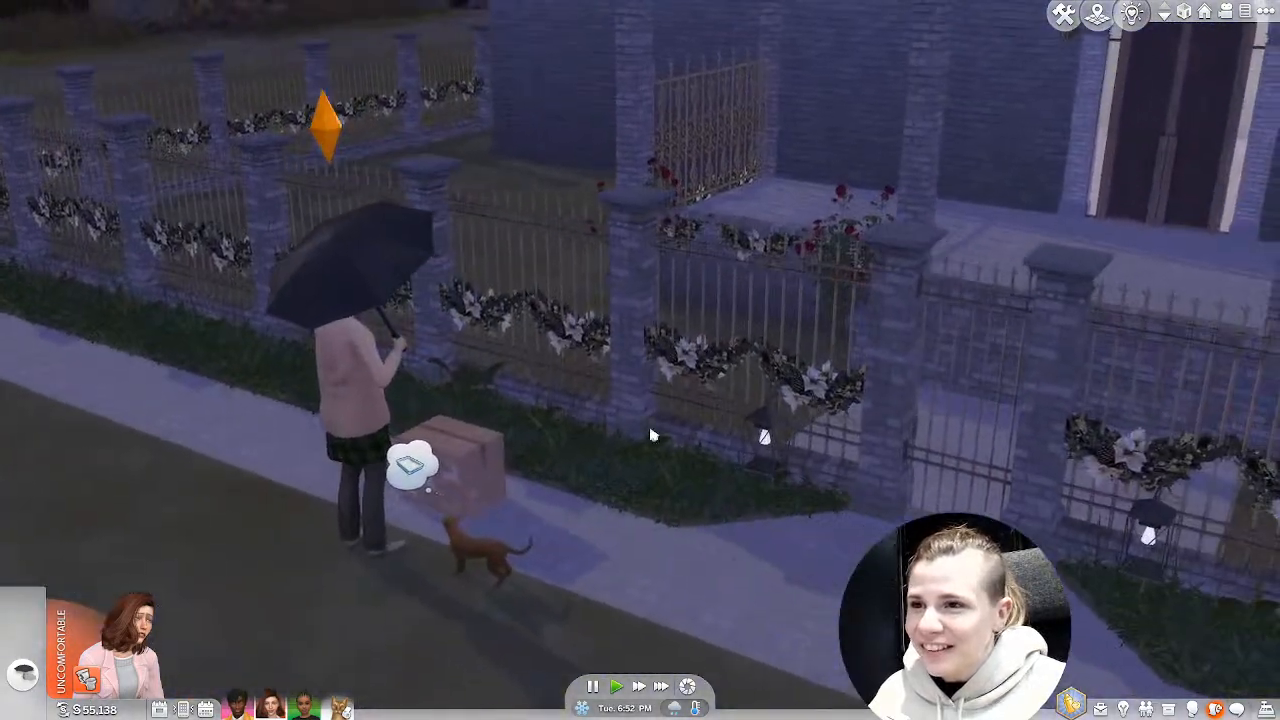
Examine the holiday decorations on the front fence, the porch and the roof eaves of the house.
scroll(677, 374, "up", 2)
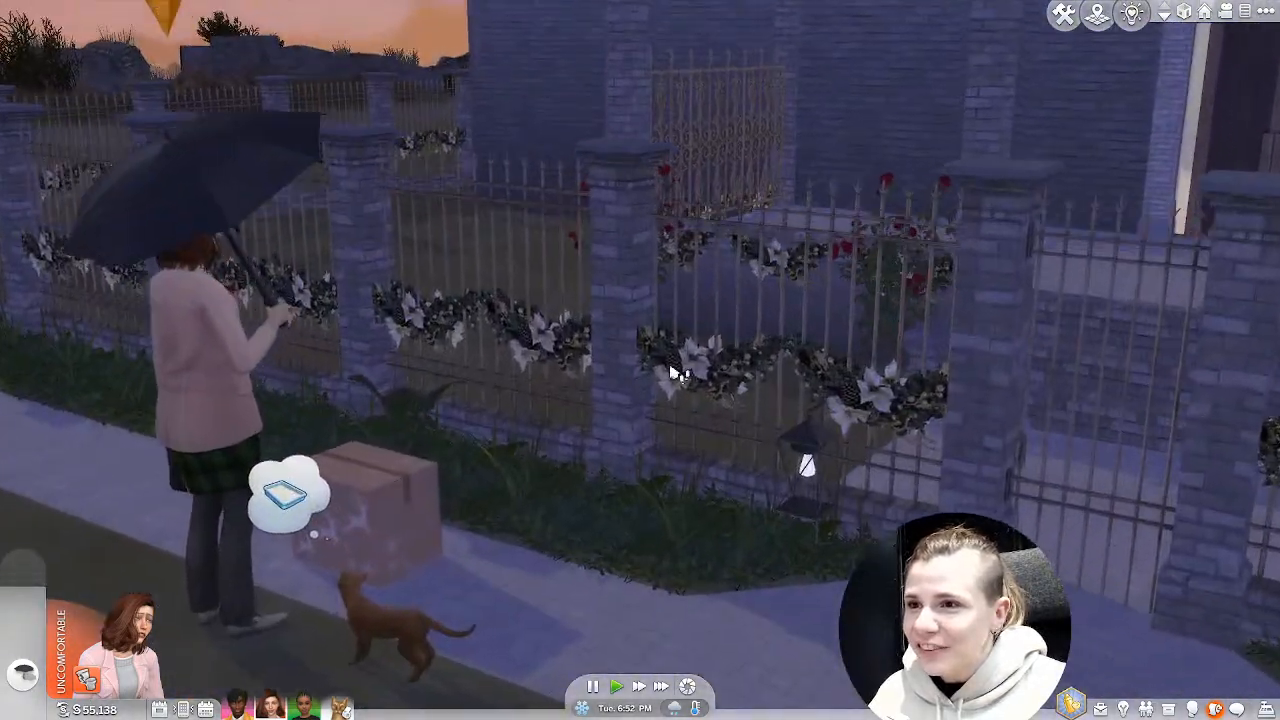
scroll(700, 366, "down", 4)
middle_click_drag(700, 366, 640, 372)
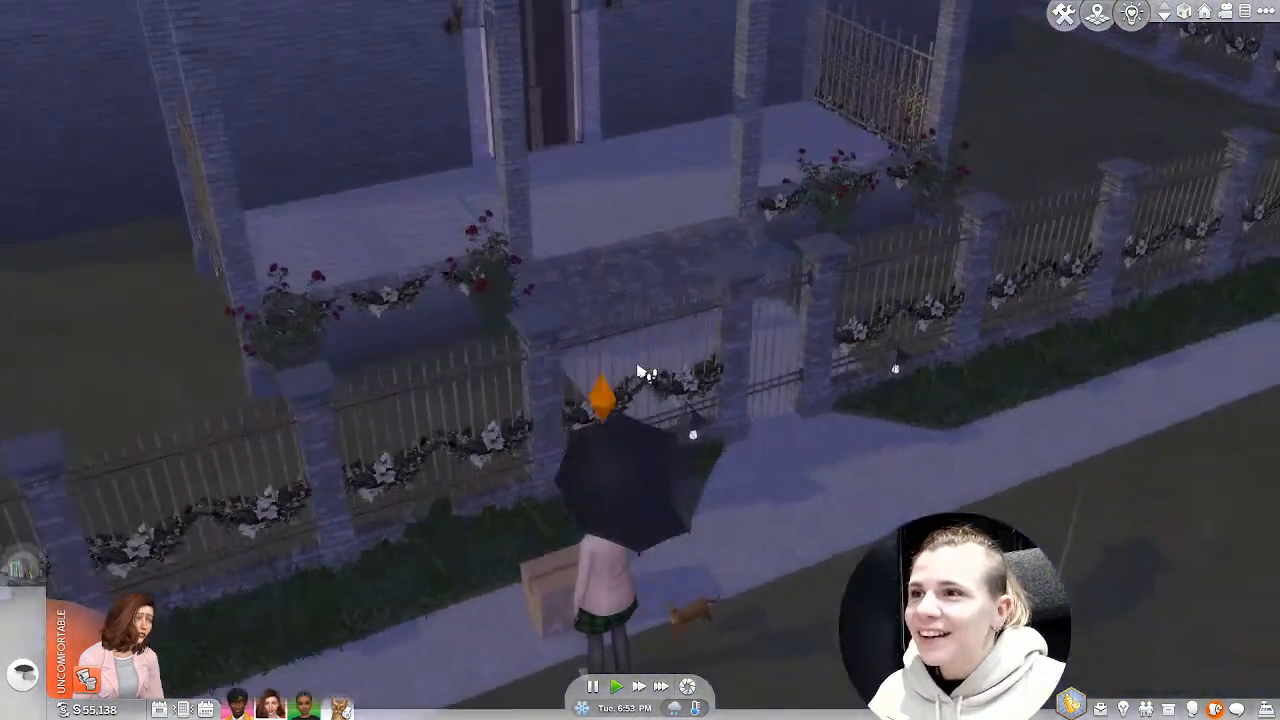
key("a")
key("w")
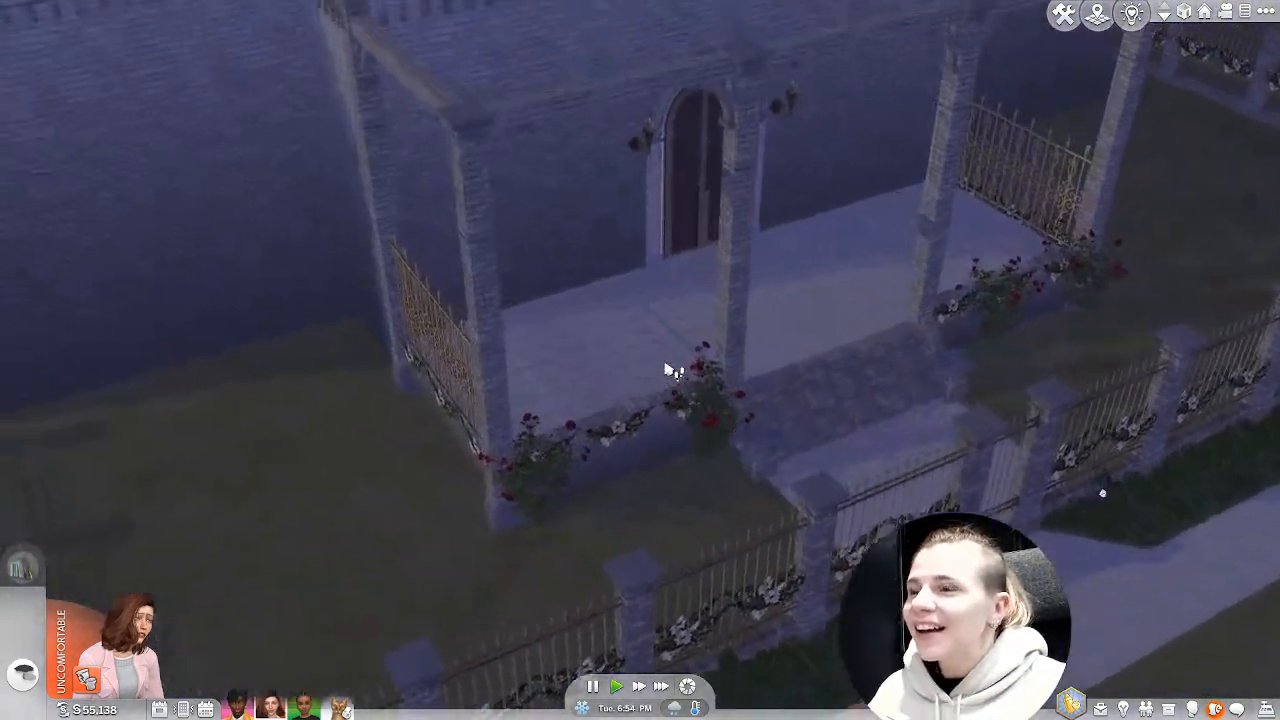
scroll(700, 268, "down", 2)
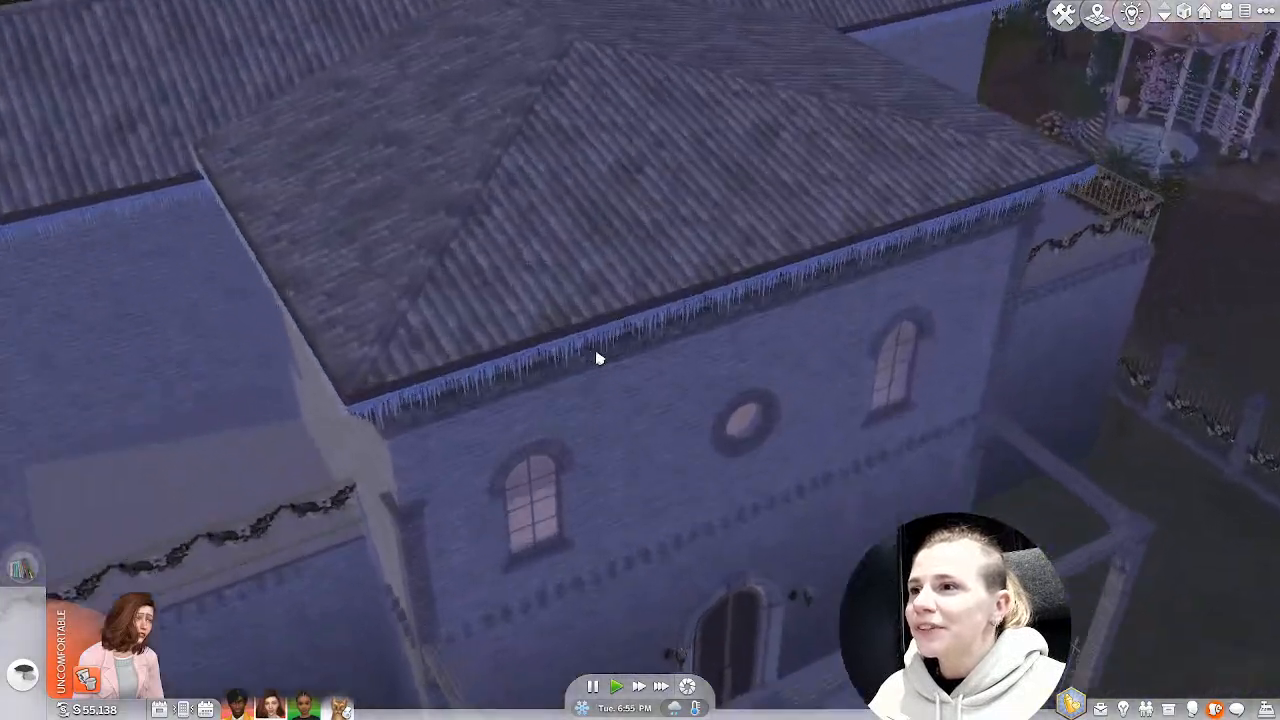
scroll(596, 352, "up", 3)
middle_click_drag(649, 454, 391, 458)
scroll(390, 448, "down", 3)
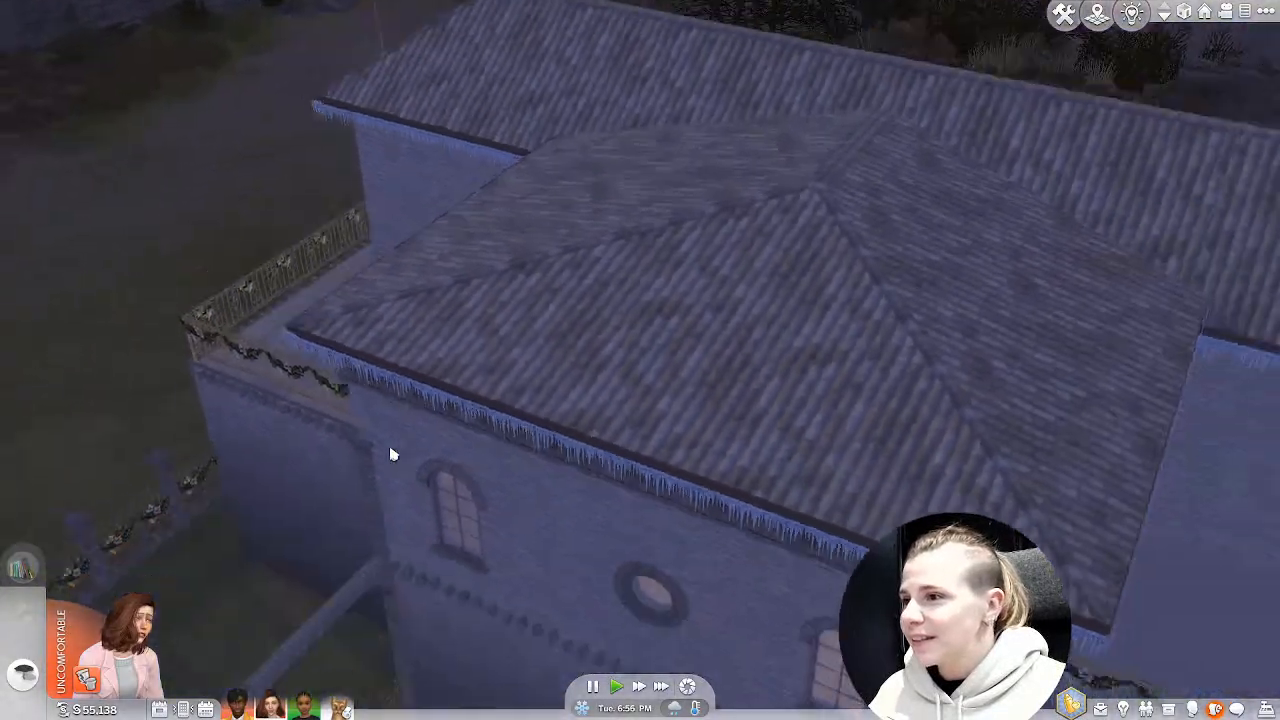
scroll(446, 434, "down", 2)
key("s")
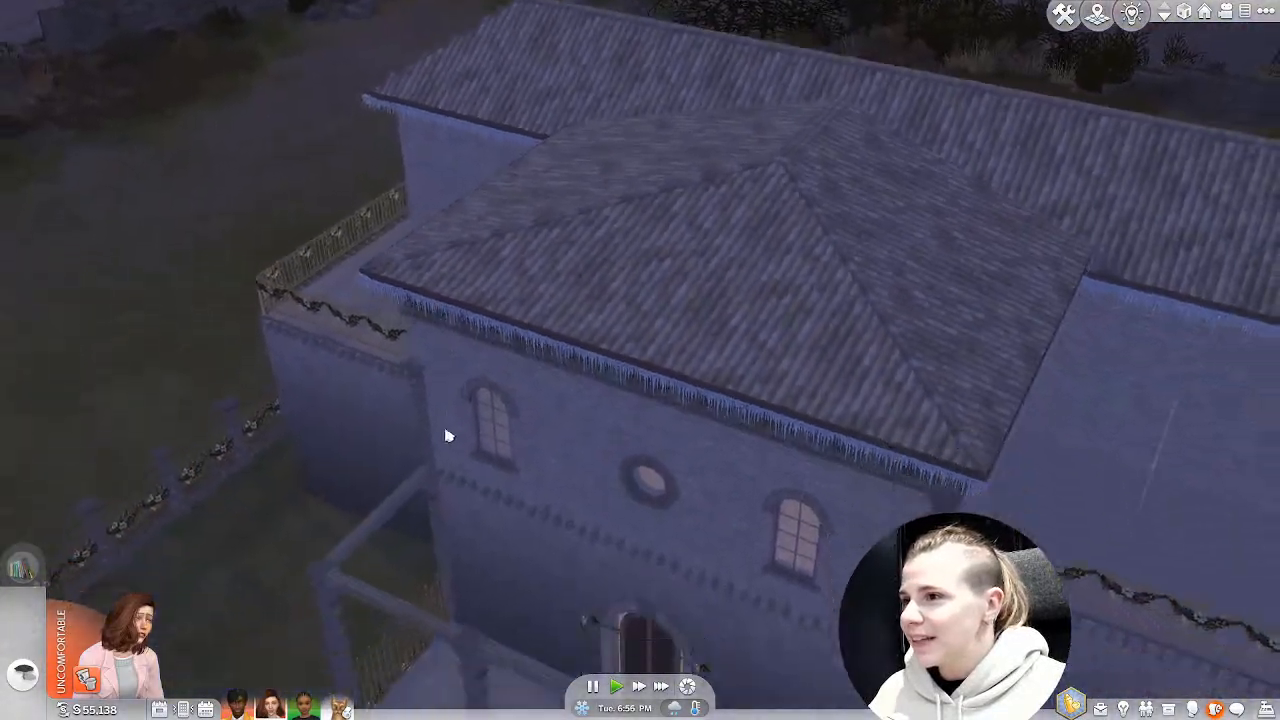
key("a")
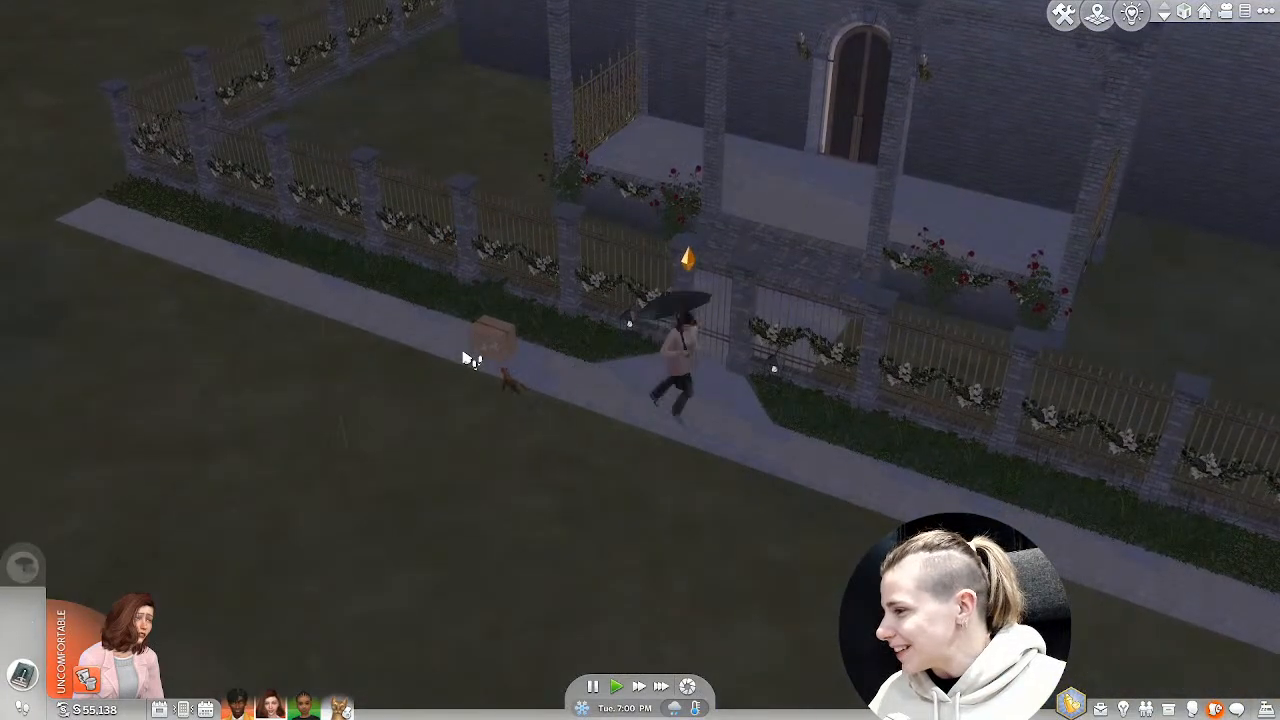
Open the Winterfest spandrel decoration choices from the holiday decoration box on the sidewalk.
middle_click_drag(465, 357, 676, 362)
scroll(546, 478, "up", 3)
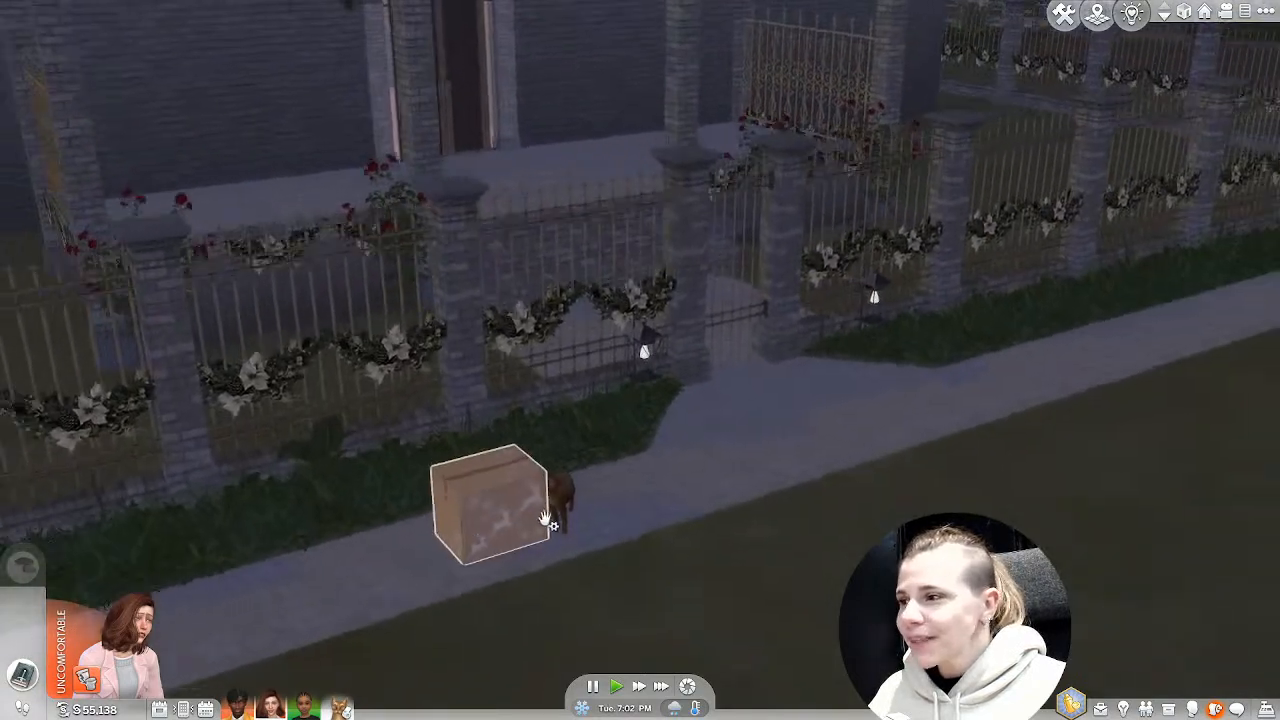
scroll(546, 518, "down", 5)
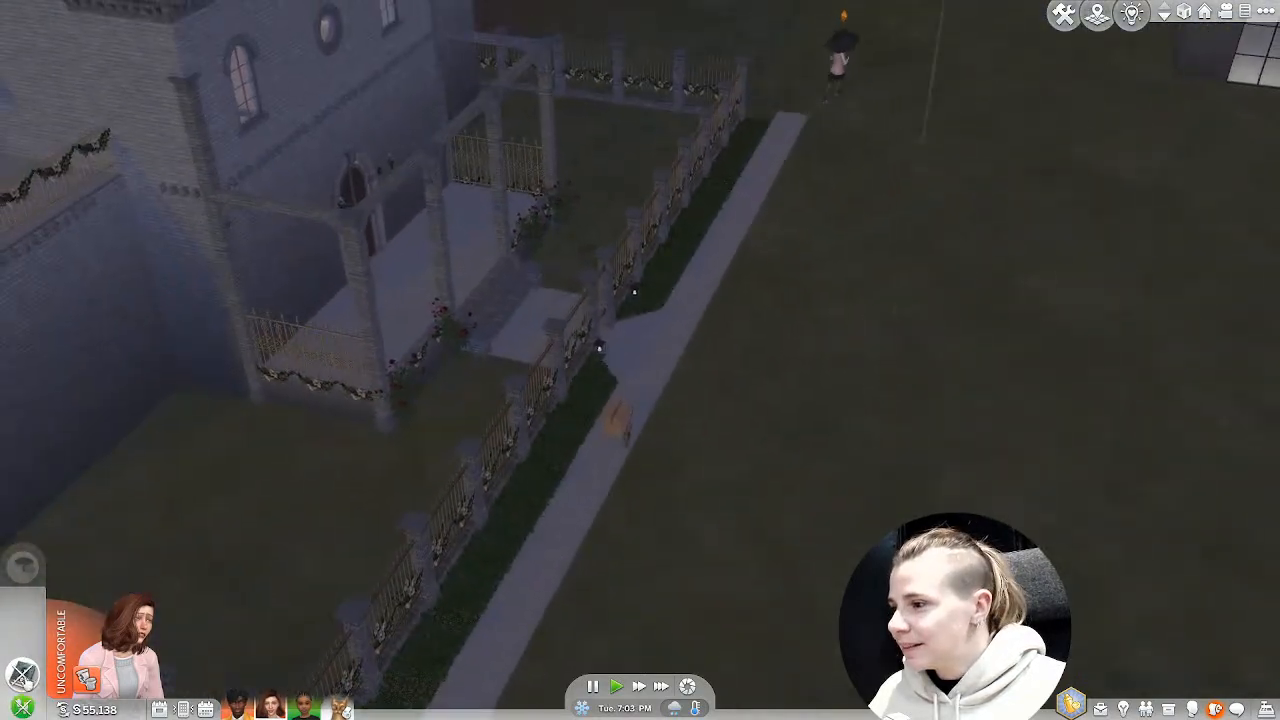
scroll(634, 363, "up", 5)
left_click(517, 477)
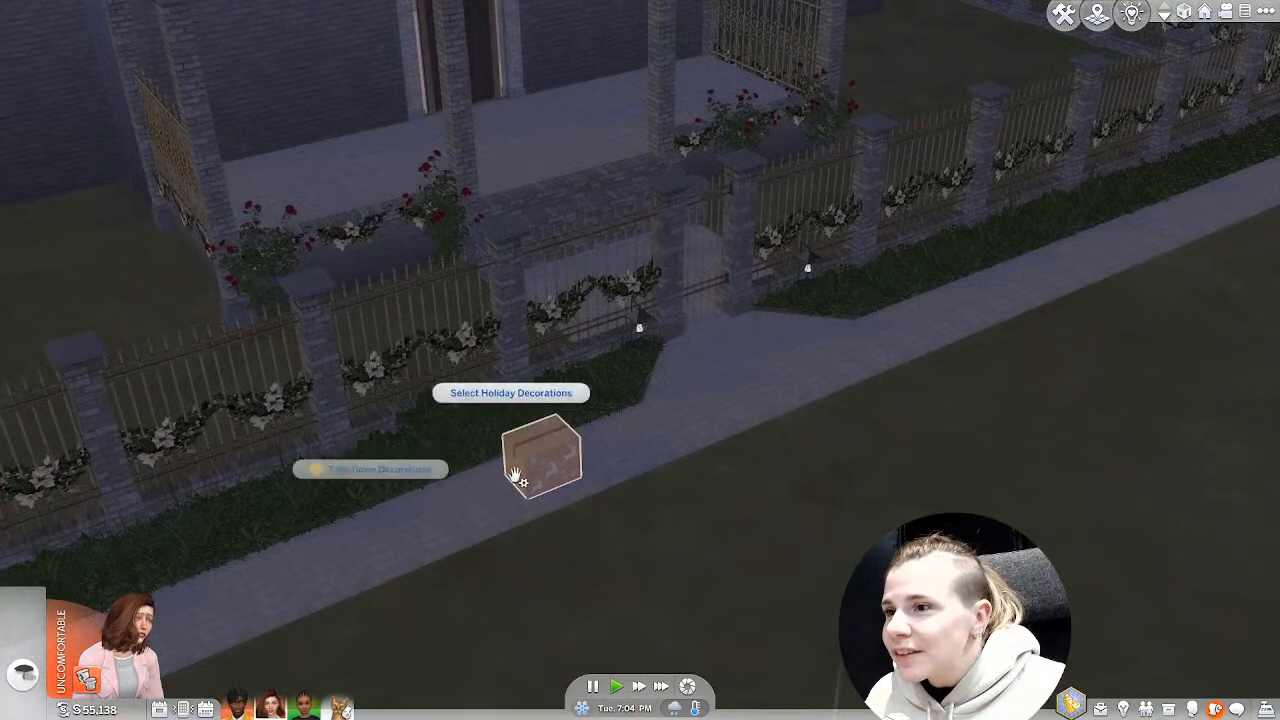
left_click(521, 392)
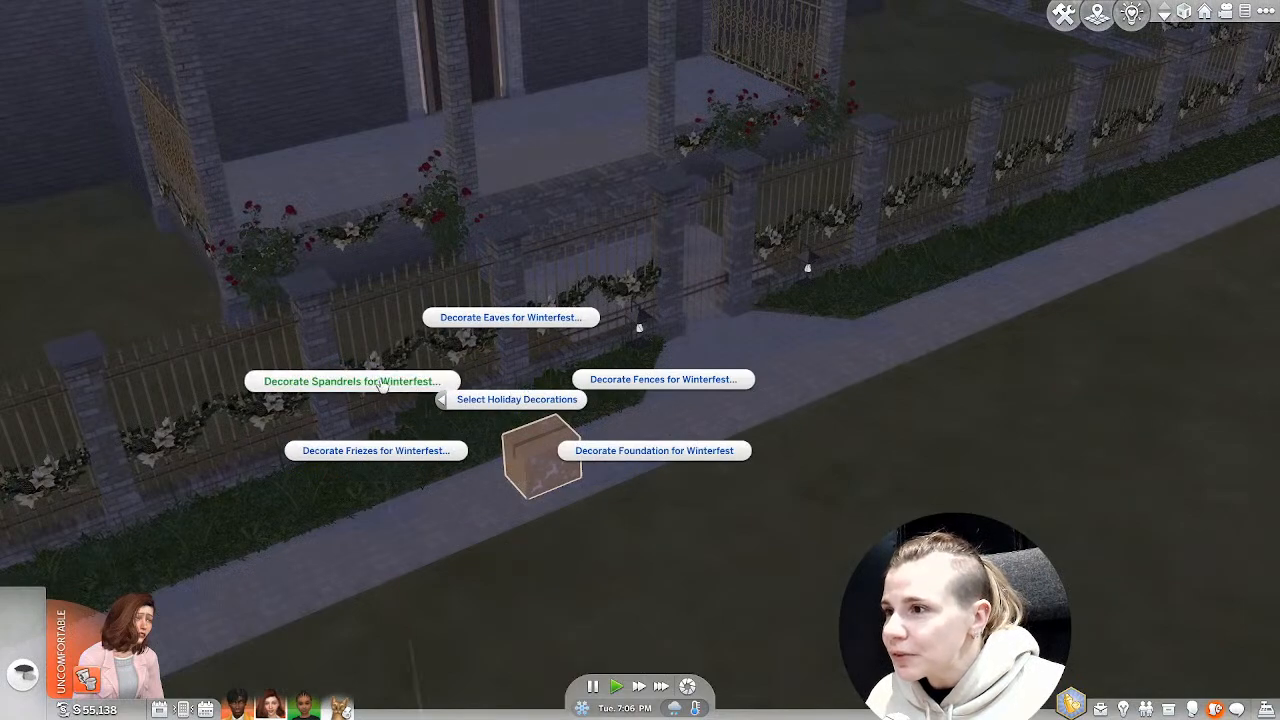
left_click(381, 386)
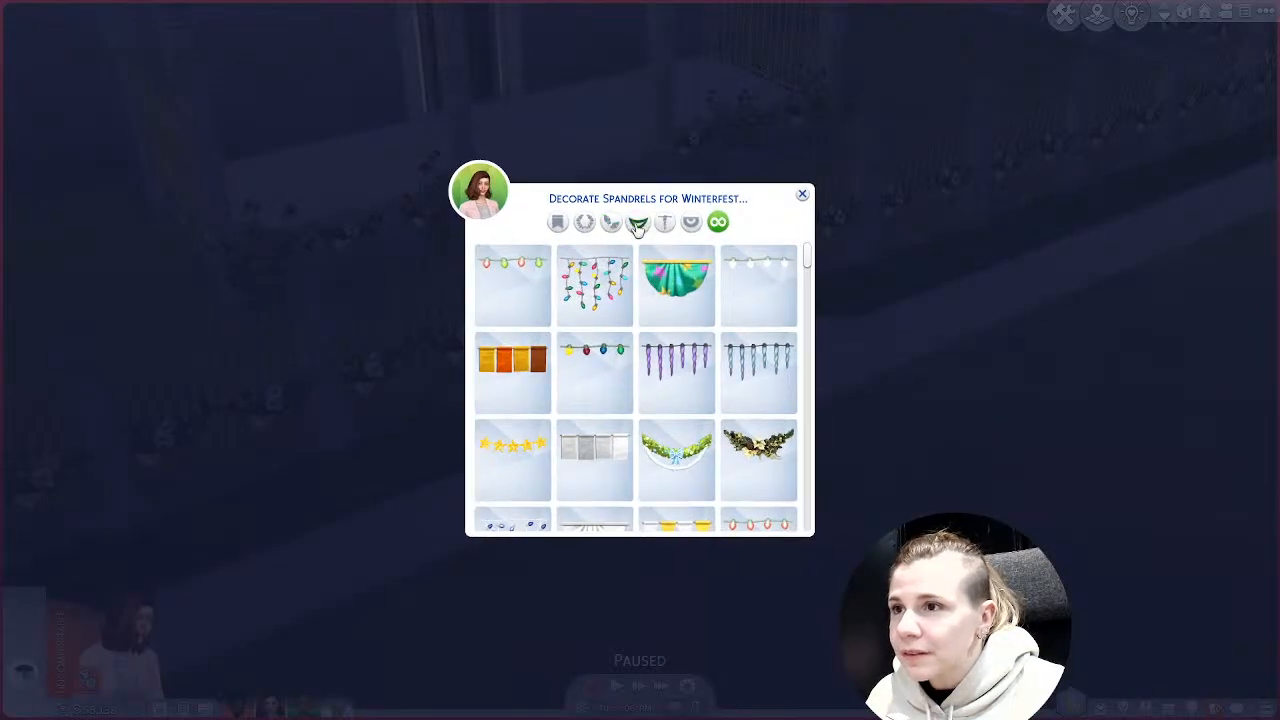
Browse the spandrel decorations by category and choose the slim green garland with white accents.
left_click(593, 226)
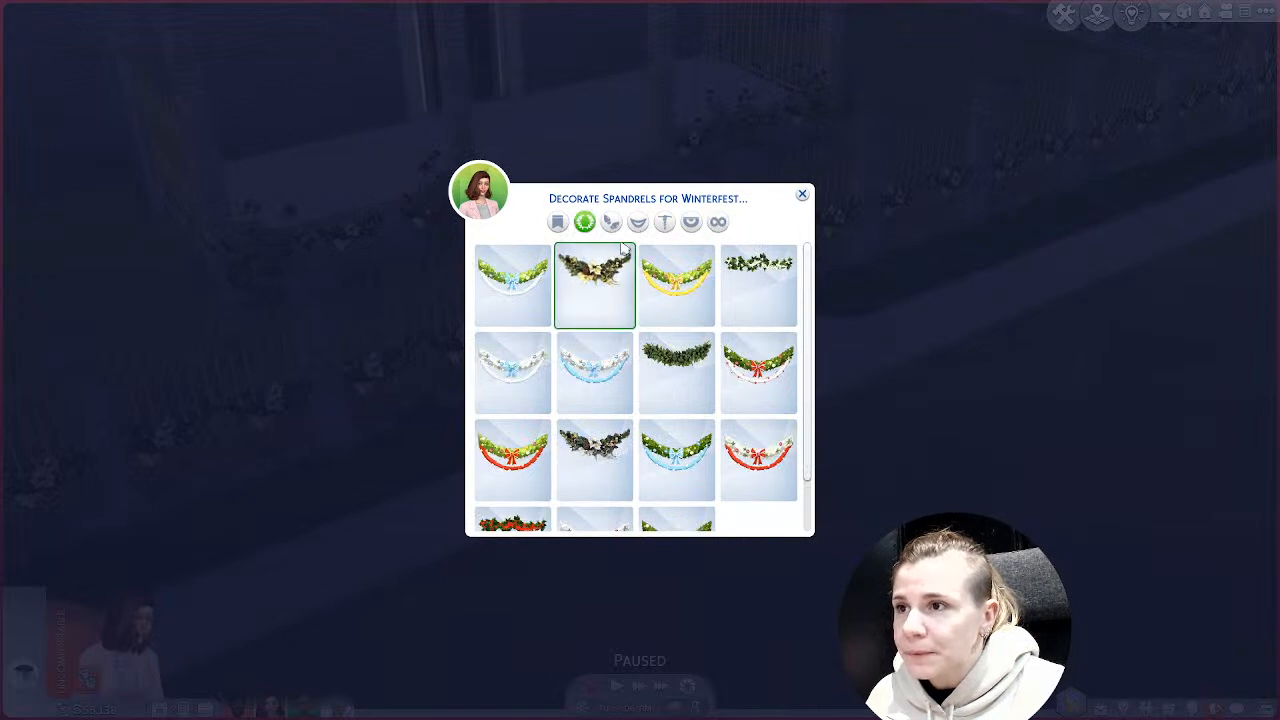
left_click(638, 224)
left_click(610, 224)
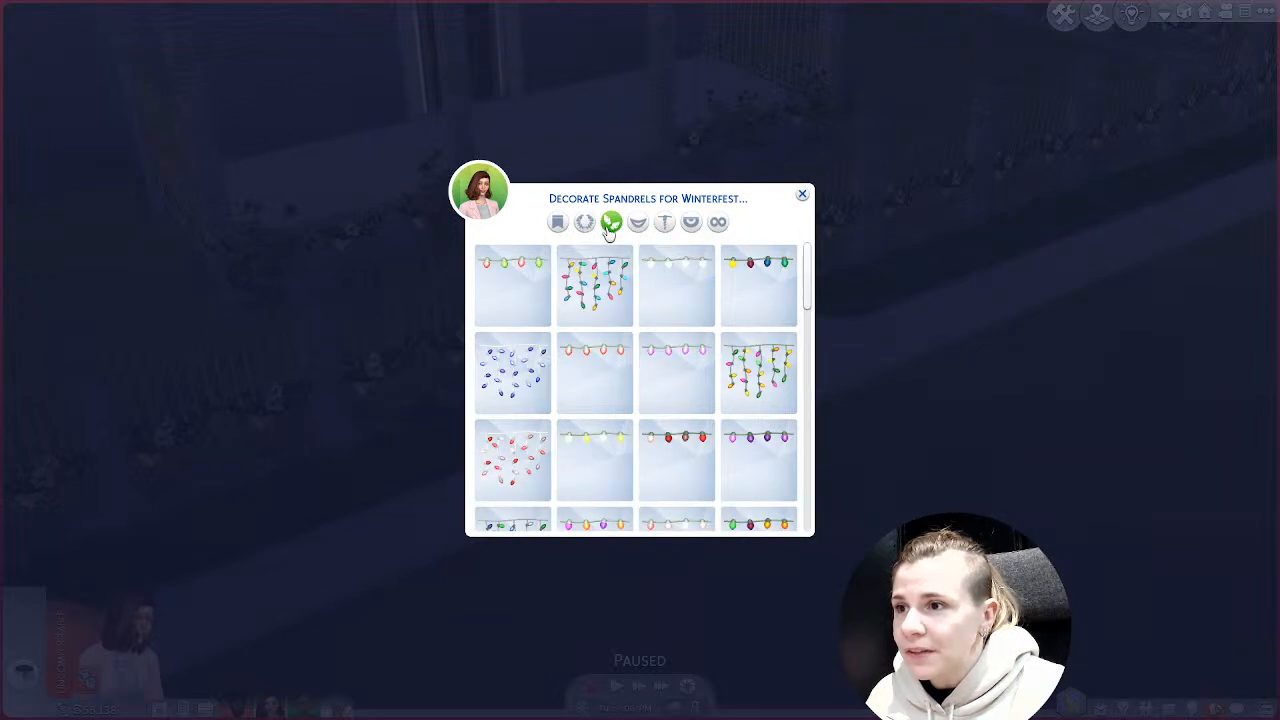
left_click(585, 222)
scroll(594, 300, "down", 3)
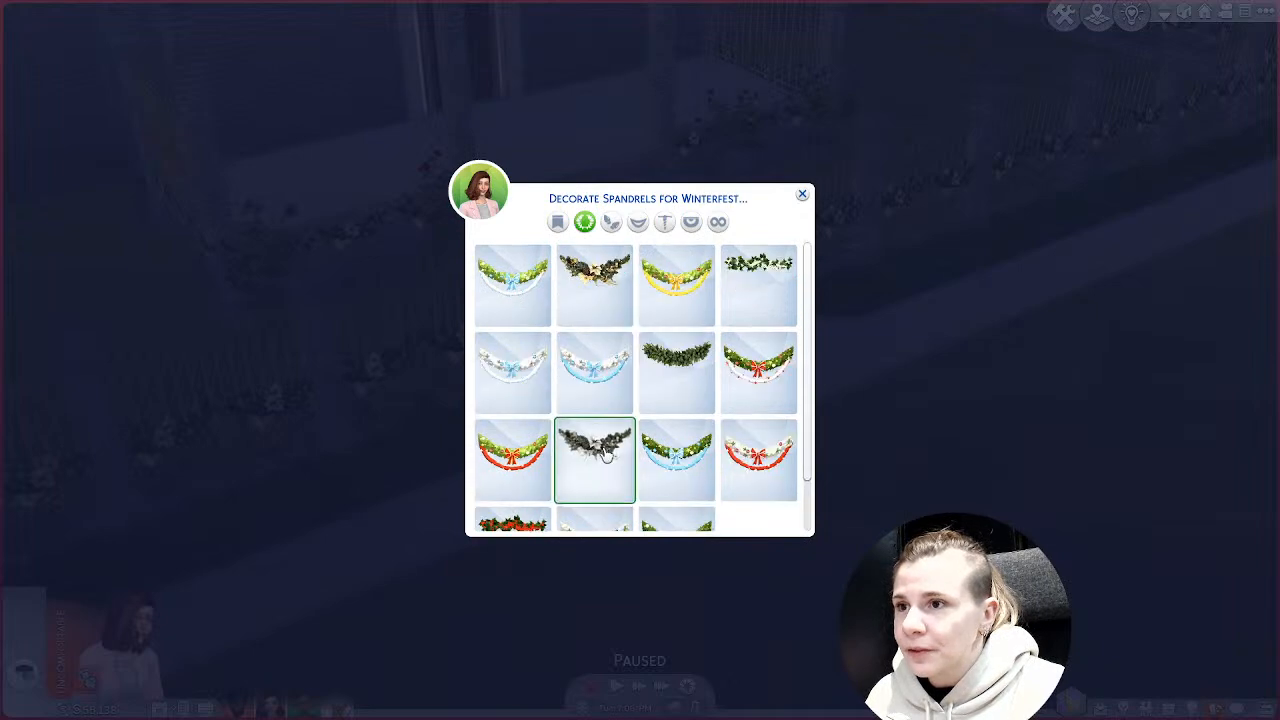
scroll(595, 450, "up", 1)
left_click(767, 295)
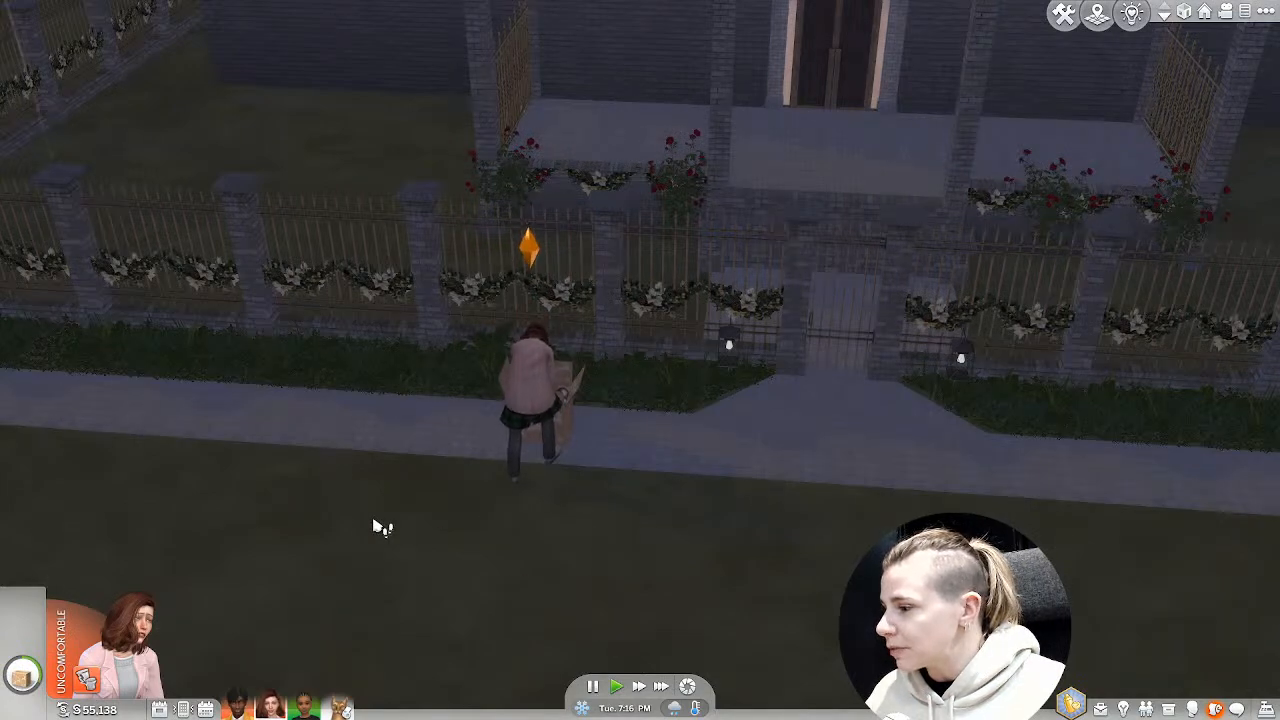
Follow the Sim decorating from the holiday box and pause the game once she walks away from it.
scroll(557, 522, "up", 3)
middle_click_drag(556, 522, 566, 531)
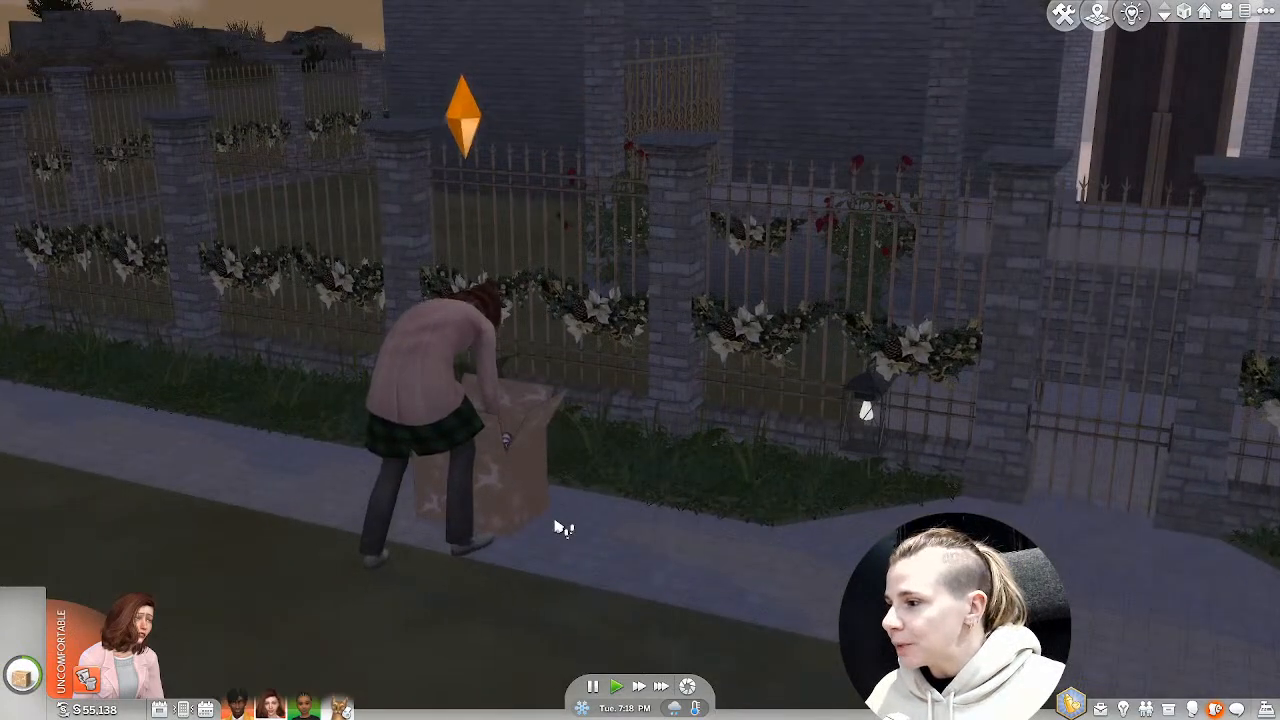
scroll(643, 484, "down", 3)
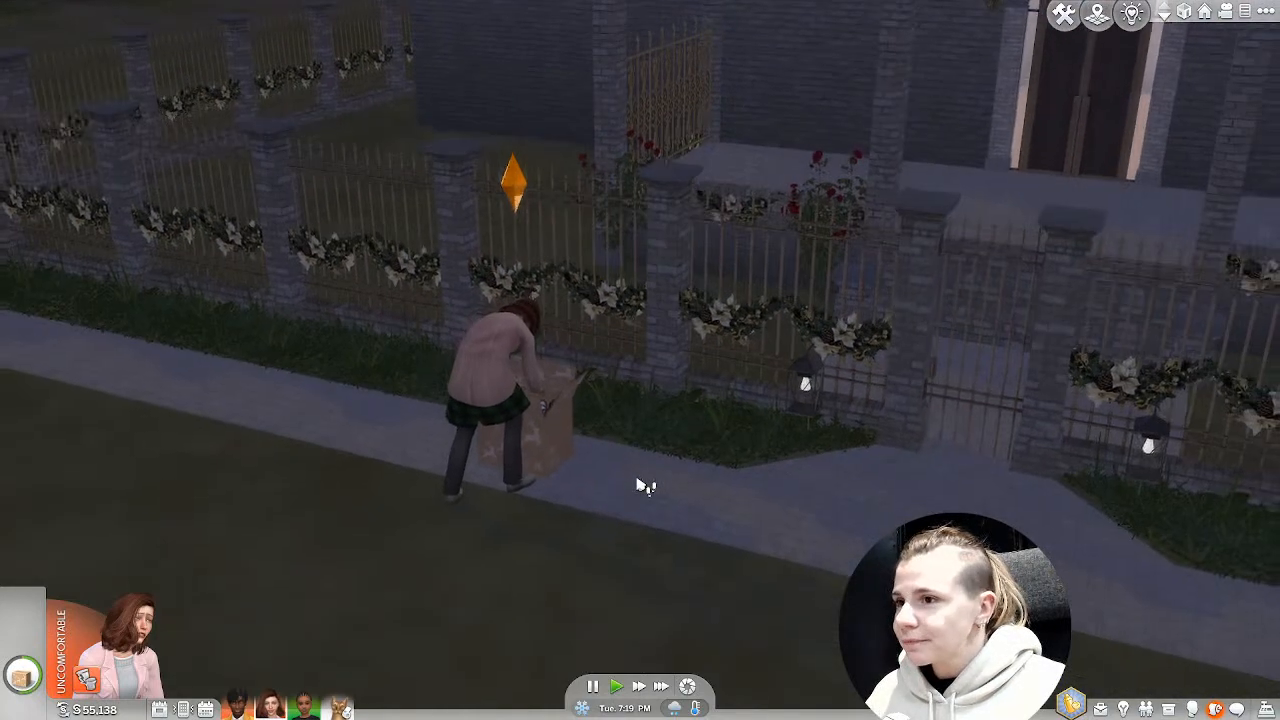
scroll(640, 483, "up", 2)
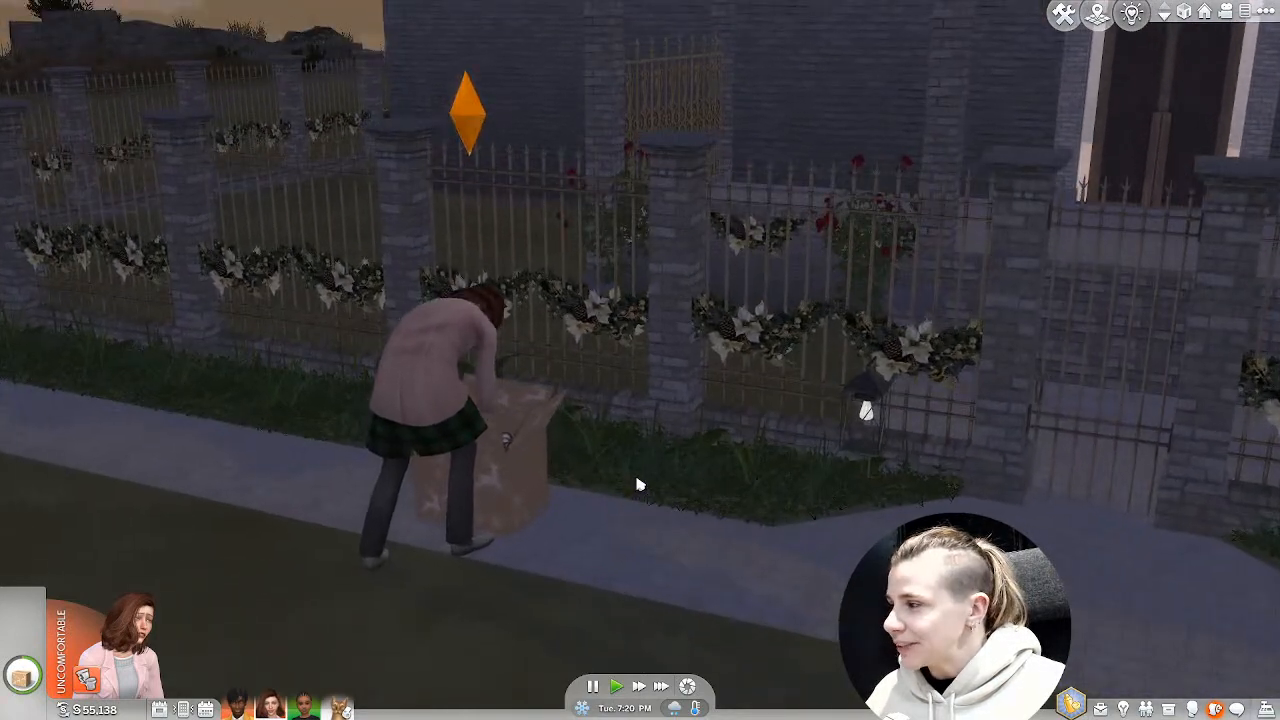
scroll(634, 471, "down", 3)
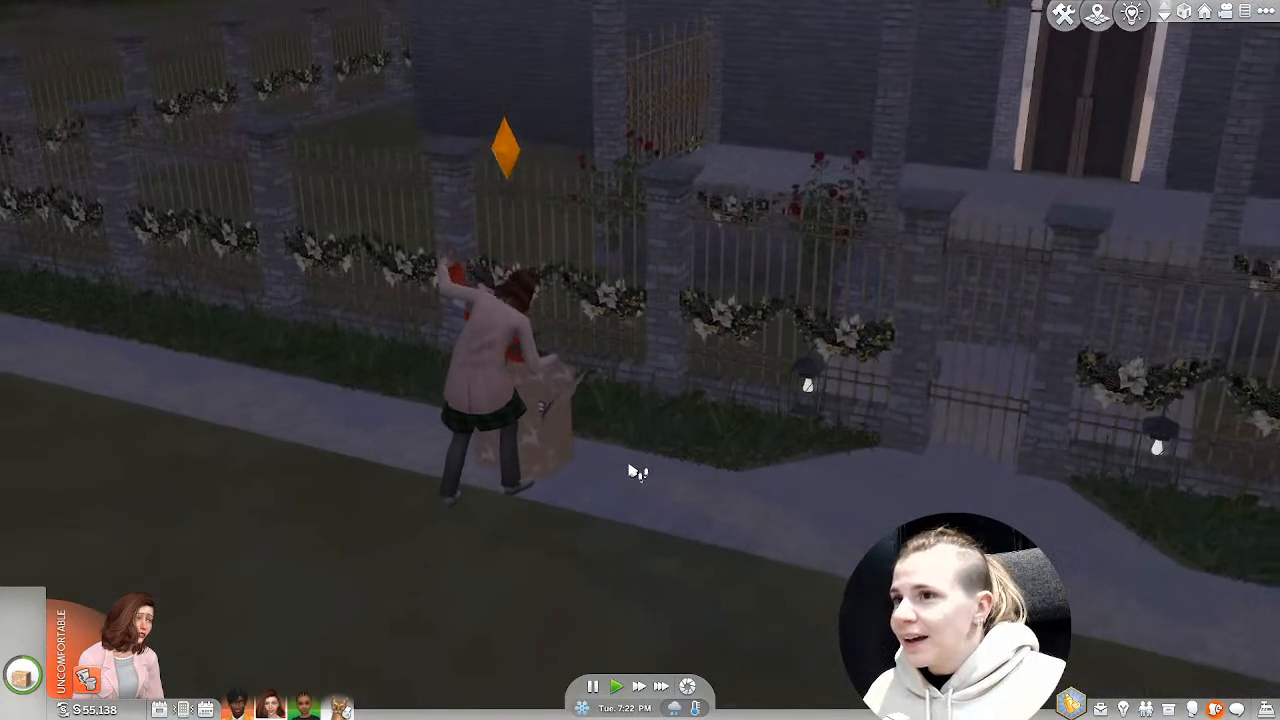
scroll(631, 466, "up", 4)
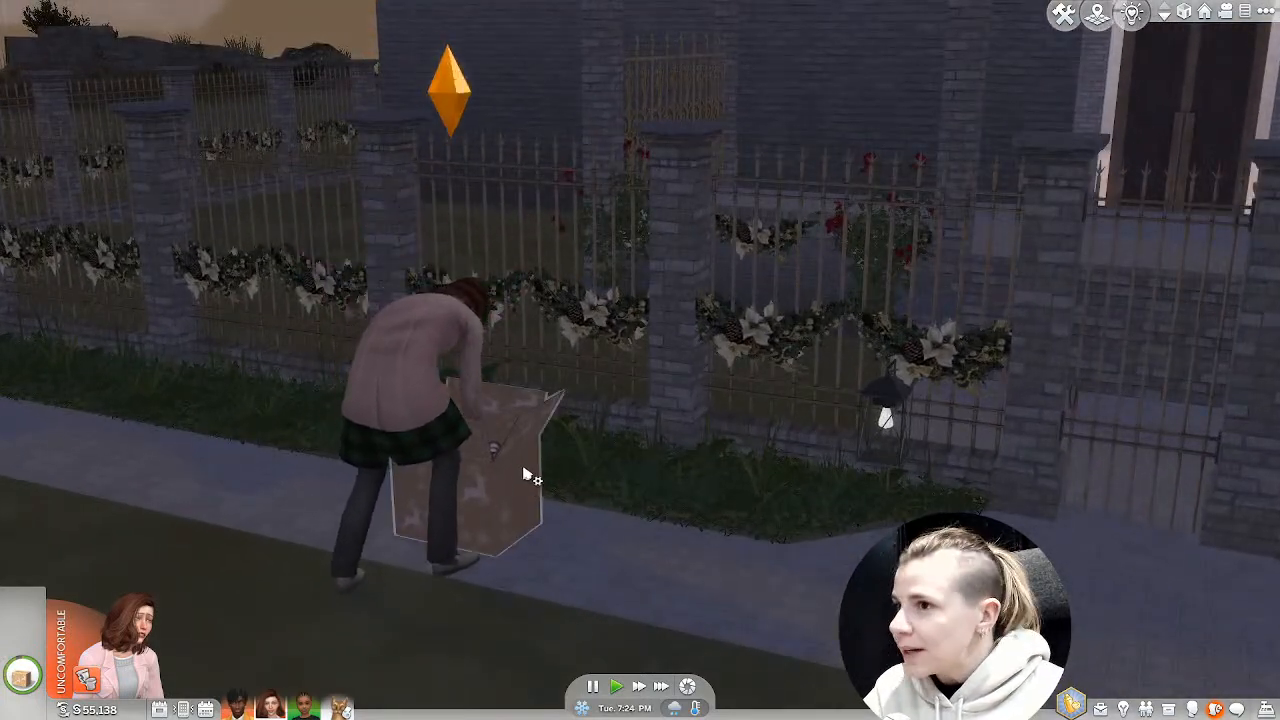
scroll(665, 540, "down", 2)
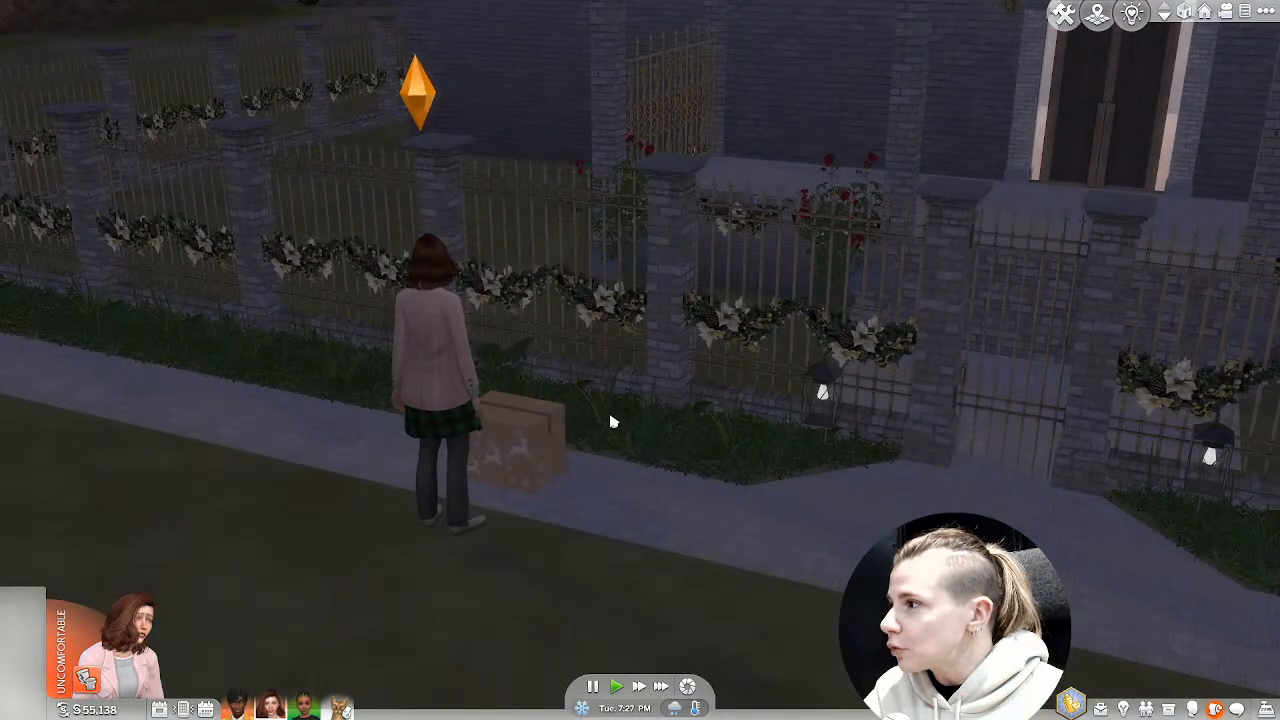
left_click(594, 687)
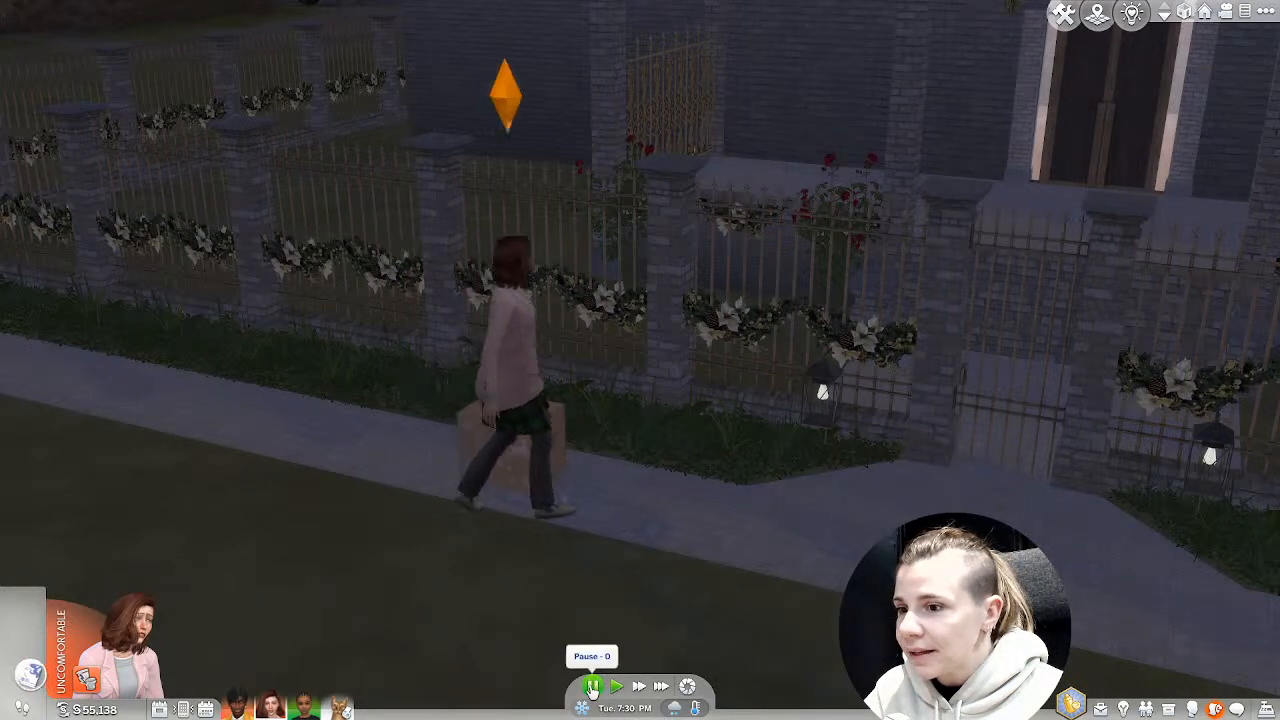
left_click(592, 687)
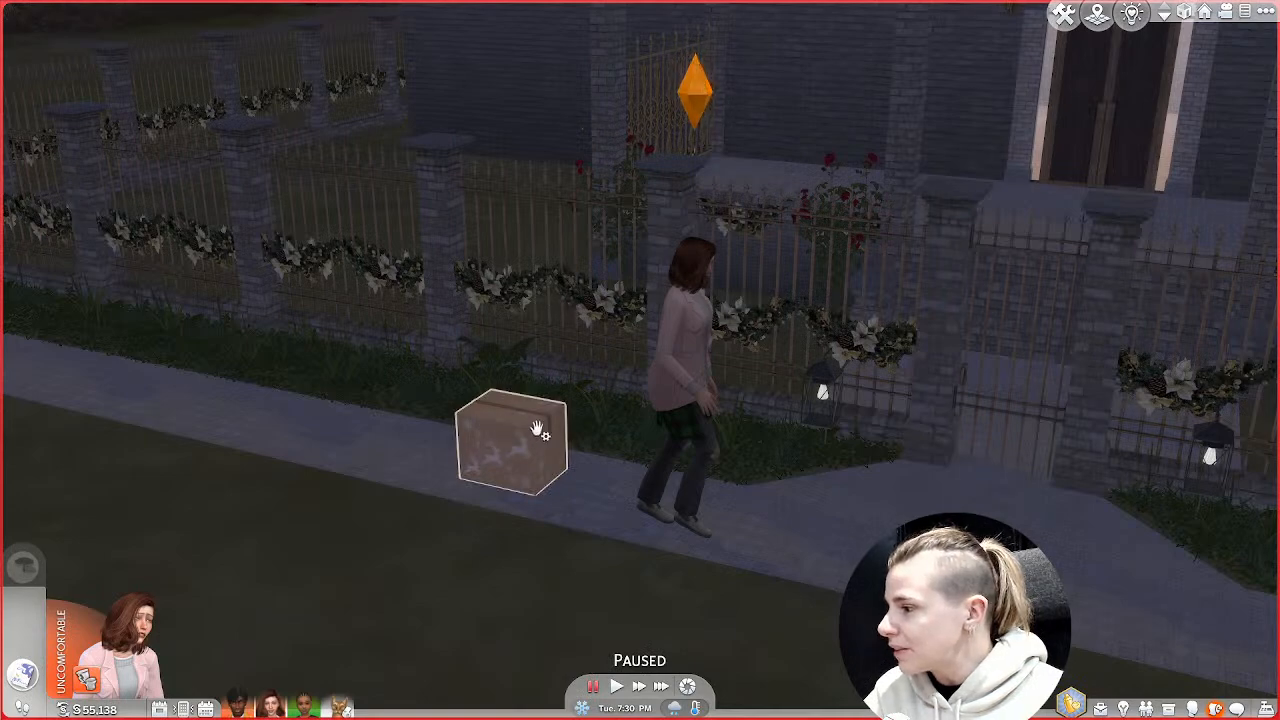
Inspect the front fence garlands, the decoration box and the porch entrance from several angles.
scroll(637, 426, "down", 2)
middle_click_drag(637, 426, 737, 457)
scroll(643, 460, "up", 4)
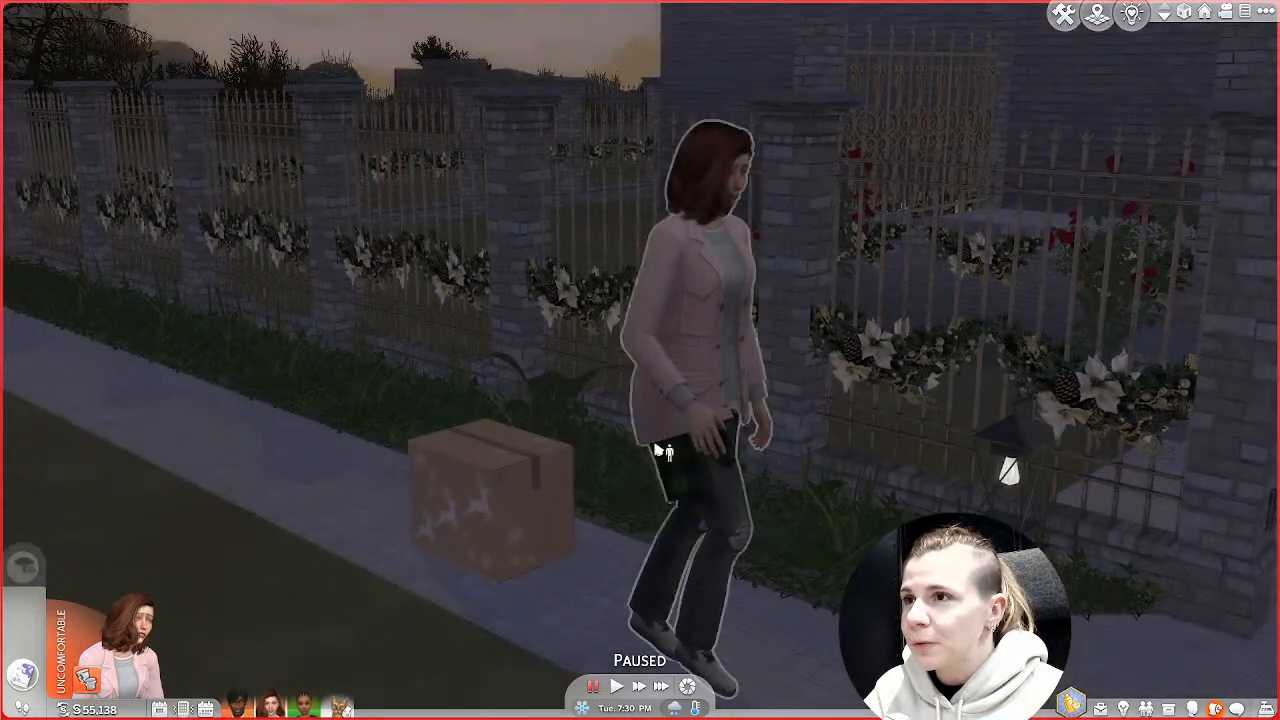
scroll(660, 454, "down", 3)
middle_click_drag(860, 457, 862, 463)
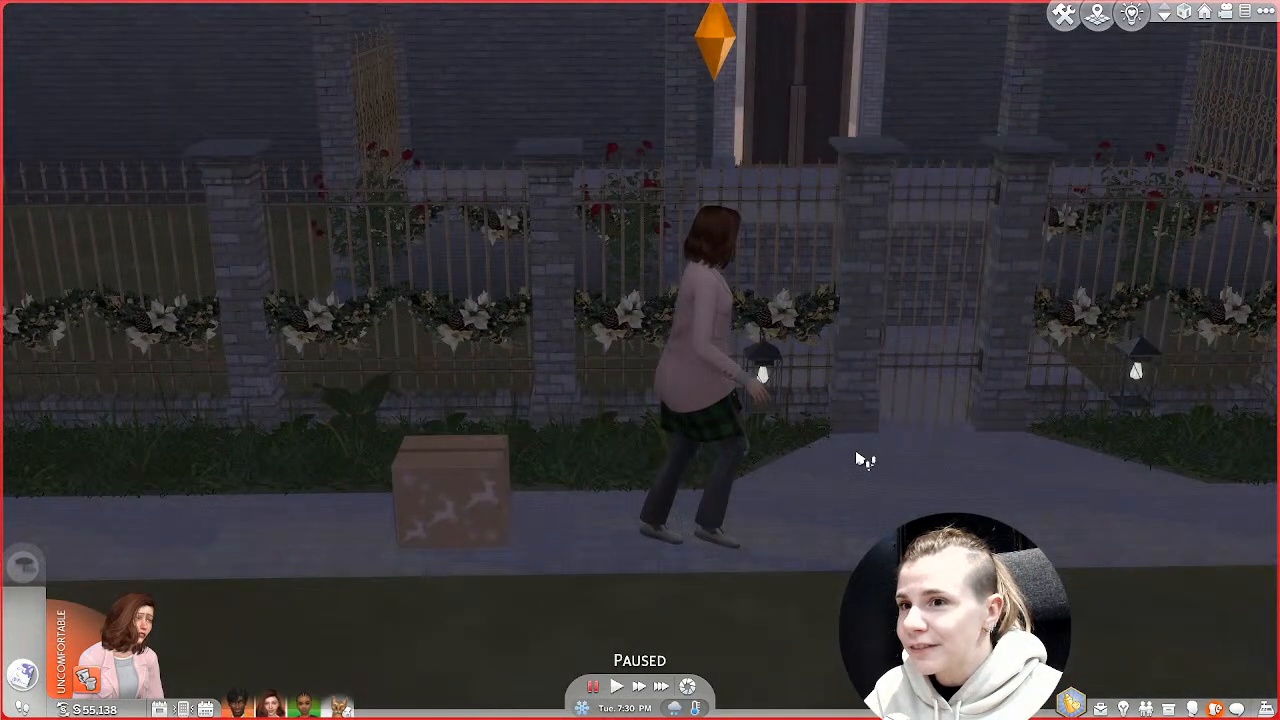
middle_click_drag(523, 549, 610, 530)
scroll(554, 573, "up", 3)
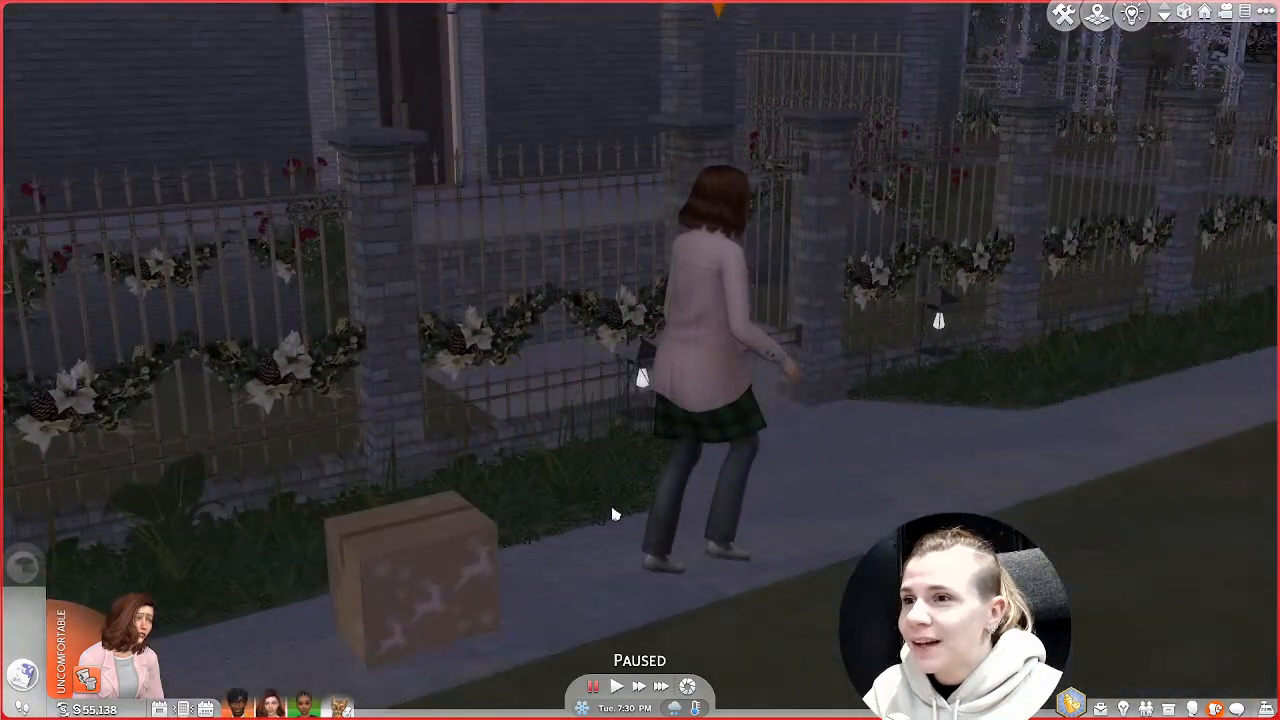
scroll(521, 423, "down", 4)
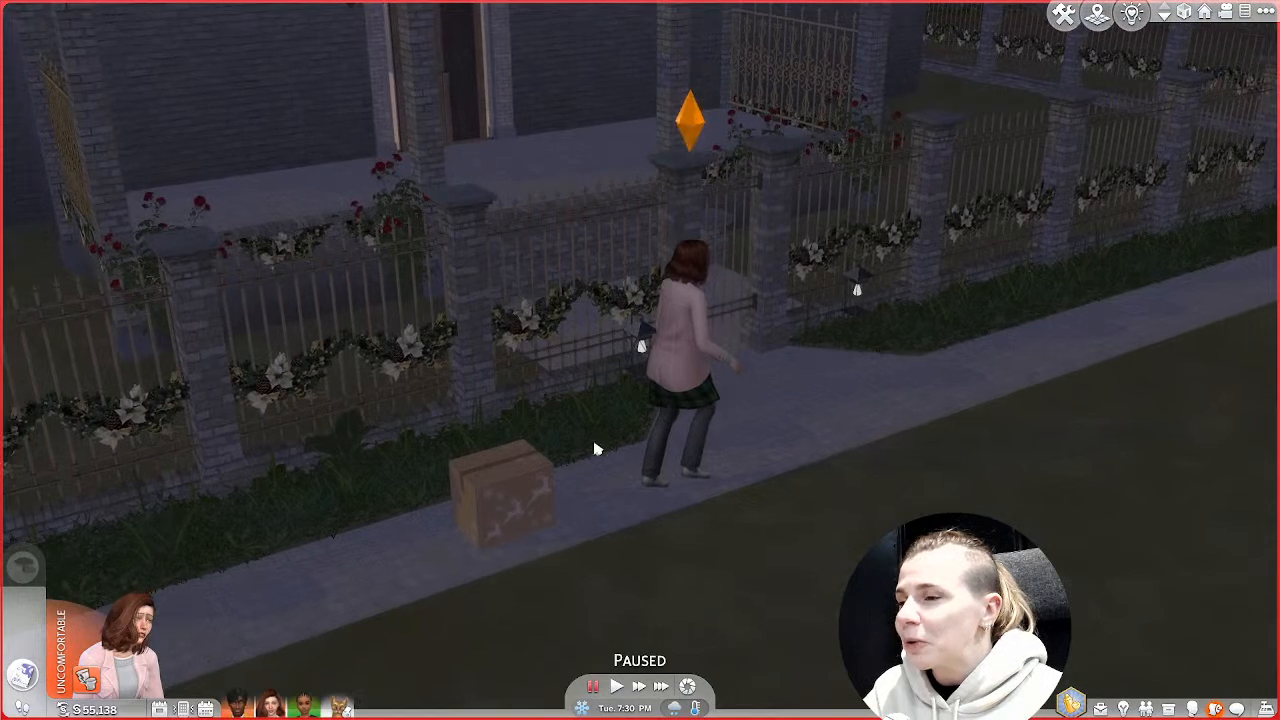
middle_click_drag(483, 452, 424, 483)
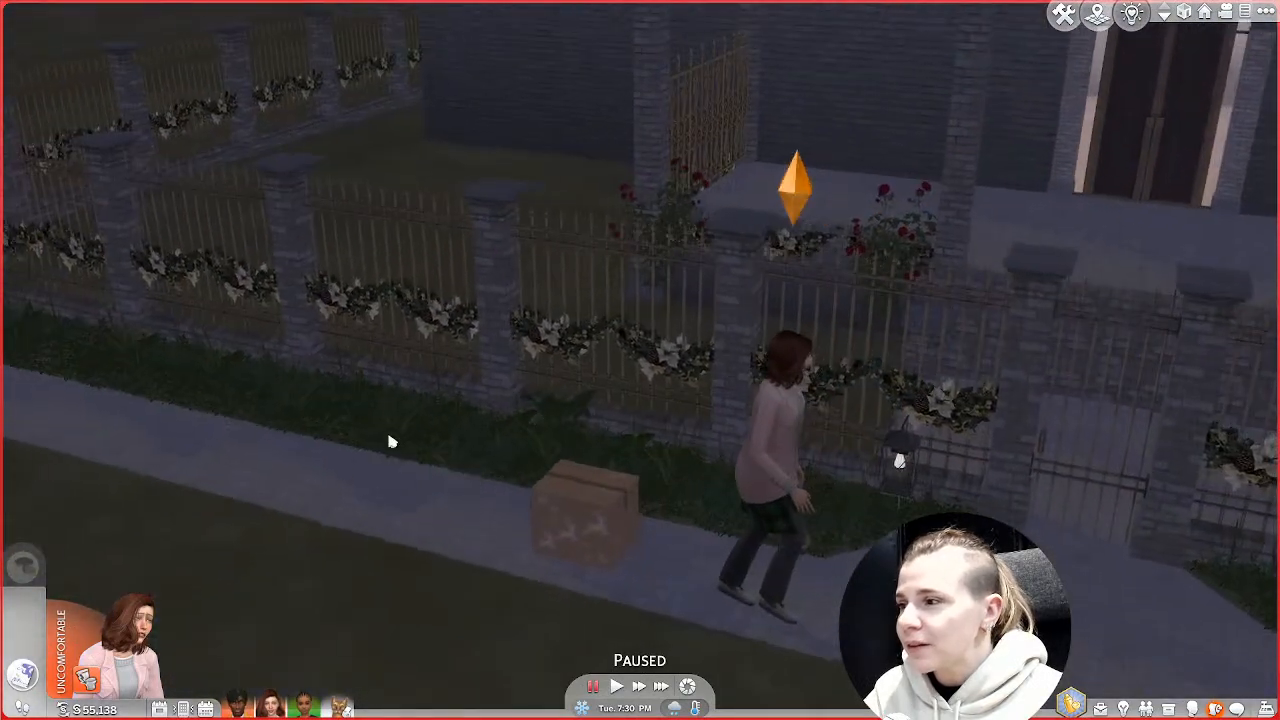
middle_click_drag(590, 515, 571, 546)
scroll(600, 567, "up", 3)
scroll(600, 567, "down", 4)
right_click_drag(571, 546, 450, 540)
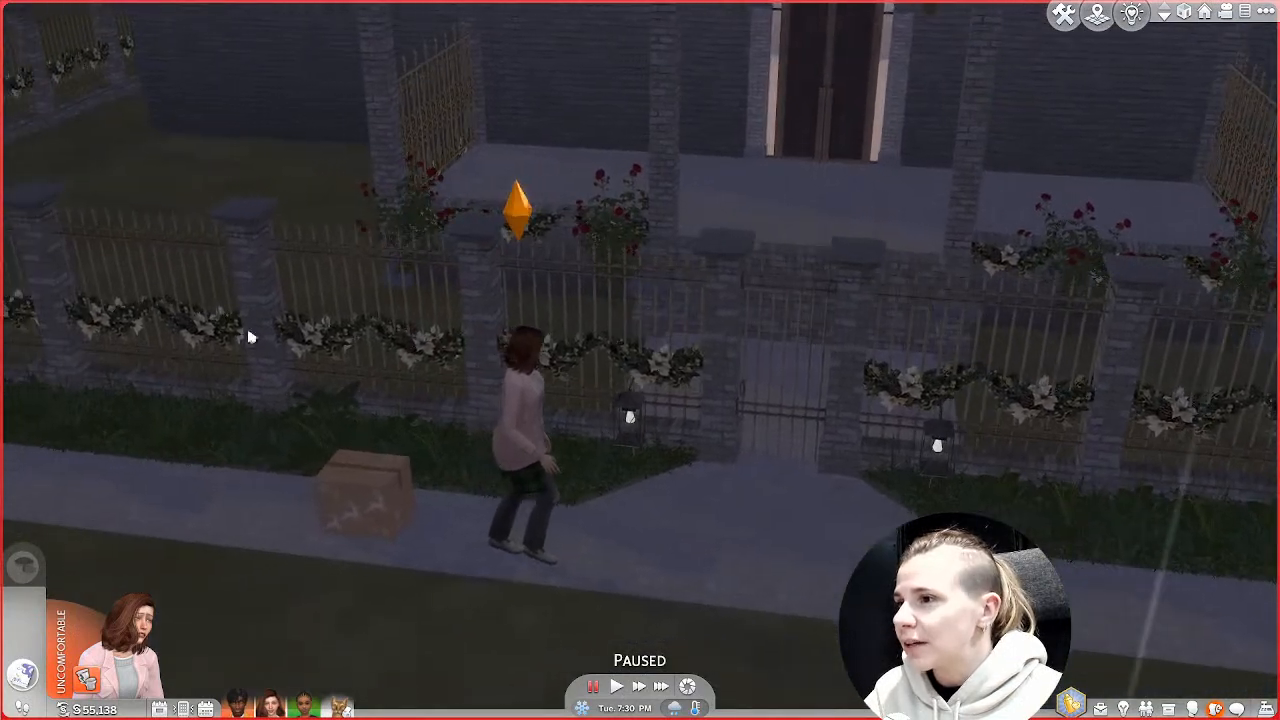
scroll(523, 515, "up", 2)
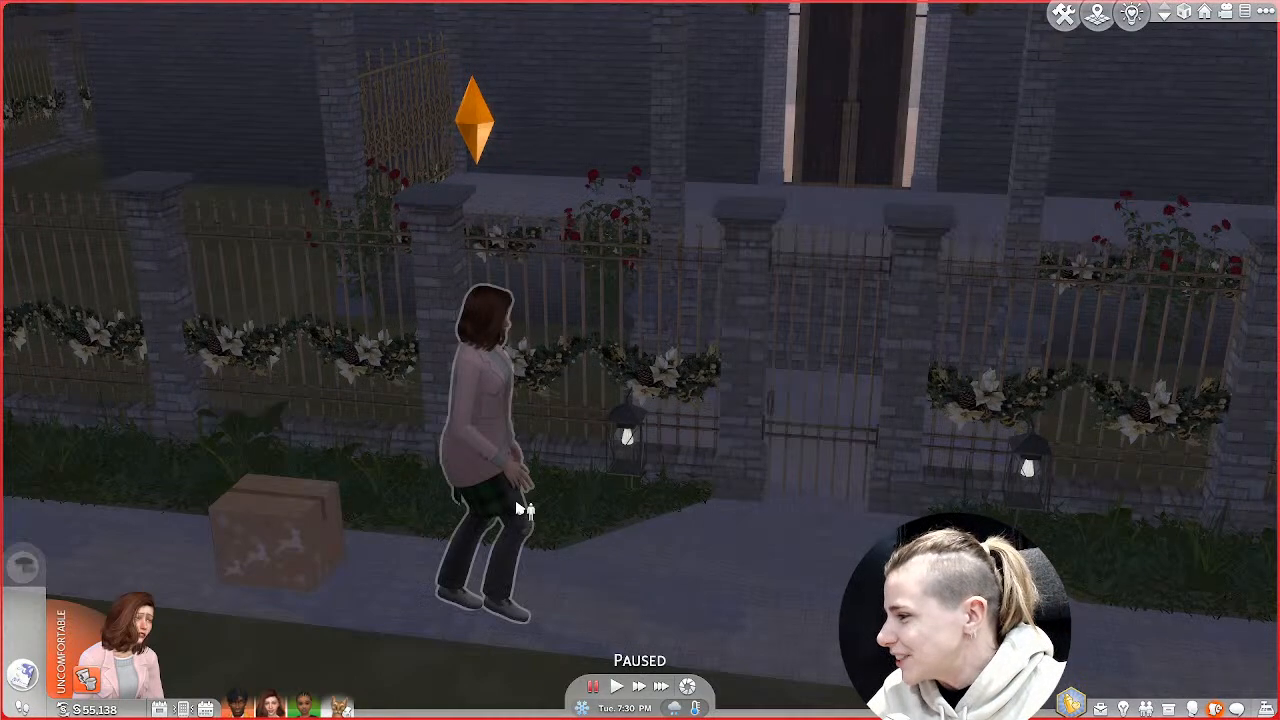
scroll(639, 476, "down", 3)
middle_click_drag(639, 476, 708, 543)
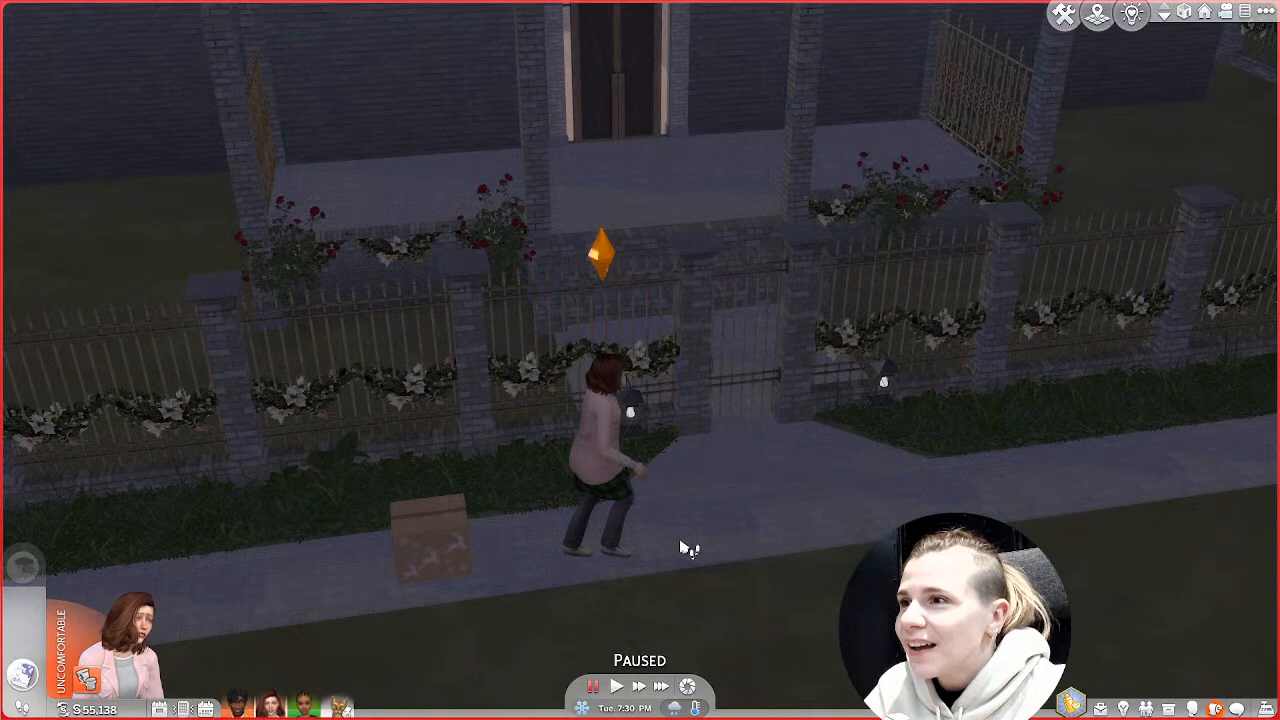
scroll(433, 483, "up", 3)
middle_click_drag(440, 486, 591, 429)
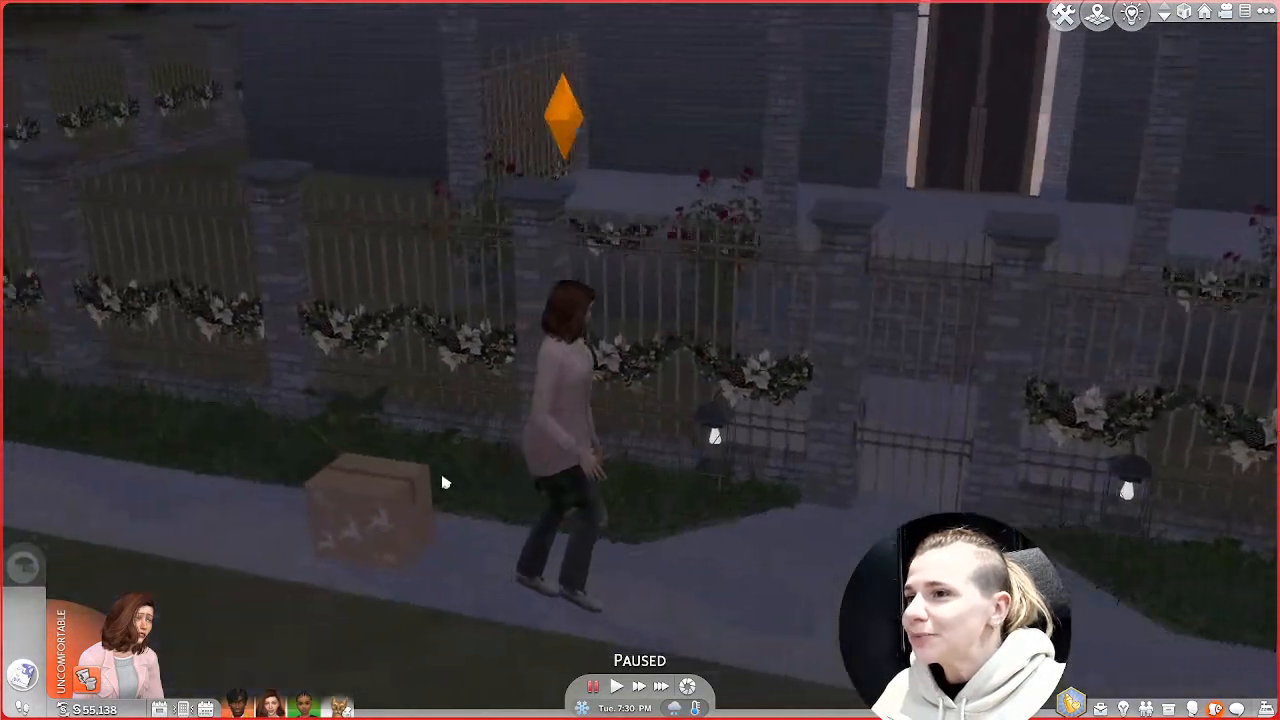
scroll(589, 429, "down", 3)
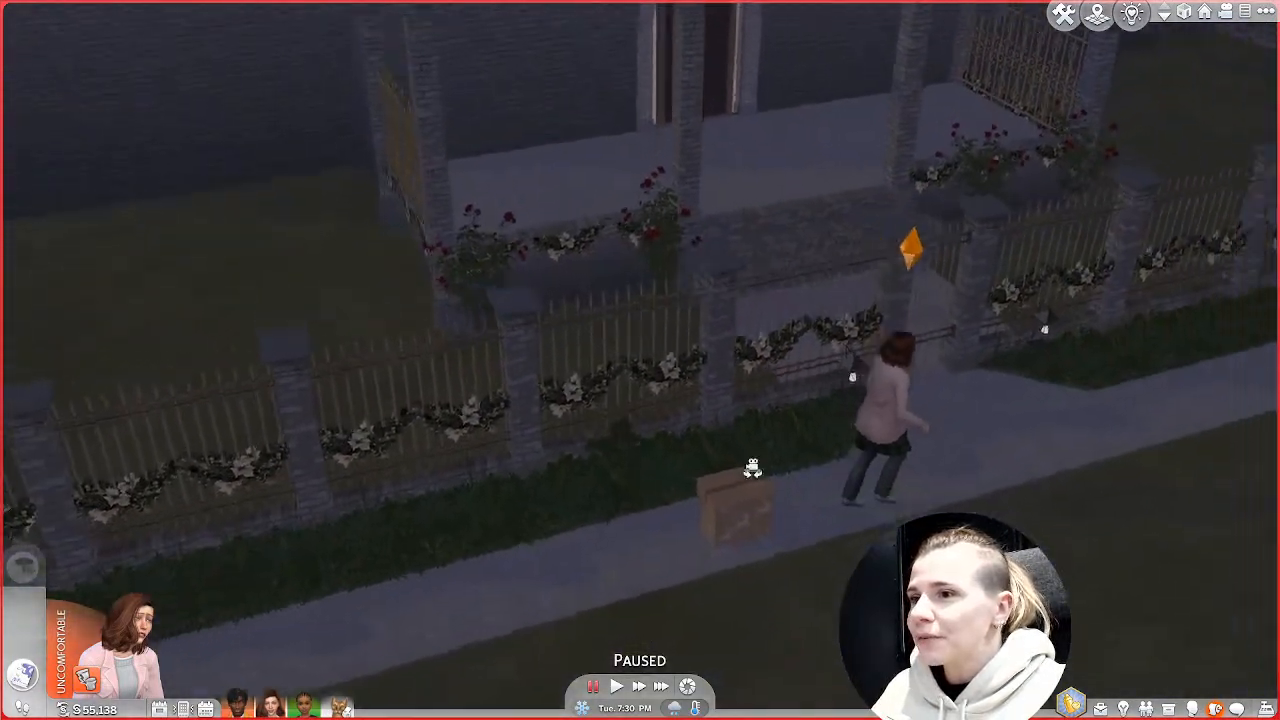
middle_click_drag(751, 463, 588, 385)
scroll(733, 460, "up", 2)
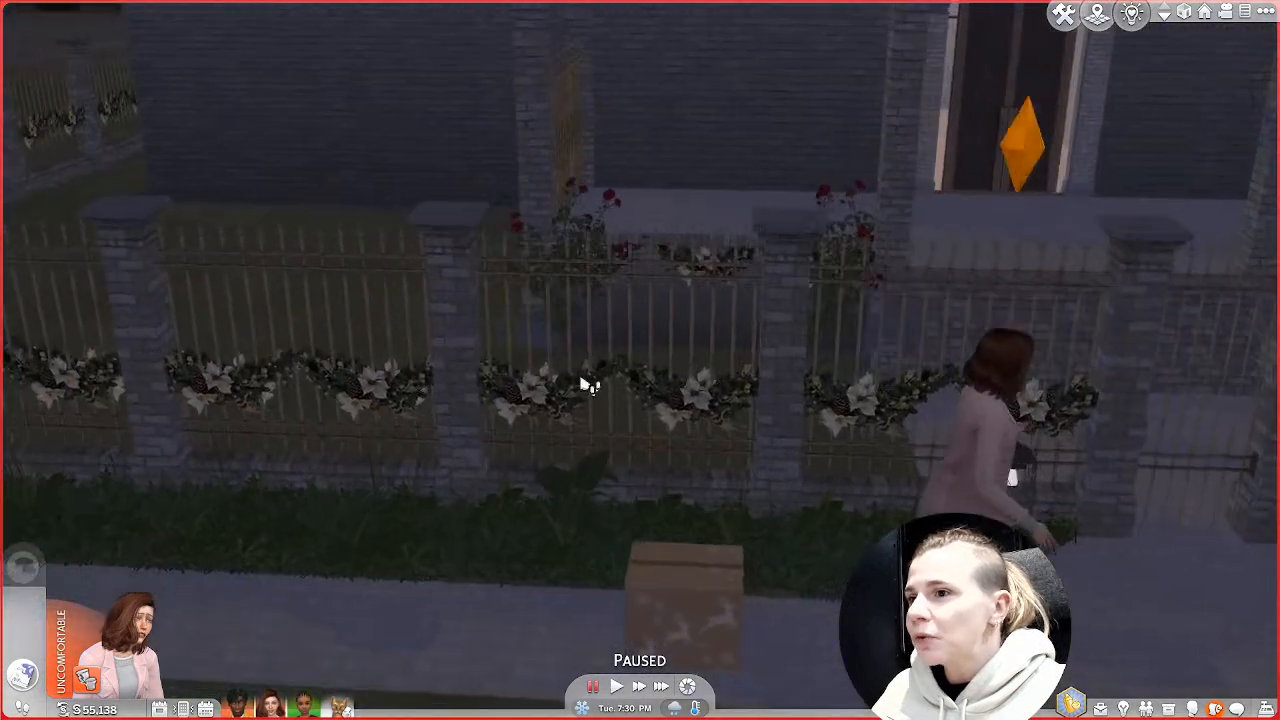
Examine the poinsettia garlands along the front fence up close and from further back, following the fence toward the gate.
scroll(660, 443, "down", 2)
scroll(674, 449, "up", 2)
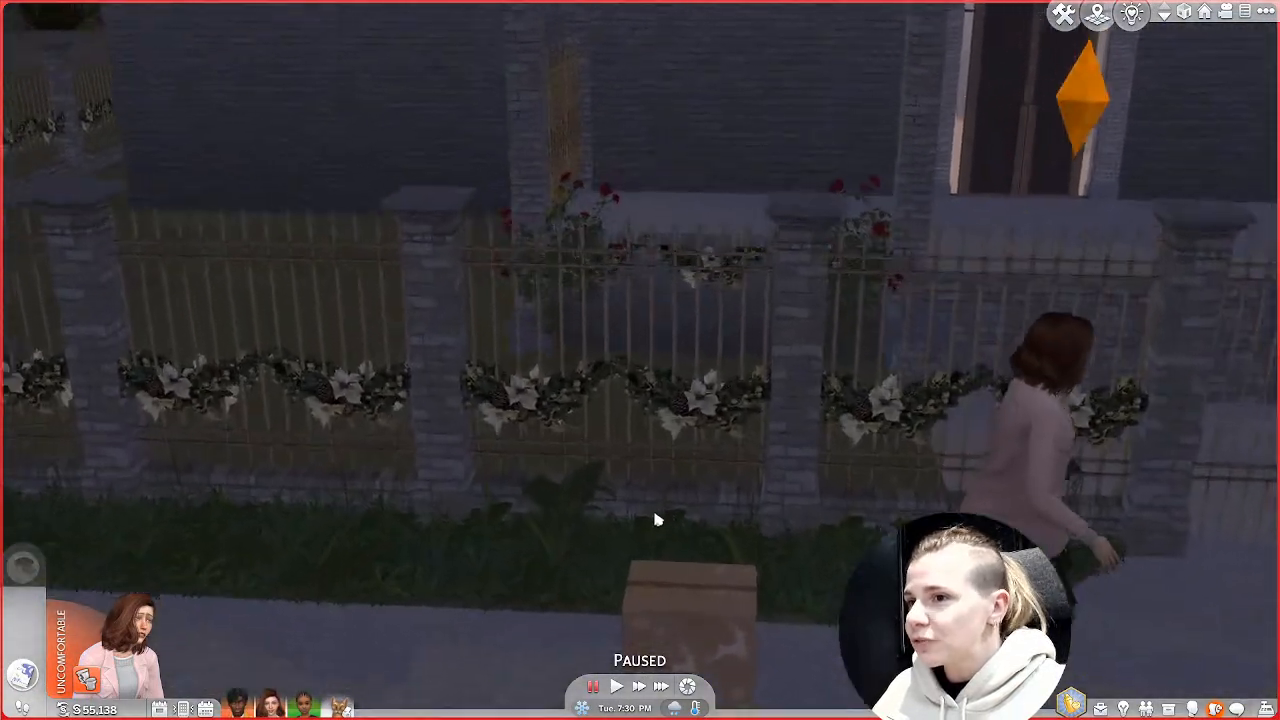
middle_click_drag(657, 517, 403, 503)
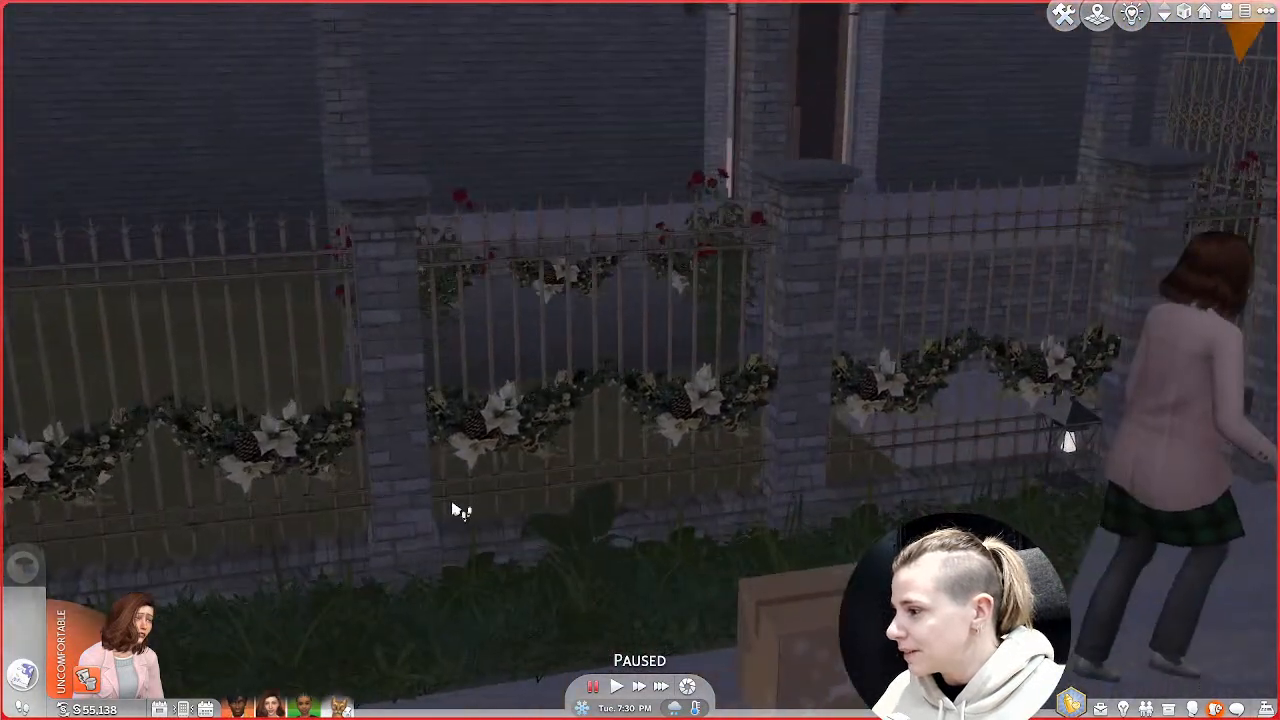
scroll(487, 509, "down", 3)
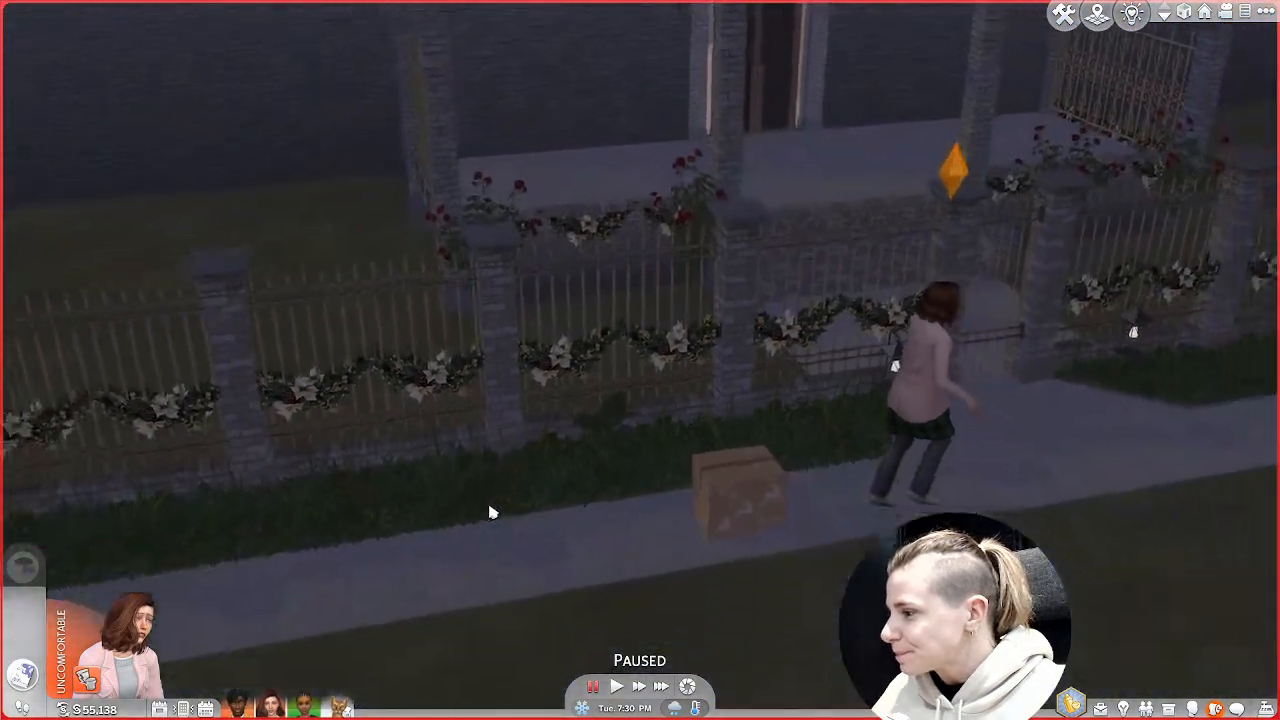
scroll(489, 506, "up", 1)
middle_click_drag(489, 507, 385, 493)
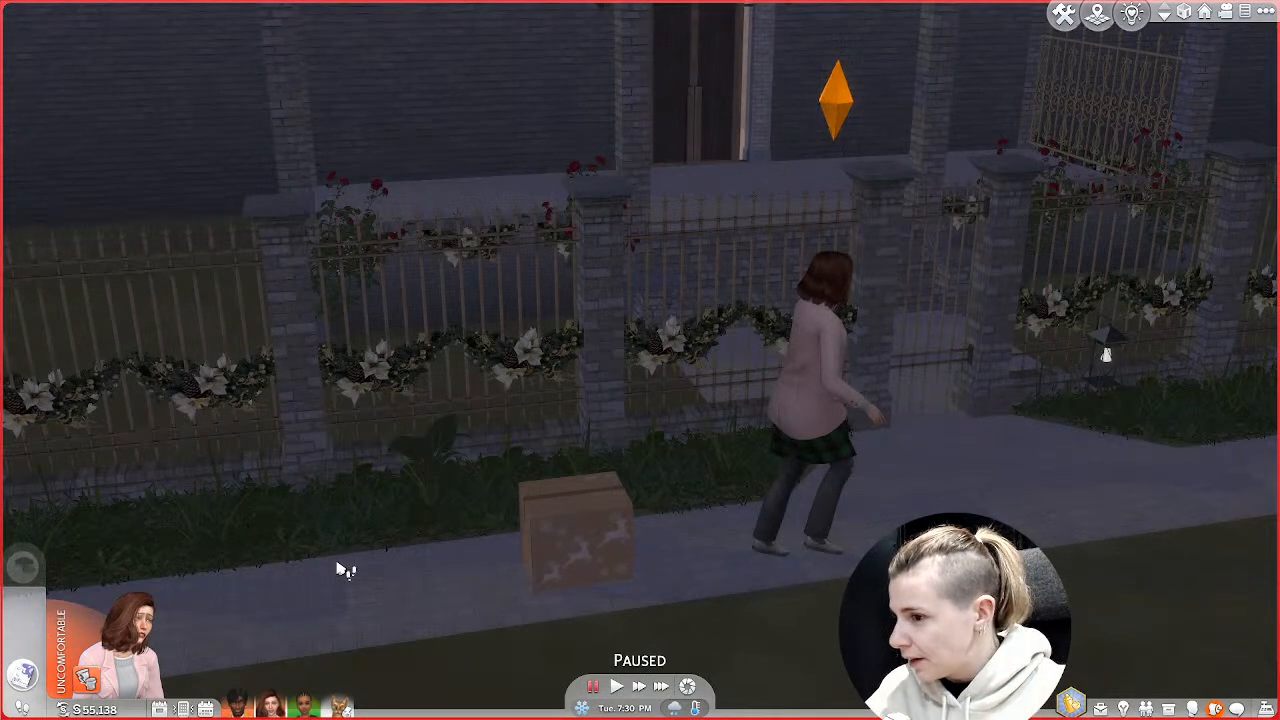
middle_click_drag(437, 555, 423, 557)
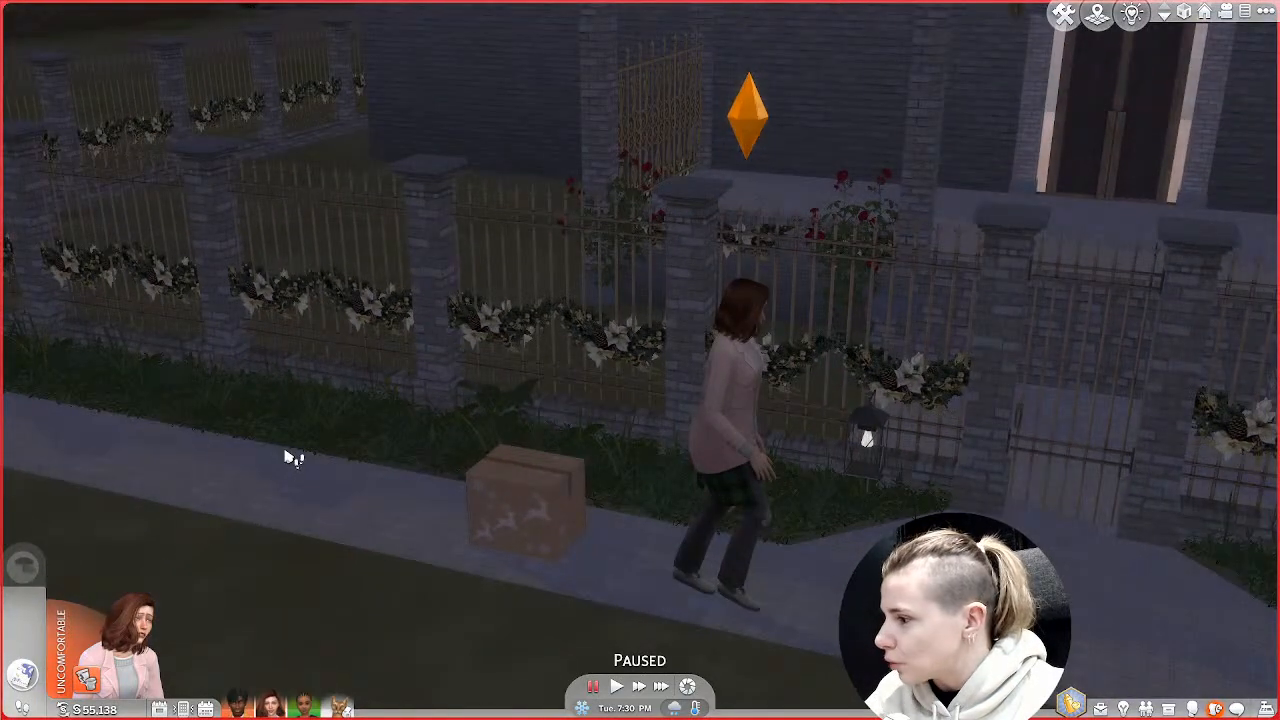
scroll(304, 457, "down", 2)
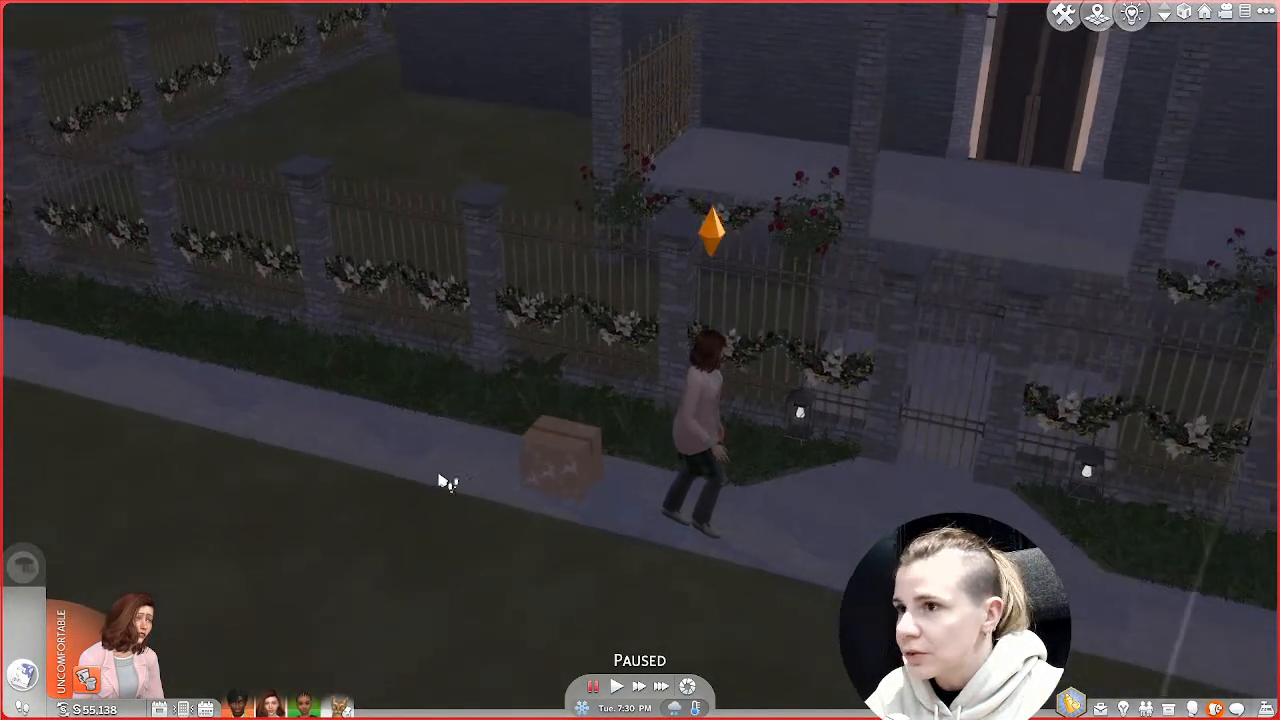
scroll(496, 462, "down", 2)
scroll(497, 449, "up", 3)
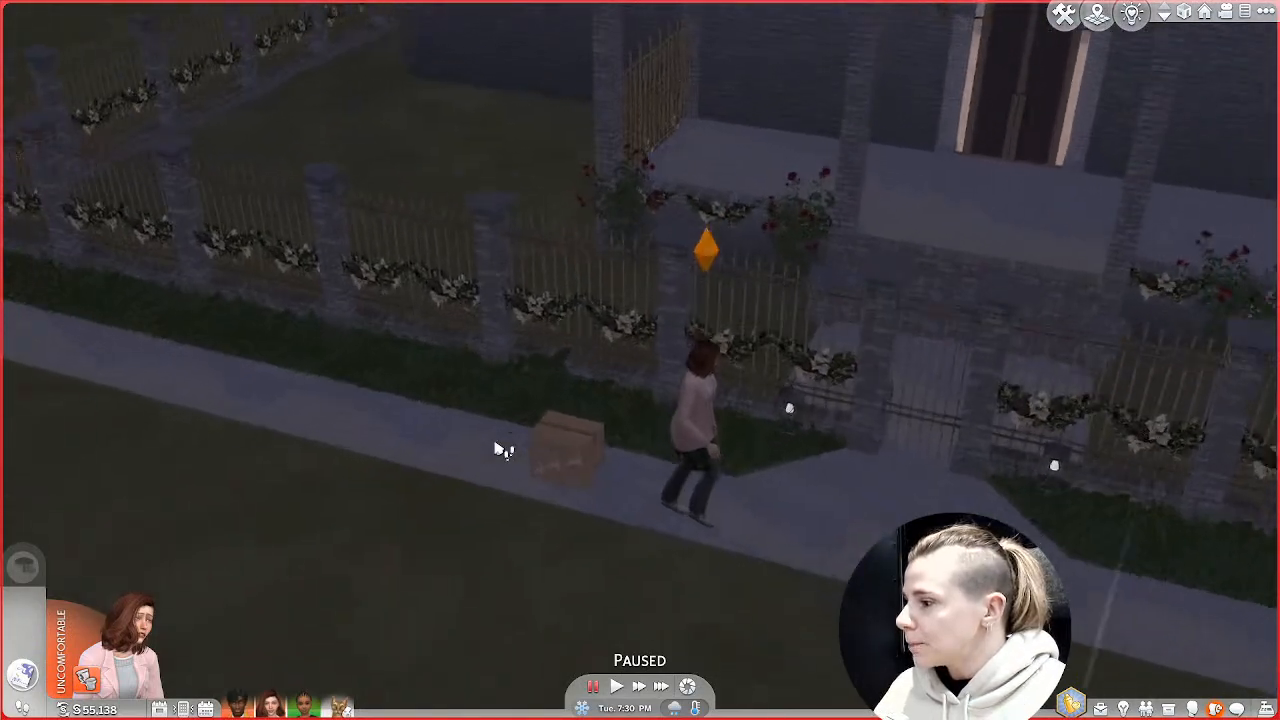
Examine the porch garlands, the fence sections beside the entrance gate and the sidewalk around the decoration box from several angles.
middle_click_drag(509, 449, 652, 434)
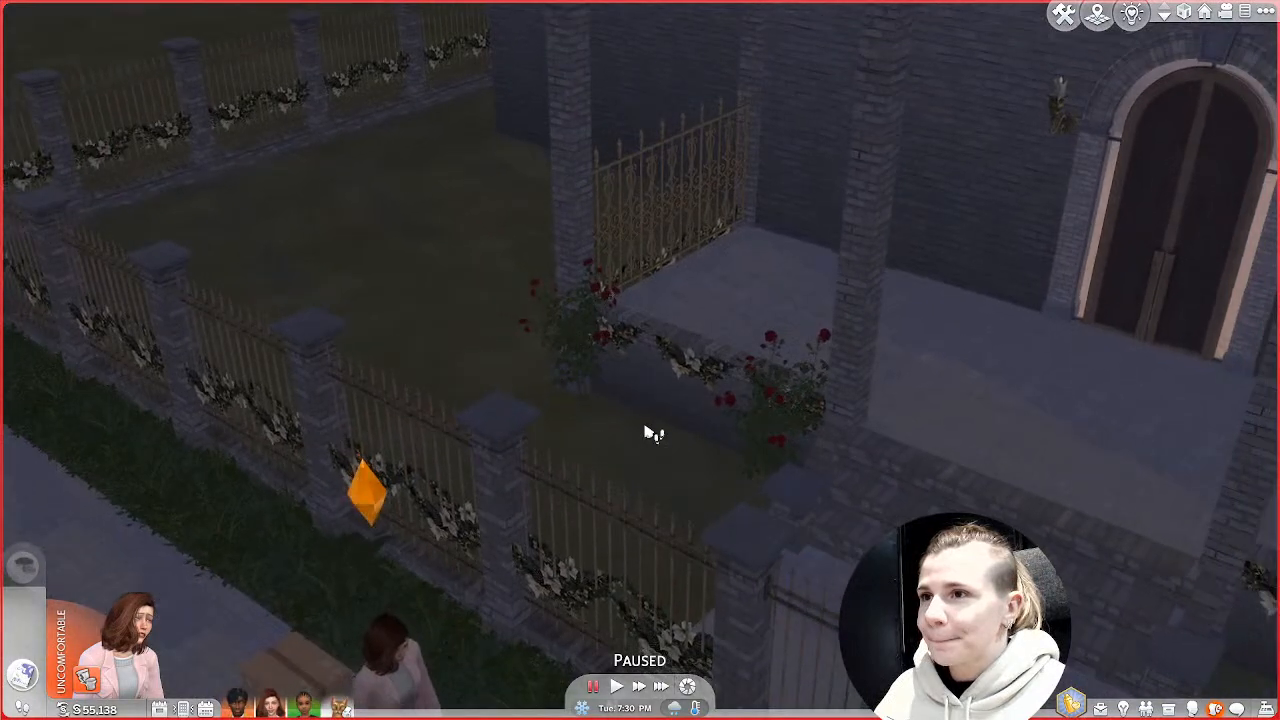
scroll(657, 430, "up", 4)
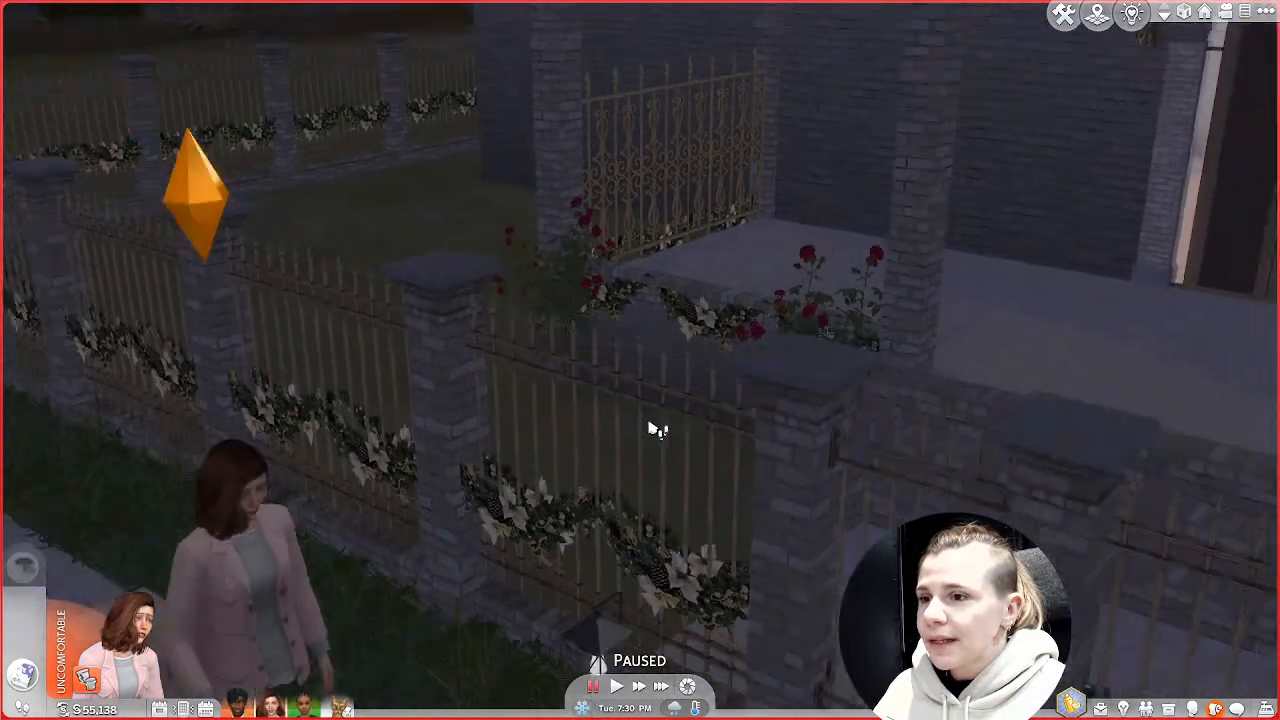
scroll(652, 428, "down", 4)
middle_click_drag(720, 431, 791, 414)
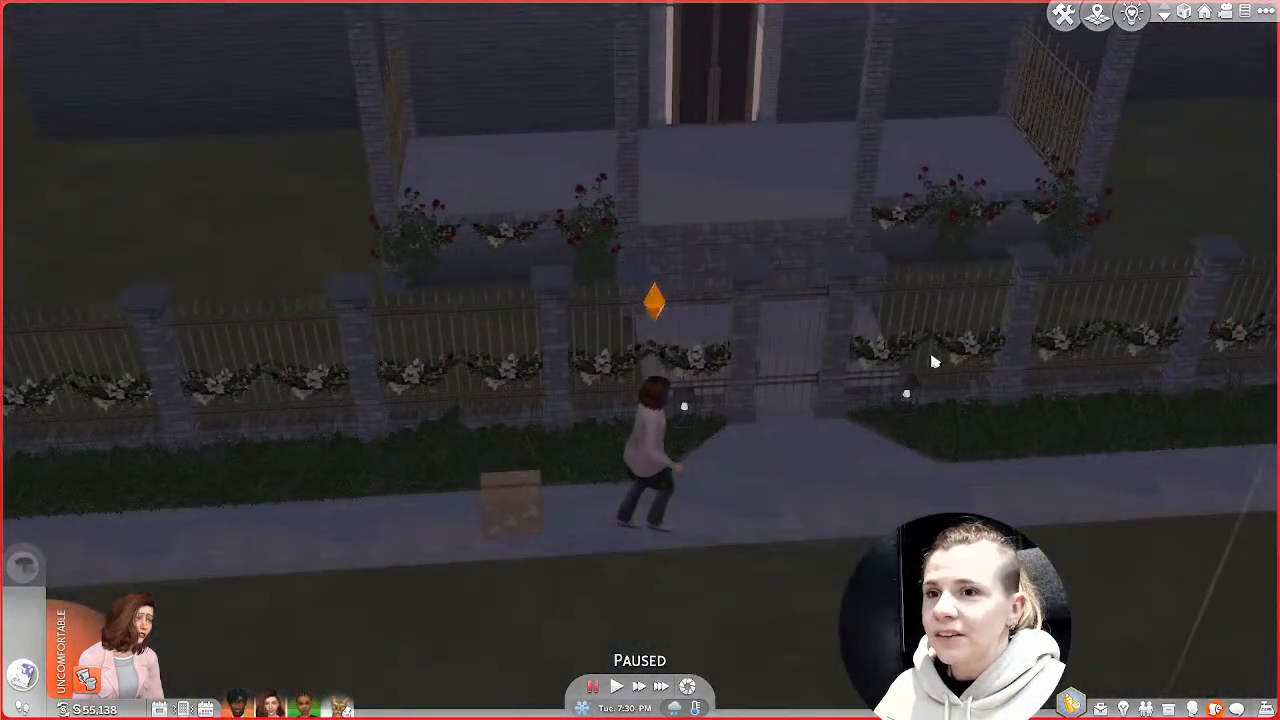
scroll(731, 469, "up", 4)
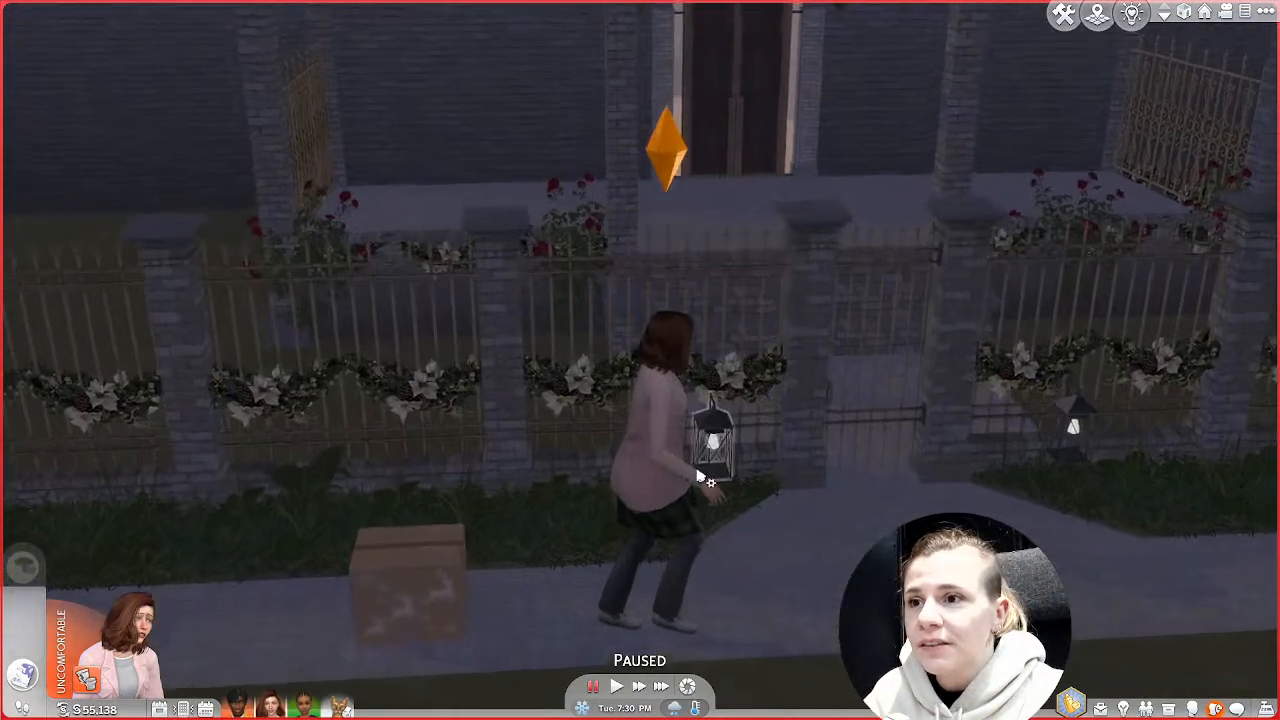
middle_click_drag(711, 471, 706, 478)
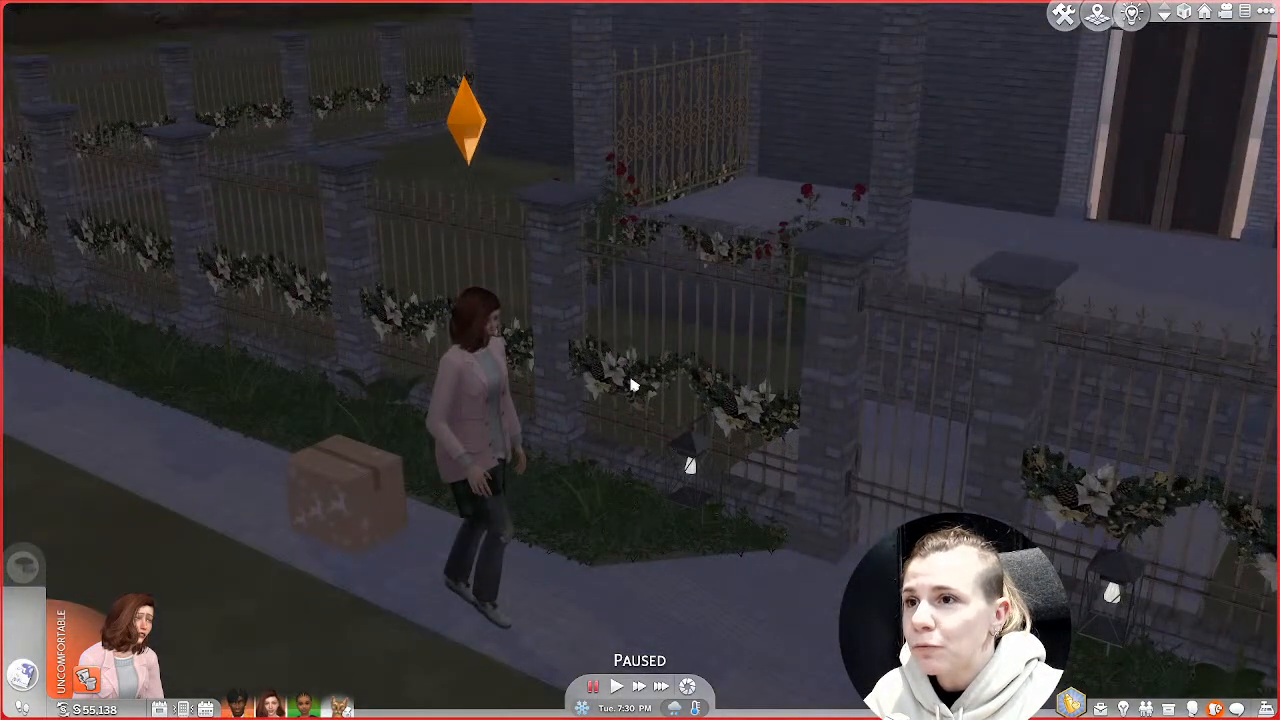
scroll(633, 383, "down", 3)
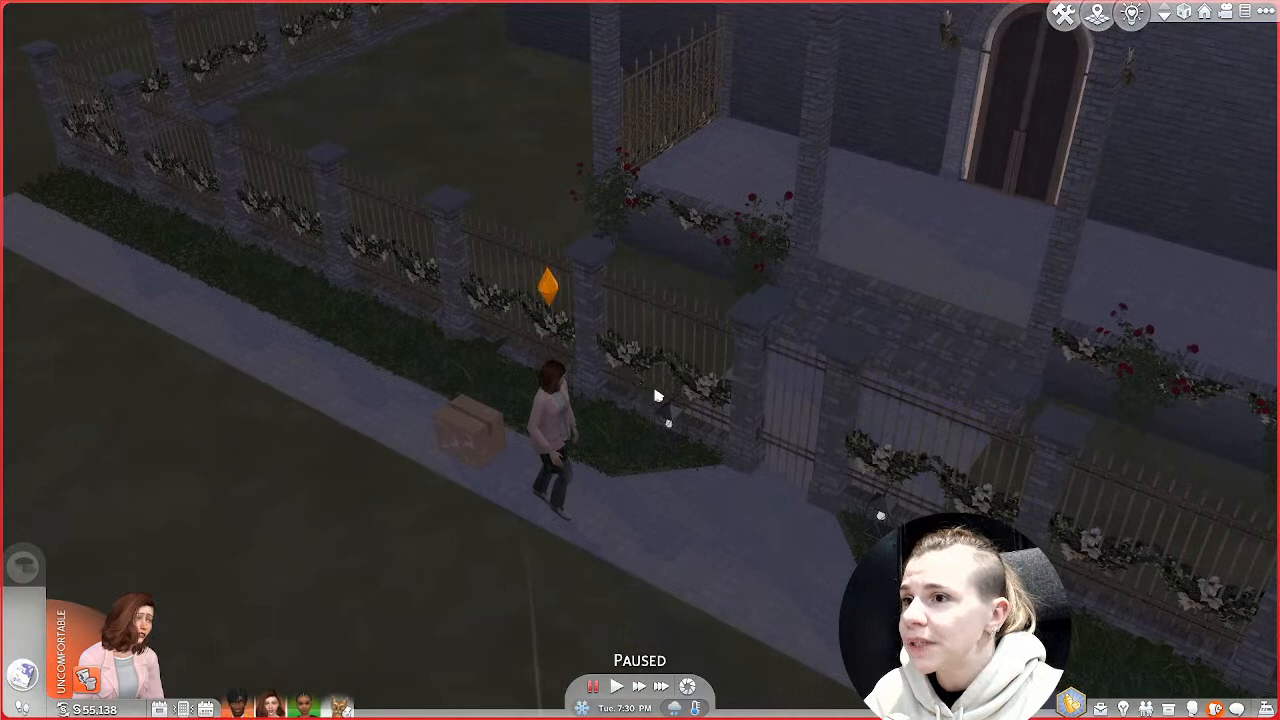
scroll(657, 397, "up", 3)
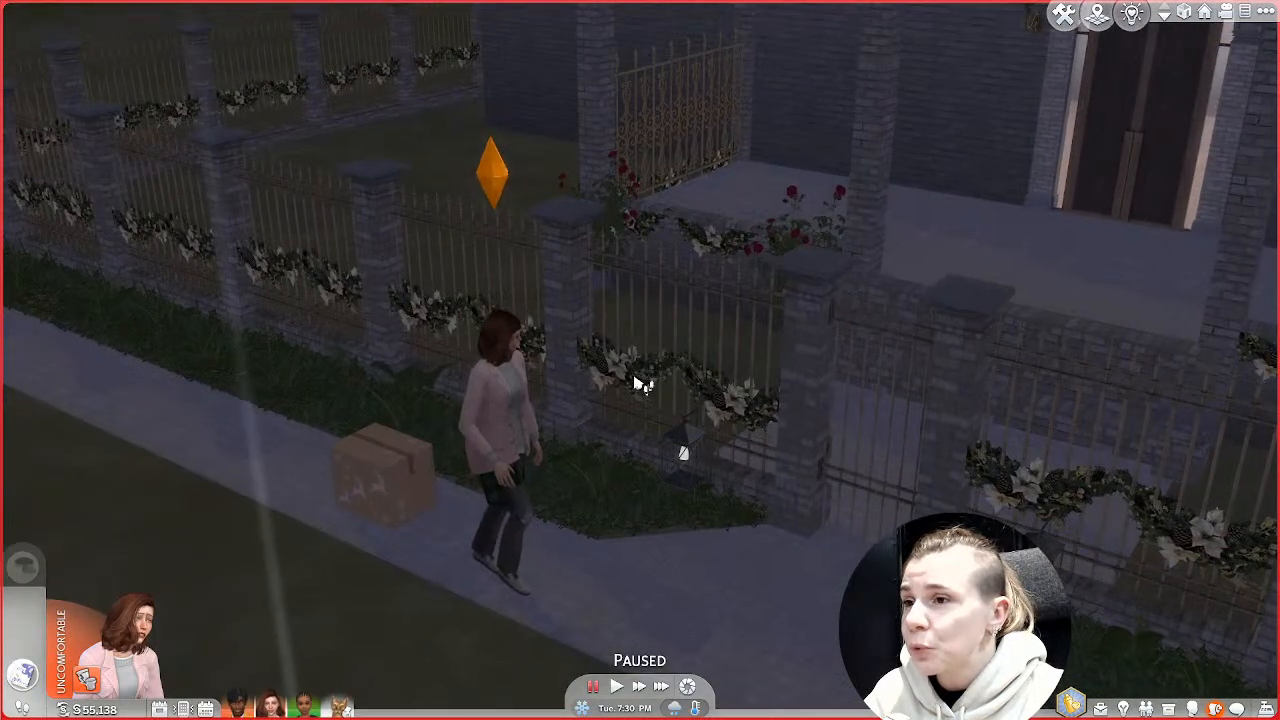
scroll(620, 377, "down", 3)
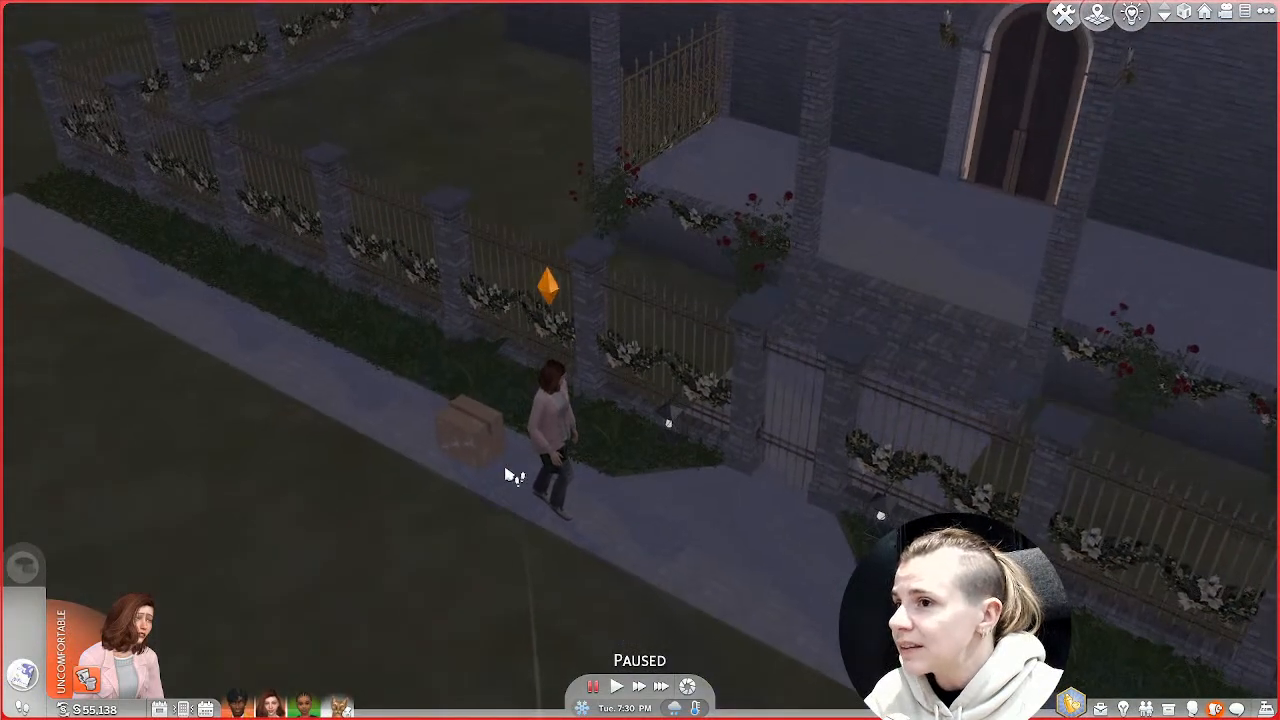
scroll(450, 500, "up", 3)
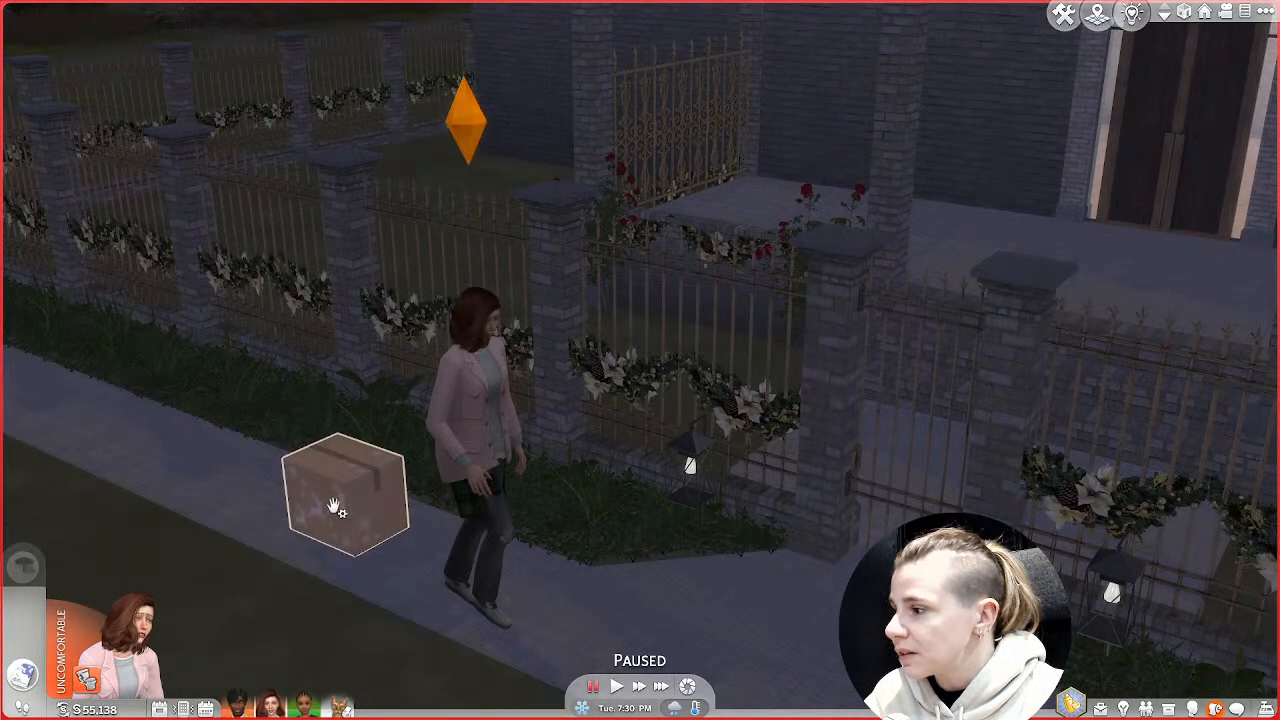
scroll(351, 497, "down", 3)
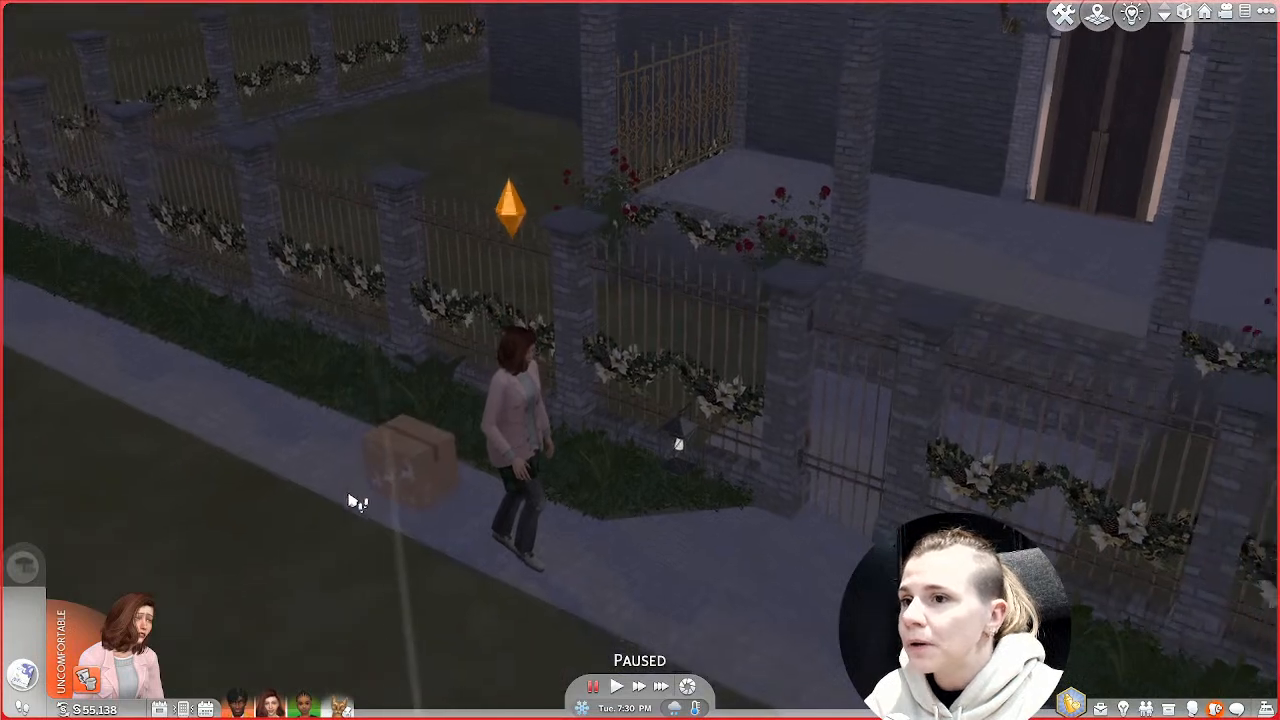
middle_click_drag(357, 500, 434, 514)
scroll(430, 510, "up", 3)
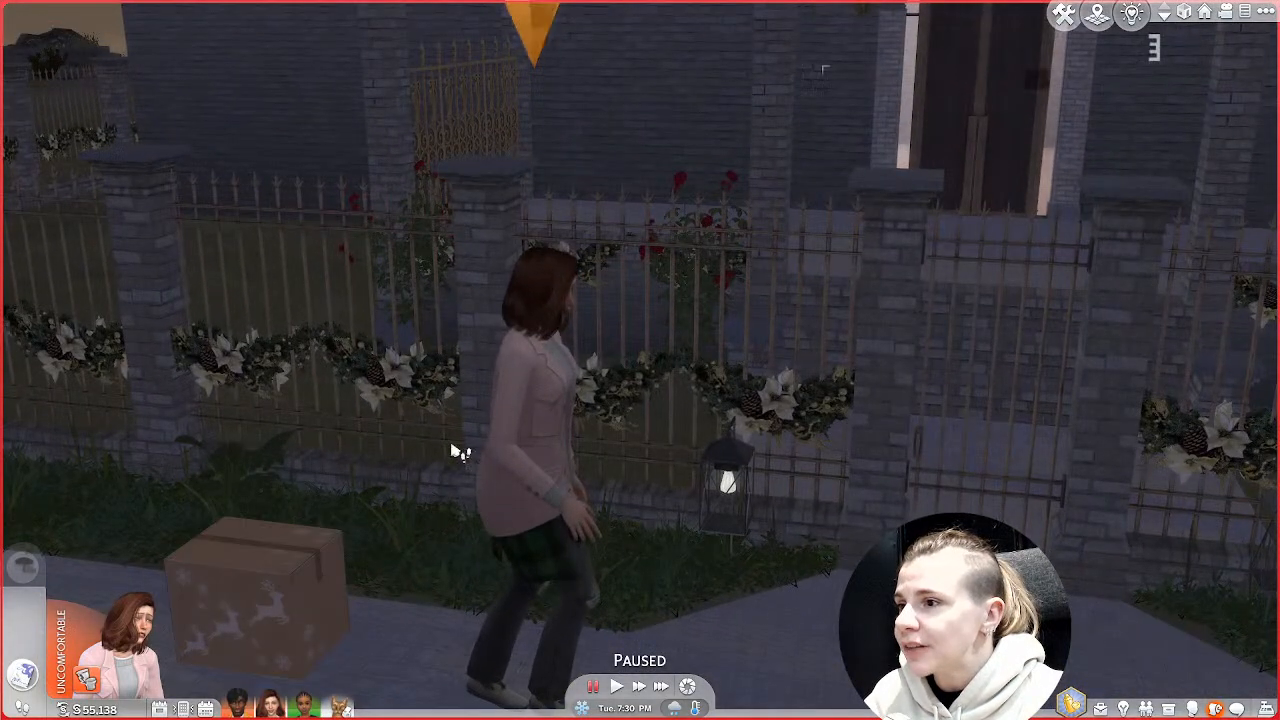
scroll(286, 586, "down", 3)
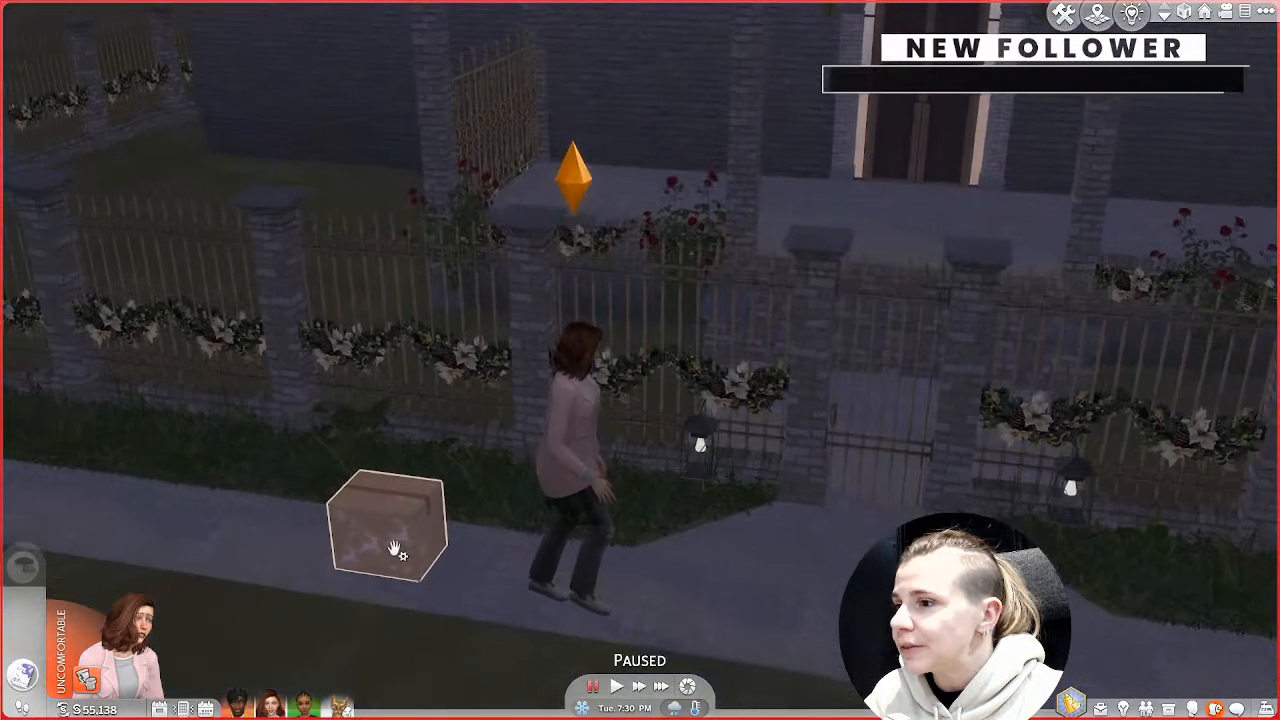
Open the Winterfest fence decoration choices from the holiday decoration box and browse through the available designs.
left_click(396, 550)
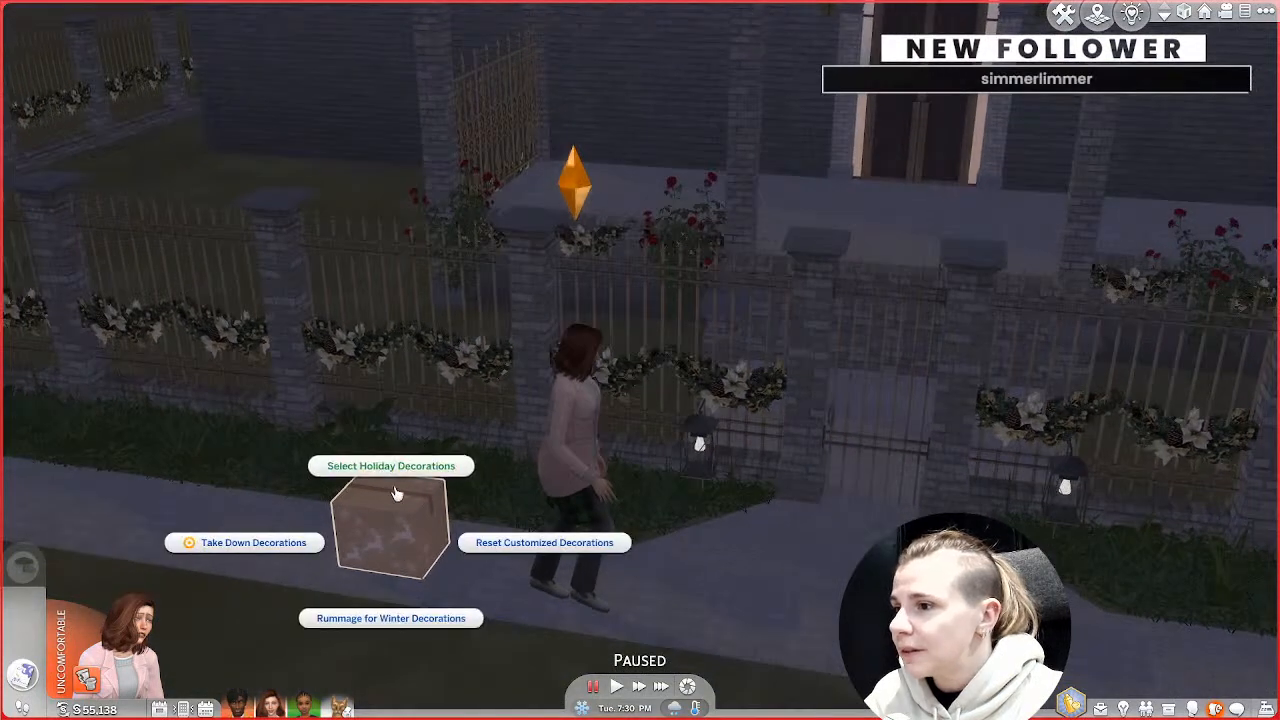
left_click(389, 463)
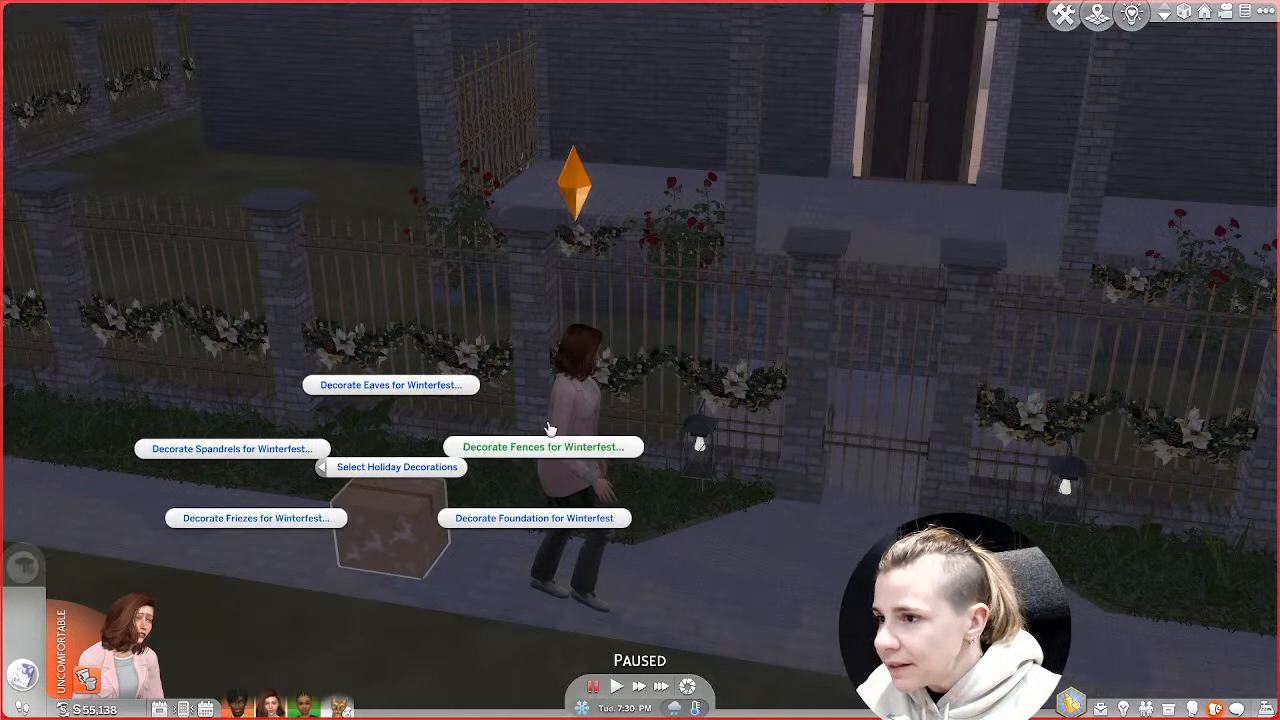
left_click(526, 452)
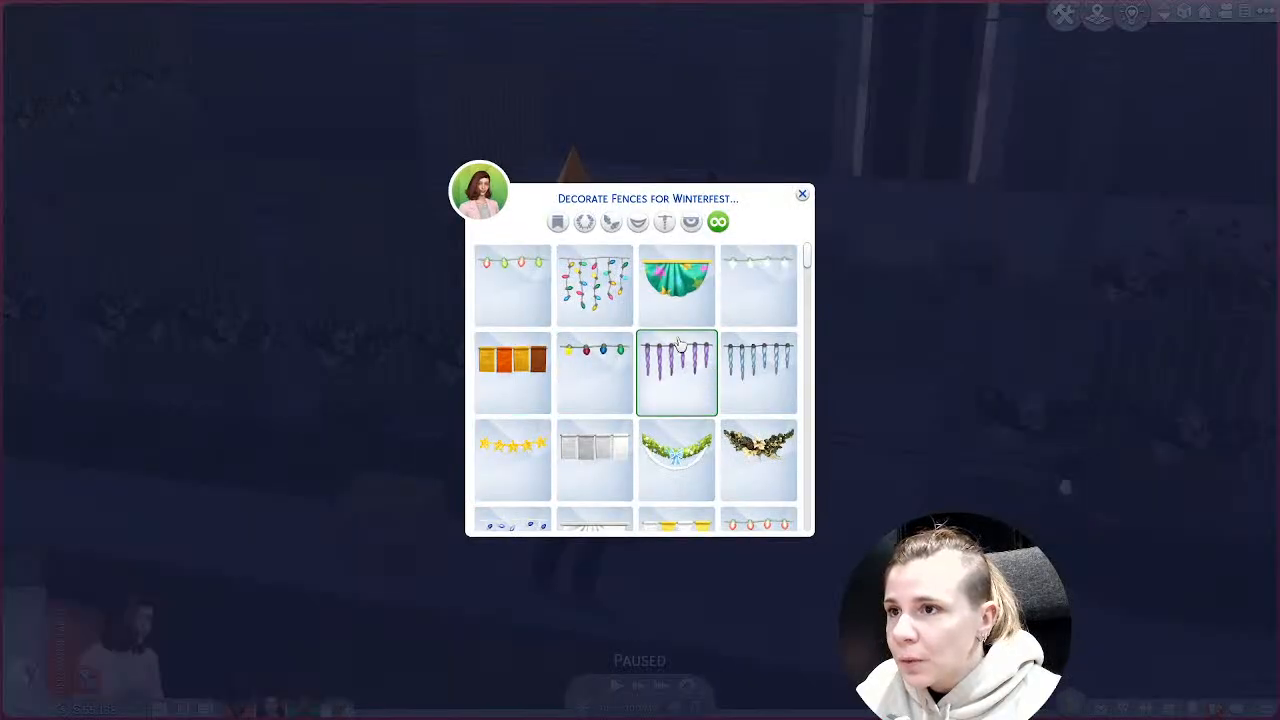
scroll(680, 320, "down", 3)
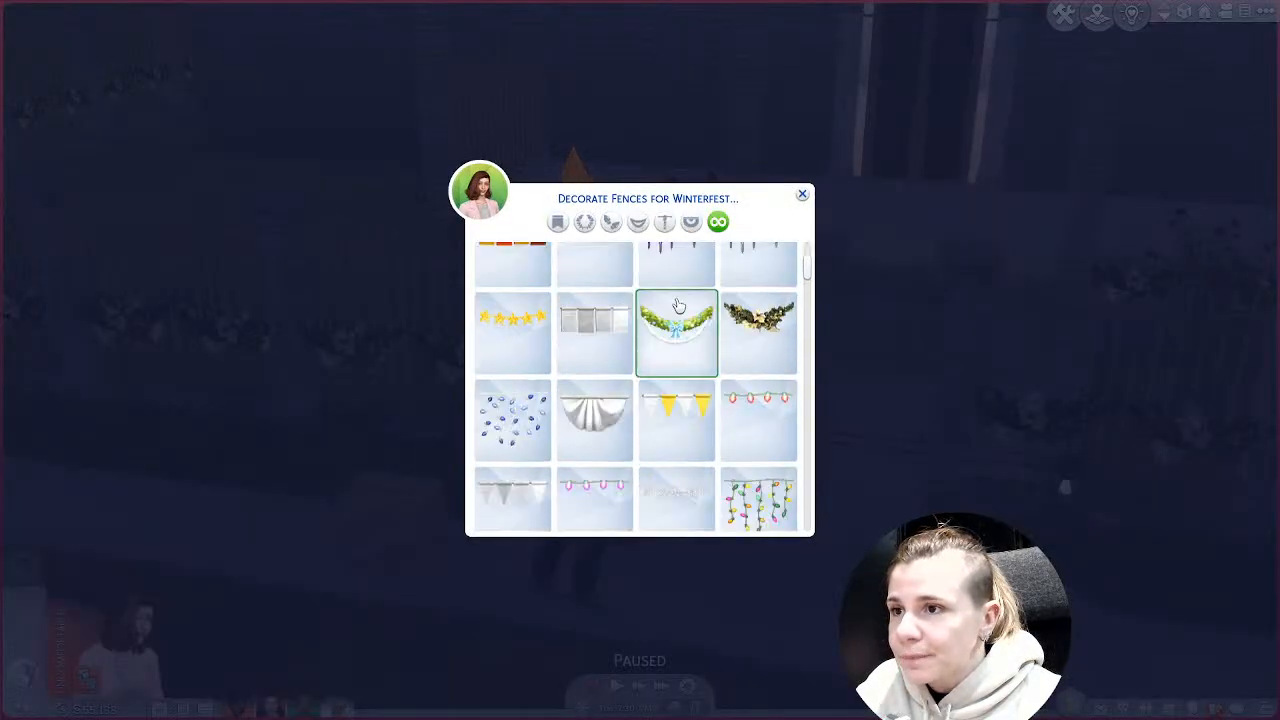
scroll(692, 430, "down", 2)
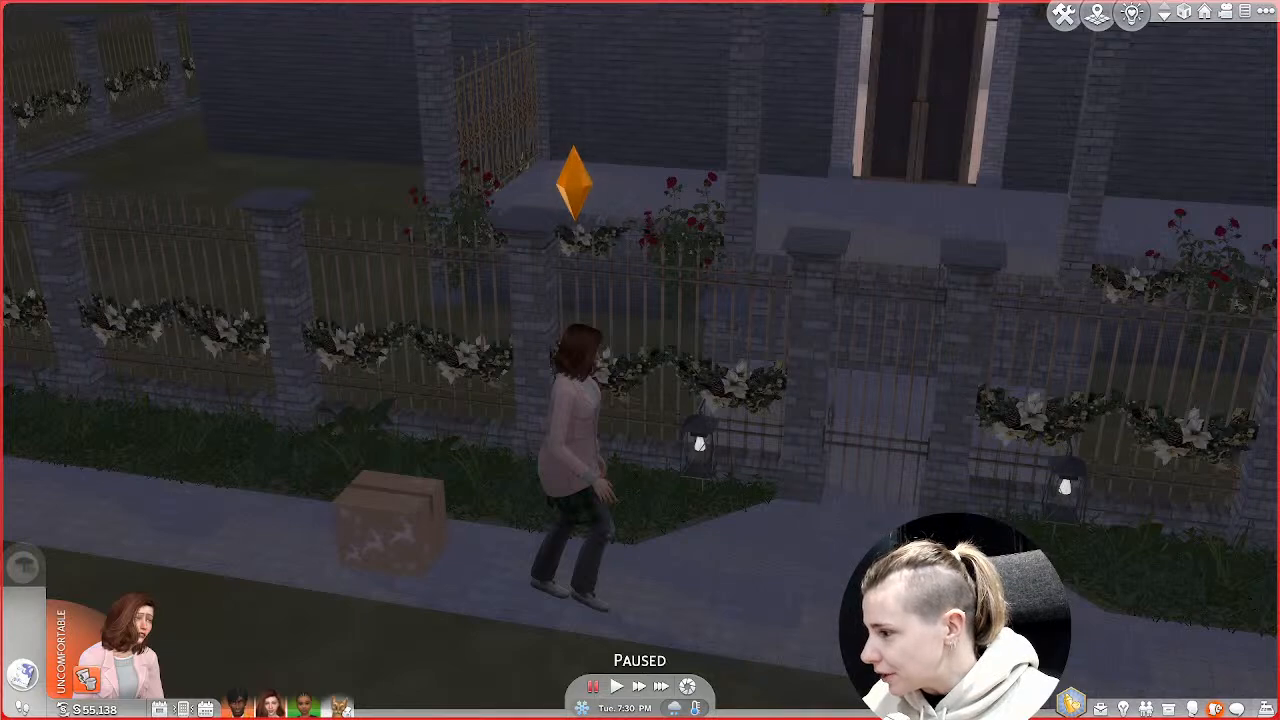
Switch to build mode and search the catalog for "rvsn".
key("F2")
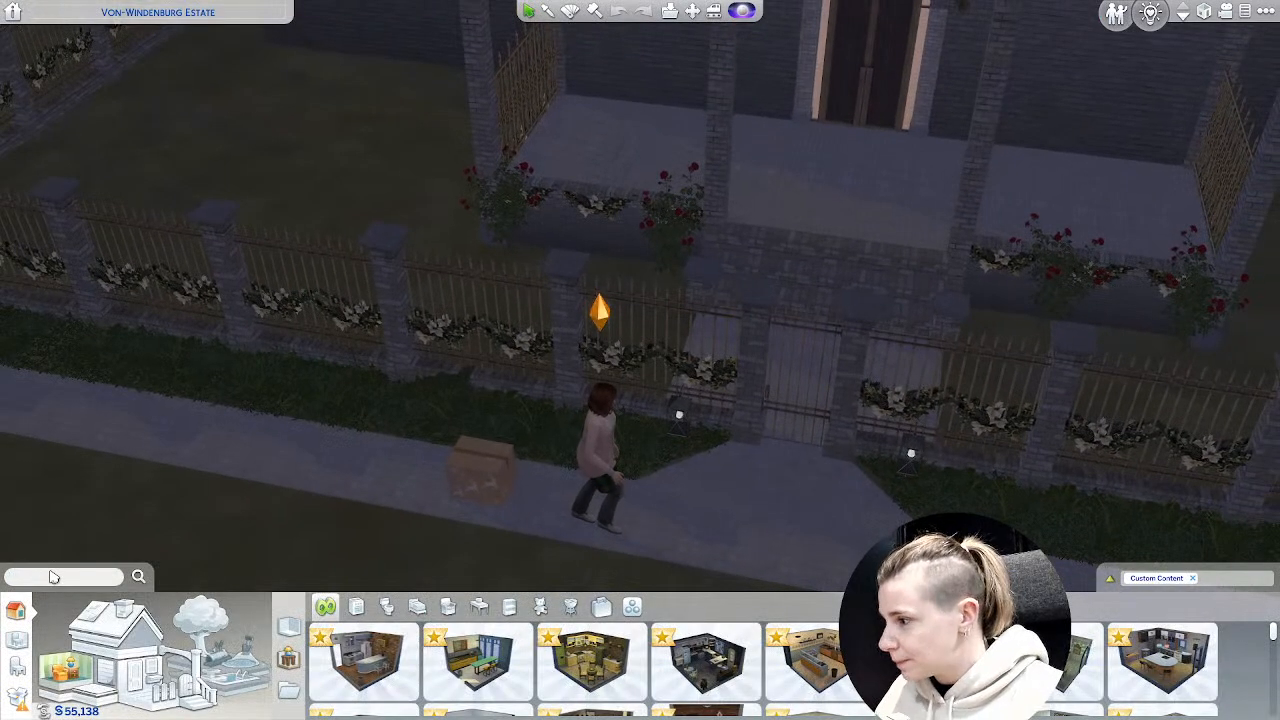
type("r")
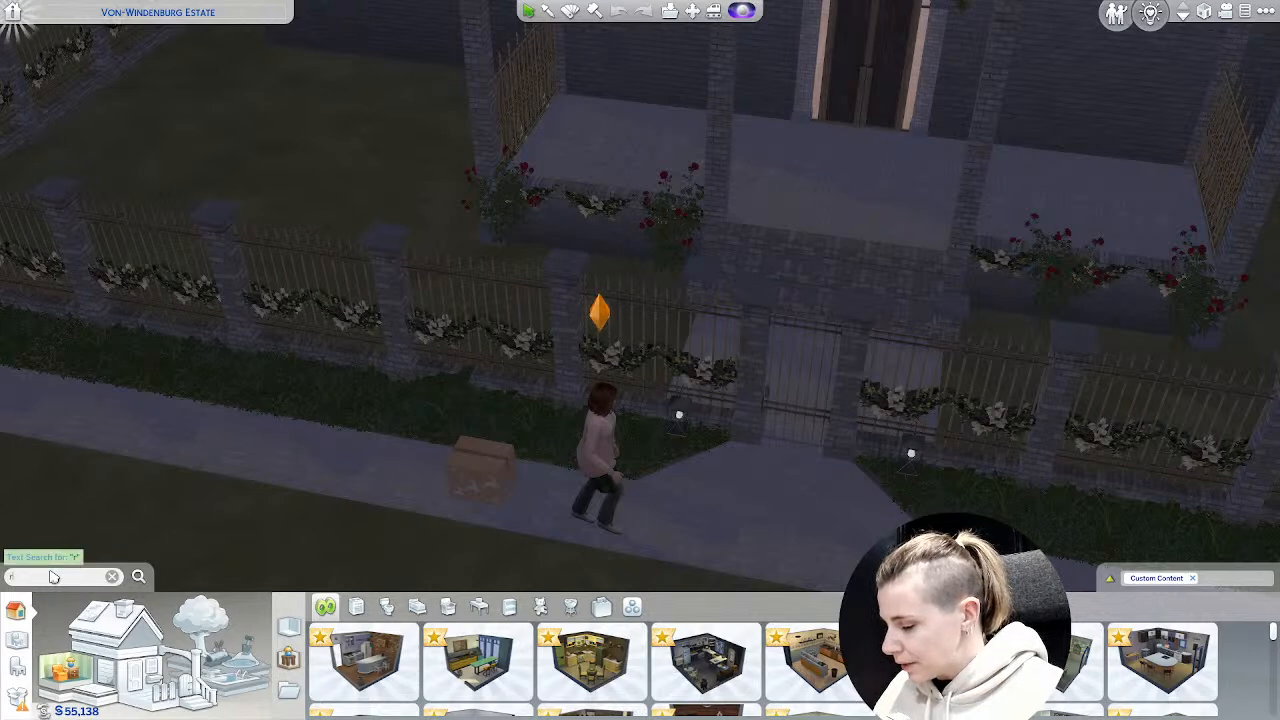
type("ava")
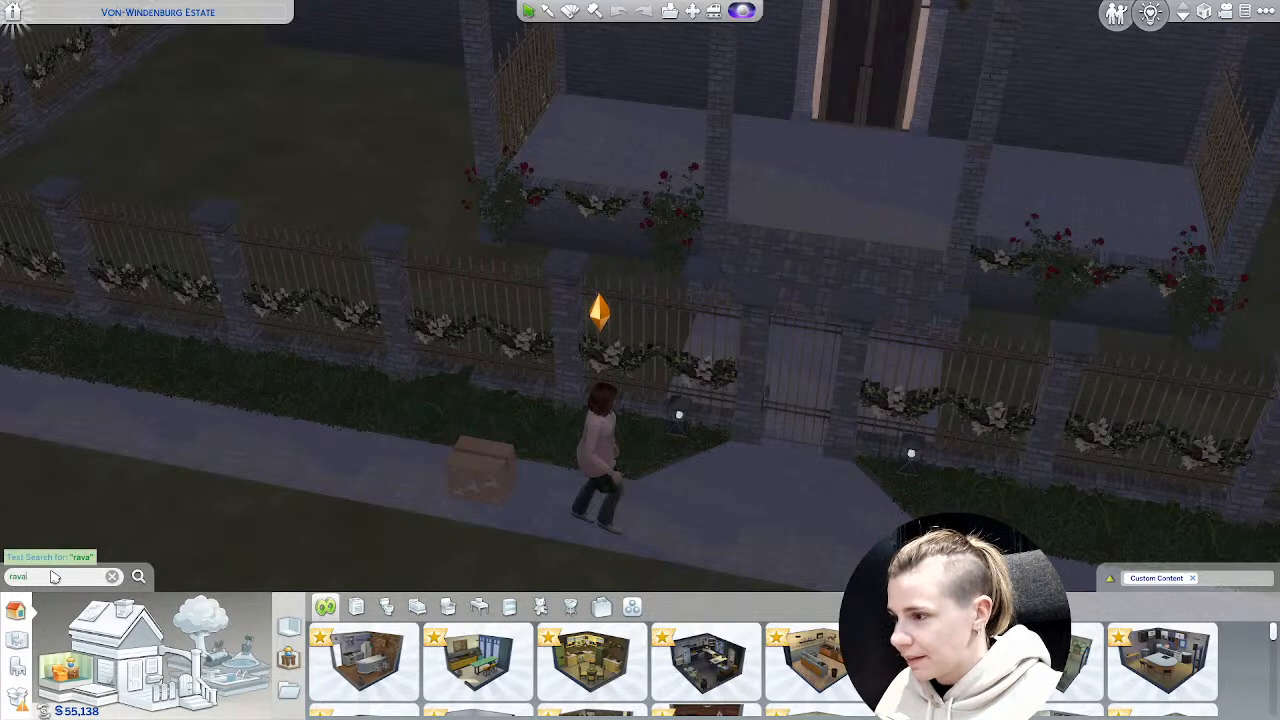
key("BackSpace")
key("BackSpace")
key("BackSpace")
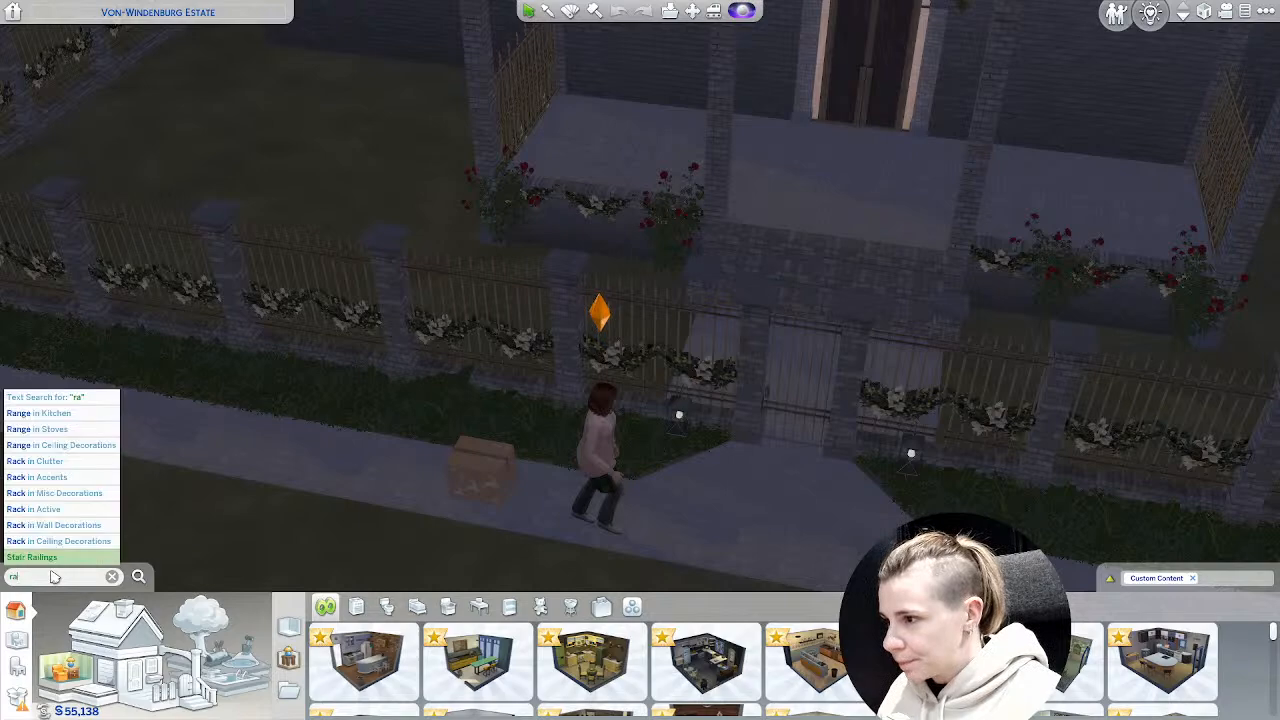
type("vsn")
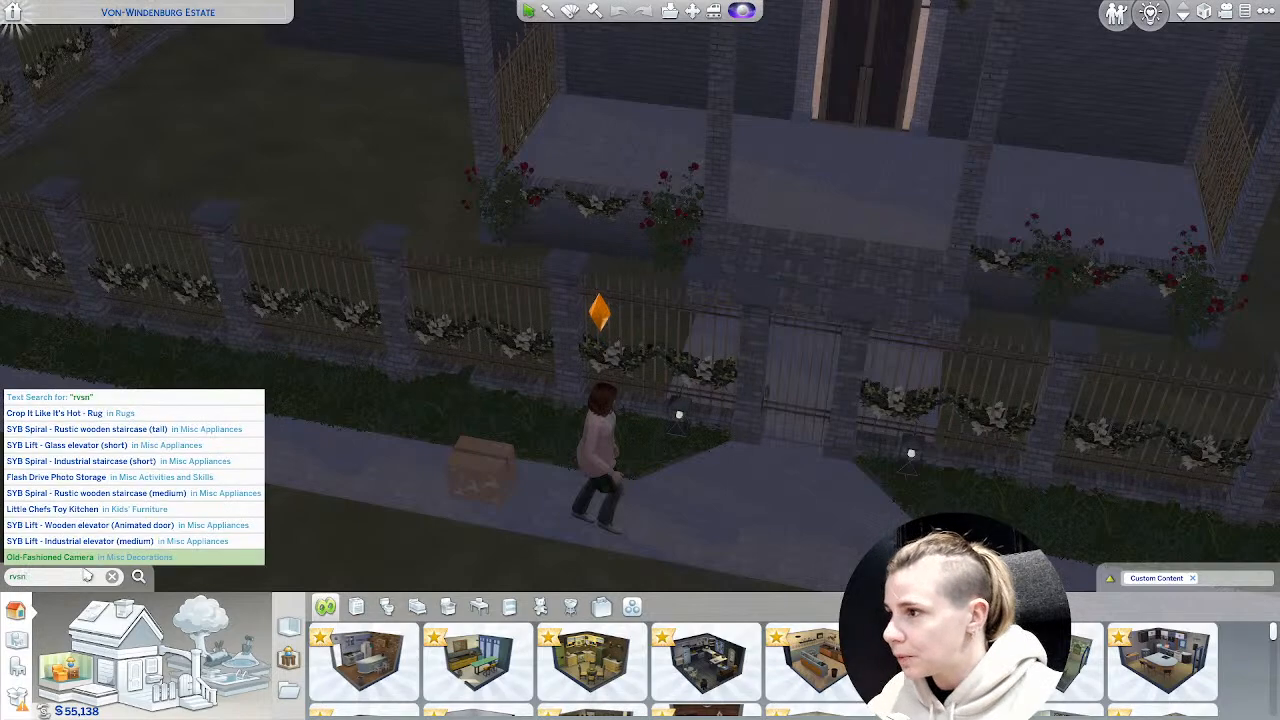
key("Return")
scroll(560, 440, "down", 4)
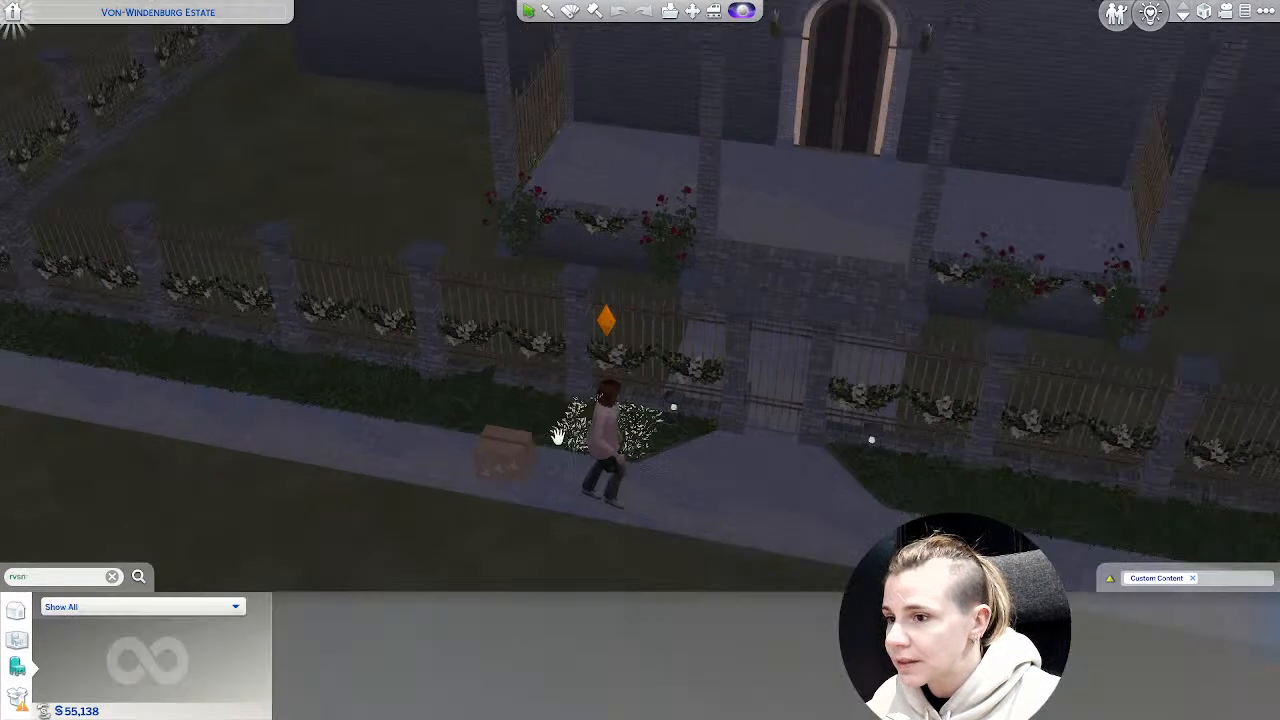
Place a white tall backdrop wall on the lawn before the front sidewalk, with the white four-by-four floor panel directly in front of it.
right_click_drag(471, 446, 426, 585)
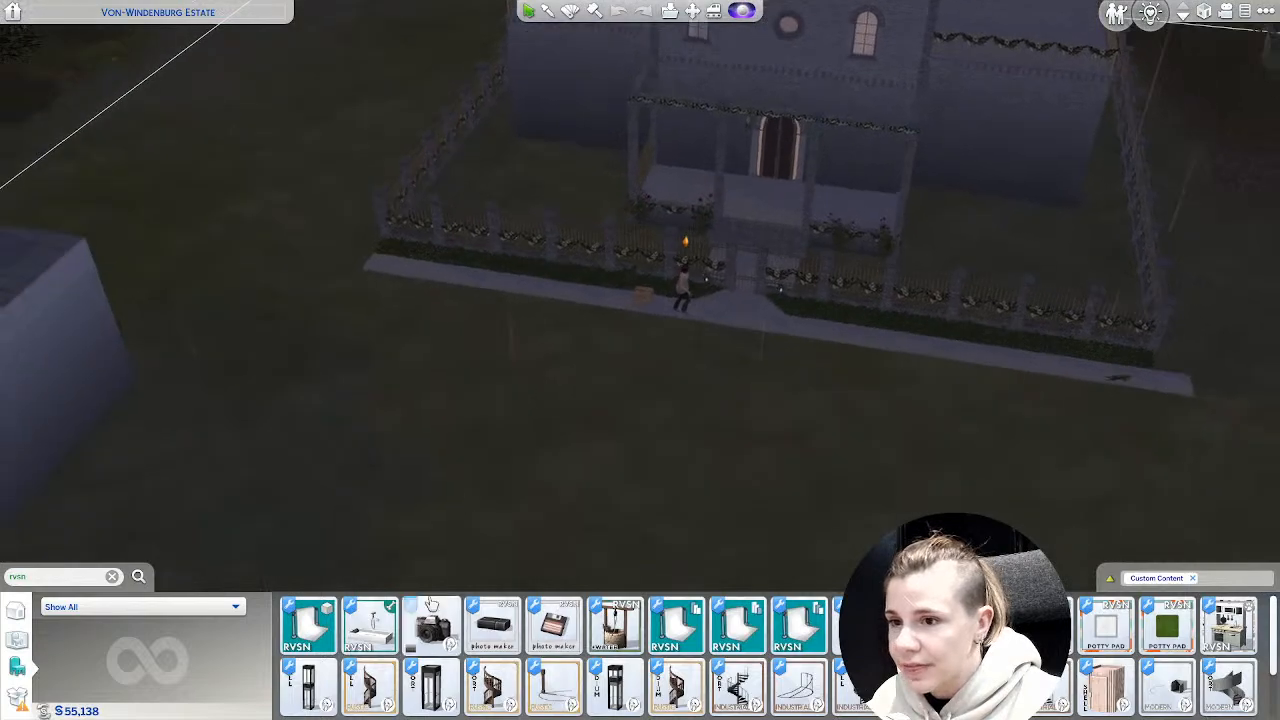
scroll(497, 391, "up", 3)
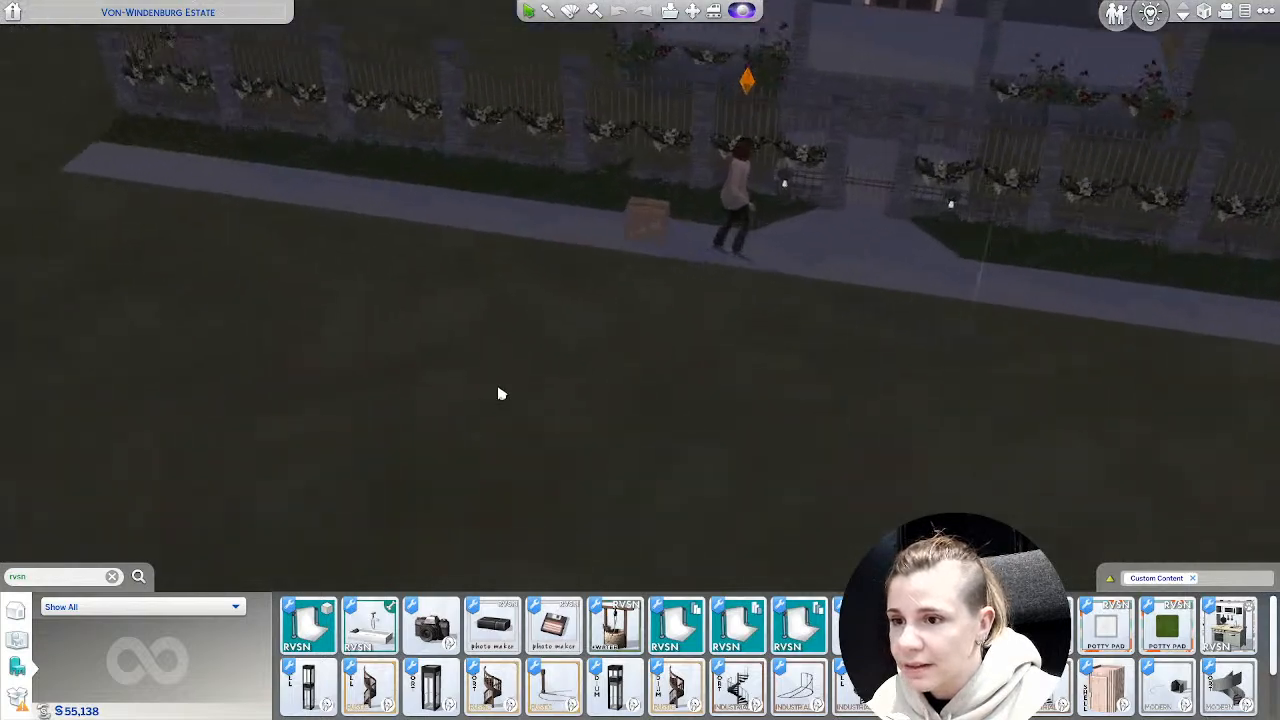
left_click(676, 625)
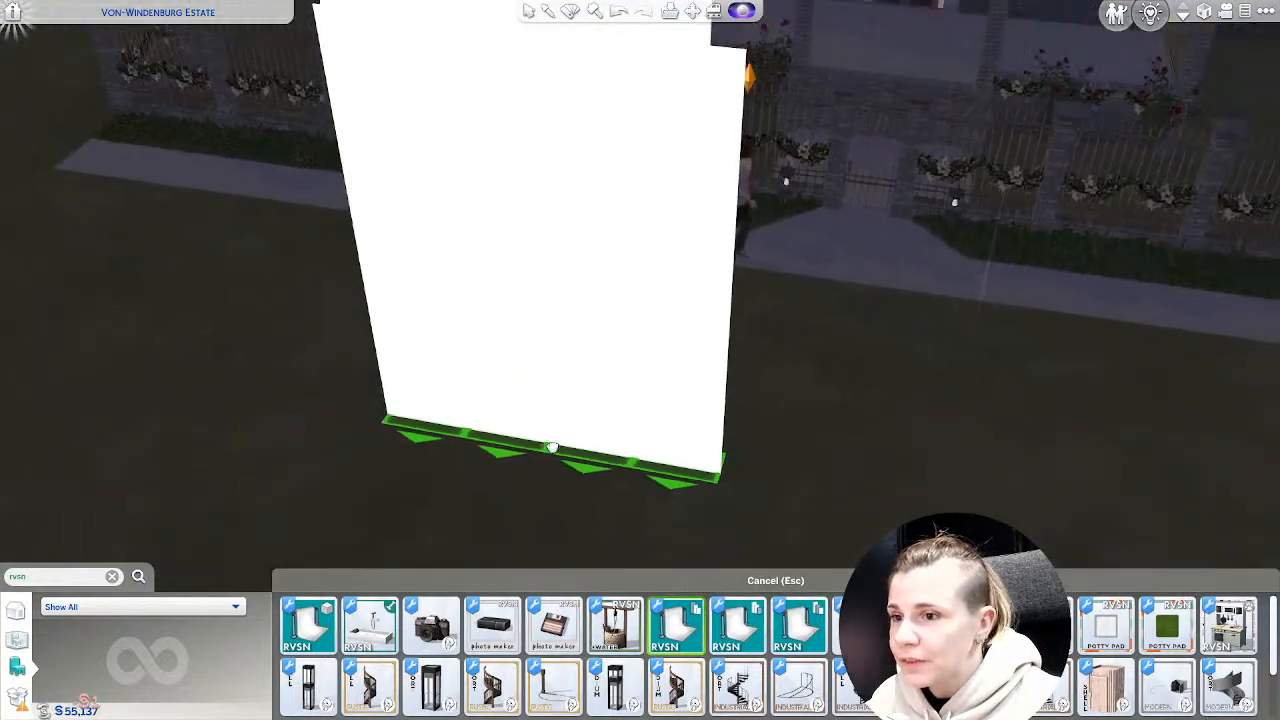
scroll(552, 447, "down", 2)
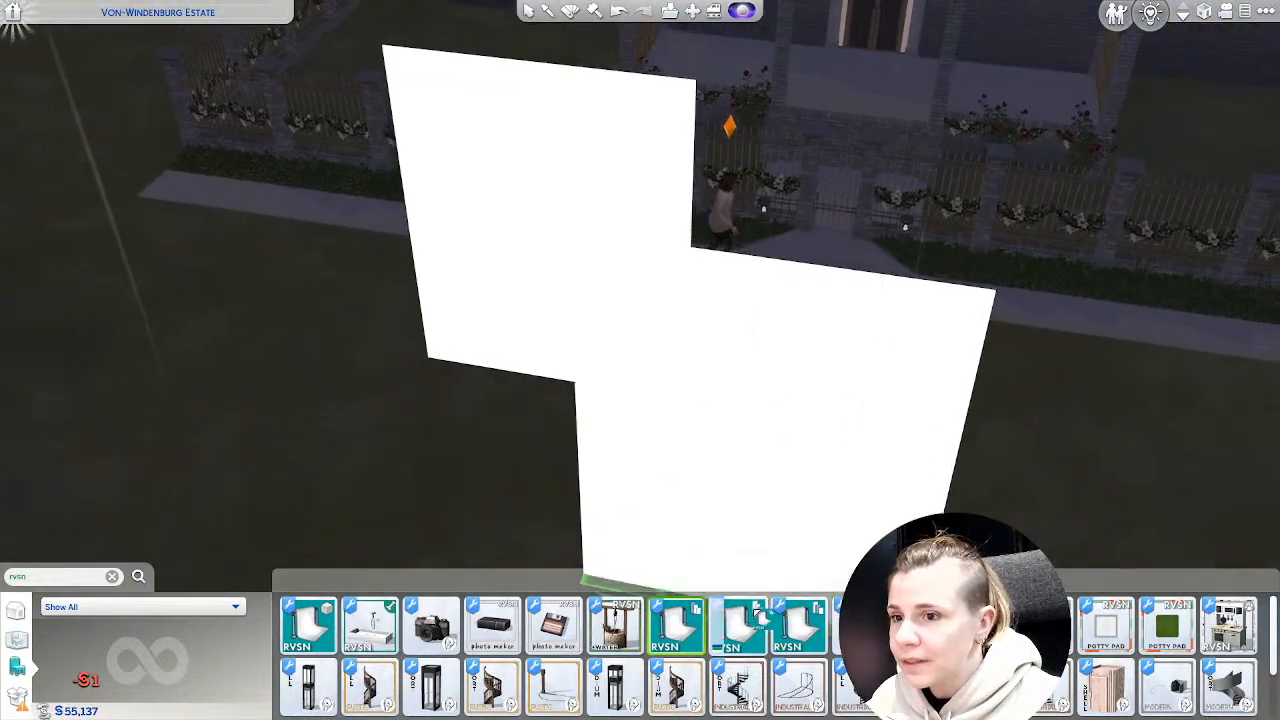
left_click(860, 625)
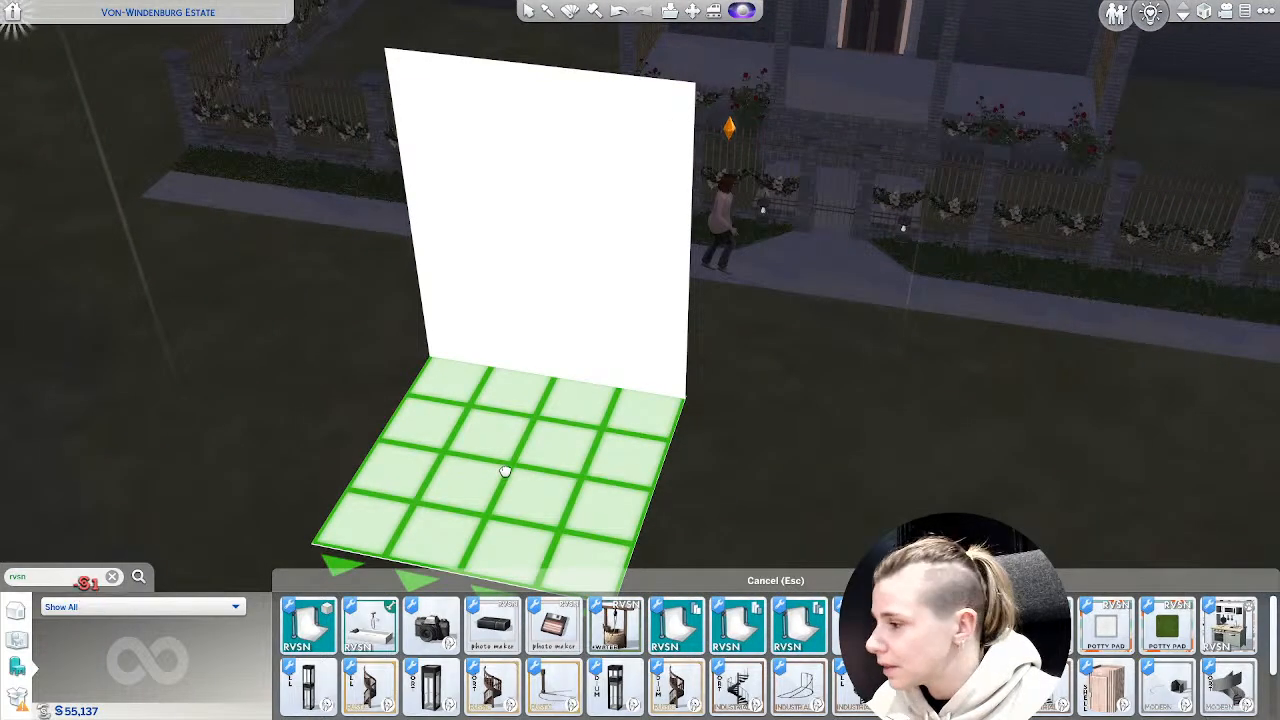
left_click(505, 473)
middle_click_drag(637, 431, 637, 431)
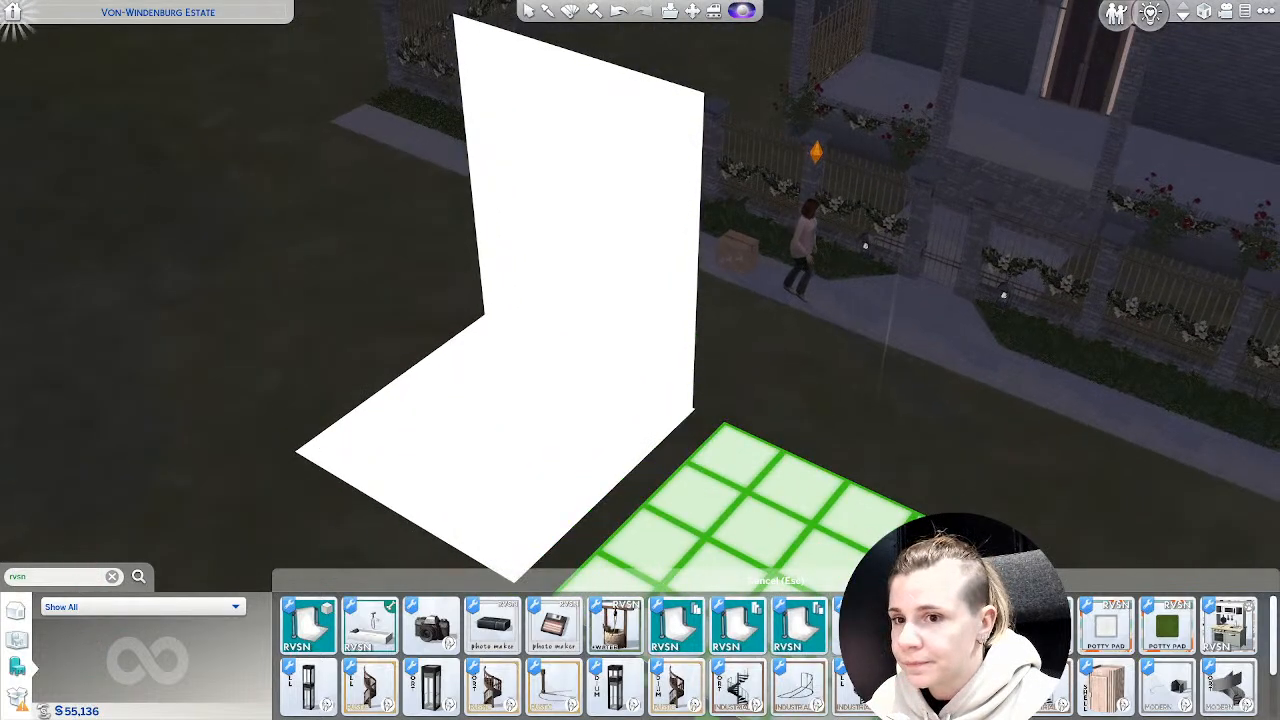
Place a second white tall backdrop wall, rotated to close off the open side edge of the floor panel.
left_click(676, 625)
key("period")
key("period")
key("period")
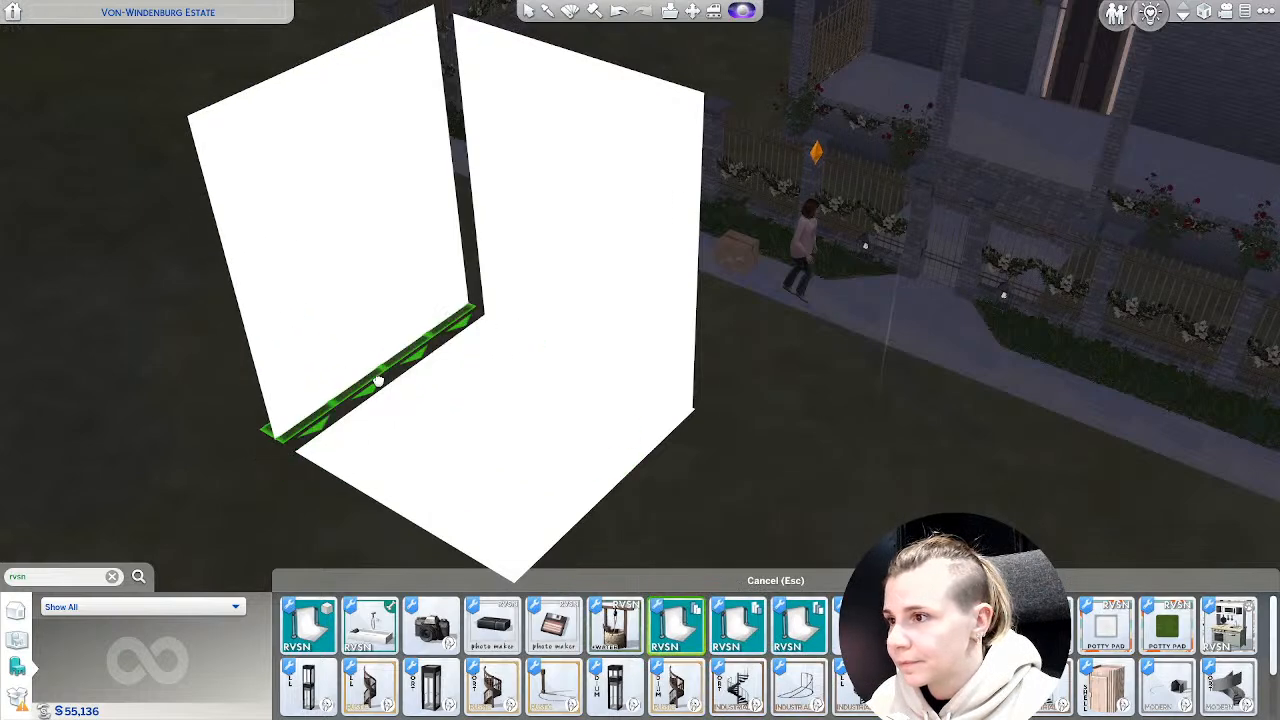
left_click(386, 384)
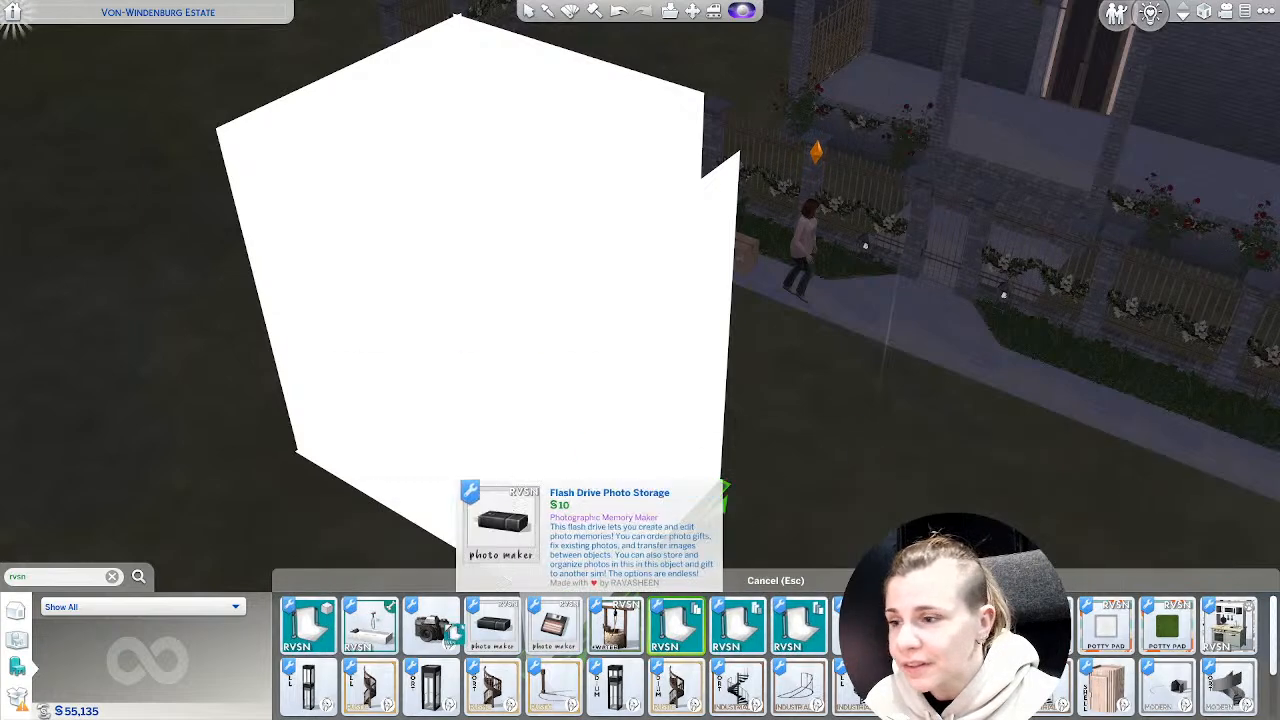
Place a small white RVSN cube on the grass beside the backdrop.
left_click(313, 640)
scroll(232, 520, "down", 2)
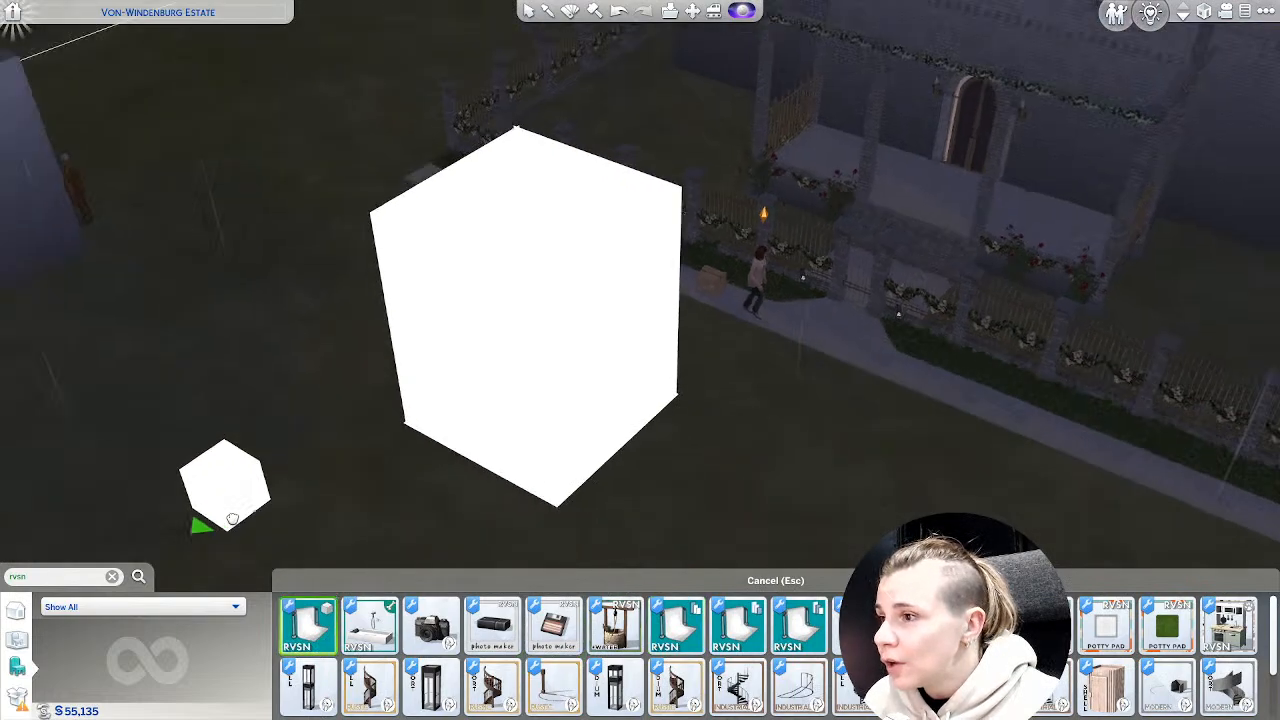
scroll(351, 554, "up", 2)
scroll(286, 551, "down", 2)
left_click(357, 510)
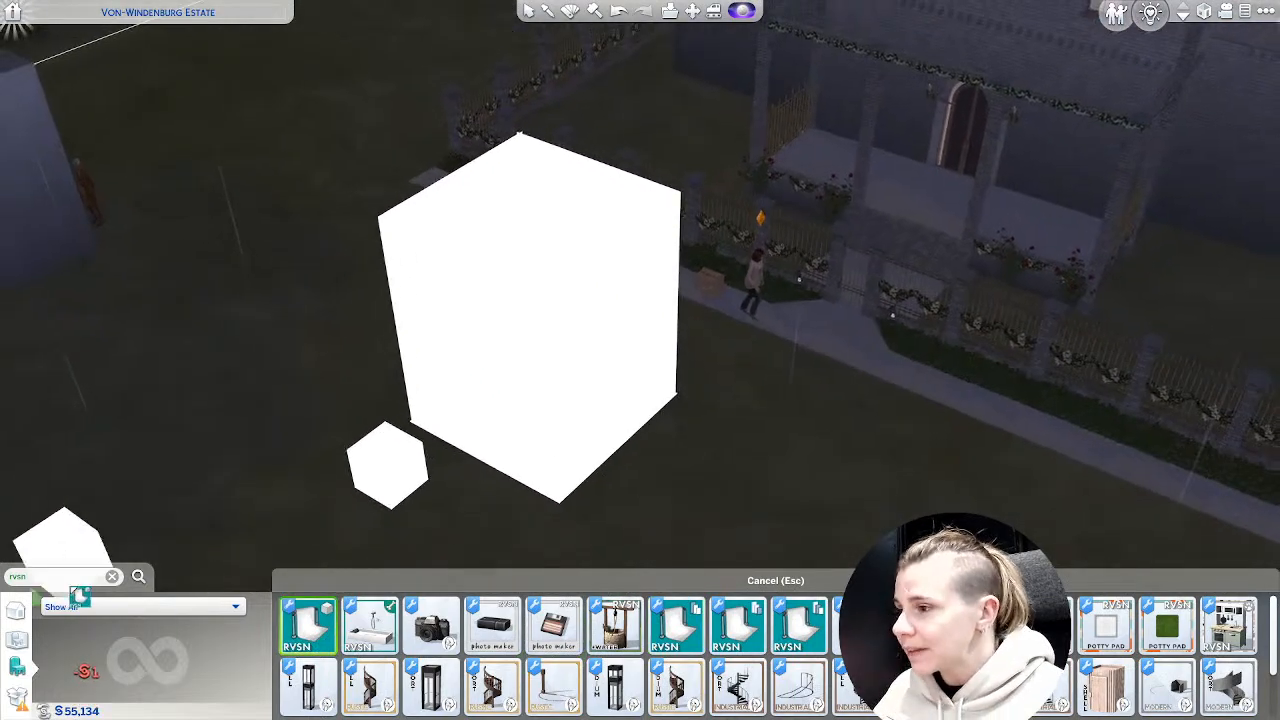
key("Escape")
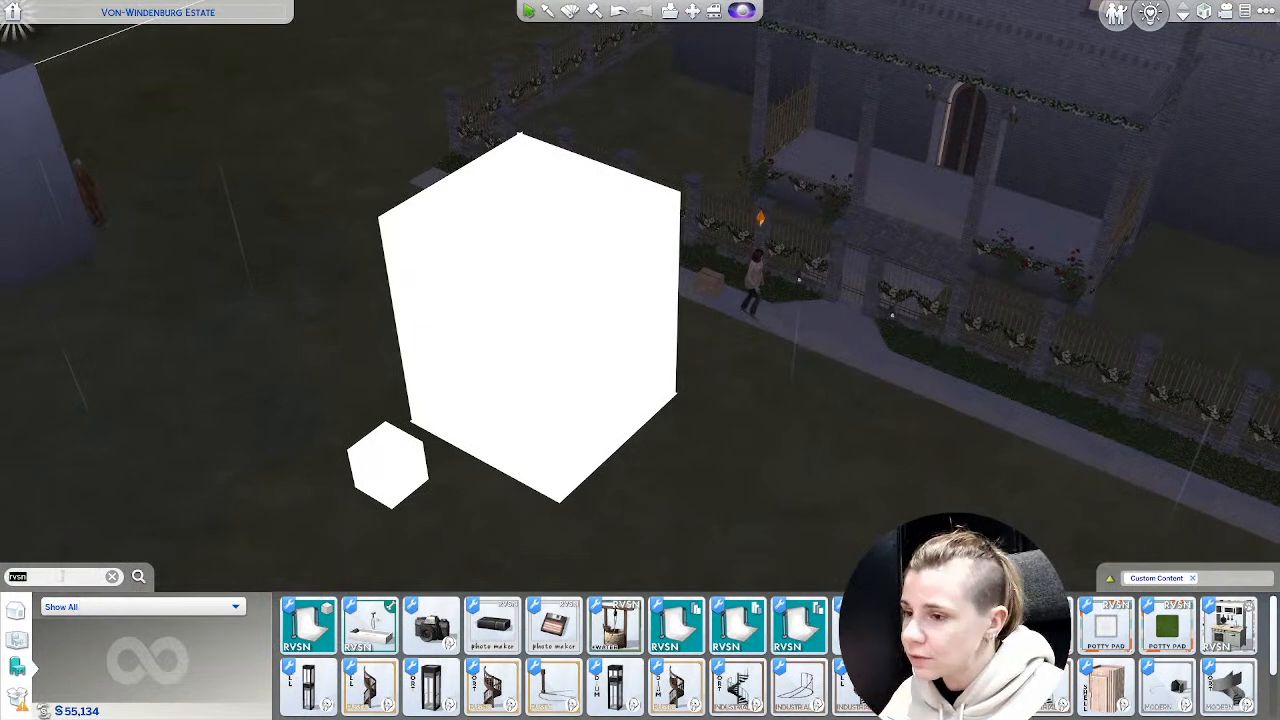
Search the catalog for "computer" and place the SYB Diane laptop on top of the white cube.
type("computer")
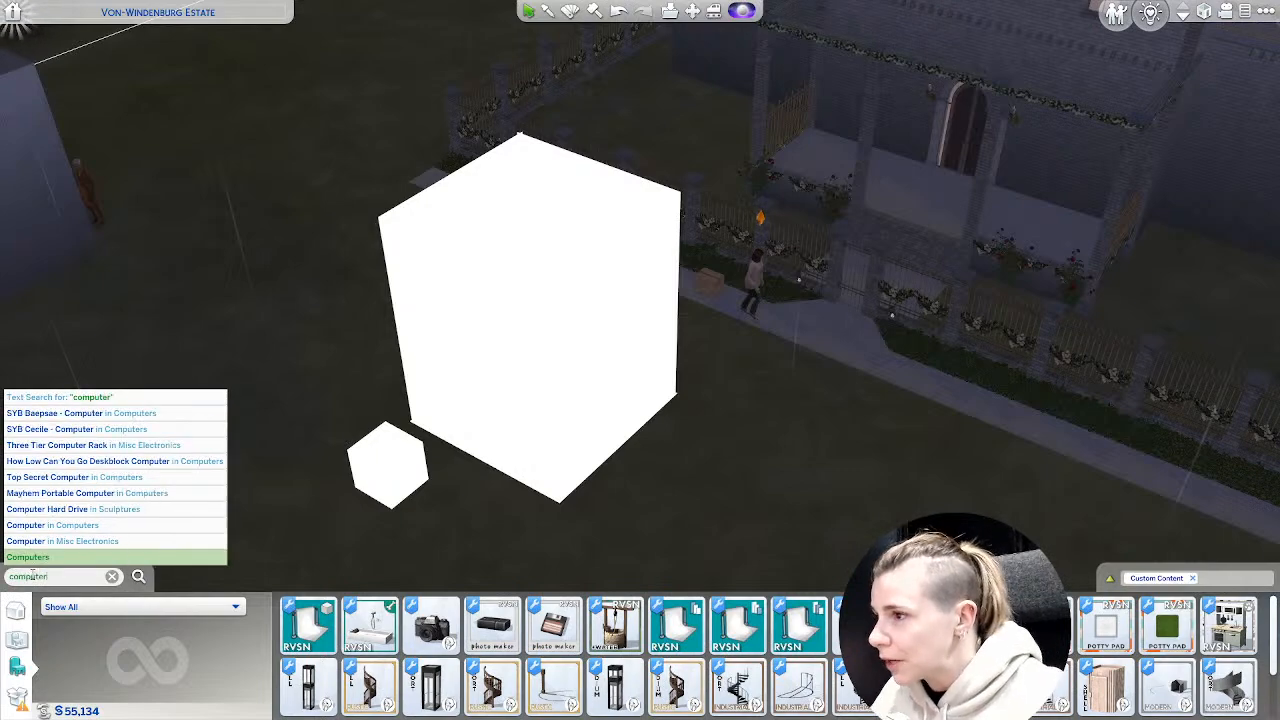
left_click(94, 398)
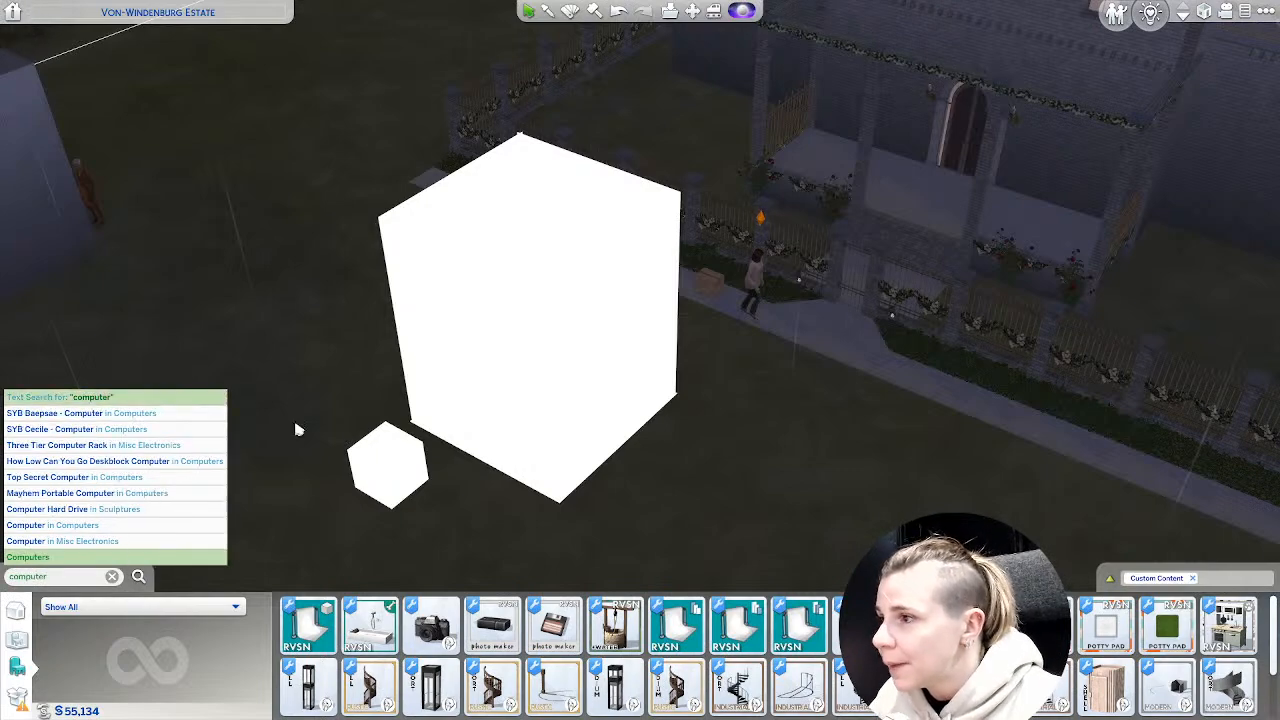
scroll(429, 334, "up", 2)
scroll(491, 514, "up", 4)
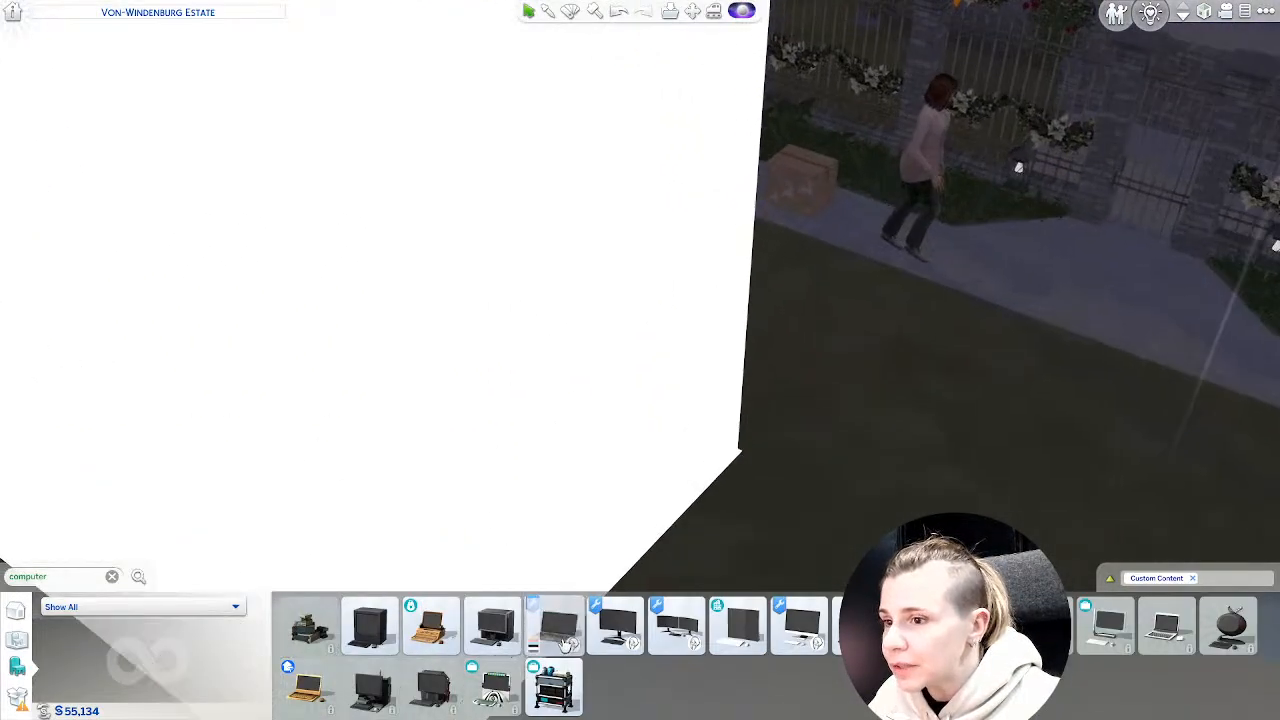
left_click(555, 625)
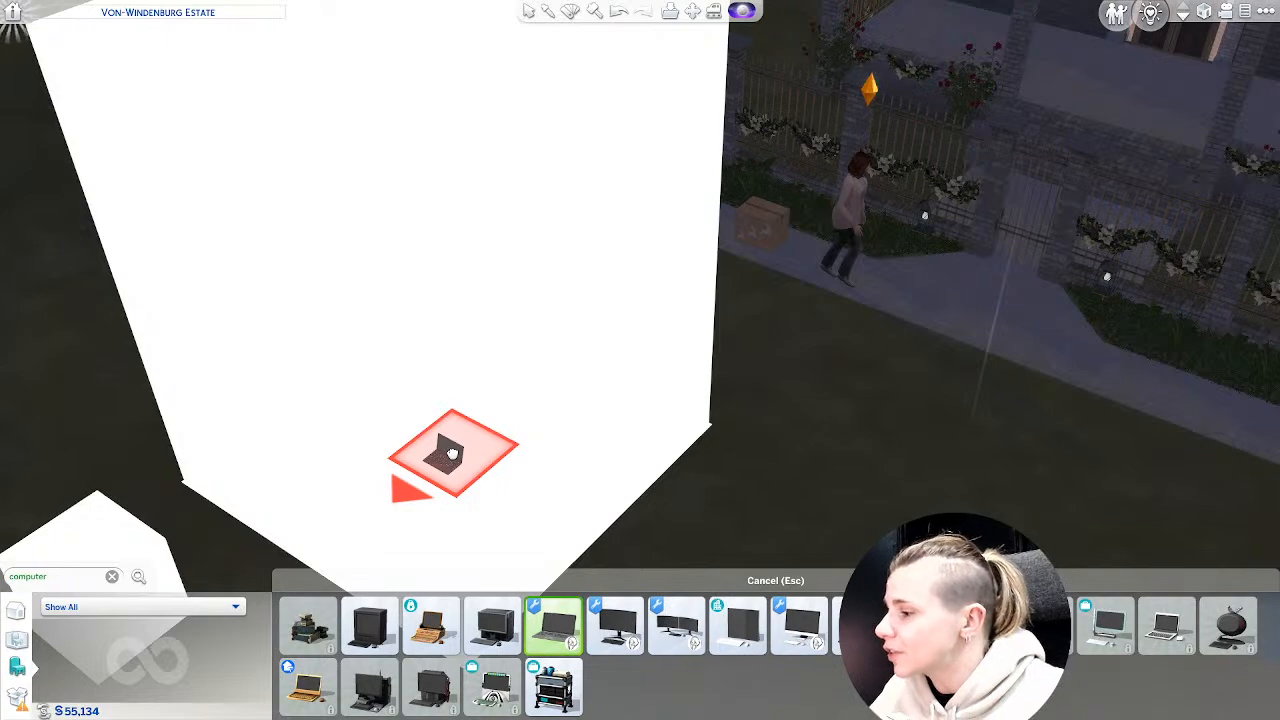
scroll(443, 449, "down", 3)
left_click(400, 497)
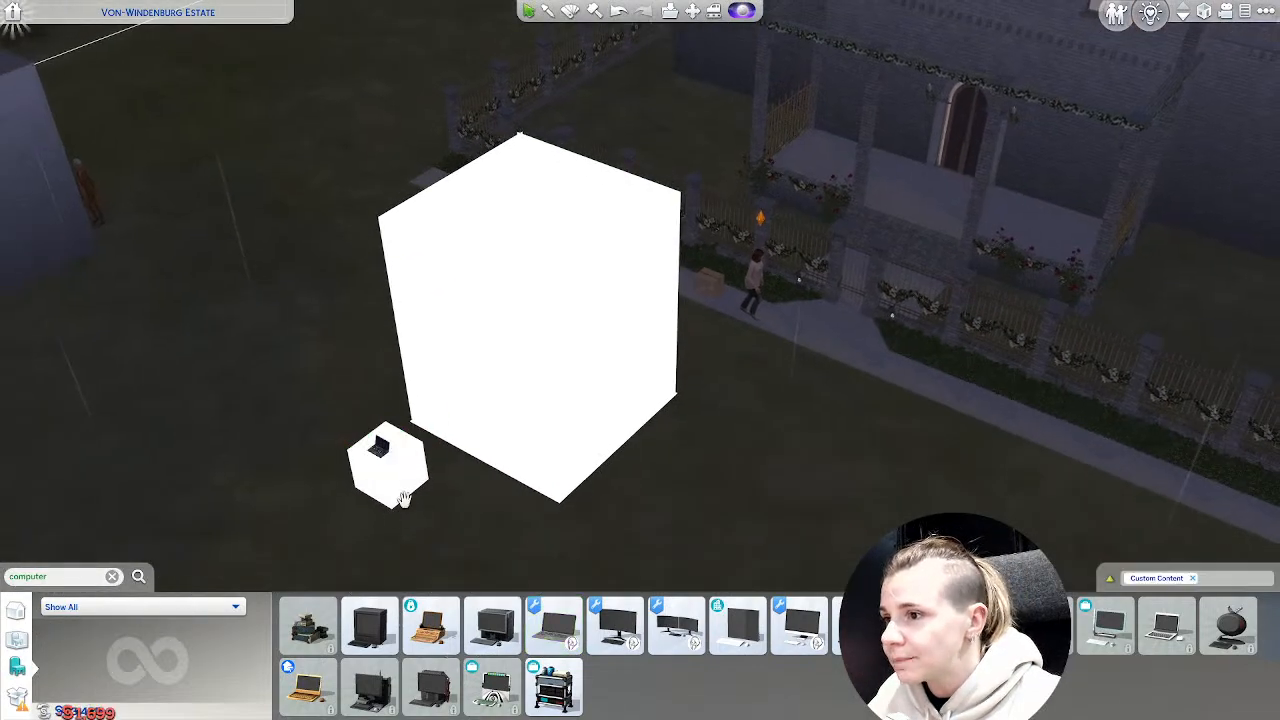
Move the white cube with its laptop onto the backdrop's floor panel, near the corner of the two walls.
left_click(403, 499)
left_click(546, 394)
scroll(521, 456, "up", 2)
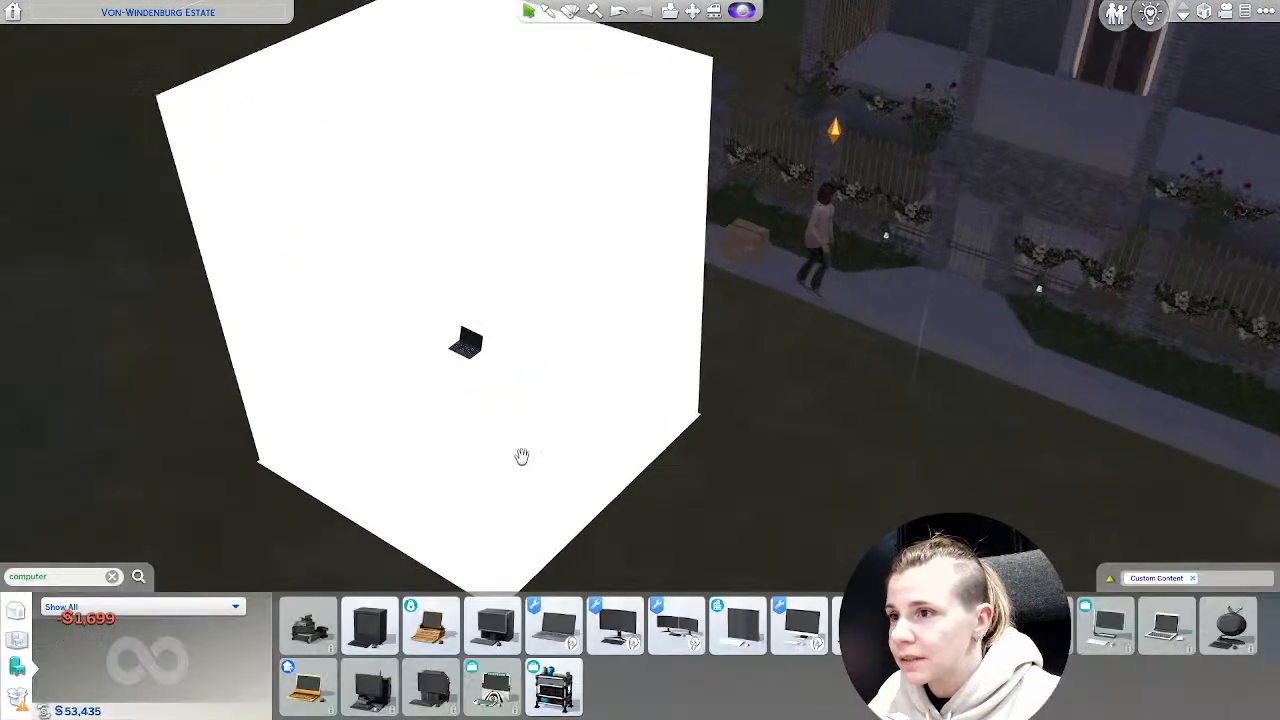
scroll(522, 456, "up", 3)
scroll(1071, 477, "down", 1)
middle_click_drag(1071, 477, 1060, 509)
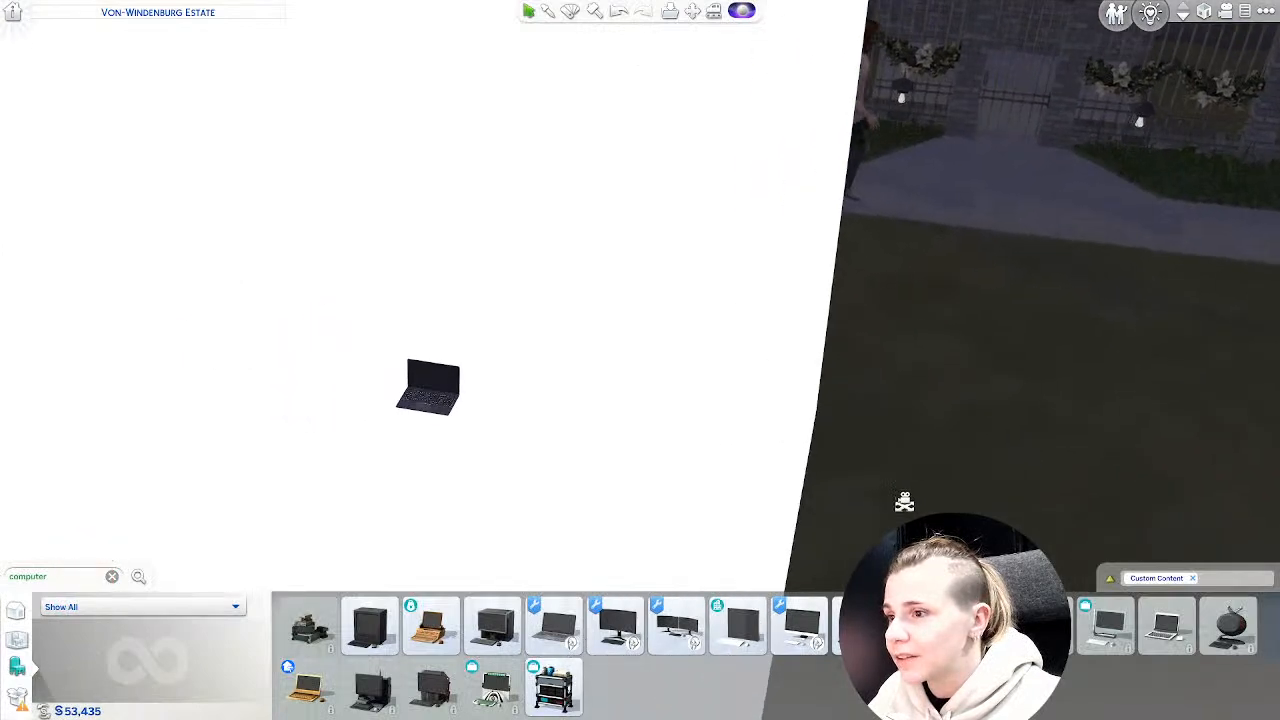
scroll(576, 113, "down", 2)
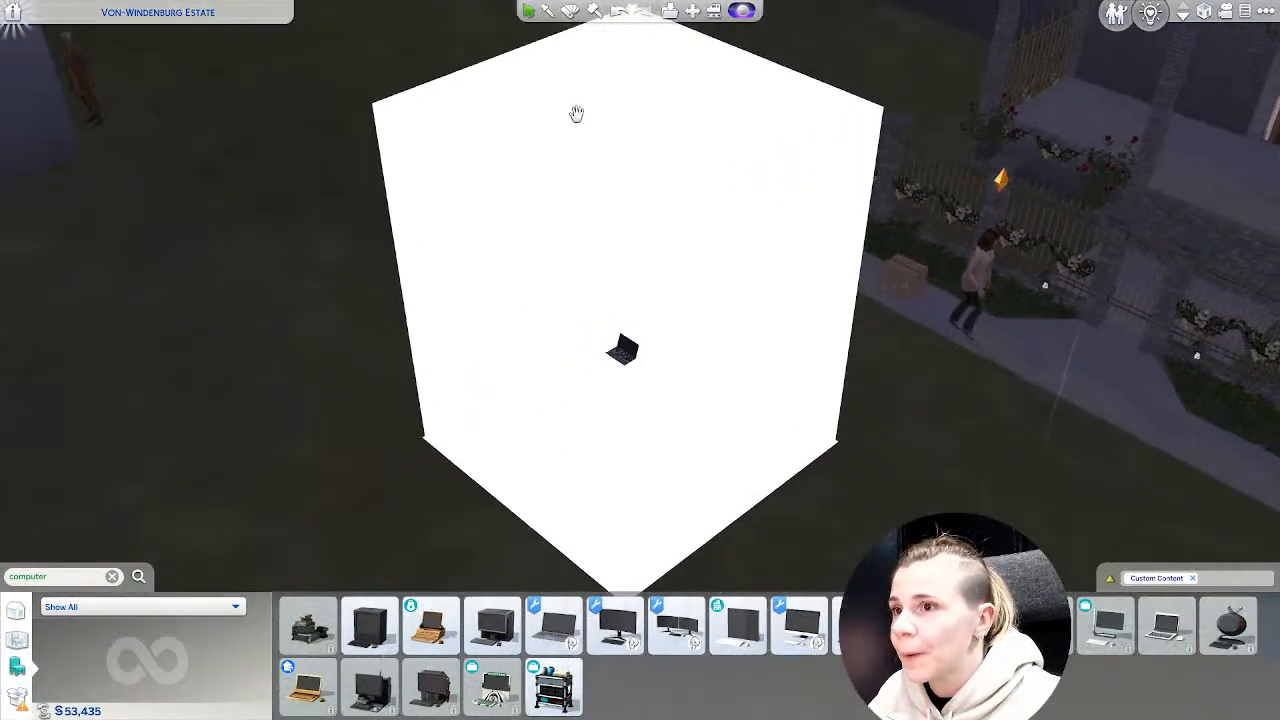
Use the design tool to recolor both backdrop walls and the floor panel pale mint.
left_click(570, 11)
scroll(477, 283, "up", 2)
left_click(491, 243)
scroll(491, 243, "down", 3)
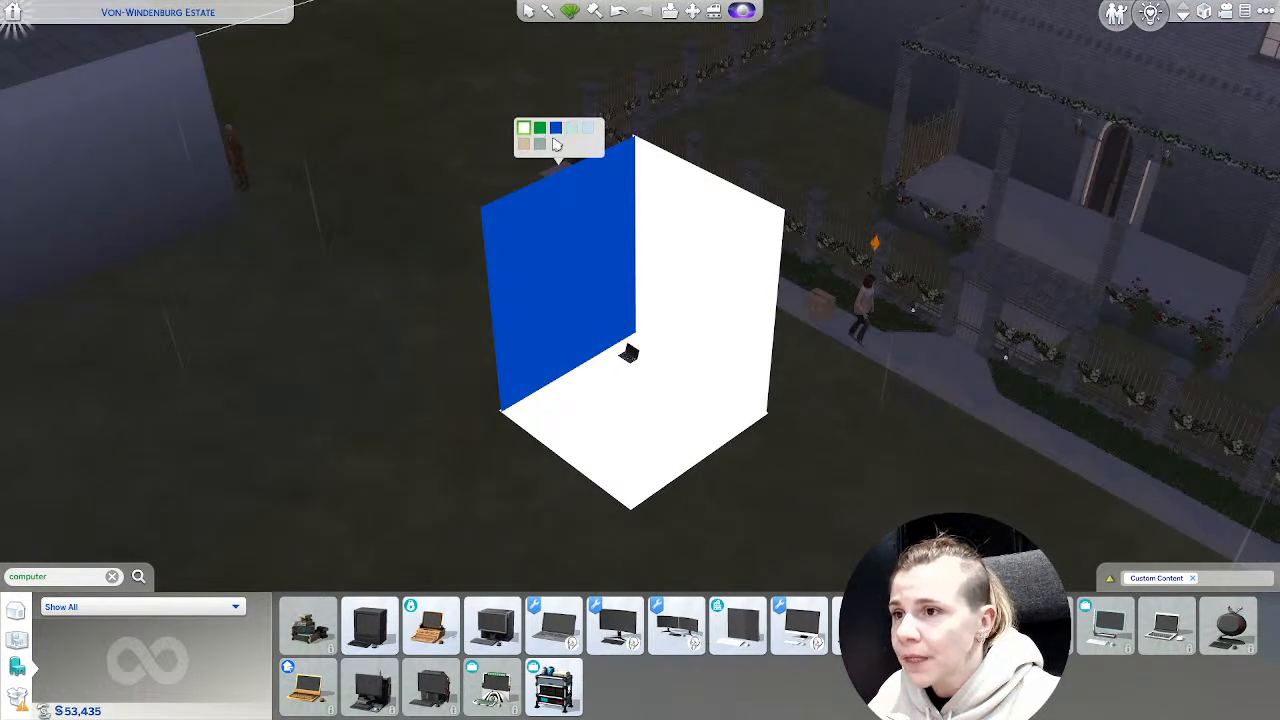
scroll(586, 257, "up", 5)
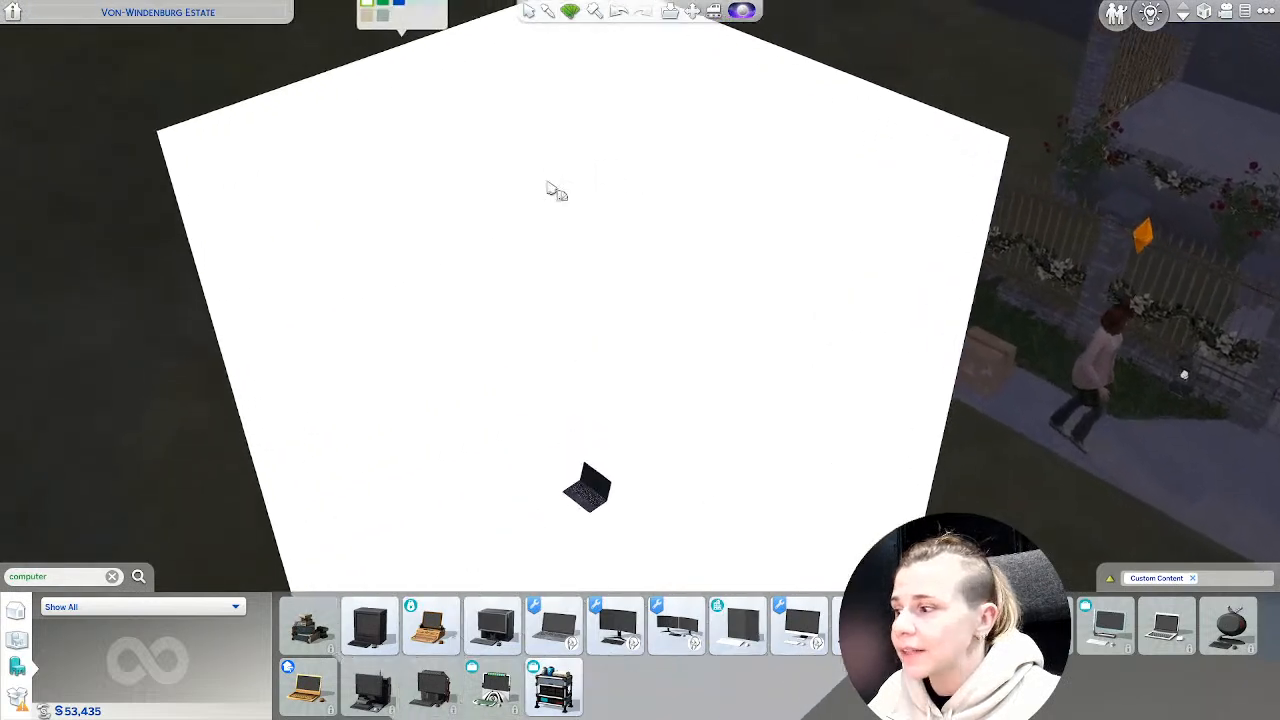
scroll(550, 190, "down", 5)
left_click(530, 168)
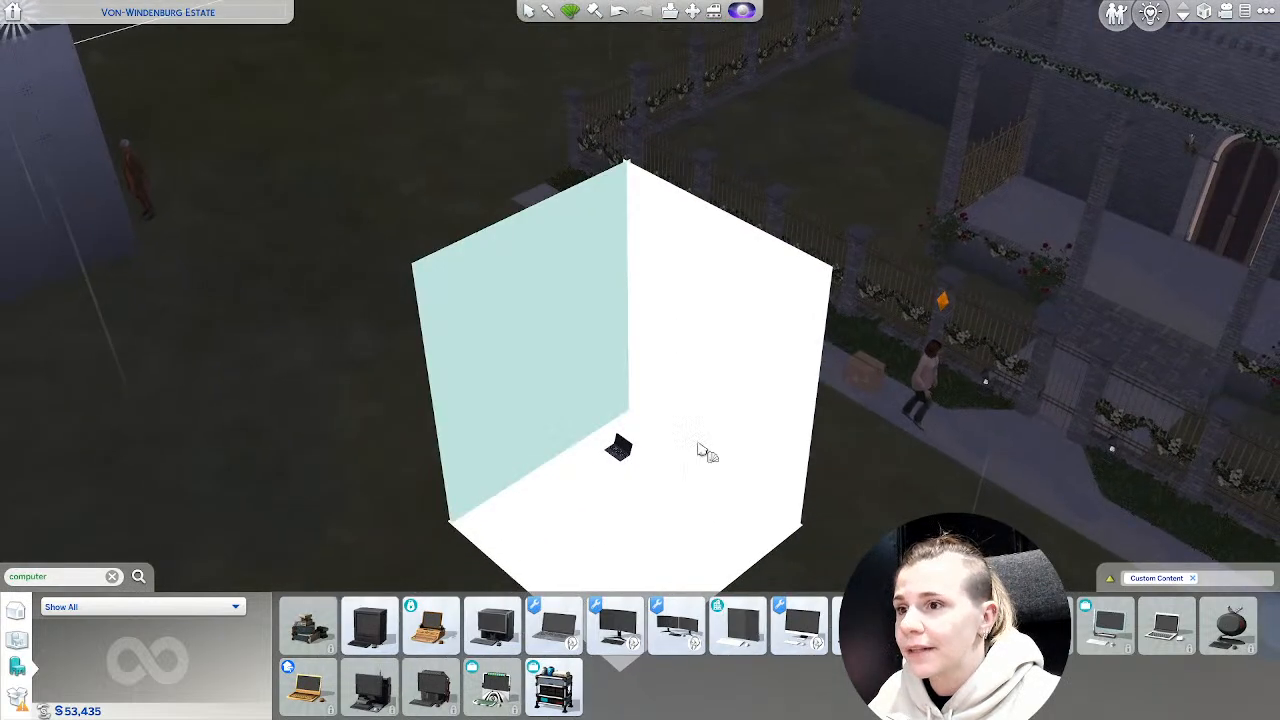
left_click(698, 446)
left_click(738, 168)
left_click(700, 482)
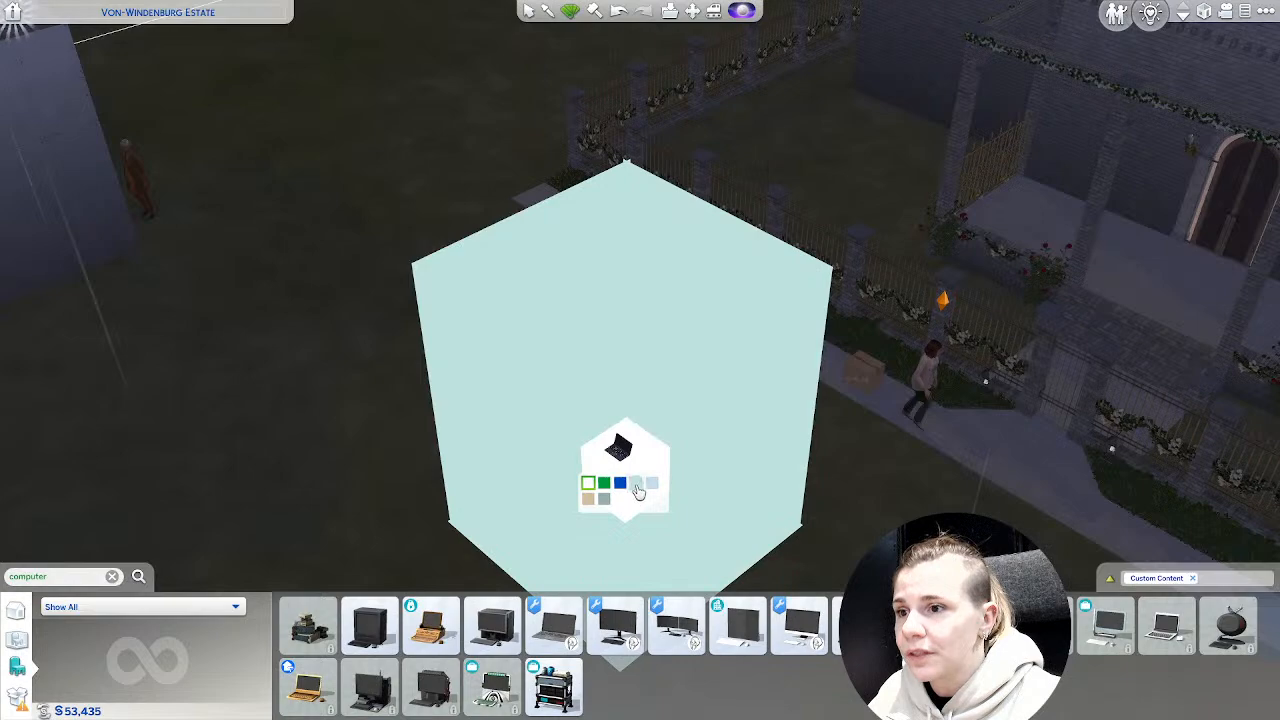
left_click(637, 489)
scroll(786, 529, "up", 4)
scroll(766, 529, "down", 3)
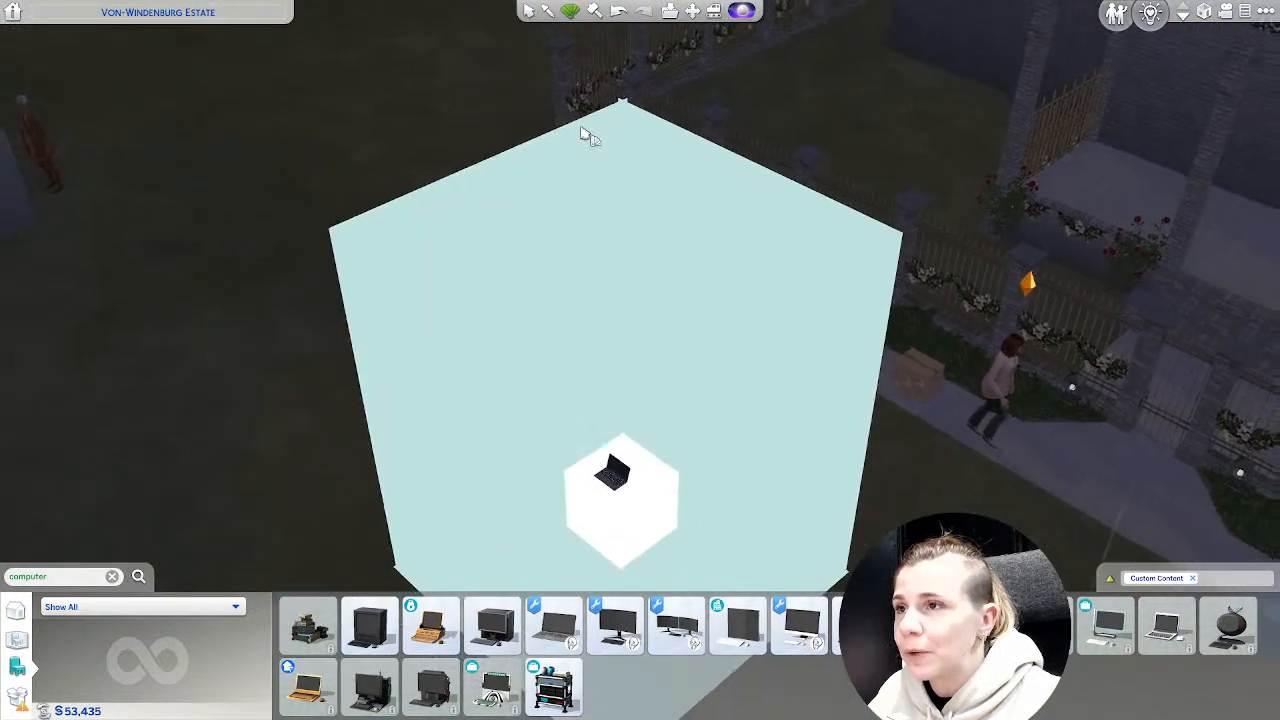
Recolor both backdrop walls beige with the design tool.
left_click(561, 394)
left_click(452, 131)
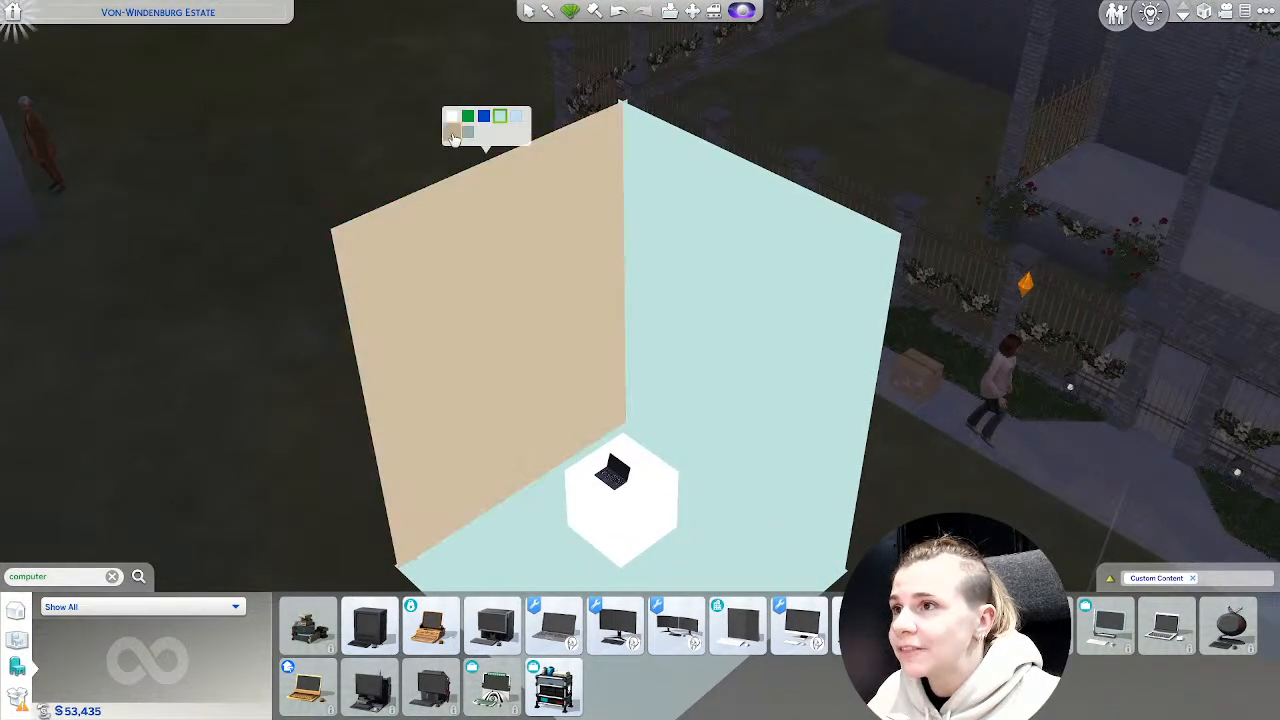
left_click(714, 343)
left_click(714, 131)
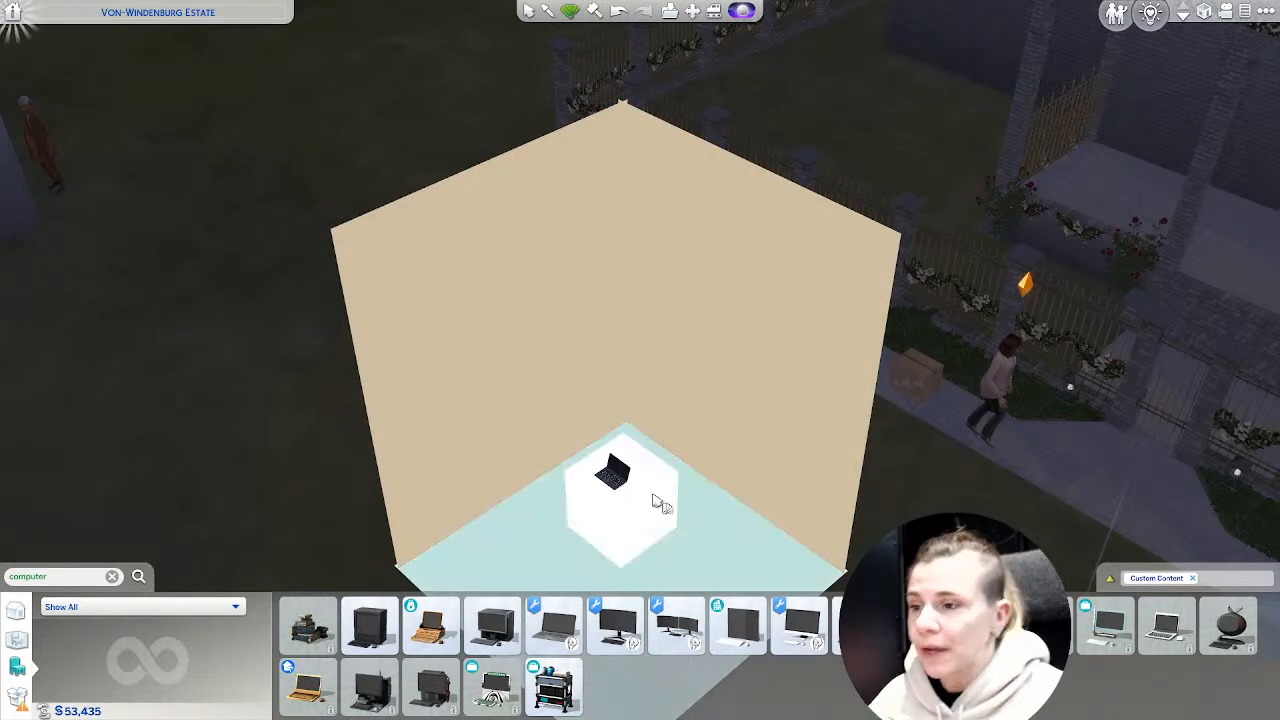
scroll(675, 530, "up", 4)
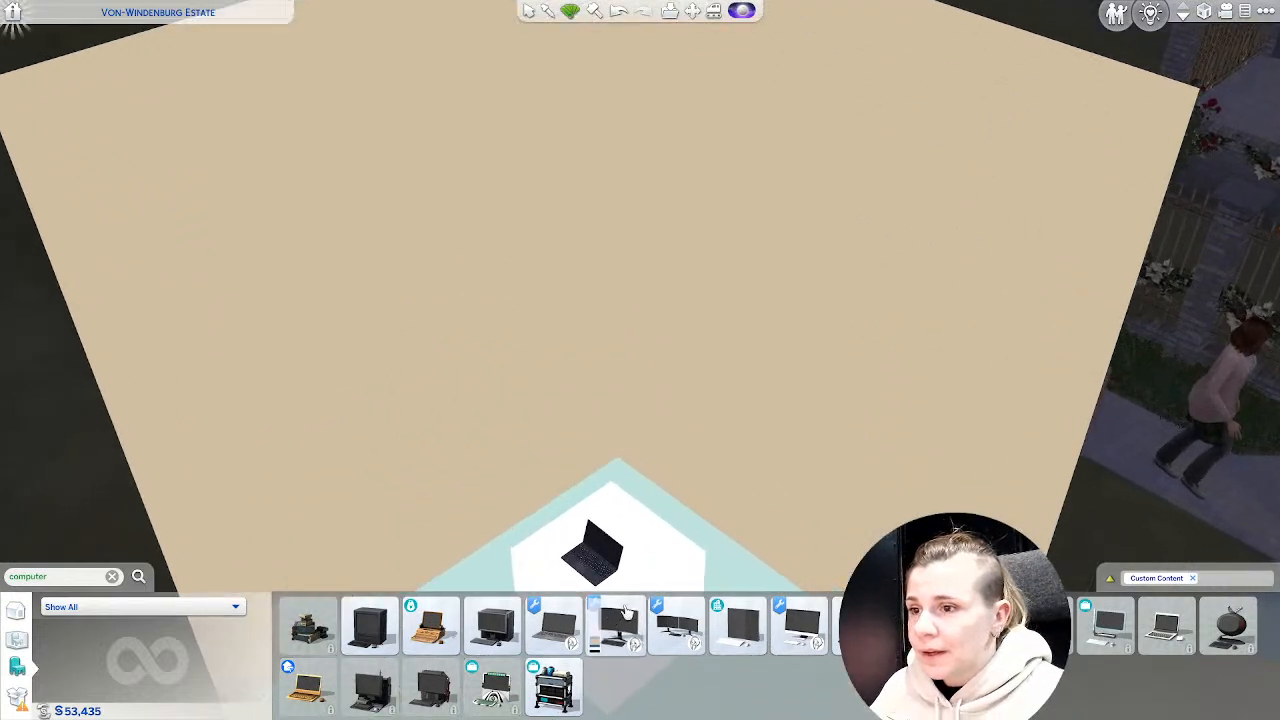
scroll(657, 558, "up", 3)
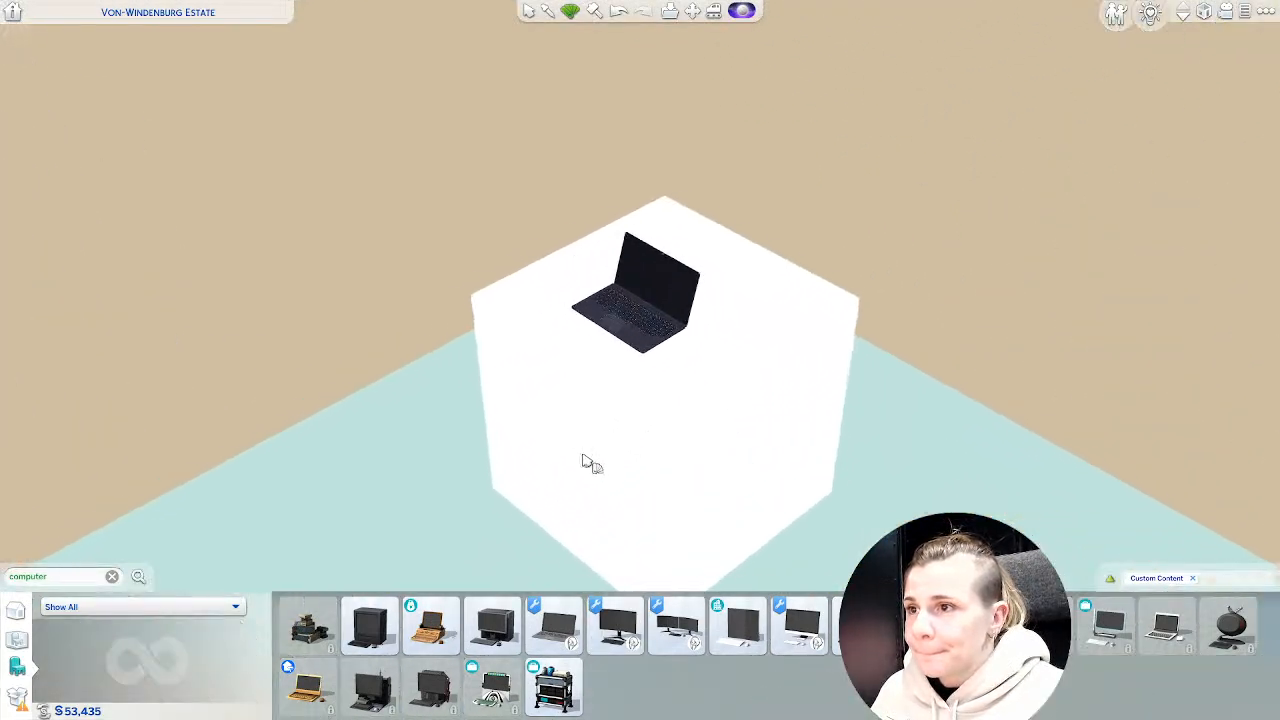
key("Escape")
Delete the laptop and the white cube from the backdrop.
scroll(757, 514, "down", 2)
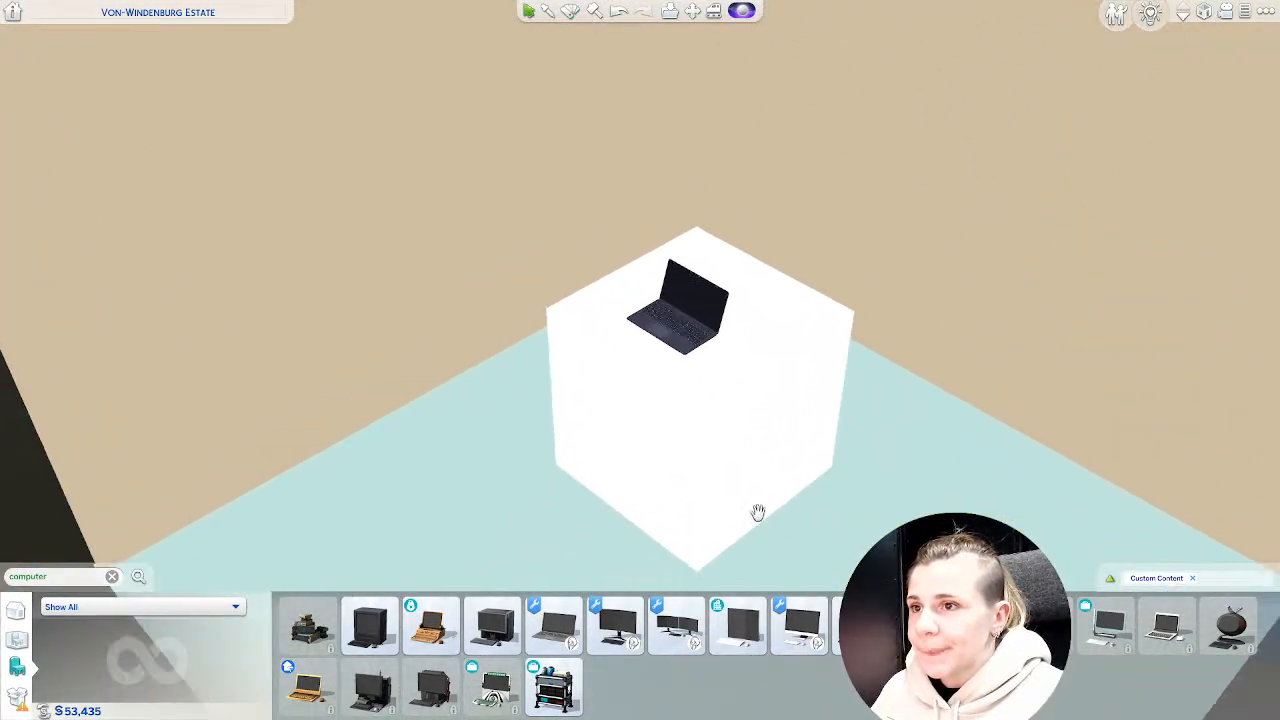
middle_click_drag(757, 514, 840, 497)
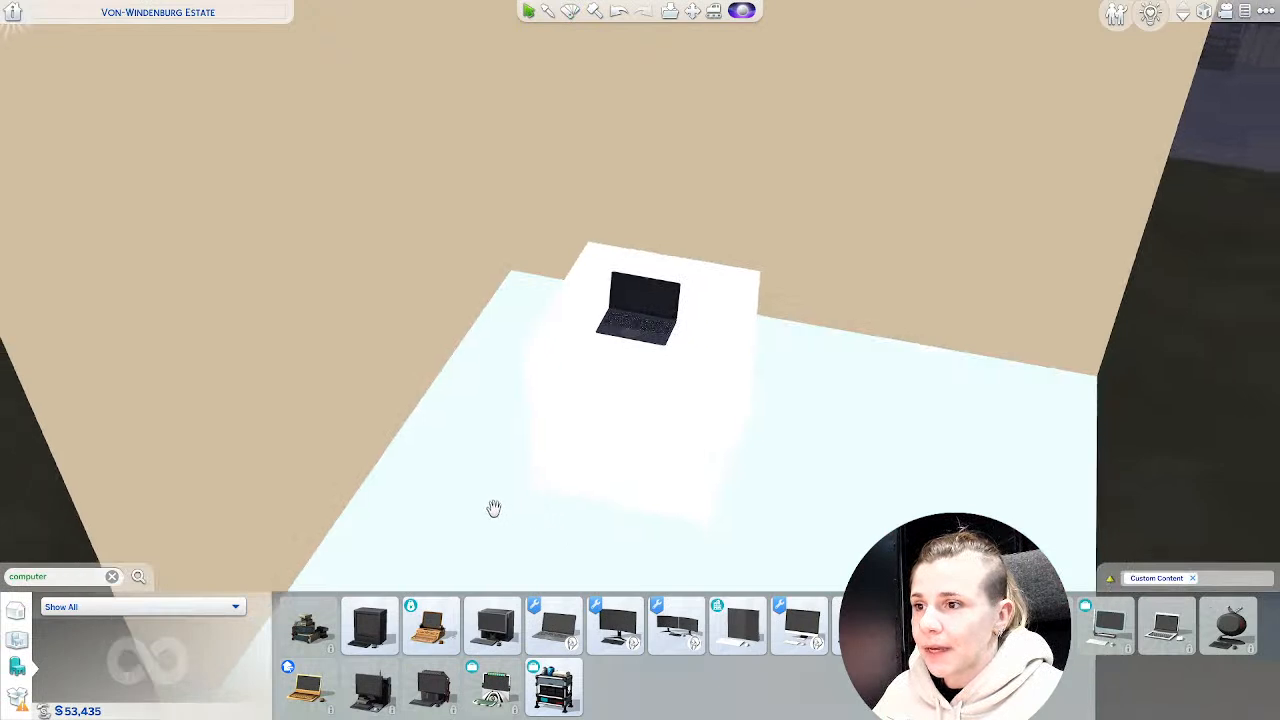
scroll(494, 508, "down", 2)
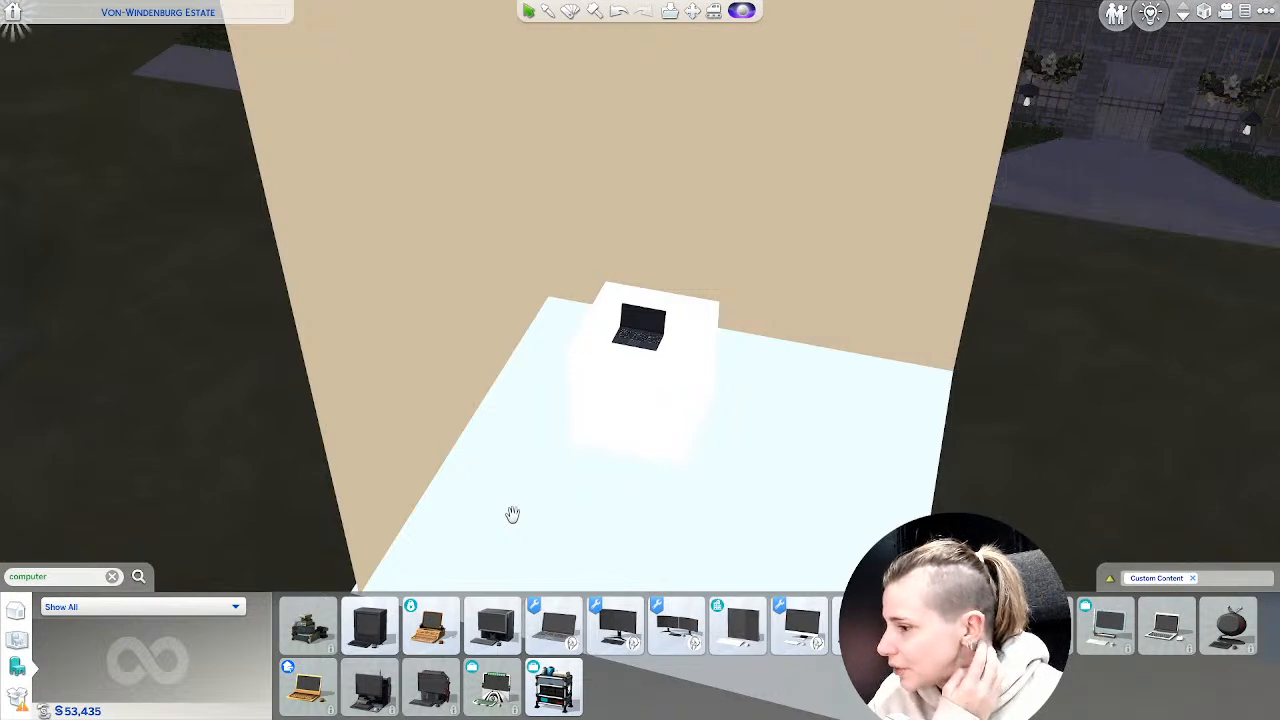
left_click(659, 340)
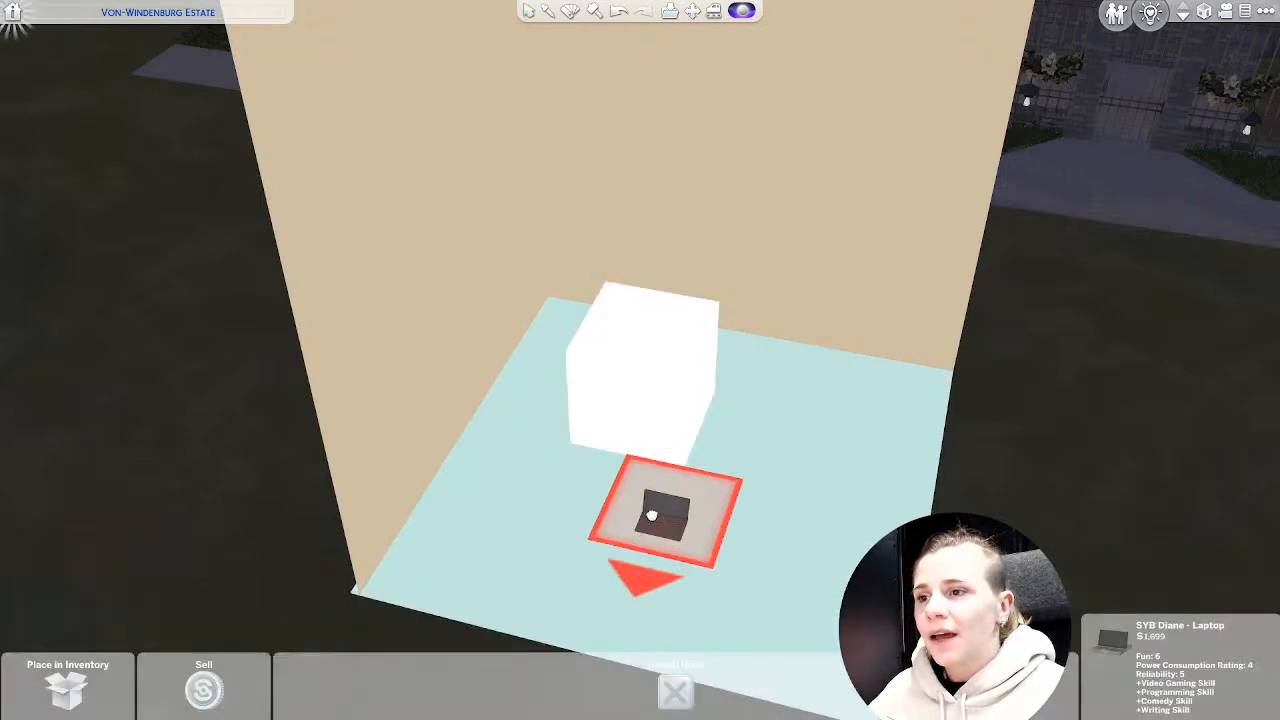
key("Delete")
left_click(659, 359)
key("Delete")
Delete both beige backdrop walls and the mint floor panel from the lawn.
left_click(423, 294)
key("Delete")
left_click(649, 286)
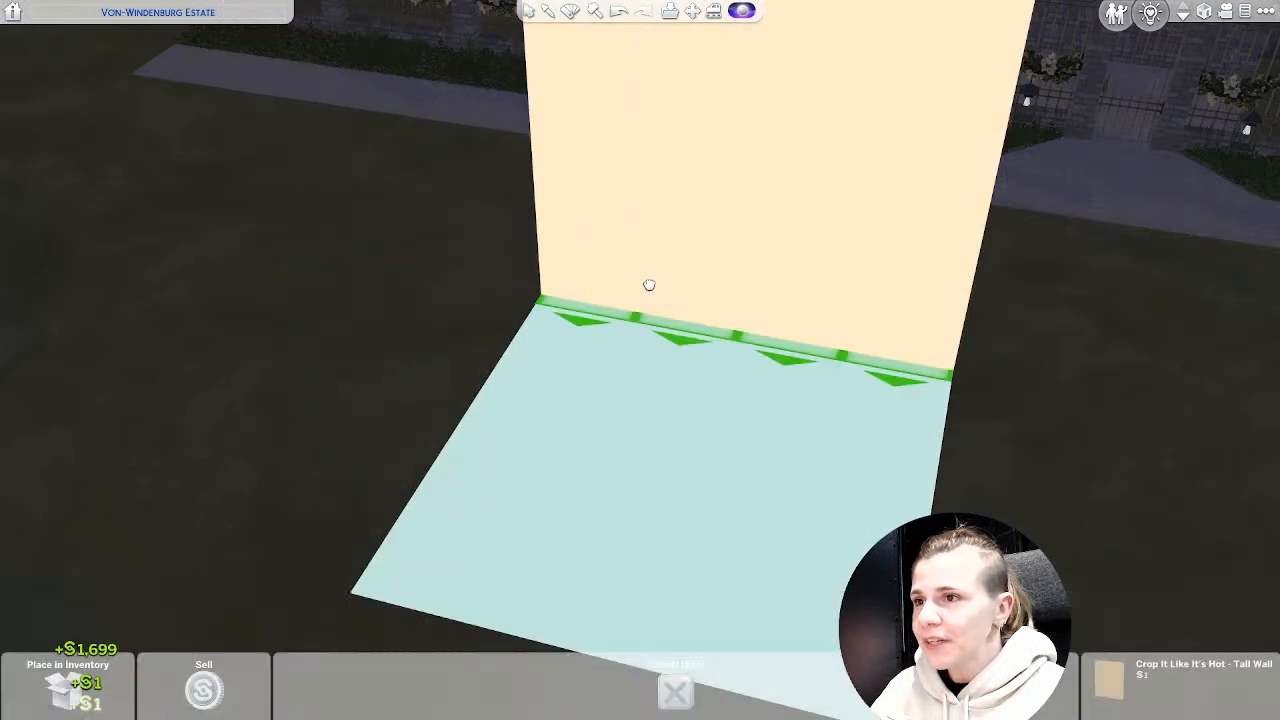
key("Delete")
left_click(560, 400)
key("Delete")
Search the build catalog for "birthday".
left_click(62, 576)
type("birthd")
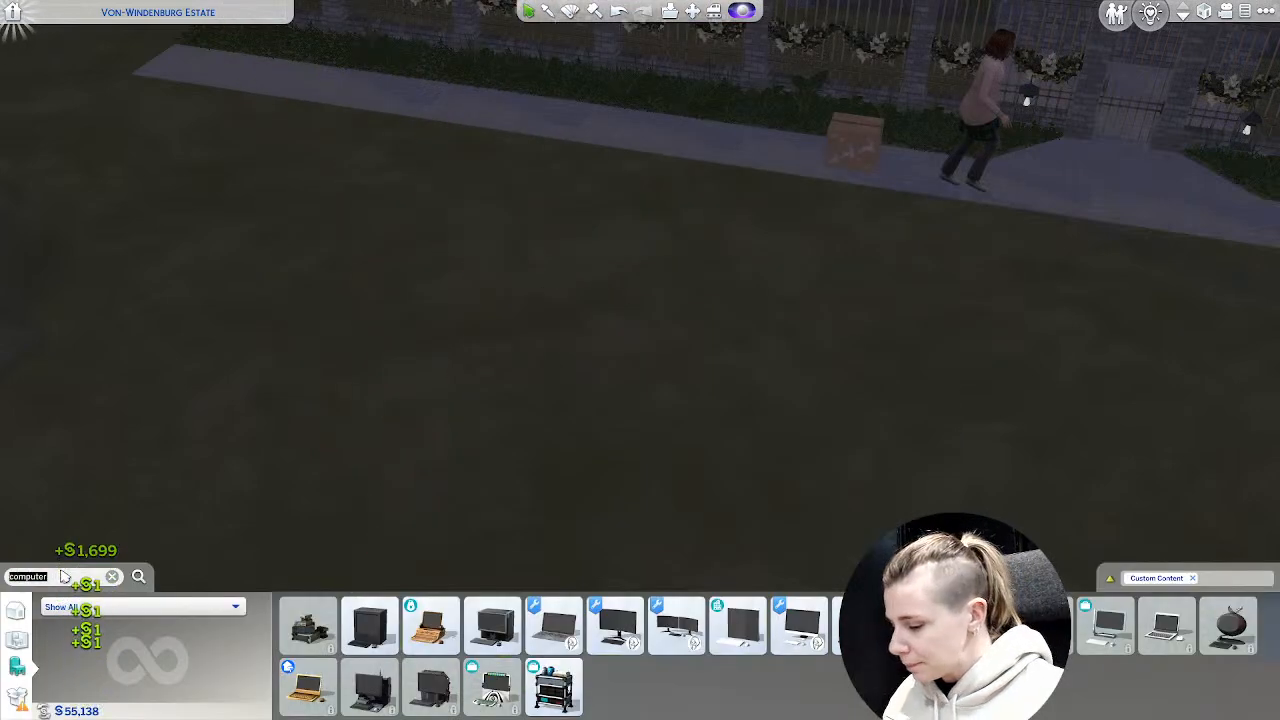
type("ay")
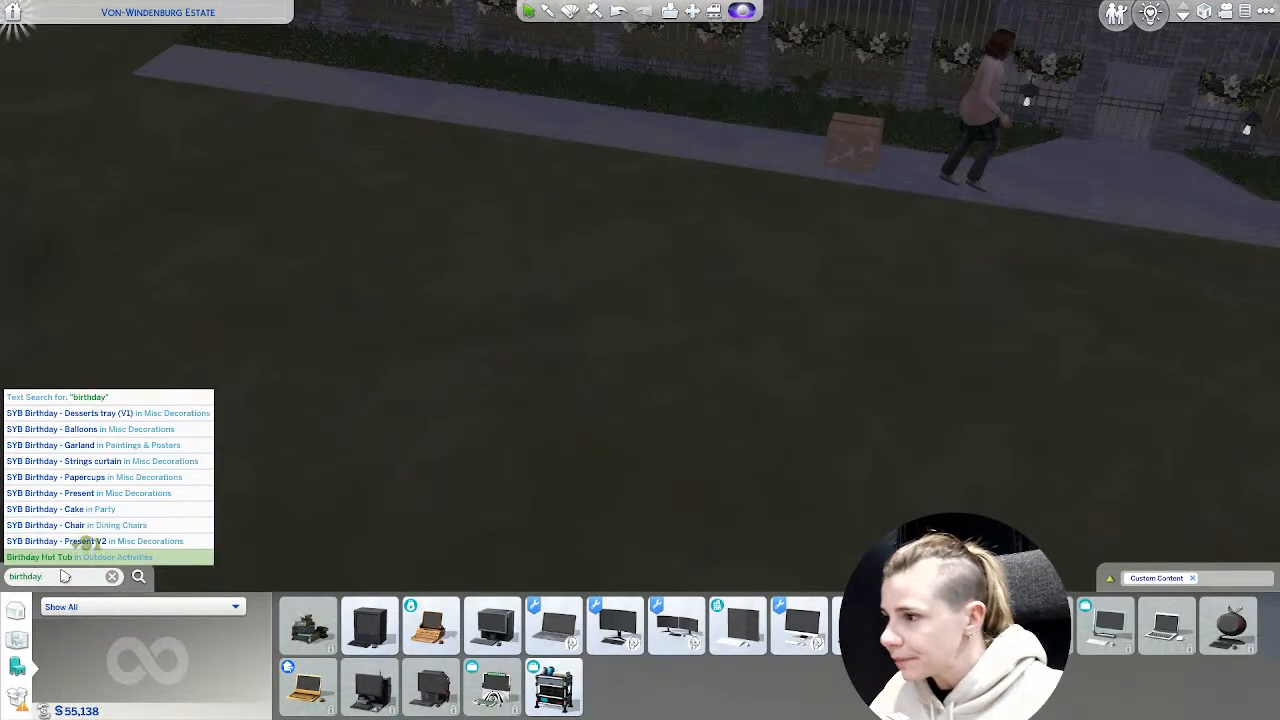
left_click(86, 400)
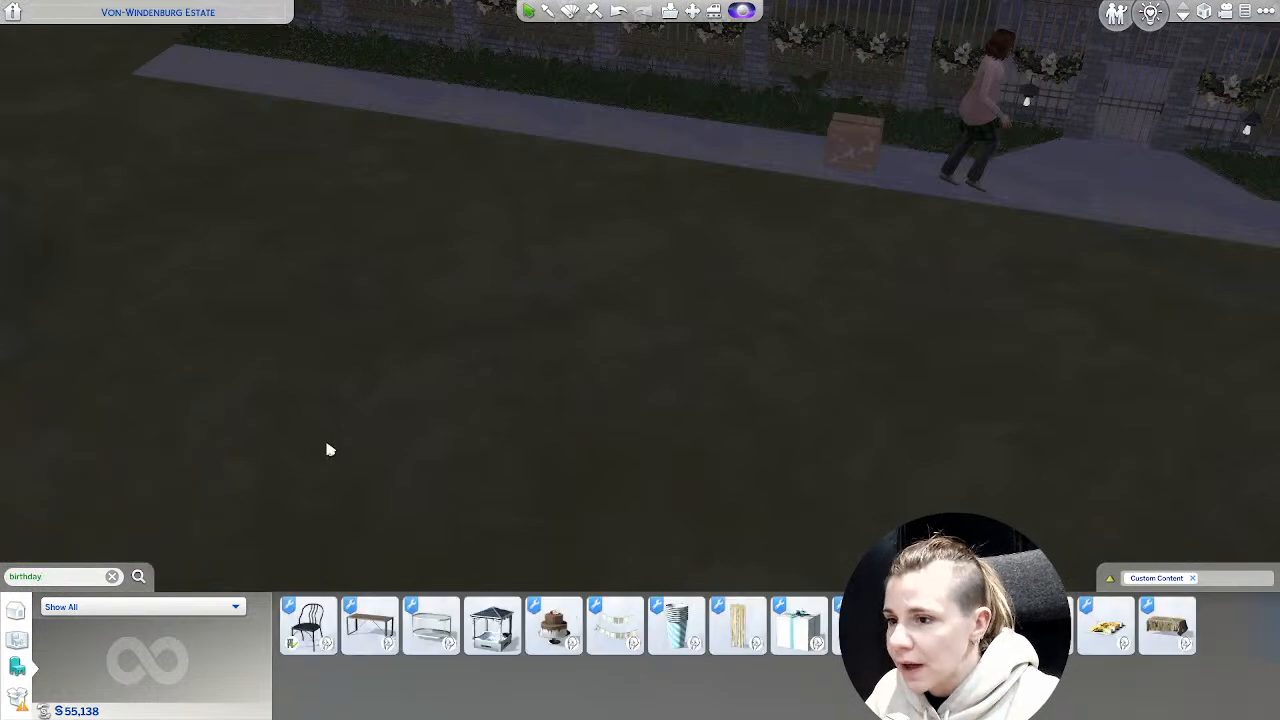
Place the wooden birthday table with metal legs on the open parquet floor inside the house, near the large window.
middle_click_drag(328, 446, 648, 328)
scroll(354, 418, "down", 5)
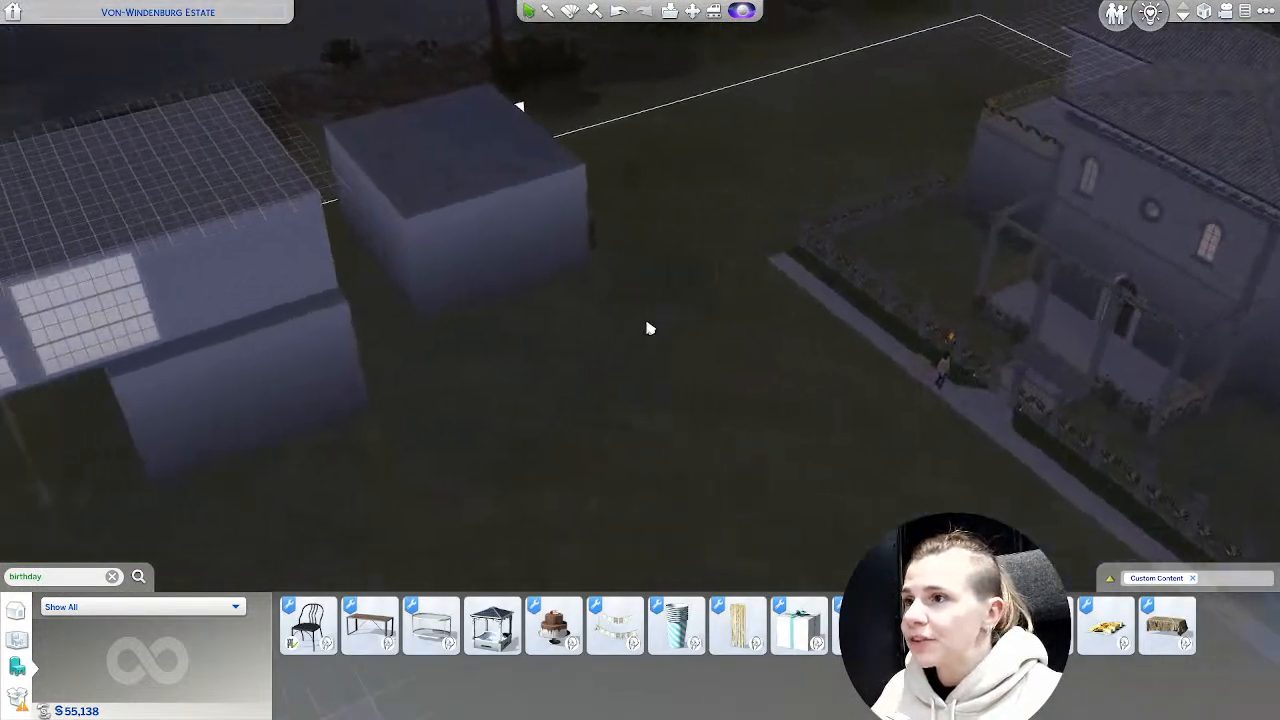
key("a")
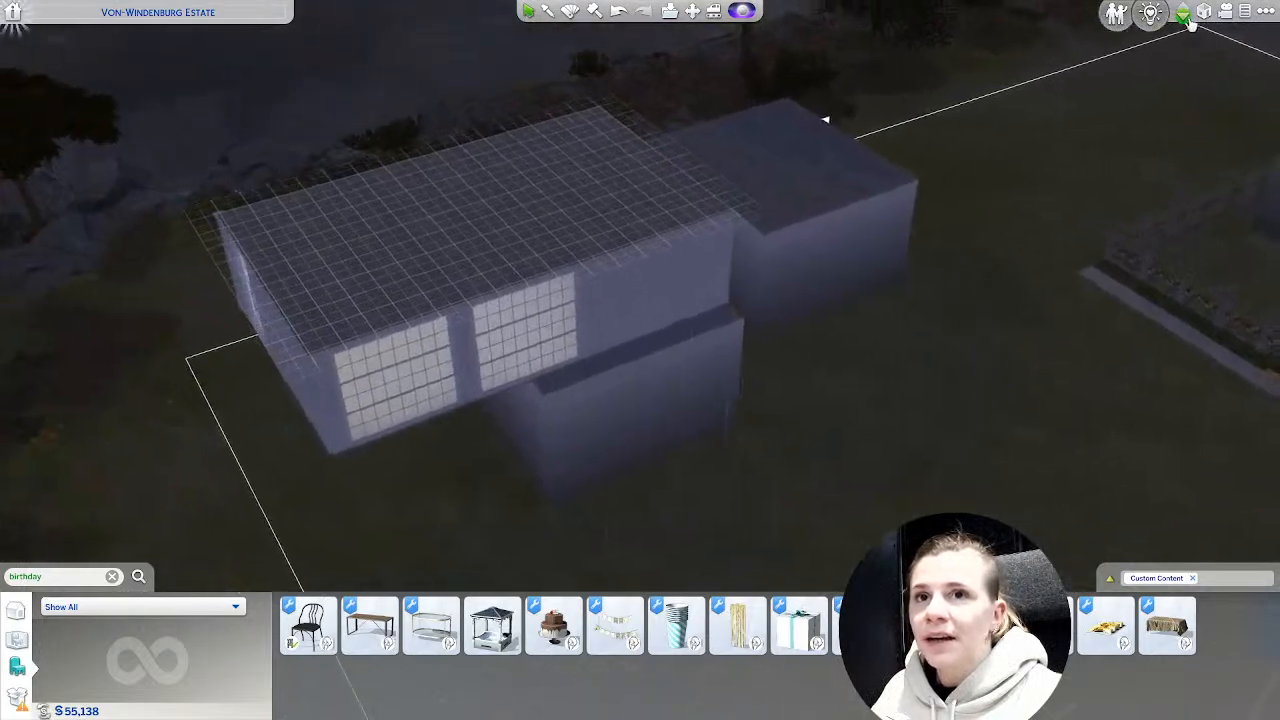
left_click(1183, 17)
scroll(546, 429, "up", 3)
middle_click_drag(546, 429, 420, 430)
scroll(680, 470, "up", 6)
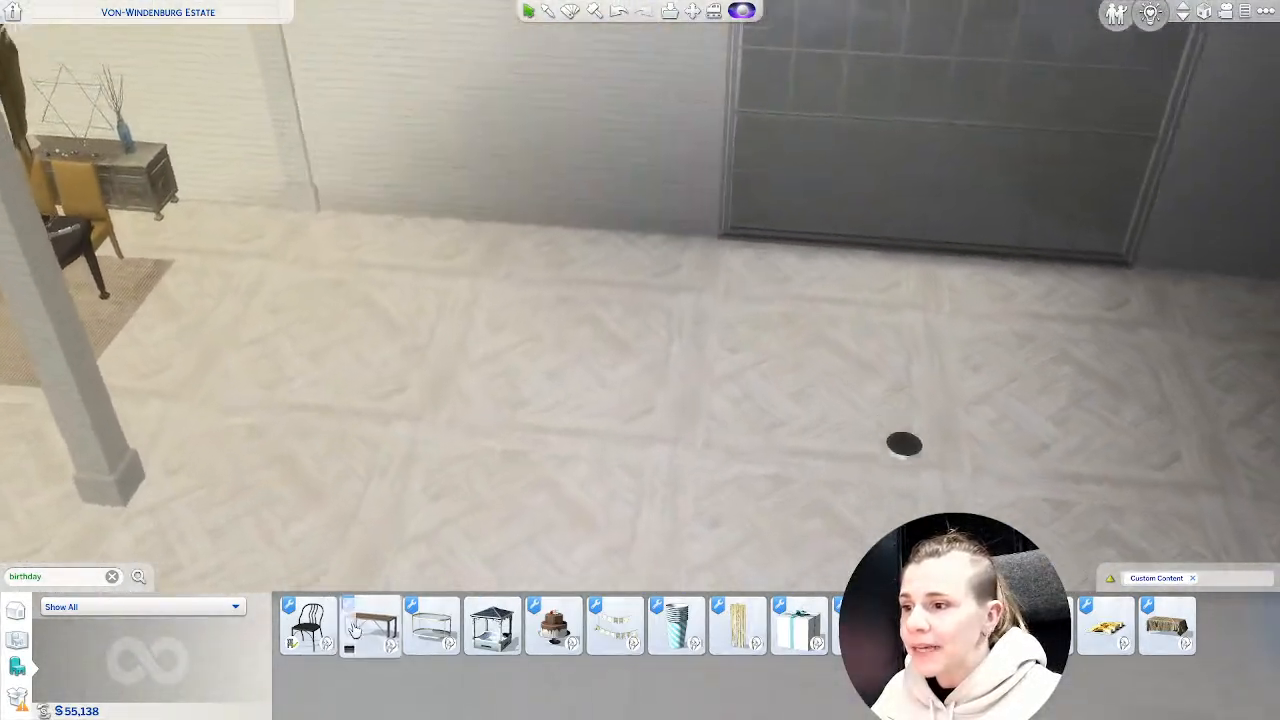
left_click(370, 625)
key("s")
key("d")
left_click(682, 388)
key("d")
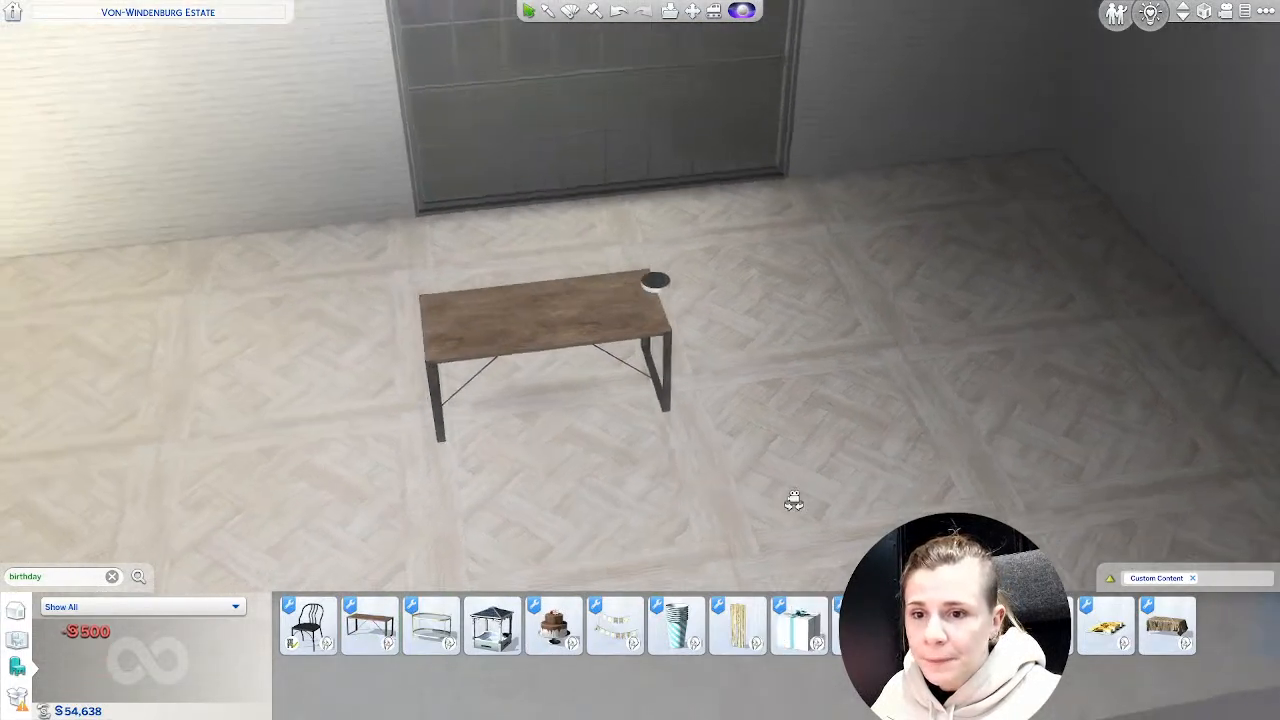
middle_click_drag(794, 500, 786, 497)
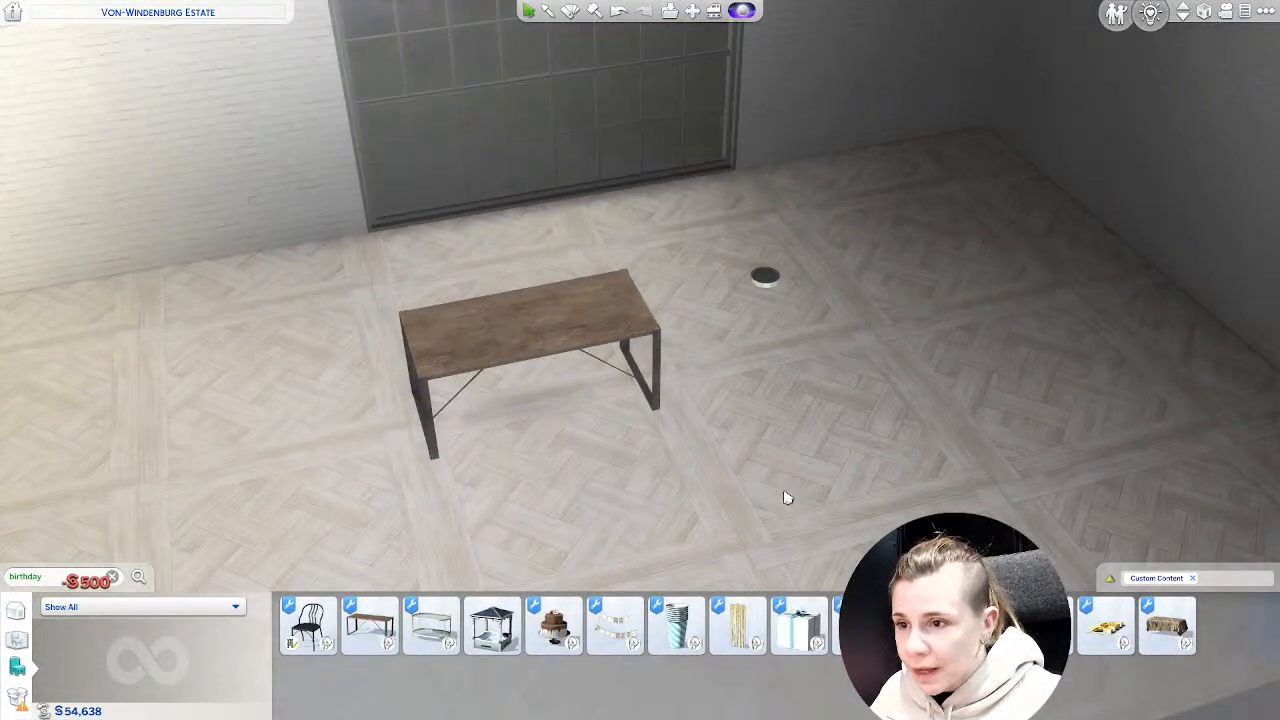
Lay the birthday tablecloth over the wooden table.
left_click(1190, 655)
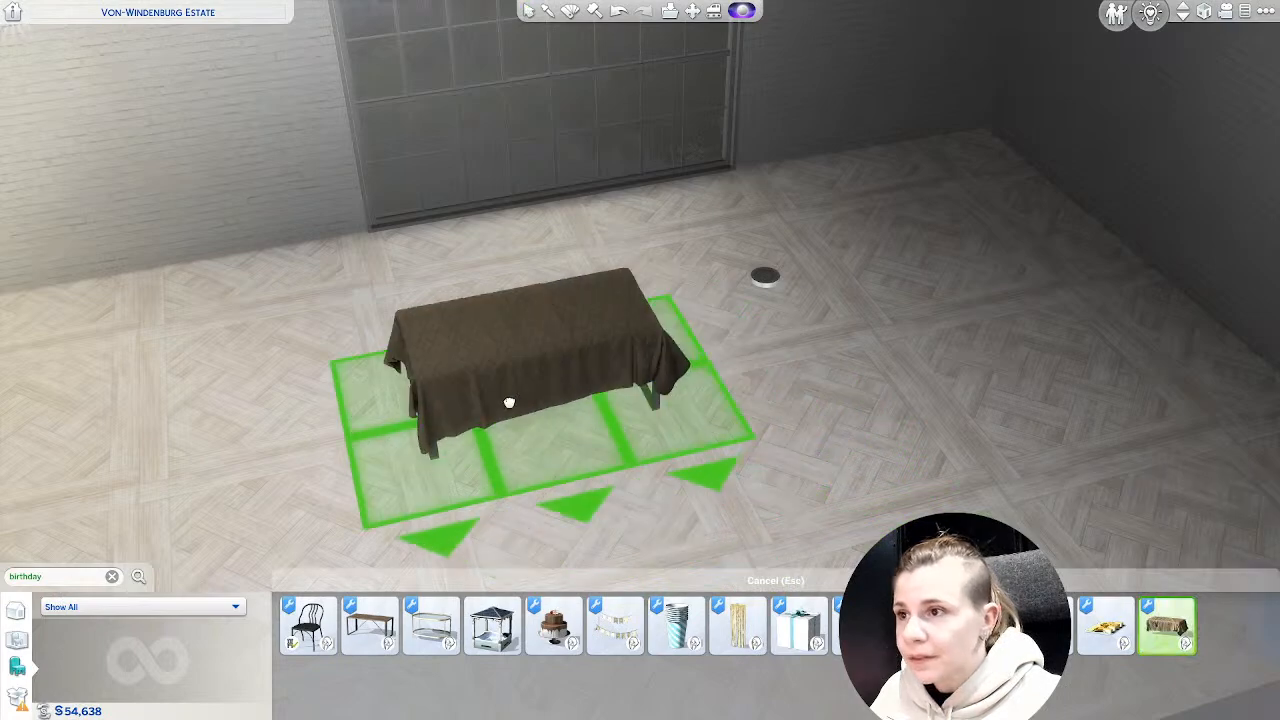
left_click(509, 403)
middle_click_drag(480, 478, 561, 486)
scroll(600, 467, "up", 2)
middle_click_drag(631, 455, 609, 455)
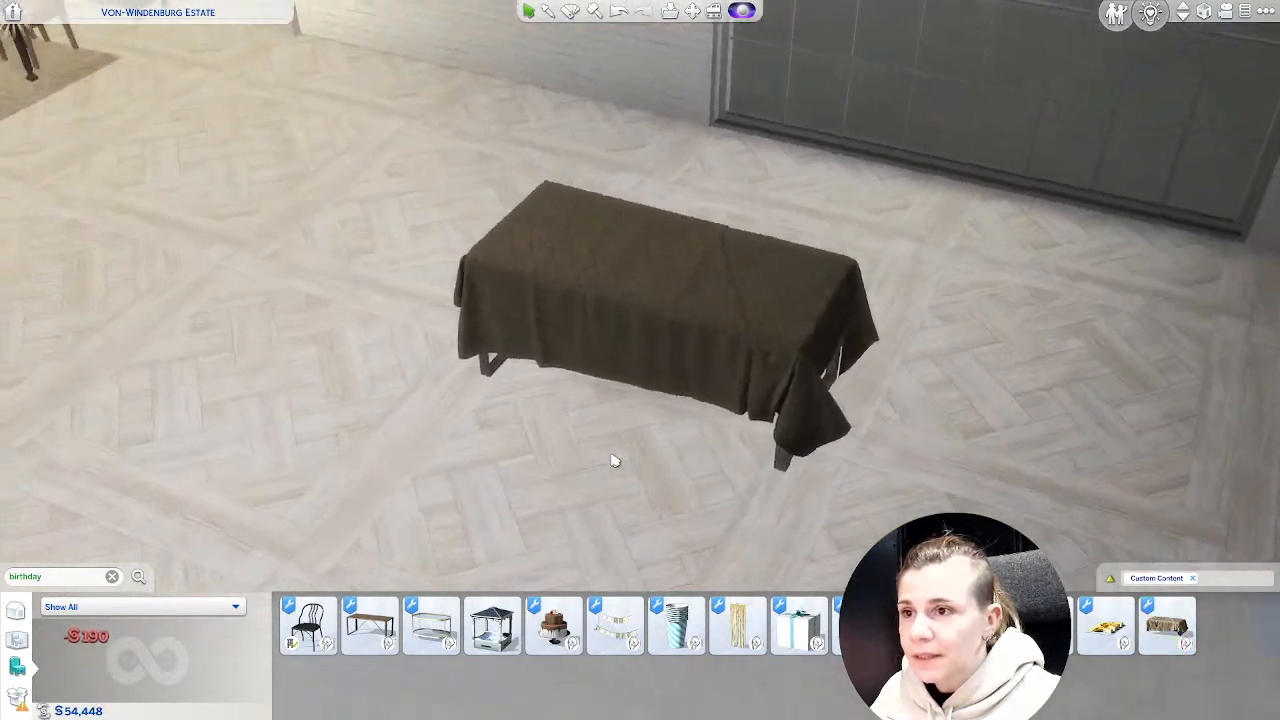
scroll(620, 460, "up", 3)
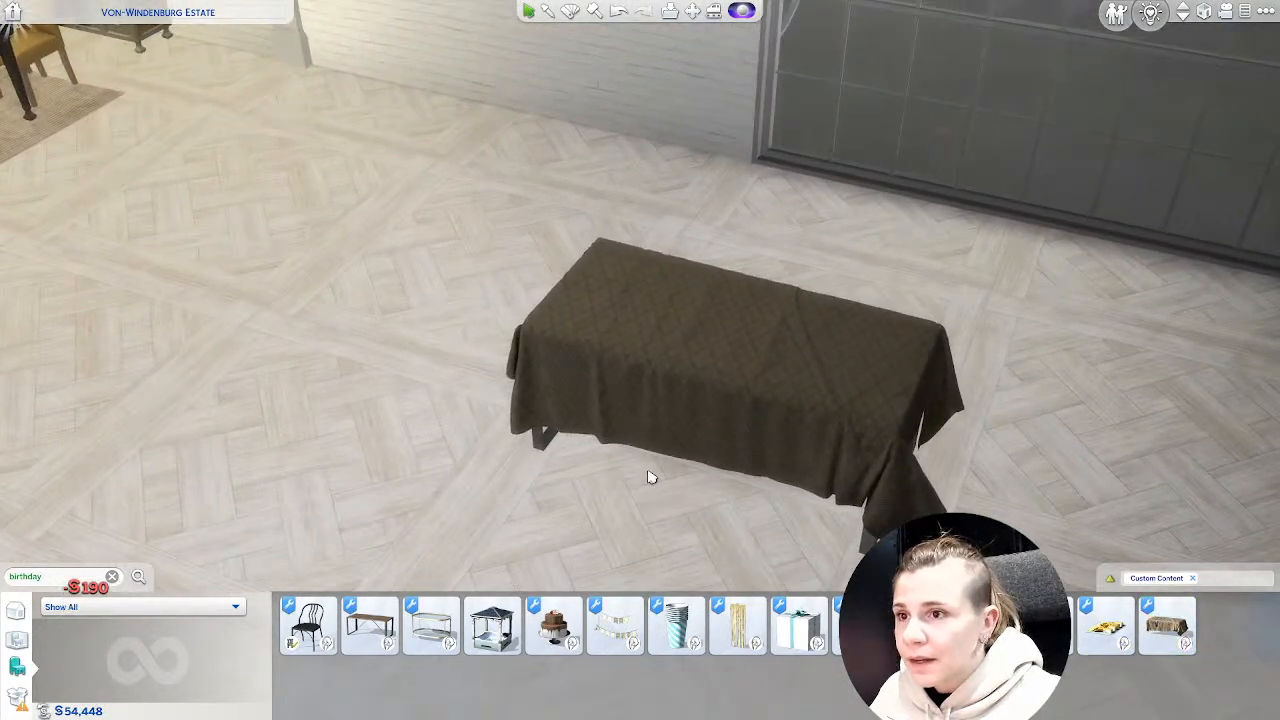
Recolor the tablecloth grey with the design tool.
key("d")
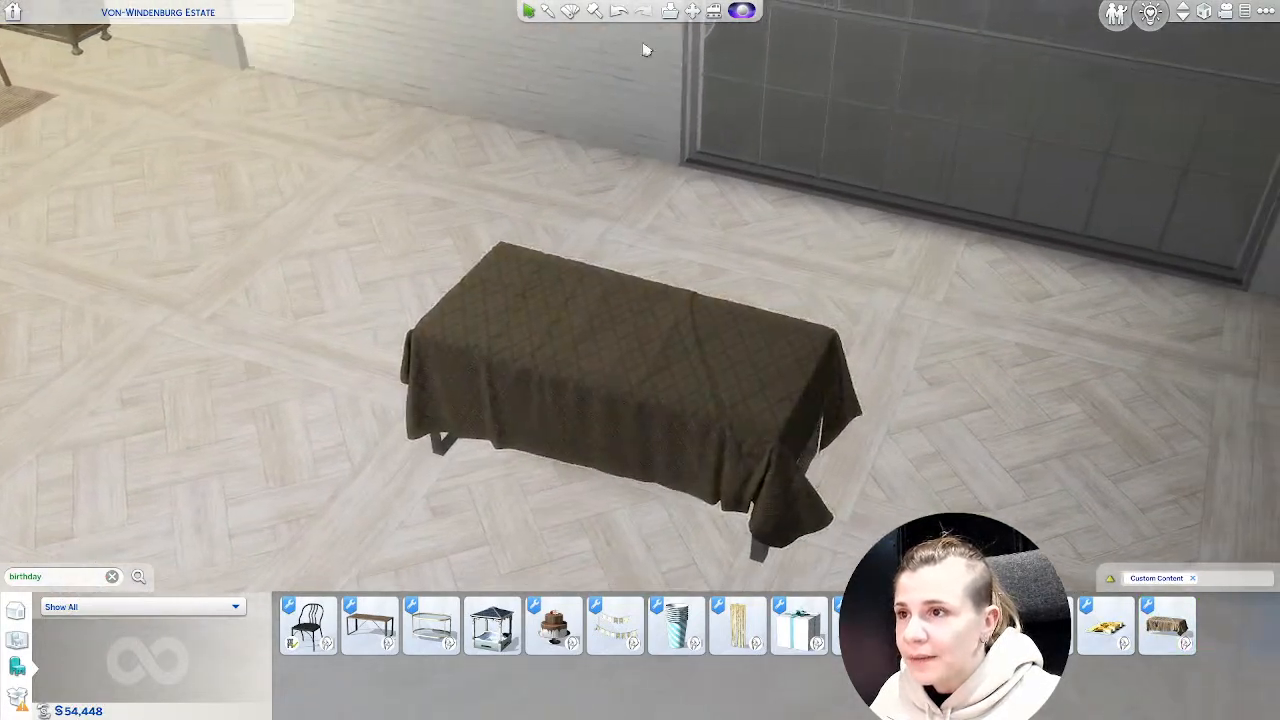
left_click(570, 11)
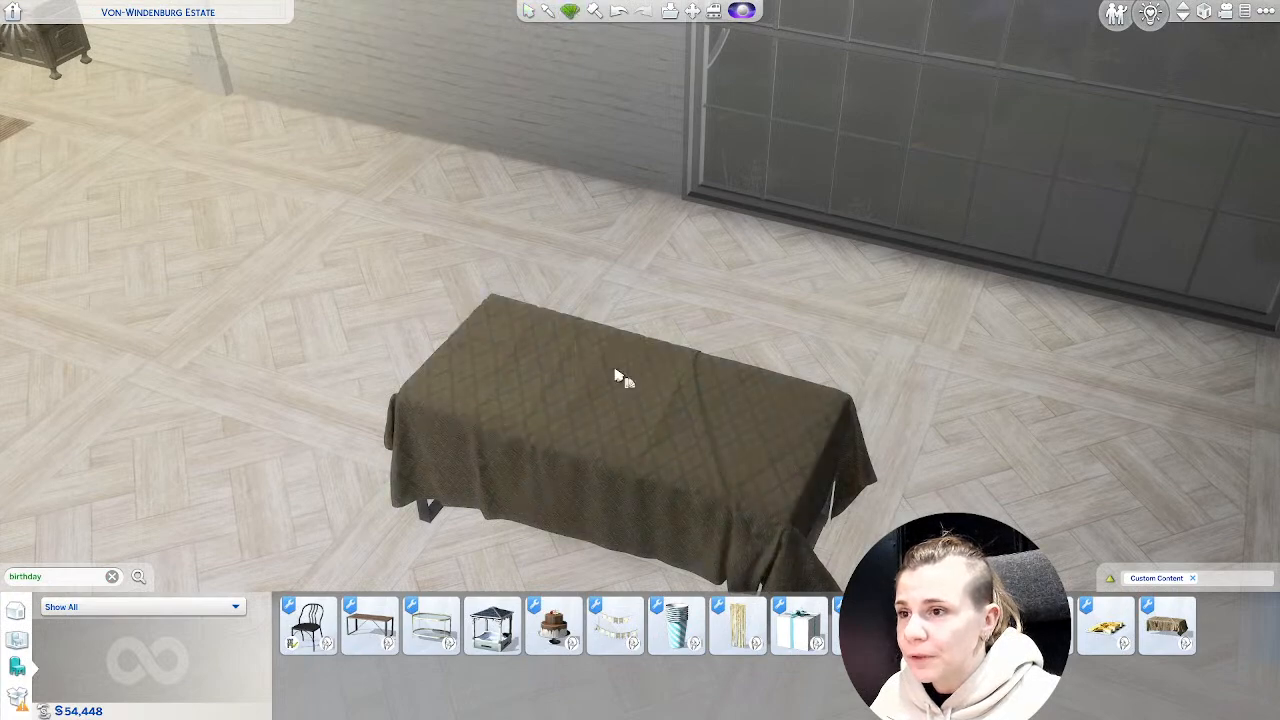
left_click(615, 370)
middle_click_drag(550, 540, 526, 540)
Place the black SYB Birthday chair at one short end of the table and the two-tier gold glass stand on the tablecloth.
left_click(315, 630)
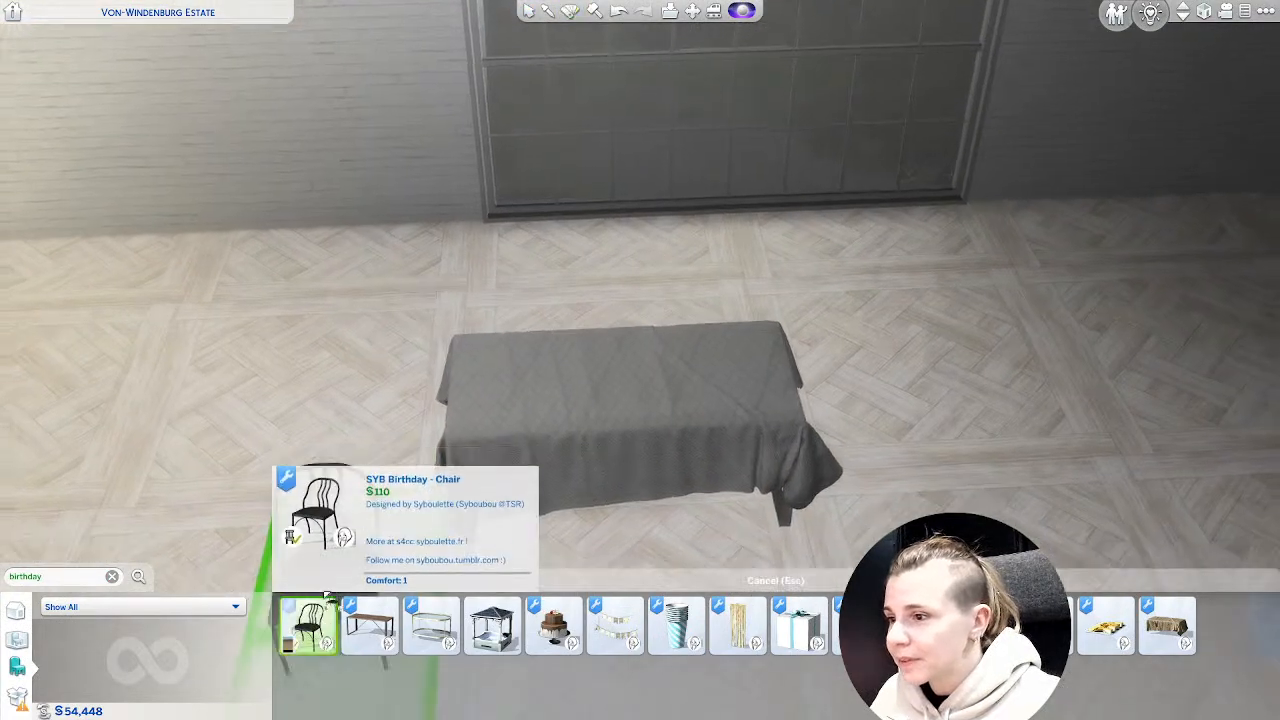
key("s")
left_click(415, 437)
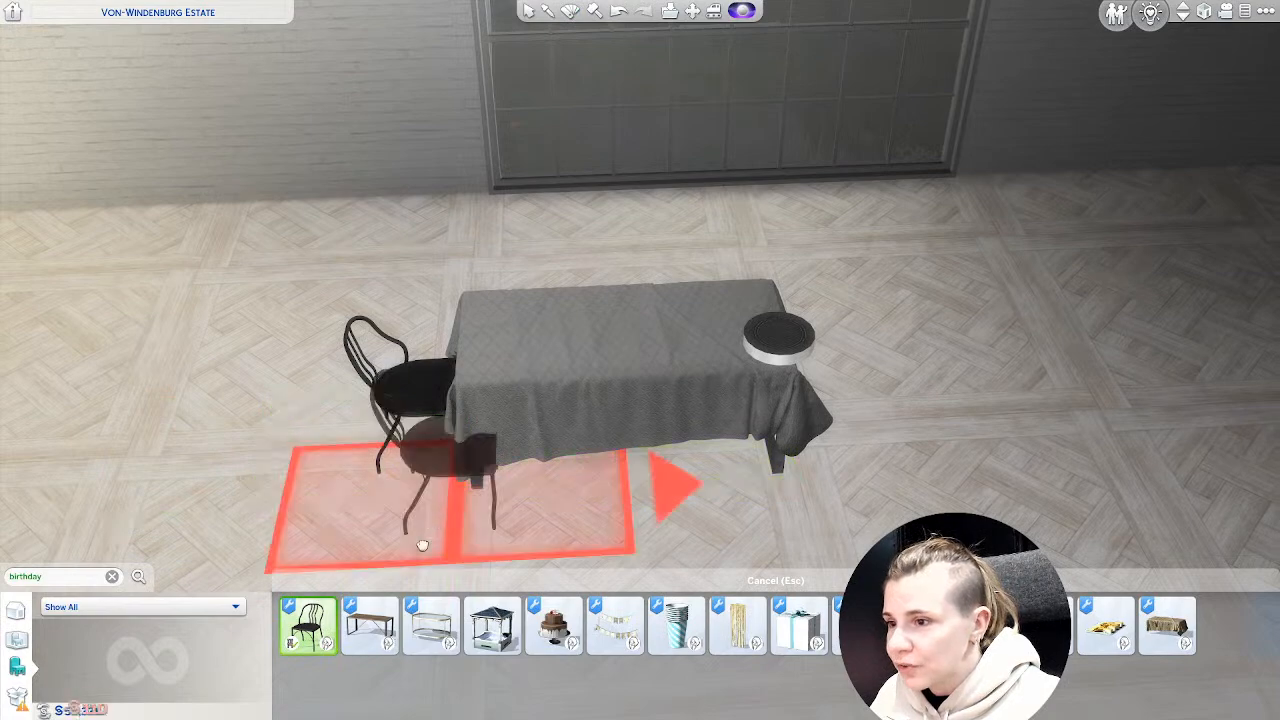
left_click(431, 625)
scroll(477, 414, "up", 1)
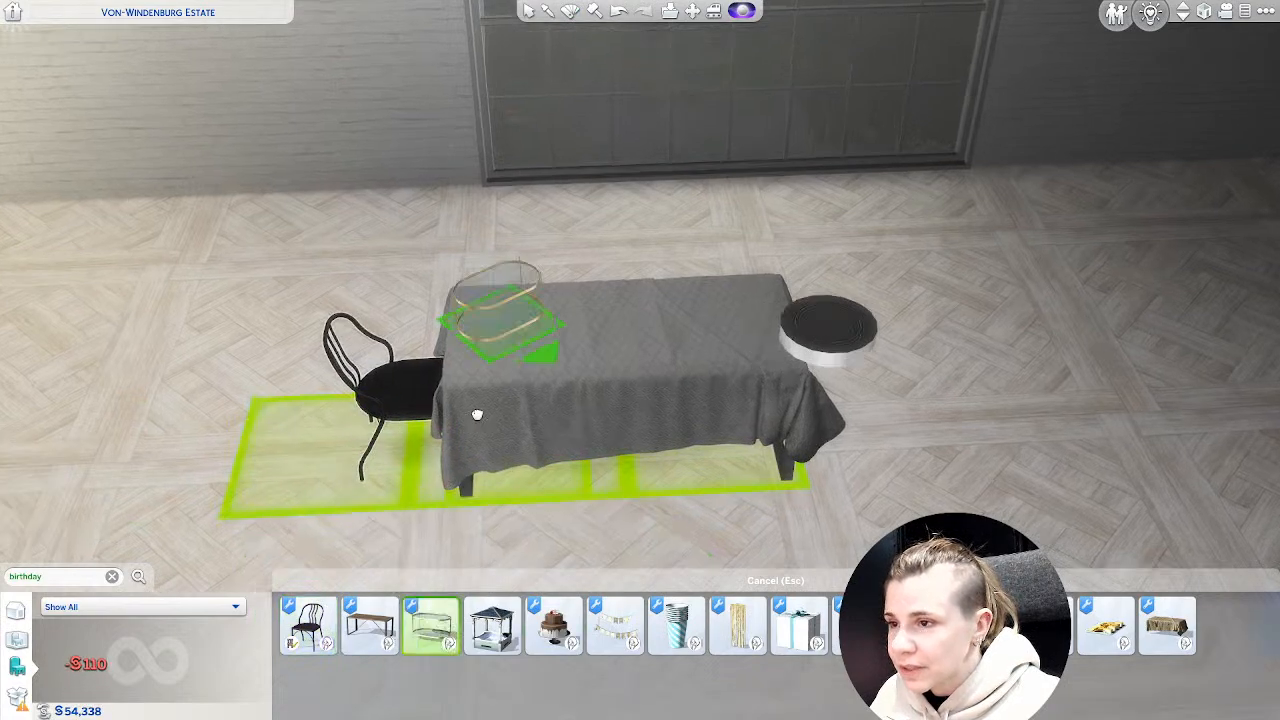
scroll(477, 414, "up", 2)
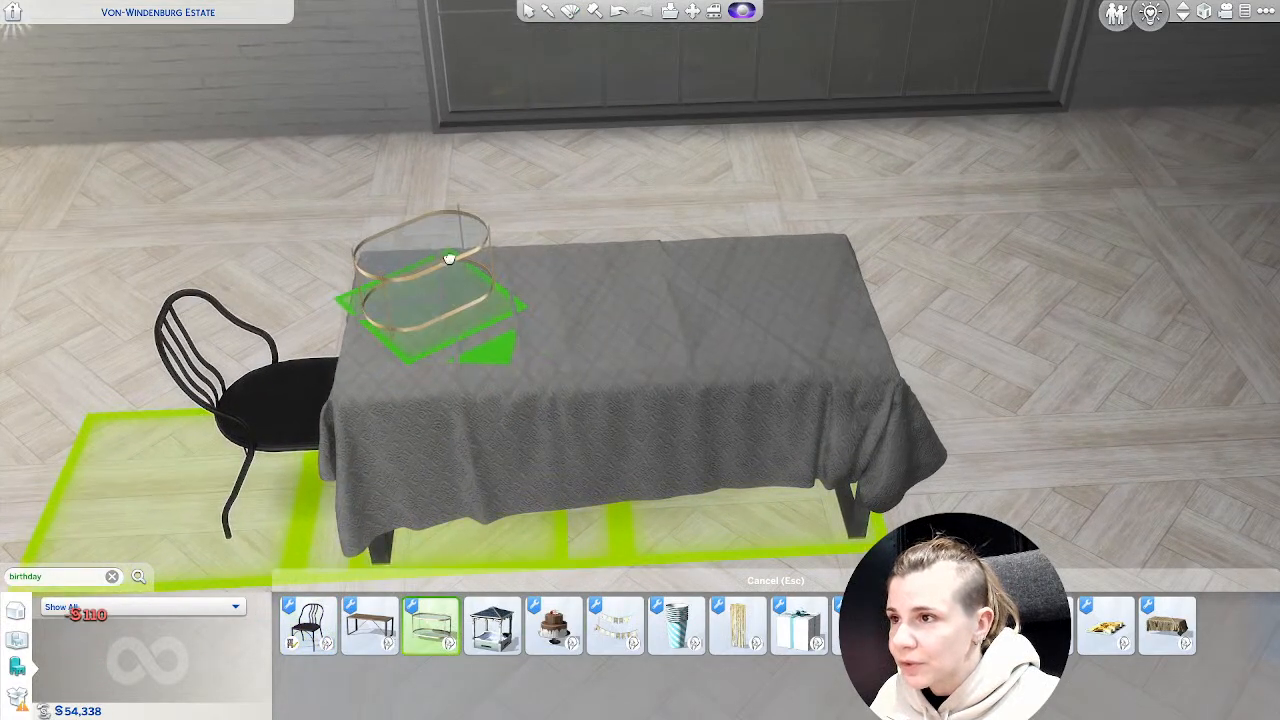
left_click(517, 285)
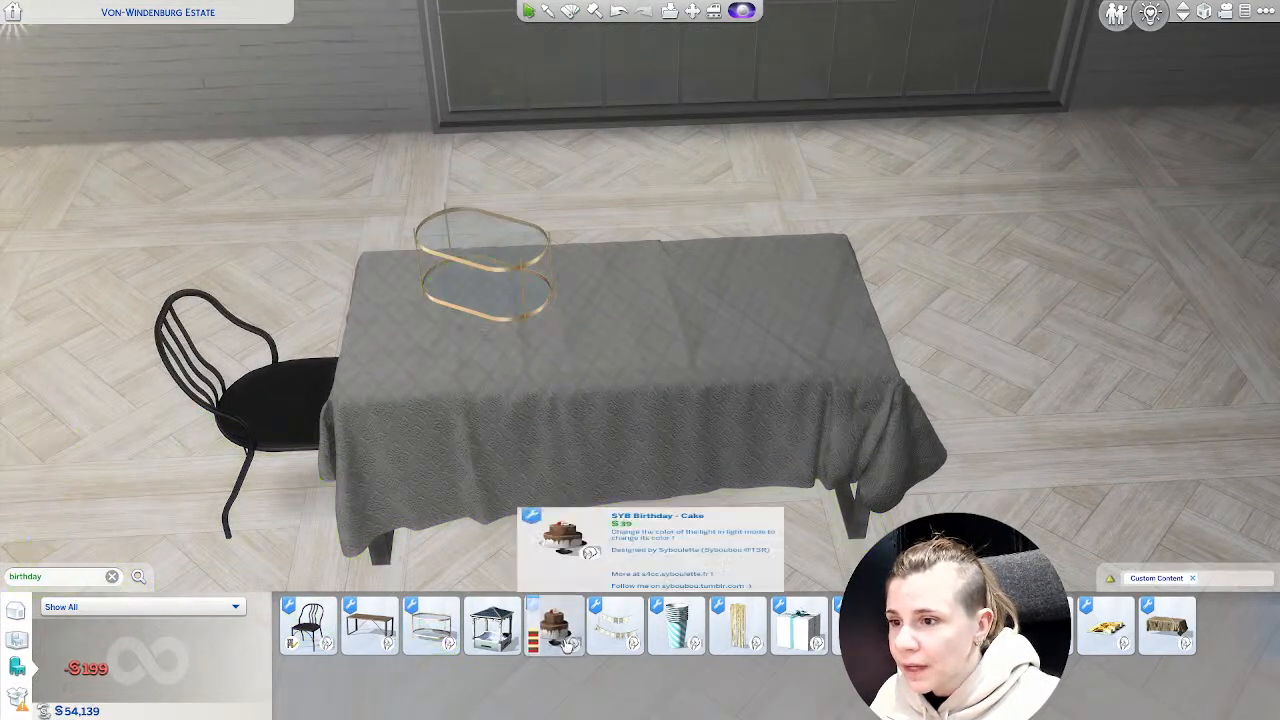
Place the SYB Birthday cake on the table and hang the Happy Birthday garland on the white brick wall.
left_click(553, 625)
left_click(766, 352)
scroll(766, 352, "up", 1)
middle_click_drag(609, 503, 606, 530)
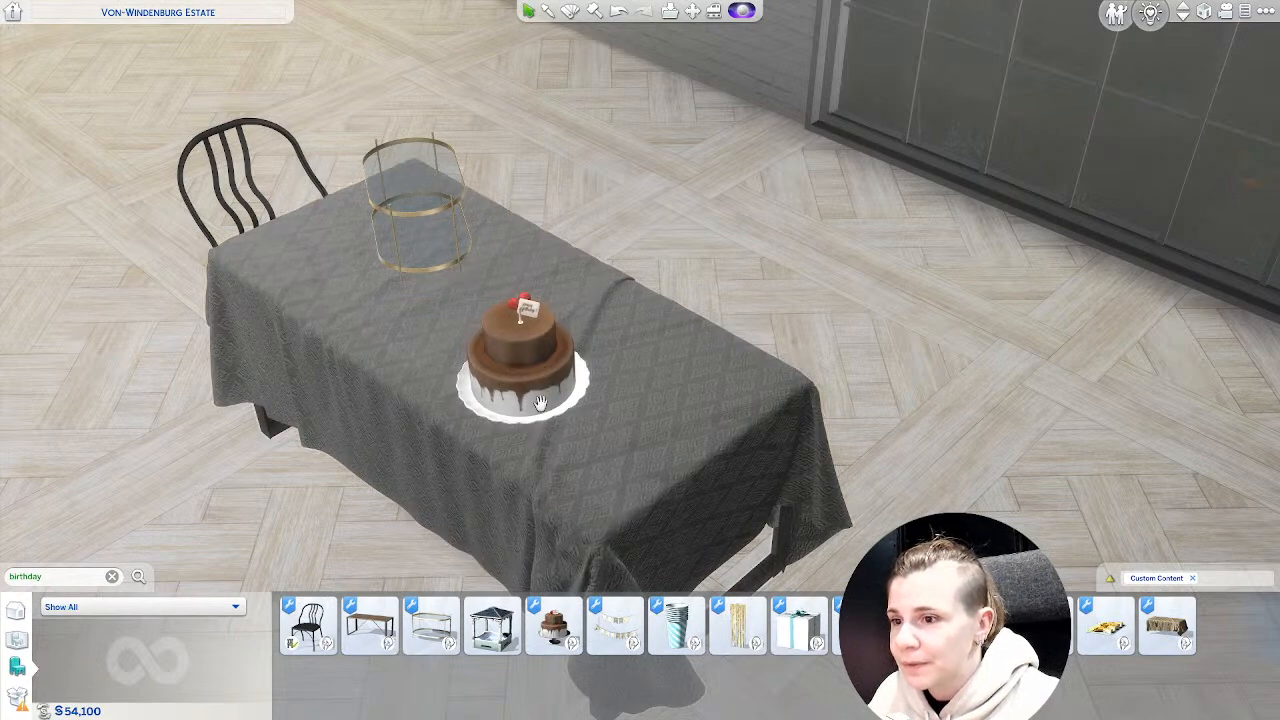
left_click(615, 625)
scroll(657, 228, "down", 3)
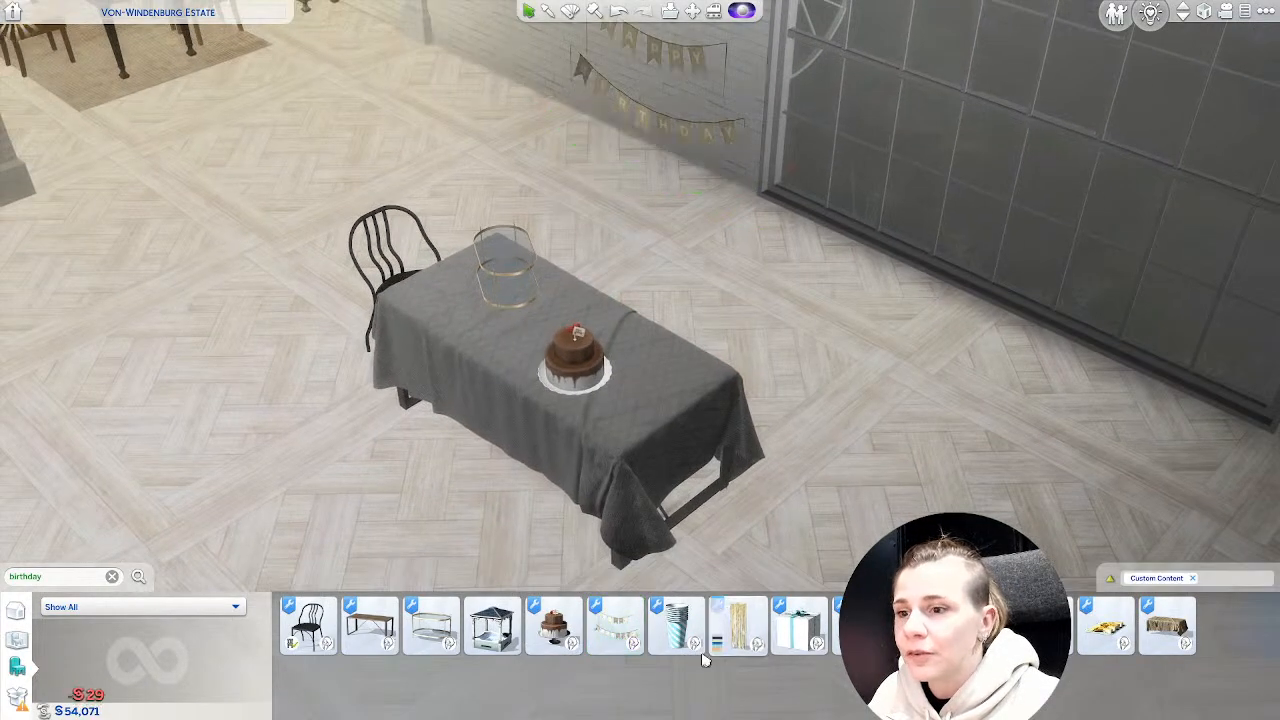
Place the blue paper cups on the table beside the cake and the gold strings curtain on the floor behind the table.
left_click(676, 625)
scroll(614, 430, "up", 3)
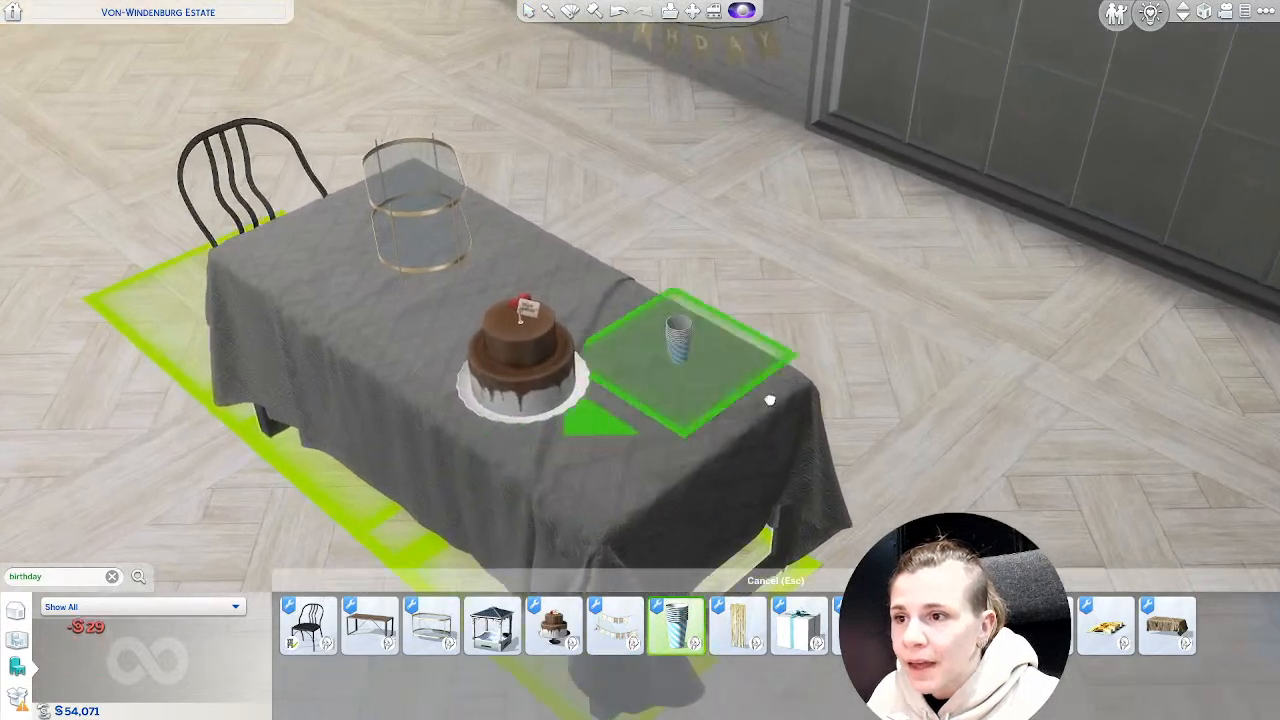
left_click(770, 400)
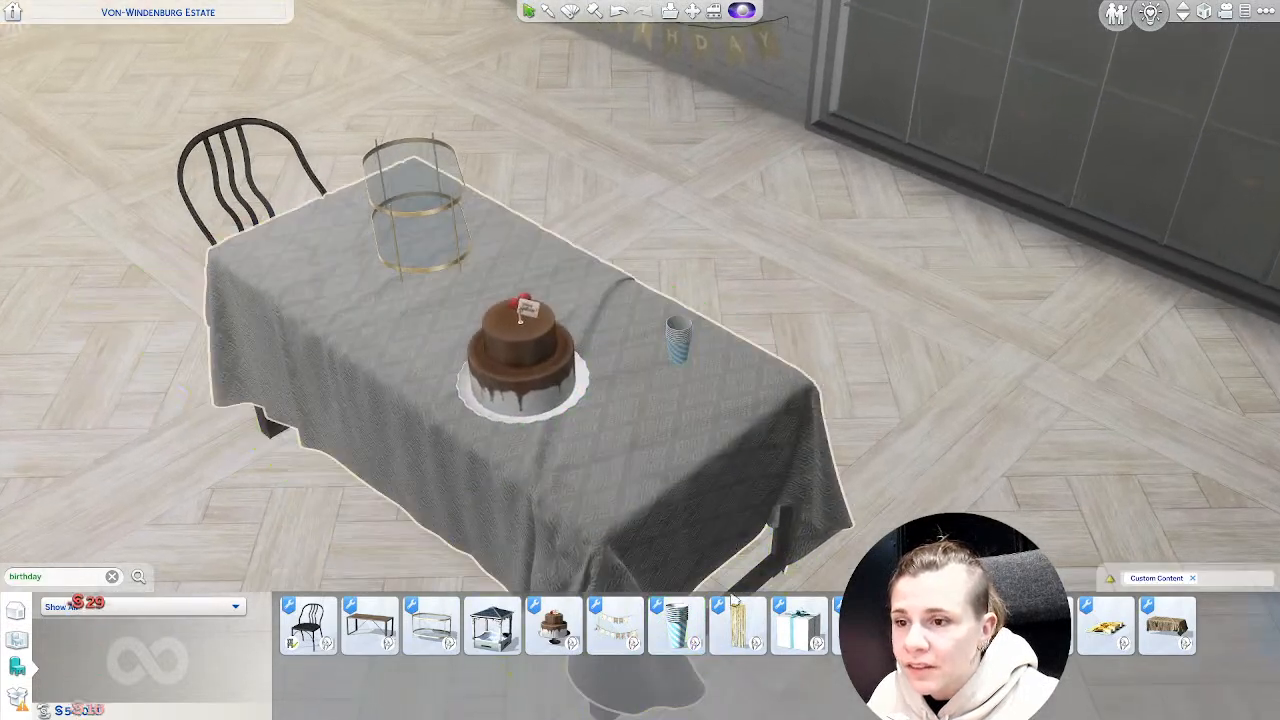
left_click(737, 625)
scroll(797, 365, "down", 2)
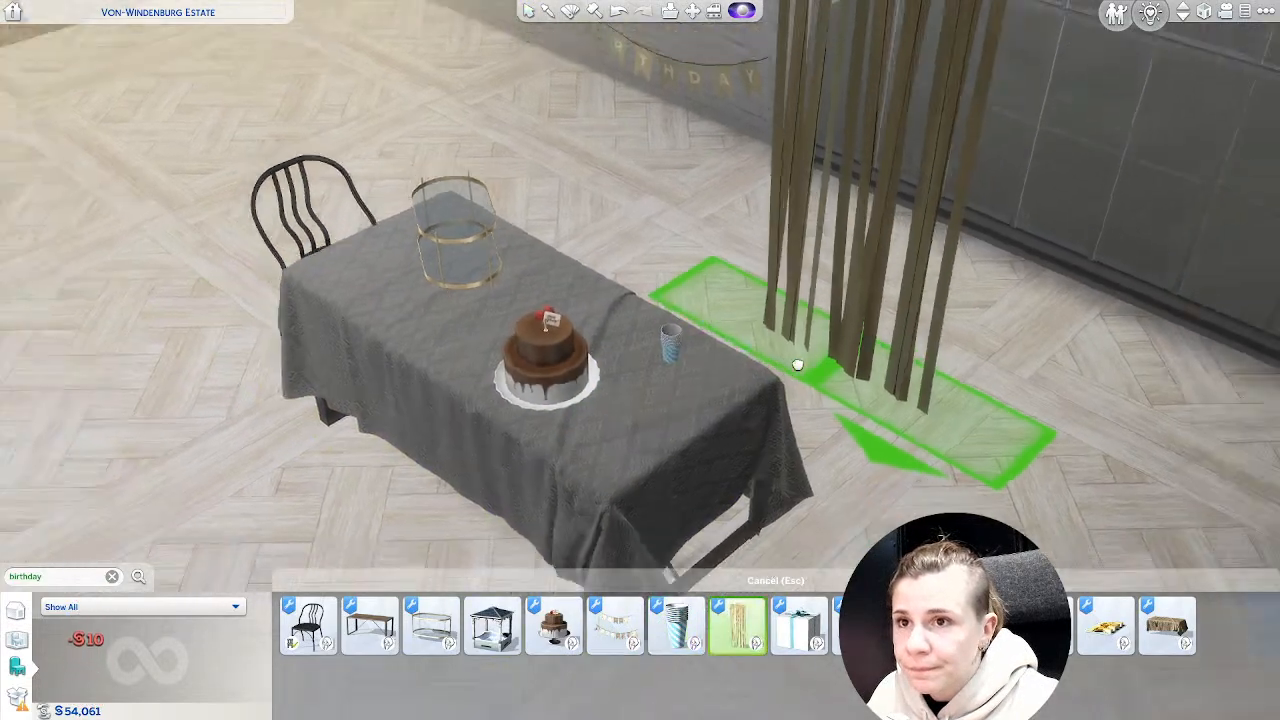
scroll(797, 365, "down", 2)
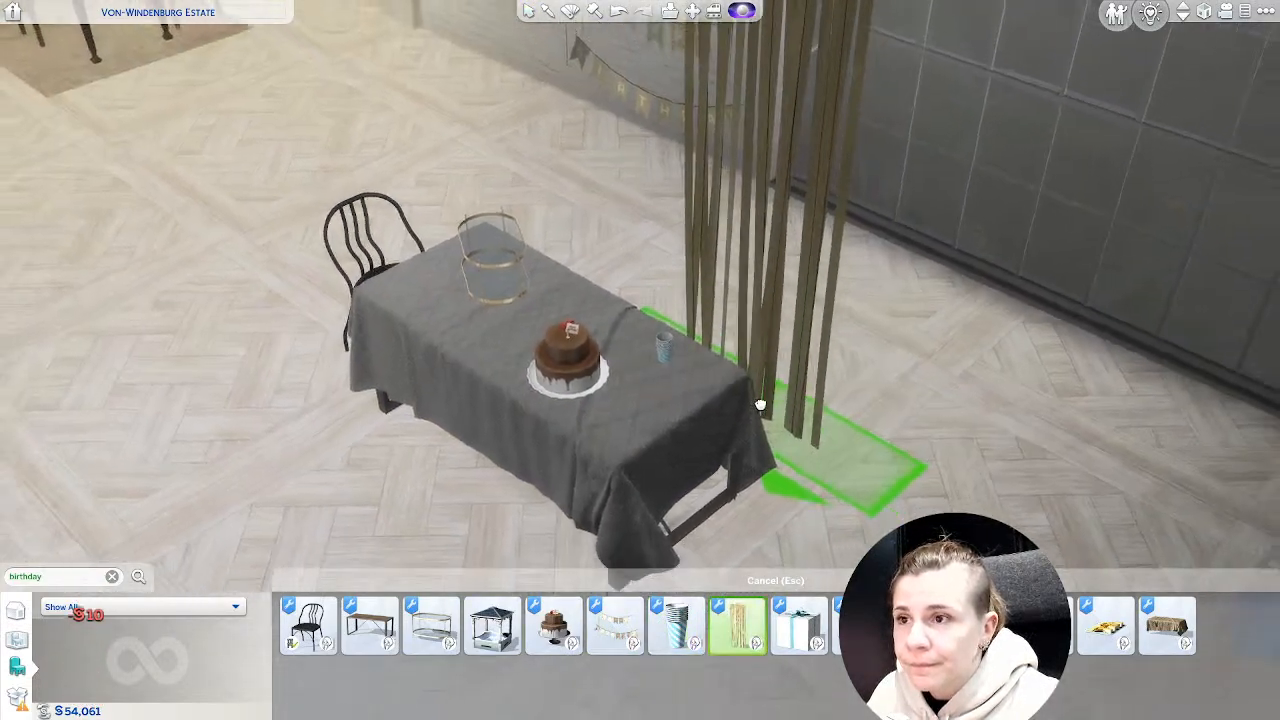
left_click(763, 406)
Place the striped present and the turquoise present in front of the table, and the gold balloon bunch beside it.
left_click(798, 625)
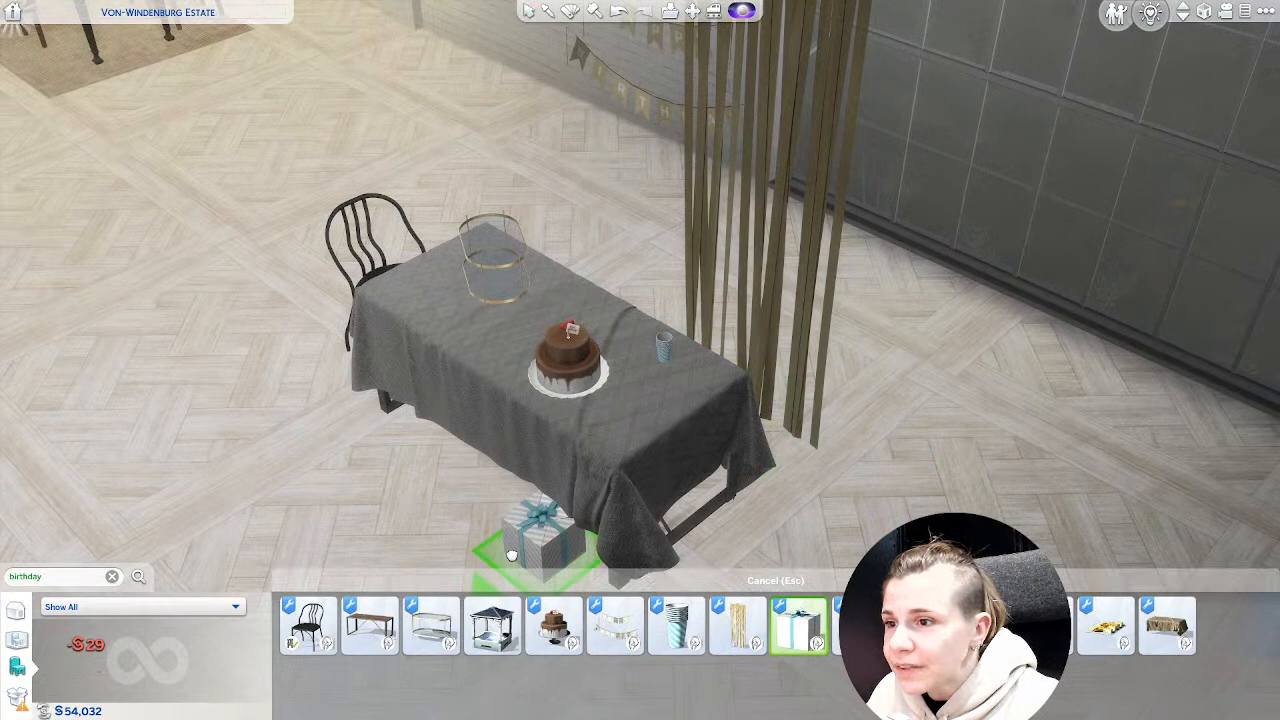
left_click(511, 556)
middle_click_drag(511, 556, 1020, 483)
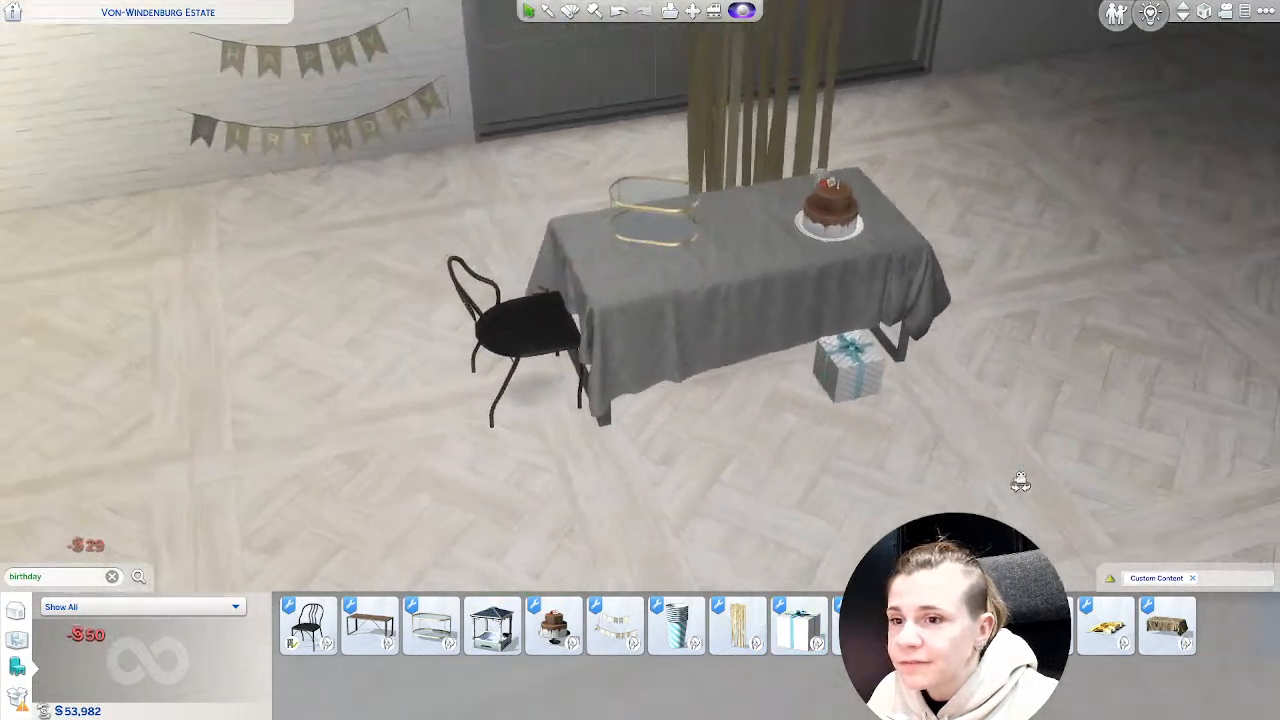
right_click_drag(1020, 483, 1166, 406)
left_click(858, 625)
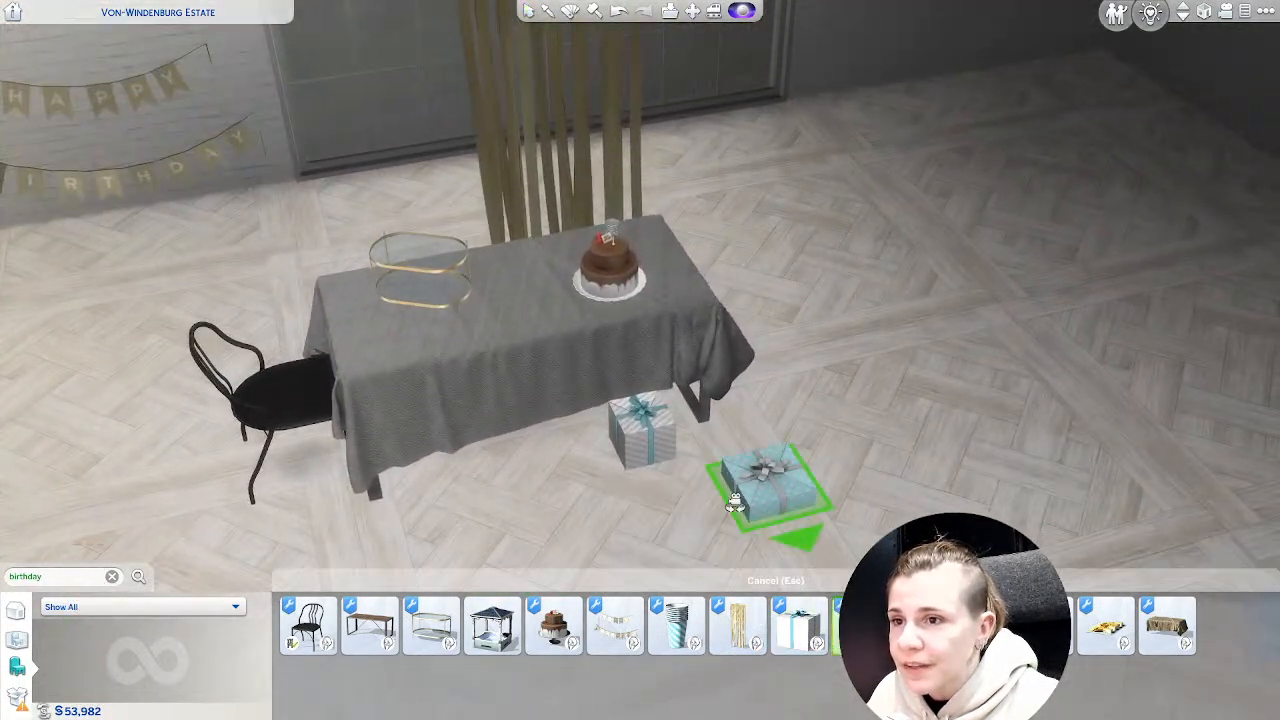
right_click(725, 498)
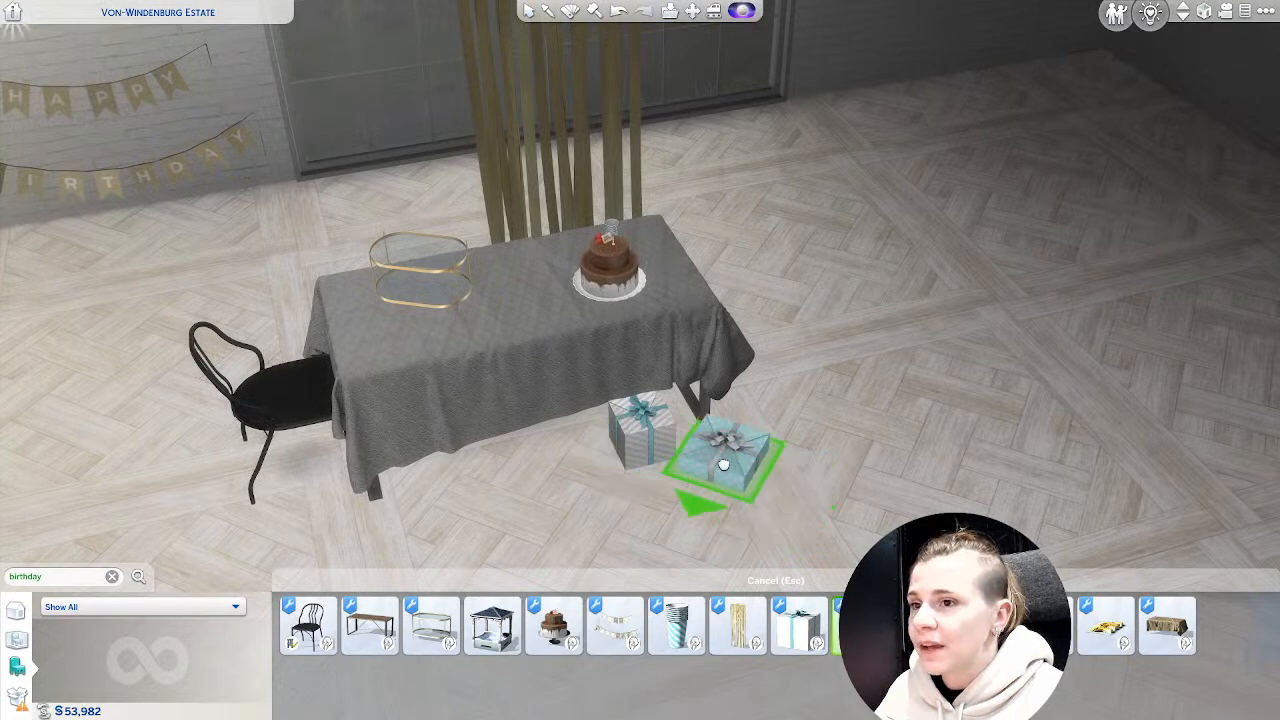
left_click(705, 465)
middle_click_drag(874, 475, 902, 483)
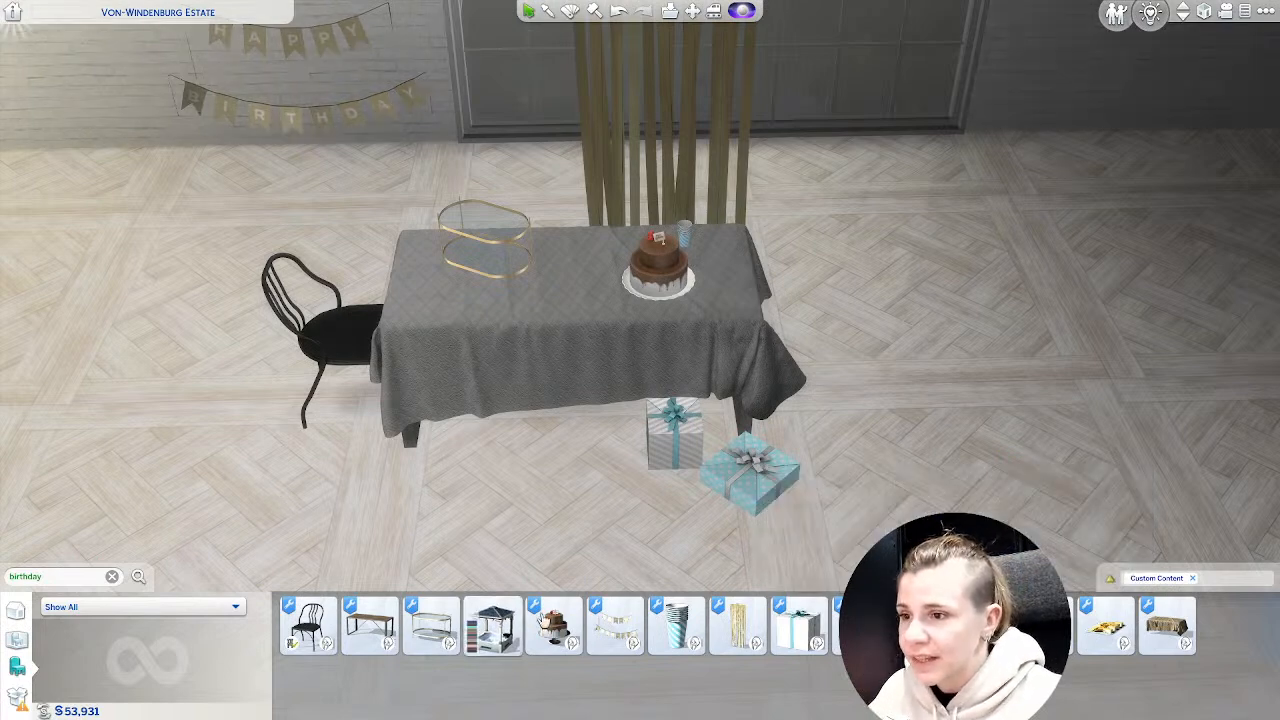
left_click(921, 625)
left_click(834, 334)
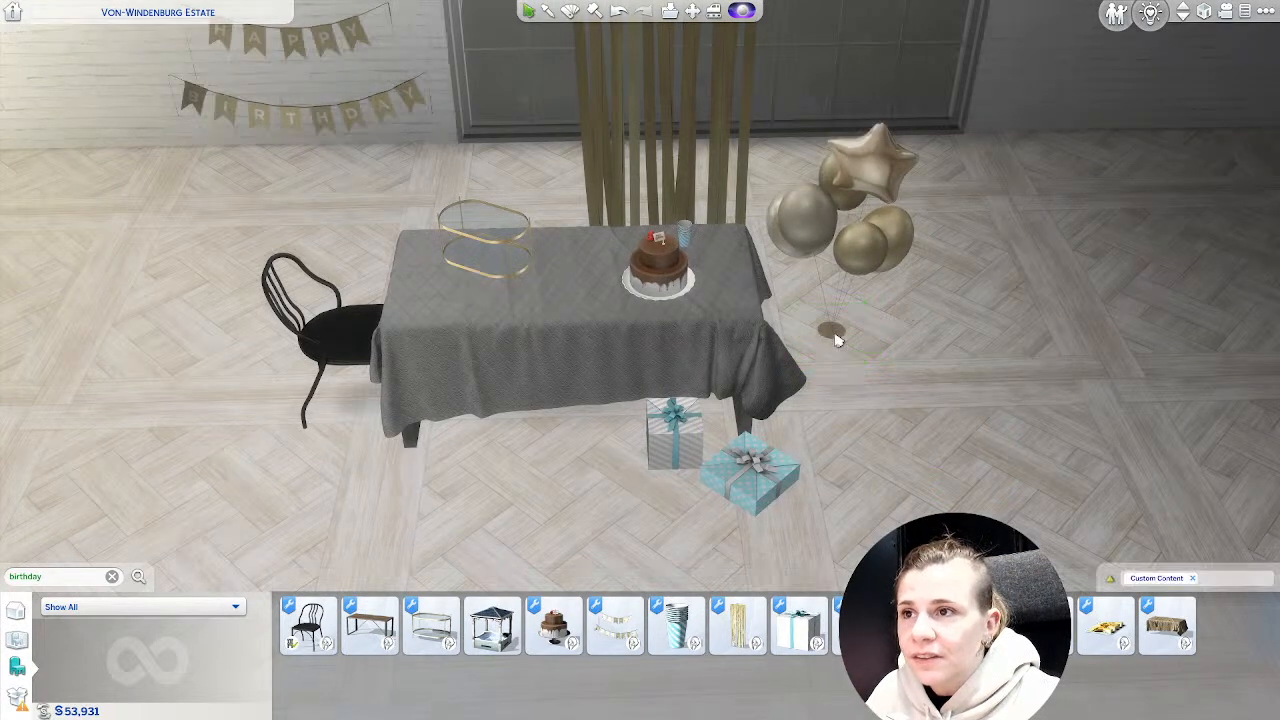
Place a chocolate dessert tray on the stand's upper tier and a second dessert tray on its lower tier.
left_click(1106, 625)
scroll(537, 473, "up", 1)
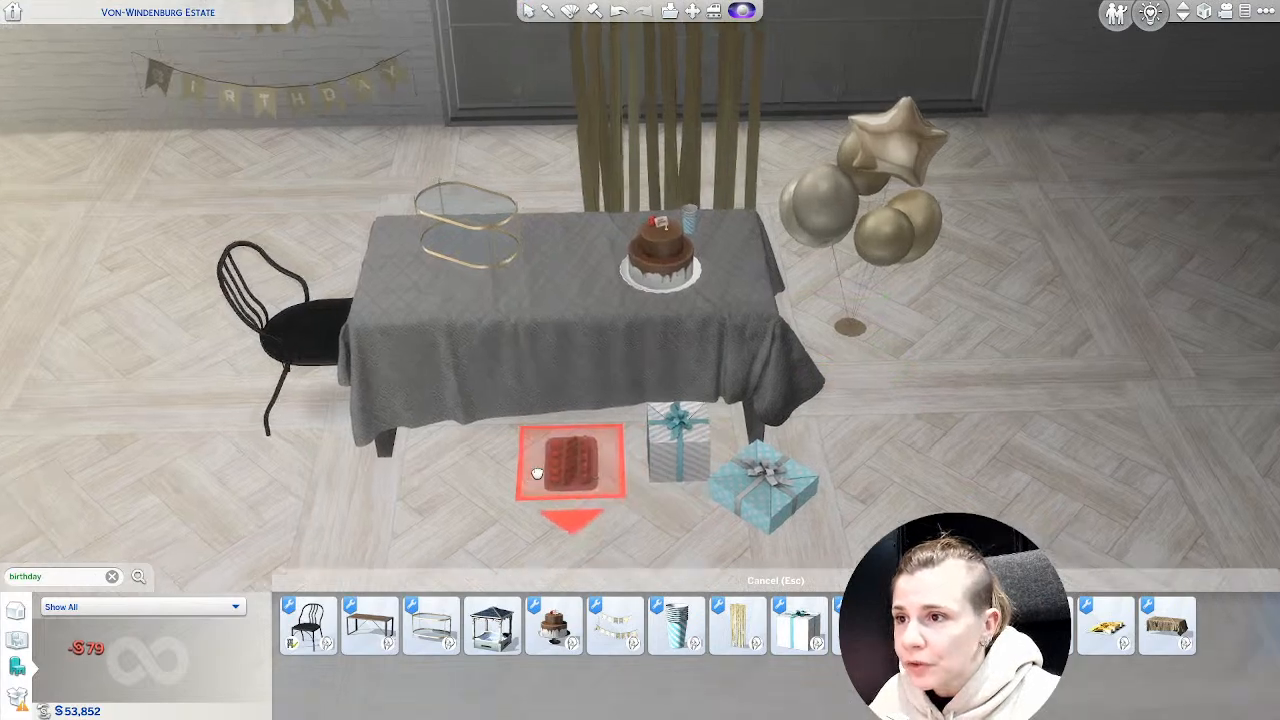
scroll(537, 473, "up", 2)
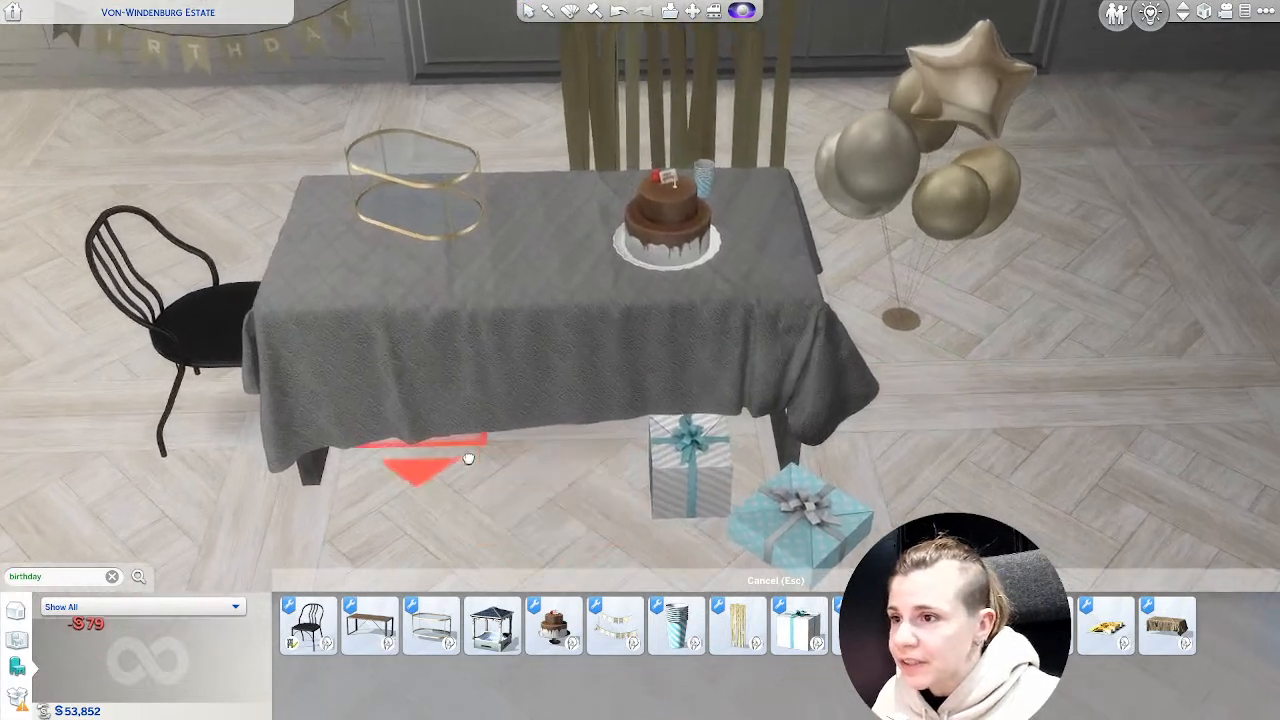
key("a")
key("w")
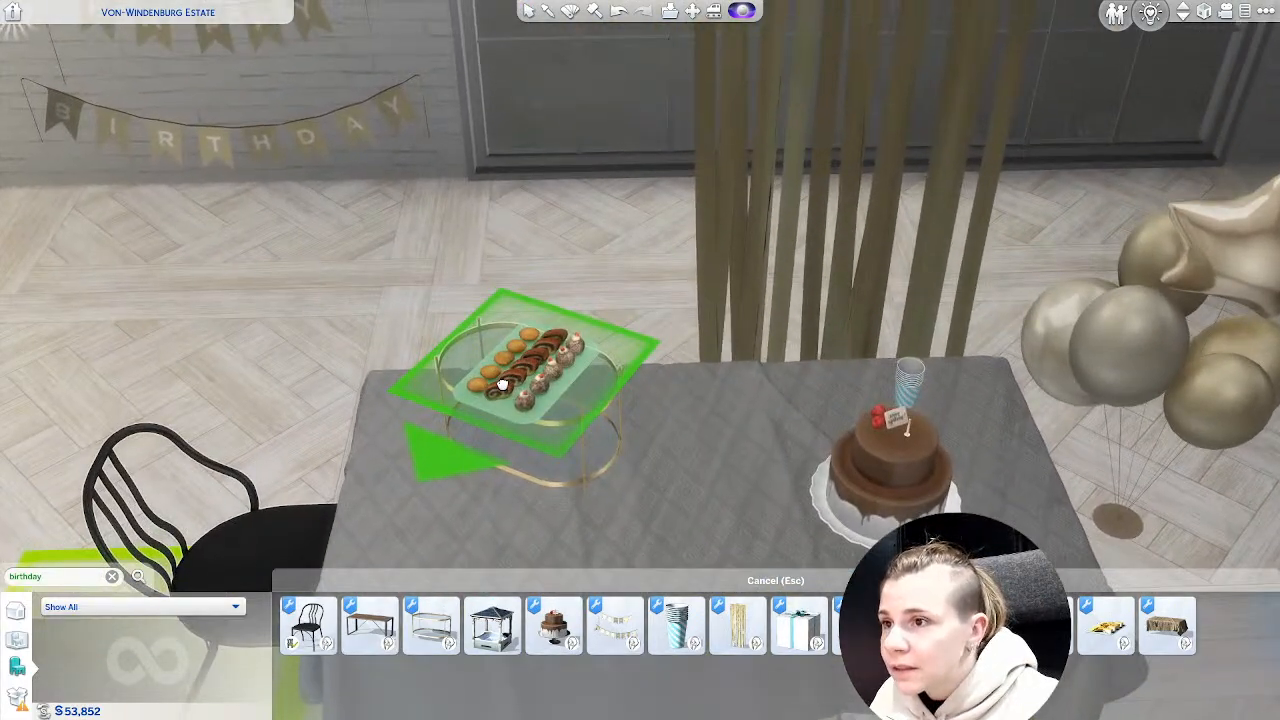
left_click(506, 383)
left_click(1106, 625)
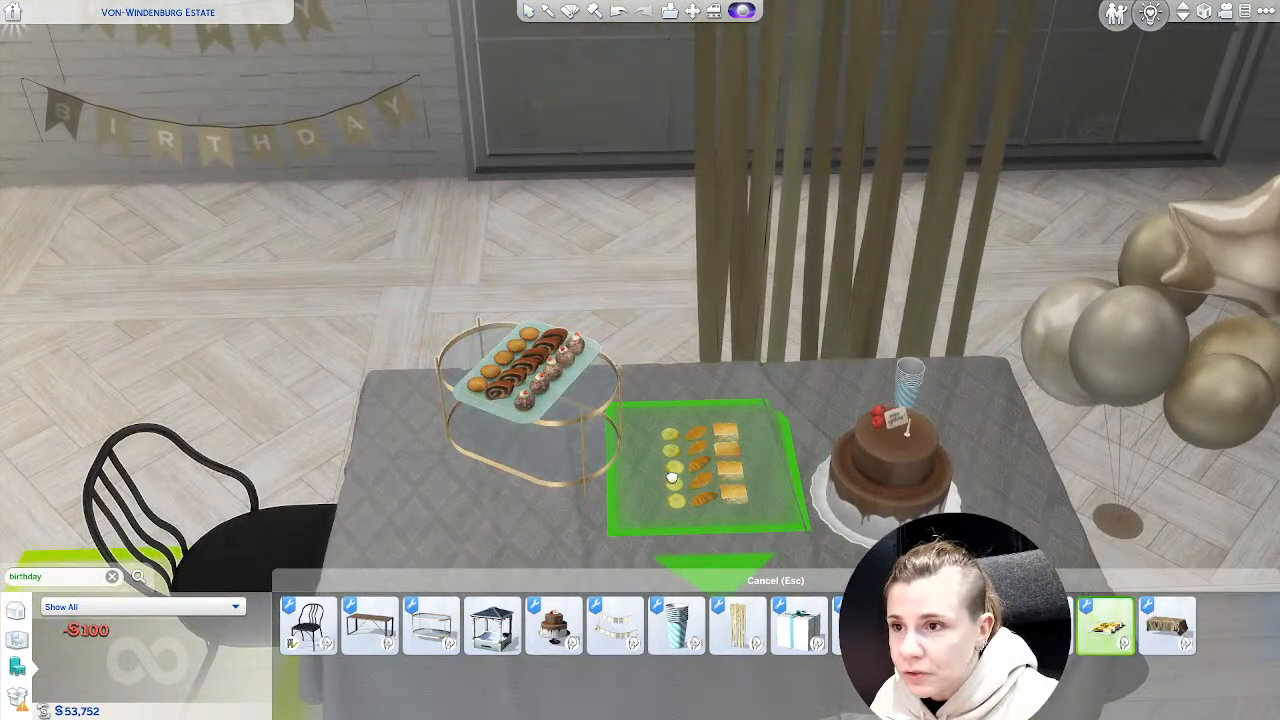
left_click(537, 470)
key("s")
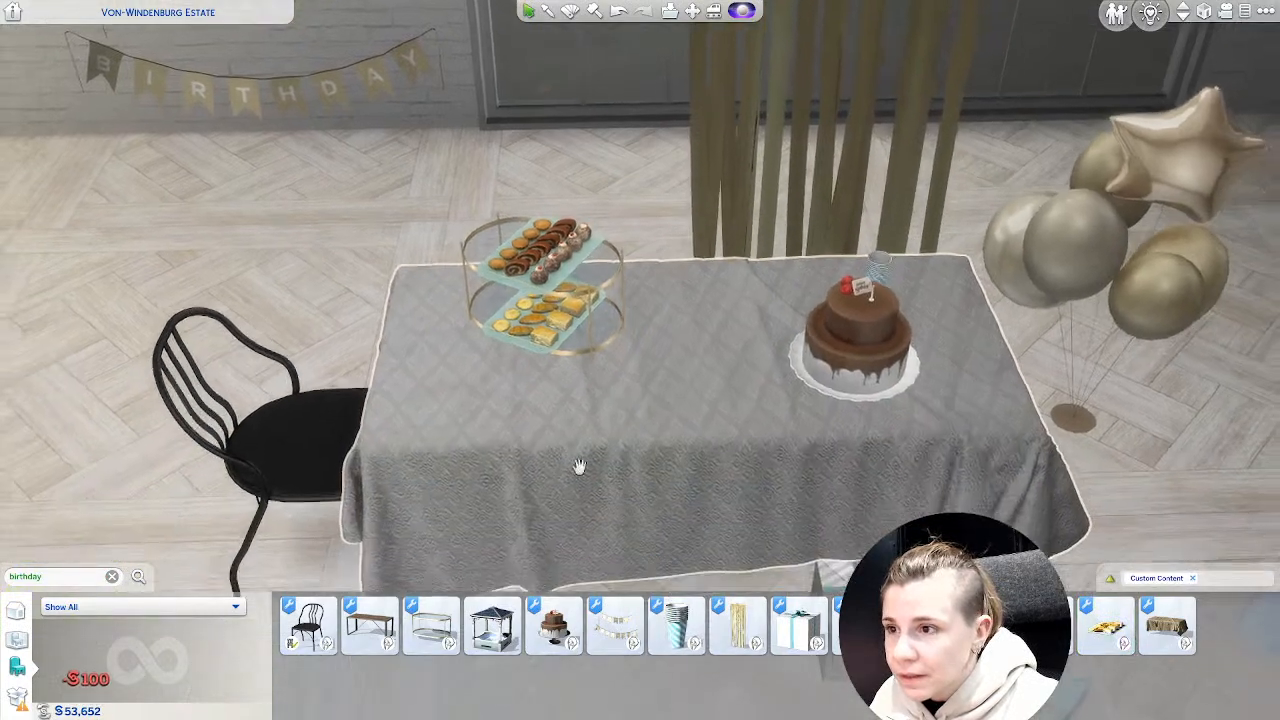
Review the finished birthday table arrangement from above, and exit the game without saving.
key("w")
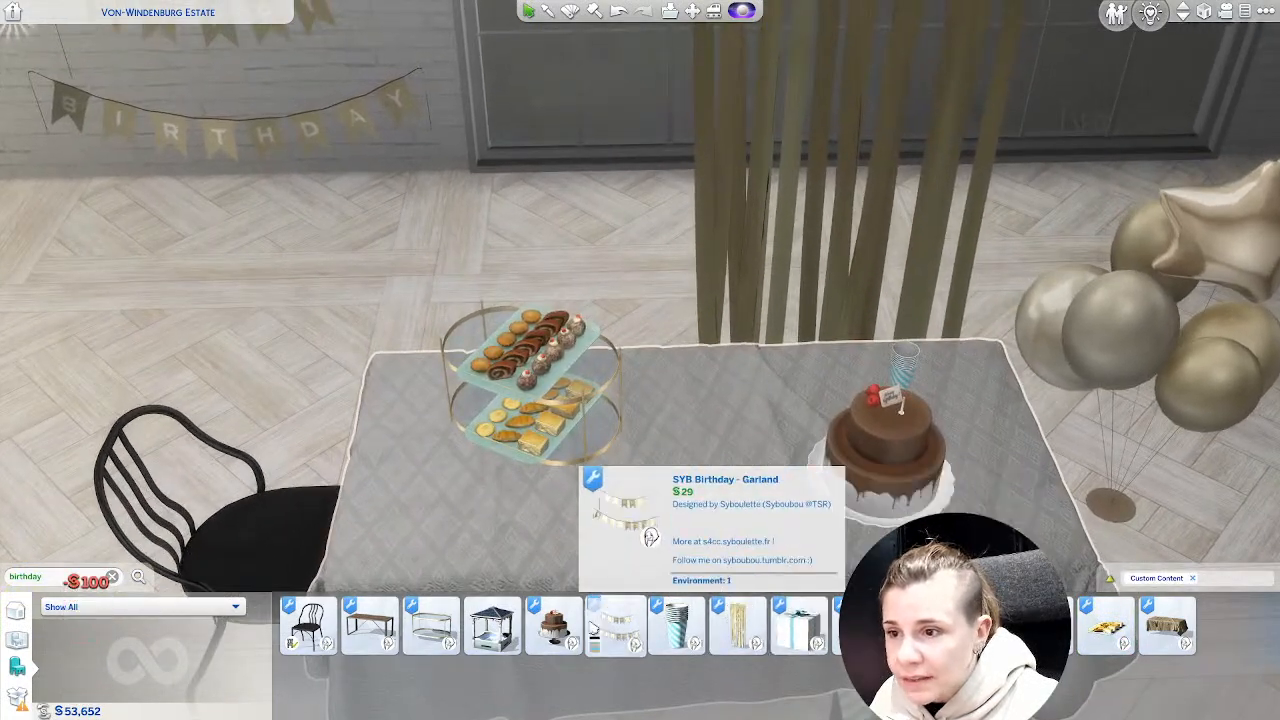
scroll(606, 489, "down", 5)
middle_click_drag(397, 489, 624, 498)
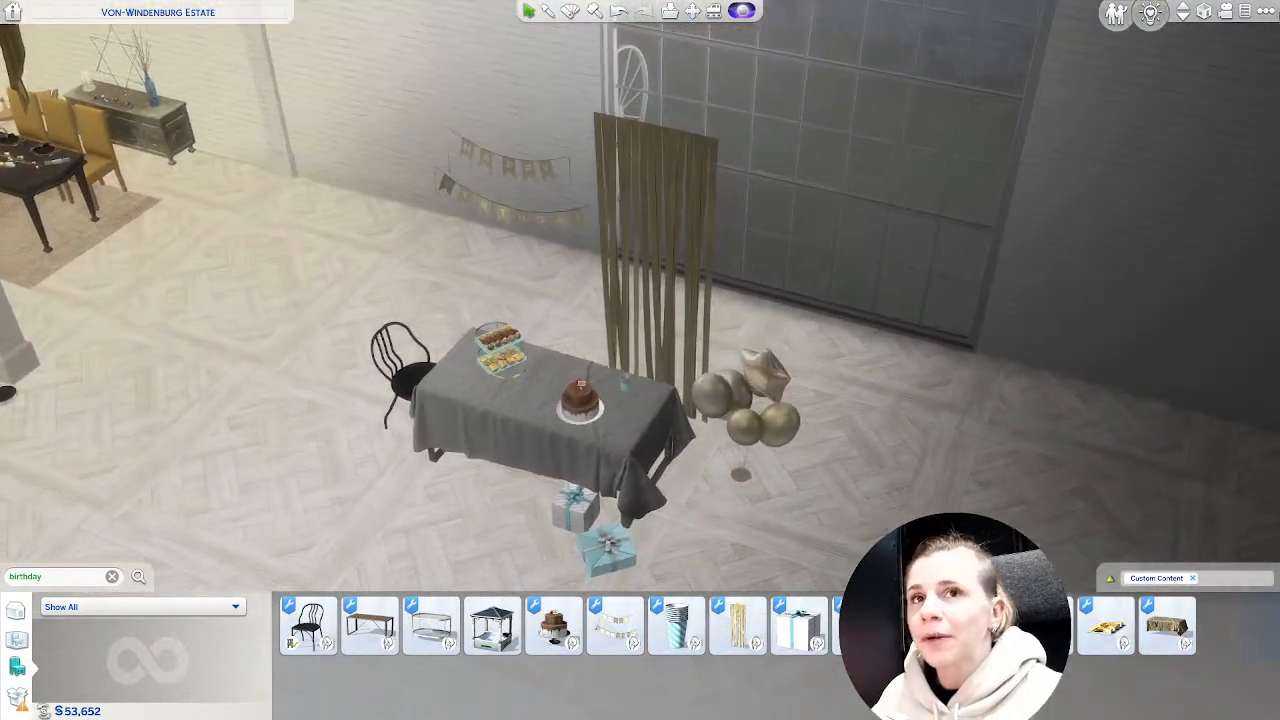
left_click(1265, 11)
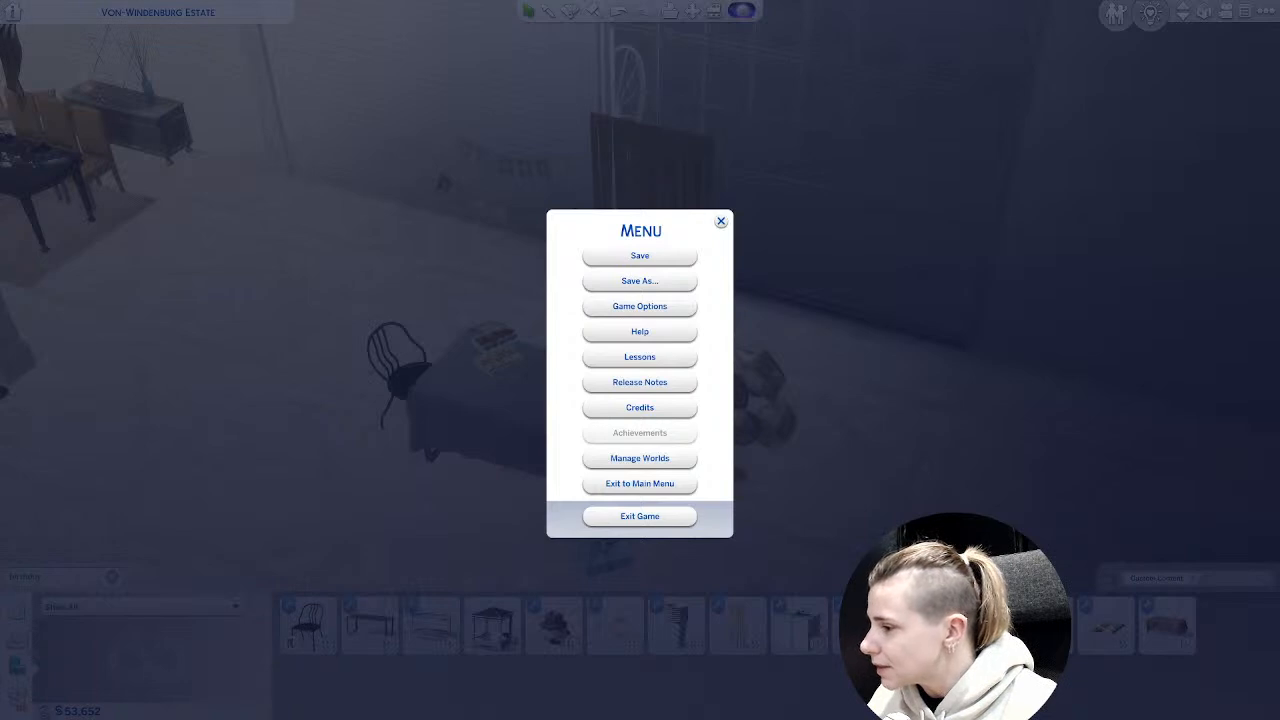
left_click(645, 520)
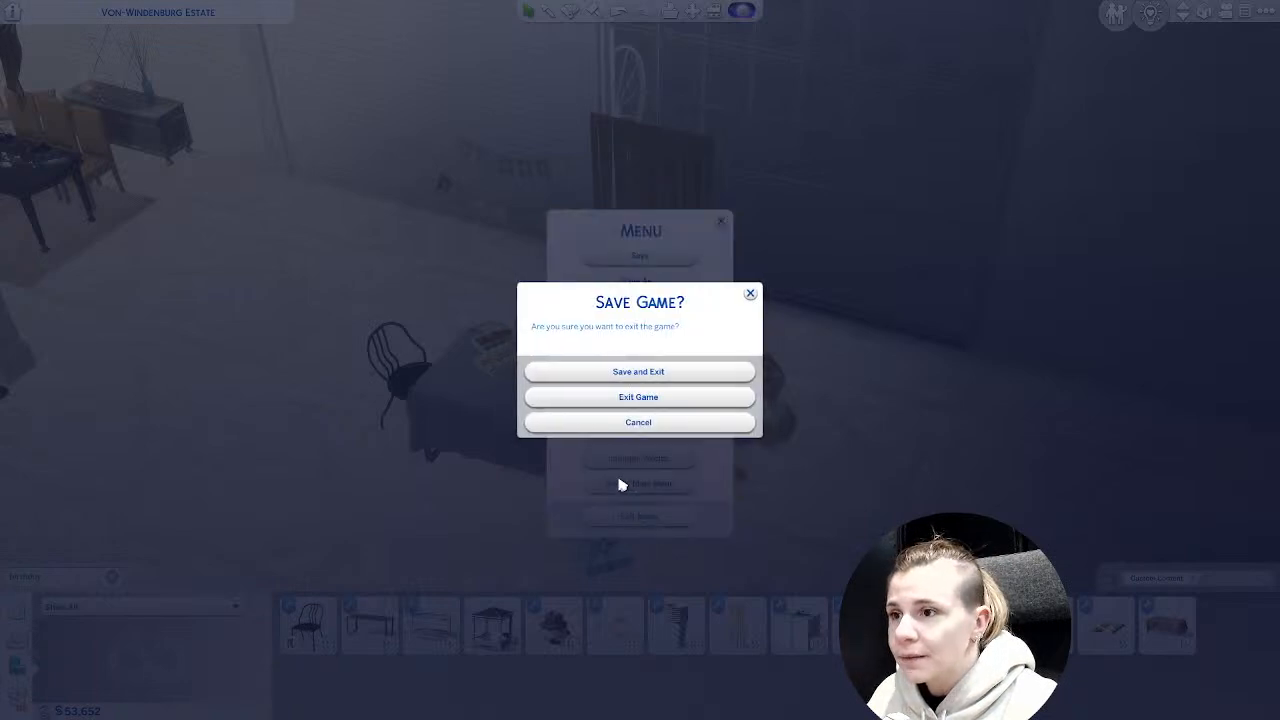
left_click(612, 403)
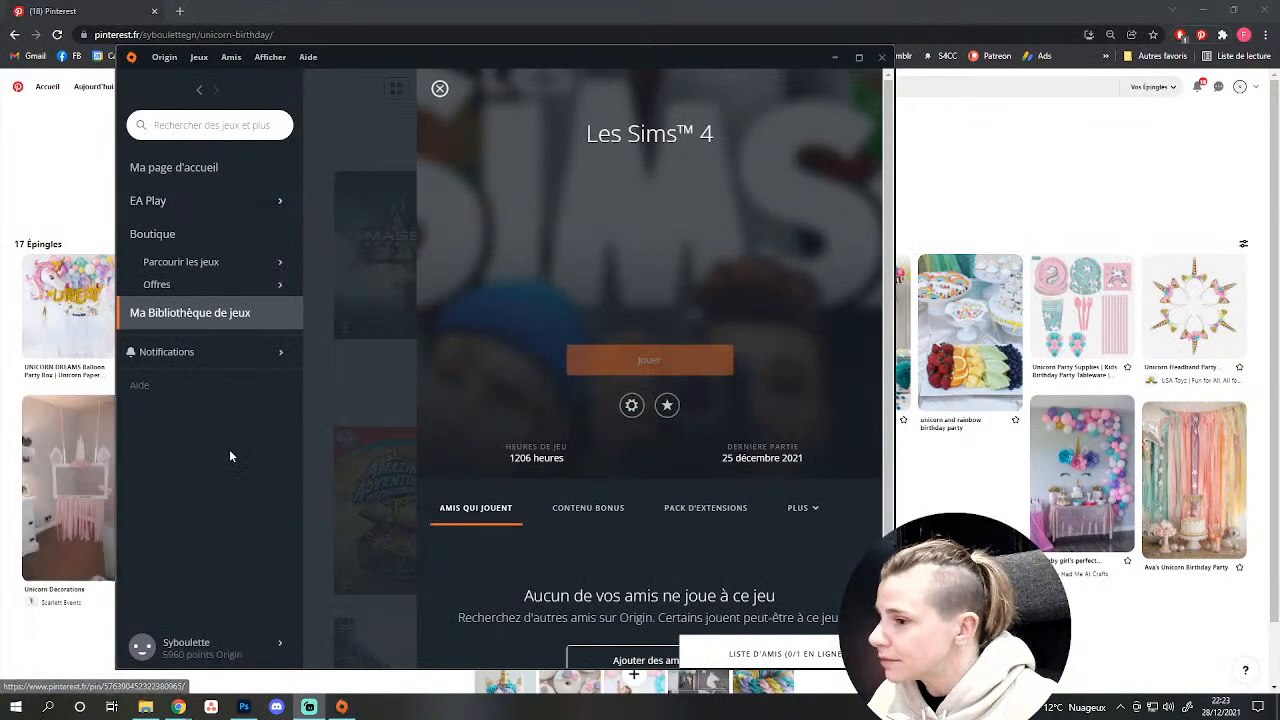
Minimize the browser and bring up the Nvidia Inspector folder in File Explorer.
left_click(280, 643)
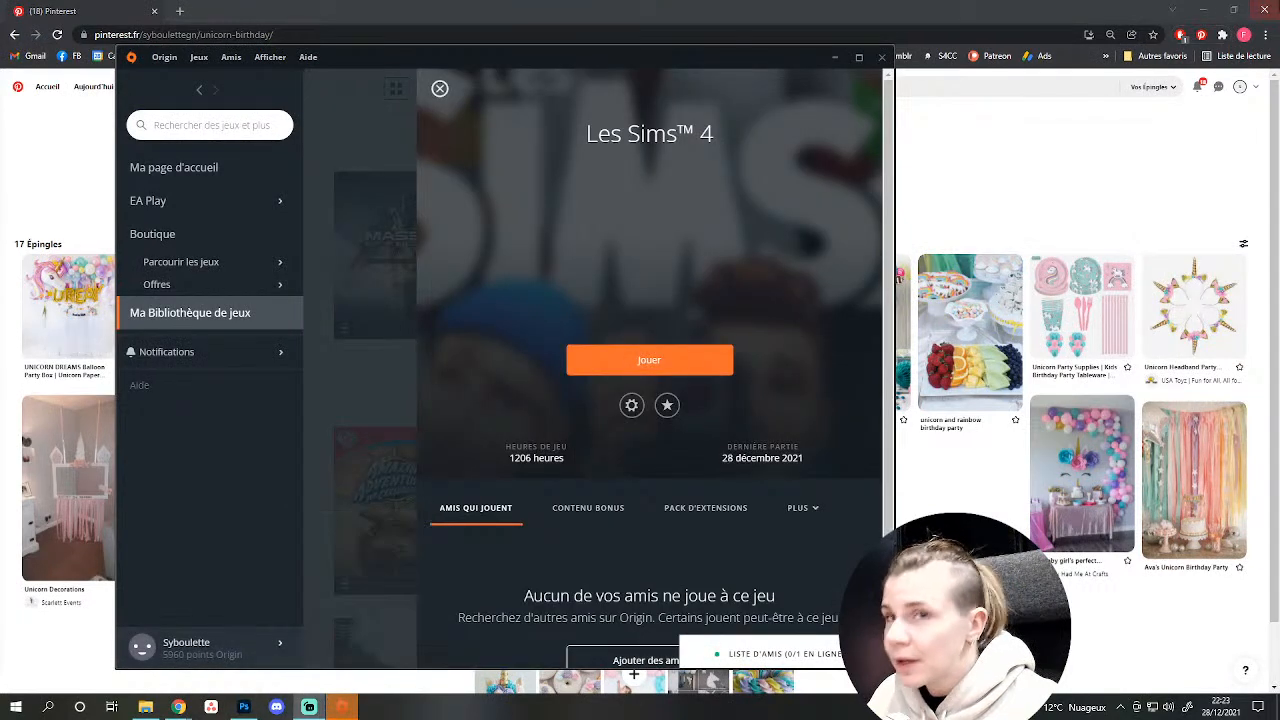
left_click(1203, 11)
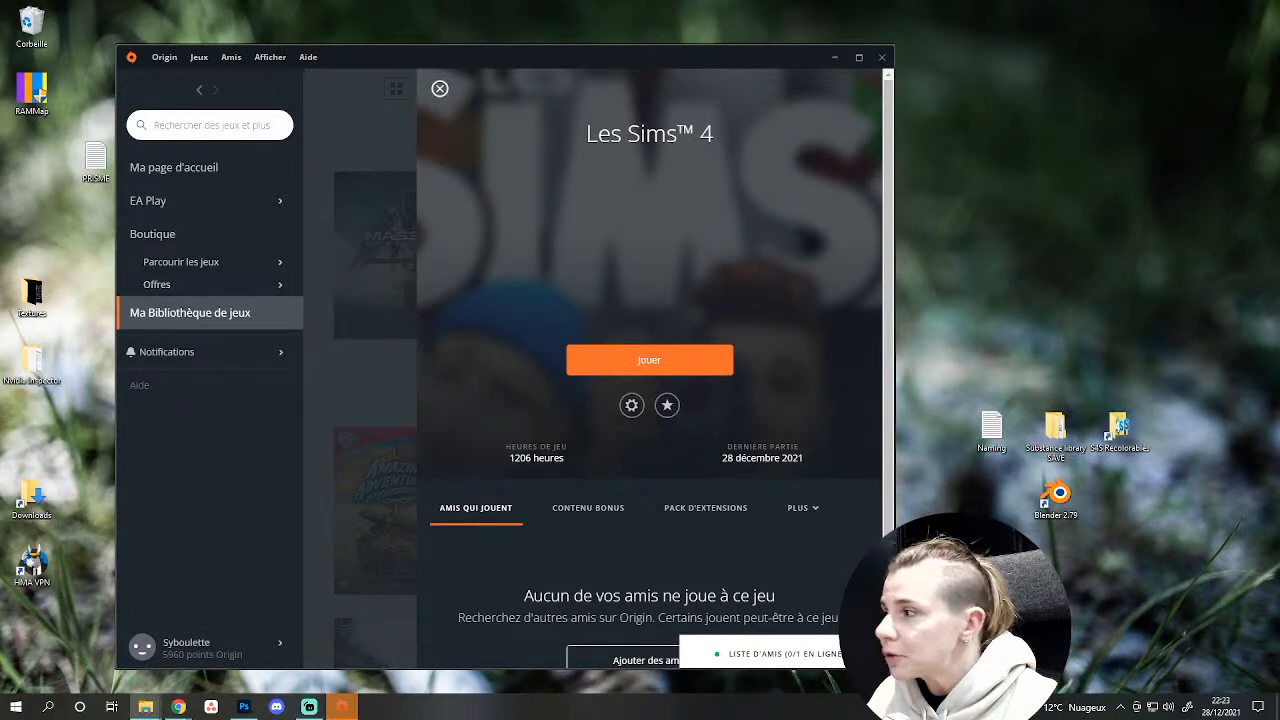
left_click_drag(0, 52, 660, 120)
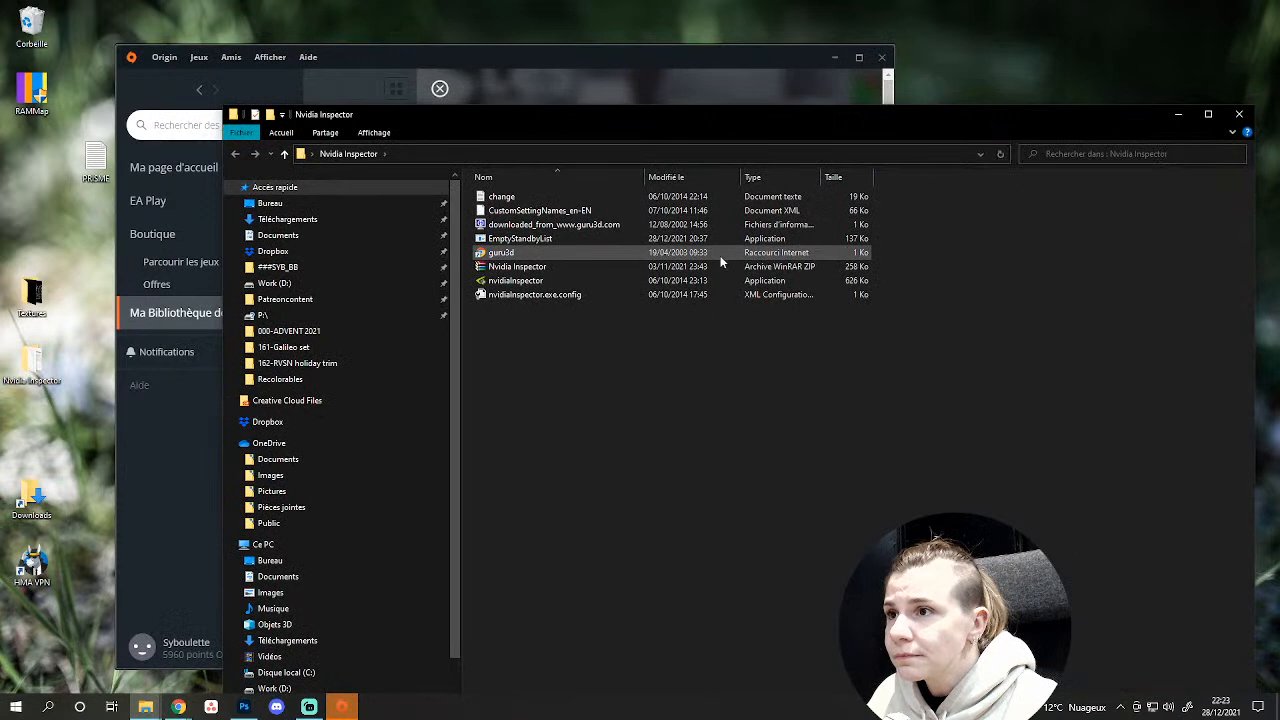
Show the physical memory usage in Resource Monitor, reached through Task Manager's performance view, and close Task Manager.
double_click(540, 239)
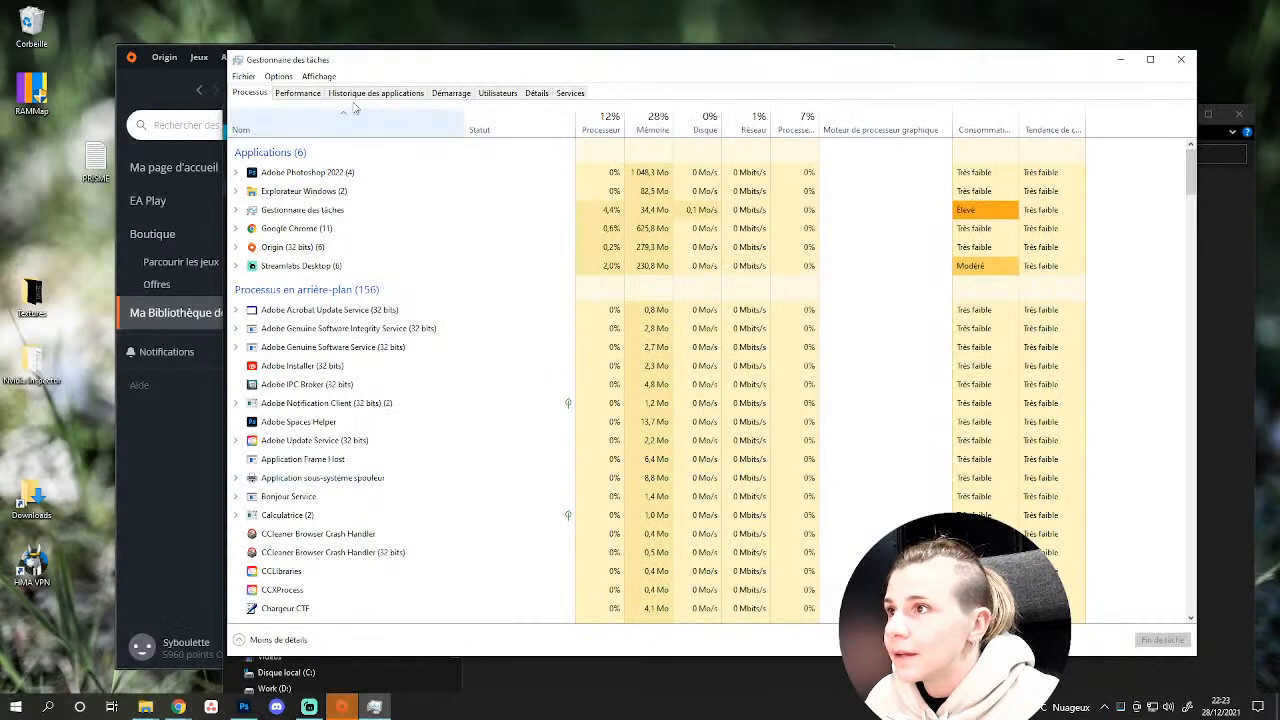
left_click(303, 93)
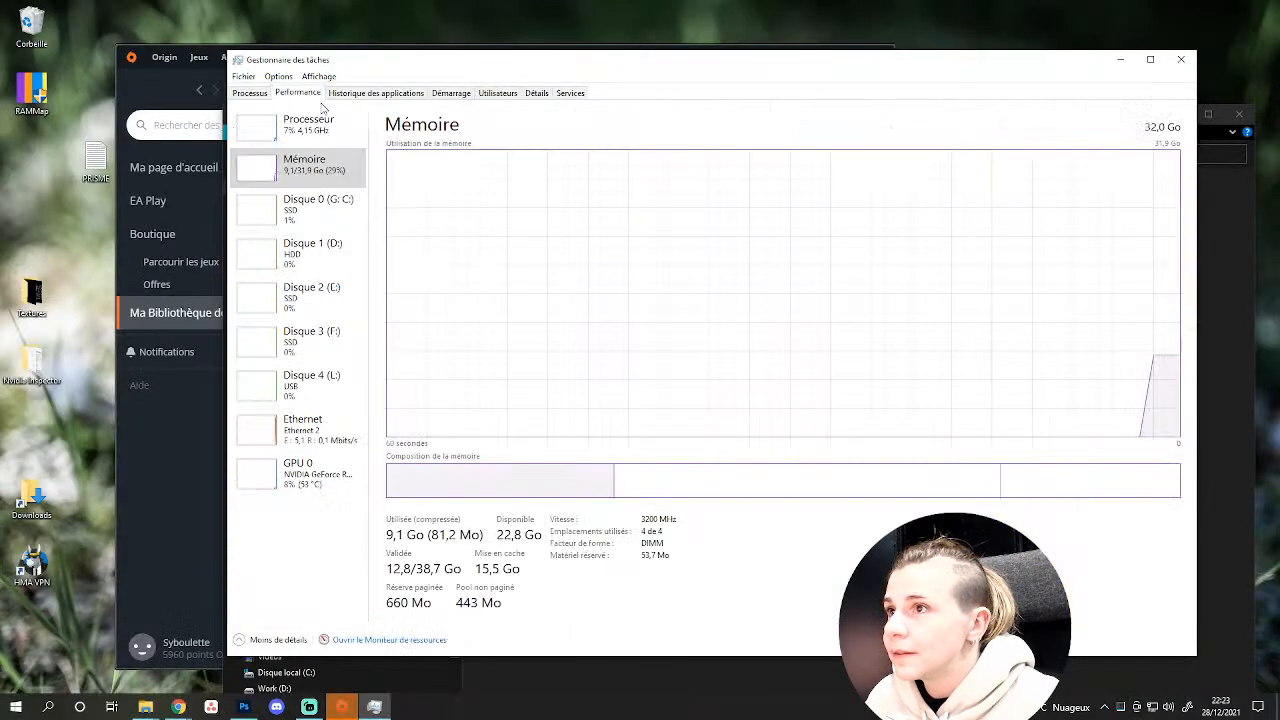
left_click(446, 641)
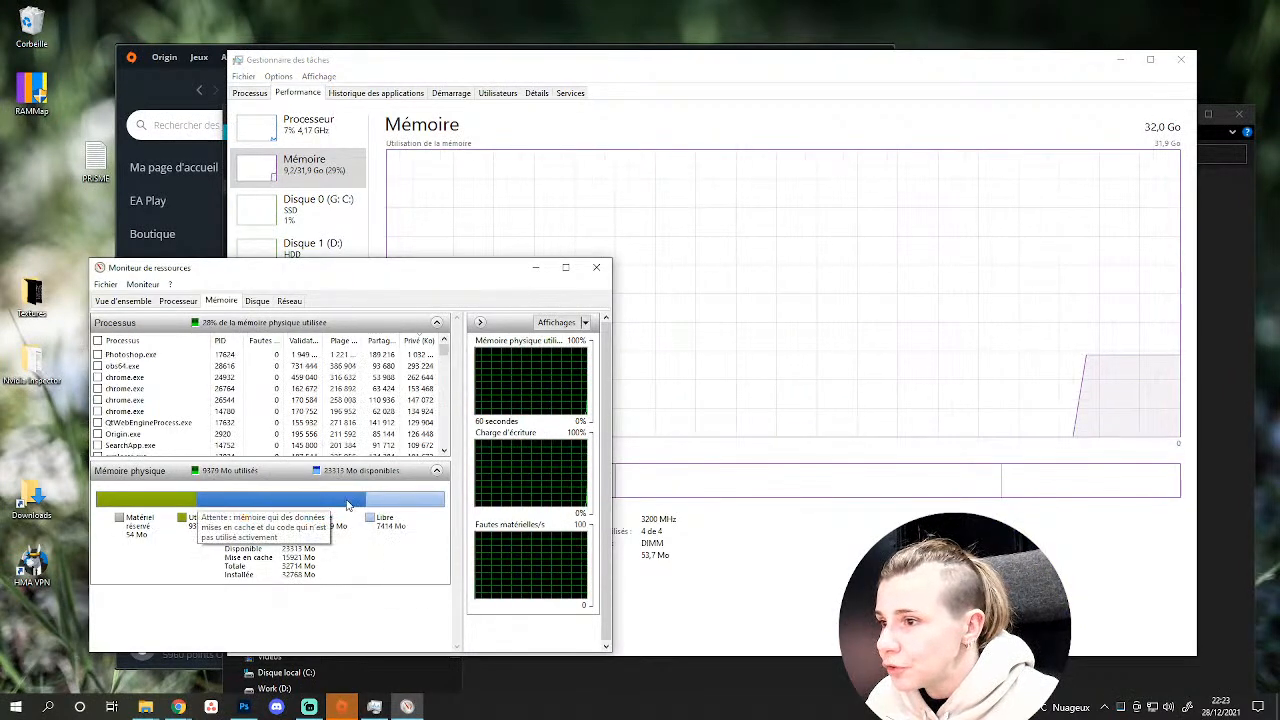
left_click(1183, 61)
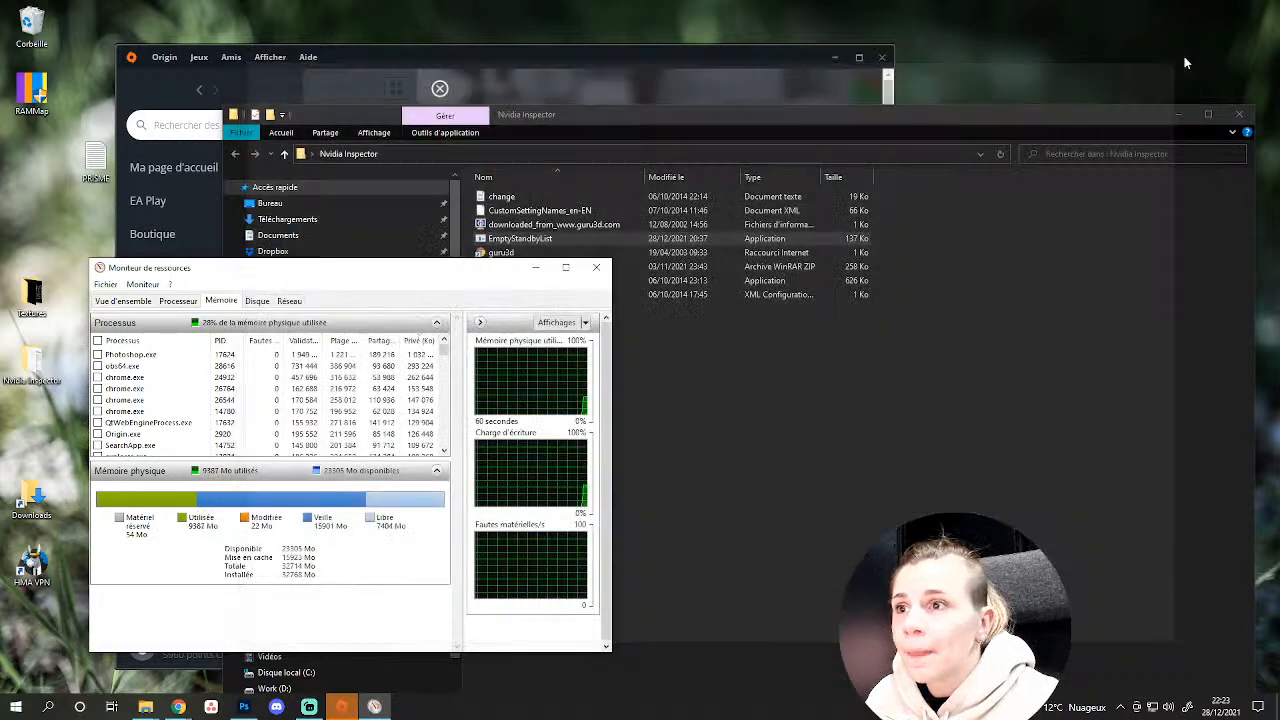
Run EmptyStandbyList from the Nvidia Inspector folder as administrator and check the memory bar in Resource Monitor.
left_click(545, 239)
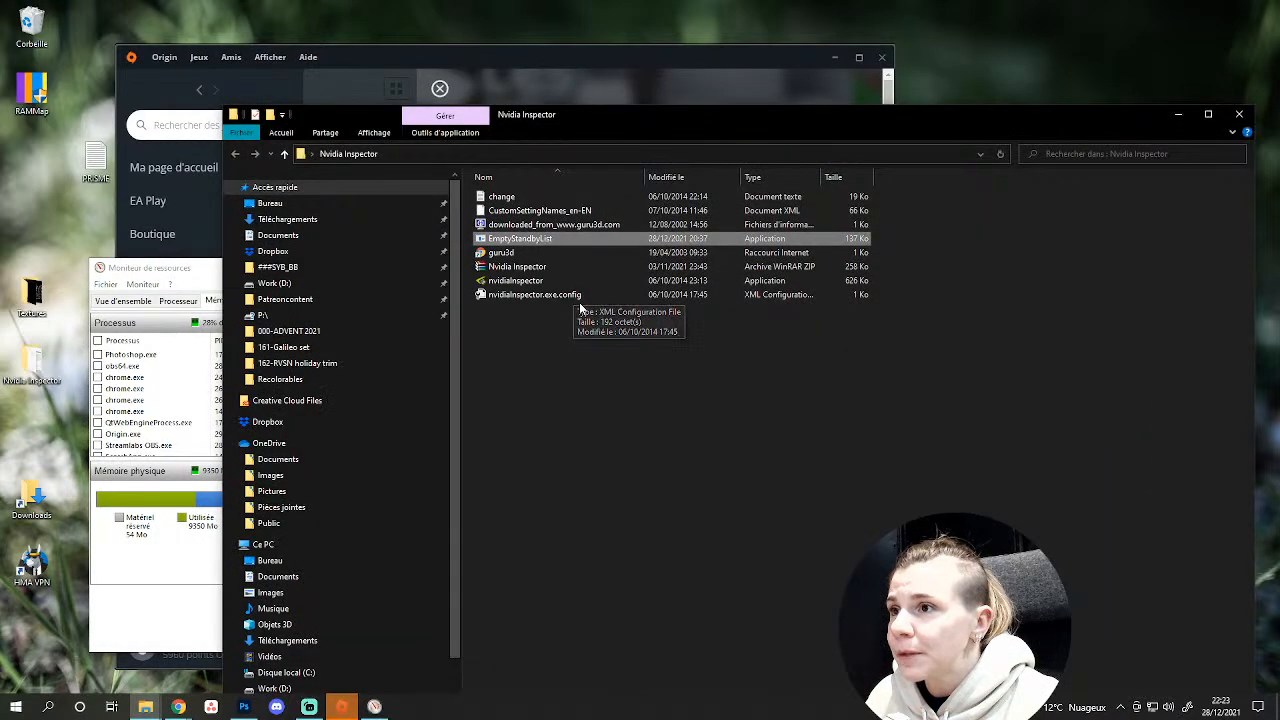
right_click(512, 239)
left_click(543, 251)
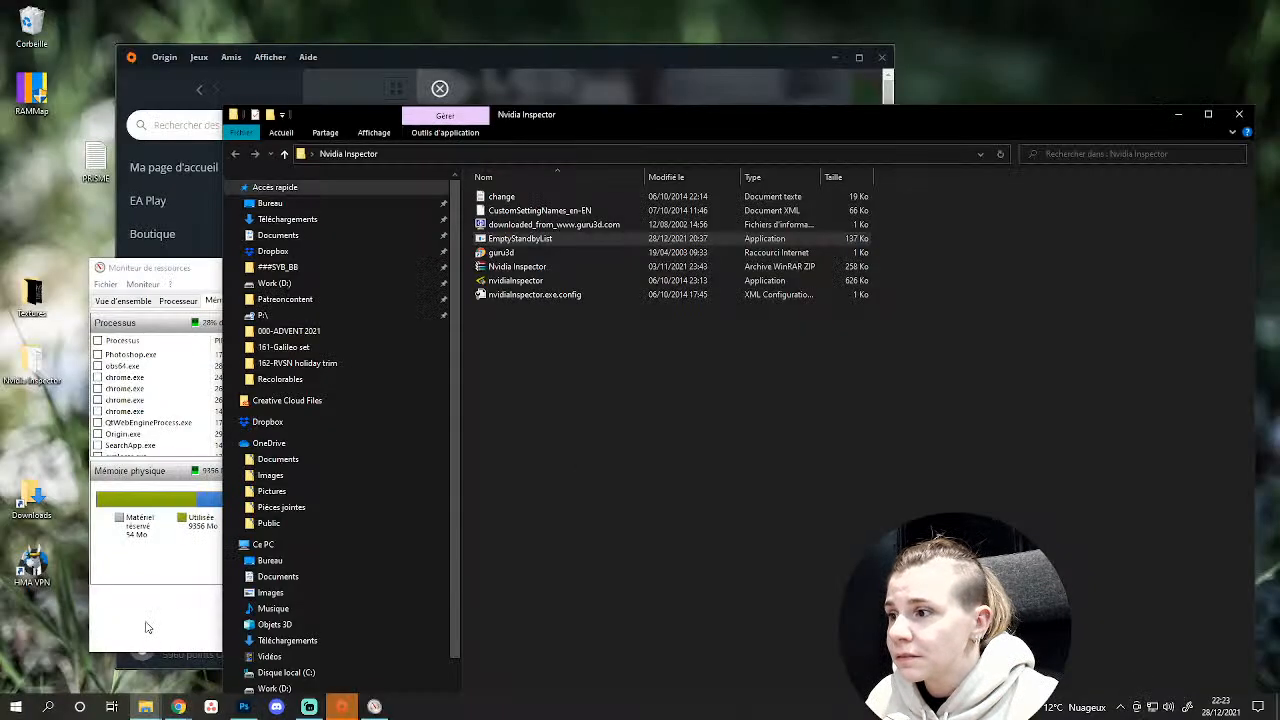
left_click(150, 626)
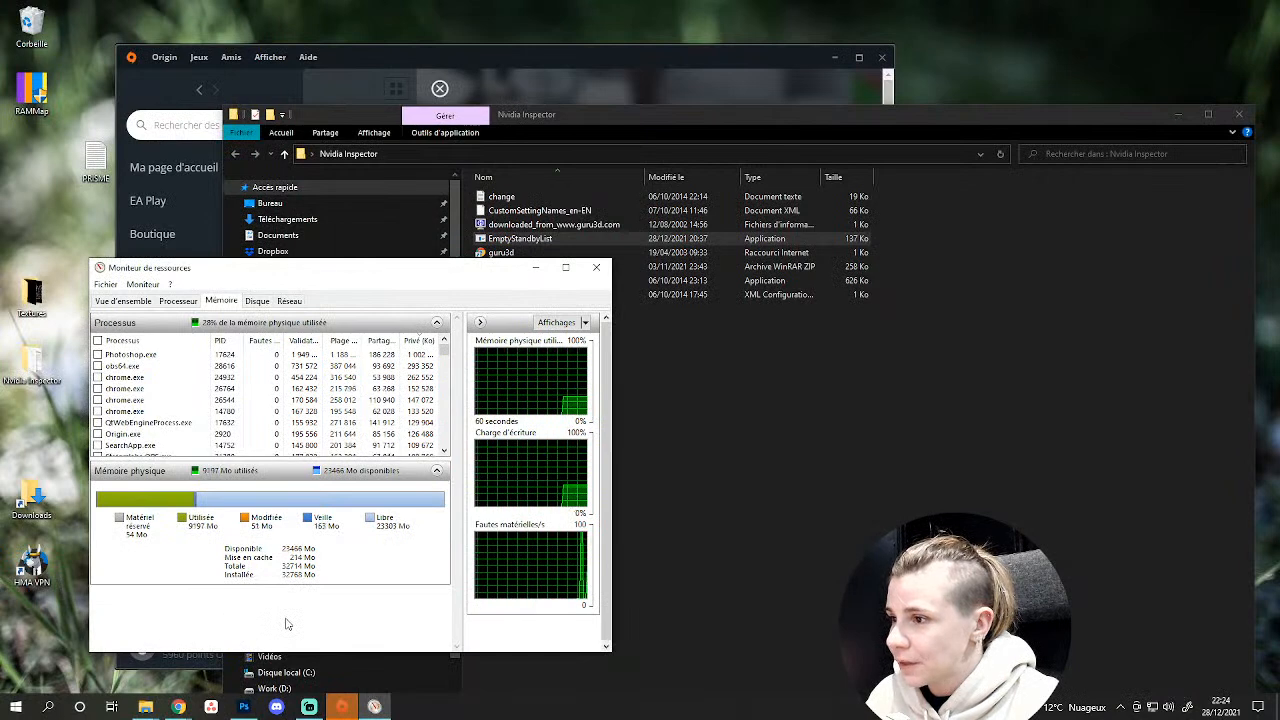
Show the available actions for the EmptyStandbyList file, dismiss them, and recheck physical memory in Resource Monitor.
left_click(799, 326)
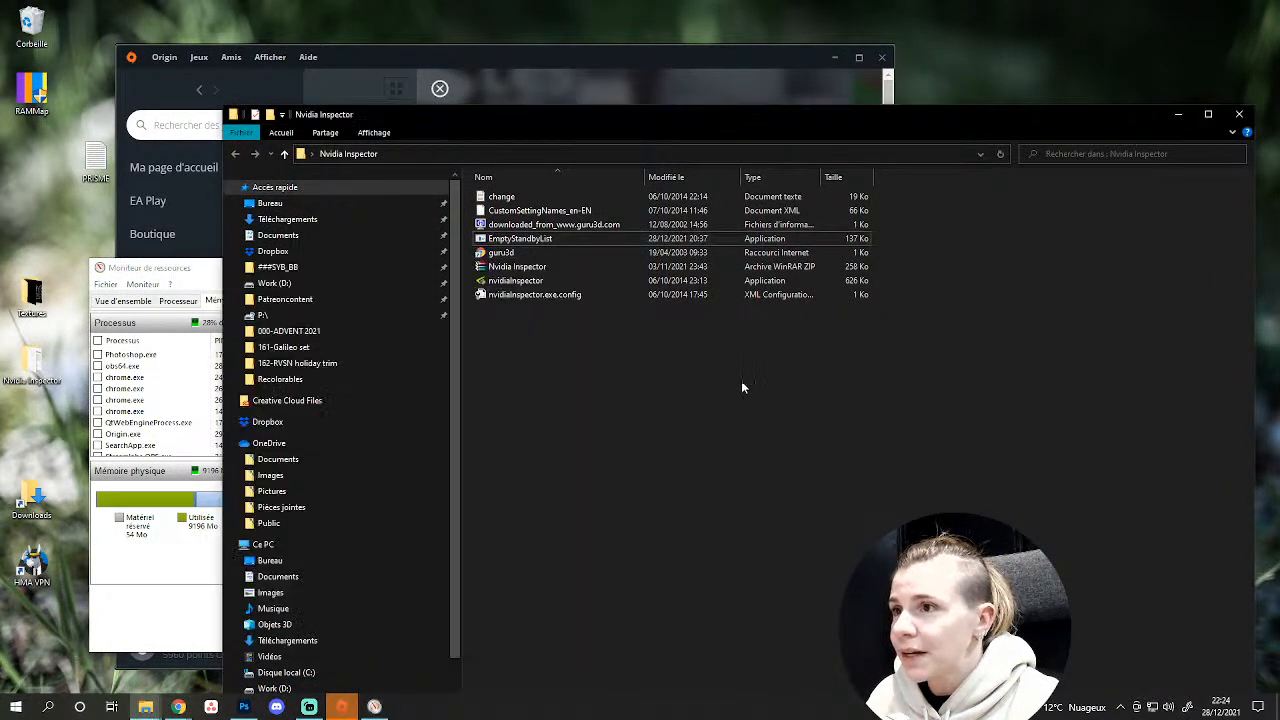
right_click(516, 240)
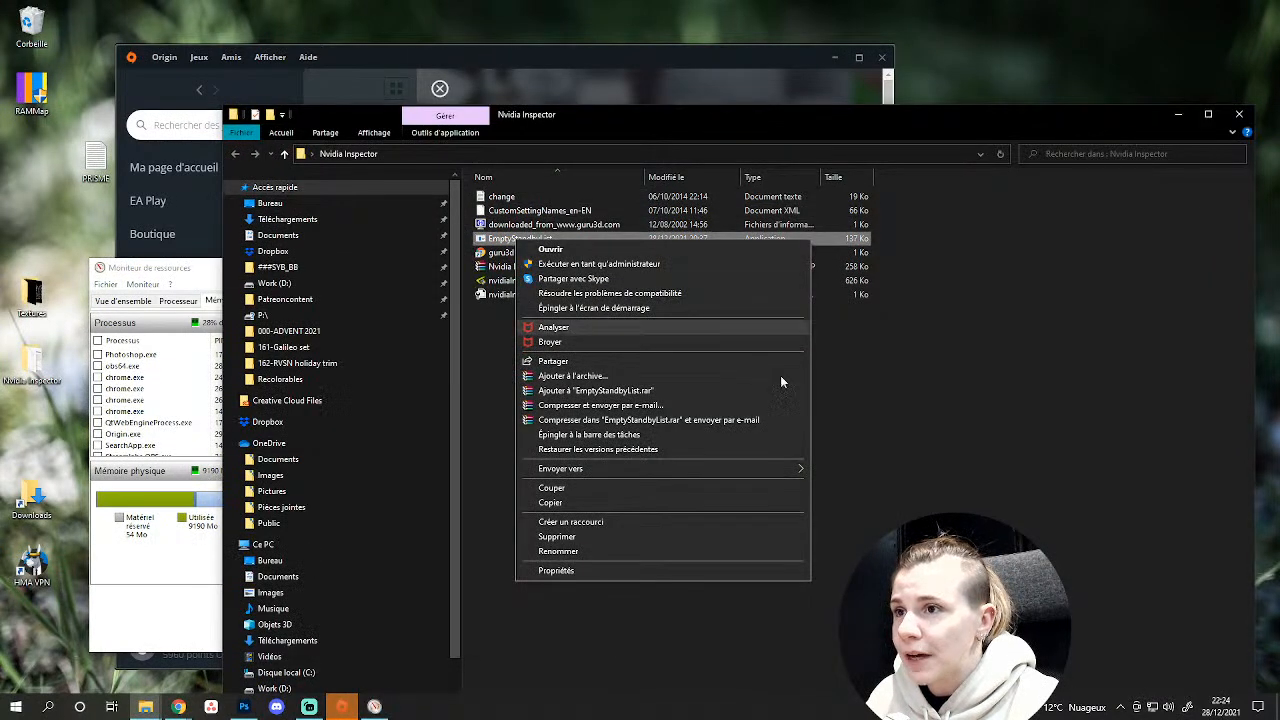
left_click(829, 385)
left_click(169, 601)
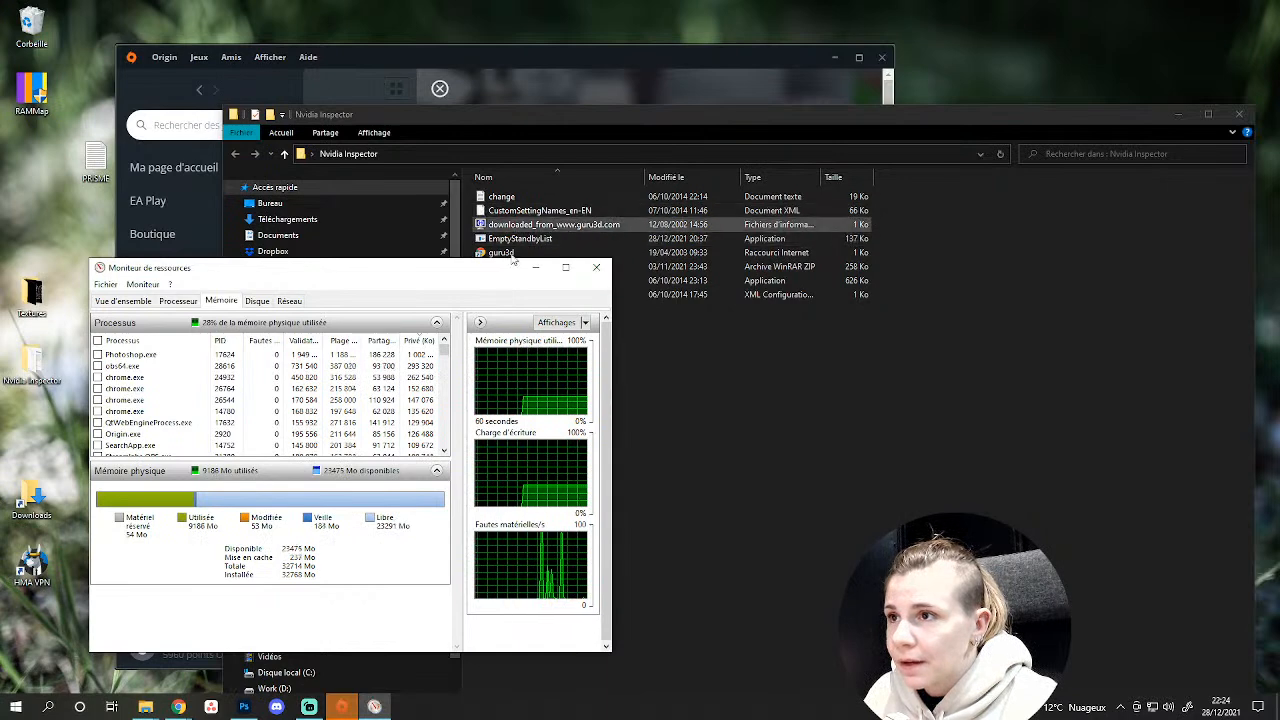
Set EmptyStandbyList's compatibility properties to always run the program as administrator.
left_click(560, 238)
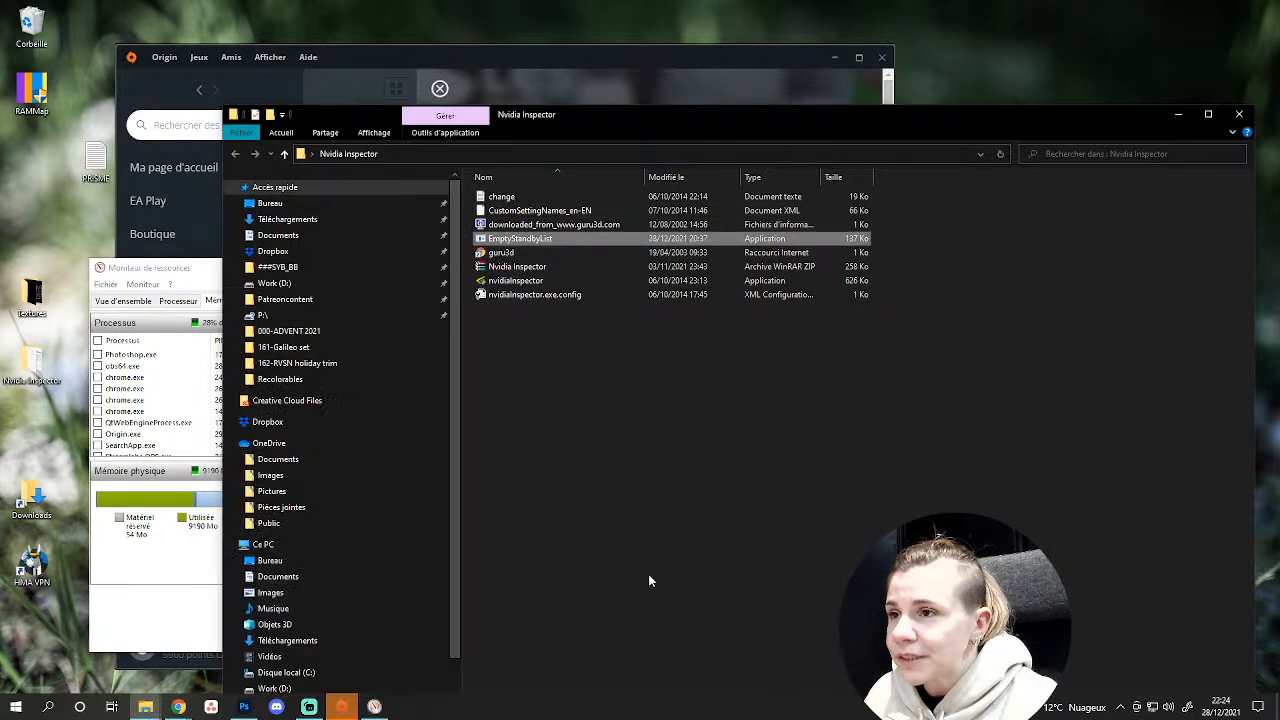
right_click(516, 238)
left_click(572, 566)
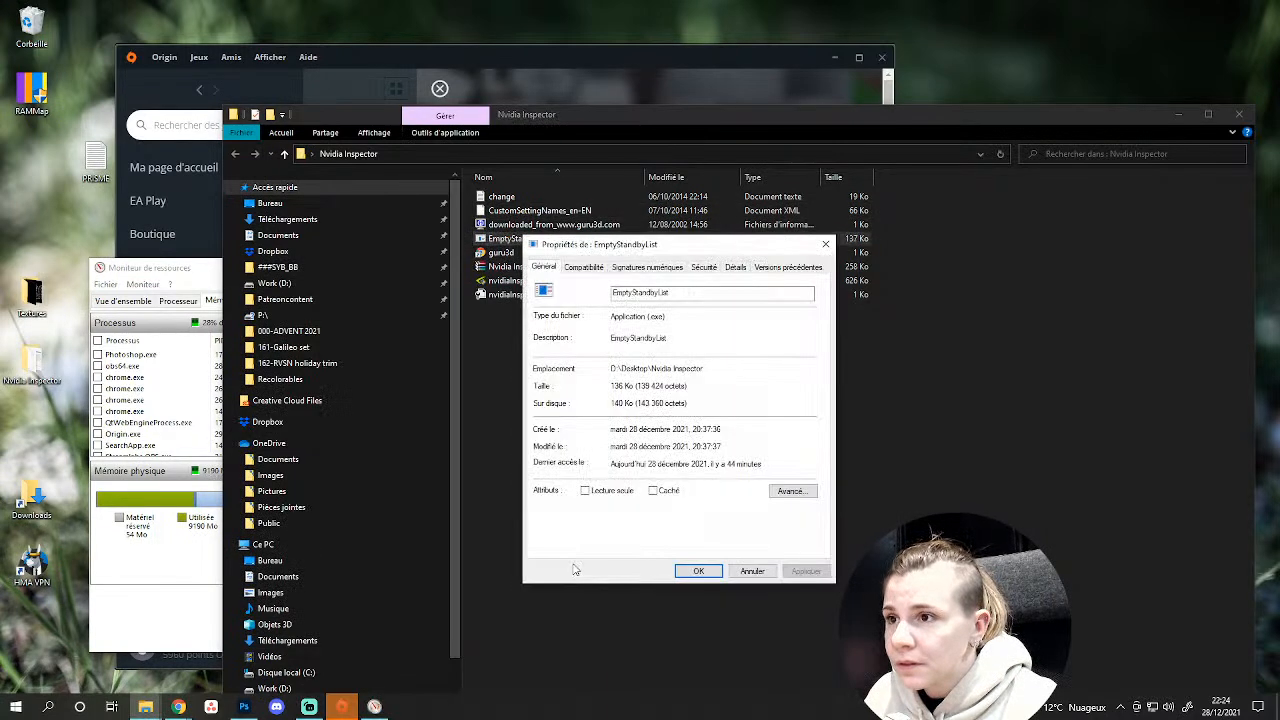
left_click(583, 267)
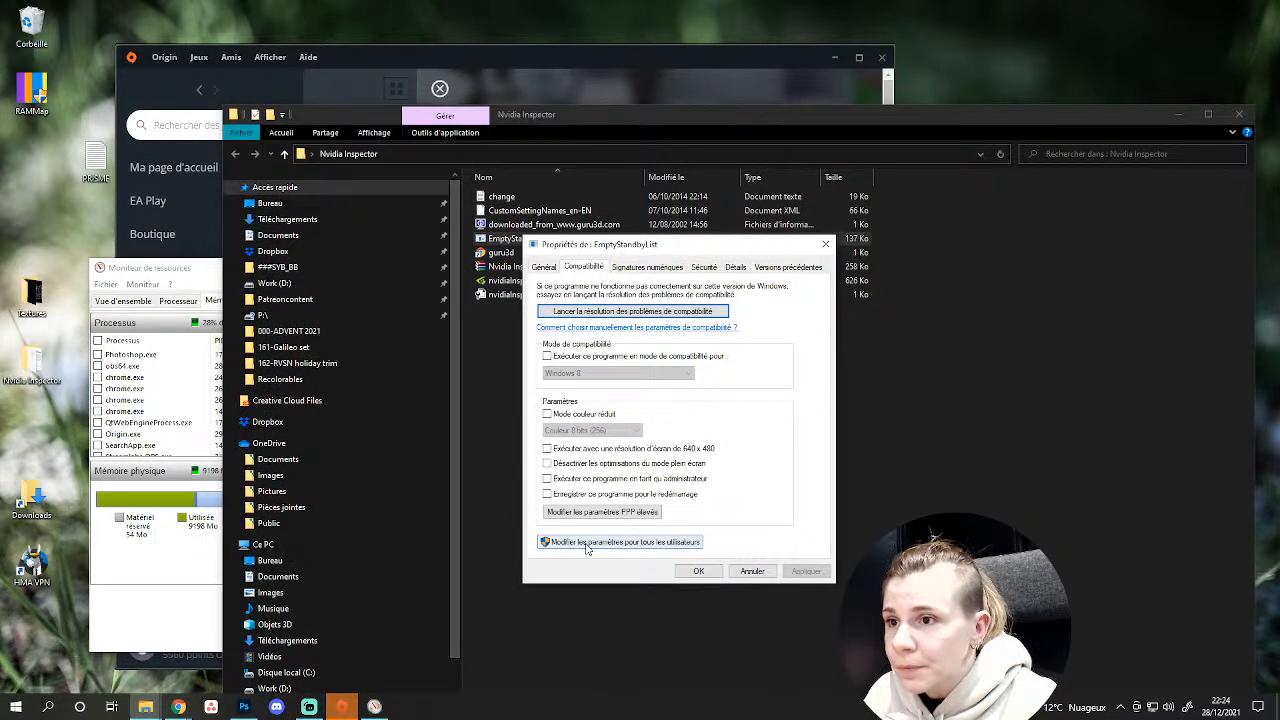
left_click(603, 479)
left_click(698, 571)
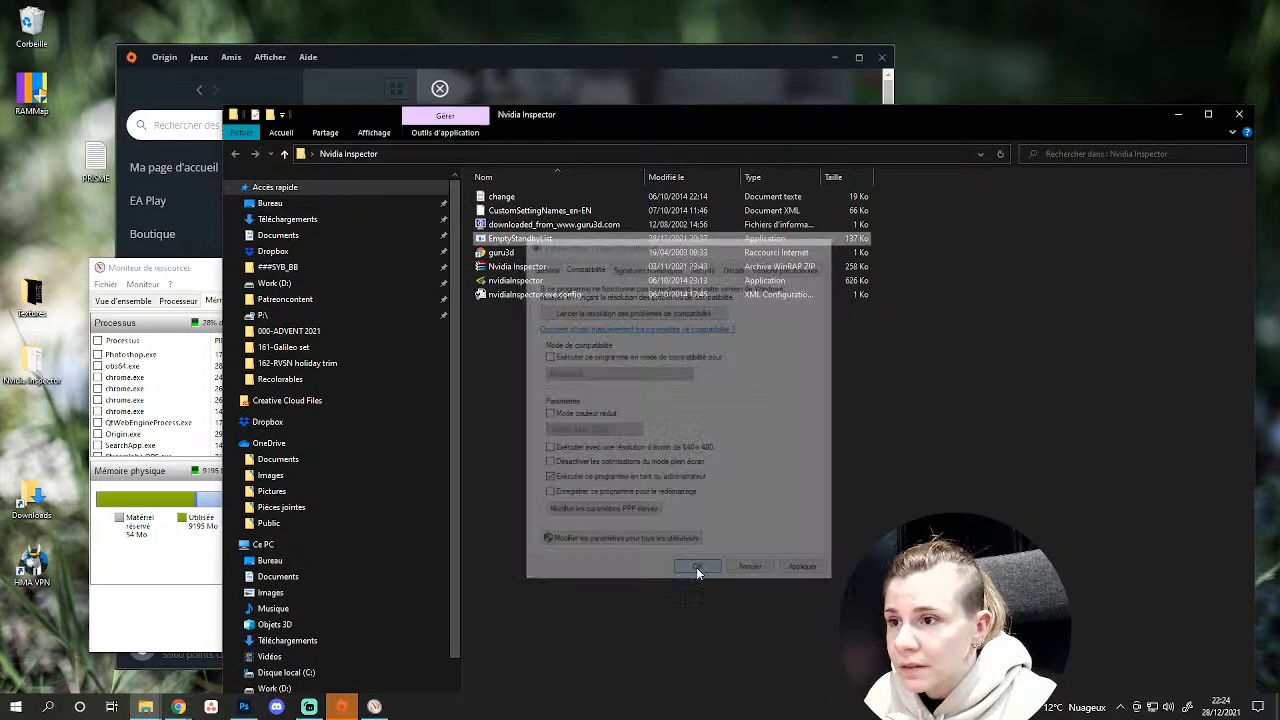
left_click(663, 599)
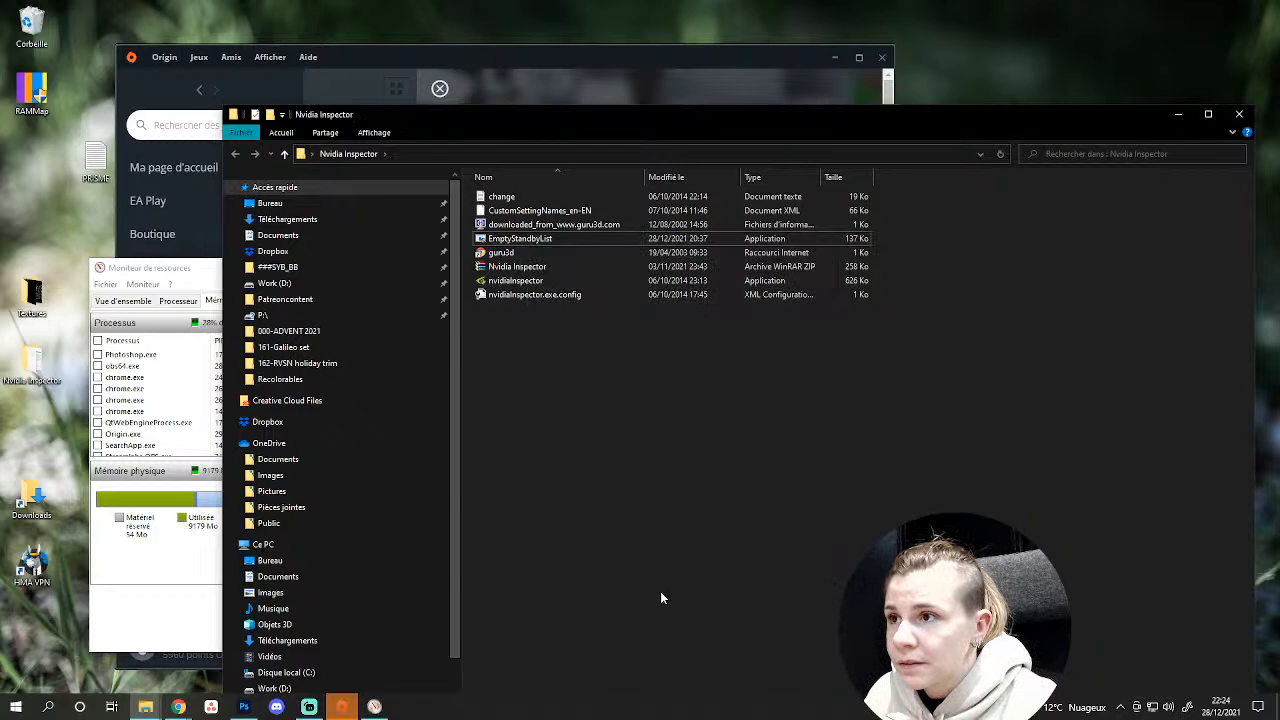
Close the Nvidia Inspector folder and Resource Monitor, and switch to the unicorn birthday Pinterest board in Chrome with Origin minimized.
left_click(1239, 114)
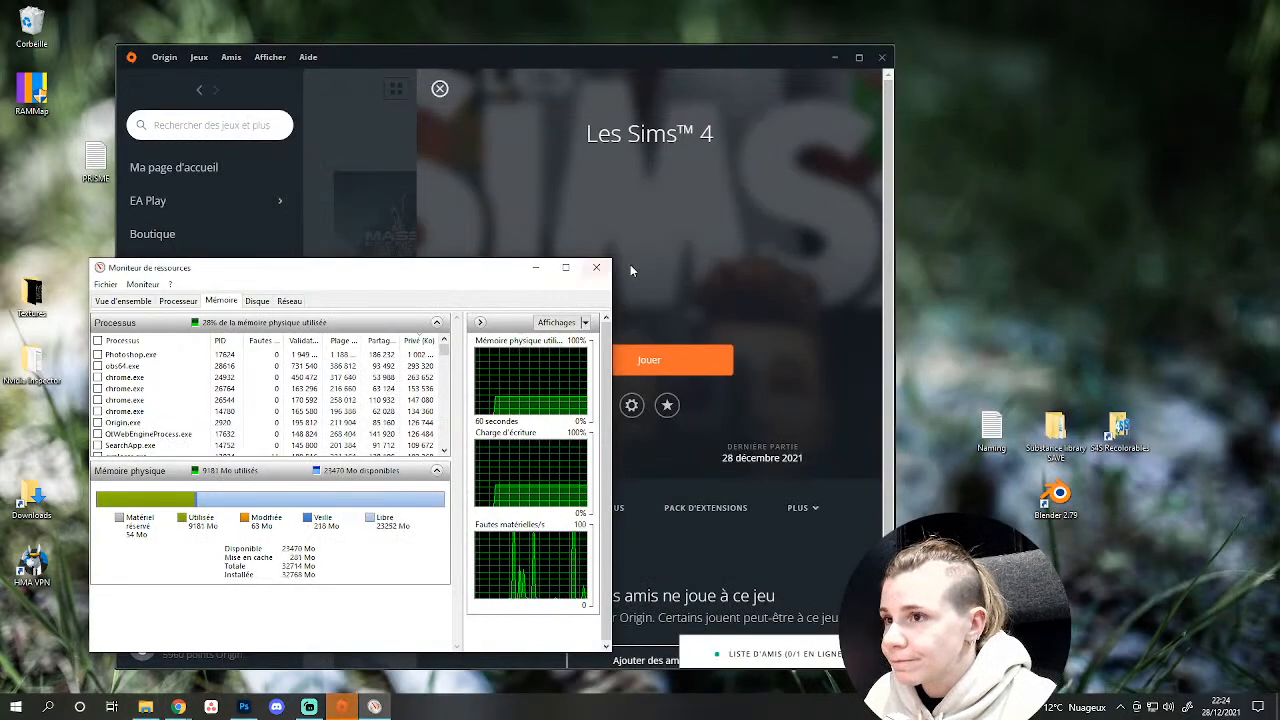
left_click(596, 267)
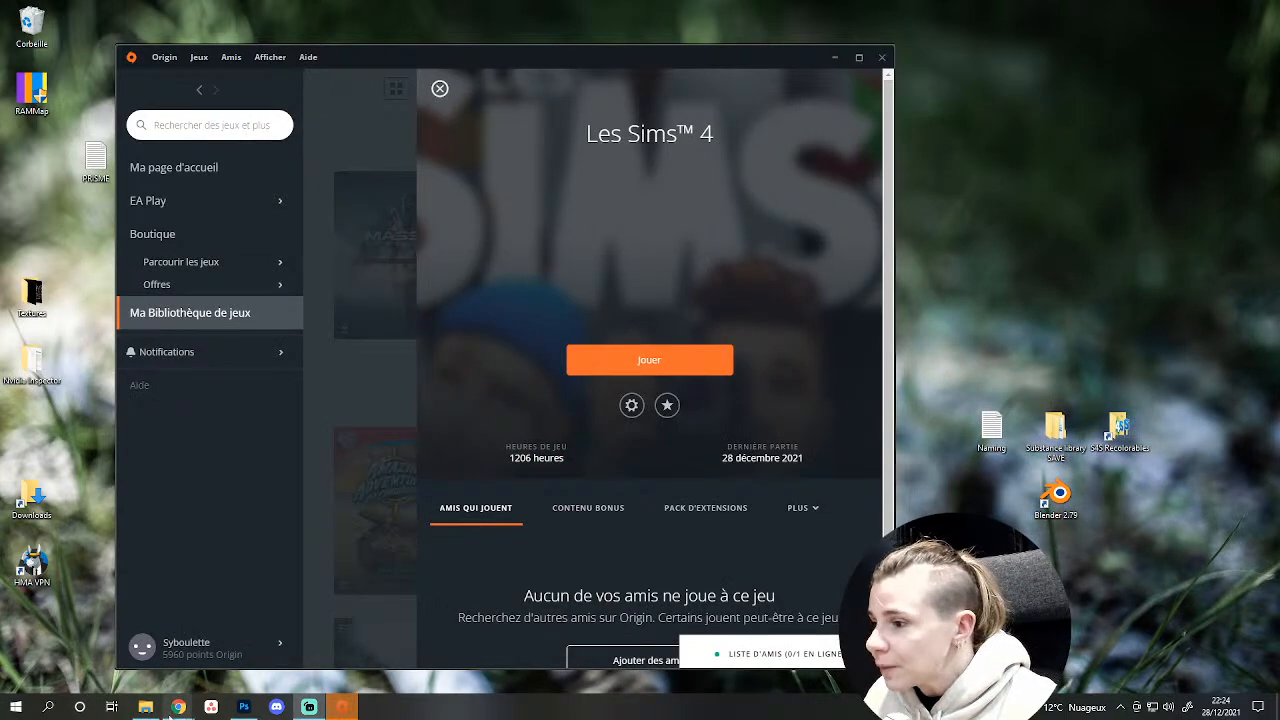
mouse_move(178, 706)
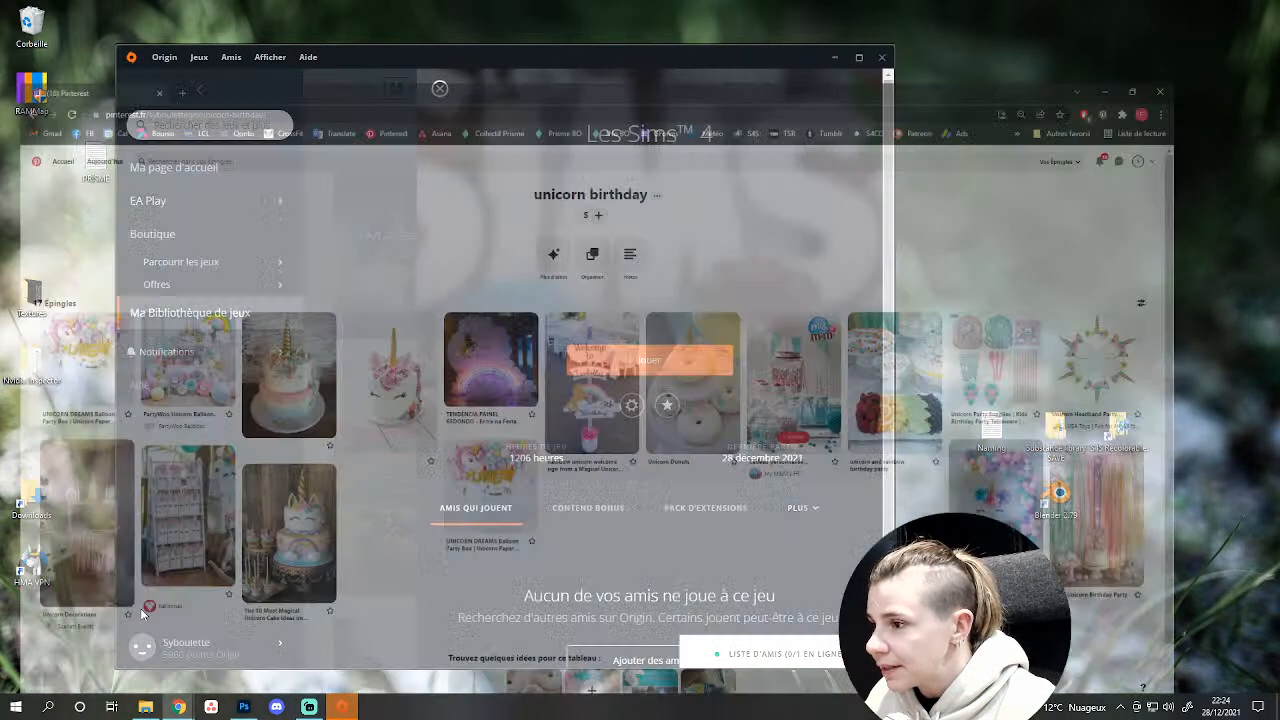
left_click(145, 652)
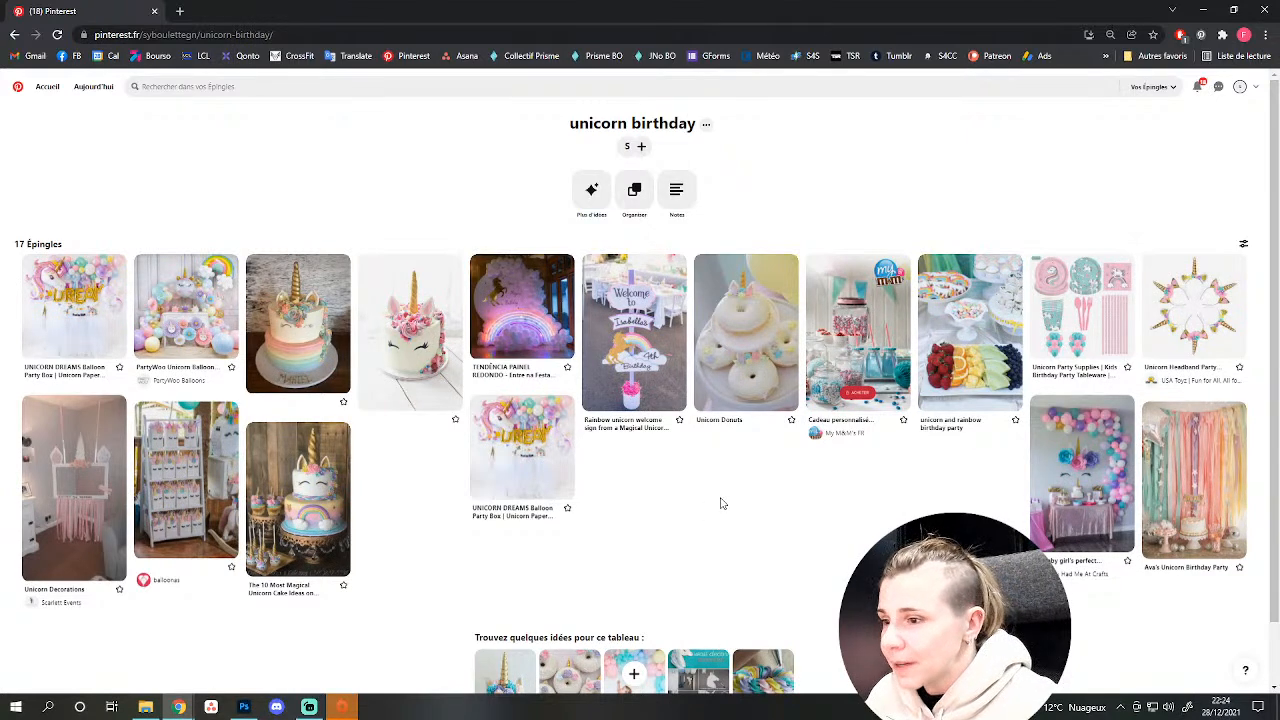
left_click(350, 699)
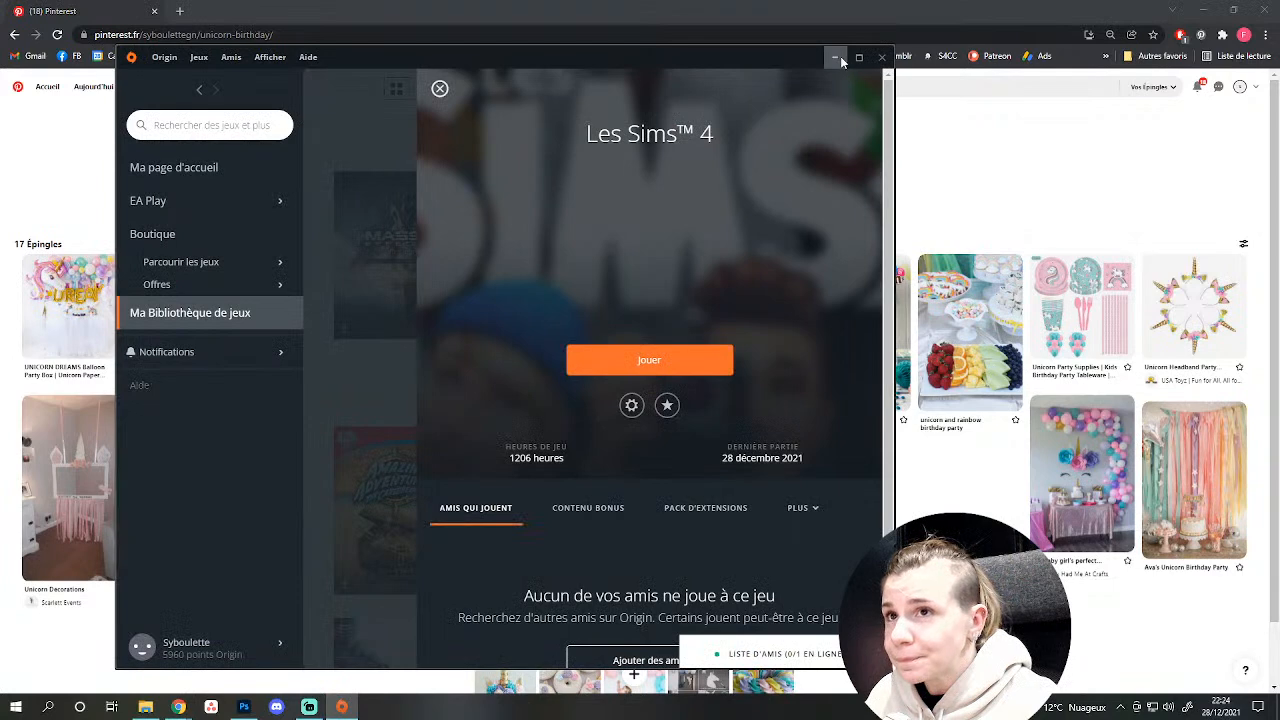
left_click(839, 57)
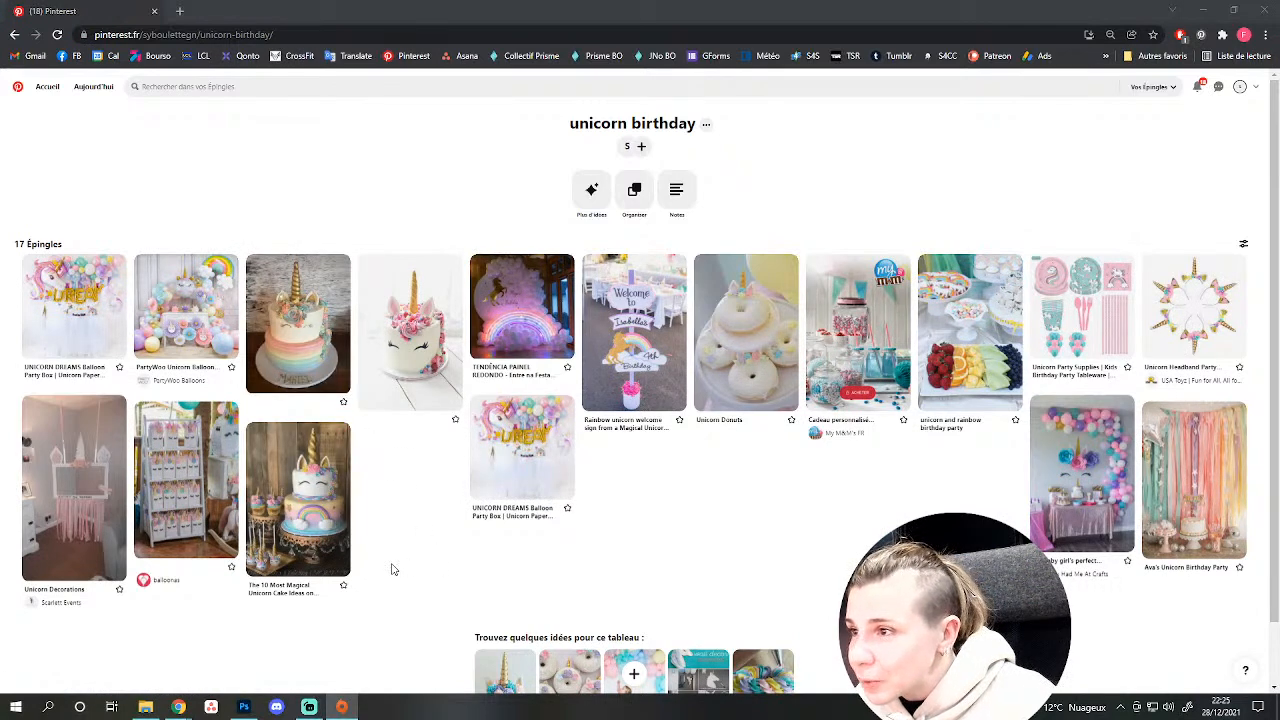
View the pin of the pastel rainbow unicorn cake with a gold horn, and return to the unicorn birthday board.
left_click(295, 352)
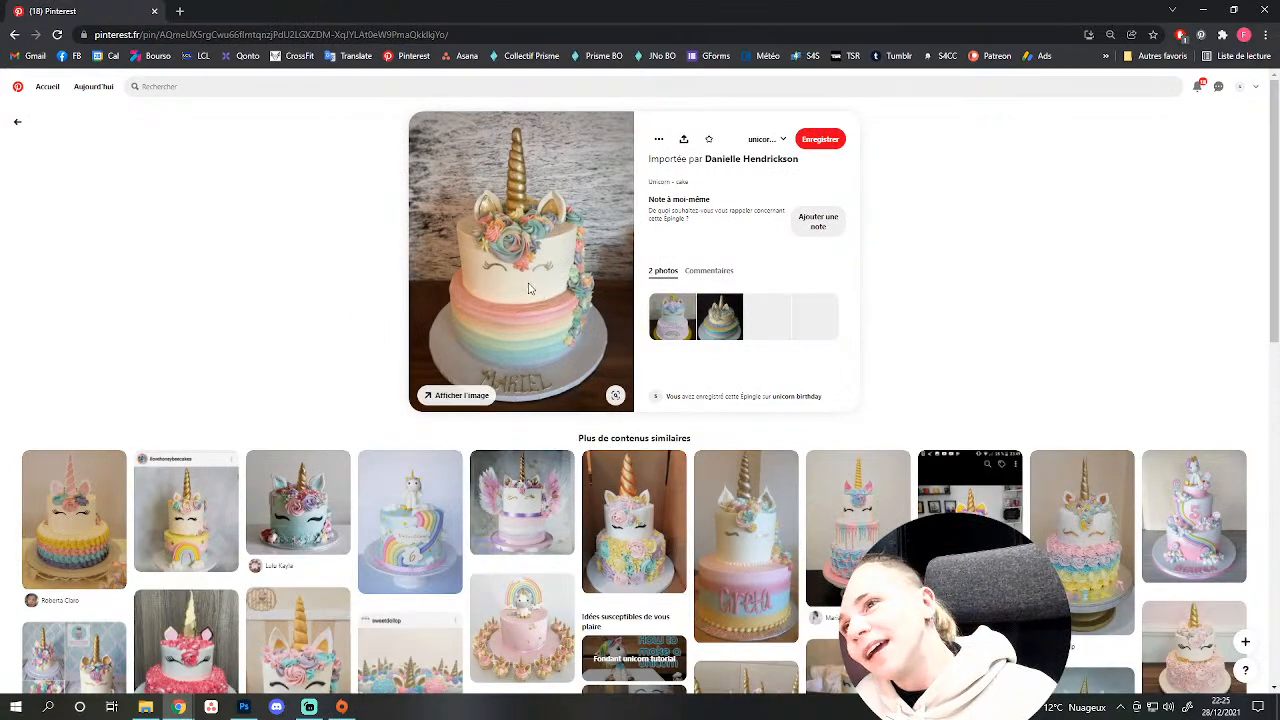
key("alt+Left")
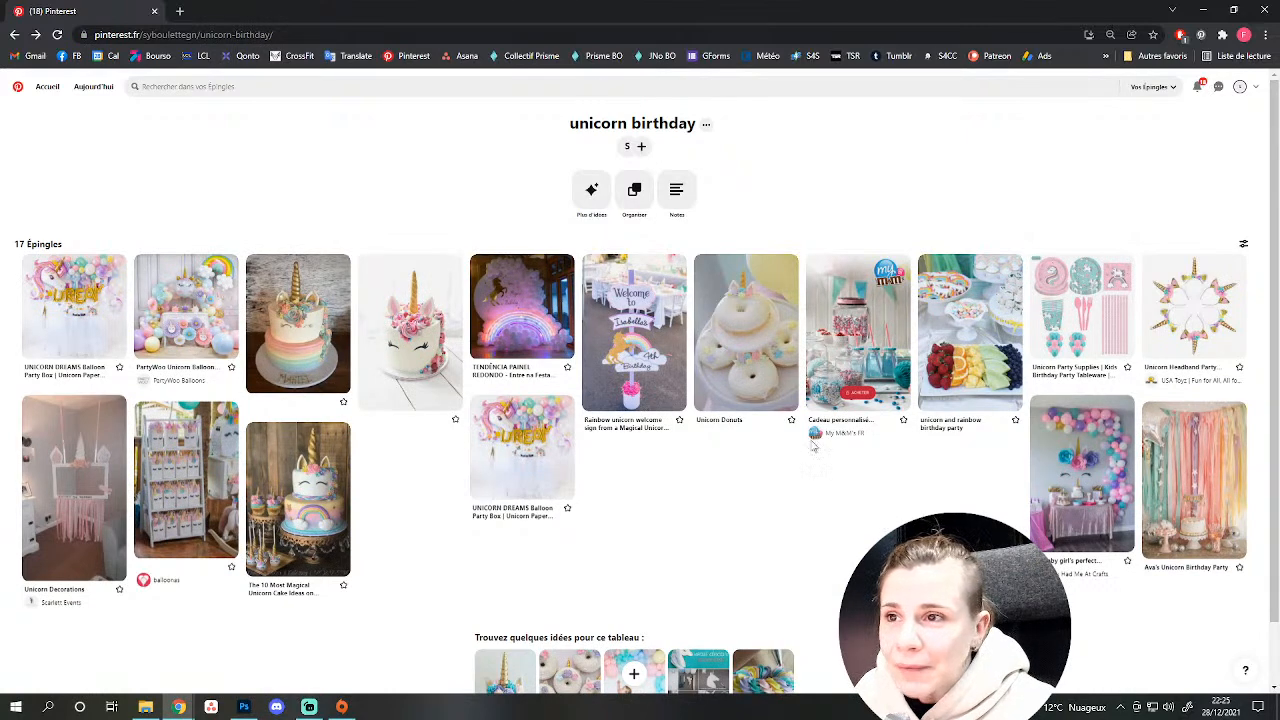
scroll(614, 688, "down", 1)
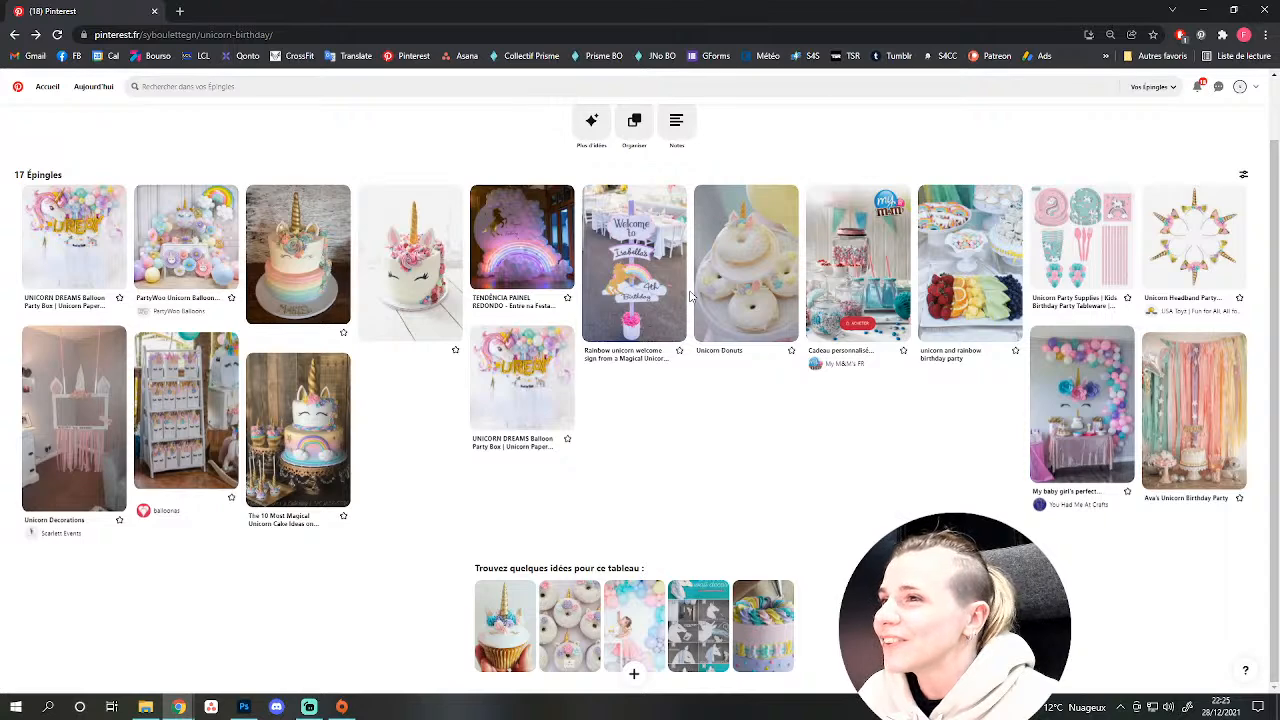
View the round panel backdrop pin with the glowing rainbow, and open the rainbow unicorn welcome sign pin from the board.
left_click(530, 250)
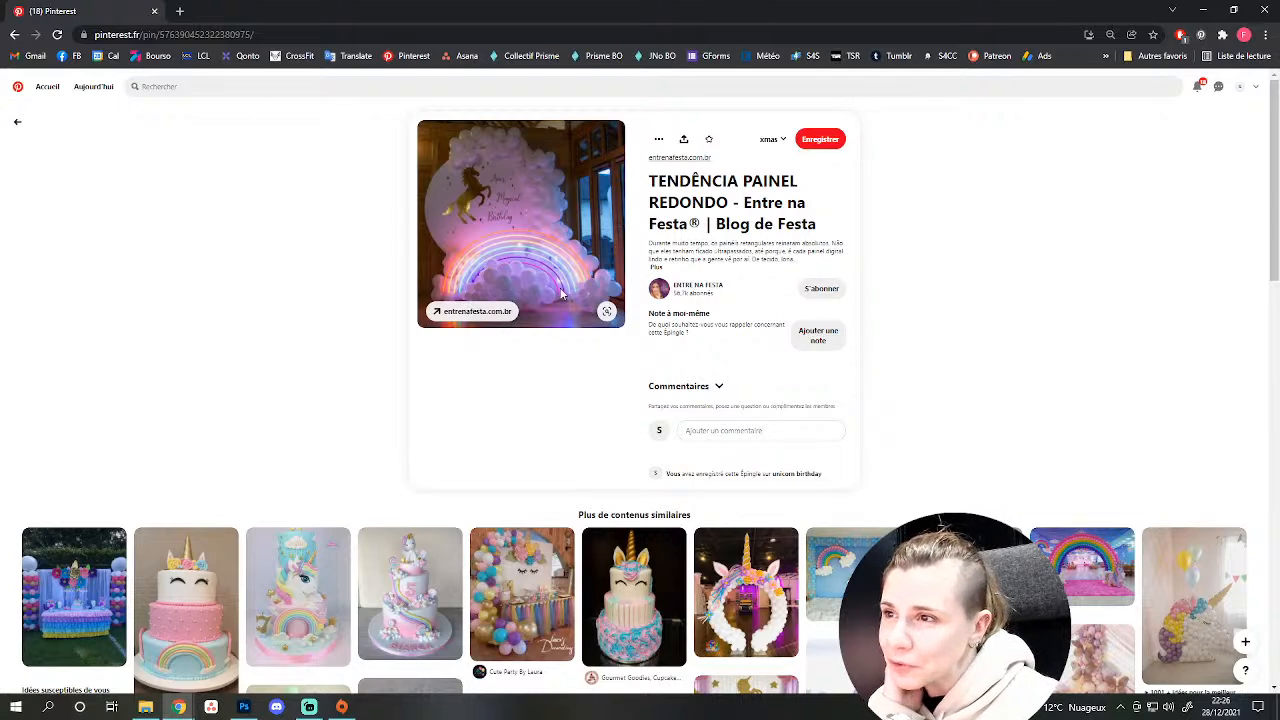
left_click(401, 288)
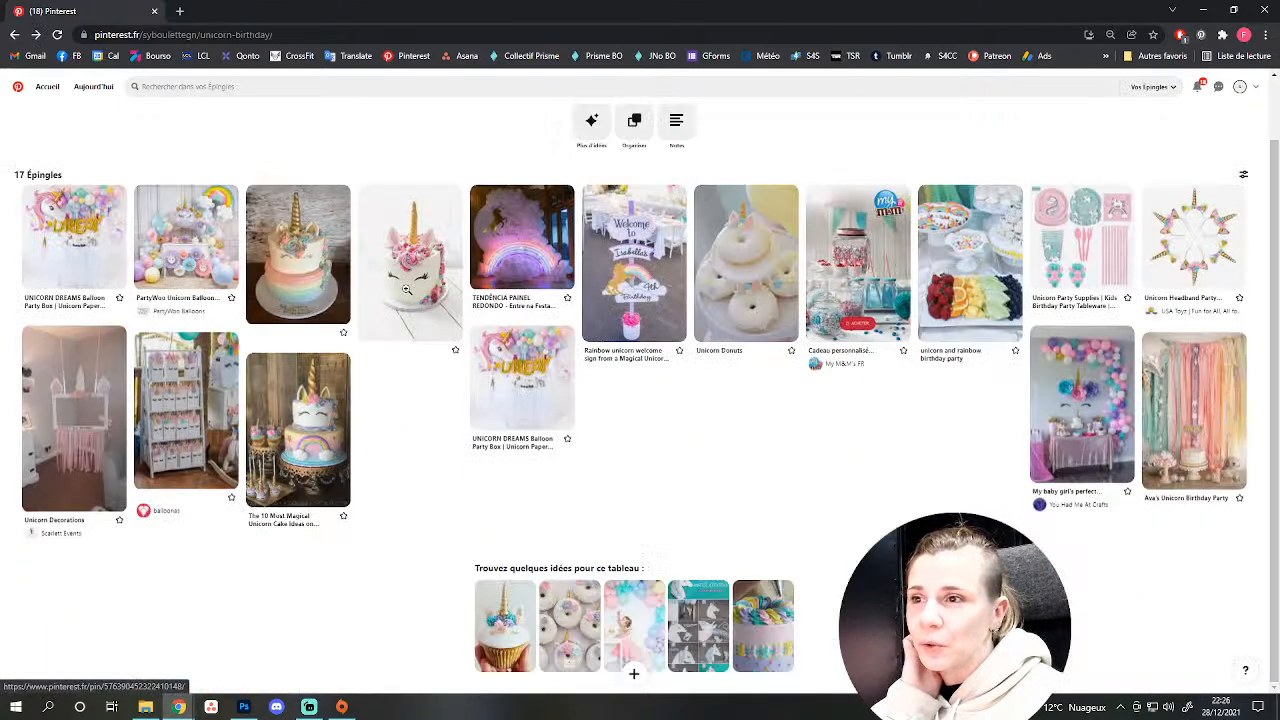
left_click(660, 271)
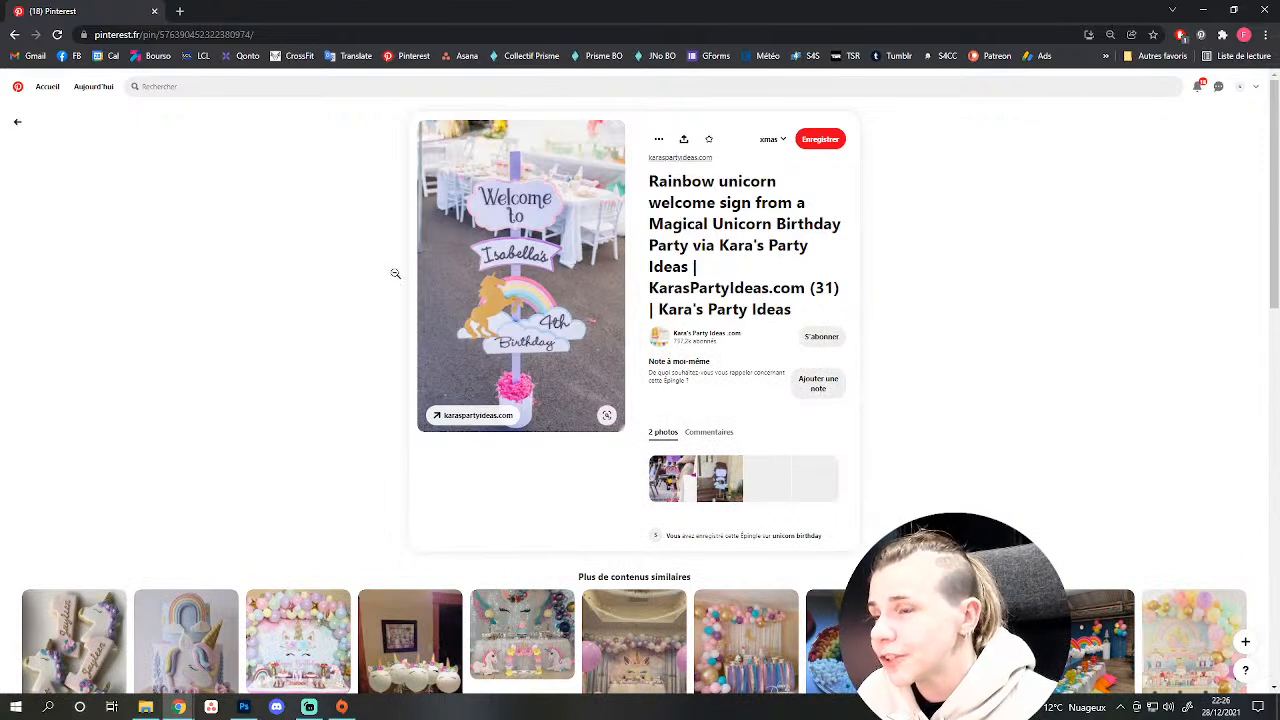
Glance through the similar content under the rainbow unicorn welcome sign pin, and return to the unicorn birthday board.
scroll(491, 465, "down", 3)
scroll(503, 434, "up", 3)
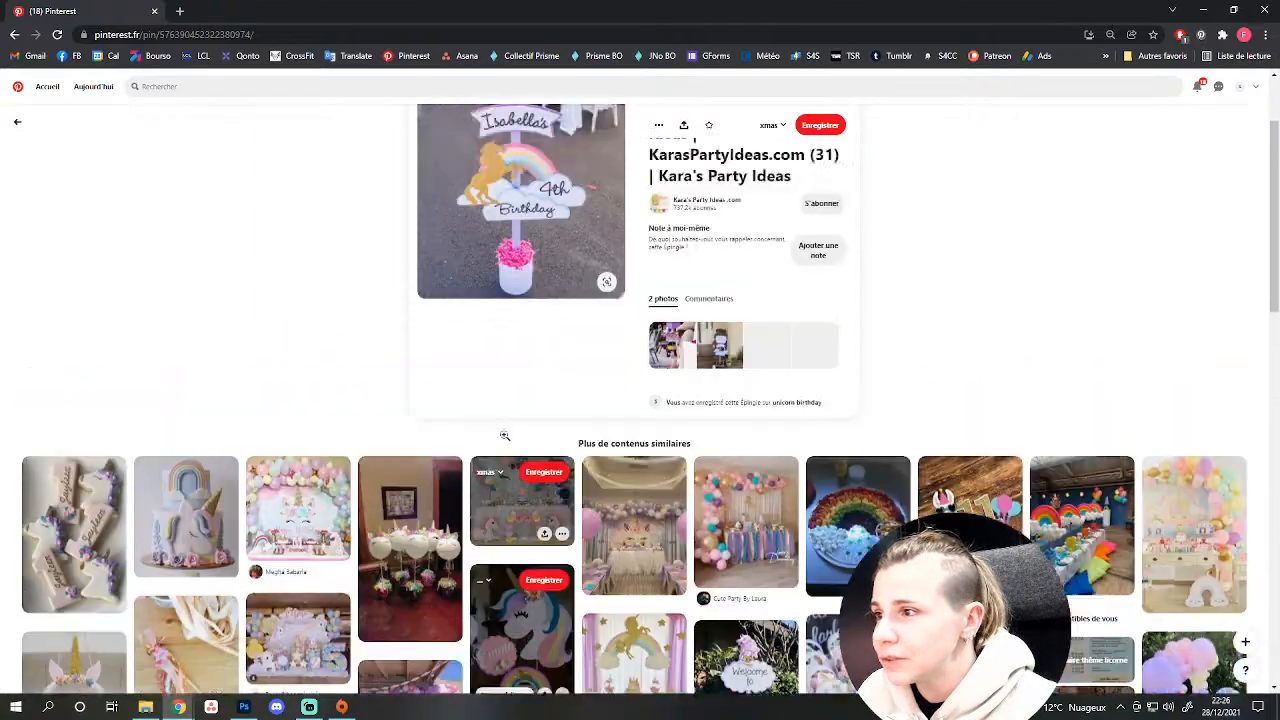
key("alt+Left")
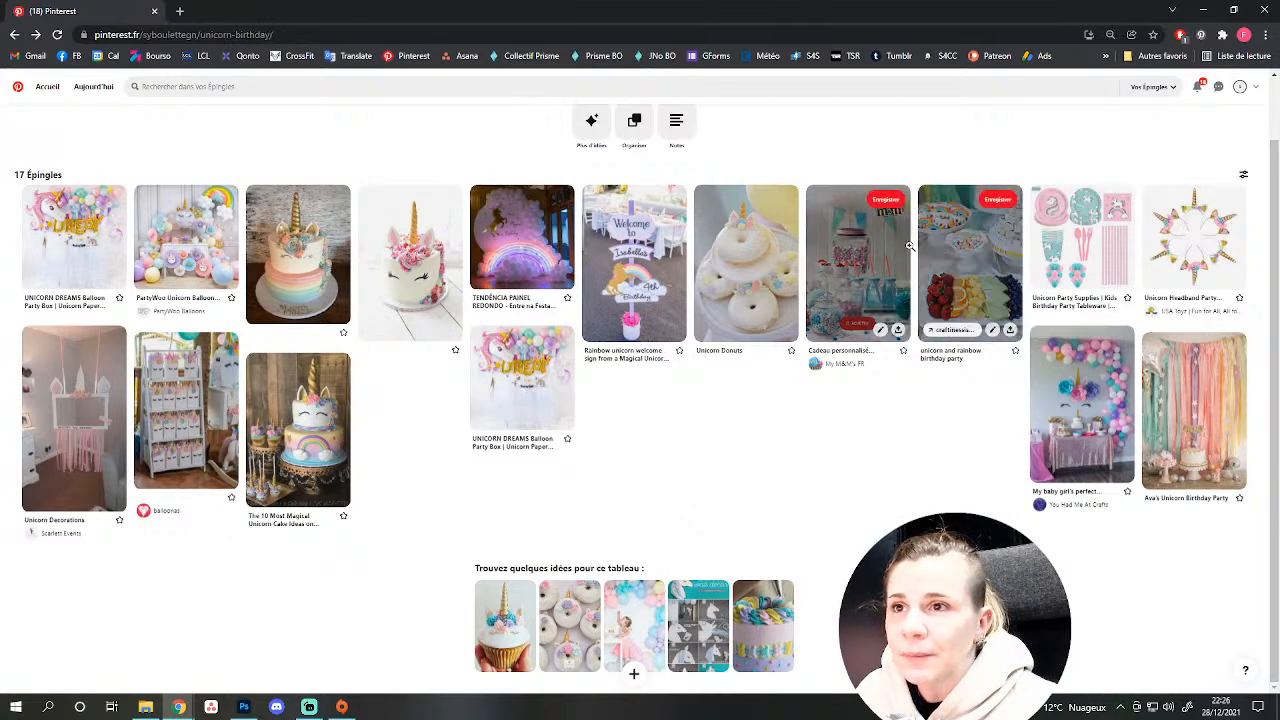
View the My M&M's candy jar pin and the Unicorn Party Supplies tableware pin, returning to the unicorn birthday board after each.
left_click(851, 254)
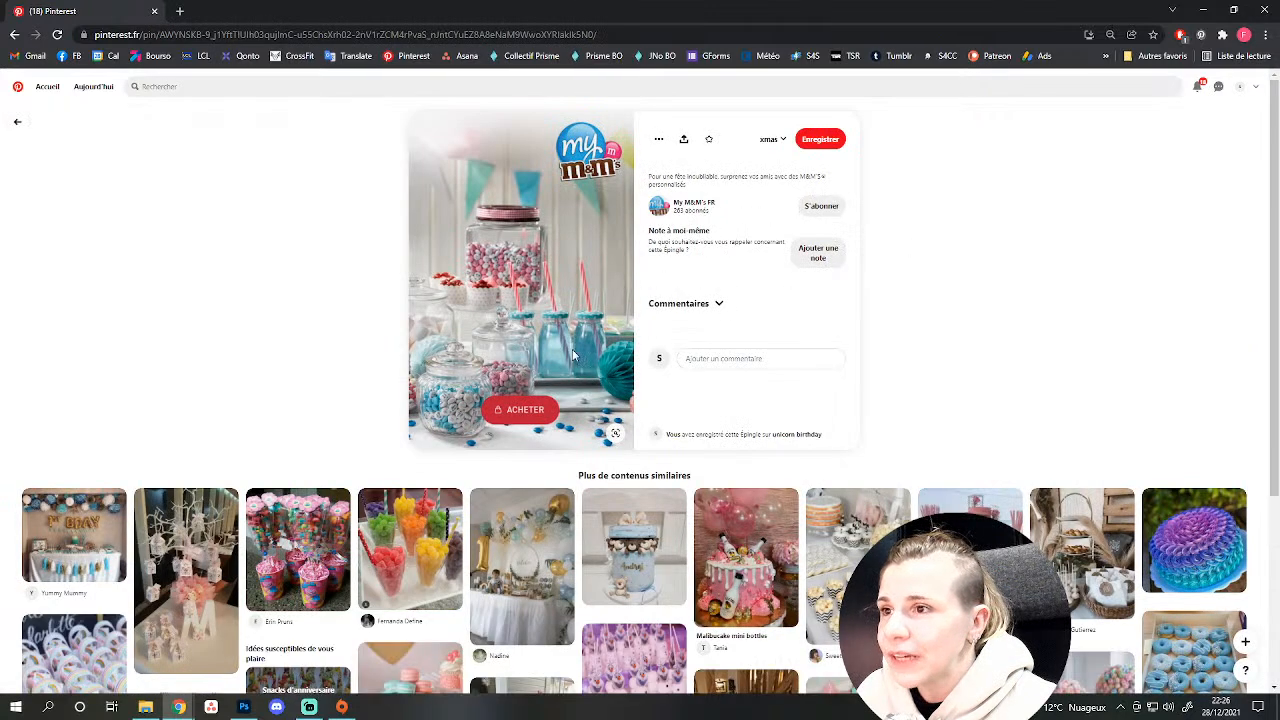
key("alt+Left")
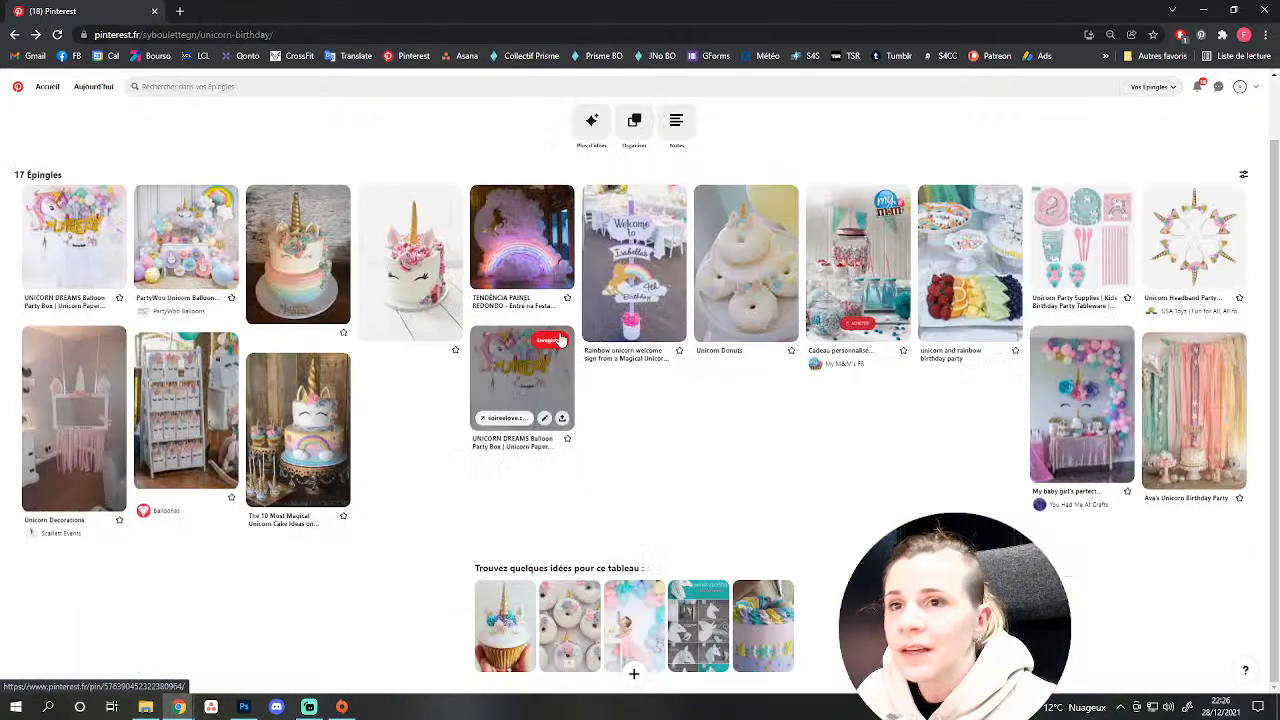
left_click(1097, 225)
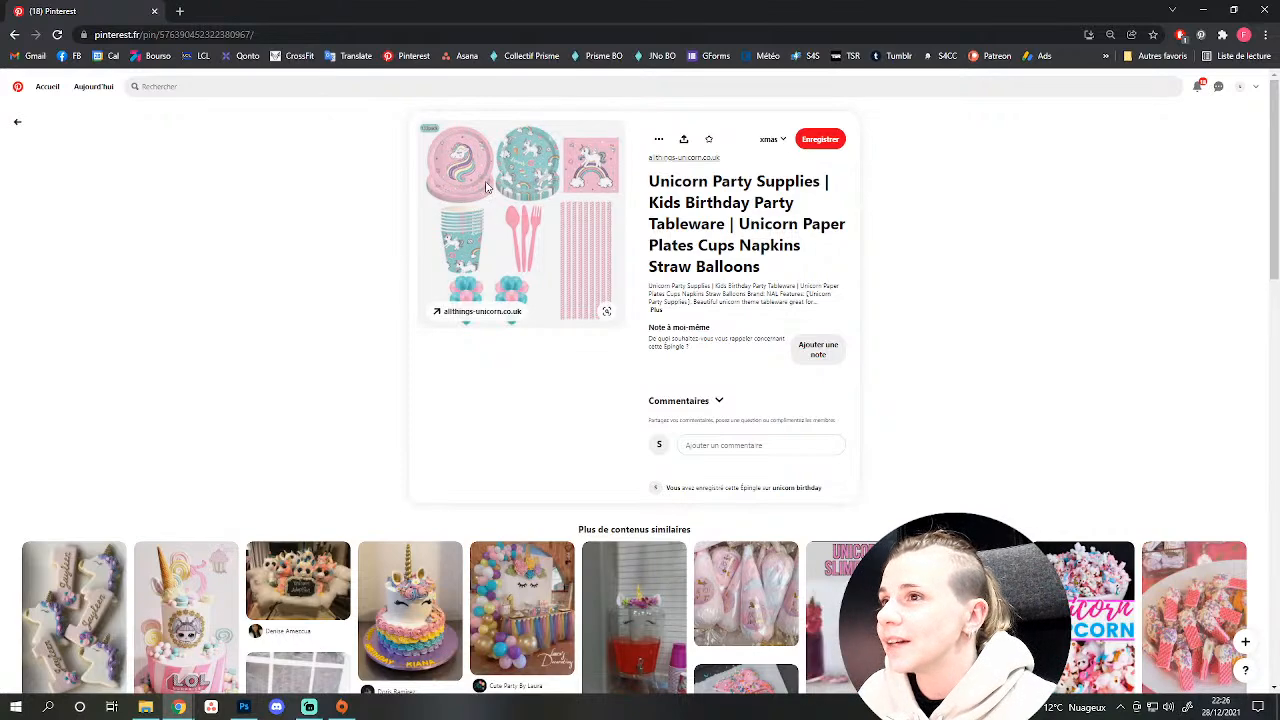
key("alt+Left")
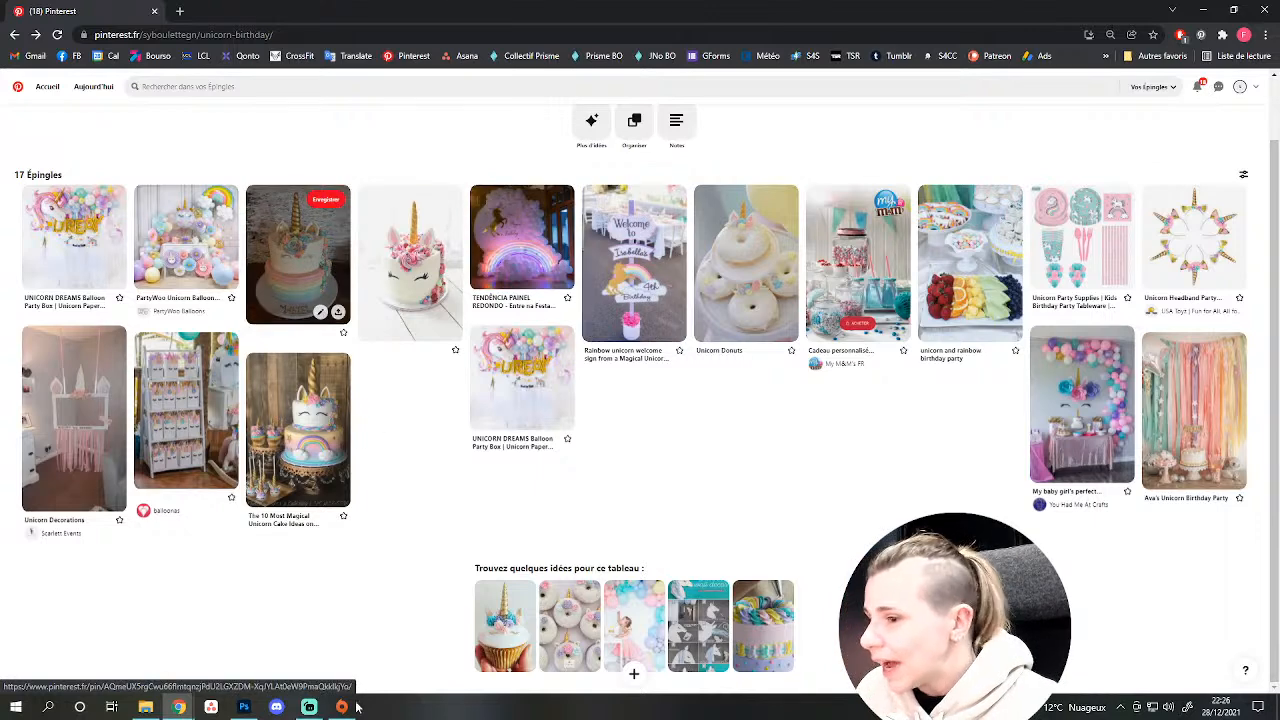
left_click(146, 706)
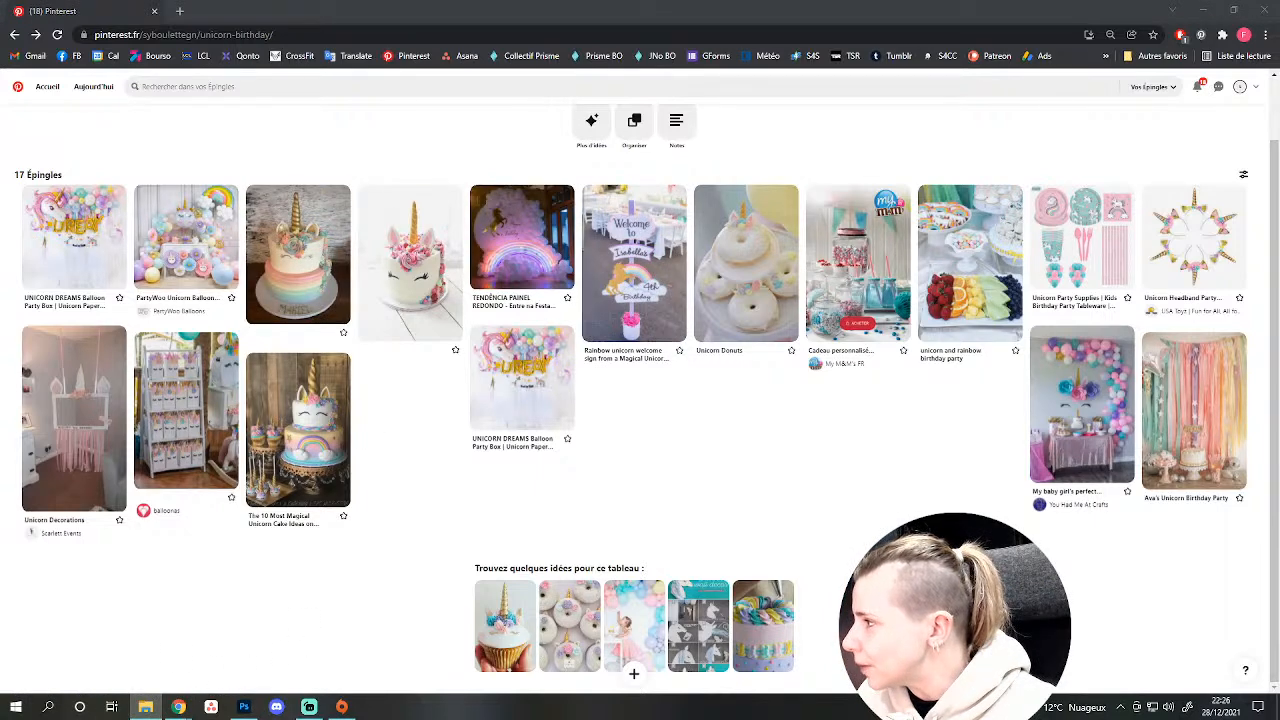
key("alt+Tab")
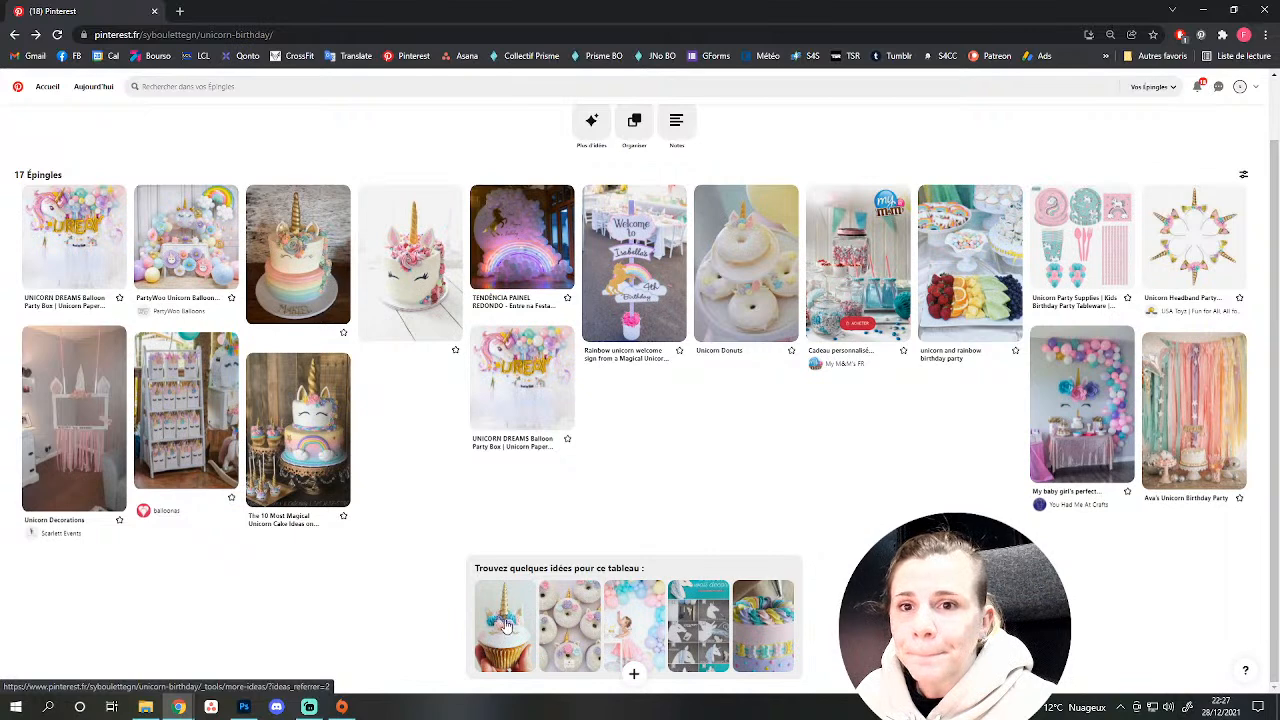
View the pastel streamer backdrop pin and the unicorn gift bag shelf pin with its similar content, returning to the board after each.
left_click(1218, 366)
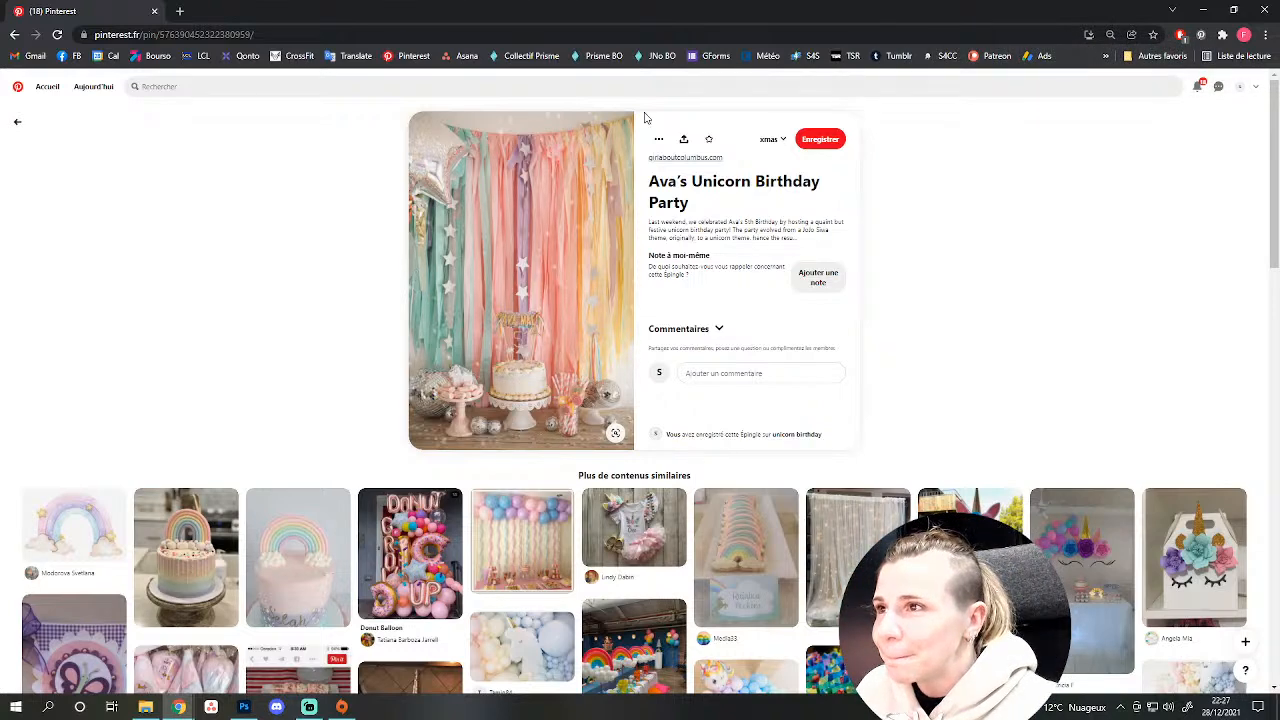
key("alt+Left")
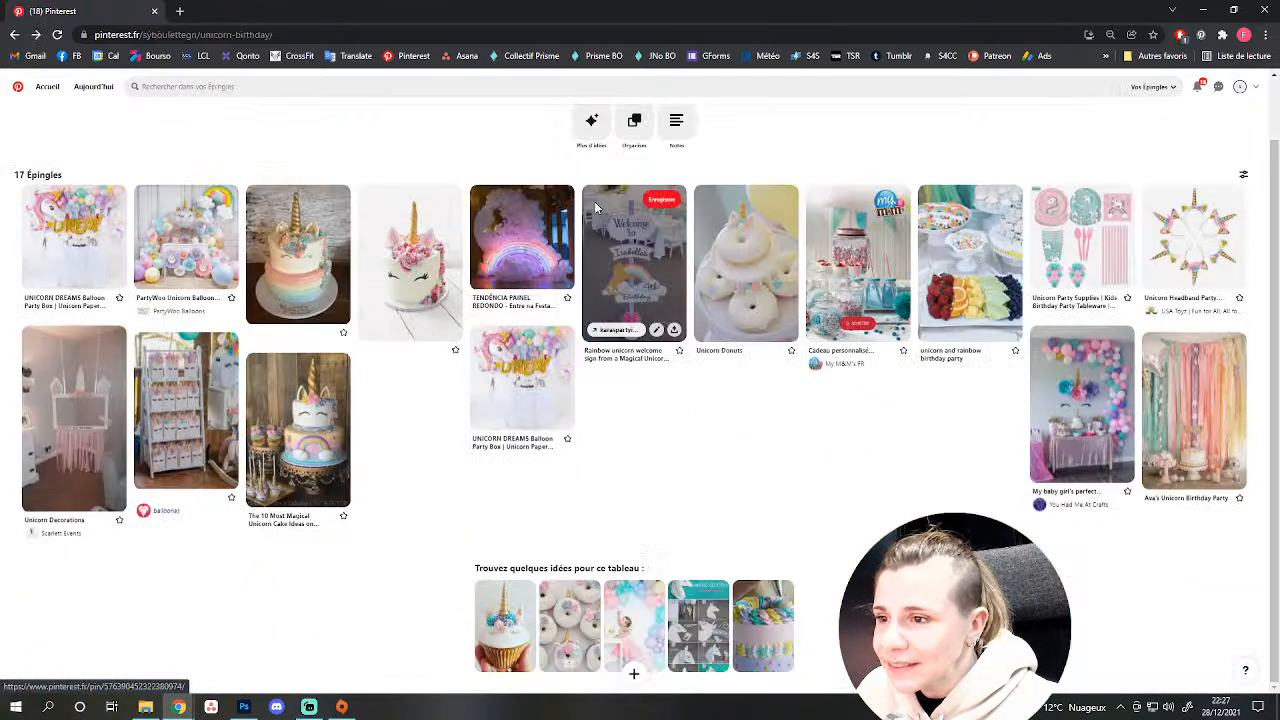
left_click(200, 440)
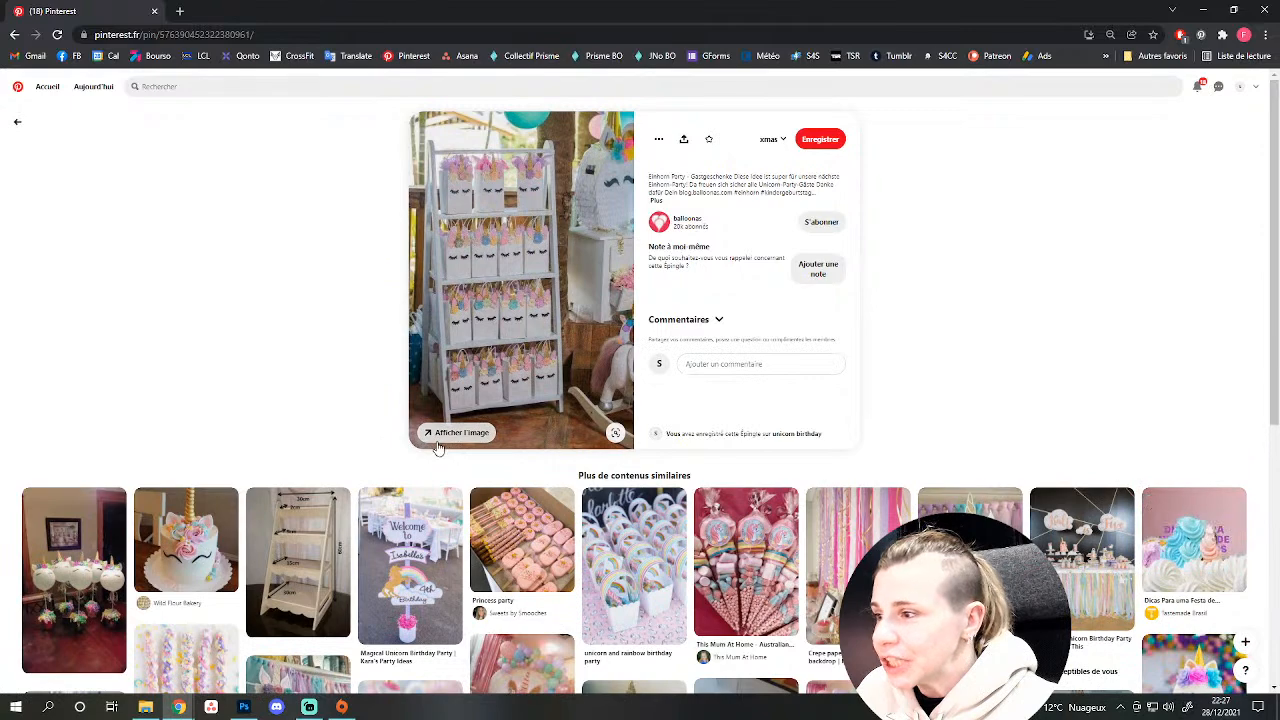
scroll(512, 378, "down", 1)
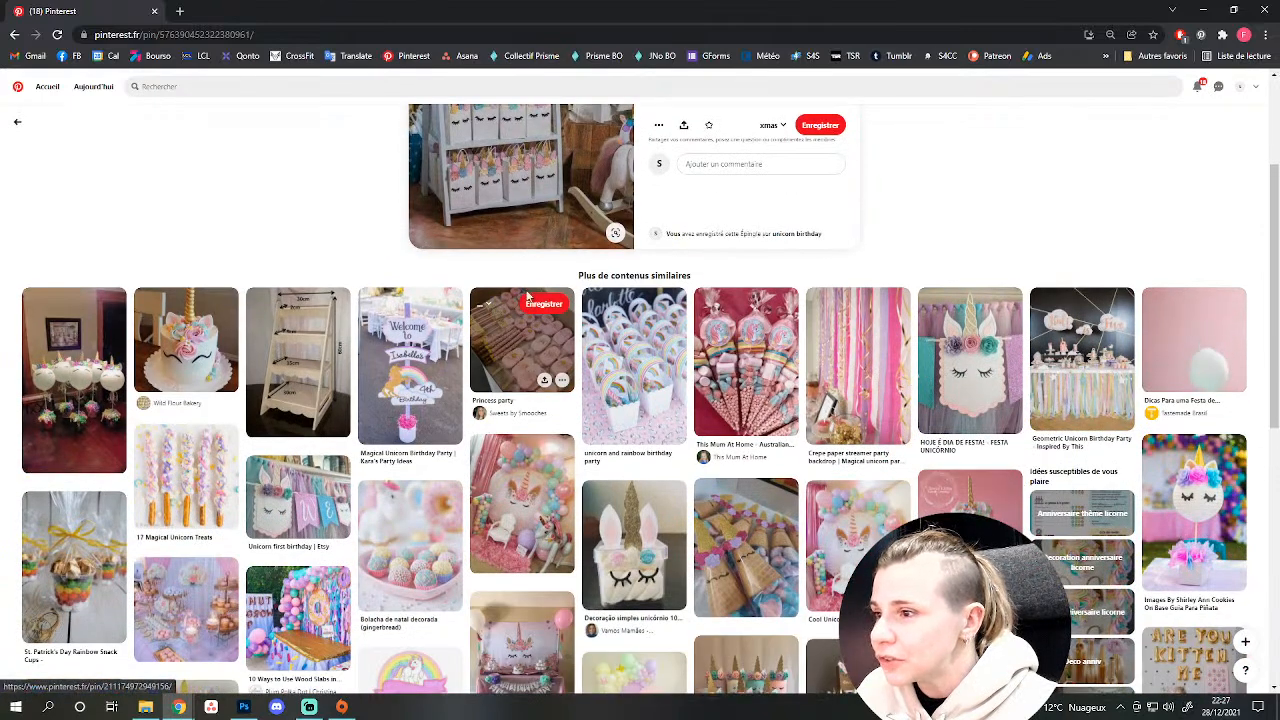
scroll(495, 330, "up", 1)
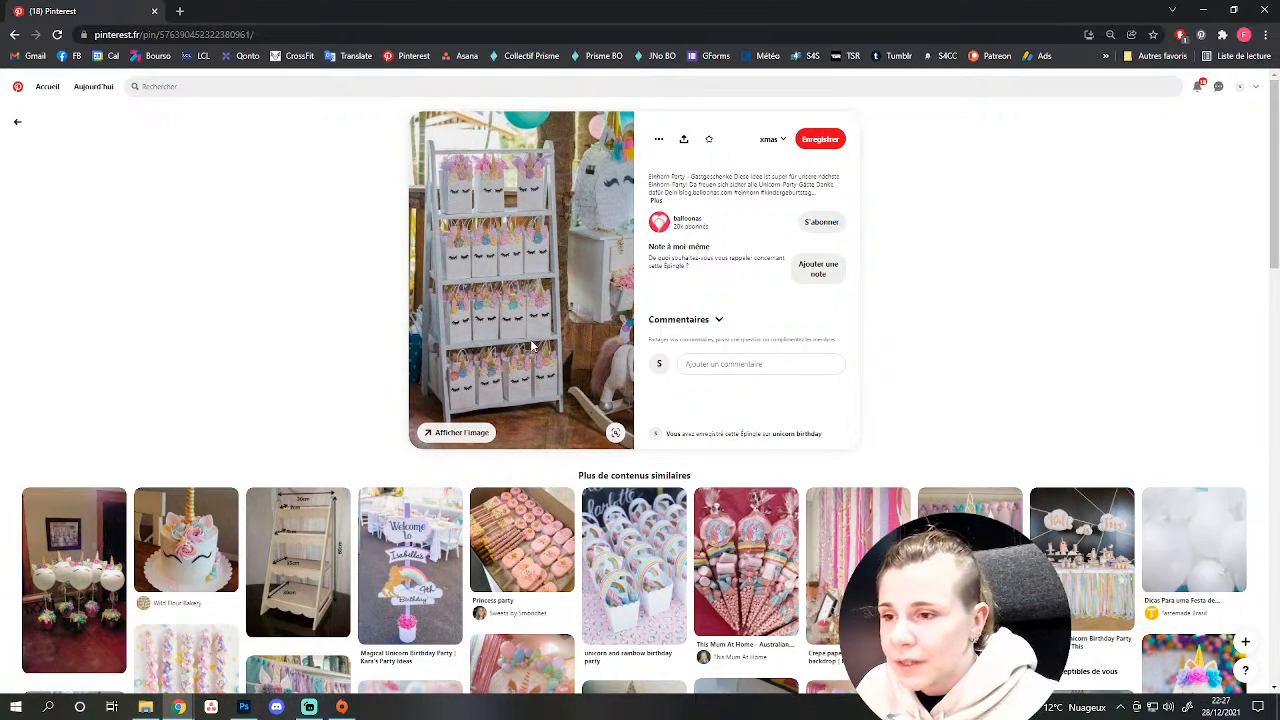
scroll(623, 472, "down", 1)
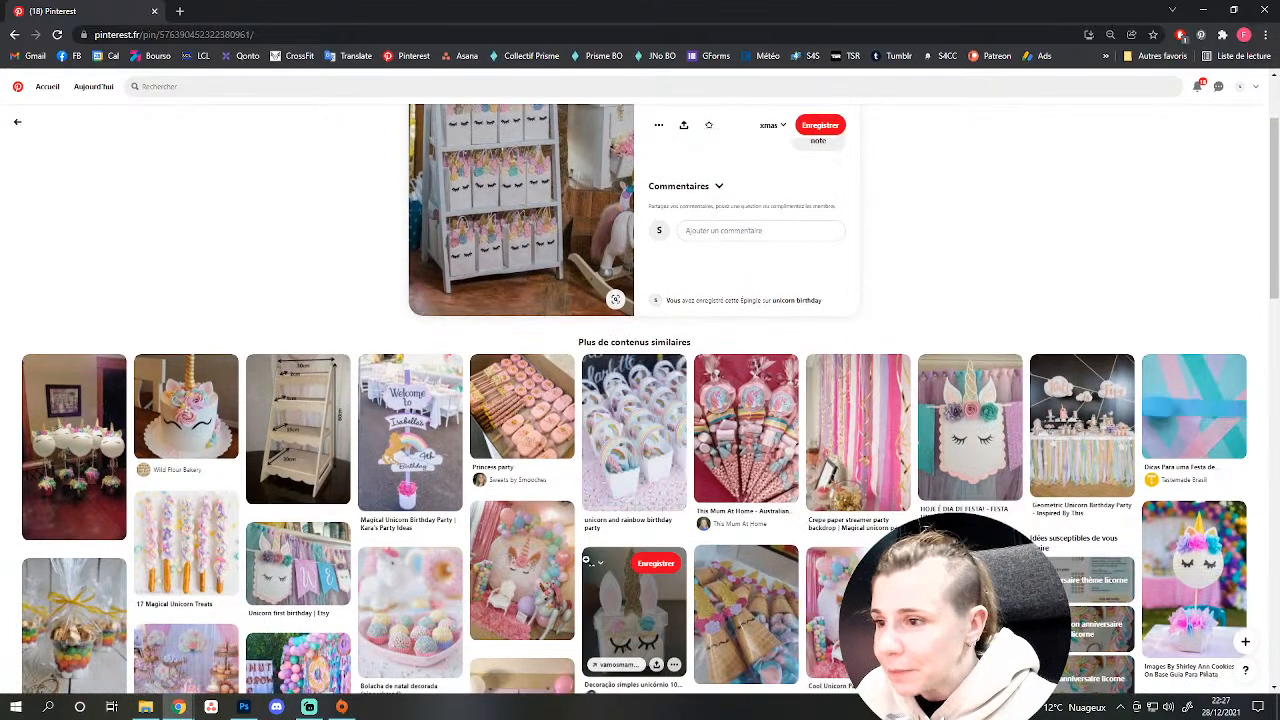
scroll(493, 387, "up", 1)
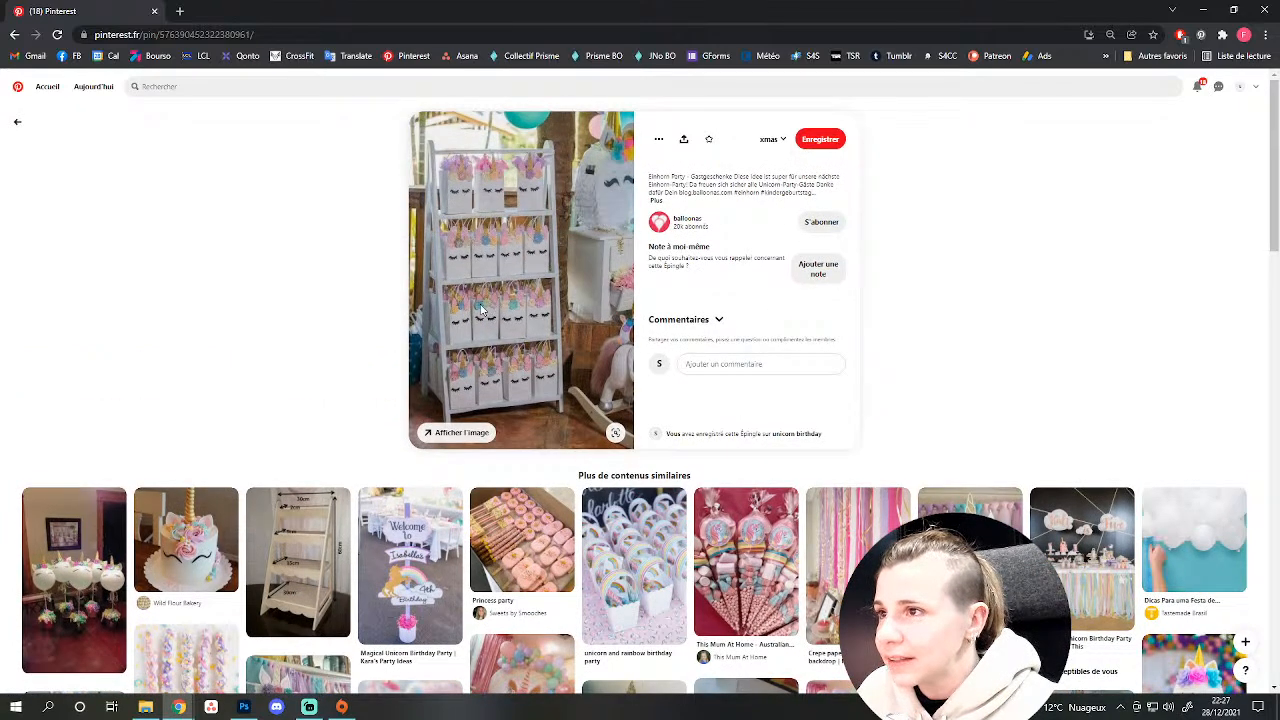
key("alt+Left")
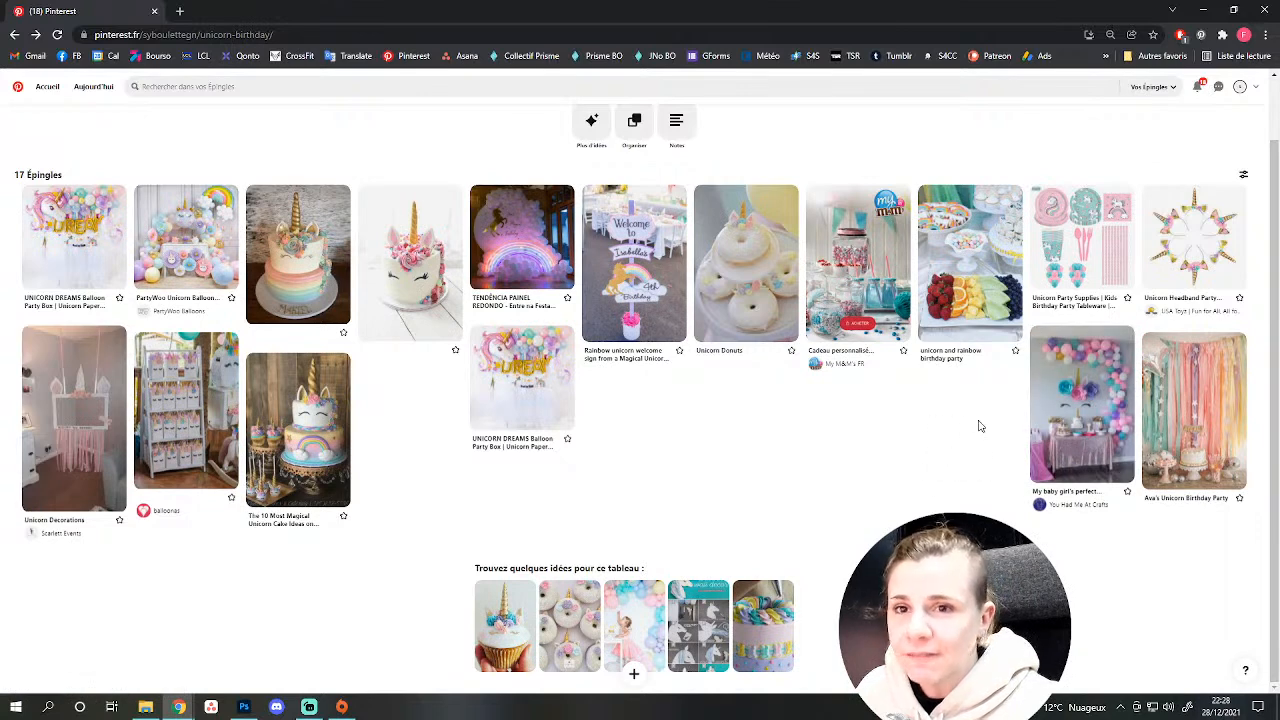
View the balloon garland party table pin, and open the UNICORN DREAMS Balloon Party Box pin from the board to browse its similar content.
left_click(1042, 401)
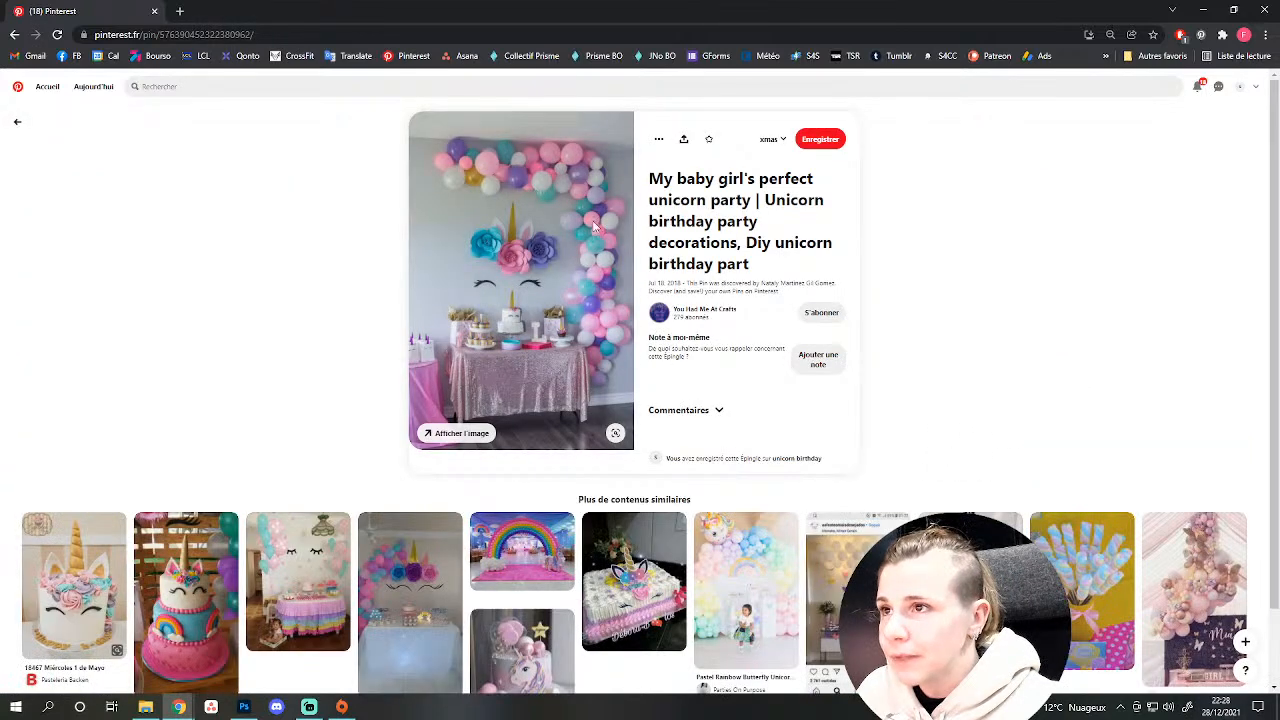
left_click(18, 123)
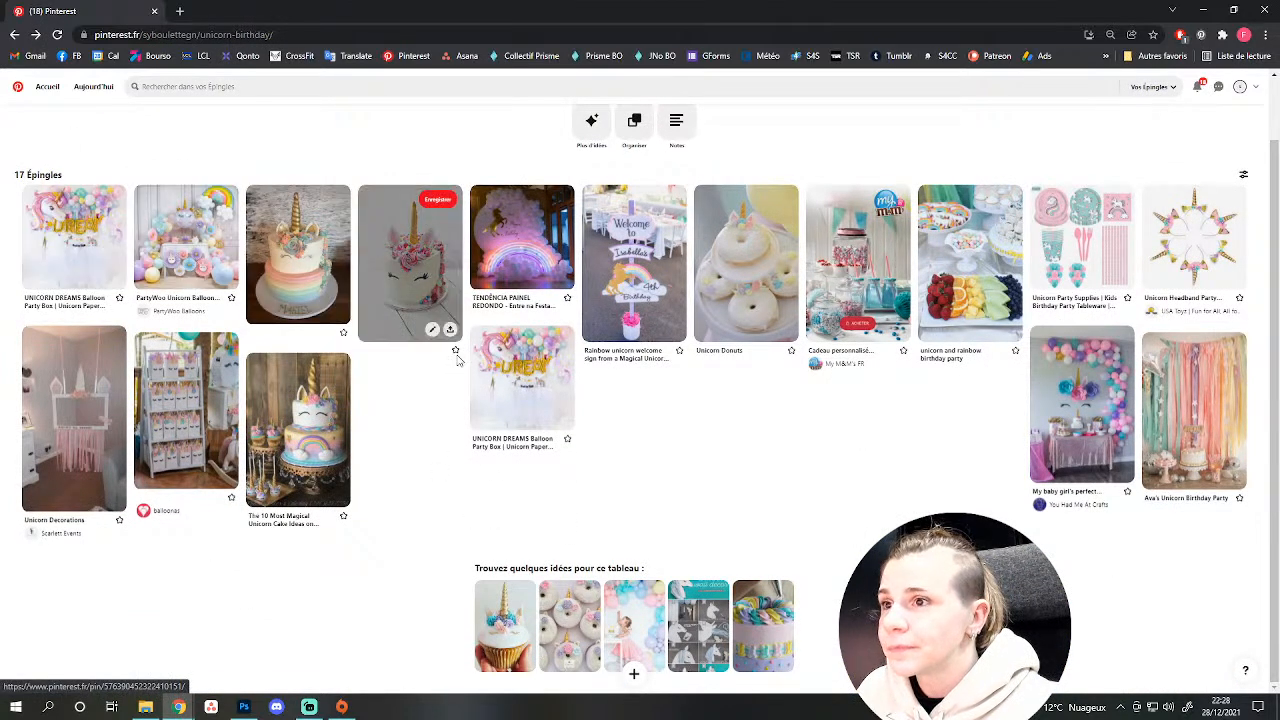
left_click(56, 216)
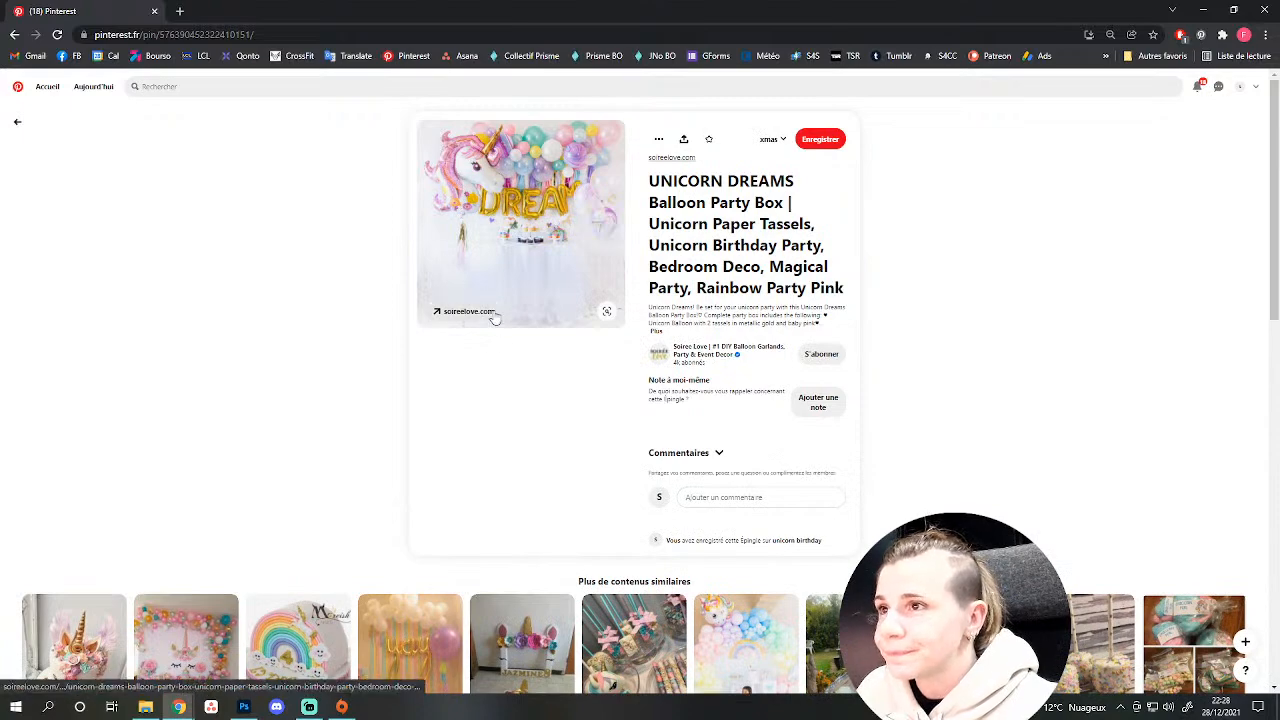
scroll(494, 318, "down", 3)
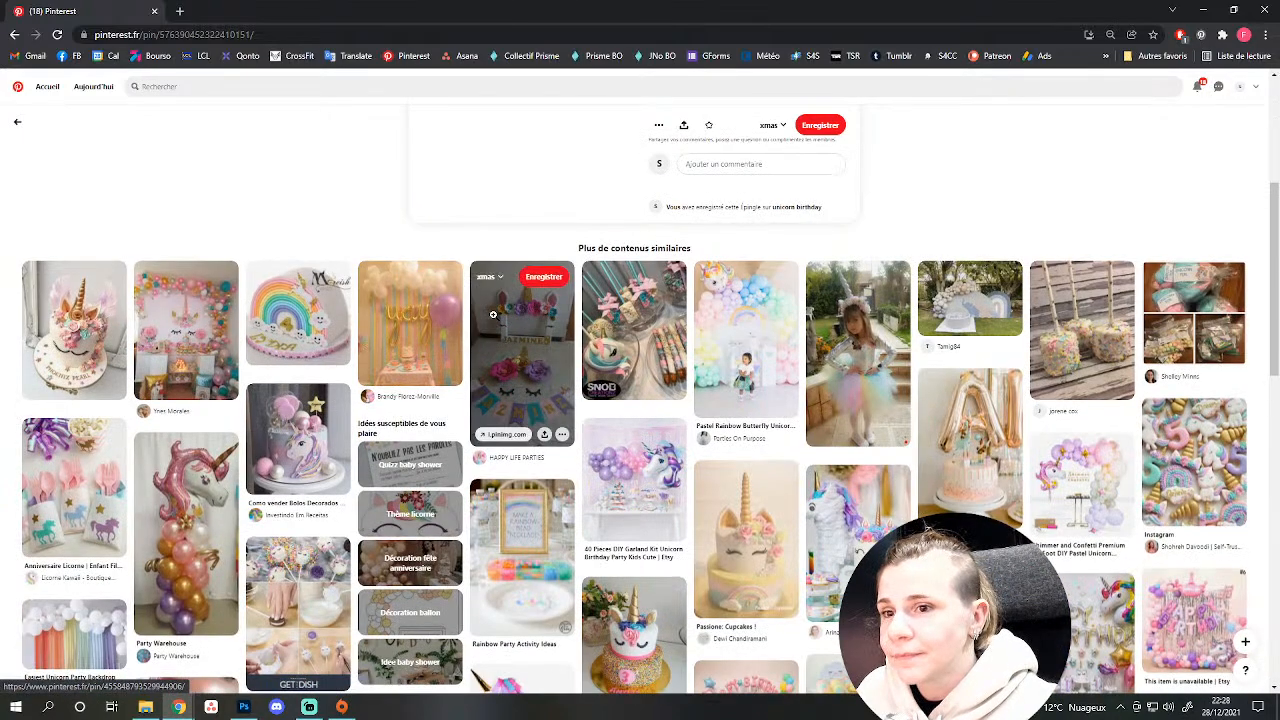
scroll(493, 314, "down", 1)
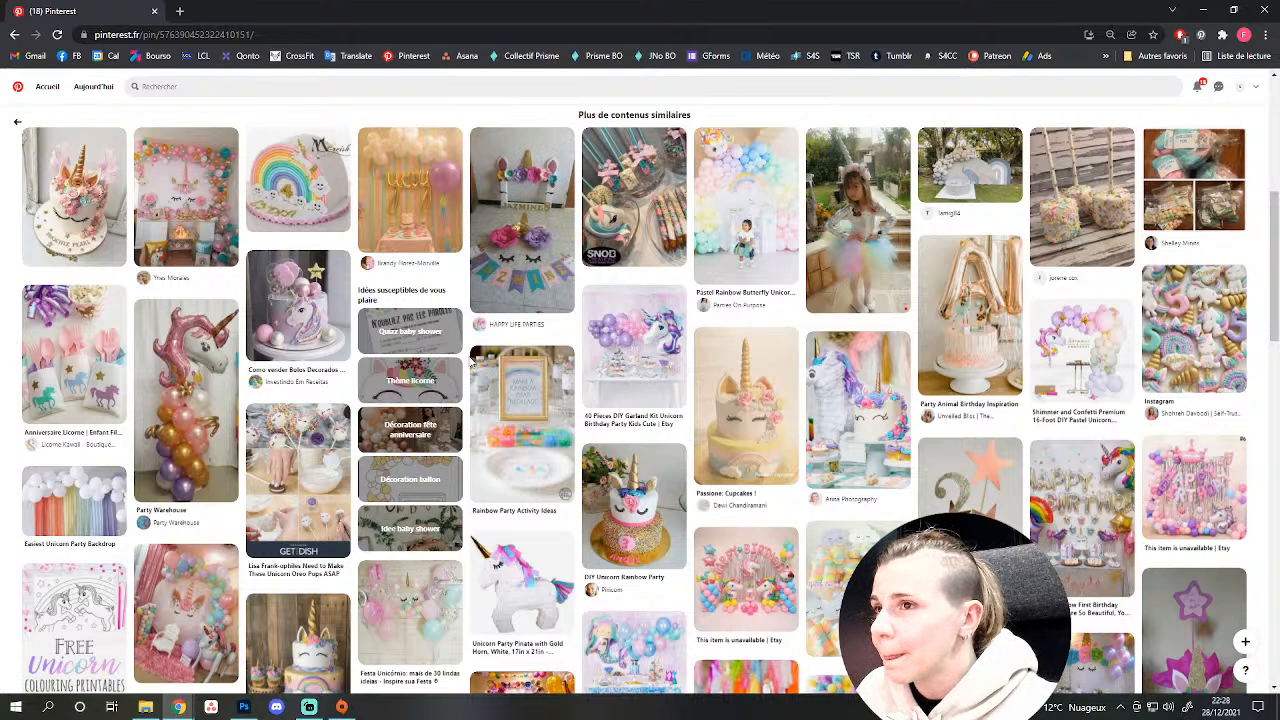
scroll(473, 357, "up", 4)
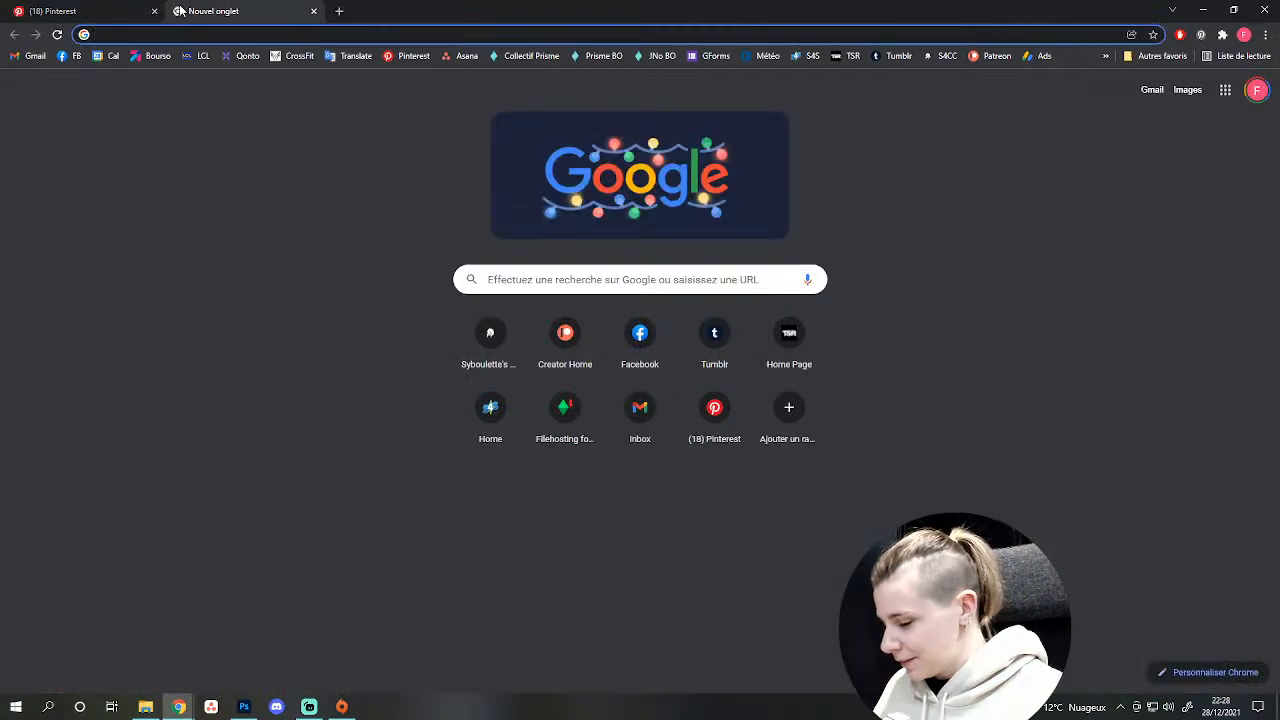
Look up the English translation of "bouée" on WordReference in a new tab, and close that tab.
type("wo")
key("Return")
type("bou")
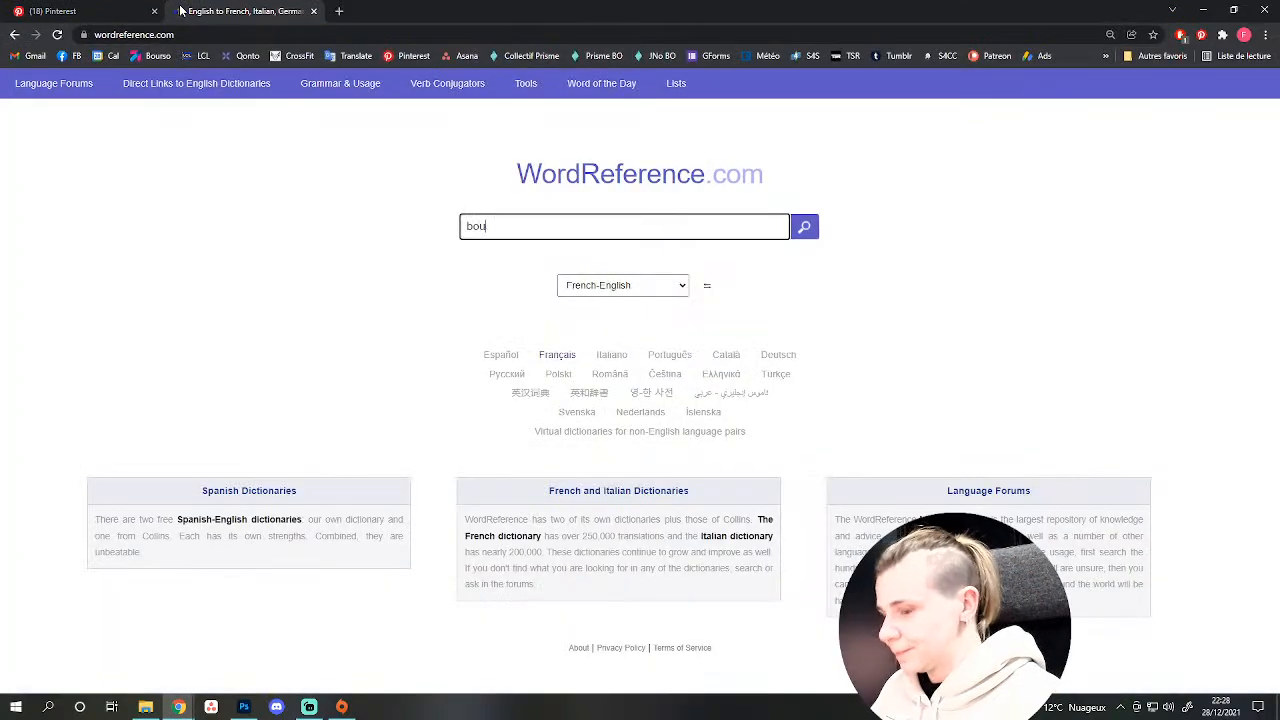
type("ée")
key("Return")
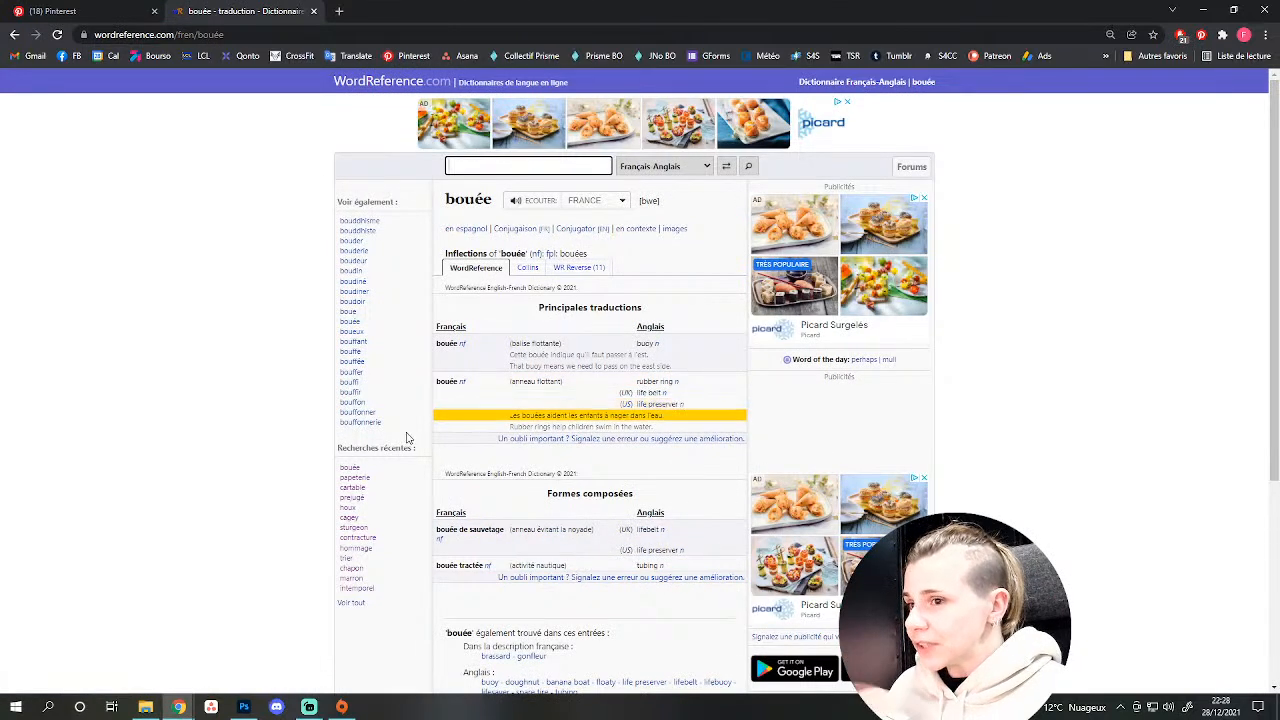
left_click(313, 11)
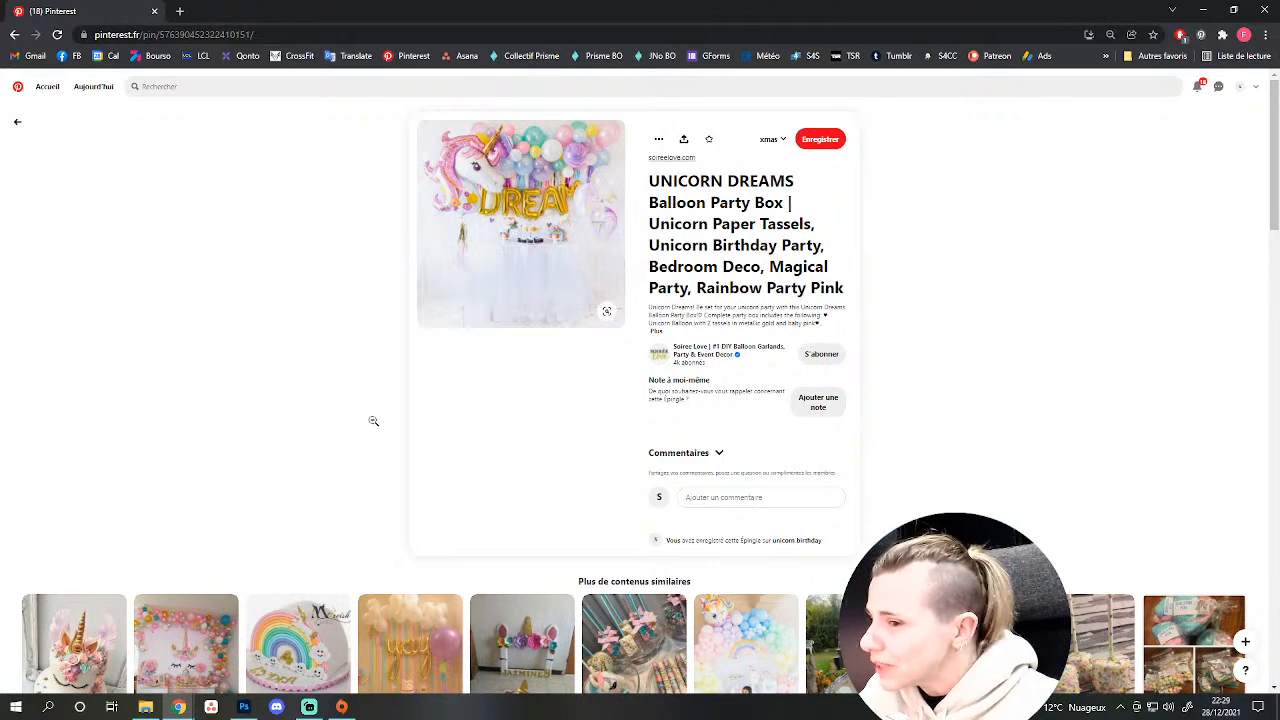
Browse the similar content under the UNICORN DREAMS Balloon Party Box pin for more unicorn party ideas, and return to the pin's image.
scroll(368, 413, "down", 3)
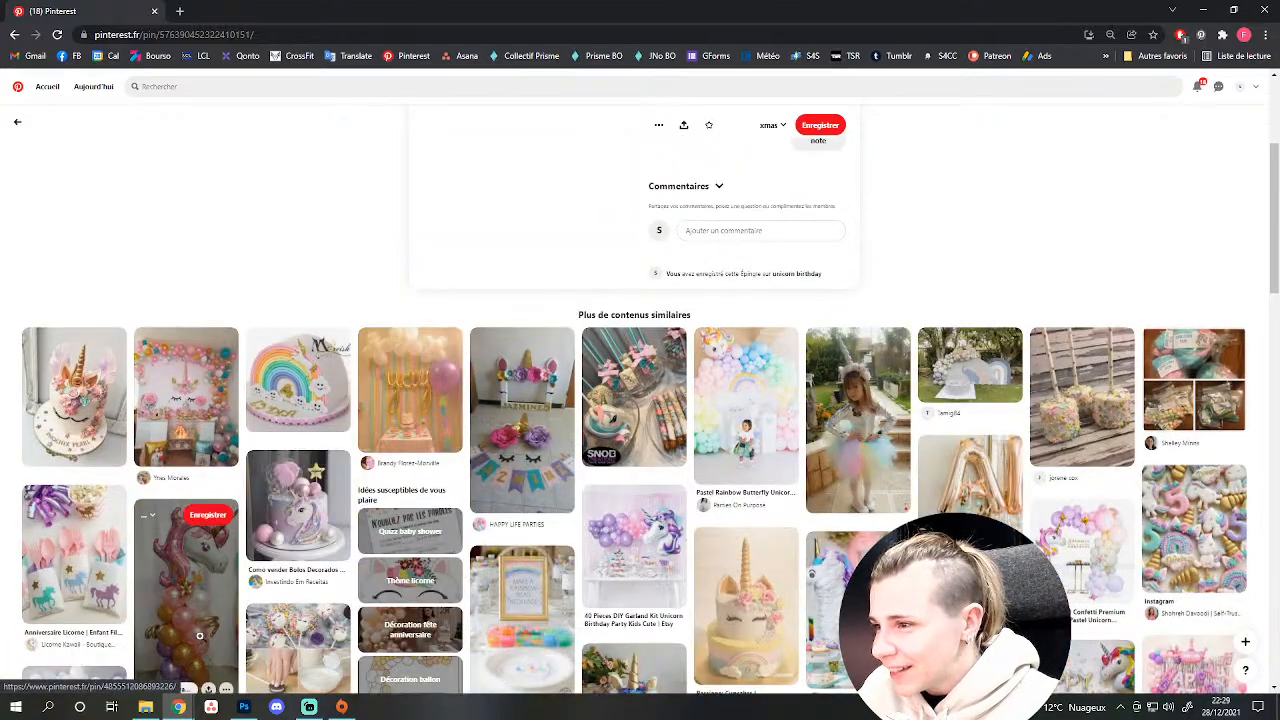
scroll(384, 567, "down", 1)
scroll(384, 567, "down", 2)
scroll(333, 495, "down", 2)
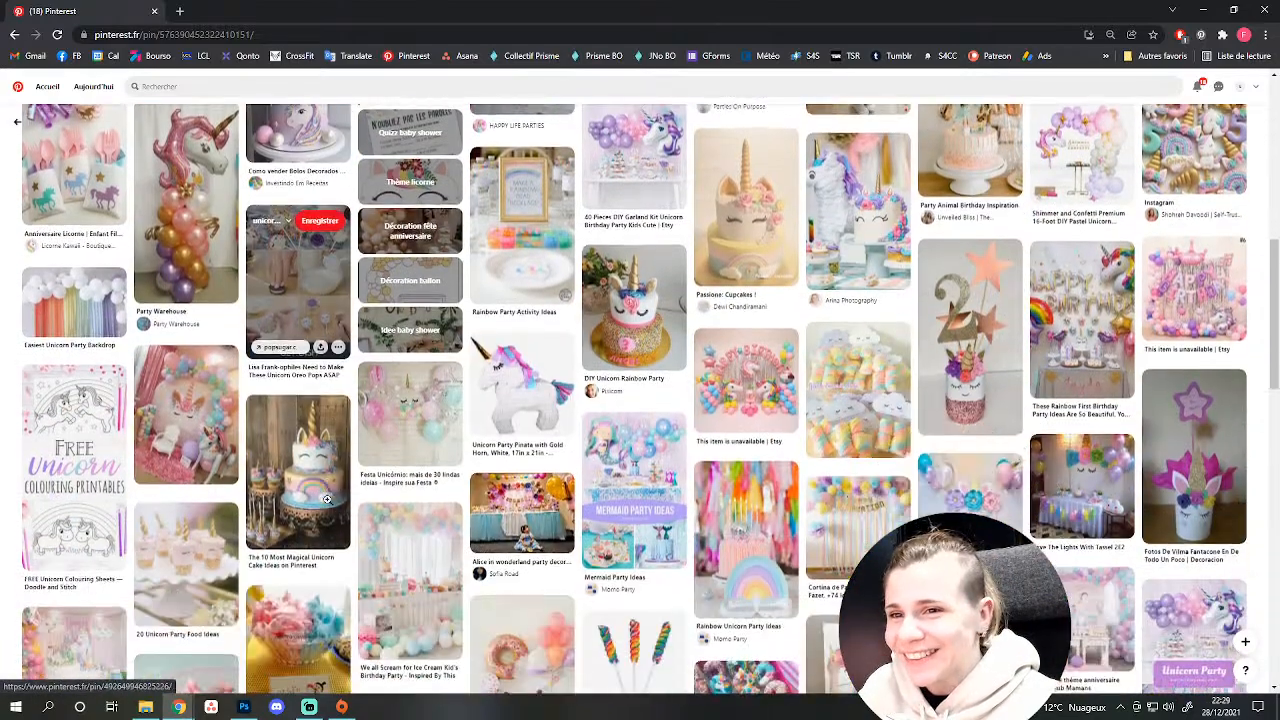
scroll(333, 495, "up", 3)
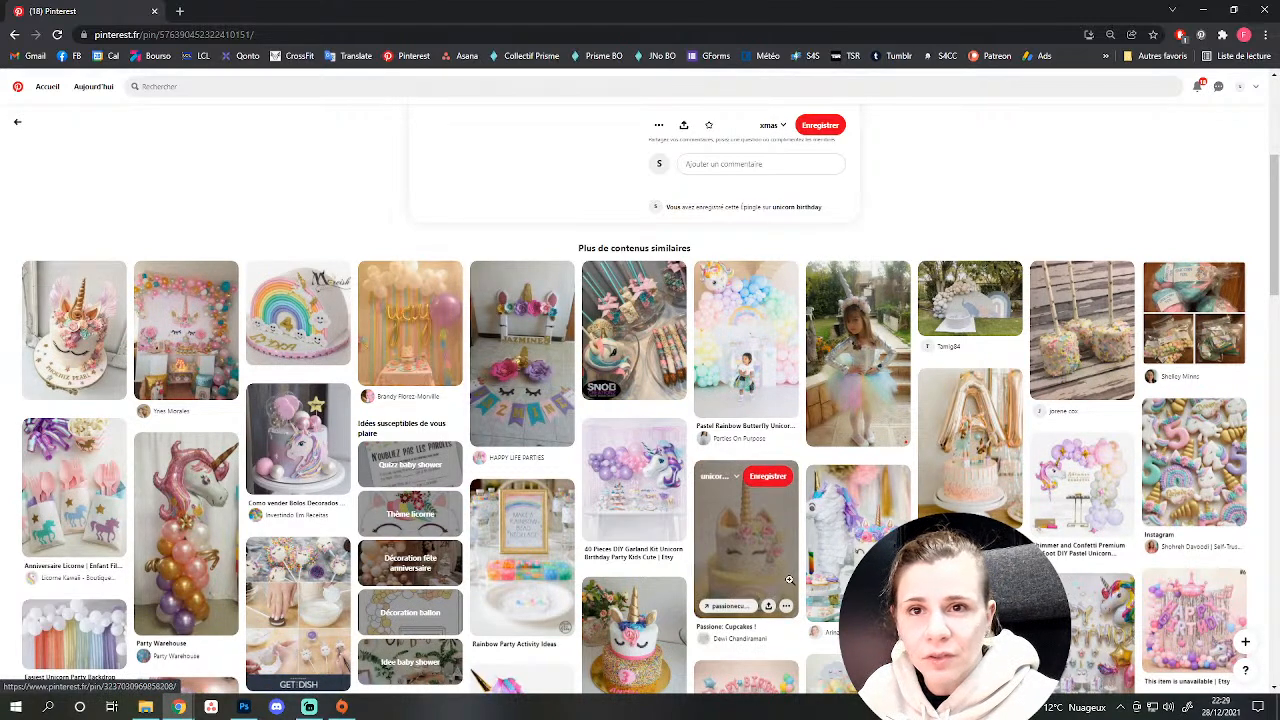
scroll(789, 579, "down", 3)
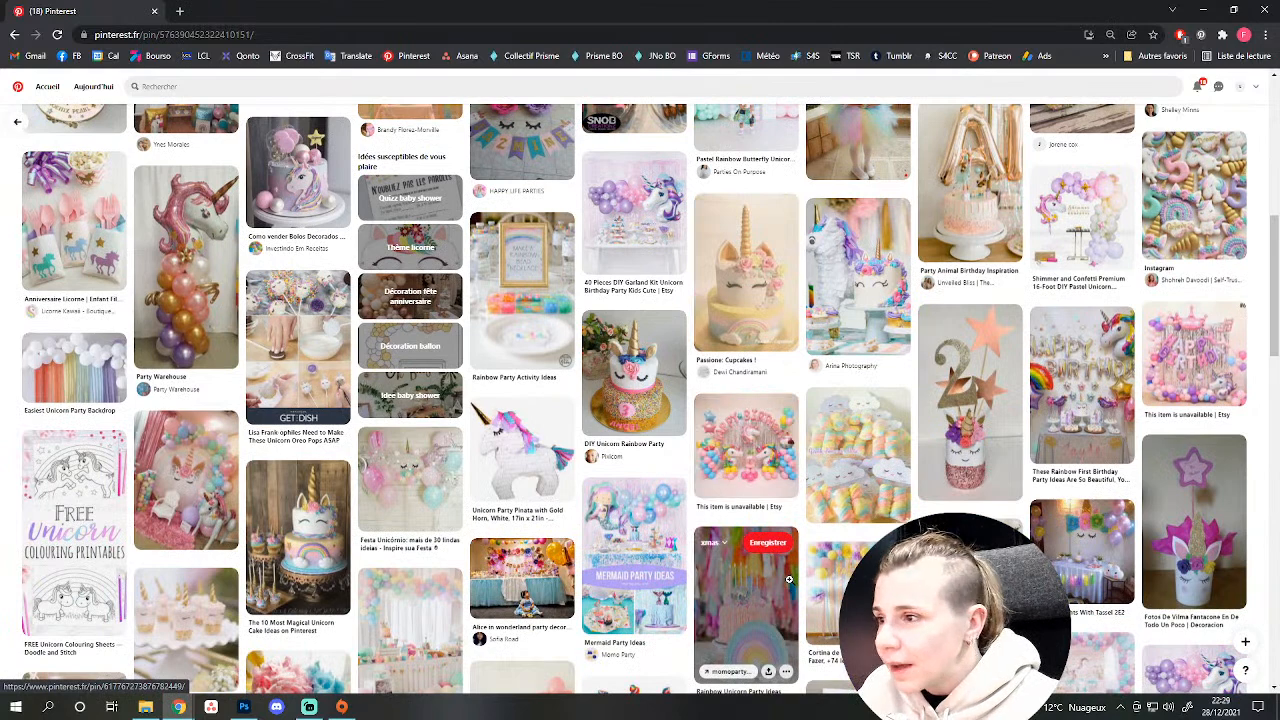
left_click(789, 579)
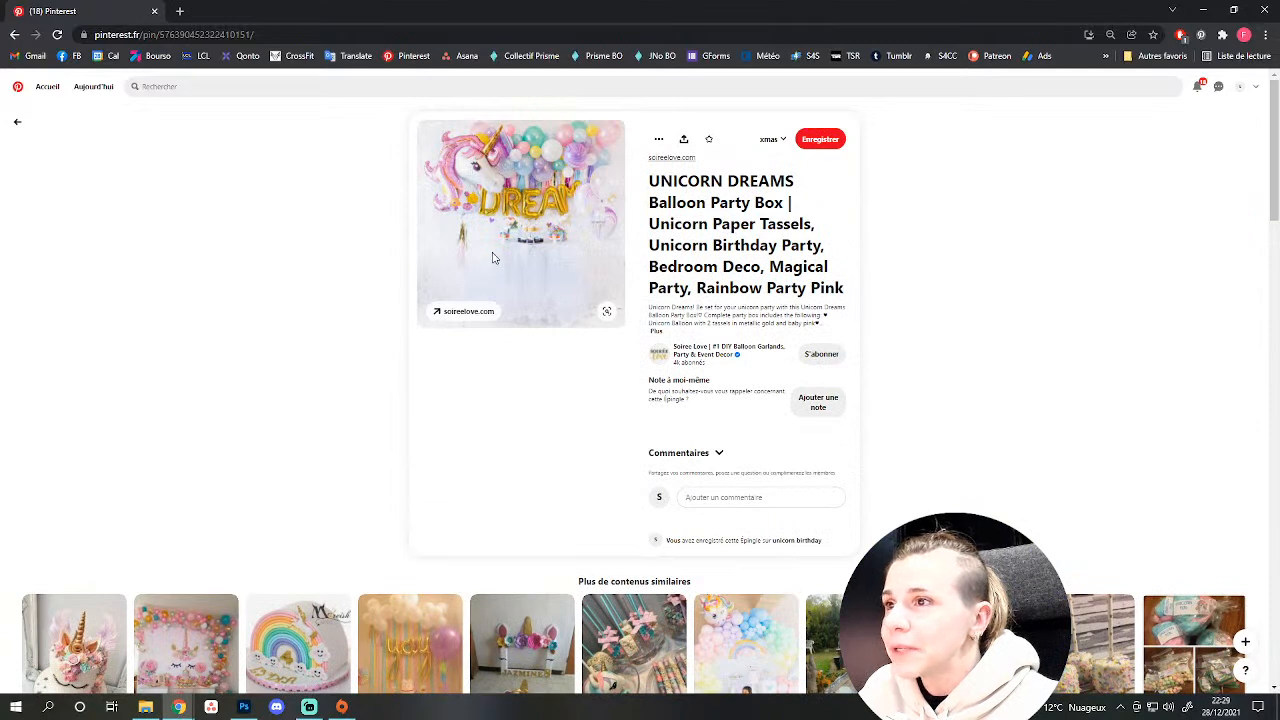
Search the UNICORN DREAMS balloon image with Google Lens and browse its visual matches.
right_click(495, 208)
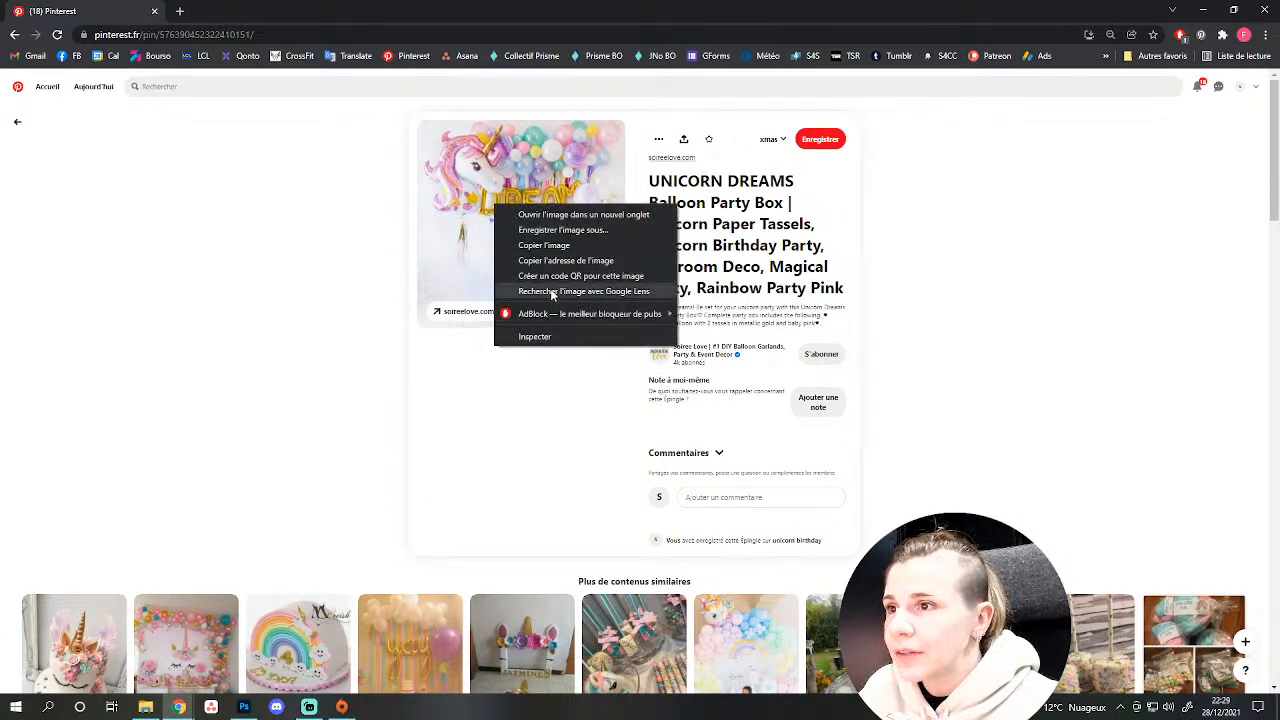
left_click(603, 291)
left_click(90, 11)
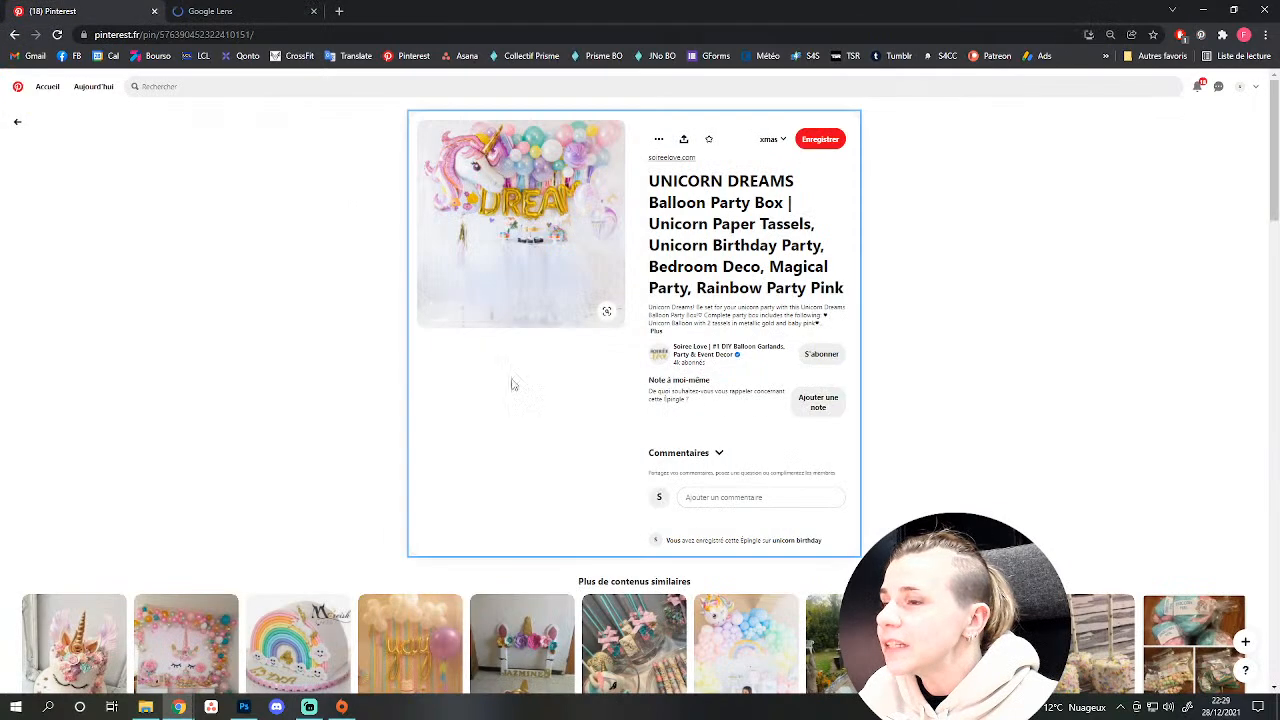
right_click(510, 215)
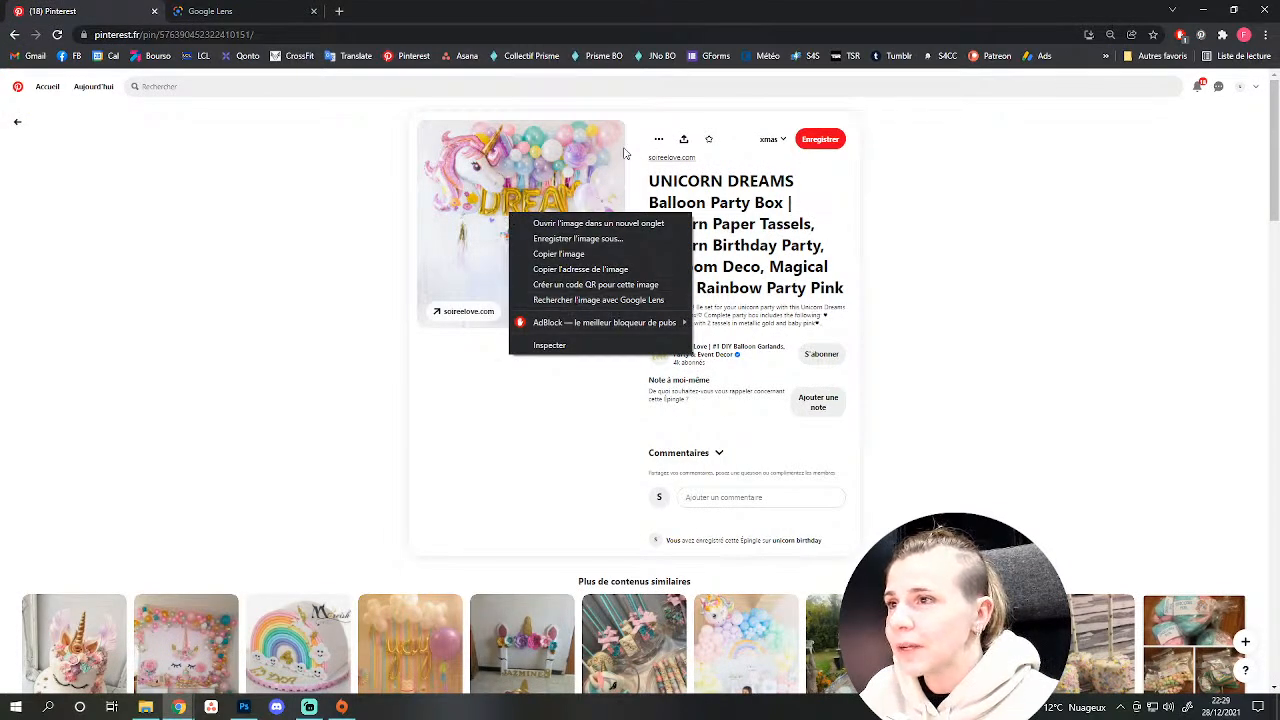
left_click(197, 11)
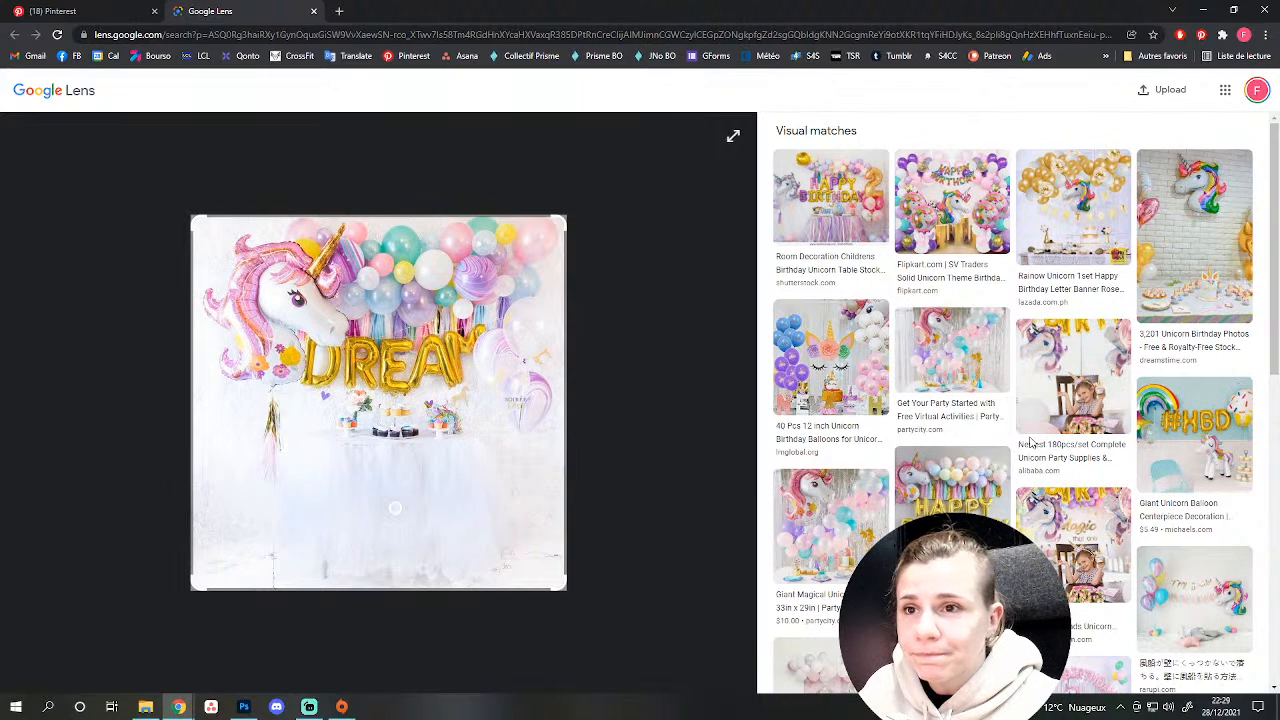
scroll(910, 477, "down", 3)
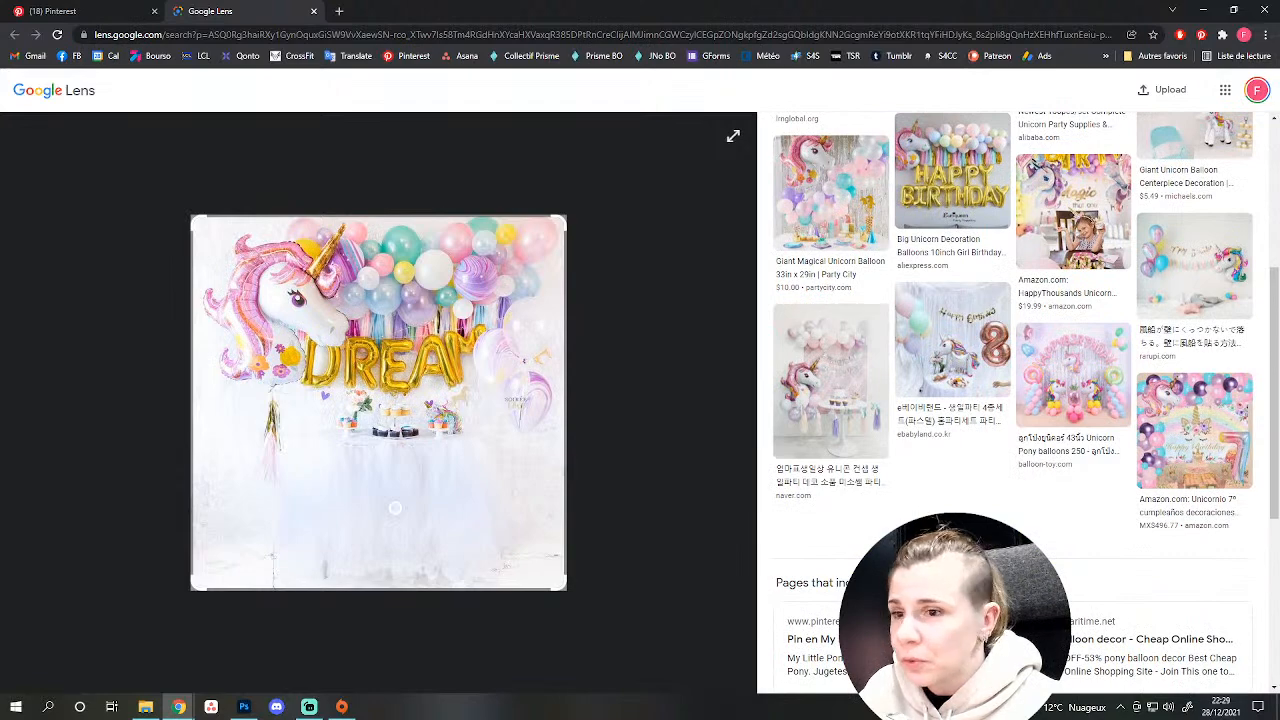
Open the additional Google results for pages that include the unicorn DREAM balloon image and look through them.
scroll(1033, 165, "down", 5)
left_click(1100, 538)
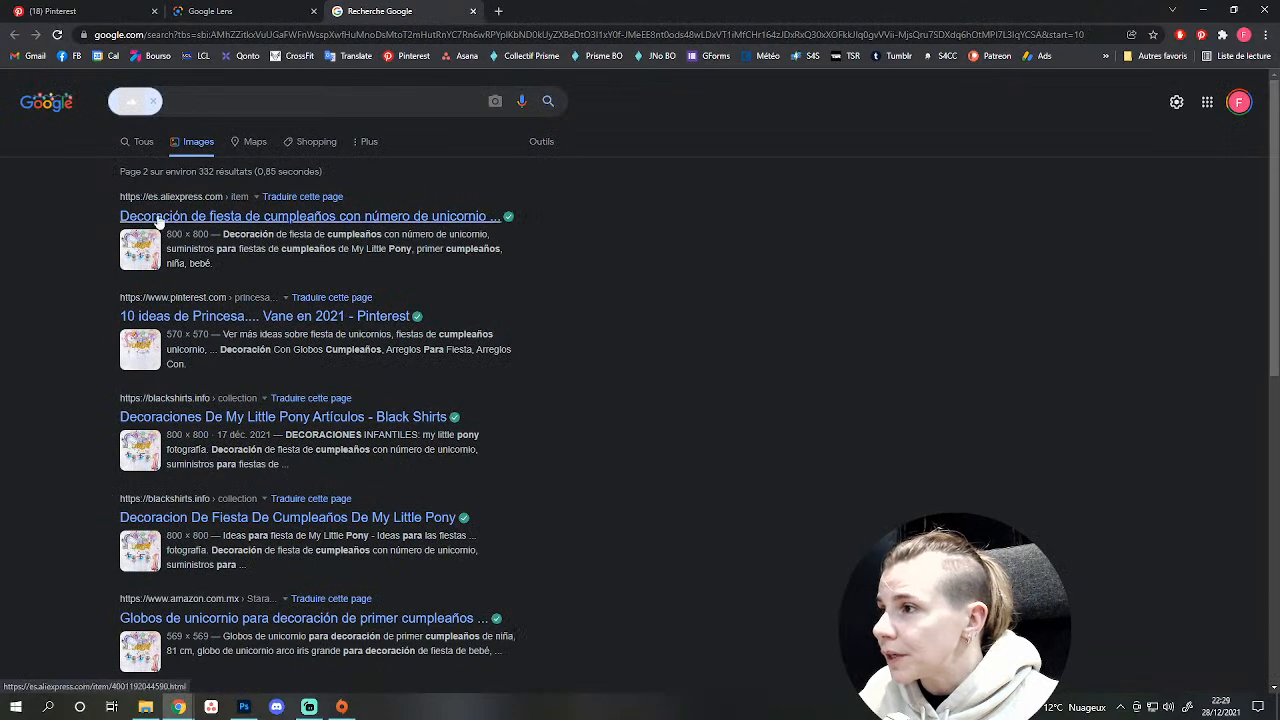
scroll(110, 543, "down", 2)
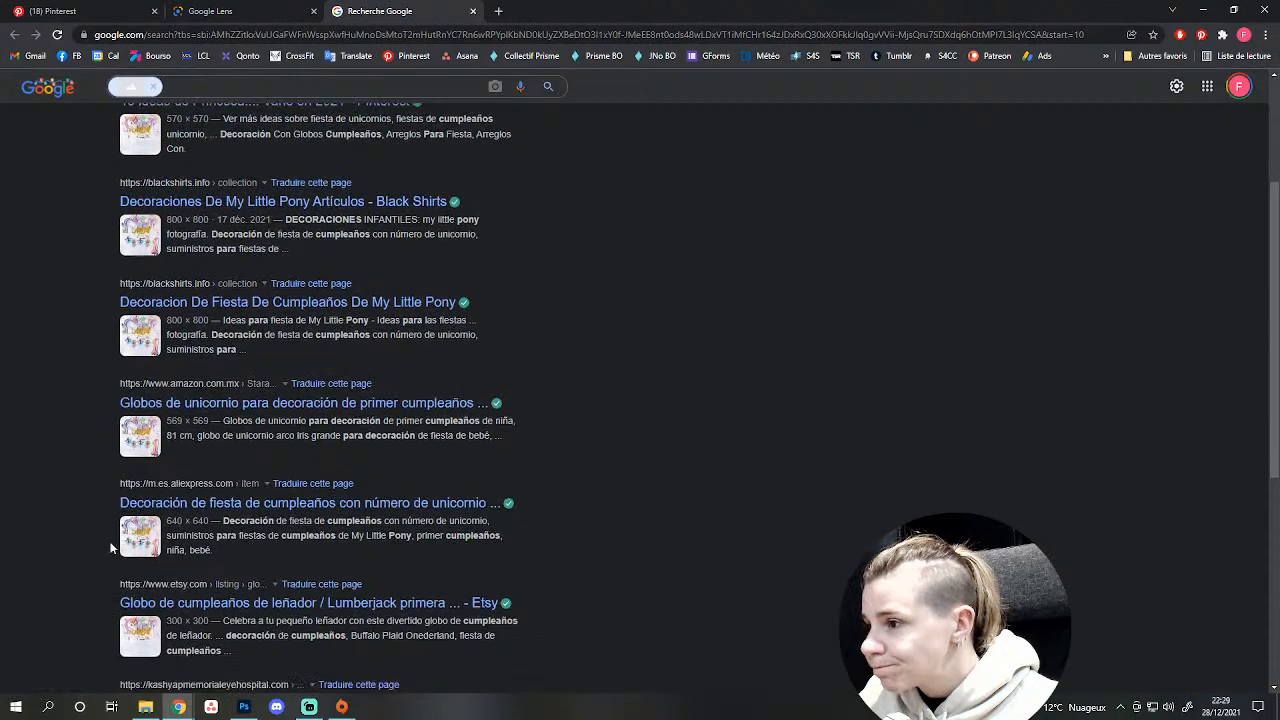
scroll(114, 547, "down", 1)
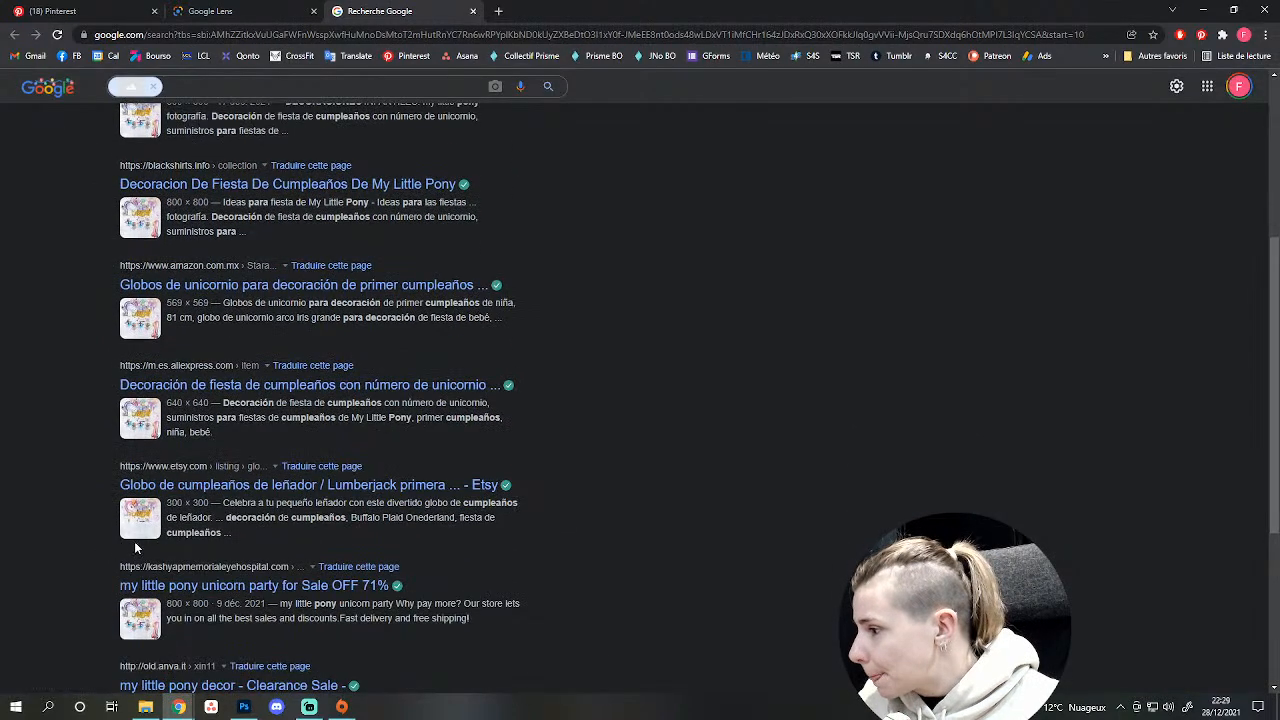
scroll(773, 308, "up", 3)
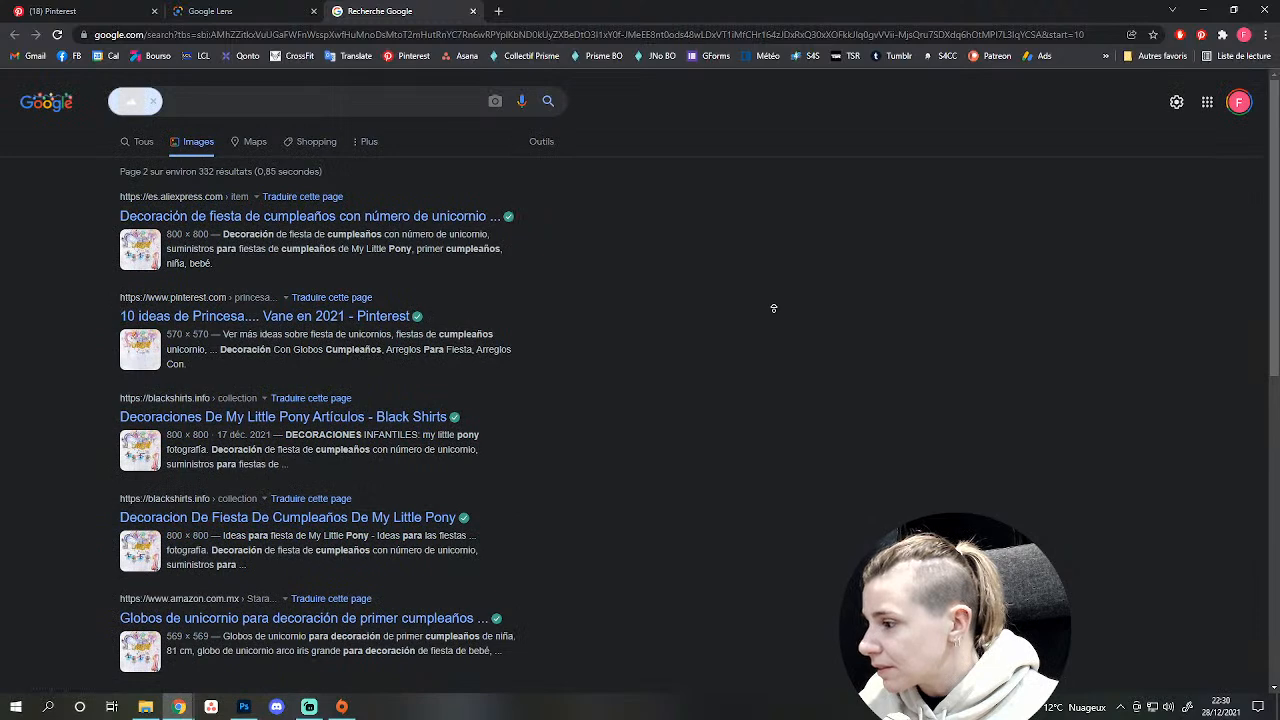
Replace the image query with a Google text search for "unicorn balloon".
left_click(154, 102)
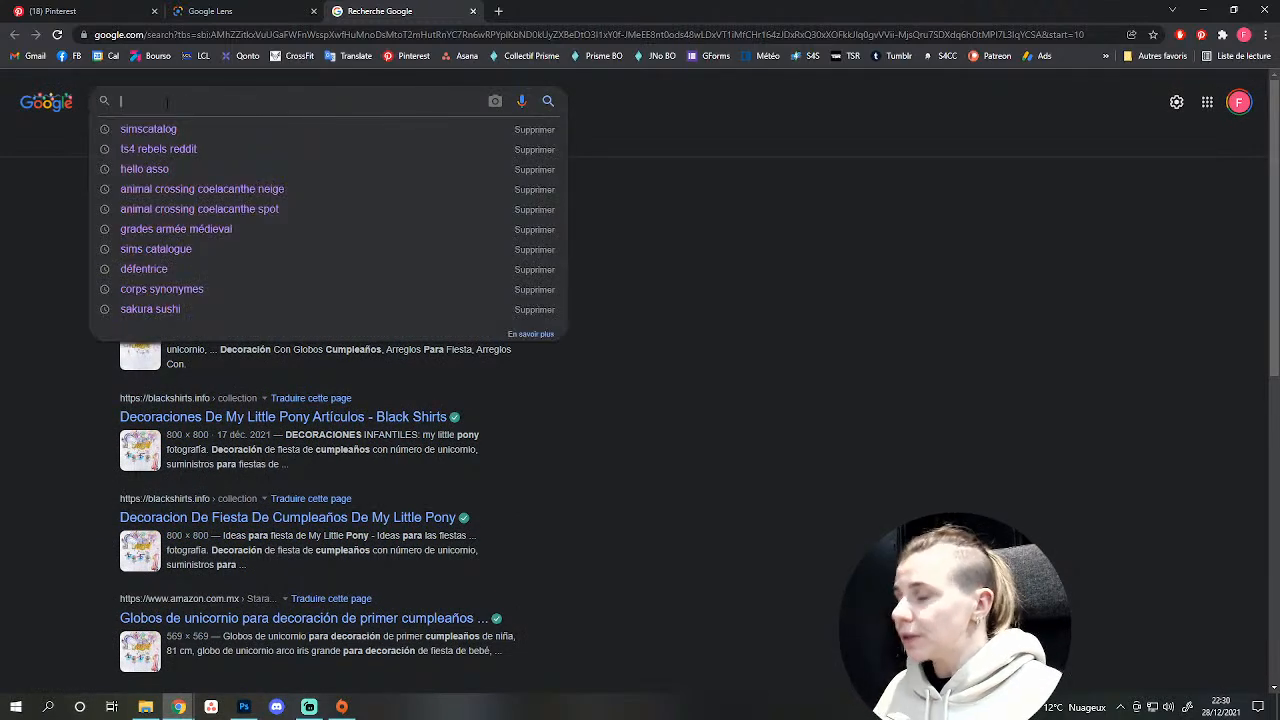
type("unicorn ")
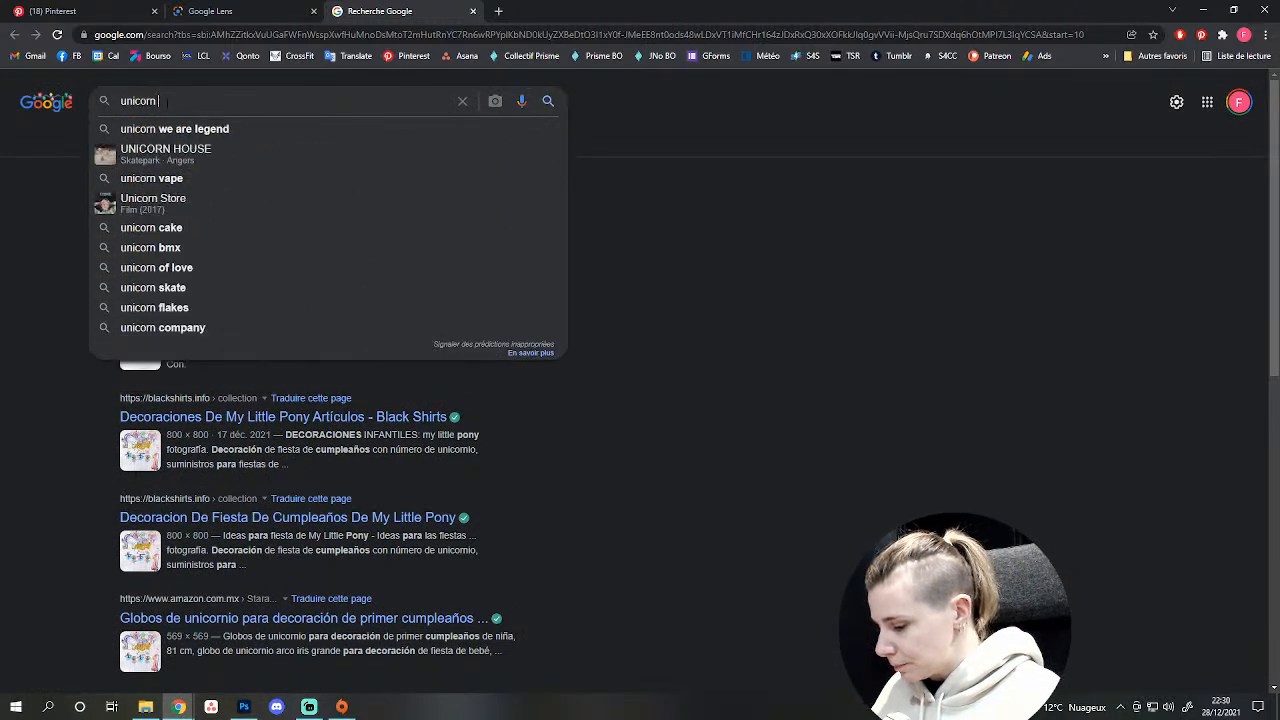
type("baloon")
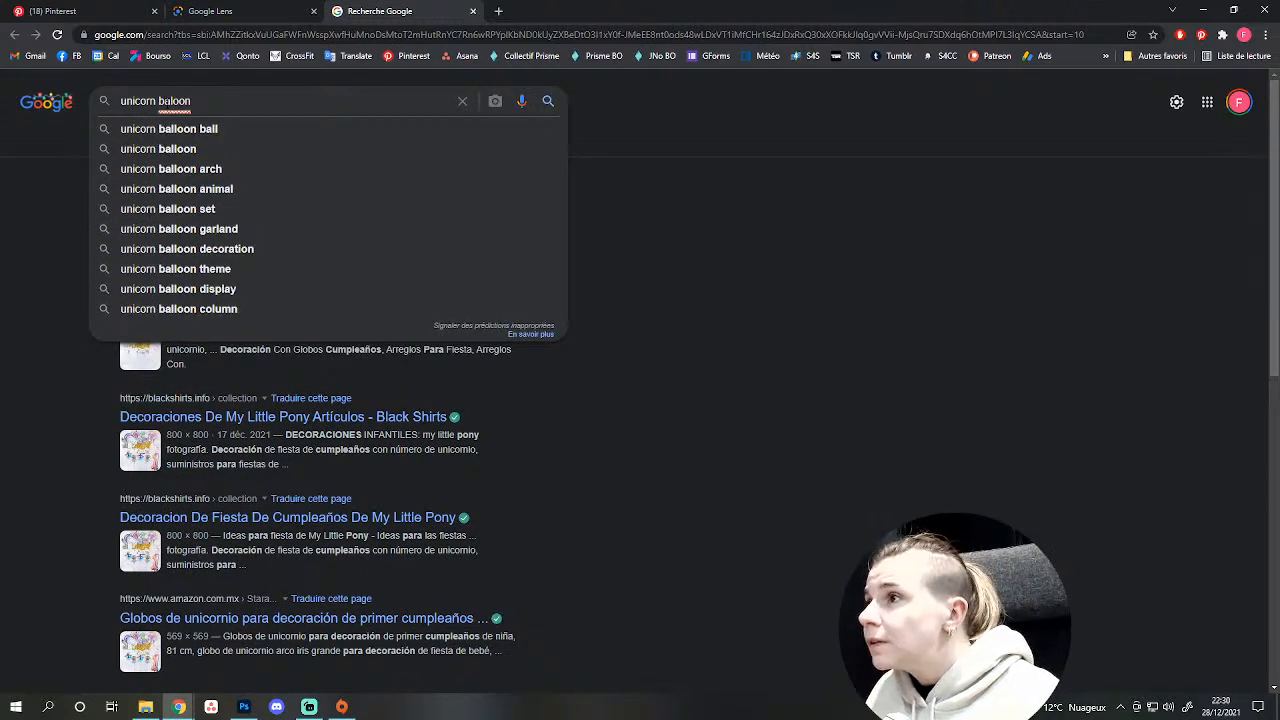
key("Down")
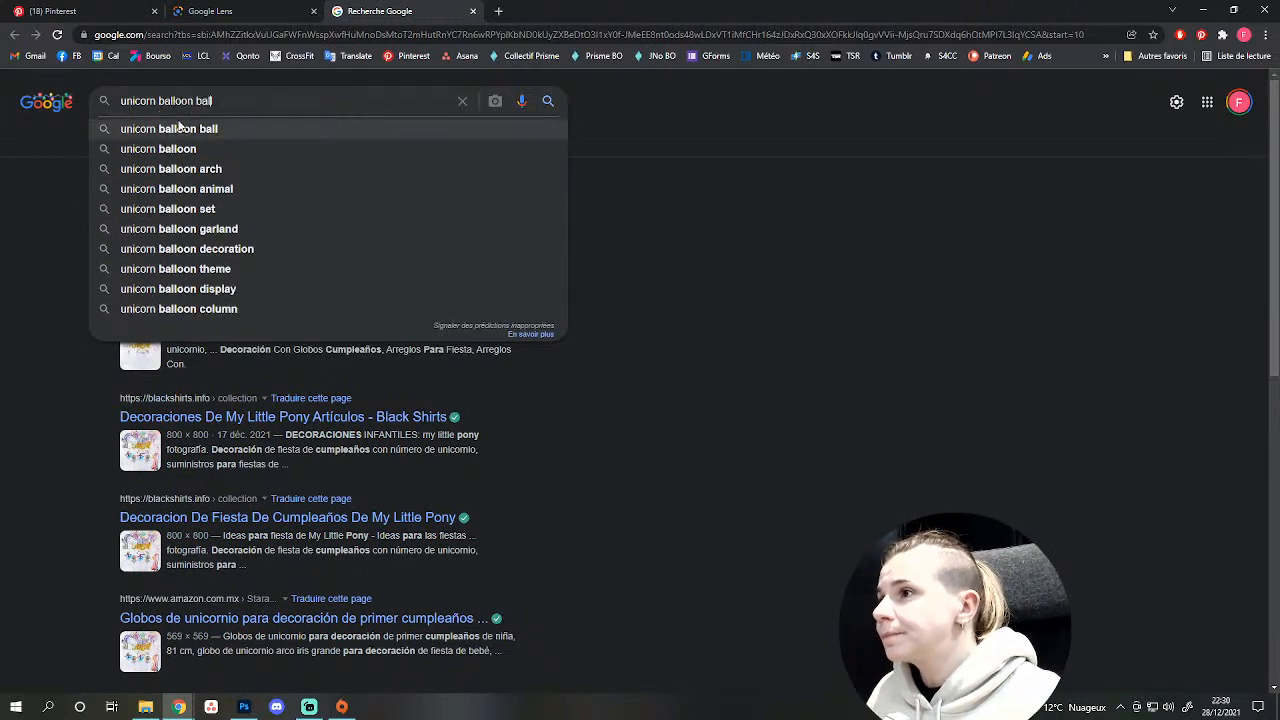
left_click(182, 148)
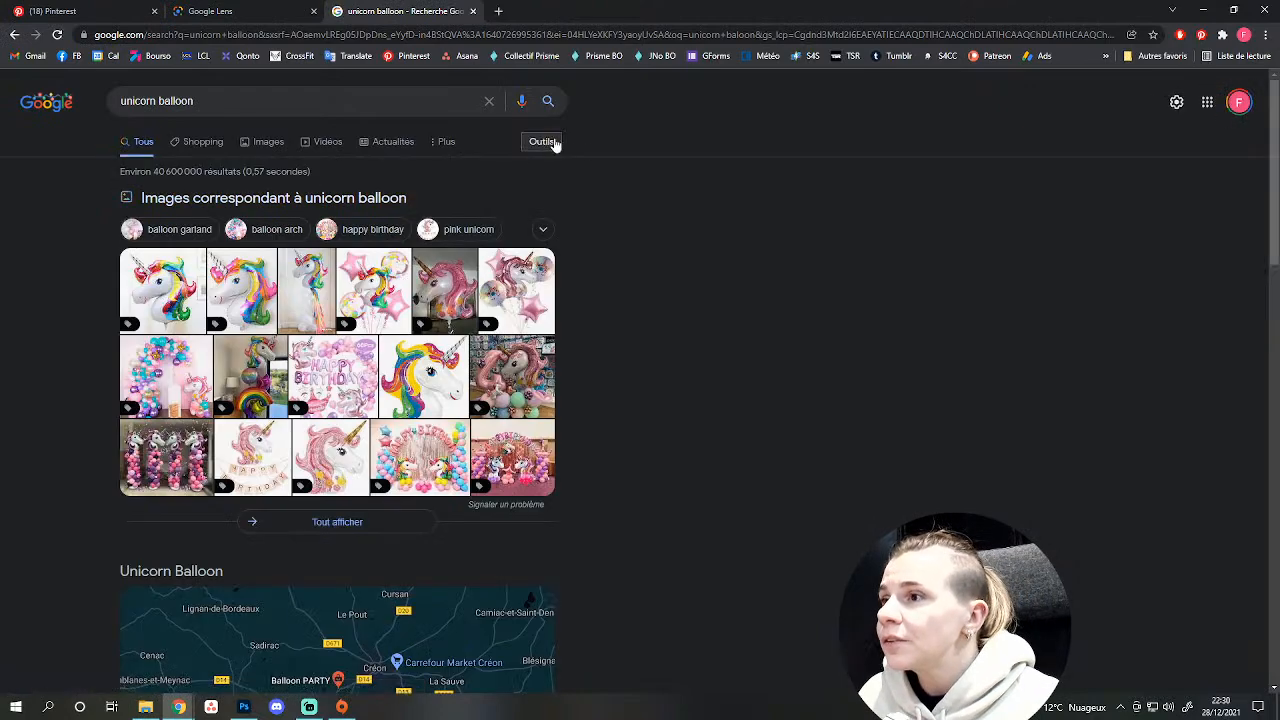
Show the image results for "unicorn balloon" and limit their size to Grandes images.
left_click(553, 142)
left_click(263, 152)
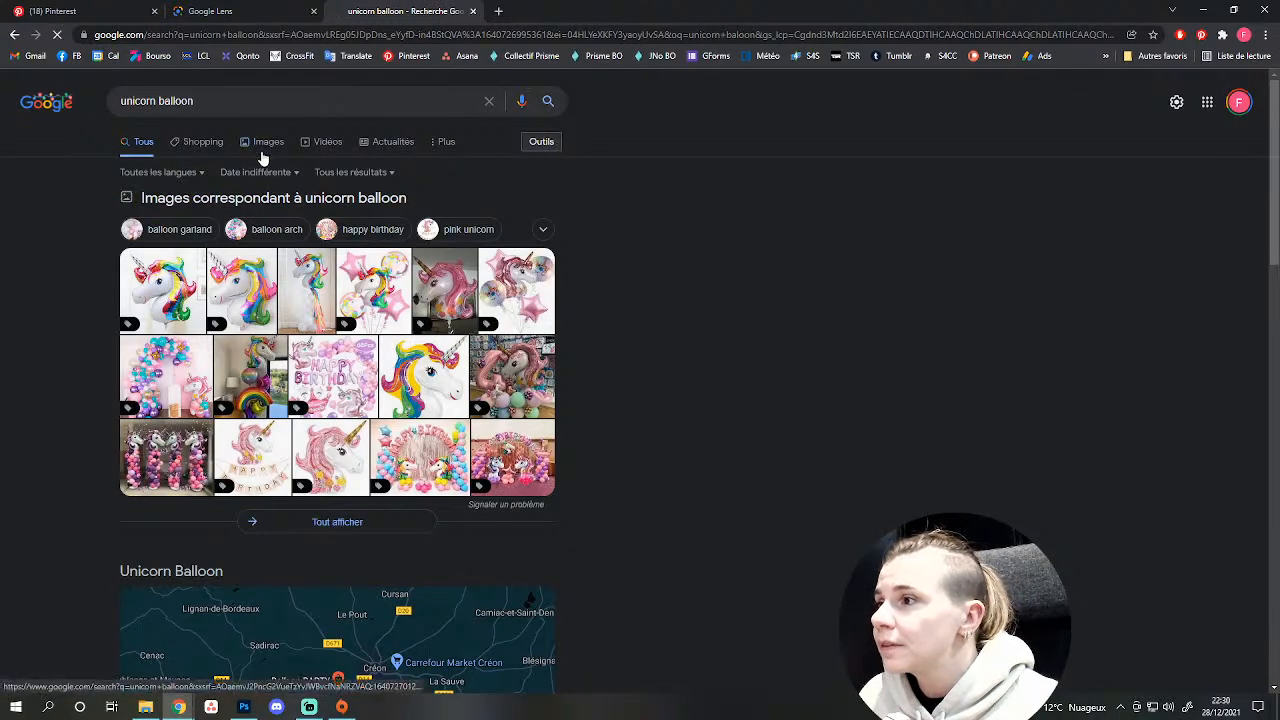
left_click(532, 135)
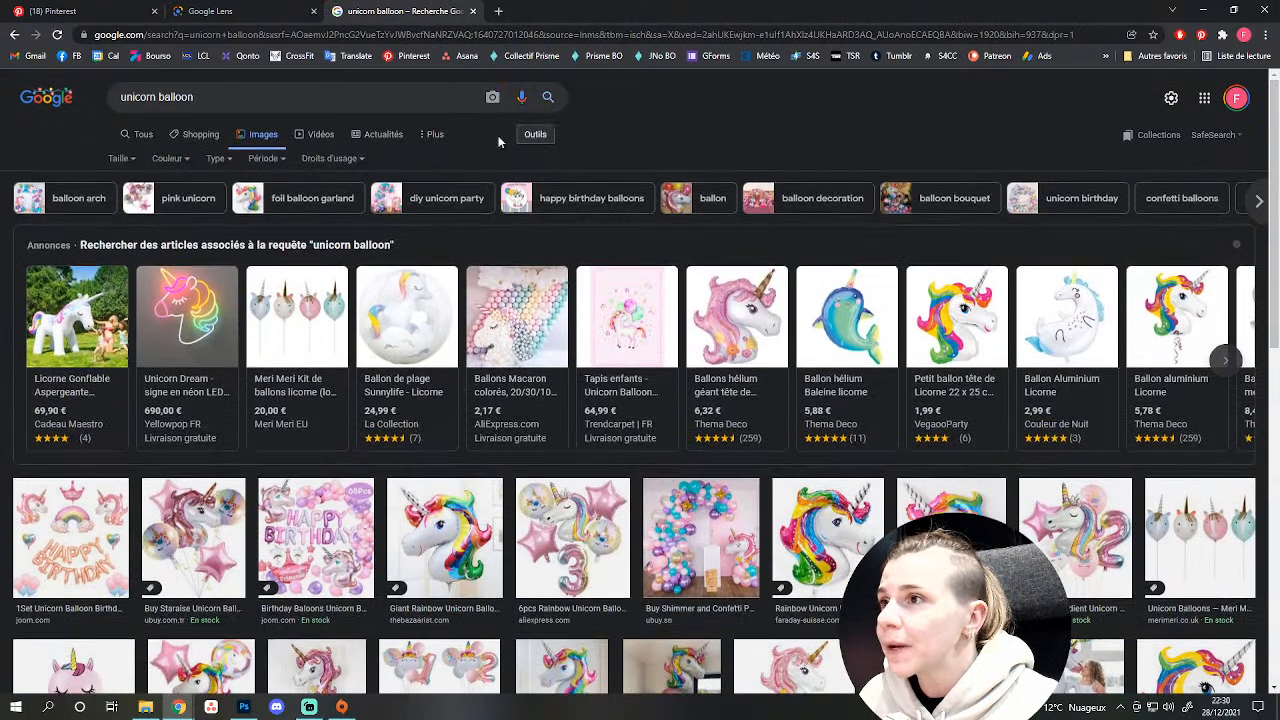
left_click(166, 158)
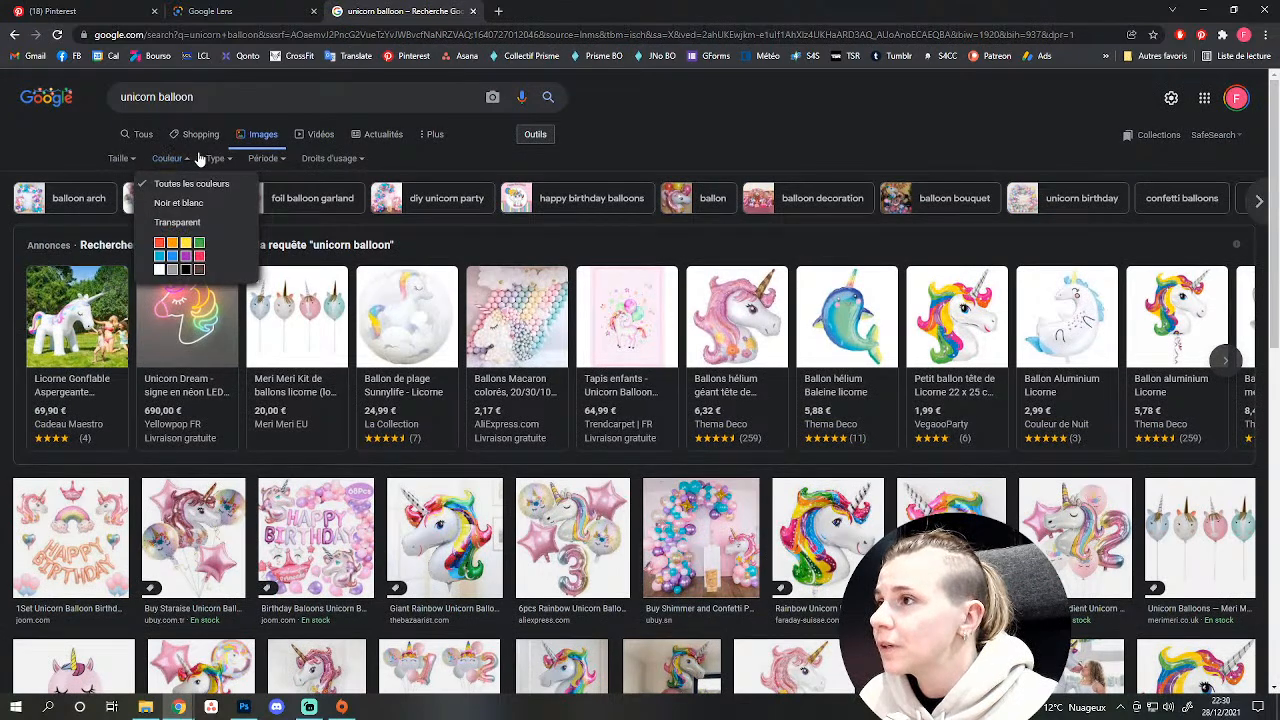
left_click(120, 160)
left_click(120, 160)
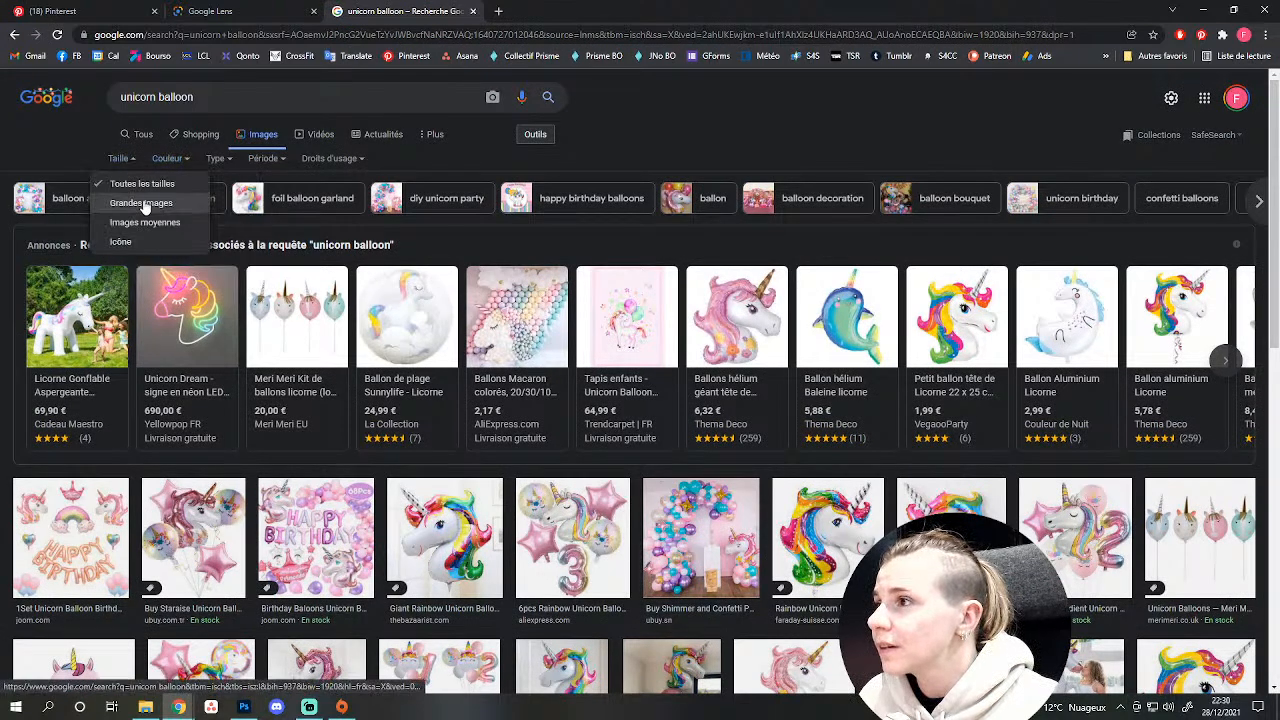
left_click(130, 203)
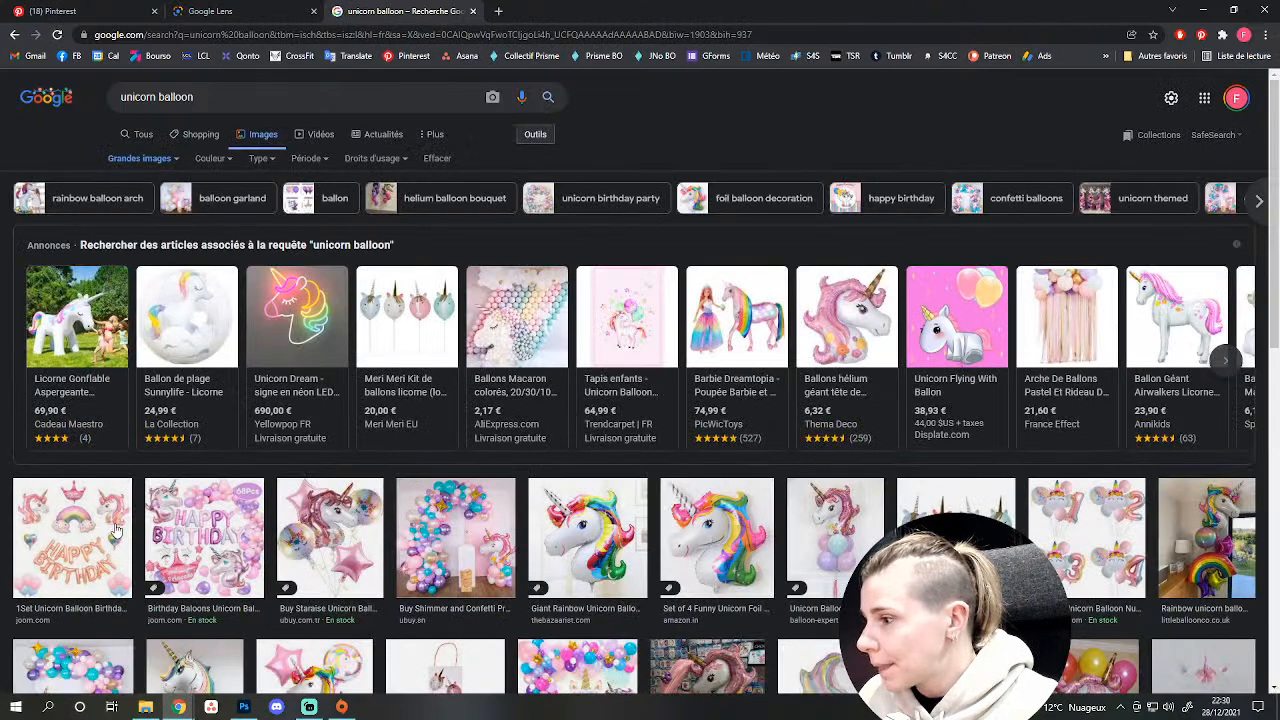
Browse the large unicorn balloon images for party decoration references.
scroll(307, 567, "down", 2)
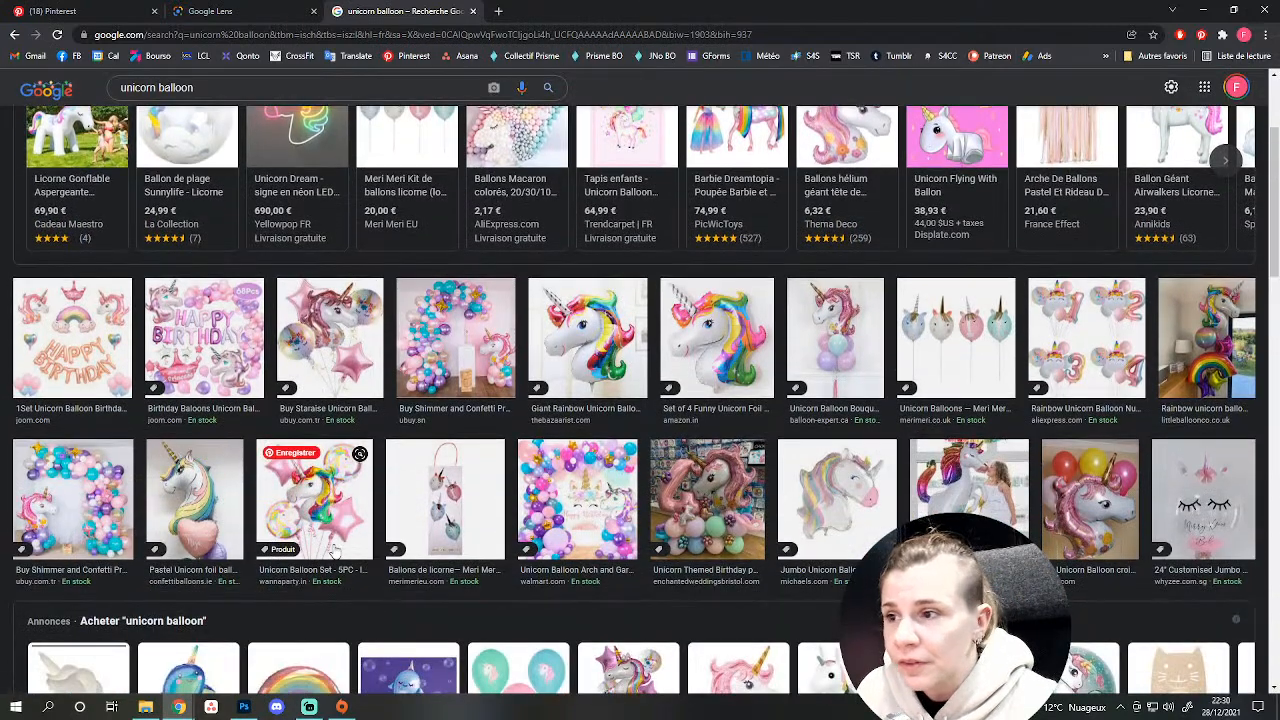
scroll(511, 502, "down", 2)
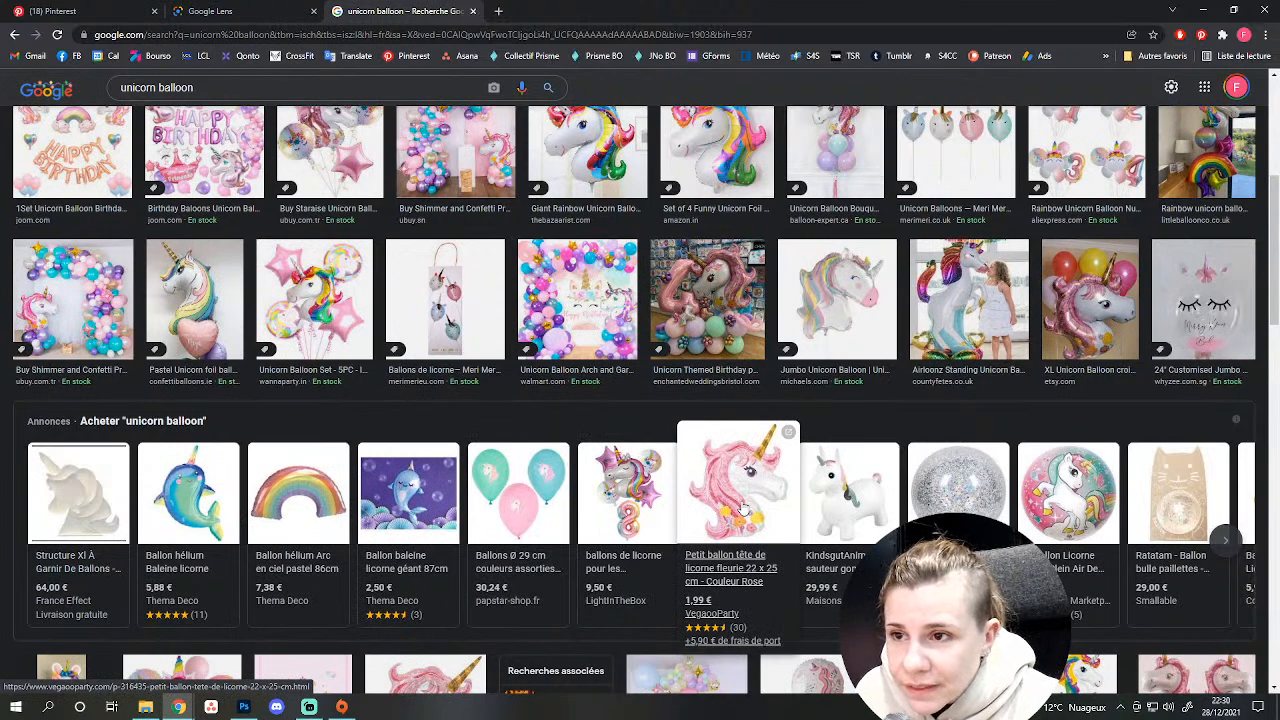
scroll(743, 510, "down", 3)
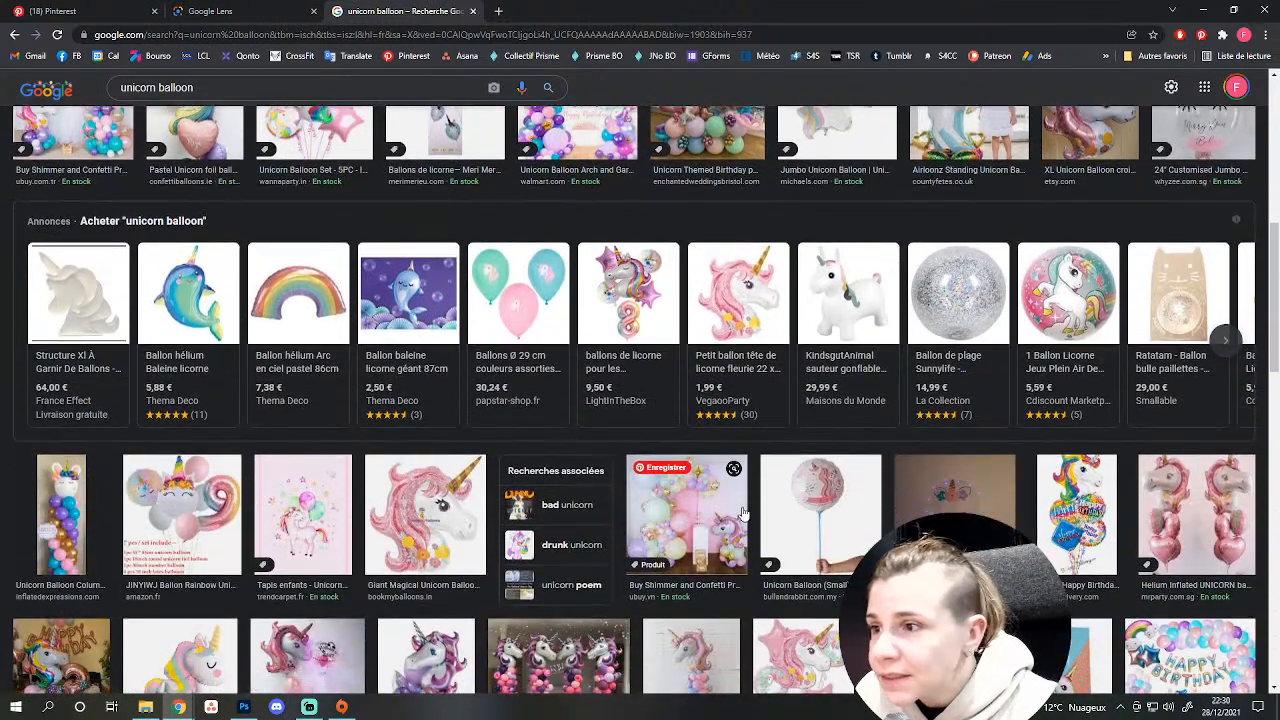
scroll(743, 513, "down", 1)
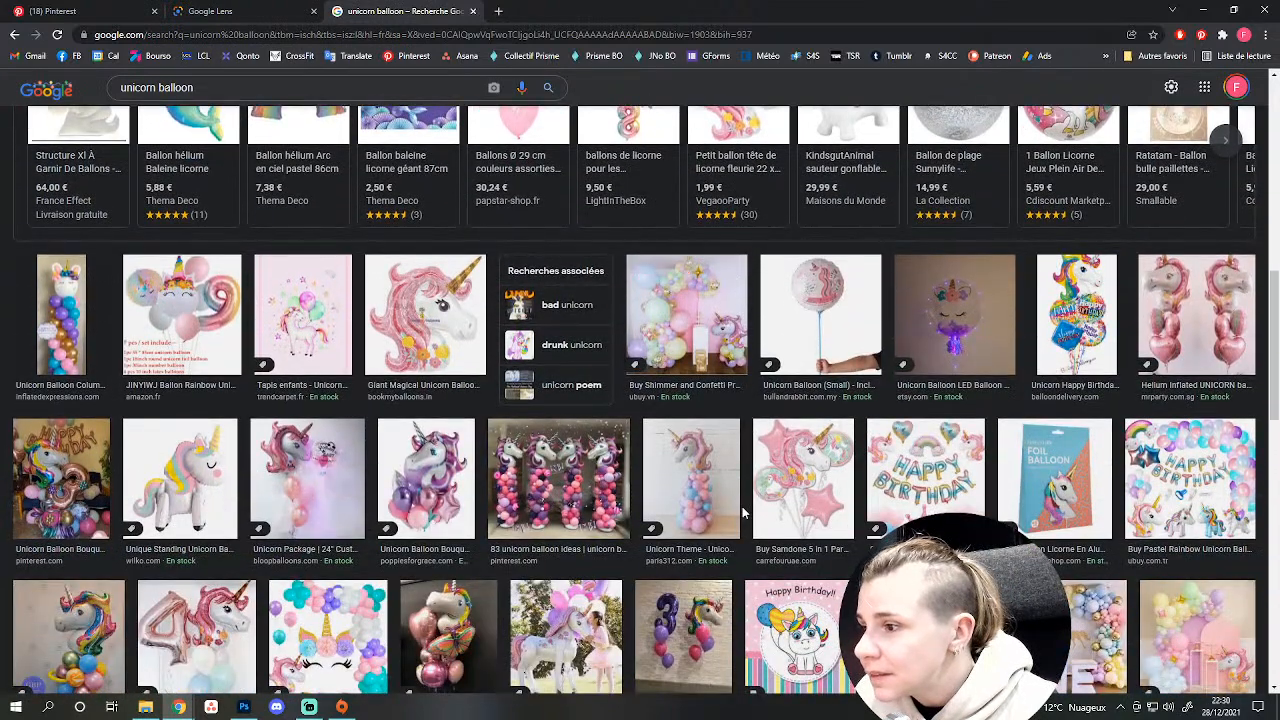
scroll(743, 513, "down", 2)
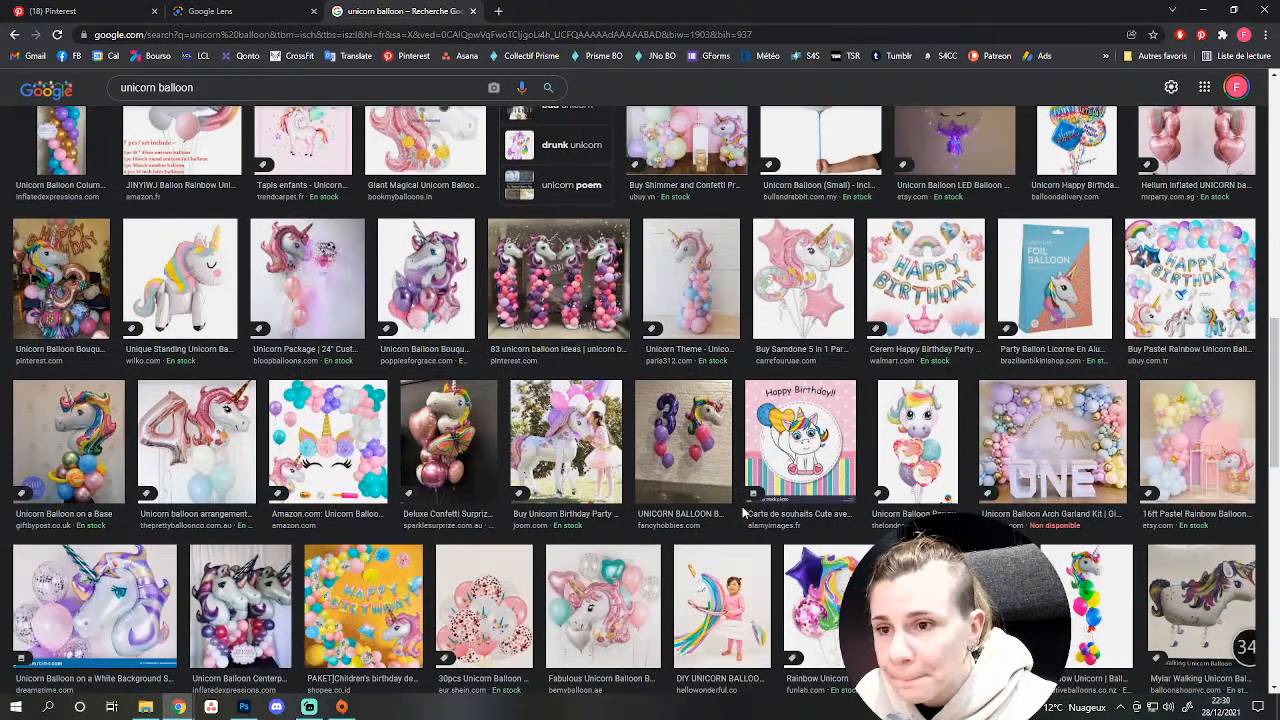
scroll(743, 513, "down", 1)
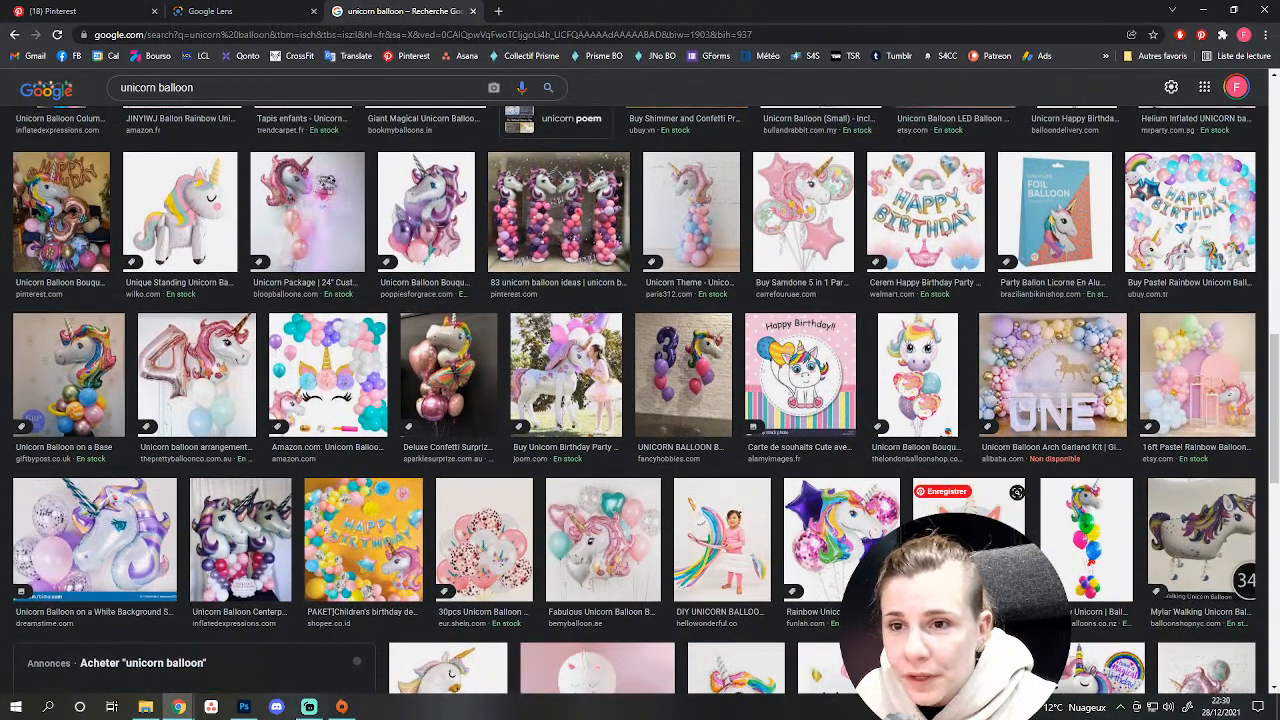
scroll(965, 520, "down", 2)
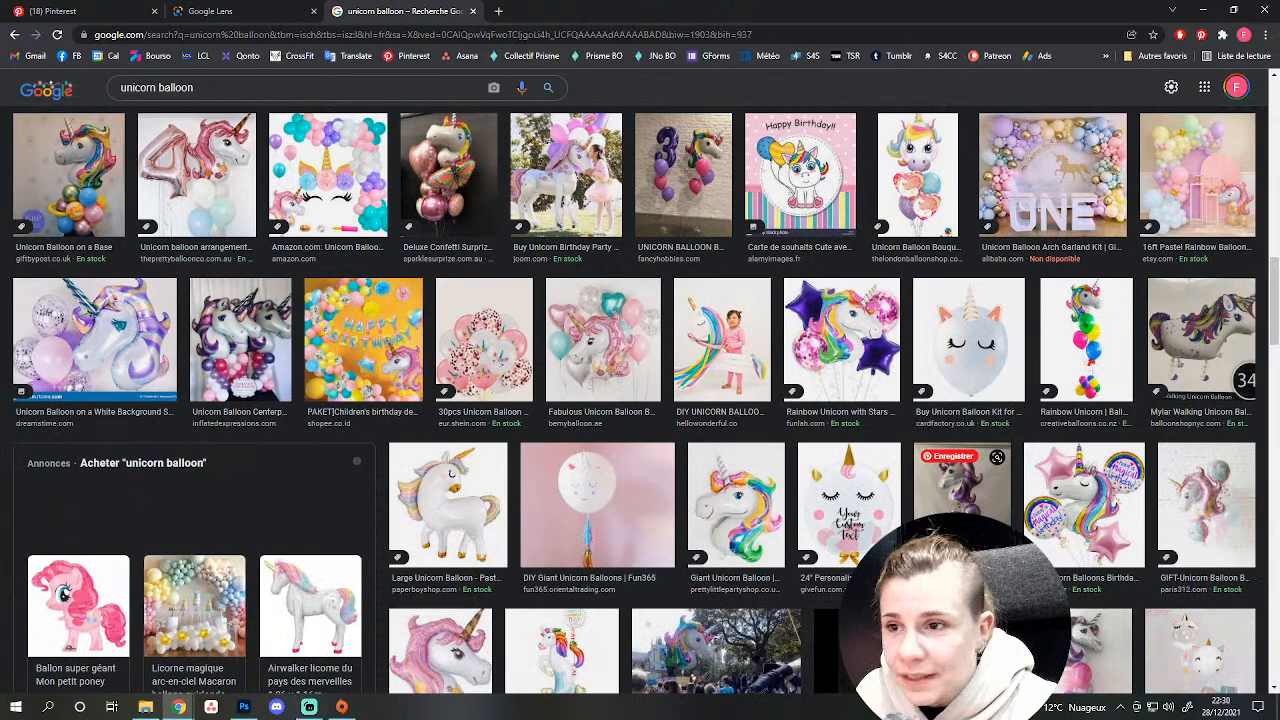
scroll(756, 512, "down", 4)
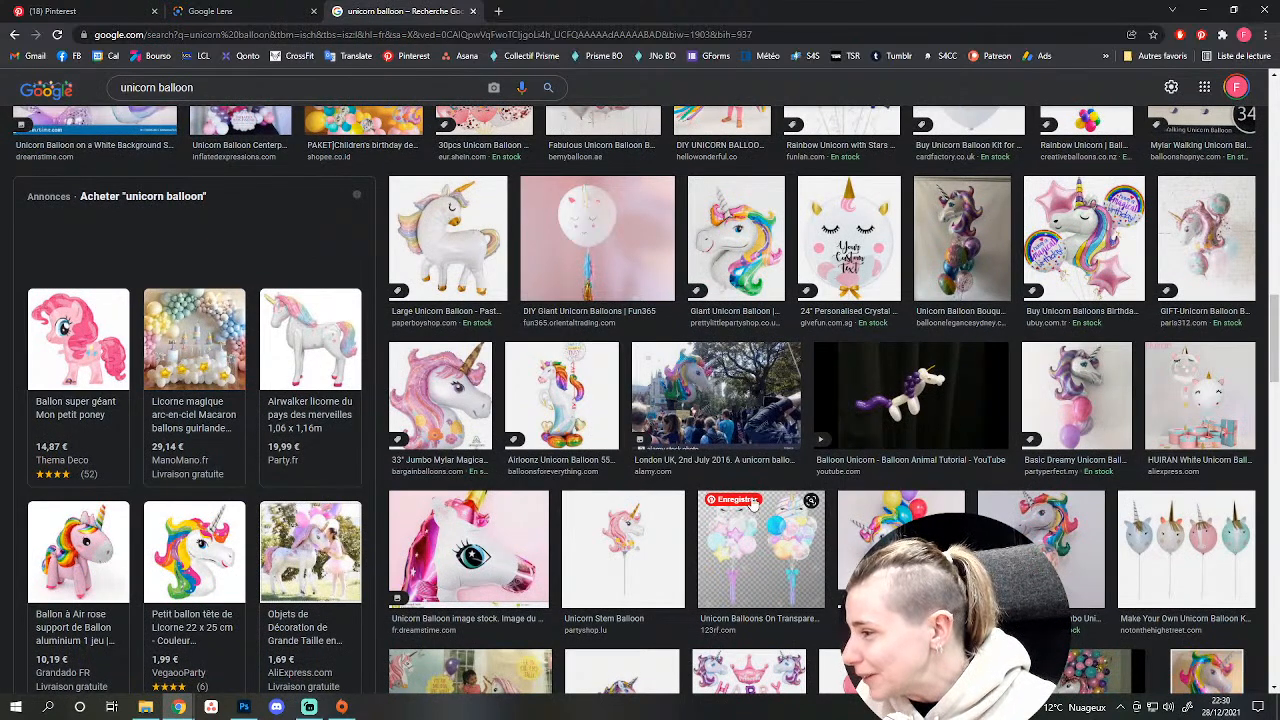
scroll(468, 524, "down", 3)
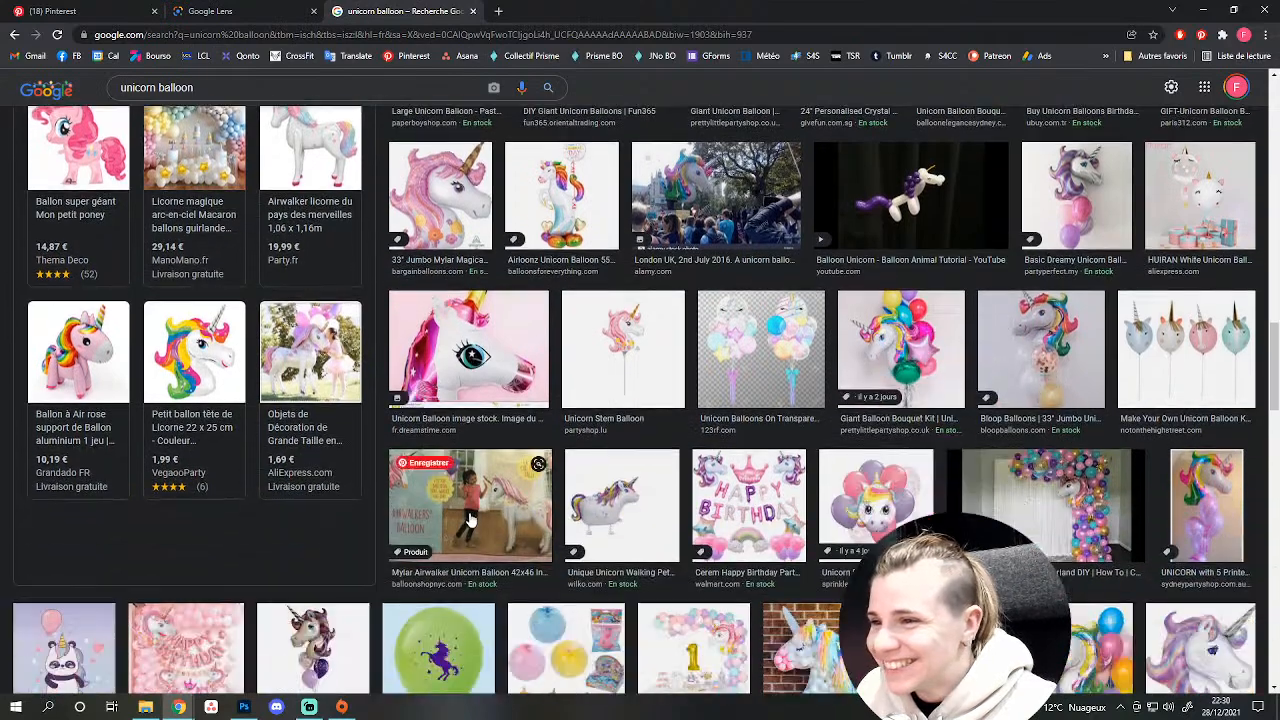
scroll(474, 522, "down", 2)
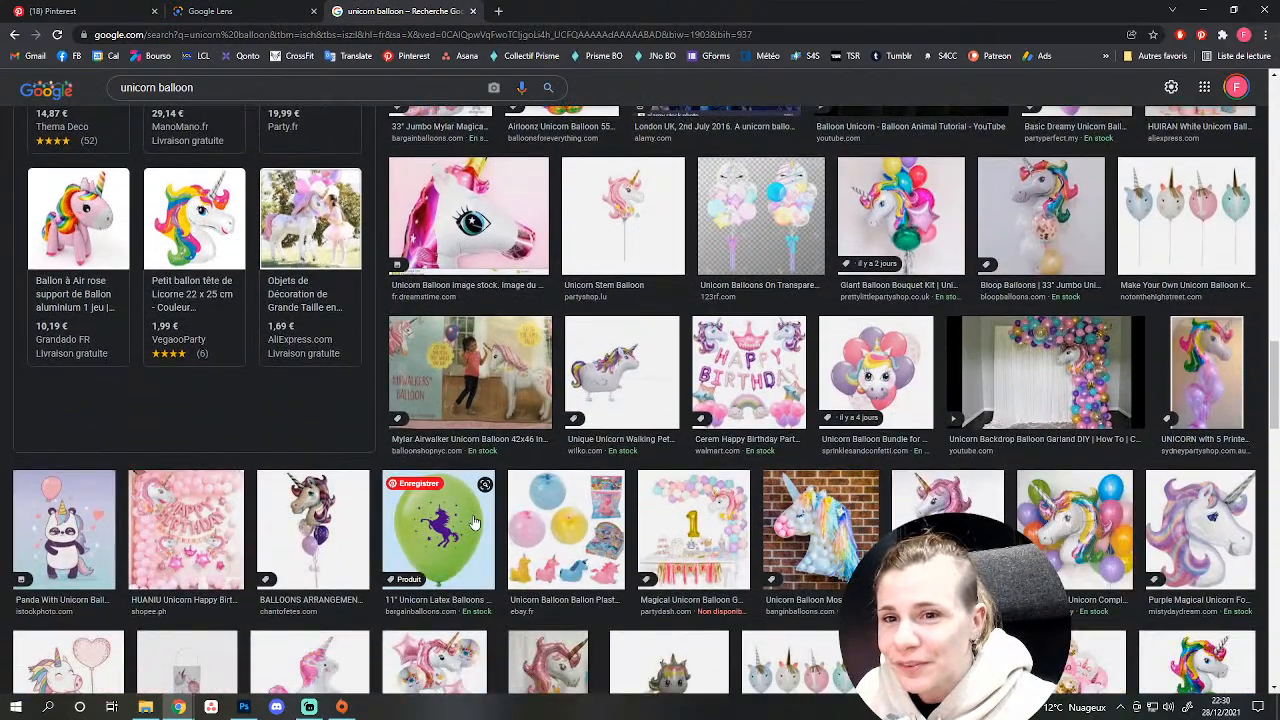
scroll(474, 522, "down", 3)
scroll(474, 522, "up", 3)
scroll(474, 522, "down", 4)
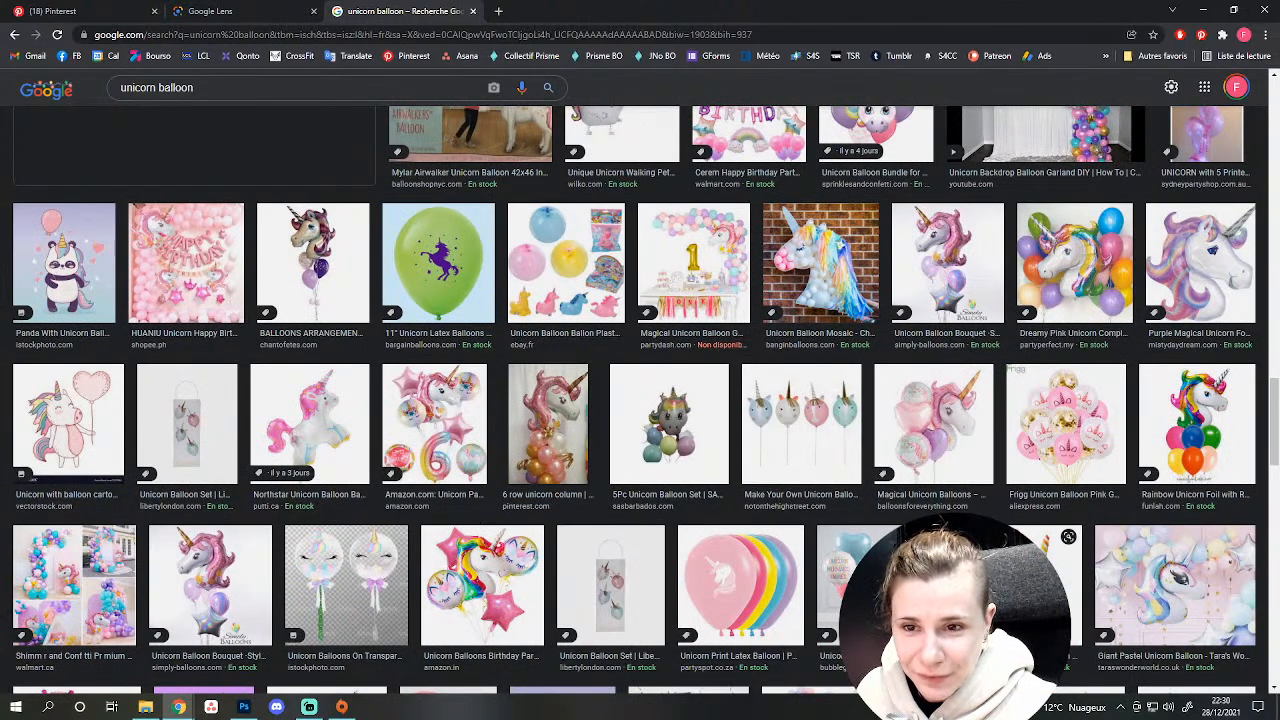
View the Happy Party Supply 3D unicorn balloon image in a separate tab, and return to the unicorn balloon results.
middle_click(1025, 580)
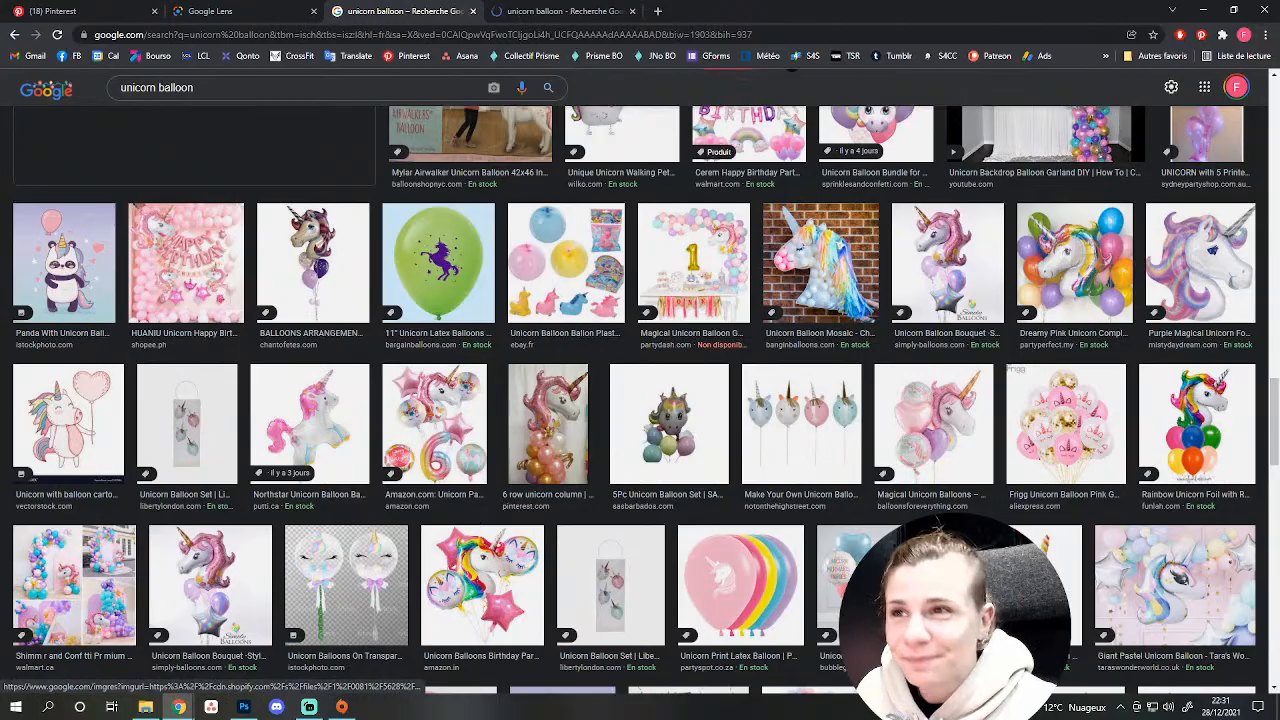
left_click(558, 11)
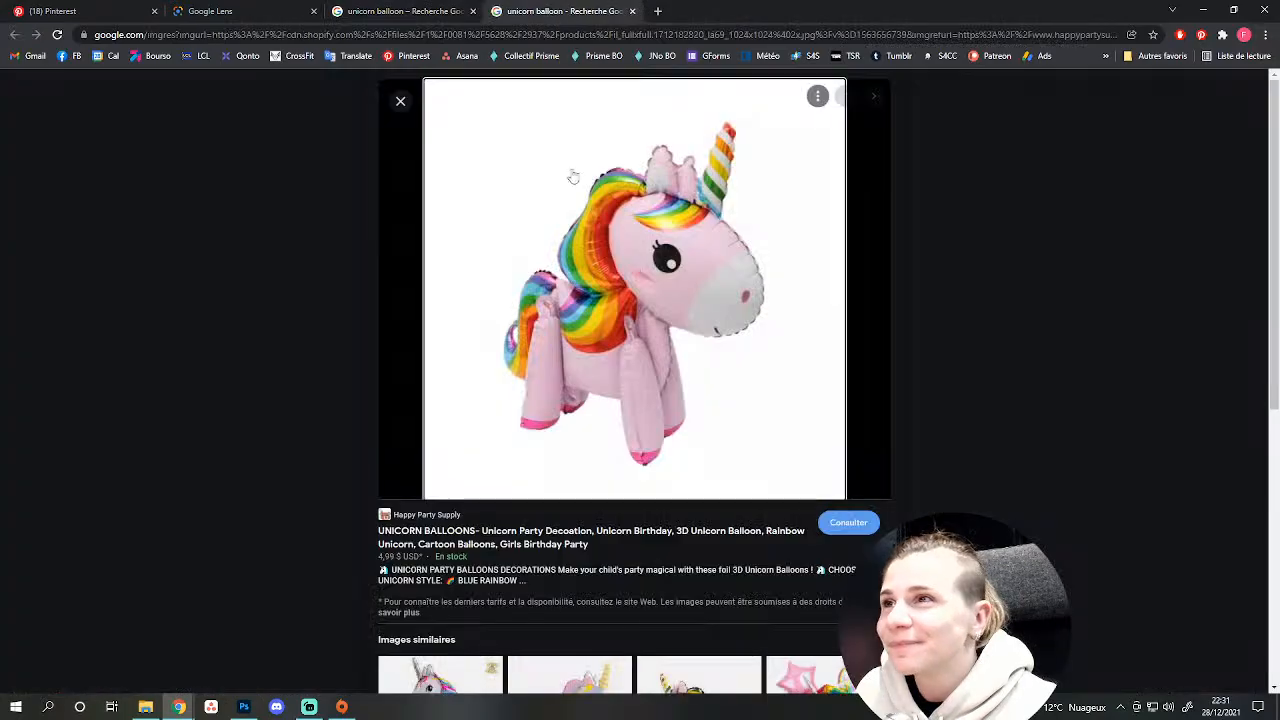
left_click(434, 9)
scroll(515, 606, "up", 3)
scroll(515, 606, "up", 10)
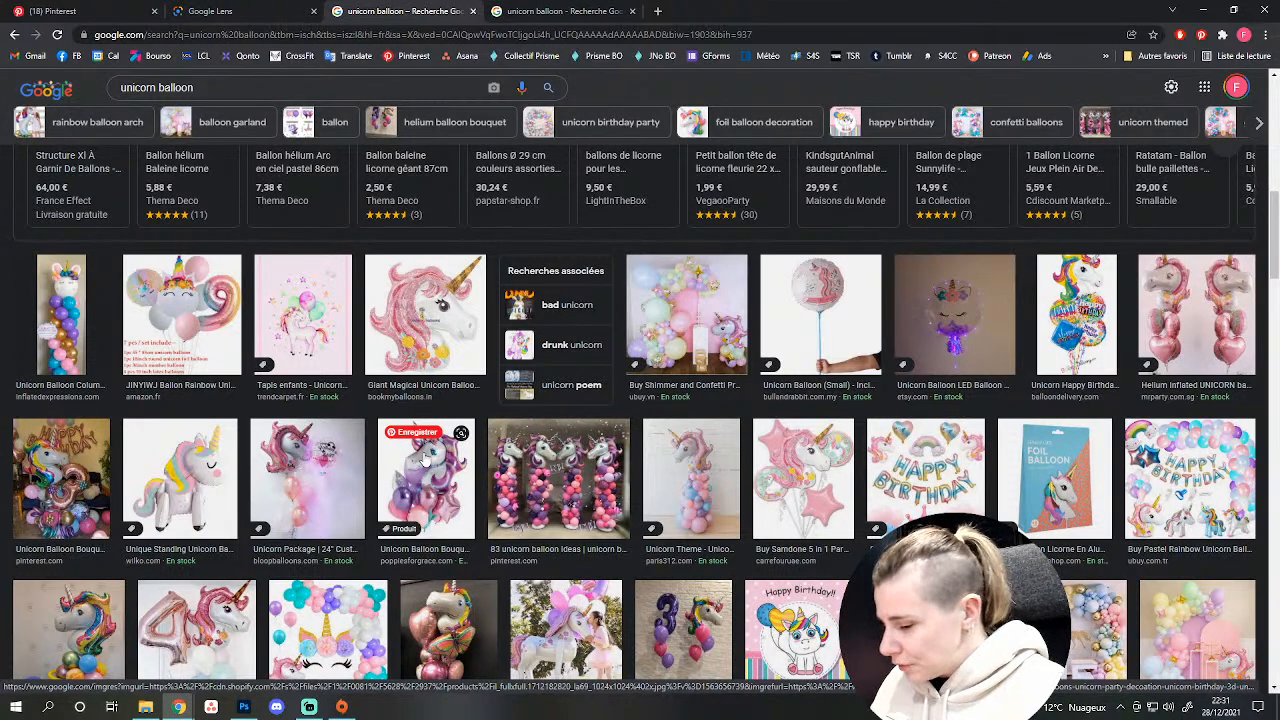
Search Google for "pandasama pinata" in a new tab.
key("ctrl+t")
type("pandasama u")
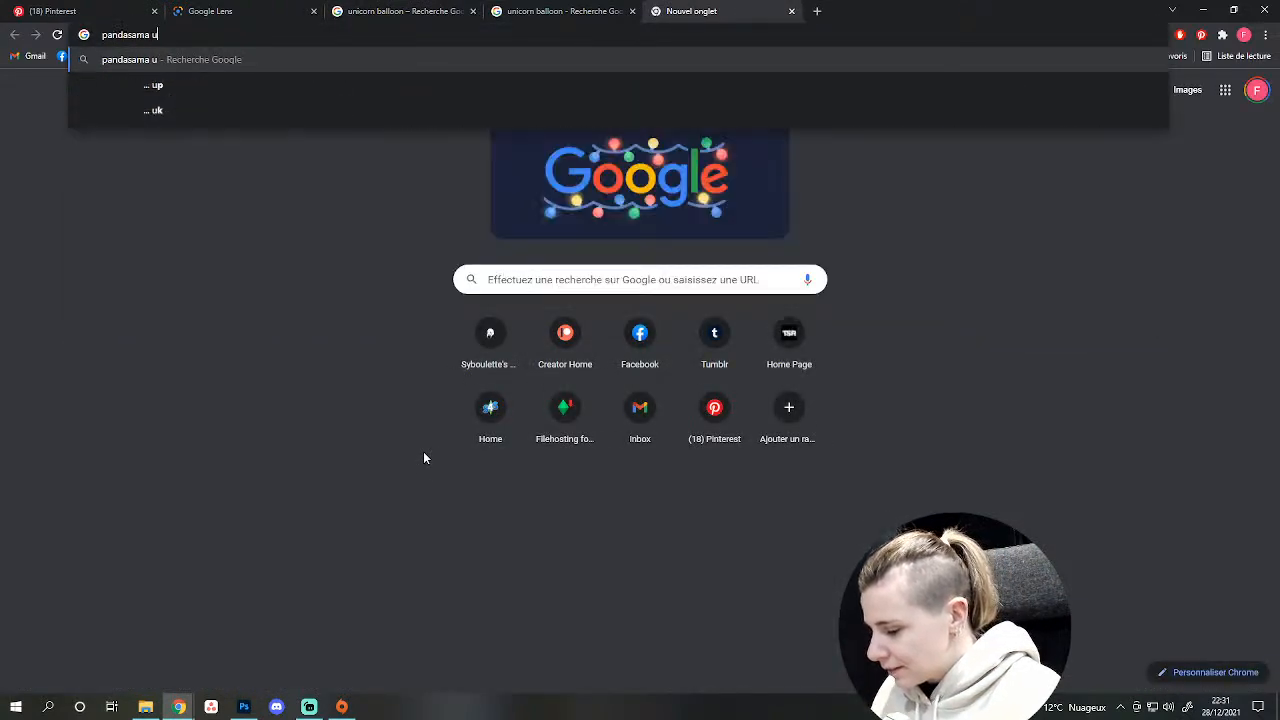
key("BackSpace")
type("pinata")
key("Return")
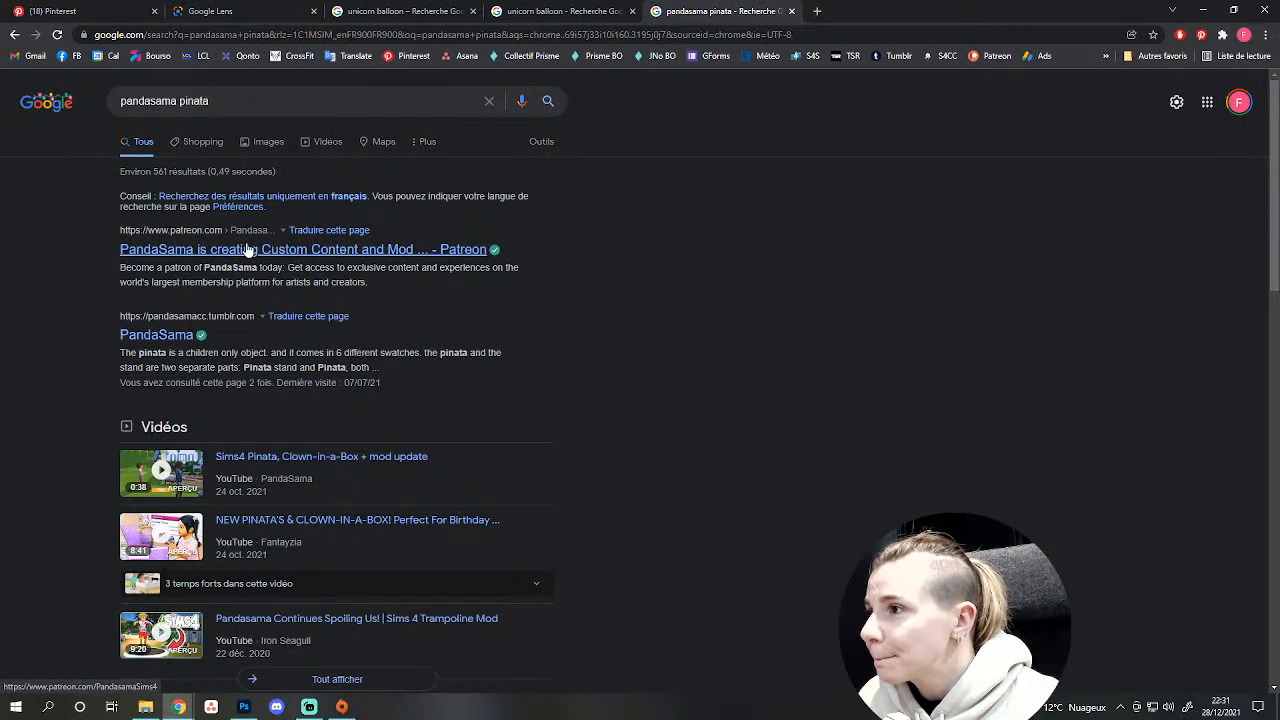
Look through the pandasama pinata results and open the PandaSama Tumblr page.
scroll(248, 248, "down", 2)
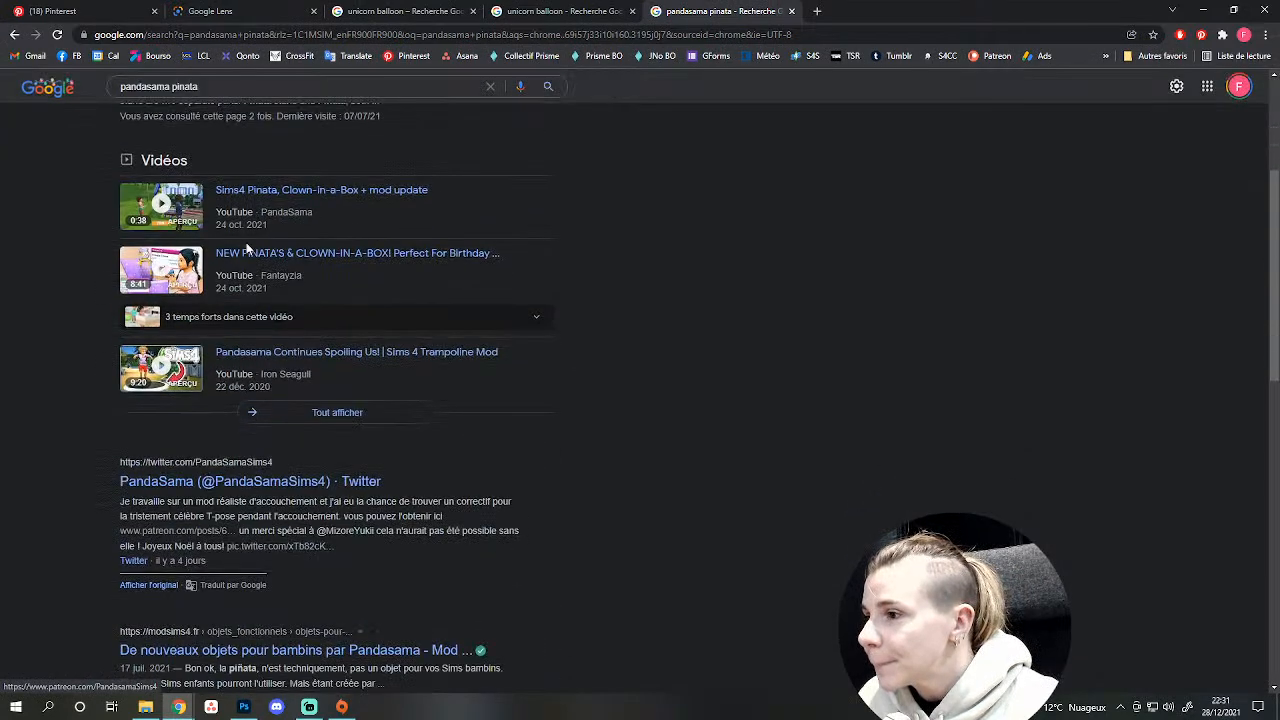
scroll(248, 248, "down", 3)
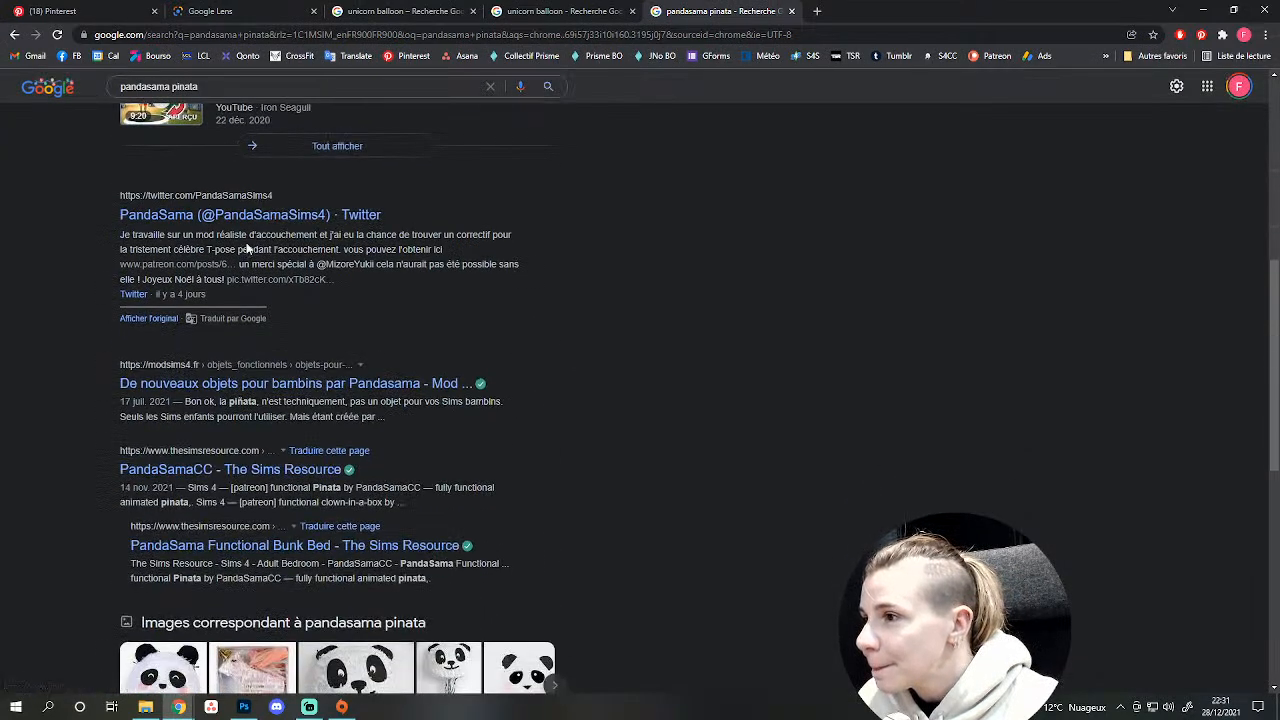
scroll(248, 248, "down", 4)
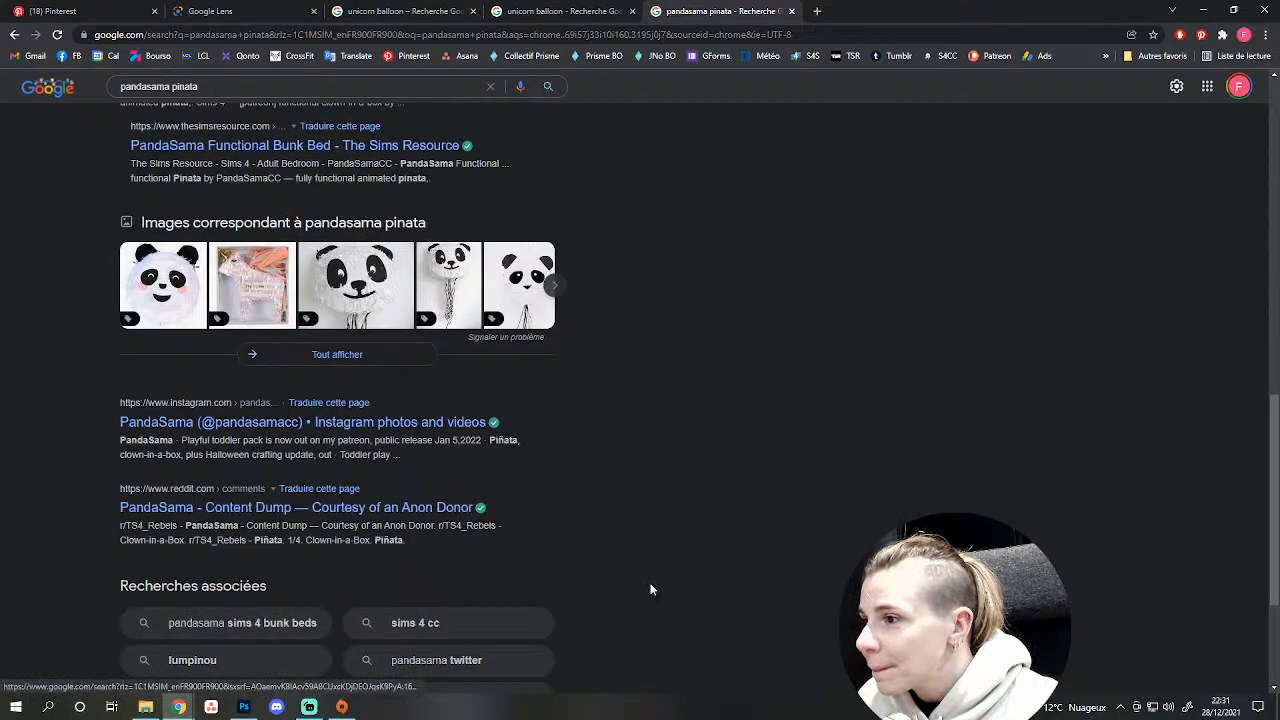
scroll(655, 600, "up", 8)
scroll(658, 618, "up", 1)
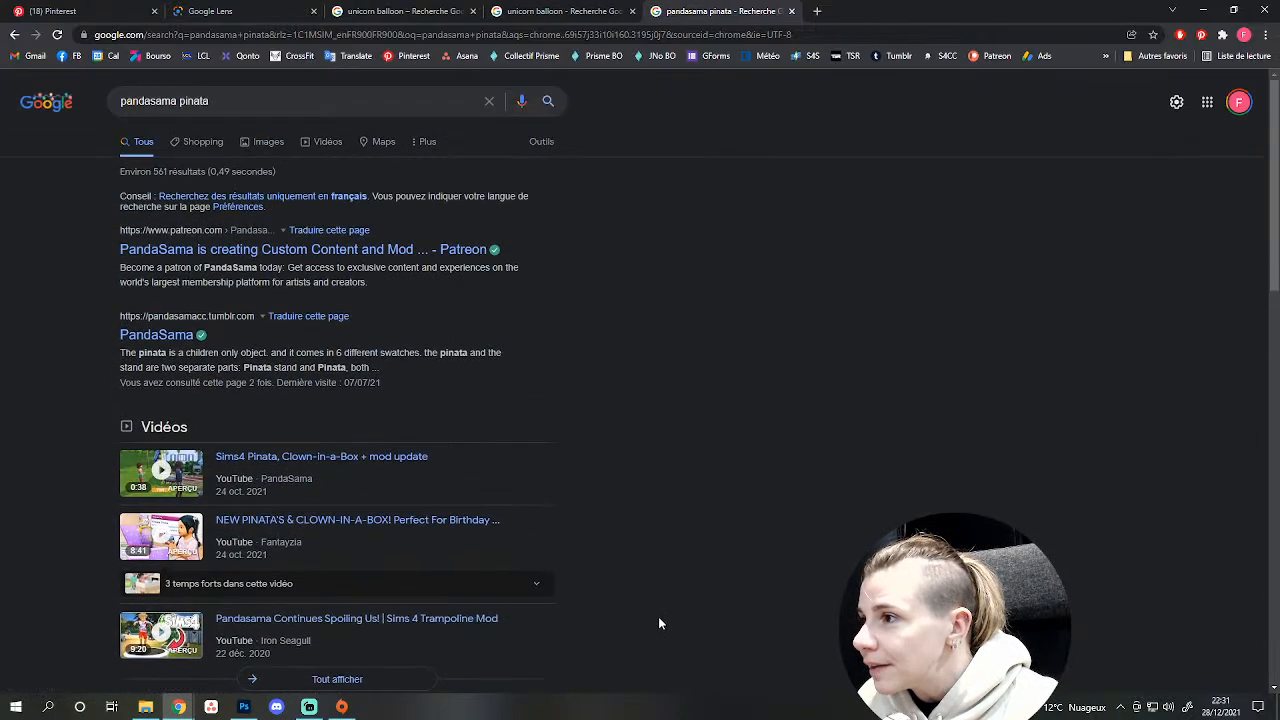
left_click(130, 335)
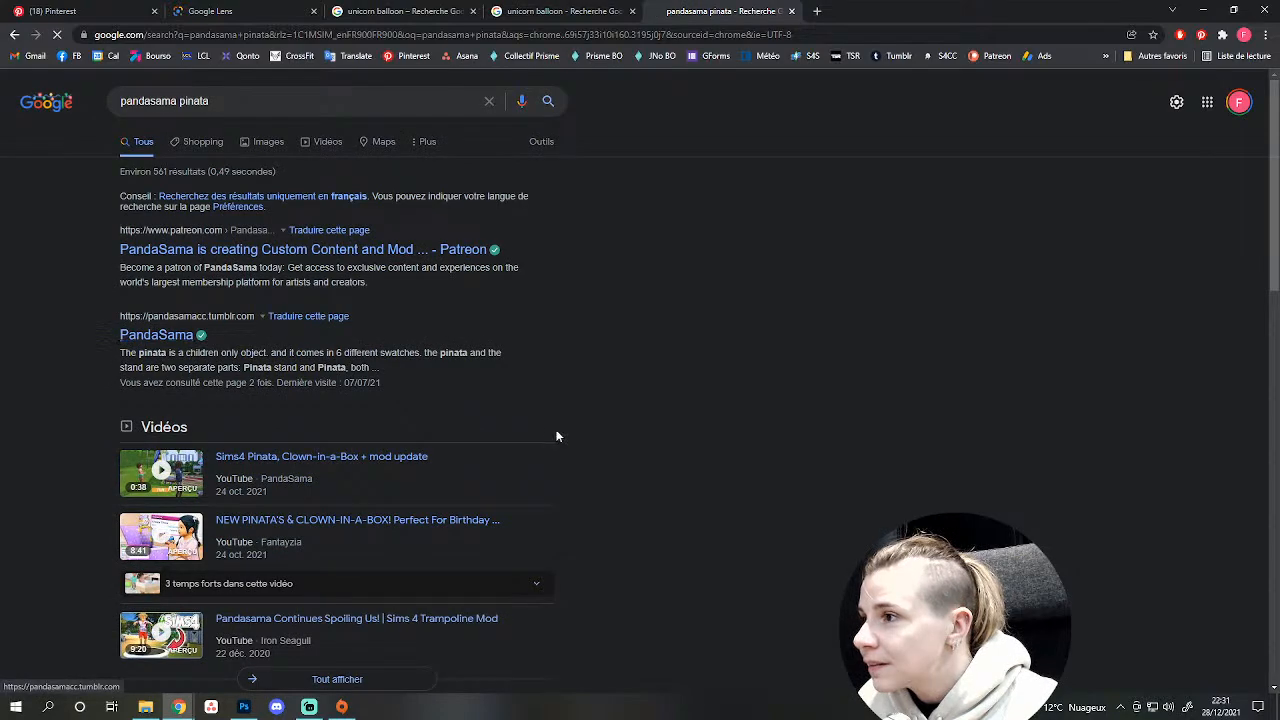
Look through the PandaSama Tumblr posts for the pinata and close the page.
scroll(557, 436, "down", 4)
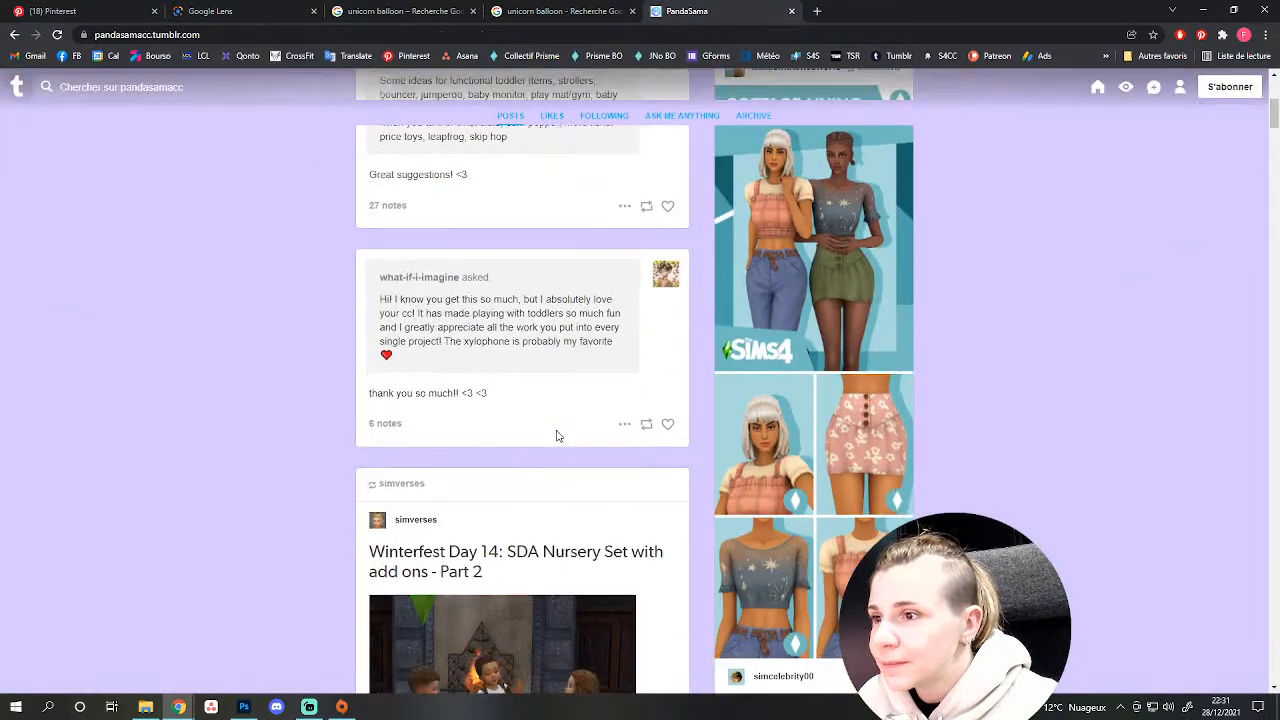
scroll(557, 436, "up", 4)
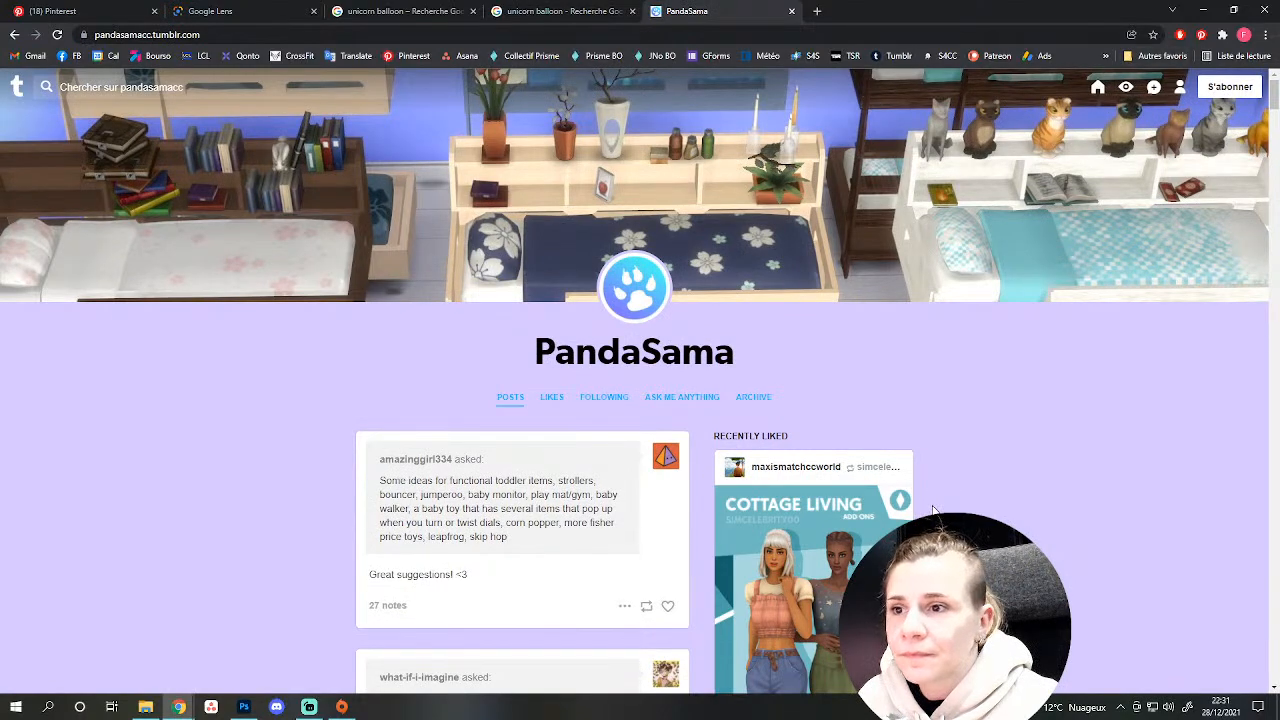
scroll(793, 457, "down", 10)
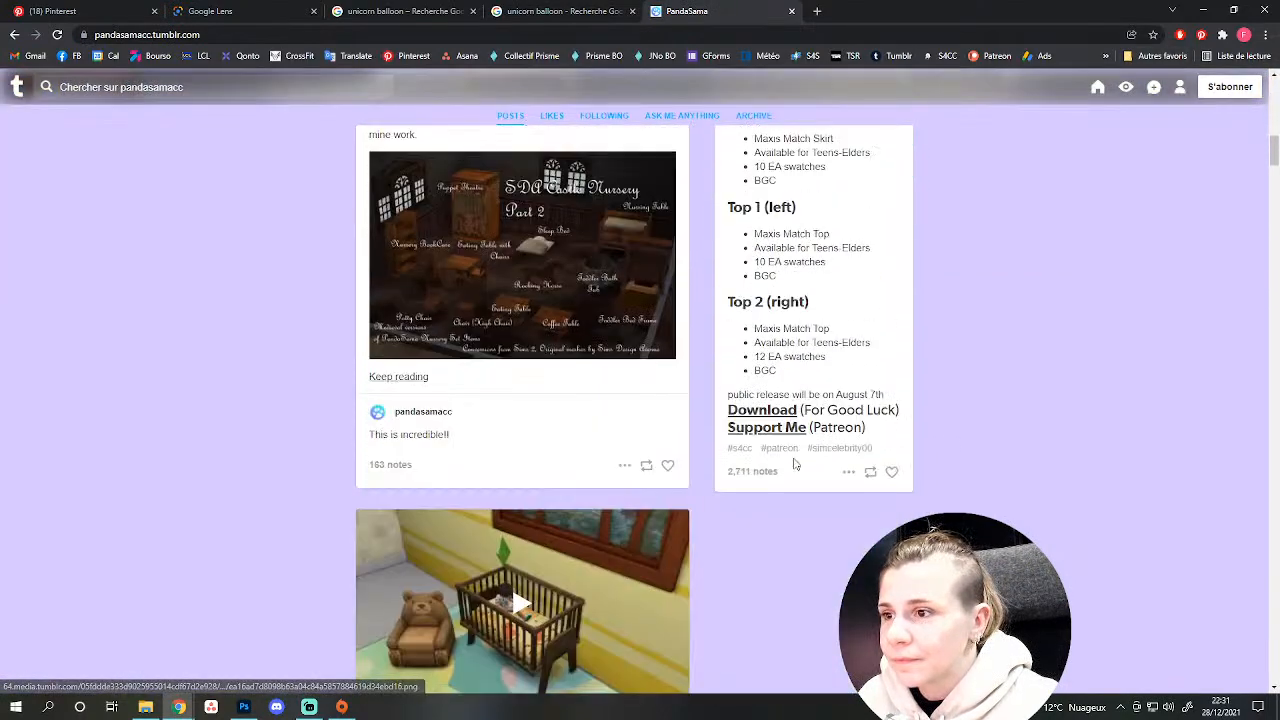
scroll(795, 463, "down", 10)
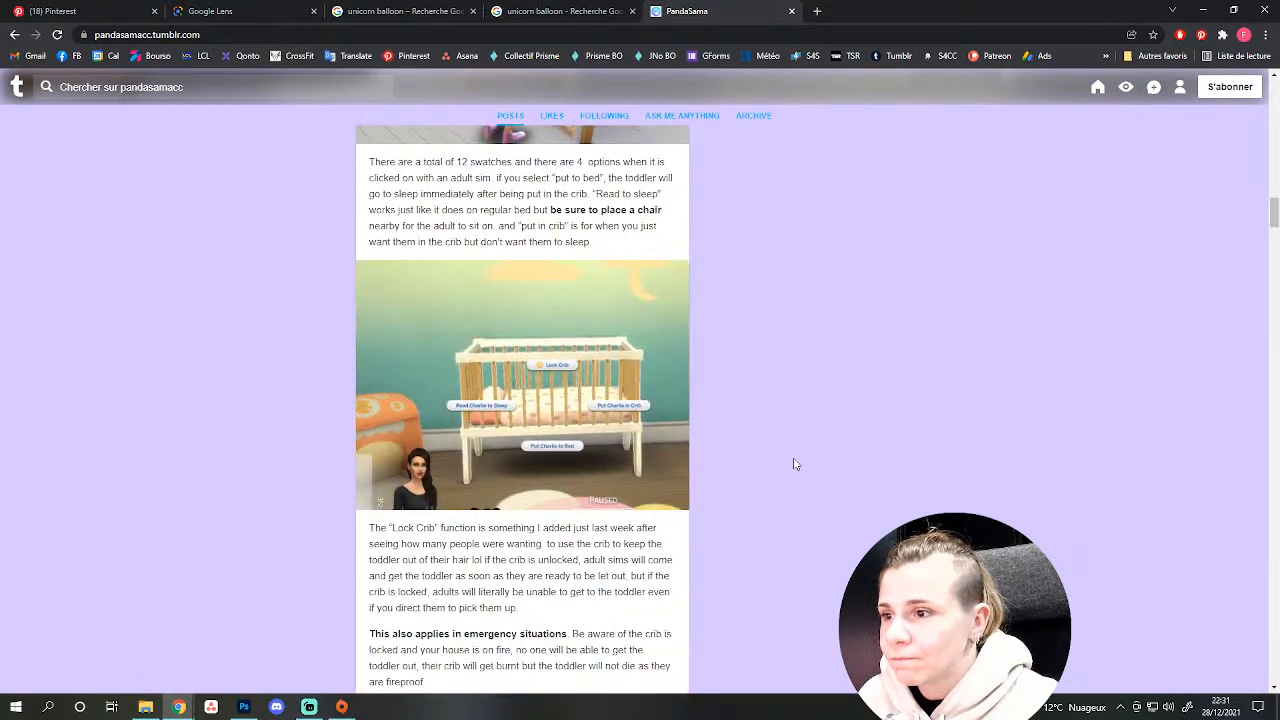
middle_click(731, 6)
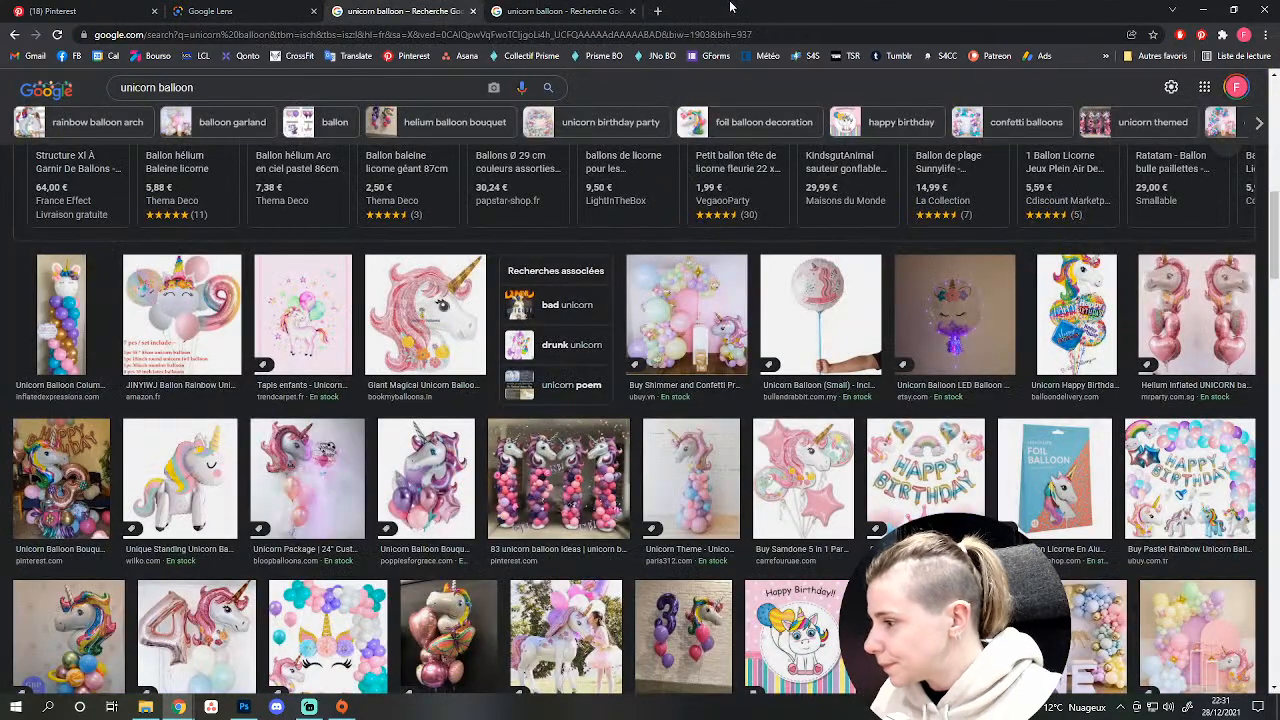
Search Google for "pandasama pinata" again in a new tab.
key("ctrl+t")
type("pandas")
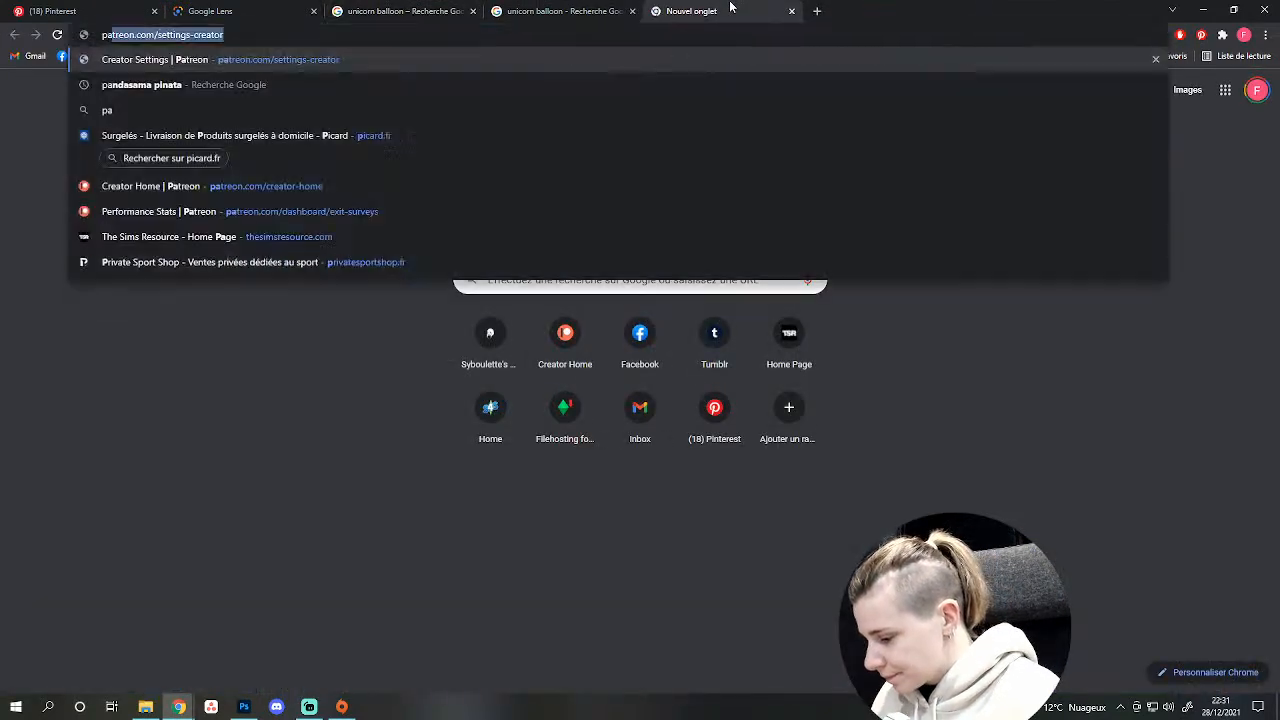
type("ama pinata")
key("Return")
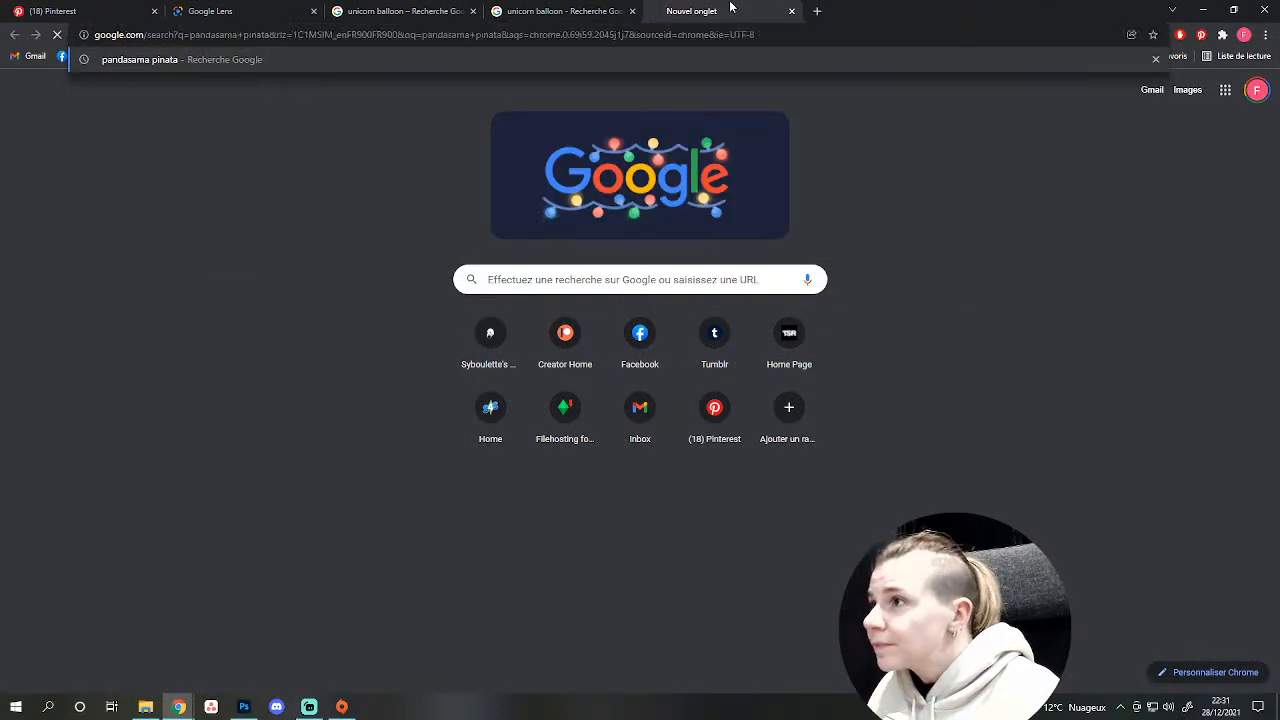
Open The Sims Resource in a separate tab and go to its Featured Artists list.
middle_click(850, 55)
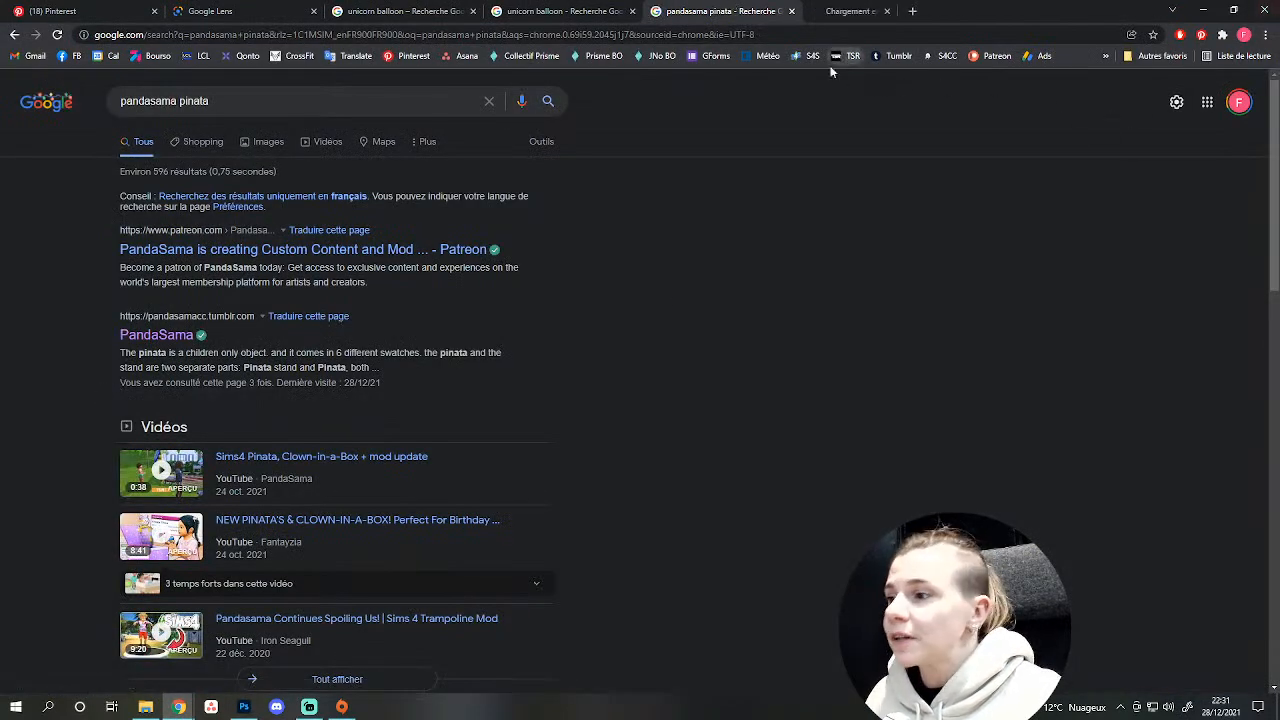
left_click(884, 13)
mouse_move(920, 110)
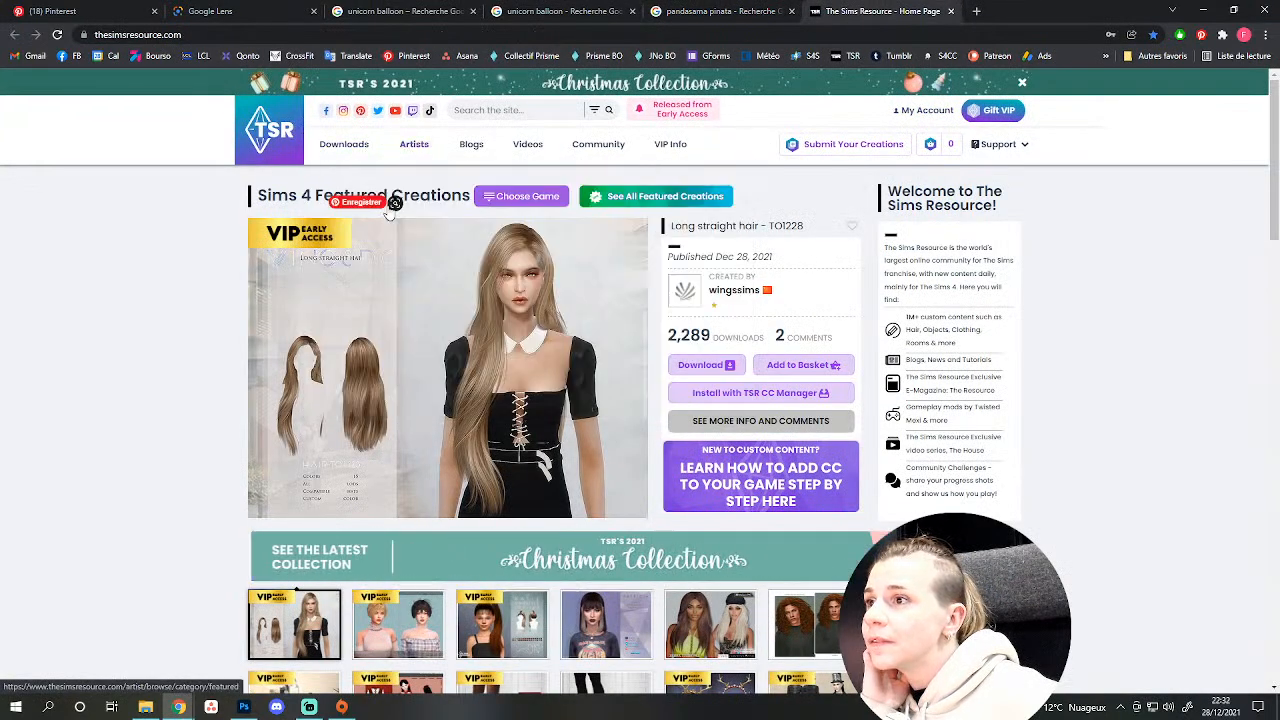
left_click(395, 203)
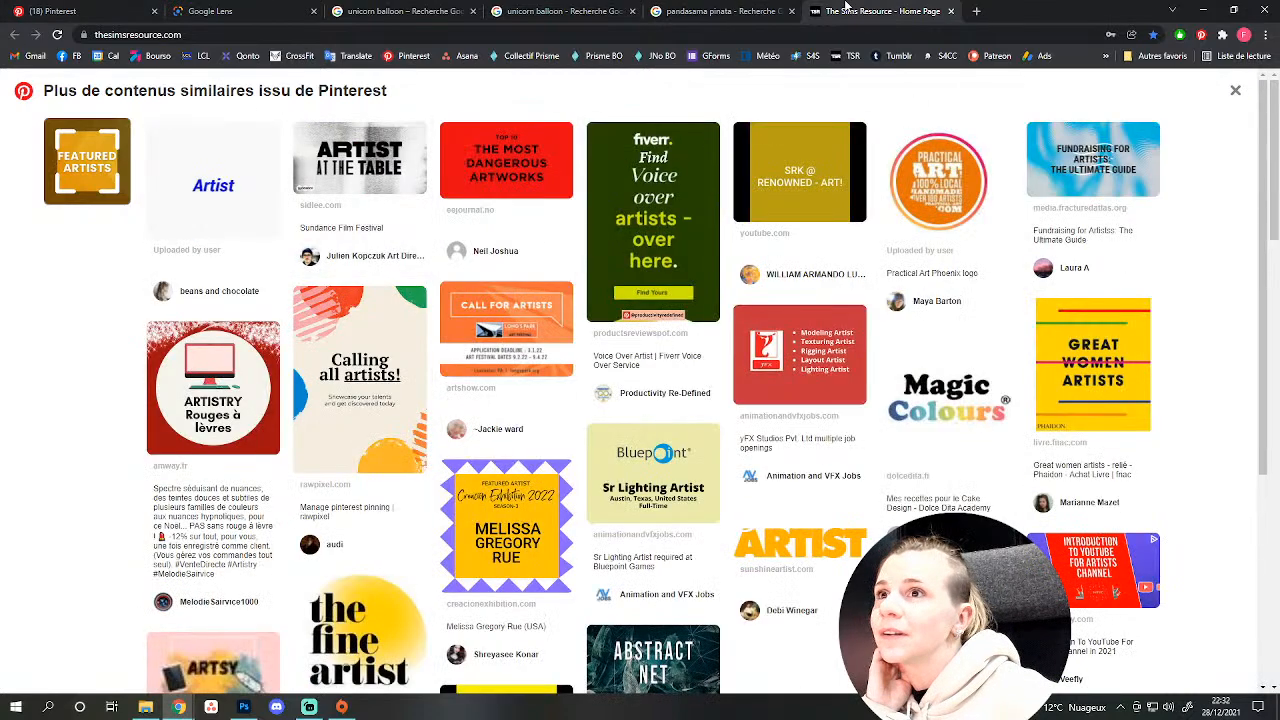
left_click(846, 56)
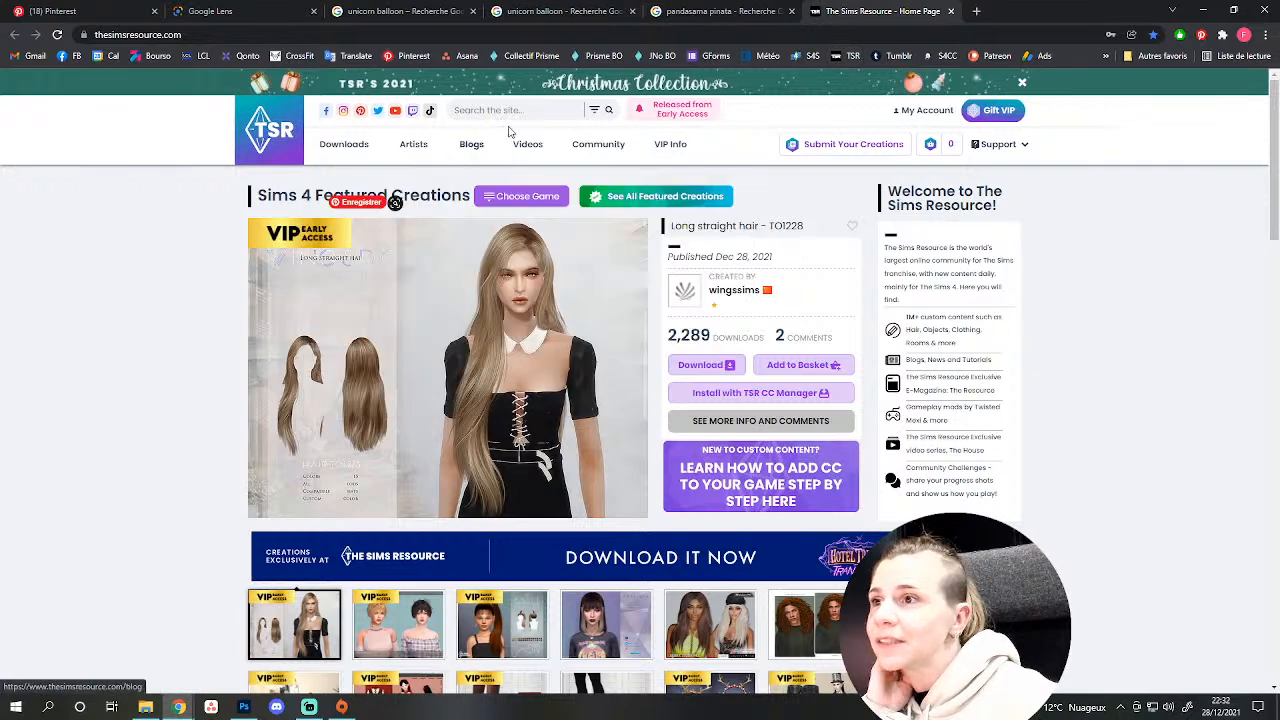
mouse_move(329, 148)
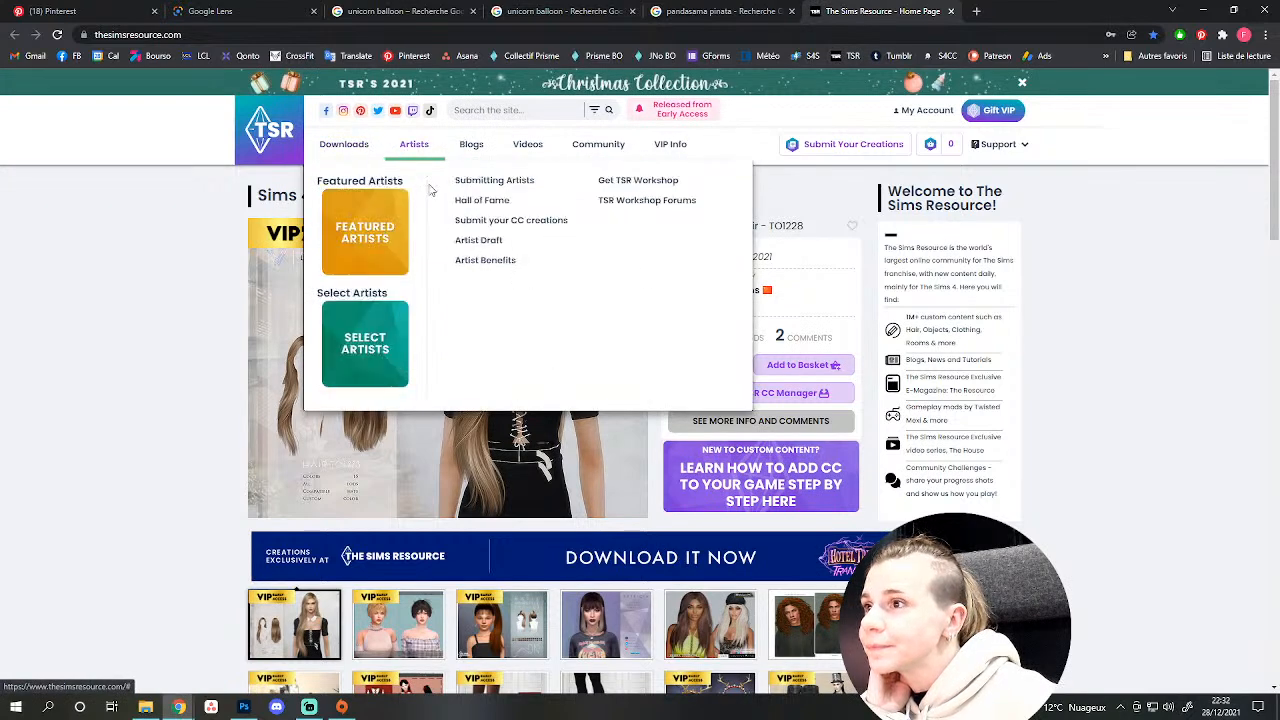
mouse_move(423, 152)
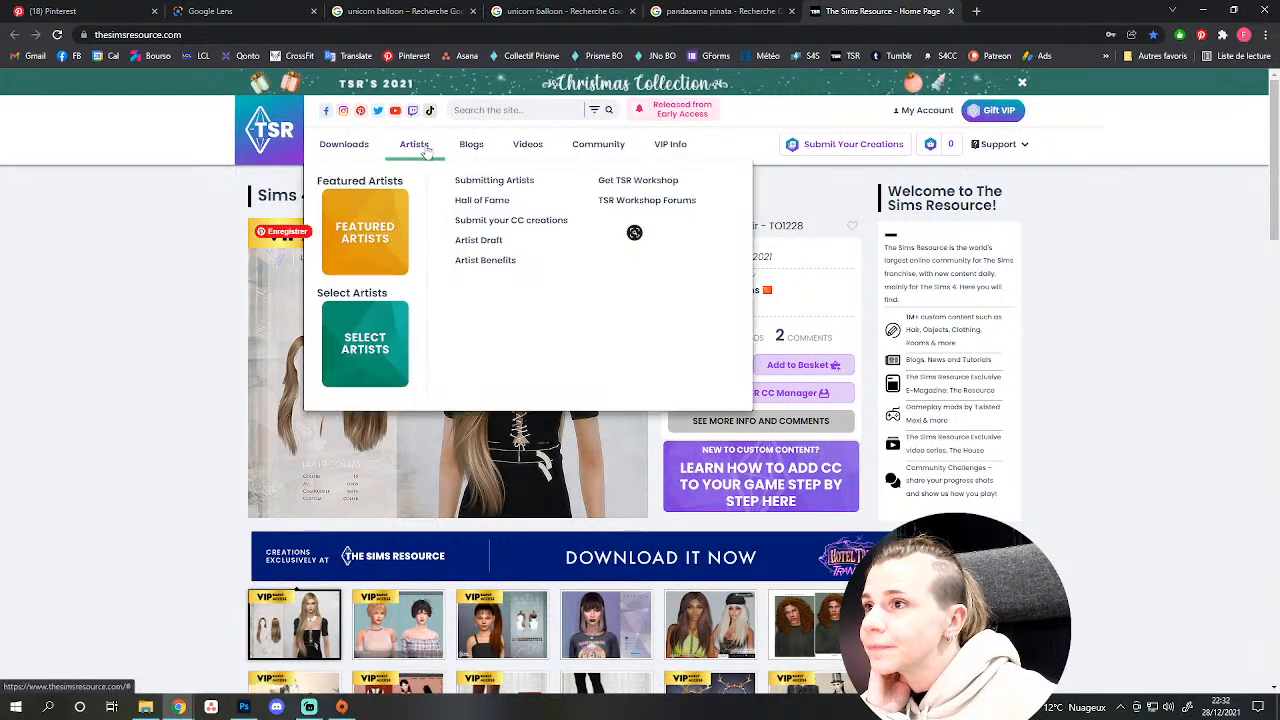
left_click(408, 231)
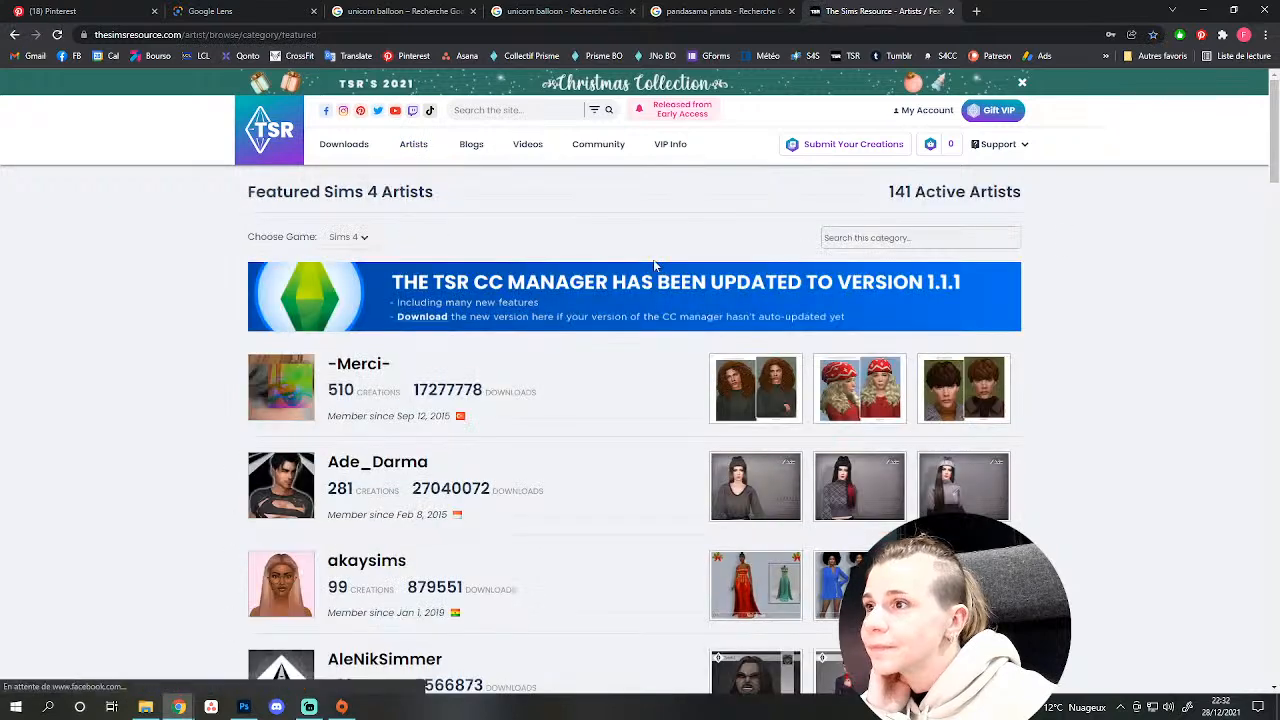
Search the featured Sims 4 artists for "pandasama".
left_click(911, 237)
type("panda")
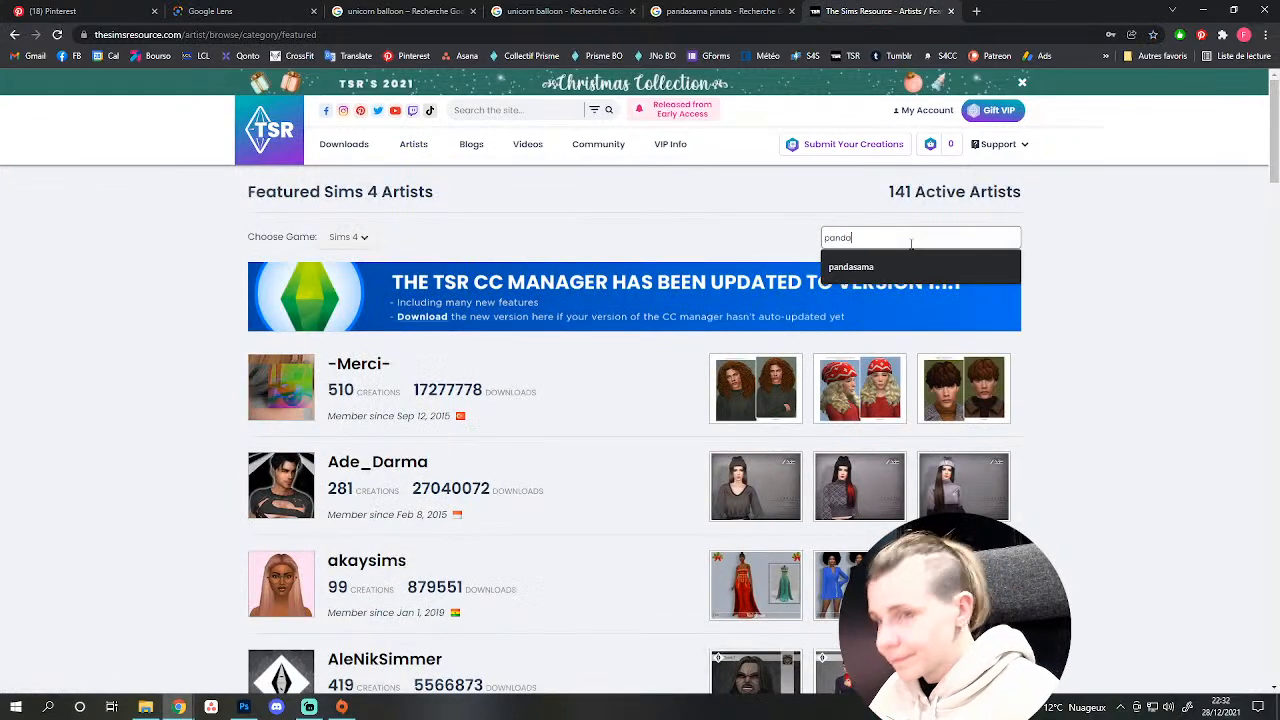
type("sama")
left_click(851, 267)
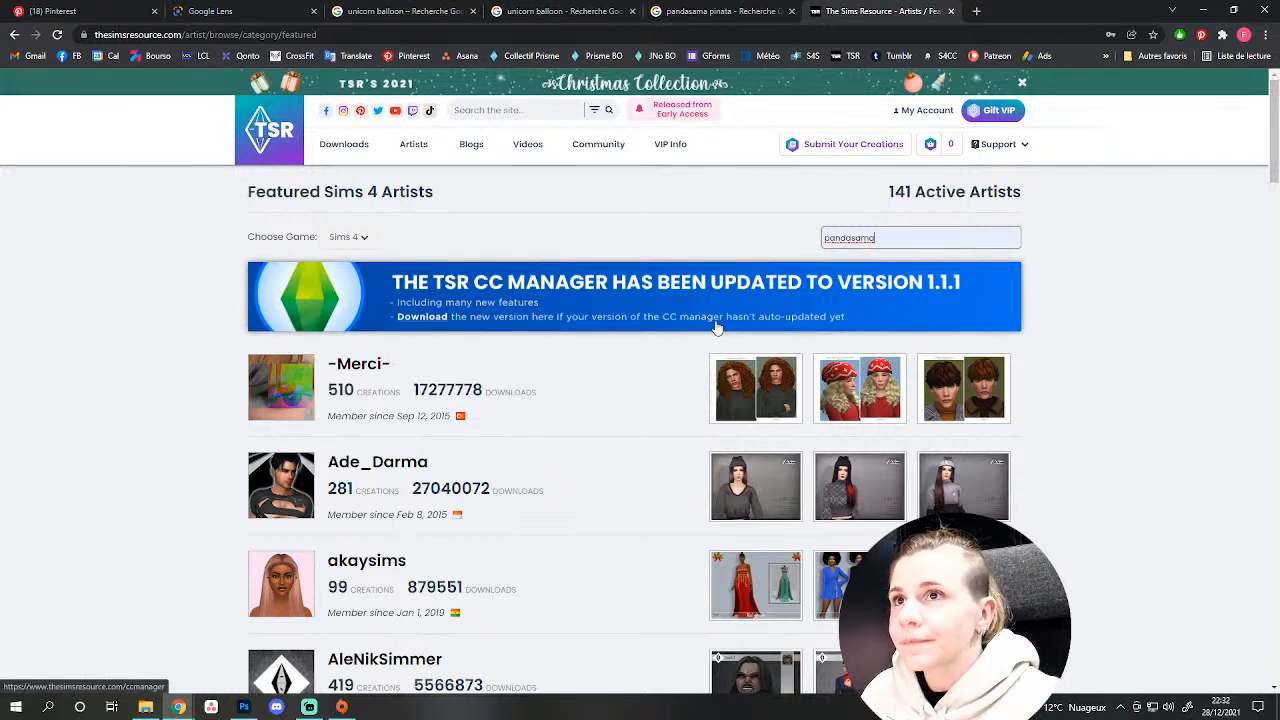
key("Return")
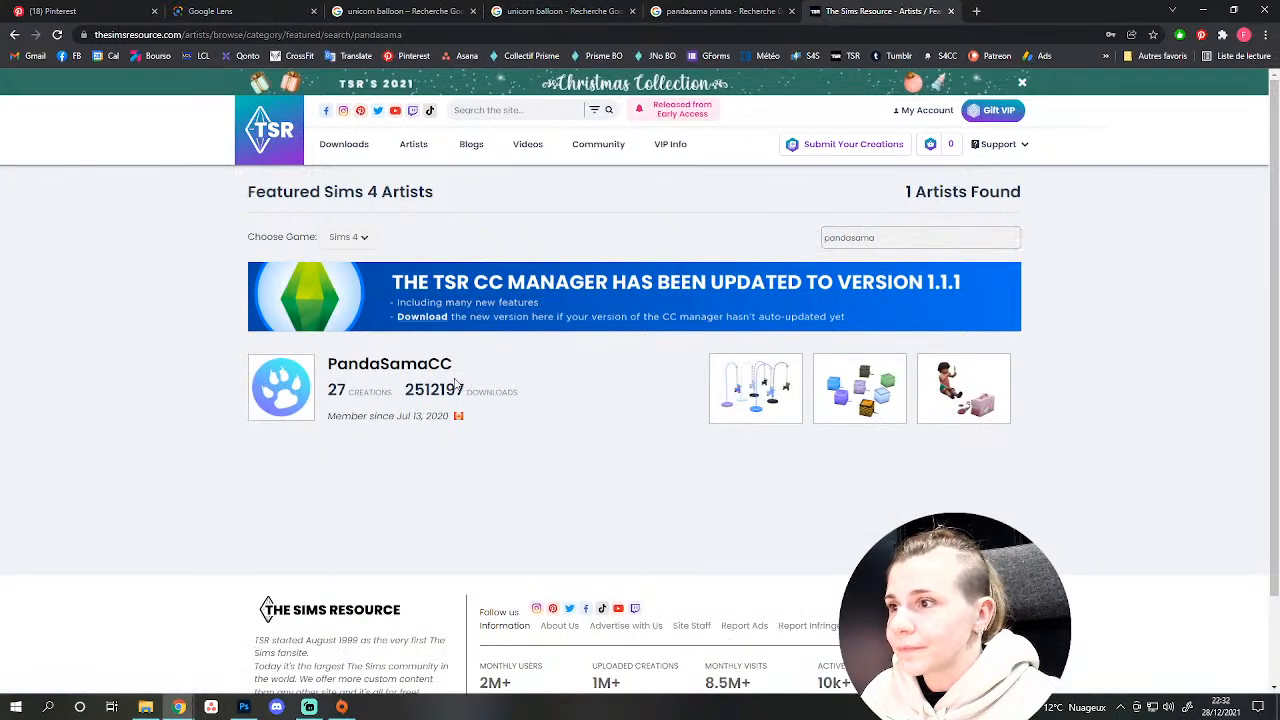
Open PandaSamaCC's functional Pinata creation and look through its preview images and comments.
left_click(755, 388)
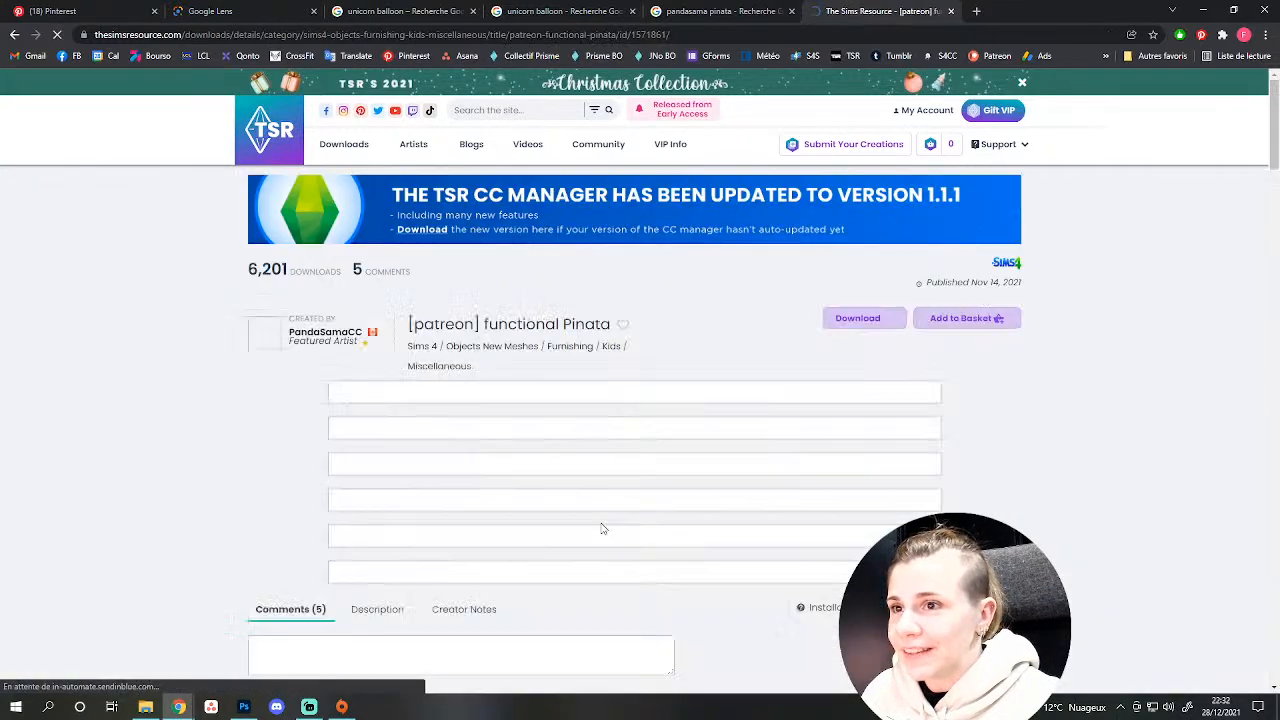
scroll(409, 540, "down", 9)
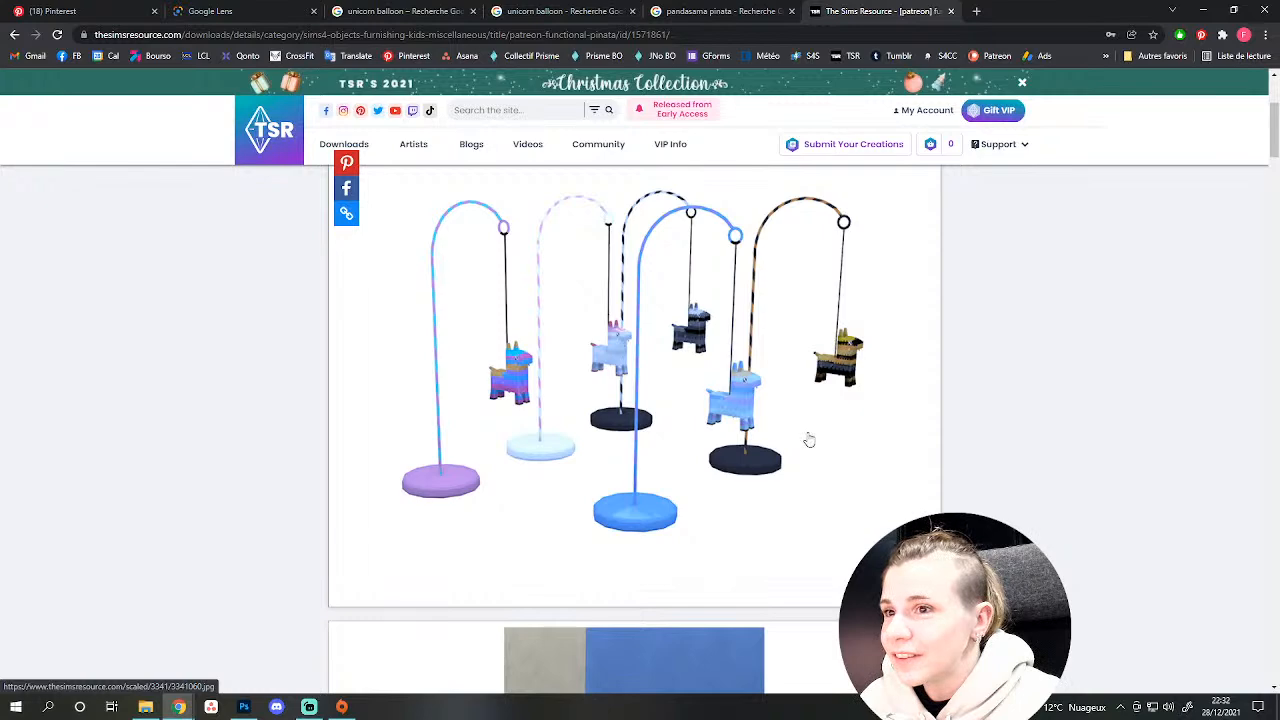
scroll(690, 490, "down", 3)
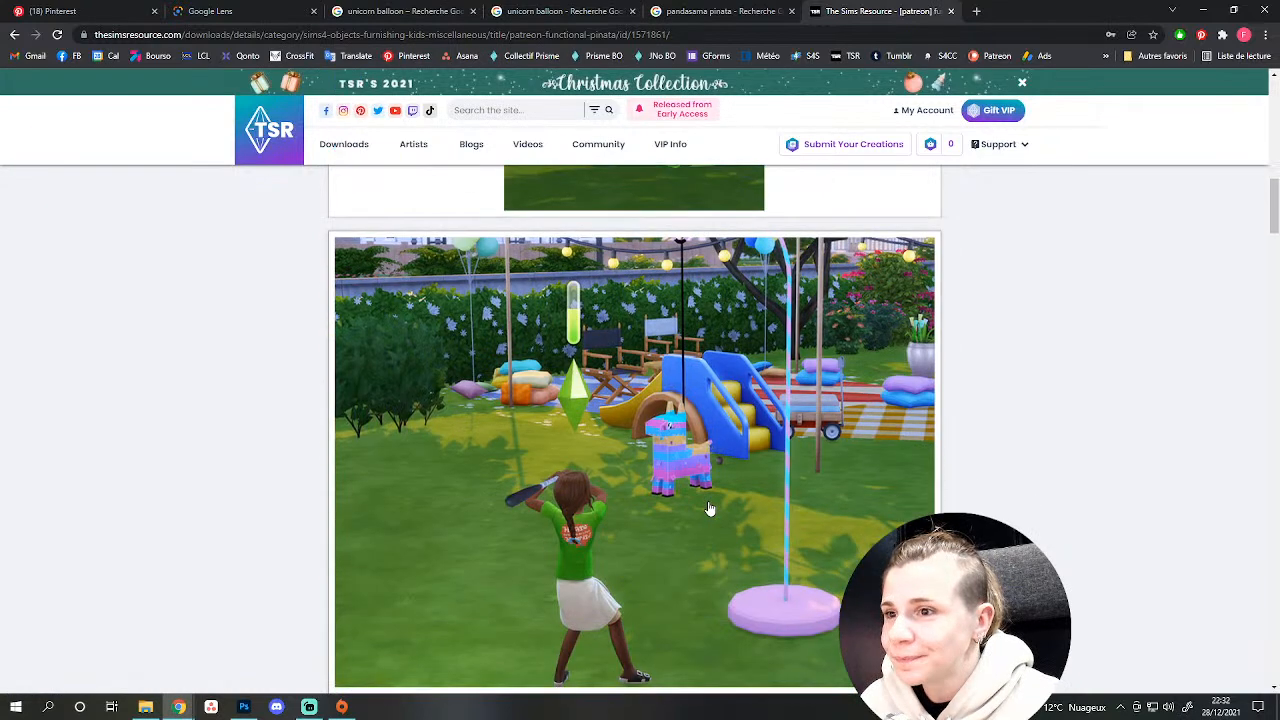
scroll(562, 555, "down", 8)
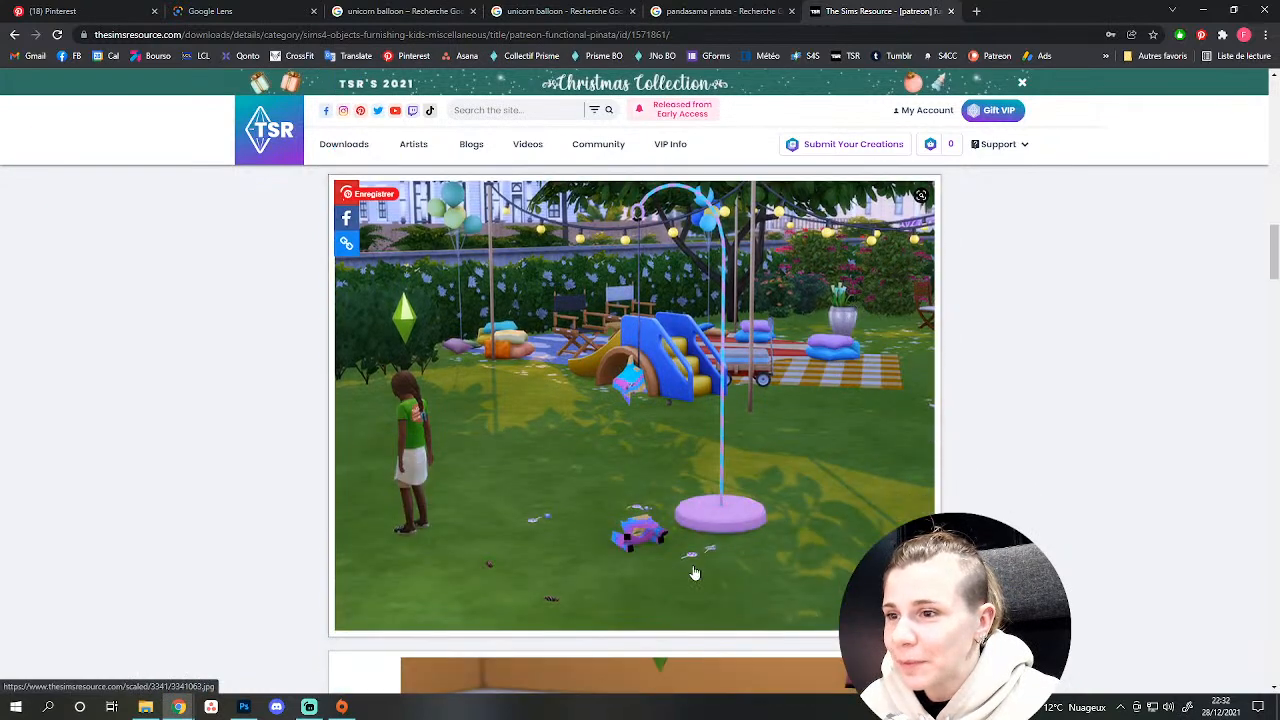
scroll(690, 455, "down", 4)
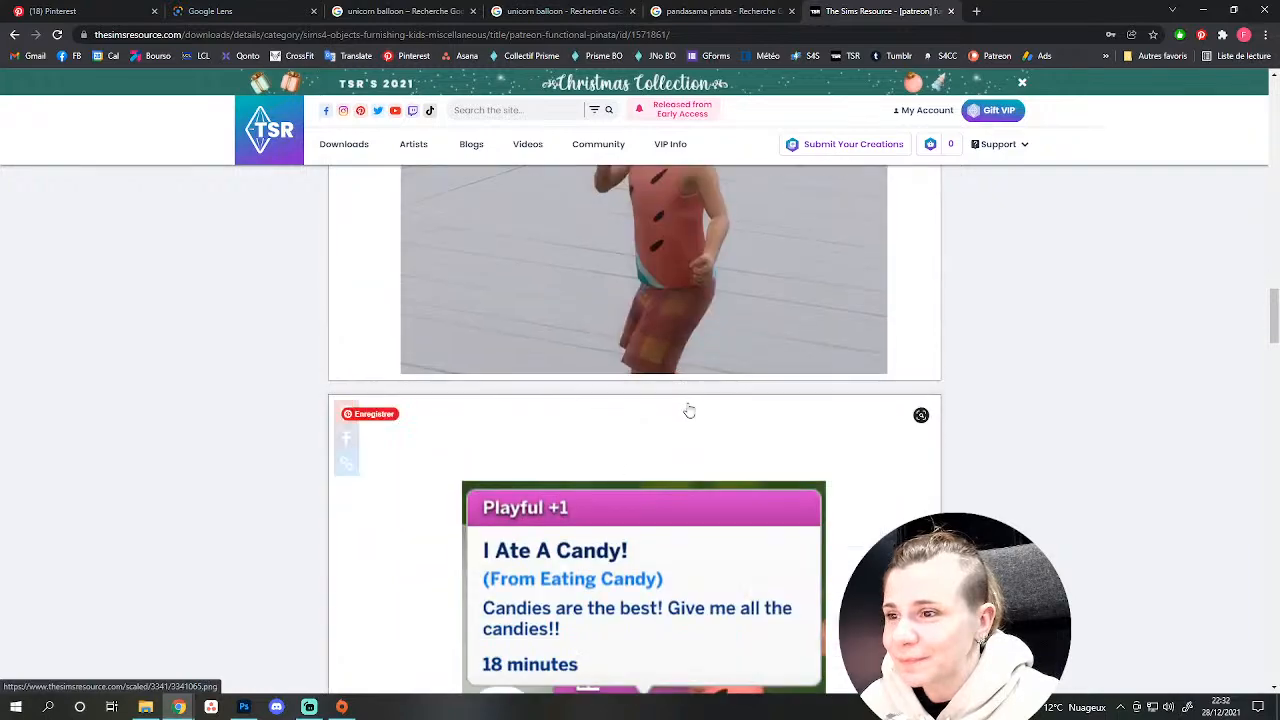
scroll(685, 400, "up", 3)
scroll(679, 380, "down", 9)
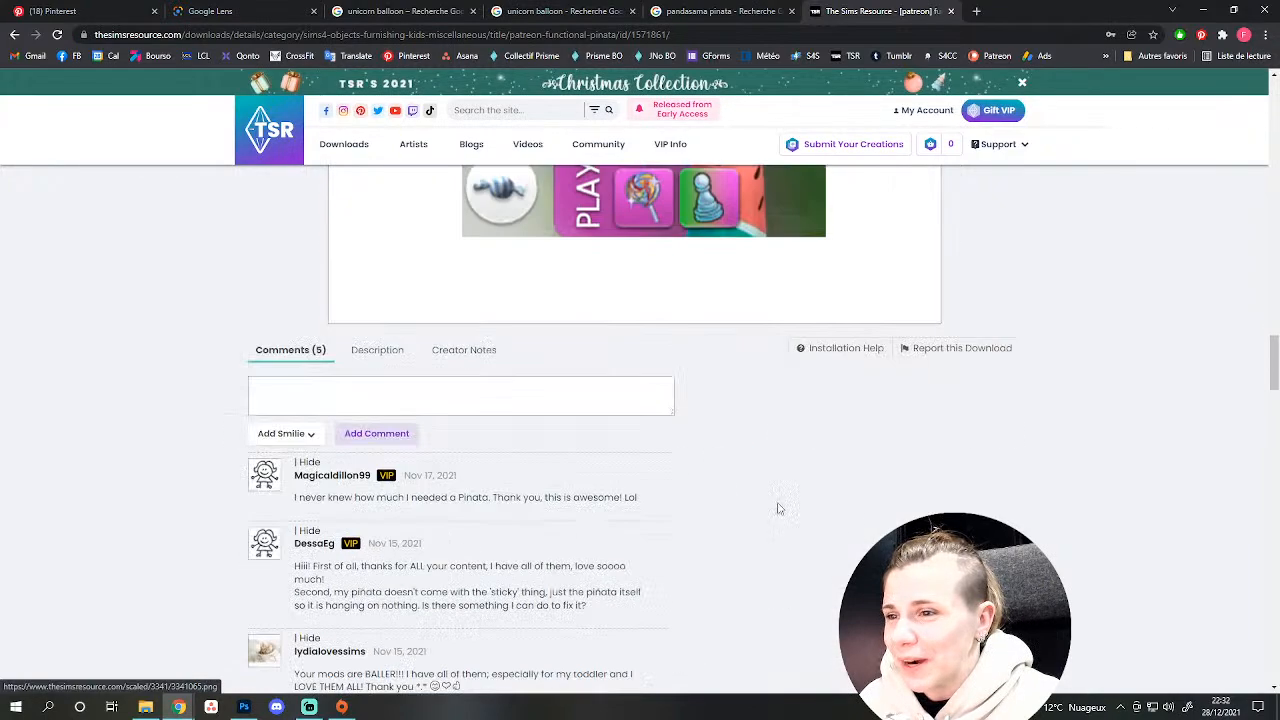
scroll(777, 509, "up", 20)
Download the functional Pinata package and return to the unicorn balloon image results.
left_click(858, 318)
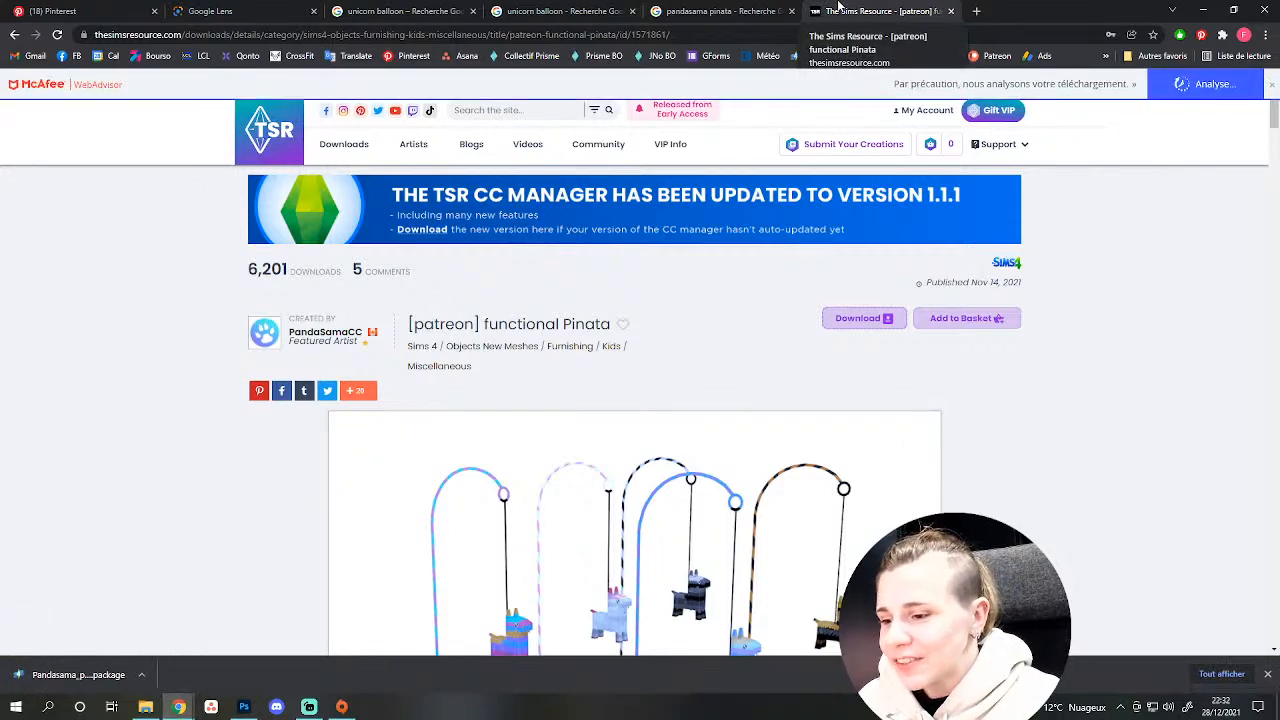
middle_click(840, 10)
left_click(549, 10)
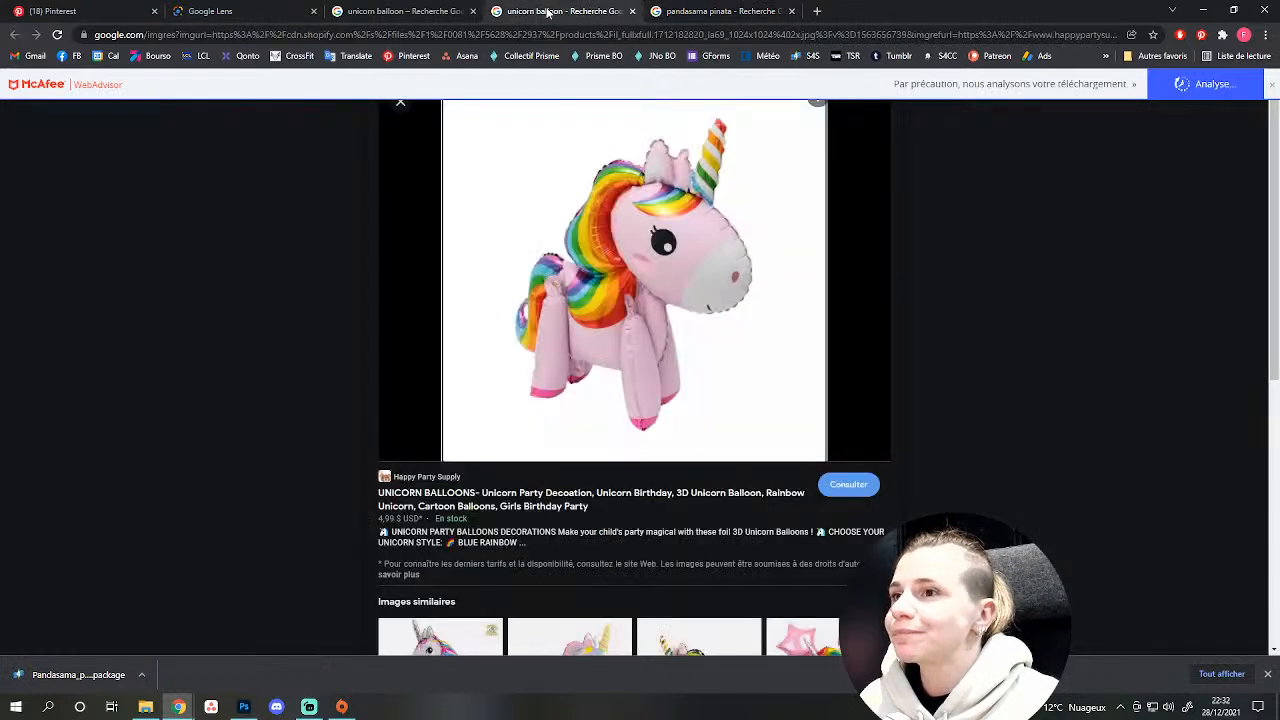
left_click(449, 8)
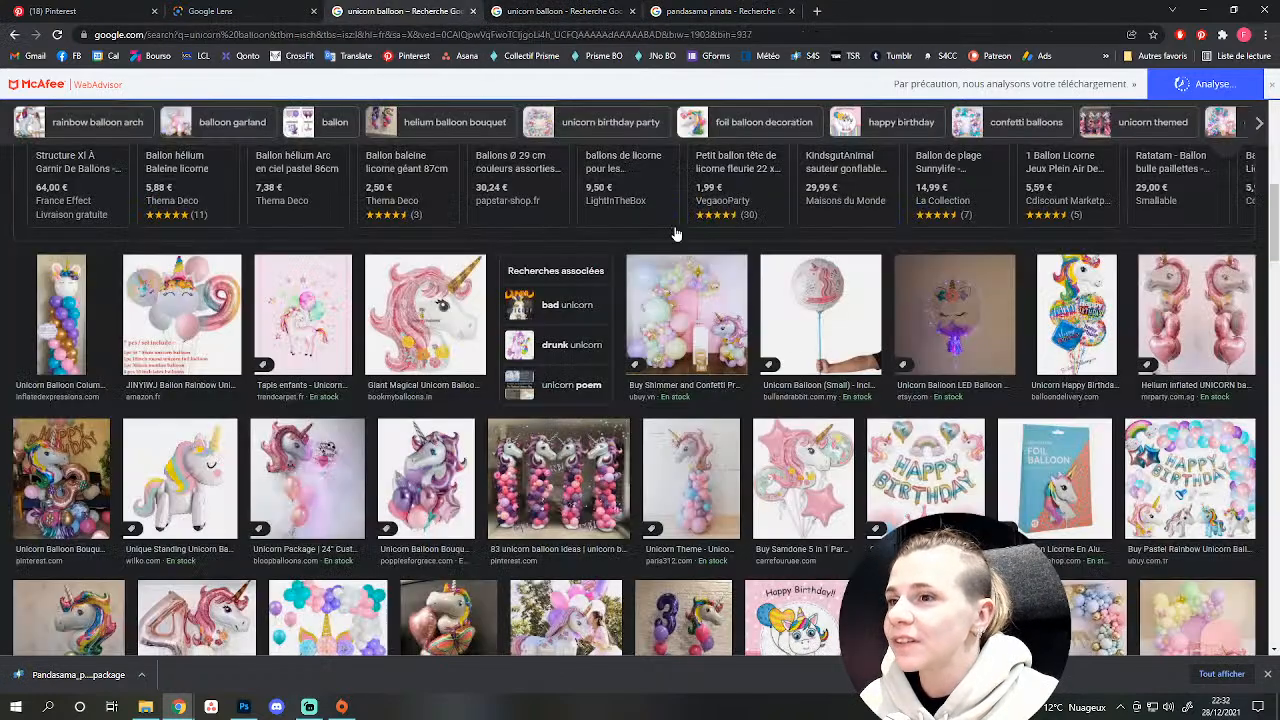
Open the Giant Magical Unicorn Balloon and the Unicorn Foil Balloon Column images in separate tabs and compare them.
middle_click(568, 606)
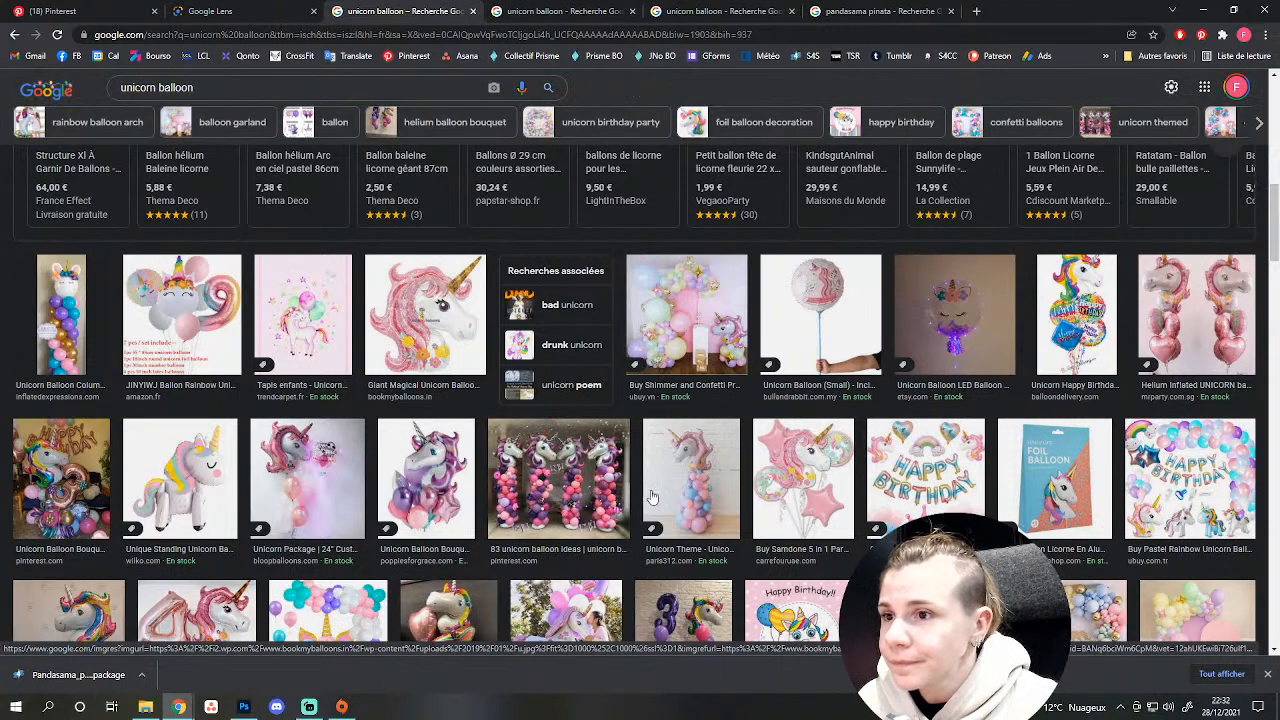
scroll(700, 471, "down", 2)
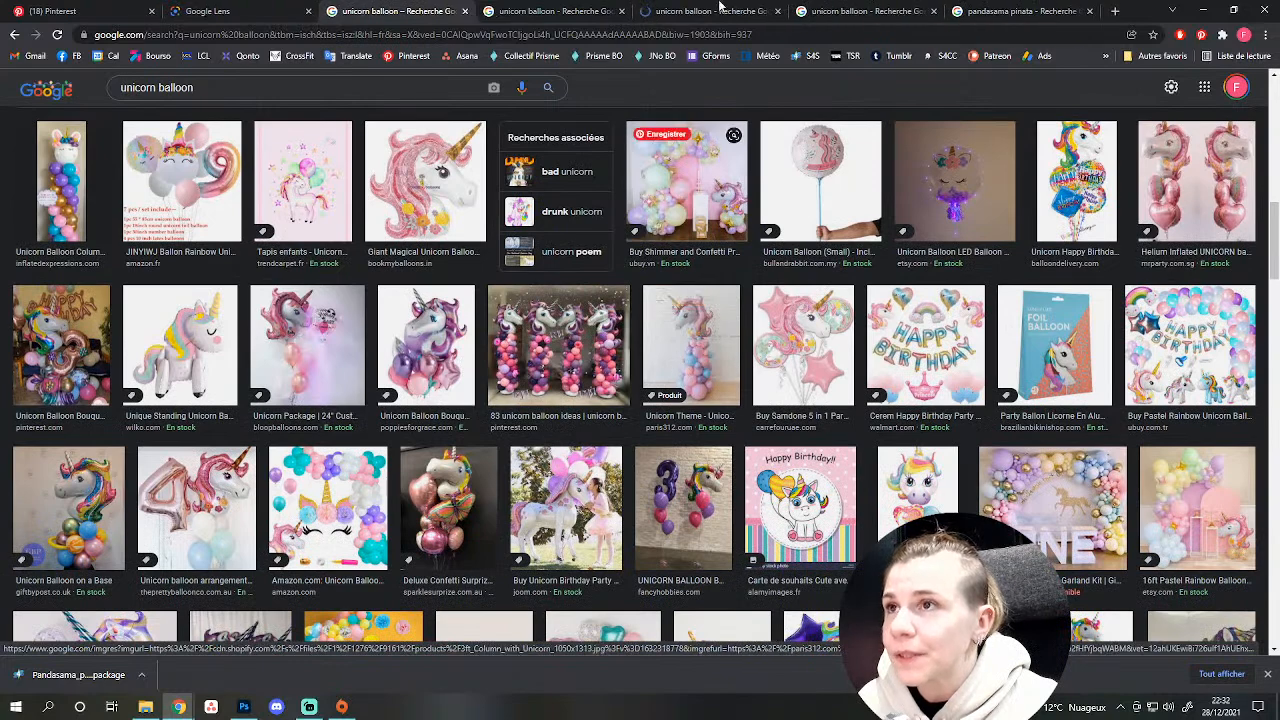
left_click(700, 338)
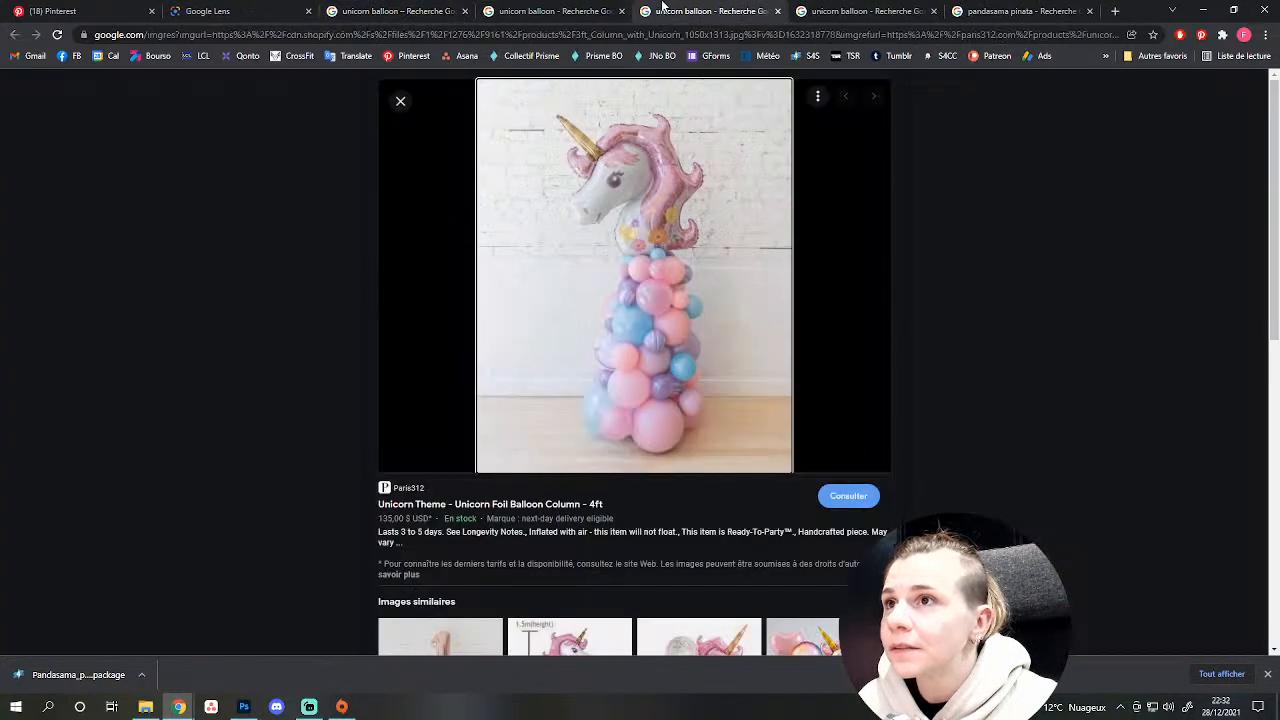
left_click(562, 10)
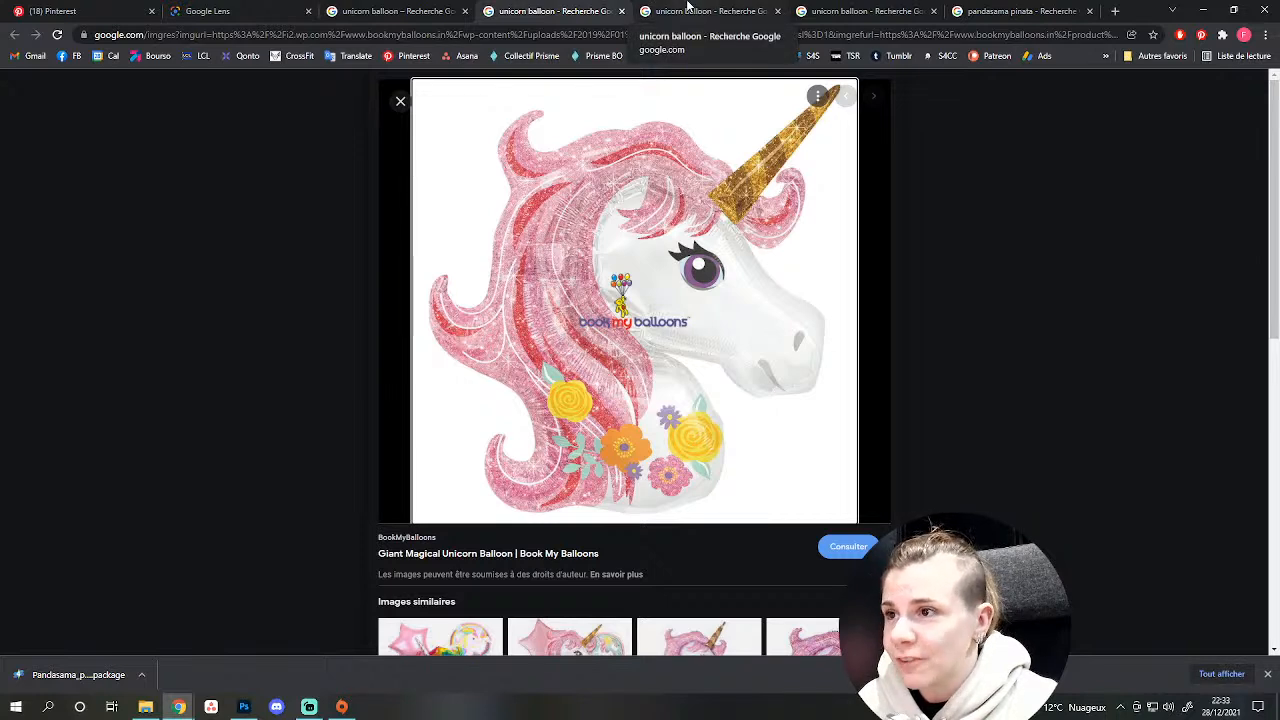
left_click(687, 10)
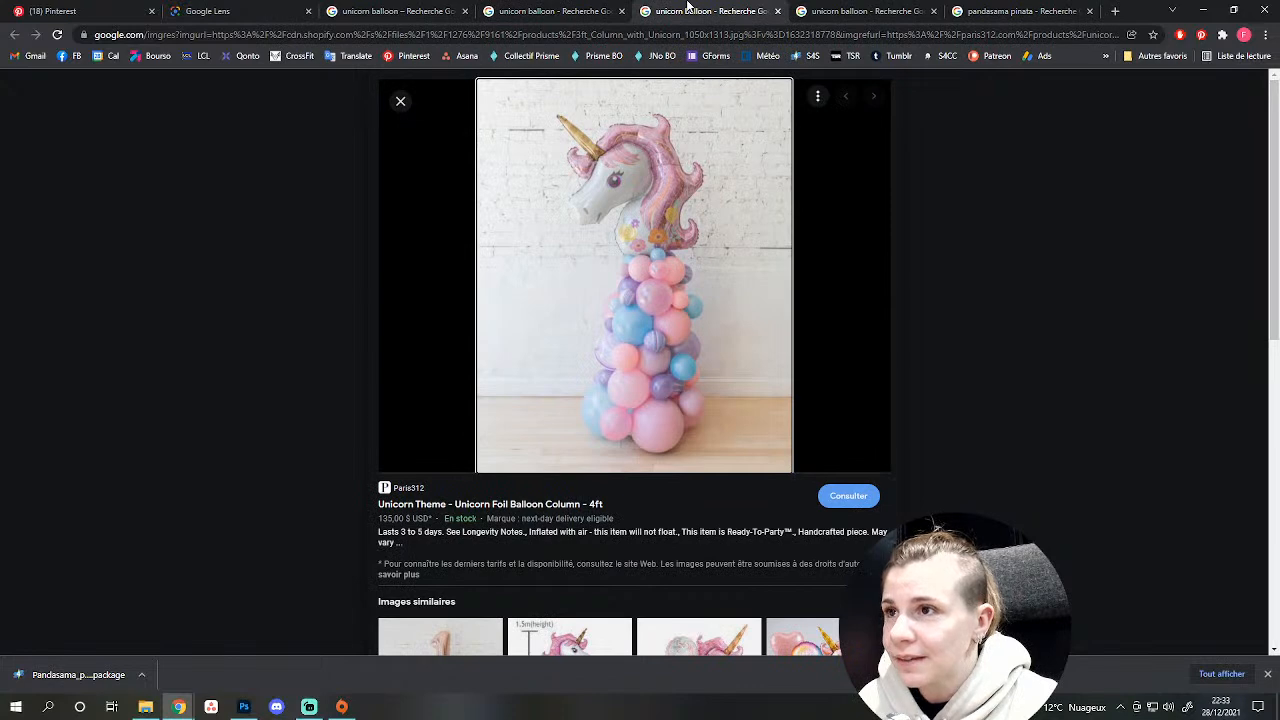
left_click(605, 10)
left_click(690, 10)
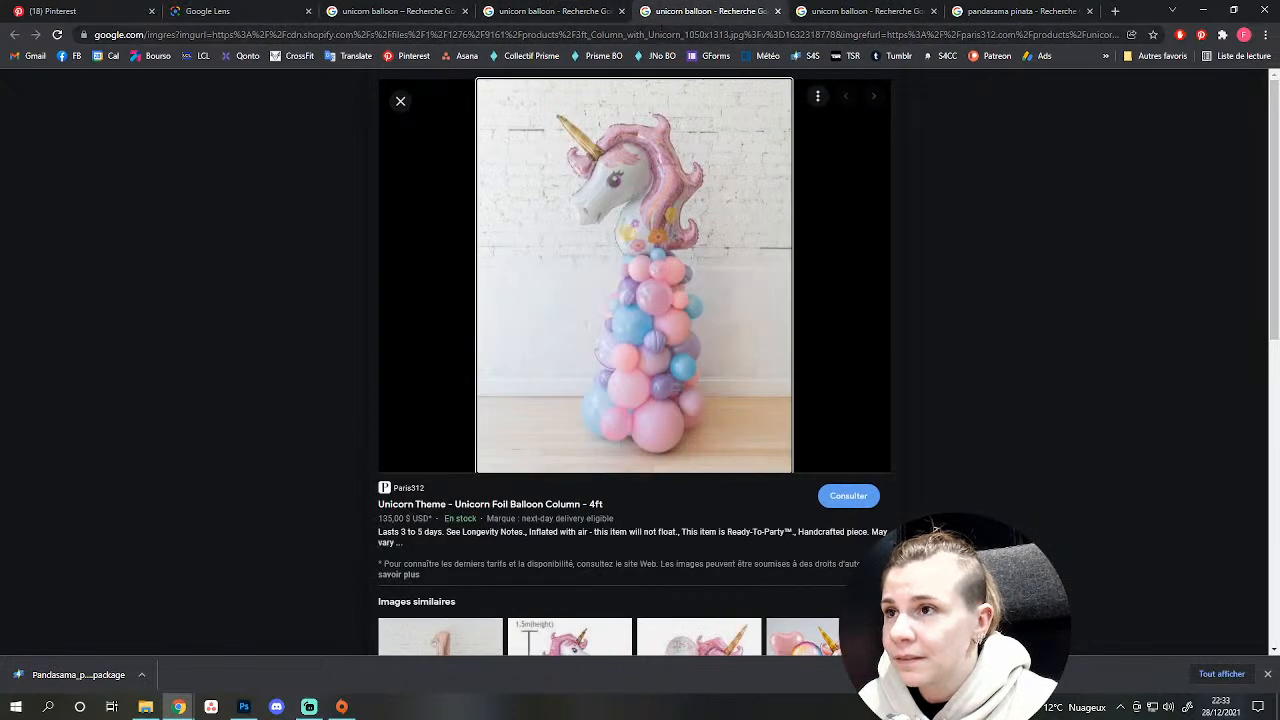
Open the Pink Unicorn Birthday Balloons image from the similar images and start saving it to disk.
scroll(916, 426, "down", 3)
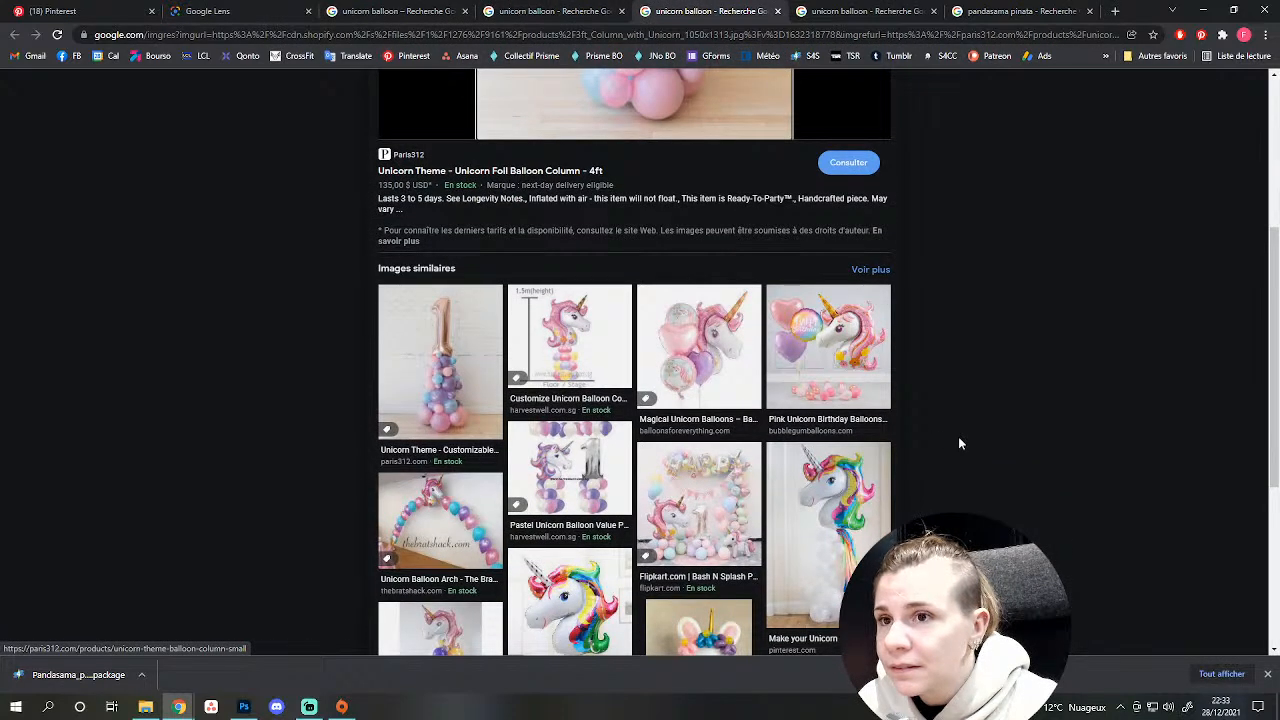
left_click(863, 354)
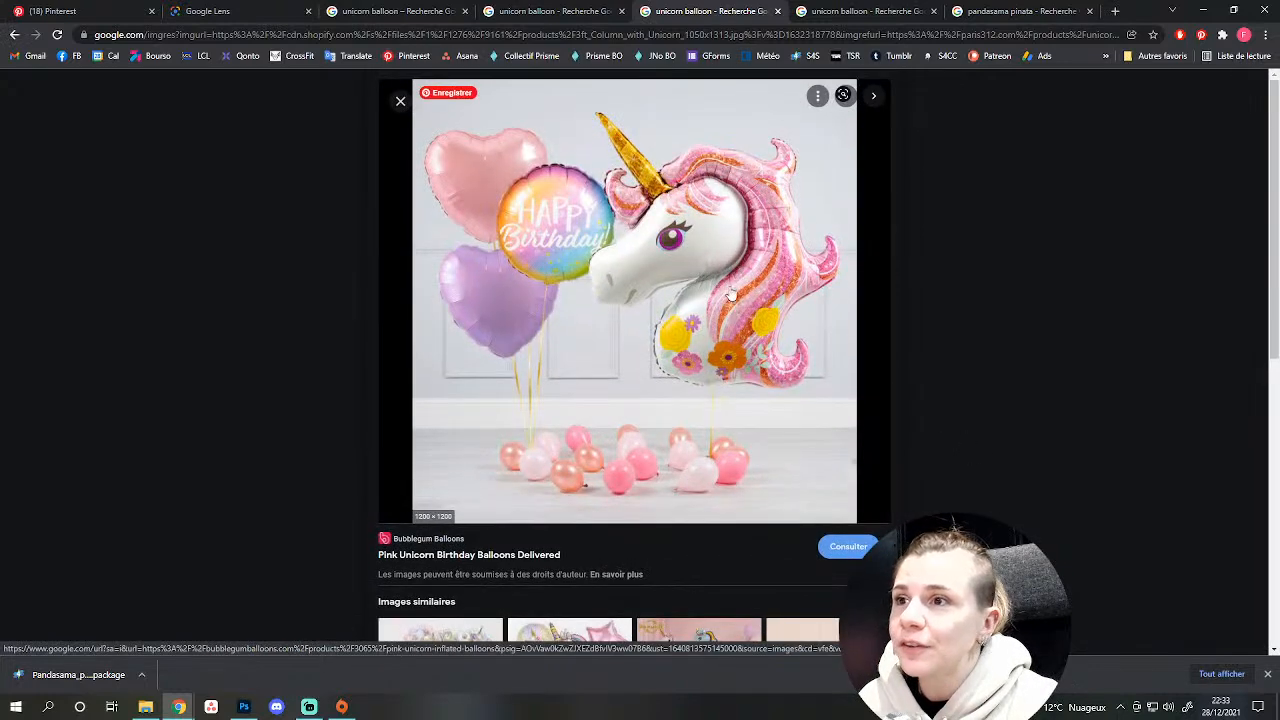
right_click(718, 256)
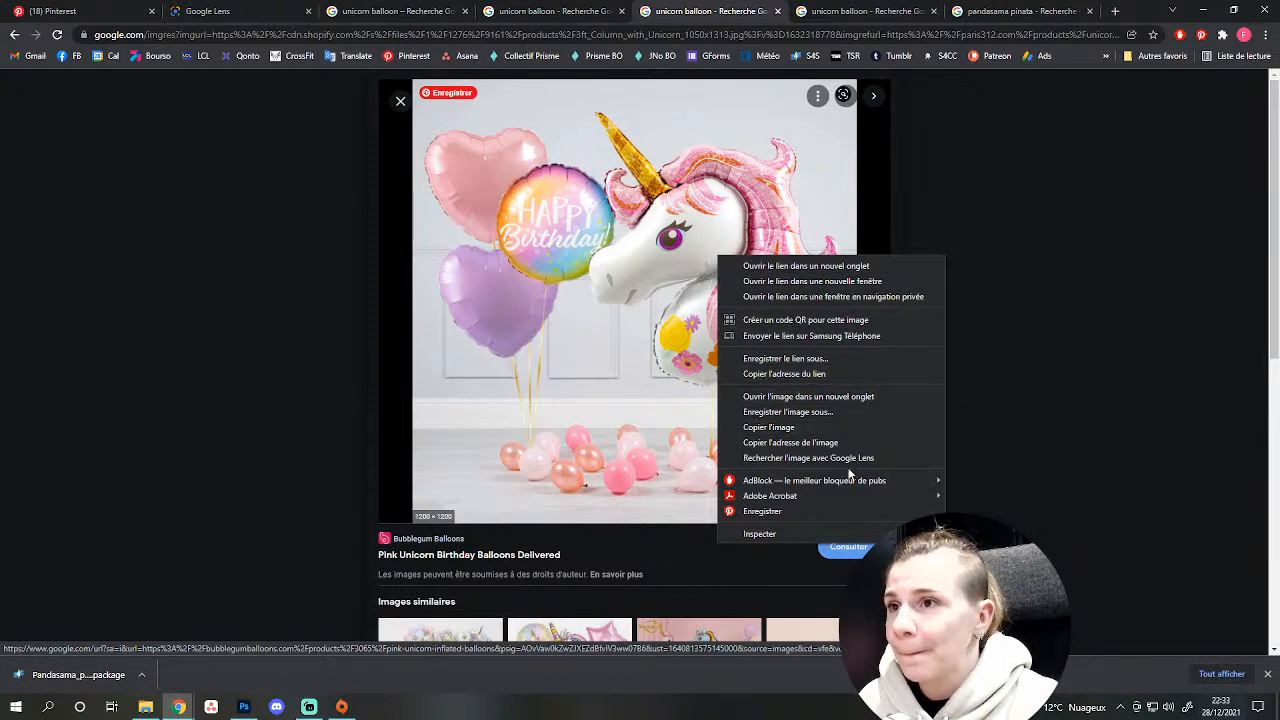
left_click(785, 412)
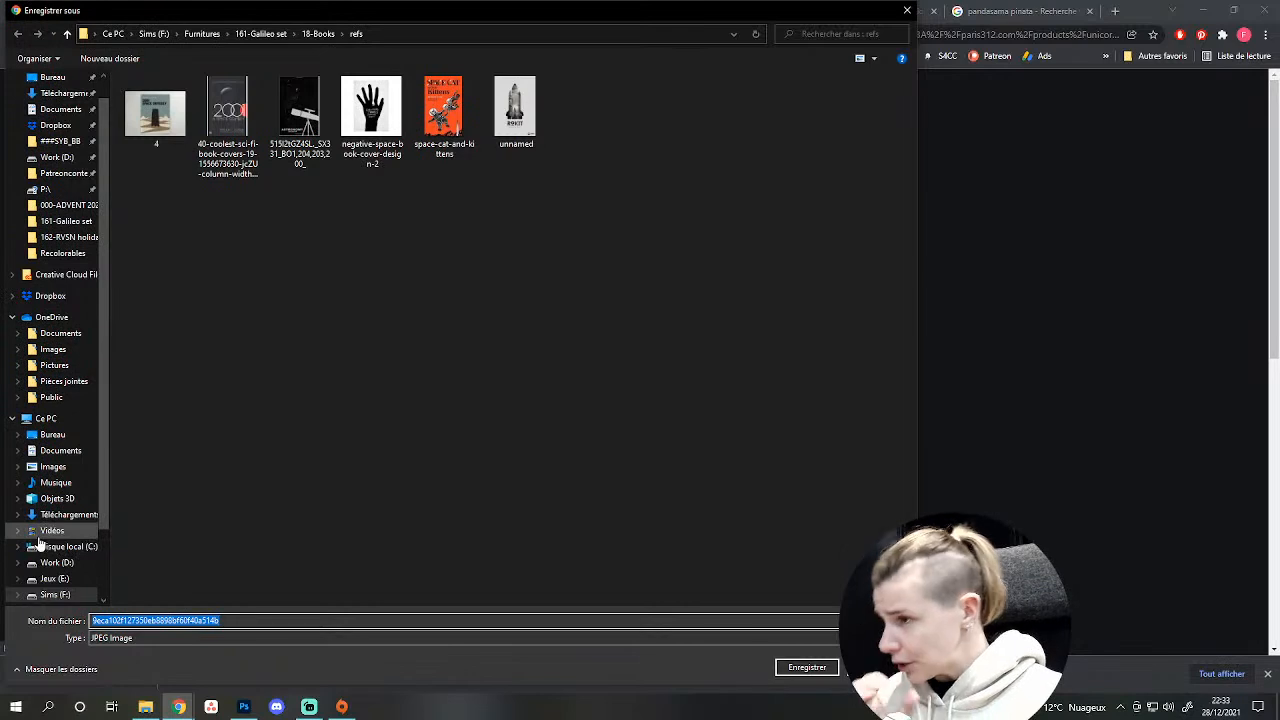
Create a folder named "163-Unicorn birthday set" in Furnitures on the Sims (F:) drive and open it.
left_click(54, 594)
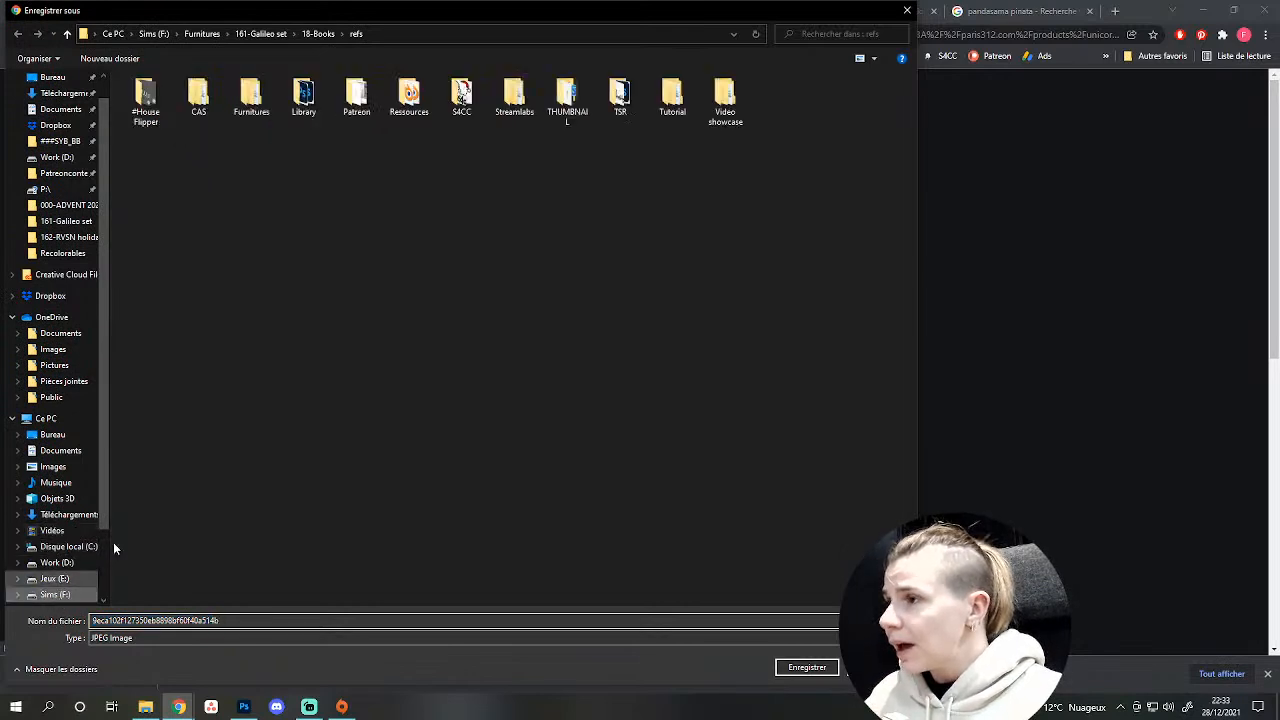
double_click(251, 100)
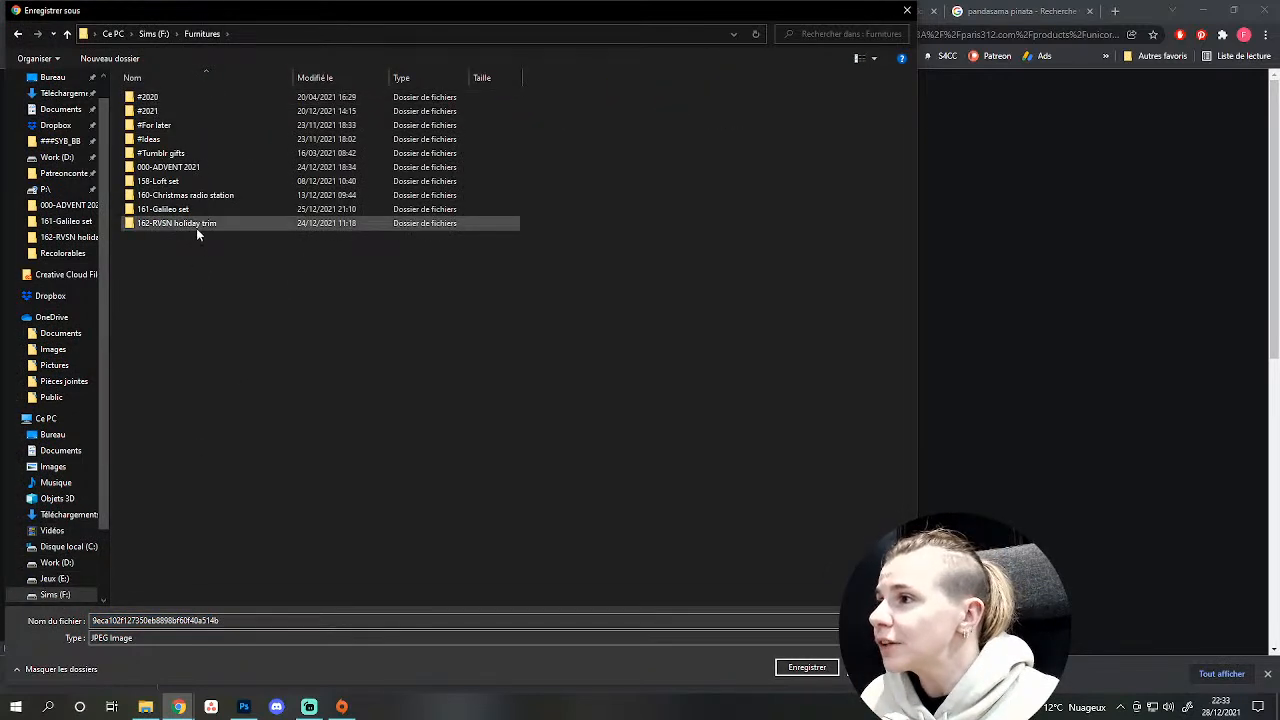
left_click(105, 58)
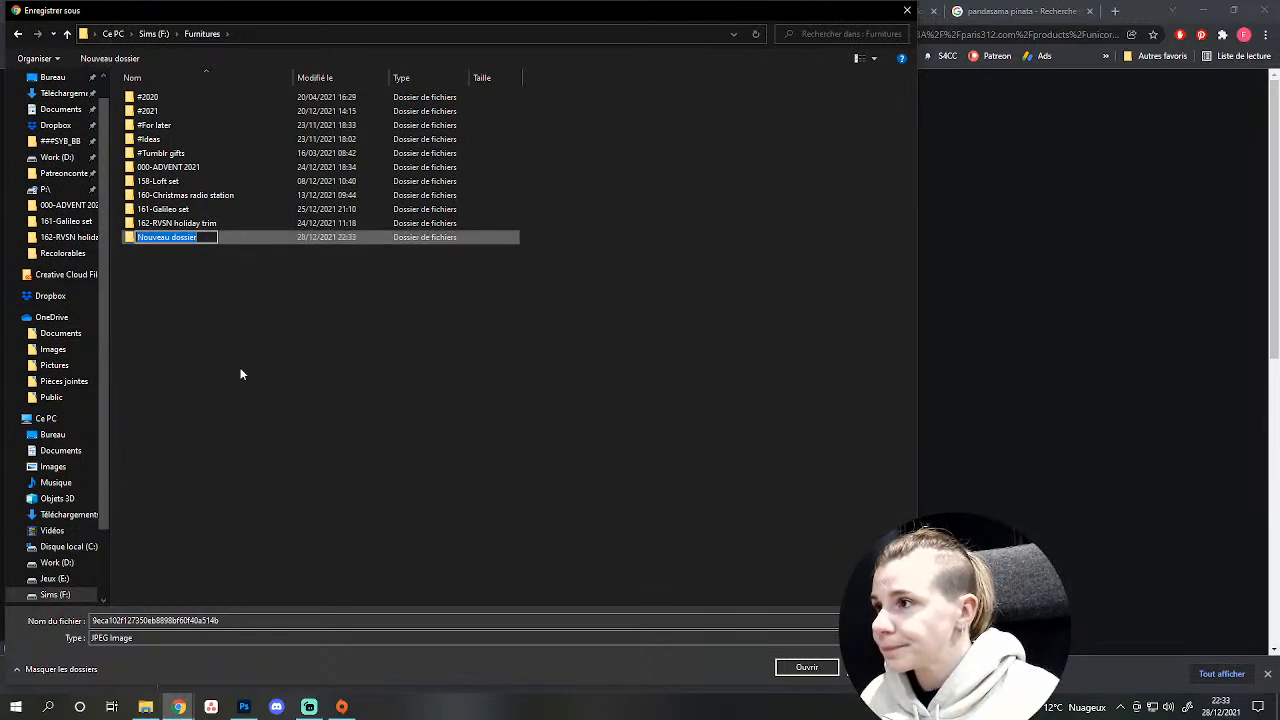
type("163-Unicorn birthday set")
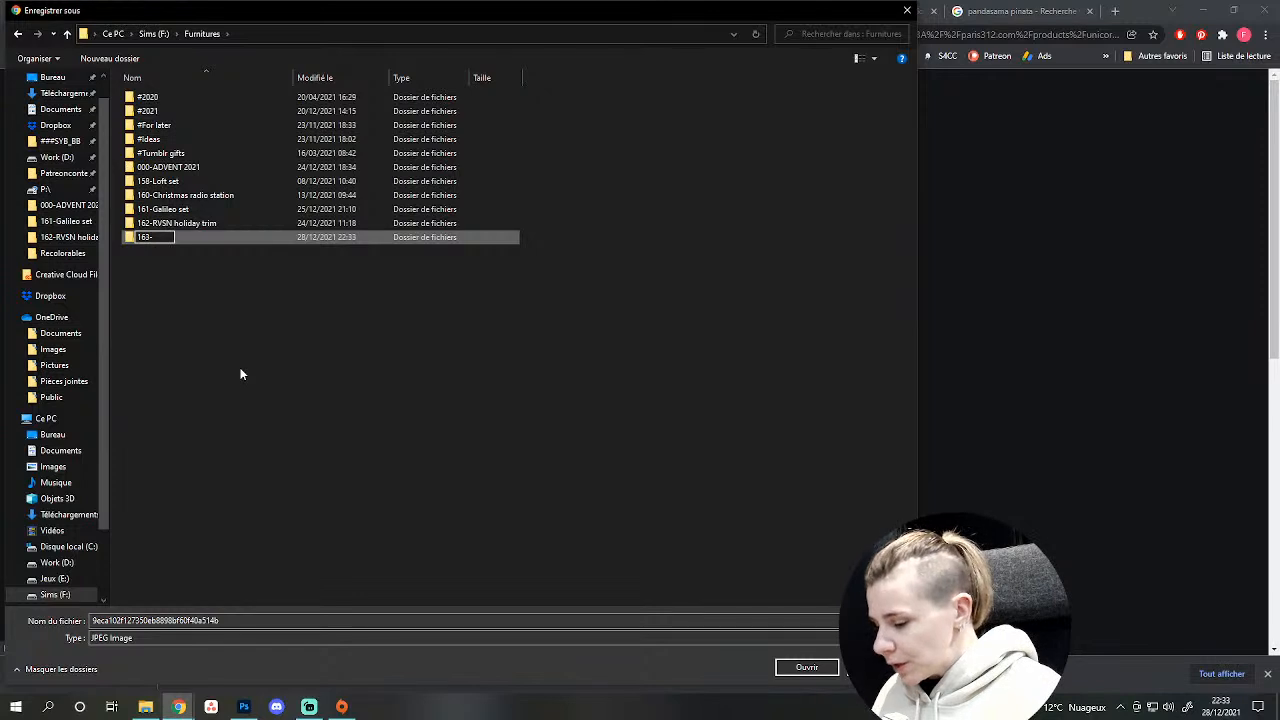
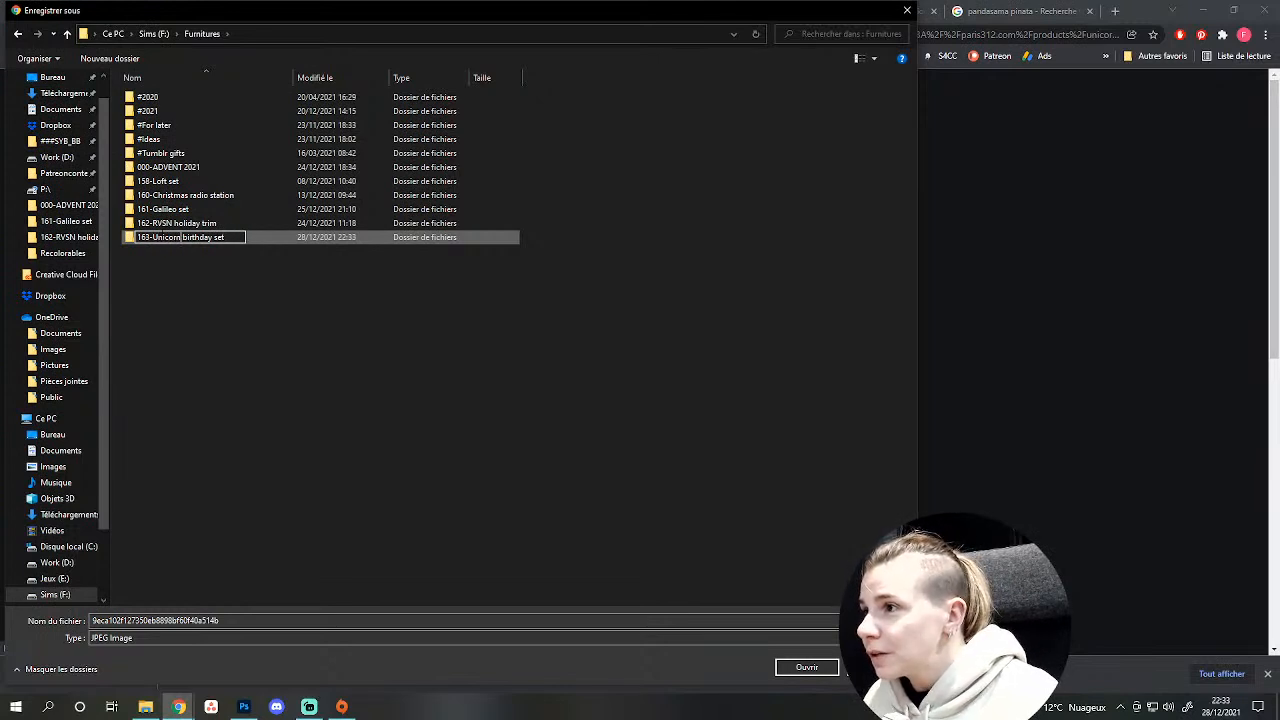
key("Return")
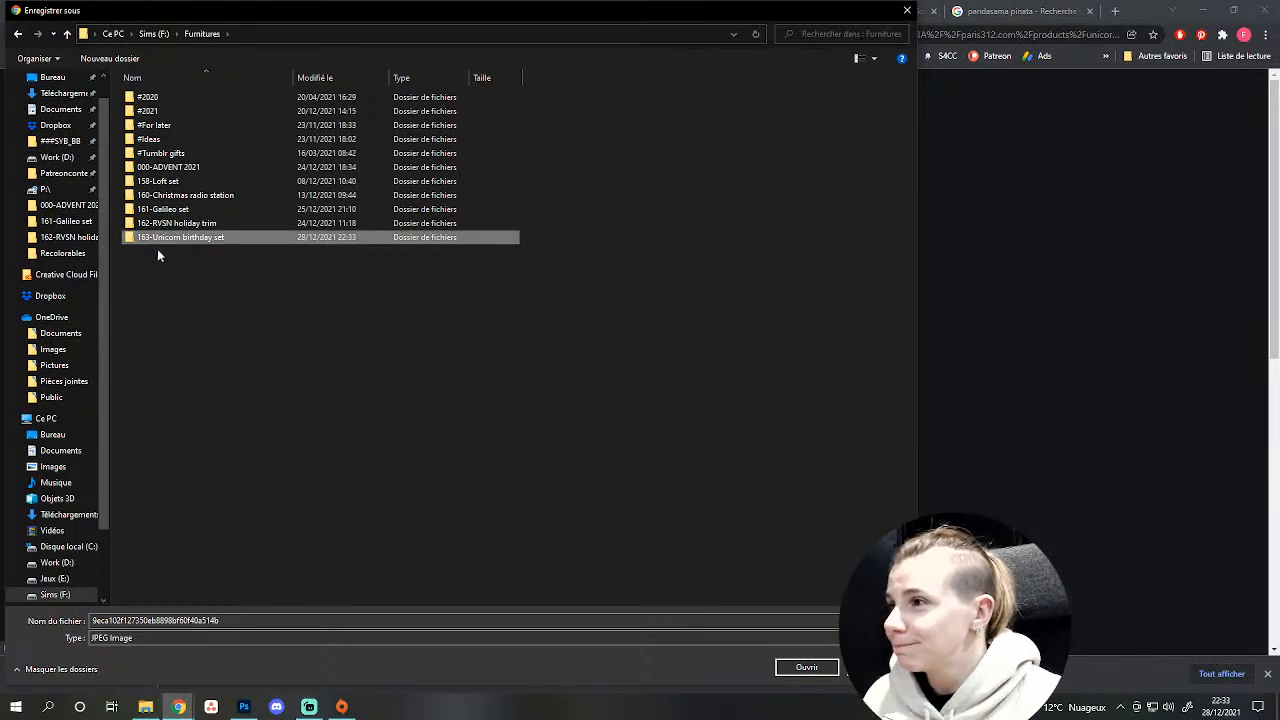
double_click(180, 241)
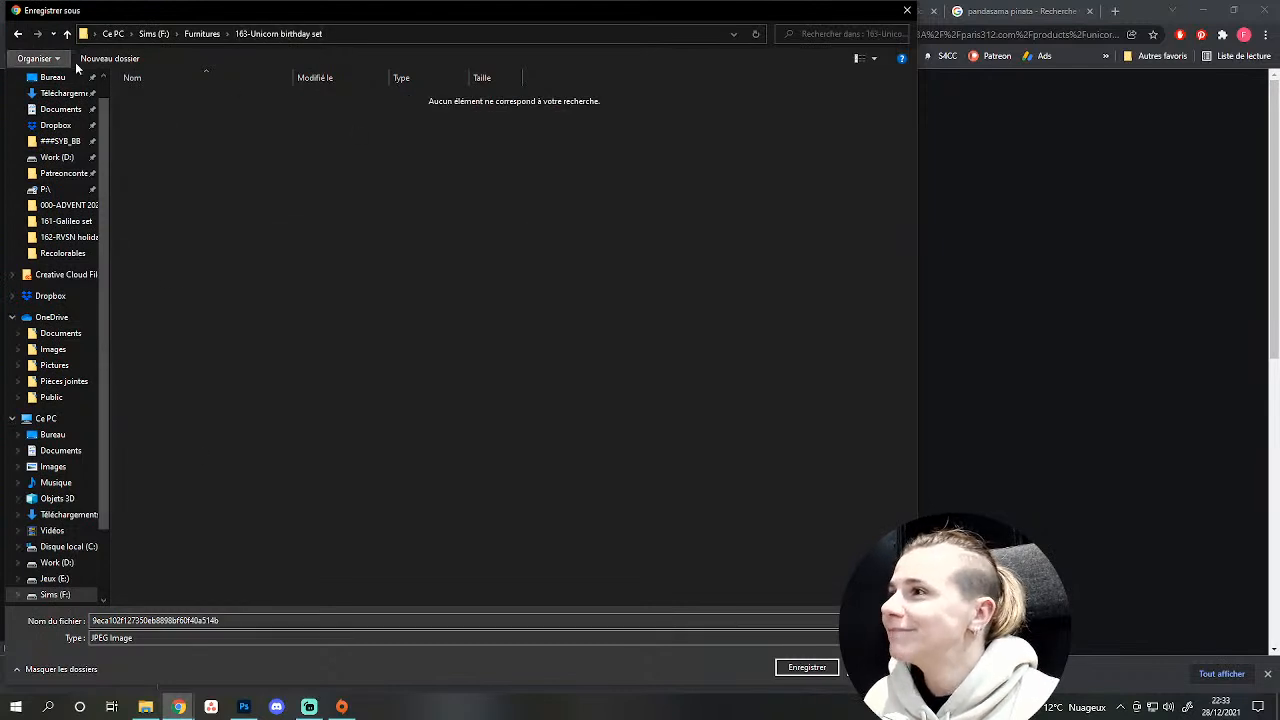
Create a subfolder named "1-Unicorn baloon" and save the unicorn balloon image inside it.
left_click(109, 58)
type("1-Unicorn b")
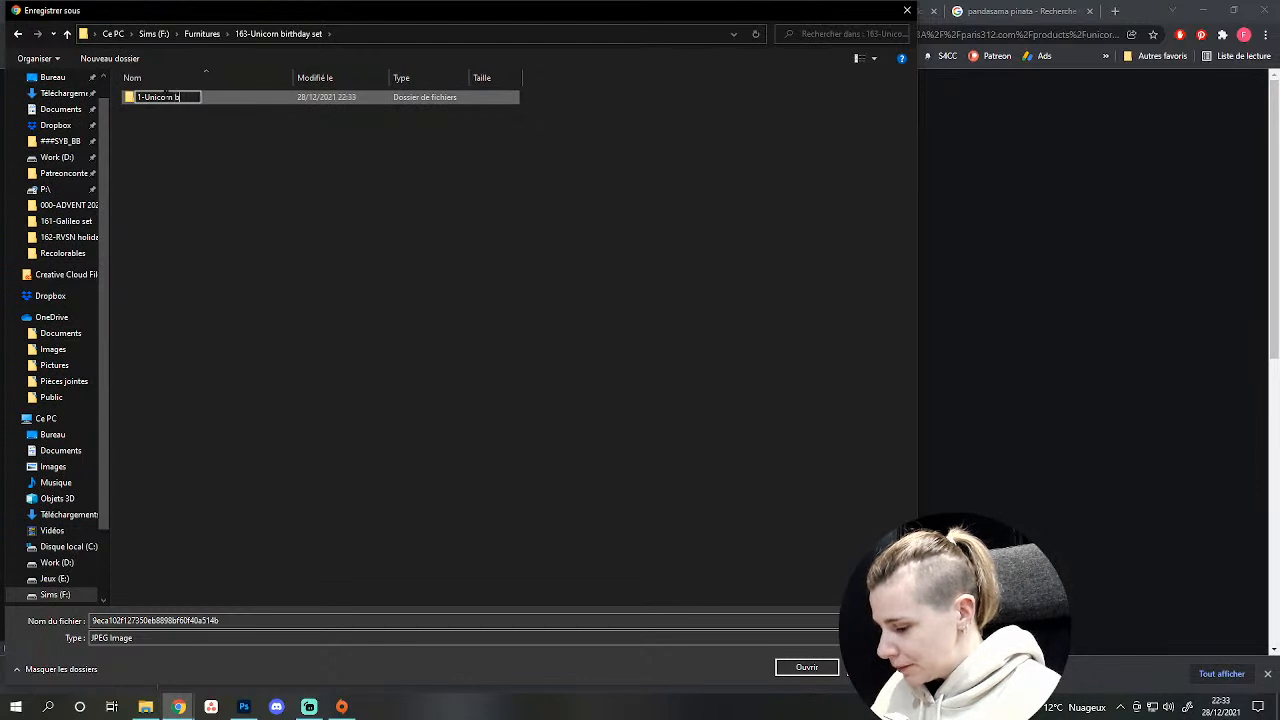
type("aloon")
key("Return")
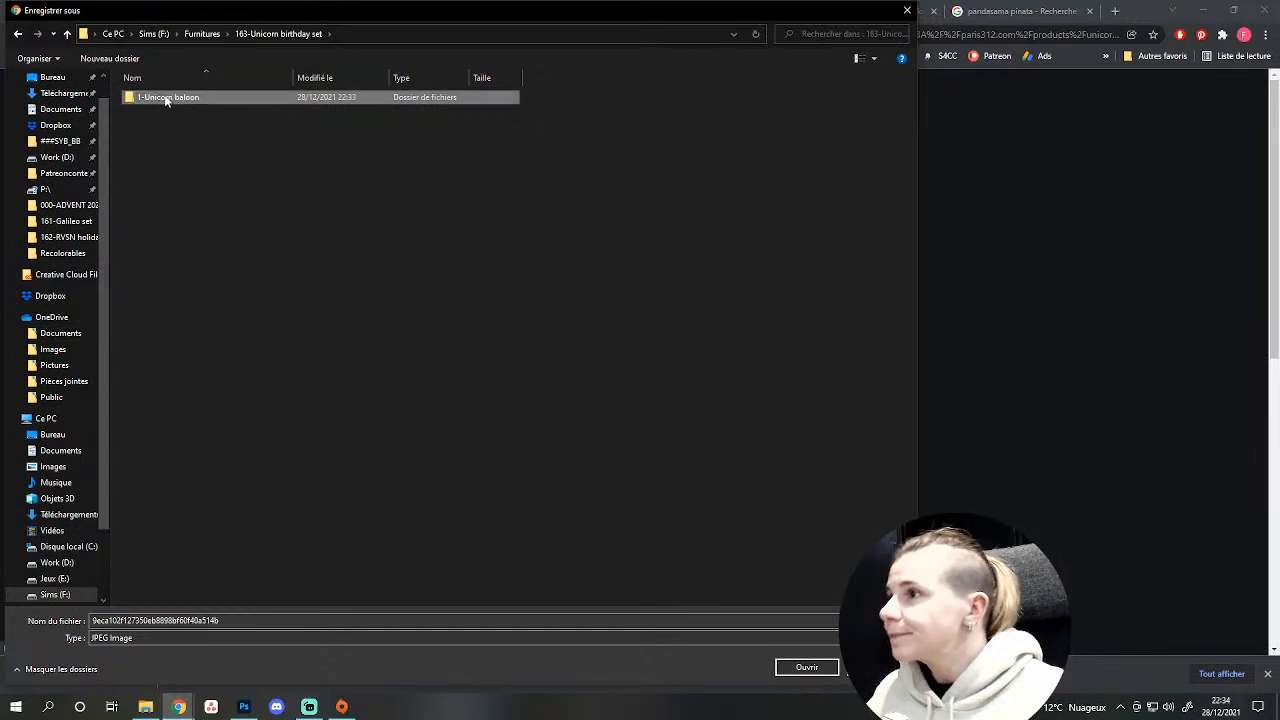
double_click(167, 100)
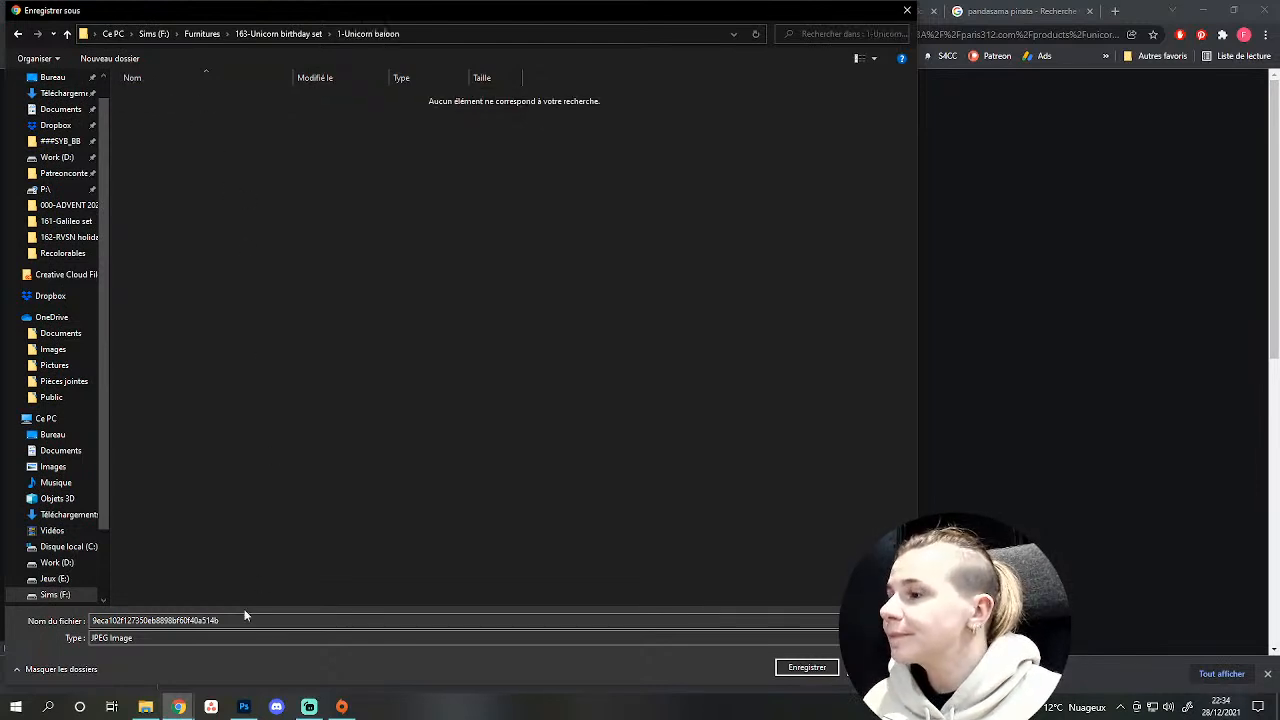
left_click(806, 667)
Launch Blender 2.76, glance back at the unicorn balloon image in the browser and return to Blender.
left_click(16, 706)
scroll(289, 601, "down", 2)
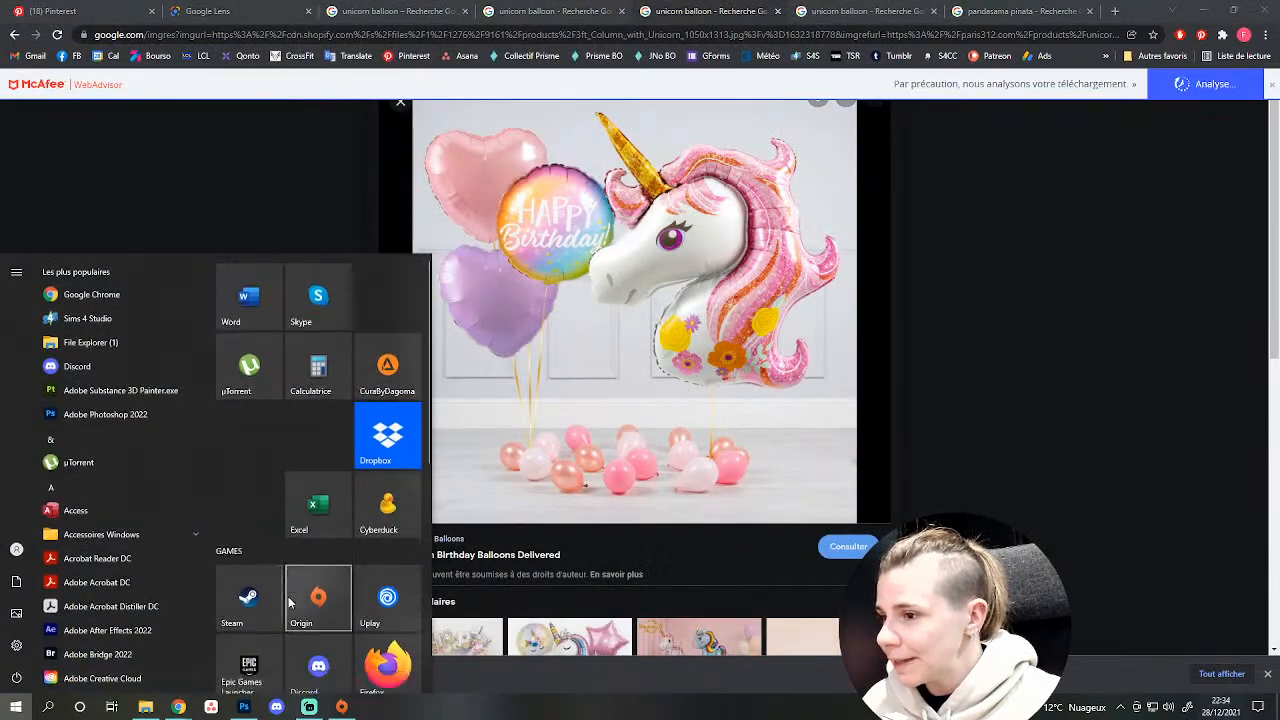
scroll(289, 601, "down", 3)
left_click(260, 532)
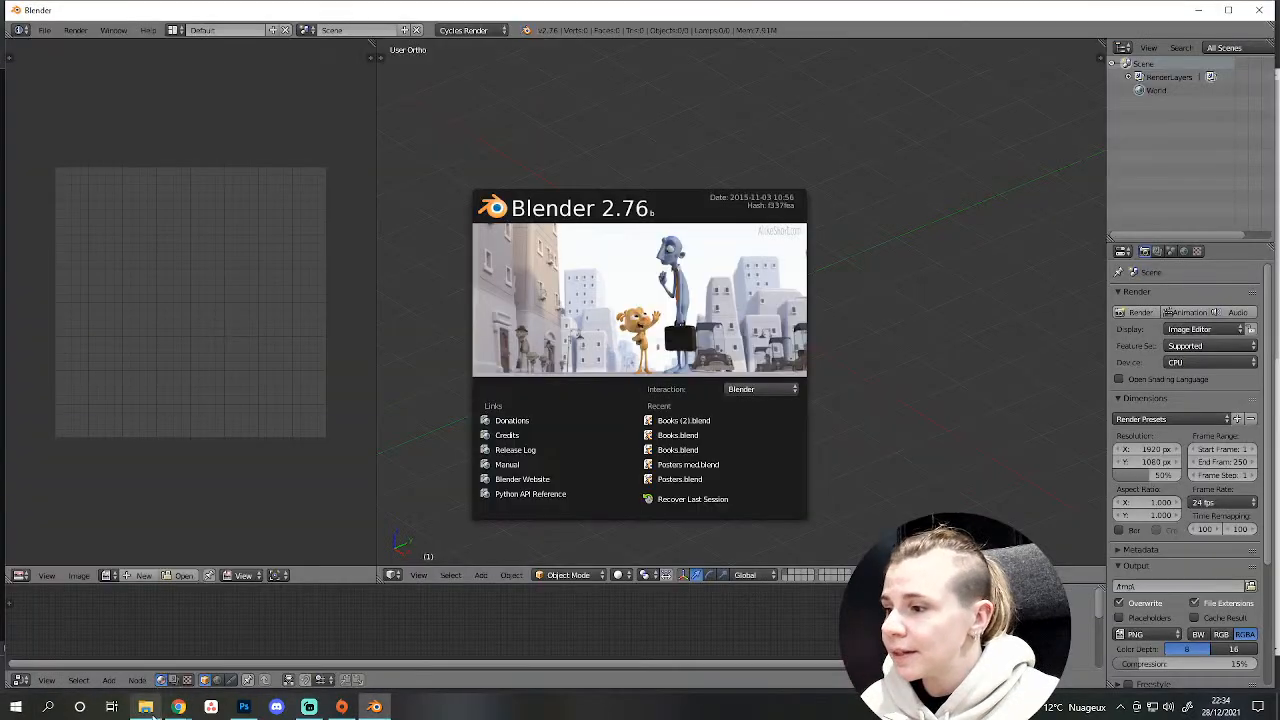
mouse_move(178, 706)
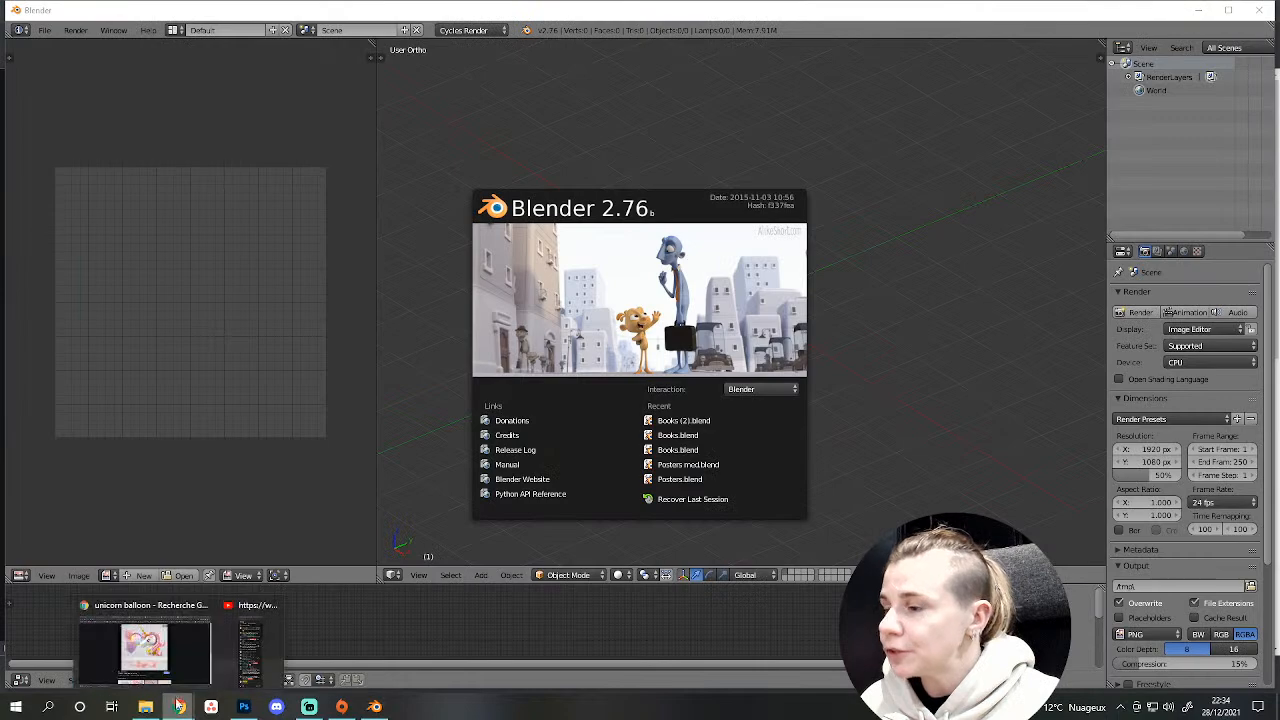
left_click(97, 681)
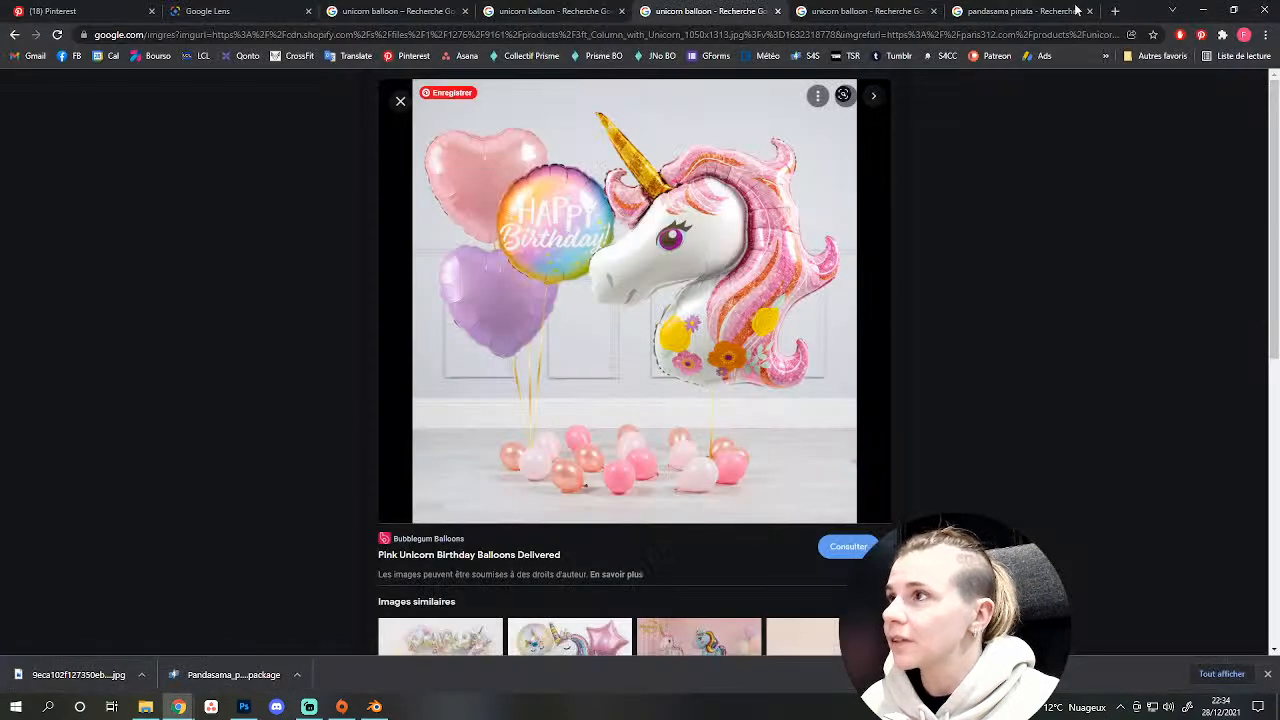
key("alt+Tab")
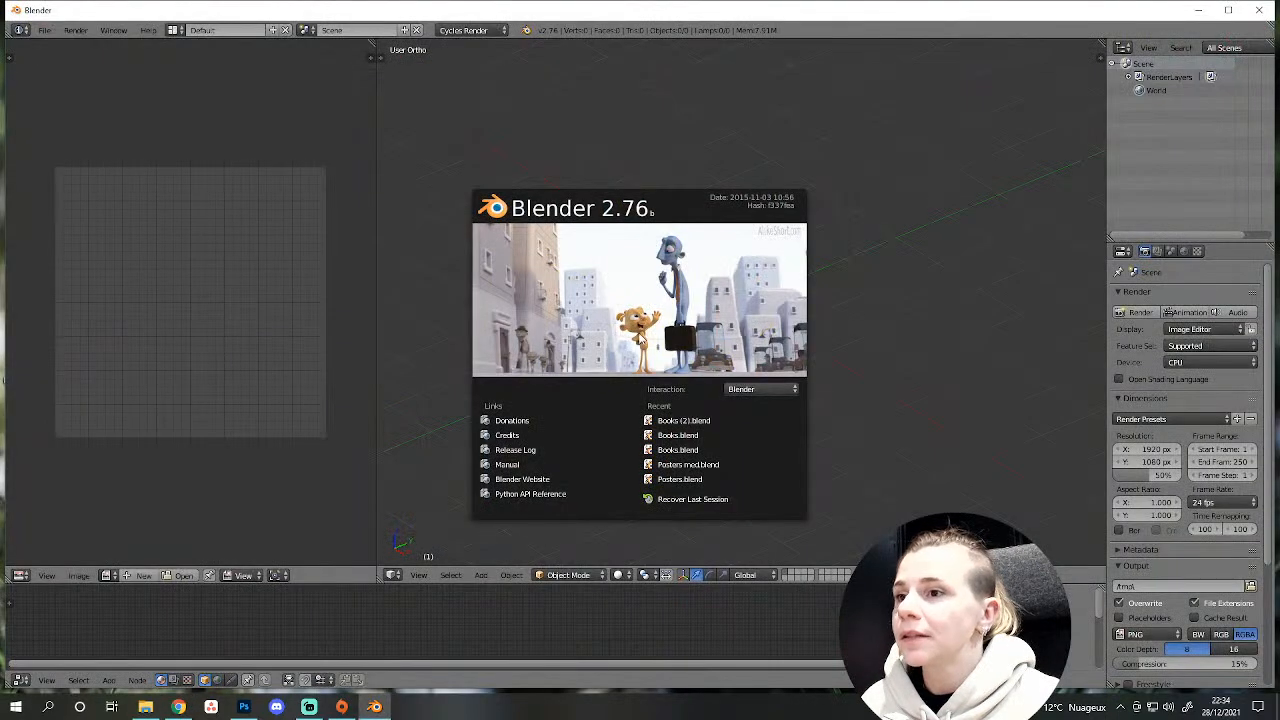
Dismiss the splash screen and set the 3D viewport to the front orthographic view.
left_click(677, 307)
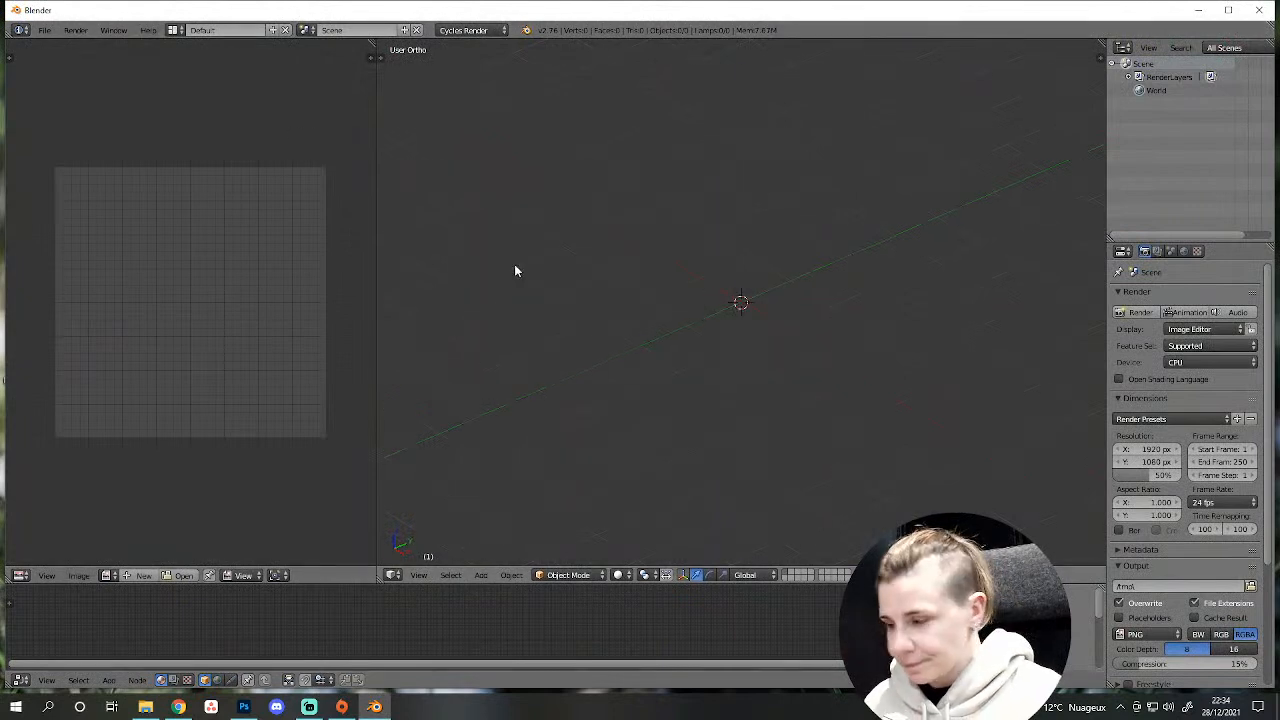
key("KP_1")
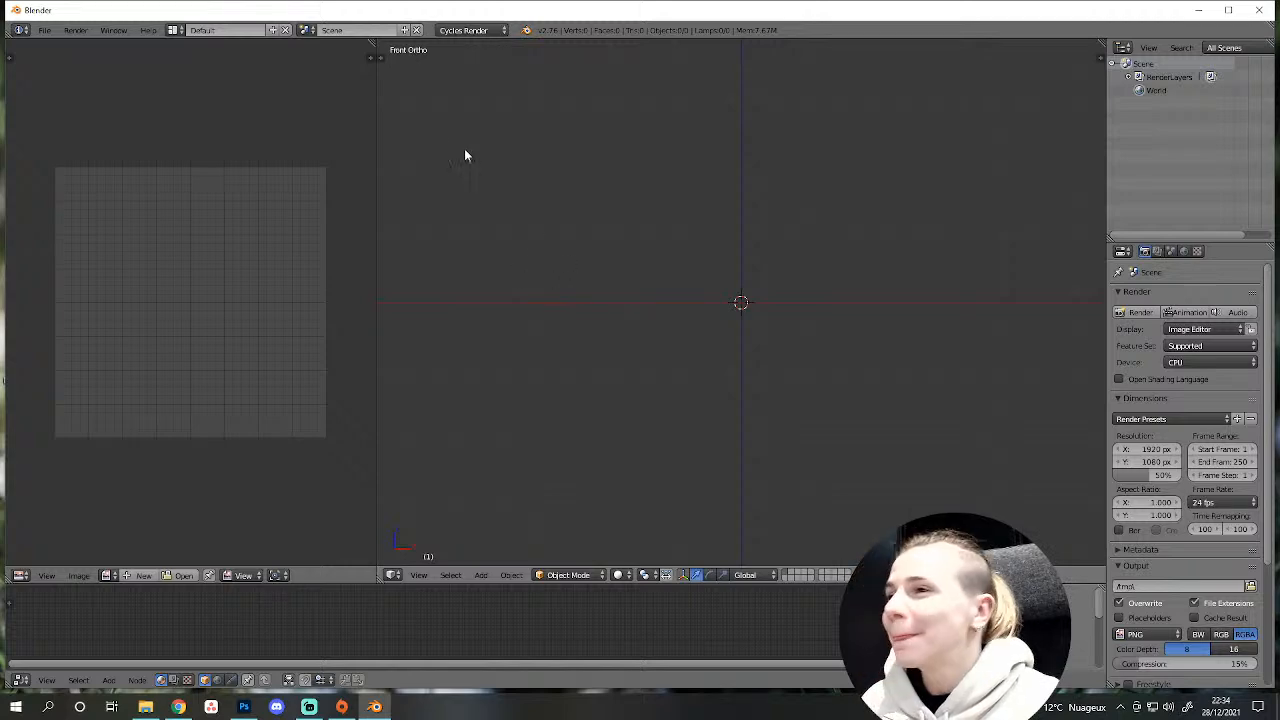
left_click(50, 31)
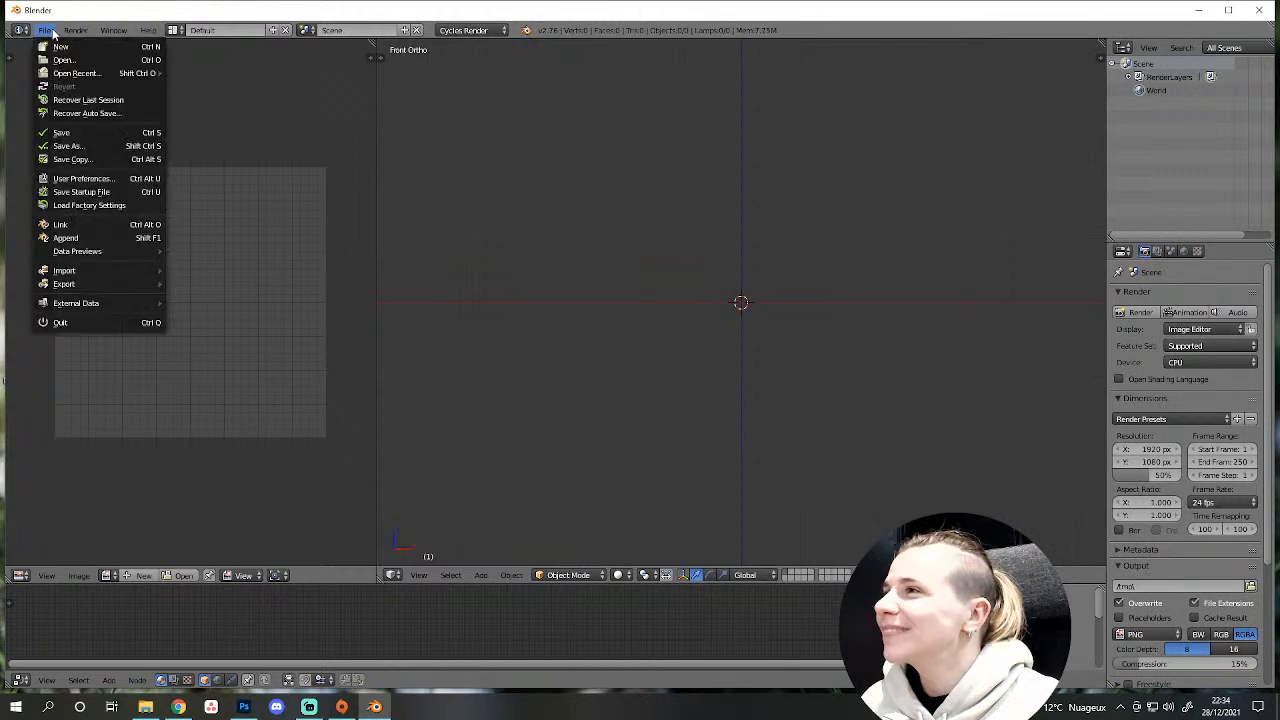
left_click(860, 336)
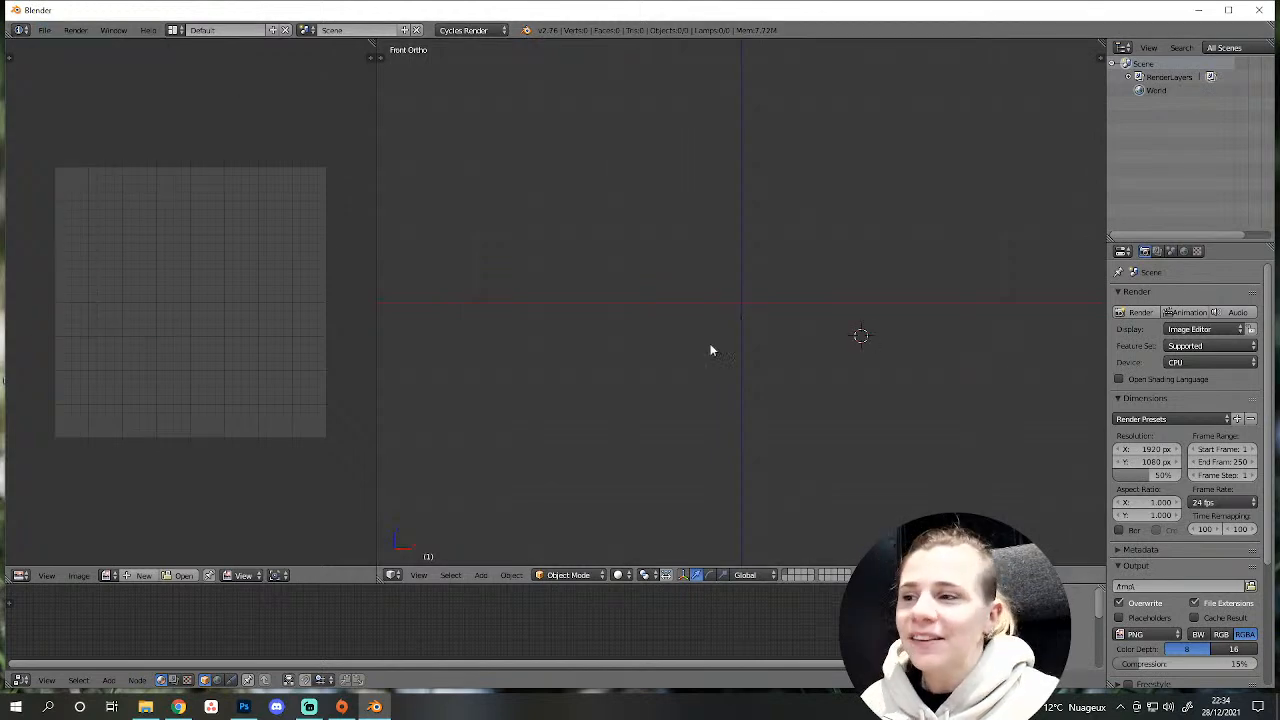
Show the 3D viewport's properties, enable Background Images and add an empty image slot.
key("n")
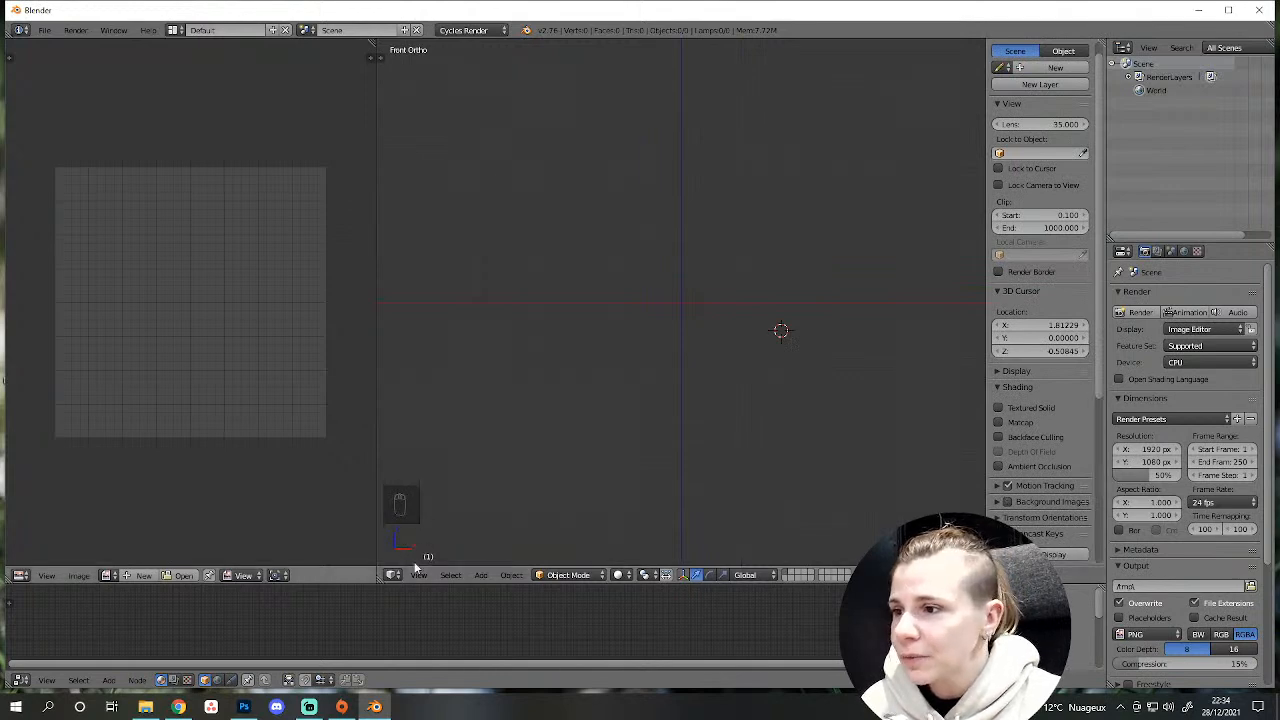
scroll(1066, 483, "down", 5)
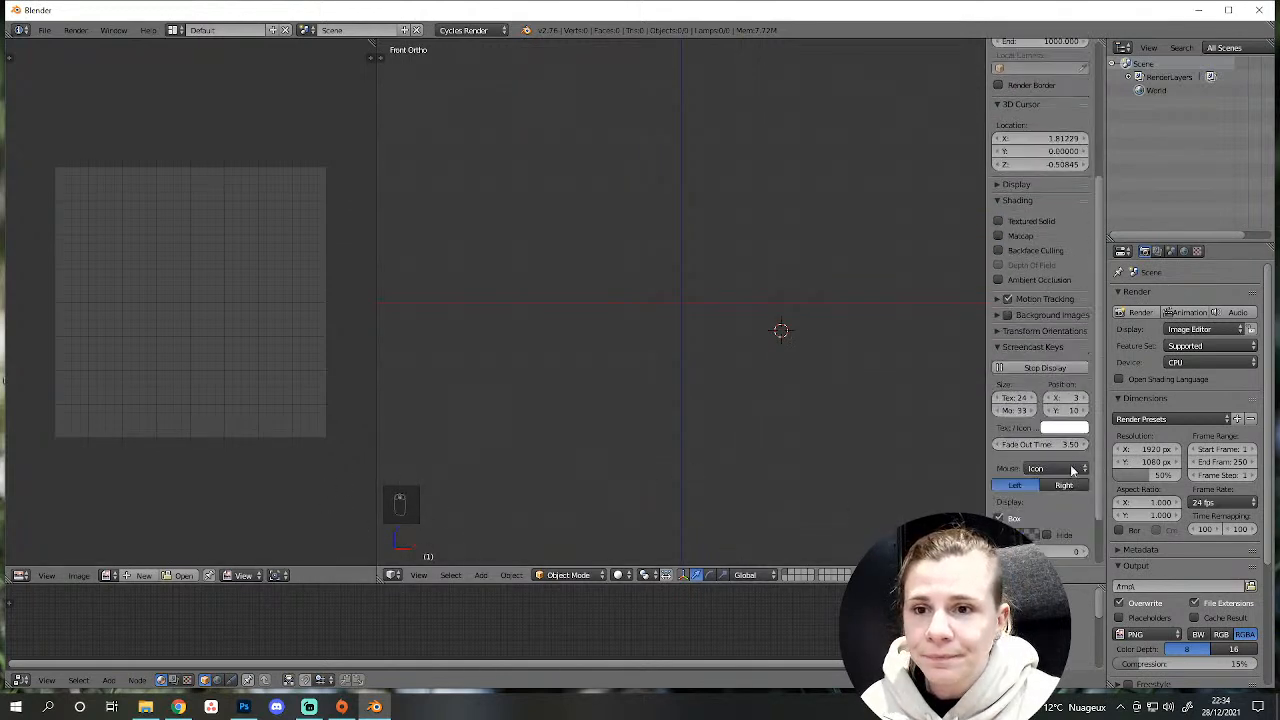
scroll(1064, 486, "up", 5)
scroll(1060, 507, "down", 4)
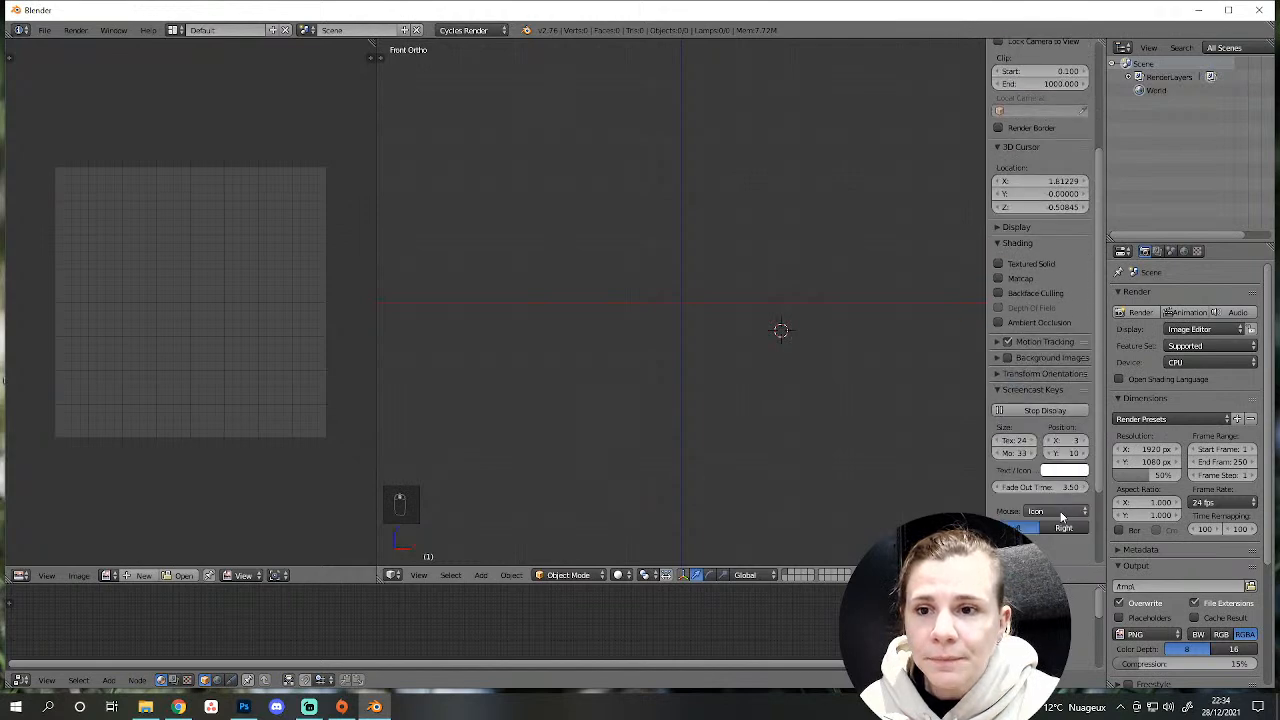
left_click(1029, 357)
left_click(1007, 357)
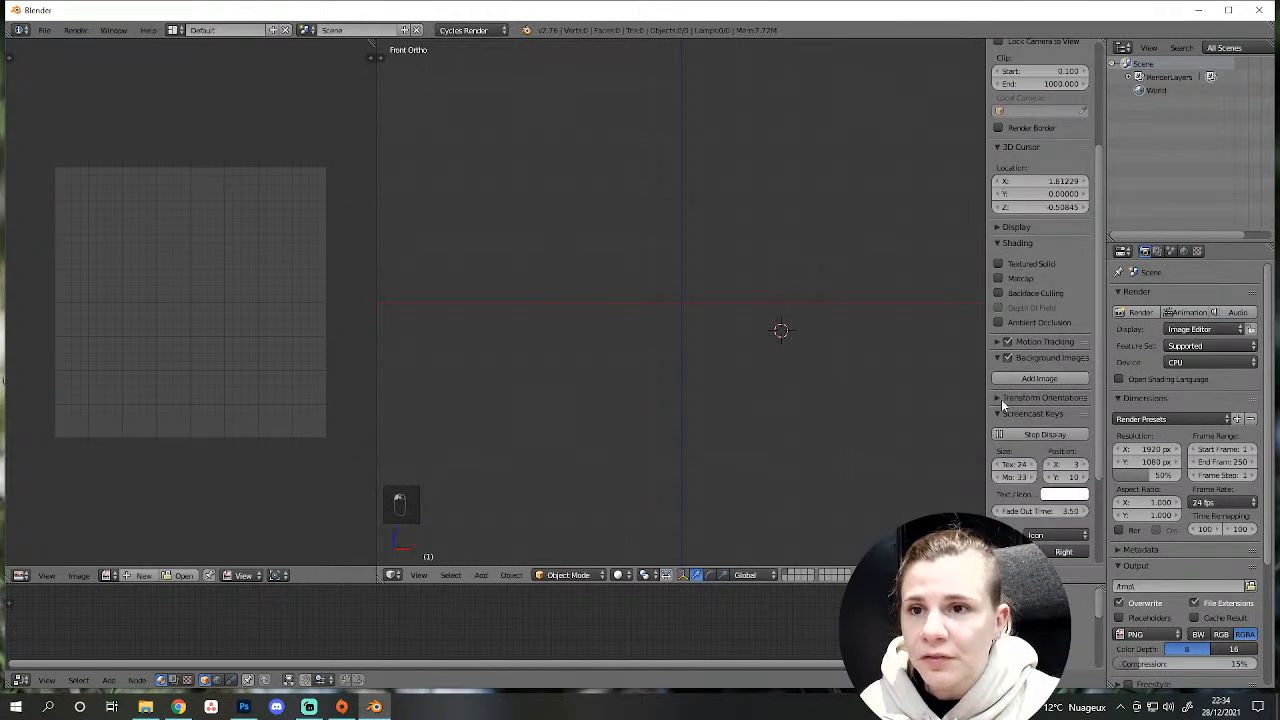
left_click(1054, 380)
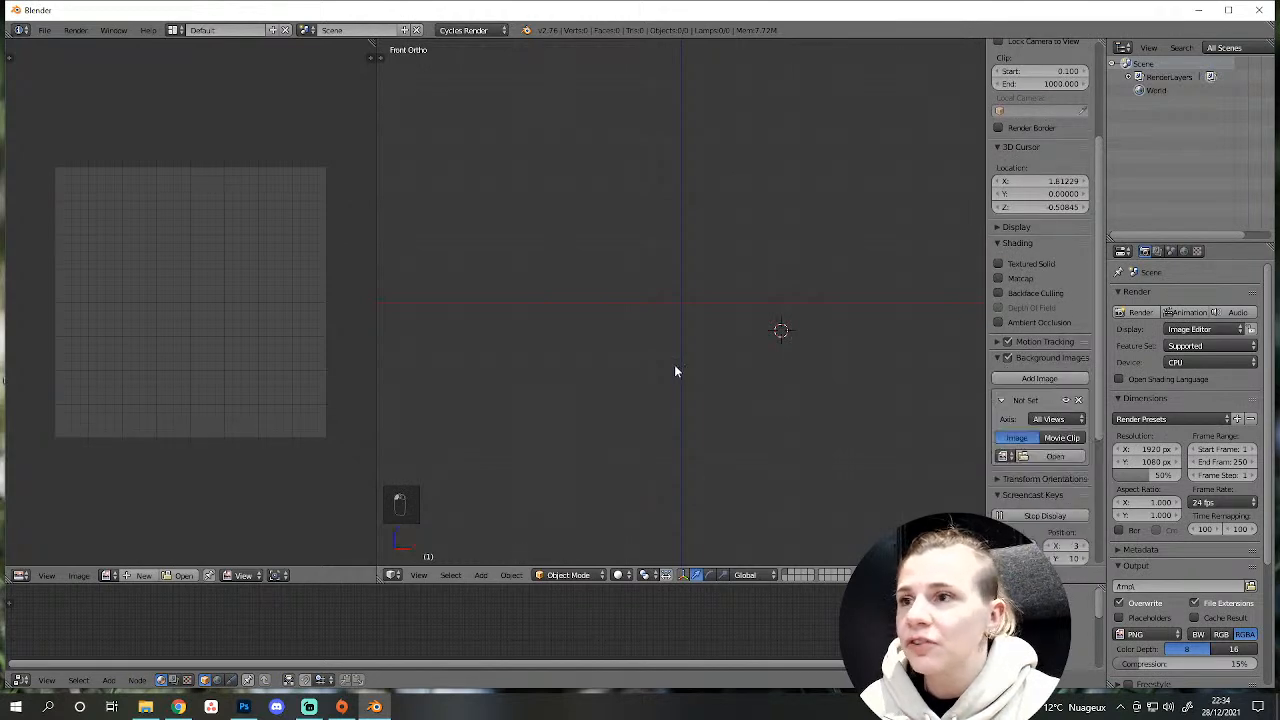
Load the saved unicorn balloon image from 163-Unicorn birthday set\1-Unicorn baloon as the viewport background.
left_click(1040, 458)
left_click(45, 320)
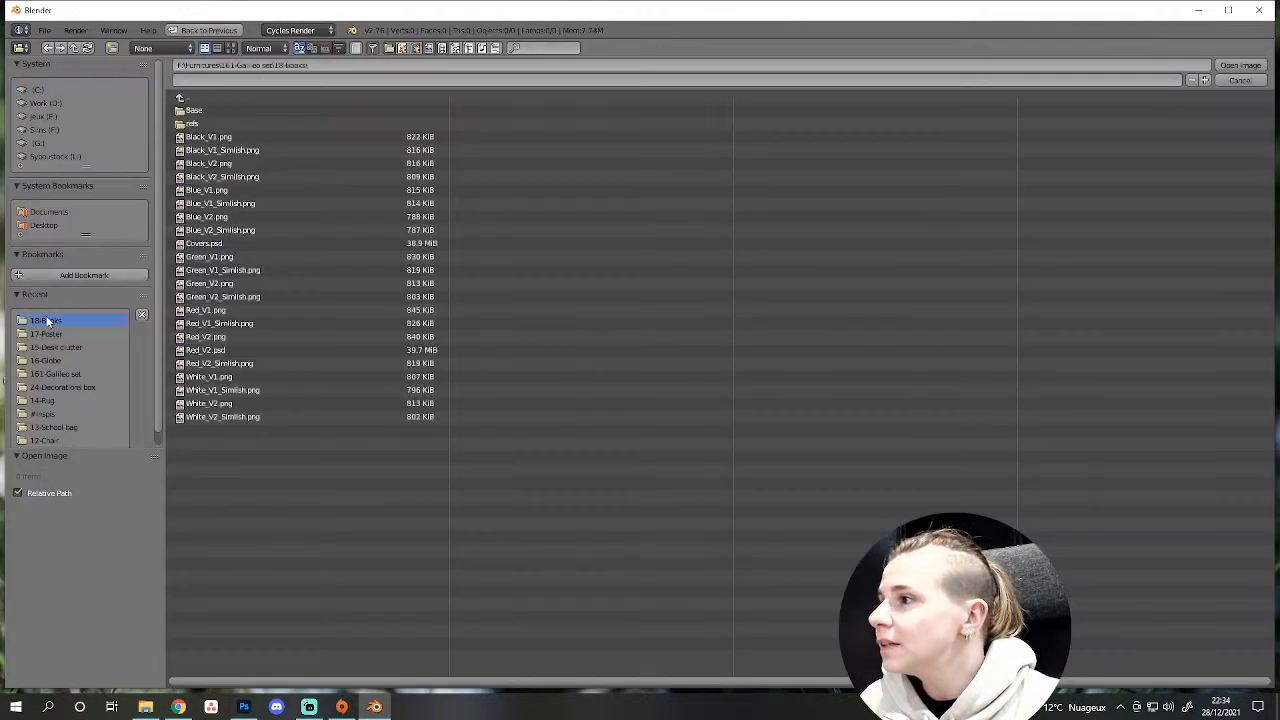
left_click(190, 98)
left_click(195, 98)
left_click(206, 243)
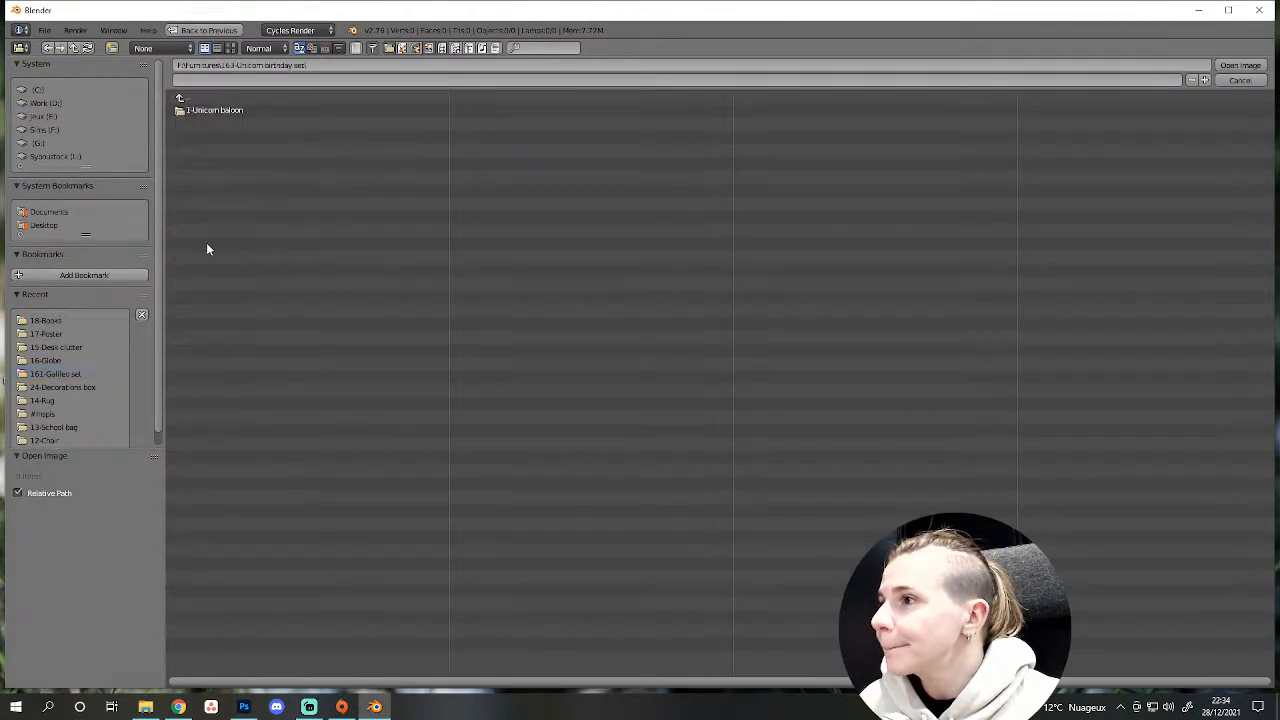
left_click(208, 110)
double_click(206, 110)
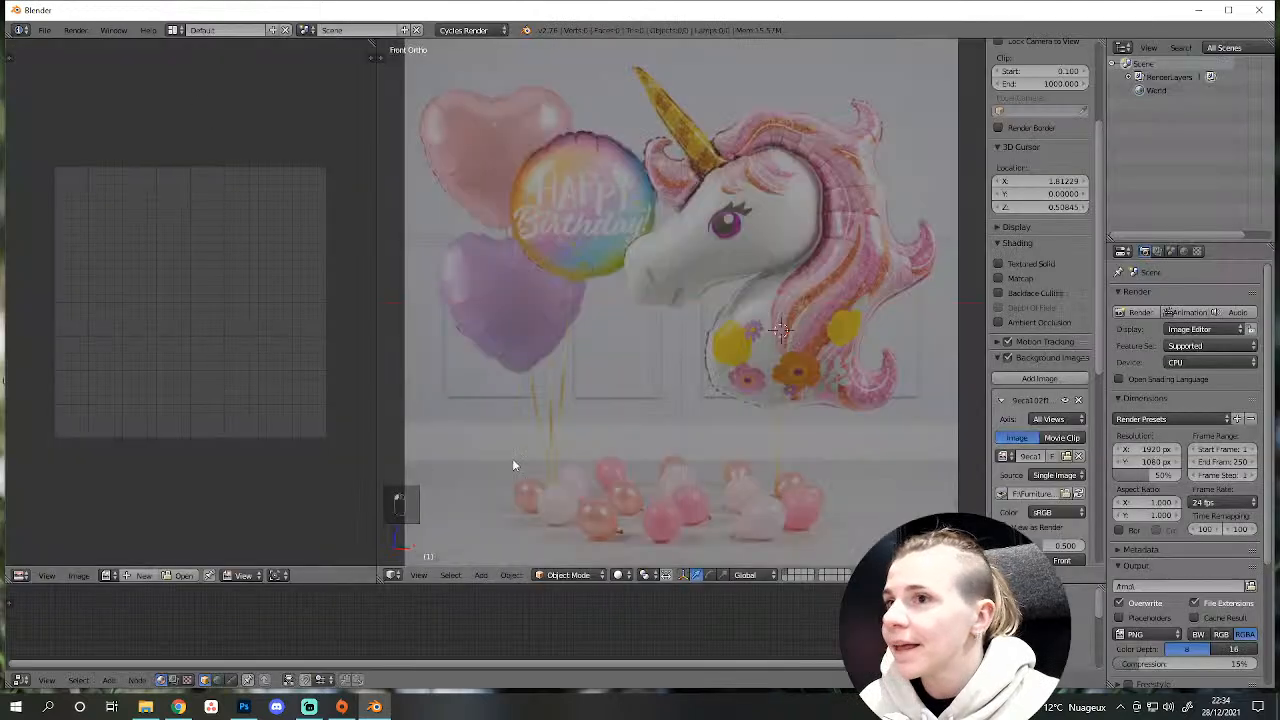
scroll(741, 460, "down", 4)
scroll(742, 460, "up", 6)
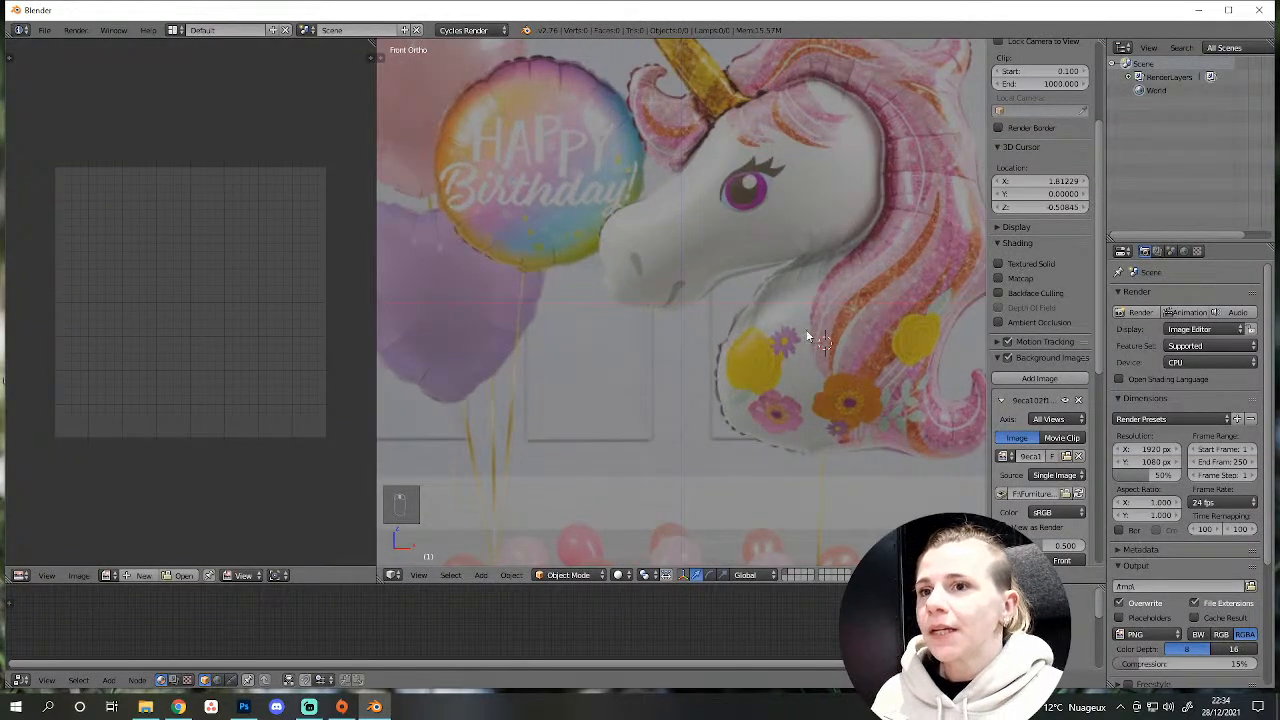
scroll(679, 335, "down", 4)
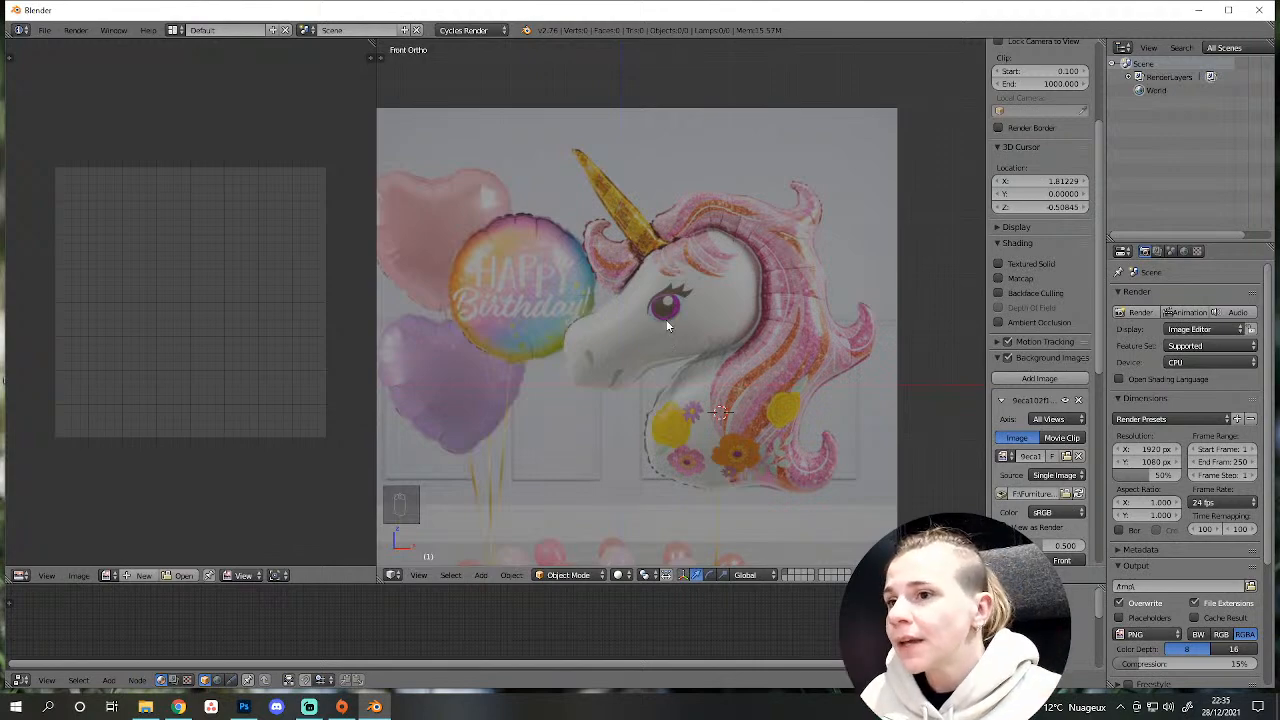
scroll(660, 312, "up", 4)
scroll(663, 298, "down", 3)
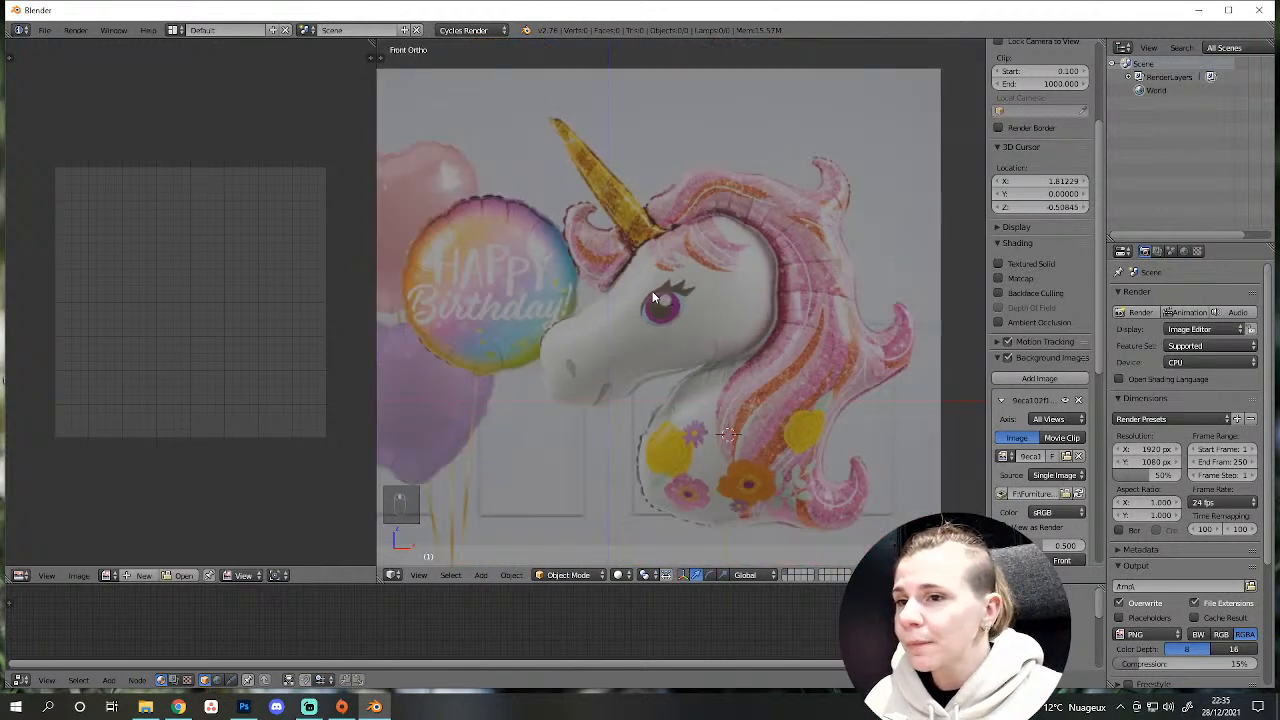
scroll(652, 291, "up", 2)
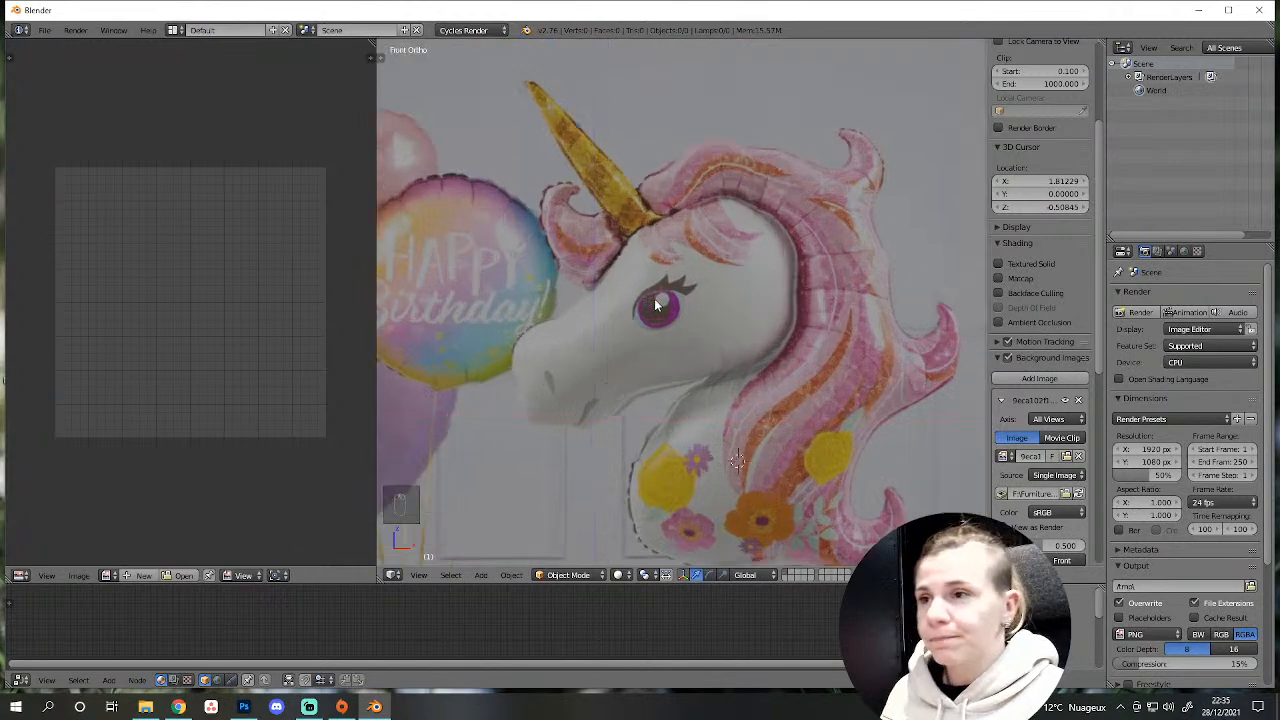
Add a plane, rotate it 90 degrees about the X axis to face the front view, and enter Edit Mode.
scroll(654, 298, "down", 2)
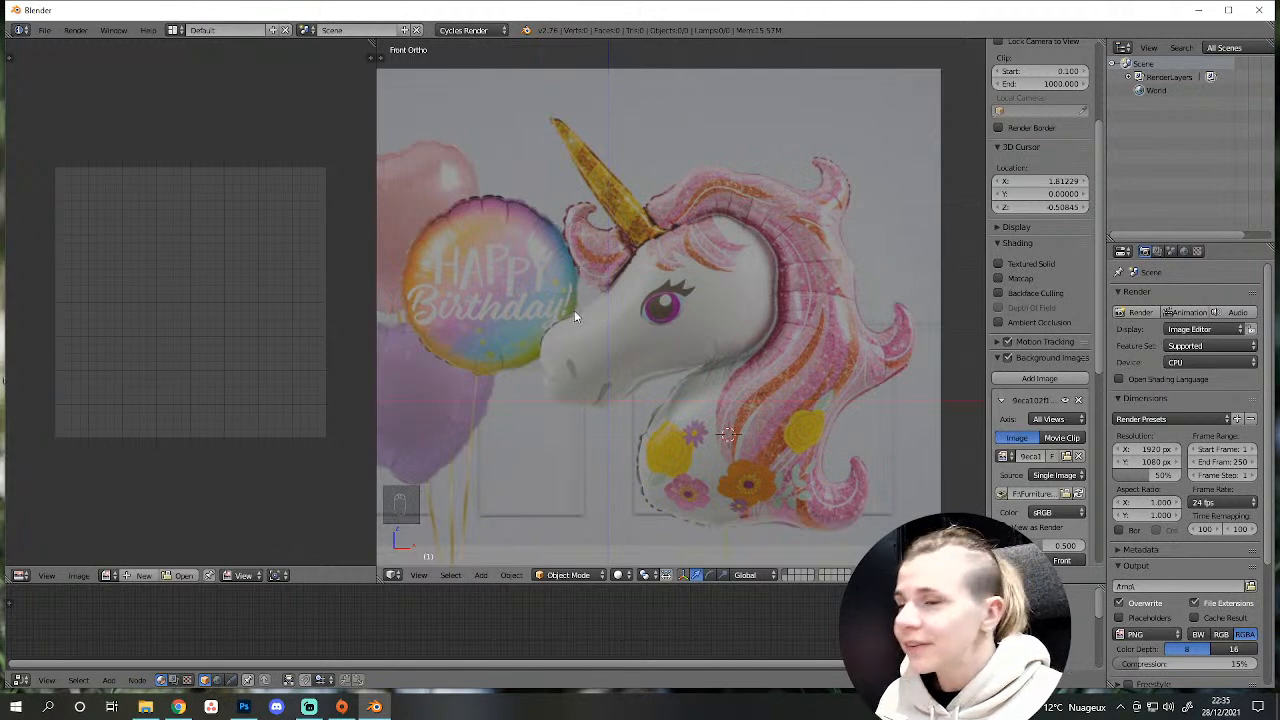
scroll(646, 380, "up", 1)
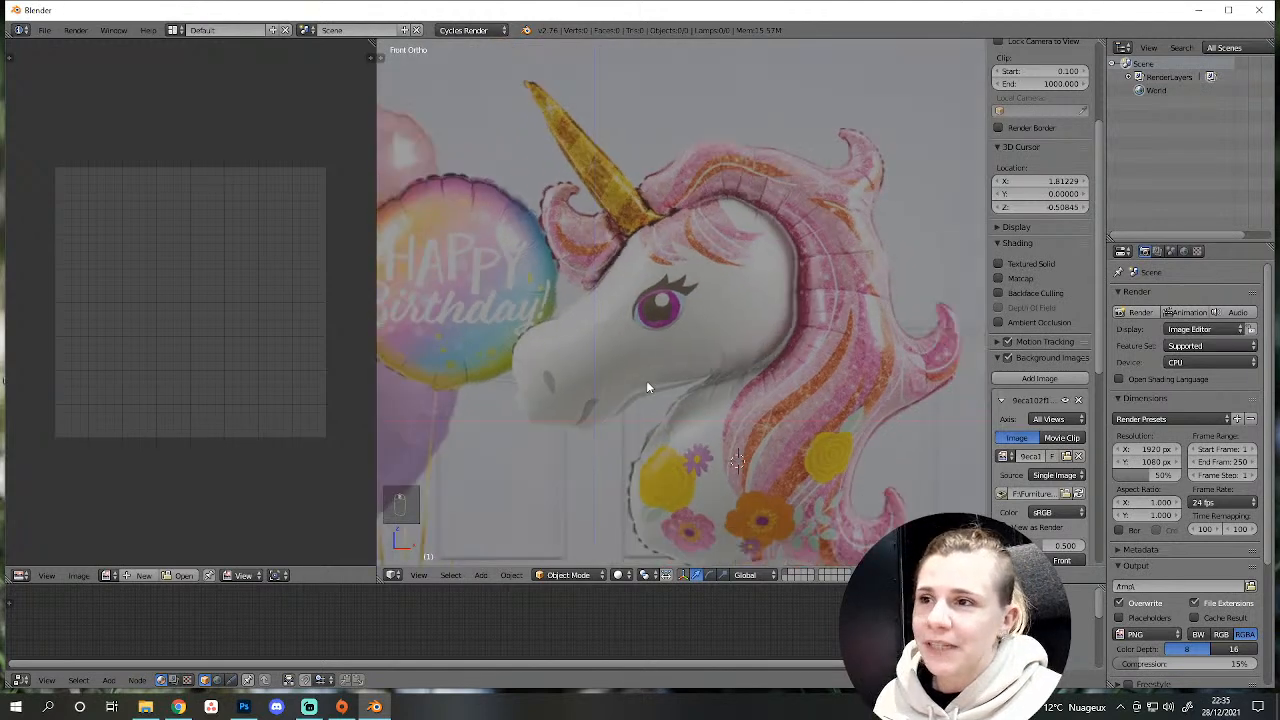
key("shift+a")
mouse_move(637, 384)
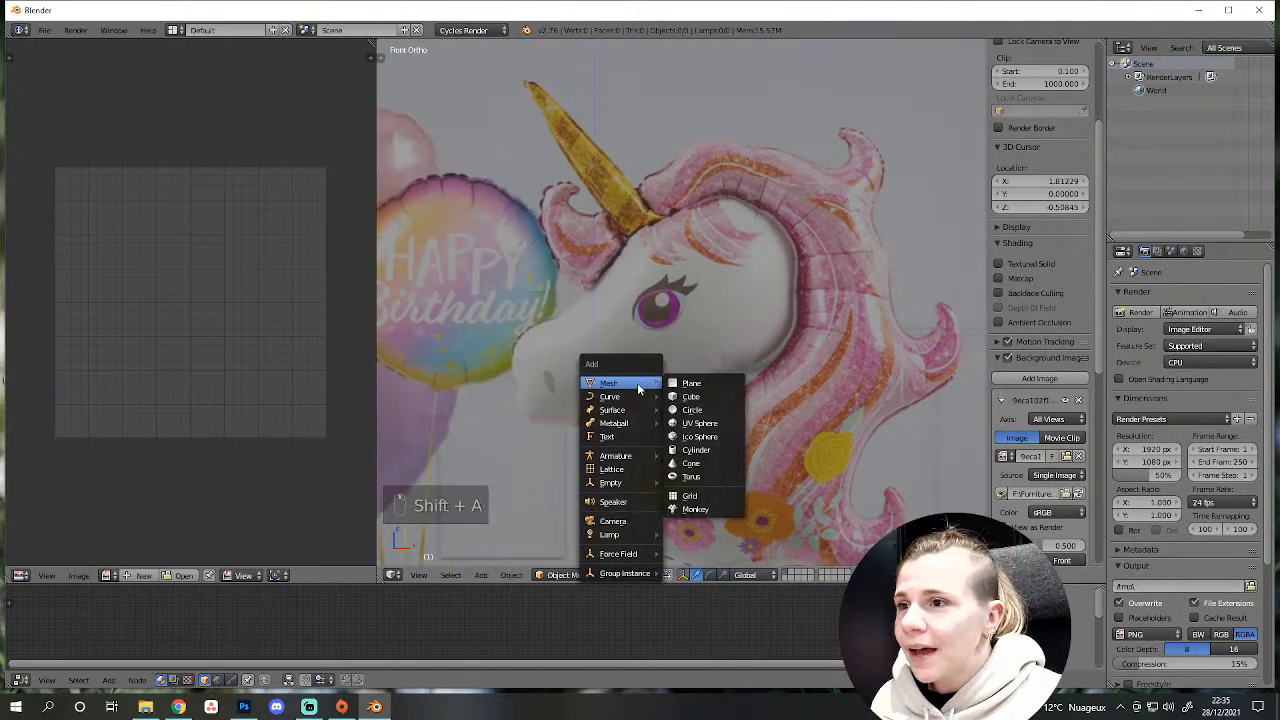
left_click(692, 384)
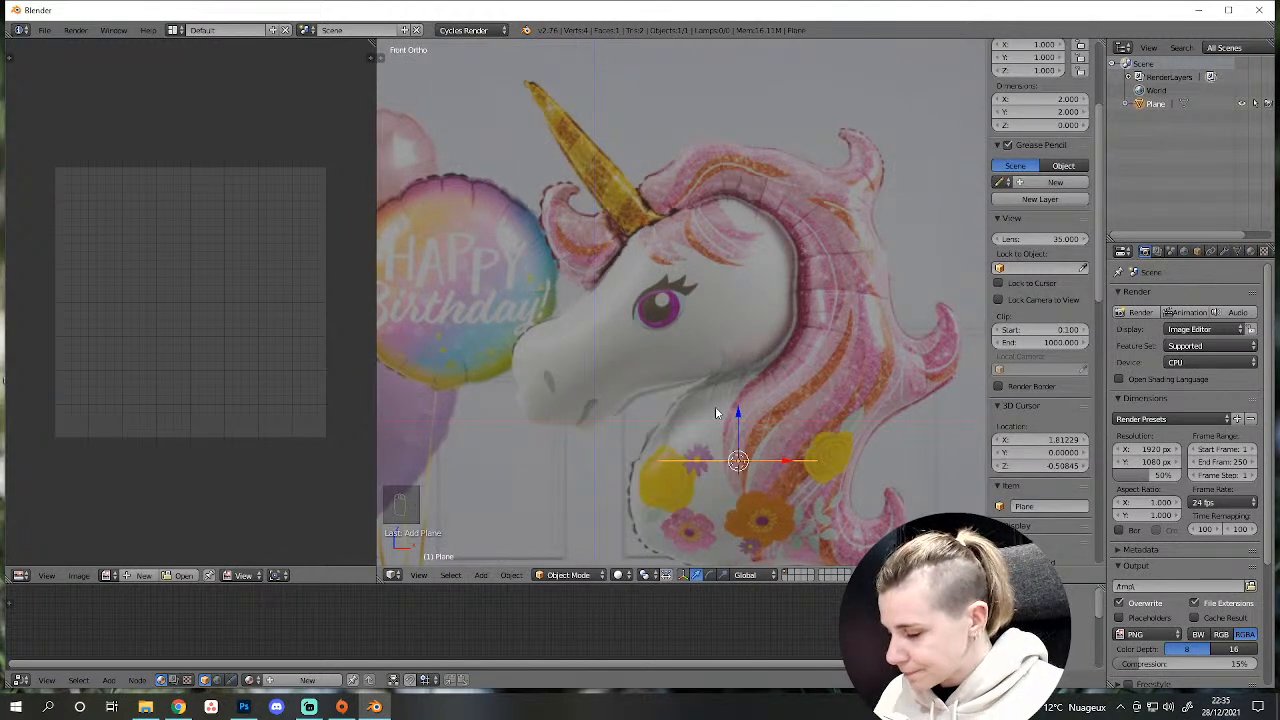
type("rx90")
key("Return")
key("Tab")
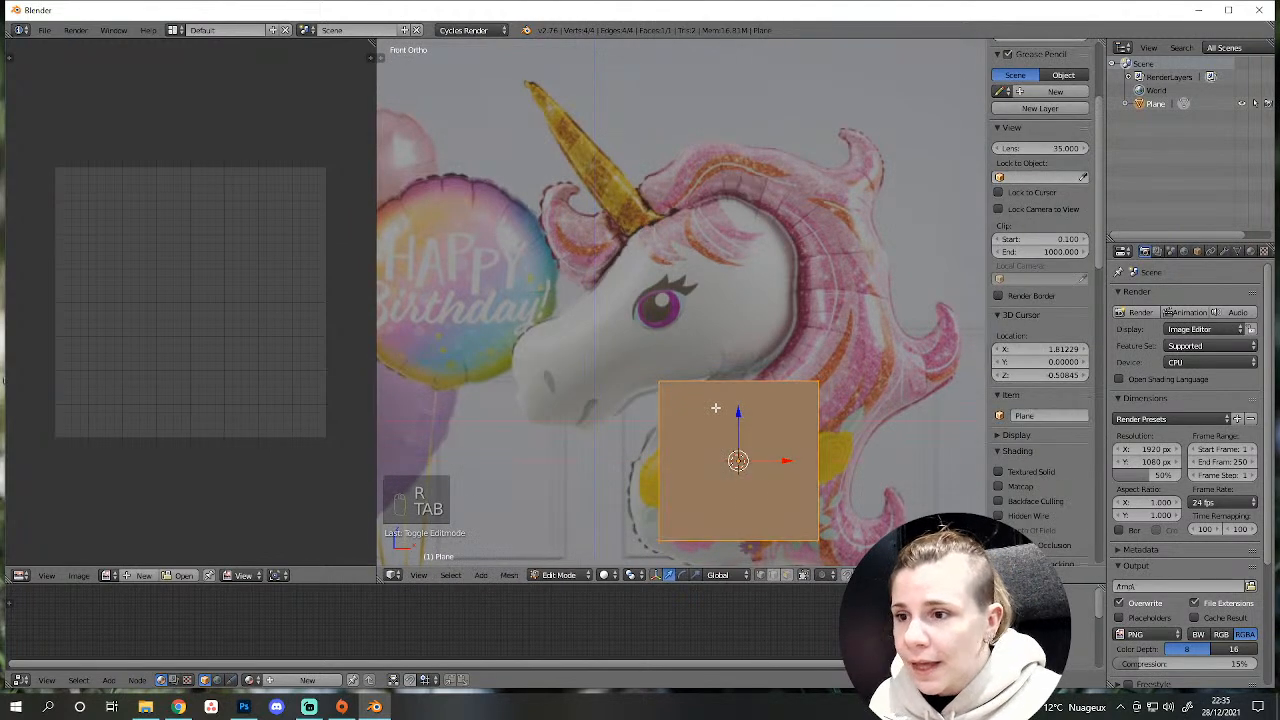
Move three of the plane's corners to the front of the unicorn's muzzle and delete the remaining corner vertex.
scroll(680, 429, "up", 3)
scroll(627, 456, "down", 4)
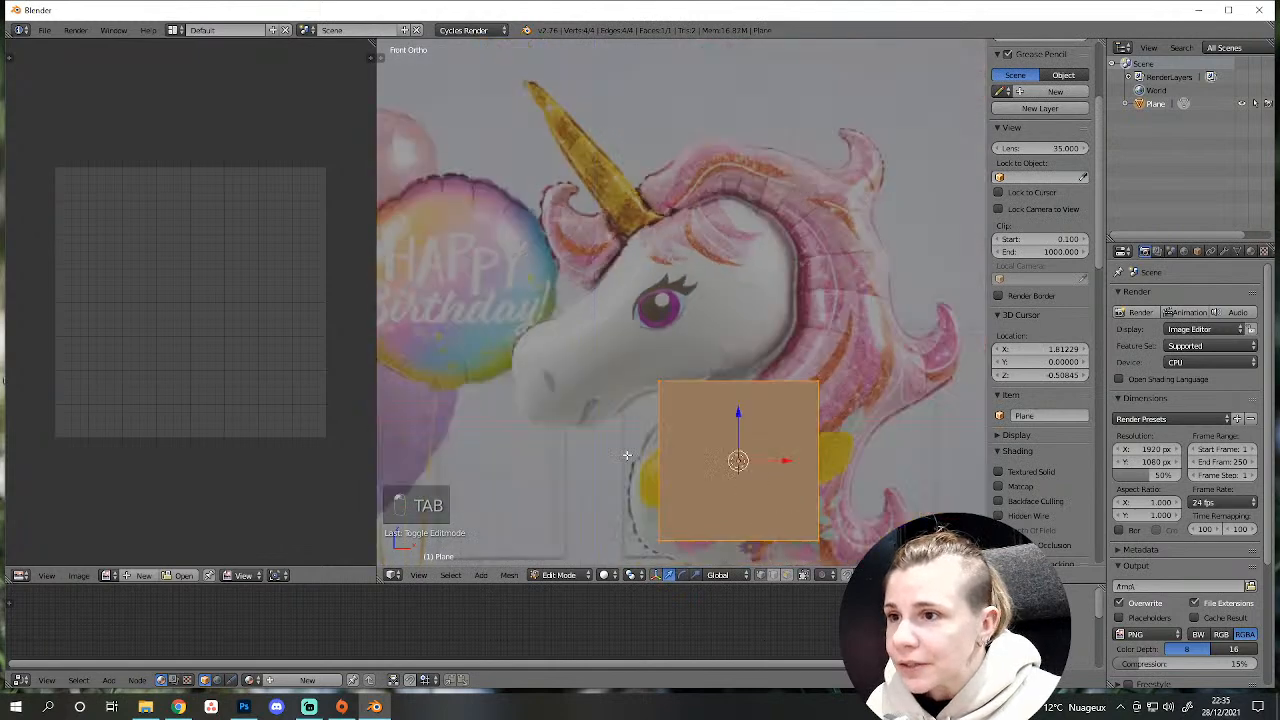
right_click(660, 372)
key("g")
left_click(545, 371)
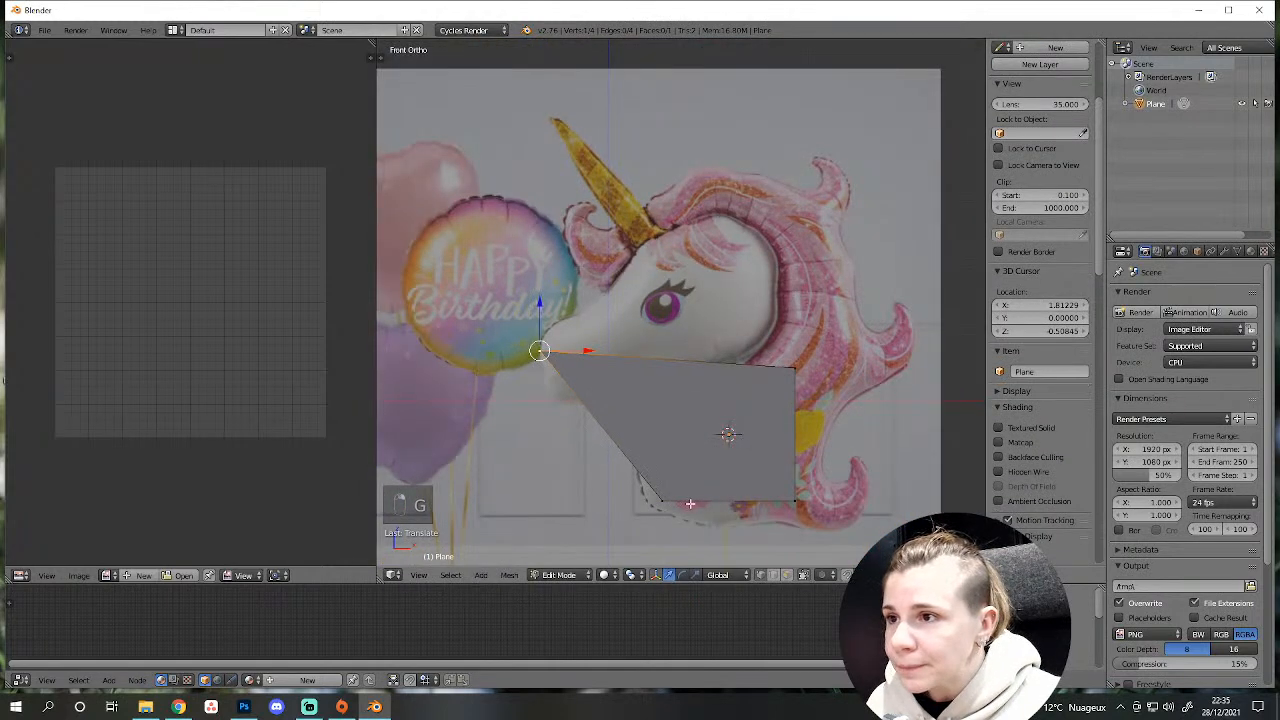
right_click(684, 518)
key("g")
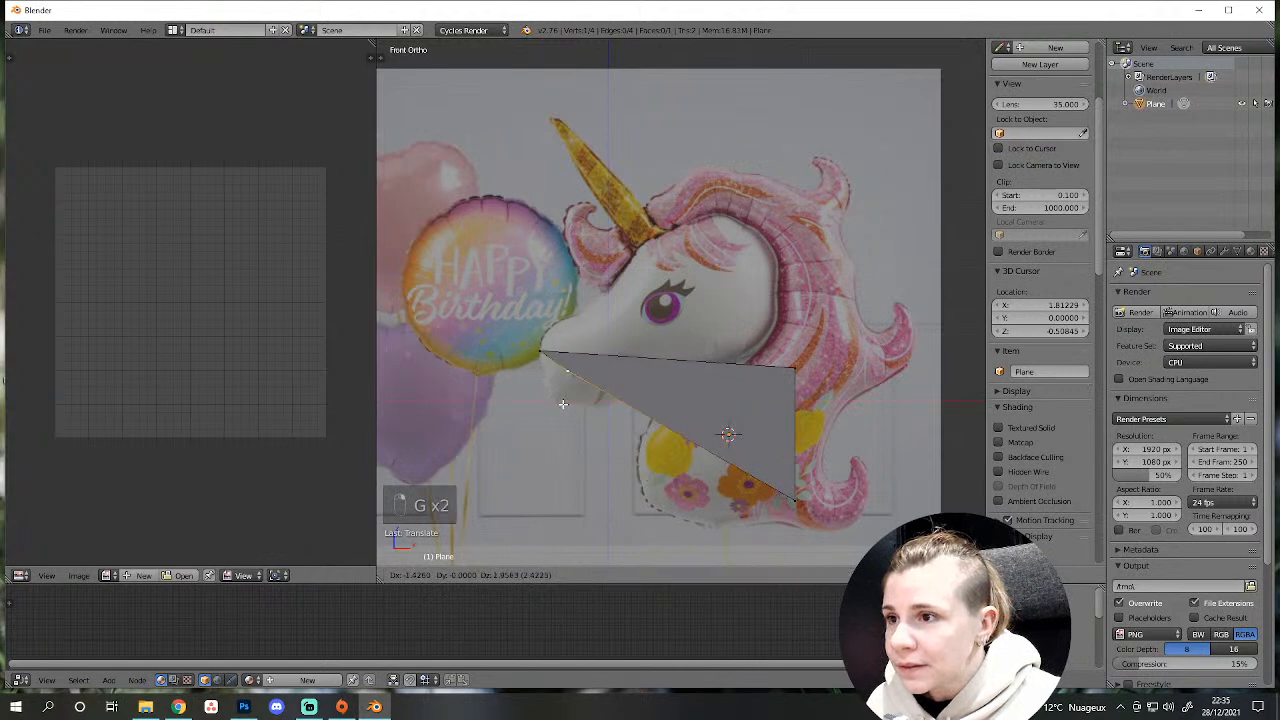
left_click(537, 410)
right_click(800, 367)
key("g")
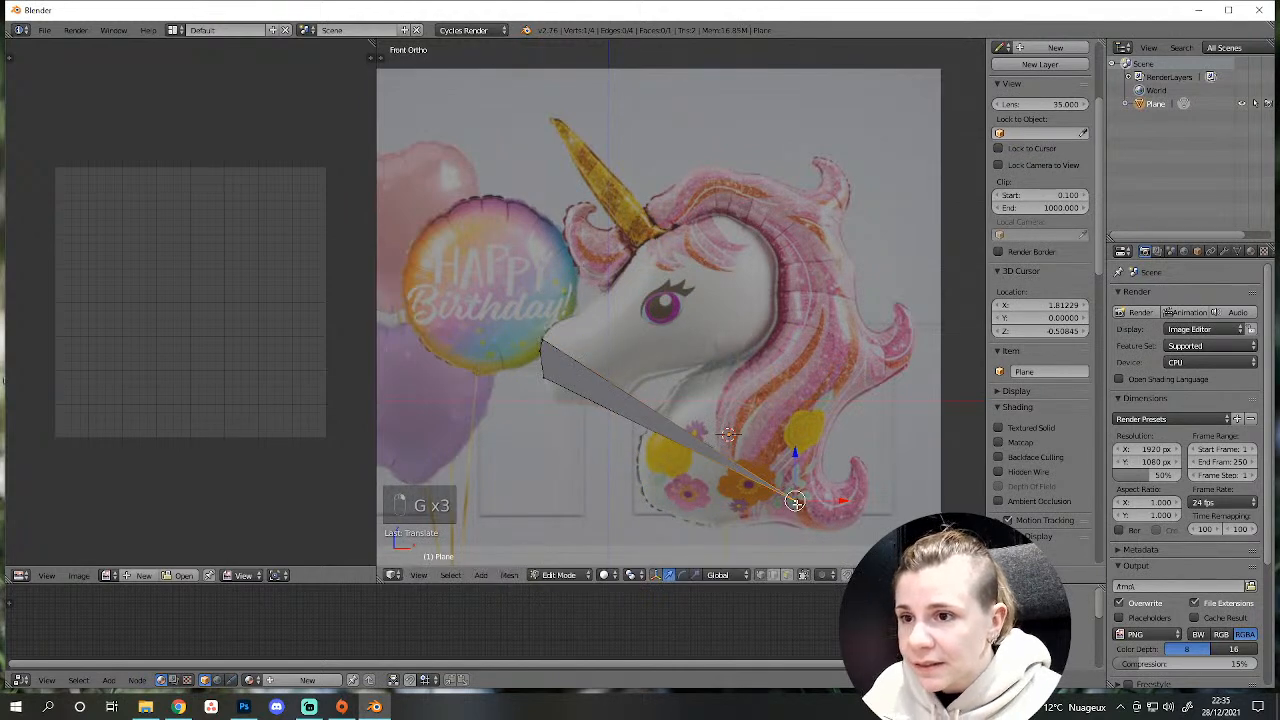
key("Delete")
left_click(766, 504)
Move the middle vertex of the remaining edges onto the front outline of the muzzle.
scroll(532, 405, "up", 4)
middle_click_drag(480, 400, 663, 331, "shift")
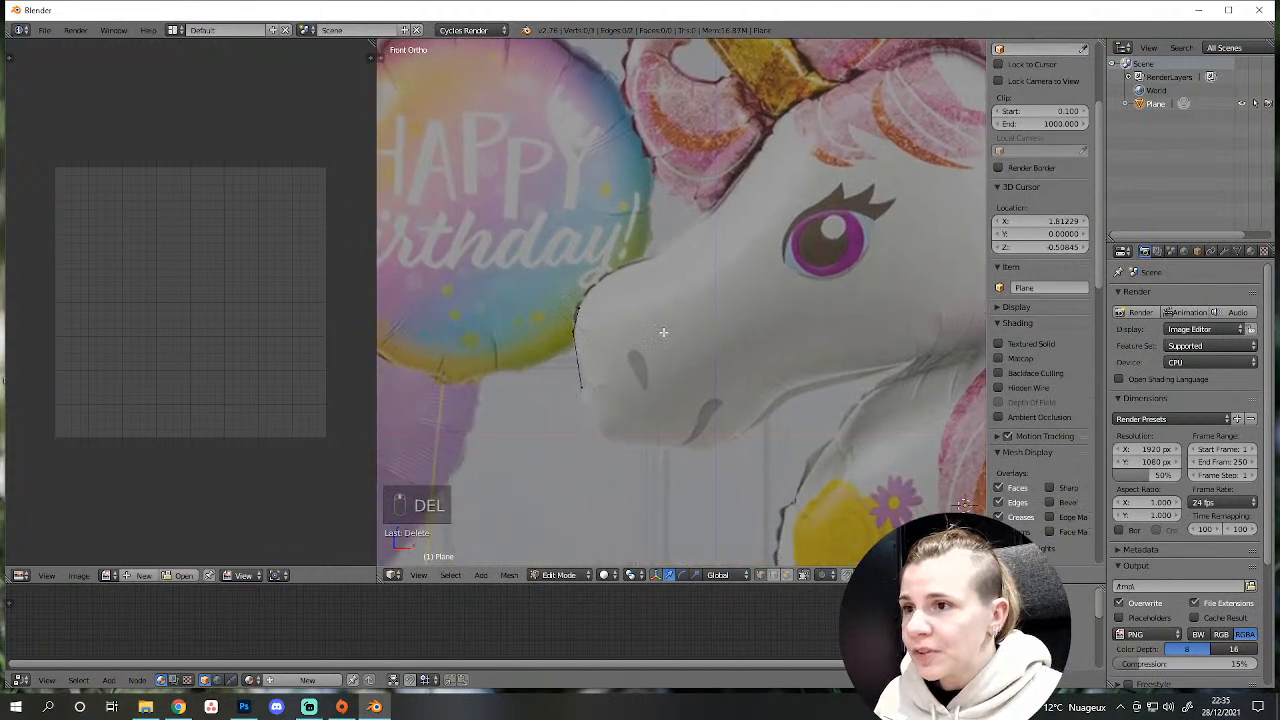
scroll(663, 331, "up", 5)
middle_click_drag(490, 369, 603, 426, "shift")
right_click(534, 443)
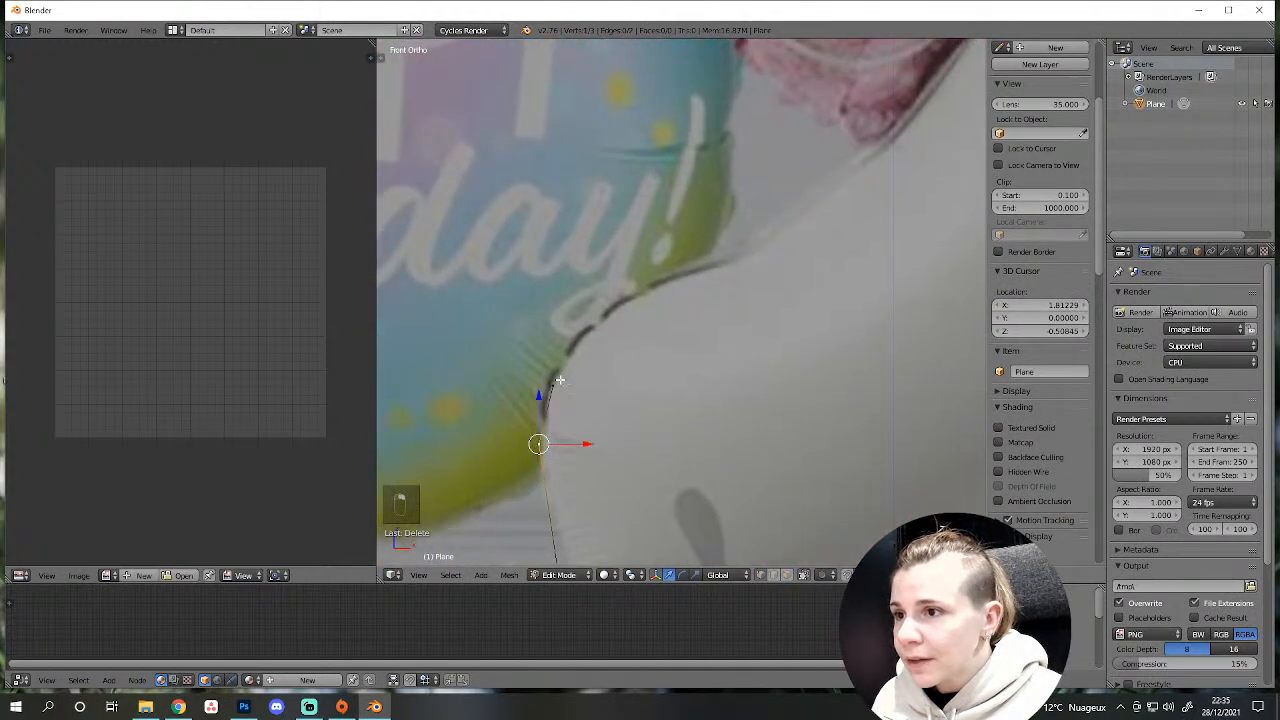
key("g")
left_click(545, 400)
scroll(634, 469, "down", 2)
middle_click_drag(634, 469, 604, 447, "shift")
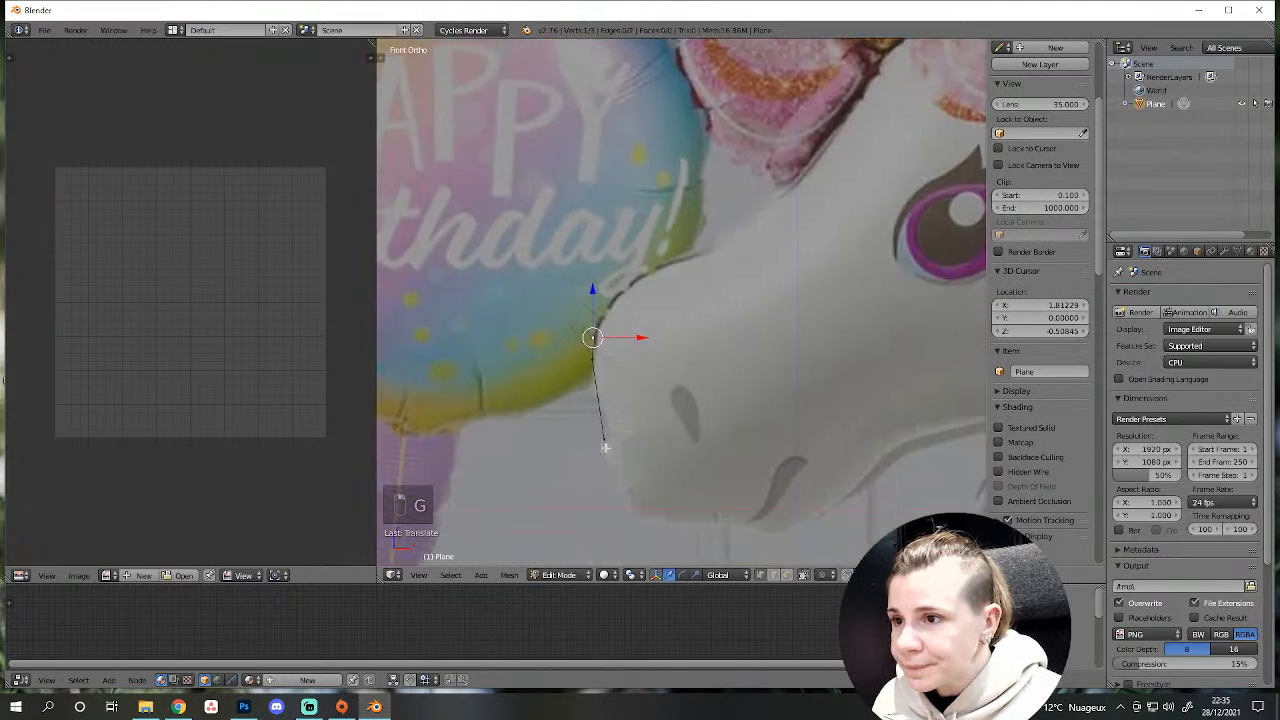
Move the lowest vertex up along the muzzle outline and hide the 3D manipulator.
key("g")
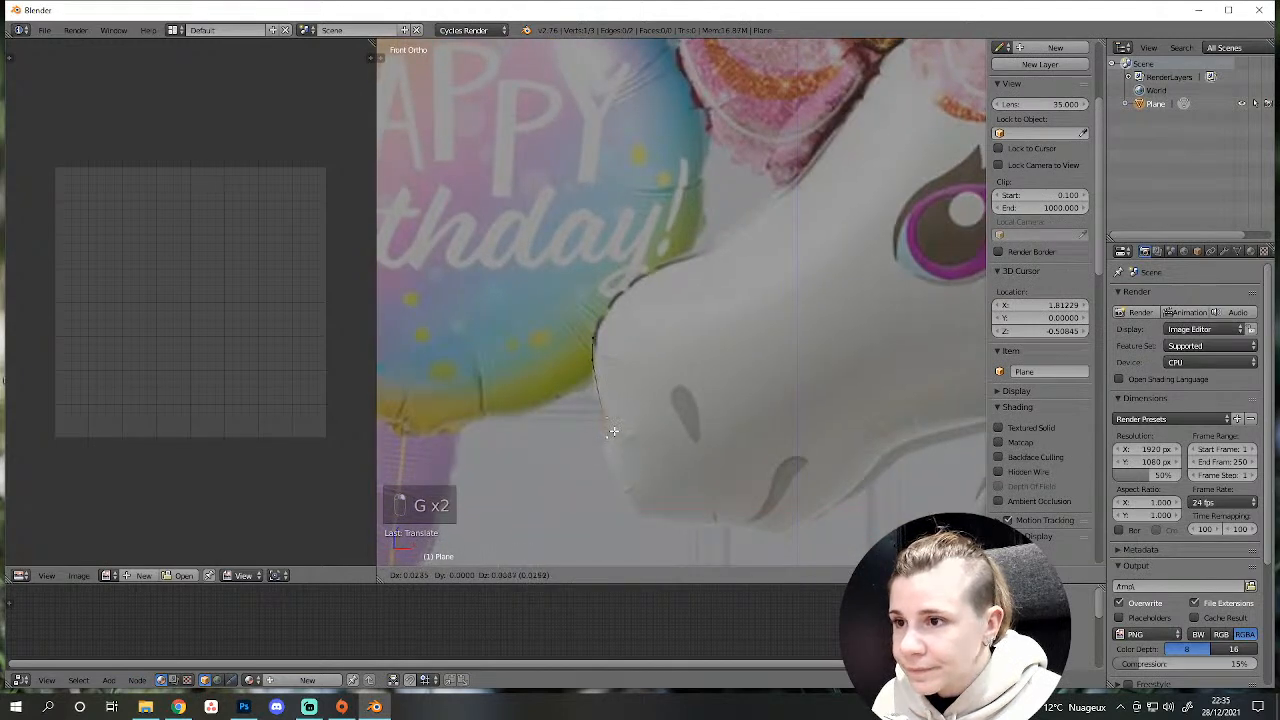
left_click(613, 426)
scroll(613, 426, "up", 3)
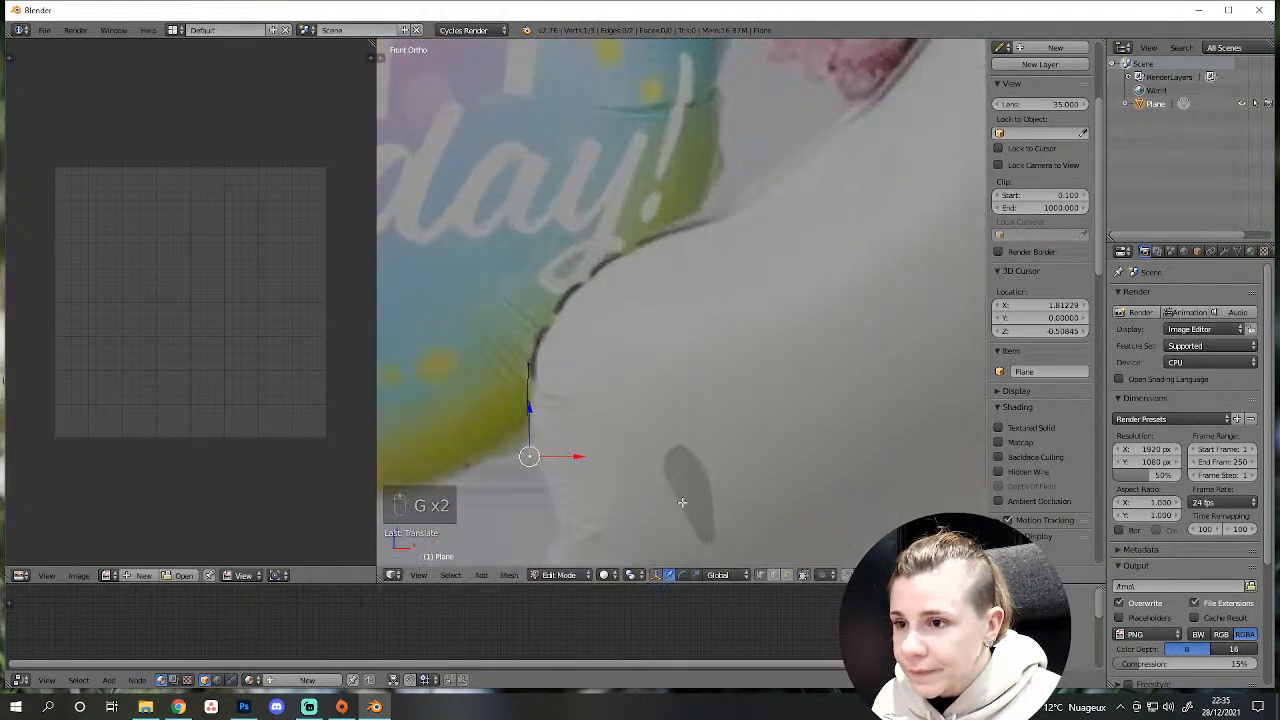
scroll(652, 474, "down", 2)
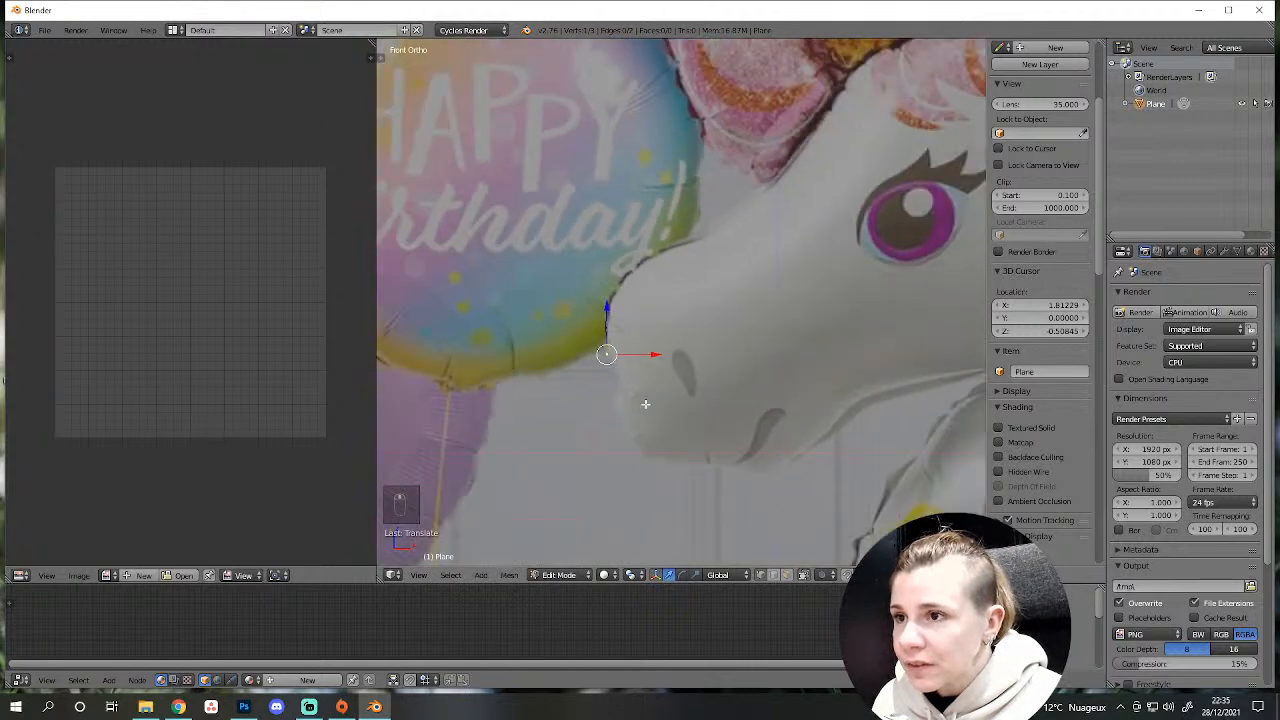
middle_click_drag(645, 404, 632, 446, "shift")
left_click(655, 575)
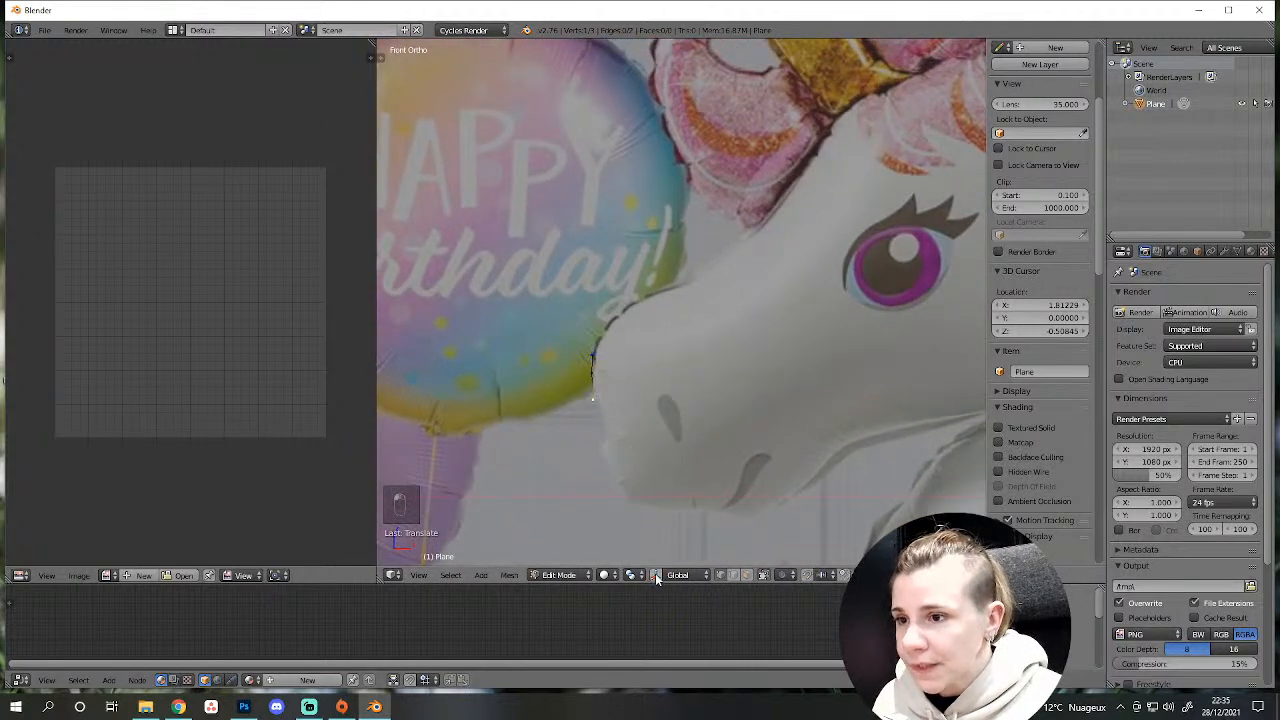
Extrude a chain of vertices from the muzzle up along the bridge of the nose to the pink forelock.
middle_click_drag(595, 329, 572, 407, "shift")
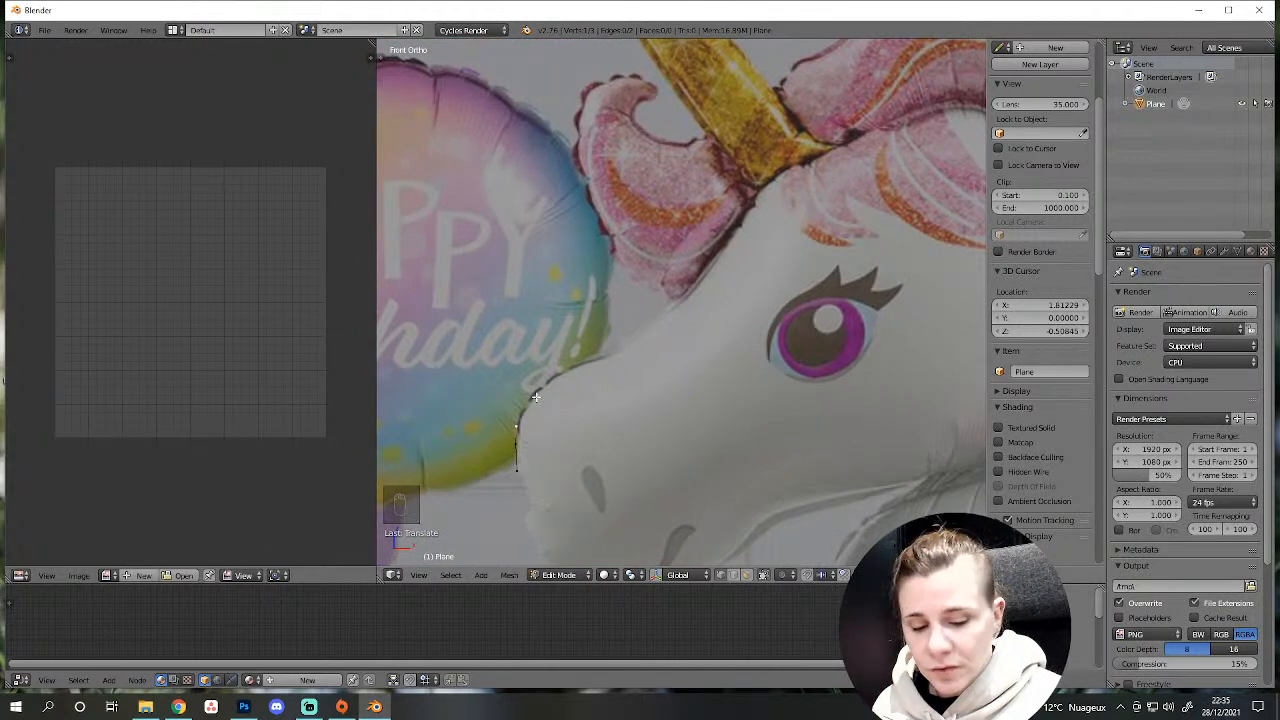
right_click(531, 404, "ctrl")
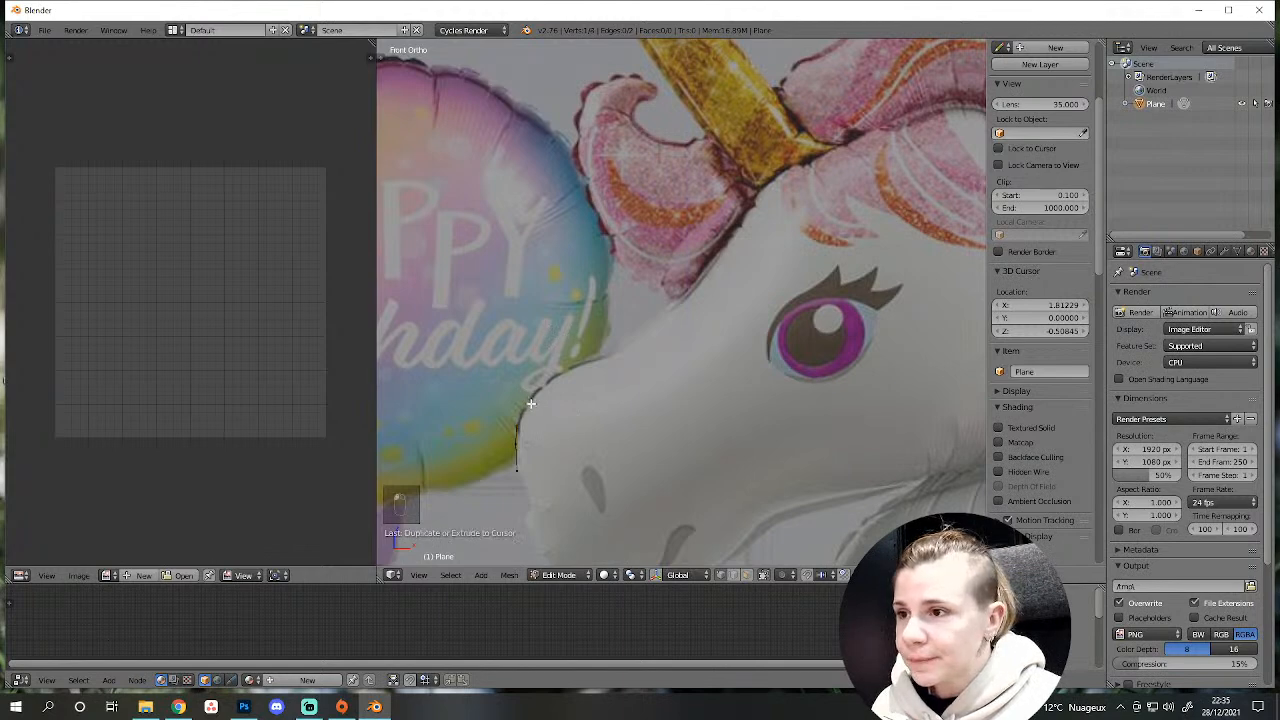
right_click(550, 381, "ctrl")
right_click(575, 370, "ctrl")
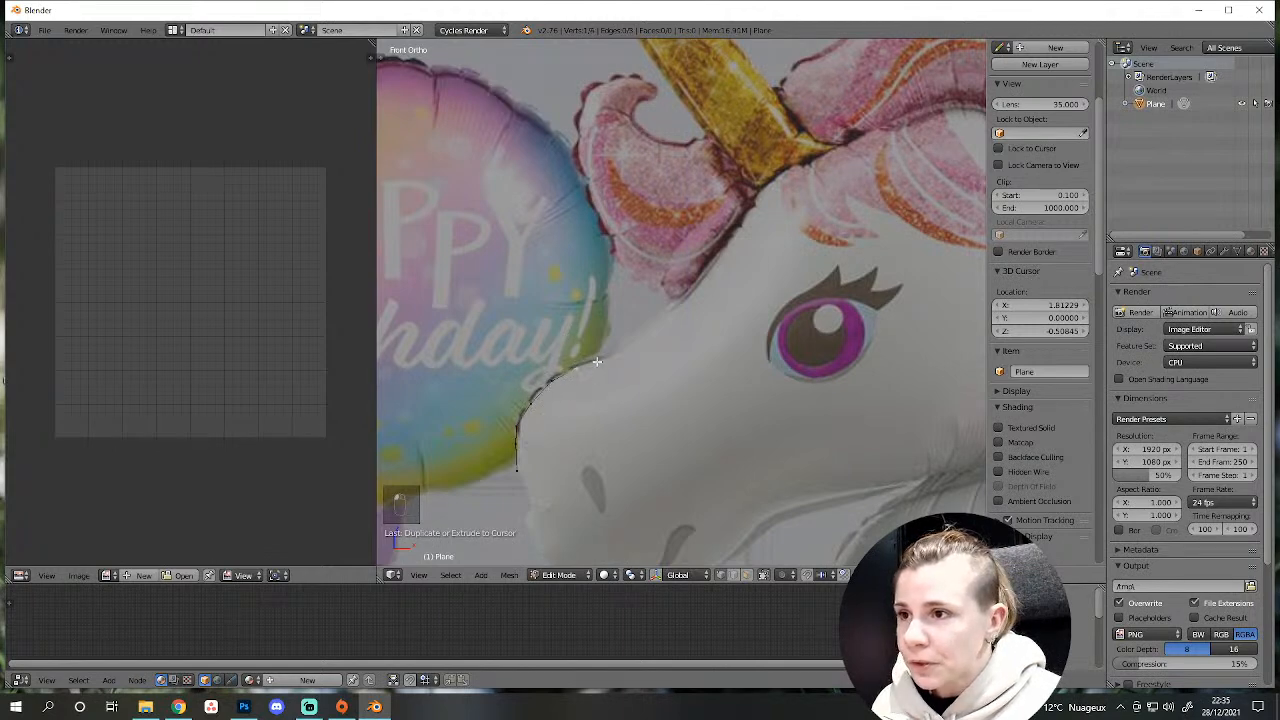
right_click(598, 359, "ctrl")
right_click(624, 346, "ctrl")
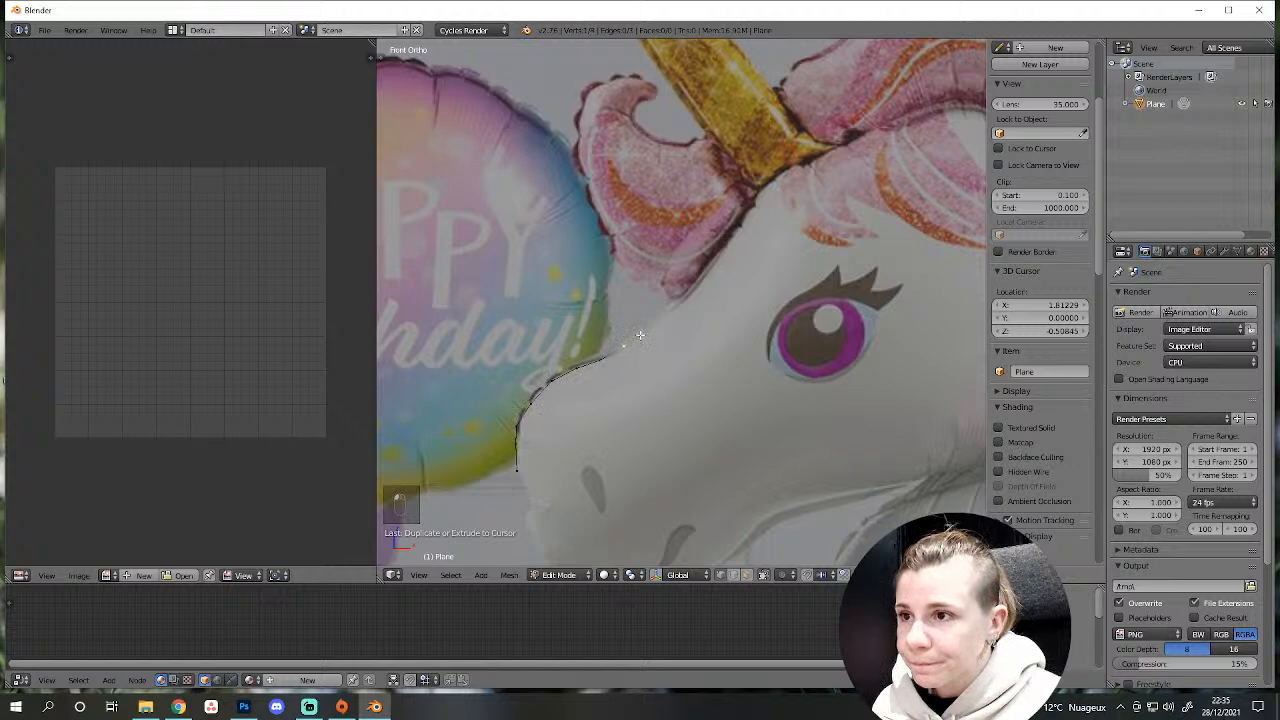
right_click(655, 322, "ctrl")
right_click(673, 305, "ctrl")
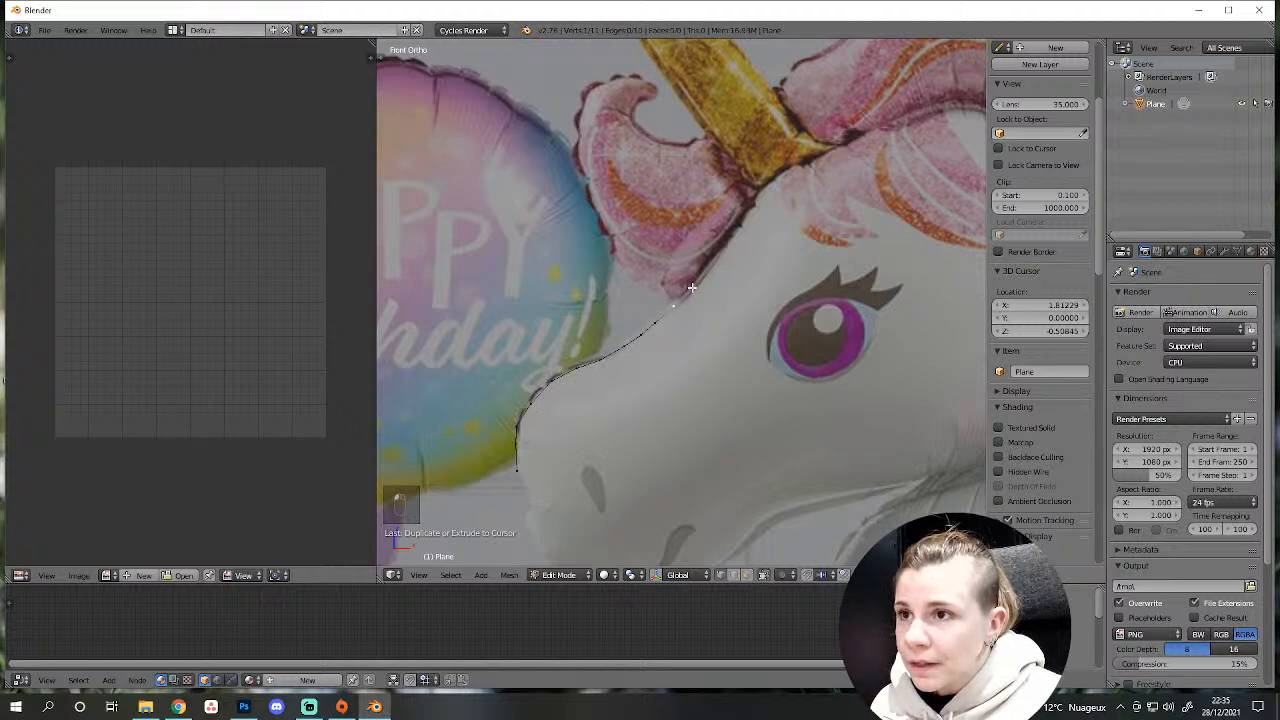
right_click(692, 287, "ctrl")
Continue extruding outline vertices along the forehead, past the forelock and horn base, to the start of the mane.
middle_click_drag(814, 290, 687, 450, "shift")
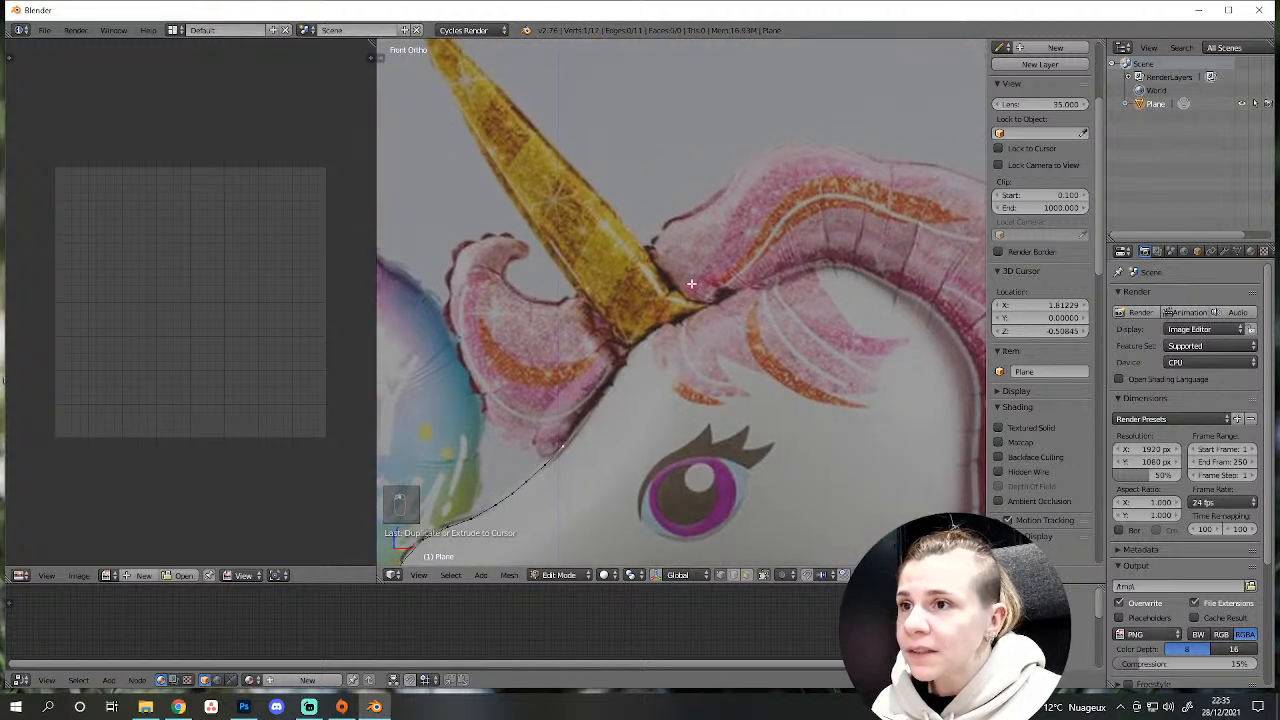
scroll(691, 284, "down", 4)
middle_click_drag(811, 454, 771, 349, "shift")
scroll(558, 242, "up", 5)
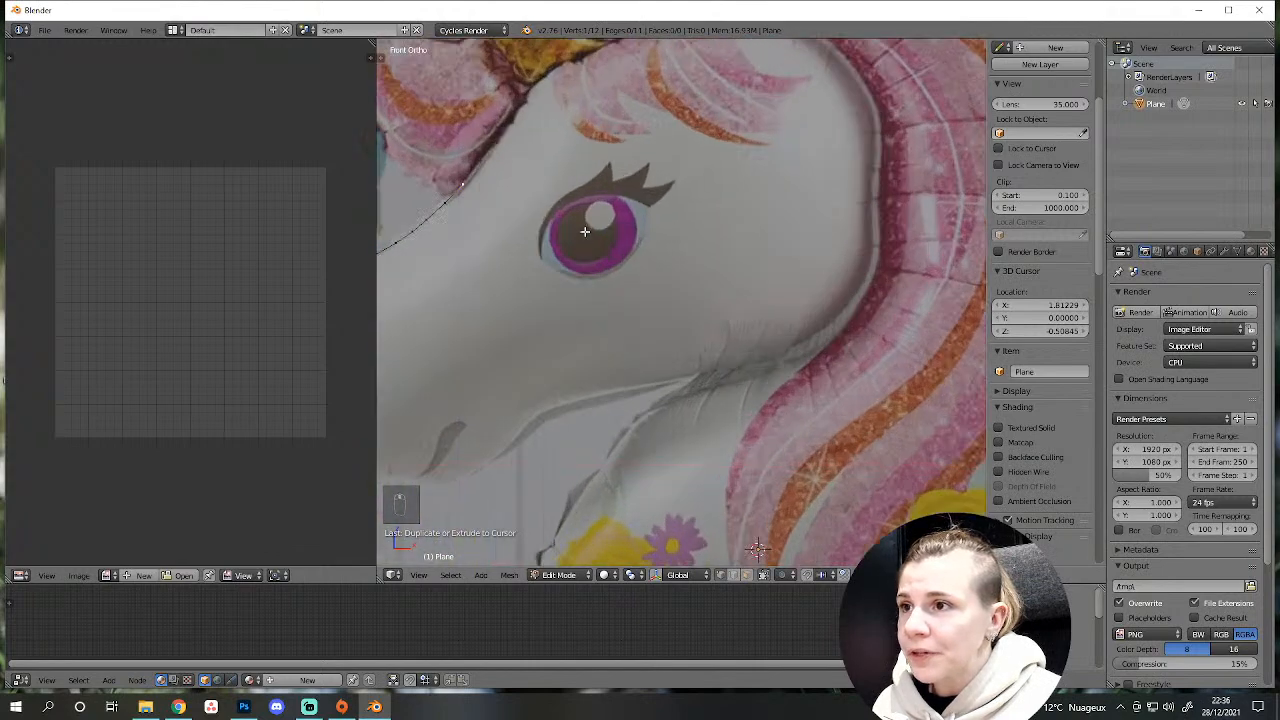
middle_click_drag(583, 232, 731, 456, "shift")
scroll(703, 359, "up", 2)
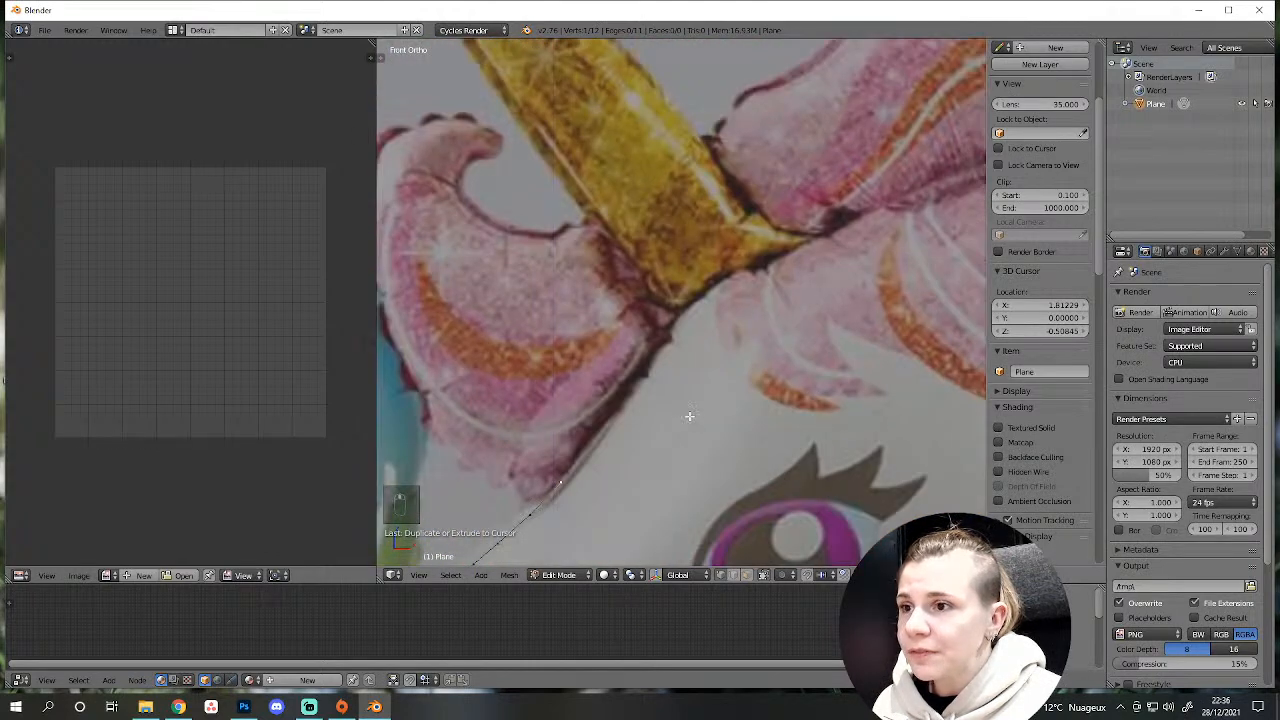
left_click(585, 458, "ctrl")
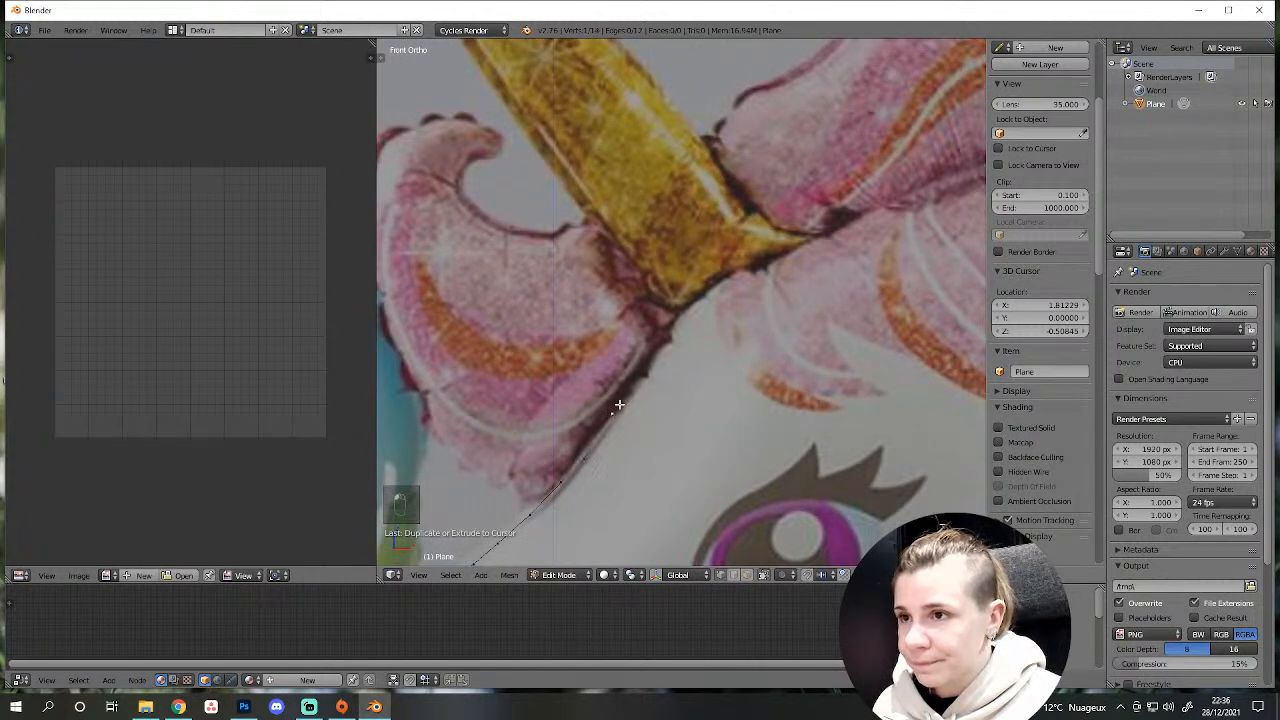
left_click(641, 370, "ctrl")
left_click(661, 342, "ctrl")
left_click(678, 318, "ctrl")
left_click(709, 286, "ctrl")
left_click(753, 265, "ctrl")
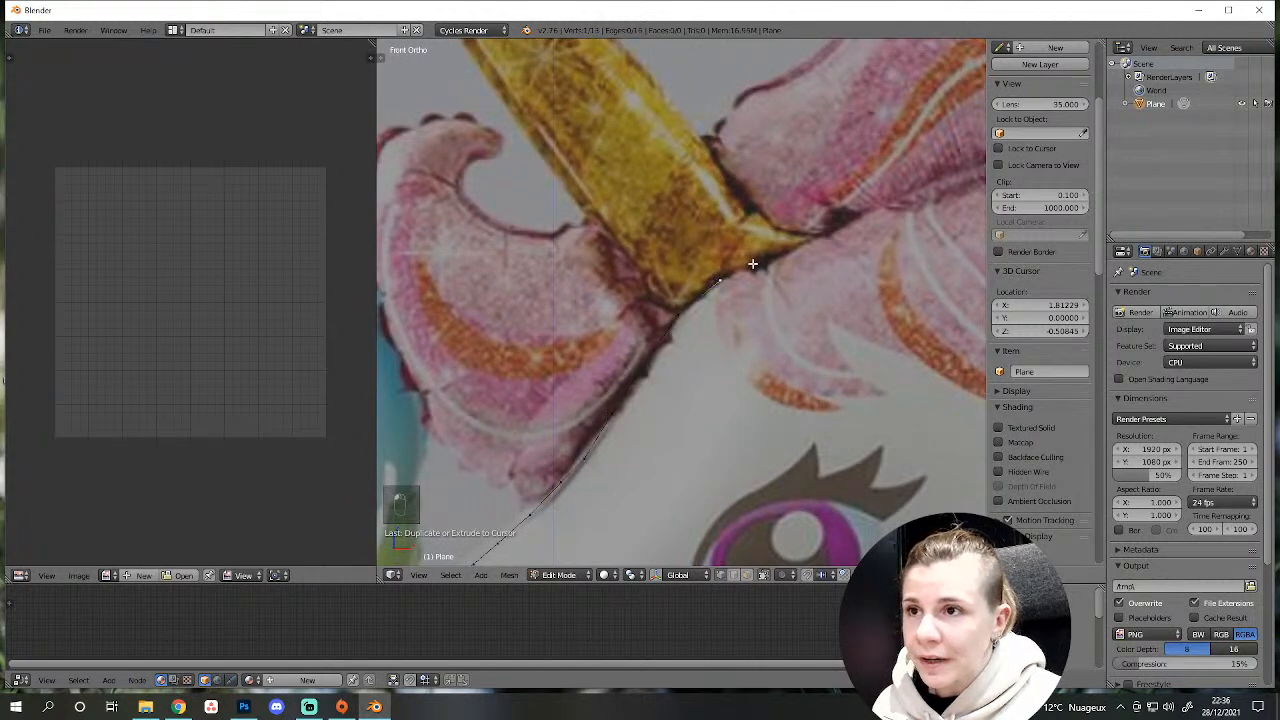
left_click(812, 245, "ctrl")
left_click(856, 218, "ctrl")
left_click(857, 217, "ctrl")
Extrude outline vertices over the crown of the head along the inner edge of the mane.
middle_click_drag(910, 284, 611, 291, "shift")
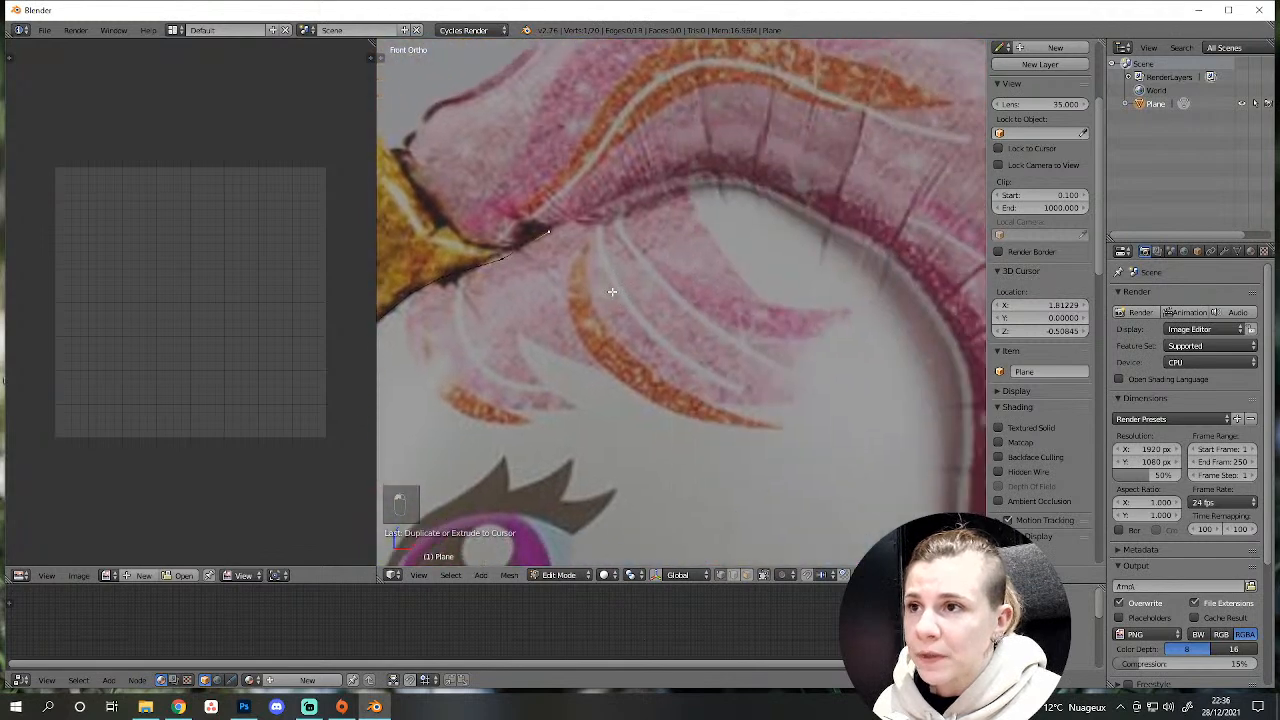
scroll(618, 292, "down", 4)
middle_click_drag(692, 331, 670, 292, "shift")
left_click(631, 216, "ctrl")
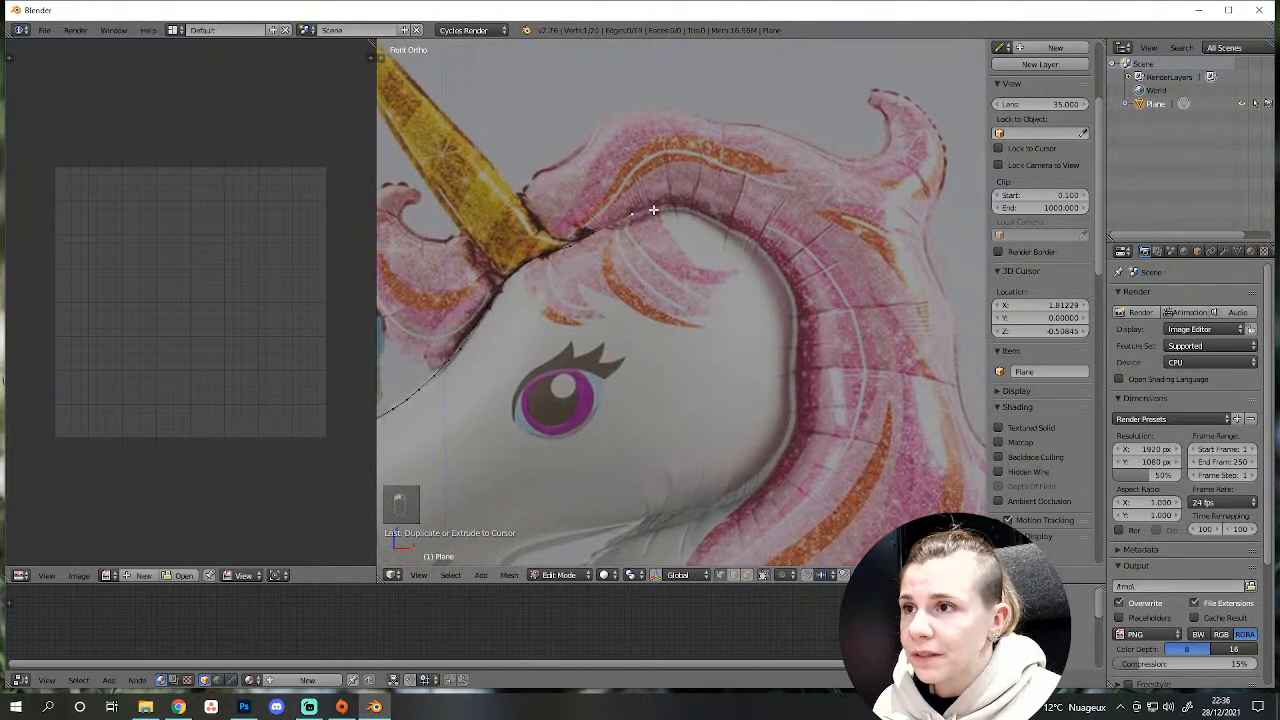
left_click(669, 206, "ctrl")
left_click(704, 210, "ctrl")
left_click(735, 226, "ctrl")
left_click(761, 244, "ctrl")
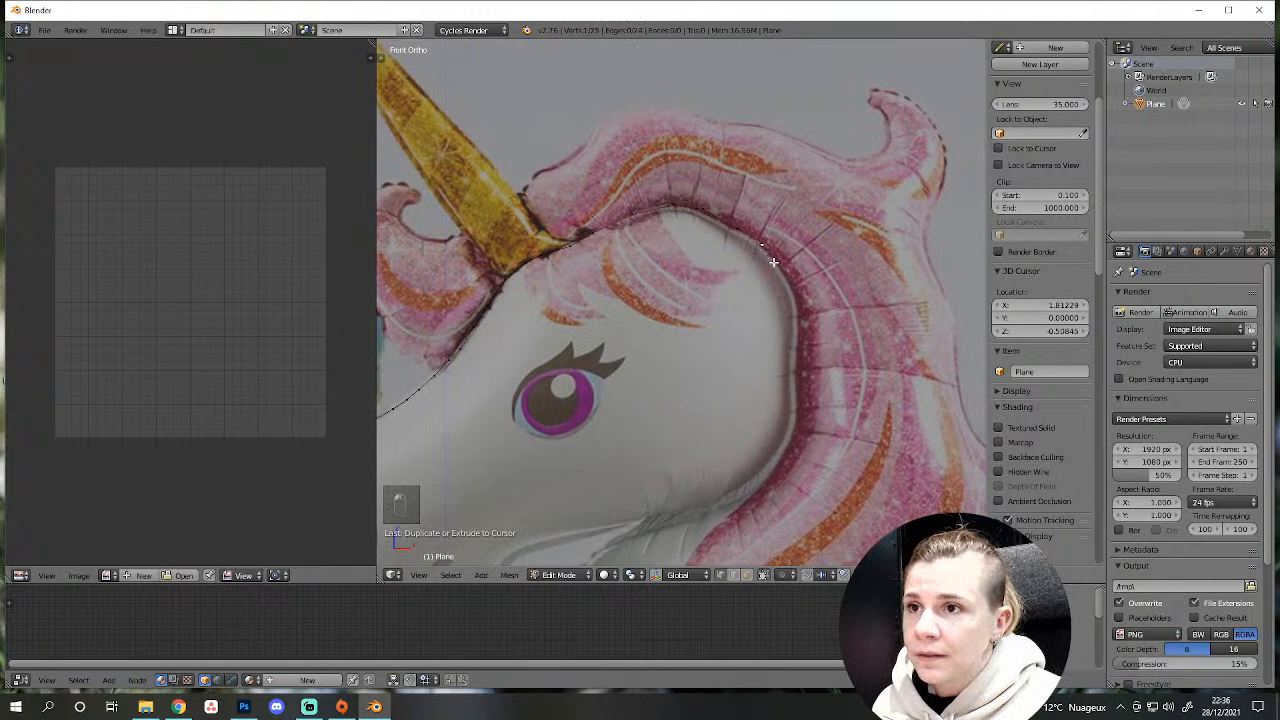
Extrude outline vertices down the back of the head, following the seam between face and mane.
left_click(778, 266, "ctrl")
left_click(793, 295, "ctrl")
left_click(796, 320, "ctrl")
left_click(796, 335, "ctrl")
left_click(792, 356, "ctrl")
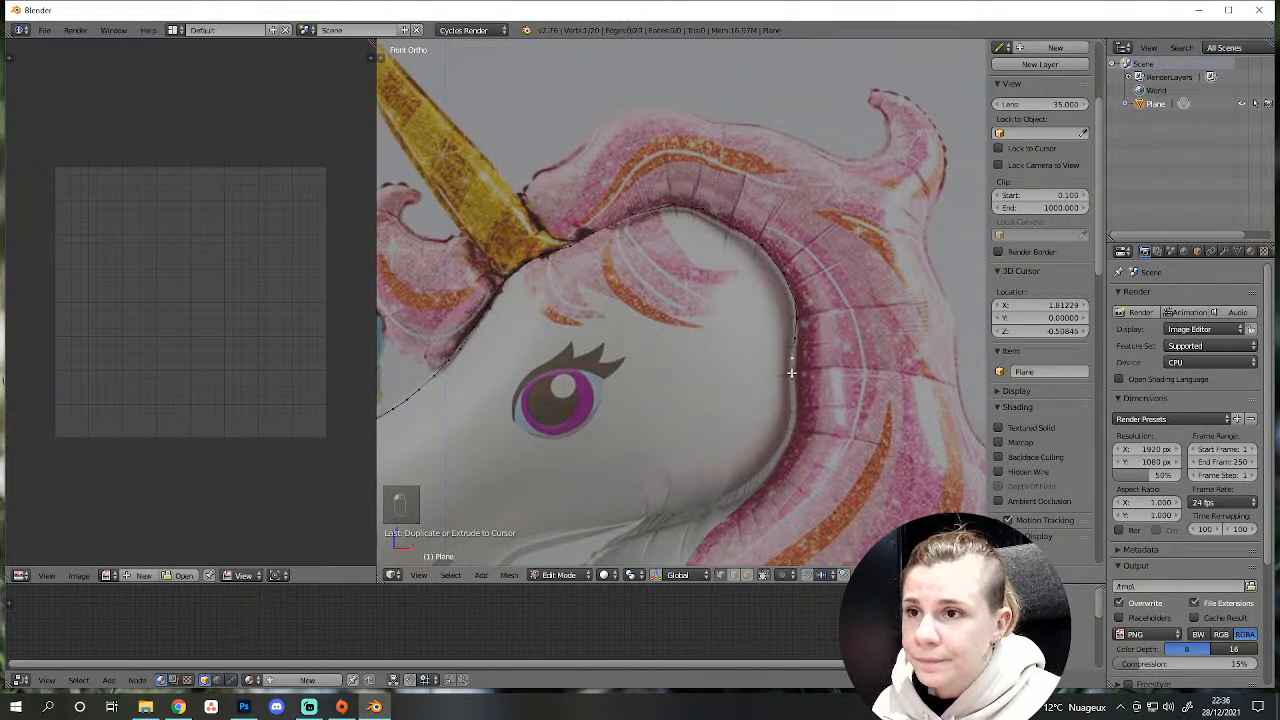
left_click(792, 386, "ctrl")
left_click(794, 416, "ctrl")
Extrude outline vertices around the cheek and along the underside of the jaw to below the mouth.
middle_click_drag(779, 529, 807, 359, "shift")
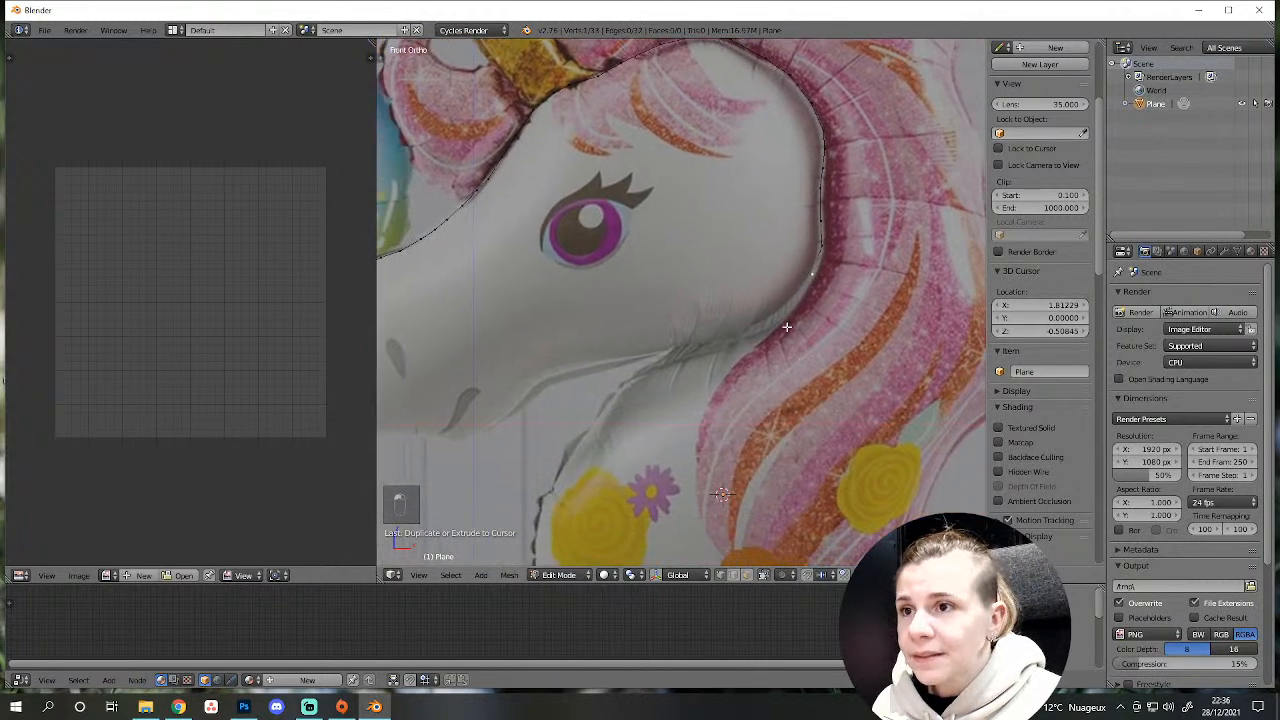
left_click(730, 339, "ctrl")
left_click(680, 347, "ctrl")
left_click(622, 358, "ctrl")
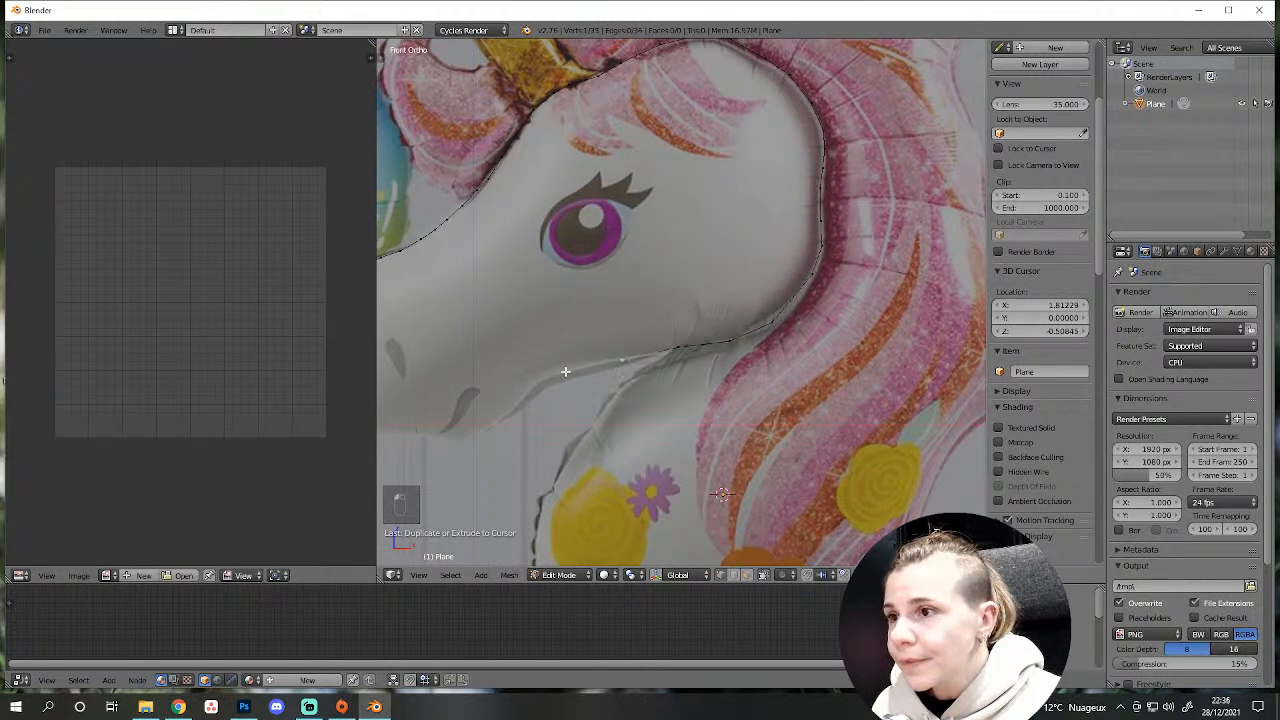
left_click(565, 371, "ctrl")
left_click(537, 383, "ctrl")
left_click(516, 408, "ctrl")
left_click(491, 427, "ctrl")
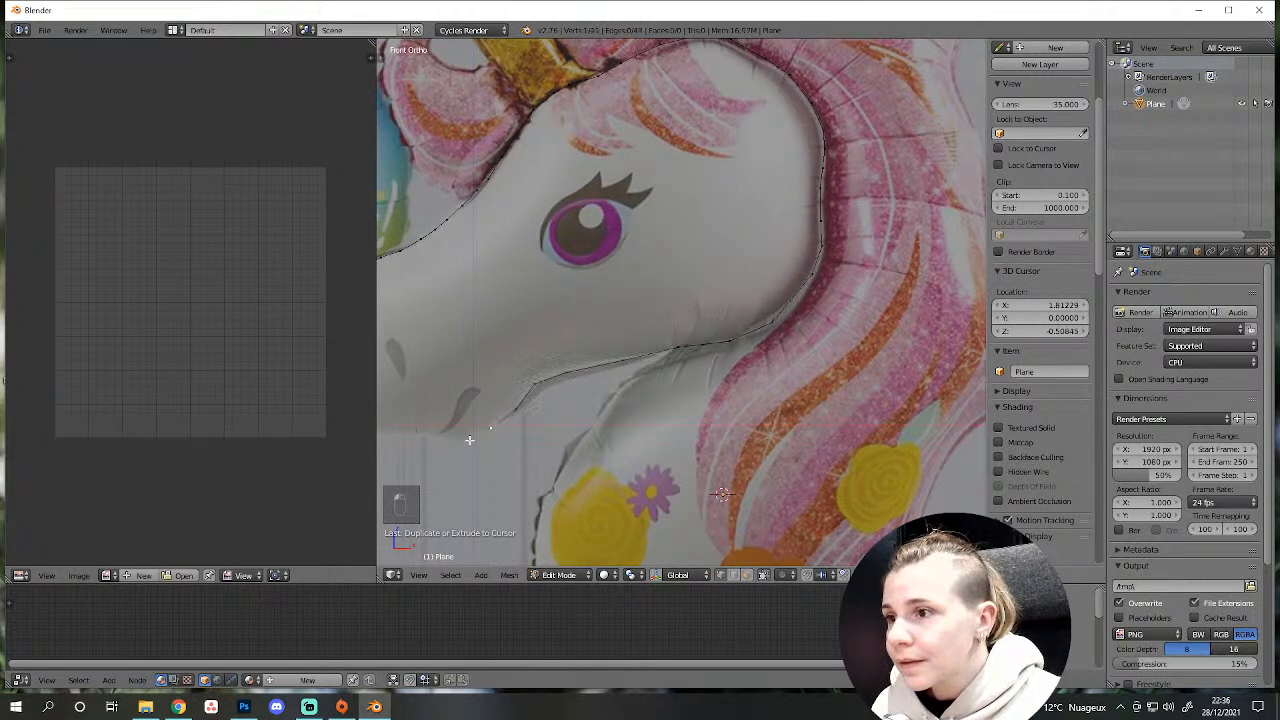
left_click(469, 440, "ctrl")
Extrude outline vertices from below the mouth along the underside of the chin to the front of the muzzle.
middle_click_drag(449, 437, 628, 433, "shift")
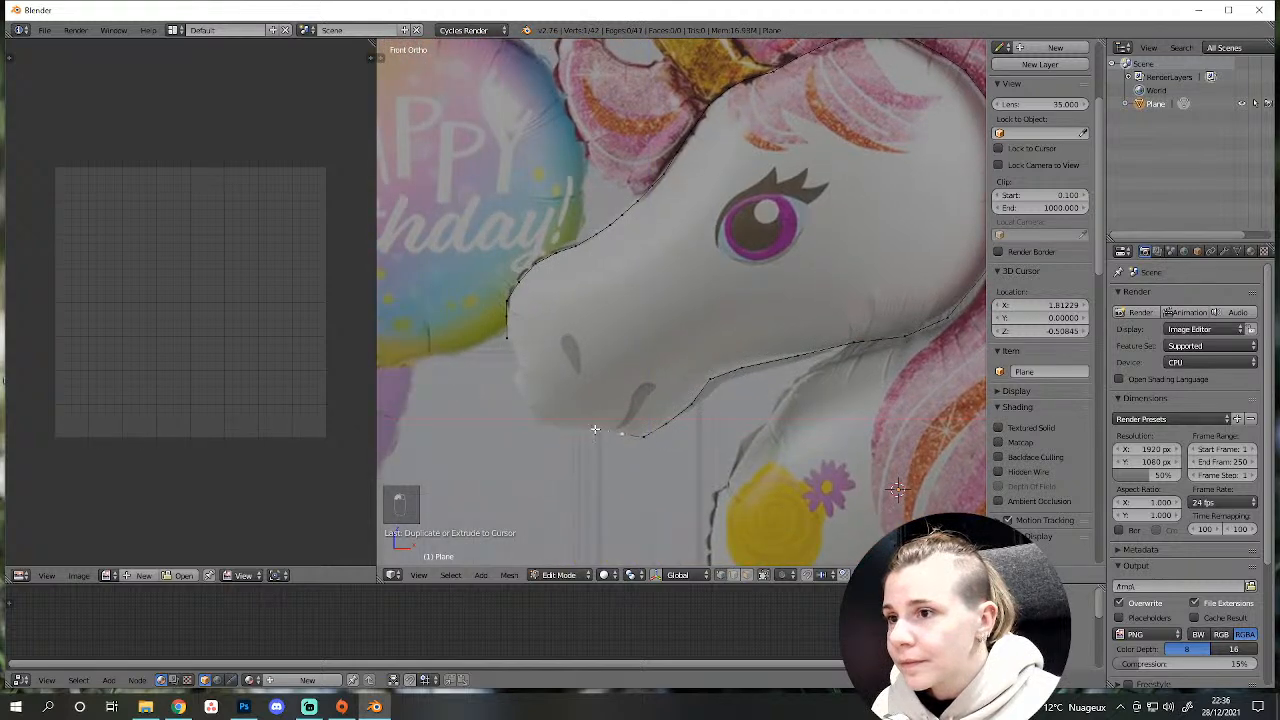
left_click(556, 426, "ctrl")
left_click(528, 416, "ctrl")
left_click(519, 399, "ctrl")
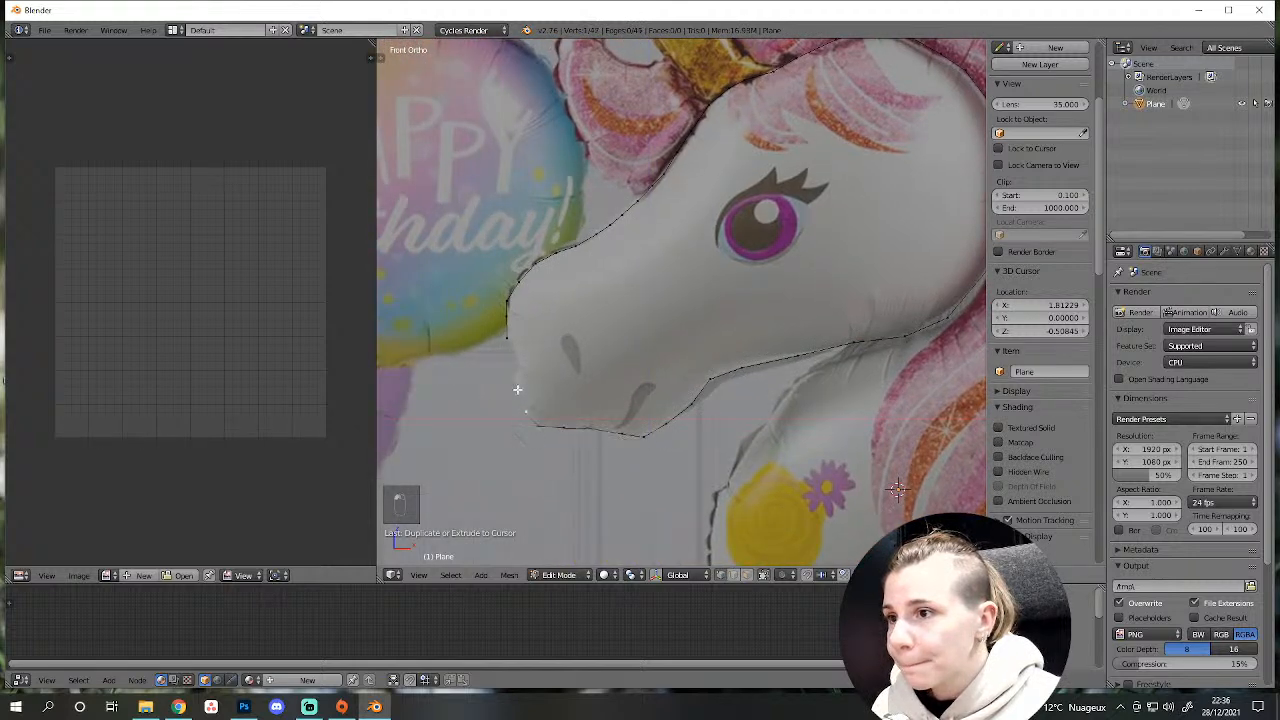
Extrude outline vertices up the front of the muzzle and join the last one to the starting vertex, closing the head outline.
left_click(516, 387, "ctrl")
left_click(515, 376, "ctrl")
left_click(515, 365, "ctrl")
left_click(514, 356, "ctrl")
left_click(513, 349, "ctrl")
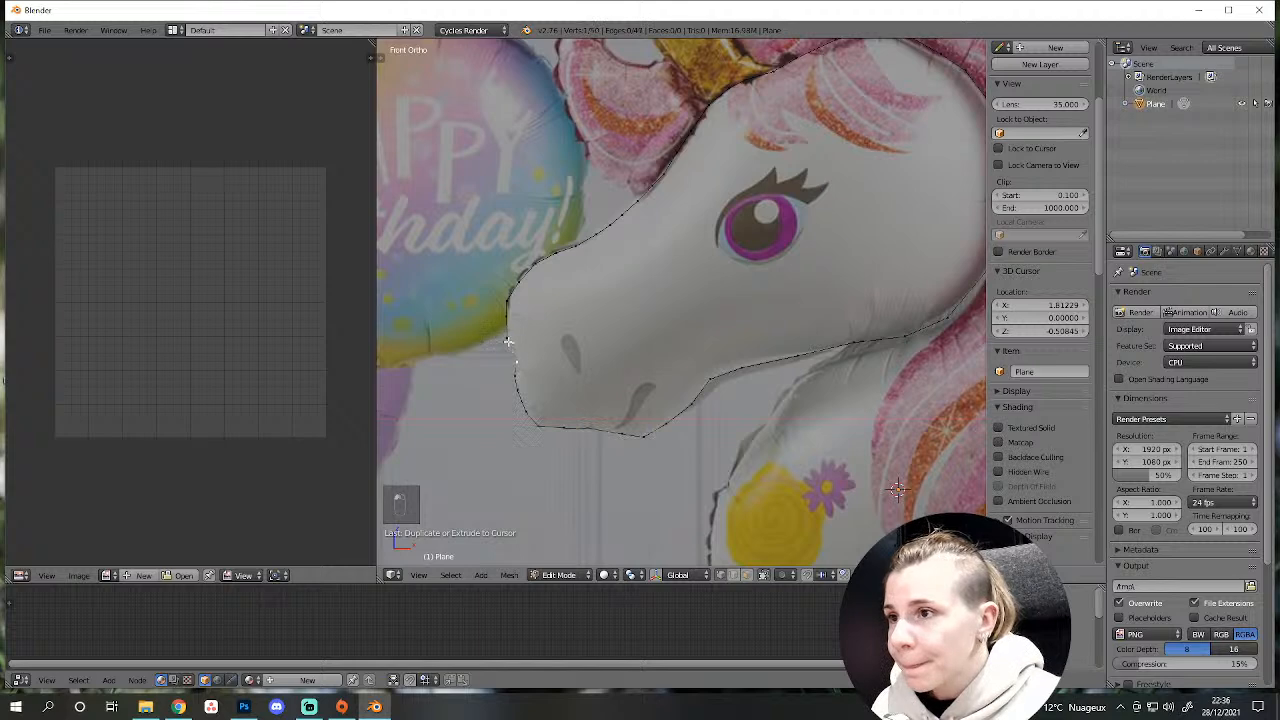
key("v")
key("f")
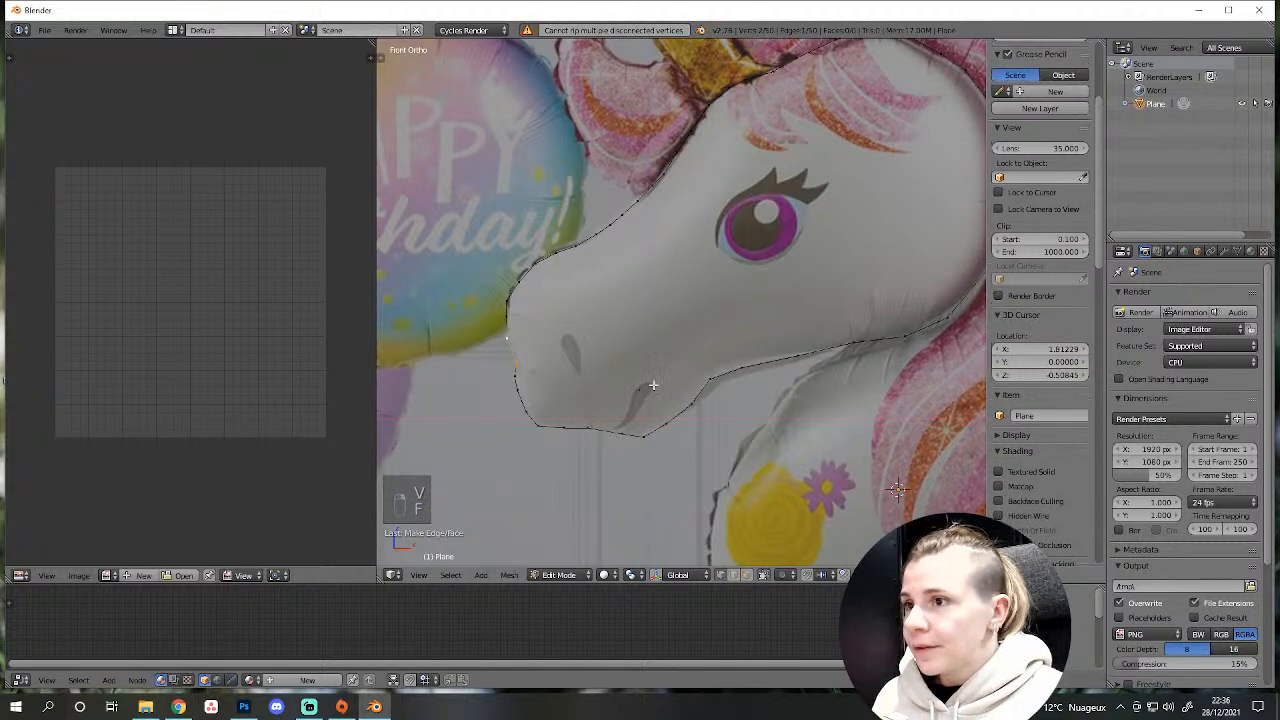
Move the outline vertex near the closing point so it follows the front edge of the muzzle.
middle_click_drag(724, 189, 714, 284, "shift")
right_click(509, 464)
key("g")
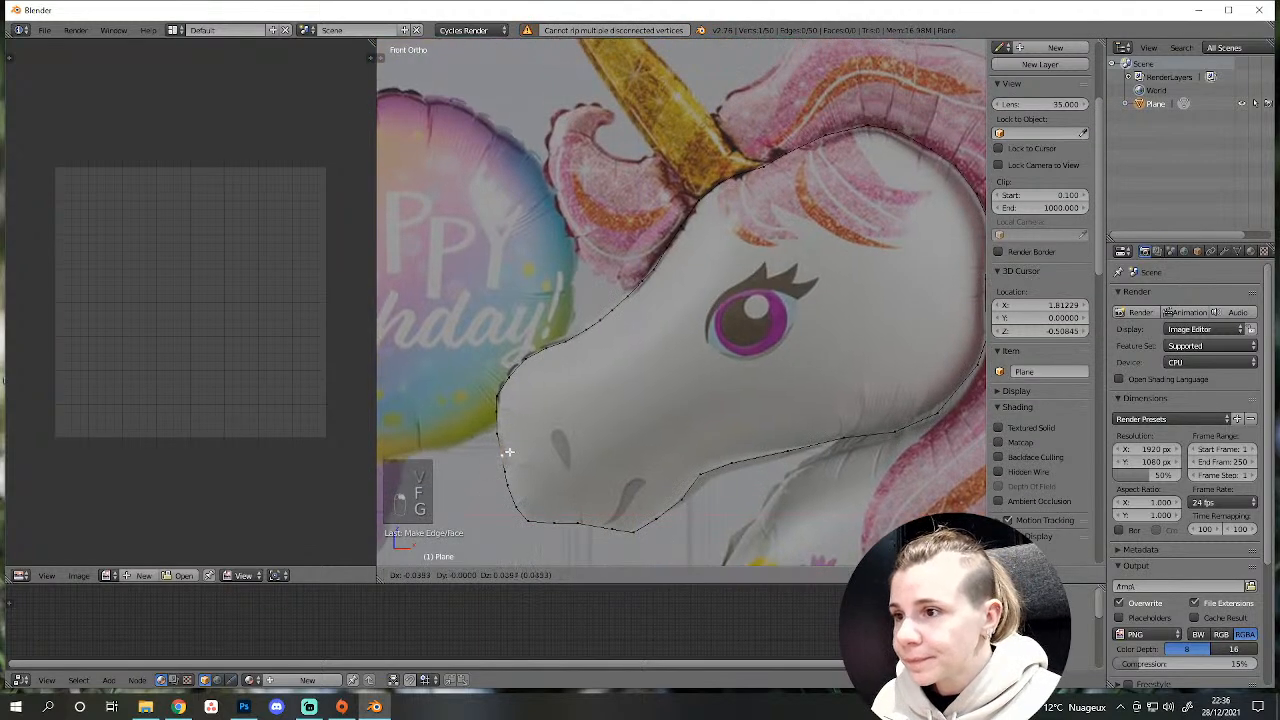
left_click(512, 449)
Duplicate the muzzle vertex to the tuft's corner beside the horn, and extrude vertices along the horn base onto the forehead seam.
middle_click_drag(563, 423, 540, 501, "shift")
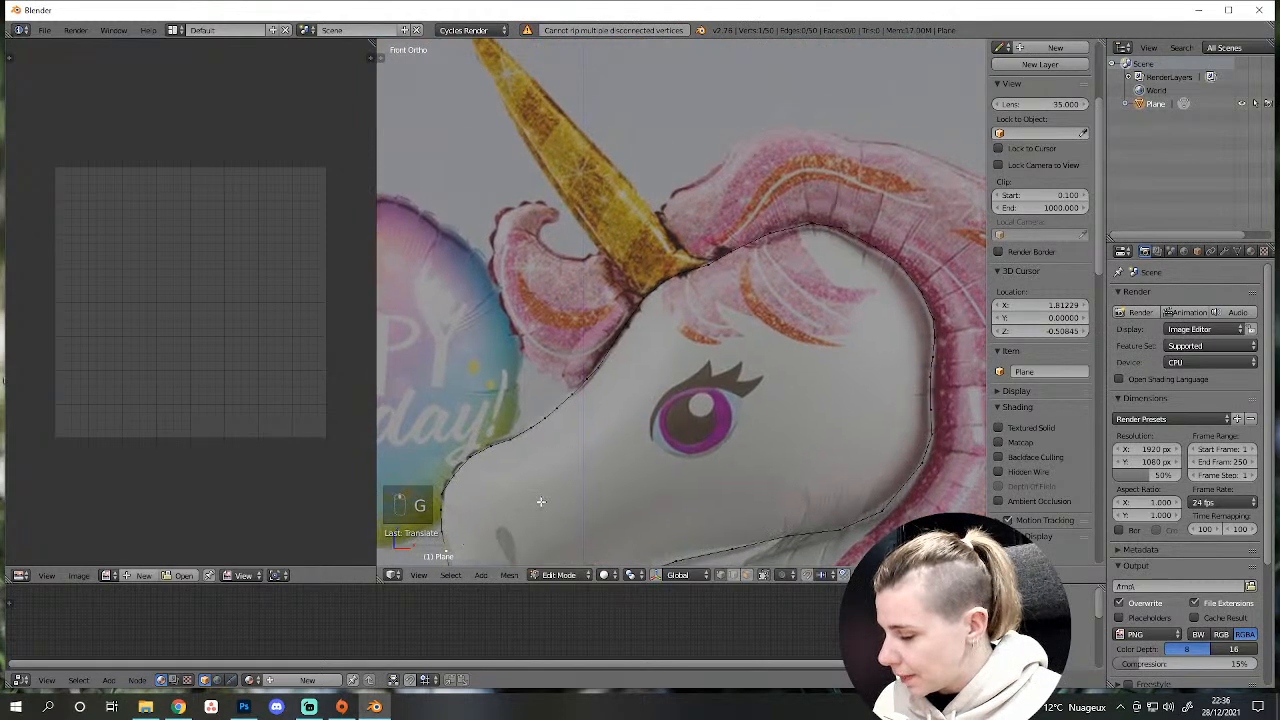
key("shift+d")
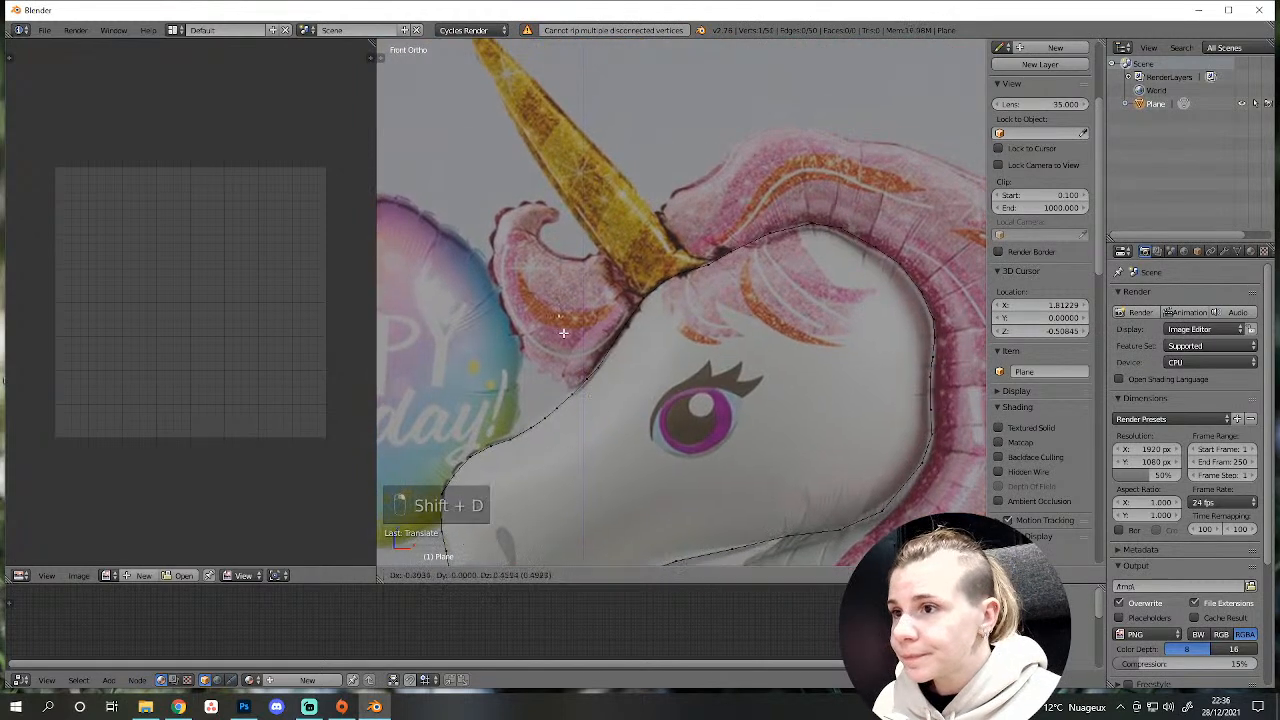
left_click(607, 270)
scroll(607, 270, "up", 4)
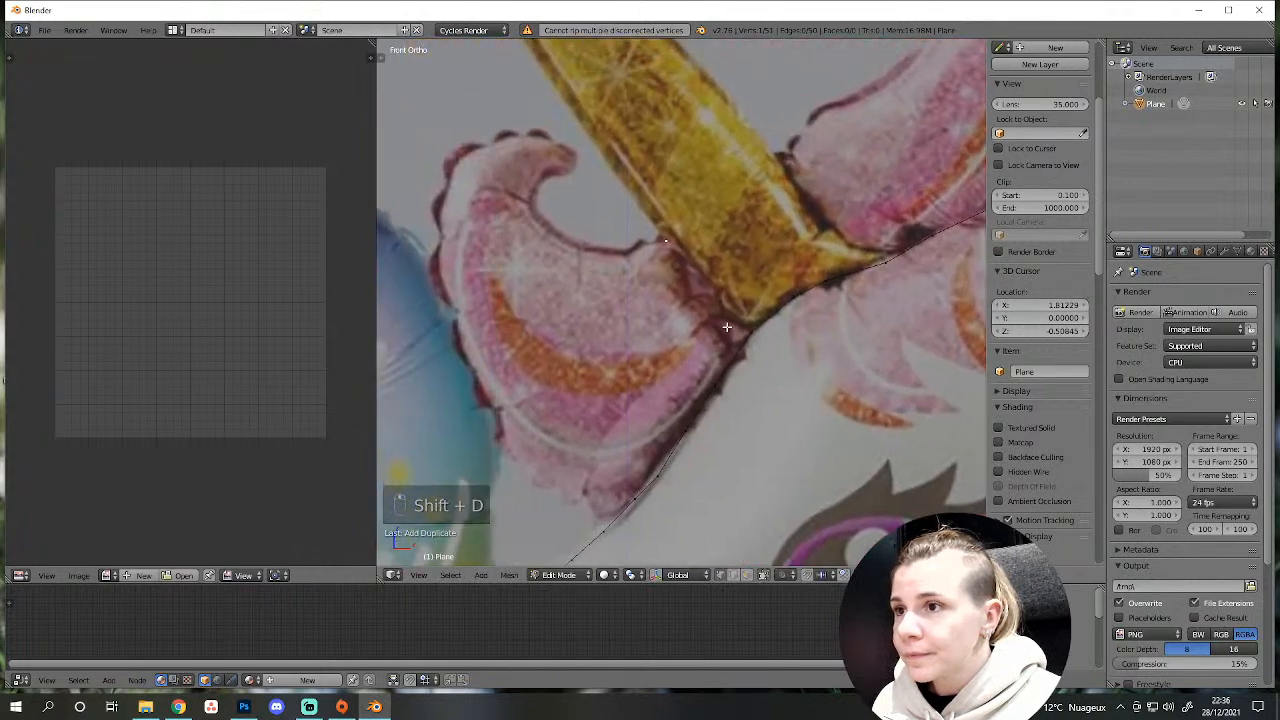
left_click(692, 260, "ctrl")
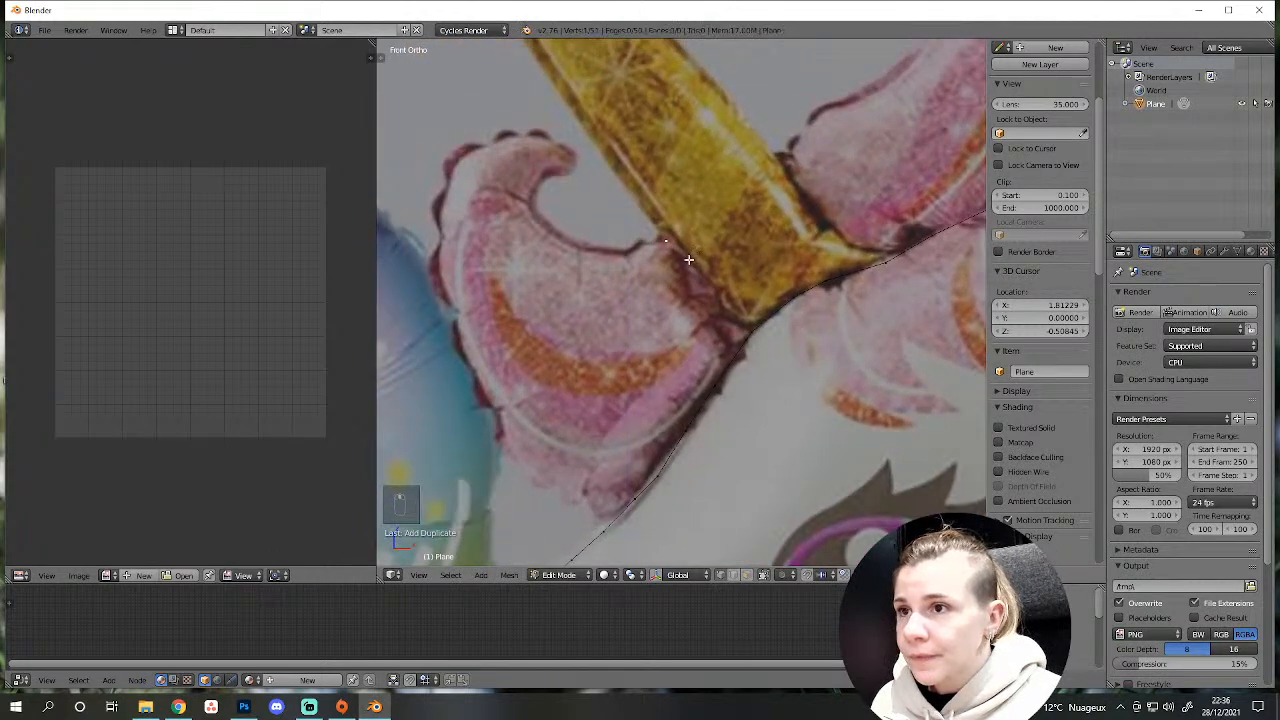
left_click(734, 318, "ctrl")
left_click(749, 328, "ctrl")
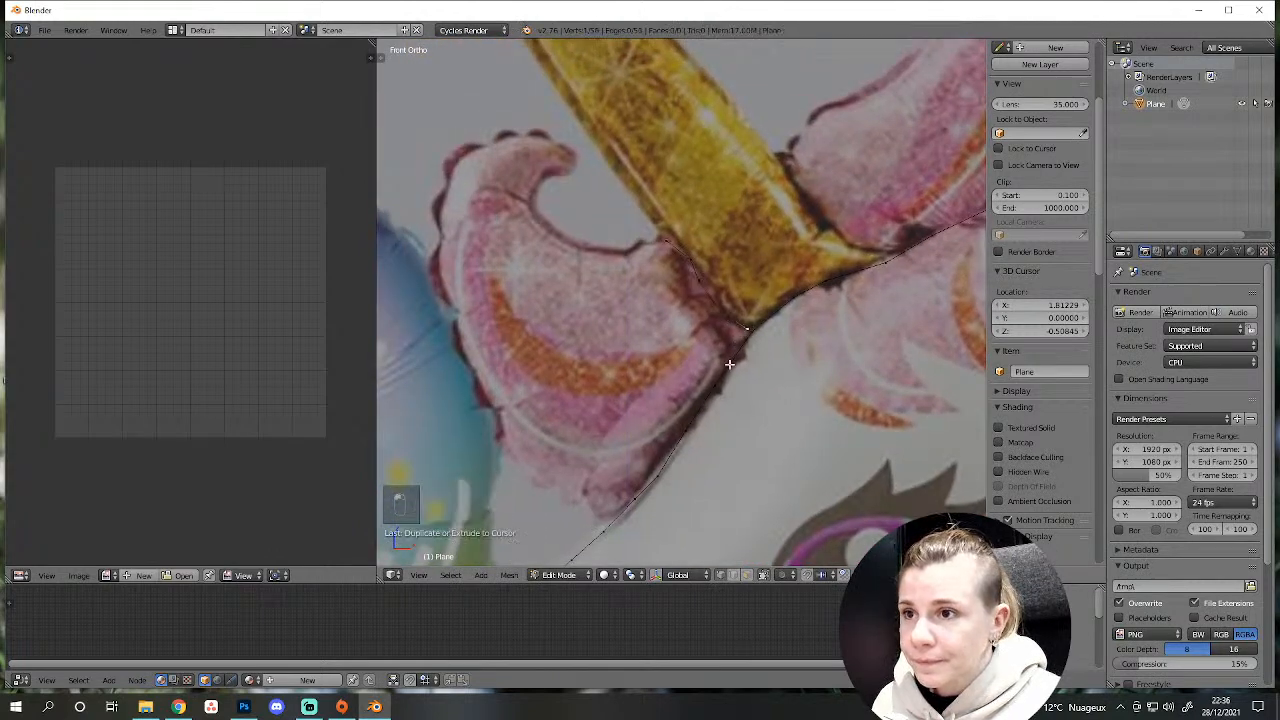
left_click(726, 364, "ctrl")
left_click(691, 418, "ctrl")
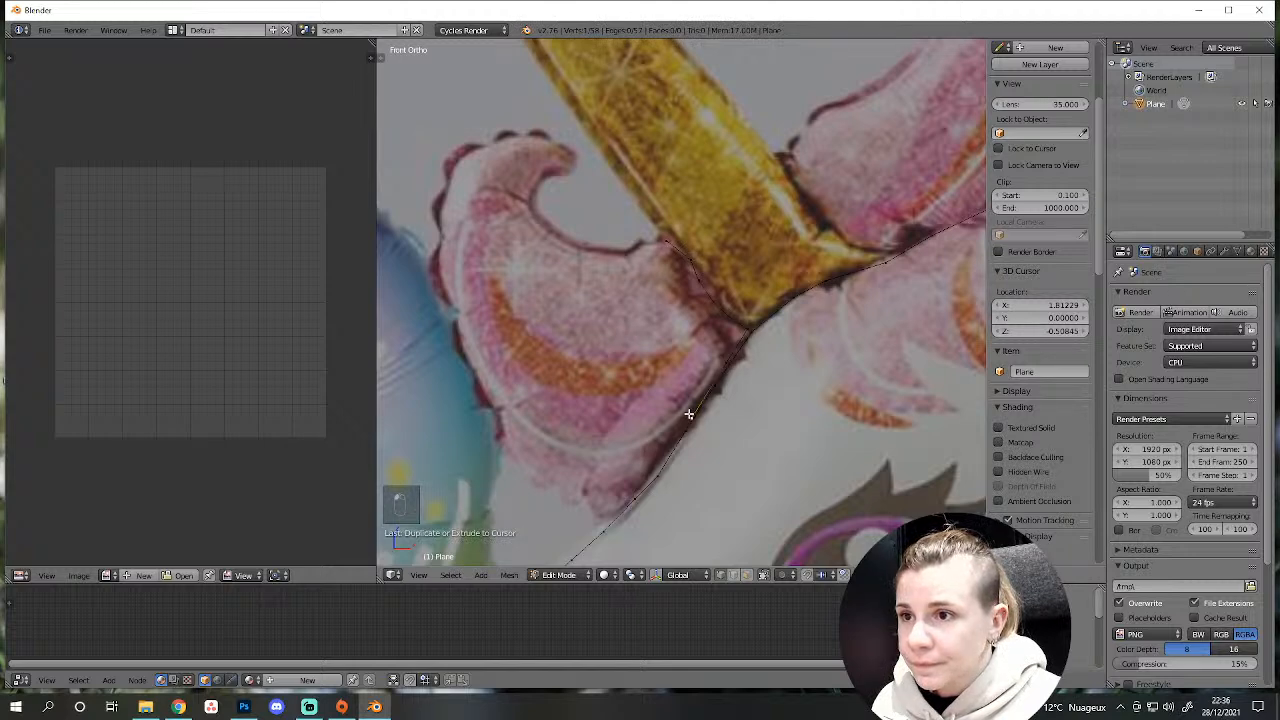
key("ctrl+e")
scroll(823, 432, "up", 3)
scroll(823, 432, "down", 4)
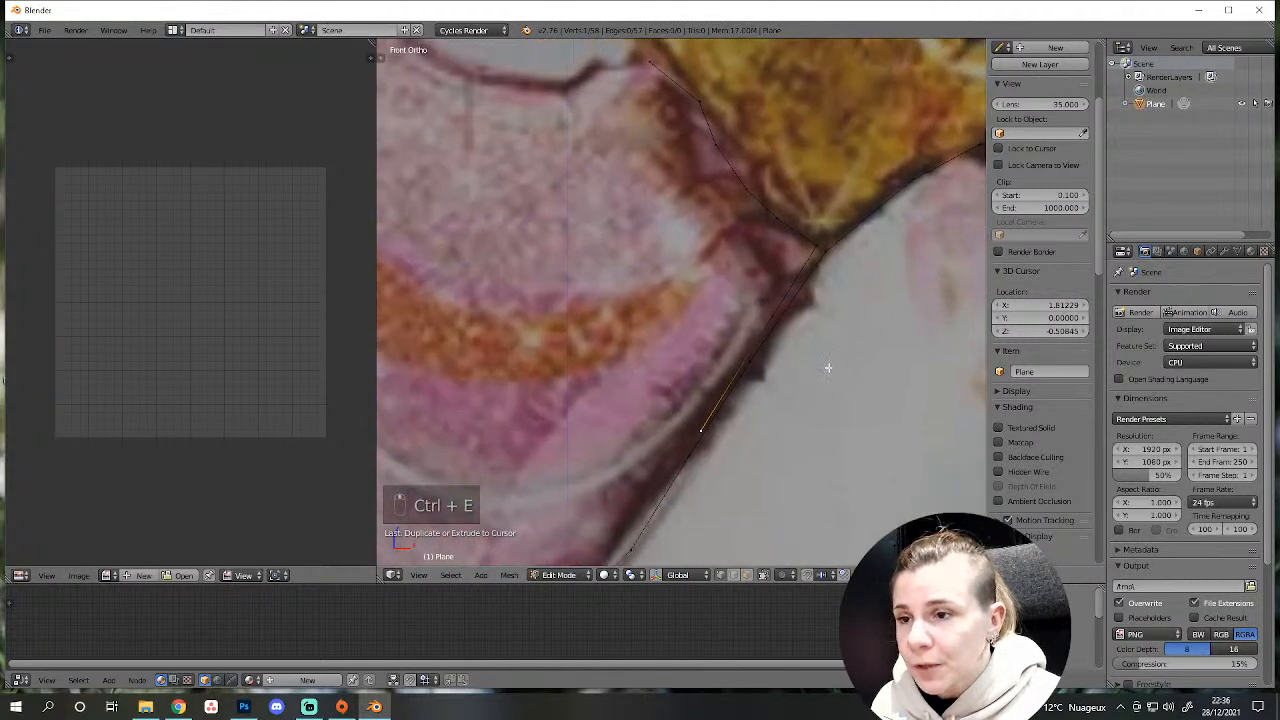
key("ctrl+z")
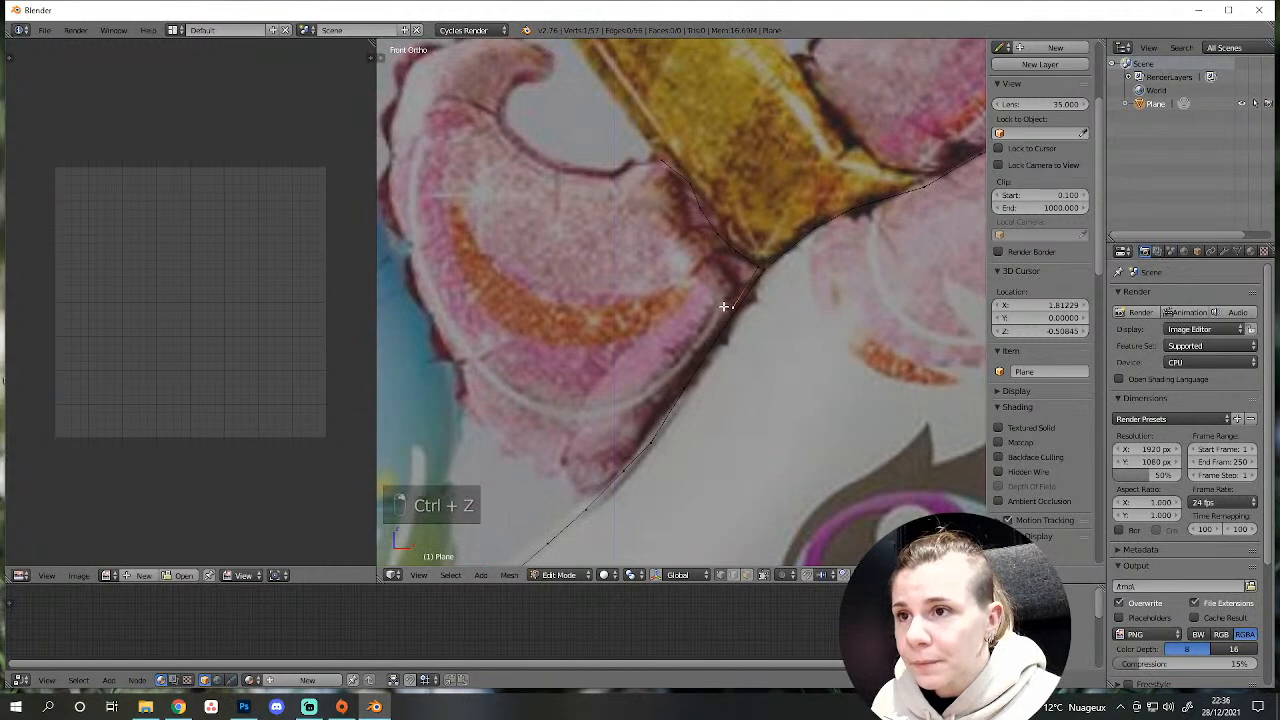
Reposition the last vertex on the seam between tuft and forehead, and extrude further vertices down to the tuft's lower tip.
key("g")
left_click(687, 345)
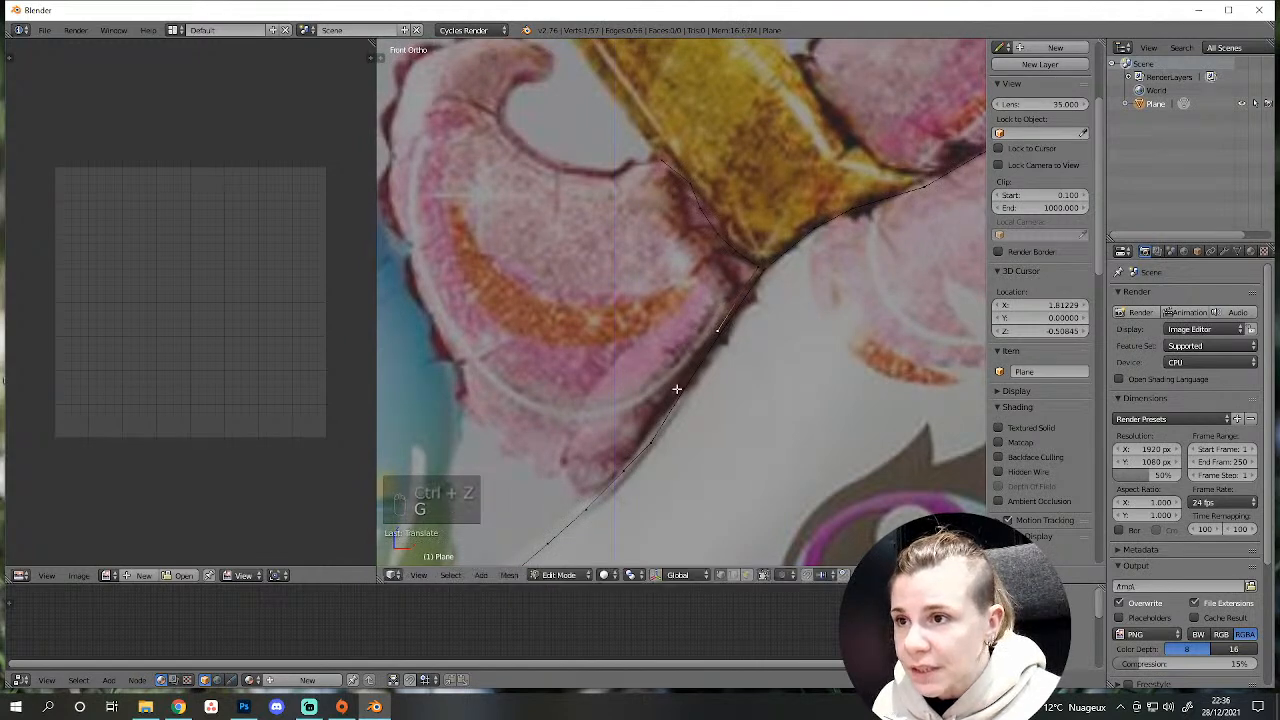
left_click(675, 386, "ctrl")
key("g")
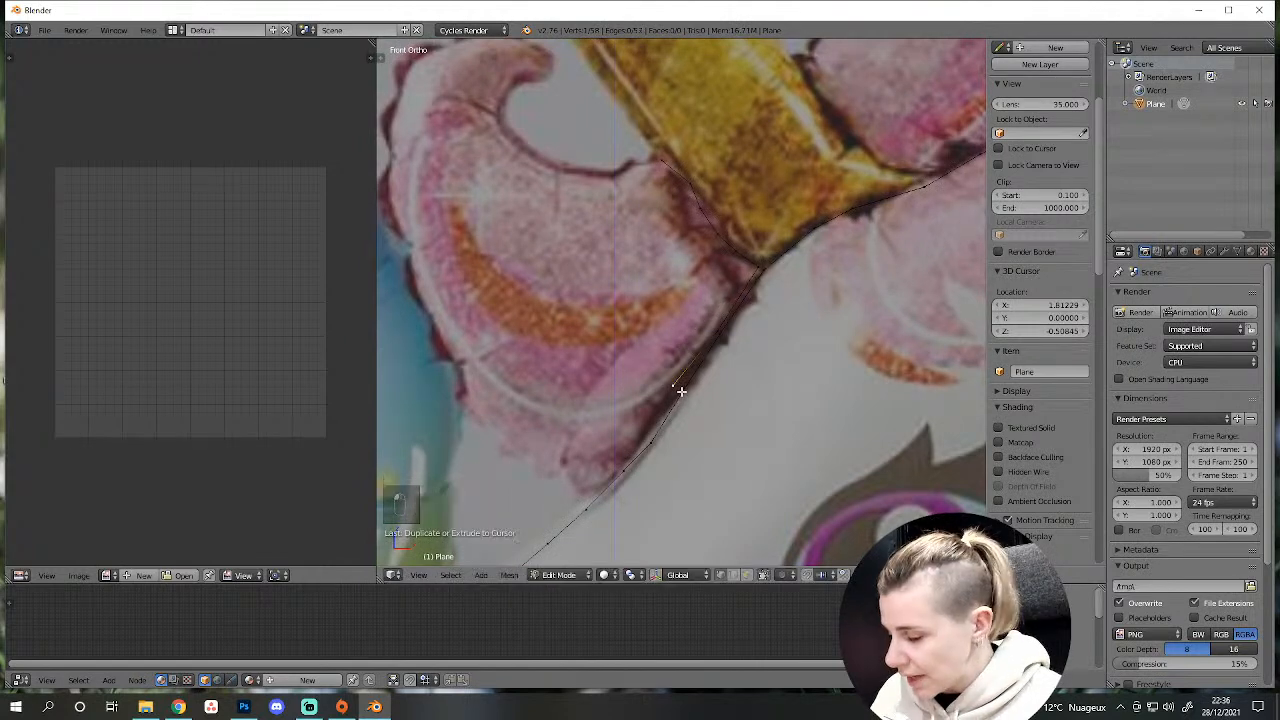
left_click(685, 392)
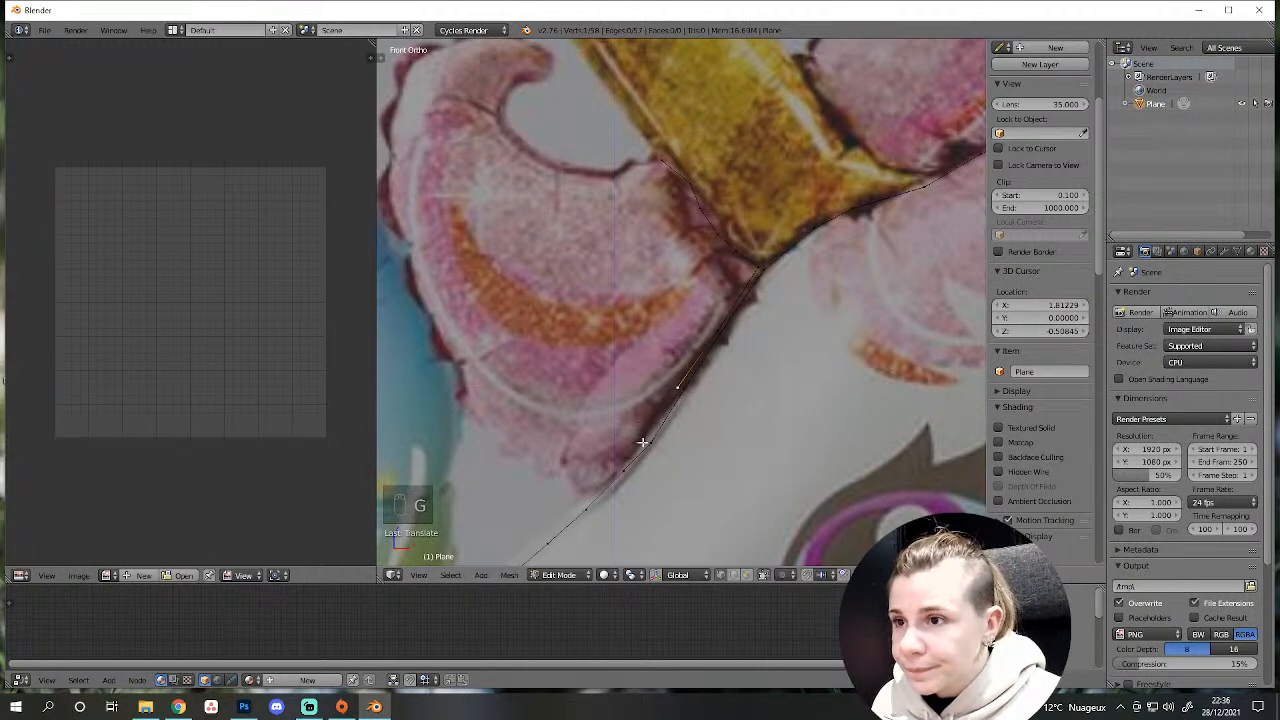
left_click(585, 497, "ctrl")
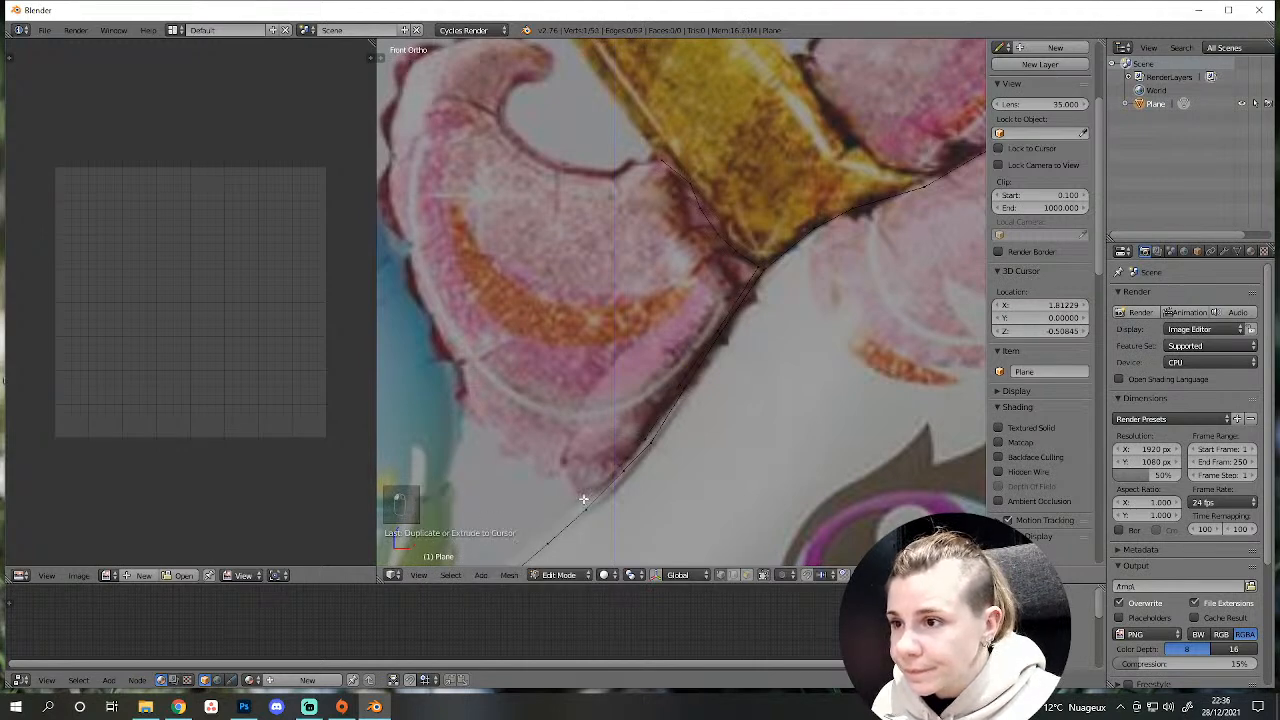
Extrude outline vertices from the tuft's lower tip up along the lower part of its outer edge.
left_click(501, 441, "ctrl")
left_click(477, 416, "ctrl")
left_click(454, 369, "ctrl")
left_click(426, 312, "ctrl")
left_click(404, 262, "ctrl")
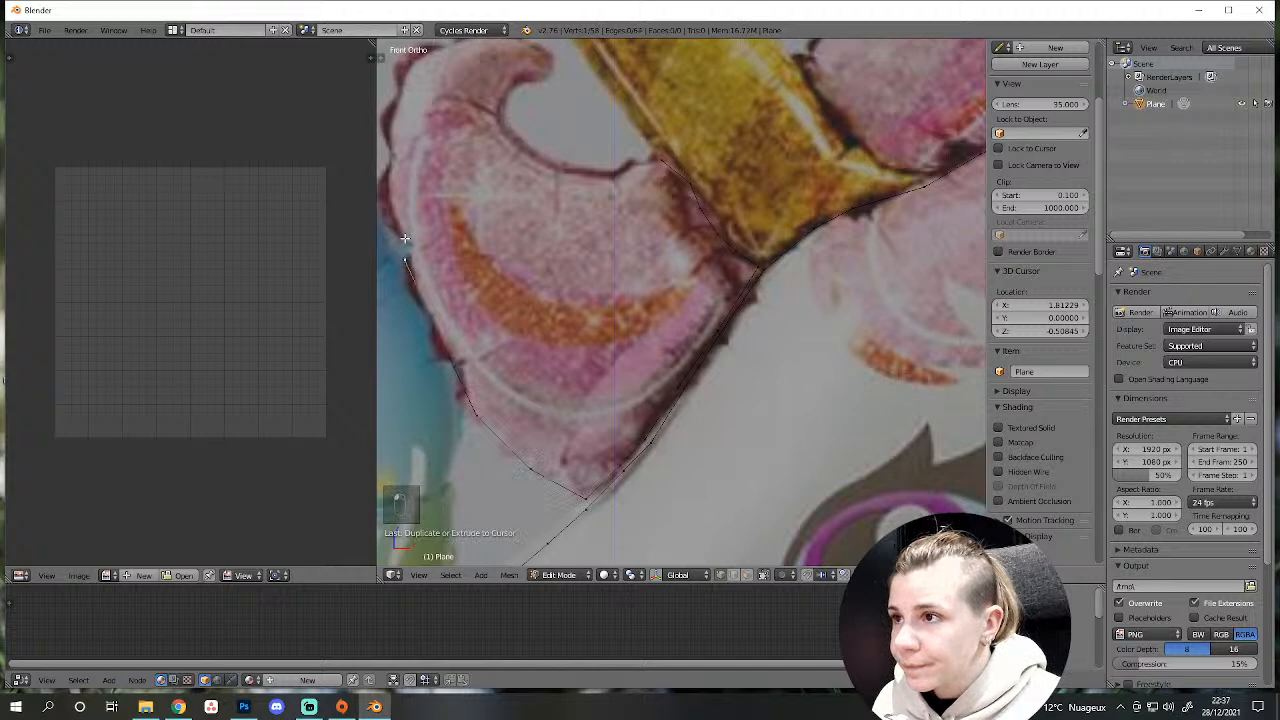
Extrude outline vertices up the remaining outer edge of the tuft and around the start of its curl.
middle_click_drag(454, 214, 541, 408, "shift")
left_click(477, 356, "ctrl")
left_click(487, 286, "ctrl")
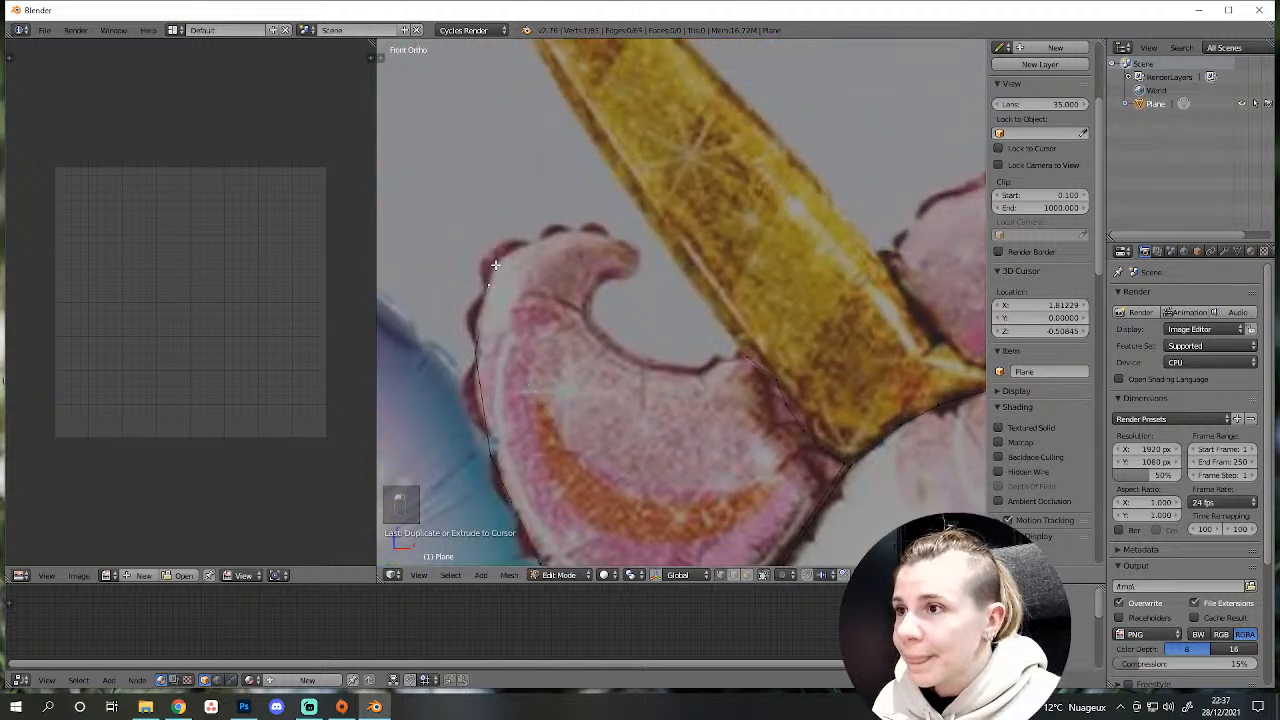
left_click(504, 255, "ctrl")
left_click(527, 243, "ctrl")
left_click(556, 232, "ctrl")
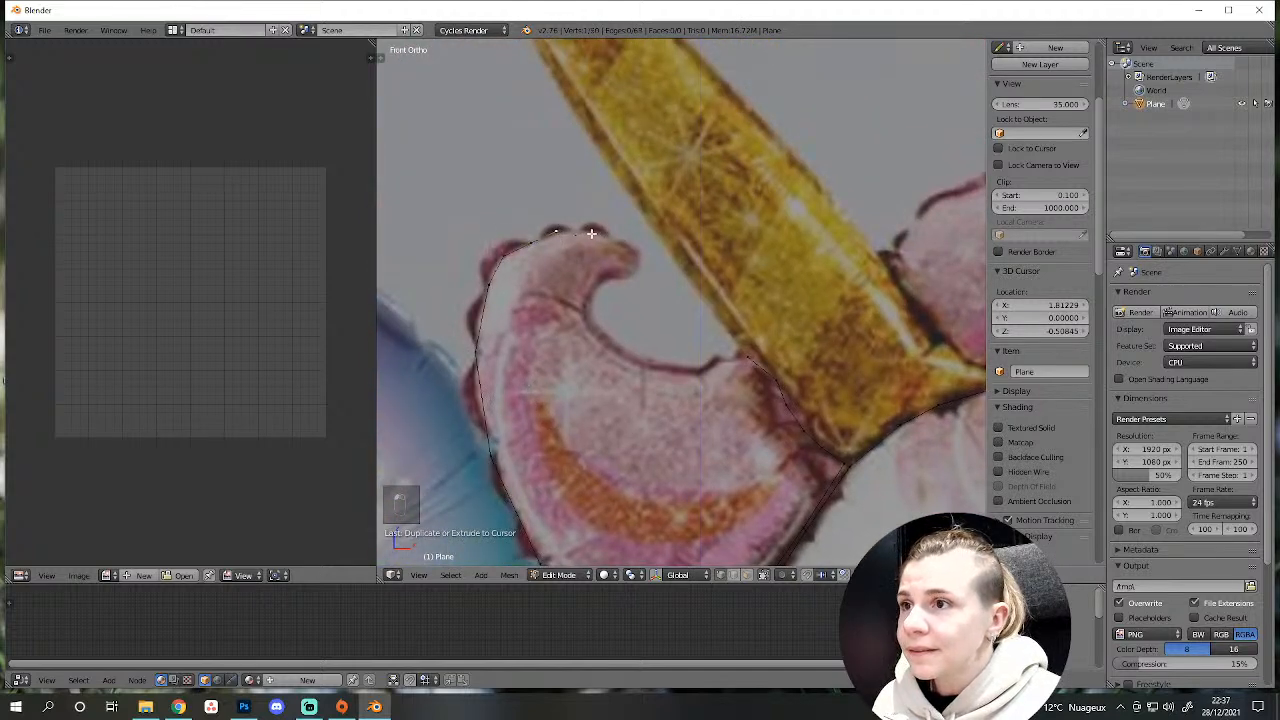
left_click(591, 233, "ctrl")
key("ctrl+e")
key("Escape")
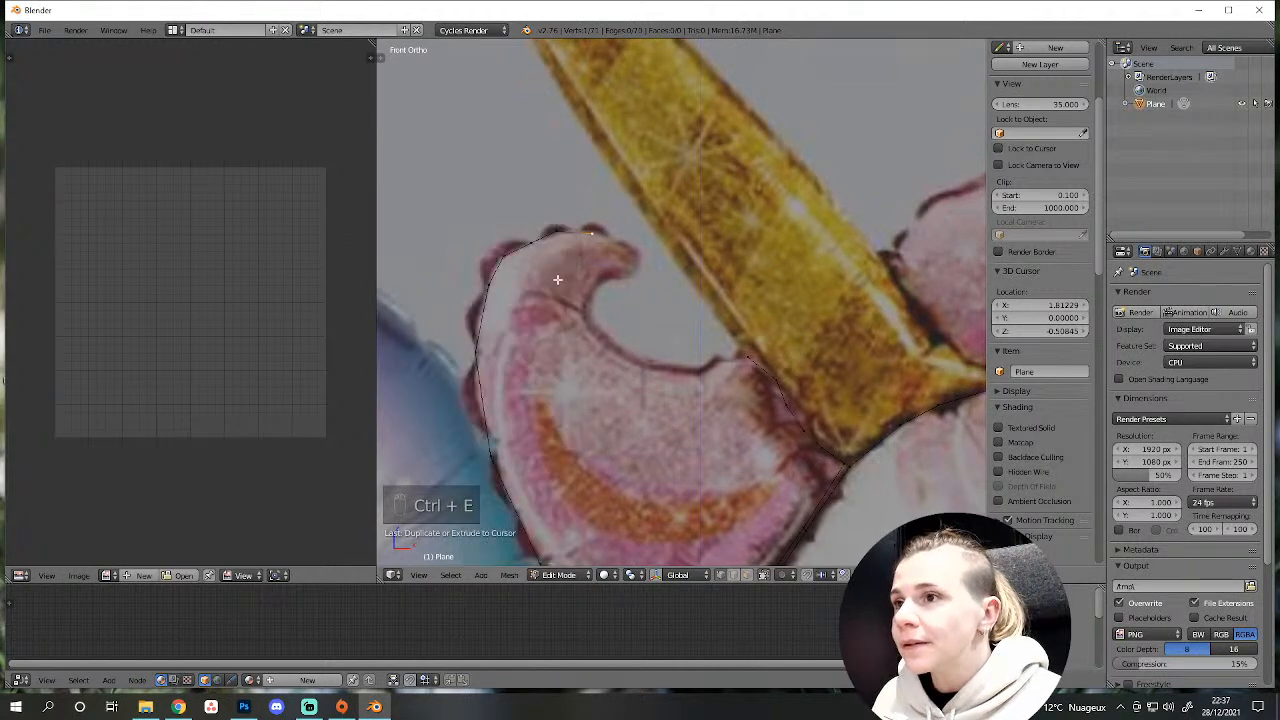
key("ctrl+z")
key("ctrl+z")
key("ctrl+z")
key("ctrl+z")
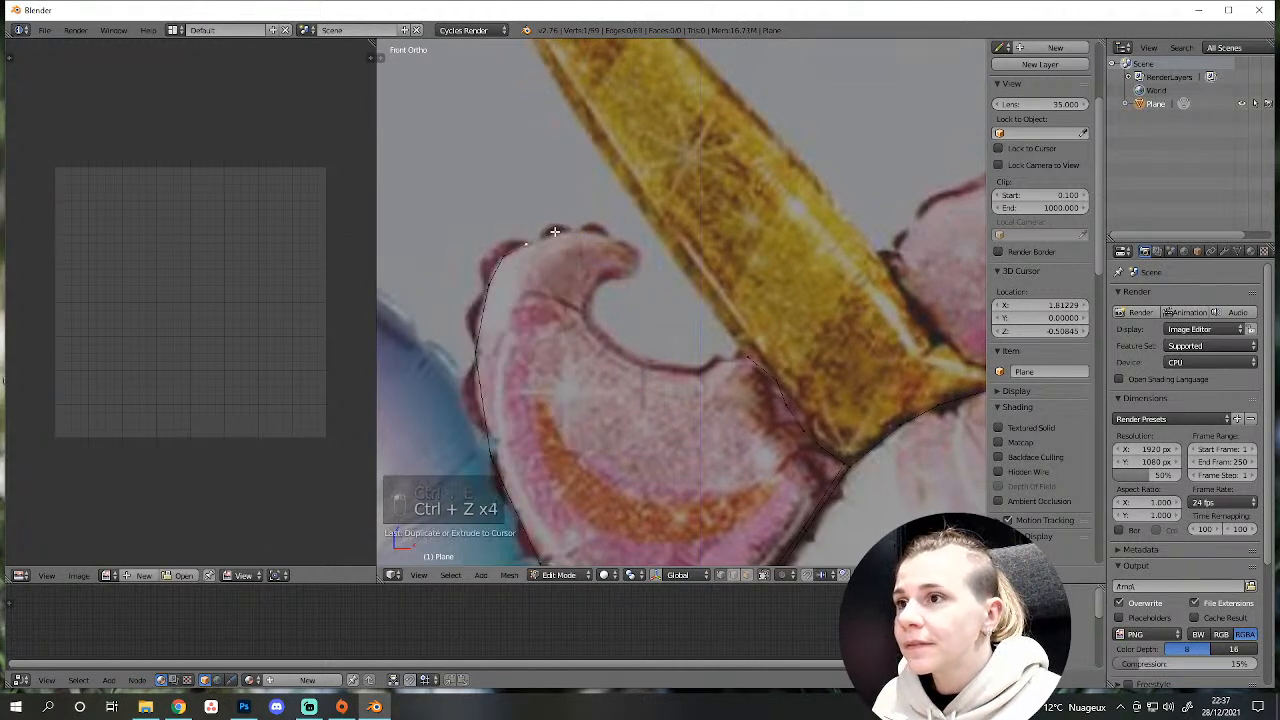
Extrude outline vertices across the top of the tuft's curl and around its pointed tip.
left_click(554, 232, "ctrl")
left_click(586, 231, "ctrl")
left_click(612, 233, "ctrl")
left_click(631, 249, "ctrl")
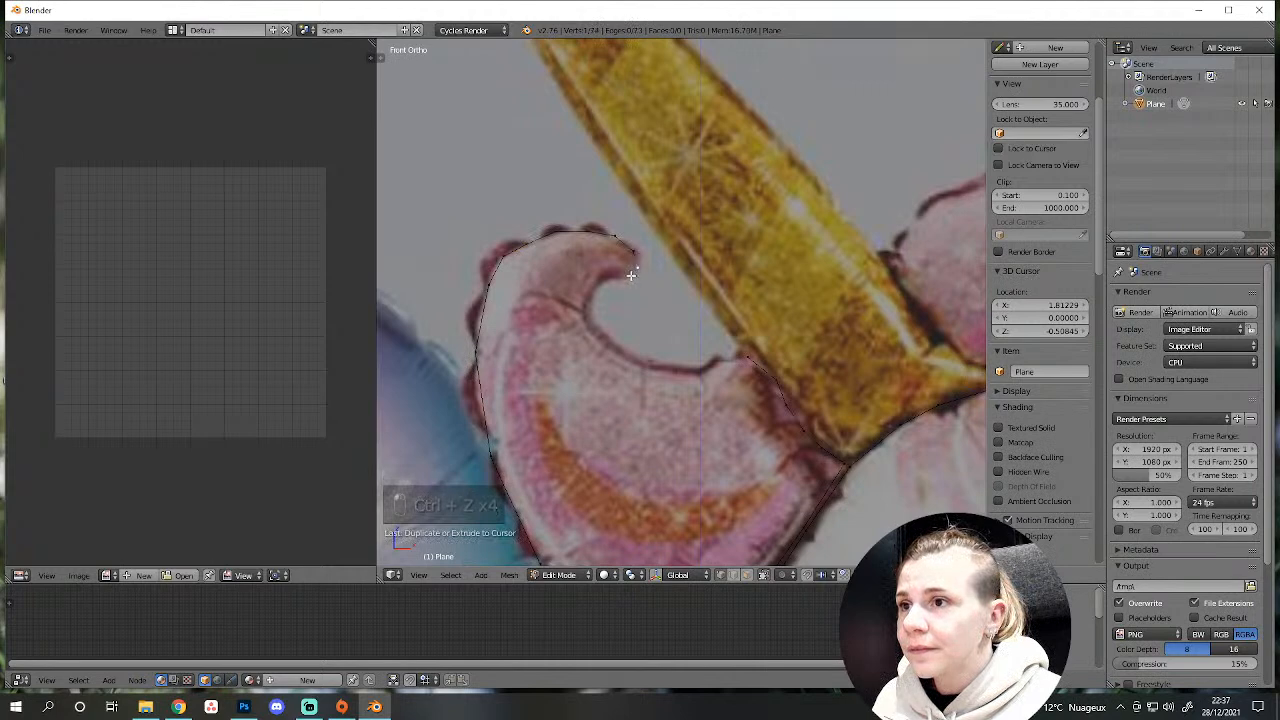
left_click(631, 270, "ctrl")
Extrude outline vertices along the tuft's inner curve back to the horn and join the ends to close the tuft outline.
left_click(592, 297, "ctrl")
left_click(603, 344, "ctrl")
left_click(632, 358, "ctrl")
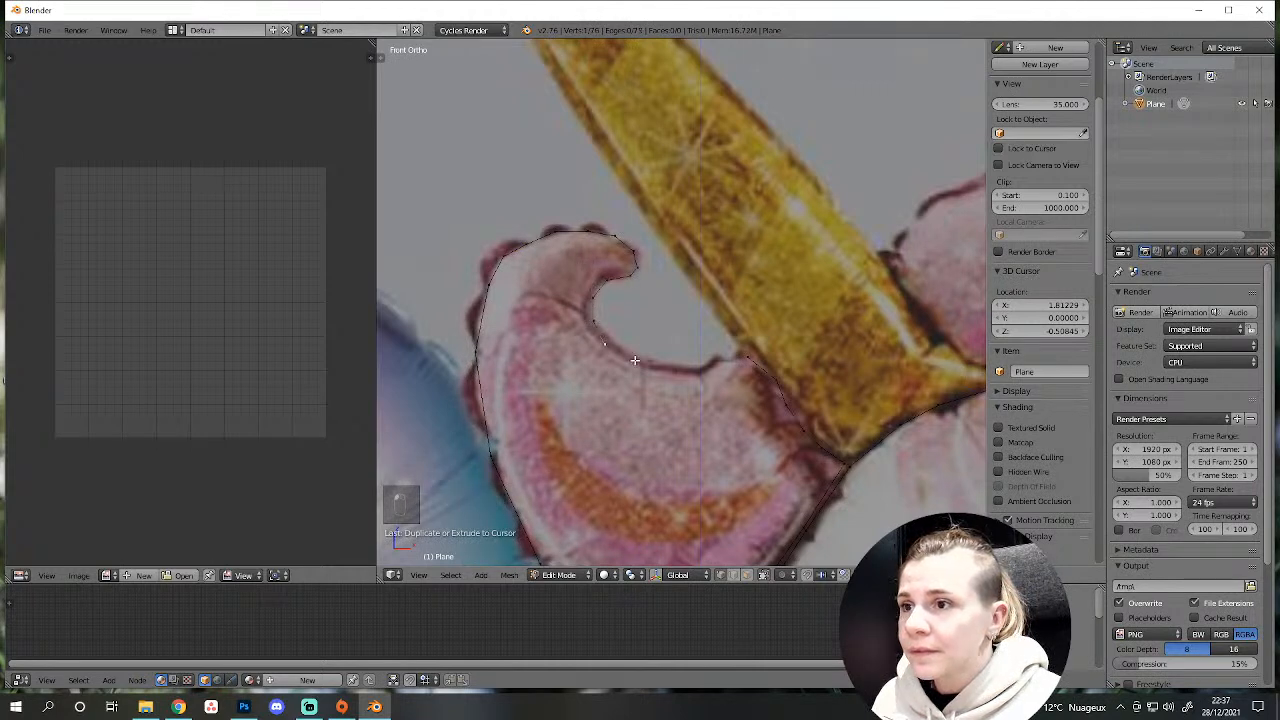
left_click(687, 370, "ctrl")
left_click(718, 359, "ctrl")
left_click(747, 358, "ctrl")
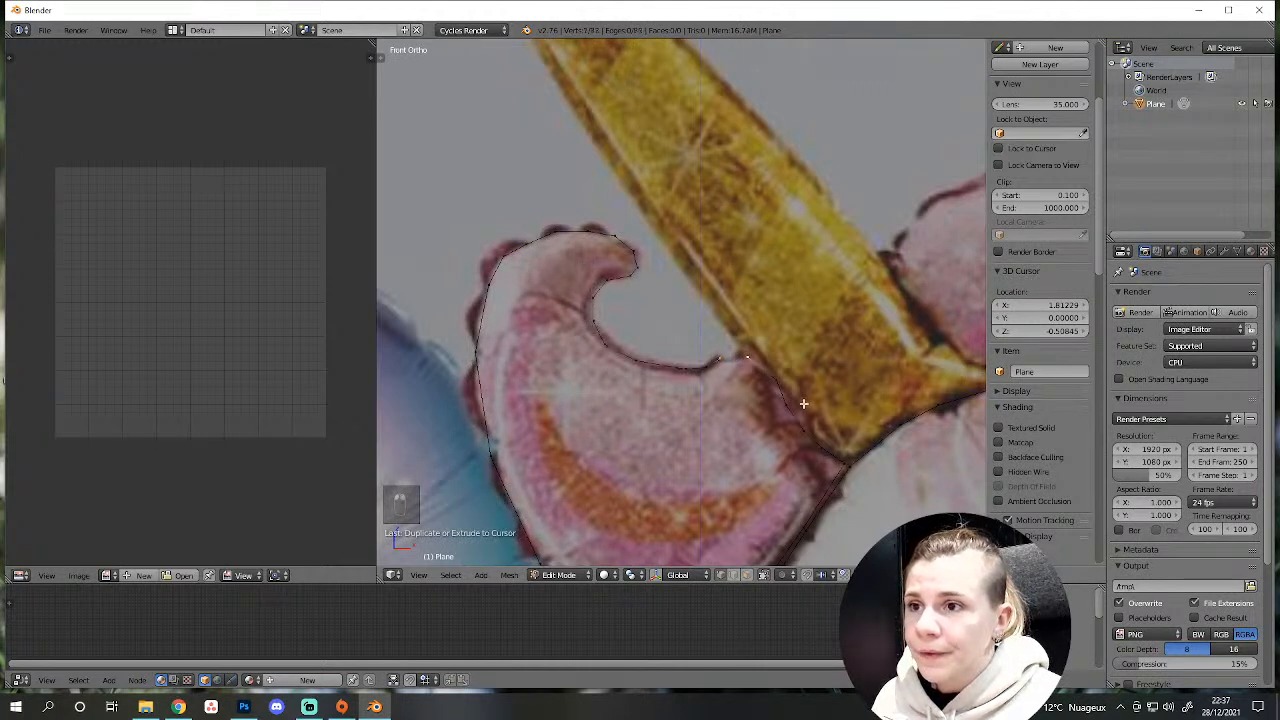
key("f")
Clear the selection and select the short edge of the tuft outline beside the horn.
middle_click_drag(871, 391, 694, 251, "shift")
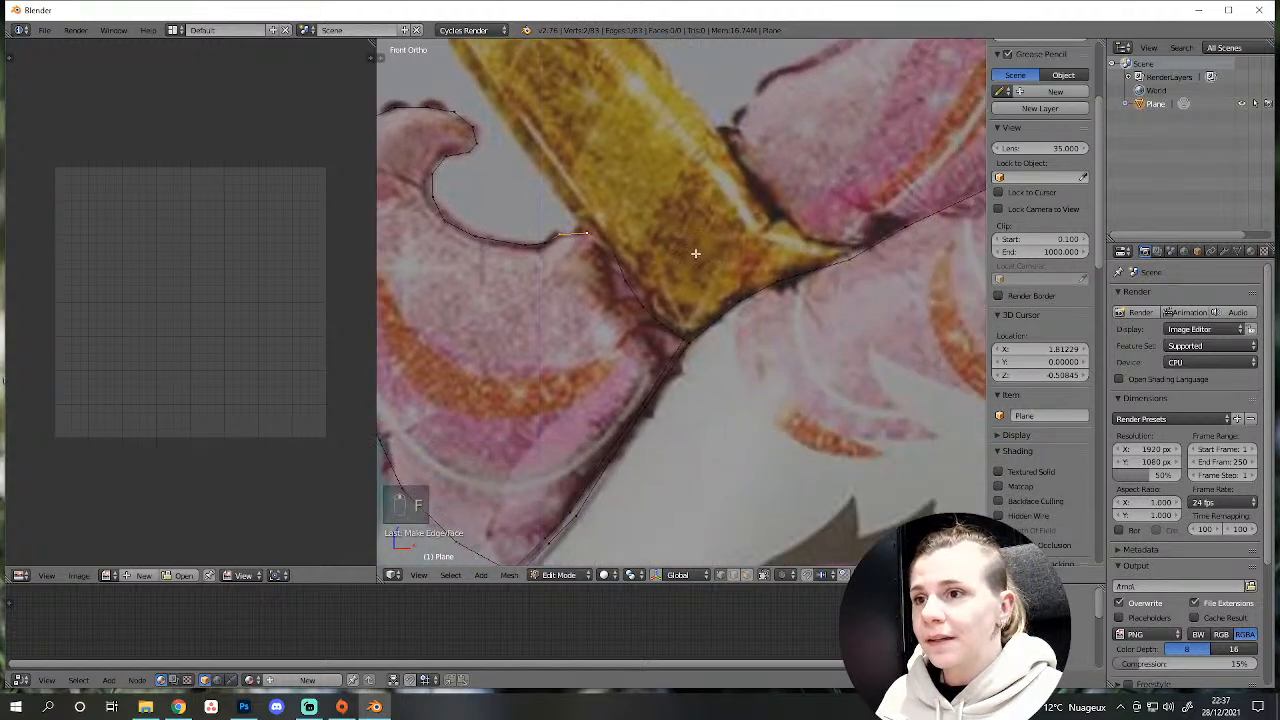
scroll(694, 251, "down", 3)
key("a")
middle_click_drag(717, 206, 766, 270, "shift")
scroll(679, 451, "up", 3)
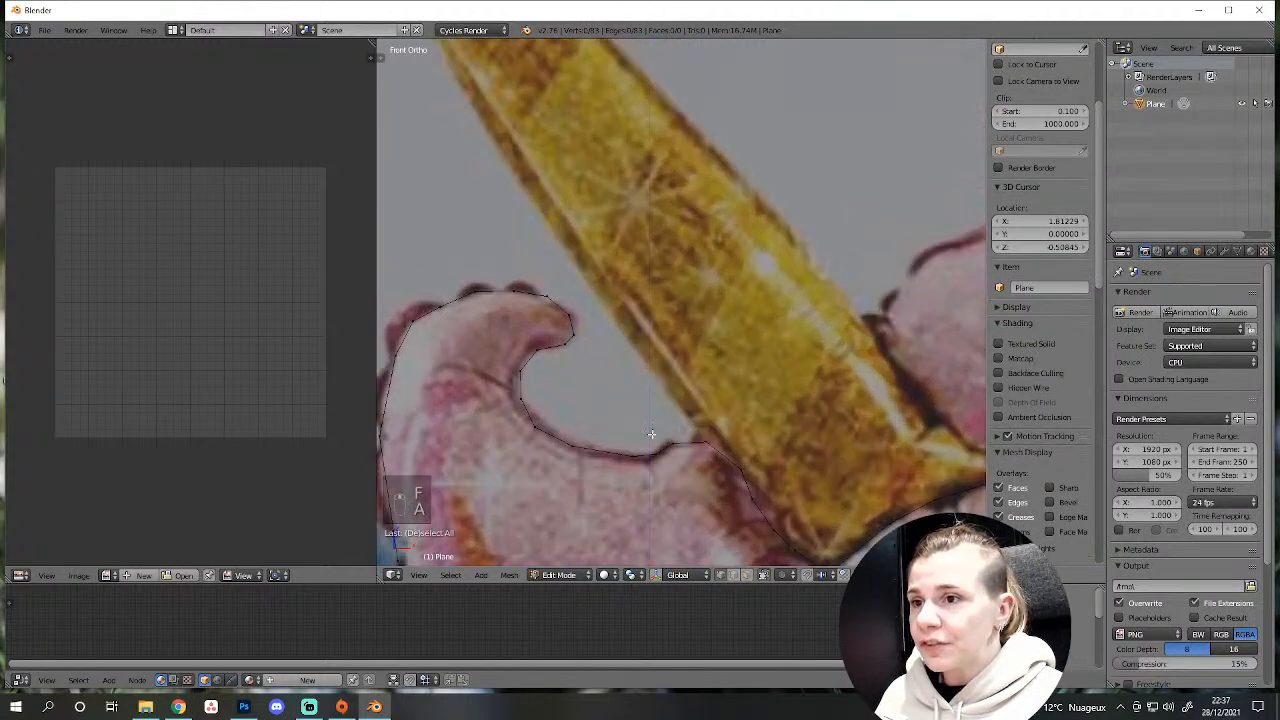
right_click(681, 434)
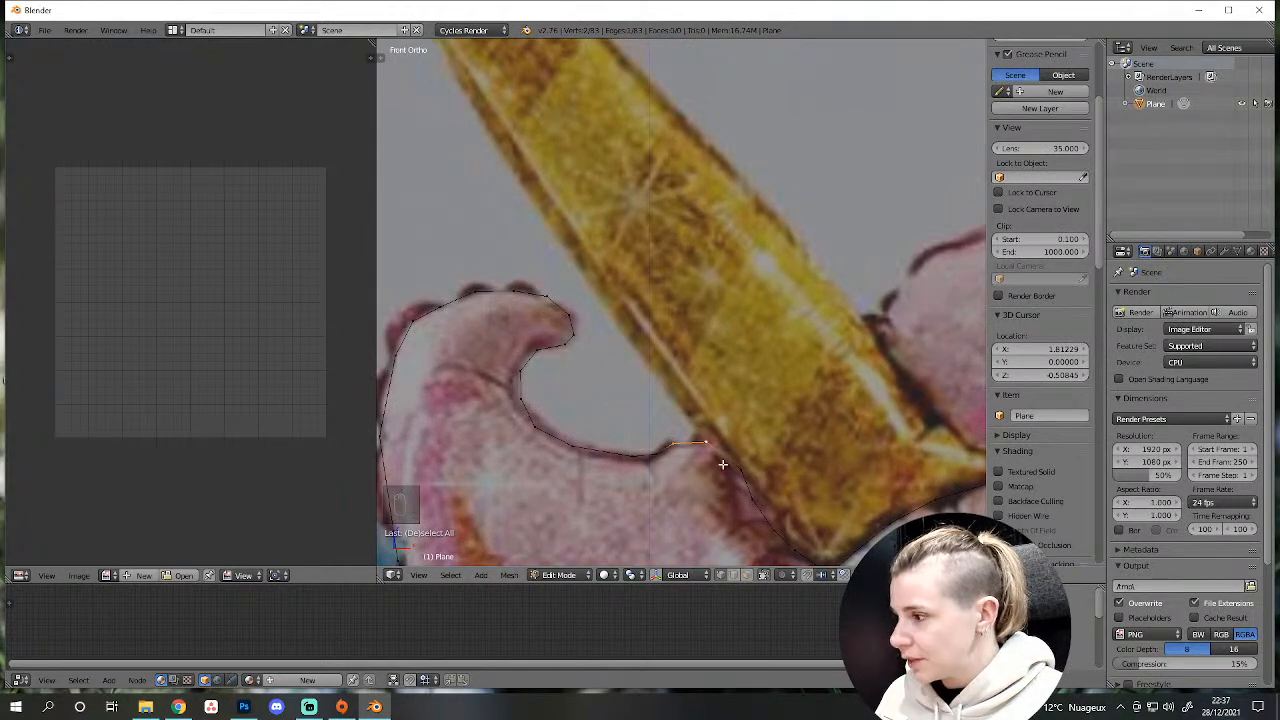
Duplicate a vertex of the traced outline and place the copy at the horn's lowest corner, between the ear and the forehead.
scroll(743, 457, "down", 3)
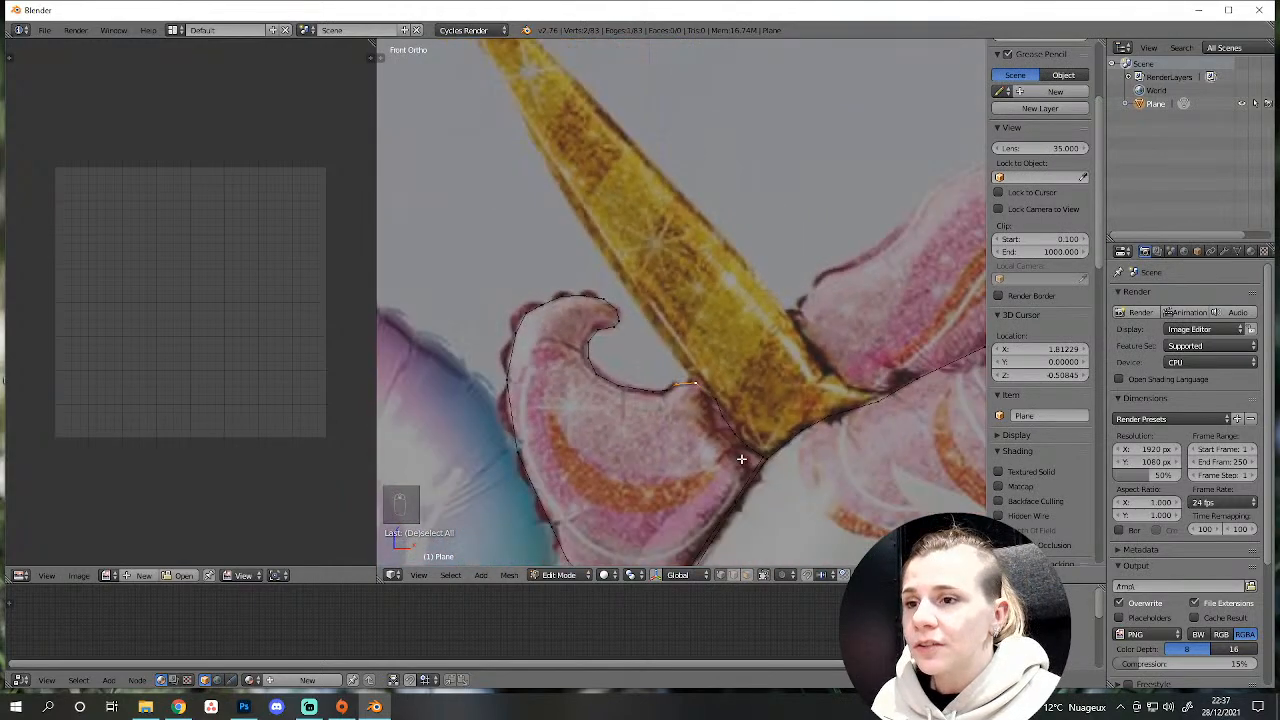
middle_click_drag(743, 457, 650, 397, "shift")
scroll(650, 397, "up", 3)
right_click(535, 324)
key("shift+d")
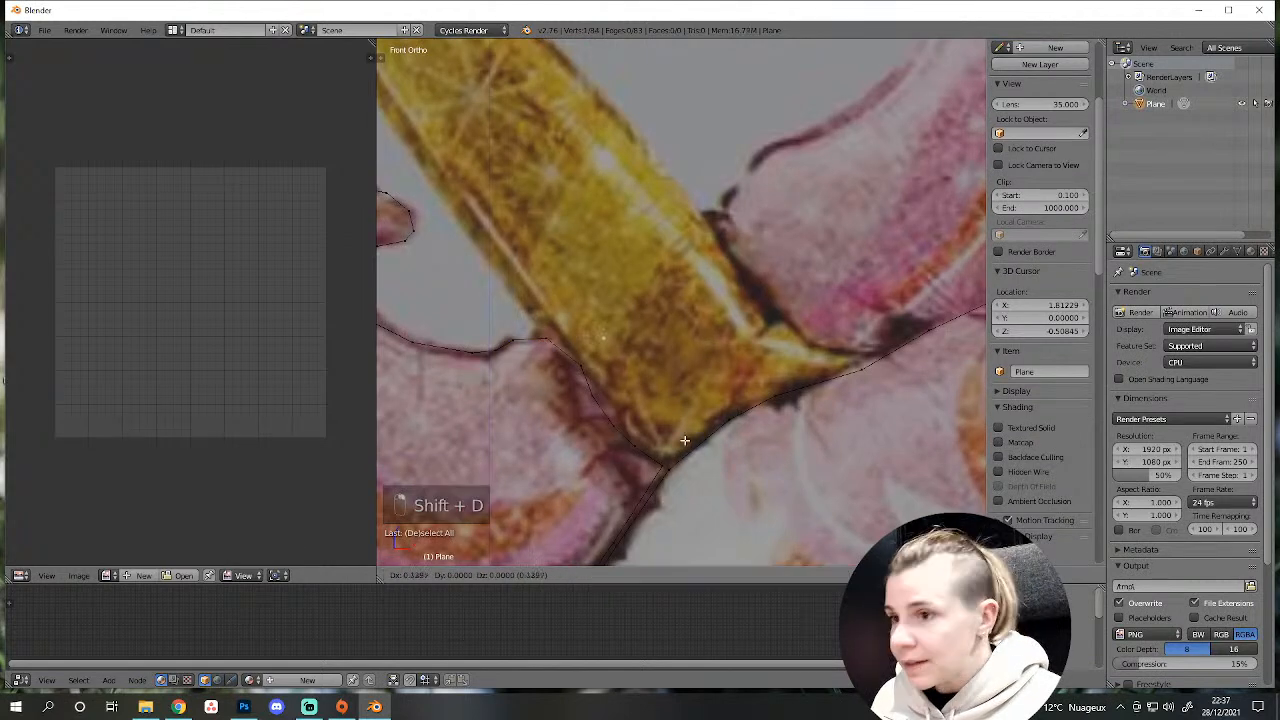
left_click(745, 562)
scroll(745, 562, "down", 1)
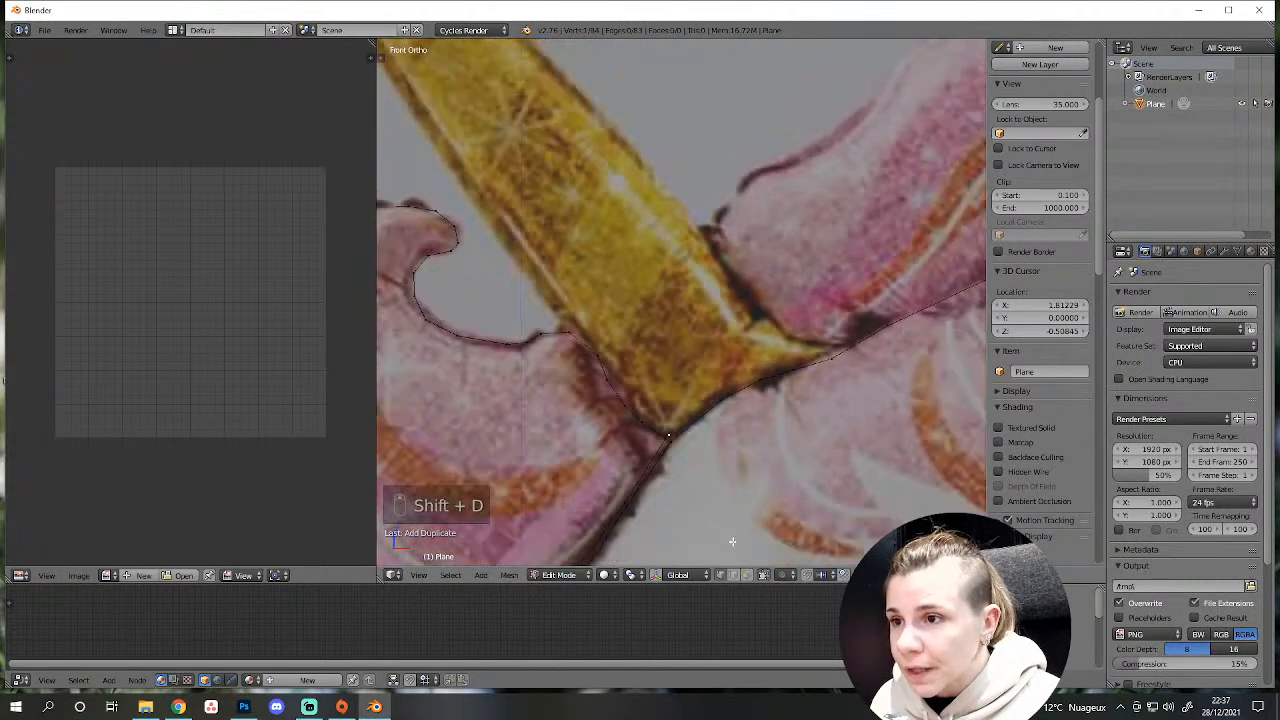
Extrude a chain of vertices from the horn's lowest corner up along its left edge to just below the tip.
right_click(648, 421, "ctrl")
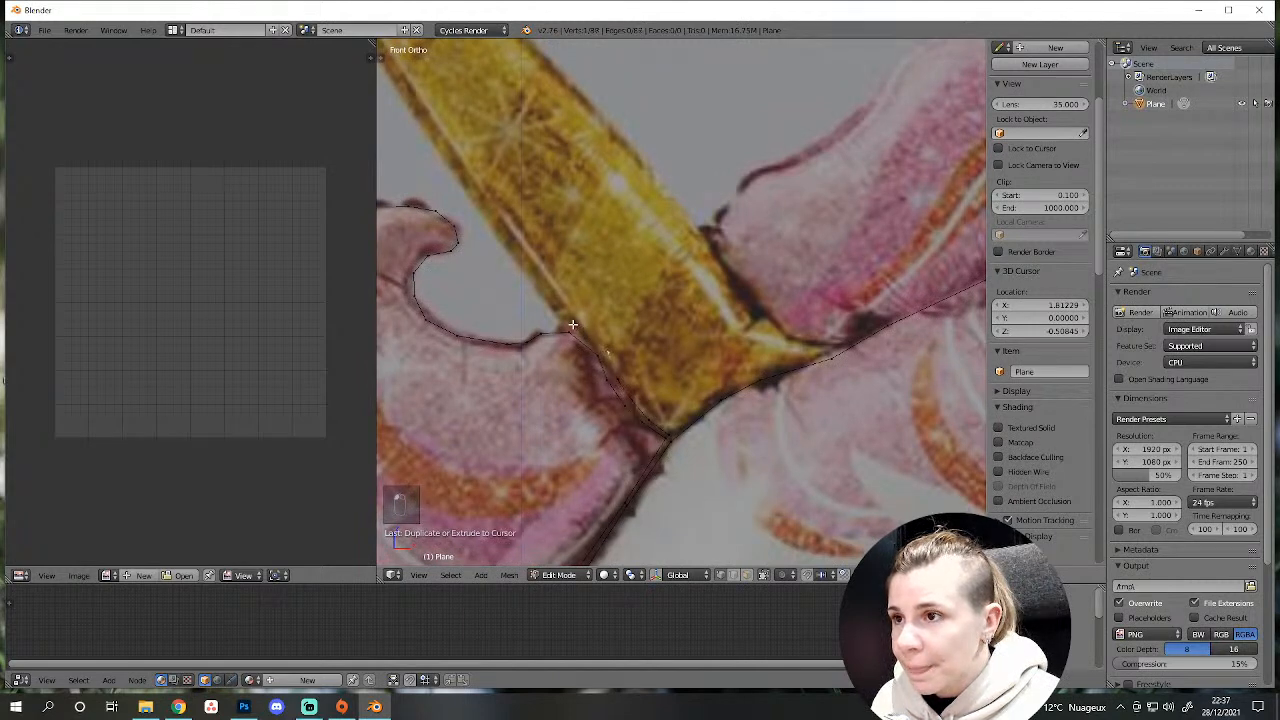
right_click(524, 266, "ctrl")
middle_click_drag(482, 208, 634, 400, "shift")
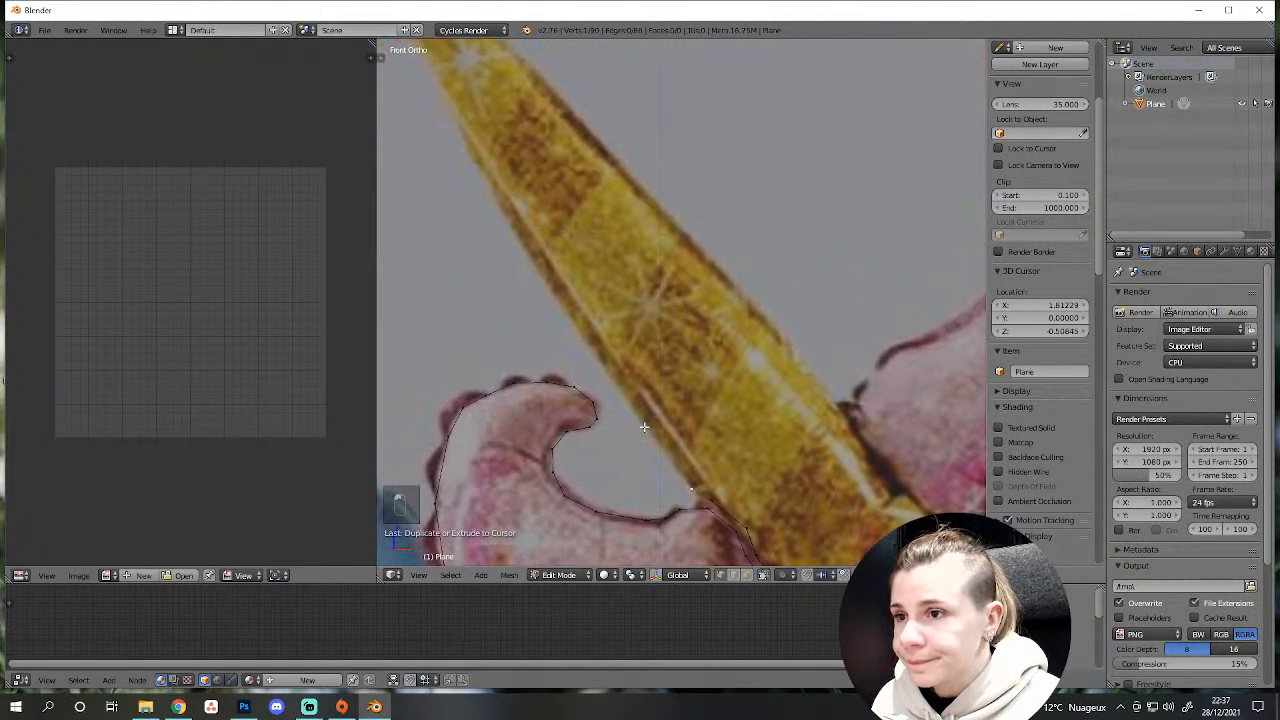
right_click(587, 345, "ctrl")
right_click(517, 233, "ctrl")
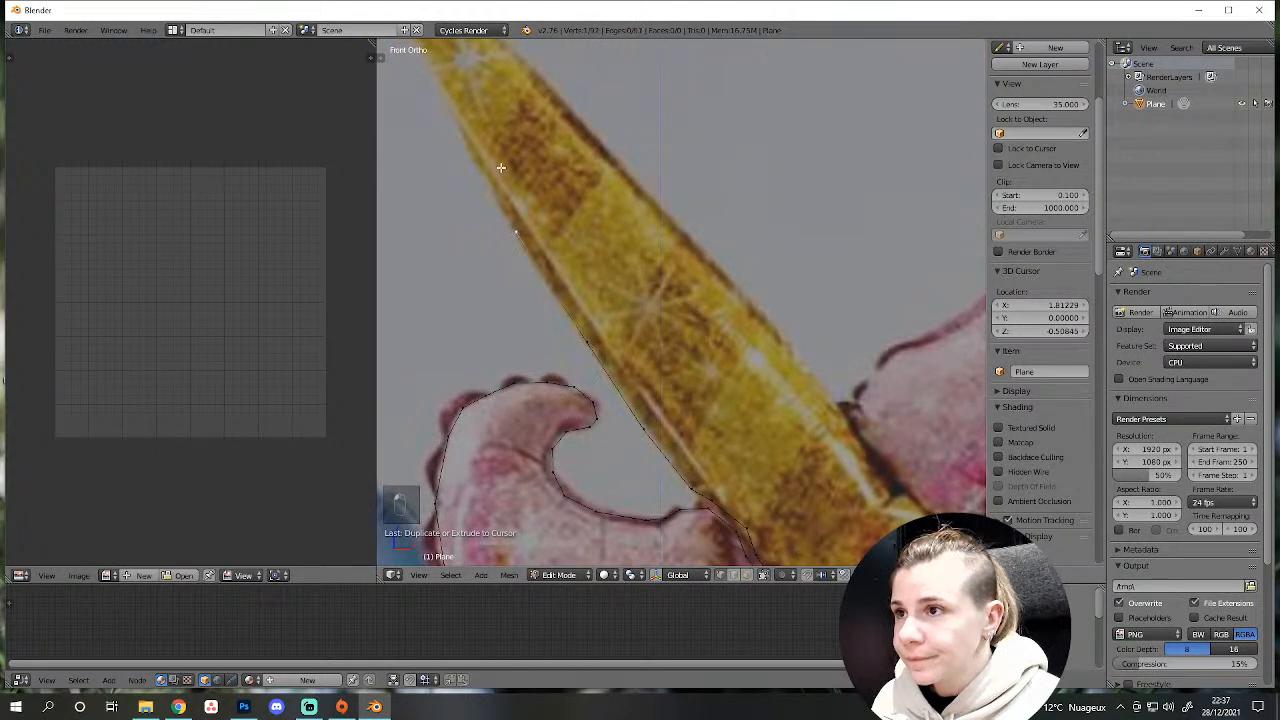
middle_click_drag(501, 168, 623, 457, "shift")
left_click(585, 415, "ctrl")
left_click(546, 329, "ctrl")
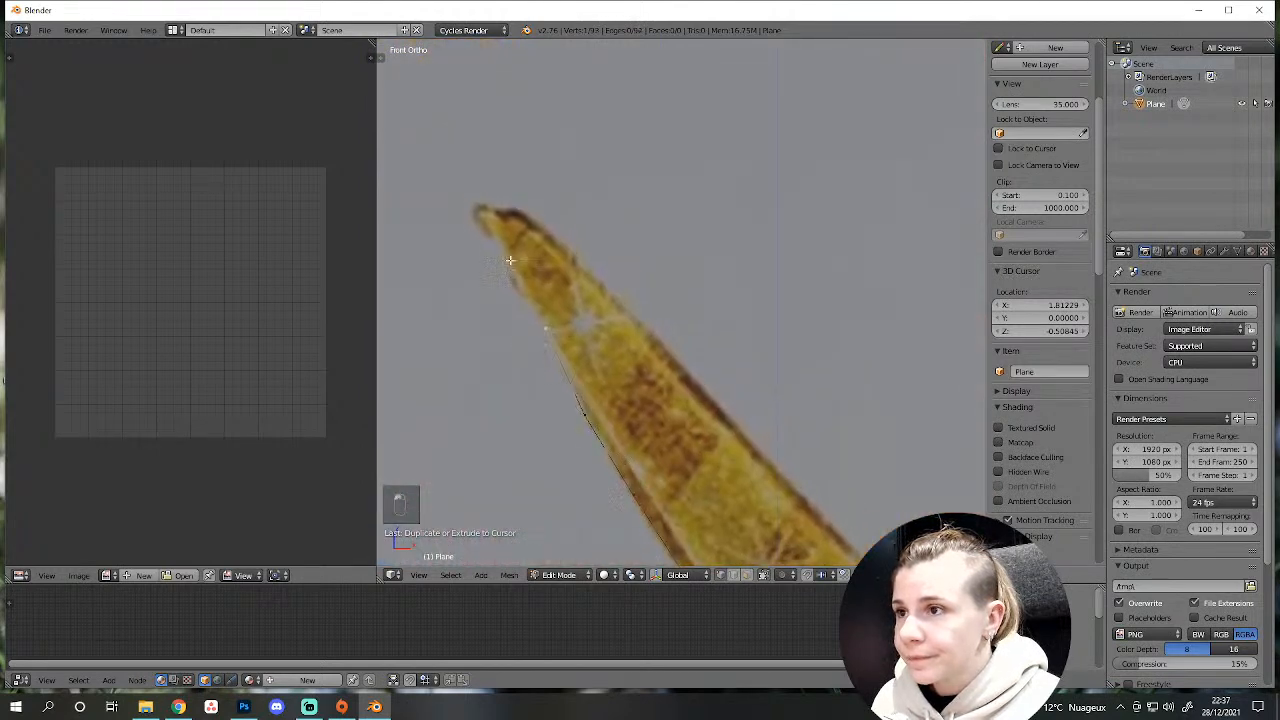
Continue the vertex chain around the horn's tip and onto the start of its right edge.
left_click(486, 231, "ctrl")
left_click(479, 207, "ctrl")
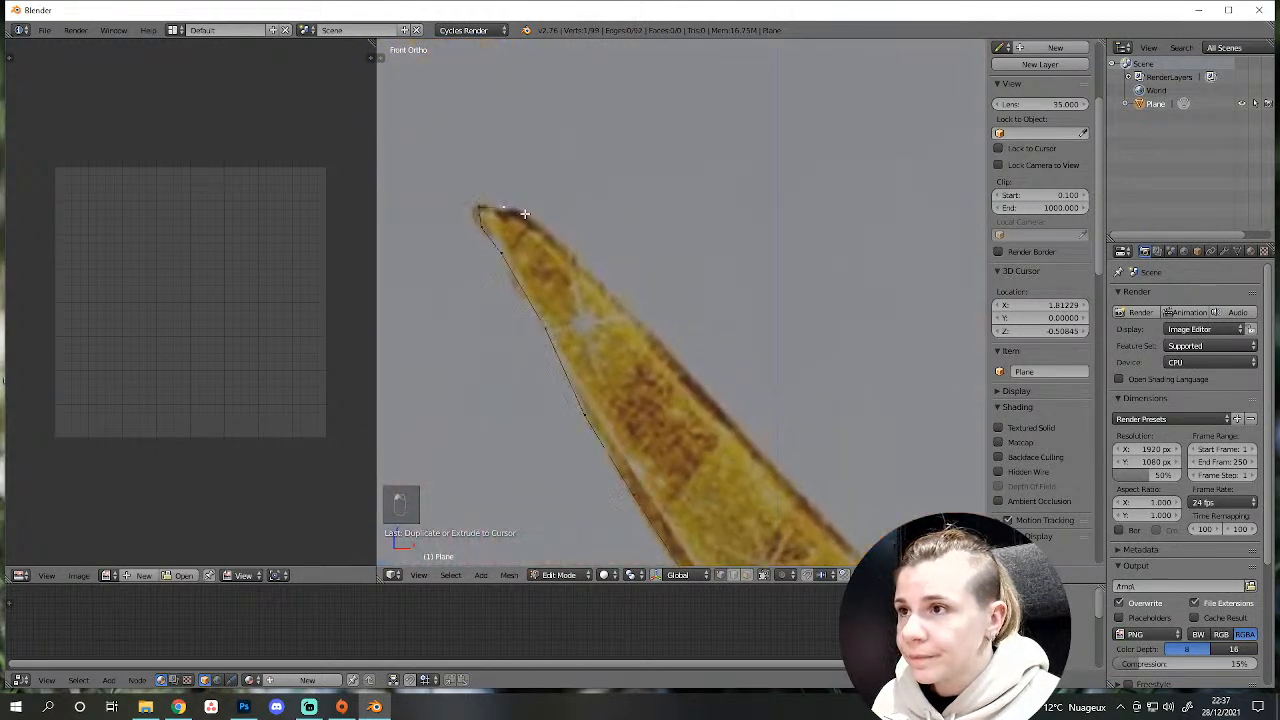
left_click(526, 215, "ctrl")
left_click(568, 256, "ctrl")
Extrude vertices down the horn's right edge, past the point where the mane begins.
middle_click_drag(746, 428, 568, 282, "shift")
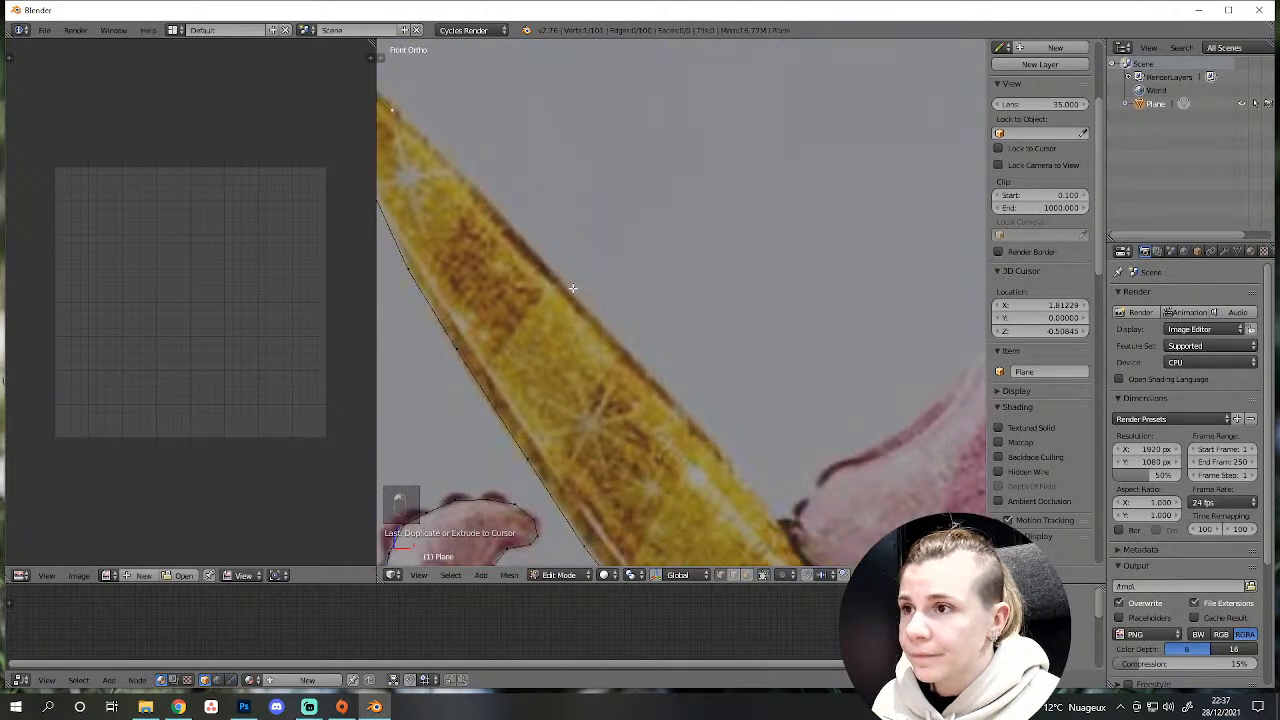
left_click(578, 300, "ctrl")
left_click(693, 440, "ctrl")
middle_click_drag(693, 440, 561, 232, "shift")
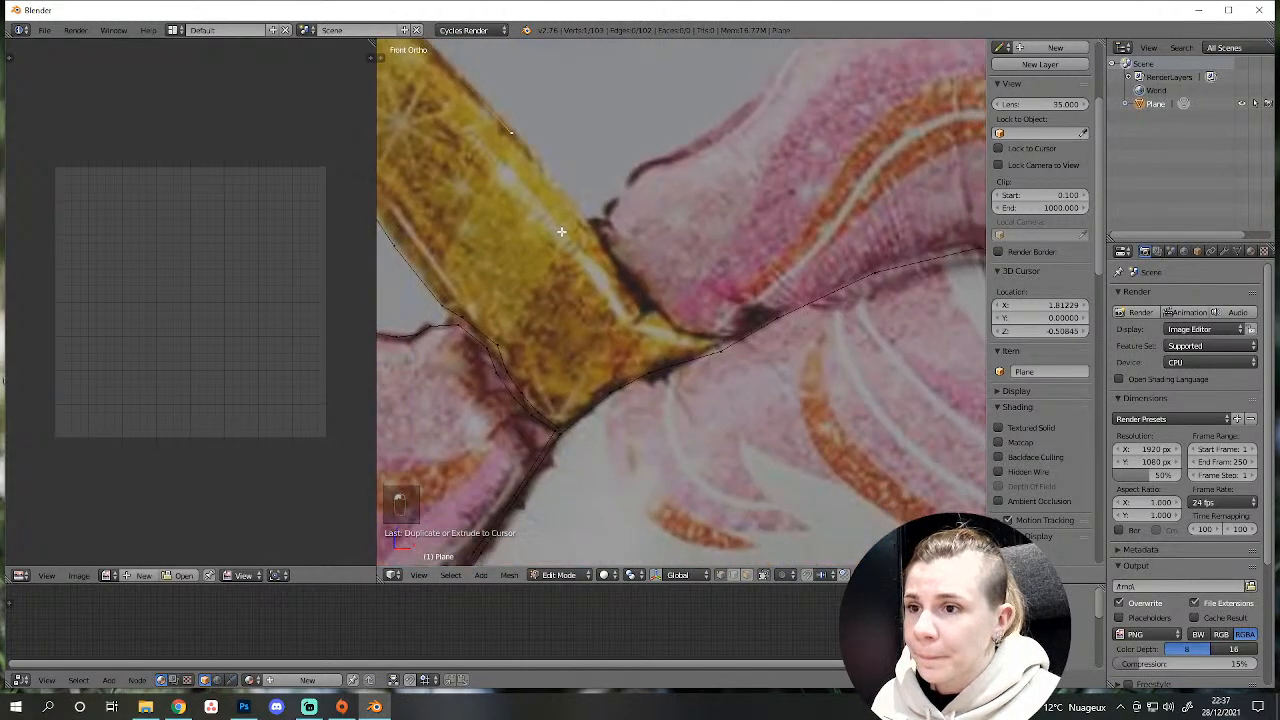
left_click(588, 214, "ctrl")
left_click(637, 299, "ctrl")
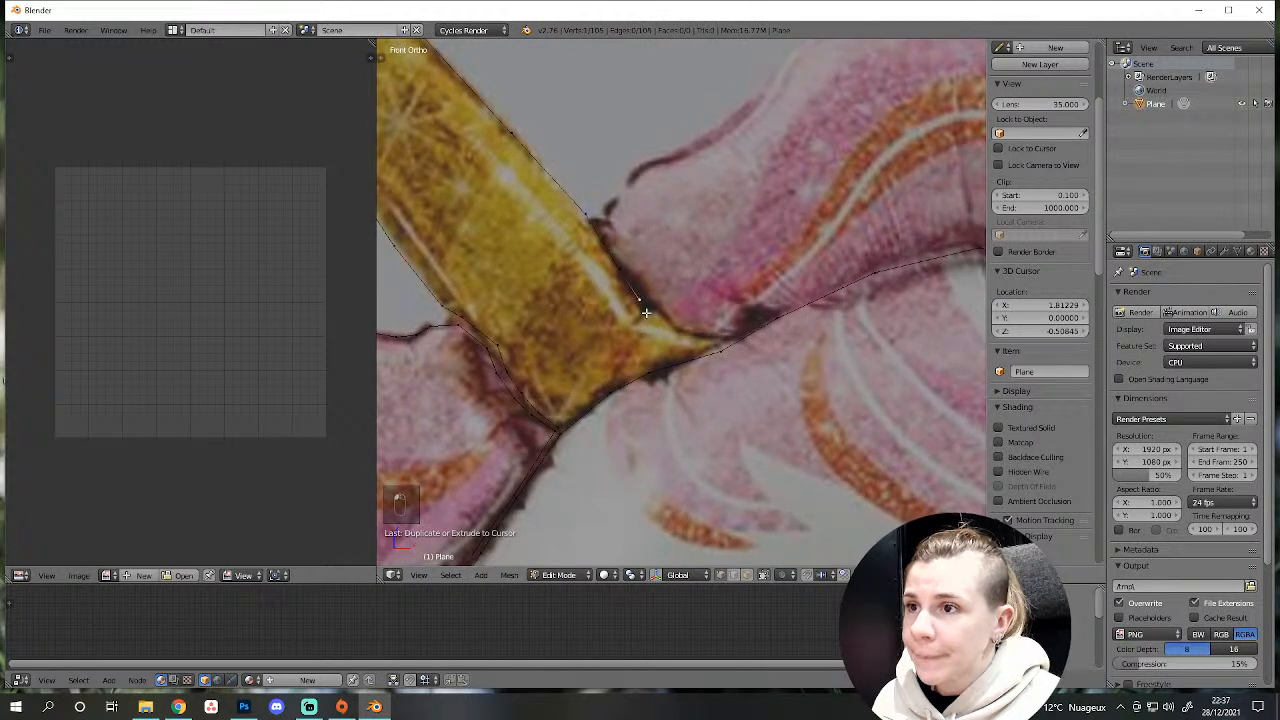
Trace the horn's base along the forehead back to its lowest corner, close the outline and deselect everything.
left_click(680, 334, "ctrl")
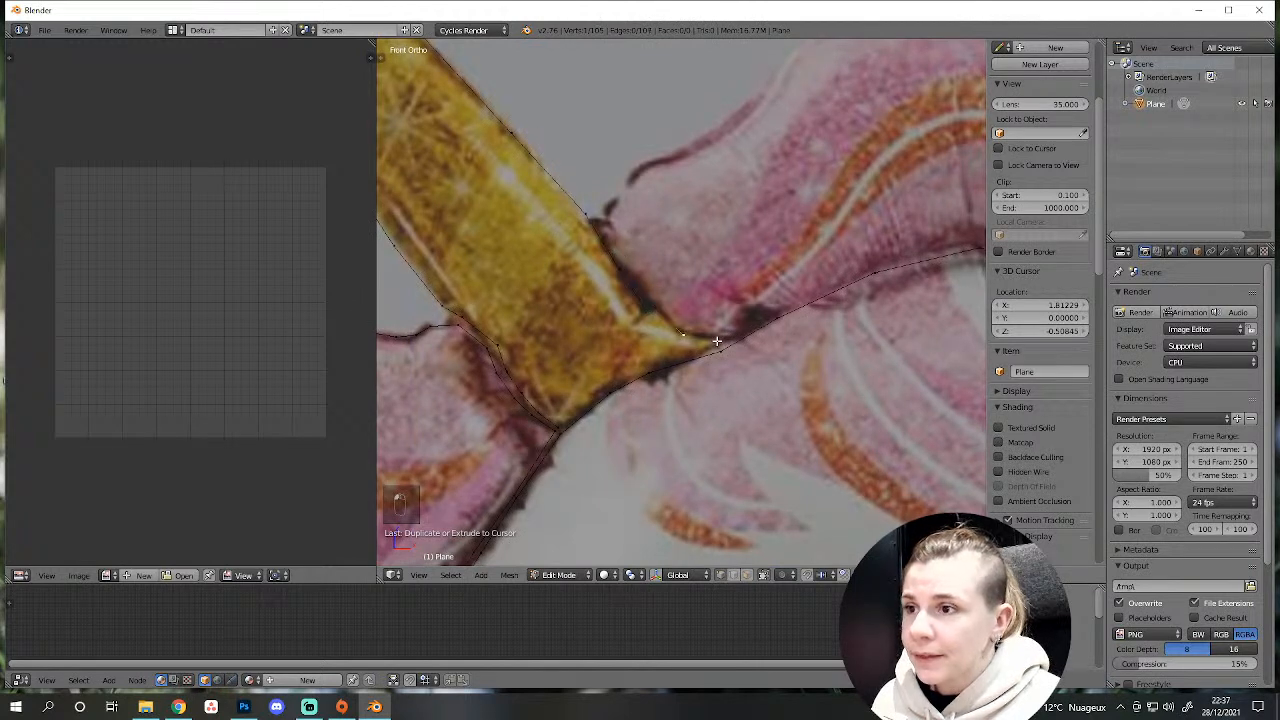
left_click(716, 341, "ctrl")
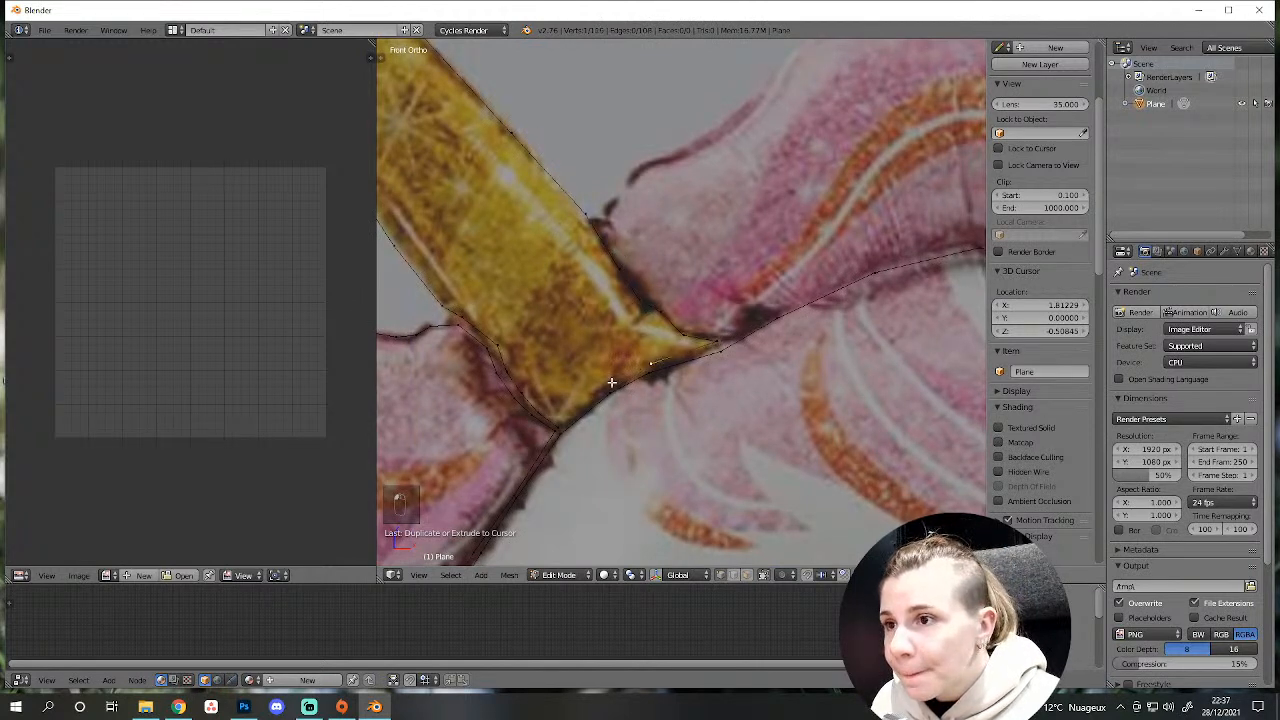
left_click(612, 381, "ctrl")
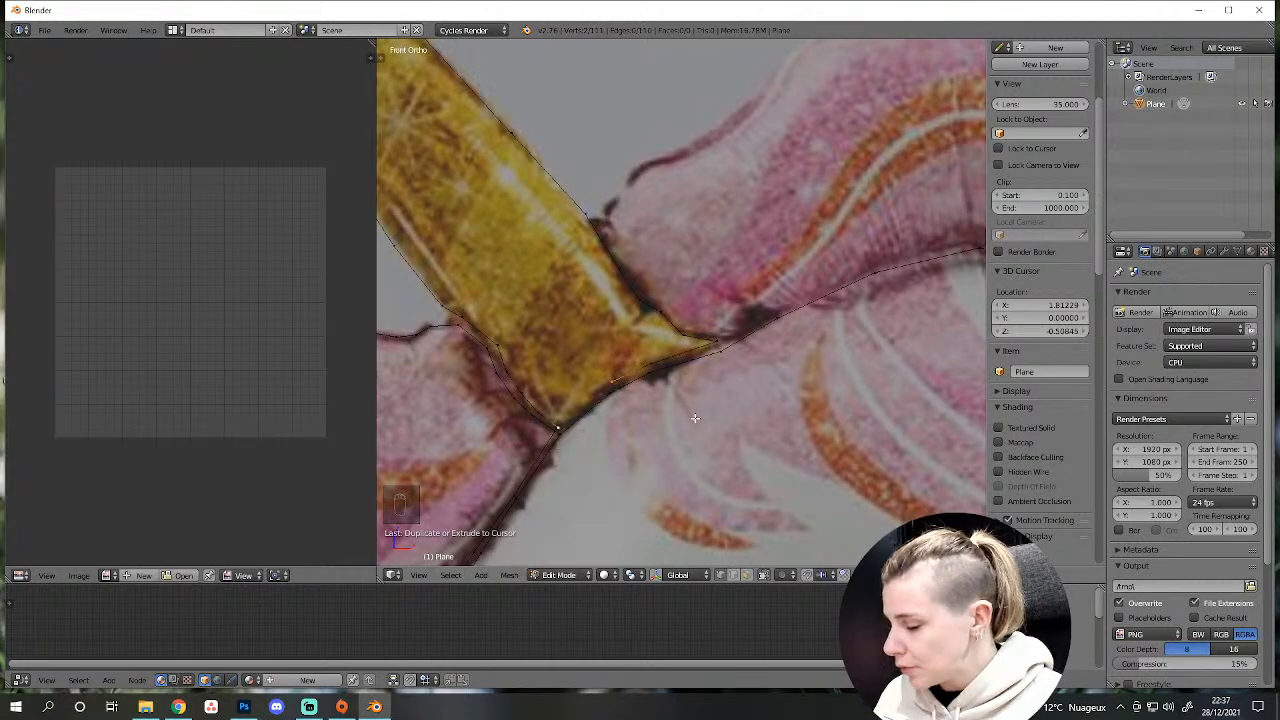
key("a")
Duplicate the horn outline's vertex where the mane meets the right edge, placing the copy right beside it as a new starting point.
scroll(695, 418, "down", 3)
scroll(745, 417, "up", 3)
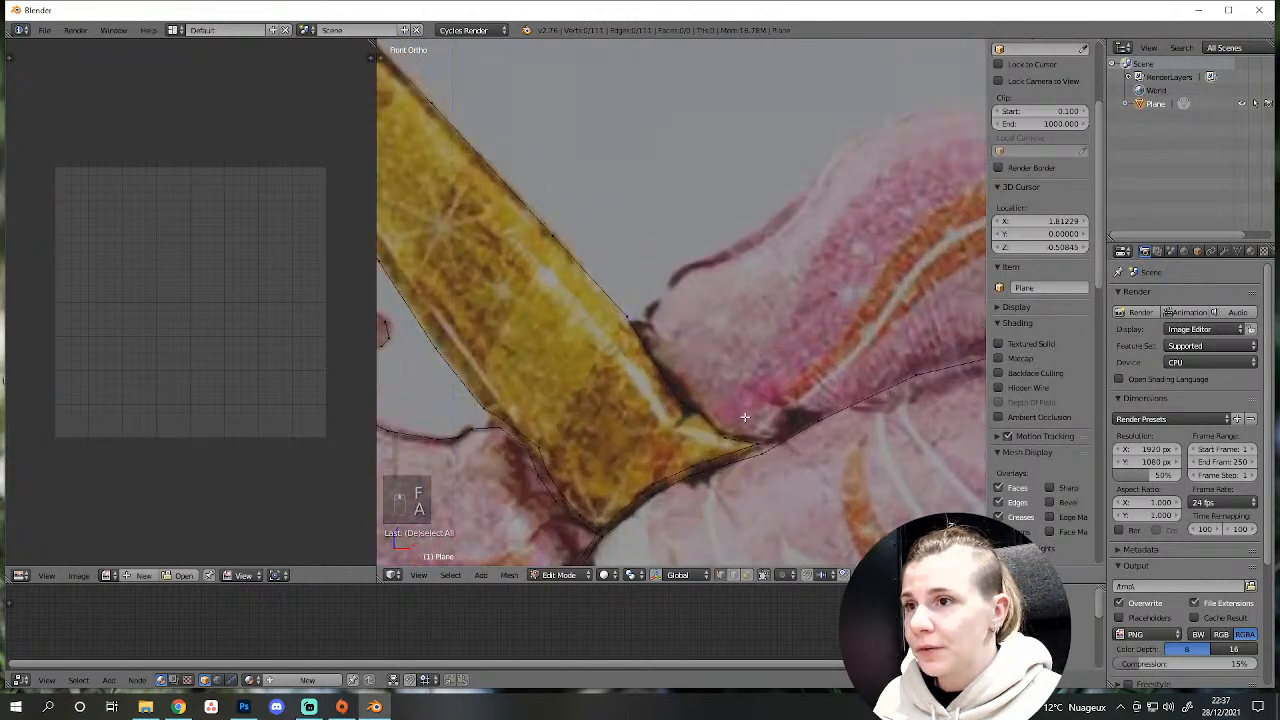
scroll(745, 417, "up", 2)
right_click(609, 332)
key("g")
right_click(640, 351)
key("shift+d")
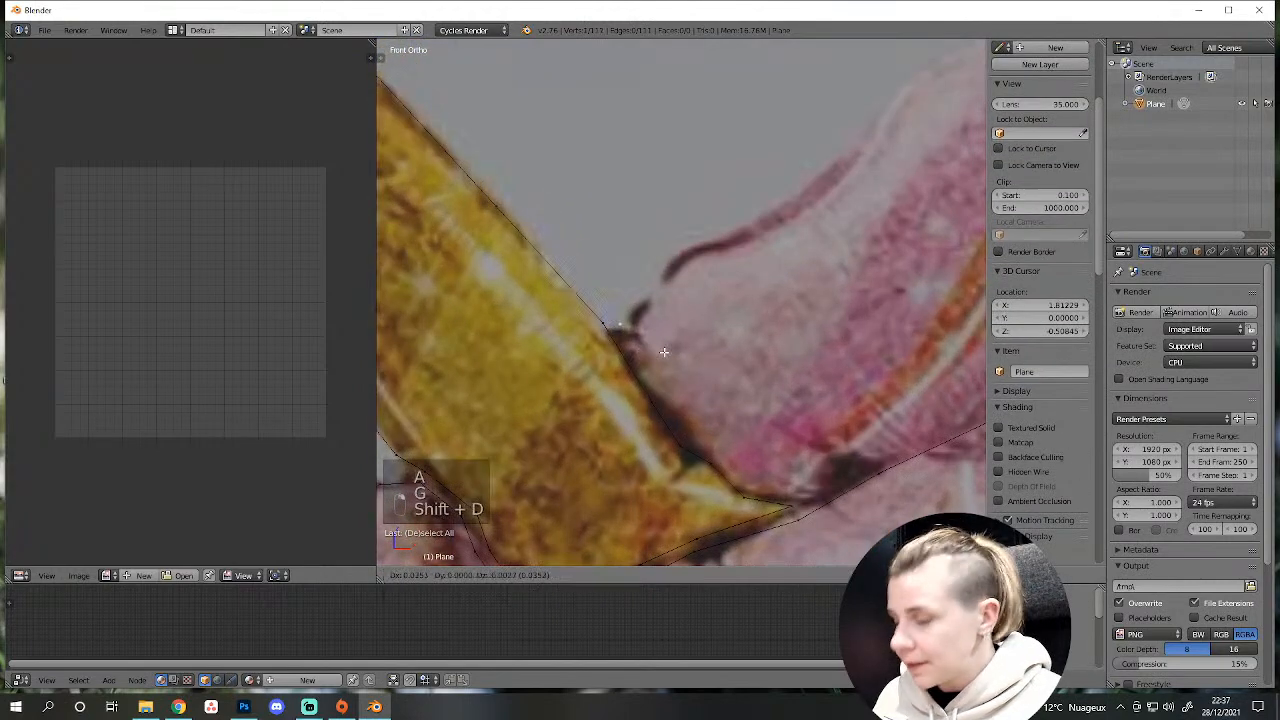
left_click(650, 354)
Extrude vertices from the new starting point down the mane's border with the horn and onto the forehead line.
scroll(697, 434, "down", 5)
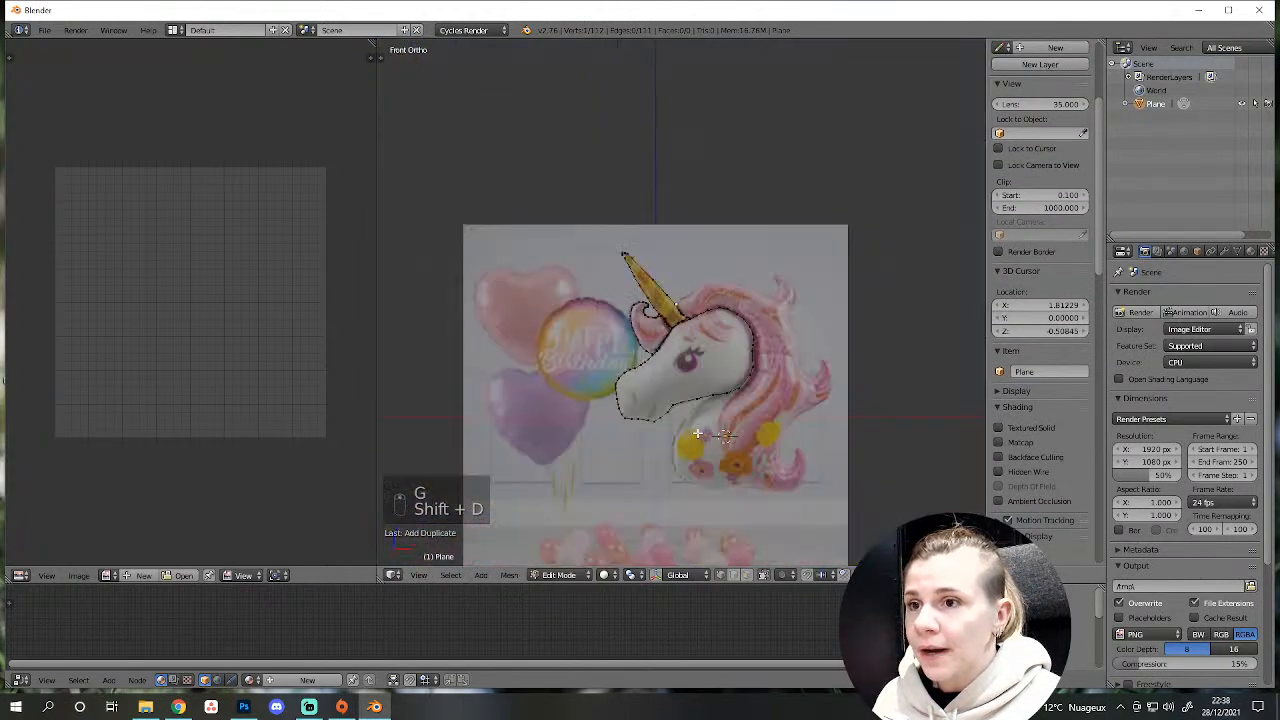
middle_click_drag(708, 463, 680, 382, "shift")
scroll(723, 373, "up", 5)
middle_click_drag(700, 212, 720, 455, "shift")
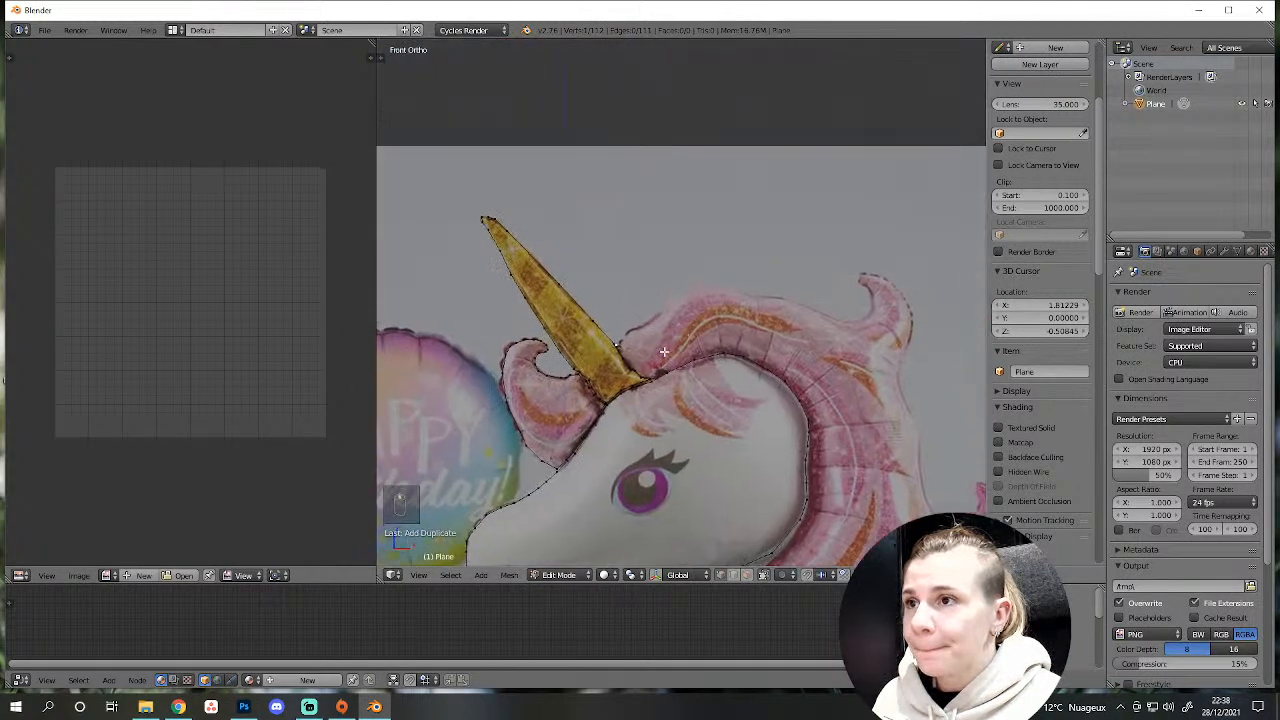
scroll(664, 352, "up", 7)
middle_click_drag(637, 468, 713, 232, "shift")
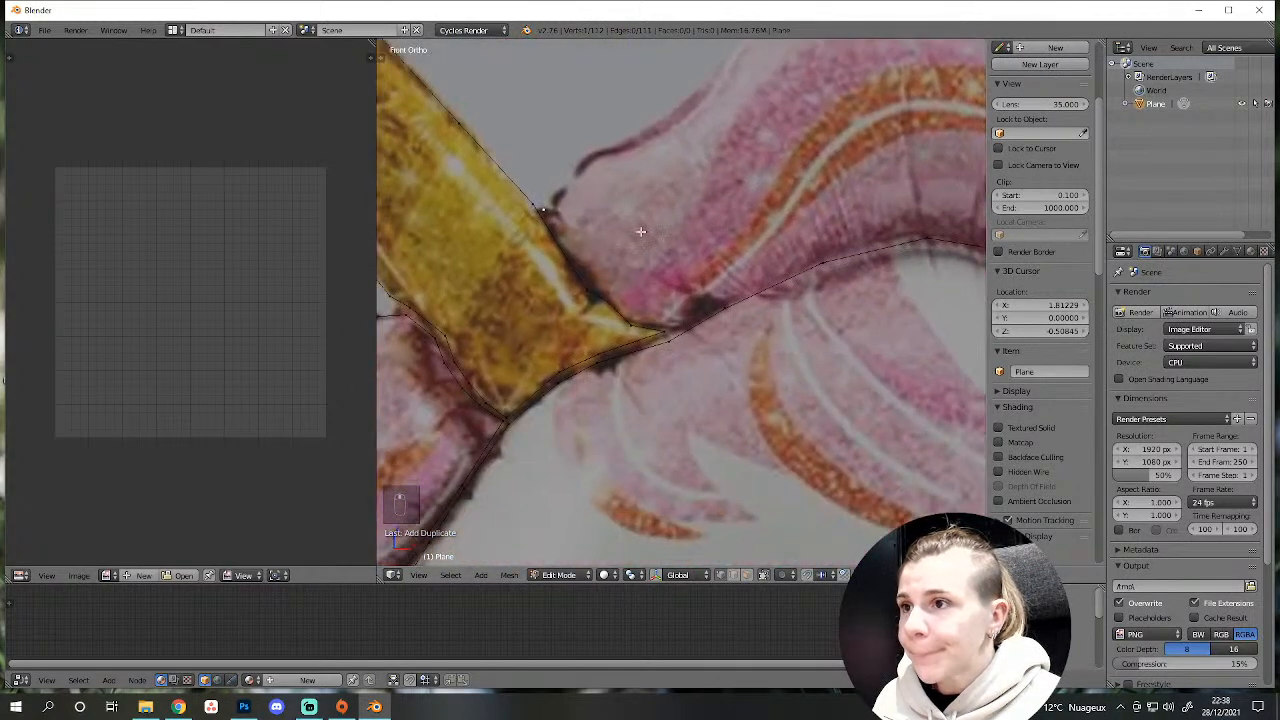
left_click(588, 284, "ctrl")
left_click(612, 296, "ctrl")
left_click(636, 322, "ctrl")
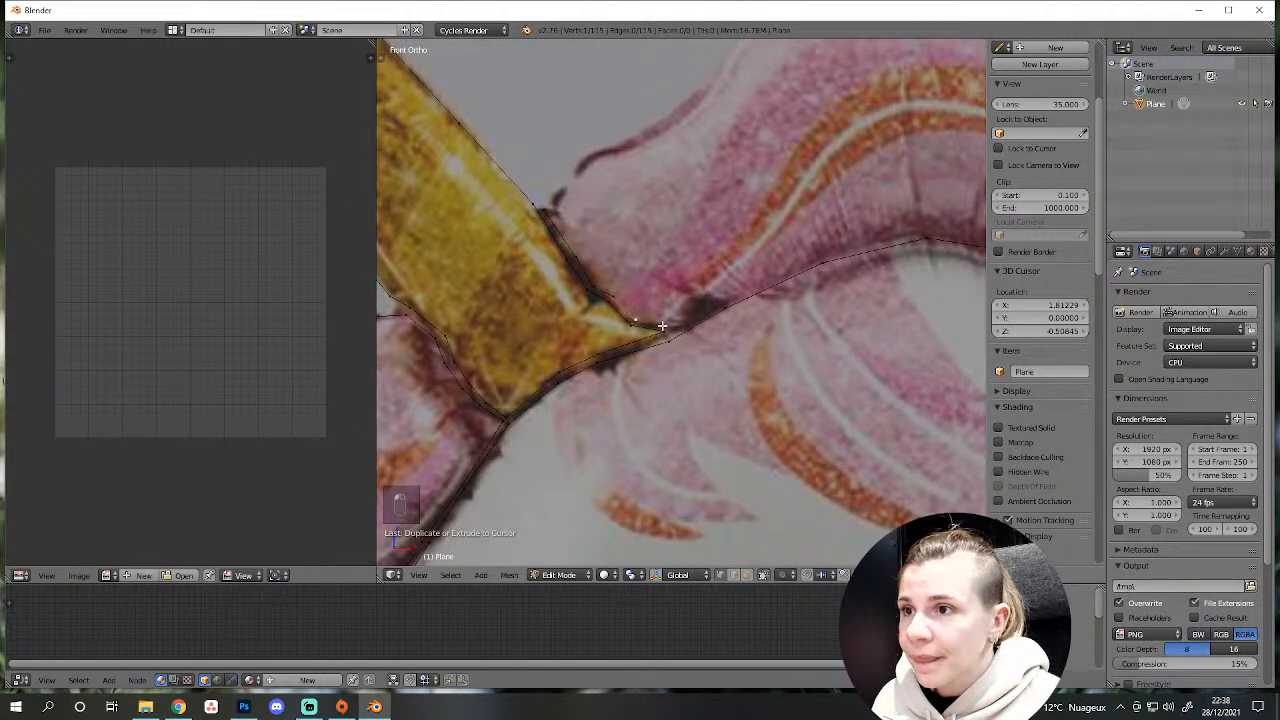
left_click(662, 326, "ctrl")
left_click(720, 300, "ctrl")
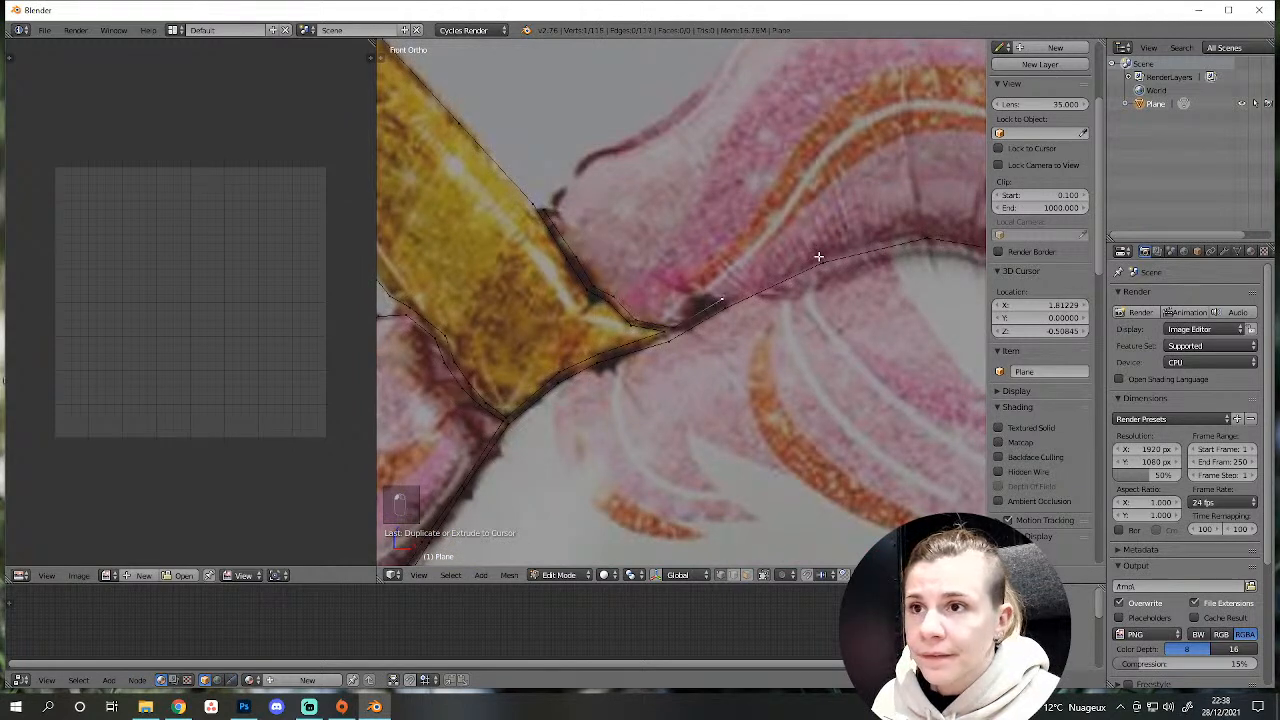
Trace the mane's inner edge over the top of the head with extruded vertices, following the existing head outline.
left_click(818, 257, "ctrl")
middle_click_drag(856, 330, 625, 347, "shift")
left_click(691, 240, "ctrl")
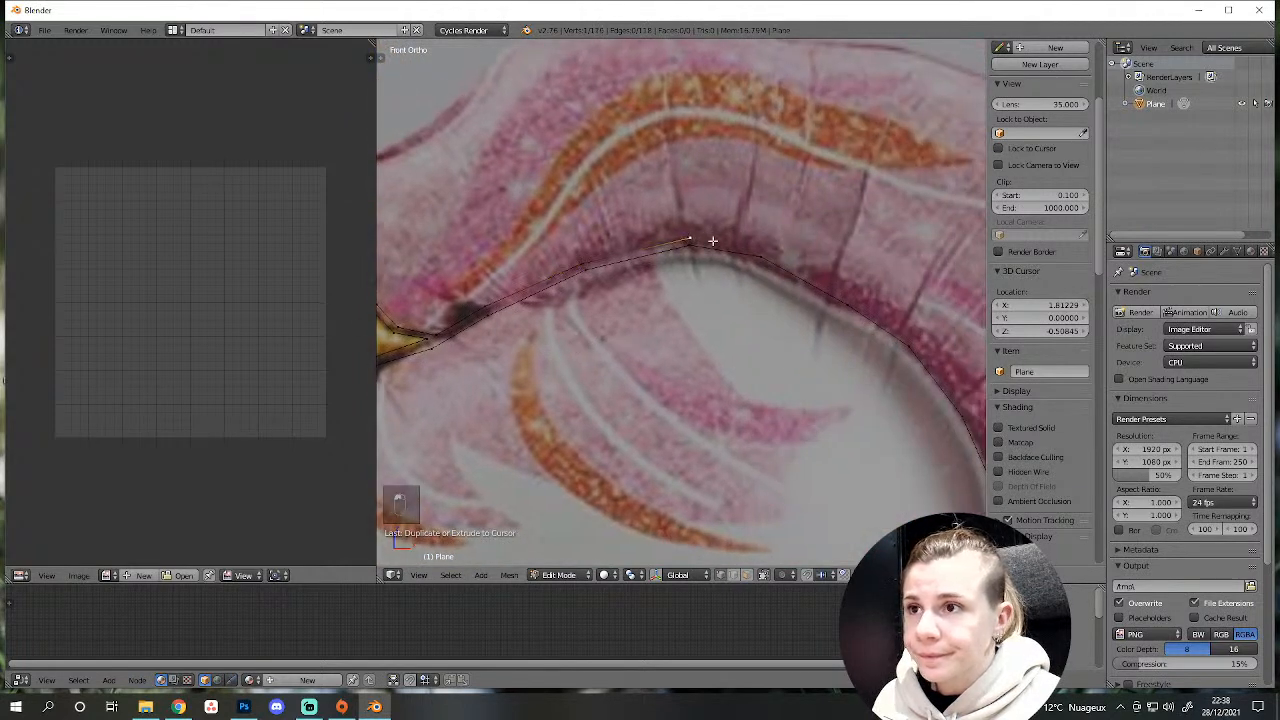
left_click(762, 252, "ctrl")
left_click(856, 299, "ctrl")
middle_click_drag(868, 404, 618, 313, "shift")
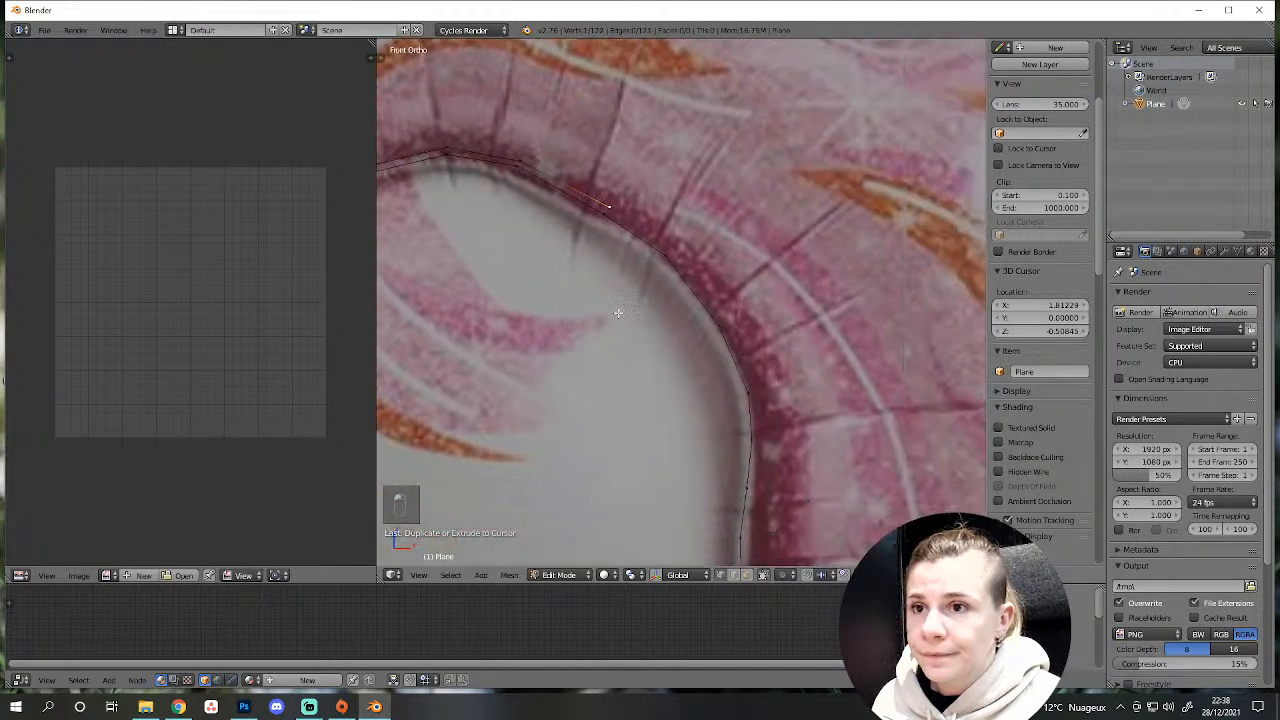
left_click(671, 249, "ctrl")
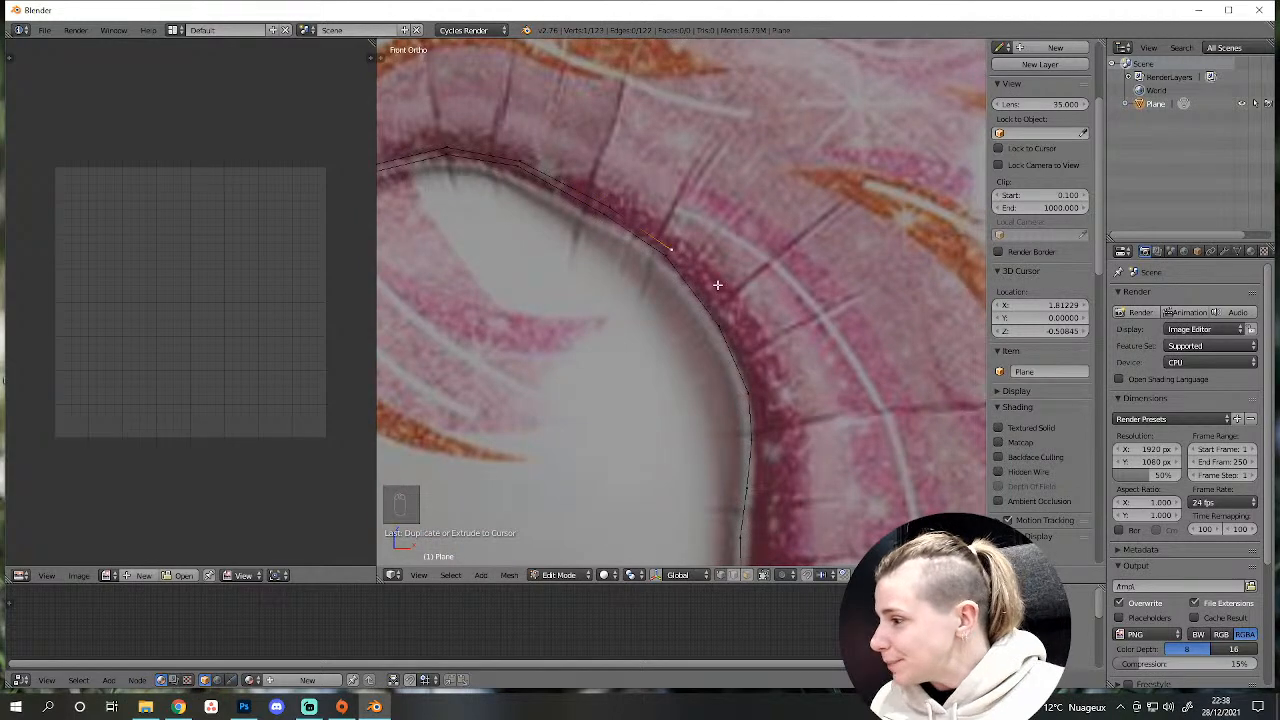
Continue the vertex chain along the mane's inner edge down the back of the head.
scroll(659, 372, "down", 8)
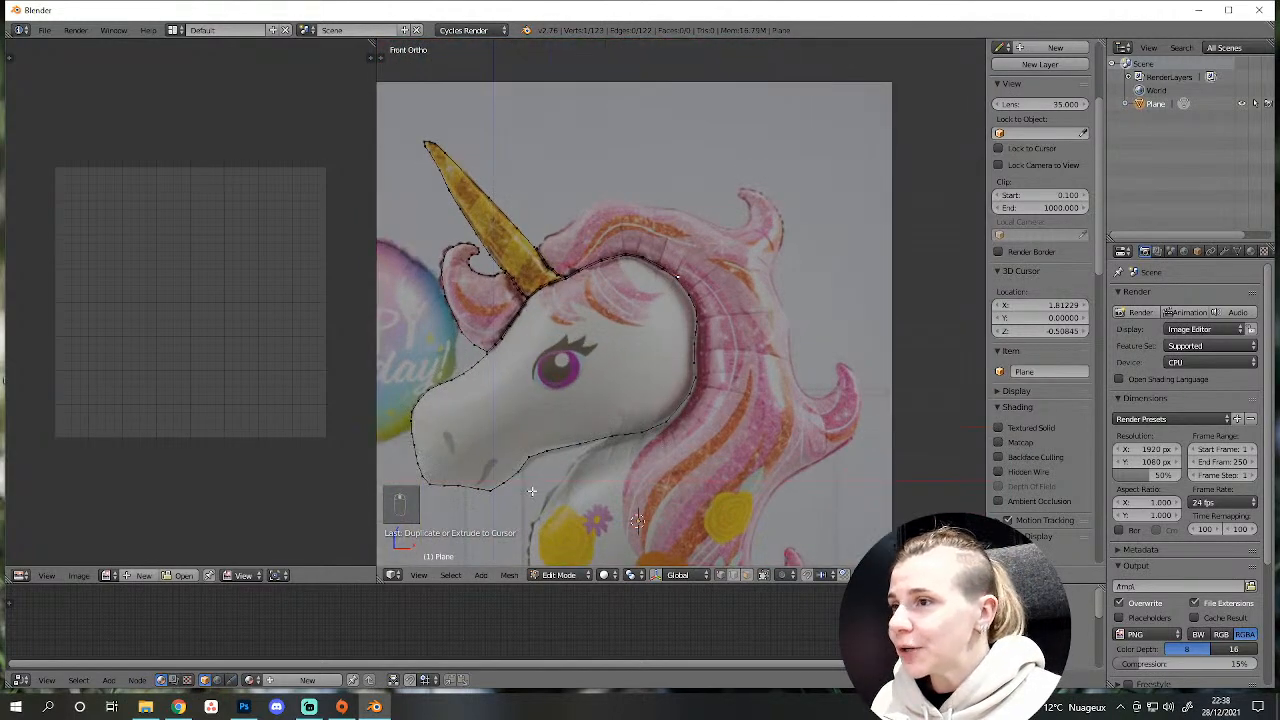
scroll(709, 230, "up", 4)
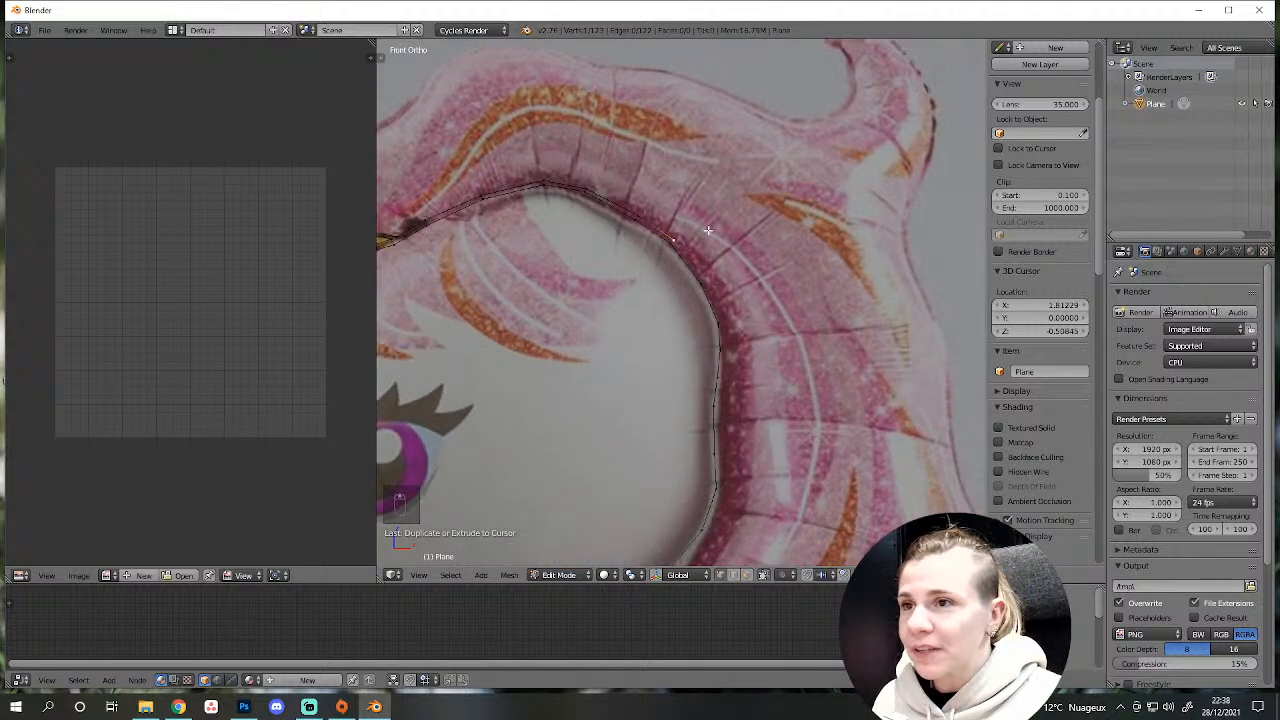
scroll(709, 230, "up", 2)
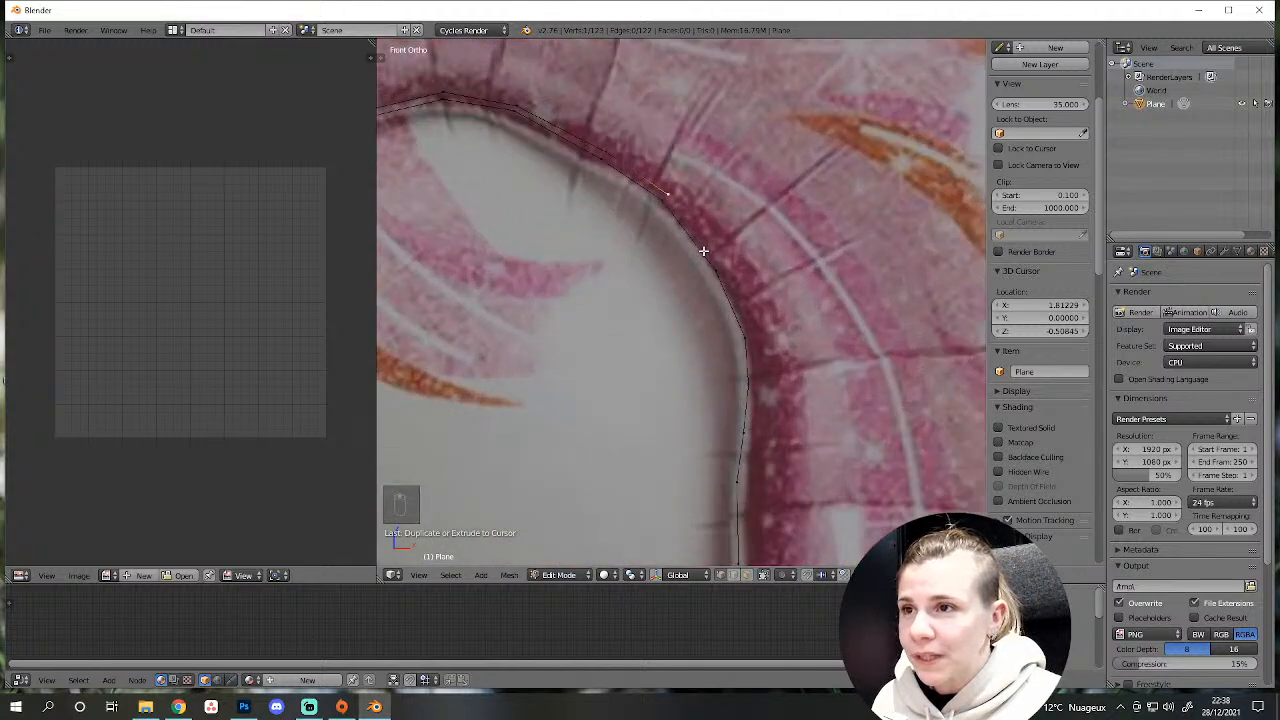
left_click(752, 336, "ctrl")
left_click(754, 384, "ctrl")
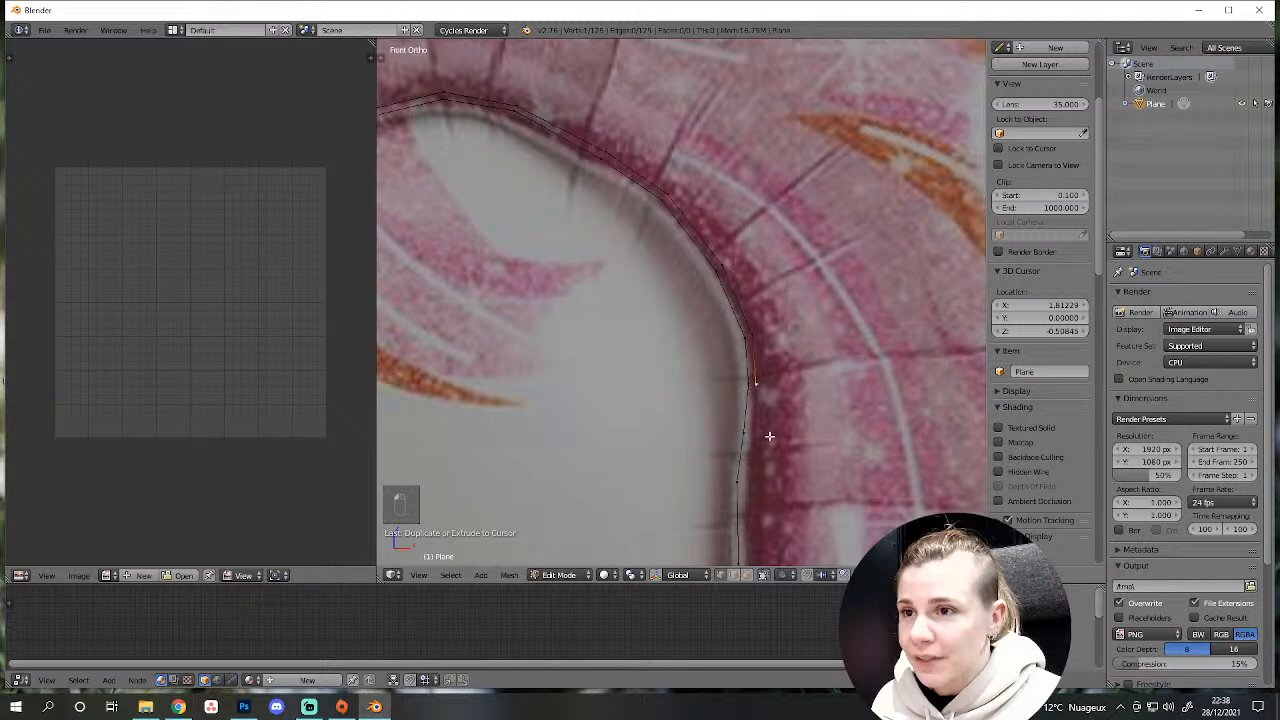
middle_click_drag(788, 478, 833, 307, "shift")
left_click(790, 263, "ctrl")
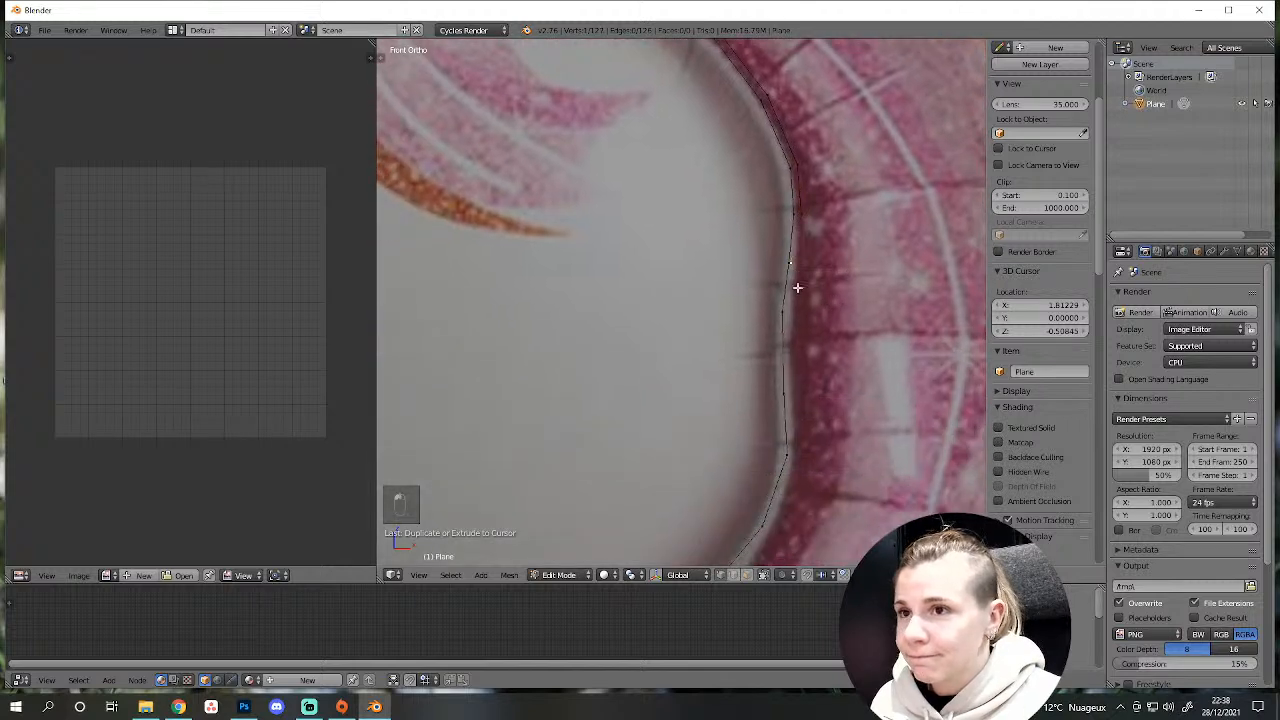
left_click(790, 311, "ctrl")
left_click(788, 395, "ctrl")
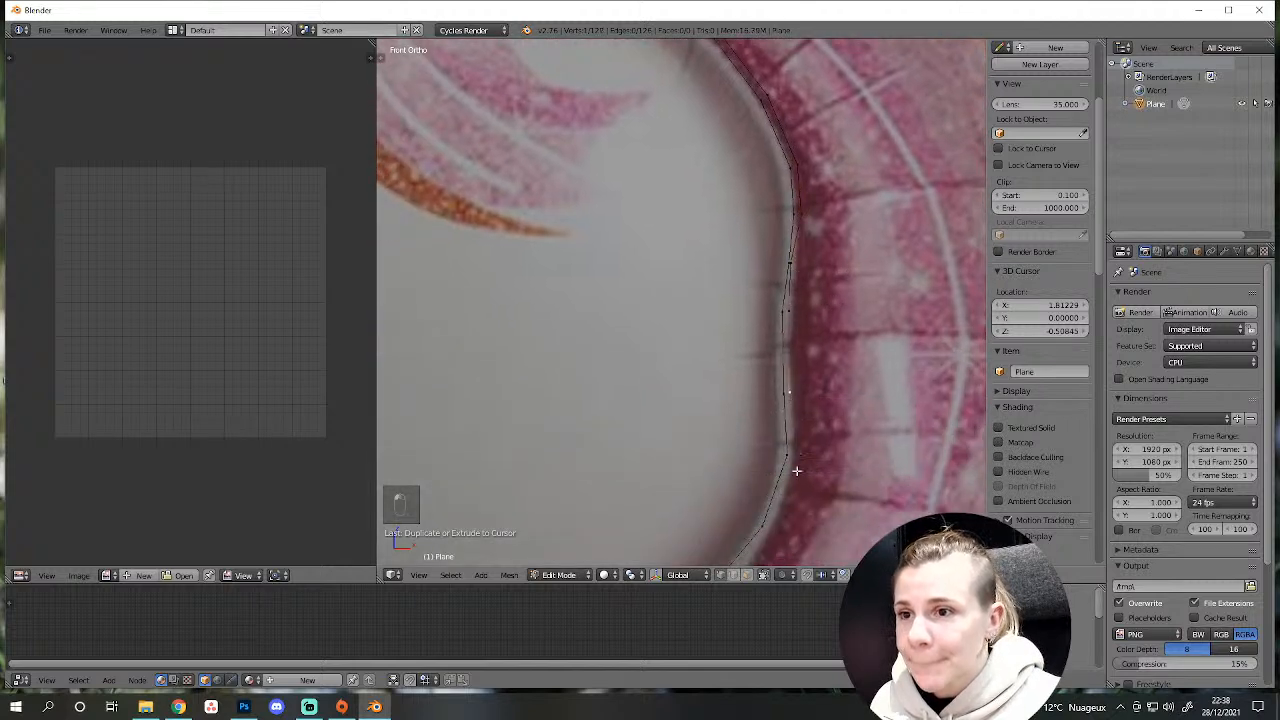
left_click(794, 451, "ctrl")
Trace around the back of the jaw and along its underside to where the neck's front edge begins.
middle_click_drag(801, 522, 819, 293, "shift")
left_click(786, 304, "ctrl")
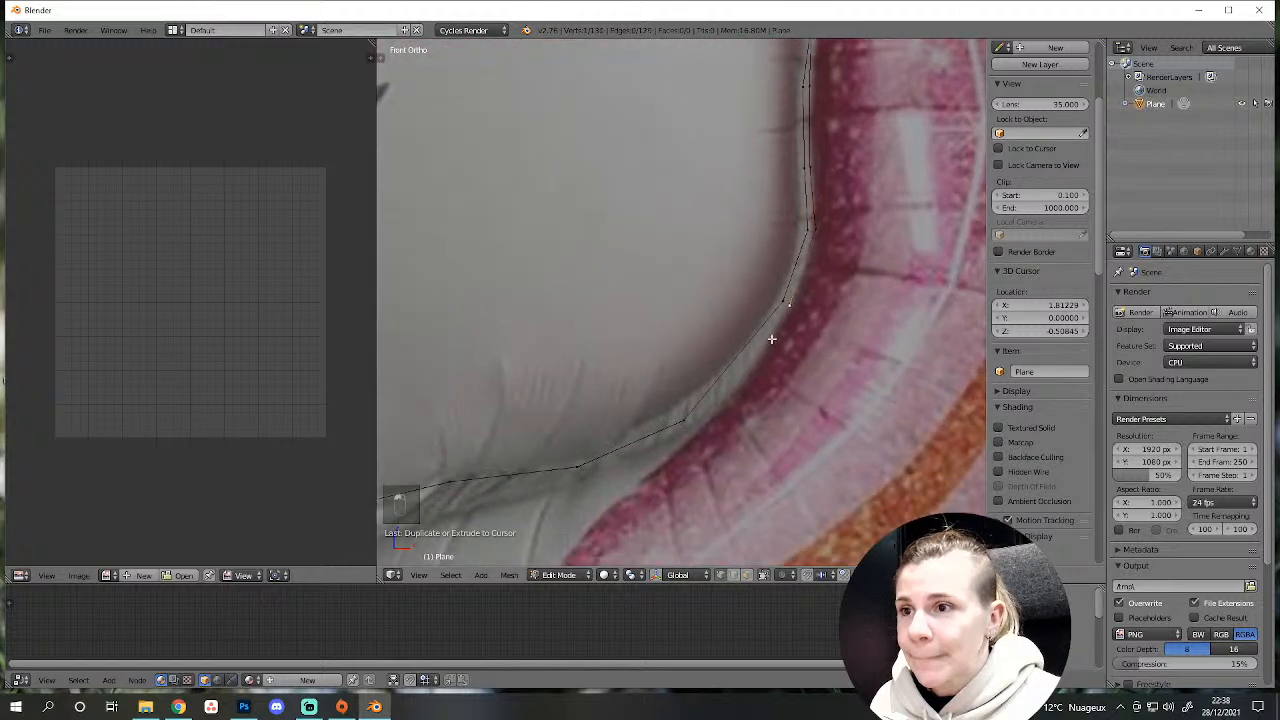
left_click(688, 424, "ctrl")
middle_click_drag(674, 443, 812, 270, "shift")
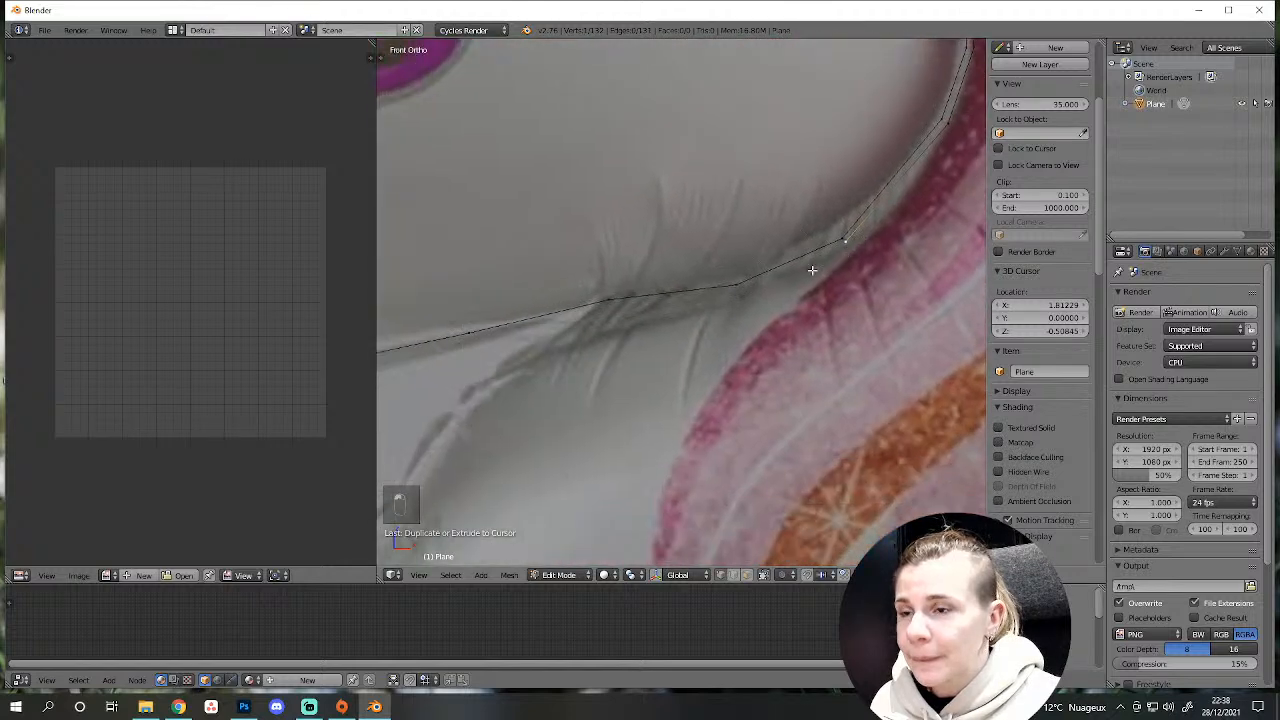
right_click(740, 292)
left_click(607, 306, "ctrl")
Trace the neck's front edge with extruded vertices from under the jaw down toward the yellow rose.
middle_click_drag(607, 306, 827, 161, "shift")
left_click(767, 199, "ctrl")
left_click(692, 253, "ctrl")
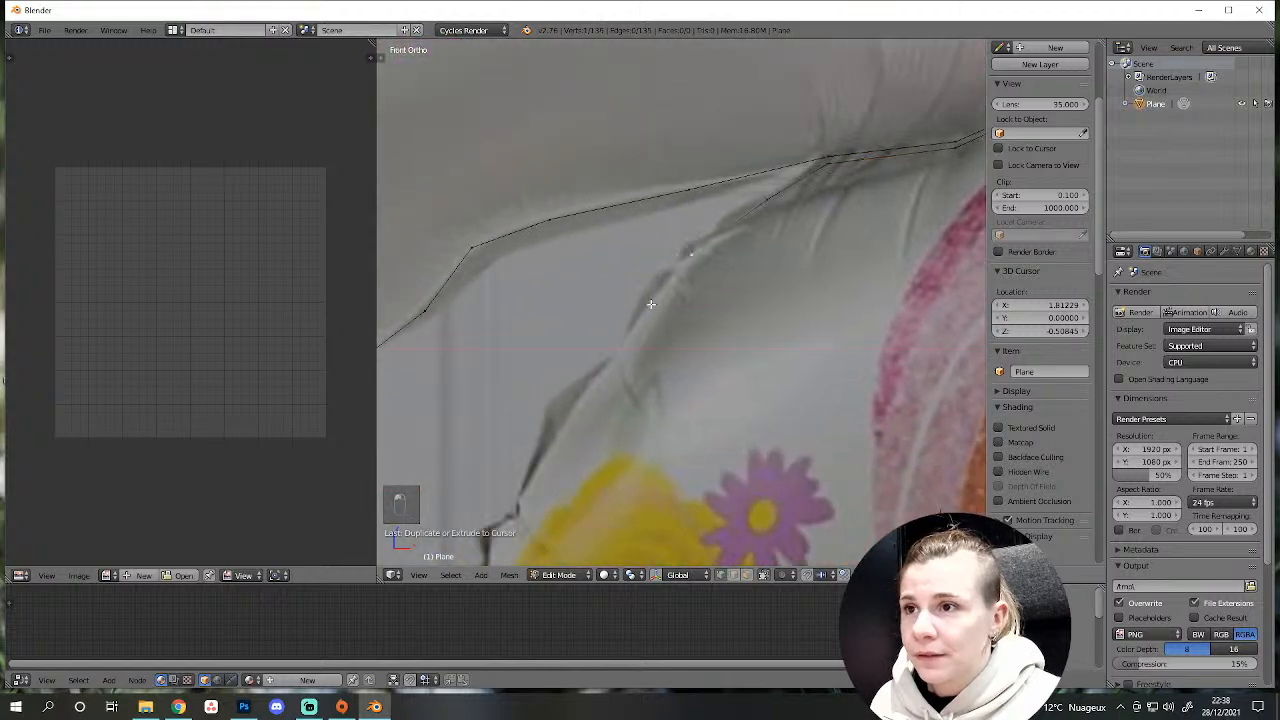
left_click(651, 304, "ctrl")
left_click(626, 347, "ctrl")
left_click(607, 369, "ctrl")
left_click(584, 395, "ctrl")
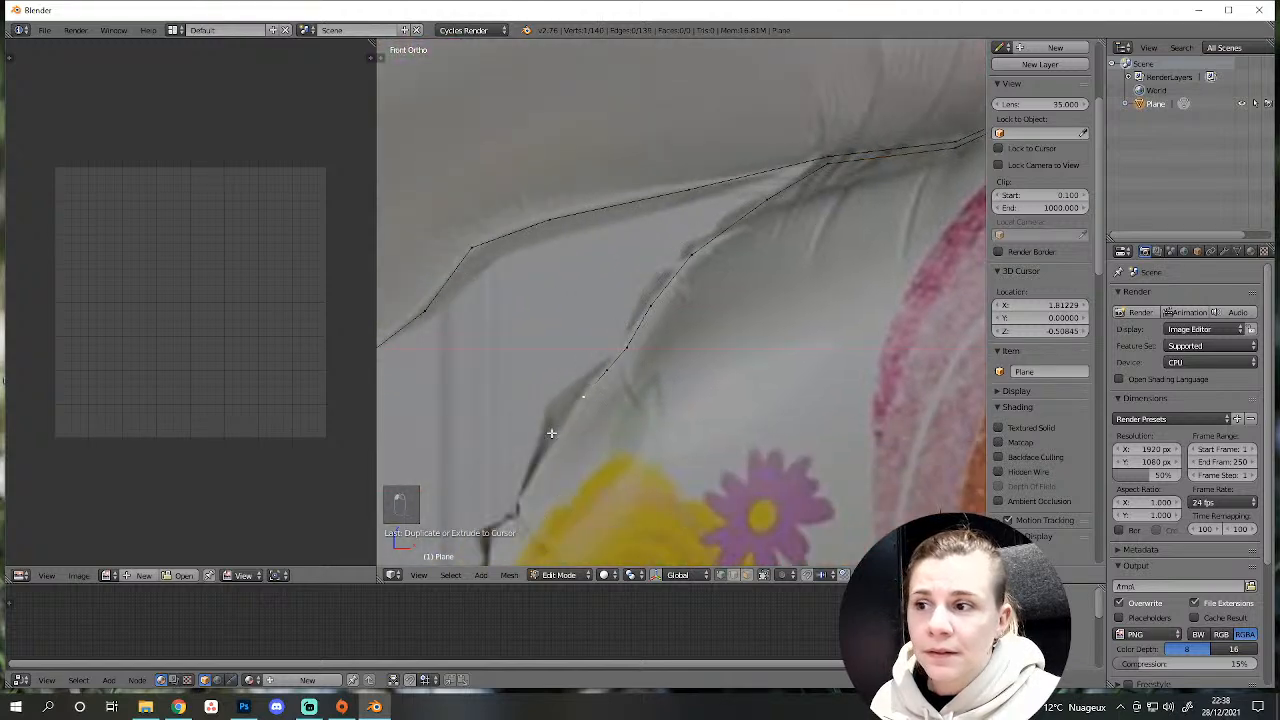
left_click(537, 462, "ctrl")
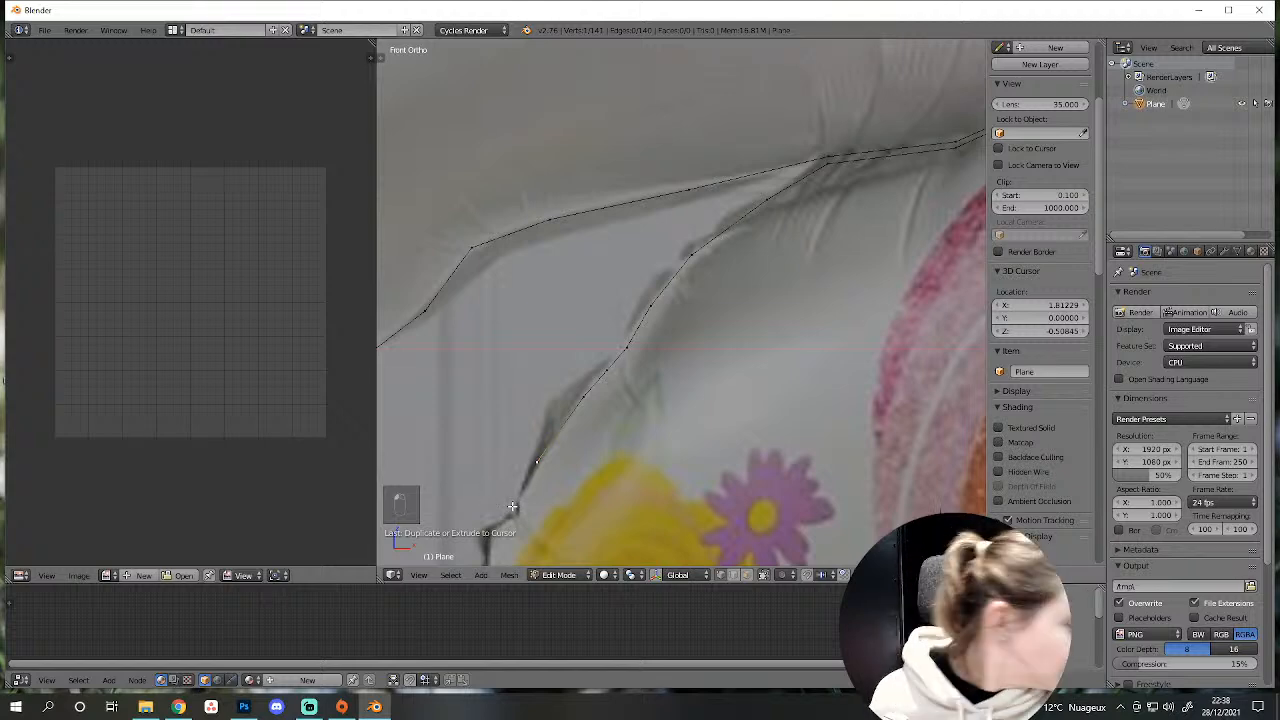
Continue the vertex chain around the notch and down the neck's front edge beside the yellow rose, undoing a misplaced vertex.
middle_click_drag(621, 472, 743, 326, "shift")
left_click(641, 350, "ctrl")
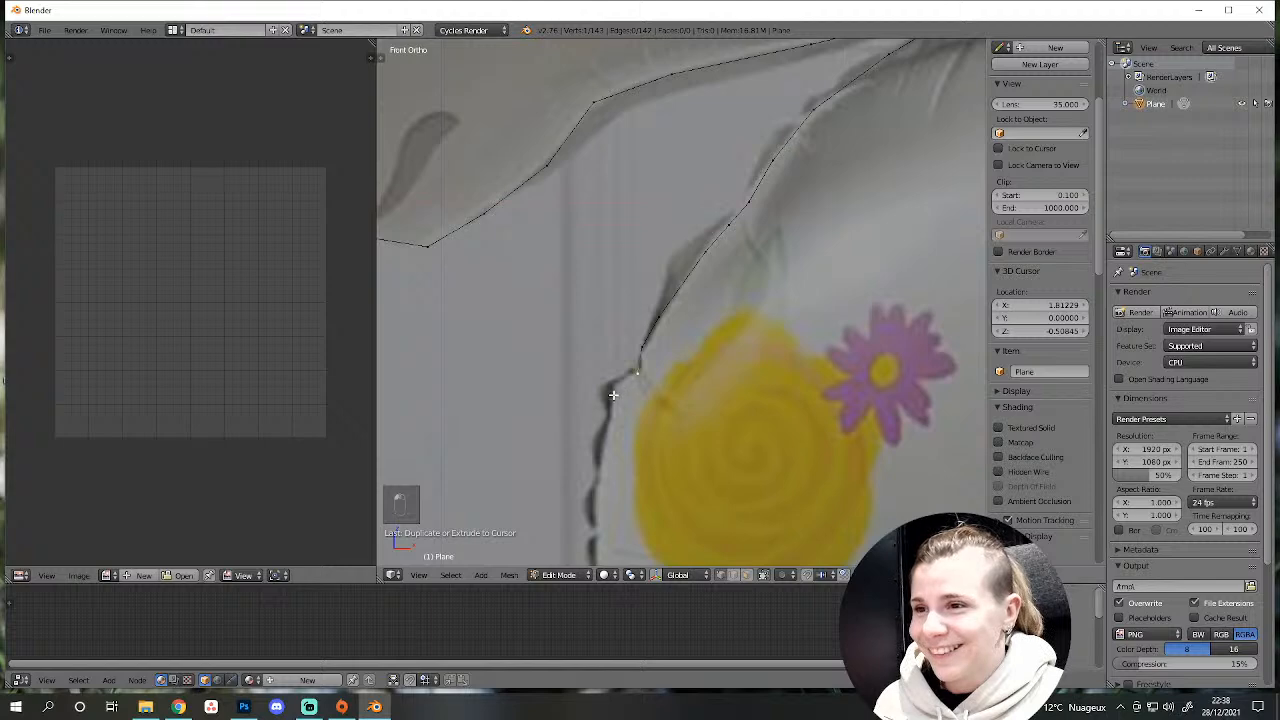
left_click(614, 395, "ctrl")
left_click(598, 448, "ctrl")
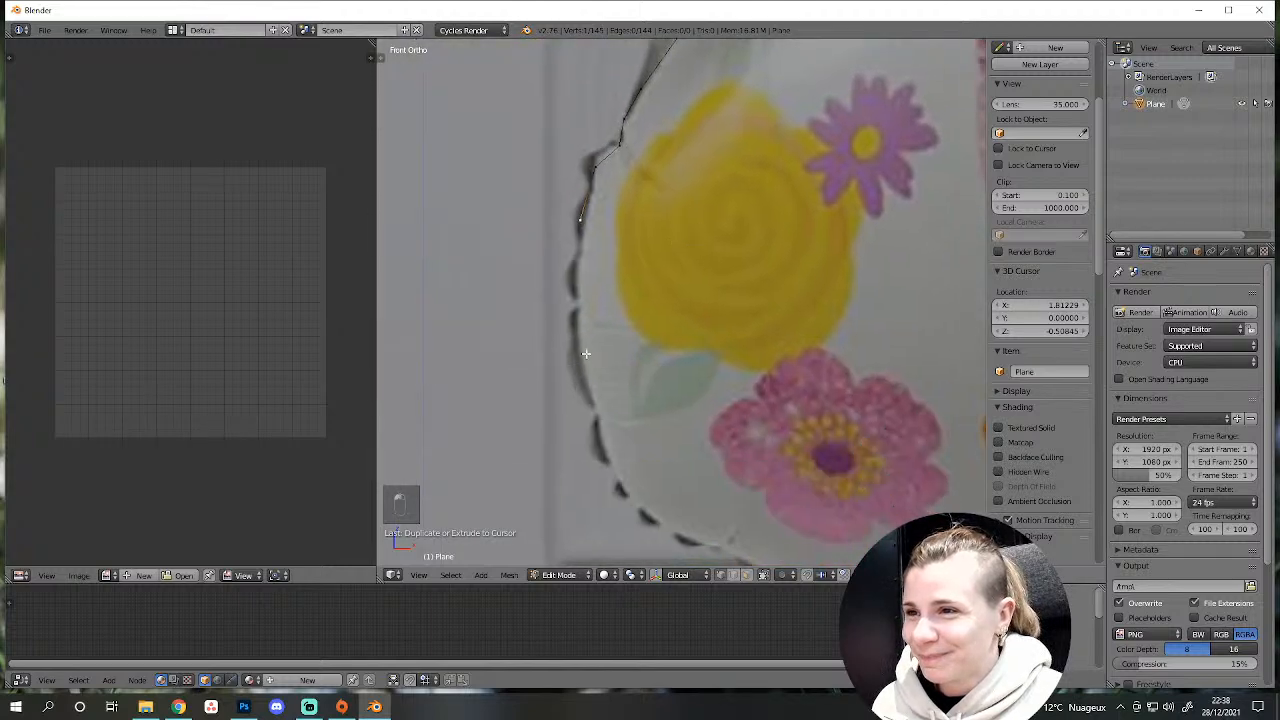
key("ctrl+z")
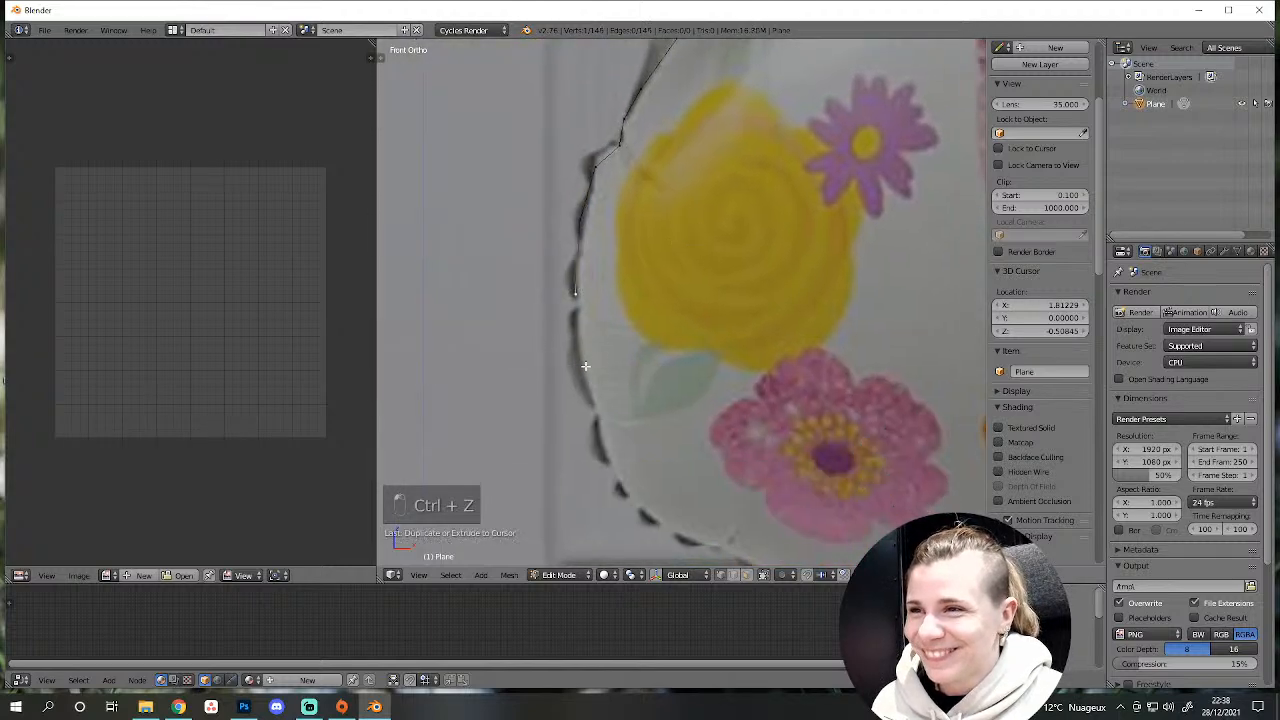
left_click(584, 366, "ctrl")
left_click(601, 415, "ctrl")
left_click(611, 471, "ctrl")
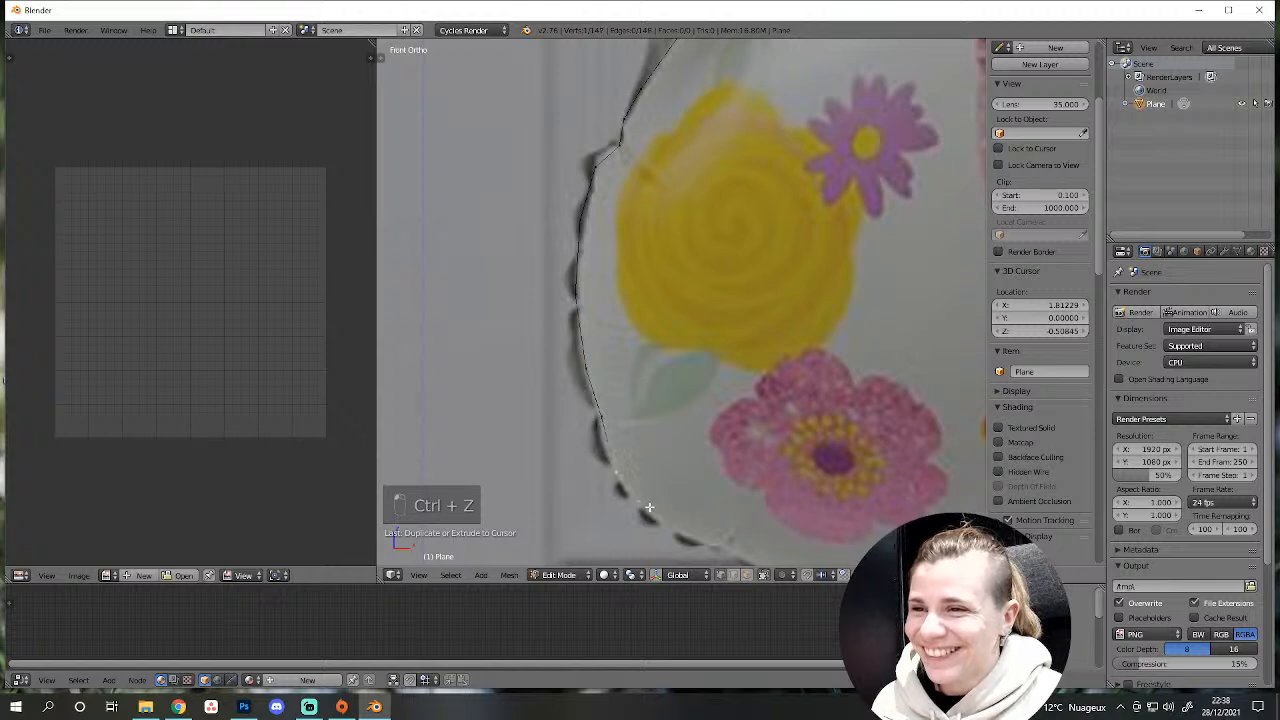
left_click(648, 514, "ctrl")
Trace the neck's bottom edge with extruded vertices below the pink and orange flowers toward the mane's lowest curl.
middle_click_drag(741, 472, 566, 367, "shift")
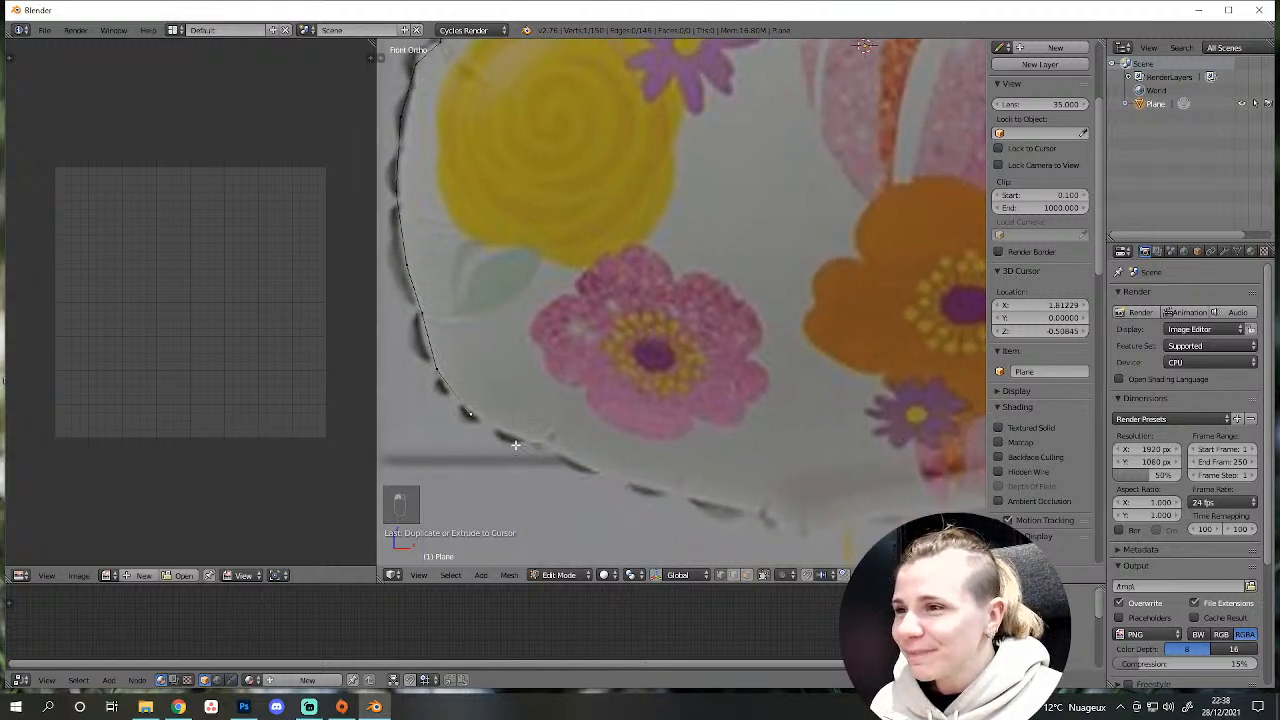
left_click(596, 476, "ctrl")
left_click(679, 493, "ctrl")
middle_click_drag(873, 445, 638, 345, "shift")
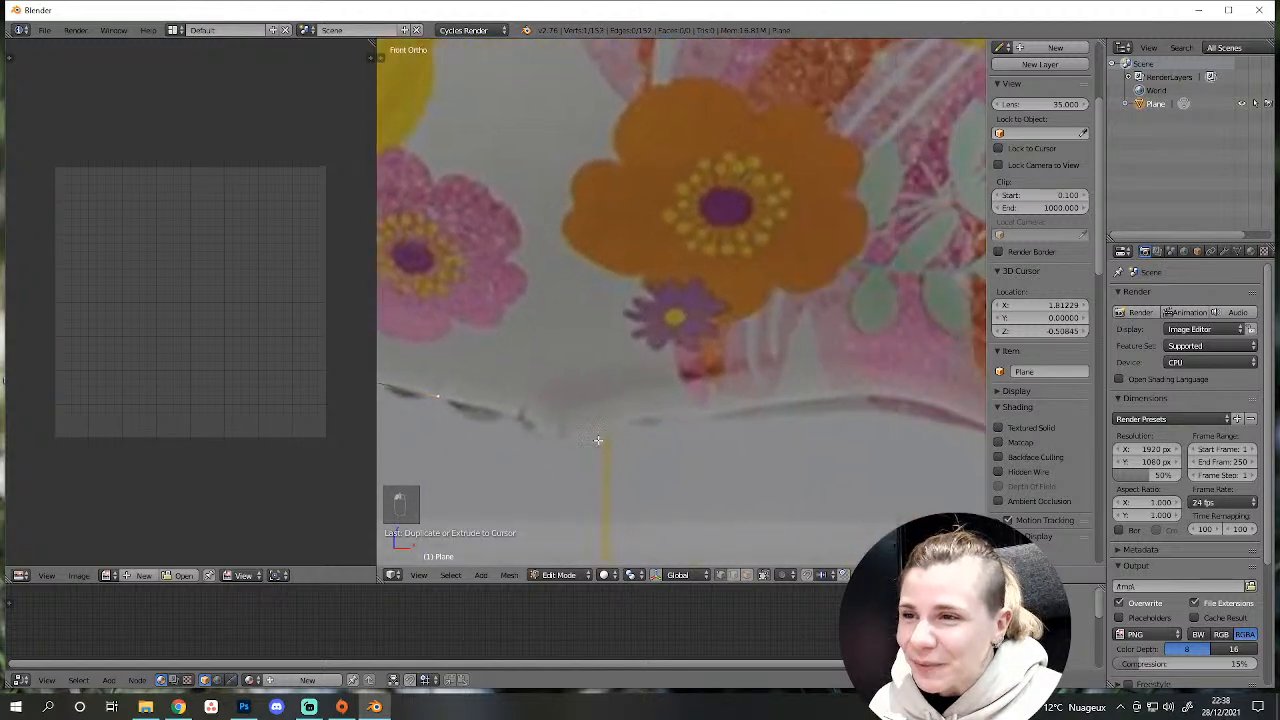
left_click(537, 421, "ctrl")
left_click(655, 413, "ctrl")
left_click(775, 400, "ctrl")
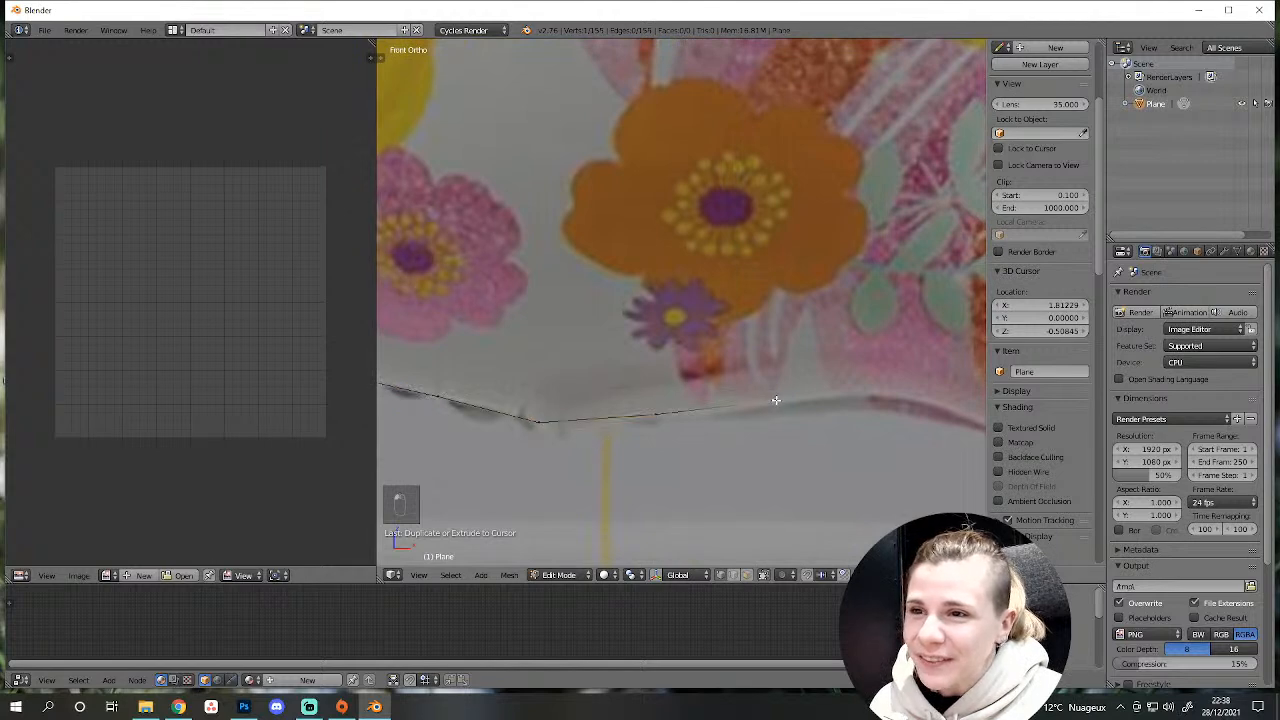
left_click(861, 400, "ctrl")
left_click(913, 400, "ctrl")
Trace the underside of the mane's lowest curl, replacing the overly long first segment with closer vertices.
middle_click_drag(946, 385, 600, 369, "shift")
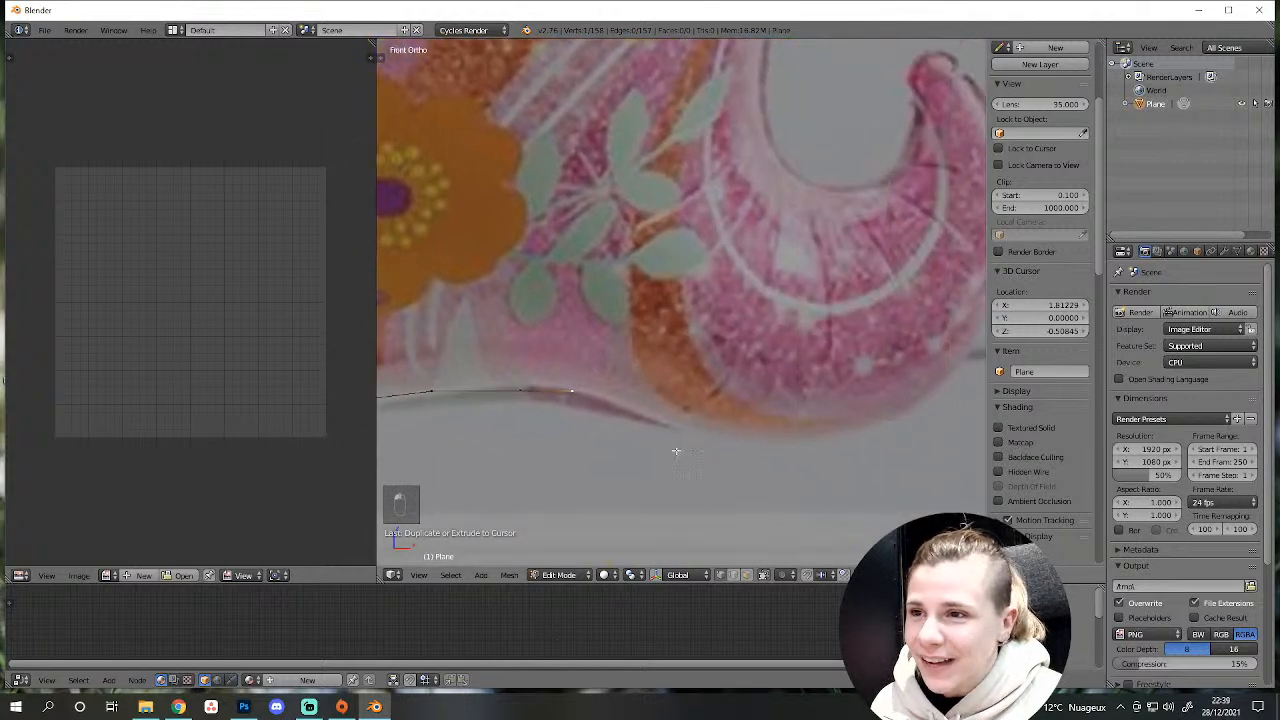
left_click(753, 436, "ctrl")
key("ctrl+e")
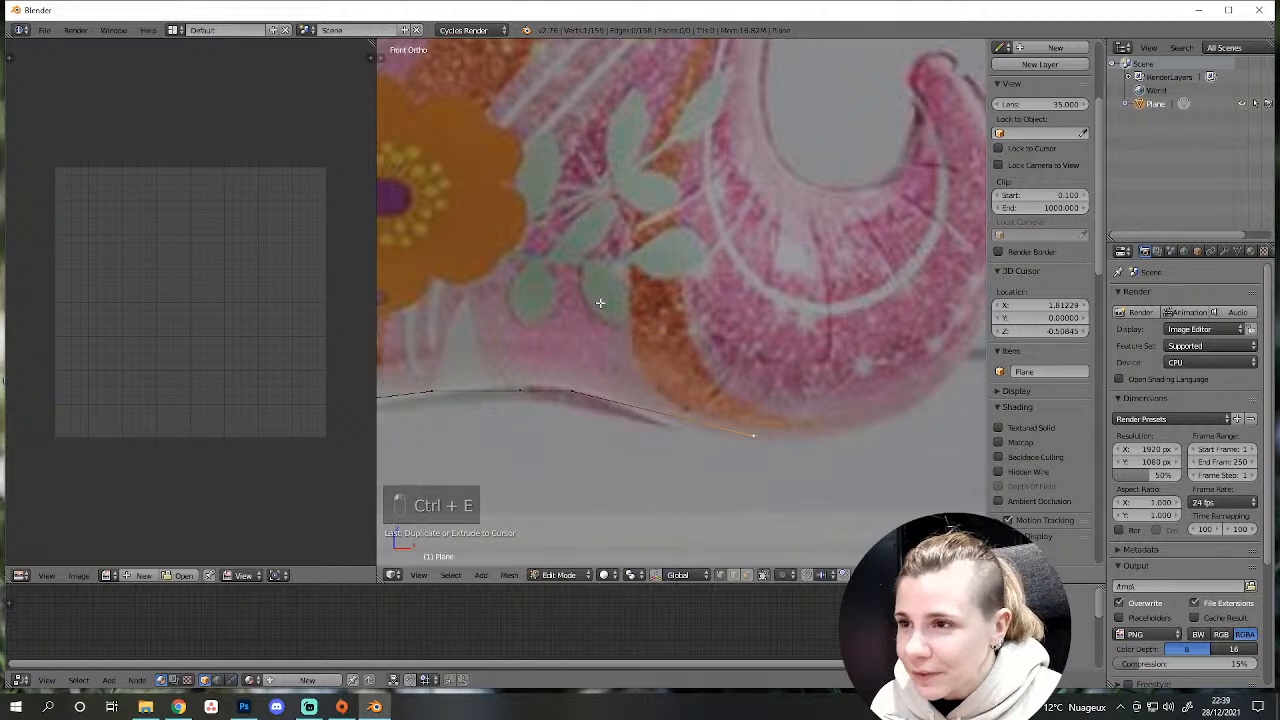
key("ctrl+z")
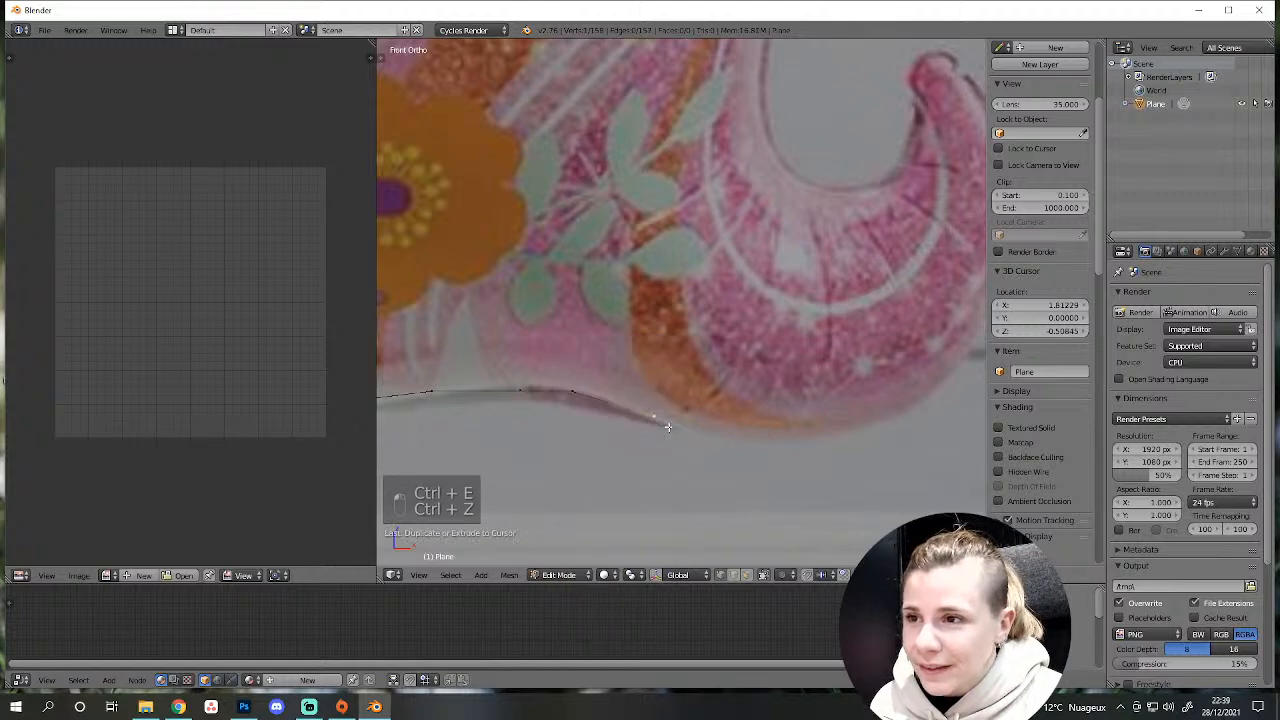
left_click(705, 432, "ctrl")
left_click(798, 432, "ctrl")
left_click(891, 411, "ctrl")
scroll(878, 286, "down", 4)
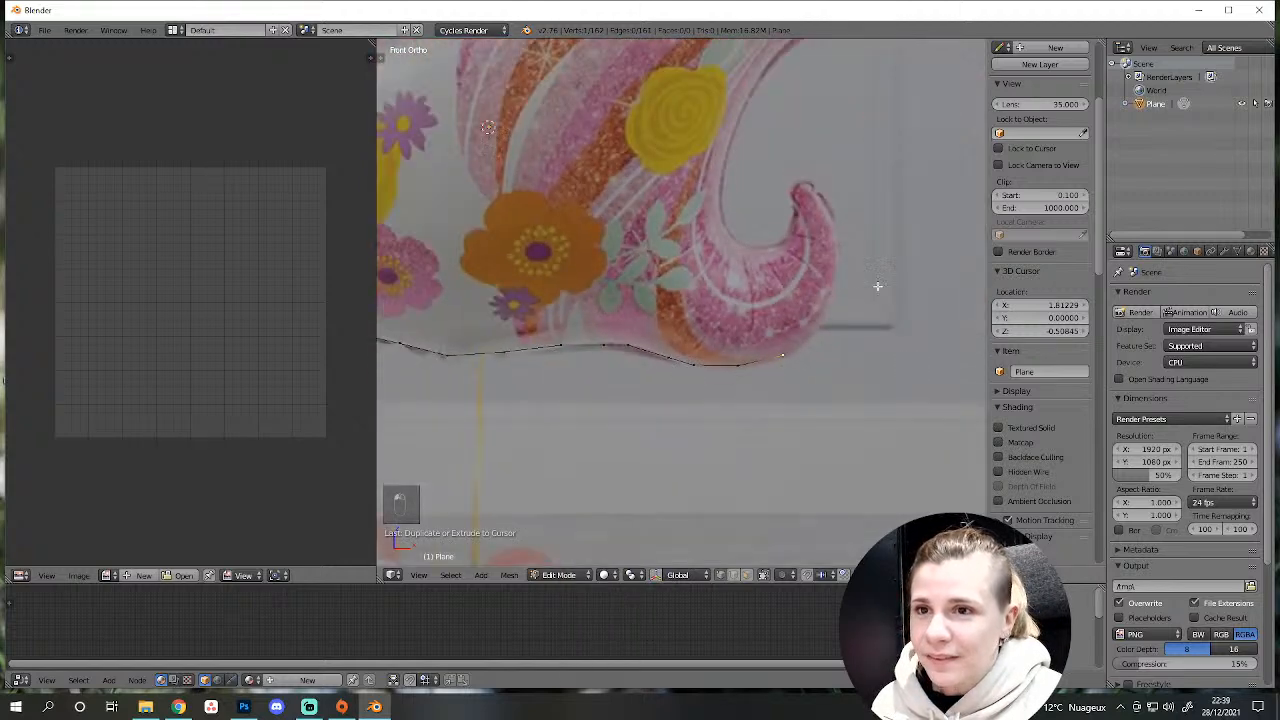
Extrude vertices up the outer edge of the lowest mane curl to just below its tip, undoing misplaced ones.
middle_click_drag(818, 317, 740, 414, "shift")
scroll(740, 414, "up", 3)
left_click(772, 521, "ctrl")
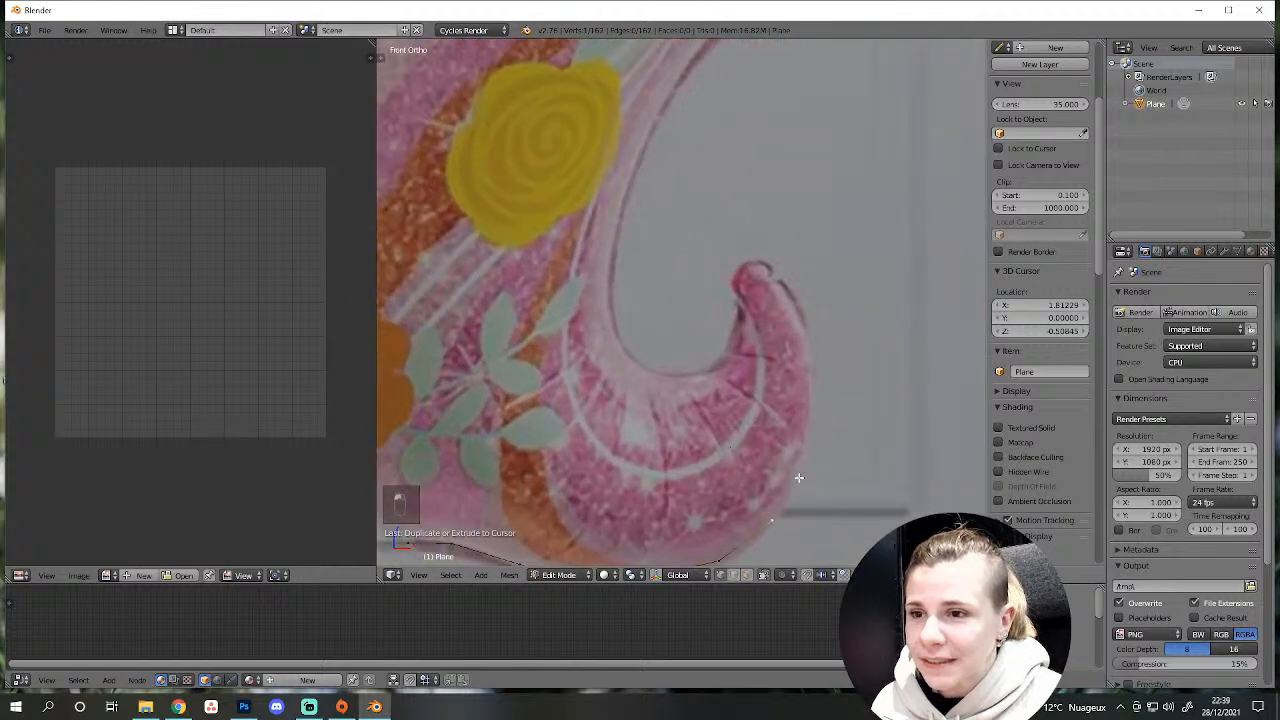
left_click(798, 478, "ctrl")
left_click(811, 426, "ctrl")
left_click(810, 372, "ctrl")
left_click(806, 326, "ctrl")
left_click(790, 287, "ctrl")
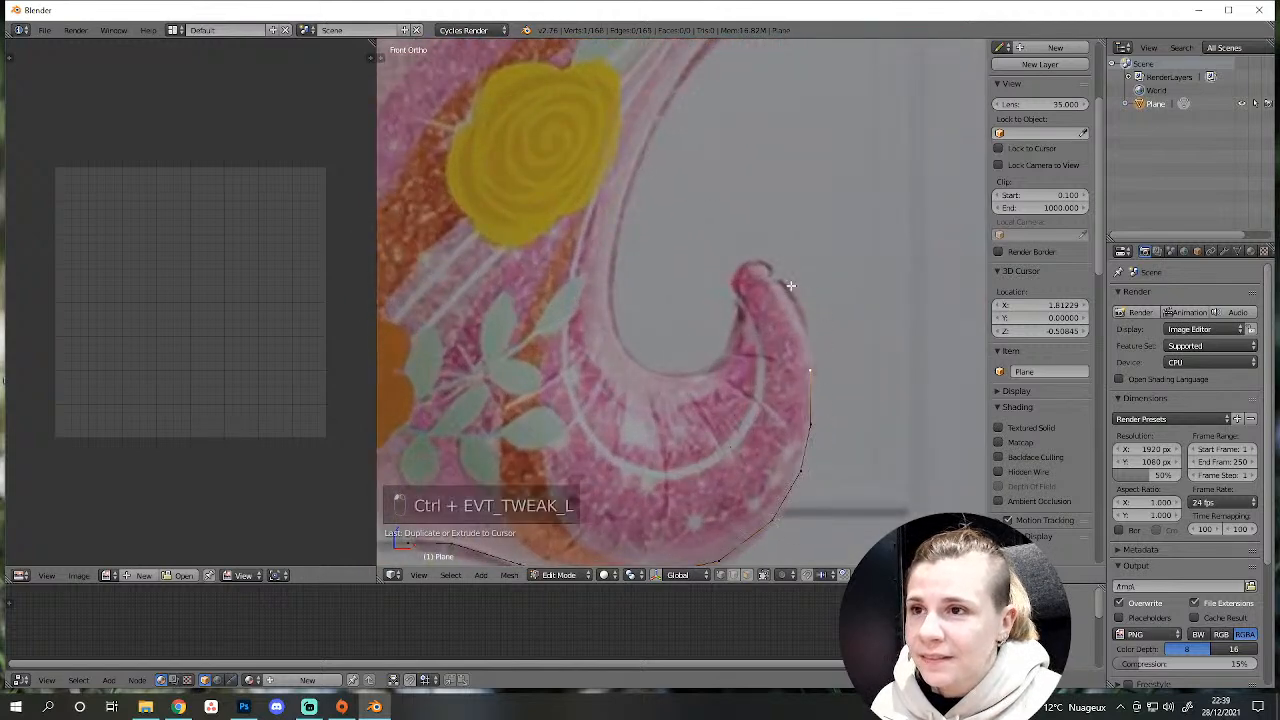
key("ctrl+z")
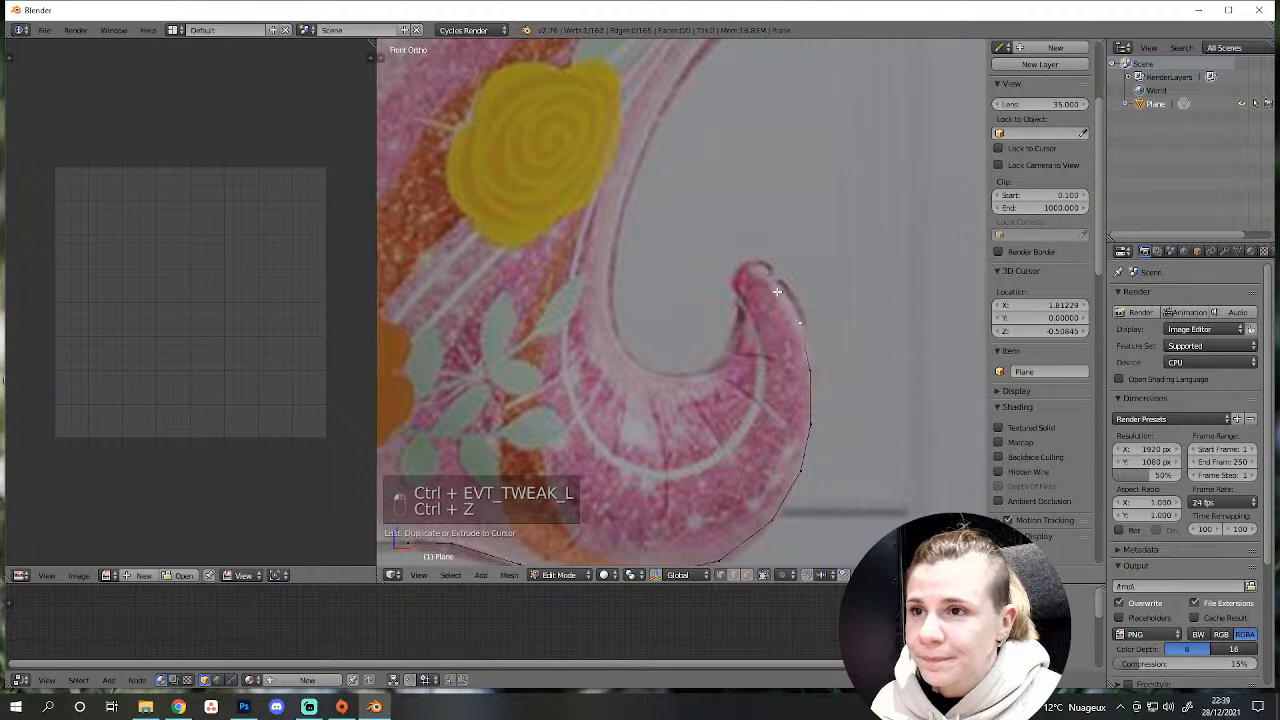
key("ctrl+z")
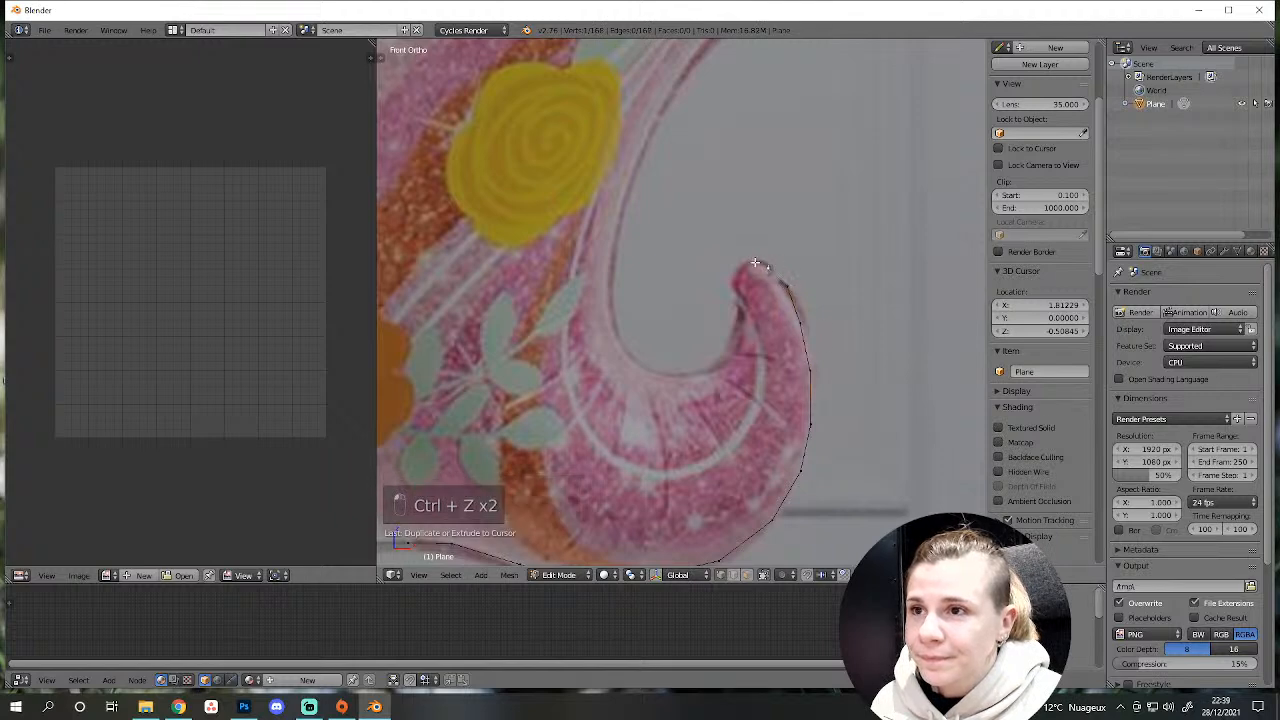
Trace around the tip of the lowest mane curl and along its inner curve.
left_click(755, 262, "ctrl")
left_click(740, 270, "ctrl")
left_click(736, 287, "ctrl")
left_click(740, 320, "ctrl")
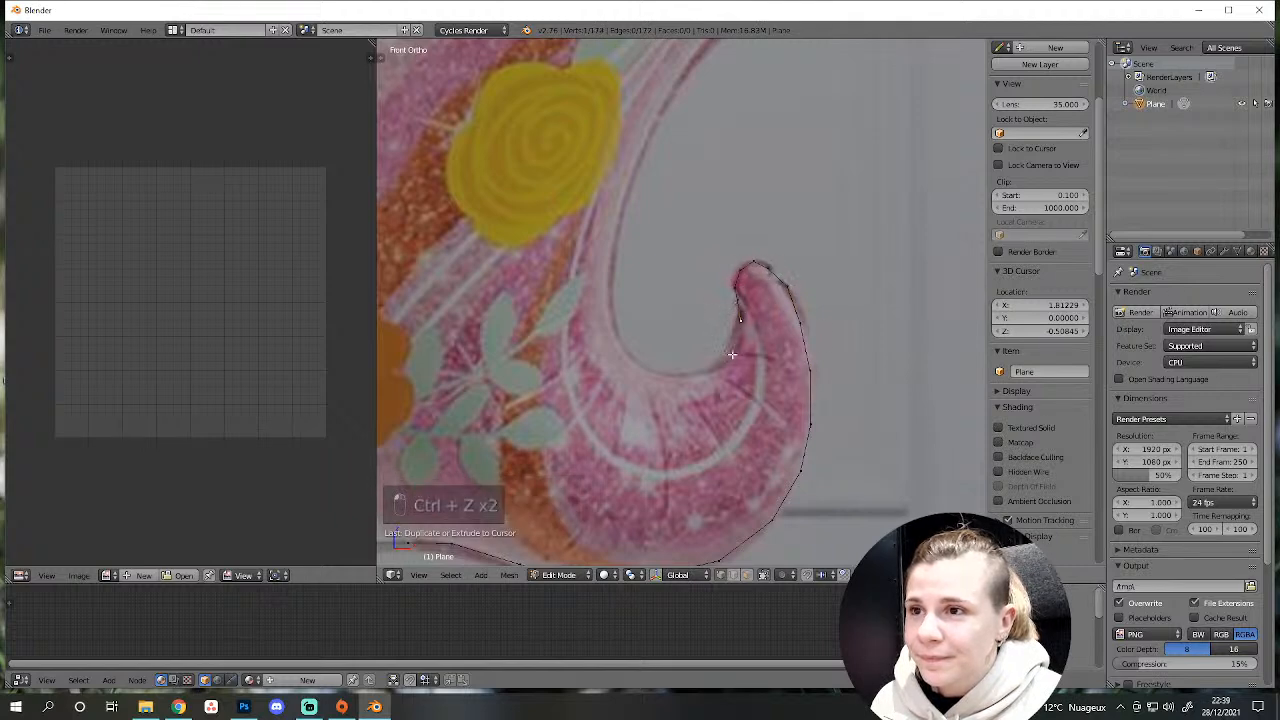
left_click(732, 355, "ctrl")
left_click(680, 378, "ctrl")
left_click(640, 366, "ctrl")
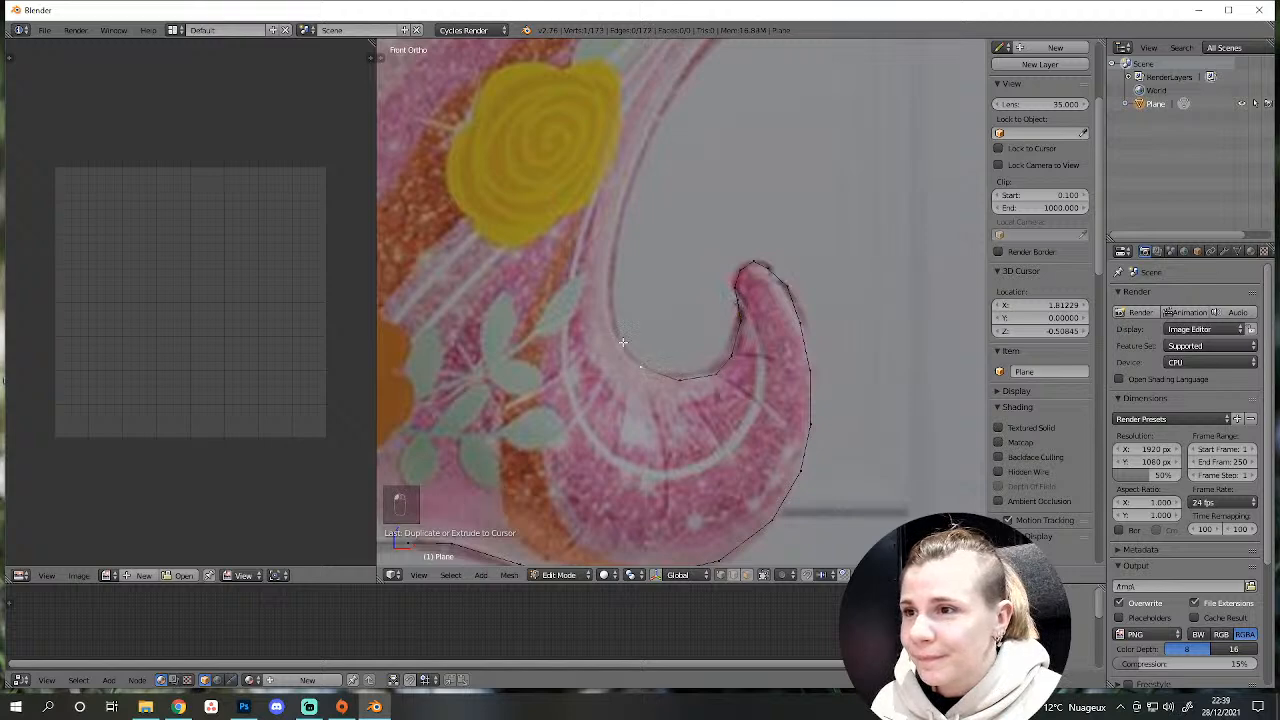
Trace the mane's back edge from the lowest curl past the yellow rose up to the base of the next curl.
left_click(610, 285, "ctrl")
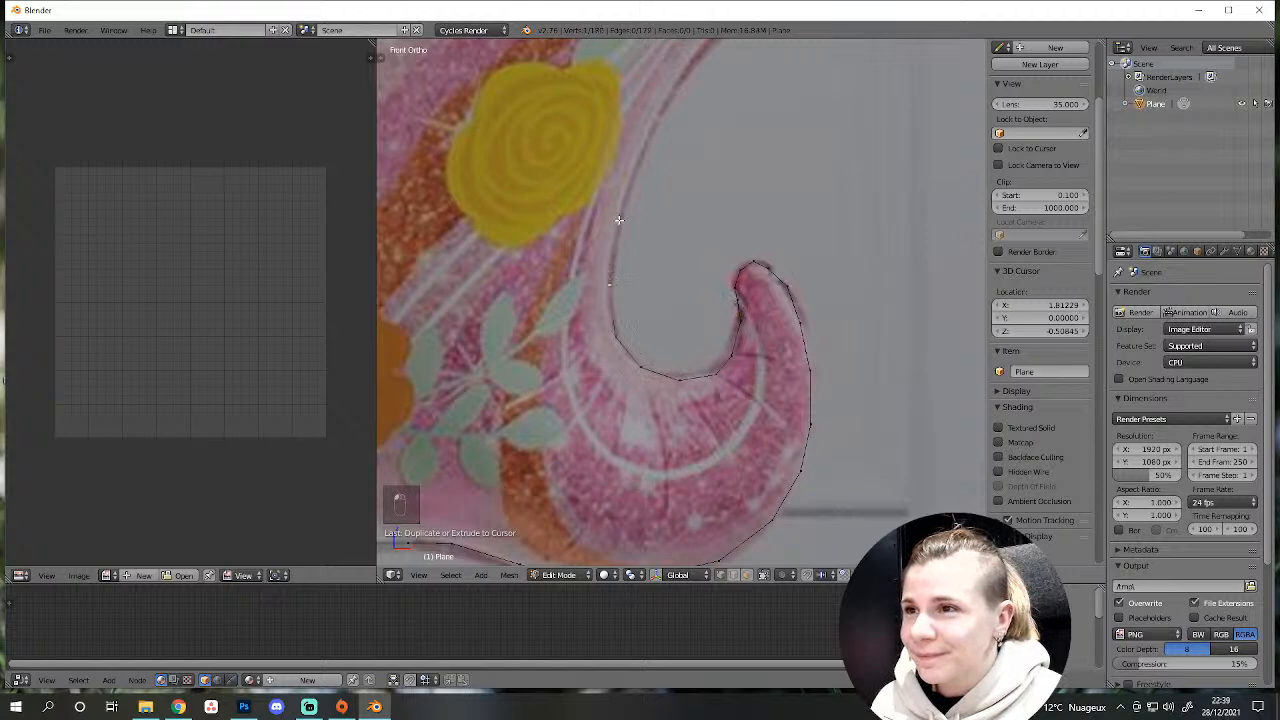
left_click(639, 153, "ctrl")
middle_click_drag(774, 102, 657, 349, "shift")
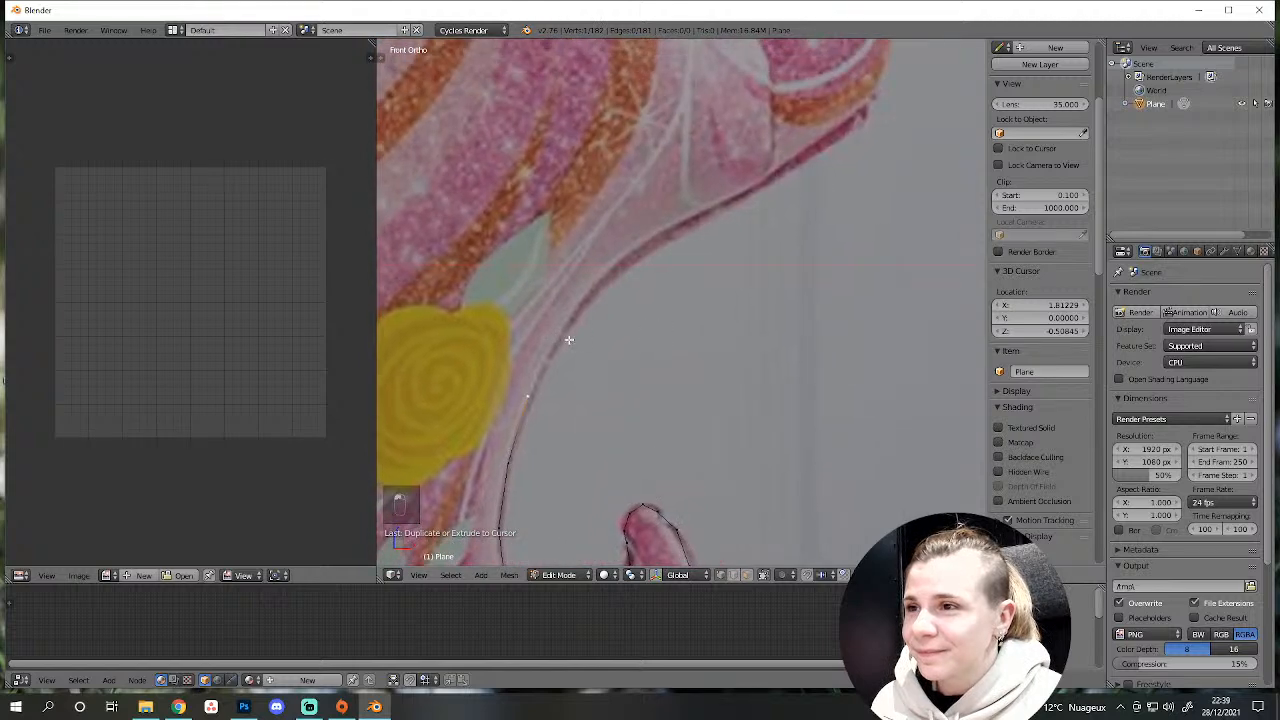
left_click(557, 347, "ctrl")
left_click(603, 274, "ctrl")
left_click(667, 228, "ctrl")
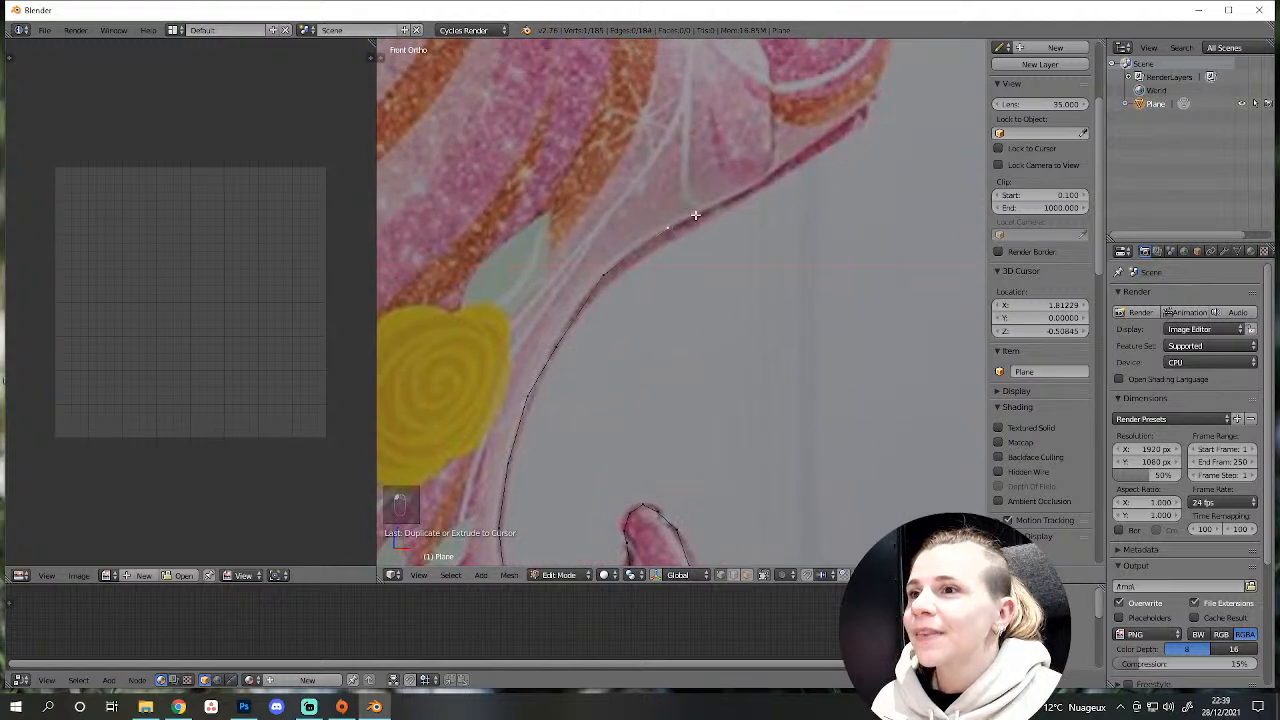
left_click(714, 204, "ctrl")
left_click(762, 181, "ctrl")
left_click(809, 150, "ctrl")
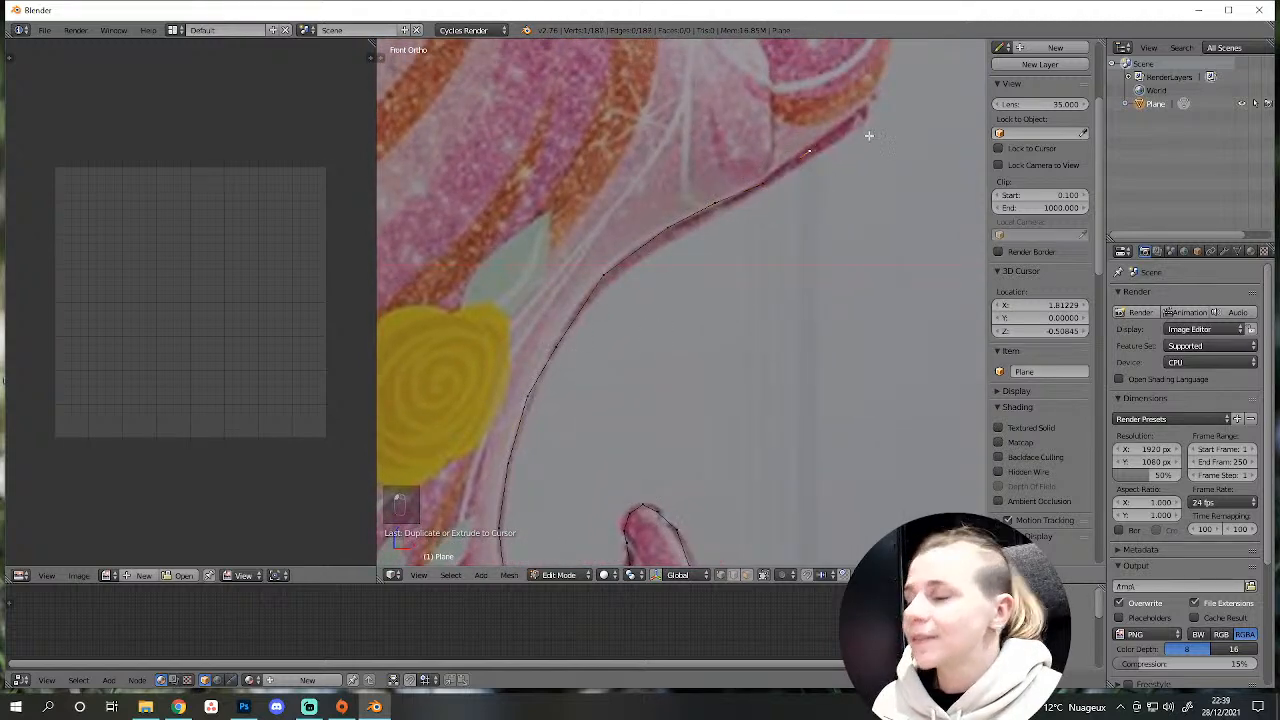
Trace the outer edge of the second mane curl from its base to near its tip, undoing a misplaced vertex.
middle_click_drag(868, 135, 719, 428, "shift")
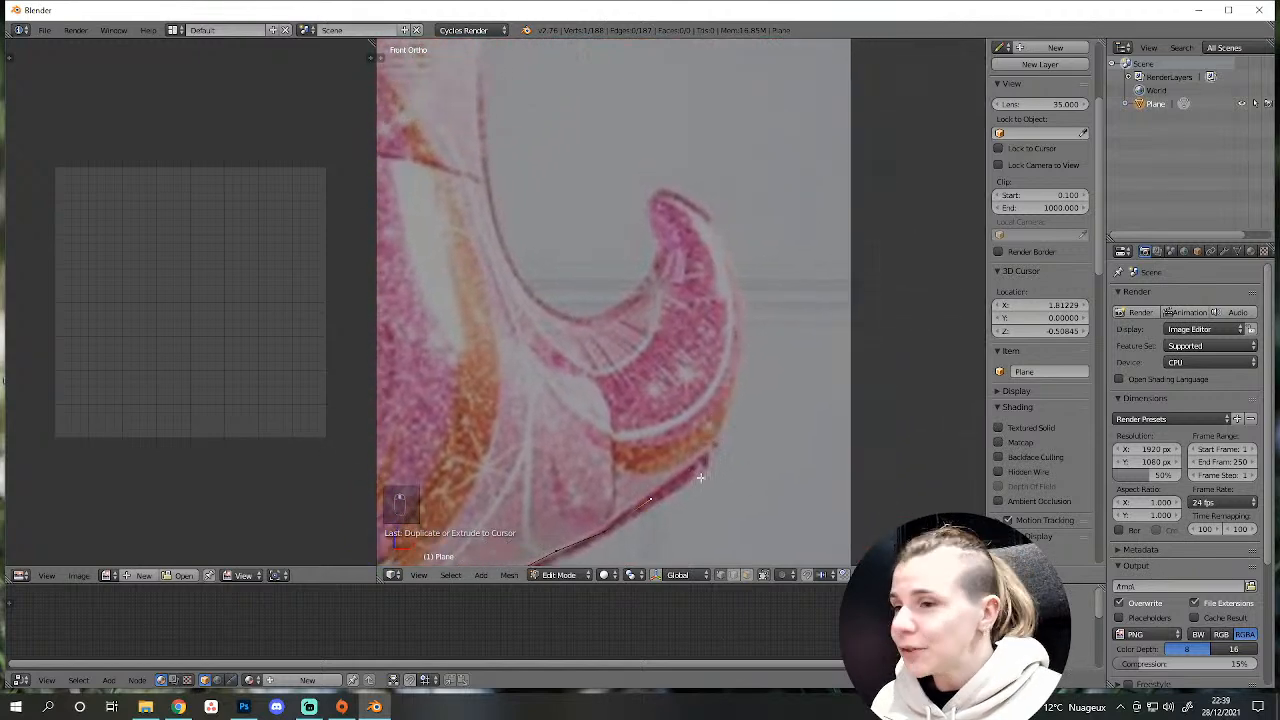
key("ctrl+z")
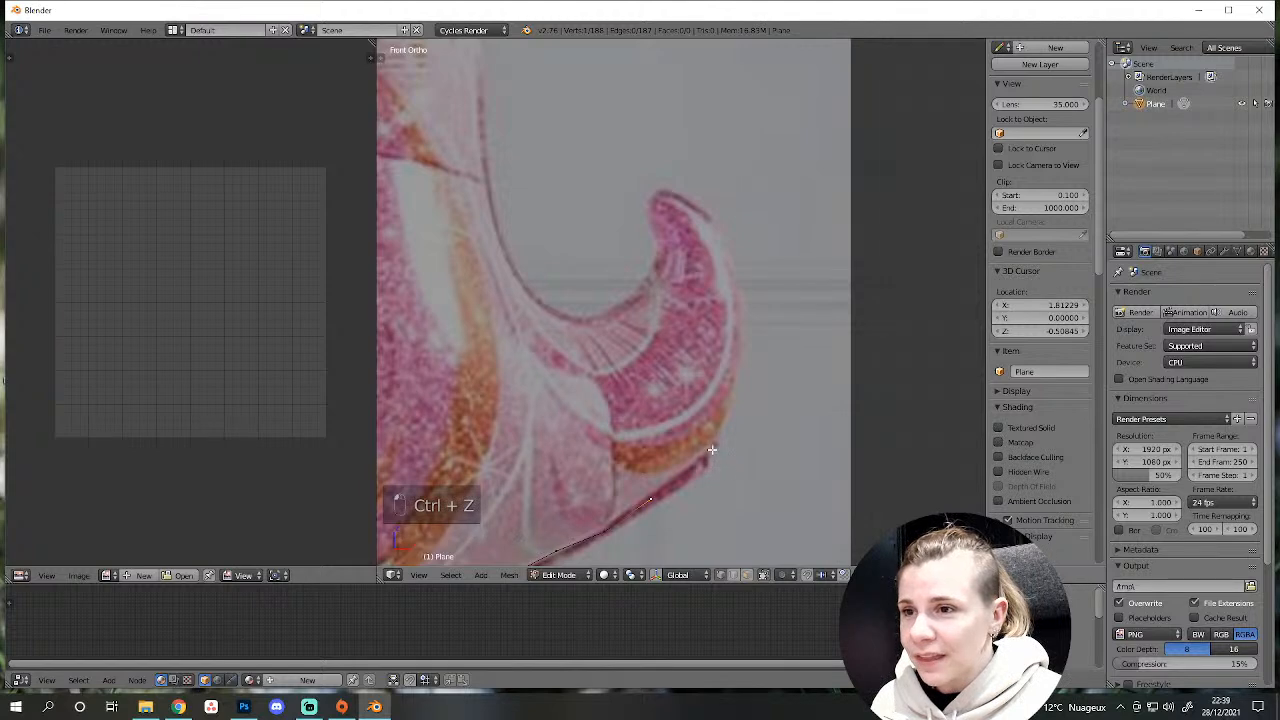
left_click(733, 393, "ctrl")
left_click(741, 331, "ctrl")
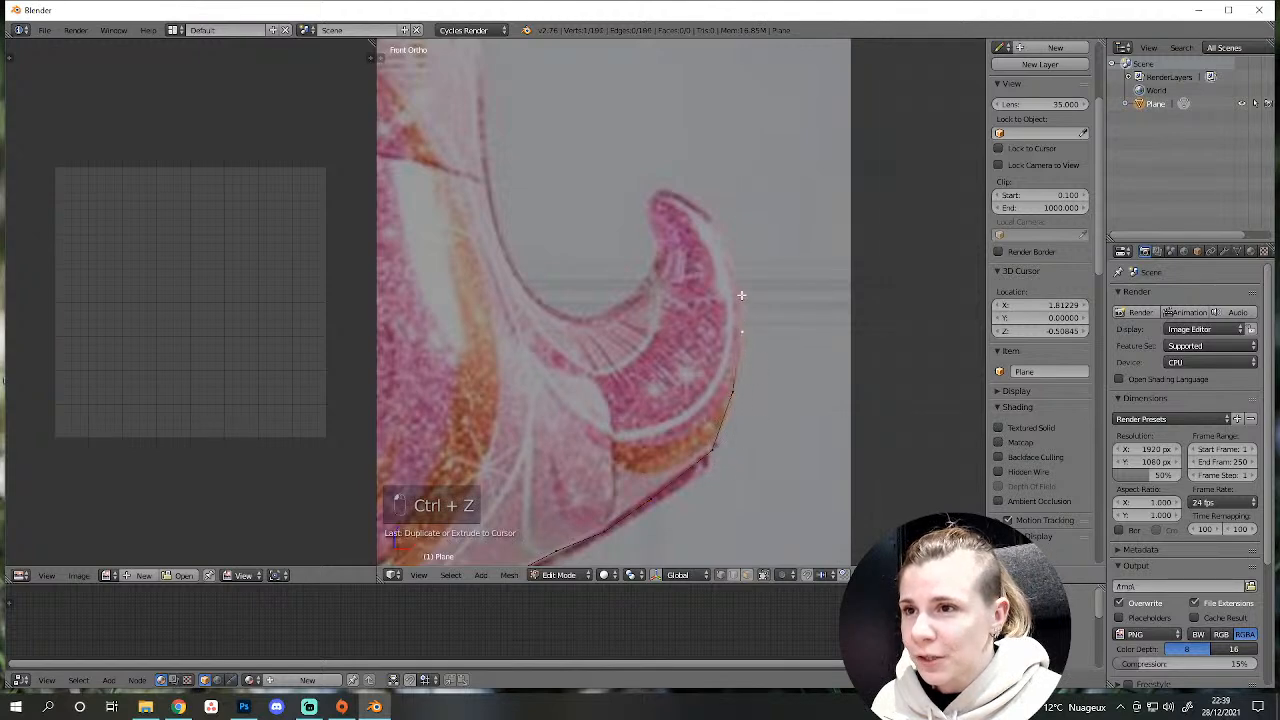
left_click(741, 295, "ctrl")
left_click(734, 267, "ctrl")
left_click(722, 240, "ctrl")
left_click(703, 211, "ctrl")
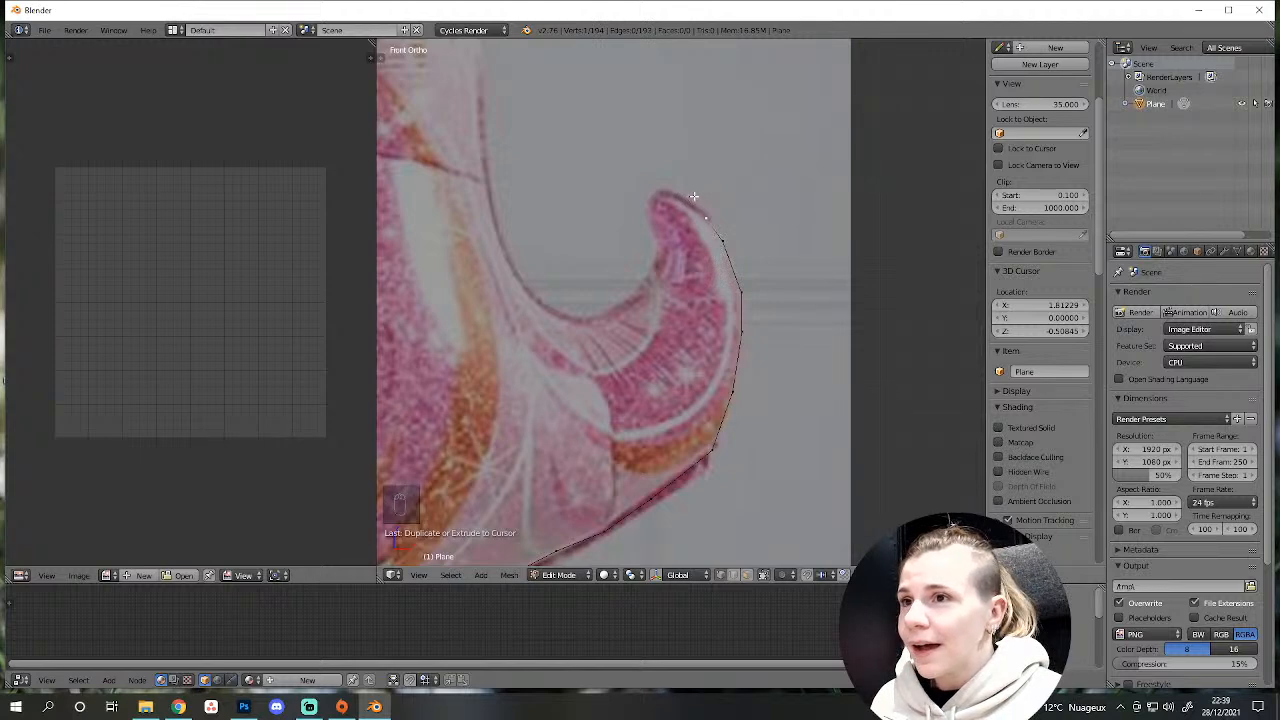
Extrude vertices around the tip of the second mane curl and down its inner side.
left_click(674, 191, "ctrl")
left_click(659, 192, "ctrl")
left_click(650, 204, "ctrl")
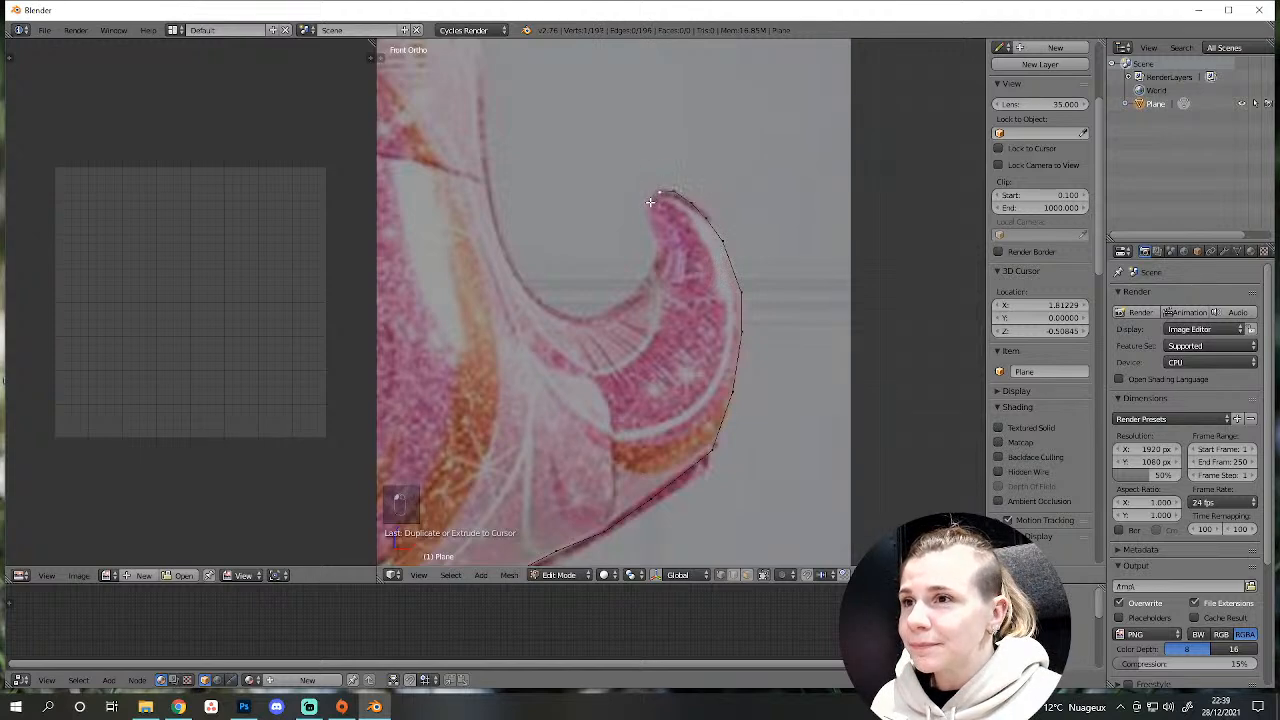
left_click(645, 221, "ctrl")
left_click(656, 241, "ctrl")
left_click(654, 268, "ctrl")
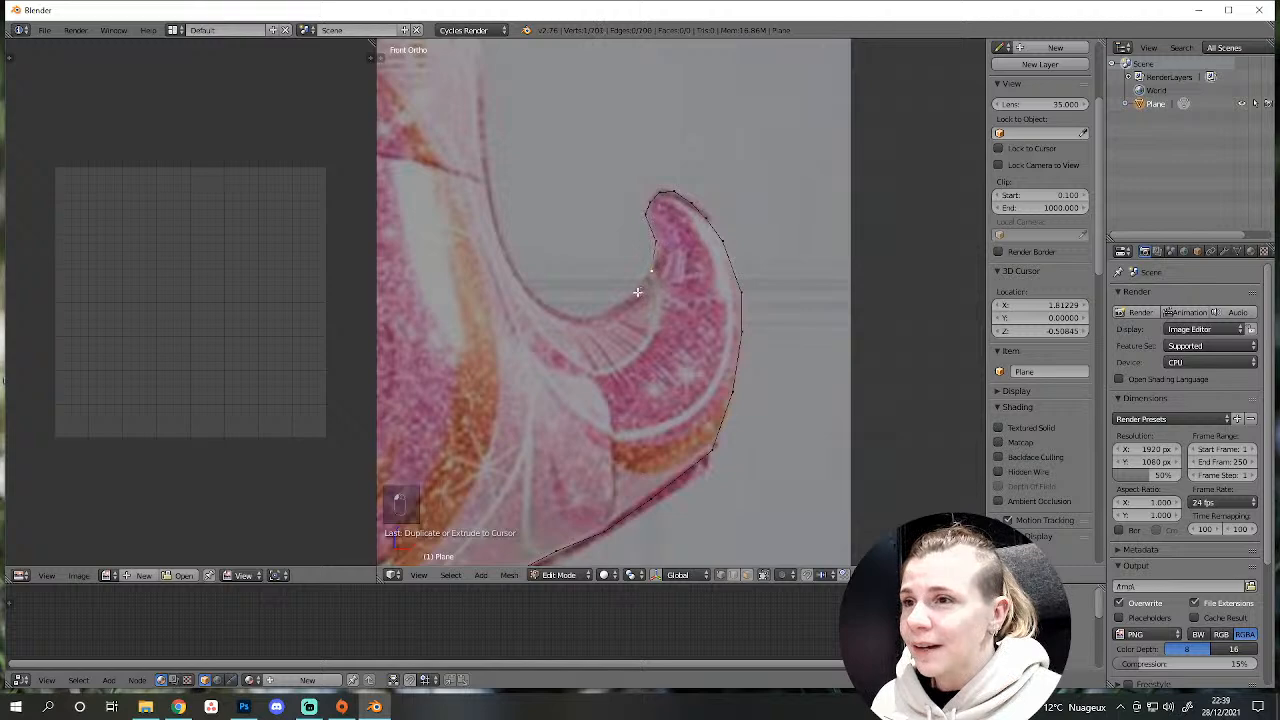
Follow the hollow between the second curl and the mane's back edge with extruded vertices.
left_click(635, 293, "ctrl")
left_click(616, 308, "ctrl")
left_click(597, 316, "ctrl")
left_click(574, 318, "ctrl")
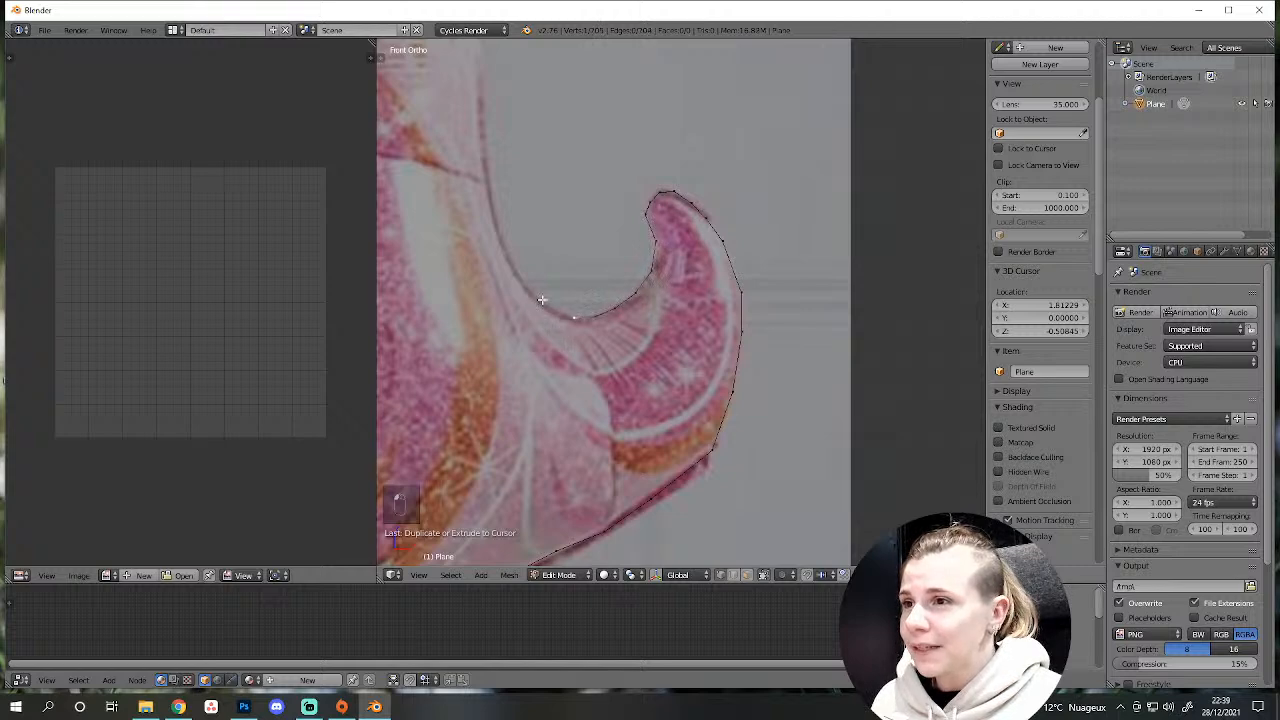
left_click(533, 295, "ctrl")
left_click(511, 263, "ctrl")
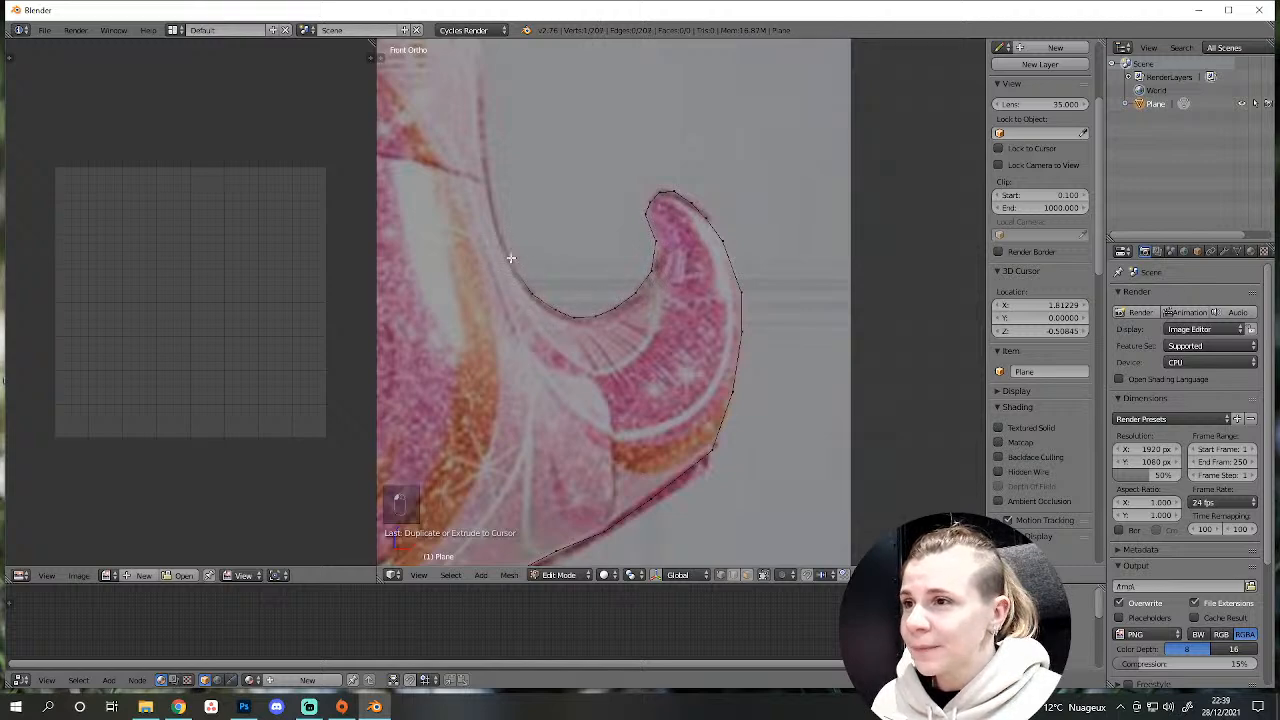
Trace the mane's back edge with extruded vertices from above the second curl up to the narrow point below the top curl.
middle_click_drag(551, 120, 654, 394, "shift")
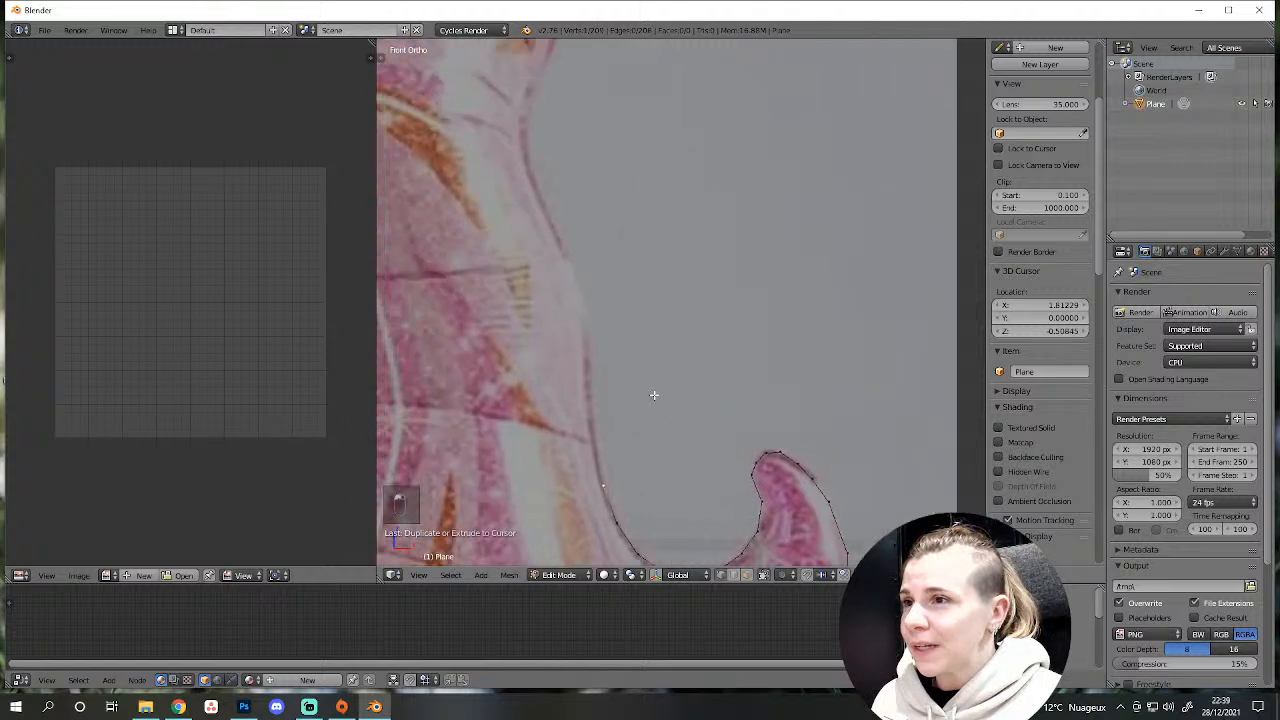
left_click(601, 429, "ctrl")
left_click(598, 395, "ctrl")
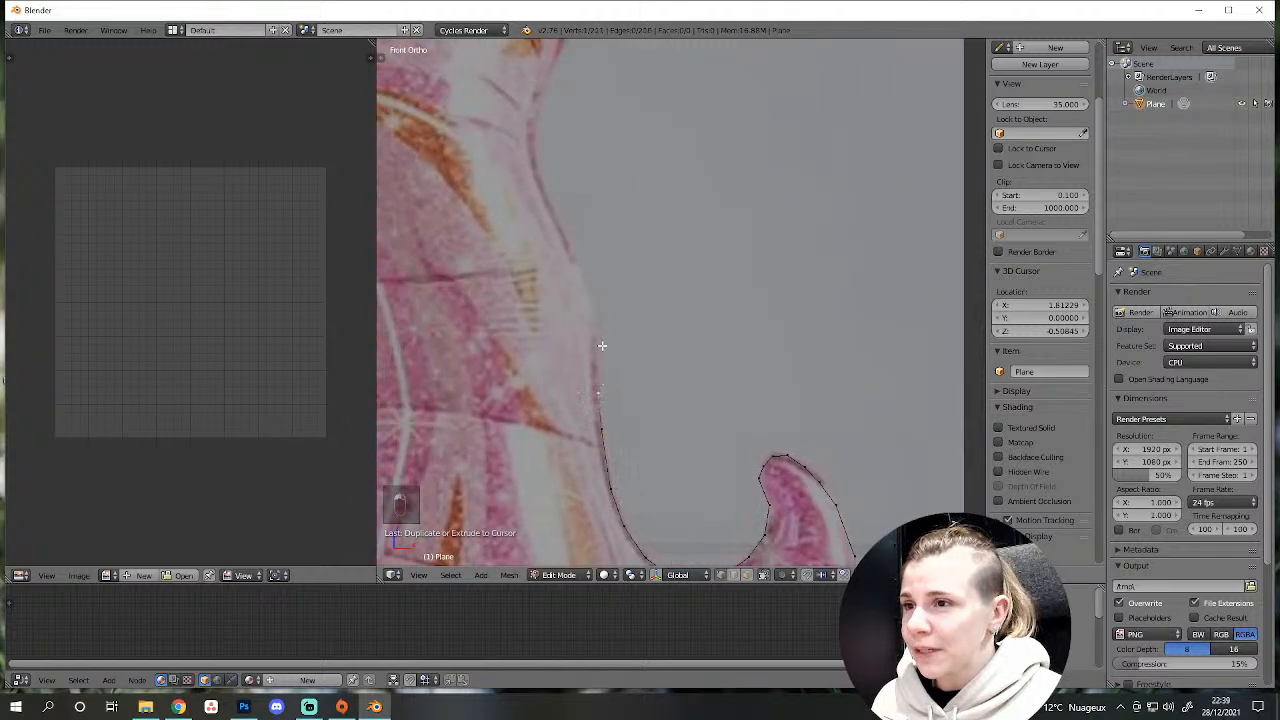
left_click(601, 345, "ctrl")
left_click(596, 306, "ctrl")
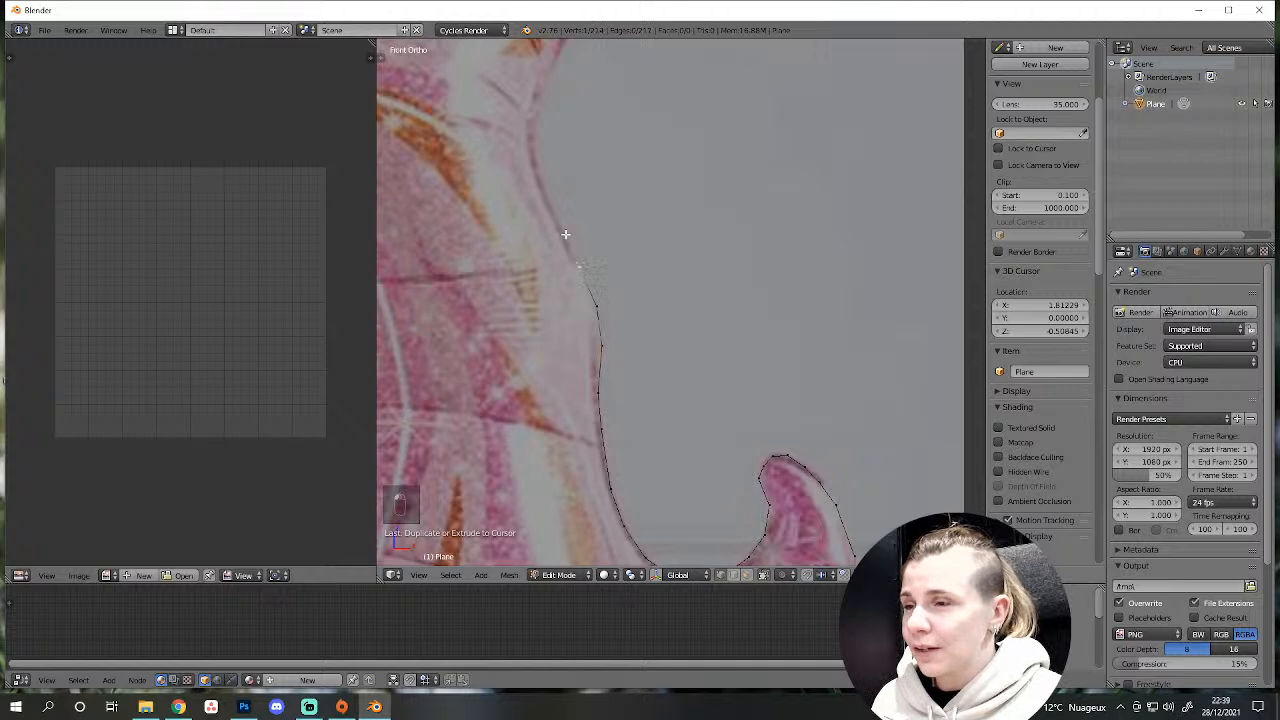
middle_click_drag(565, 234, 644, 418, "shift")
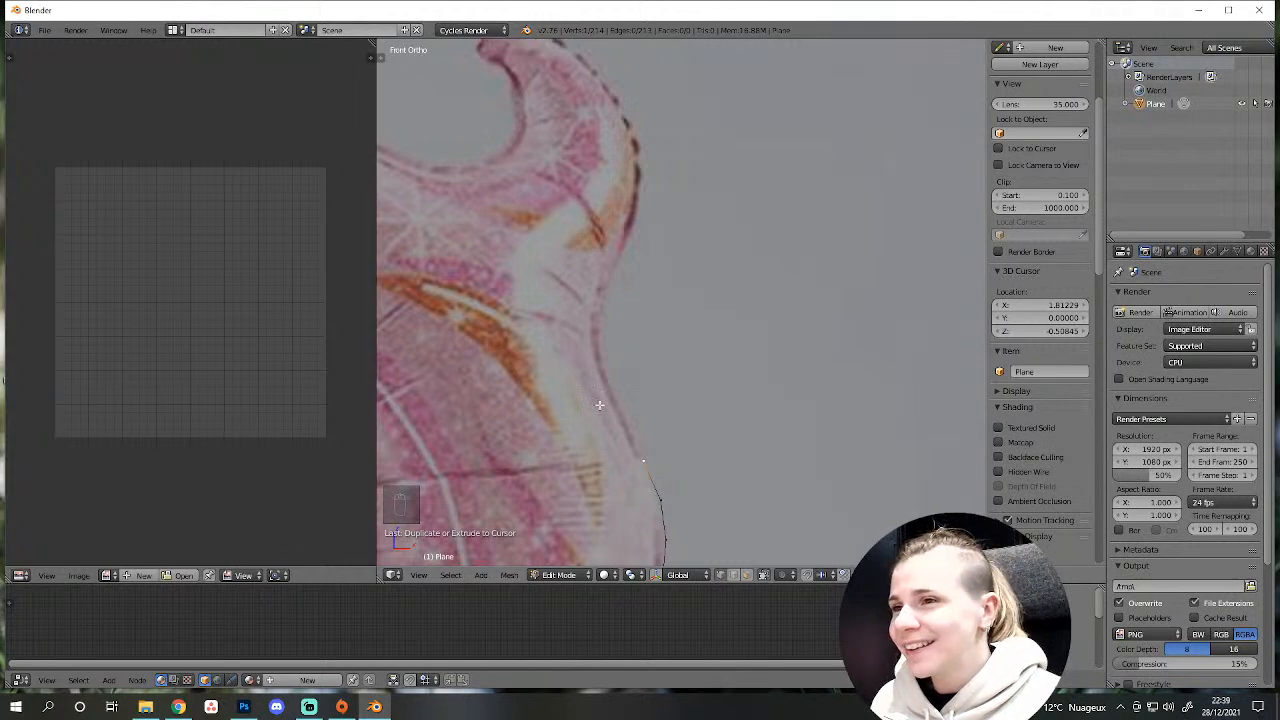
left_click(603, 368, "ctrl")
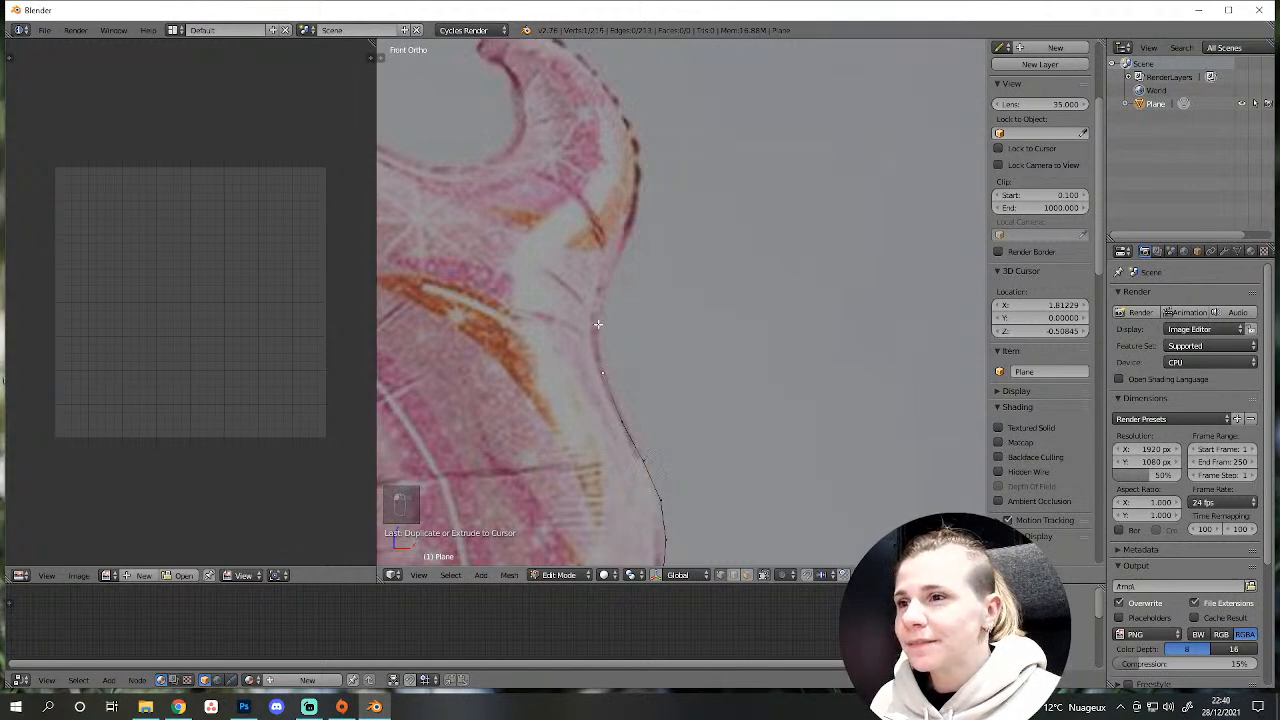
left_click(598, 325, "ctrl")
Extrude vertices along the outer edge of the top mane curl from its base to near its tip.
left_click(614, 264, "ctrl")
left_click(626, 232, "ctrl")
left_click(635, 179, "ctrl")
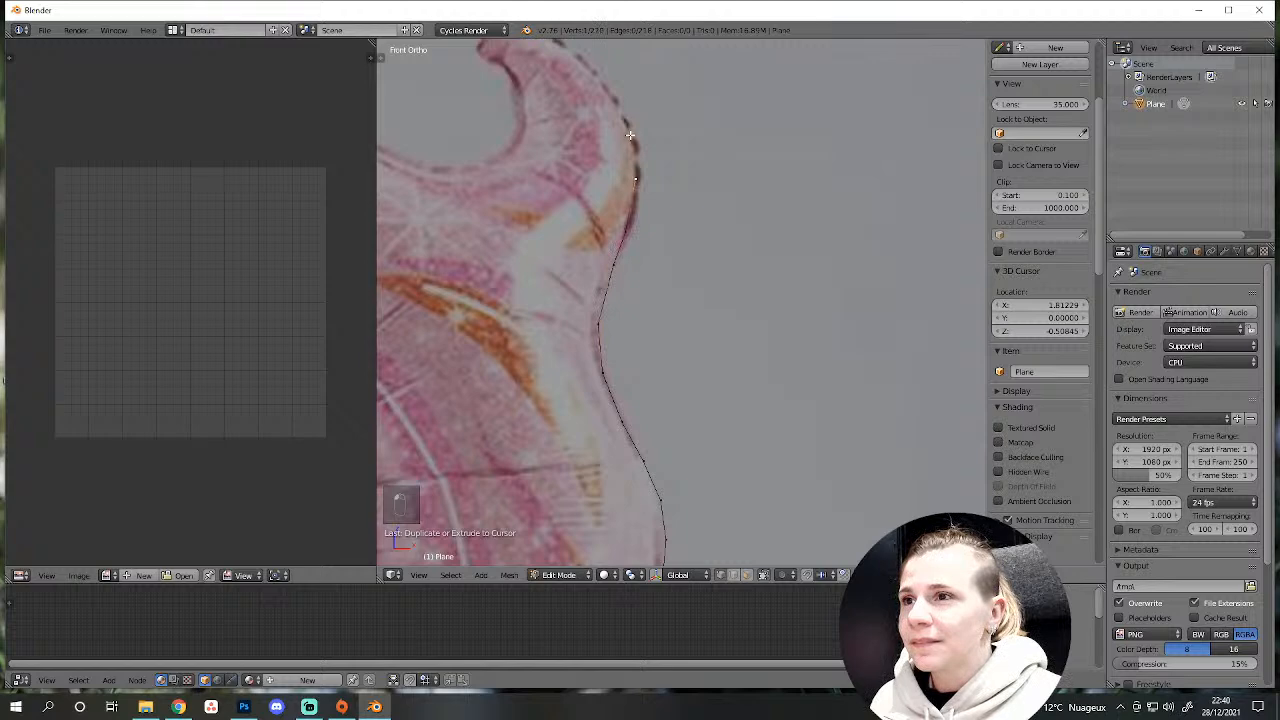
left_click(630, 134, "ctrl")
middle_click_drag(603, 125, 690, 330, "shift")
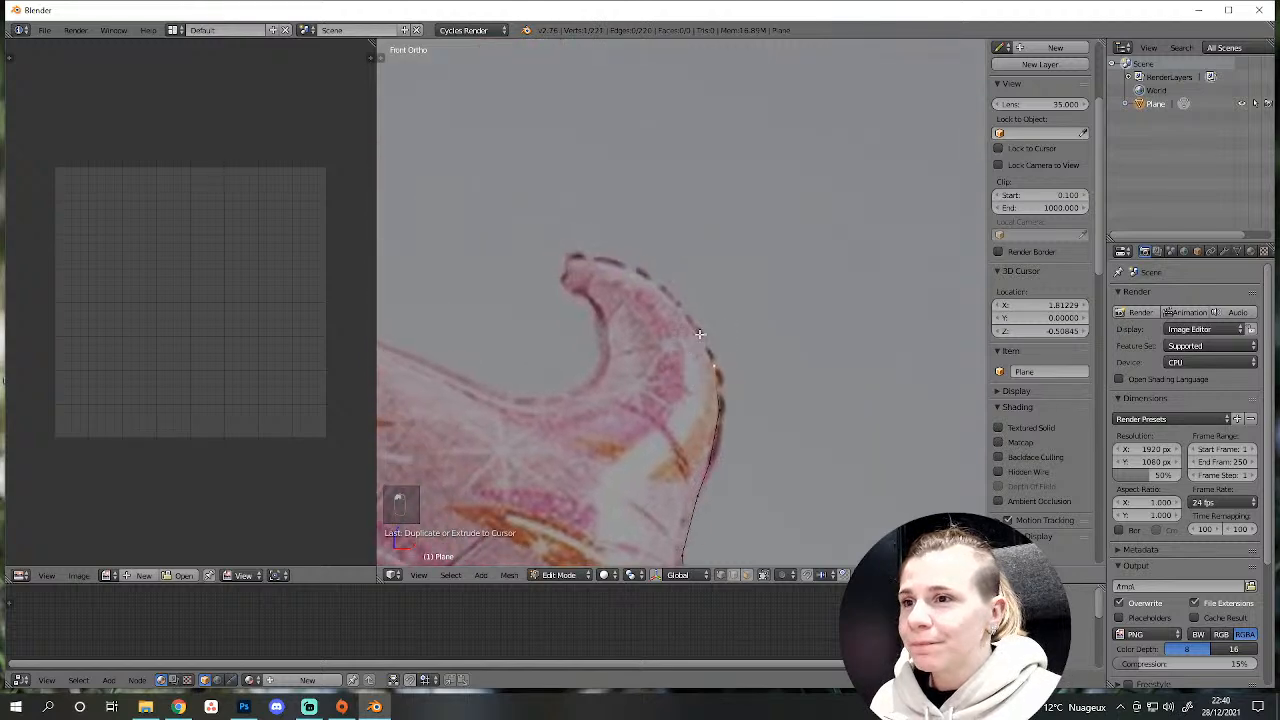
left_click(700, 333, "ctrl")
left_click(678, 302, "ctrl")
left_click(657, 283, "ctrl")
left_click(636, 269, "ctrl")
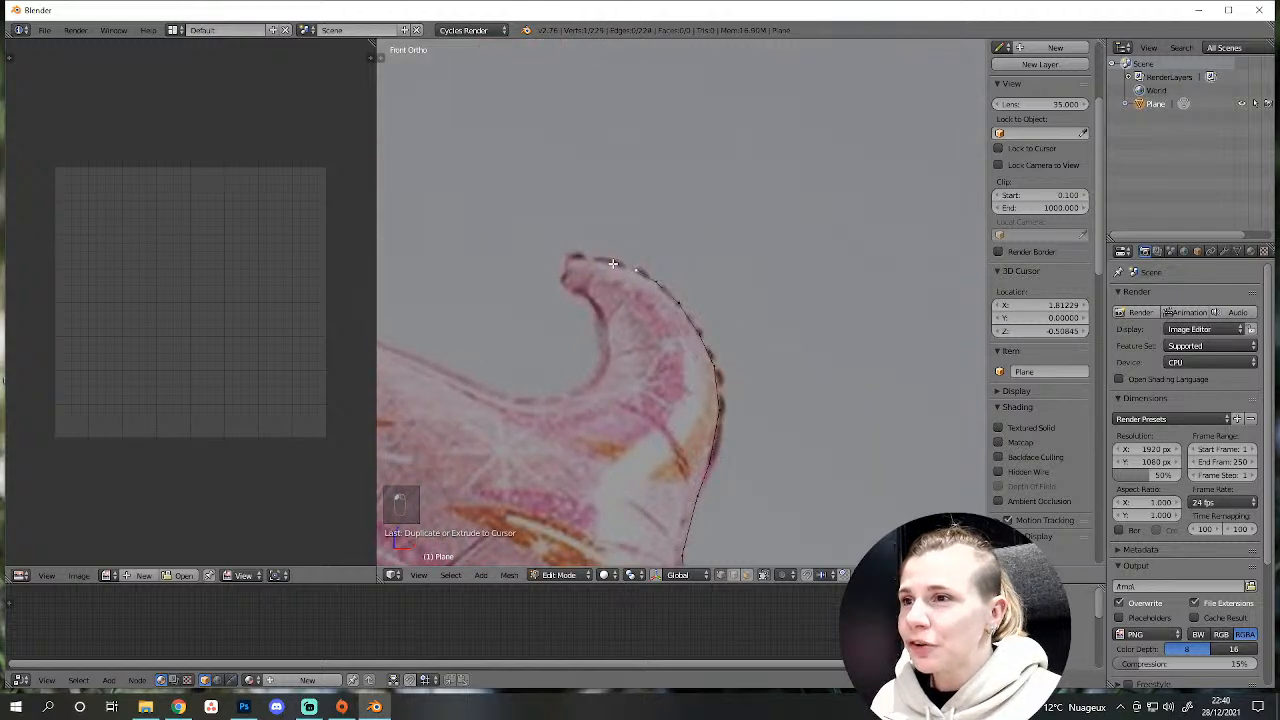
Trace around the tip of the top mane curl and down its inner side into the hollow.
left_click(597, 258, "ctrl")
left_click(567, 257, "ctrl")
left_click(563, 278, "ctrl")
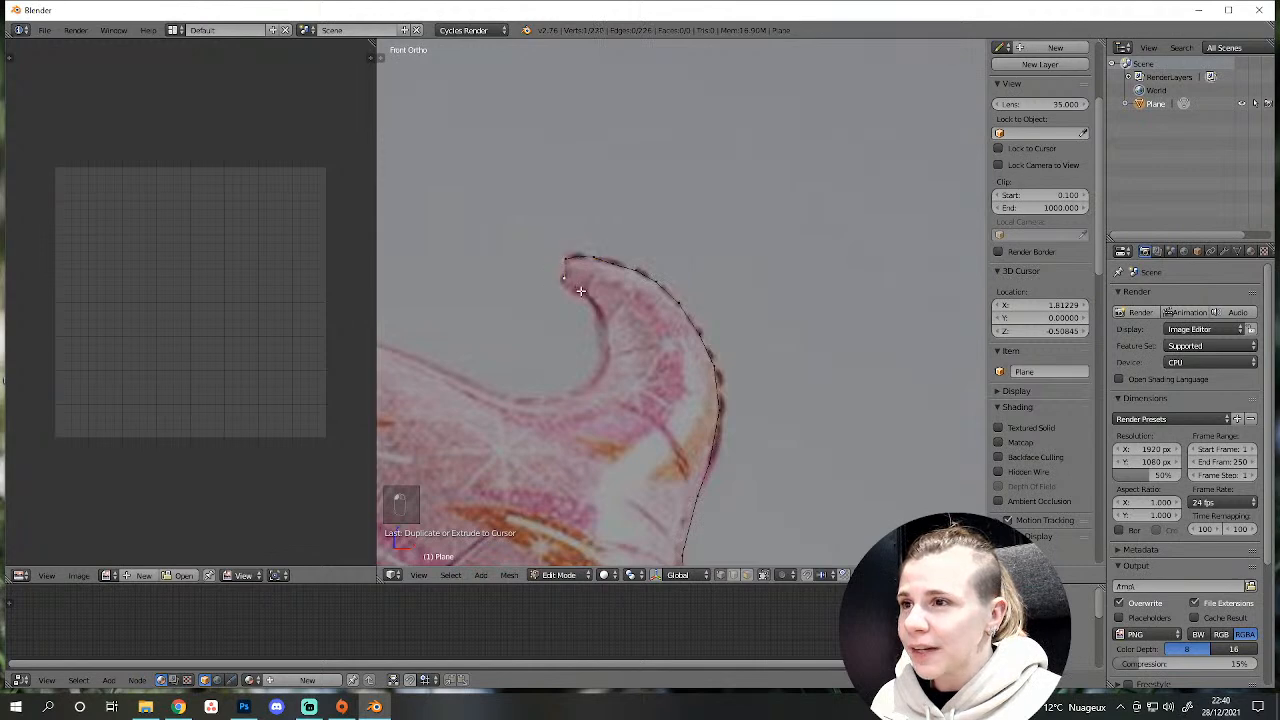
left_click(600, 303, "ctrl")
left_click(611, 359, "ctrl")
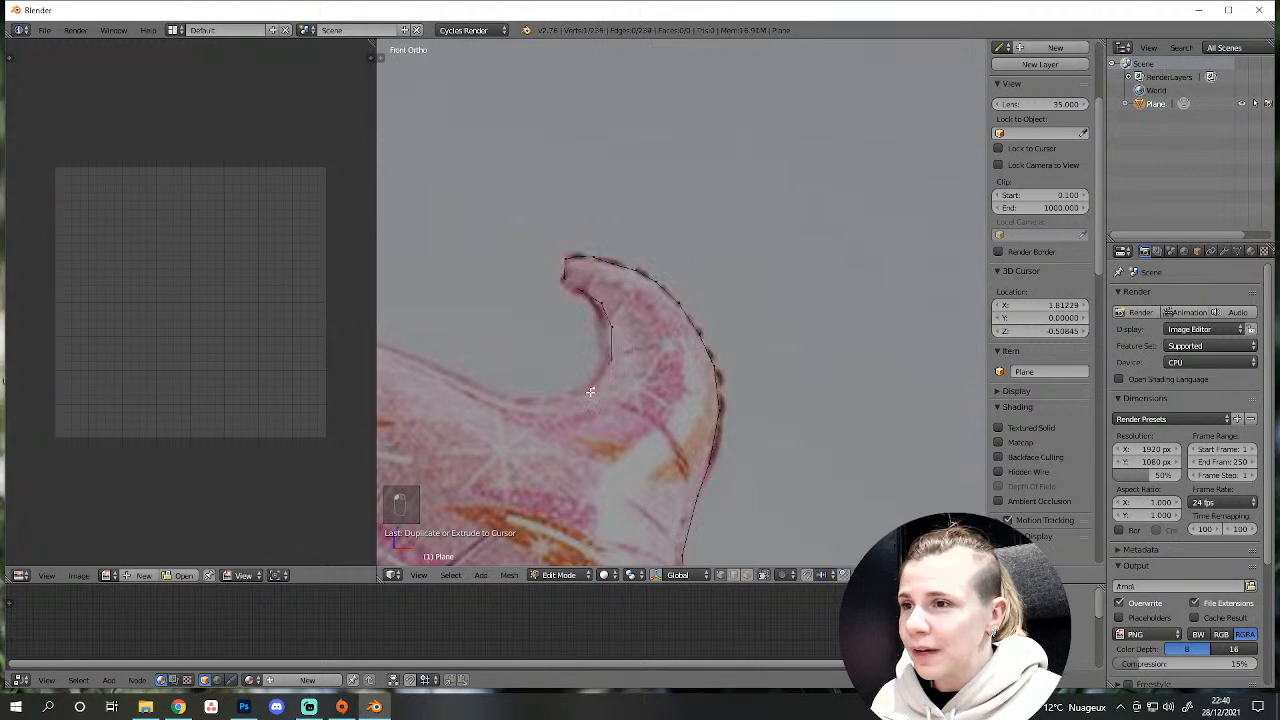
left_click(596, 386, "ctrl")
left_click(566, 401, "ctrl")
left_click(527, 405, "ctrl")
Follow the mane's upper edge with extruded vertices from the top curl's hollow to the crest above the forehead.
scroll(506, 393, "down", 3)
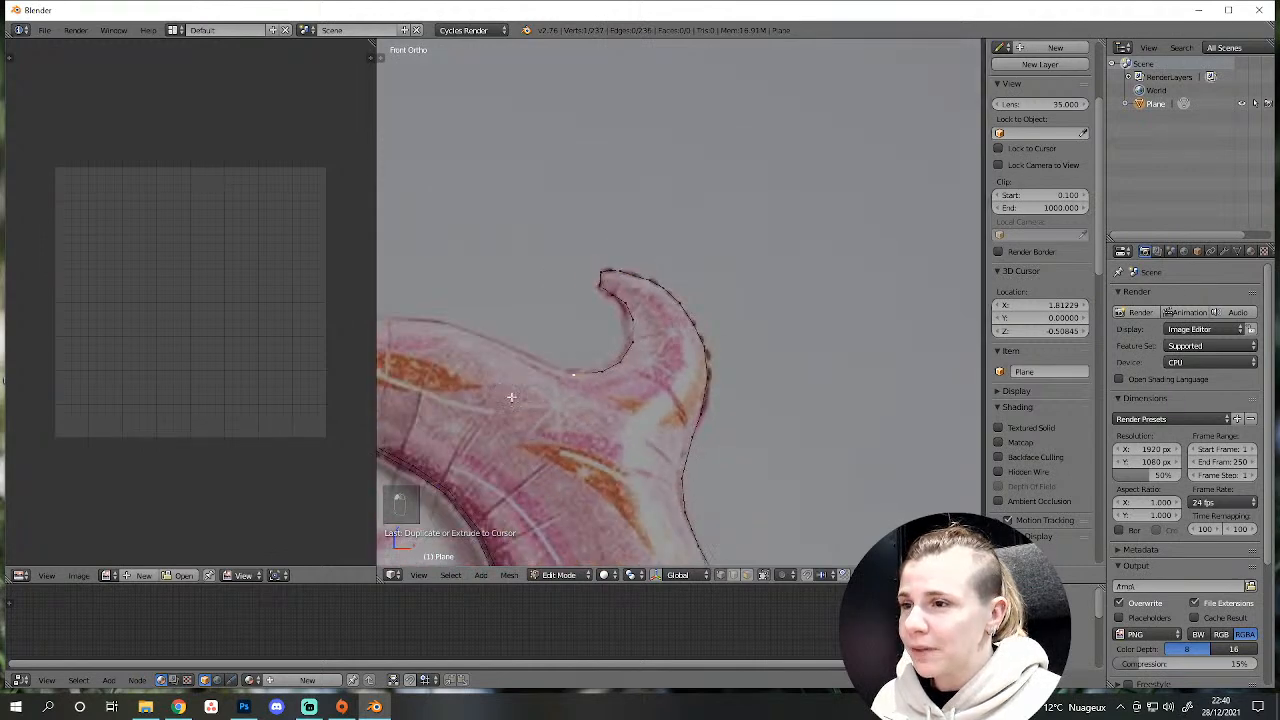
middle_click_drag(538, 393, 756, 398, "shift")
scroll(771, 358, "up", 2)
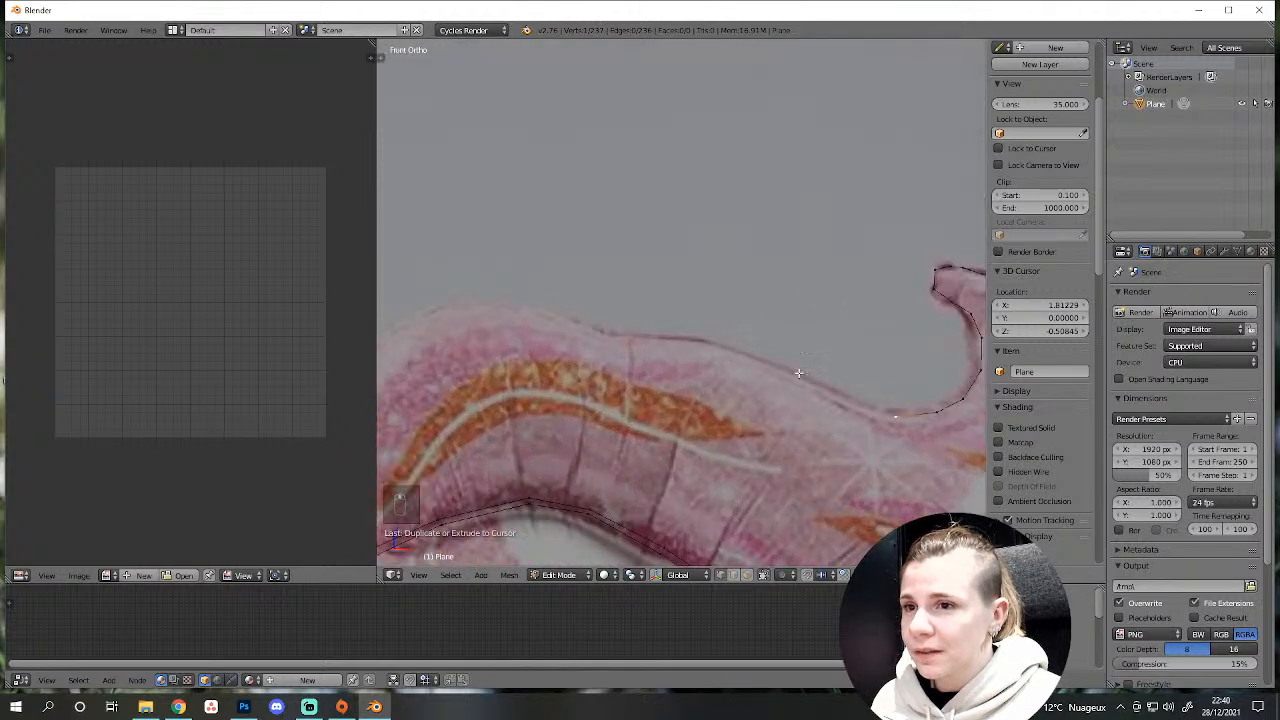
left_click(803, 370, "ctrl")
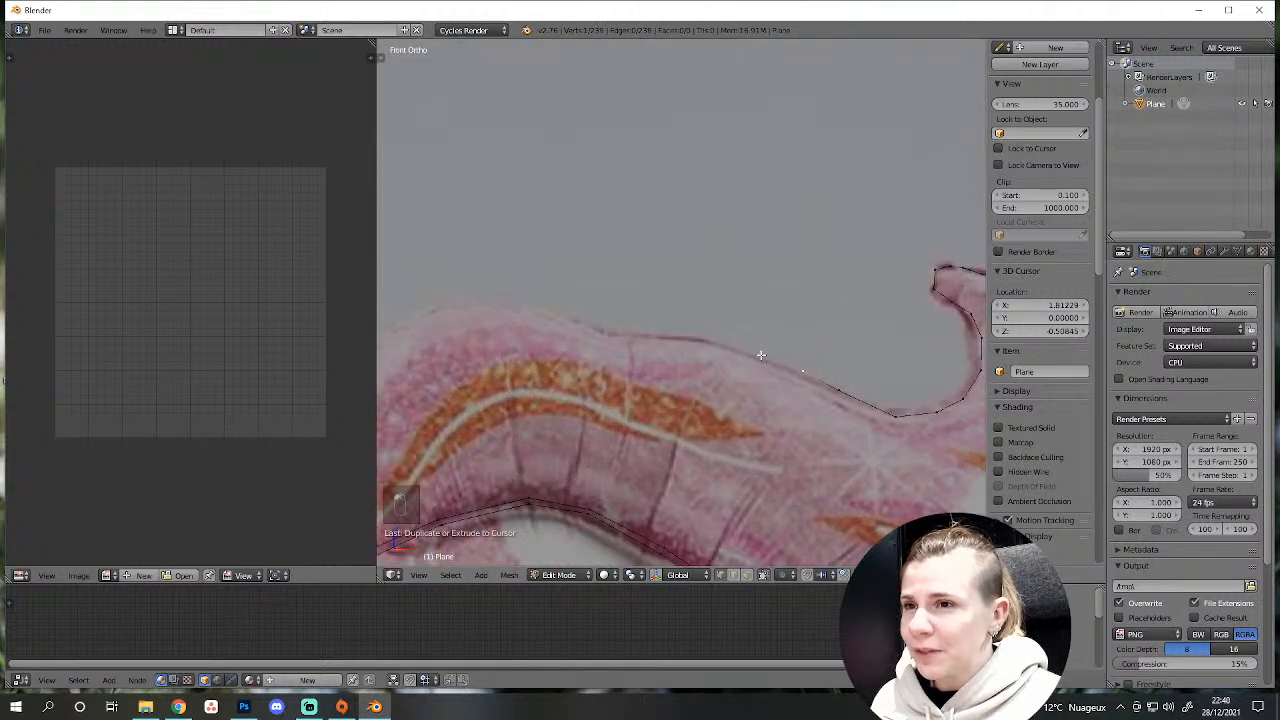
left_click(760, 354, "ctrl")
left_click(717, 345, "ctrl")
left_click(646, 338, "ctrl")
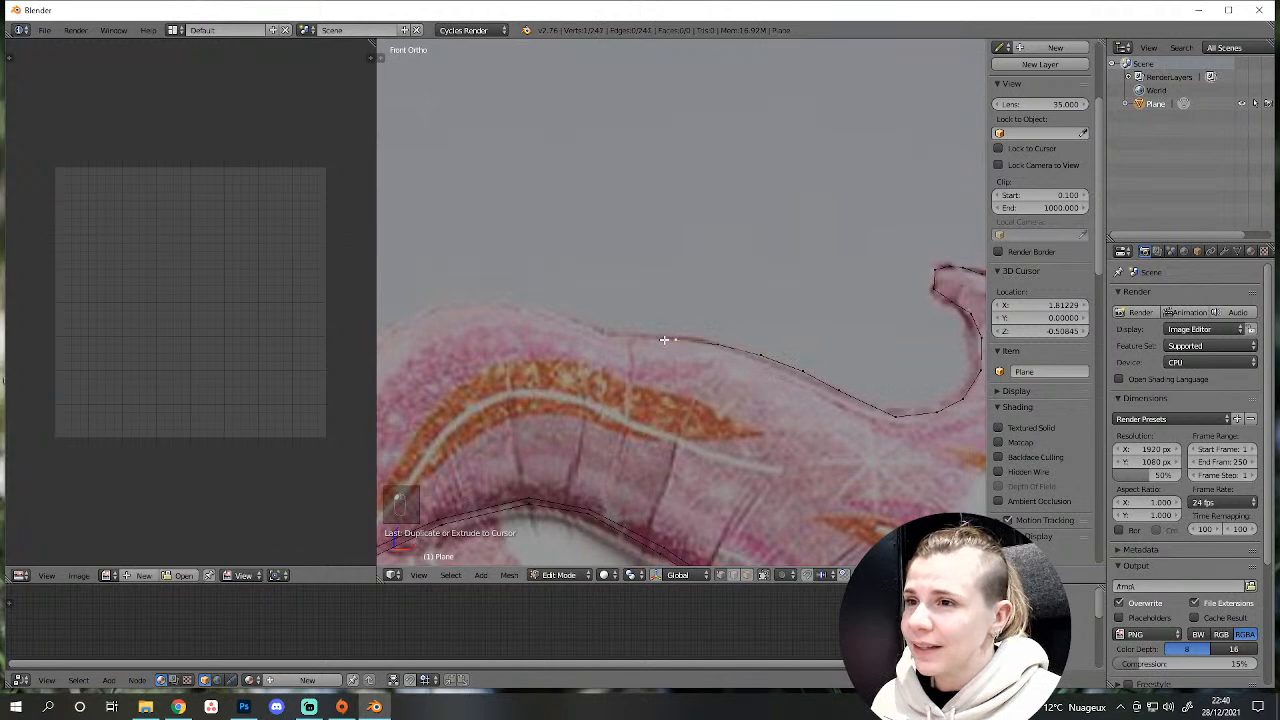
left_click(596, 329, "ctrl")
left_click(539, 314, "ctrl")
left_click(498, 304, "ctrl")
left_click(456, 307, "ctrl")
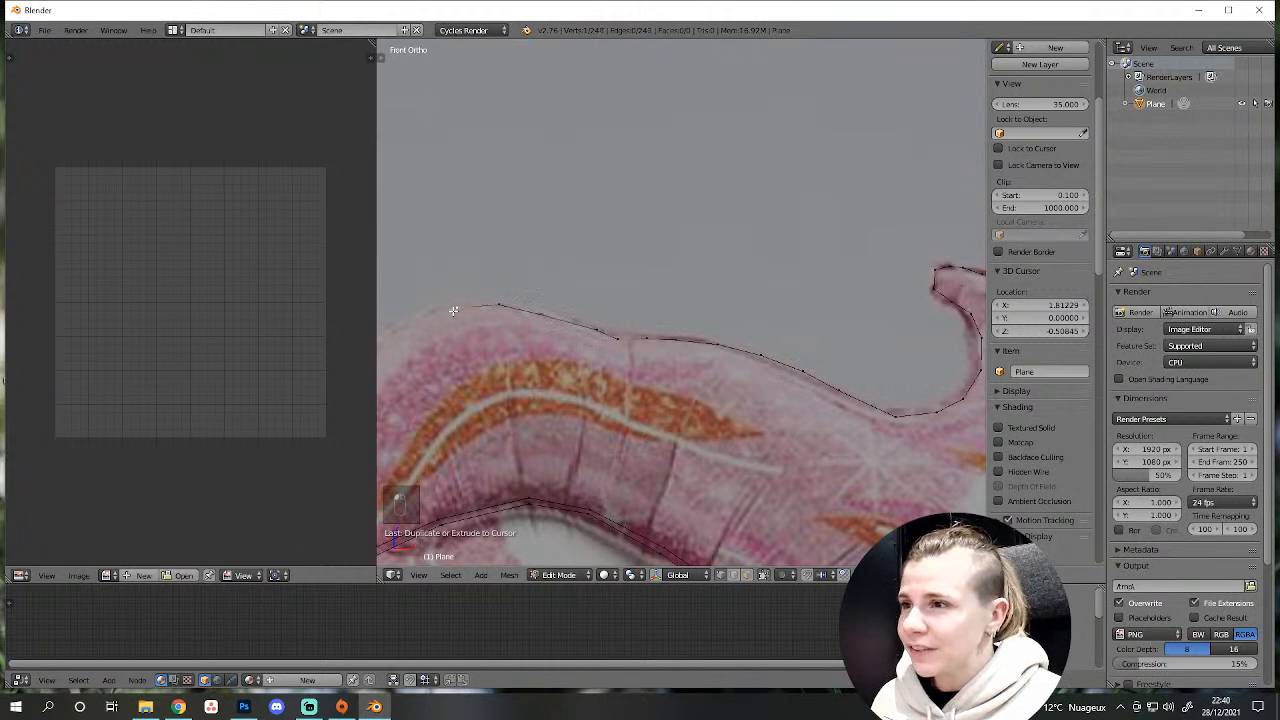
Trace the mane's front edge from the crest down to just short of the horn's base.
middle_click_drag(527, 365, 649, 359, "shift")
left_click(697, 298, "ctrl")
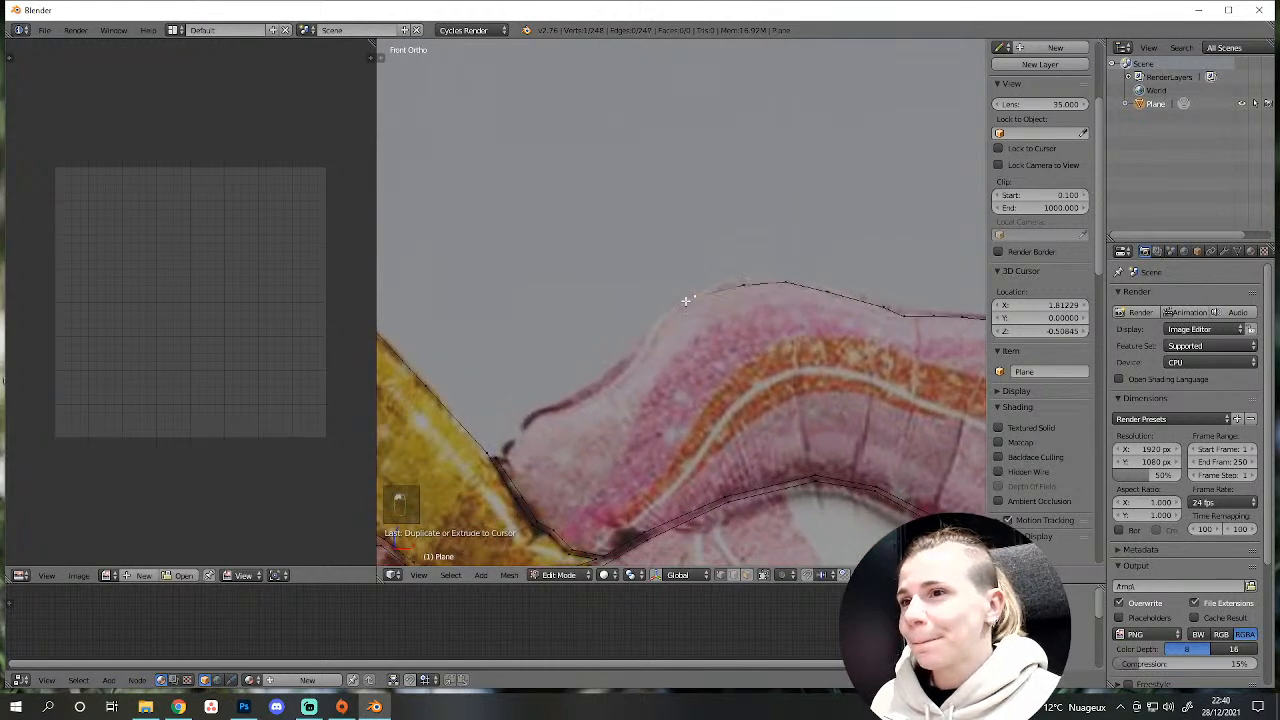
left_click(666, 311, "ctrl")
left_click(641, 339, "ctrl")
left_click(636, 355, "ctrl")
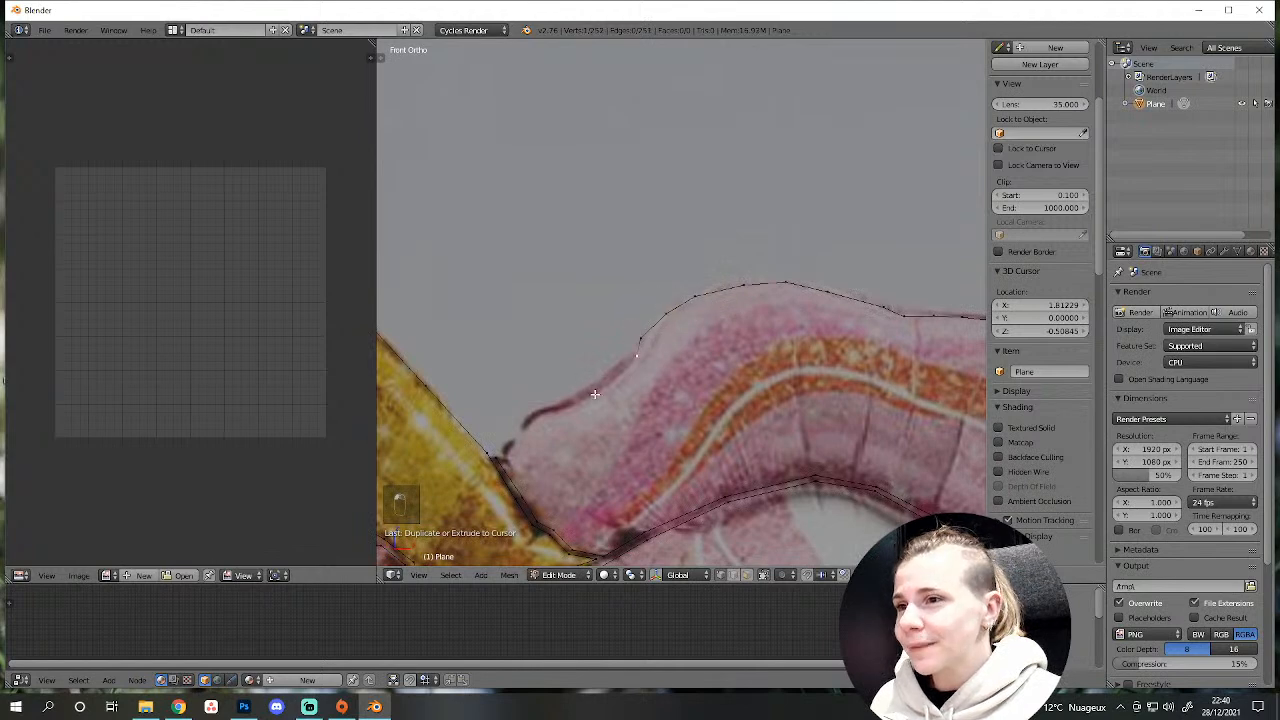
left_click(594, 391, "ctrl")
left_click(552, 407, "ctrl")
left_click(523, 425, "ctrl")
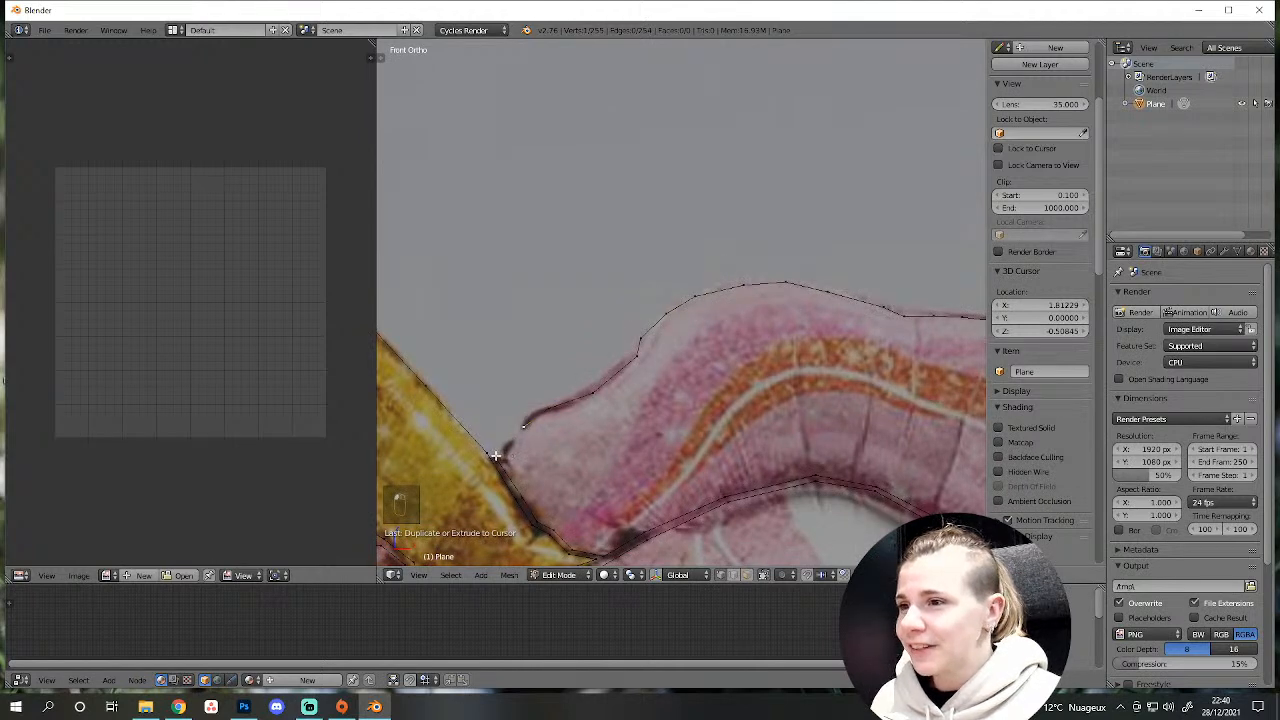
Join the mane's last vertex to the vertex beside the horn with an edge, and deselect everything.
right_click(494, 454, "shift")
key("f")
scroll(607, 477, "down", 5)
key("a")
scroll(607, 477, "down", 6)
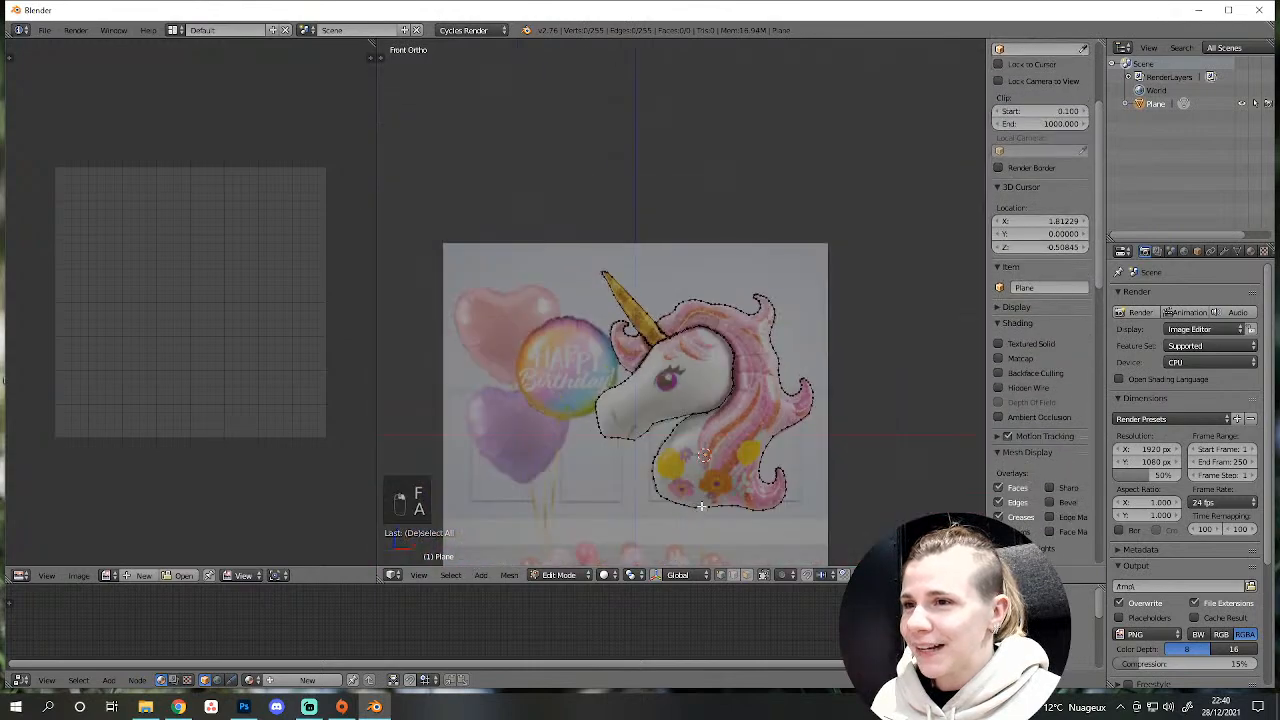
middle_click_drag(716, 566, 696, 482, "shift")
scroll(697, 483, "up", 5)
scroll(700, 455, "down", 2)
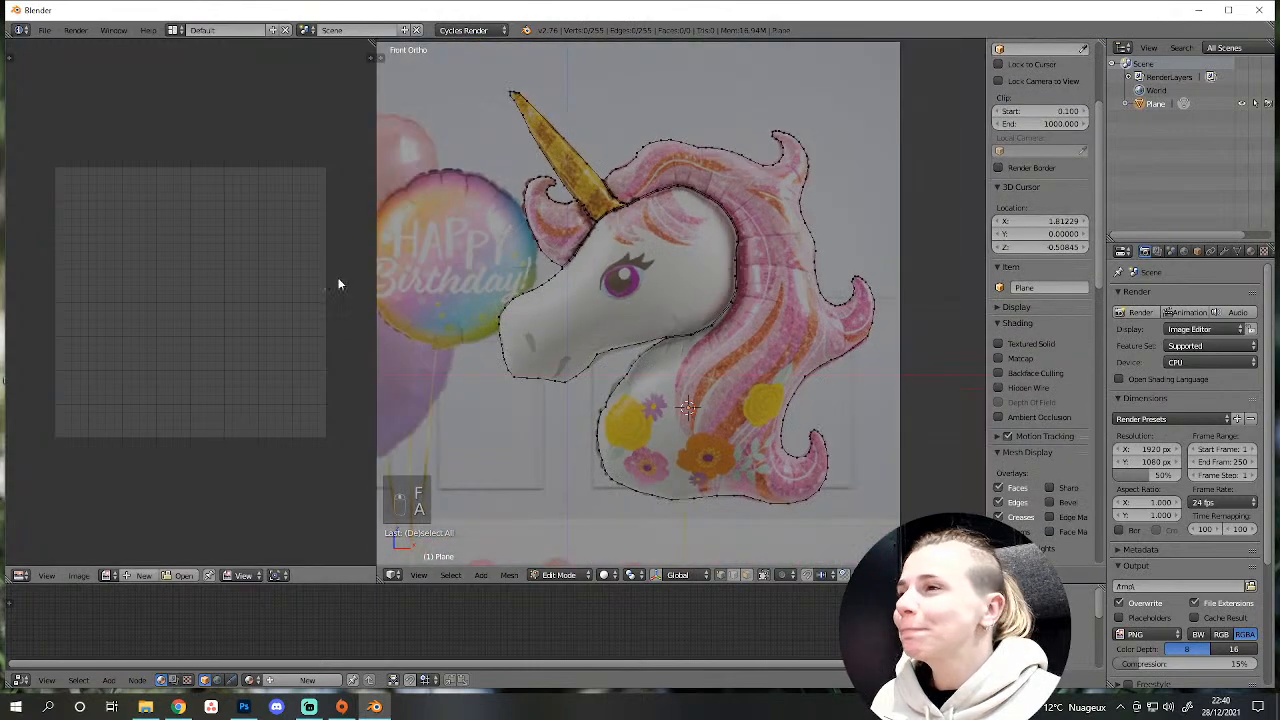
scroll(583, 449, "up", 4)
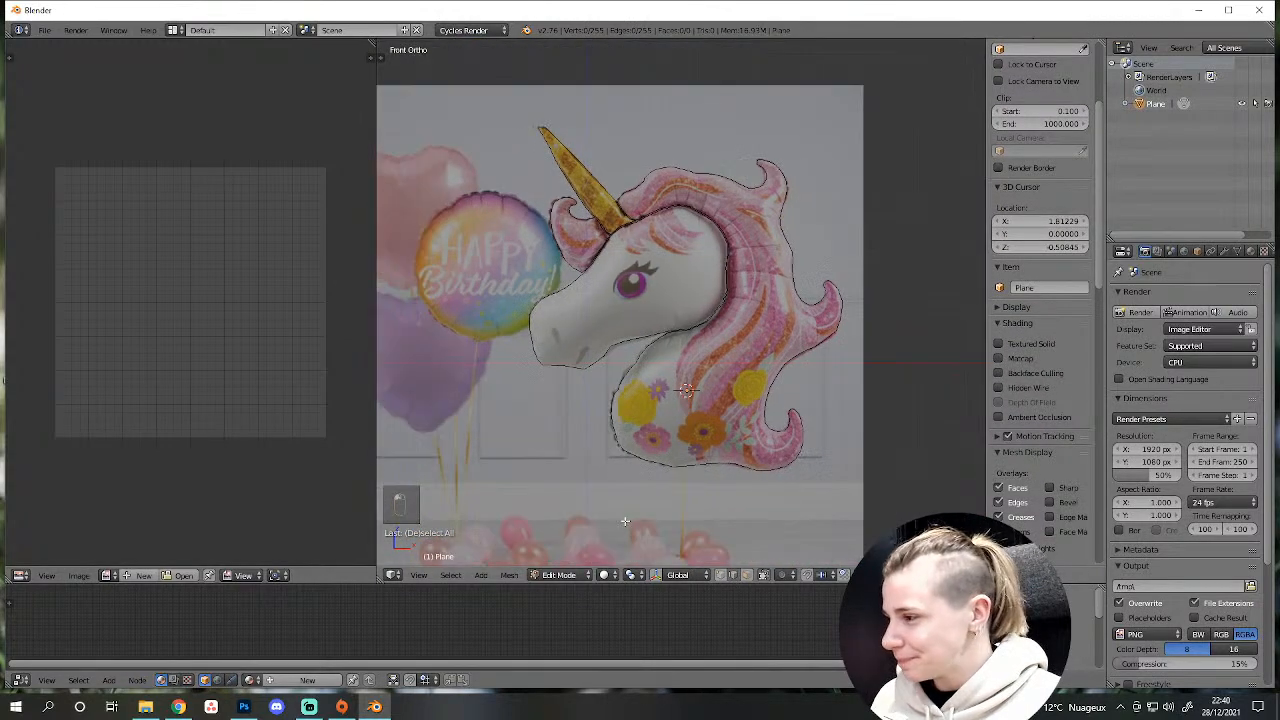
scroll(571, 428, "down", 4)
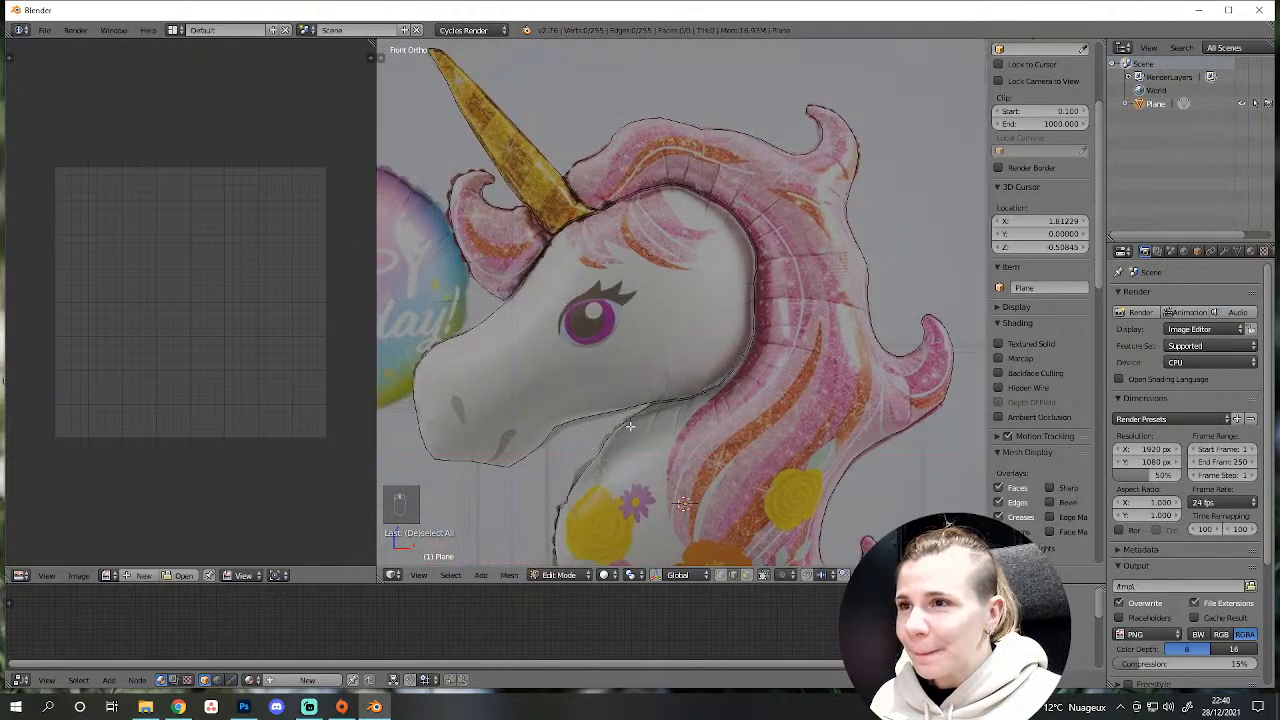
Leave Edit Mode and hide the background reference image so only the unicorn outline shows.
key("Tab")
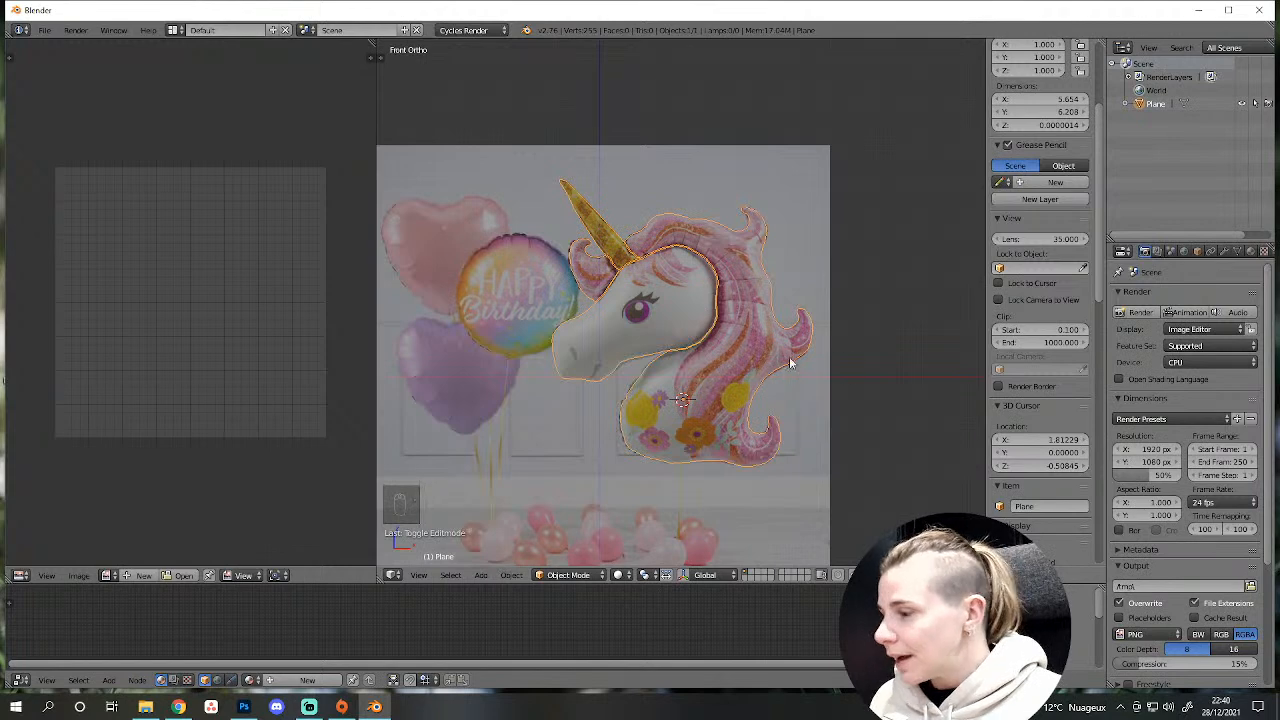
scroll(1050, 398, "up", 4)
scroll(1038, 392, "down", 9)
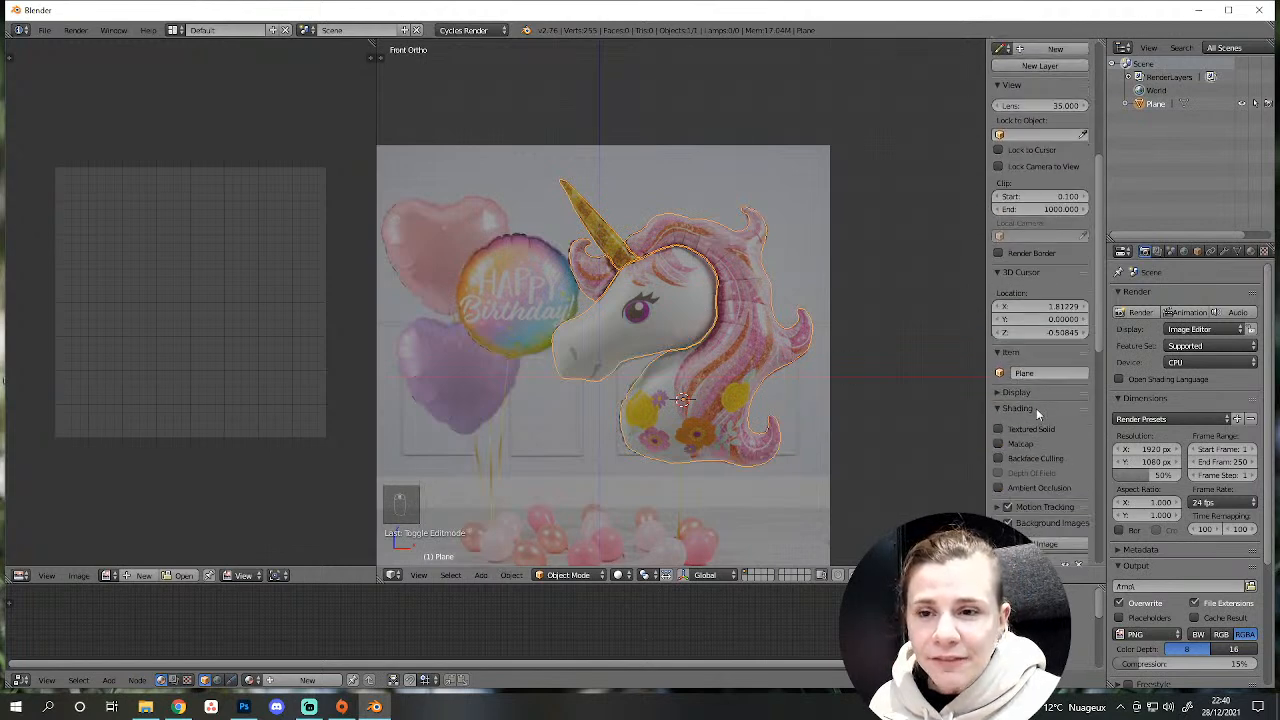
left_click(998, 523)
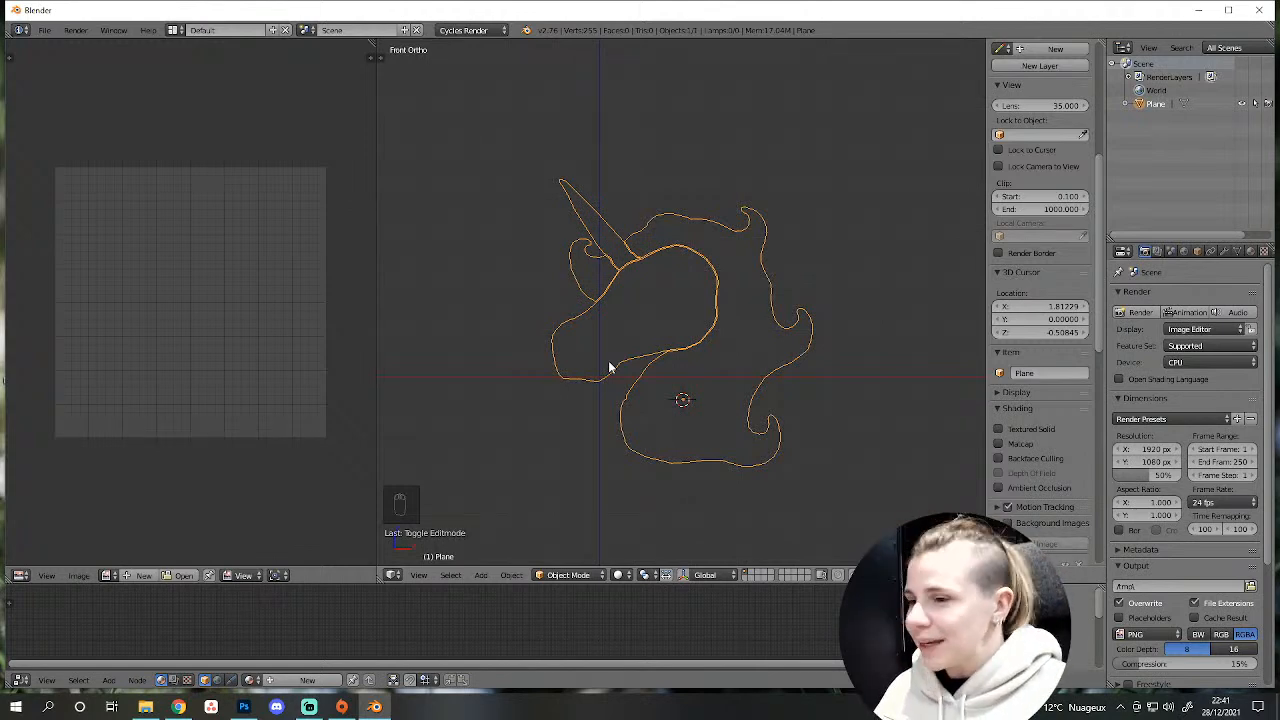
Examine the unicorn outline up close around the muzzle and jaw, in both Object Mode and Edit Mode.
scroll(607, 369, "up", 2)
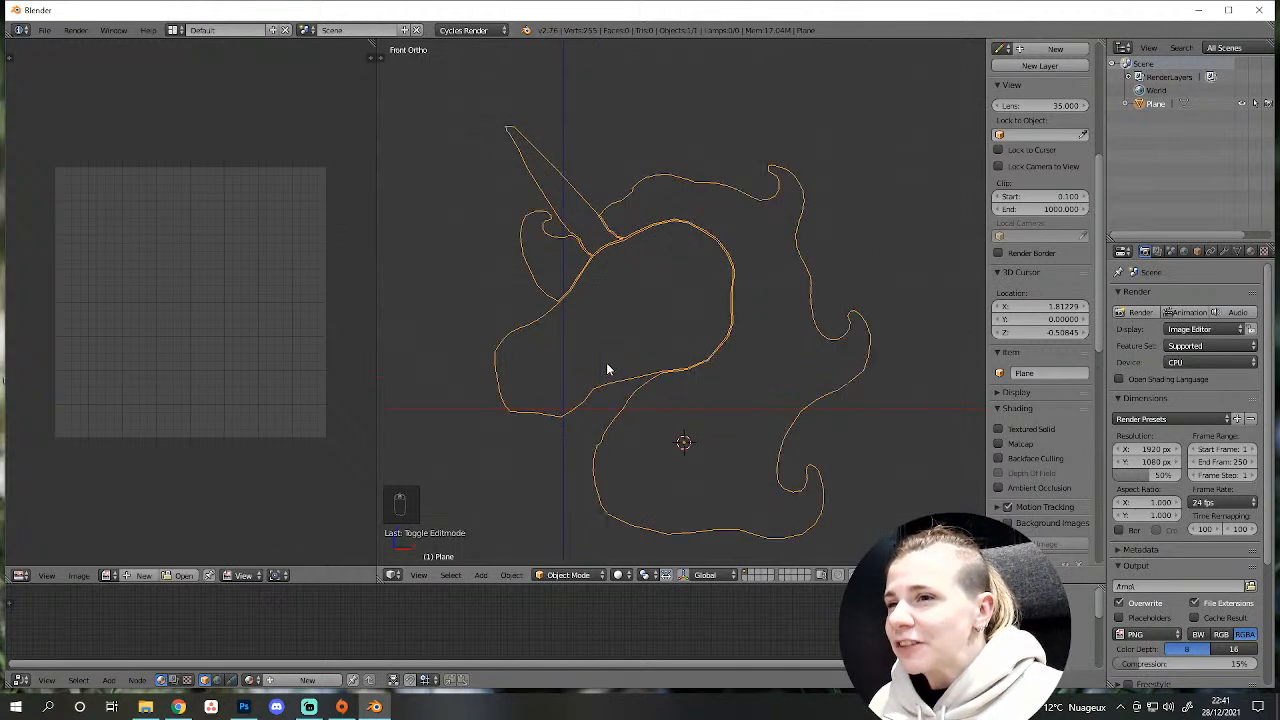
scroll(605, 413, "up", 2)
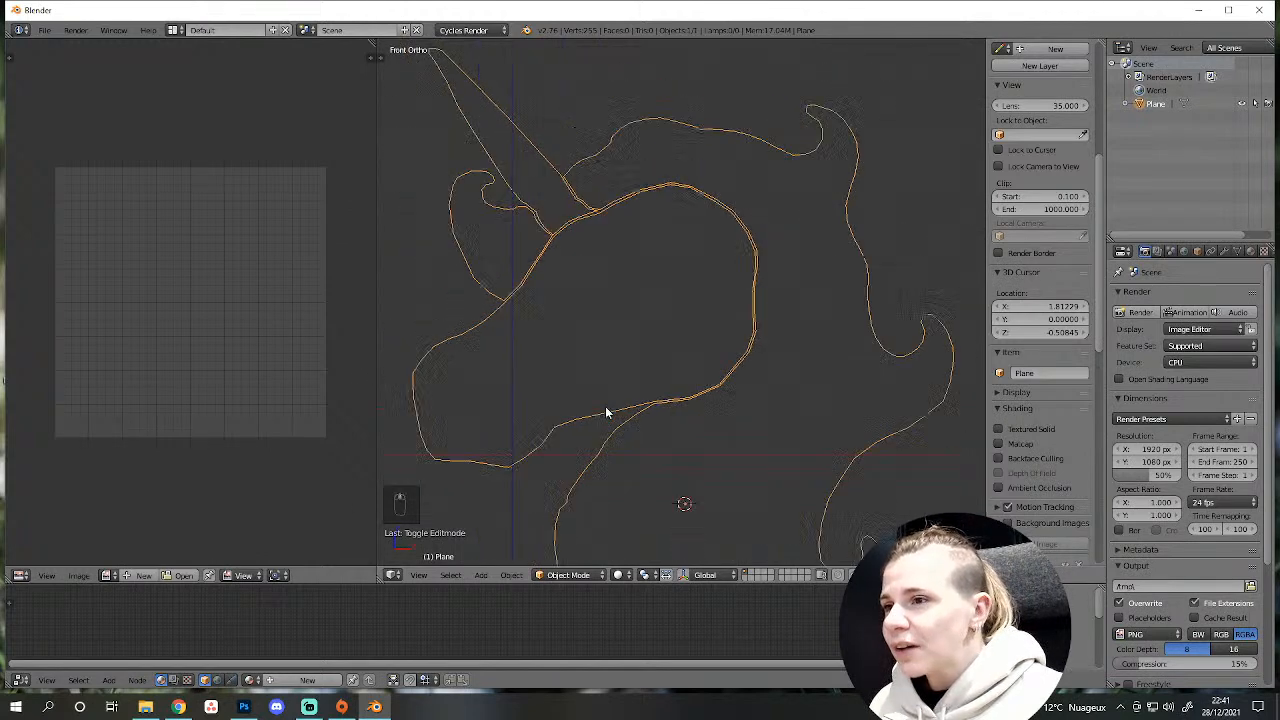
scroll(606, 413, "down", 1)
key("Tab")
scroll(646, 437, "up", 4)
key("Tab")
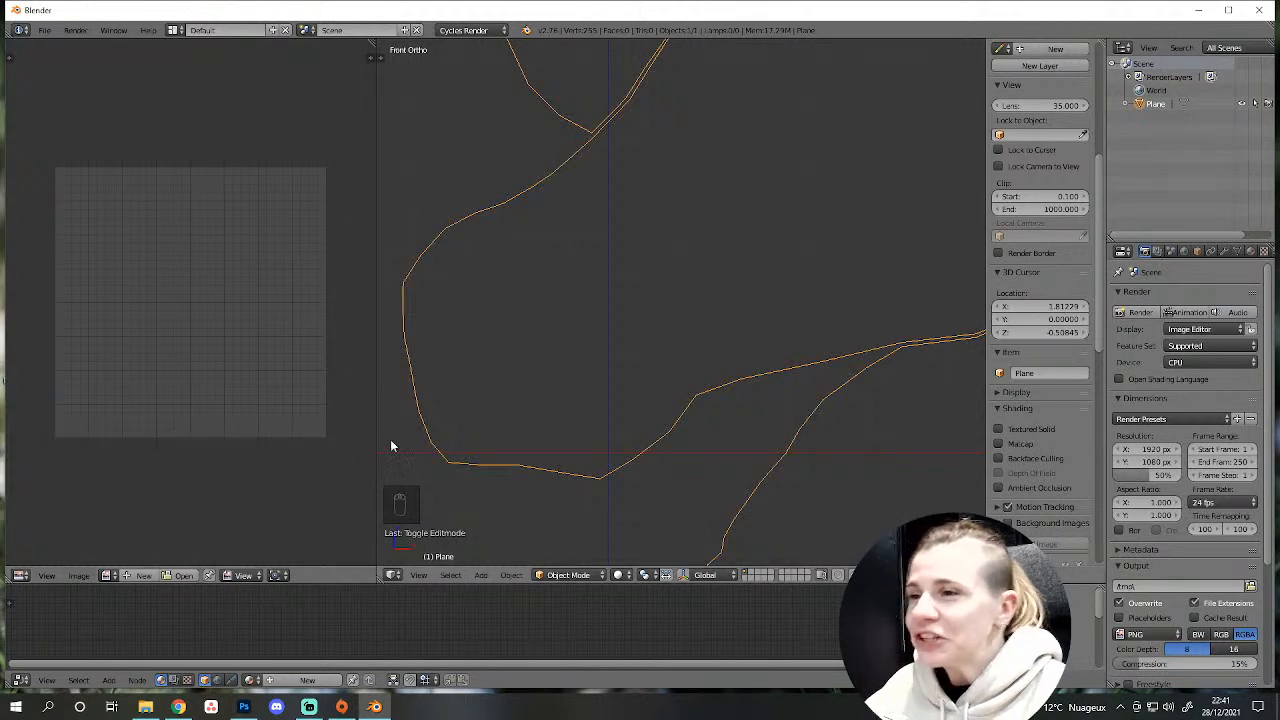
scroll(682, 388, "down", 3)
scroll(602, 508, "up", 5)
key("Tab")
scroll(840, 262, "down", 3)
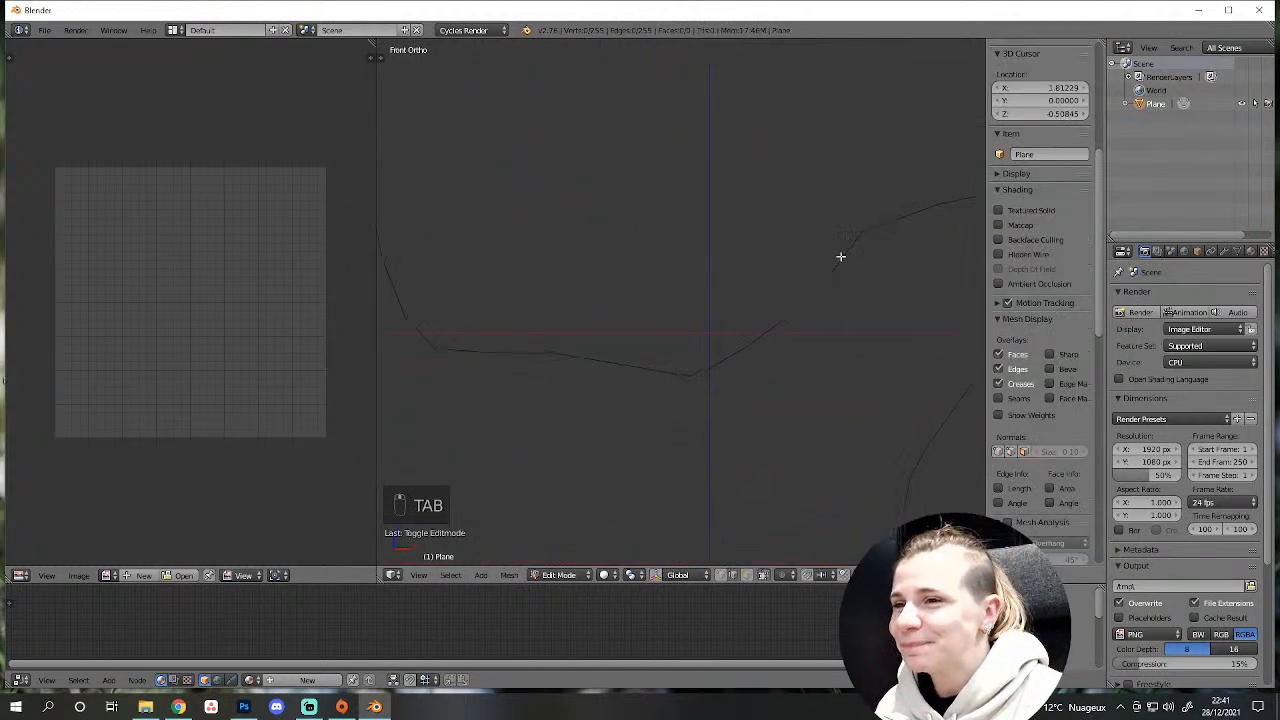
key("Tab")
key("Tab")
Nudge the chin vertex in Edit Mode to soften the corner in the jaw outline, and deselect everything.
key("Tab")
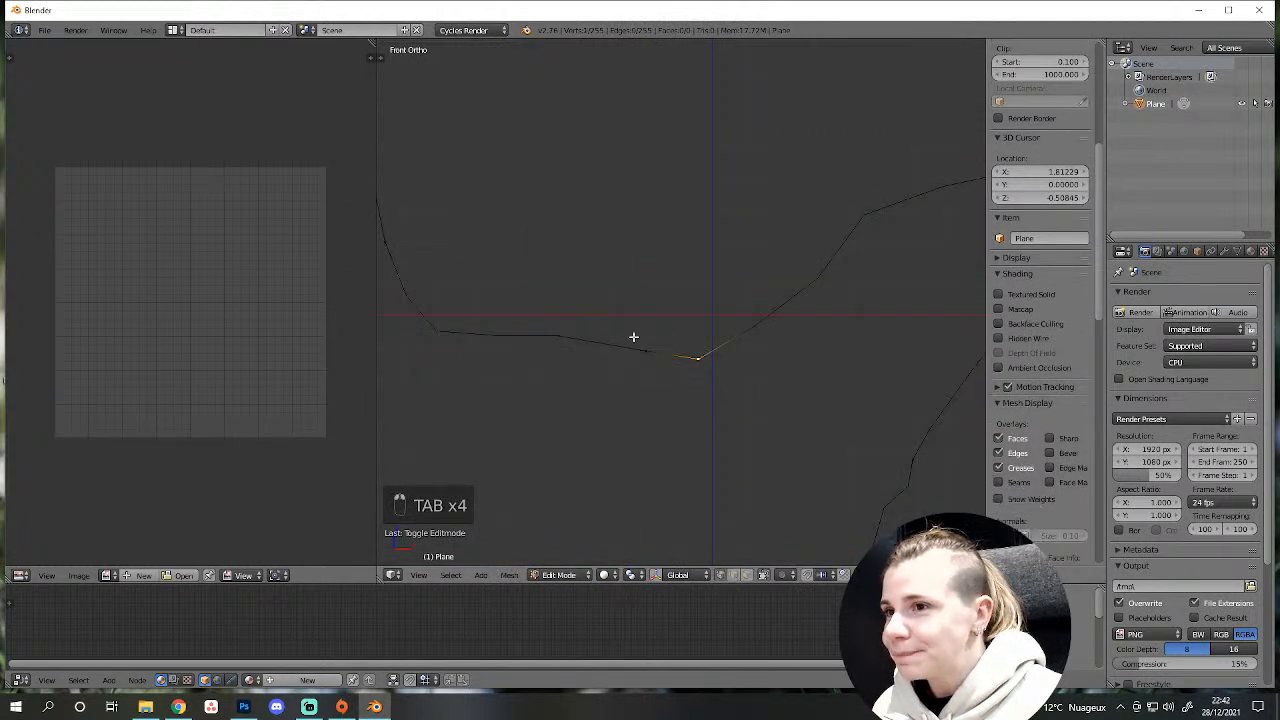
key("g")
left_click(697, 362)
key("g")
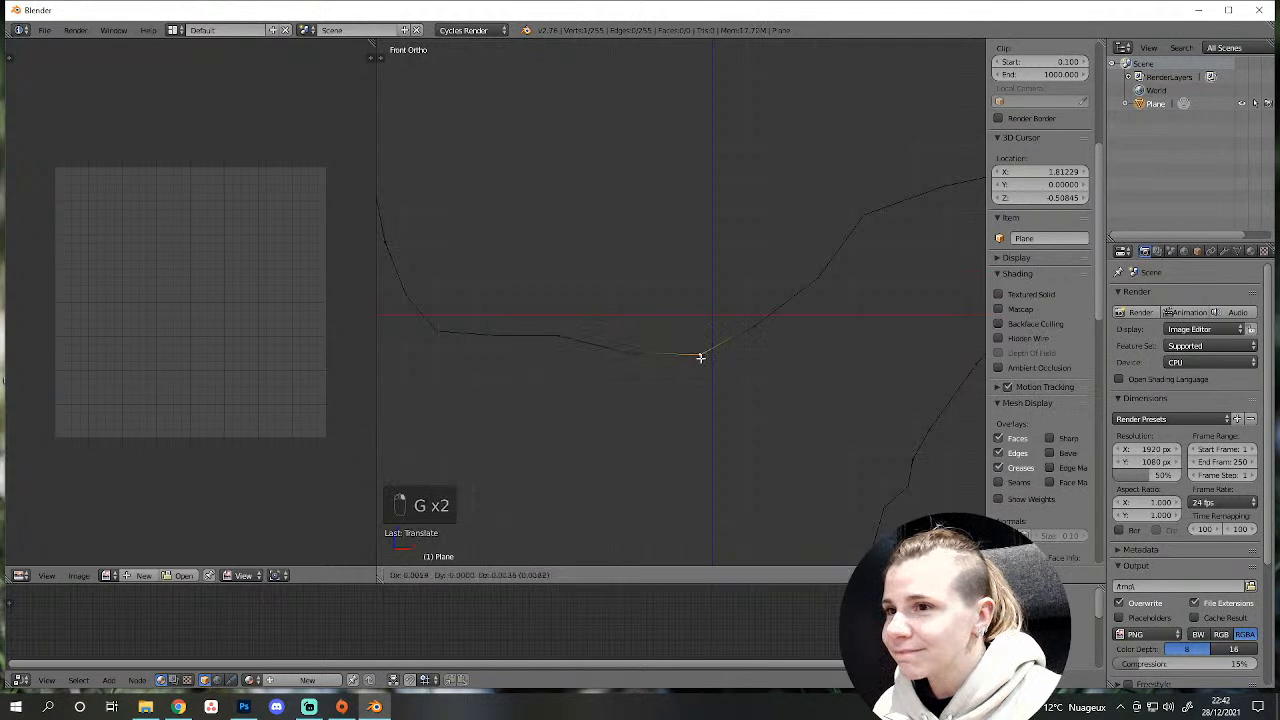
left_click(699, 358)
scroll(666, 381, "down", 5)
scroll(666, 378, "down", 6)
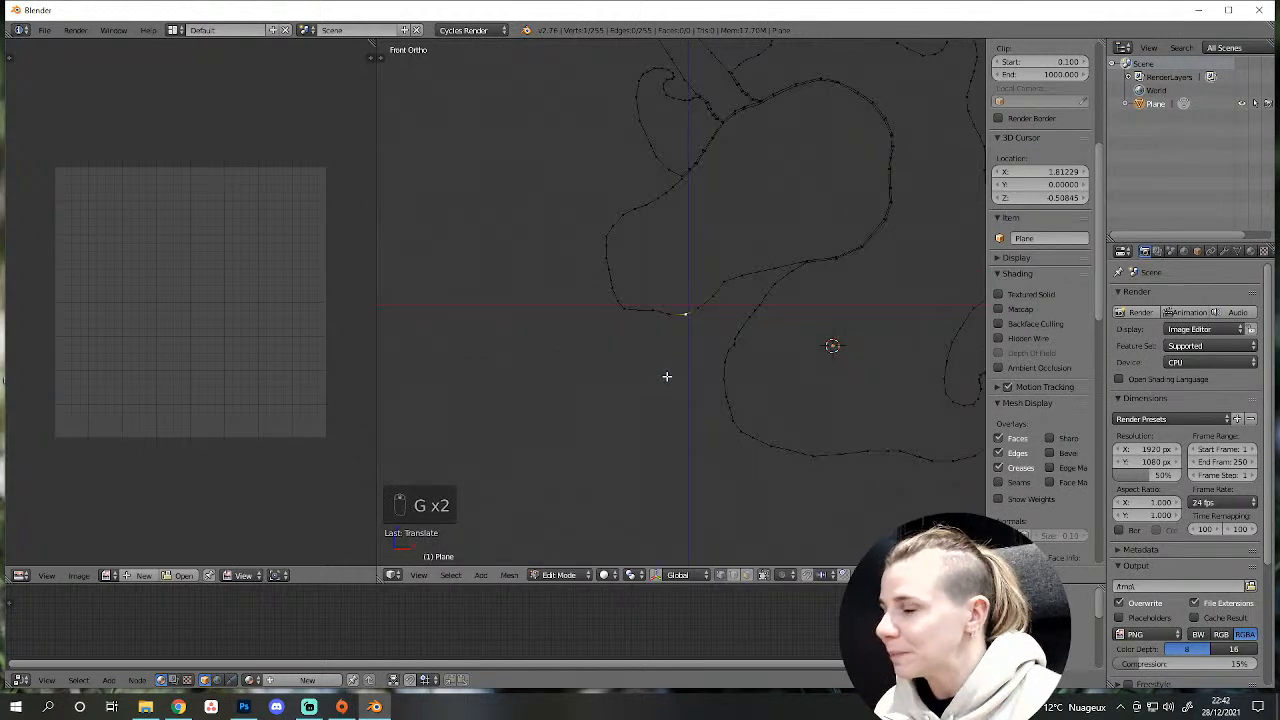
key("a")
Select the closed outline of the unicorn's head and fill it with a face.
middle_click_drag(692, 487, 769, 336, "shift")
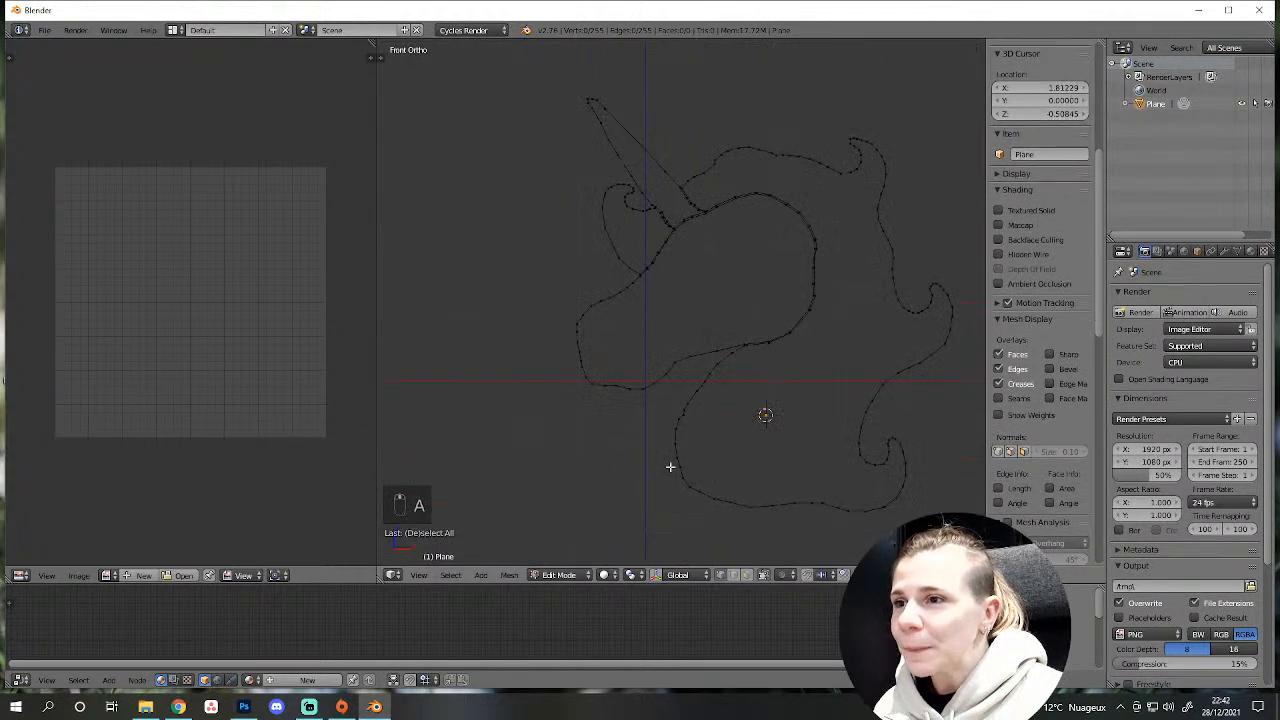
scroll(669, 463, "up", 3)
right_click(595, 448, "alt")
key("f")
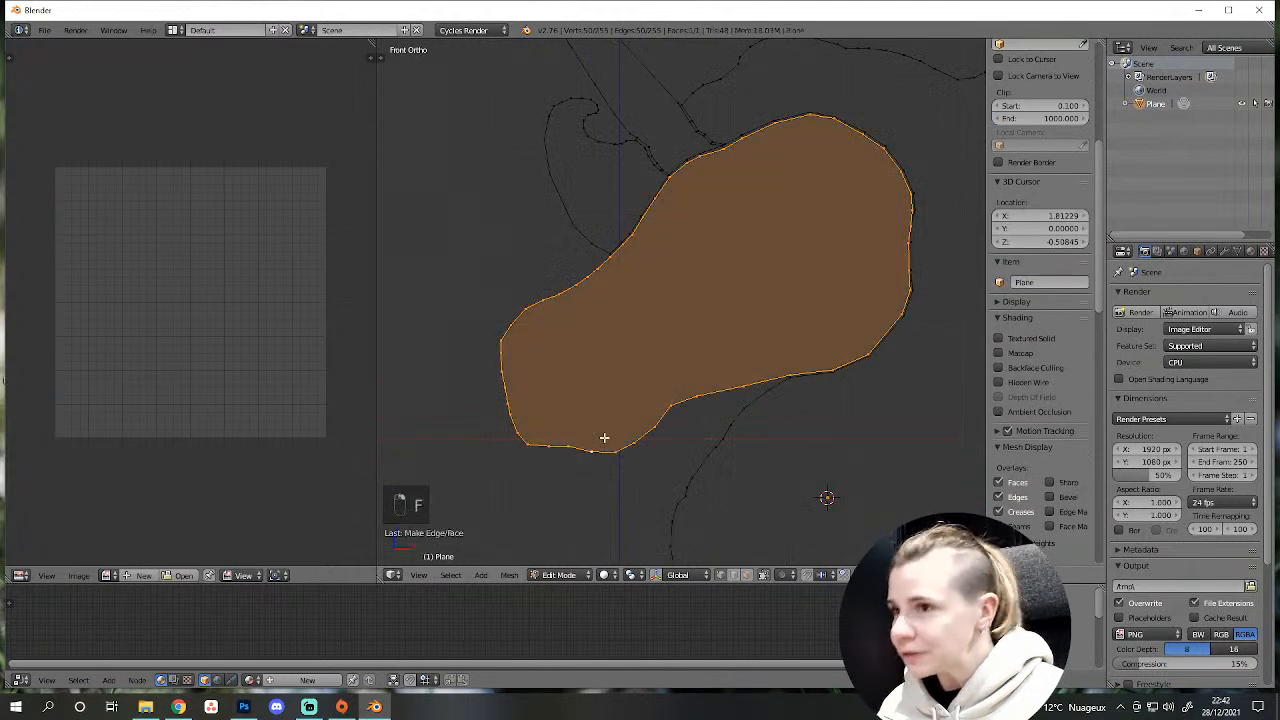
Select the outline of the small curled lock in front of the horn and fill it with a face.
scroll(620, 340, "down", 2)
middle_click_drag(624, 321, 573, 404, "shift")
right_click(563, 321, "alt")
key("f")
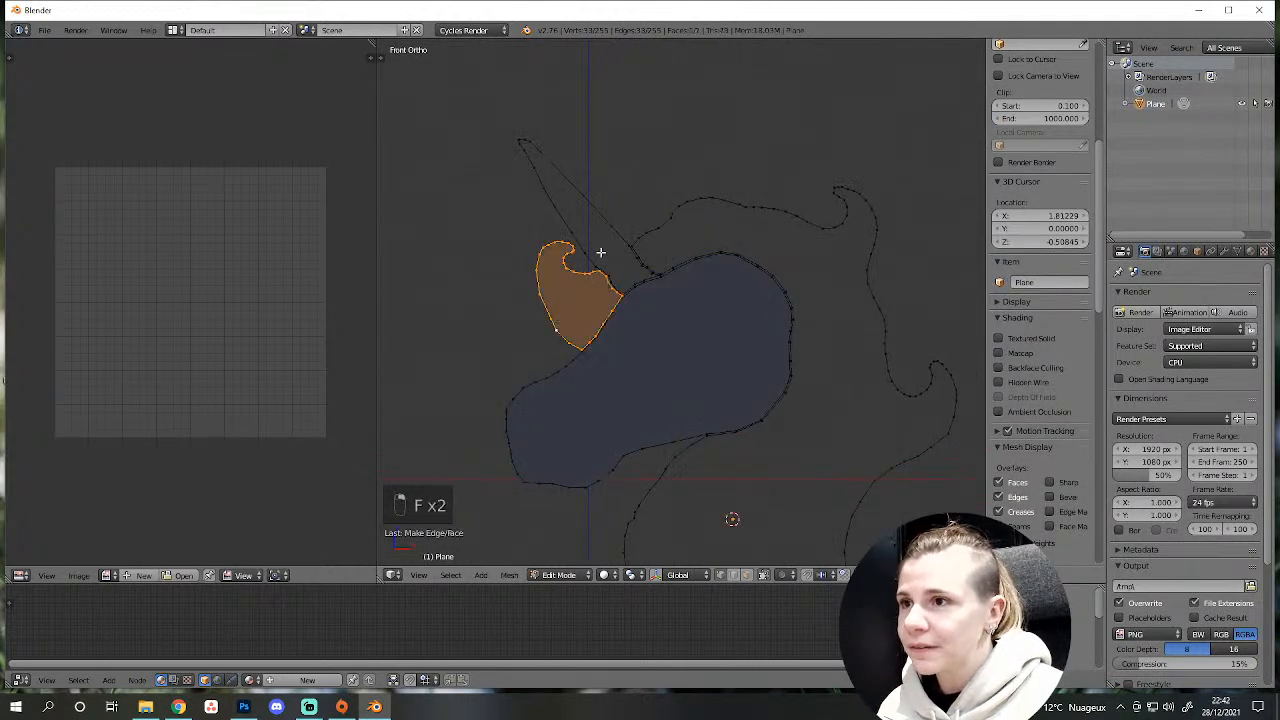
Fill the closed outlines of the horn and of the mane with a face each, and deselect everything.
right_click(562, 212, "alt")
key("f")
right_click(668, 226, "alt")
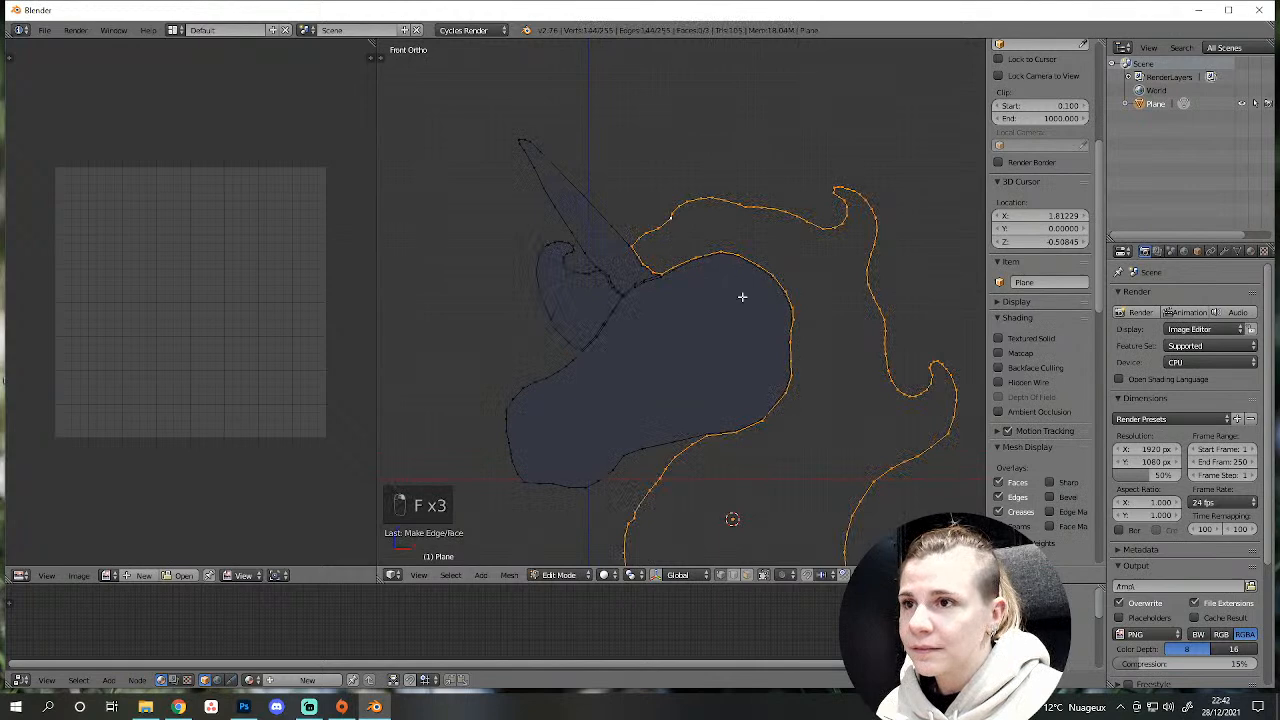
key("f")
scroll(760, 330, "down", 3)
key("a")
key("Tab")
scroll(660, 400, "up", 2)
key("Tab")
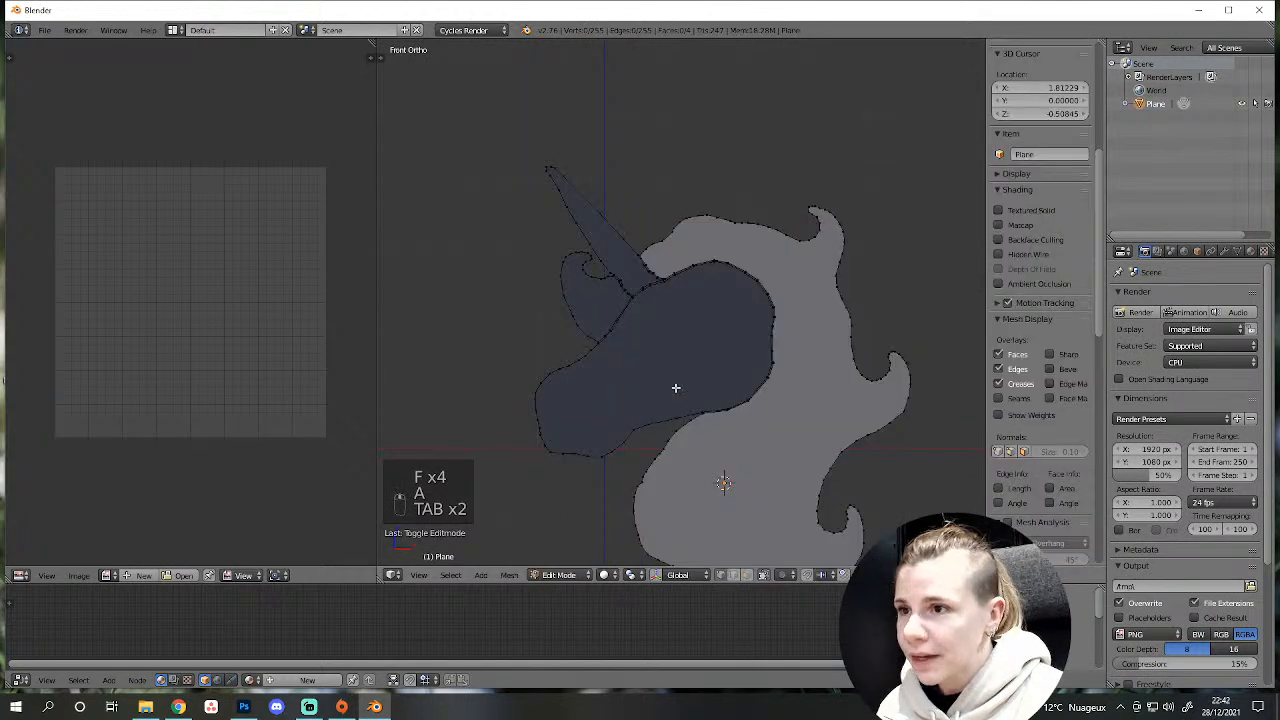
Switch to face selection, select the head, front lock and horn faces together, and show the mesh shading and normals tools.
left_click(747, 575)
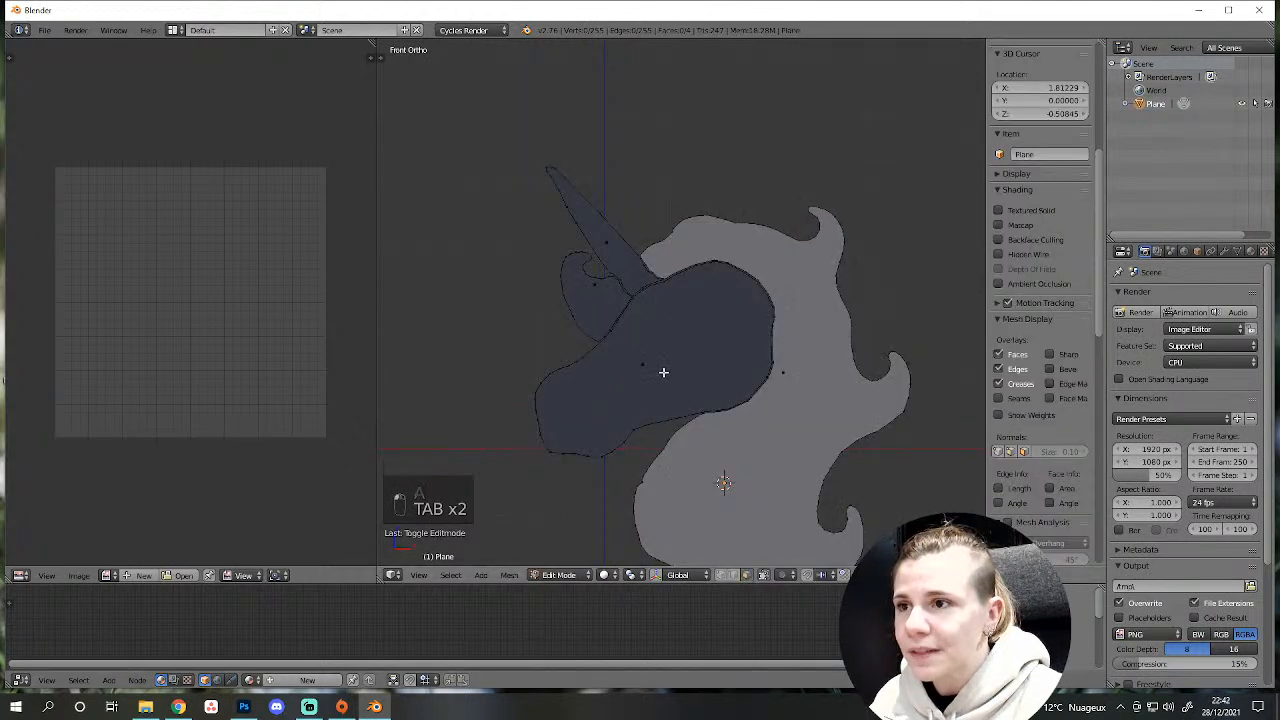
right_click(663, 371)
right_click(599, 301, "shift")
right_click(614, 239, "shift")
scroll(540, 309, "down", 4)
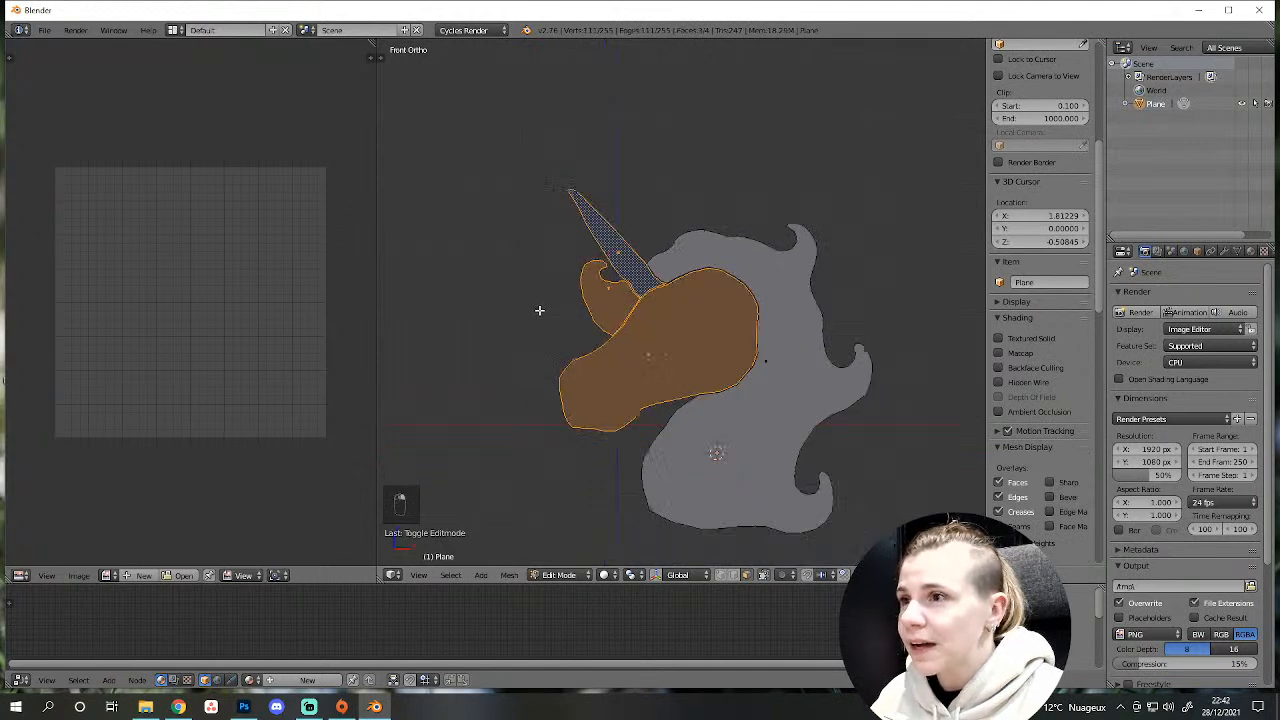
middle_click_drag(540, 309, 574, 348)
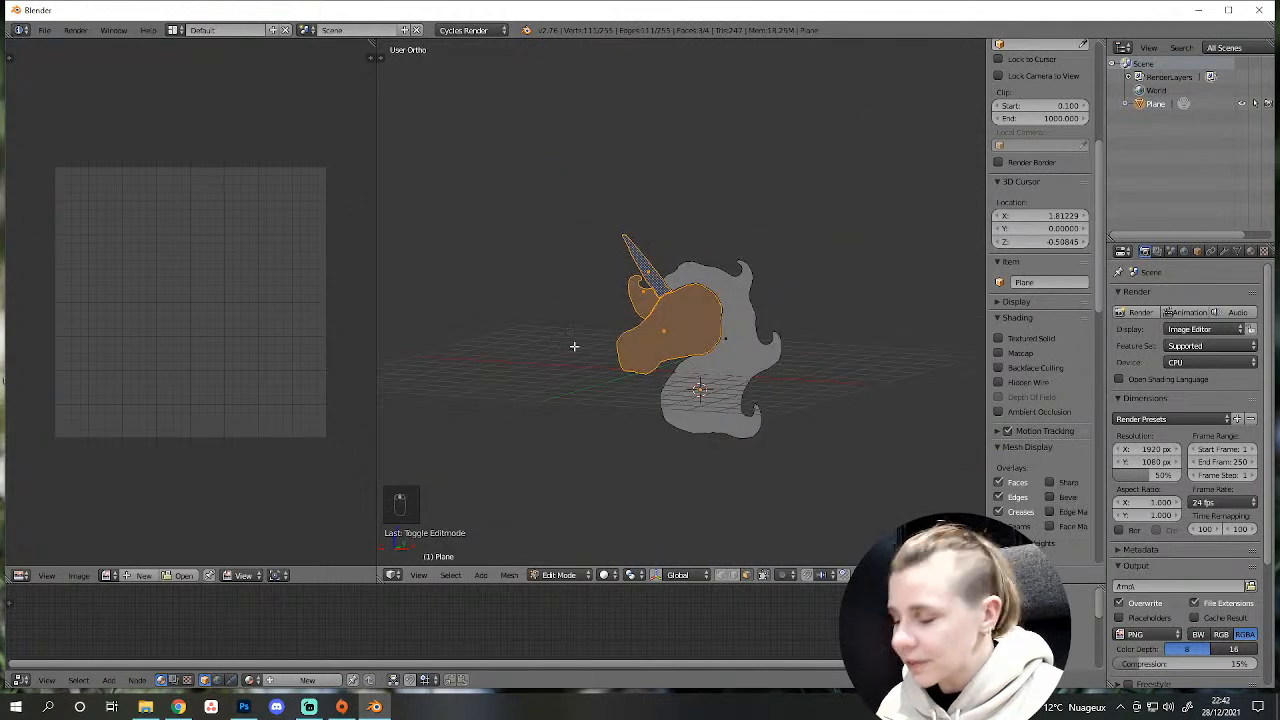
scroll(632, 431, "up", 2)
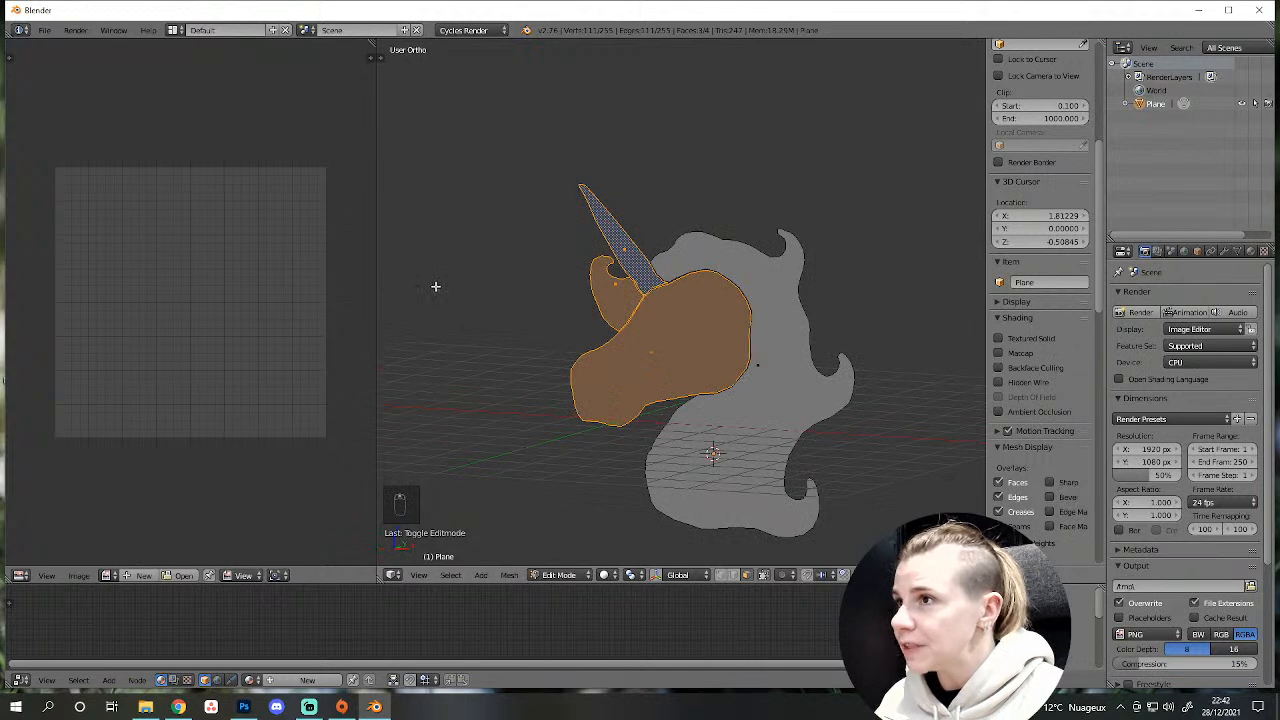
key("t")
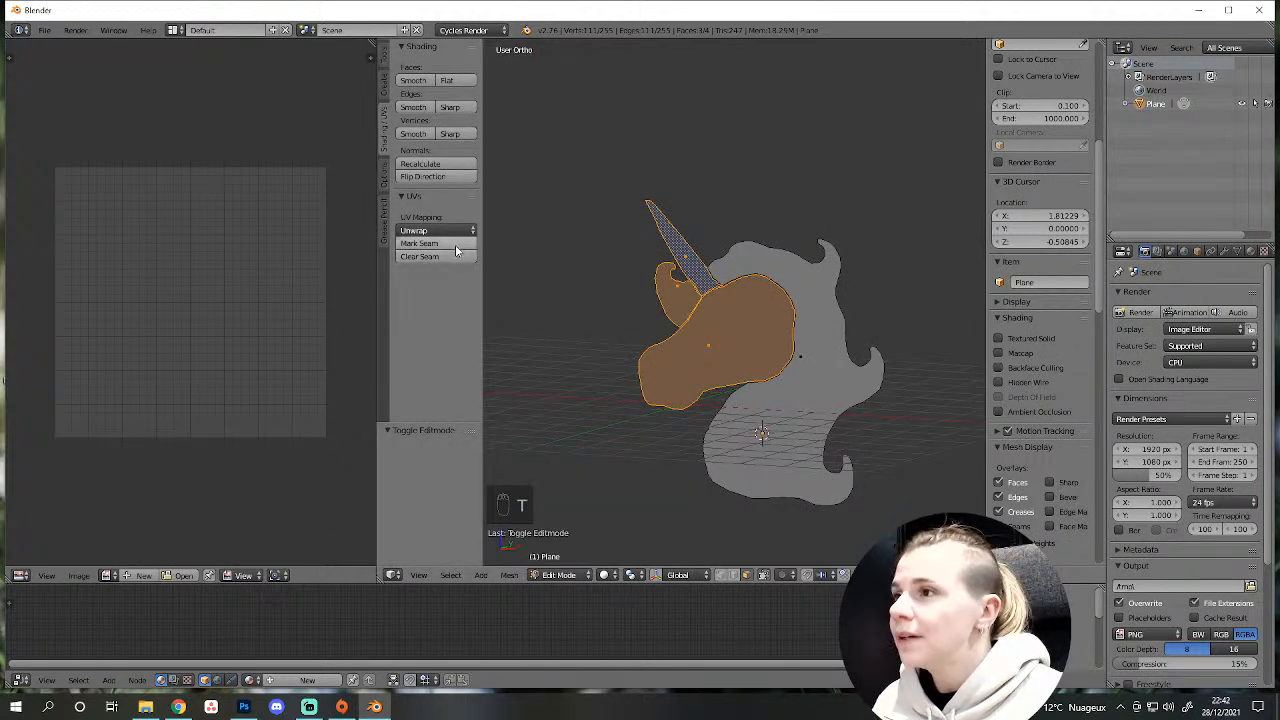
Select all the unicorn's faces, extrude them to give the flat shape thickness, and check the solid in Object Mode.
key("a")
middle_click_drag(666, 363, 671, 452)
key("a")
key("e")
left_click(786, 449)
scroll(746, 477, "up", 3)
key("a")
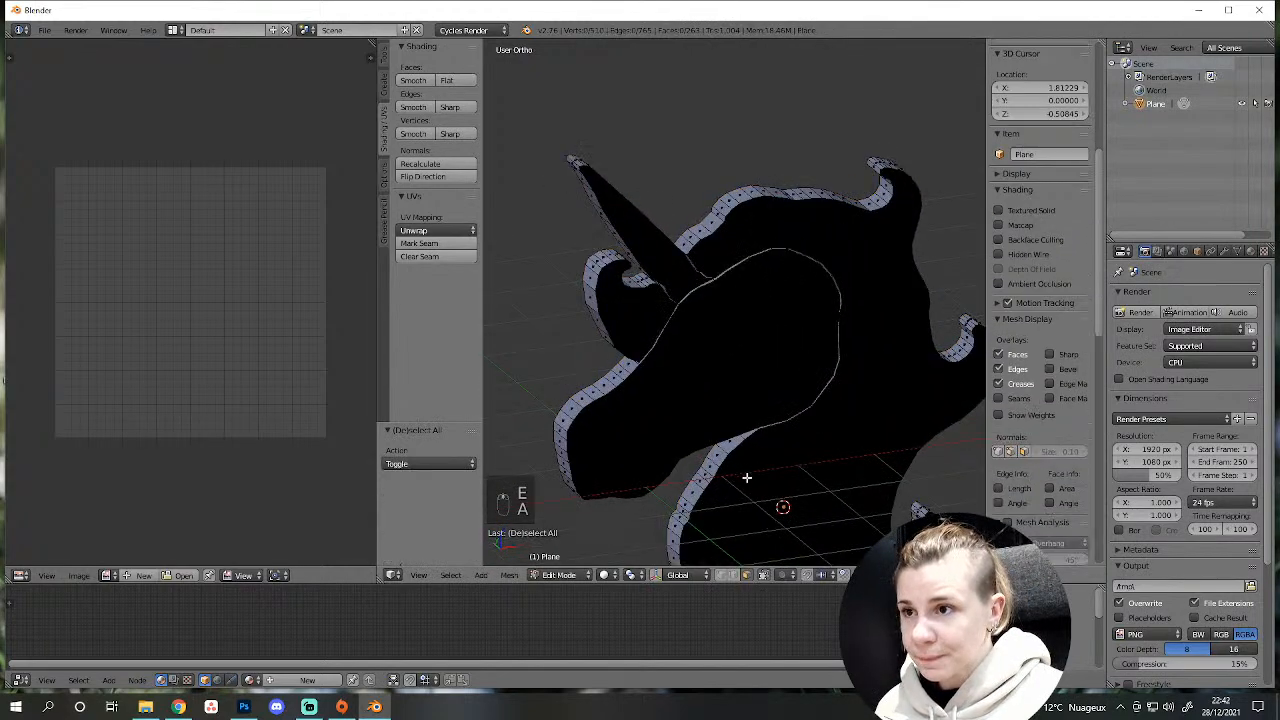
middle_click_drag(748, 478, 664, 451)
key("Tab")
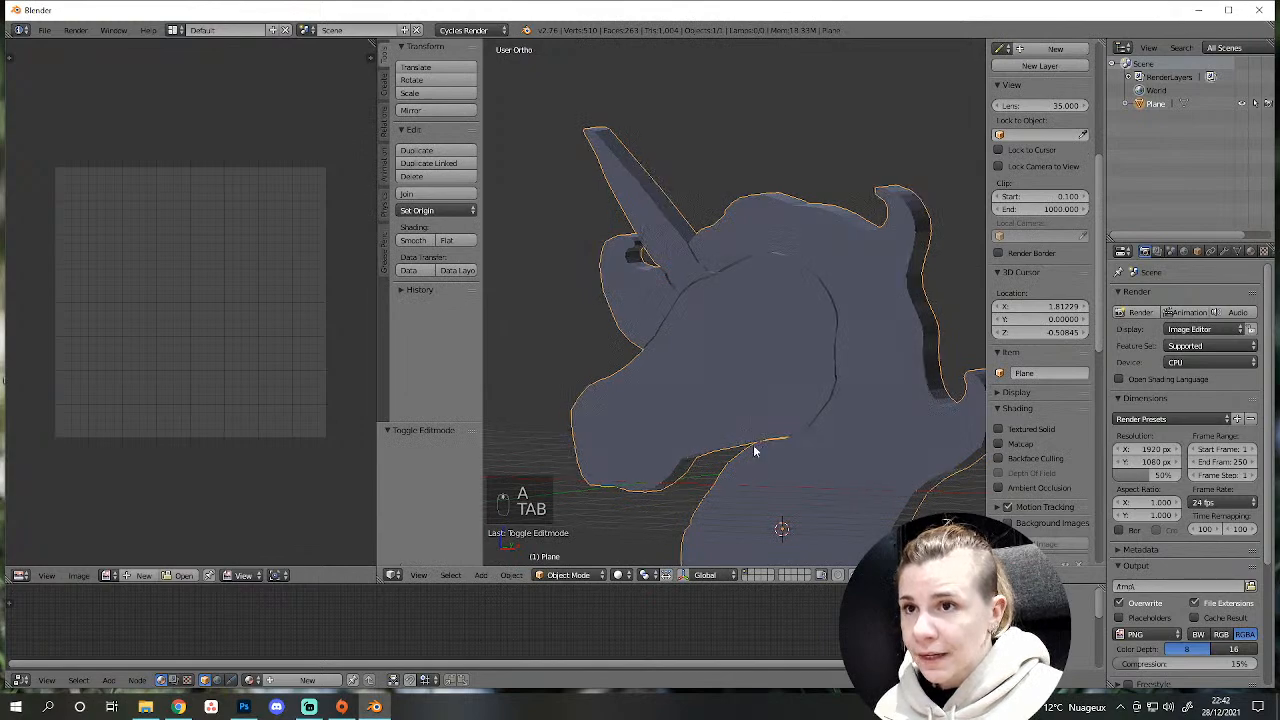
key("Tab")
middle_click_drag(753, 444, 673, 458)
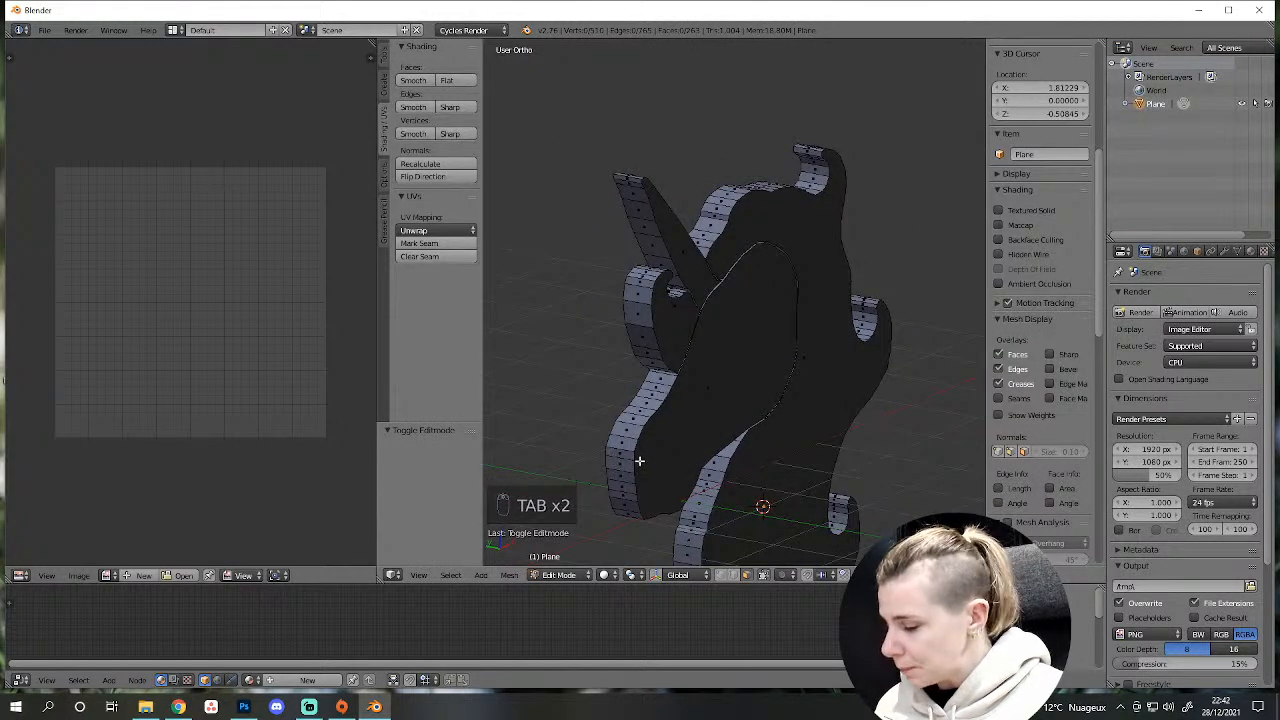
Add a single loop cut along the middle of the side walls of the head, front lock, horn and mane.
key("ctrl+r")
left_click(625, 445)
key("ctrl+r")
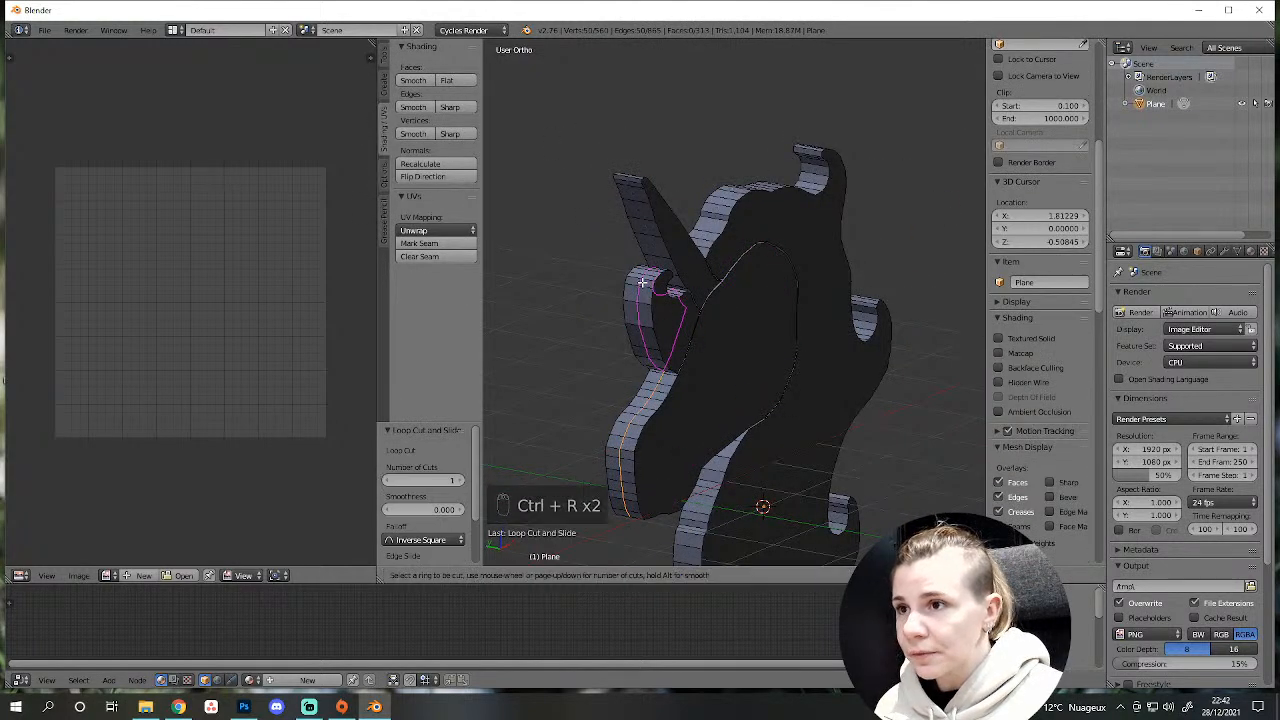
key("ctrl+r")
left_click(638, 194)
left_click(640, 195)
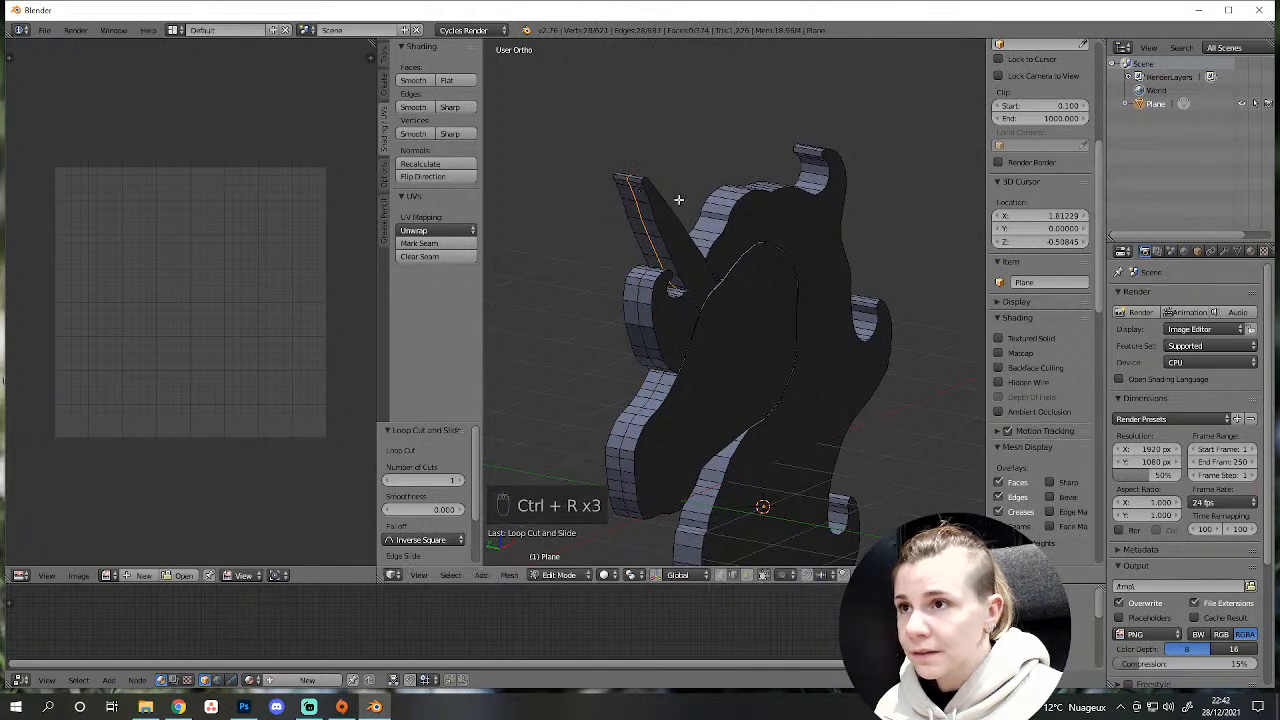
key("ctrl+r")
left_click(726, 206)
left_click(726, 206)
scroll(803, 246, "down", 3)
middle_click_drag(850, 372, 803, 382)
key("Tab")
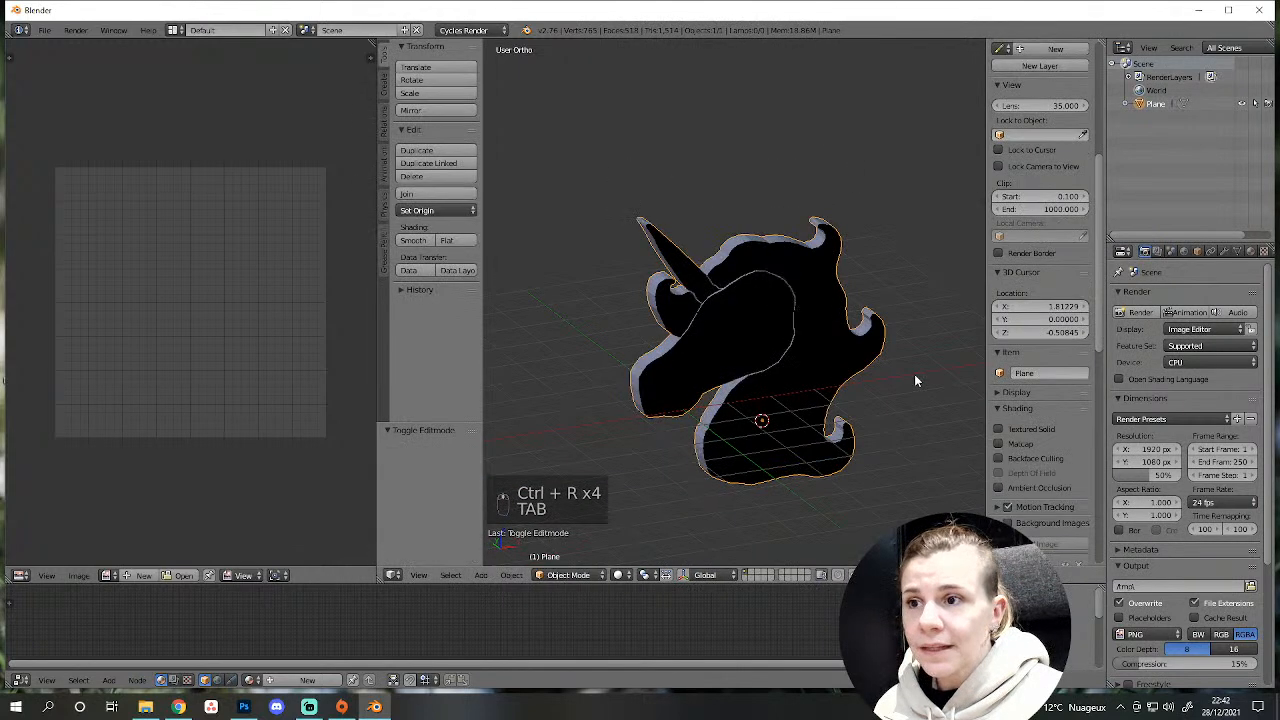
Select the whole unicorn mesh in Edit Mode and recalculate its normals to face outward.
scroll(885, 381, "up", 2)
key("Tab")
key("a")
key("a")
key("a")
key("a")
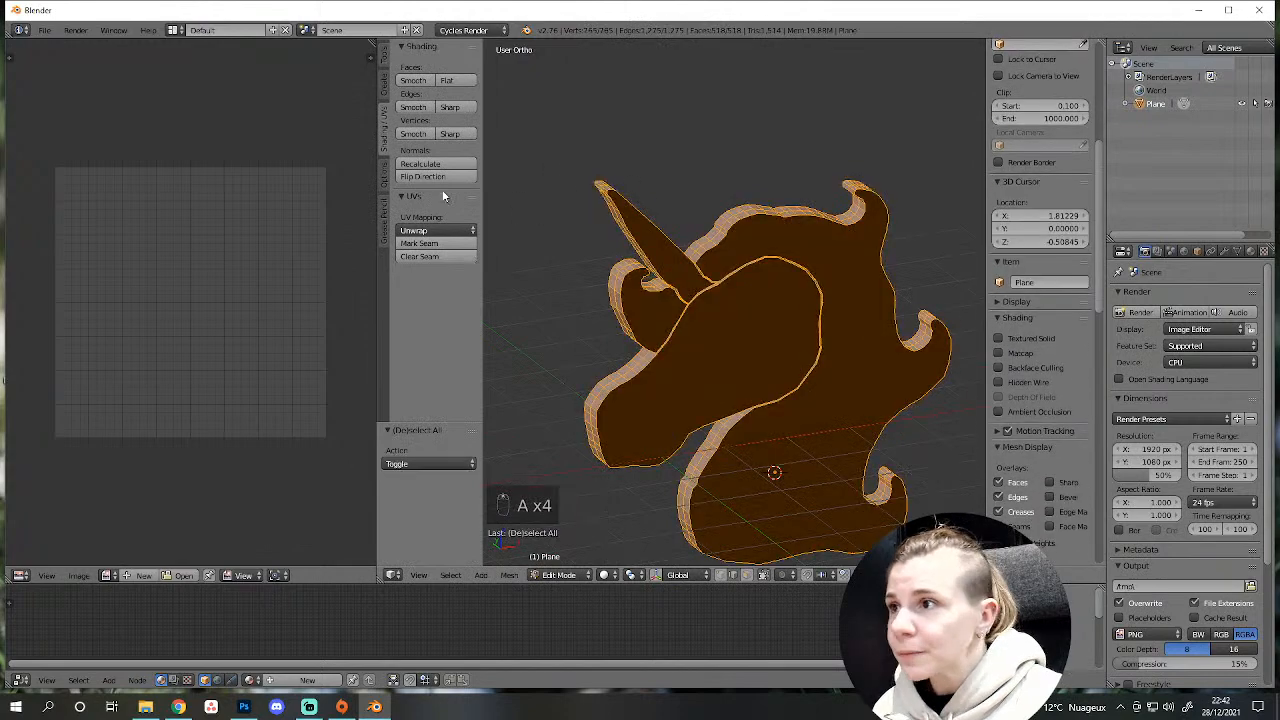
left_click(420, 164)
scroll(751, 436, "up", 3)
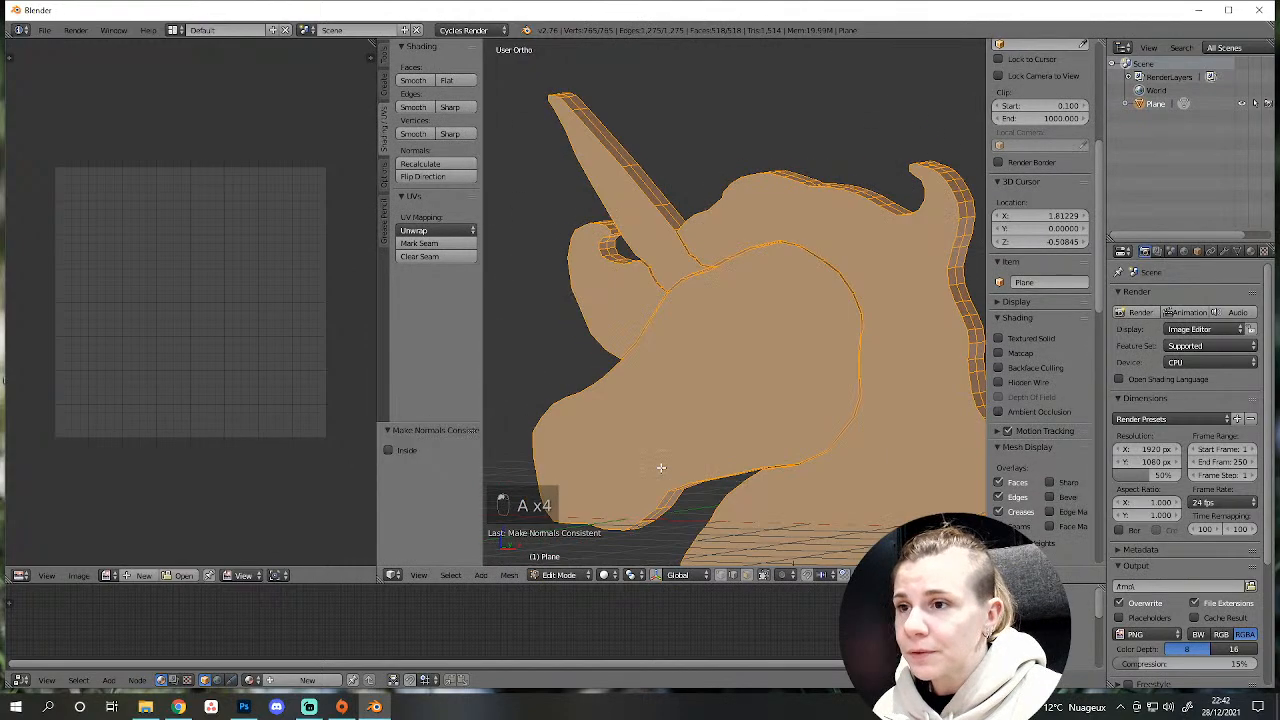
scroll(751, 436, "down", 6)
In front view, scale the unicorn mesh by about 0.275 and move it about -1.499 in X and -0.540 in Z.
key("KP_1")
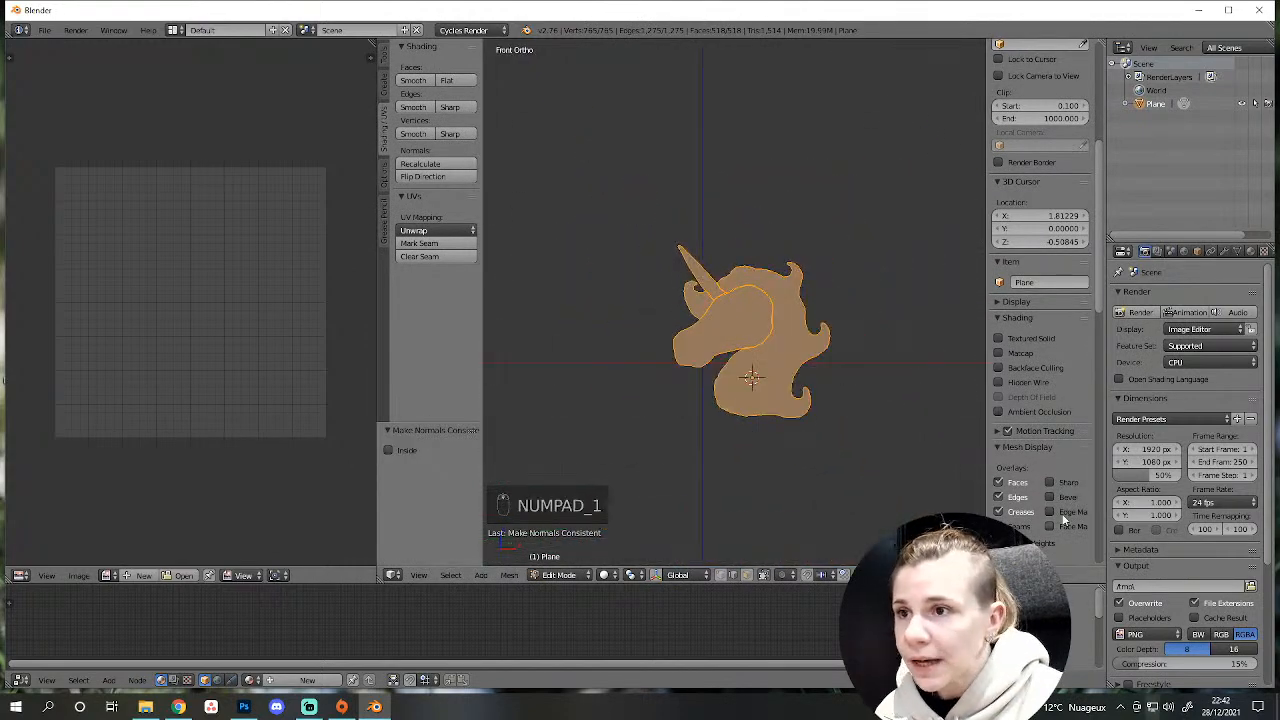
scroll(697, 397, "up", 2)
scroll(849, 386, "up", 4)
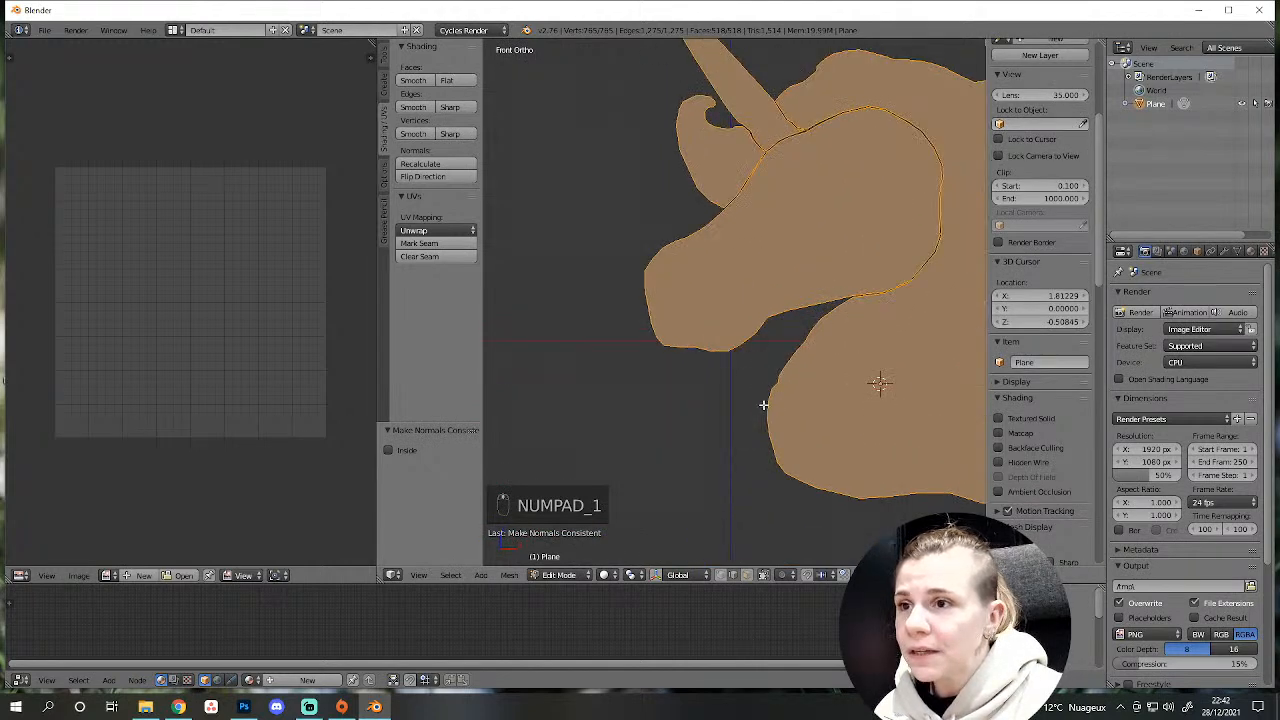
key("s")
left_click(857, 297)
key("g")
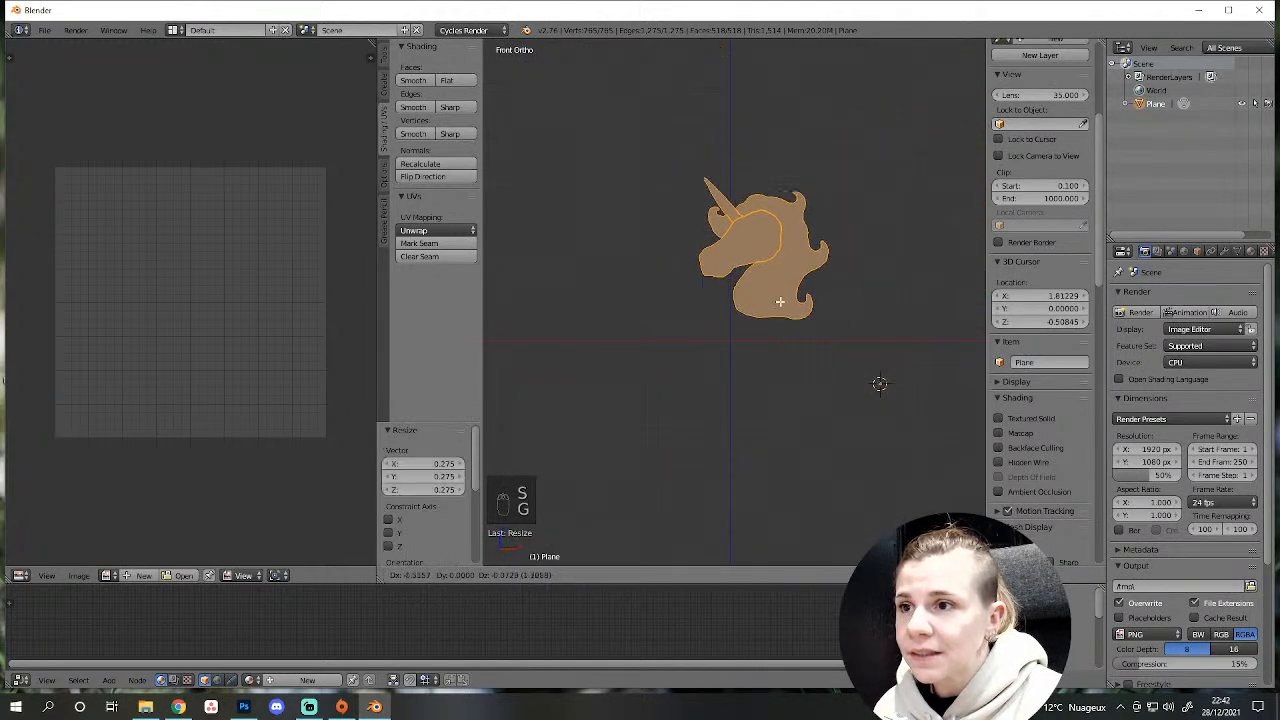
left_click(719, 326)
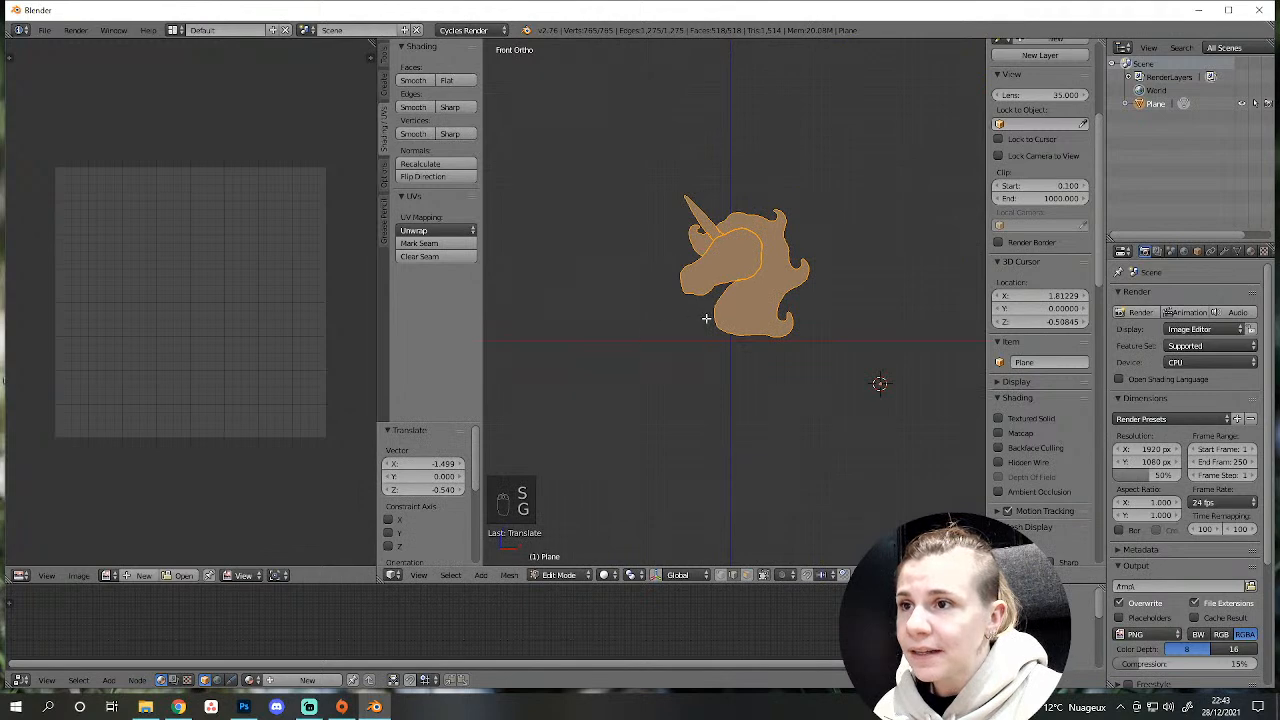
Scale the mesh down again by about 0.3 and move it about -0.140 in X and -0.599 in Z in front view.
scroll(706, 318, "up", 4)
middle_click_drag(788, 363, 829, 423)
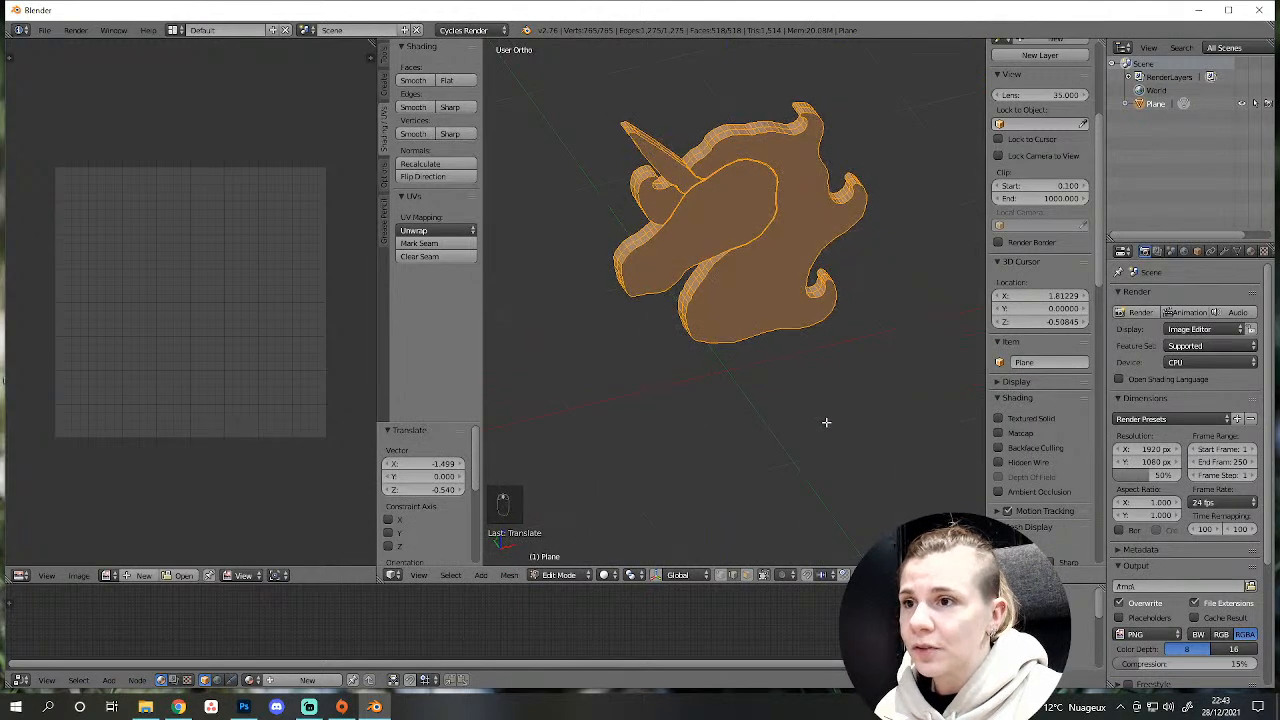
key("s")
left_click(762, 254)
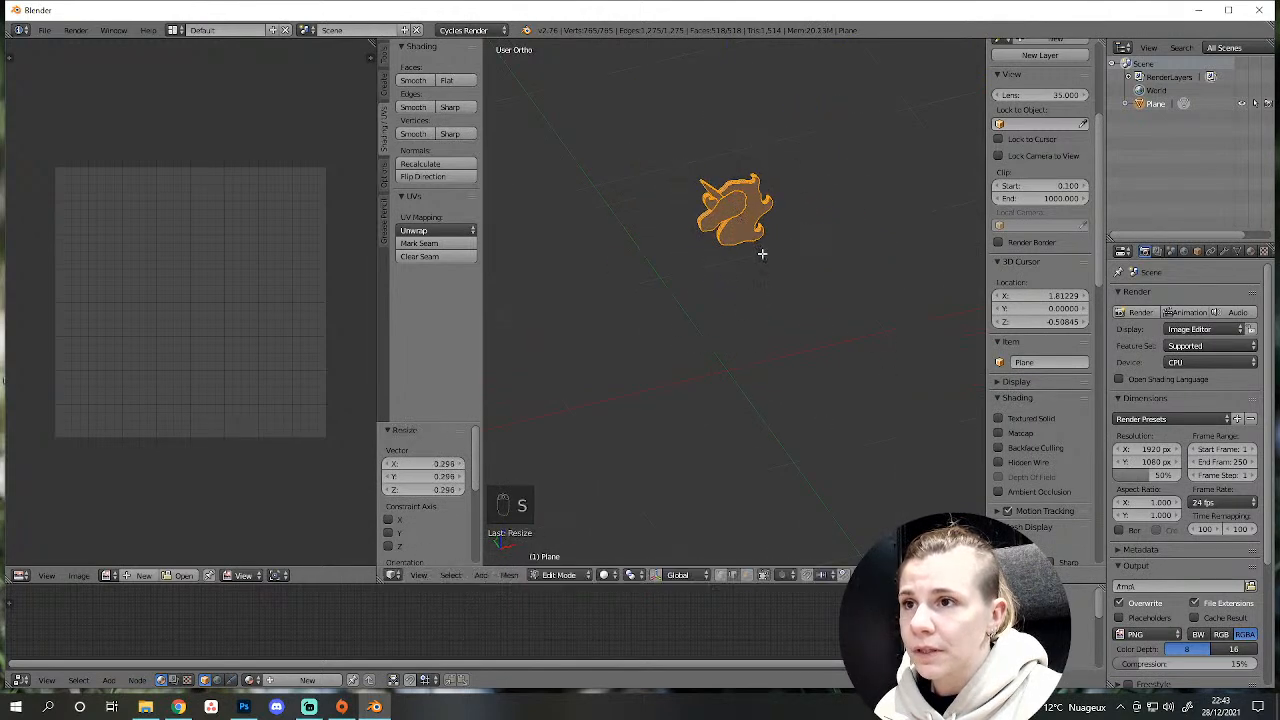
key("KP_1")
key("g")
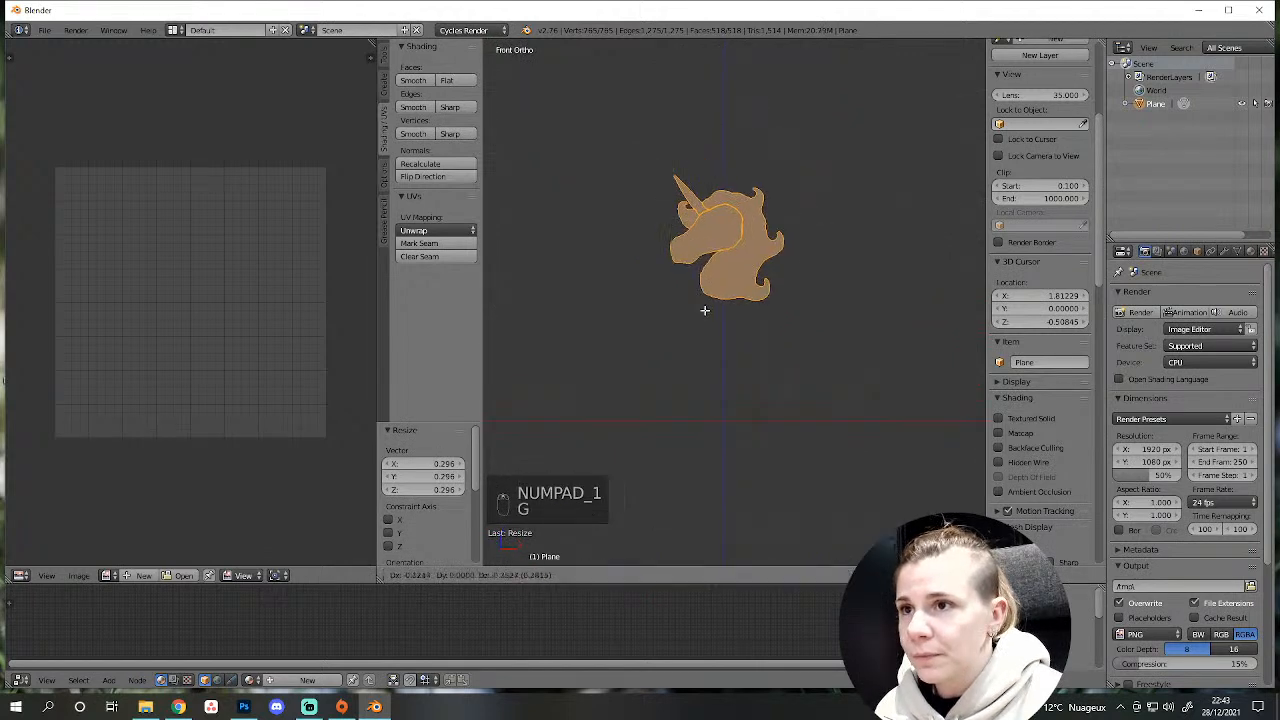
left_click(706, 368)
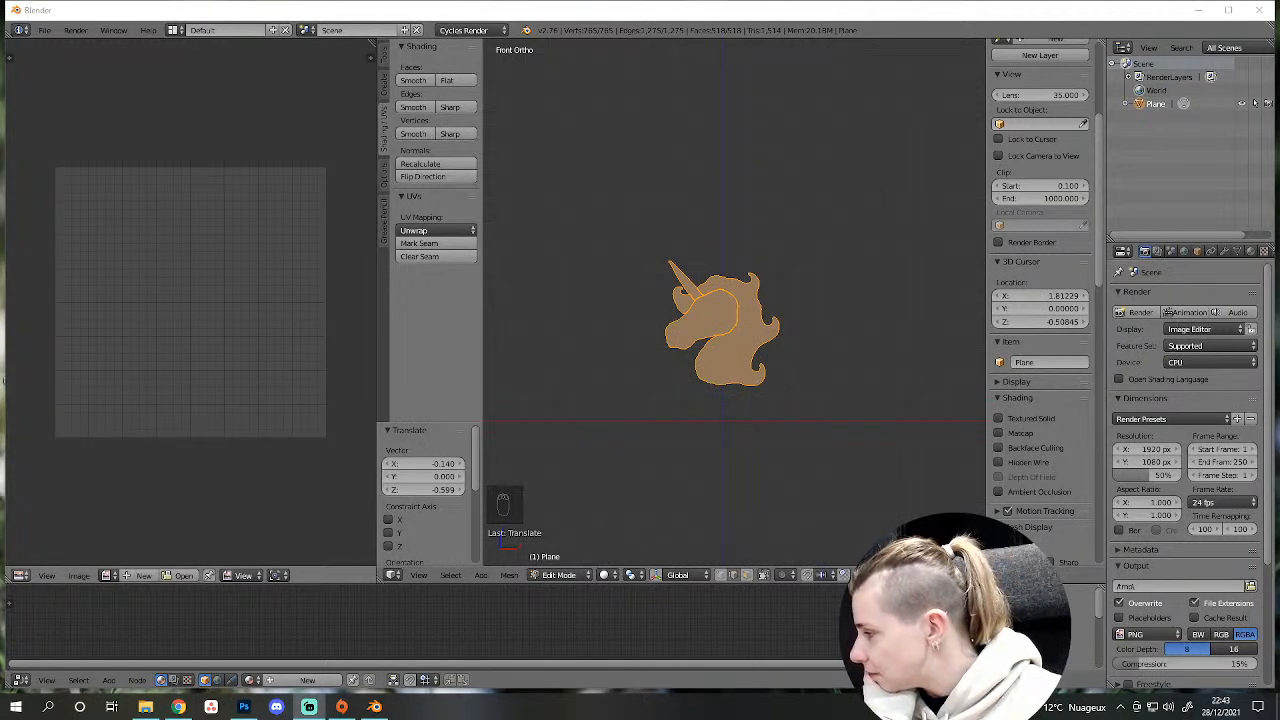
Open the DollyWood_ channel on Twitch in Chrome and return to Blender.
left_click(208, 707)
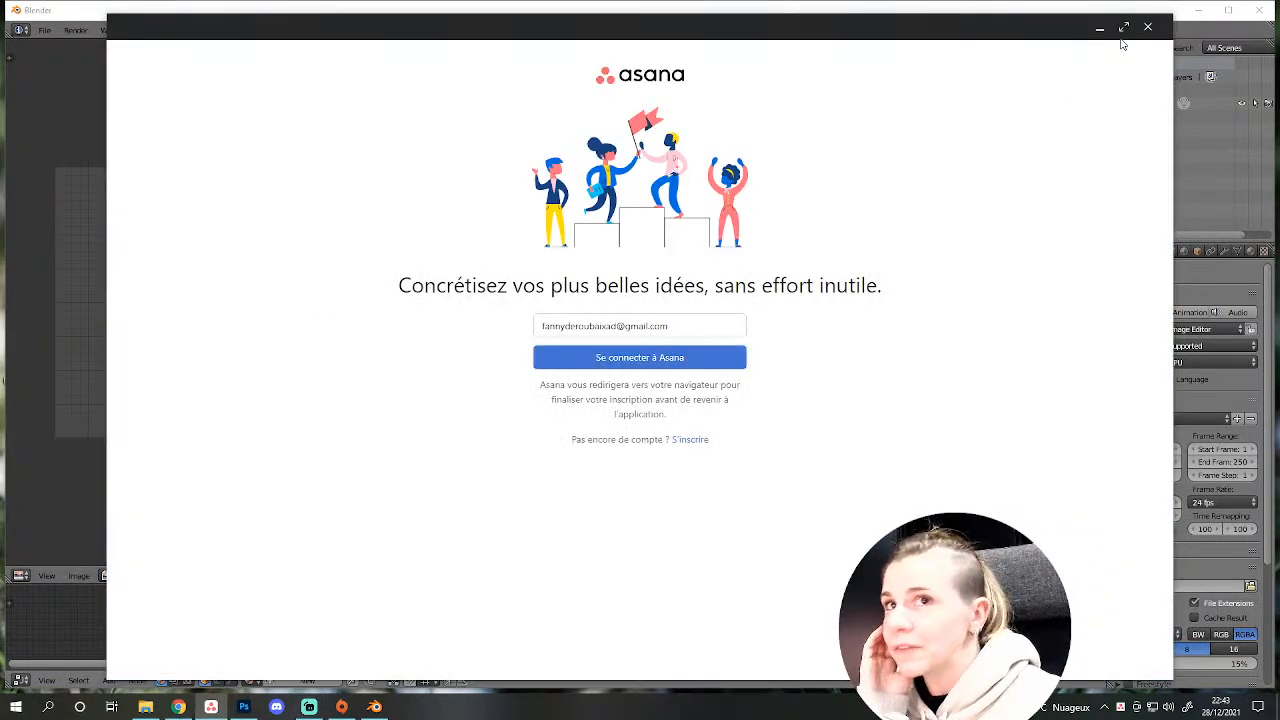
left_click(1148, 27)
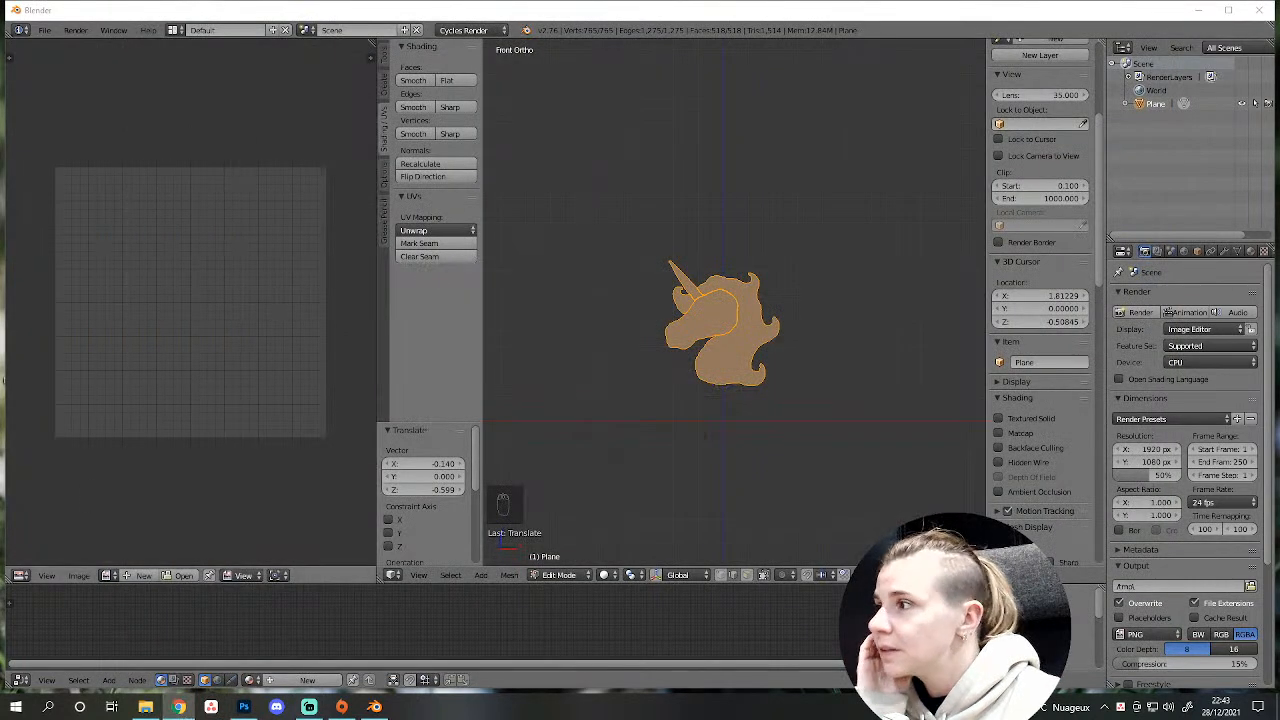
right_click(178, 707)
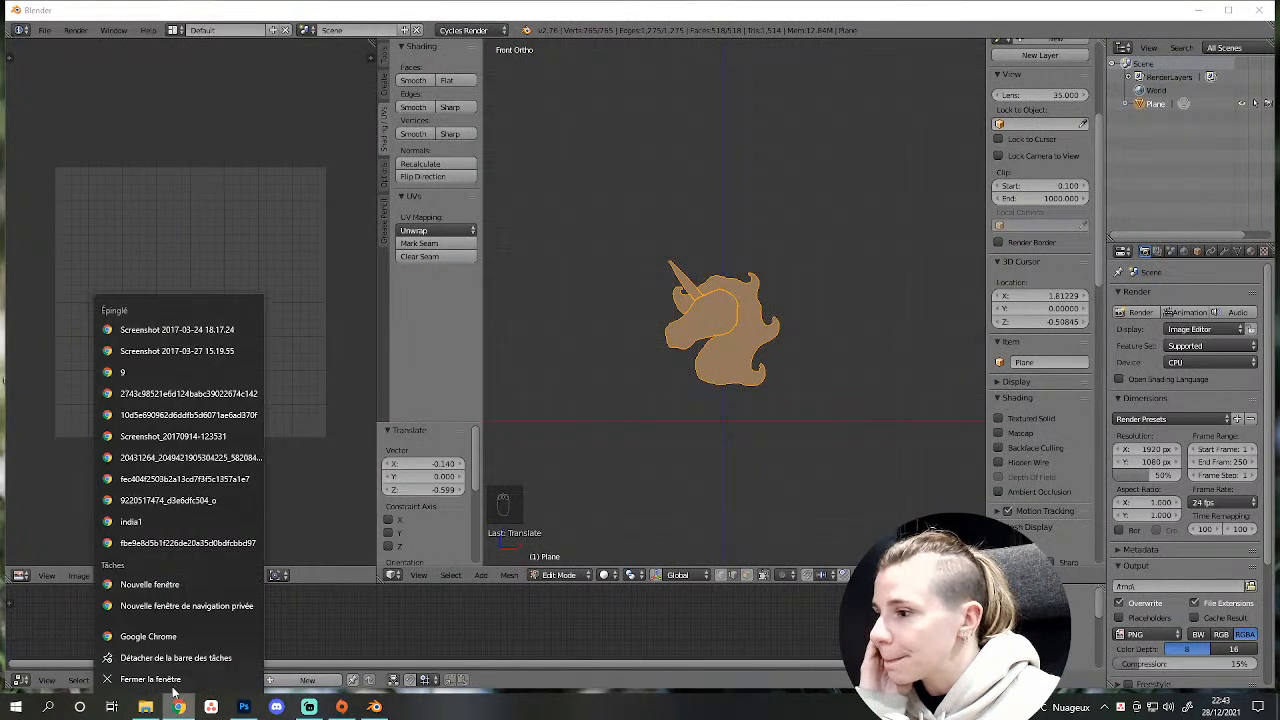
left_click(150, 636)
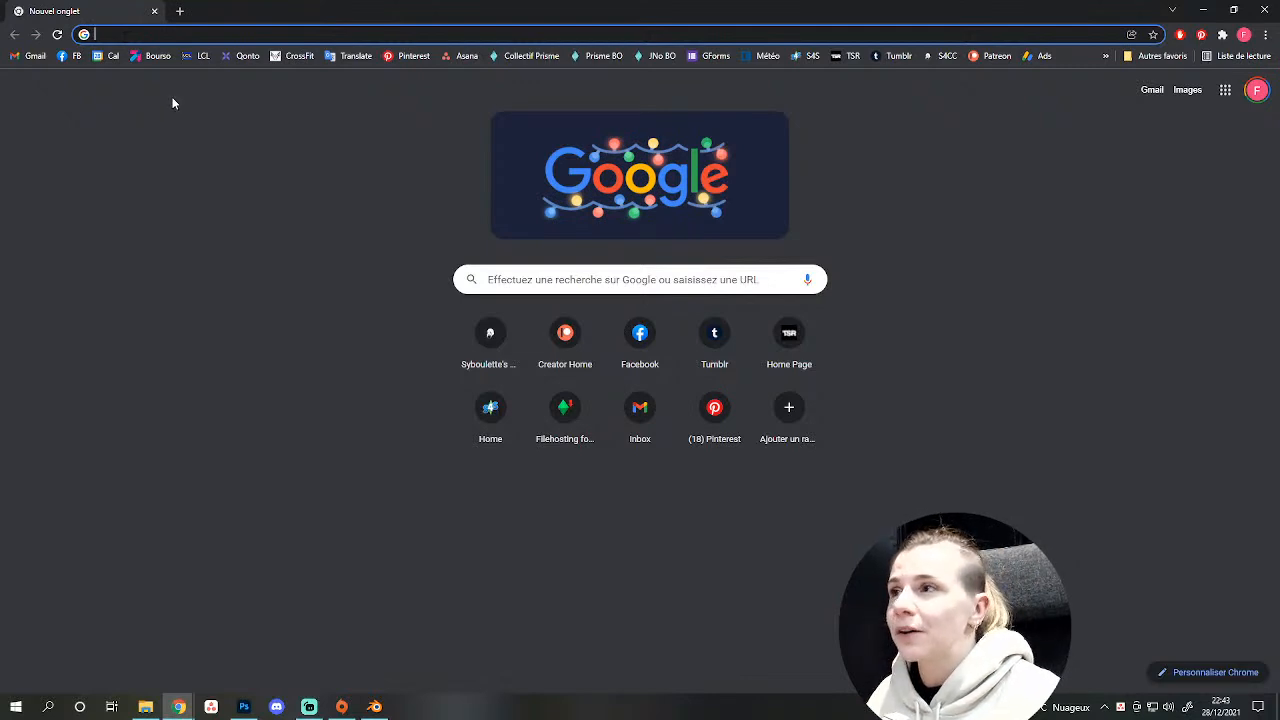
type("twitch.tv/syboubou")
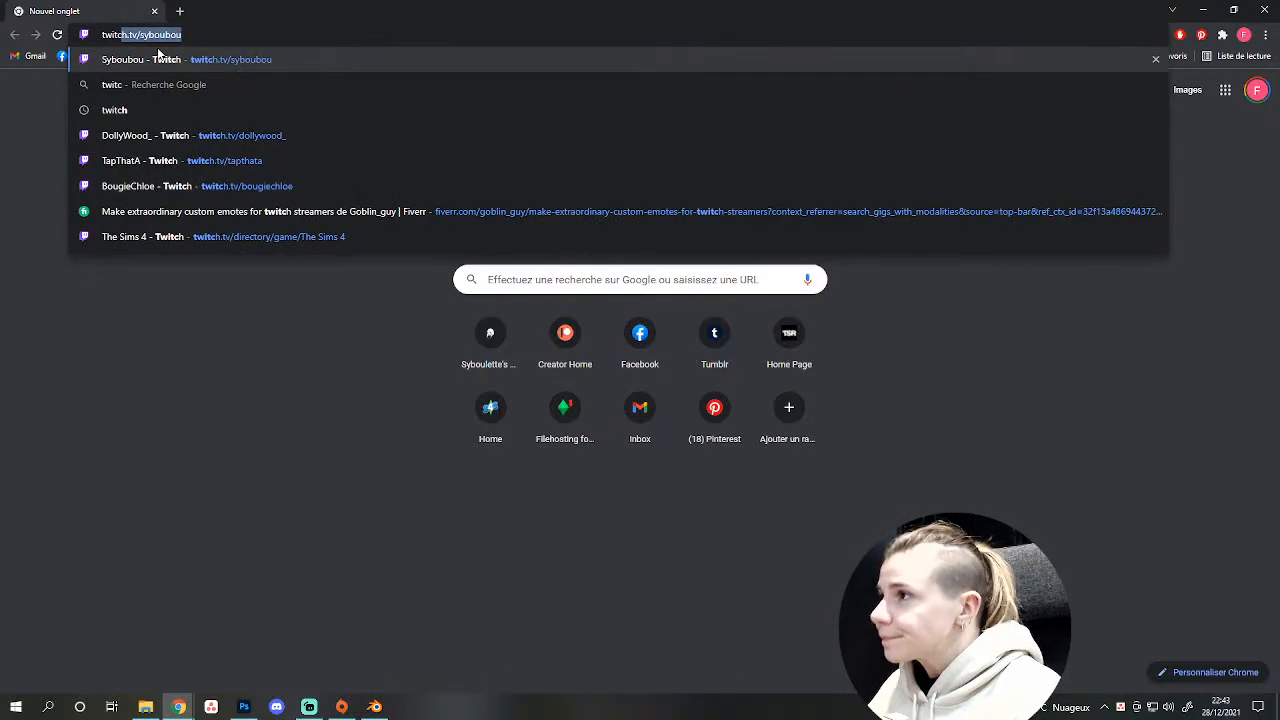
left_click(185, 135)
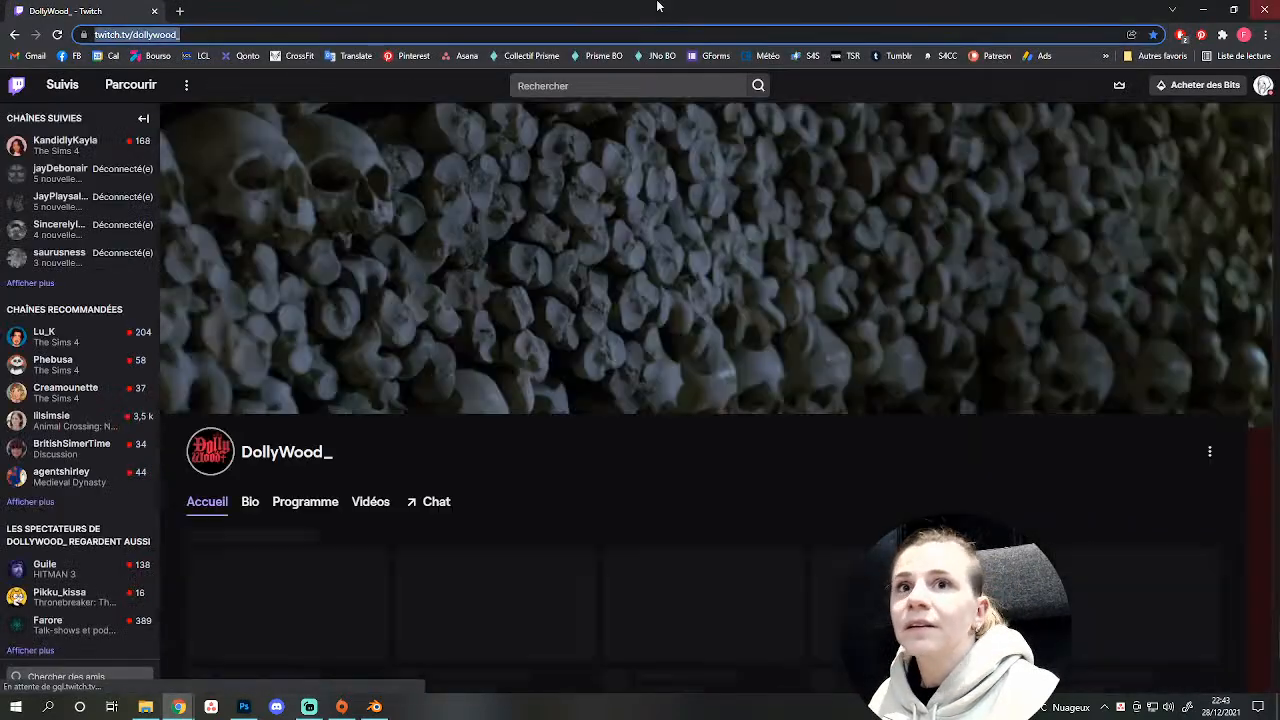
key("alt+Tab")
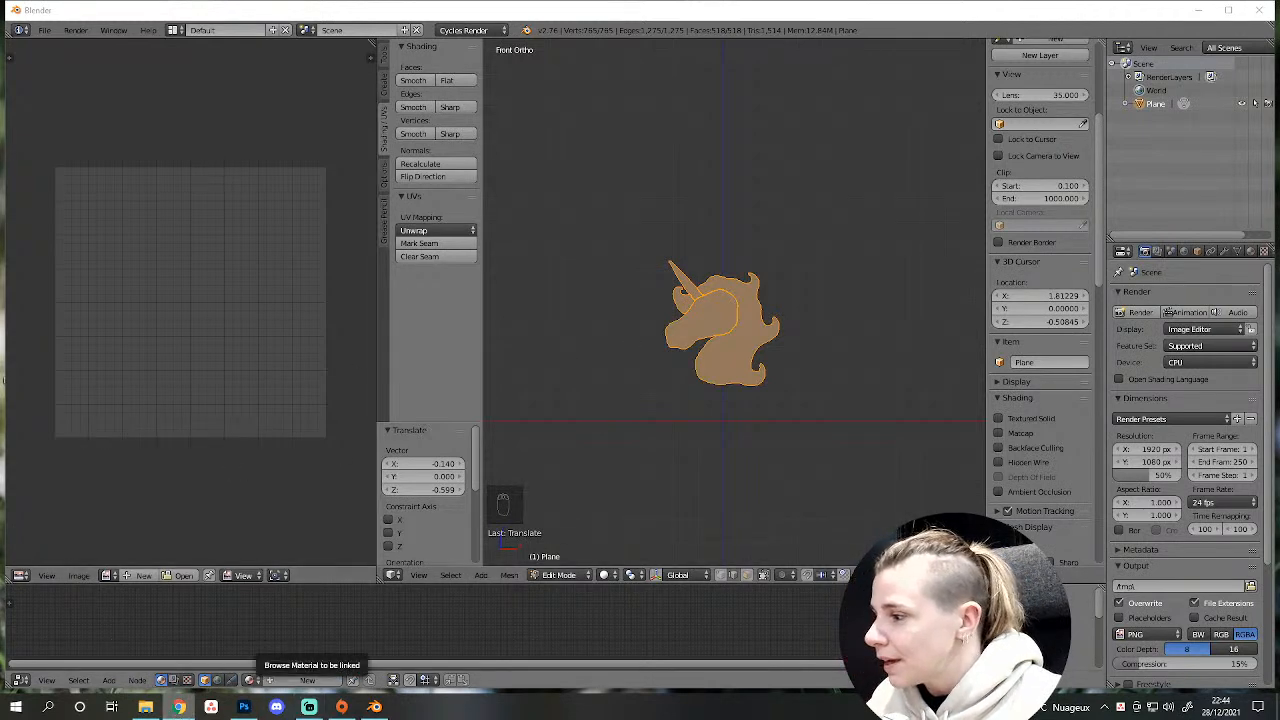
View the saved unicorn birthday board on Pinterest in a new Chrome window and return to Blender.
right_click(186, 712)
left_click(182, 585)
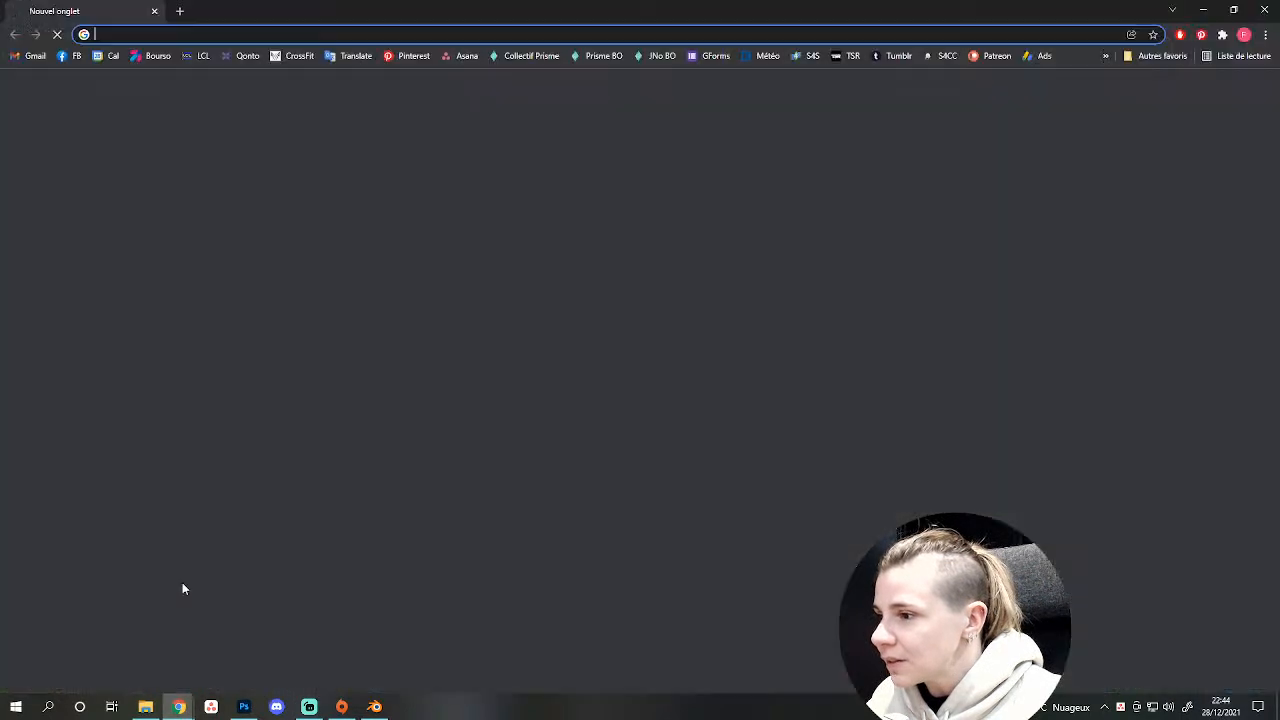
left_click(408, 56)
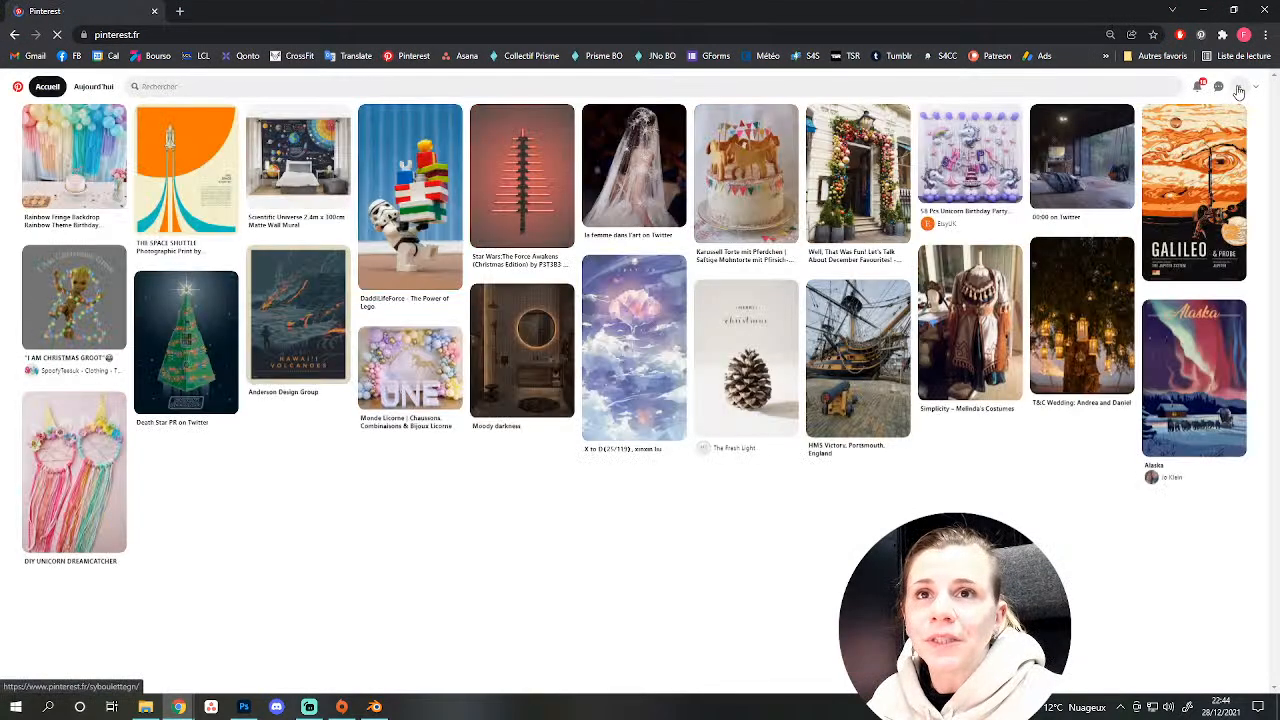
left_click(1240, 87)
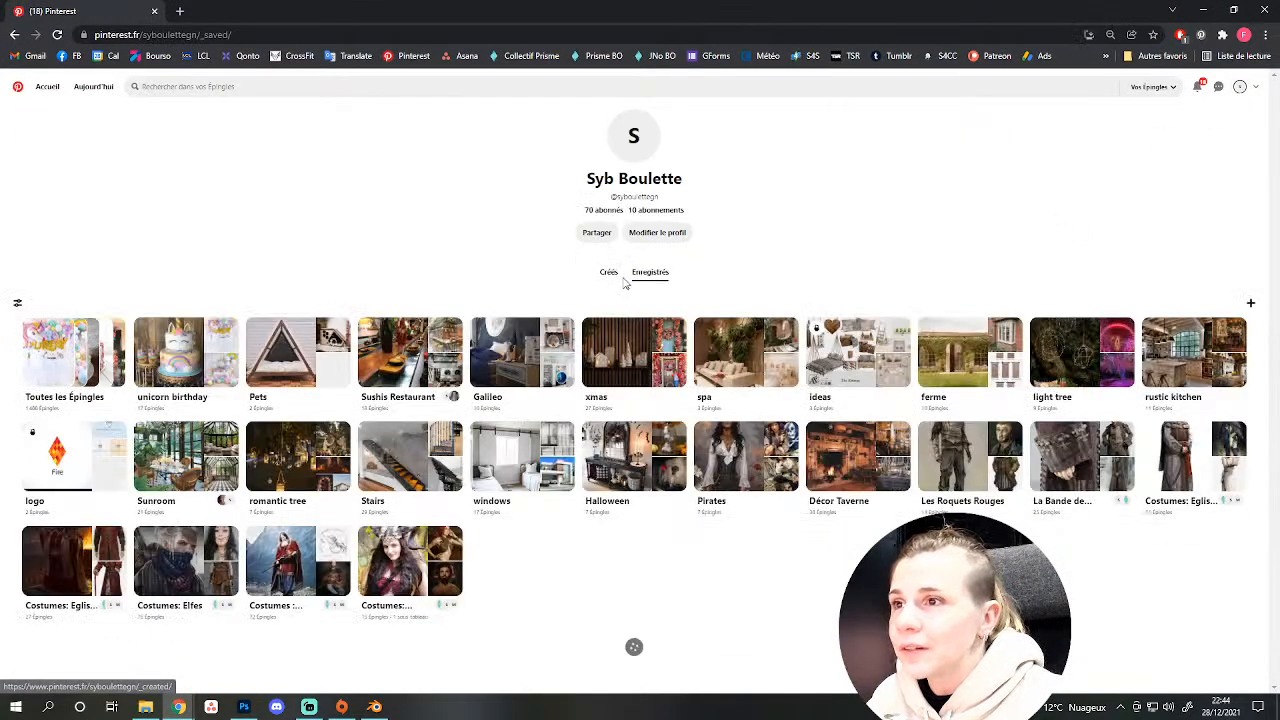
left_click(172, 370)
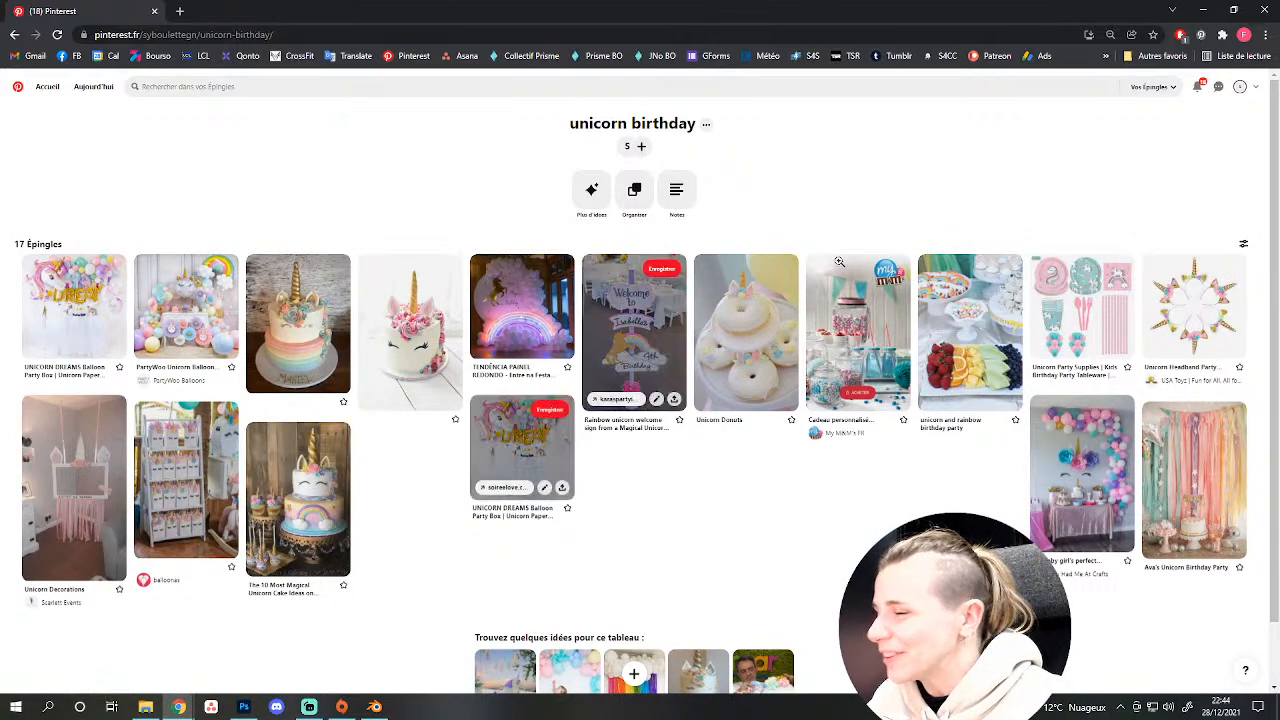
left_click(1204, 7)
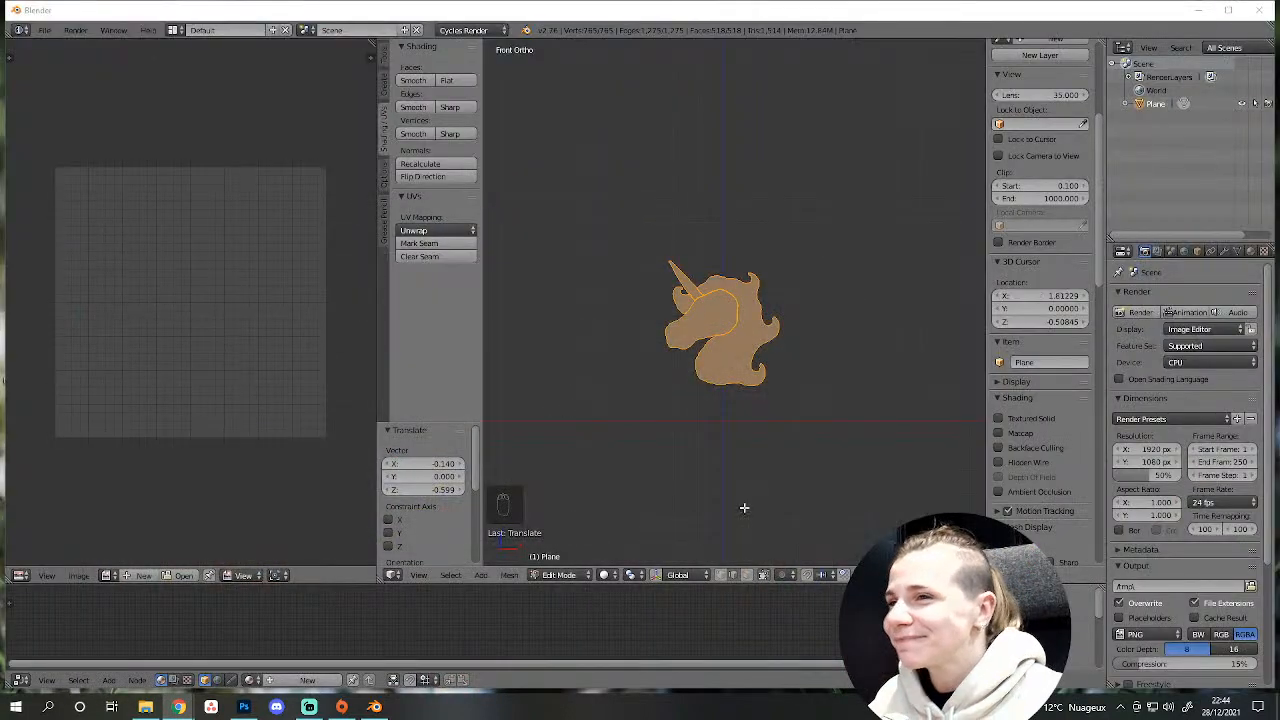
Try a Subdivision Surface modifier on the unicorn mesh in Object Mode.
scroll(716, 447, "up", 5)
middle_click_drag(716, 447, 737, 449)
scroll(737, 449, "down", 4)
scroll(743, 394, "up", 4)
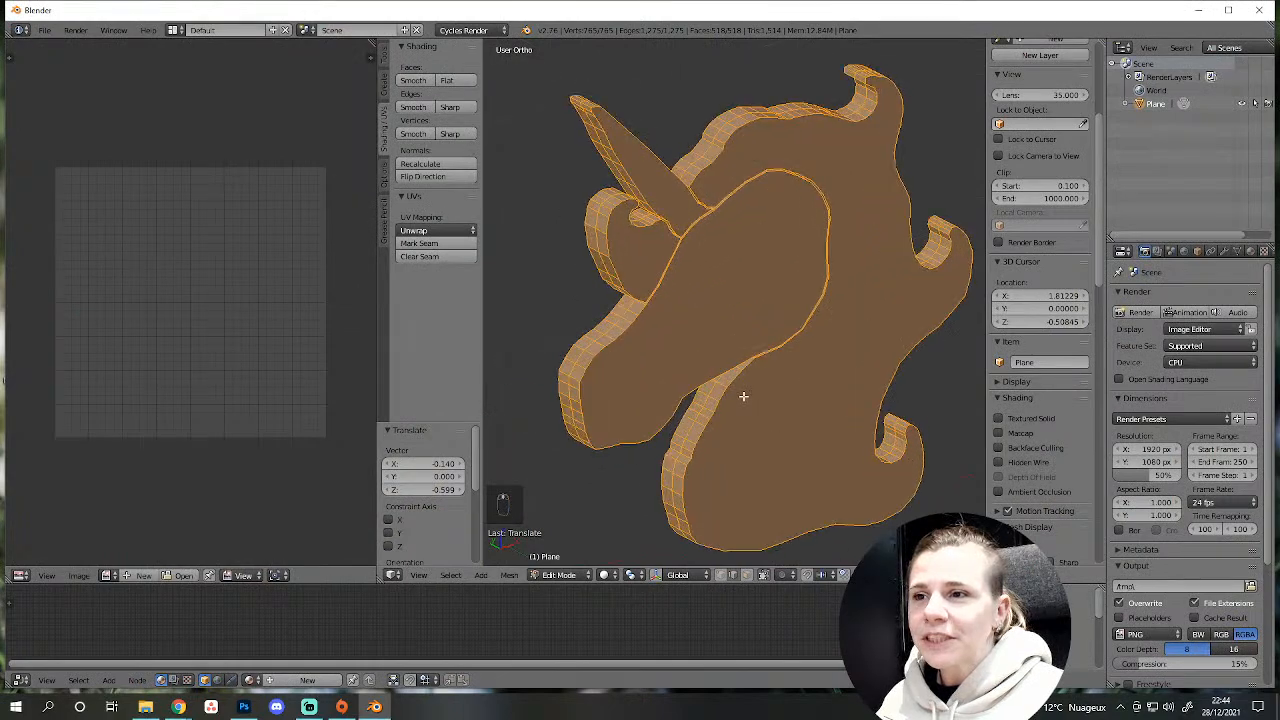
key("Tab")
left_click(1224, 251)
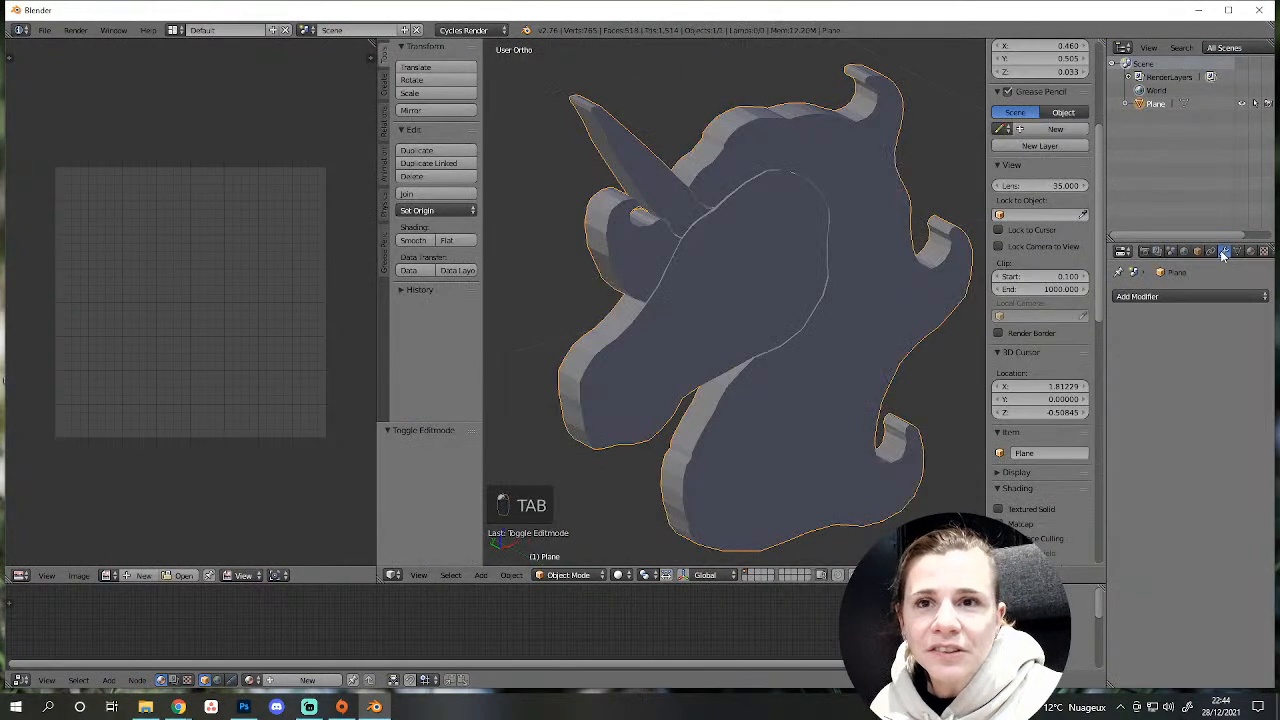
left_click(1168, 294)
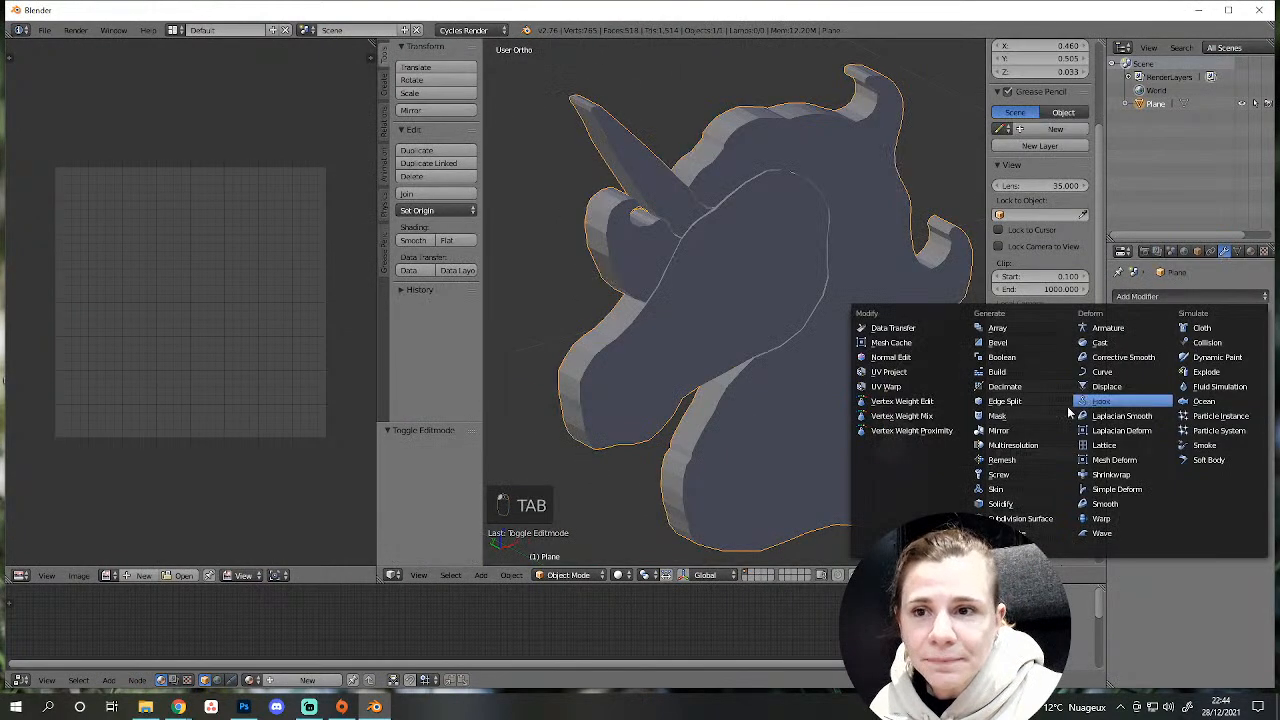
left_click(1021, 519)
mouse_move(778, 448)
middle_mouse_down()
mouse_move(704, 413)
mouse_move(732, 453)
mouse_move(756, 457)
middle_mouse_up()
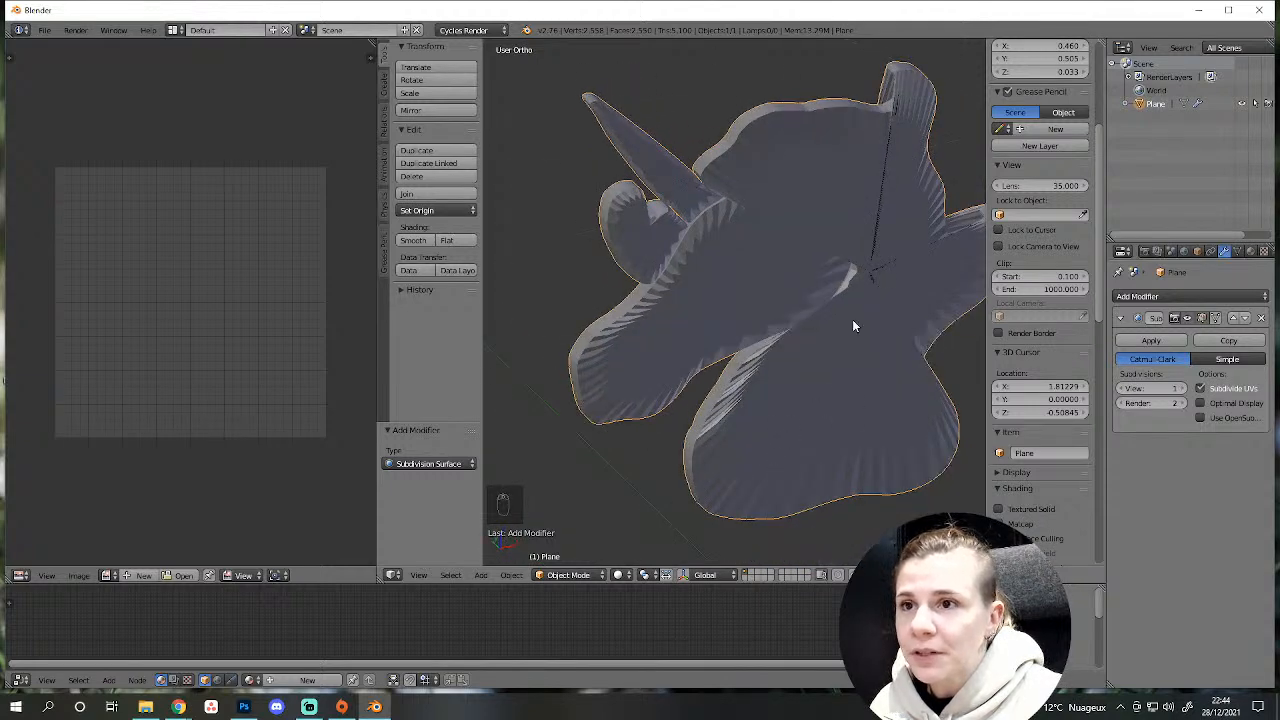
Return to Edit Mode and remove the Subdivision Surface modifier from the unicorn mesh.
key("Tab")
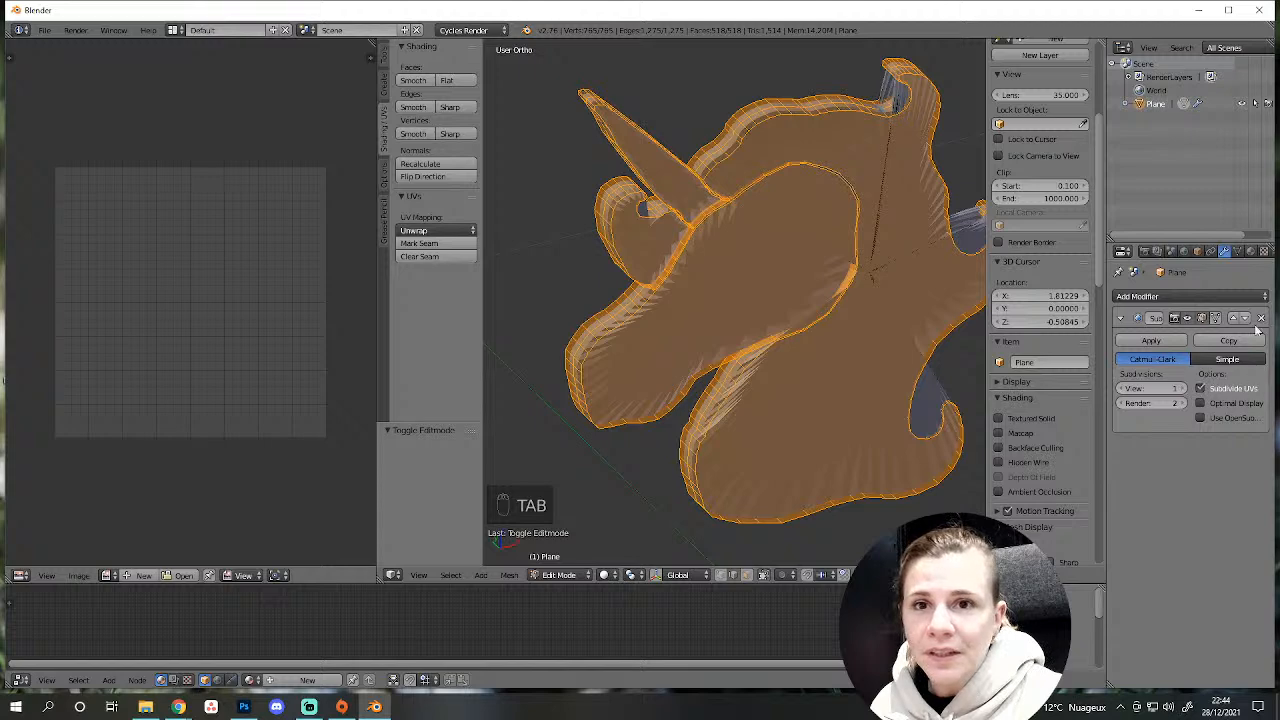
left_click(1261, 318)
scroll(788, 560, "up", 1)
scroll(775, 525, "down", 2)
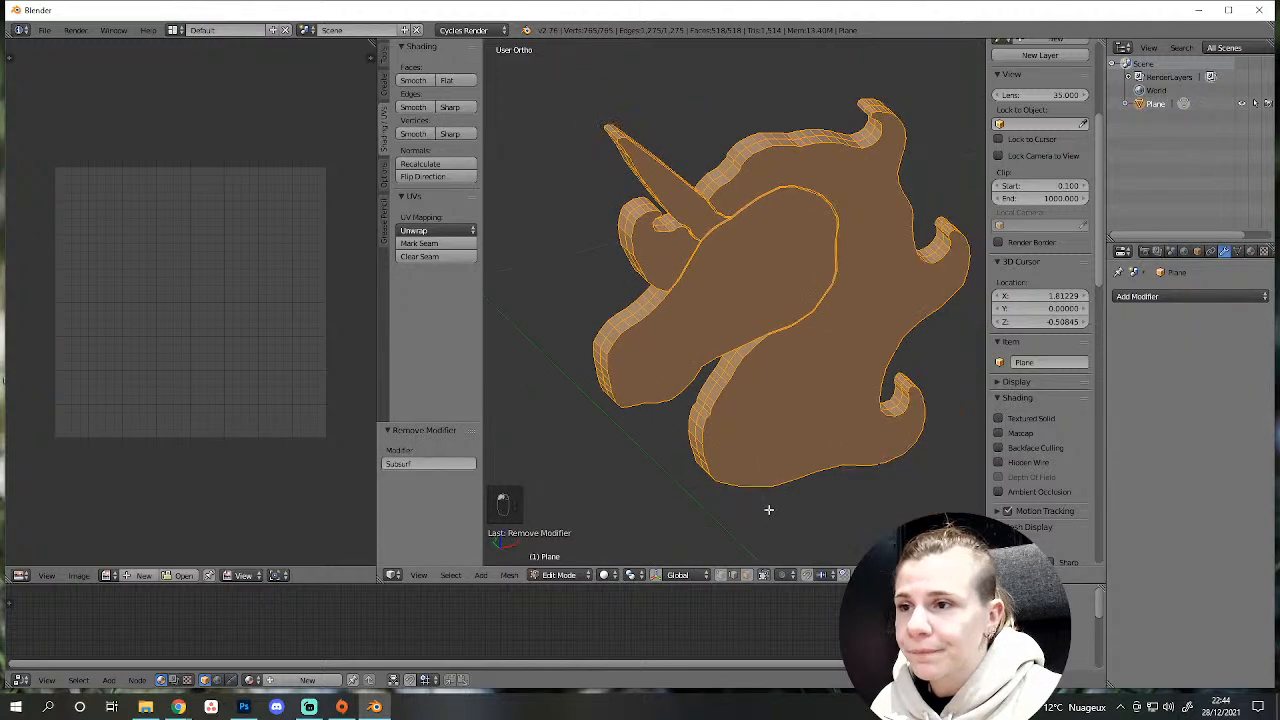
middle_click_drag(769, 509, 740, 489)
key("ctrl+z")
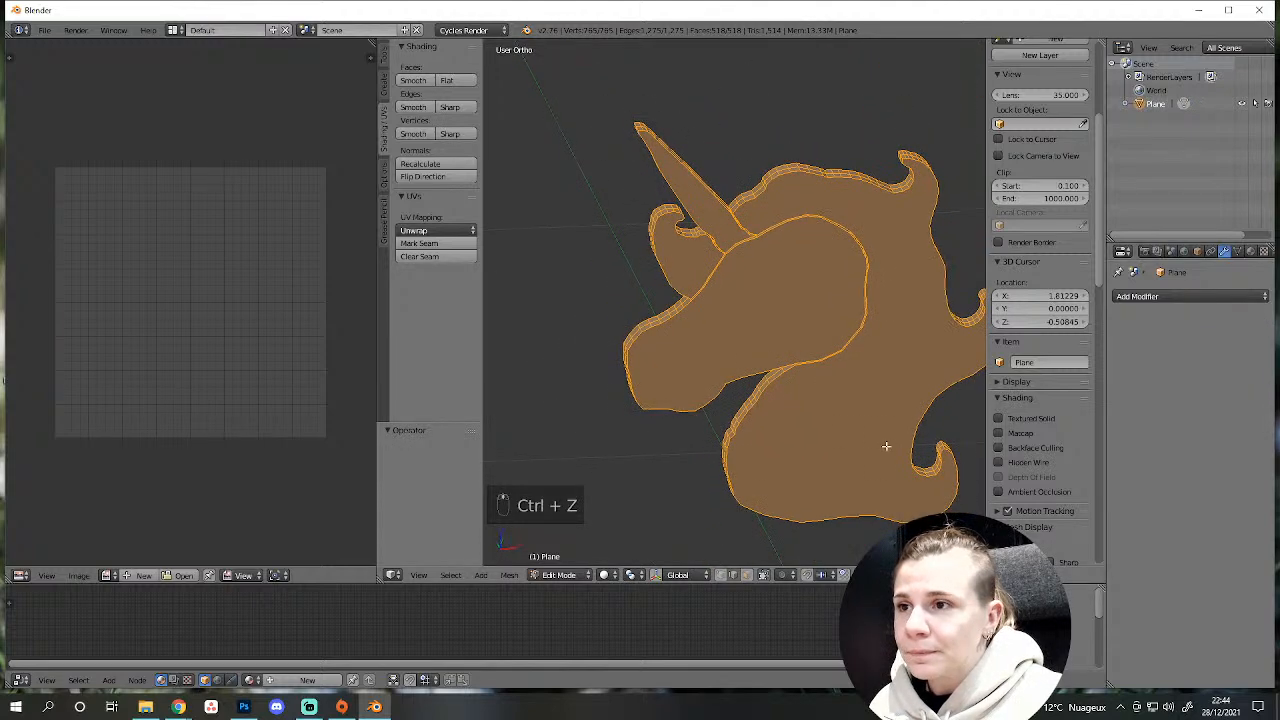
From top view in wireframe, box-select the extruded geometry behind the front layer and delete its faces, keeping only the flat front shapes.
middle_click_drag(886, 449, 820, 491)
key("KP_7")
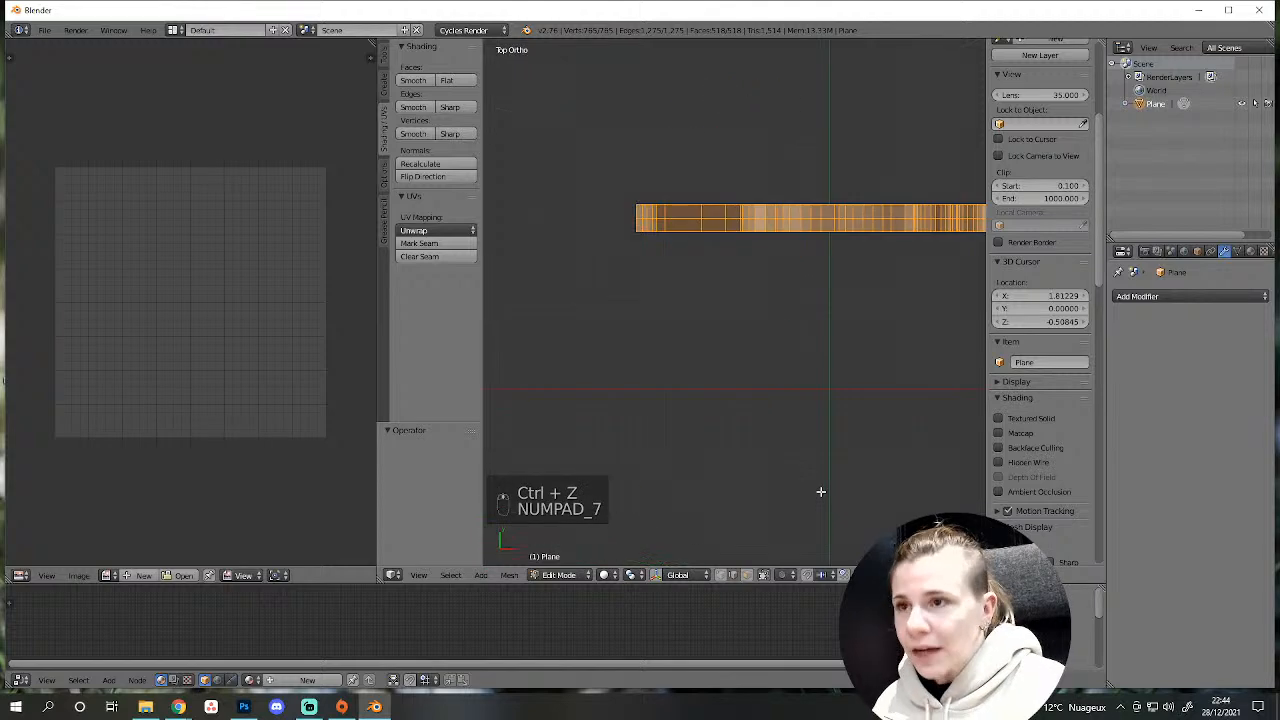
scroll(723, 329, "down", 2)
scroll(711, 466, "up", 4)
scroll(703, 466, "down", 3)
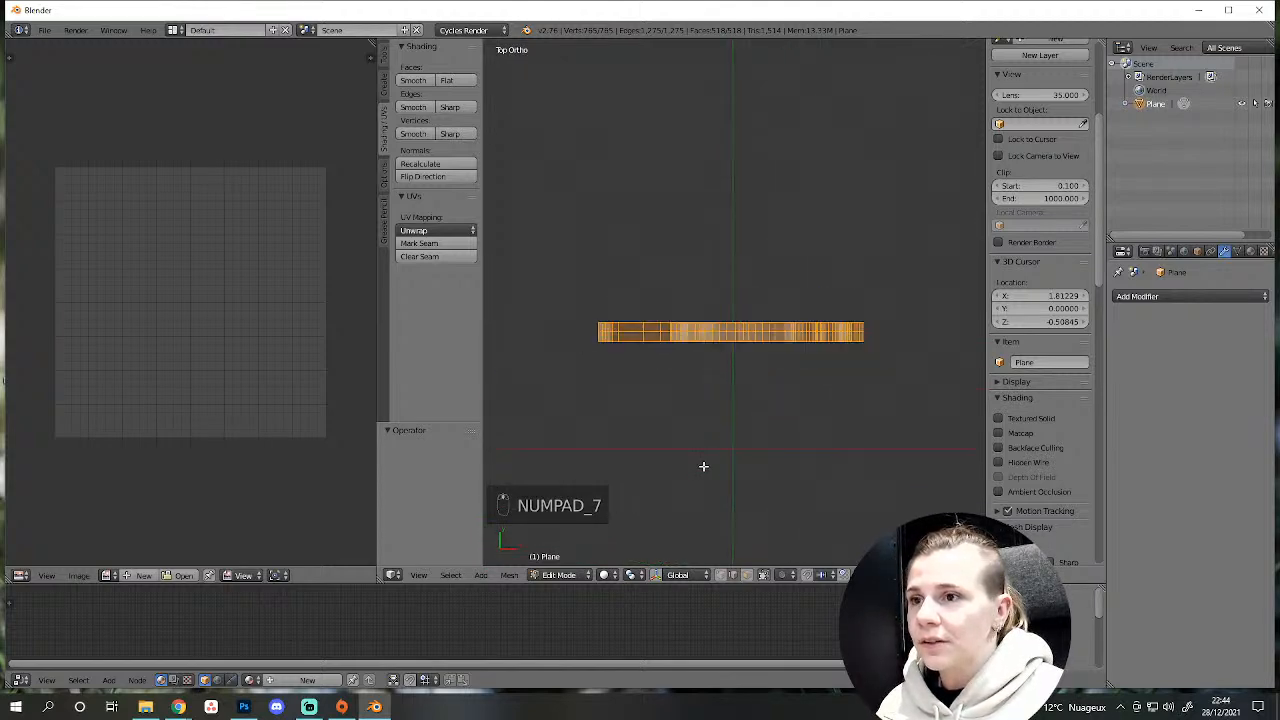
key("z")
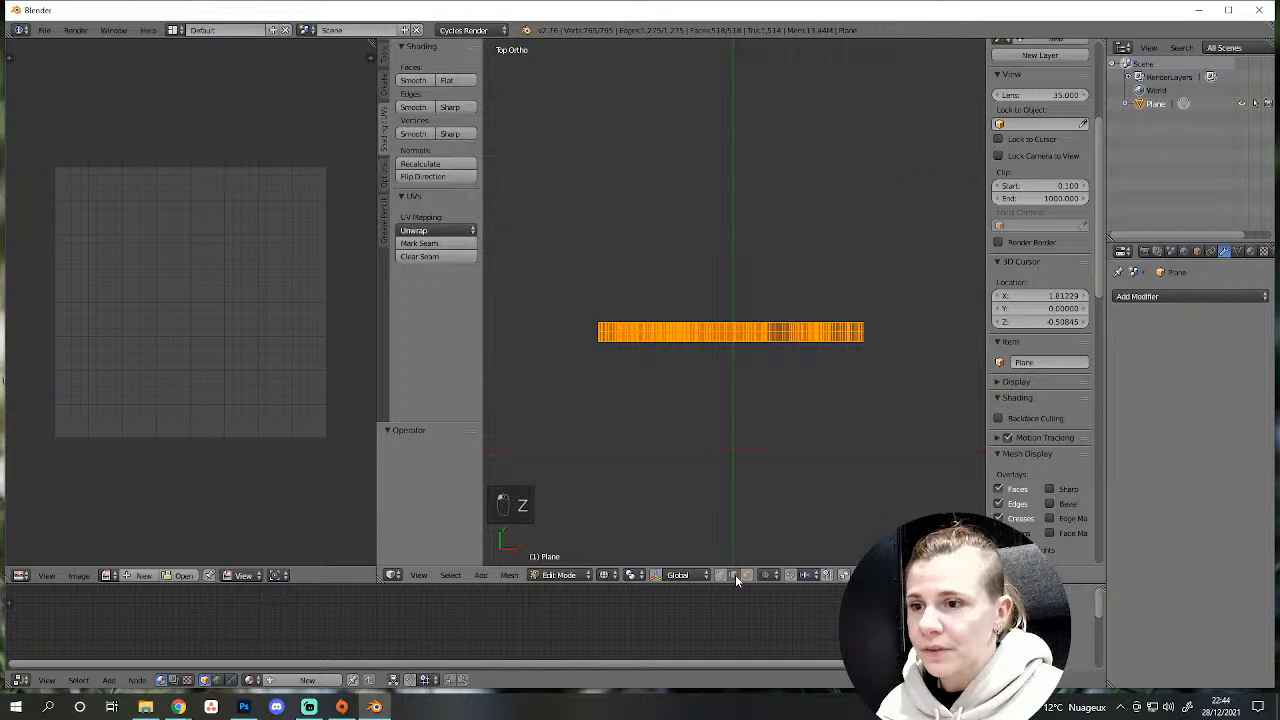
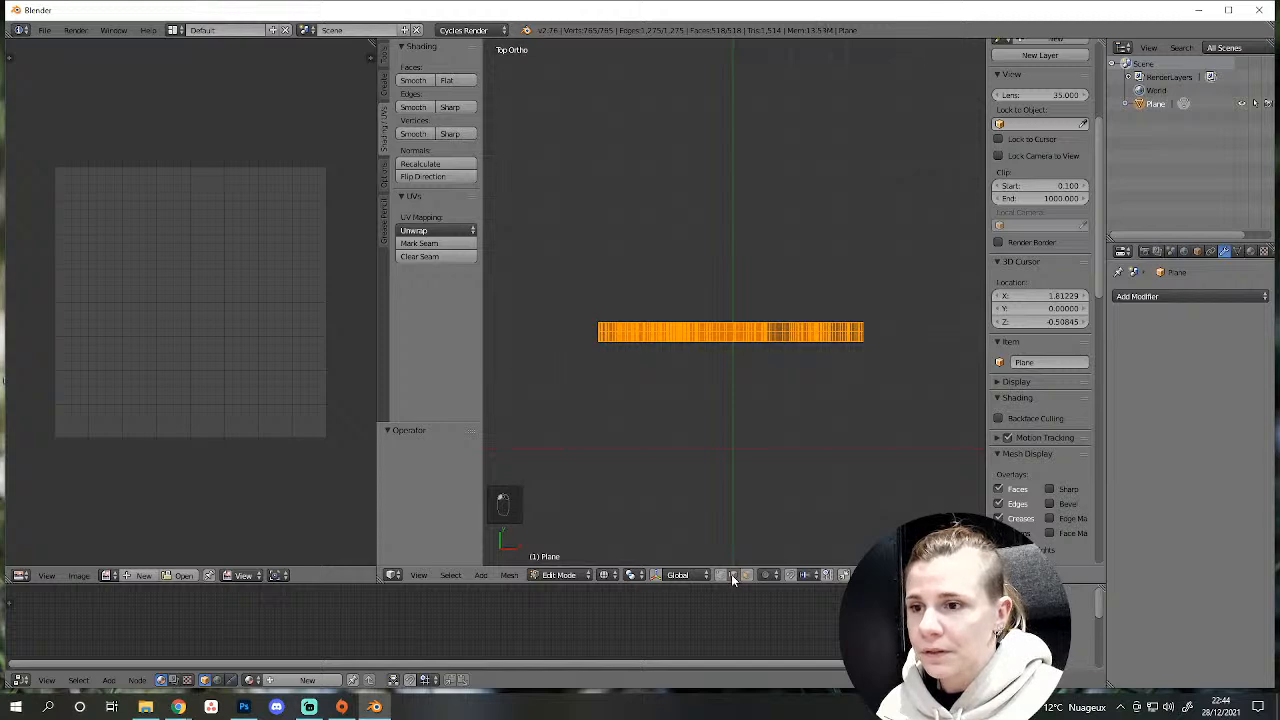
key("z")
scroll(734, 523, "up", 2)
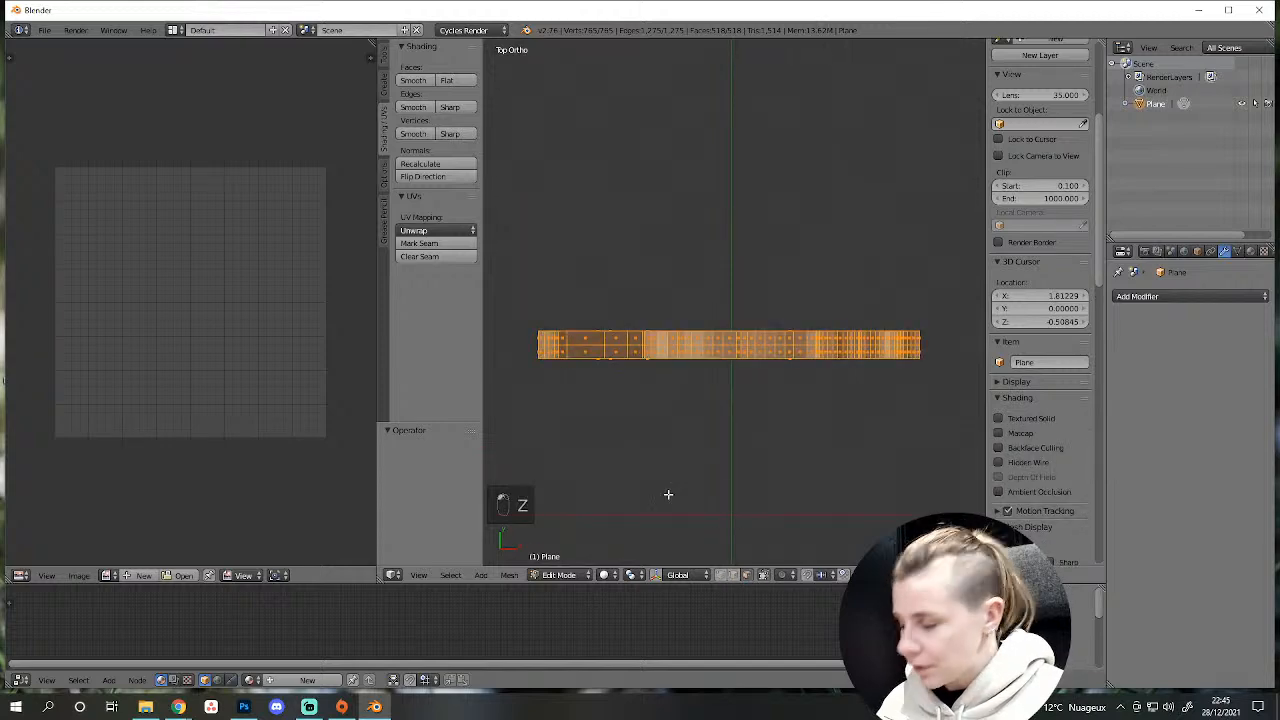
key("a")
key("b")
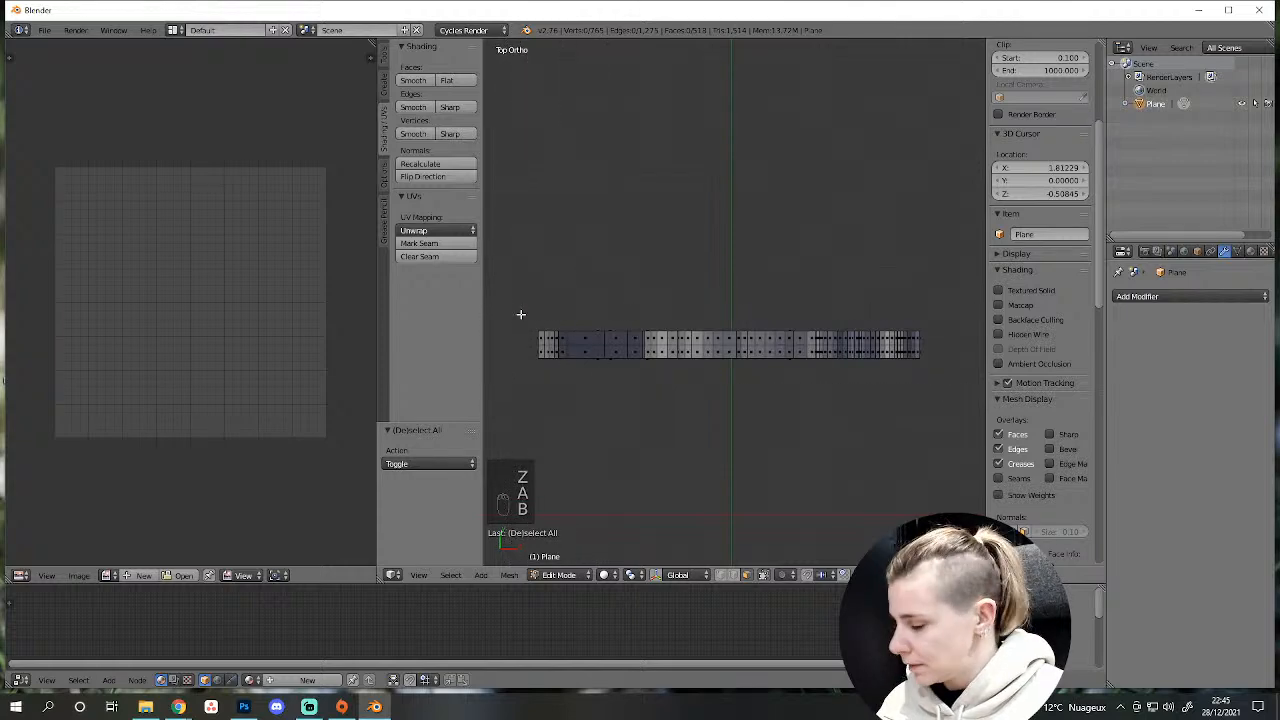
key("z")
key("b")
left_click_drag(518, 308, 952, 354)
key("Delete")
left_click(909, 384)
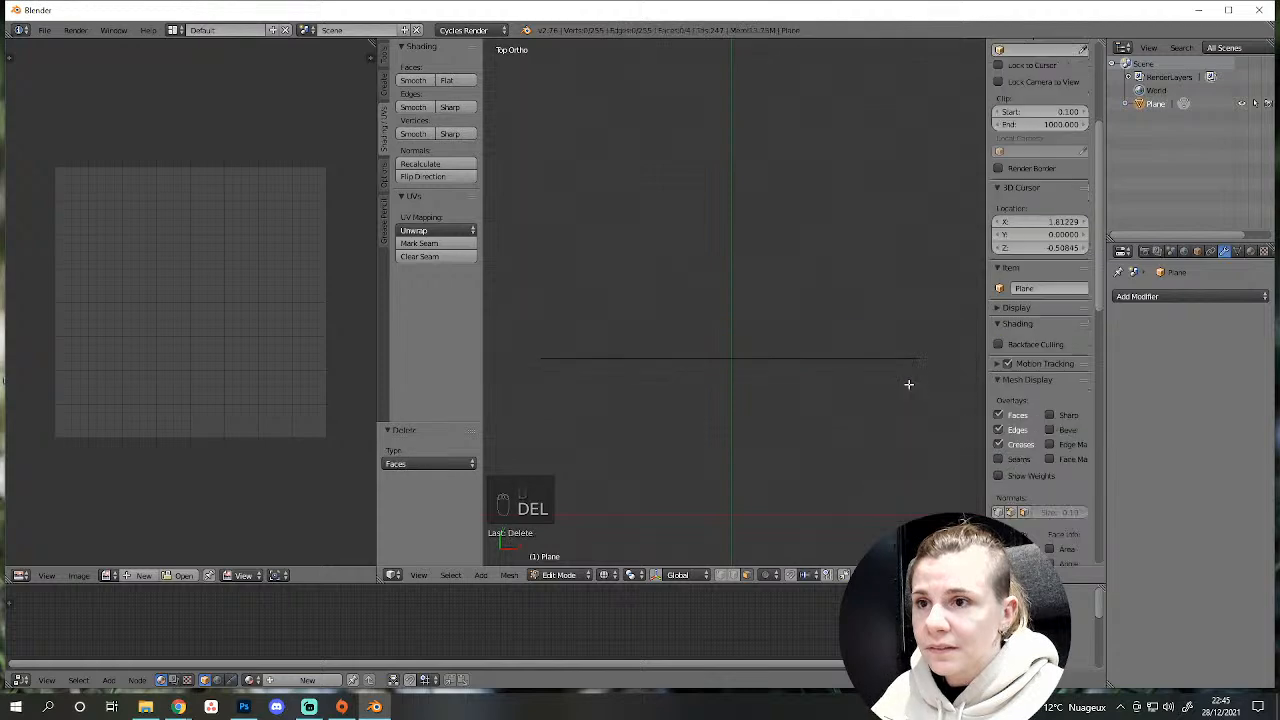
mouse_move(909, 384)
middle_mouse_down()
mouse_move(740, 357)
mouse_move(729, 460)
mouse_move(757, 429)
mouse_move(668, 340)
middle_mouse_up()
key("z")
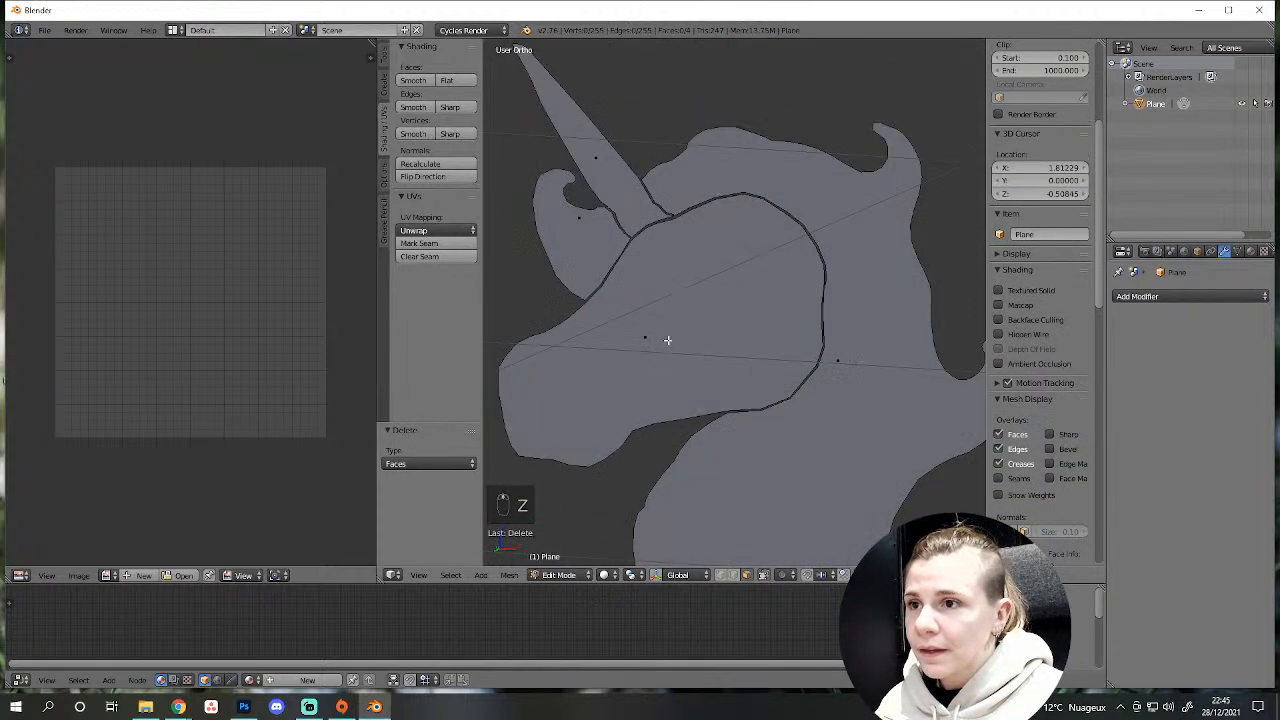
Select the whole flat unicorn mesh and delete only its faces, keeping the outline edges.
key("a")
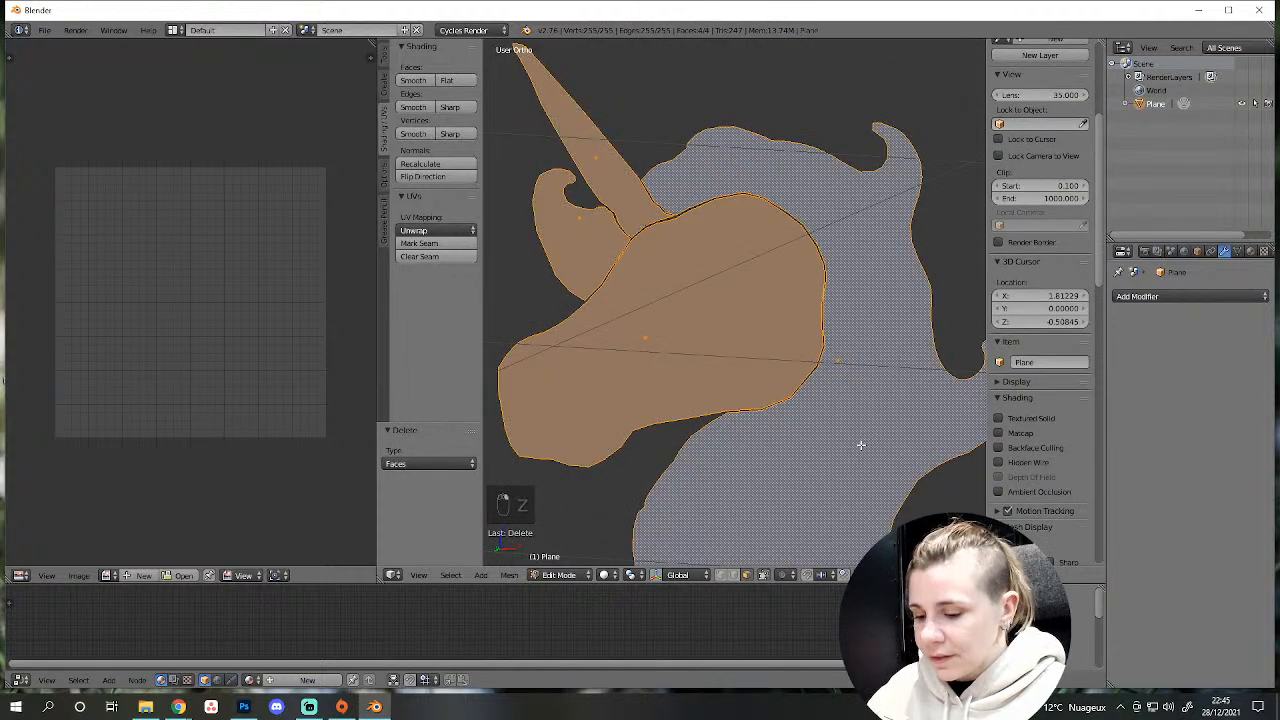
key("Delete")
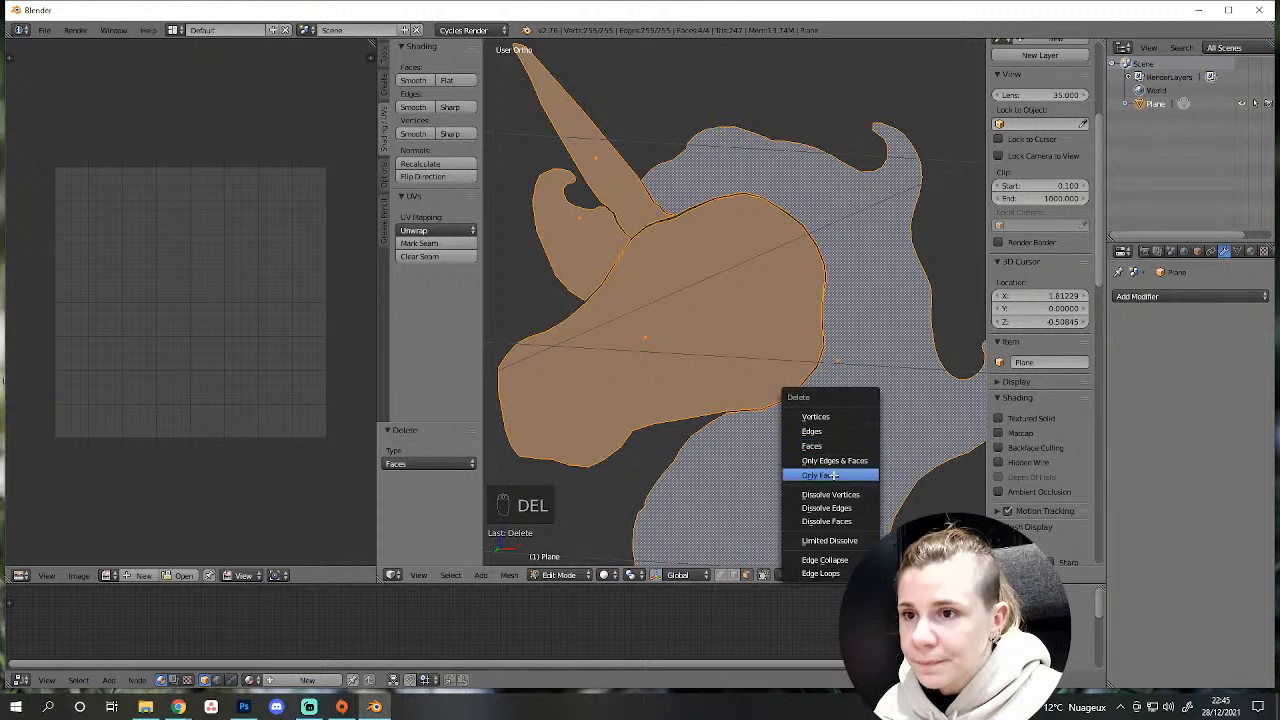
left_click(830, 475)
scroll(704, 475, "up", 5)
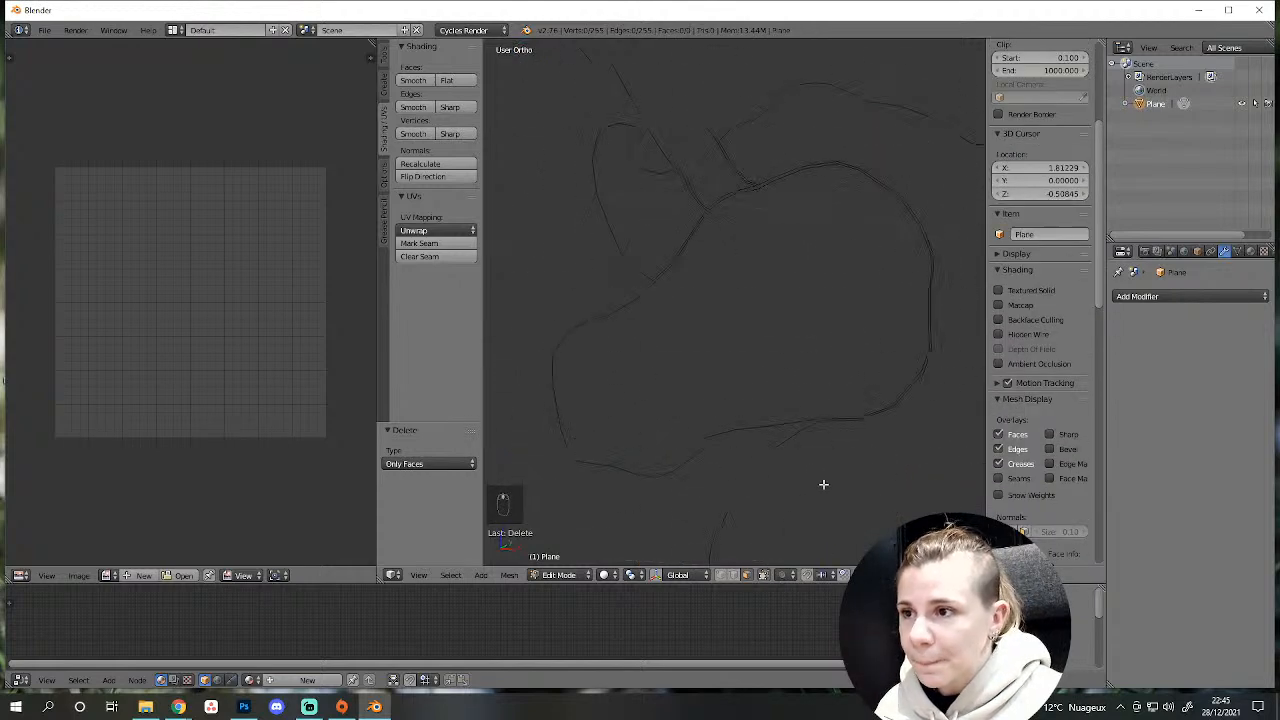
Select the unicorn head's outline as an edge loop and switch to vertex selection mode.
key("z")
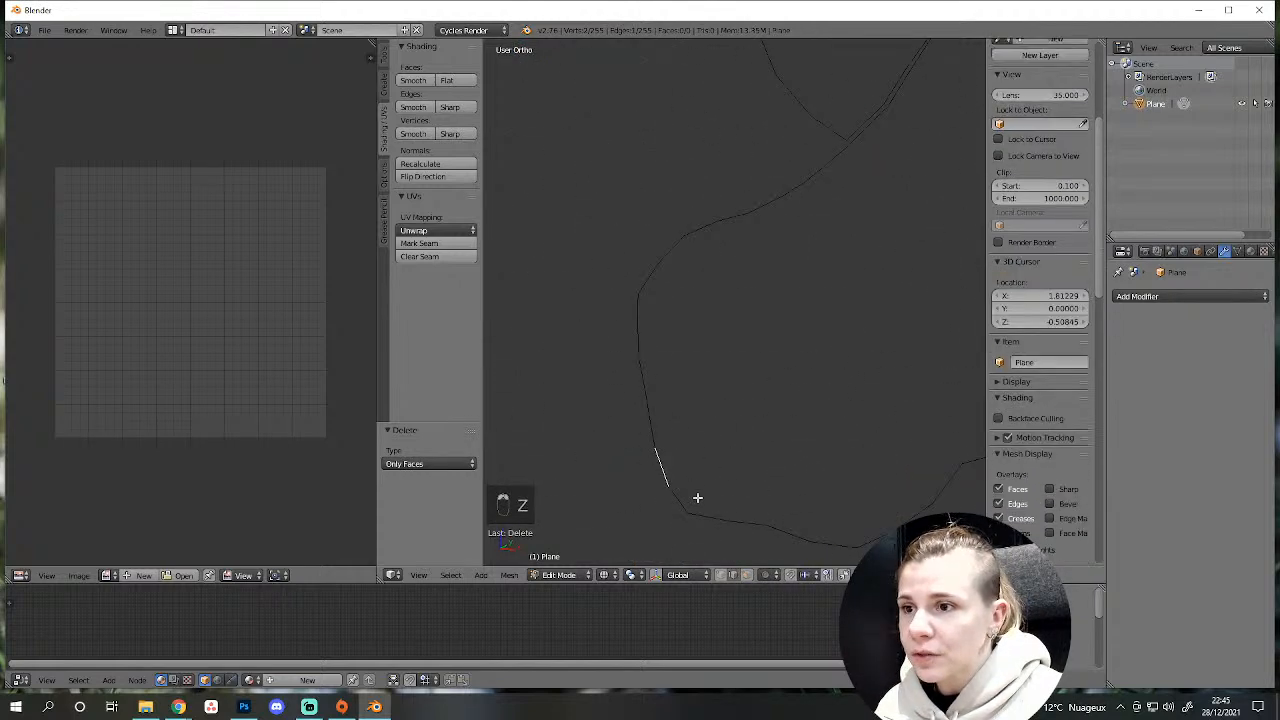
key("z")
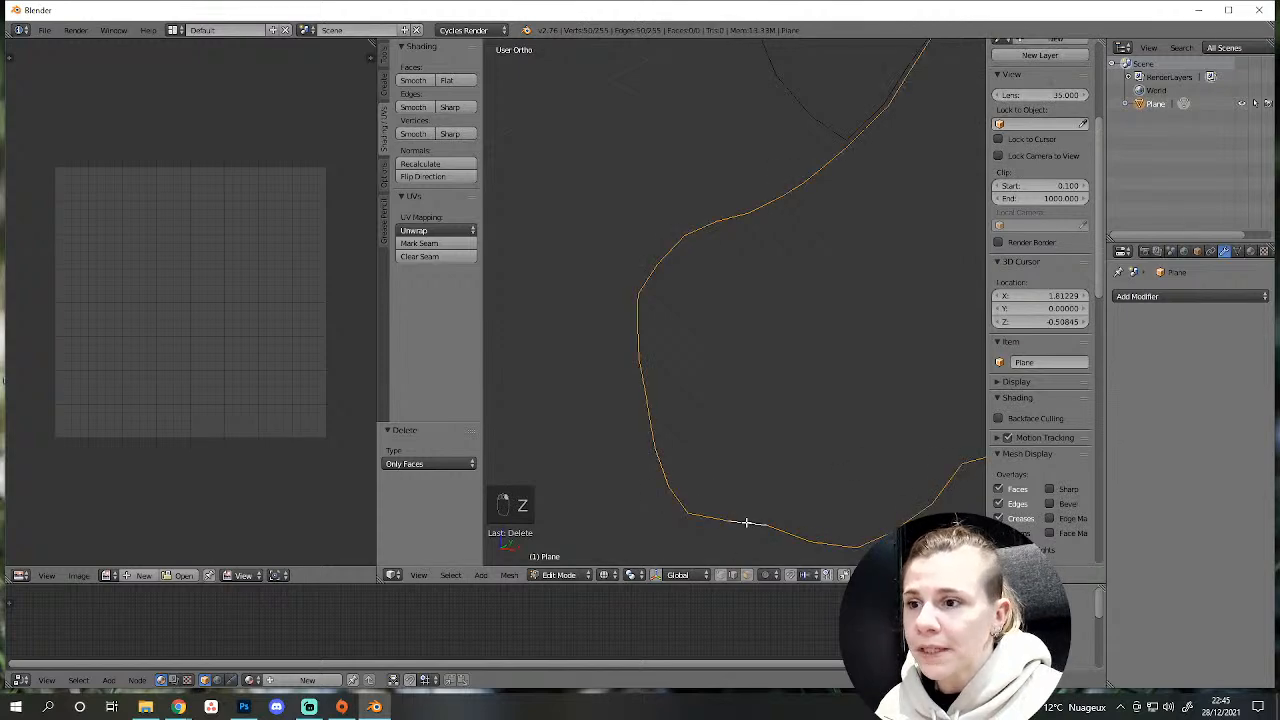
key("z")
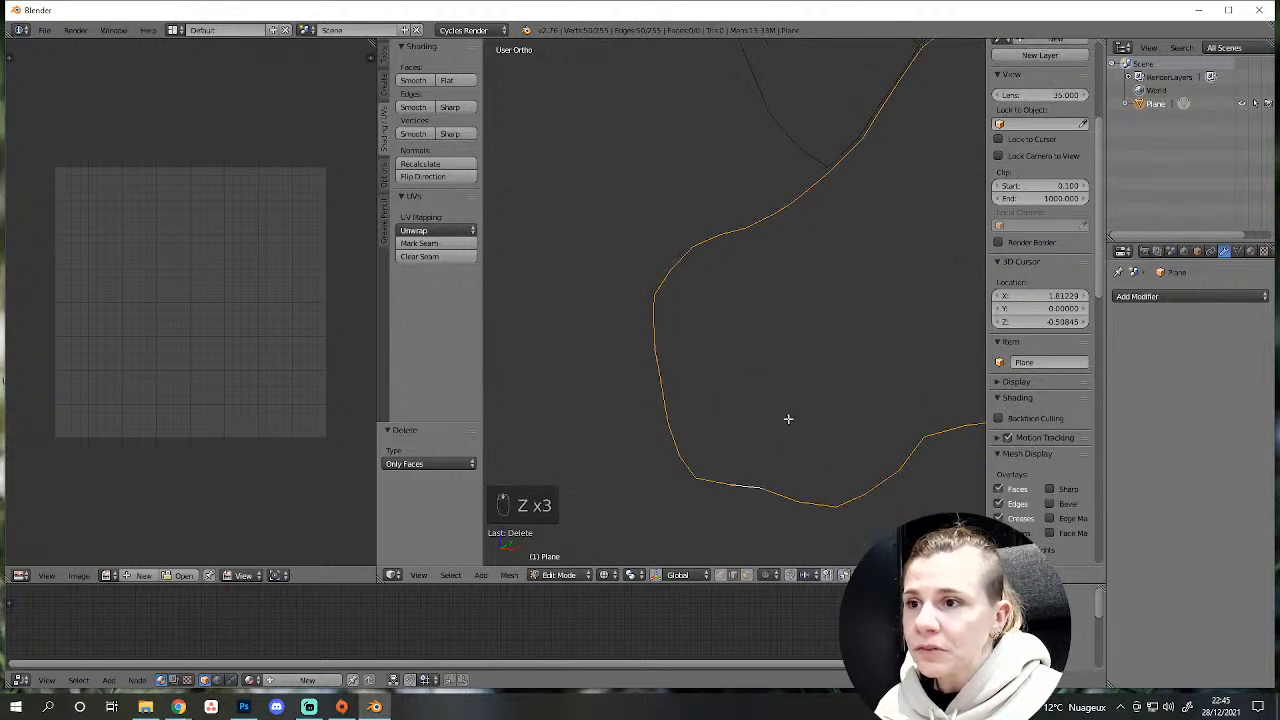
scroll(700, 441, "down", 4)
middle_click_drag(724, 436, 814, 404)
key("z")
scroll(783, 429, "up", 3)
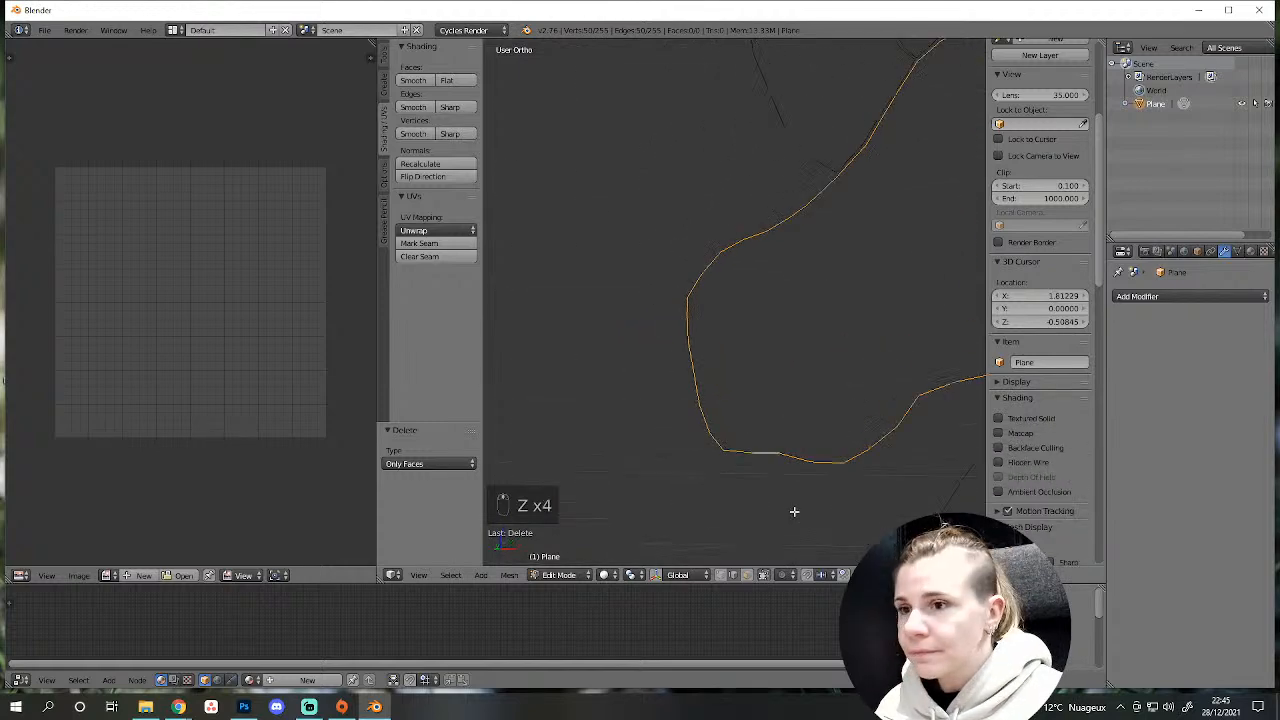
left_click(721, 575)
middle_click_drag(770, 496, 717, 469, "shift")
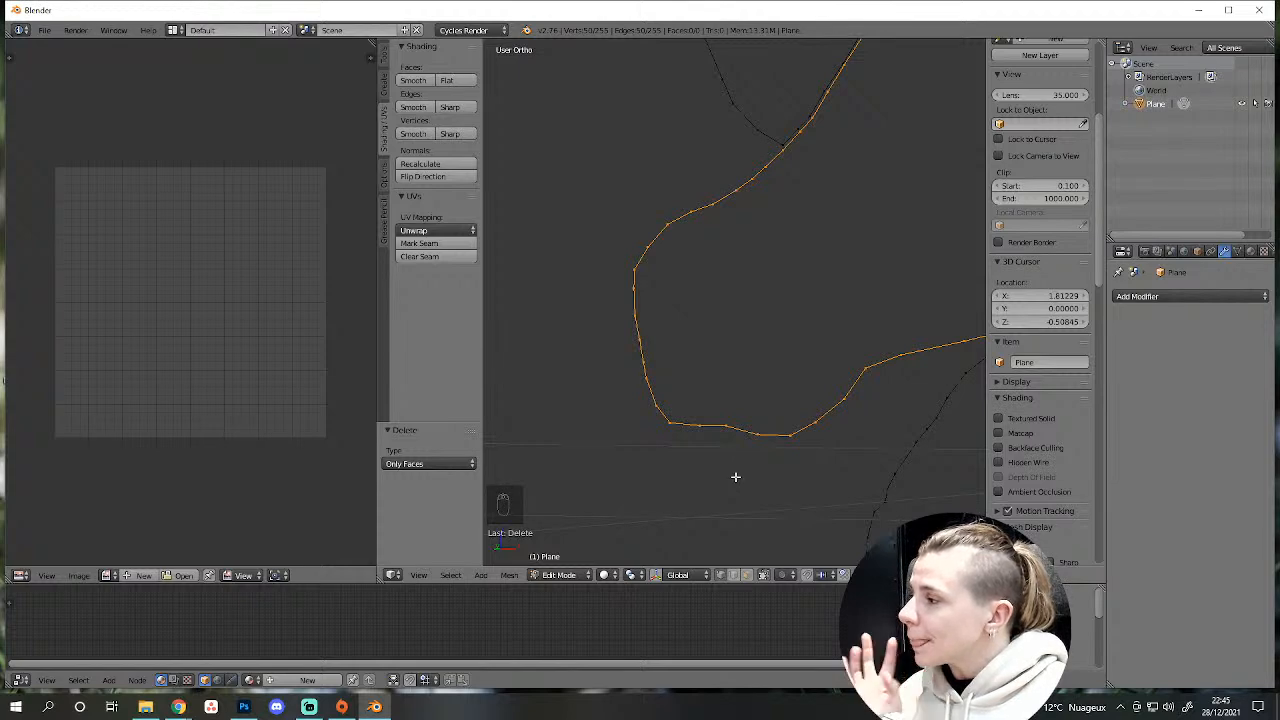
Fill a face between the four vertices around the lower front corner of the unicorn's muzzle.
scroll(662, 416, "up", 3)
right_click(561, 246)
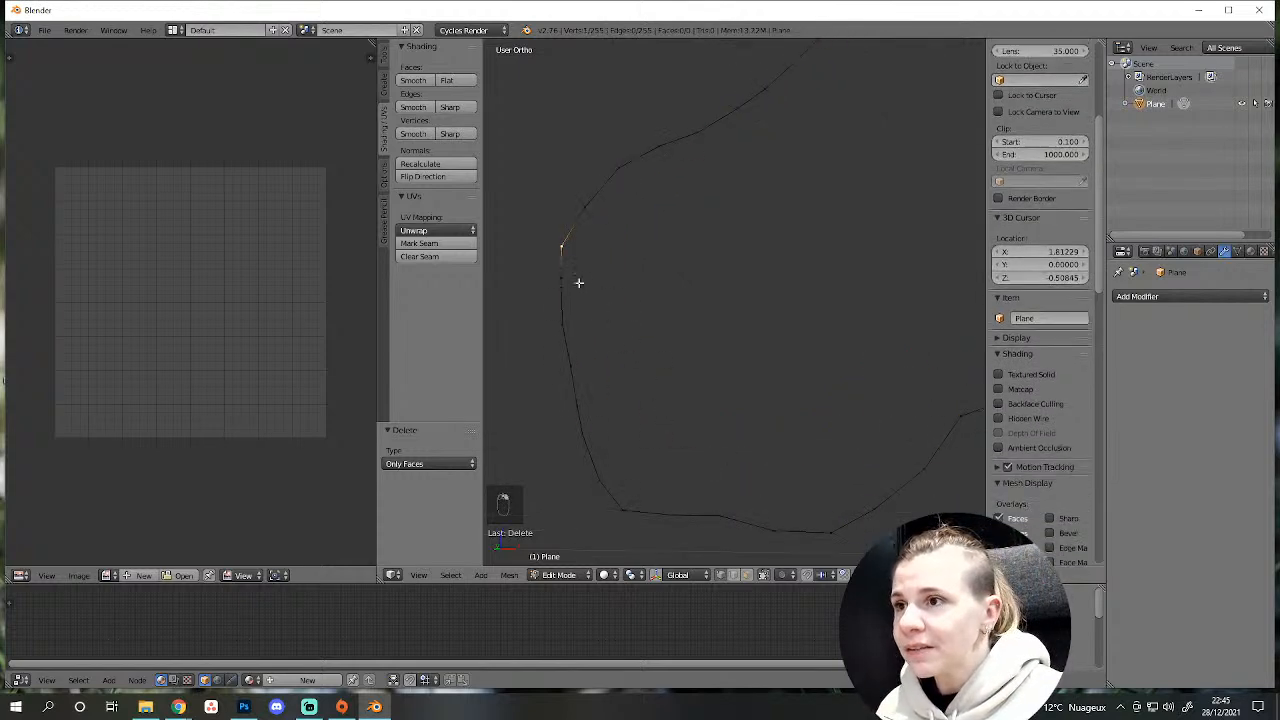
scroll(618, 352, "down", 1)
right_click(621, 450)
right_click(641, 475, "shift")
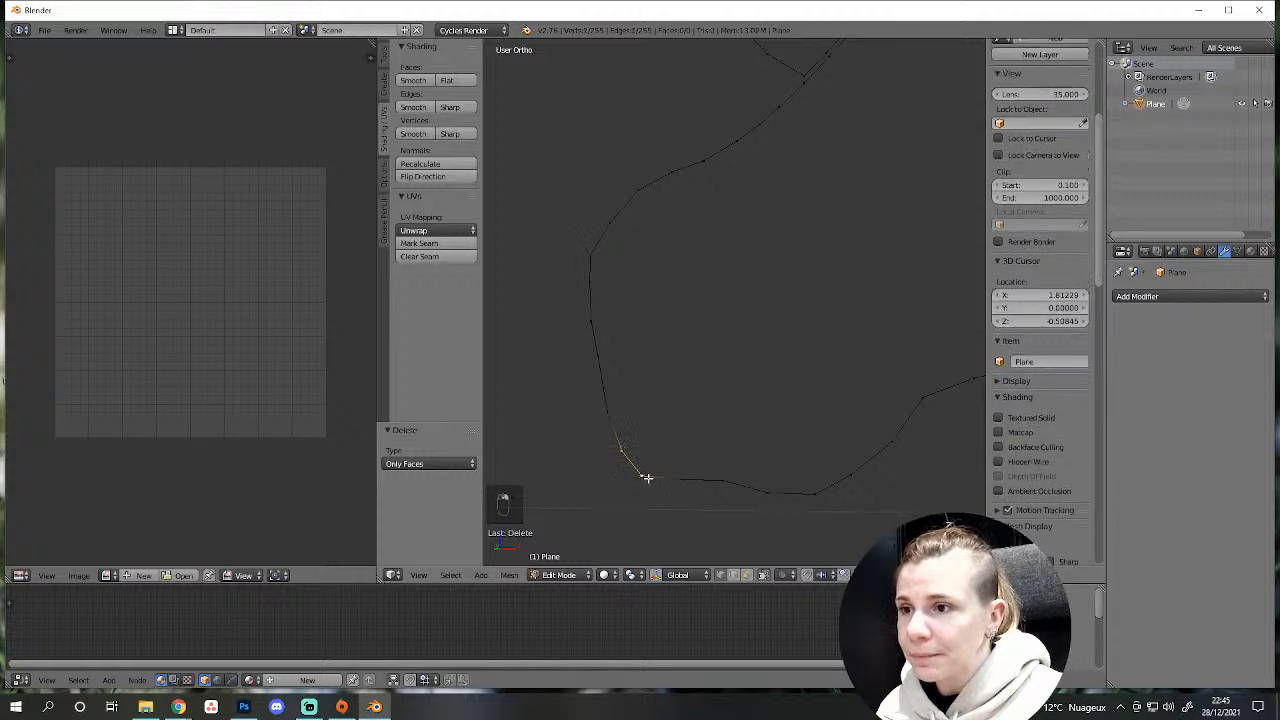
right_click(684, 480, "shift")
right_click(611, 416, "shift")
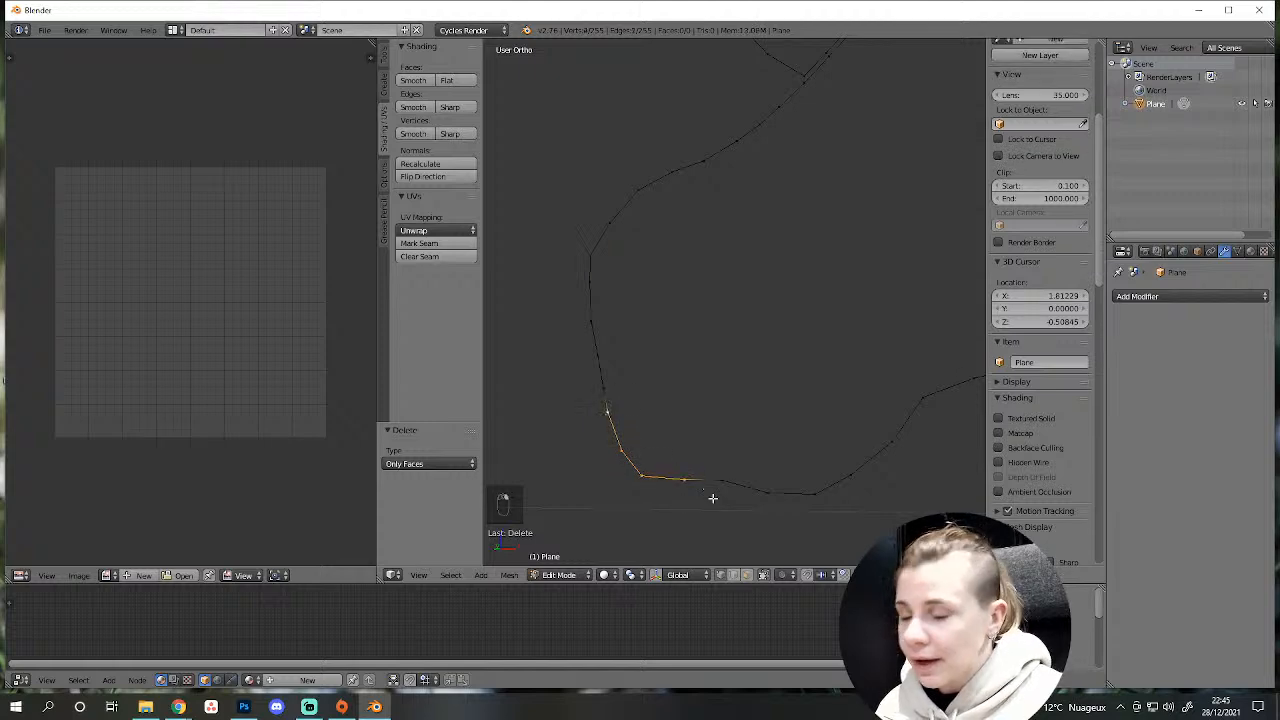
key("f")
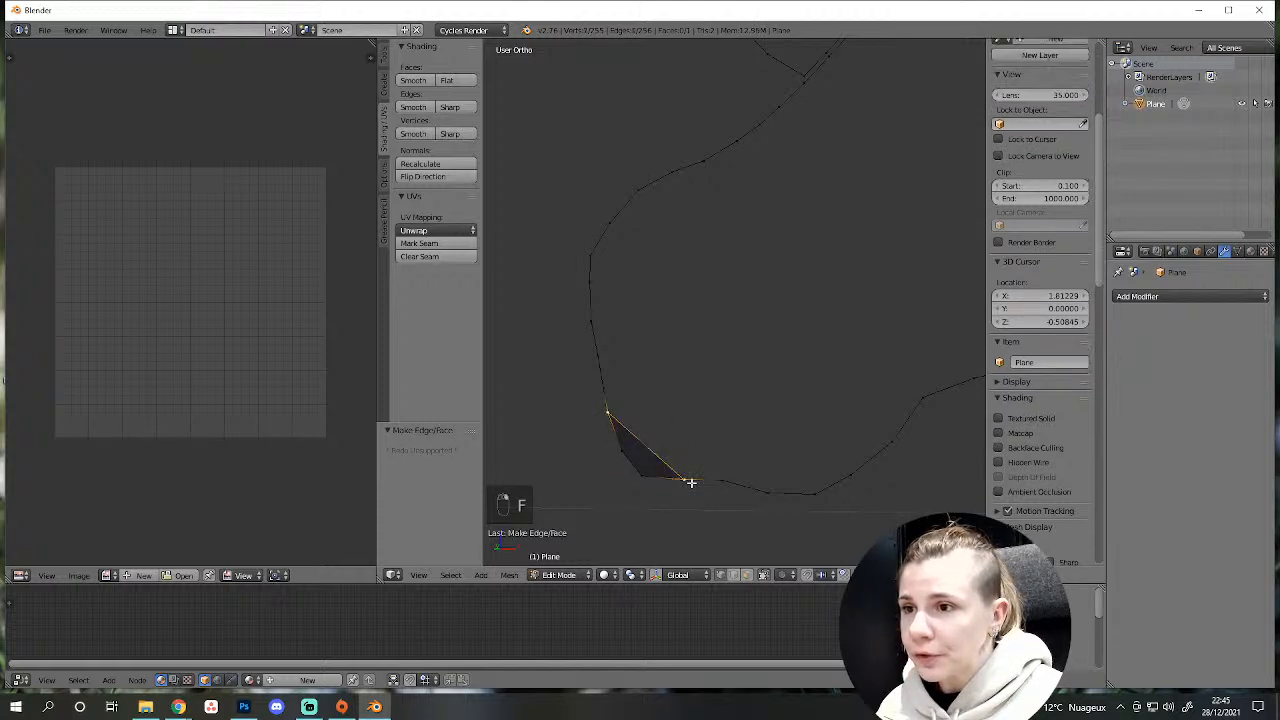
Continue filling the muzzle with consecutive strip faces between opposite outline vertices up to the narrowing below the head.
key("f")
key("f")
key("f")
key("f")
key("f")
key("f")
key("f")
key("f")
key("f")
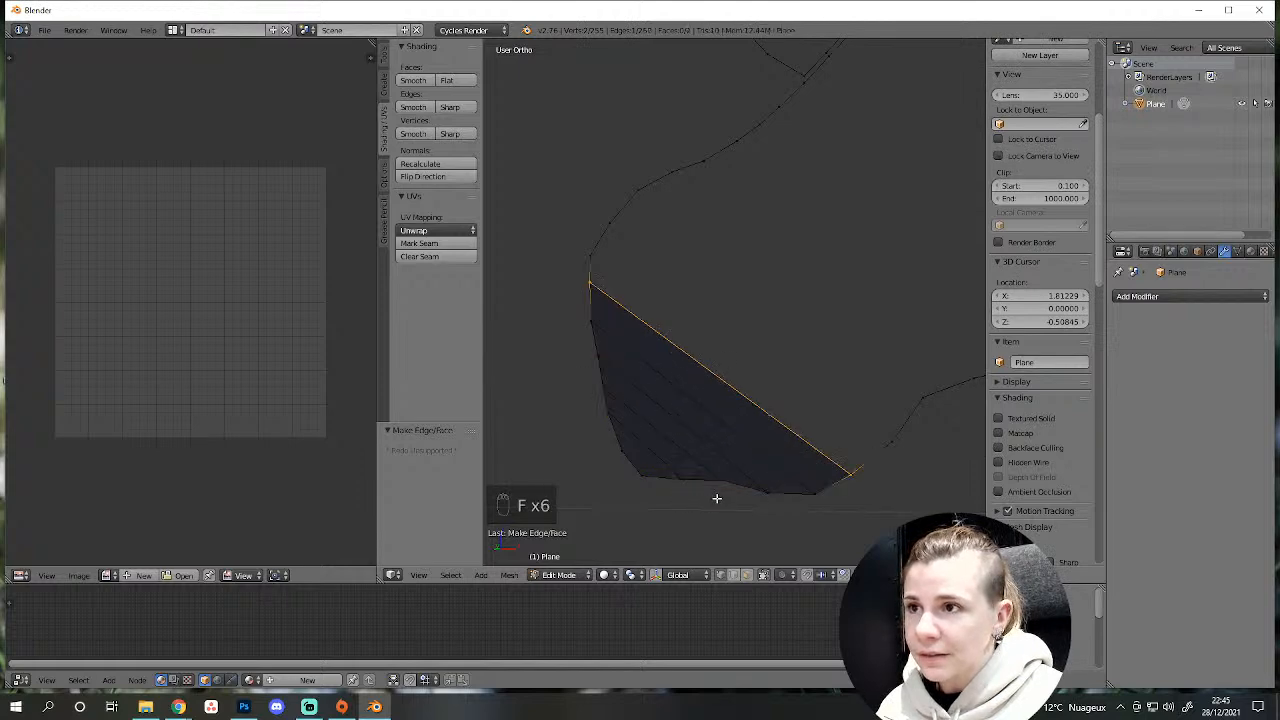
scroll(640, 442, "down", 2)
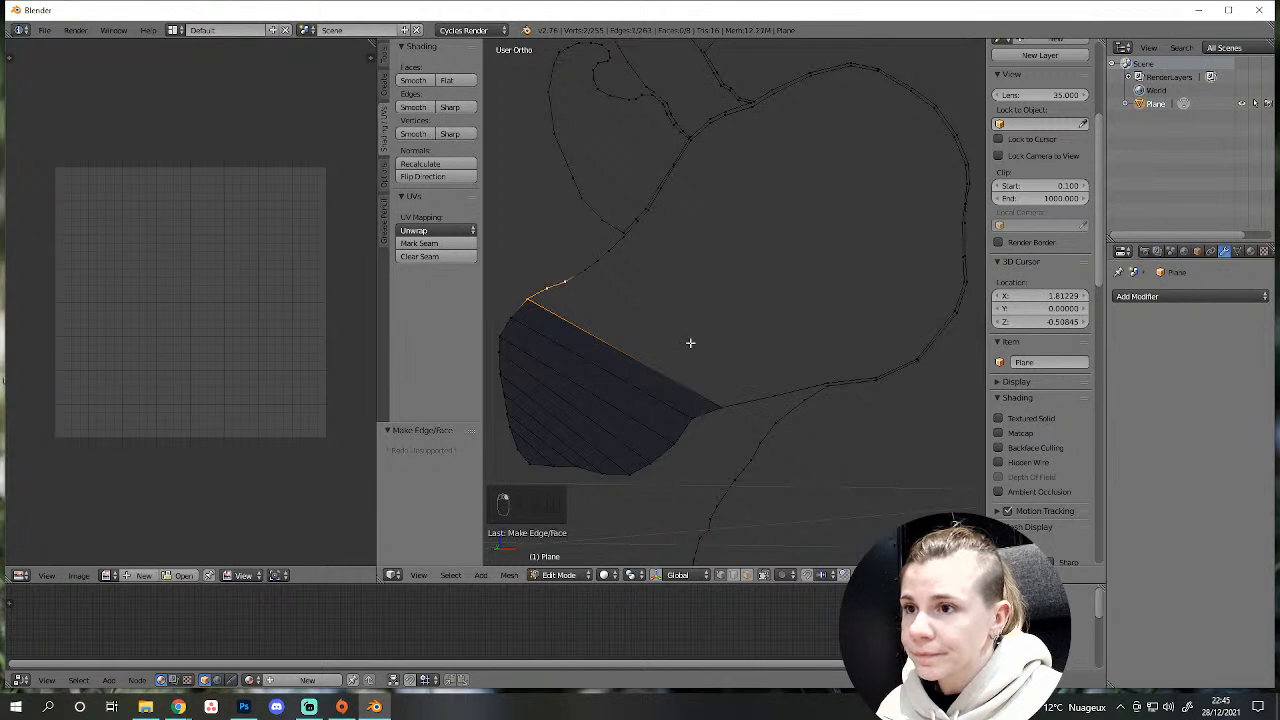
Examine the partly filled muzzle and how its last edge meets the remaining head outline.
right_click(726, 417)
middle_click_drag(710, 460, 803, 446, "shift")
scroll(806, 449, "up", 3)
scroll(854, 486, "down", 4)
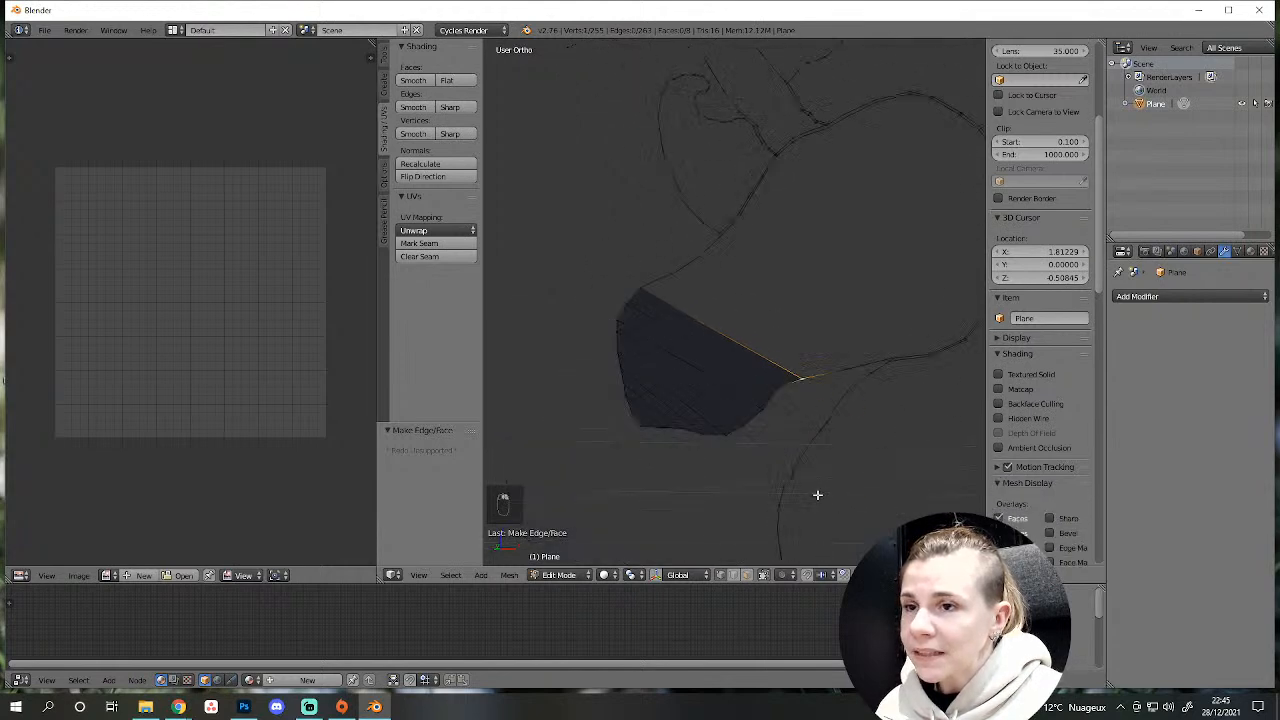
middle_click_drag(817, 494, 766, 489)
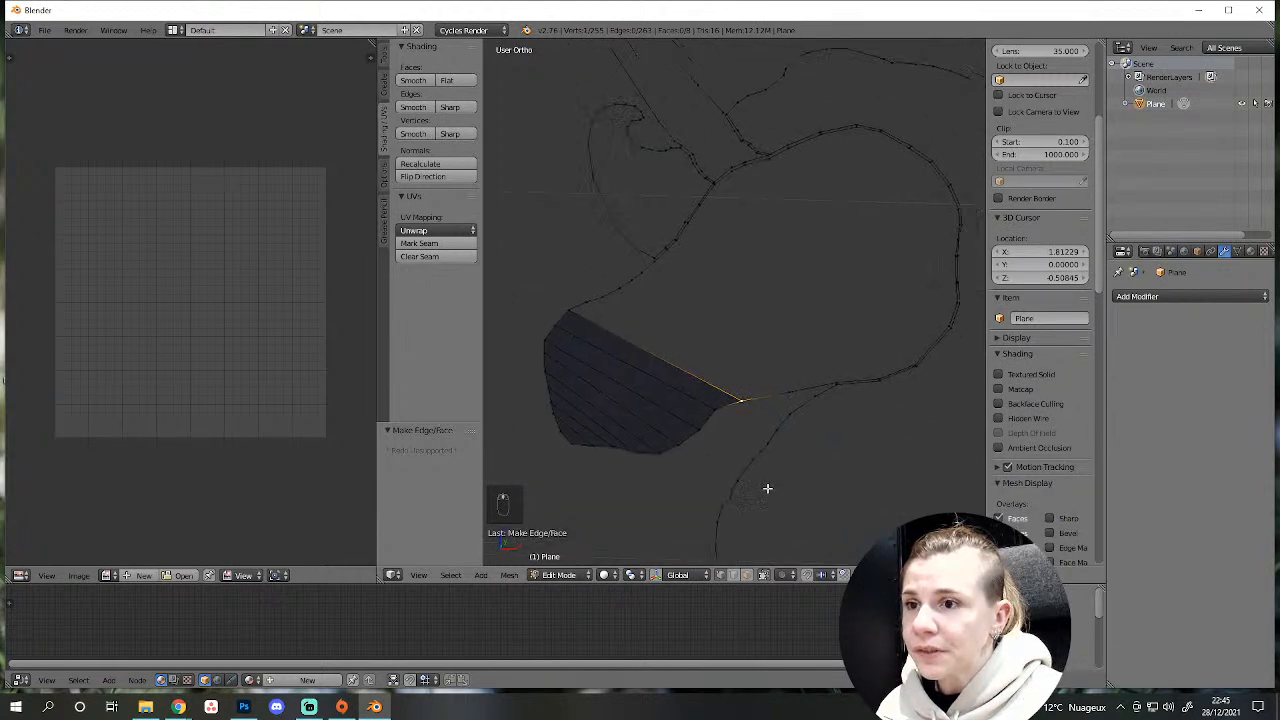
scroll(760, 480, "up", 2)
middle_click_drag(672, 481, 562, 379)
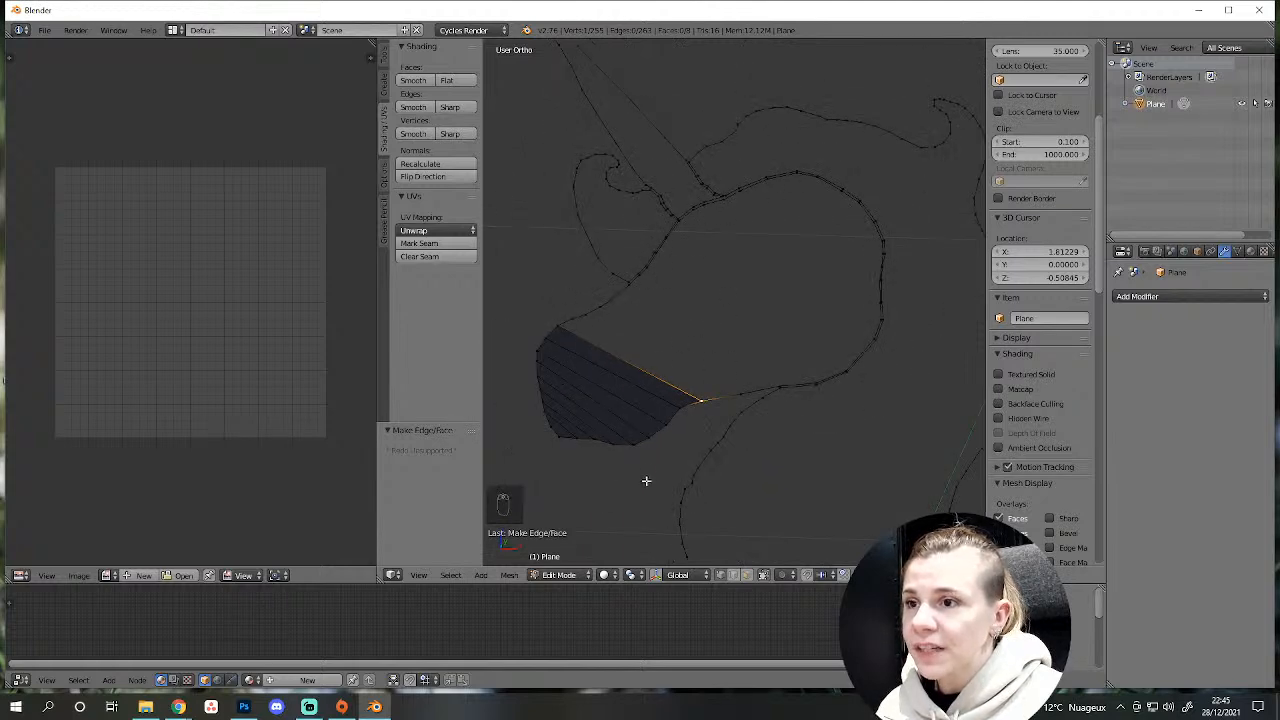
scroll(713, 408, "up", 3)
middle_click_drag(671, 469, 862, 385, "shift")
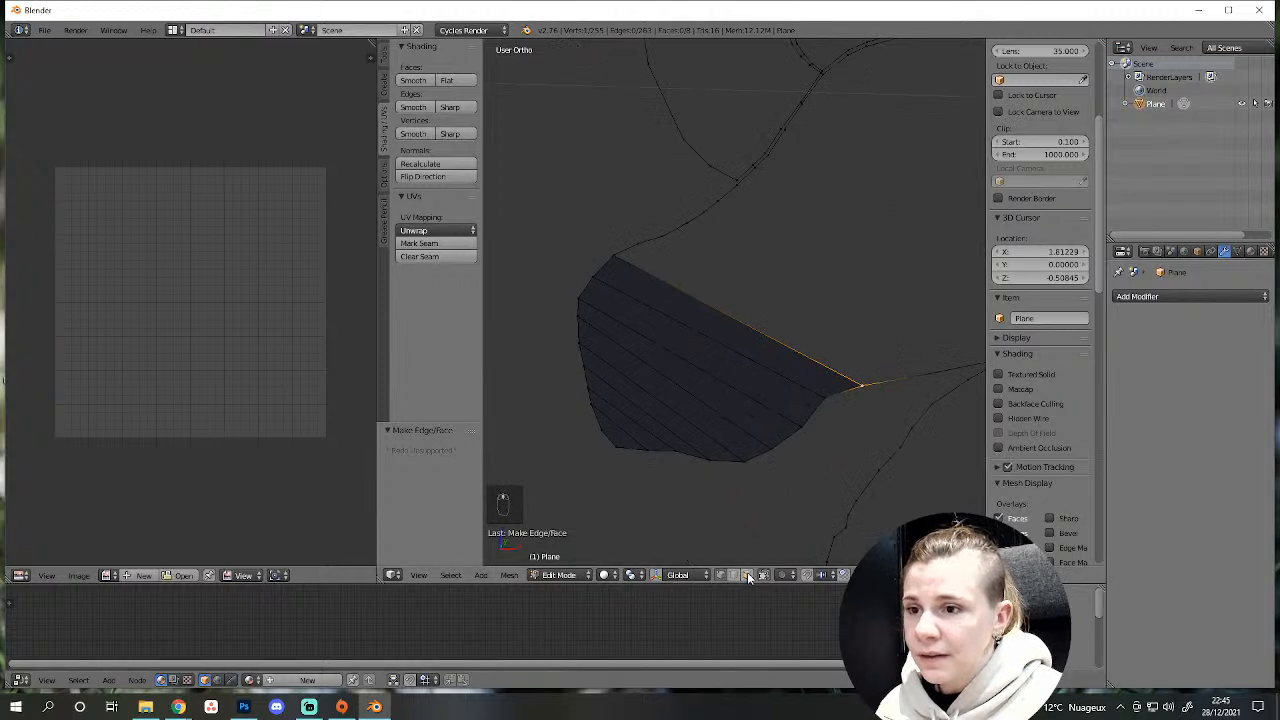
Undo the recent selections and the last filled muzzle face, and deselect everything.
left_click(747, 574)
key("ctrl+z")
key("ctrl+z")
key("ctrl+z")
key("ctrl+z")
key("ctrl+z")
key("ctrl+z")
key("ctrl+z")
key("ctrl+z")
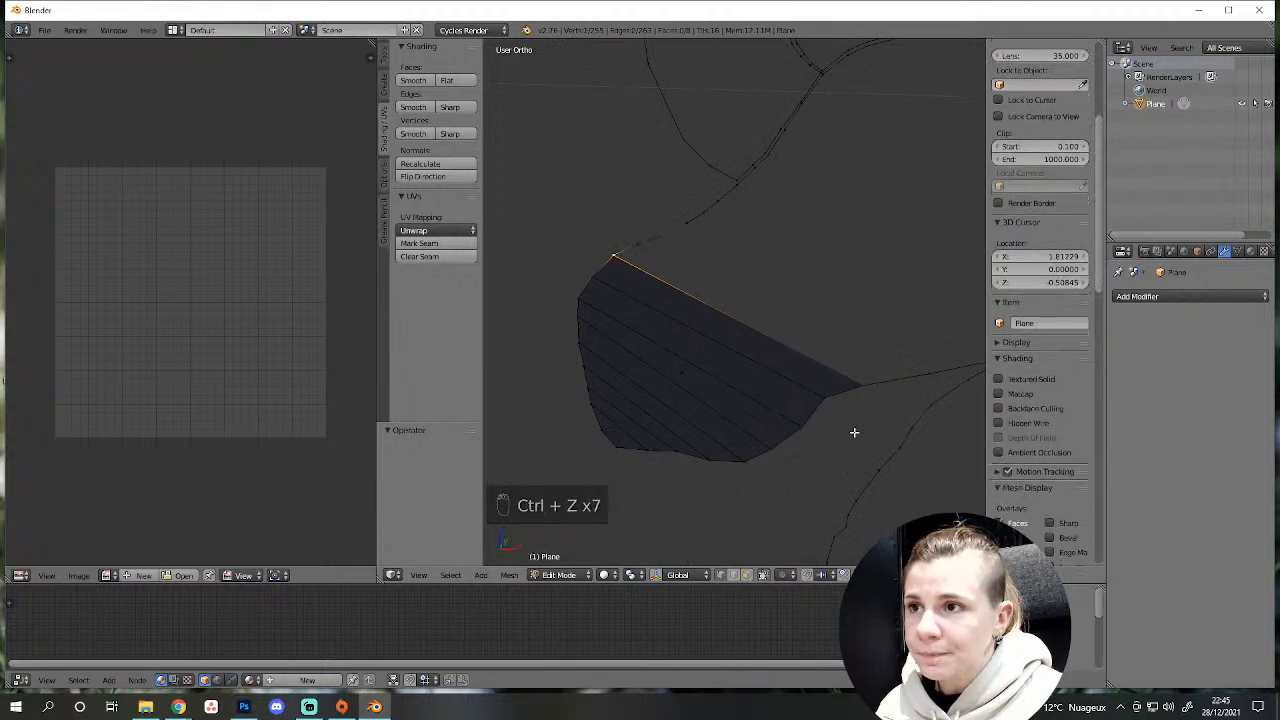
key("ctrl+z")
middle_click_drag(866, 429, 820, 452, "shift")
scroll(817, 450, "up", 1)
scroll(823, 464, "down", 2)
scroll(812, 437, "up", 2)
key("a")
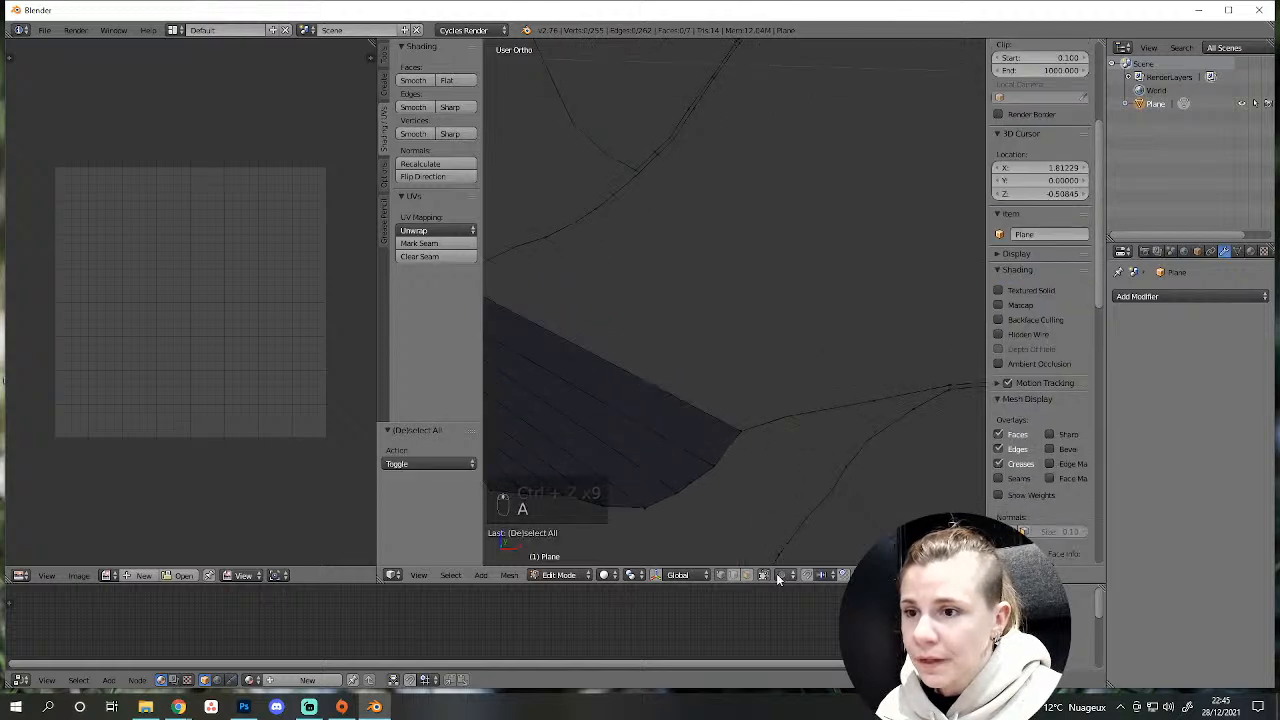
Subdivide the three outline edges running from the muzzle's rear lower corner towards the throat with one cut.
right_click(826, 408)
right_click(889, 392, "shift")
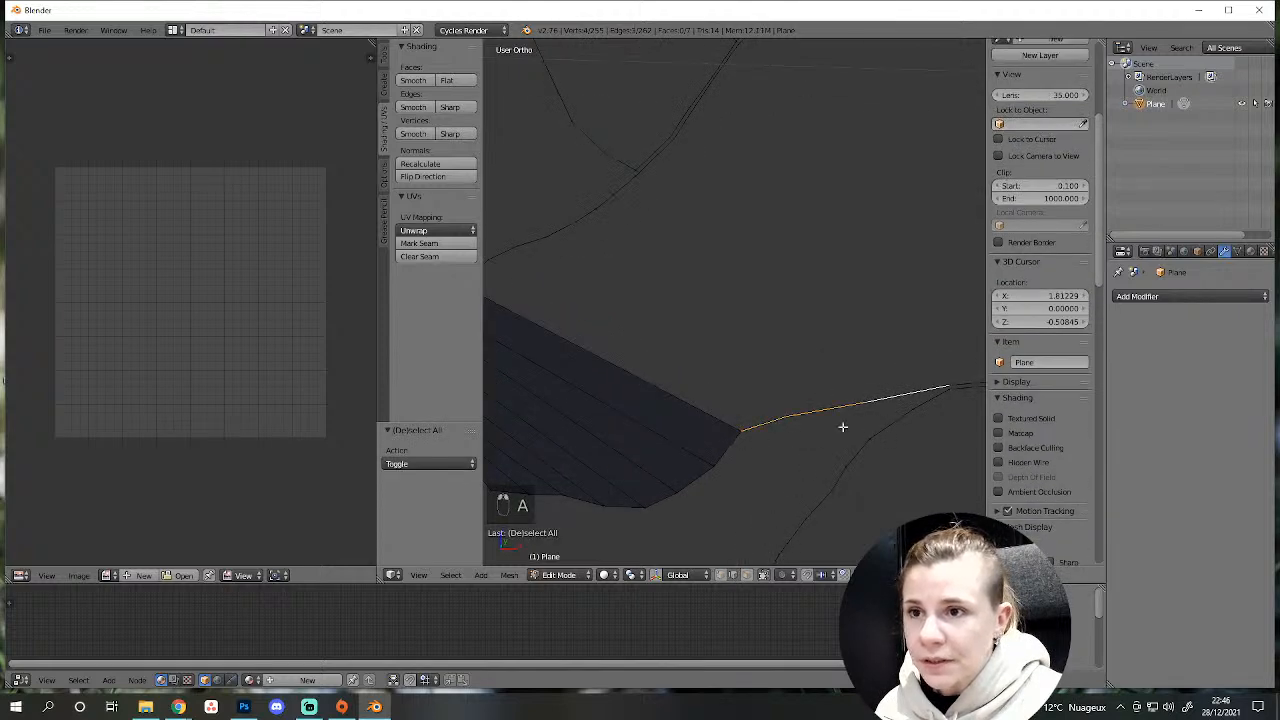
left_click(384, 62)
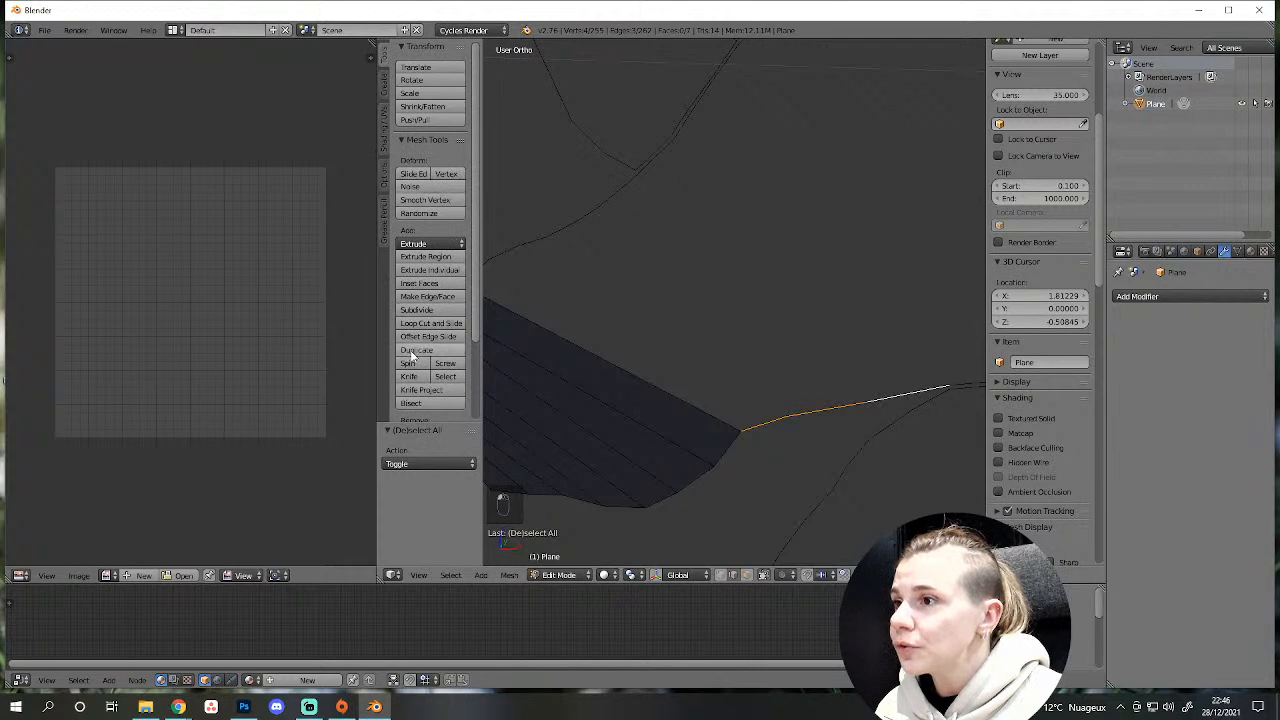
left_click(418, 310)
scroll(811, 418, "down", 2)
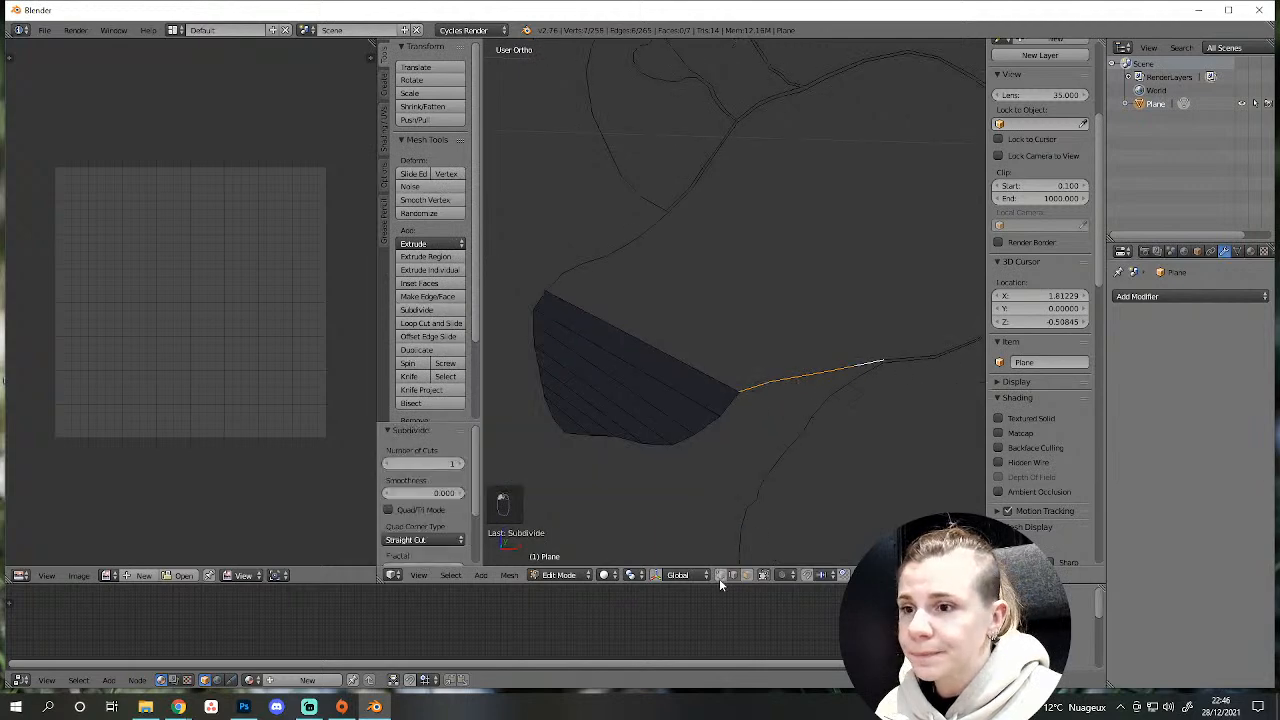
Extend the muzzle fill from its open end edge with four consecutive strip faces towards the head.
left_click(746, 575)
right_click(670, 357)
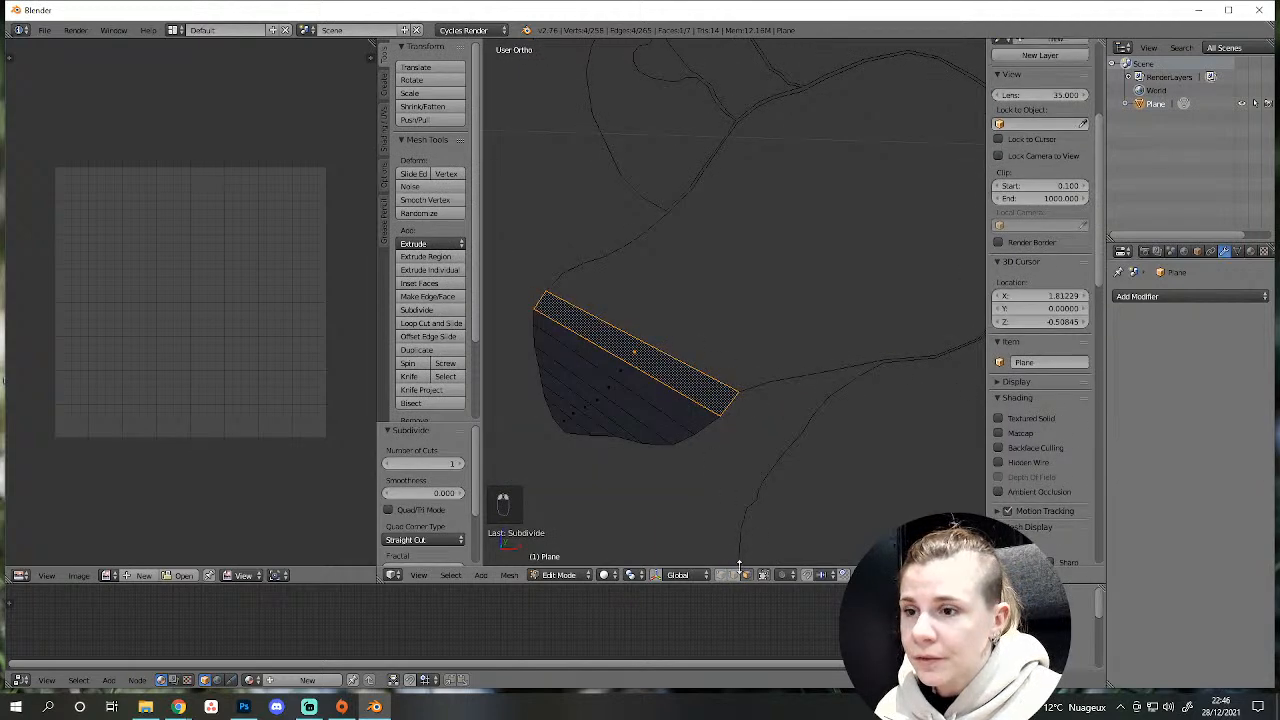
left_click(721, 575)
right_click(732, 390)
right_click(549, 290, "shift")
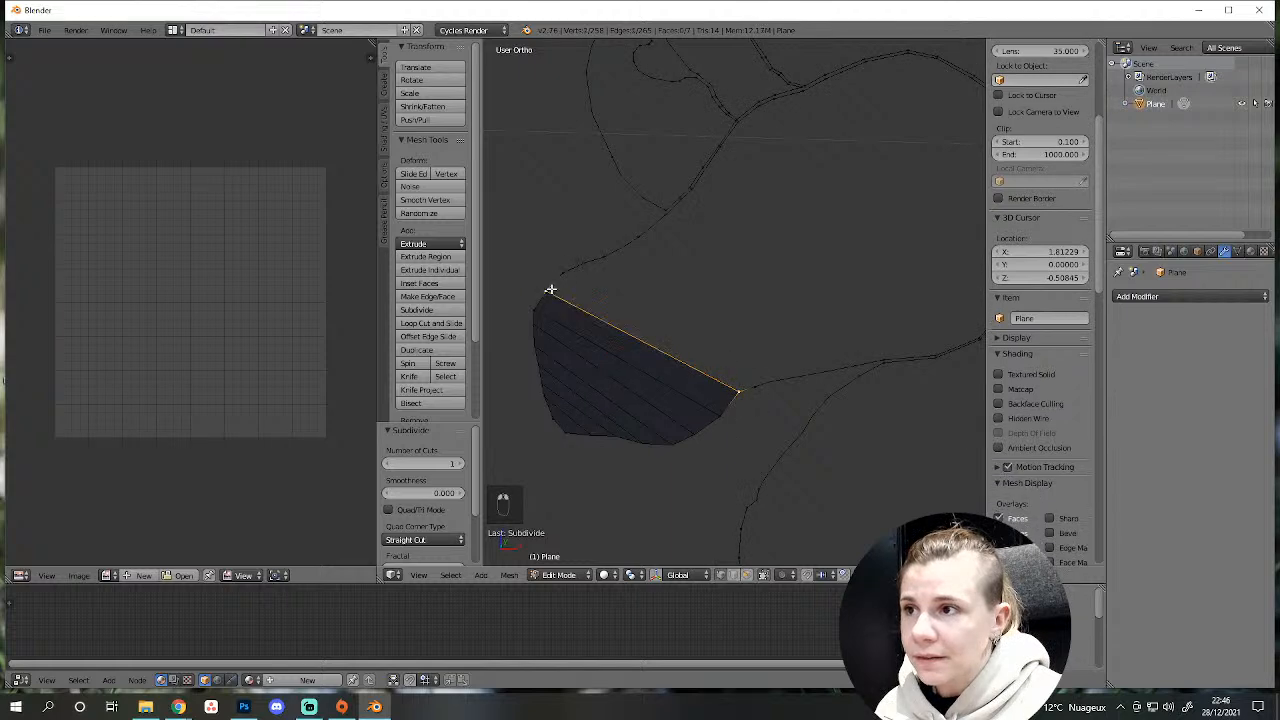
key("g")
right_click(662, 350)
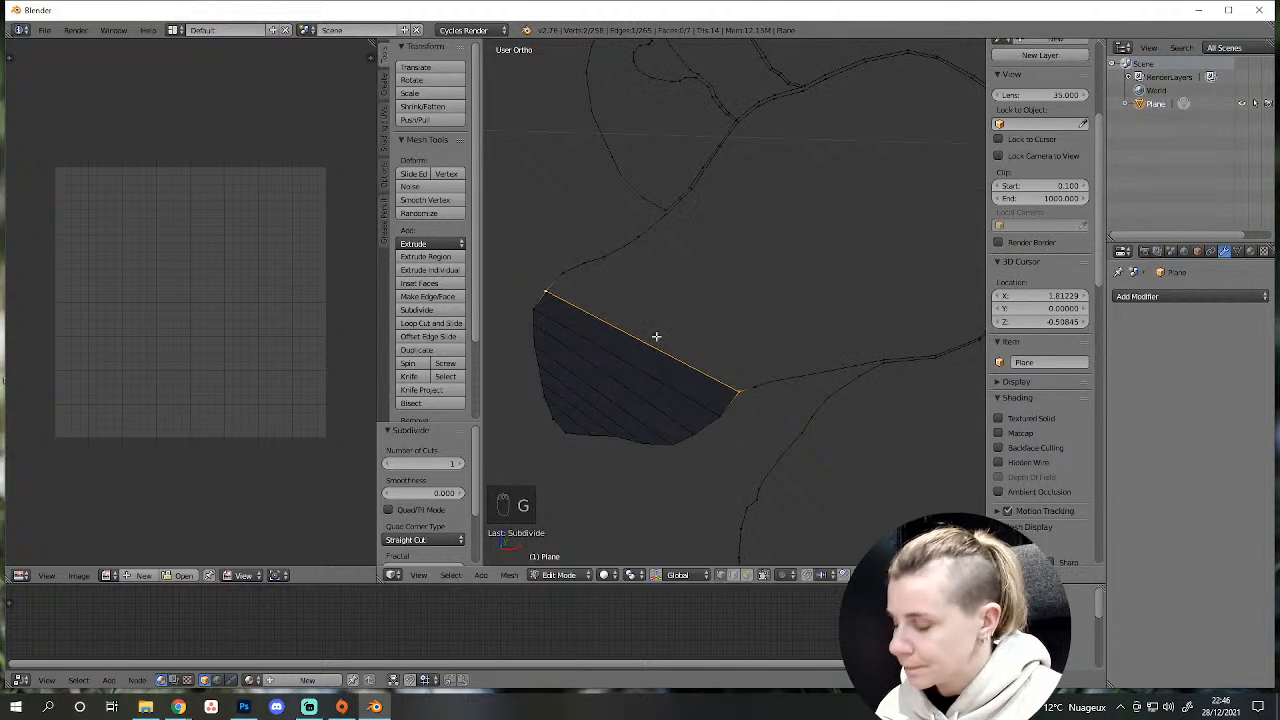
key("f")
key("f")
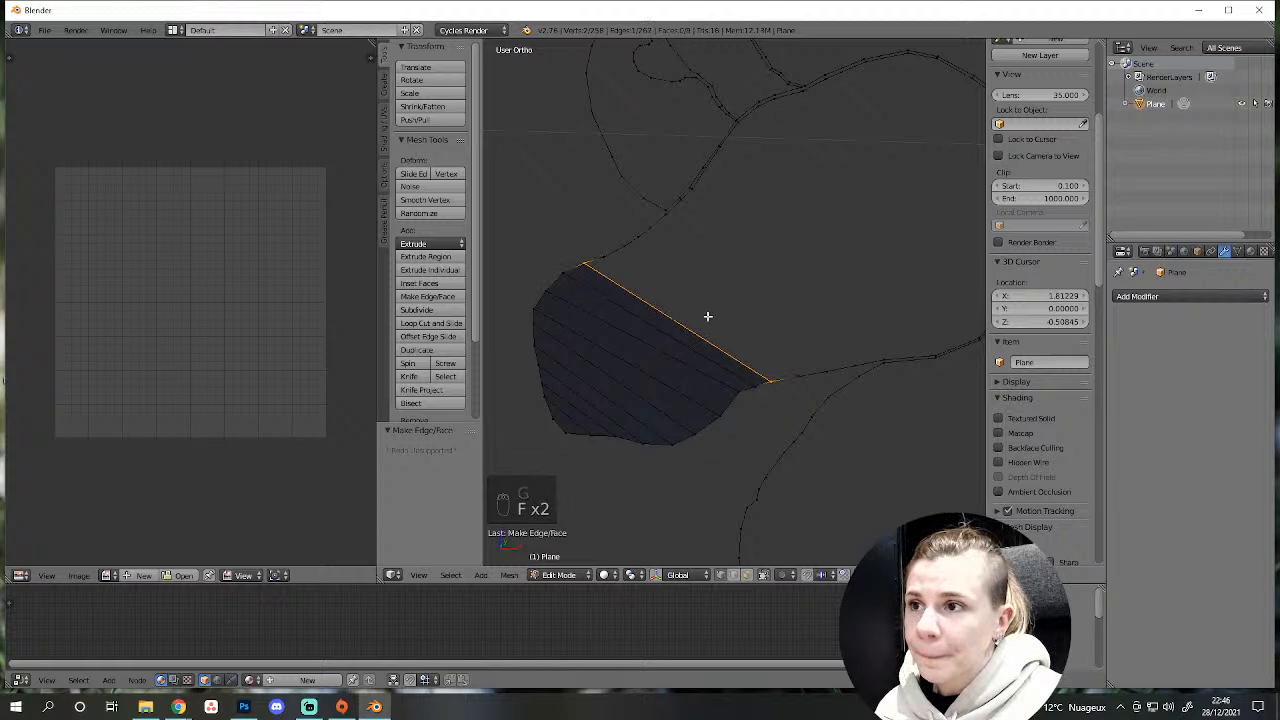
key("f")
key("f")
scroll(706, 315, "down", 2)
scroll(768, 326, "up", 3)
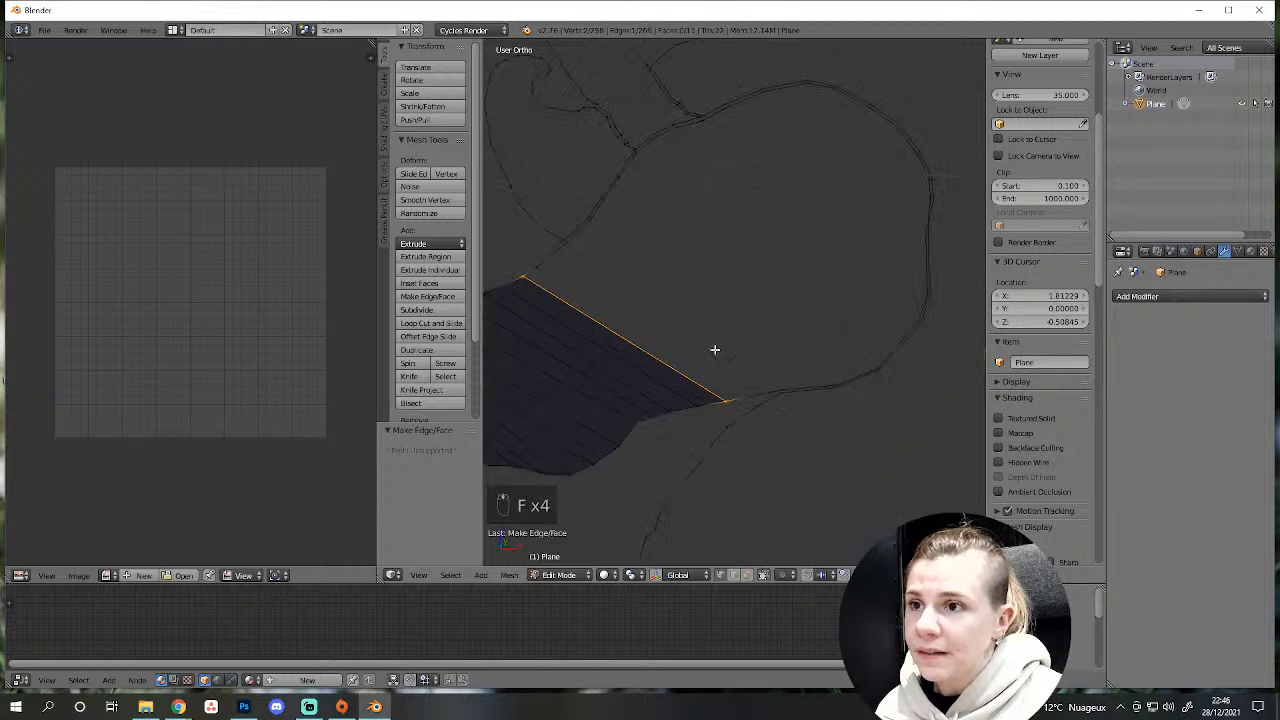
Fill the rounded back of the head with consecutive strip faces from the rear outline to the front of the horn base.
right_click(785, 386)
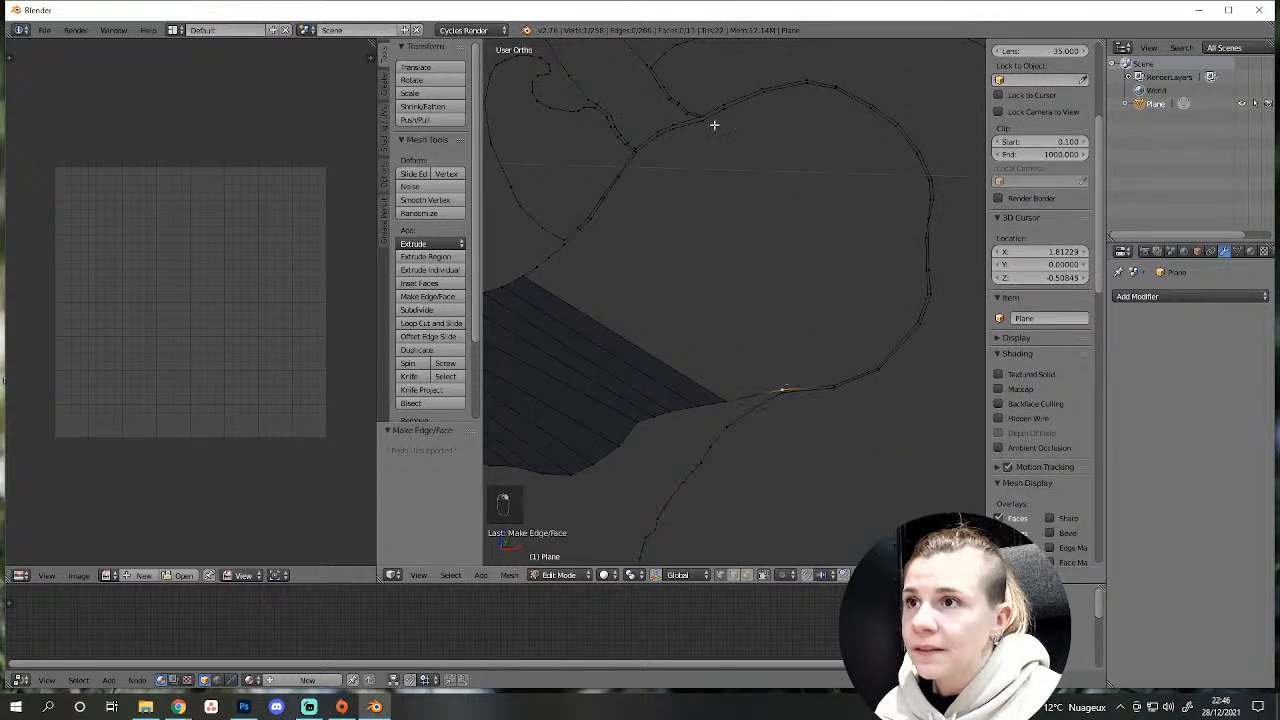
right_click(914, 164)
key("f")
key("f")
key("f")
key("f")
key("f")
key("f")
key("f")
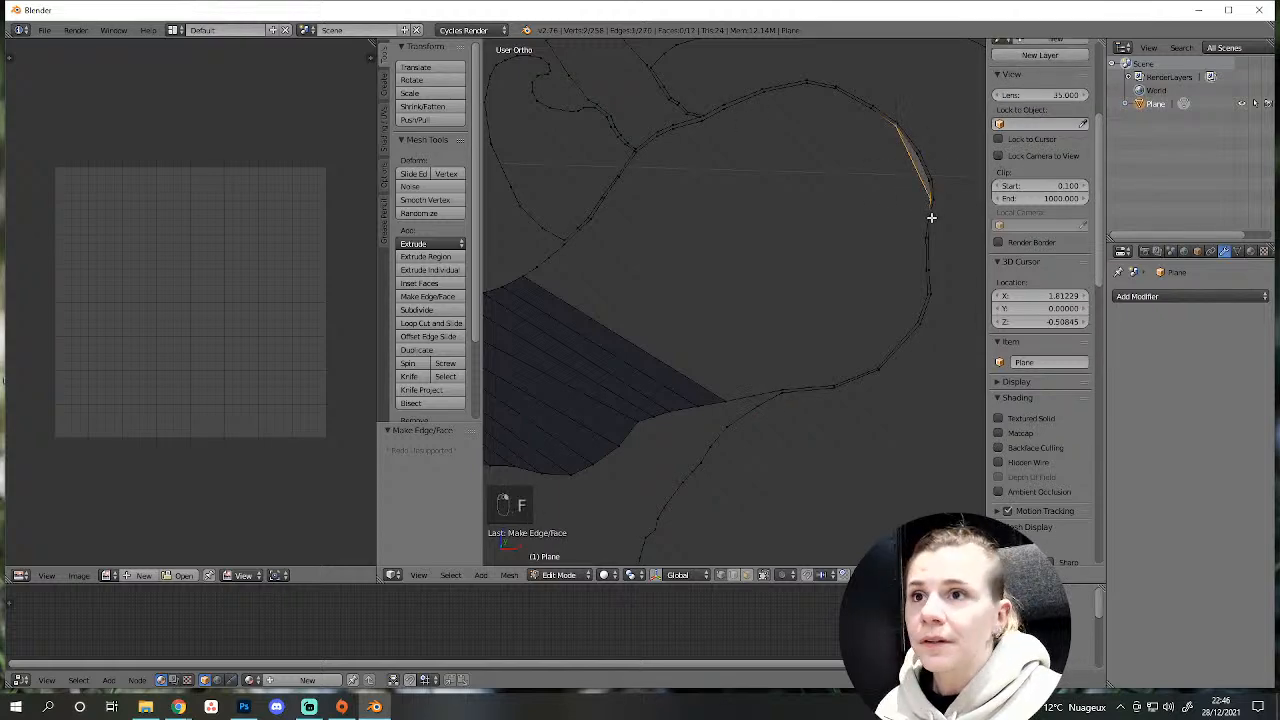
key("f")
key("f")
key("f")
key("f")
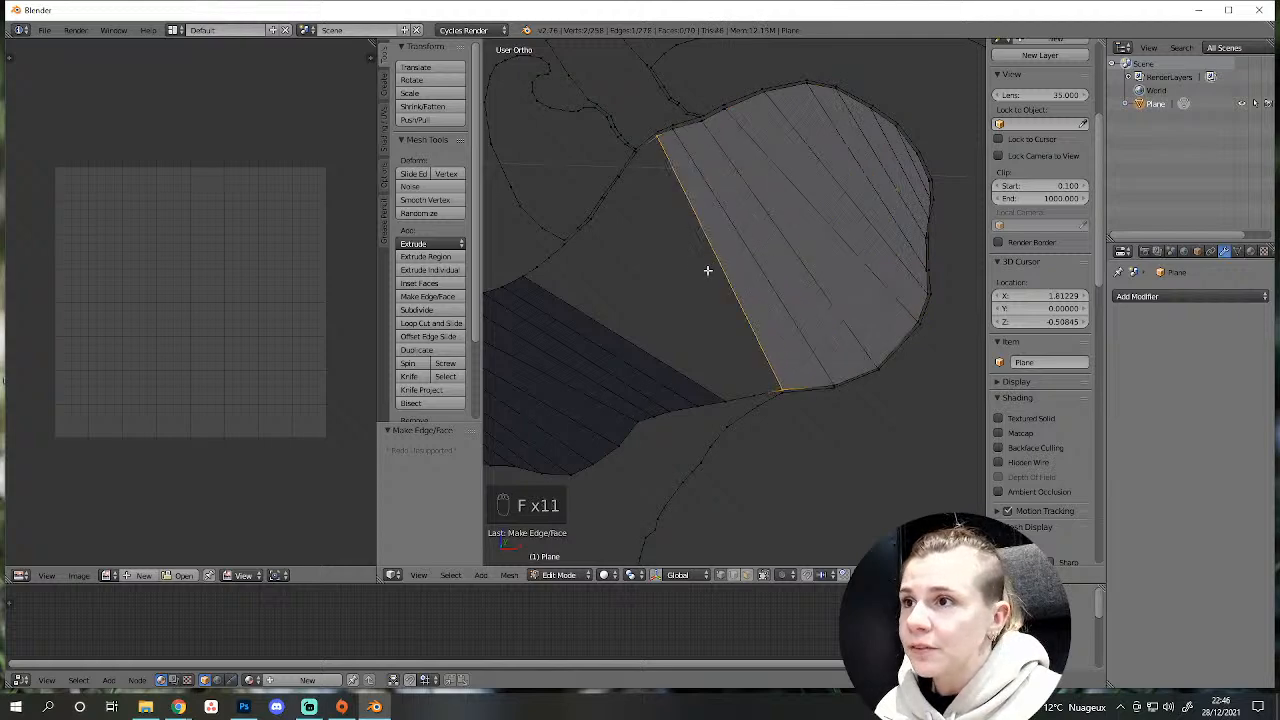
Subdivide the lower outline edges between the muzzle fill and the head fill twice, with one cut each time.
scroll(707, 270, "up", 4)
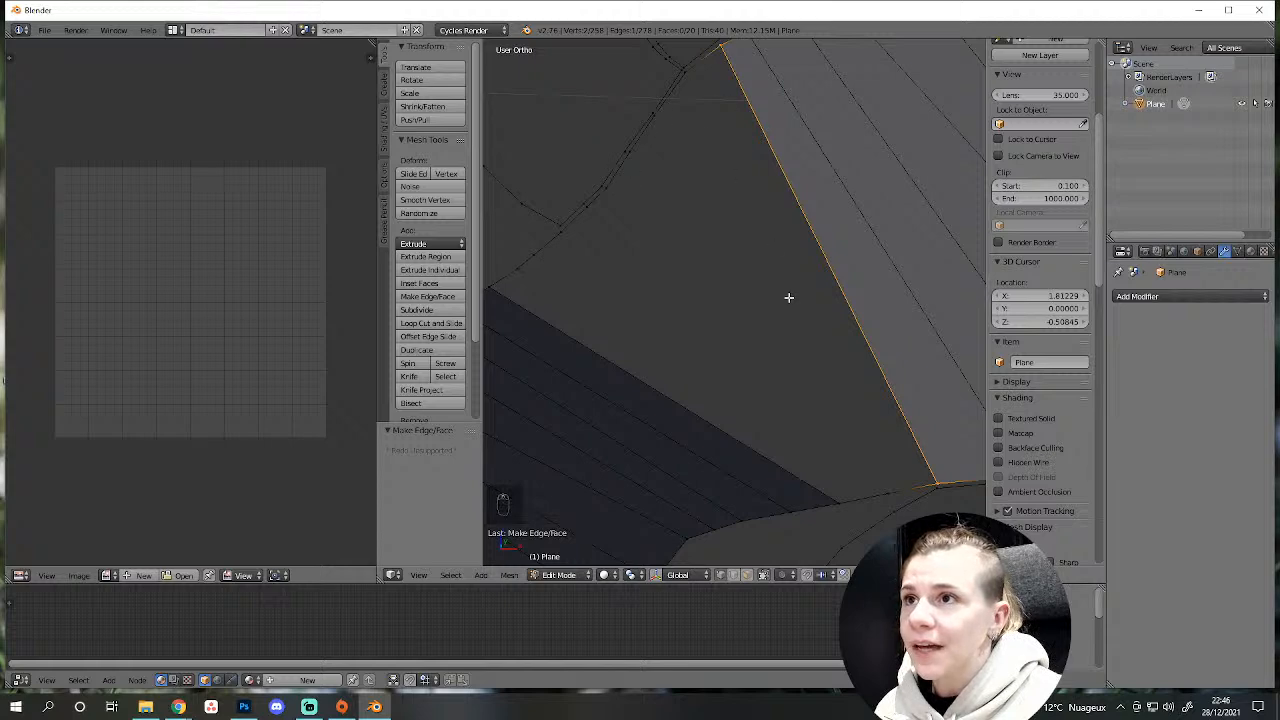
scroll(832, 388, "down", 1)
middle_click_drag(832, 388, 783, 331, "shift")
scroll(860, 469, "up", 2)
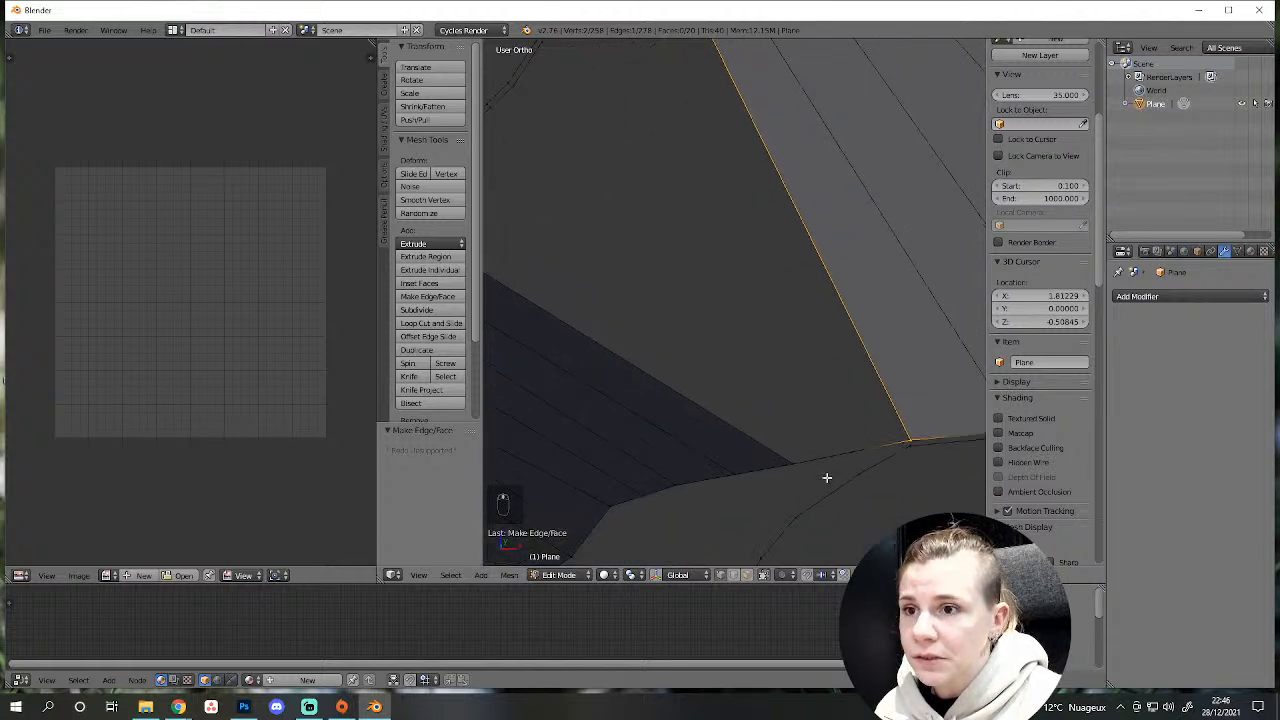
right_click(822, 455)
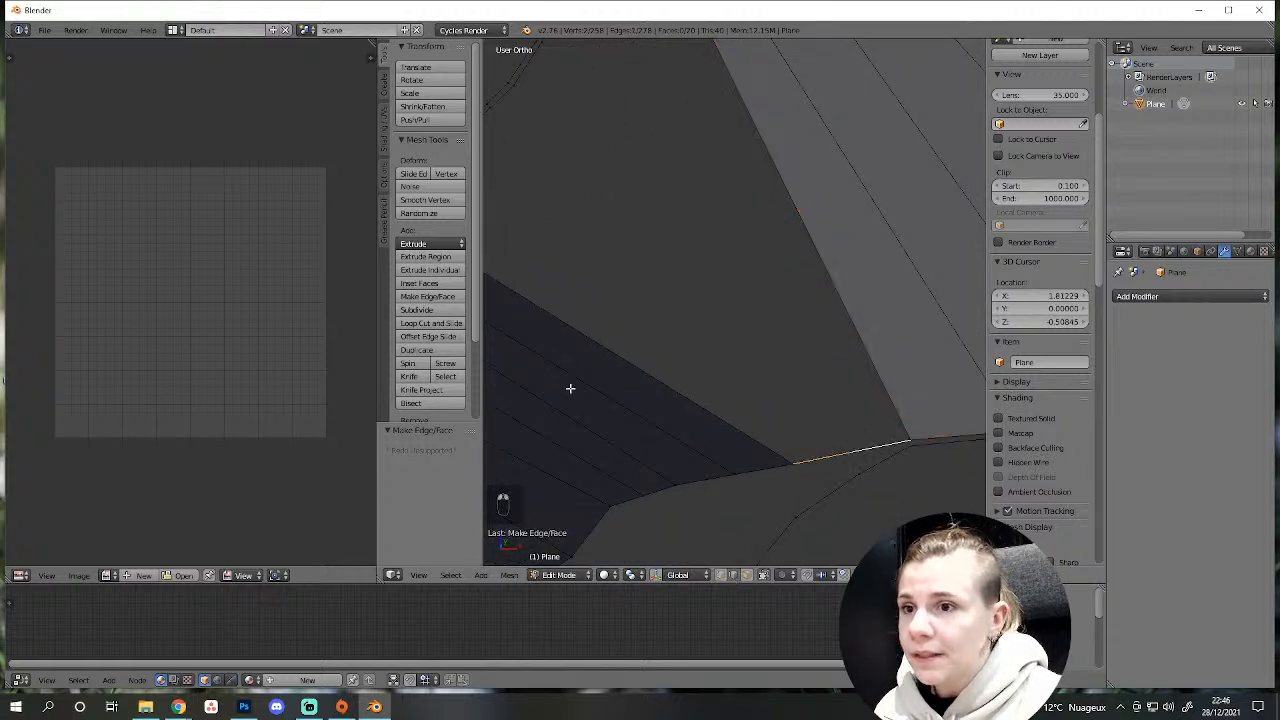
left_click(421, 311)
left_click(731, 575)
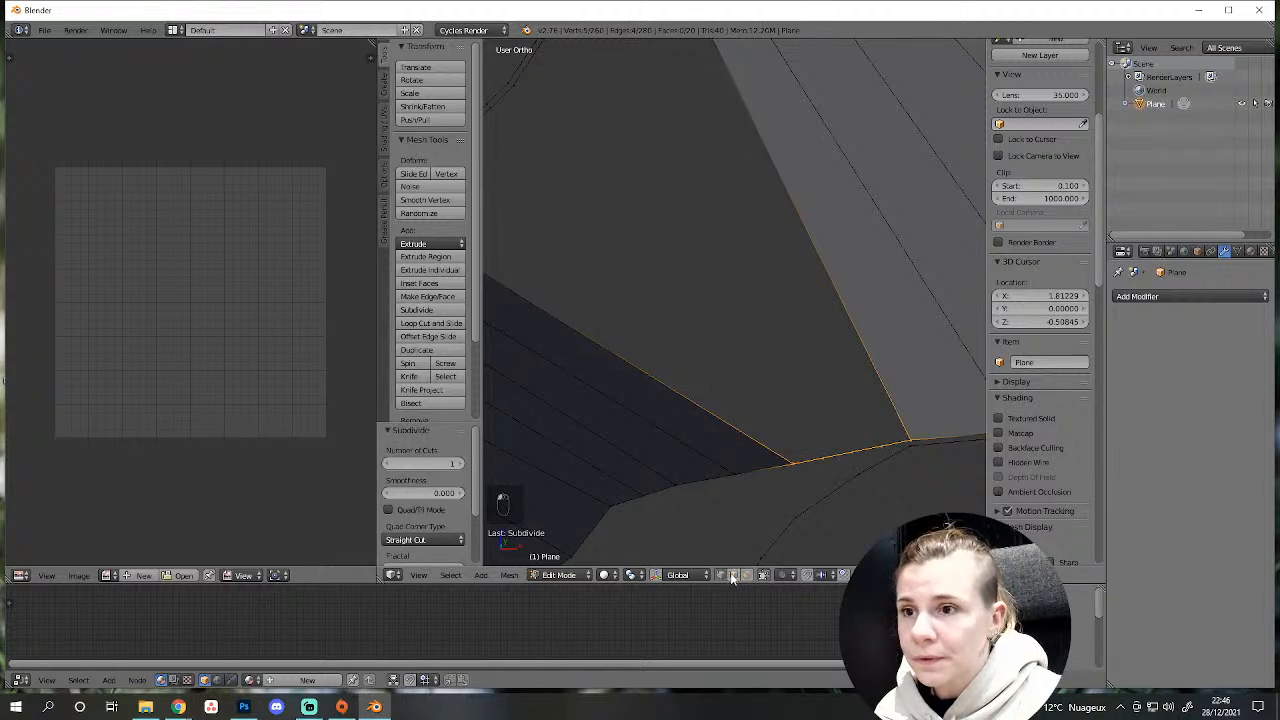
left_click(421, 310)
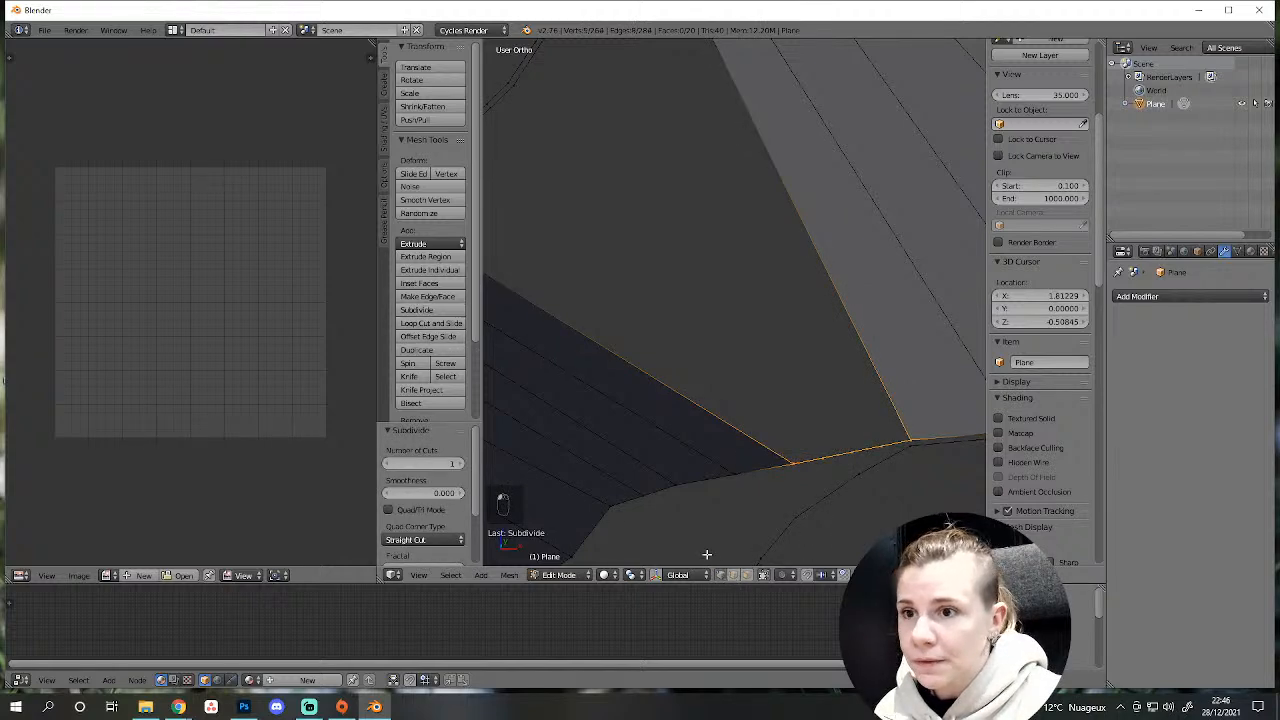
scroll(746, 457, "down", 2)
left_click(734, 575)
scroll(680, 440, "down", 2)
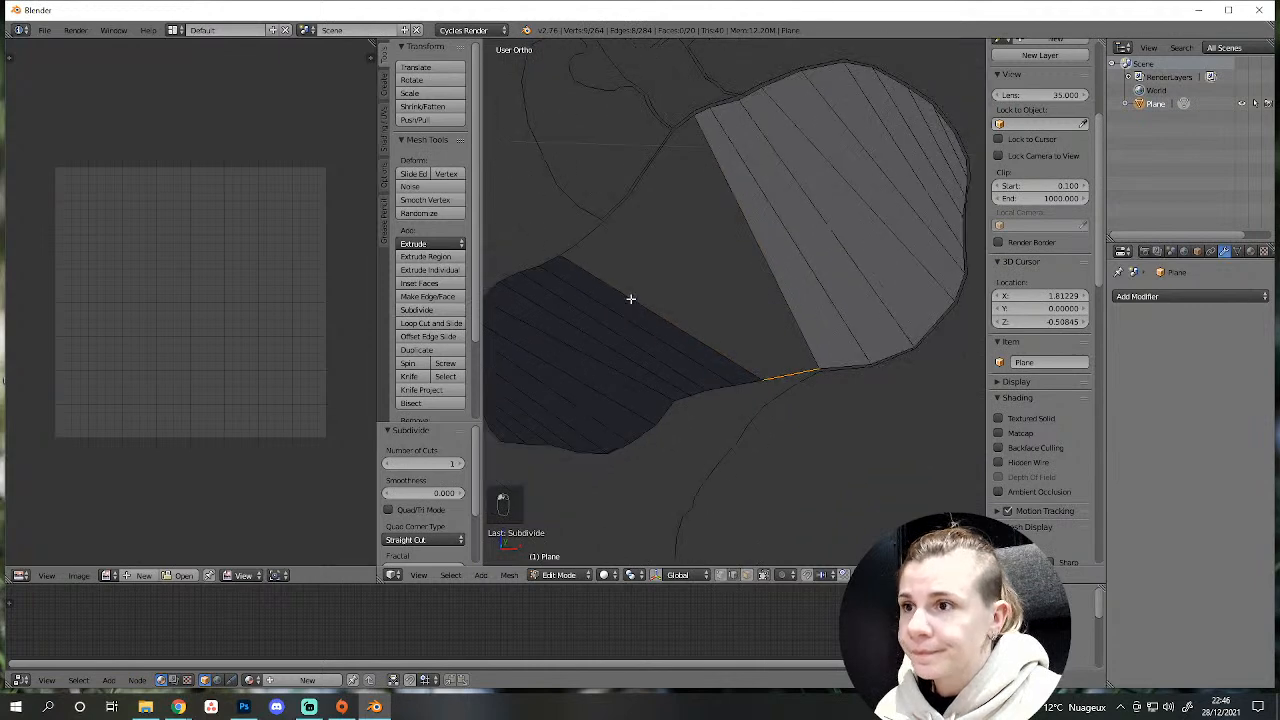
Continue the strip faces from the muzzle's open edge across the gap towards the head fill.
right_click(632, 300)
key("g")
right_click(666, 298)
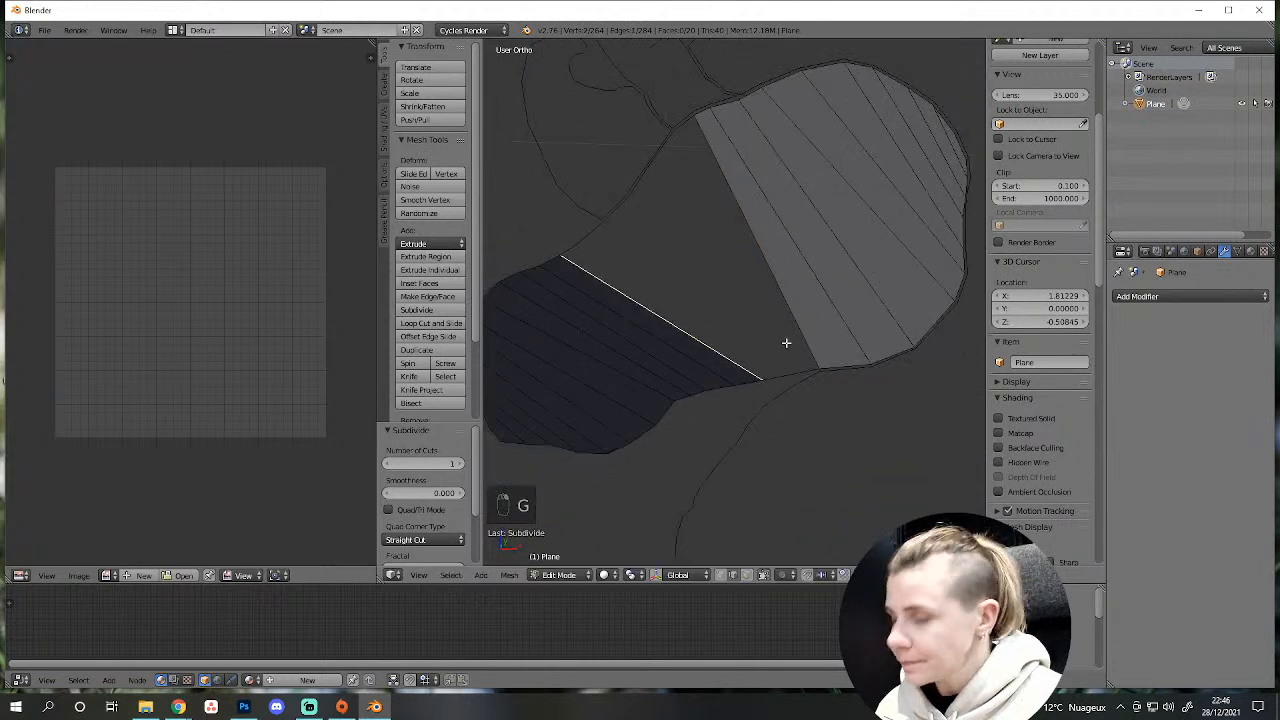
key("f")
key("f")
key("f")
key("f")
key("f")
key("f")
key("f")
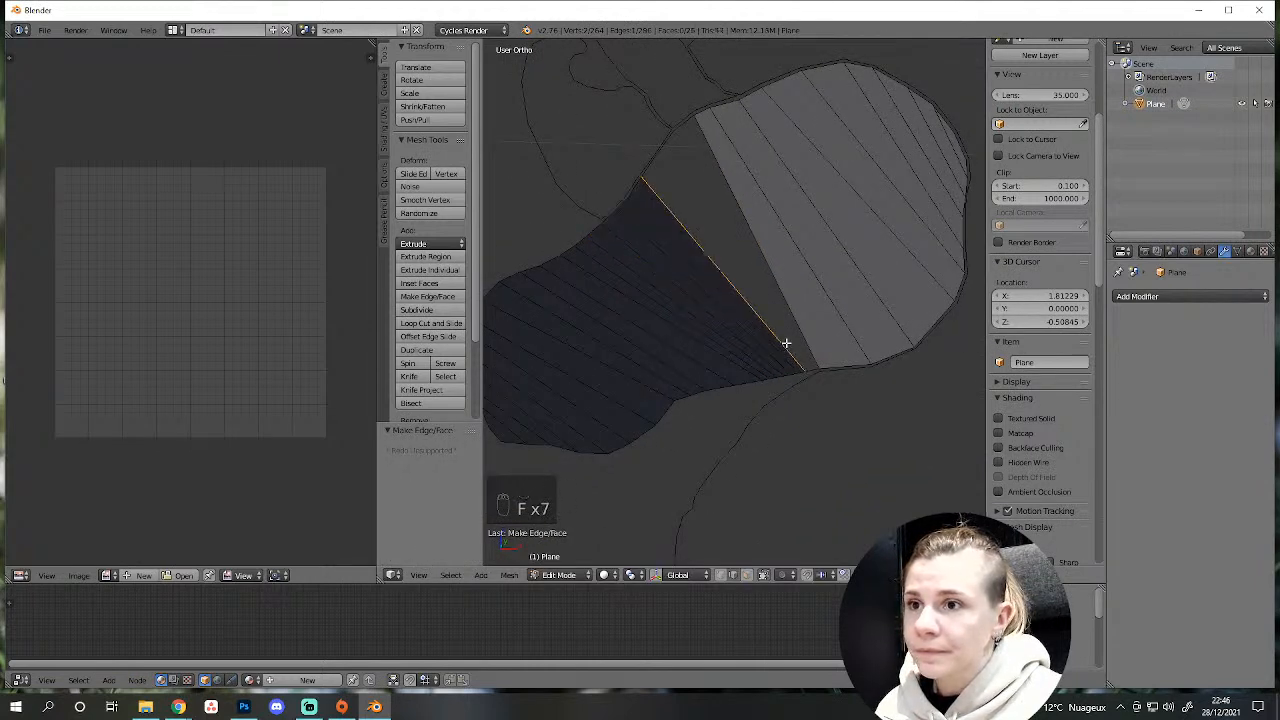
key("f")
key("f")
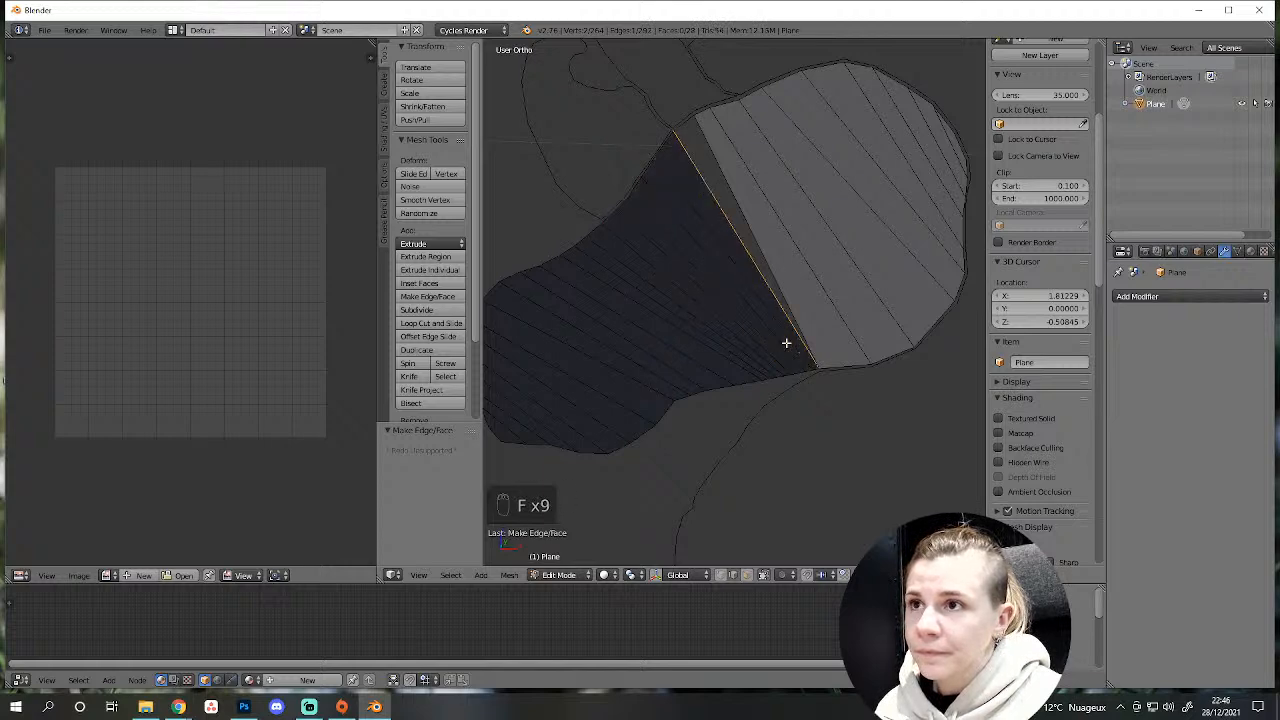
key("f")
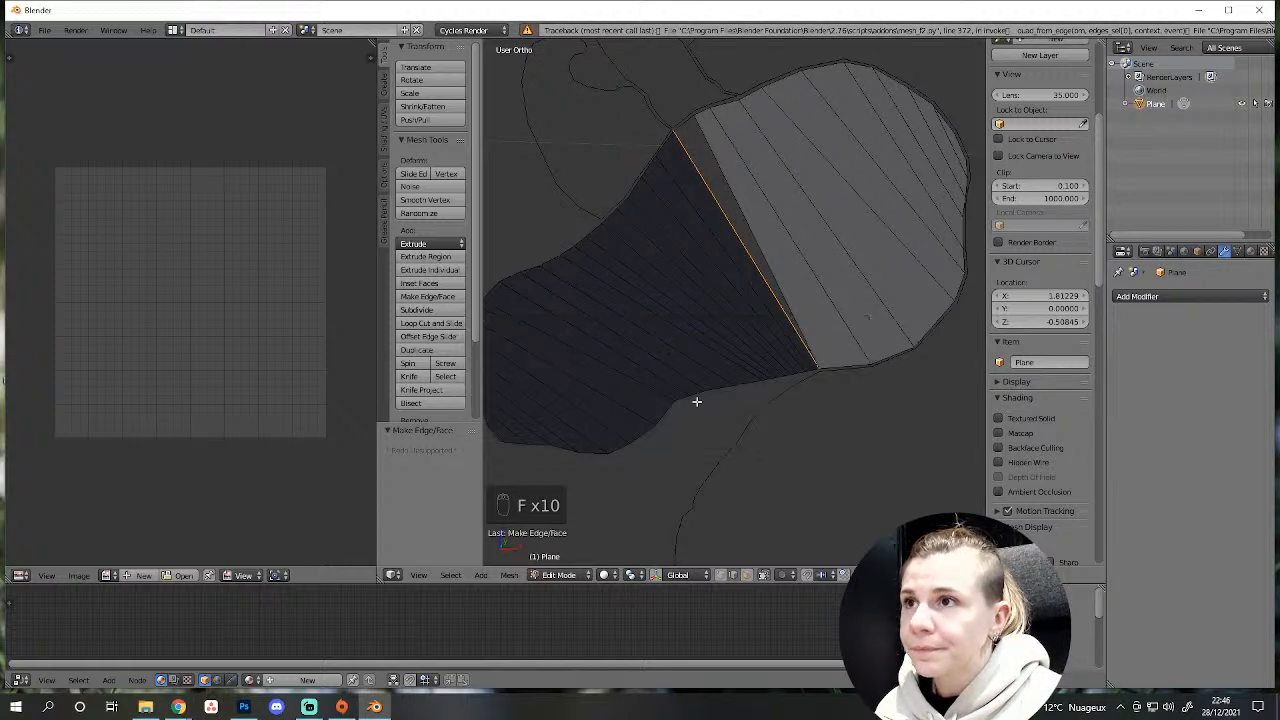
Undo the last strip face and subdivide the short lower outline edge beside the head fill with one cut.
scroll(697, 401, "up", 4)
middle_click_drag(803, 391, 674, 429, "shift")
scroll(697, 346, "down", 3)
middle_click_drag(697, 346, 794, 442, "shift")
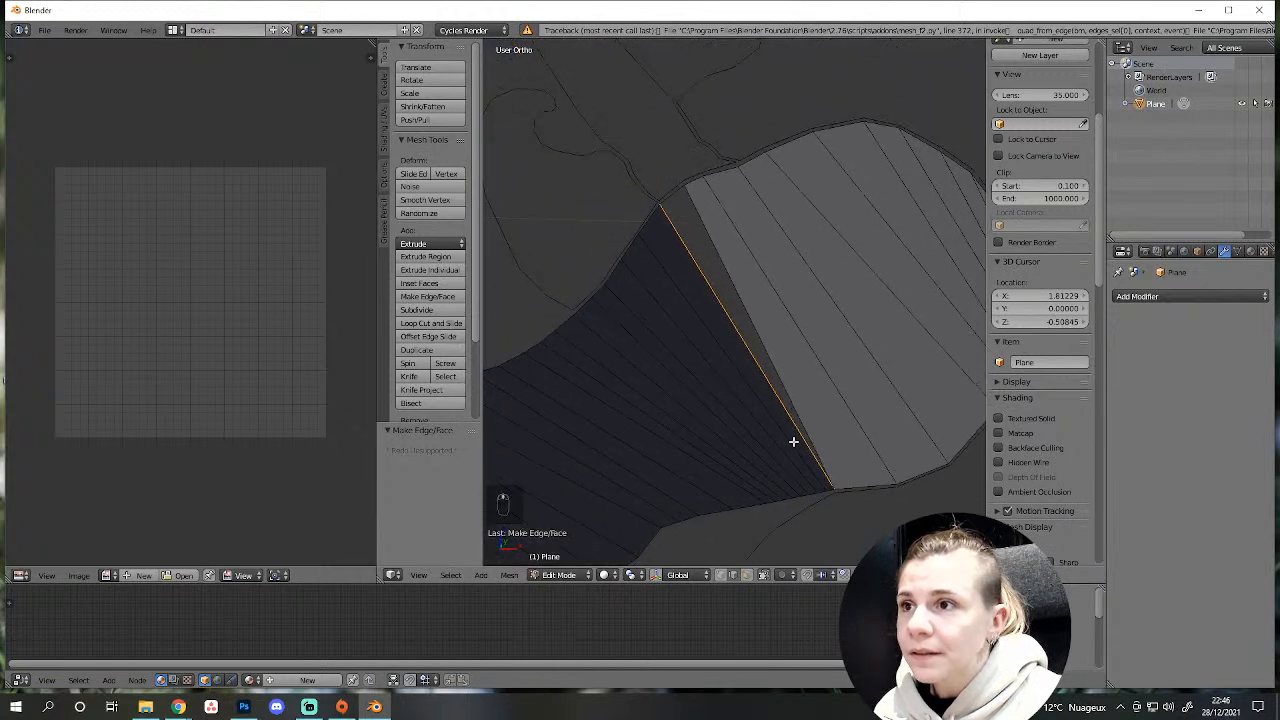
key("ctrl+z")
scroll(774, 528, "up", 1)
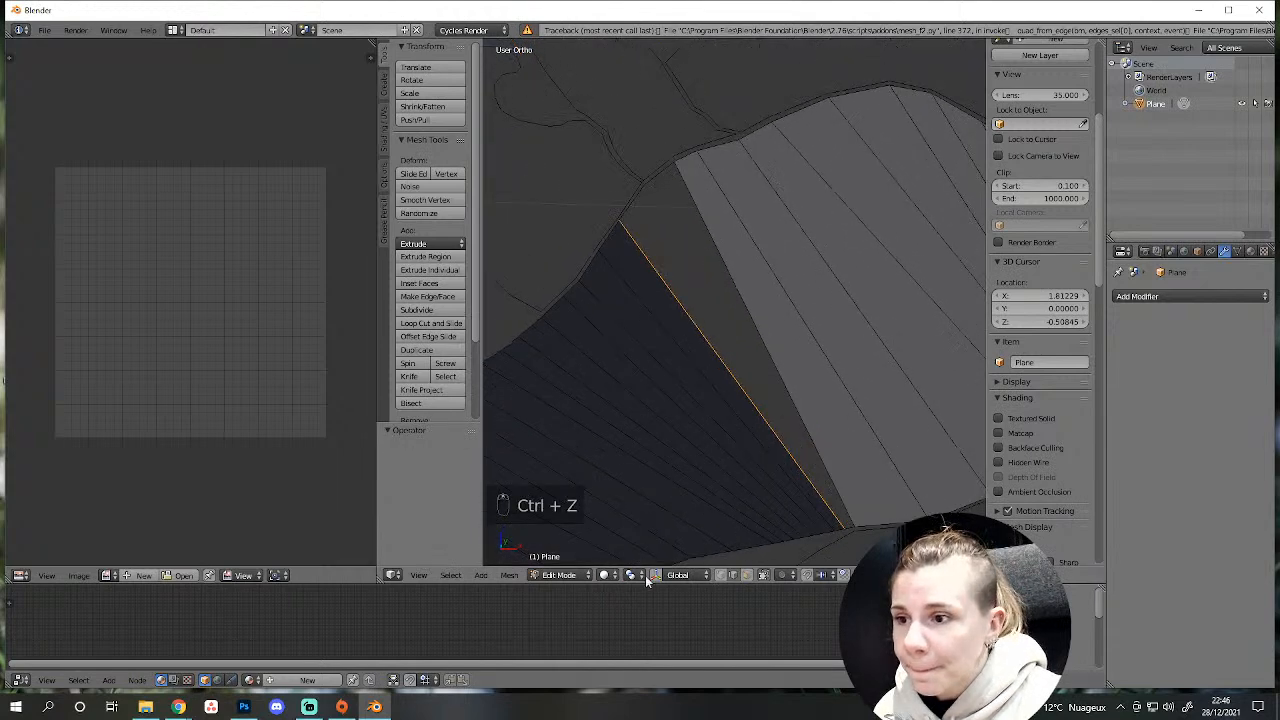
middle_click_drag(766, 464, 760, 400, "shift")
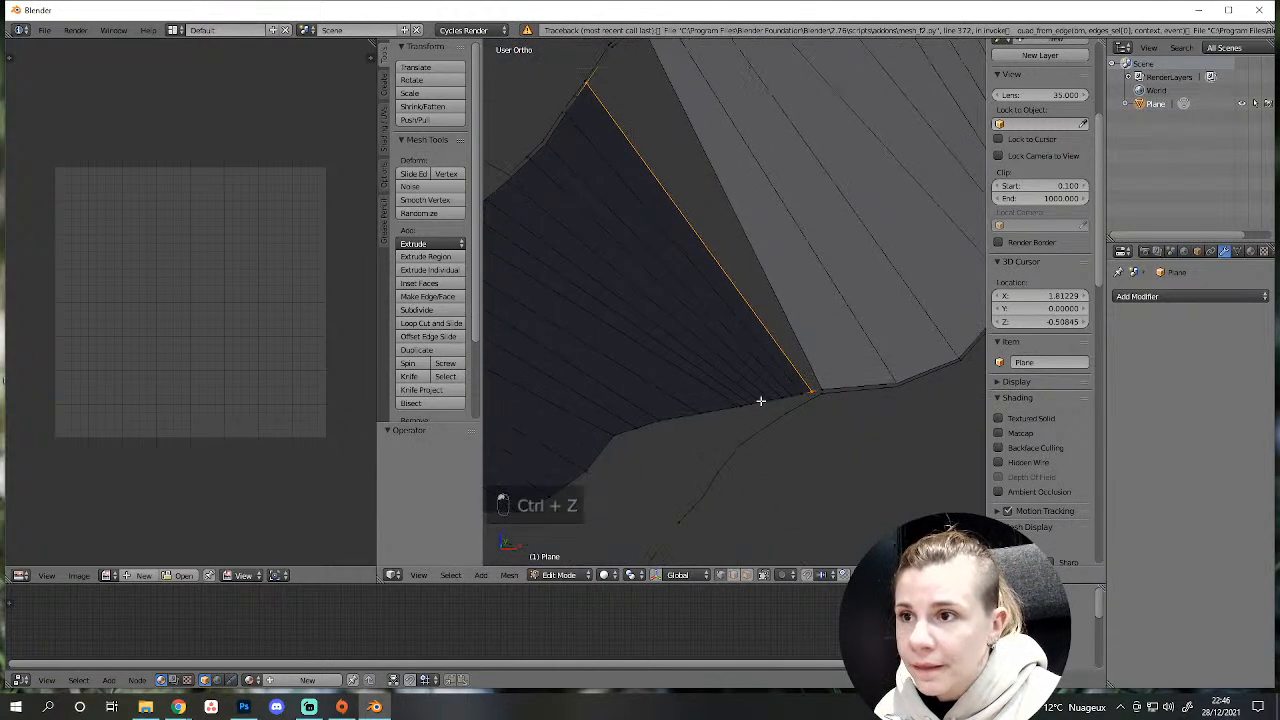
right_click(816, 388)
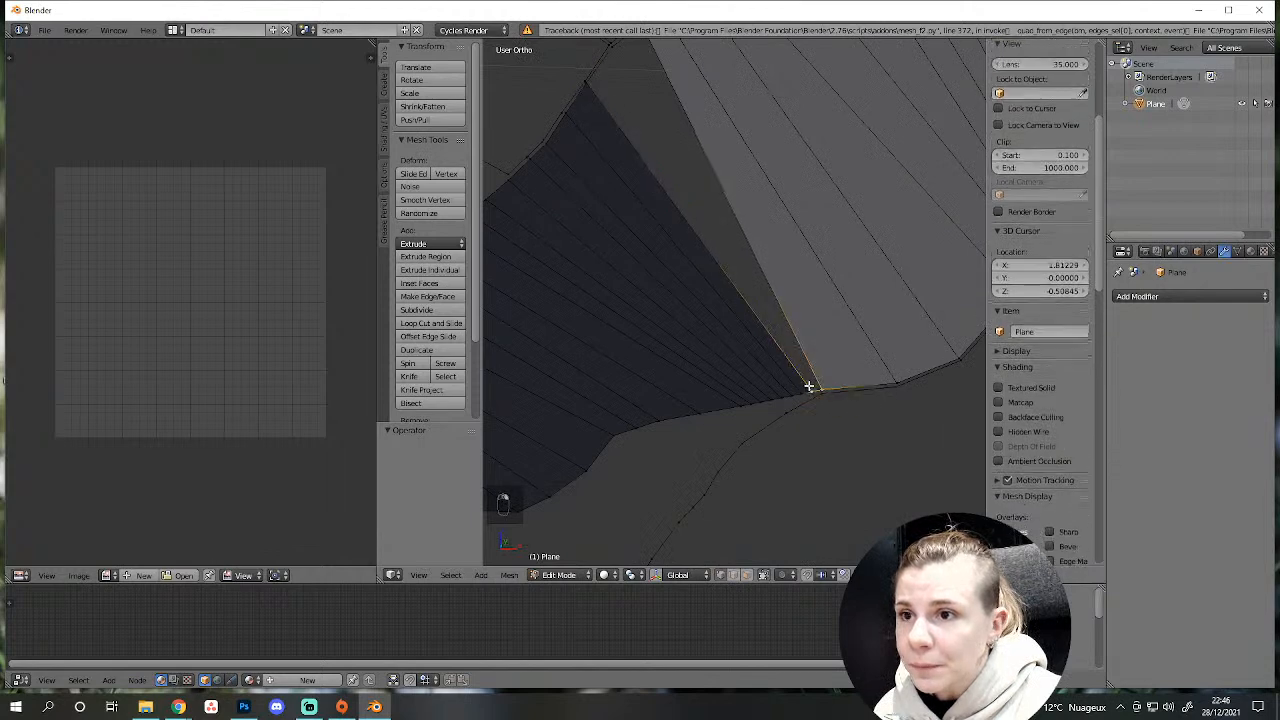
left_click(416, 310)
Close the remaining gap between the muzzle and head fills with two strip faces from the muzzle's open edge.
right_click(808, 389)
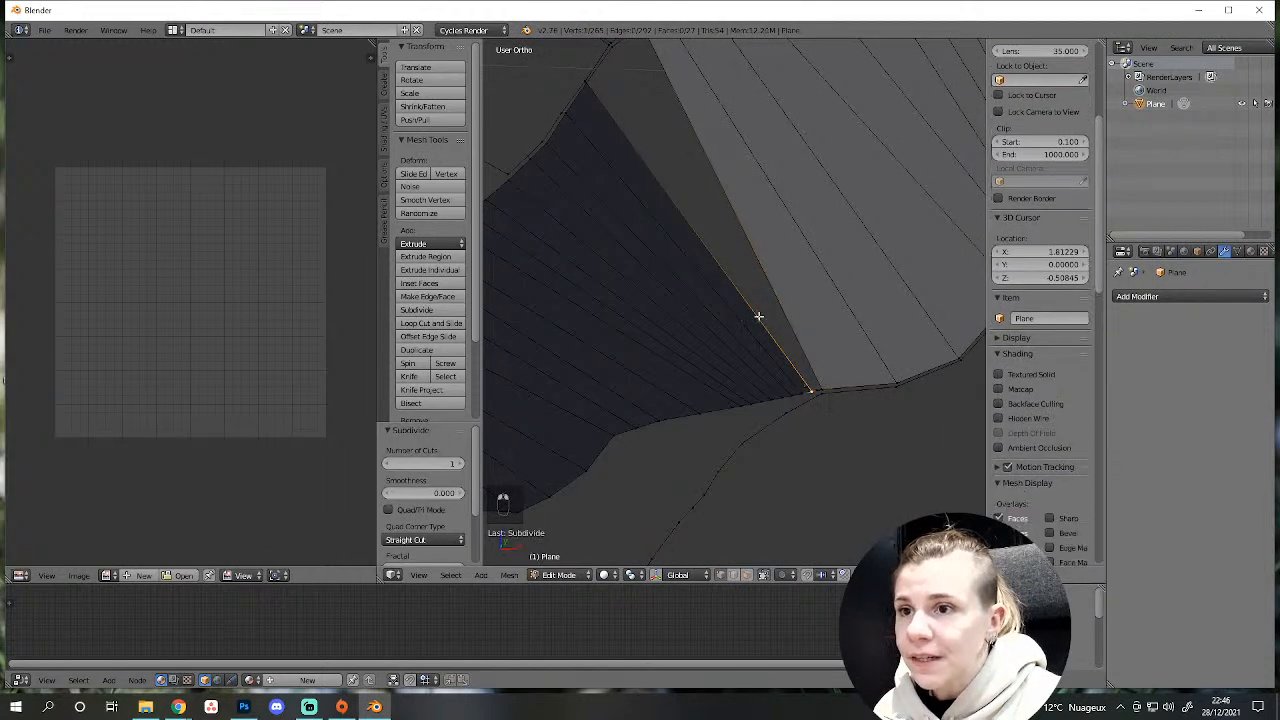
right_click(575, 88, "shift")
scroll(735, 300, "down", 2)
key("g")
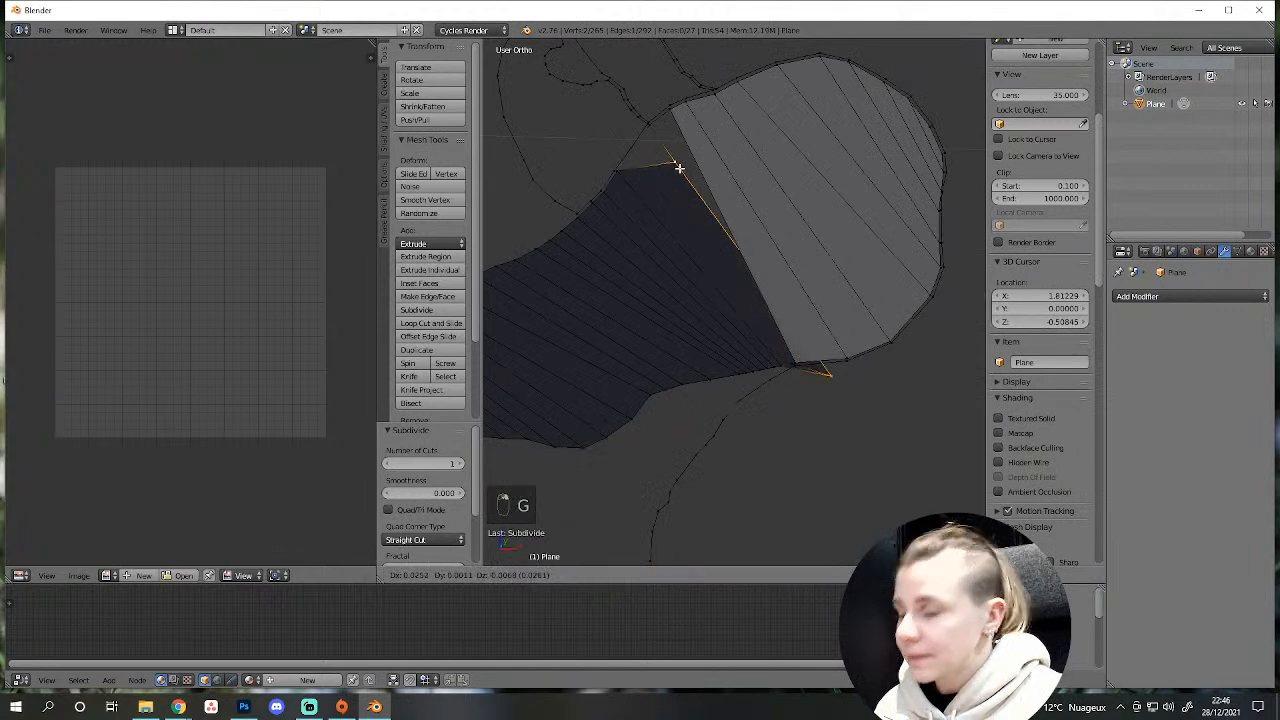
right_click(827, 208)
key("f")
key("f")
scroll(825, 235, "down", 1)
scroll(880, 331, "up", 4)
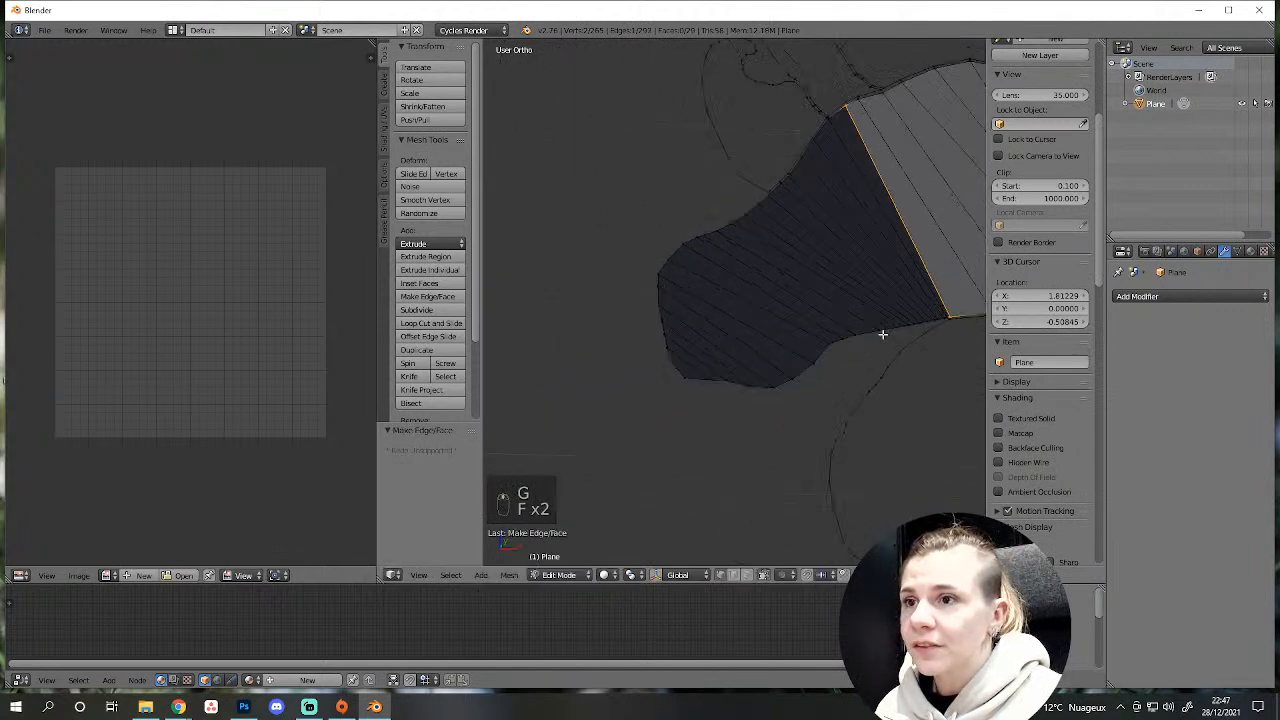
scroll(725, 341, "down", 2)
scroll(843, 318, "down", 2)
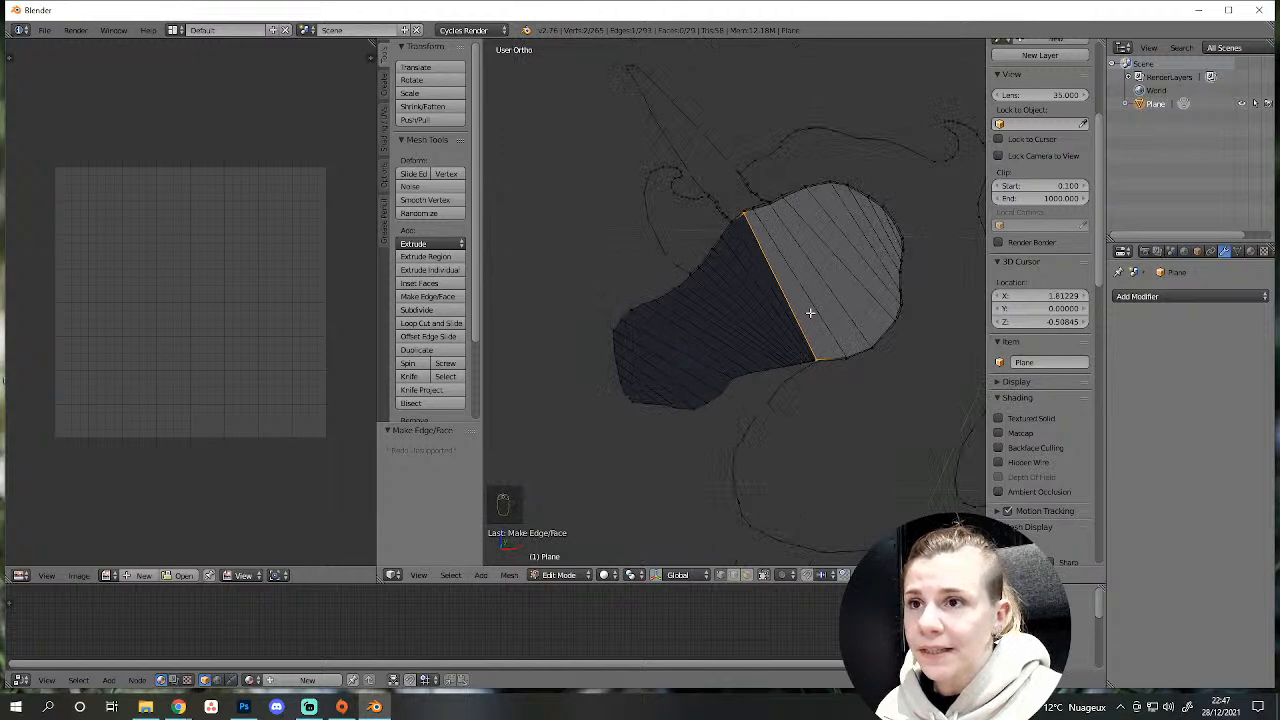
Flip the normals of the strip faces from the muzzle tip to the head's middle, and deselect everything.
left_click(746, 575)
scroll(761, 508, "up", 1)
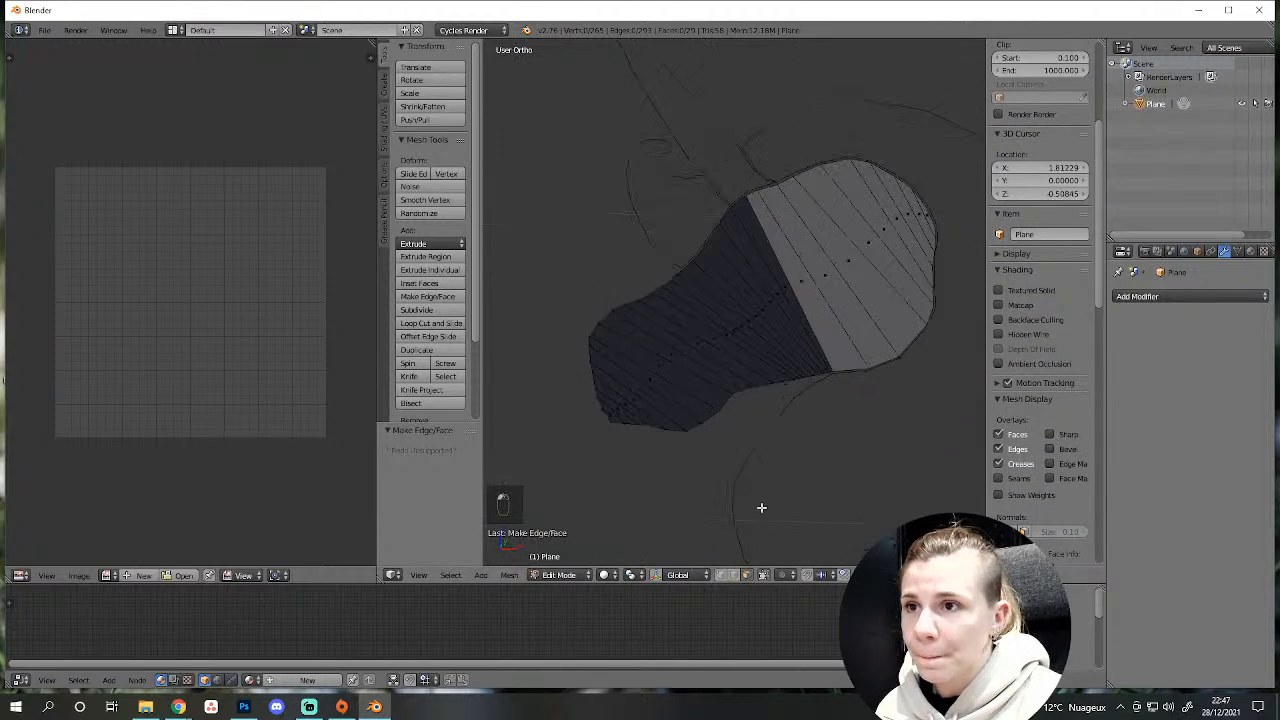
right_click(789, 315)
right_click(614, 411, "ctrl")
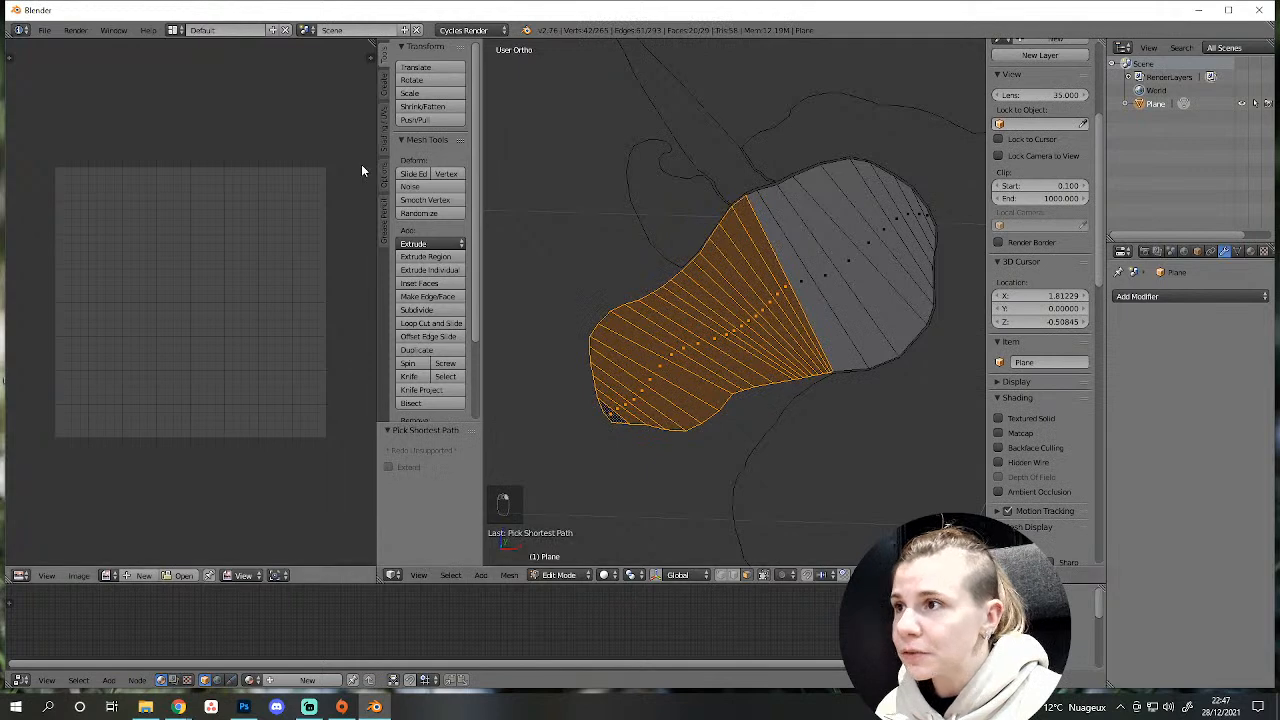
left_click(382, 140)
left_click(425, 176)
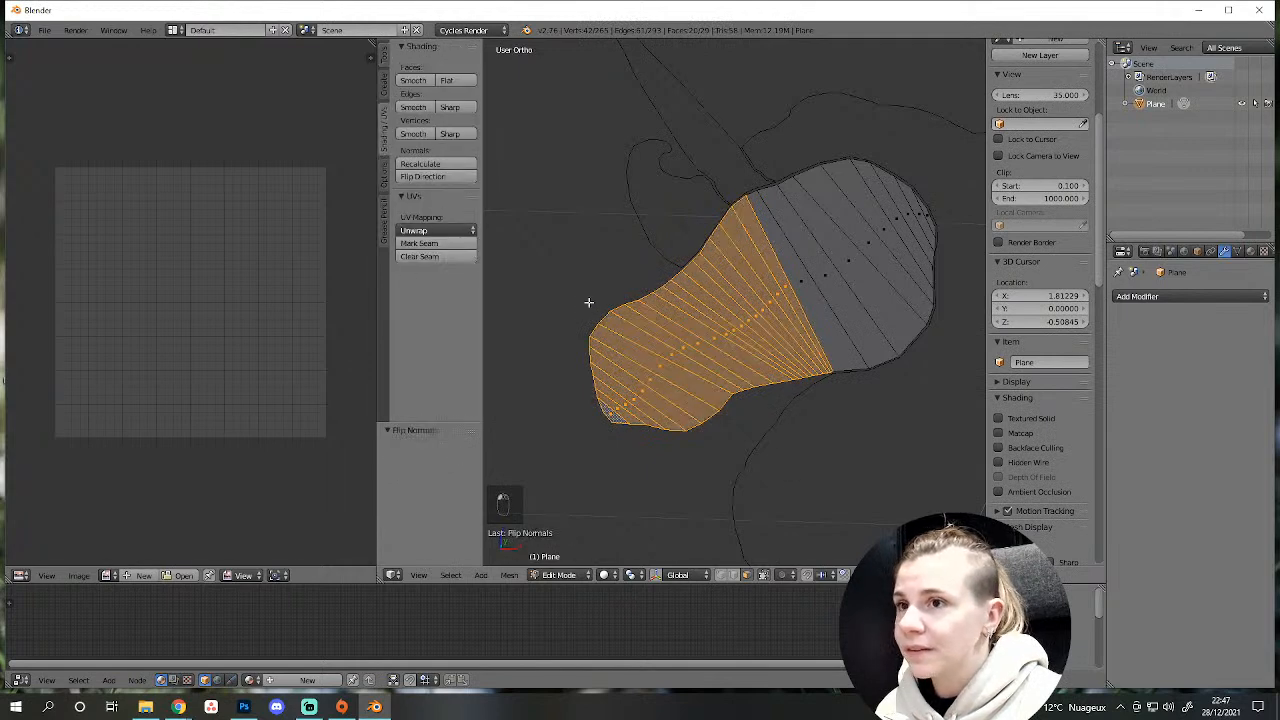
key("a")
scroll(768, 440, "down", 3)
scroll(680, 370, "up", 1)
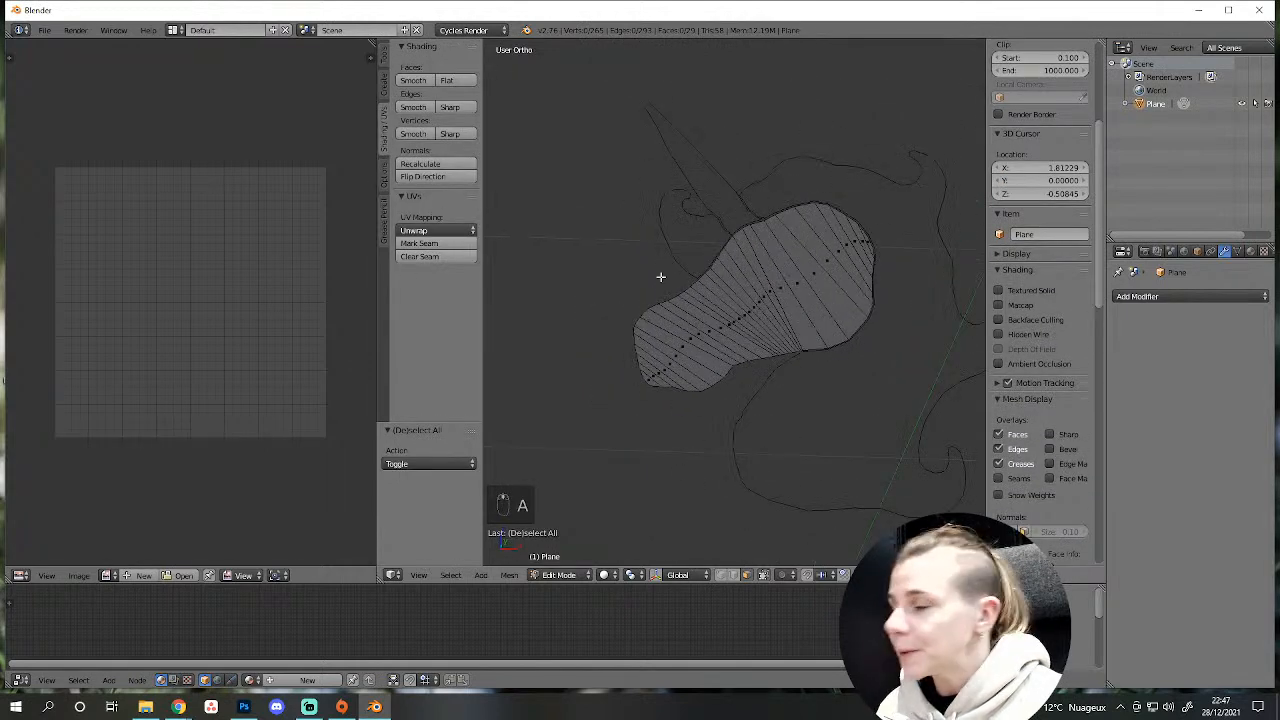
Fill the curled tip of the forelock outline in wireframe display with one small face, undoing the extra face beyond it.
middle_click_drag(654, 186, 706, 386, "shift")
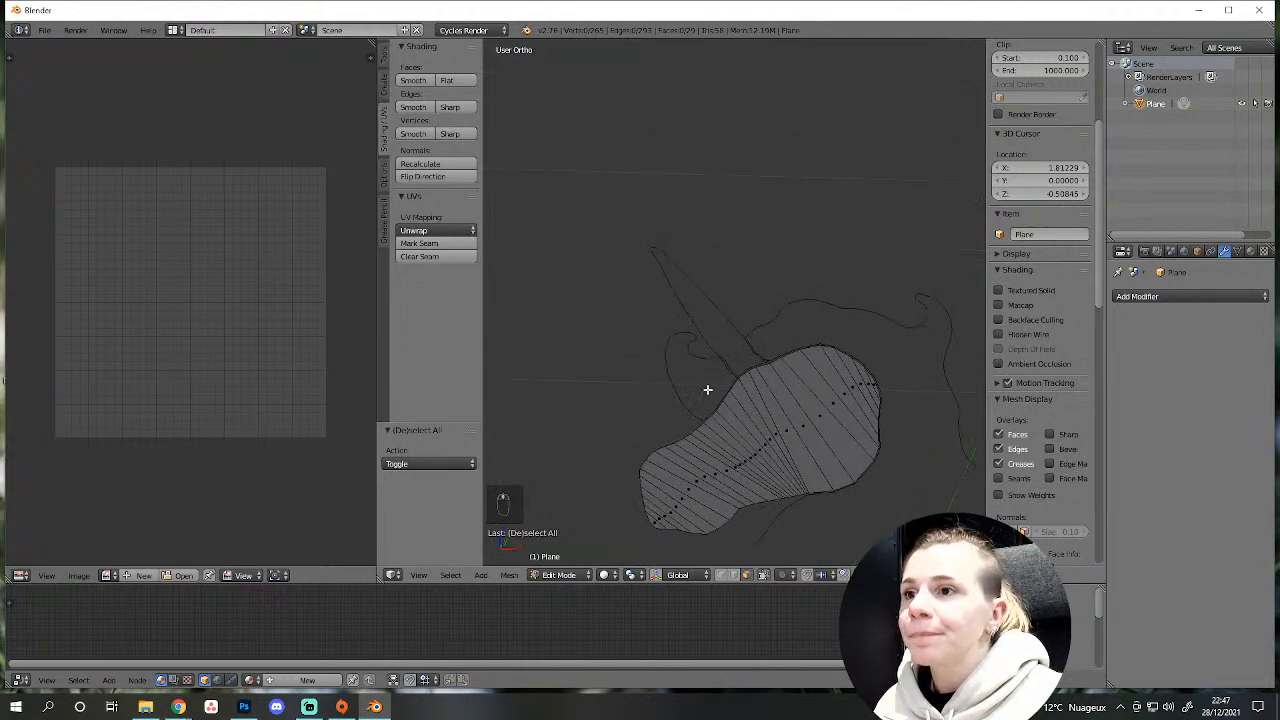
key("Tab")
scroll(735, 450, "up", 6)
key("Tab")
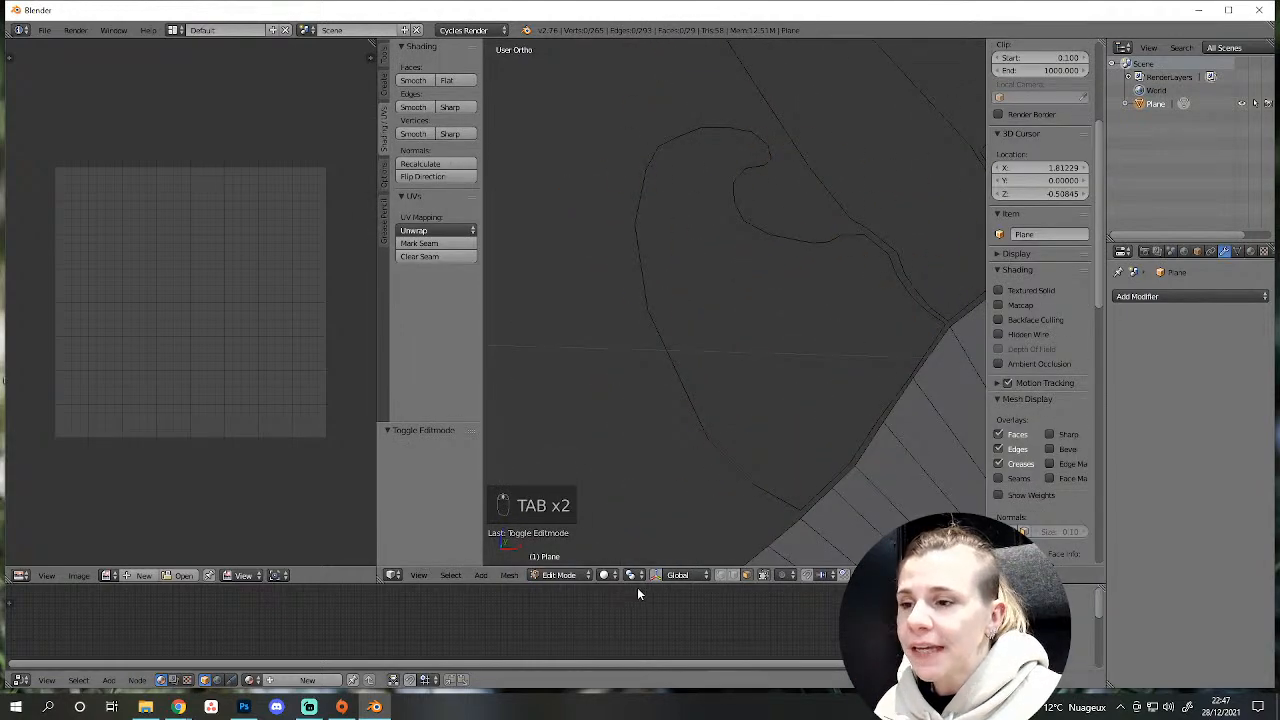
key("z")
key("z")
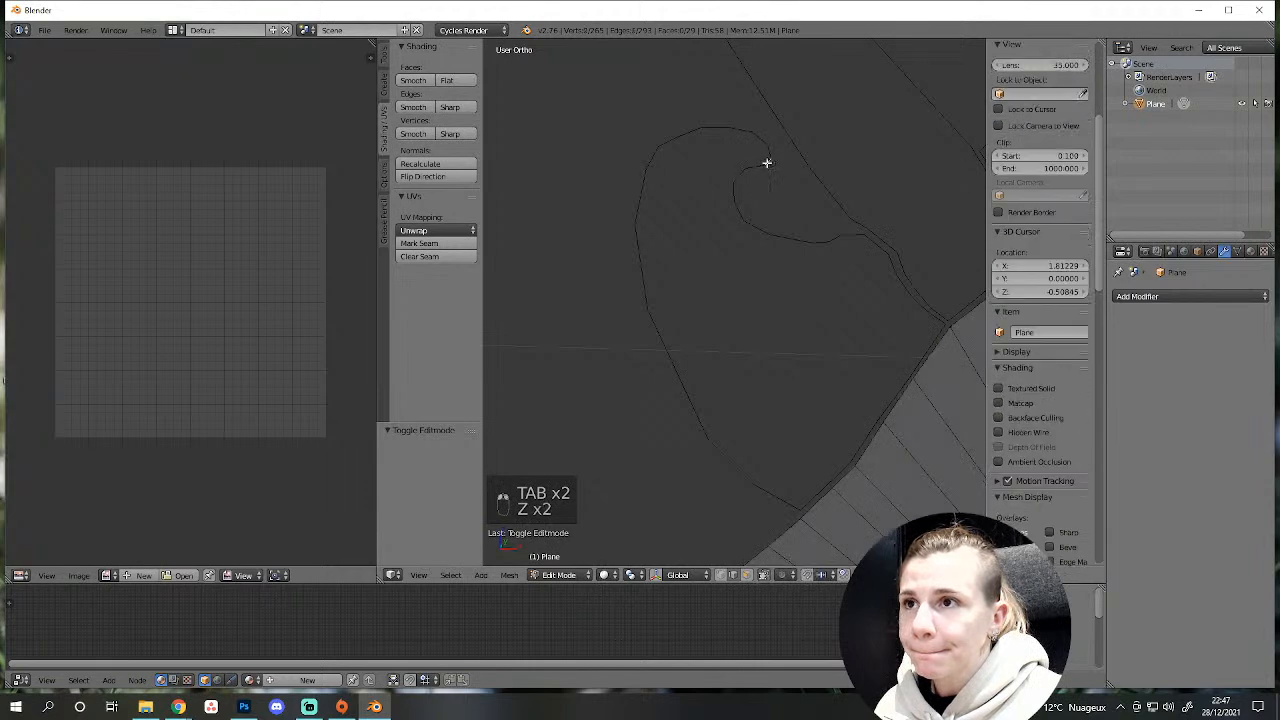
key("Tab")
key("z")
key("Tab")
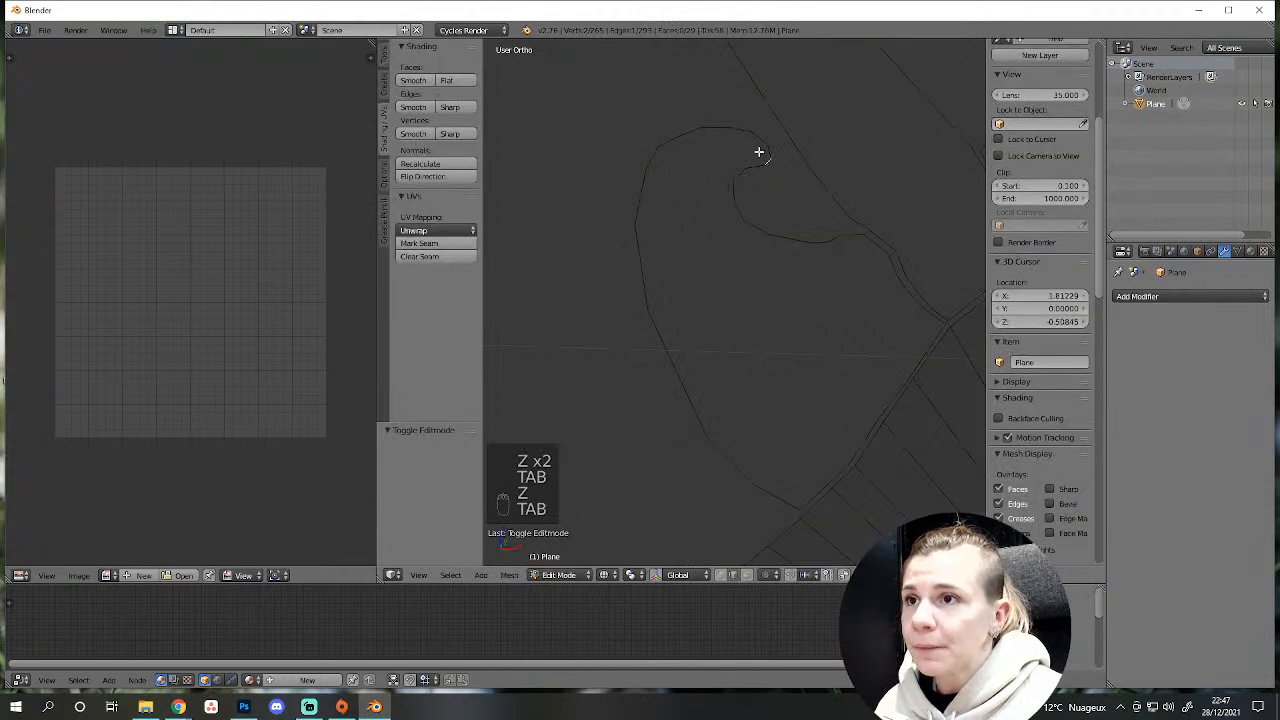
key("f")
key("f")
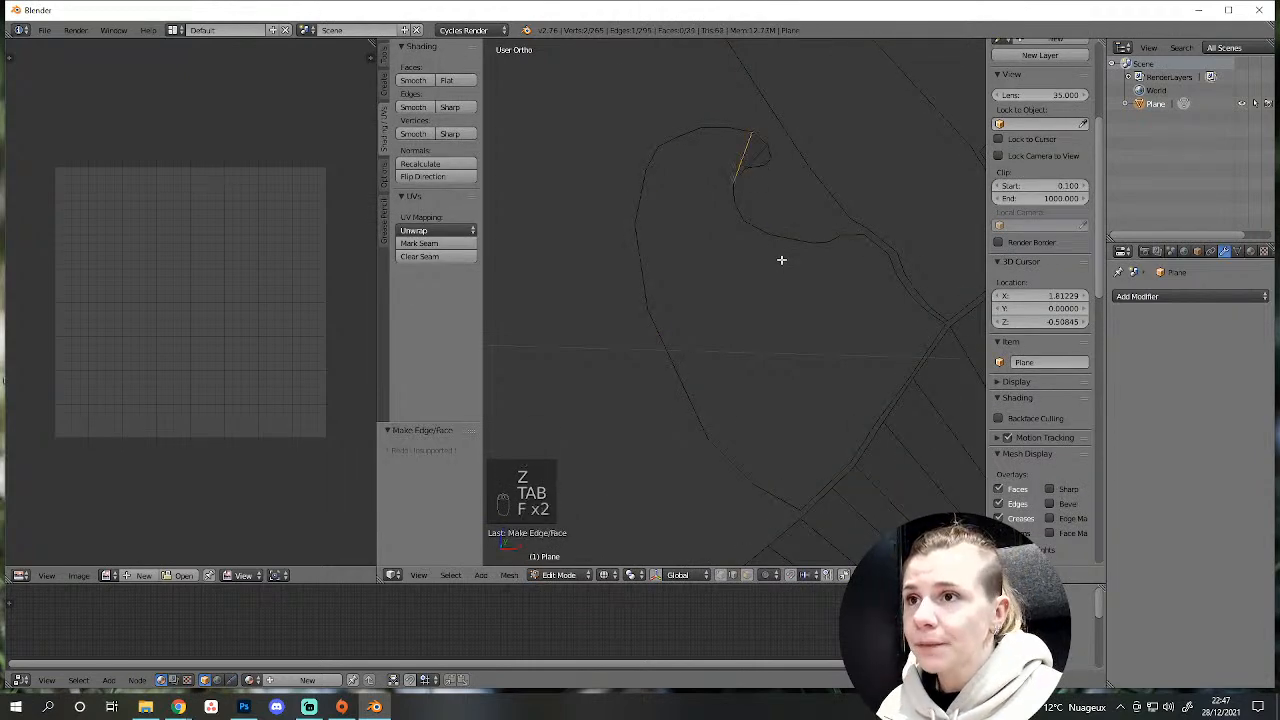
key("ctrl+z")
Add two strip faces inside the forelock outline, starting from its short edge beside the horn base.
scroll(789, 257, "up", 3)
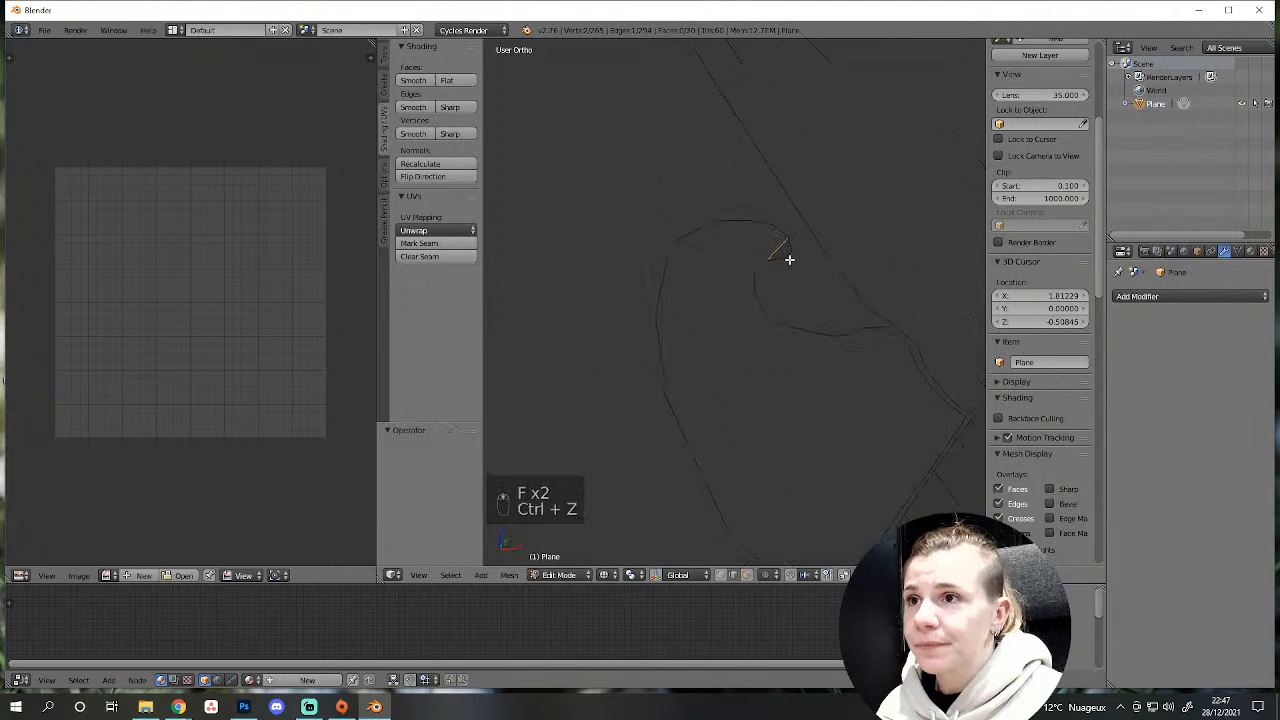
middle_click_drag(848, 322, 683, 390, "shift")
right_click(841, 439)
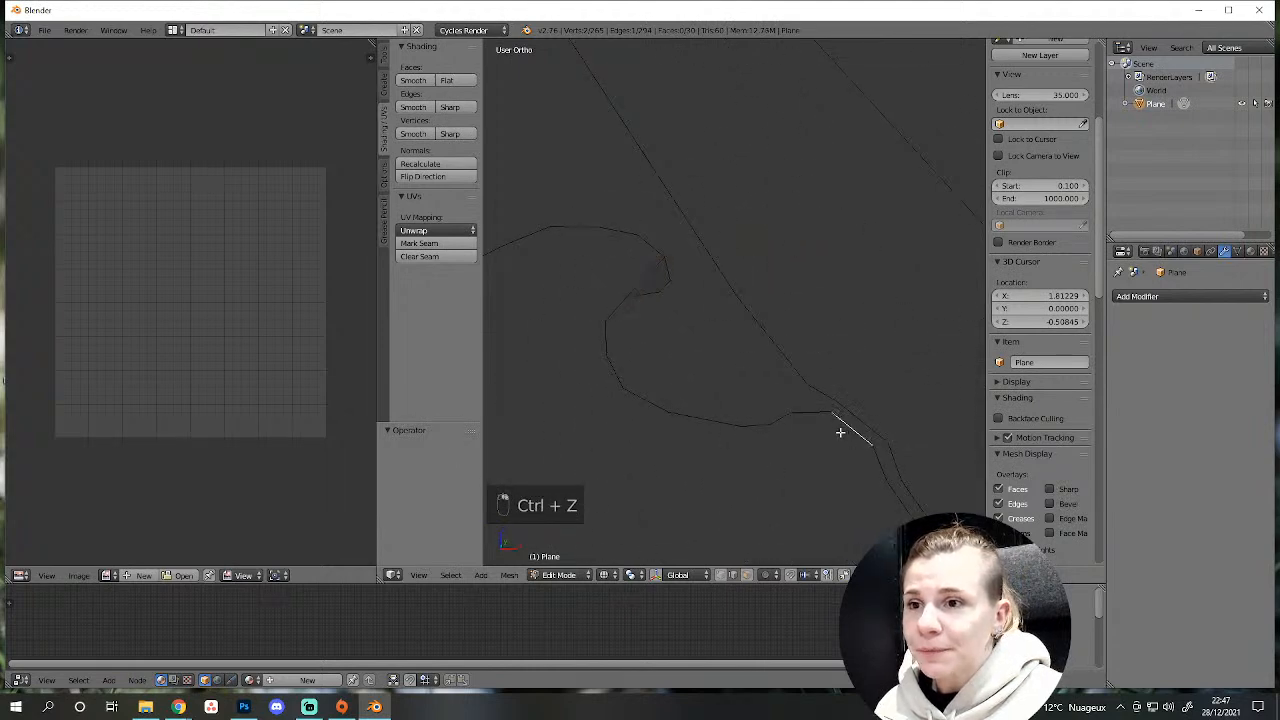
middle_click_drag(822, 431, 799, 383, "shift")
key("f")
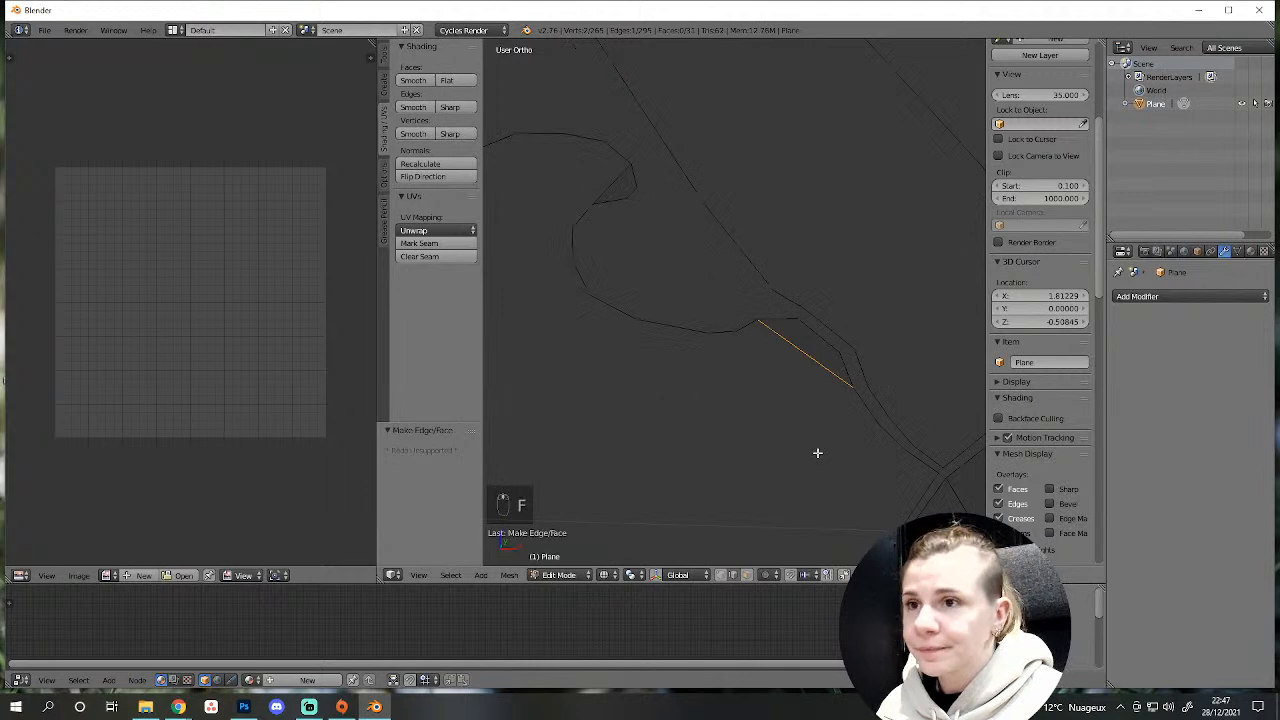
scroll(815, 448, "up", 1)
key("f")
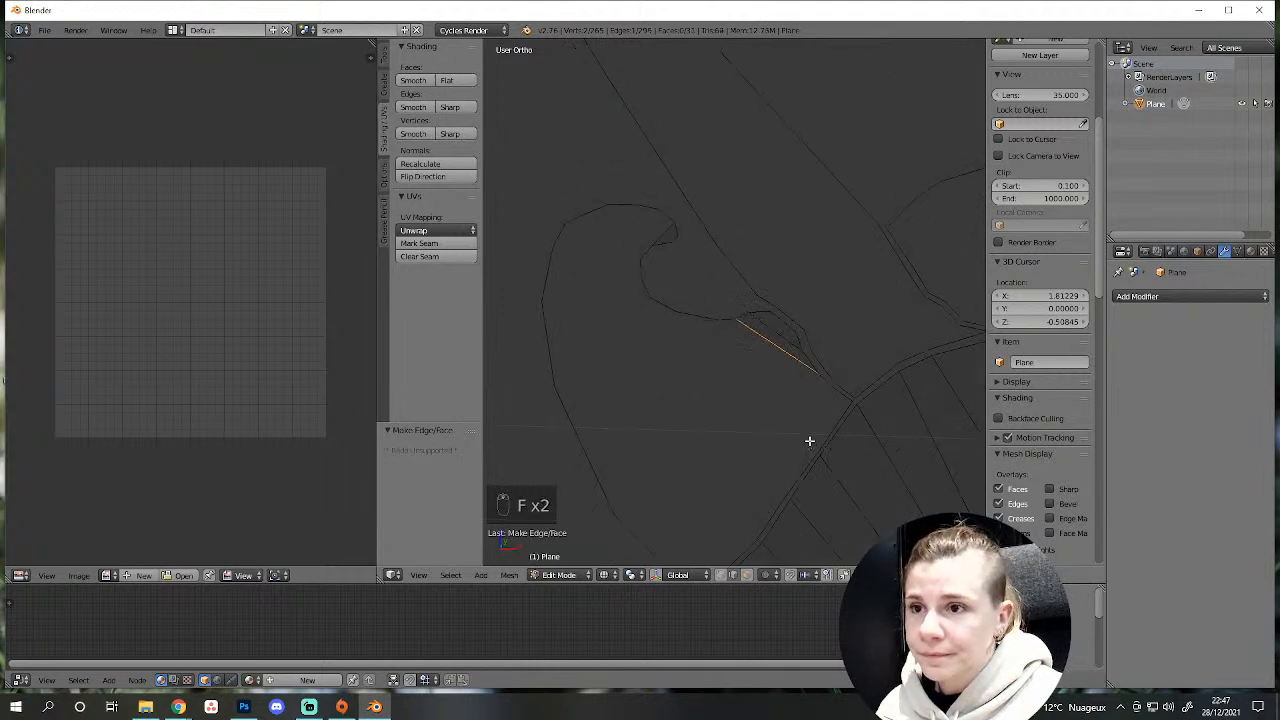
Switch back to solid shading and continue the forelock's strip faces with three more along the head outline.
key("z")
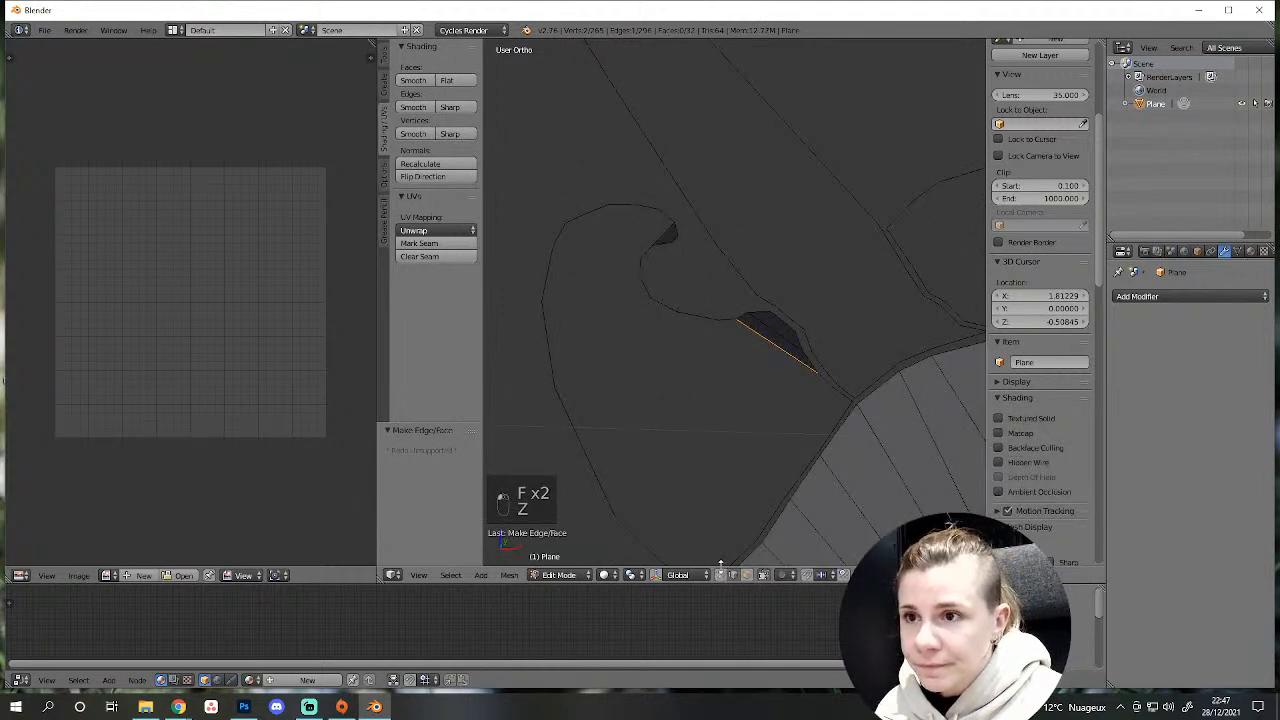
key("f")
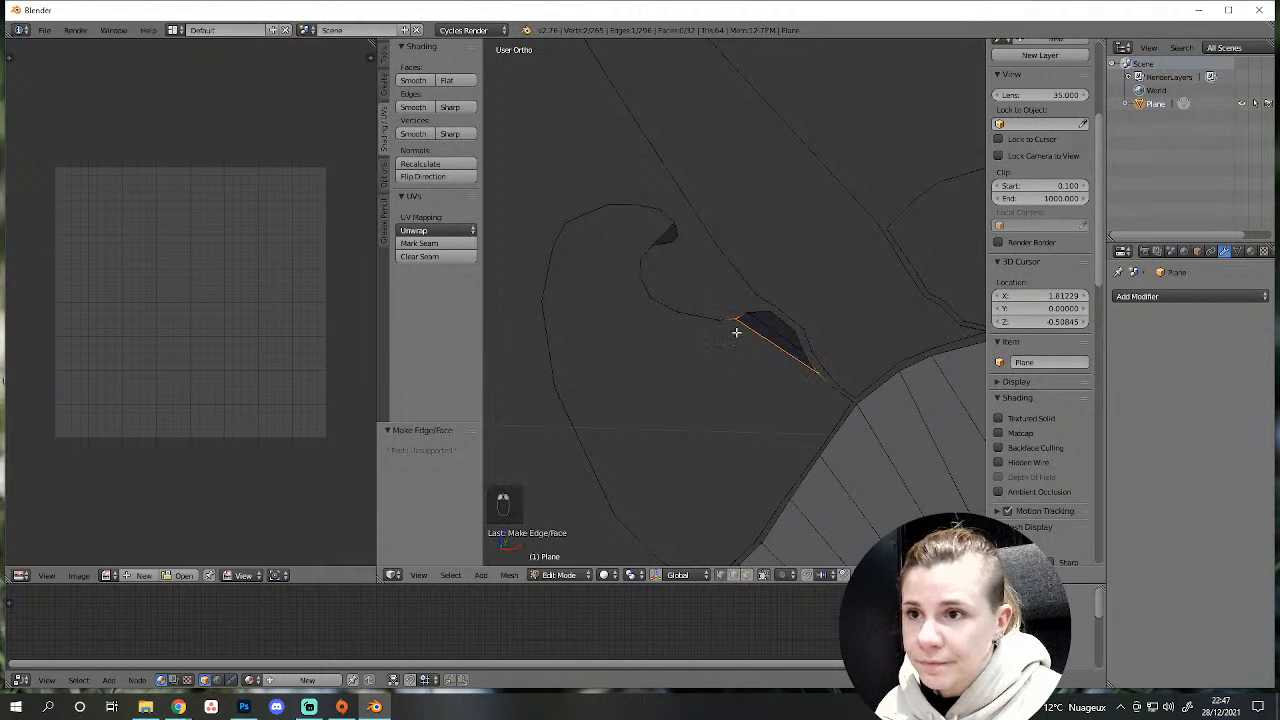
key("f")
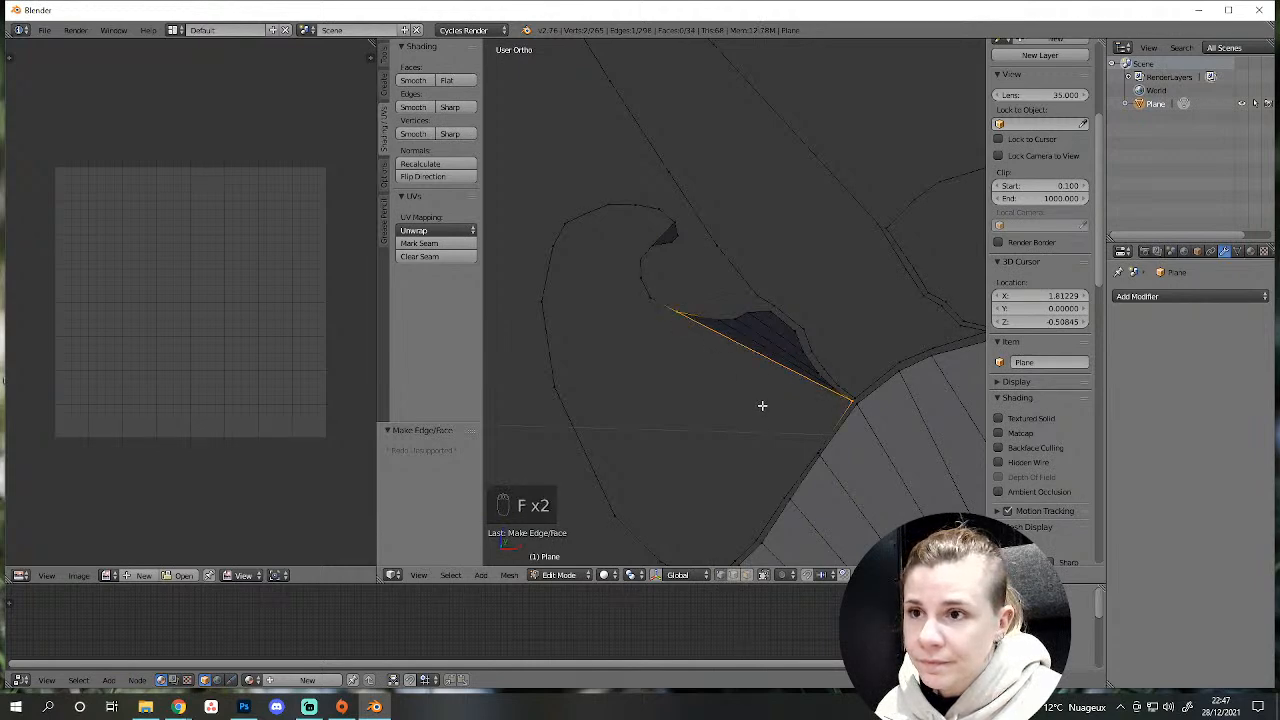
key("f")
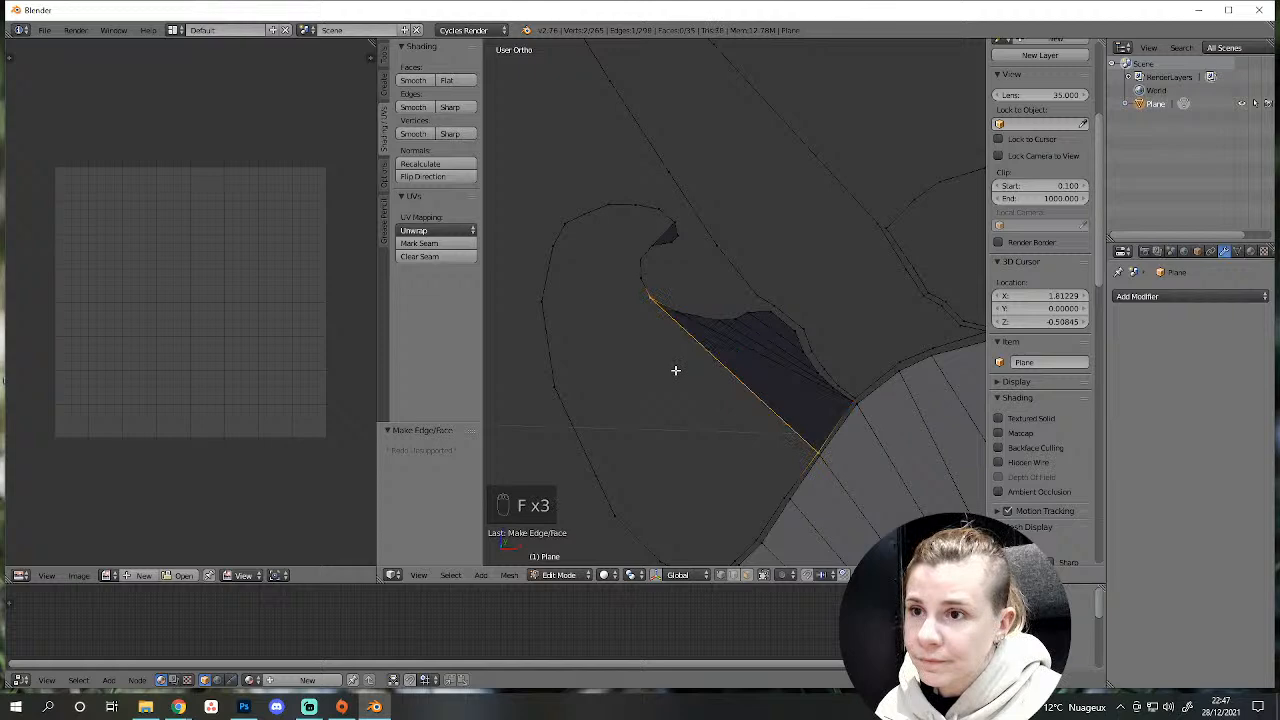
Fill a large four-sided face between the open strip edge and the matching edge on the forelock's outer outline.
right_click(648, 299)
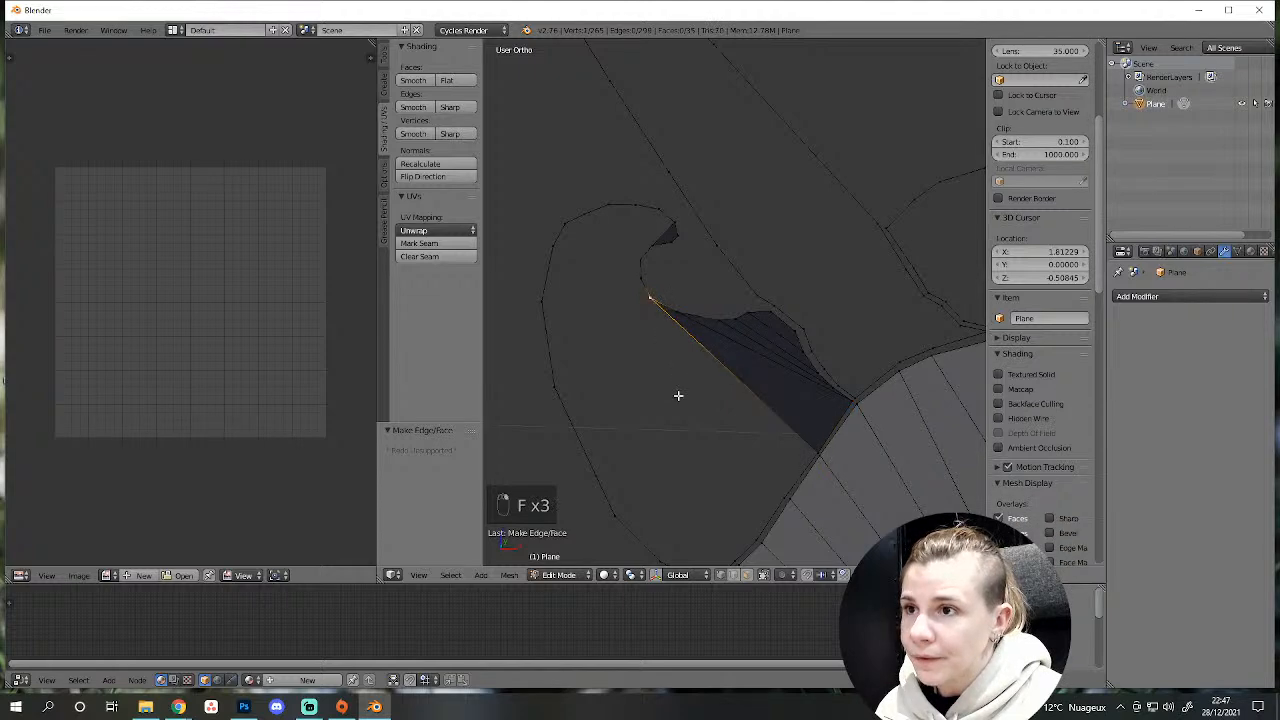
middle_click_drag(691, 391, 772, 282, "shift")
right_click(636, 277, "shift")
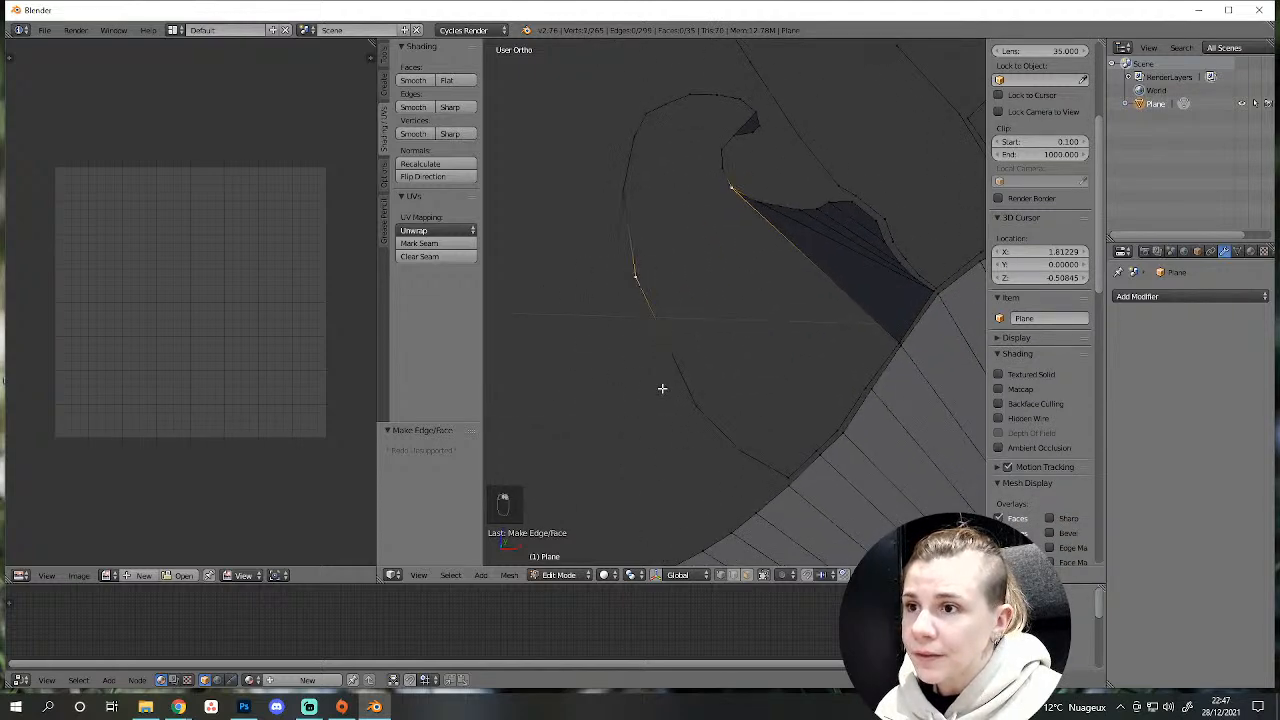
right_click(677, 367, "shift")
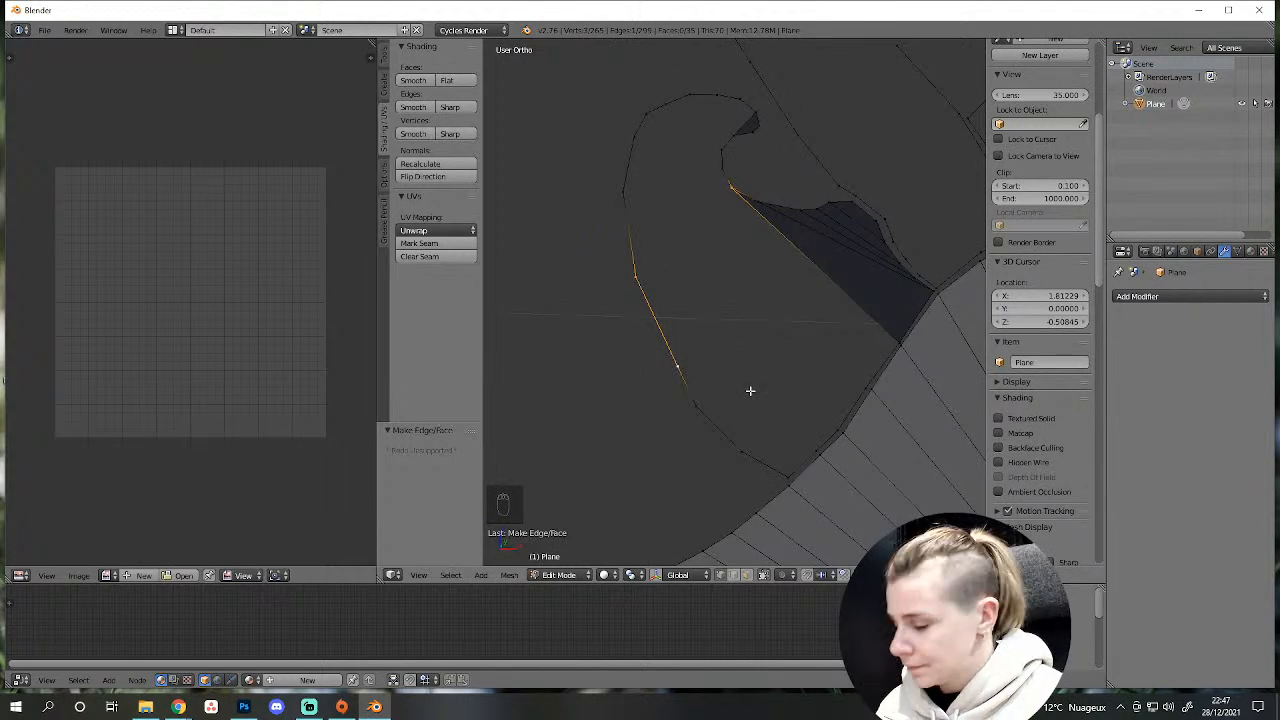
key("f")
key("ctrl+z")
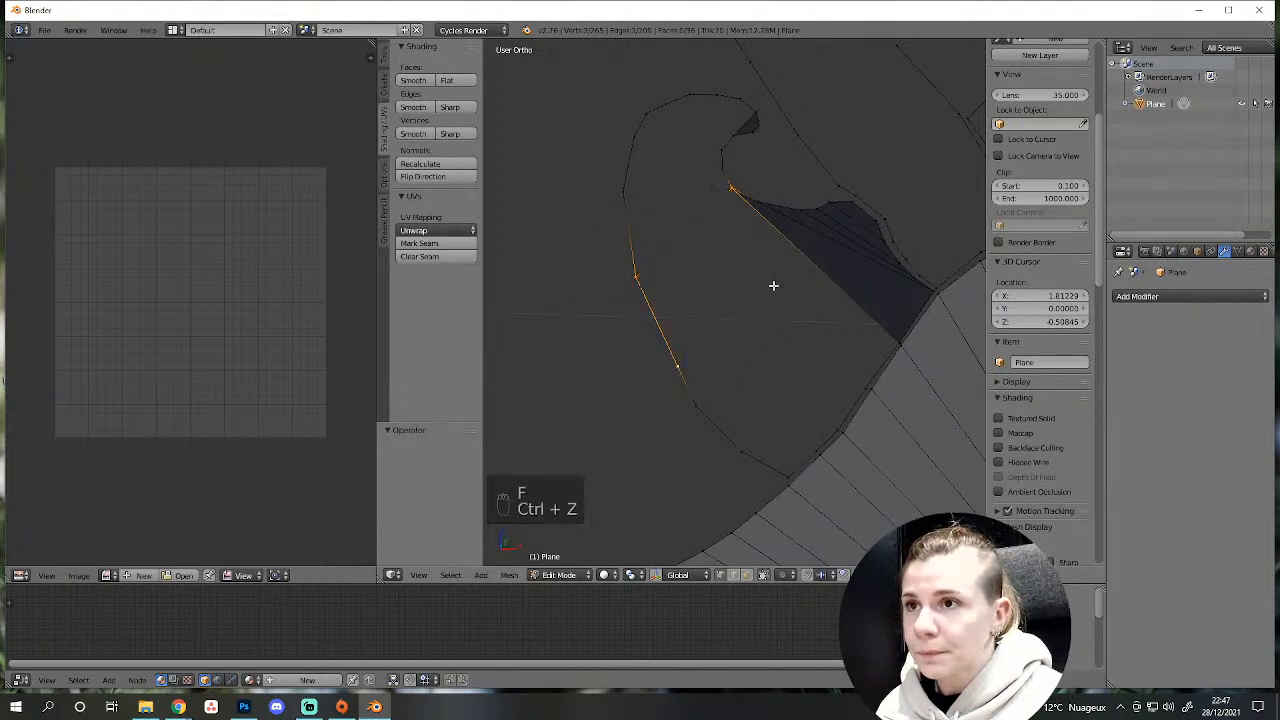
right_click(898, 340, "shift")
key("f")
key("a")
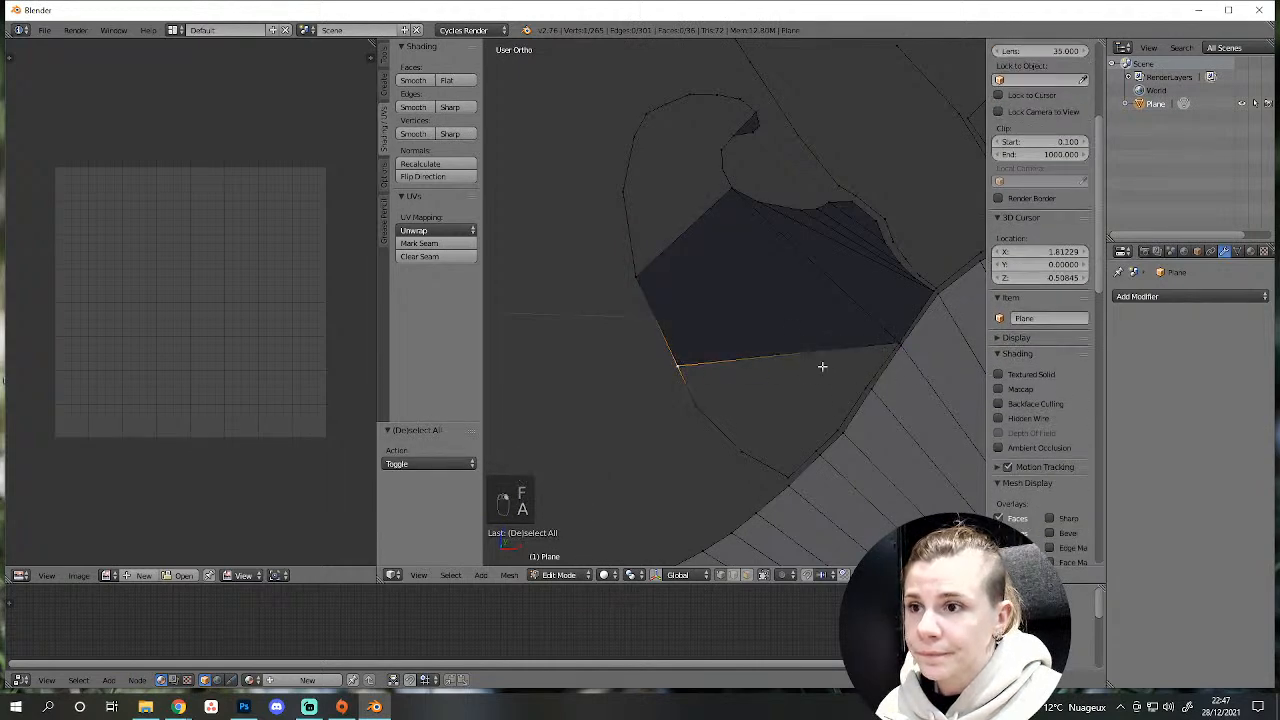
Fill the forelock's lower part with strip faces from the large face's lower edge down to the head outline.
right_click(682, 370)
right_click(894, 338, "shift")
key("g")
right_click(880, 356)
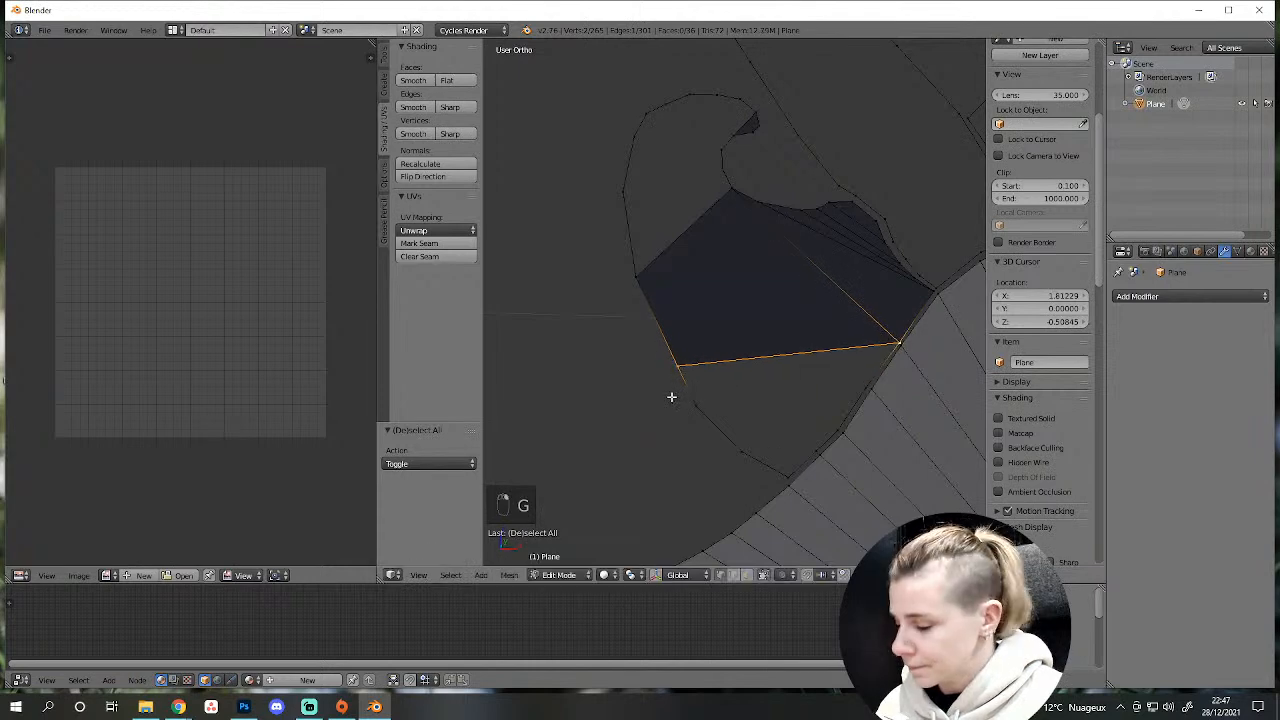
key("f")
key("f")
key("f")
key("f")
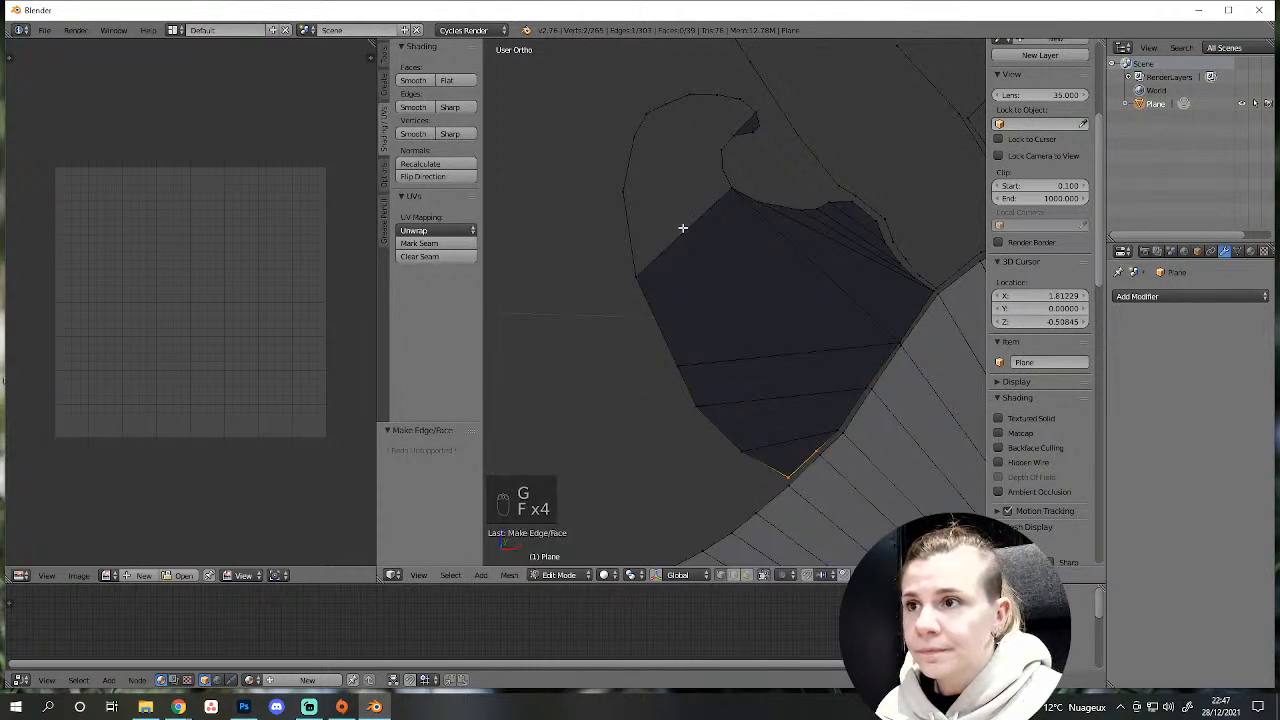
Subdivide the forelock's outer outline edge just above the large face with one cut.
middle_click_drag(683, 229, 729, 409, "shift")
right_click(680, 455)
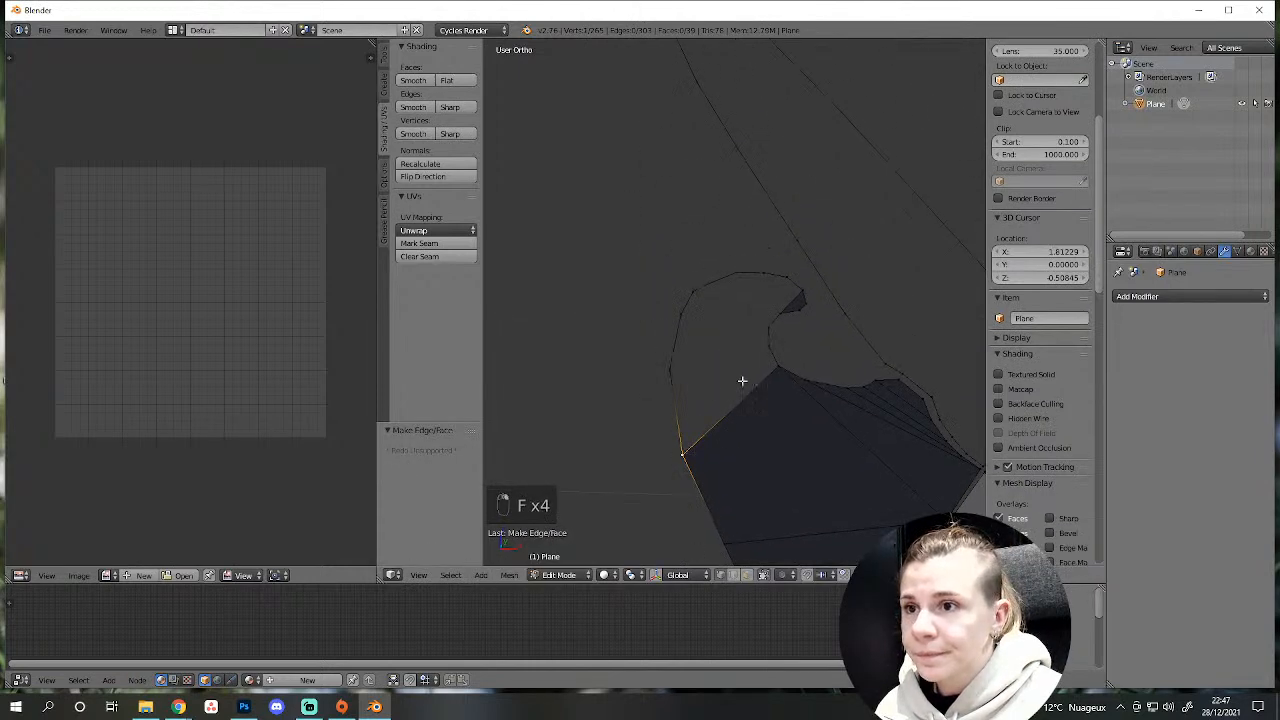
right_click(666, 368, "shift")
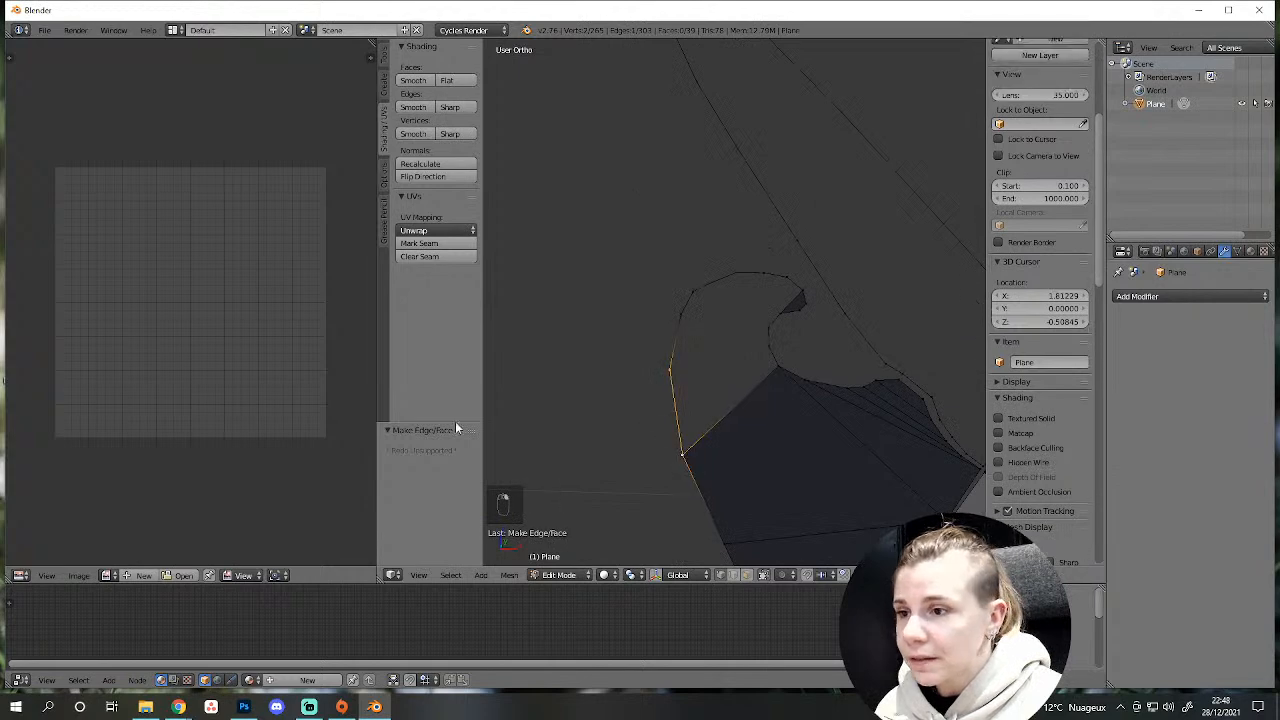
left_click(384, 60)
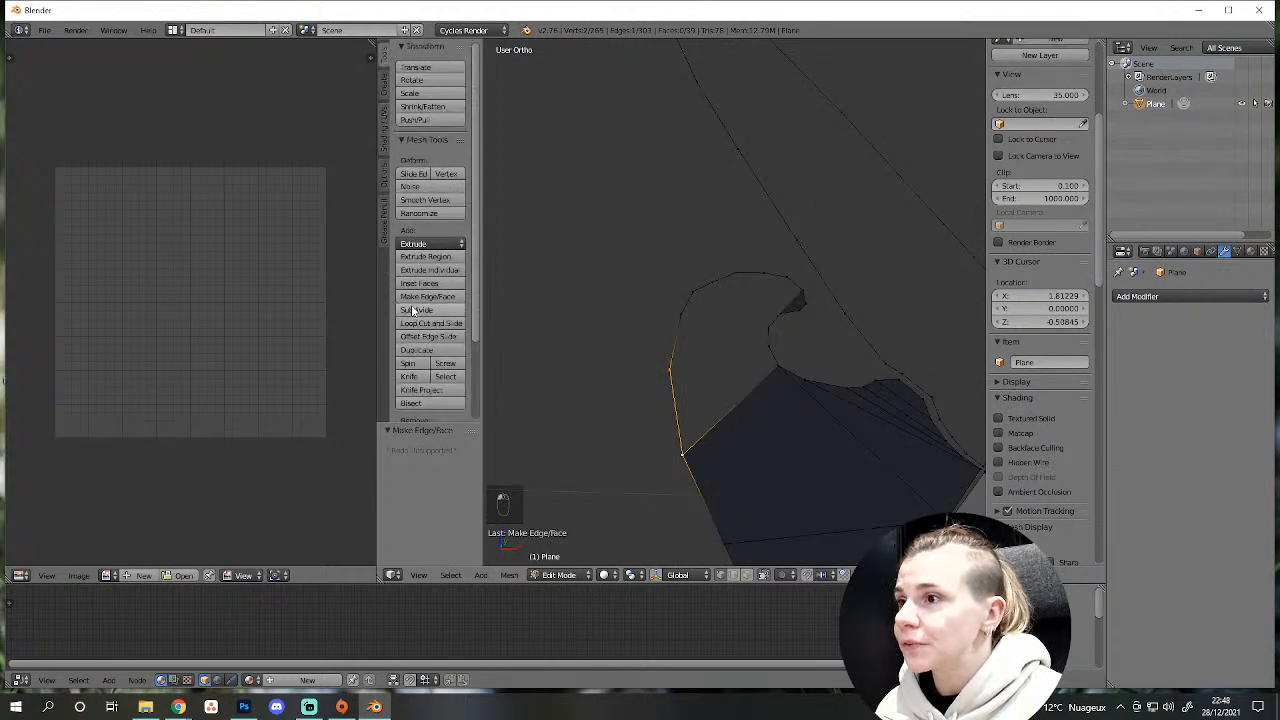
Create a narrow four-sided face above the large forelock face, ending at the new vertex on the outer outline.
key("f")
key("f")
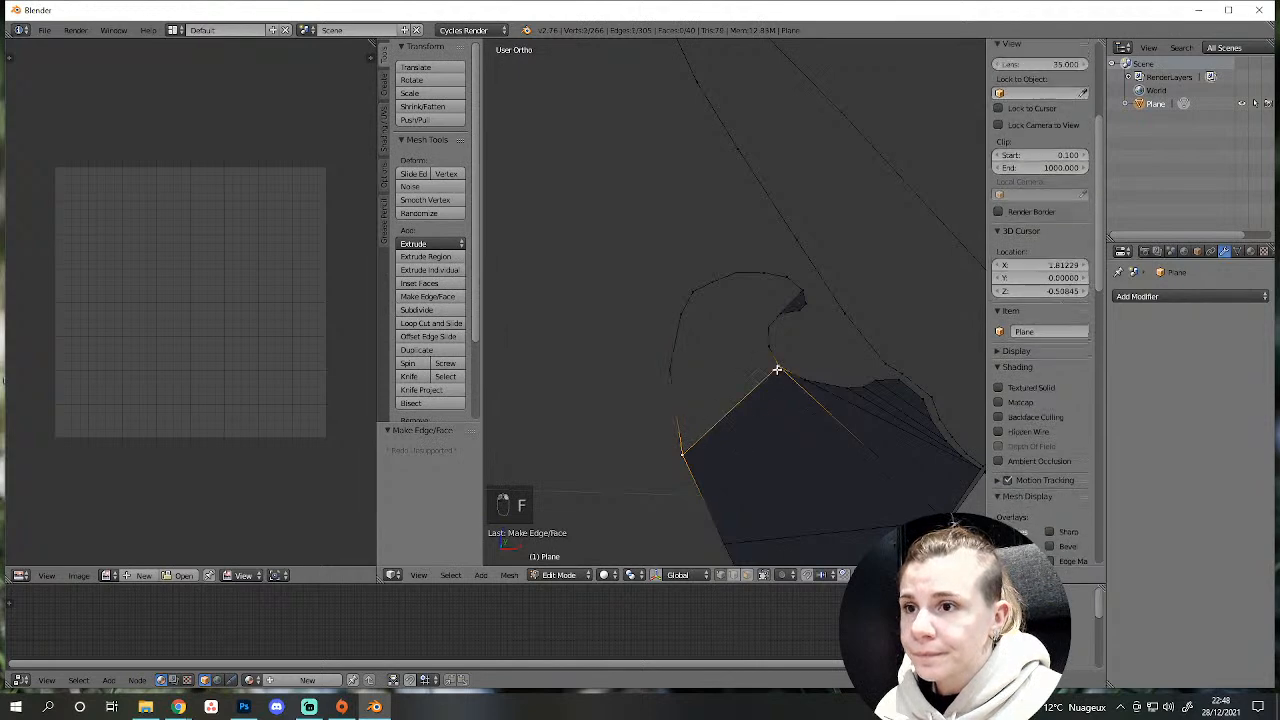
key("ctrl+z")
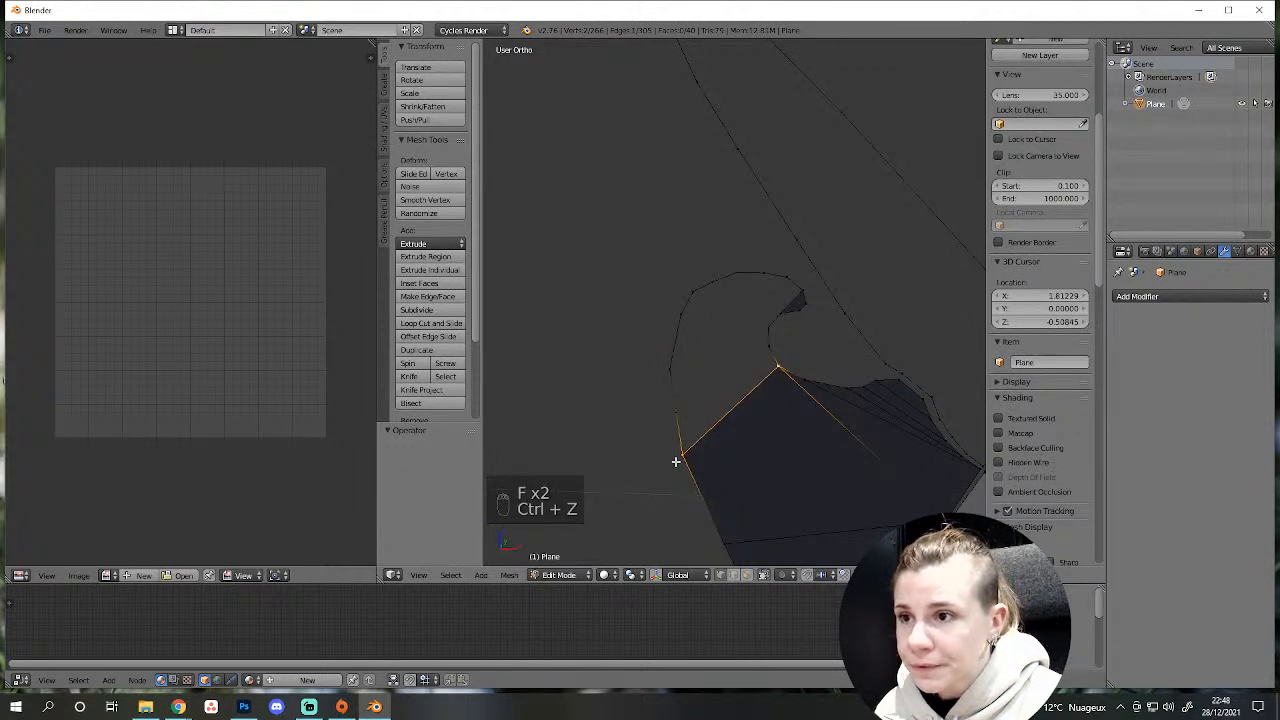
right_click(675, 418, "shift")
key("f")
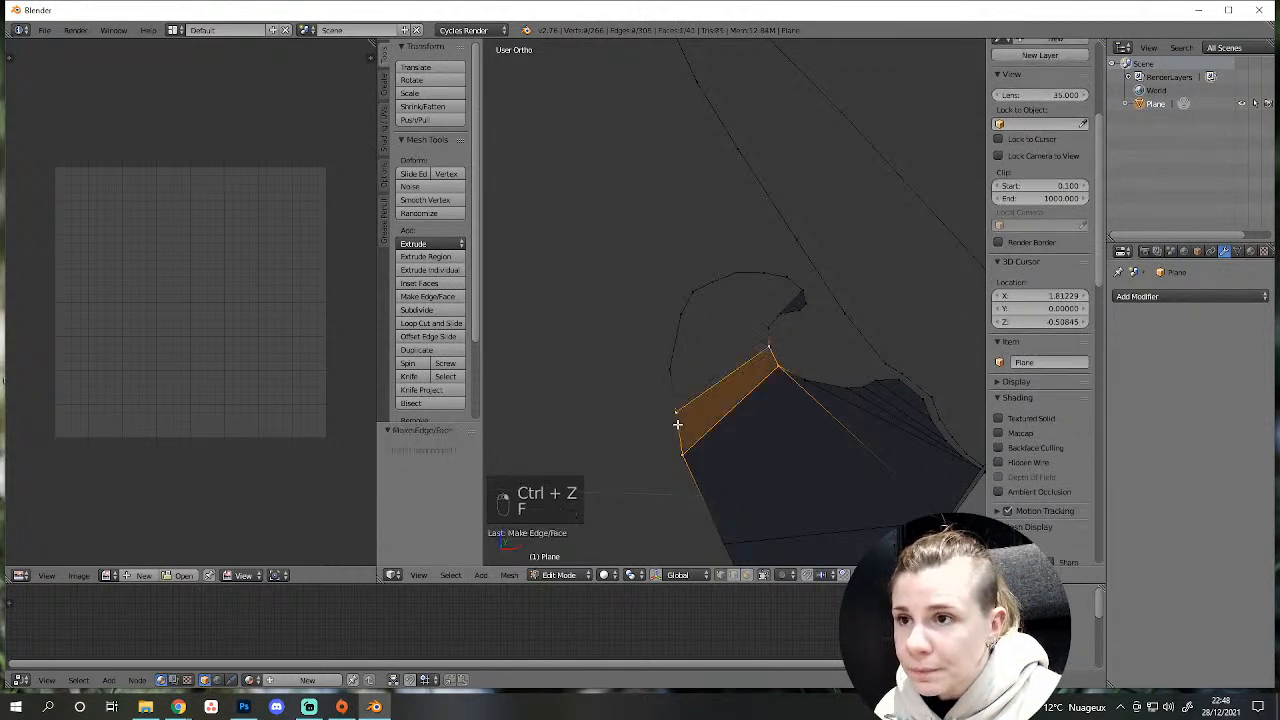
Try to continue the forelock's strip faces upward from the narrow face towards the curl.
right_click(677, 408)
right_click(764, 346, "shift")
key("f")
key("f")
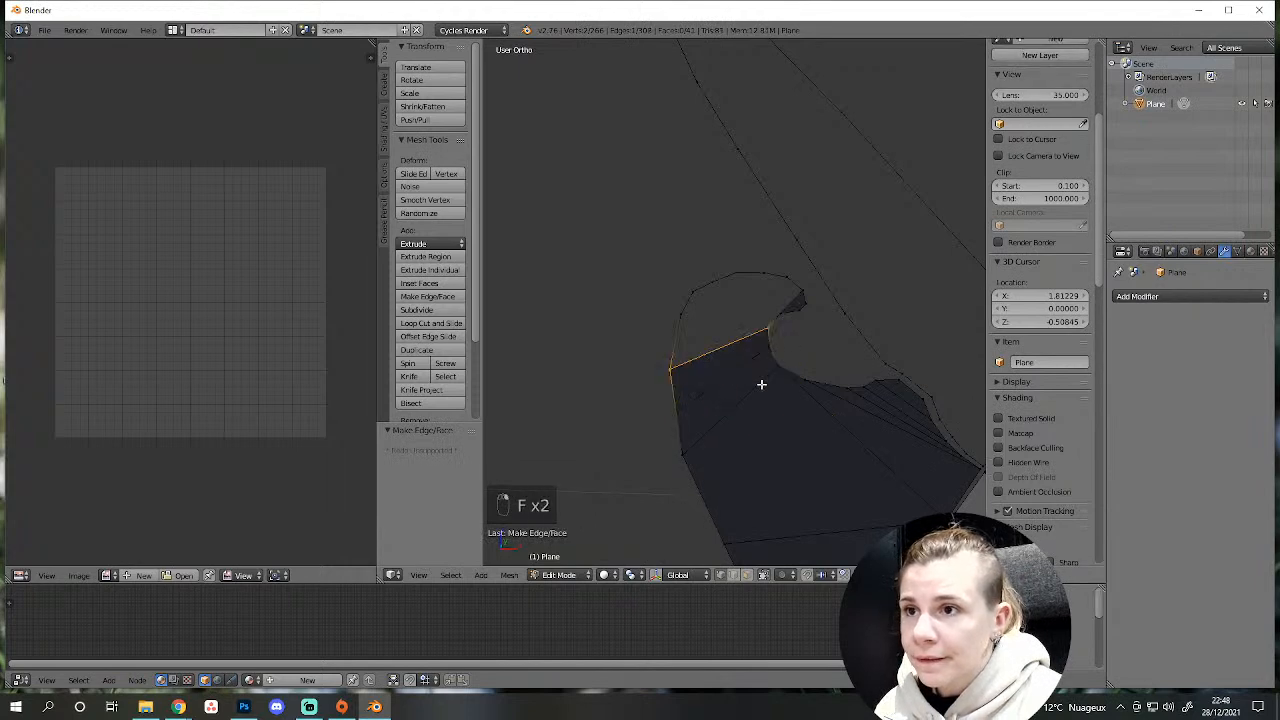
key("ctrl+z")
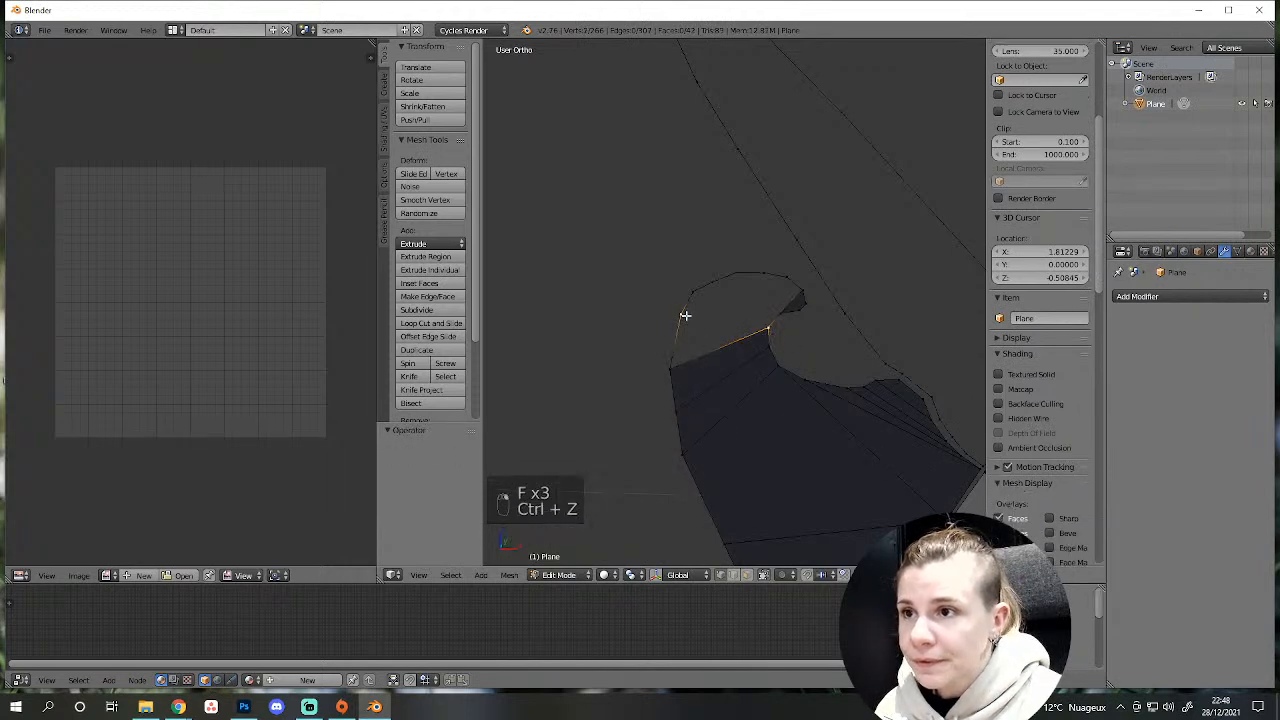
key("a")
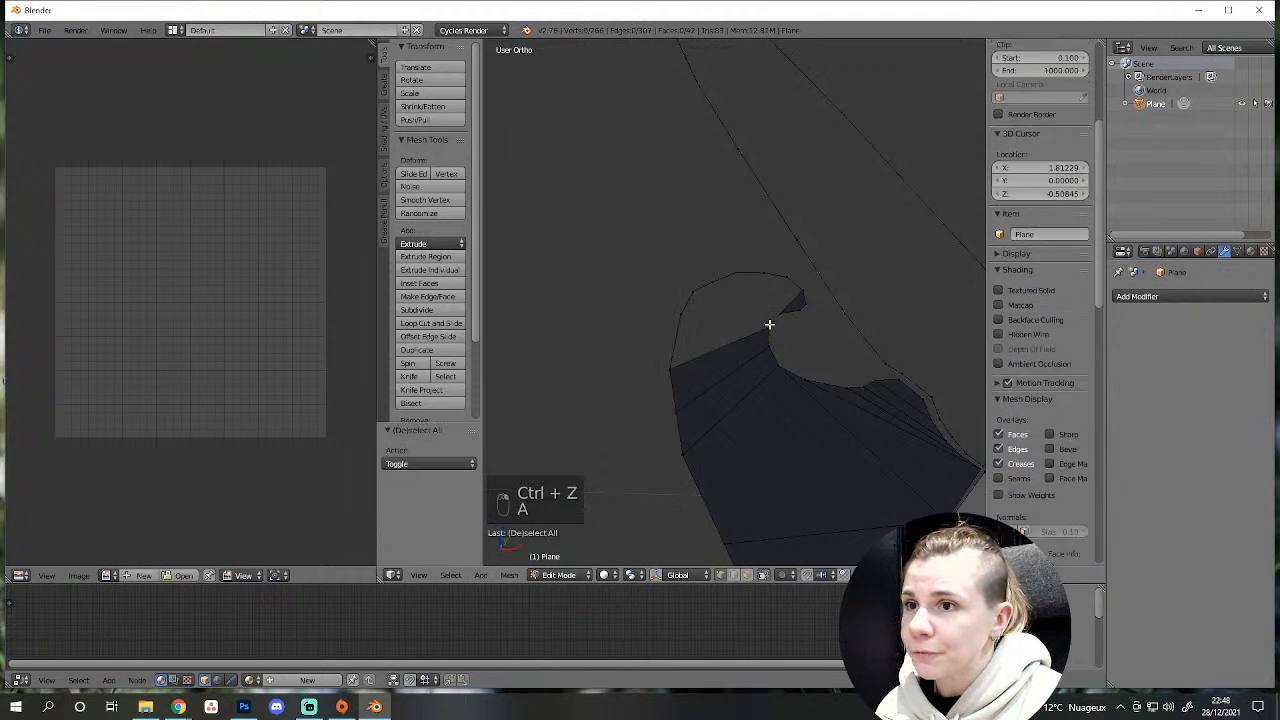
scroll(786, 383, "up", 3)
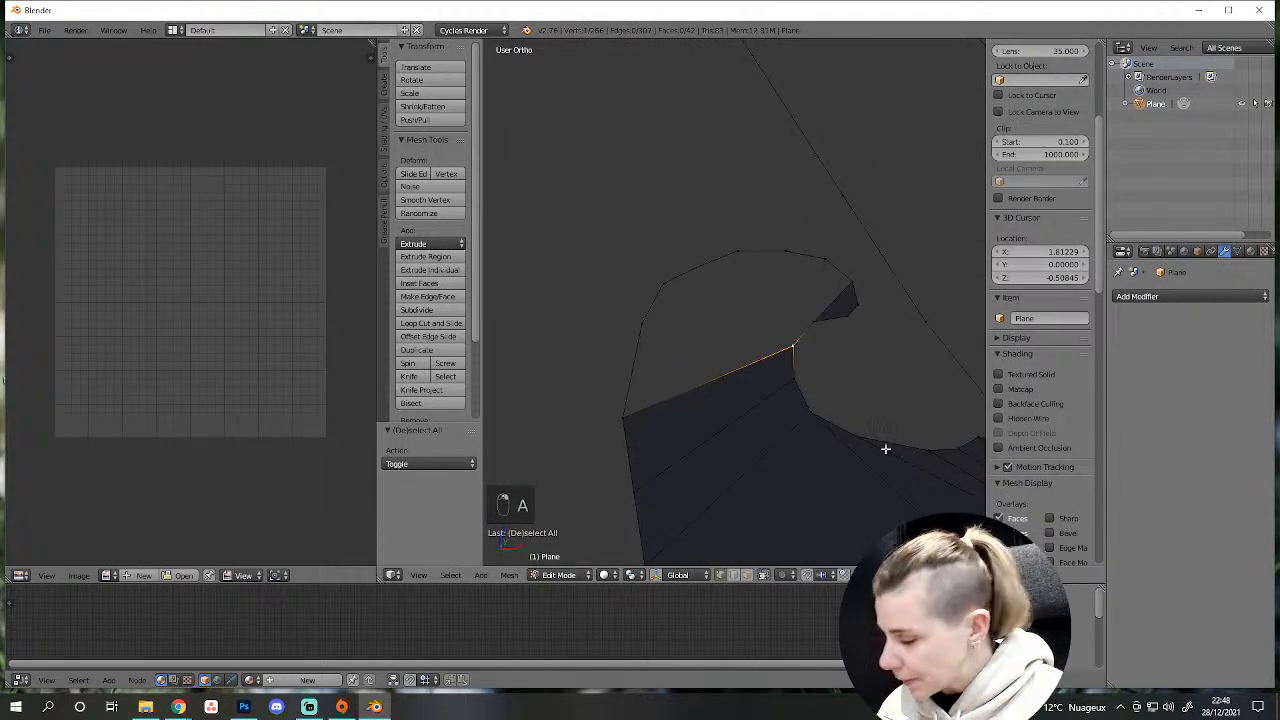
Undo the last strip face above the narrow forelock face.
key("ctrl+z")
key("ctrl+z")
key("ctrl+z")
key("ctrl+z")
key("ctrl+z")
key("ctrl+z")
key("ctrl+z")
key("ctrl+z")
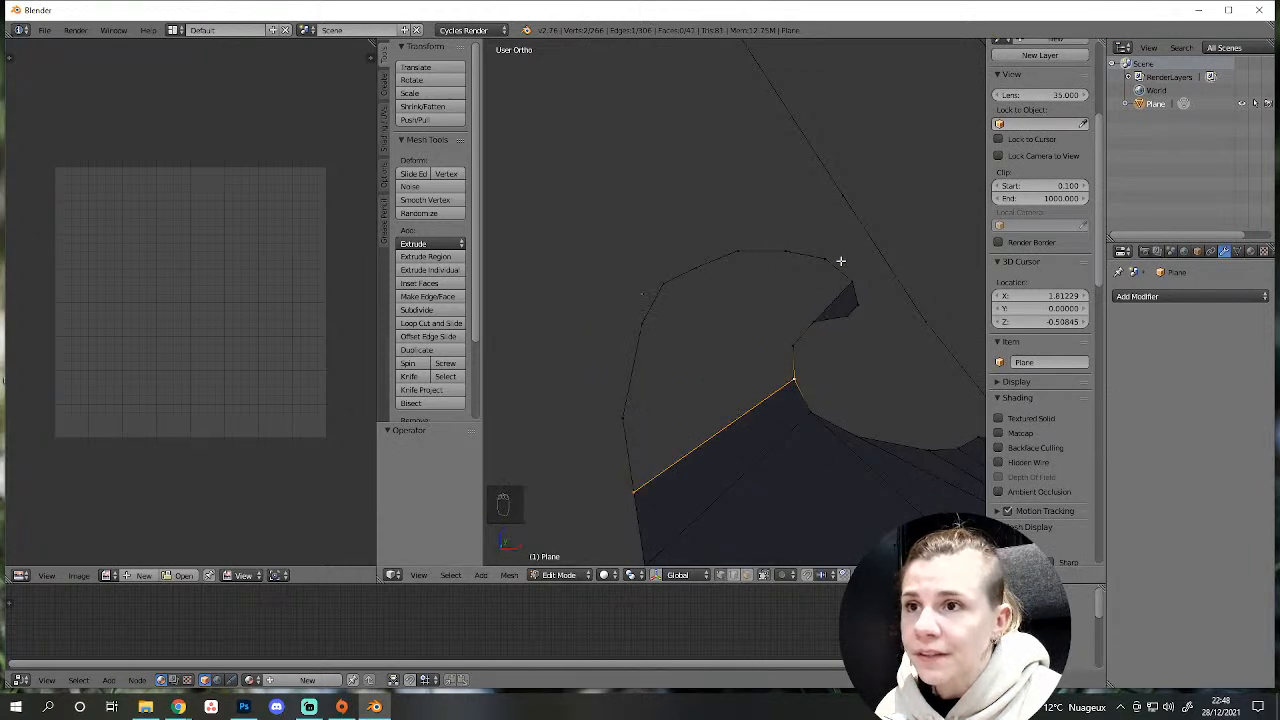
Subdivide the two inner outline edges between the forelock's tip face and its main fill twice, with one cut each time.
right_click(814, 322)
right_click(795, 346, "shift")
right_click(795, 378, "shift")
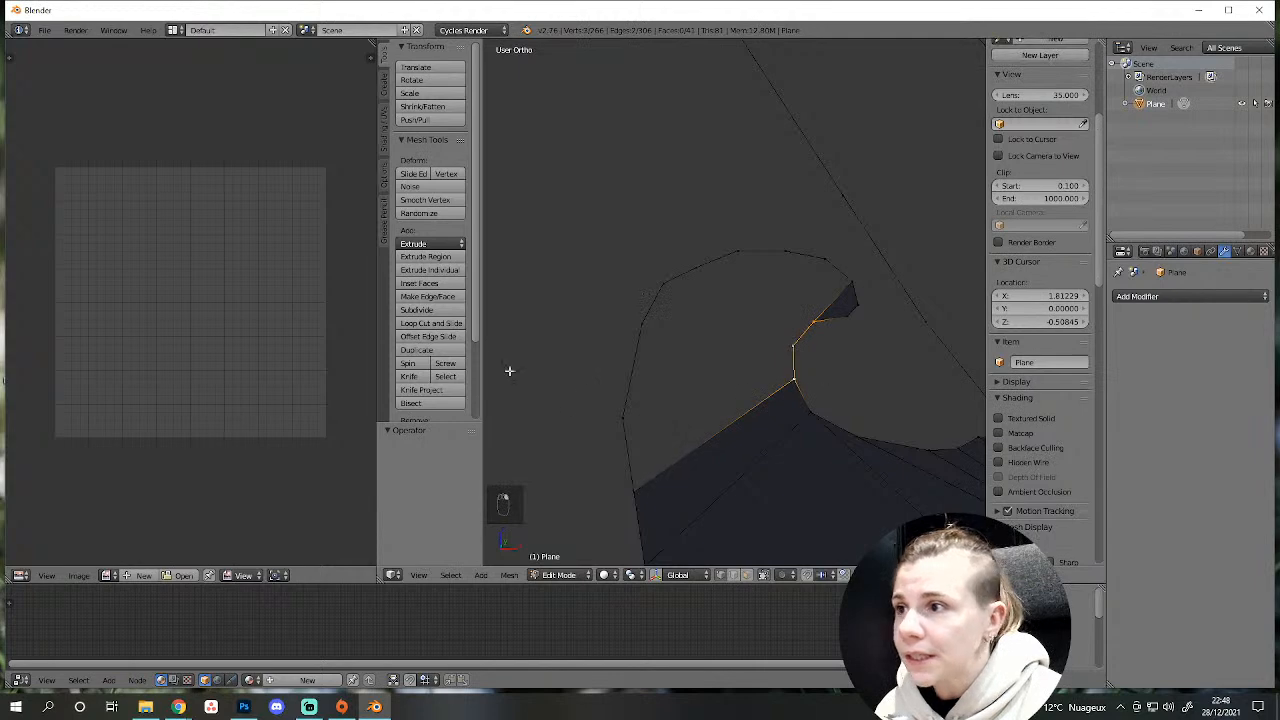
left_click(430, 311)
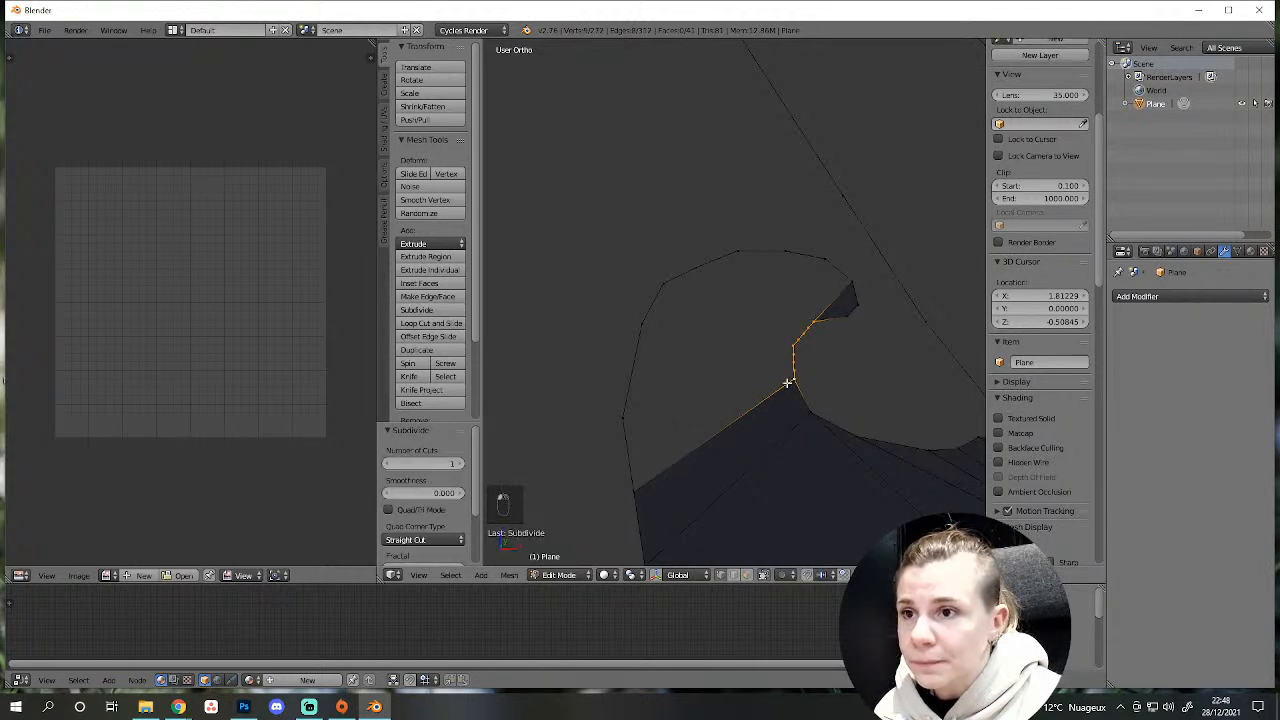
right_click(690, 447)
key("g")
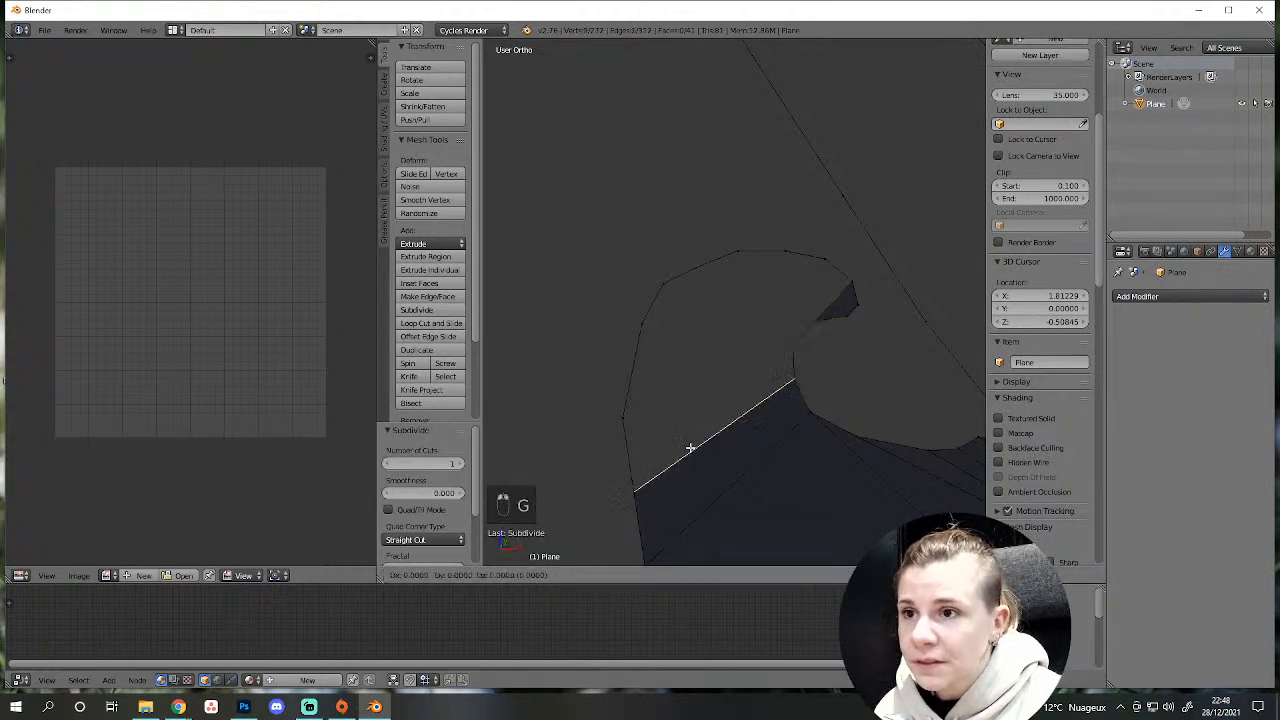
right_click(691, 438)
key("g")
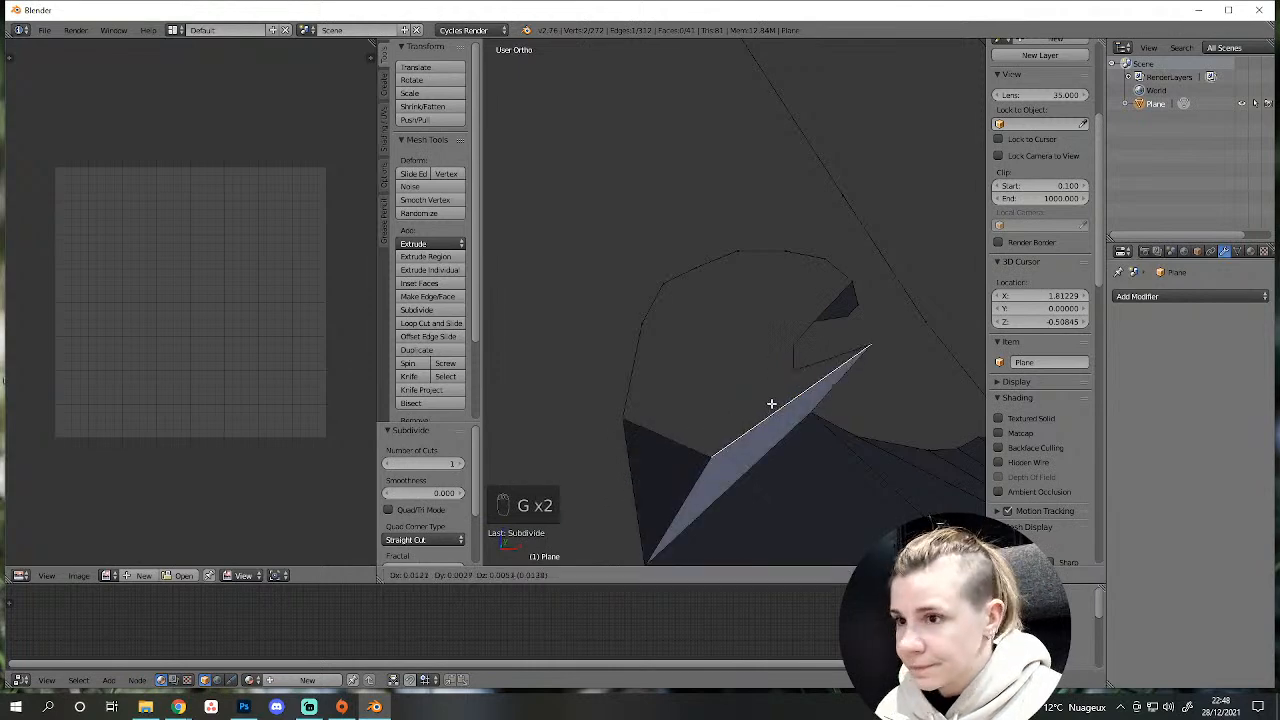
right_click(771, 402)
key("a")
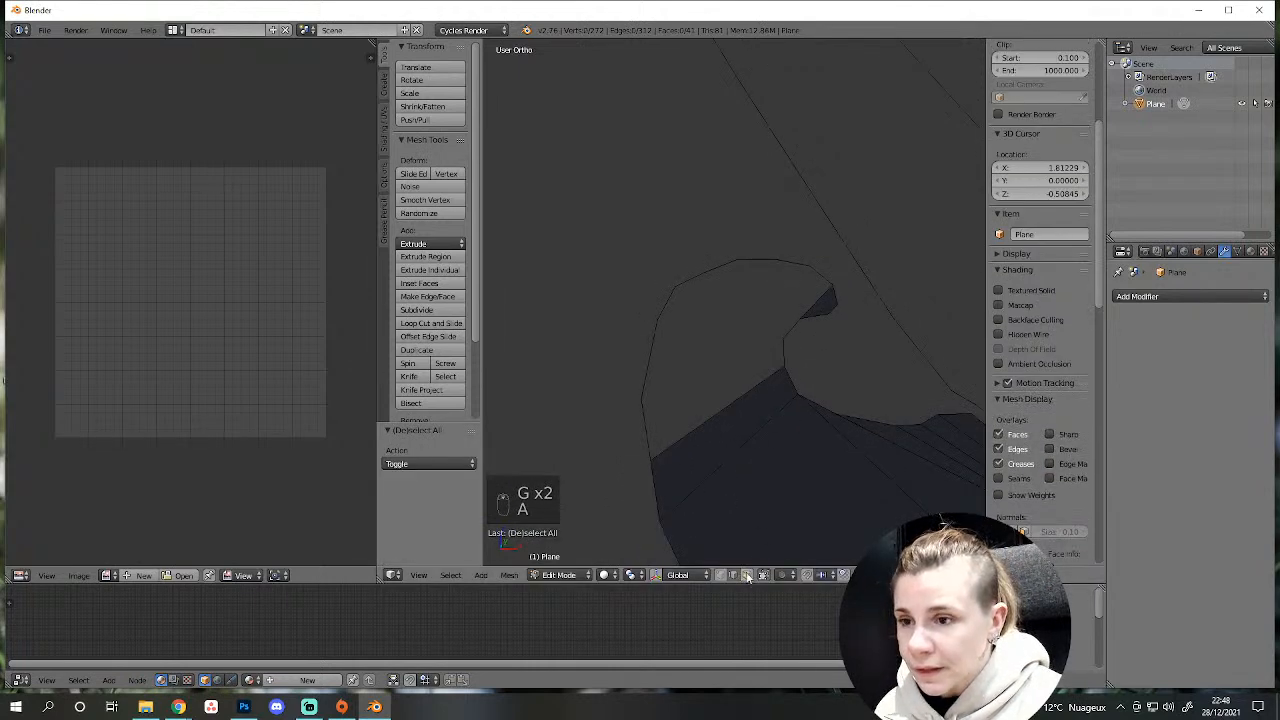
Delete the stray three-sided face along the forelock's outer outline, just above the narrow four-sided face.
key("z")
right_click(644, 464)
key("Delete")
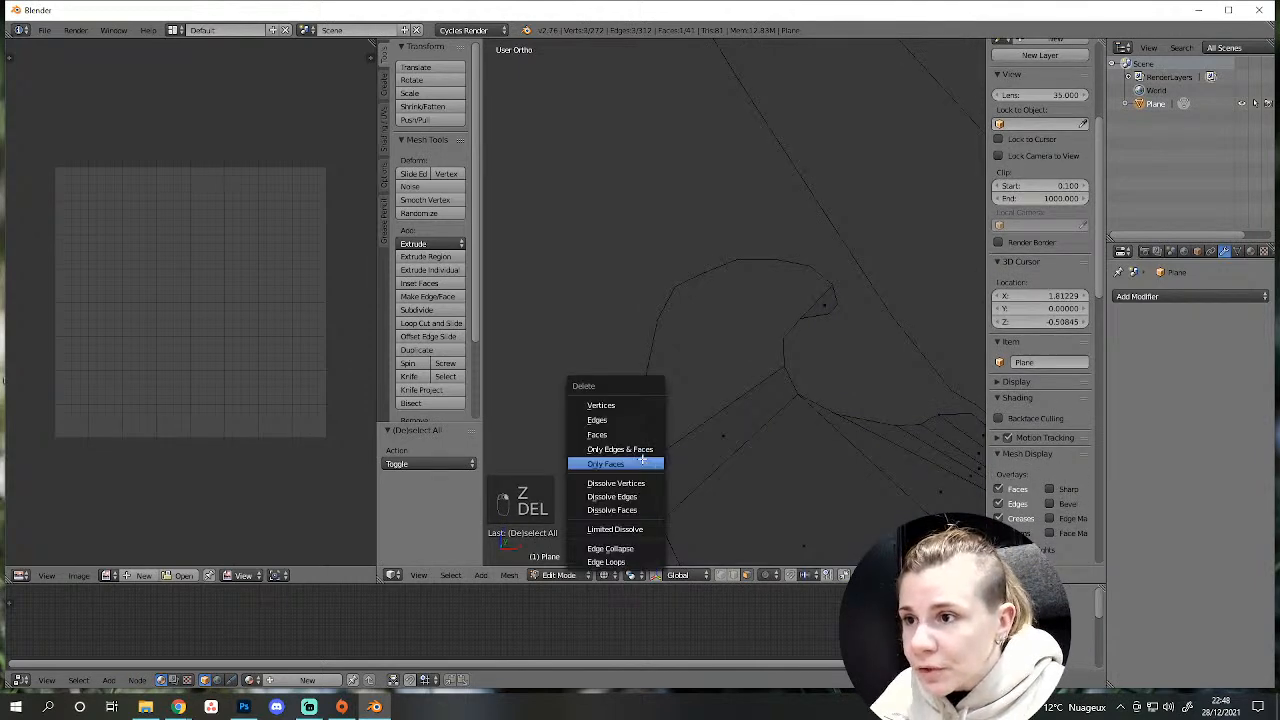
left_click(621, 433)
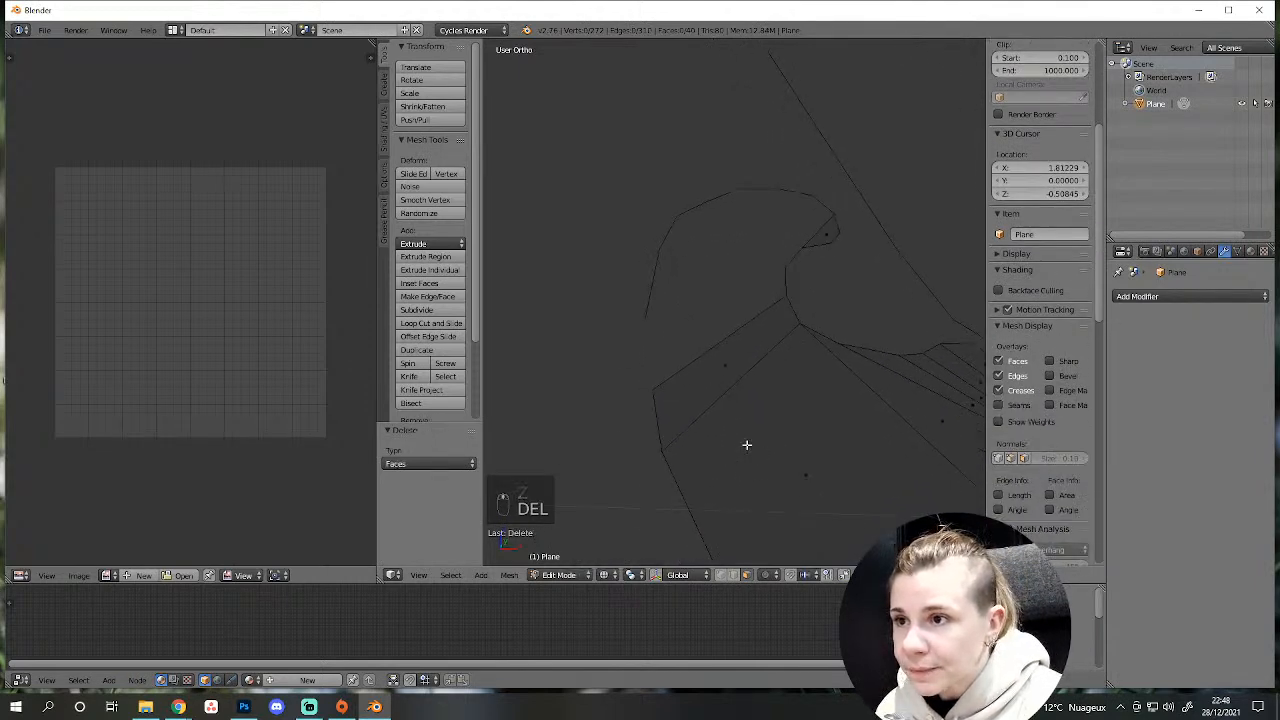
key("z")
Fill two four-sided strip faces above the forelock's narrow face, joining the outer outline to the subdivided inner outline.
right_click(654, 389)
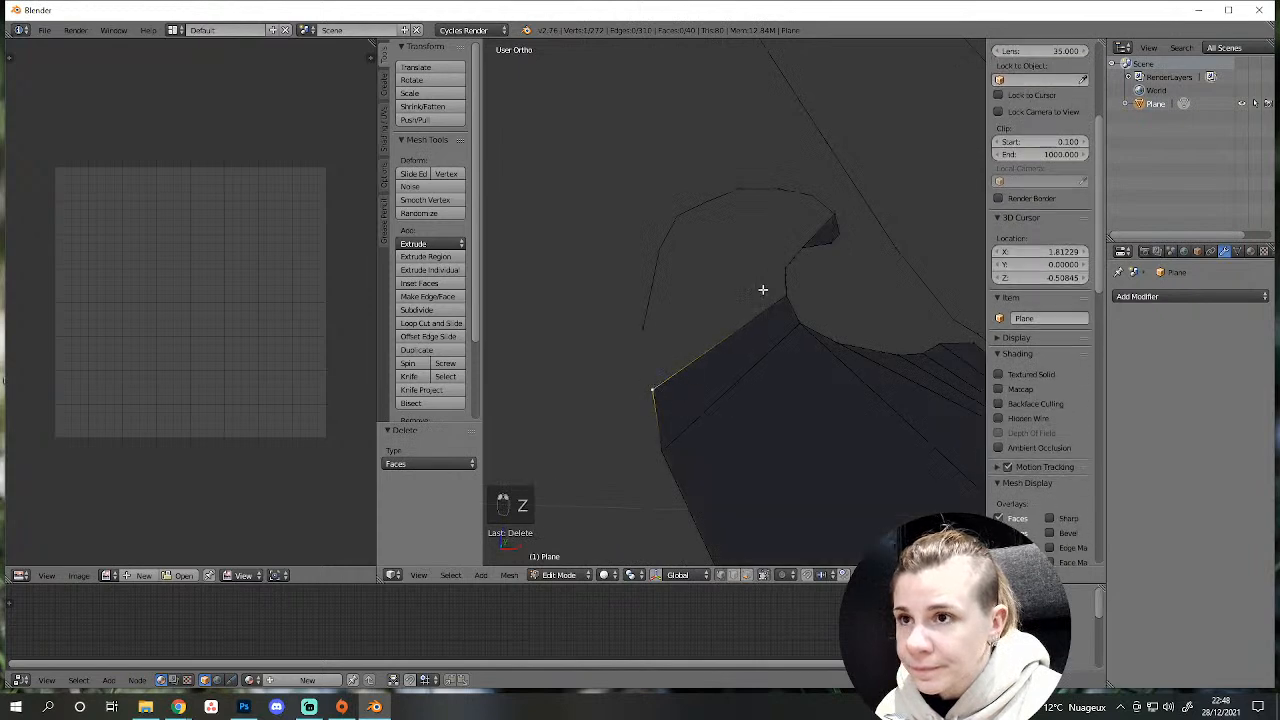
right_click(782, 300, "shift")
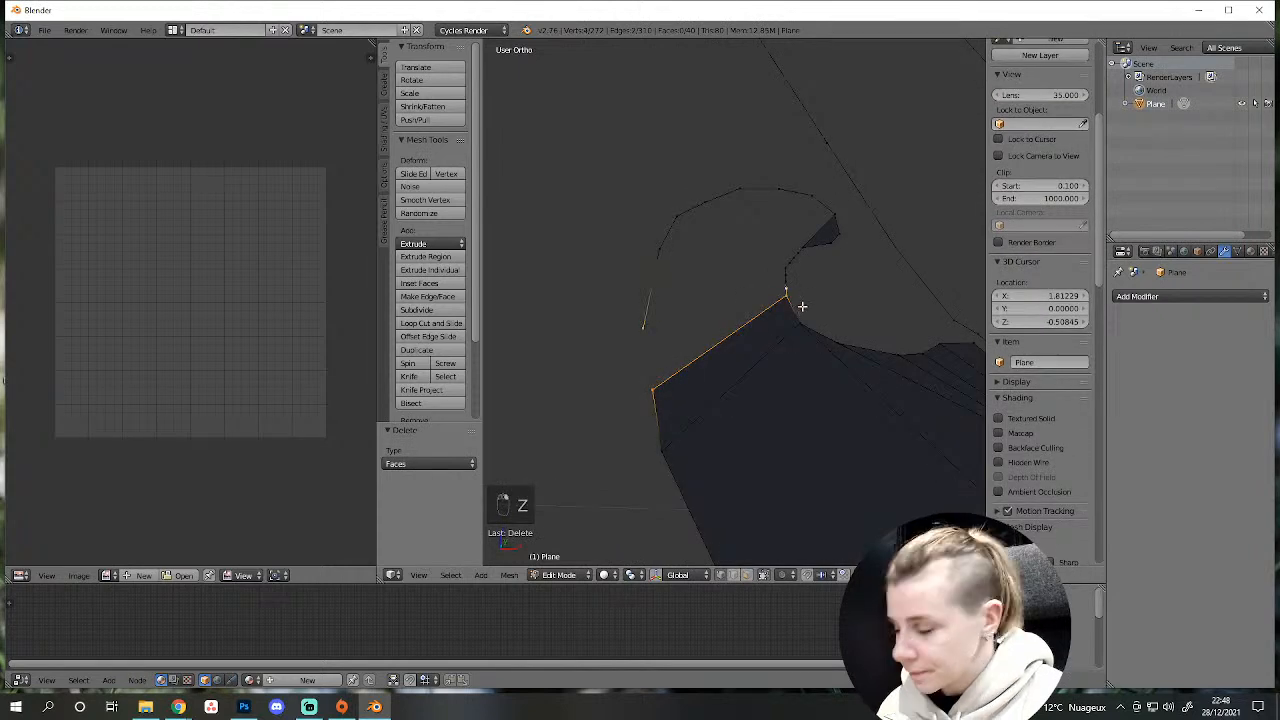
key("f")
right_click(645, 325)
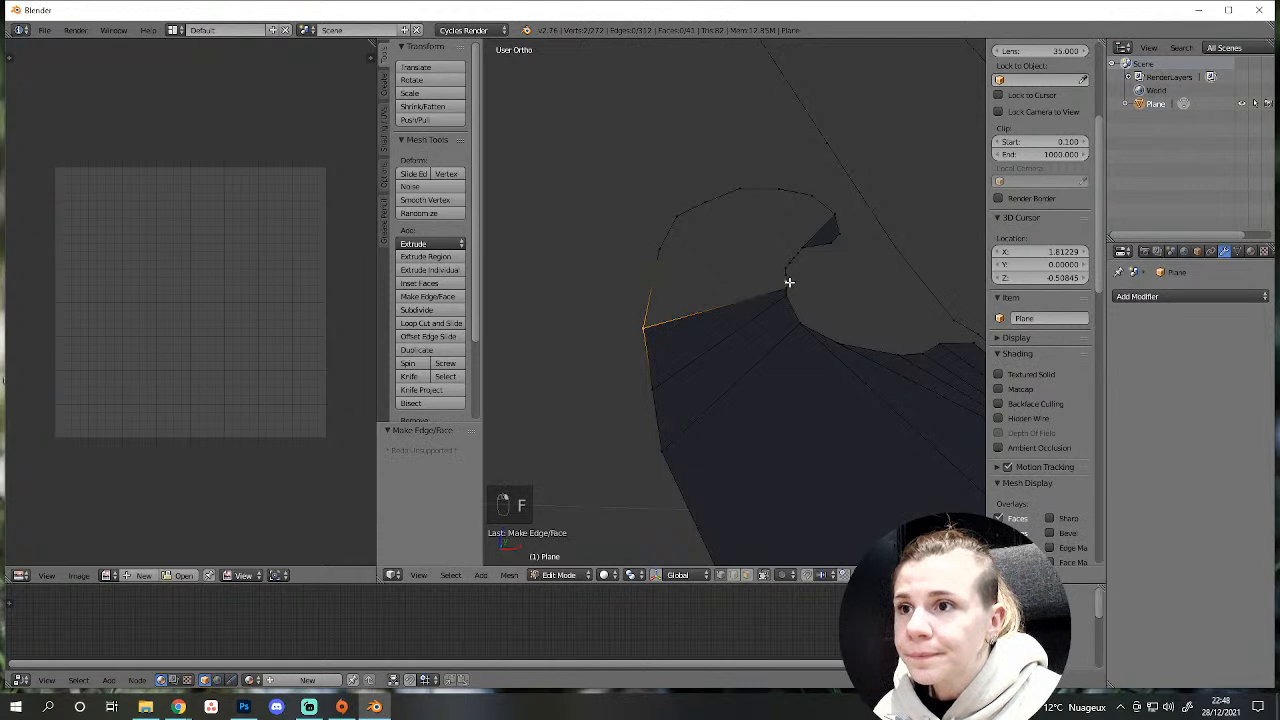
right_click(660, 248, "shift")
right_click(788, 299, "shift")
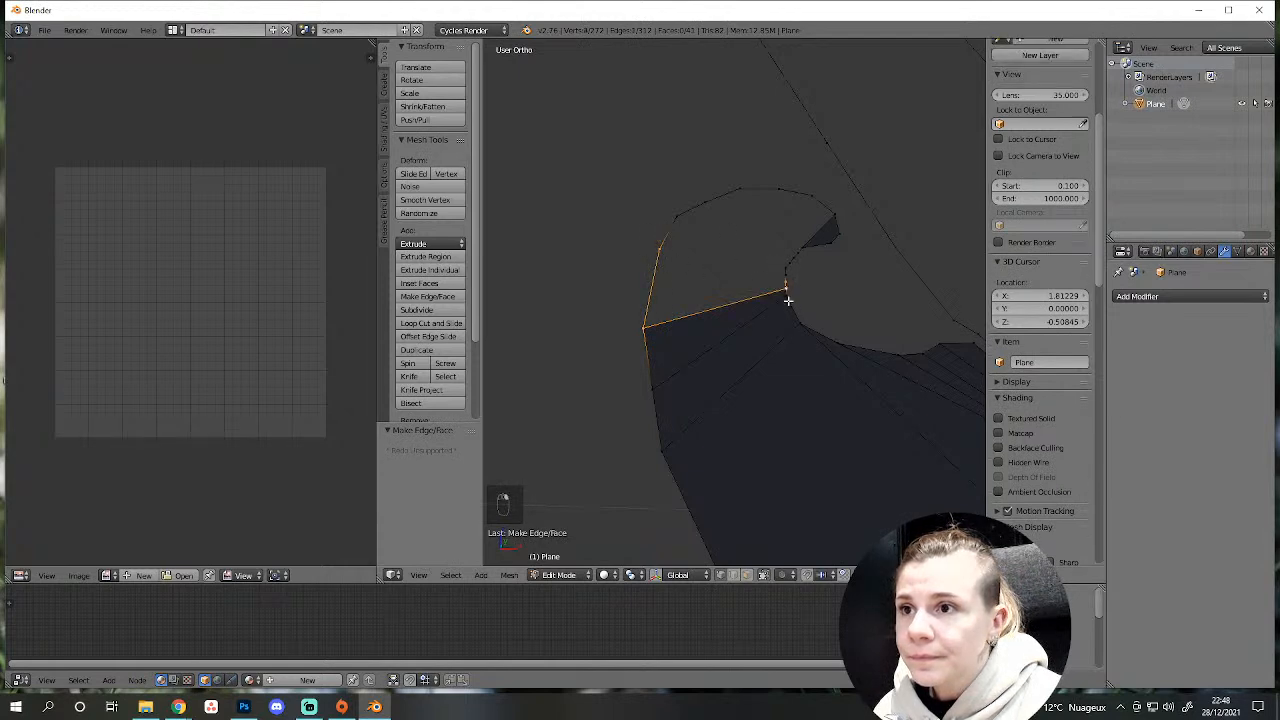
key("f")
scroll(756, 320, "up", 2)
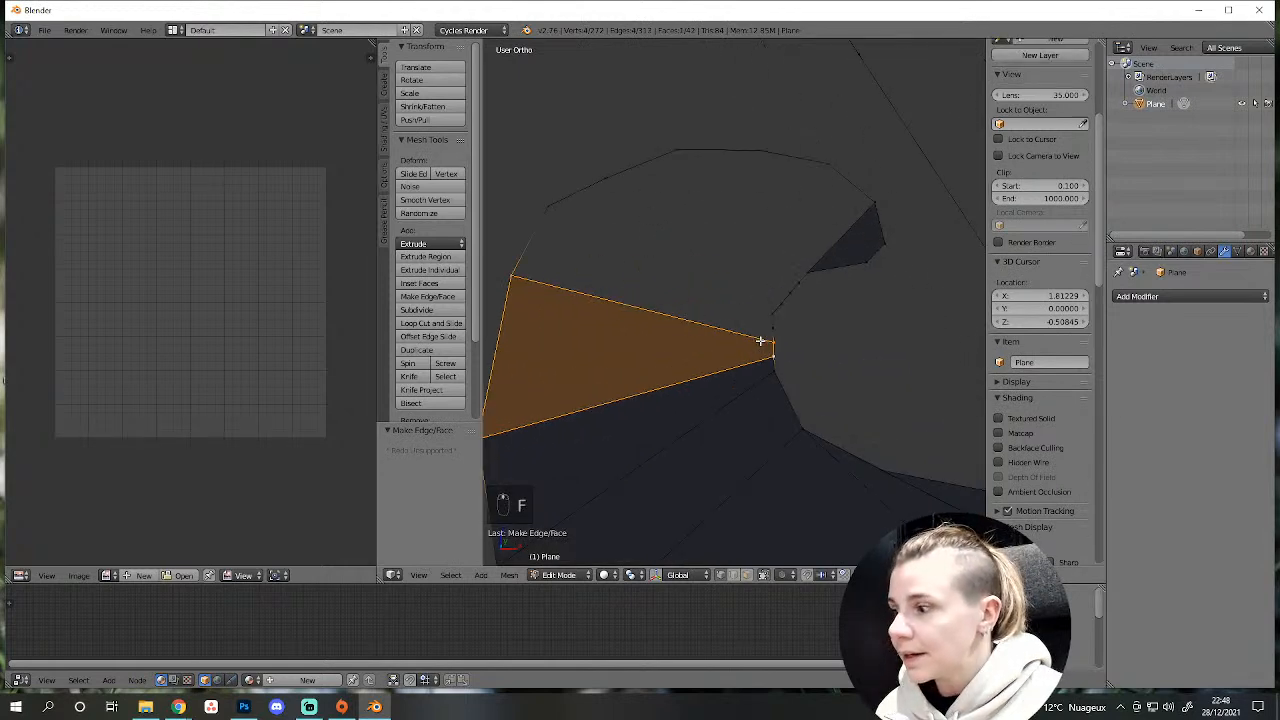
Continue the four-sided strip faces around the forelock's curl up to the top of the outer outline.
right_click(777, 337)
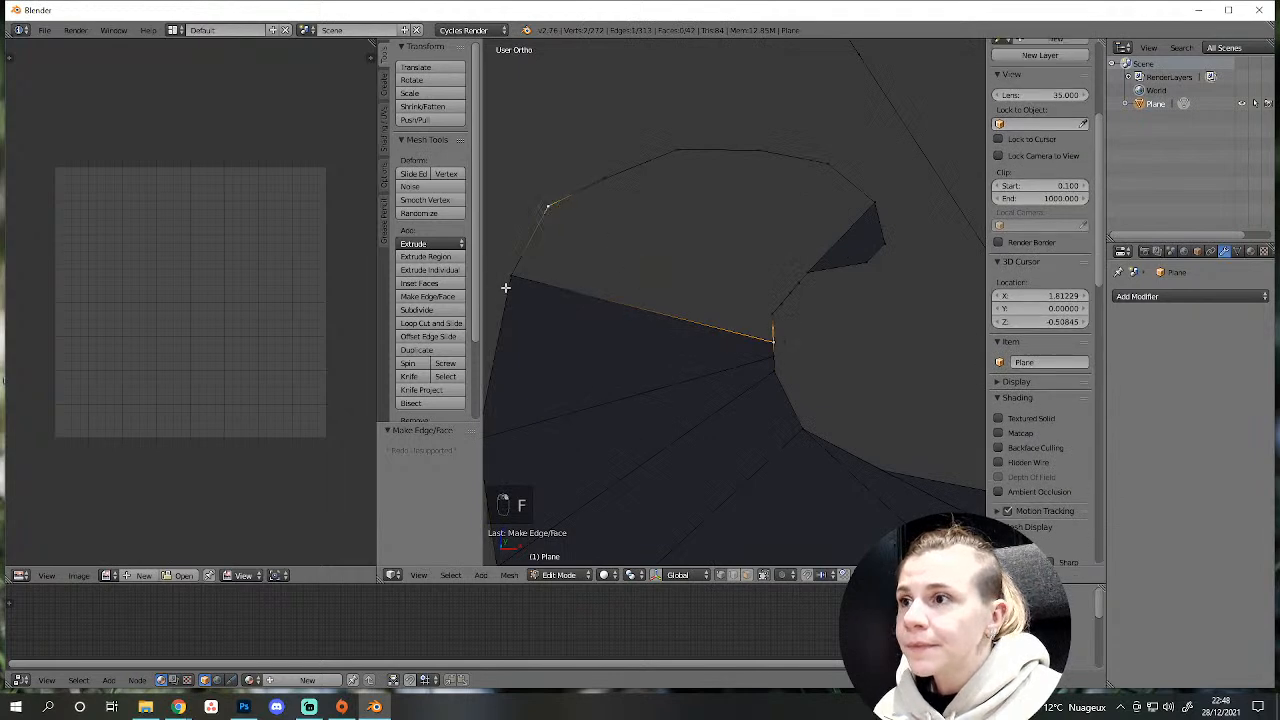
right_click(560, 186)
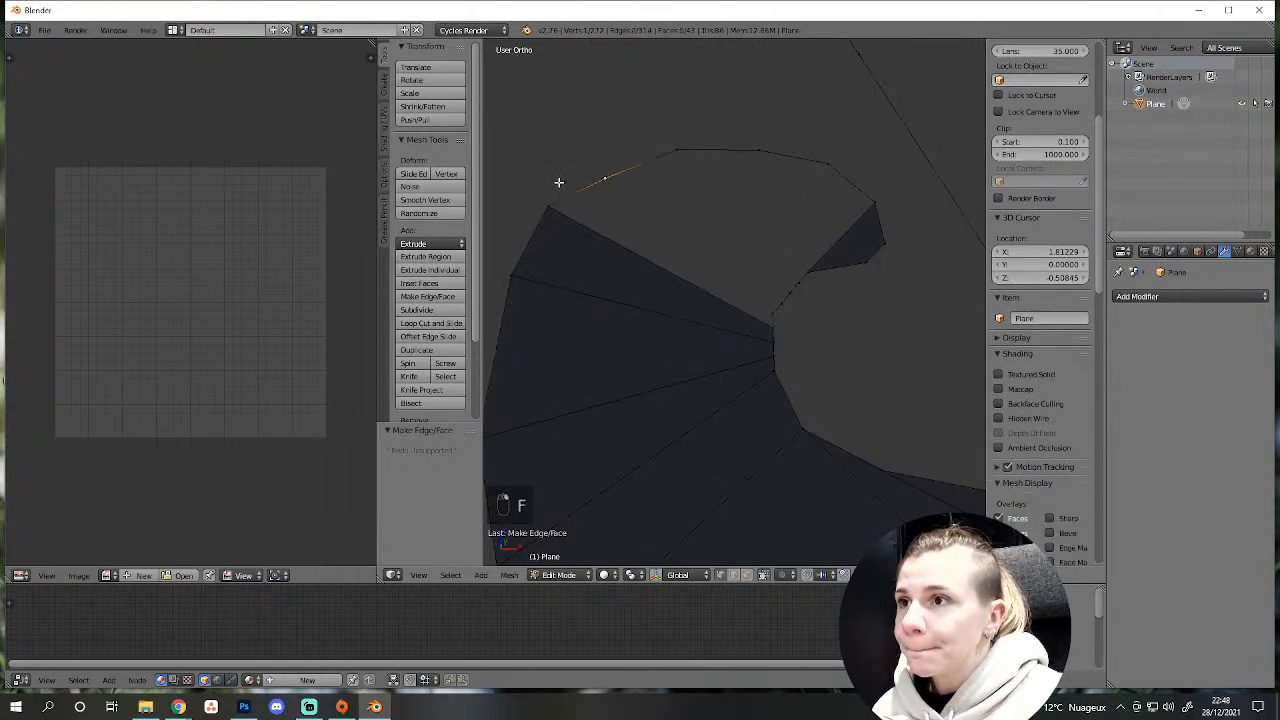
key("f")
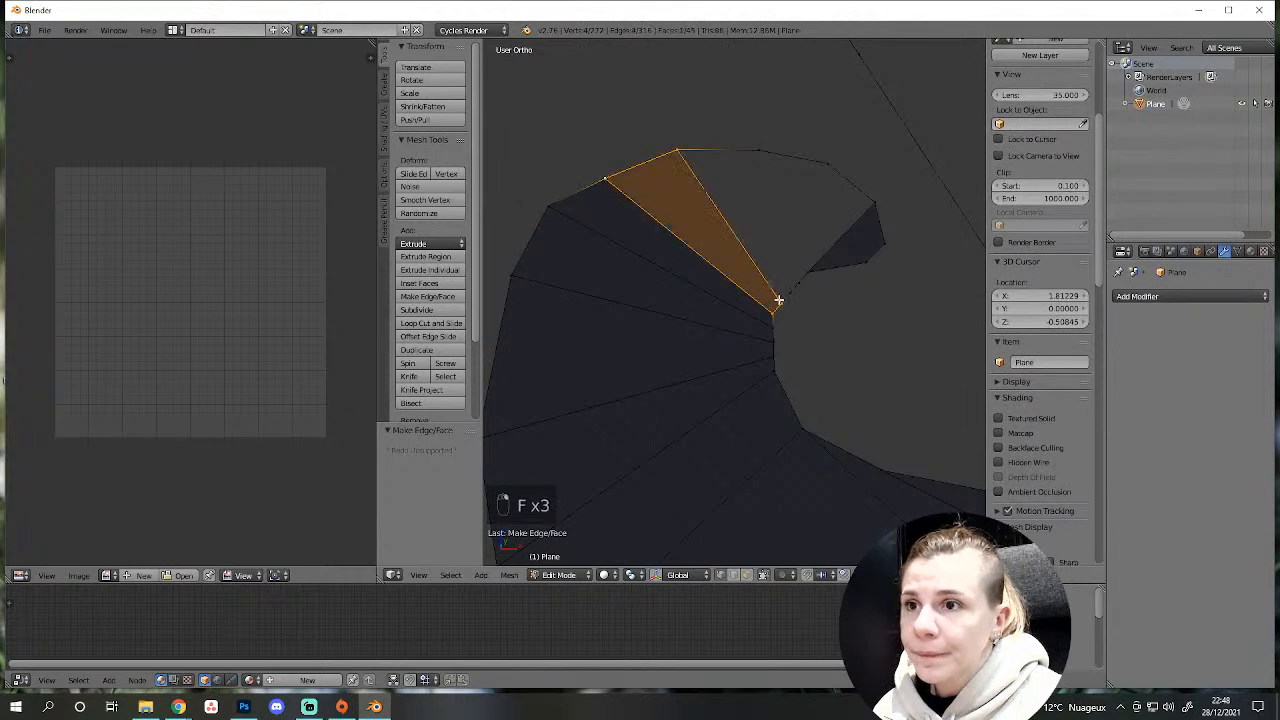
right_click(779, 300)
right_click(788, 294, "shift")
right_click(766, 141, "shift")
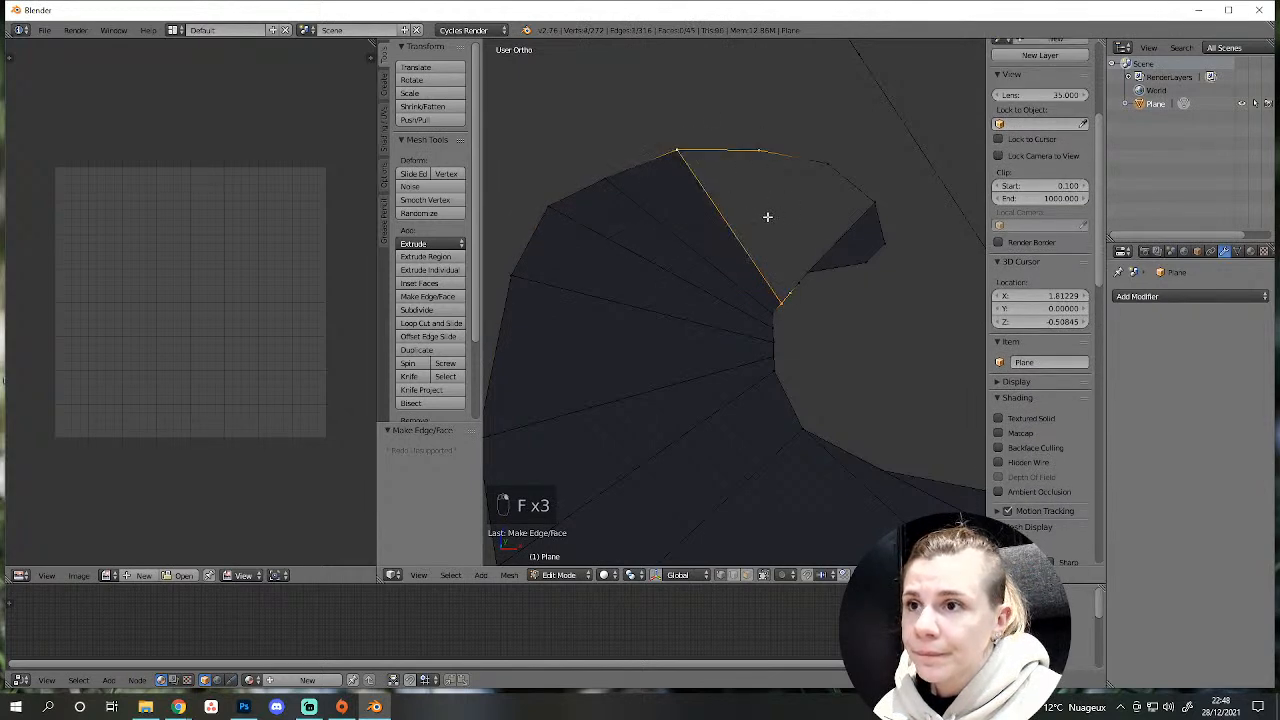
Dissolve the spare inner outline vertex near the tip face and merge the last strip's inner corner into the tip face's corner.
right_click(799, 290)
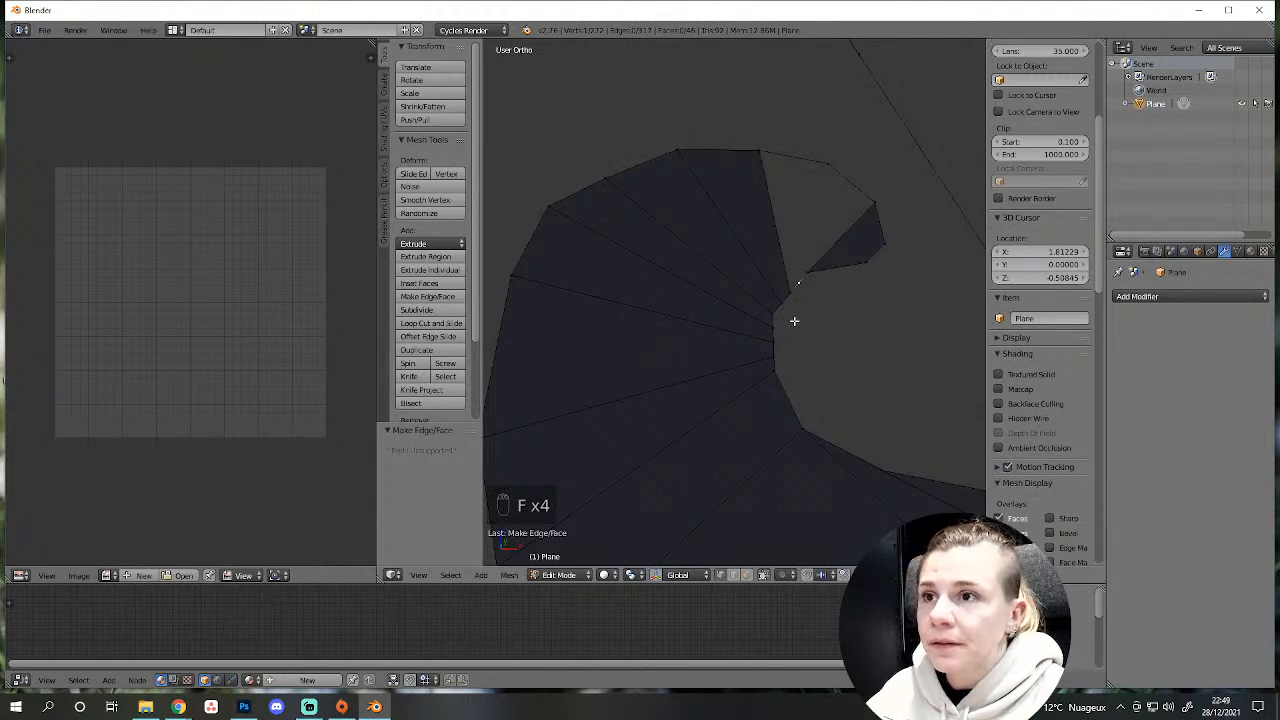
key("Delete")
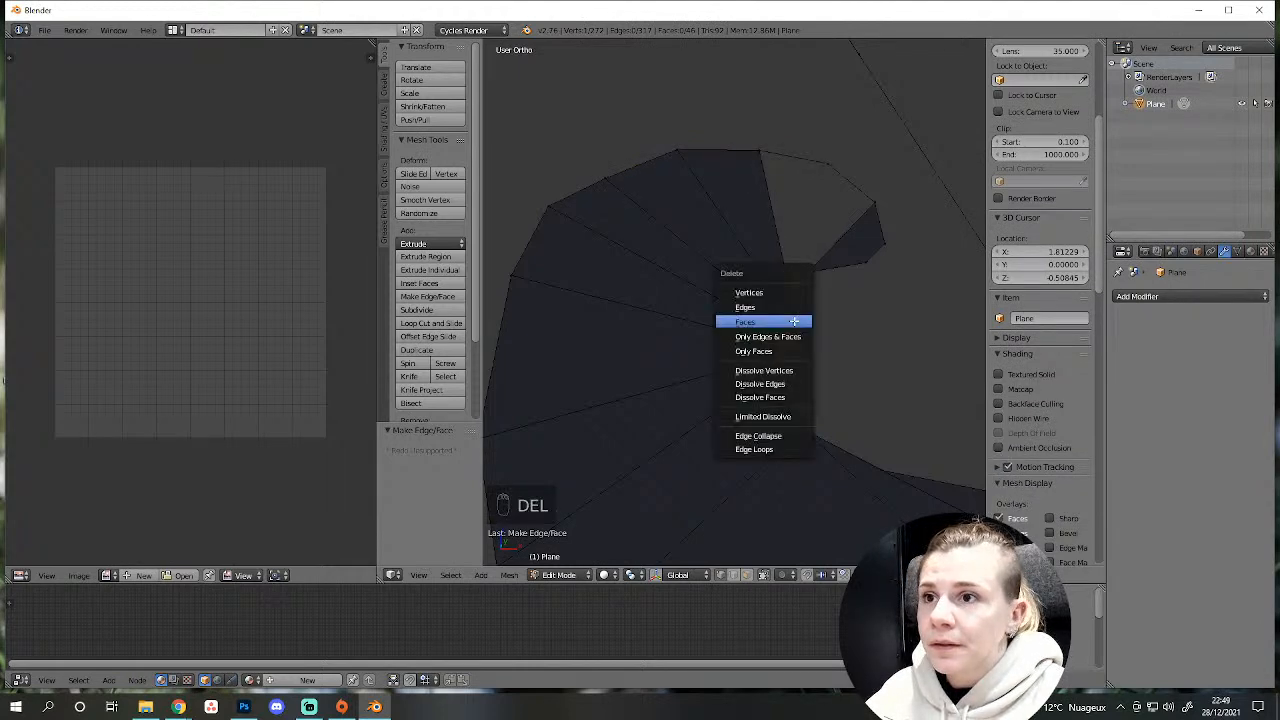
left_click(765, 369)
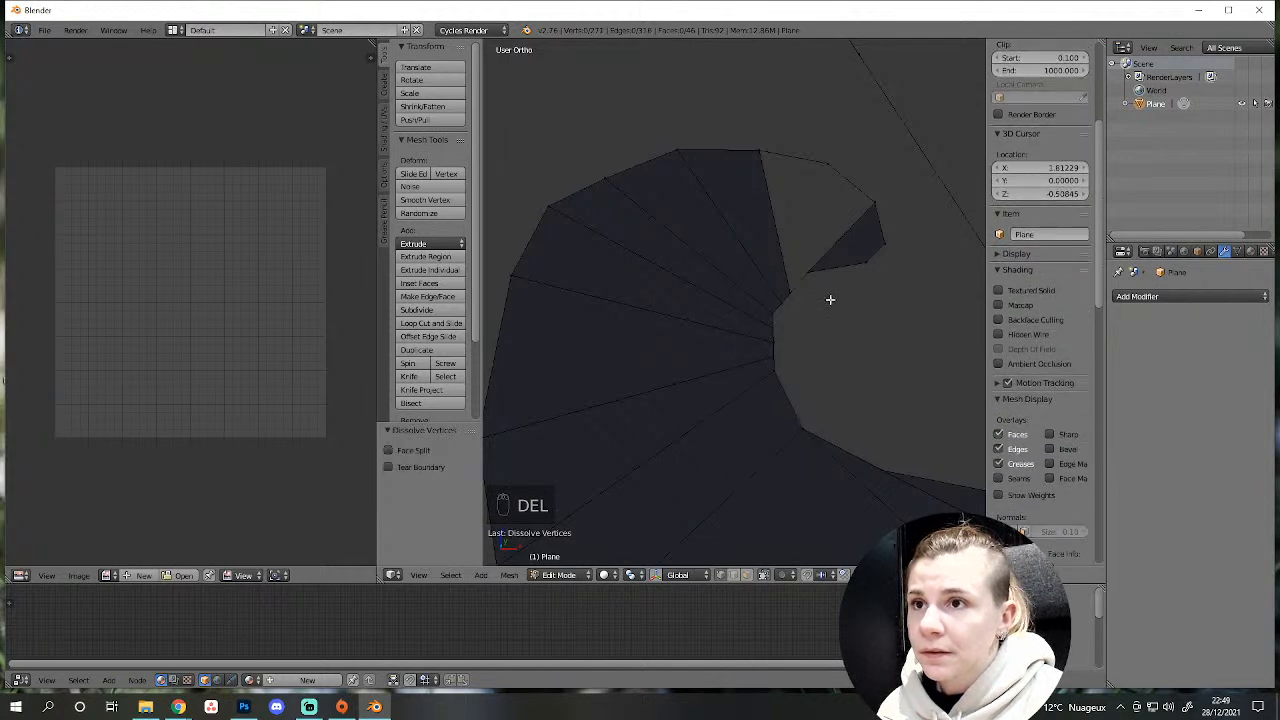
middle_click_drag(830, 299, 831, 371, "shift")
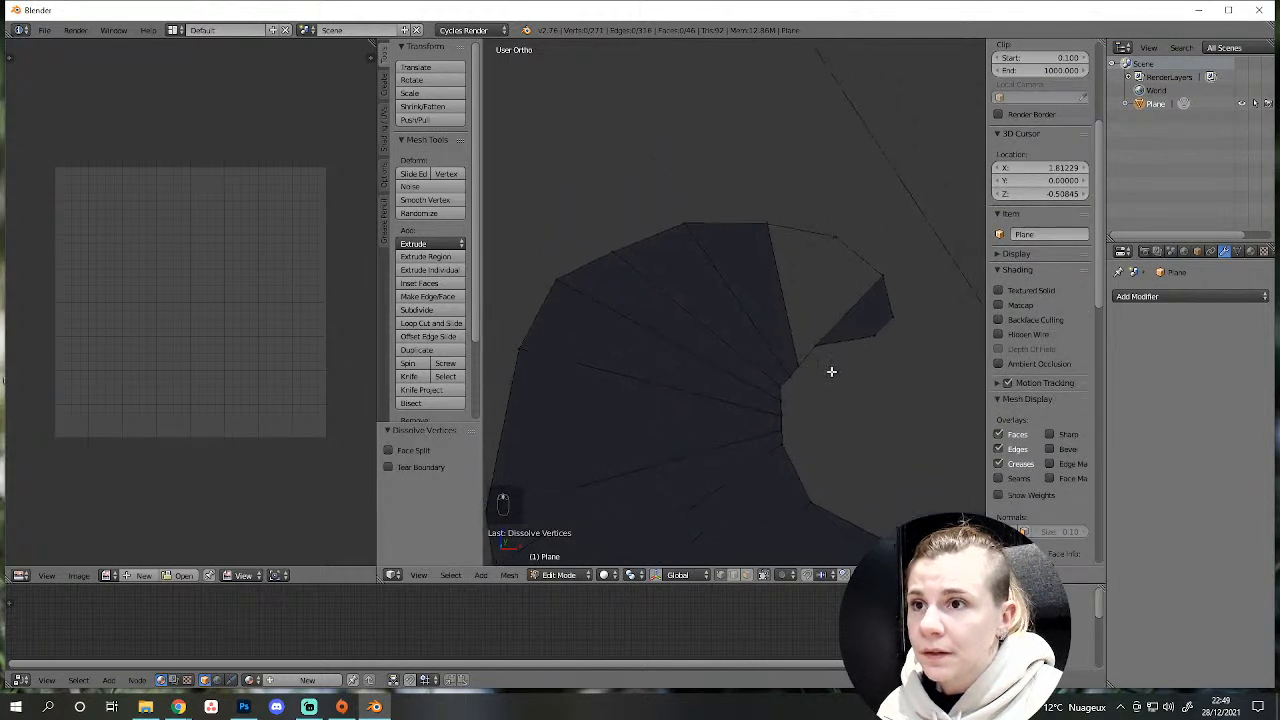
right_click(821, 344)
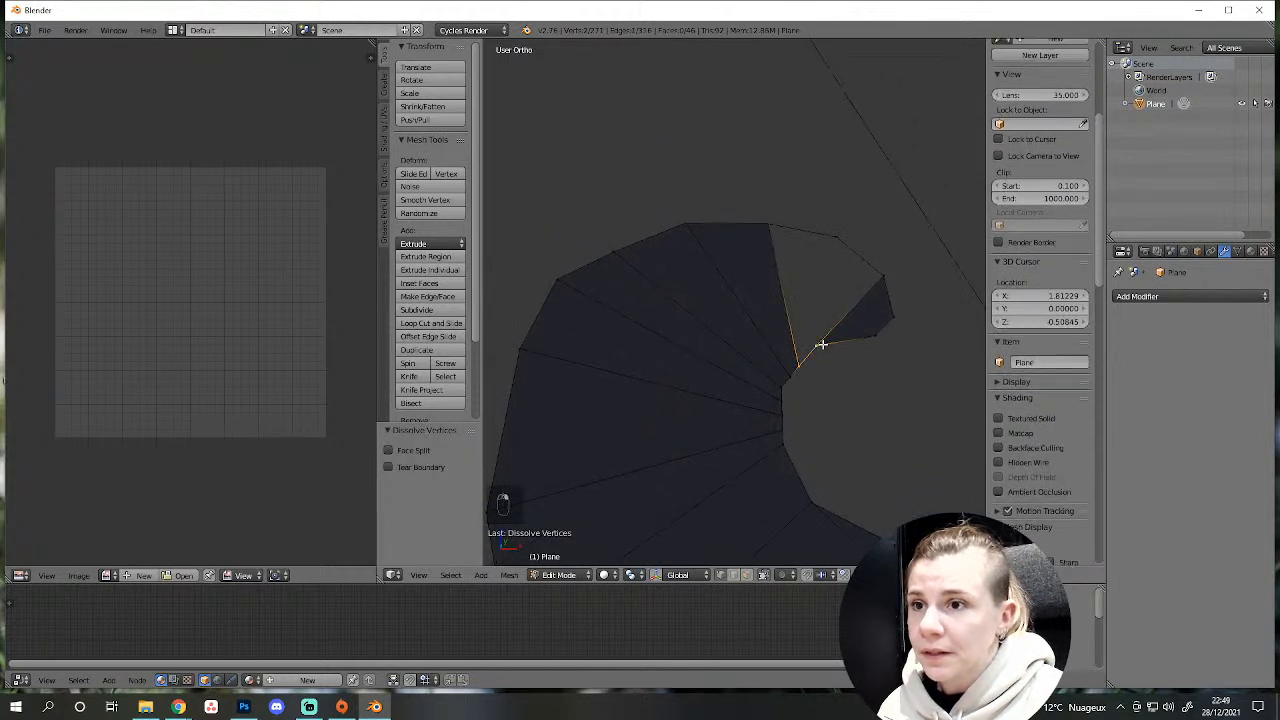
key("alt+m")
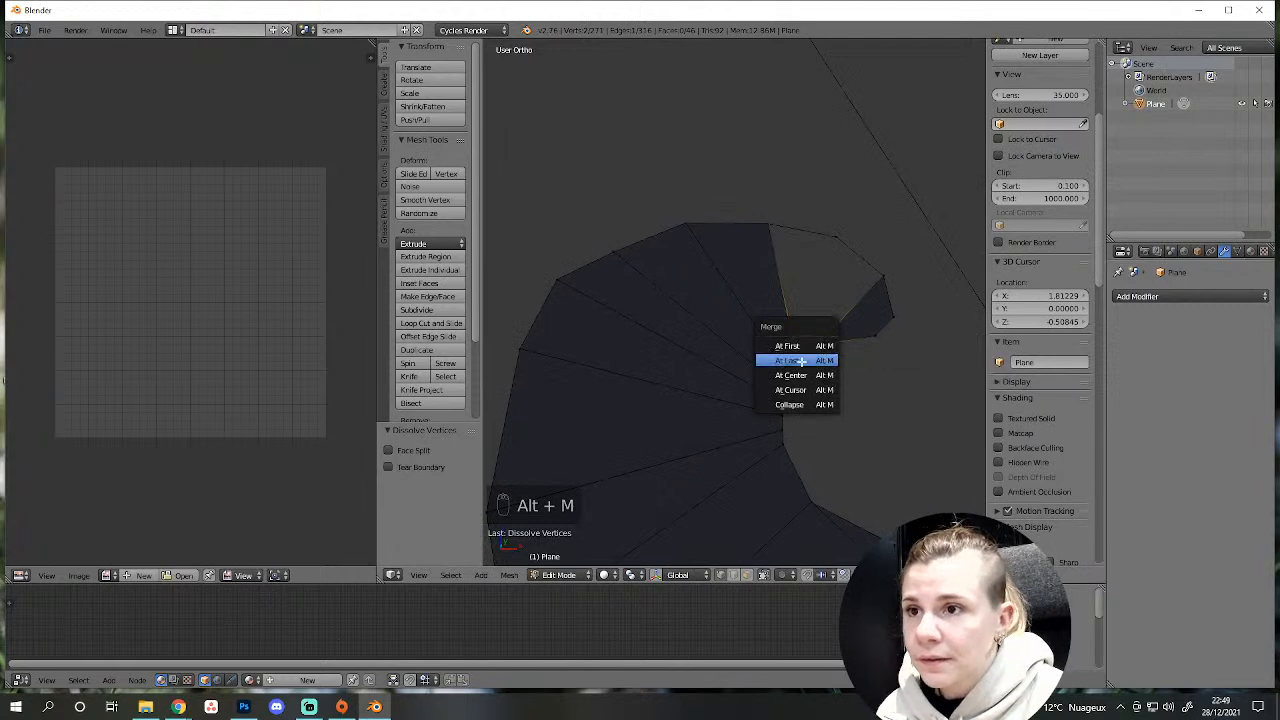
left_click(803, 362)
Fill the remaining gap between the last strip face and the forelock's tip face with a four-sided face.
right_click(800, 306, "alt")
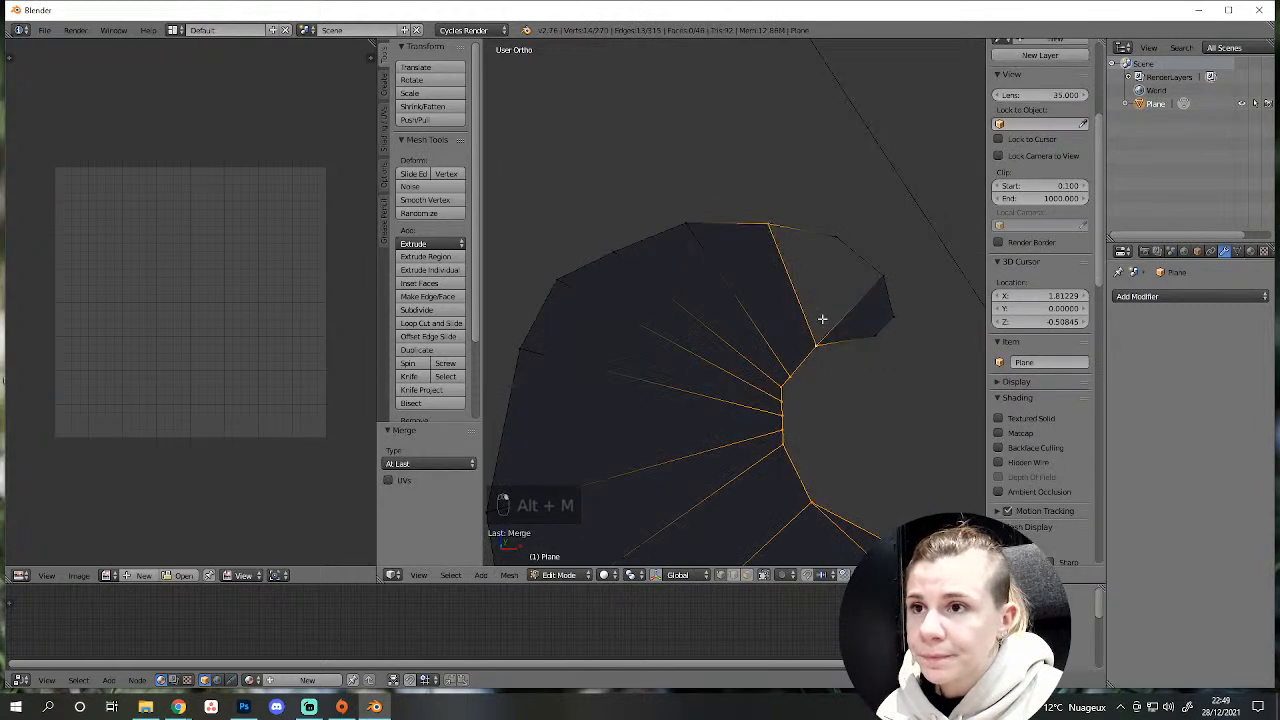
right_click(796, 220)
right_click(836, 238, "shift")
right_click(881, 276, "shift")
key("f")
scroll(830, 362, "down", 5)
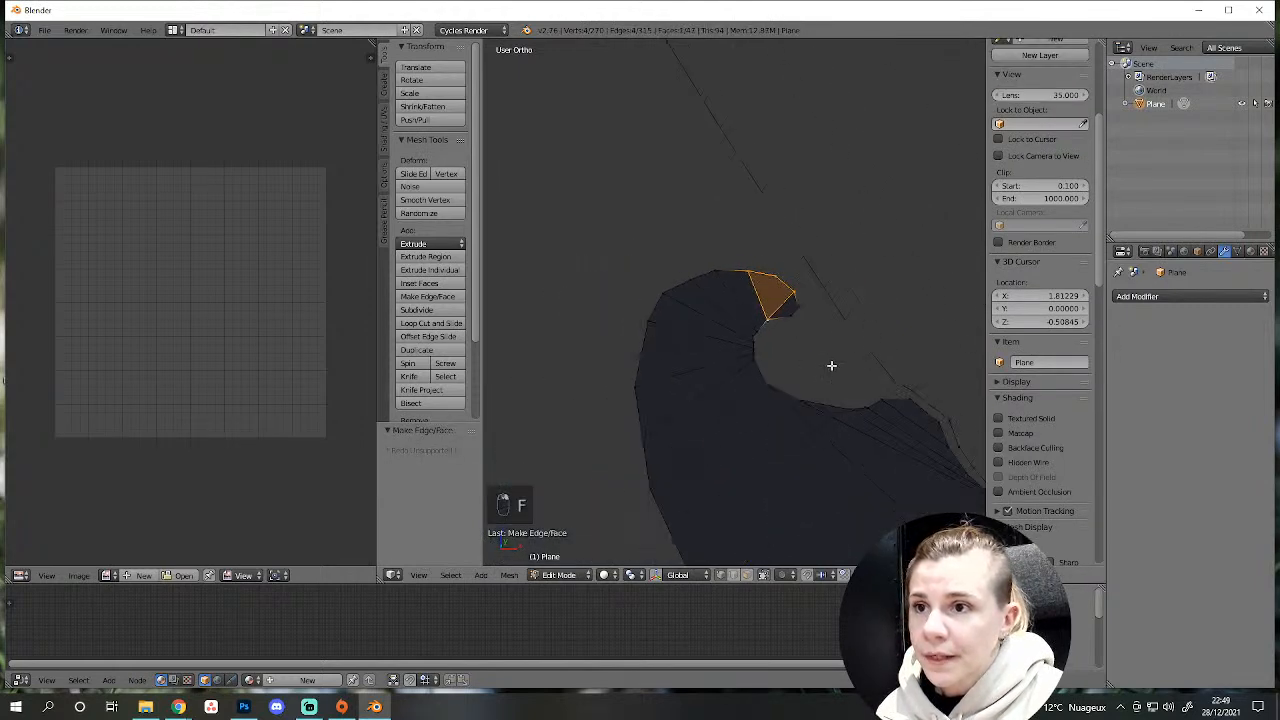
key("a")
Select the whole linked forelock and flip its normals to match the head.
middle_click_drag(834, 458, 823, 329, "shift")
scroll(823, 329, "down", 4)
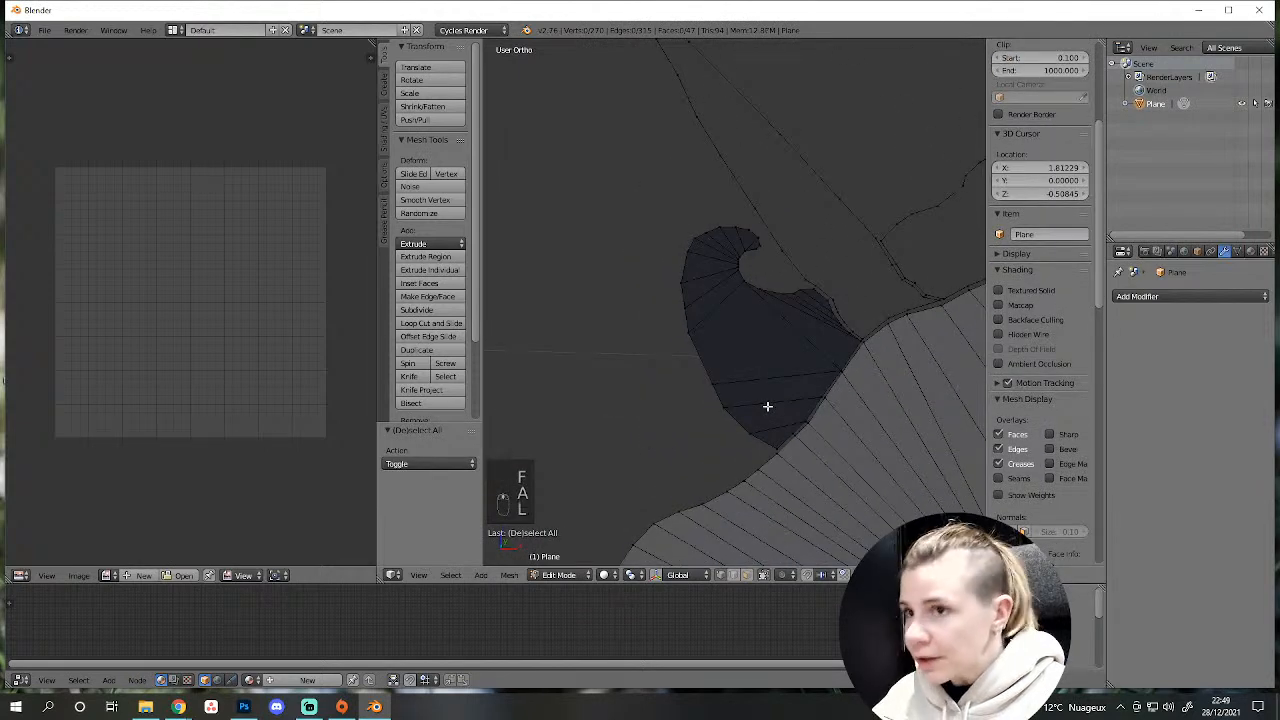
key("l")
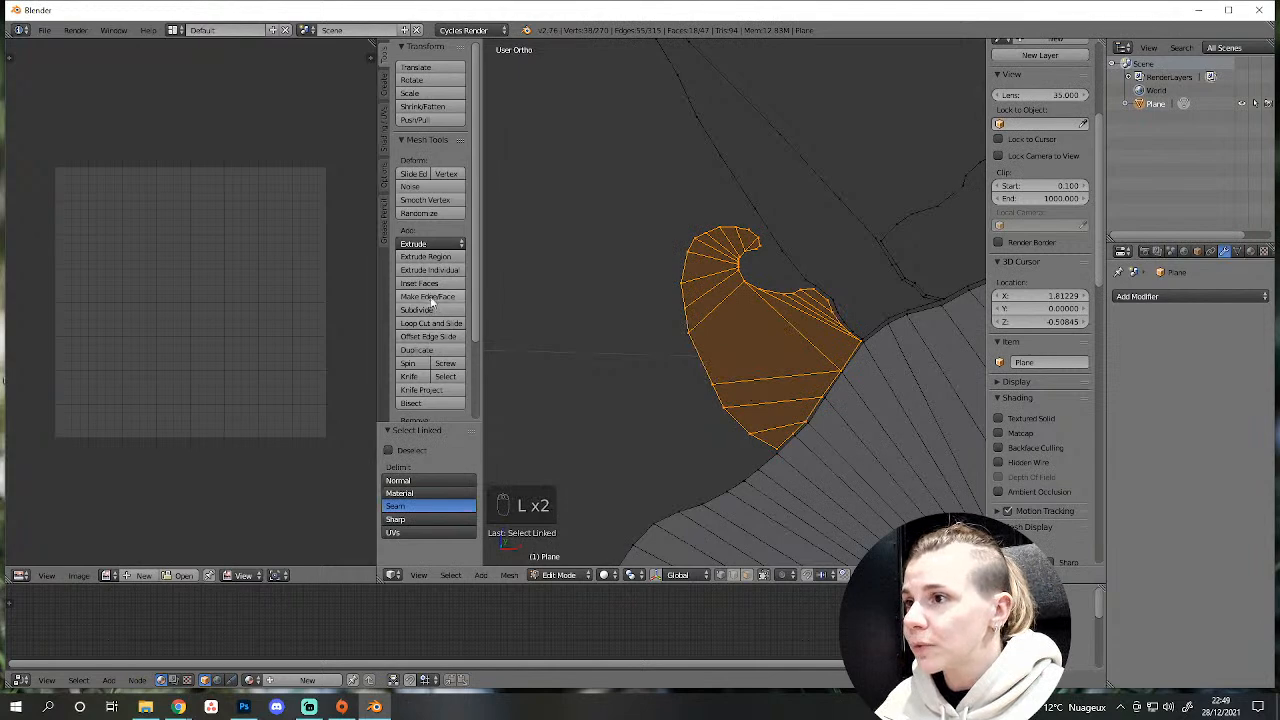
middle_click_drag(737, 343, 742, 342)
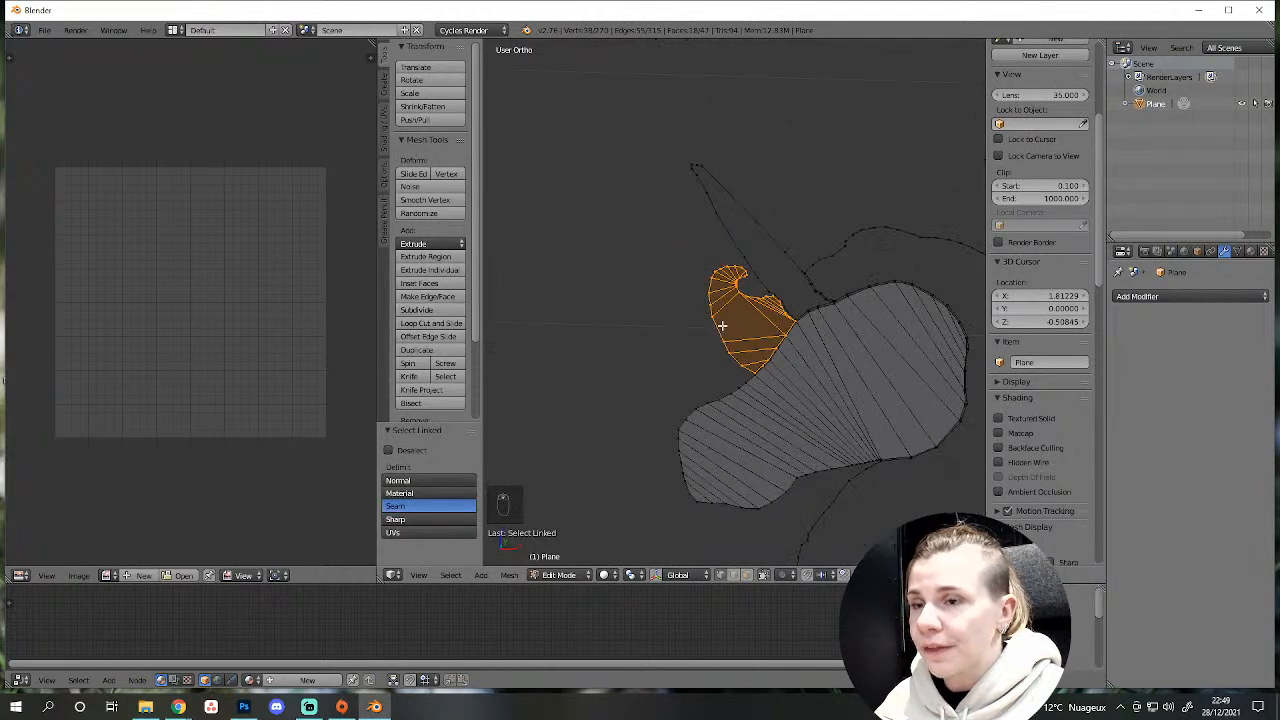
left_click(382, 138)
left_click(432, 177)
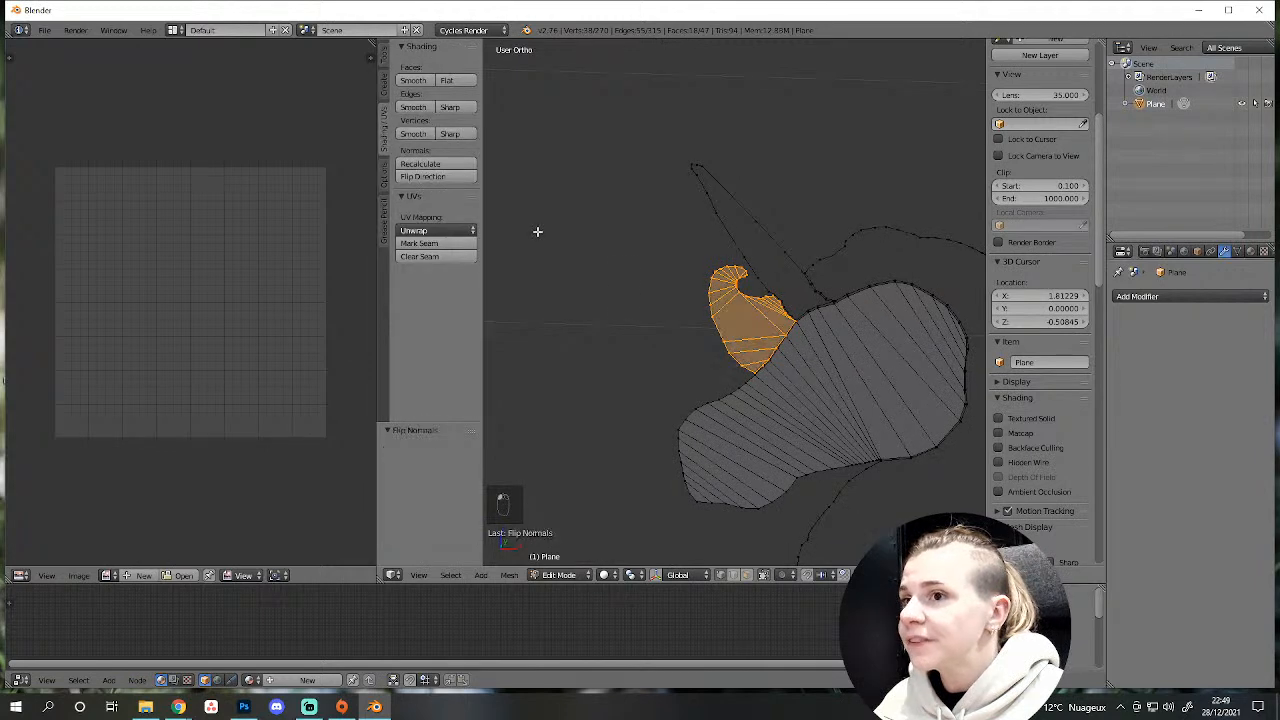
Deselect the forelock and inspect the head and forelock faces for consistent shading and strip layout.
scroll(751, 420, "down", 3)
middle_click_drag(751, 420, 771, 463)
key("a")
scroll(773, 518, "up", 3)
middle_click_drag(773, 518, 688, 446)
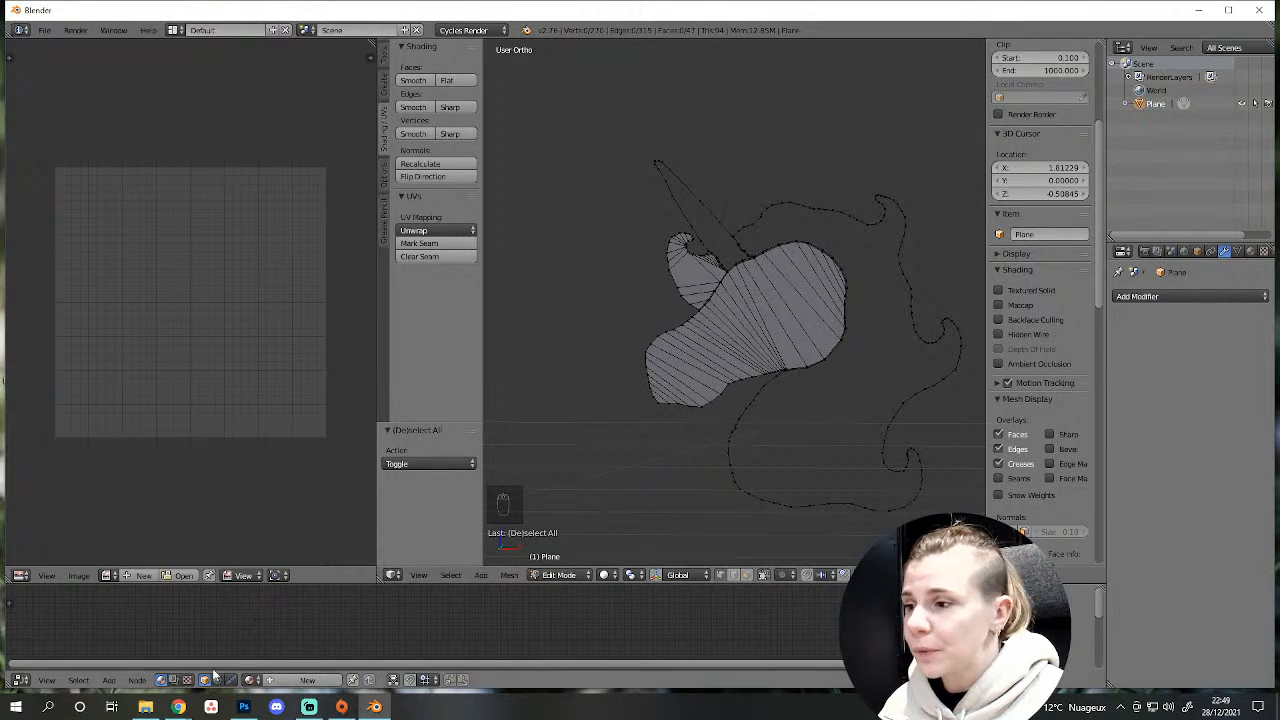
scroll(757, 386, "up", 5)
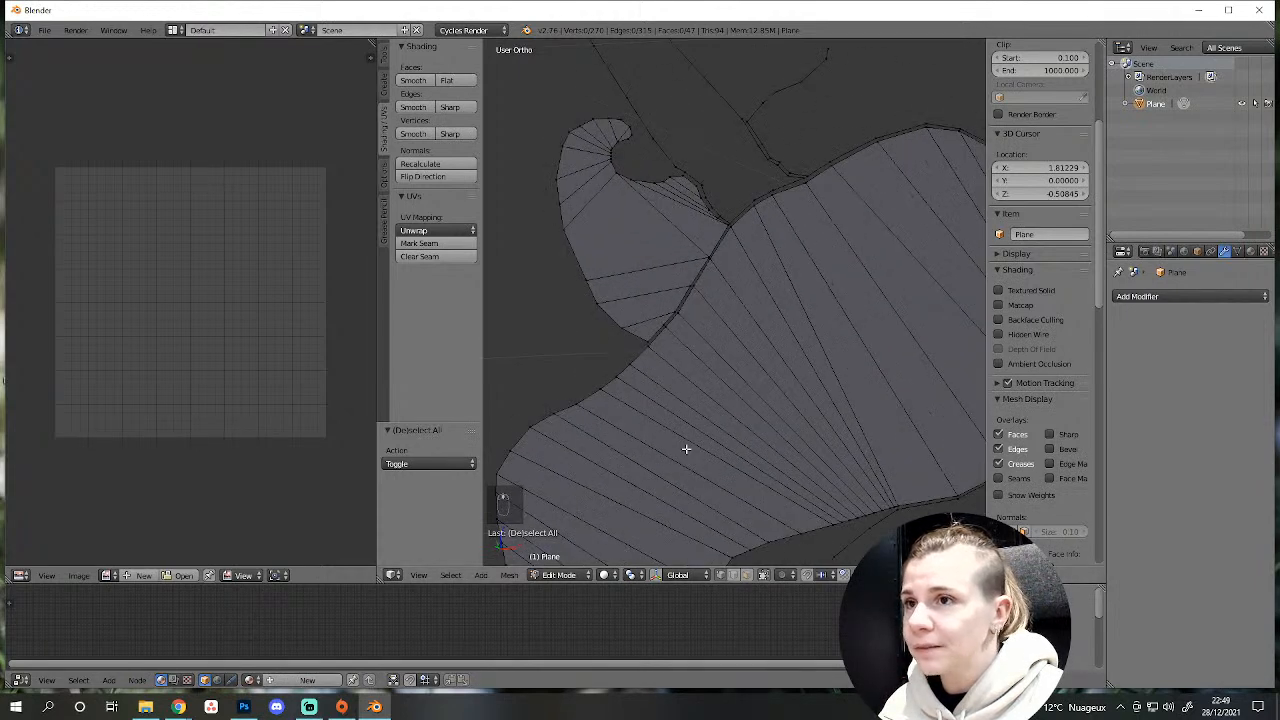
scroll(686, 448, "down", 4)
scroll(678, 434, "down", 4)
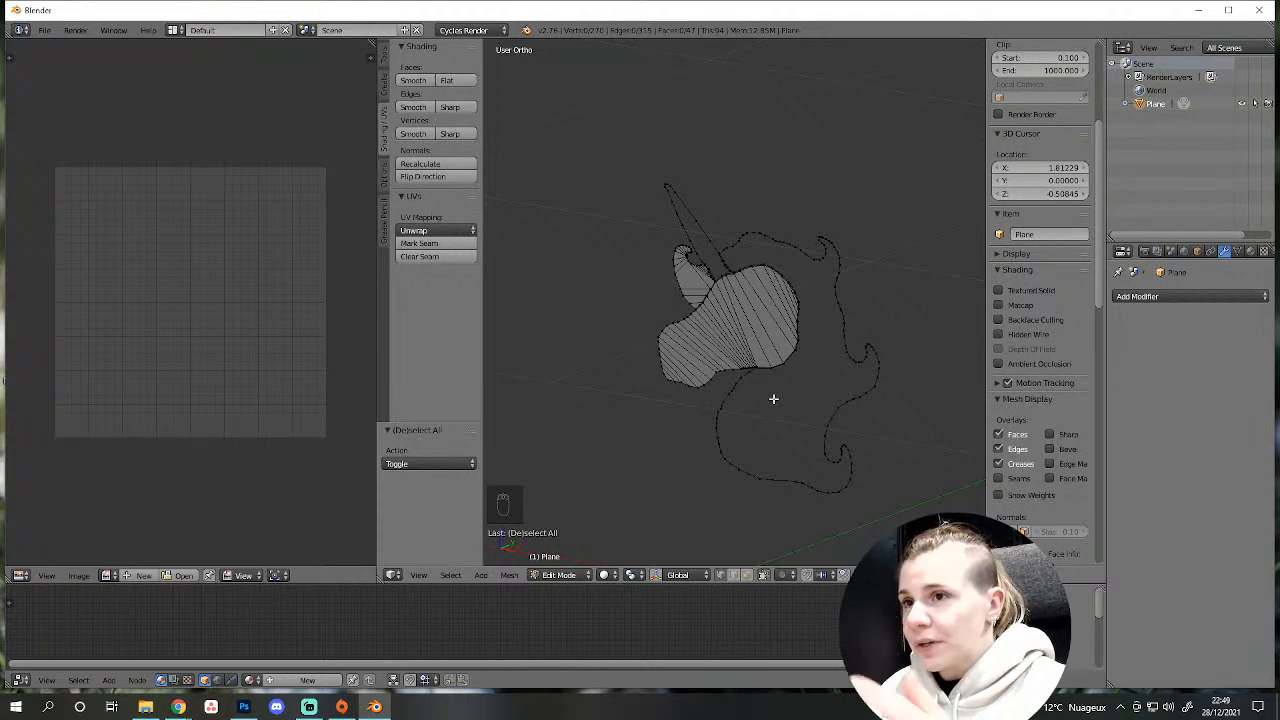
Add a loop cut with 5 cuts running lengthwise through the head's strip faces, with an edge slide of 0.
middle_click_drag(773, 399, 770, 452)
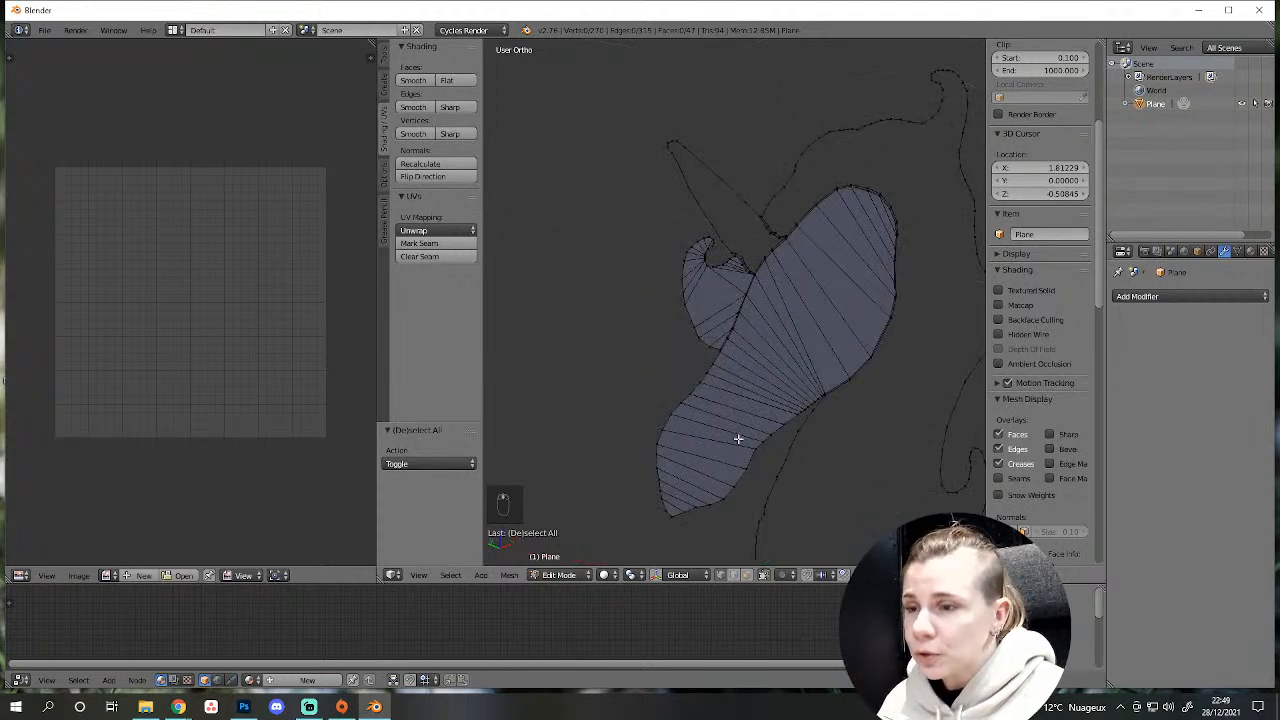
scroll(743, 435, "up", 2)
middle_click_drag(705, 478, 679, 368, "shift")
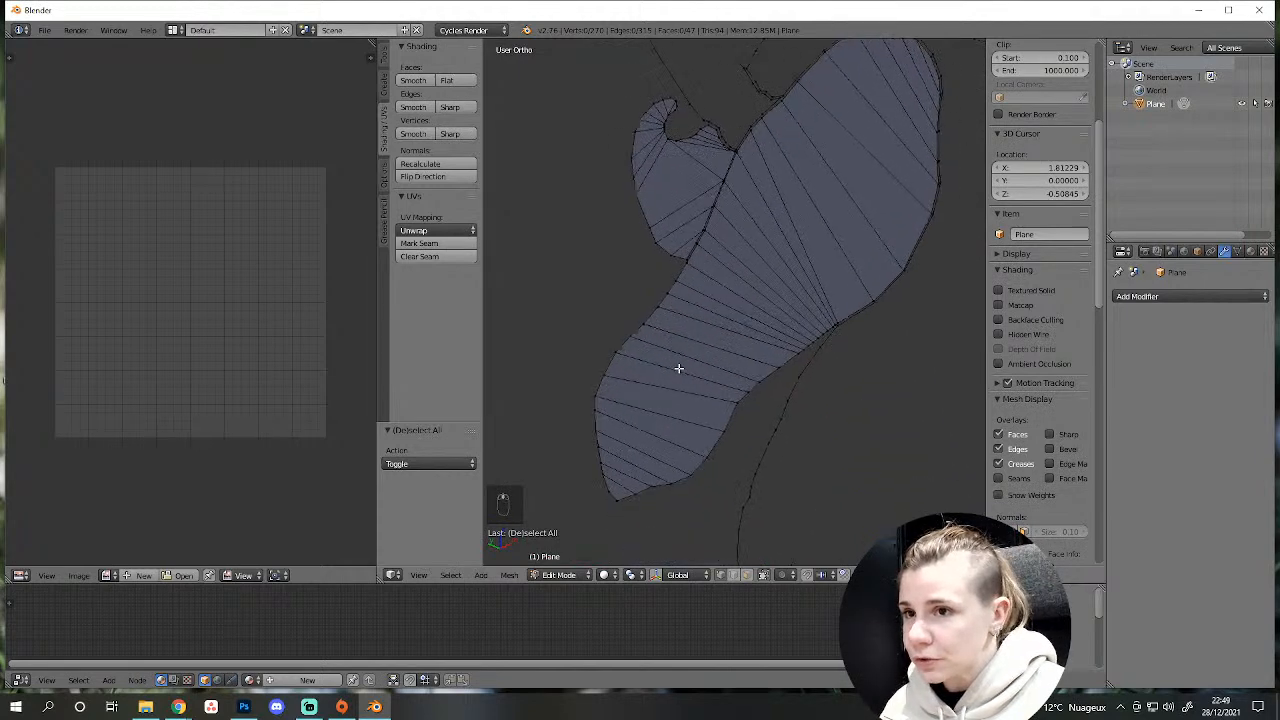
key("ctrl+r")
scroll(617, 491, "up", 2)
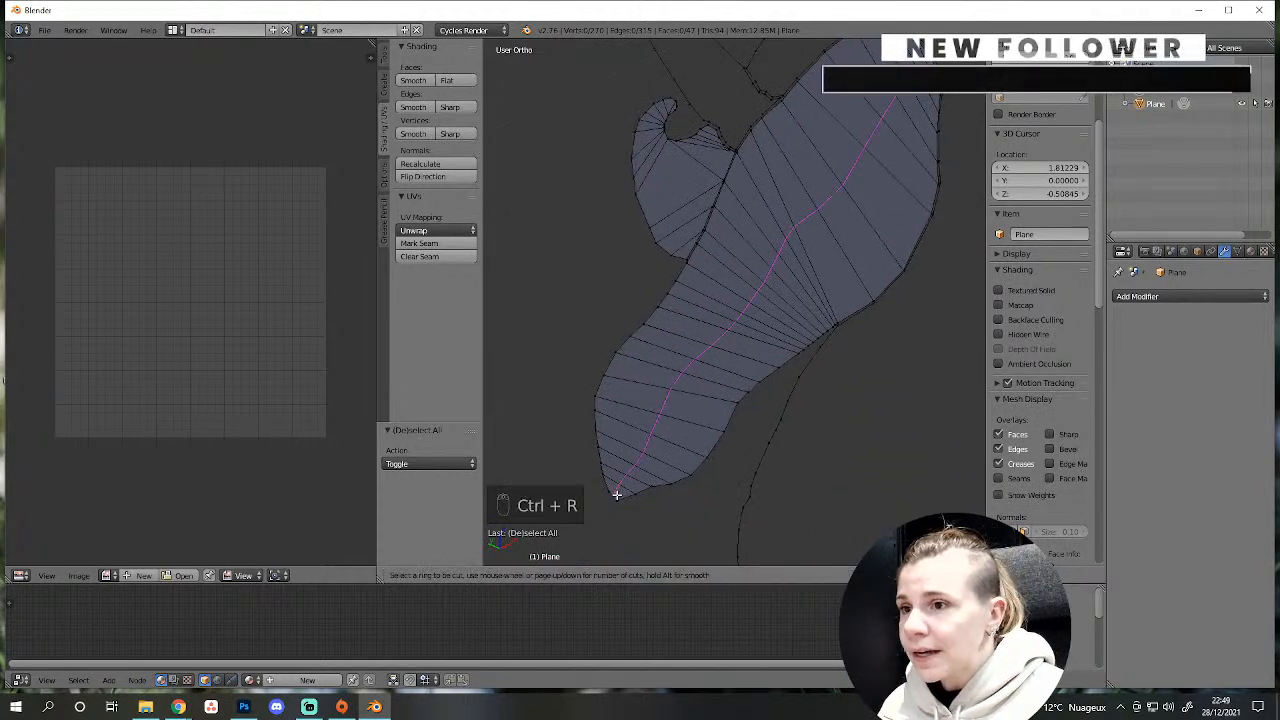
left_click(617, 494)
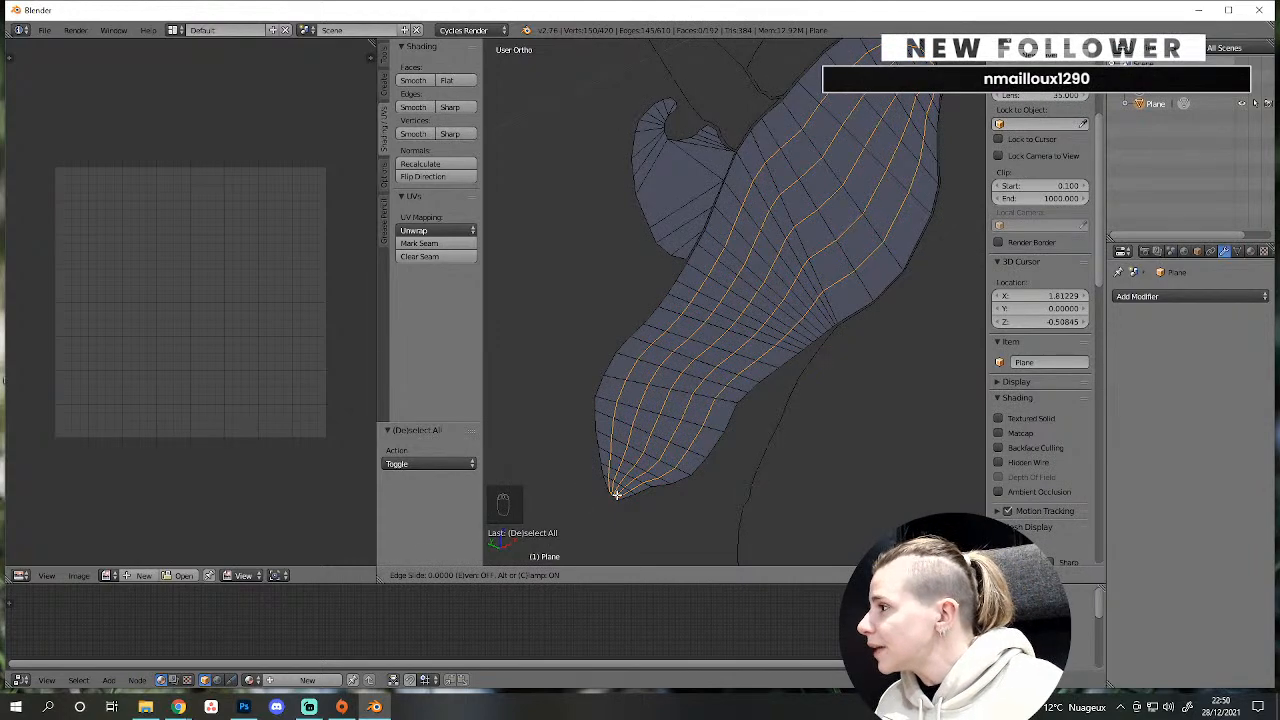
type("0")
key("Return")
Clear the selection of the head's new edge loops, staying in Edit Mode.
middle_click_drag(749, 174, 757, 343, "shift")
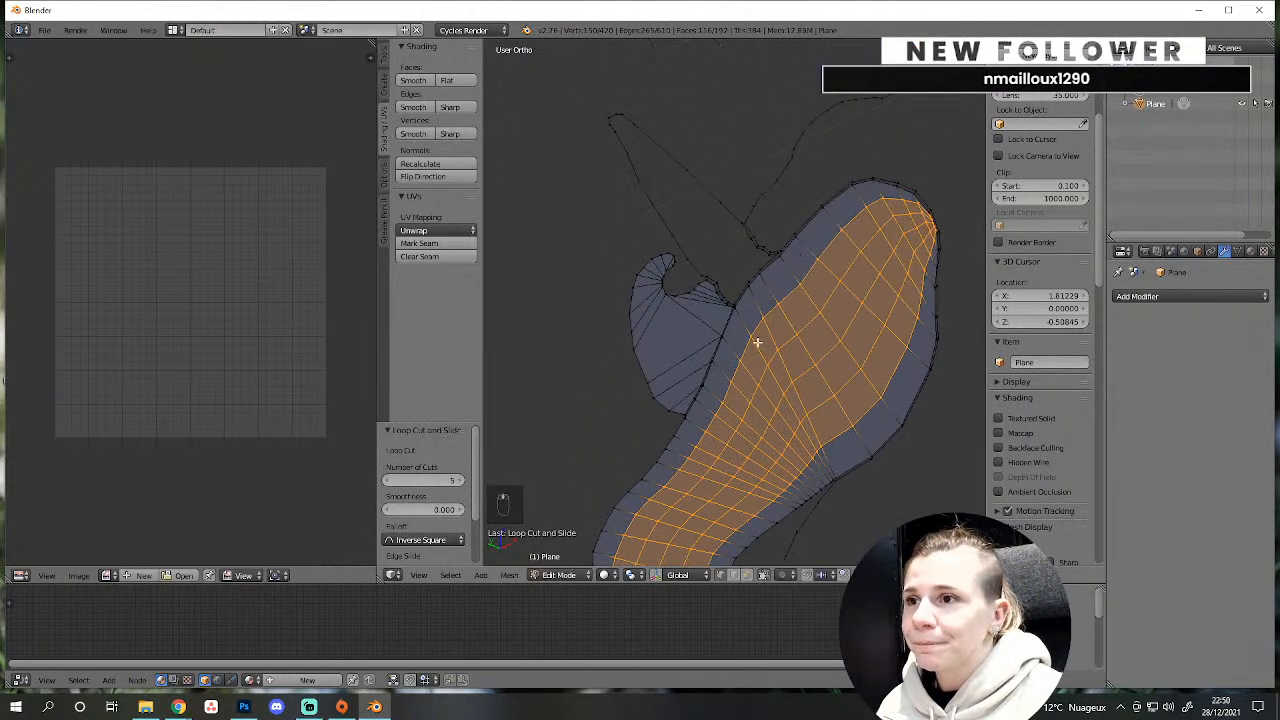
scroll(757, 343, "up", 2)
key("Tab")
key("Tab")
key("a")
key("a")
key("a")
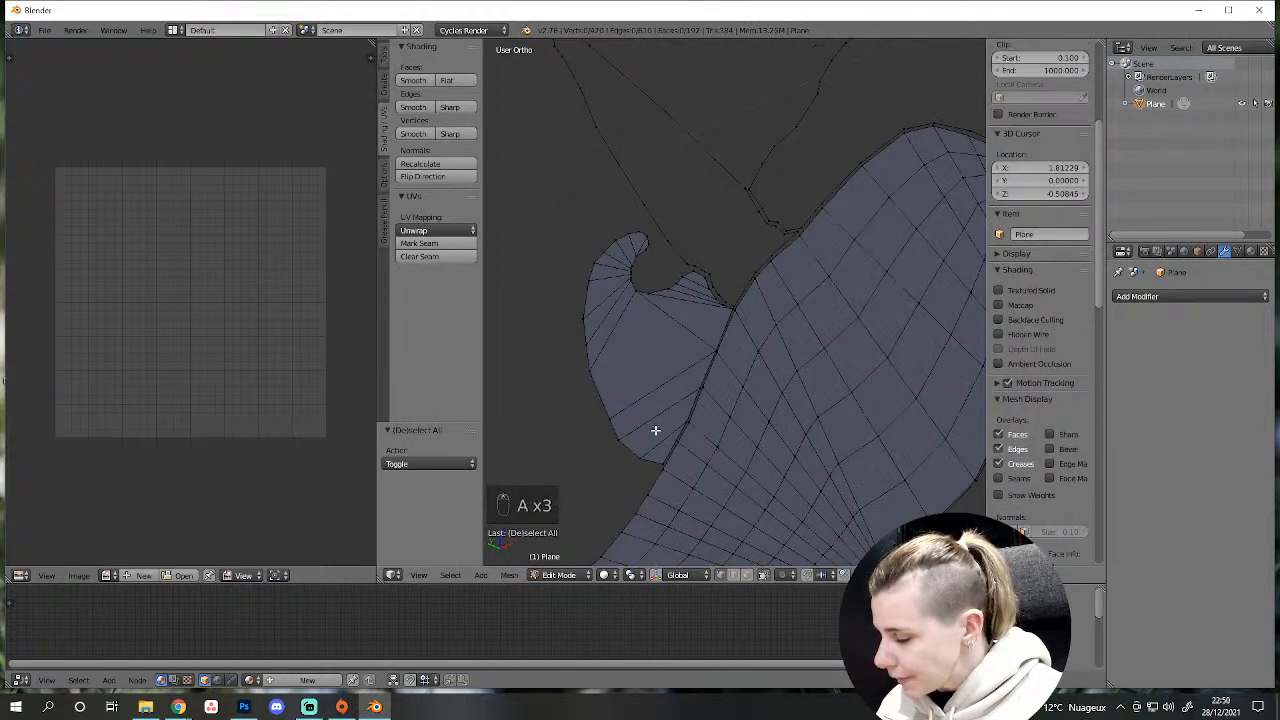
Add two sets of loop cuts with 4 cuts each, running lengthwise through the forelock's curl and the strips beside its inner bump.
key("ctrl+r")
scroll(611, 340, "up", 1)
scroll(611, 340, "up", 1)
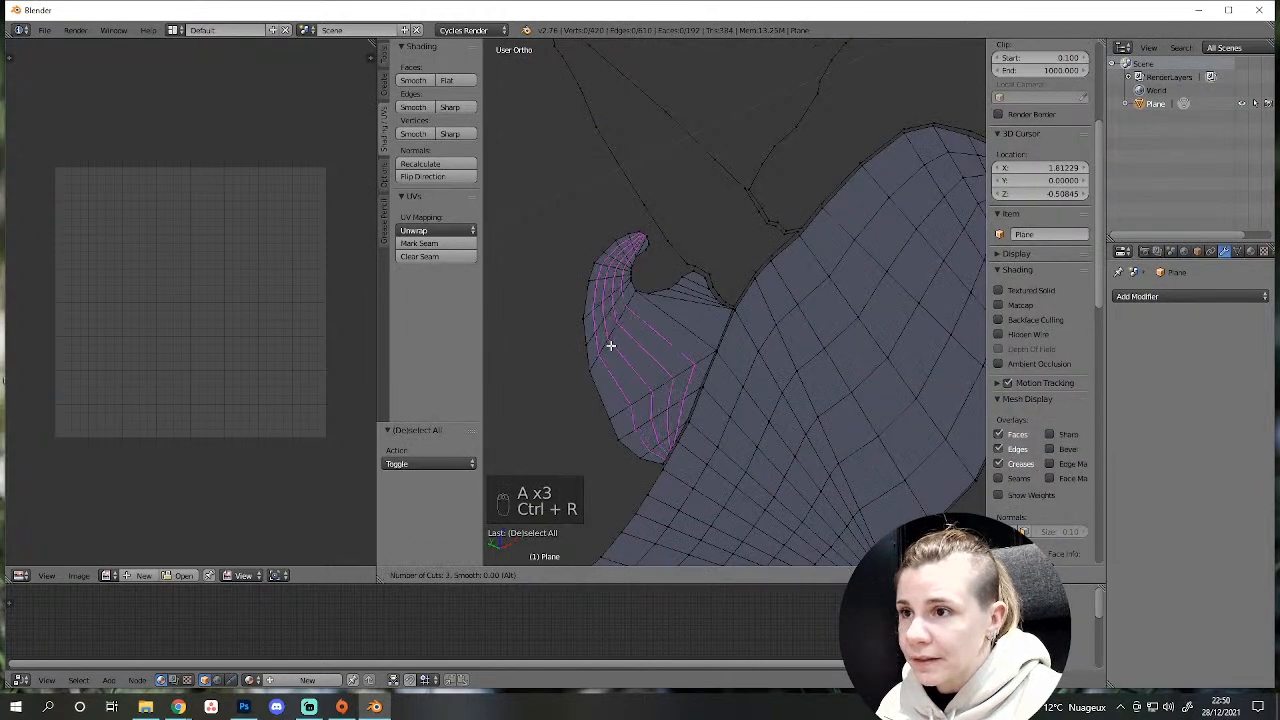
left_click(611, 342)
right_click(611, 345)
key("ctrl+r")
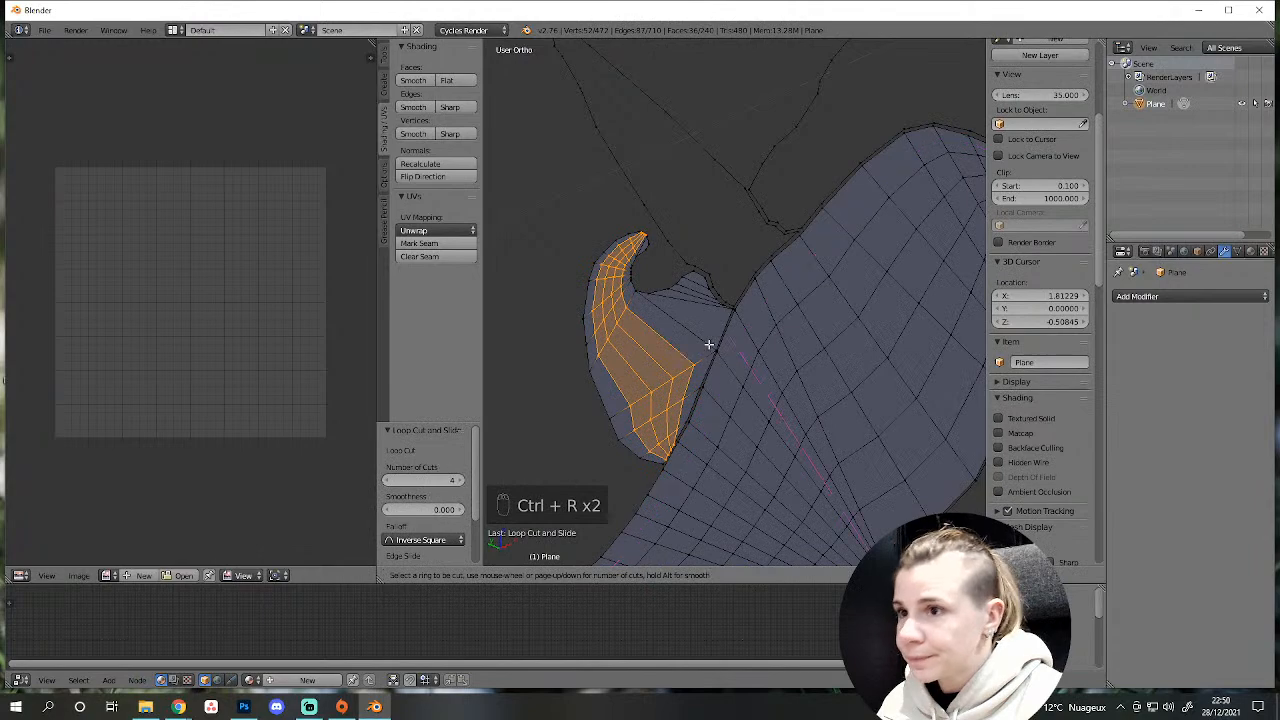
left_click(667, 321)
right_click(666, 322)
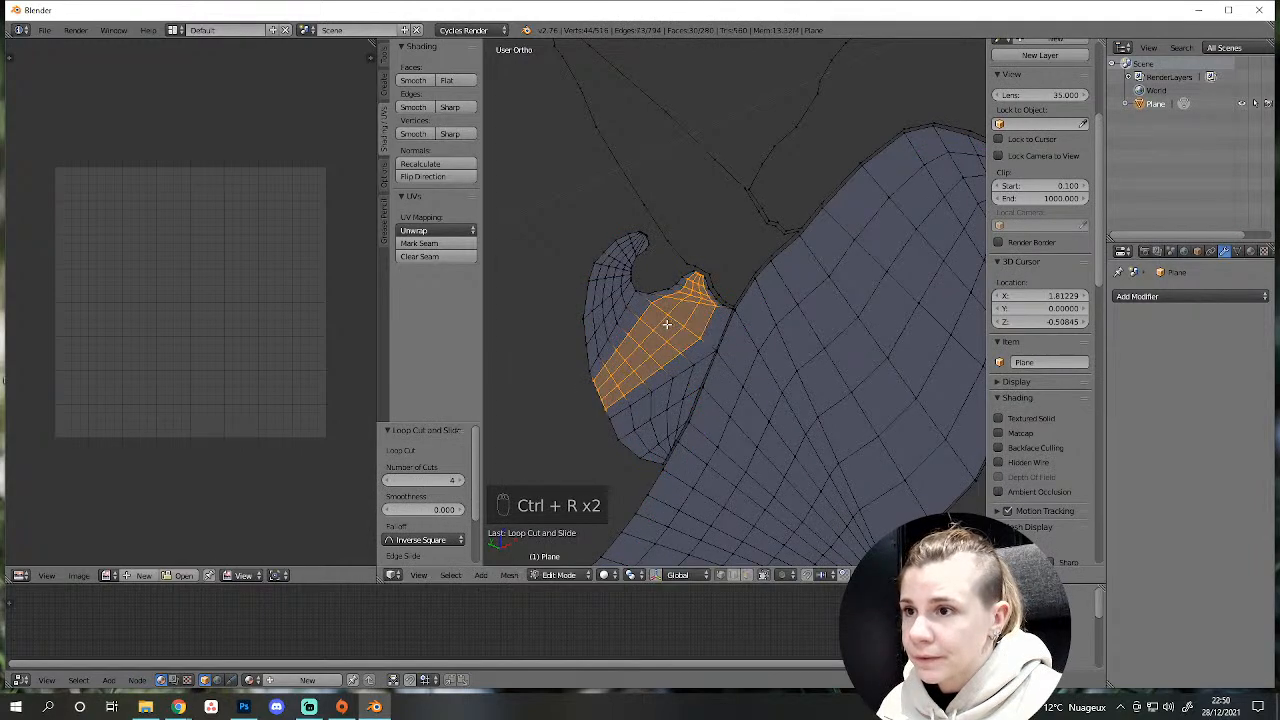
key("a")
scroll(689, 349, "down", 4)
key("Tab")
middle_click_drag(689, 349, 720, 383)
Select the linked faces of the head and forelock and separate them from the remaining outlines into their own object.
key("Tab")
key("a")
key("a")
key("a")
key("a")
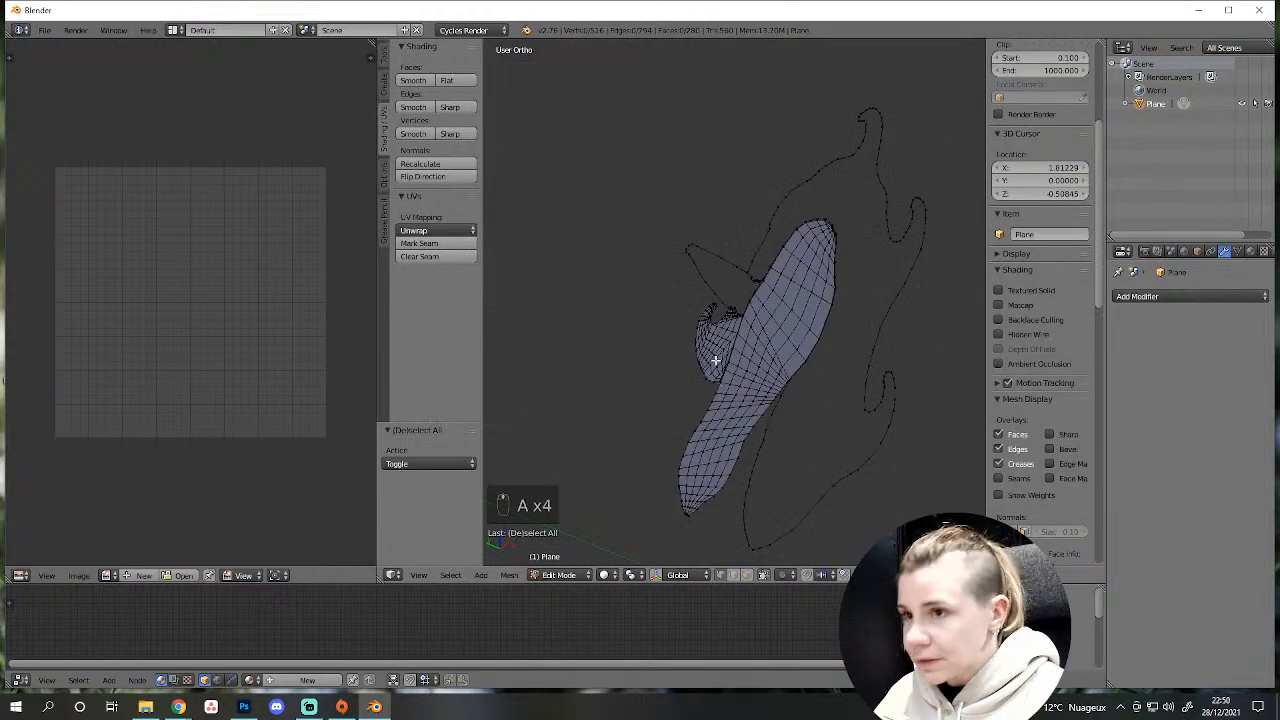
key("l")
key("l")
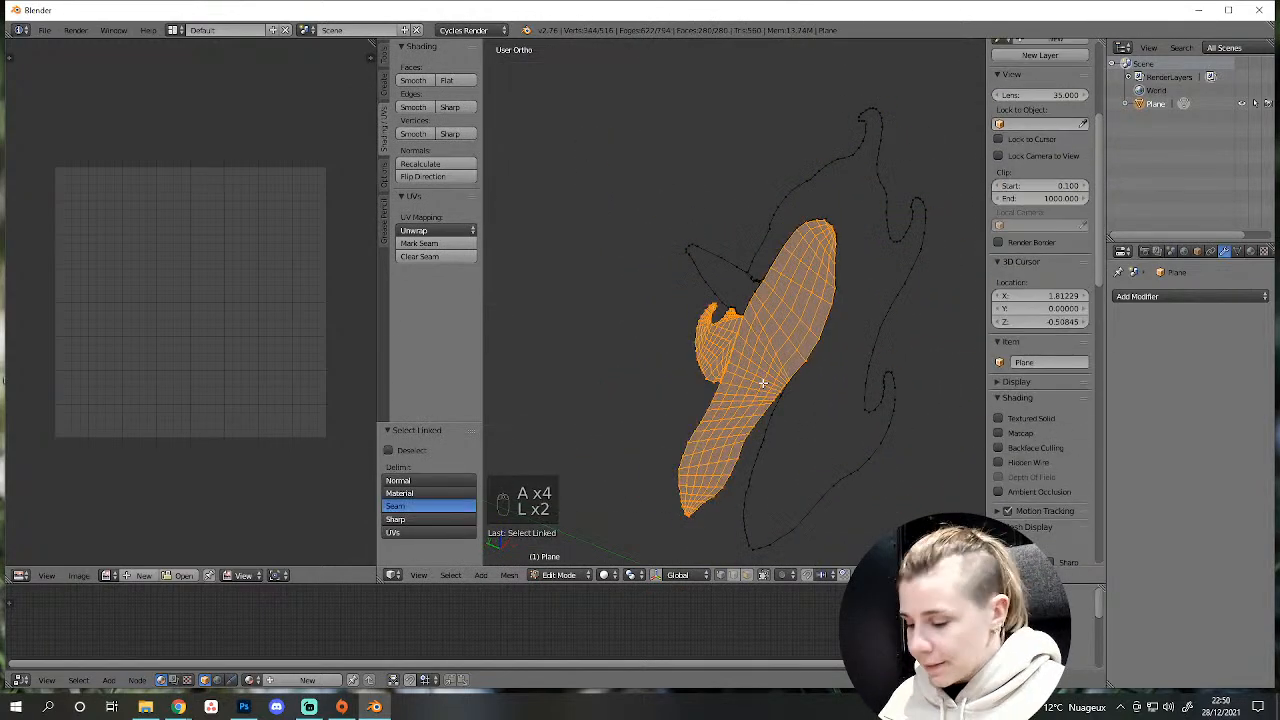
key("p")
left_click(762, 382)
key("Tab")
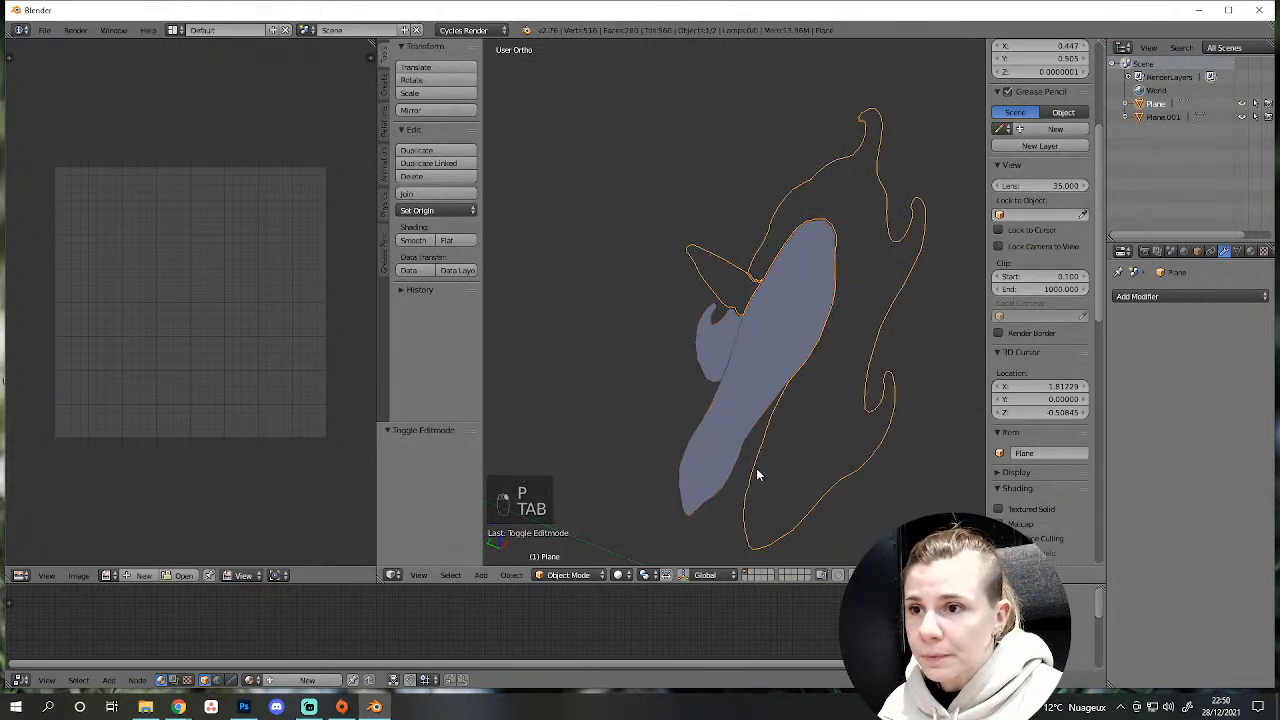
Hide the remaining outline object and open the separated head and forelock mesh for editing.
key("h")
right_click(735, 440)
key("Tab")
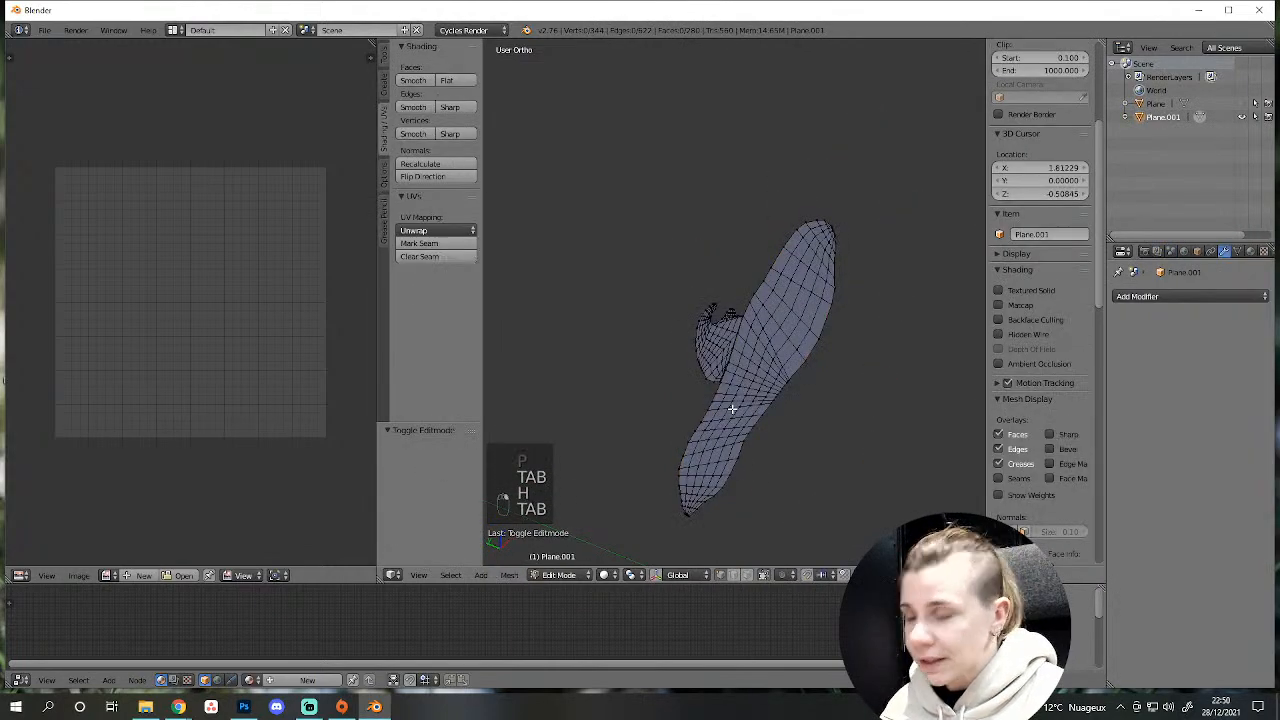
Extrude all head and forelock faces along their normals by about 0.028 to give them thickness.
key("a")
key("a")
key("e")
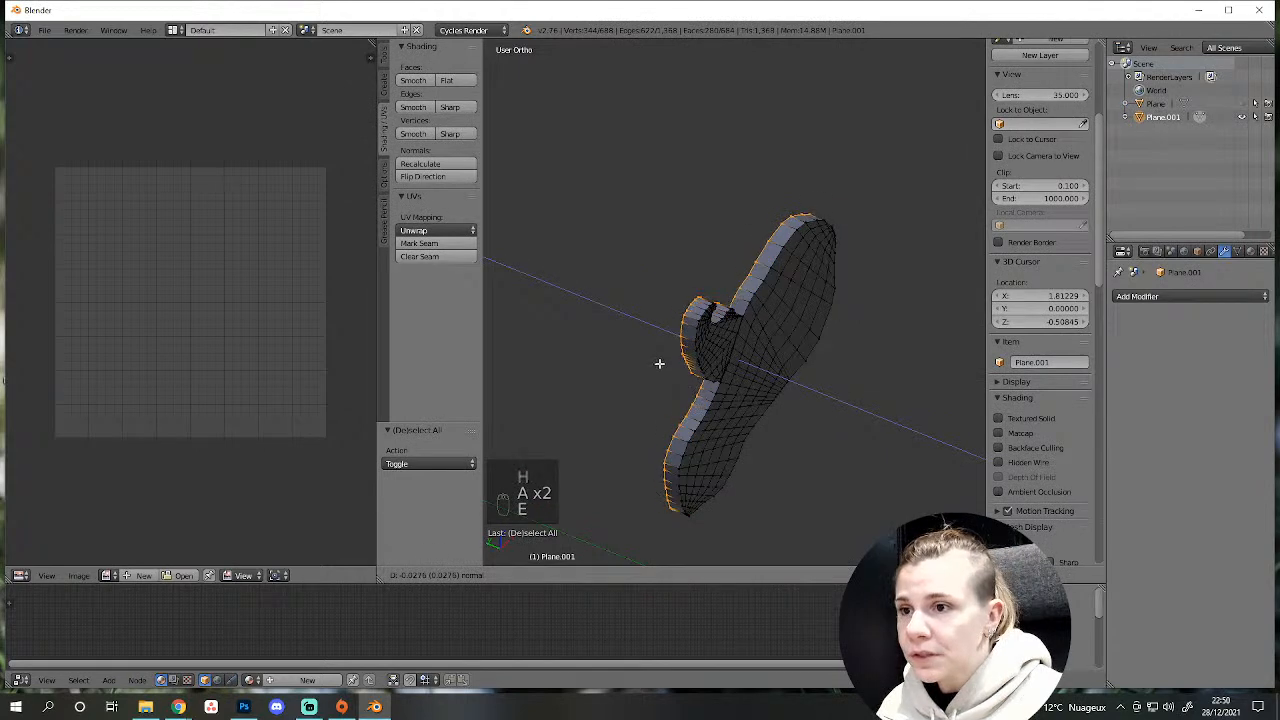
left_click(661, 363)
key("a")
Add a loop cut with 3 cuts around the forelock's side wall, without sliding it.
key("ctrl+r")
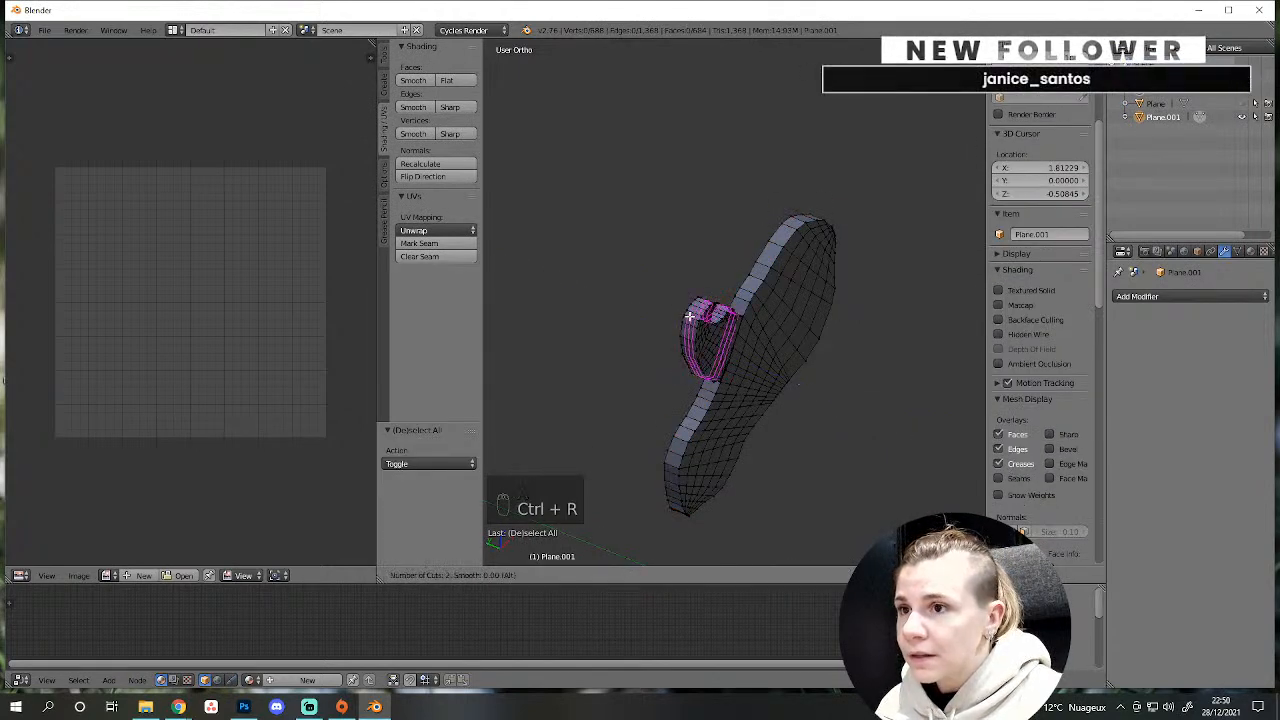
left_click(689, 316)
right_click(689, 316)
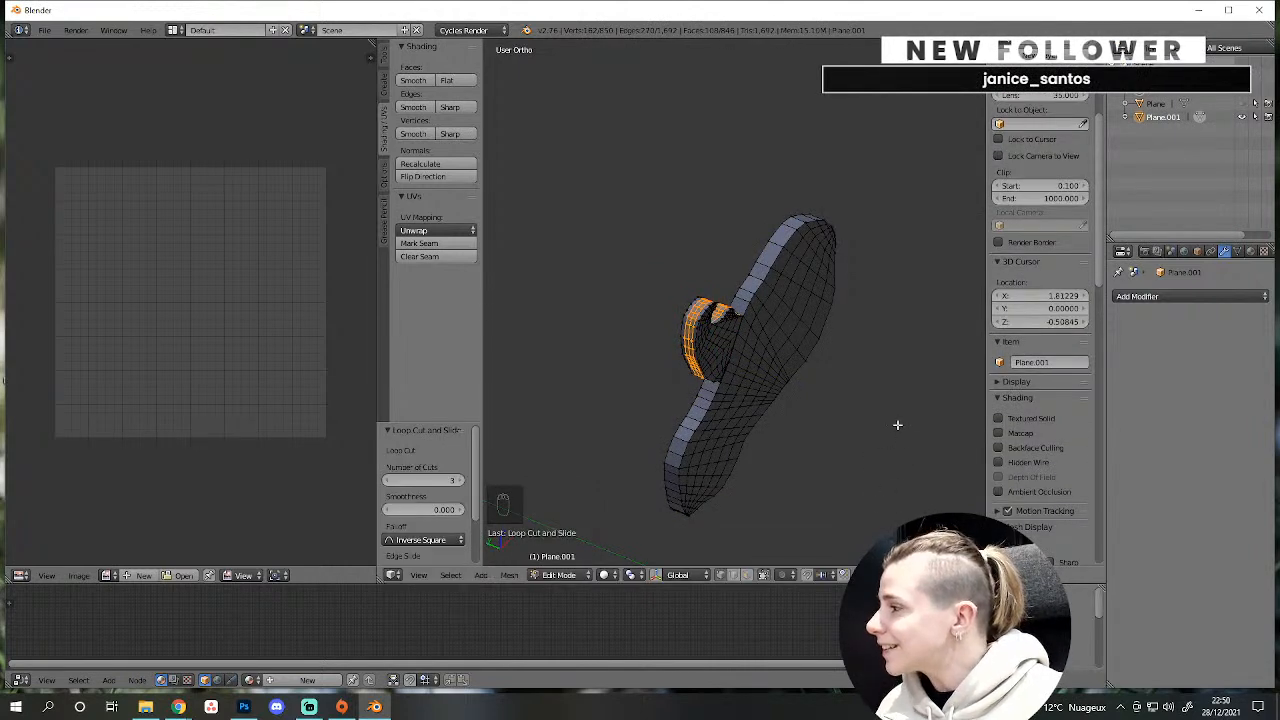
middle_click_drag(834, 426, 804, 438)
middle_click_drag(804, 438, 825, 350, "shift")
scroll(771, 423, "up", 5)
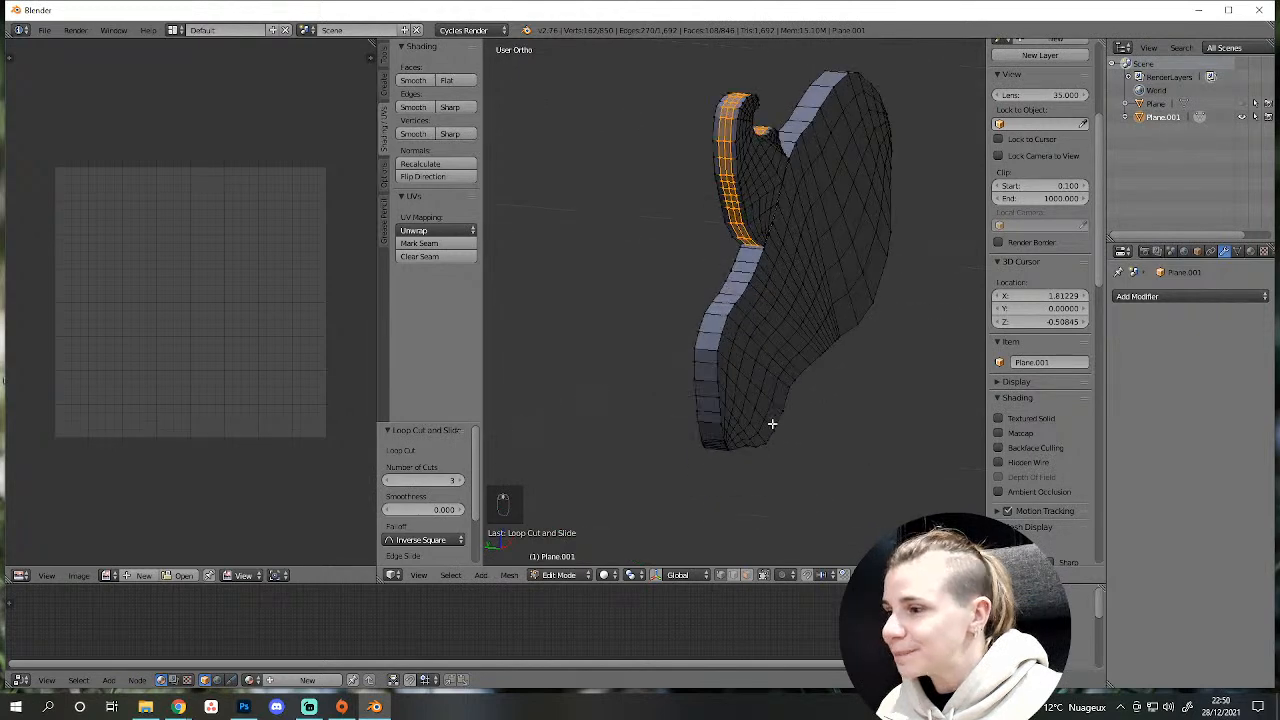
key("a")
Add a loop cut with 3 cuts around the head's side wall and clear the selection.
middle_click_drag(733, 403, 696, 461, "shift")
key("ctrl+r")
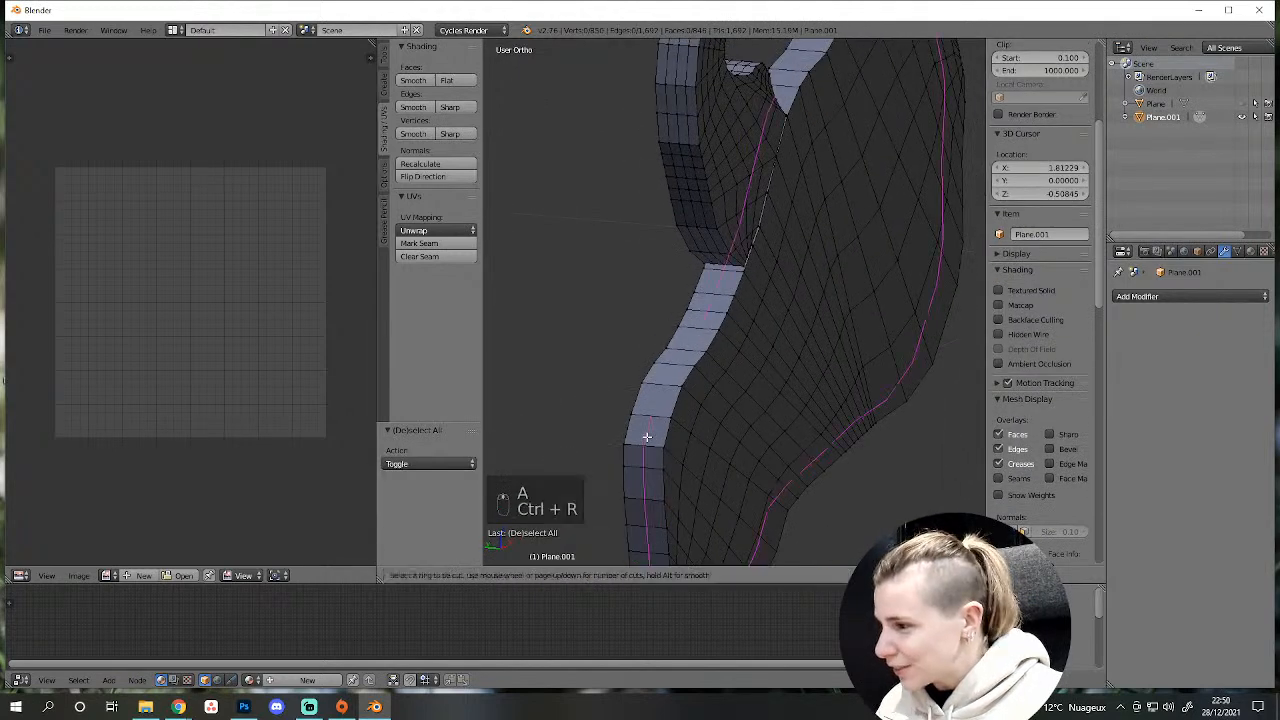
scroll(651, 443, "up", 3)
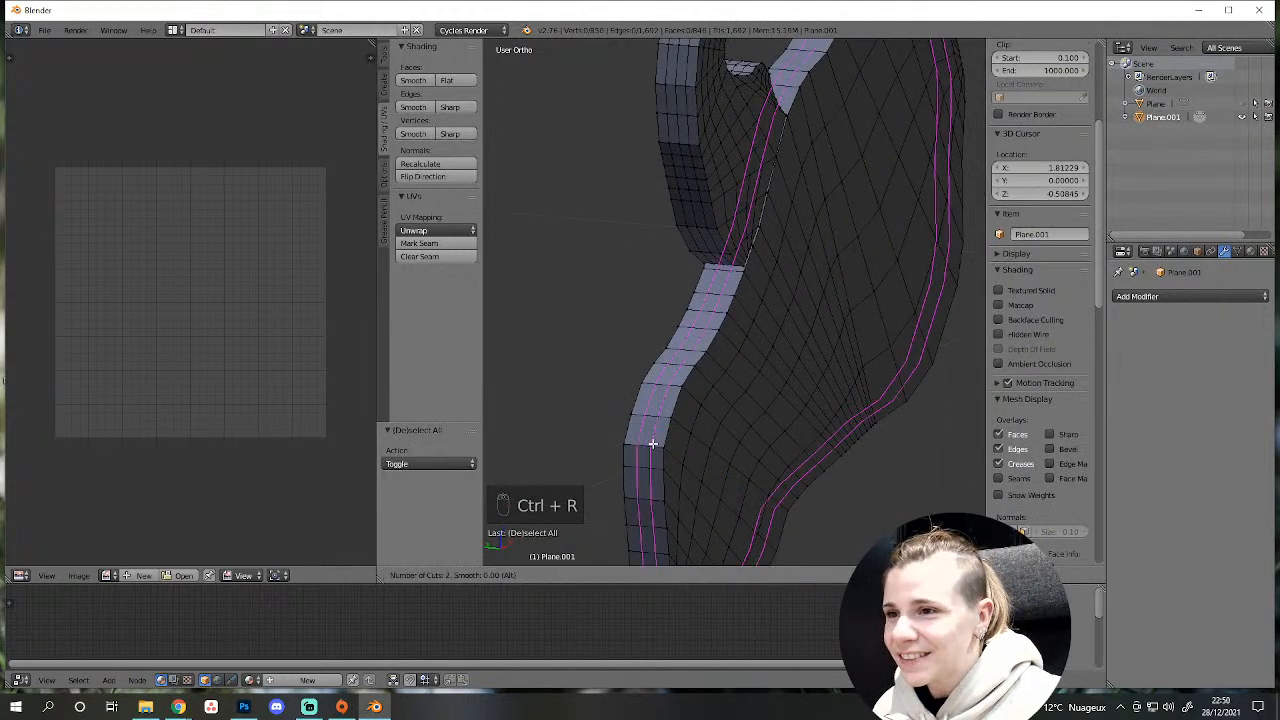
left_click(651, 443)
left_click(652, 443)
key("a")
Recalculate the normals of the entire head and forelock mesh and return to Object Mode.
key("a")
key("a")
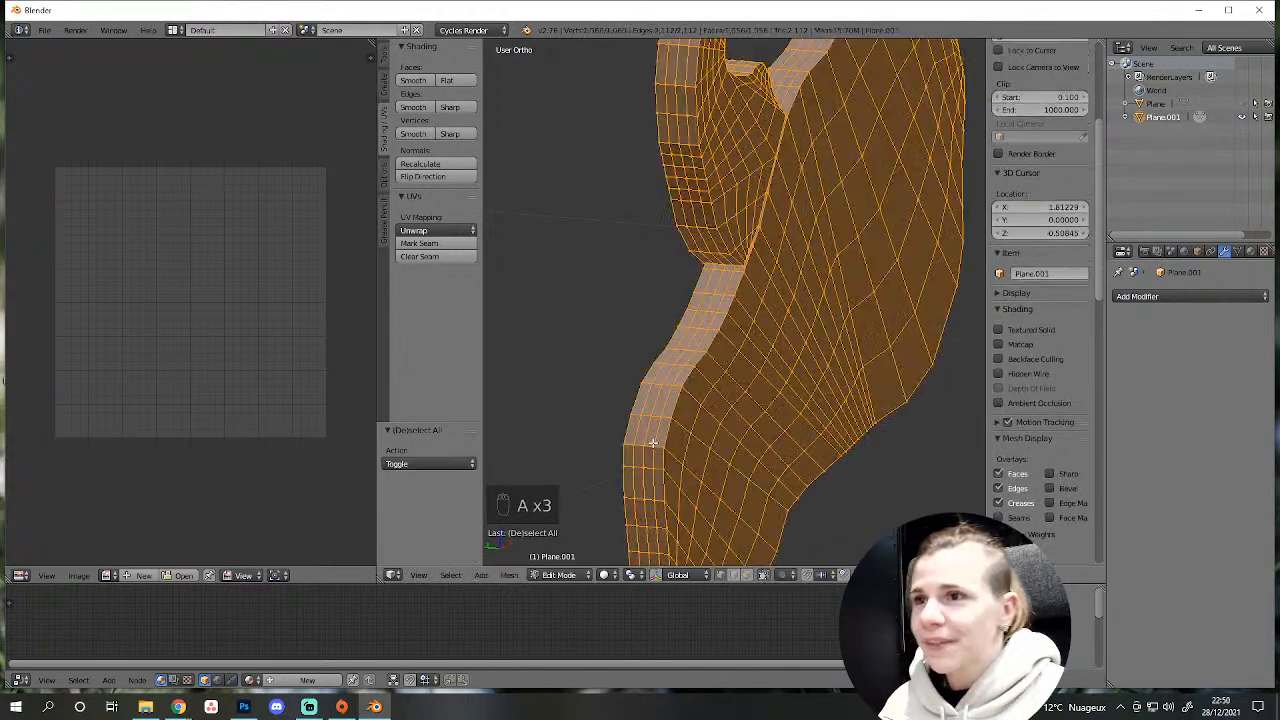
scroll(700, 420, "down", 5)
scroll(673, 406, "up", 3)
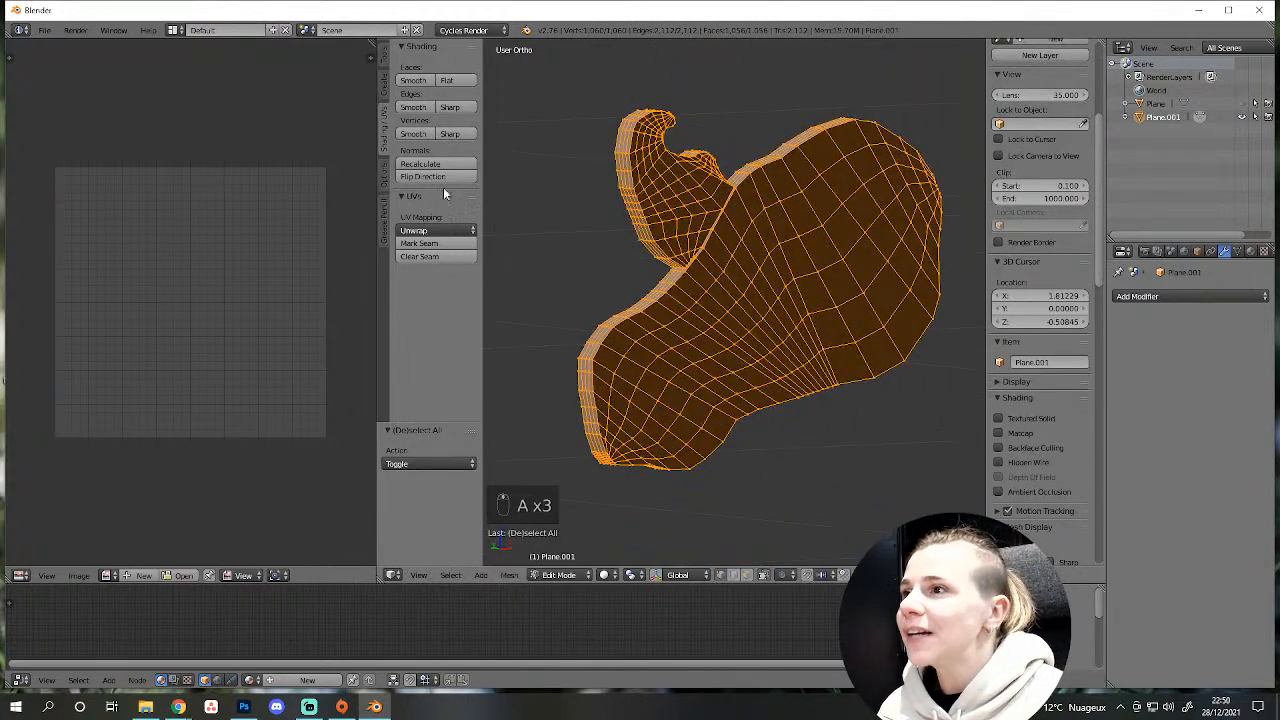
left_click(420, 163)
key("a")
key("Tab")
Add a Subdivision Surface modifier to the head and forelock object and check the smoothed edges.
middle_click_drag(805, 368, 673, 240)
left_click(1179, 296)
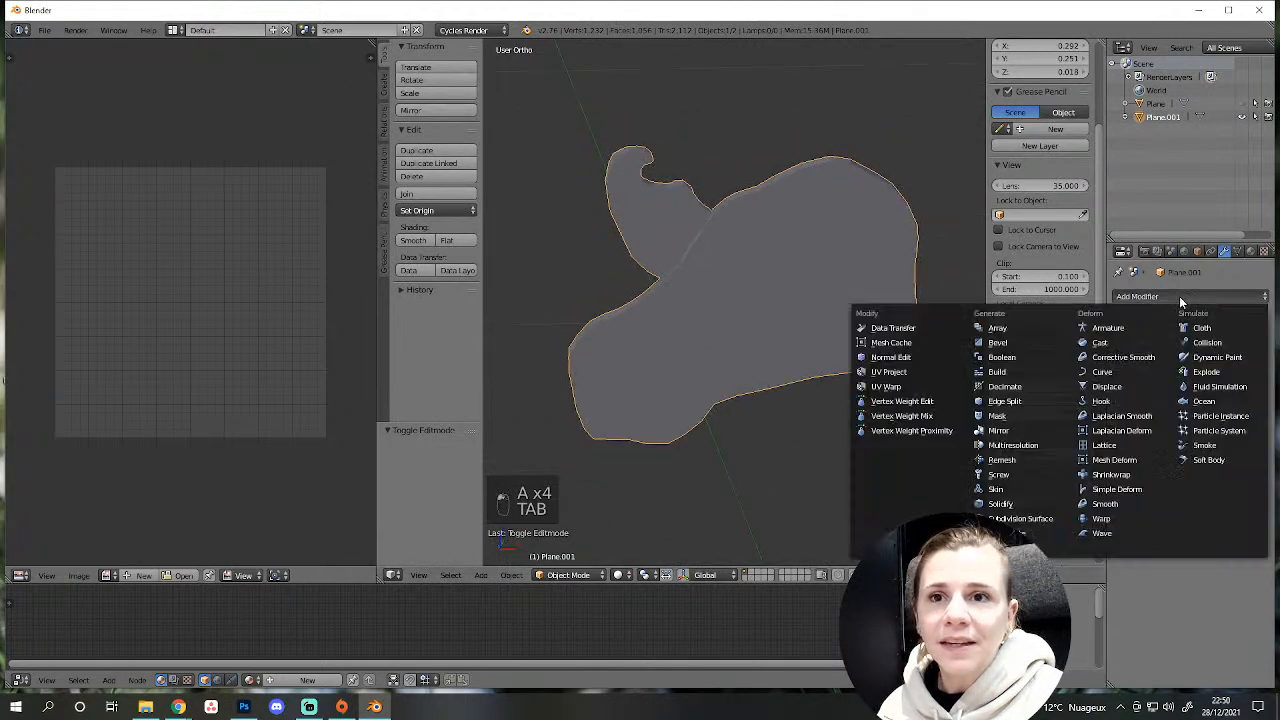
left_click(1018, 518)
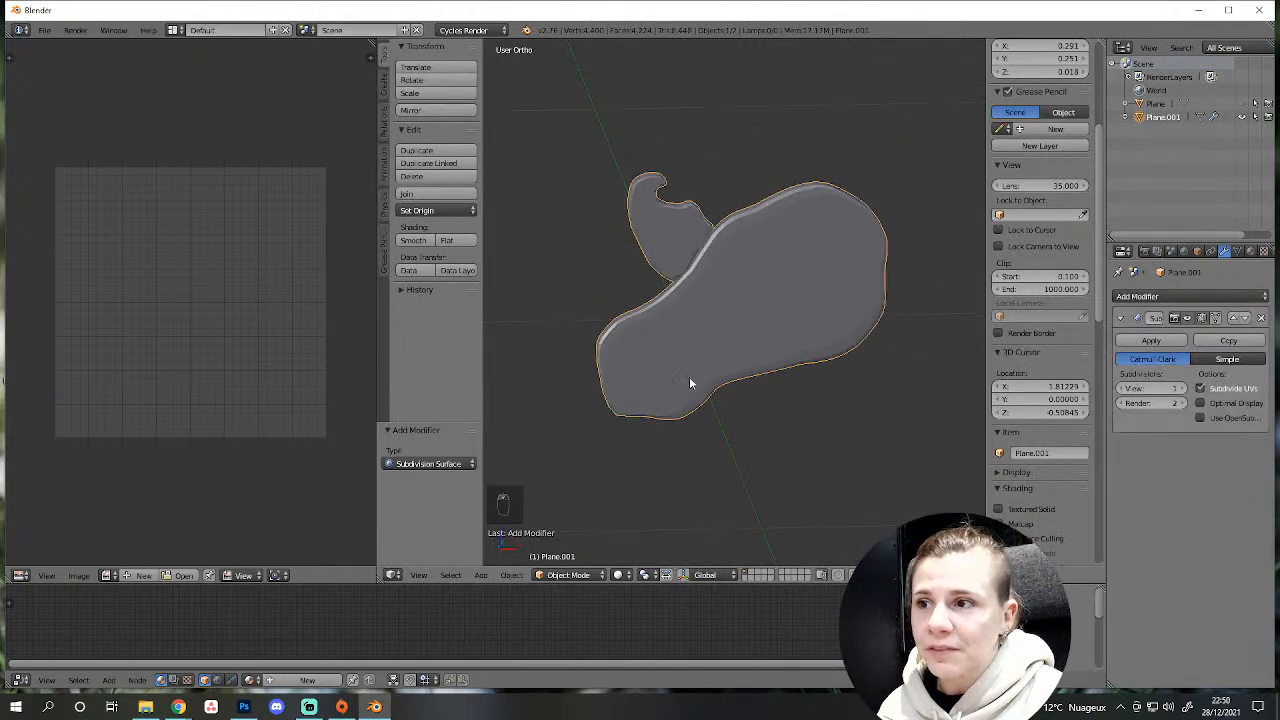
middle_click_drag(689, 376, 726, 369)
scroll(662, 402, "up", 5)
scroll(771, 383, "down", 4)
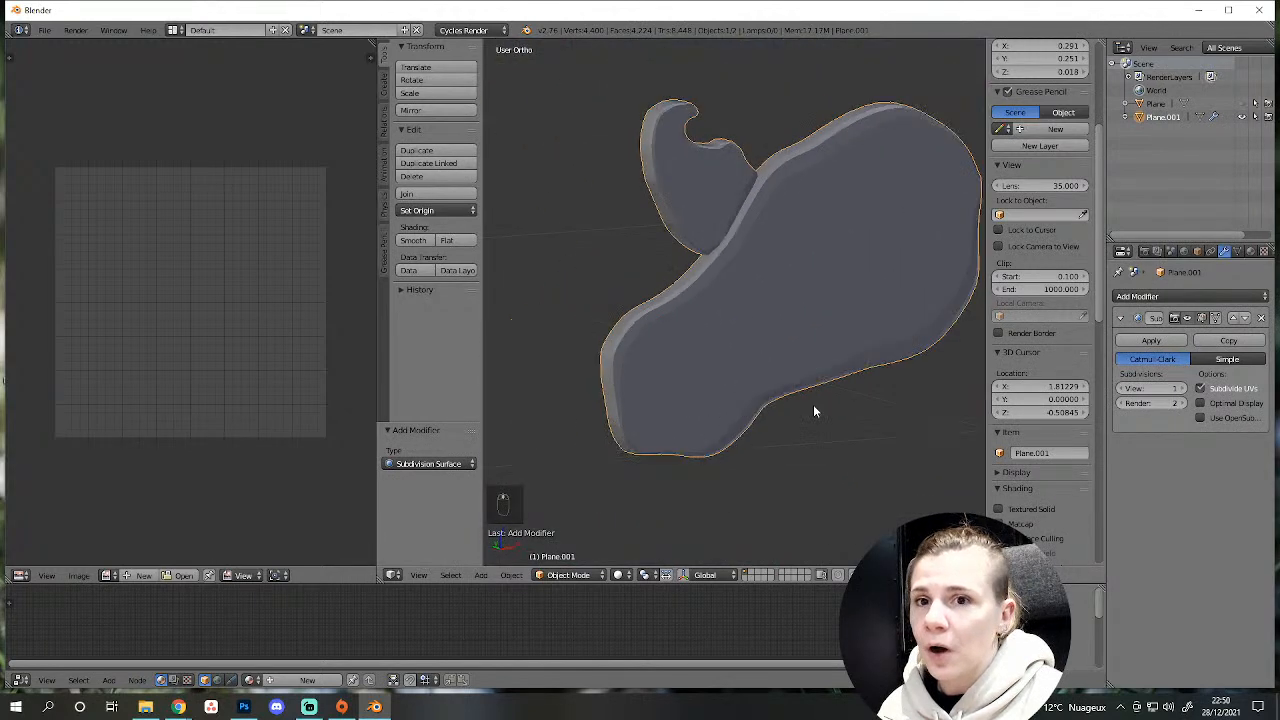
scroll(813, 406, "up", 3)
scroll(790, 412, "down", 2)
middle_click_drag(731, 414, 766, 443)
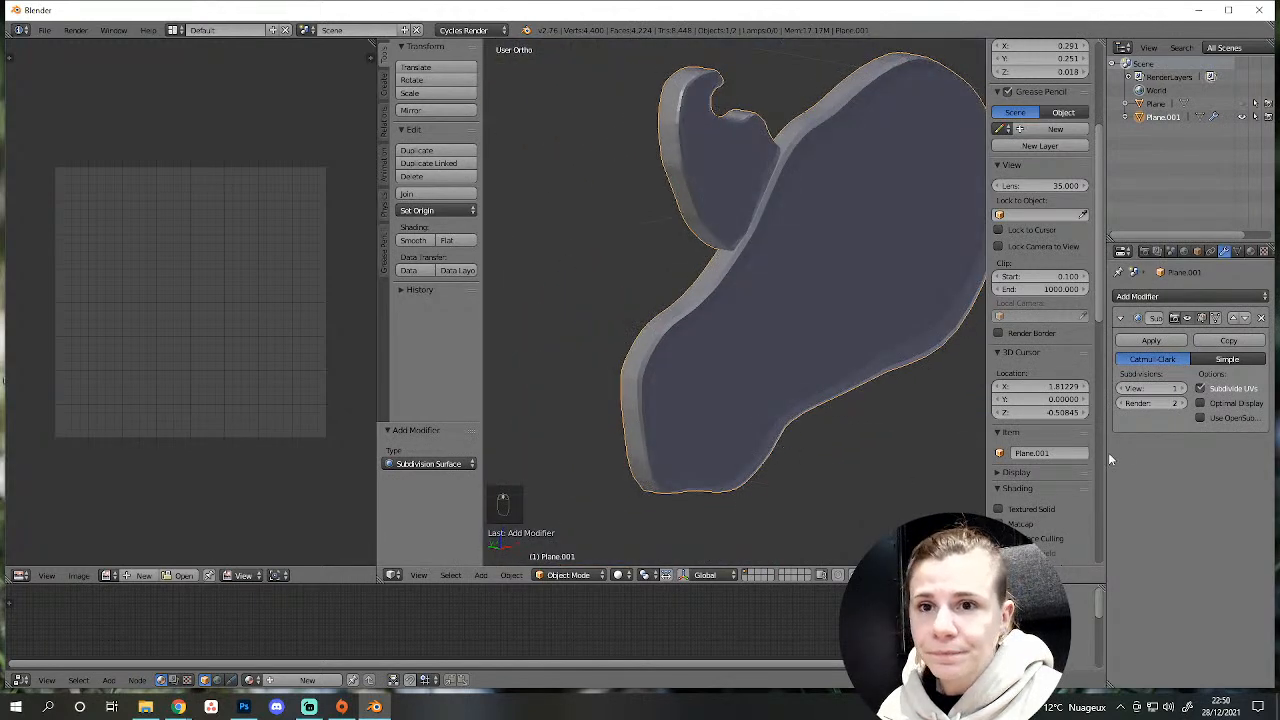
Try 3 render subdivisions on the modifier, return it to 2, and view the smoothed shape from another angle.
left_click(1183, 405)
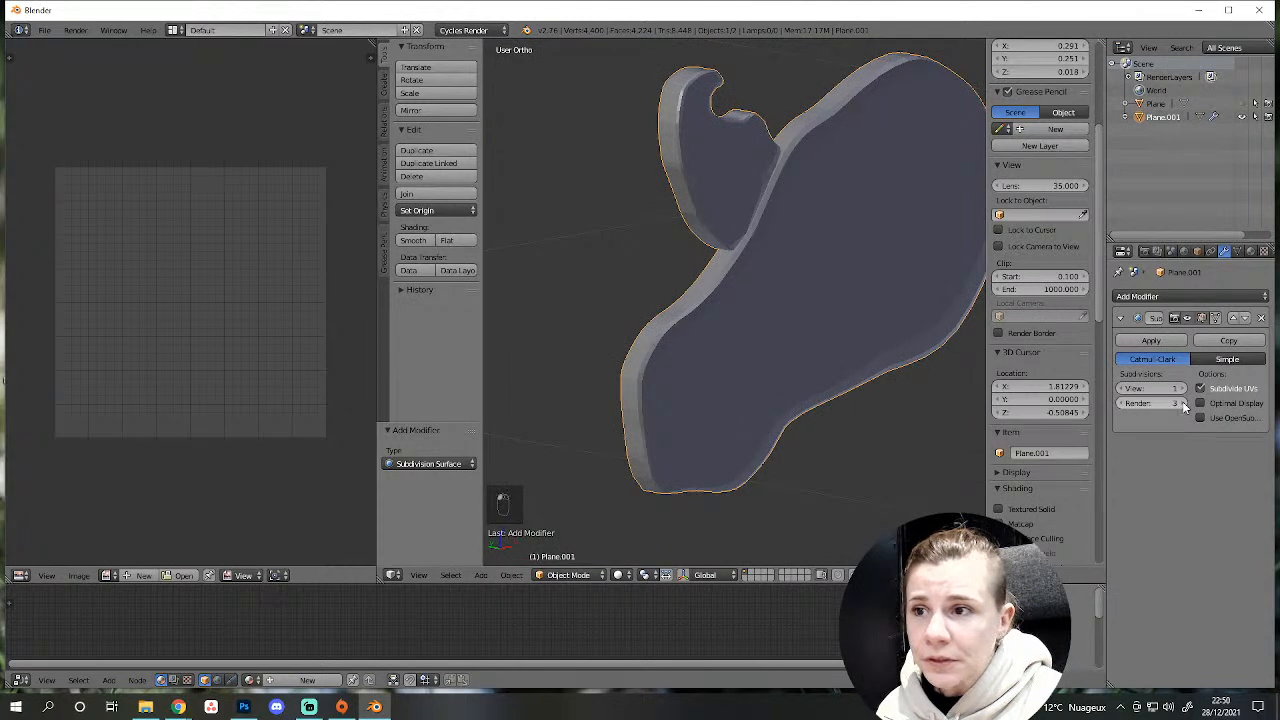
left_click(1122, 404)
scroll(905, 402, "down", 3)
middle_click_drag(880, 398, 798, 446)
scroll(846, 431, "up", 4)
scroll(842, 405, "down", 4)
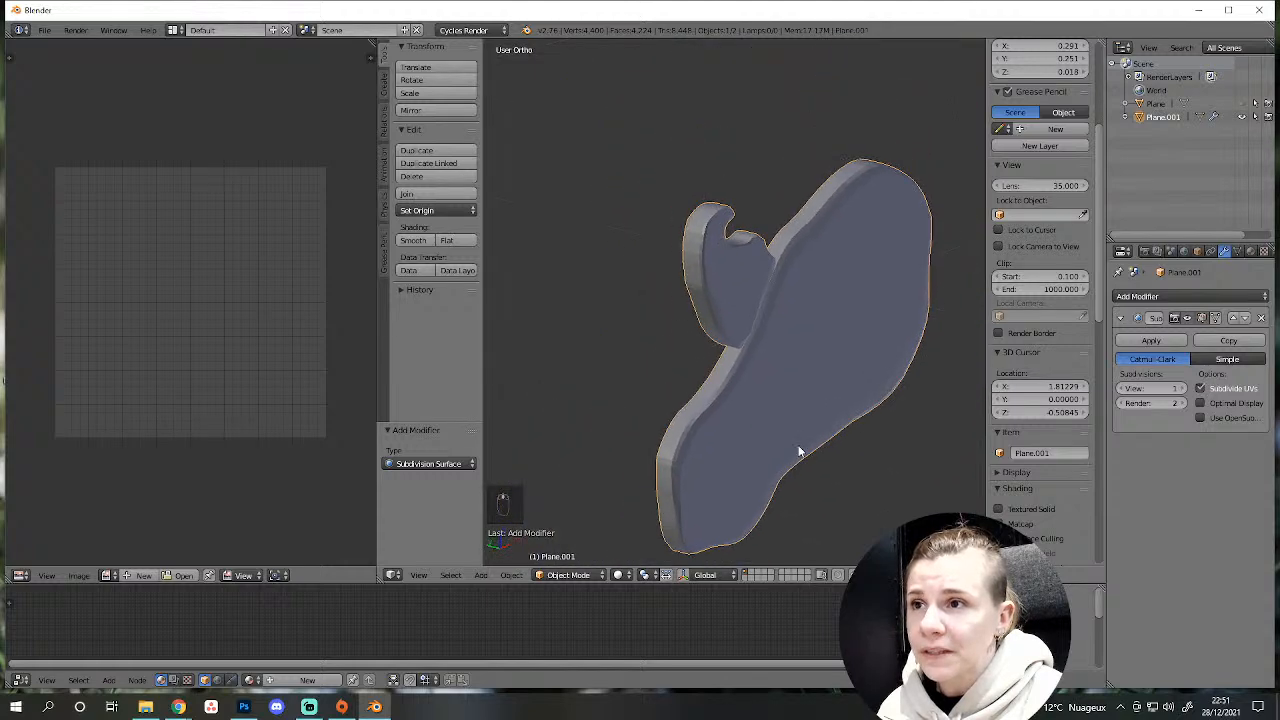
Delete the two outer edge loops on the side walls of both head and forelock, keeping only each middle loop.
key("Tab")
scroll(757, 409, "up", 4)
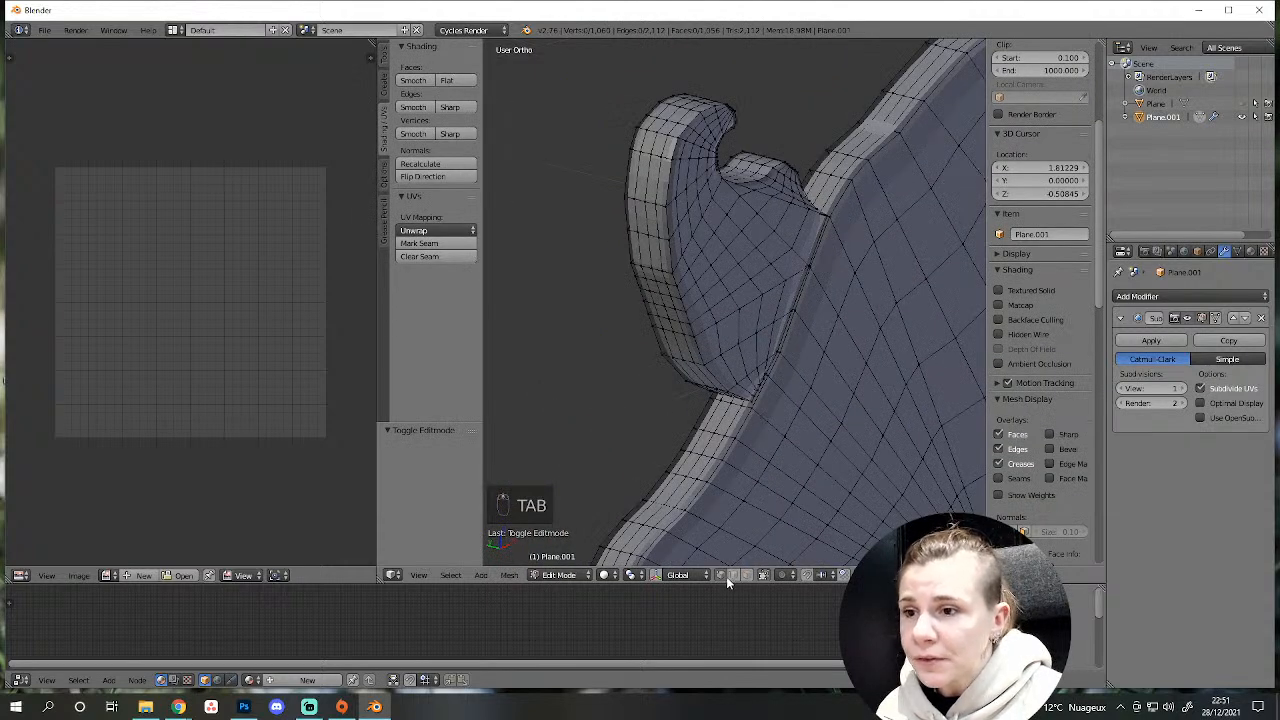
right_click(667, 490, "alt")
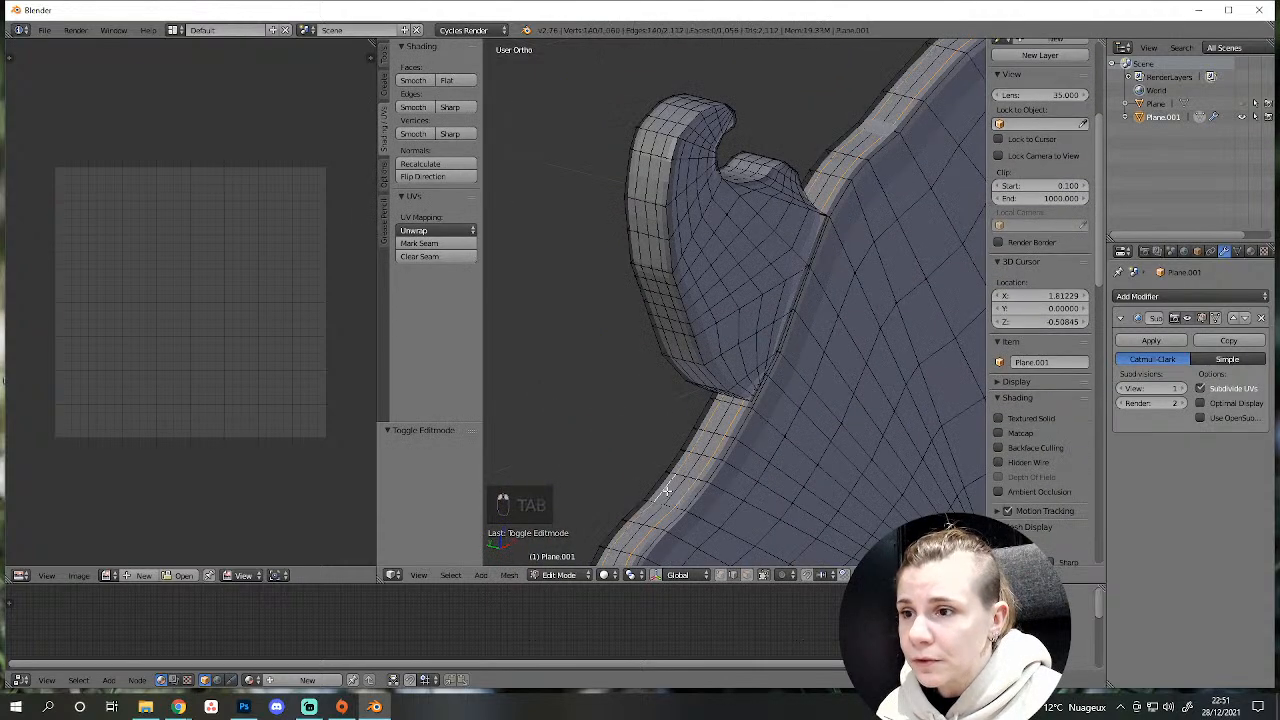
right_click(655, 220, "alt+shift")
key("Delete")
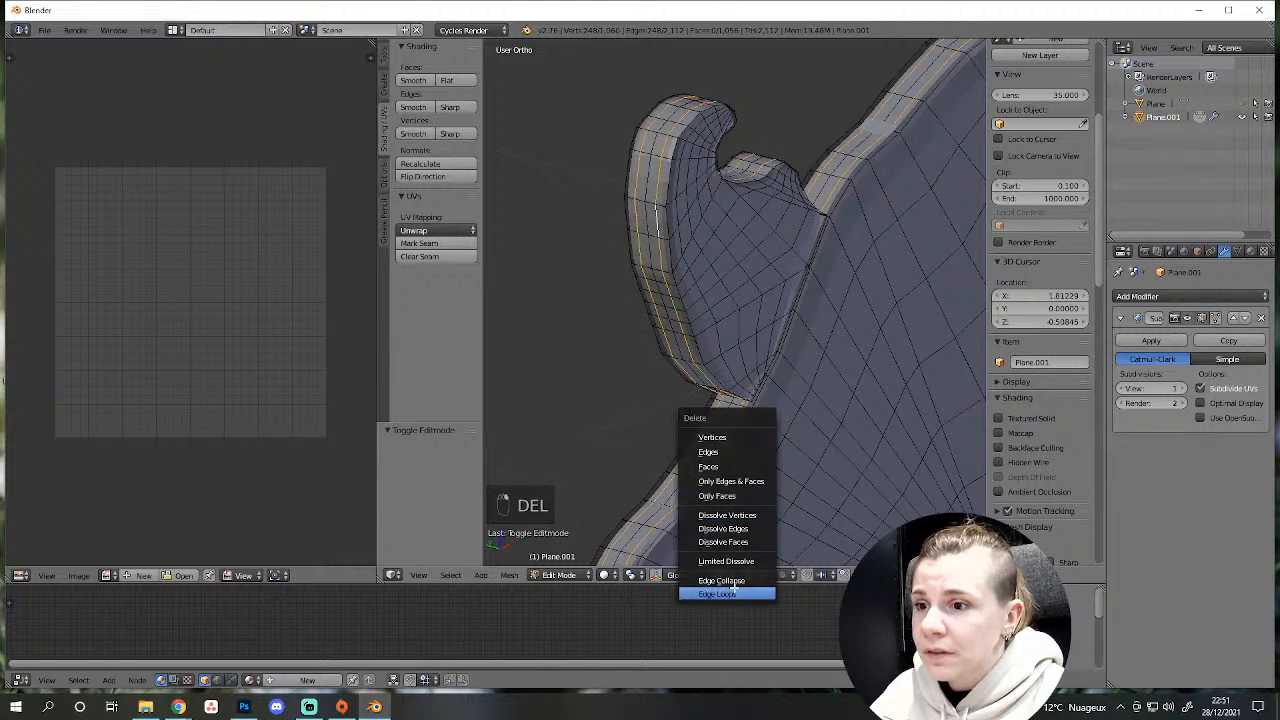
left_click(735, 583)
key("a")
Scale the middle edge loop of the head's side wall outward by about 1.071.
key("Tab")
middle_click_drag(752, 487, 717, 457)
key("Tab")
right_click(729, 457, "alt")
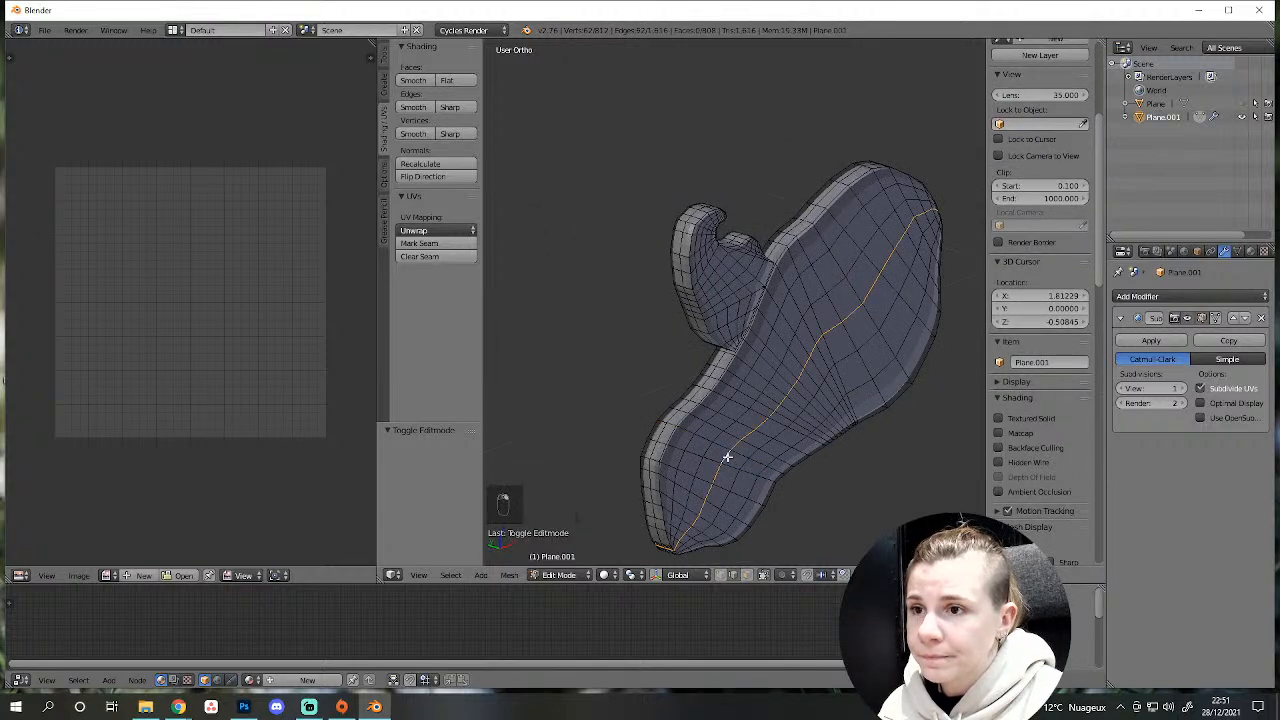
key("z")
key("z")
key("Tab")
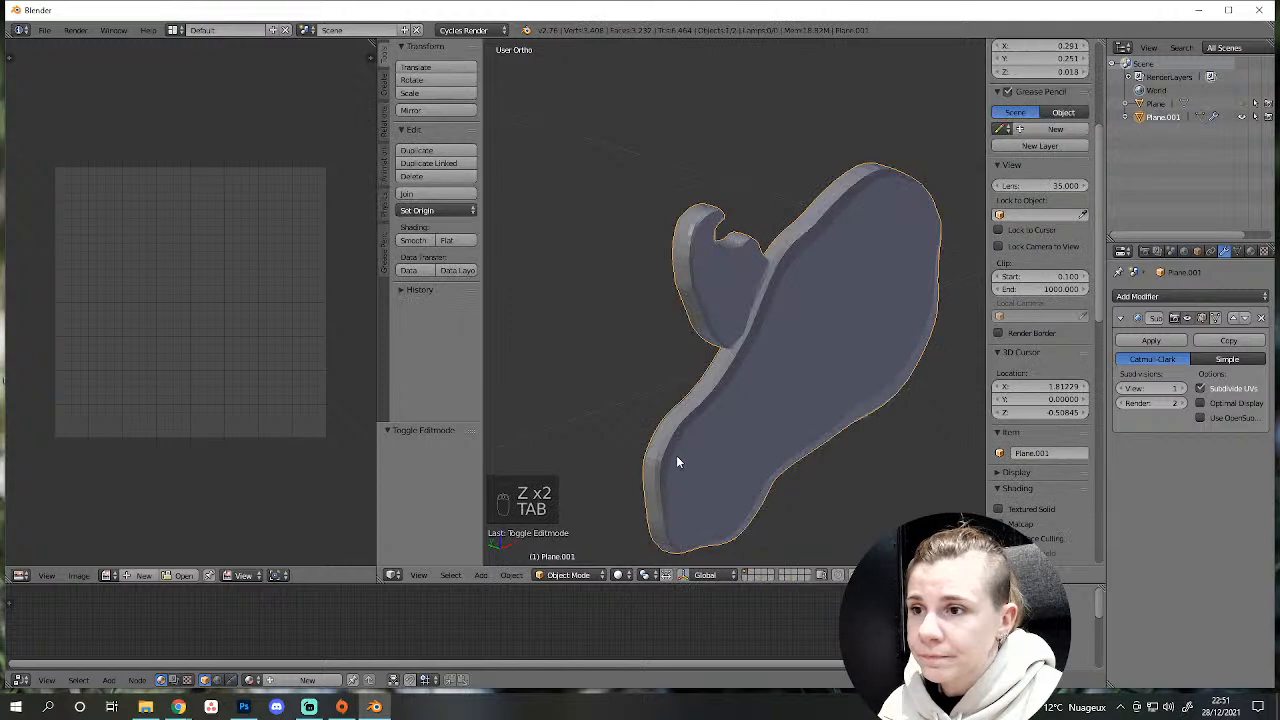
key("Tab")
key("s")
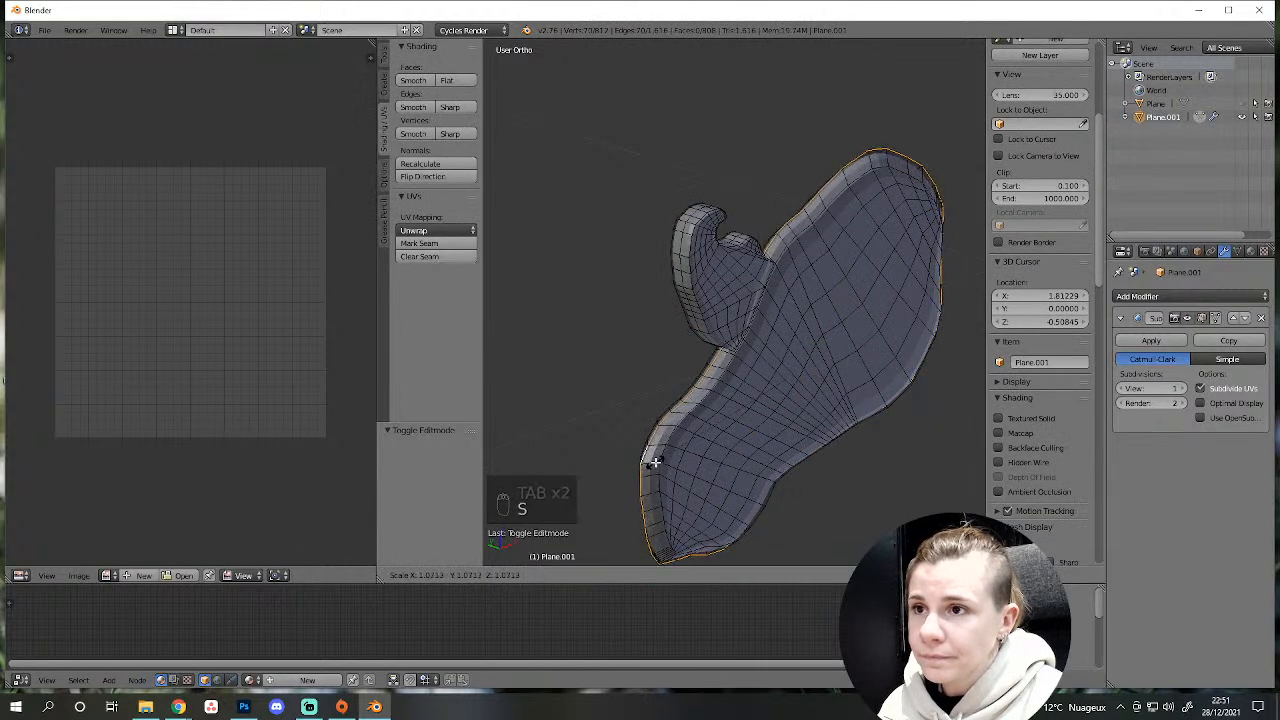
left_click(689, 357)
Scale the middle edge loop of the forelock's side wall outward by about 1.12 and check the rounded edges.
right_click(685, 278, "alt")
key("s")
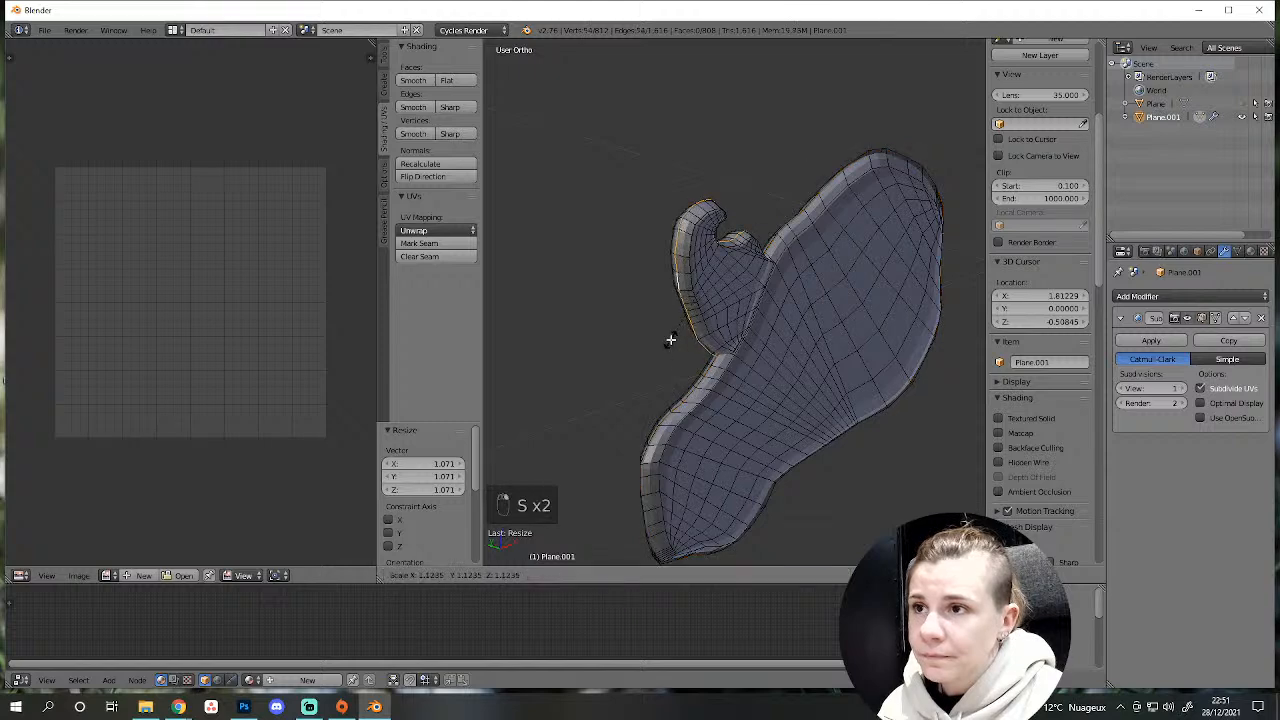
left_click(667, 342)
key("a")
key("Tab")
scroll(751, 480, "down", 3)
middle_click_drag(751, 480, 686, 506)
scroll(686, 506, "up", 3)
Delete three alternating lengthwise edge loops from the head's faces and alternating lengthwise loops from the forelock's faces.
key("Tab")
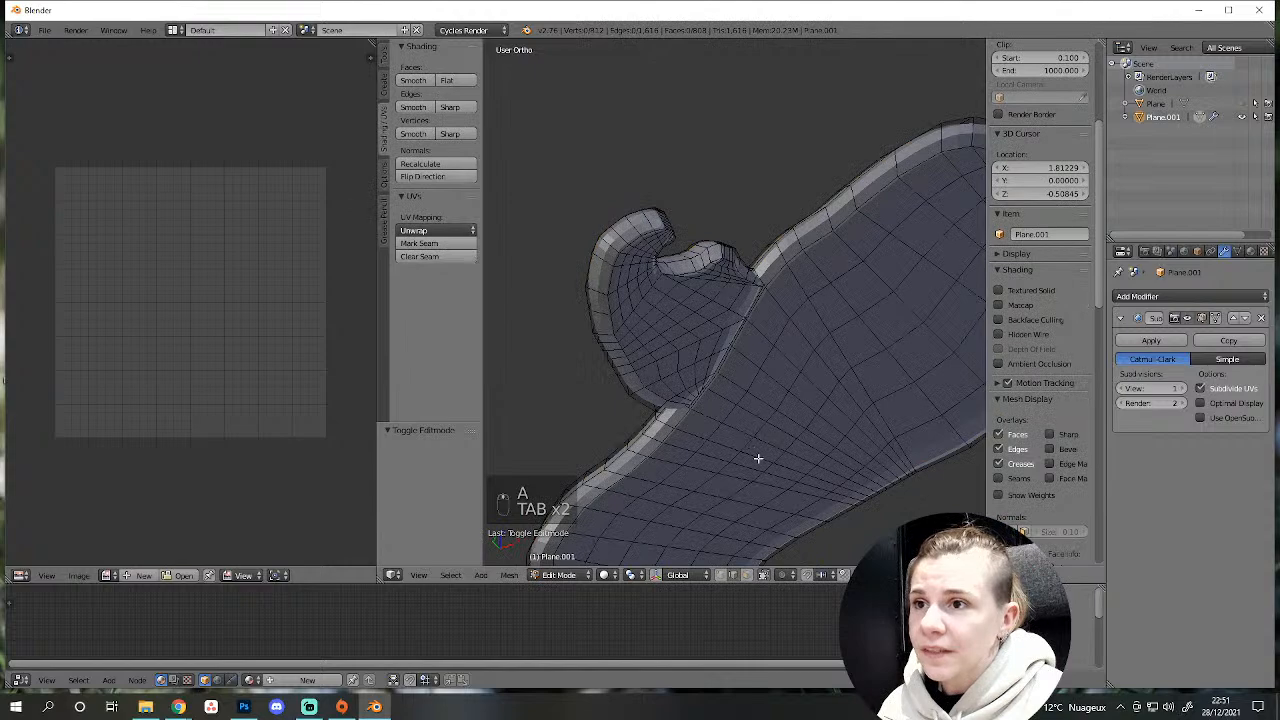
scroll(757, 457, "up", 2)
scroll(713, 415, "down", 4)
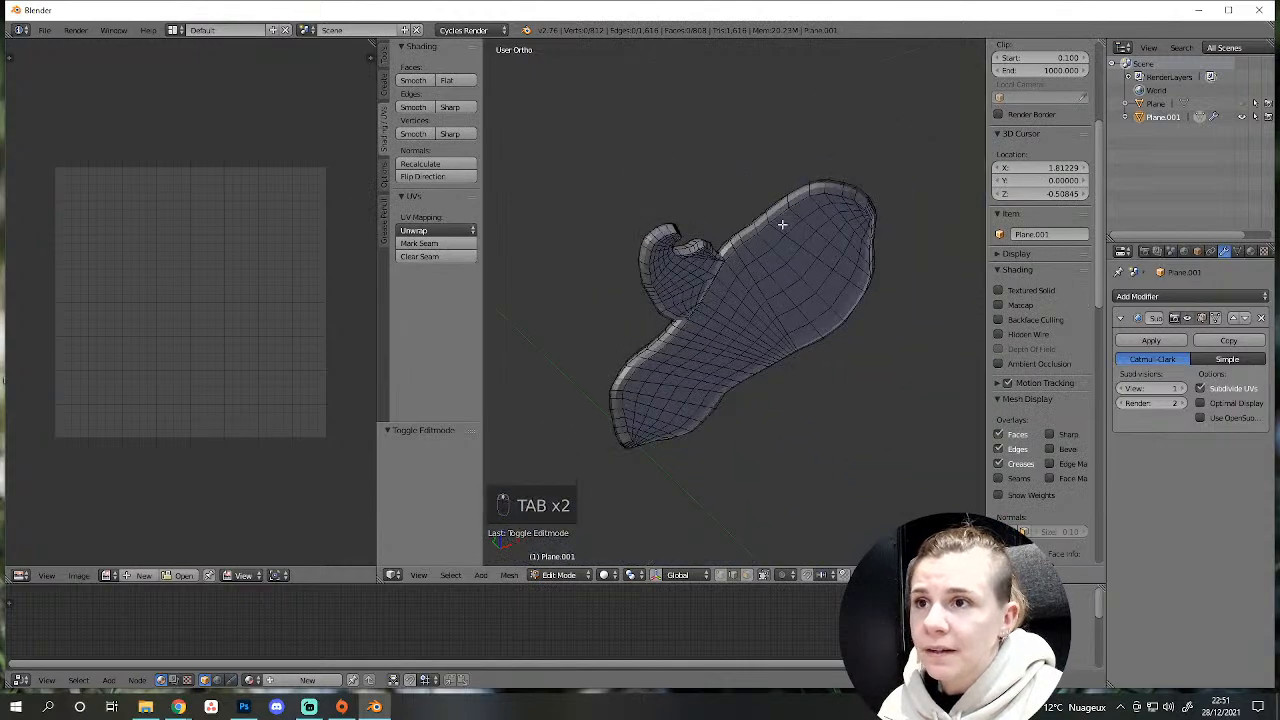
right_click(820, 253, "alt")
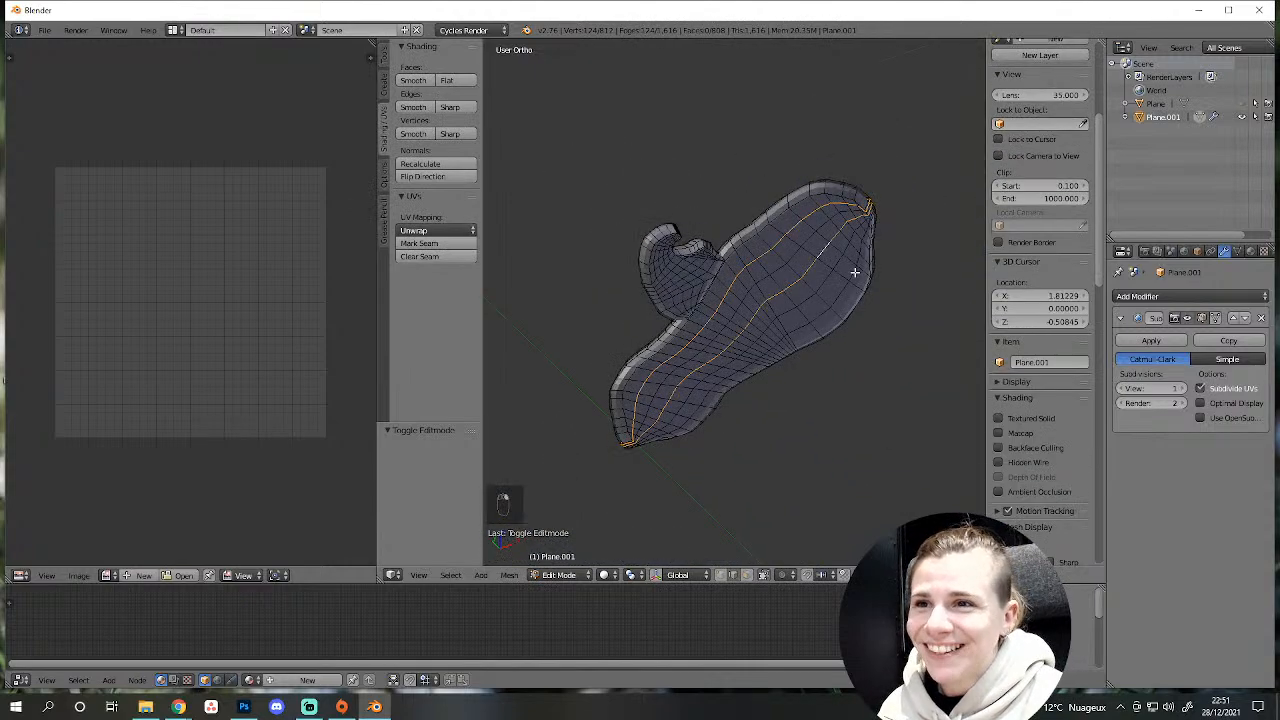
middle_click_drag(855, 272, 814, 266)
scroll(673, 262, "up", 3)
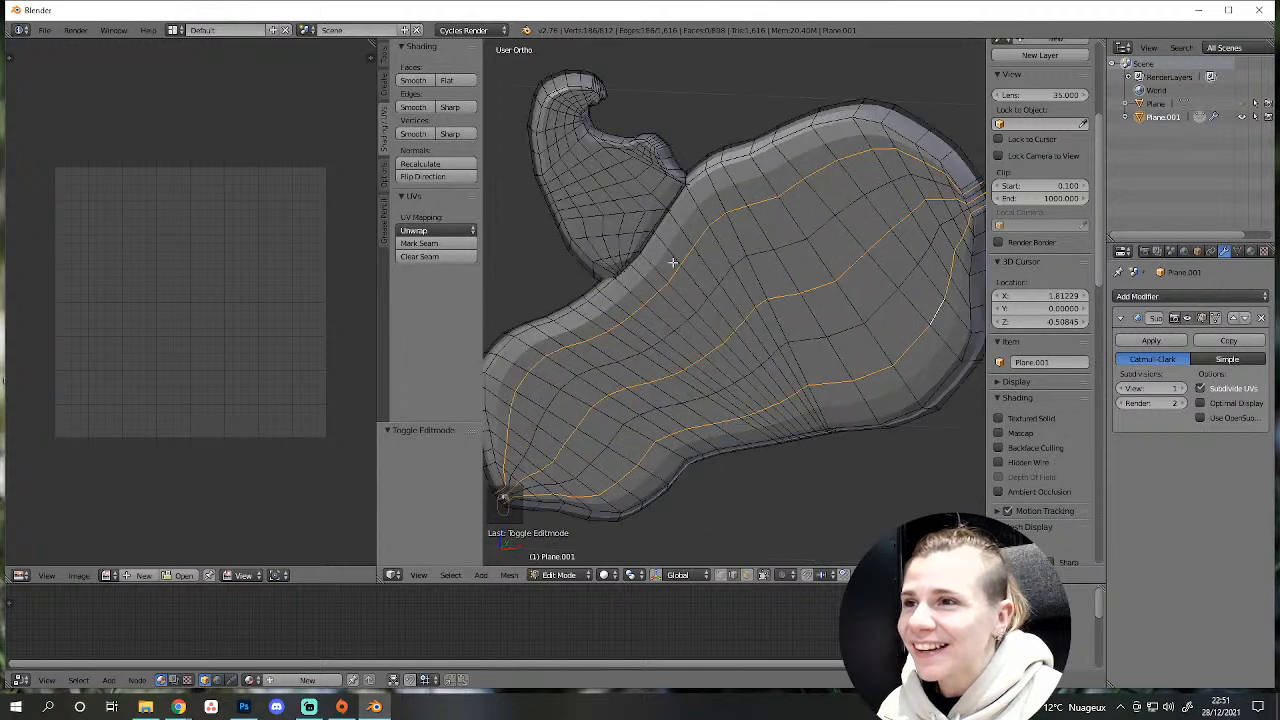
middle_click_drag(673, 262, 642, 418)
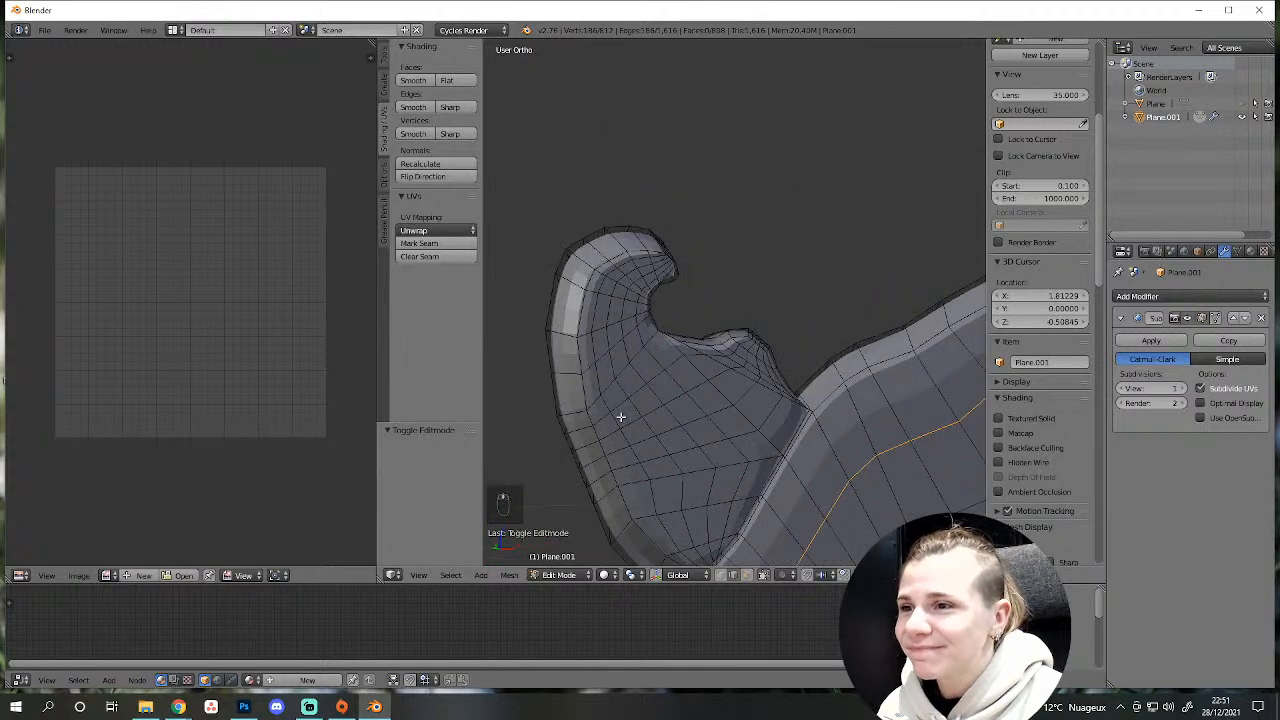
key("ctrl+z")
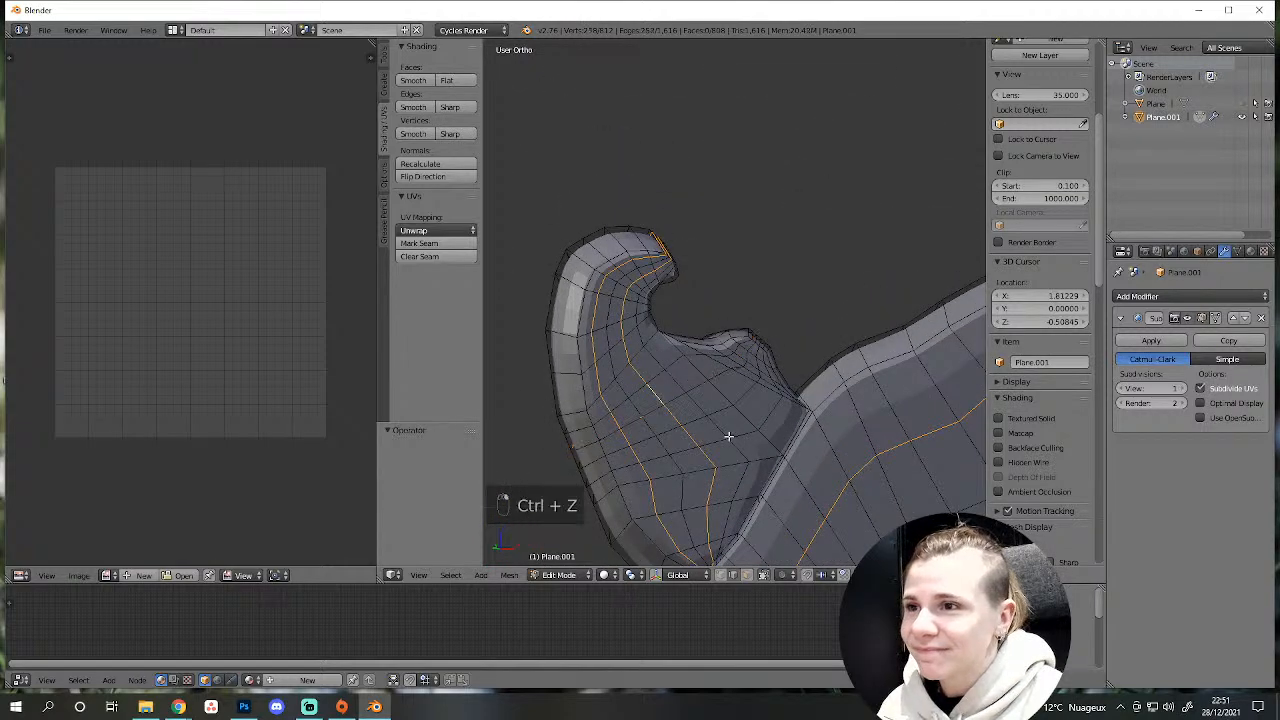
key("Delete")
left_click(748, 497)
key("a")
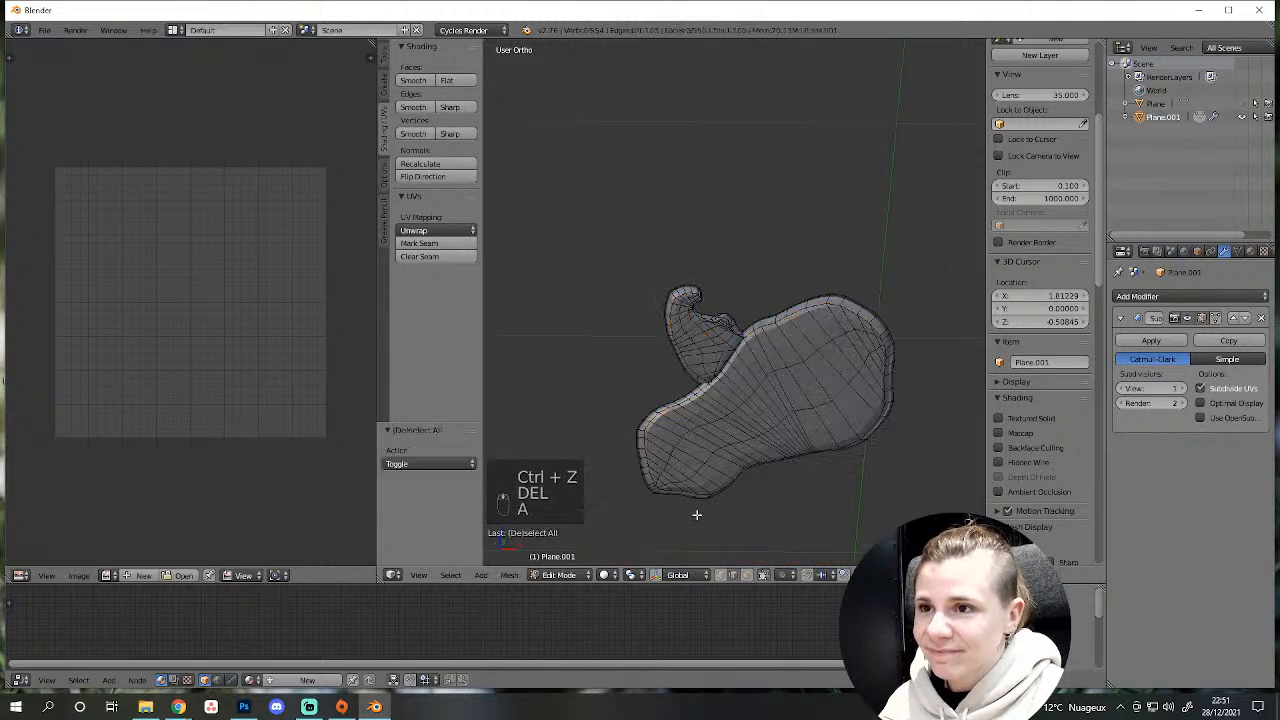
Set the Subdivision Surface viewport level to 3 and examine the smoothed balloon from the side.
key("Tab")
middle_click_drag(694, 514, 880, 405)
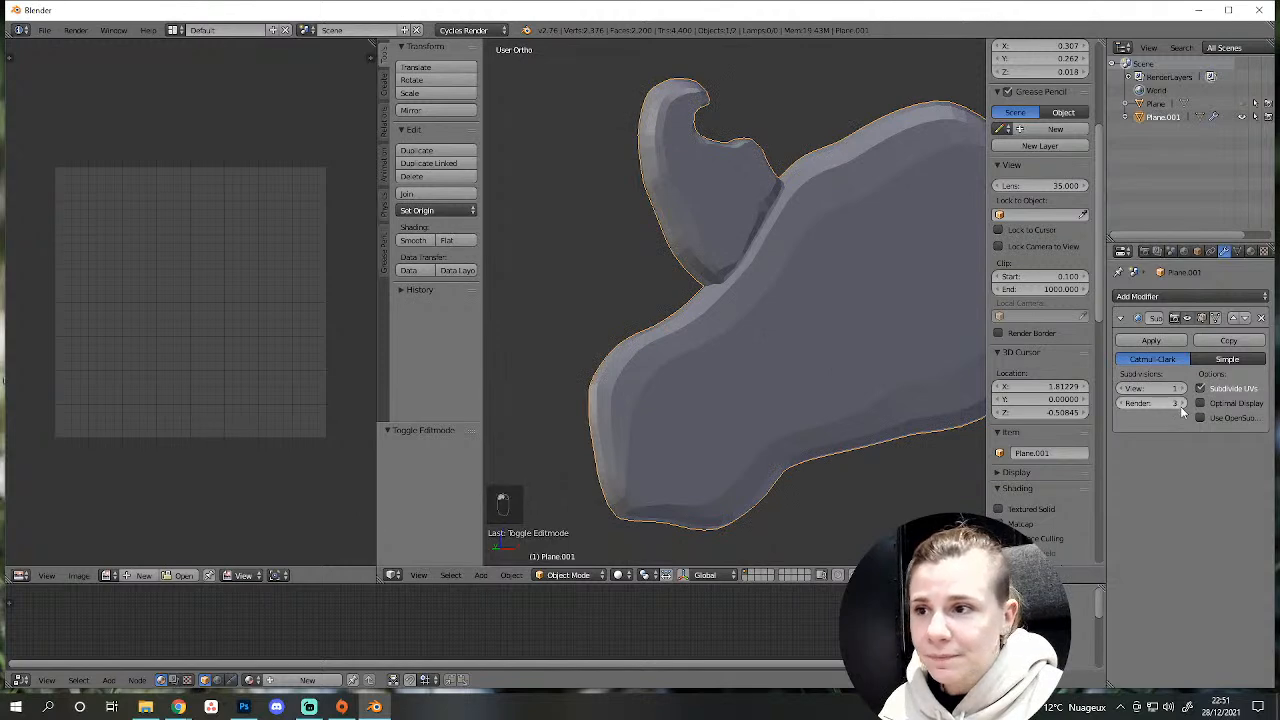
left_click(1182, 389)
left_click(1182, 389)
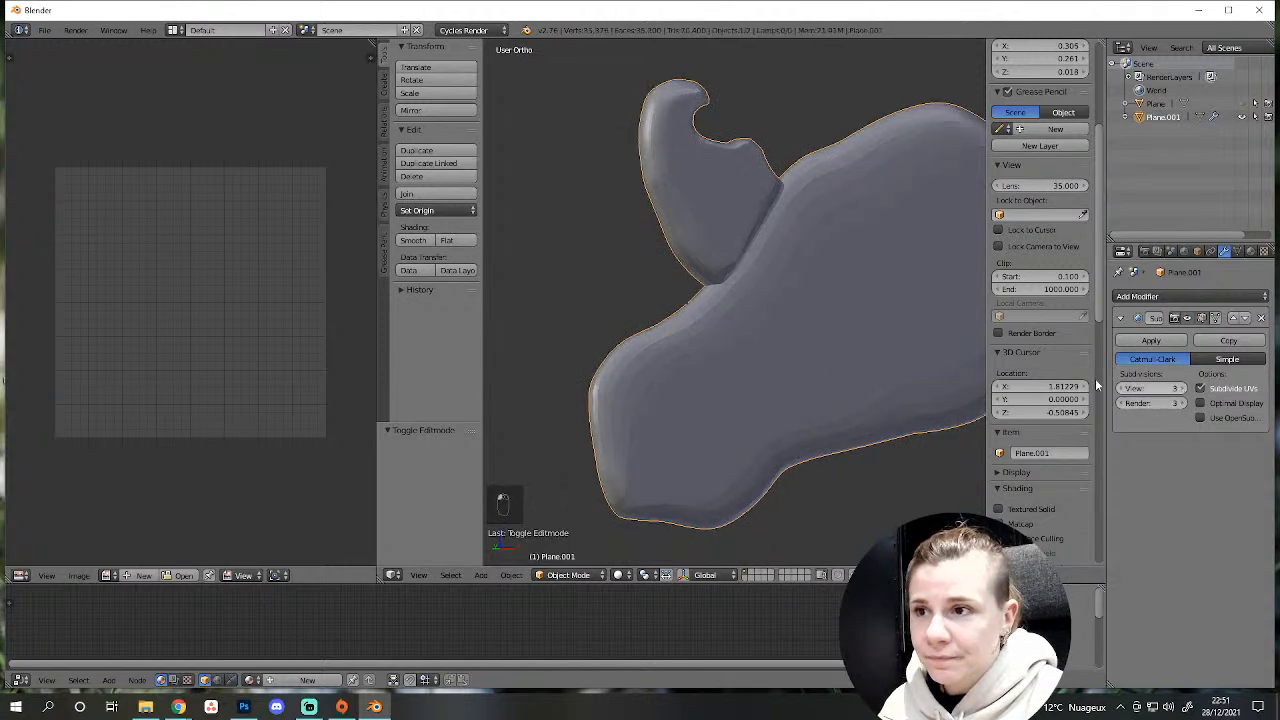
middle_click_drag(980, 368, 820, 372)
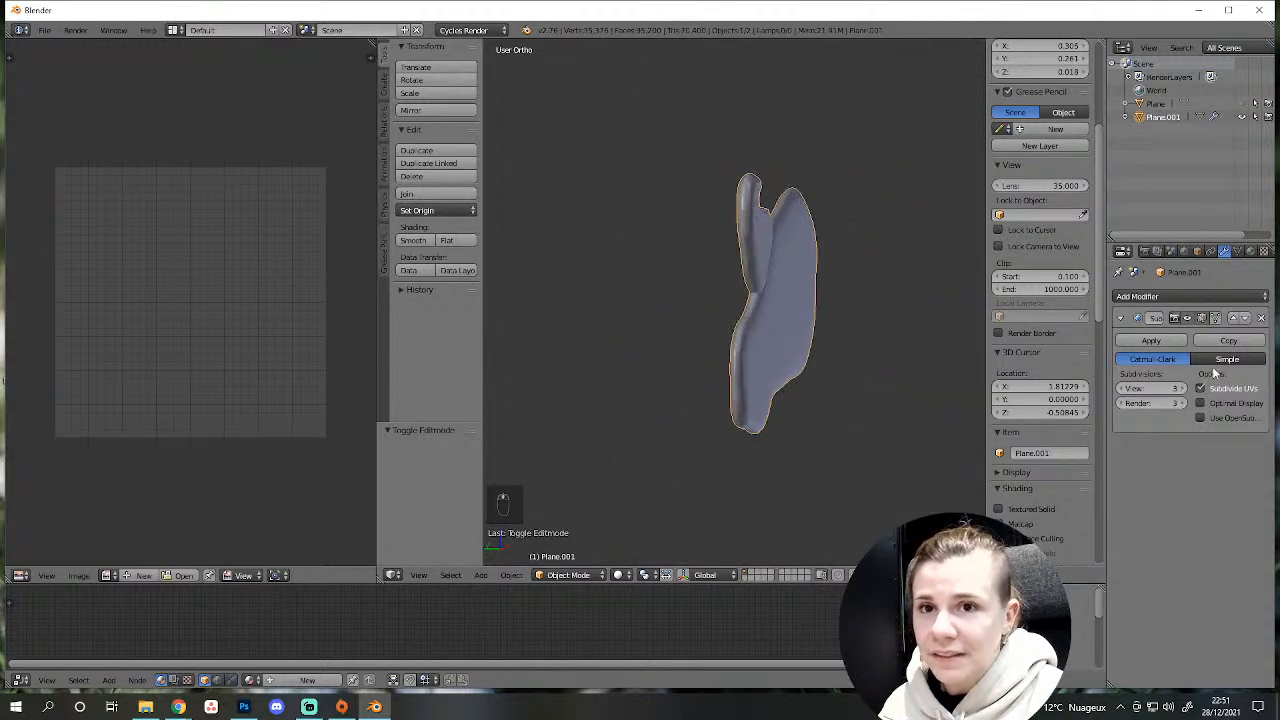
Remove the Subdivision Surface modifier from the balloon and reopen its mesh for editing.
left_click(1261, 318)
middle_click_drag(771, 420, 774, 423)
key("Tab")
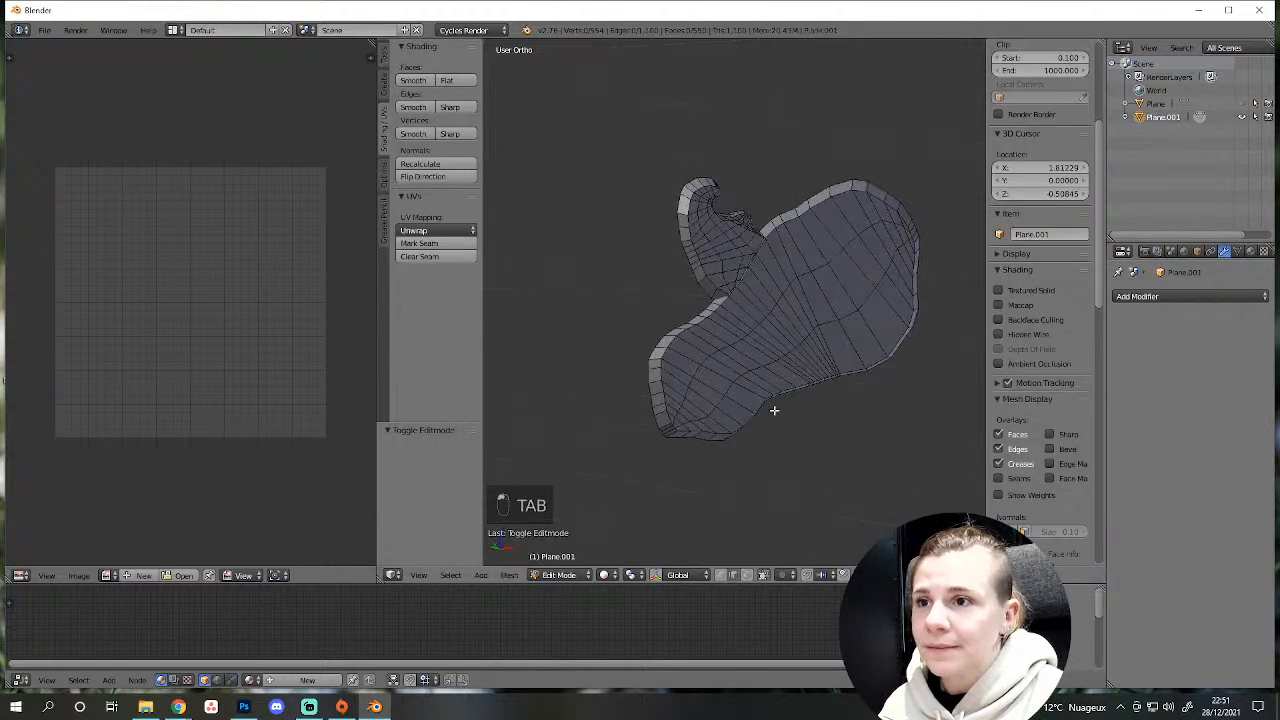
Undo the modifier removal, the subdivision level changes and the last lengthwise edge loop deletions, and reopen the mesh for editing.
key("ctrl+z")
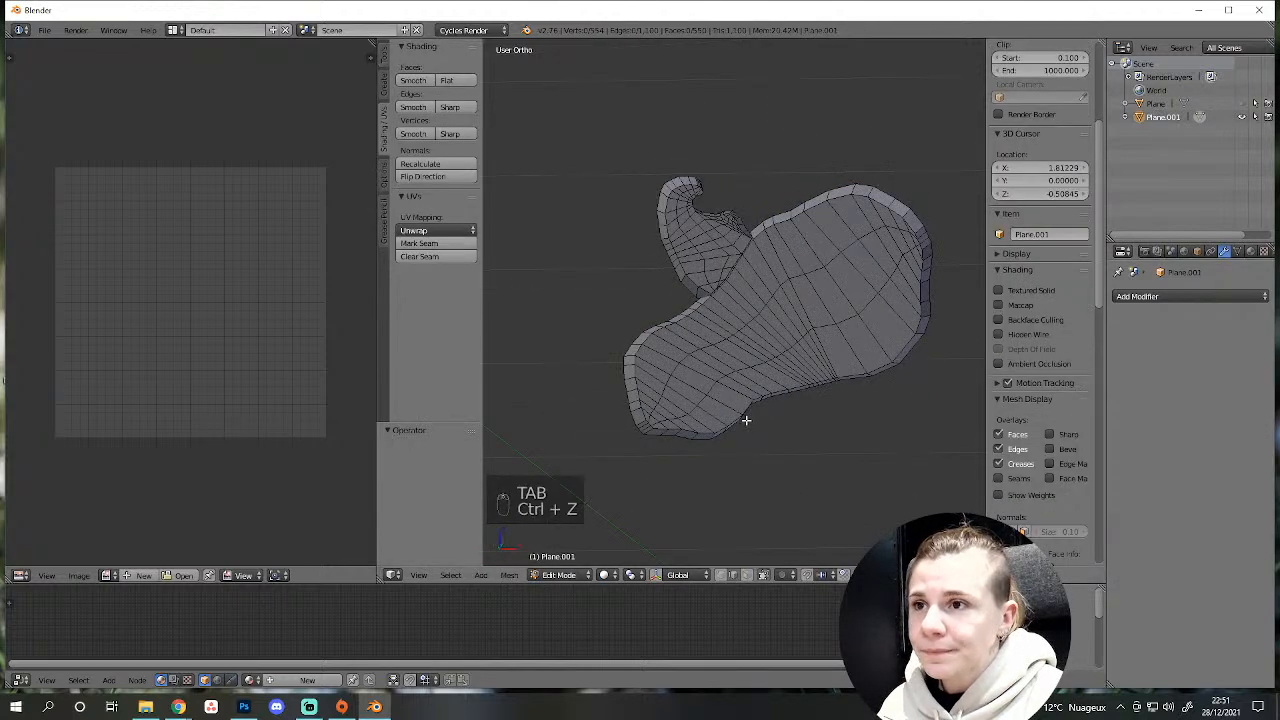
key("Tab")
key("ctrl+z")
key("ctrl+z")
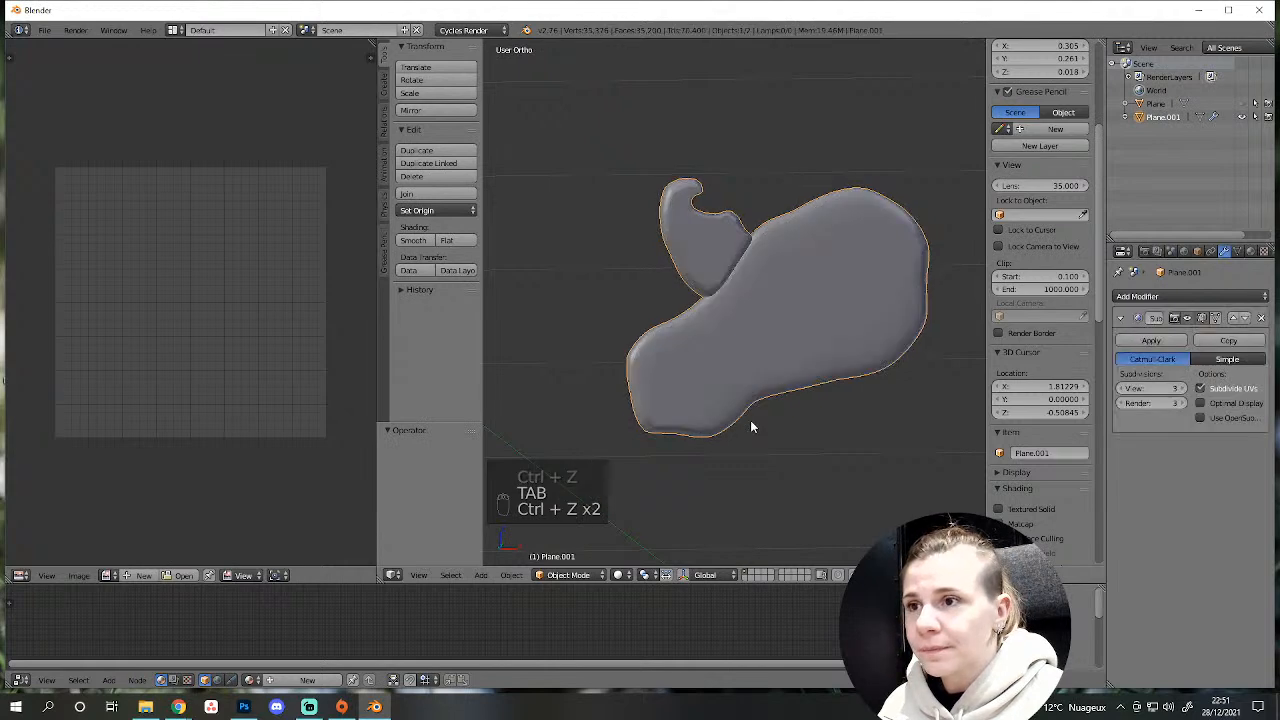
key("ctrl+z")
key("ctrl+z")
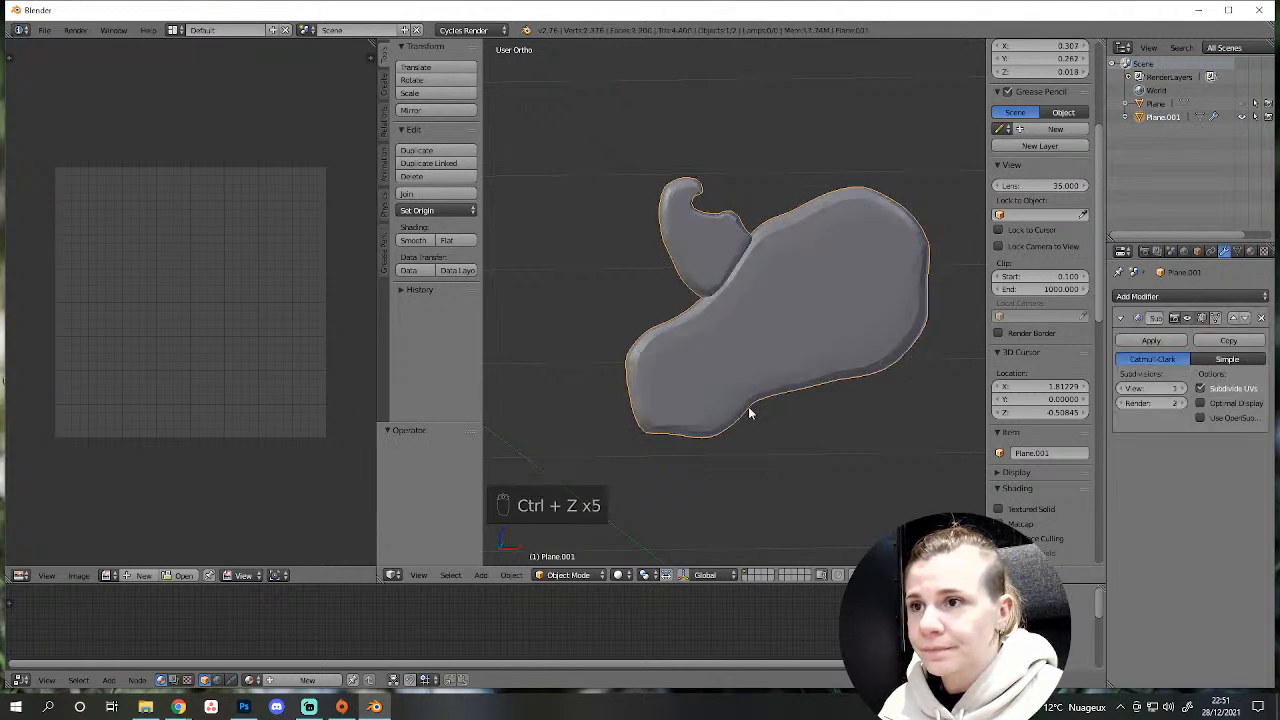
key("ctrl+z")
key("Tab")
Select the linked forelock mesh and move it by about 0.016 diagonally upward, away from the head, in front view.
middle_click_drag(784, 412, 700, 457)
scroll(691, 474, "down", 3)
scroll(690, 460, "up", 5)
scroll(711, 463, "down", 6)
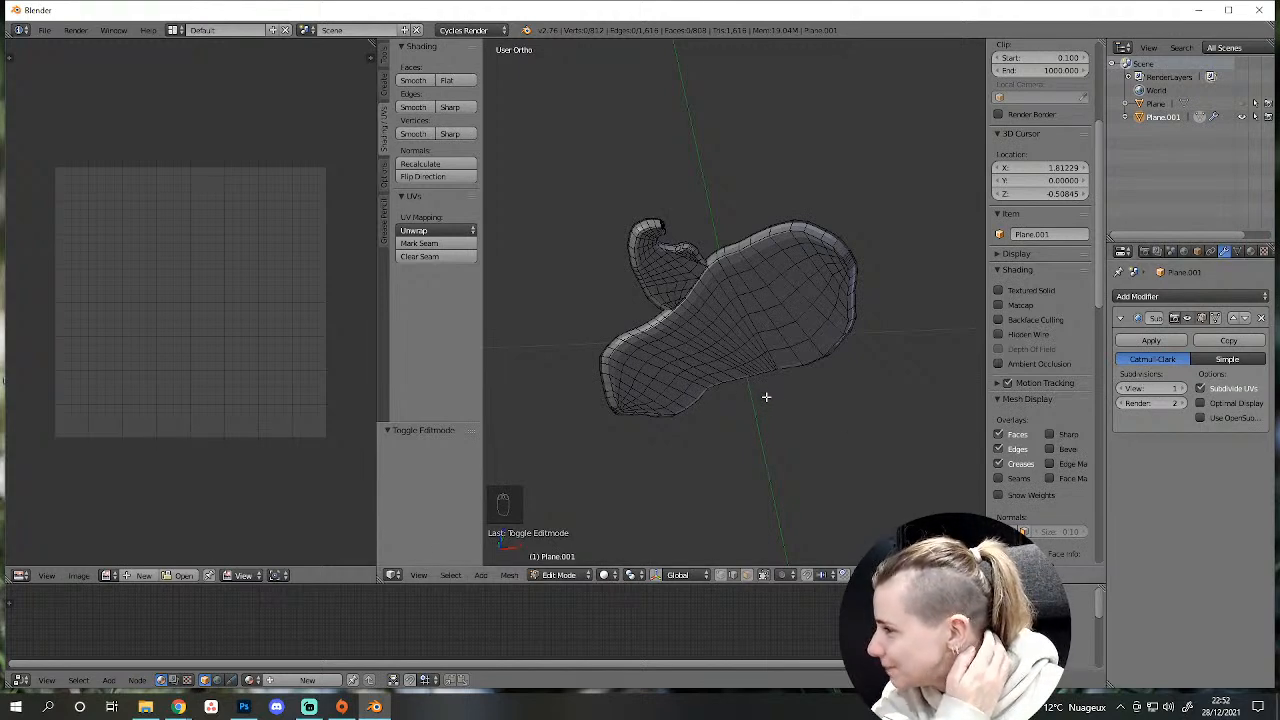
middle_click_drag(794, 345, 734, 300)
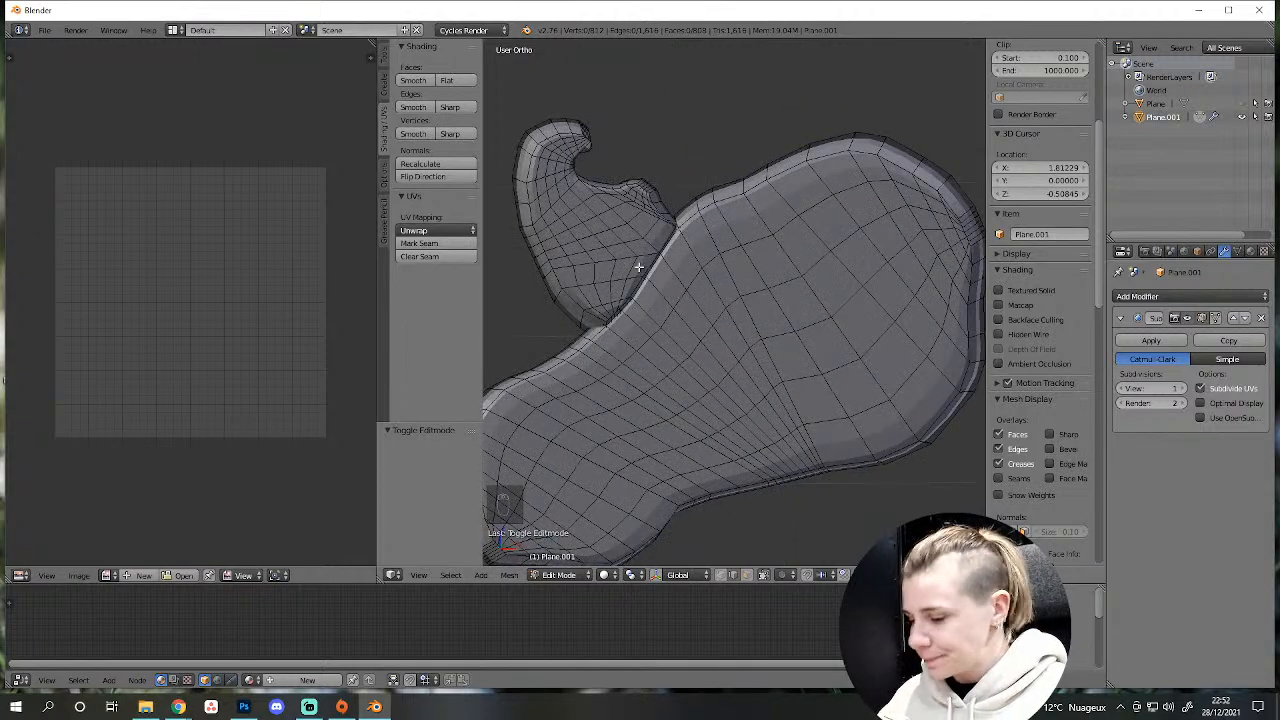
key("l")
key("KP_1")
scroll(638, 267, "down", 2)
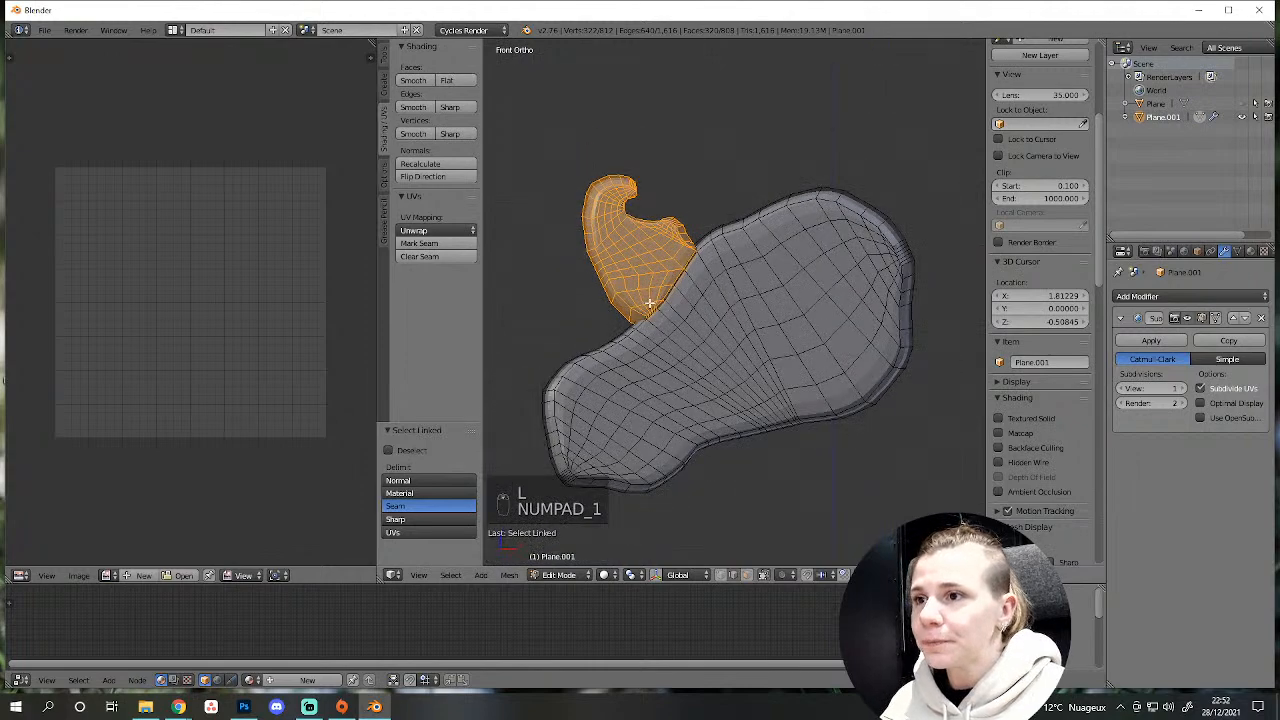
key("g")
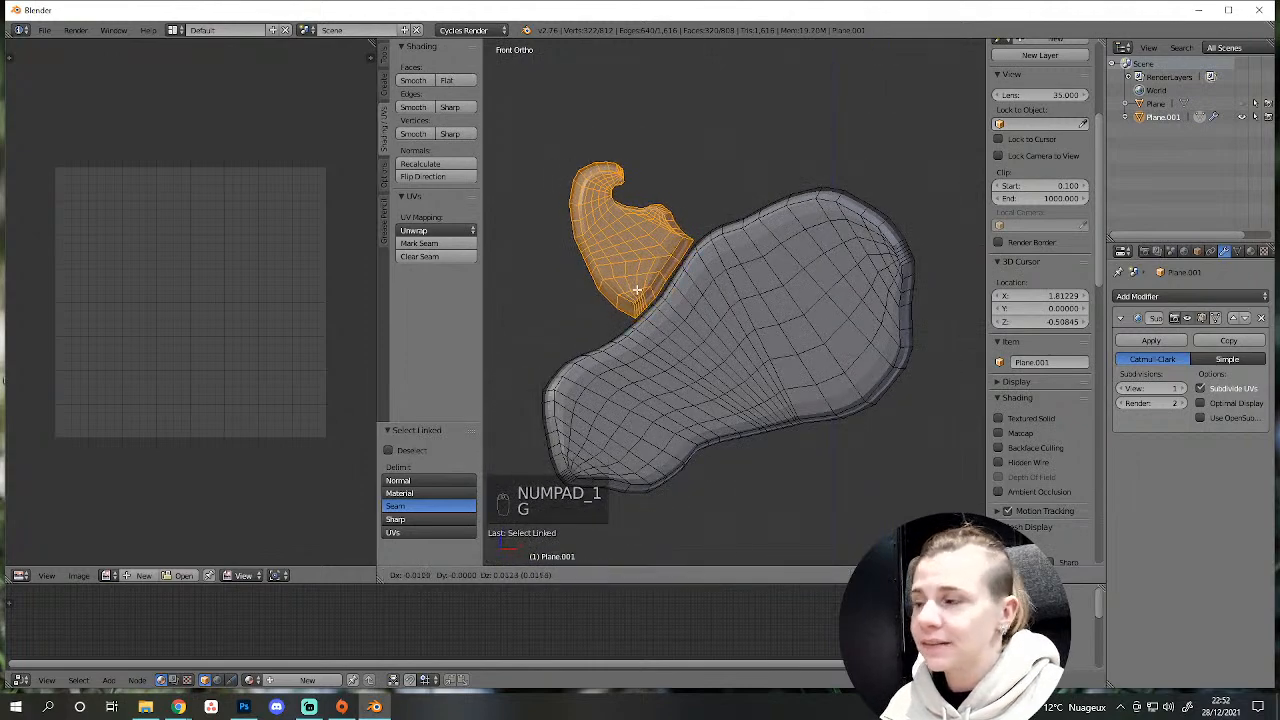
left_click(636, 290)
key("a")
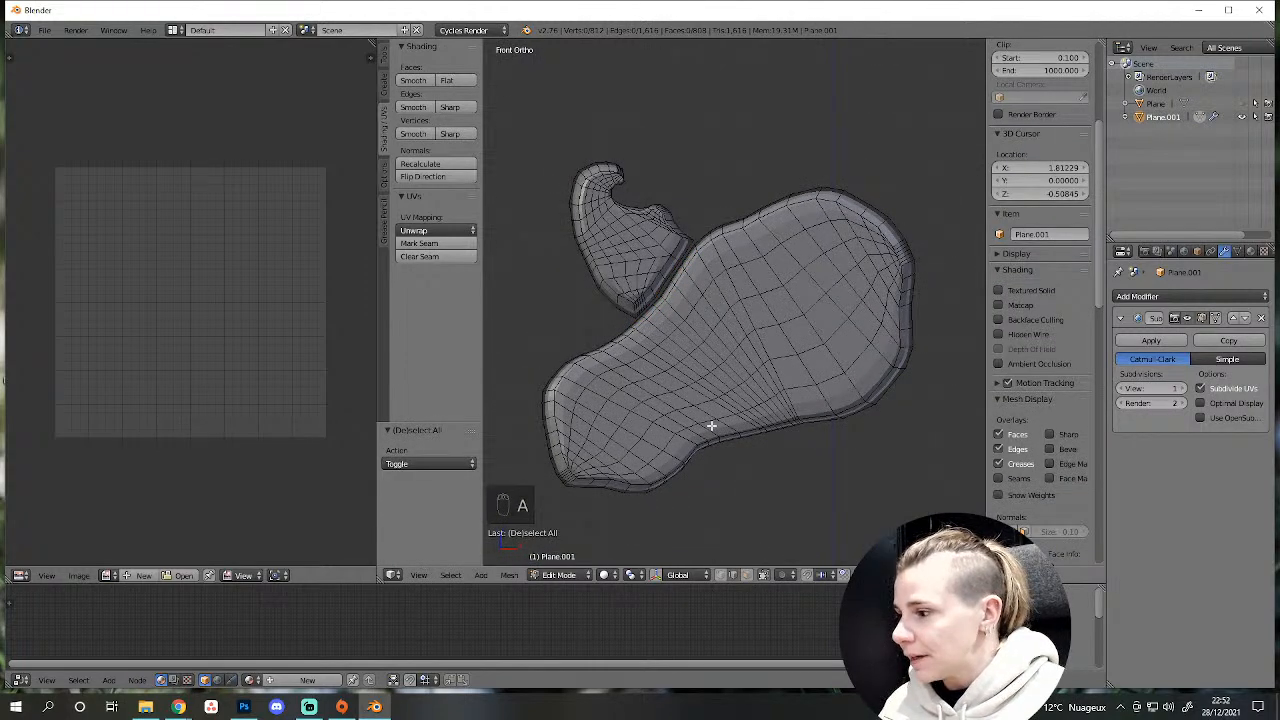
Compare the head mesh with the unicorn balloon reference photo and minimize the photo.
middle_click_drag(694, 368, 700, 425)
scroll(701, 431, "up", 3)
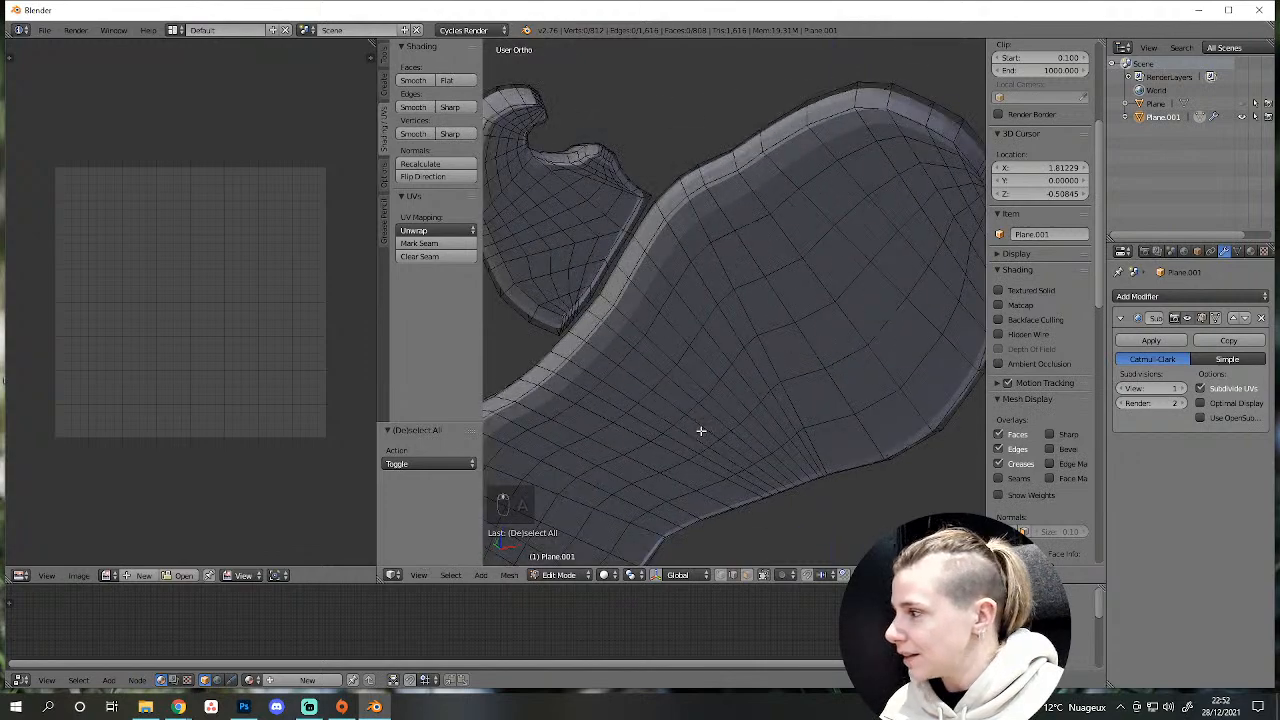
scroll(668, 410, "down", 4)
scroll(700, 445, "up", 2)
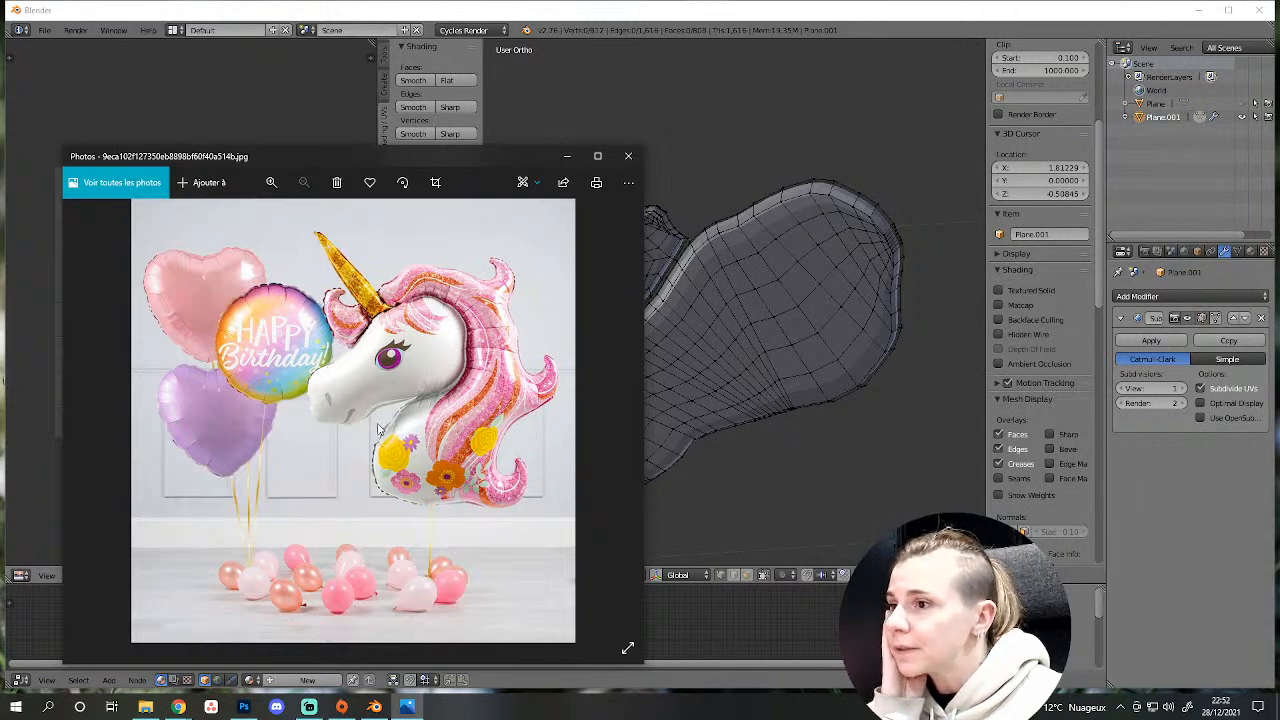
left_click(566, 156)
Select the inner lengthwise edge loops on the head and forelock and set proportional editing to Connected.
middle_click_drag(606, 229, 730, 566)
right_click(606, 405, "alt")
right_click(643, 433, "alt+shift")
left_click(786, 575)
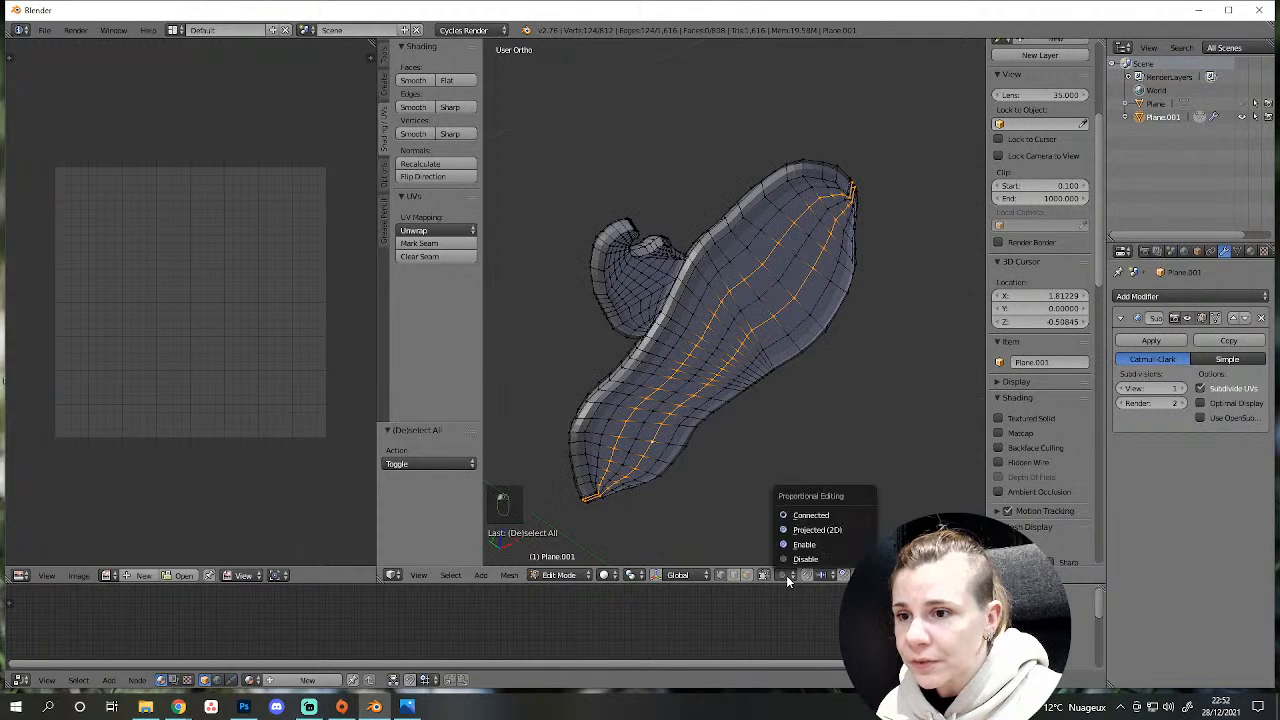
left_click(810, 515)
scroll(694, 397, "up", 3)
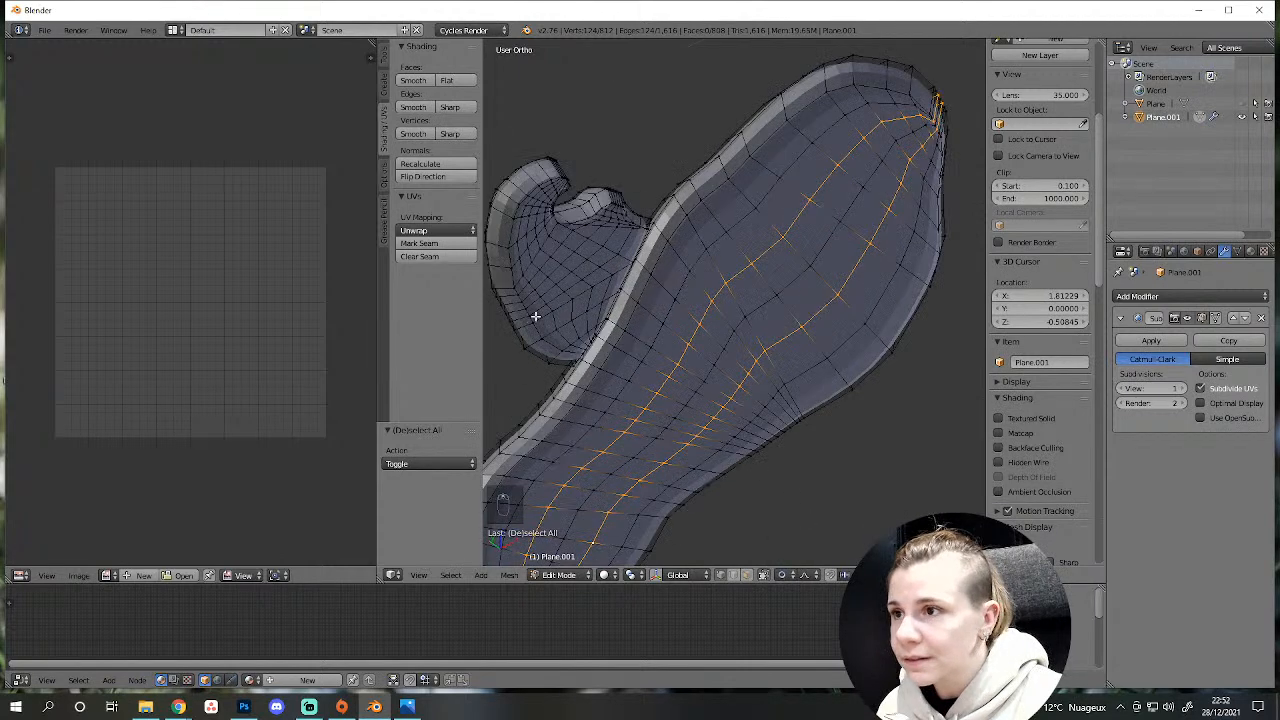
right_click(559, 318, "alt+shift")
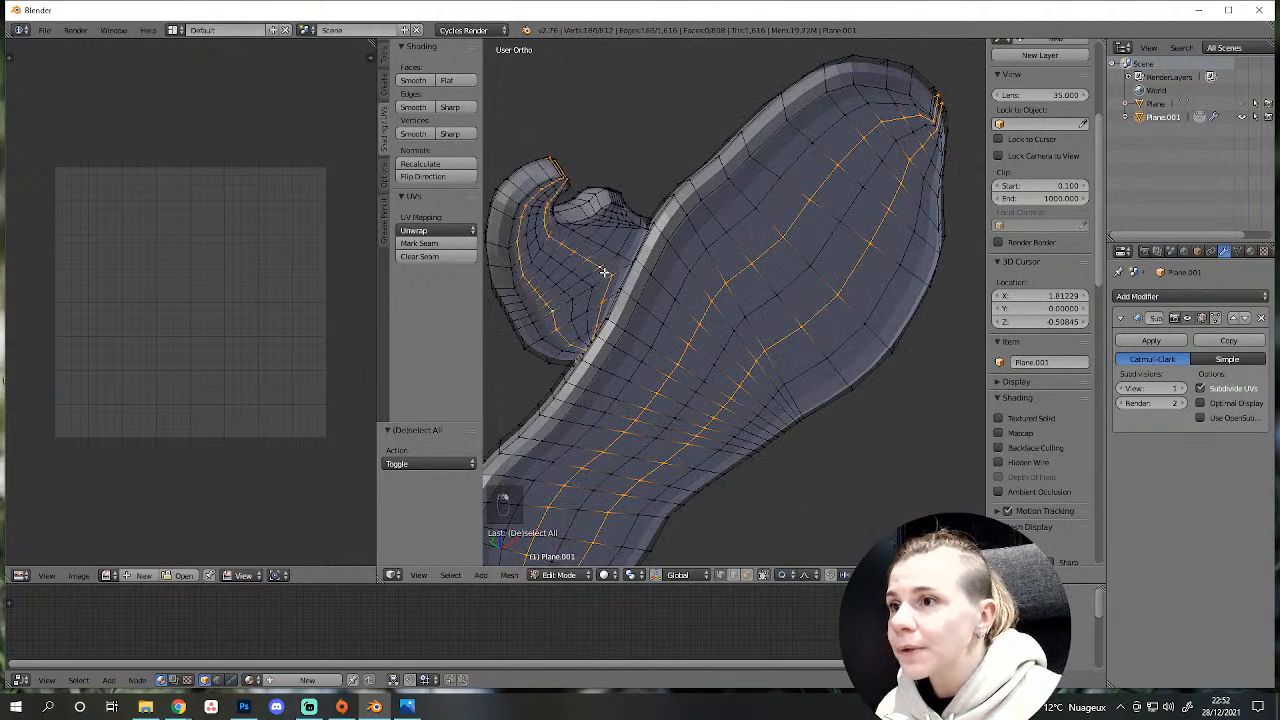
scroll(600, 272, "down", 5)
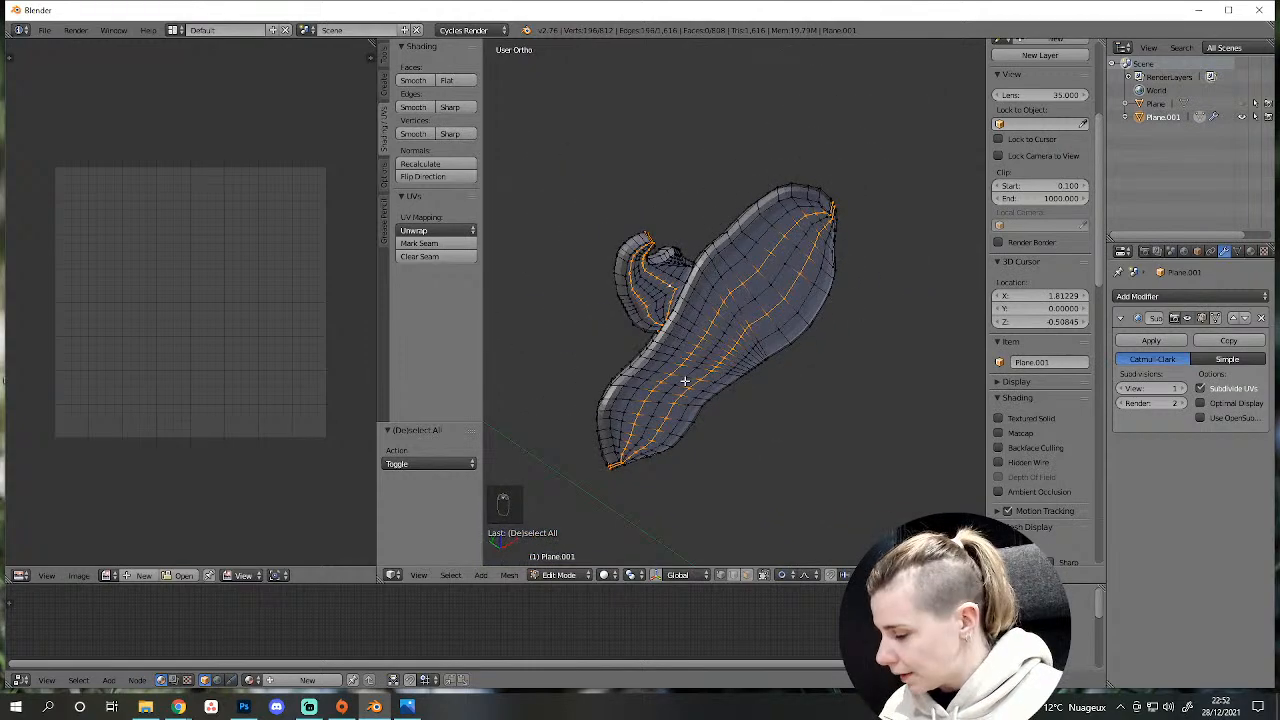
Shrink the proportional editing size to about 0.08 during a trial scale of the selected loops along Y.
key("s")
key("y")
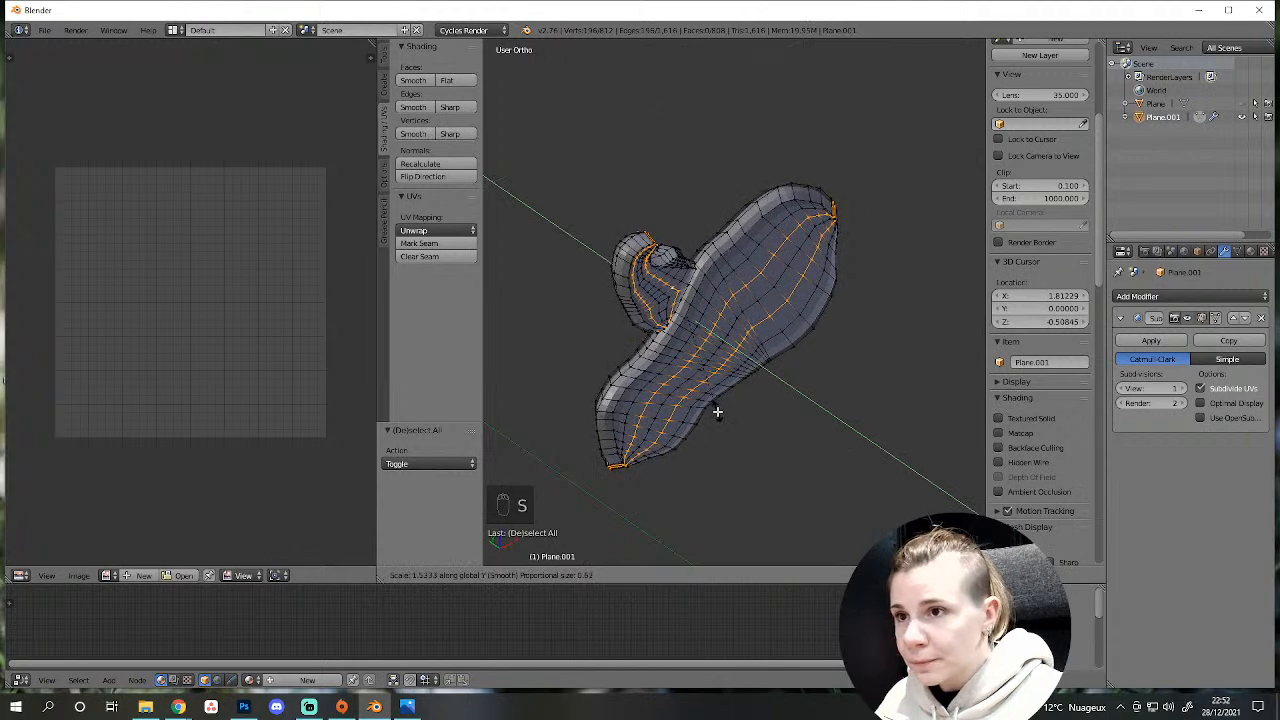
scroll(720, 418, "up", 15)
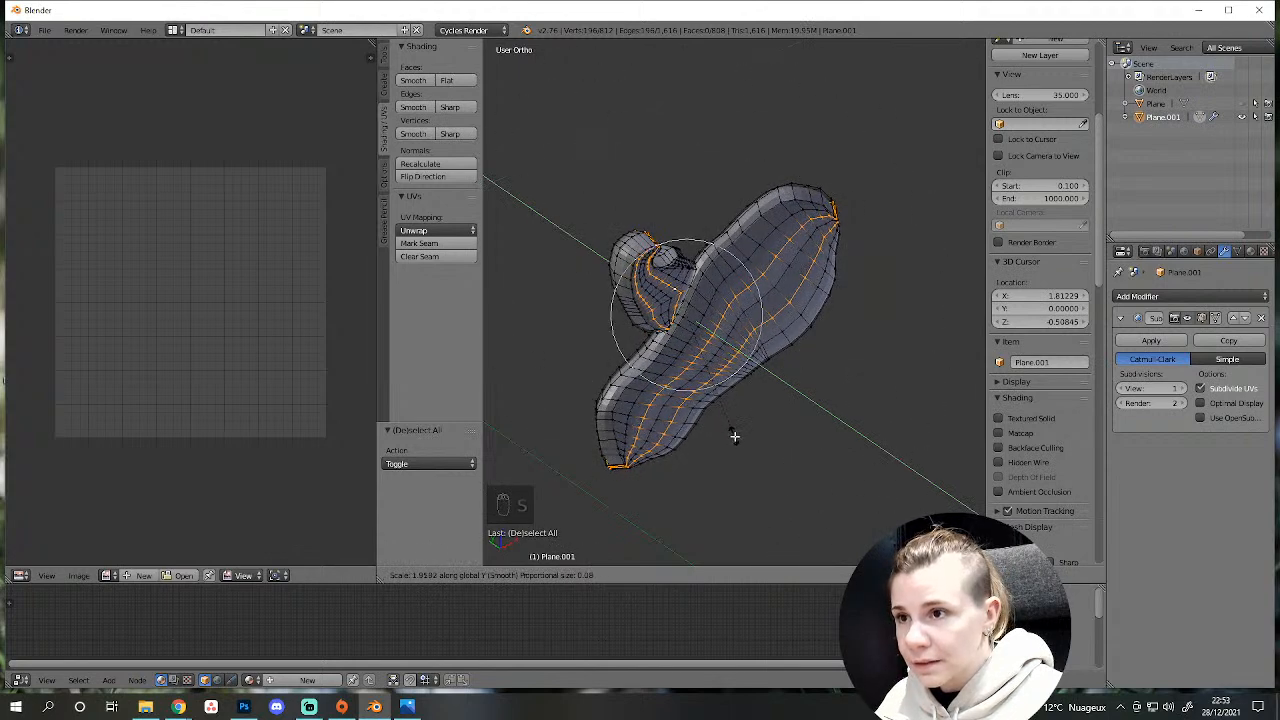
left_click(722, 380)
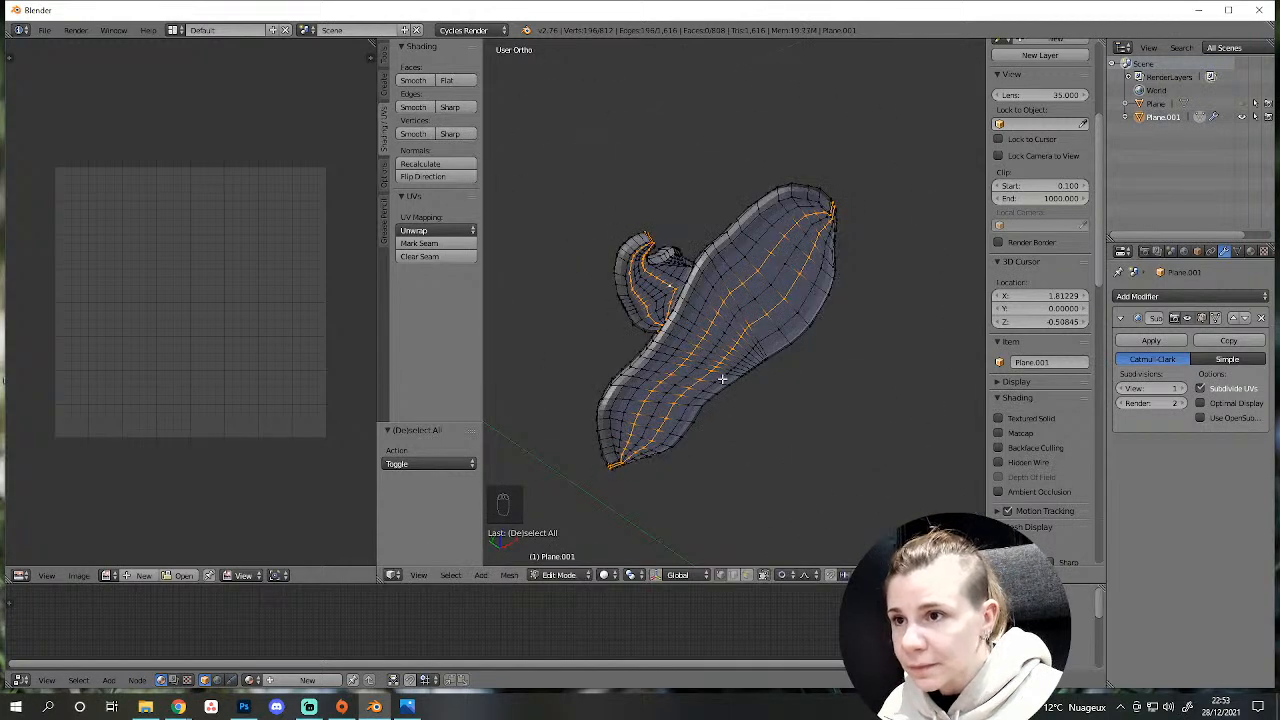
Add the central loops of the head and forelock to the selection and scale it along Y by about 2.375 with proportional falloff.
right_click(733, 321, "alt+shift")
scroll(673, 321, "up", 4)
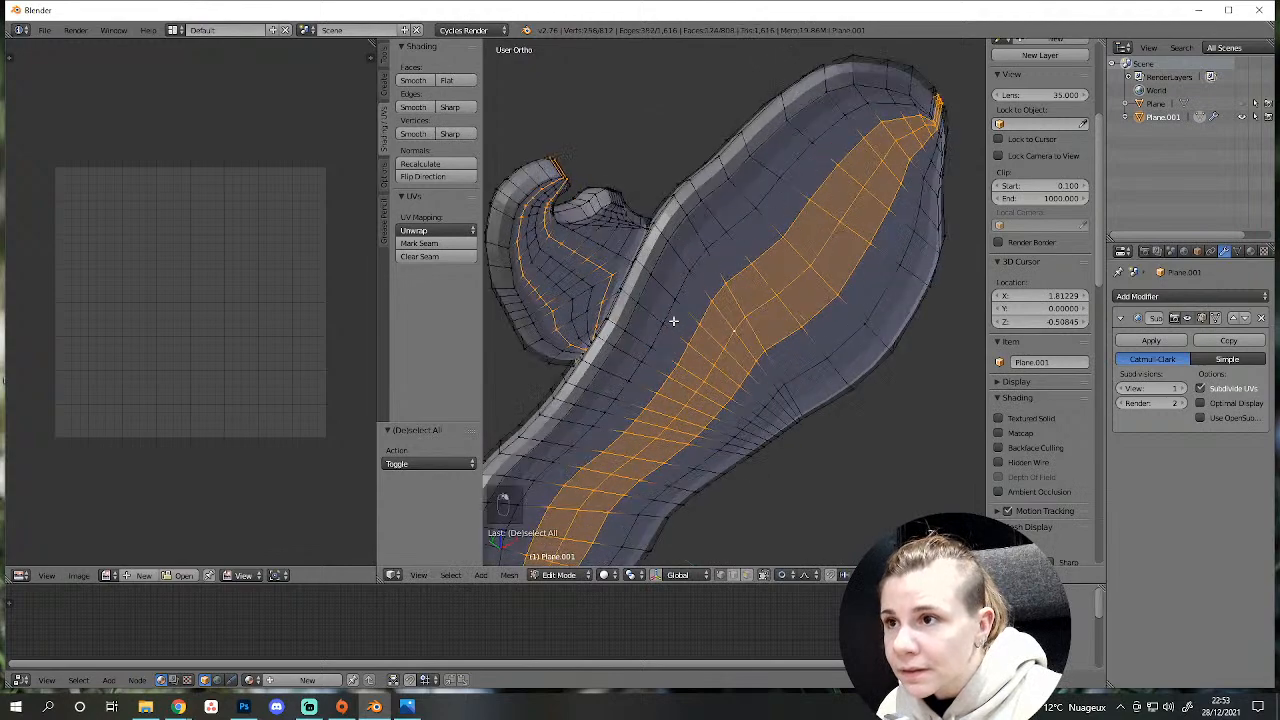
right_click(576, 293, "alt+shift")
right_click(590, 286, "alt+shift")
scroll(644, 341, "down", 2)
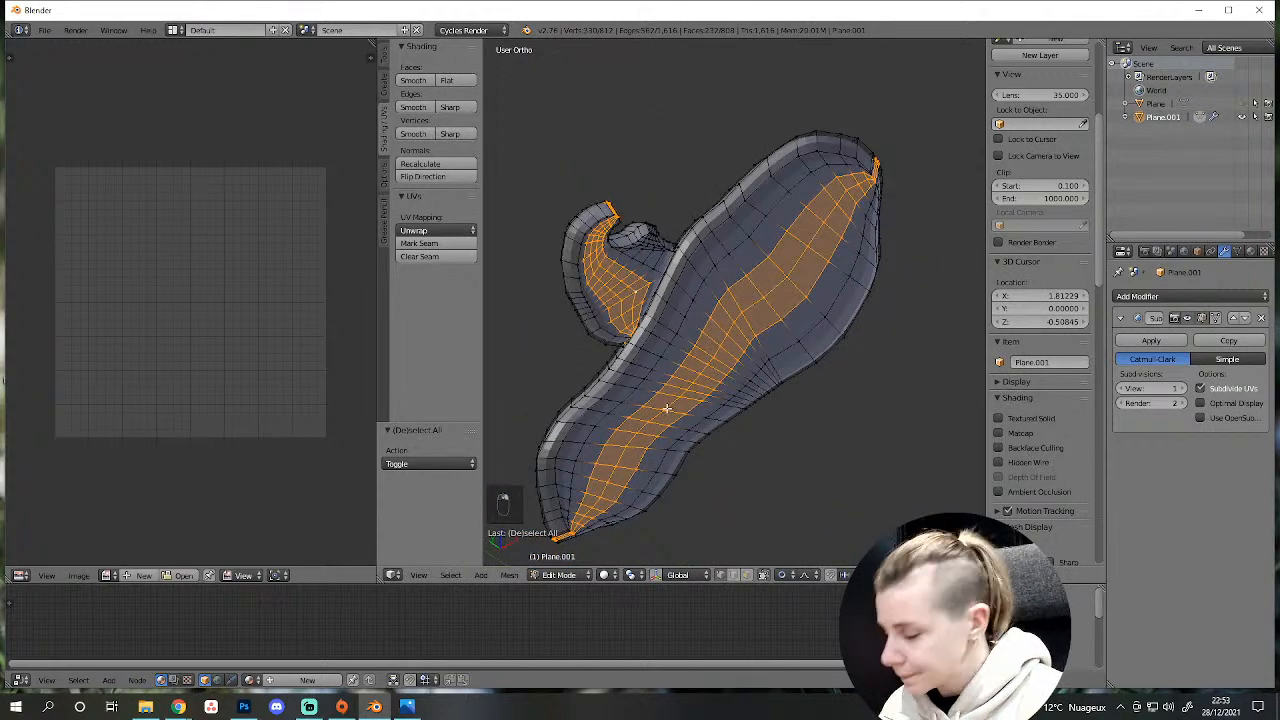
key("s")
key("y")
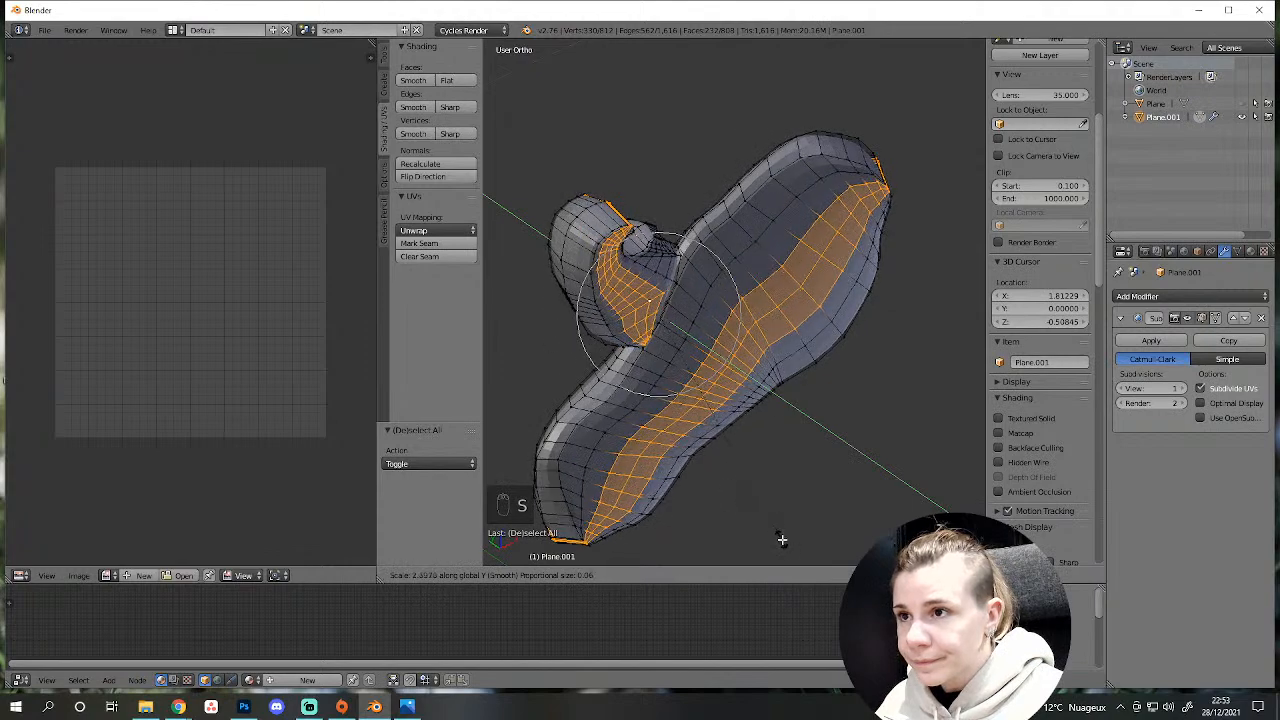
scroll(763, 534, "up", 1)
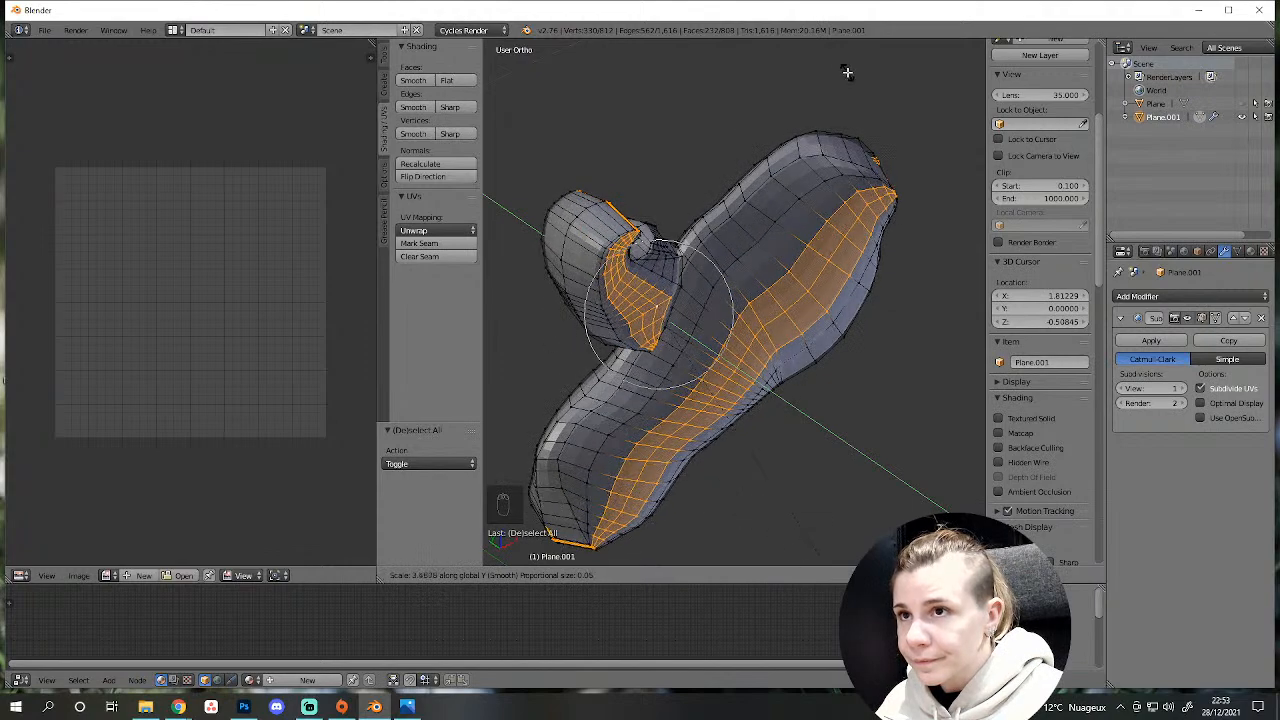
left_click(731, 527)
scroll(657, 460, "down", 3)
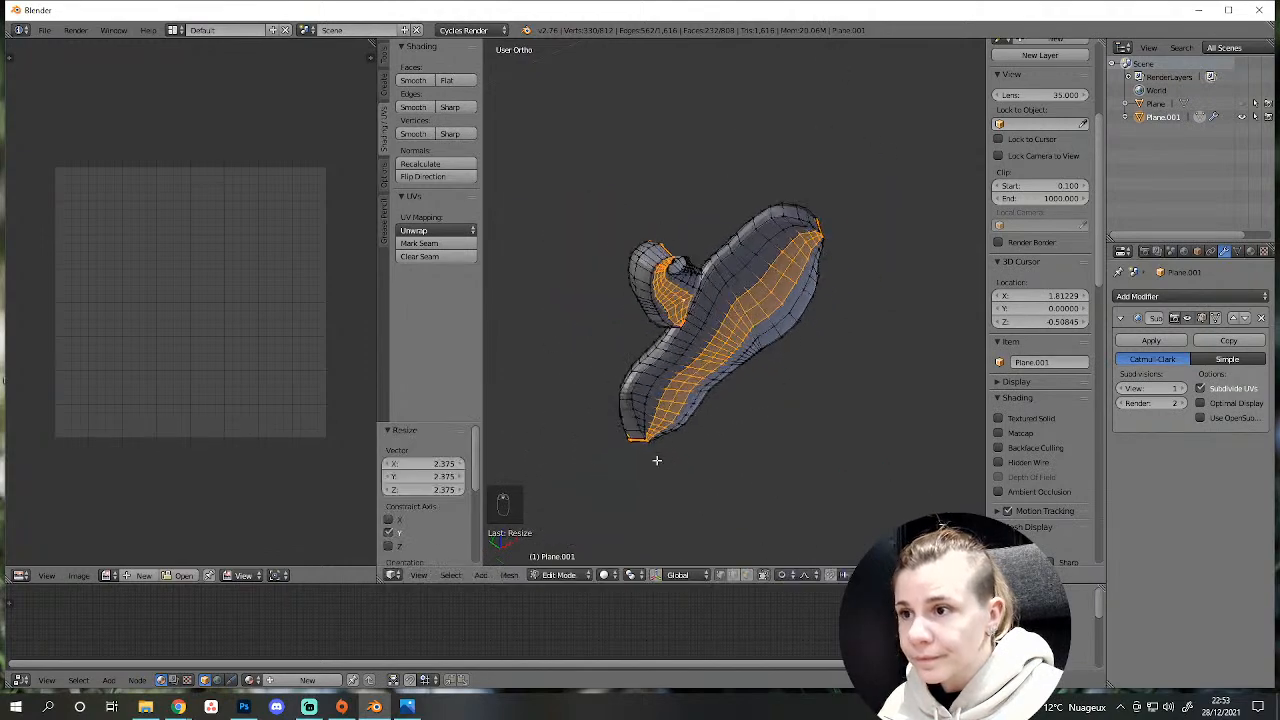
middle_click_drag(657, 460, 757, 491)
key("a")
Scale the head's central lengthwise edge loop along Y by about 2.21 with a proportional size of about 0.14.
key("Tab")
middle_click_drag(670, 503, 560, 463)
scroll(734, 403, "up", 3)
key("Tab")
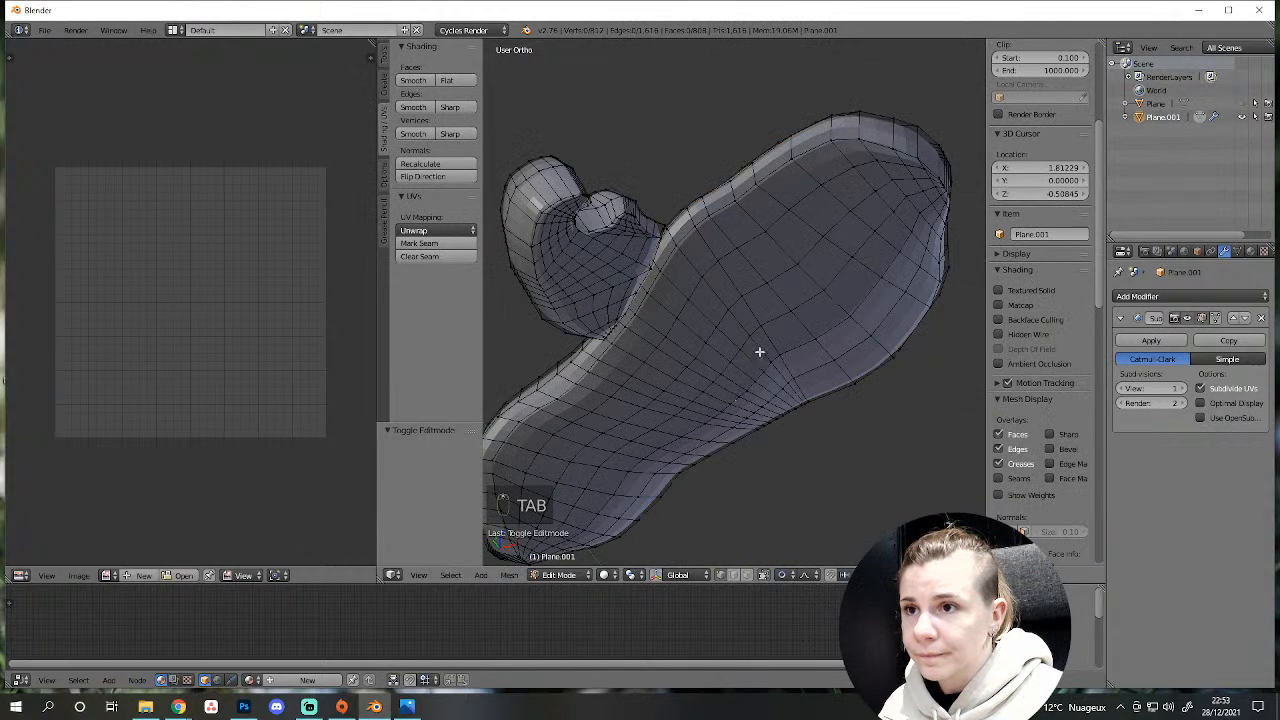
scroll(789, 310, "down", 2)
right_click(780, 301, "alt")
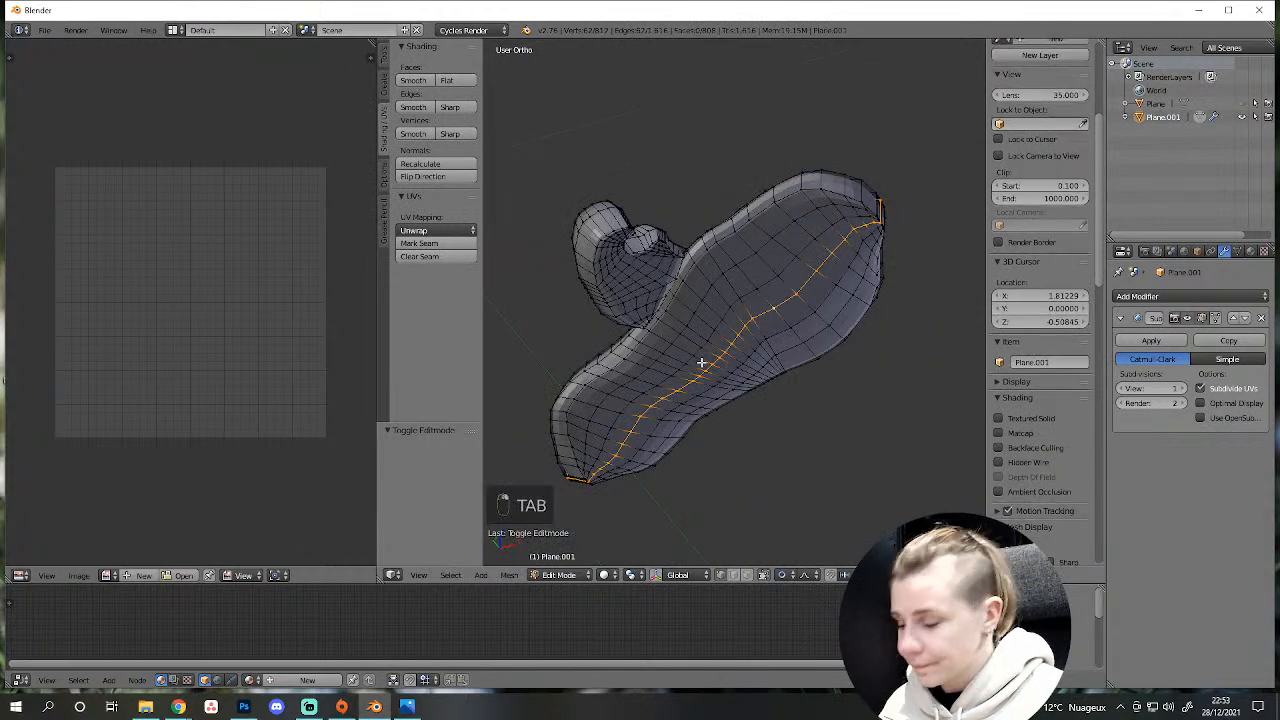
key("s")
key("y")
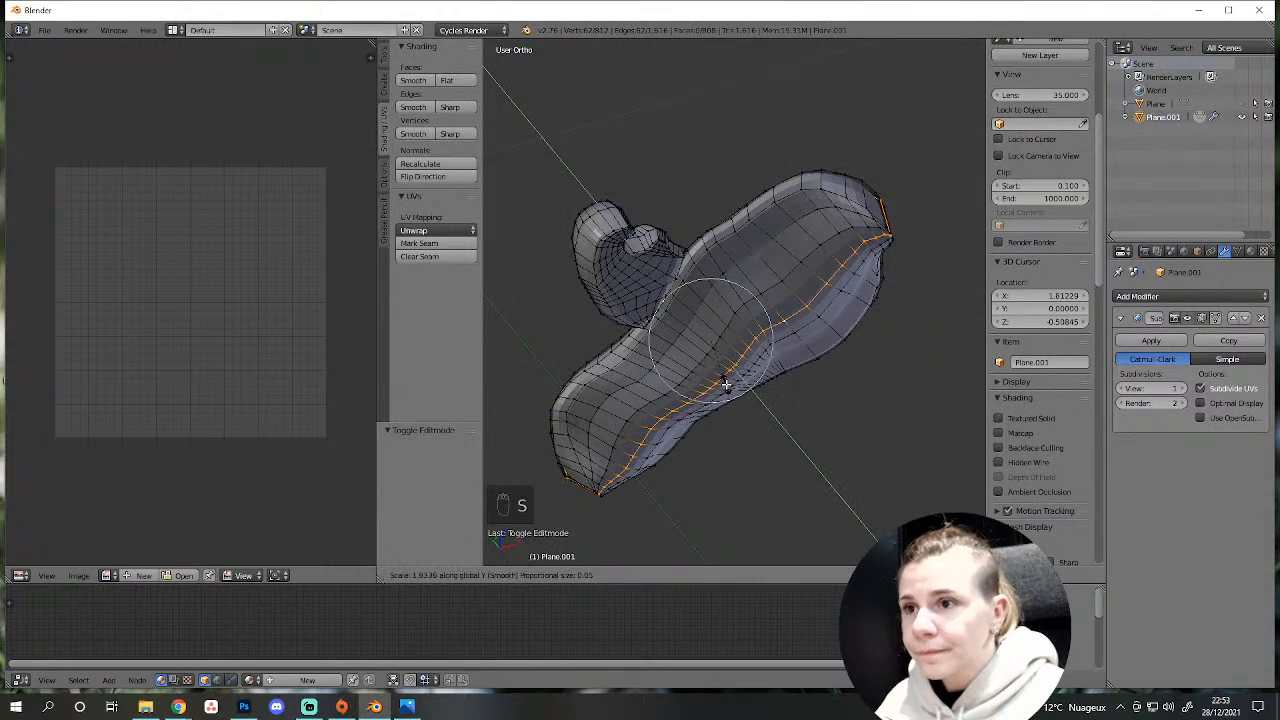
scroll(723, 383, "down", 3)
scroll(723, 383, "down", 6)
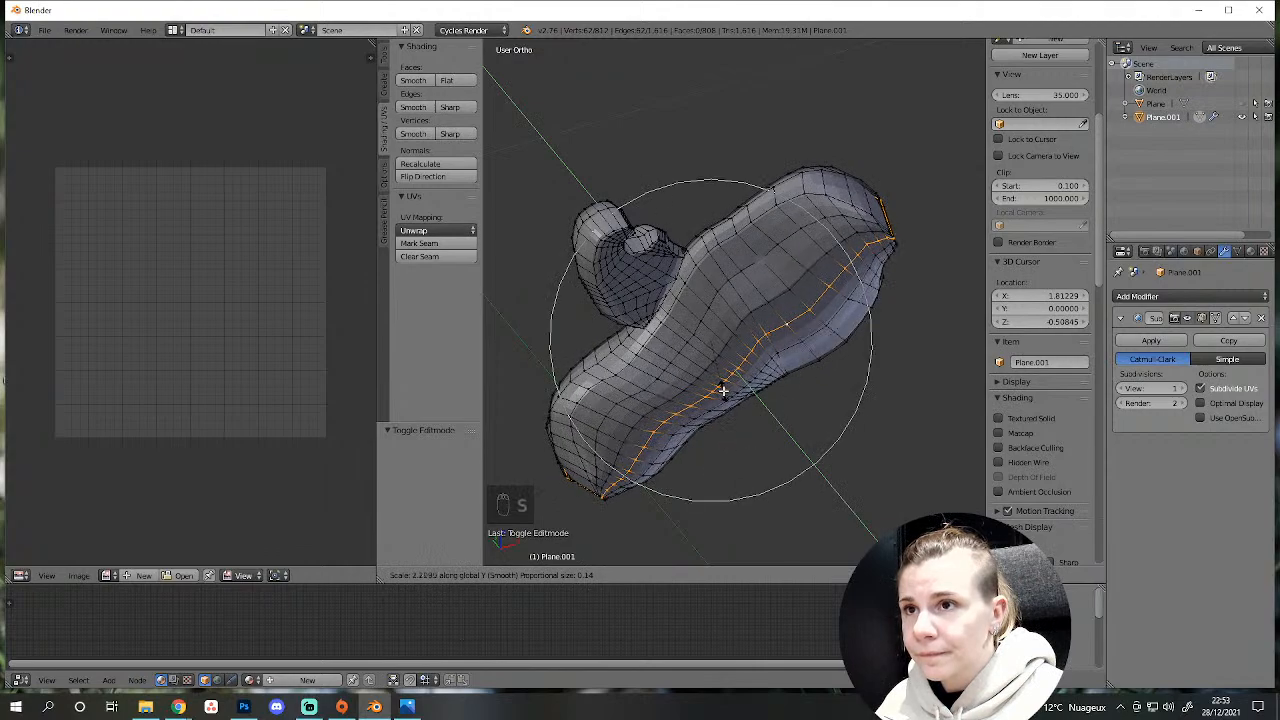
left_click(723, 390)
mouse_move(723, 390)
middle_mouse_down()
mouse_move(763, 329)
mouse_move(603, 413)
mouse_move(574, 443)
mouse_move(626, 451)
mouse_move(771, 427)
mouse_move(766, 409)
middle_mouse_up()
Turn off the Subdivision Surface modifier's viewport display and apply smooth shading to the balloon object.
key("a")
key("Tab")
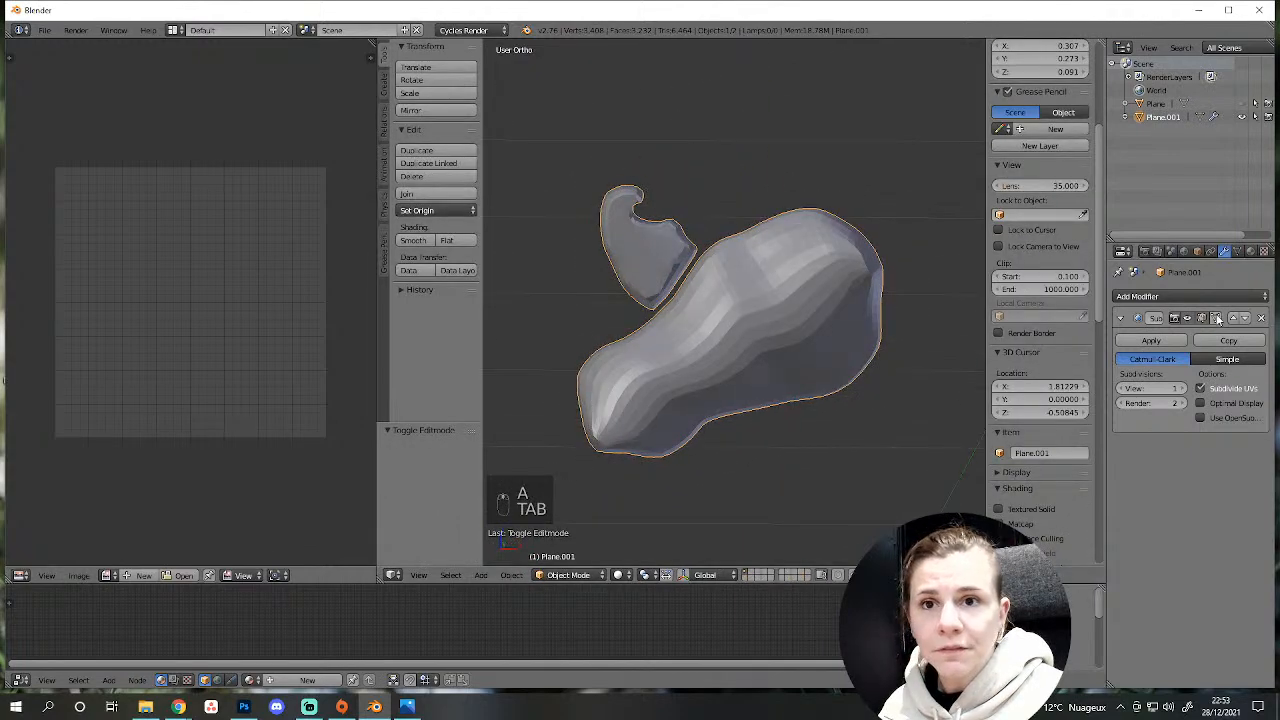
left_click(1217, 318)
scroll(652, 477, "up", 2)
left_click(413, 241)
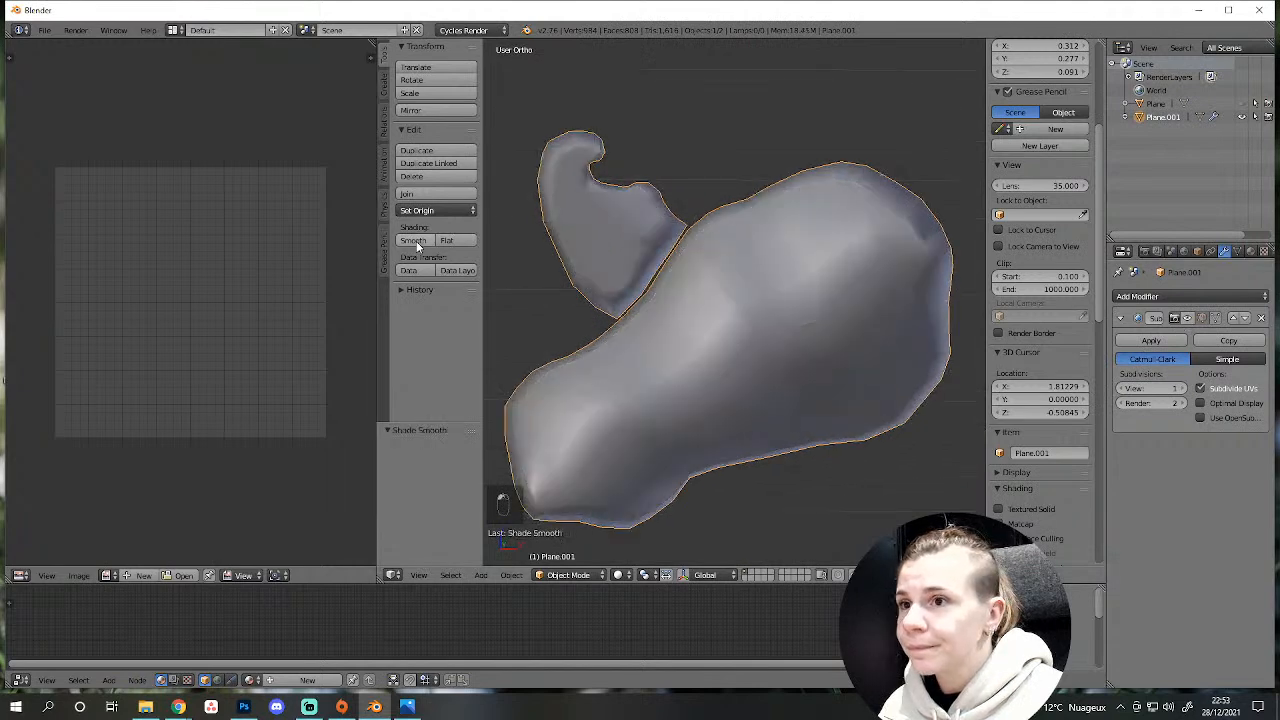
Examine the balloon's thickness from the side, then reopen the mesh for editing and inspect the edge flow around the muzzle.
scroll(666, 434, "down", 2)
middle_click_drag(666, 434, 766, 443)
scroll(704, 516, "up", 2)
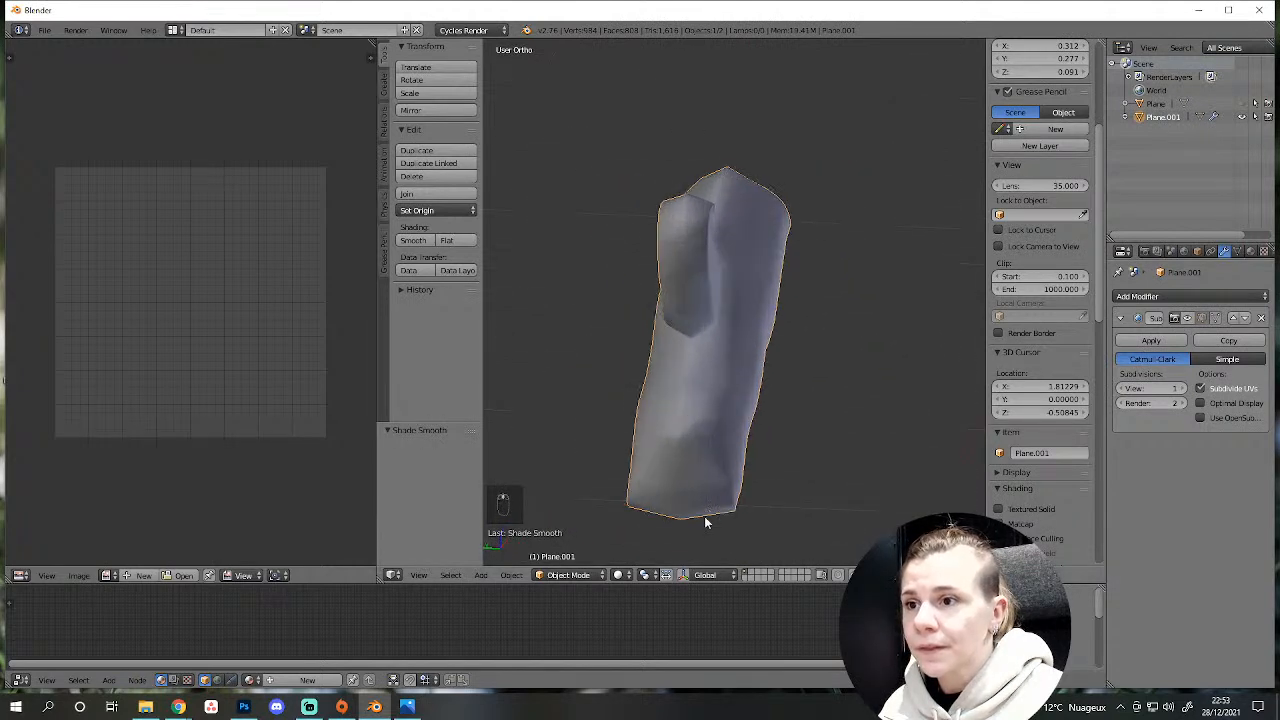
middle_click_drag(705, 519, 731, 477)
key("Tab")
middle_click_drag(712, 426, 757, 392)
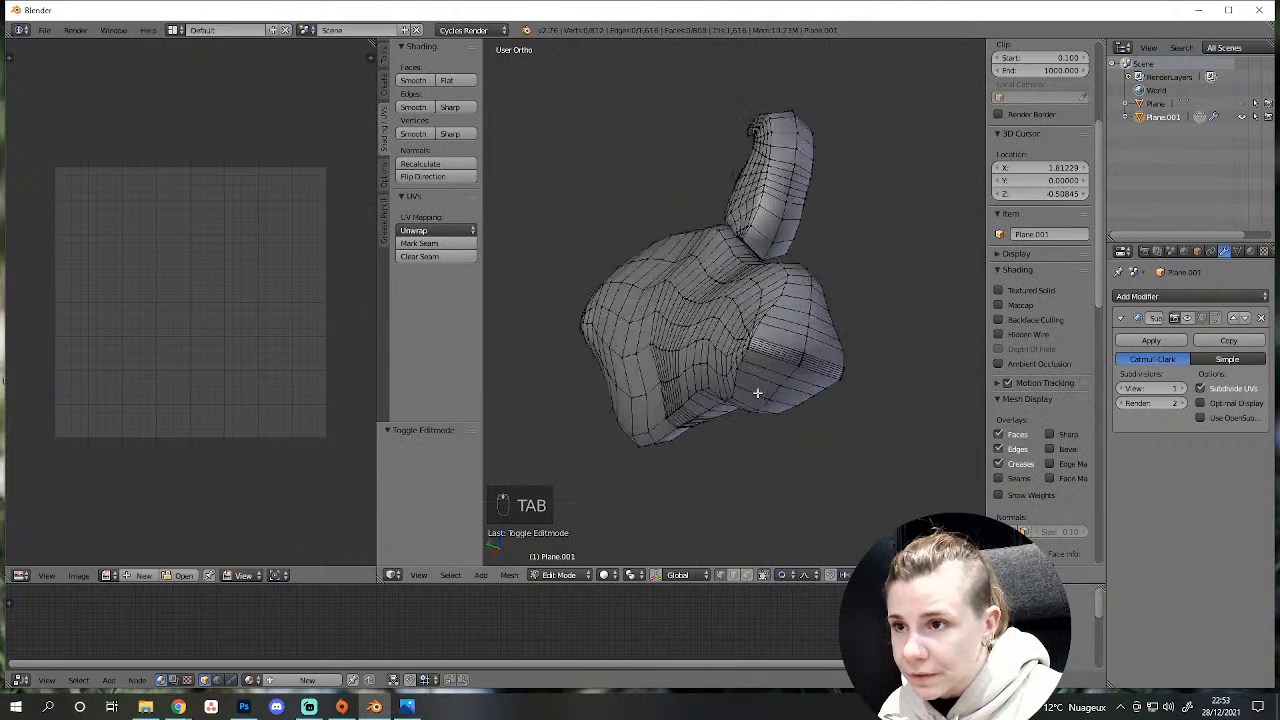
scroll(780, 400, "up", 4)
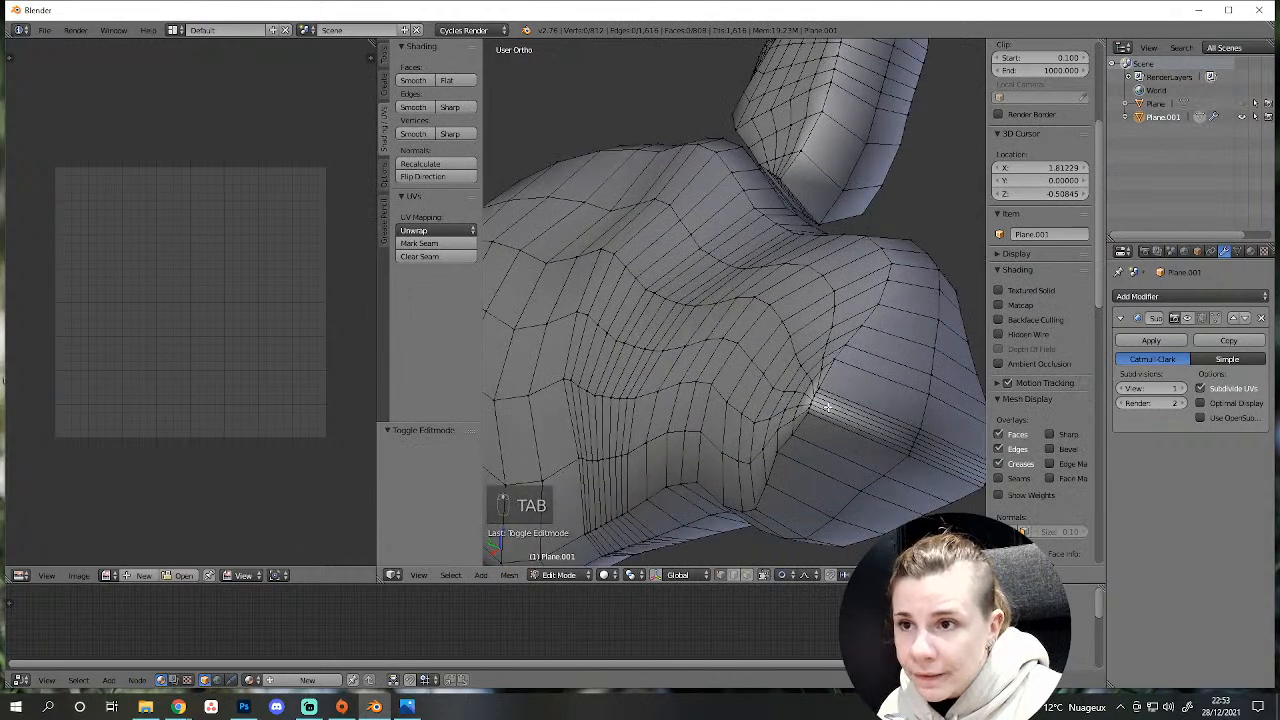
Select the two adjoining edges that run across the central line at the front of the muzzle.
right_click(821, 402)
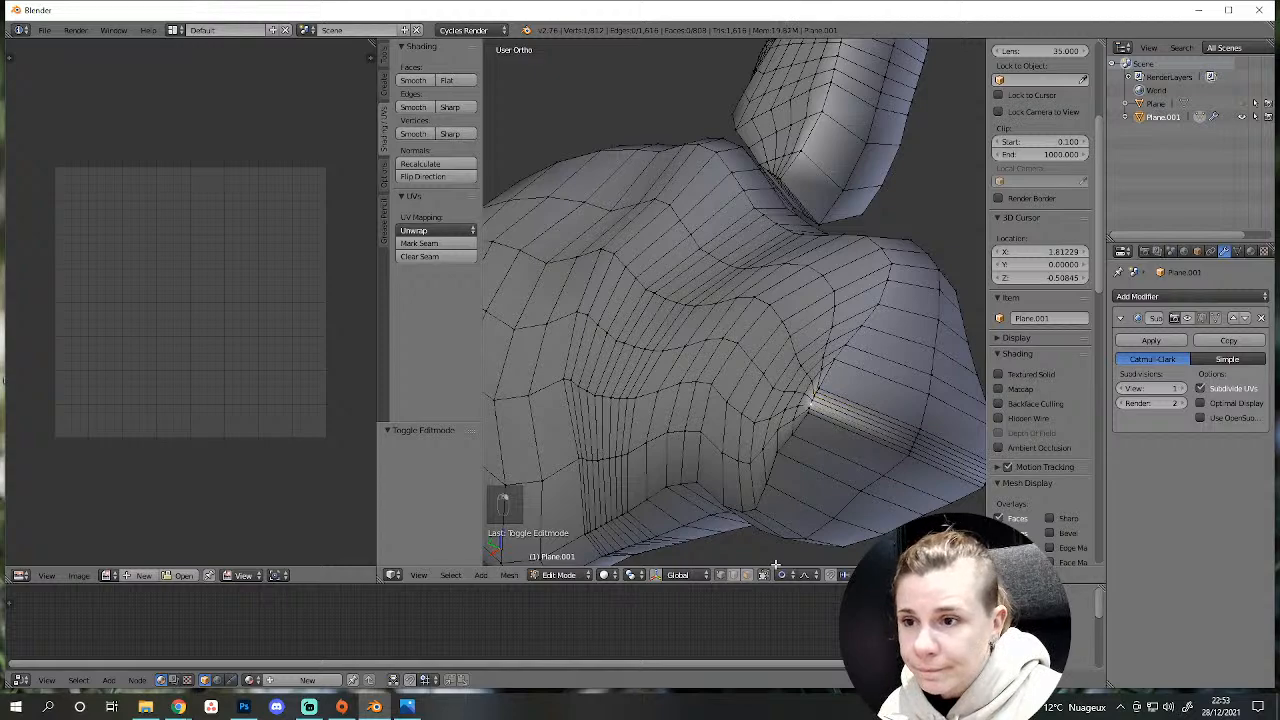
right_click(856, 426, "alt")
middle_click_drag(856, 426, 720, 422)
right_click(683, 394, "shift")
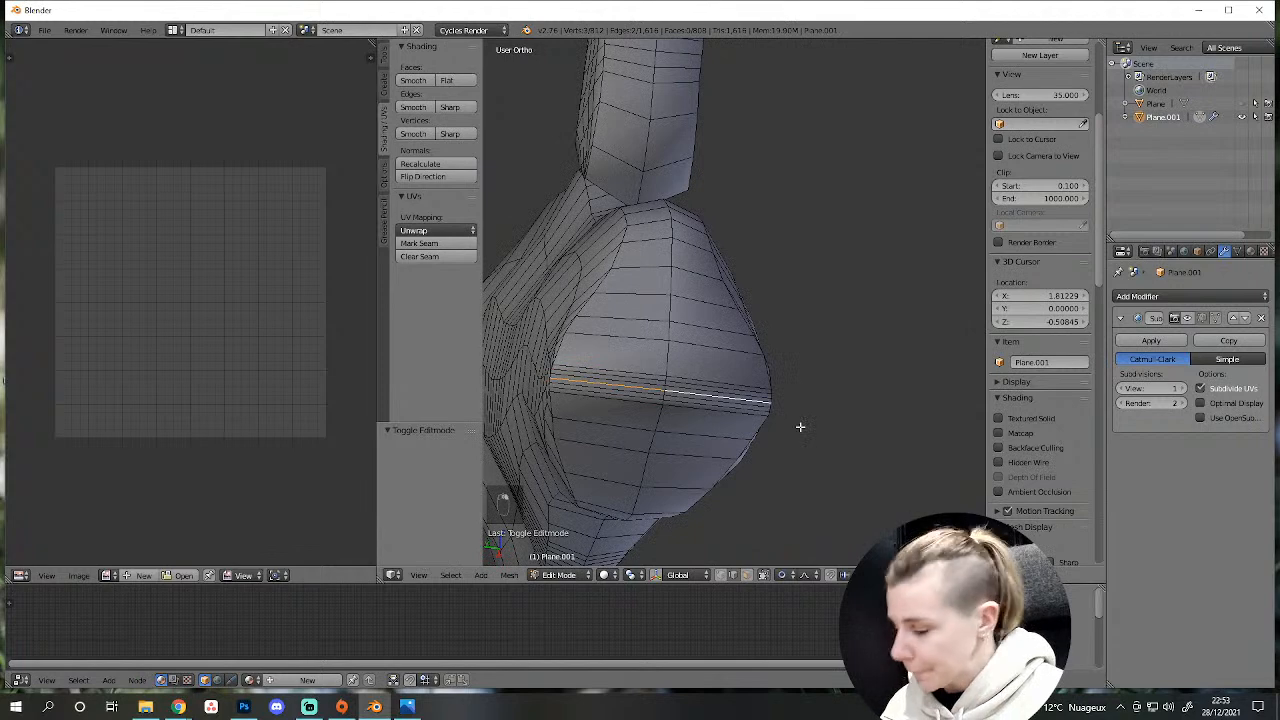
Try to scale the two muzzle edges along Y using Smooth proportional falloff.
key("s")
key("y")
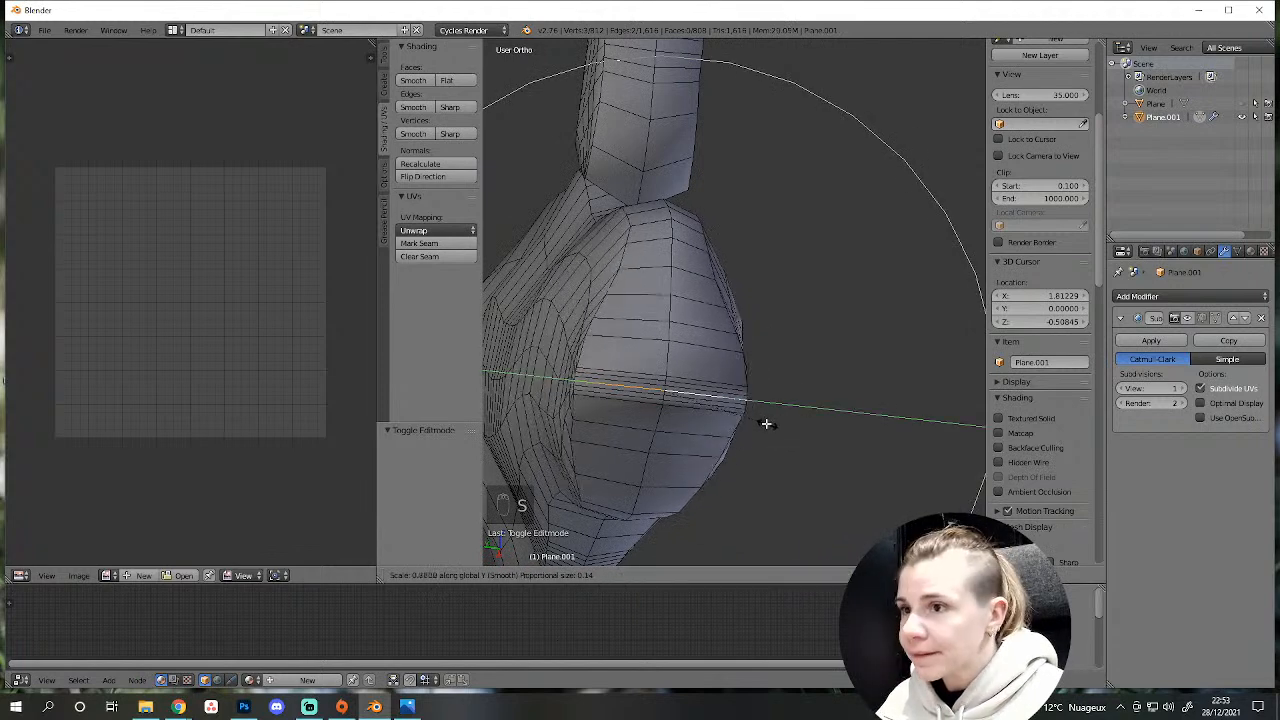
scroll(754, 420, "up", 8)
right_click(737, 414)
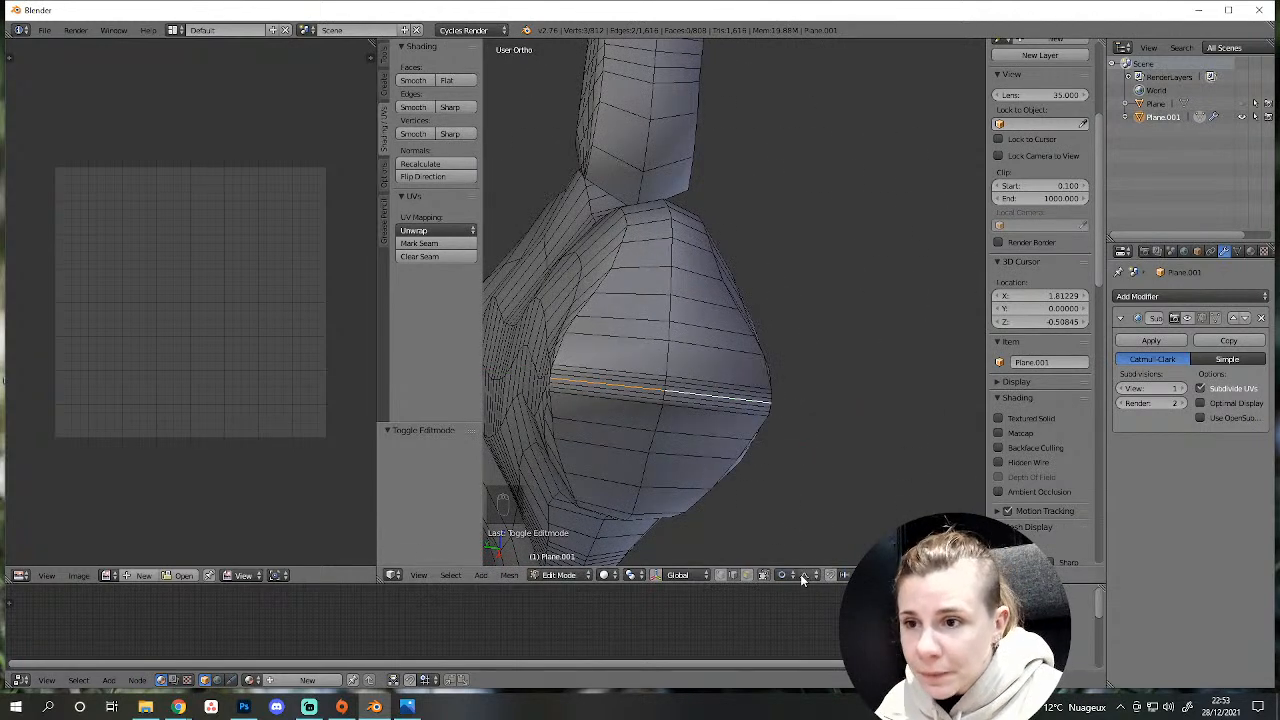
Try to scale the two muzzle edges along Y using Root proportional falloff.
left_click(806, 575)
left_click(828, 527)
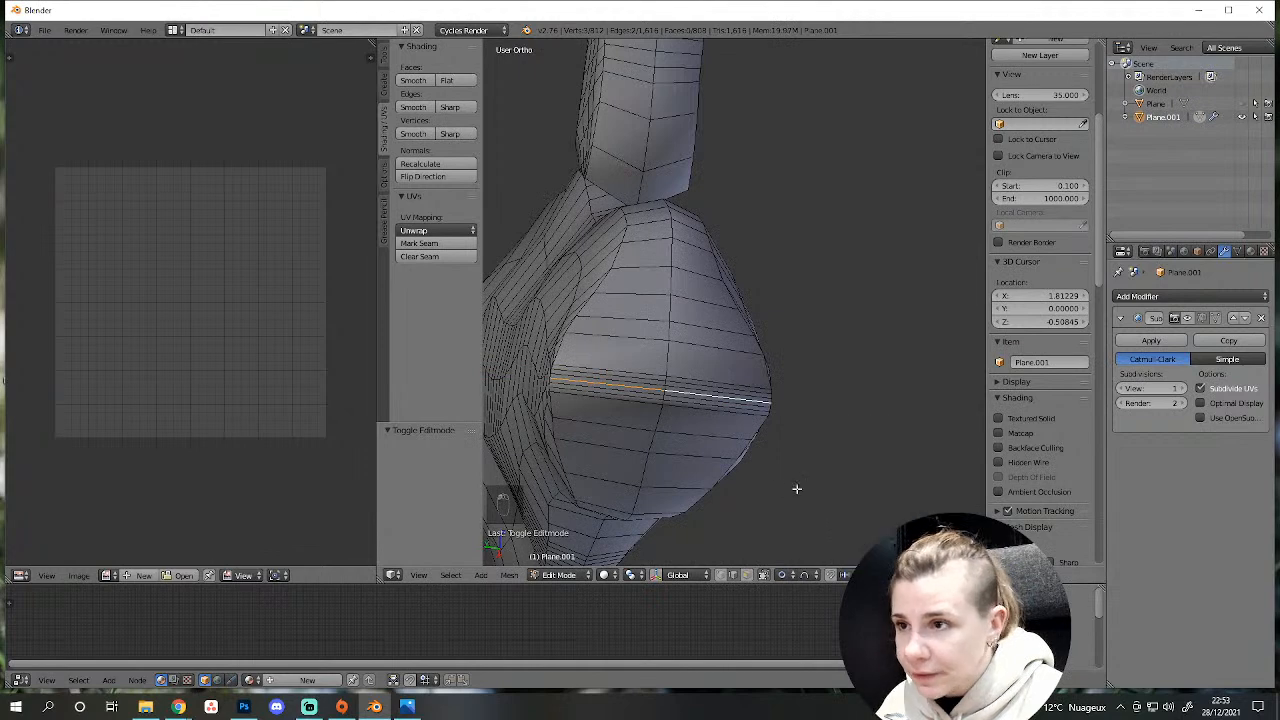
key("s")
key("y")
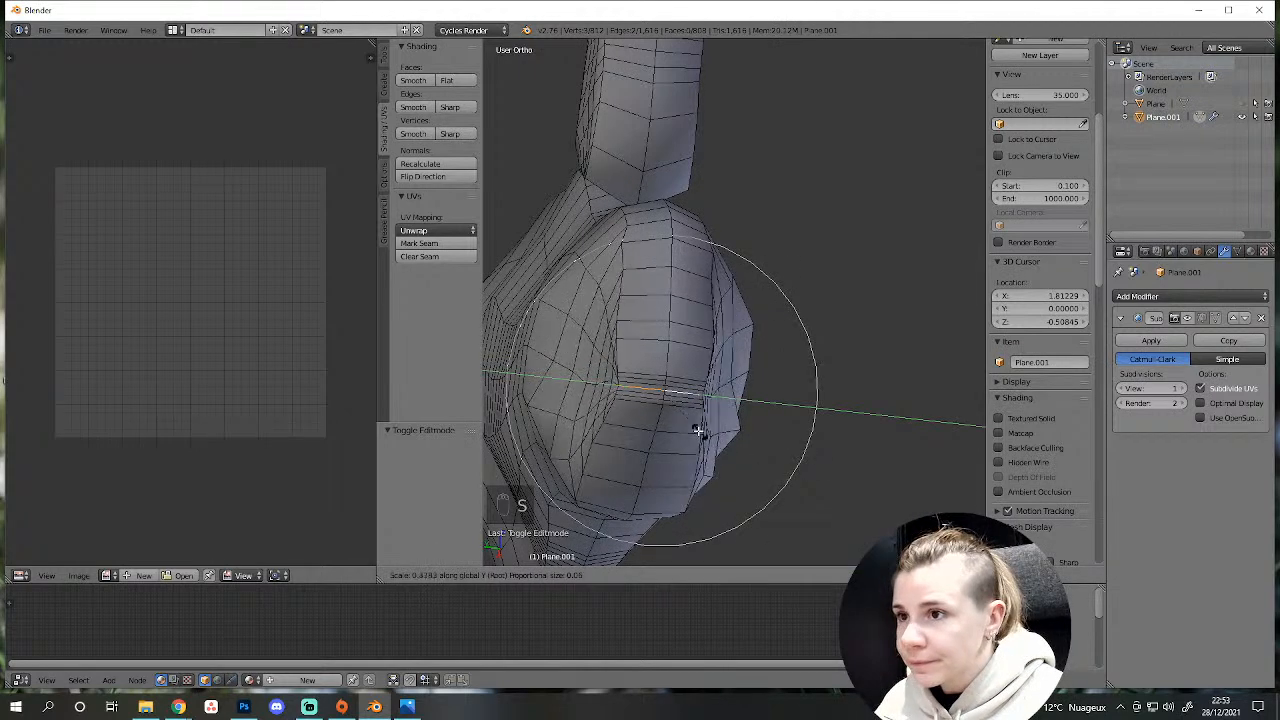
scroll(711, 436, "up", 4)
right_click(712, 436)
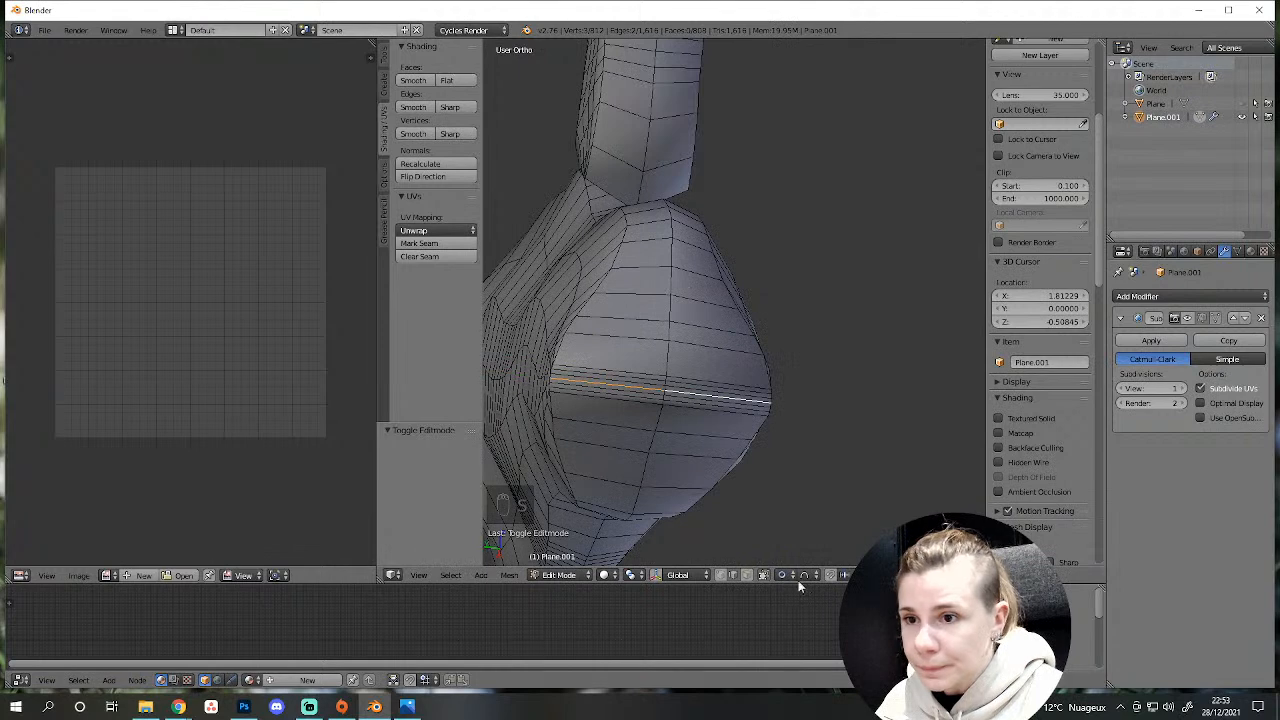
Change the proportional falloff to Sharp and scale the two muzzle edges along Y by about 0.373.
left_click(806, 575)
left_click(823, 499)
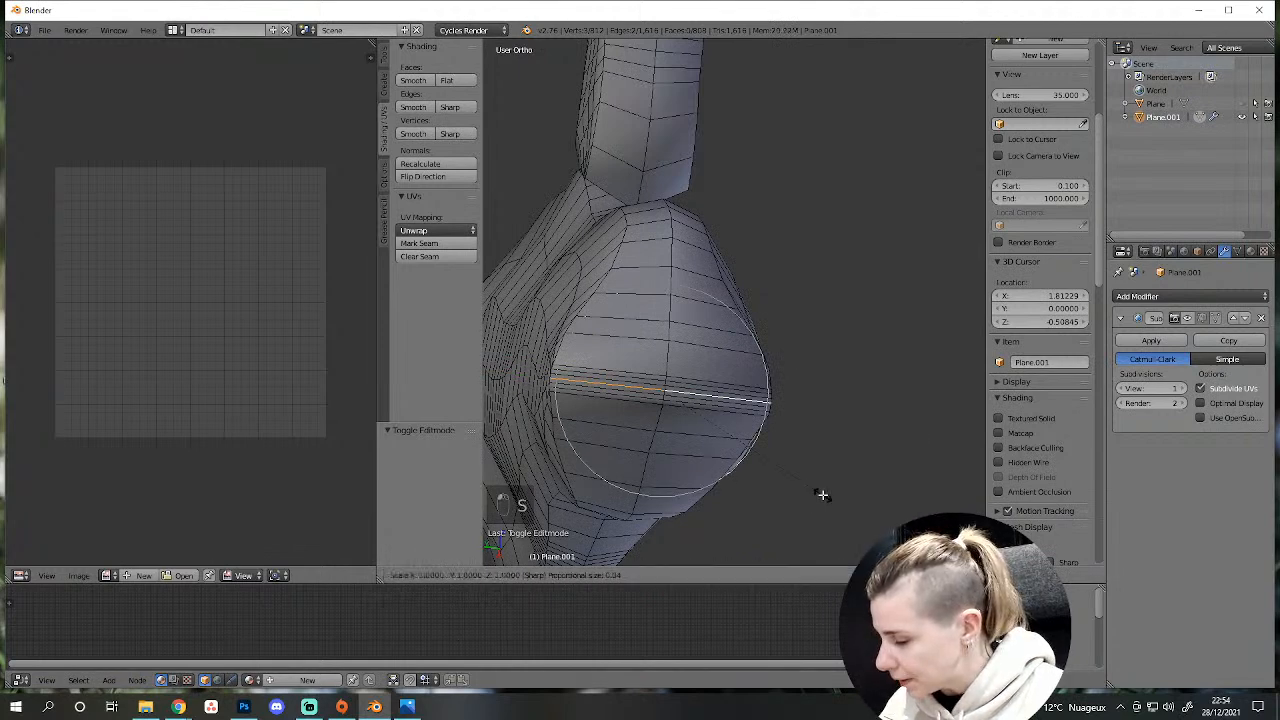
key("s")
key("y")
scroll(684, 445, "down", 7)
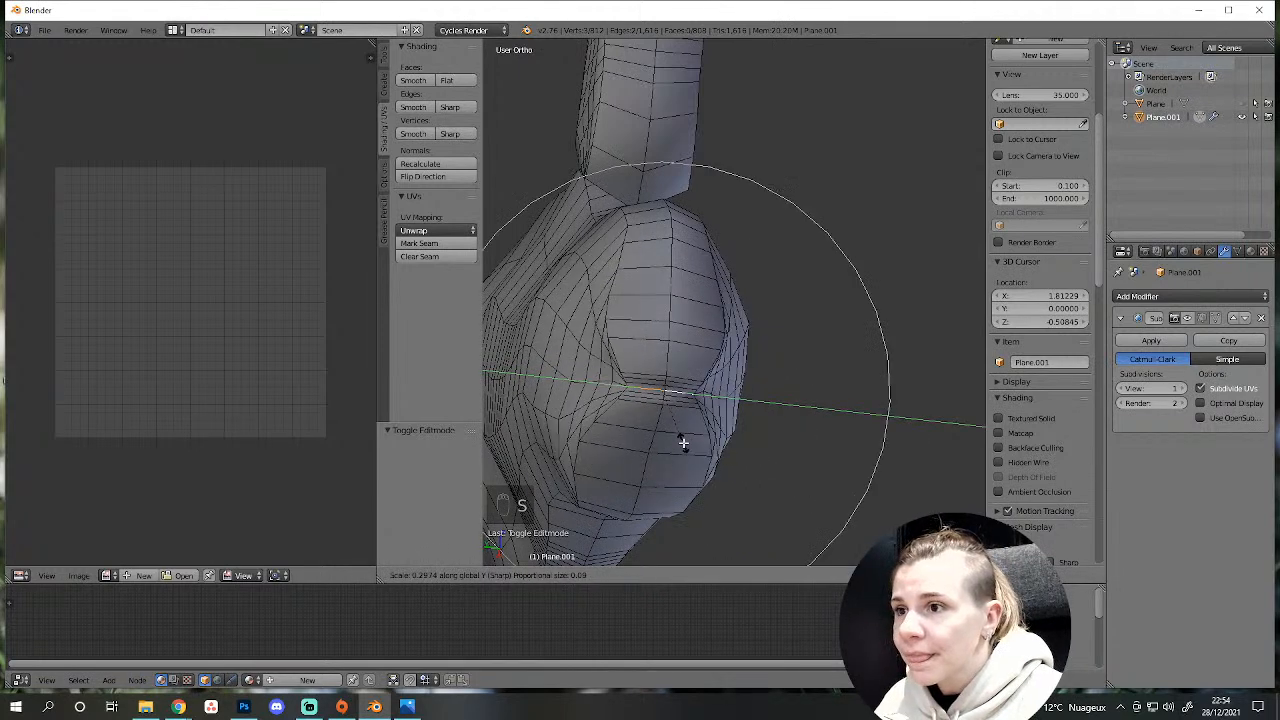
left_click(690, 447)
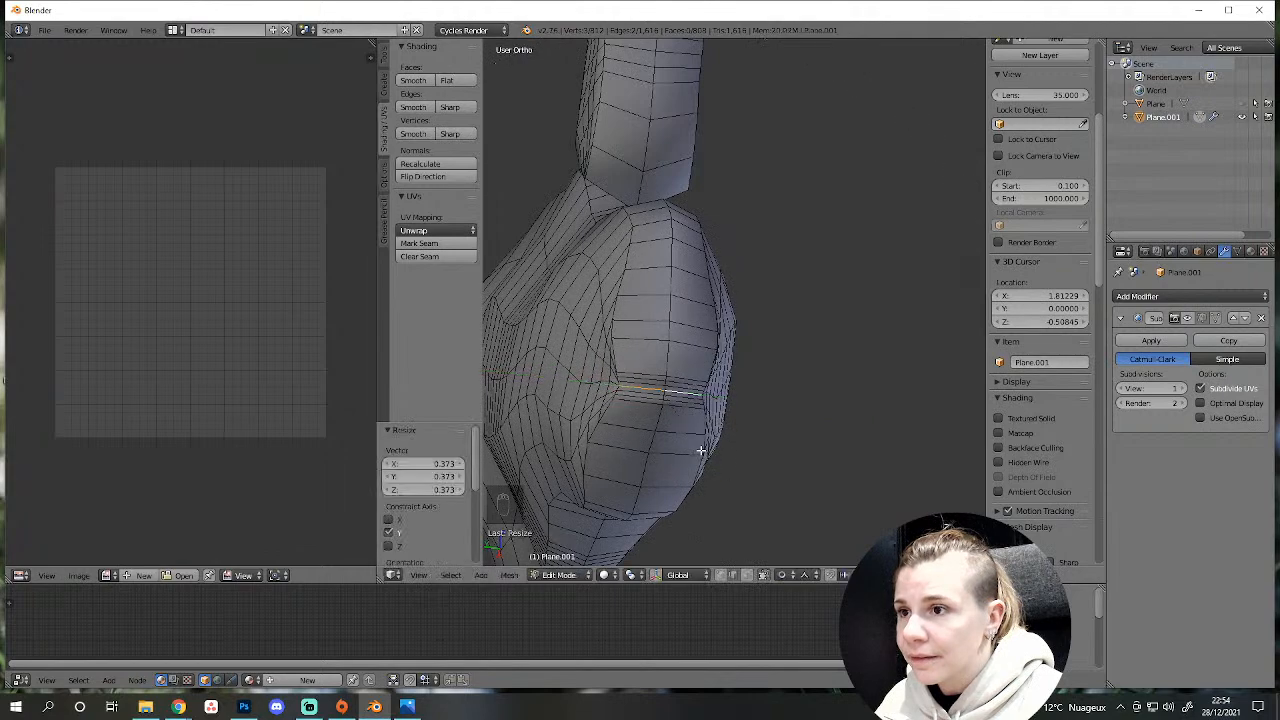
Clear the selection, leave mesh editing and examine the balloon's smoothed shape from the side.
scroll(700, 449, "down", 4)
middle_click_drag(729, 466, 609, 529)
key("a")
key("Tab")
middle_click_drag(709, 494, 656, 497)
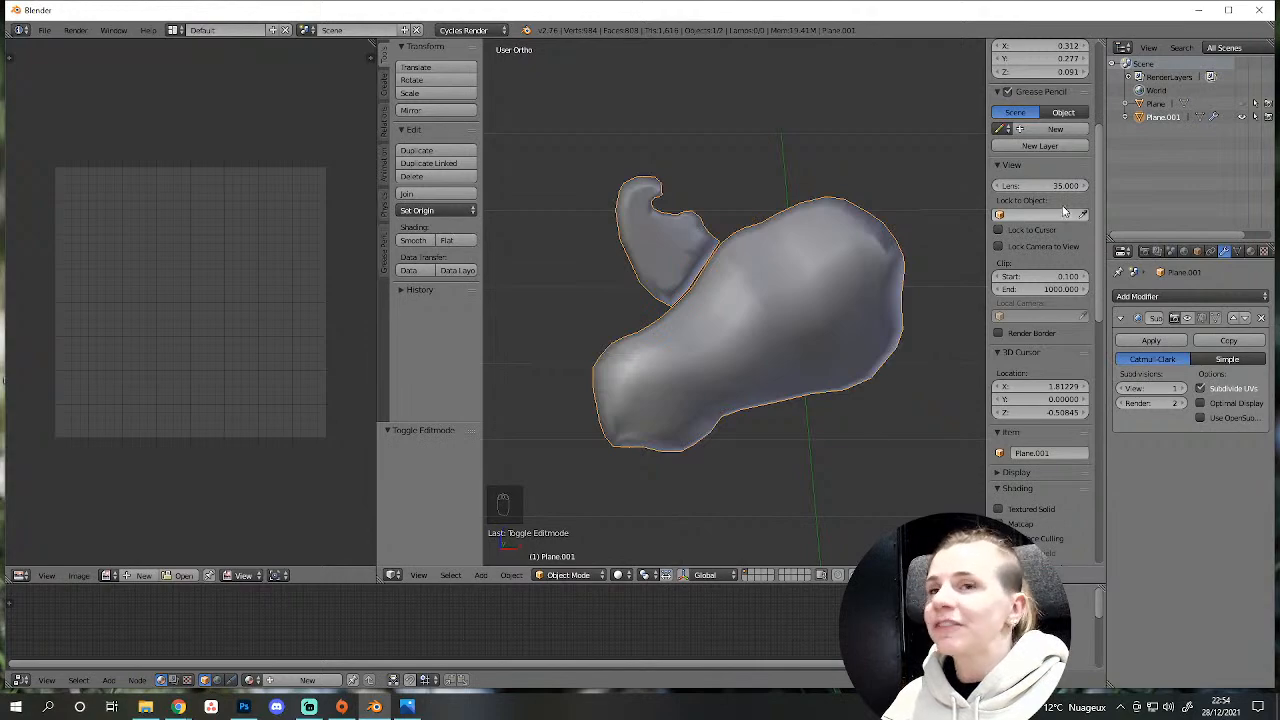
Close Blender and launch Marvelous Designer.
left_click(1259, 10)
left_click(641, 401)
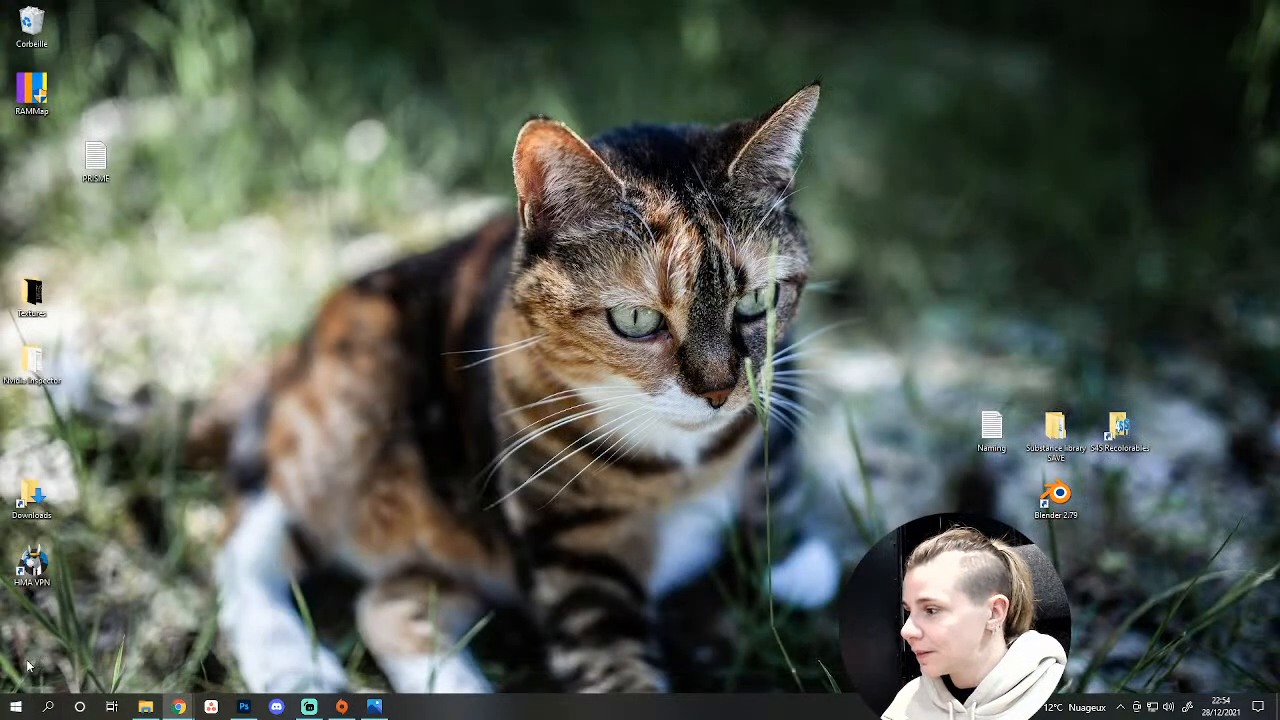
left_click(16, 706)
scroll(364, 487, "down", 6)
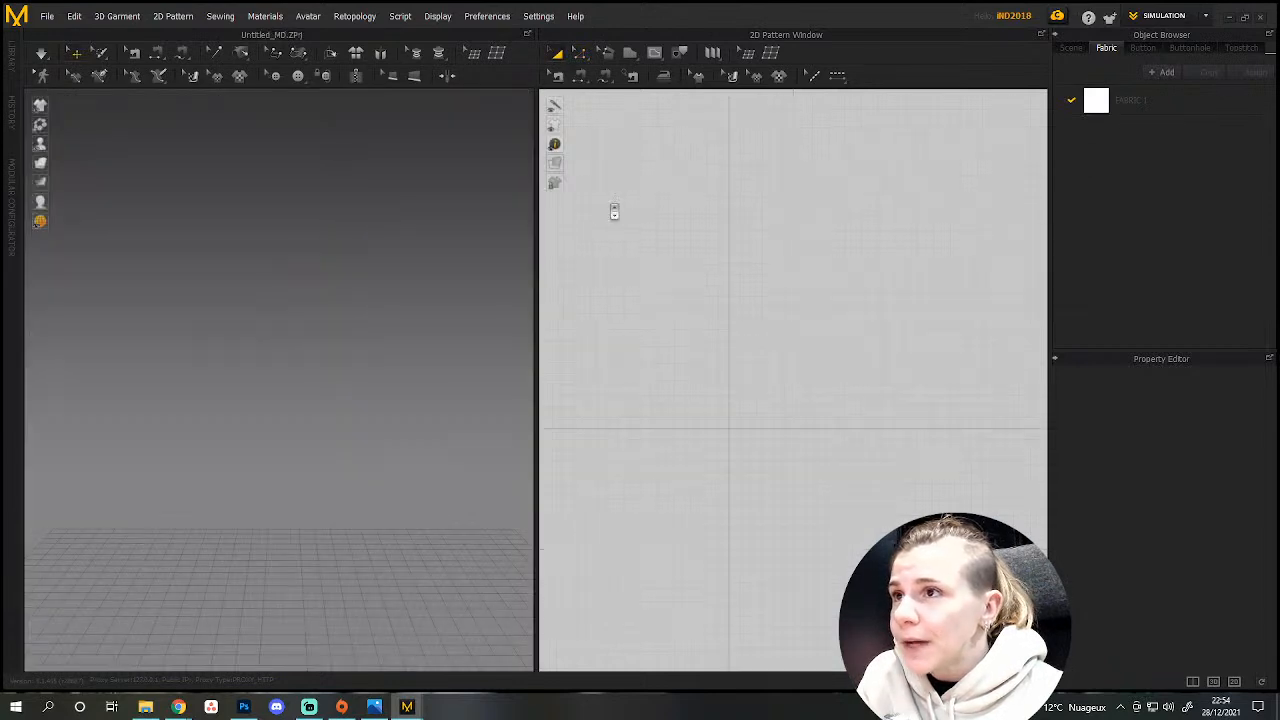
Load the unicorn balloon reference from the 1-Unicorn baloon folder of 163-Unicorn birthday set as a background image for the 2D pattern area.
scroll(614, 212, "up", 2)
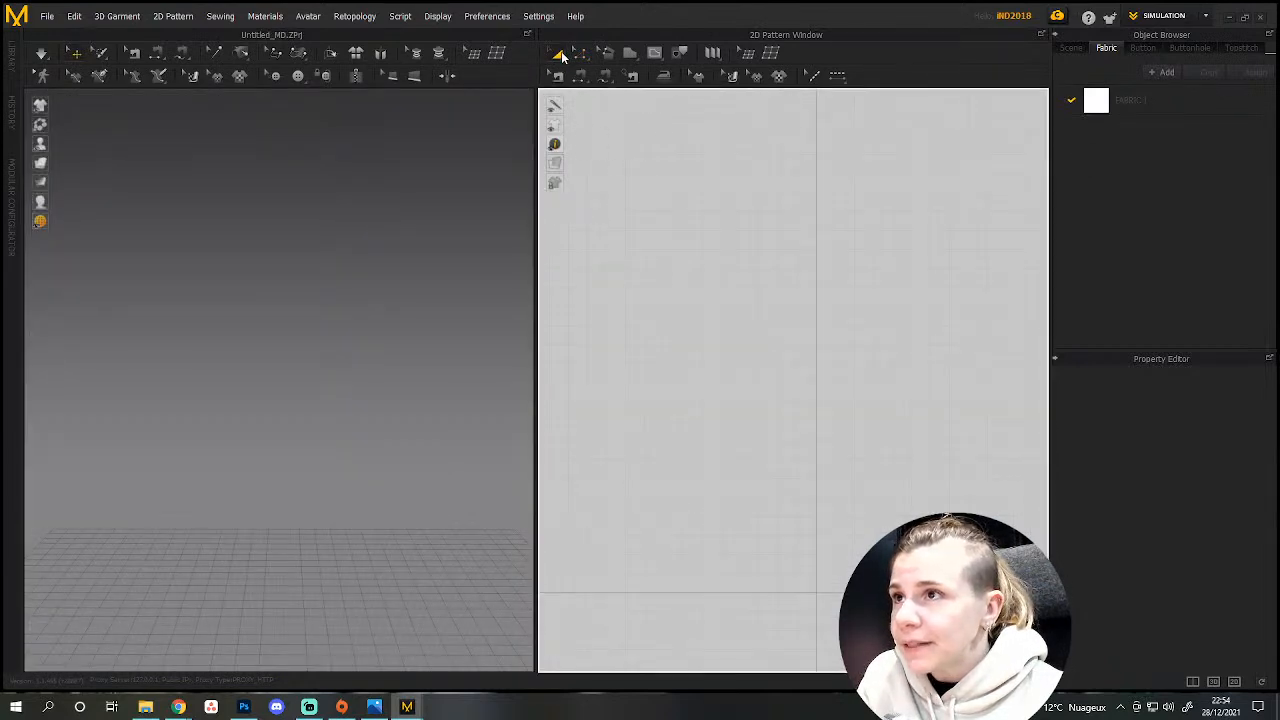
right_click(645, 214)
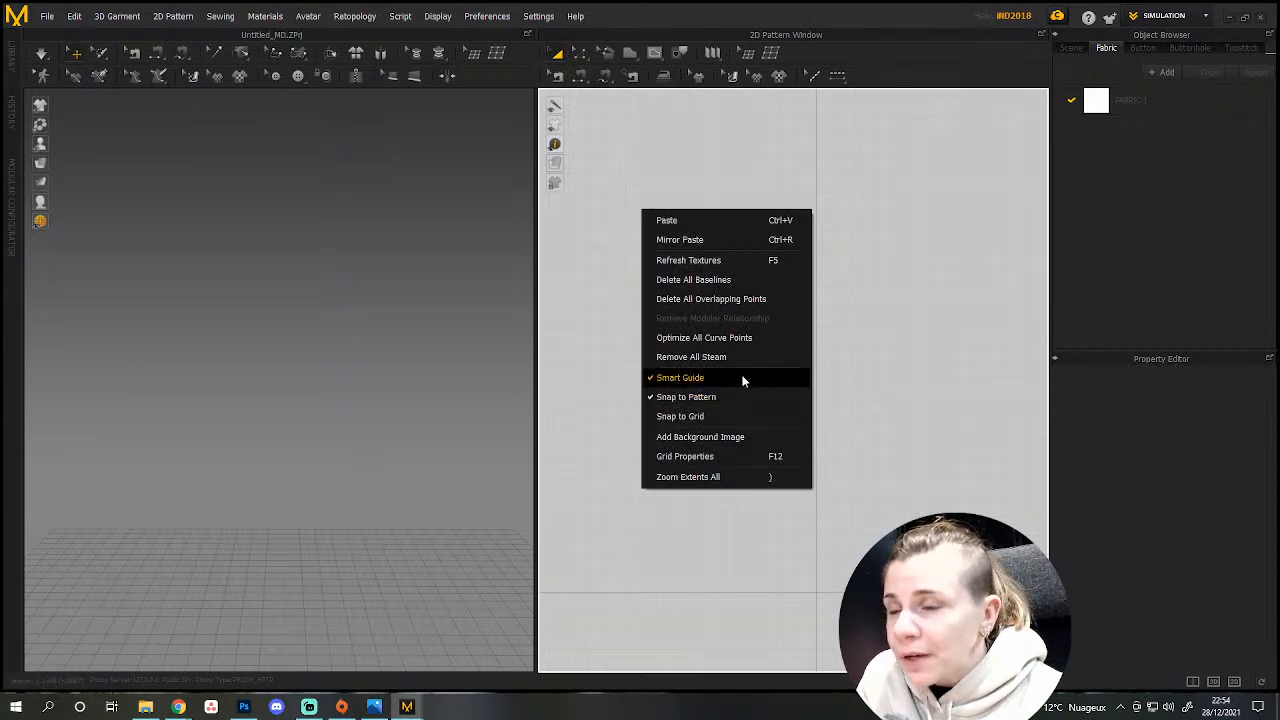
left_click(734, 437)
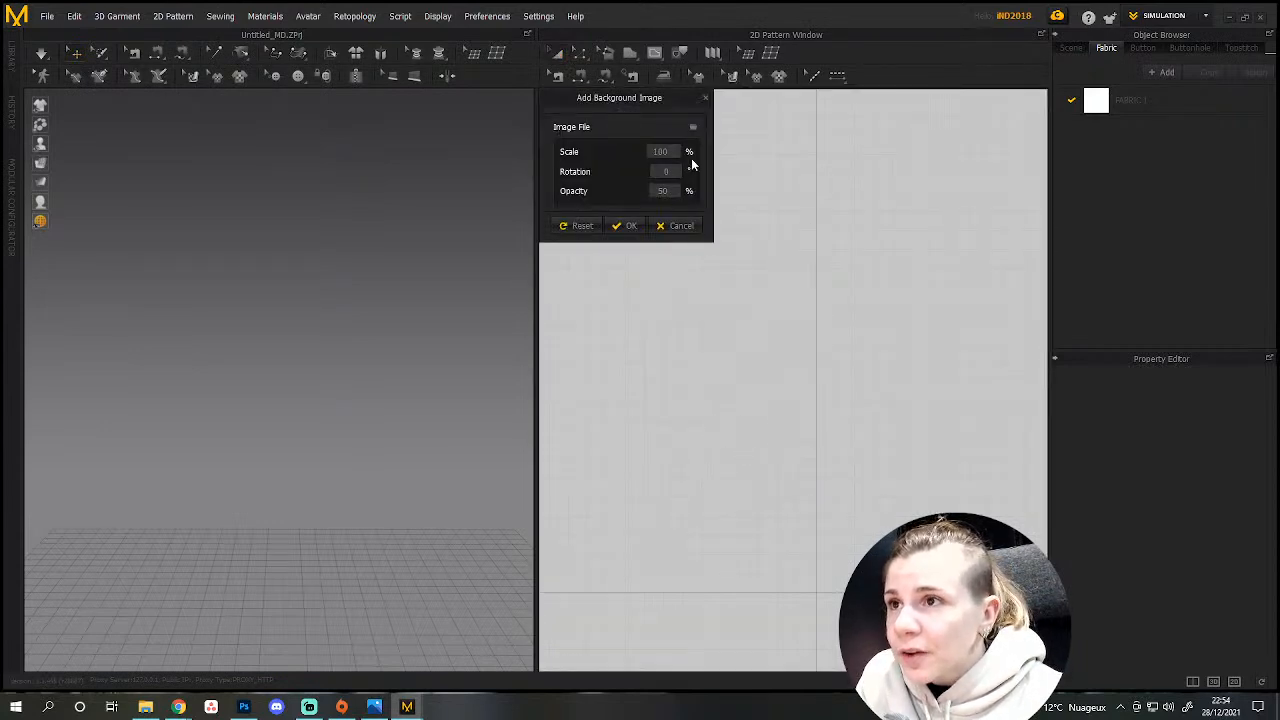
left_click(694, 130)
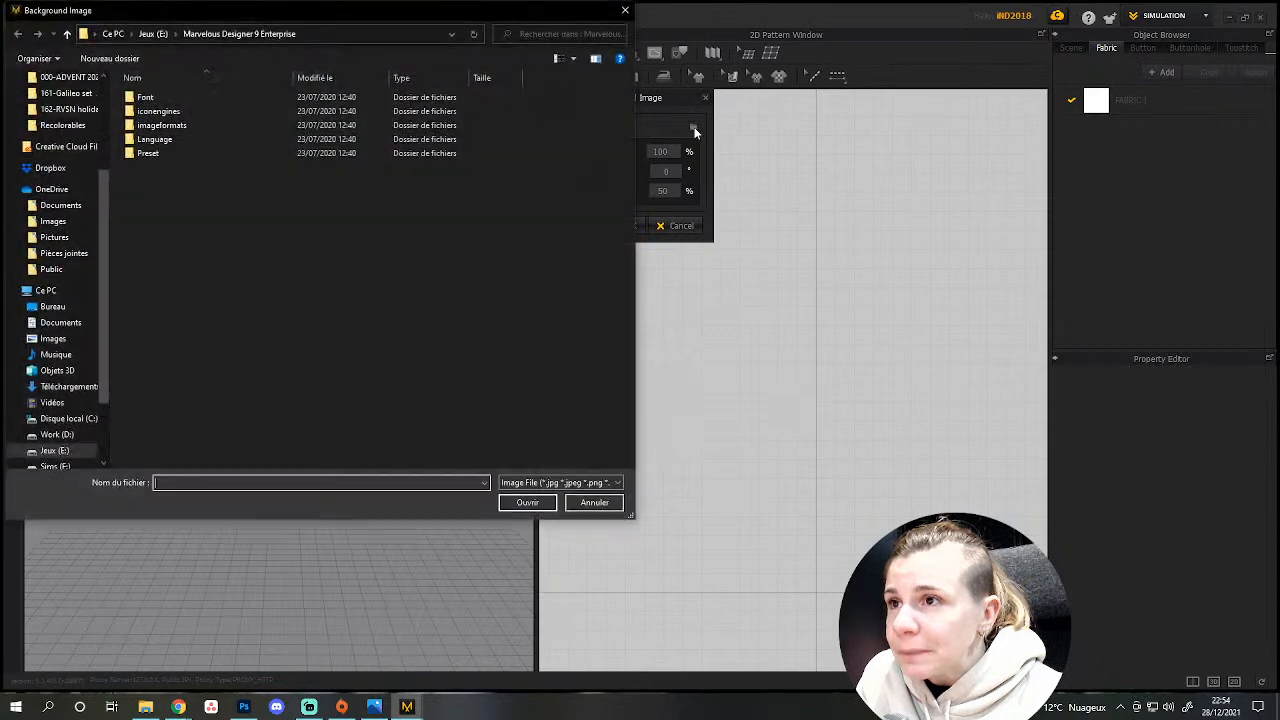
left_click(55, 450)
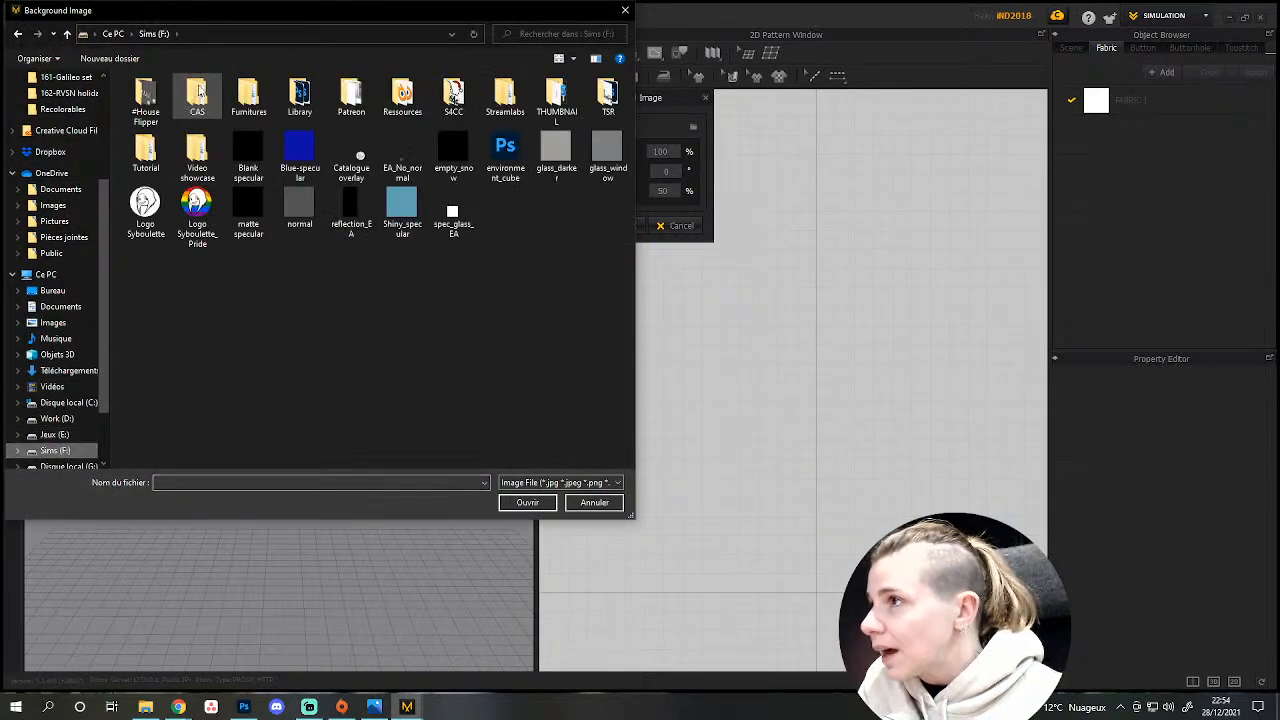
double_click(247, 100)
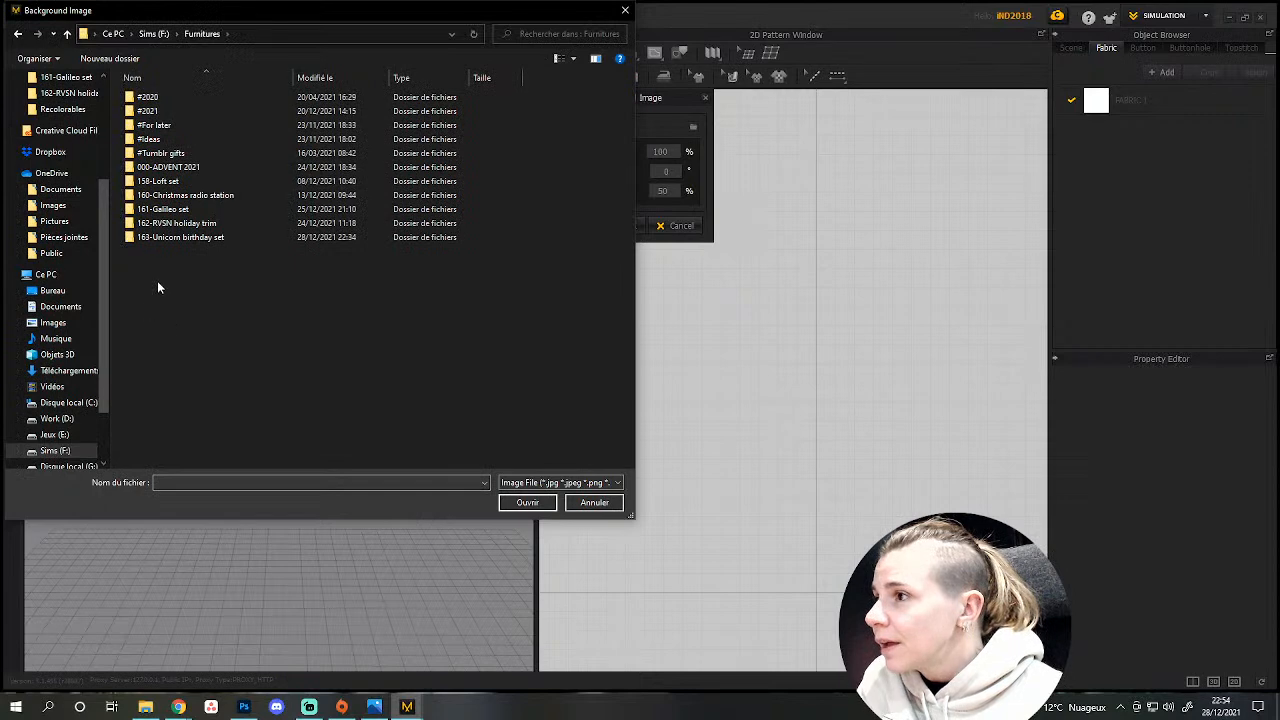
left_click(180, 238)
double_click(180, 238)
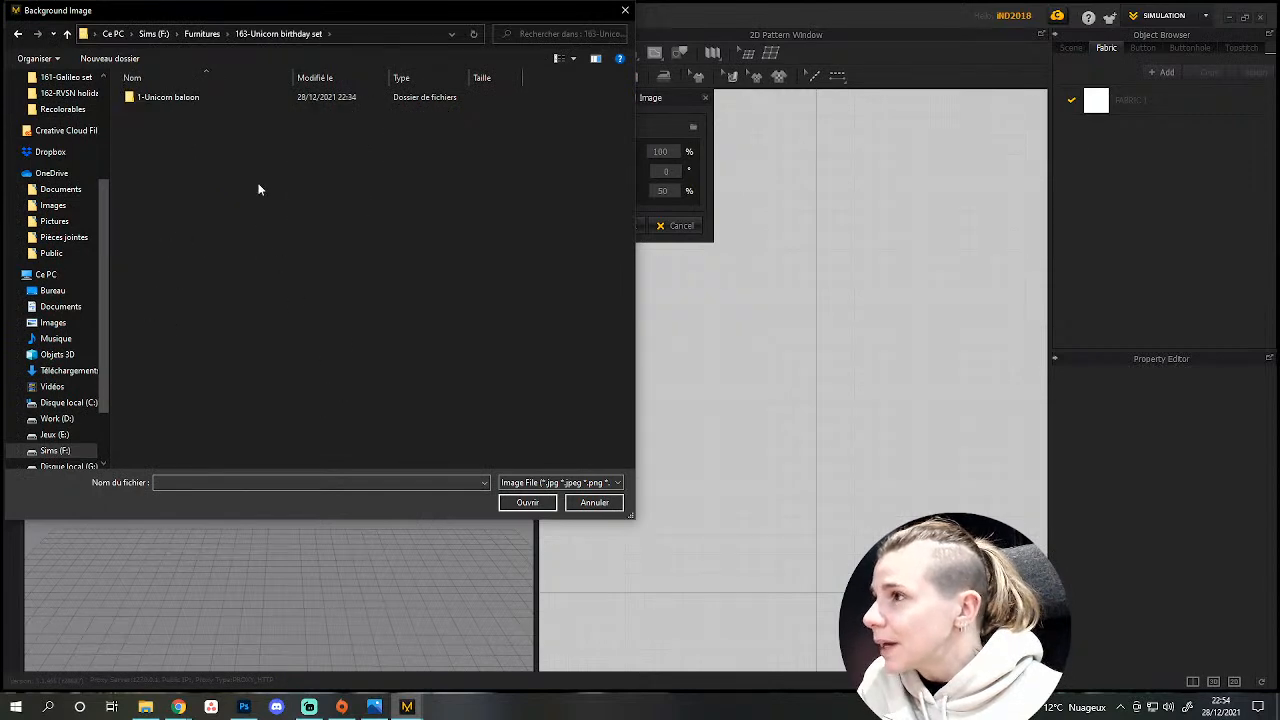
double_click(150, 98)
double_click(166, 116)
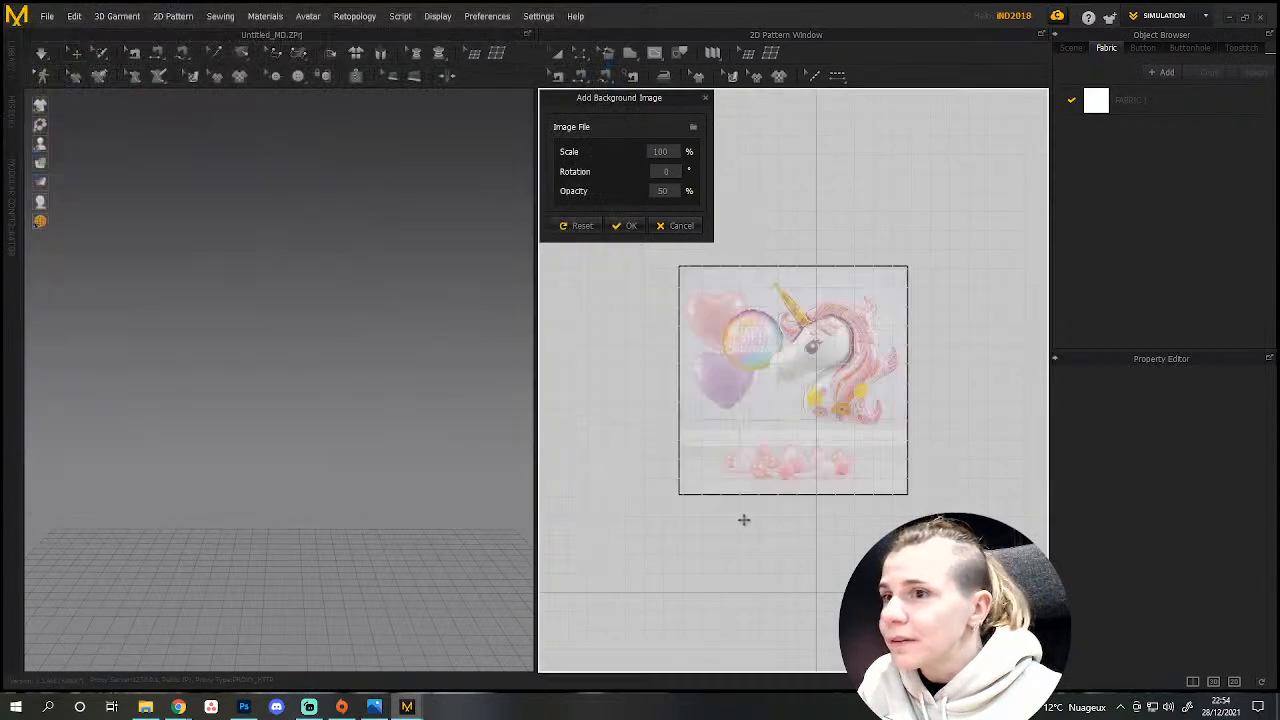
Accept the unicorn background image with its default scale, rotation and 50% opacity, and frame the unicorn's head closely.
scroll(857, 374, "down", 2)
scroll(857, 377, "up", 8)
scroll(862, 386, "down", 2)
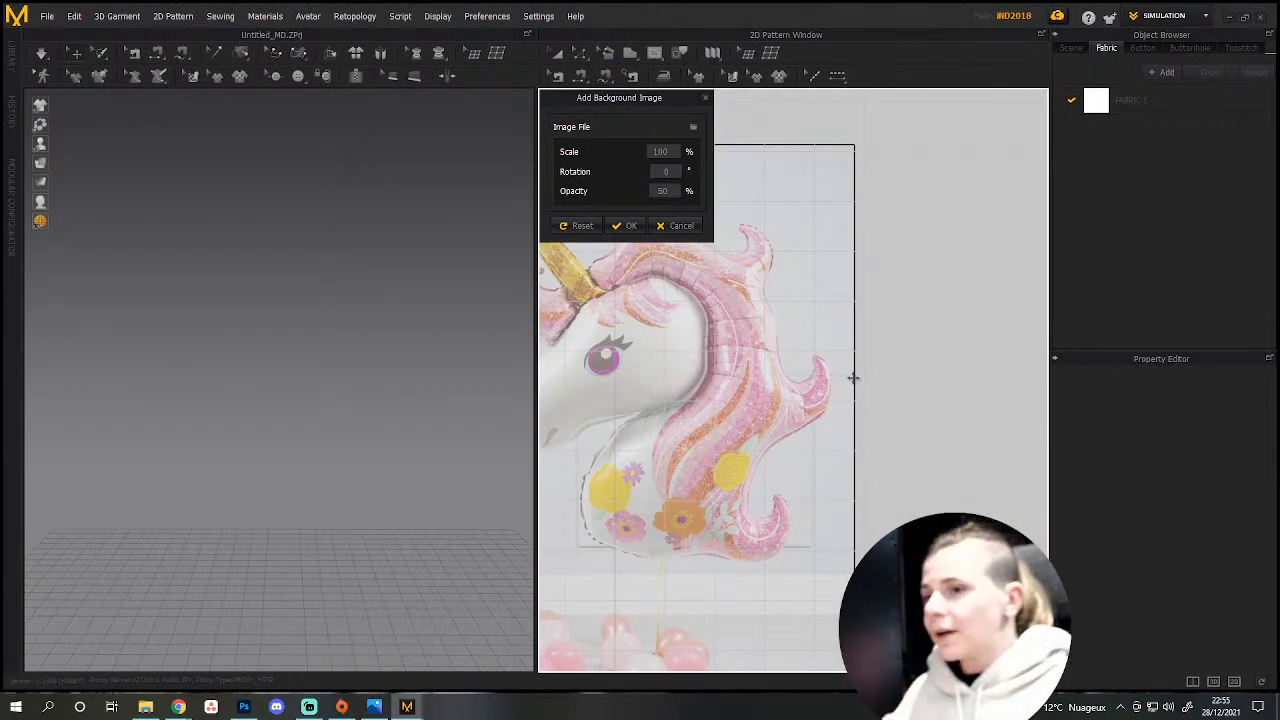
middle_click_drag(661, 390, 764, 482)
scroll(797, 480, "down", 3)
scroll(771, 488, "up", 4)
scroll(745, 430, "up", 1)
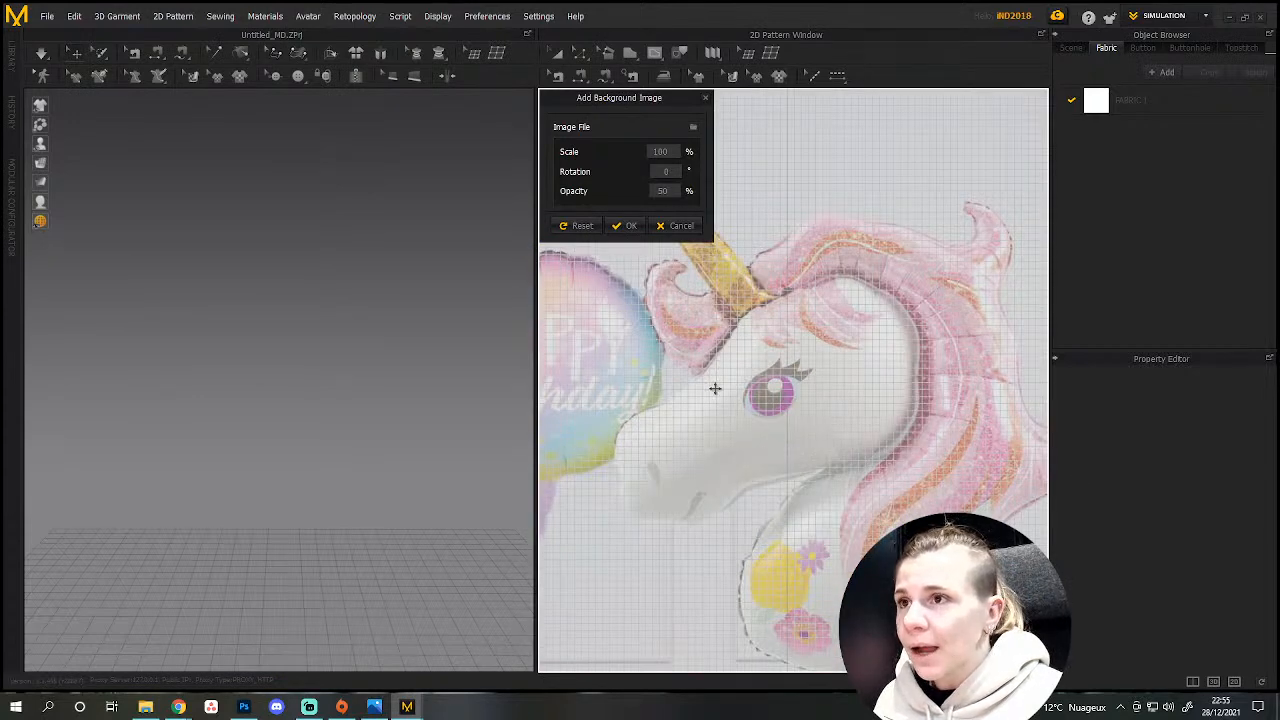
left_click(622, 226)
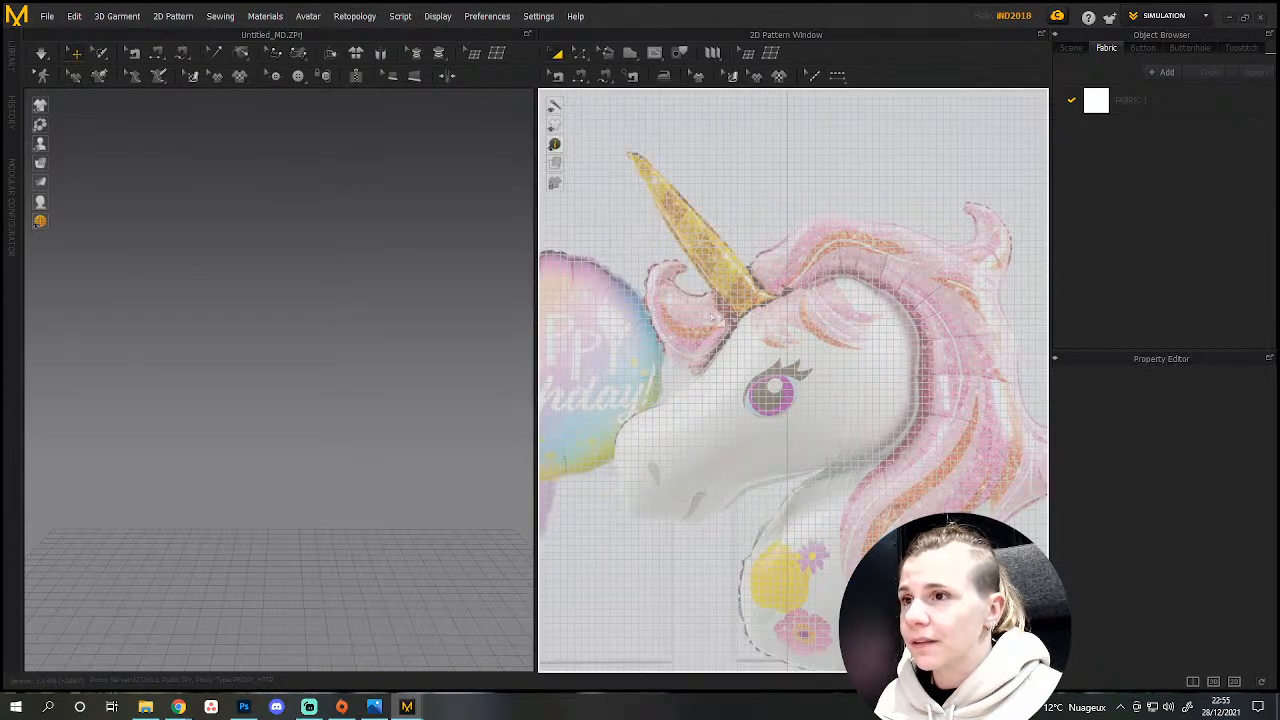
scroll(779, 481, "up", 2)
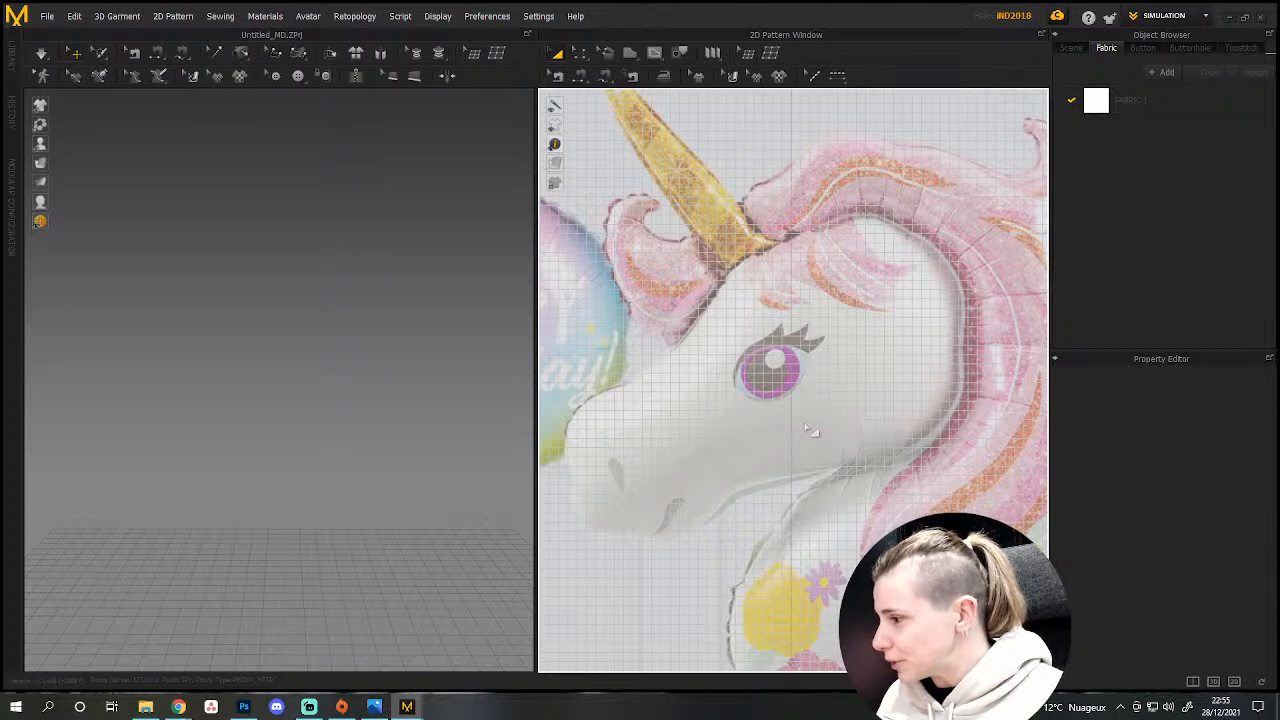
Choose the Polygon tool for tracing a pattern piece over the unicorn reference image.
scroll(742, 547, "down", 4)
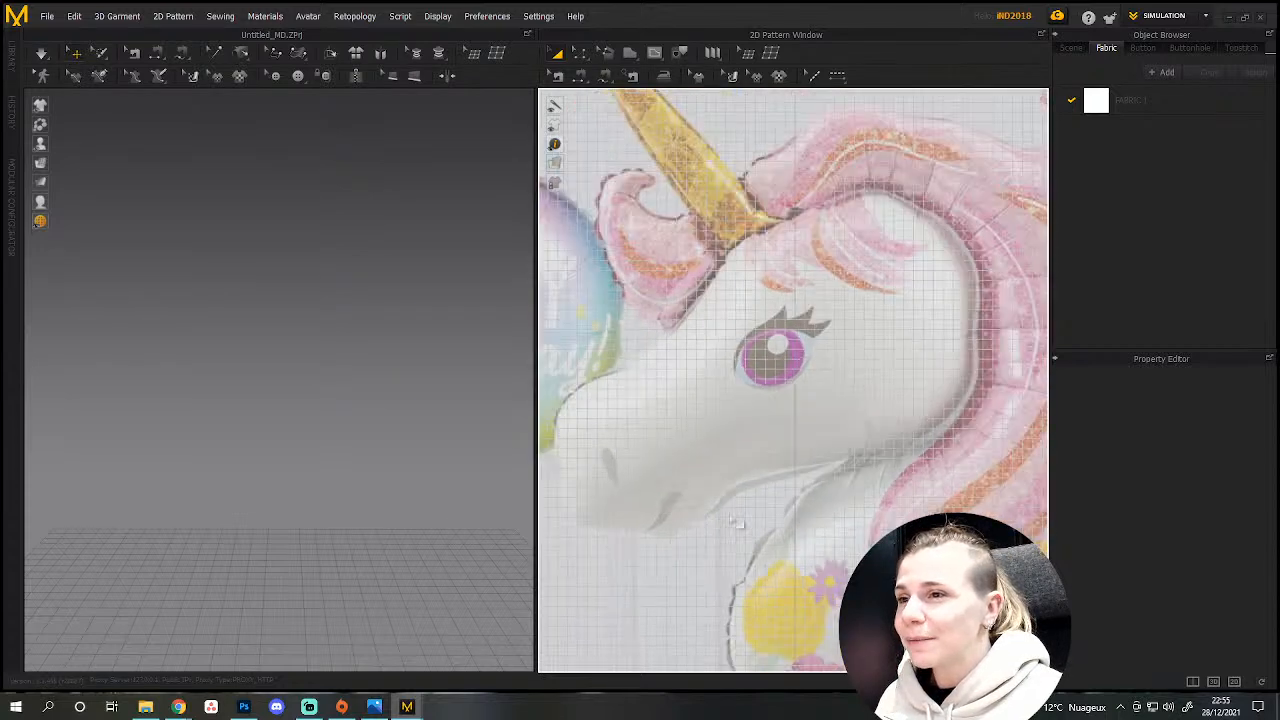
scroll(708, 450, "up", 3)
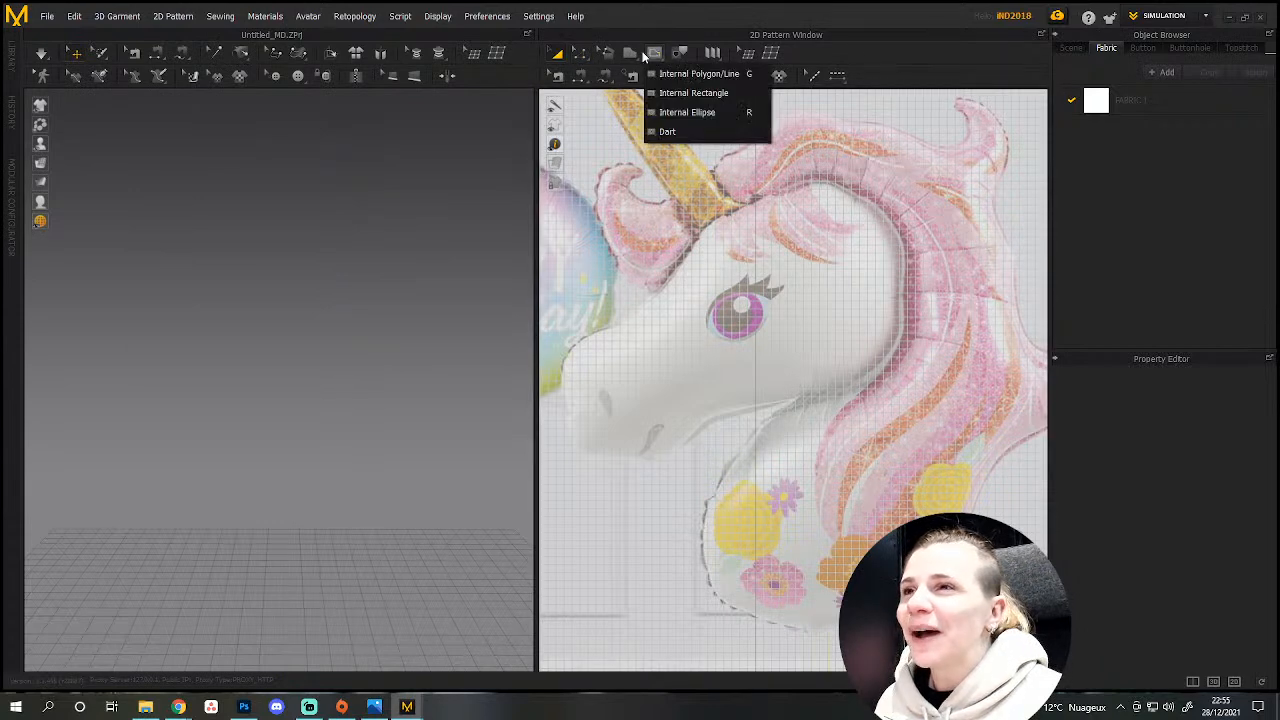
mouse_move(630, 55)
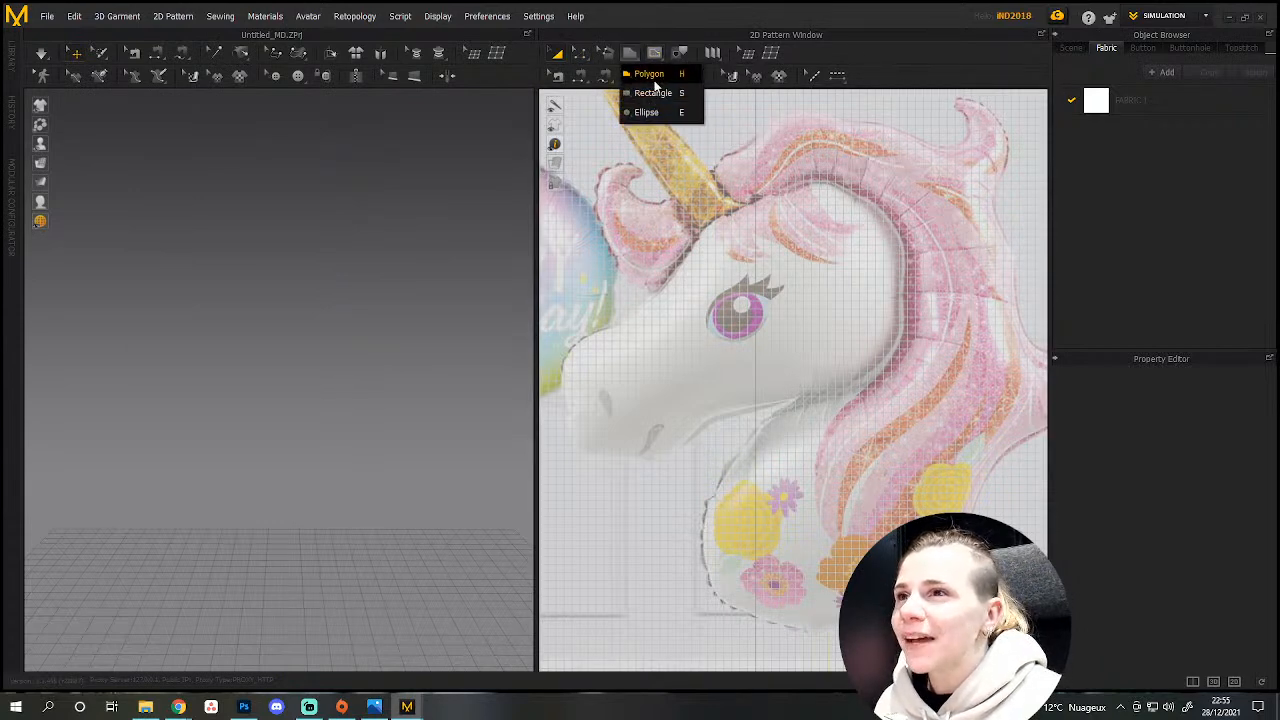
left_click(654, 80)
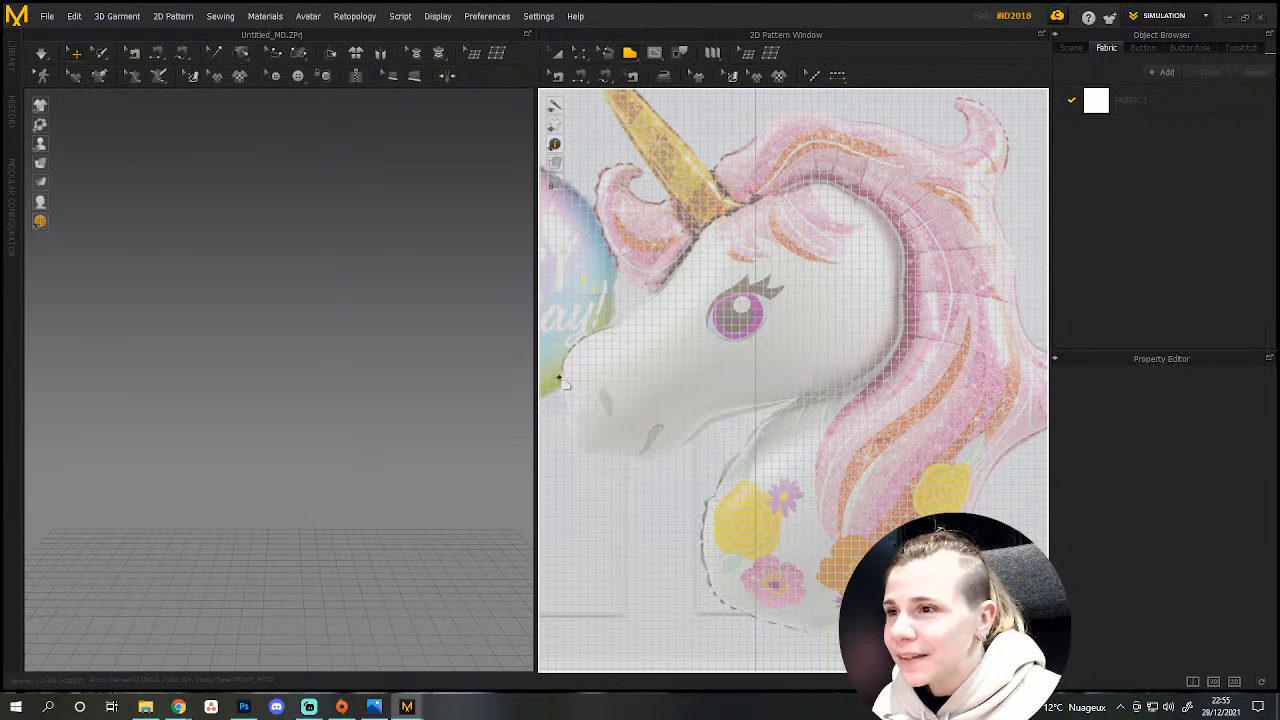
Start a curved polygon outline at the unicorn's muzzle and trace it up the nose and forehead past the horn's base.
scroll(560, 380, "down", 4)
scroll(623, 371, "up", 5)
middle_click_drag(623, 371, 798, 373)
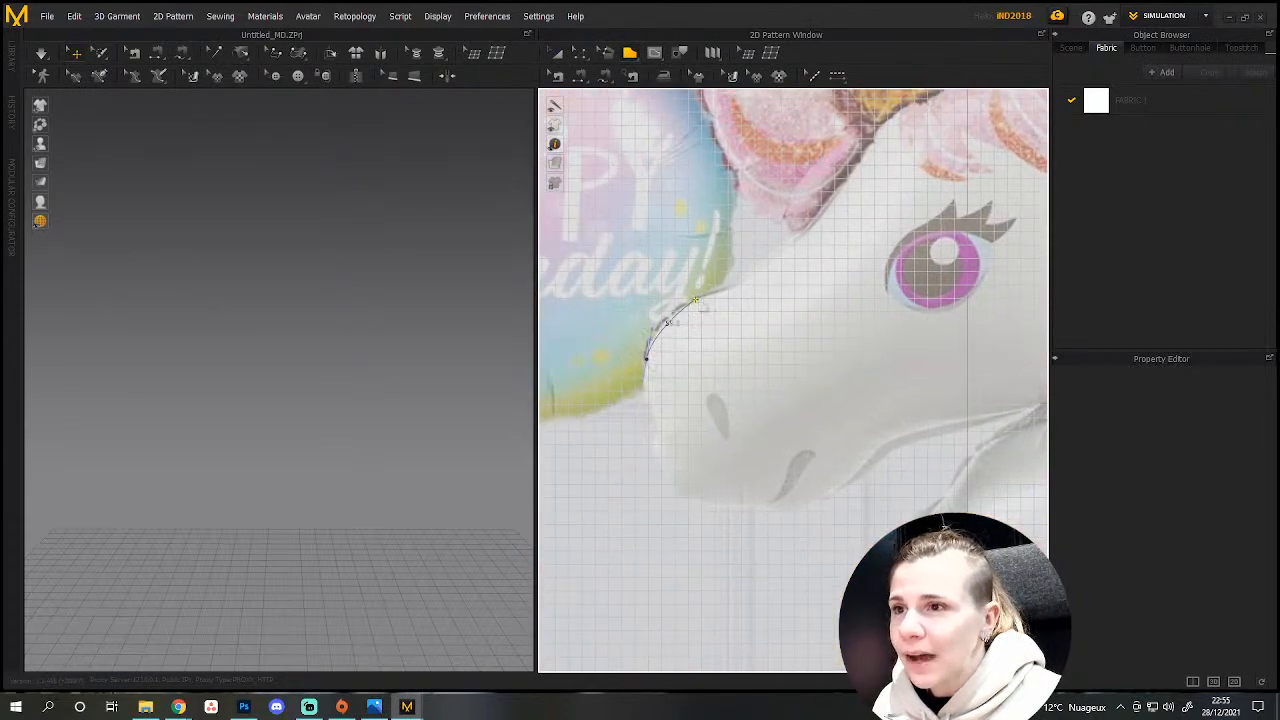
left_click(695, 299)
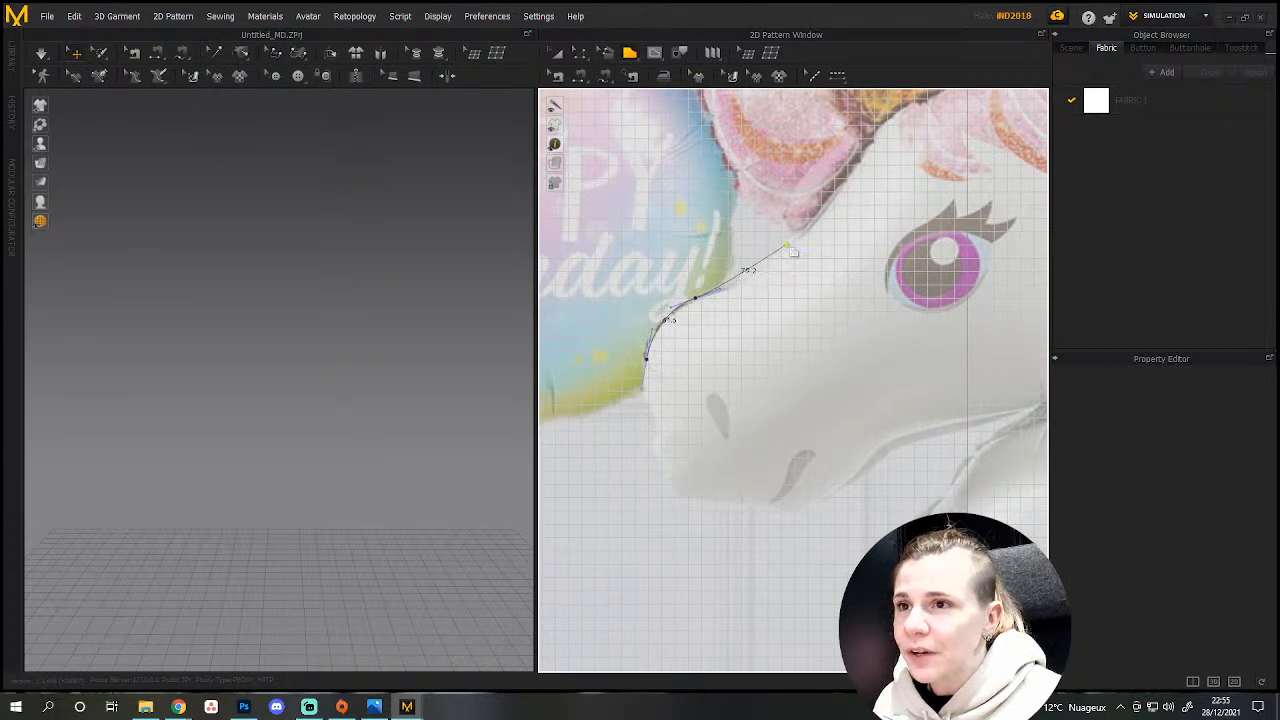
left_click(791, 245)
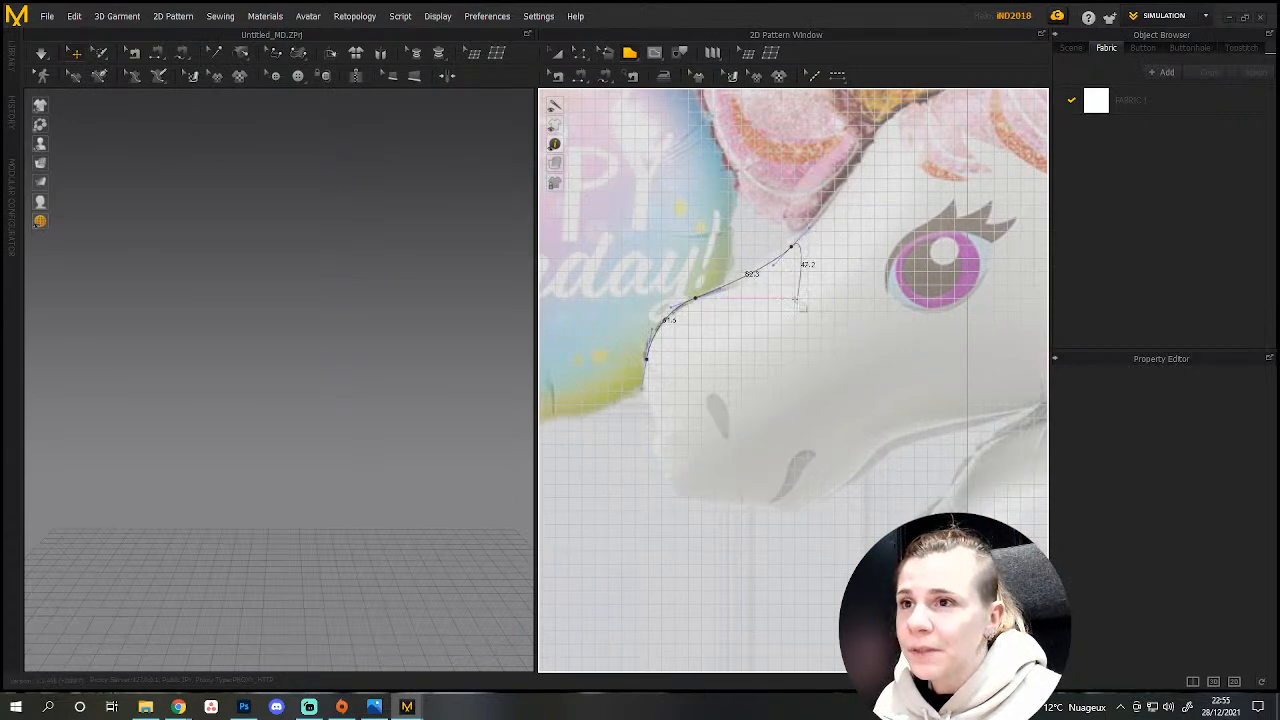
middle_click_drag(887, 188, 733, 340)
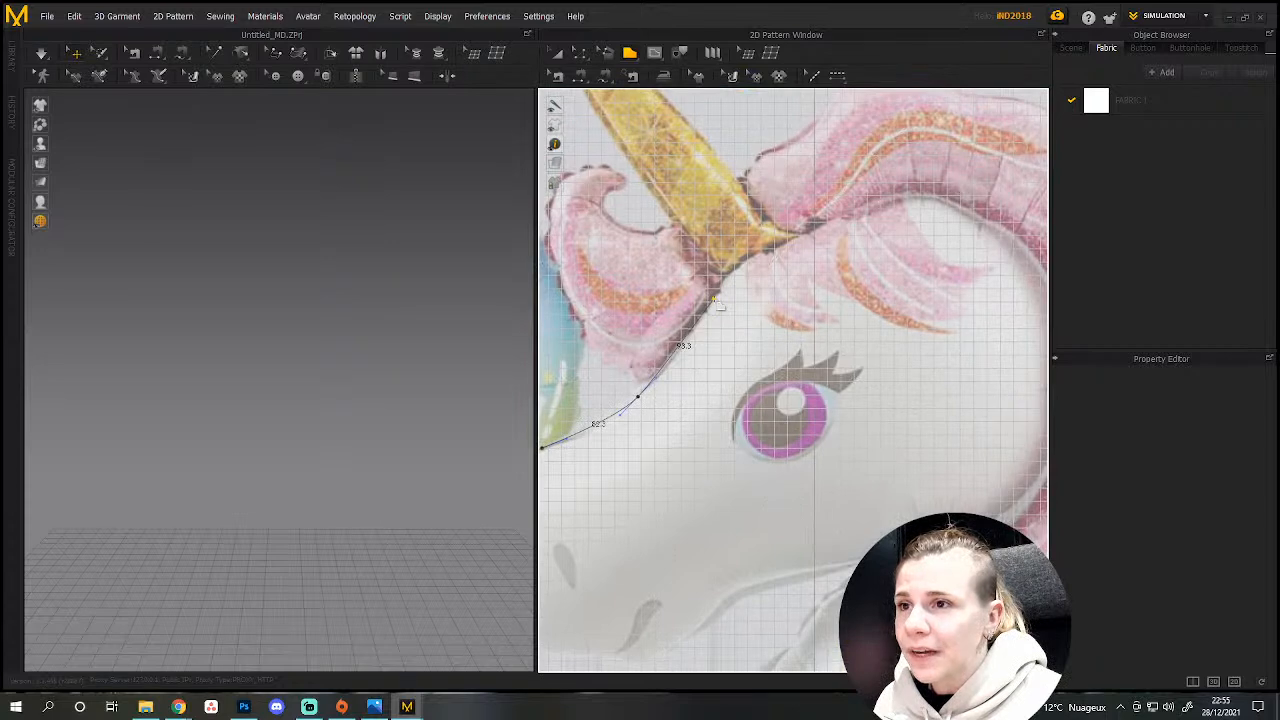
left_click(768, 248)
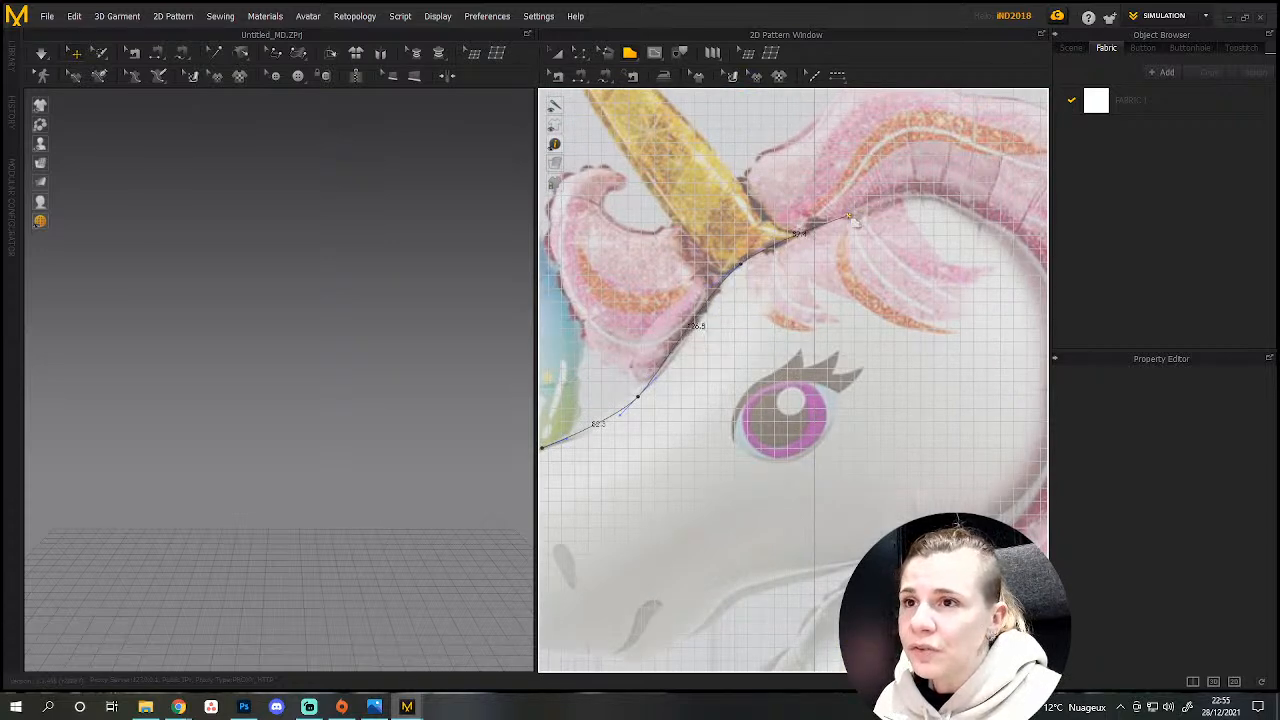
left_click(867, 208)
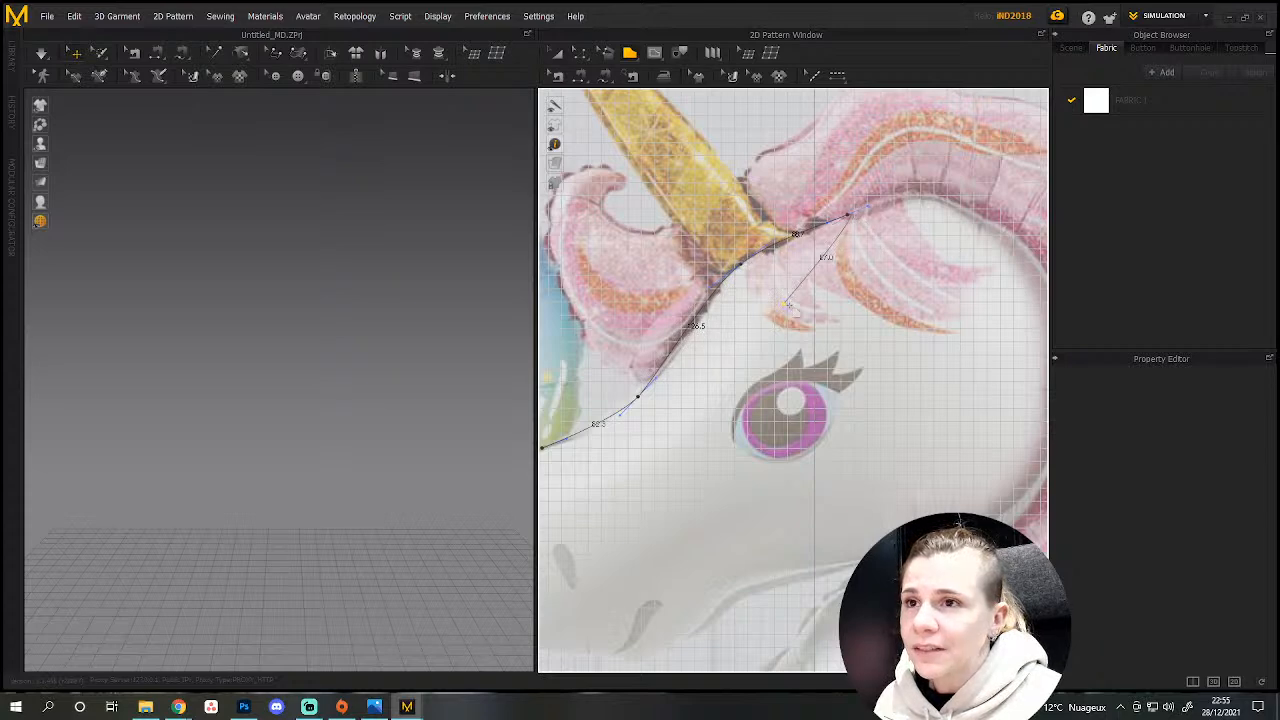
Continue the curved outline over the top of the head and down its back edge beside the mane.
middle_click_drag(944, 334, 742, 324)
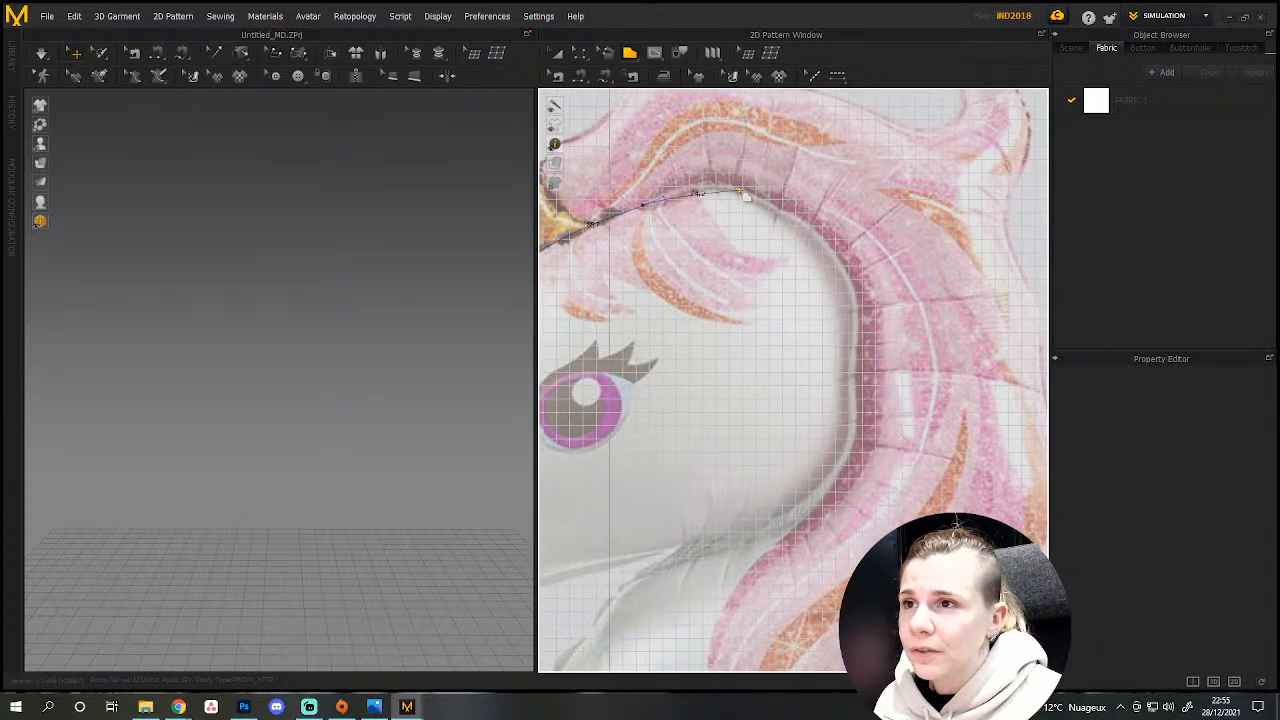
left_click(731, 185, "ctrl")
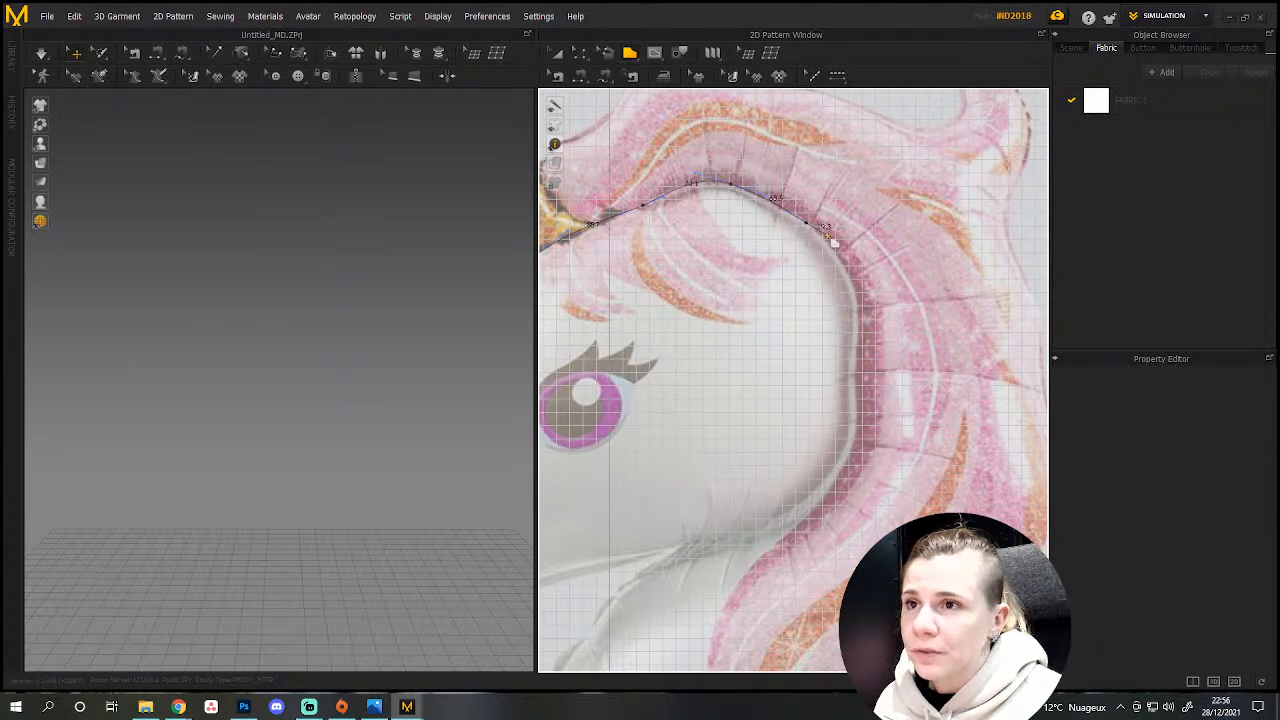
left_click(855, 300, "ctrl")
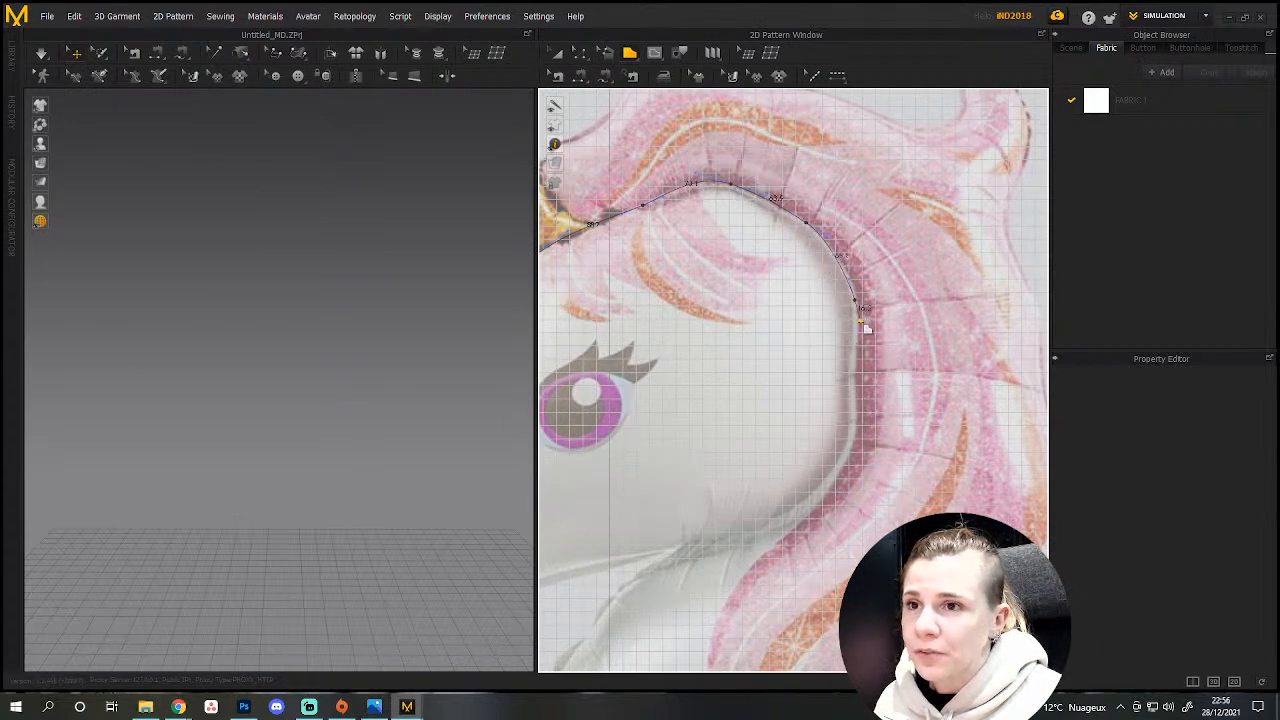
left_click(852, 384, "ctrl")
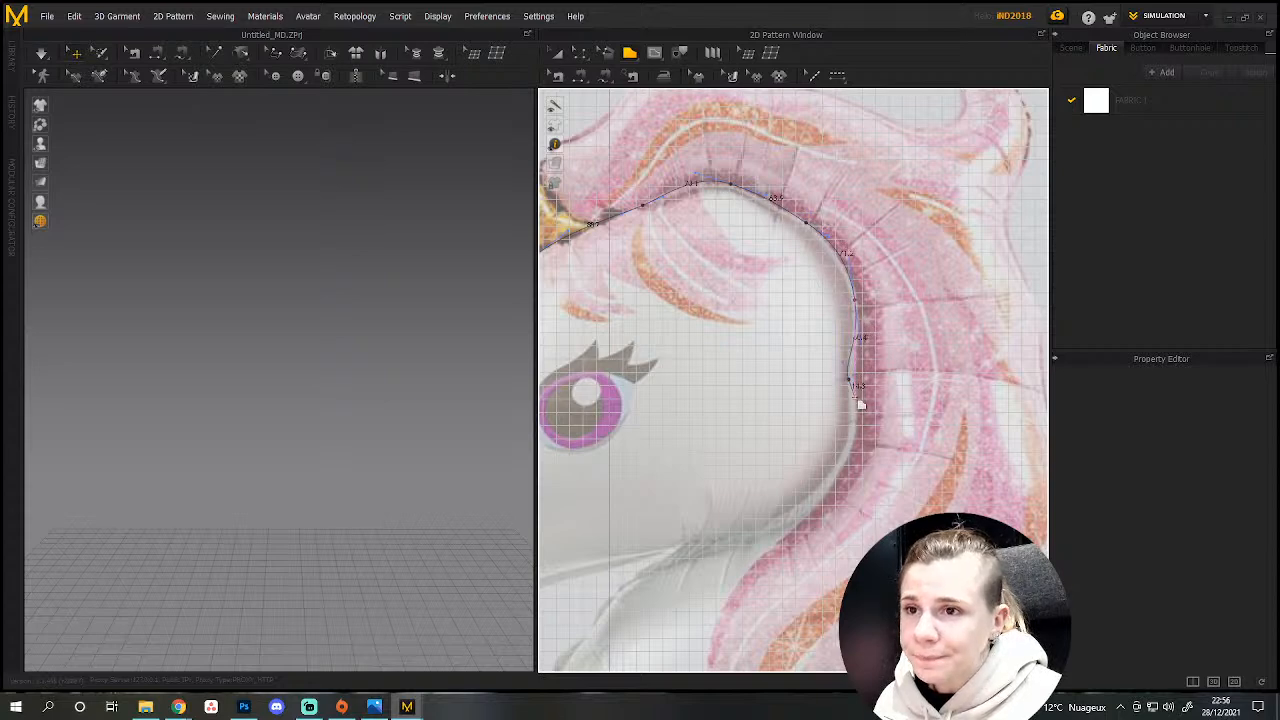
left_click(830, 481, "ctrl")
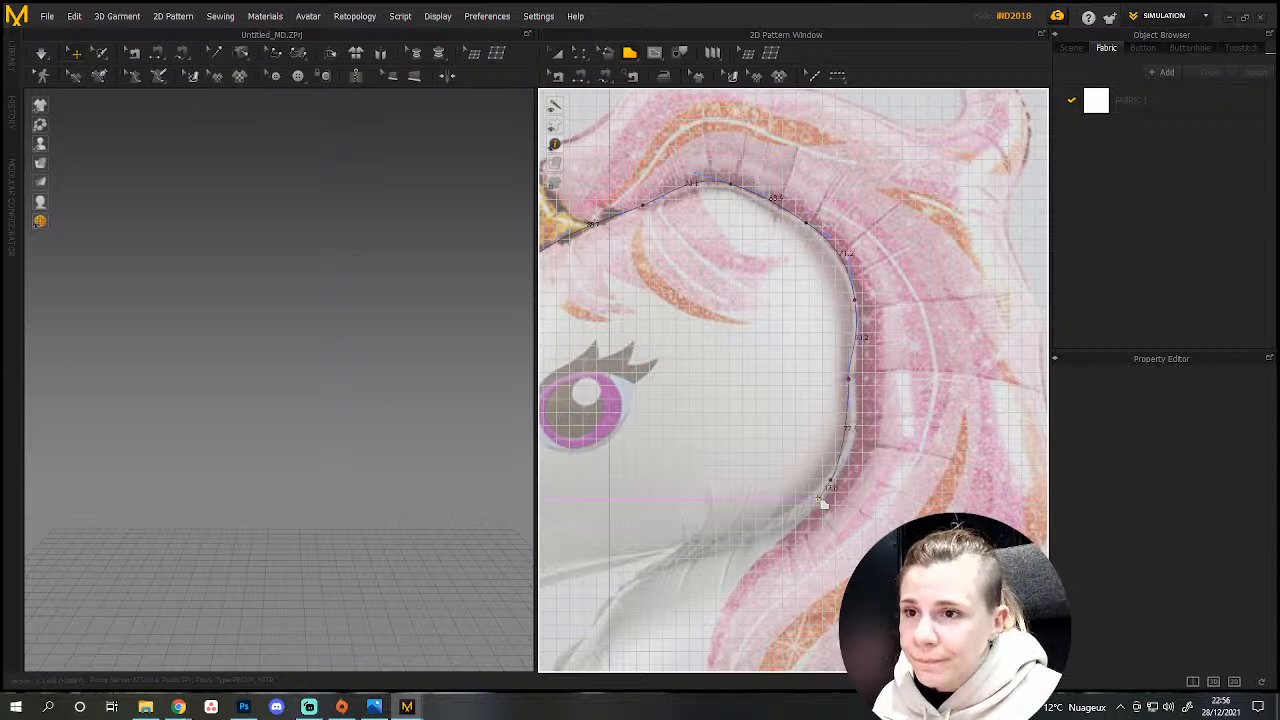
Trace the curved outline along the underside of the jaw towards the mouth.
middle_click_drag(706, 606, 914, 443)
left_click(889, 384, "ctrl")
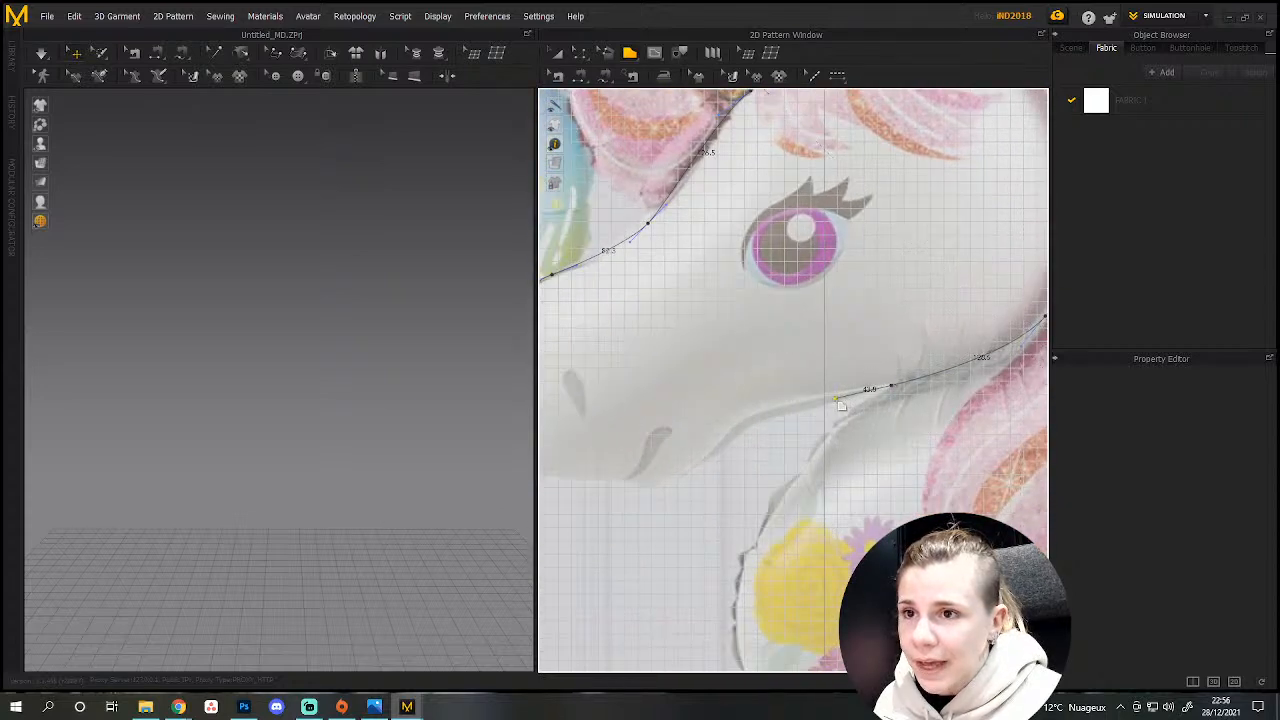
left_click(718, 441, "ctrl")
left_click(683, 477, "ctrl")
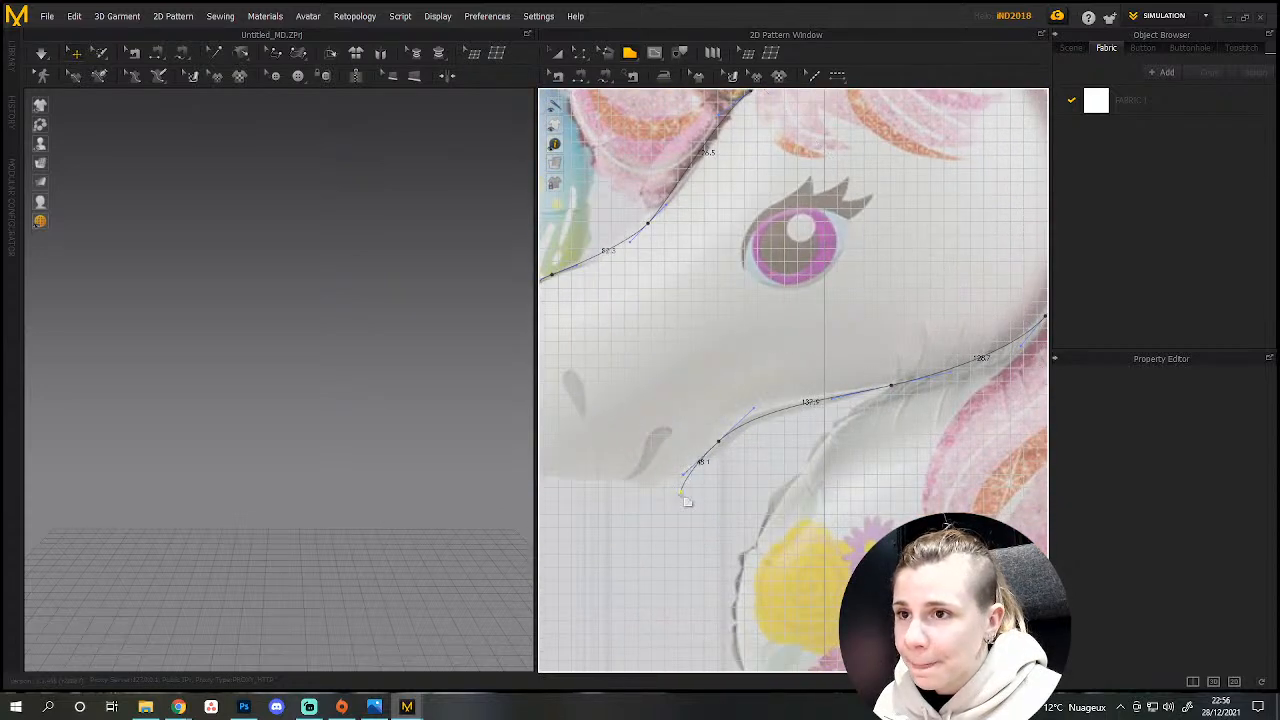
Trace the outline around the chin and front of the muzzle and try to close it at the starting point.
middle_click_drag(664, 532, 861, 498)
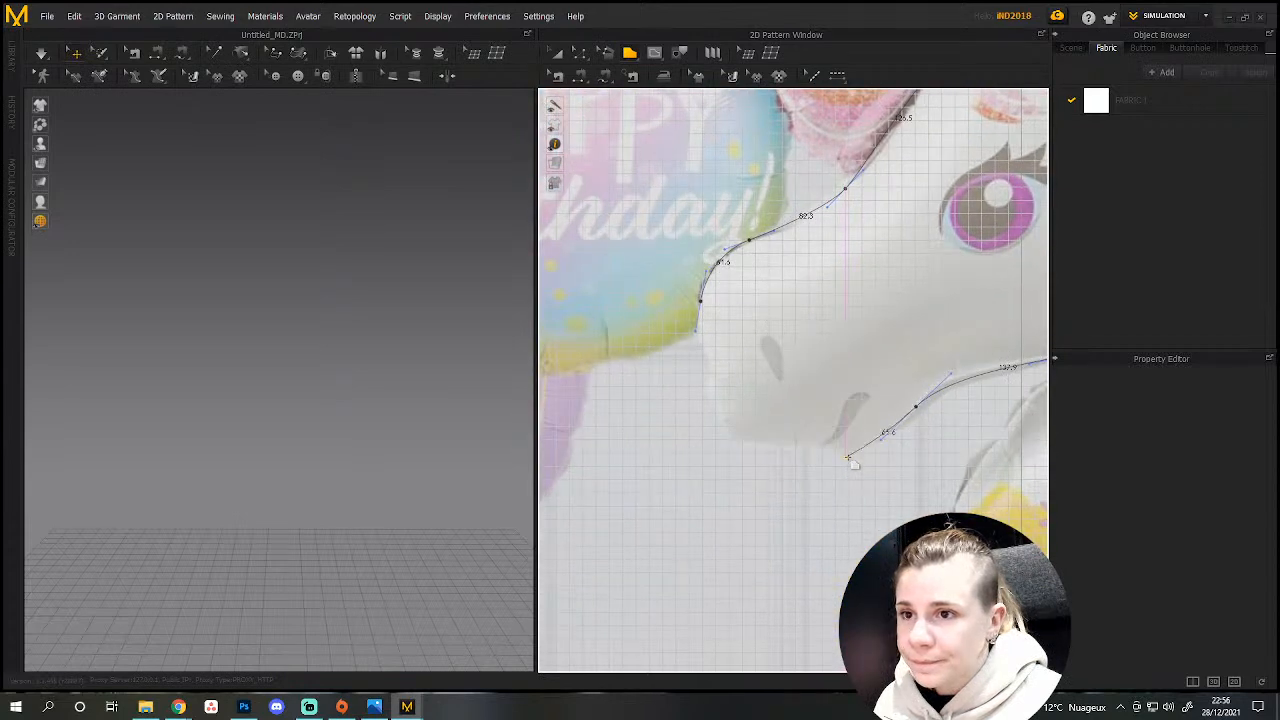
left_click(843, 456, "ctrl")
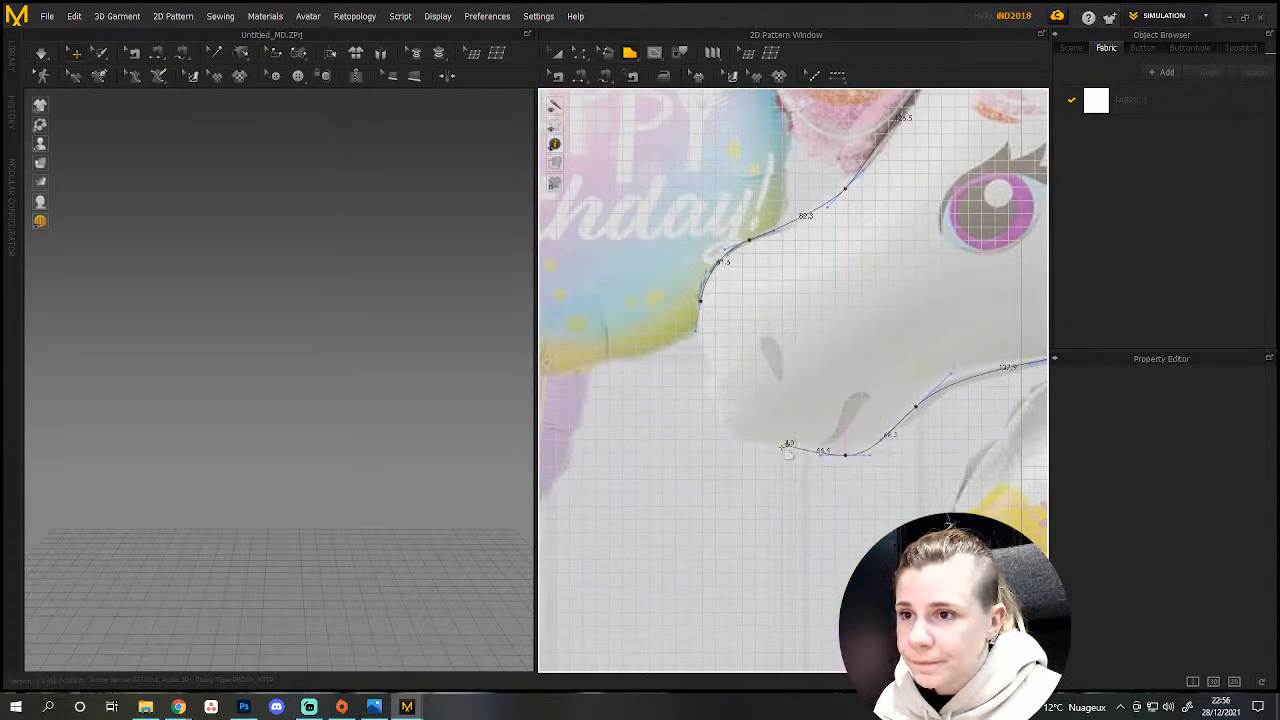
left_click(721, 421, "ctrl")
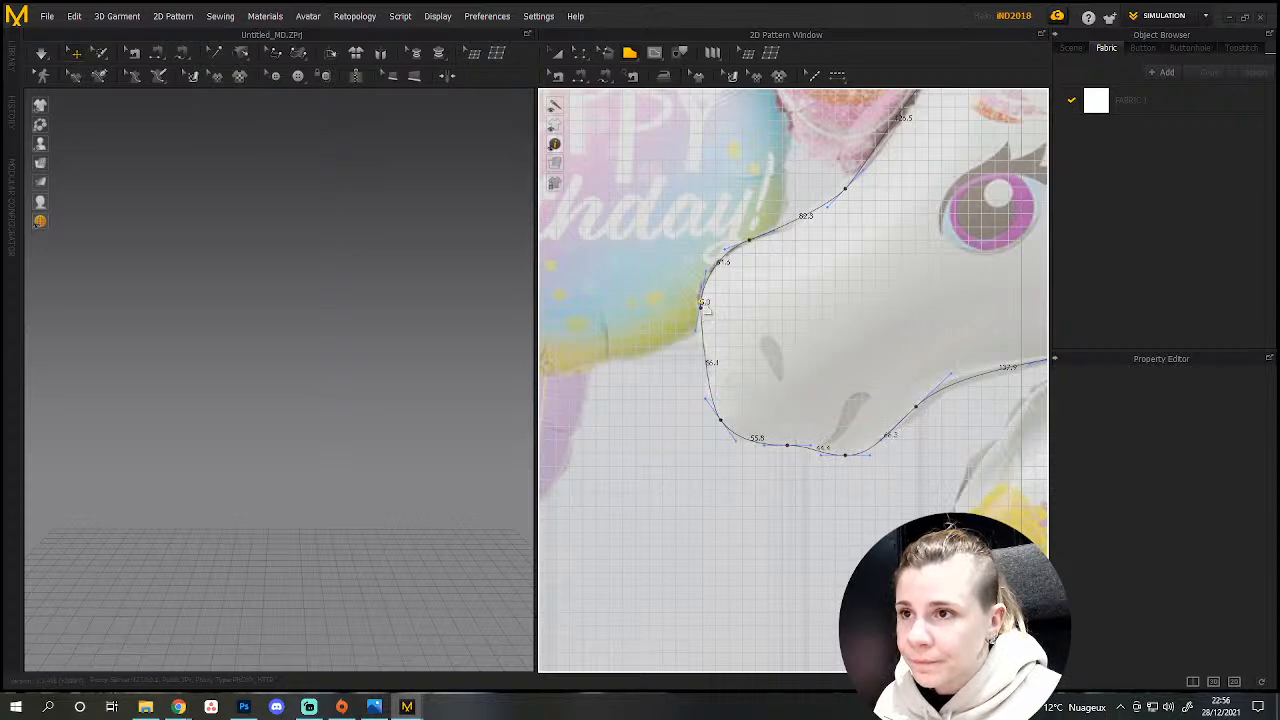
left_click(701, 305, "ctrl")
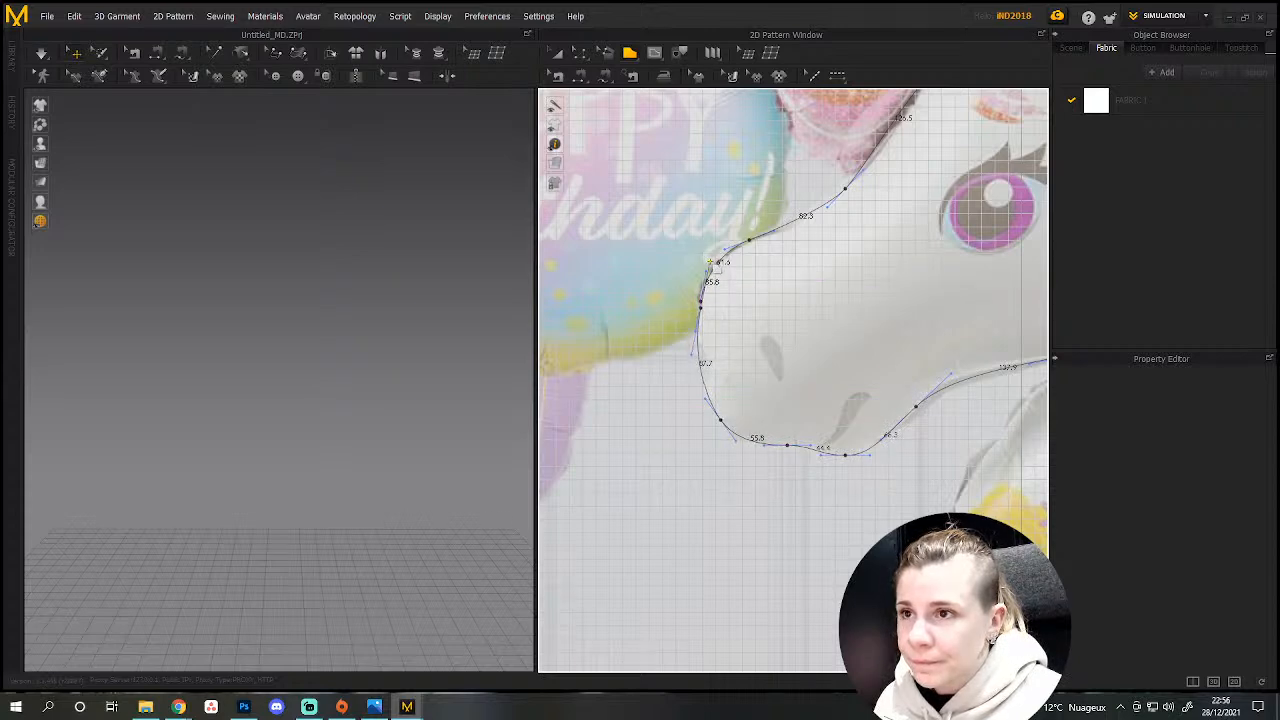
left_click(700, 301)
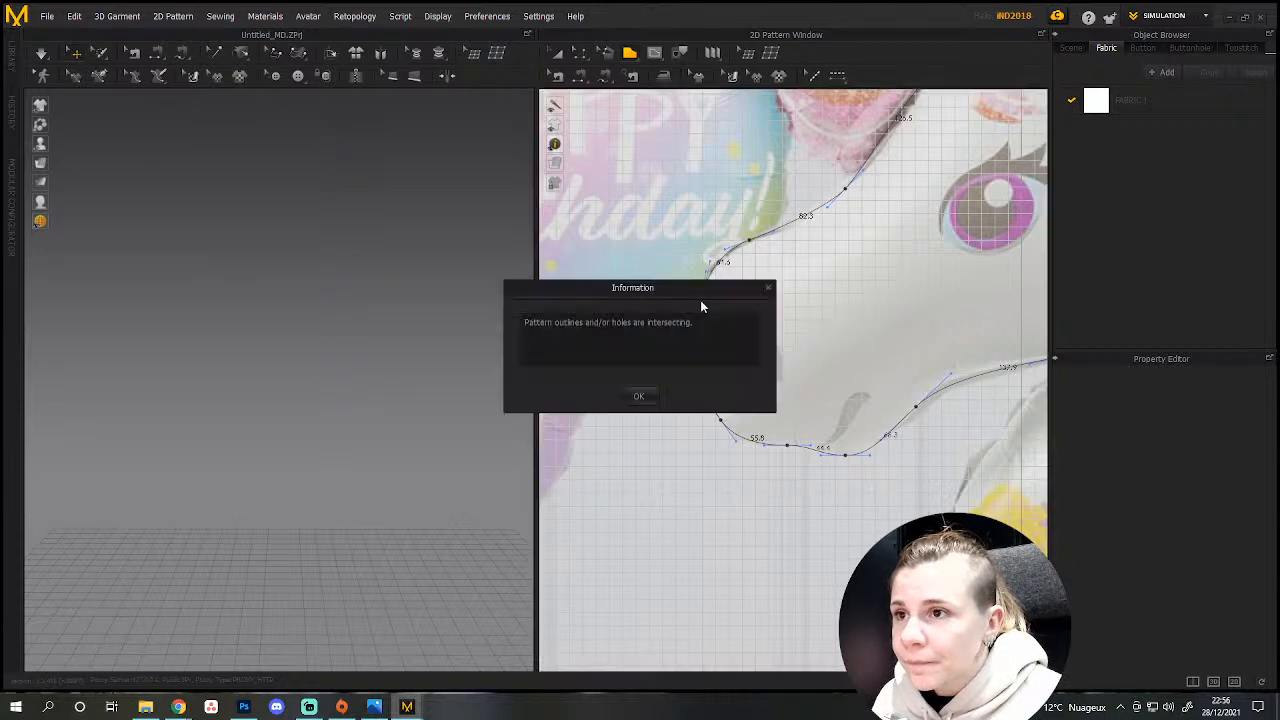
left_click(650, 405)
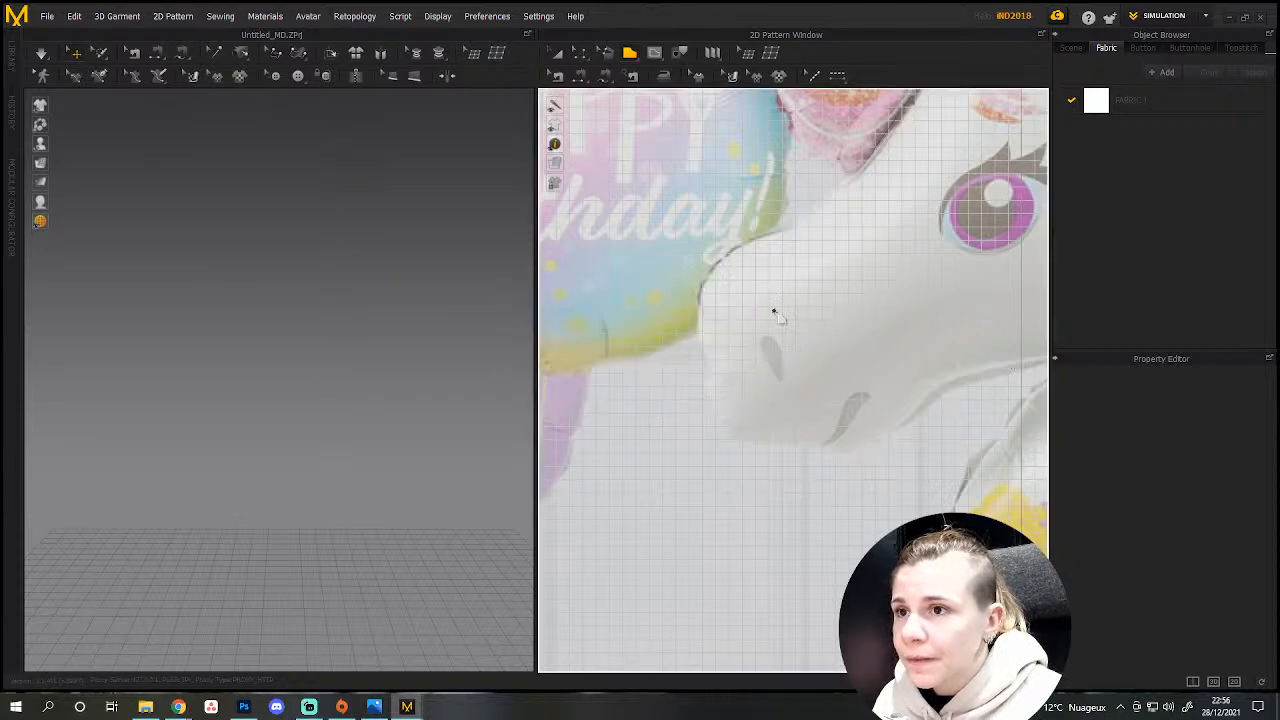
Widen the 2D Pattern Window so that the whole unicorn head fits in view.
scroll(846, 457, "up", 3)
scroll(846, 460, "down", 8)
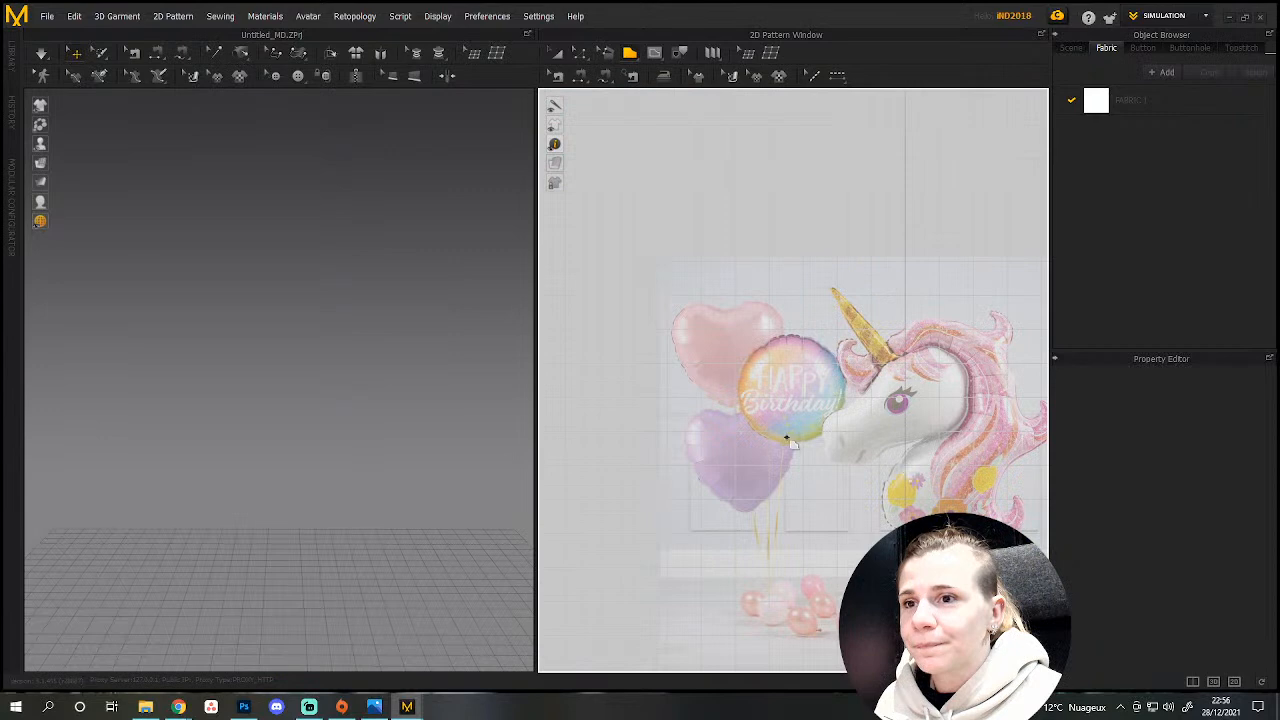
scroll(780, 425, "up", 2)
scroll(766, 400, "down", 5)
scroll(760, 400, "up", 6)
scroll(765, 440, "down", 1)
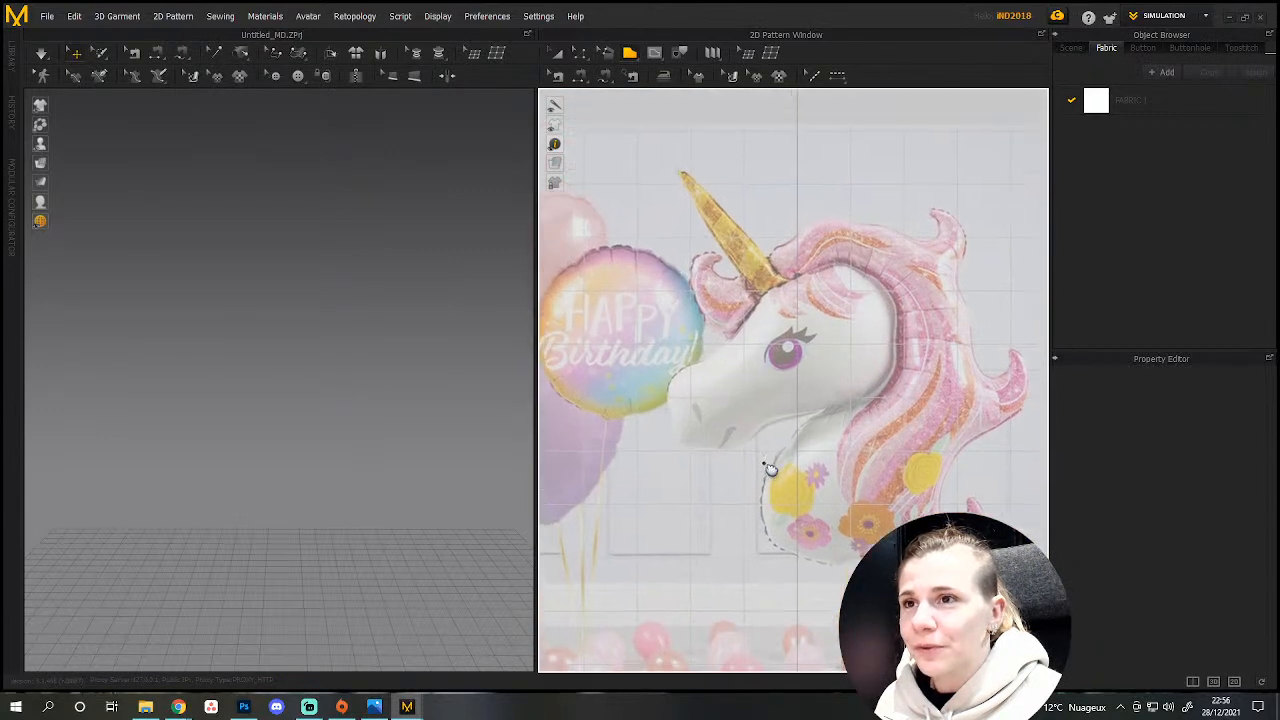
scroll(765, 462, "up", 3)
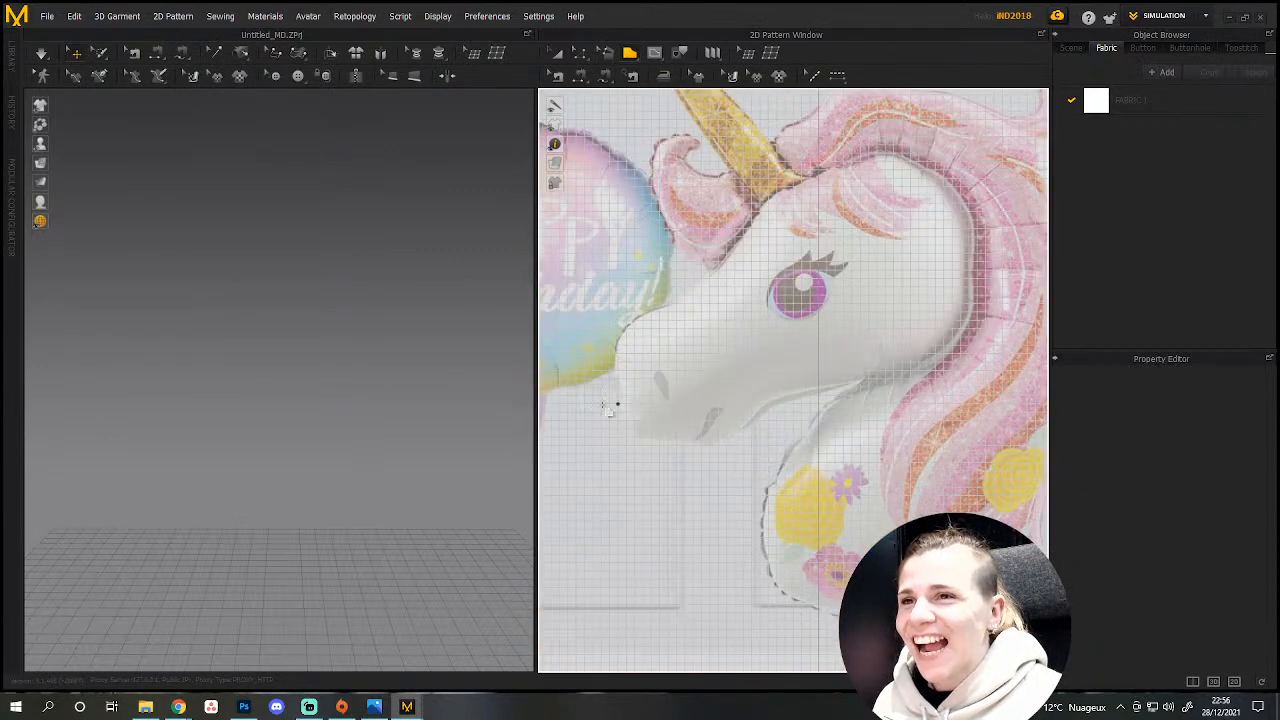
left_click_drag(537, 412, 290, 428)
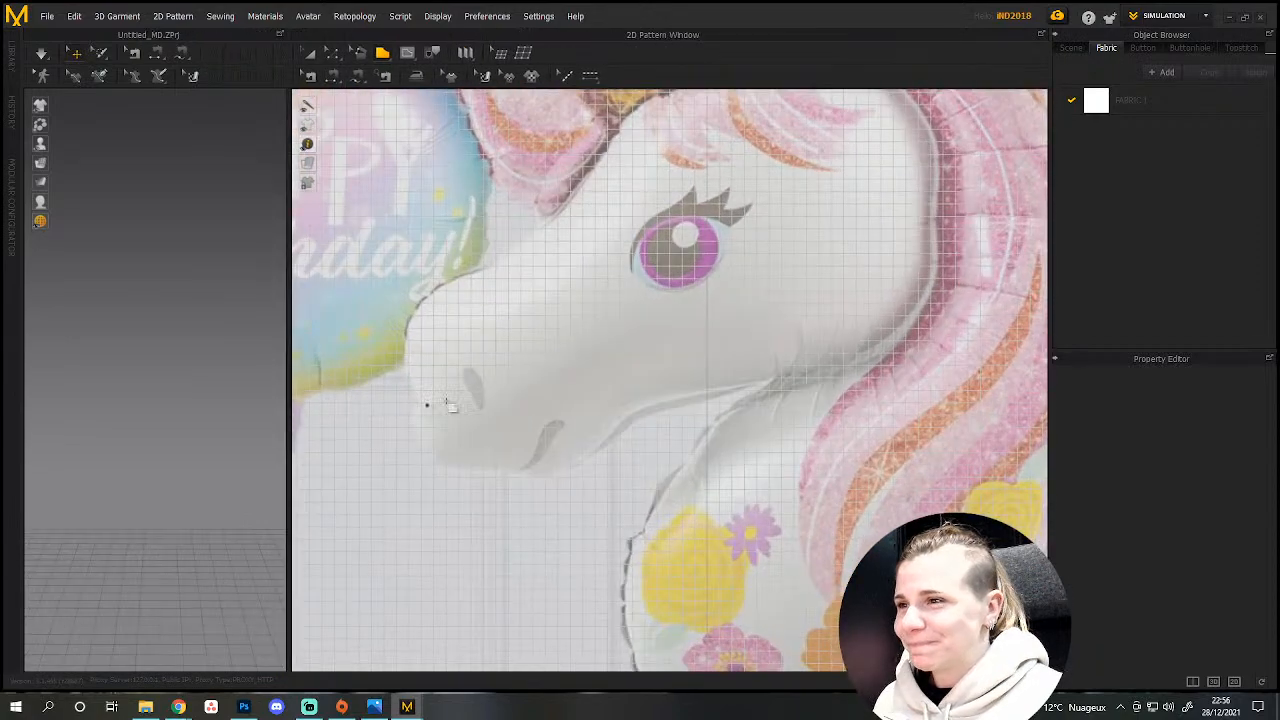
scroll(497, 463, "up", 4)
scroll(543, 457, "down", 3)
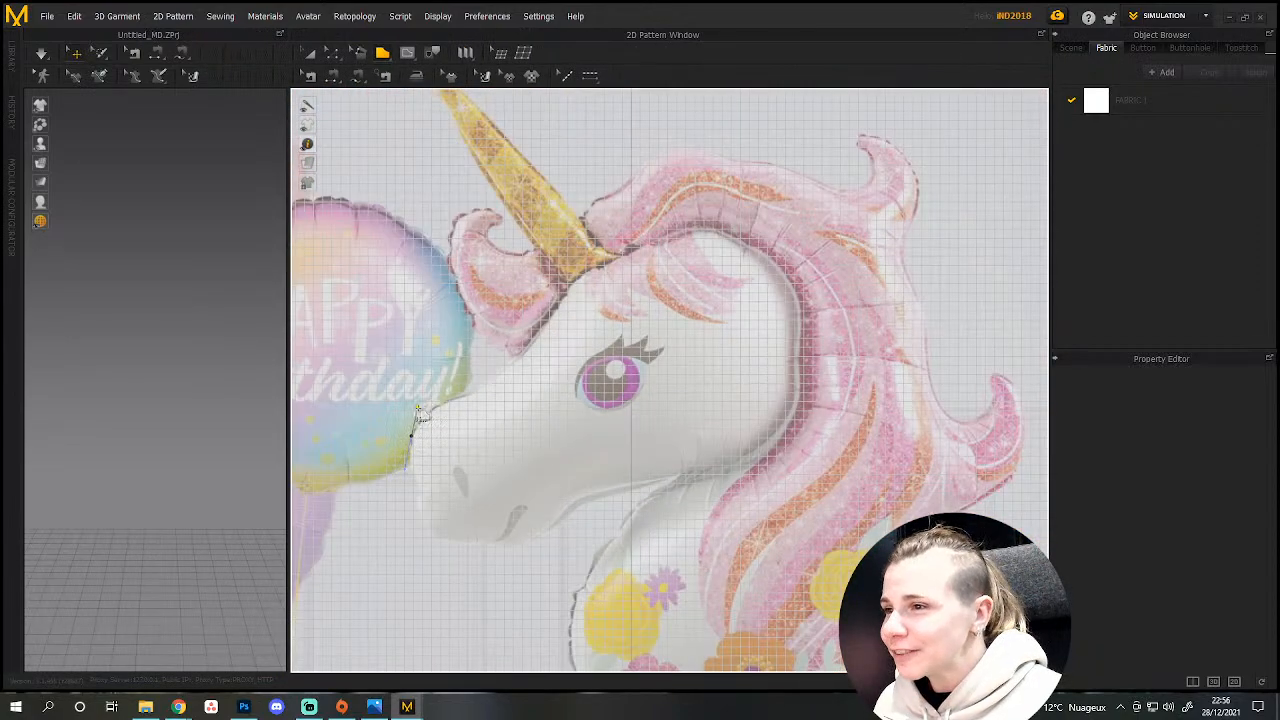
Trace the unicorn's head as a closed curved pattern, about 1234 mm around, from the nose over the forehead and back along the jaw.
left_click(467, 396)
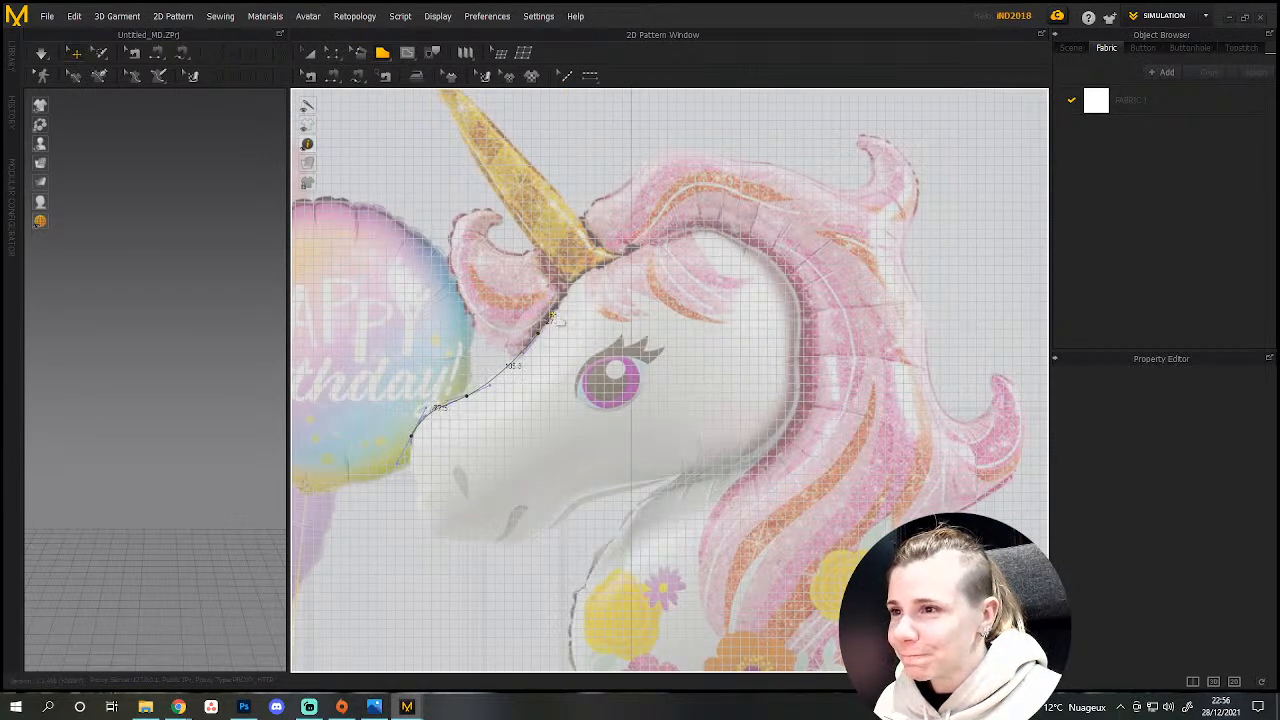
left_click(543, 327)
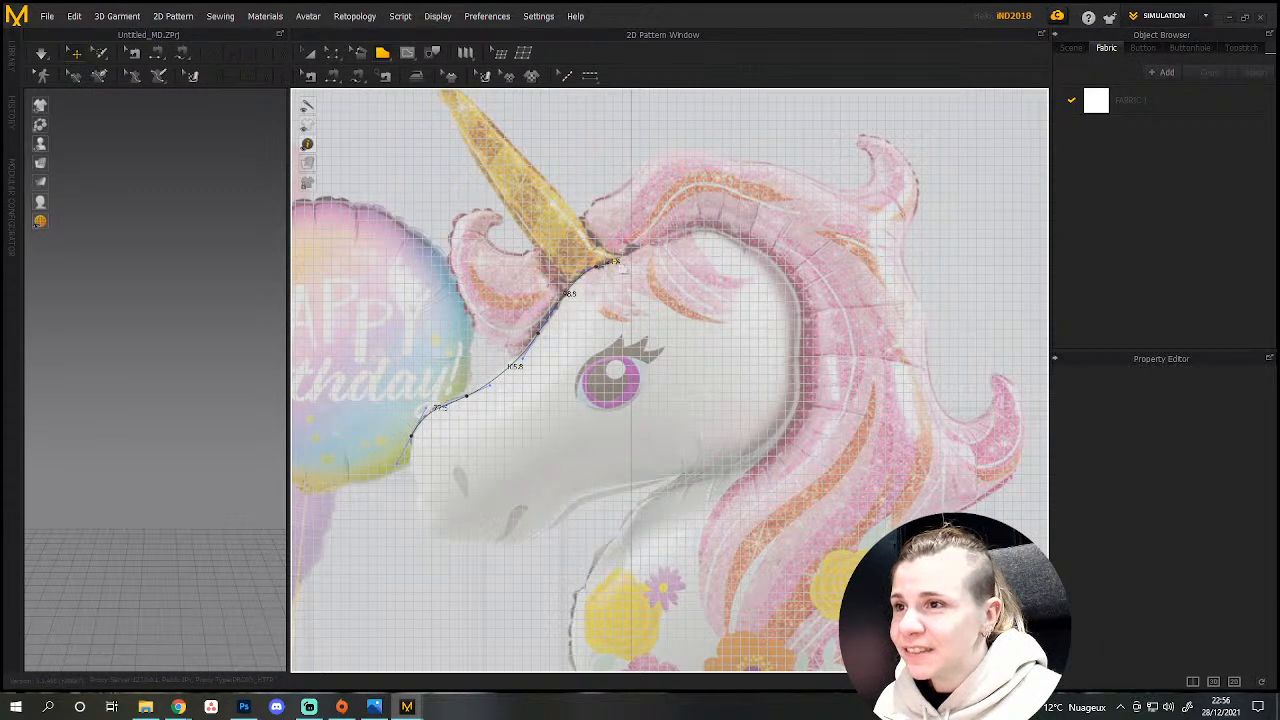
left_click(598, 267)
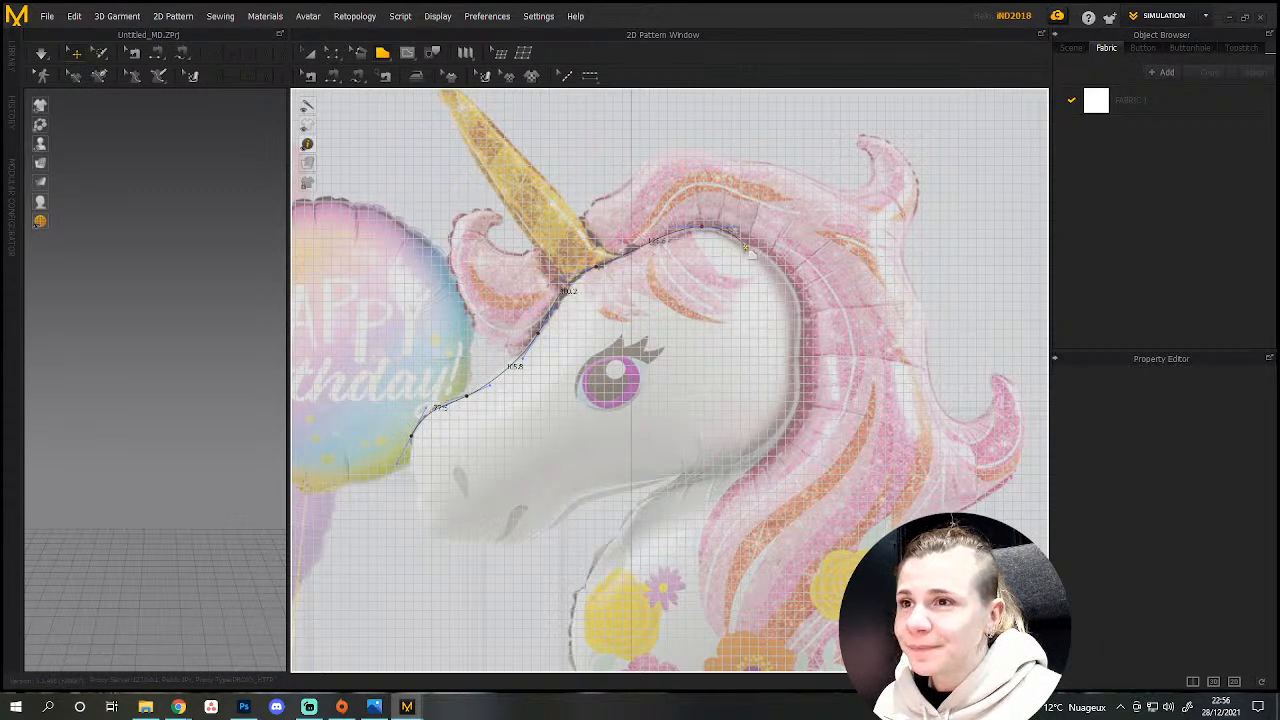
left_click(799, 301)
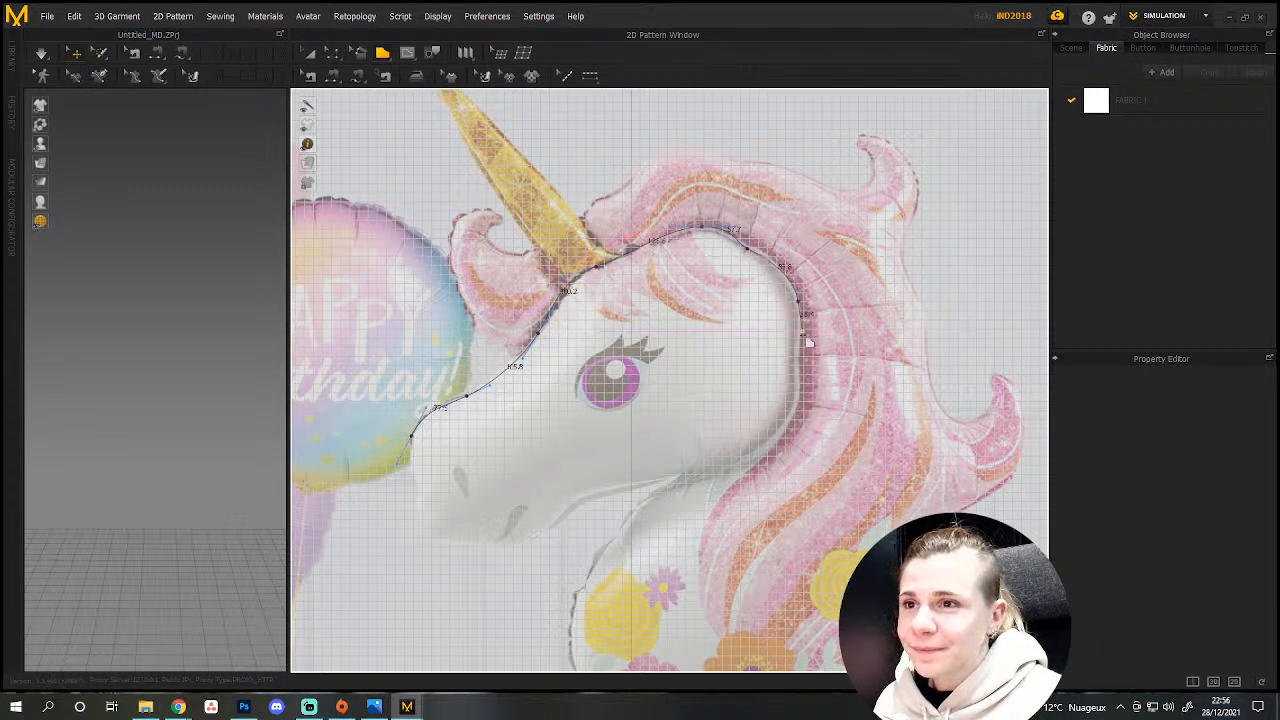
left_click(799, 409)
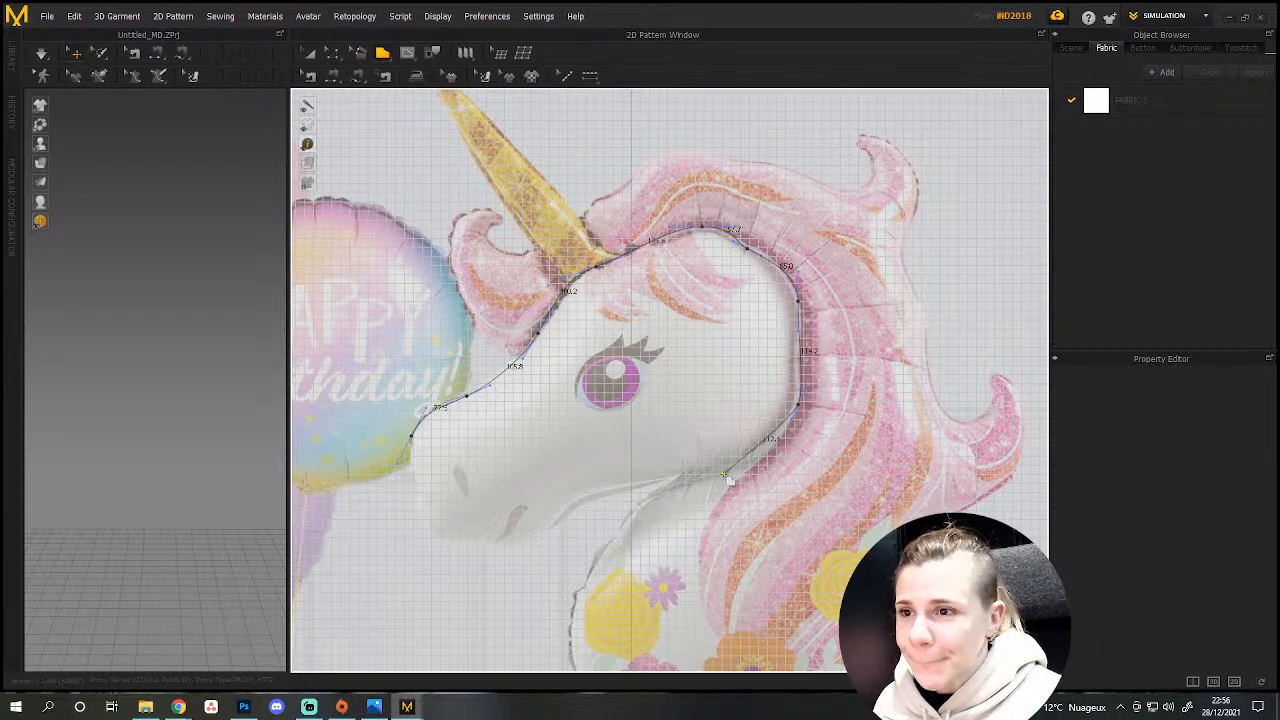
left_click(600, 492)
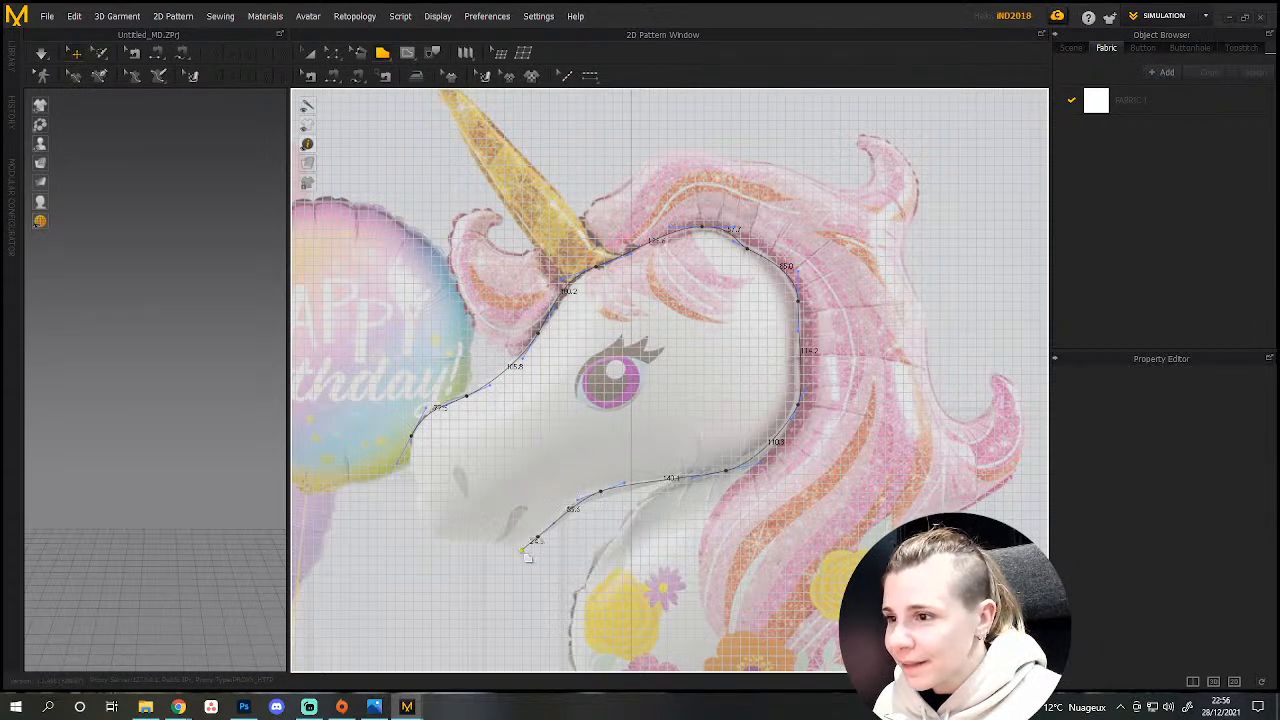
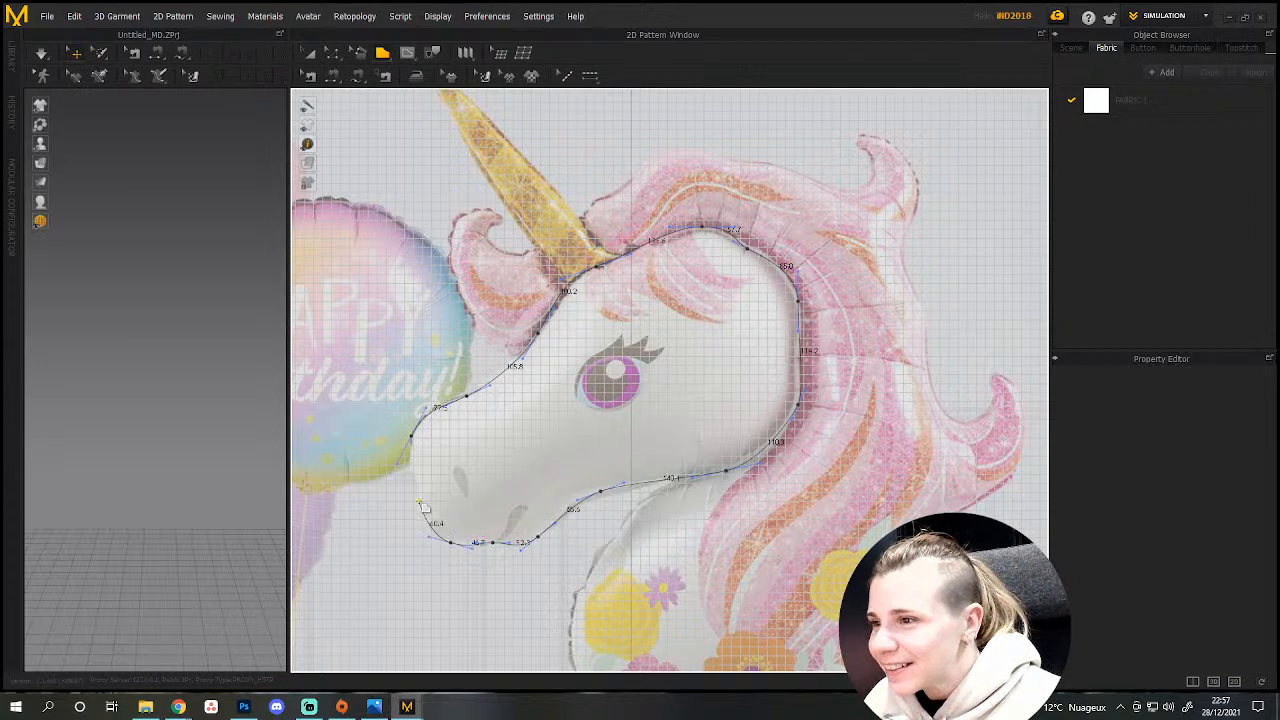
left_click(420, 424)
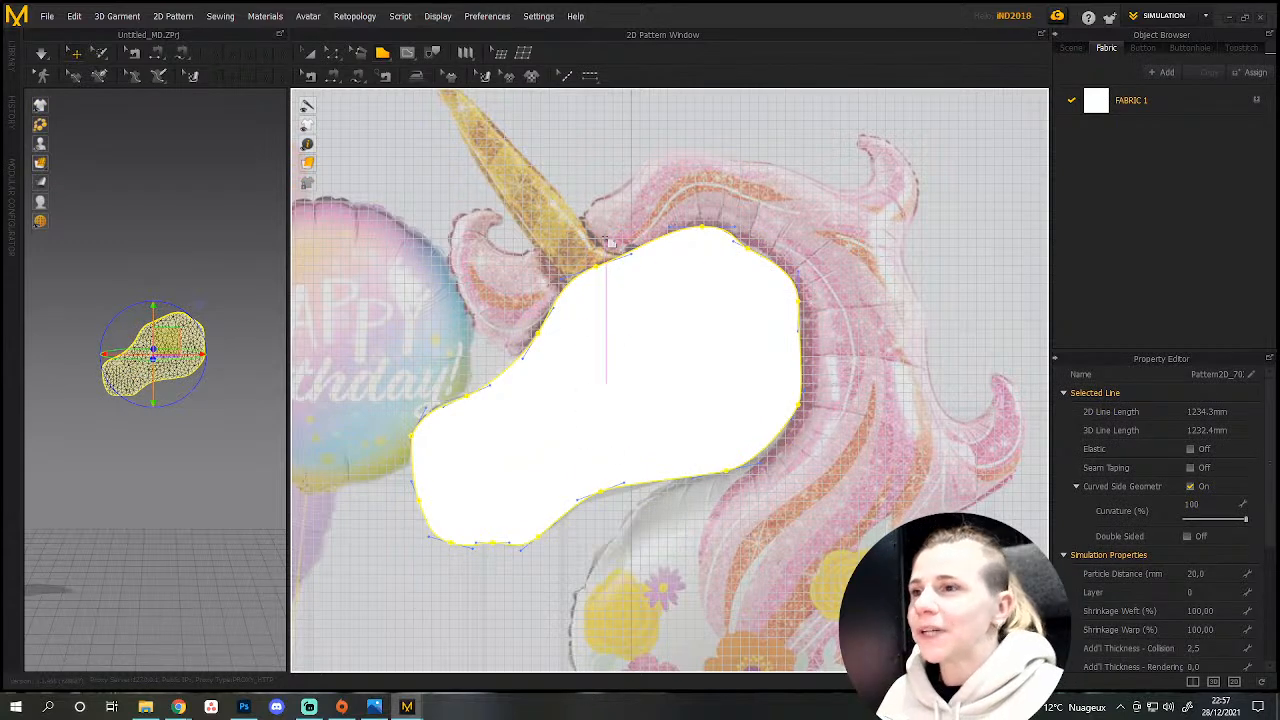
Trace the curled forelock in front of the horn as a closed curved pattern piece, about 481 mm around, along the head's edge.
scroll(657, 296, "down", 4)
scroll(598, 346, "up", 8)
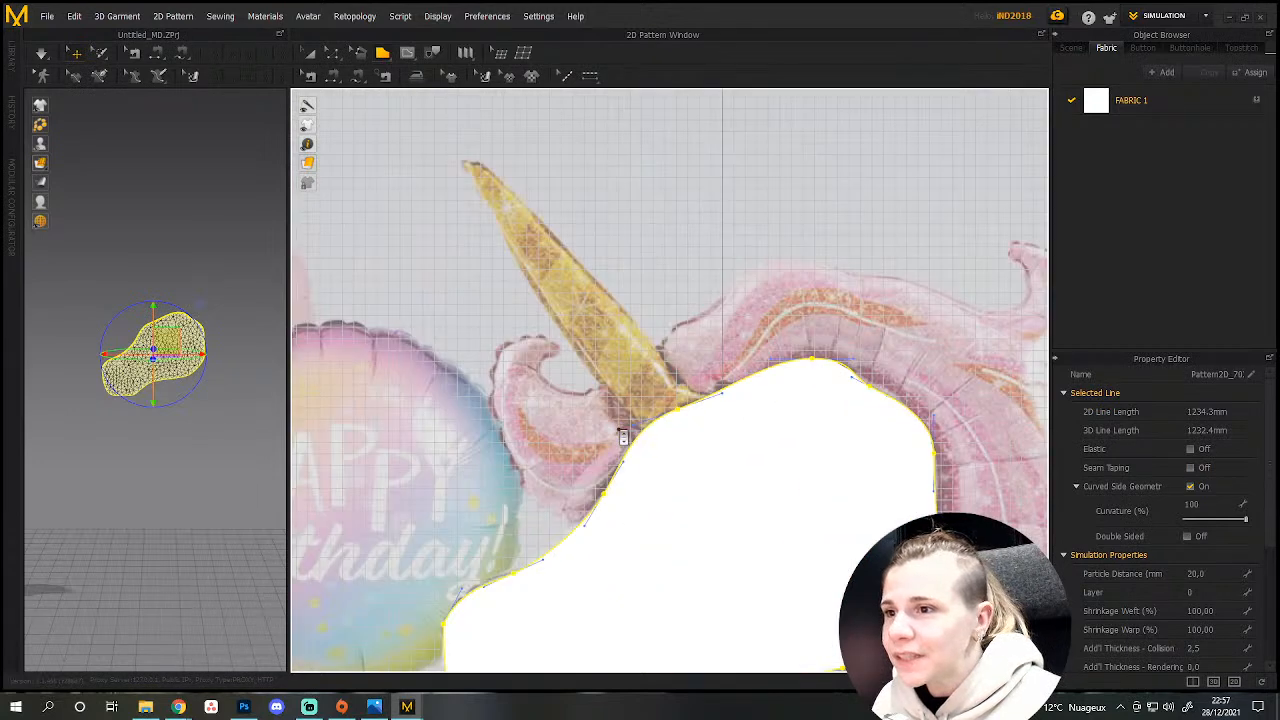
scroll(598, 346, "down", 3)
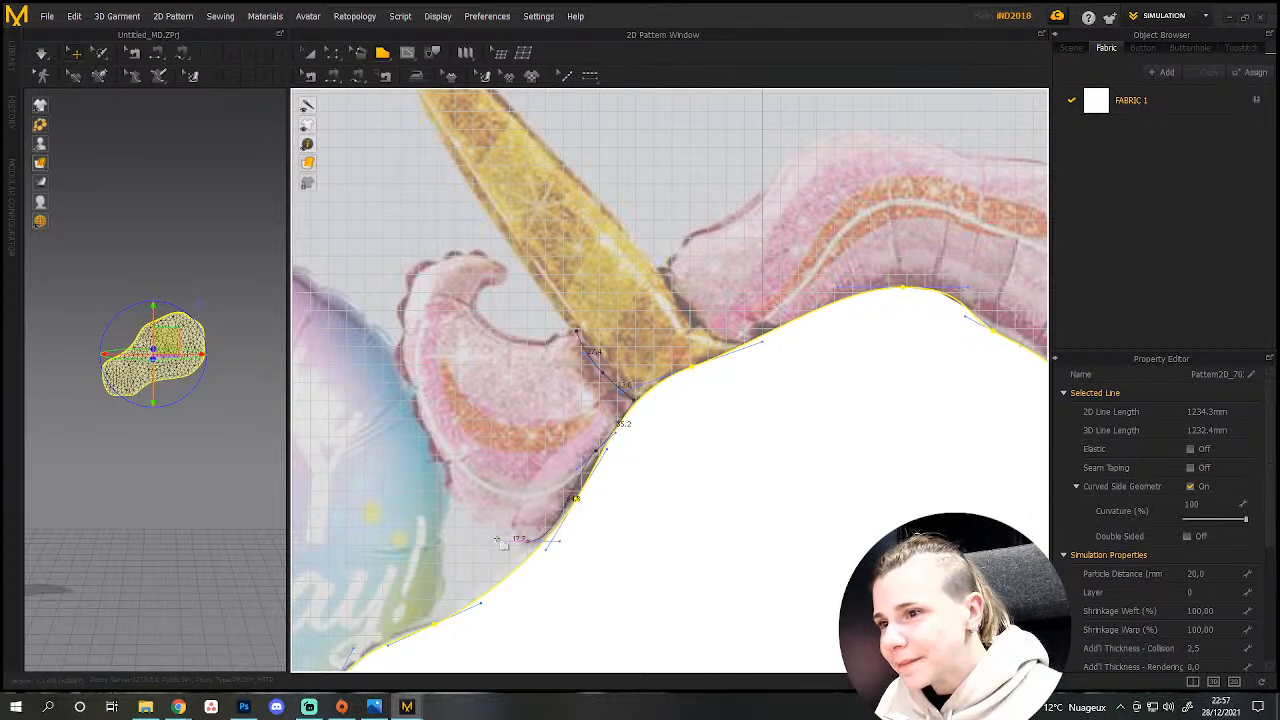
left_click(425, 430)
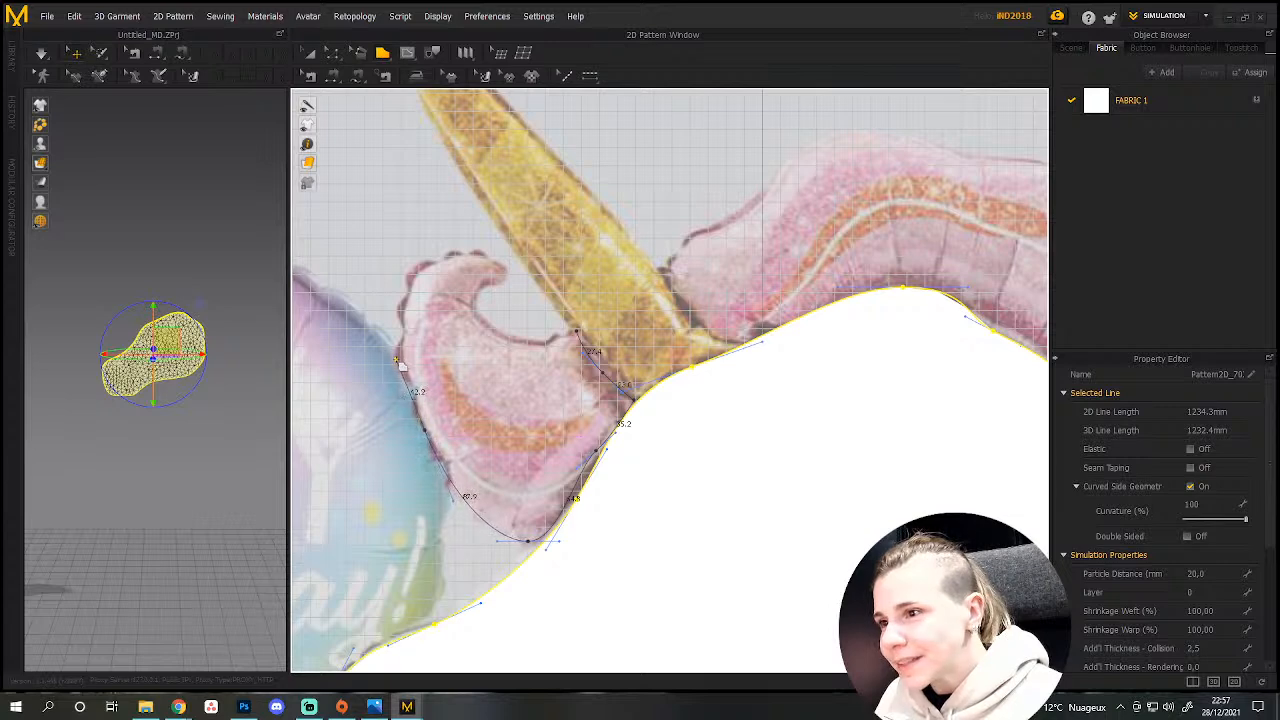
left_click(413, 272)
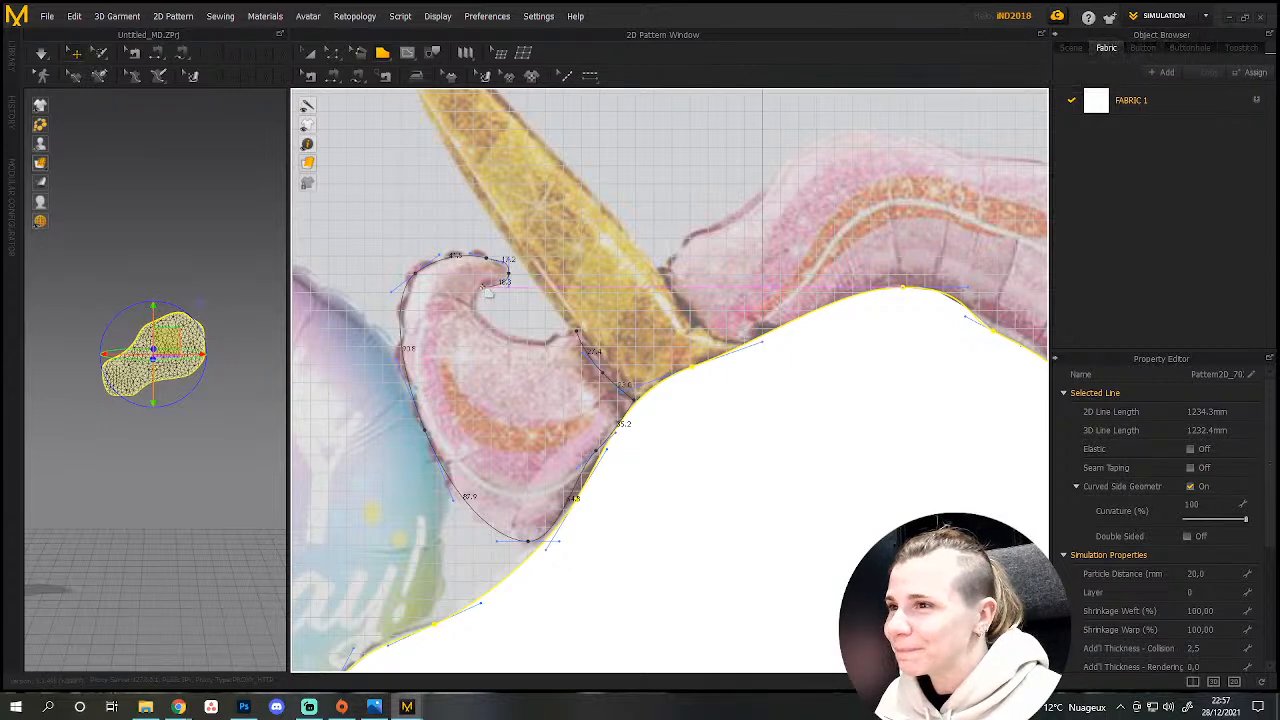
left_click(486, 323)
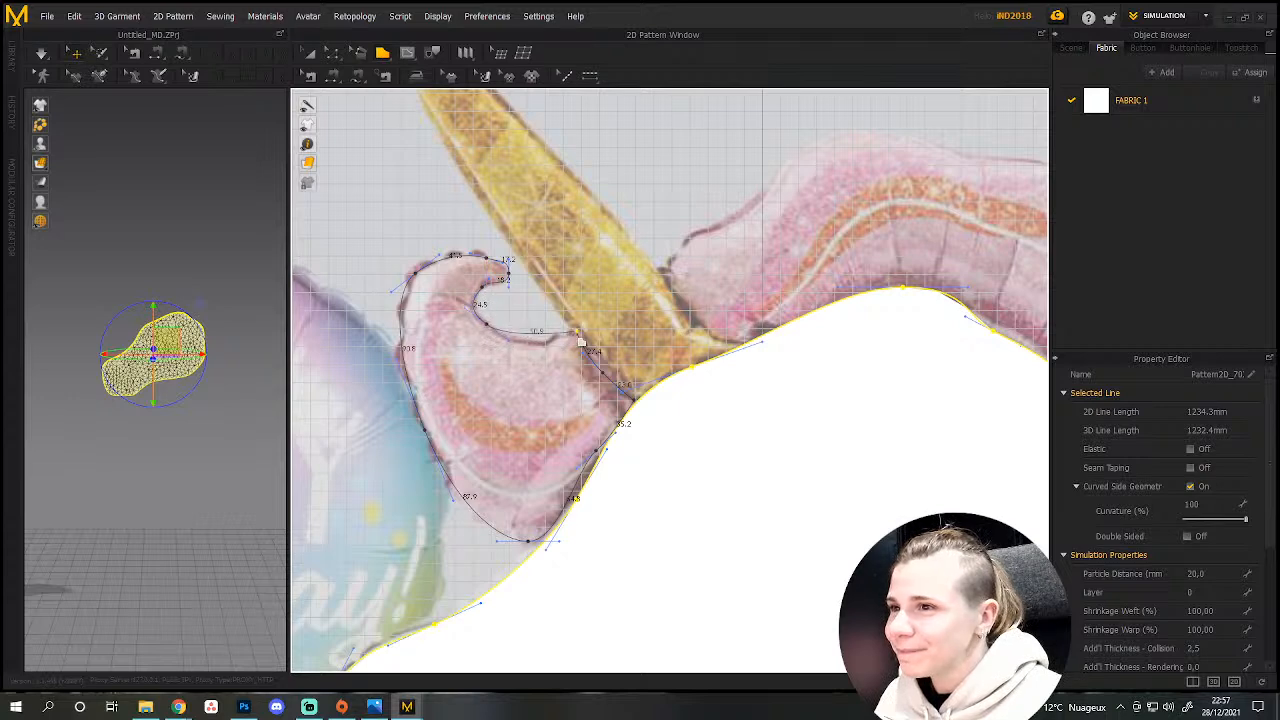
left_click(576, 331)
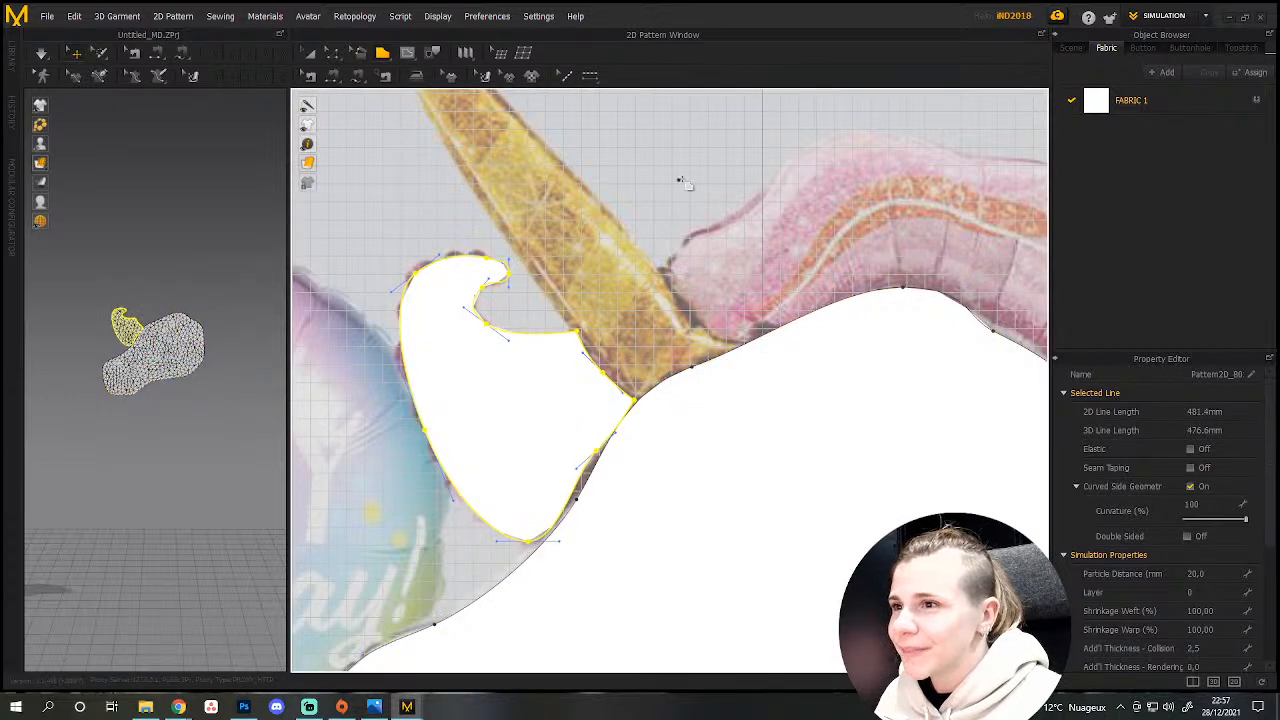
Trace the golden horn as a closed pattern piece, about 632 mm around, with its base following the head's edge.
middle_click_drag(680, 177, 722, 297)
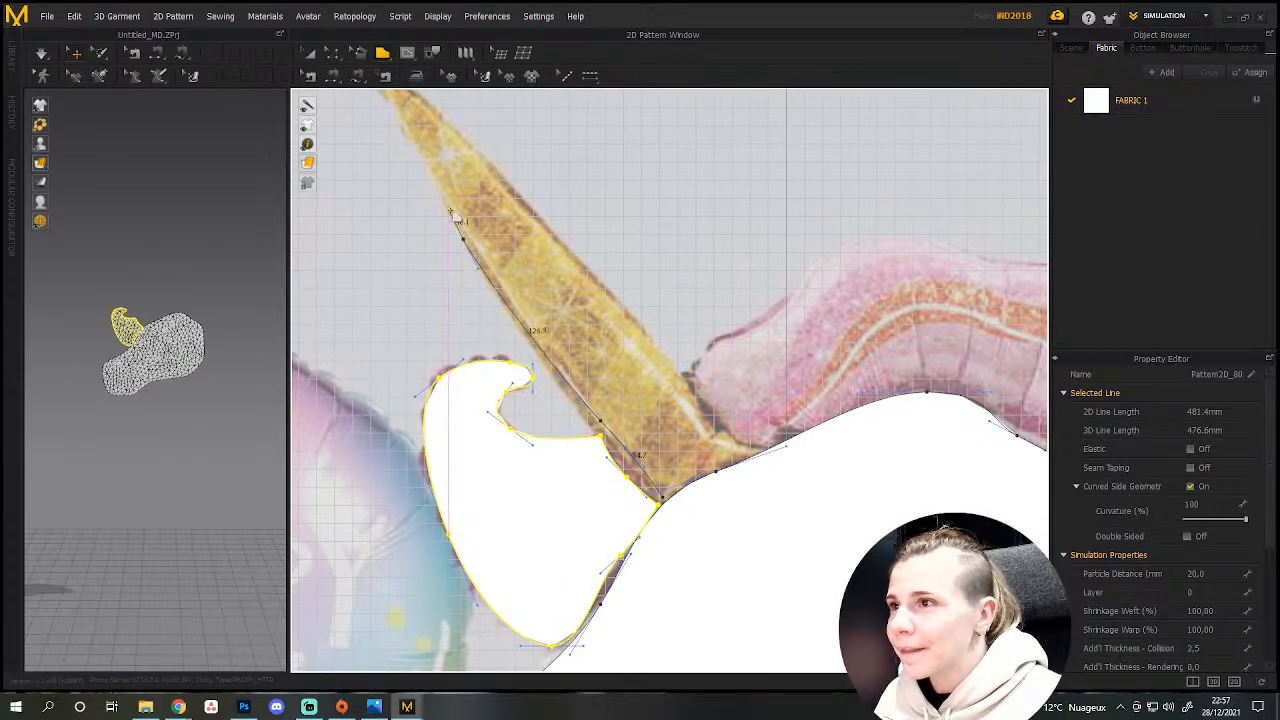
middle_click_drag(455, 205, 528, 314)
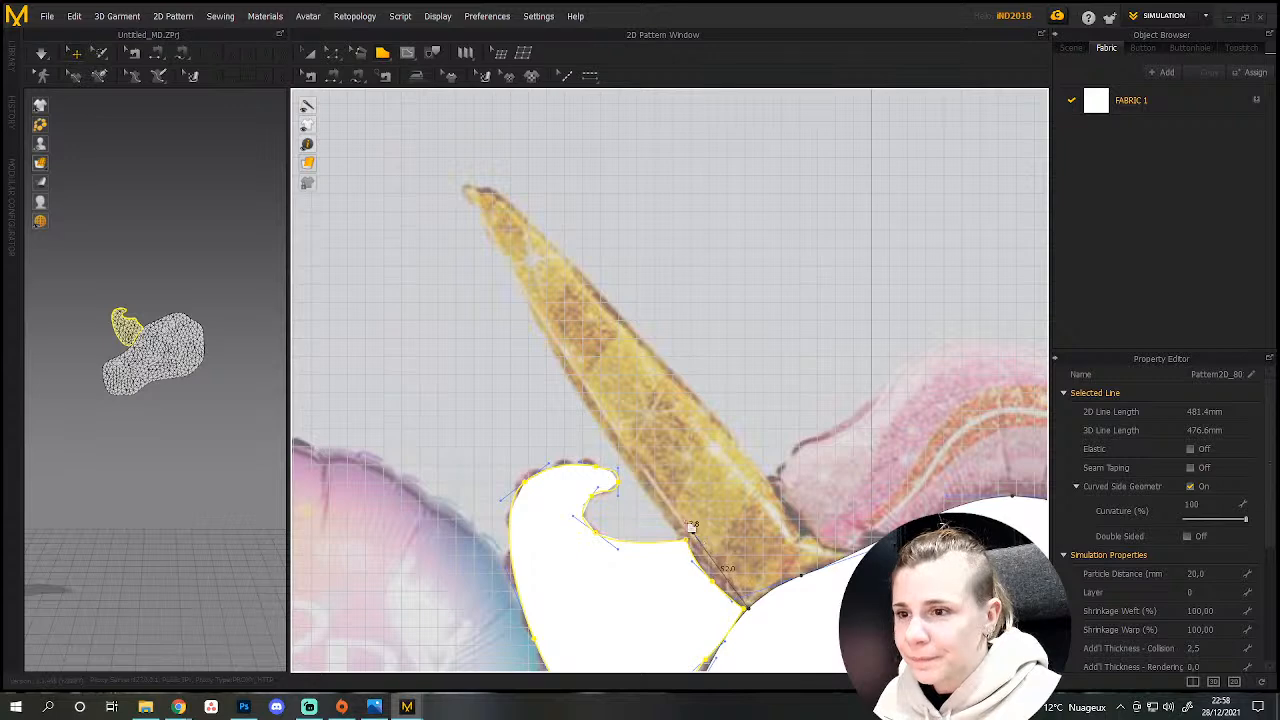
left_click(578, 387)
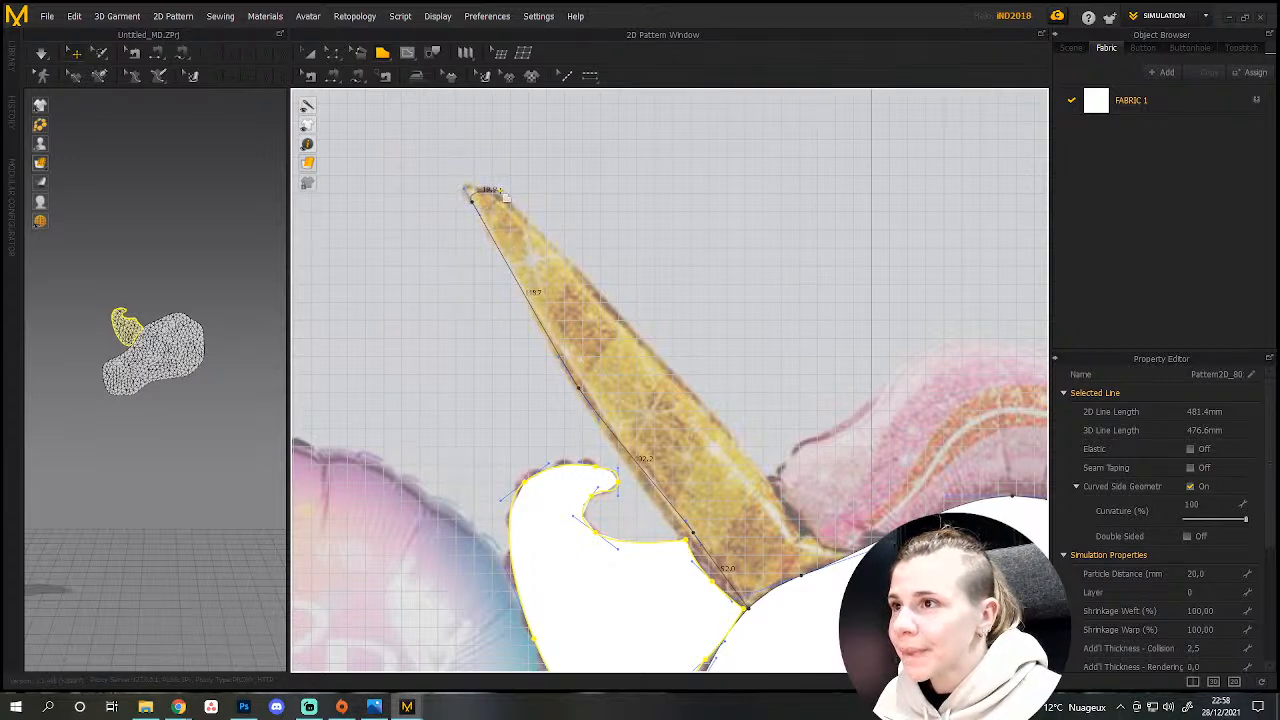
left_click(597, 295)
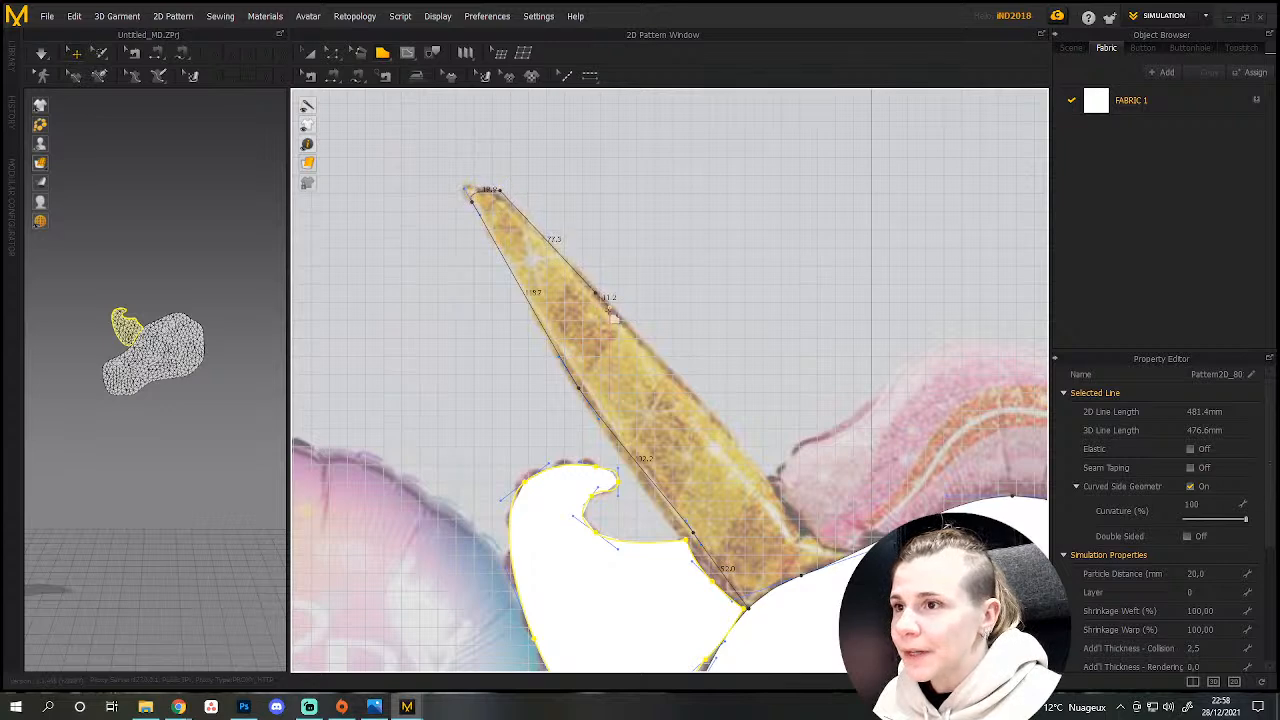
left_click(731, 433)
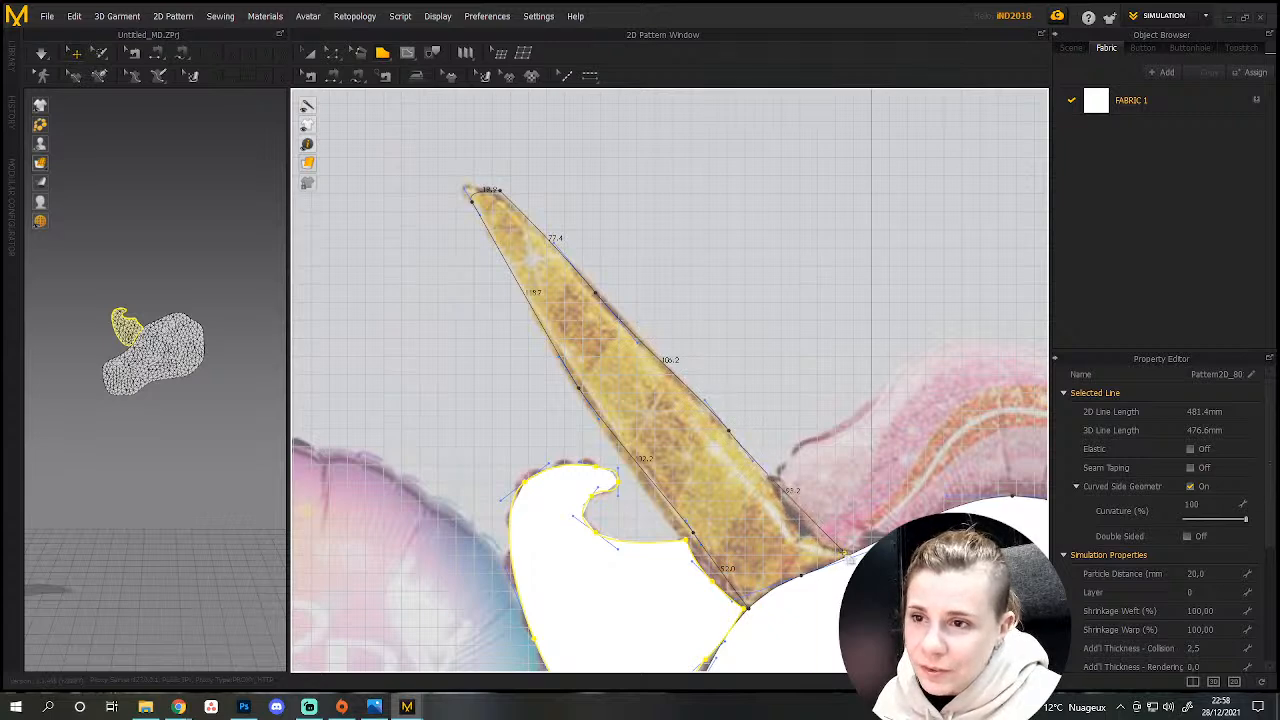
left_click(845, 553)
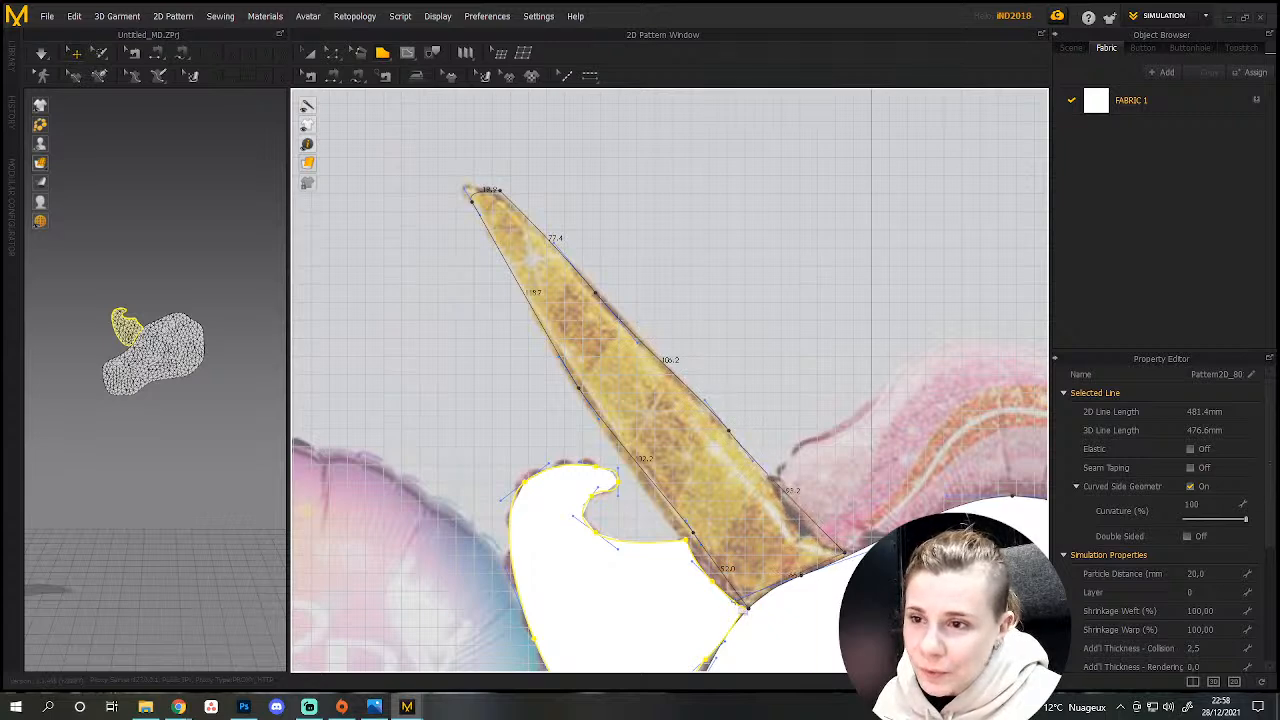
left_click(750, 609)
Start the mane and neck outline at the horn's rear edge and trace curves along the top of the mane.
middle_click_drag(905, 458, 600, 372)
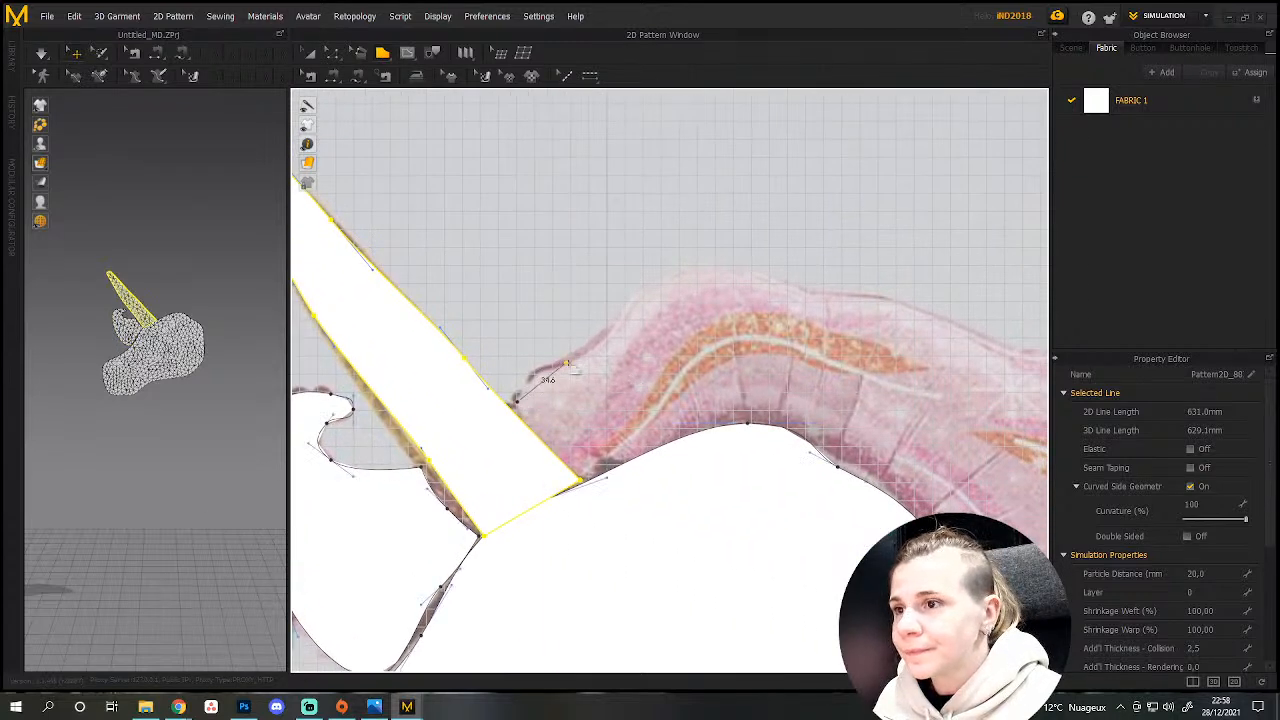
left_click(580, 357)
left_click_drag(682, 265, 735, 265)
left_click_drag(820, 294, 860, 304)
middle_click_drag(930, 357, 631, 307)
left_click(616, 254)
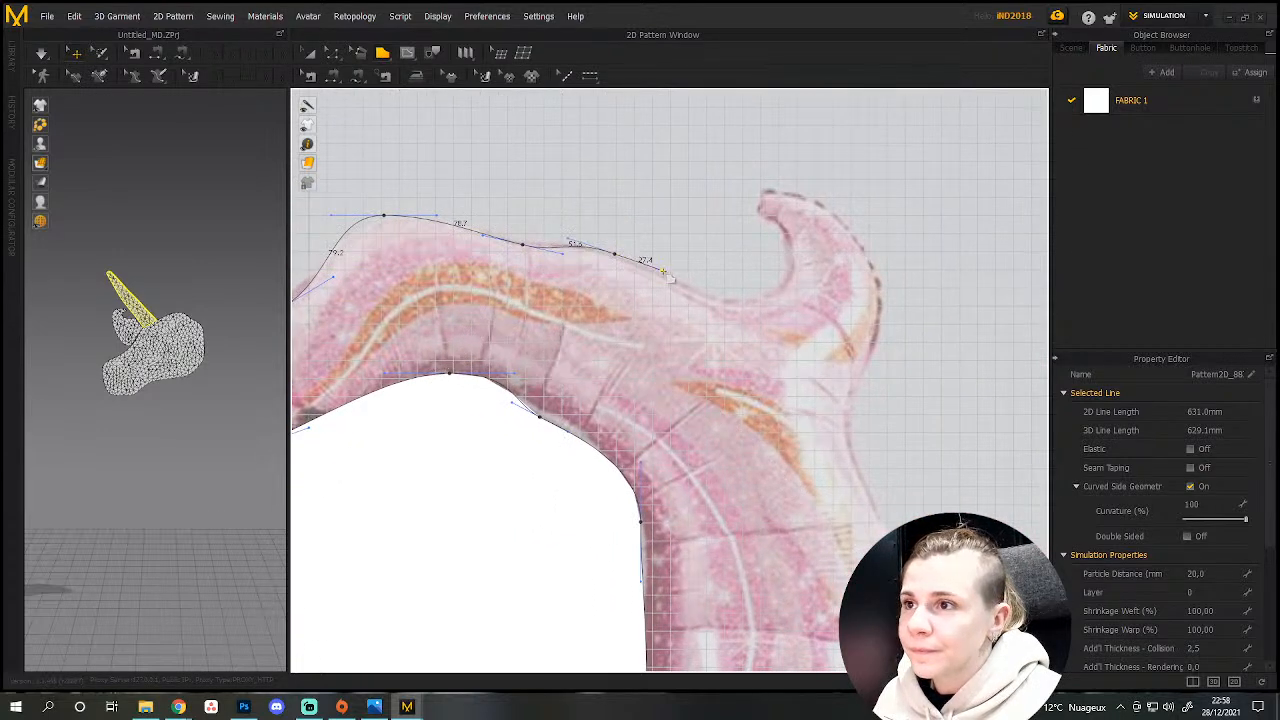
Trace the outline around the mane's uppermost curl and down its back edge.
left_click_drag(743, 307, 785, 300)
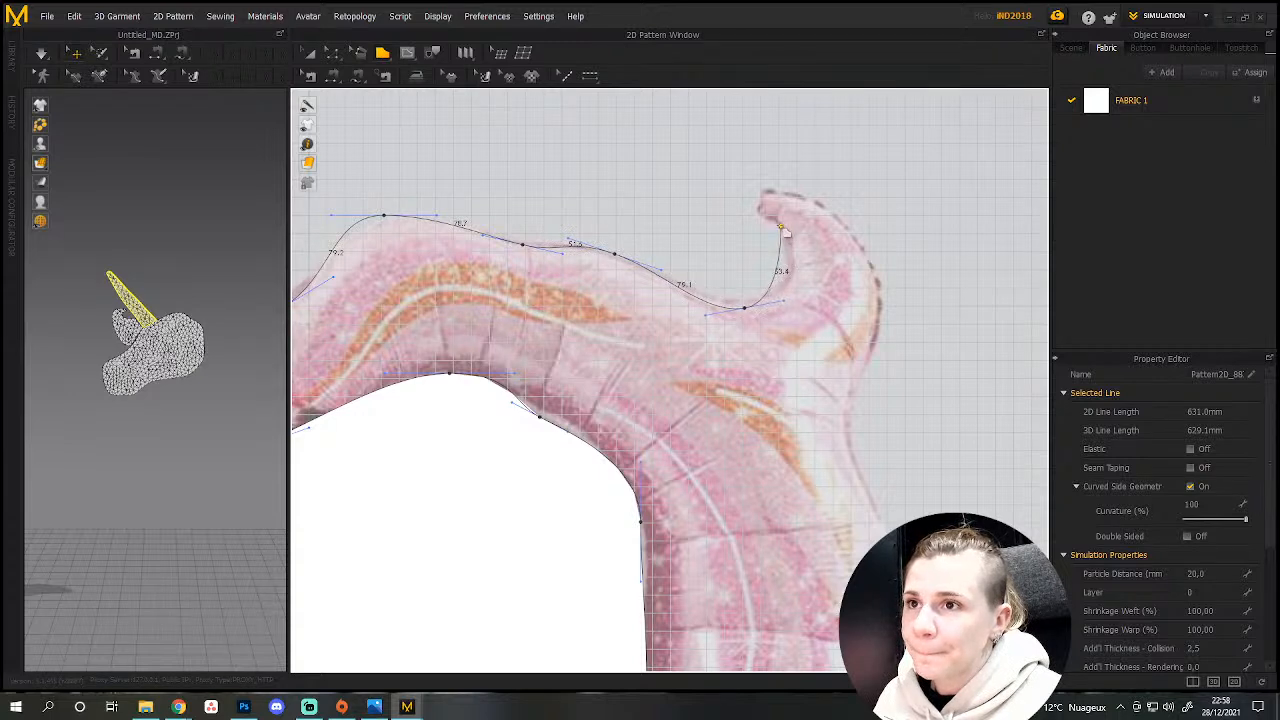
left_click_drag(781, 225, 818, 203)
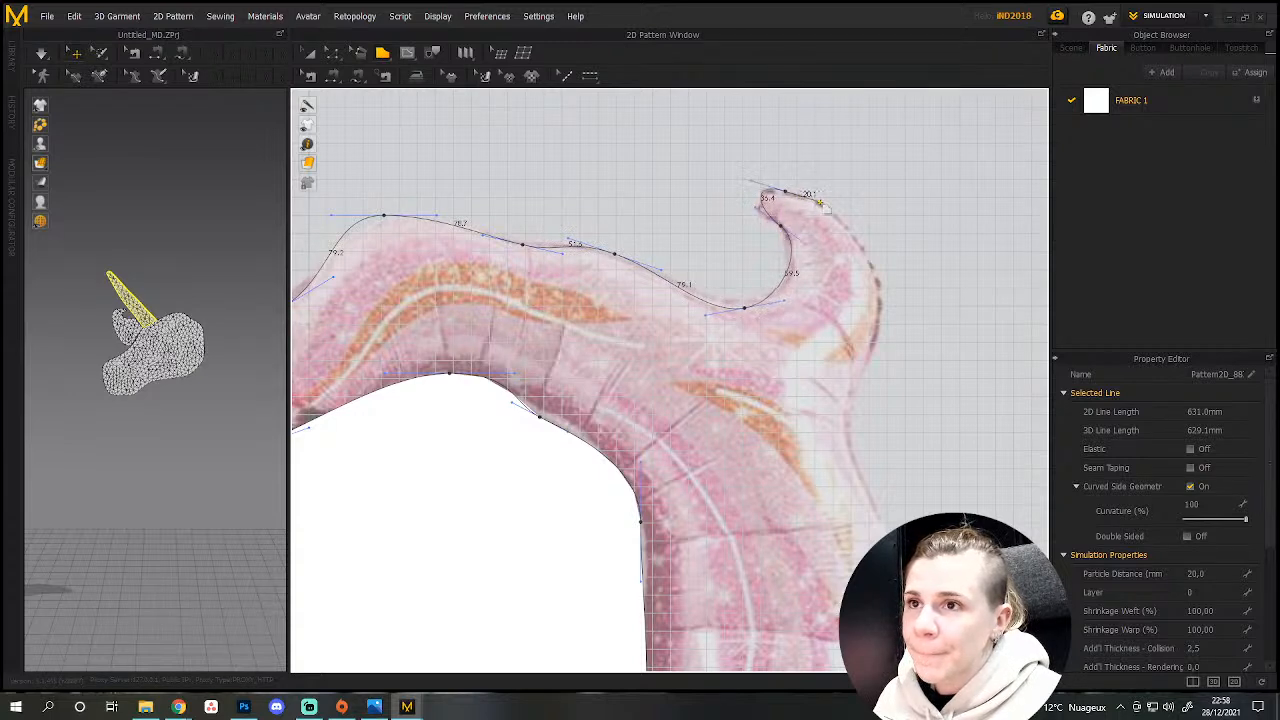
left_click_drag(881, 291, 879, 352)
left_click_drag(844, 440, 855, 495)
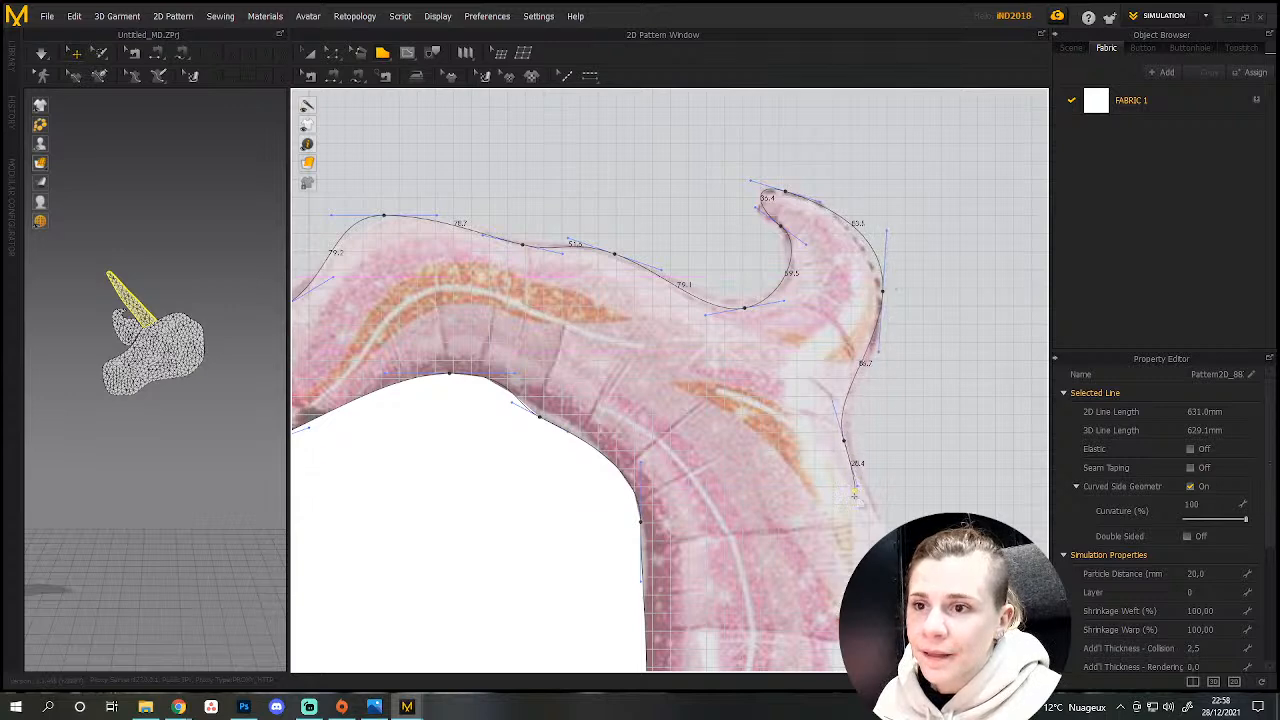
Continue the curved outline down the back of the mane and around the middle curl to its underside.
middle_click_drag(862, 566, 734, 245)
left_click_drag(771, 251, 776, 304)
left_click_drag(798, 420, 841, 467)
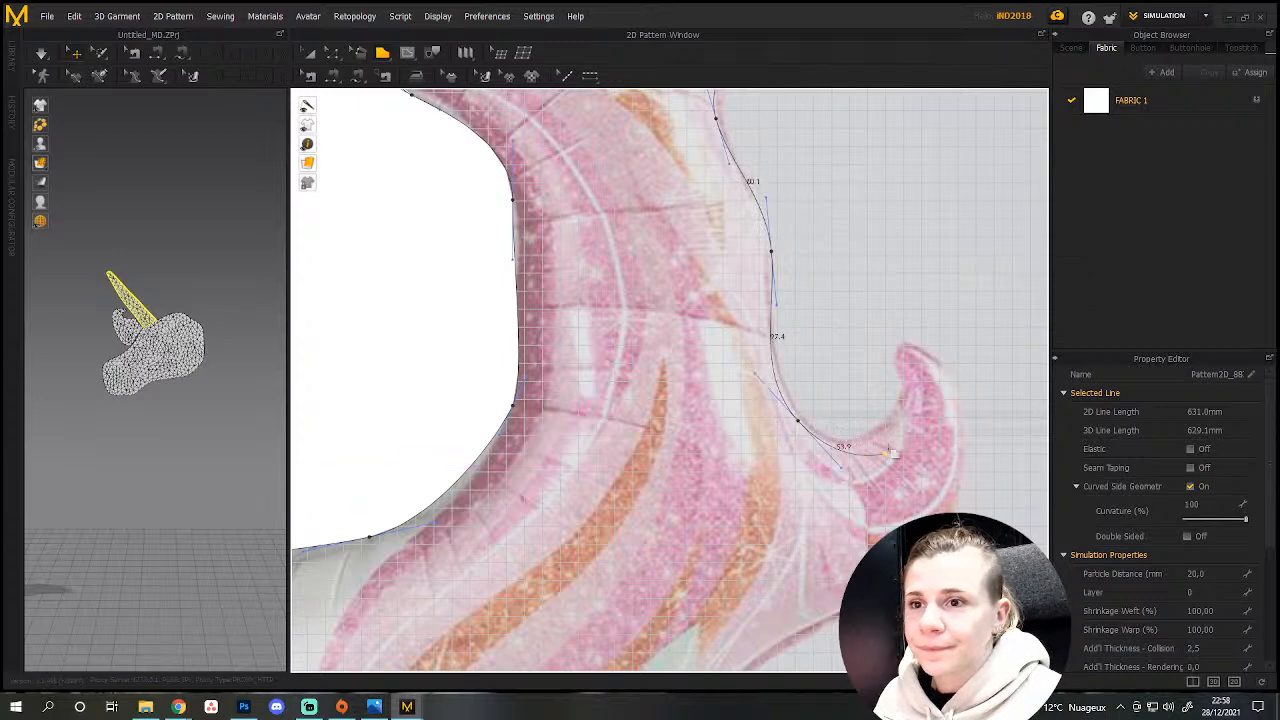
left_click_drag(898, 405, 916, 342)
left_click(958, 405)
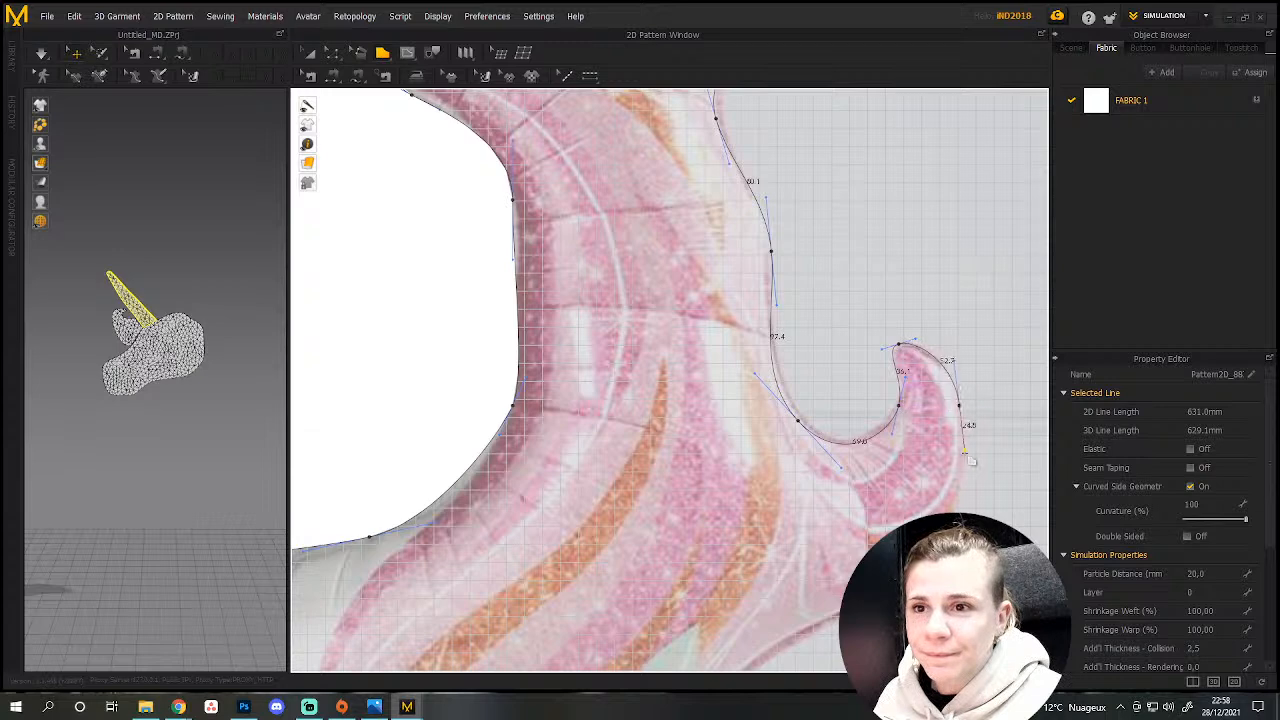
middle_click_drag(898, 550, 844, 274)
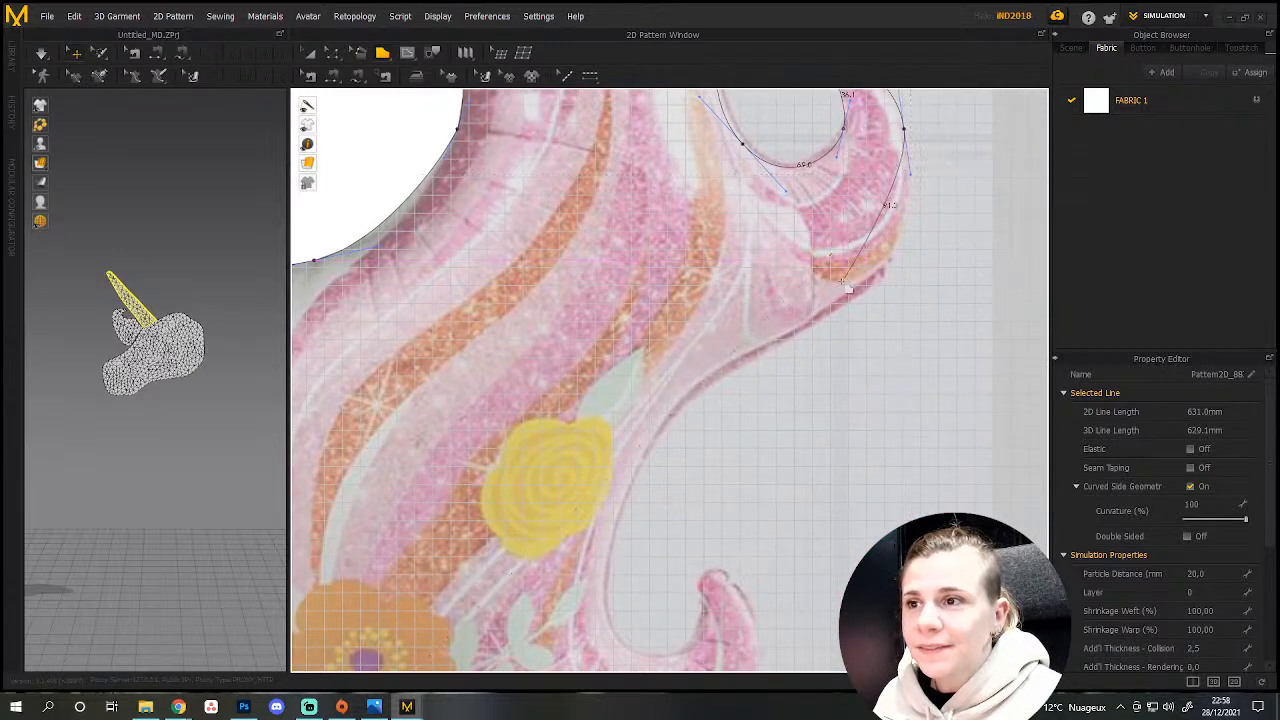
left_click_drag(845, 308, 767, 356)
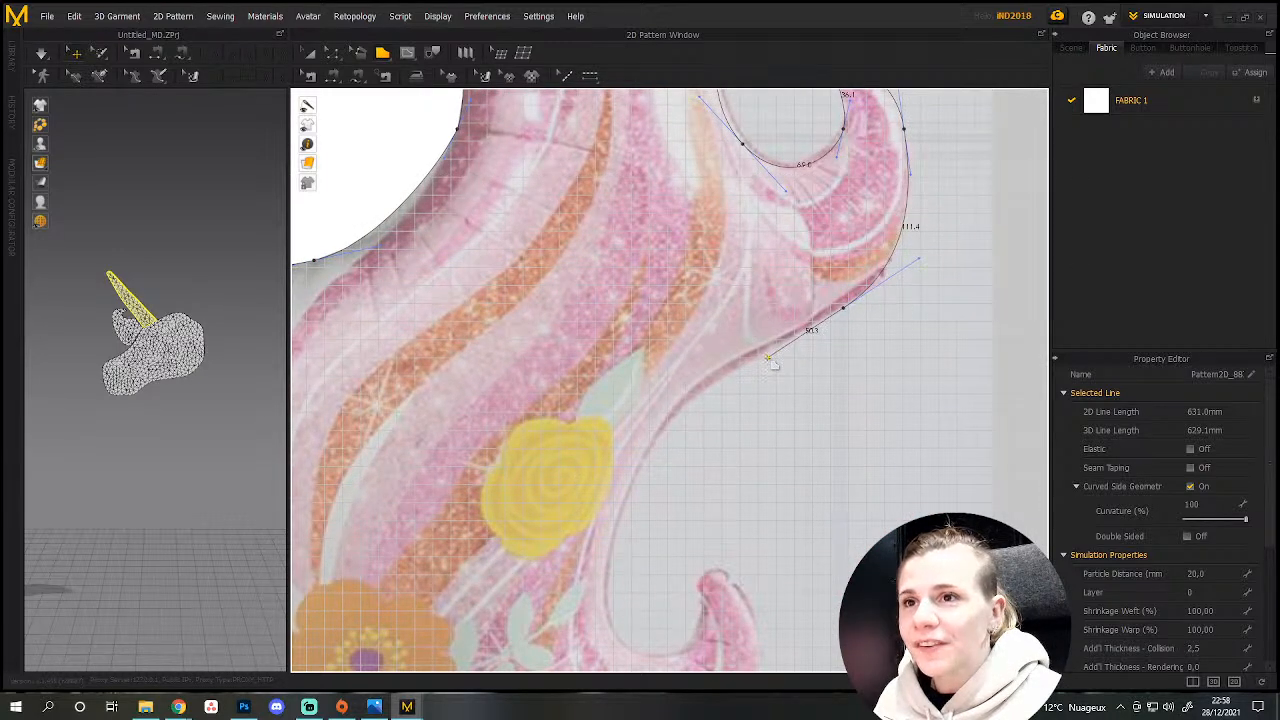
Trace the outline down from the middle curl and around the mane's lowest curl to its underside.
left_click_drag(606, 584, 586, 660)
middle_click_drag(681, 610, 672, 421)
mouse_move(652, 468)
left_mouse_down()
mouse_move(686, 464)
mouse_move(668, 466)
mouse_move(704, 424)
mouse_move(686, 383)
mouse_move(749, 440)
left_mouse_up()
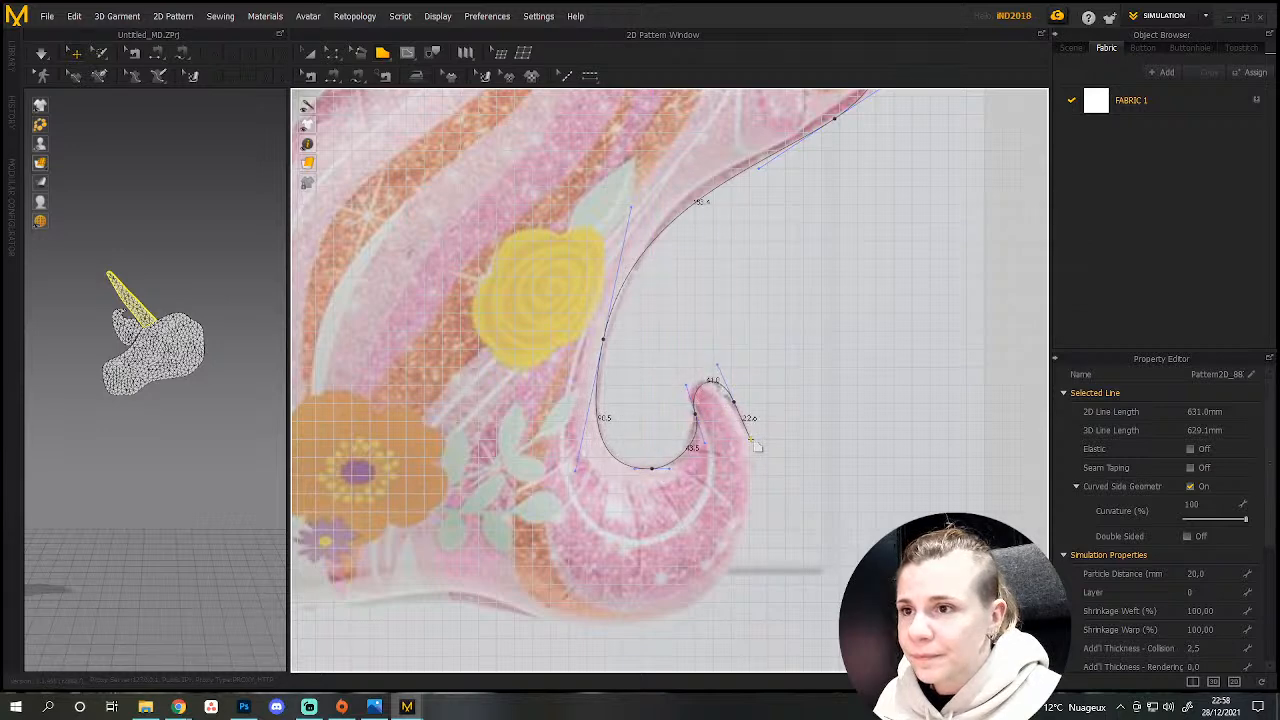
middle_click_drag(773, 557, 872, 367)
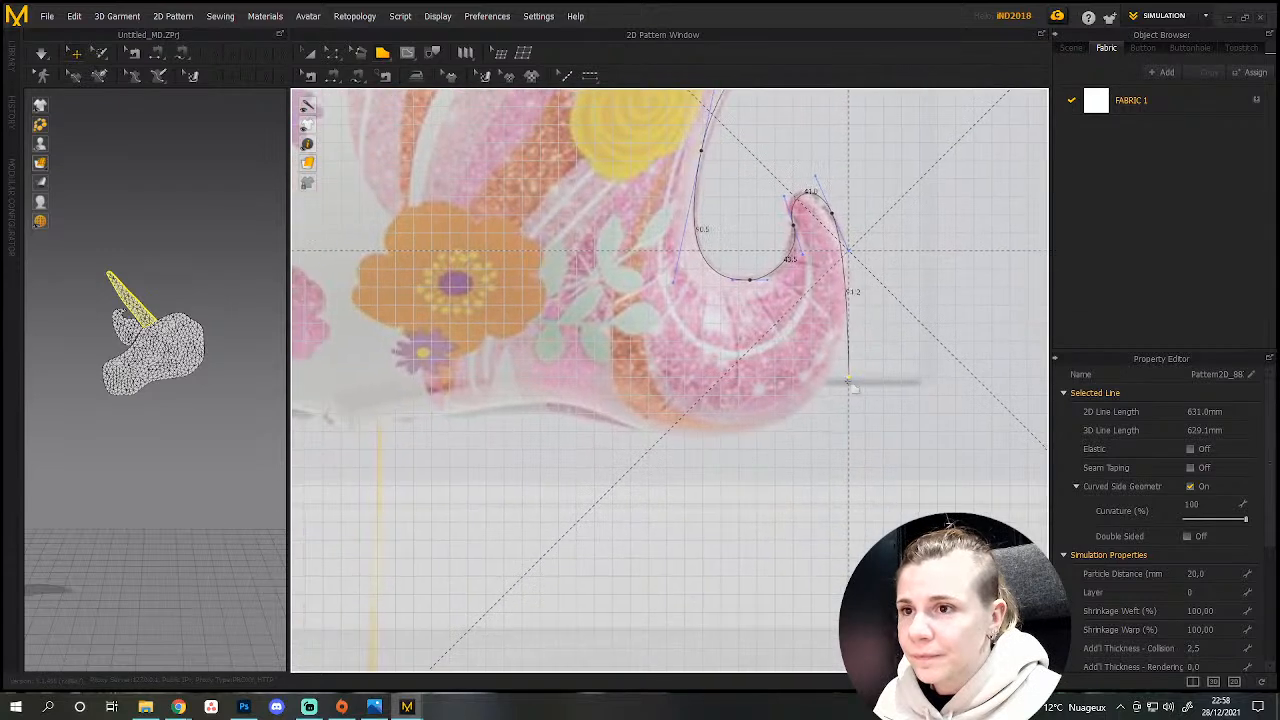
left_click_drag(800, 408, 733, 467)
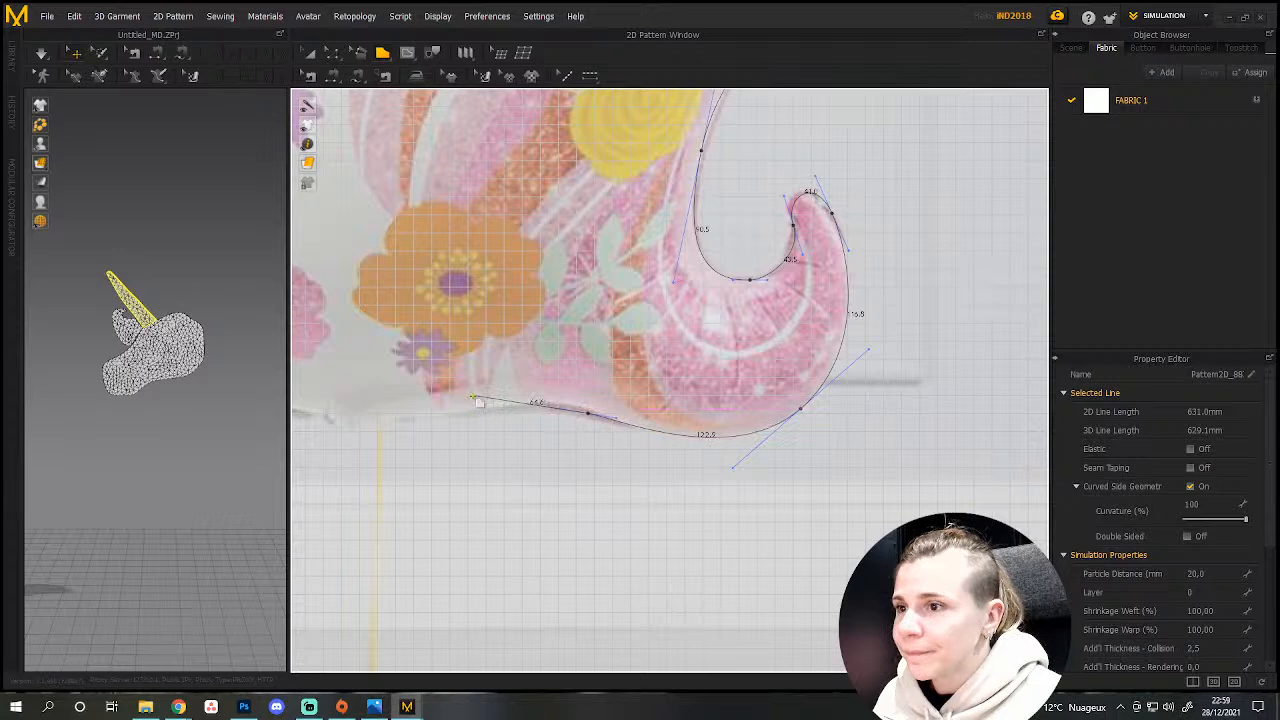
Trace the outline along the underside of the neck, around its lower front corner and up its front edge.
middle_click_drag(430, 397, 785, 385)
left_click(697, 406)
left_click_drag(604, 410, 598, 406)
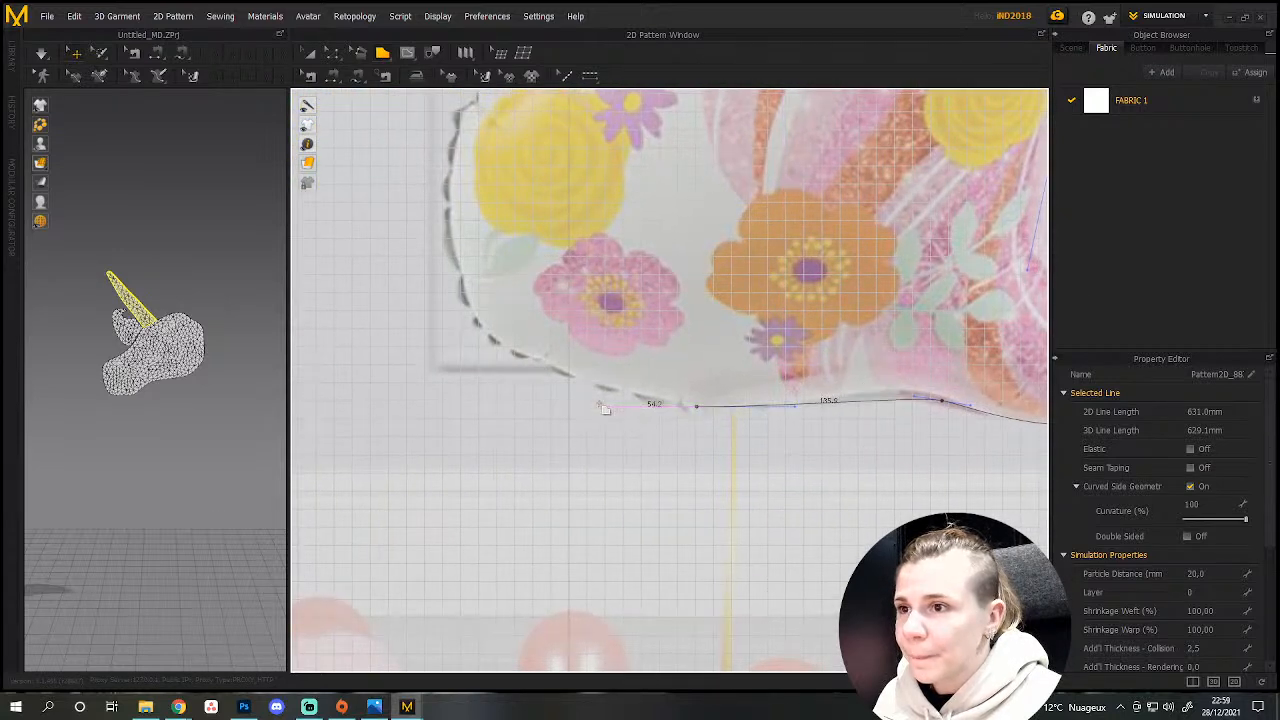
left_click_drag(463, 289, 447, 225)
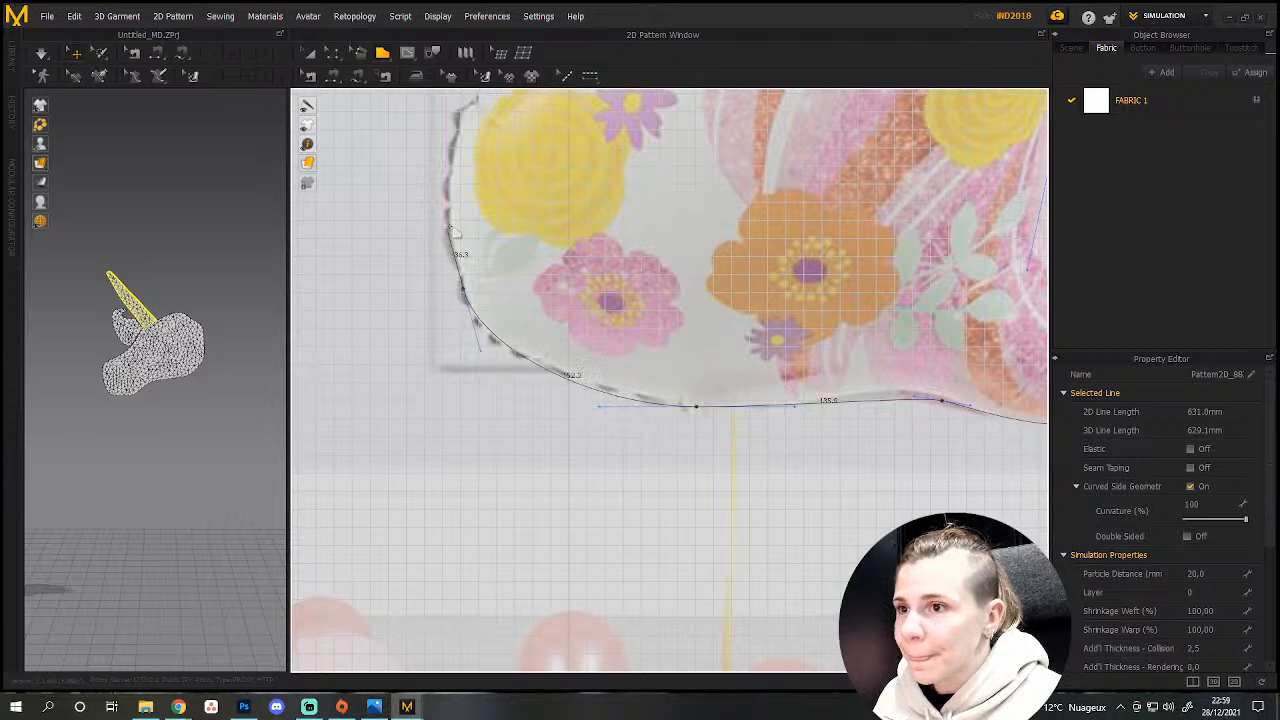
middle_click_drag(466, 234, 501, 496)
left_click_drag(503, 358, 545, 286)
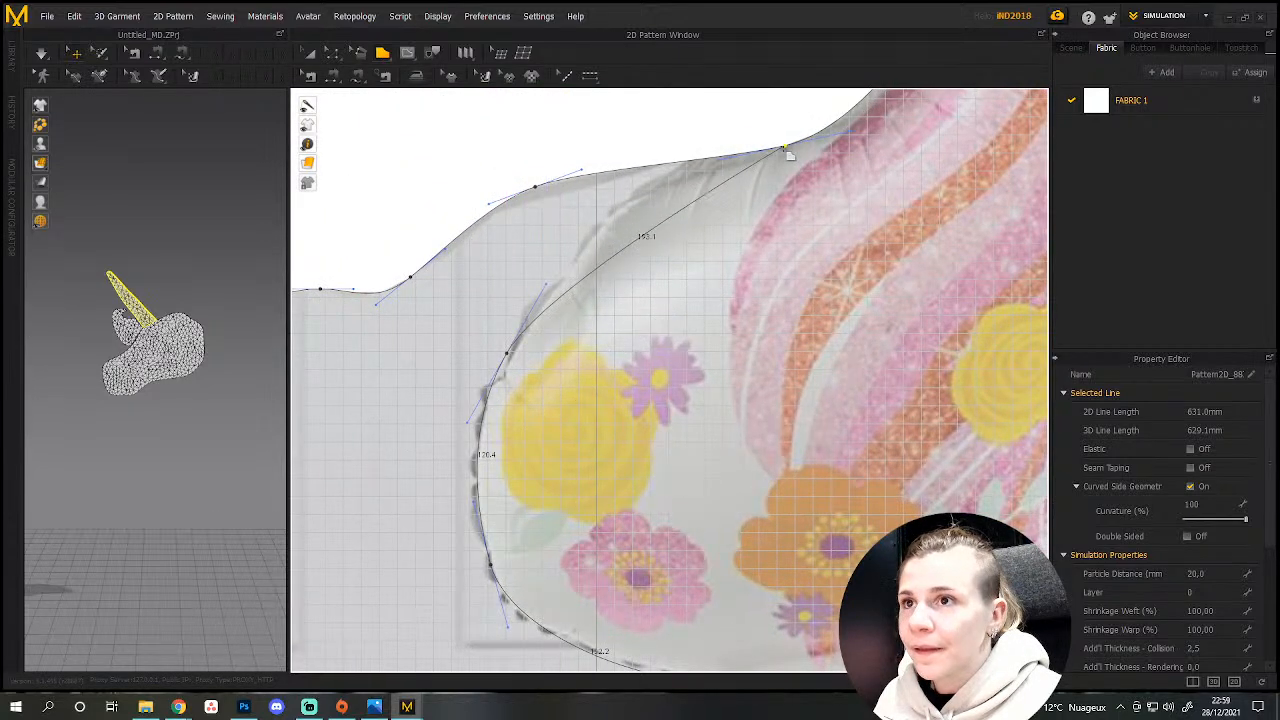
Trace the outline along the head's underside and rear edge up to the horn's base, and close the mane-and-neck piece at its starting point.
middle_click_drag(770, 231, 694, 501)
scroll(698, 500, "up", 2)
scroll(705, 495, "down", 6)
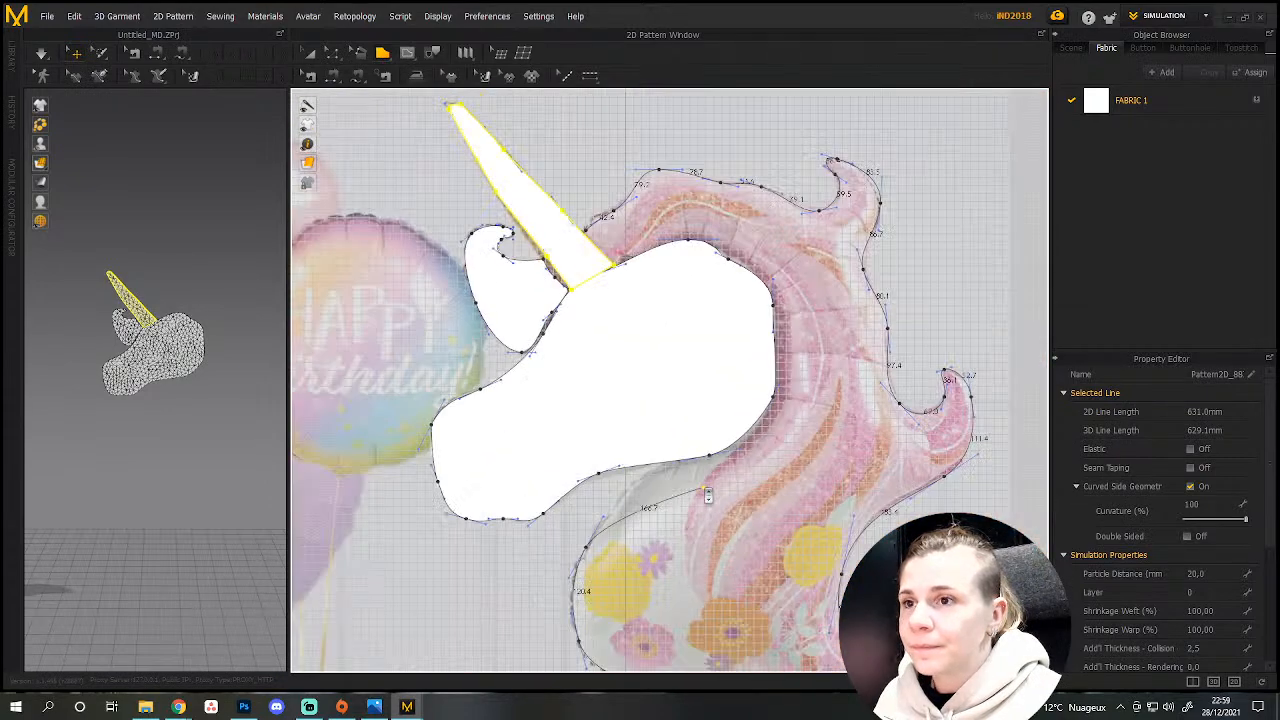
scroll(707, 494, "down", 3)
scroll(705, 494, "up", 6)
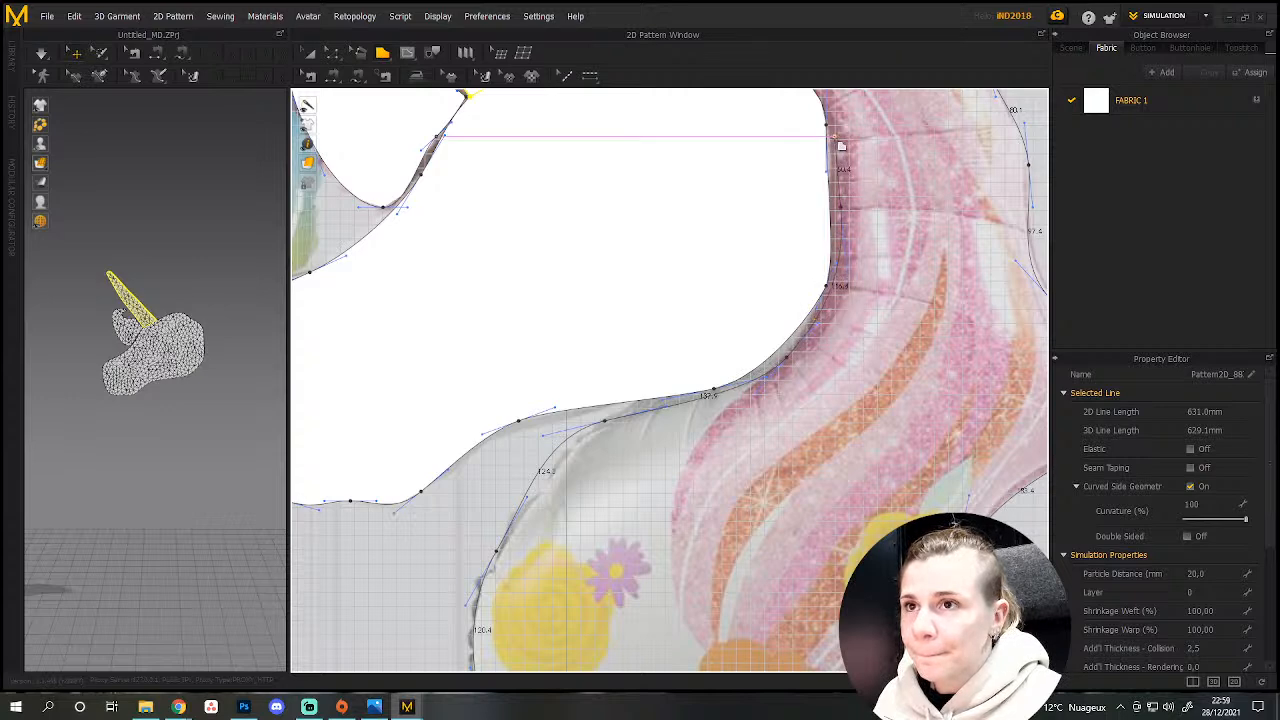
middle_click_drag(876, 176, 914, 388)
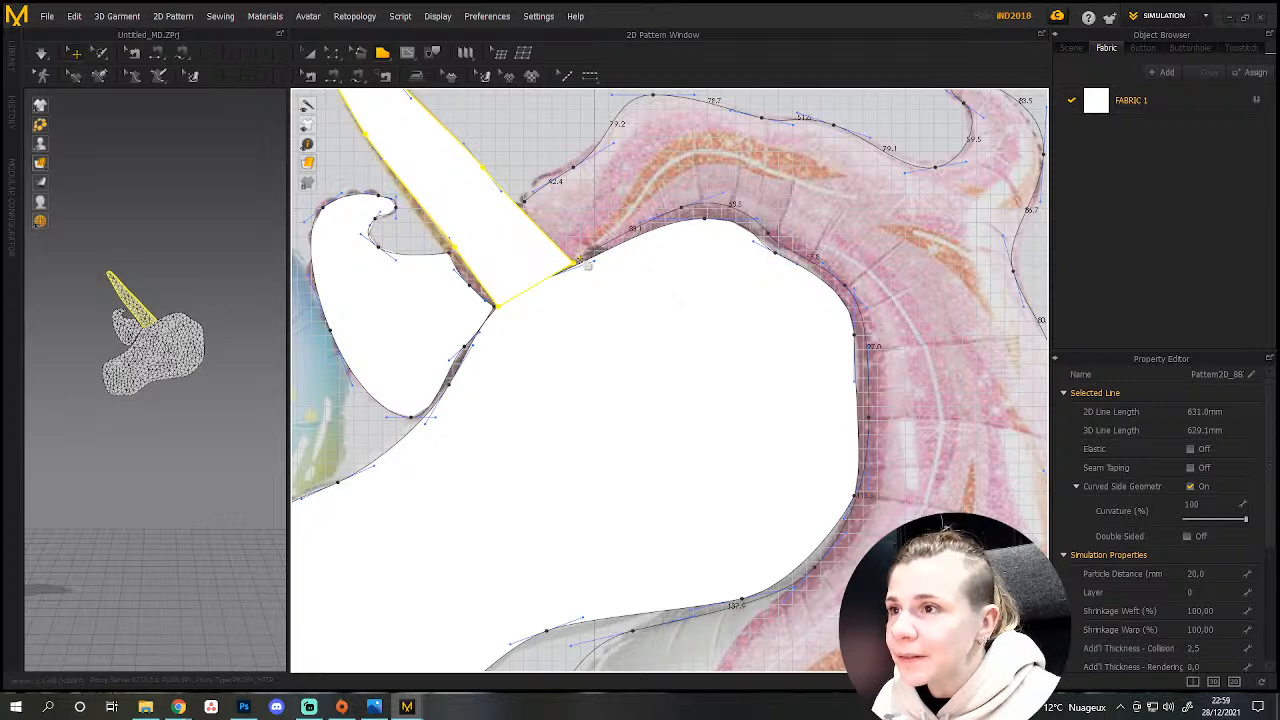
left_click(524, 201)
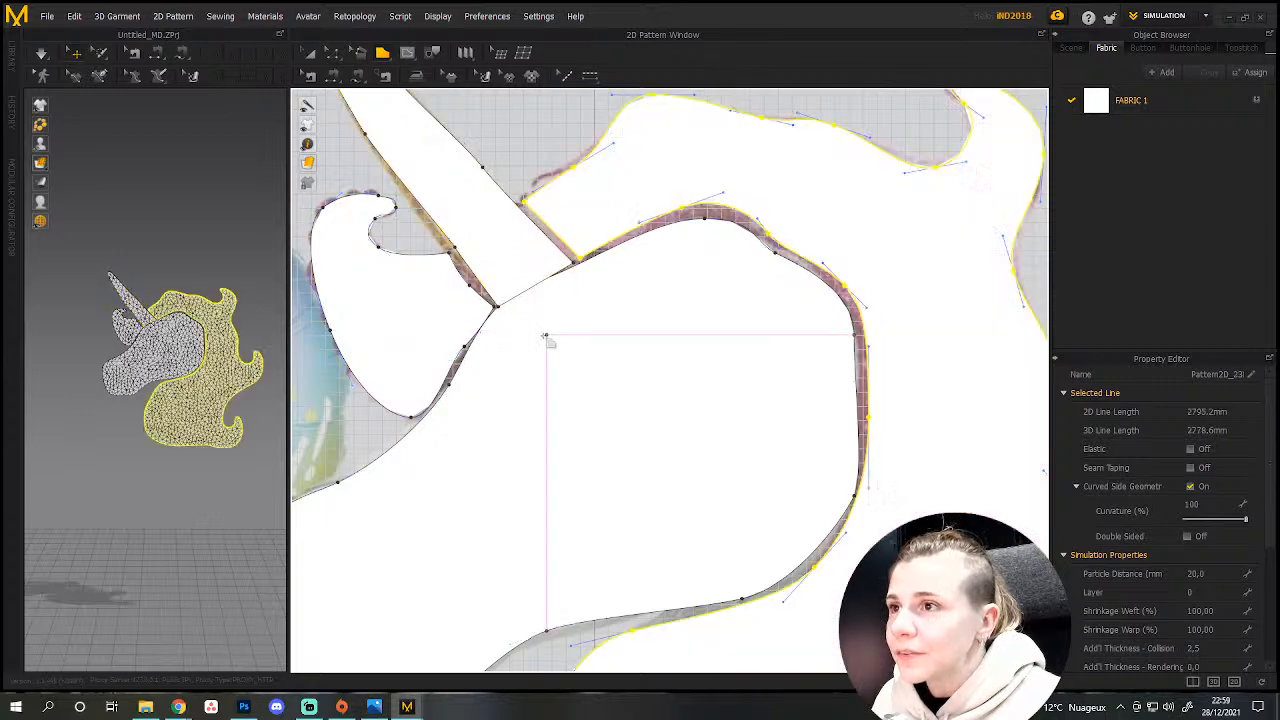
Try to reshape the horn's tip with the Edit Curve Point tool.
middle_click_drag(551, 371, 758, 493)
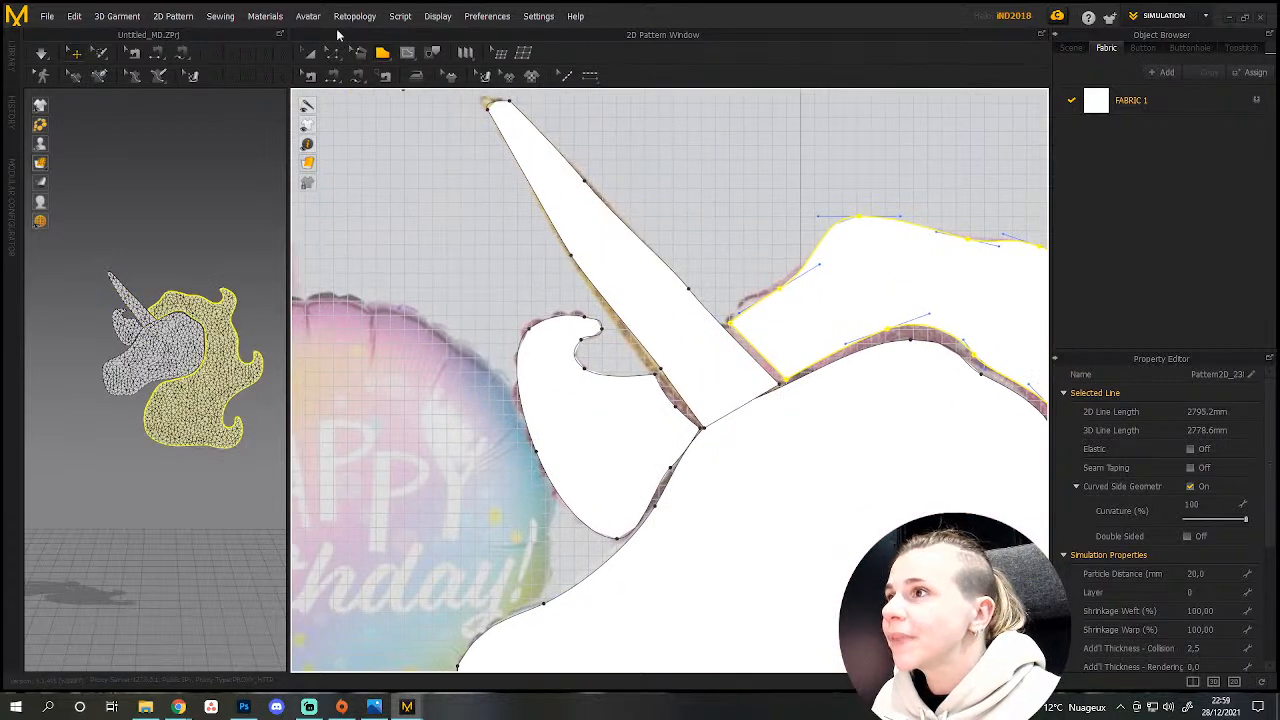
left_click(333, 55)
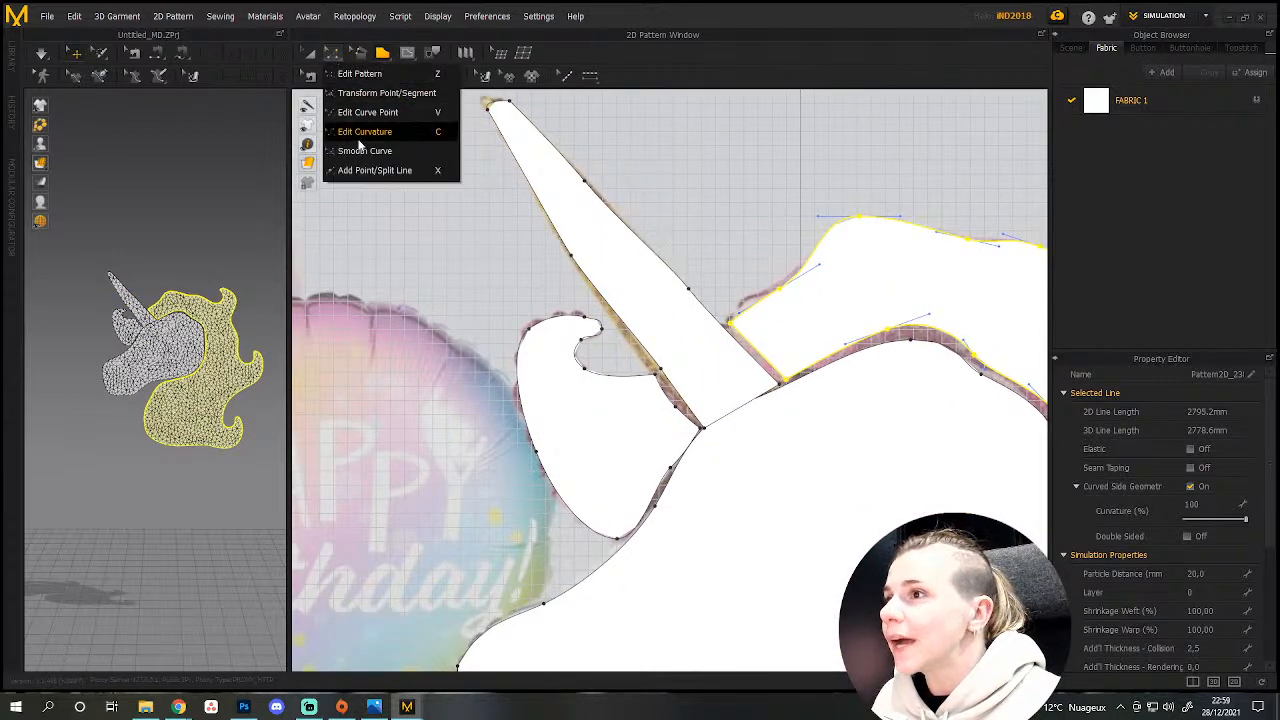
left_click(369, 111)
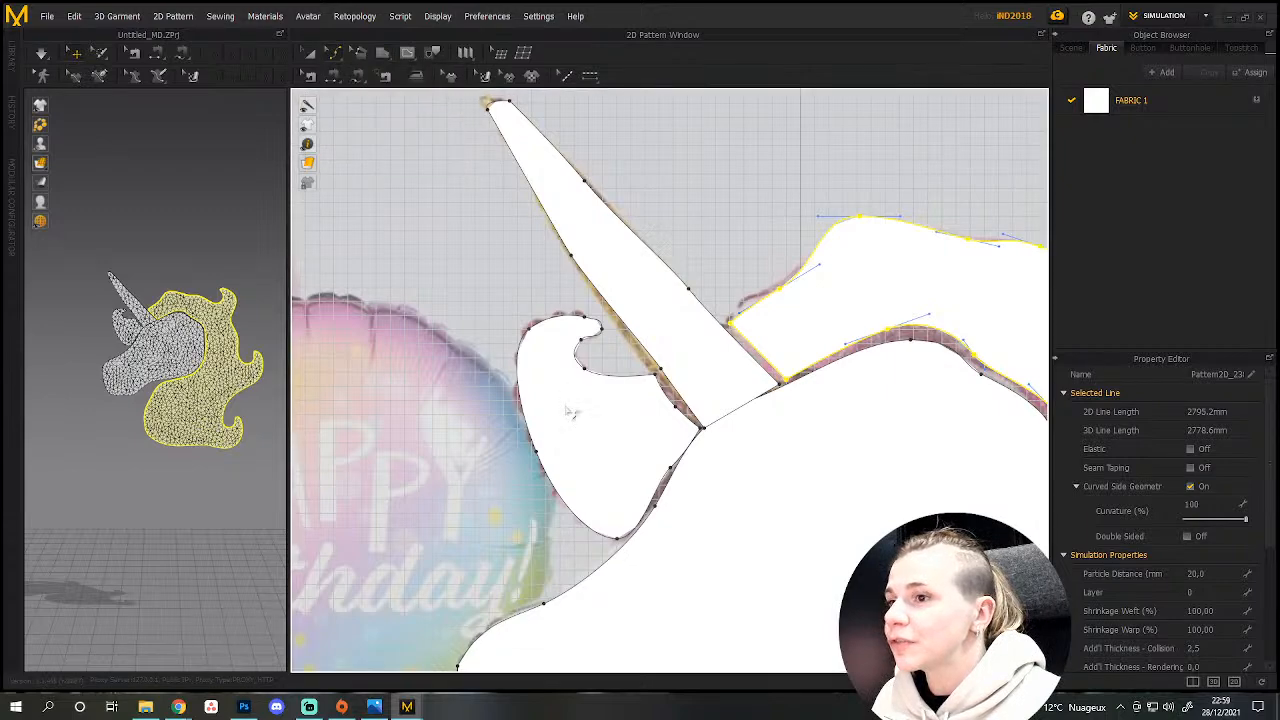
scroll(572, 412, "up", 5)
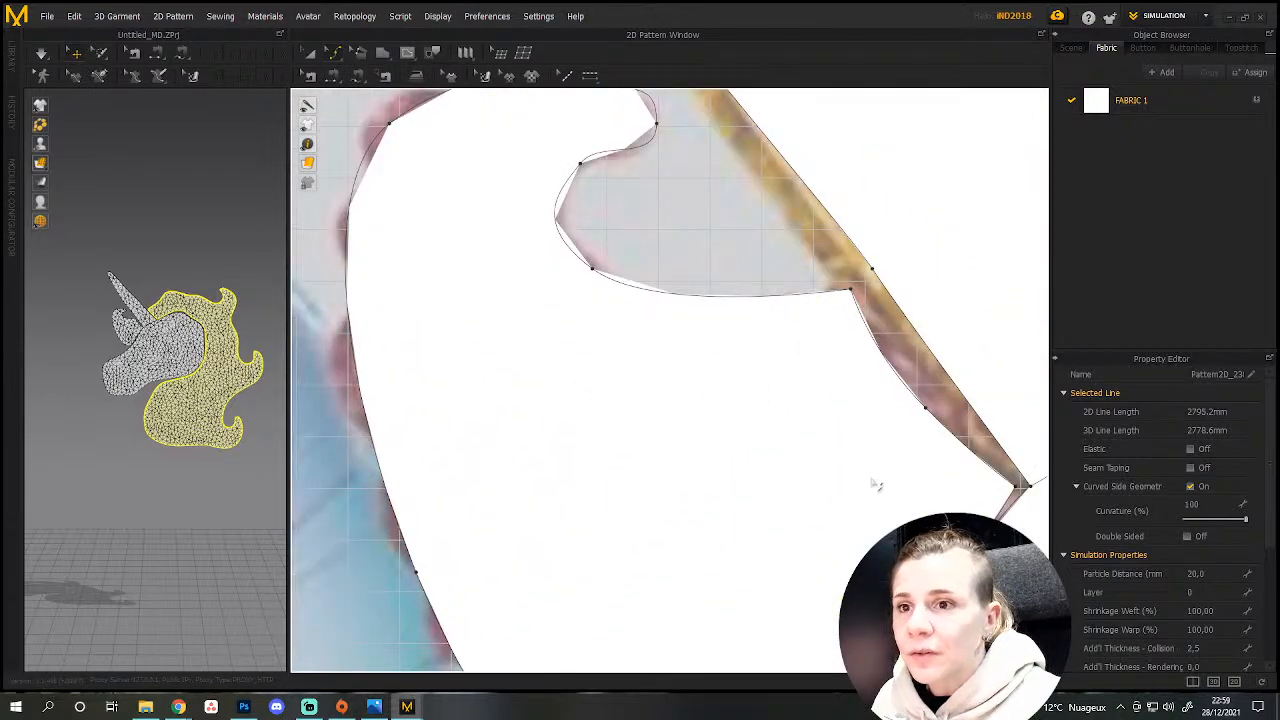
scroll(876, 485, "down", 10)
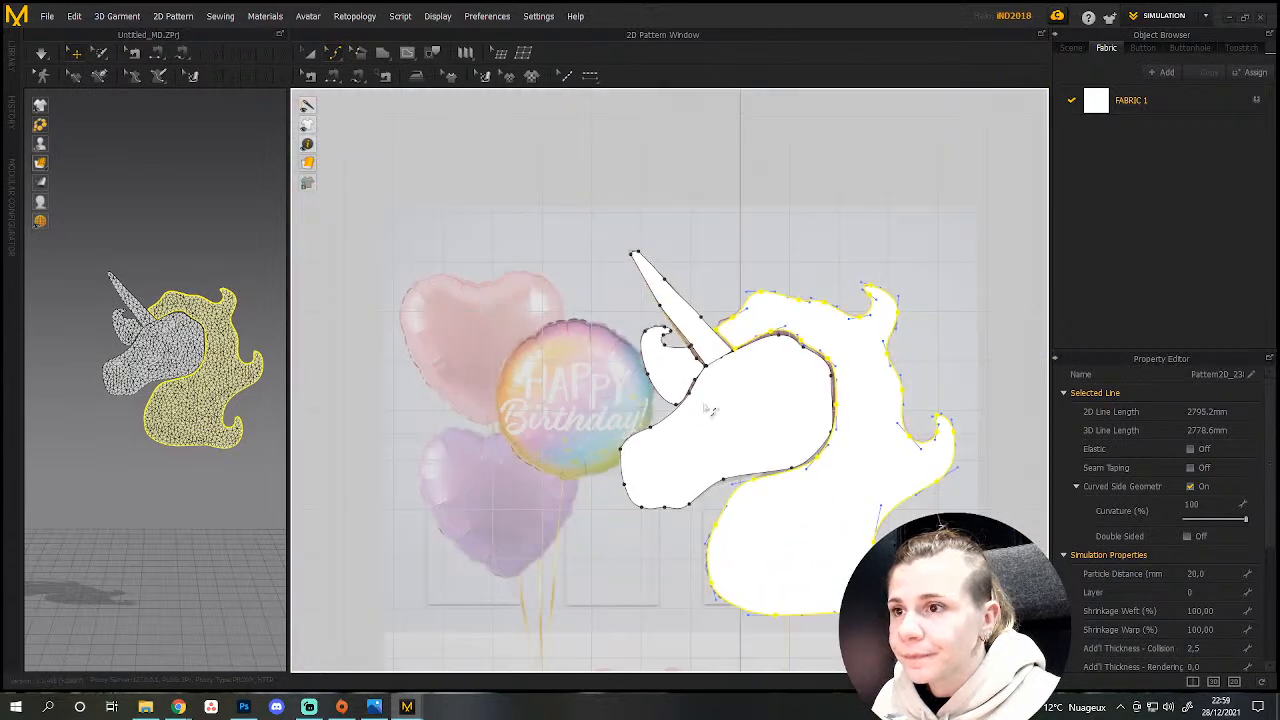
scroll(708, 409, "up", 5)
scroll(694, 437, "down", 2)
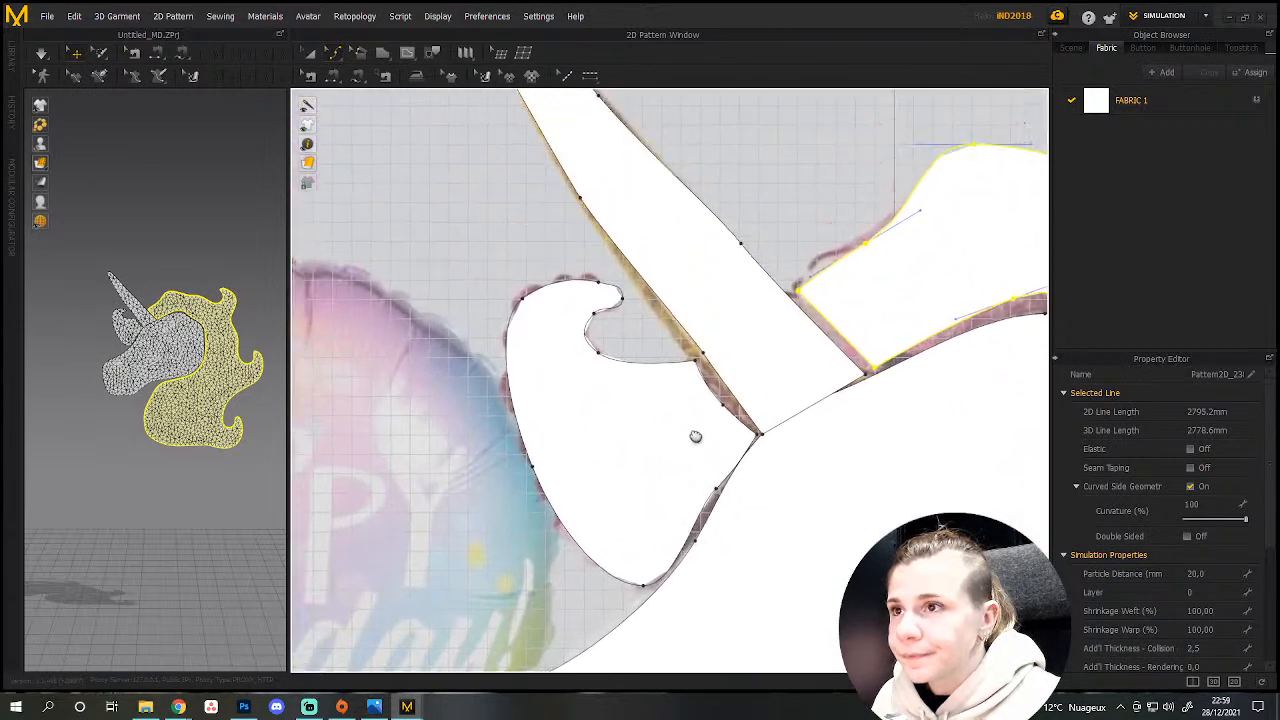
left_click(701, 377)
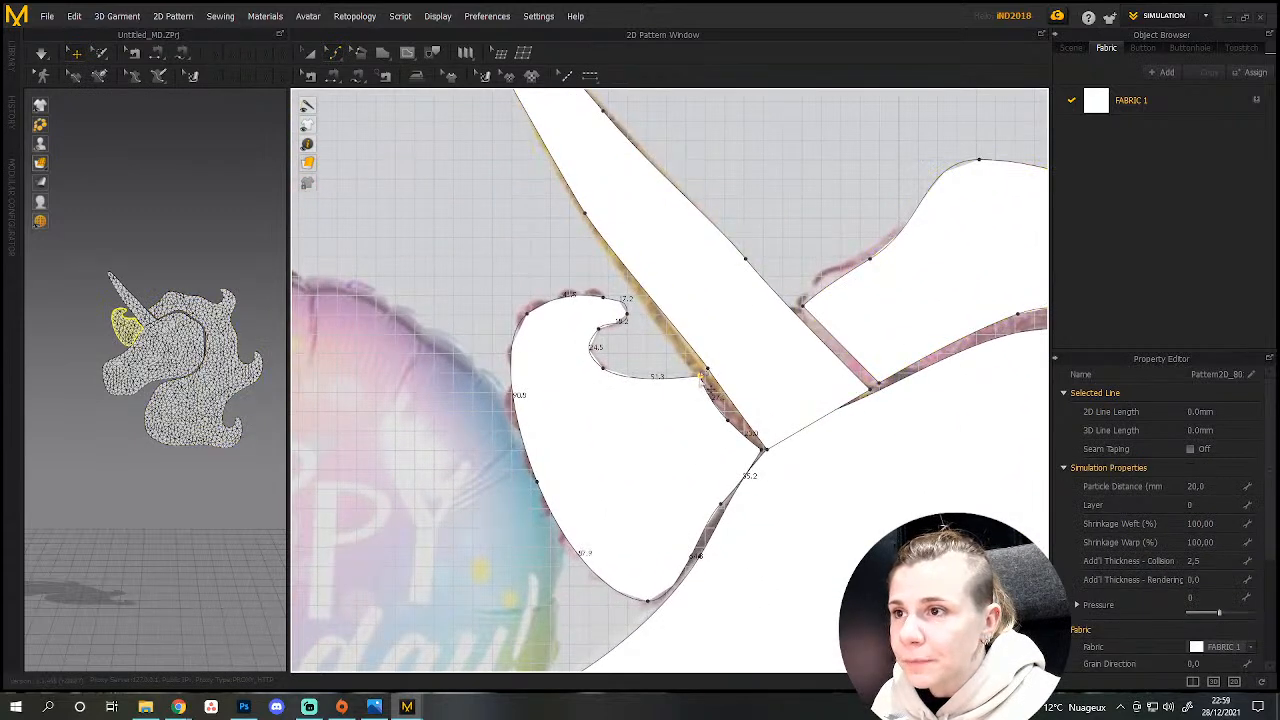
scroll(701, 377, "down", 8)
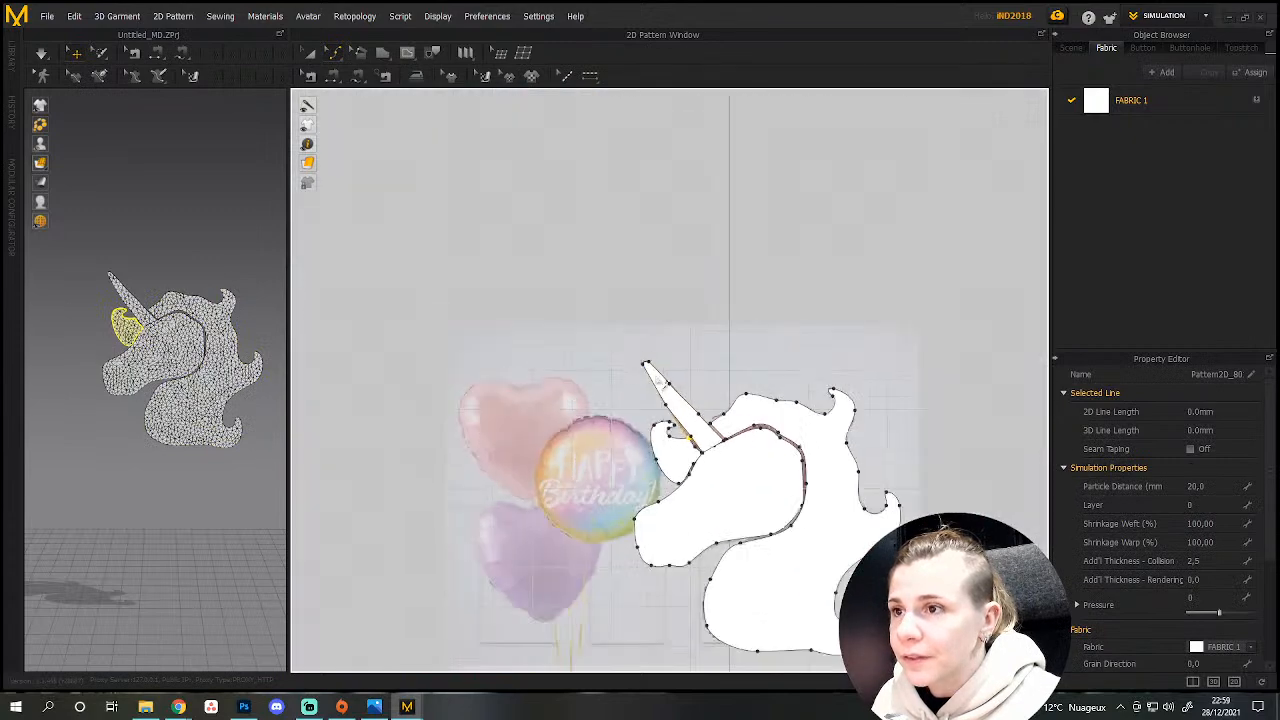
scroll(660, 382, "up", 6)
left_click(690, 404)
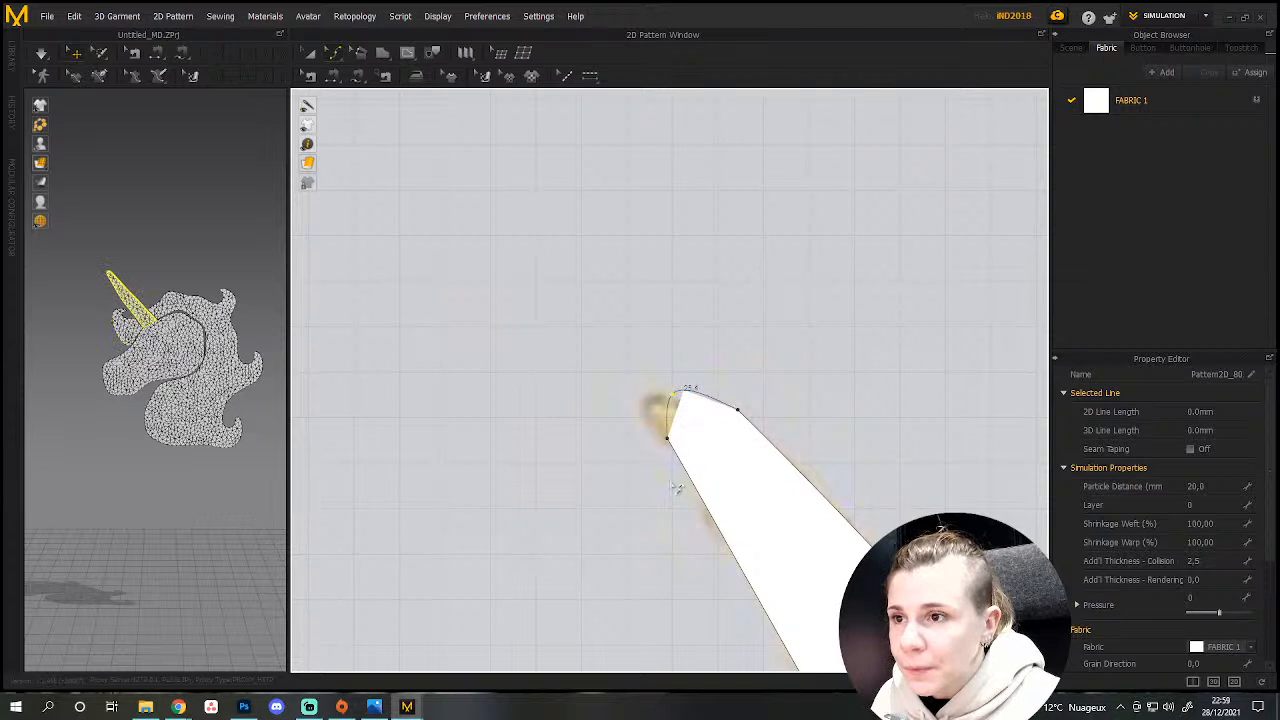
key("ctrl+z")
left_click(665, 441)
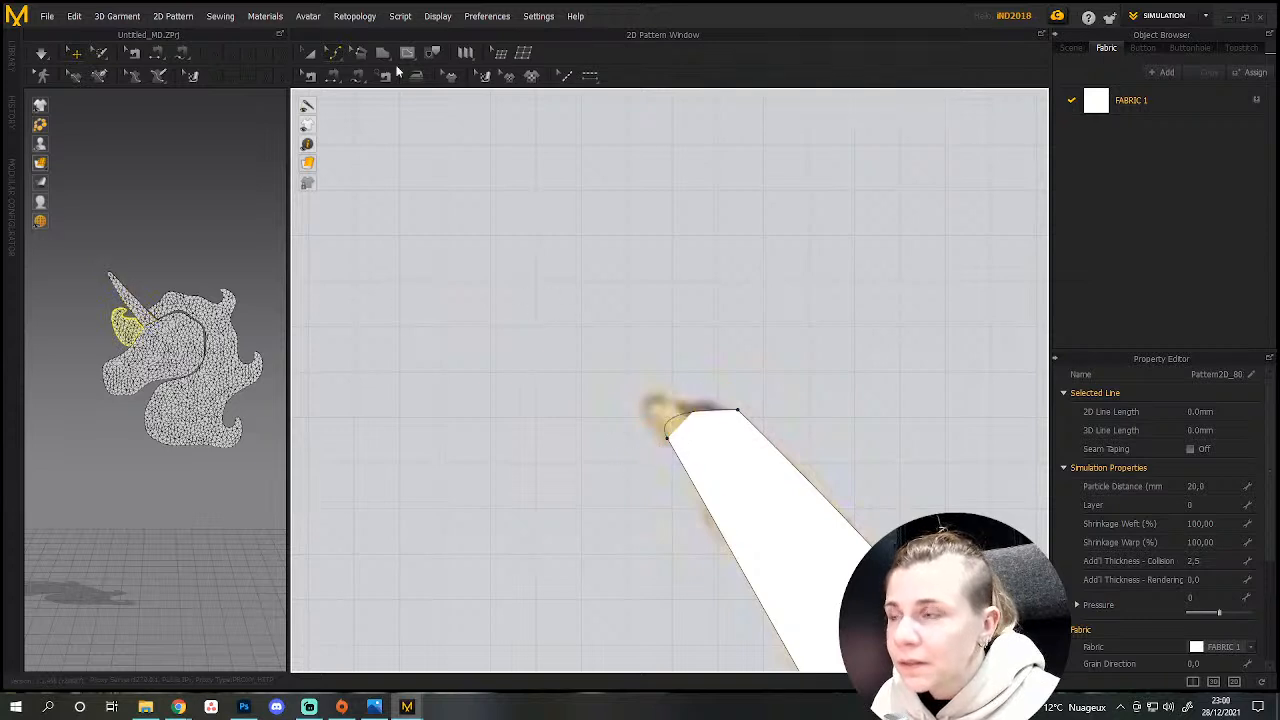
Bulge the short edge at the horn's tip outward with Edit Curvature to match the rounded tip in the reference image.
left_click(333, 53)
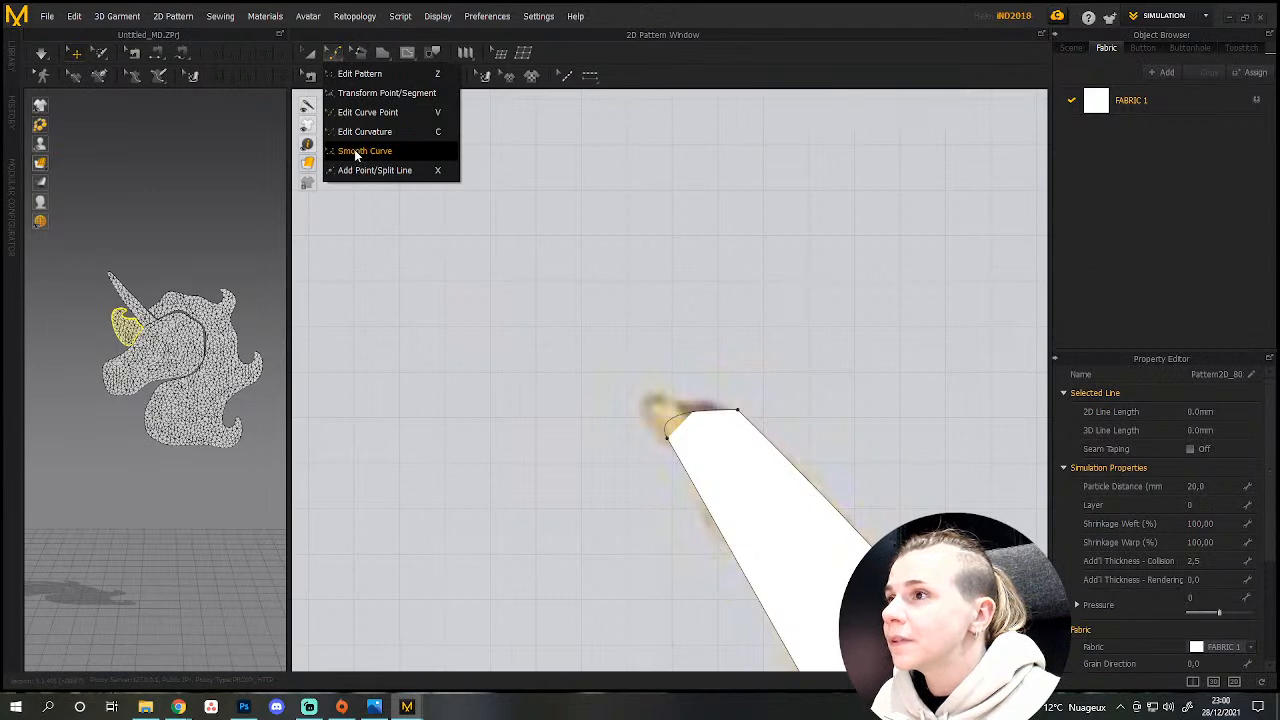
left_click(365, 131)
left_click(682, 405)
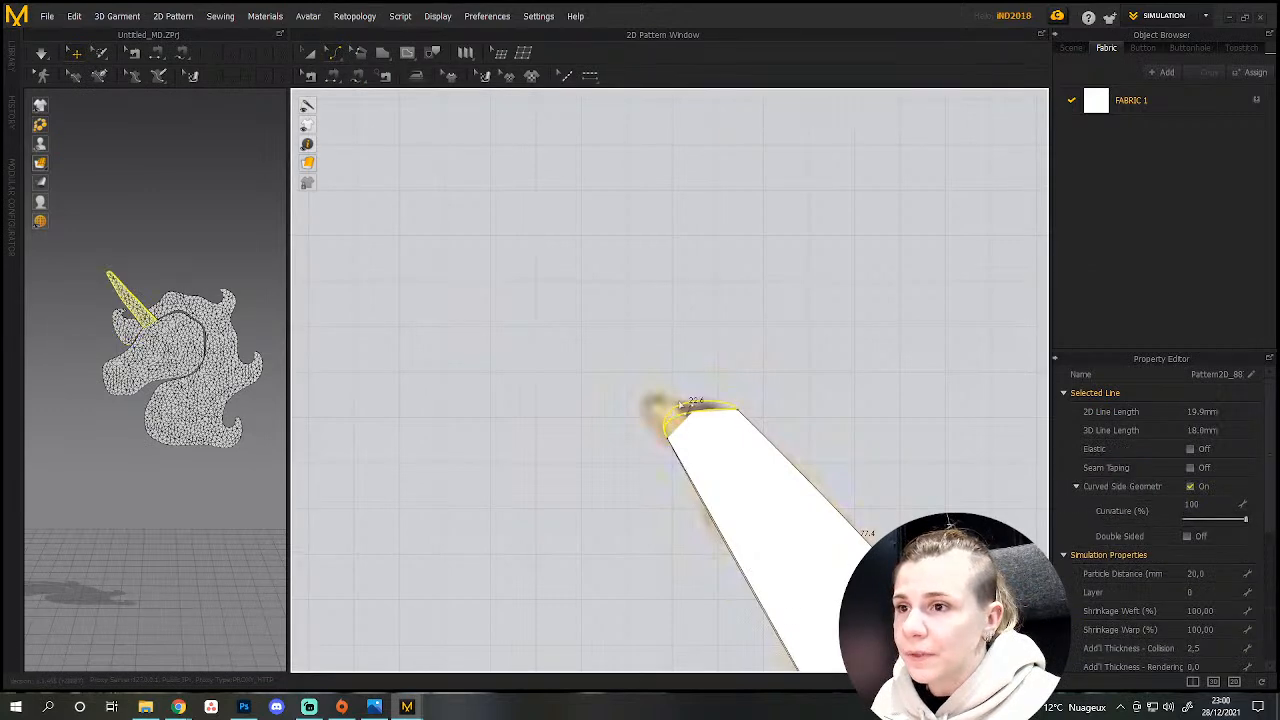
left_click_drag(682, 405, 683, 385)
left_click(739, 411)
left_click(737, 413)
scroll(686, 488, "up", 4)
scroll(776, 541, "down", 4)
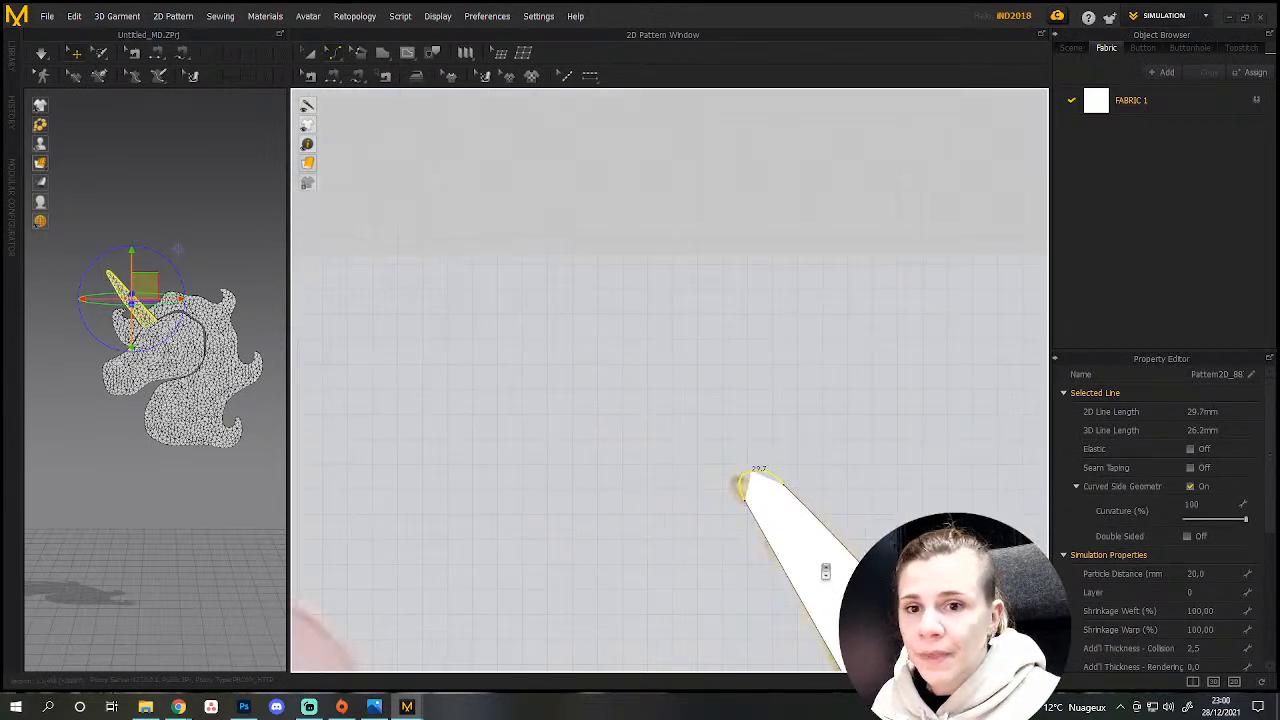
Examine the horn and forelock outlines against the reference image, then the complete unicorn with all pieces deselected.
middle_click_drag(849, 609, 700, 197)
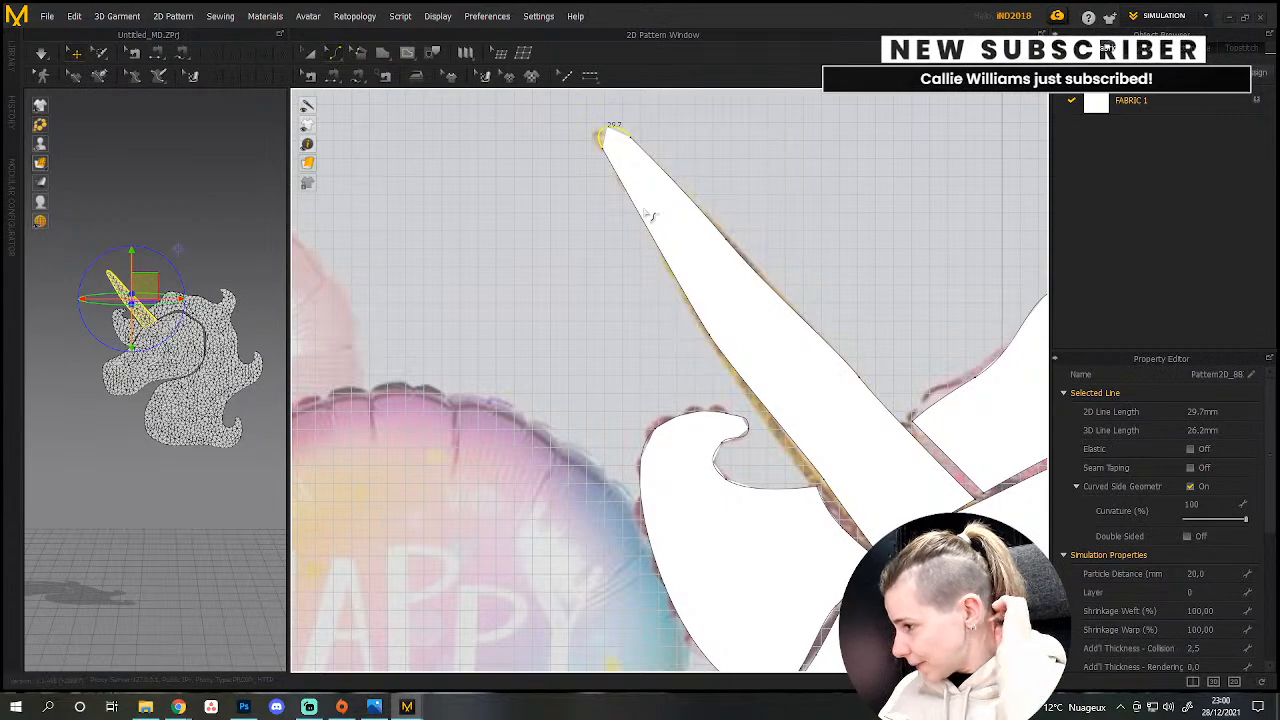
scroll(709, 449, "down", 5)
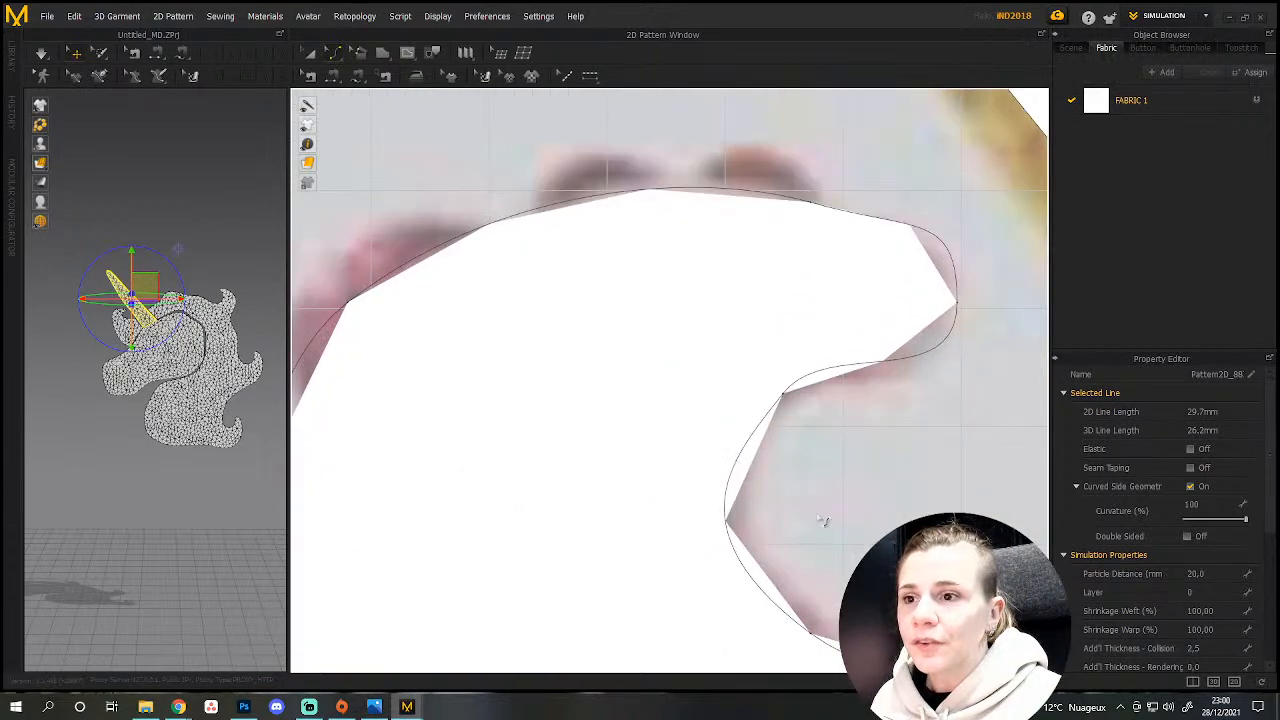
scroll(850, 543, "up", 6)
middle_click_drag(954, 634, 620, 330)
left_click(668, 390)
scroll(549, 244, "down", 5)
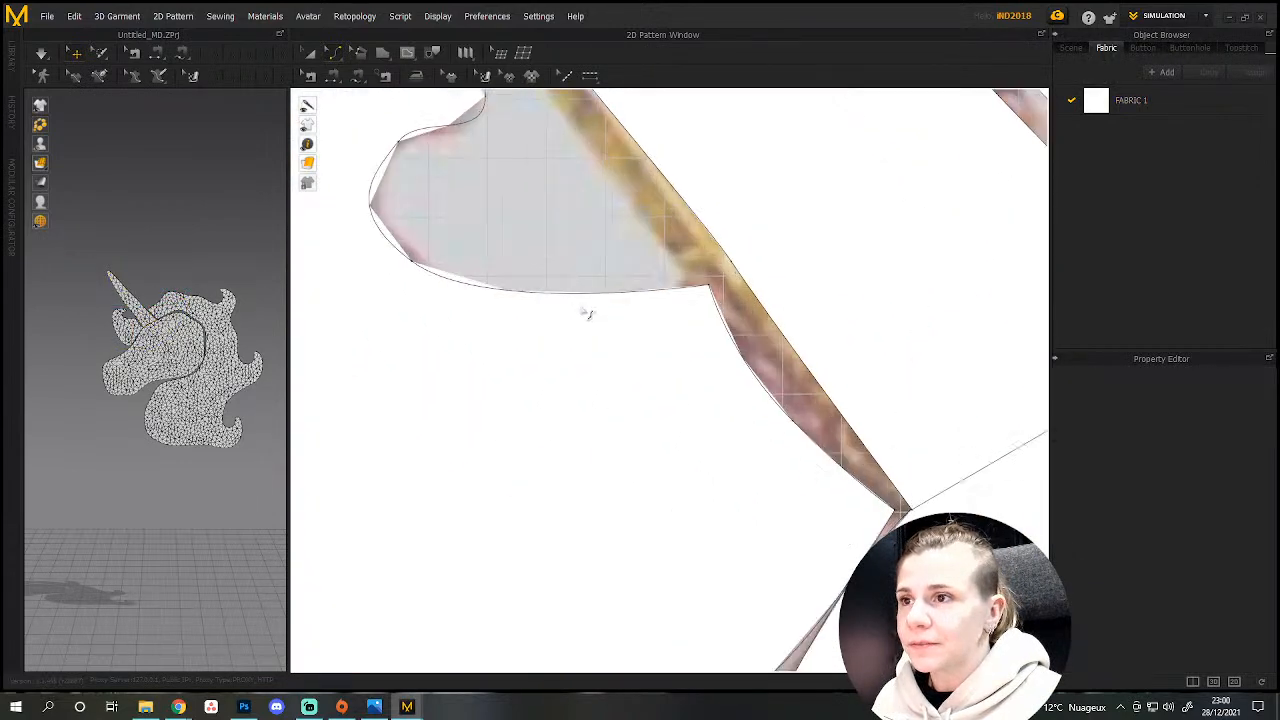
scroll(590, 325, "up", 8)
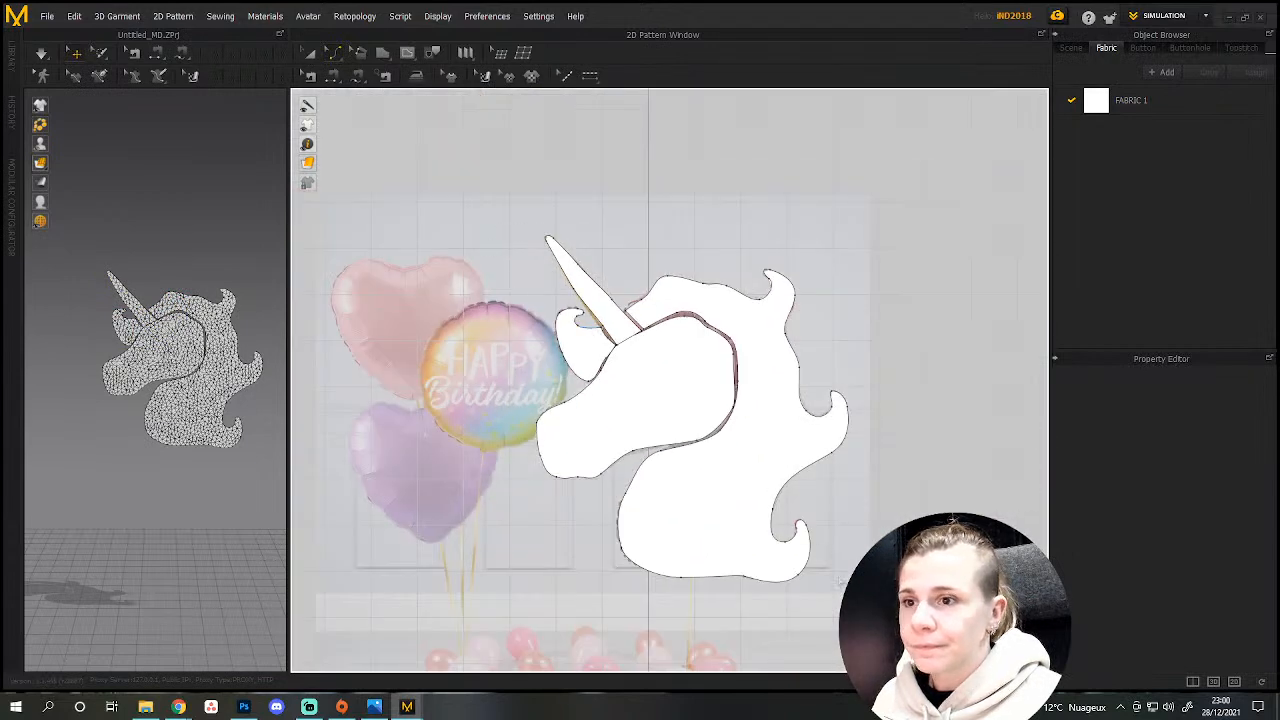
left_click(805, 553)
Select all the unicorn pattern pieces and set their particle distance to 15 mm.
left_click(309, 52)
left_click_drag(478, 205, 870, 610)
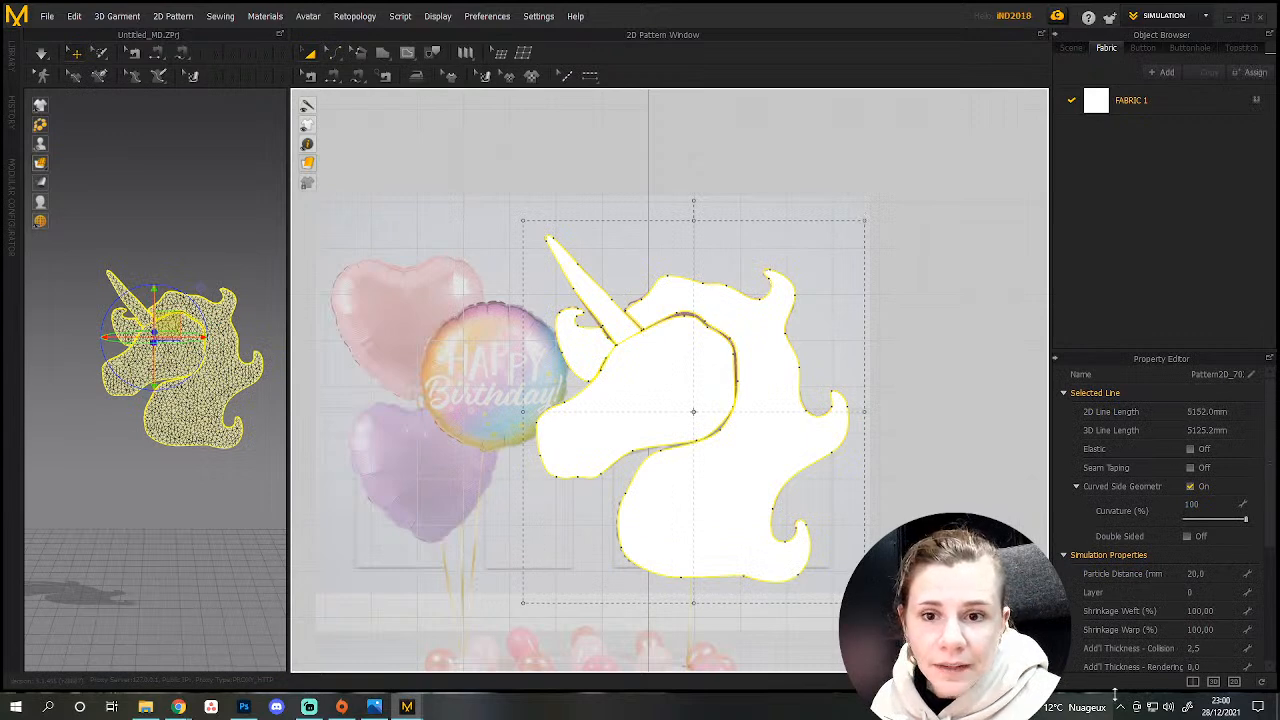
left_click(1200, 573)
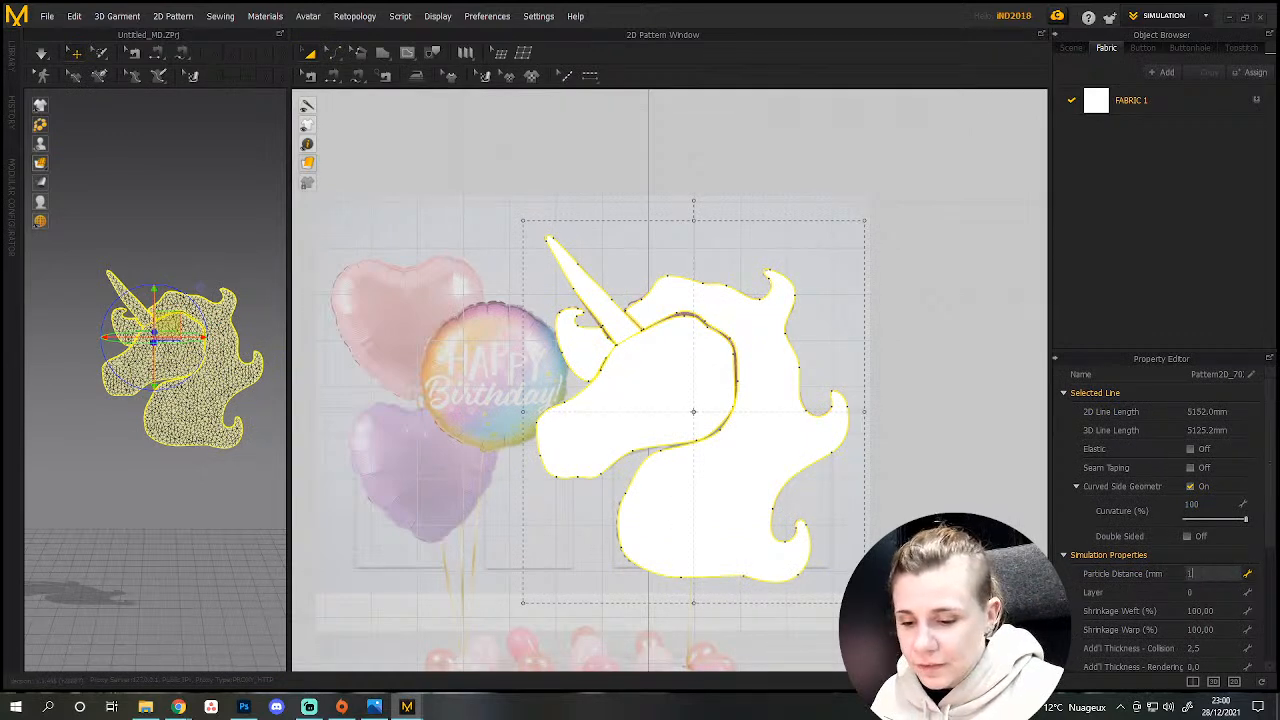
type("15,0")
key("Return")
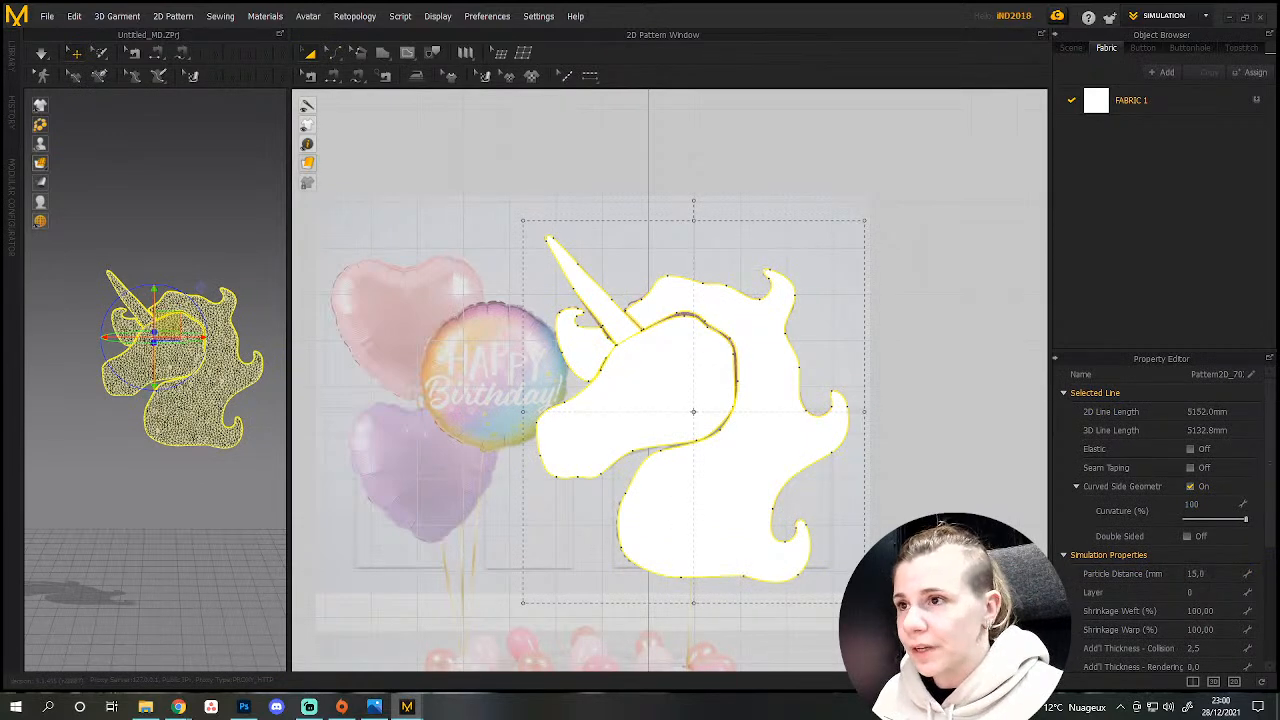
Turn on Remesh for all the selected unicorn pattern pieces.
scroll(532, 240, "up", 2)
scroll(537, 245, "down", 7)
scroll(626, 300, "up", 4)
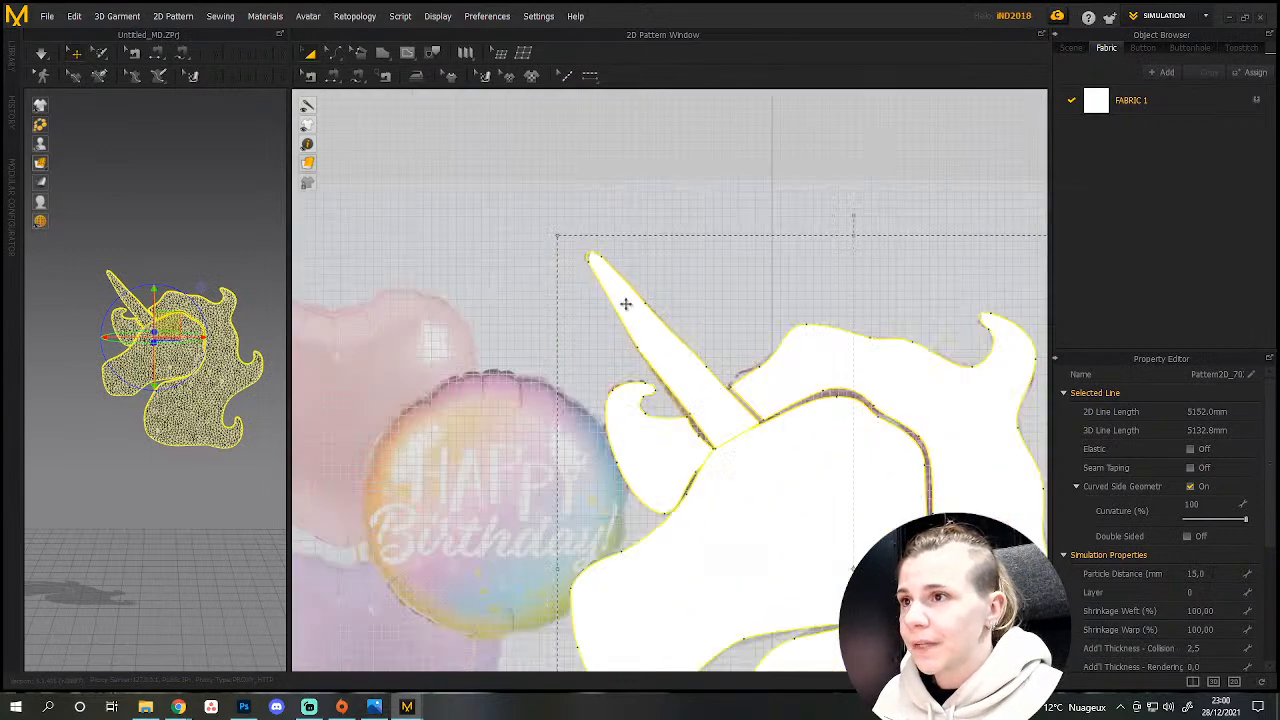
scroll(786, 465, "down", 1)
middle_click_drag(816, 489, 740, 389)
scroll(1212, 612, "down", 3)
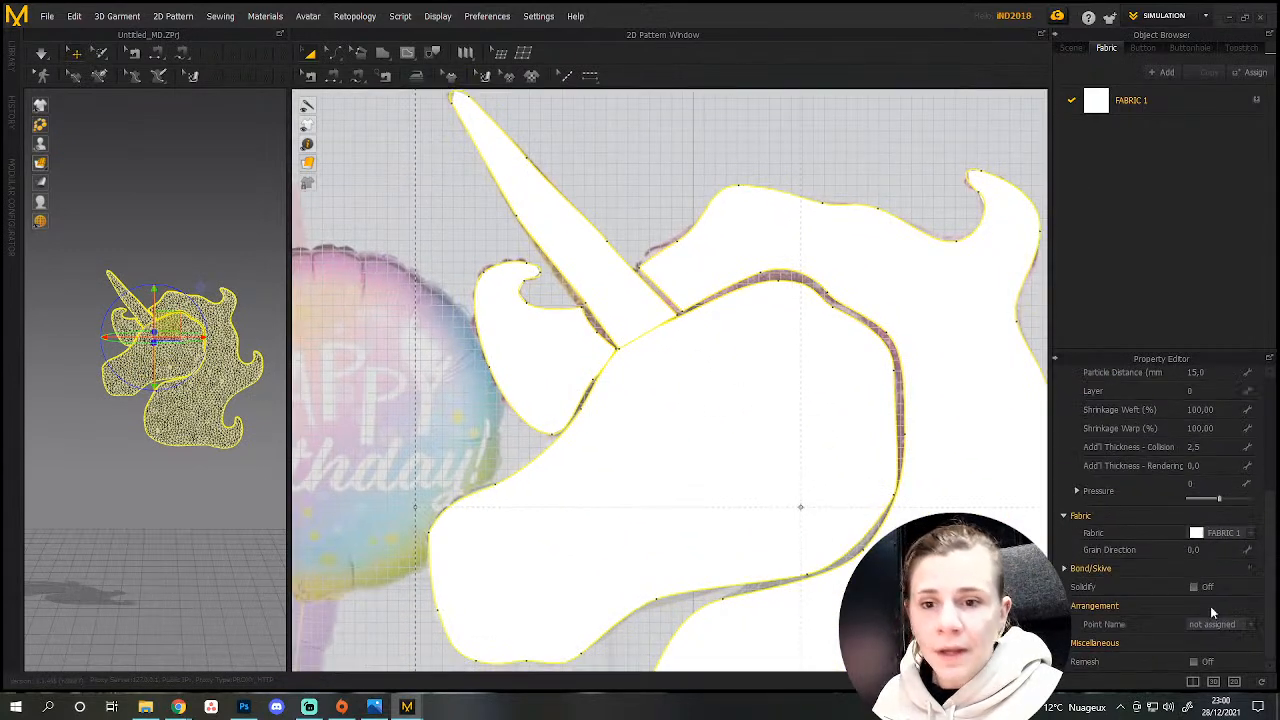
left_click(1193, 662)
scroll(206, 393, "down", 3)
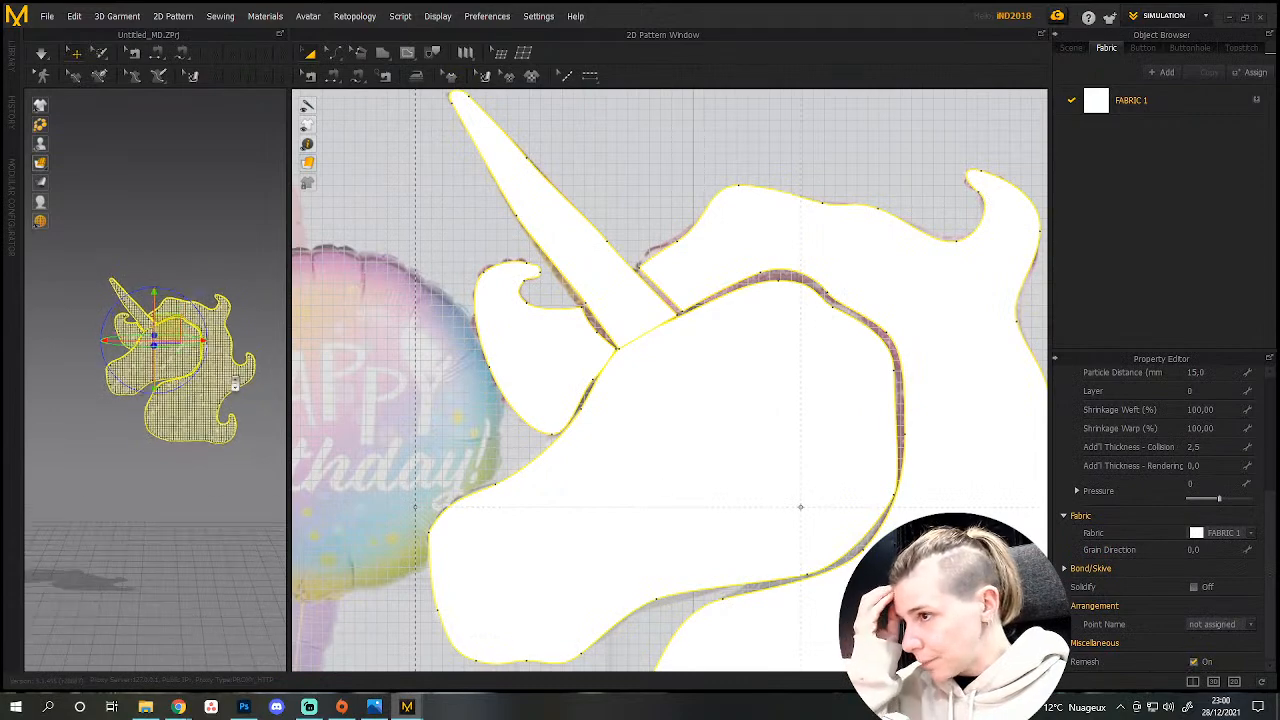
Examine the remeshed pieces in 3D and the gaps between the forelock, horn, head and mane patterns in 2D.
scroll(206, 393, "up", 5)
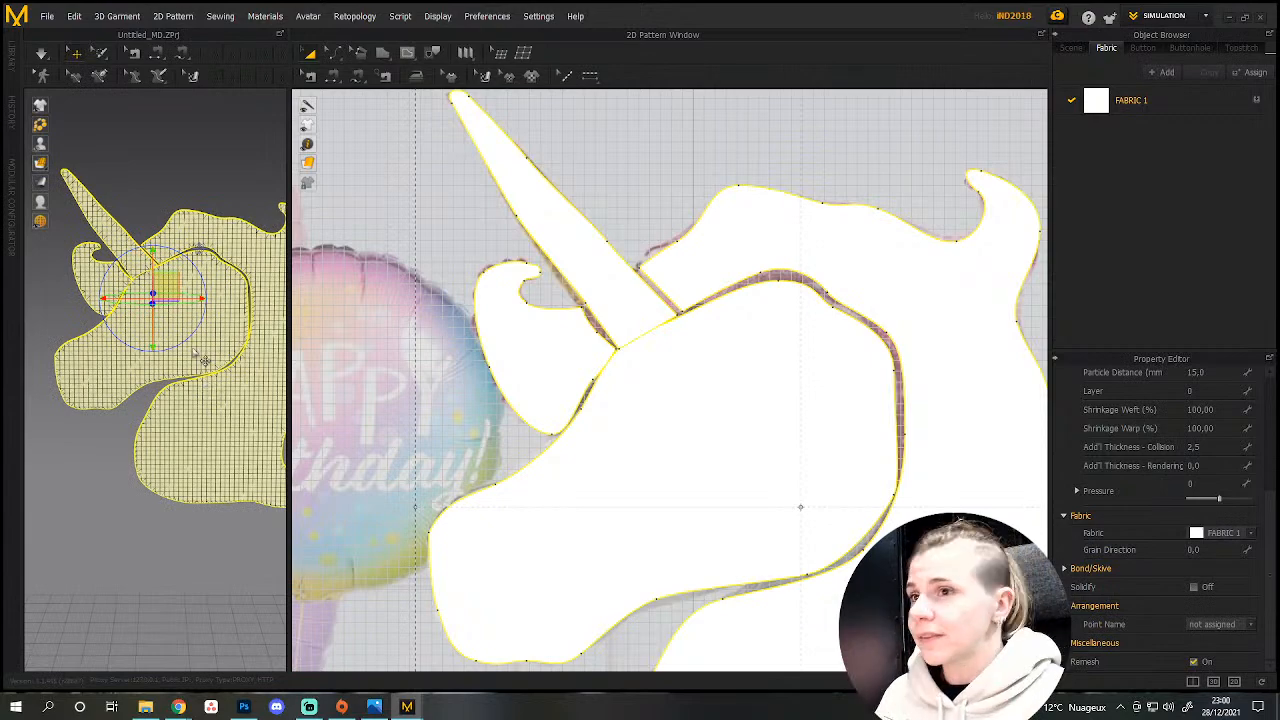
scroll(818, 416, "down", 1)
middle_click_drag(865, 467, 786, 476)
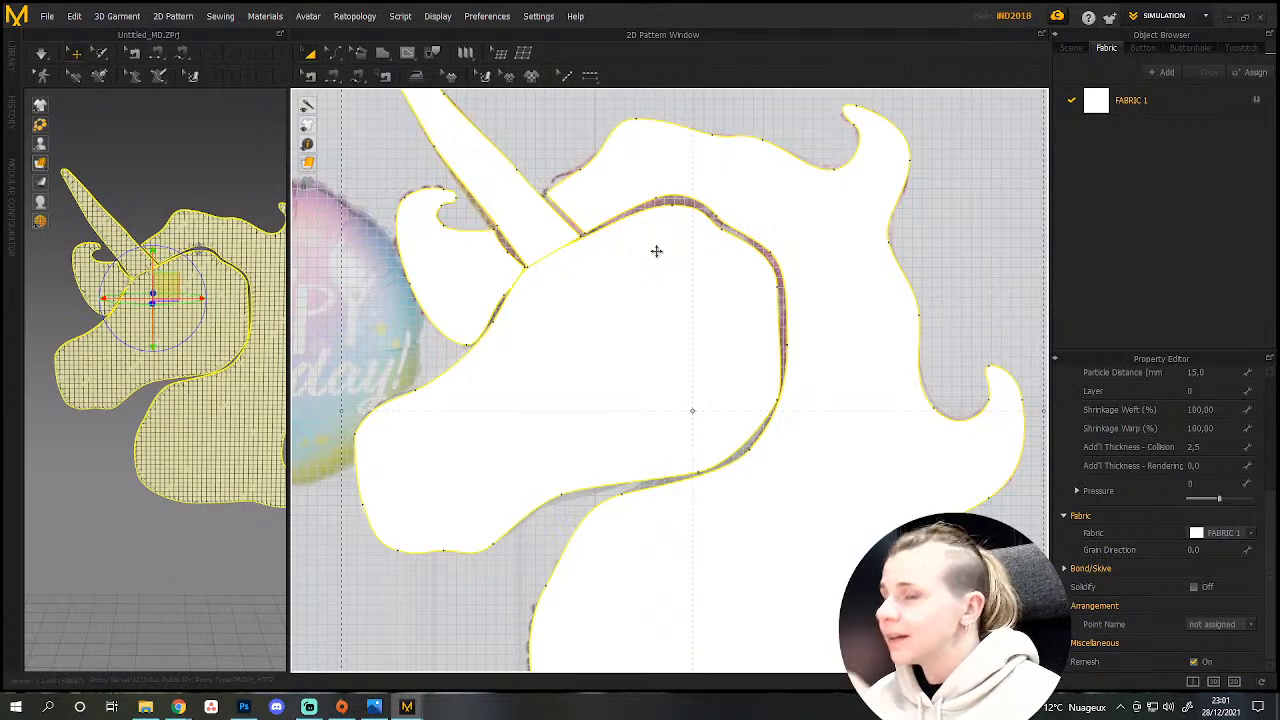
scroll(680, 301, "down", 2)
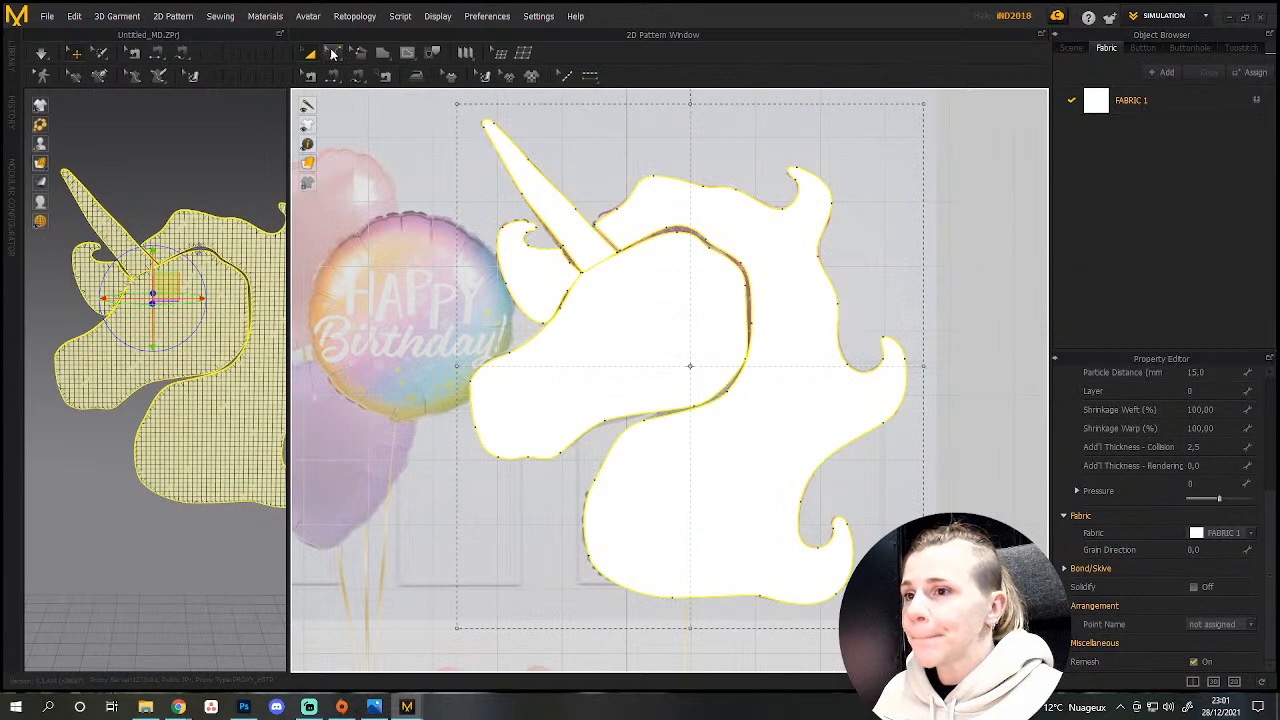
scroll(330, 180, "down", 4)
scroll(404, 214, "up", 6)
scroll(556, 256, "down", 1)
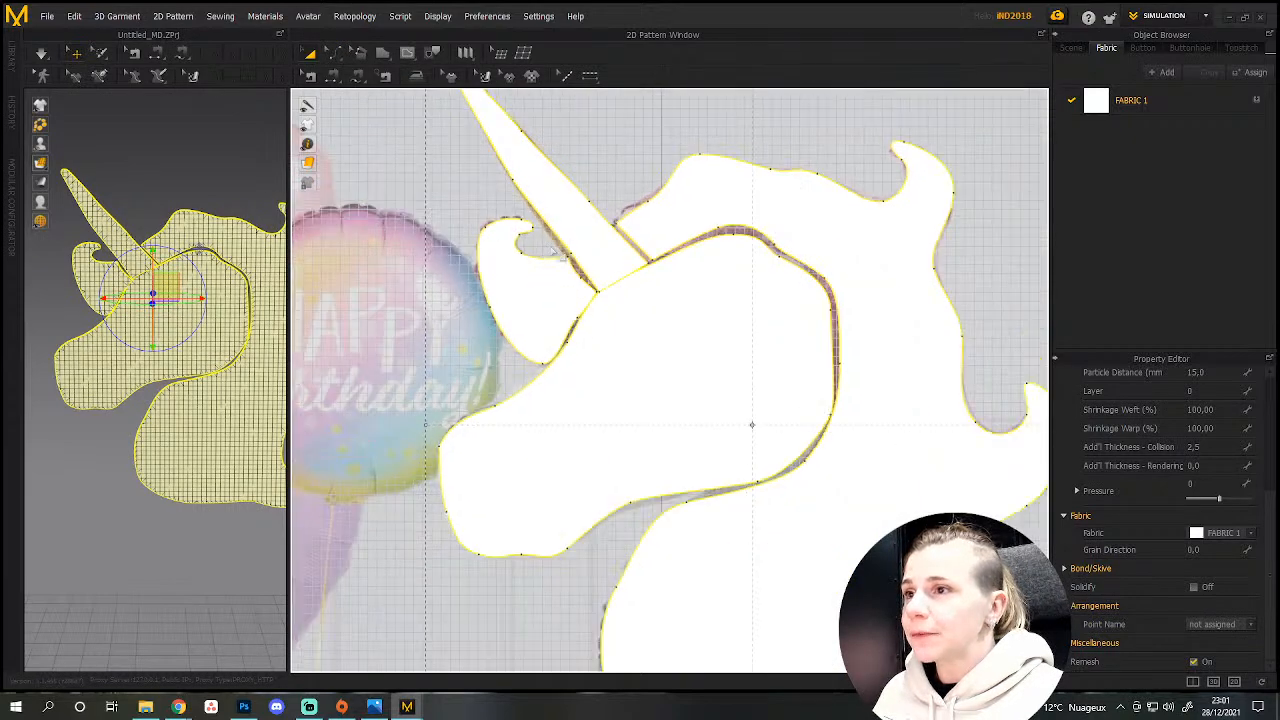
scroll(556, 256, "up", 5)
scroll(570, 328, "down", 2)
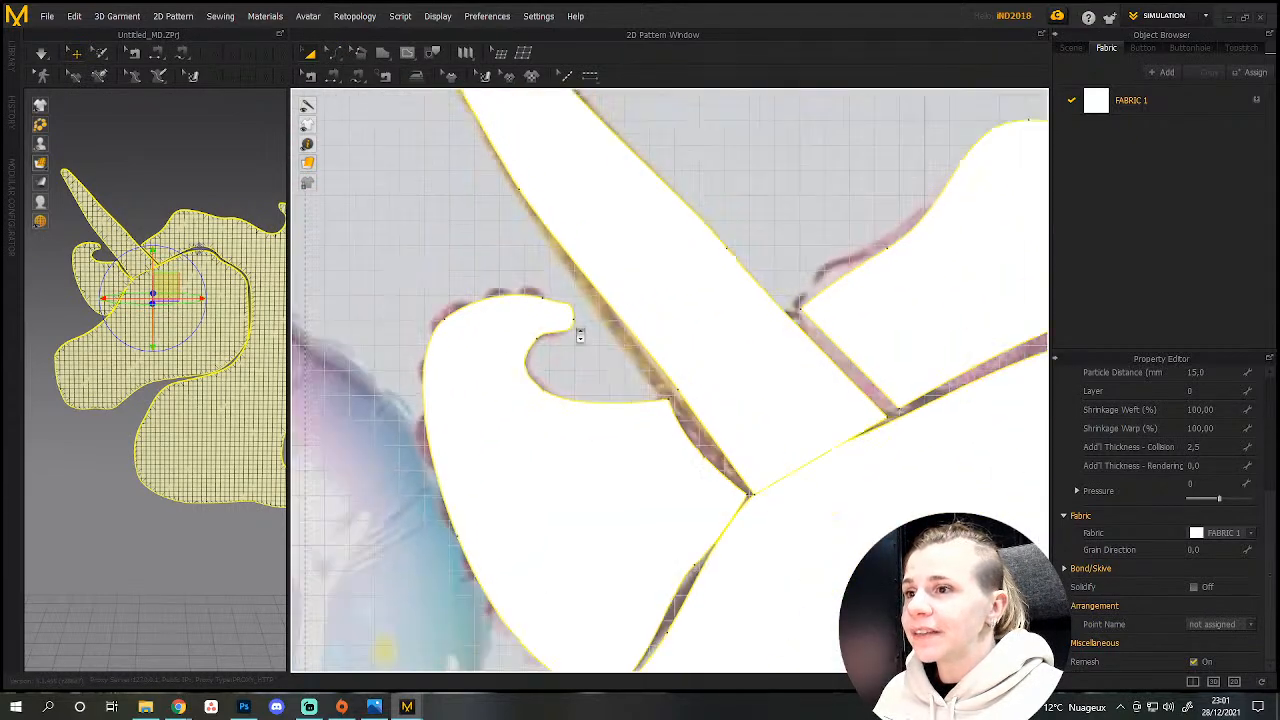
With Edit Curve Point, move the curve point on the mane-facing side of the horn's tip outward to broaden the tip.
scroll(579, 335, "down", 2)
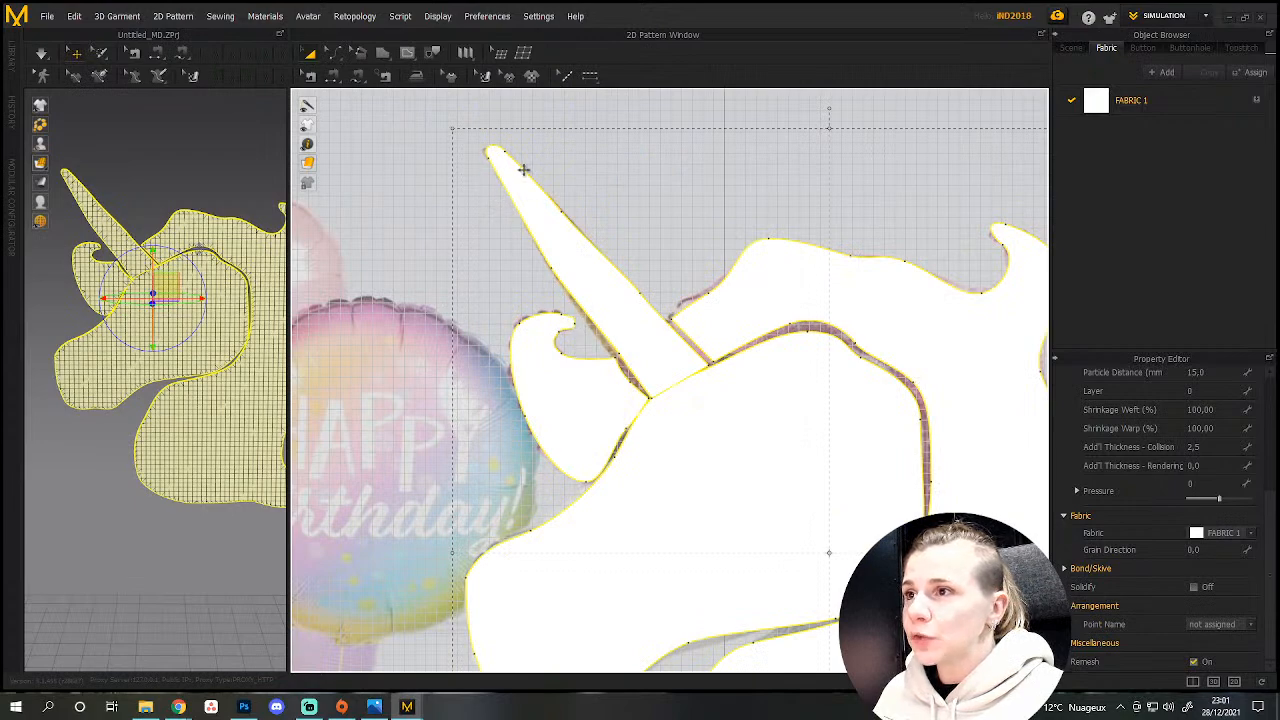
middle_click_drag(518, 385, 416, 278)
scroll(695, 278, "down", 1)
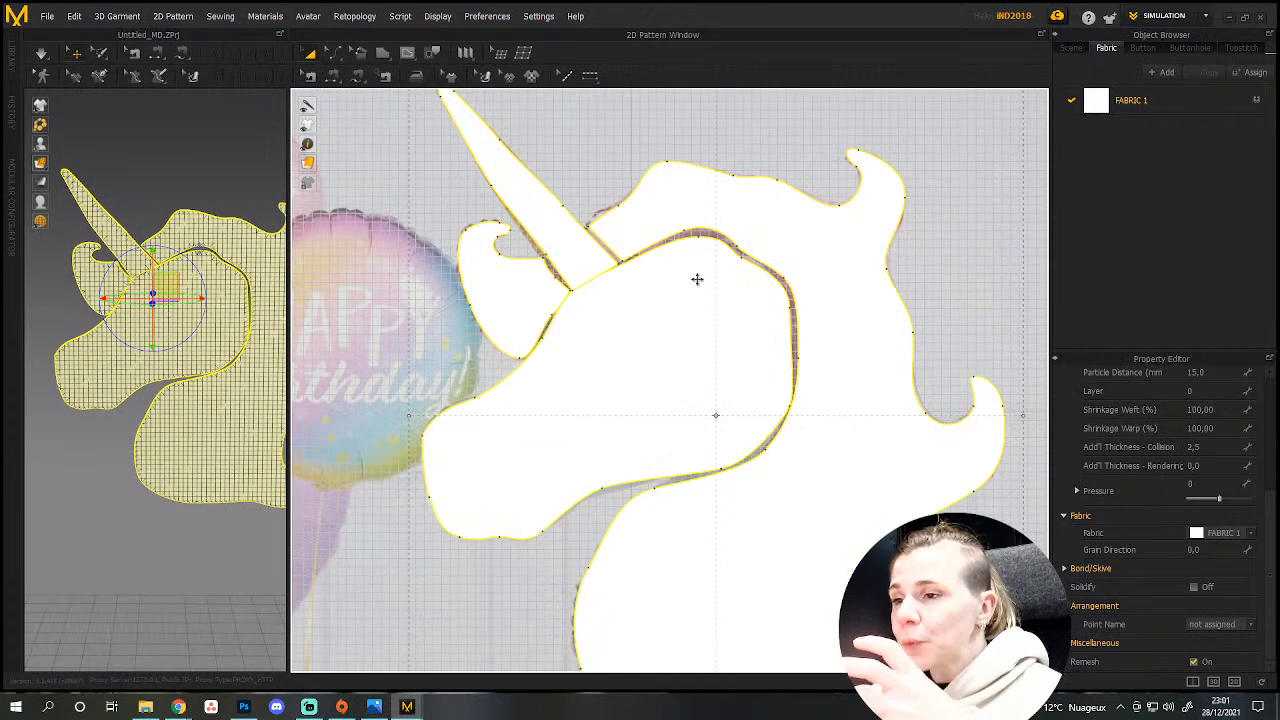
left_click(333, 54)
left_click(336, 164)
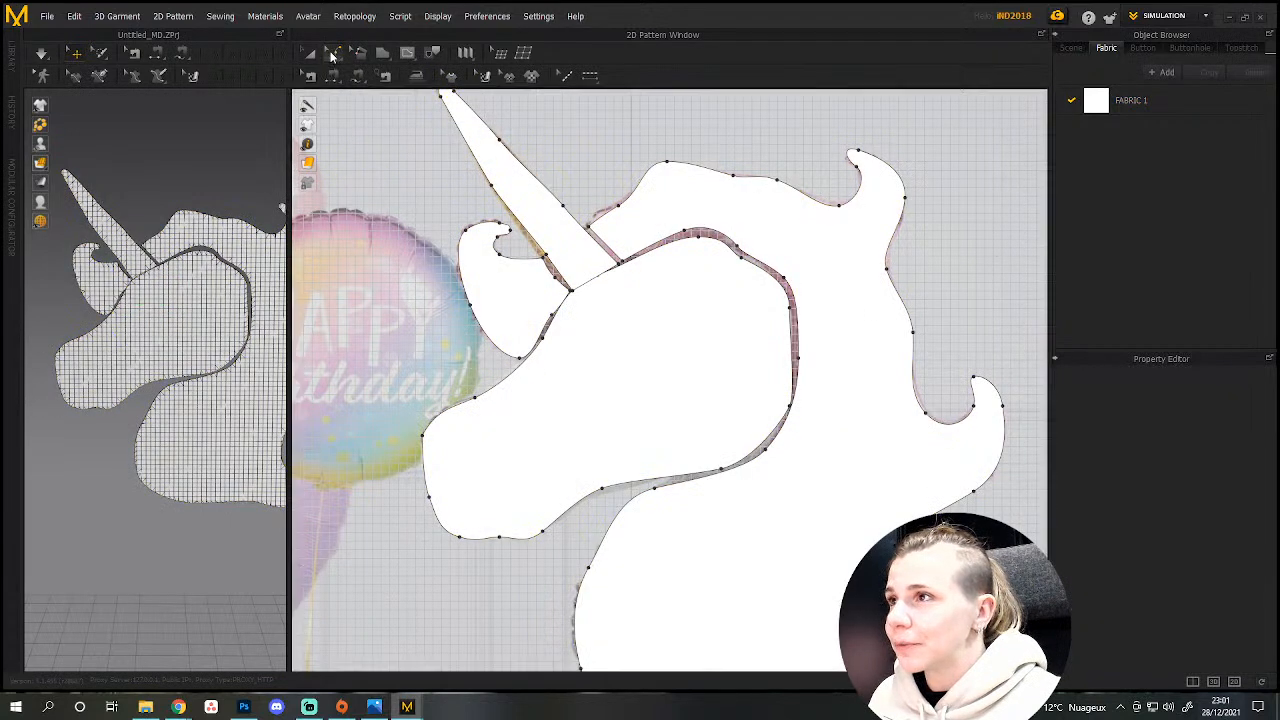
left_click(331, 57)
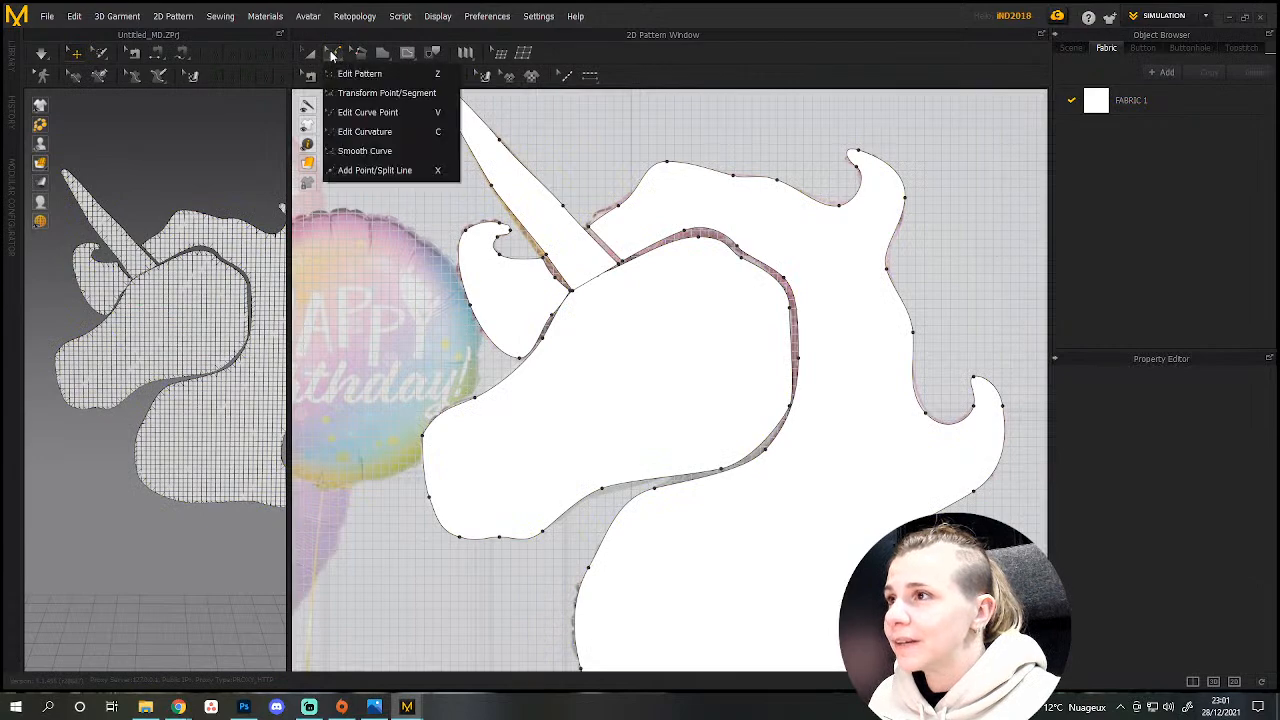
left_click(344, 110)
scroll(575, 312, "up", 10)
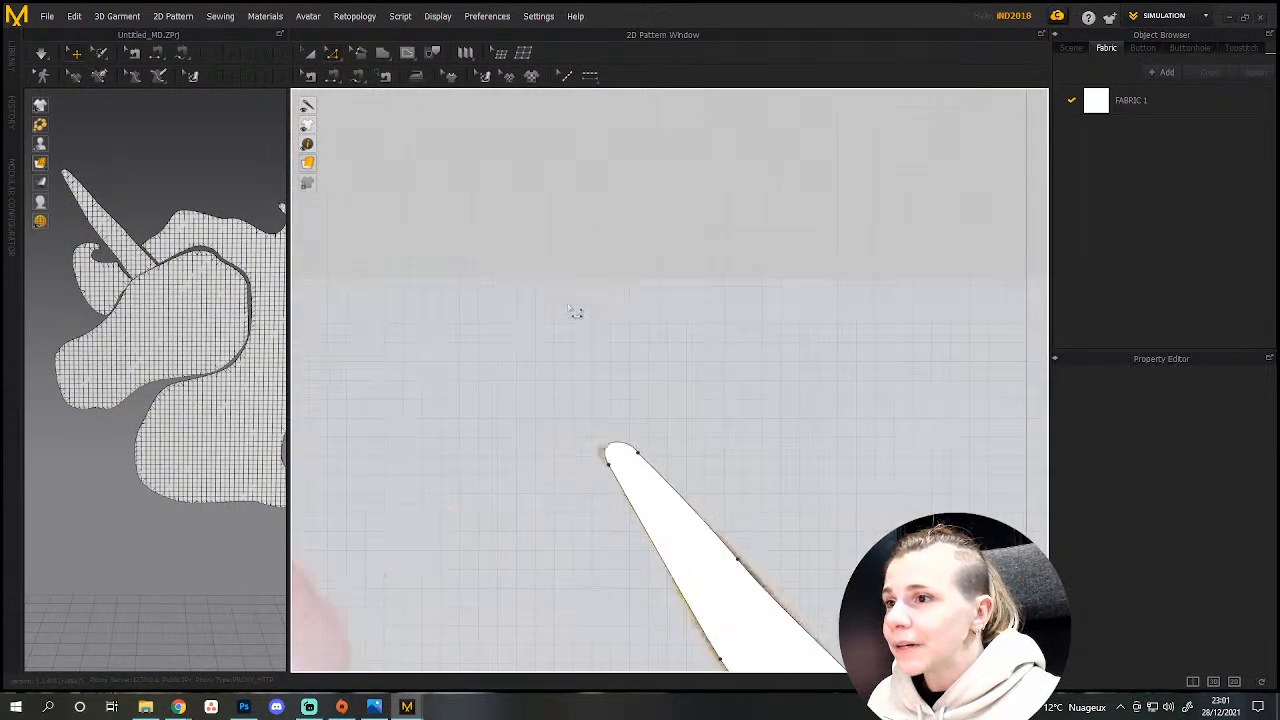
right_click_drag(696, 480, 628, 285)
left_click_drag(572, 260, 595, 257)
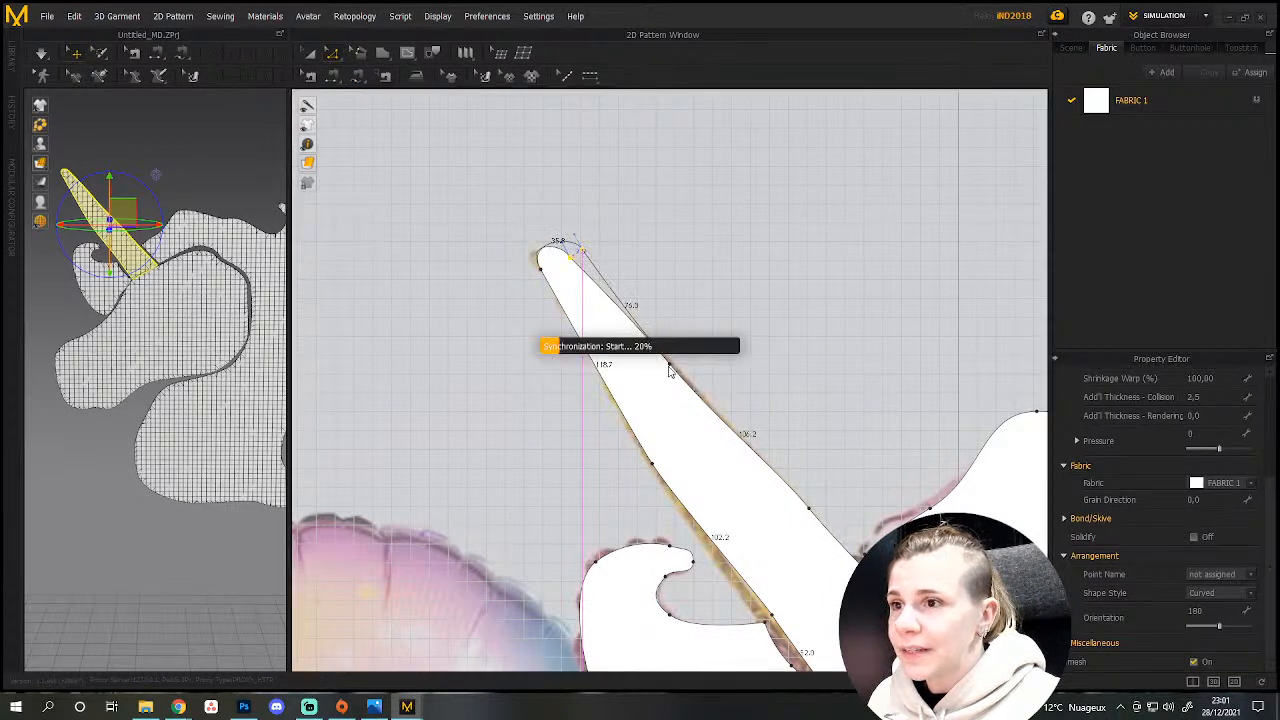
Move the remaining curve points along the horn's mane-facing edge outward to widen the horn down to its base.
left_click_drag(673, 368, 708, 370)
left_click_drag(811, 508, 847, 507)
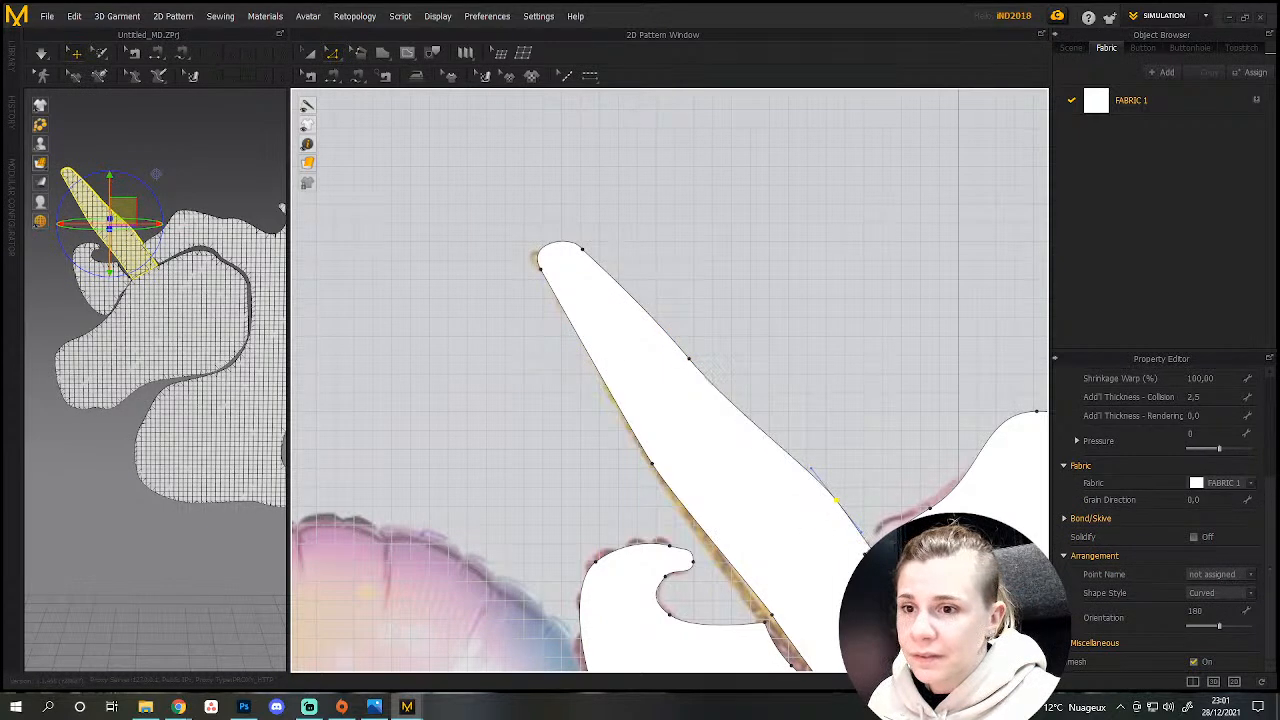
middle_click_drag(847, 507, 716, 374)
left_click_drag(801, 503, 822, 490)
Reshape the forelock's curled tip by moving its upper, end and inner curve points outward and adjusting the inner curve handle.
left_click(540, 461)
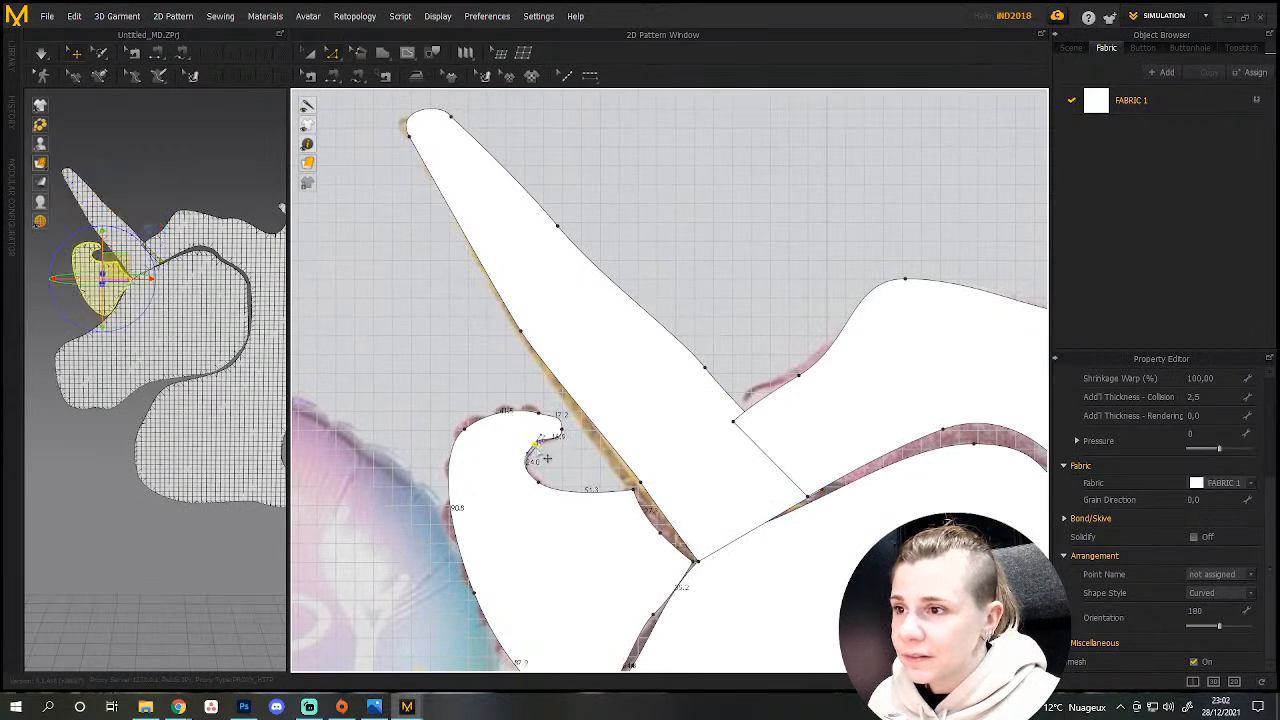
left_click(540, 408)
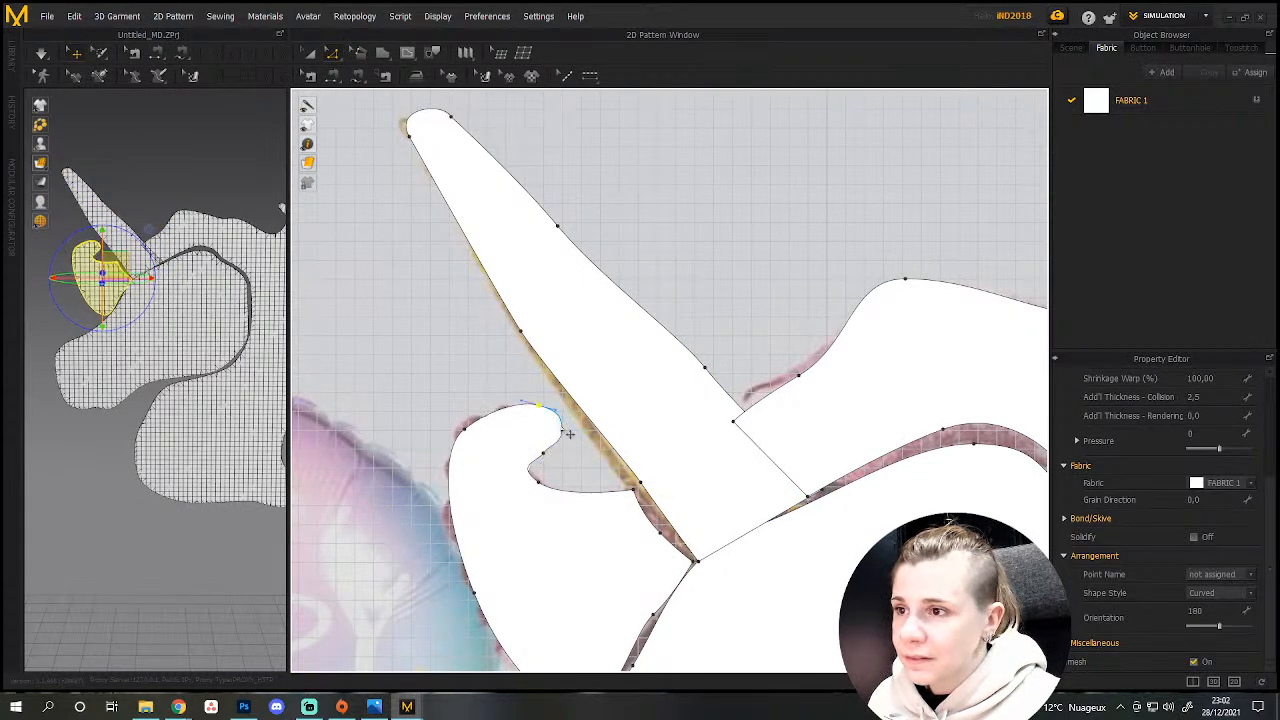
left_click_drag(562, 430, 570, 429)
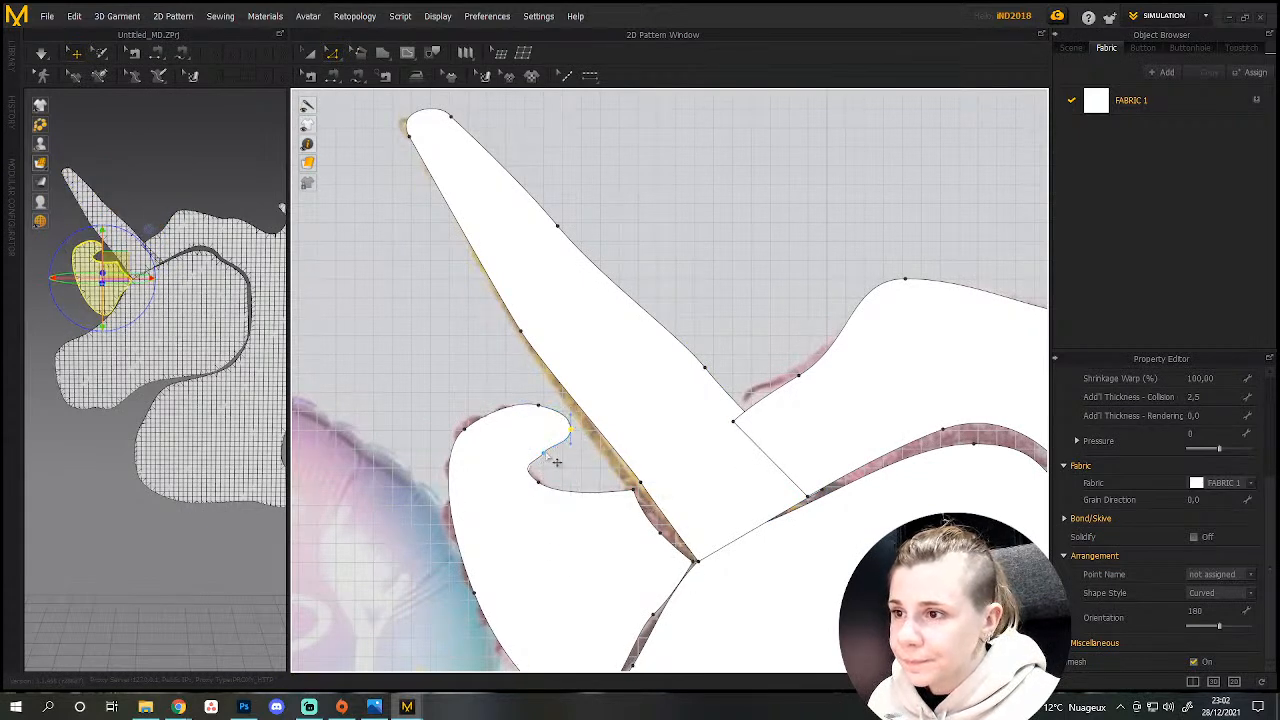
scroll(548, 456, "up", 5)
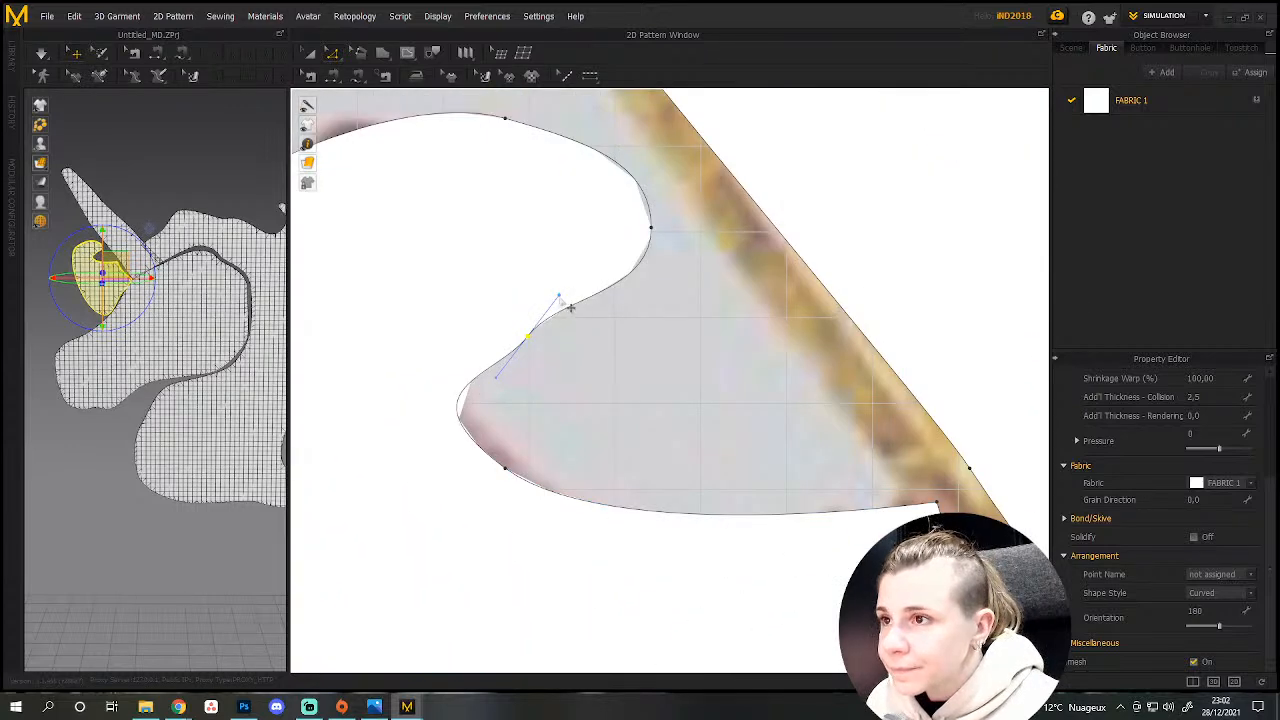
left_click_drag(559, 296, 567, 305)
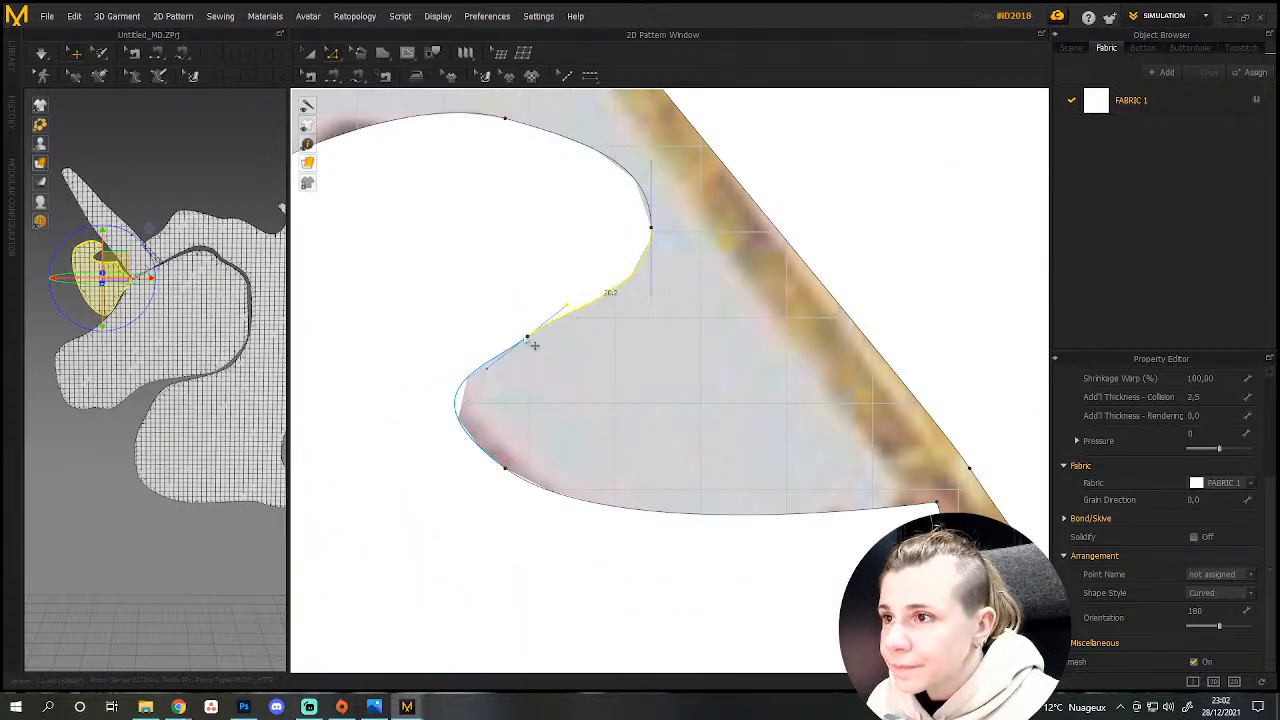
left_click_drag(527, 338, 521, 338)
left_click(625, 405)
Adjust the lower curve point and its handle to round the hollow beneath the forelock's curl.
scroll(625, 405, "down", 4)
scroll(625, 405, "up", 3)
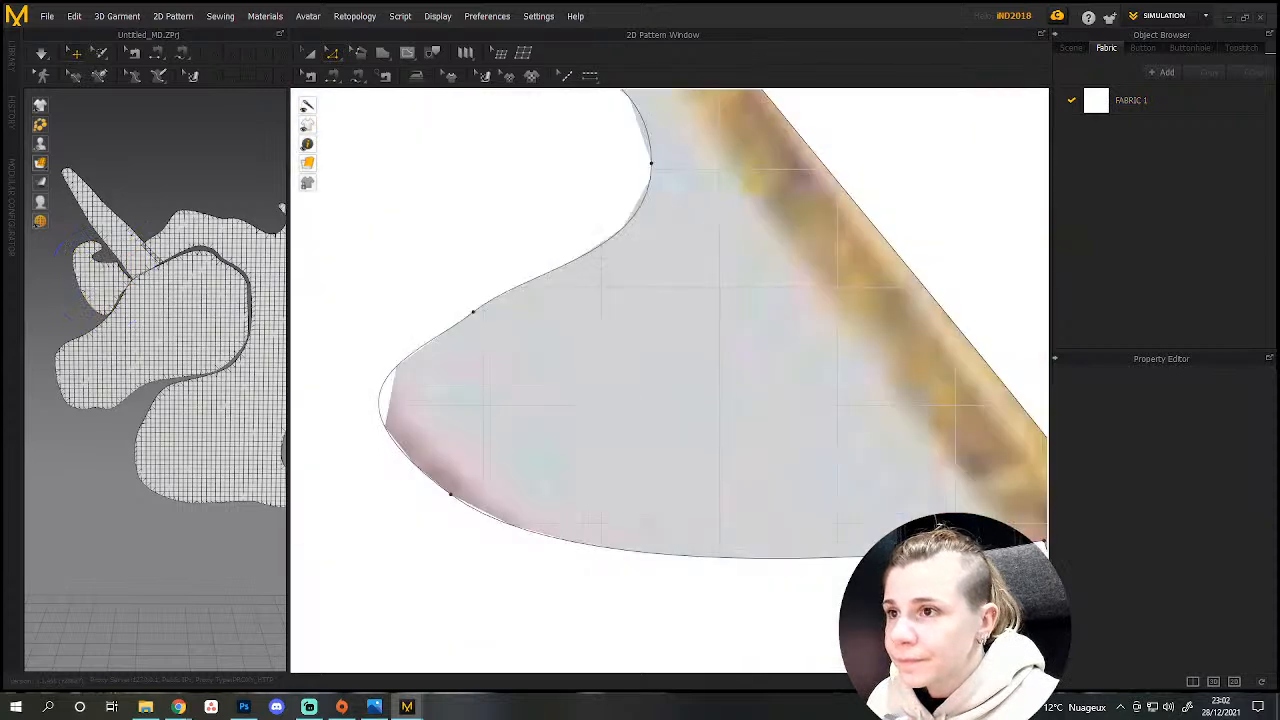
scroll(776, 460, "up", 8)
middle_click_drag(768, 474, 621, 330)
scroll(618, 334, "down", 2)
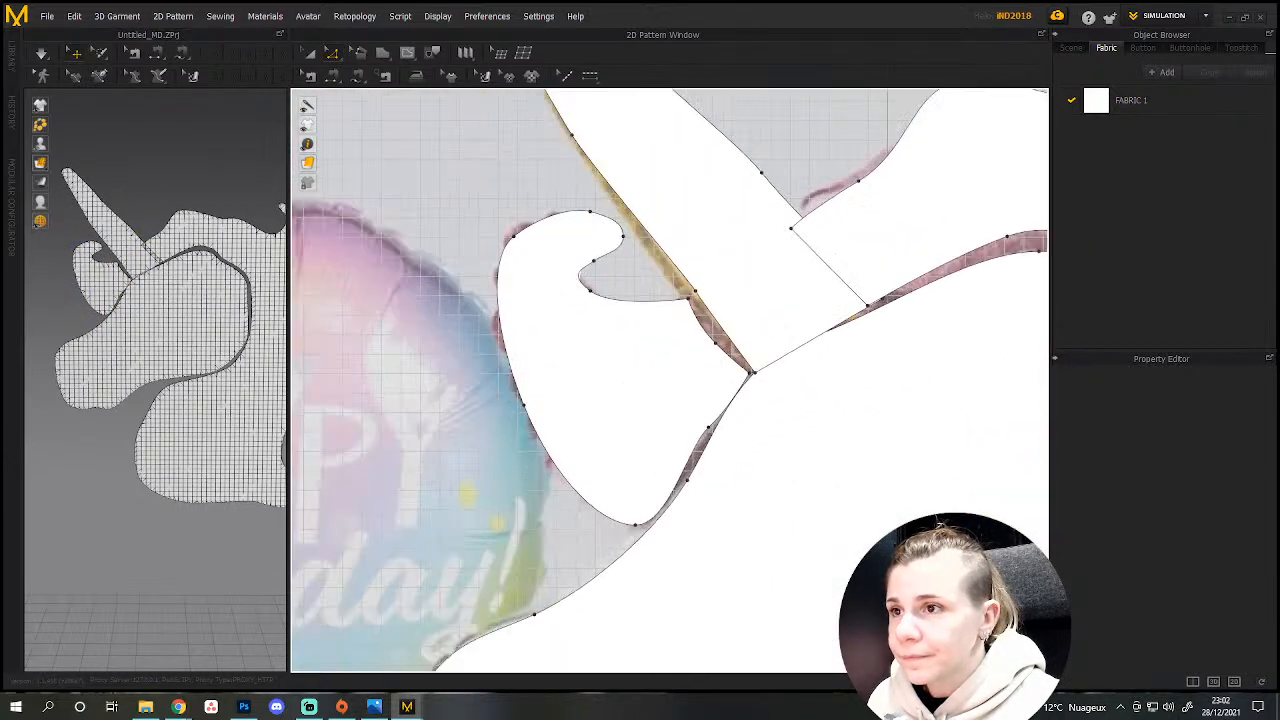
left_click(590, 296)
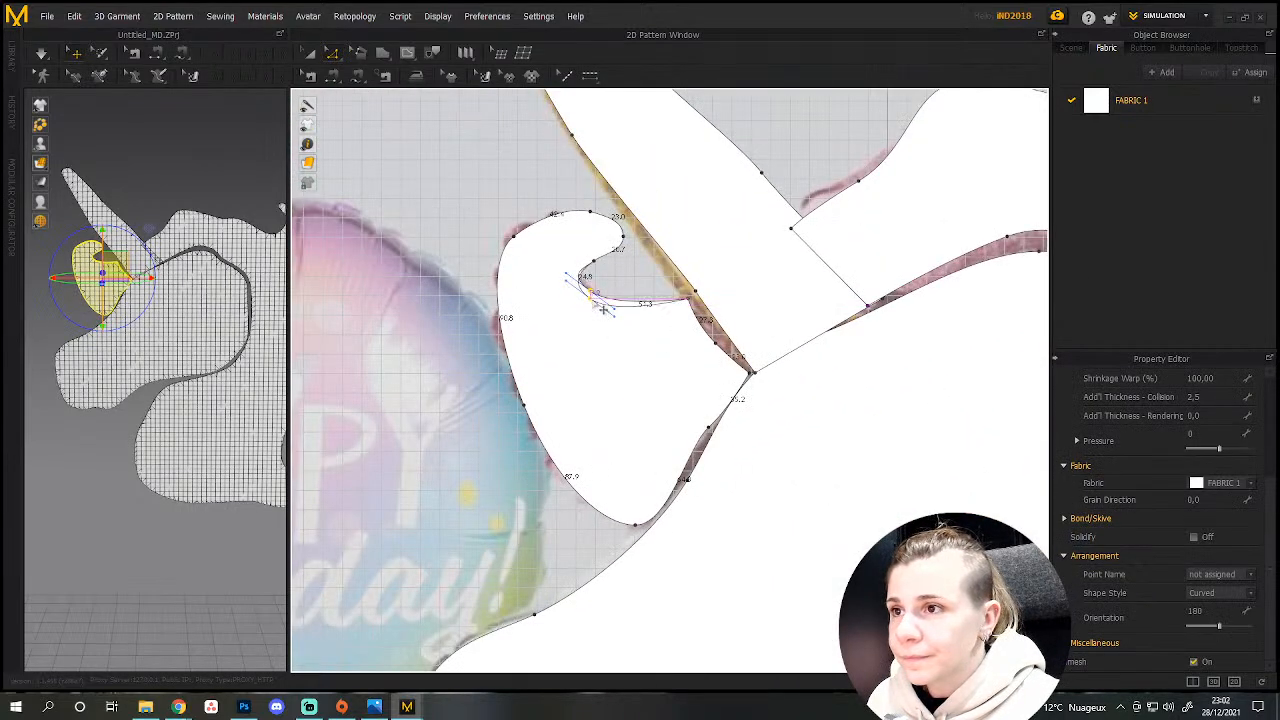
scroll(640, 360, "down", 3)
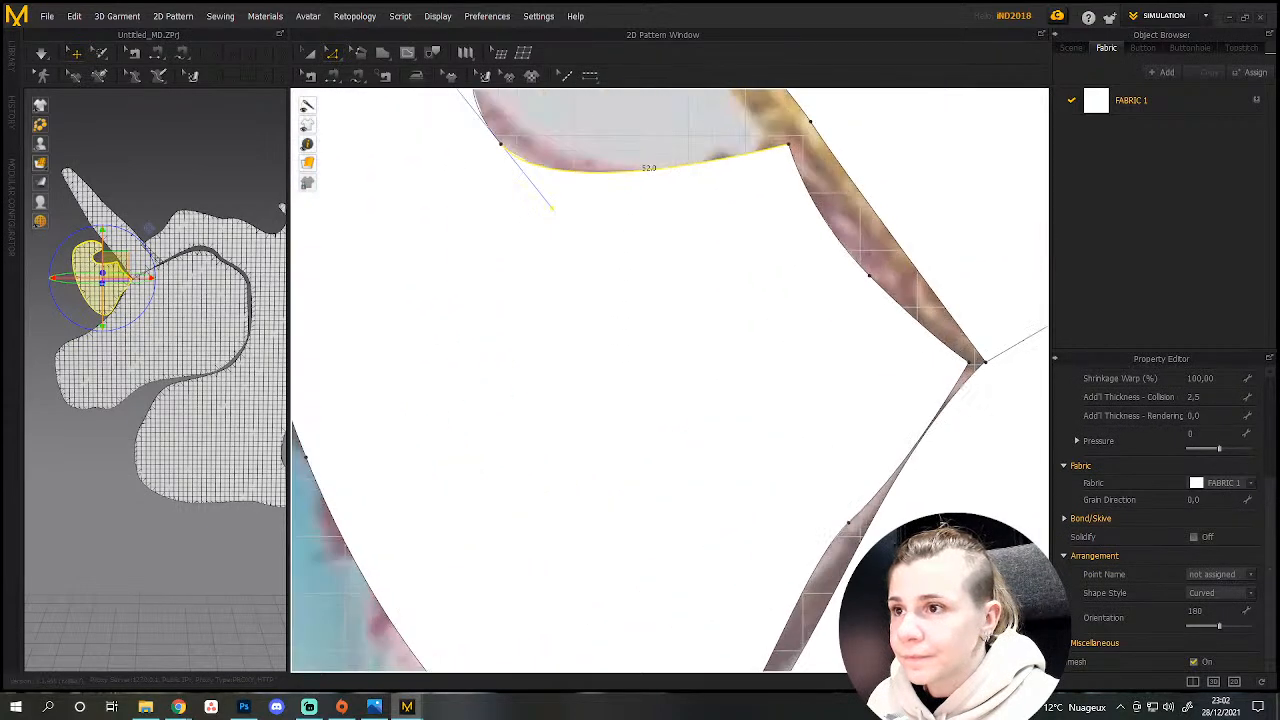
scroll(678, 411, "up", 2)
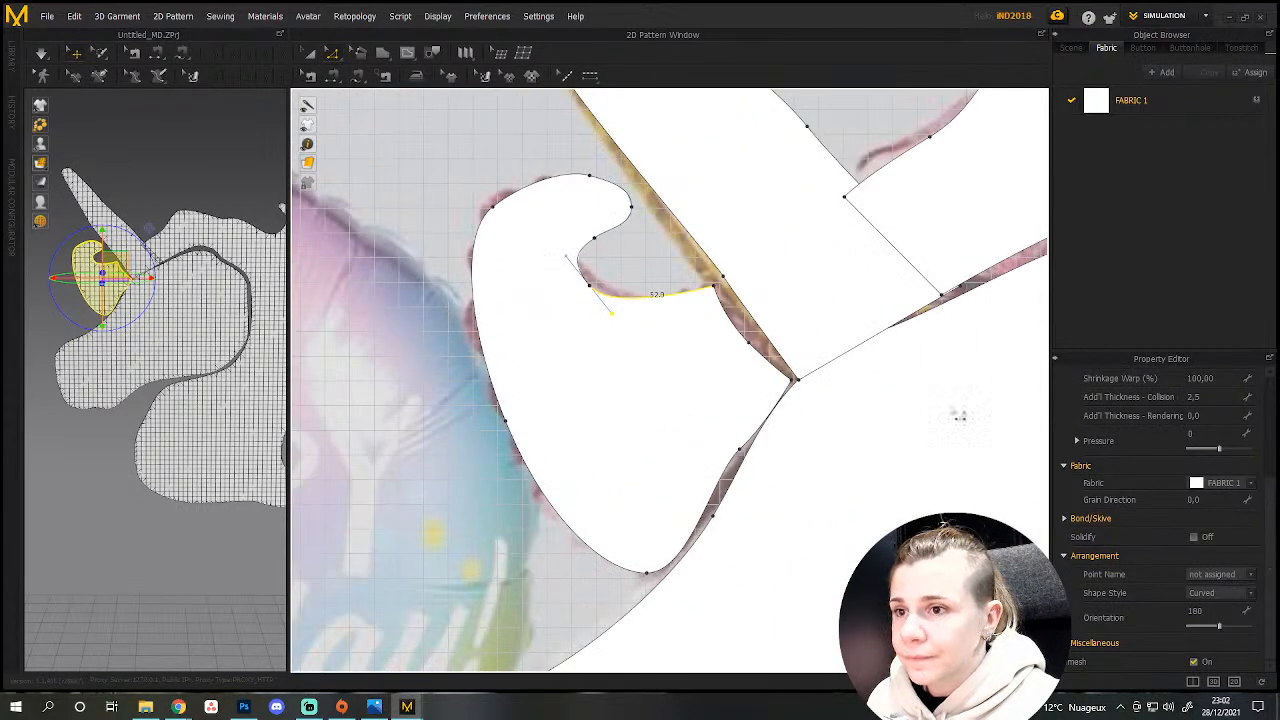
Thicken the mane's uppermost curl by moving its inner curve point toward the hollow and its tip point outward.
scroll(955, 410, "down", 3)
scroll(955, 410, "up", 7)
middle_click_drag(955, 410, 500, 385)
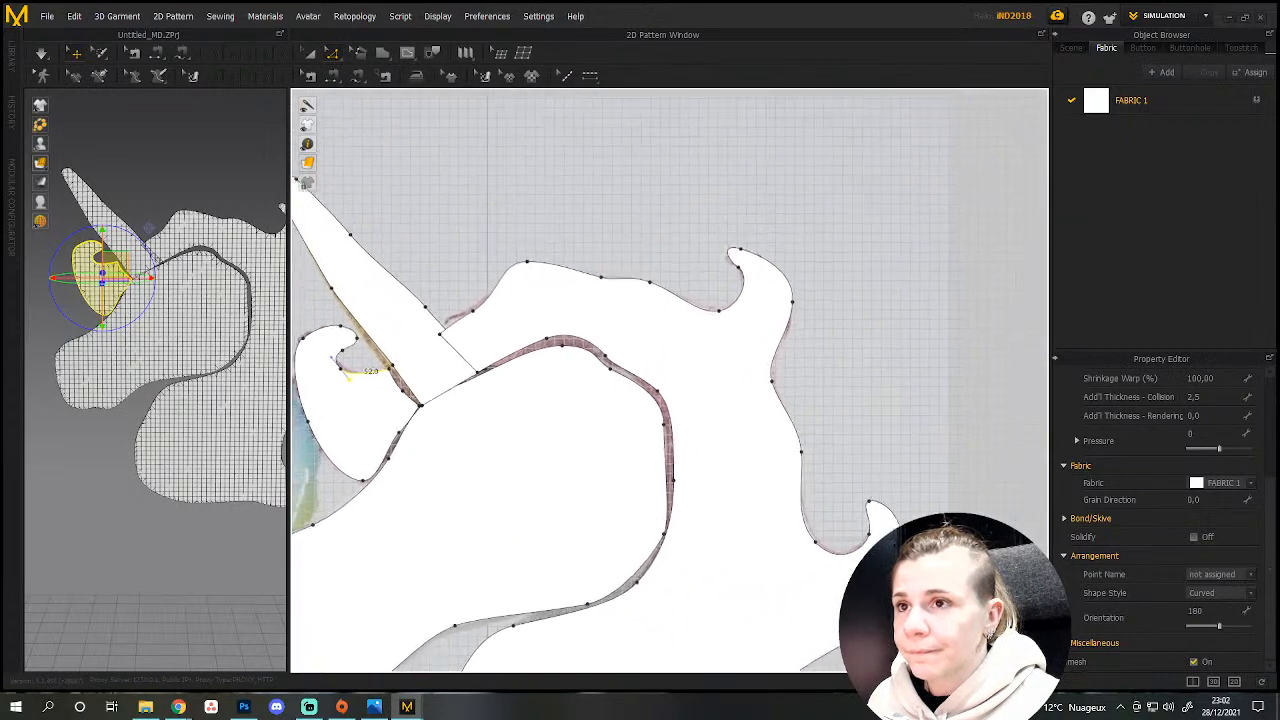
scroll(818, 322, "up", 2)
scroll(785, 278, "down", 7)
left_click(643, 262)
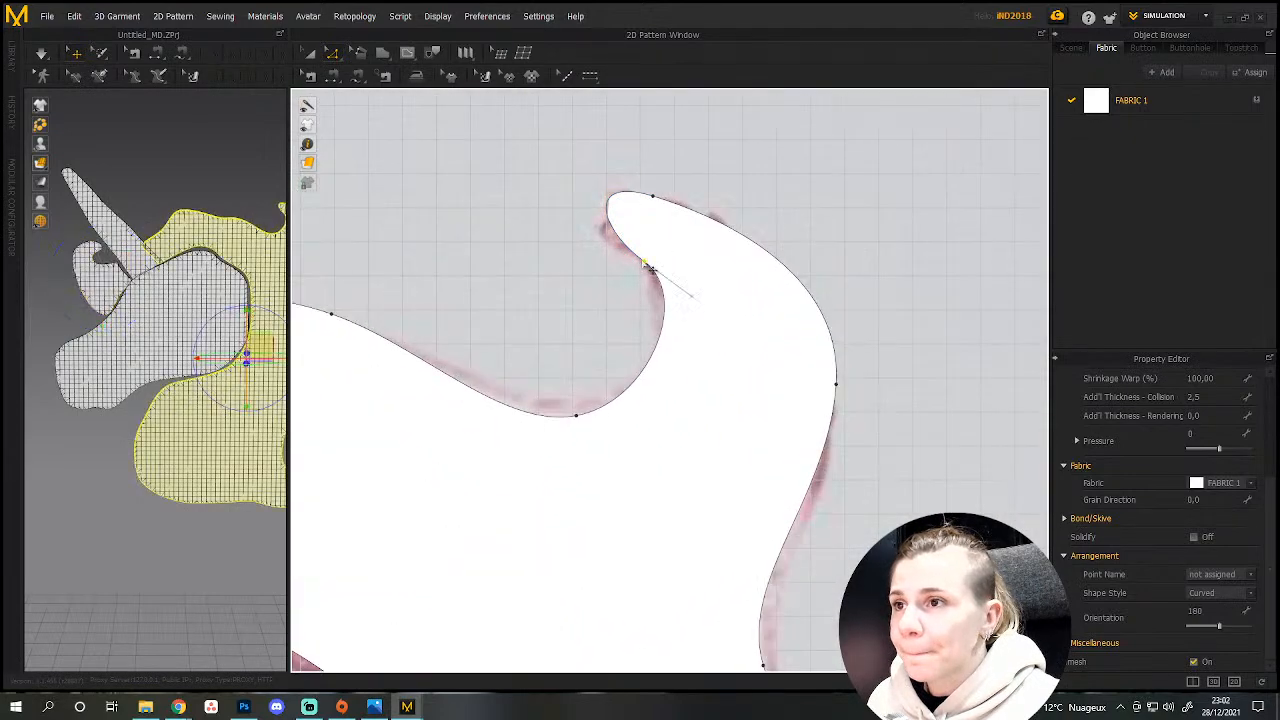
left_click_drag(643, 262, 621, 287)
key("ctrl+z")
left_click(643, 262)
left_click(636, 273)
left_click_drag(645, 206, 669, 194)
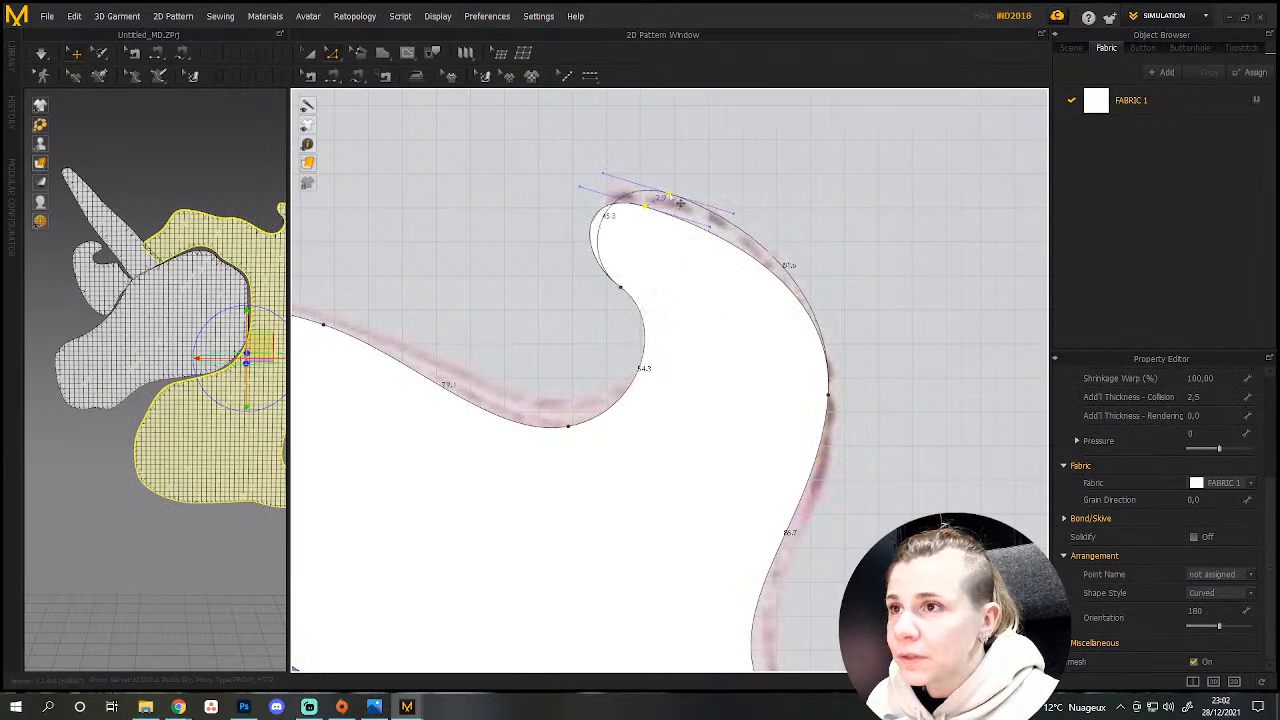
Thicken the mane's middle curl by moving its inner curve point toward the hollow and its outer-edge point outward.
scroll(900, 455, "down", 5)
scroll(877, 392, "up", 8)
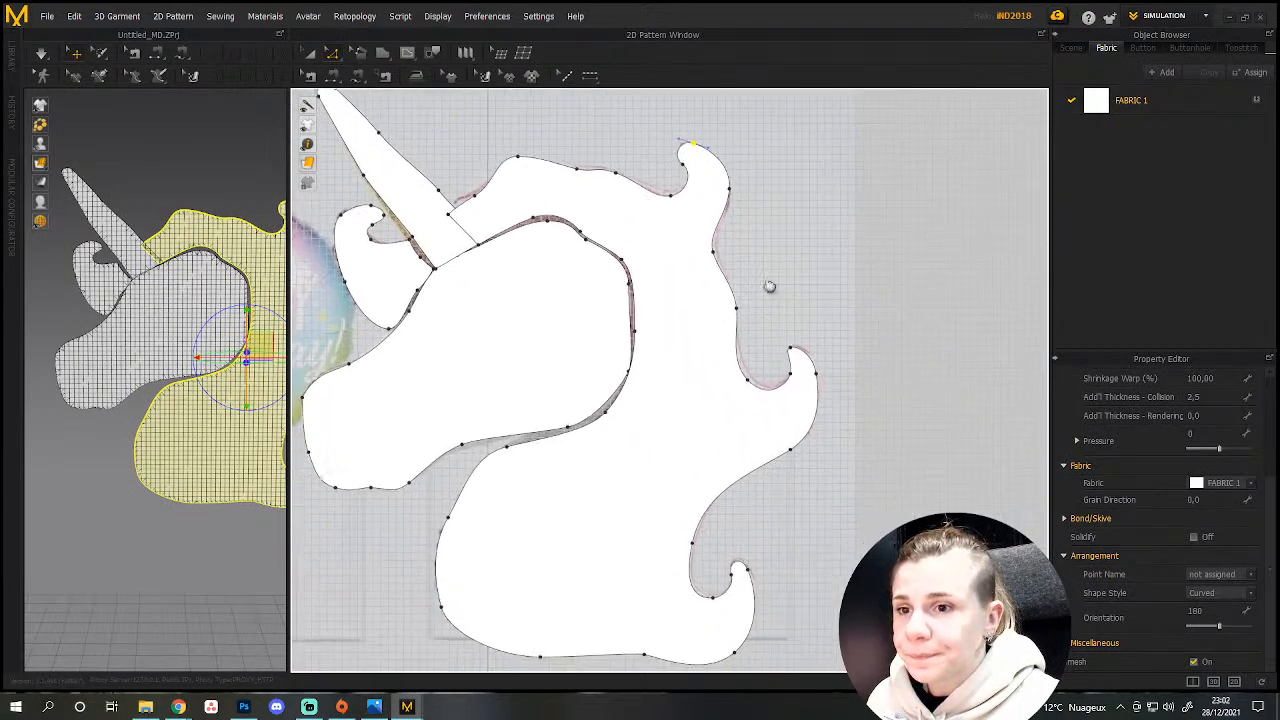
left_click(683, 285)
left_click(691, 290)
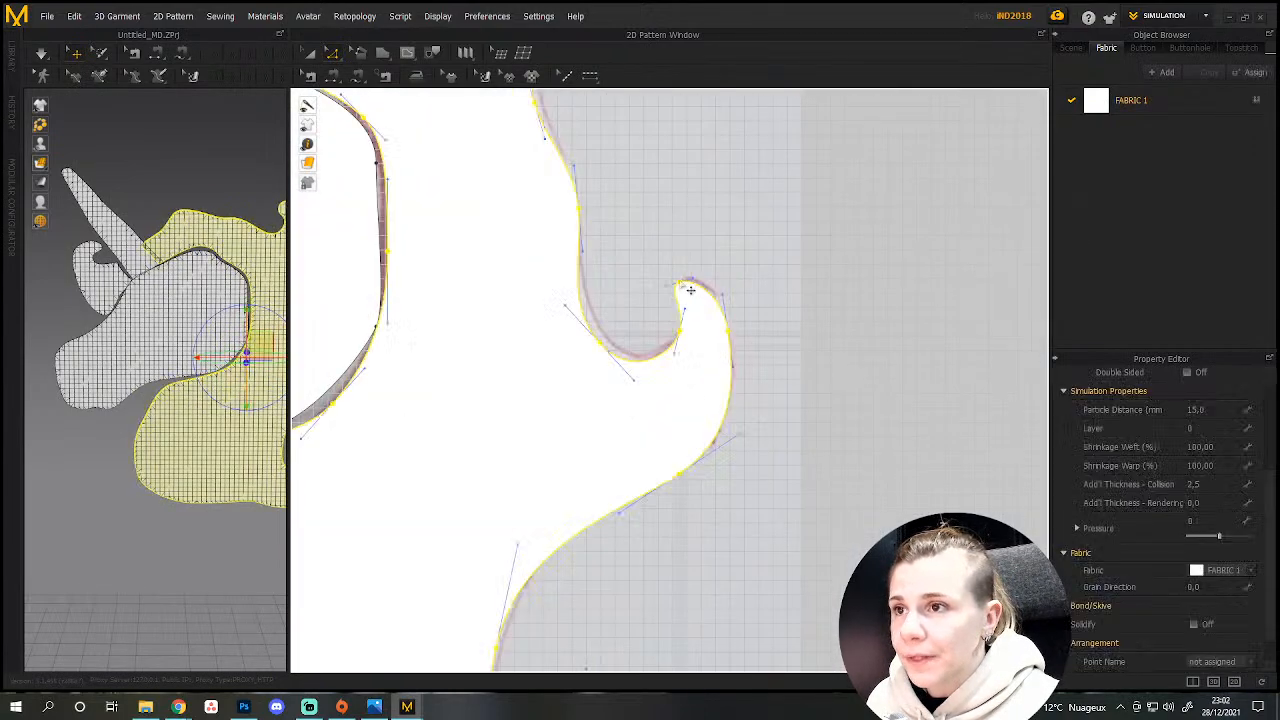
left_click(682, 332)
left_click_drag(680, 331, 742, 342)
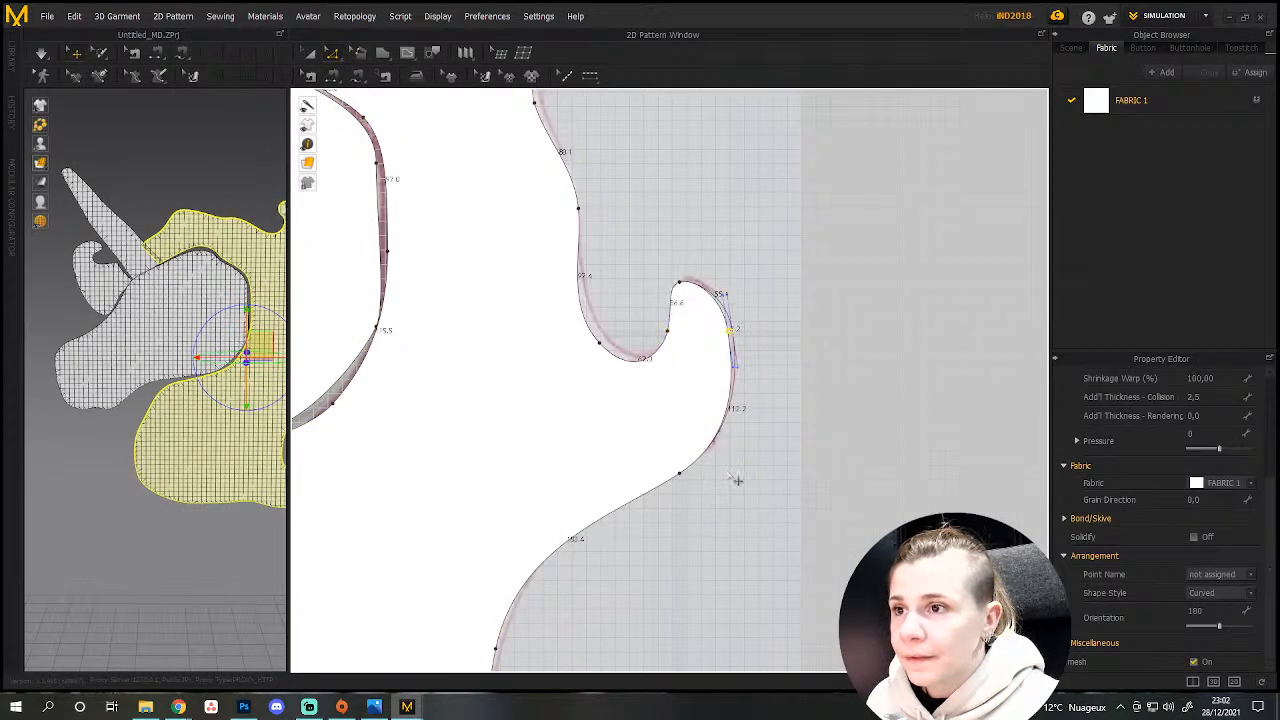
Widen the mane's lowest curl by moving the curve points on both sides of its tip outward.
scroll(642, 606, "down", 4)
scroll(645, 598, "up", 7)
middle_click_drag(640, 600, 752, 340)
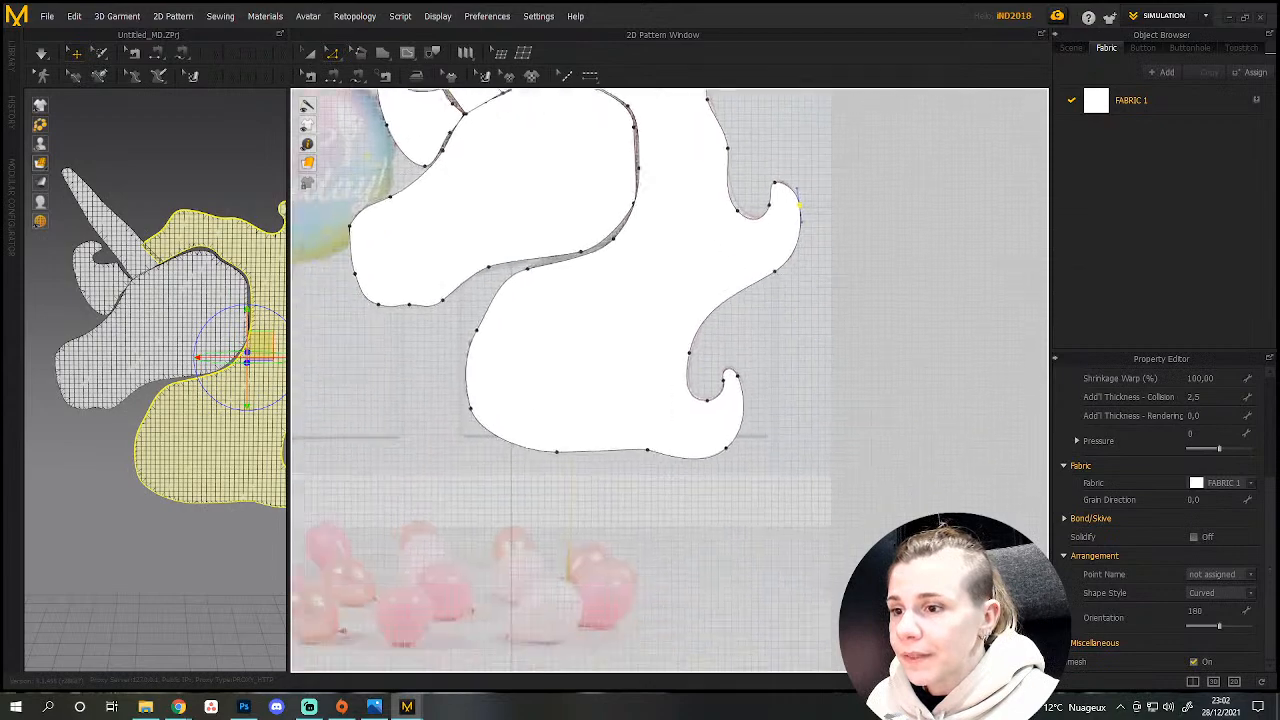
scroll(785, 338, "up", 3)
scroll(775, 370, "down", 6)
scroll(674, 299, "up", 1)
scroll(674, 305, "down", 5)
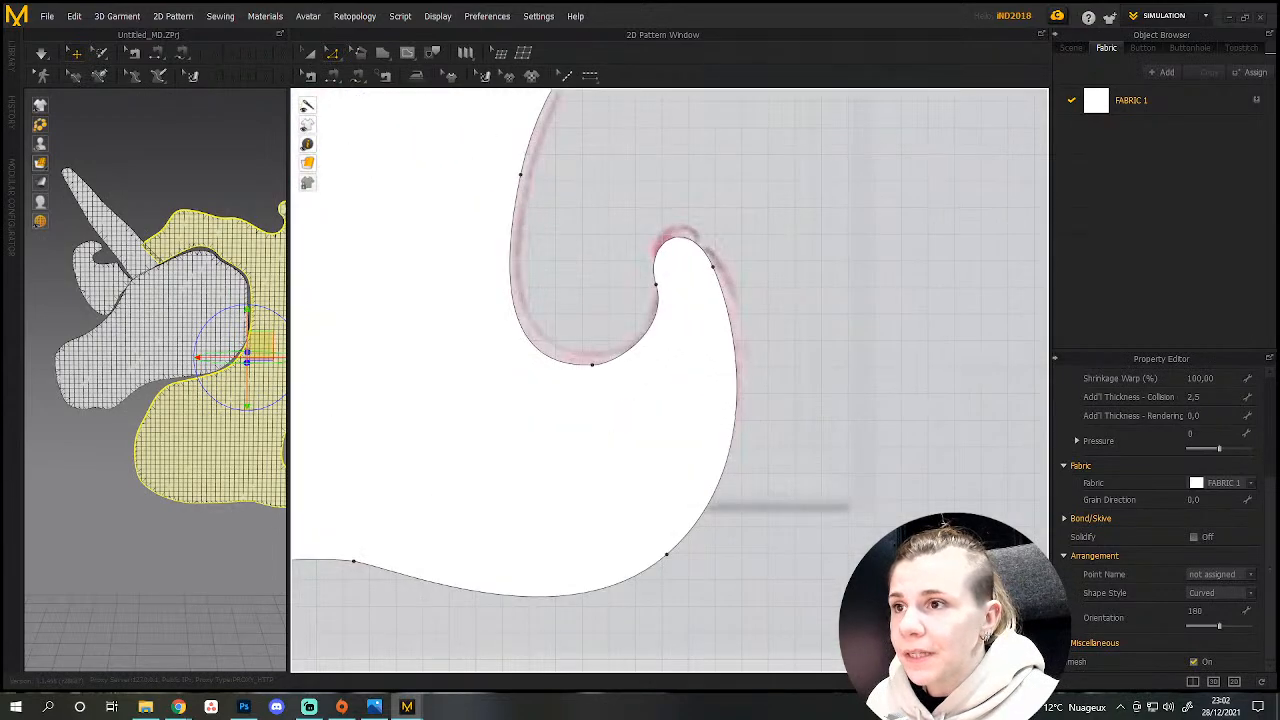
left_click_drag(667, 296, 654, 303)
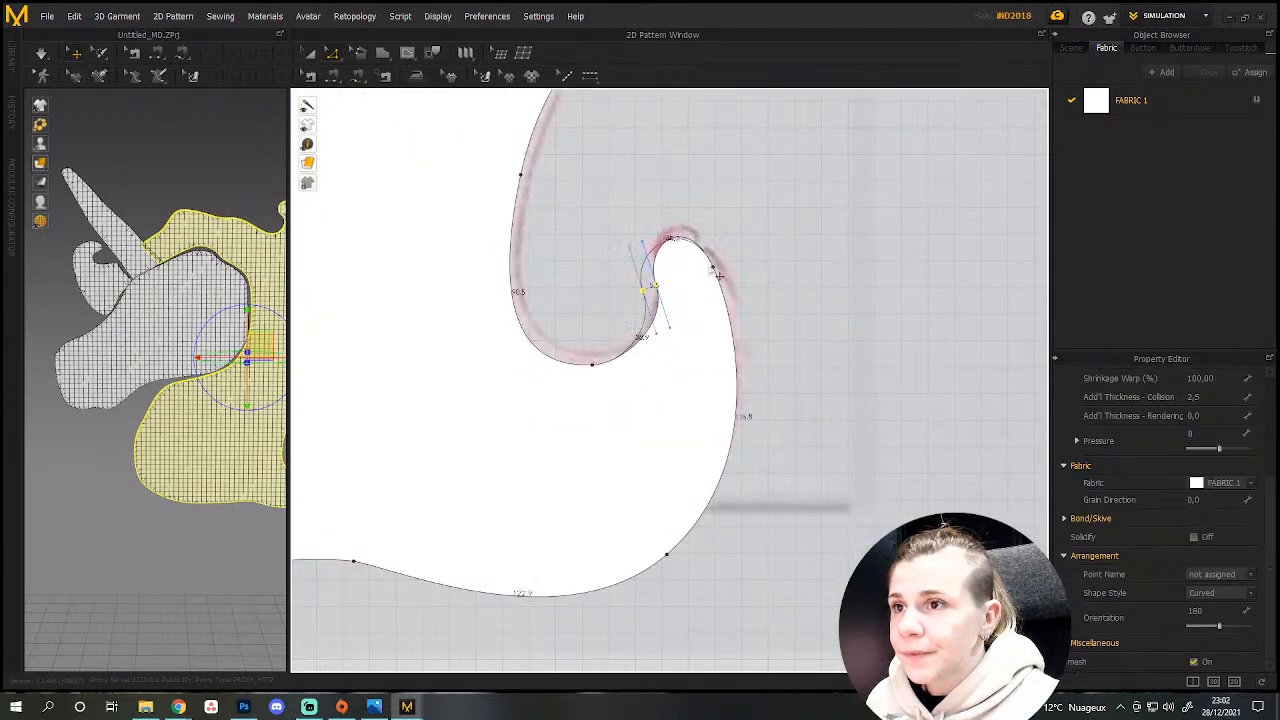
left_click_drag(719, 276, 733, 278)
Clone all the unicorn pieces as Symmetric Pattern (with Sewing), place the copy about 730 mm to the left, and widen the 3D view.
scroll(708, 292, "down", 8)
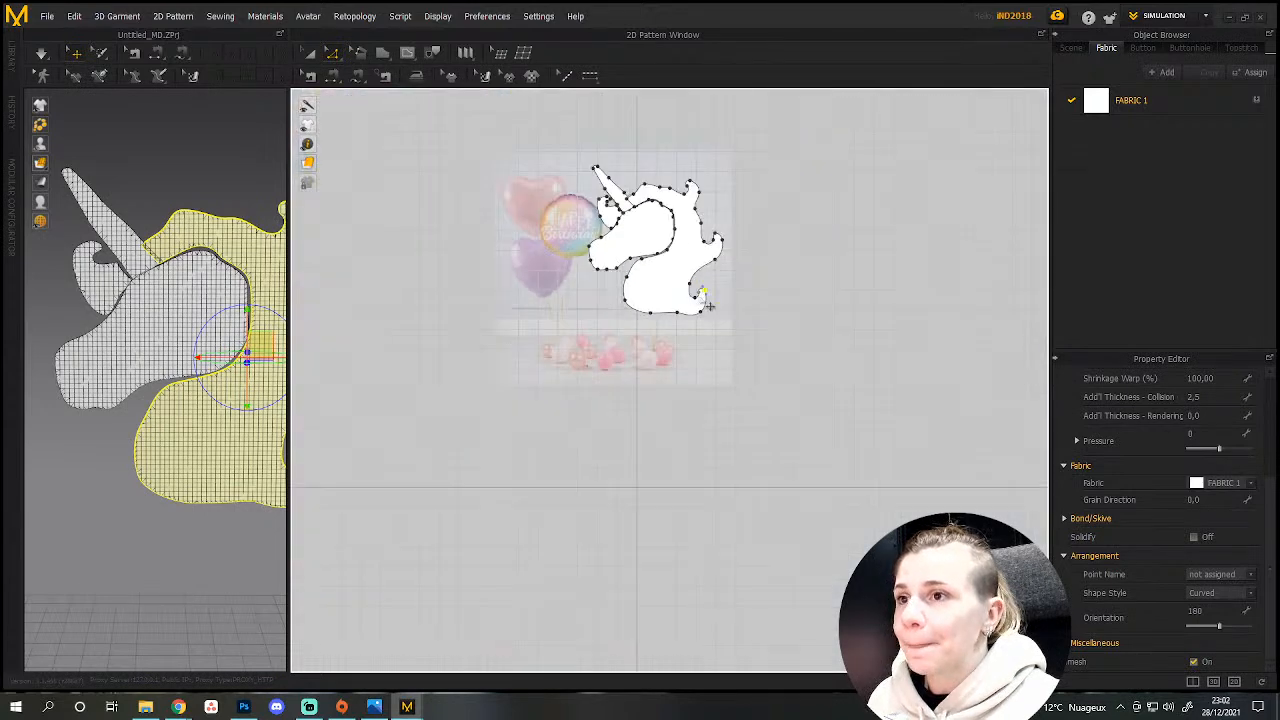
mouse_move(678, 275)
middle_mouse_down()
mouse_move(672, 410)
mouse_move(840, 360)
middle_mouse_up()
scroll(678, 403, "down", 3)
scroll(690, 393, "up", 5)
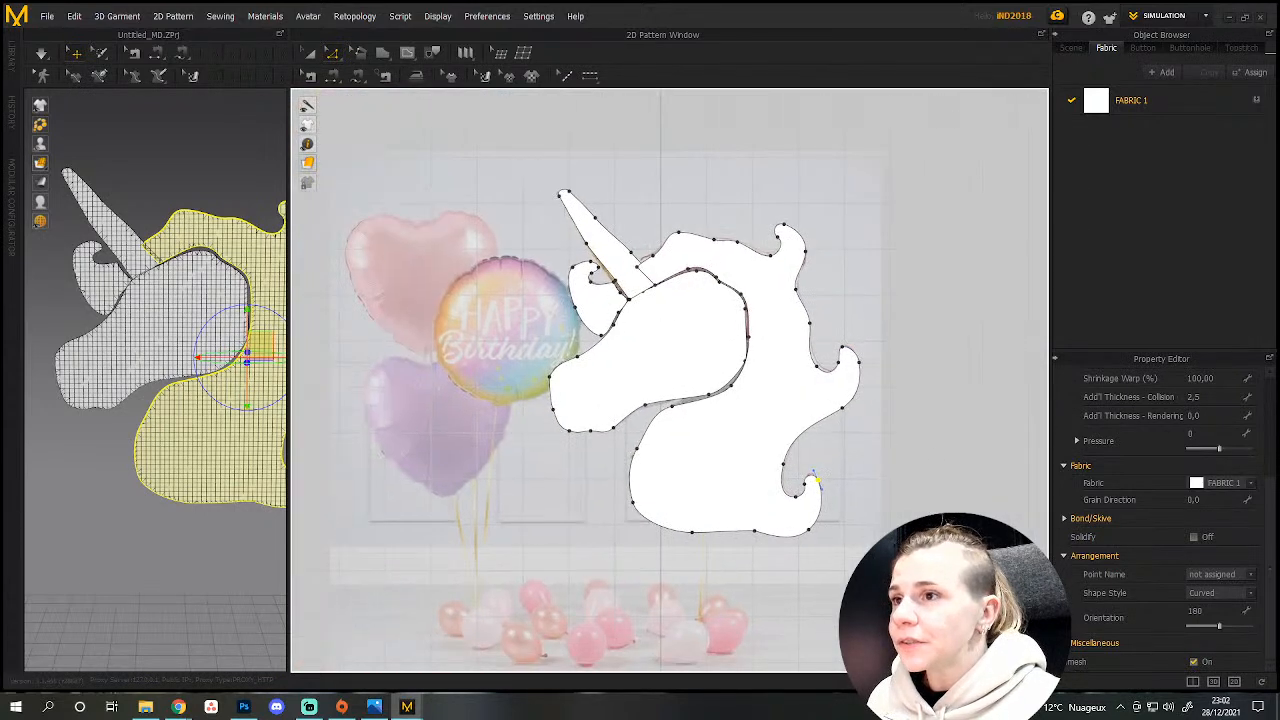
mouse_move(491, 112)
left_mouse_down()
mouse_move(623, 312)
mouse_move(893, 590)
left_mouse_up()
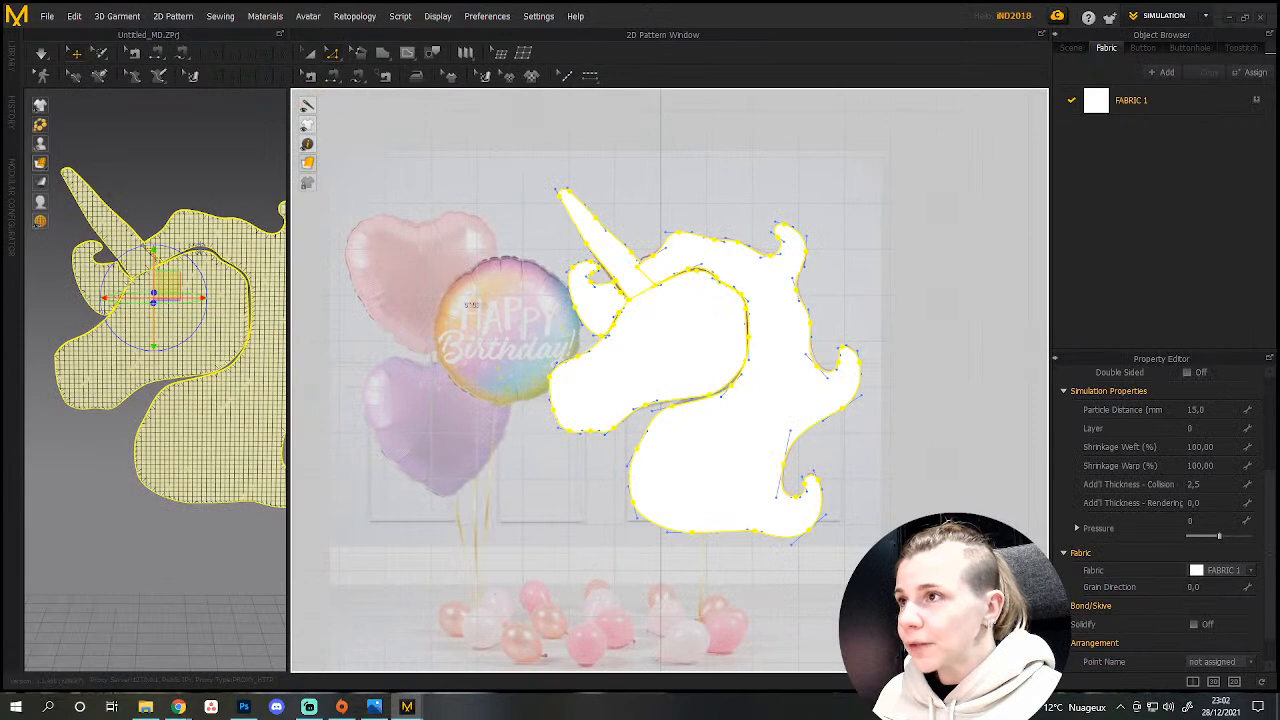
left_click(310, 53)
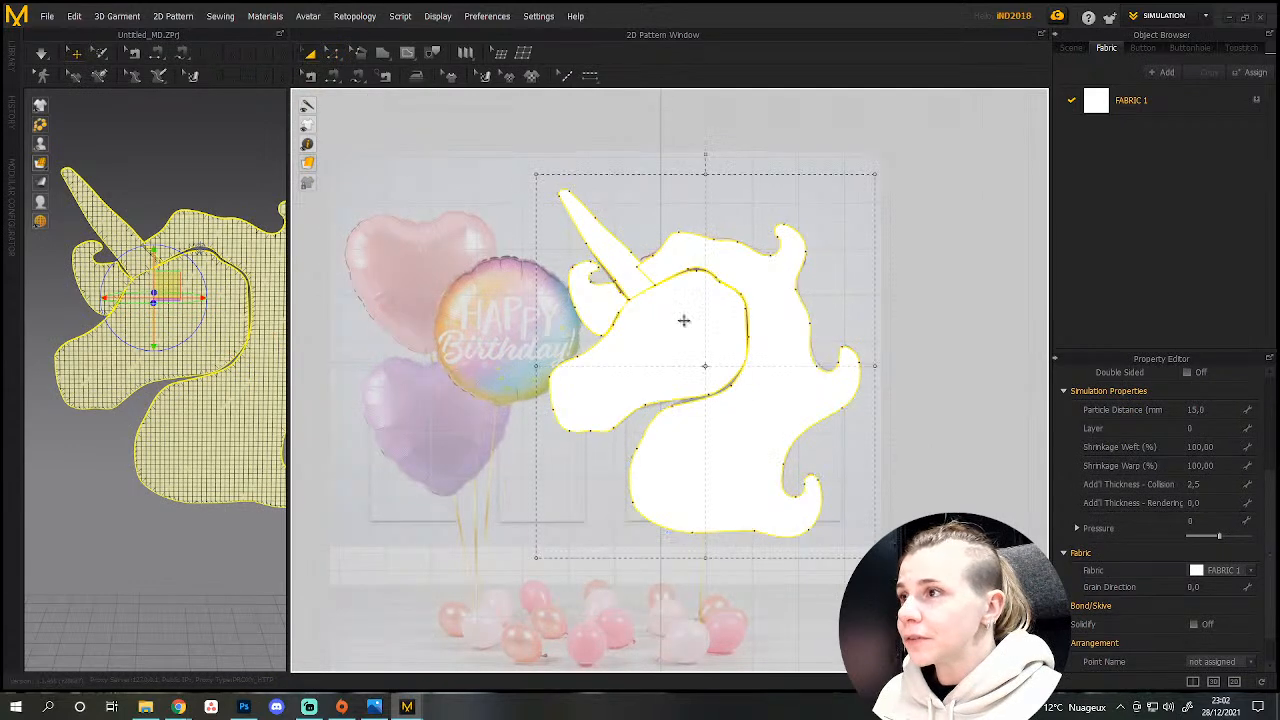
right_click(699, 424)
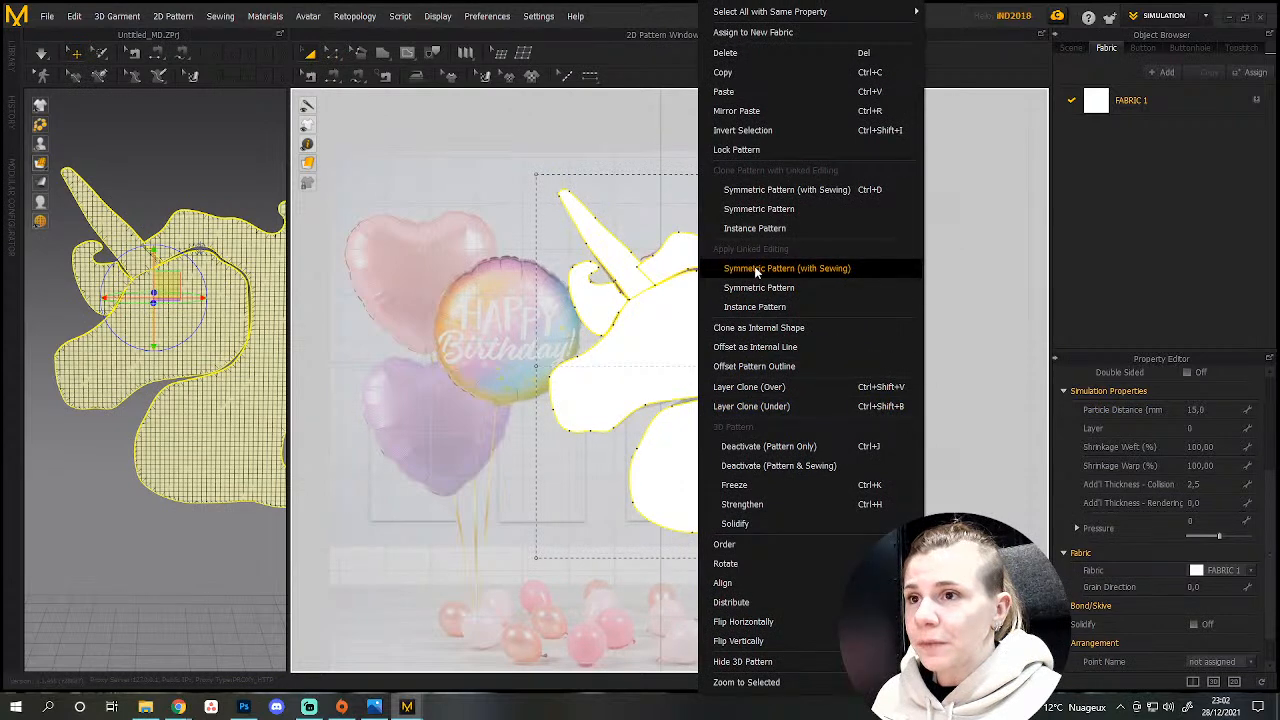
left_click(820, 190)
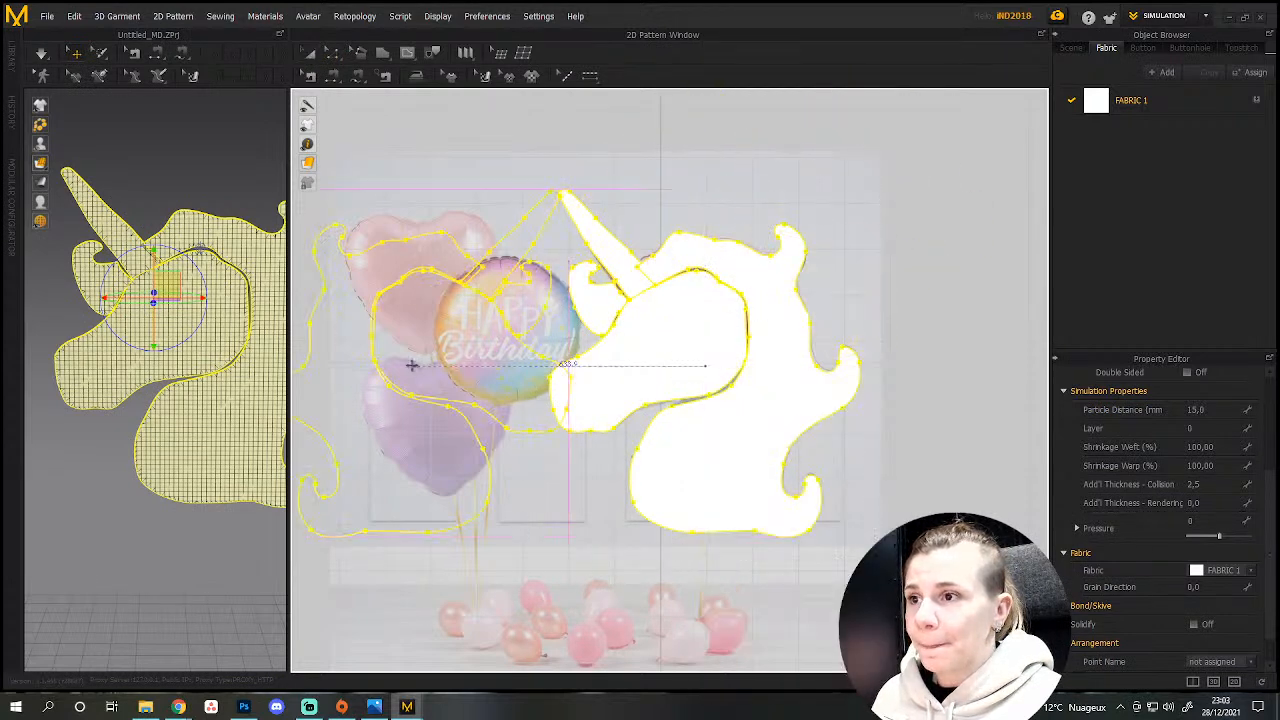
left_click(371, 366)
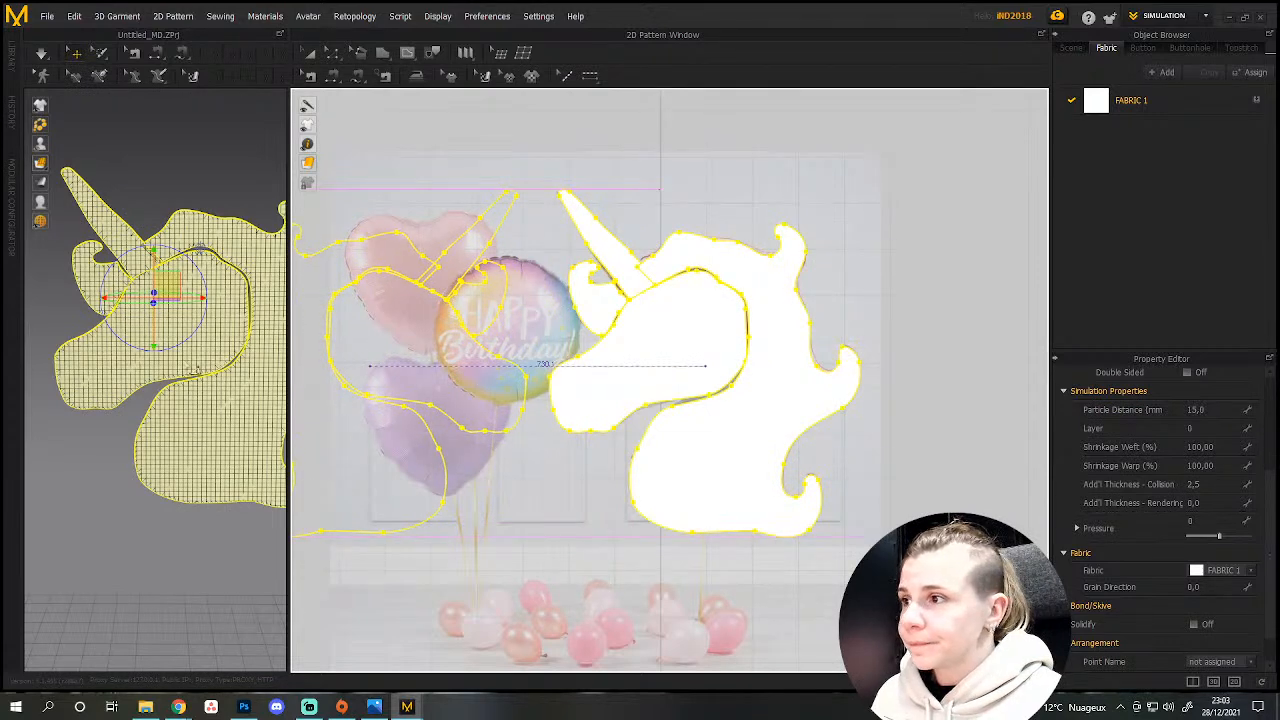
scroll(343, 466, "down", 5)
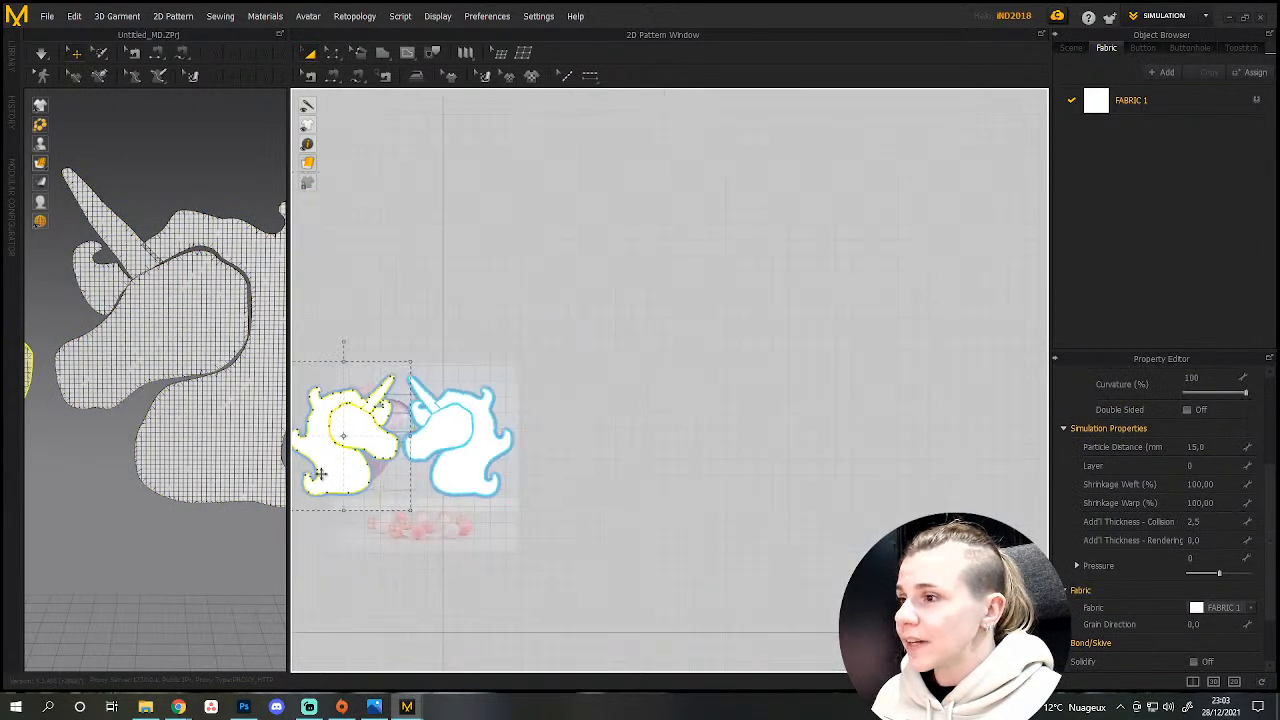
left_click_drag(287, 428, 519, 423)
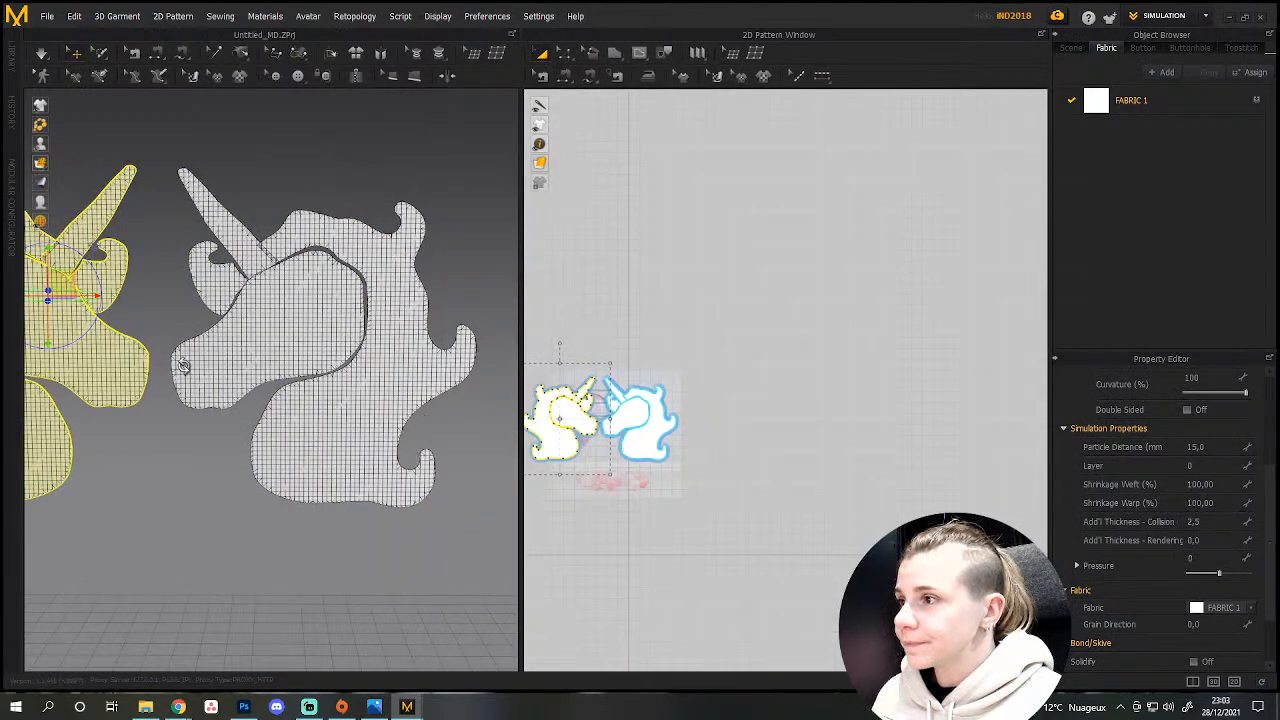
Try rotating the selected unicorn copy and flipping it vertically in the 3D view, and undo both attempts.
right_click_drag(183, 366, 272, 441)
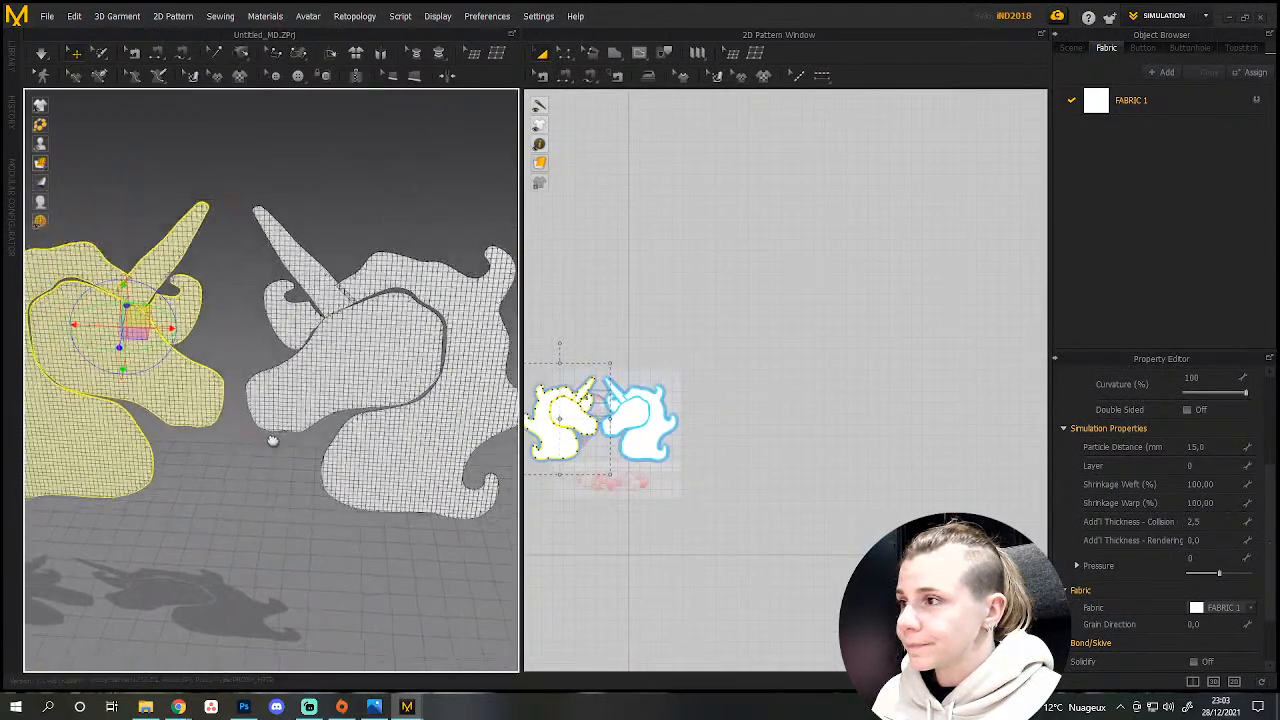
middle_click_drag(273, 441, 328, 503)
left_click_drag(218, 419, 180, 430)
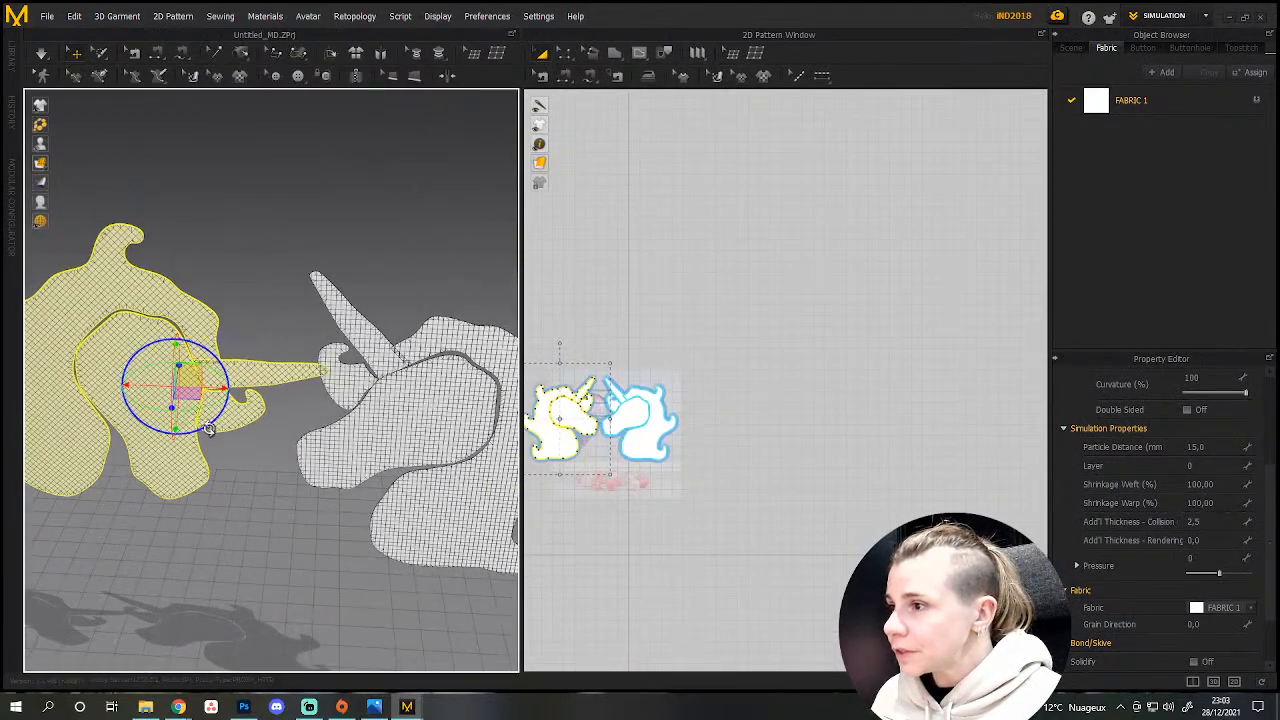
key("ctrl+z")
right_click(199, 427)
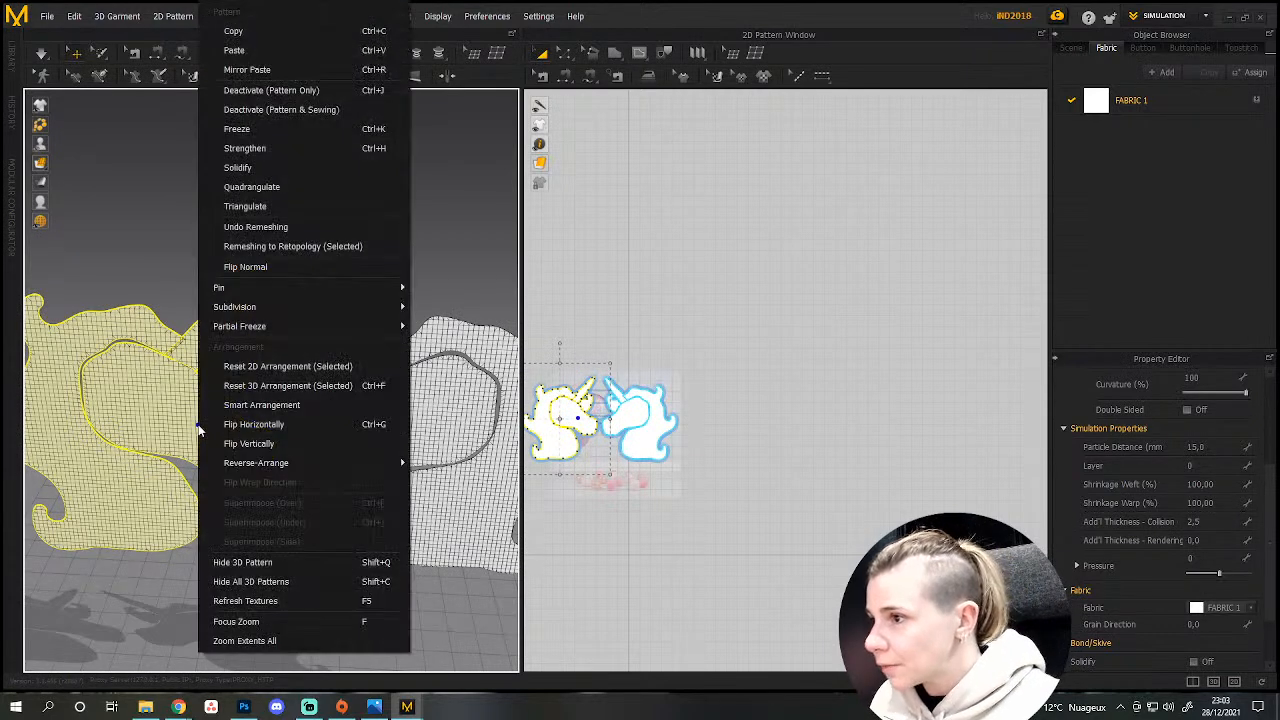
left_click(281, 441)
key("ctrl+z")
Try flipping the unicorn copy horizontally and placing it behind the original pieces in the 3D view.
right_click(200, 432)
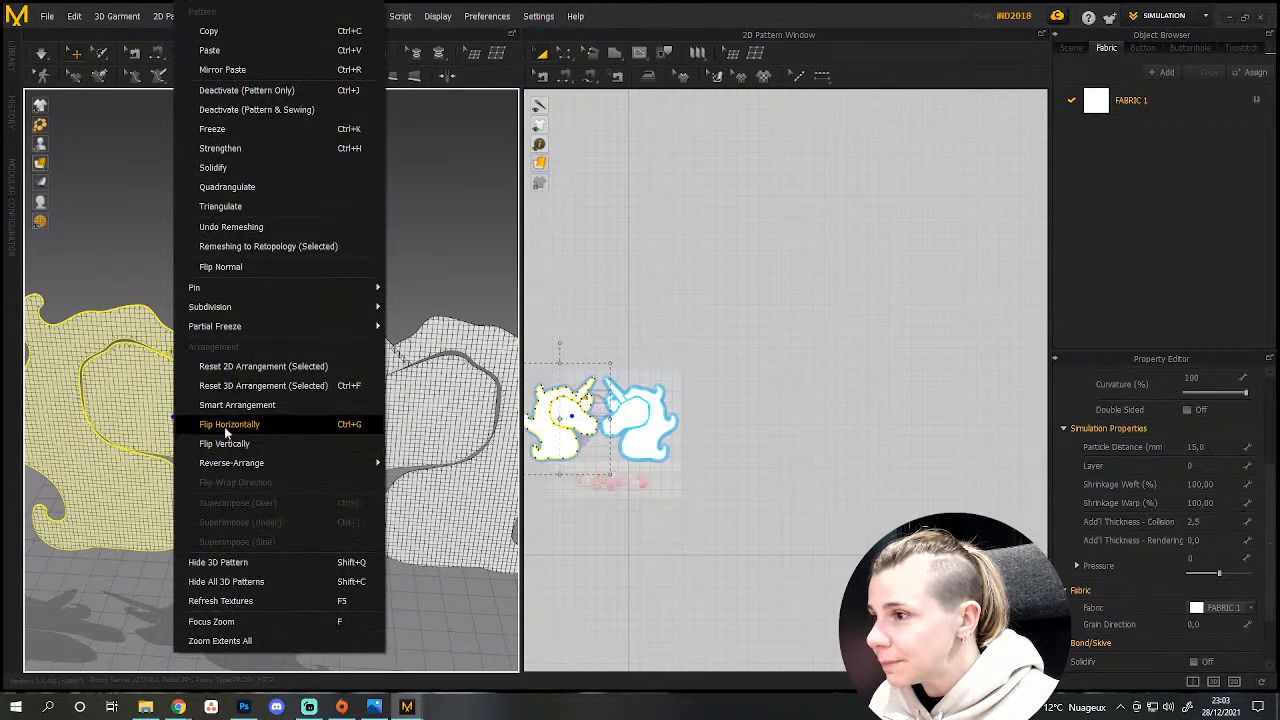
left_click(231, 423)
right_click_drag(231, 423, 285, 538)
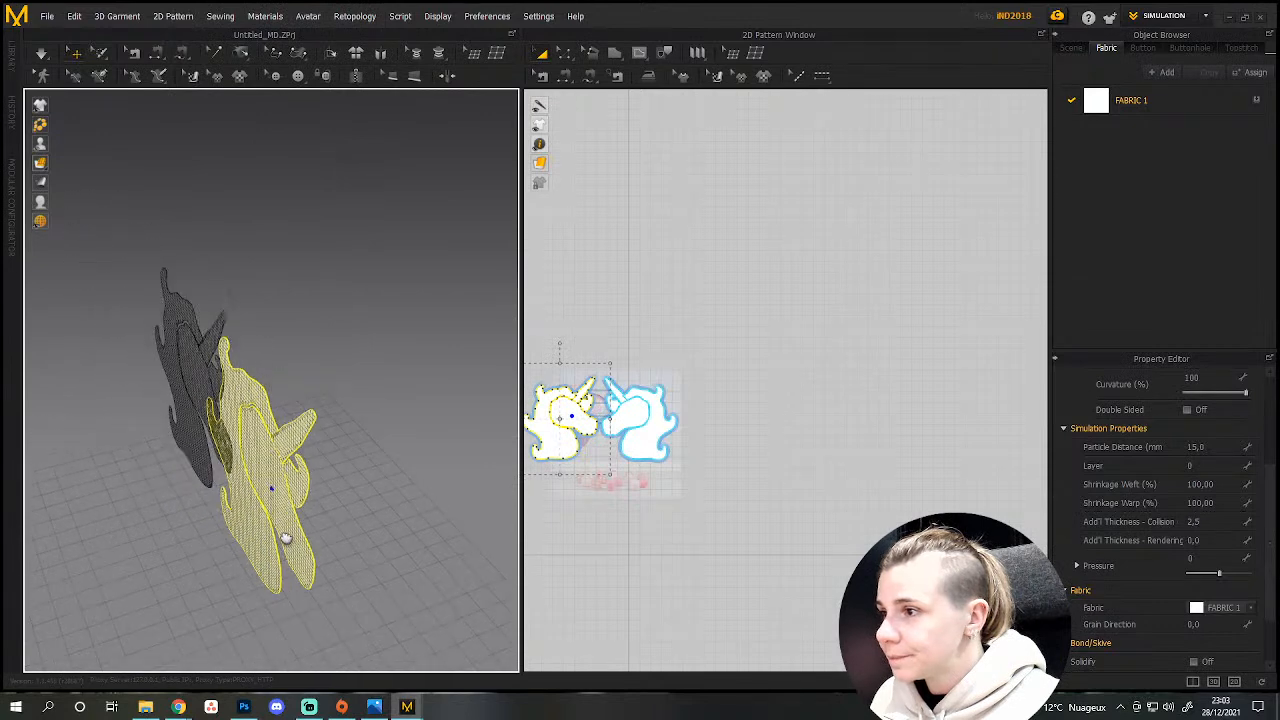
left_click(259, 473)
left_click_drag(298, 463, 137, 400)
right_click_drag(285, 445, 141, 376)
middle_click_drag(326, 476, 222, 378)
right_click_drag(170, 465, 403, 580)
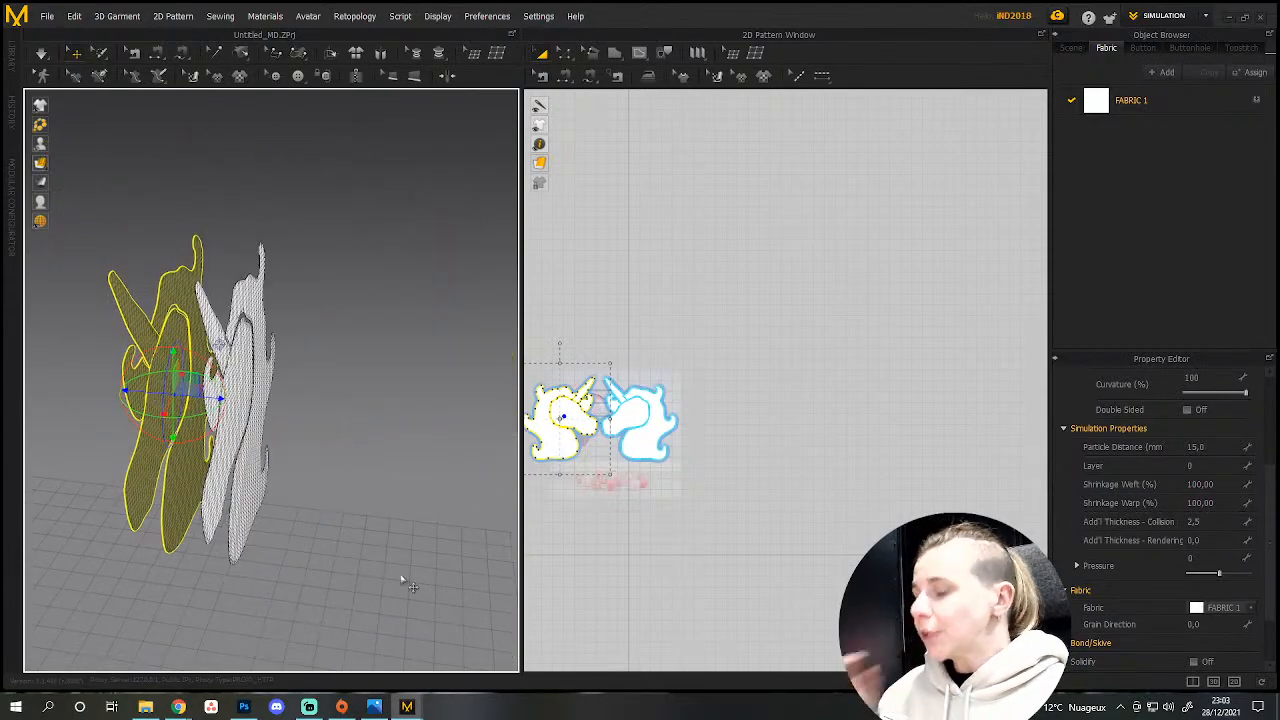
Move the mane piece up and outward in the 3D view, leaving a gap between it and the head.
left_click(403, 577)
key("2")
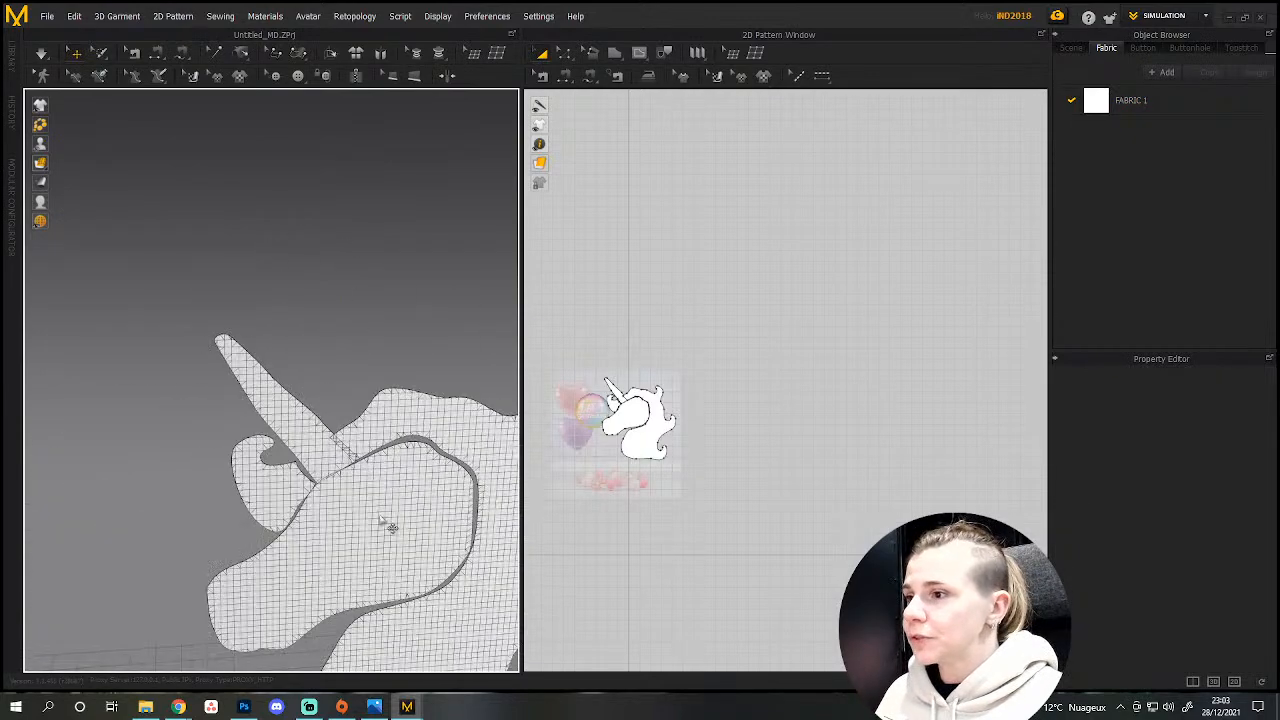
scroll(361, 421, "up", 5)
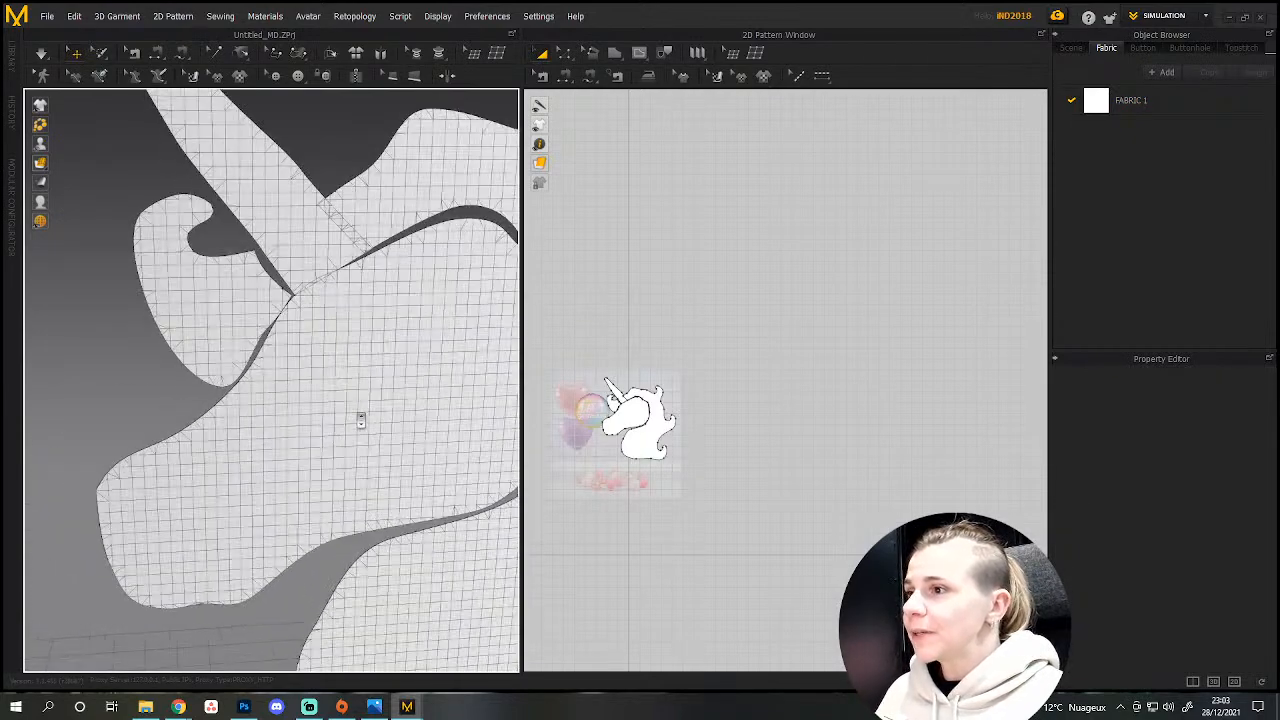
scroll(356, 334, "down", 1)
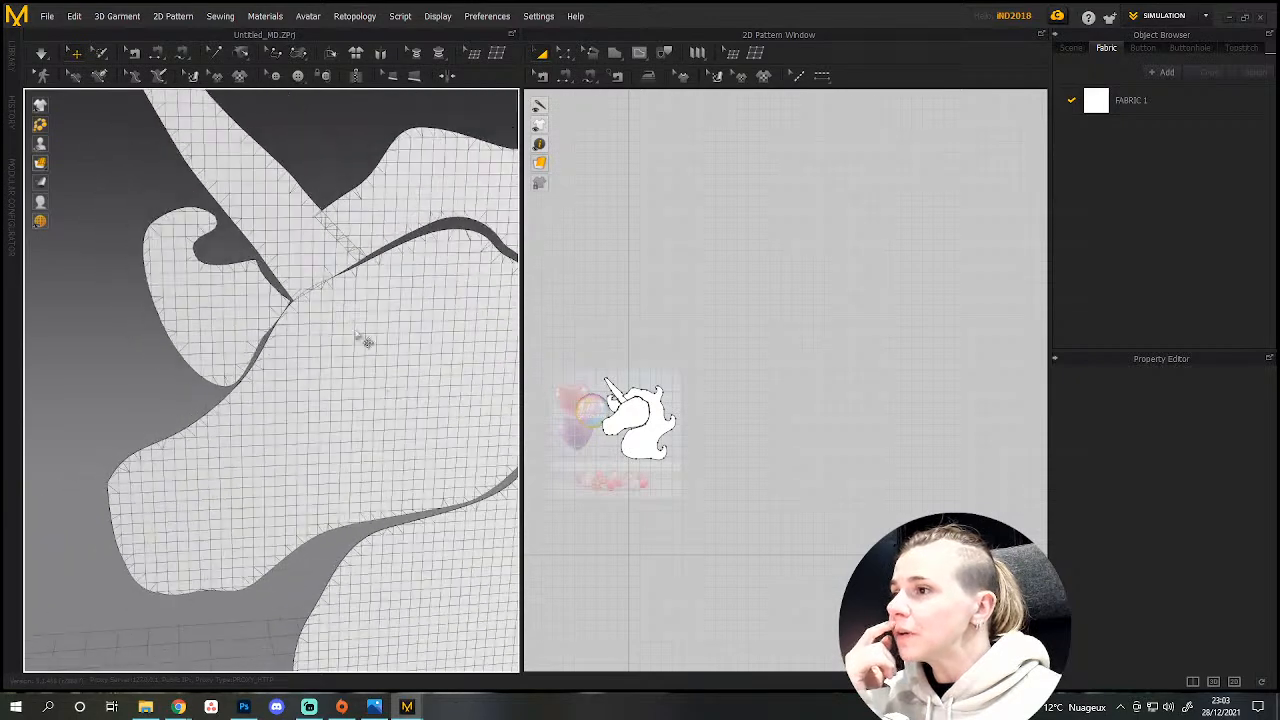
scroll(433, 531, "down", 1)
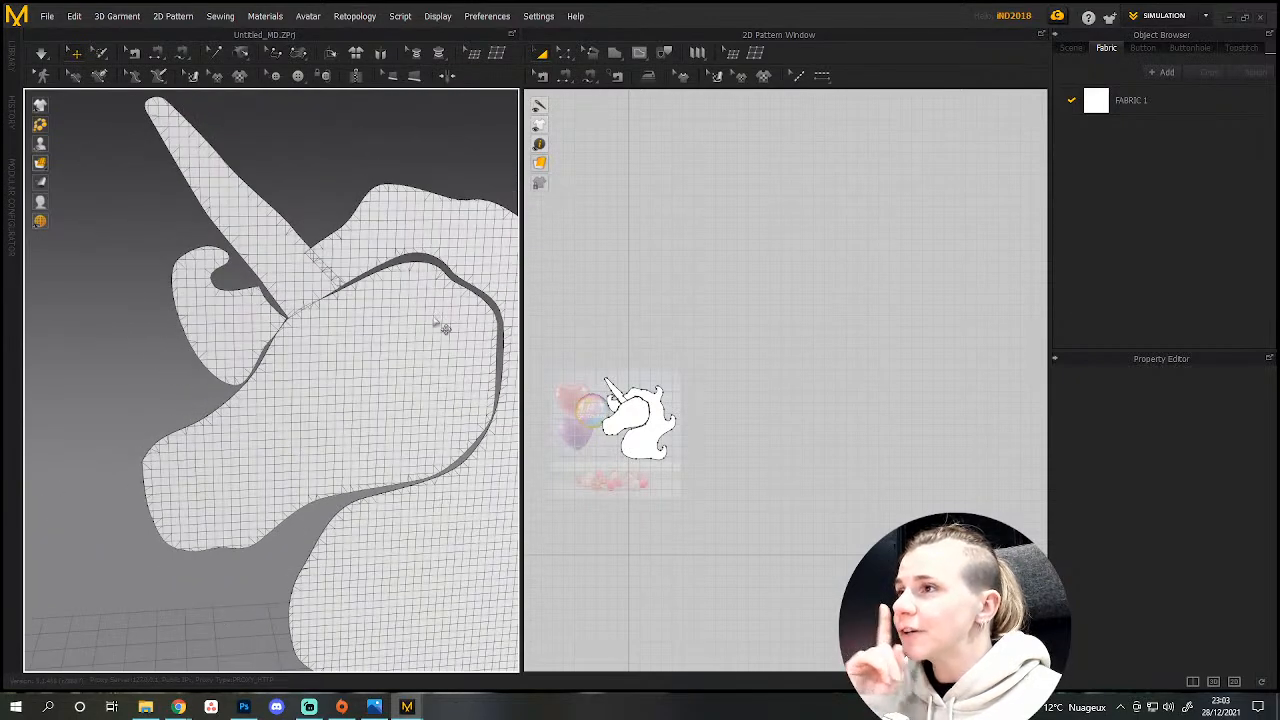
left_click(380, 250)
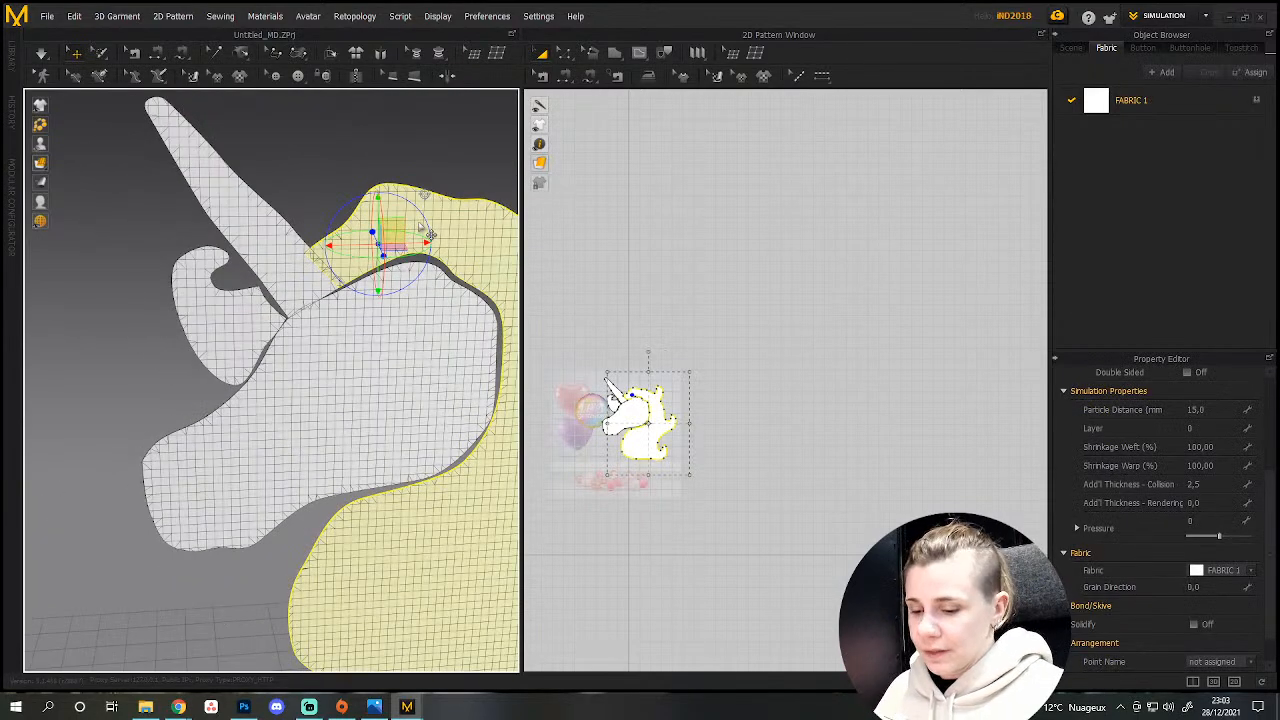
scroll(751, 478, "down", 3)
scroll(751, 472, "up", 4)
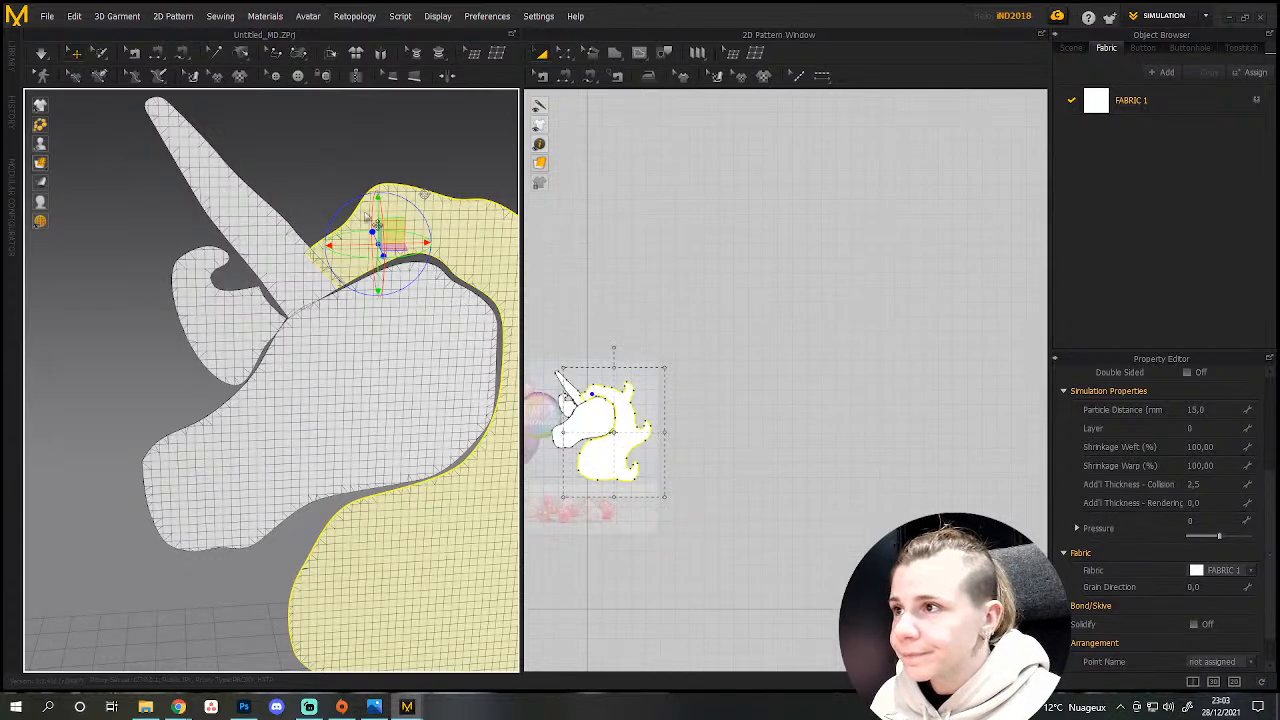
left_click_drag(377, 200, 377, 186)
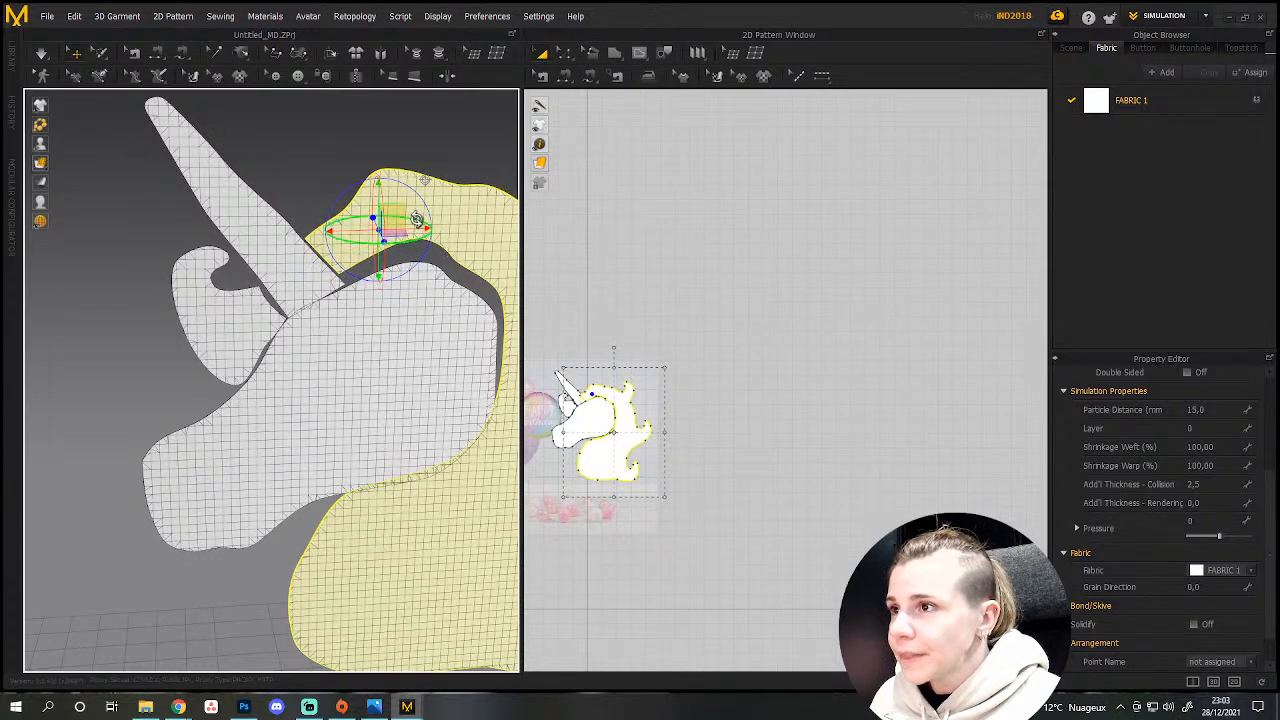
left_click_drag(416, 228, 388, 210)
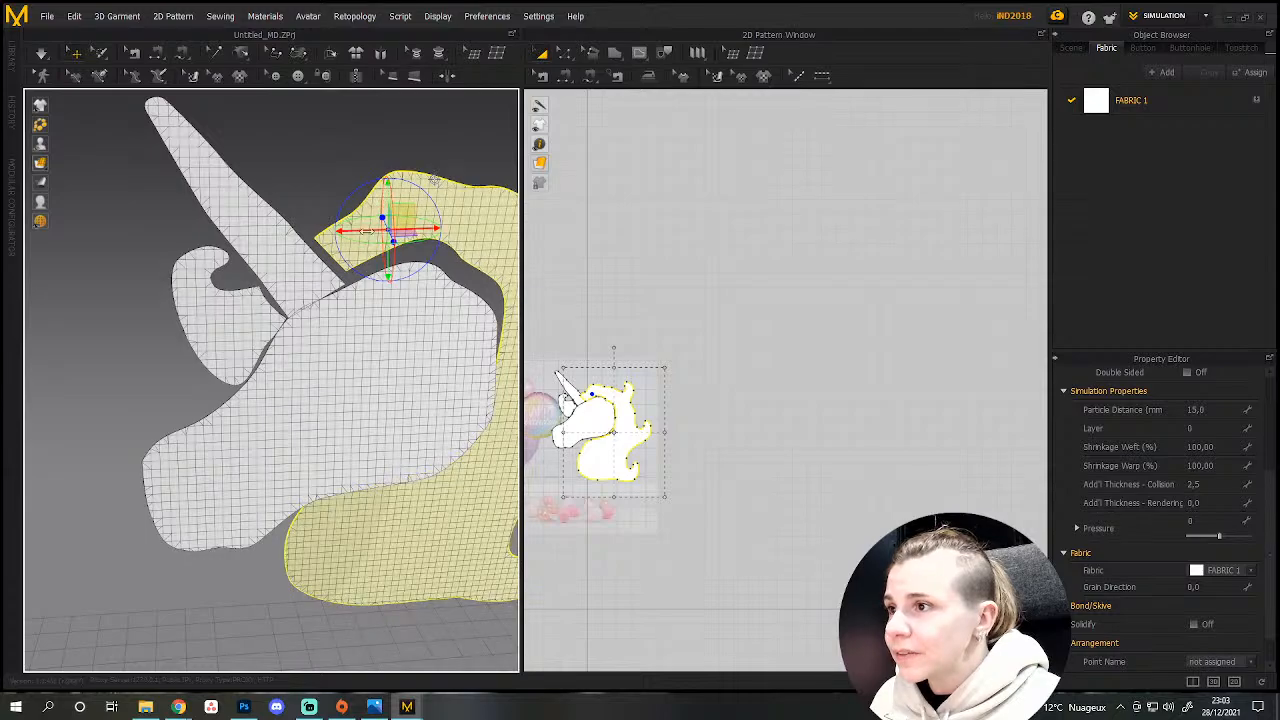
Nudge the head piece slightly upward in the 3D view.
right_click_drag(388, 636, 357, 390)
left_click(358, 432)
left_click_drag(353, 376, 353, 365)
right_click(263, 252)
right_click(180, 270)
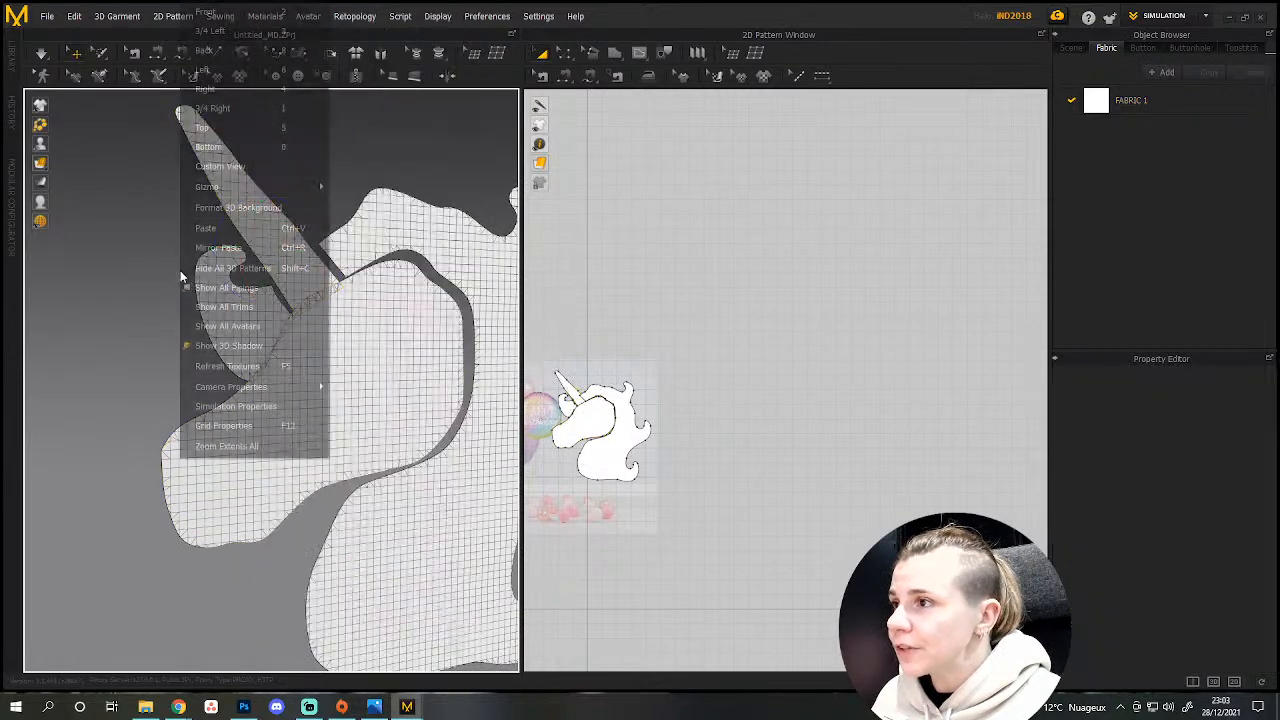
left_click(131, 134)
Move the horn up and outward and the front curl outward in 3D, separating both from the head.
left_click(247, 187)
right_click_drag(265, 246, 262, 225)
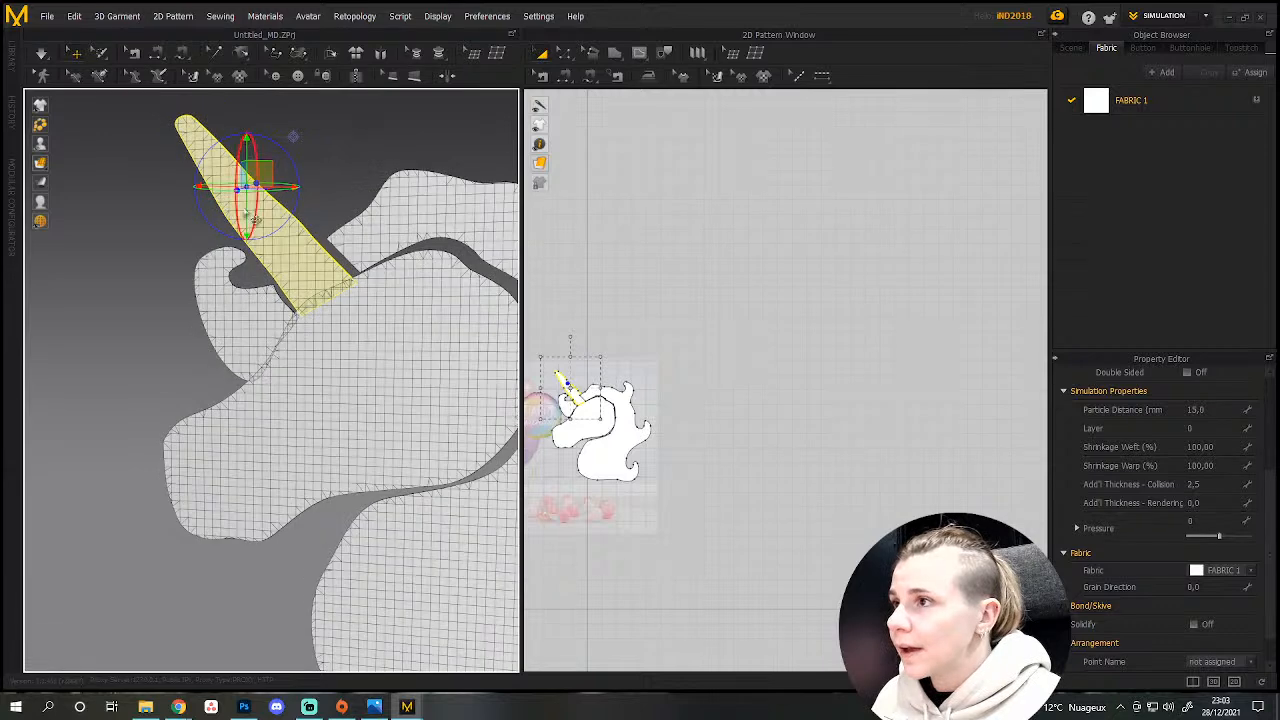
left_click_drag(259, 171, 245, 155)
left_click(290, 326)
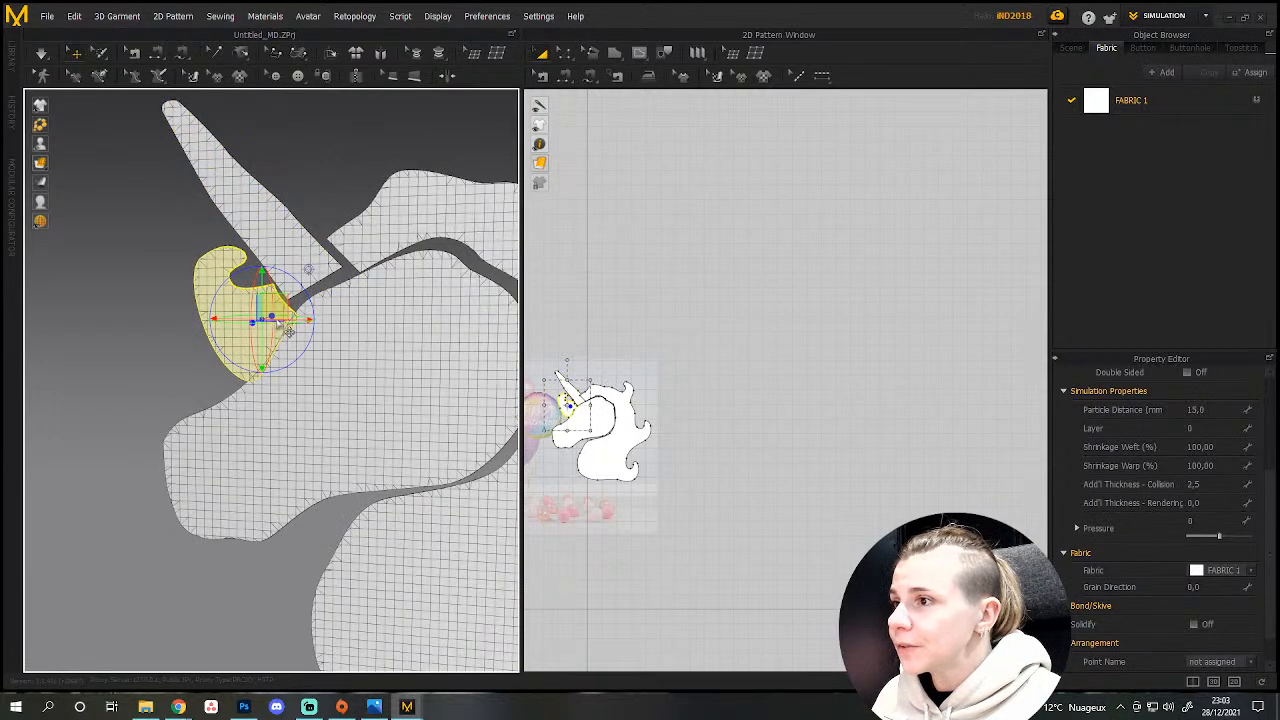
left_click(151, 268)
left_click(257, 306)
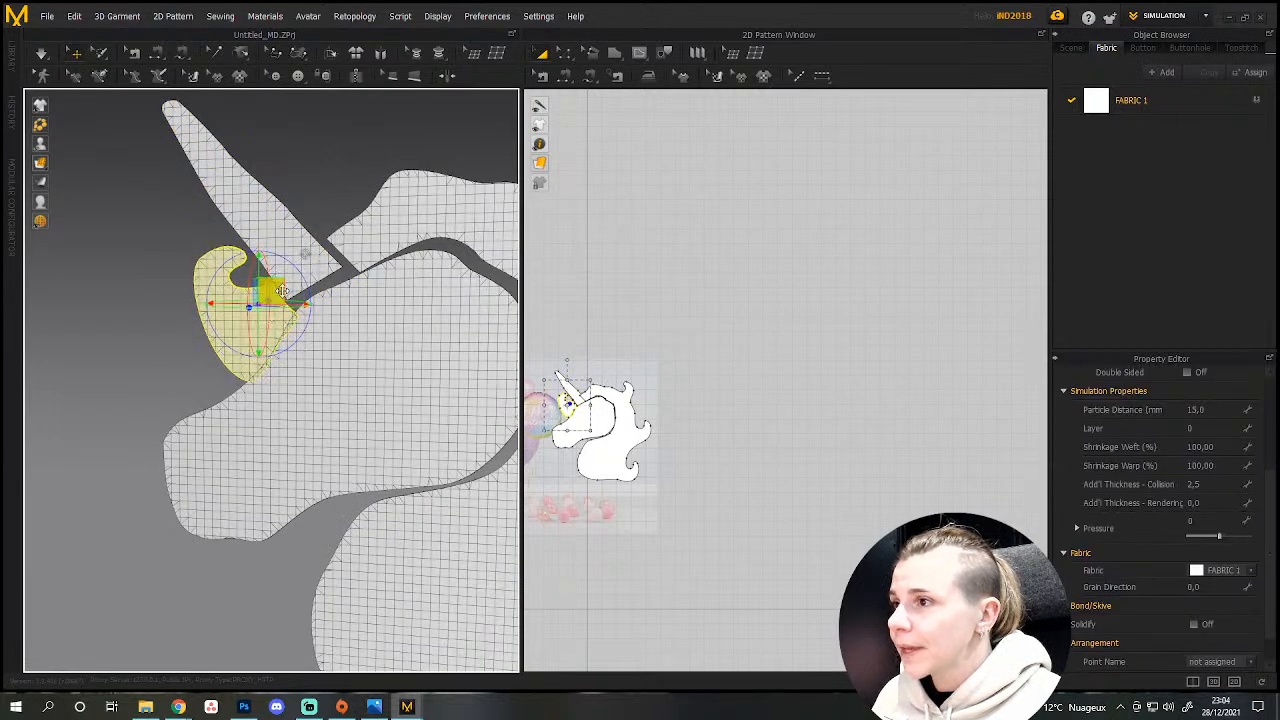
mouse_move(277, 288)
left_mouse_down()
mouse_move(224, 275)
mouse_move(258, 281)
left_mouse_up()
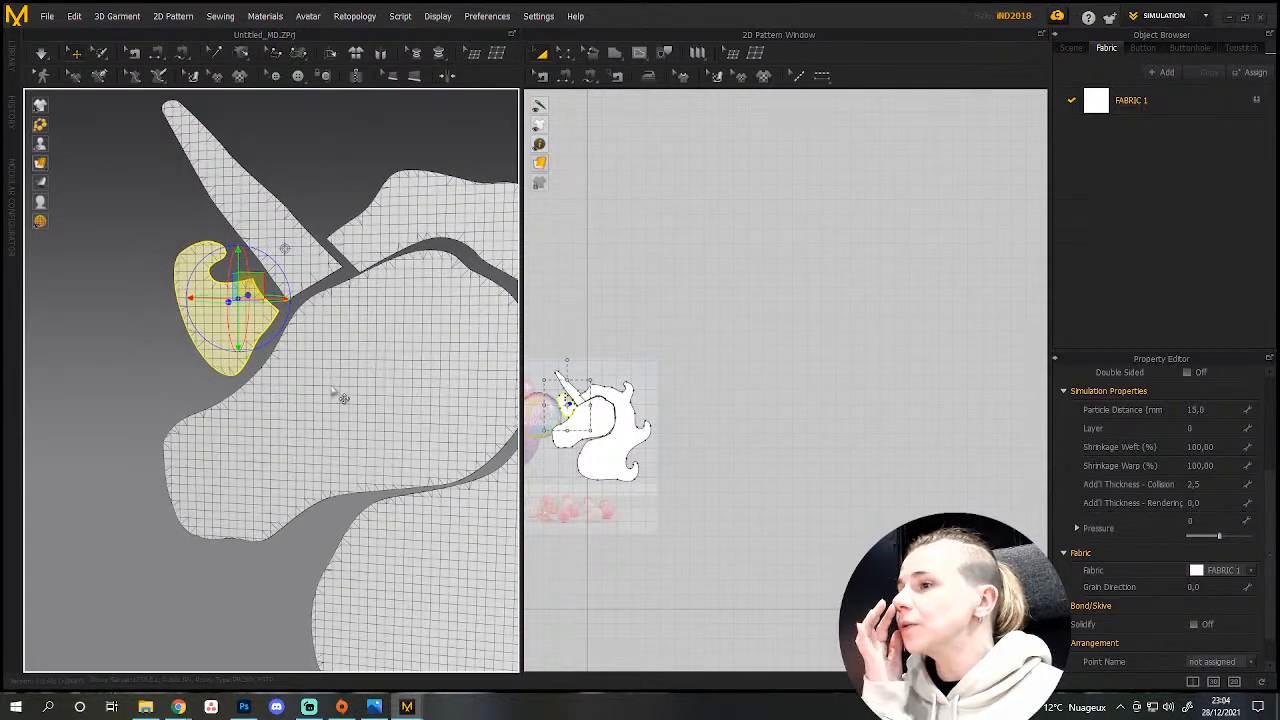
right_click_drag(332, 388, 402, 379)
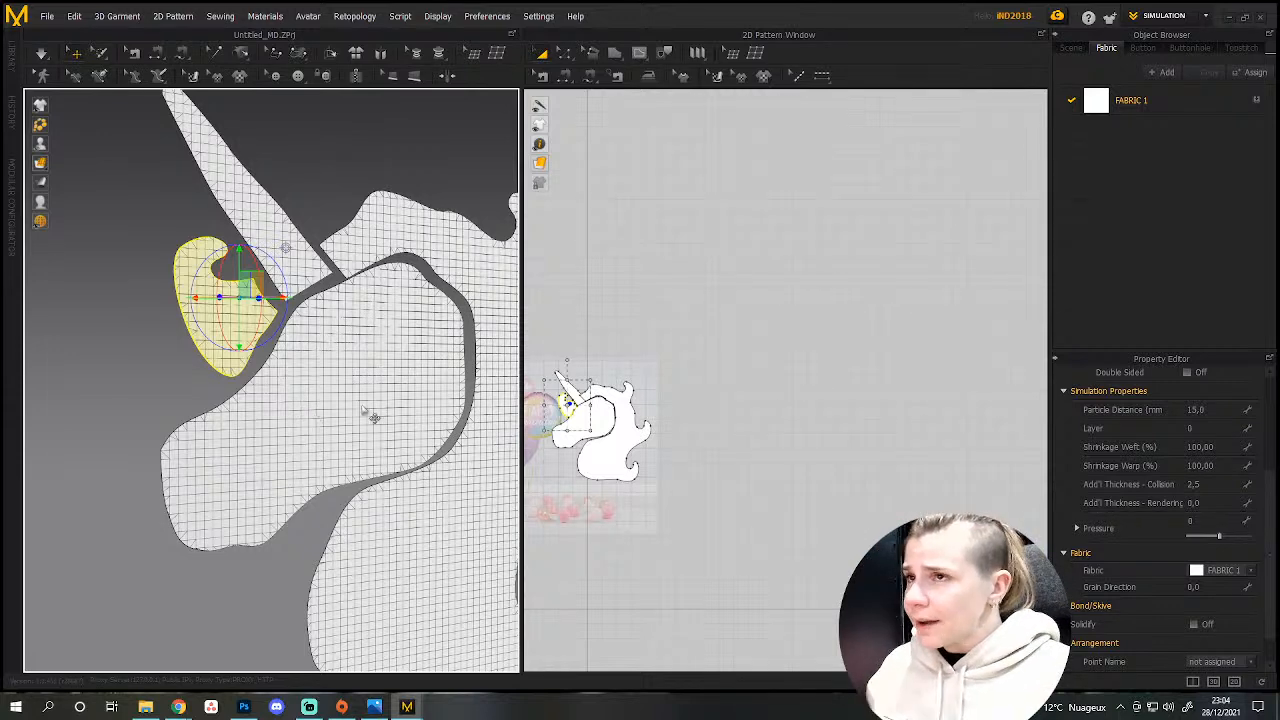
Sew the front curl's inner edge to the matching head edge with Free Sewing, from the curl's lower tip to the horn base.
scroll(681, 470, "up", 3)
scroll(681, 470, "down", 6)
middle_click_drag(681, 472, 948, 510)
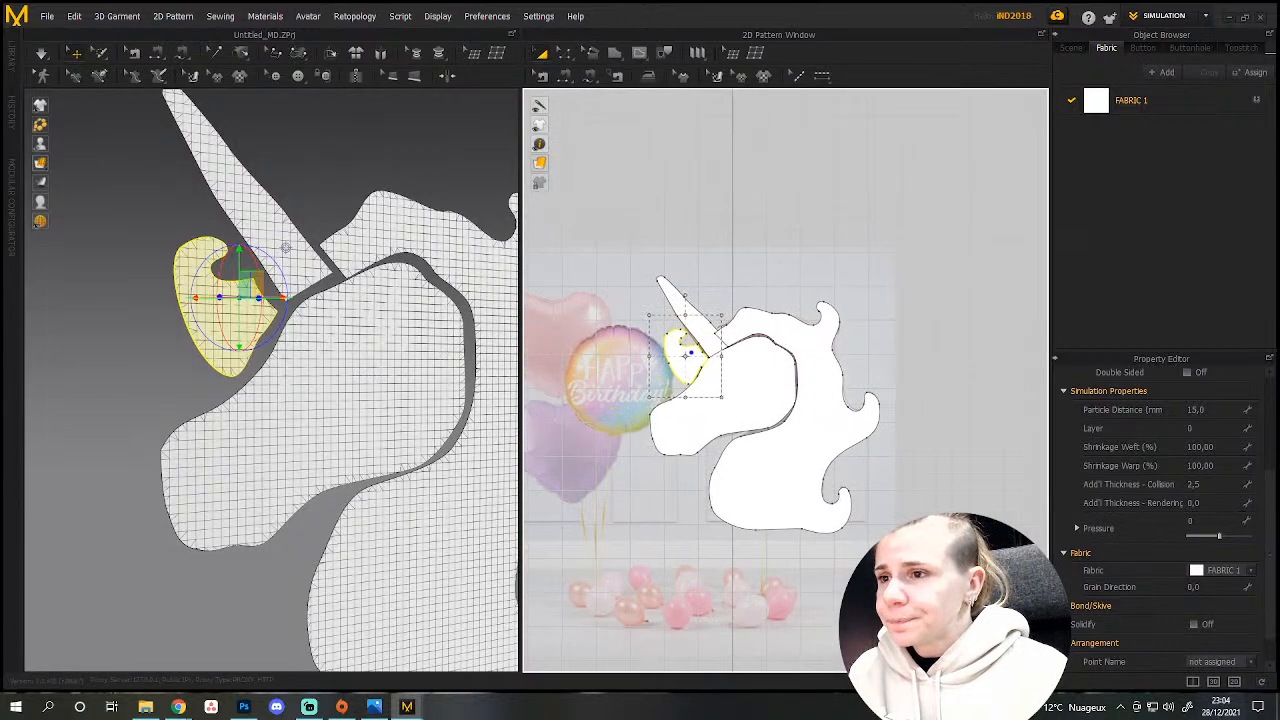
left_click(773, 560)
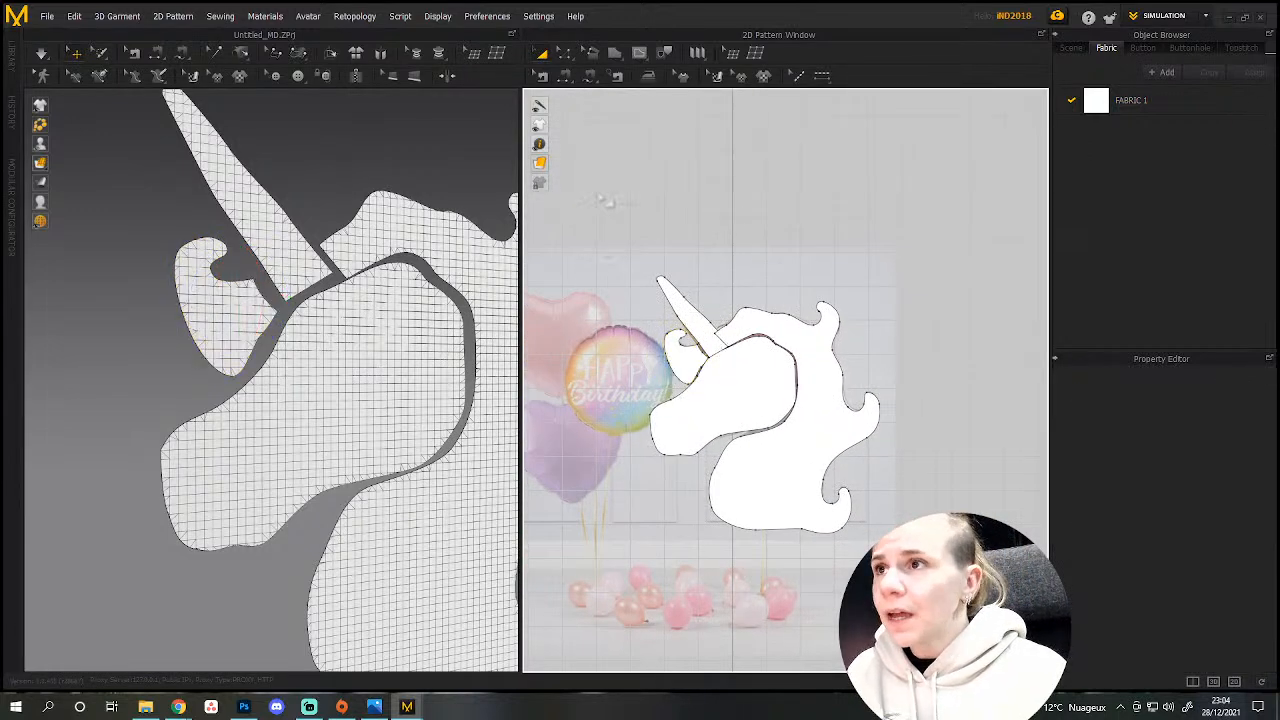
scroll(602, 198, "up", 3)
scroll(603, 160, "down", 4)
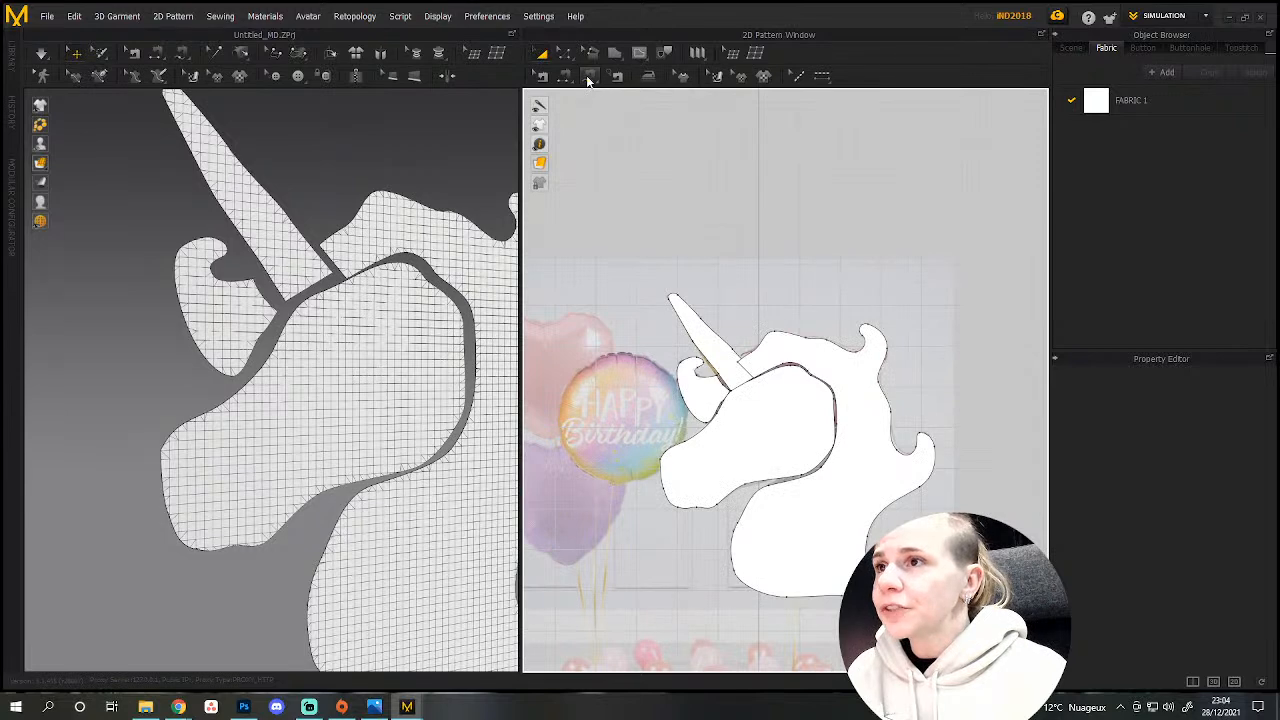
left_click(588, 80)
scroll(775, 430, "up", 4)
scroll(788, 445, "down", 6)
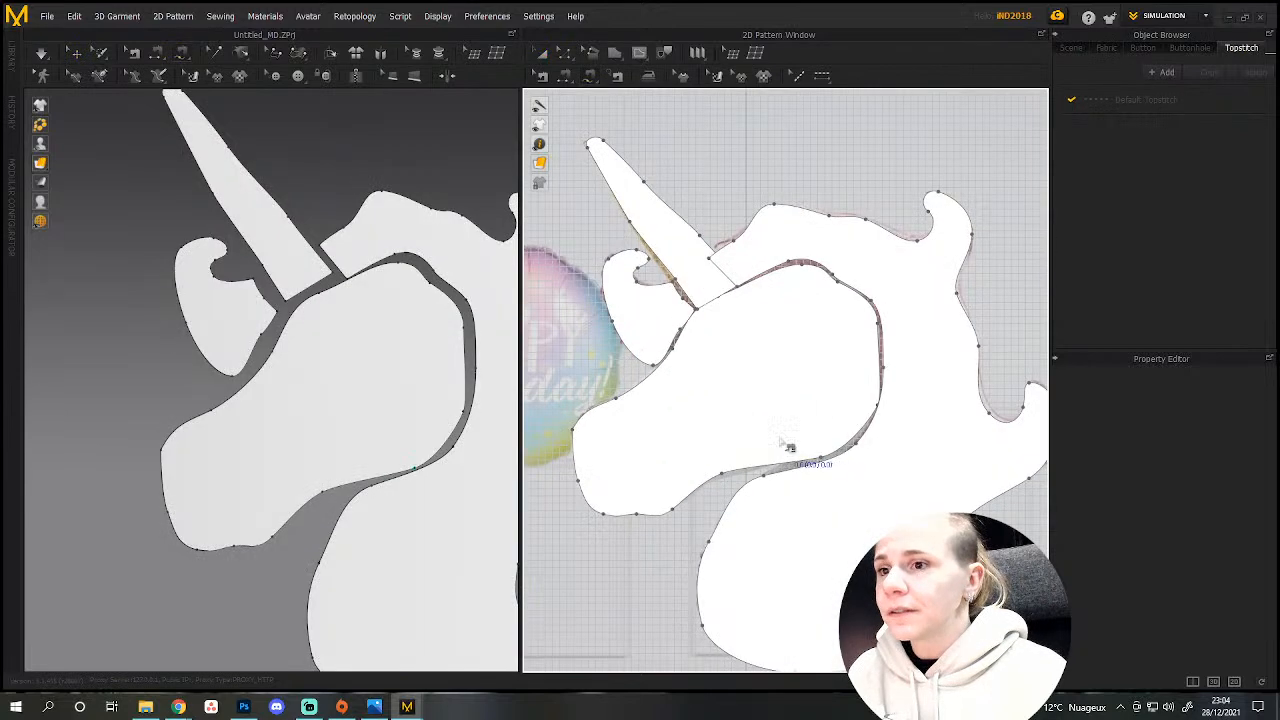
scroll(691, 386, "down", 3)
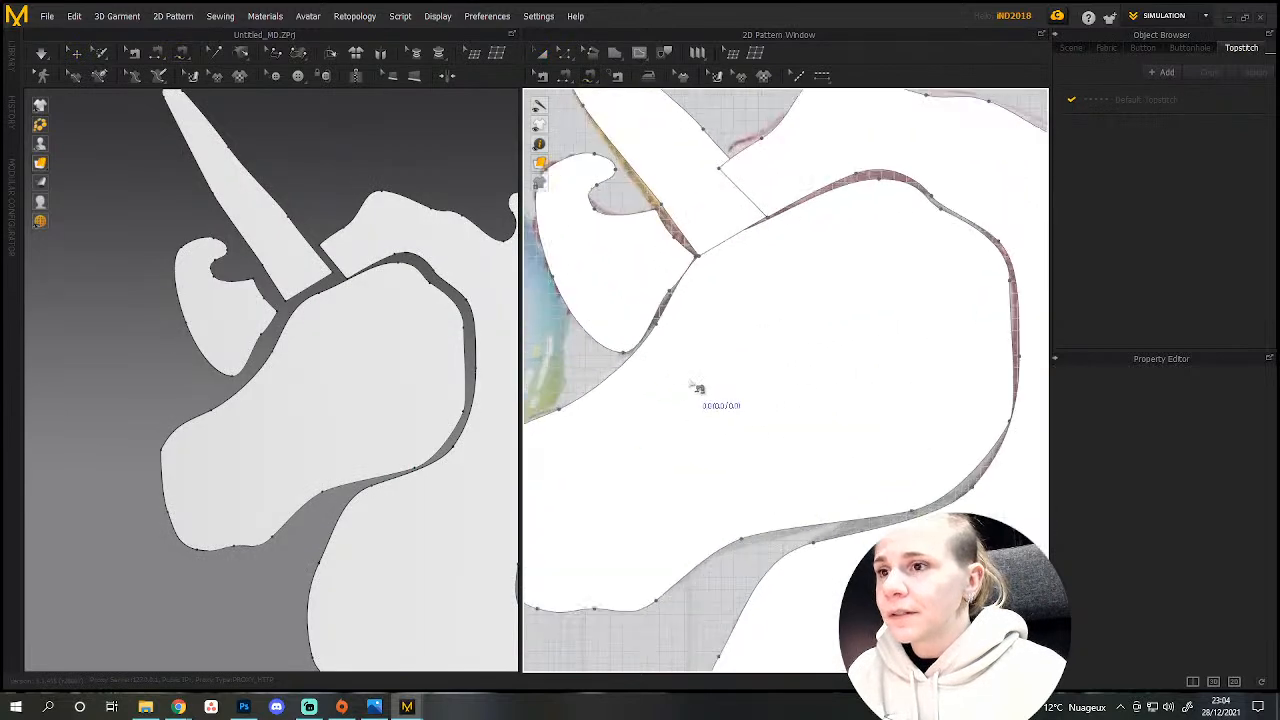
left_click(634, 360)
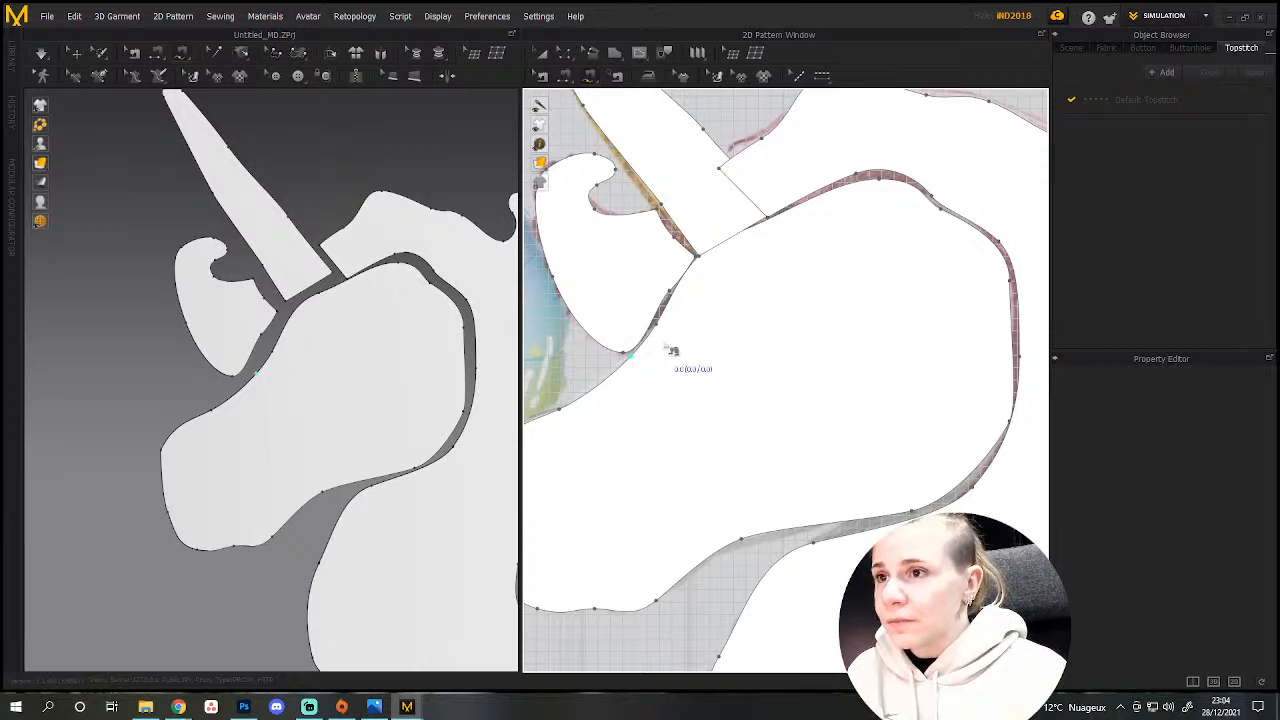
left_click(706, 265)
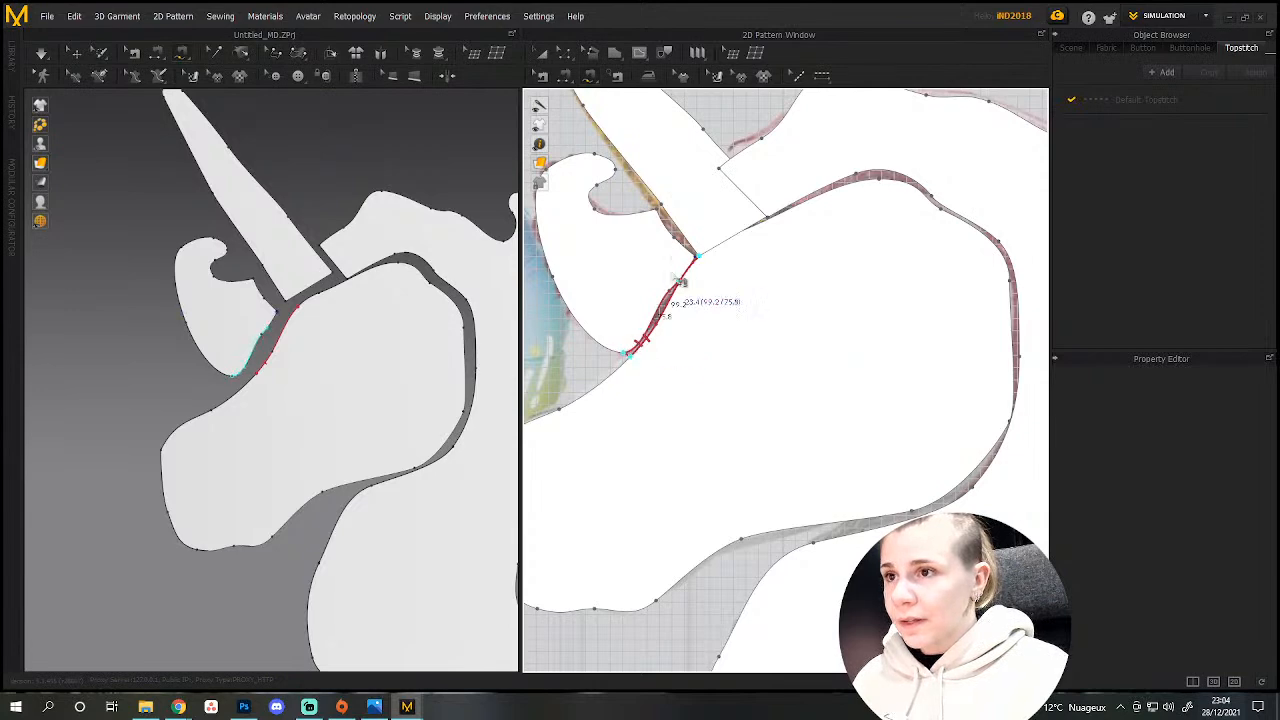
left_click(698, 263)
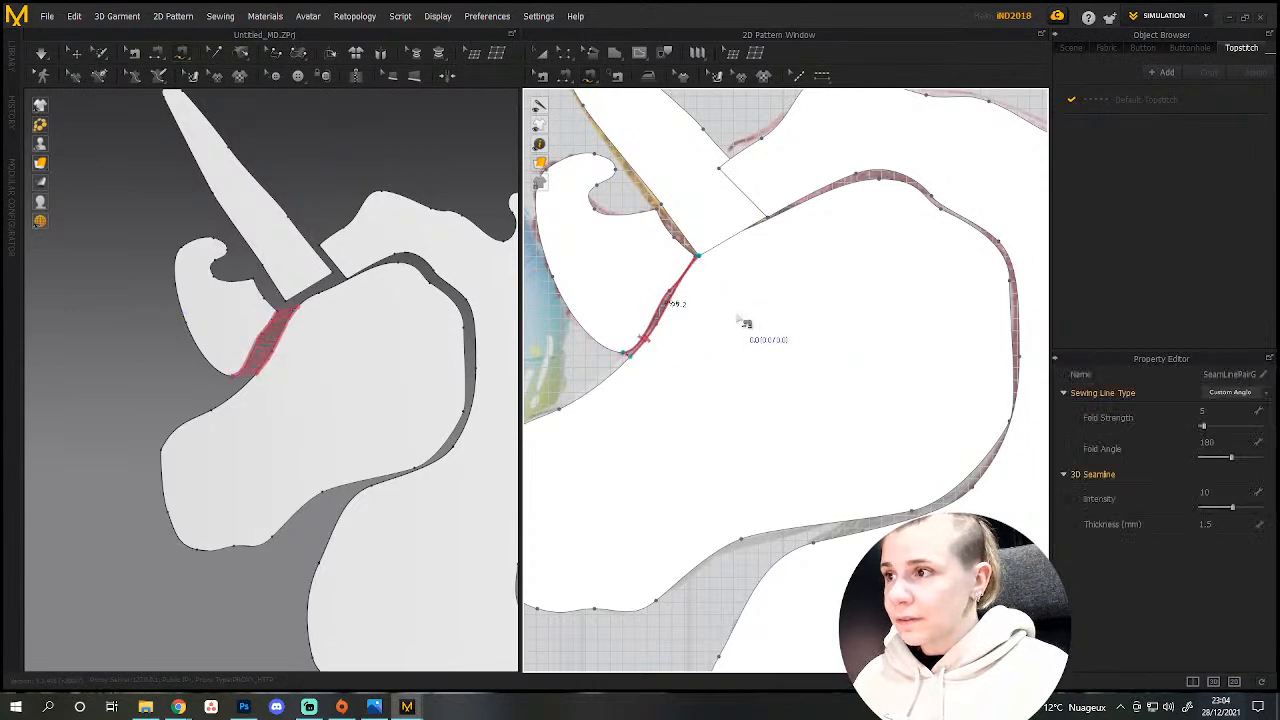
Try sewing the horn's base edge to the head's upper edge with Free Sewing, and undo that seam.
scroll(715, 265, "up", 6)
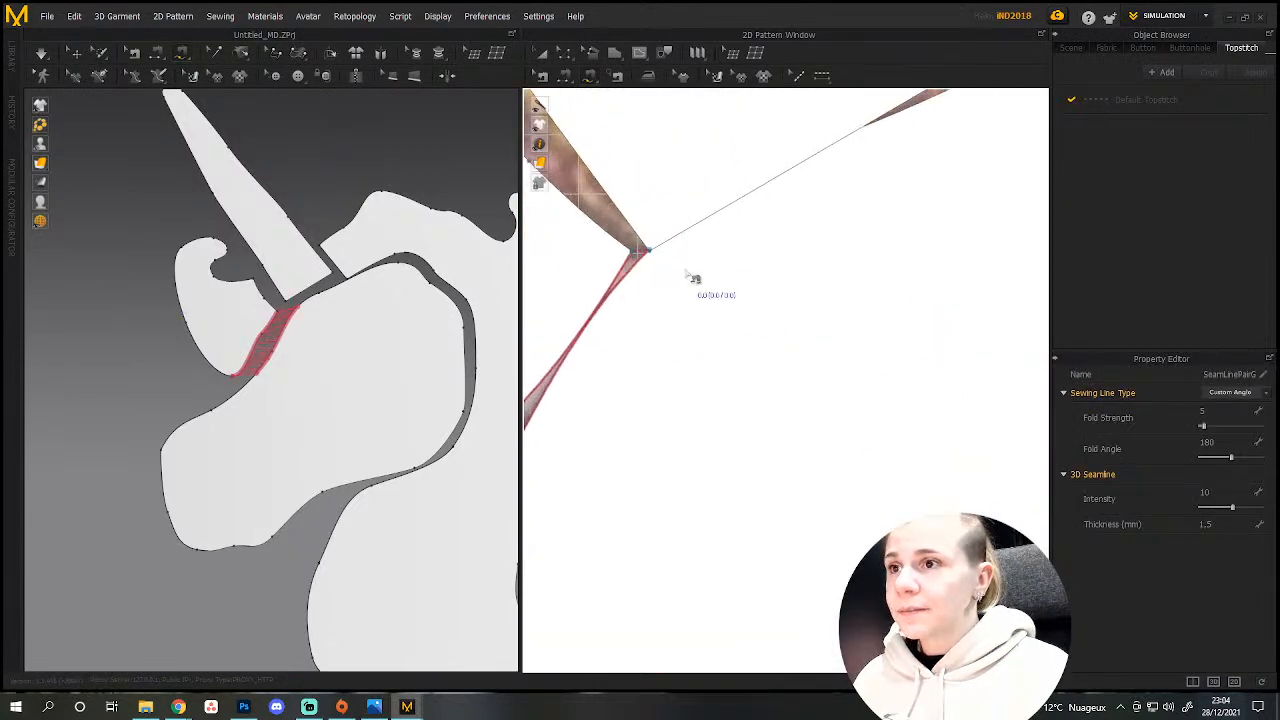
left_click(688, 276)
scroll(805, 222, "down", 2)
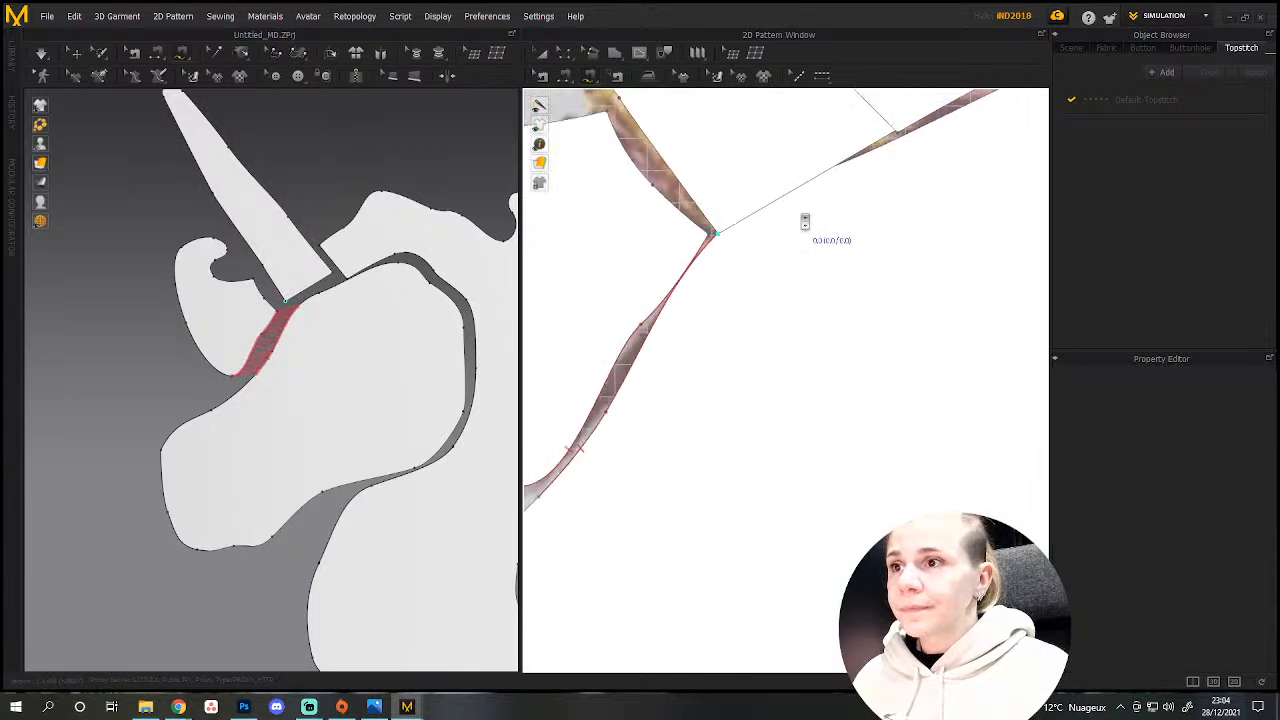
scroll(805, 222, "down", 2)
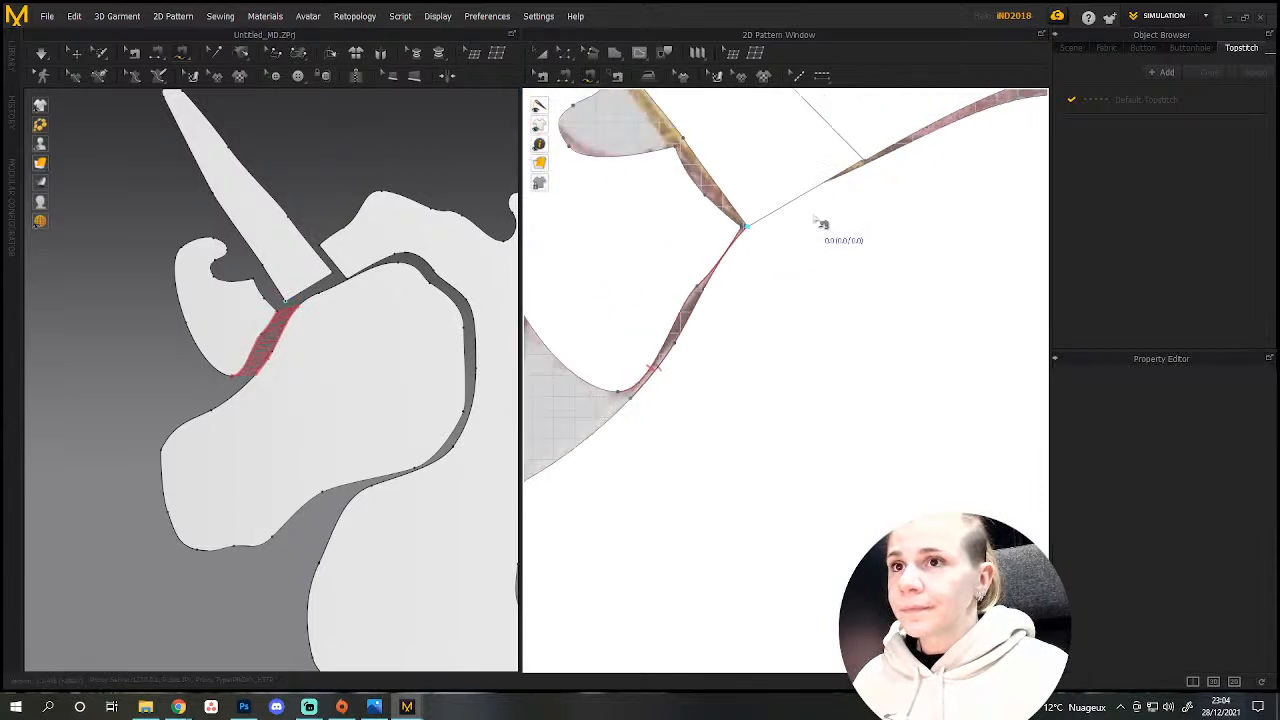
left_click(866, 163)
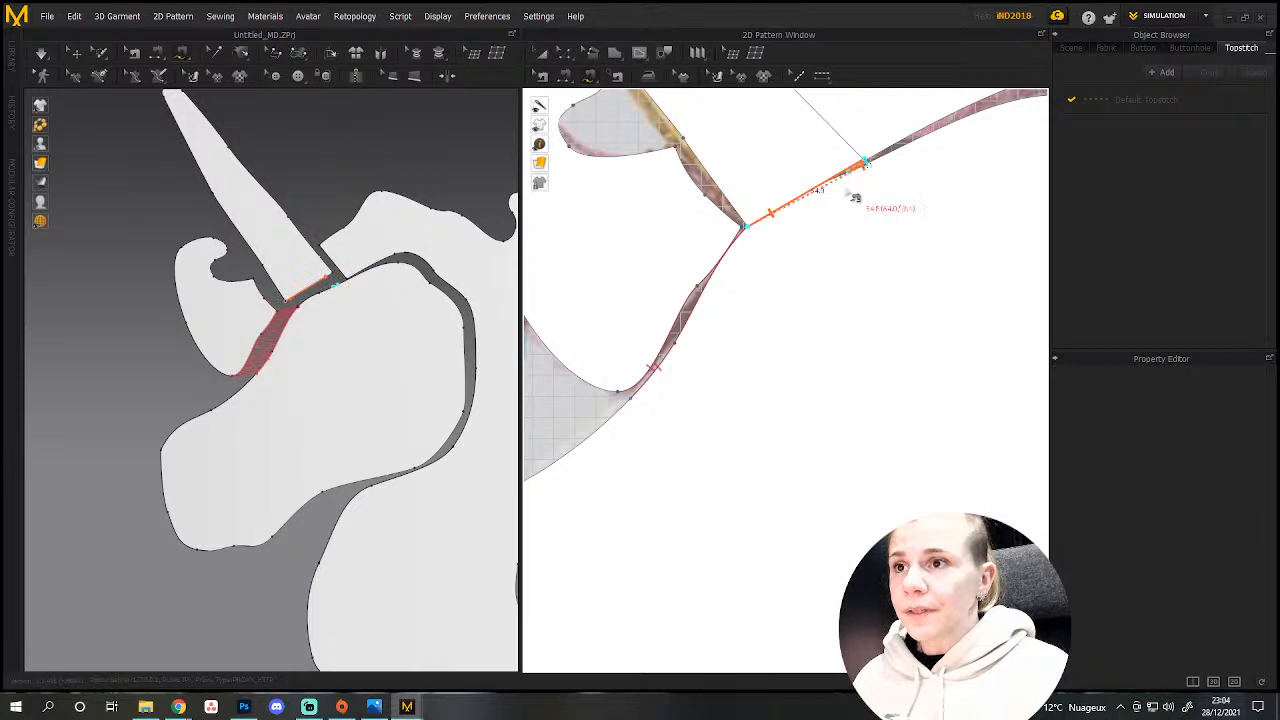
left_click(748, 234)
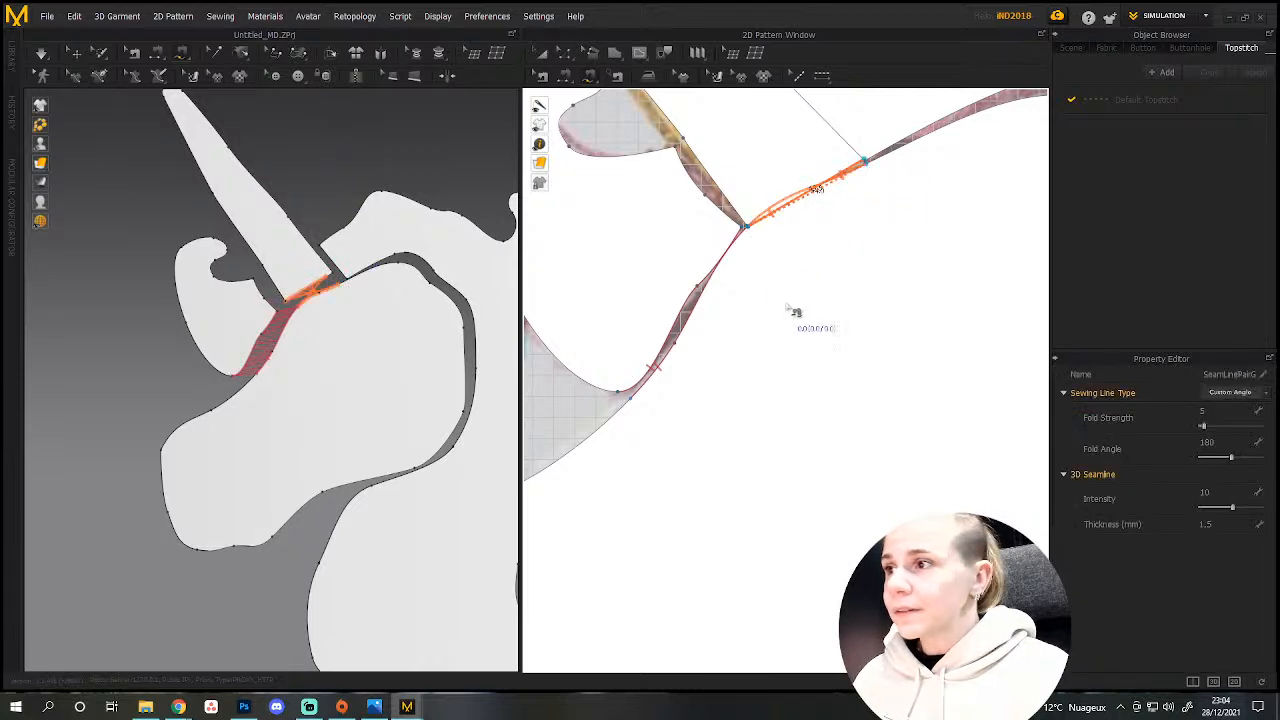
key("ctrl+z")
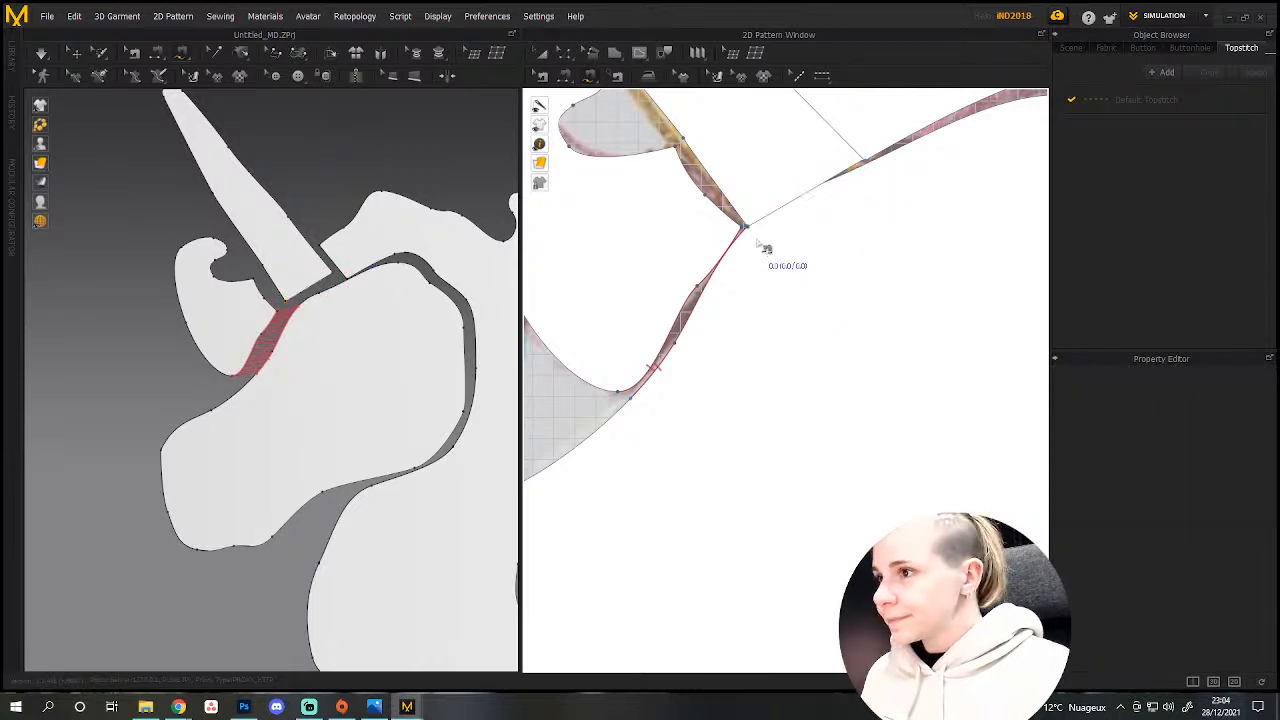
Move the horn piece slightly up in the 2D pattern, opening a gap between its base and the head's upper edge.
scroll(803, 224, "down", 3)
scroll(815, 229, "up", 4)
middle_click_drag(817, 231, 818, 446)
key("a")
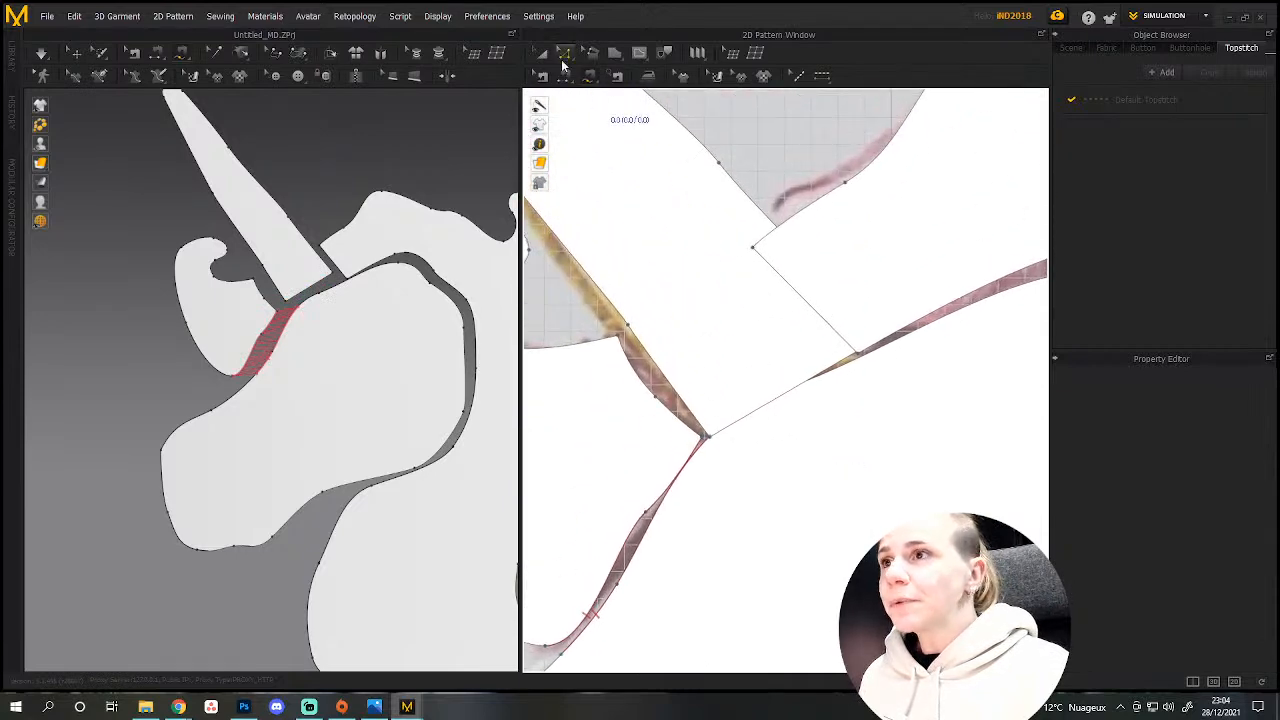
left_click(700, 354)
left_click_drag(691, 339, 691, 341)
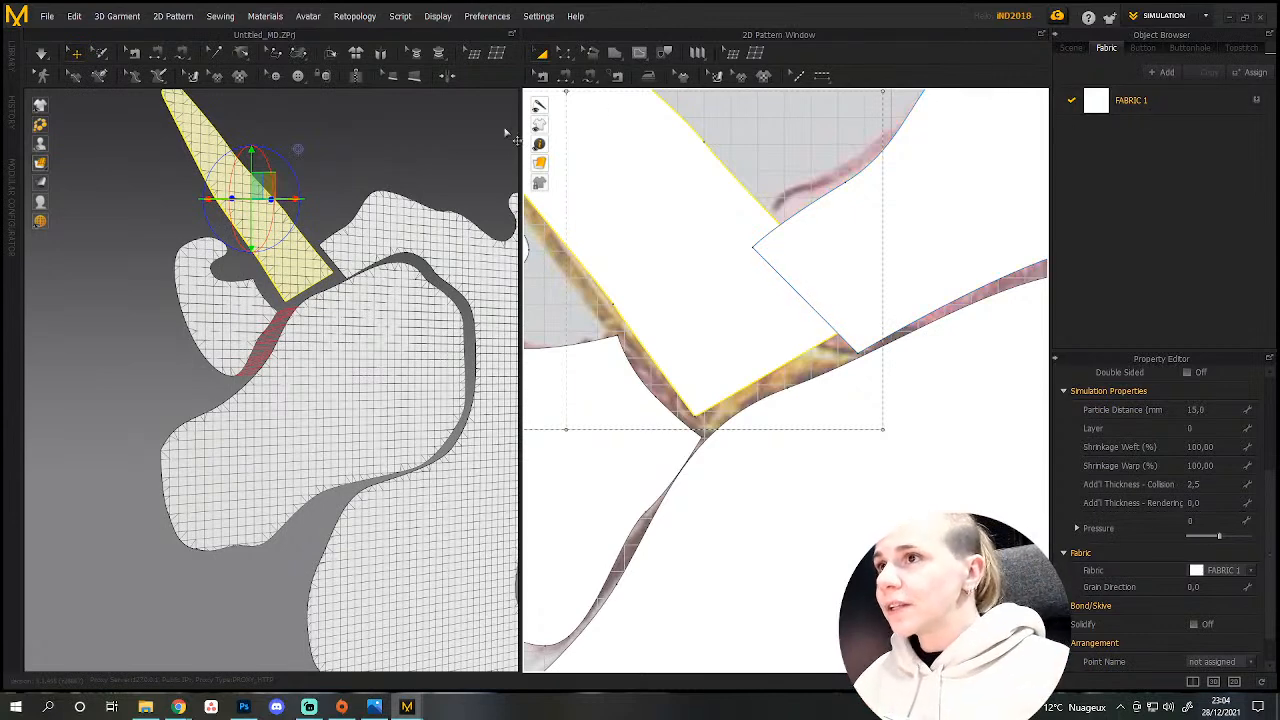
Move the mane piece up and away from the horn and head in the 2D pattern, exposing the neighbouring edges.
left_click(564, 76)
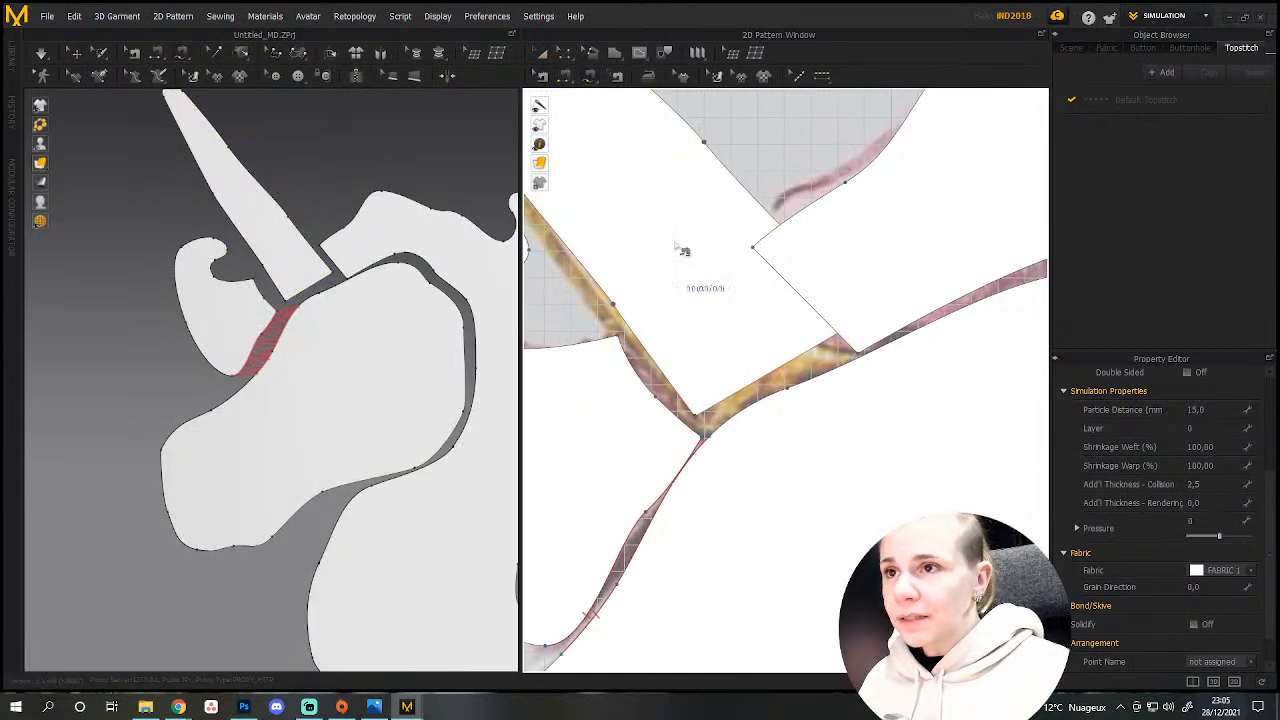
key("a")
left_click(974, 216)
left_click_drag(974, 216, 935, 259)
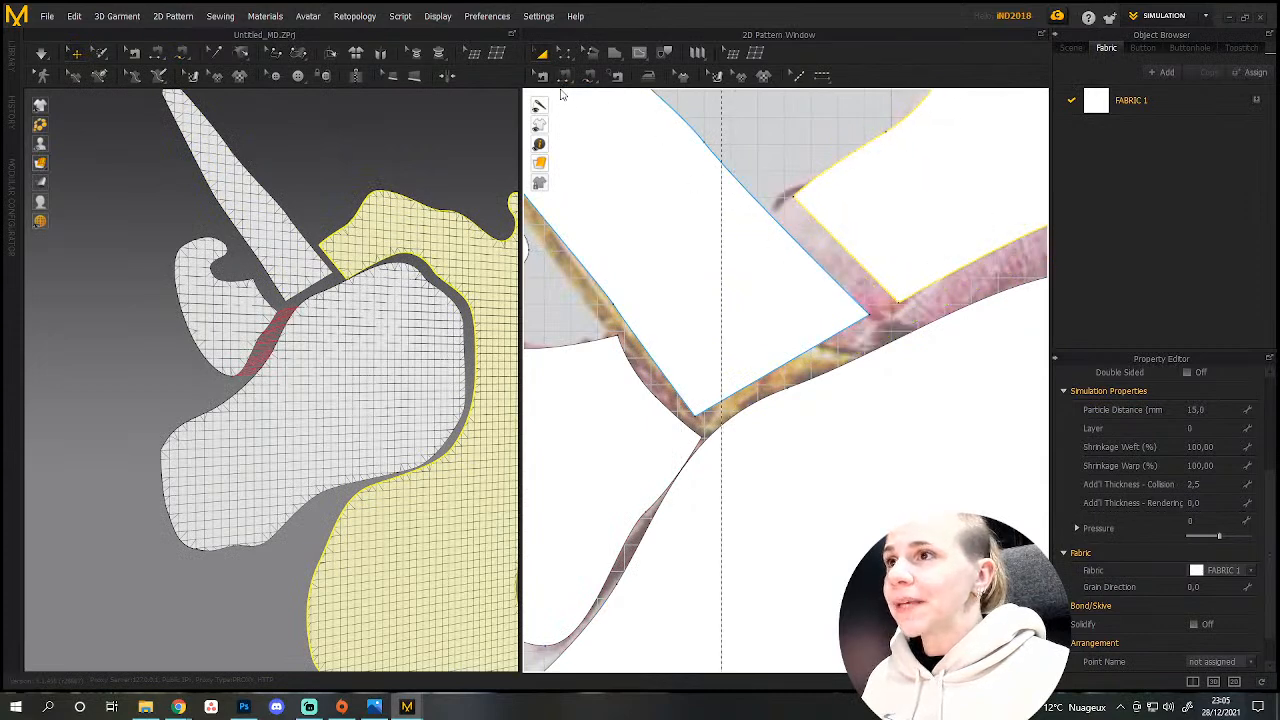
Sew the horn's base edge to the head's upper edge with Free Sewing, from the curl seam to the start of the mane.
left_click(586, 77)
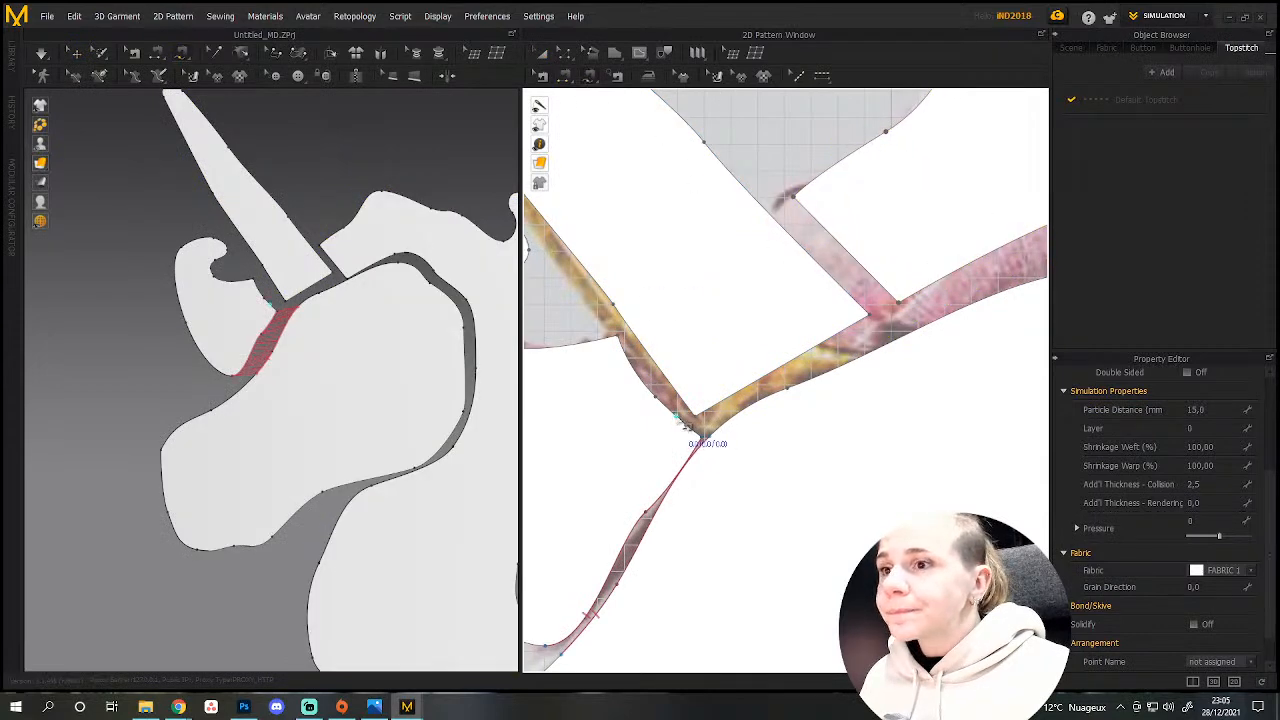
left_click(870, 316)
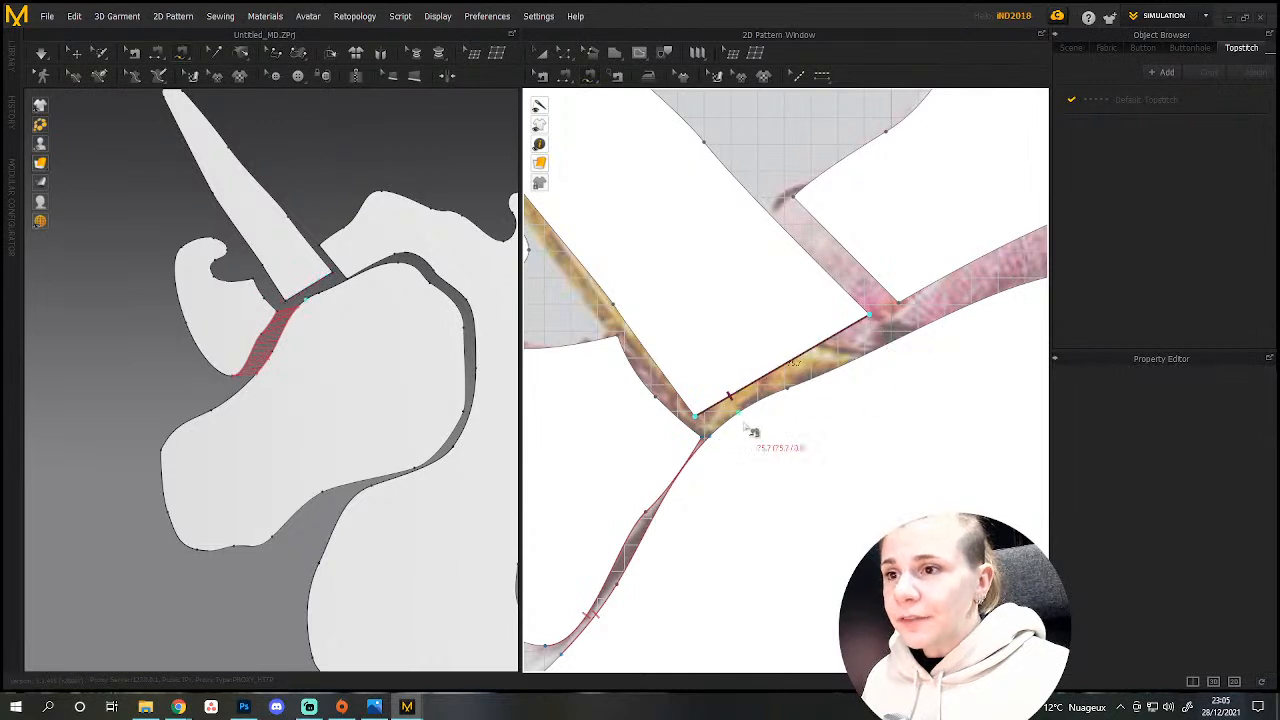
left_click(707, 436)
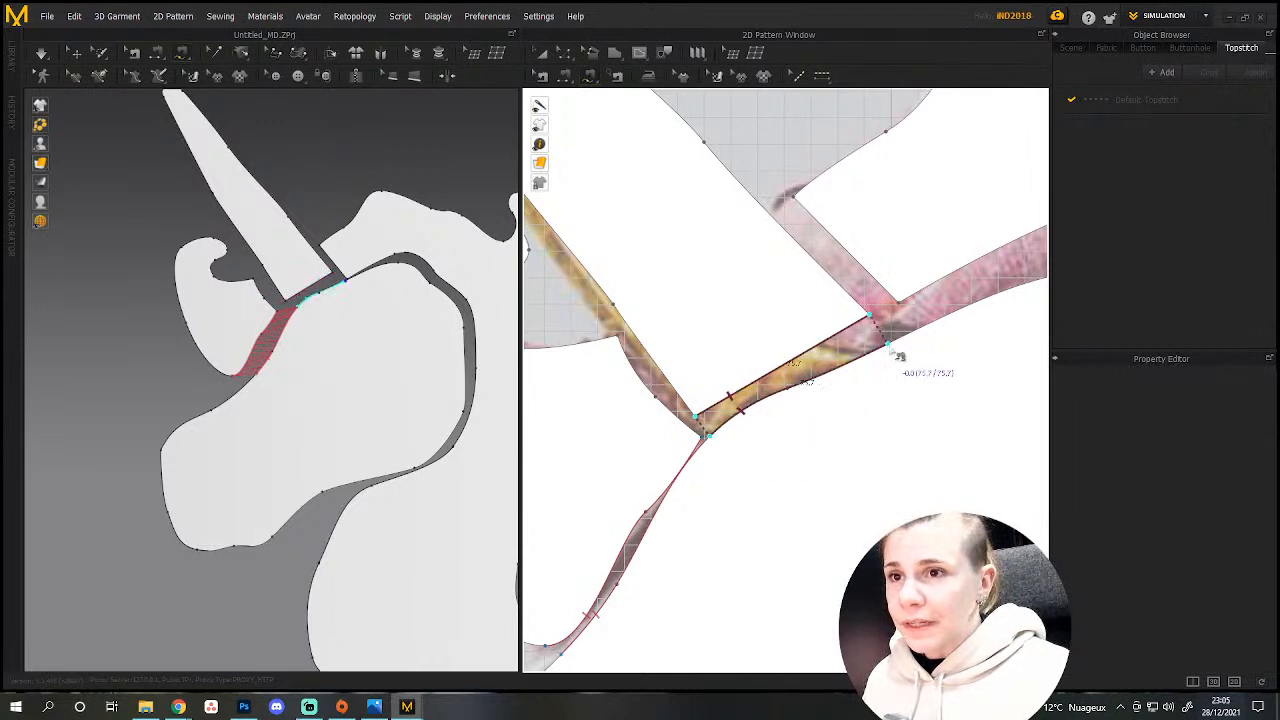
left_click(888, 344)
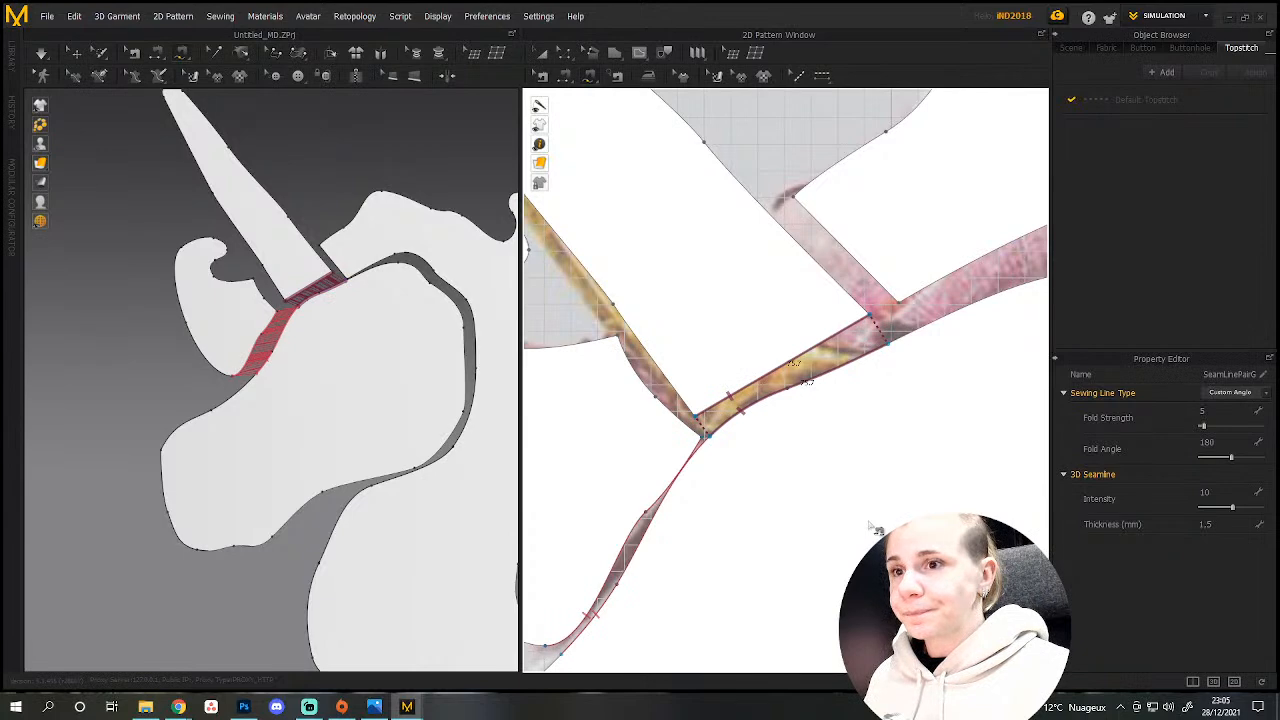
Sew the back edge of the head to the mane's inner edge with Free Sewing, from the horn base down to the throat.
scroll(869, 525, "down", 4)
middle_click_drag(888, 529, 739, 289)
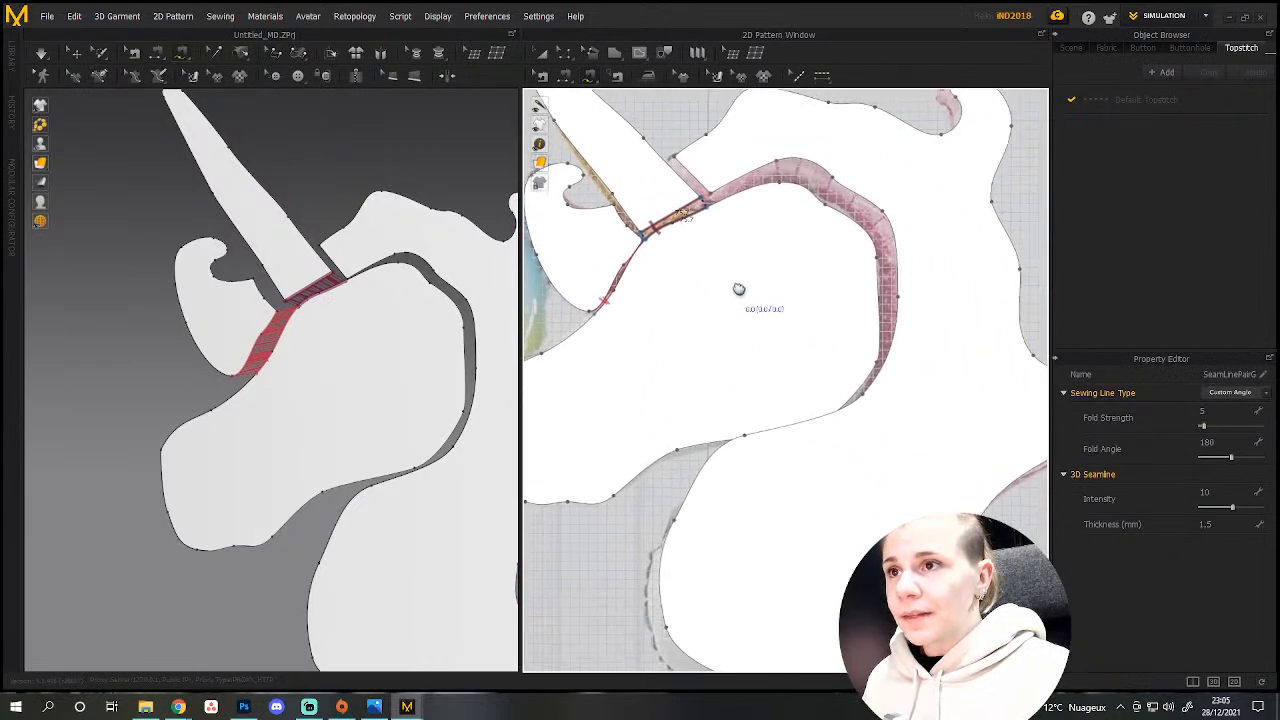
left_click(712, 208)
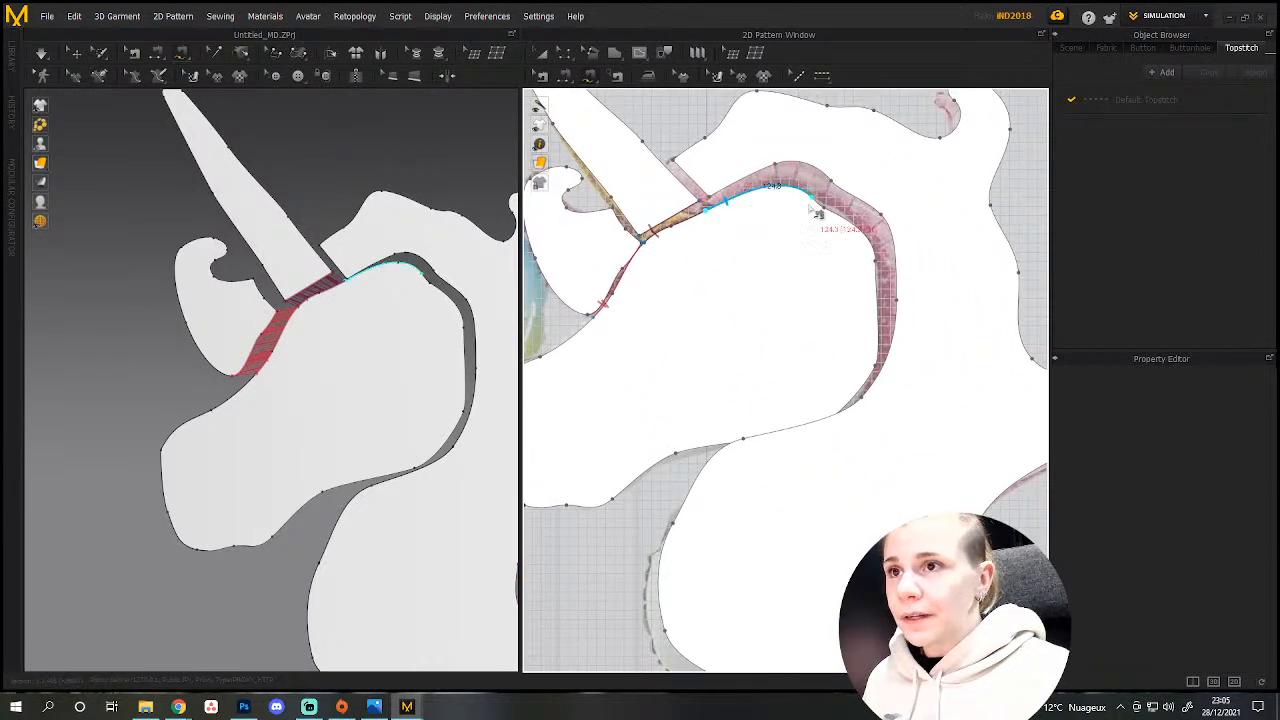
left_click(745, 444)
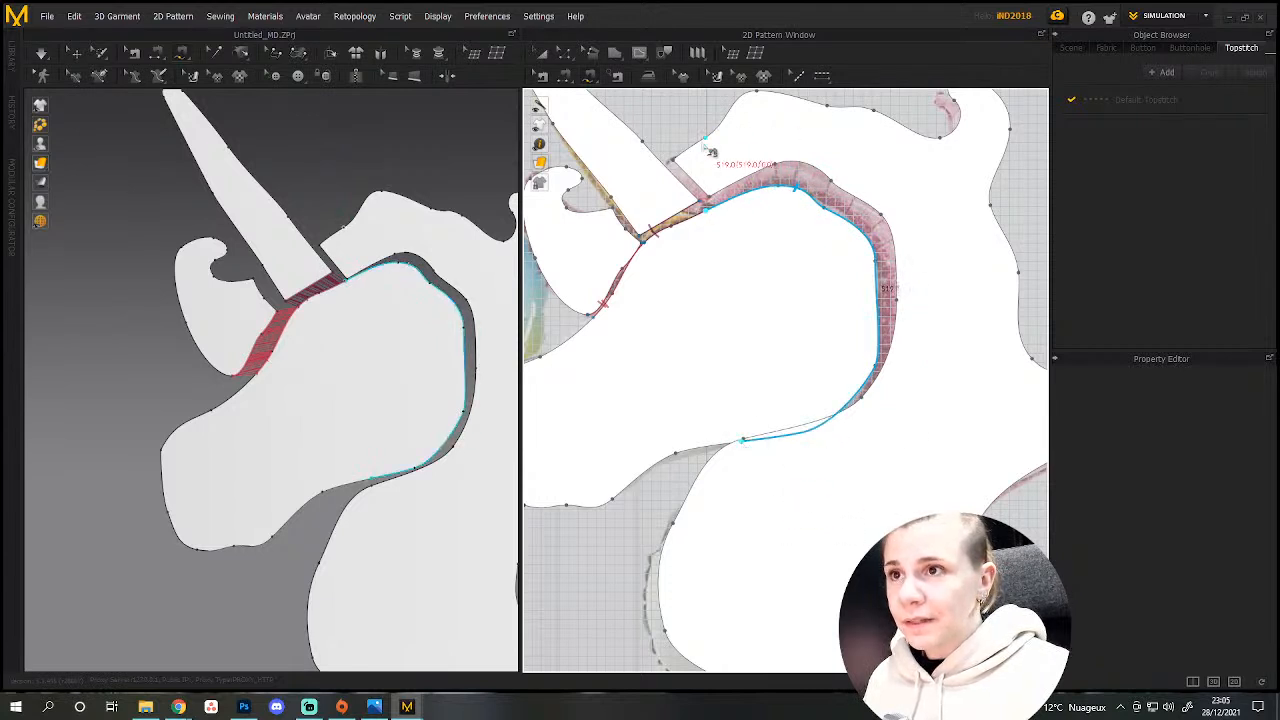
left_click(797, 180)
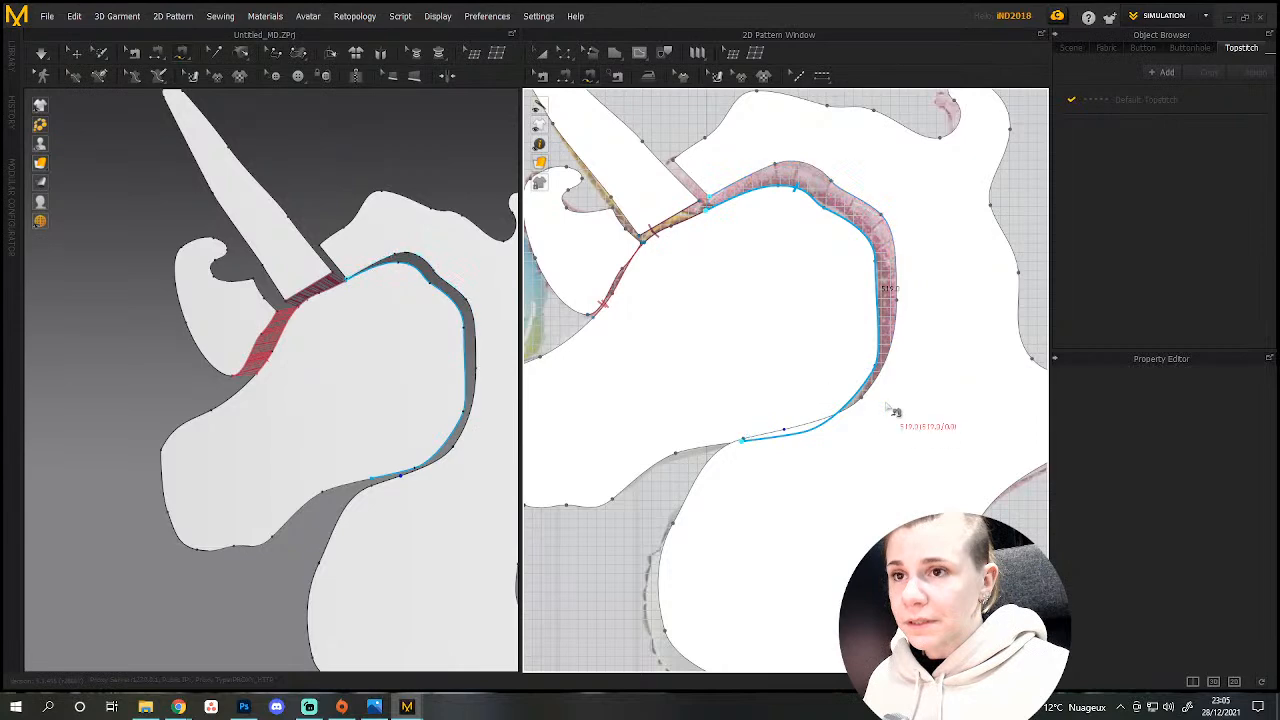
left_click(752, 456)
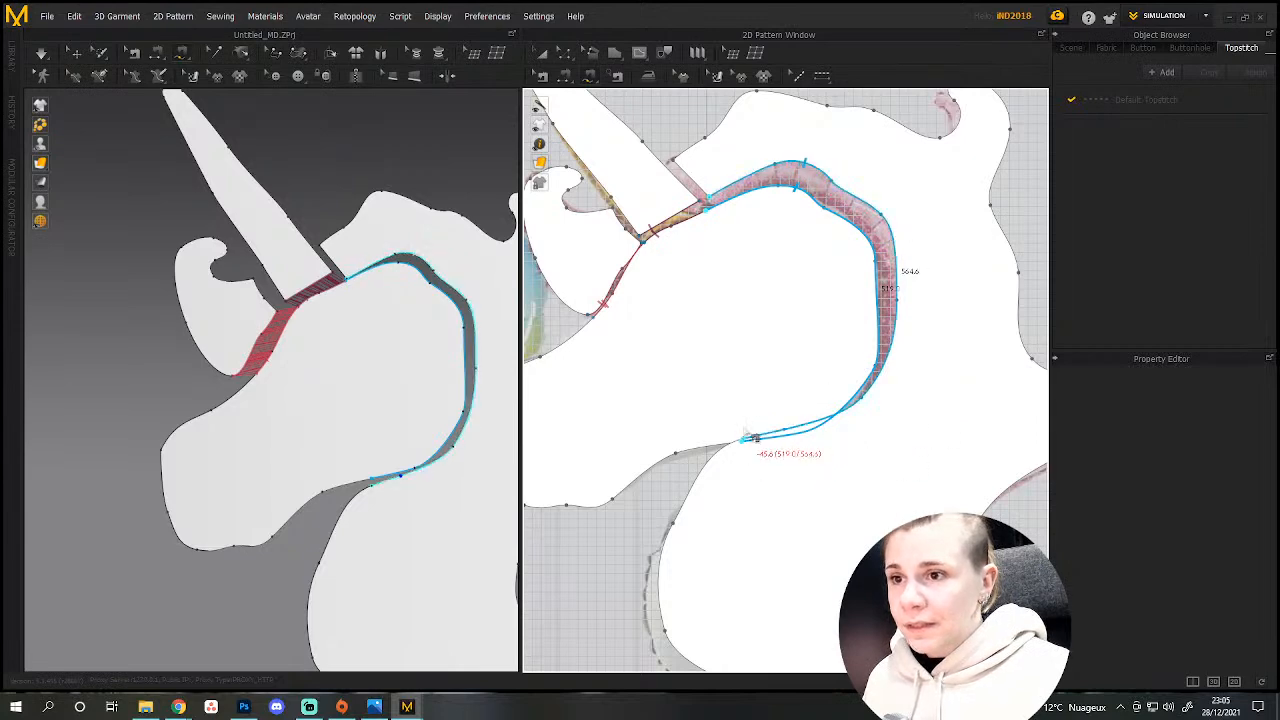
left_click(742, 441)
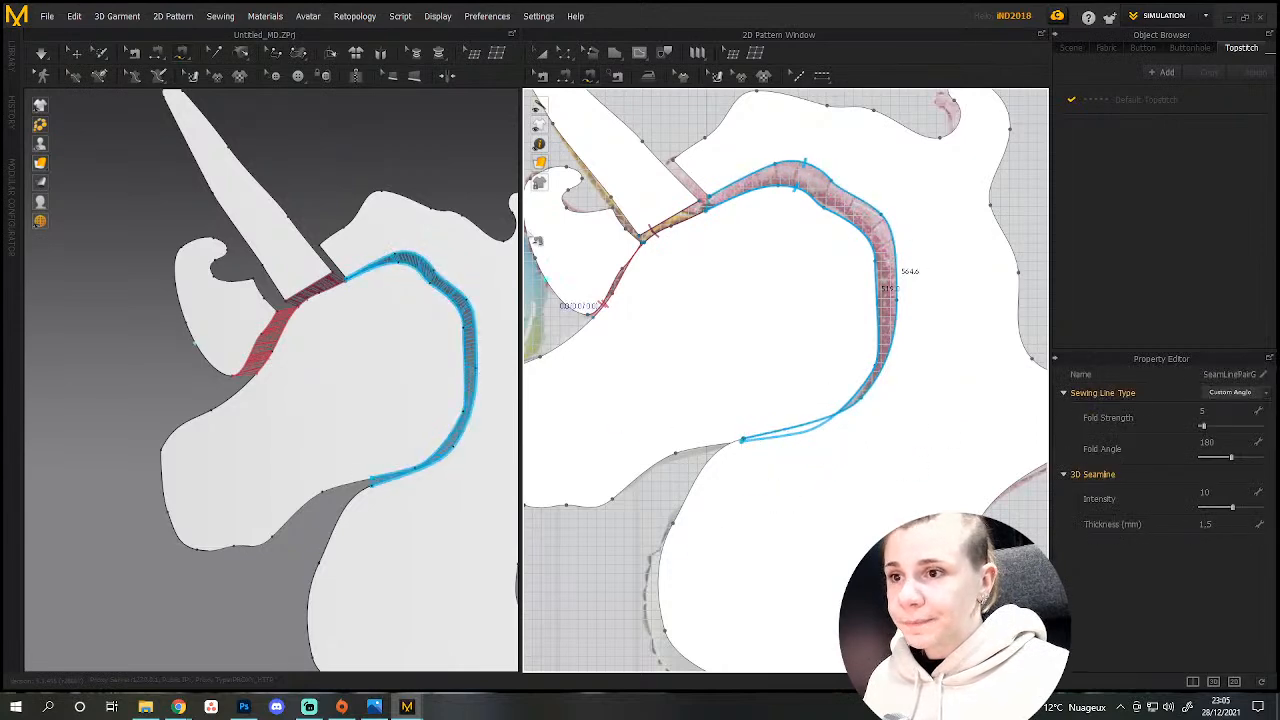
Nudge the mane, front curl, horn and head pieces in the 2D pattern, keeping small gaps between their sewn edges.
left_click(541, 54)
left_click_drag(899, 452, 941, 451)
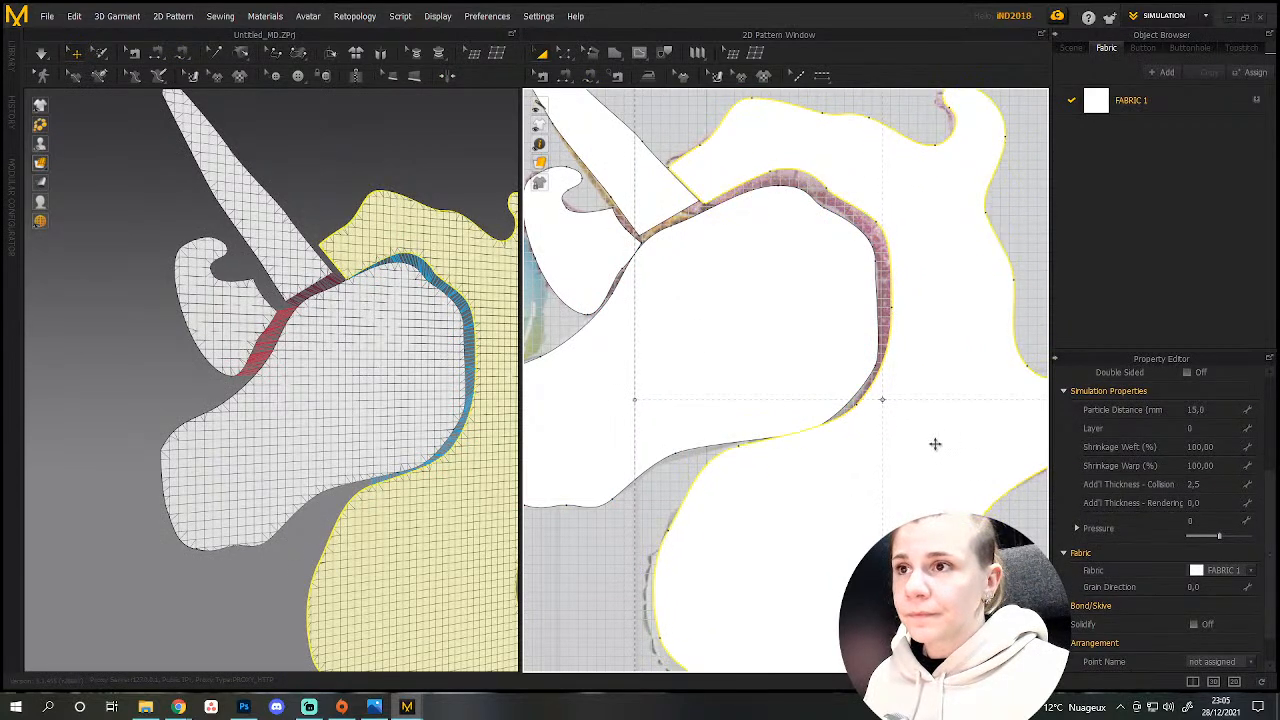
left_click(588, 267)
left_click_drag(588, 267, 576, 266)
left_click_drag(637, 172, 626, 168)
left_click(766, 359)
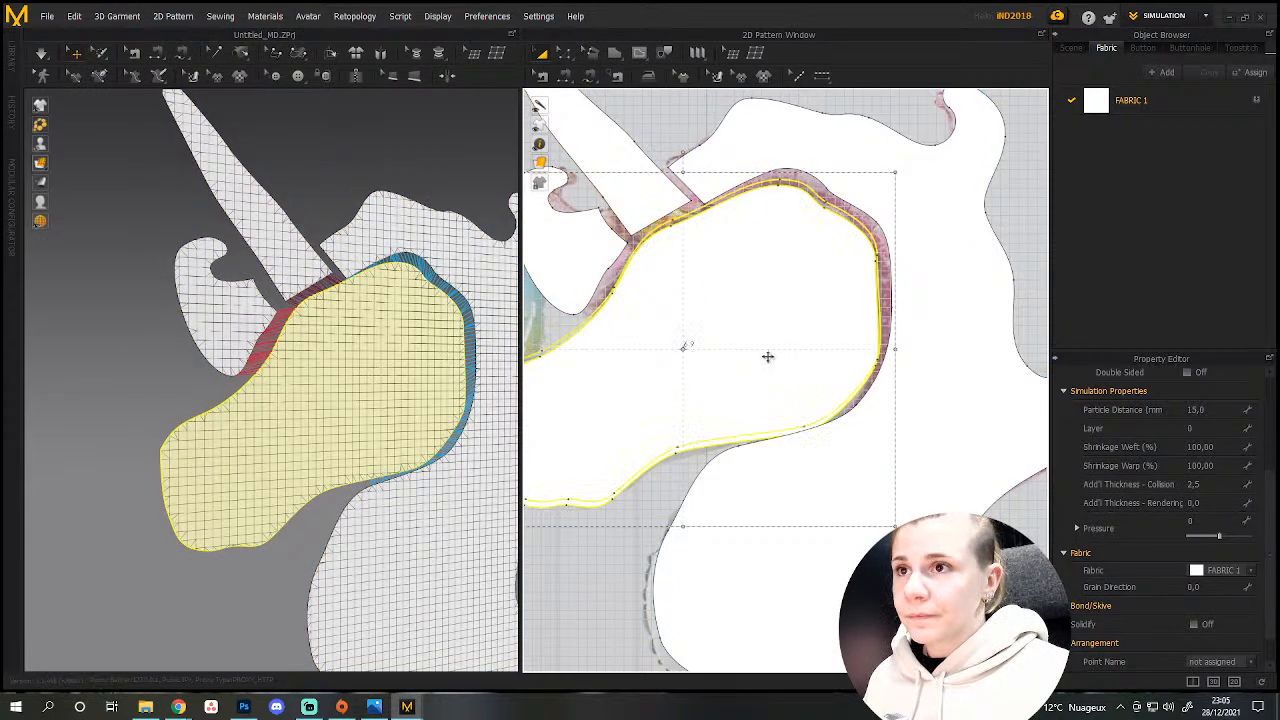
Set Gravity to 0 in the scene's simulation properties.
scroll(366, 434, "down", 5)
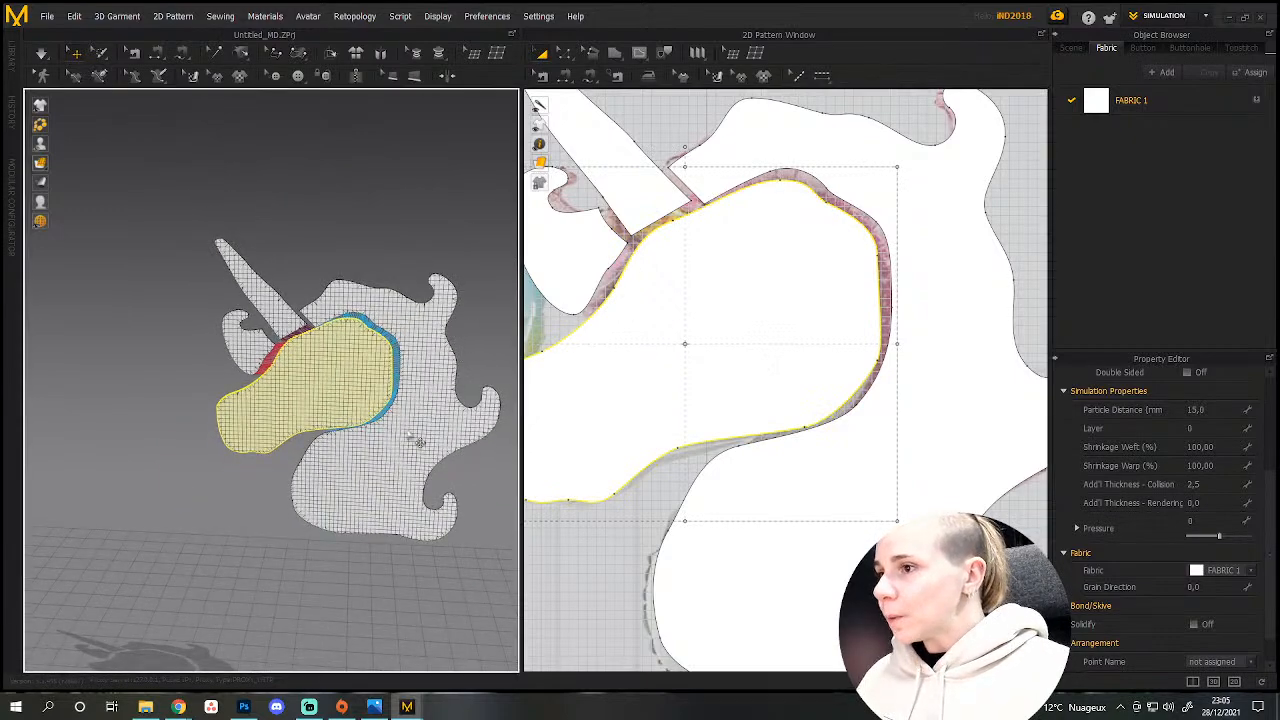
scroll(372, 410, "down", 4)
scroll(365, 413, "up", 6)
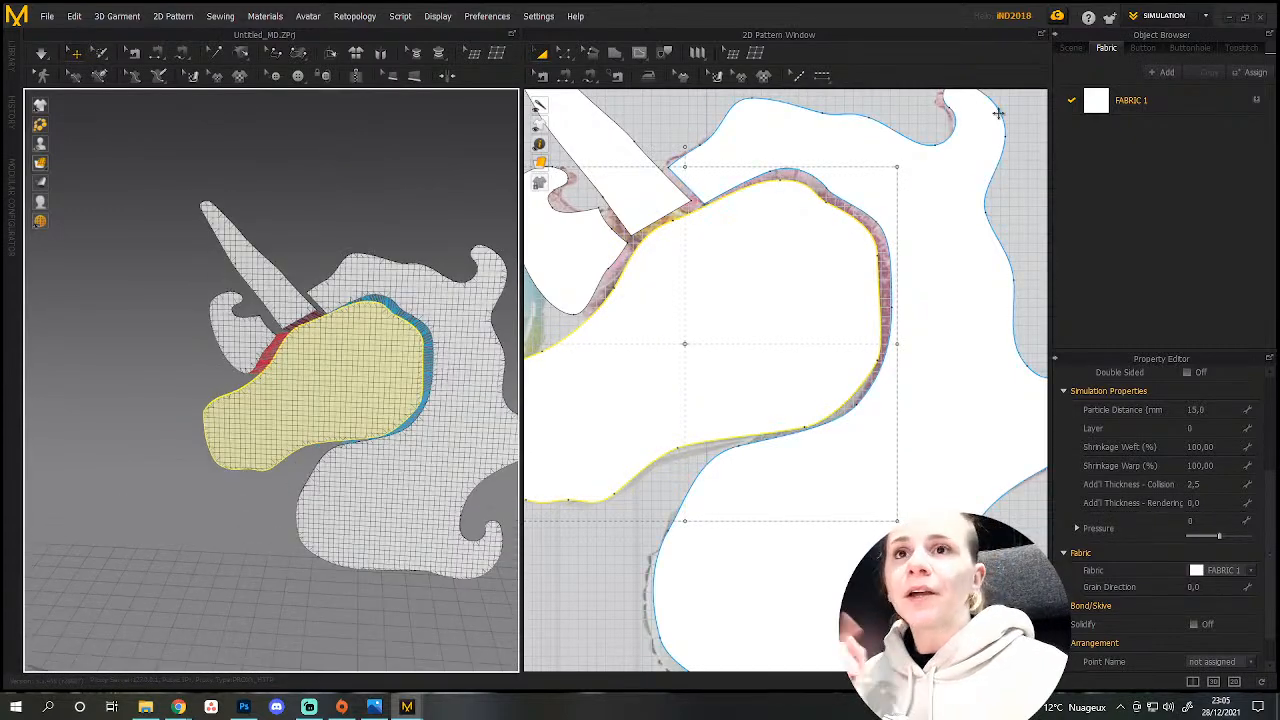
left_click(1070, 49)
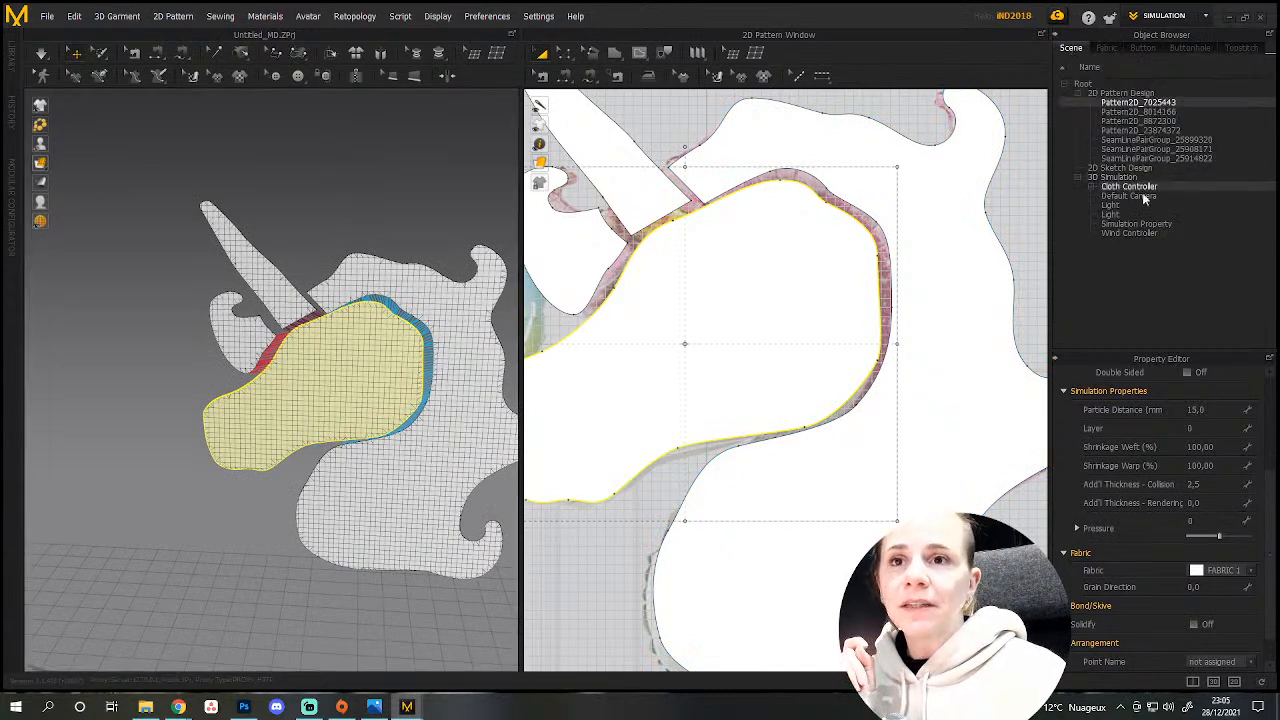
left_click(1140, 224)
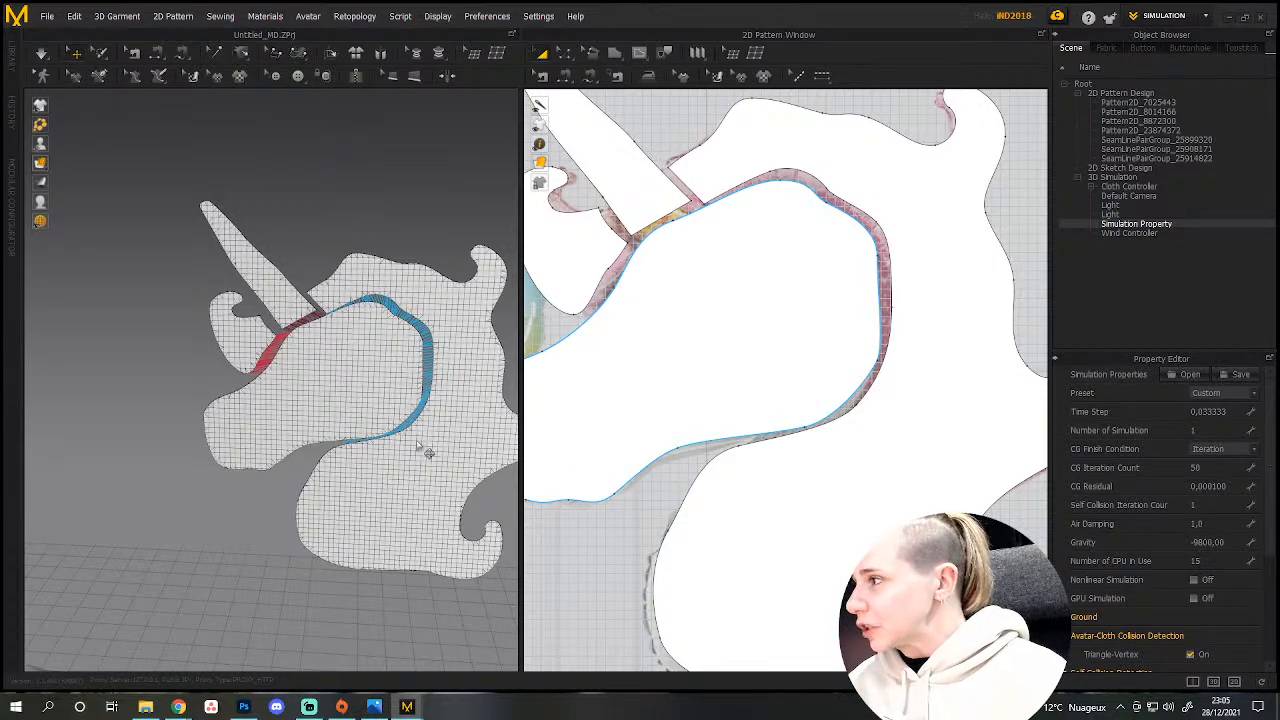
scroll(426, 454, "down", 5)
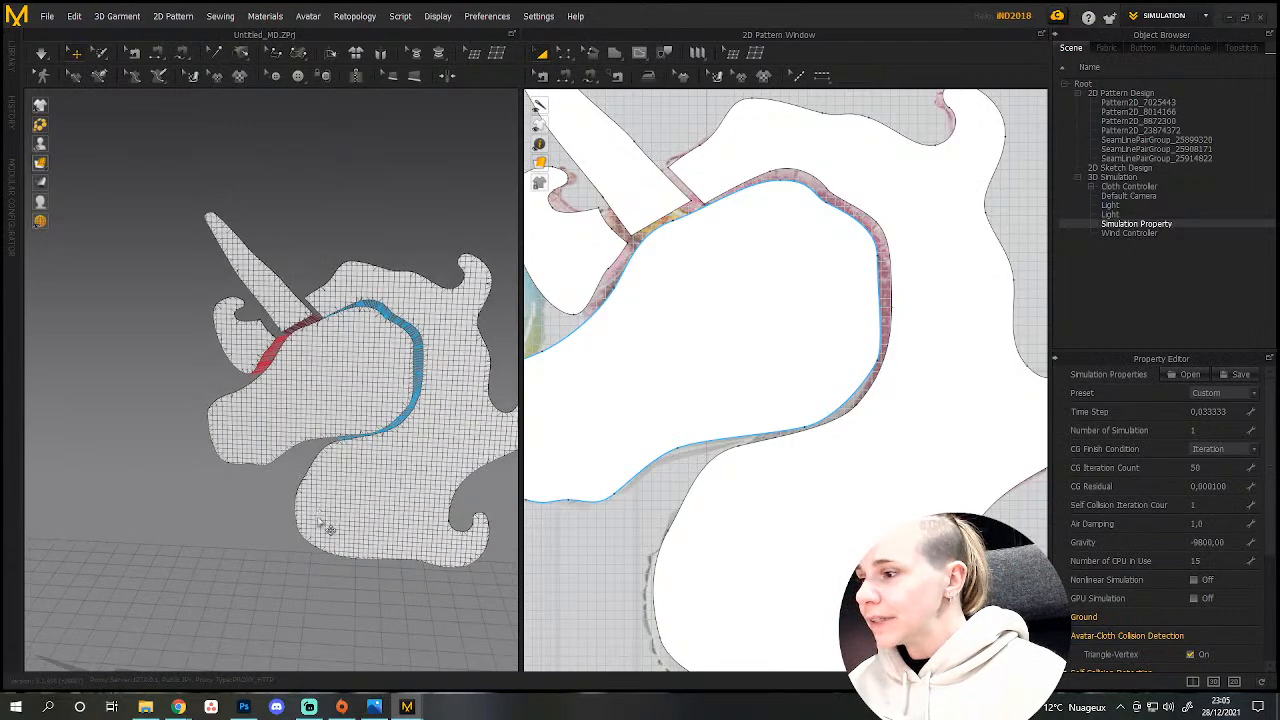
mouse_move(320, 566)
right_mouse_down()
mouse_move(283, 557)
mouse_move(300, 560)
right_mouse_up()
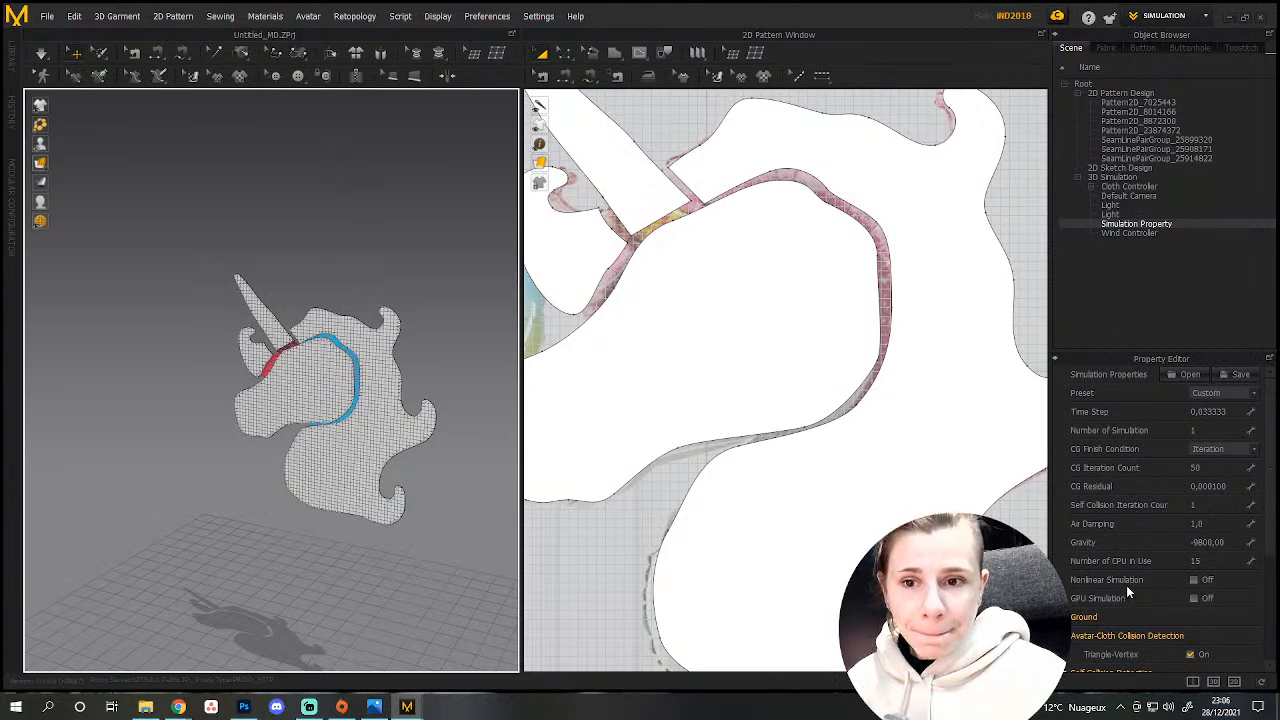
scroll(1126, 585, "down", 3)
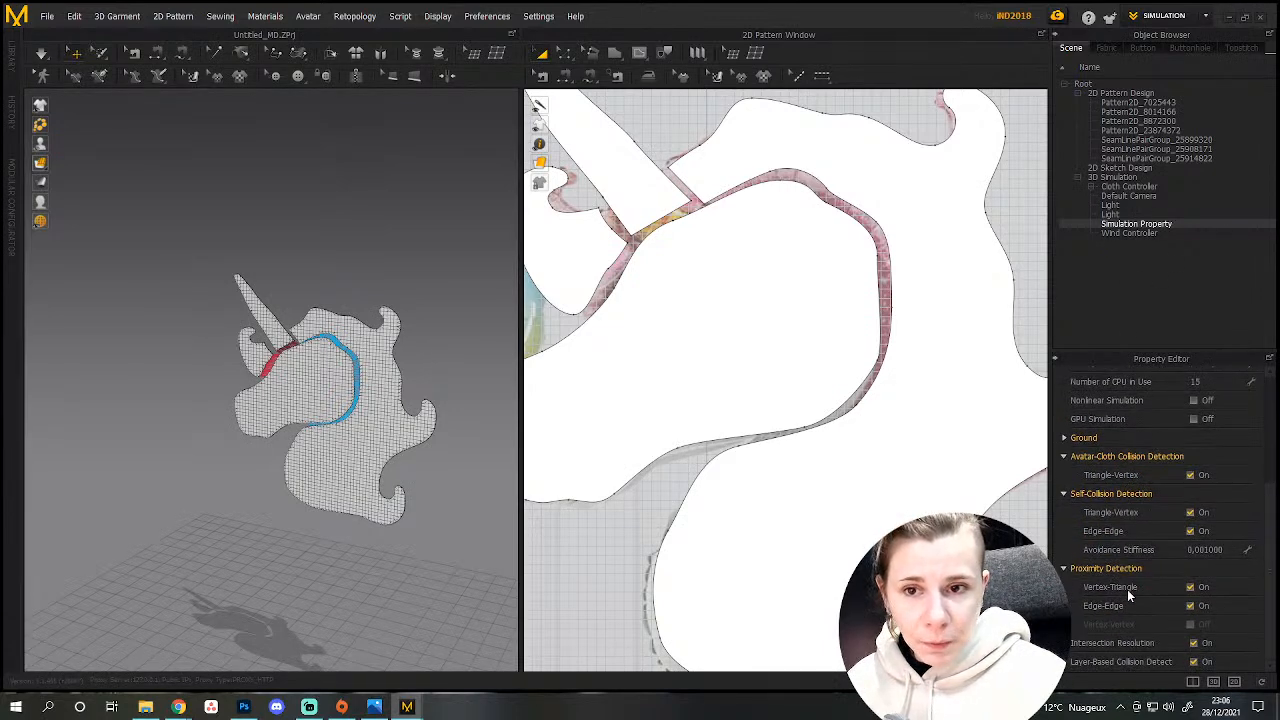
scroll(1127, 589, "up", 2)
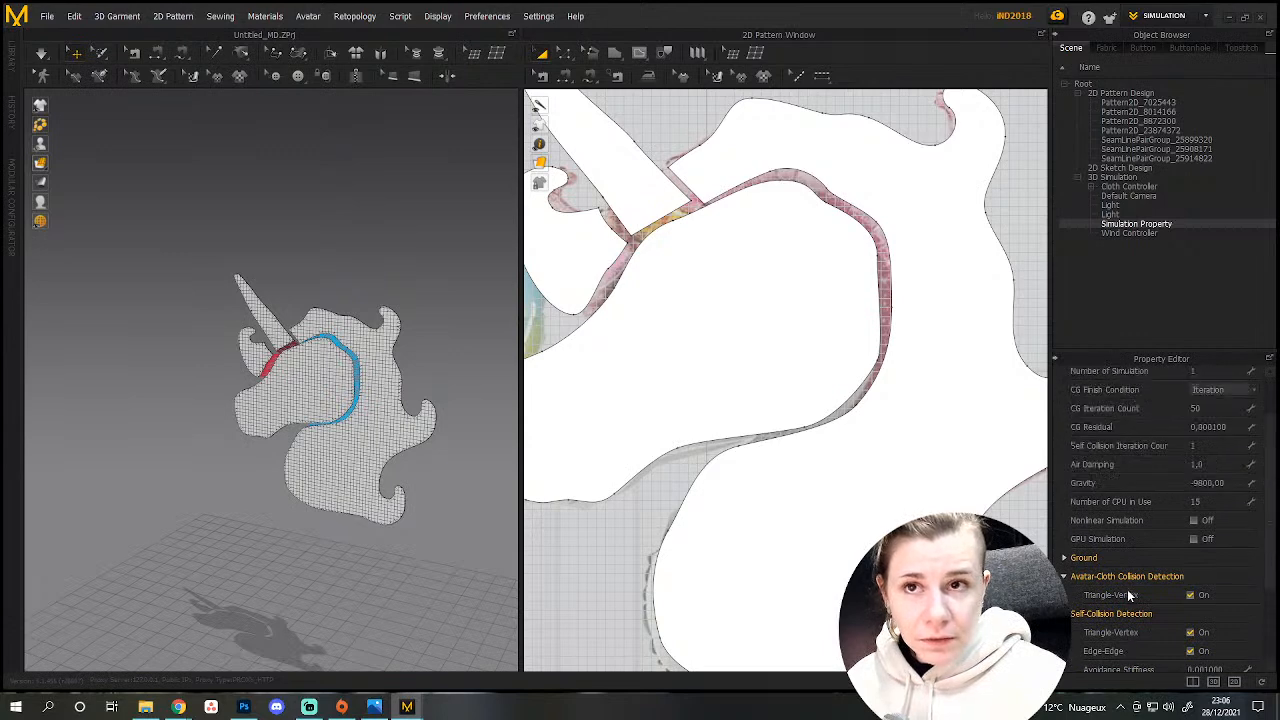
scroll(1109, 540, "up", 1)
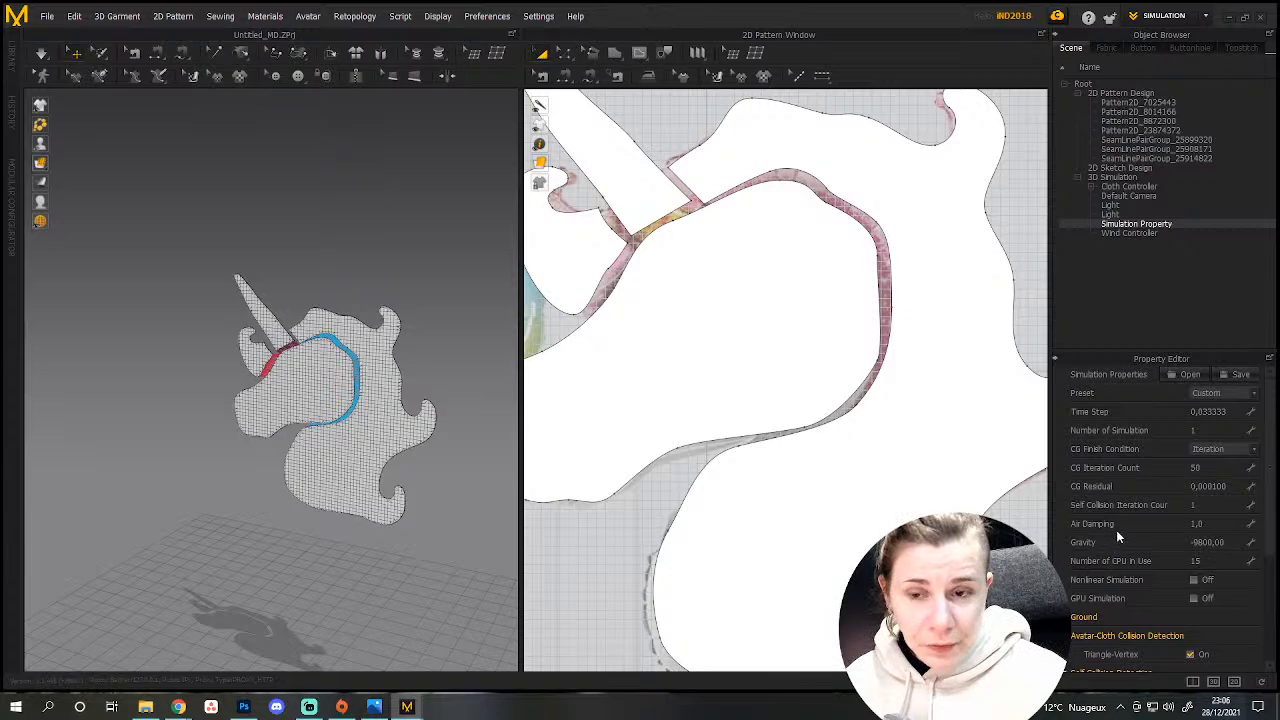
left_click_drag(1190, 542, 1204, 542)
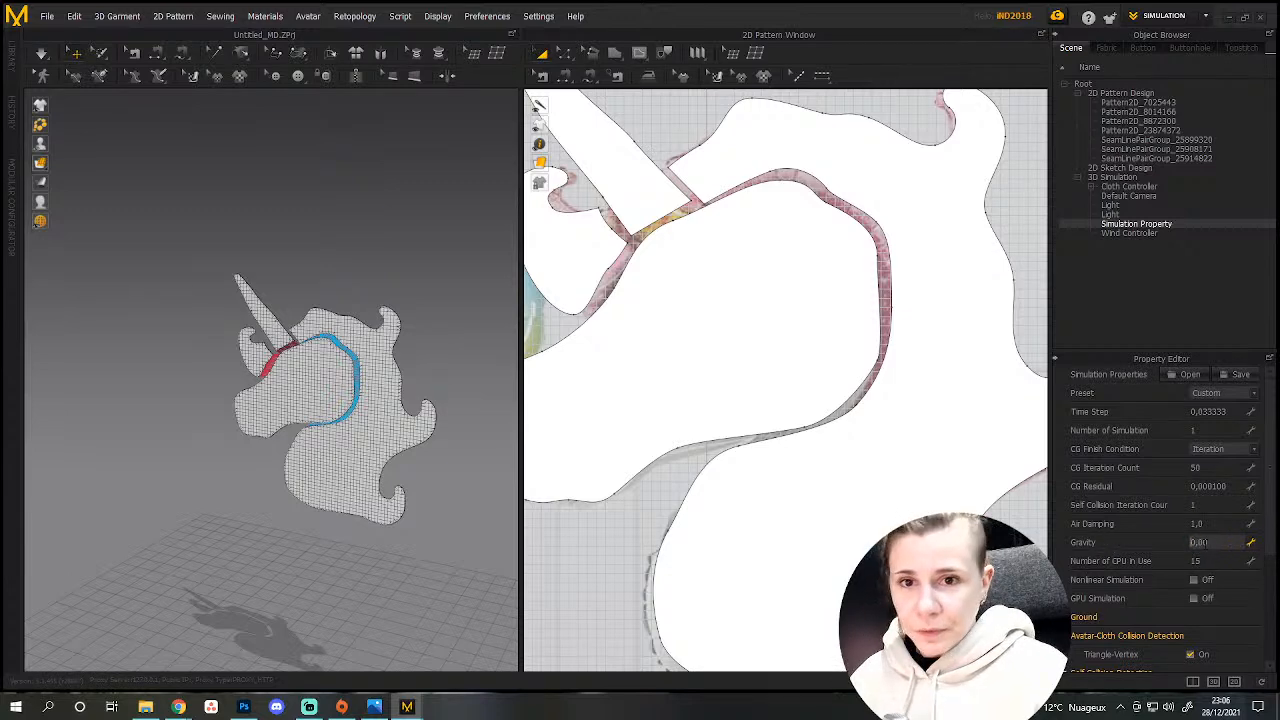
type("0.0")
key("Return")
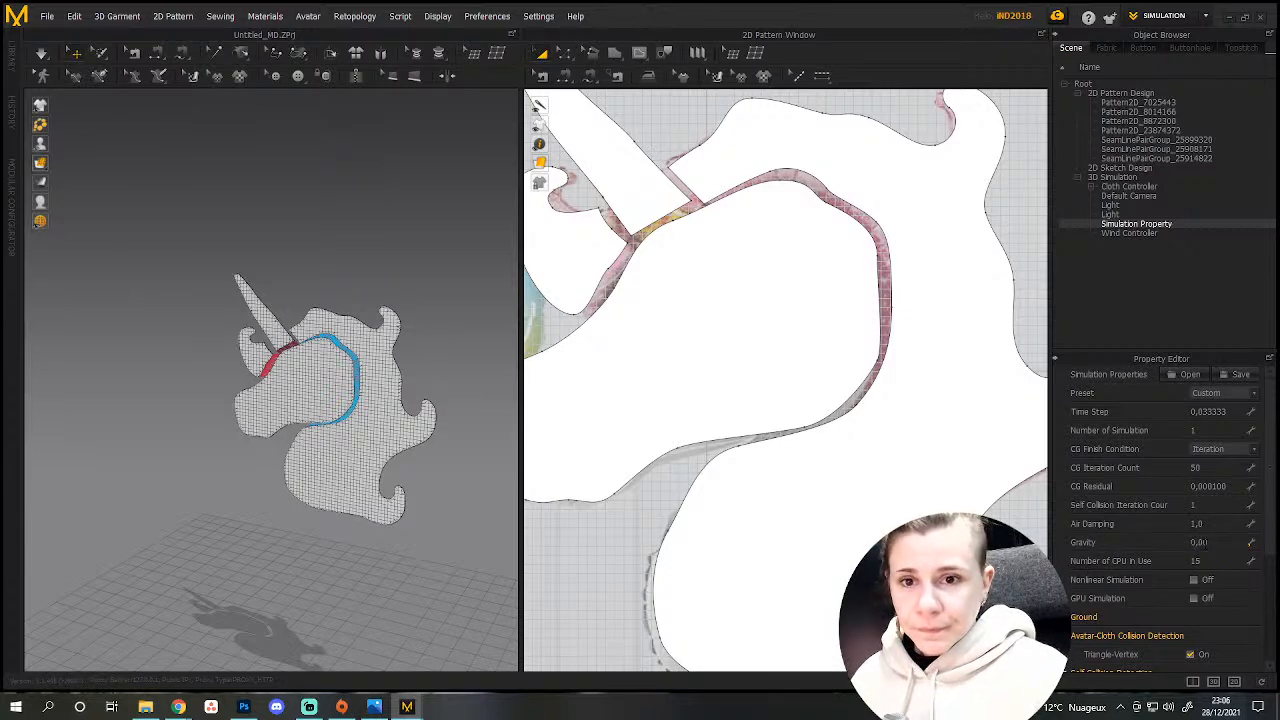
Run the simulation to pull the seams together, tug the cloth in 3D, and stop the simulation.
key("space")
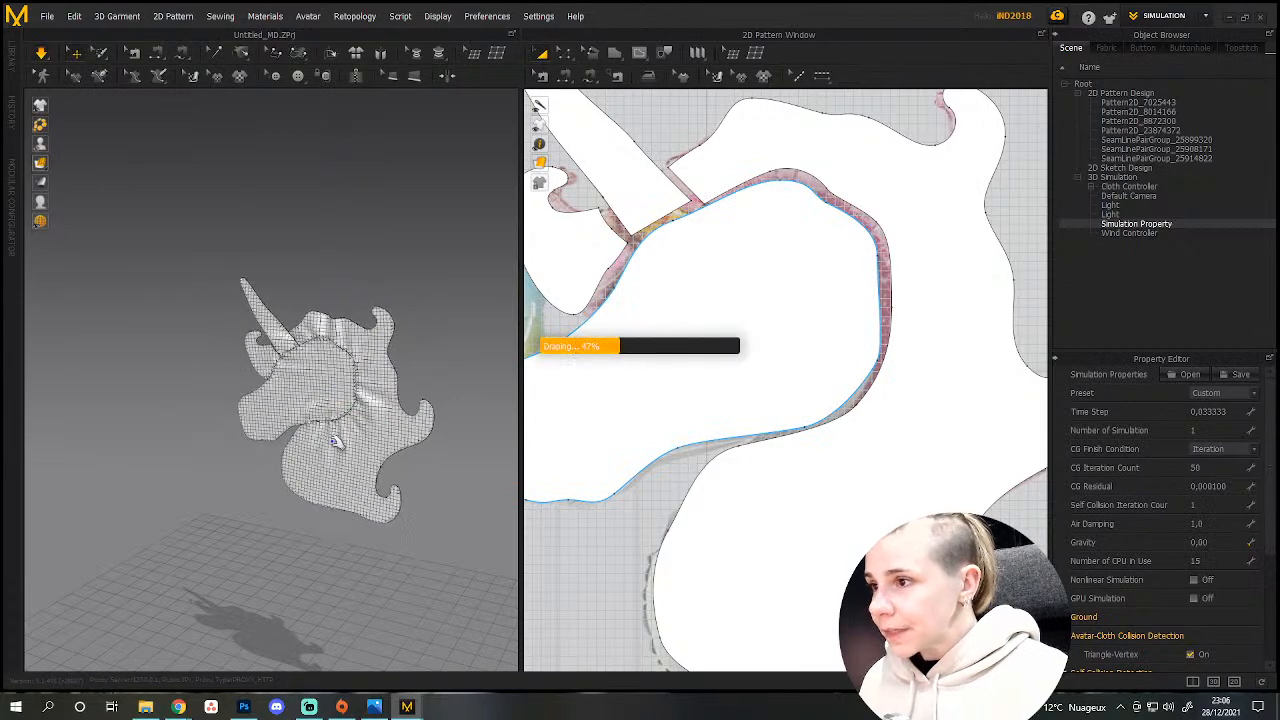
left_click_drag(334, 447, 360, 523)
right_click_drag(360, 523, 346, 623)
right_click_drag(338, 503, 329, 454)
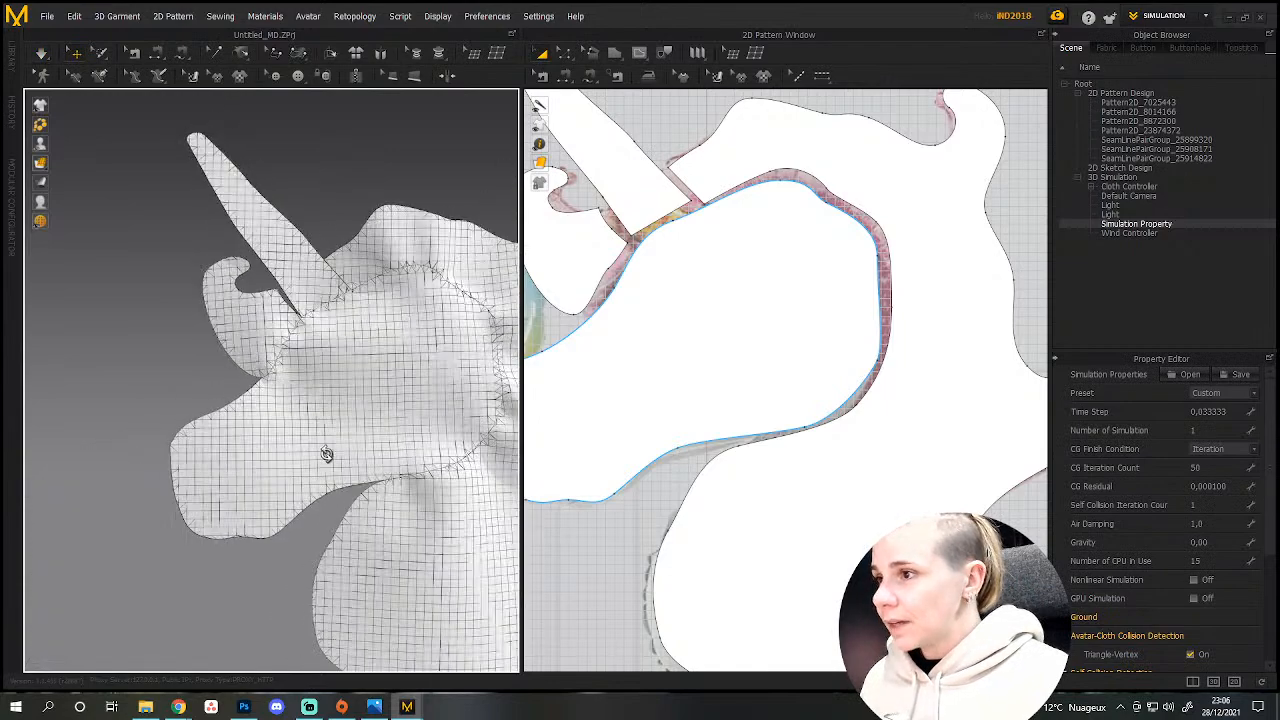
Select all pattern pieces and create a Layer Clone (Over), placing the copies beside the originals in the 2D pattern.
scroll(802, 460, "up", 5)
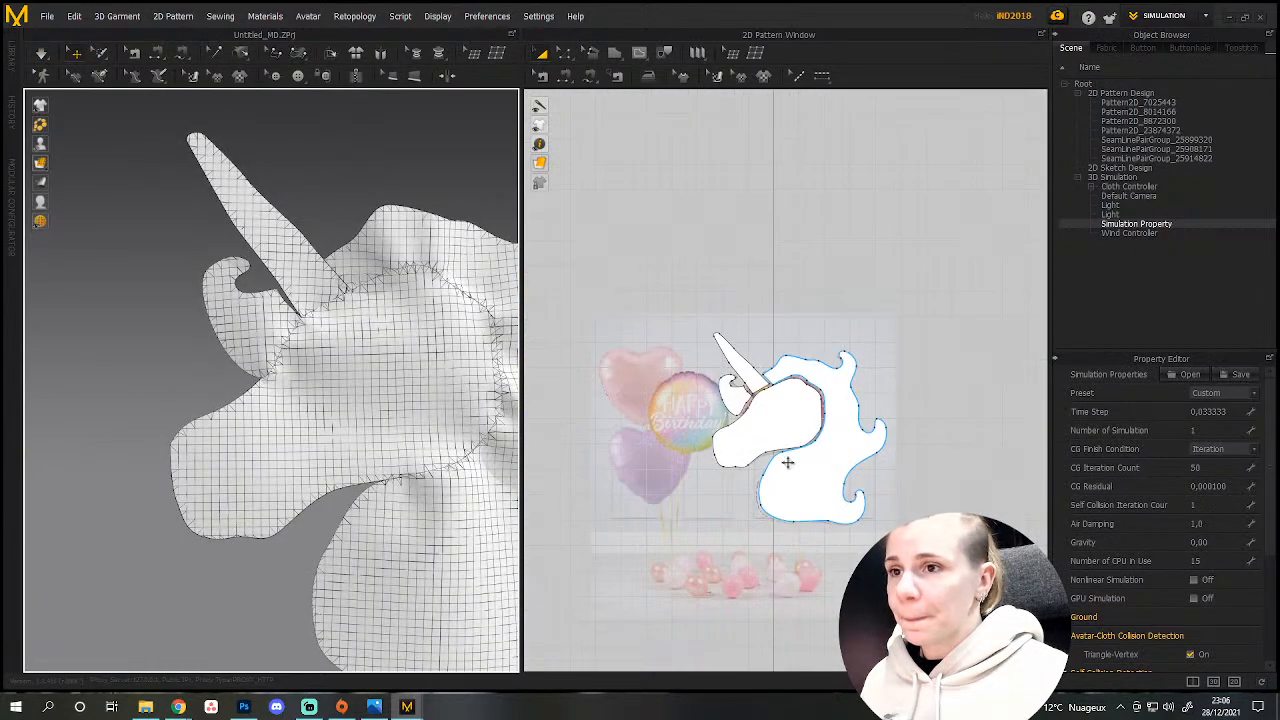
right_click(820, 509)
left_click(612, 429)
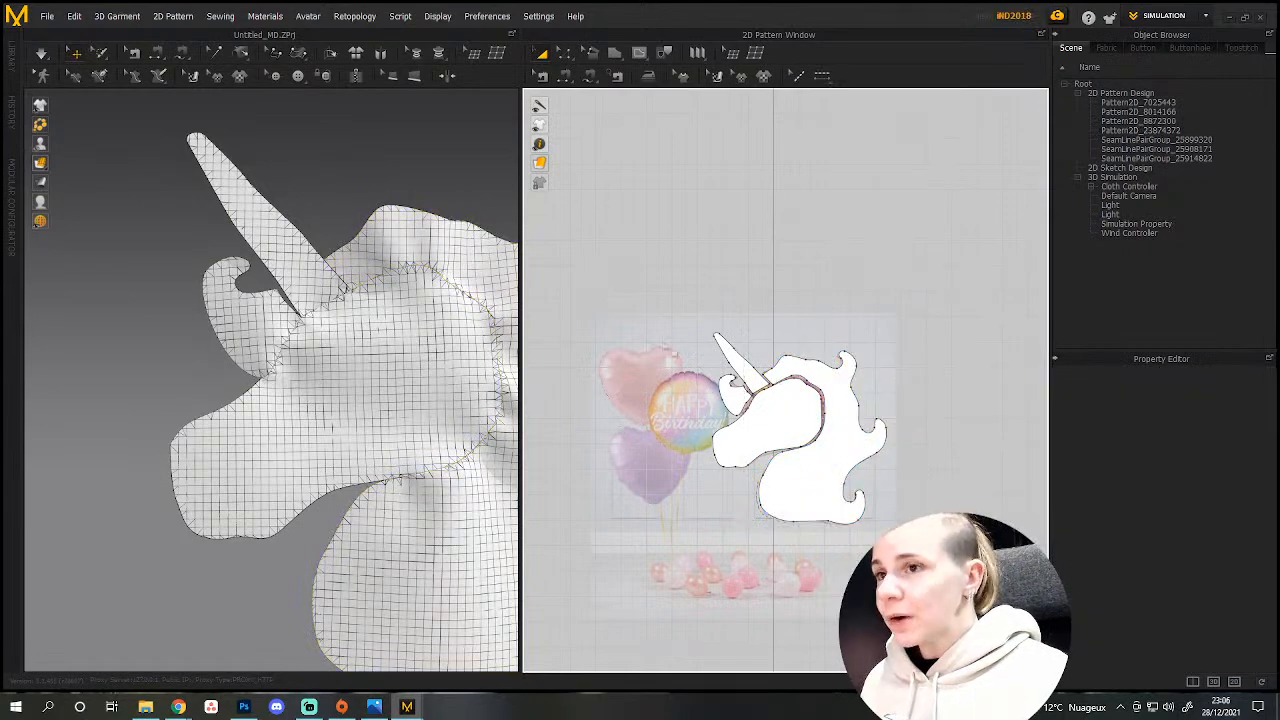
key("ctrl+a")
scroll(409, 400, "down", 5)
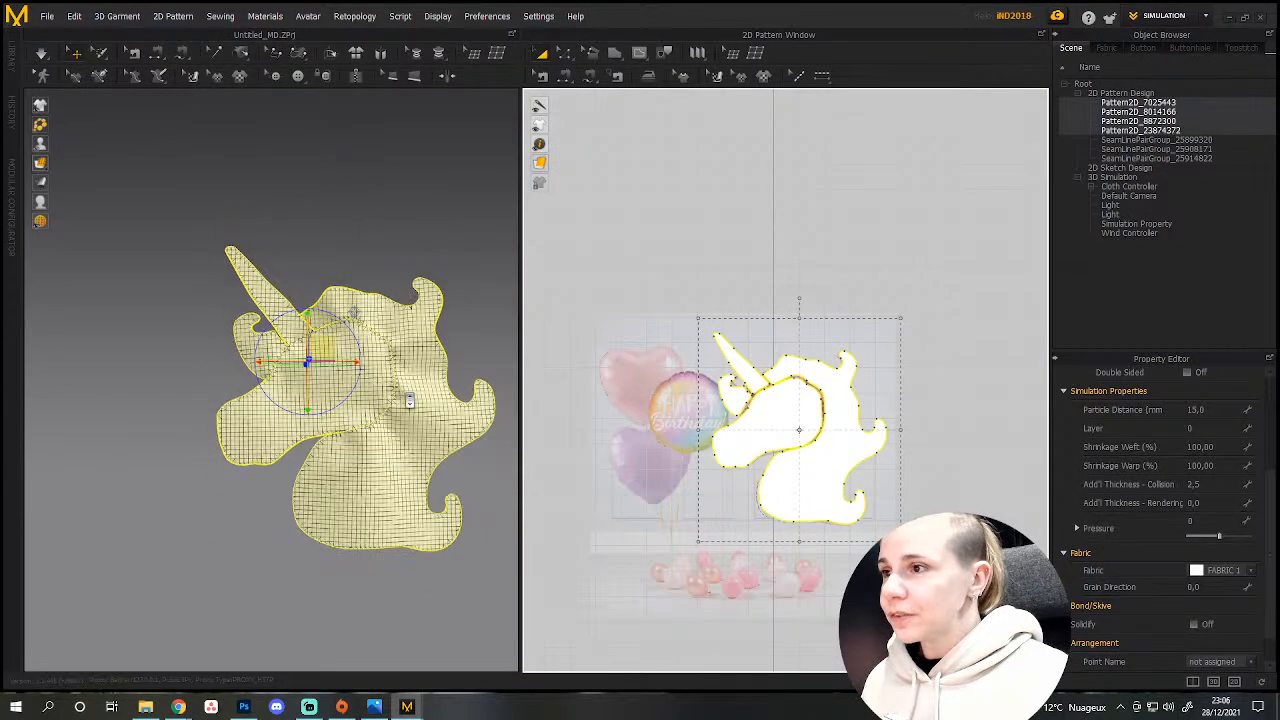
right_click(803, 496)
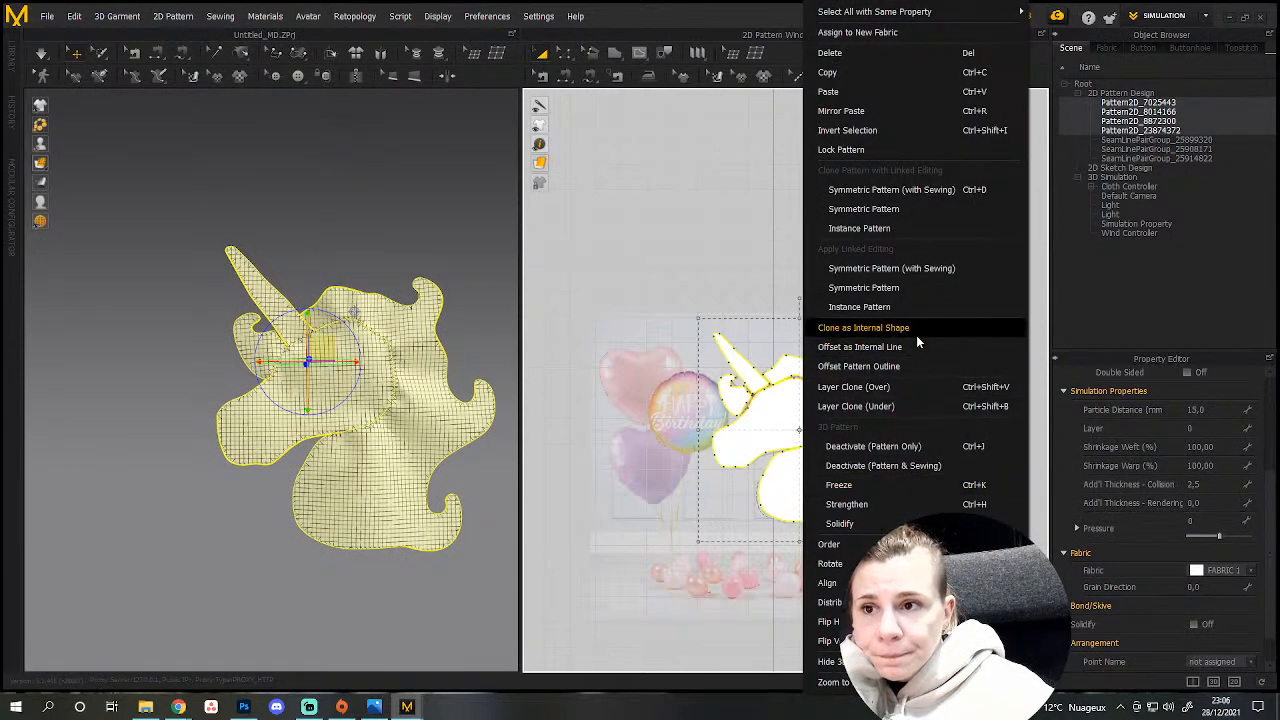
left_click(905, 387)
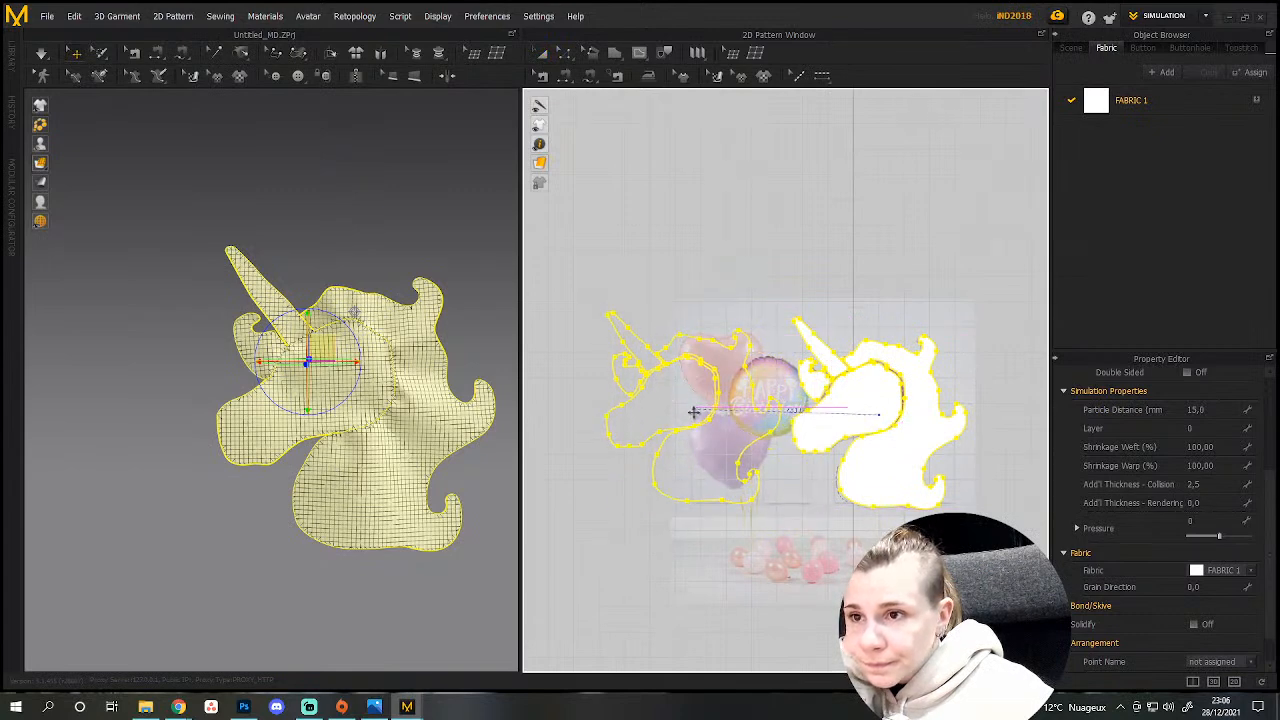
left_click(290, 542)
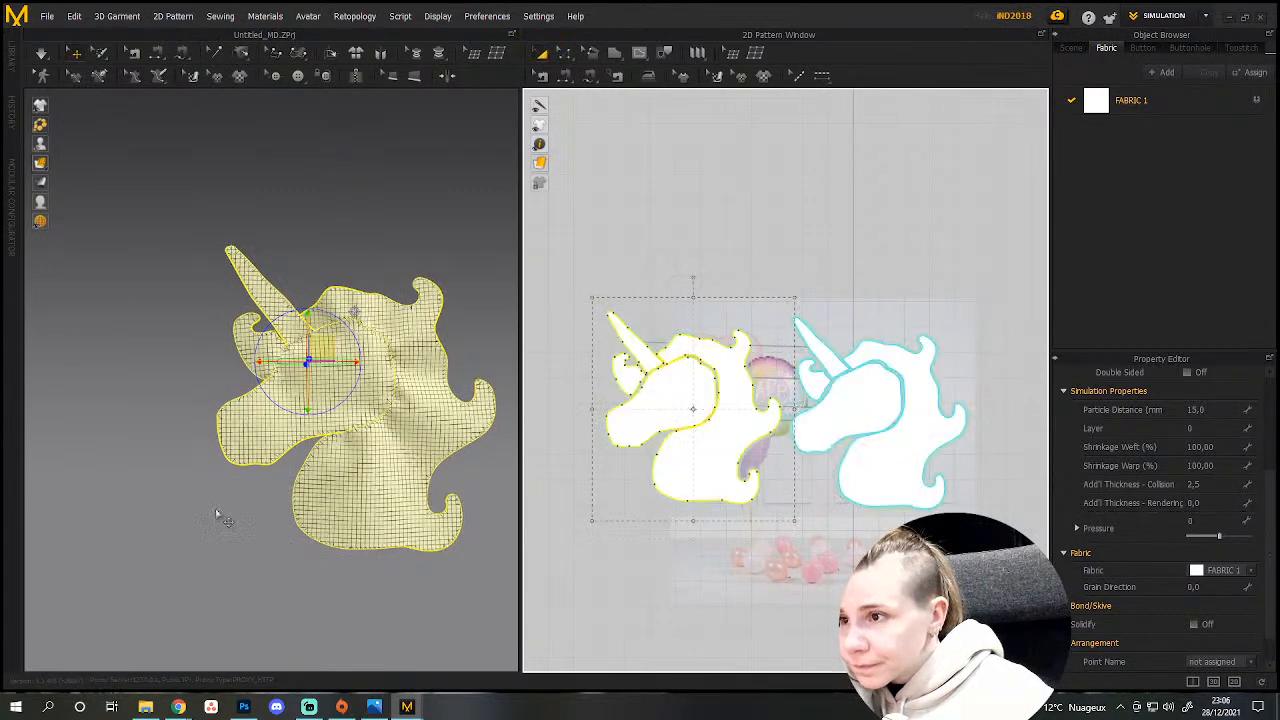
Select all the cloned unicorn pieces in the 2D pattern and flip their normals.
mouse_move(214, 517)
right_mouse_down()
mouse_move(263, 529)
mouse_move(403, 480)
mouse_move(254, 503)
mouse_move(262, 488)
mouse_move(111, 454)
mouse_move(211, 450)
right_mouse_up()
scroll(268, 490, "up", 8)
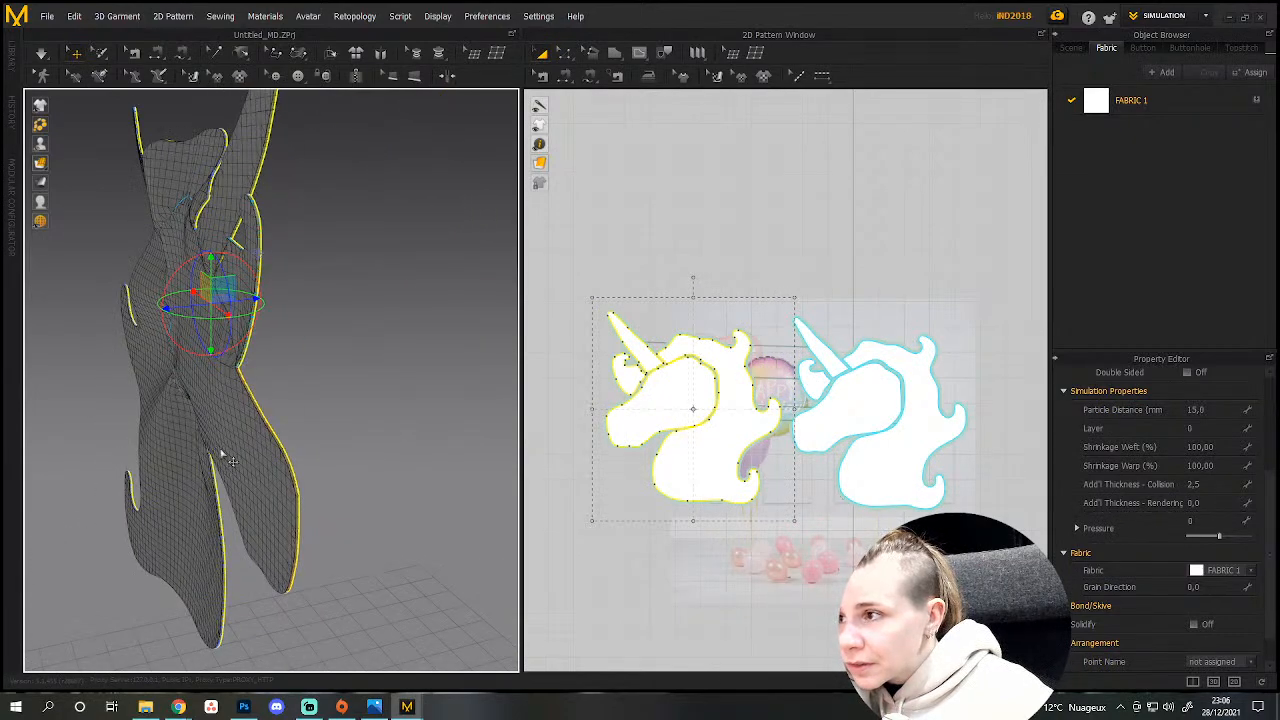
left_click(1012, 285)
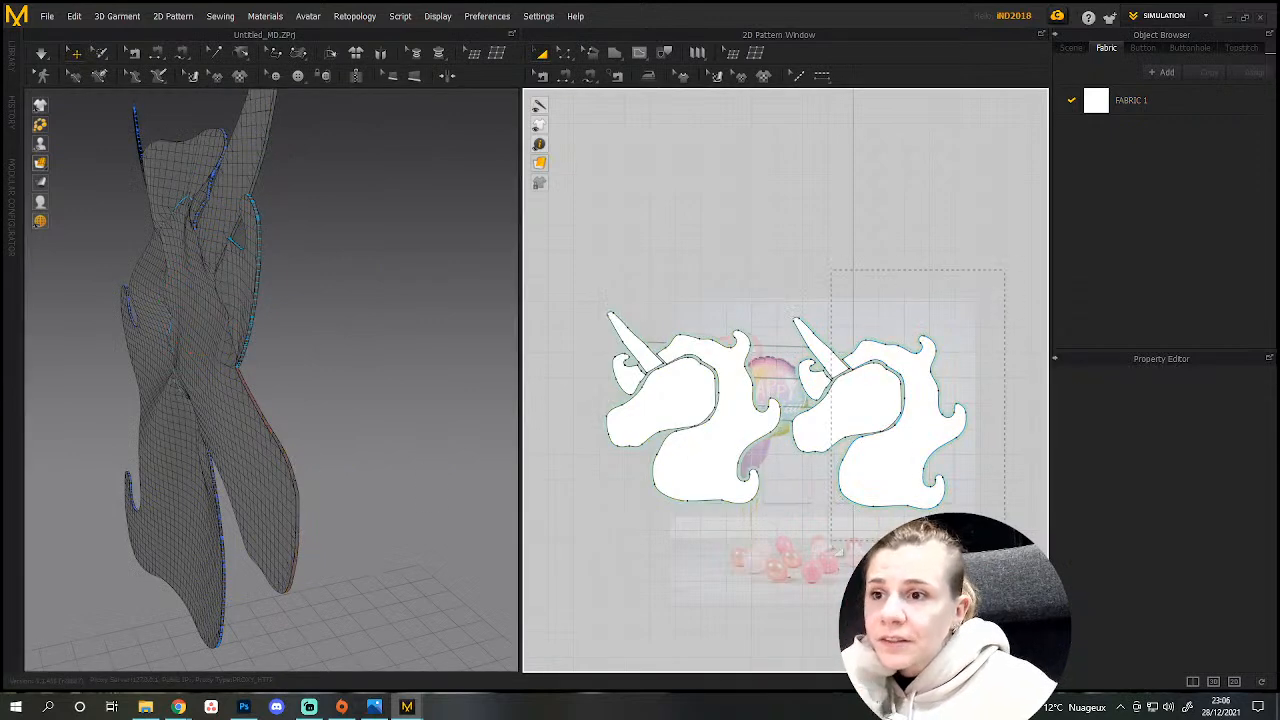
left_click_drag(793, 546, 793, 546)
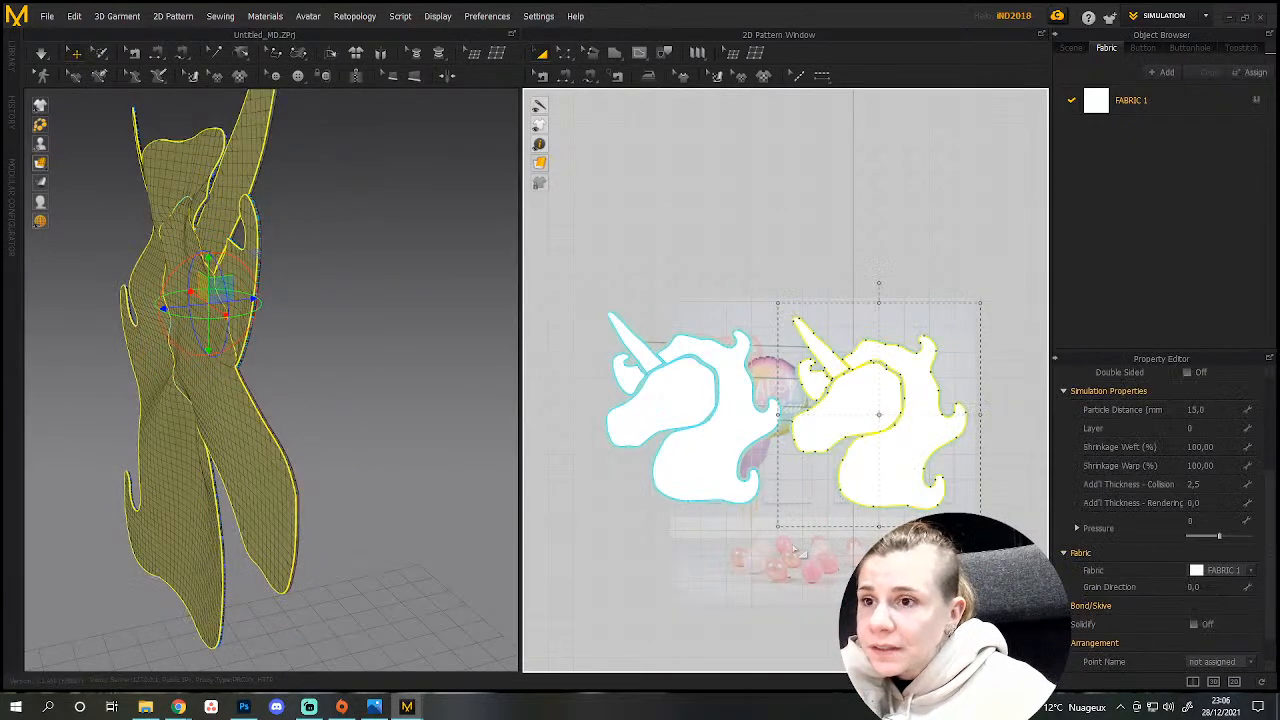
right_click(245, 443)
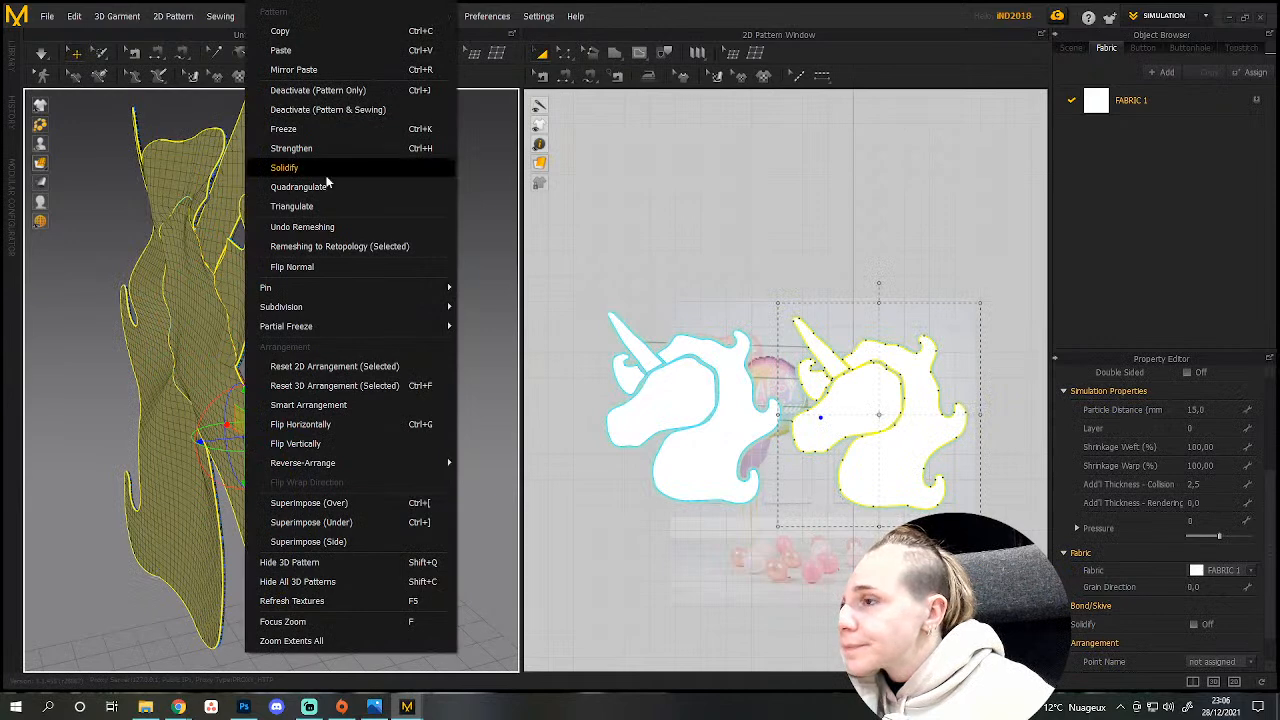
left_click(334, 267)
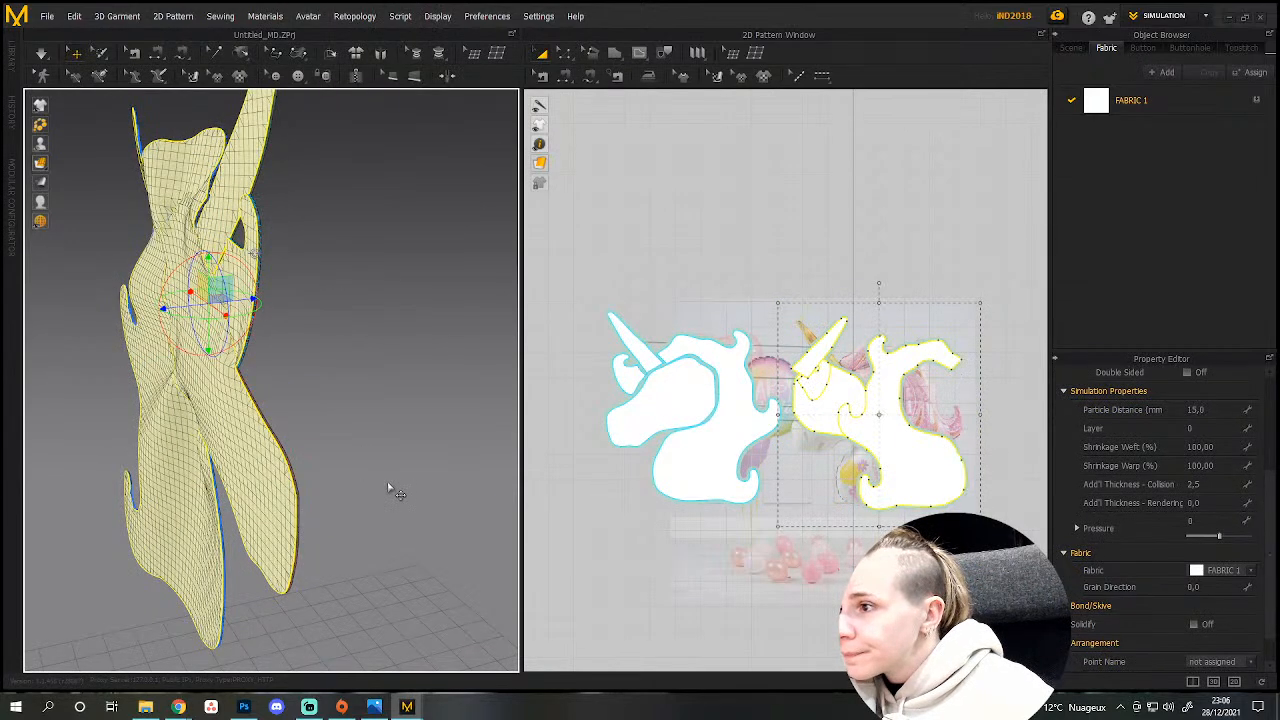
Run the simulation briefly to settle the flipped copies against the original unicorn pieces.
right_click_drag(386, 482, 231, 472)
right_click_drag(338, 494, 368, 504)
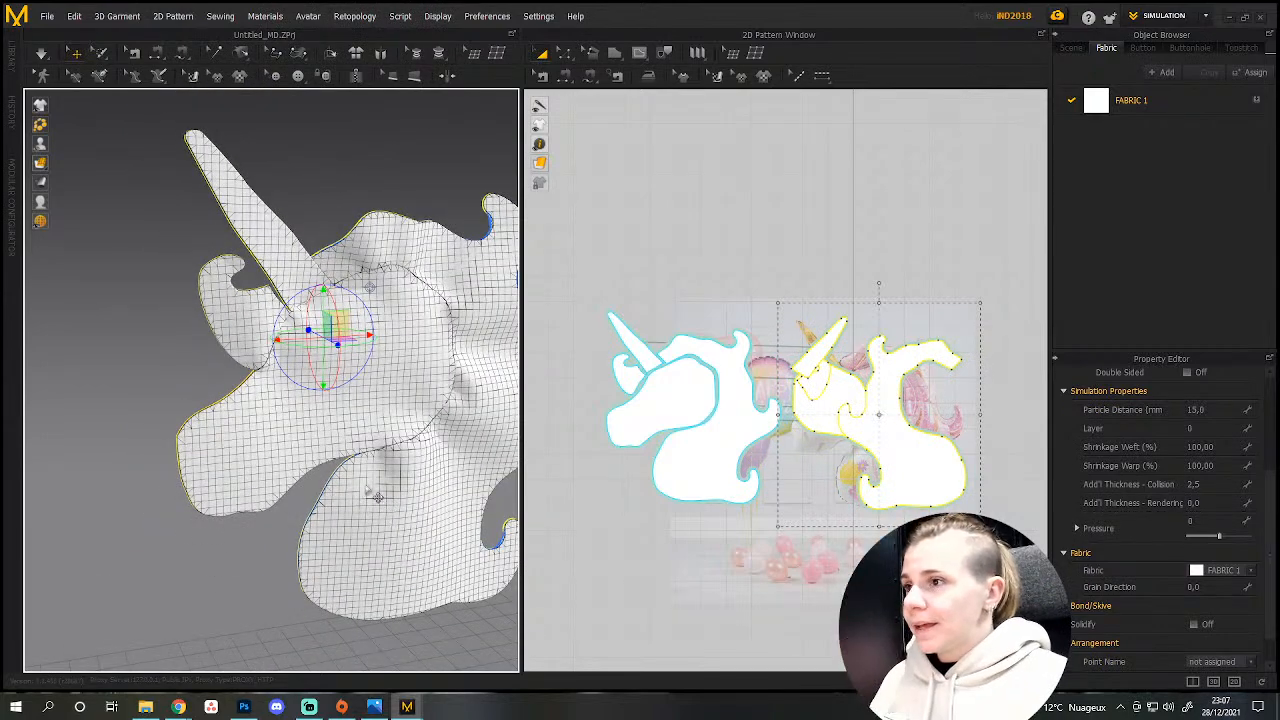
right_click_drag(377, 497, 393, 478)
key("space")
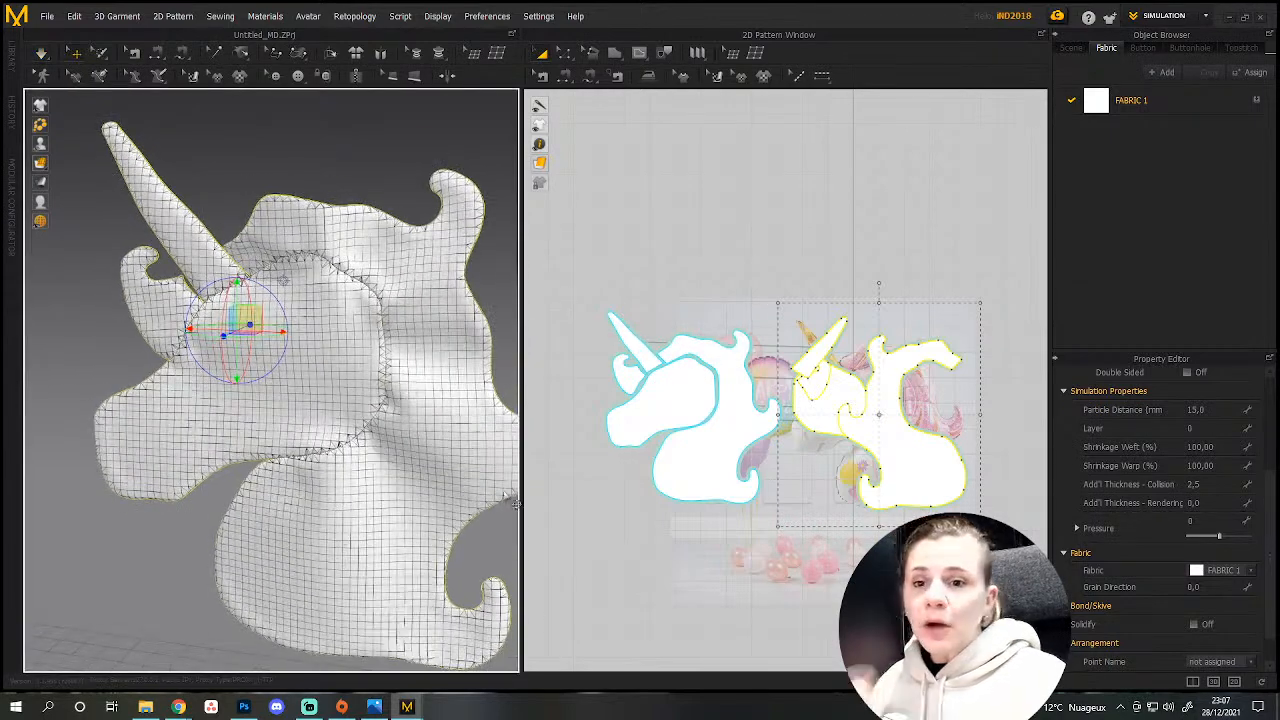
Rearrange the flipped head, horn and front curl beside the flipped mane so the 2D layout mirrors the original unicorn.
left_click_drag(1203, 525, 1179, 521)
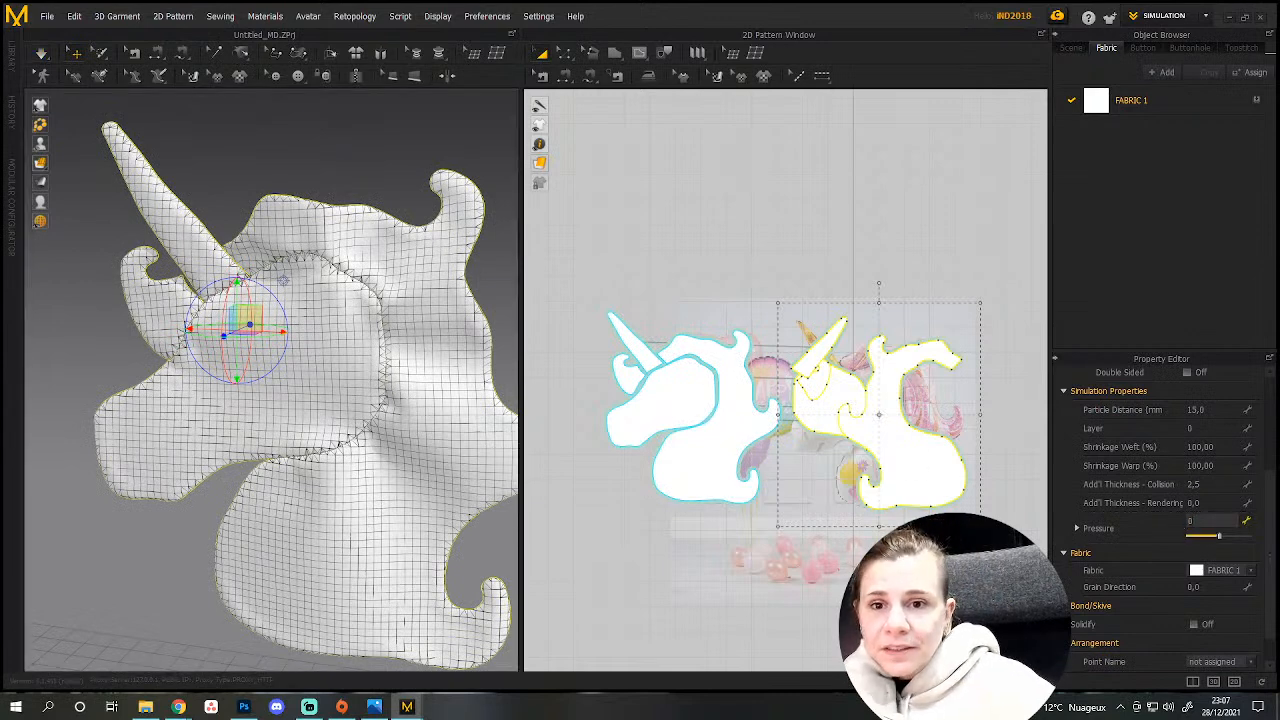
left_click(562, 265)
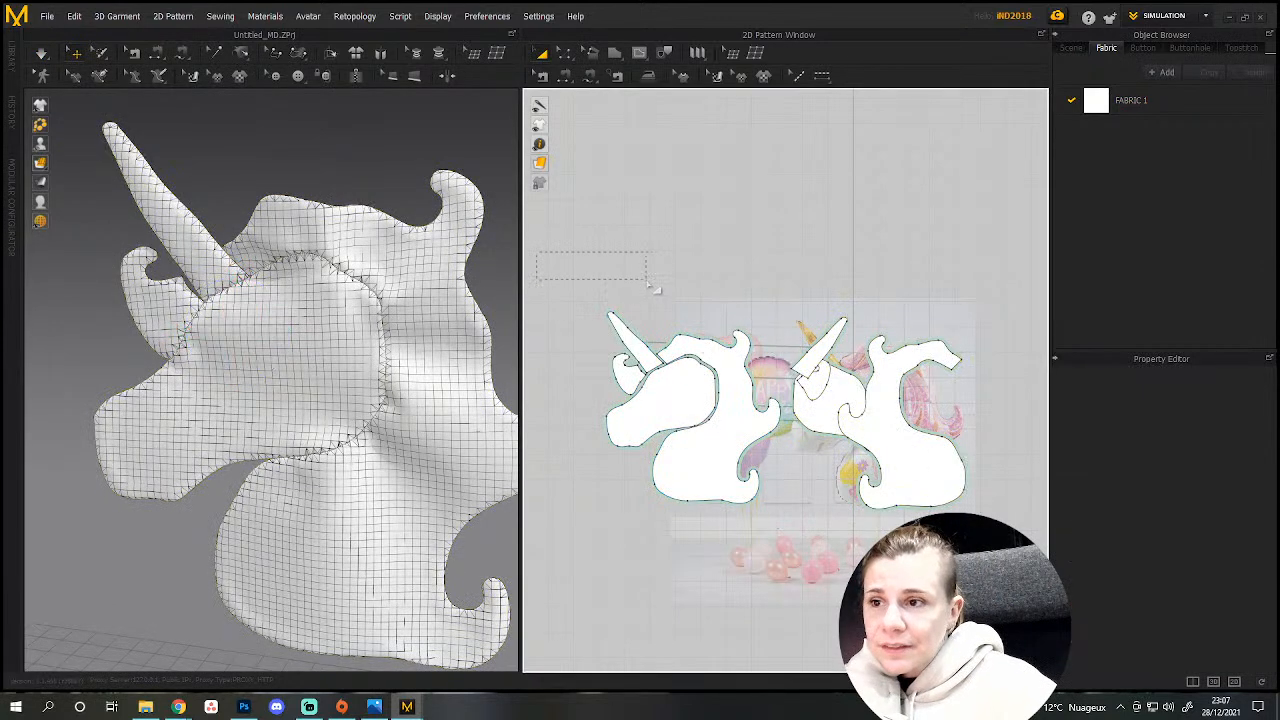
left_click(939, 469)
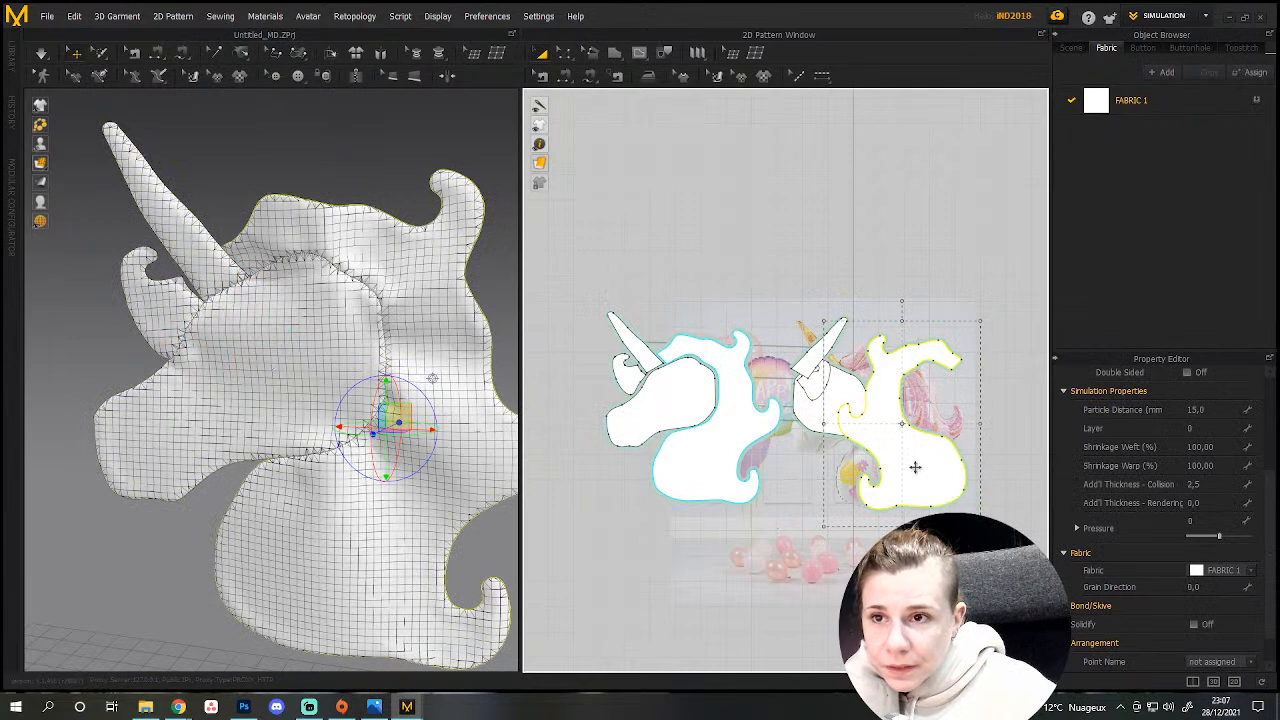
left_click_drag(814, 423, 930, 423)
left_click_drag(817, 364, 1012, 374)
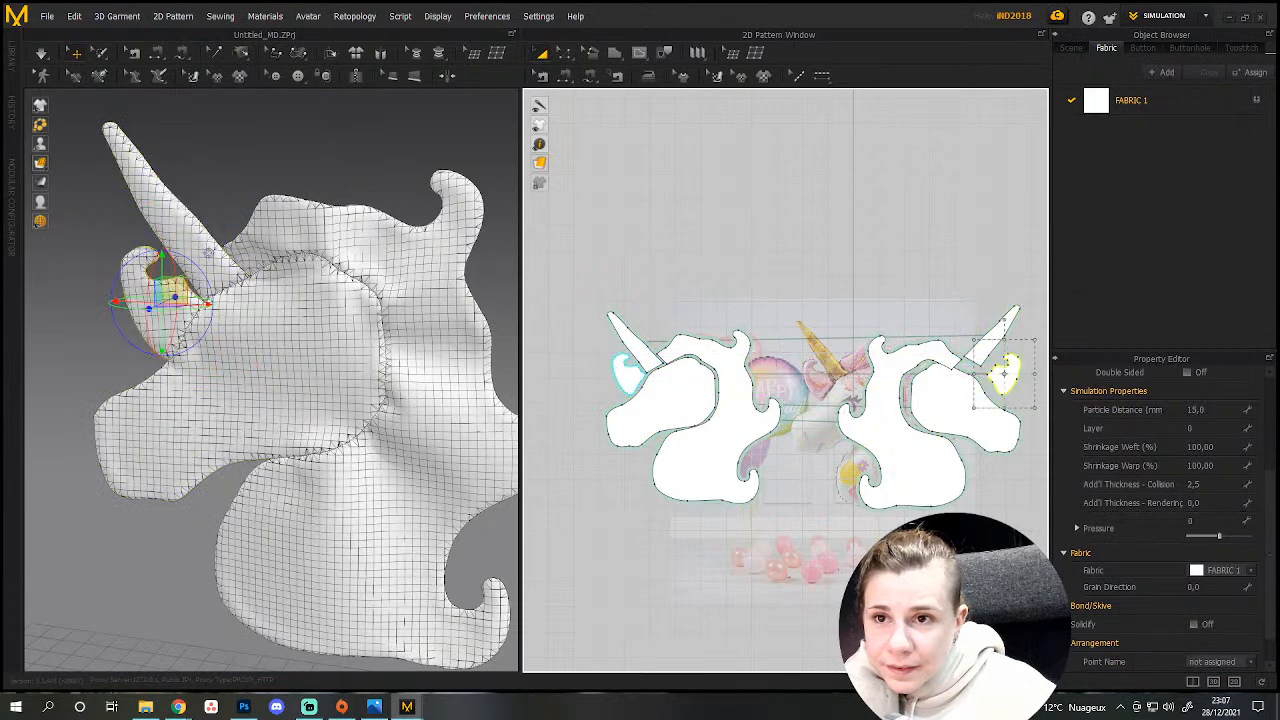
left_click(1036, 410)
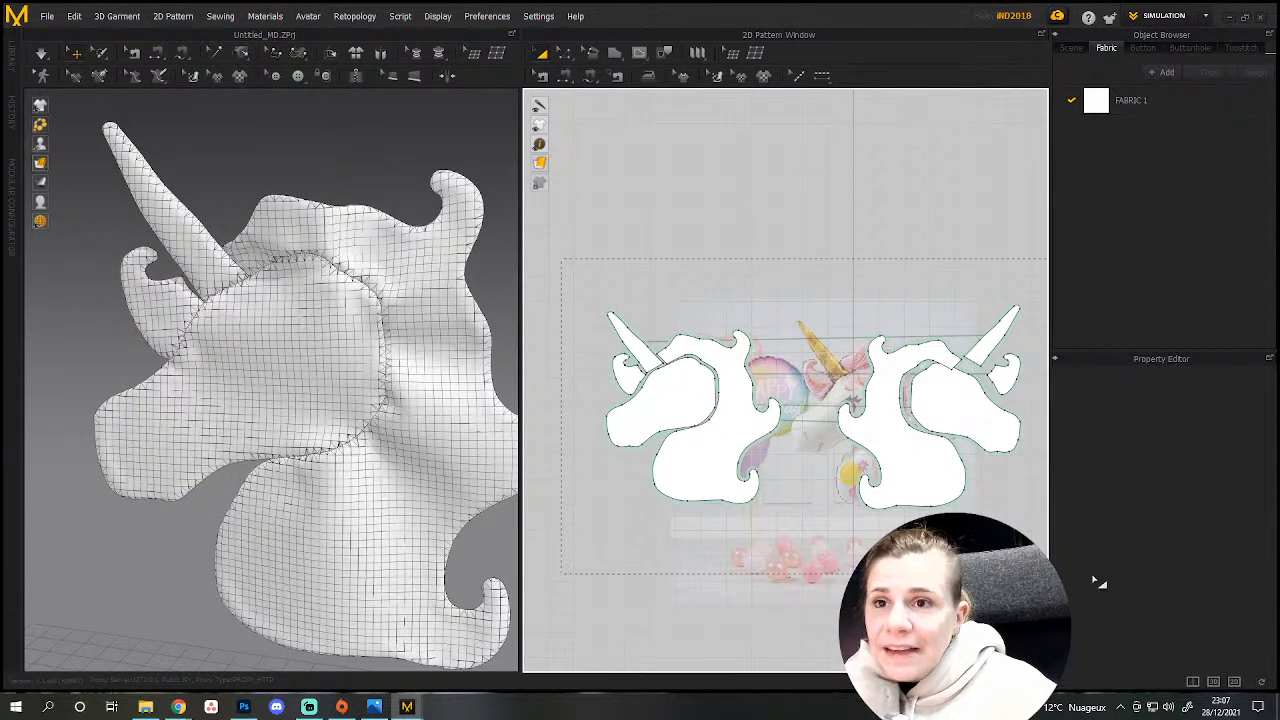
Set the Pressure of all pattern pieces to 3 and simulate to inflate the unicorn.
key("ctrl+a")
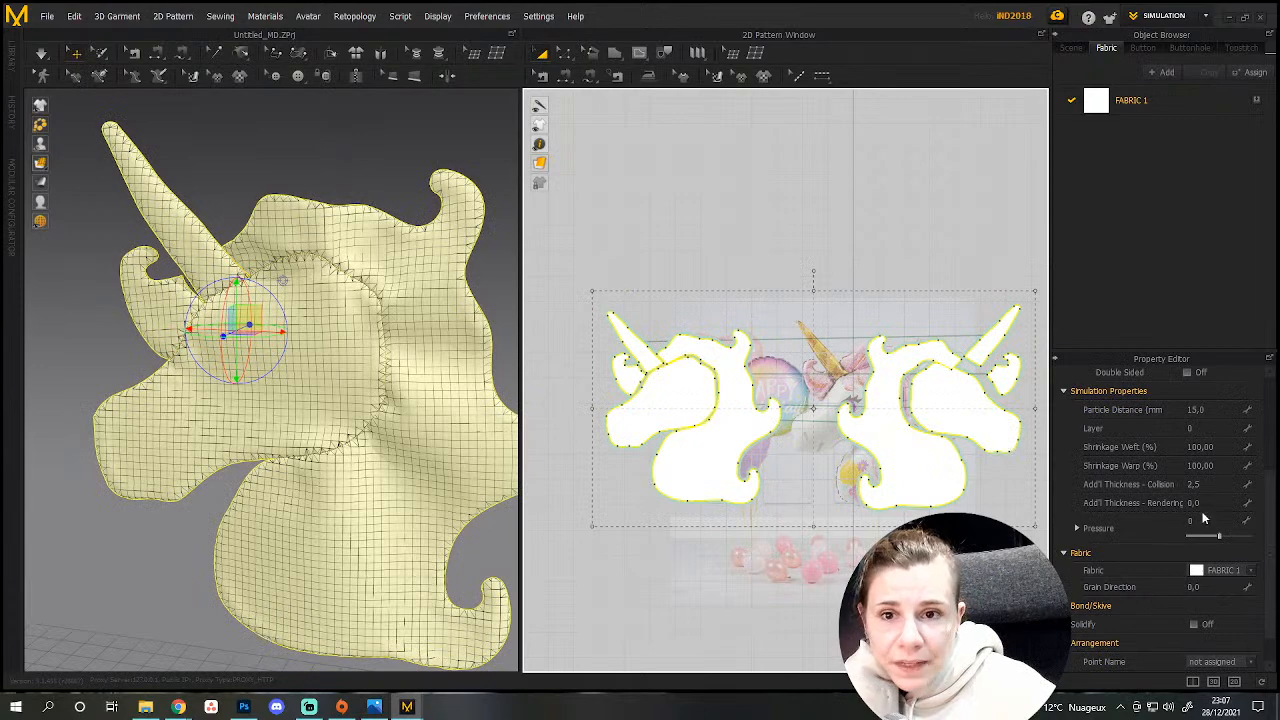
left_click(1204, 518)
type("3")
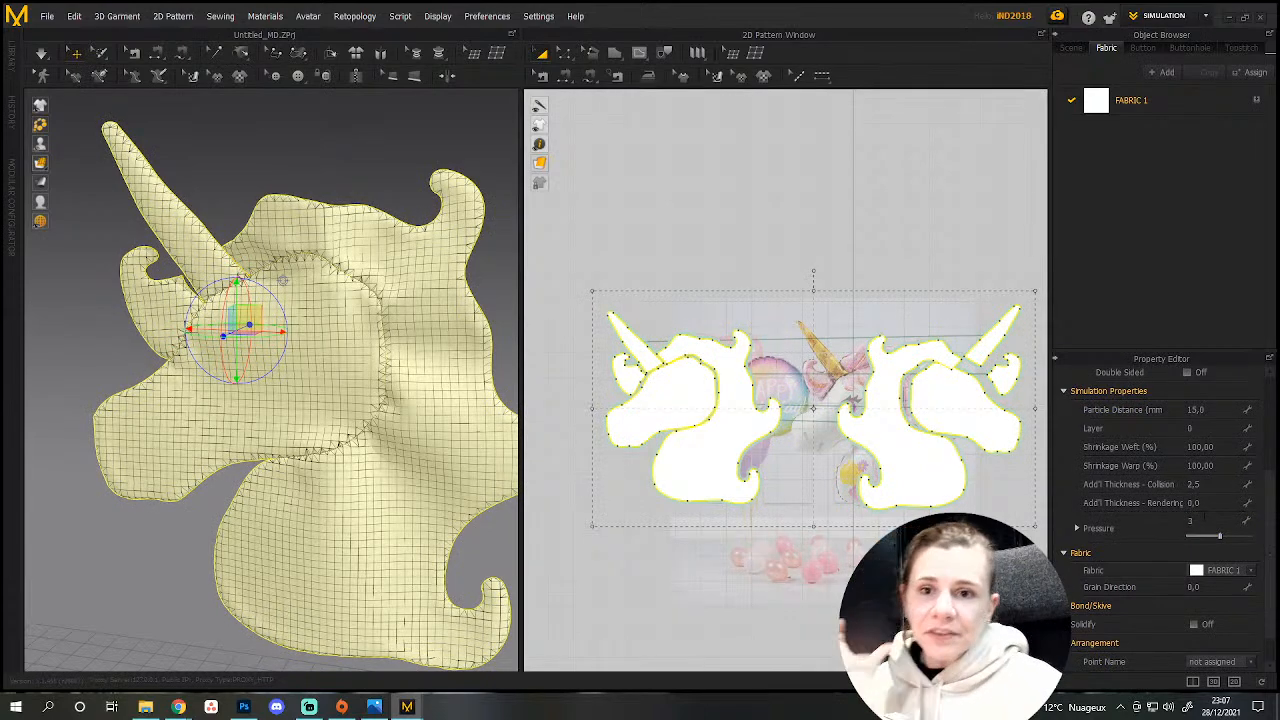
key("space")
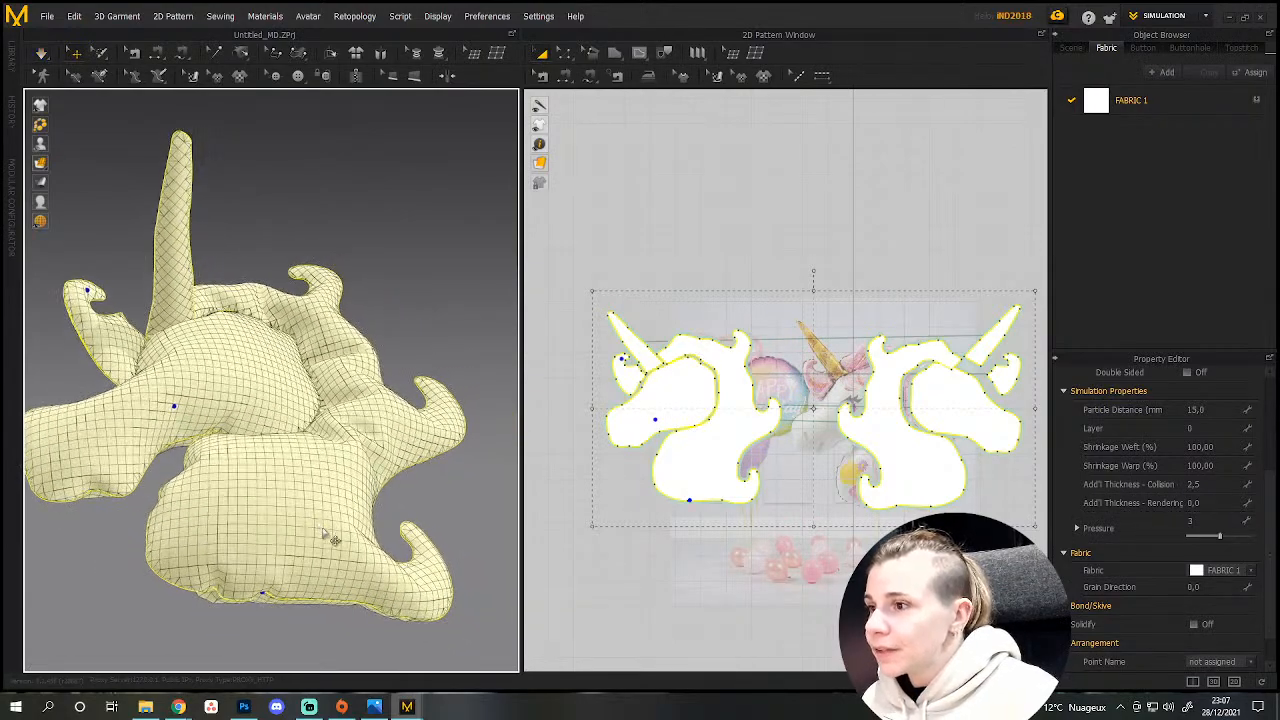
scroll(322, 537, "down", 5)
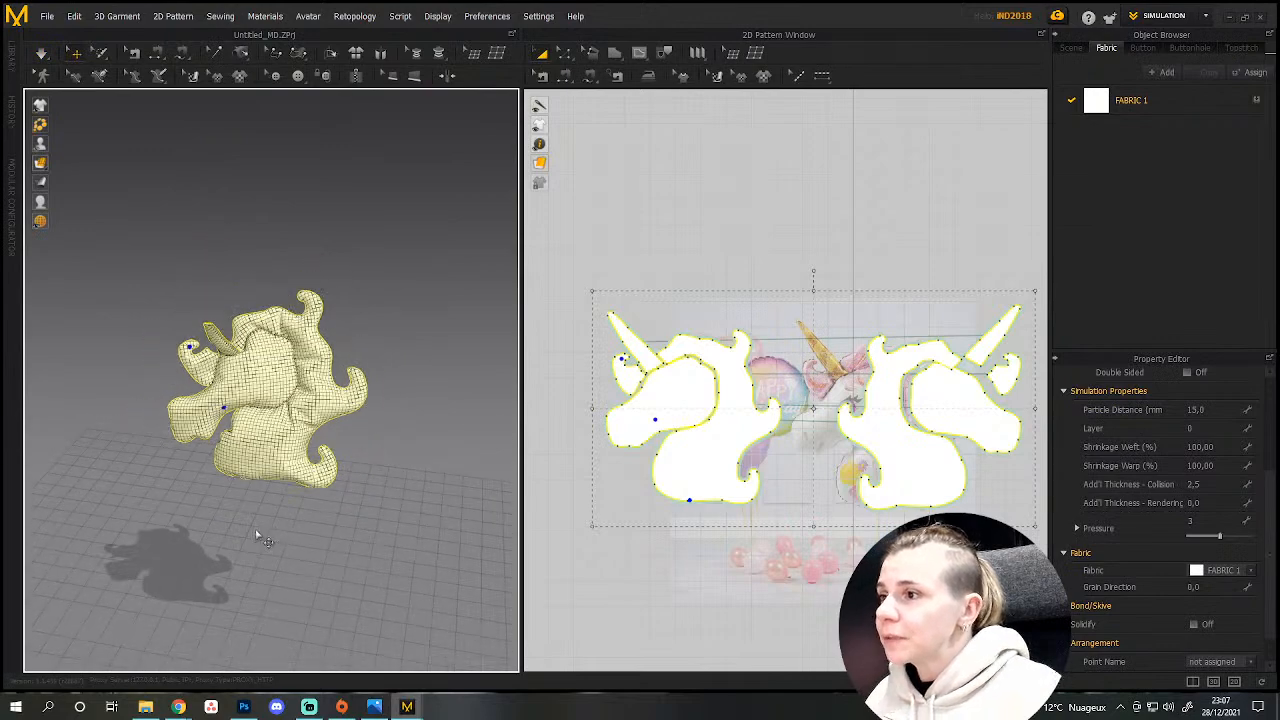
scroll(258, 538, "up", 5)
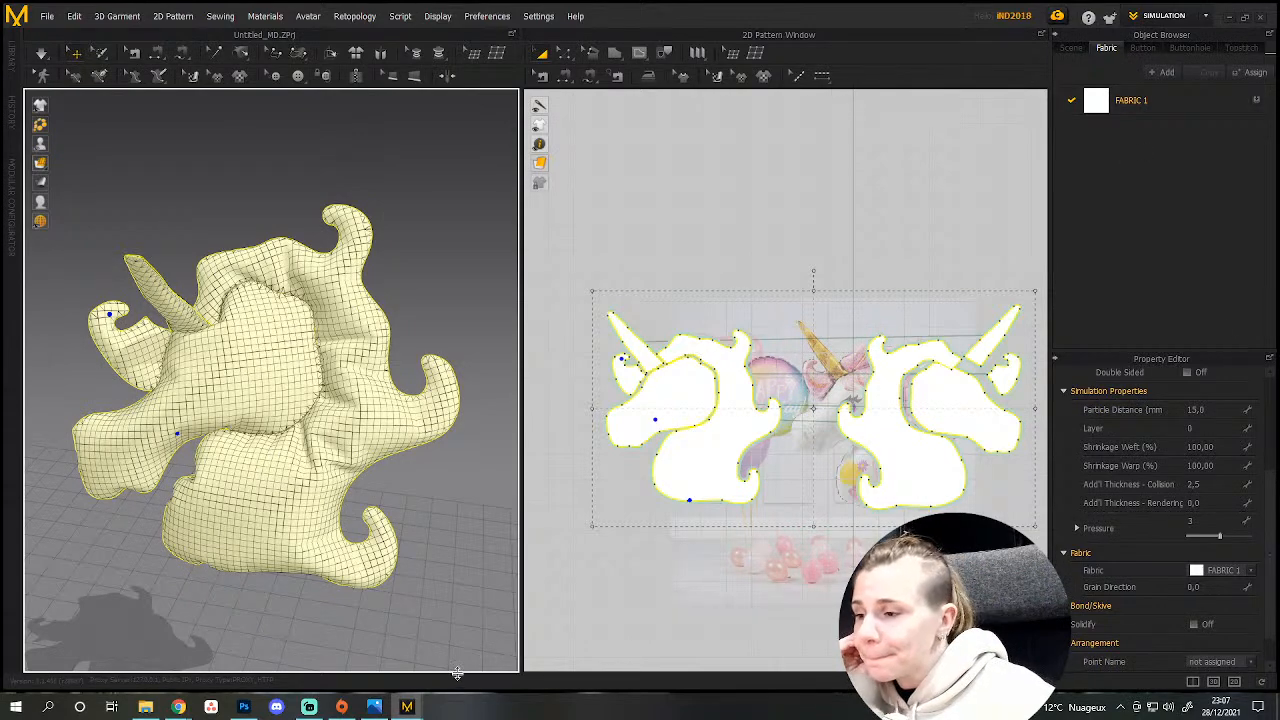
Compare the inflated unicorn with the balloon reference photo in the Photos app, and return to the garment project.
left_click(374, 706)
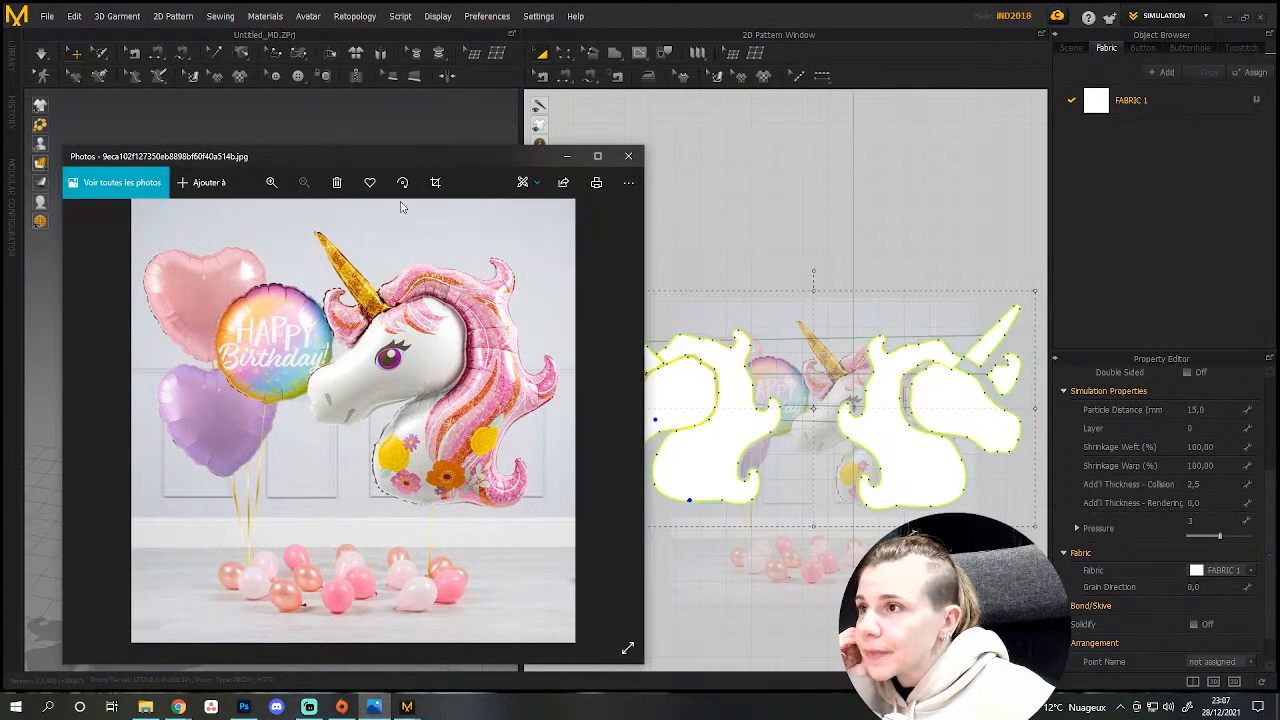
left_click_drag(408, 160, 616, 109)
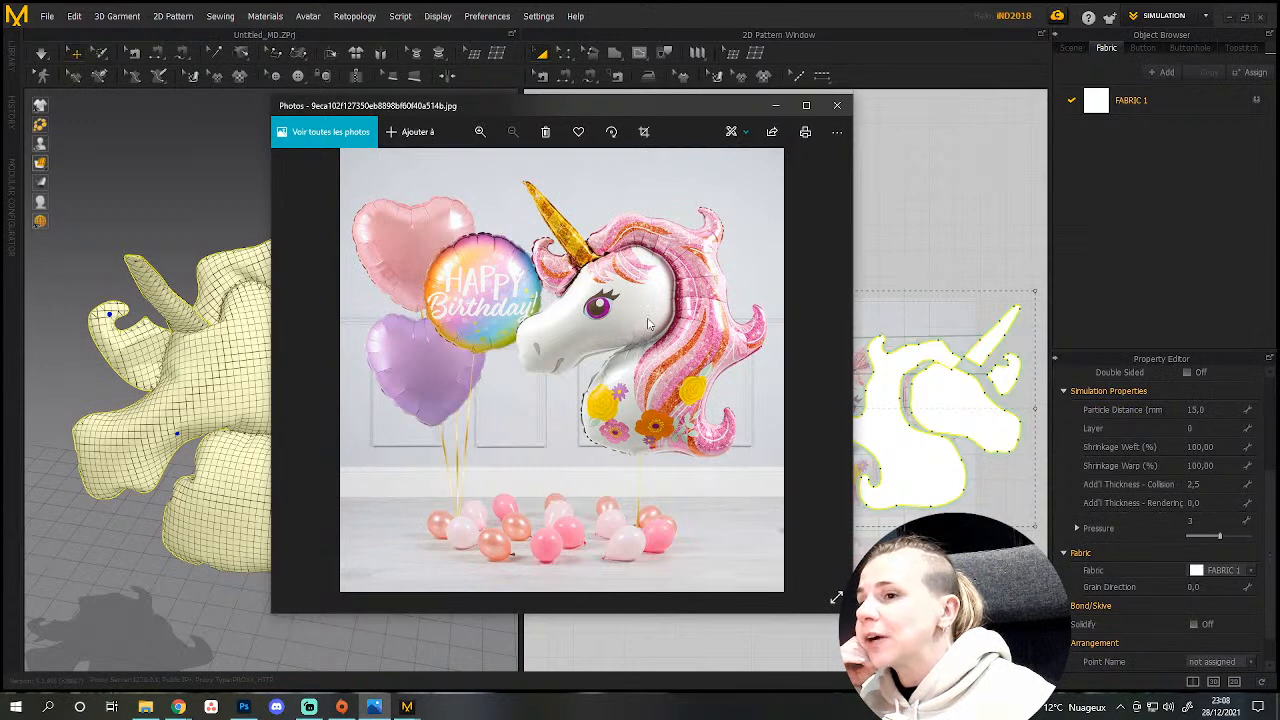
left_click_drag(737, 108, 909, 63)
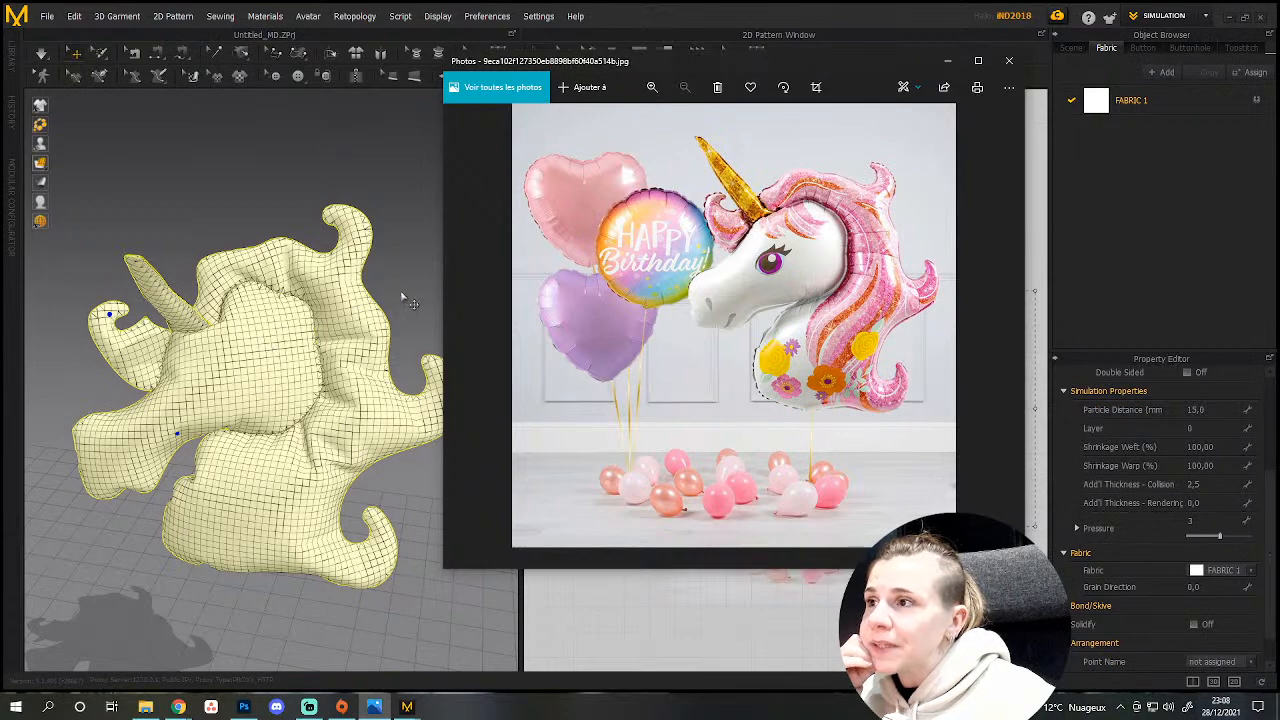
left_click_drag(904, 60, 0, 95)
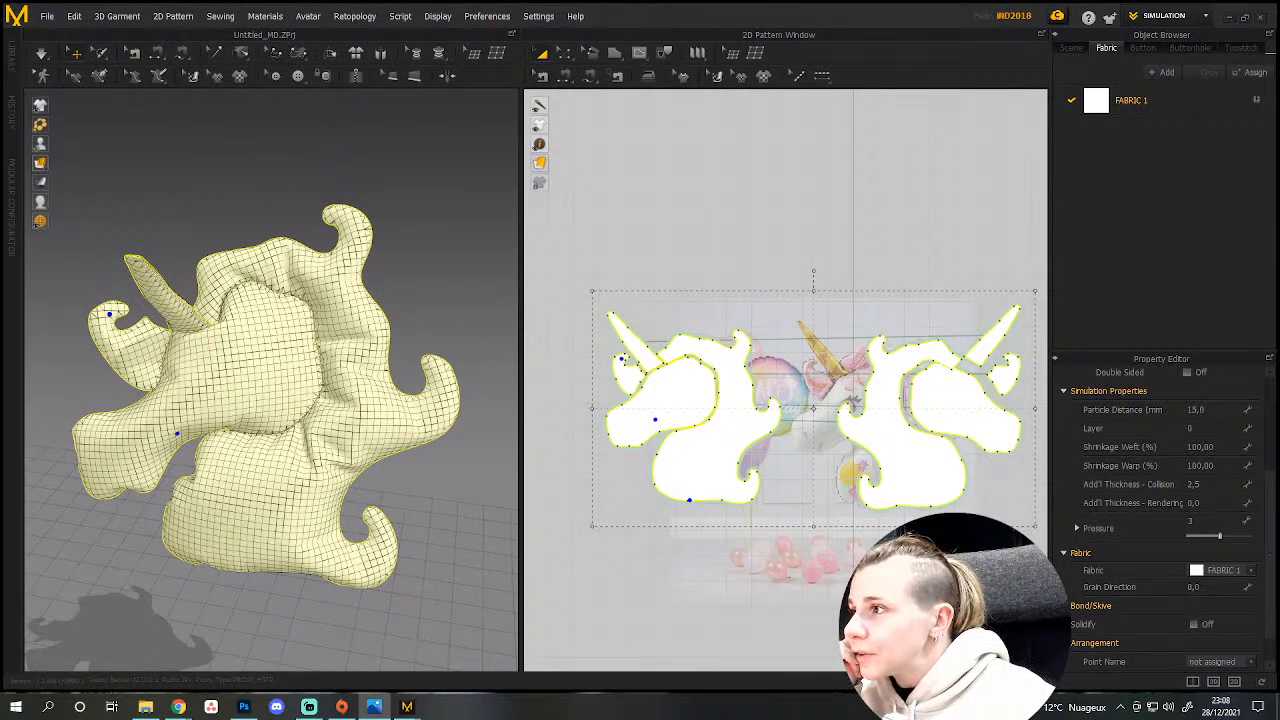
left_click(630, 10)
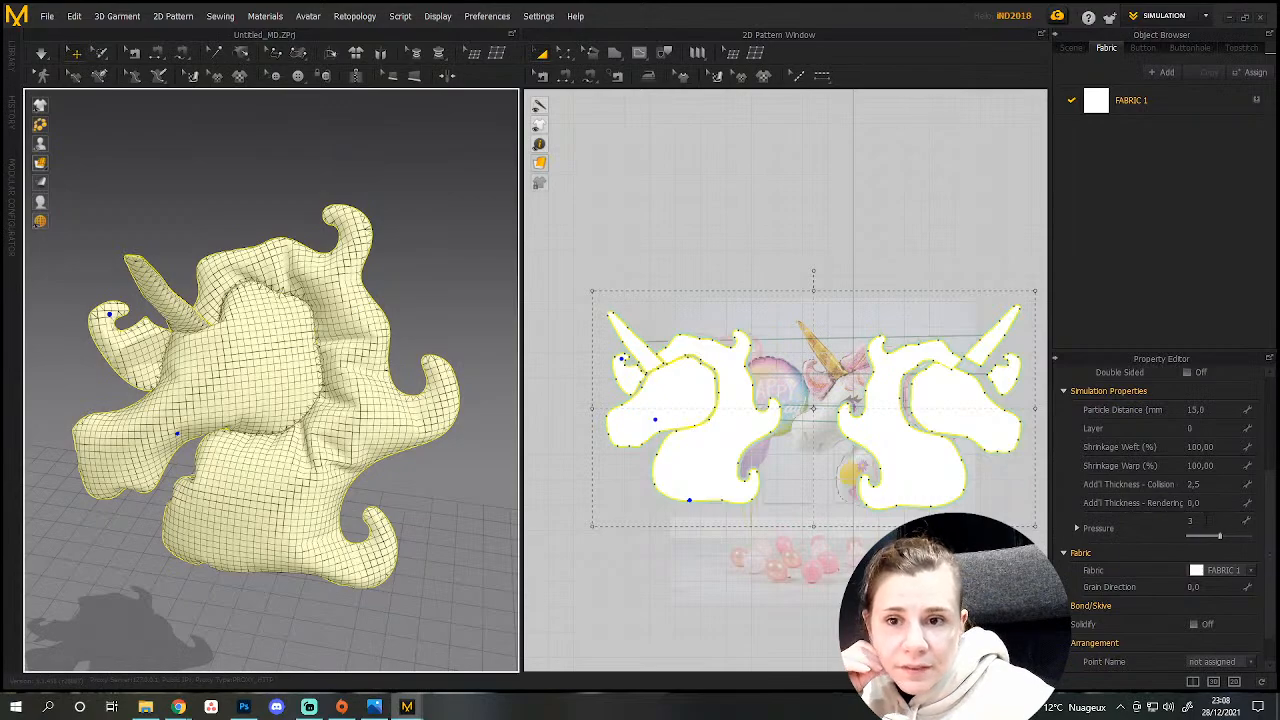
Raise the Pressure of all pattern pieces to 6 and simulate while tugging the balloon in 3D.
left_click(1206, 521)
type("6")
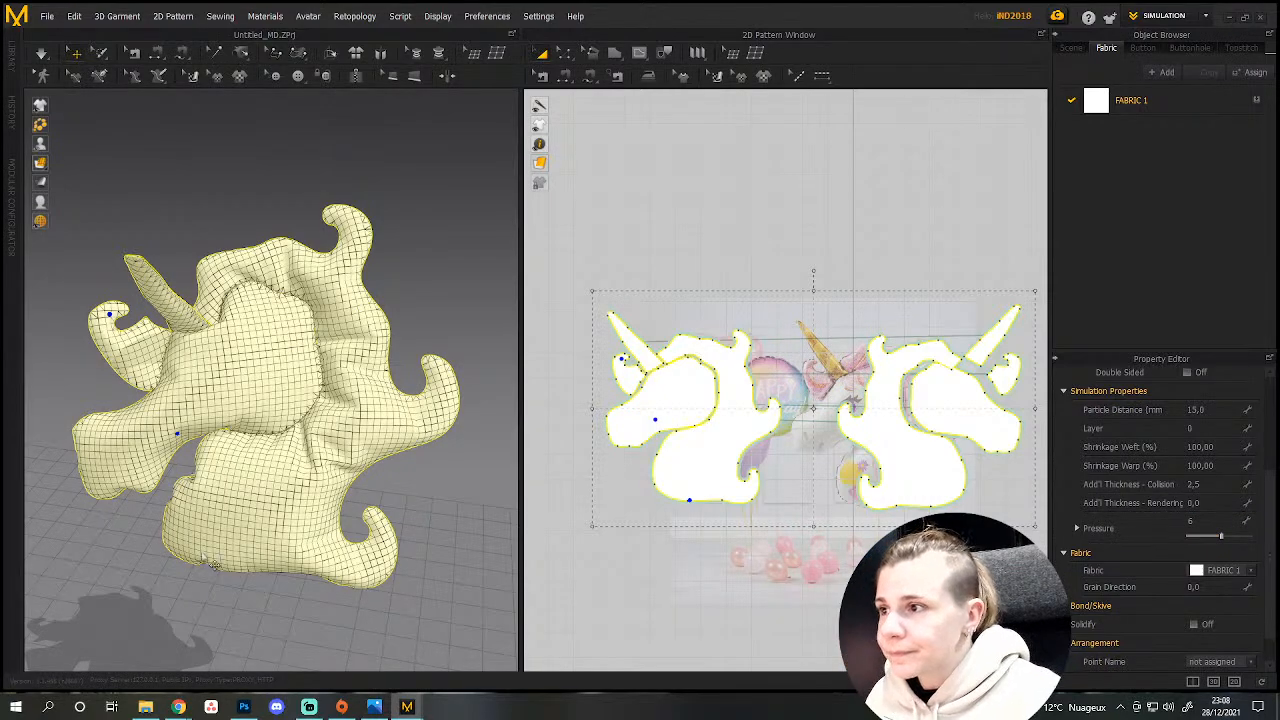
left_click(270, 438)
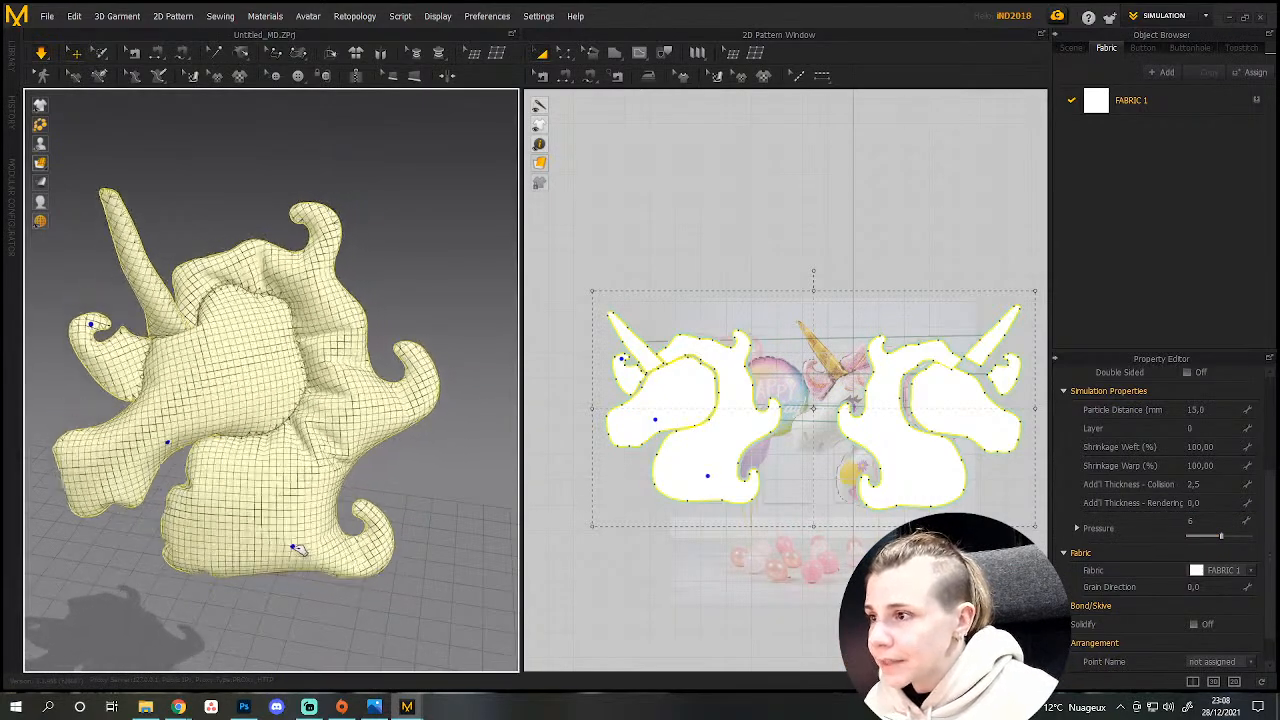
Expand the physical property details of FABRIC 1 and examine its stretch, shear and bending settings.
left_click(1207, 100)
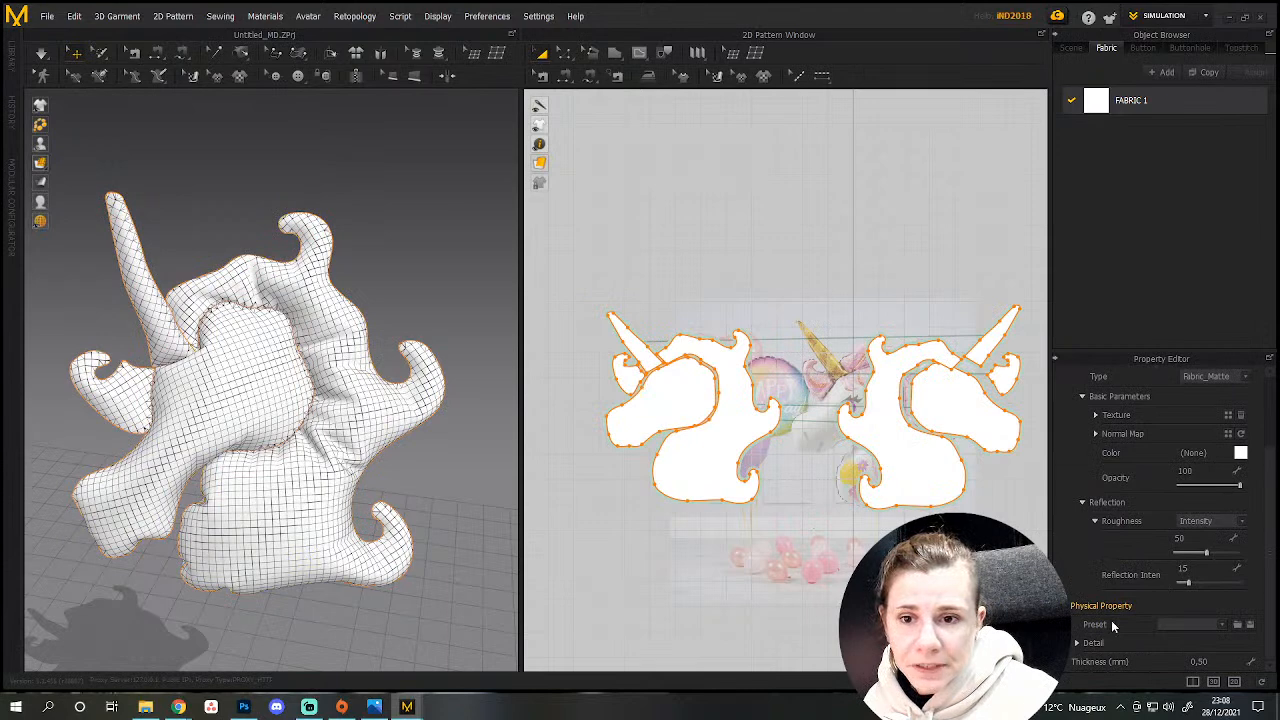
left_click(1091, 642)
scroll(1129, 561, "down", 5)
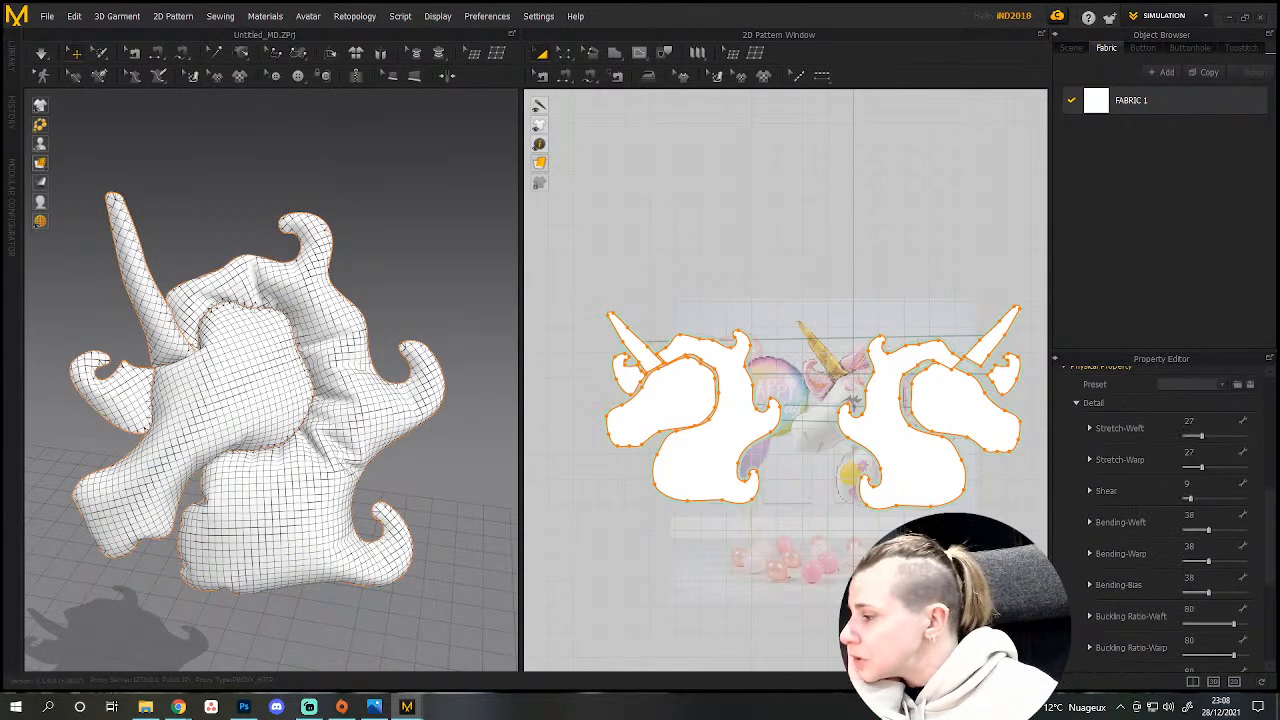
right_click_drag(327, 438, 331, 388)
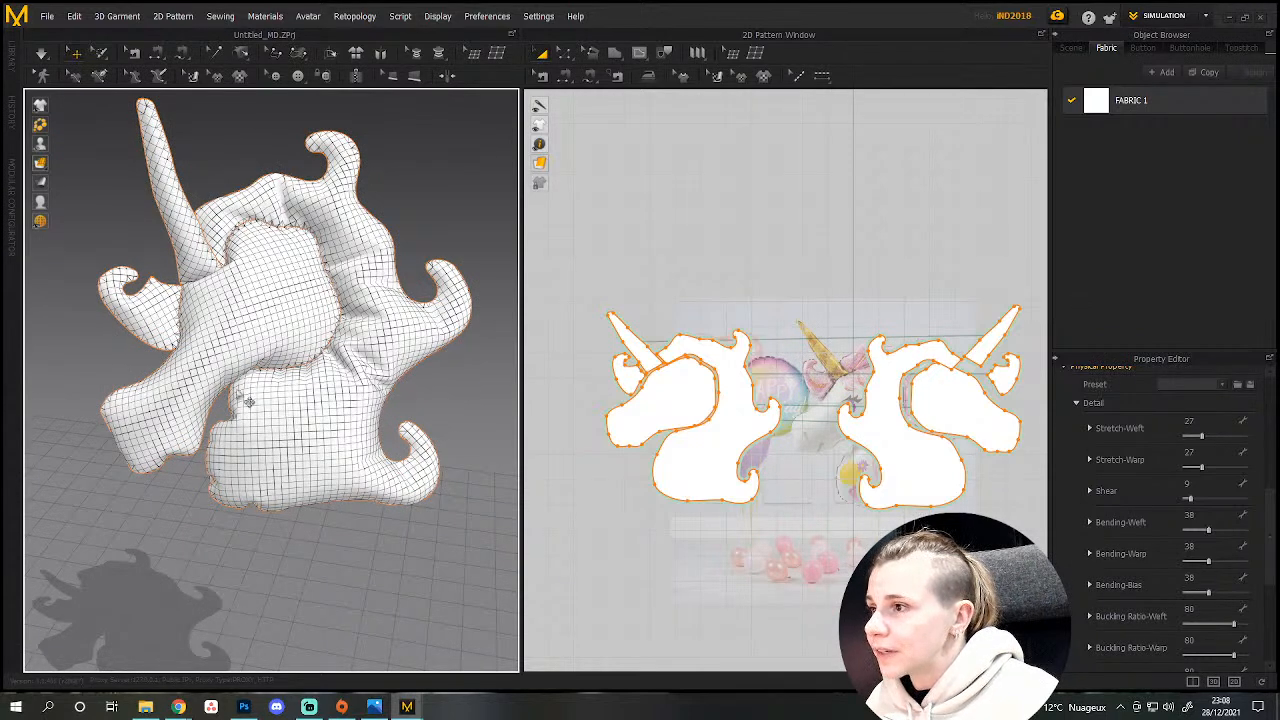
scroll(277, 446, "down", 2)
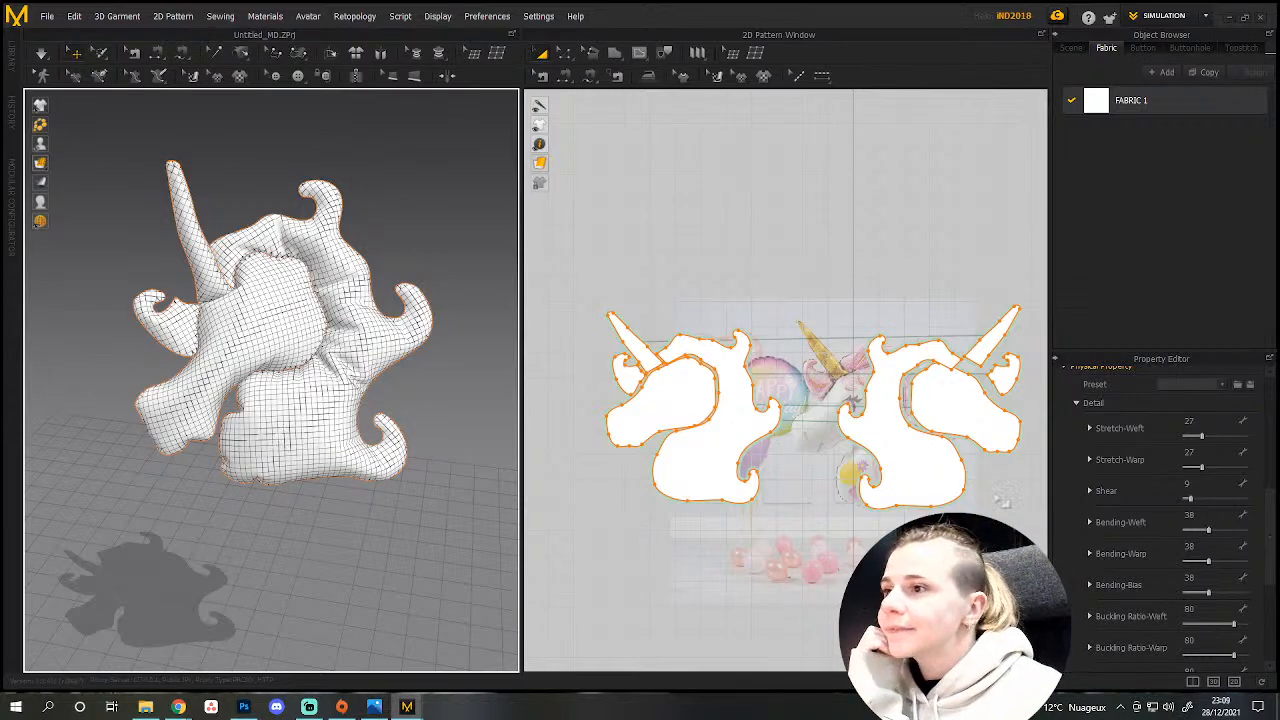
Restart the simulation and tug the unicorn's head and mane in 3D to test the inflated shape.
key("space")
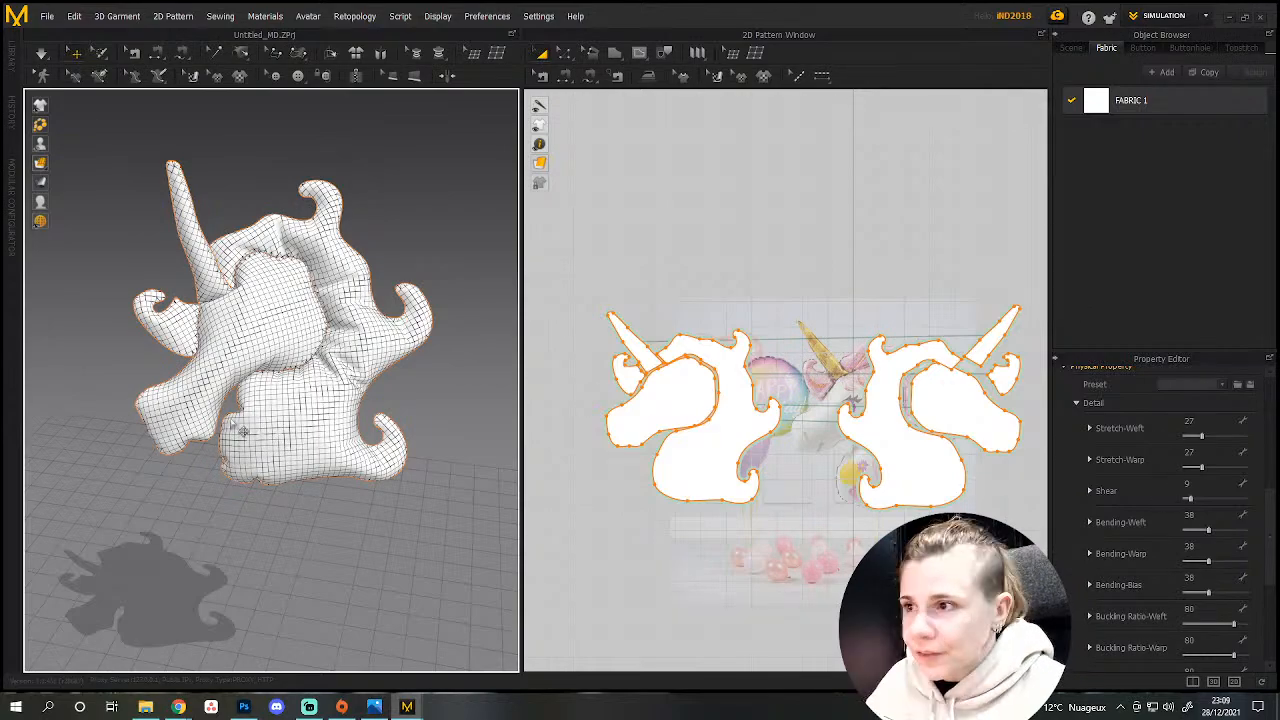
left_click(243, 324)
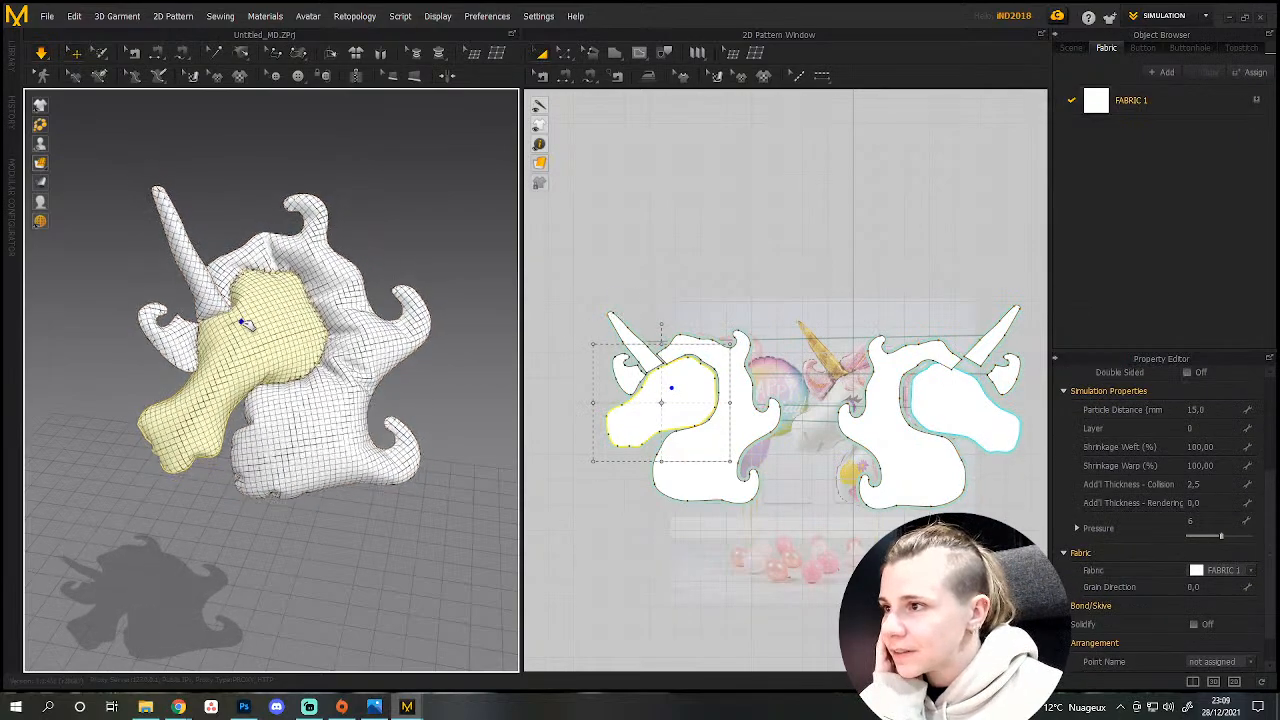
left_click(275, 467)
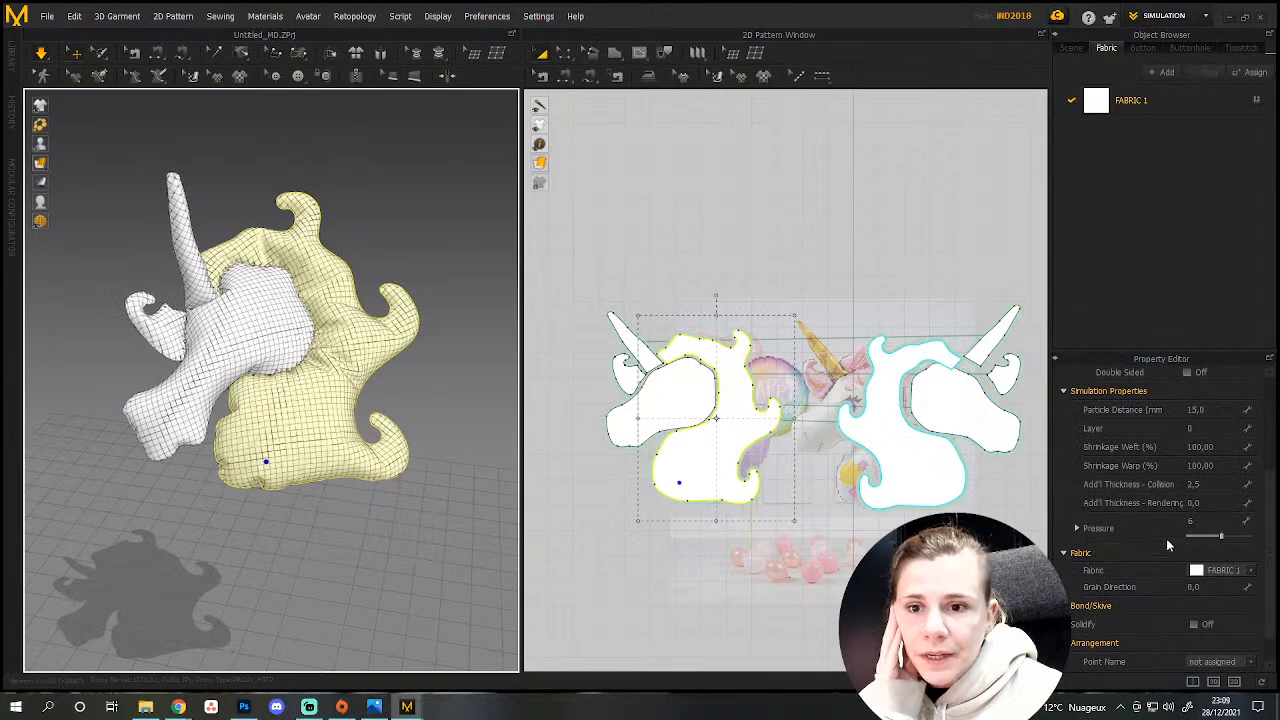
scroll(1156, 597, "down", 2)
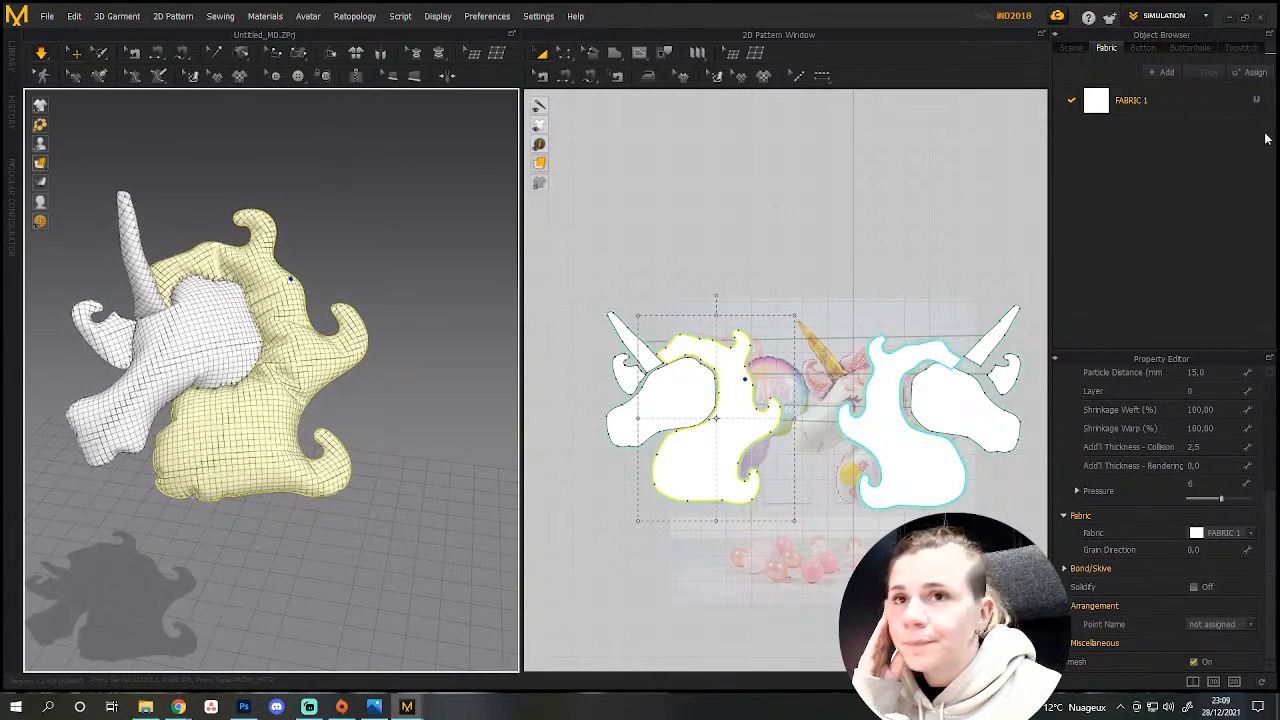
Lower the Stretch-Weft of FABRIC 1 to 8 and tug the mane in the running simulation.
left_click(1157, 103)
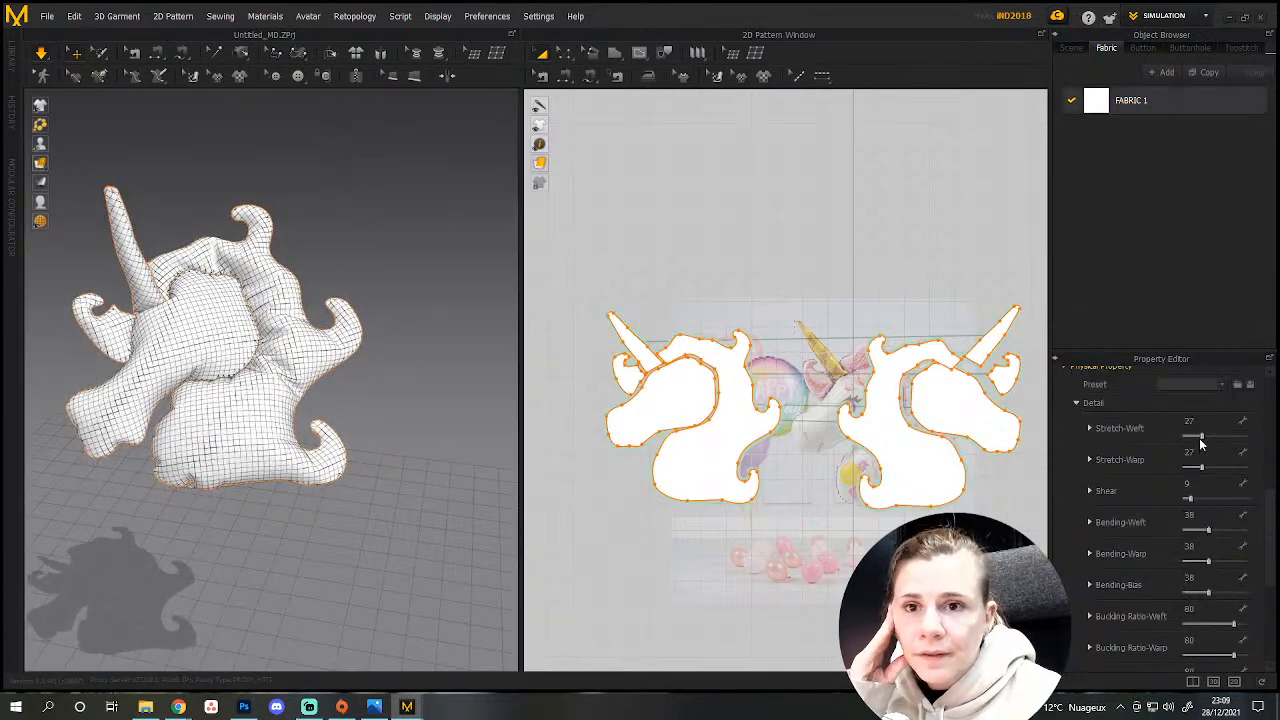
left_click_drag(1202, 439, 1190, 440)
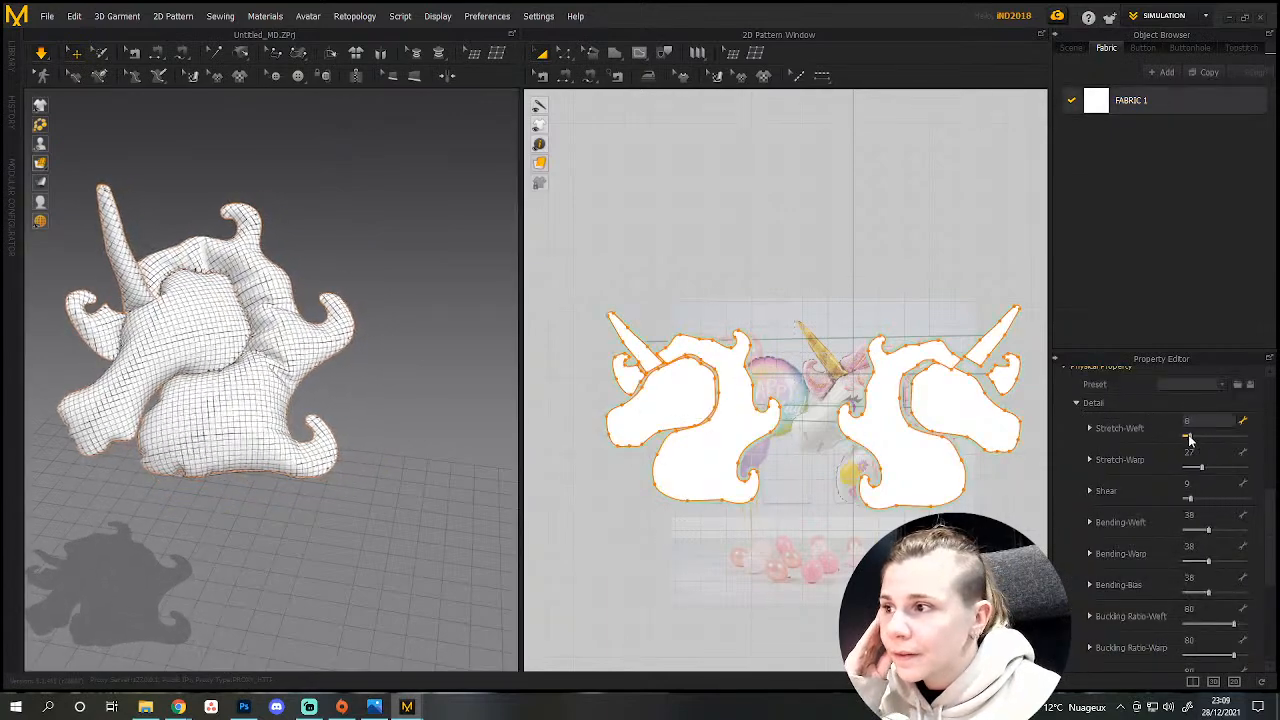
left_click(278, 377)
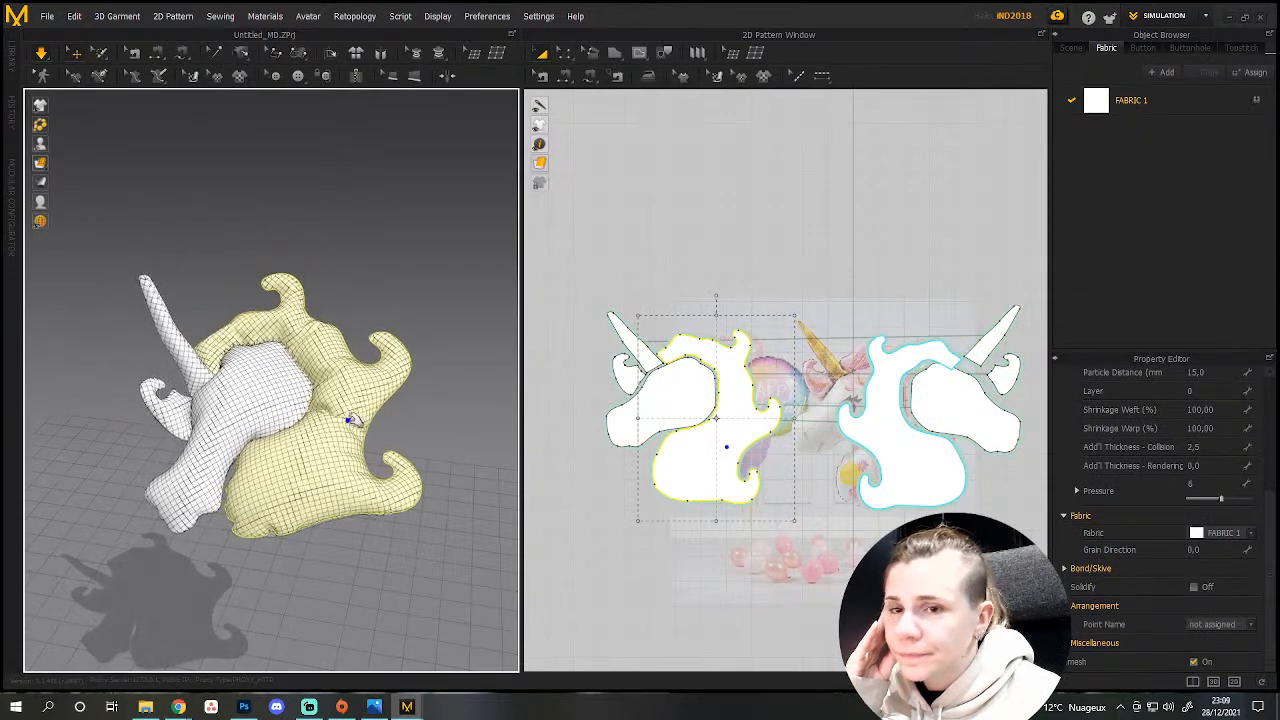
Tug the mane and head in 3D and open the scene's Simulation Property settings.
left_click_drag(351, 418, 307, 474)
left_click(279, 429)
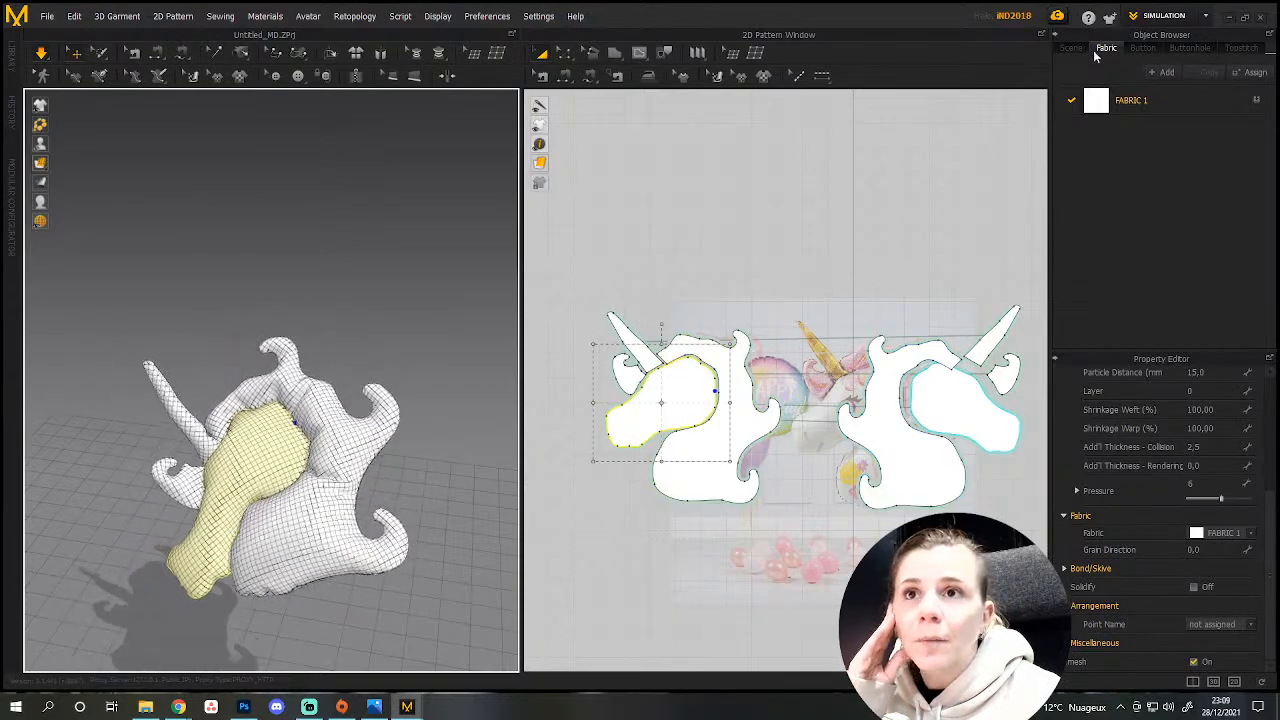
left_click(1071, 48)
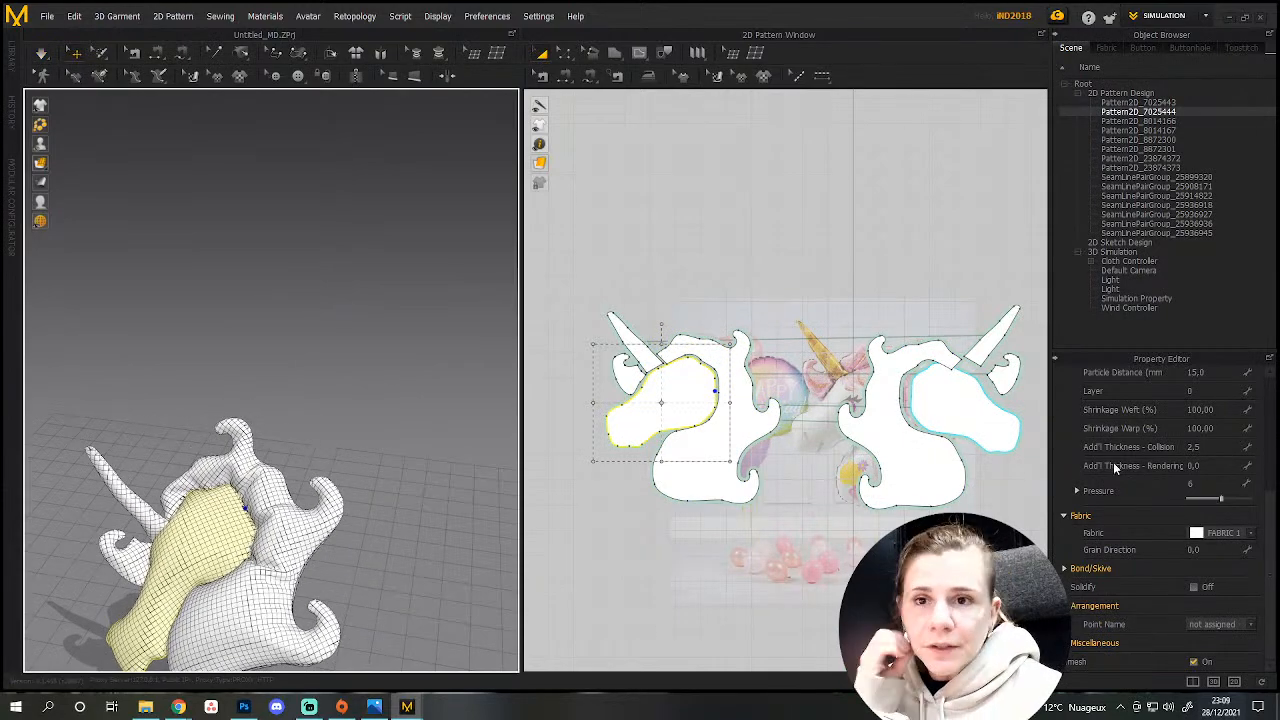
left_click(1137, 298)
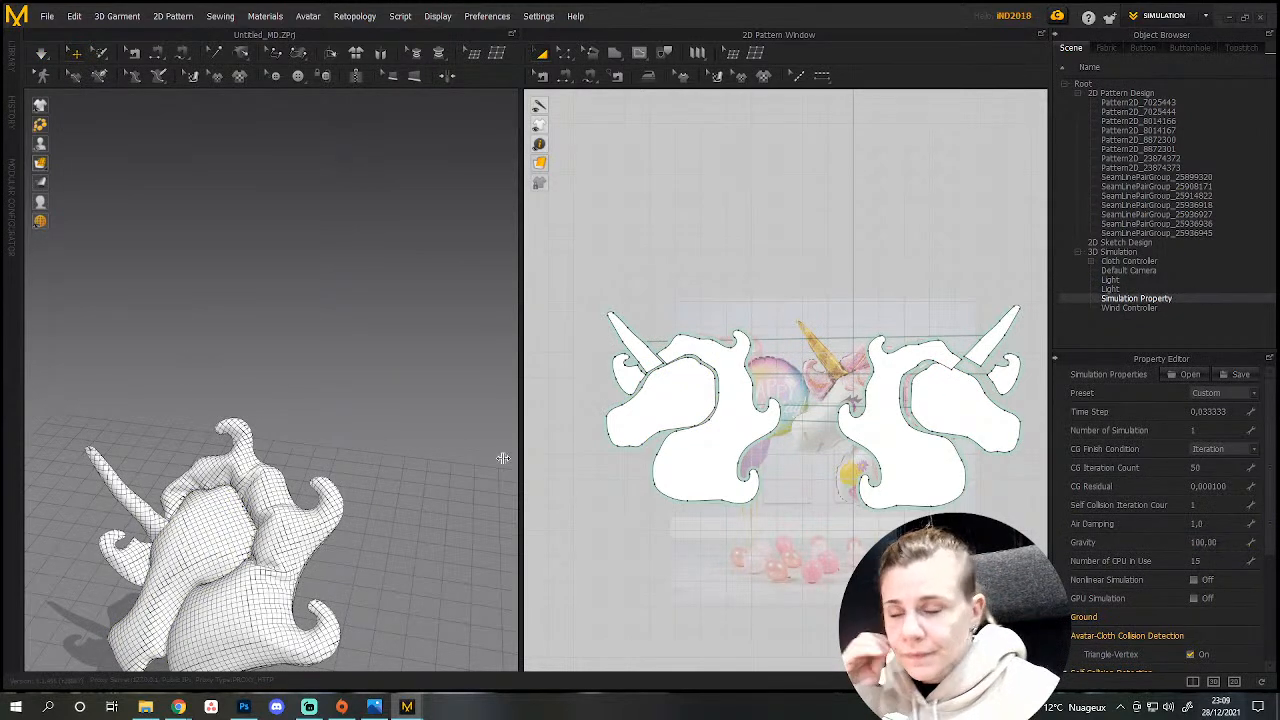
Tug the mane and head repeatedly in the running simulation and inspect the inflated balloon from several angles.
left_click(316, 524)
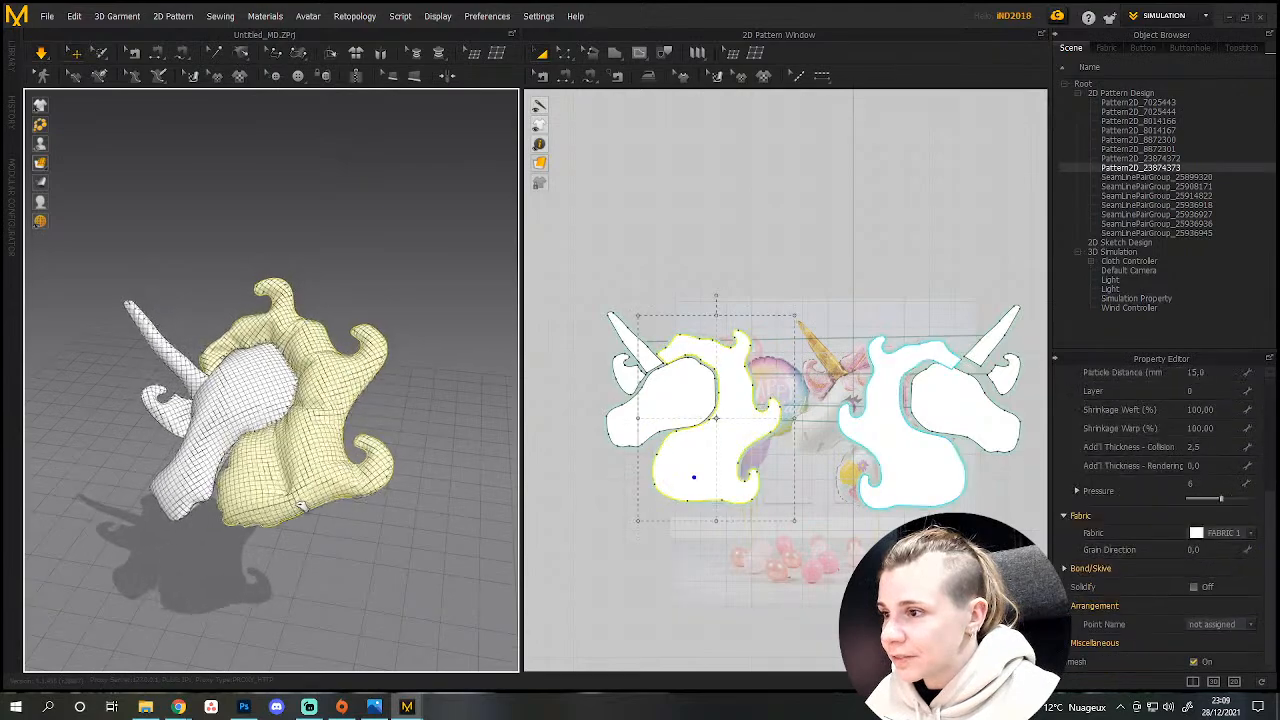
left_click(310, 506)
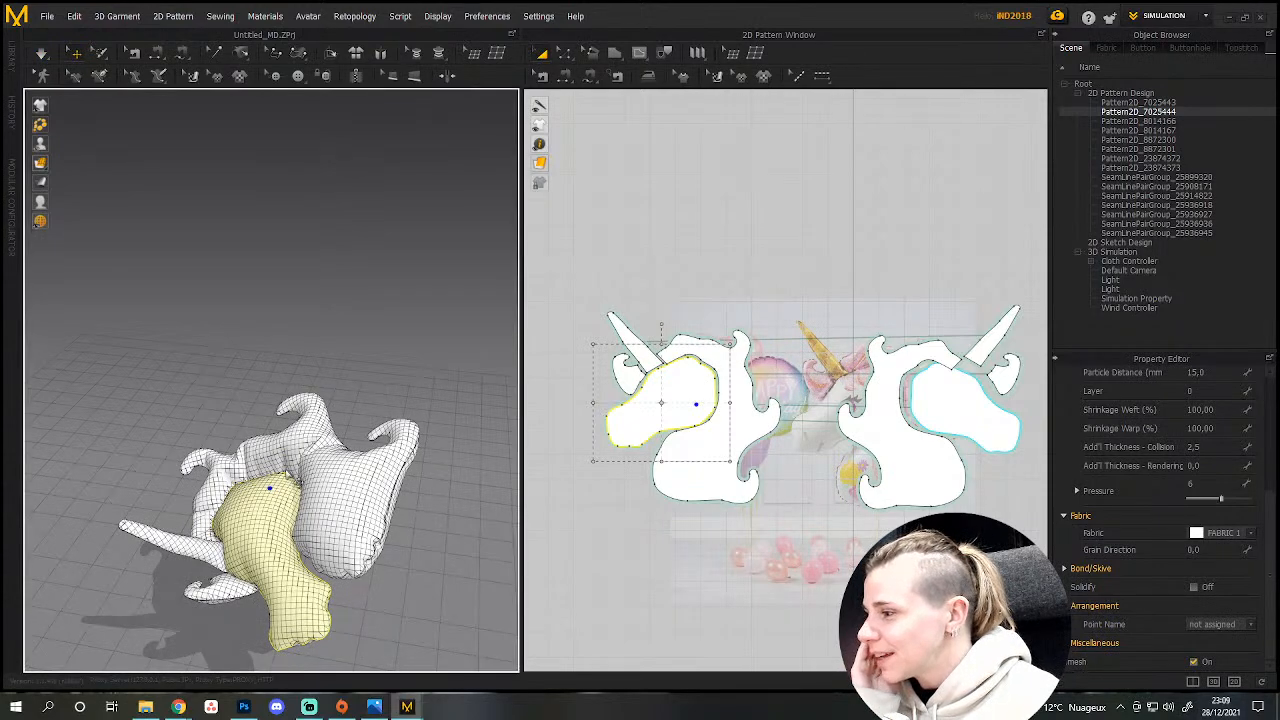
scroll(286, 474, "up", 2)
scroll(286, 474, "down", 4)
right_click_drag(286, 474, 385, 462)
left_click(395, 448)
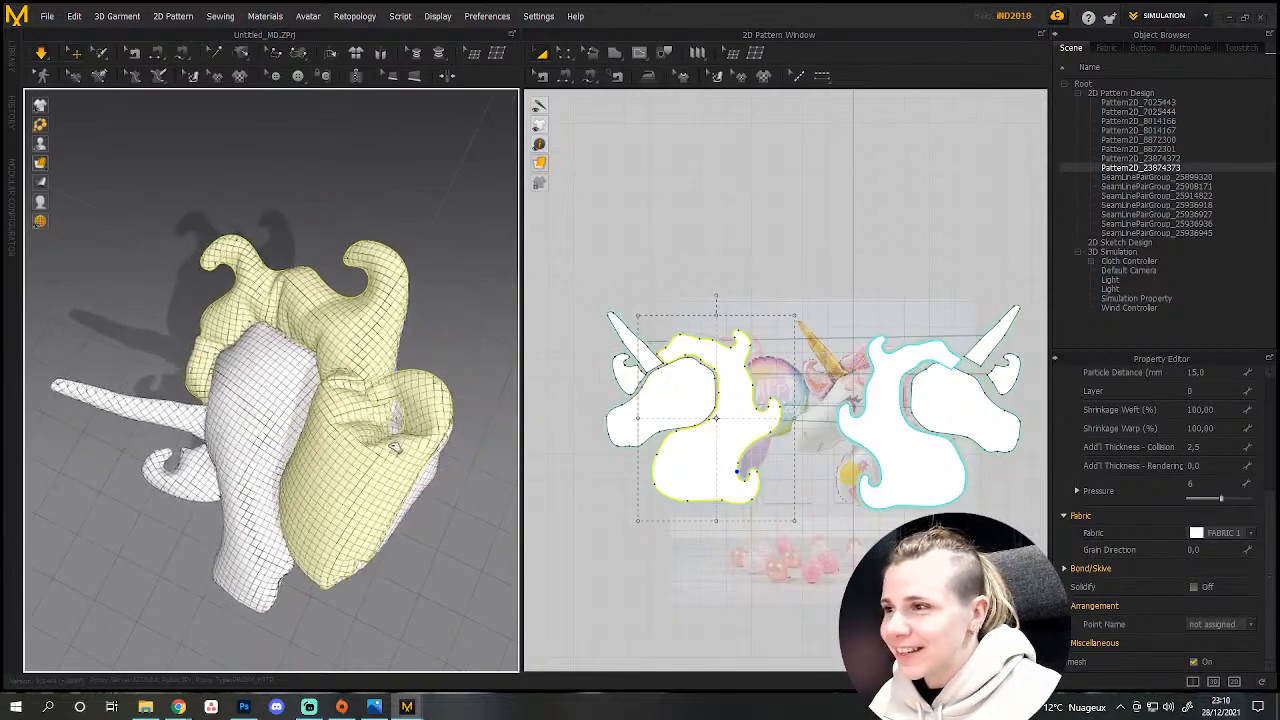
left_click_drag(252, 364, 315, 362)
left_click(410, 525)
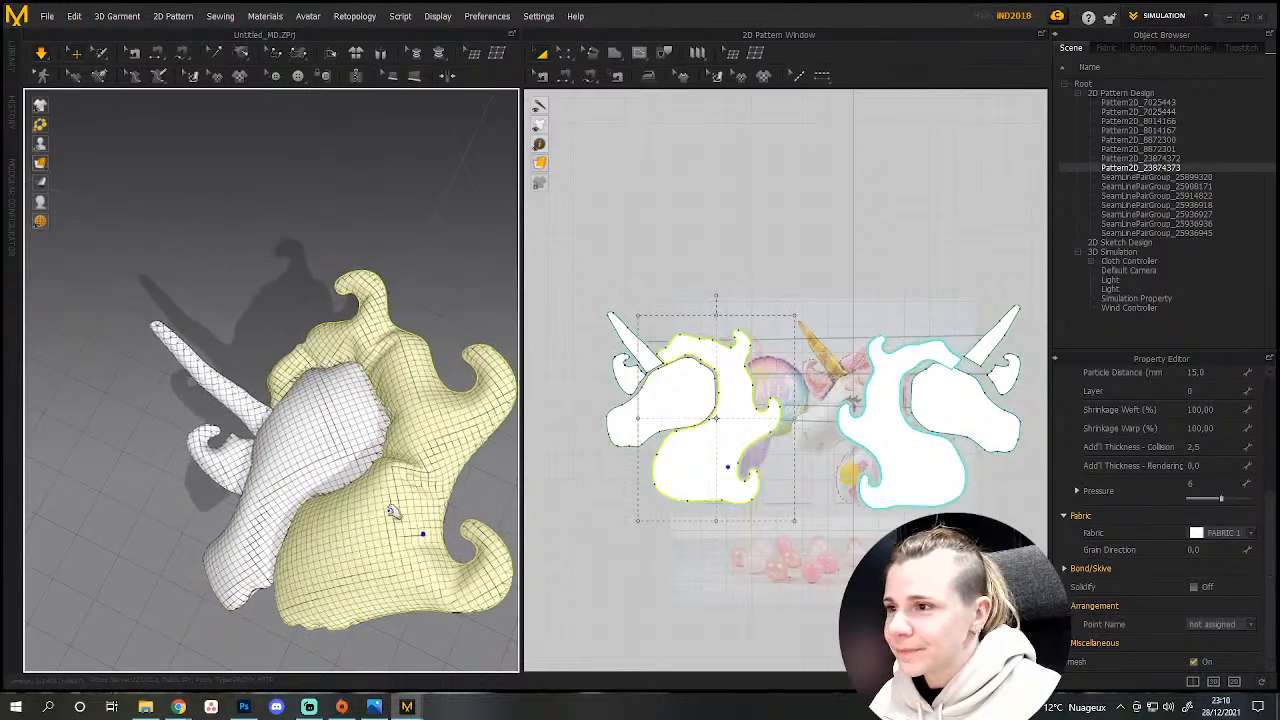
left_click(333, 431)
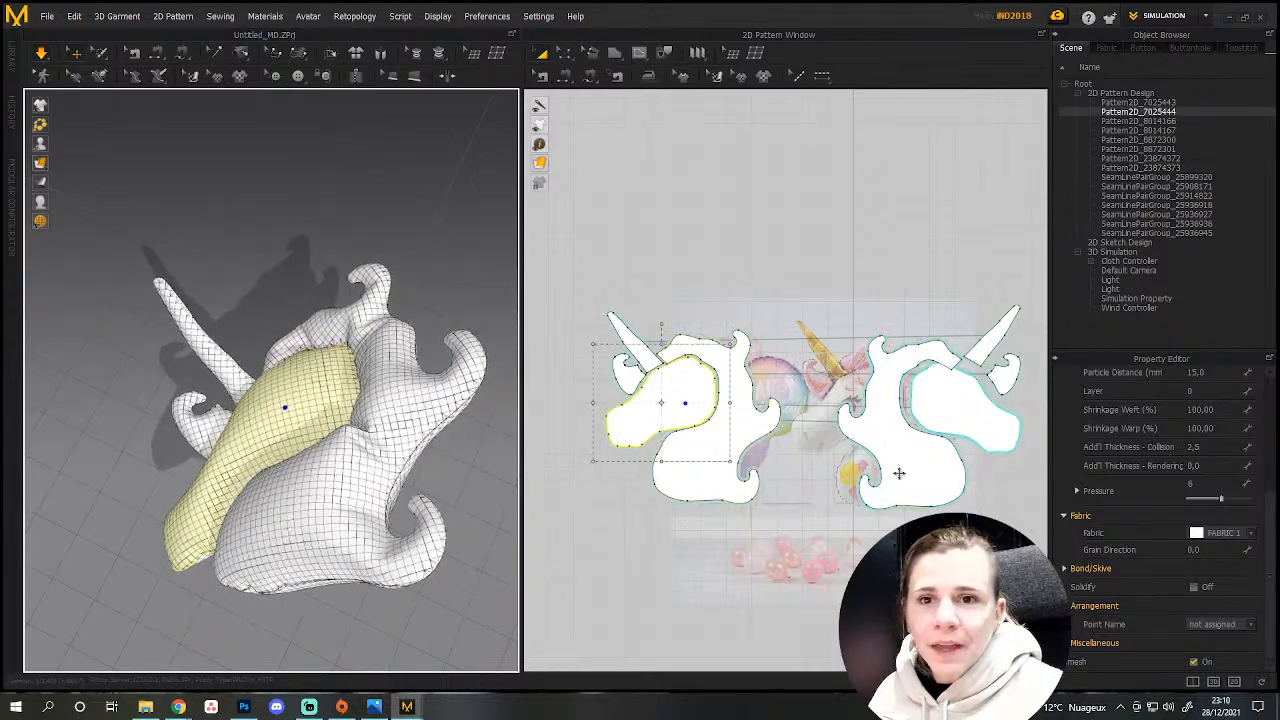
left_click(320, 472)
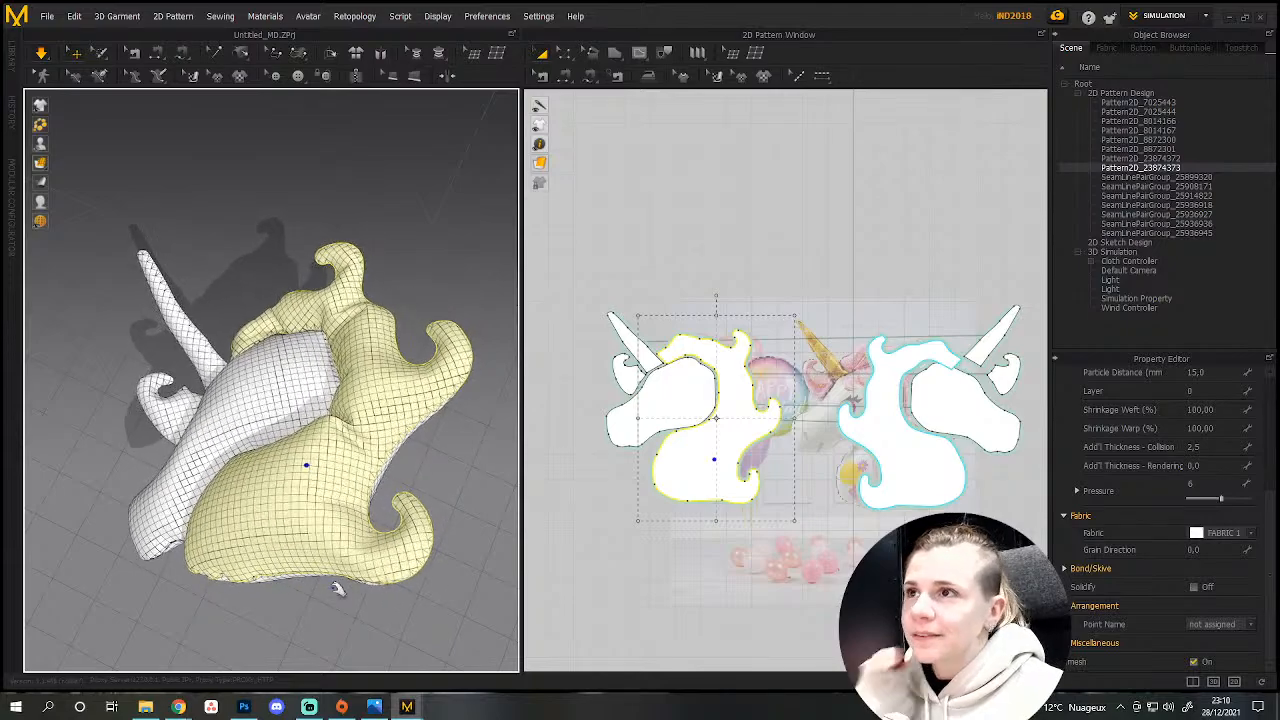
right_click_drag(227, 555, 293, 483)
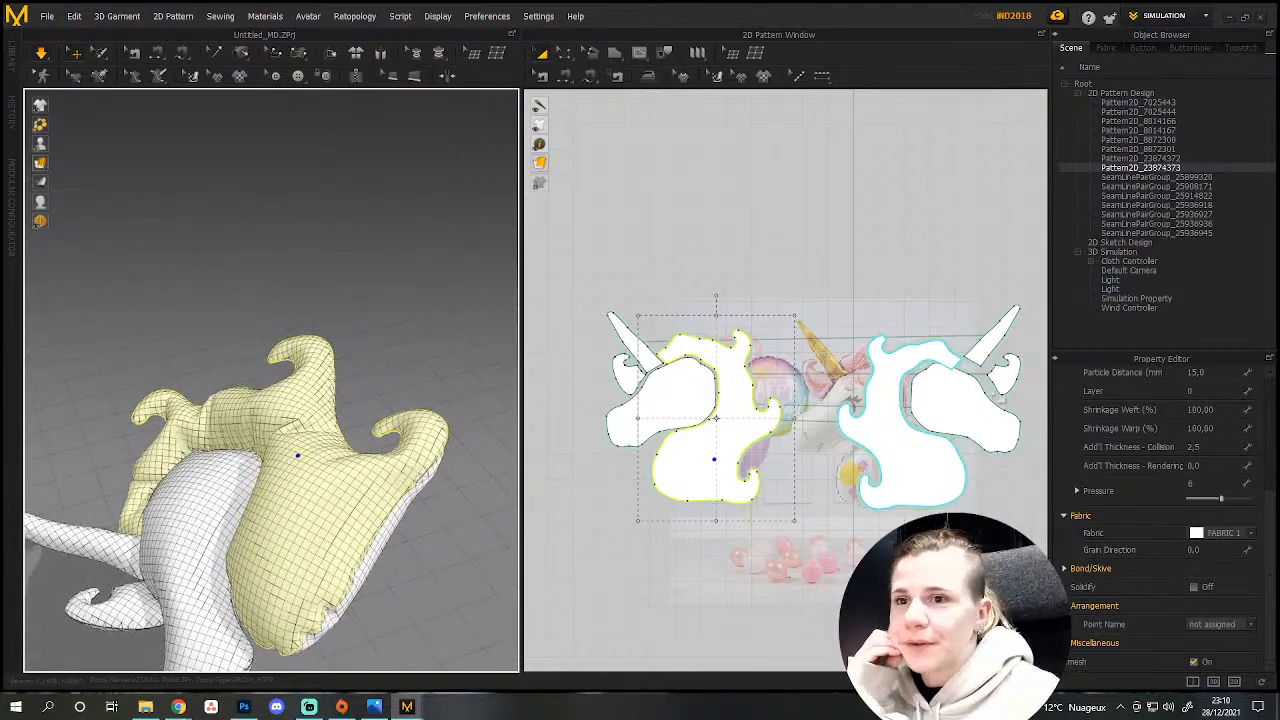
Reduce the Stretch-Weft of FABRIC 1 to 0.
left_click(556, 253)
left_click_drag(545, 248, 875, 393)
left_click(1106, 48)
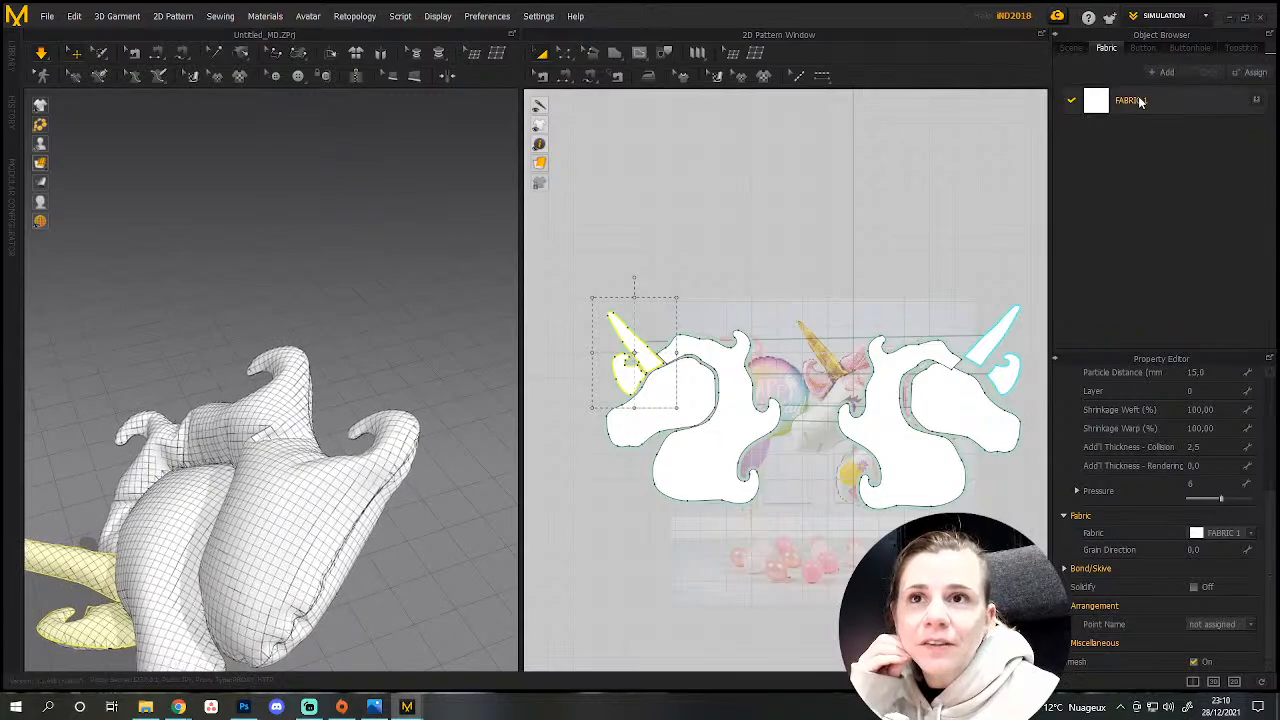
left_click(1136, 100)
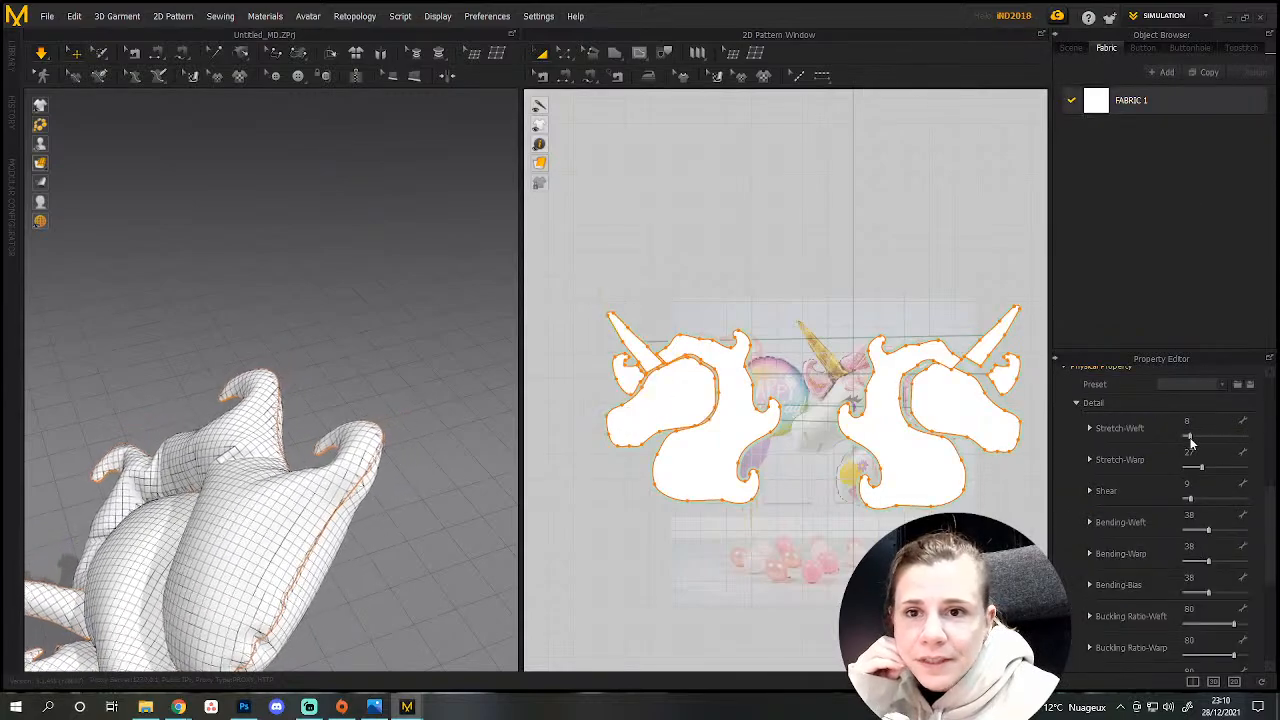
left_click_drag(1188, 437, 1177, 440)
Tug the mane in the simulation and compare the balloon's puckering with the 2D pattern pieces.
left_click(292, 503)
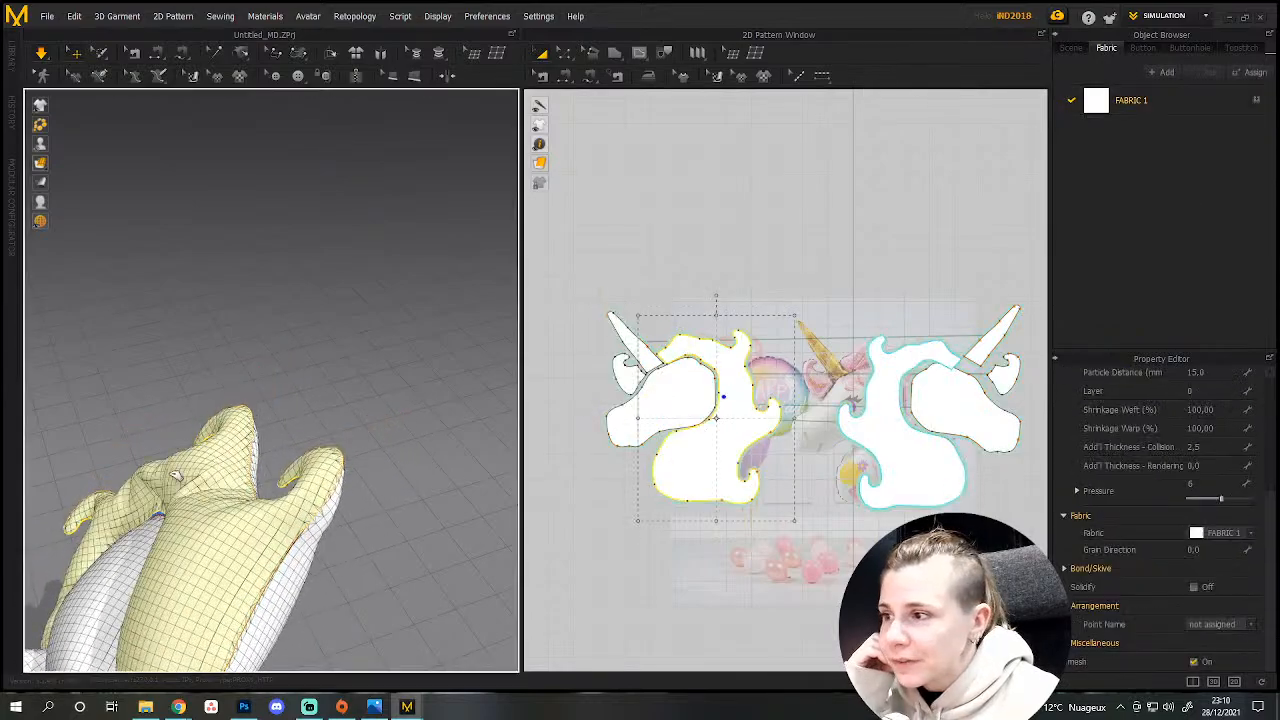
left_click_drag(290, 501, 391, 551)
scroll(372, 370, "down", 4)
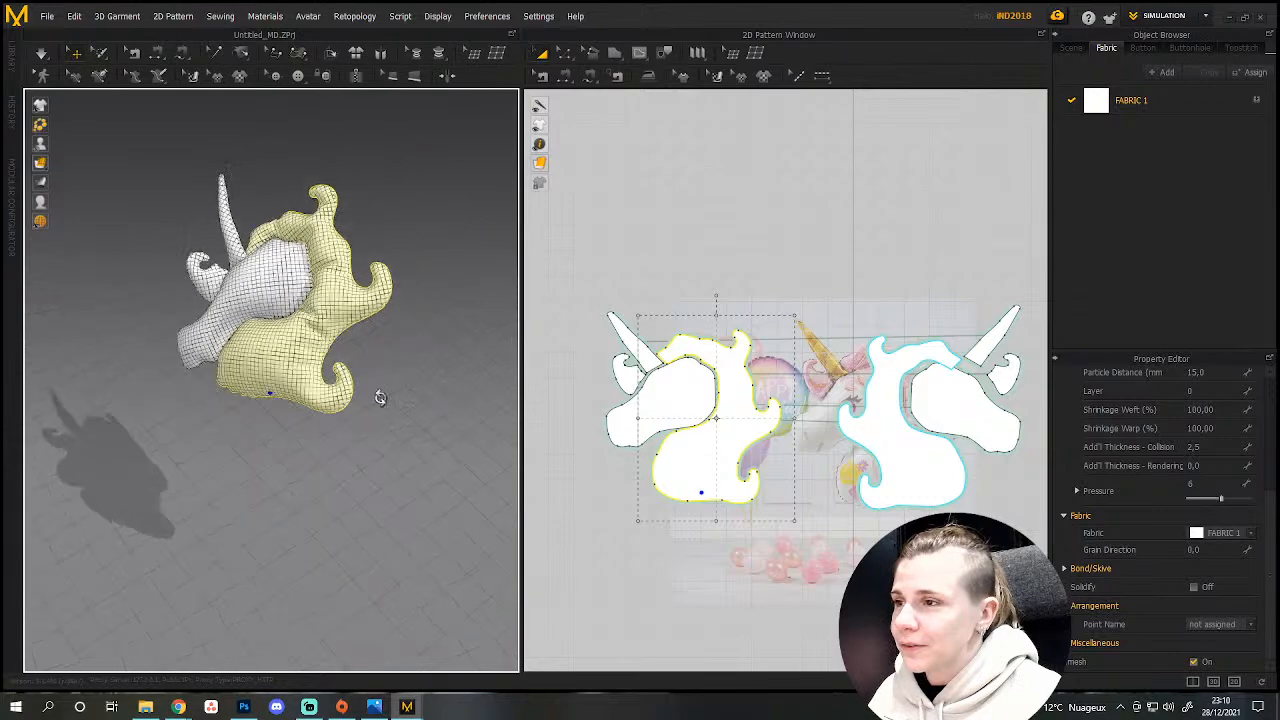
right_click_drag(380, 397, 428, 383)
middle_click_drag(428, 383, 457, 502)
scroll(410, 488, "up", 5)
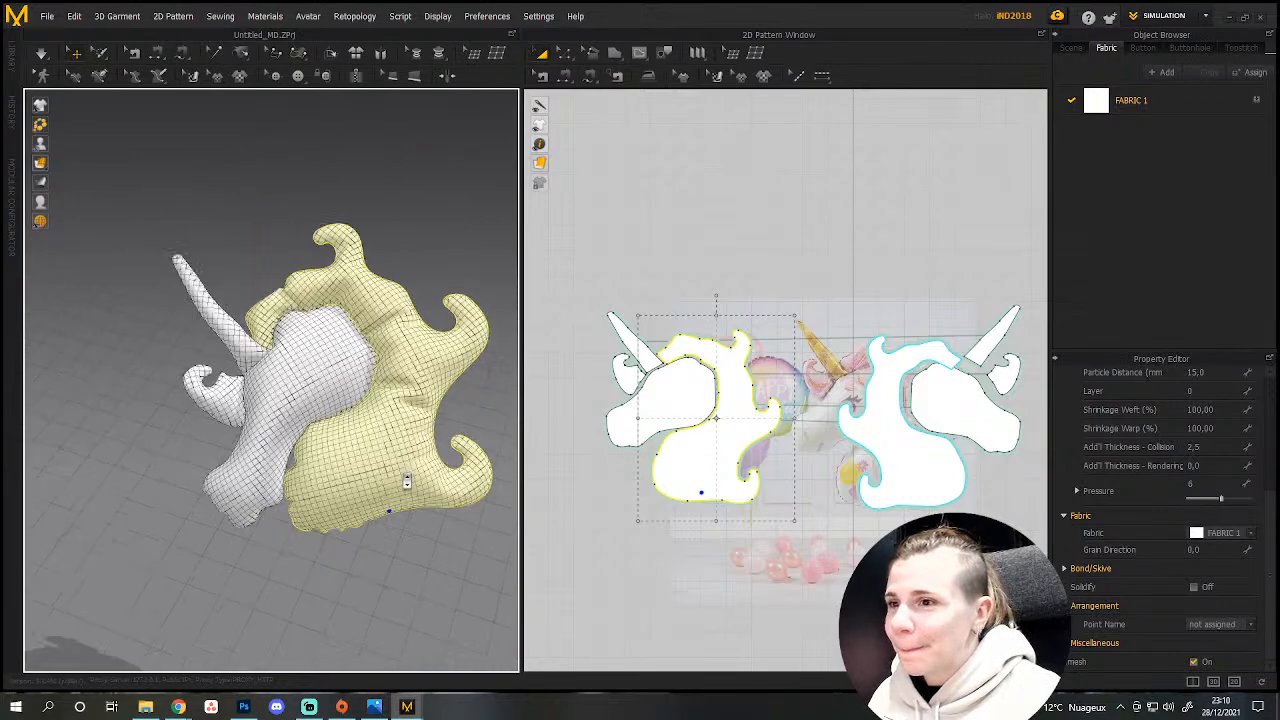
scroll(680, 450, "down", 2)
scroll(674, 446, "up", 5)
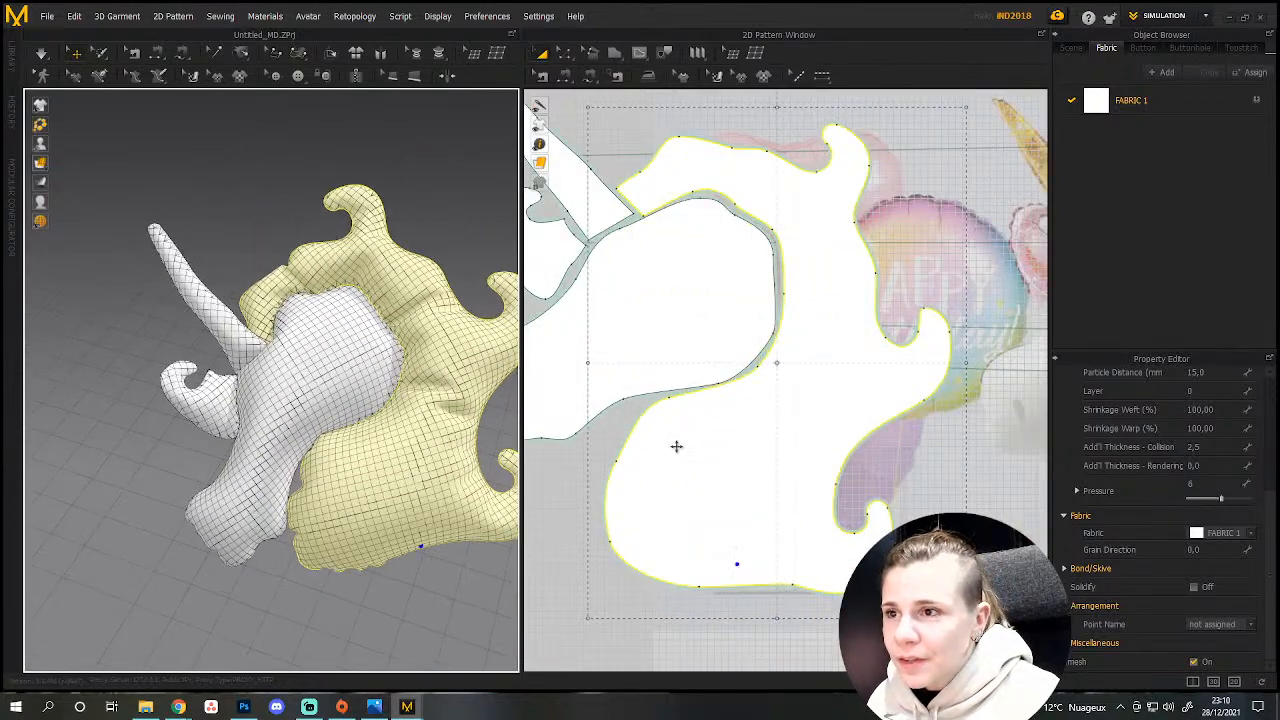
scroll(674, 446, "down", 4)
Move the curve point on the head piece's lower jaw edge slightly outward in the 2D pattern.
left_click(665, 505)
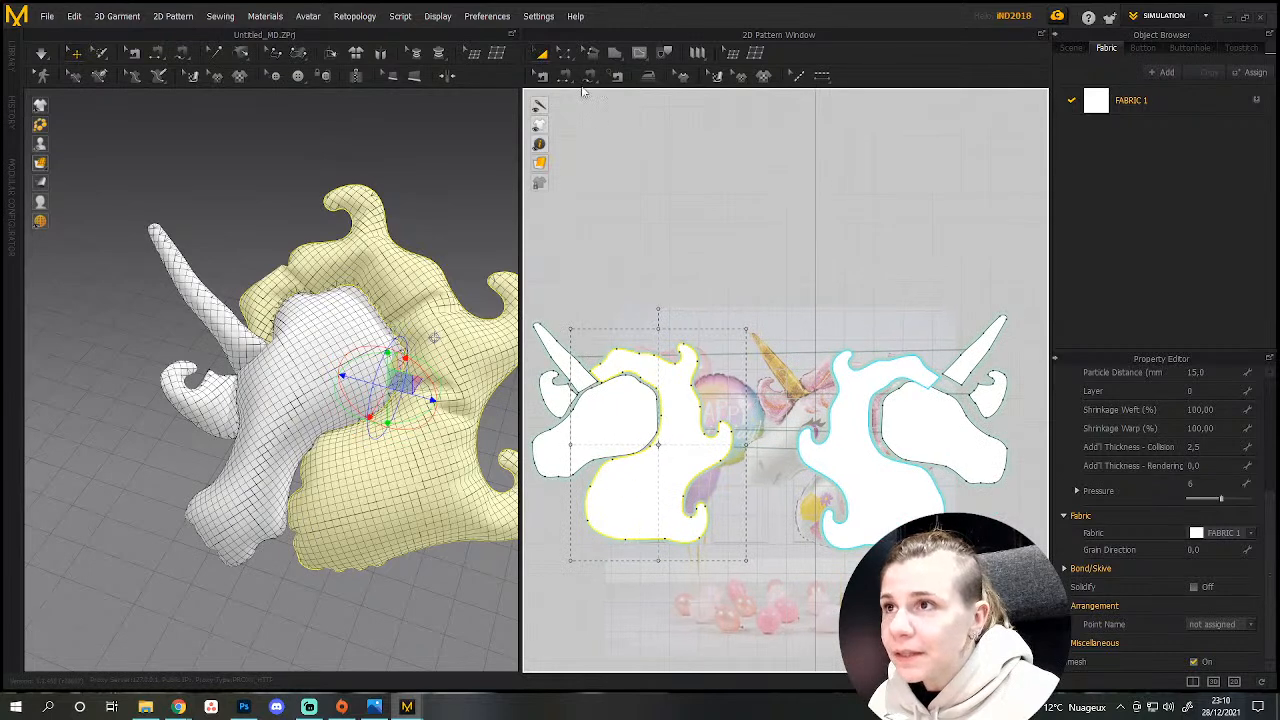
left_click(604, 468)
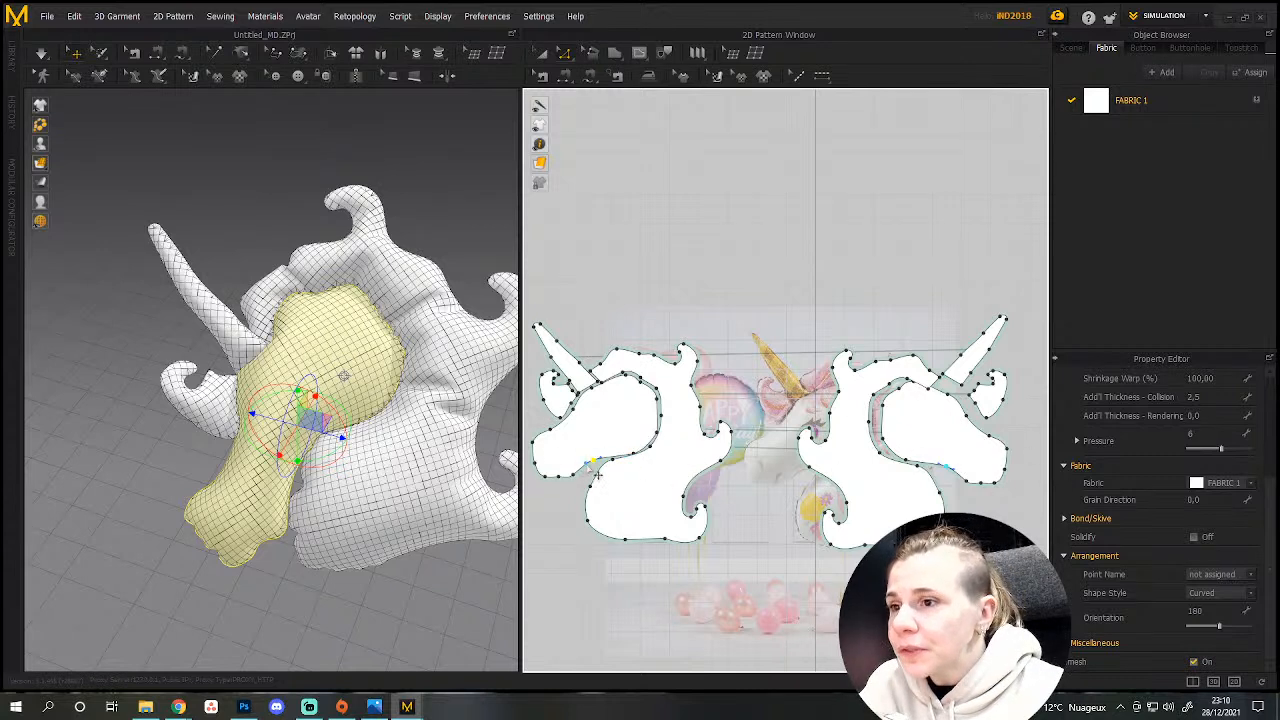
left_click_drag(594, 461, 598, 469)
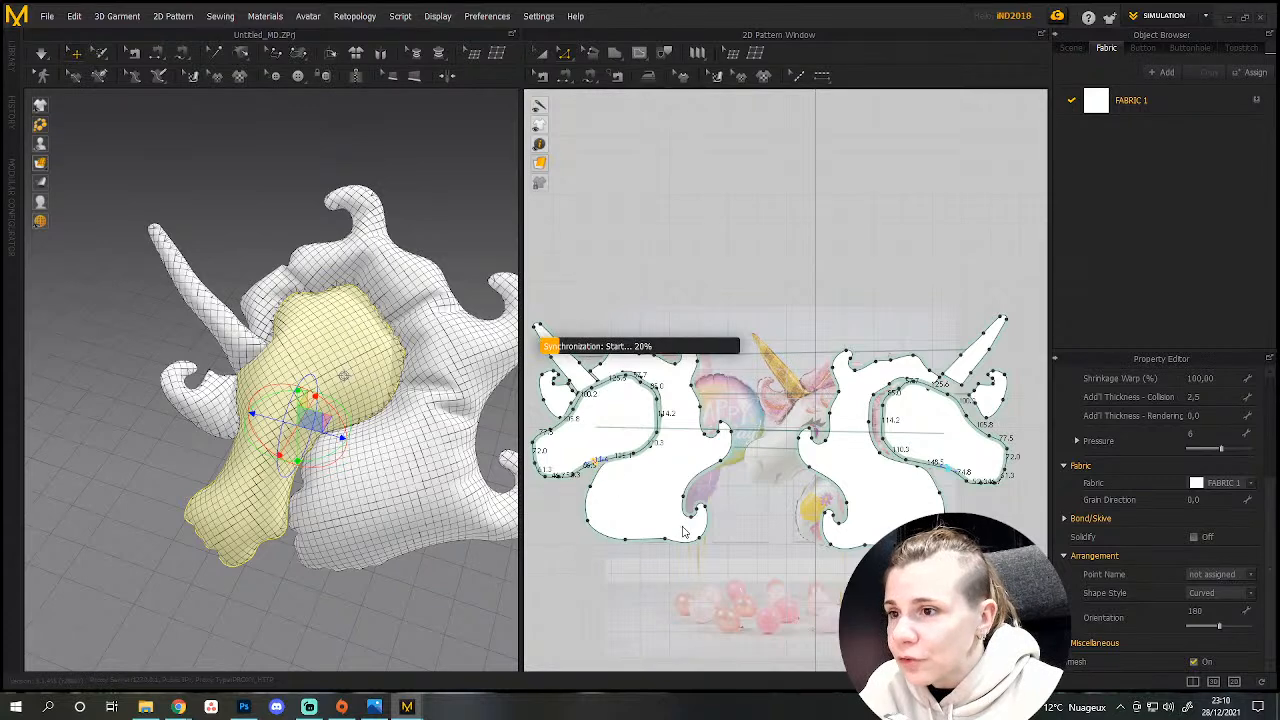
Select the two points along the bridge of the unicorn's nose and shift them slightly outward from the head piece.
scroll(647, 504, "down", 3)
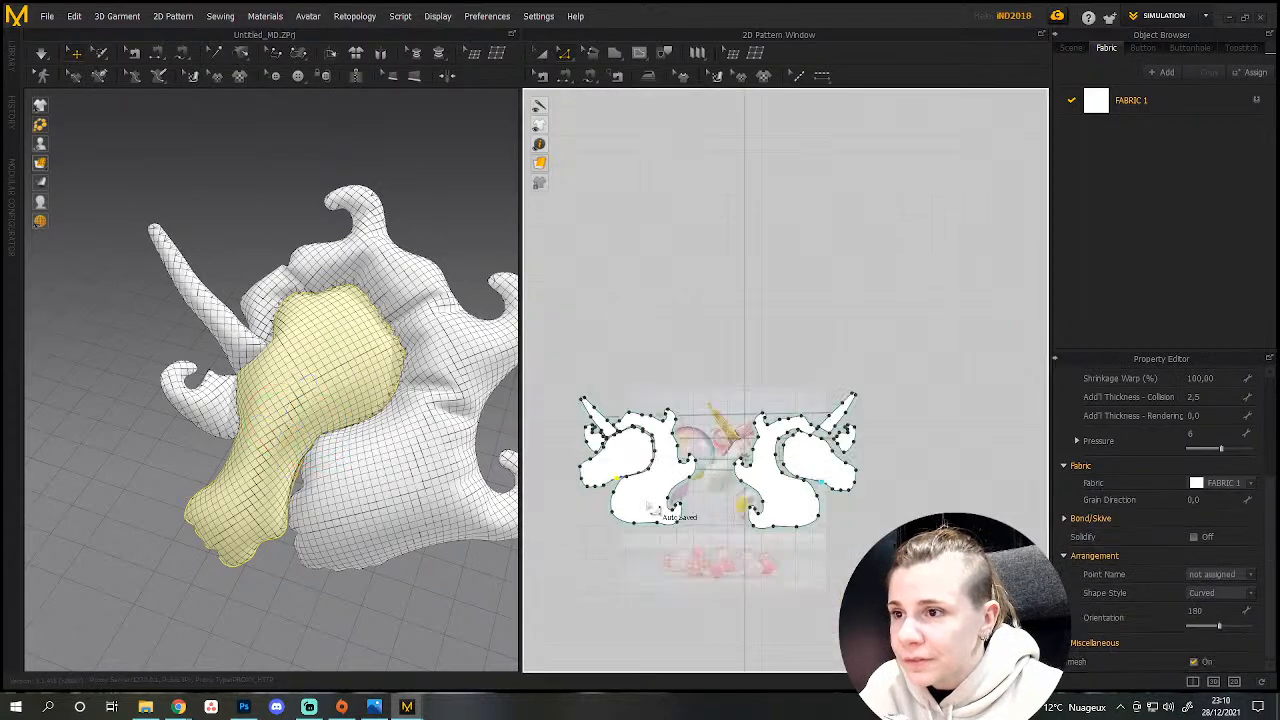
scroll(651, 503, "up", 5)
scroll(629, 489, "up", 2)
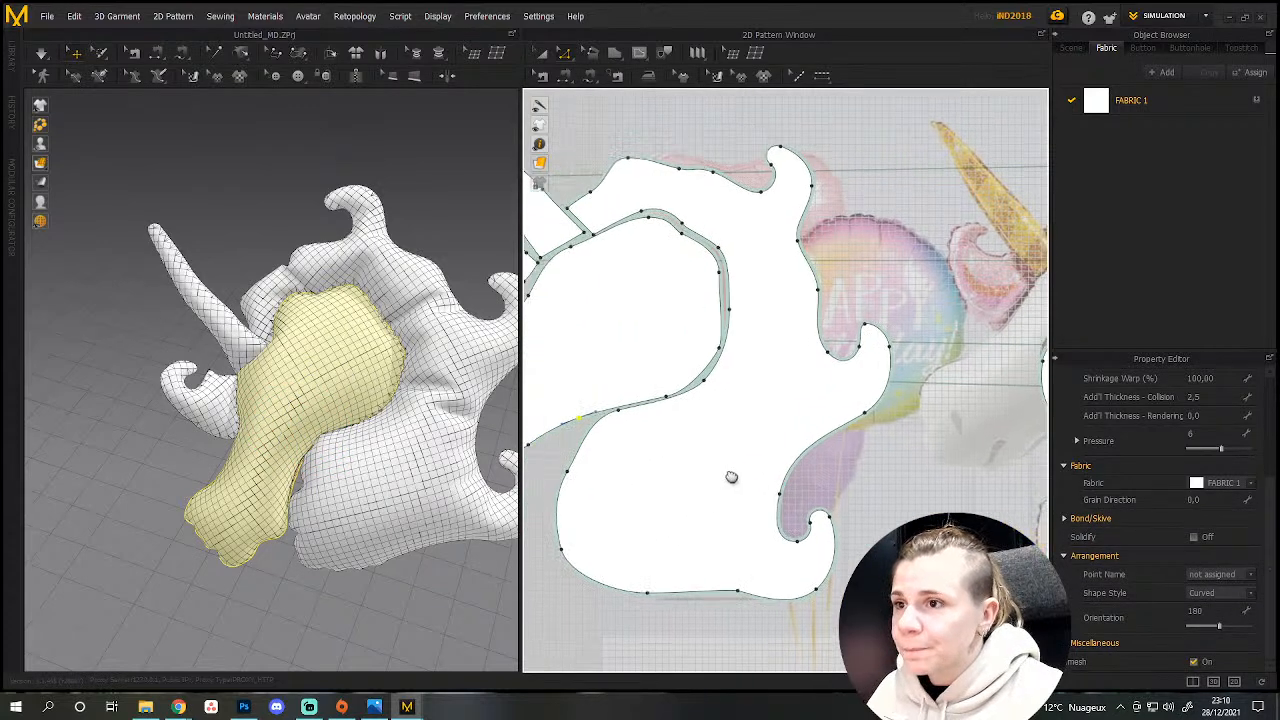
scroll(622, 402, "down", 1)
scroll(640, 408, "up", 3)
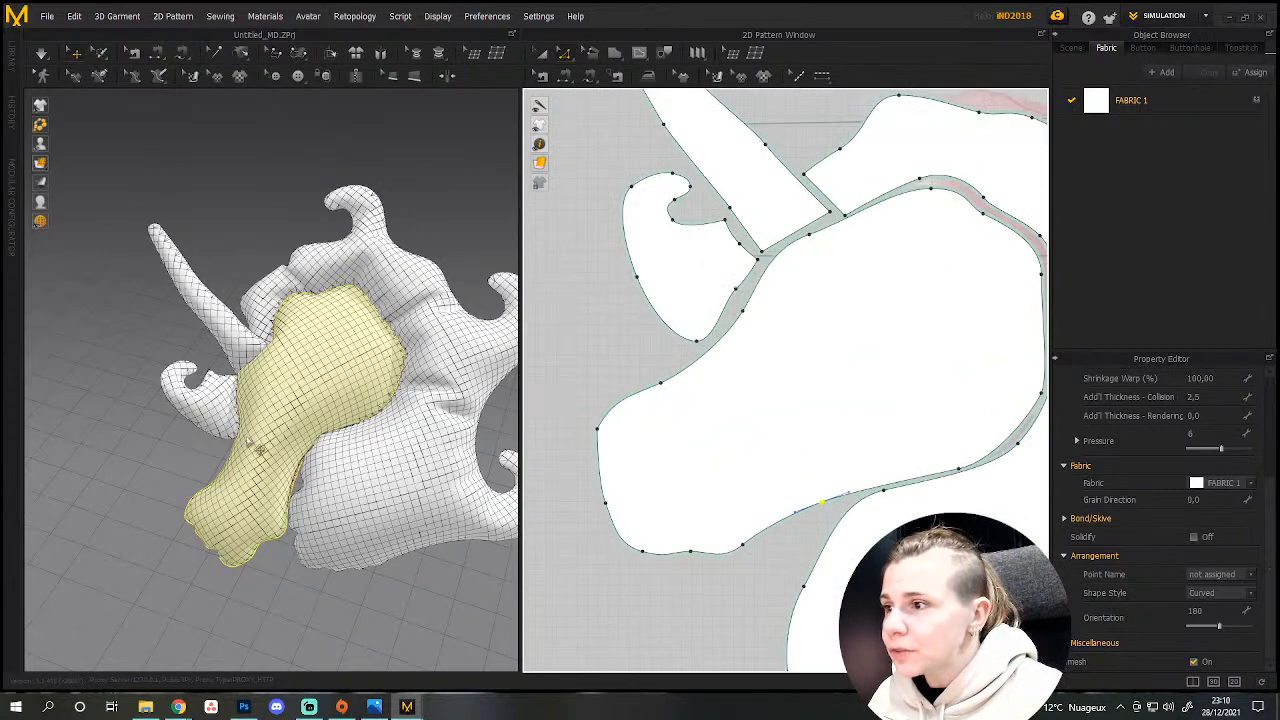
left_click(661, 384)
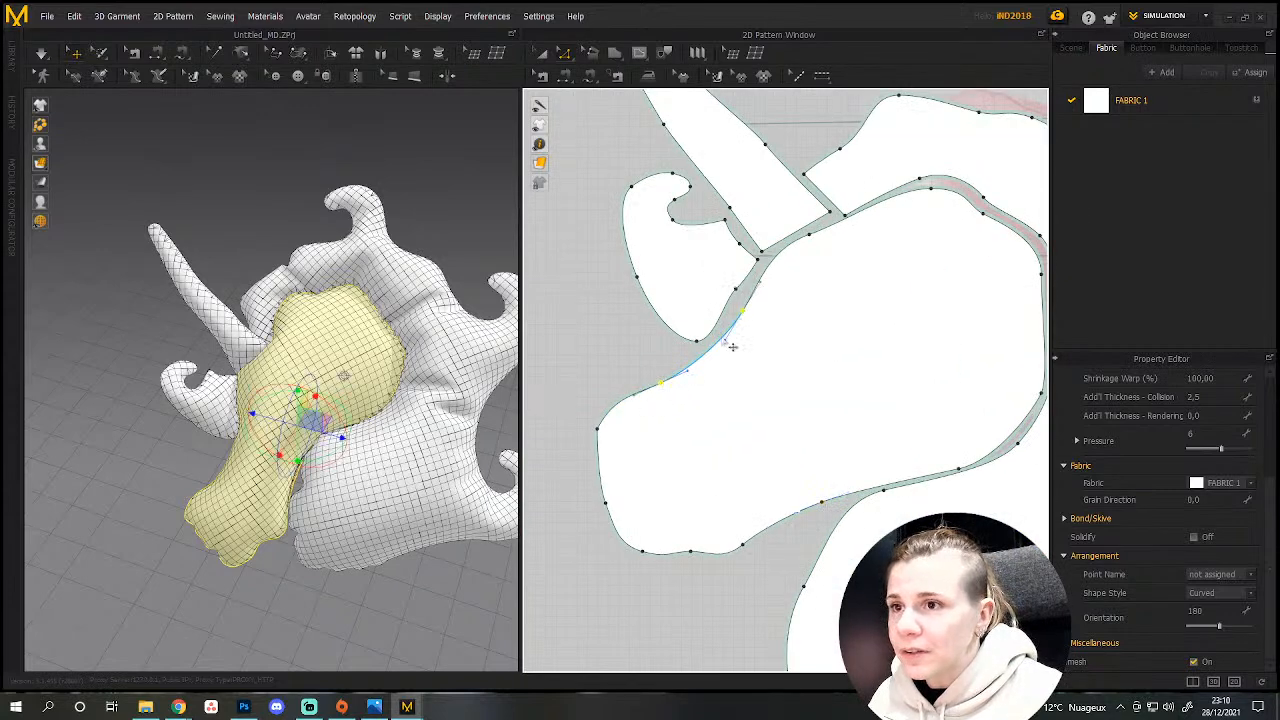
left_click_drag(672, 390, 652, 386)
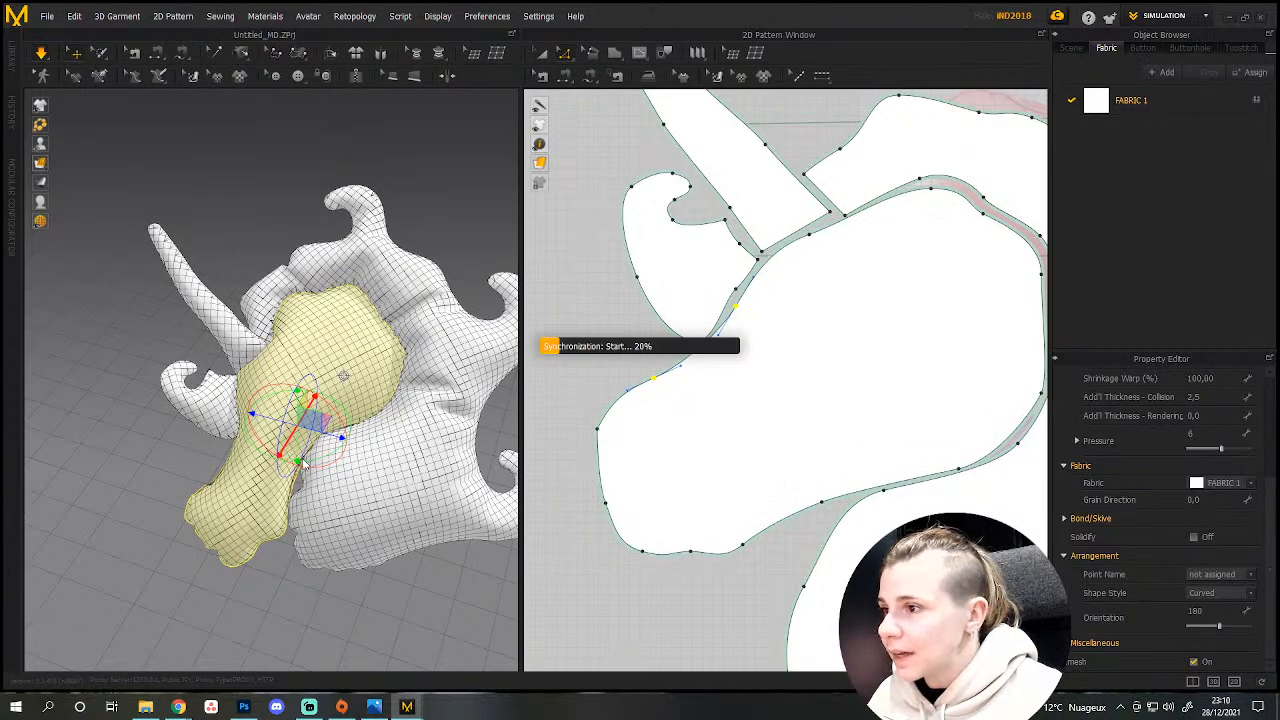
Round out the muzzle by shifting the chin and lower jaw points of the head piece slightly outward.
right_click_drag(304, 462, 500, 518)
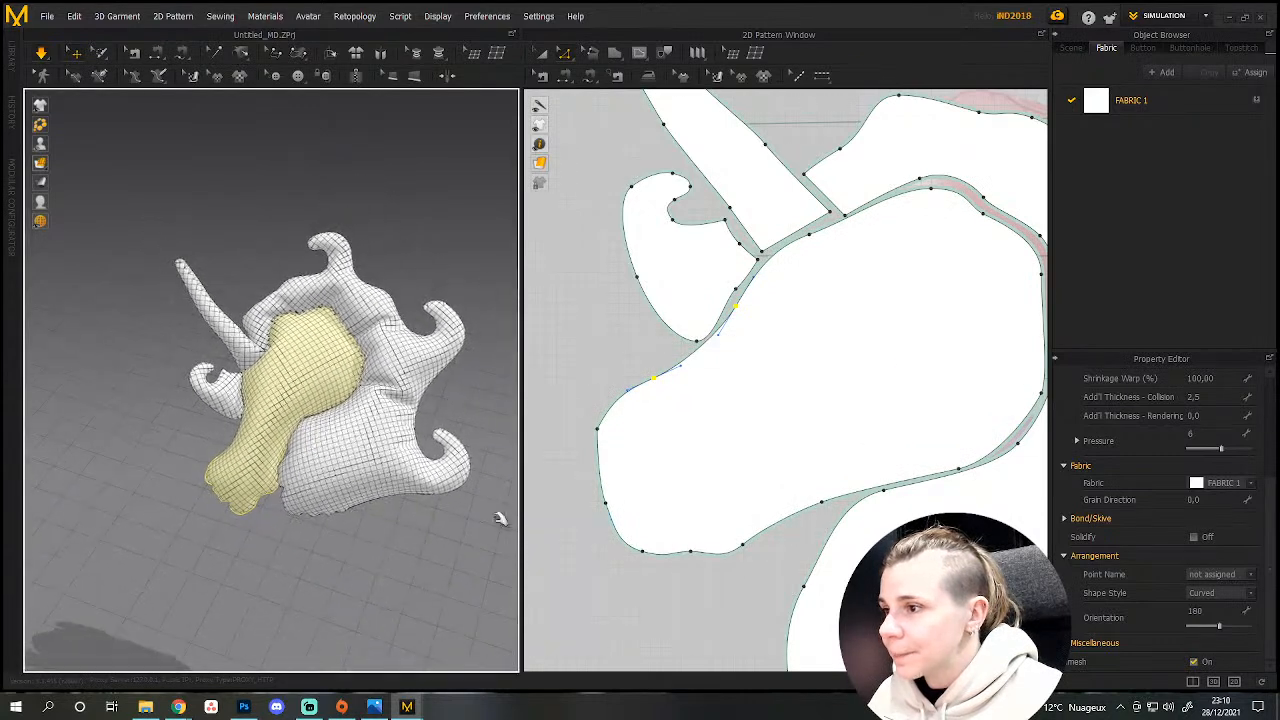
left_click_drag(690, 552, 703, 565)
left_click(822, 504)
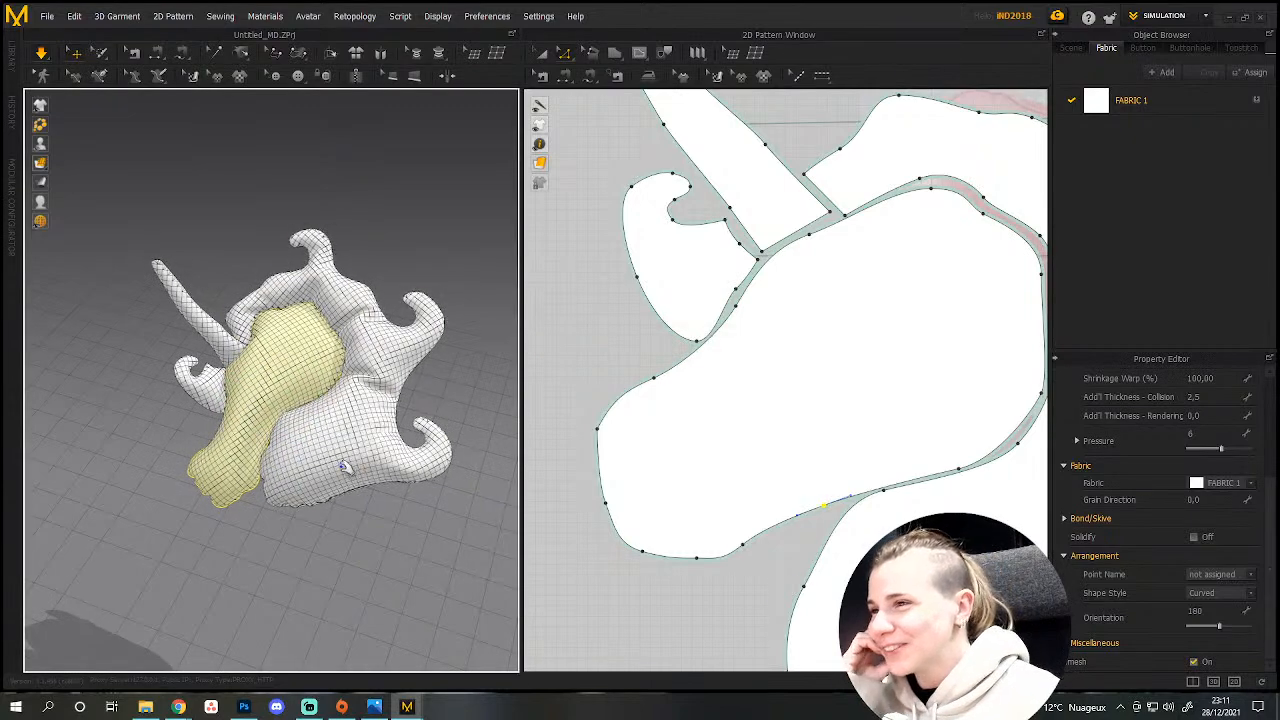
Tug the mane in the running simulation to test the balloon with the reshaped head piece.
left_click(357, 474)
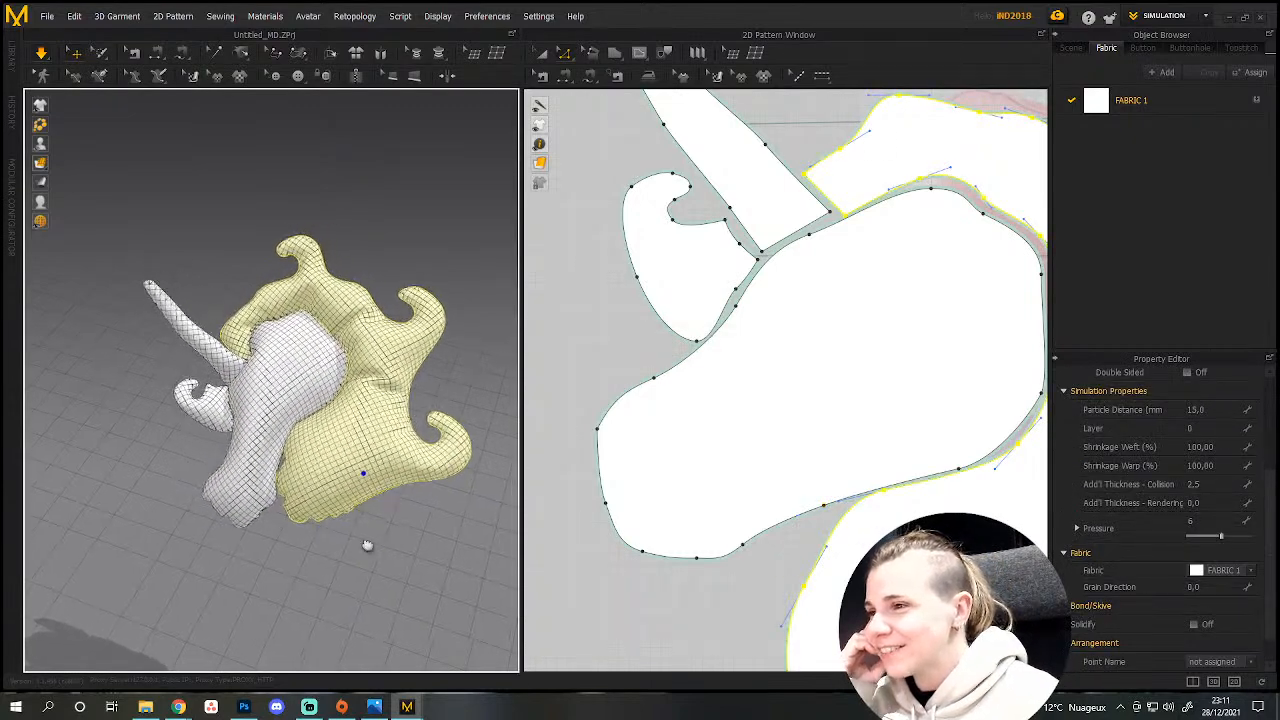
middle_click_drag(366, 543, 312, 529)
scroll(375, 500, "down", 2)
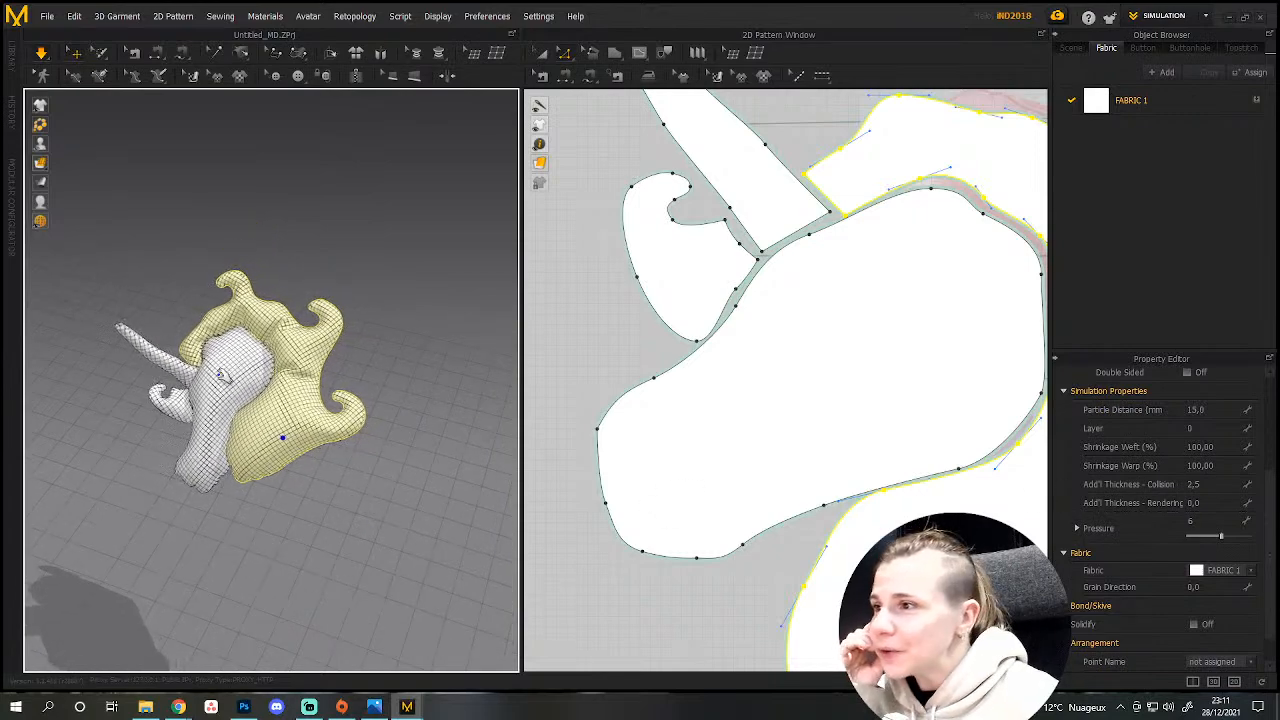
left_click_drag(272, 438, 368, 462)
scroll(349, 449, "up", 2)
Try a Stretch-Warp of 99 on FABRIC 1 while tugging the mane in the simulation, and undo the balloon's deformation.
left_click(1193, 98)
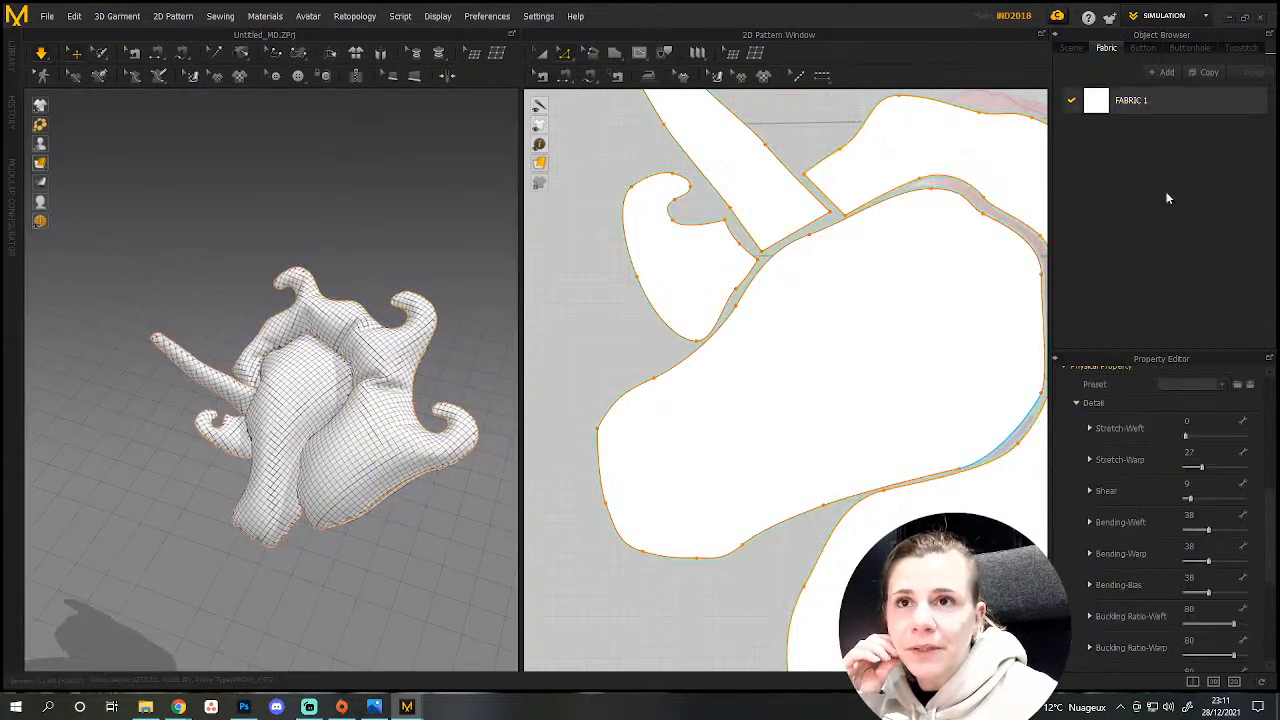
left_click_drag(1201, 467, 1256, 471)
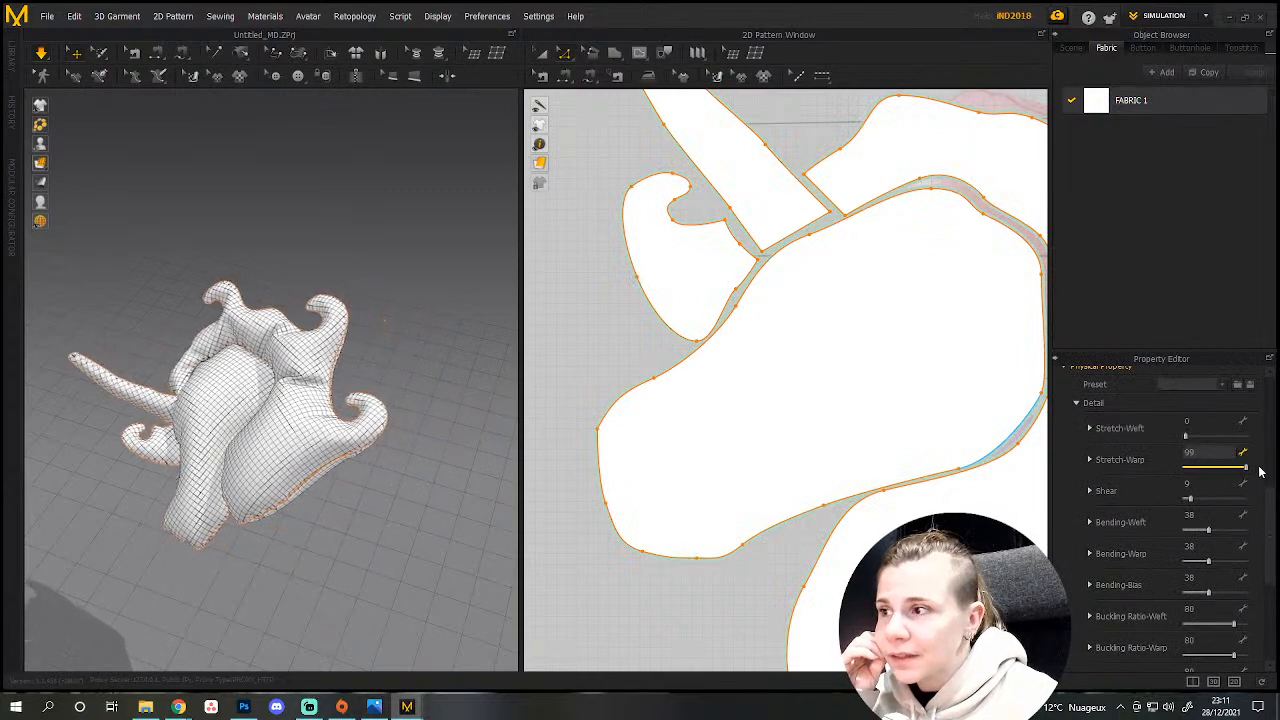
left_click(352, 430)
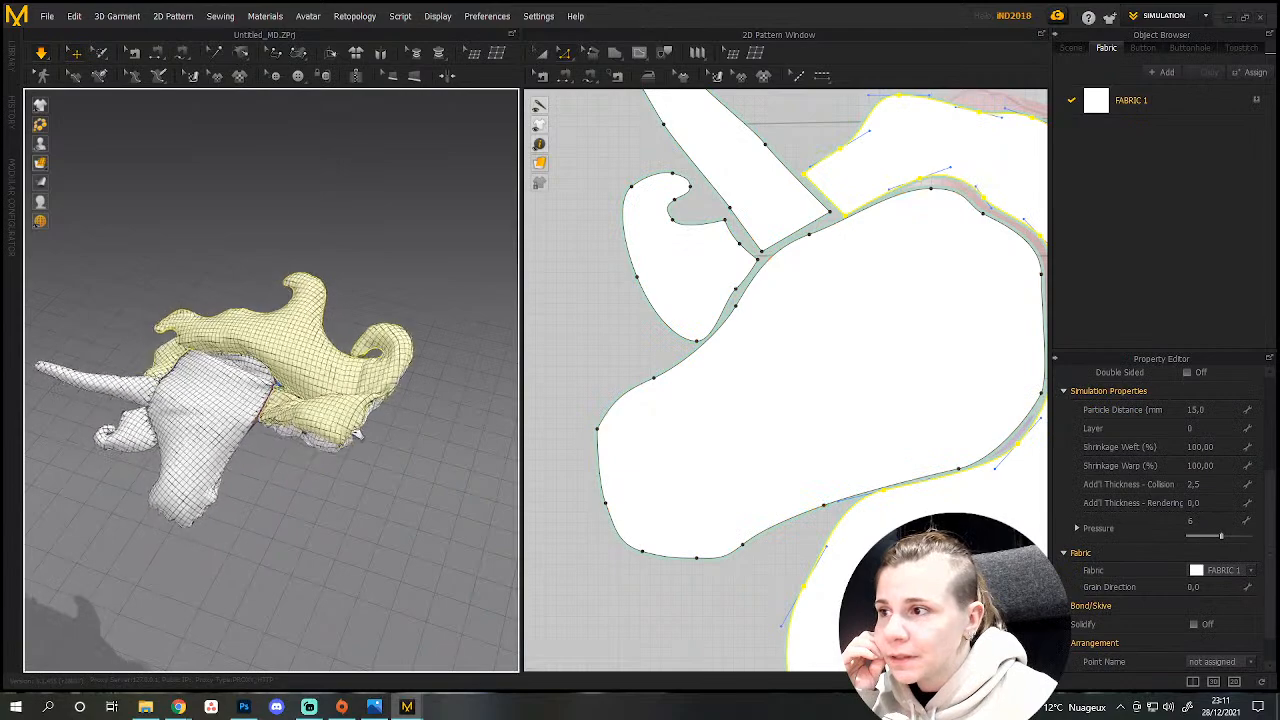
left_click_drag(357, 433, 375, 455)
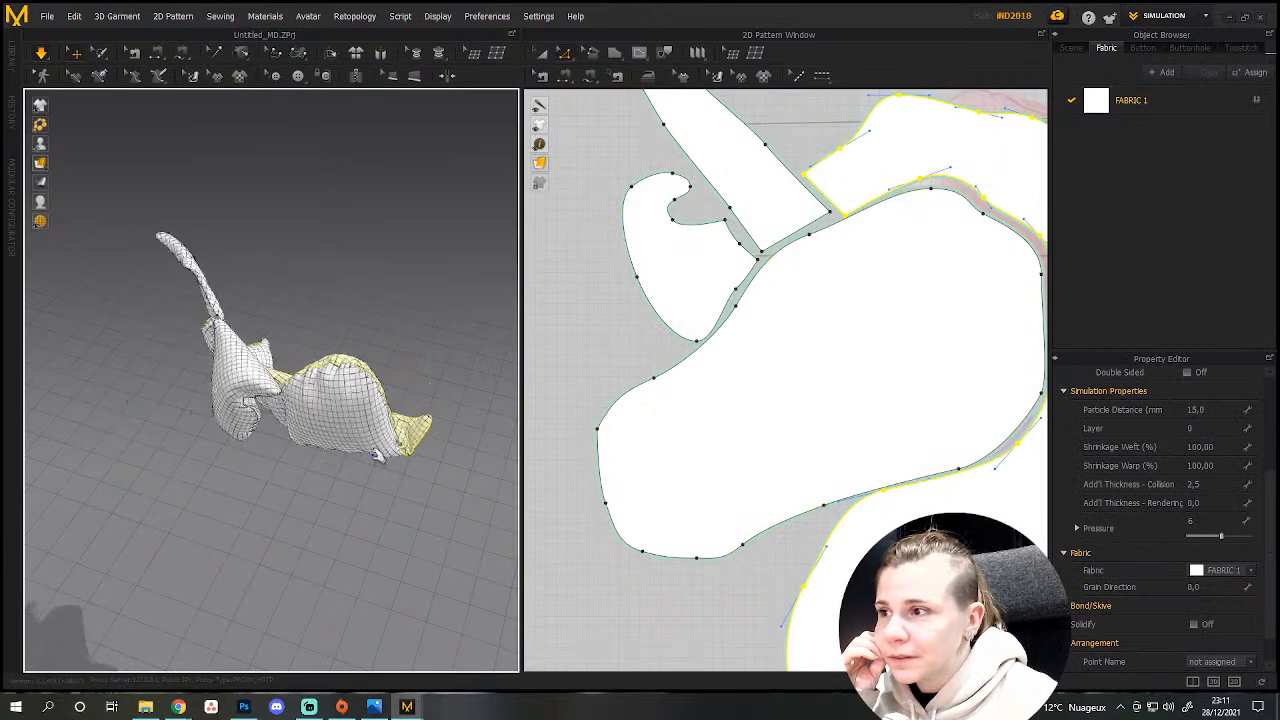
left_click_drag(372, 382, 371, 423)
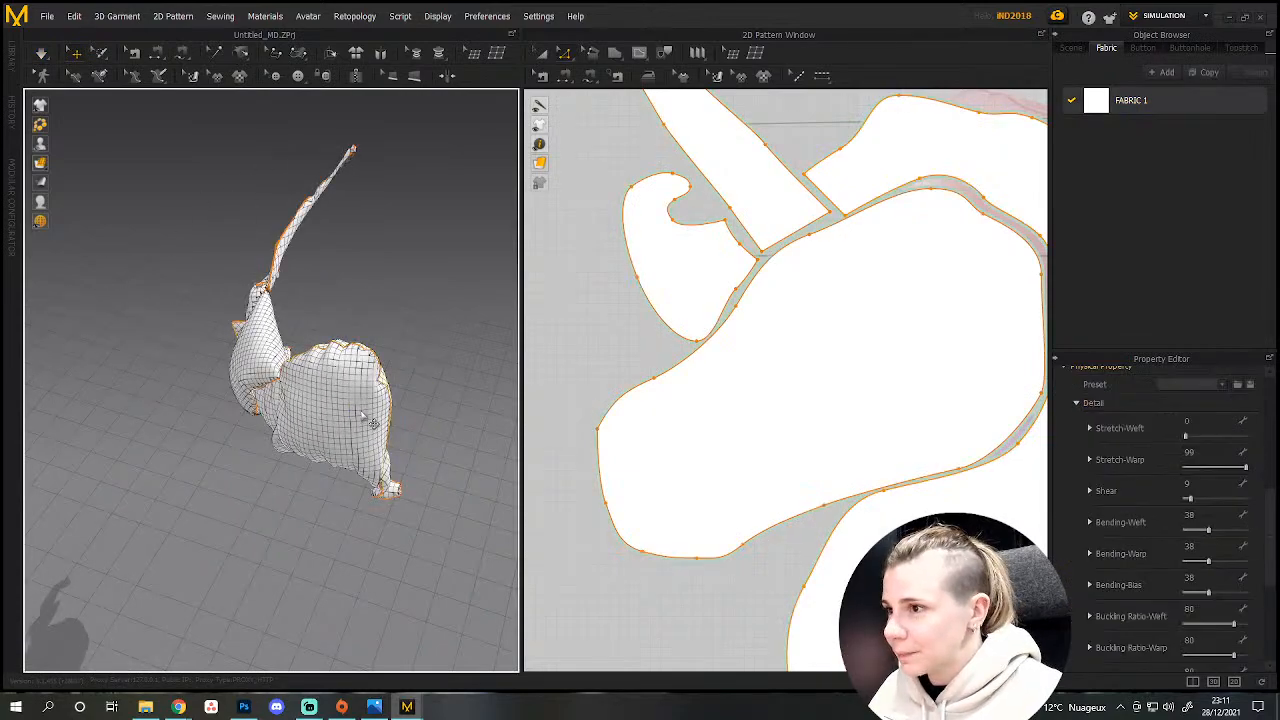
left_click(371, 423)
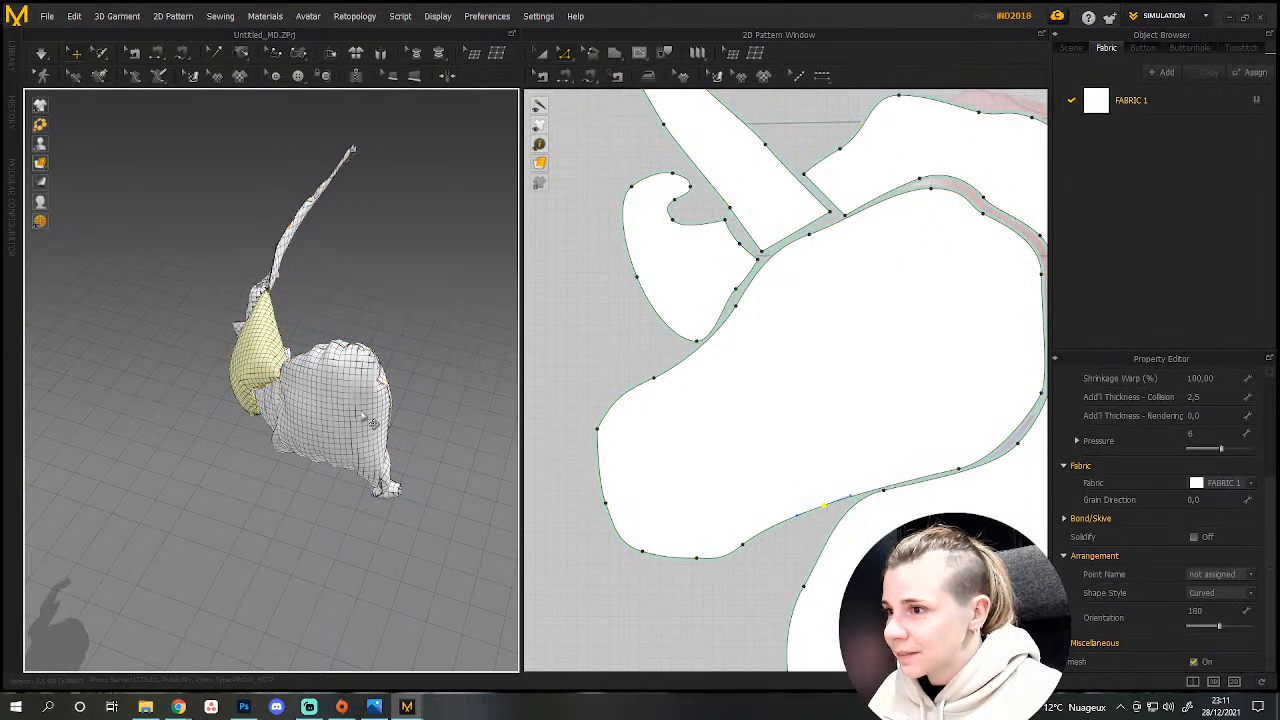
middle_click_drag(418, 439, 338, 485)
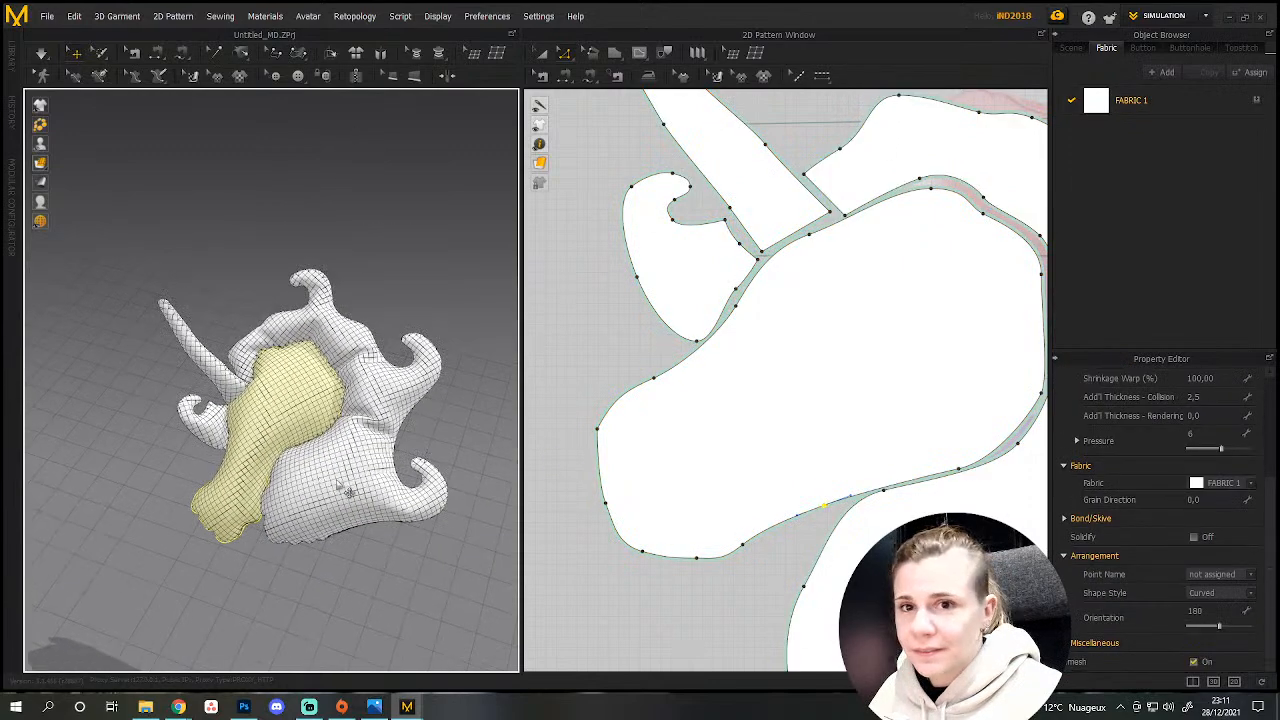
Set FABRIC 1's Stretch-Warp to 99 and reposition the balloon in the running simulation.
left_click(1188, 100)
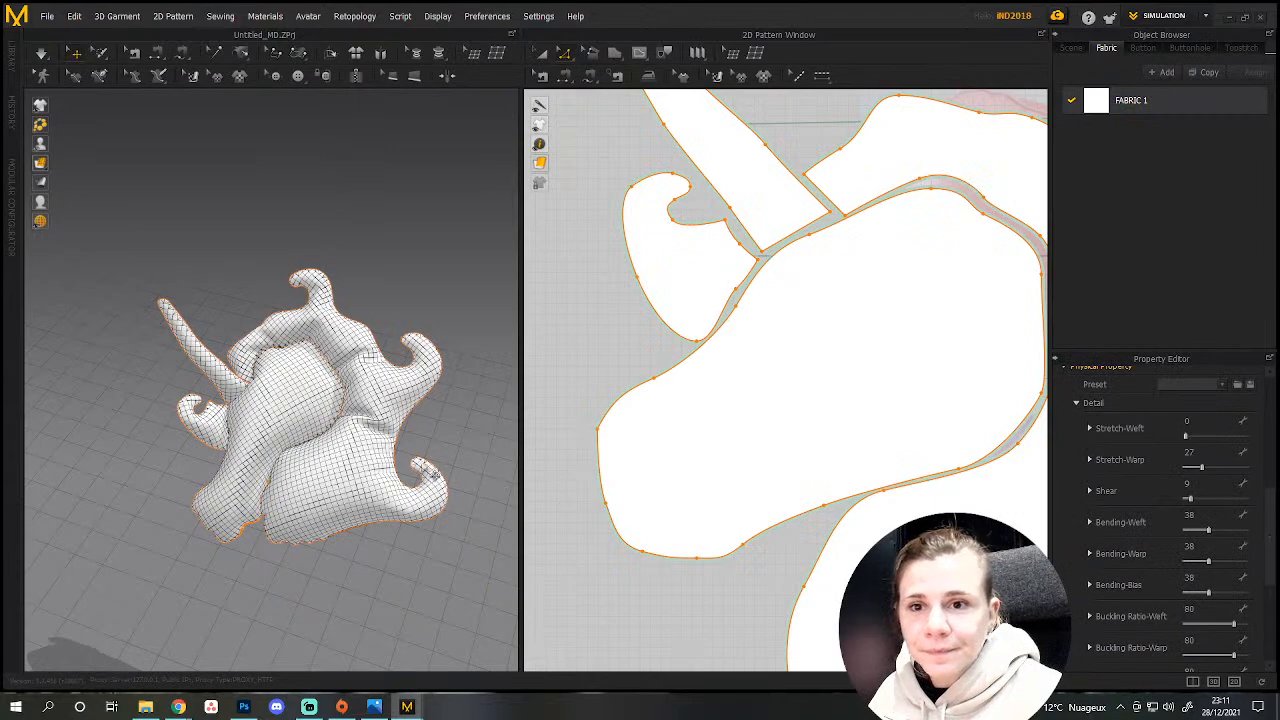
scroll(433, 475, "down", 2)
scroll(371, 451, "up", 3)
key("space")
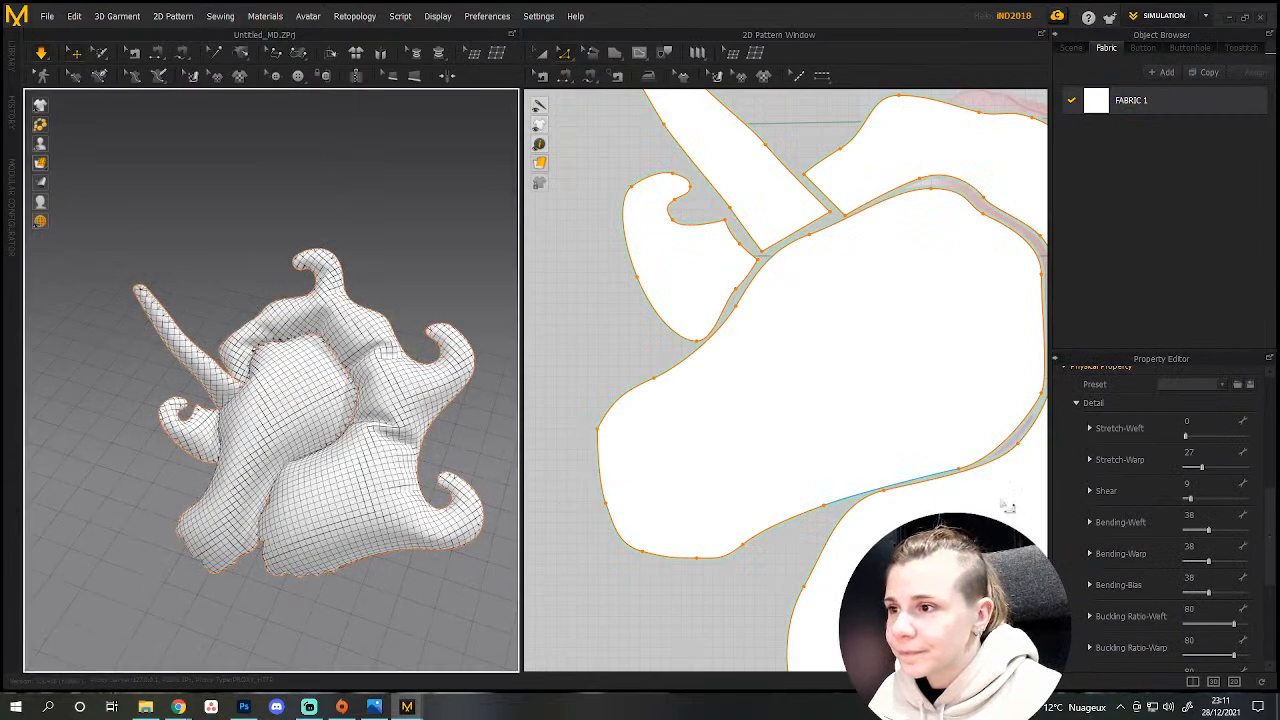
left_click_drag(1203, 471, 1206, 471)
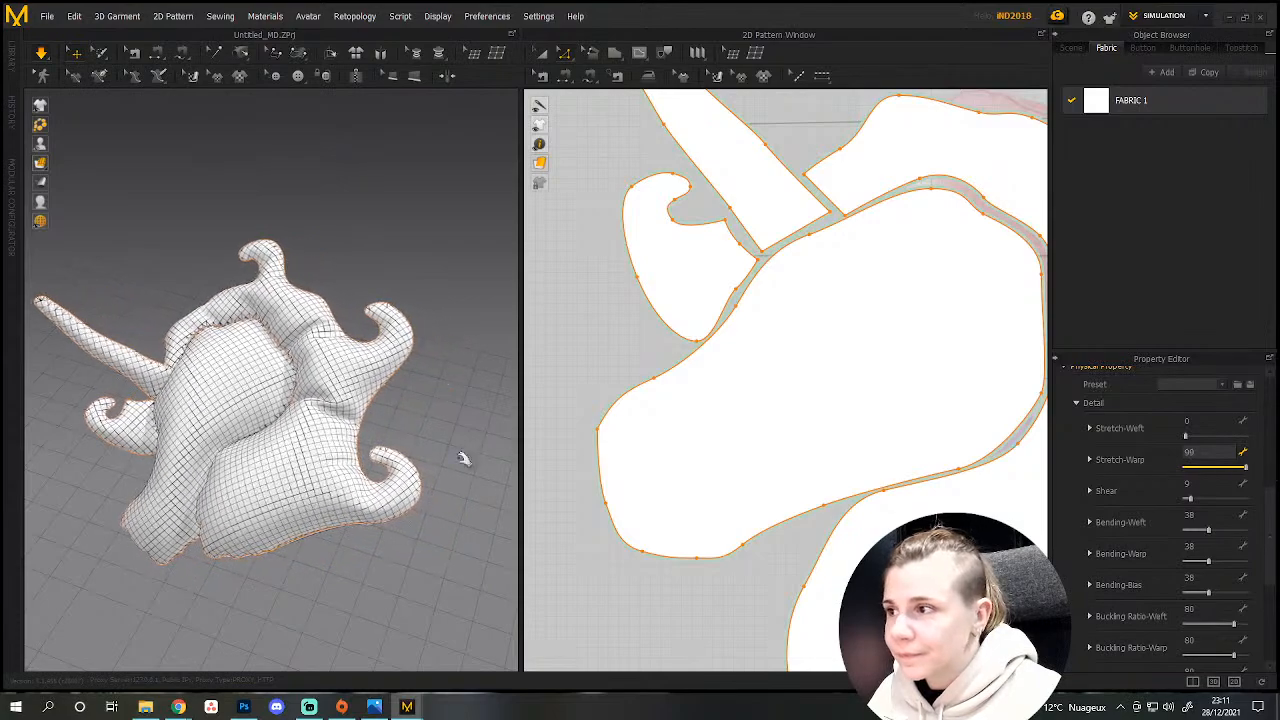
middle_click_drag(300, 393, 448, 397)
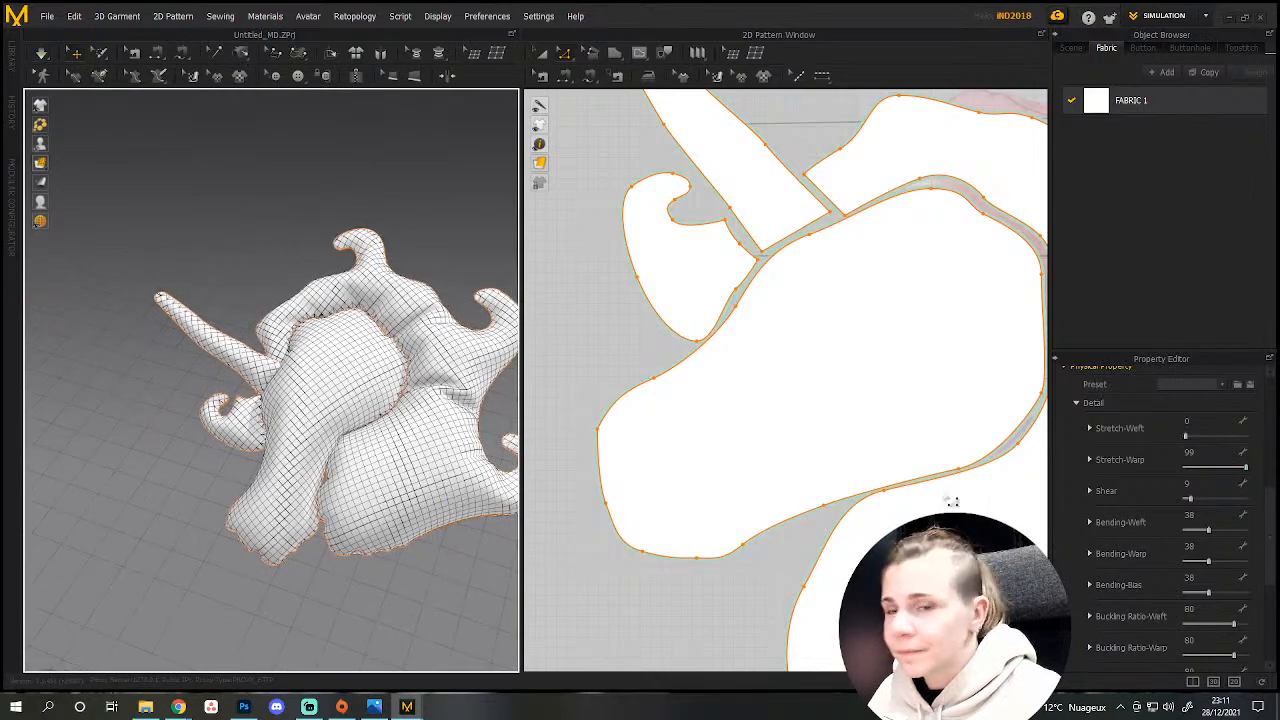
Try a Shear of 14 and a Bending-Weft of 99 on FABRIC 1 in the running simulation, and undo both.
key("space")
left_click_drag(1192, 499, 1198, 500)
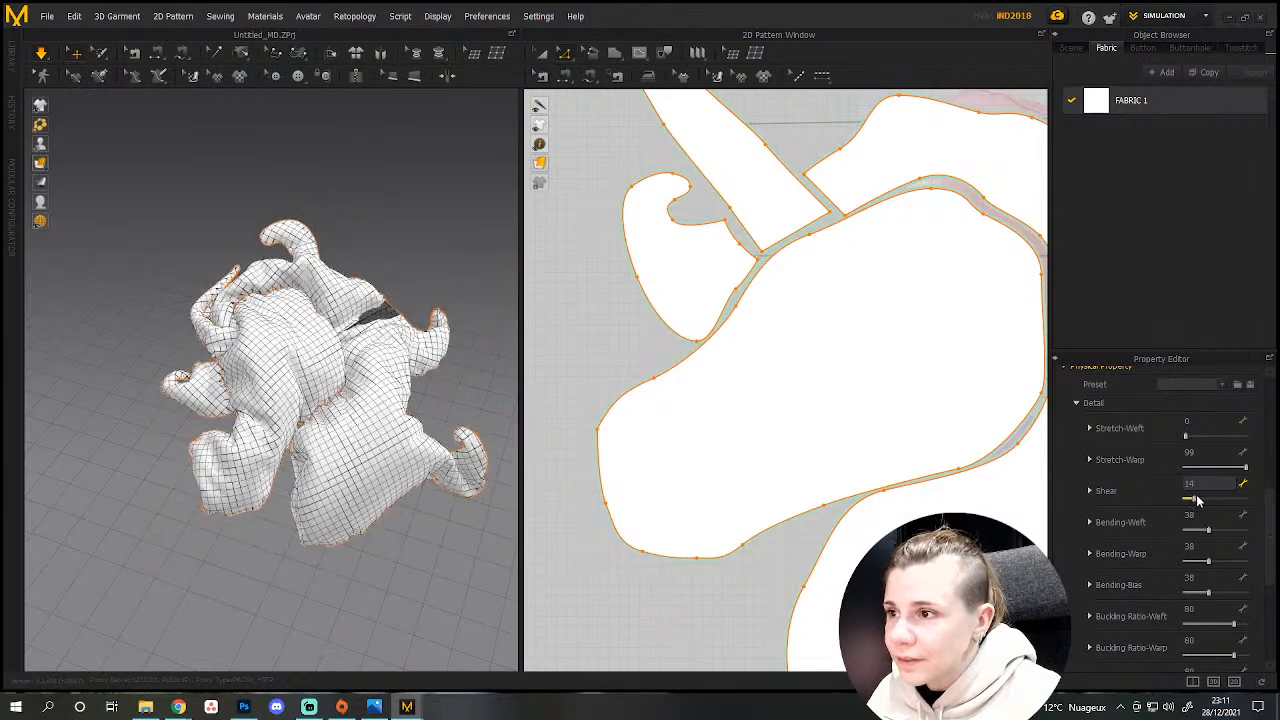
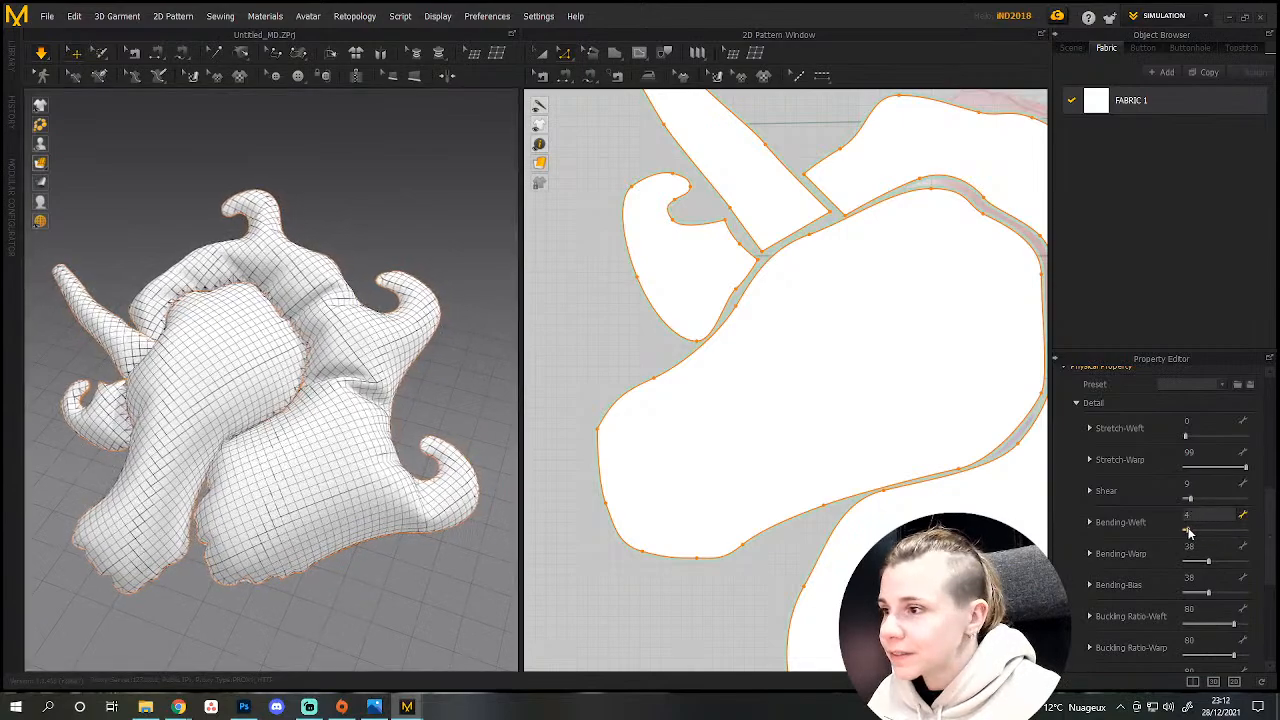
left_click_drag(1210, 531, 1252, 531)
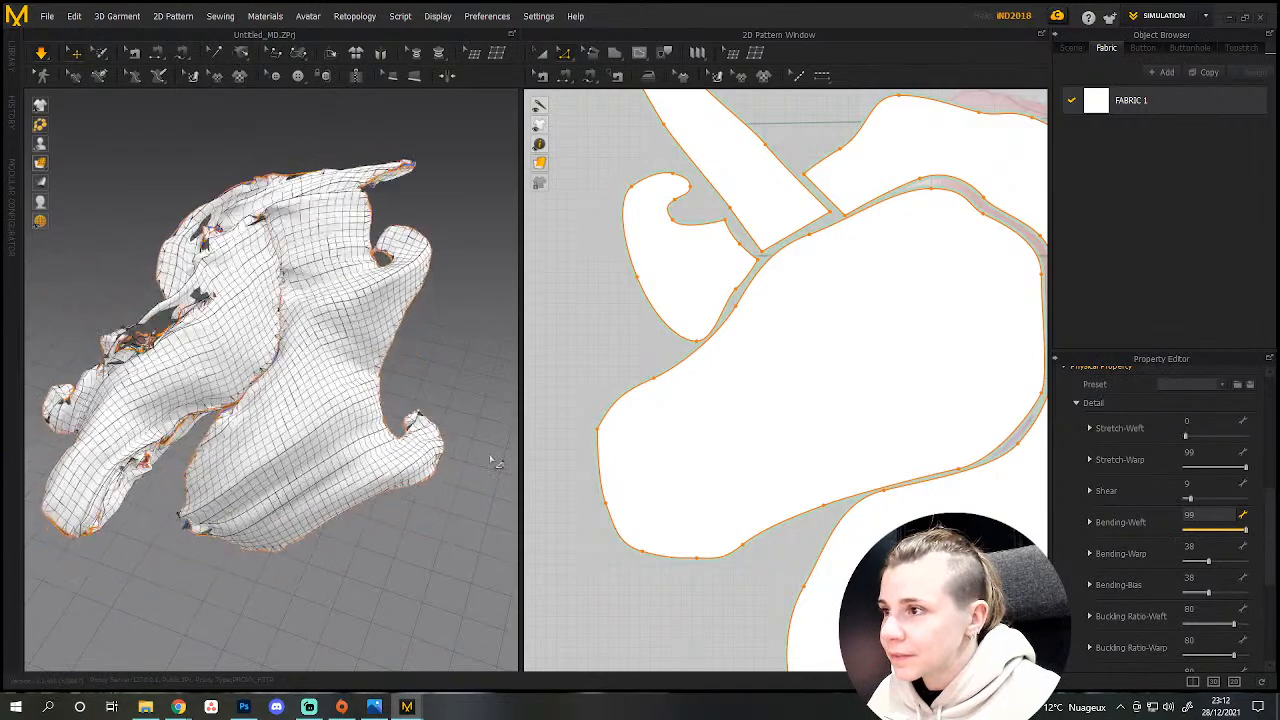
left_click(432, 476)
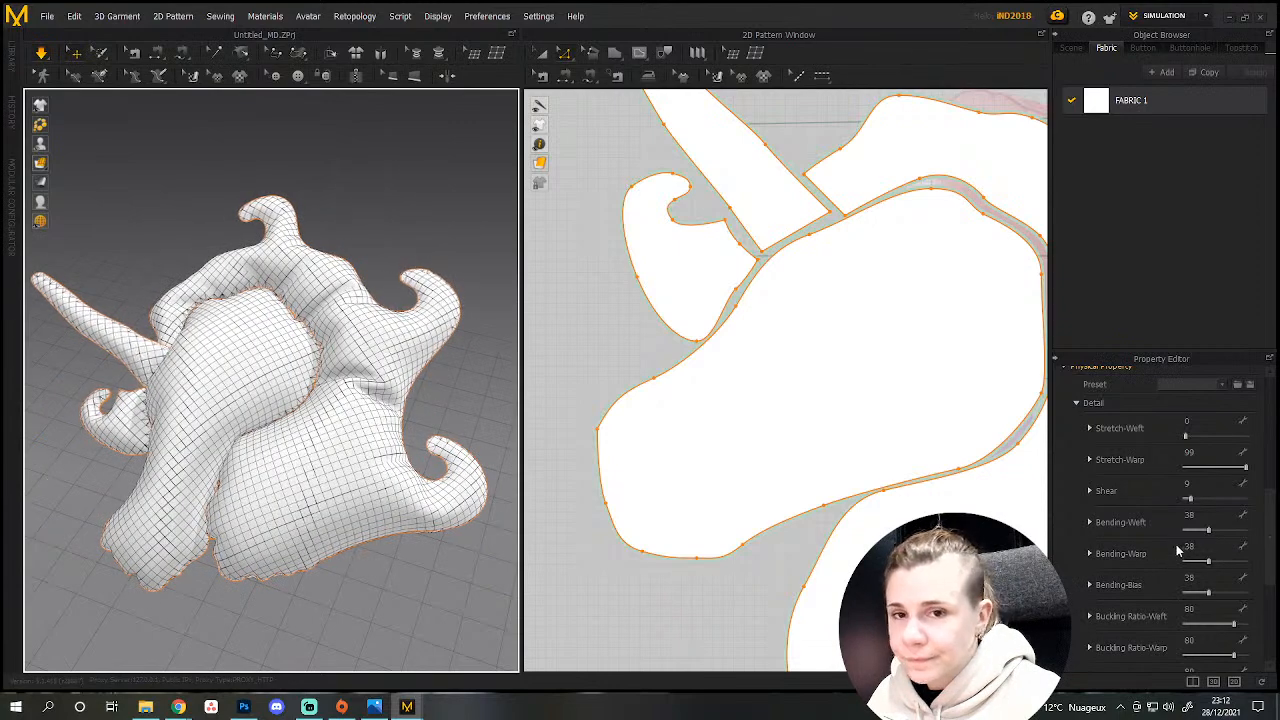
Set FABRIC 1's Bending-Weft to 65 and tug the balloon in the simulation to test it.
left_click_drag(1208, 530, 1213, 530)
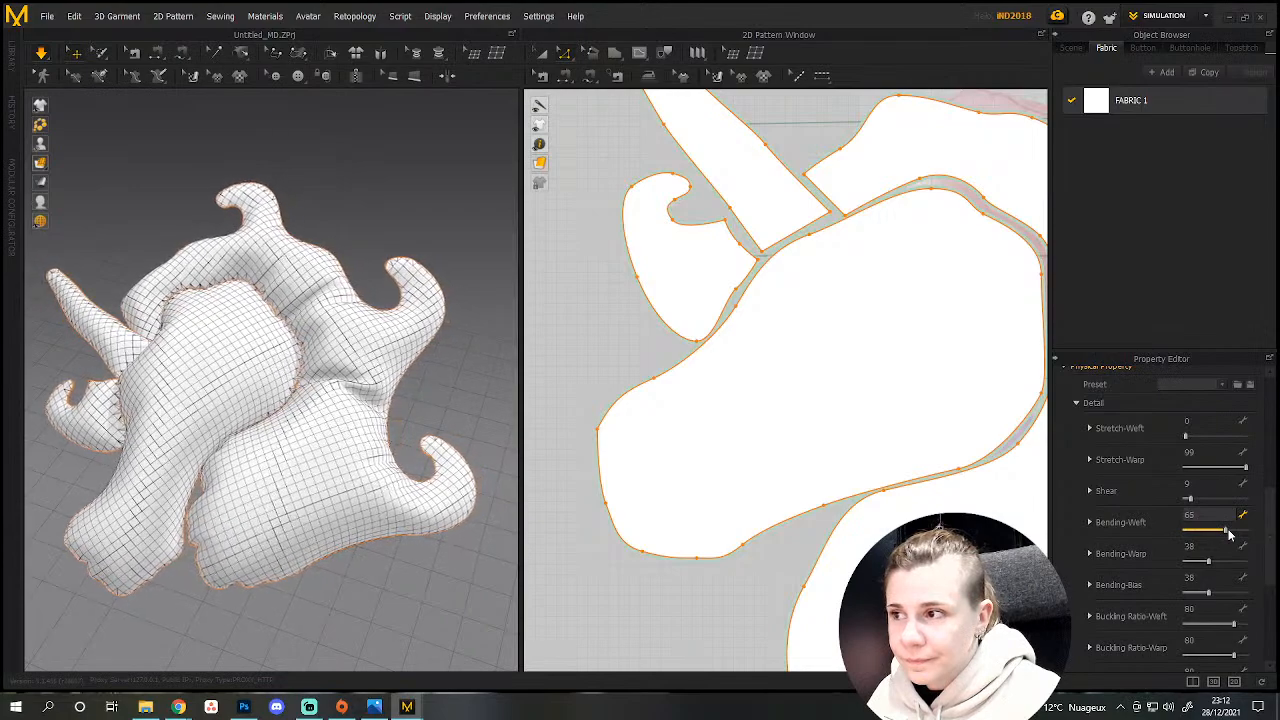
scroll(276, 432, "down", 2)
middle_click_drag(279, 434, 340, 487)
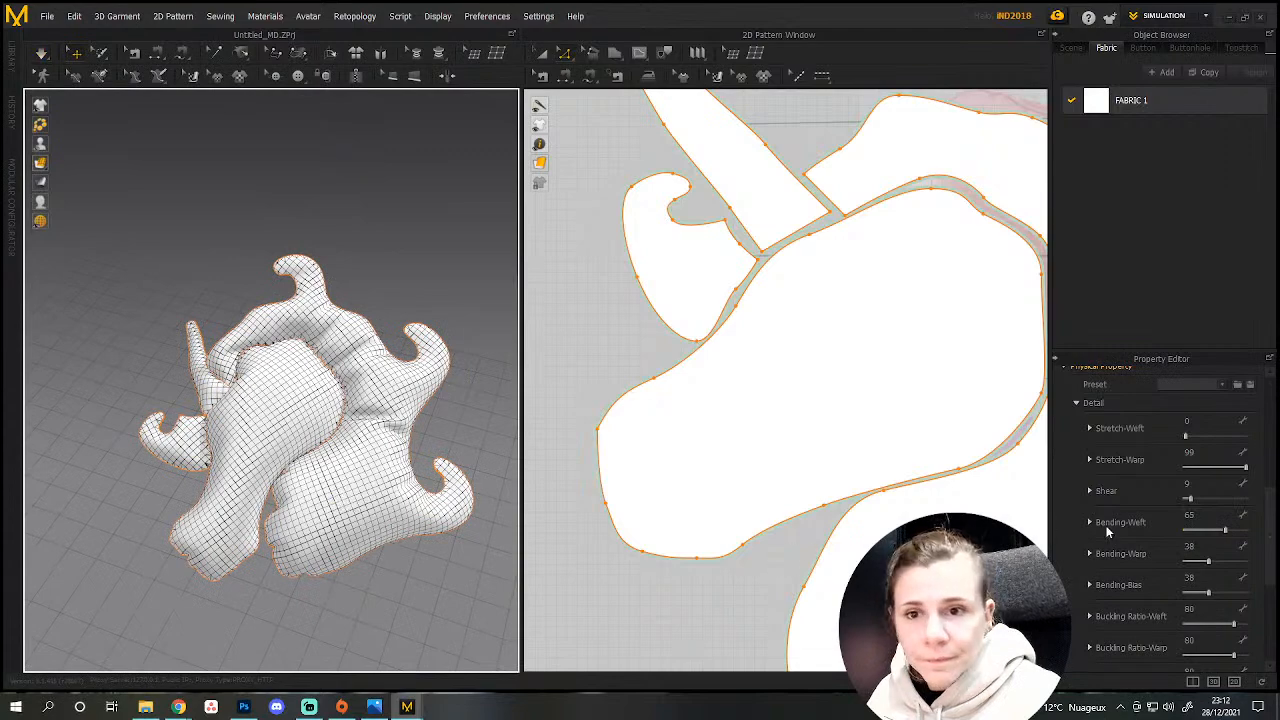
Try a Bending-Warp of 88 on FABRIC 1 while the simulation runs.
left_click_drag(1212, 562, 1225, 562)
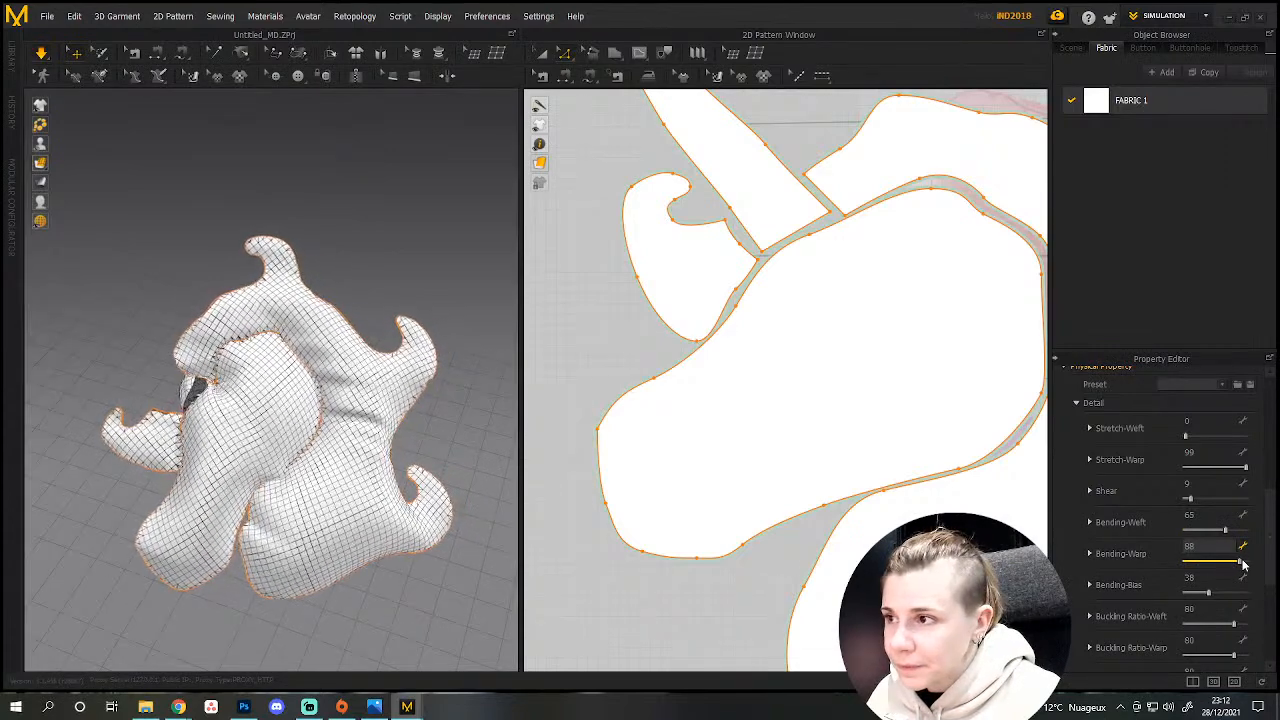
middle_click_drag(253, 396, 297, 400)
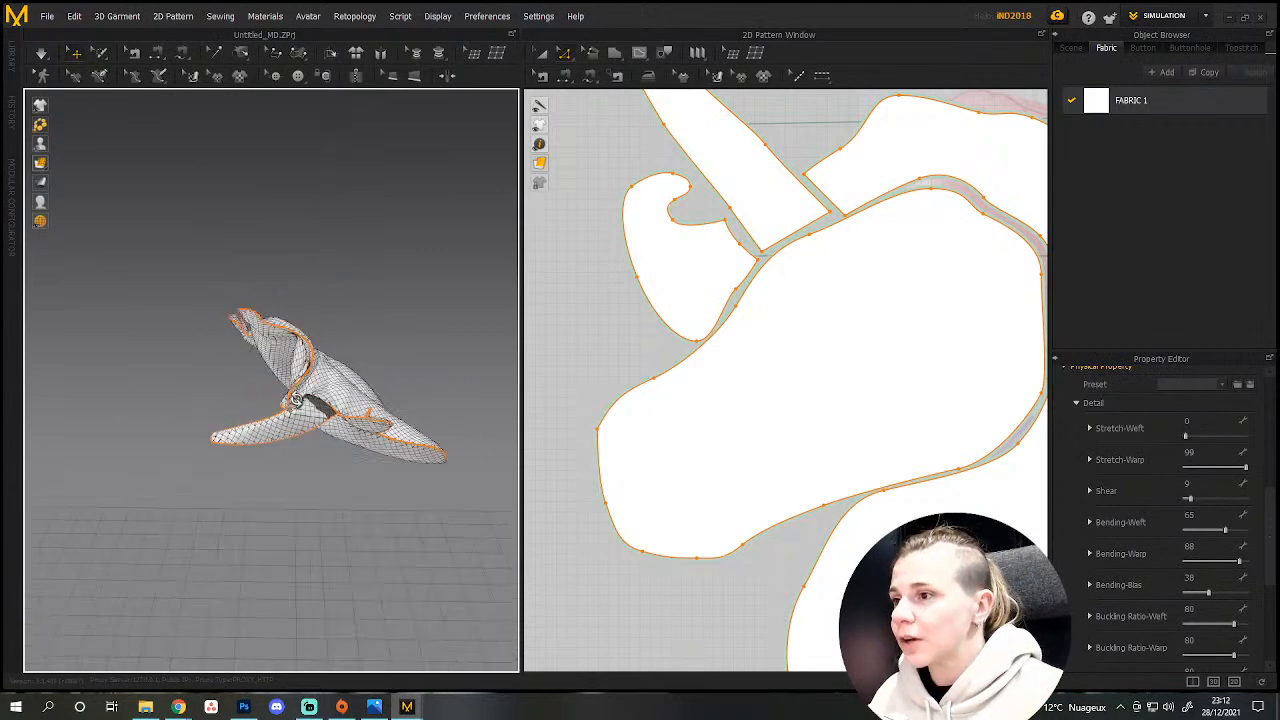
Select all pieces of the left-facing unicorn and lift them away from the other half in 3D.
scroll(906, 437, "up", 3)
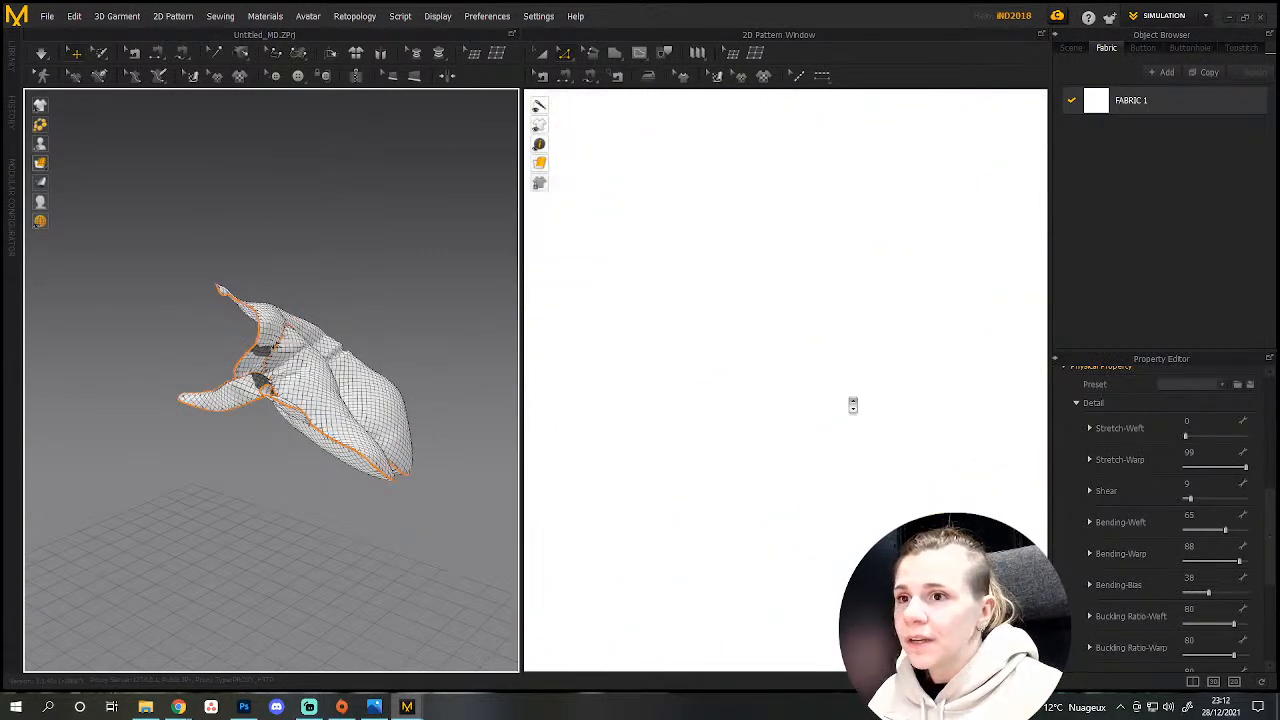
scroll(851, 406, "down", 8)
right_click_drag(883, 417, 767, 419)
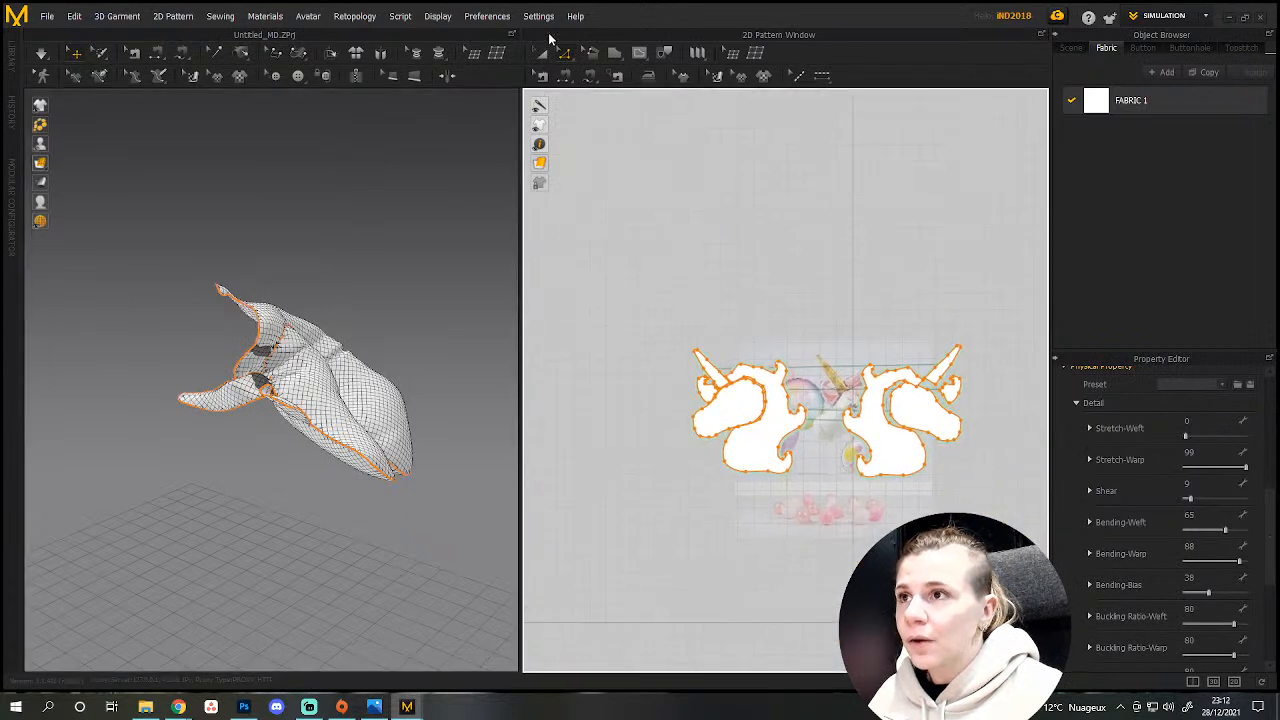
left_click(658, 338)
left_click_drag(836, 498, 834, 496)
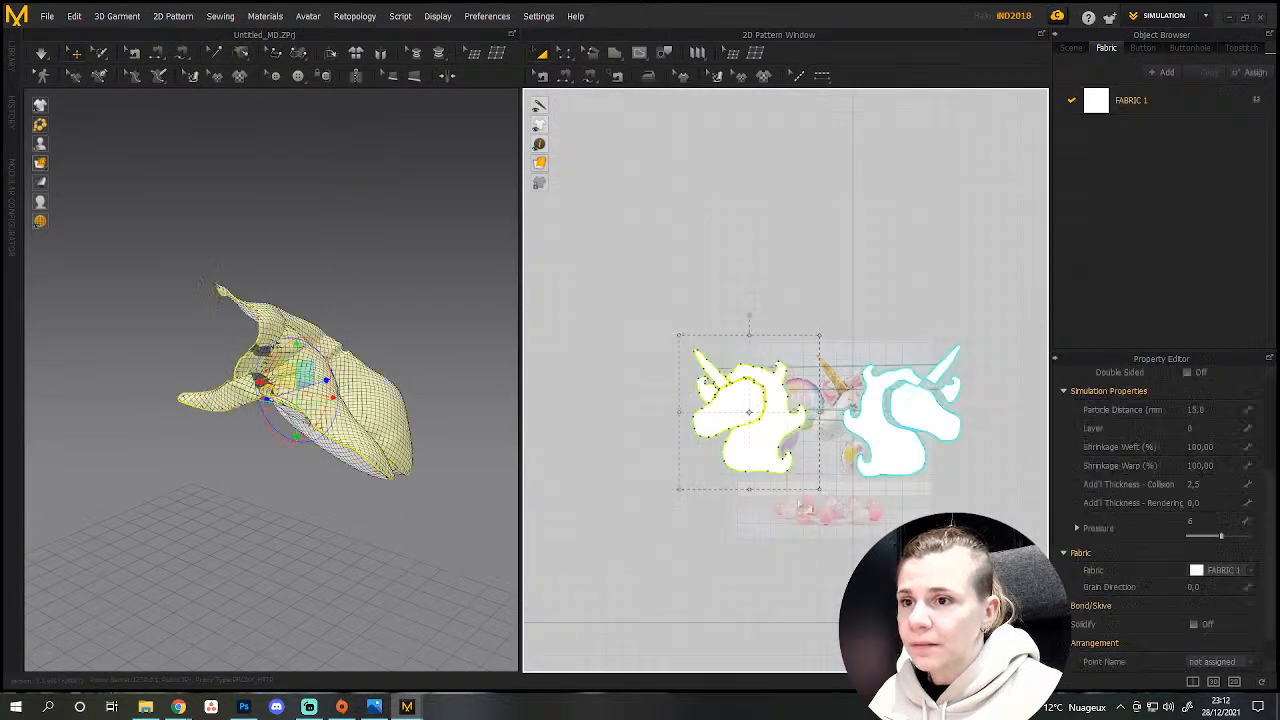
left_click_drag(313, 352, 370, 208)
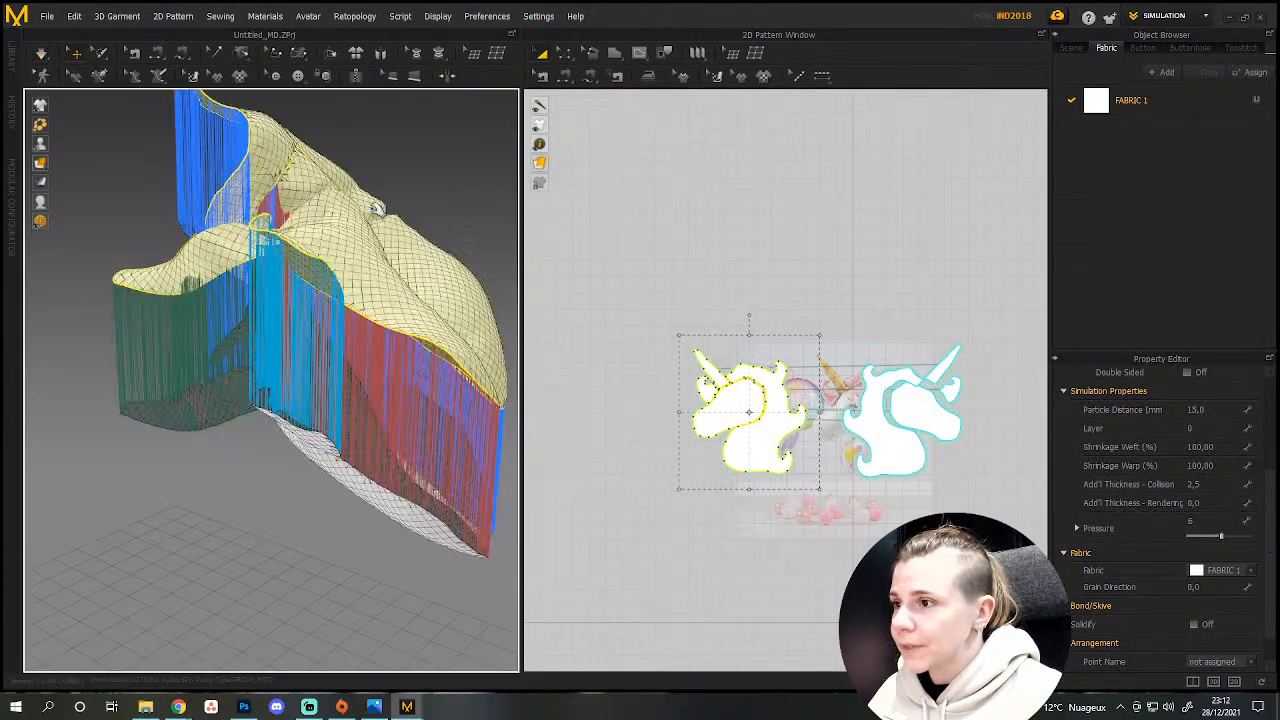
Try Superimpose (Over) on the lifted unicorn pieces, simulate the result, and undo it.
right_click(390, 343)
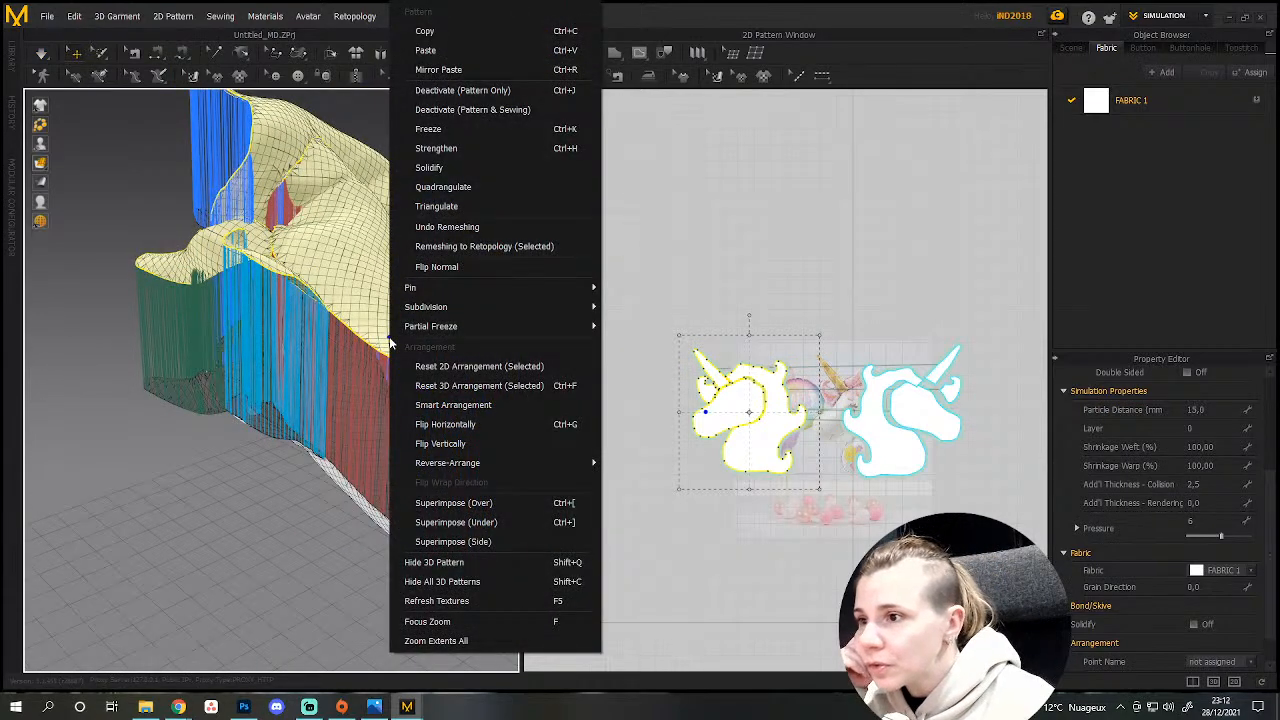
left_click(444, 503)
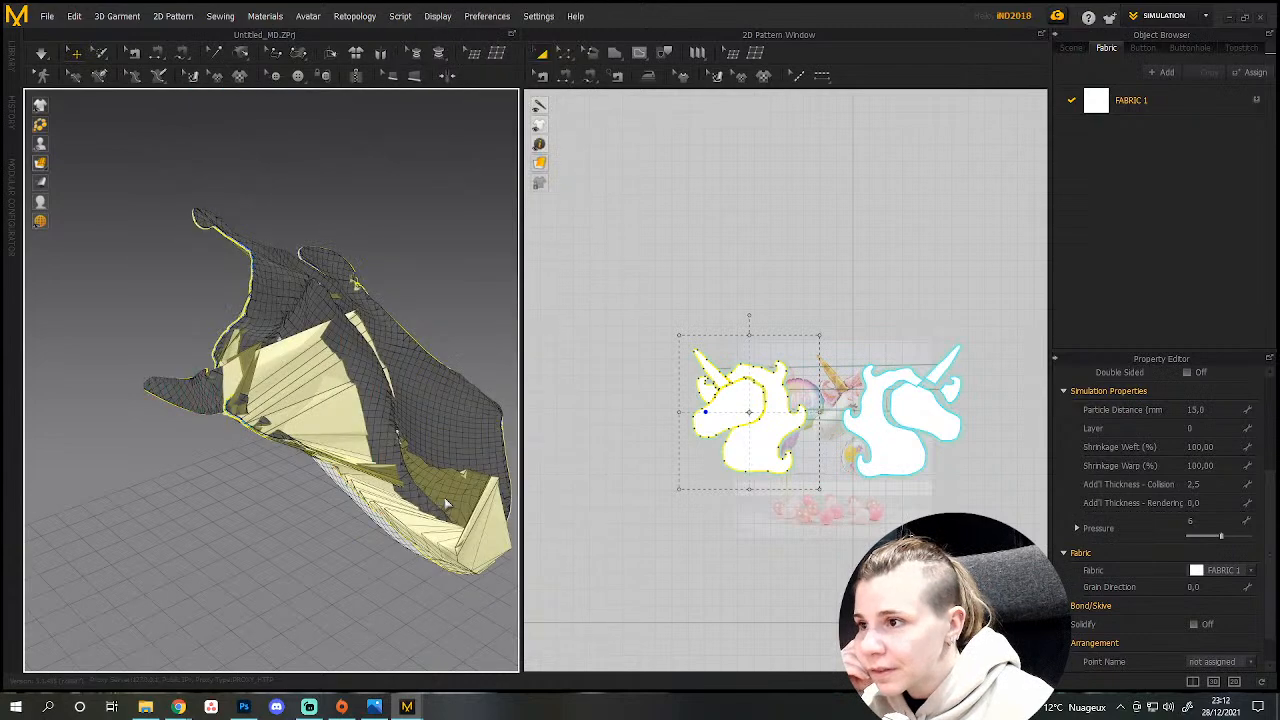
right_click_drag(446, 435, 452, 427)
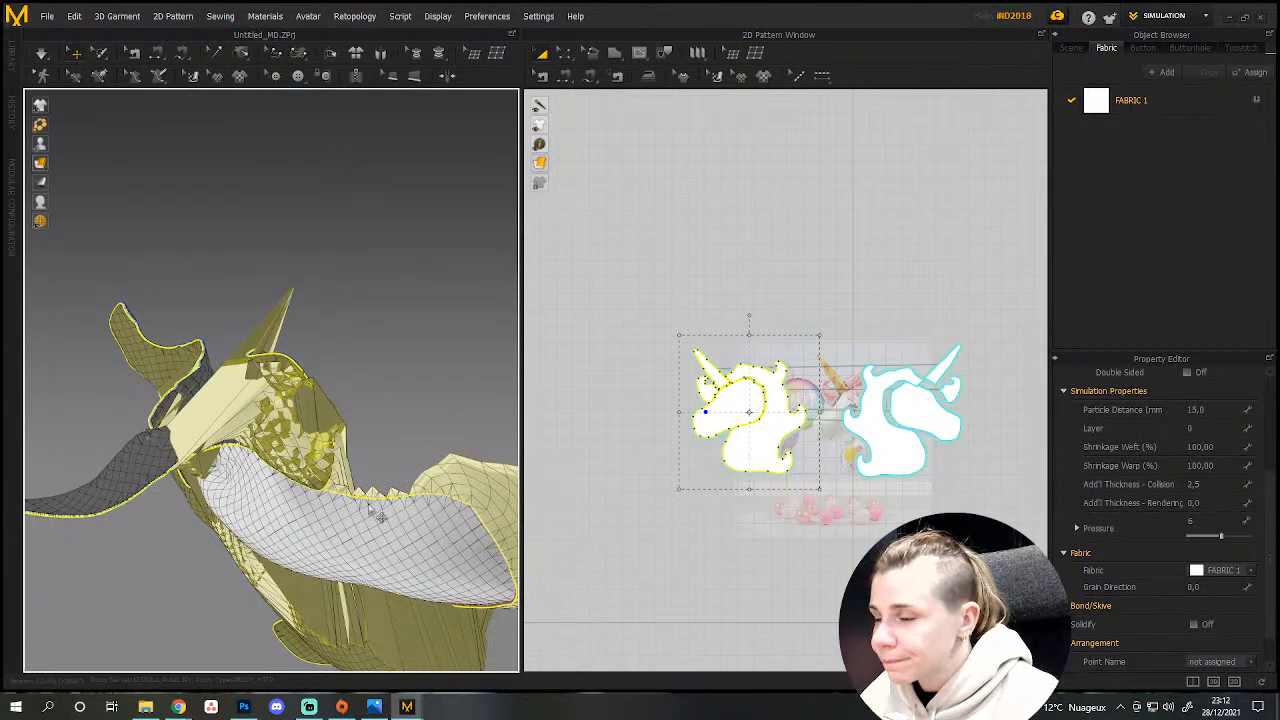
key("space")
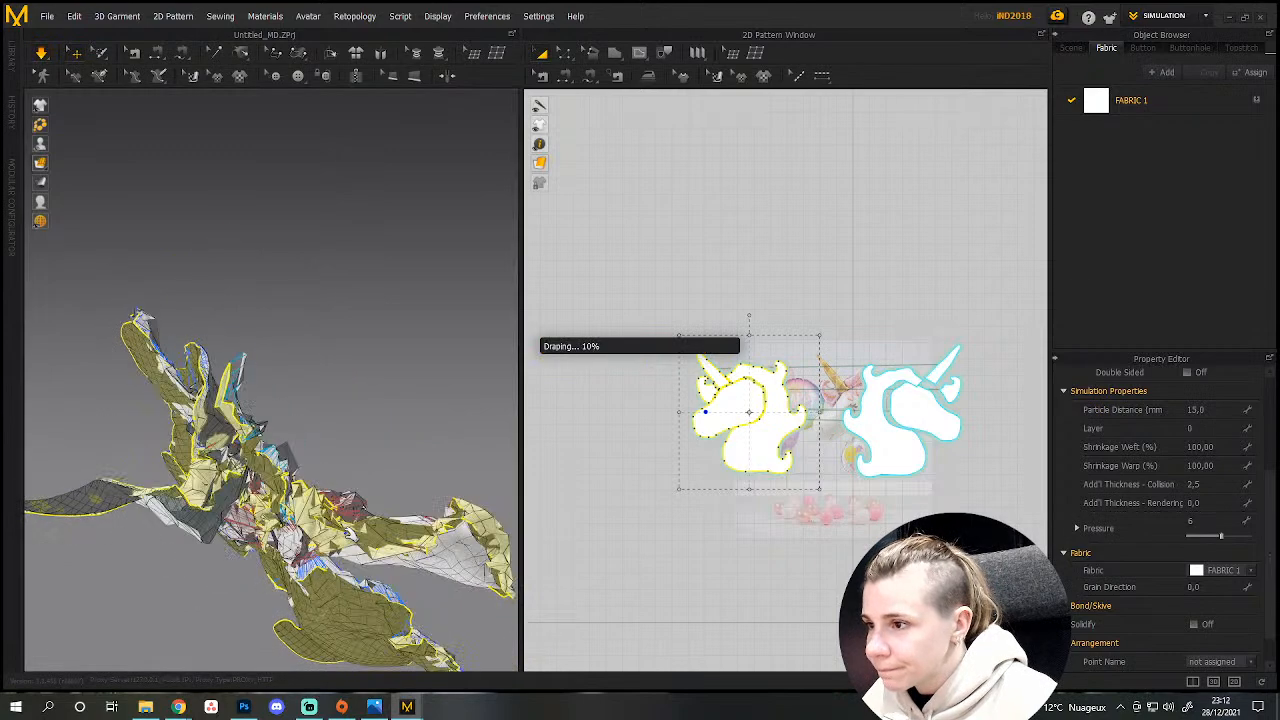
key("ctrl+z")
key("ctrl+z")
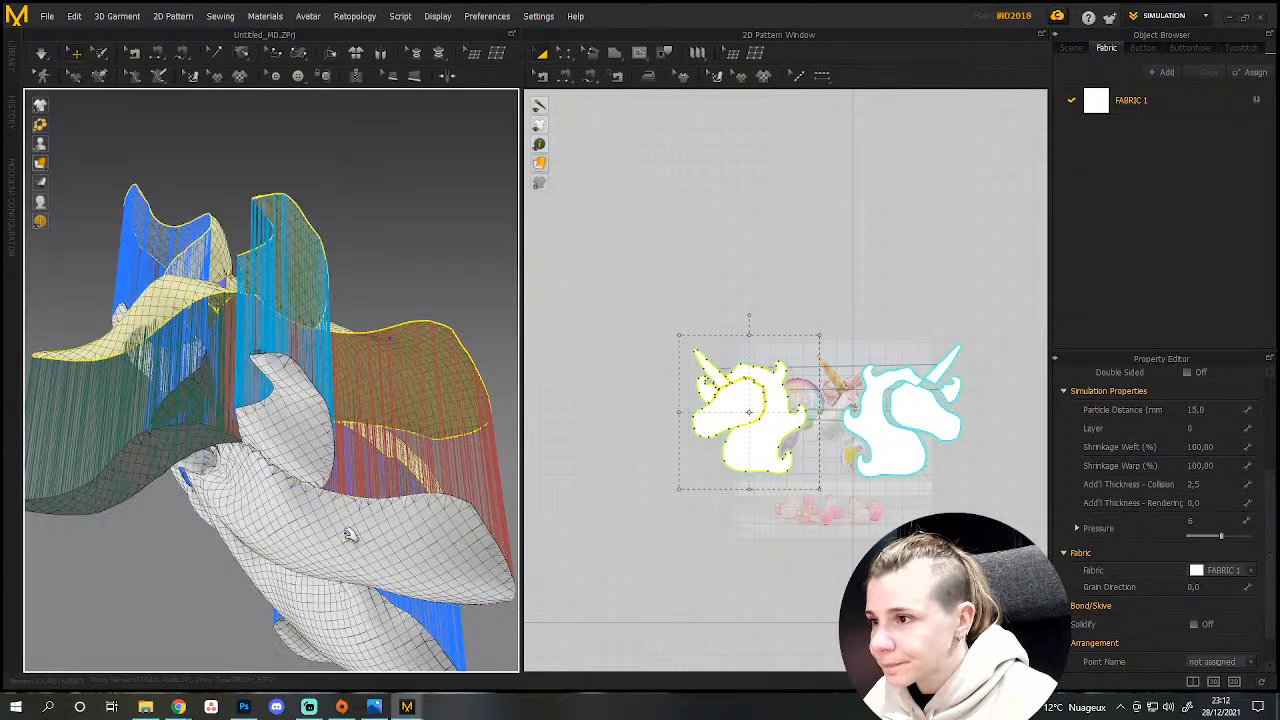
Undo the lift of the left-facing unicorn's pieces.
right_click_drag(354, 531, 353, 612)
key("ctrl+z")
right_click_drag(280, 547, 167, 558)
Try to untangle the horn by moving its pieces apart in 3D and running the simulation.
left_click(352, 559)
right_click_drag(269, 314, 184, 512)
left_click(204, 554)
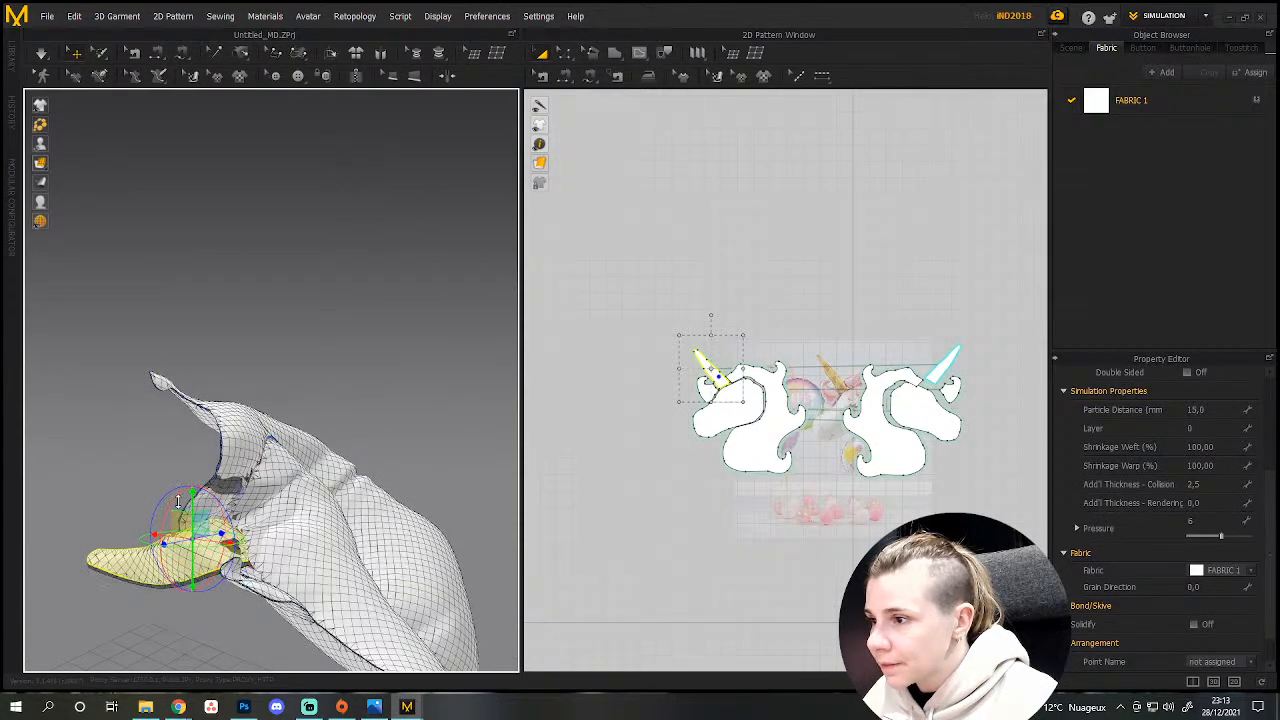
key("space")
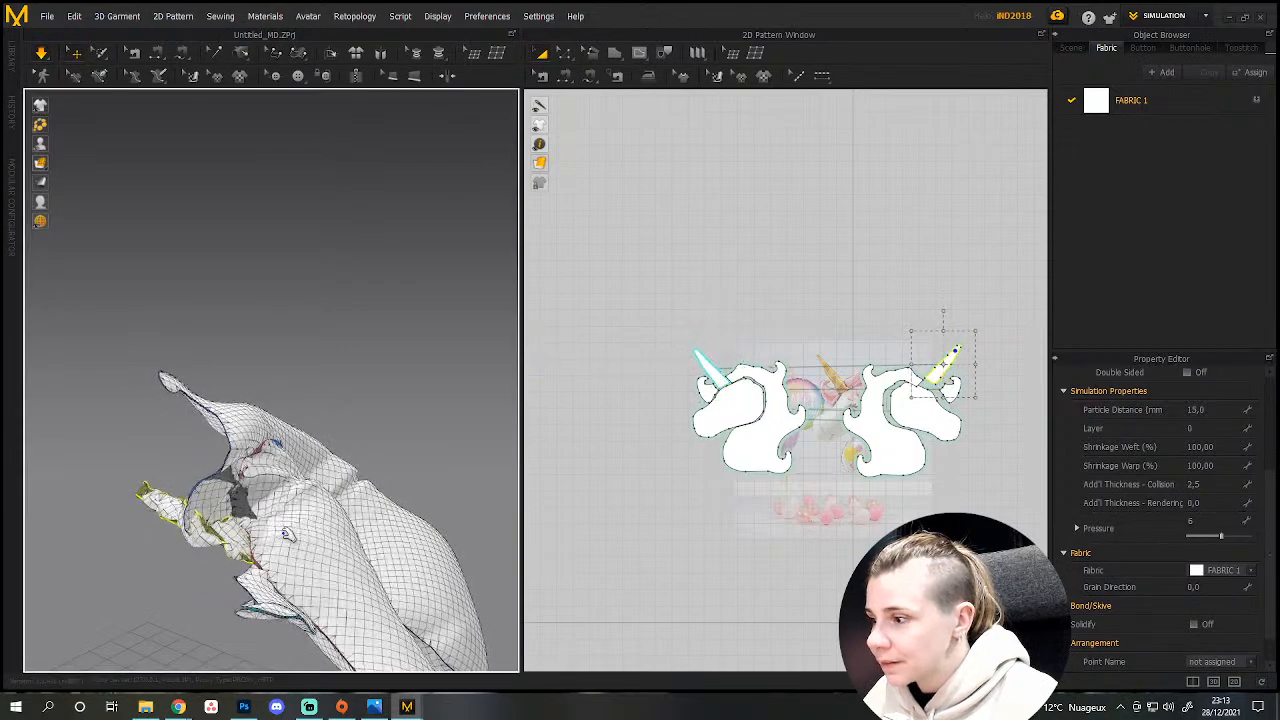
Tug the mane in the simulation to free the horn, and inspect the horn's seam area.
right_click_drag(287, 533, 140, 542)
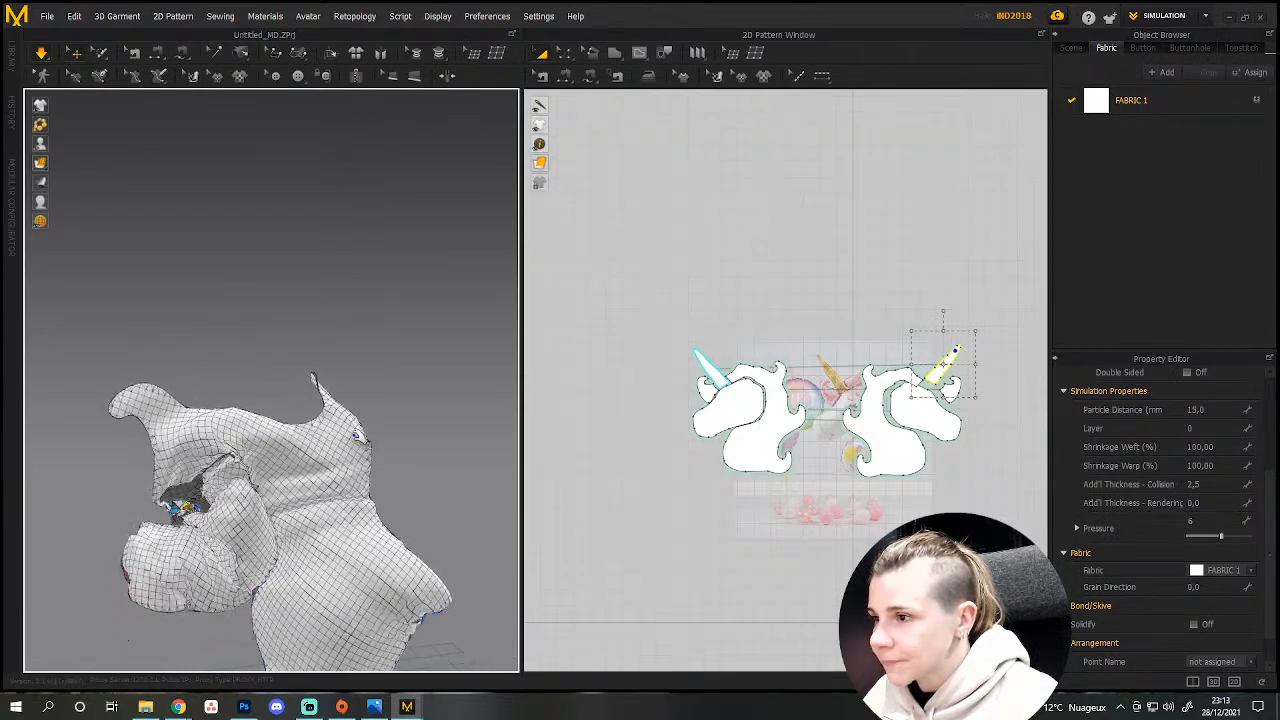
left_click(364, 410)
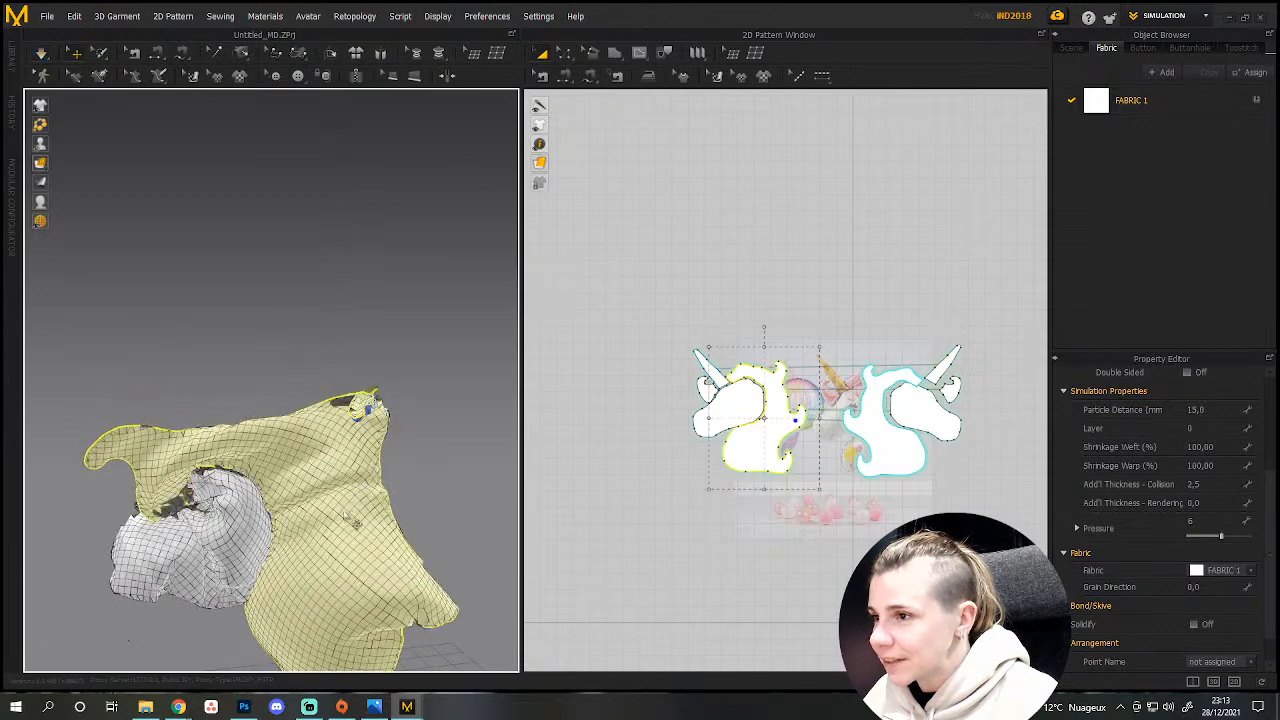
left_click(342, 530)
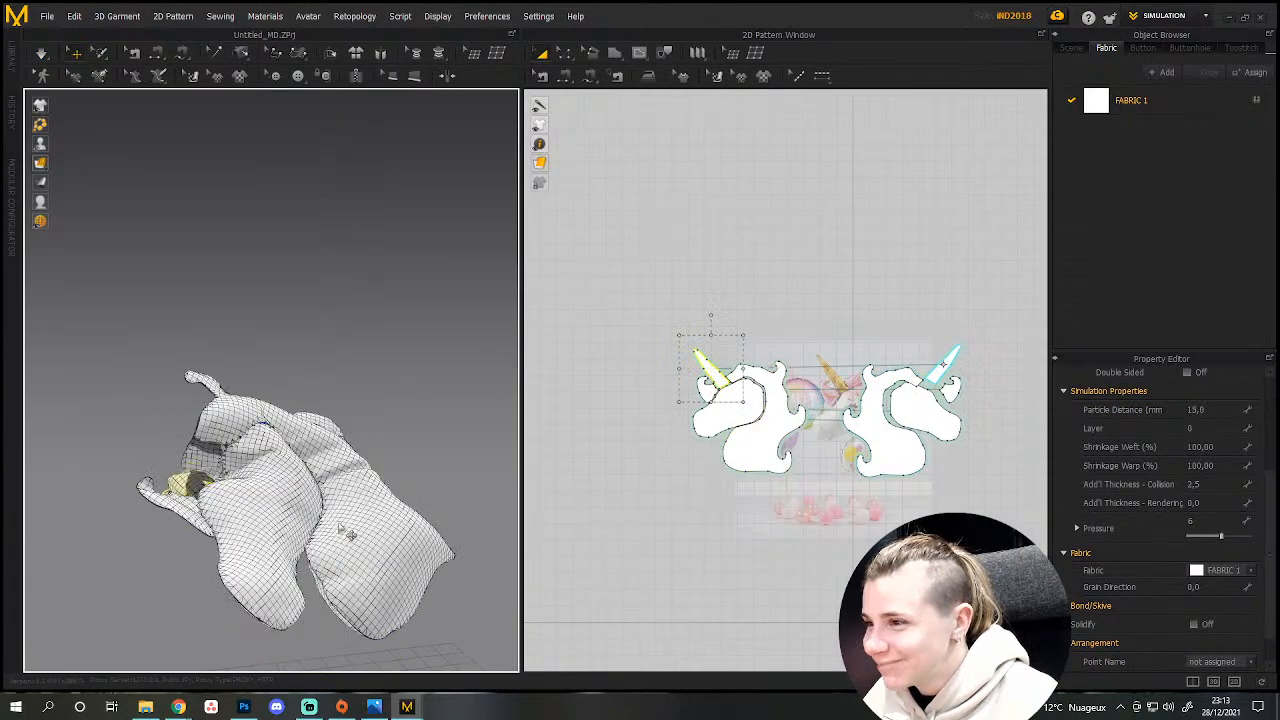
right_click_drag(296, 521, 297, 580)
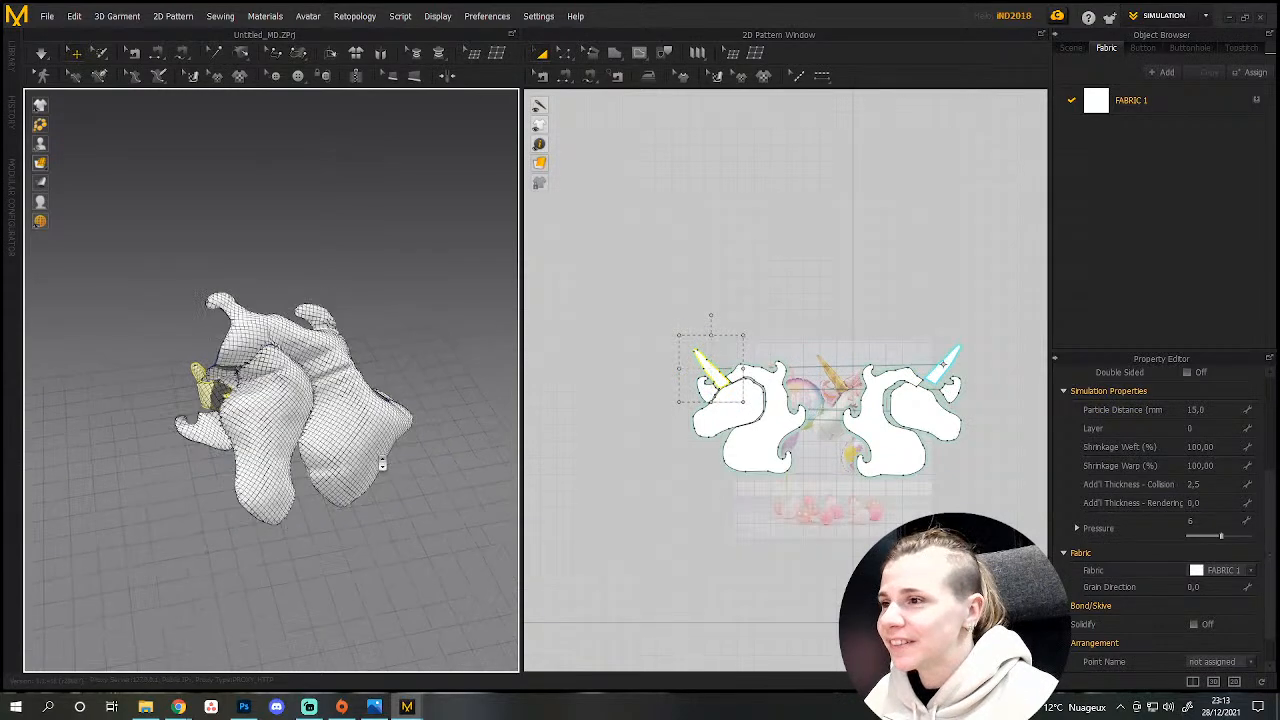
right_click_drag(392, 455, 372, 572)
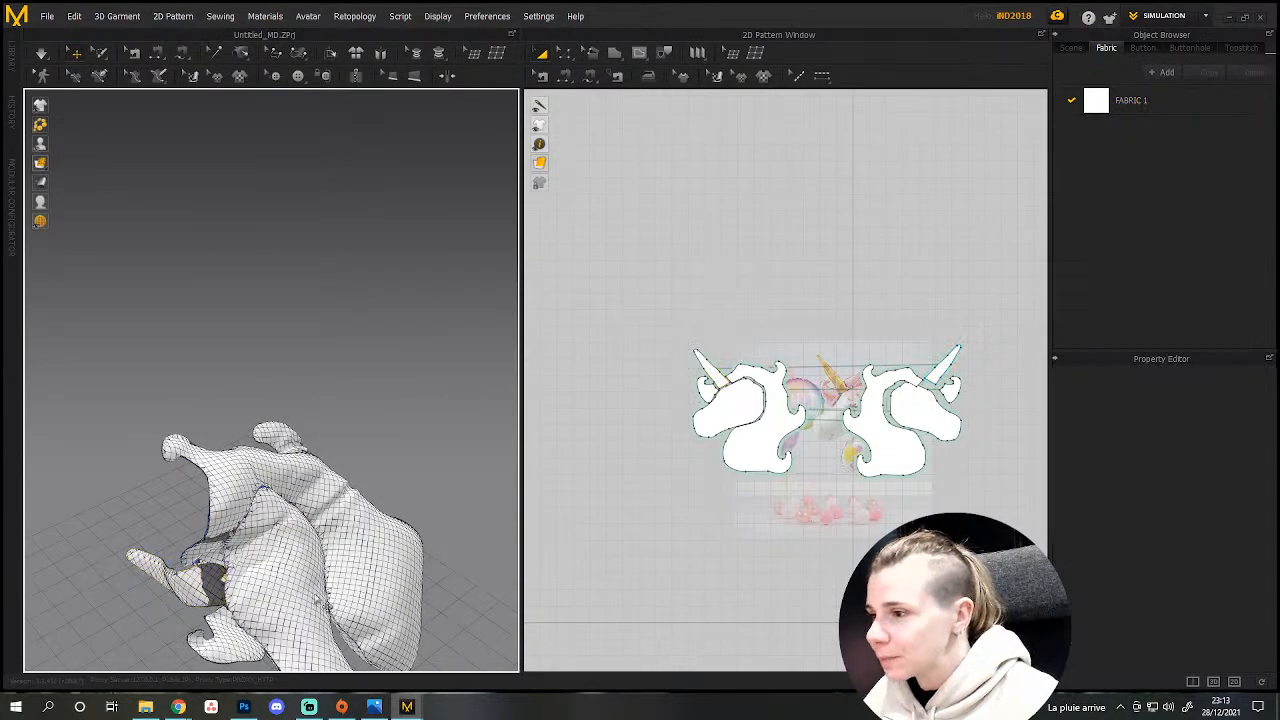
Undo the horn and Bending-Warp changes, and simulate the restored balloon.
key("ctrl+a")
right_click_drag(327, 607, 268, 607)
middle_click_drag(428, 605, 315, 497)
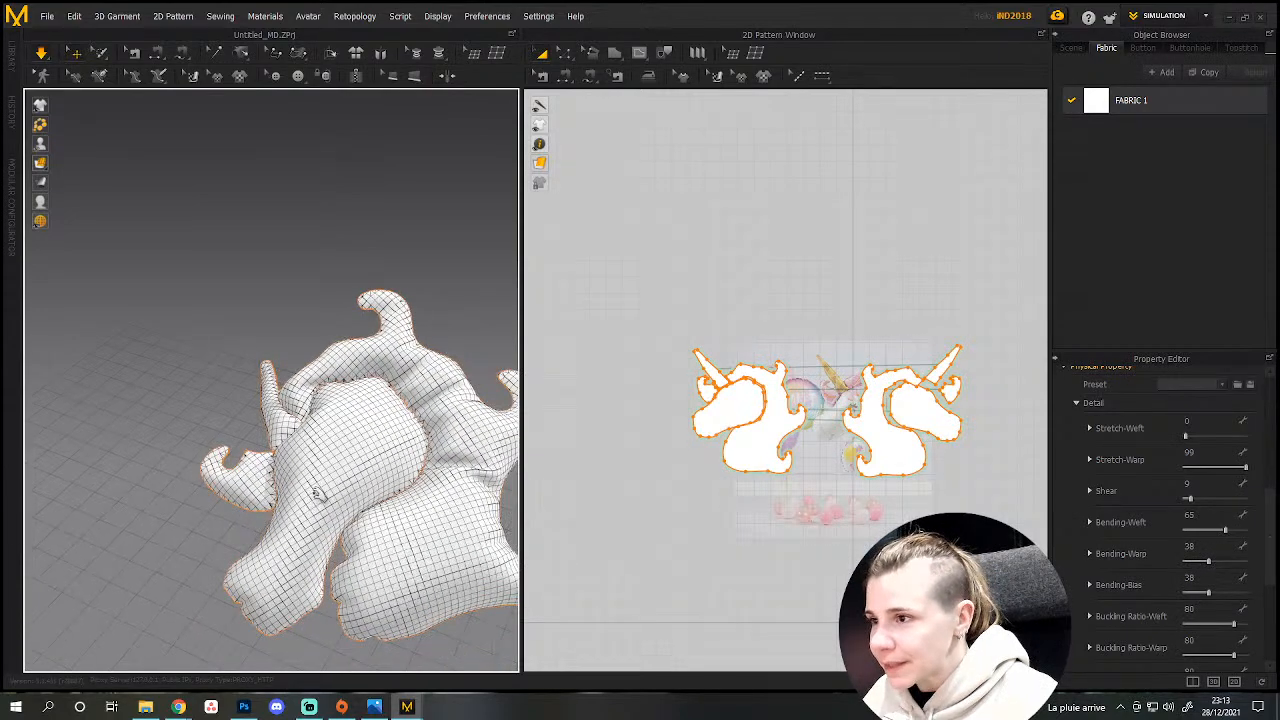
right_click_drag(315, 497, 417, 503)
middle_click_drag(417, 503, 465, 530)
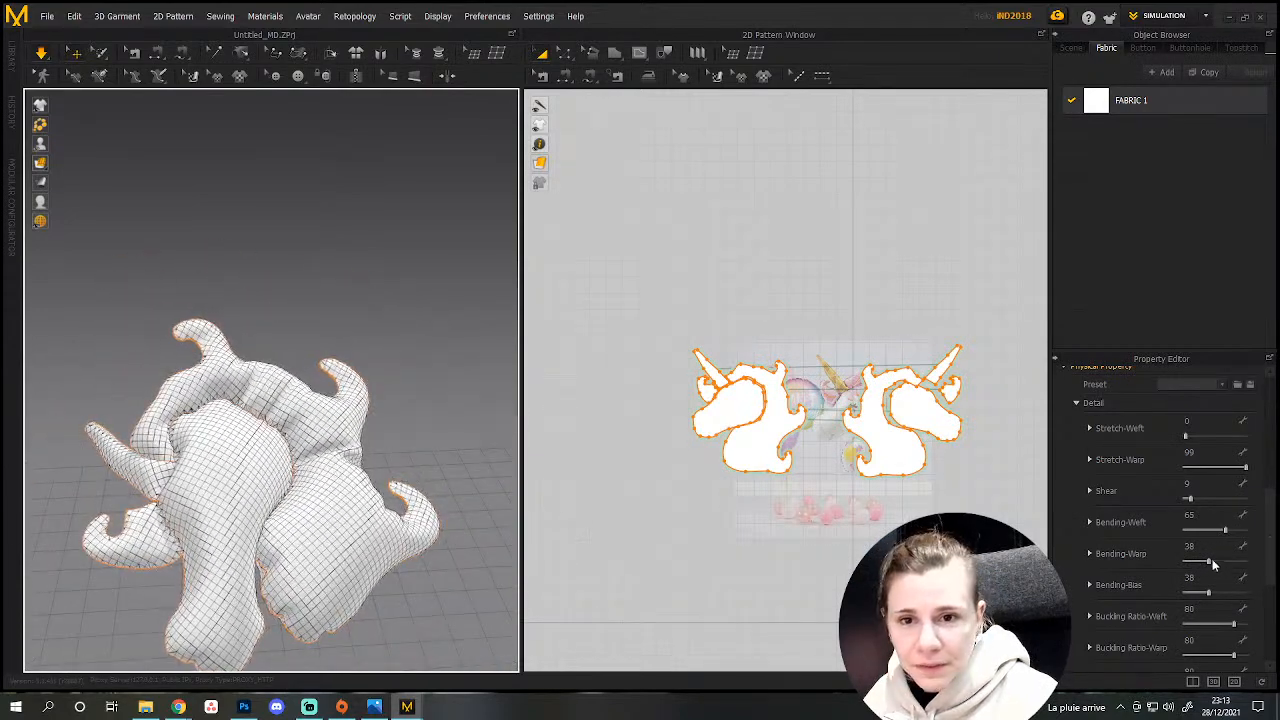
Set FABRIC 1's Bending-Warp to 60, let the balloon react, and stop the simulation.
left_click_drag(1208, 563, 1221, 566)
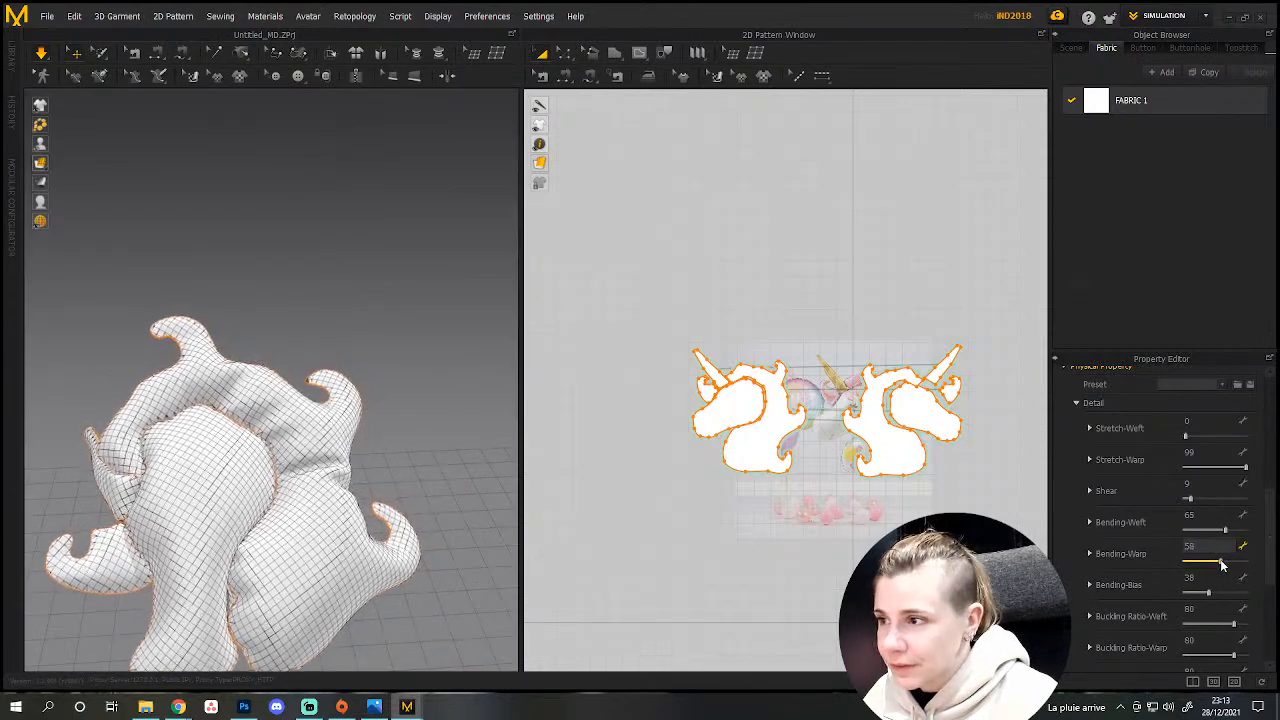
middle_click_drag(211, 446, 240, 363)
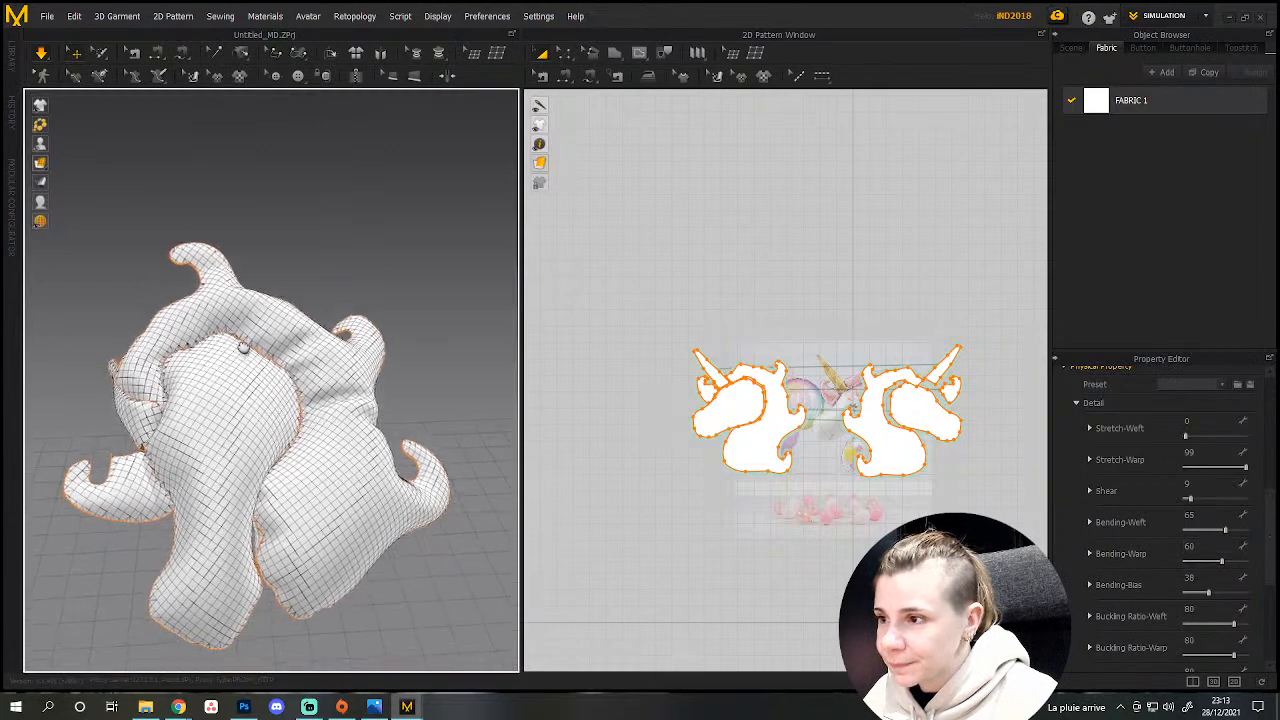
key("space")
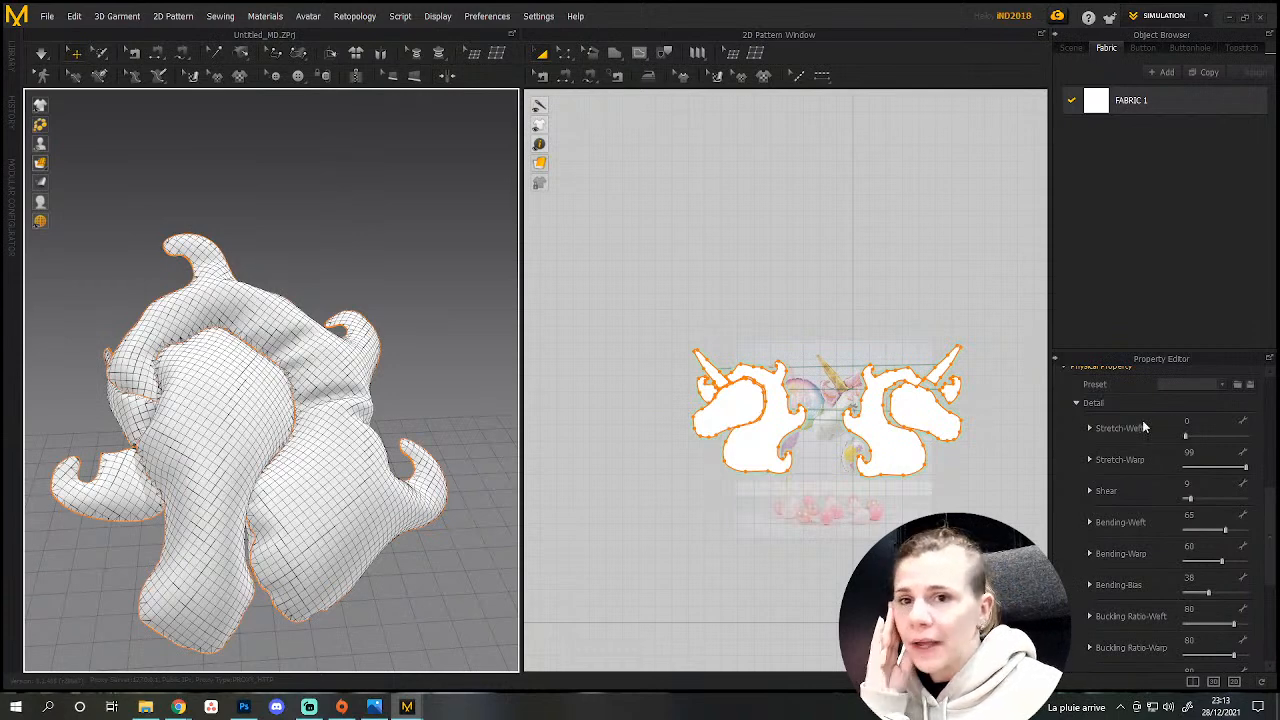
Select all pattern pieces of both unicorn halves and set their Pressure to 10.
left_click(664, 341)
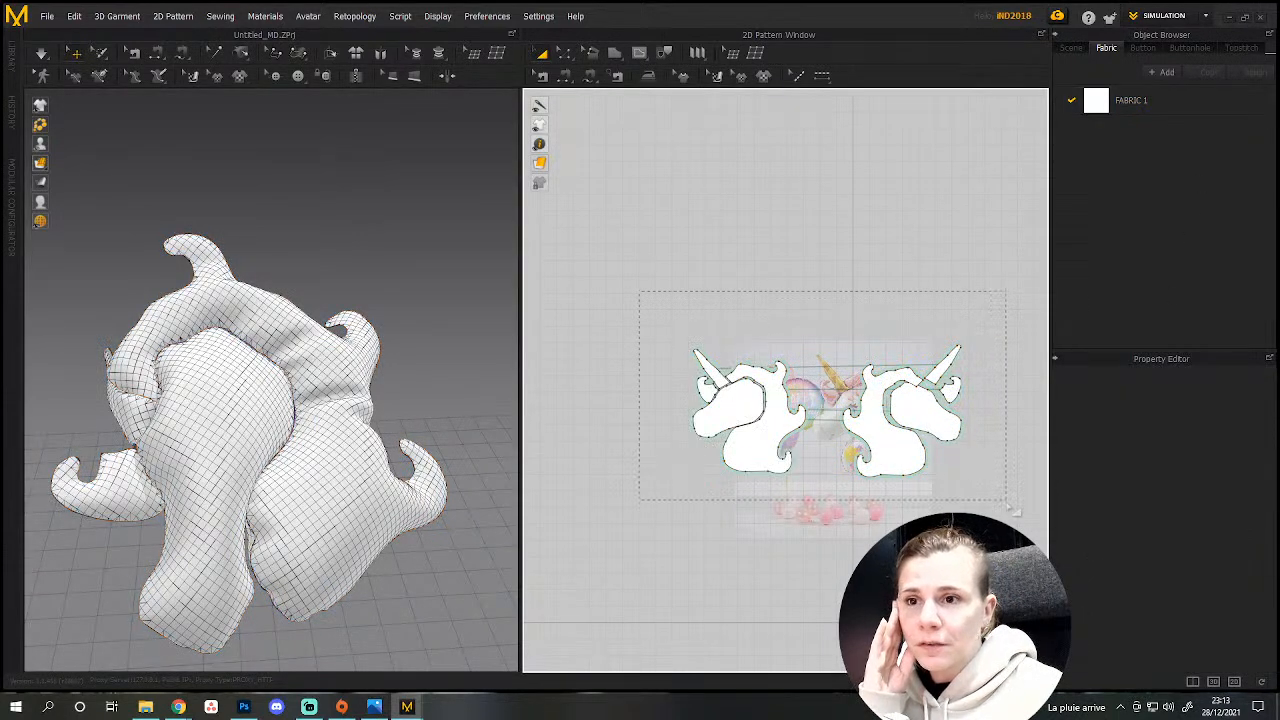
left_click_drag(1010, 508, 1008, 506)
left_click(1211, 520)
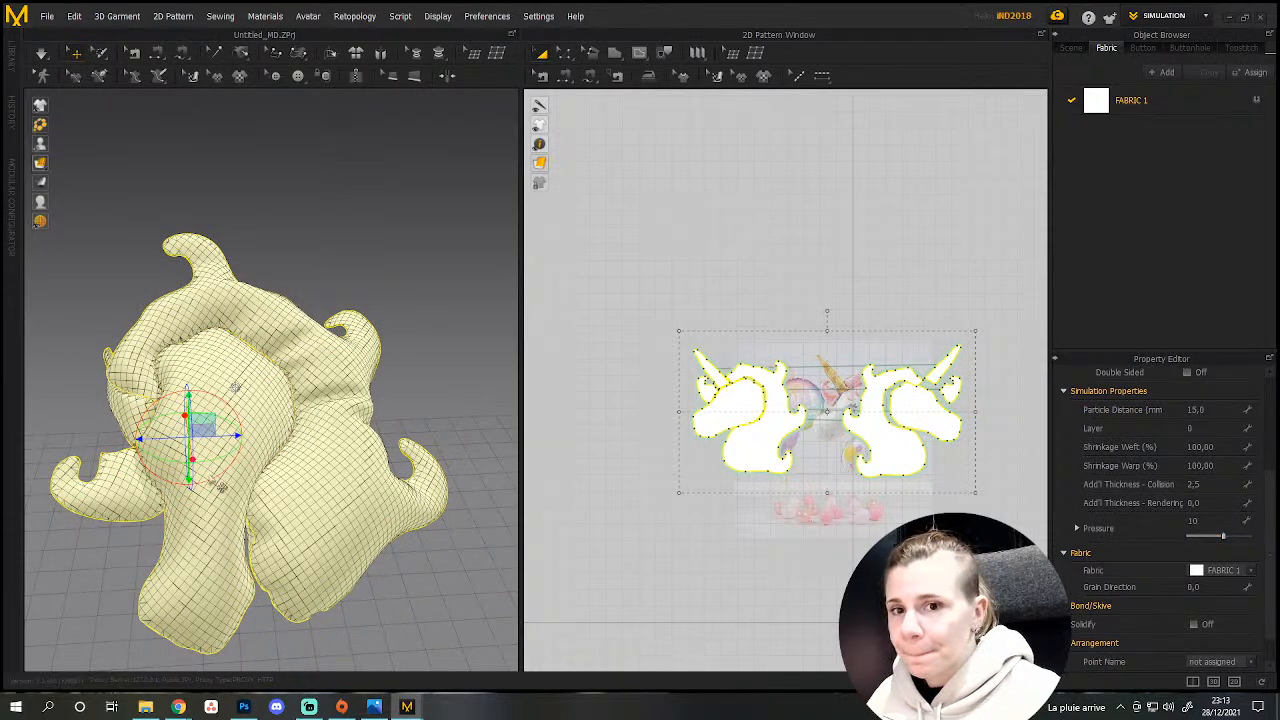
Simulate the balloon at the new pressure, try pulling its head, forelock and neck into shape, and undo the deformation.
key("space")
left_click_drag(171, 416, 114, 413)
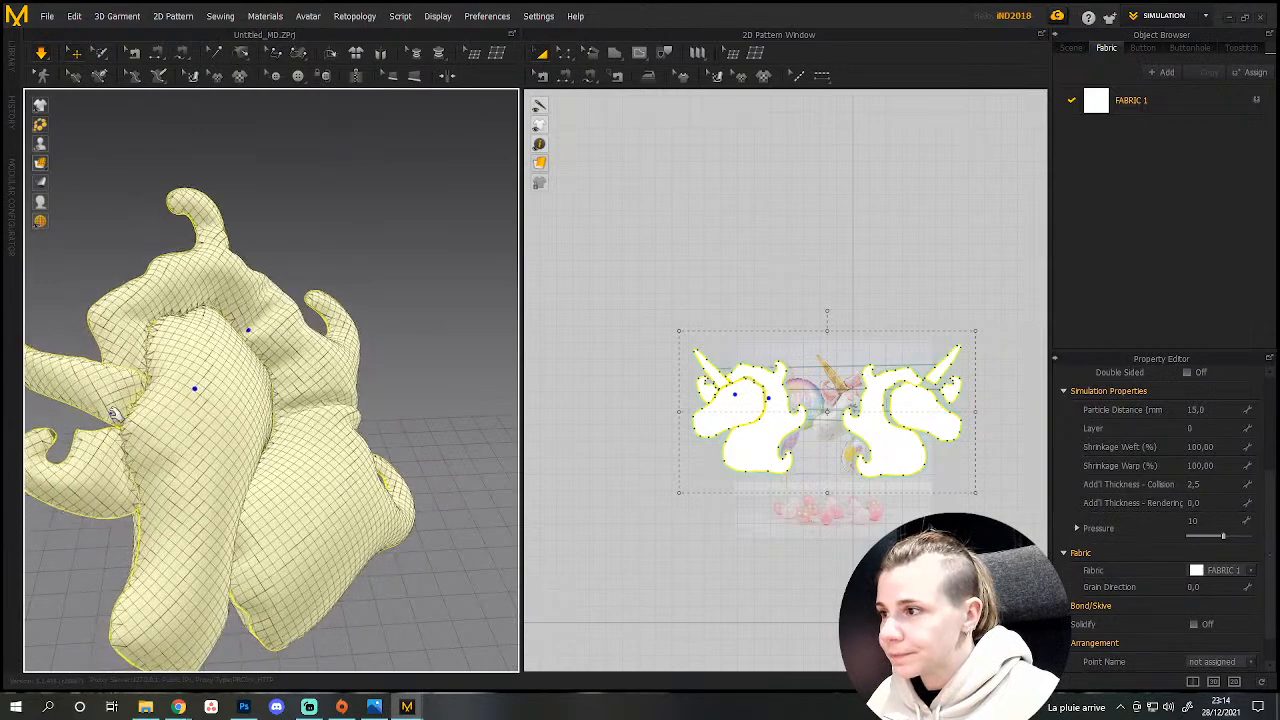
left_click(96, 441)
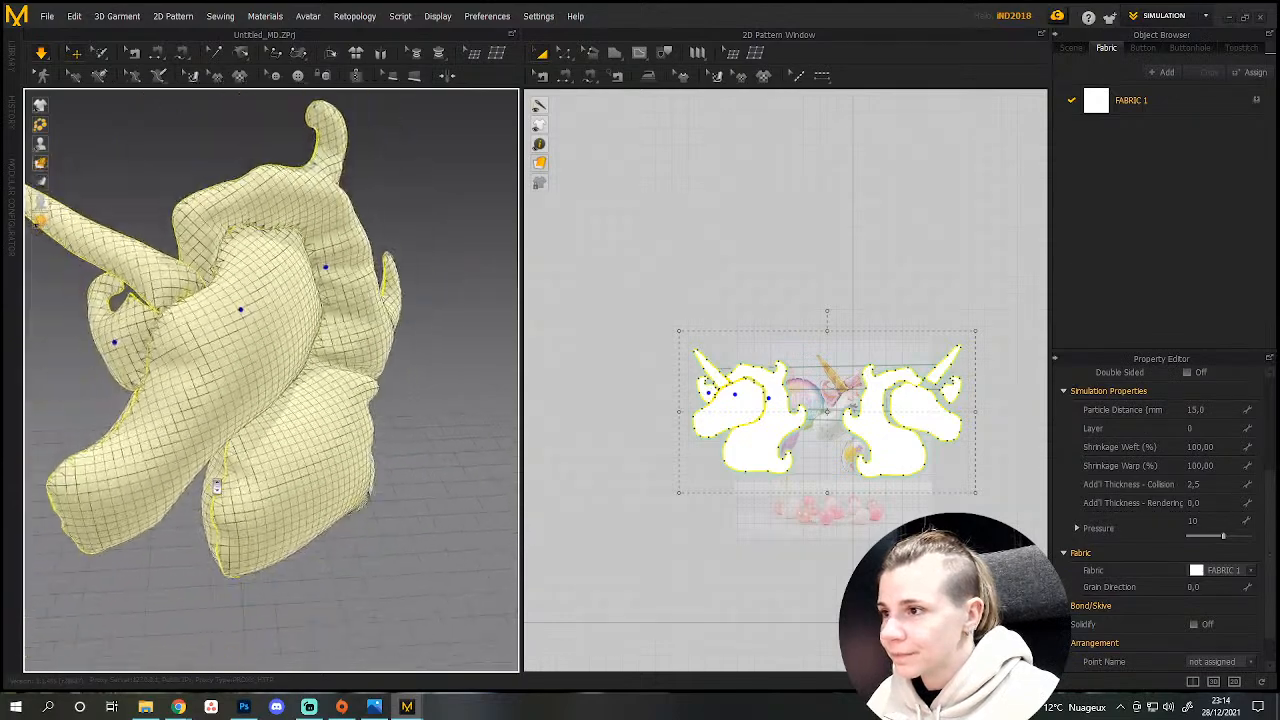
scroll(217, 487, "down", 3)
right_click_drag(217, 523, 191, 488)
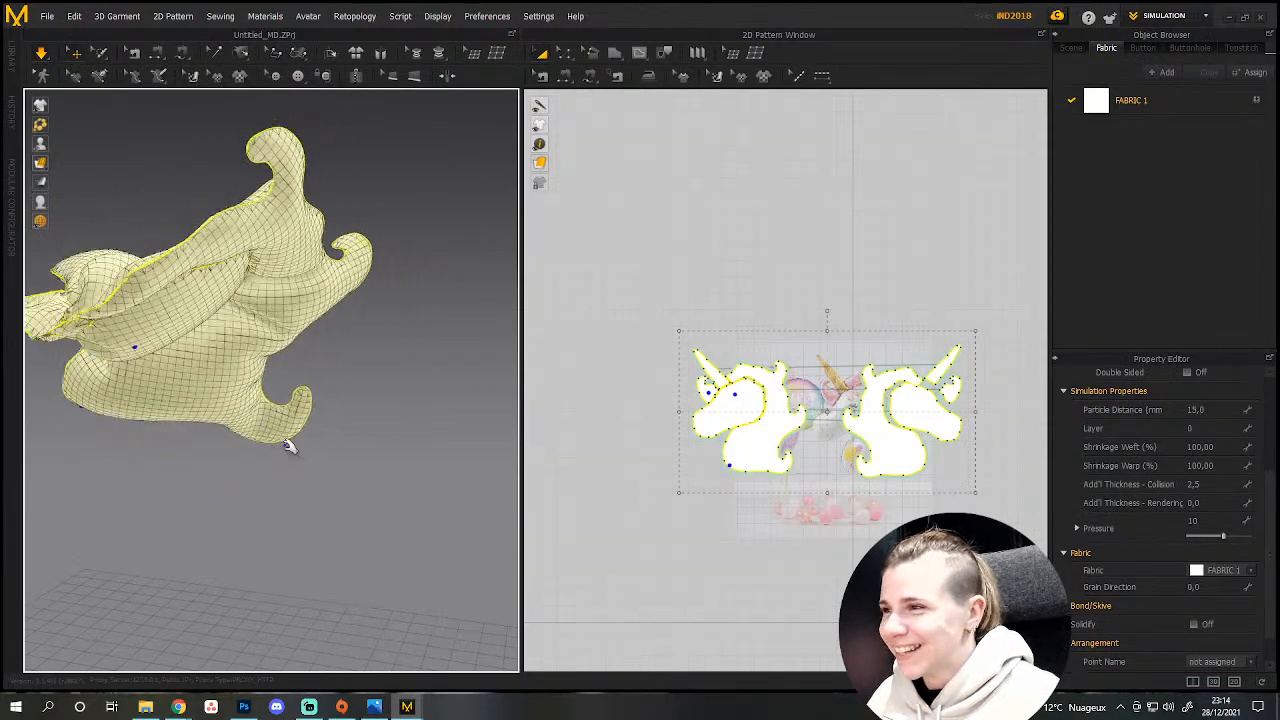
key("ctrl+z")
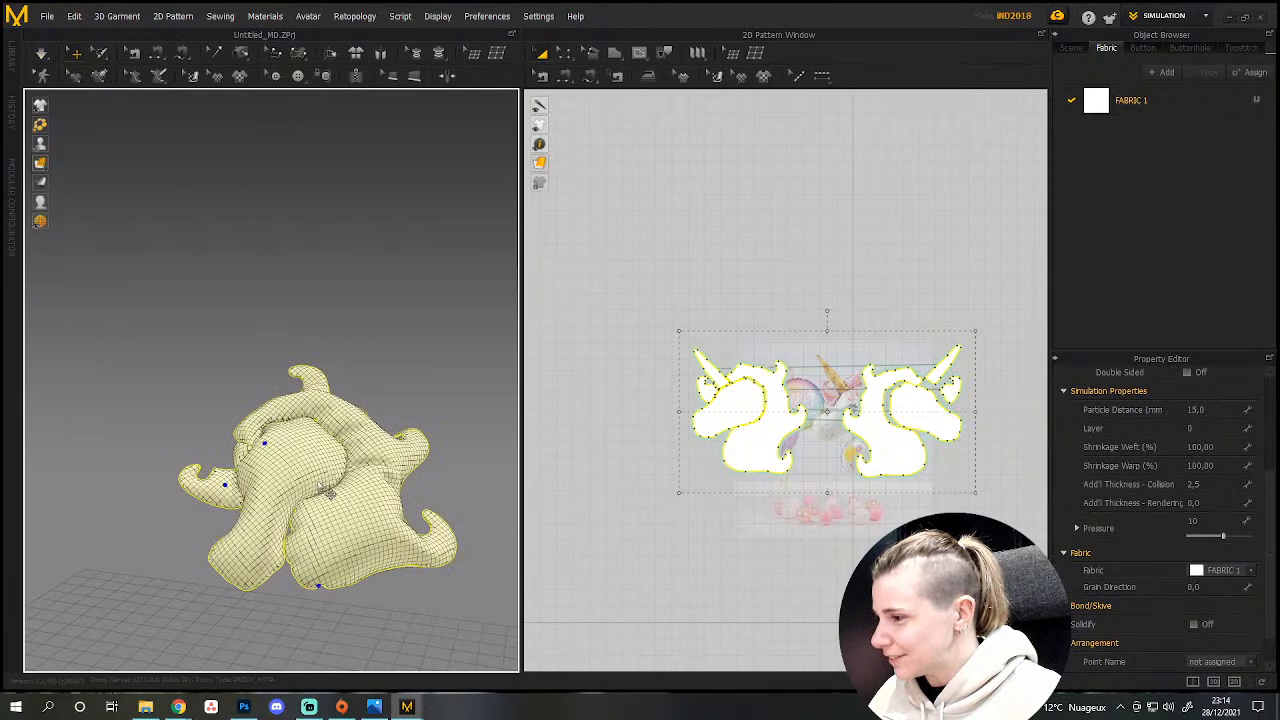
mouse_move(323, 503)
right_mouse_down()
mouse_move(292, 566)
mouse_move(331, 498)
right_mouse_up()
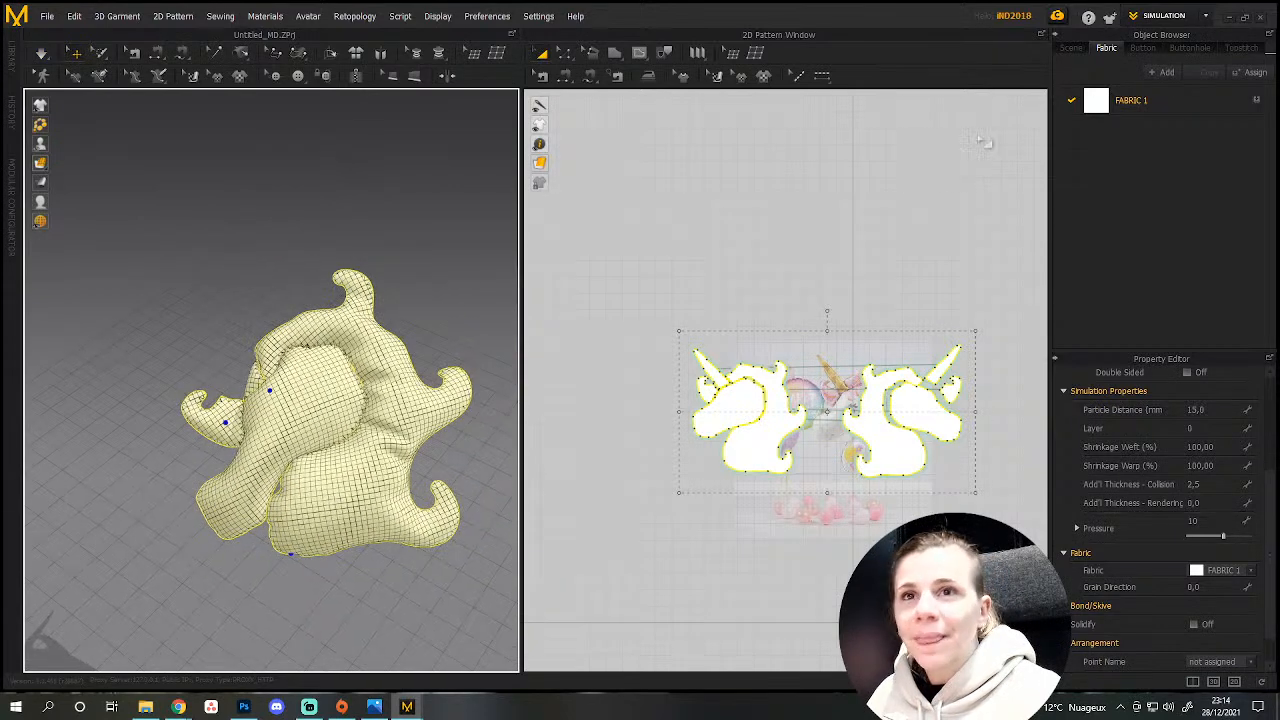
Set Gravity to 600 in the scene's simulation properties and simulate the balloon.
left_click(1071, 47)
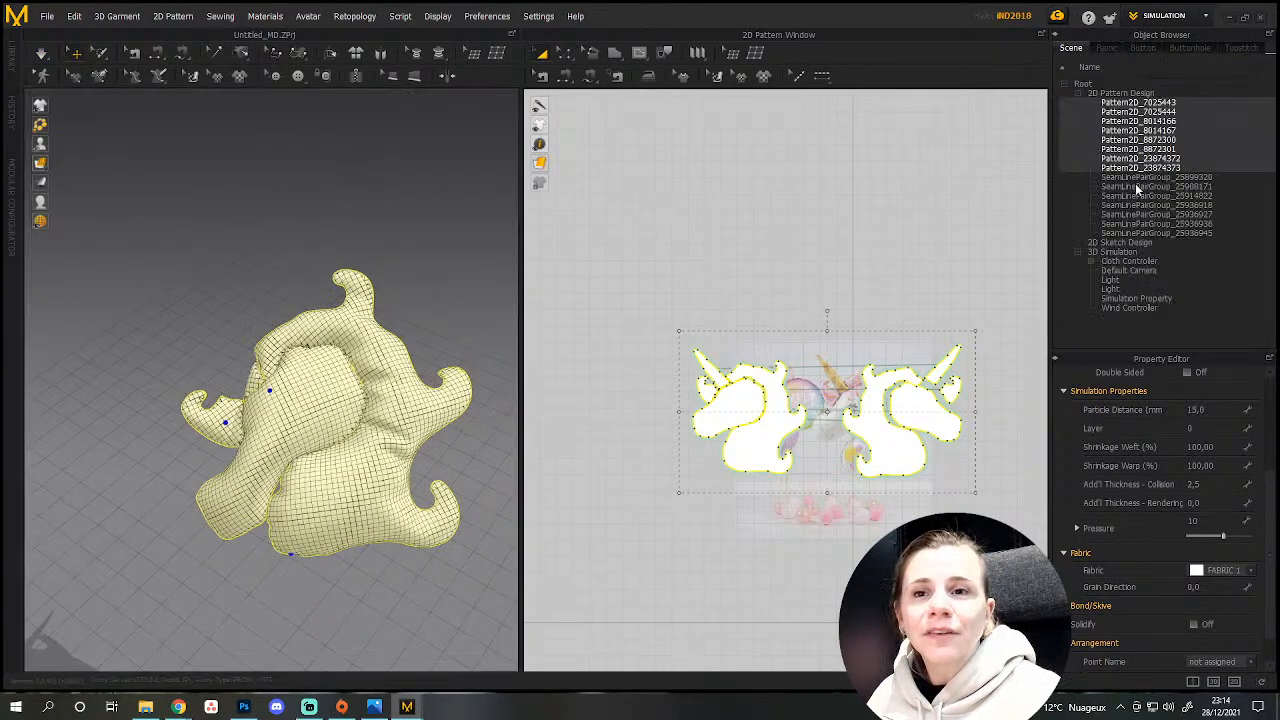
left_click(1140, 288)
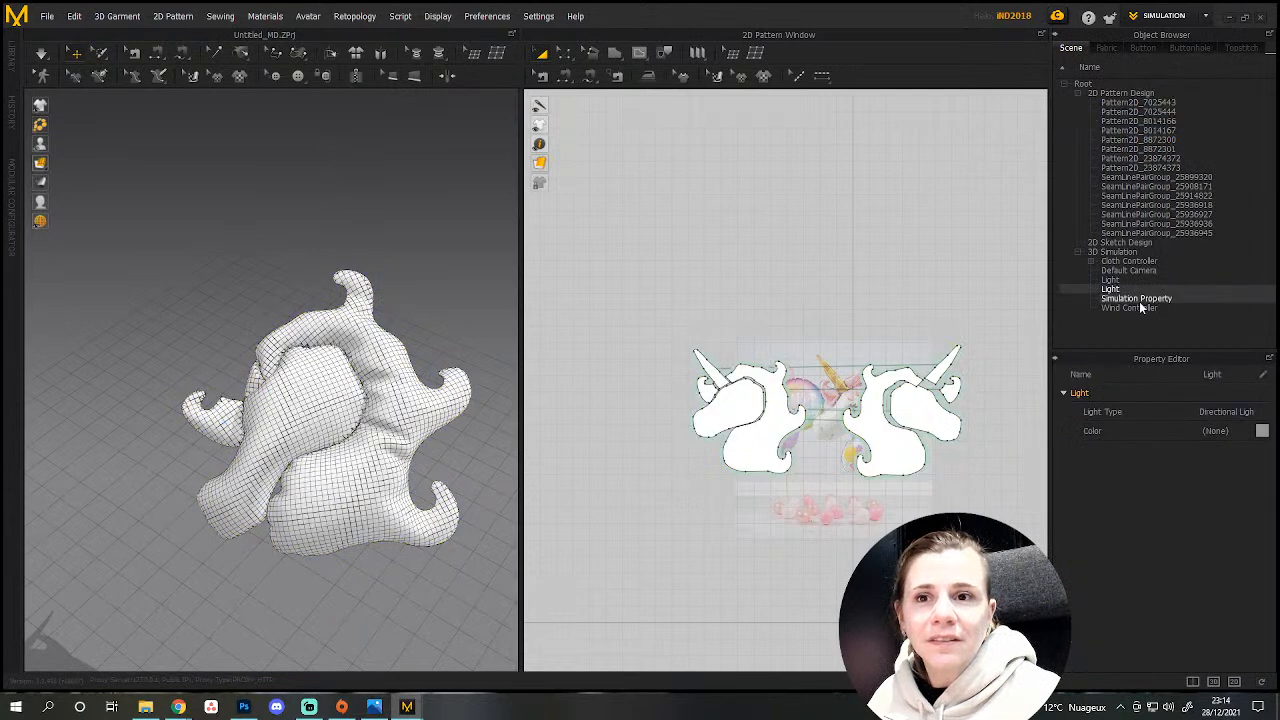
left_click(1139, 299)
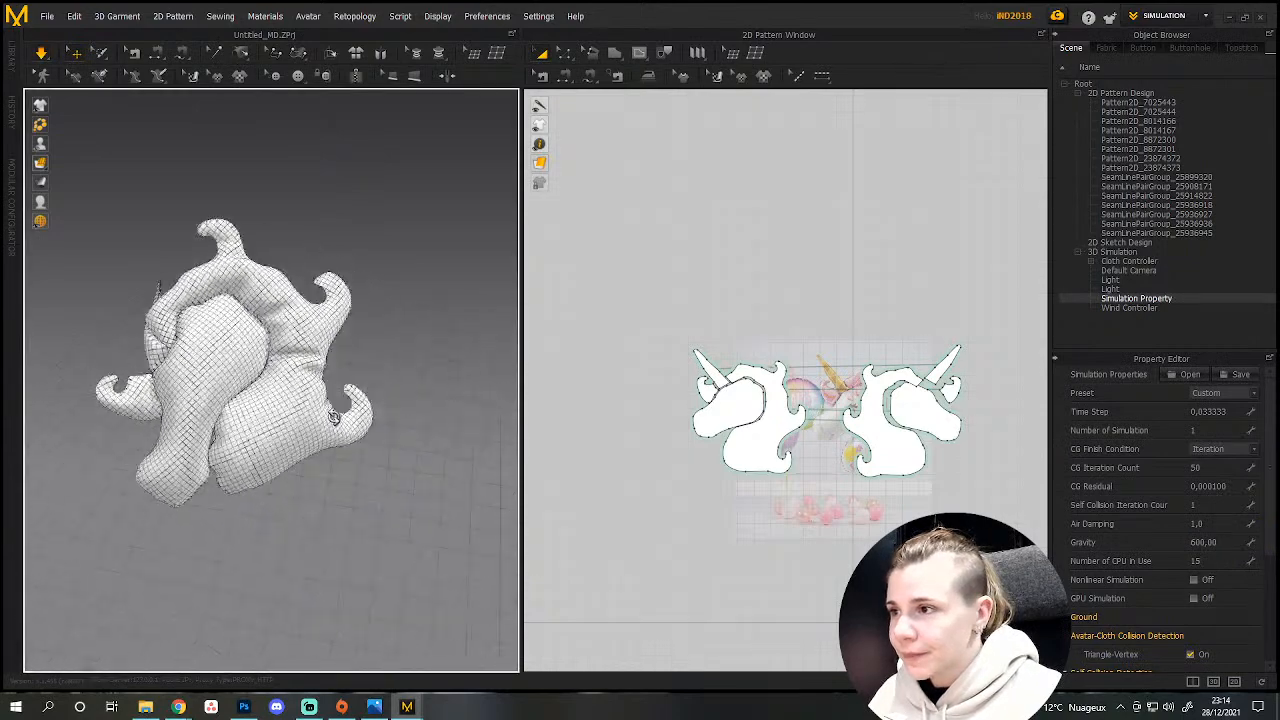
middle_click_drag(289, 401, 454, 428)
scroll(304, 420, "up", 3)
scroll(304, 420, "down", 4)
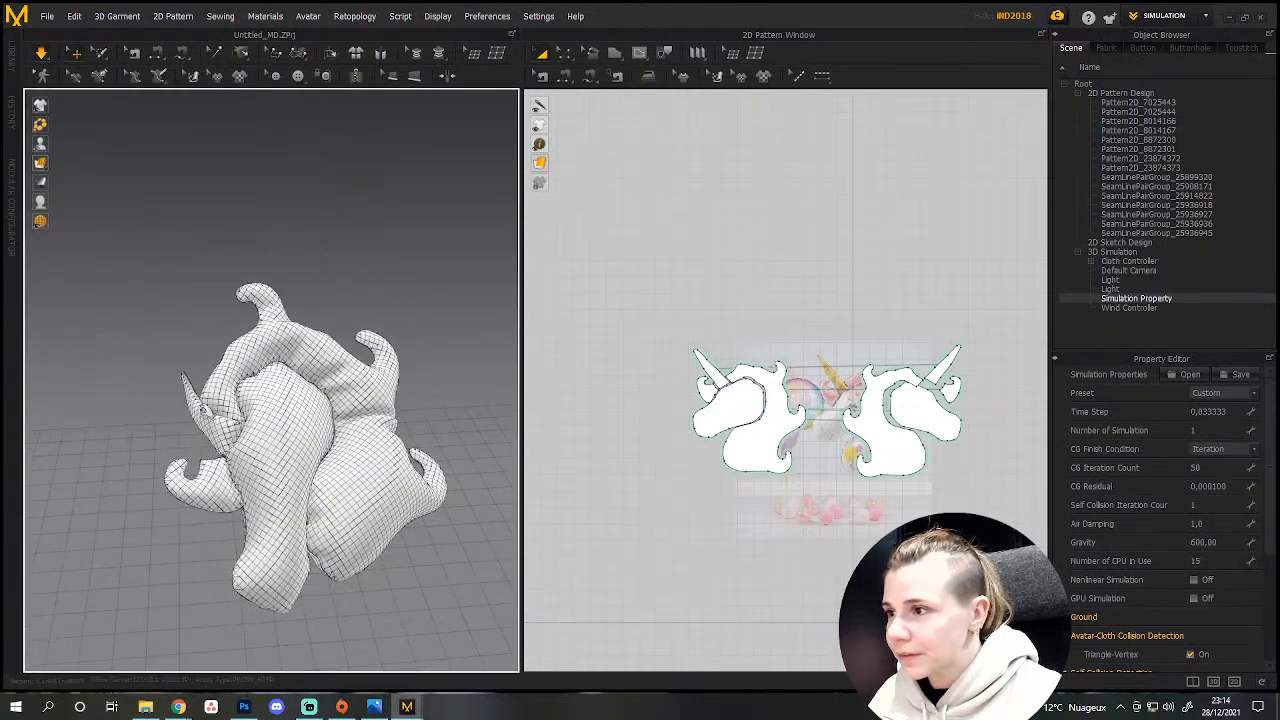
Try tugging the horn, the mane's upper curl and the neck while the simulation runs.
left_click(275, 288)
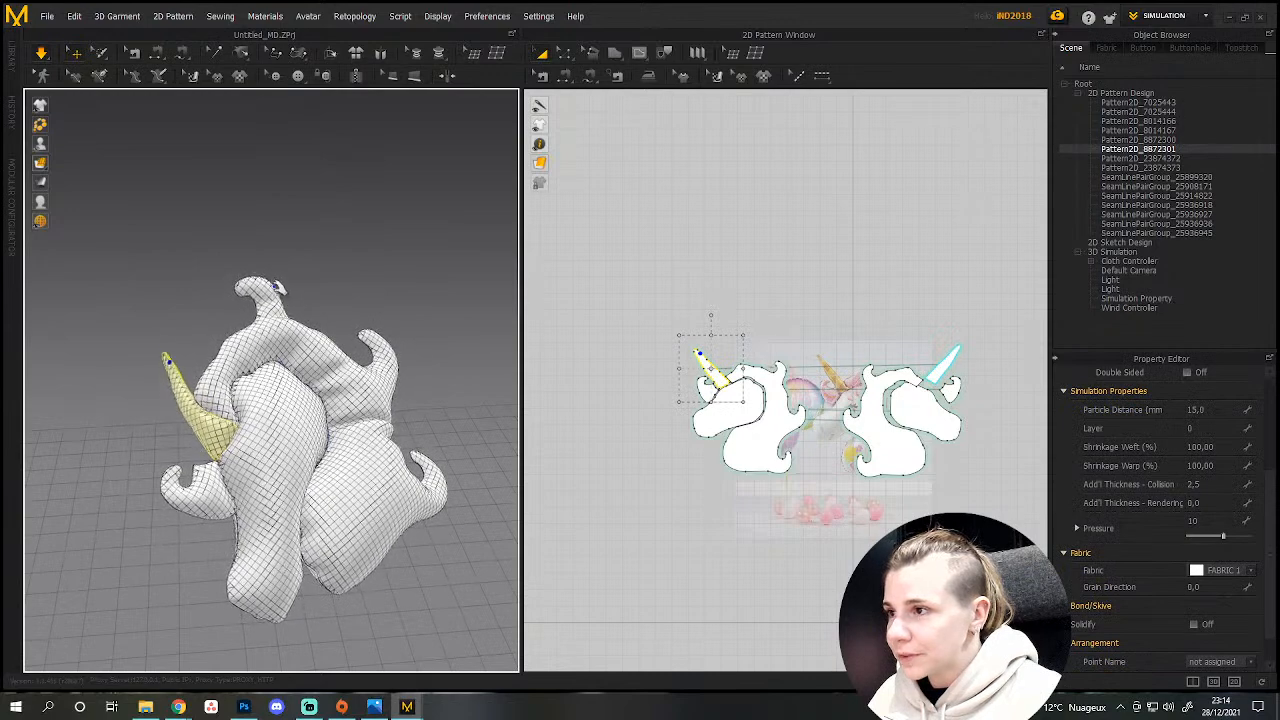
right_click_drag(246, 543, 168, 551)
scroll(183, 543, "down", 5)
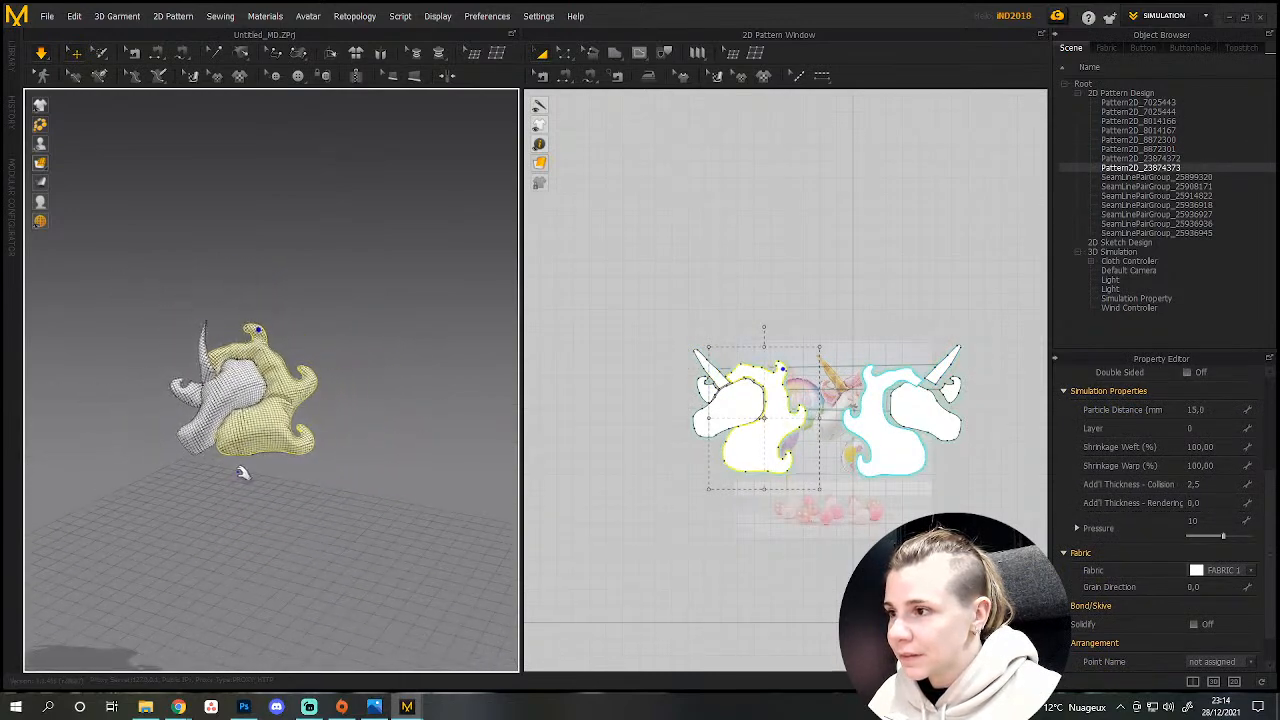
left_click_drag(274, 516, 341, 478)
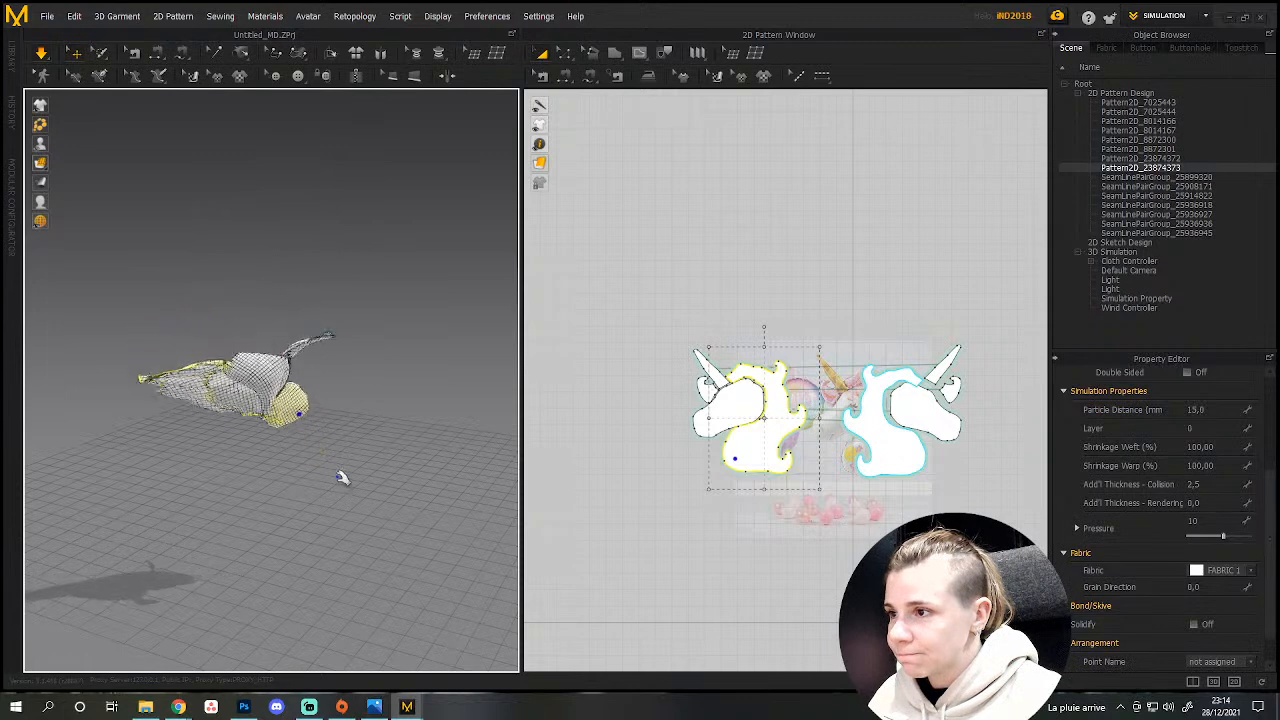
left_click_drag(341, 478, 342, 477)
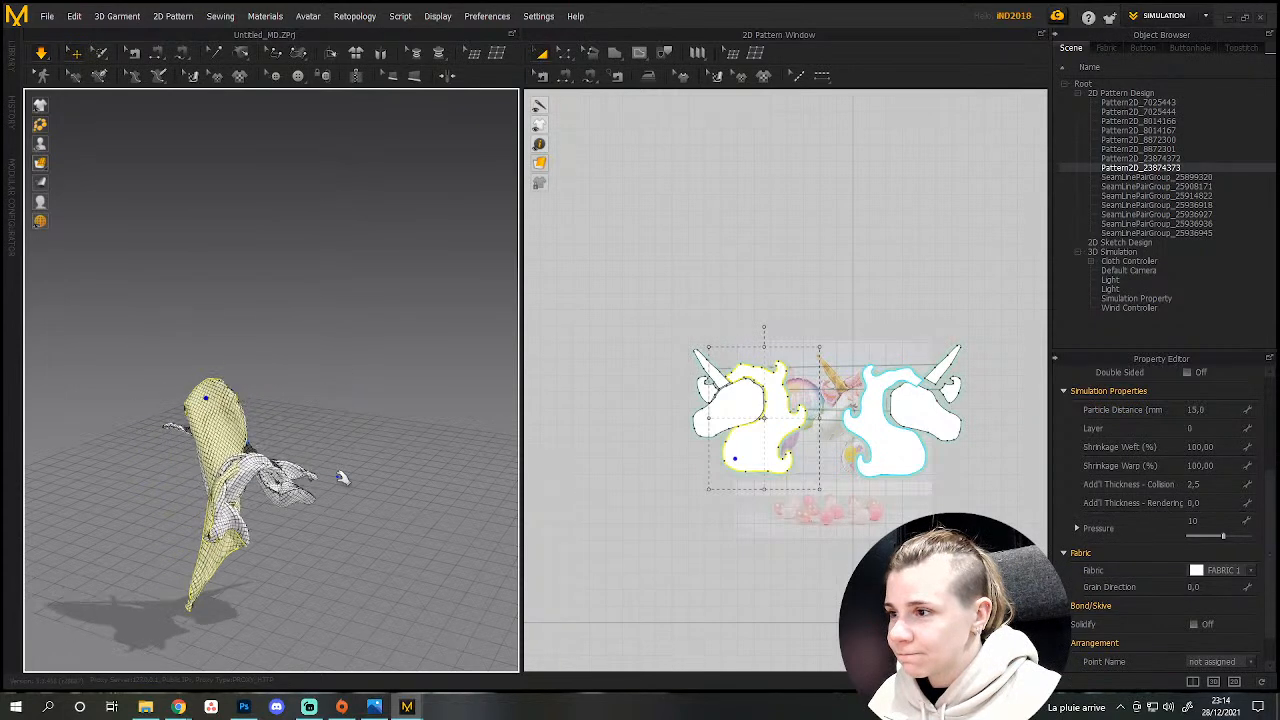
Follow the crumpled balloon across the ground, stop the simulation, and undo the tugging.
right_click_drag(357, 556, 304, 615)
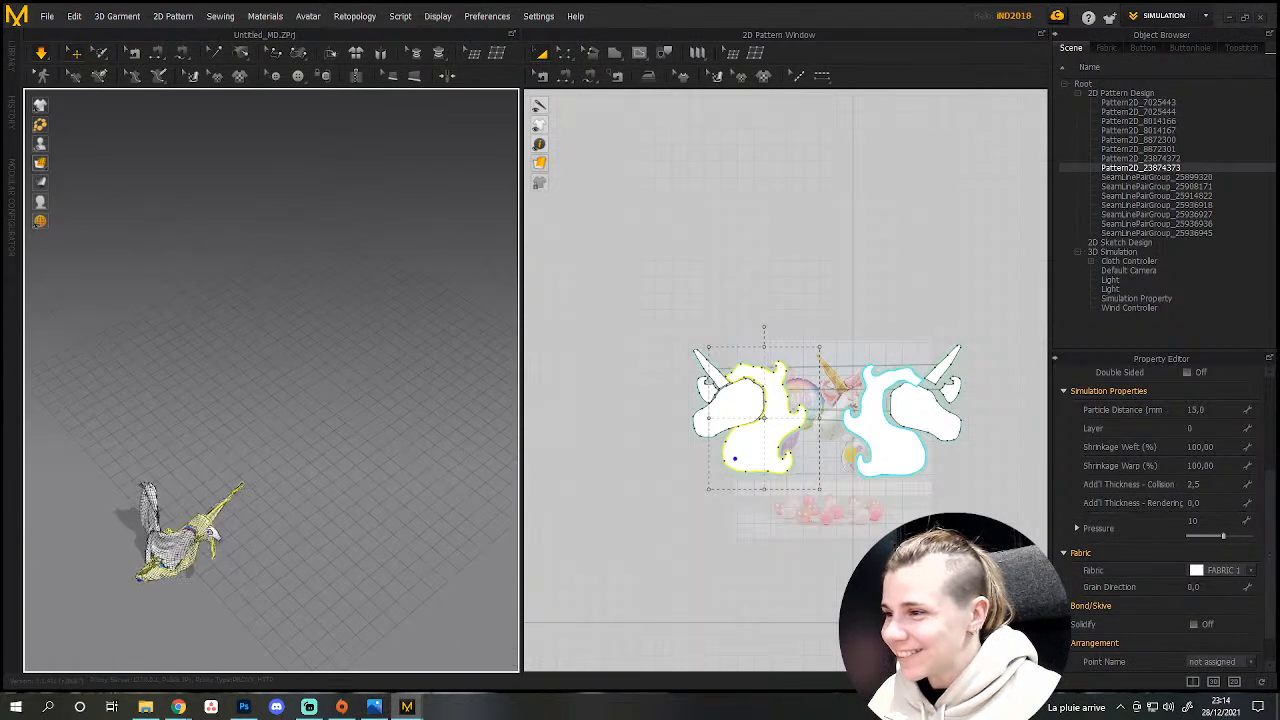
middle_click_drag(213, 533, 336, 468)
scroll(325, 506, "up", 5)
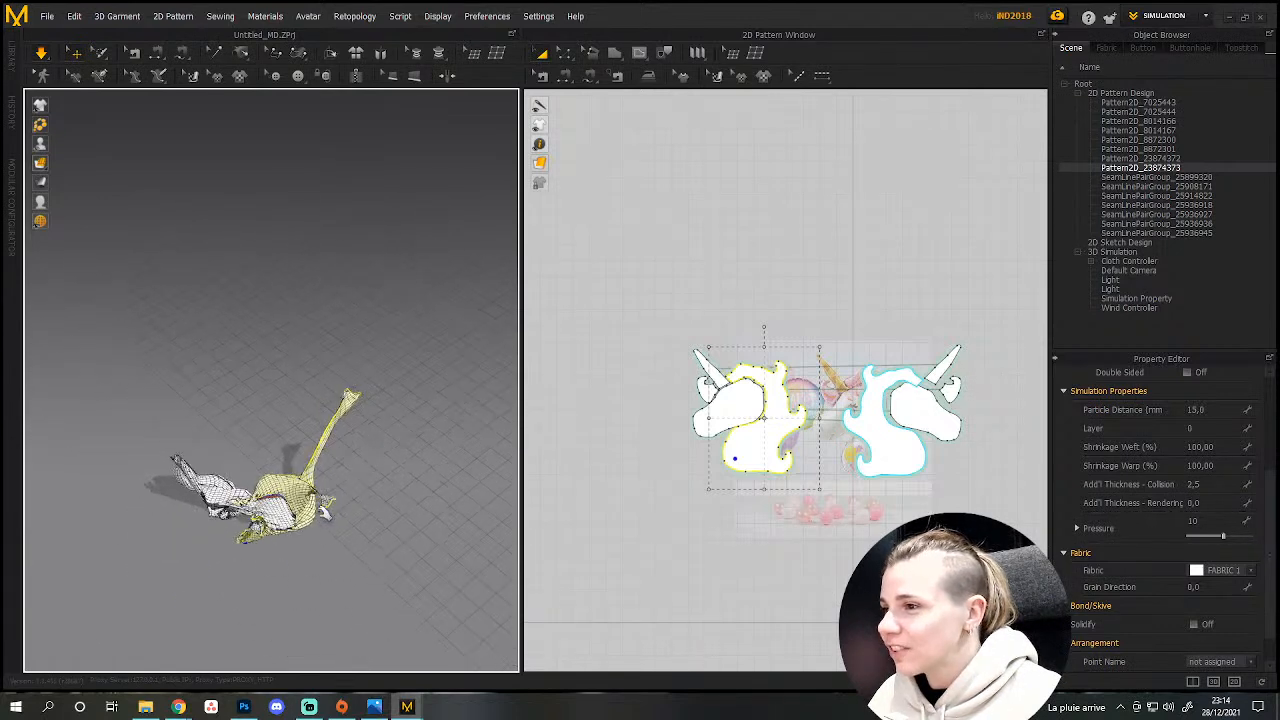
right_click_drag(309, 474, 298, 420)
right_click_drag(292, 512, 292, 583)
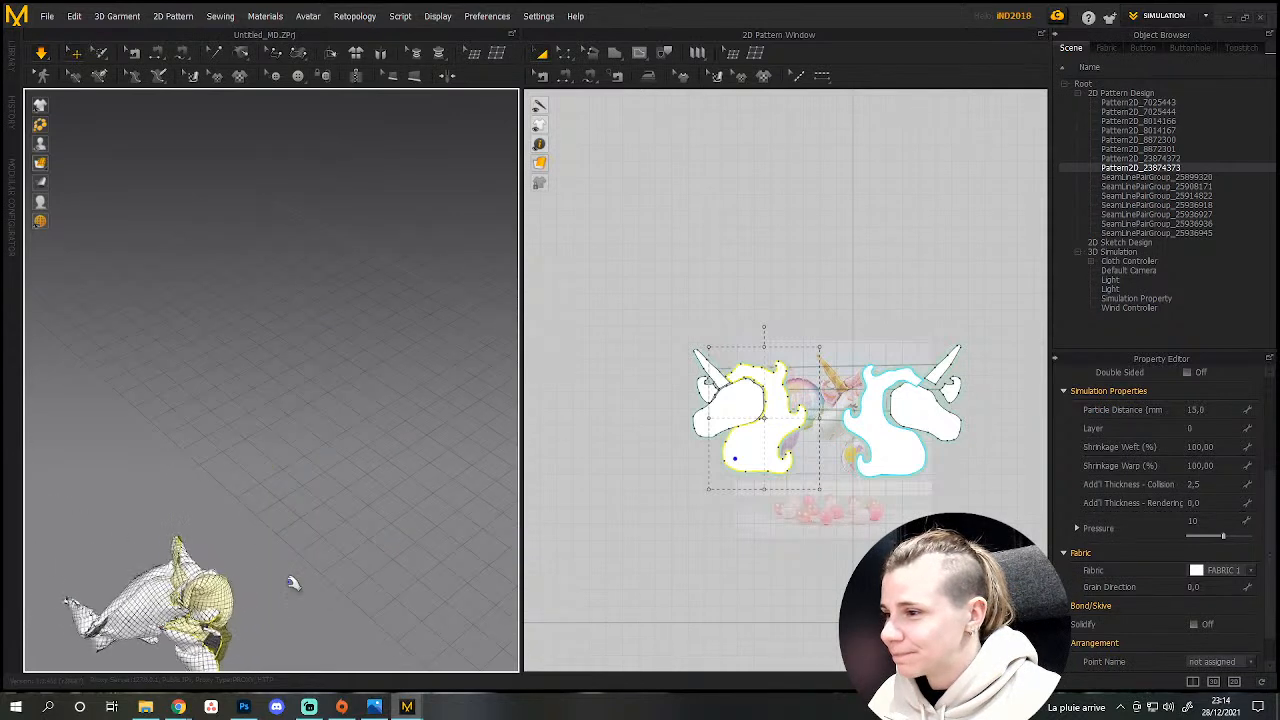
key("space")
left_click(86, 648)
left_click(292, 583)
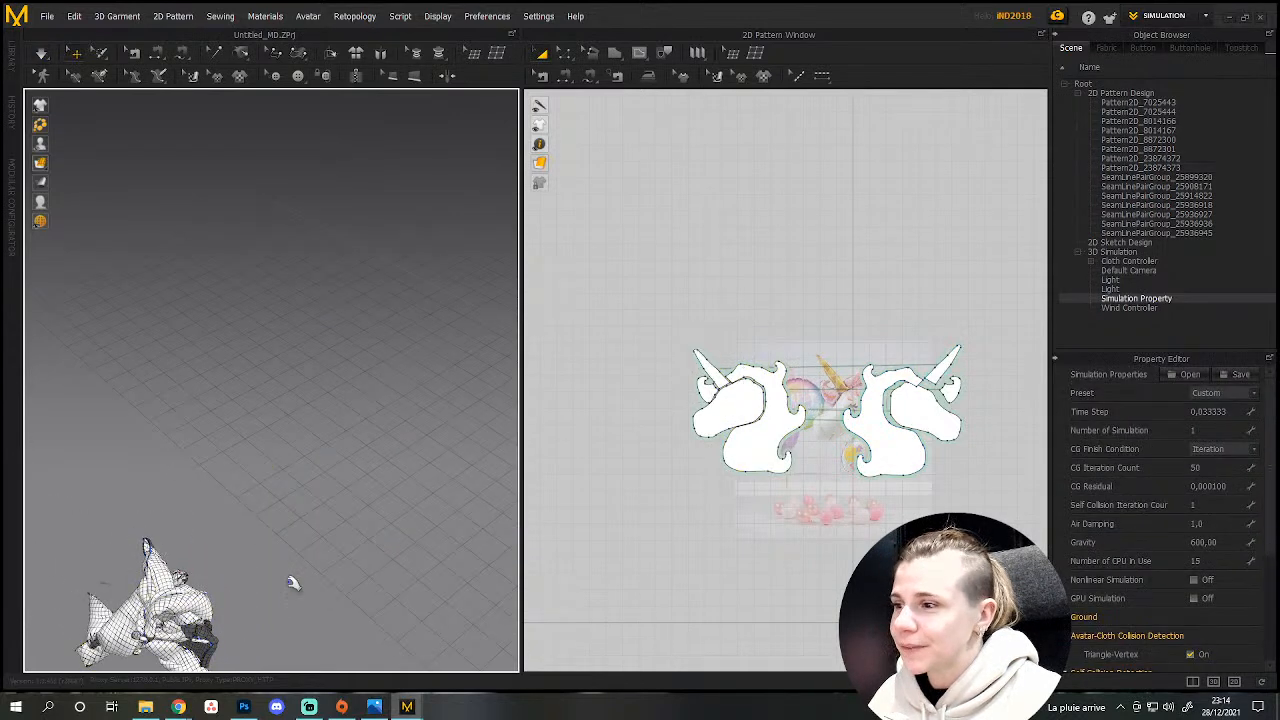
middle_click_drag(453, 413, 320, 434)
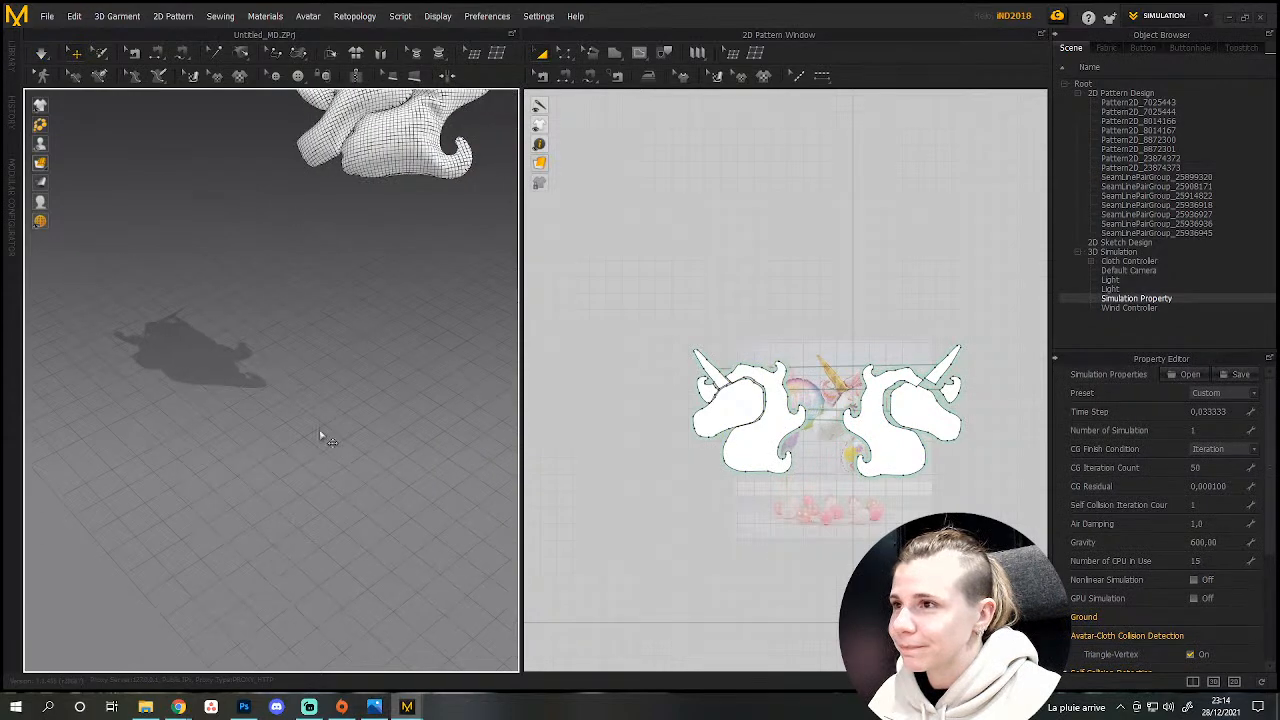
Simulate the restored balloon, tug the horn, forelock and neck to free the horn from the mane, and stop the simulation.
middle_click_drag(354, 331, 308, 501)
right_click_drag(308, 501, 520, 423)
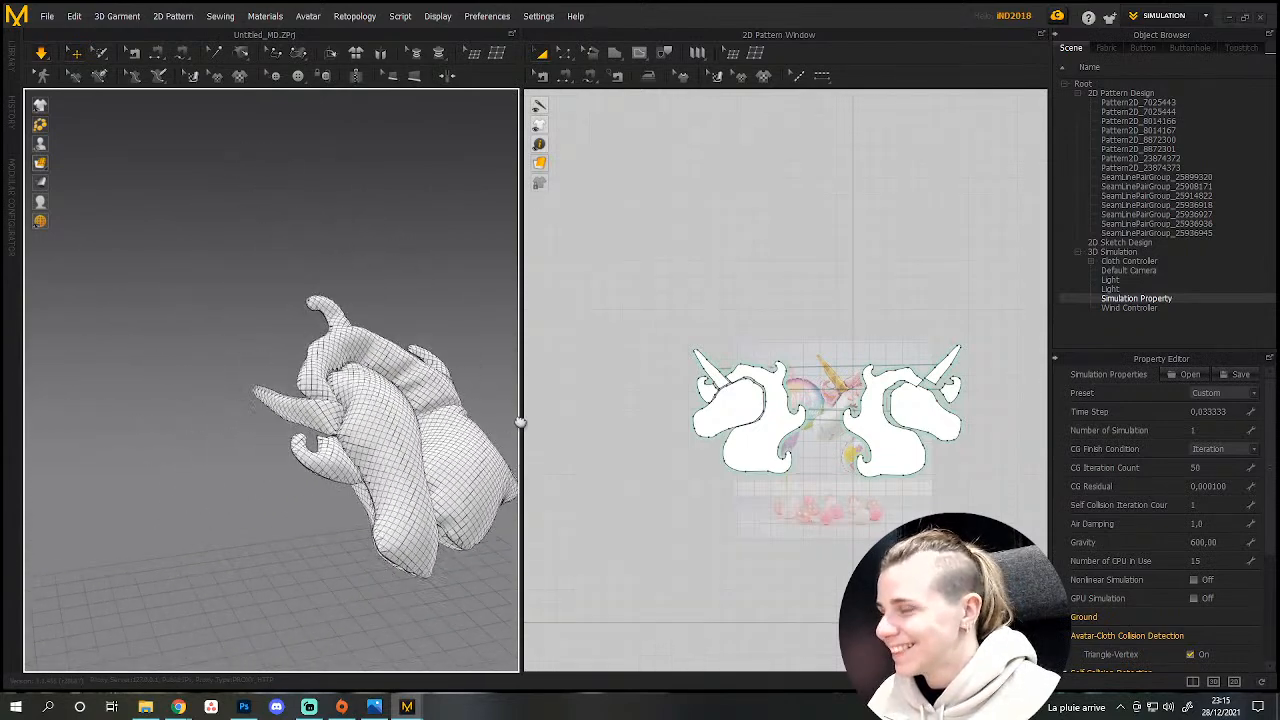
left_click(283, 412)
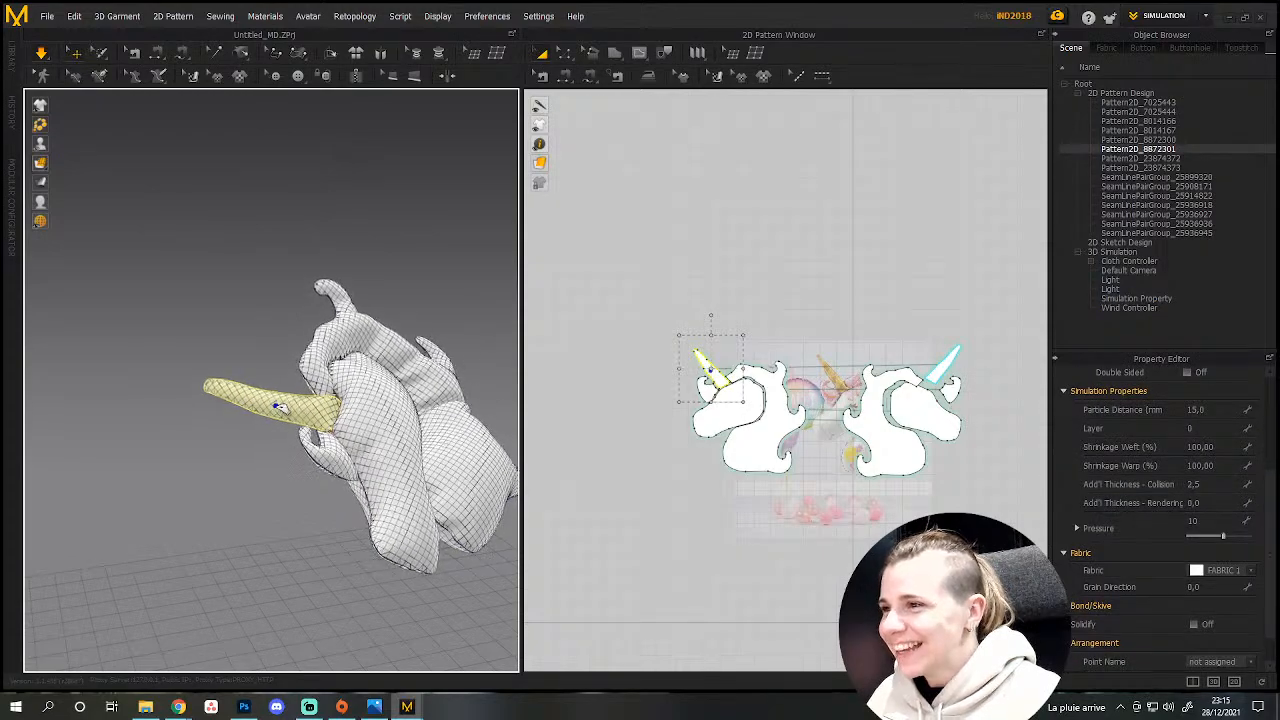
left_click(304, 454)
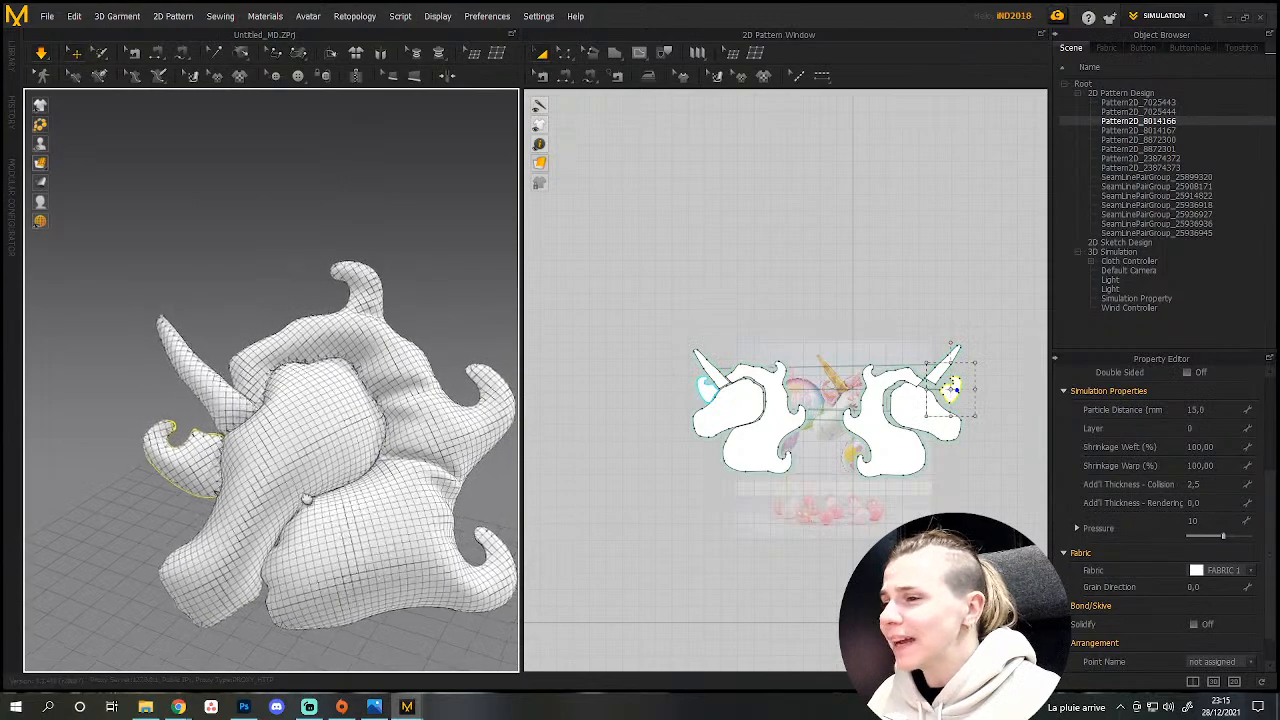
left_click(313, 600)
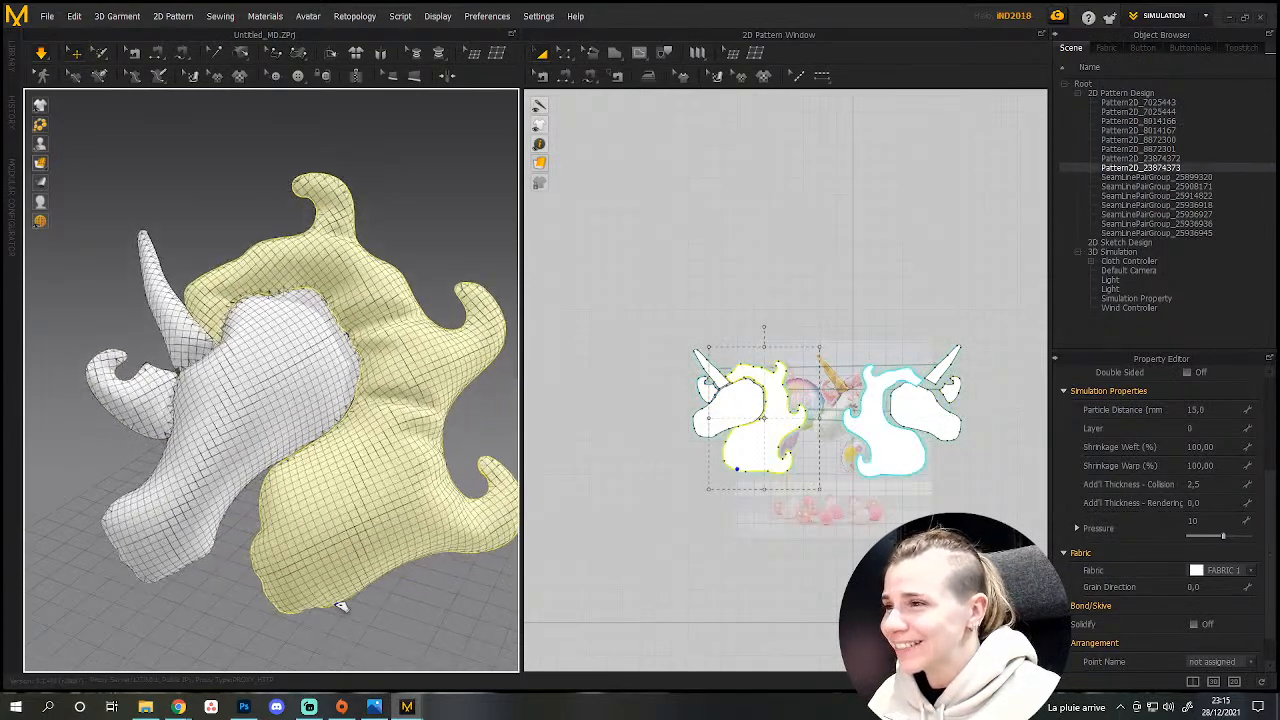
left_click(180, 200)
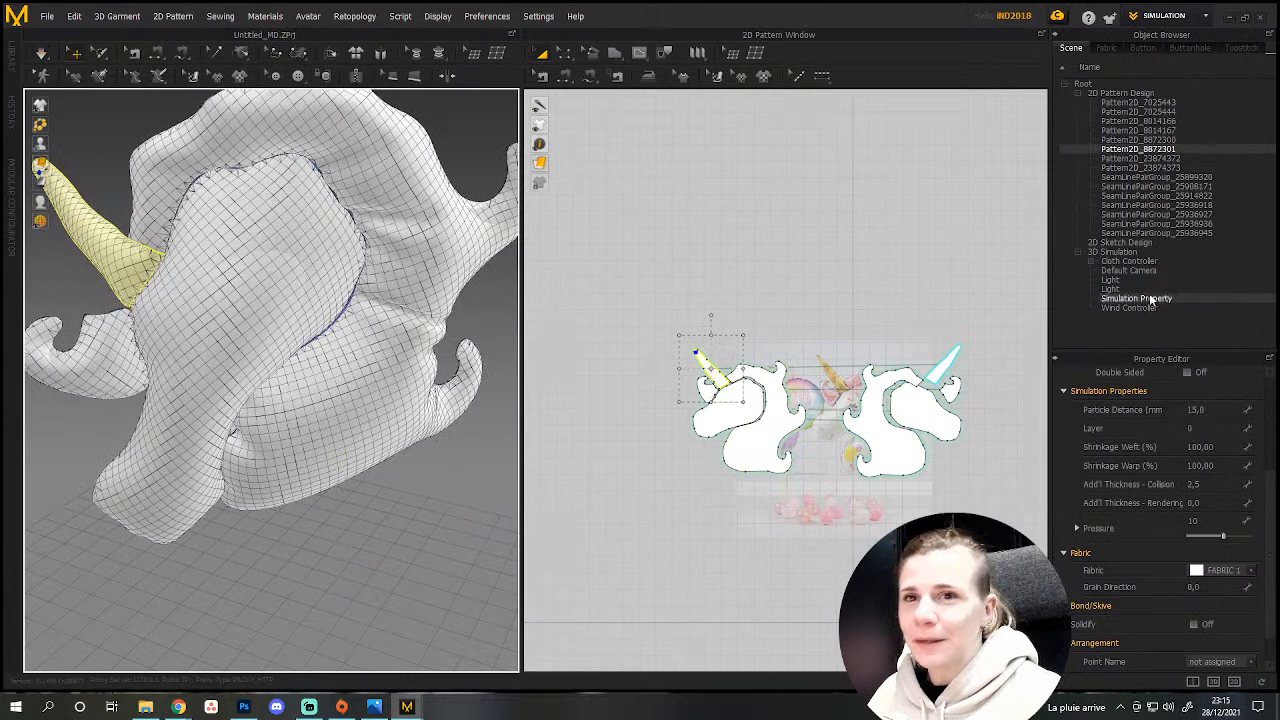
Set the simulation's Gravity to 5000, let the balloon react, and stop the simulation.
left_click(1140, 298)
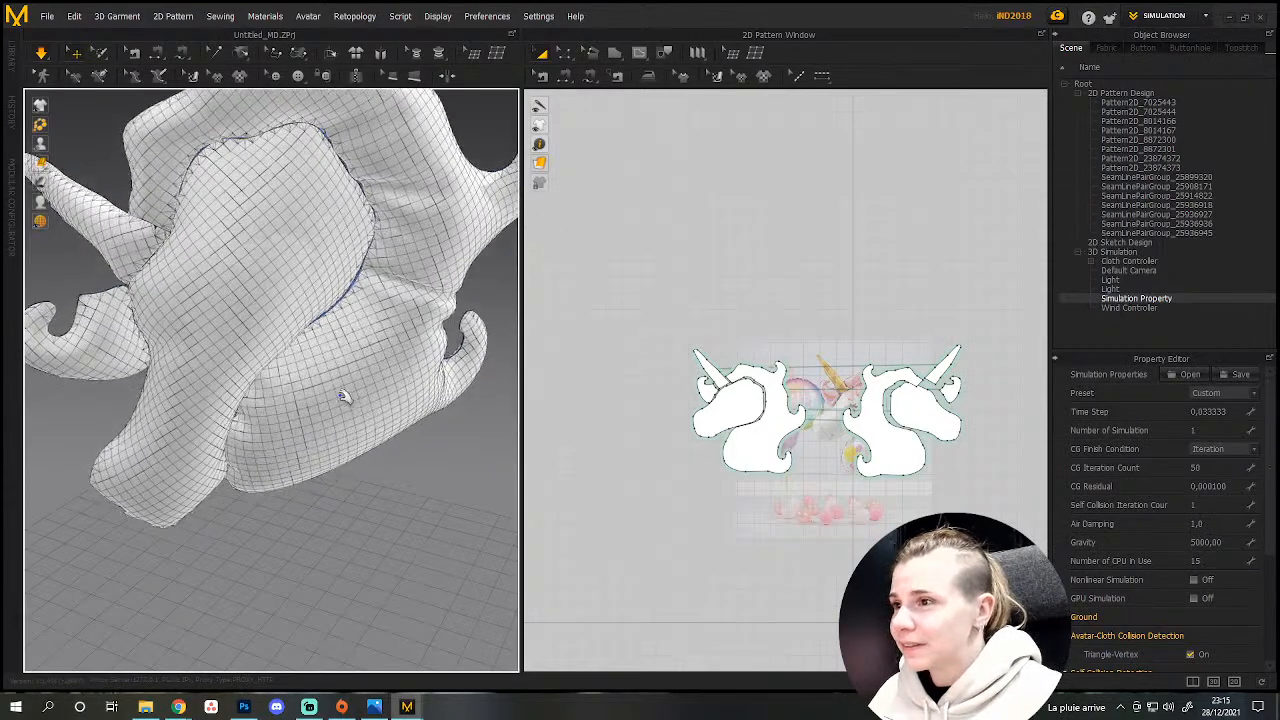
right_click_drag(322, 421, 230, 525)
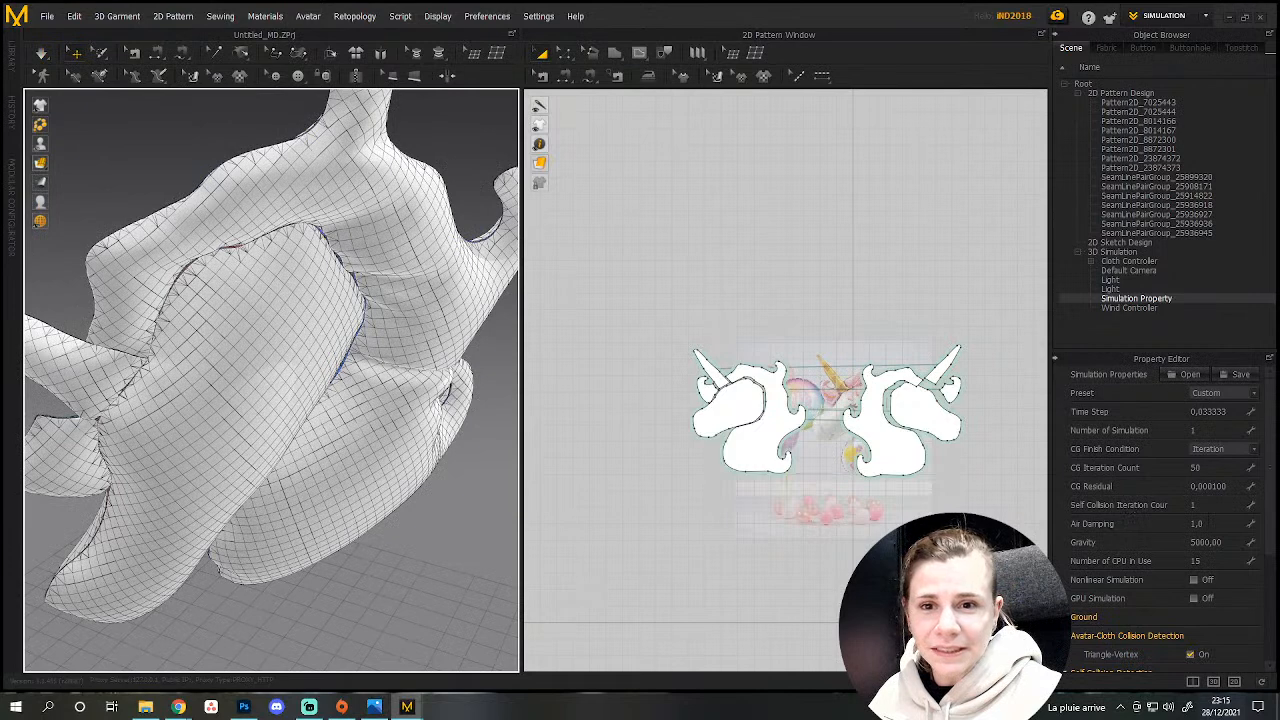
Set Gravity to 0 in the simulation properties.
left_click(1105, 545)
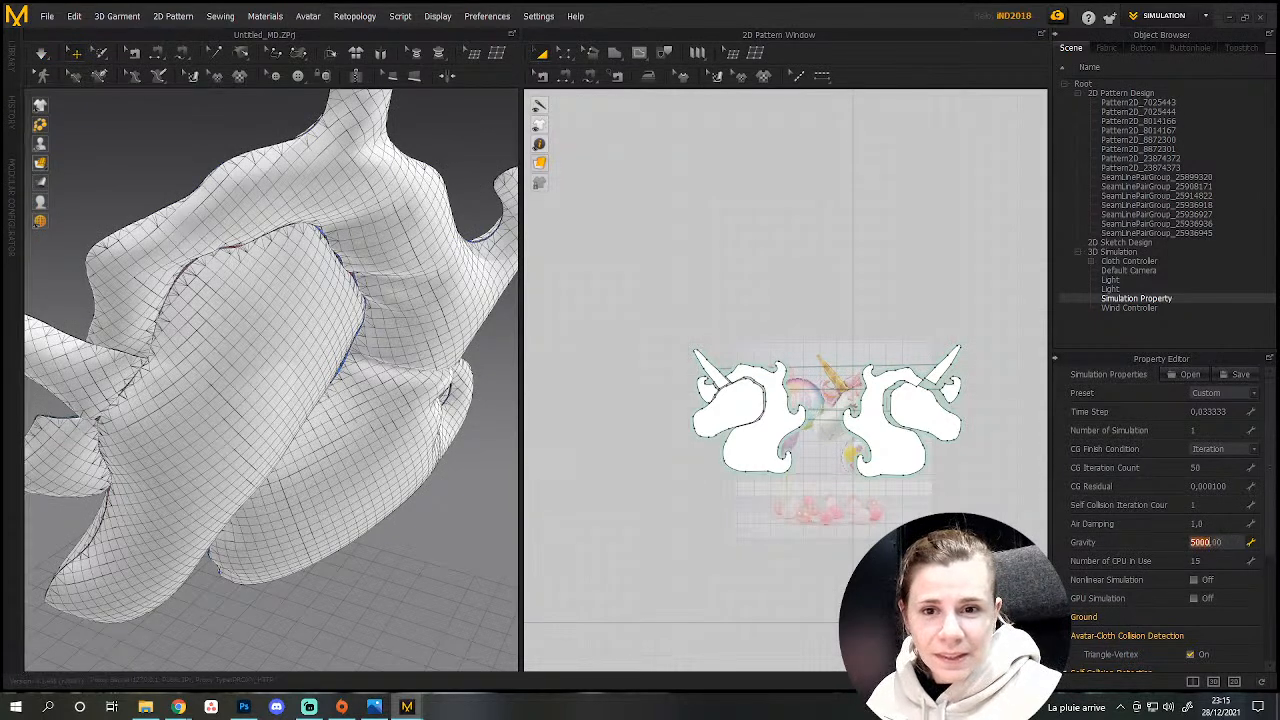
left_click(1144, 554)
double_click(1194, 543)
type("0")
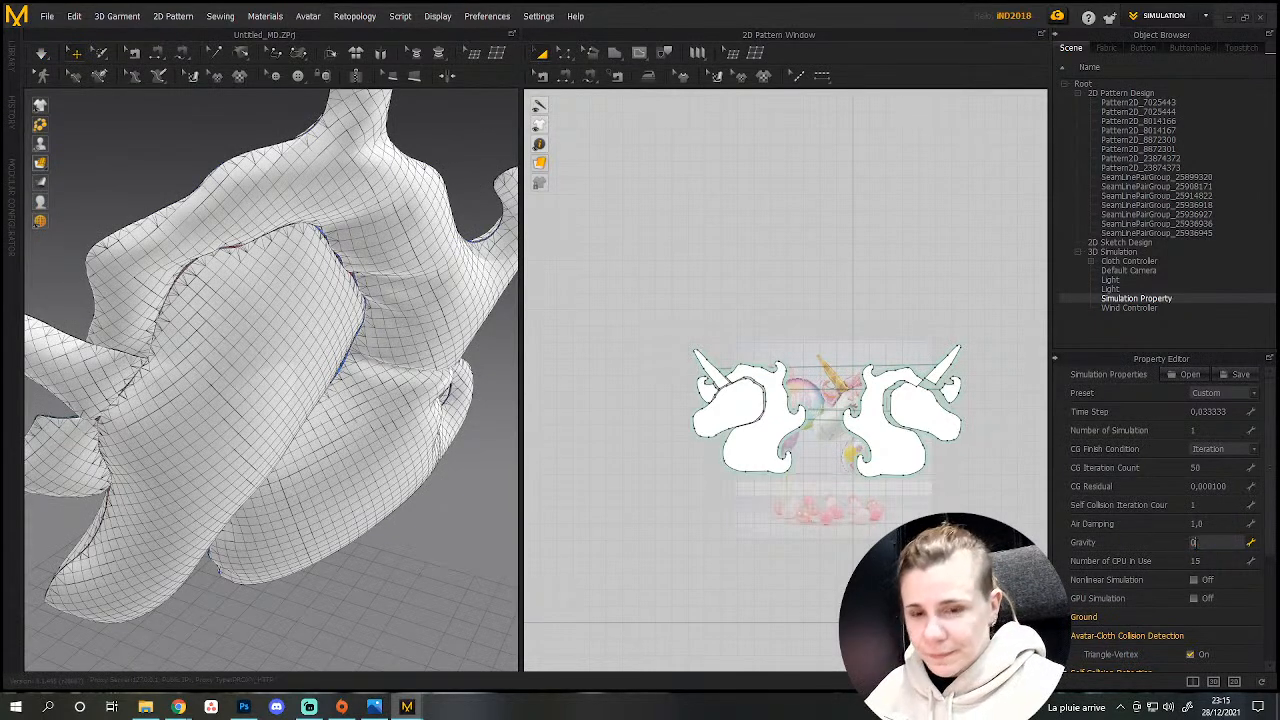
key("Return")
Simulate the balloon without gravity, try pulling it by the neck, and undo the resulting deformation.
scroll(286, 557, "down", 5)
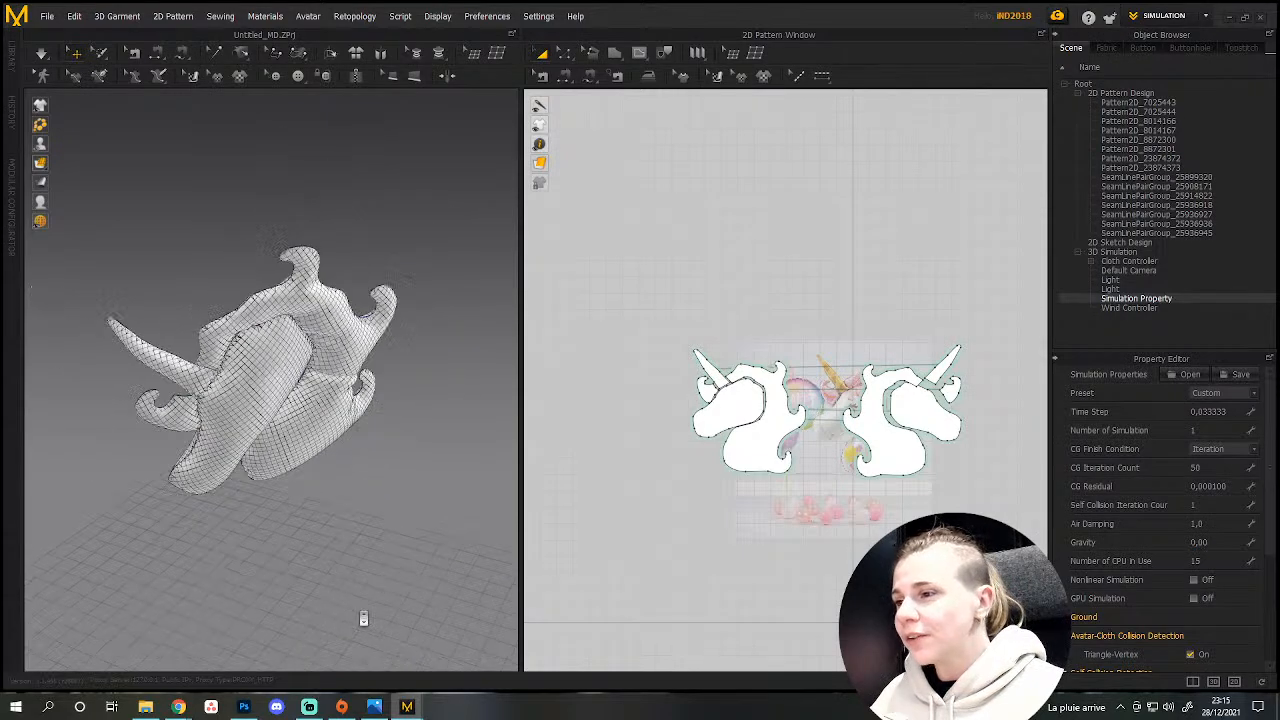
right_click_drag(358, 604, 286, 545)
key("space")
left_click_drag(274, 398, 260, 381)
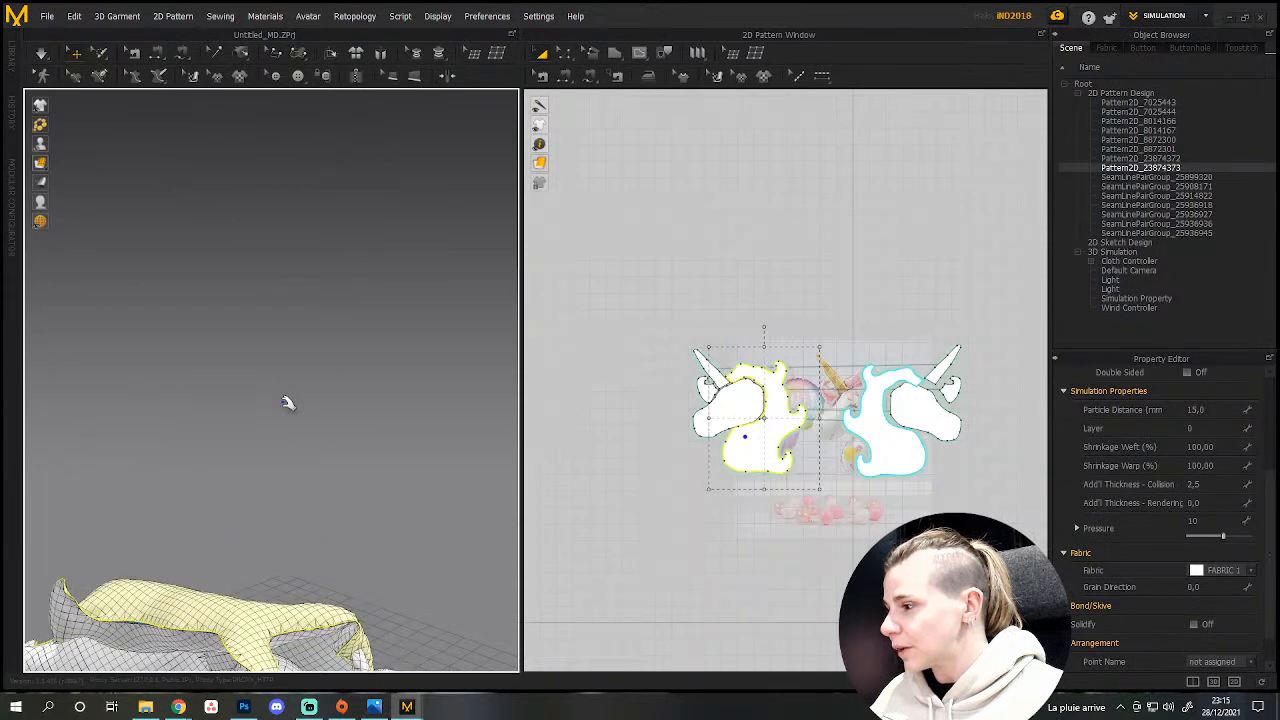
left_click(357, 512)
key("ctrl+z")
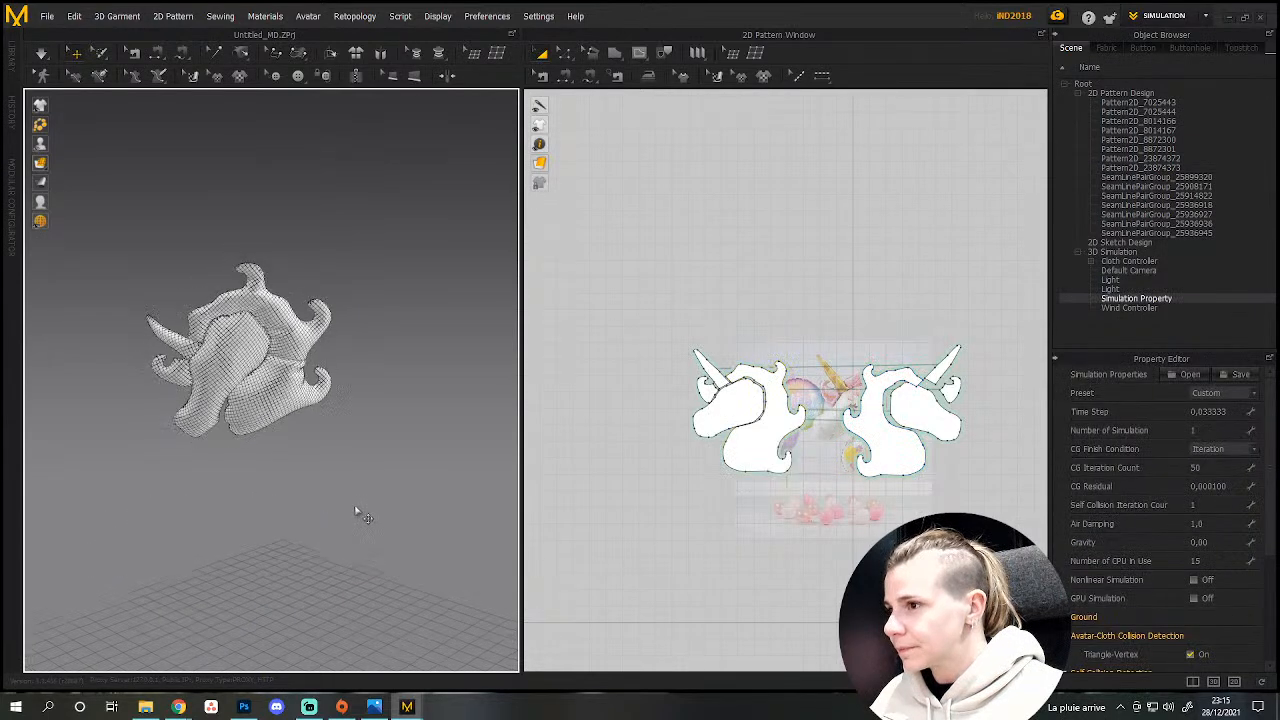
Select all pattern pieces of the unicorn balloon.
scroll(357, 512, "down", 3)
right_click_drag(181, 508, 191, 466)
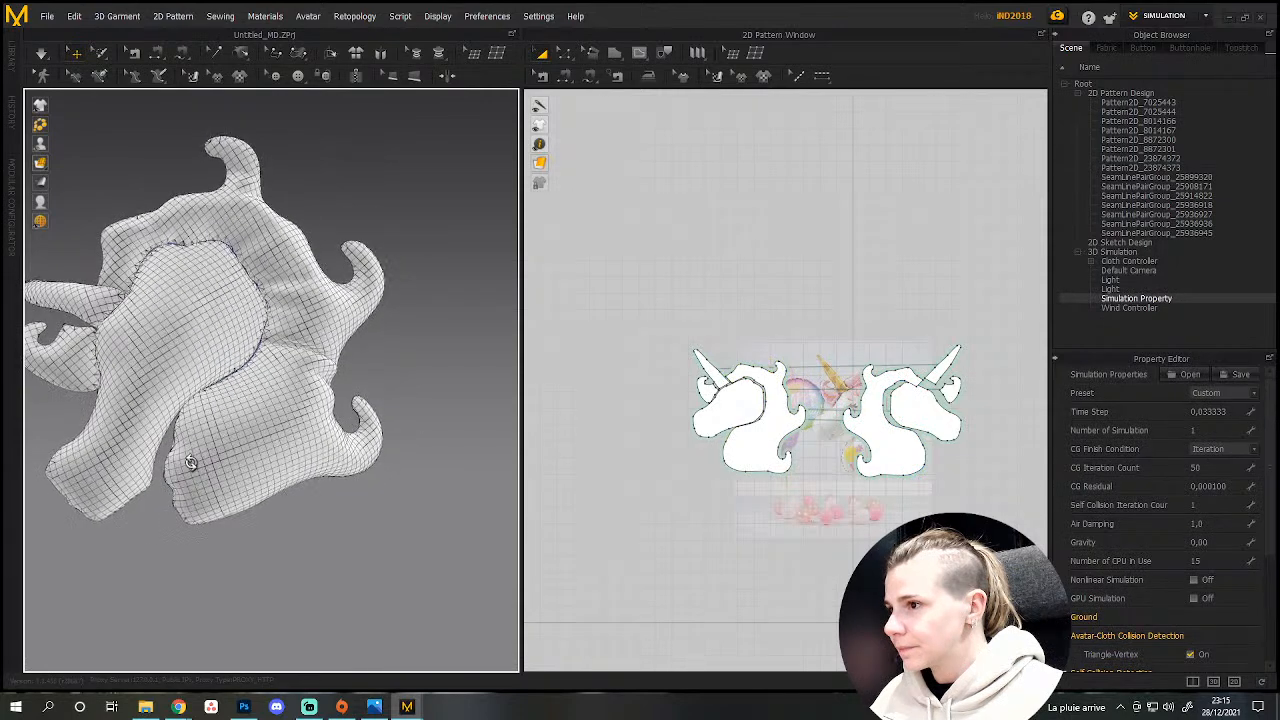
middle_click_drag(197, 469, 263, 485)
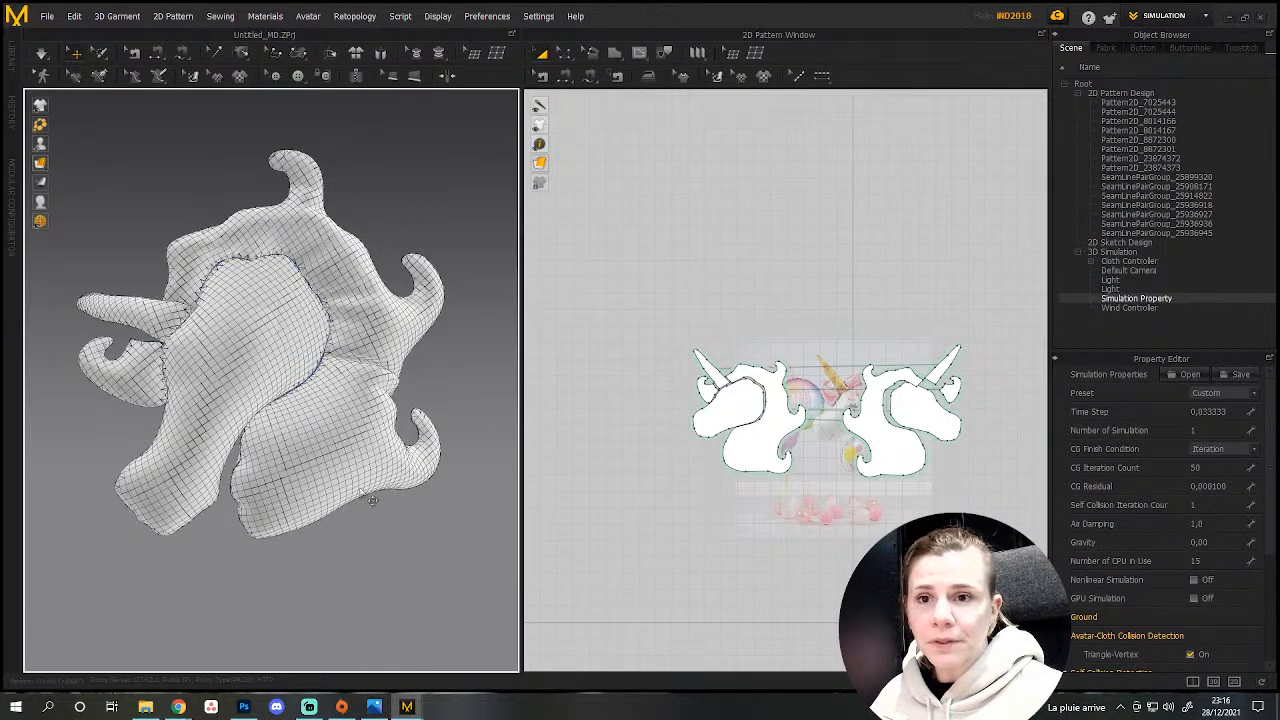
scroll(370, 495, "up", 3)
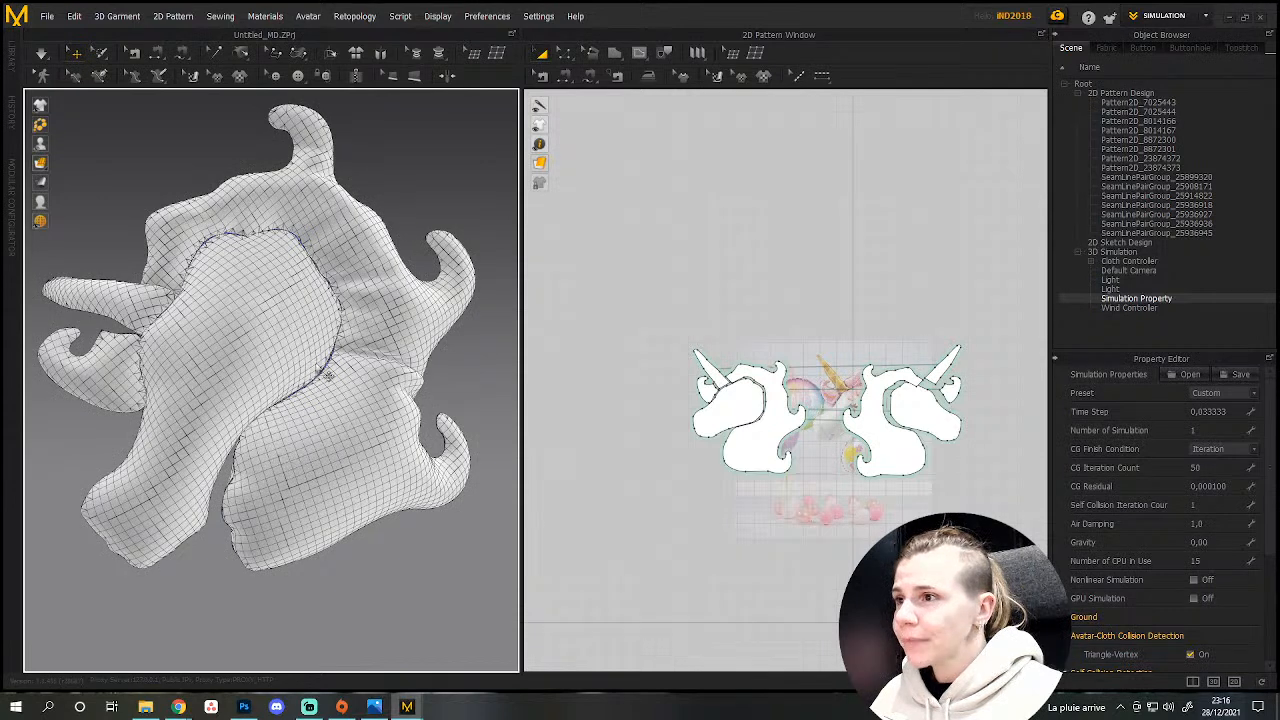
middle_click_drag(328, 376, 317, 418)
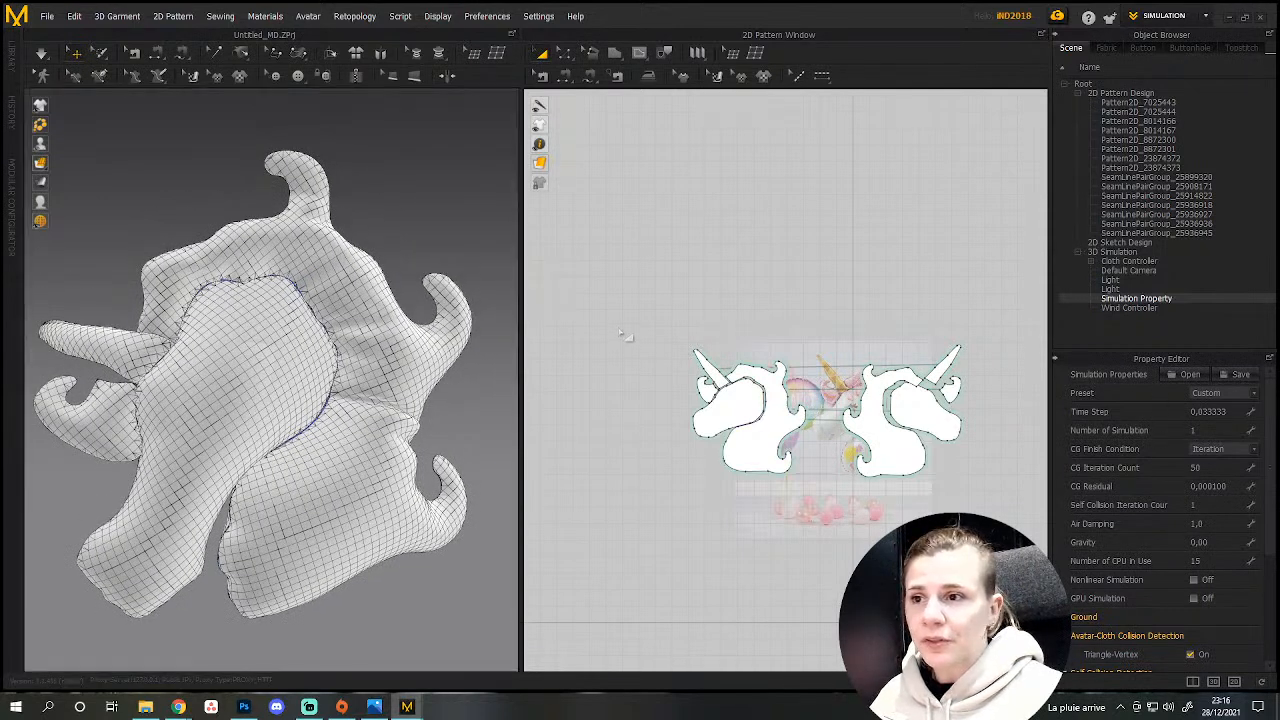
key("ctrl+a")
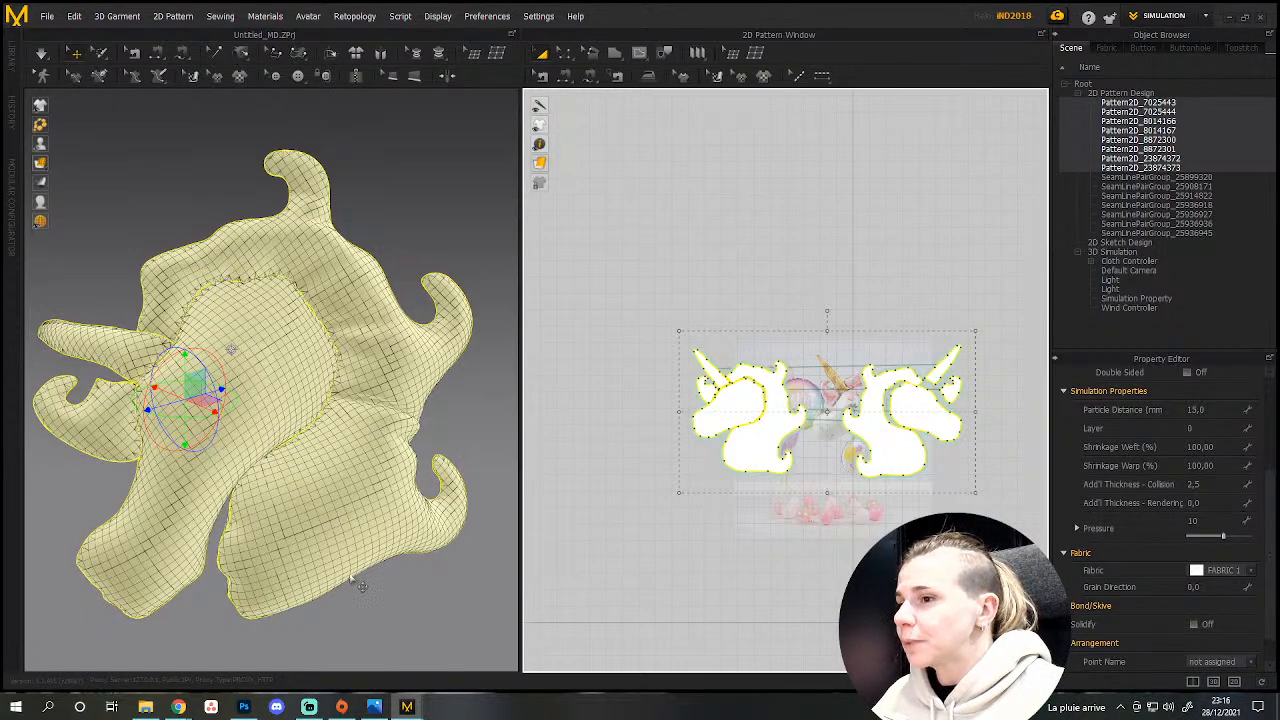
Run a short simulation of the selected balloon pieces and stop it.
scroll(352, 470, "down", 5)
scroll(348, 503, "up", 3)
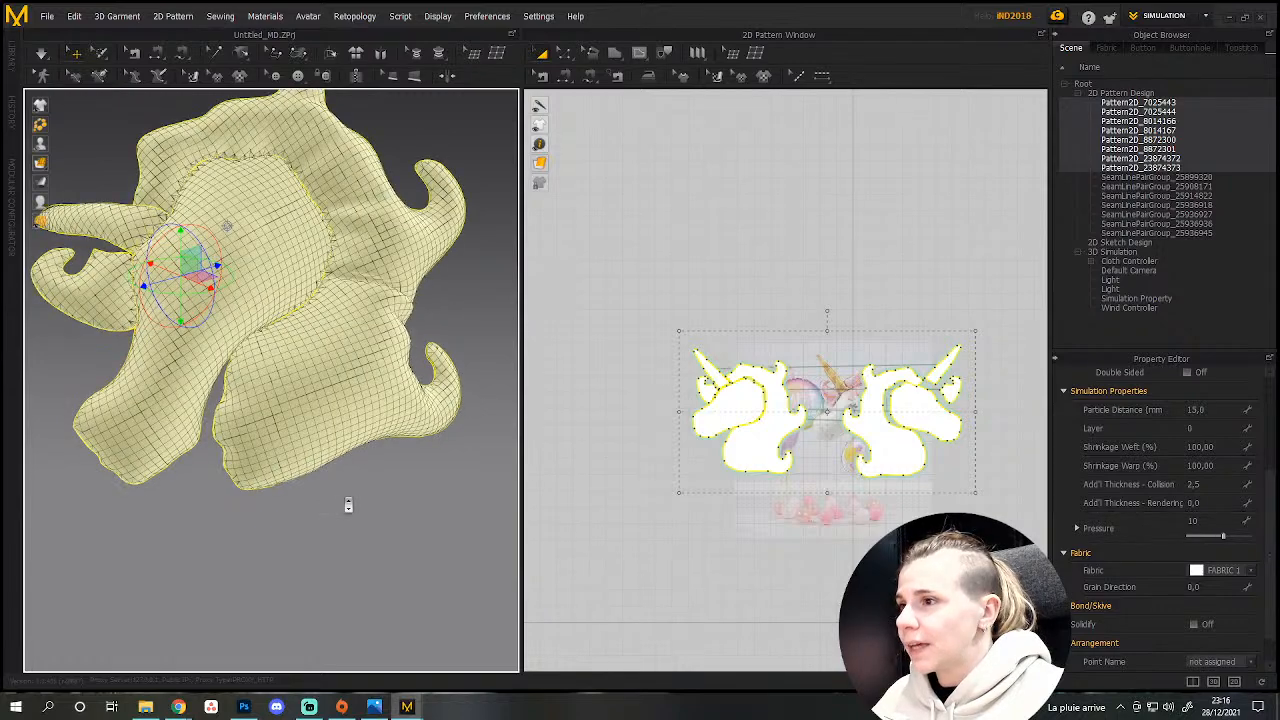
scroll(348, 503, "down", 4)
right_click_drag(329, 509, 311, 574)
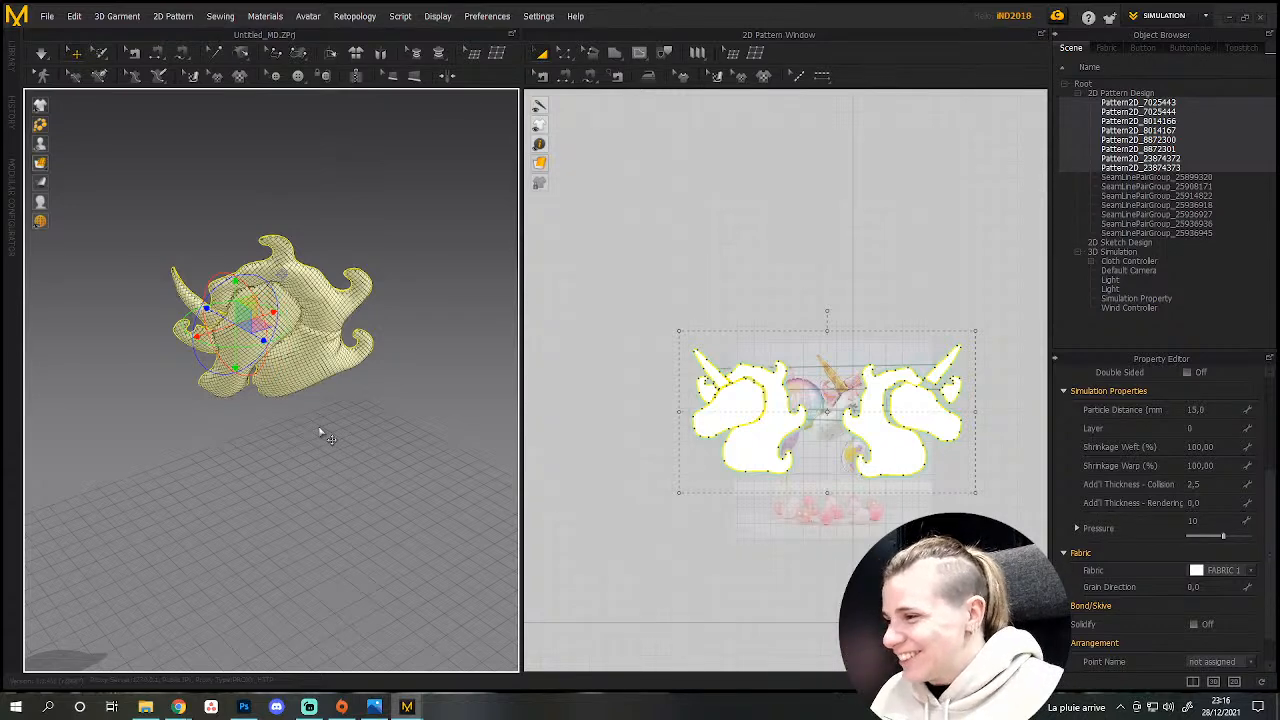
key("space")
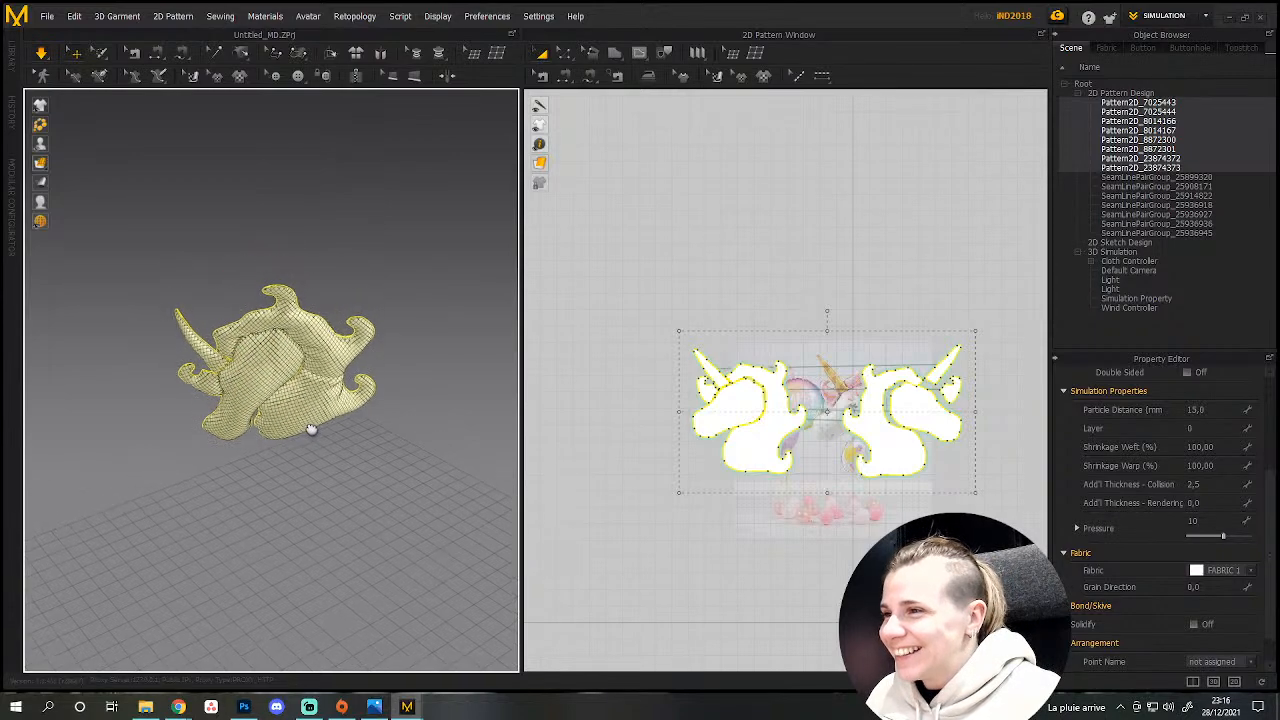
right_click_drag(306, 505, 317, 468)
key("space")
Lower the whole balloon to the ground grid and rotate it to lie flat.
scroll(311, 433, "up", 2)
scroll(311, 433, "down", 1)
scroll(314, 441, "up", 2)
scroll(314, 441, "down", 3)
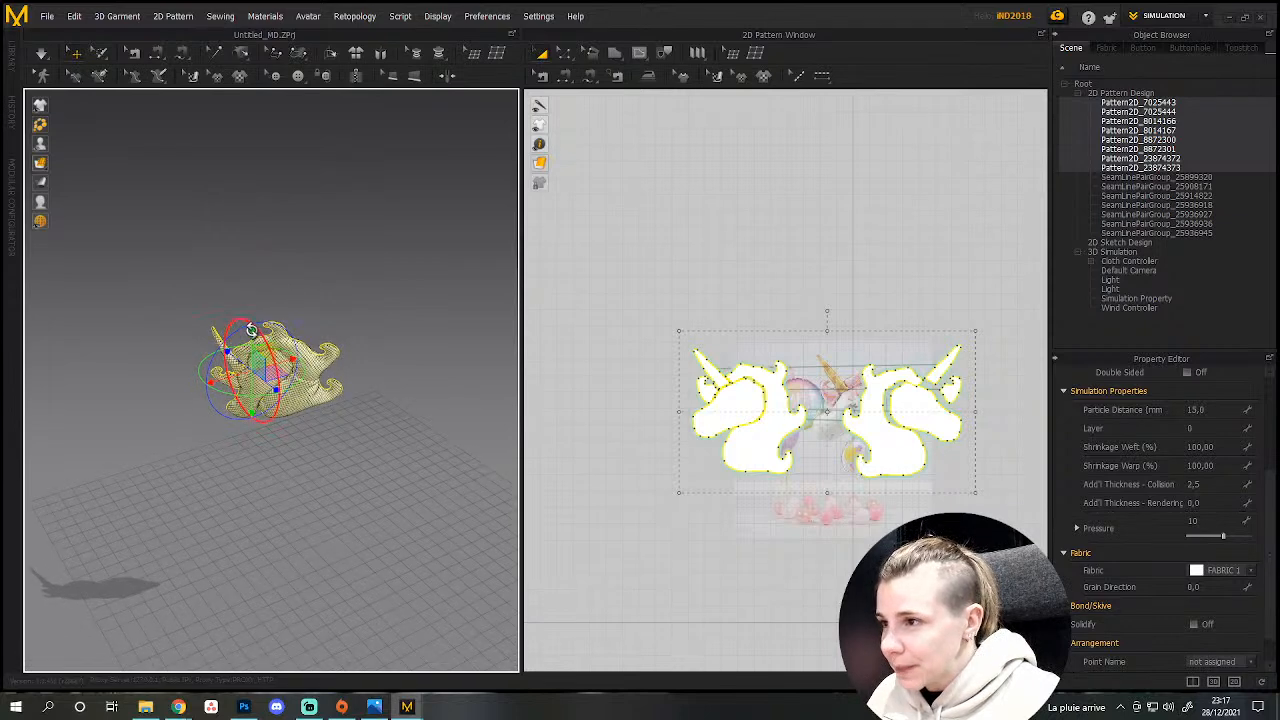
left_click_drag(252, 336, 296, 545)
left_click_drag(280, 603, 302, 470)
right_click_drag(302, 470, 283, 516)
left_click_drag(273, 519, 311, 554)
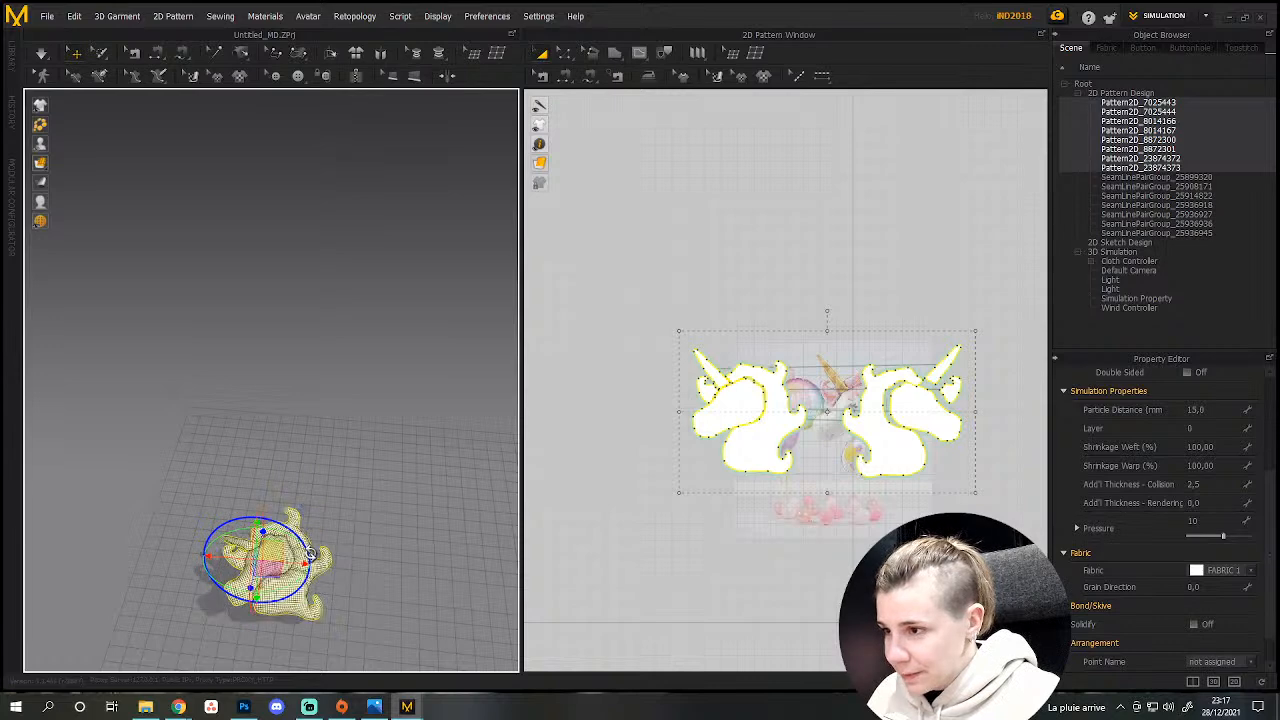
Simulate the balloon on the ground, pulling and pinning its neck corner and its head around the horn and forelock.
right_click_drag(292, 528, 356, 540)
scroll(356, 540, "up", 3)
middle_click_drag(356, 540, 395, 403)
scroll(337, 506, "down", 3)
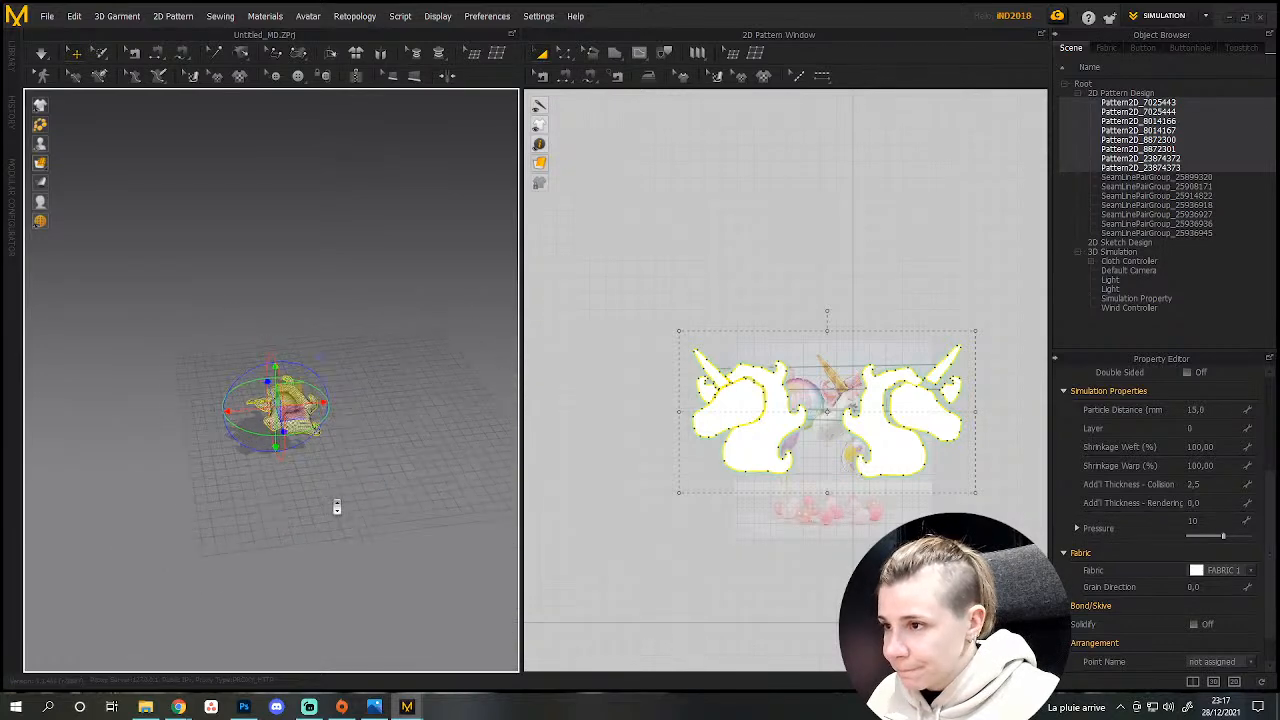
scroll(352, 520, "up", 4)
middle_click_drag(362, 552, 358, 496)
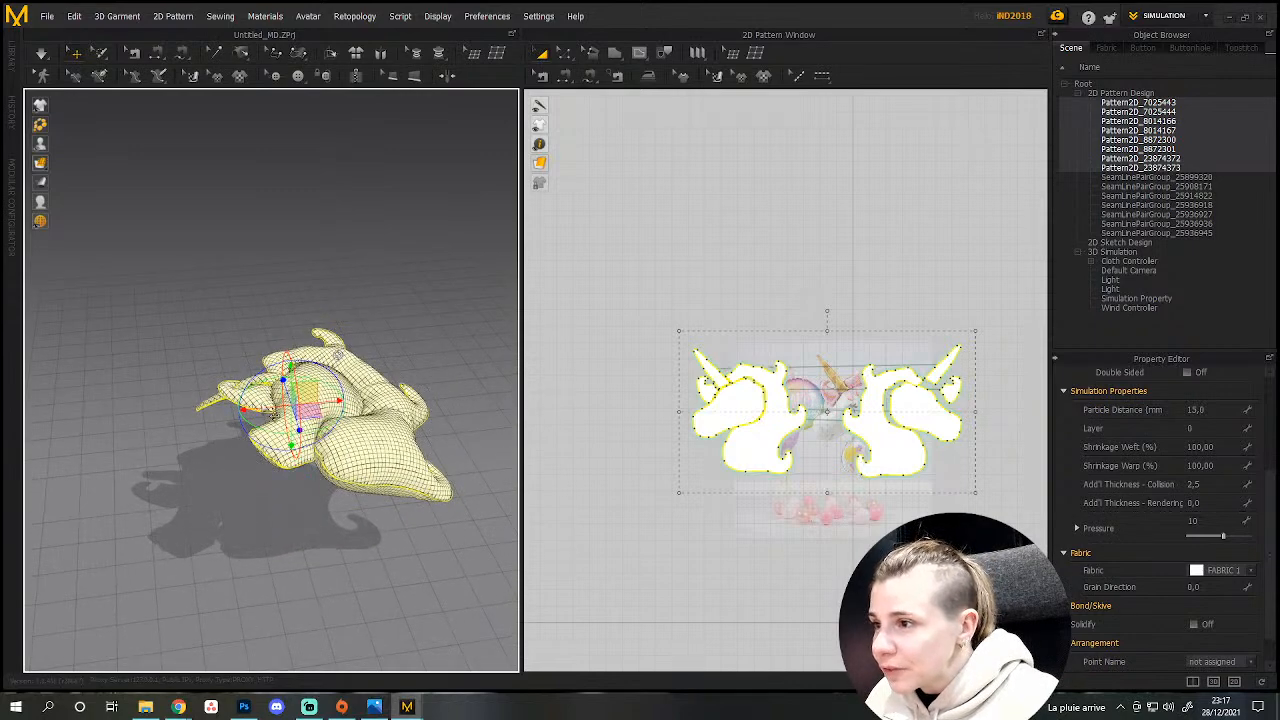
left_click_drag(342, 488, 367, 494)
scroll(370, 492, "down", 5)
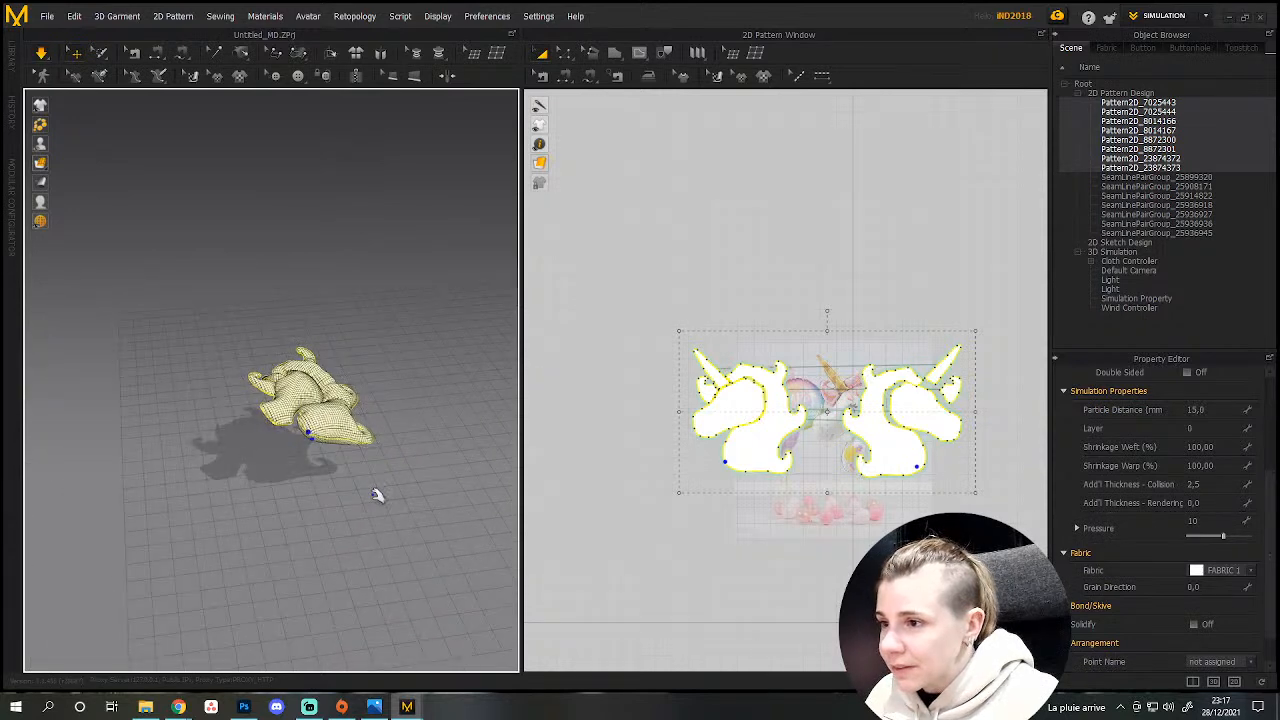
scroll(375, 505, "up", 8)
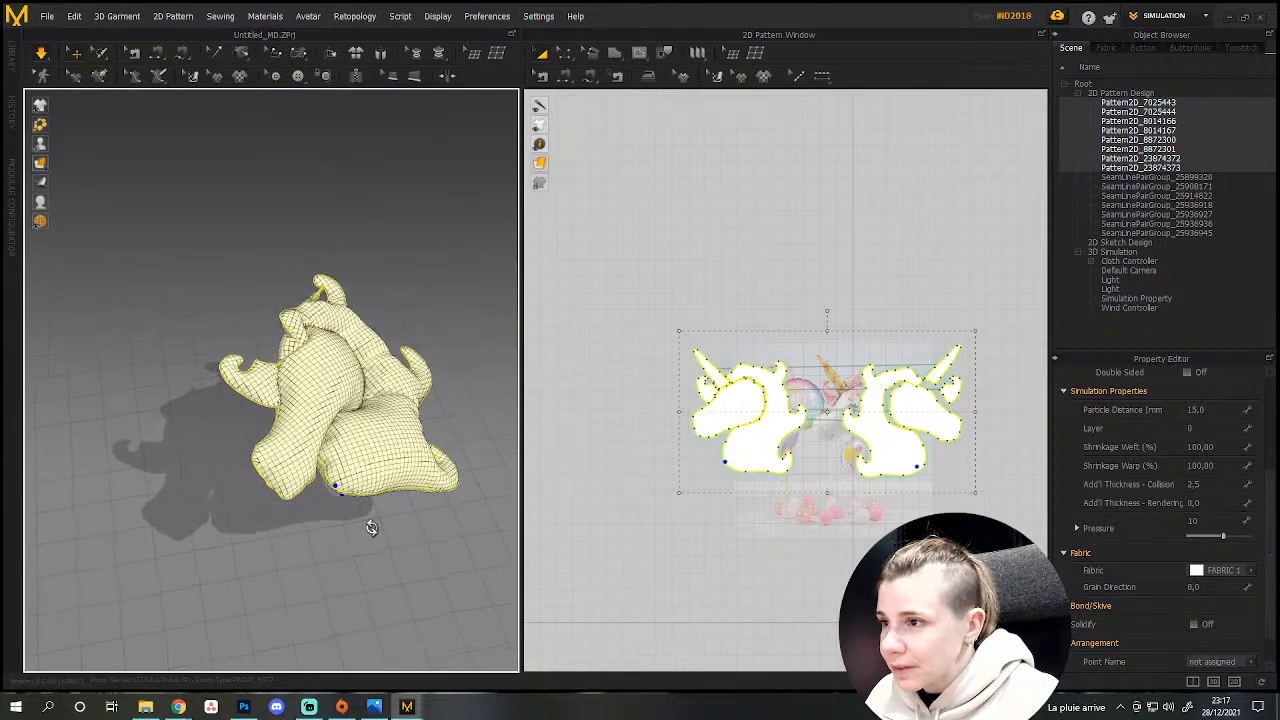
left_click_drag(316, 410, 305, 391)
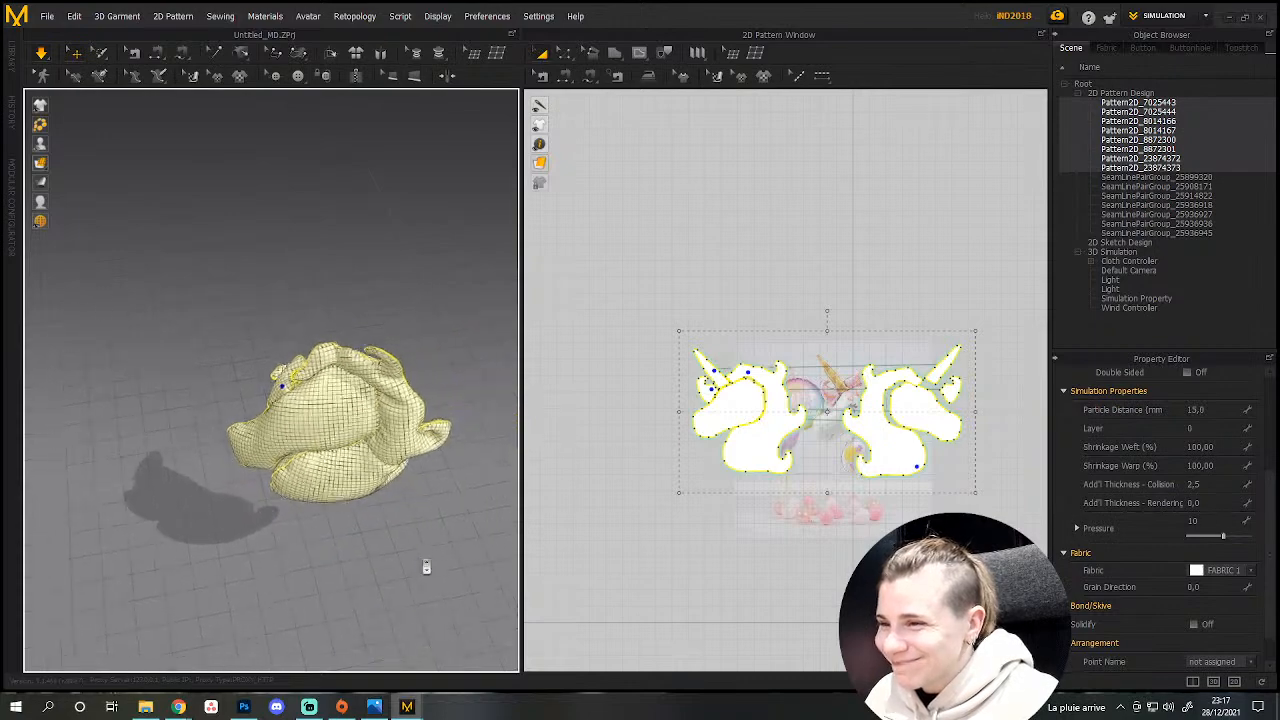
Apply Strengthen to all selected pattern pieces with the simulation stopped.
right_click(704, 420)
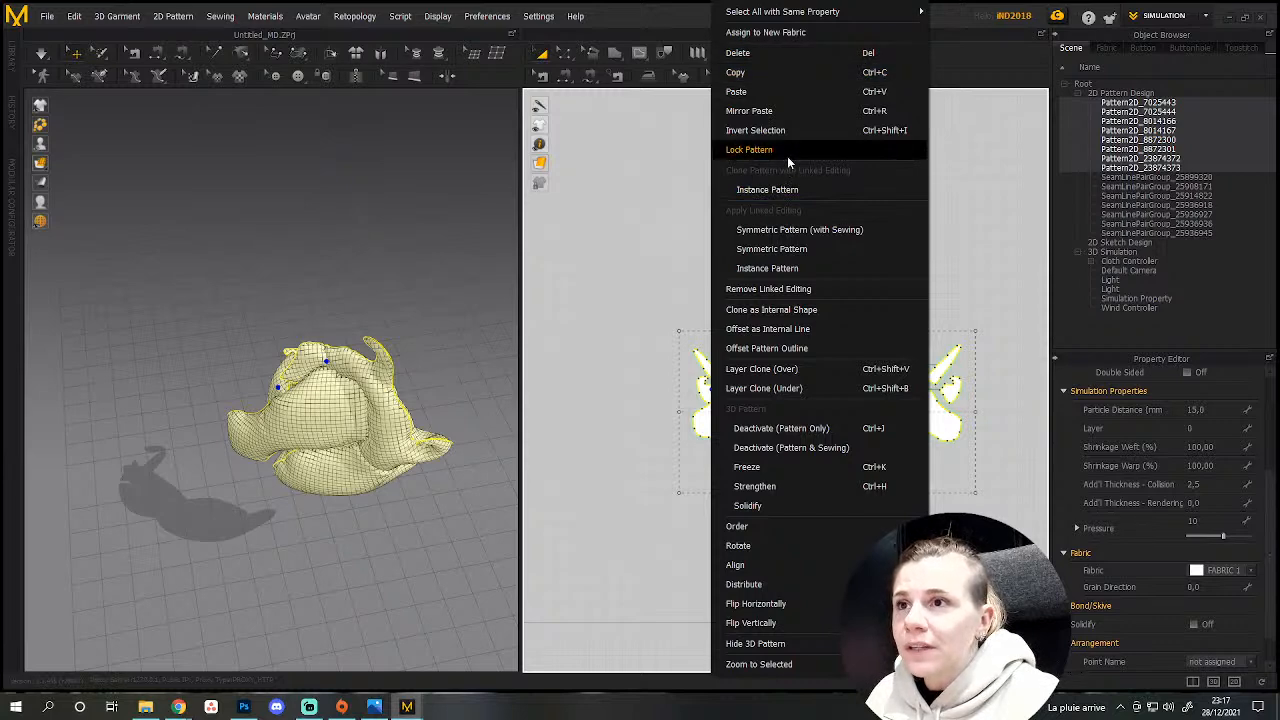
right_click(398, 408)
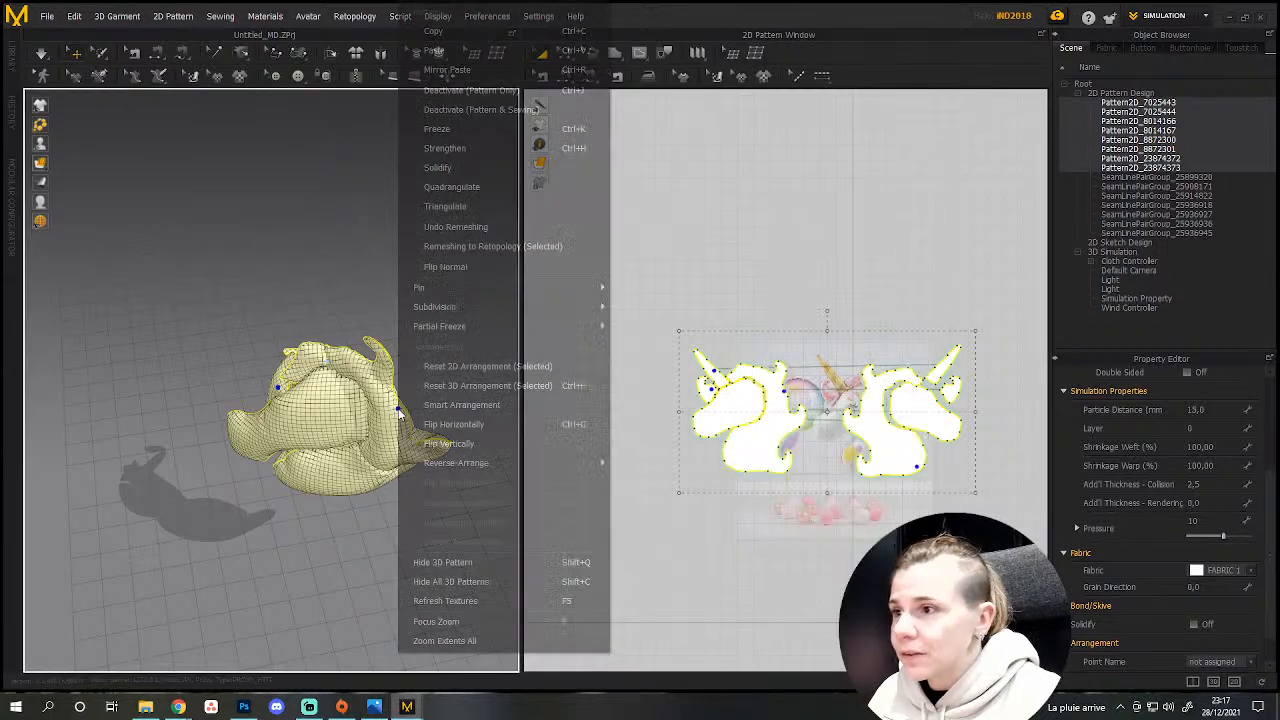
left_click(462, 150)
Simulate the strengthened balloon, pull its mane, horn and forelock into shape, and stop the simulation.
right_click_drag(334, 522, 300, 515)
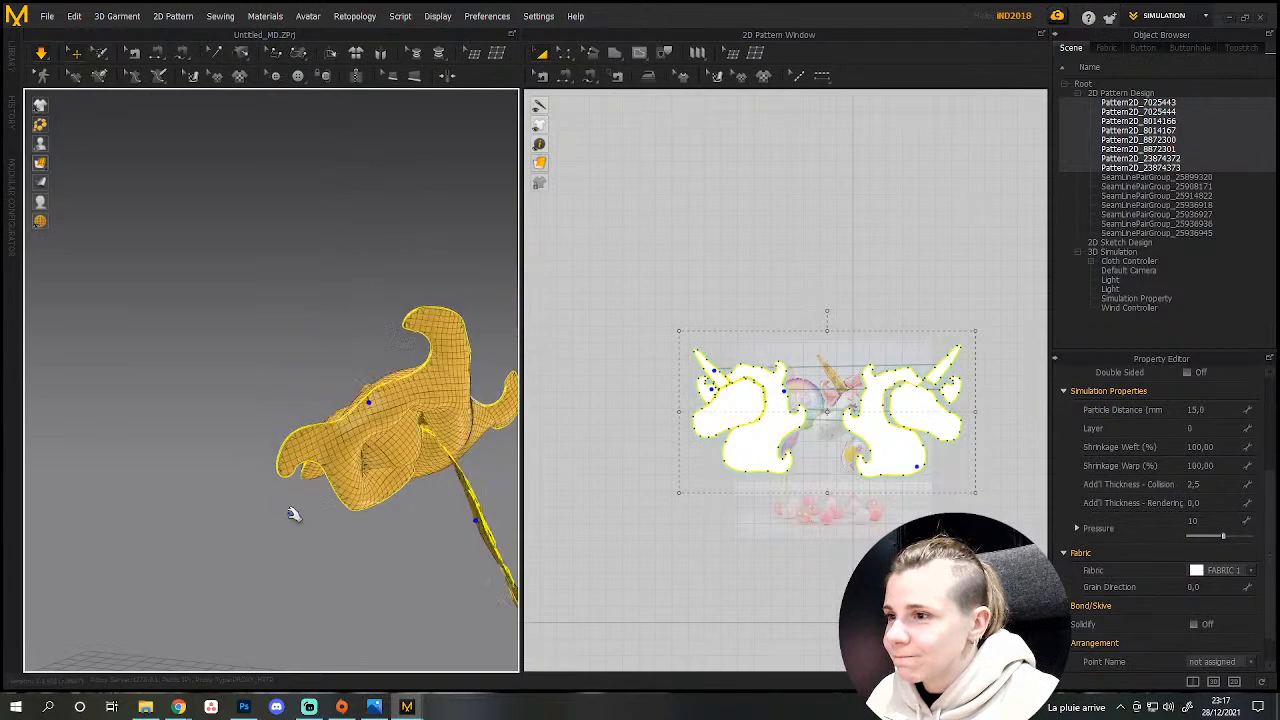
right_click_drag(296, 514, 200, 549)
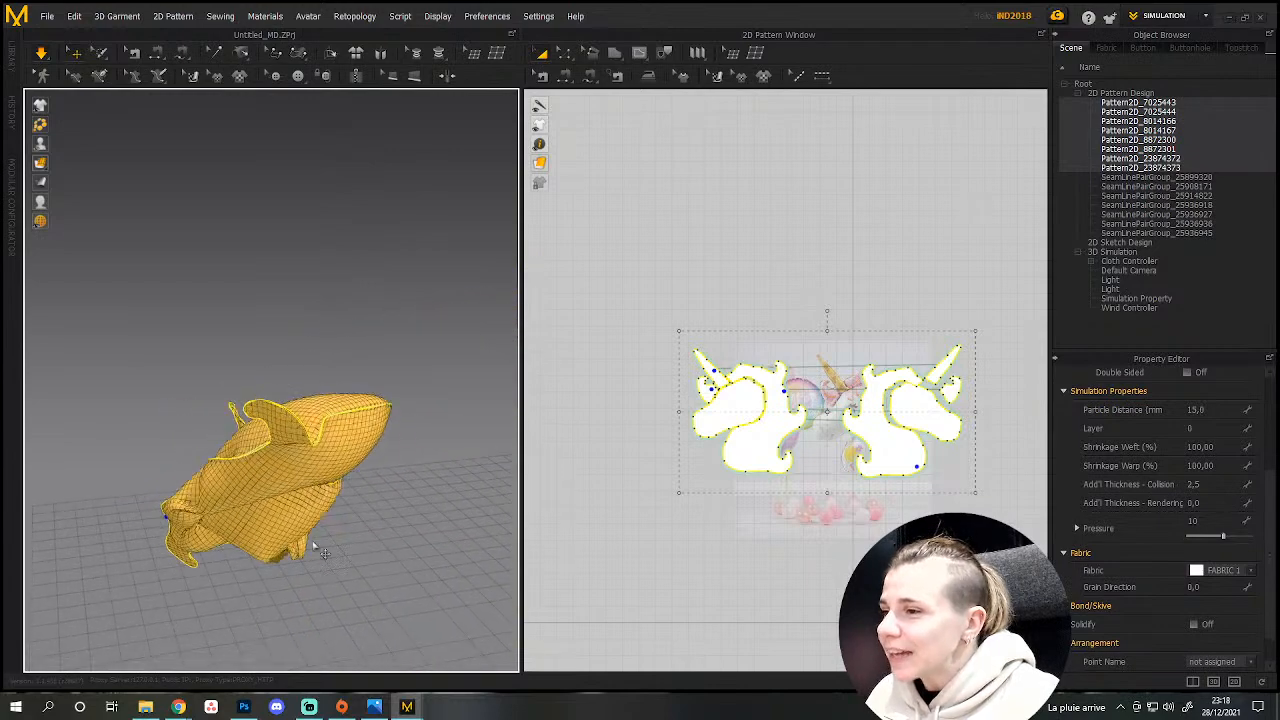
right_click_drag(340, 553, 512, 533)
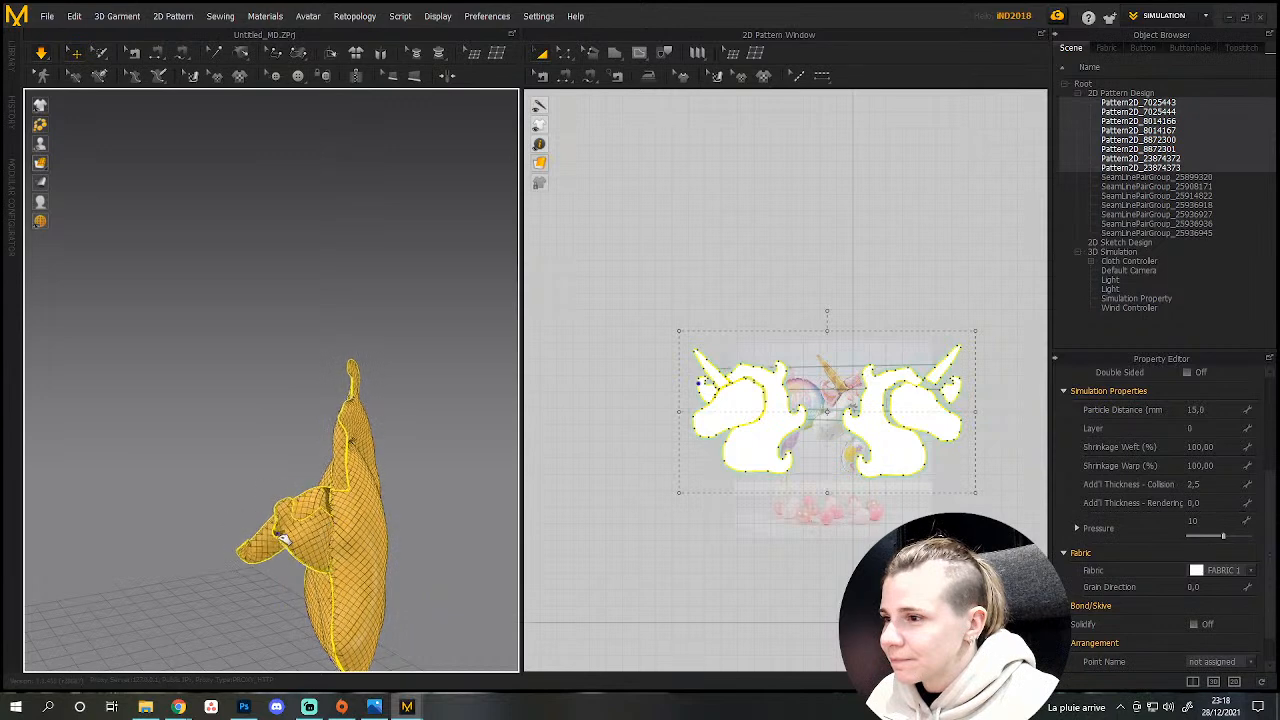
right_click_drag(285, 514, 248, 562)
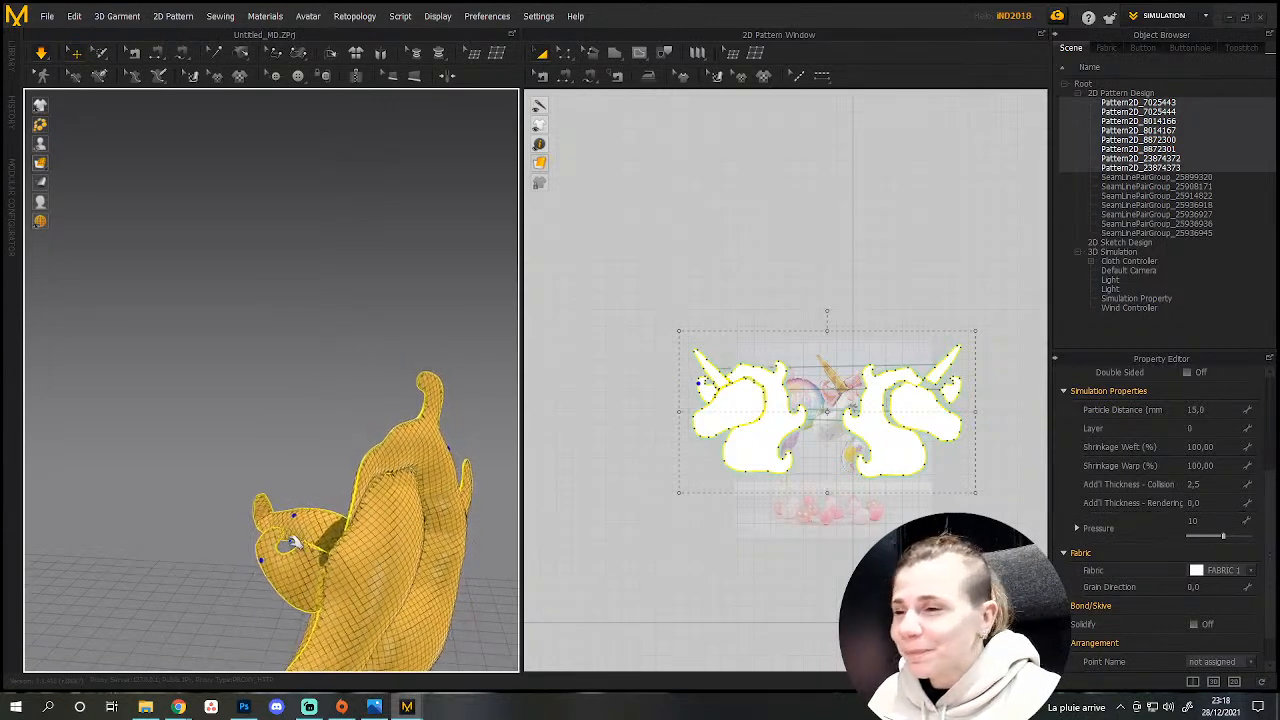
key("space")
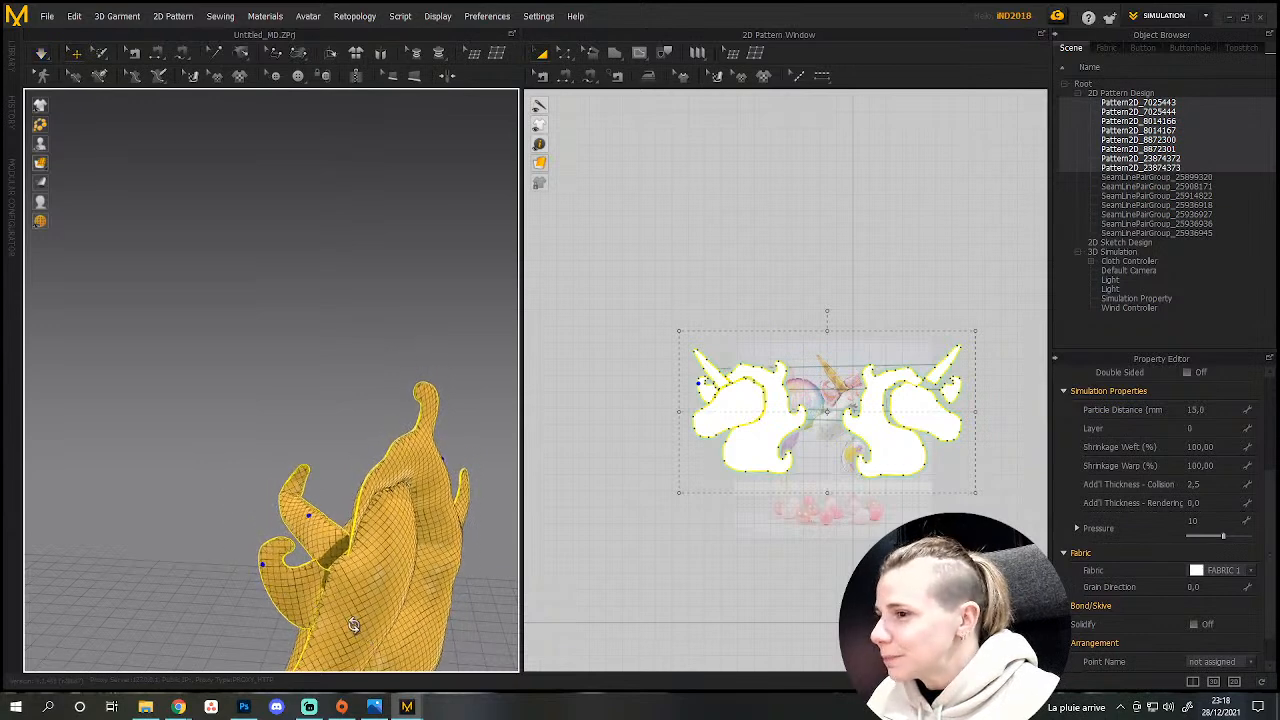
right_click_drag(354, 626, 280, 594)
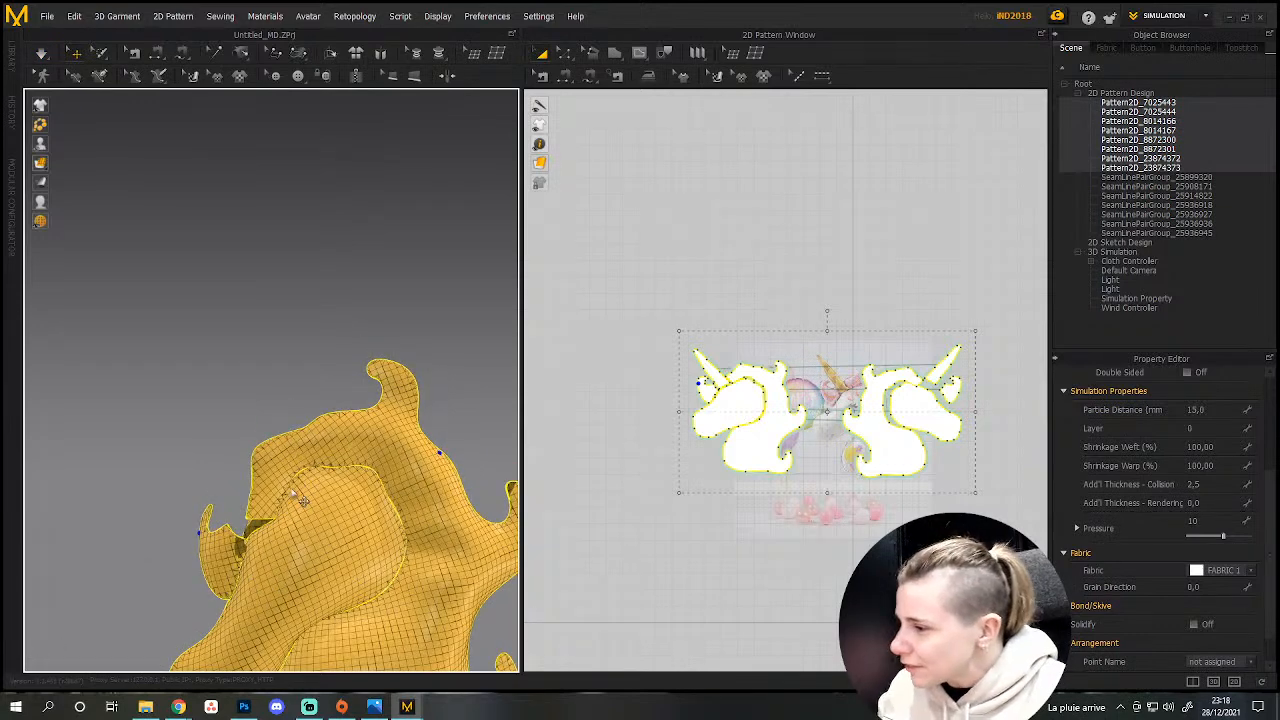
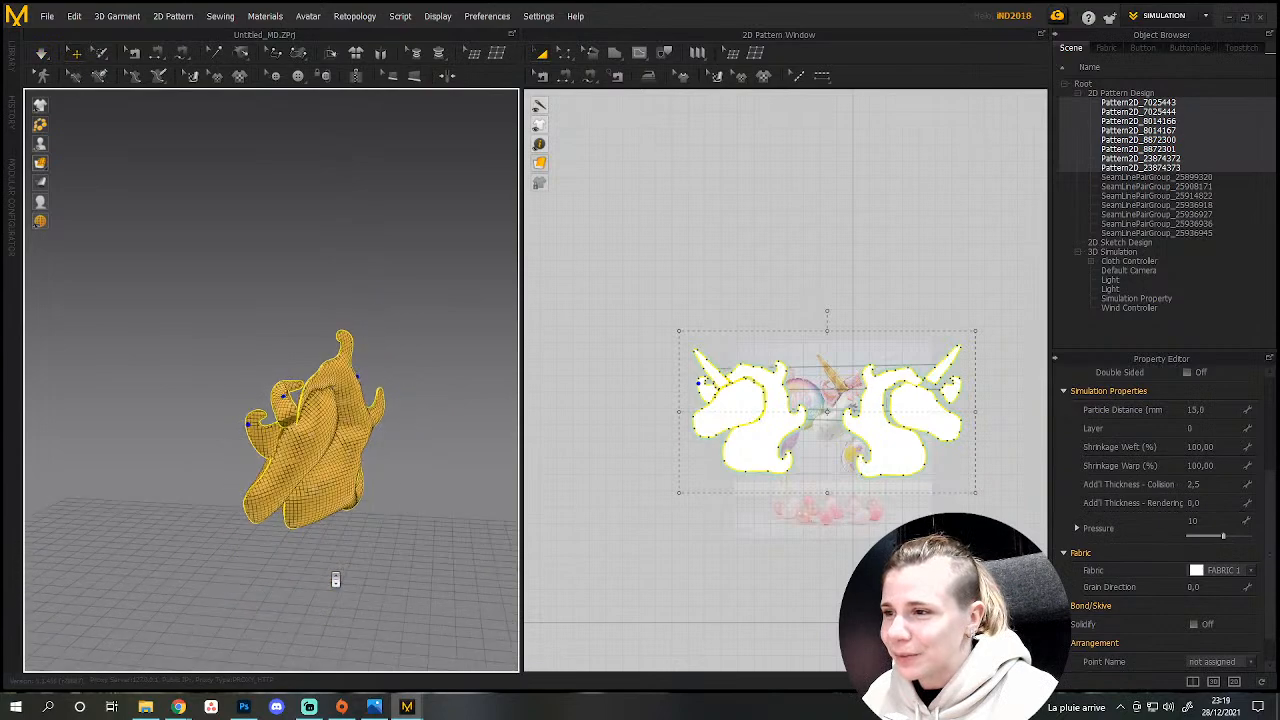
Resume simulating the strengthened balloon, raise the horn clear of the forelock, and stop the simulation.
scroll(246, 550, "down", 2)
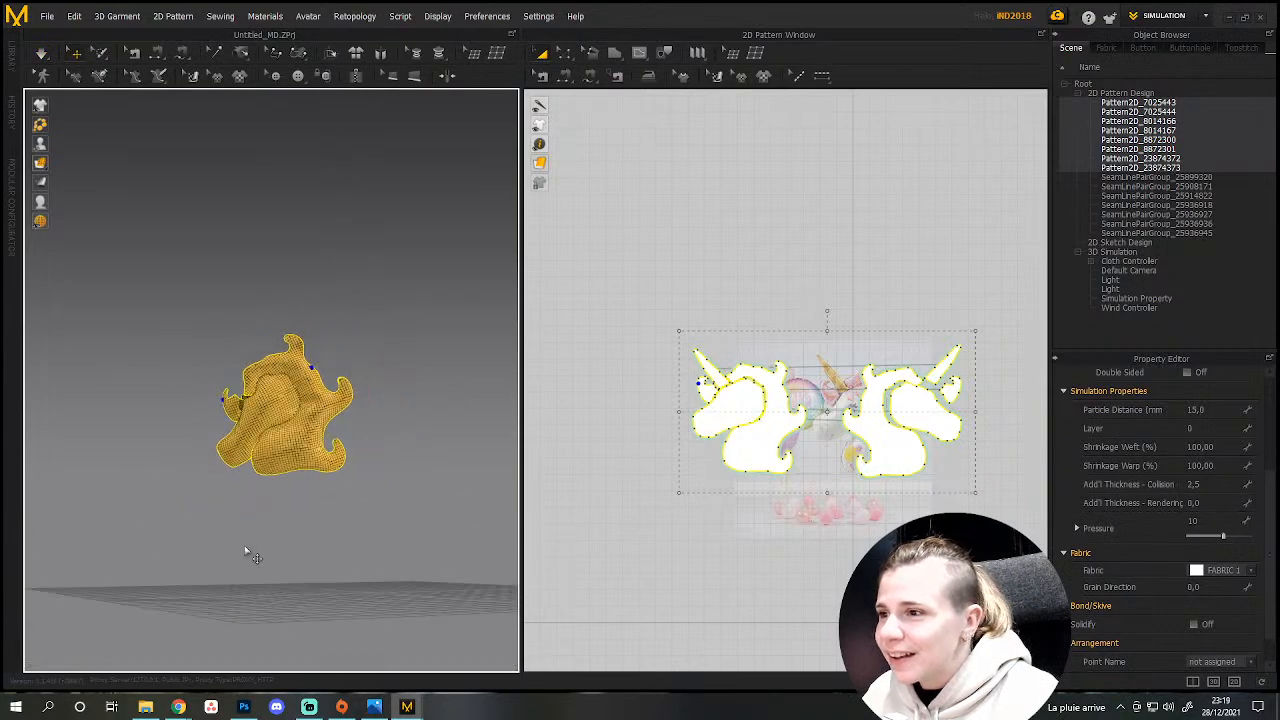
scroll(246, 550, "up", 4)
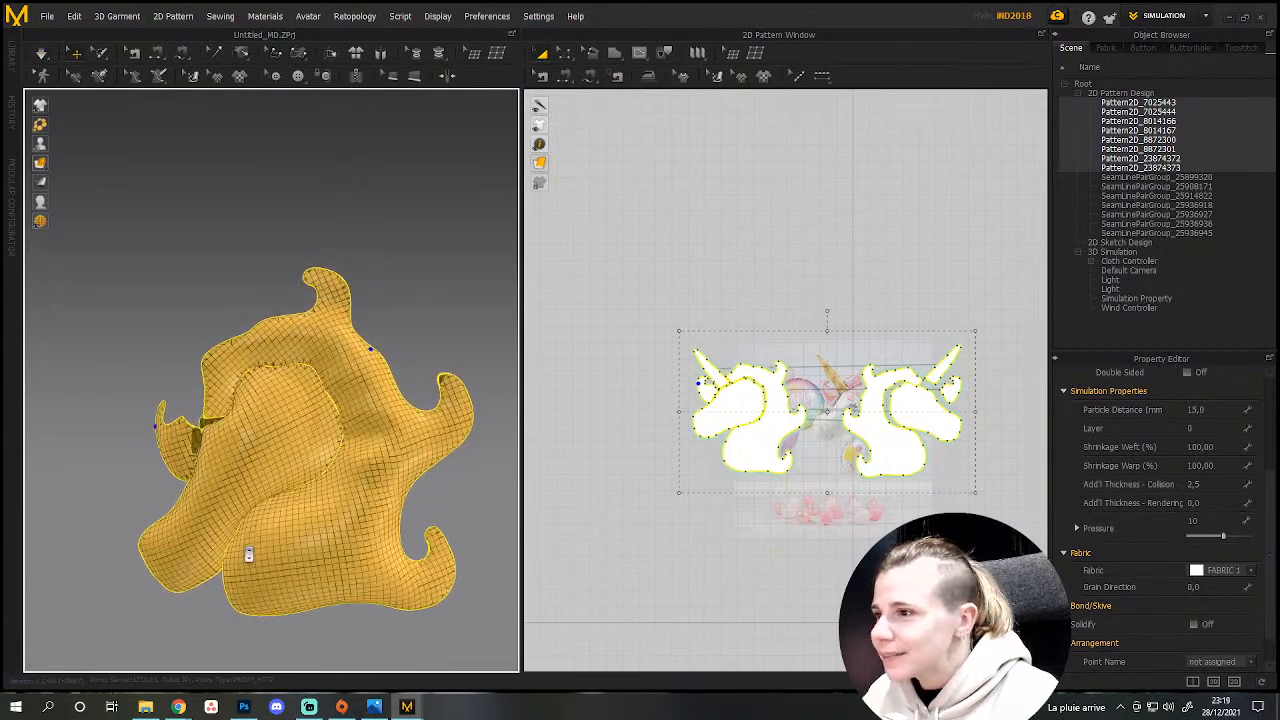
middle_click_drag(298, 592, 342, 612)
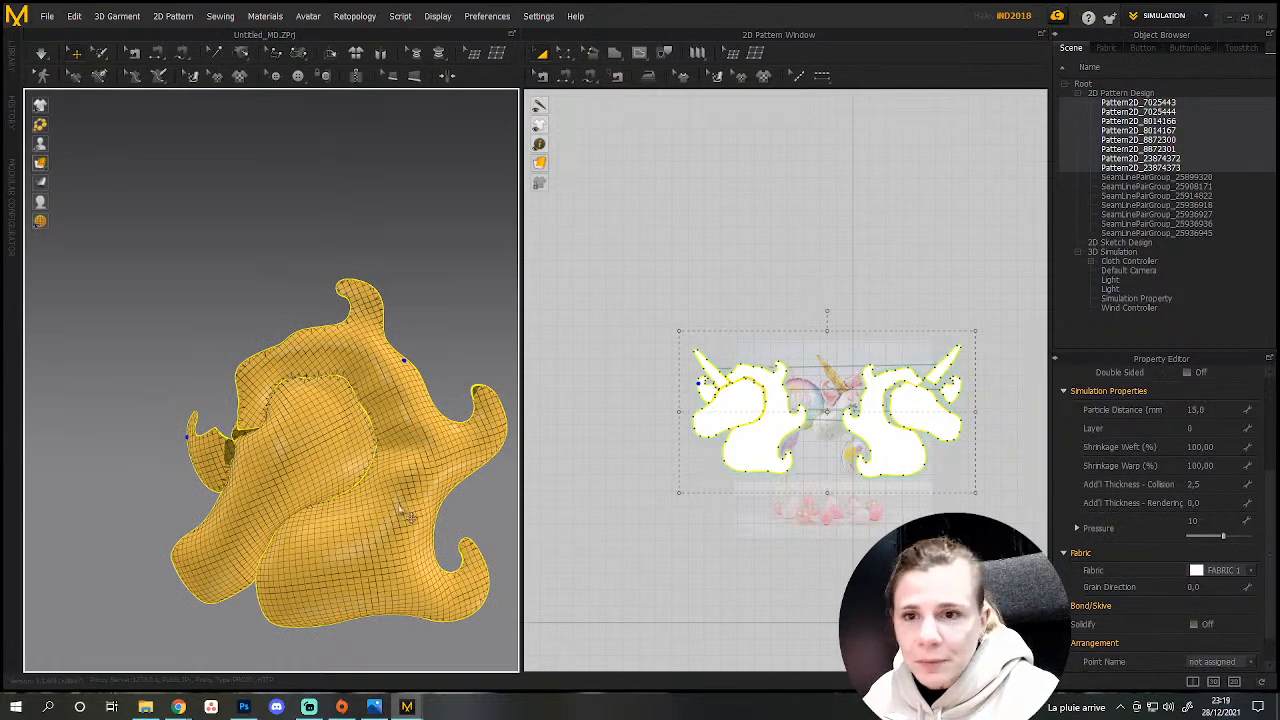
scroll(345, 555, "down", 3)
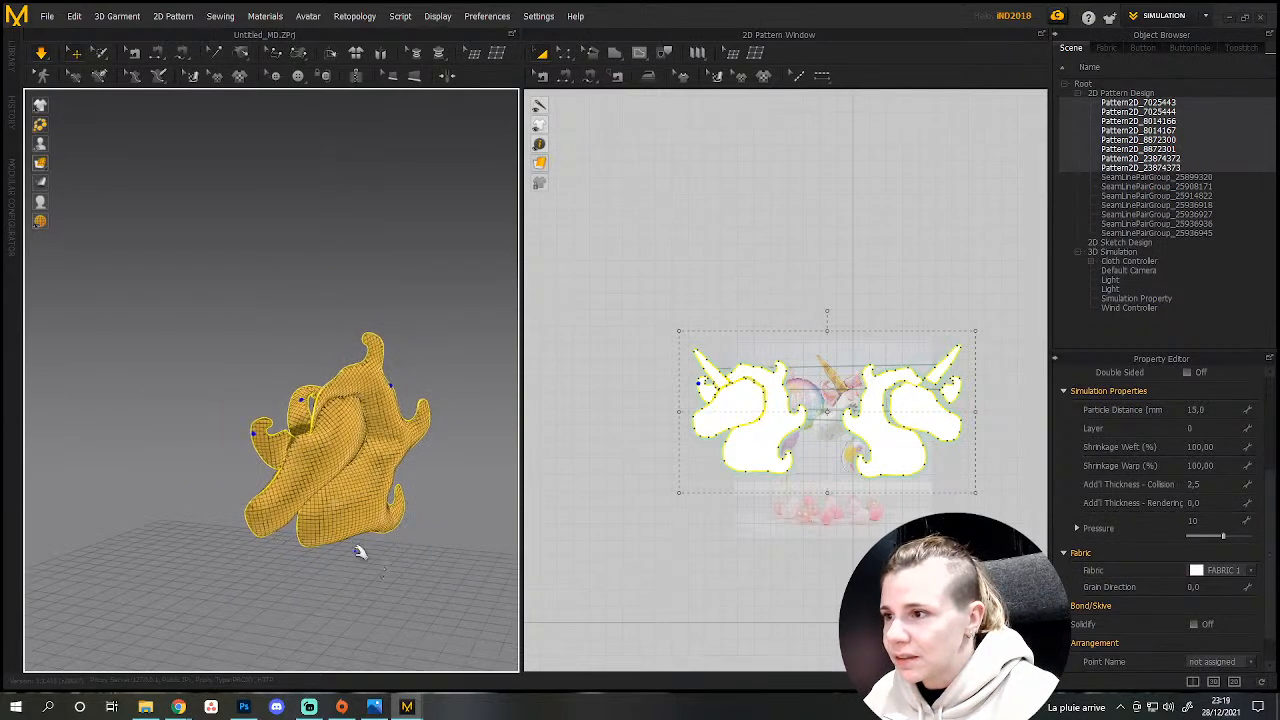
scroll(322, 468, "up", 5)
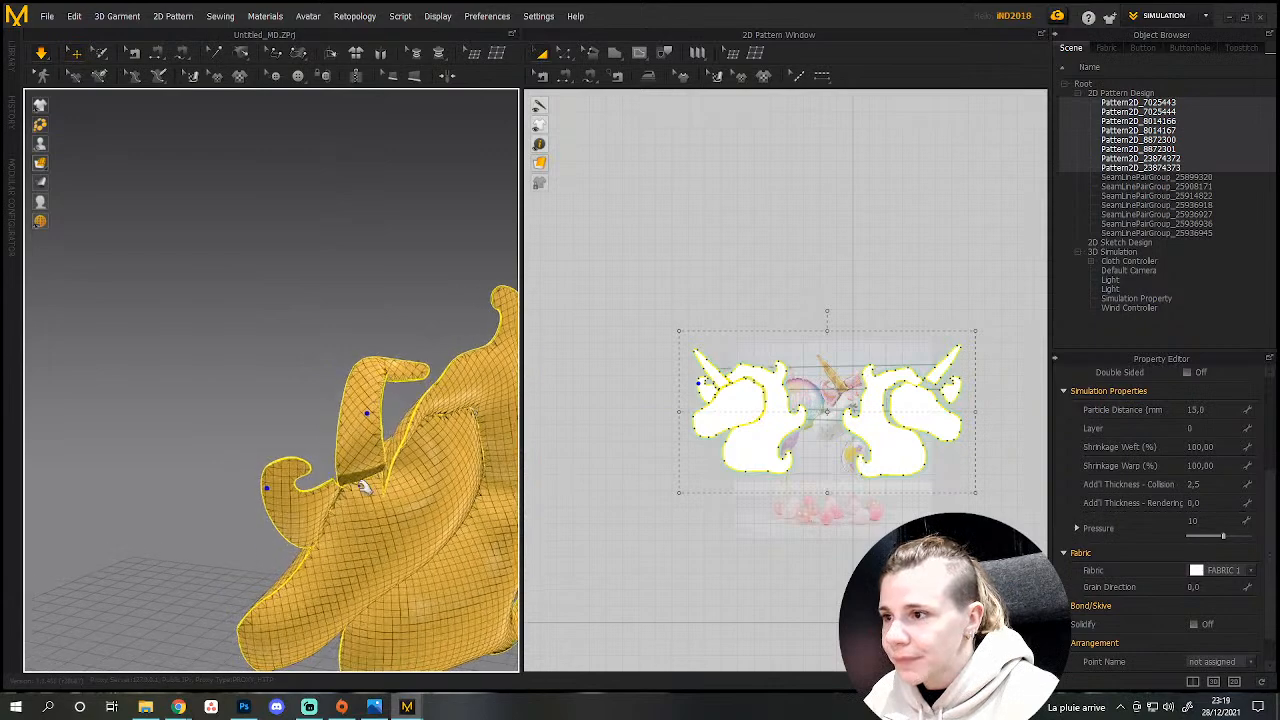
scroll(435, 493, "up", 5)
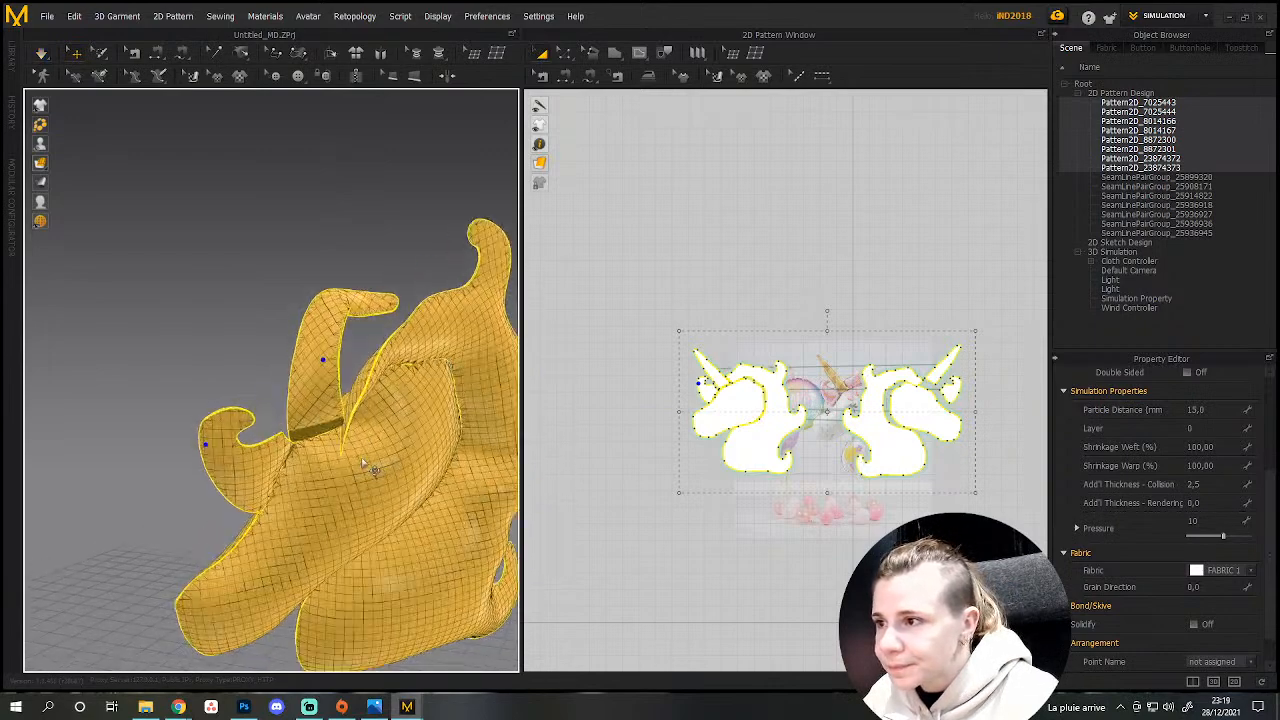
Review the annotated screenshot of the horn and forelock base in the browser and return to the Marvelous Designer project.
right_click_drag(343, 450, 322, 487)
middle_click_drag(55, 488, 305, 473)
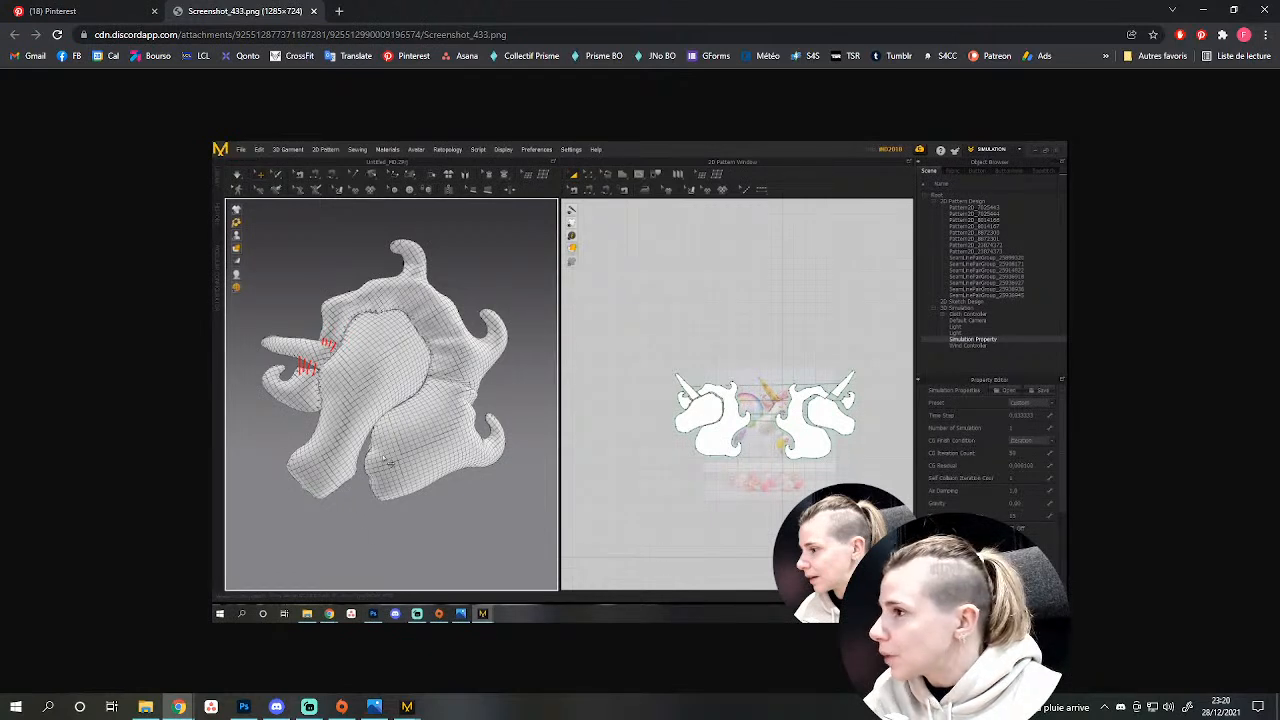
mouse_move(407, 712)
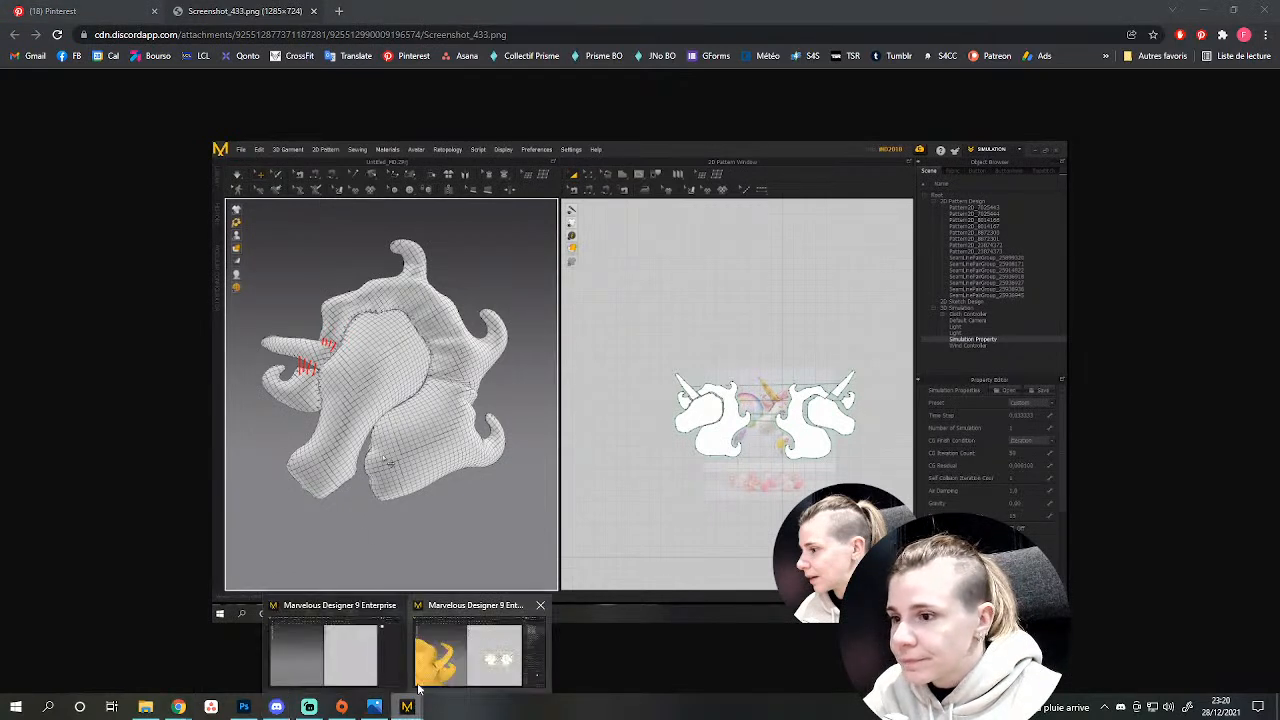
Switch to the Marvelous Designer window containing the unicorn and examine the draped model from several angles.
left_click(425, 664)
scroll(400, 456, "down", 6)
right_click_drag(337, 491, 367, 580)
scroll(325, 498, "down", 3)
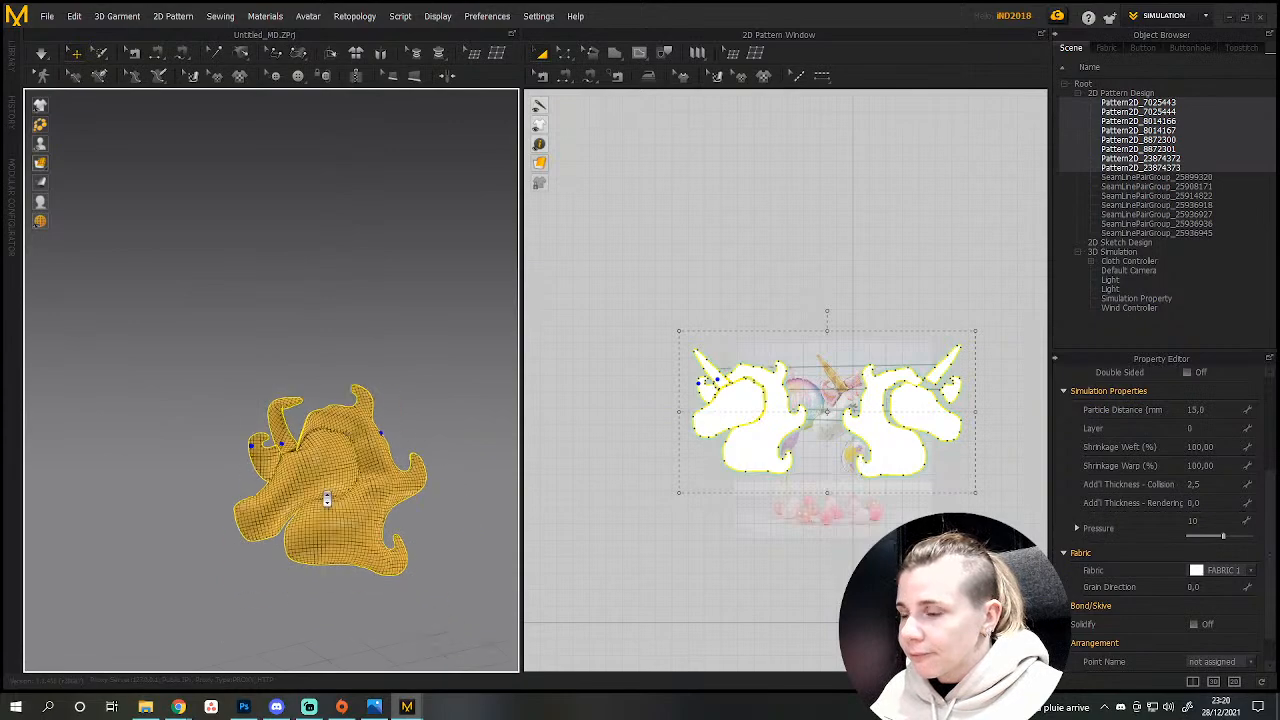
scroll(326, 500, "up", 5)
scroll(328, 514, "down", 5)
scroll(328, 514, "down", 3)
right_click_drag(314, 471, 295, 501)
scroll(304, 498, "up", 3)
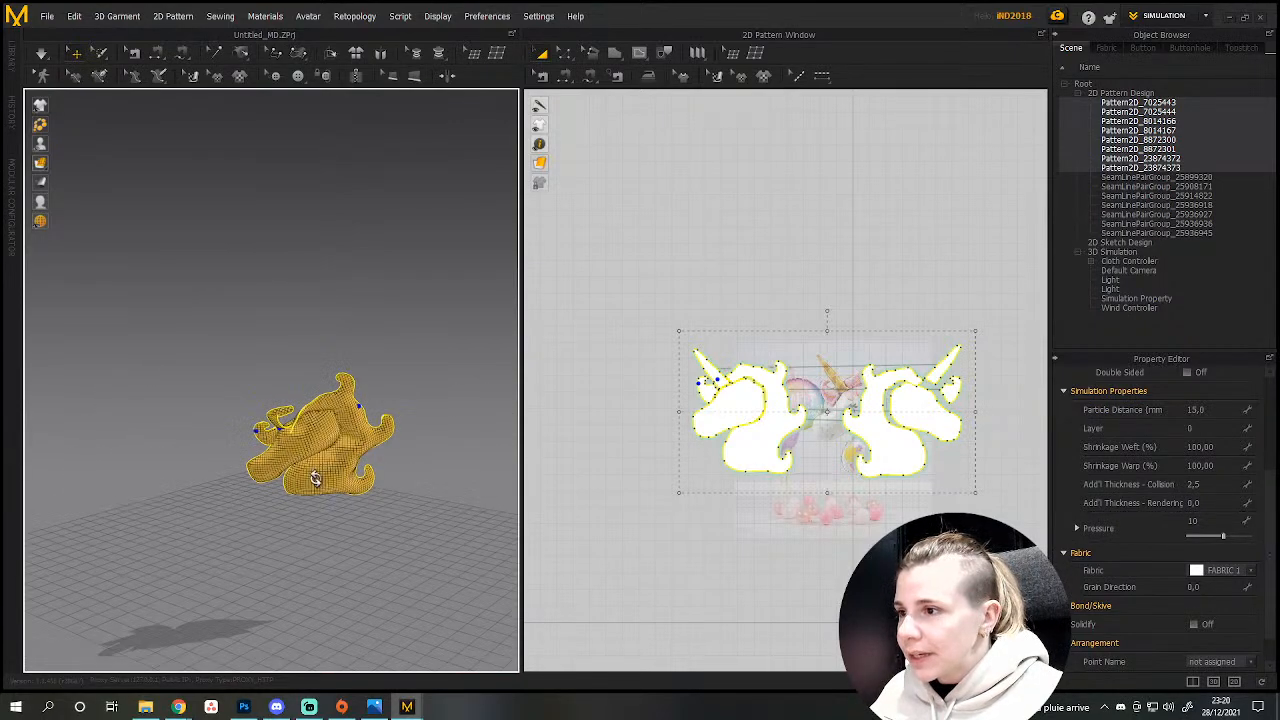
Try to reset all selected unicorn patterns to their flat arrangement in the 3D view.
right_click(315, 478)
left_click(399, 389)
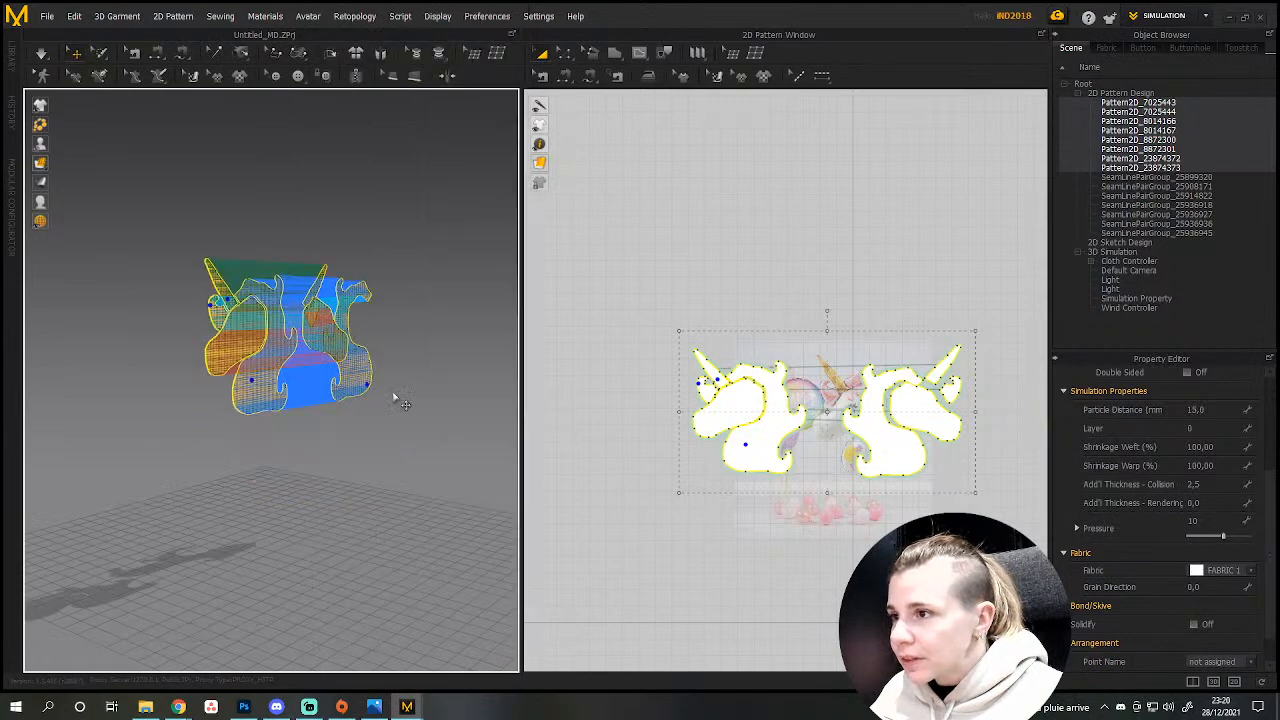
right_click_drag(346, 507, 166, 514)
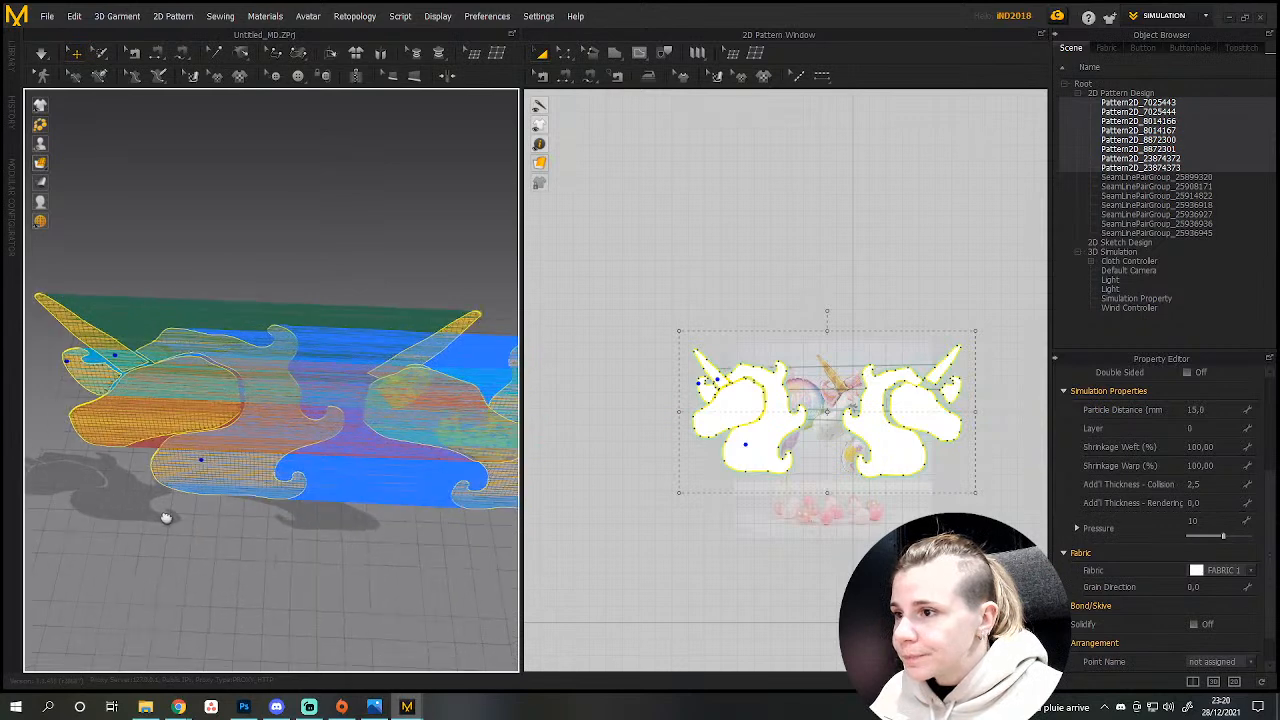
key("ctrl+z")
key("ctrl+z")
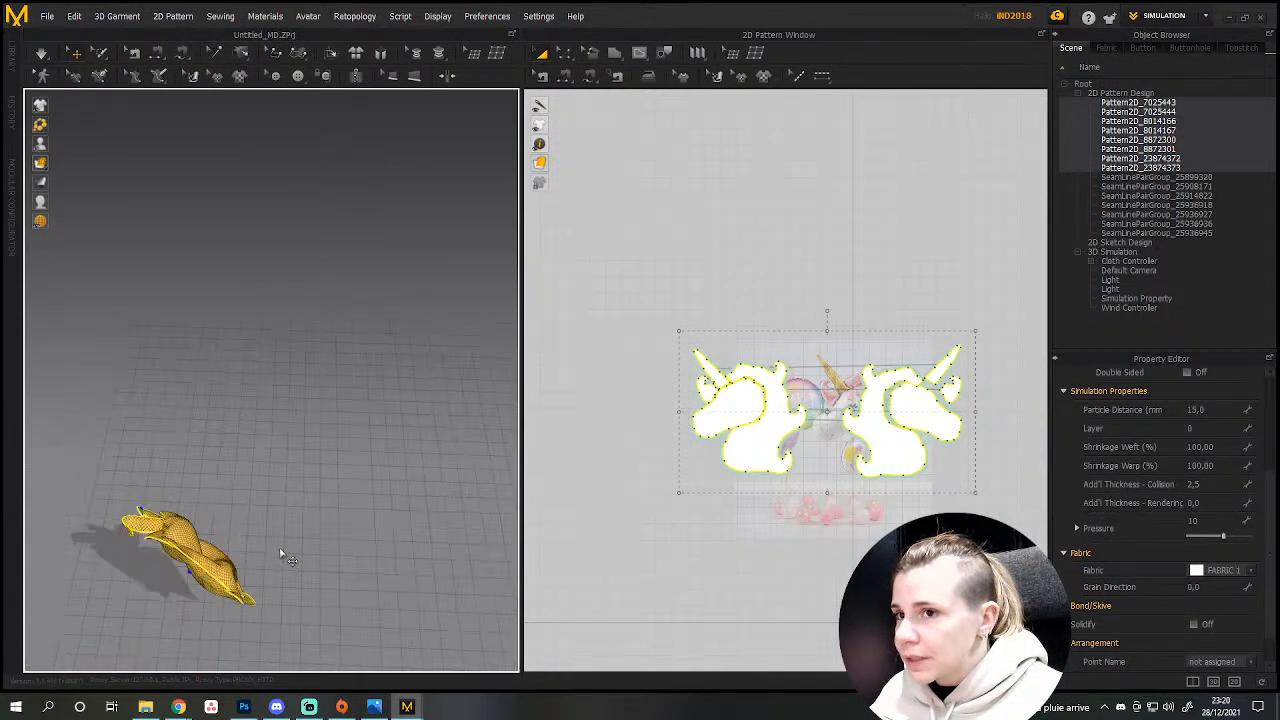
Lay all the unicorn patterns out flat in the 3D view and shift them together along the depth axis.
right_click(201, 545)
left_click(285, 366)
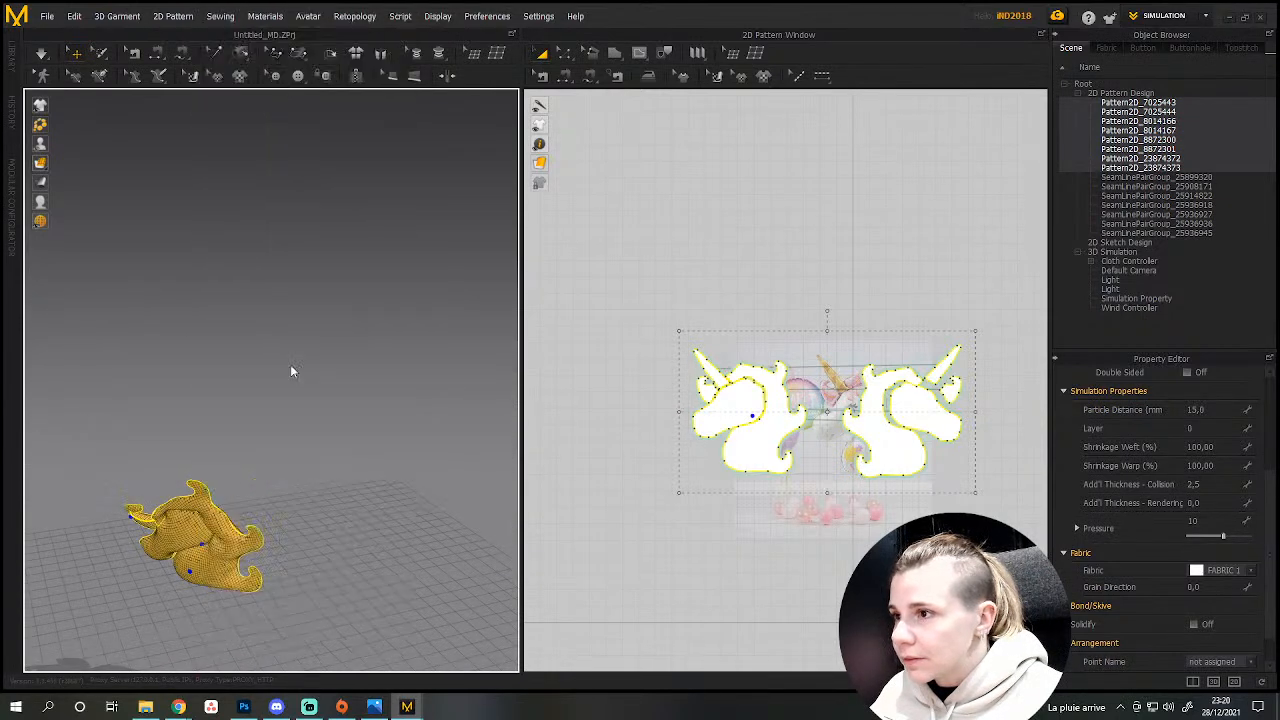
right_click_drag(275, 446, 302, 456)
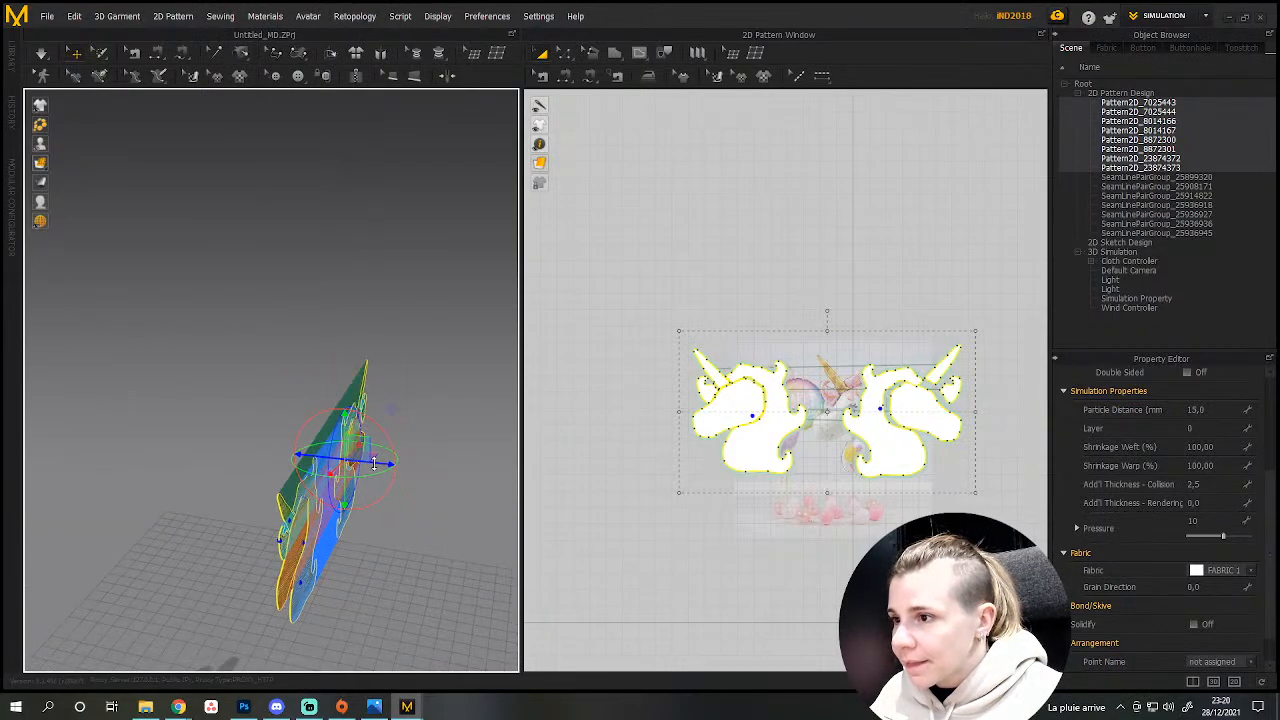
left_click_drag(374, 462, 402, 467)
left_click(425, 563)
Flip the mirrored unicorn half whose horn points right and place it parallel, close behind the other half in 3D.
left_click_drag(826, 331, 985, 472)
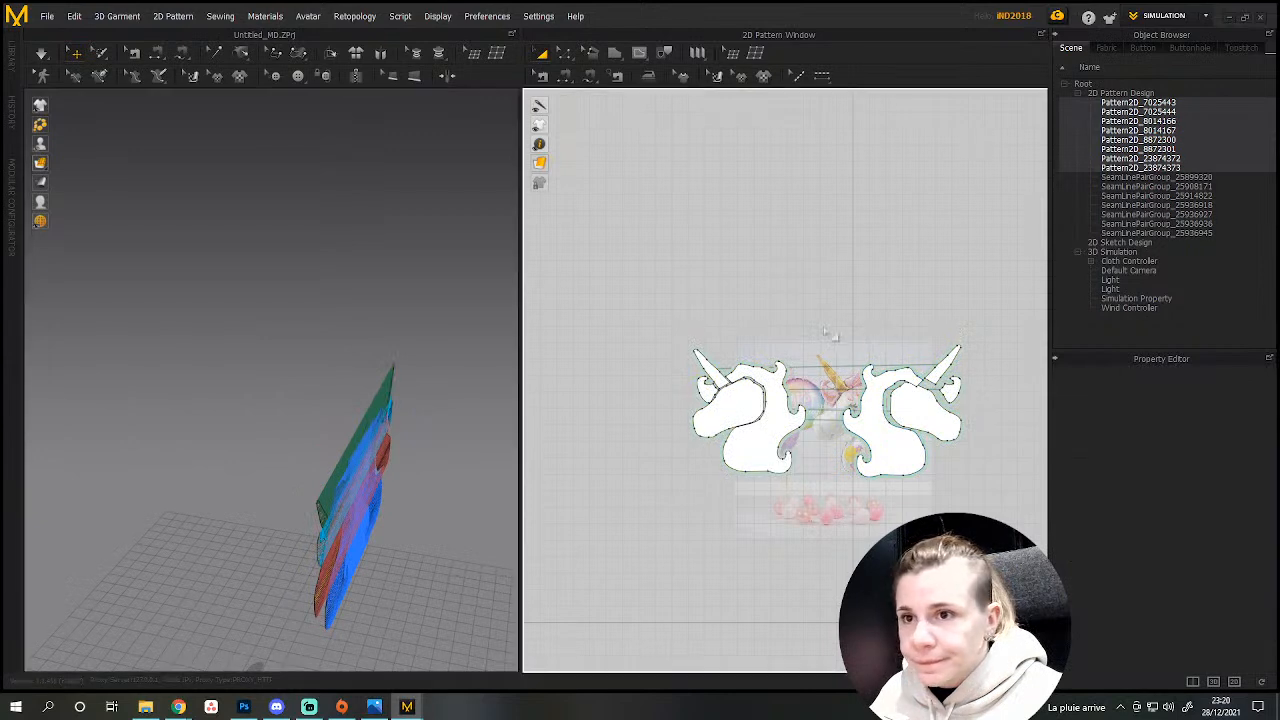
right_click_drag(420, 427, 68, 404)
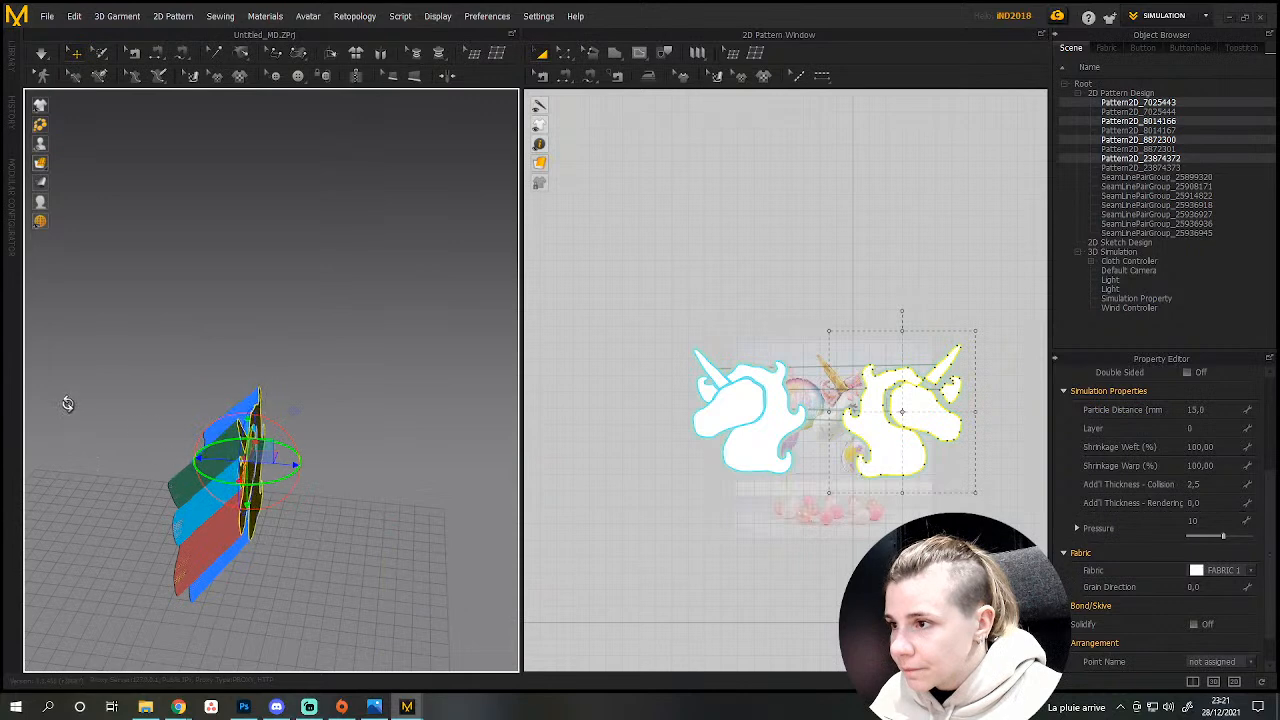
right_click_drag(204, 455, 352, 456)
right_click_drag(350, 545, 290, 522)
left_click_drag(253, 540, 303, 543)
right_click_drag(325, 572, 226, 574)
Examine the seams and gaps between the horn, forelock, mane and face of the arranged patterns.
middle_click_drag(266, 566, 312, 408)
scroll(312, 408, "down", 2)
scroll(329, 473, "up", 1)
scroll(329, 473, "up", 3)
mouse_move(320, 543)
right_mouse_down()
mouse_move(457, 545)
mouse_move(328, 554)
right_mouse_up()
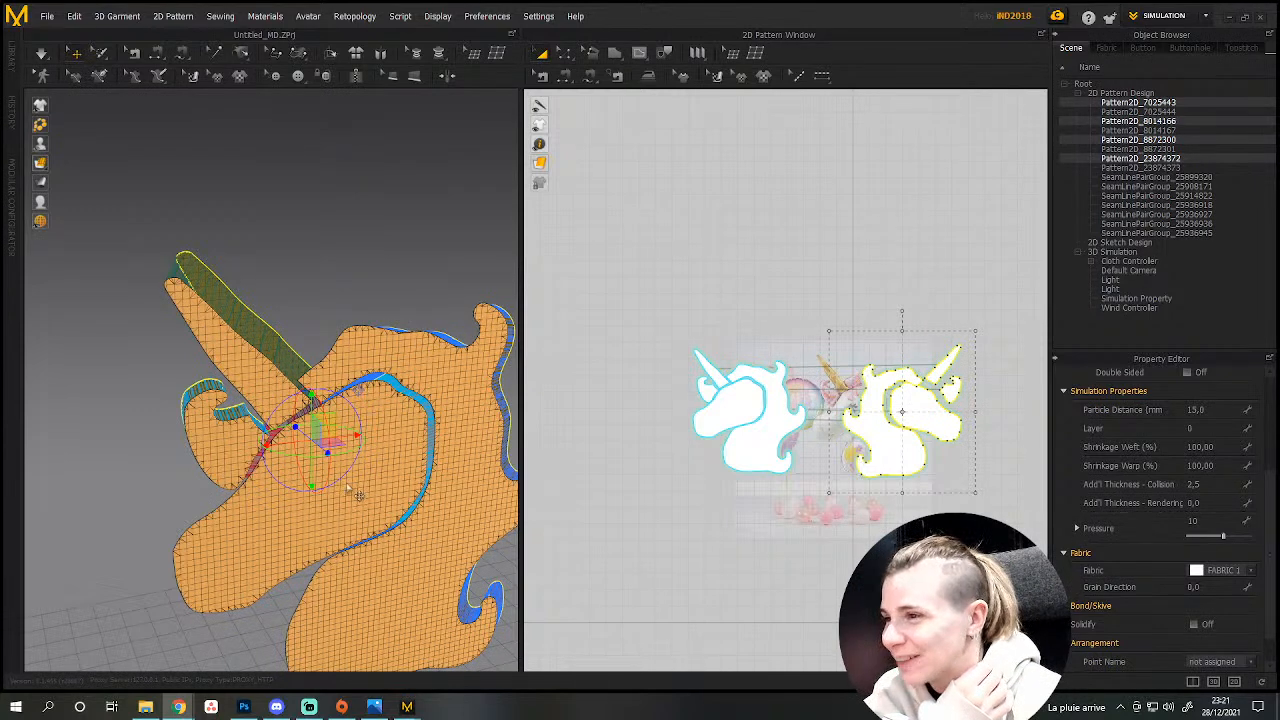
middle_click_drag(358, 494, 325, 414)
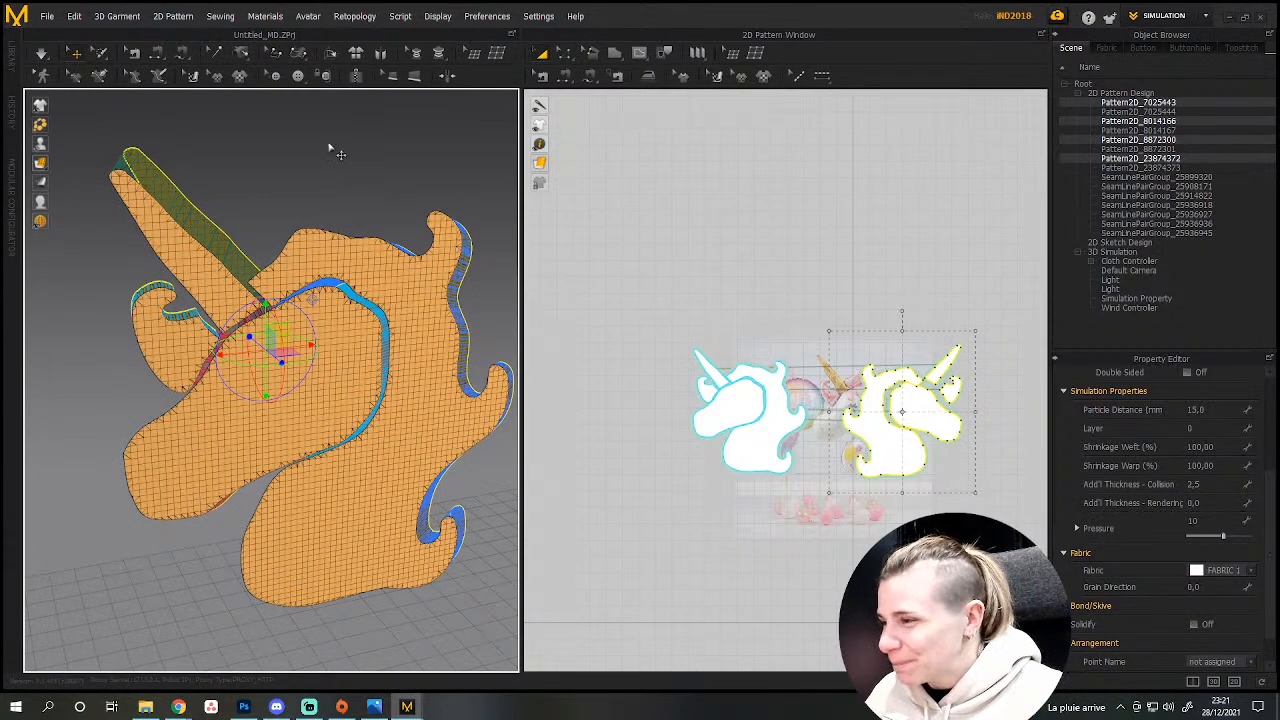
scroll(234, 377, "up", 2)
scroll(234, 377, "down", 4)
middle_click_drag(234, 377, 274, 506)
scroll(274, 506, "down", 4)
scroll(281, 475, "up", 5)
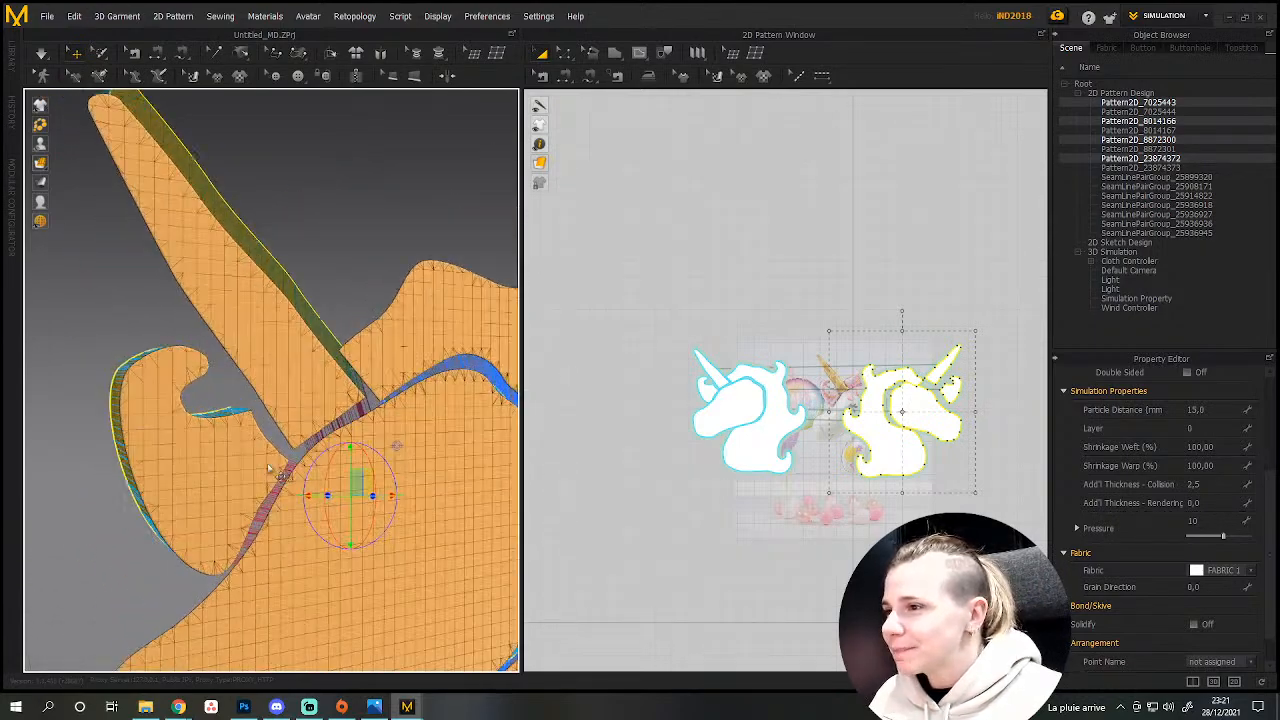
scroll(213, 369, "up", 2)
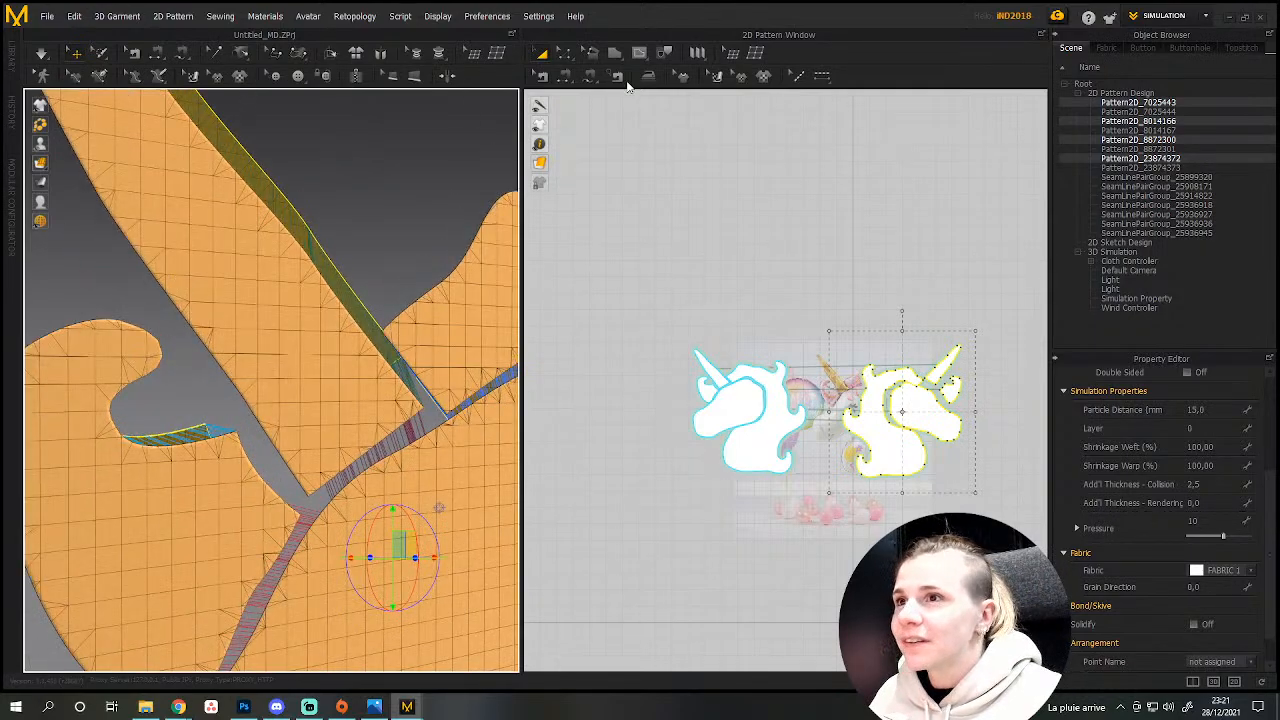
Sew the forelock's inner edge to the adjoining side edge at the base of the horn.
left_click(590, 78)
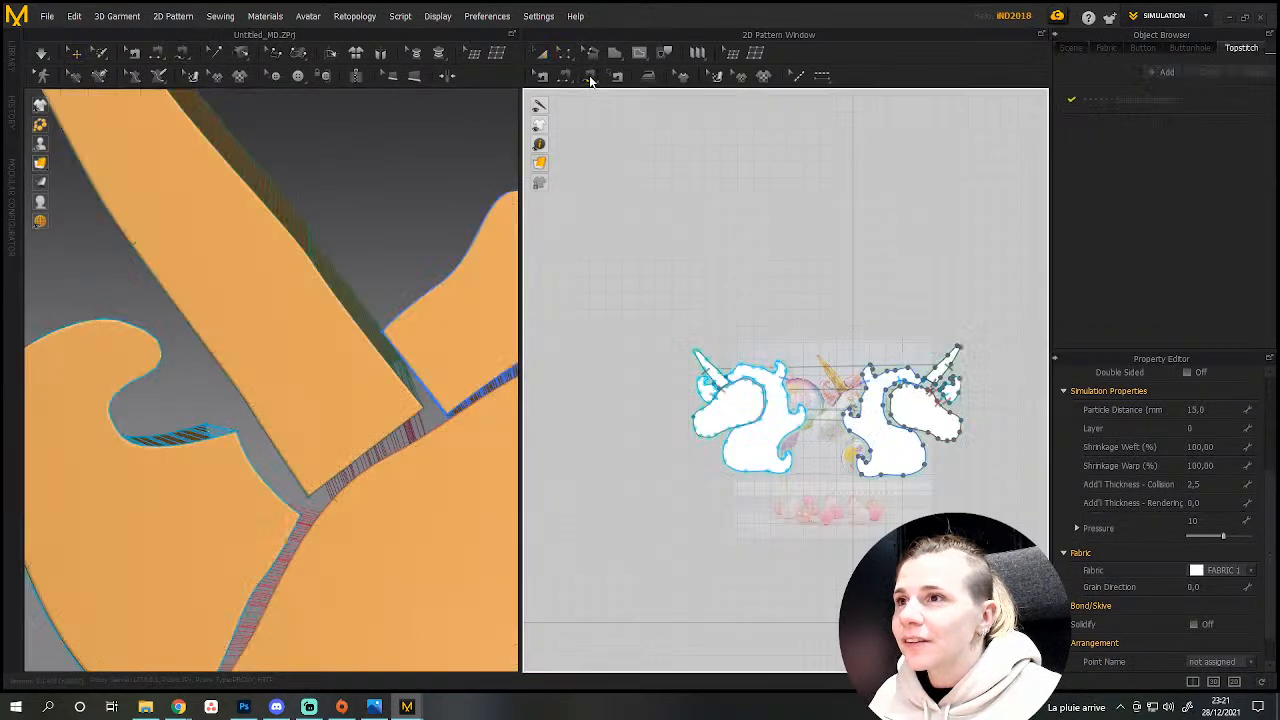
left_click(240, 442)
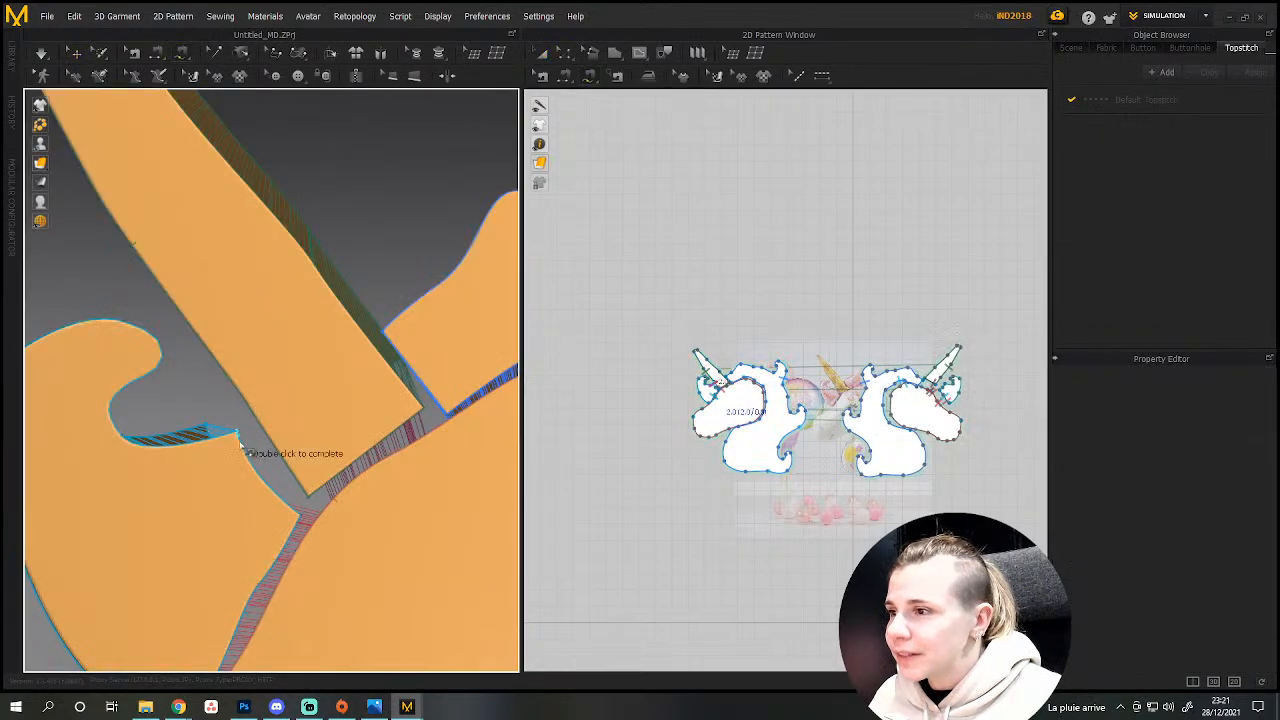
key("Escape")
left_click(310, 500)
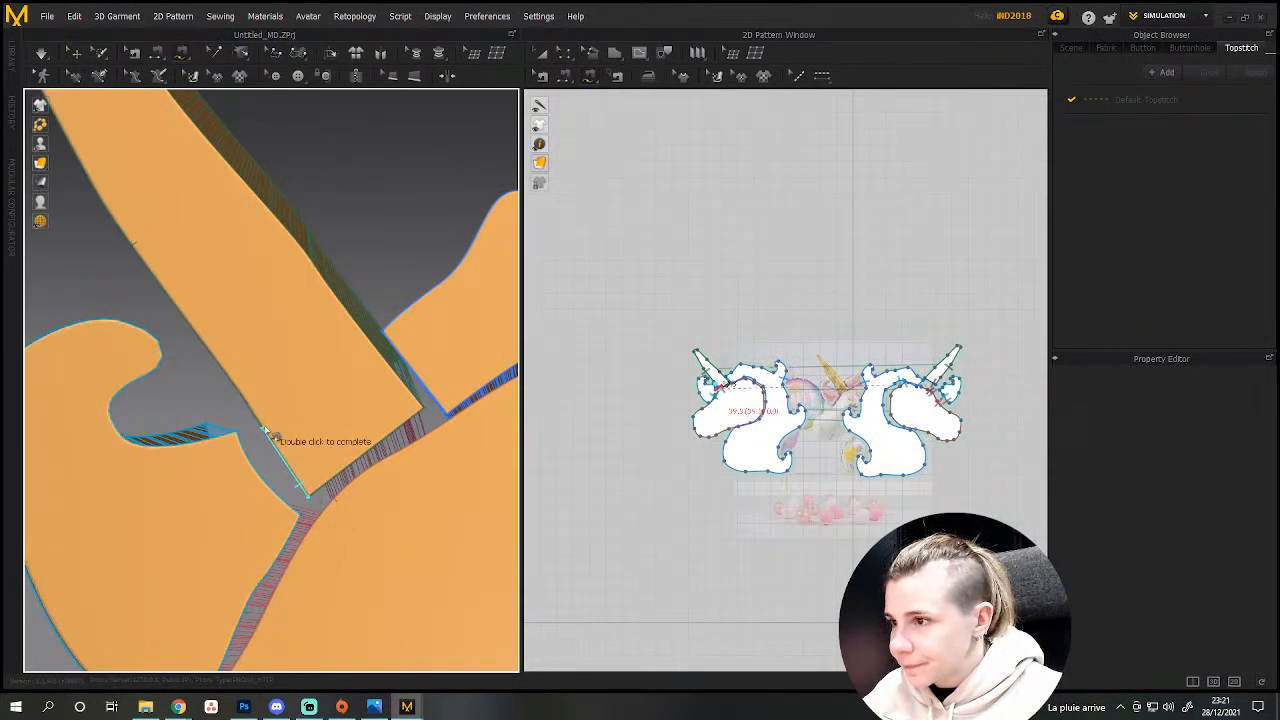
double_click(237, 435)
left_click(242, 440)
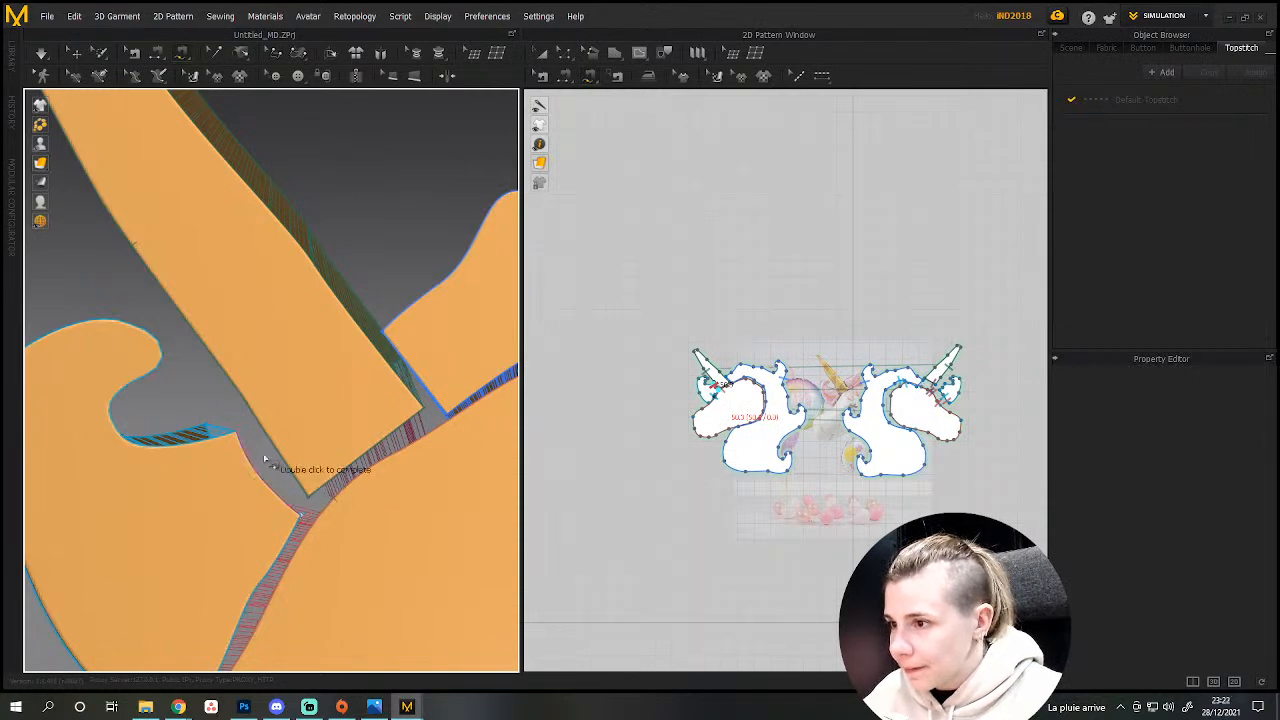
double_click(388, 564)
right_click_drag(388, 564, 77, 366)
left_click(77, 357)
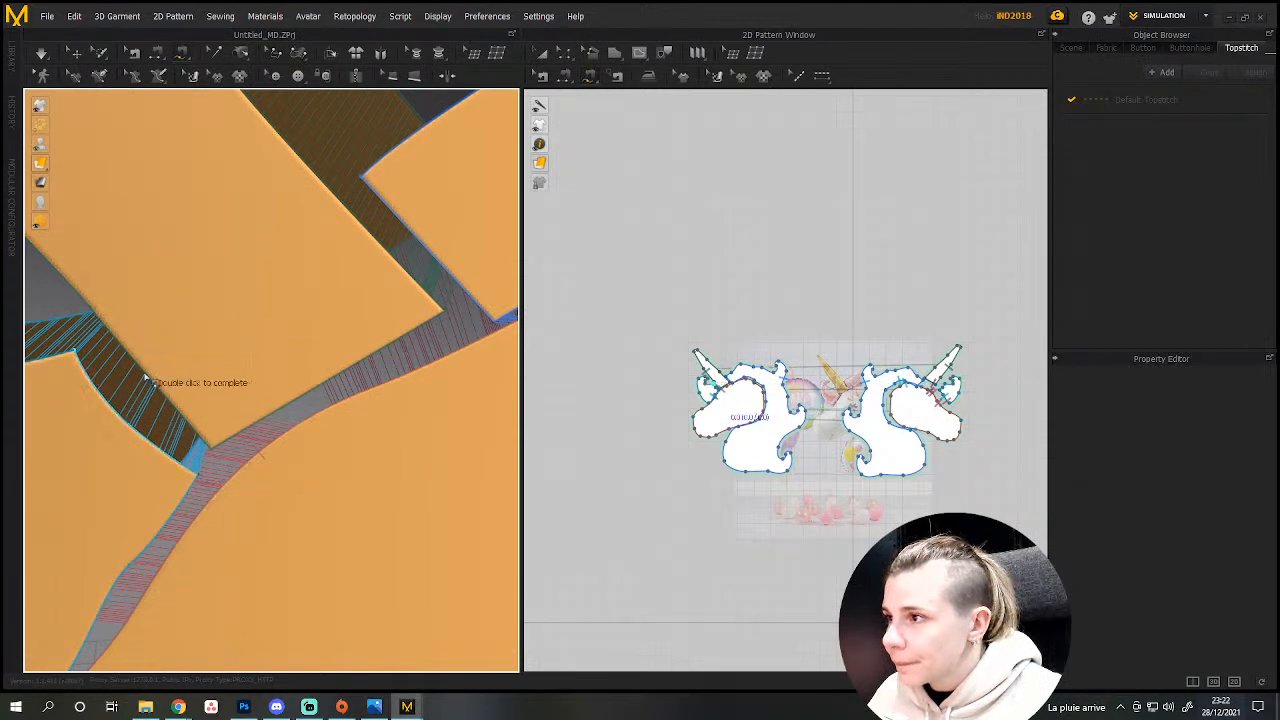
right_click_drag(183, 437, 245, 519)
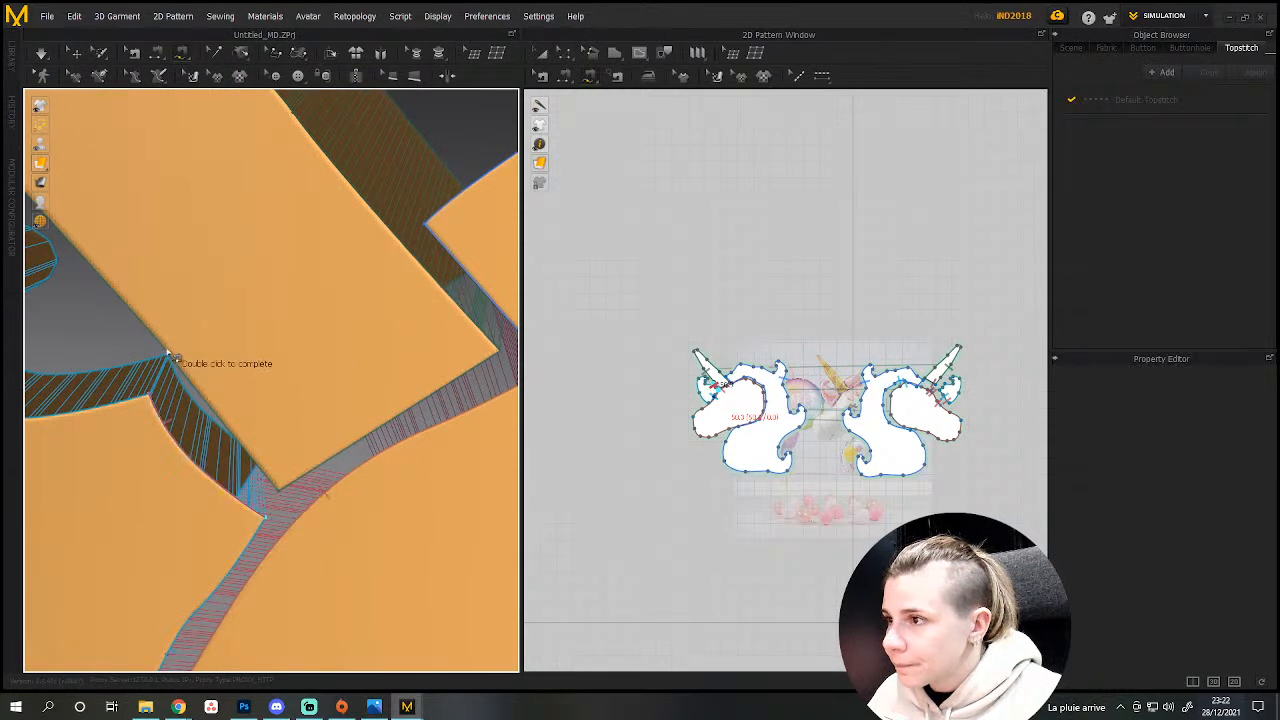
right_click_drag(220, 420, 323, 503)
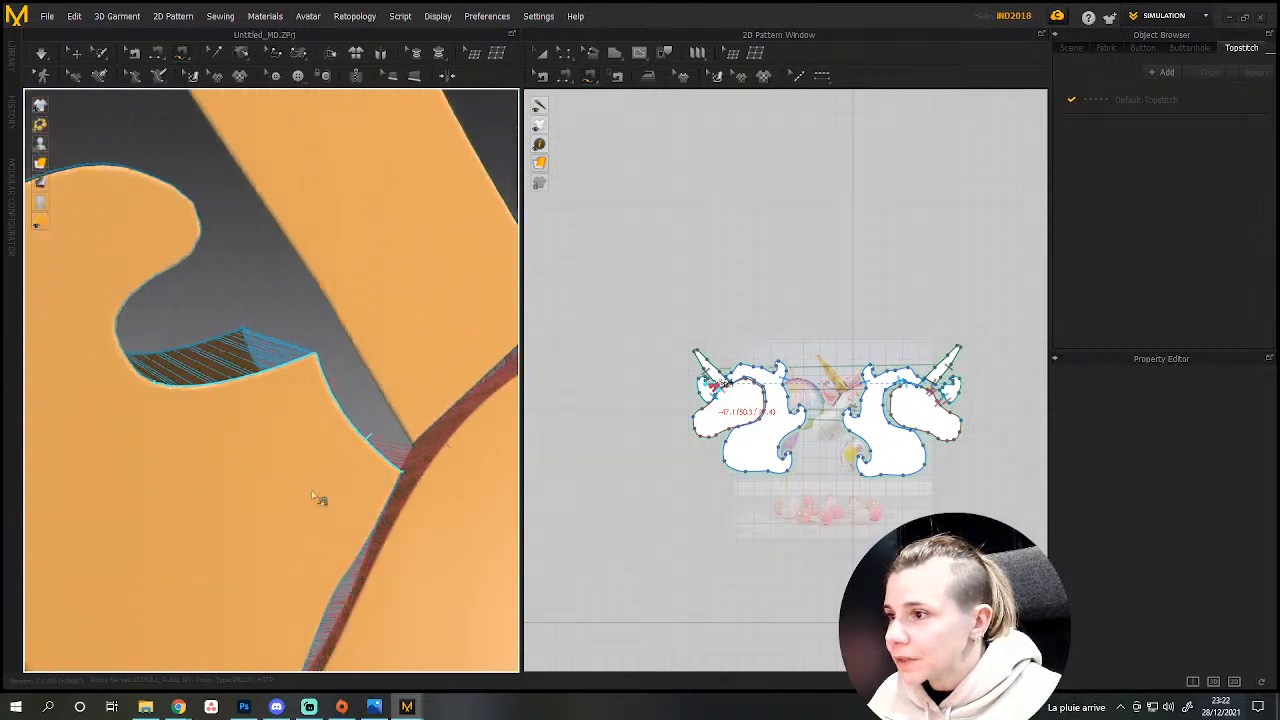
left_click(336, 316)
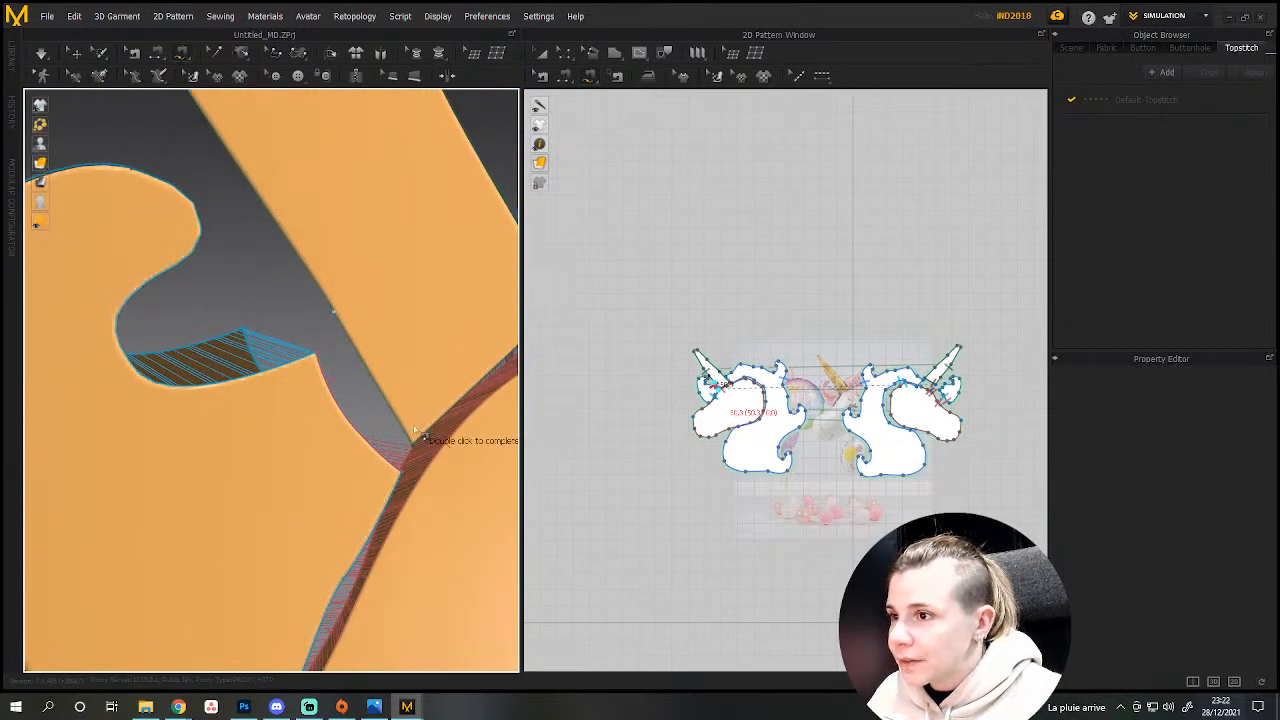
double_click(412, 446)
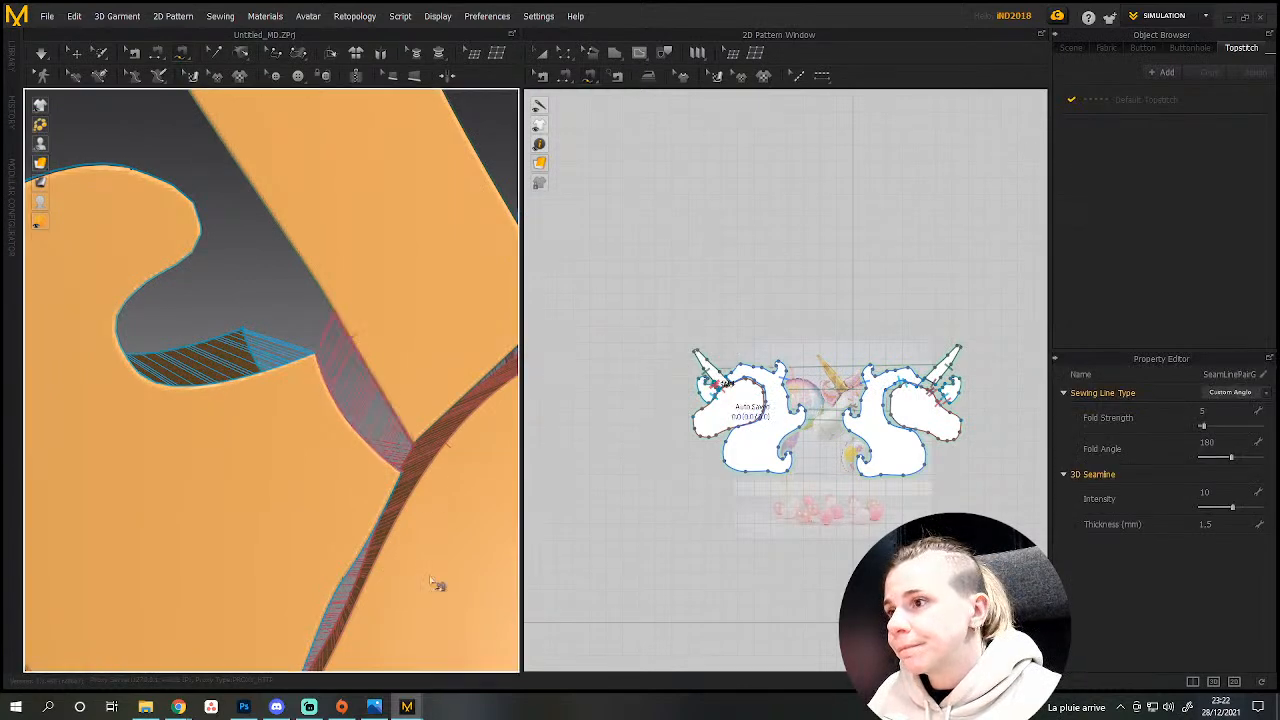
Sew the opposite side edge at the horn's base to the adjoining edge of the mane.
right_click_drag(437, 585, 387, 469)
left_click(372, 445)
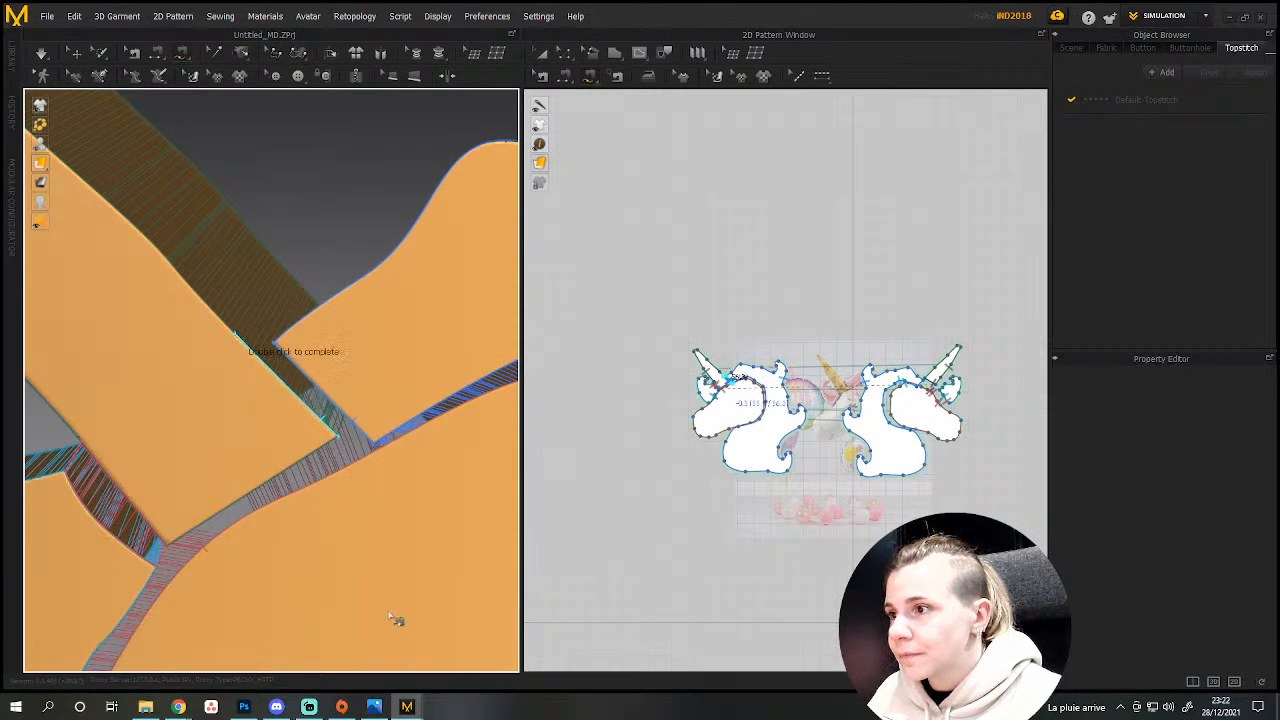
double_click(366, 583)
Leave the sewing tool and run the simulation to join and inflate the unicorn pieces.
scroll(360, 571, "down", 6)
right_click_drag(385, 560, 410, 552)
left_click(539, 53)
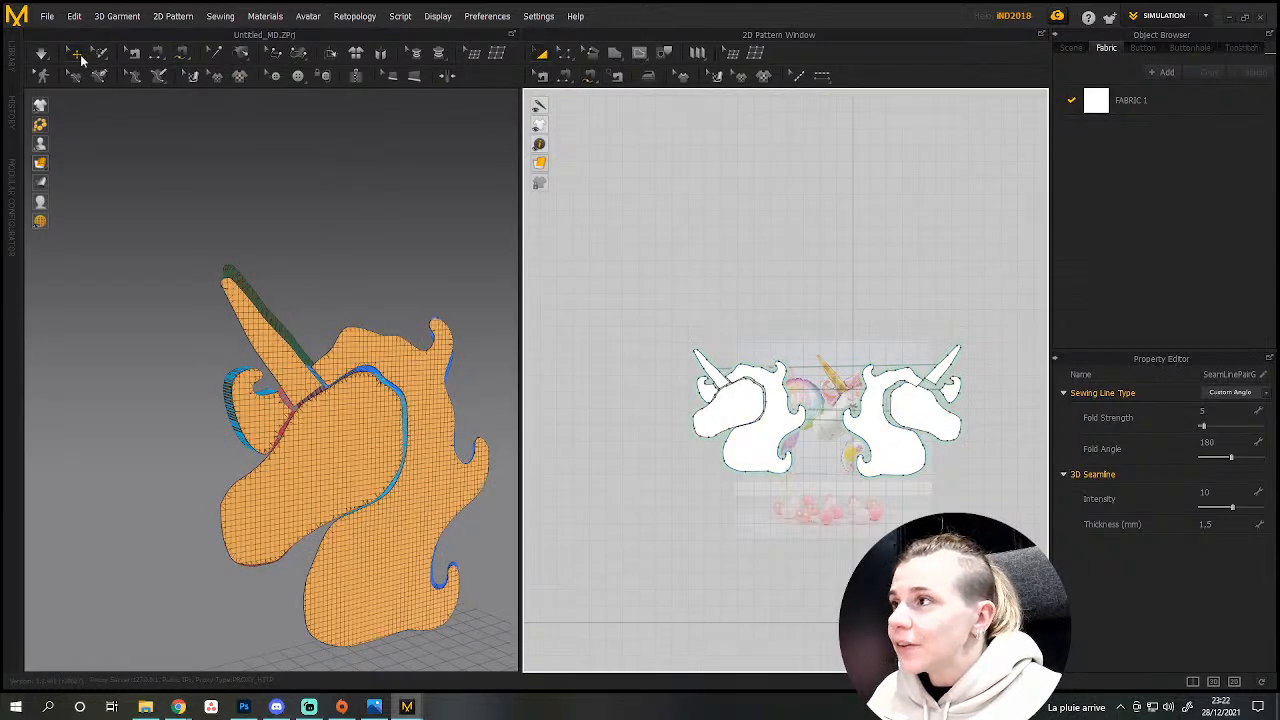
key("space")
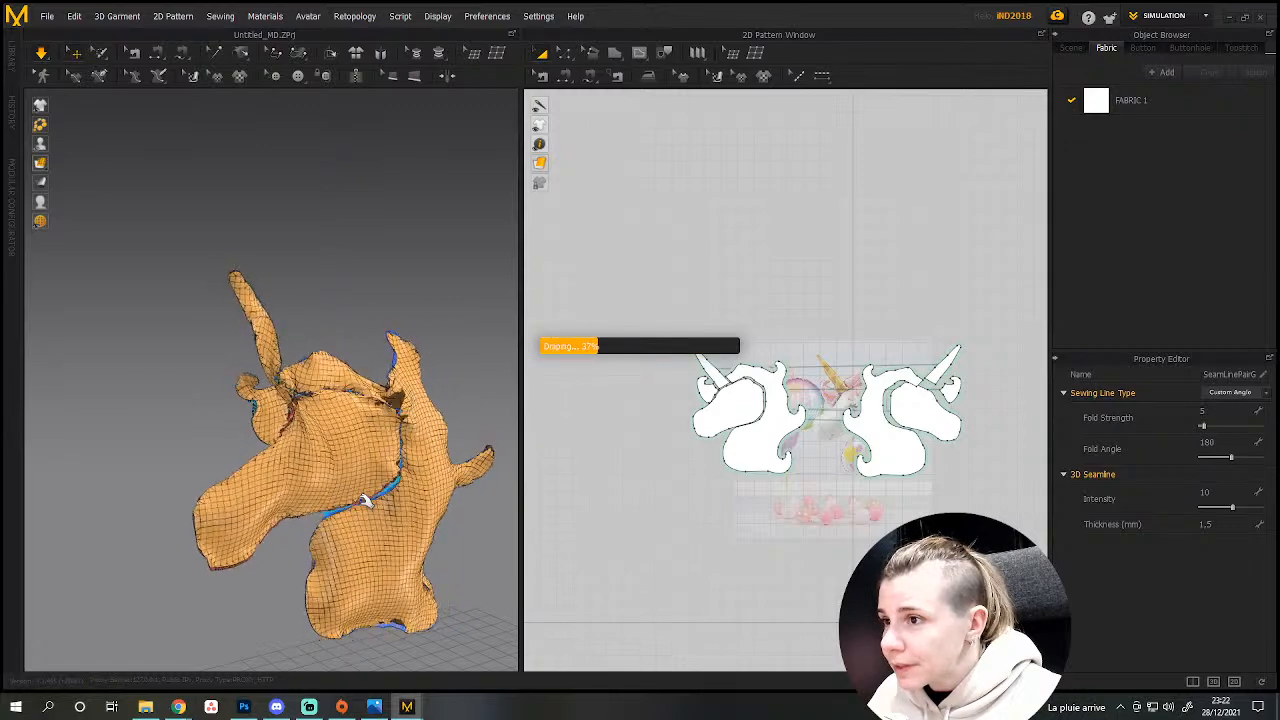
Pull the mane, horn and forelock area into shape while the simulation runs.
left_click_drag(358, 387, 368, 386)
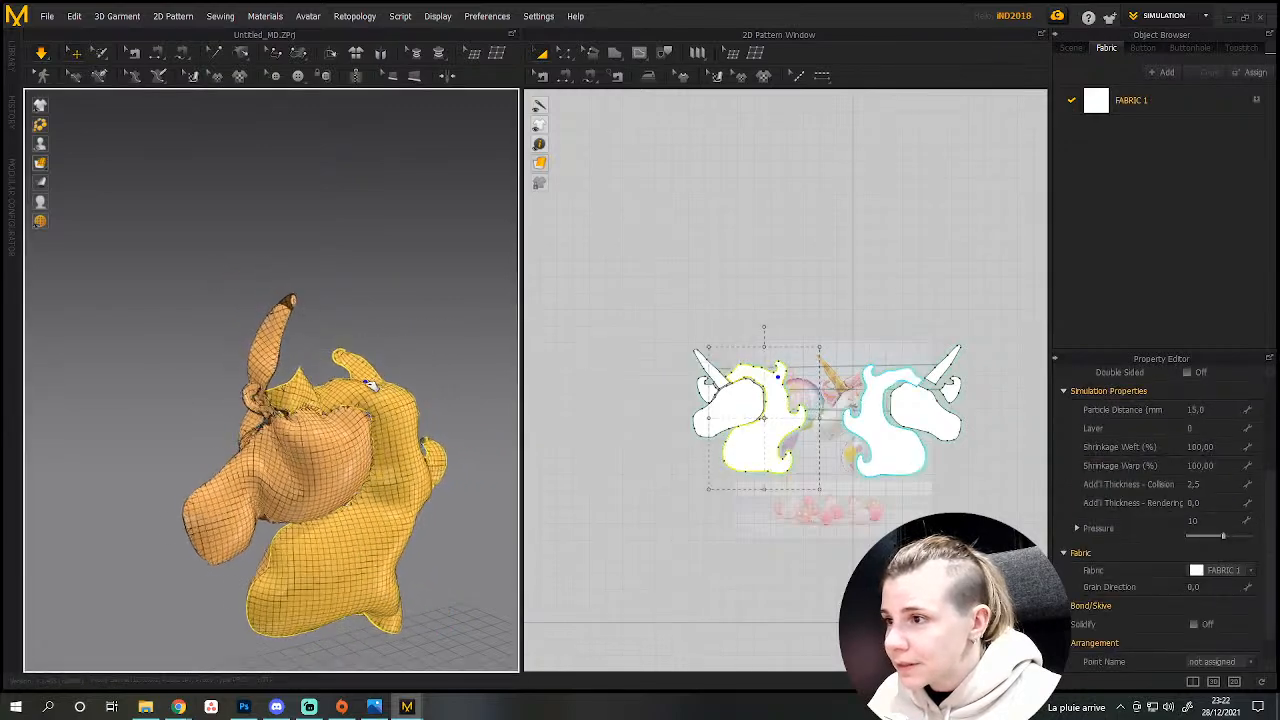
left_click(304, 317)
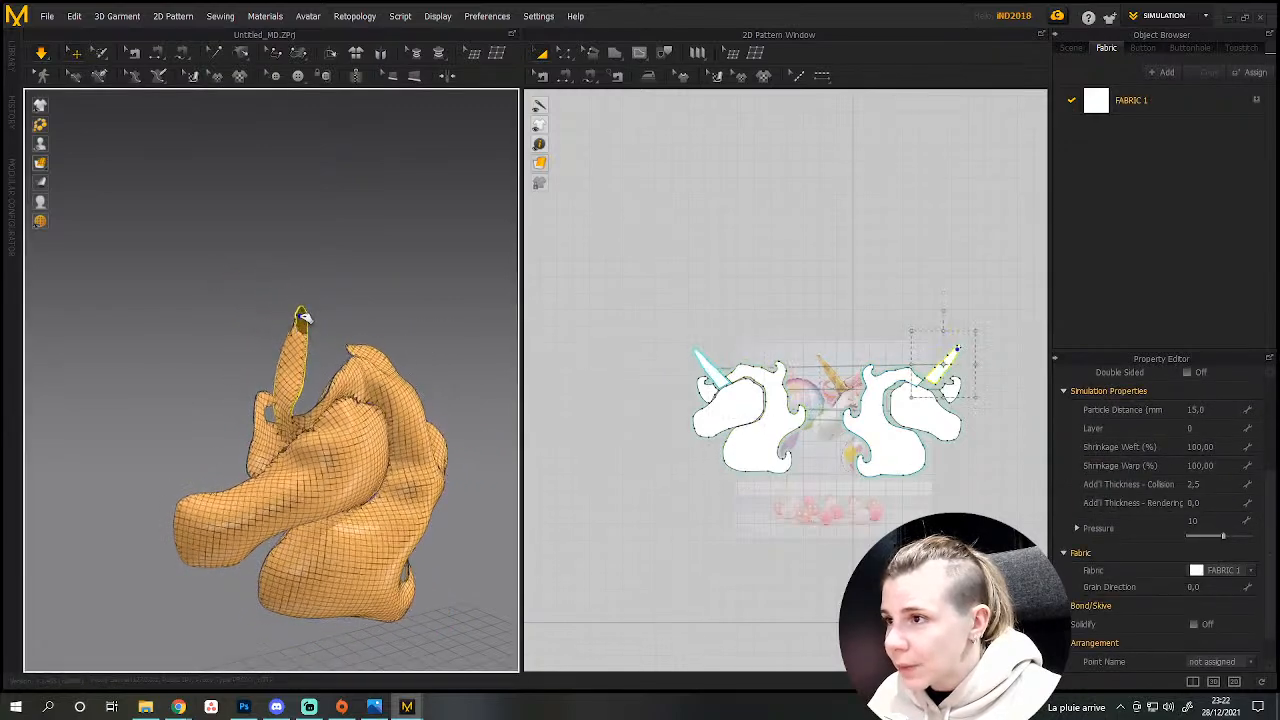
left_click_drag(330, 430, 308, 408)
left_click(299, 312)
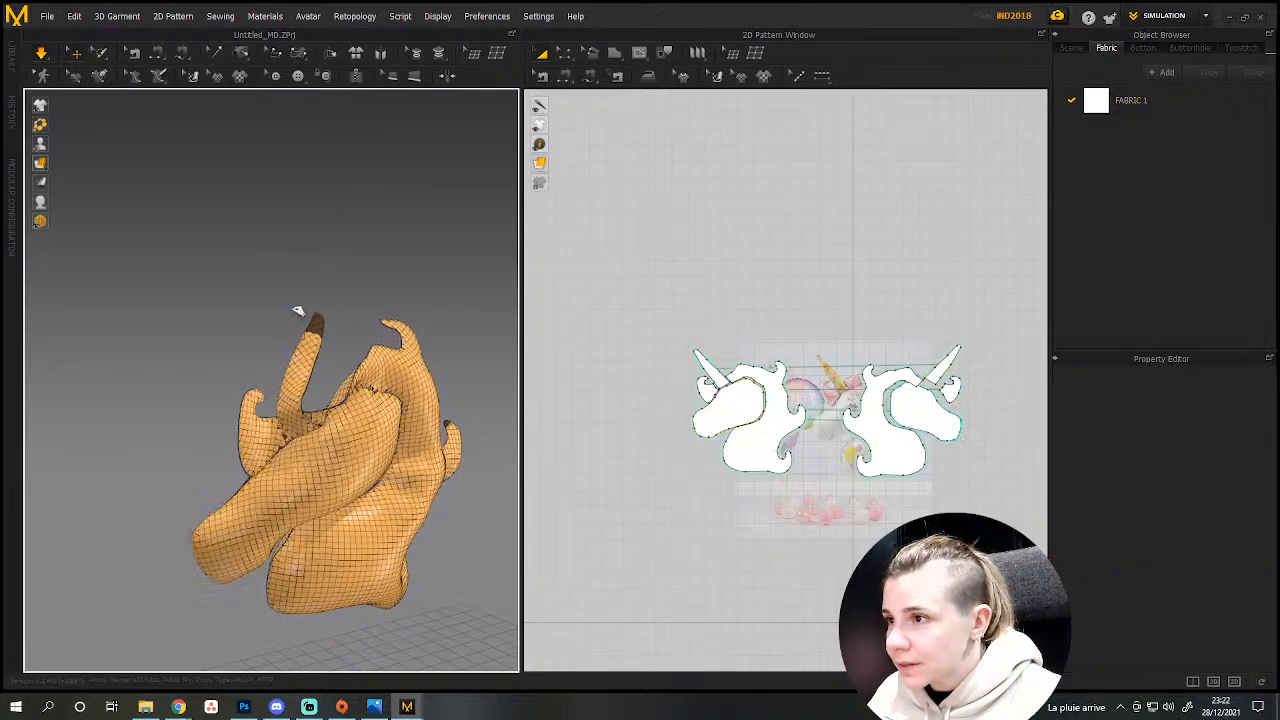
left_click_drag(318, 333, 295, 302)
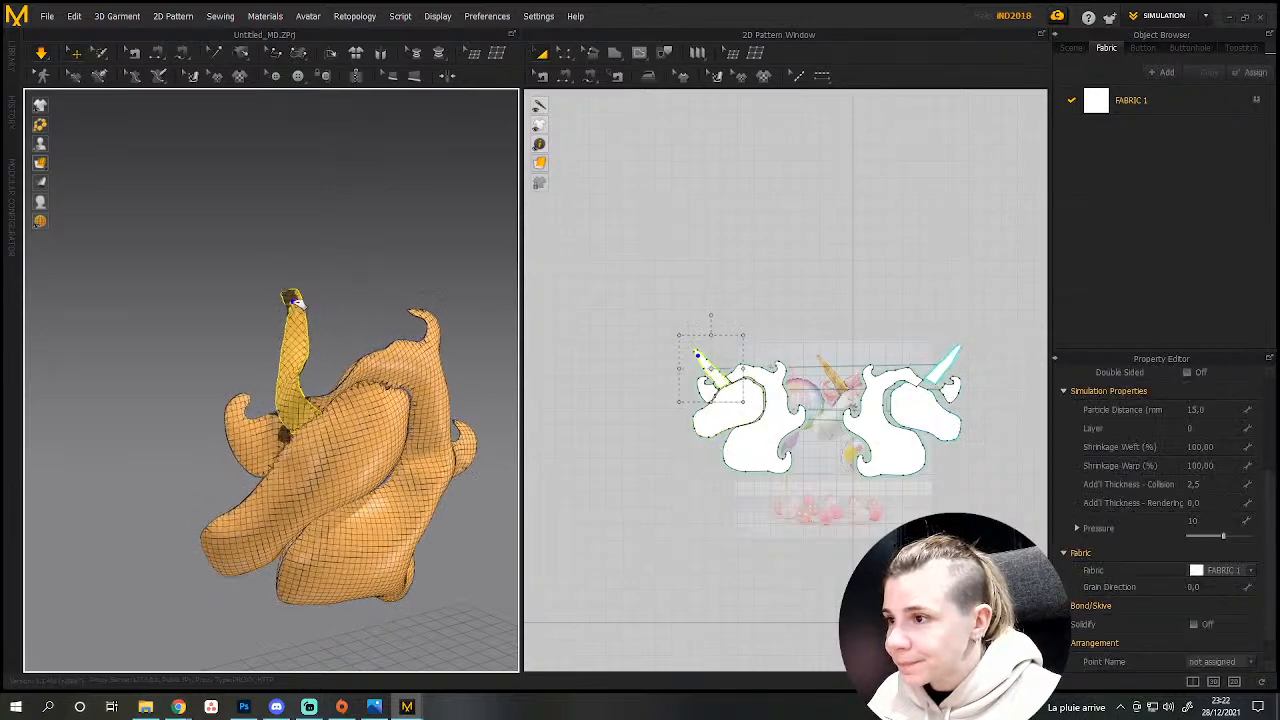
left_click_drag(268, 425, 243, 410)
left_click_drag(320, 292, 328, 289)
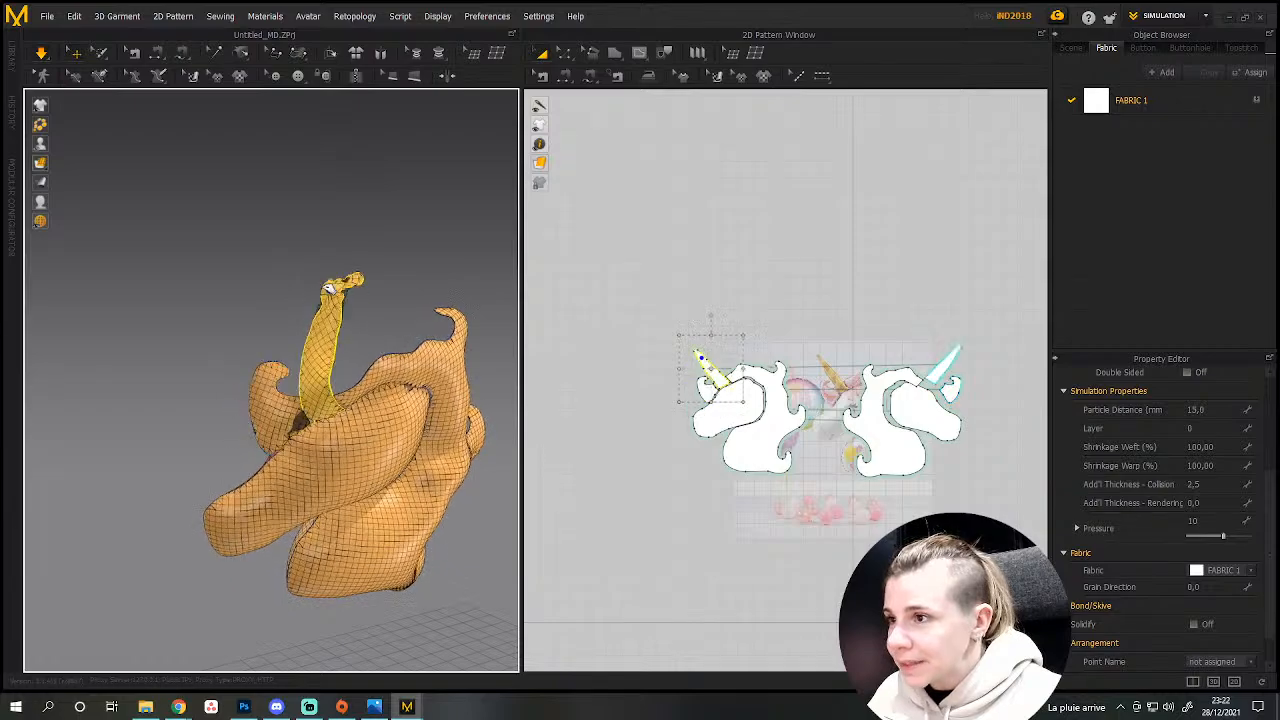
Stop the simulation and examine the horn, its base seams and the whole unicorn from several angles.
right_click_drag(342, 362, 291, 417)
scroll(291, 417, "down", 3)
middle_click_drag(374, 417, 316, 442)
scroll(316, 442, "up", 3)
scroll(316, 442, "down", 3)
right_click_drag(297, 417, 229, 366)
middle_click_drag(229, 366, 263, 425)
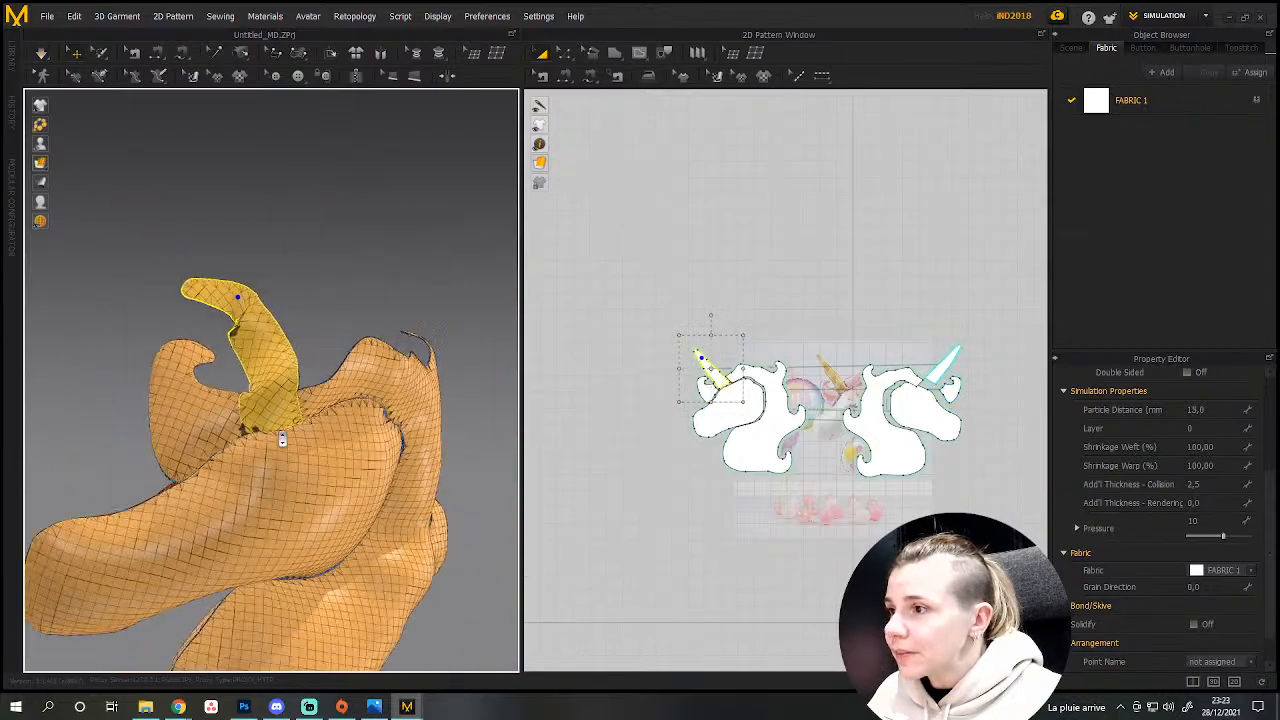
right_click_drag(263, 426, 284, 359)
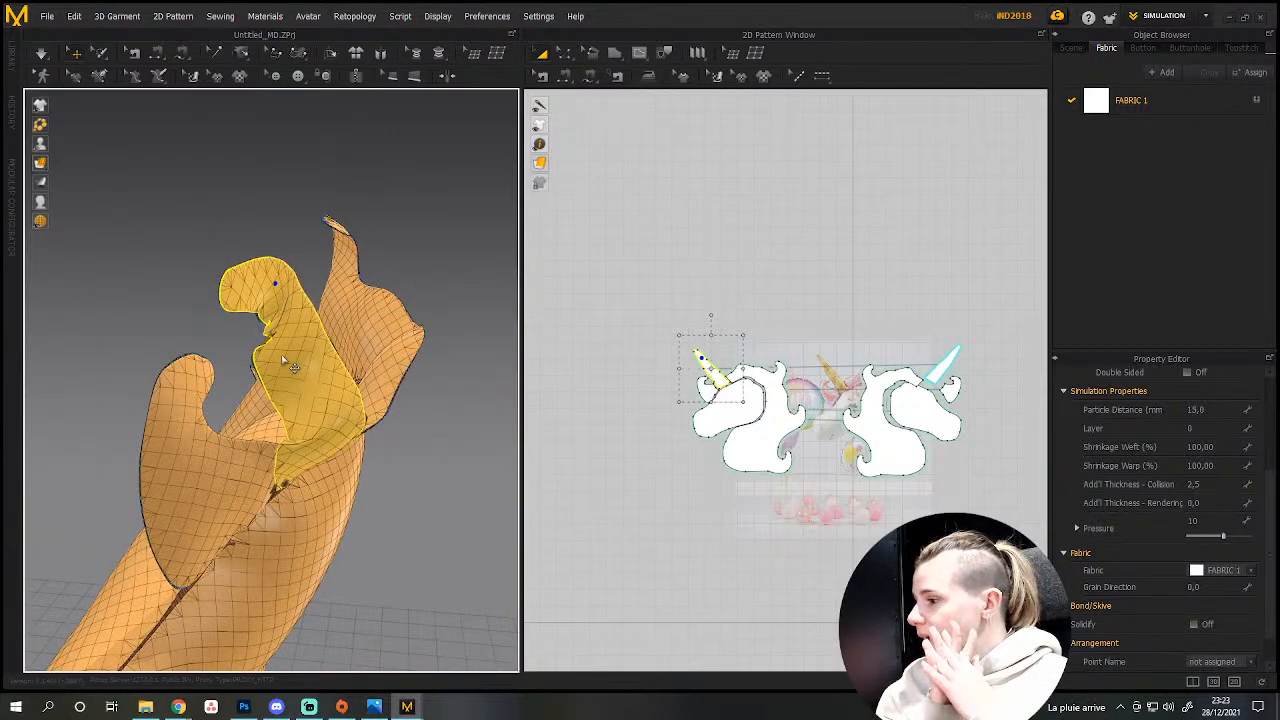
right_click_drag(284, 347, 283, 395)
scroll(287, 503, "down", 4)
scroll(214, 424, "up", 5)
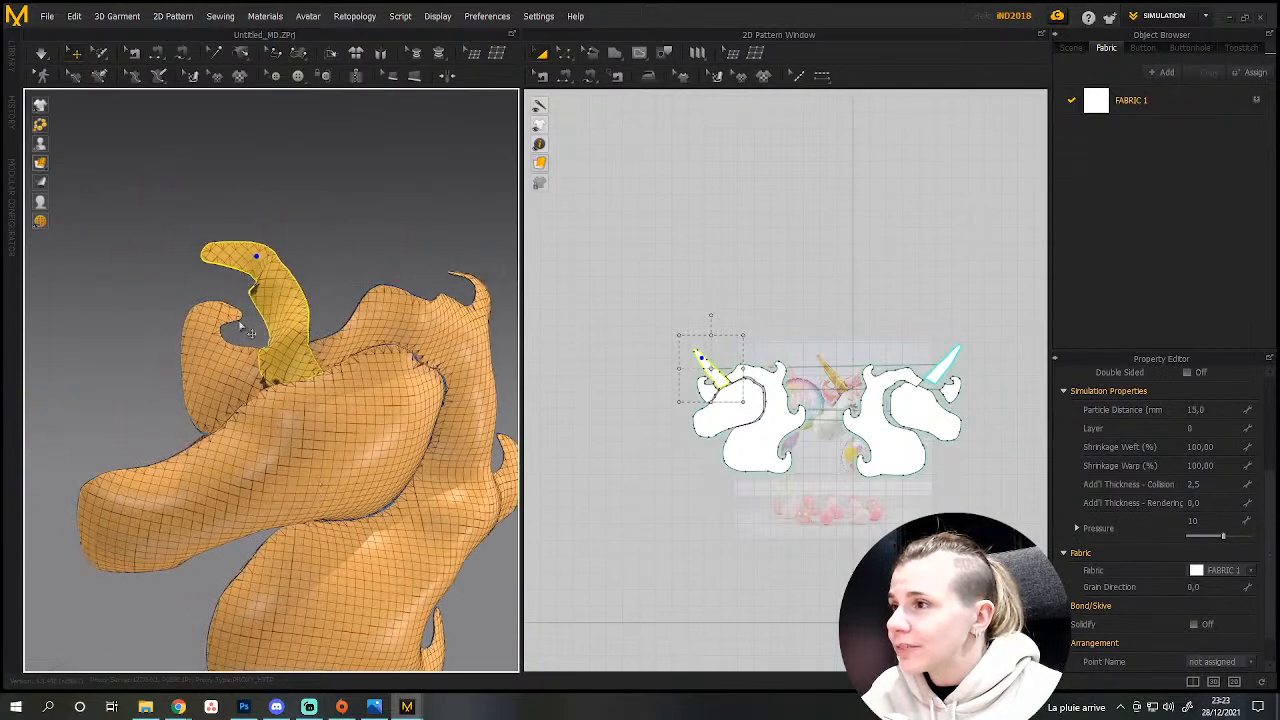
right_click_drag(268, 318, 343, 514)
scroll(340, 413, "down", 2)
middle_click_drag(343, 514, 363, 549)
scroll(422, 538, "down", 2)
scroll(398, 529, "up", 2)
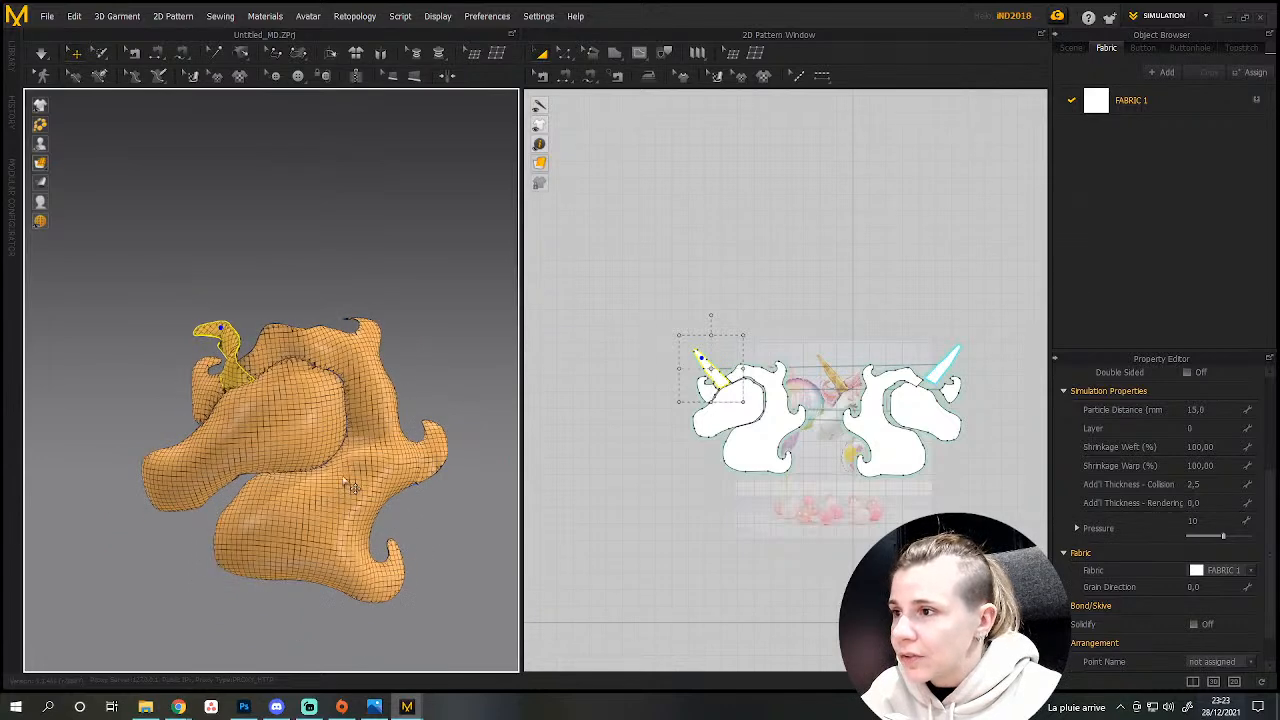
right_click_drag(398, 529, 357, 492)
left_click(259, 290)
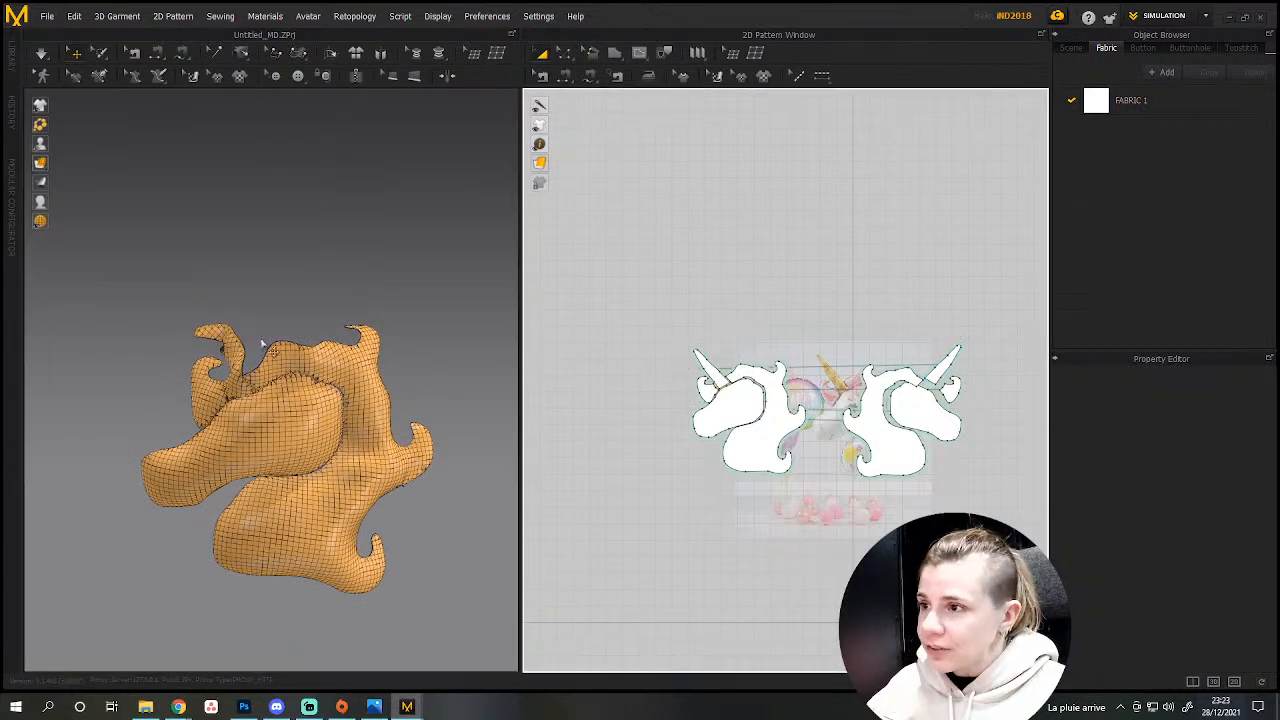
Select all the unicorn pattern pieces, check their simulation settings, and open the physical properties of FABRIC 1.
left_click_drag(640, 285, 909, 500)
scroll(839, 489, "down", 3)
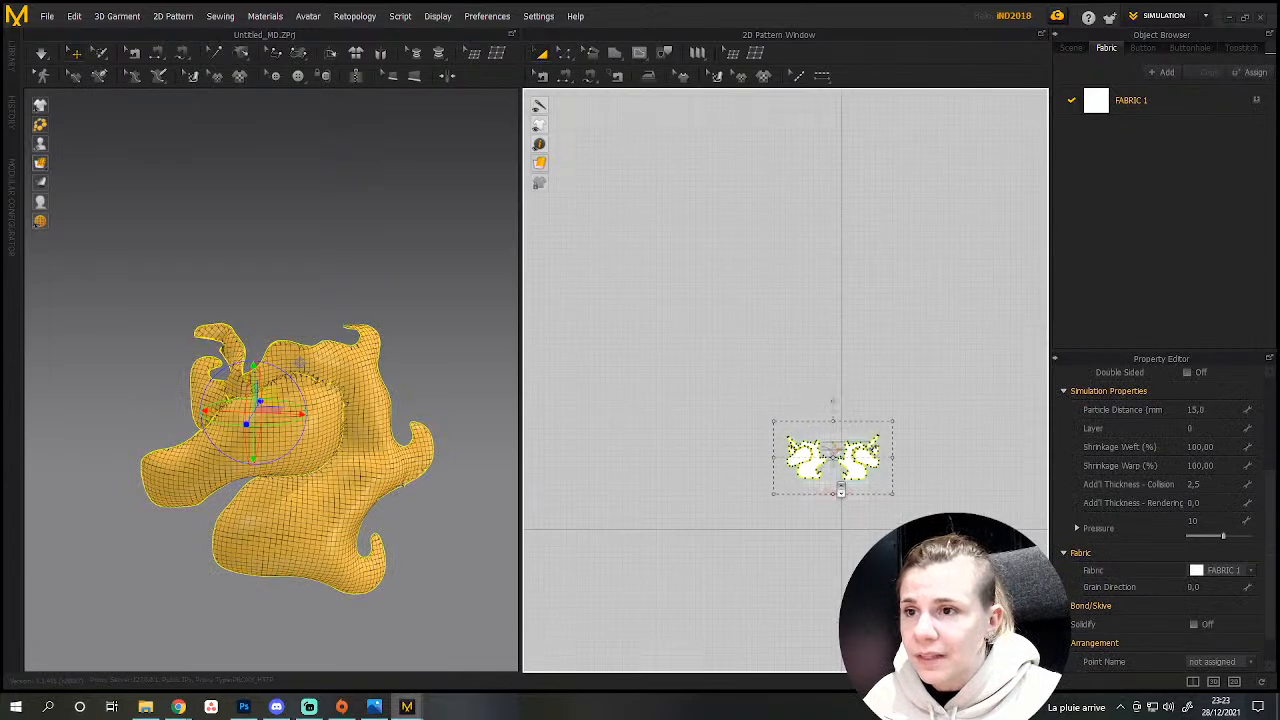
scroll(839, 489, "up", 6)
scroll(842, 488, "down", 3)
left_click(1164, 98)
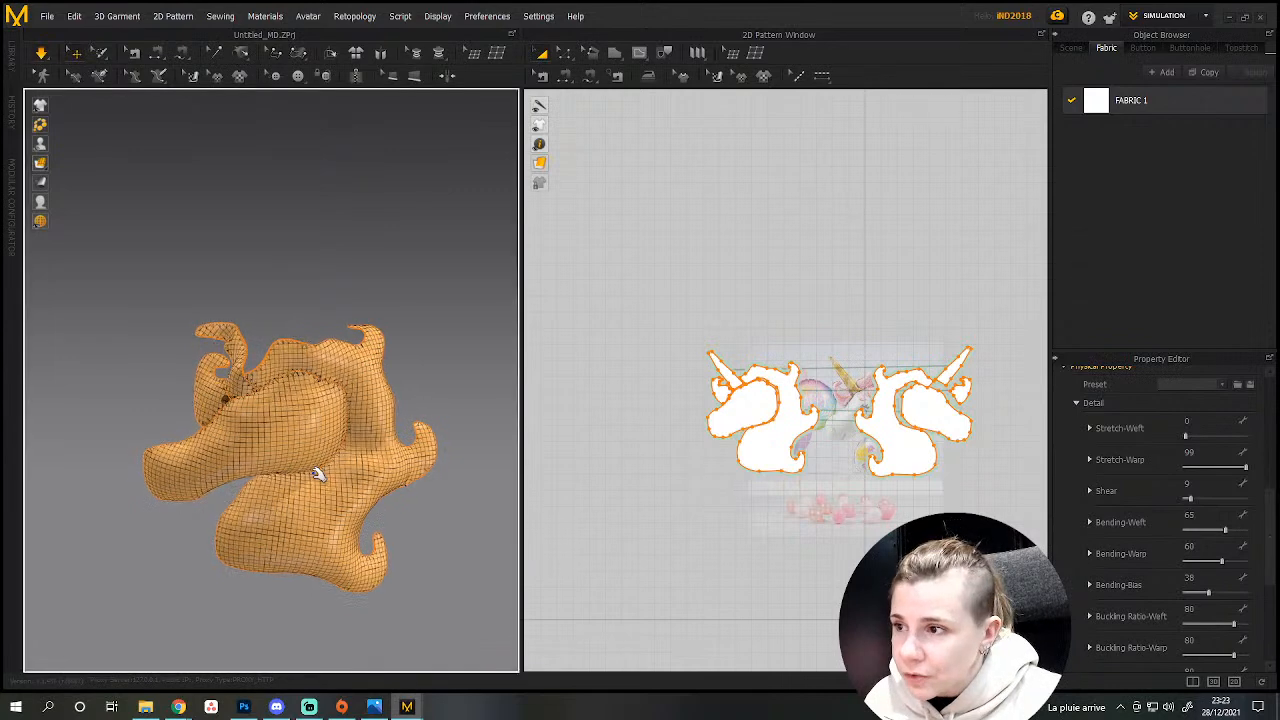
Try to pull the forelock and horn into place during the simulation, and undo these moves.
left_click(216, 369)
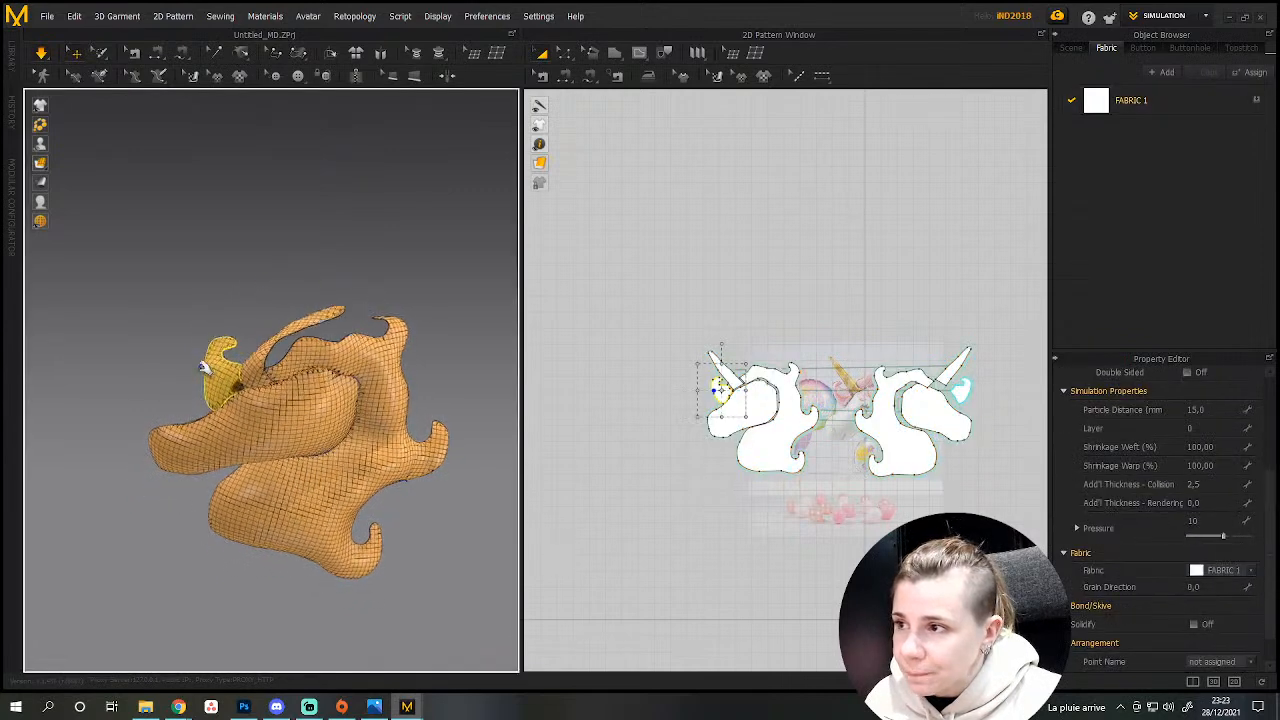
left_click(342, 335)
left_click_drag(343, 332, 300, 408)
key("ctrl+z")
key("ctrl+z")
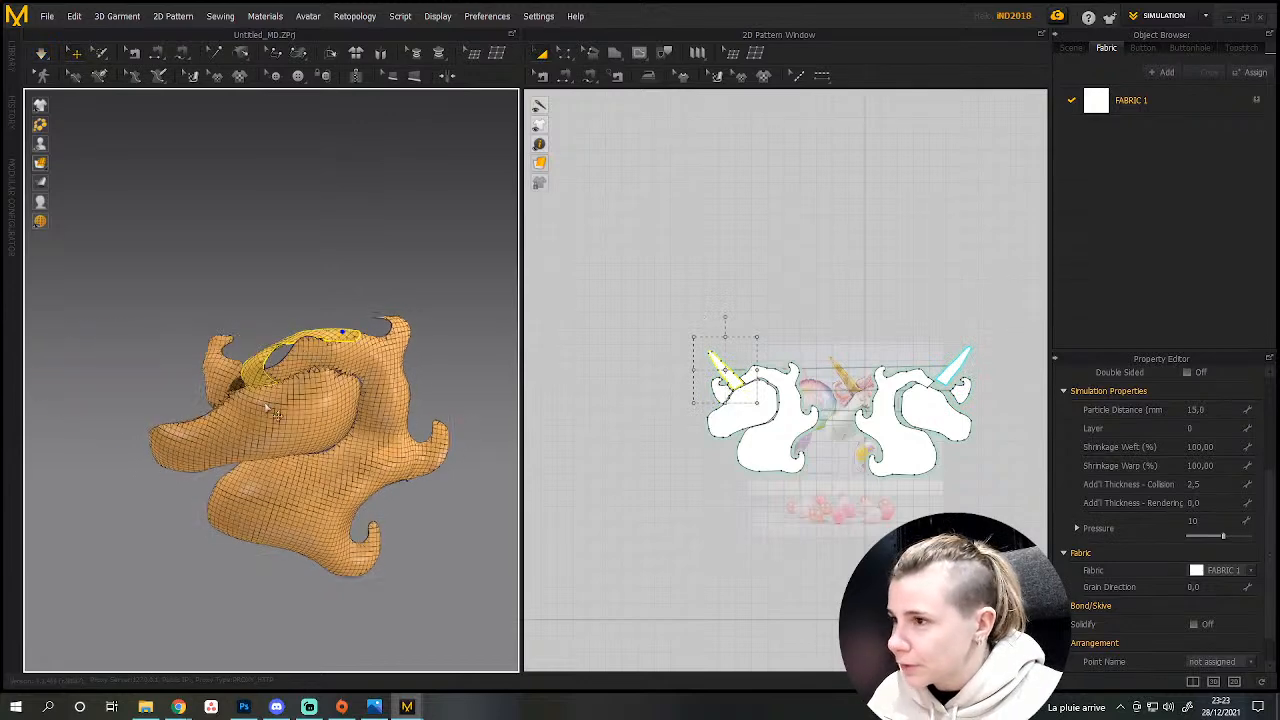
key("ctrl+z")
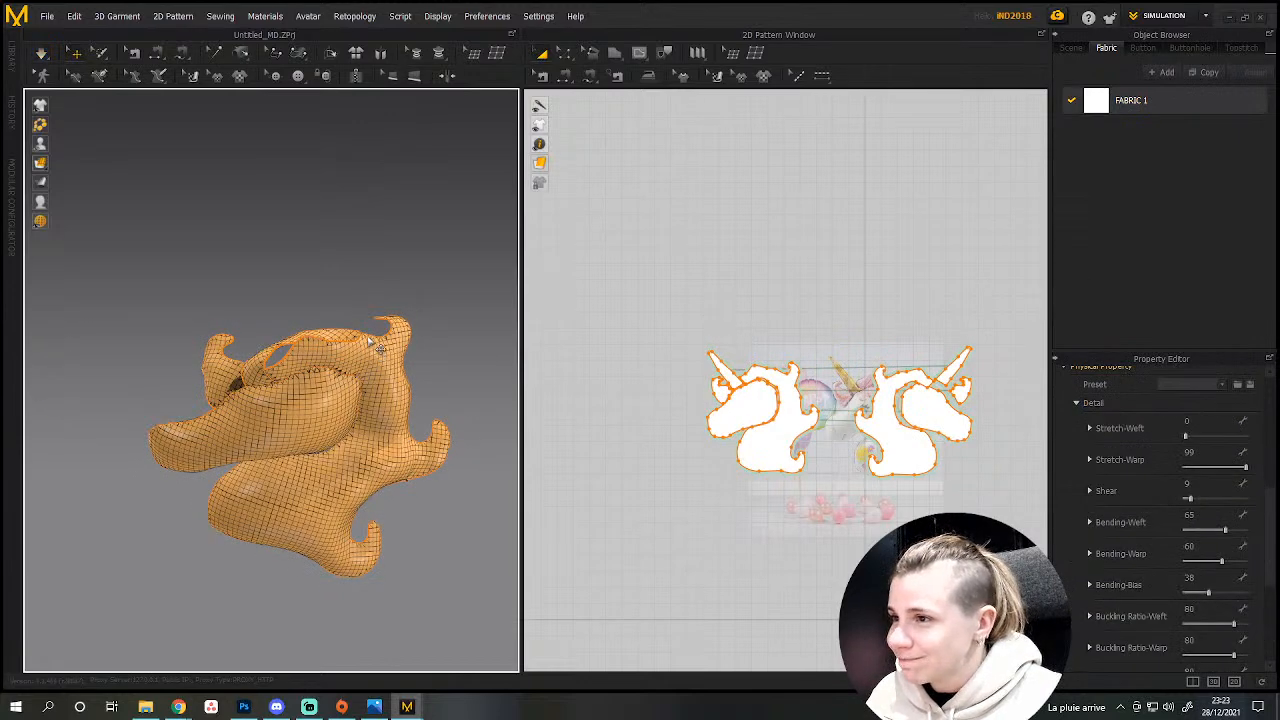
key("ctrl+z")
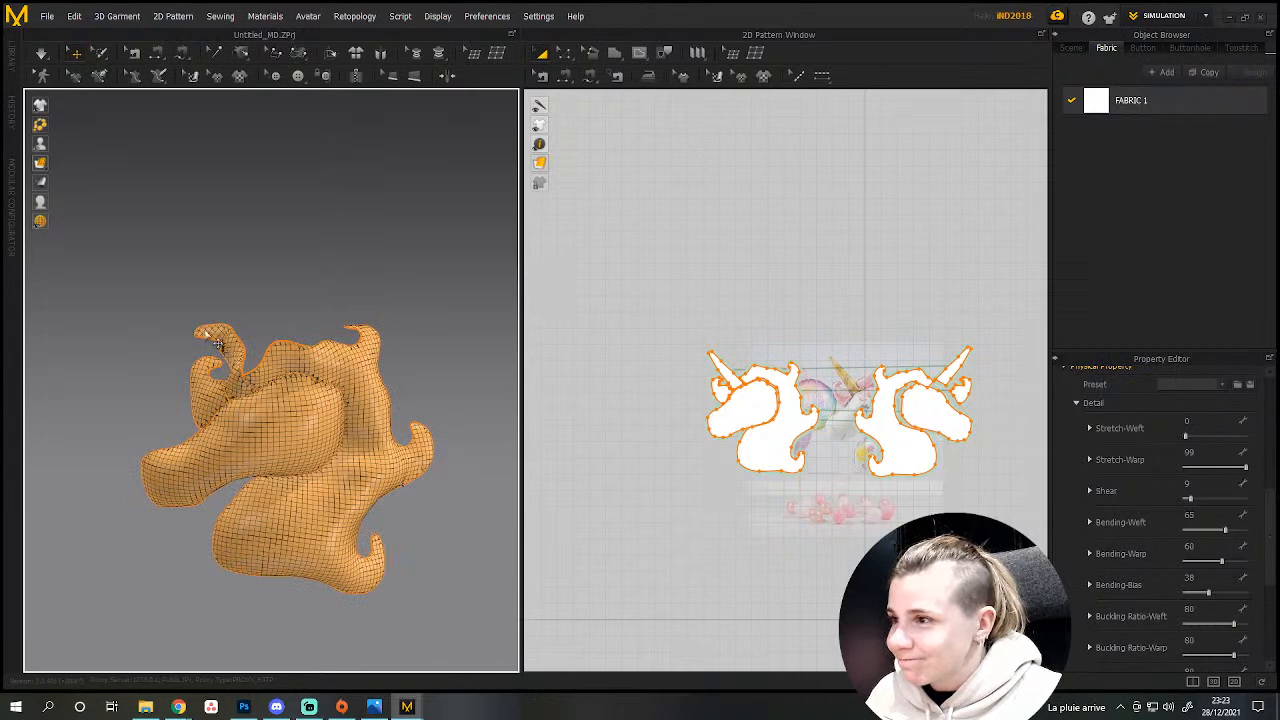
Pull the horn's tip upright in the running simulation, stop it, and freeze both horn pieces.
left_click(204, 336)
left_click_drag(204, 338, 191, 324)
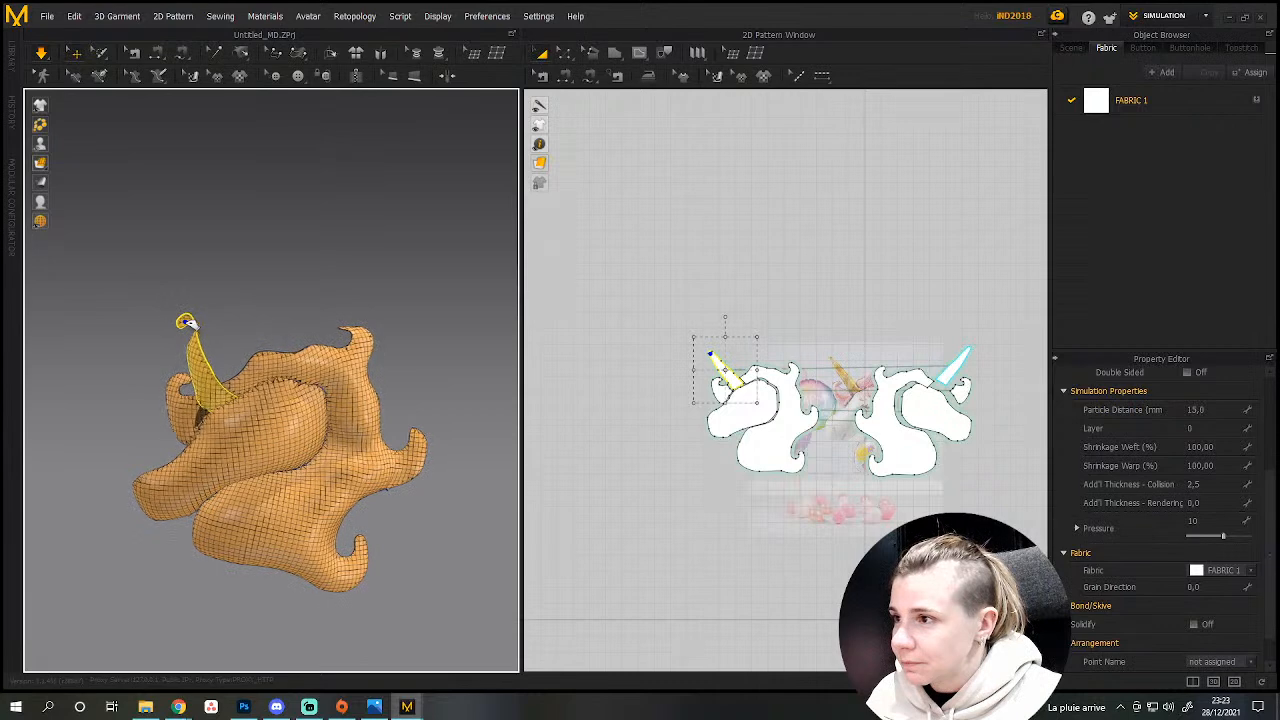
right_click(199, 365)
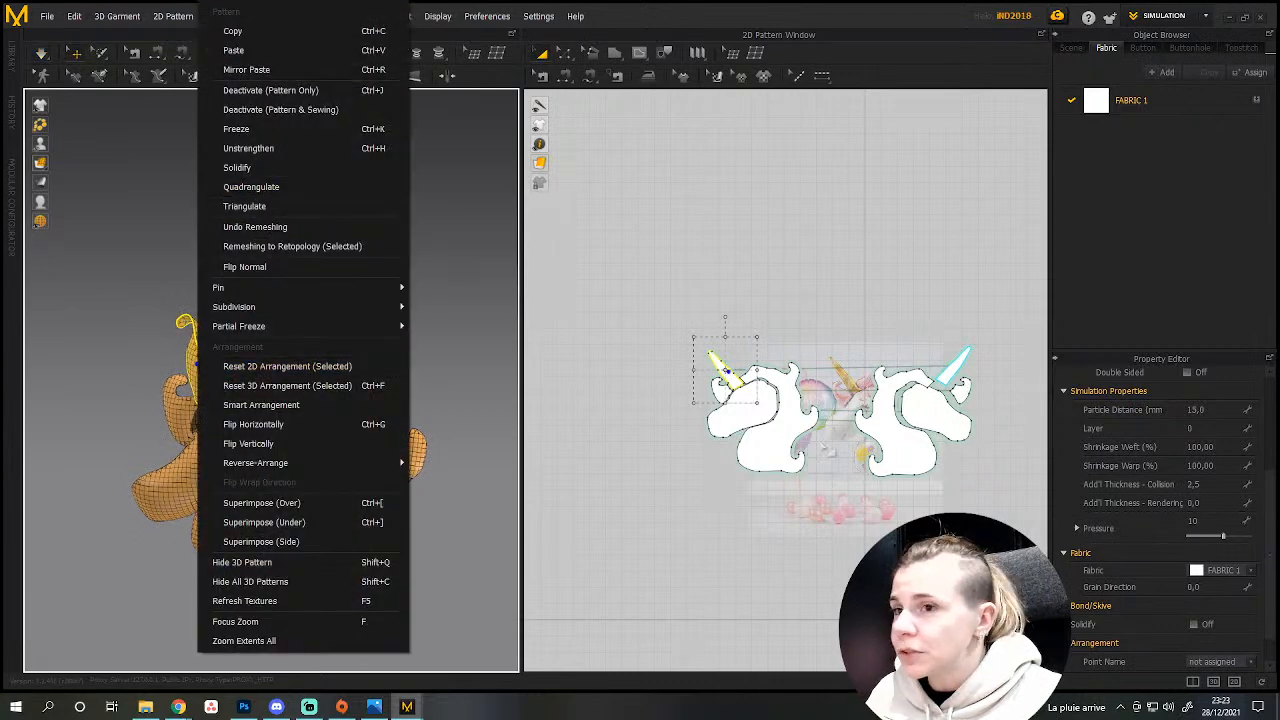
left_click(949, 373)
left_click(954, 368, "shift")
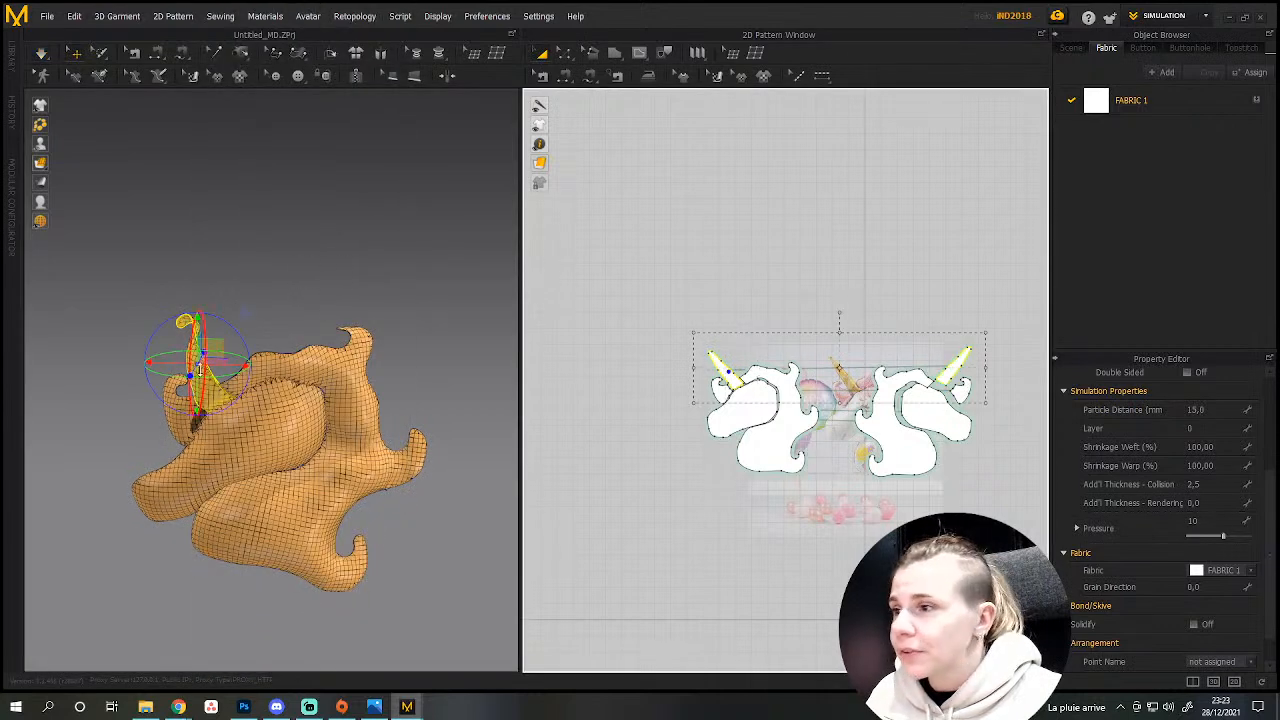
right_click(201, 370)
left_click(286, 130)
key("q")
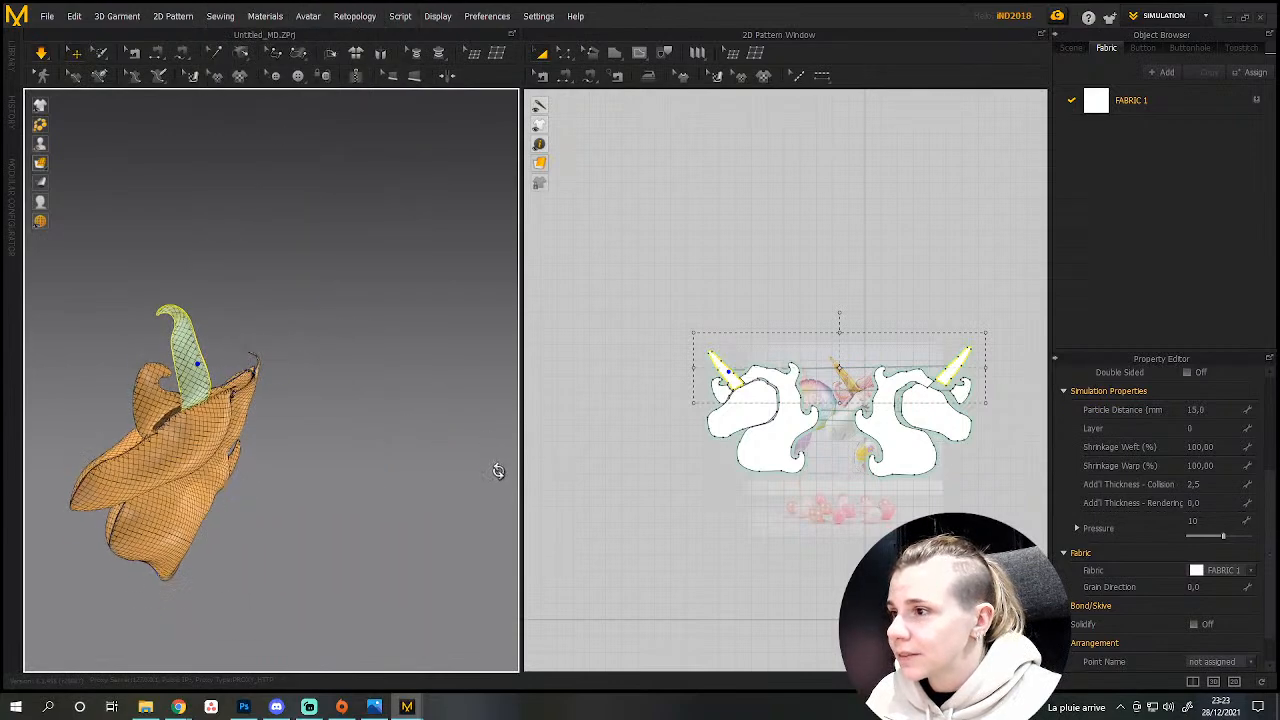
Pull the forelock and head pieces around the frozen horn's base into shape on both sides while simulating.
scroll(145, 441, "up", 5)
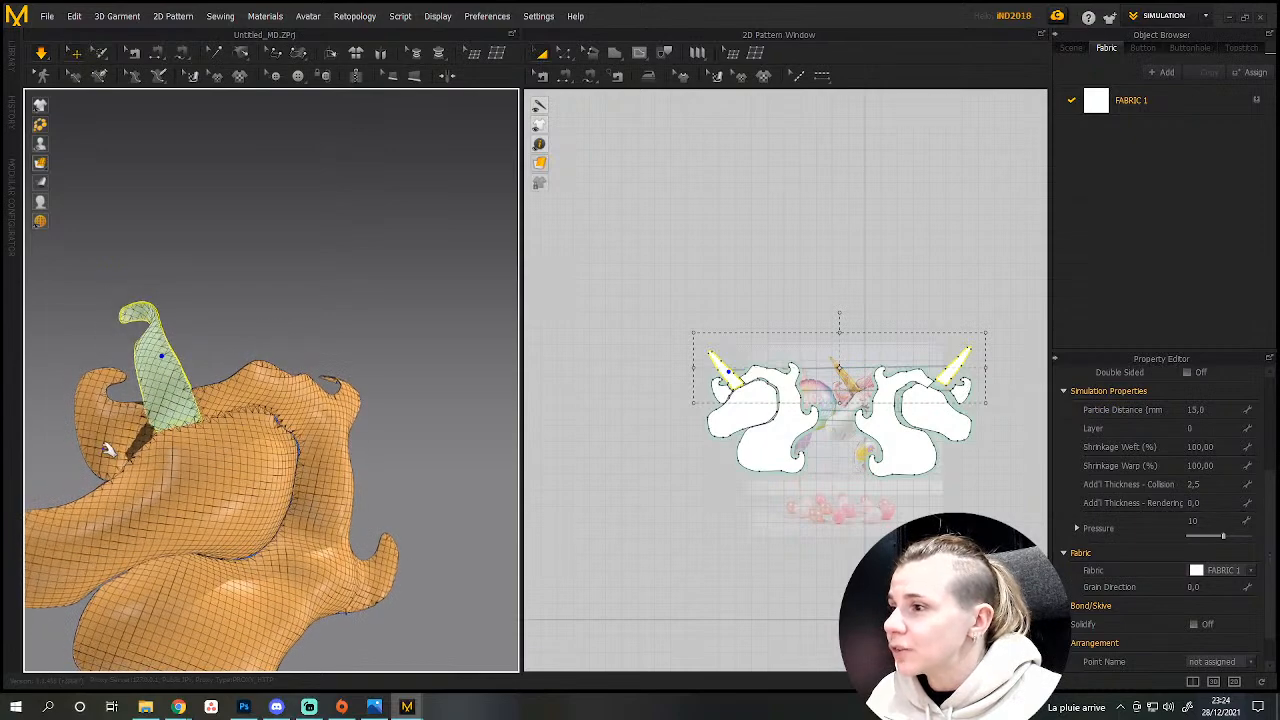
left_click(123, 451)
mouse_move(121, 452)
right_mouse_down()
mouse_move(222, 530)
mouse_move(146, 455)
right_mouse_up()
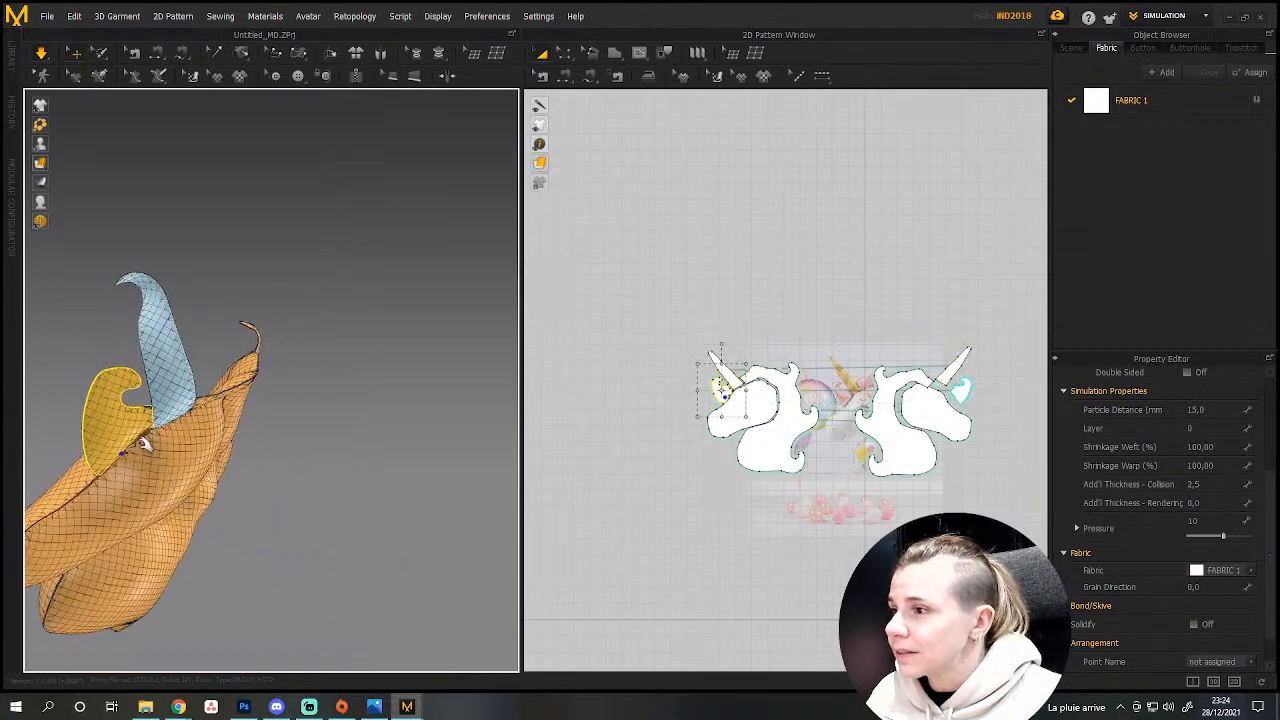
left_click(180, 472)
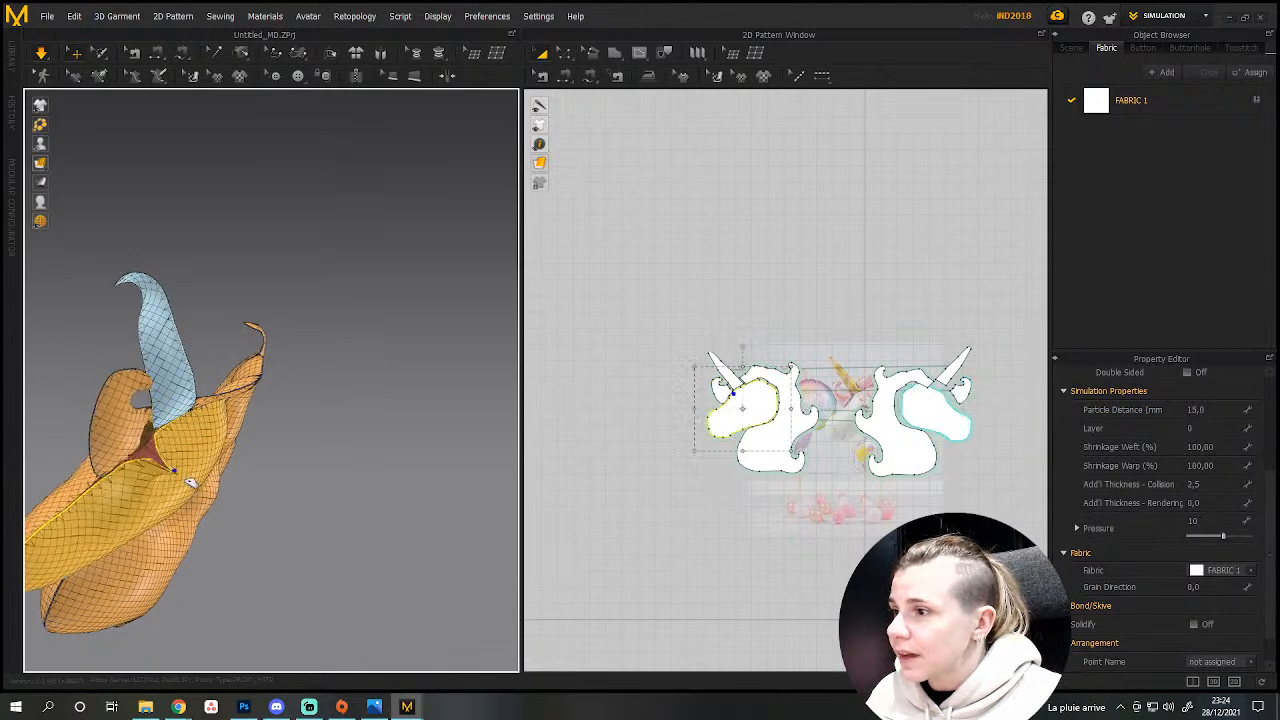
left_click(142, 448)
right_click_drag(142, 448, 271, 493)
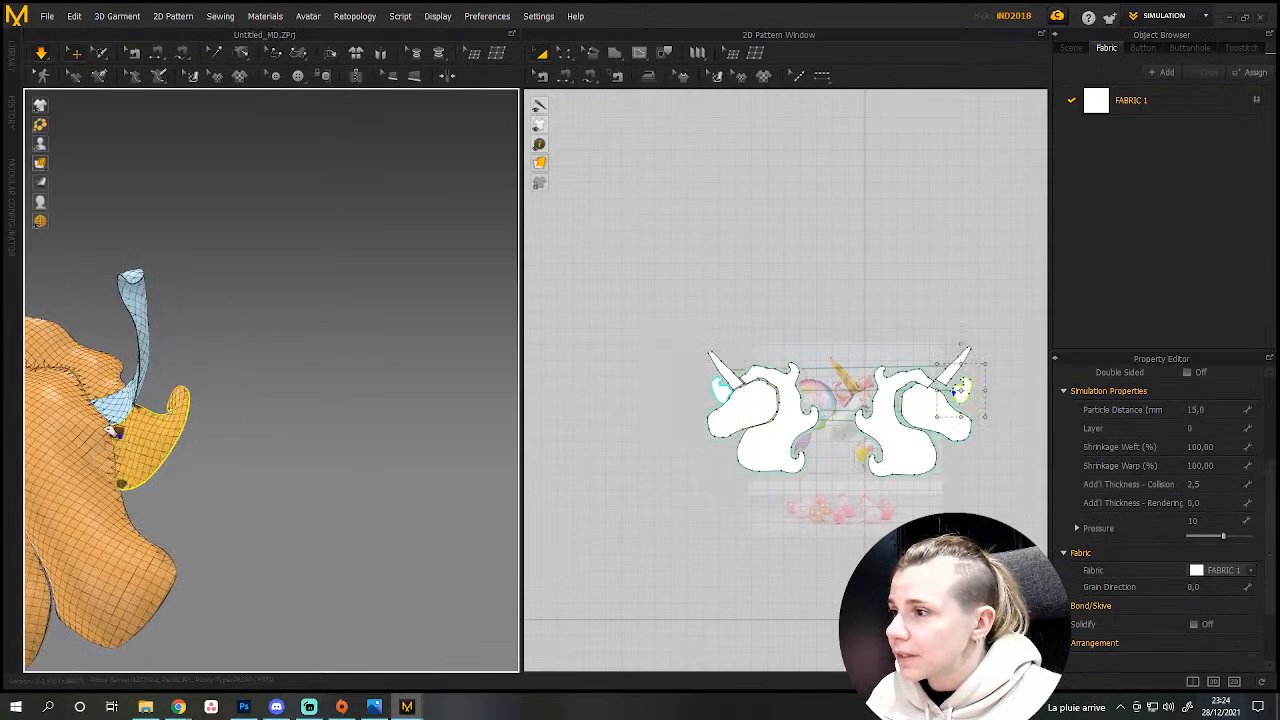
left_click(153, 447)
right_click_drag(194, 503, 306, 520)
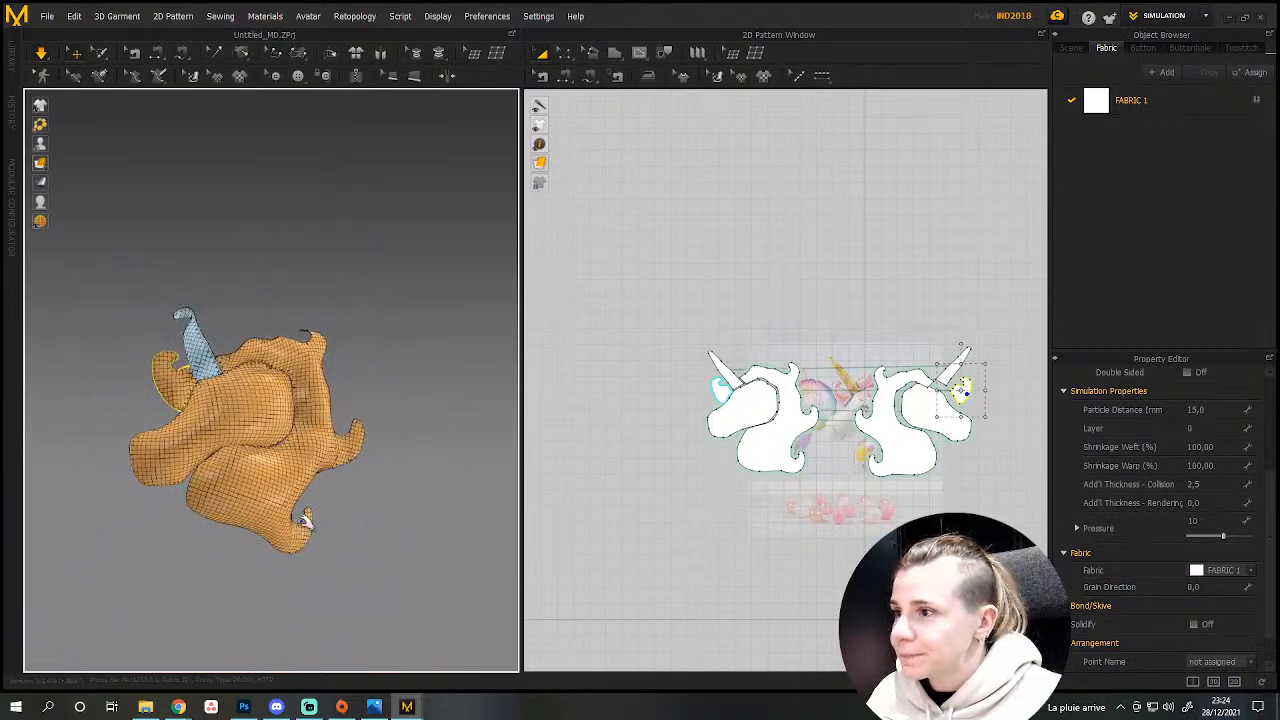
Try a Bending-Bias of 99 on FABRIC 1, set it to 14, and test it by pulling the neck's lower curl.
left_click(1148, 110)
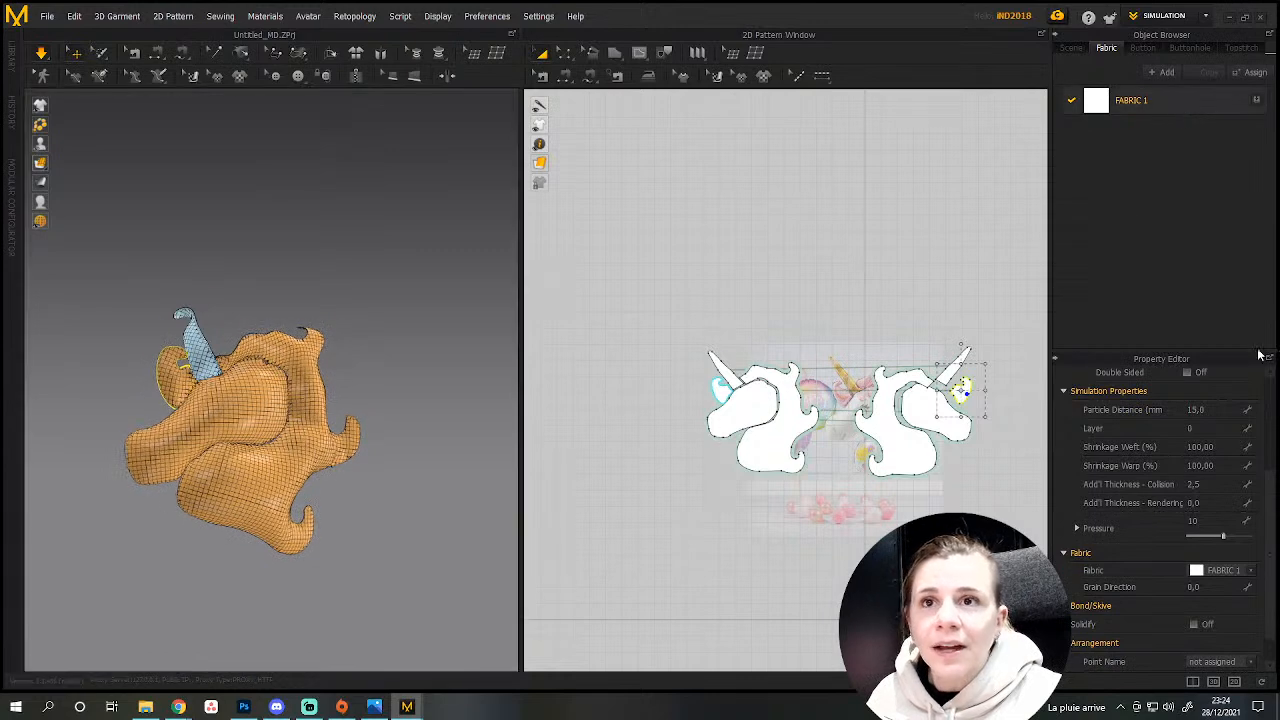
scroll(1156, 582, "down", 5)
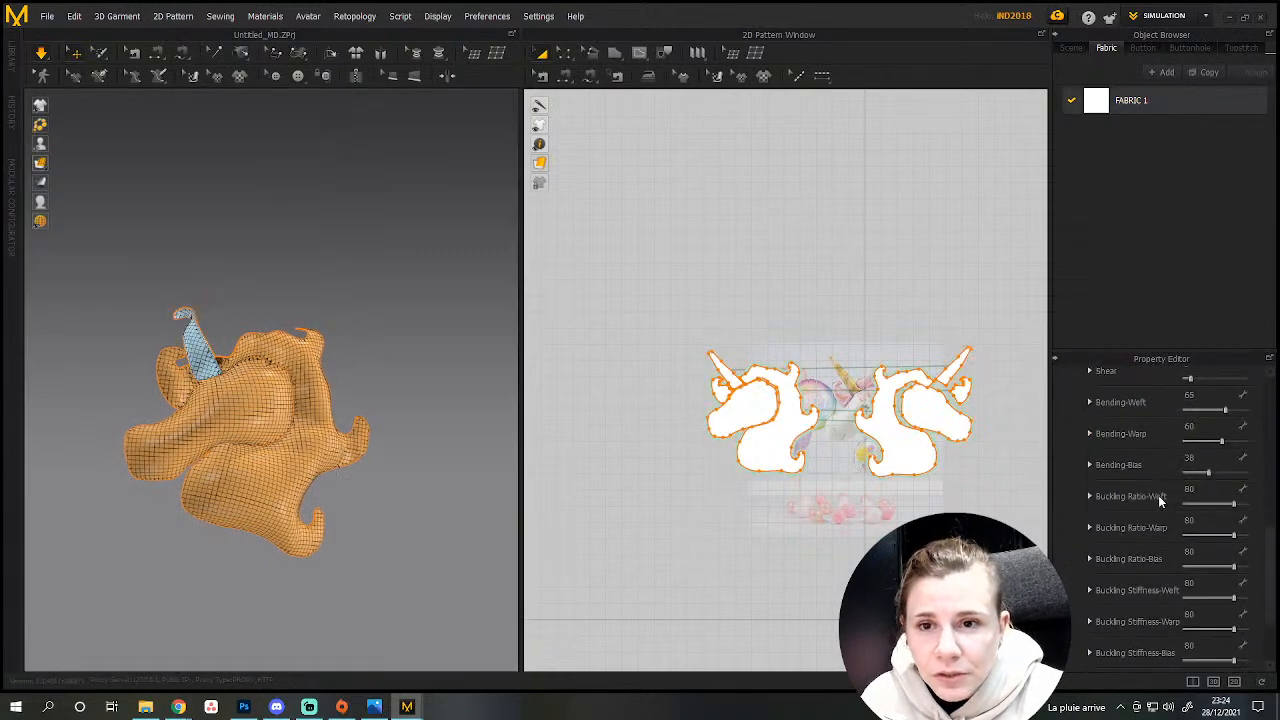
left_click_drag(1207, 478, 1250, 479)
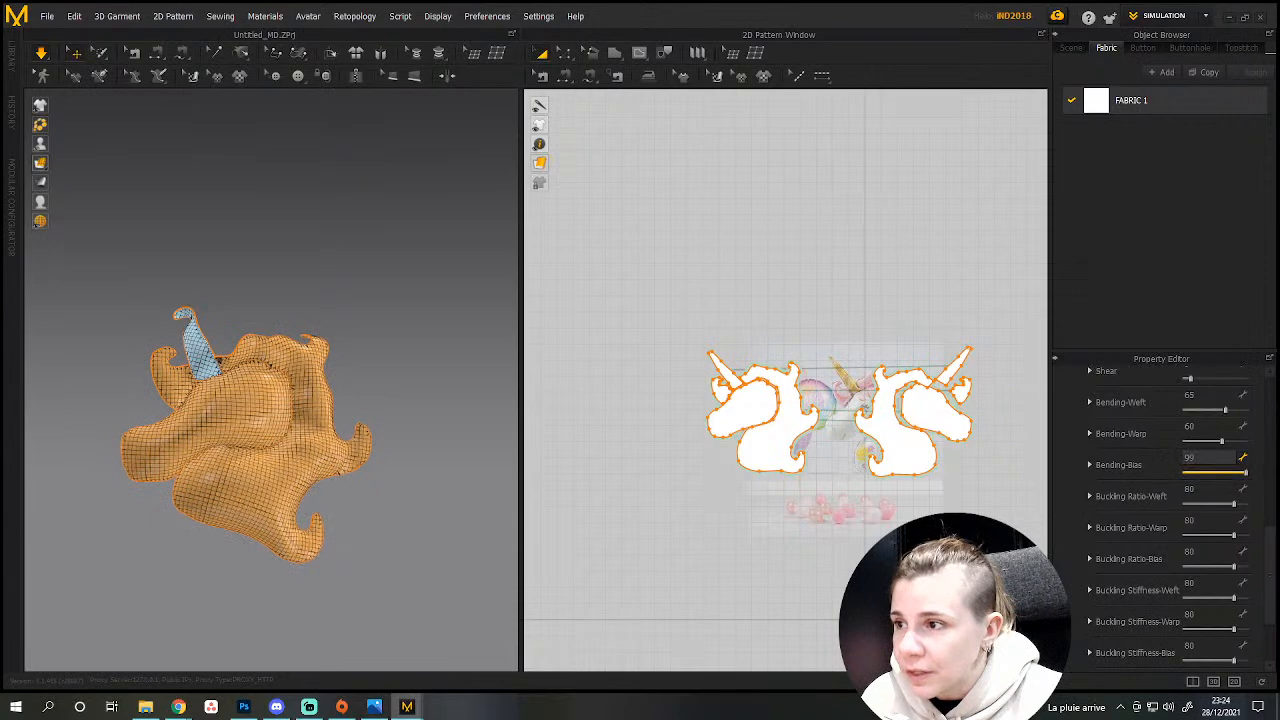
left_click_drag(1203, 474, 1193, 481)
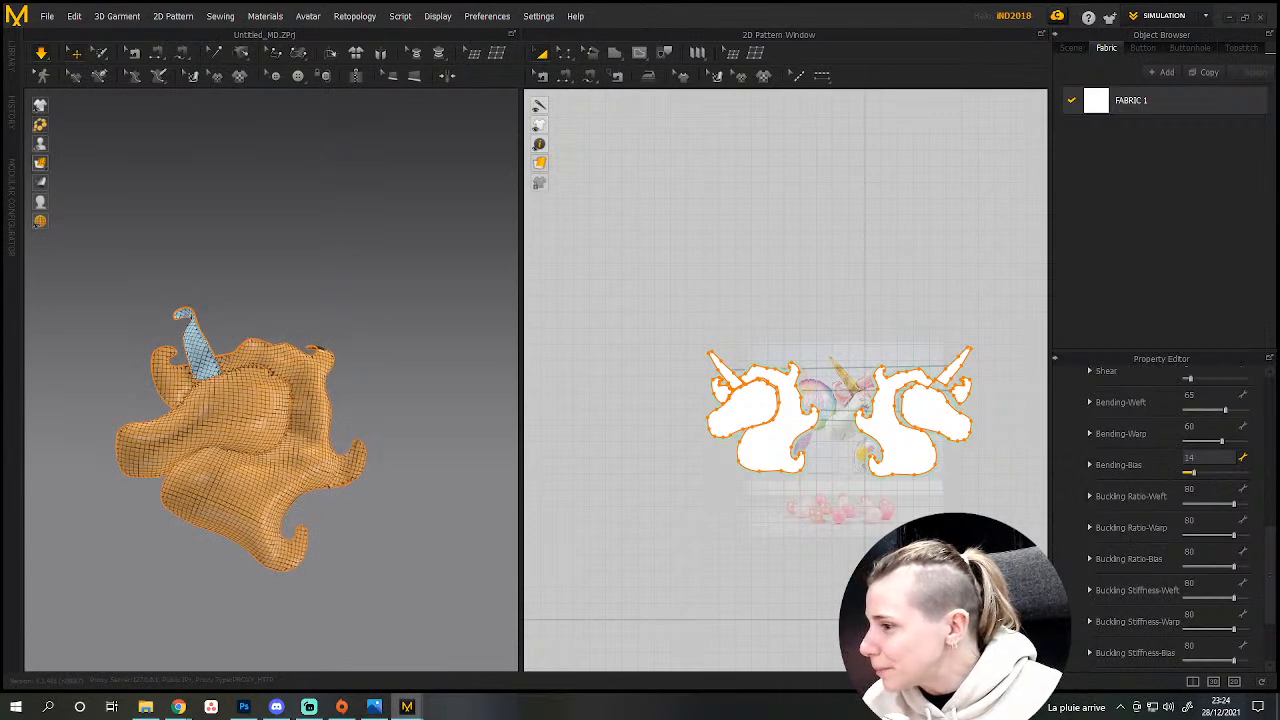
left_click_drag(258, 552, 356, 555)
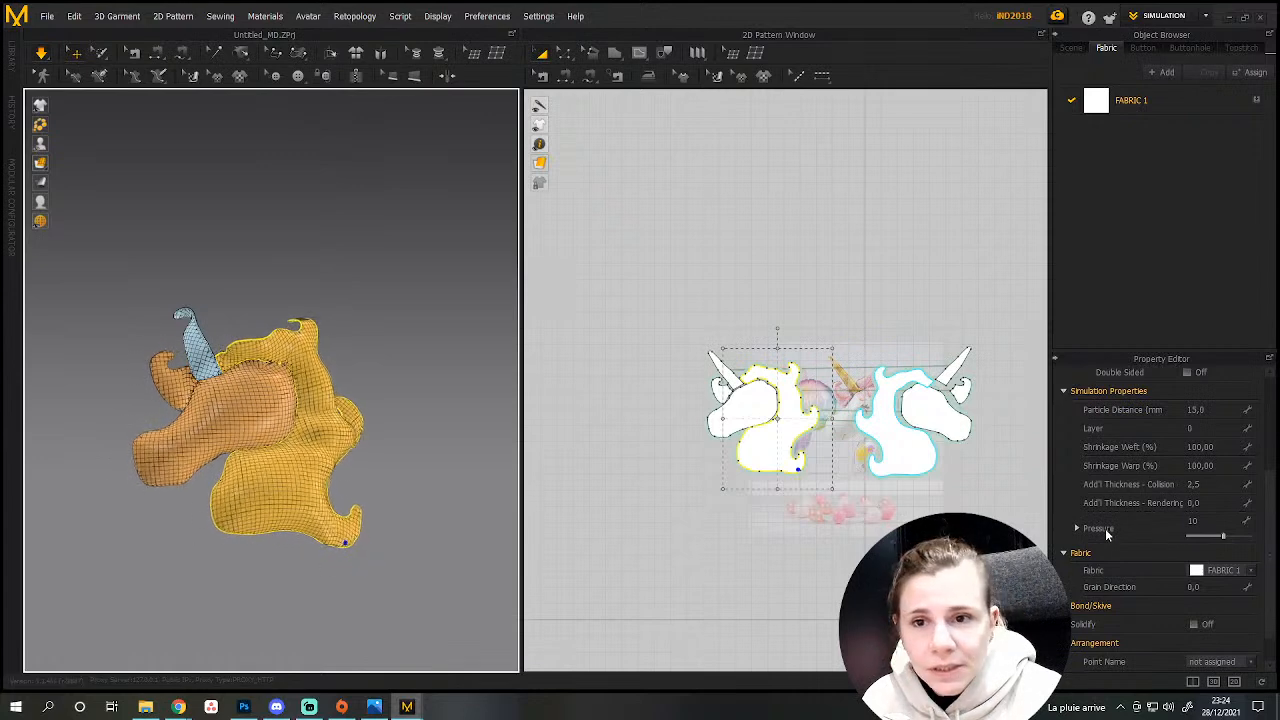
Set FABRIC 1's Buckling Ratio-Weft to 42 and Buckling Ratio-Warp to 0, testing them by pulling the neck's lower edge.
left_click(1192, 105)
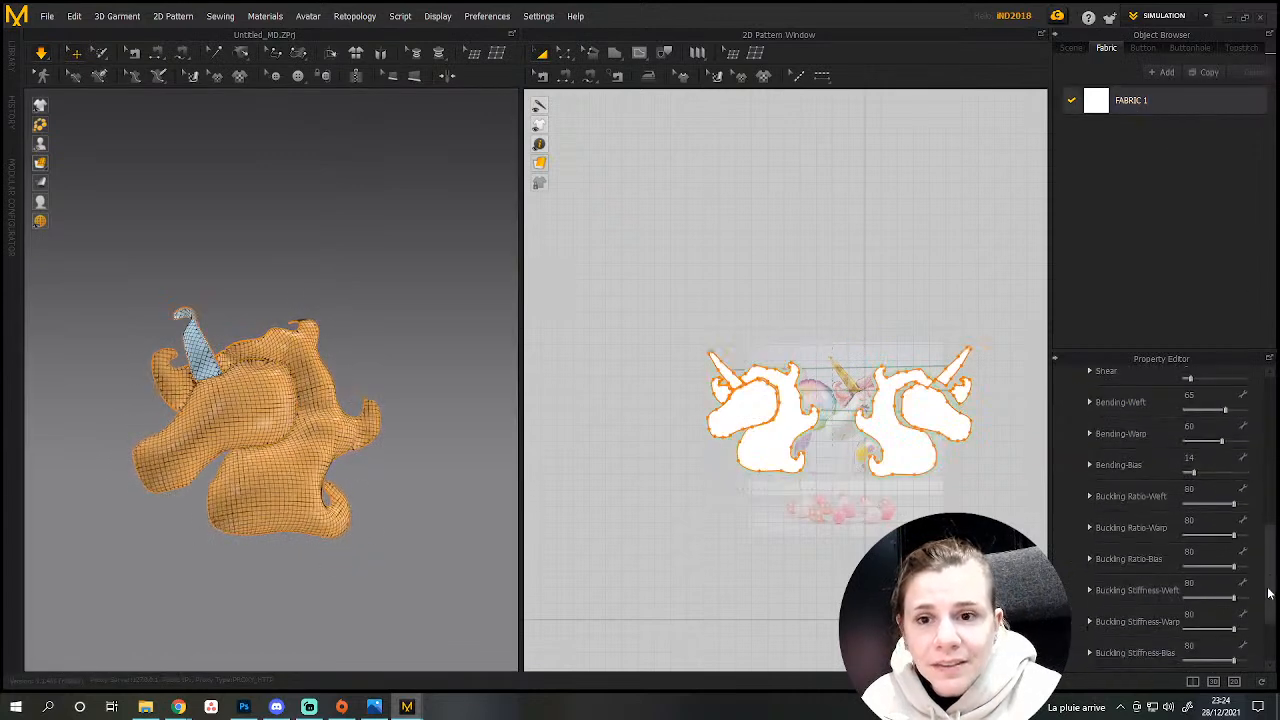
left_click_drag(1233, 507, 1159, 541)
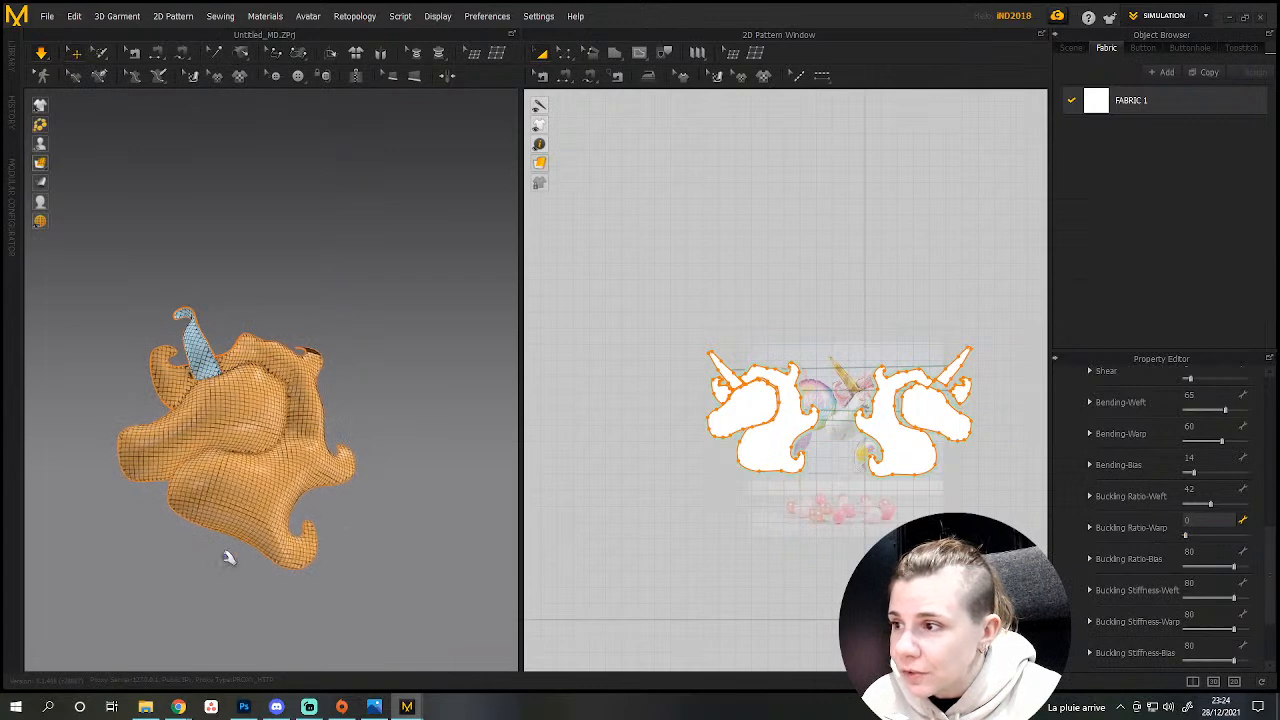
left_click(289, 557)
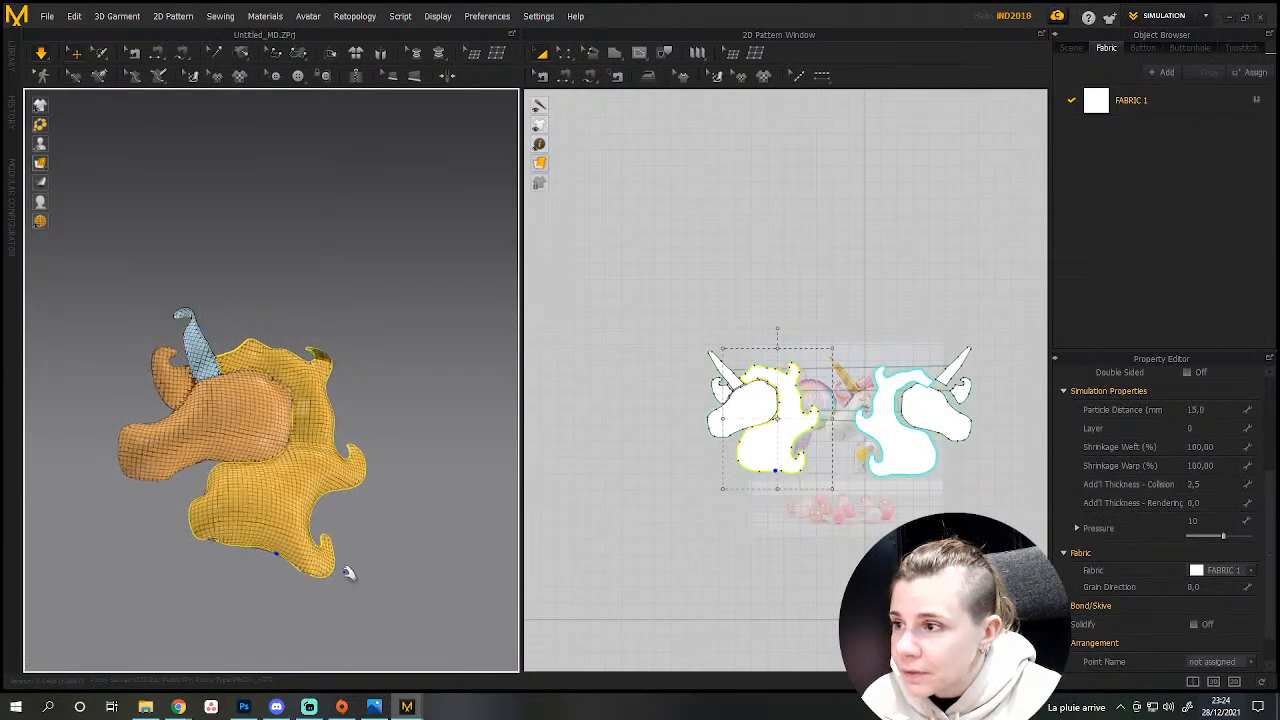
Set FABRIC 1's Buckling Ratio-Bias and Buckling Stiffness-Weft to 100, and pull the neck's lower edge to test them.
left_click(1167, 97)
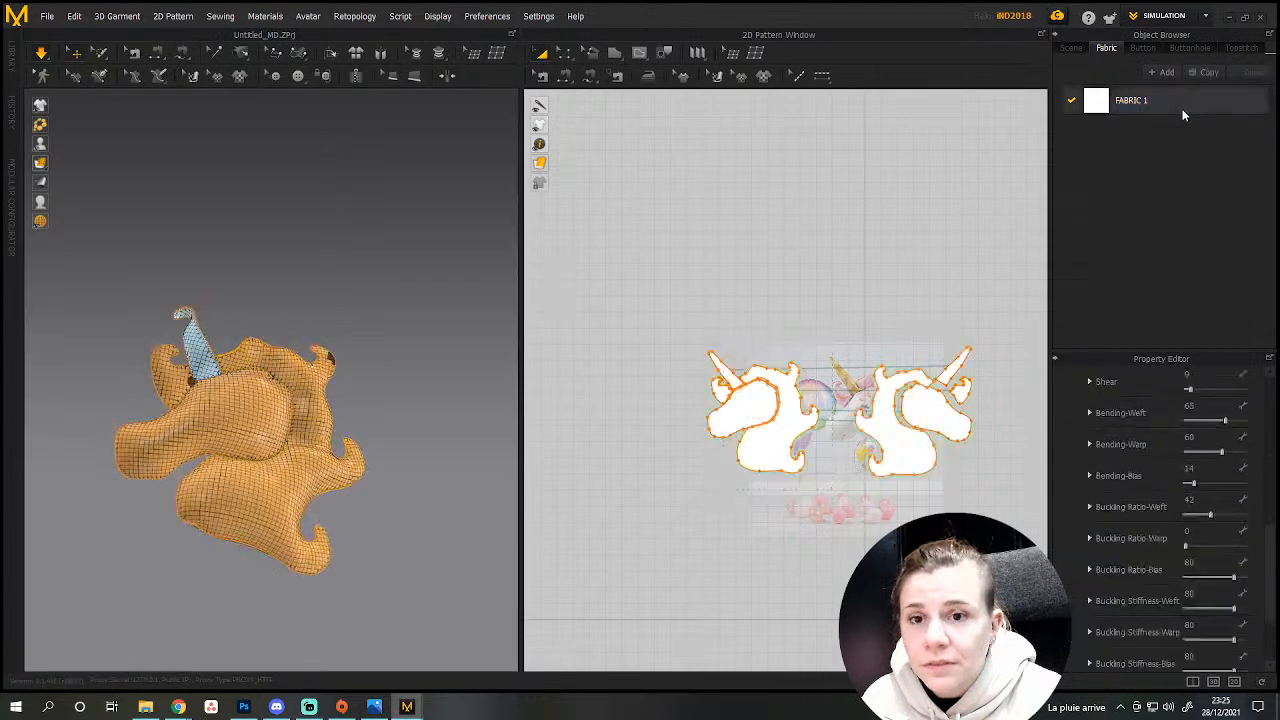
mouse_move(1234, 572)
left_mouse_down()
mouse_move(1172, 570)
mouse_move(1246, 568)
left_mouse_up()
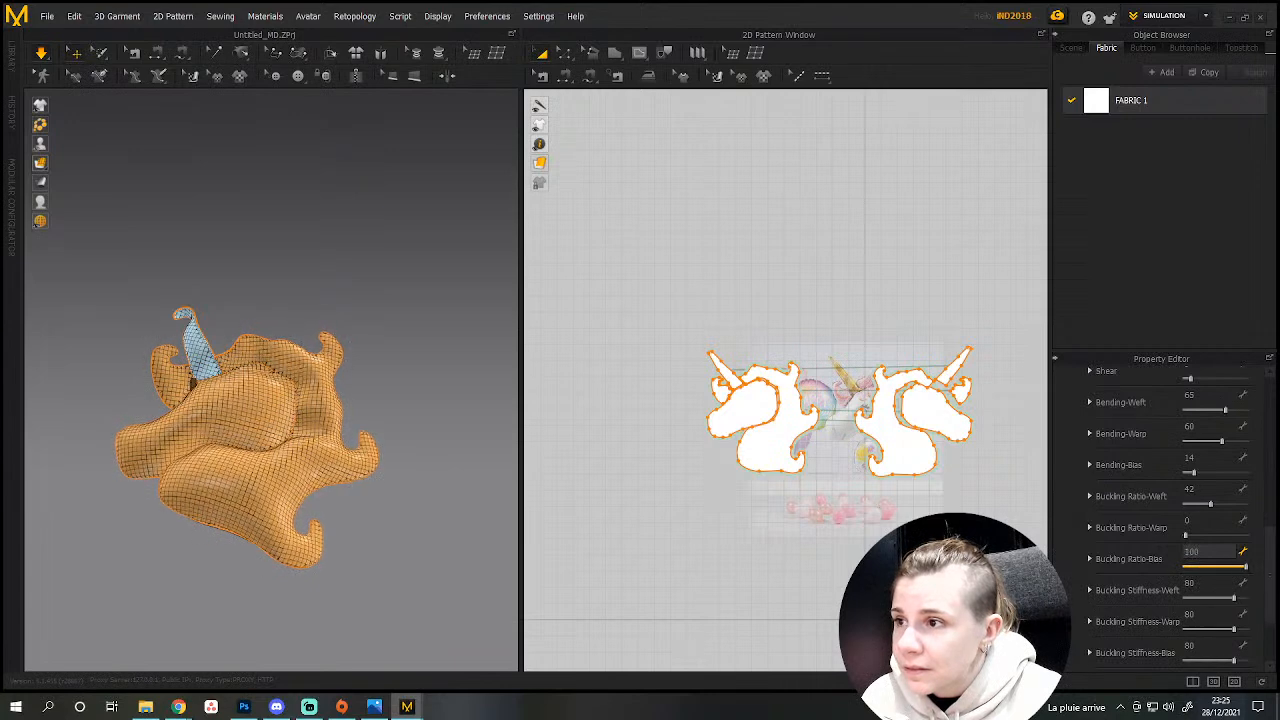
left_click_drag(1233, 600, 1272, 597)
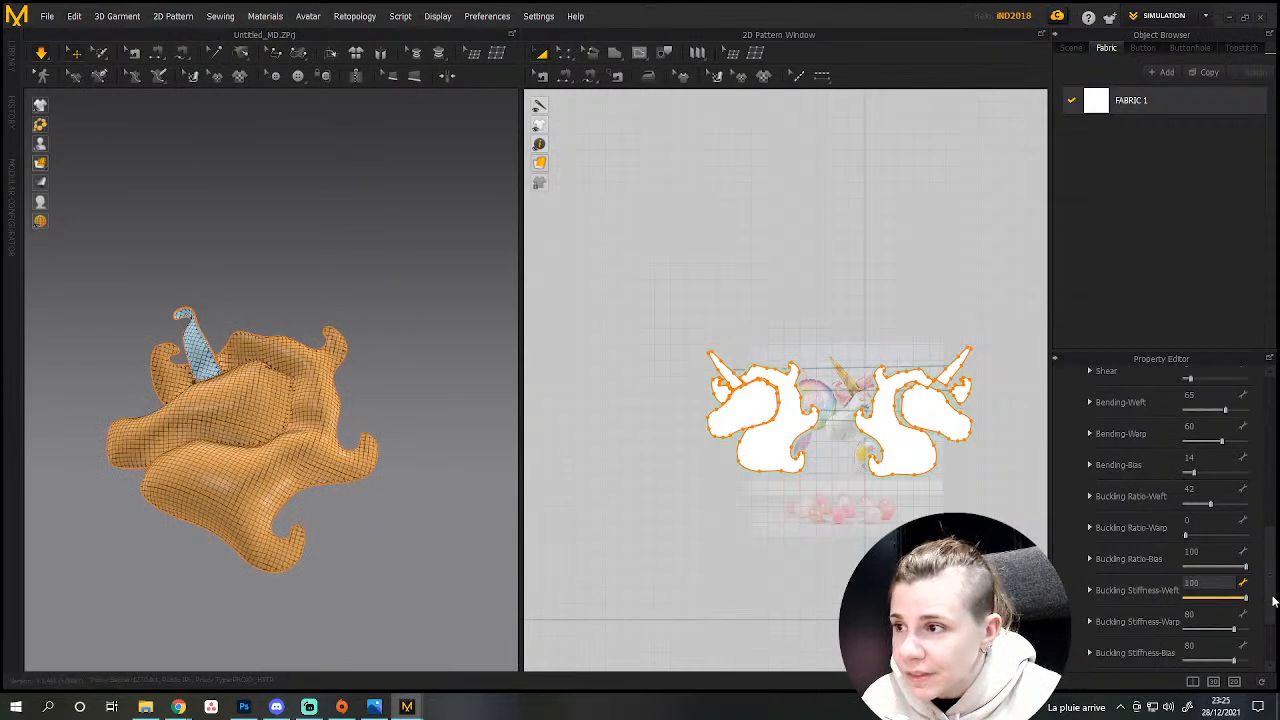
left_click(231, 541)
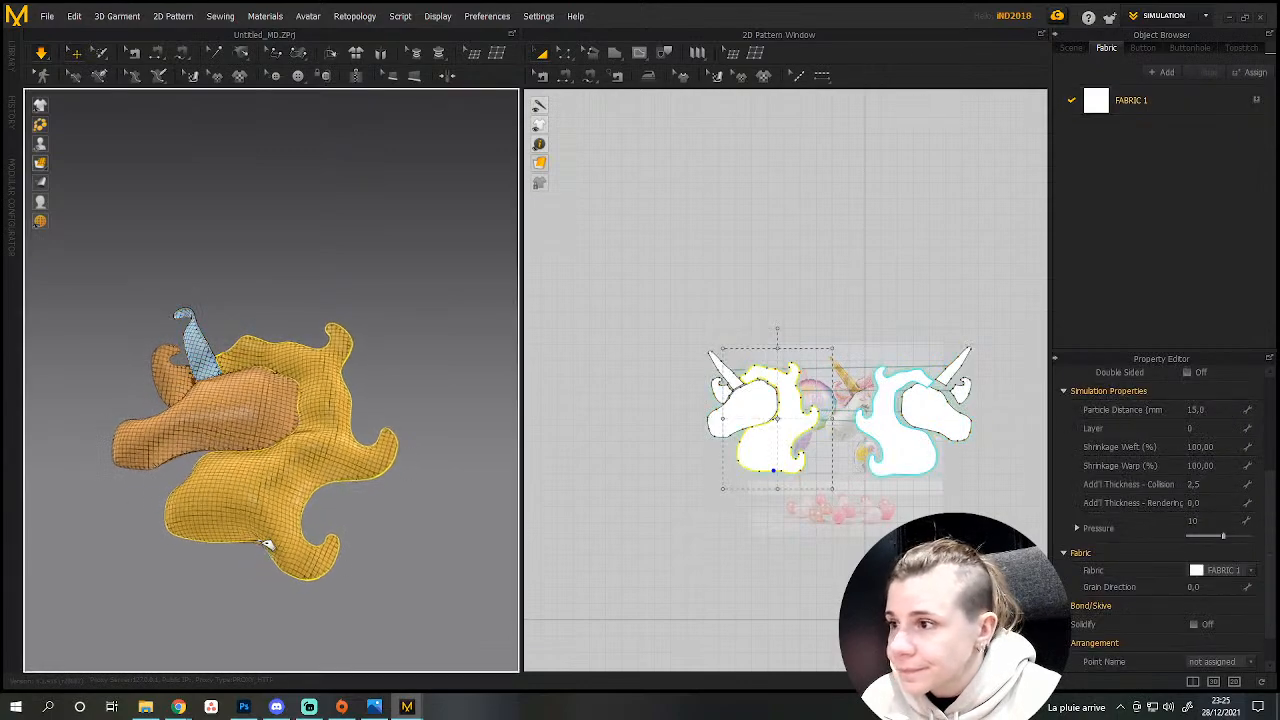
Set FABRIC 1's Buckling Stiffness-Warp to 0 and pull the neck's lower curl to test the inflated shape.
left_click(1150, 100)
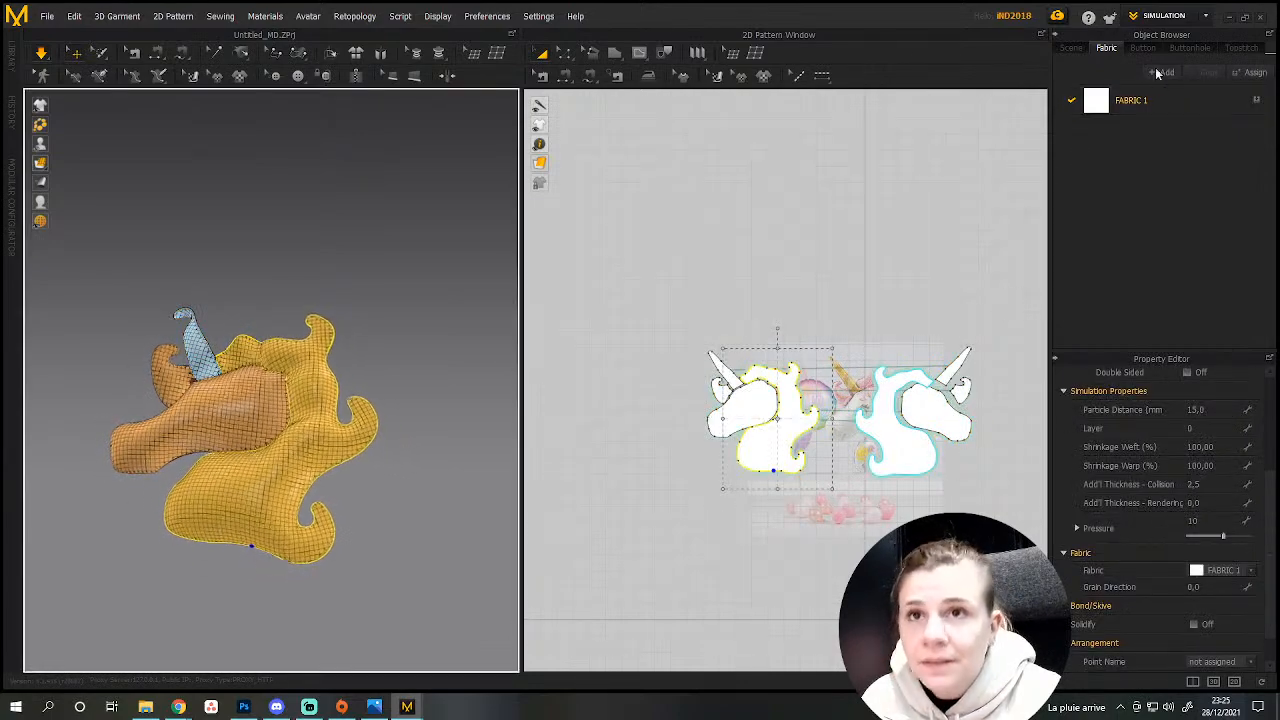
scroll(1229, 515, "down", 1)
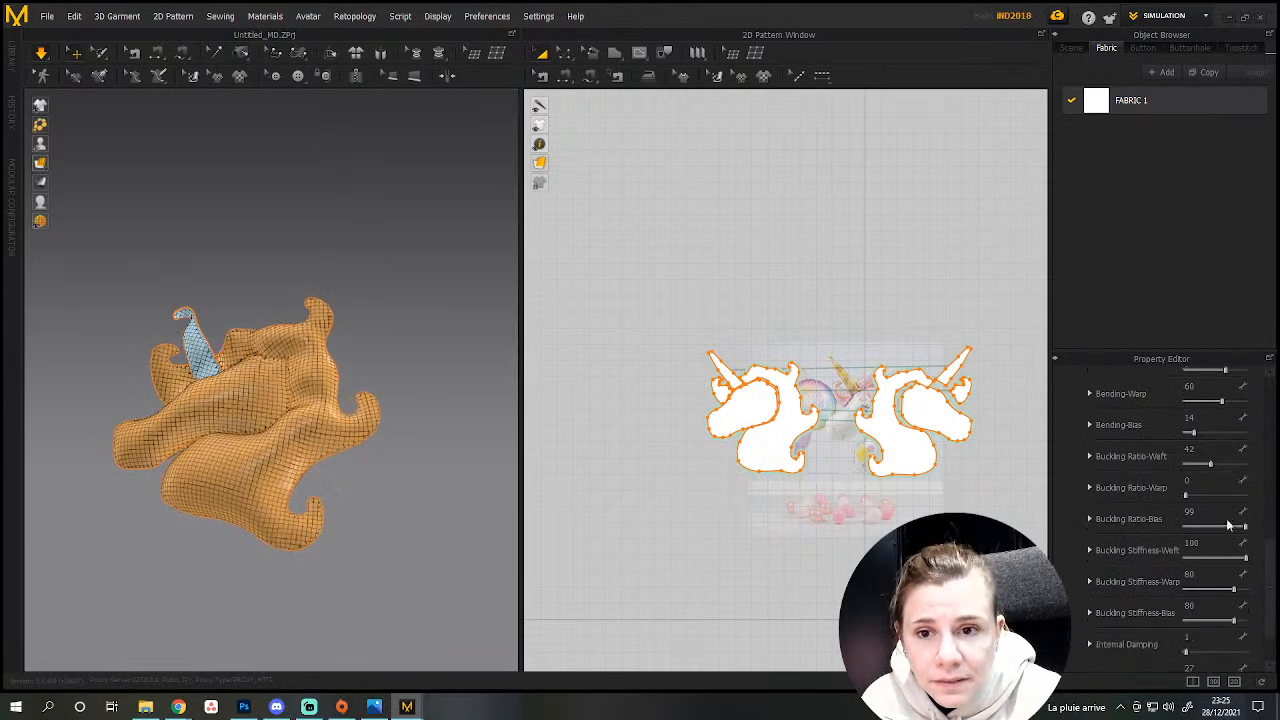
left_click_drag(1235, 590, 1186, 598)
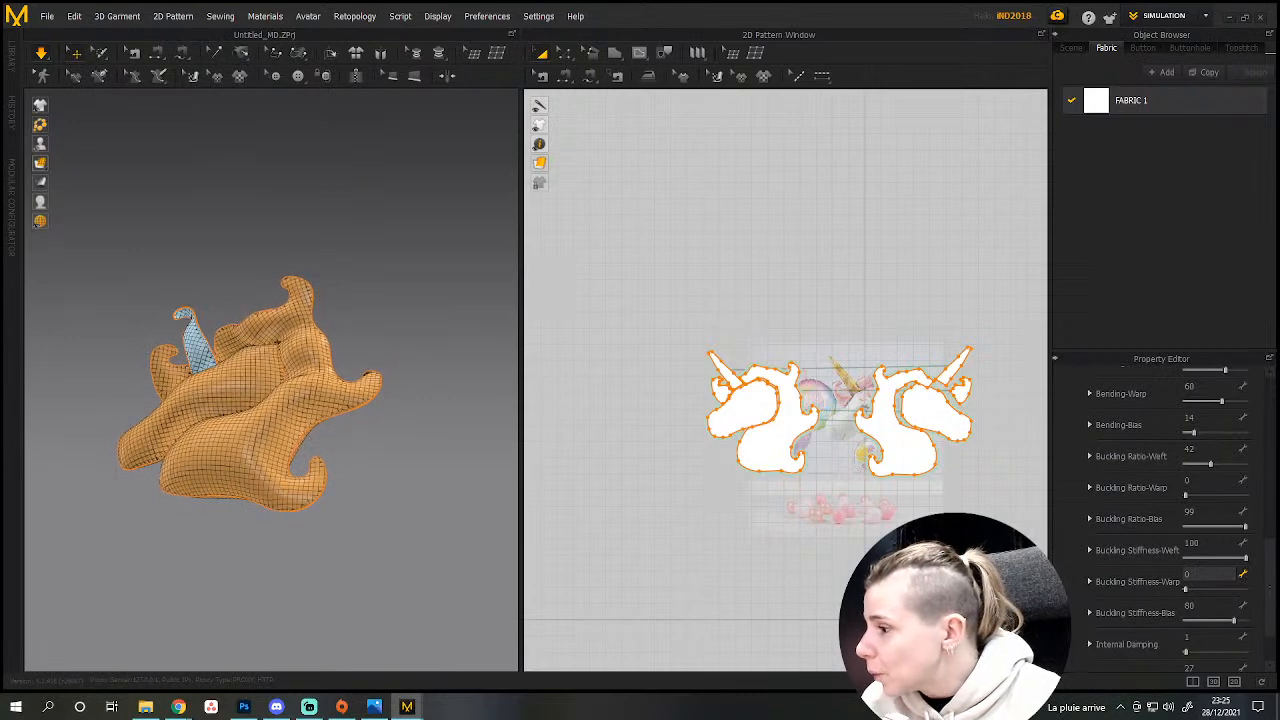
right_click_drag(434, 571, 406, 531)
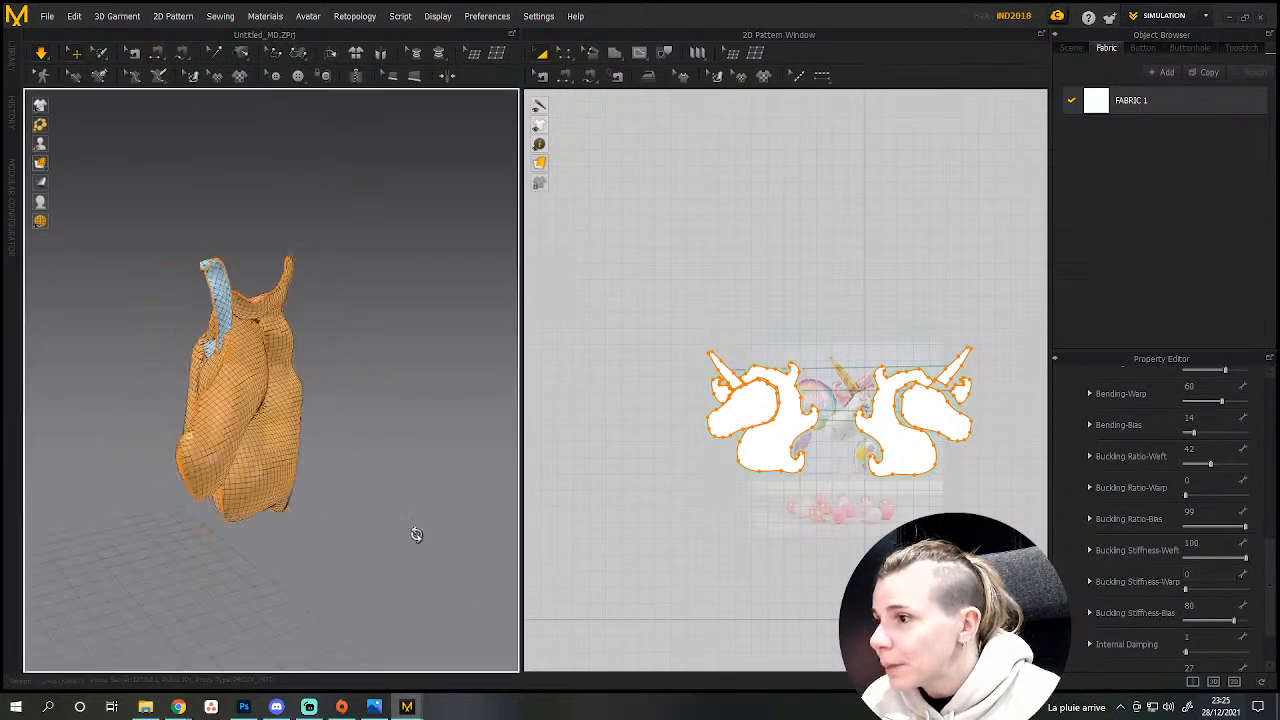
left_click(356, 533)
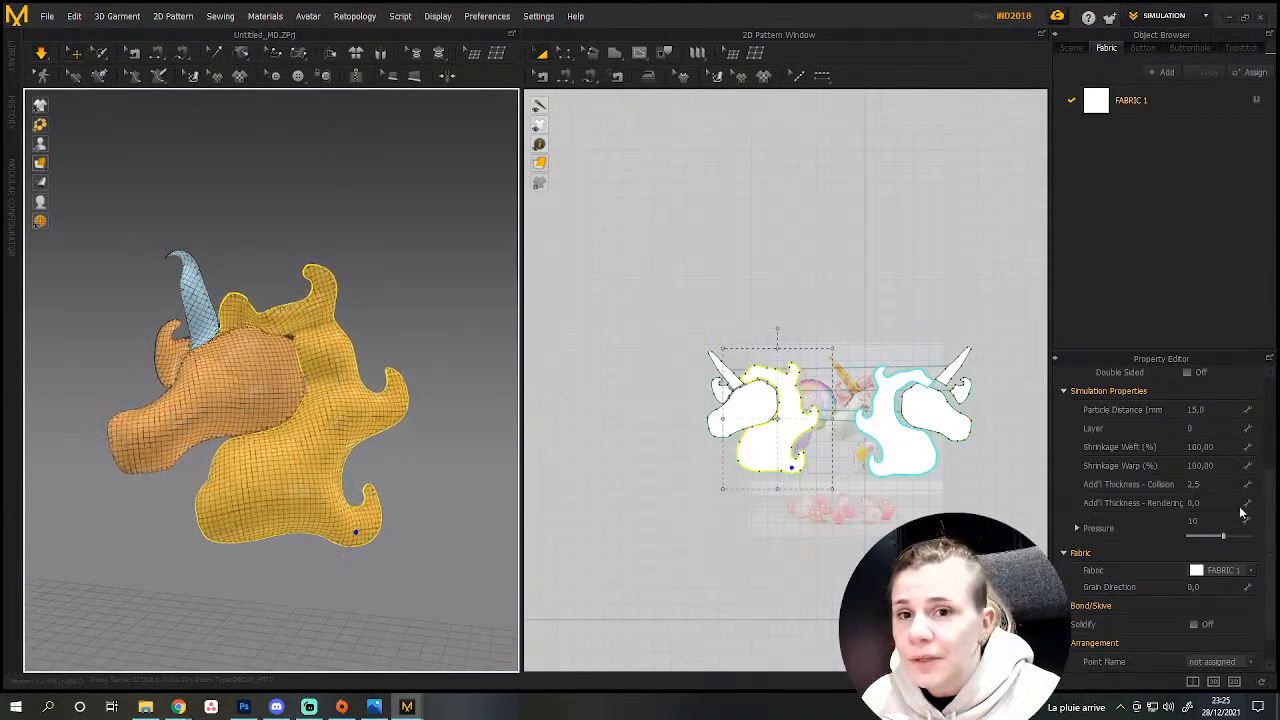
Set FABRIC 1's Buckling Stiffness-Bias to 0 while the simulation runs.
left_click(1180, 98)
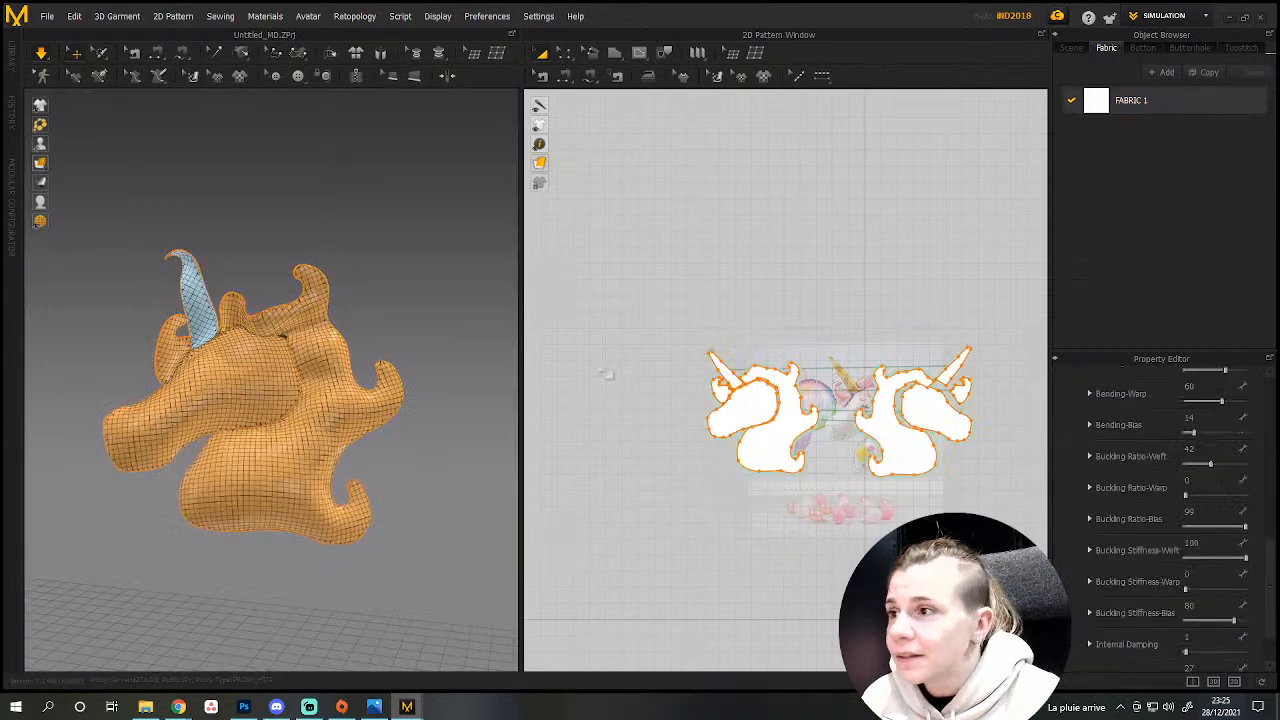
right_click_drag(240, 494, 229, 520)
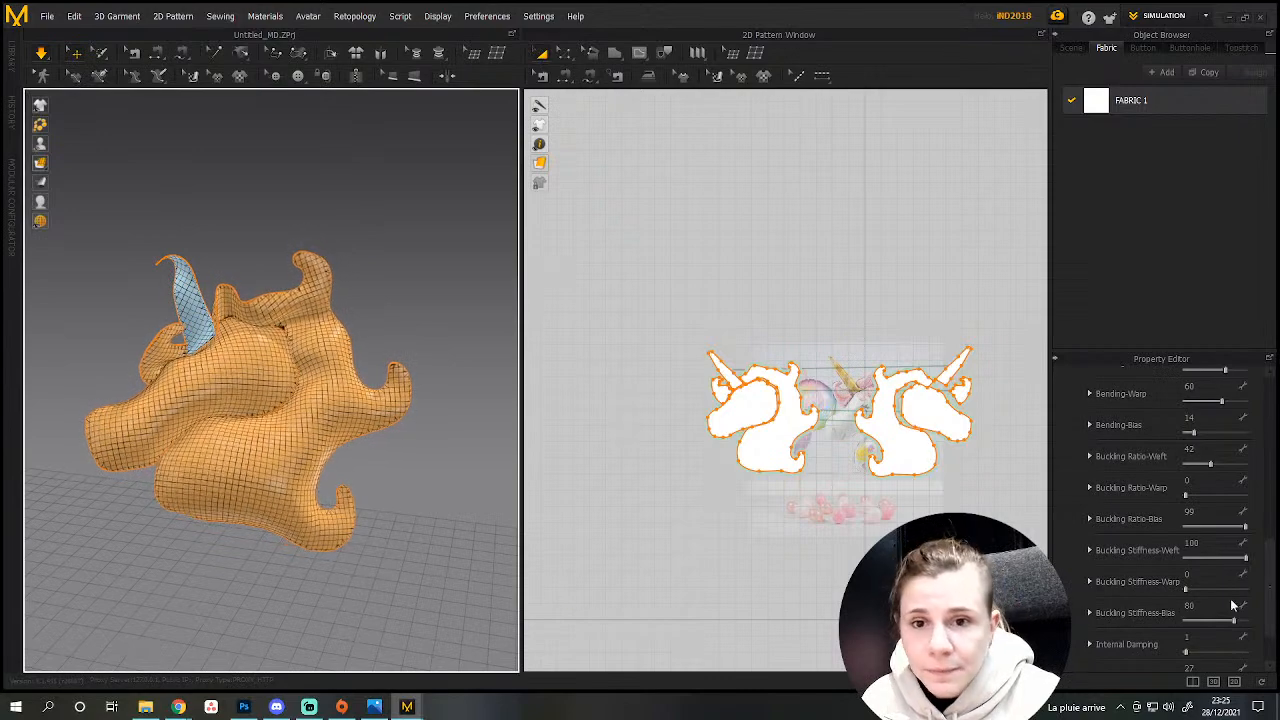
scroll(1235, 600, "down", 1)
left_click_drag(1240, 582, 1166, 583)
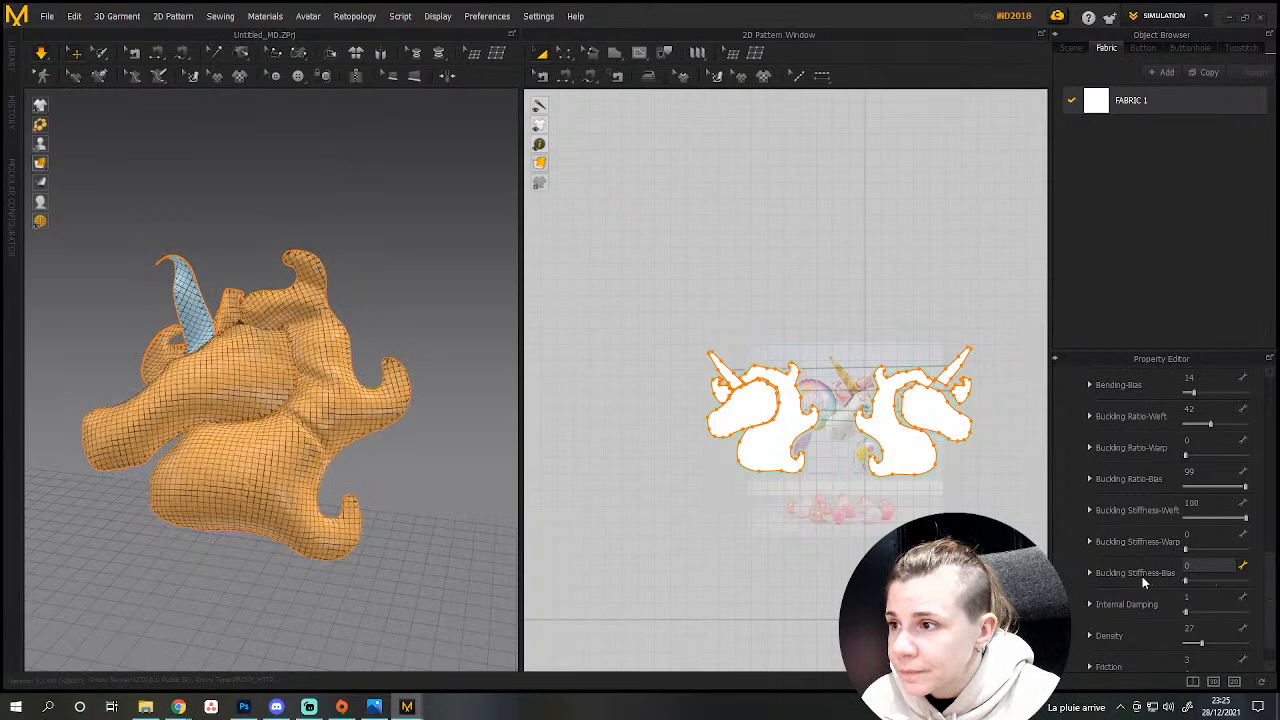
Set FABRIC 1's Buckling Stiffness-Bias to 100 and Internal Damping to 99, and pull the neck's lower curl to test them.
left_click_drag(1186, 582, 1256, 582)
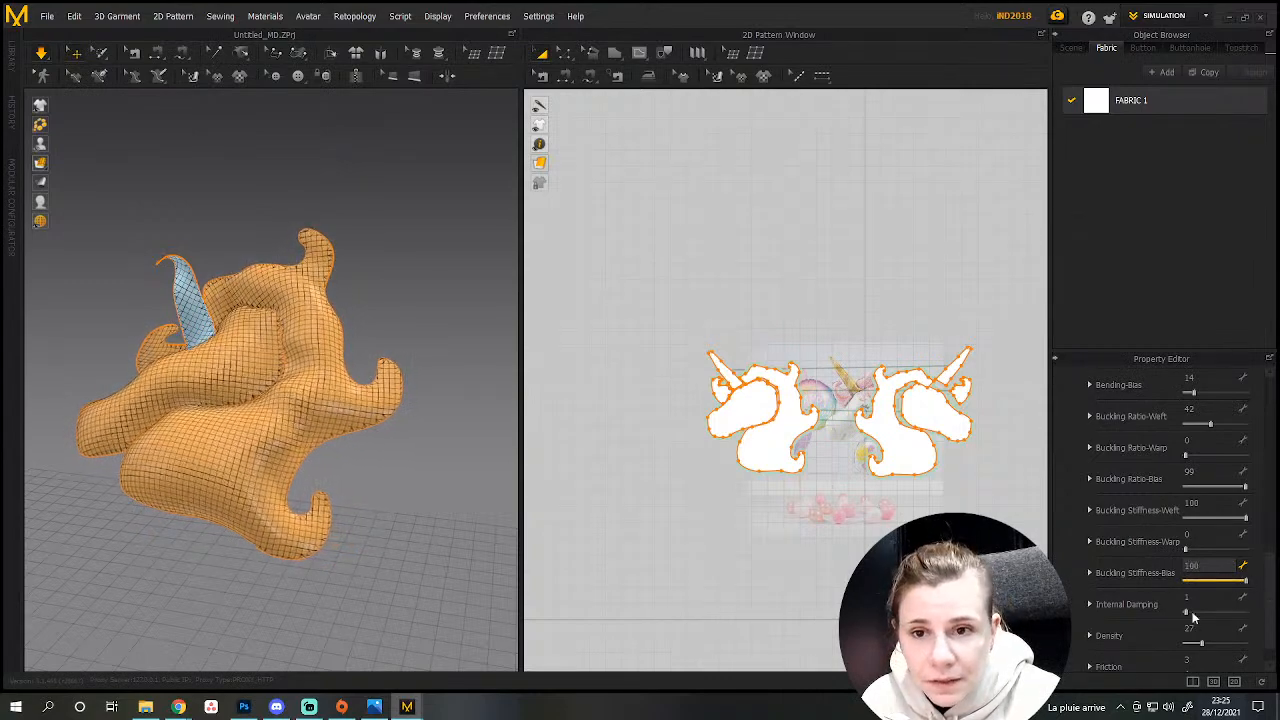
left_click_drag(1187, 612, 1266, 610)
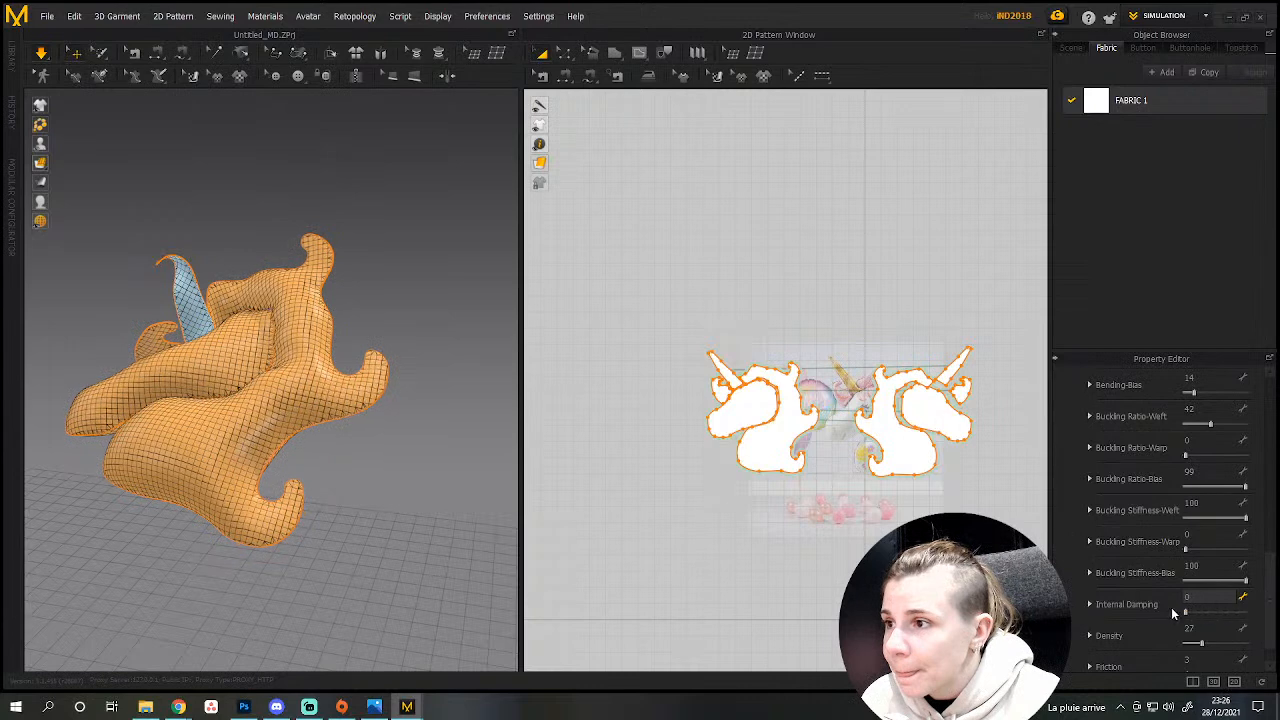
left_click_drag(1243, 611, 1265, 629)
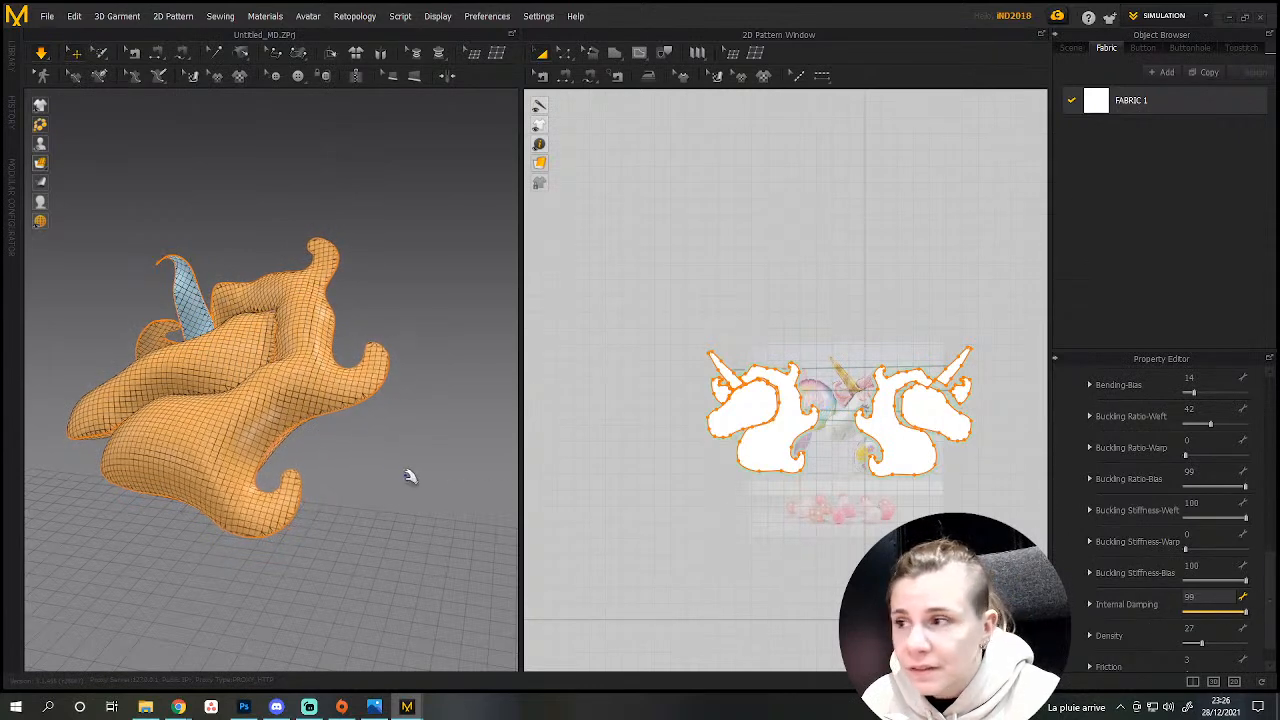
scroll(373, 462, "down", 3)
mouse_move(373, 462)
right_mouse_down()
mouse_move(371, 491)
mouse_move(358, 476)
right_mouse_up()
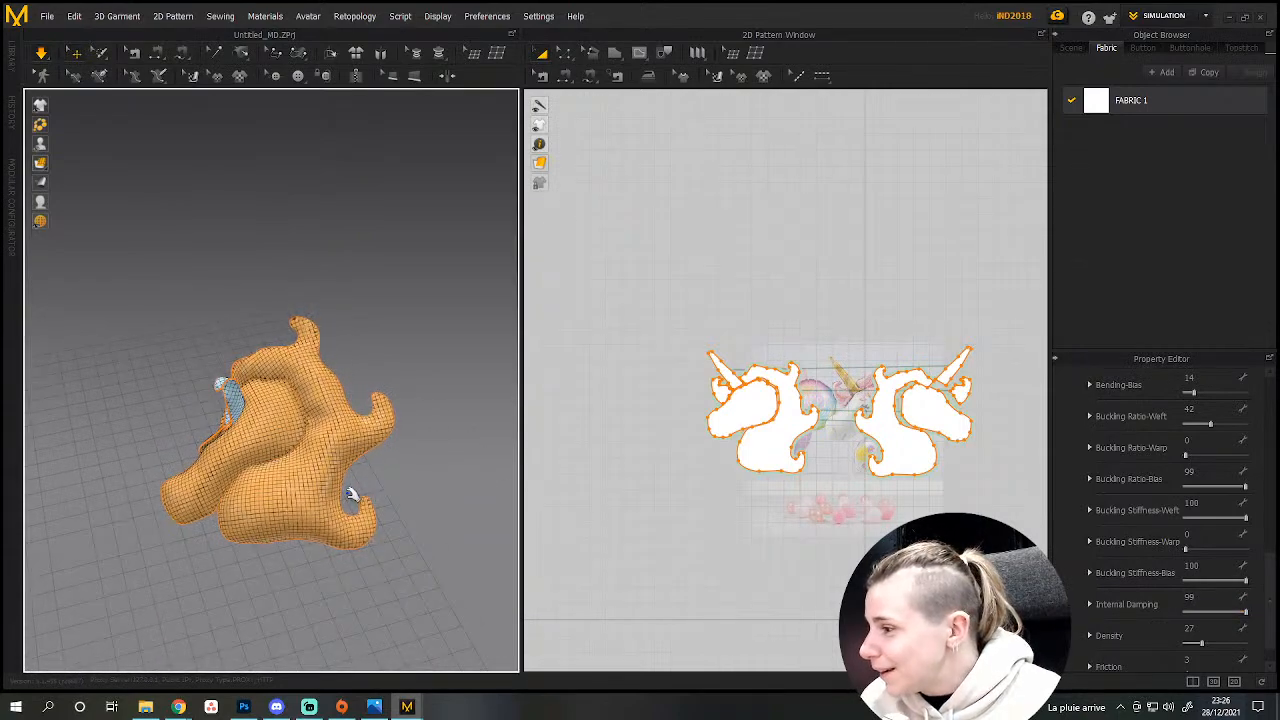
scroll(352, 500, "down", 2)
right_click_drag(349, 491, 241, 475)
left_click(272, 474)
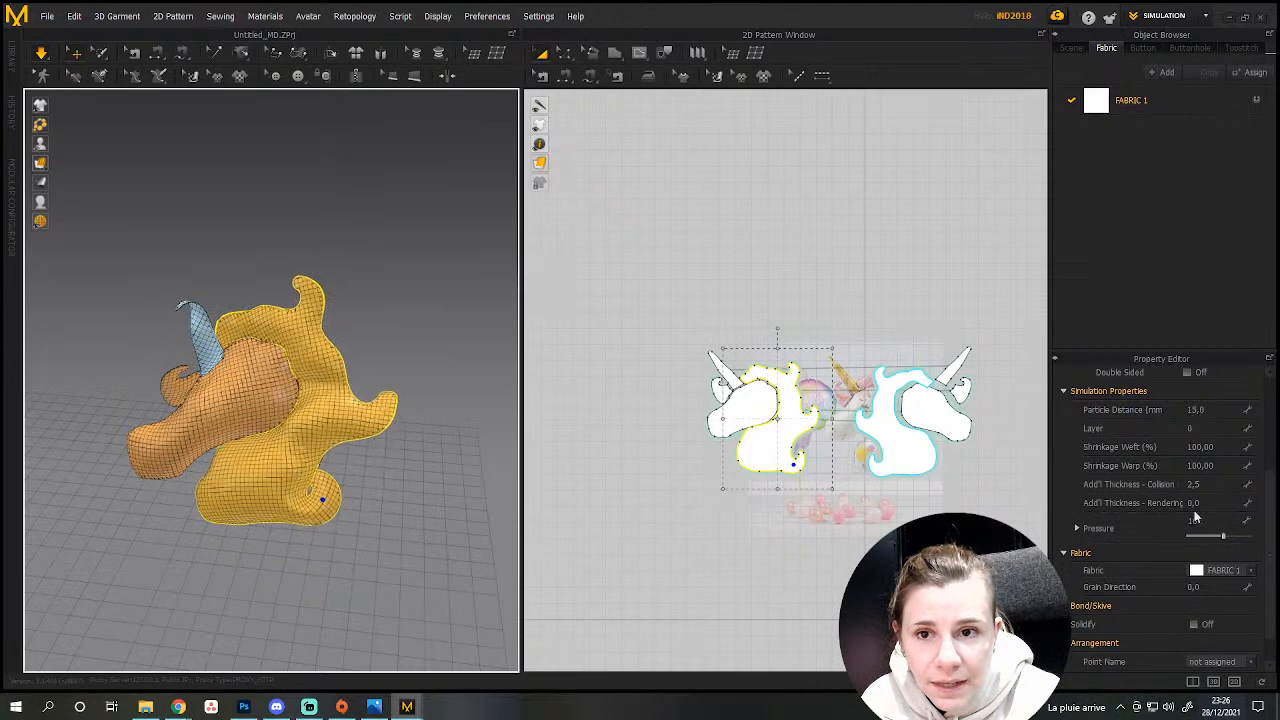
Set FABRIC 1's Density to 58 and pull the neck's upper curl to test the inflated shape.
left_click(1212, 102)
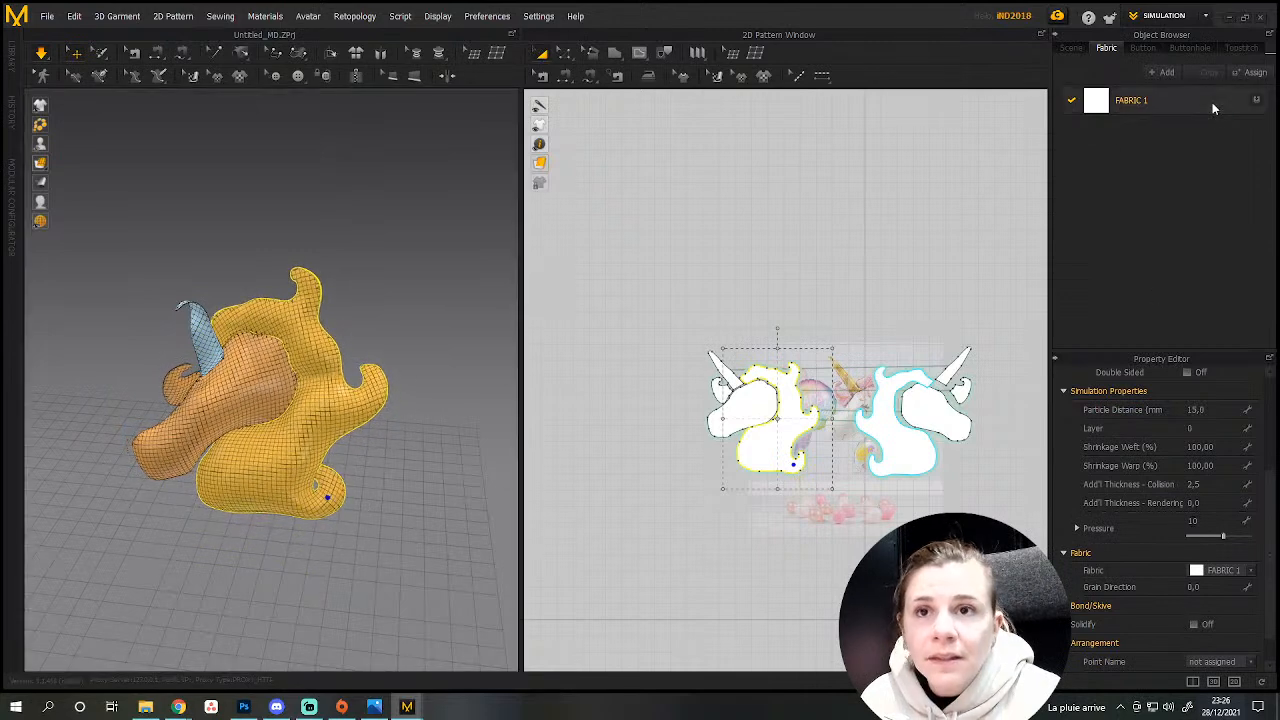
left_click_drag(1200, 651, 1208, 648)
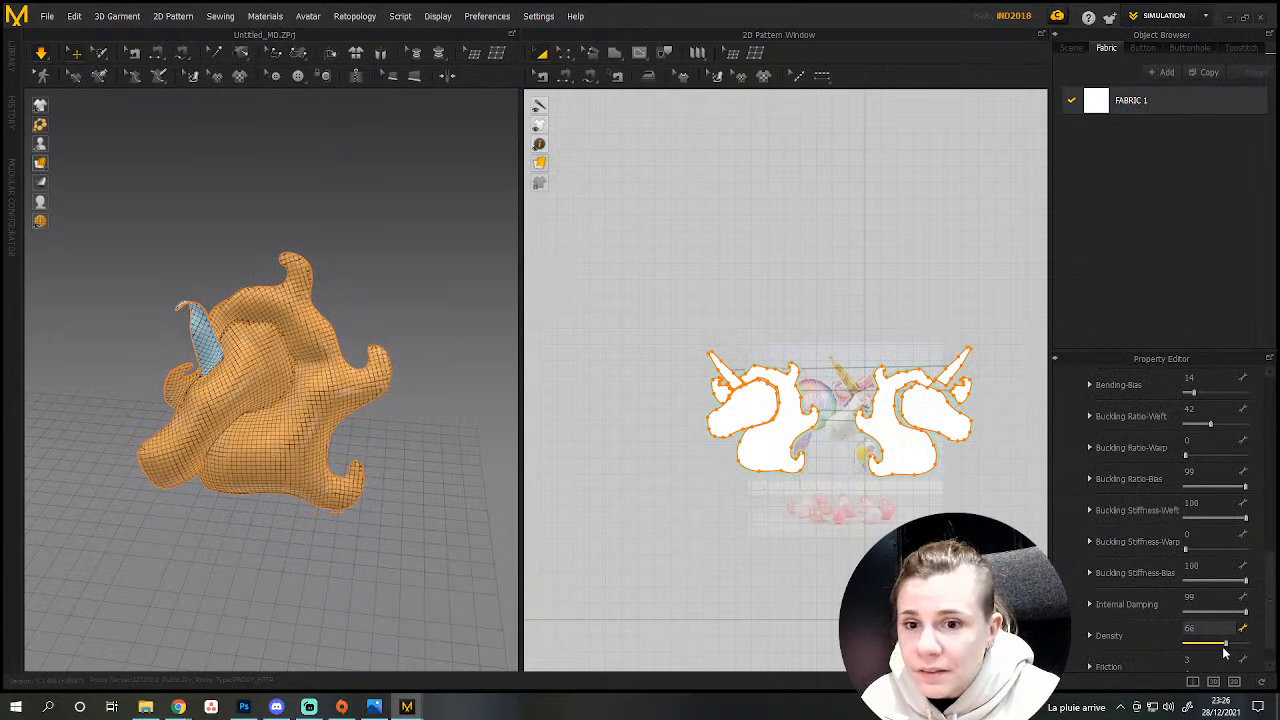
scroll(1168, 603, "down", 1)
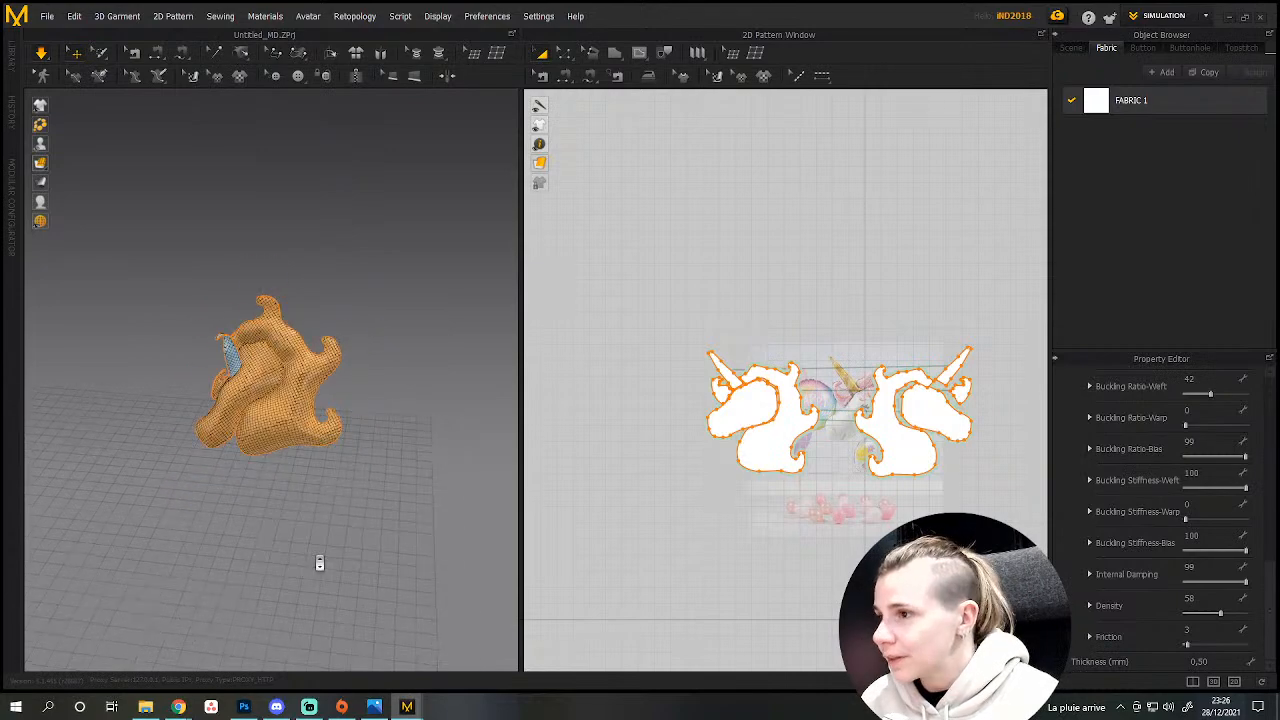
left_click(343, 534)
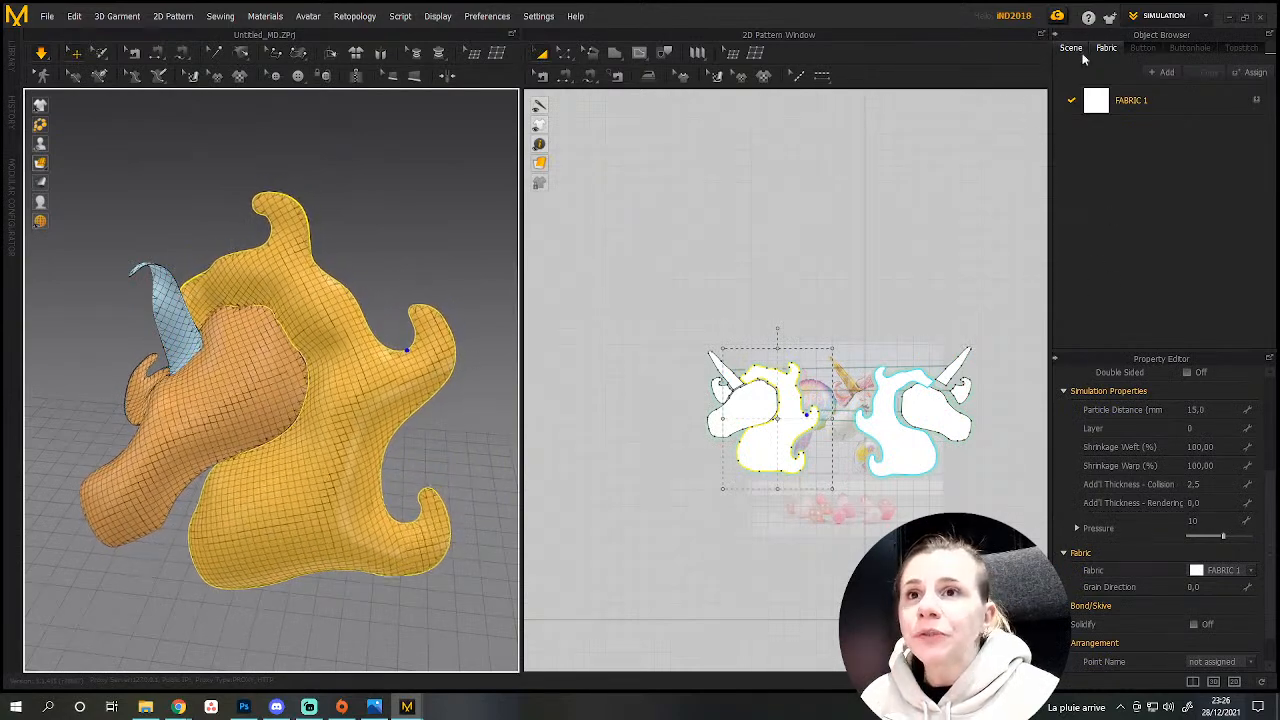
Set Gravity to -6000 in the scene's simulation properties.
left_click(1075, 48)
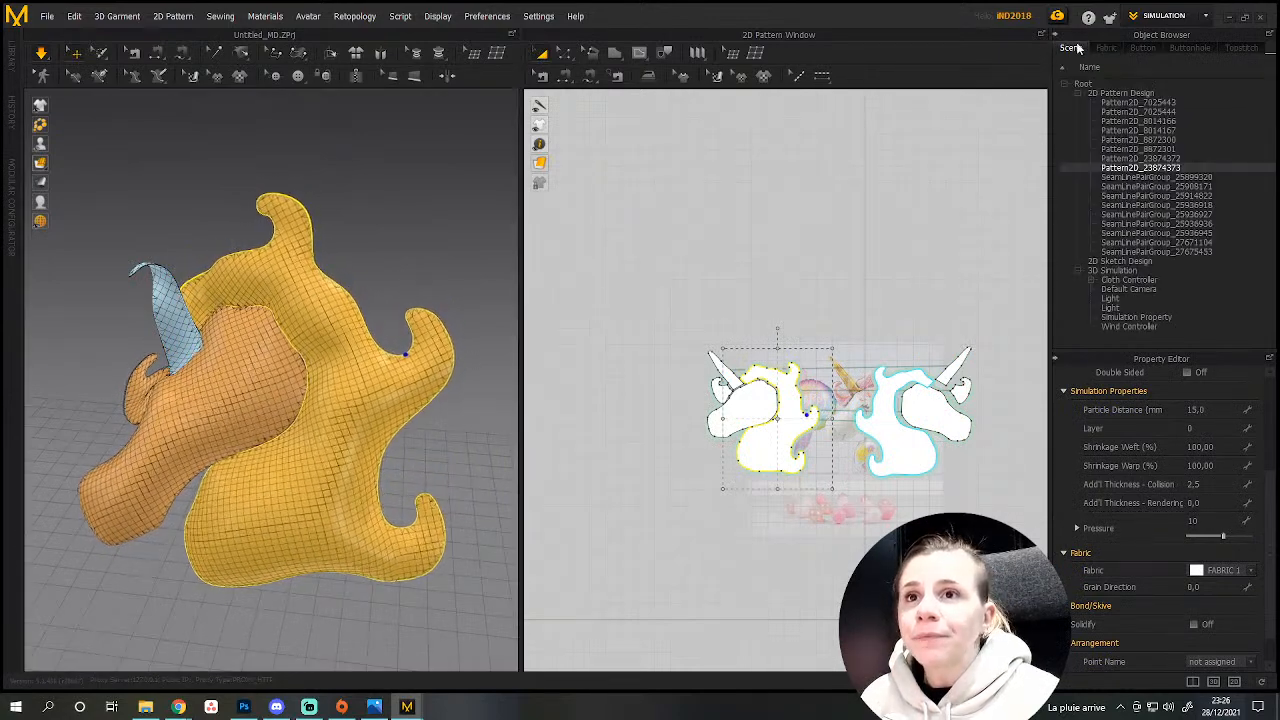
left_click(1152, 317)
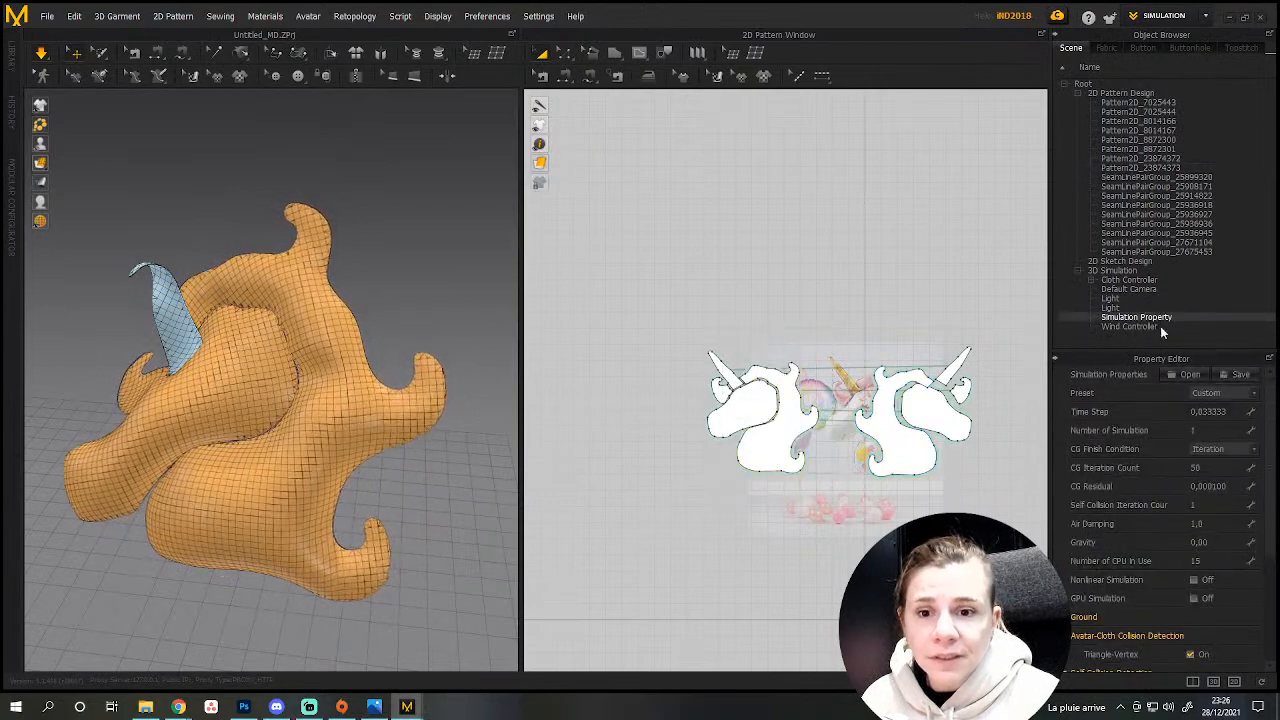
double_click(1212, 543)
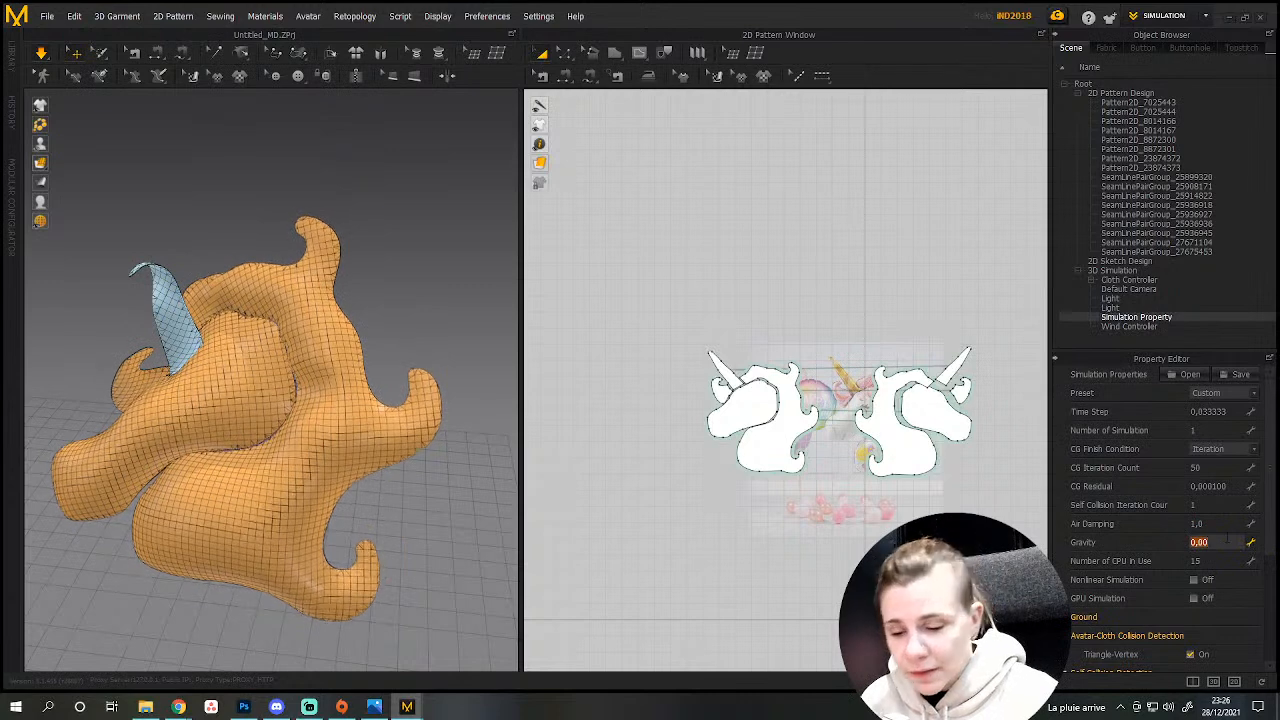
type(",0")
key("BackSpace")
key("BackSpace")
key("BackSpace")
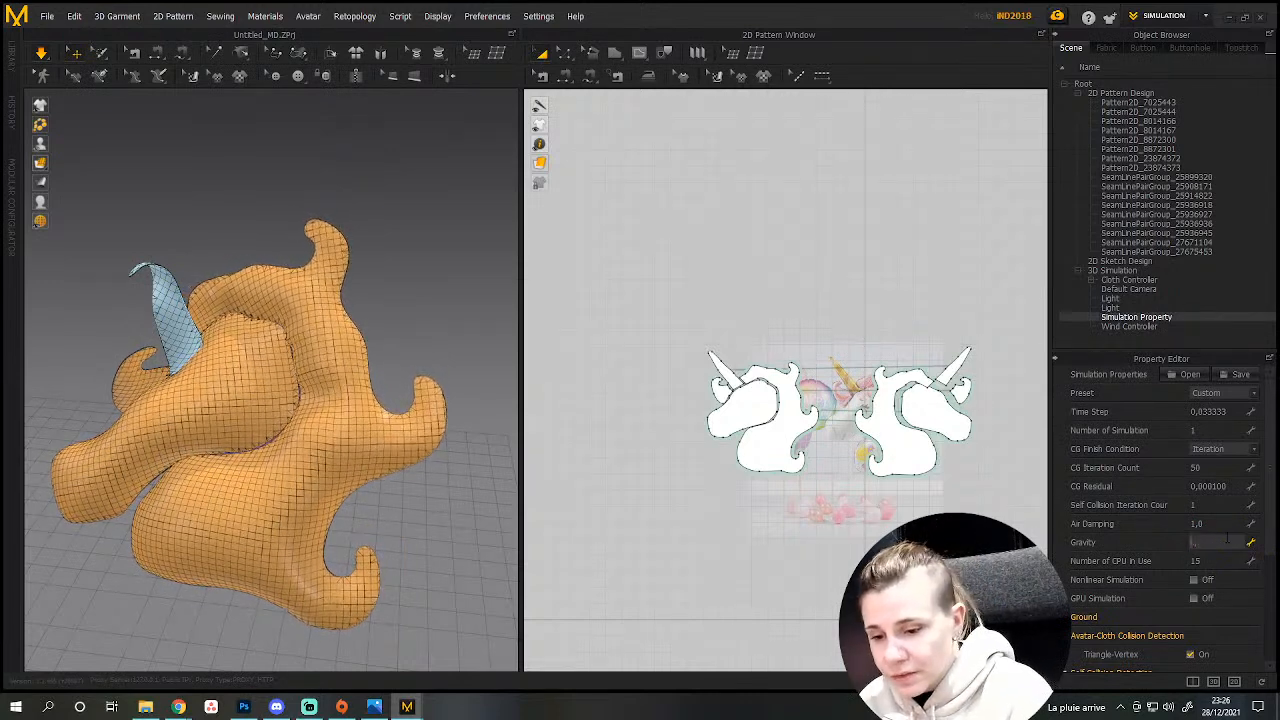
type("-40")
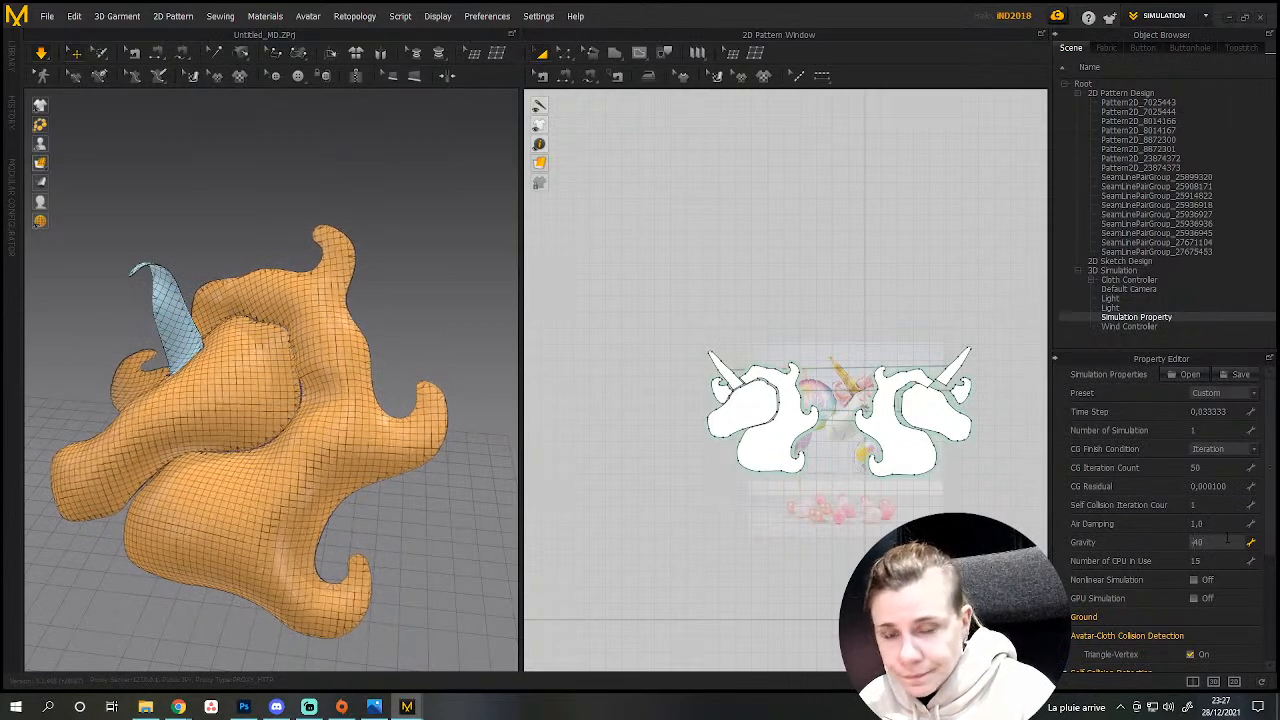
key("BackSpace")
key("BackSpace")
type("8")
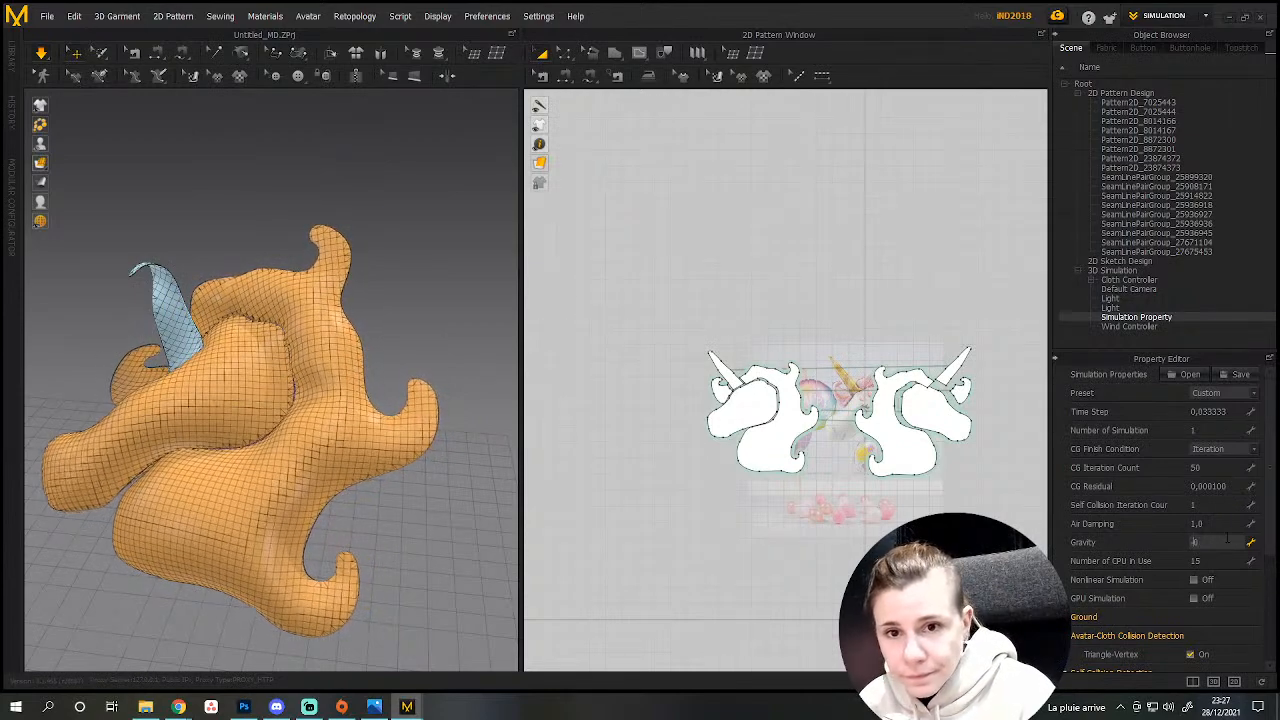
type("000")
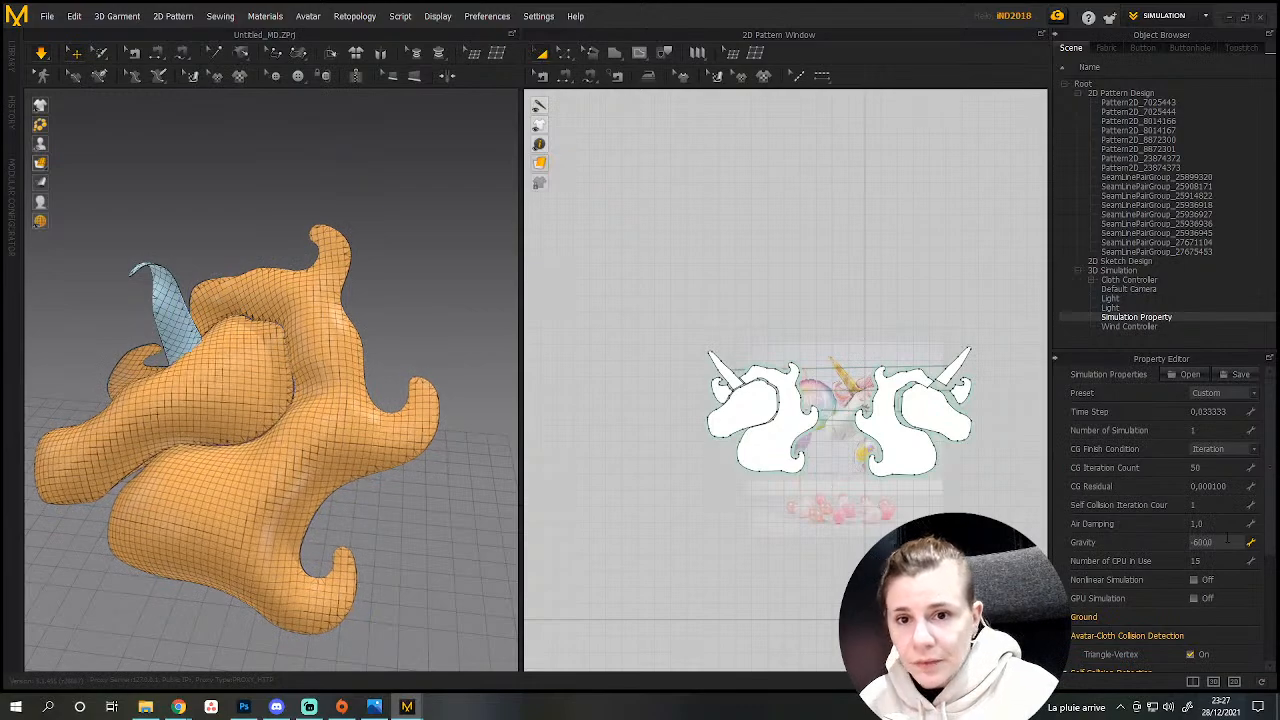
key("Return")
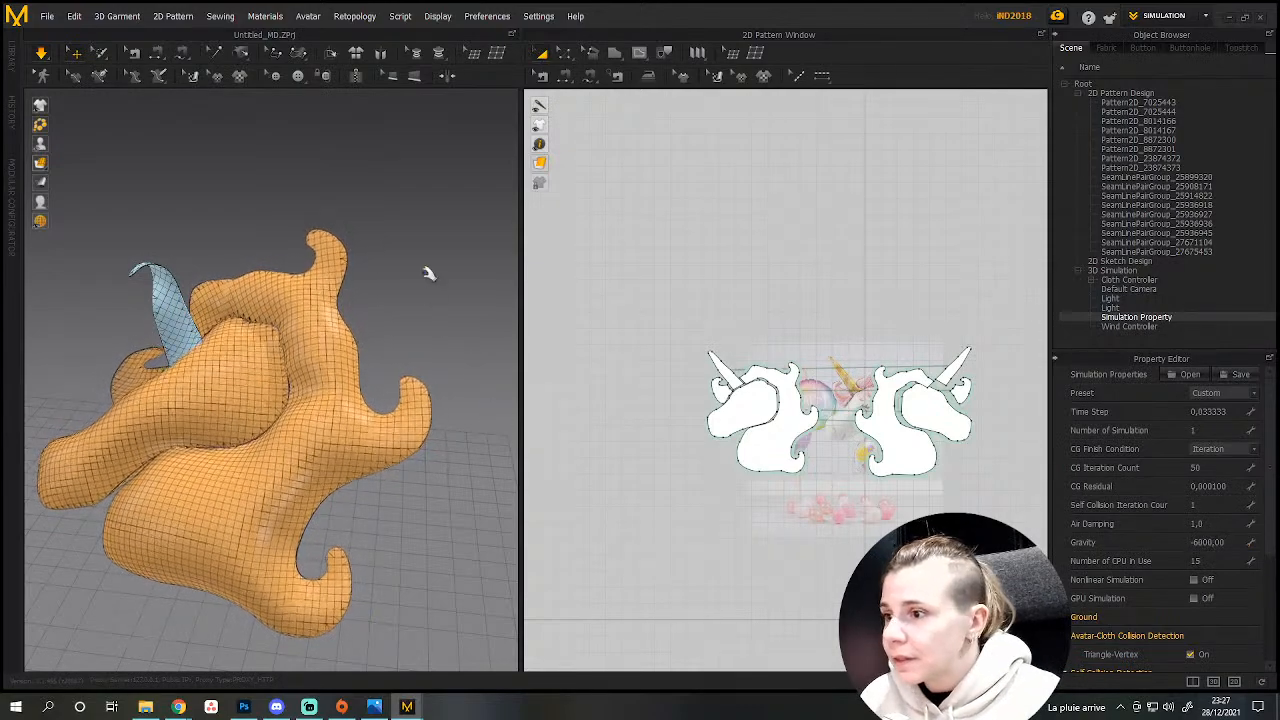
Pause the simulation, select all pattern pieces, unfreeze the horn, and simulate the whole head.
left_click(172, 318)
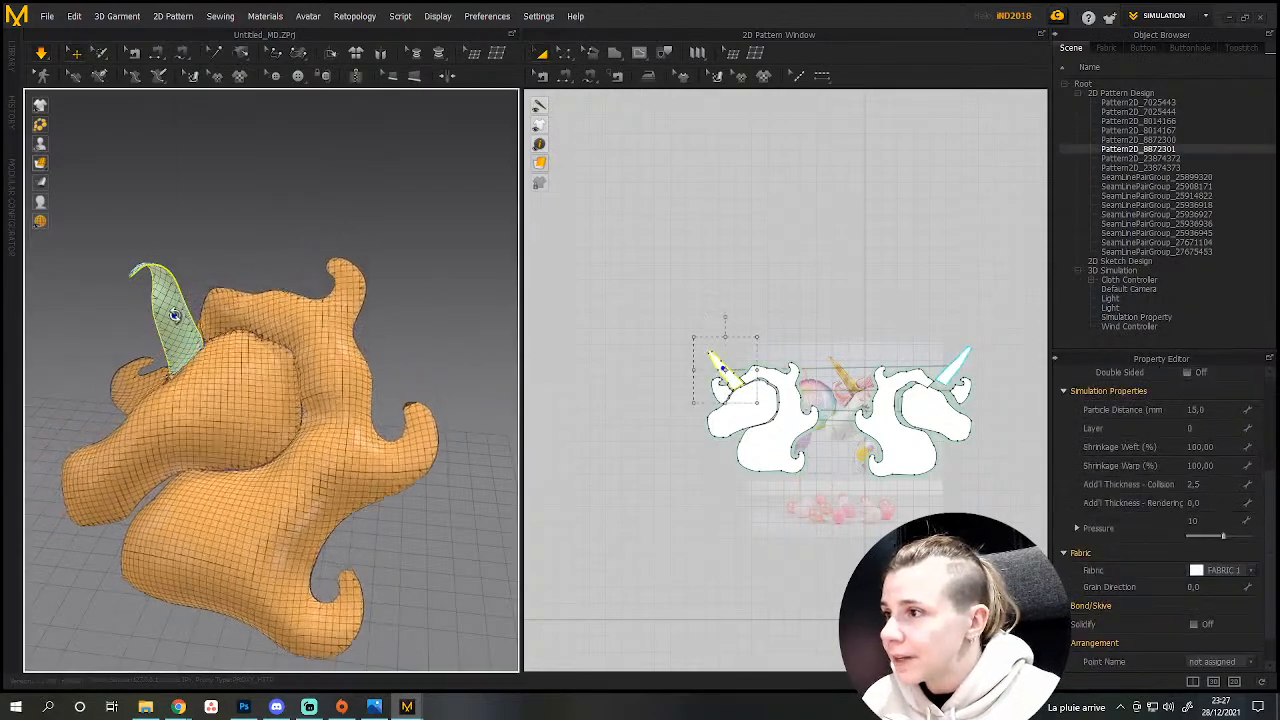
right_click(176, 318)
left_click(417, 367)
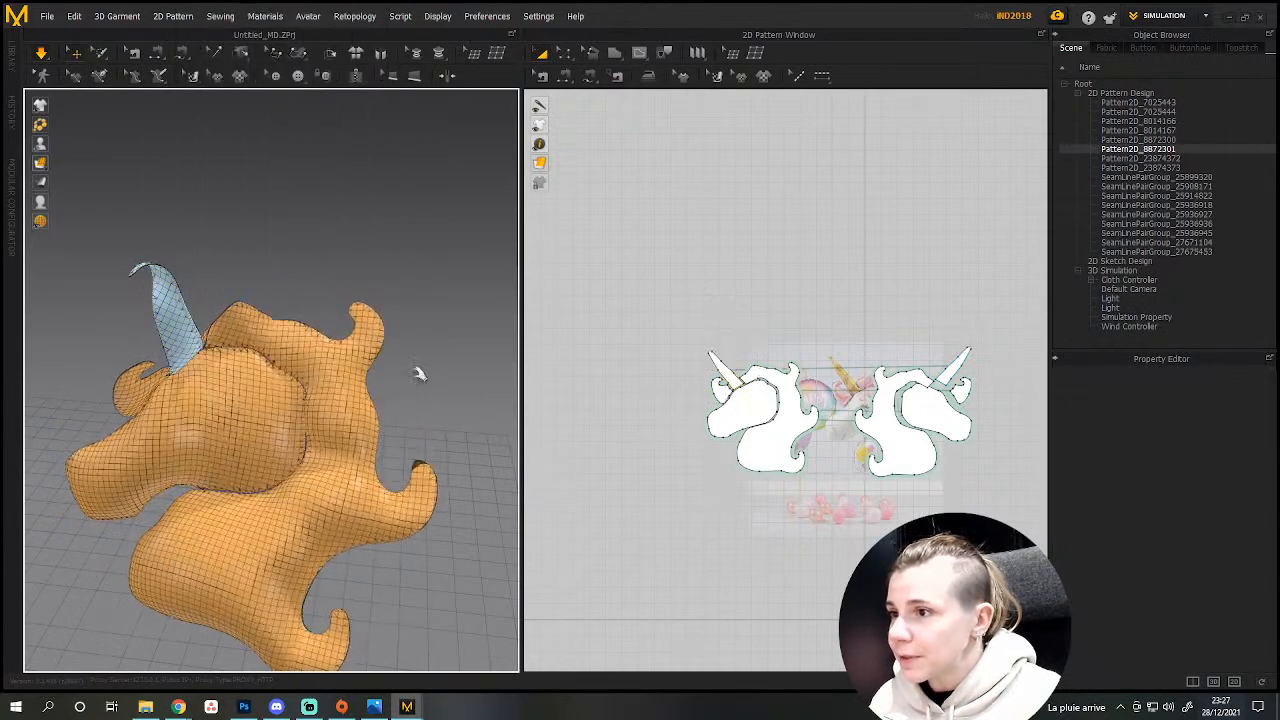
left_click(662, 308)
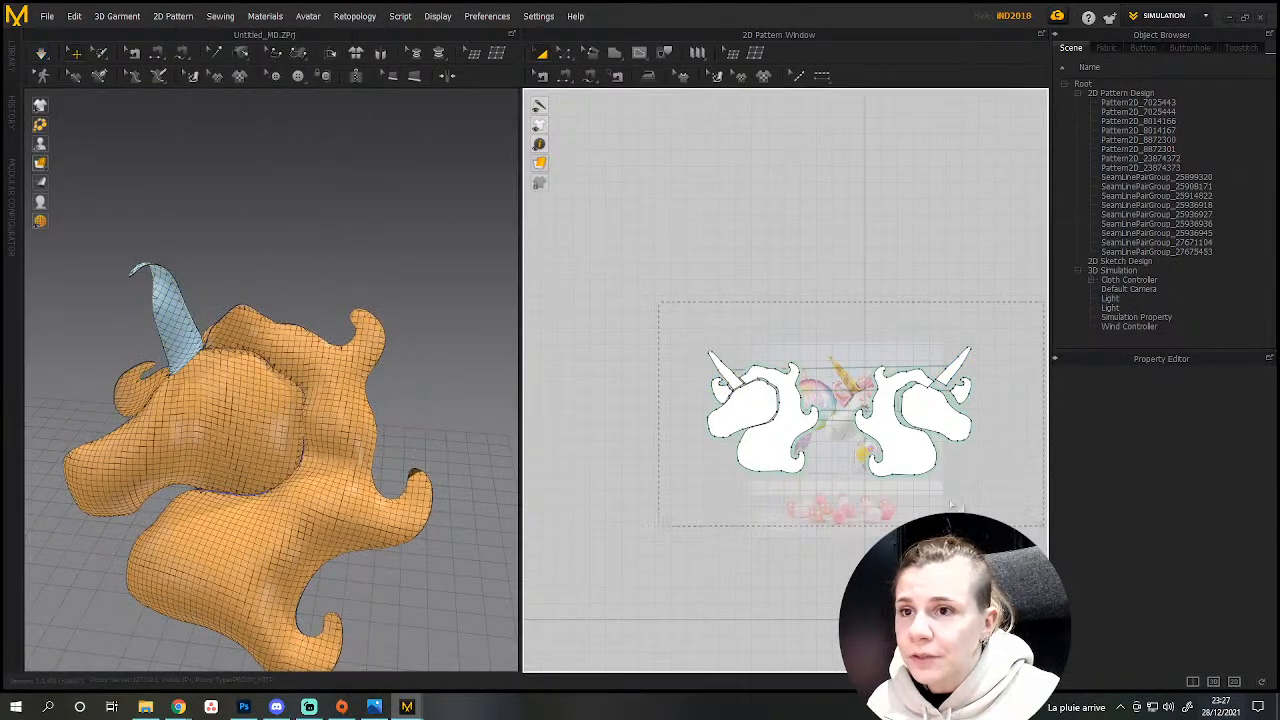
left_click_drag(1025, 522, 1022, 520)
right_click(165, 304)
left_click(223, 112)
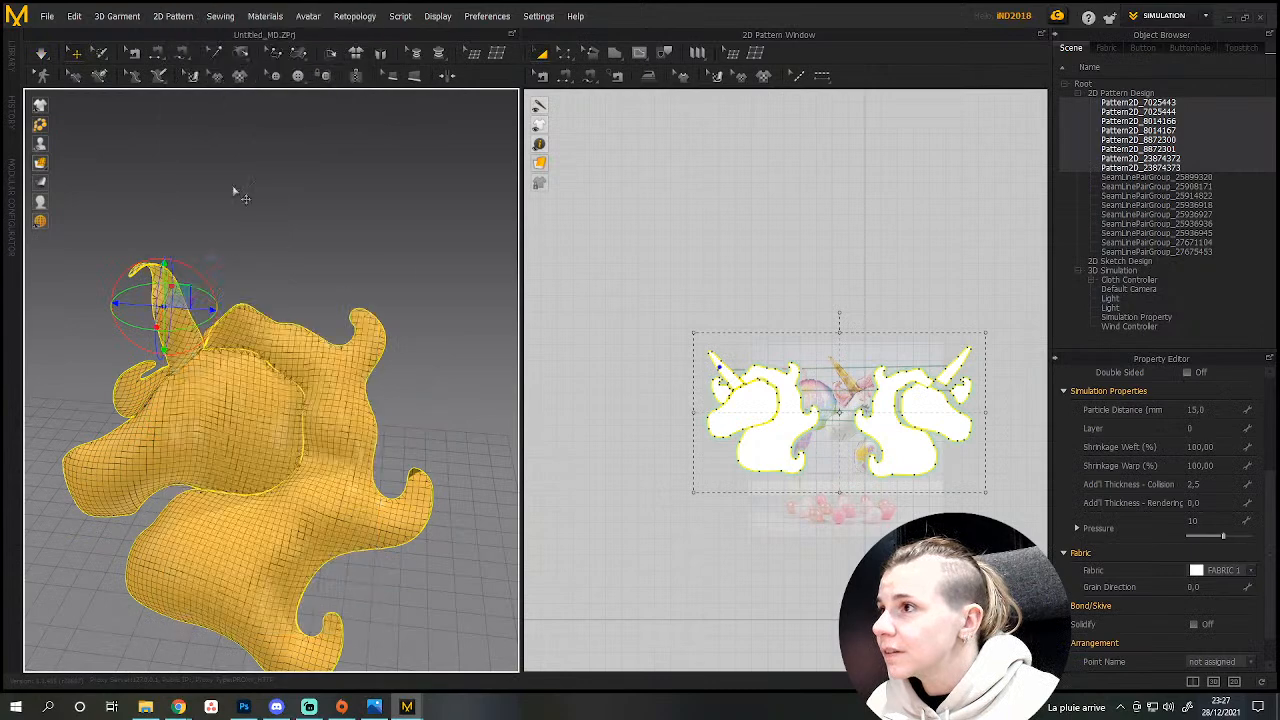
key("space")
scroll(343, 590, "down", 3)
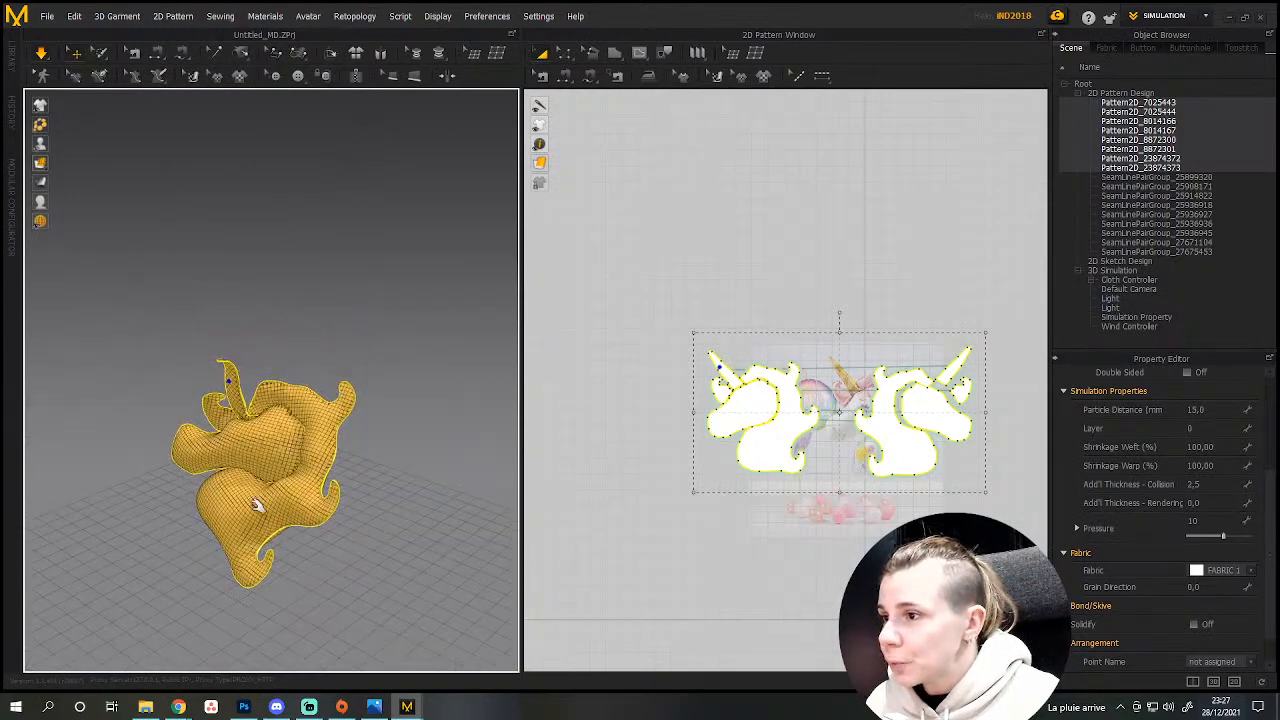
Stop the simulation and rotate the whole unicorn head so it lies flat, parallel to the ground.
key("space")
key("2")
left_click_drag(262, 384, 205, 320)
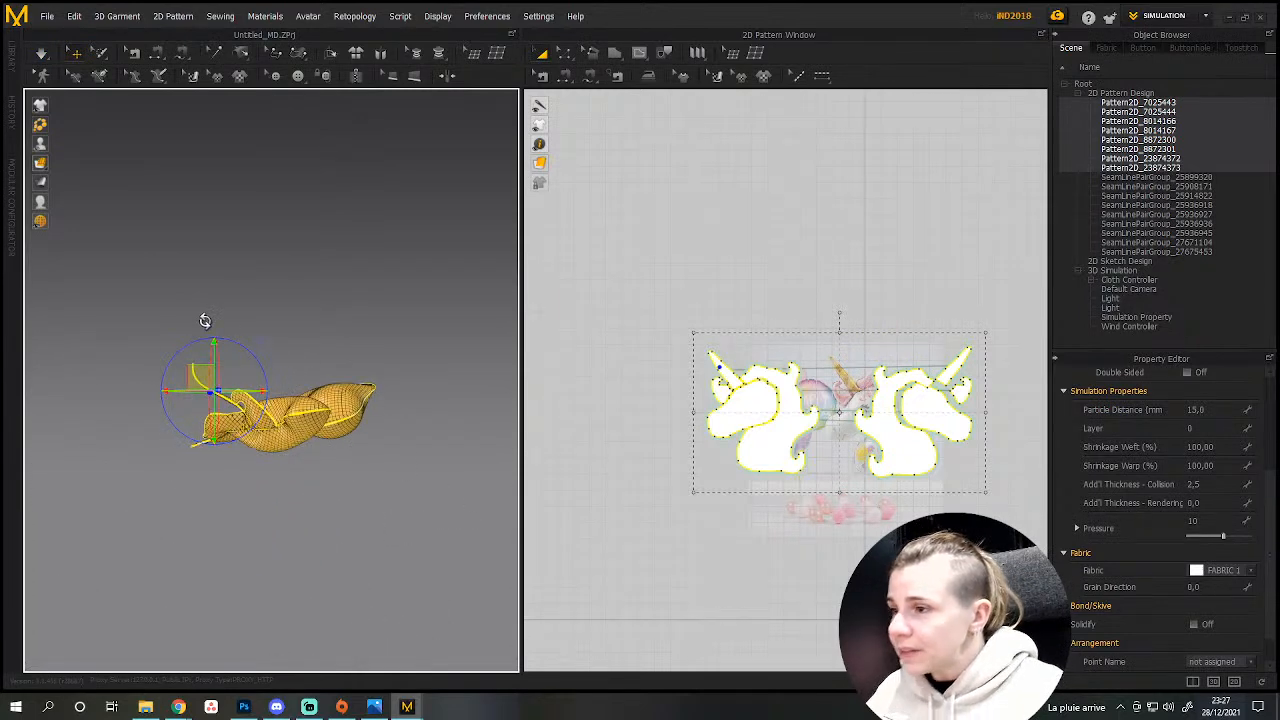
right_click_drag(218, 300, 200, 401)
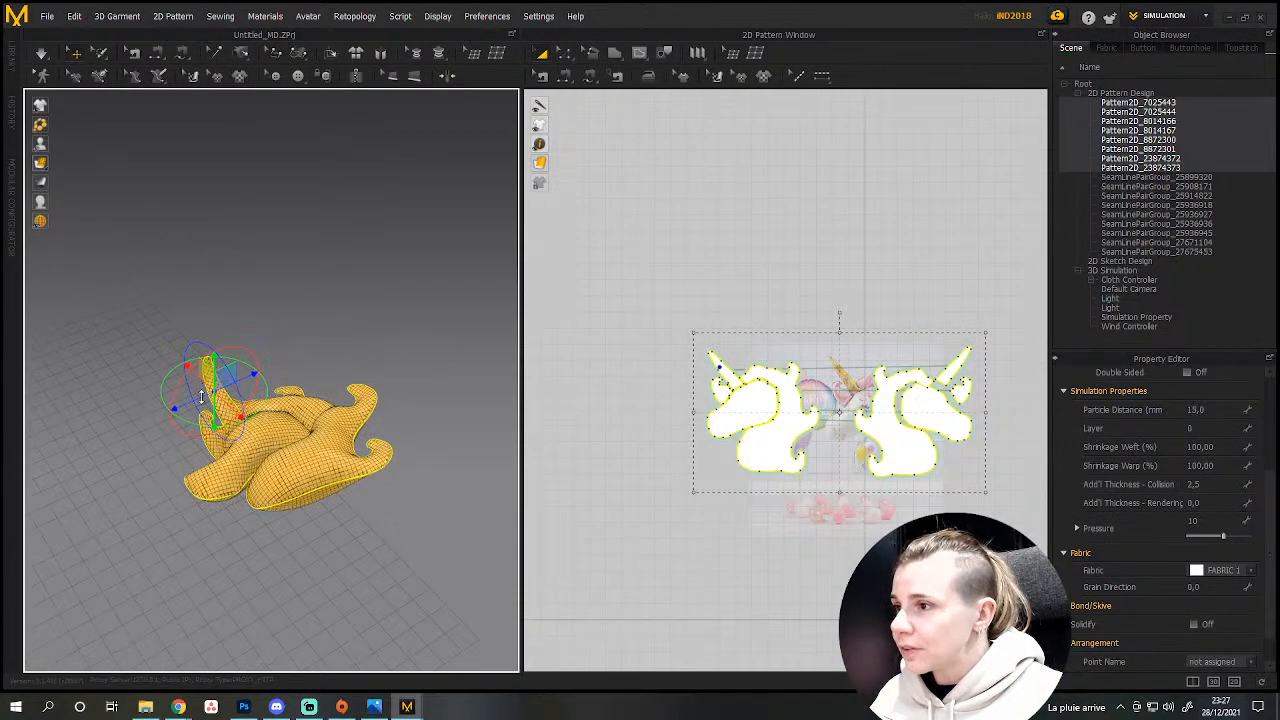
Lower the flat unicorn head close to the ground grid.
right_click_drag(205, 496, 164, 572)
middle_click_drag(164, 572, 245, 304)
scroll(309, 449, "down", 2)
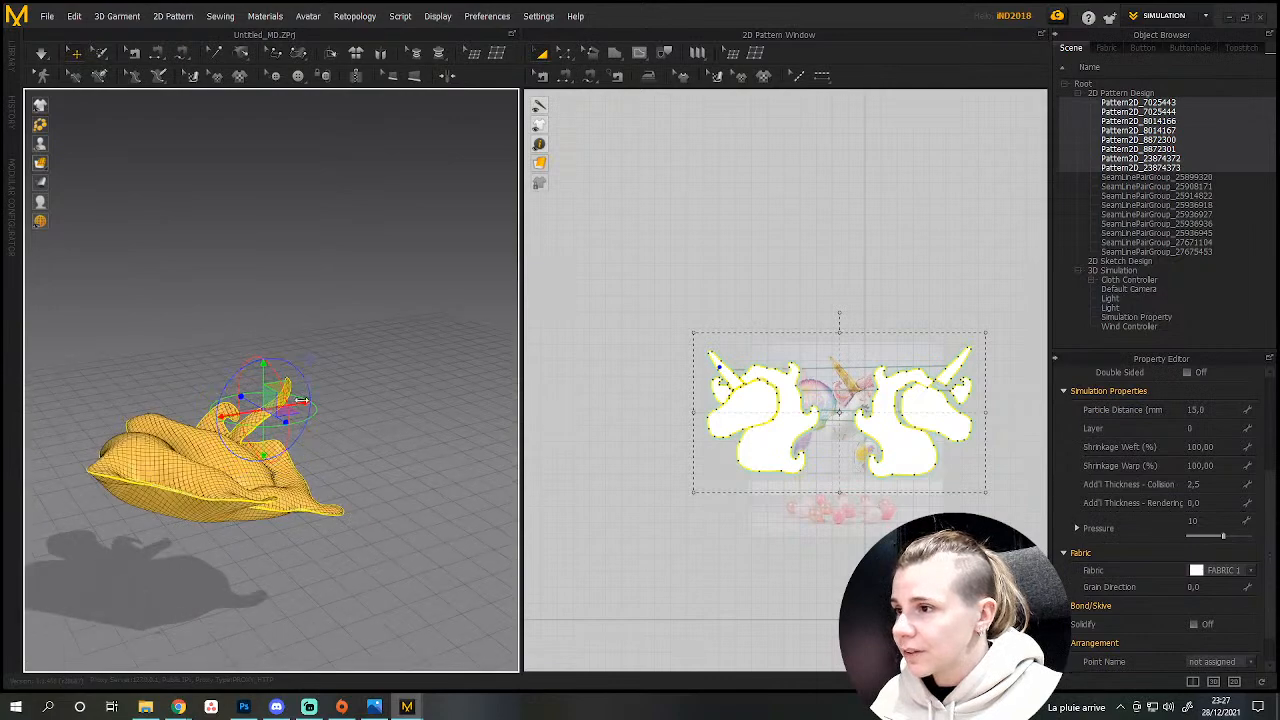
right_click_drag(355, 381, 217, 449)
middle_click_drag(217, 449, 360, 460)
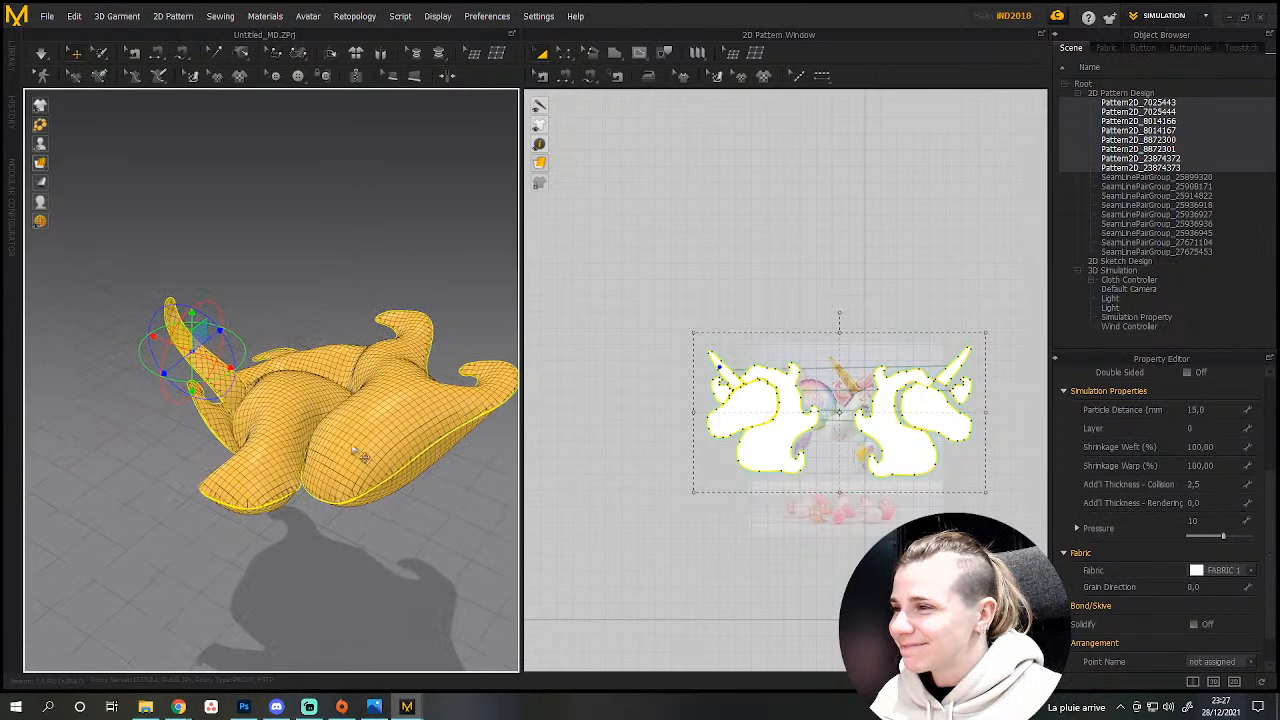
middle_click_drag(192, 324, 196, 398)
Simulate the head resting on the ground, pull the neck's base and the ear into position, and stop the simulation.
left_click_drag(360, 568, 369, 583)
right_click_drag(455, 618, 323, 609)
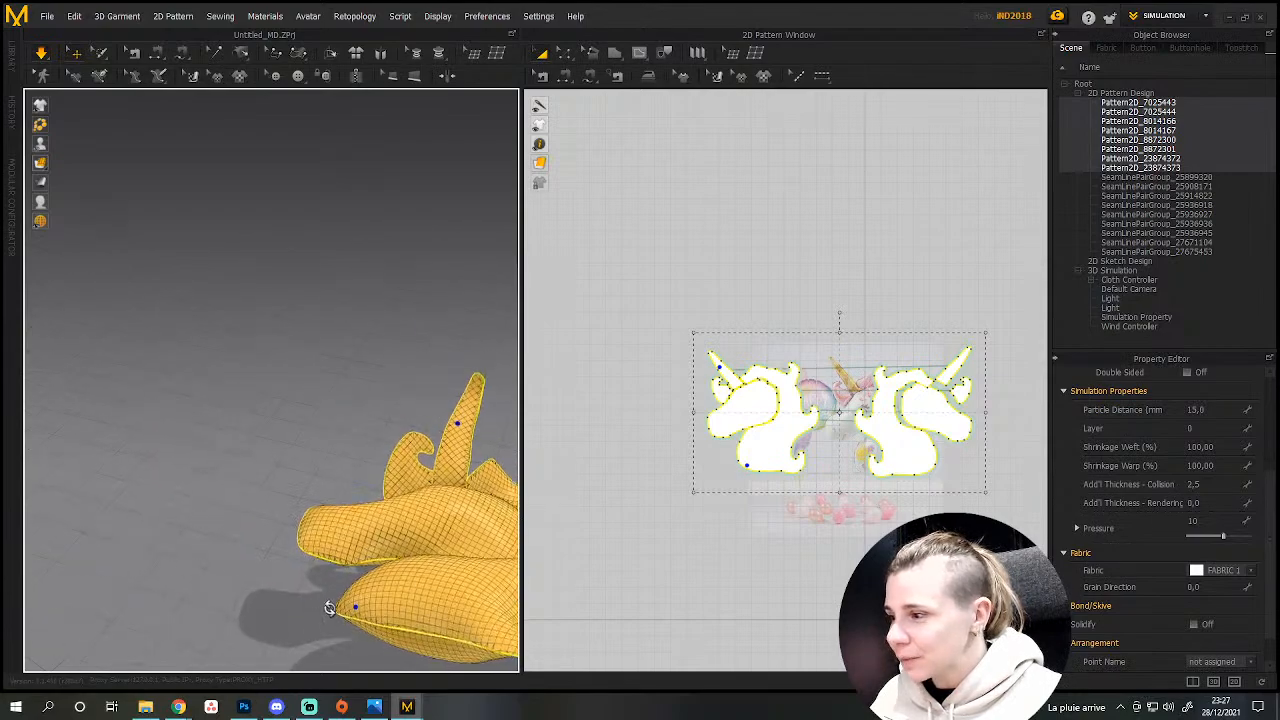
middle_click_drag(323, 609, 229, 480)
scroll(263, 455, "down", 2)
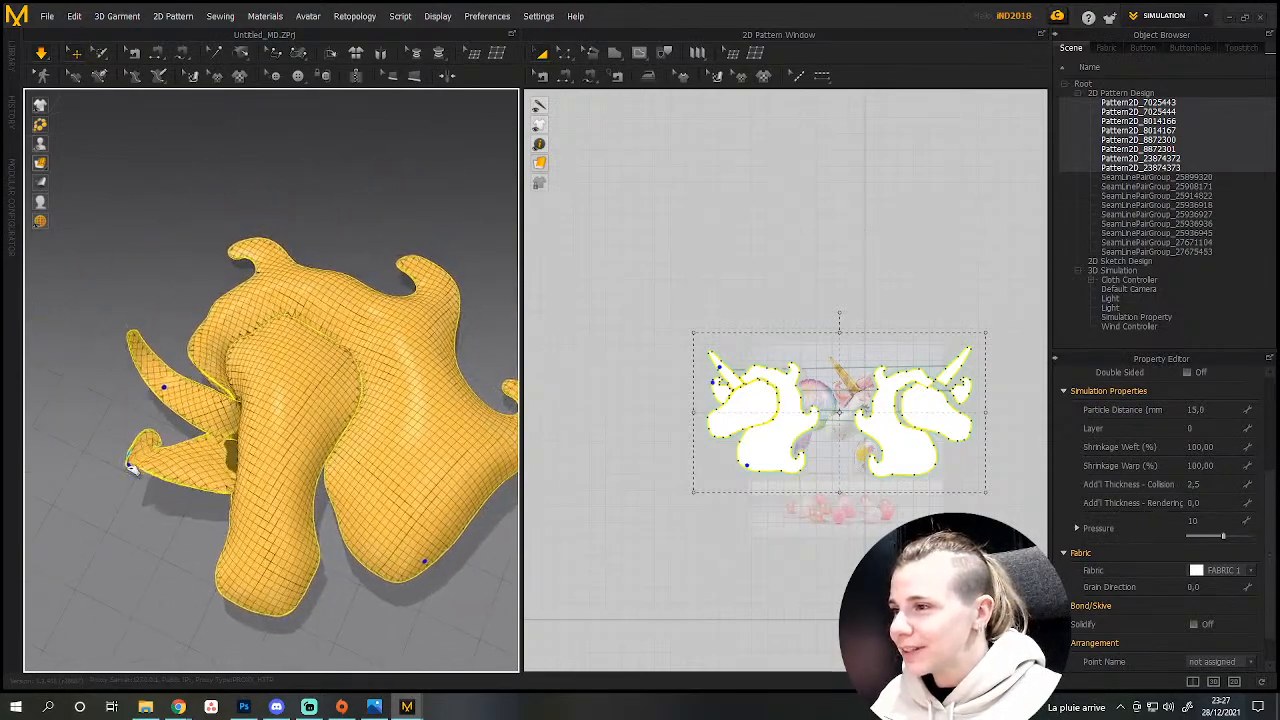
left_click_drag(446, 550, 483, 536)
key("space")
right_click_drag(466, 543, 449, 563)
scroll(428, 572, "down", 2)
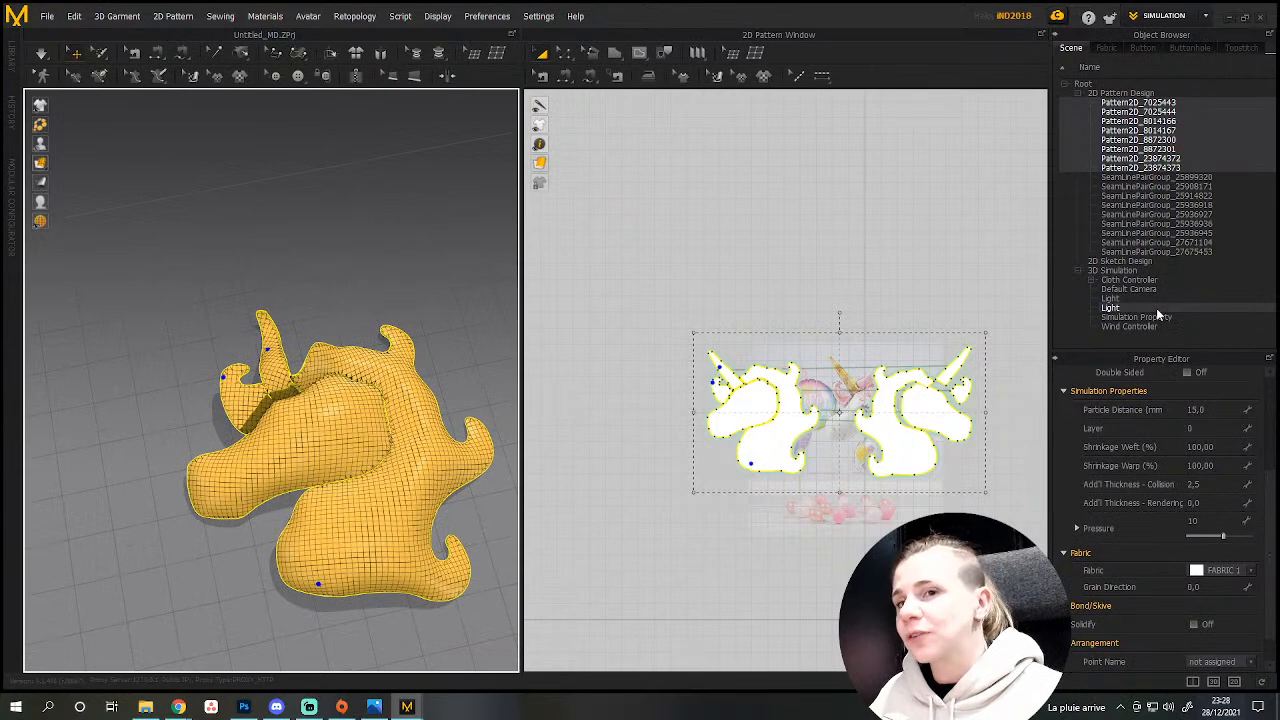
Run the simulation again, adjust the ear's tip beside the horn, and stop the simulation.
scroll(366, 443, "down", 2)
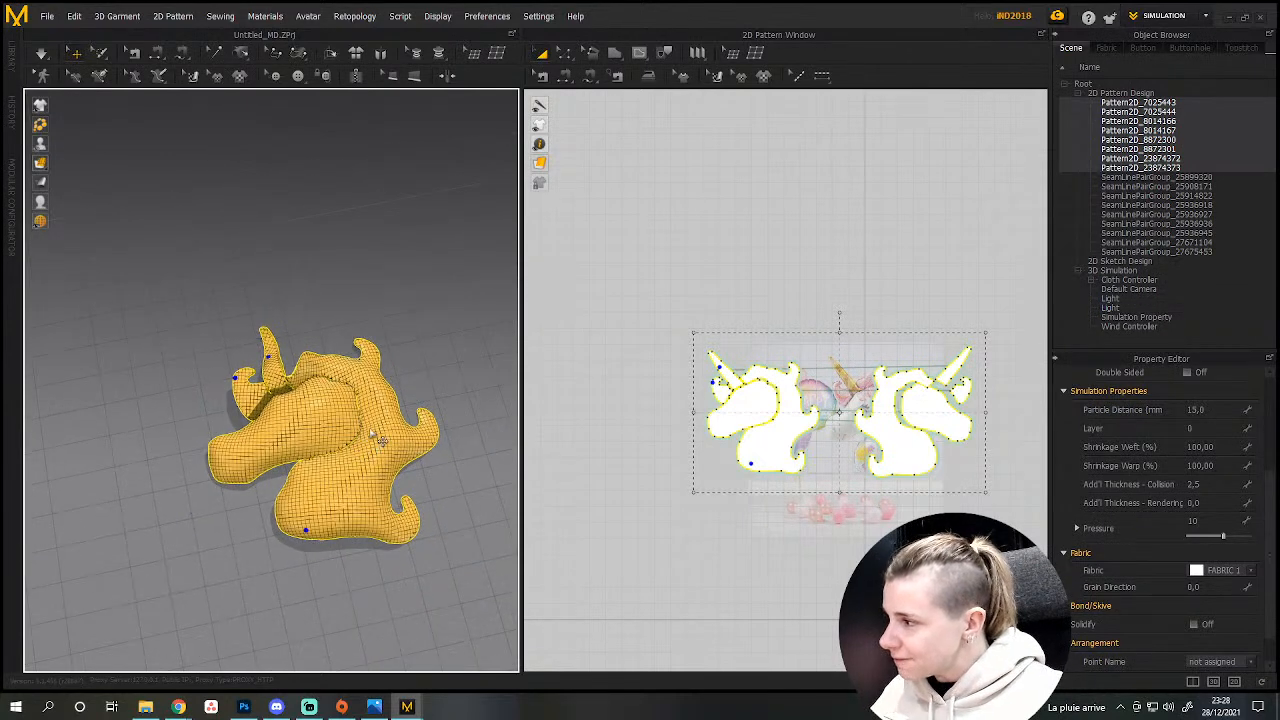
scroll(380, 440, "up", 5)
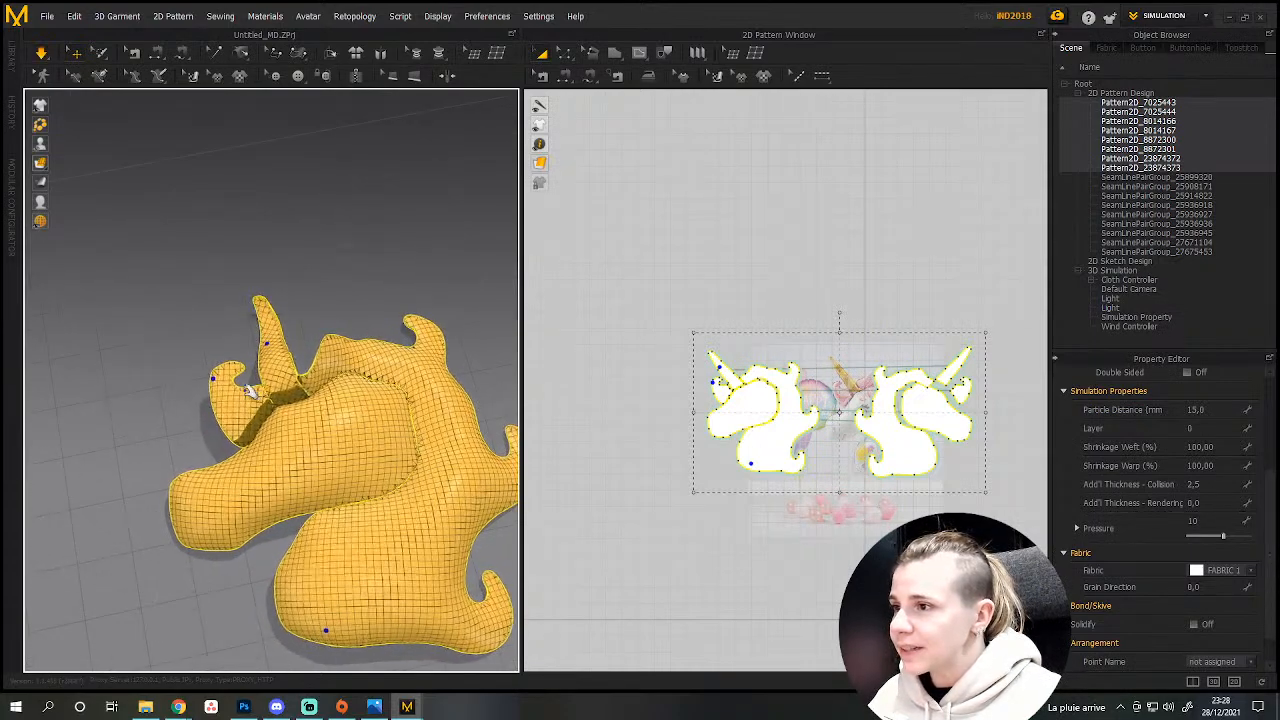
right_click_drag(225, 377, 423, 537)
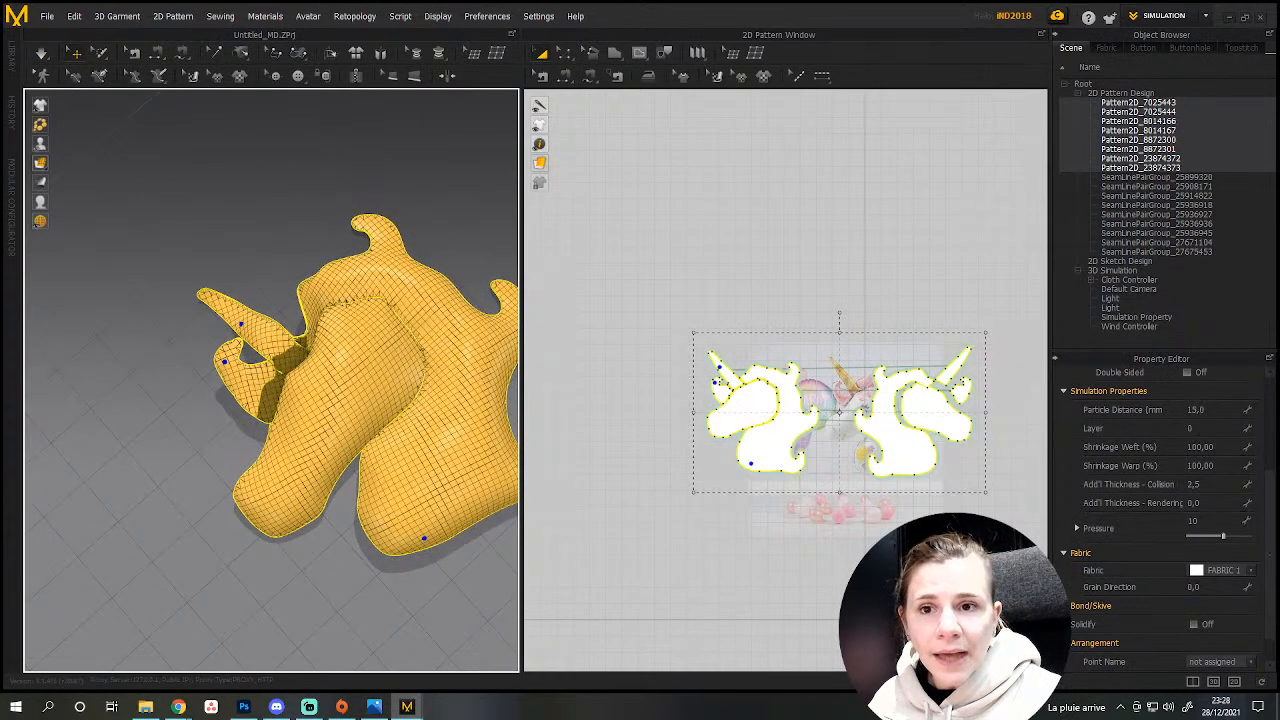
Set the Particle Distance of all the selected pattern pieces to 10 mm for a finer mesh.
left_click(1198, 410)
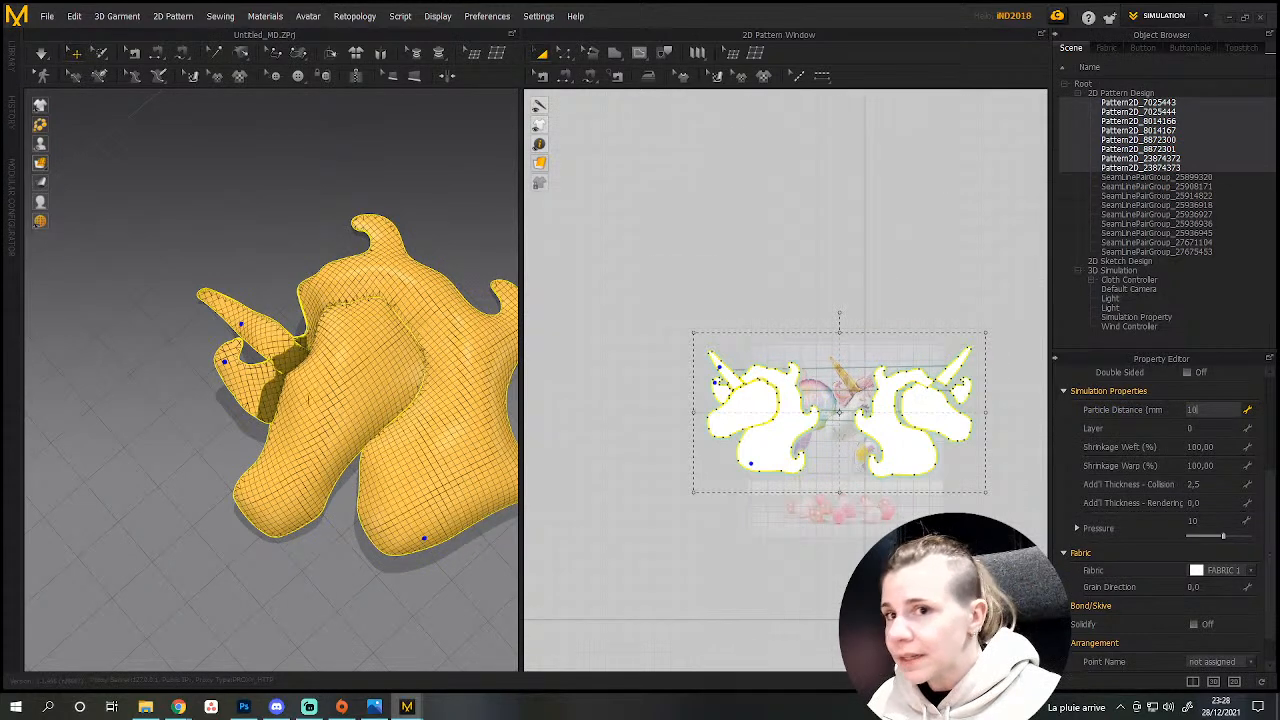
type("10")
key("Return")
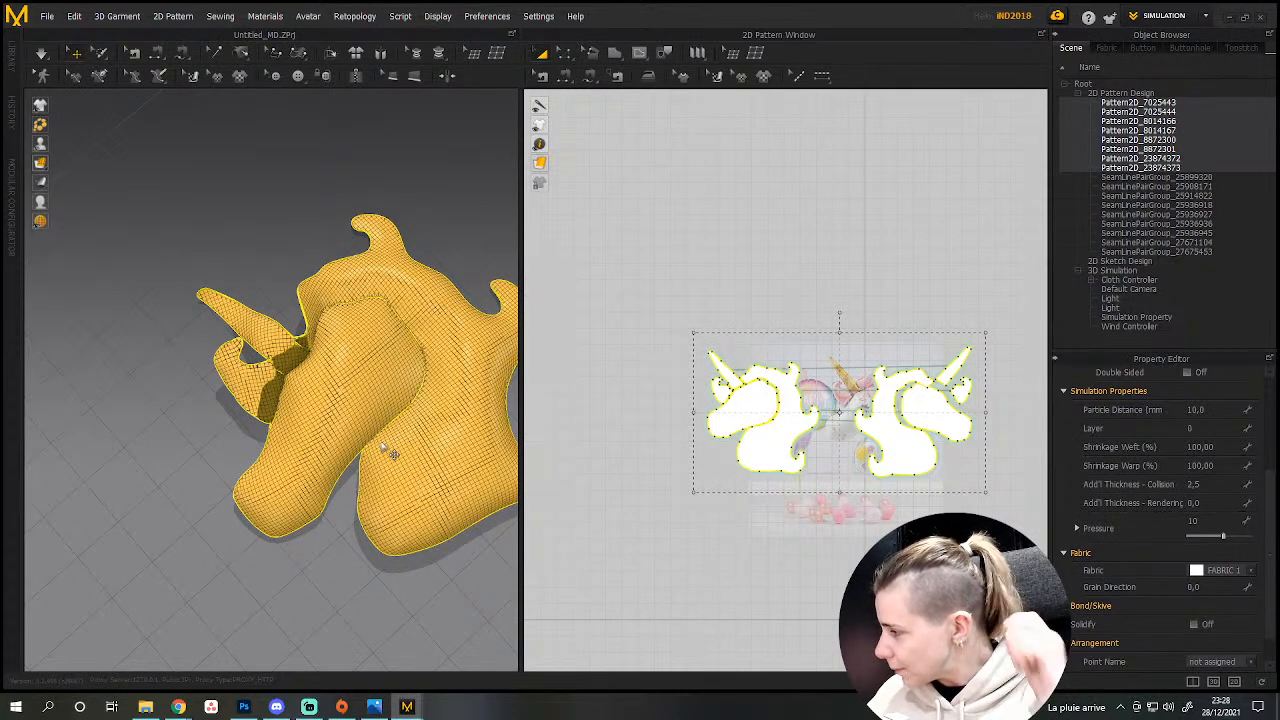
scroll(271, 345, "up", 1)
scroll(272, 385, "down", 6)
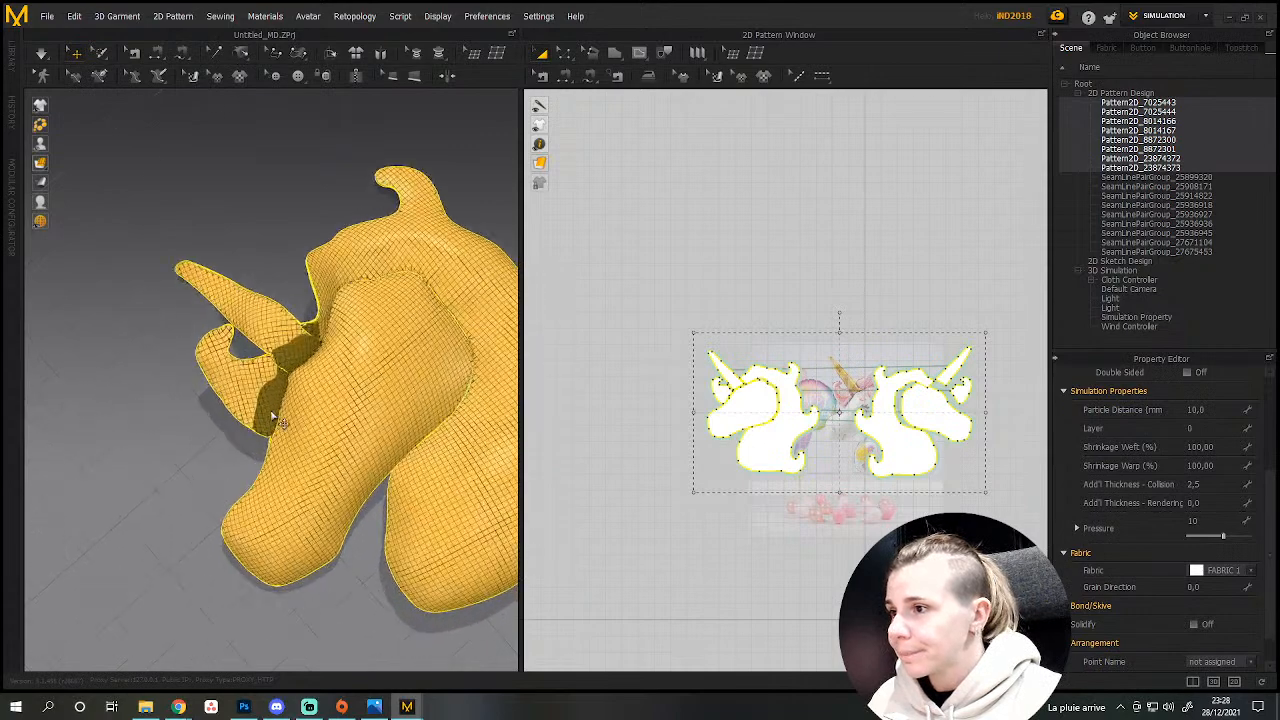
Widen the 3D view, simulate the head with the finer mesh, and deselect all the pattern pieces.
left_click_drag(519, 453, 631, 453)
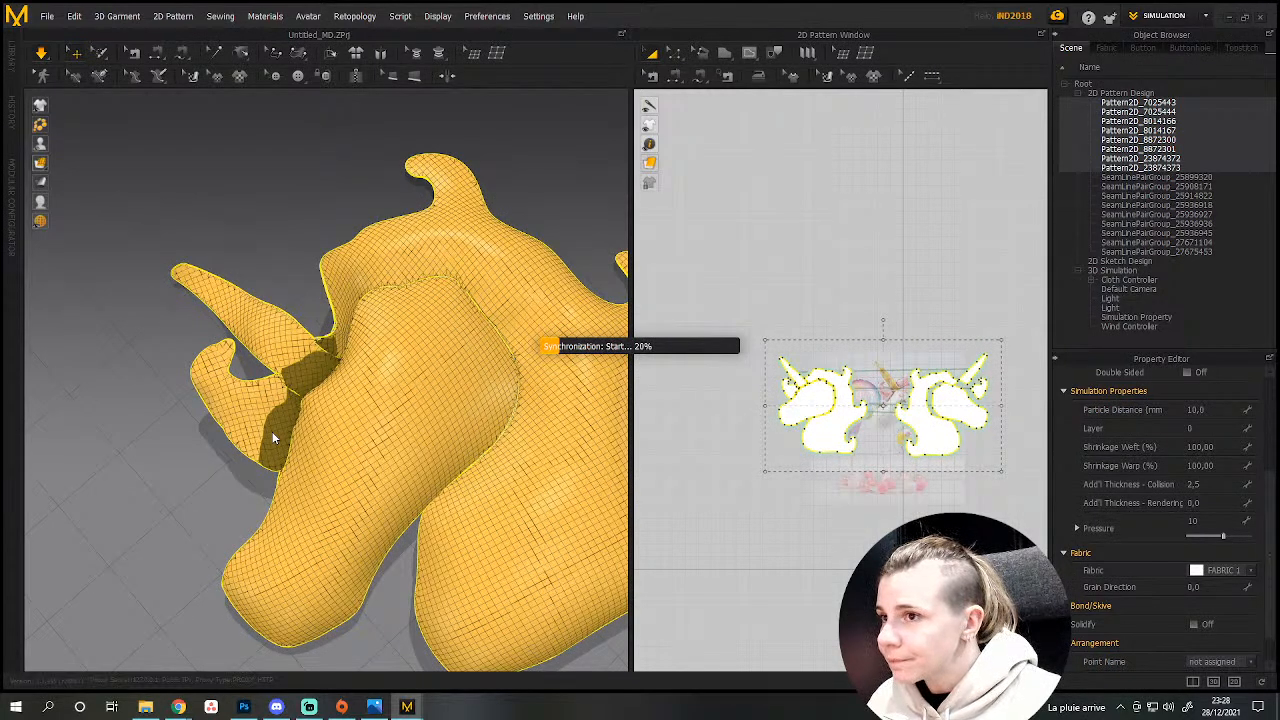
right_click_drag(276, 434, 346, 306)
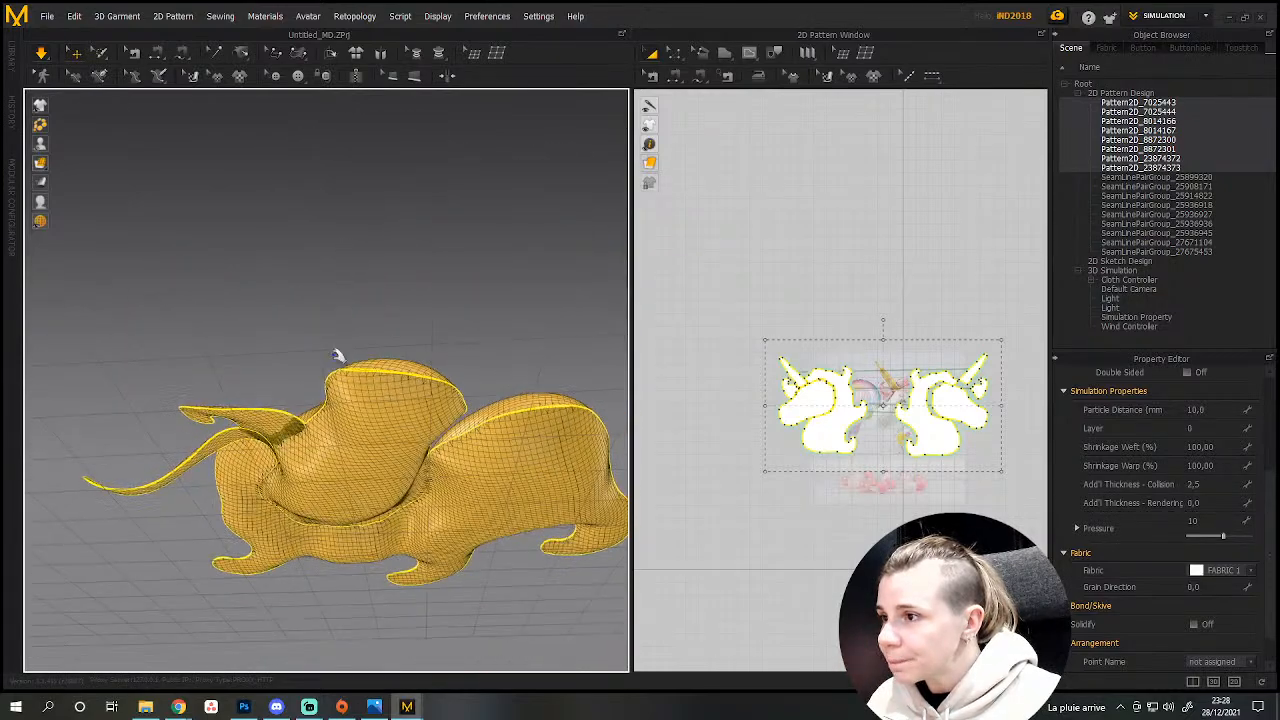
scroll(888, 432, "up", 2)
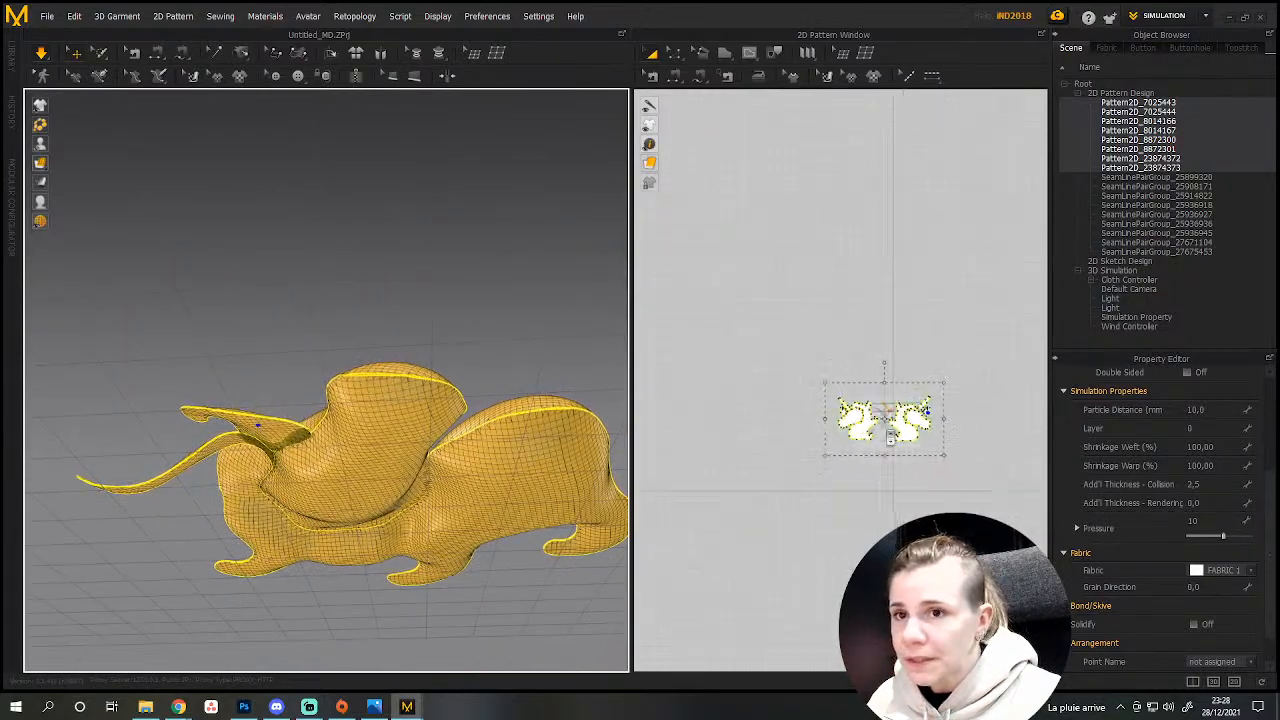
scroll(890, 430, "down", 5)
scroll(895, 429, "up", 3)
middle_click_drag(895, 429, 886, 442)
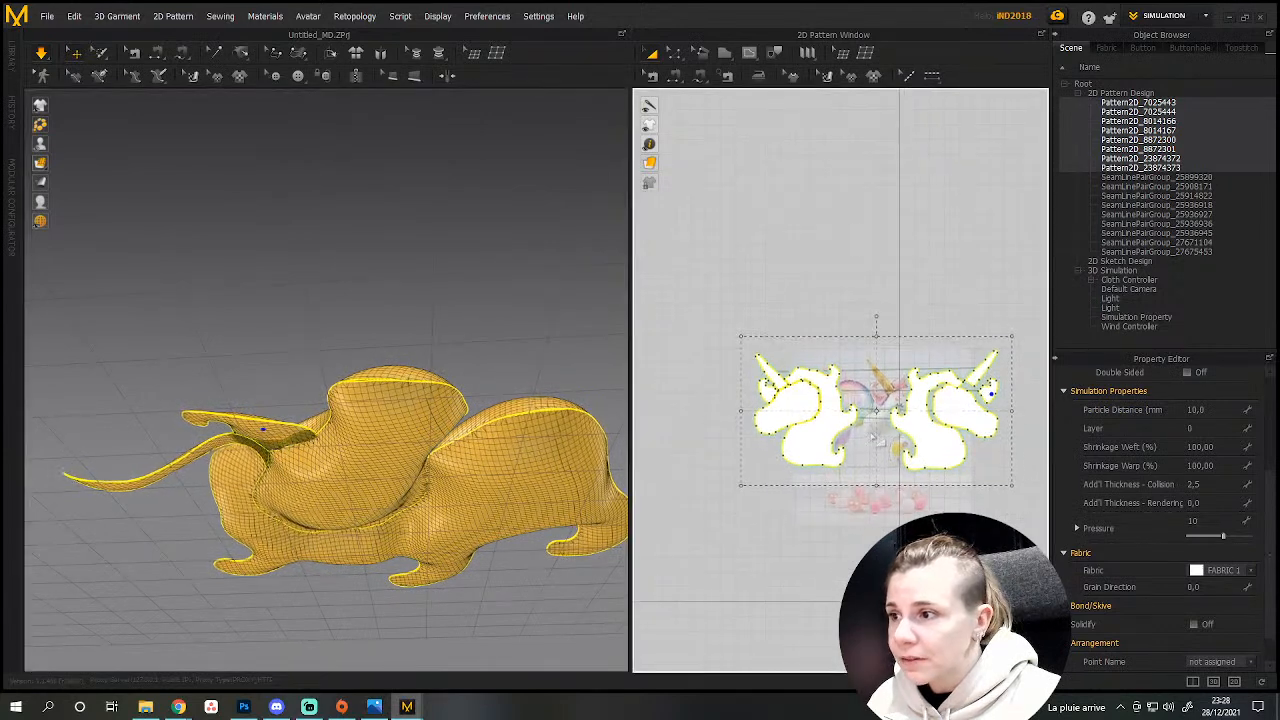
left_click(276, 428)
left_click(300, 371)
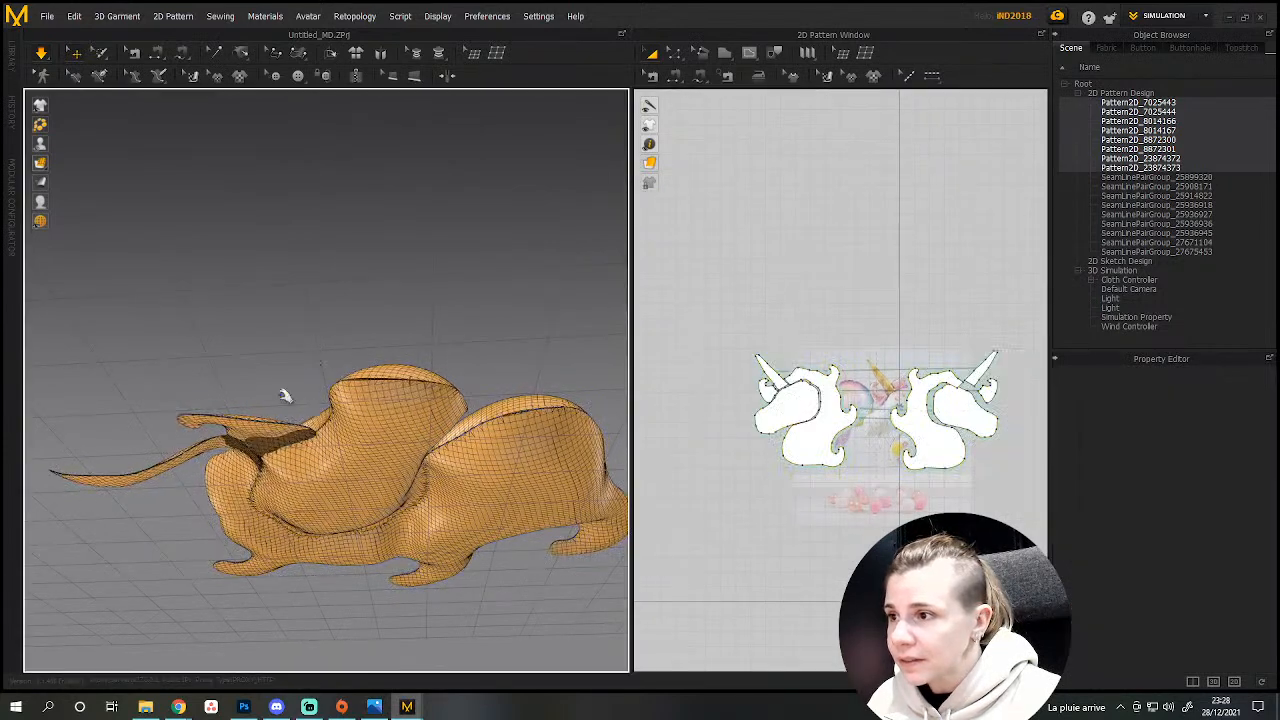
Select the ear piece, check from the side how it settles, and stop the simulation.
left_click(258, 432)
middle_click_drag(338, 440, 382, 430)
scroll(382, 430, "down", 2)
scroll(382, 430, "up", 5)
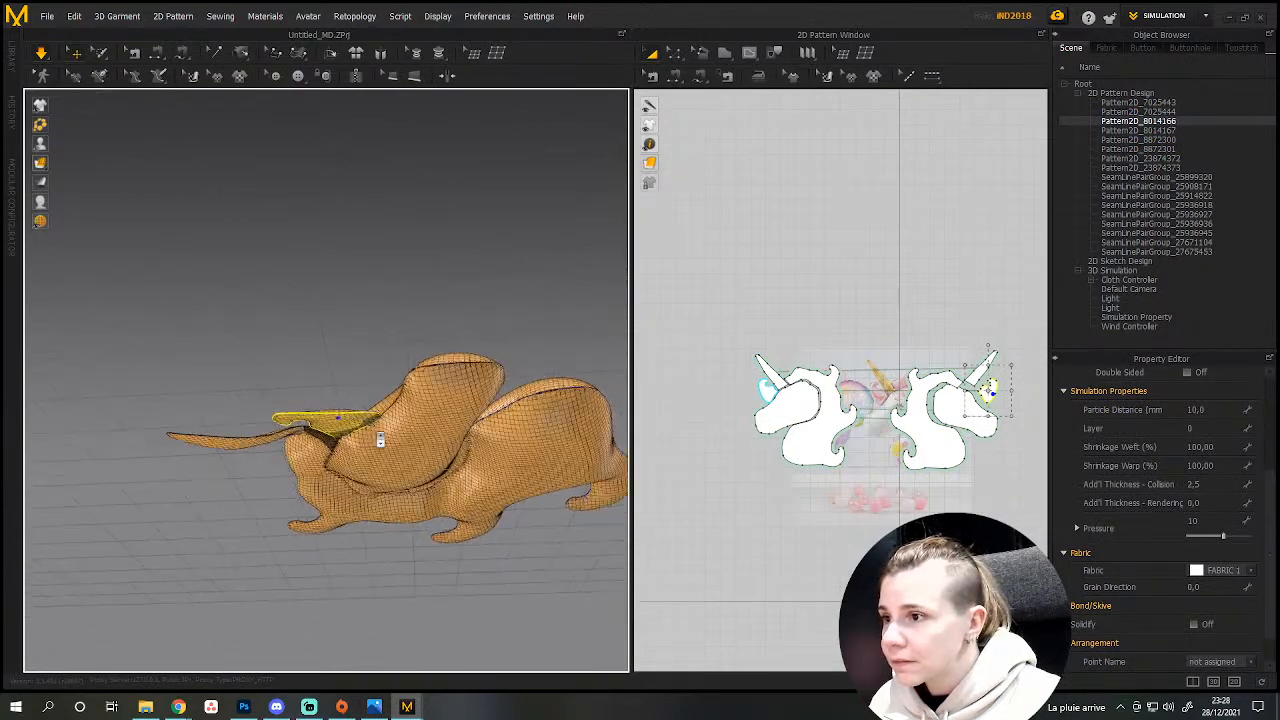
mouse_move(381, 477)
right_mouse_down()
mouse_move(371, 521)
mouse_move(341, 523)
mouse_move(340, 480)
mouse_move(371, 491)
right_mouse_up()
key("space")
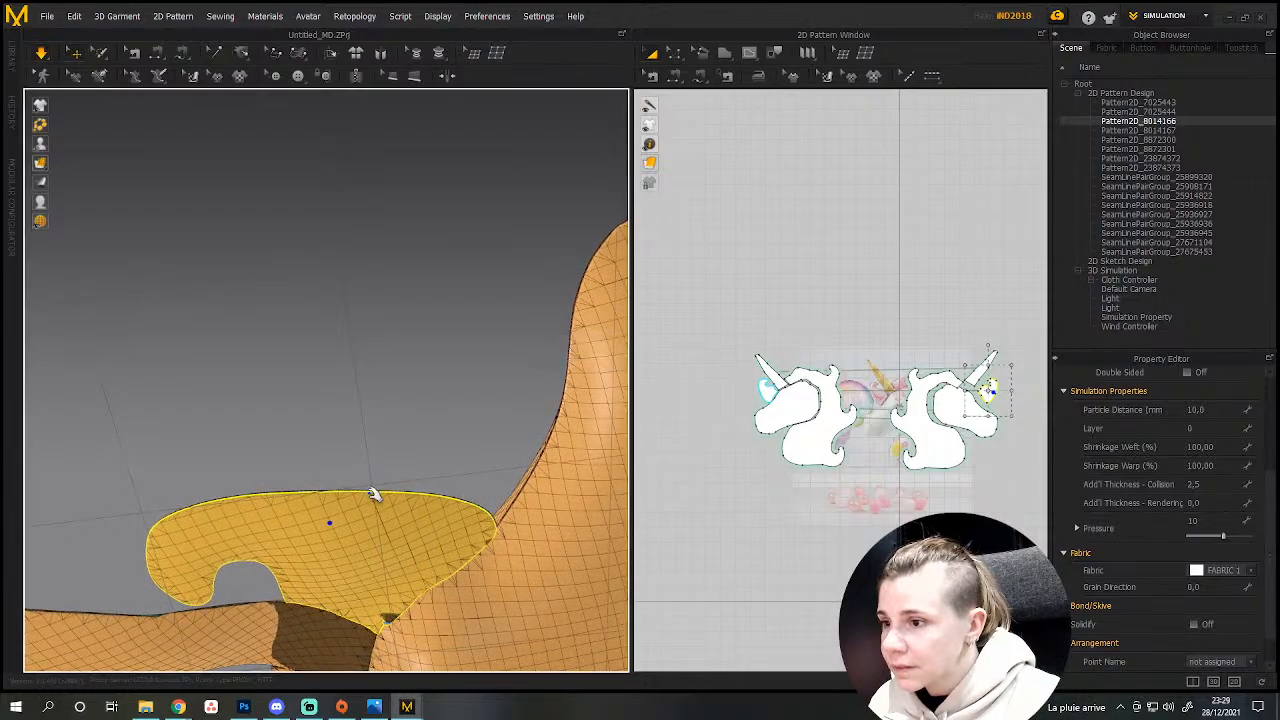
Raise the horn piece slightly where its base meets the head and resettle it with a brief simulation.
right_click_drag(373, 494, 405, 472)
left_click(361, 497)
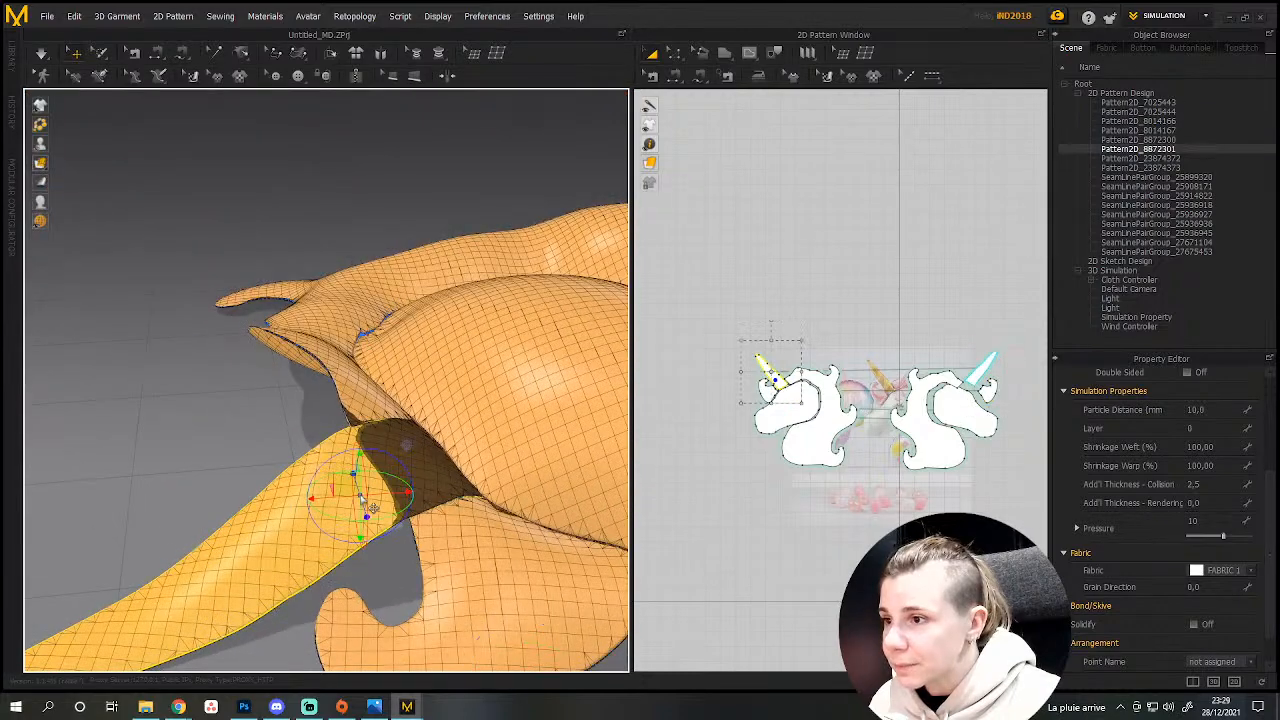
left_click_drag(358, 466, 356, 458)
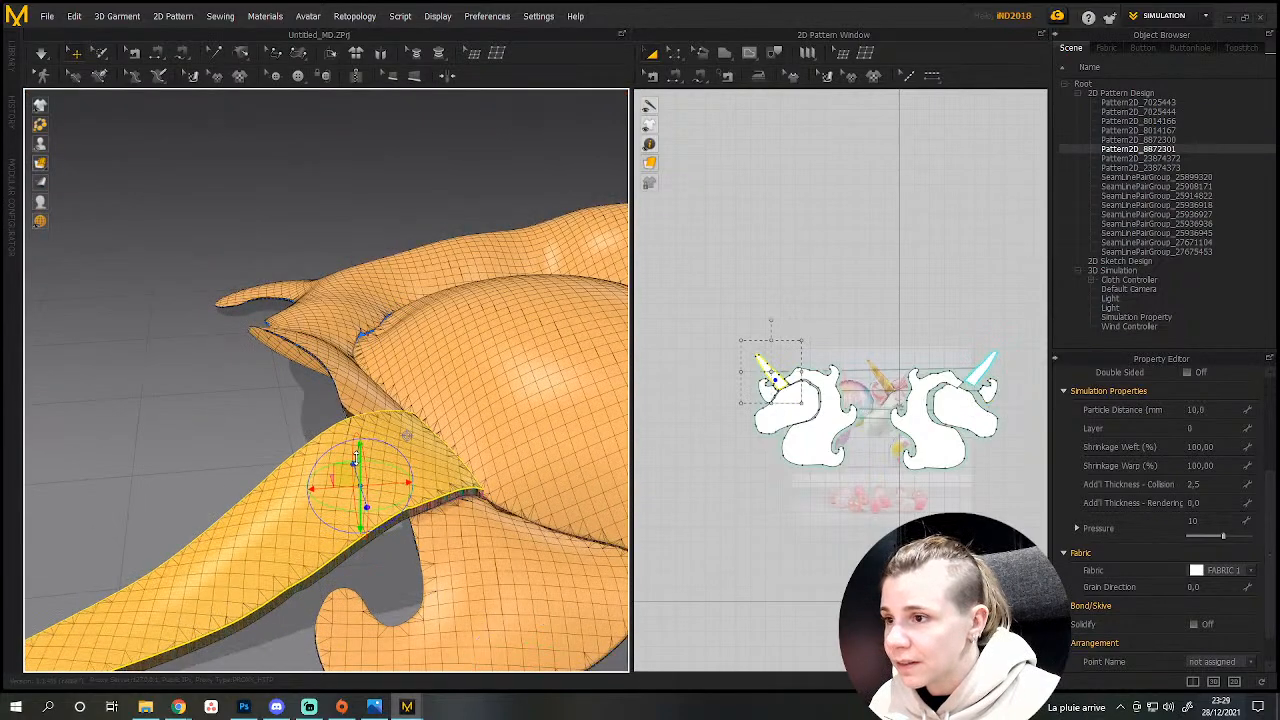
key("space")
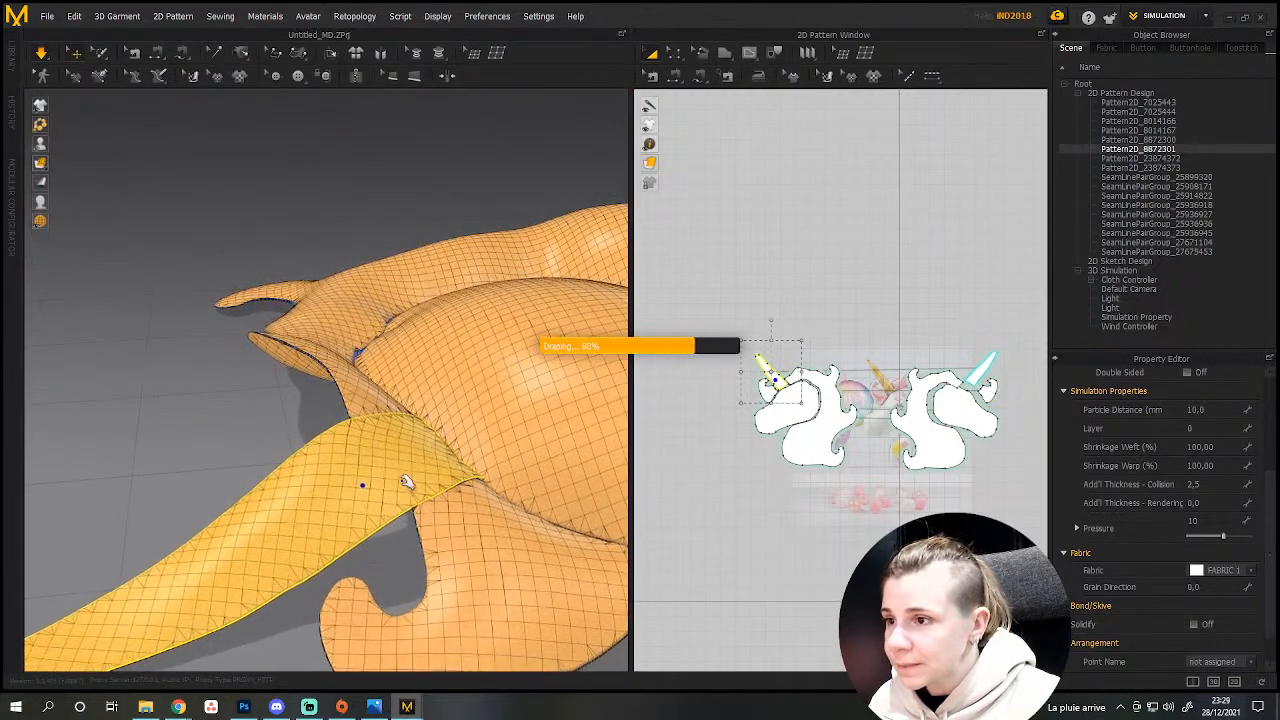
right_click_drag(421, 497, 383, 546)
key("space")
Set the Pressure of both horn pieces to 16 and run a short simulation to inflate the horn.
scroll(432, 578, "down", 4)
right_click_drag(484, 568, 397, 520)
scroll(398, 521, "up", 3)
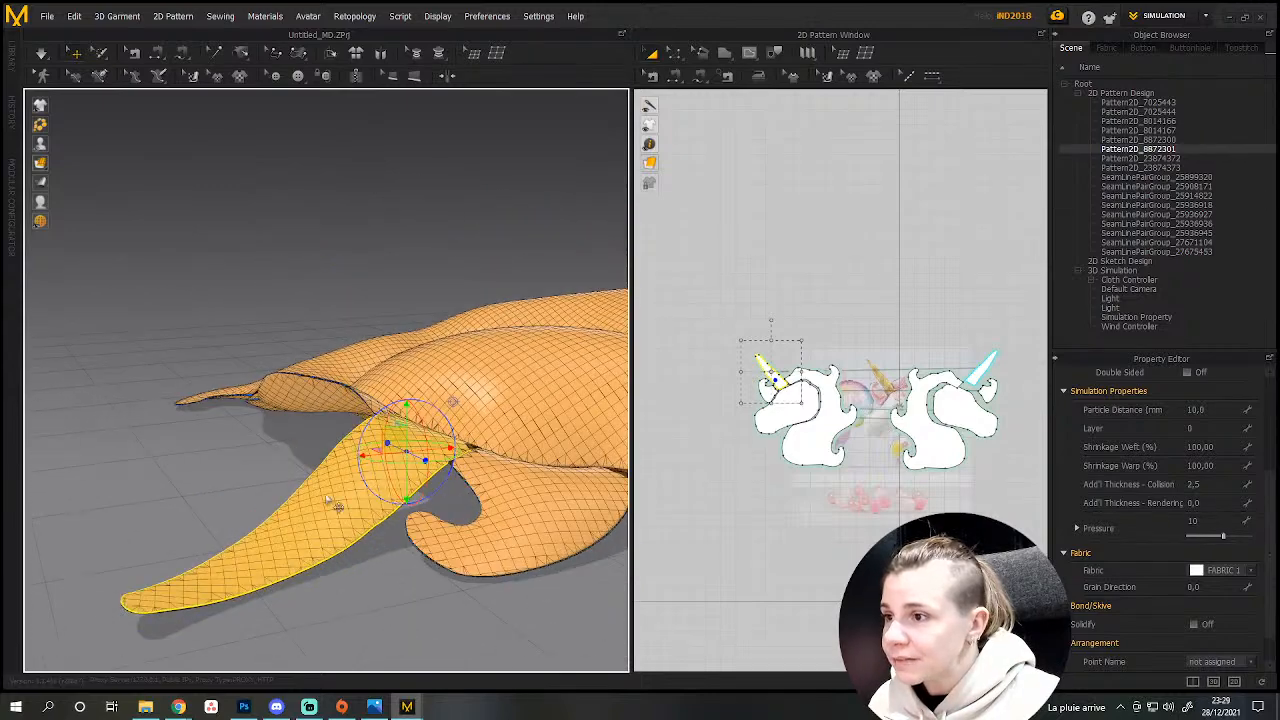
left_click(982, 370, "shift")
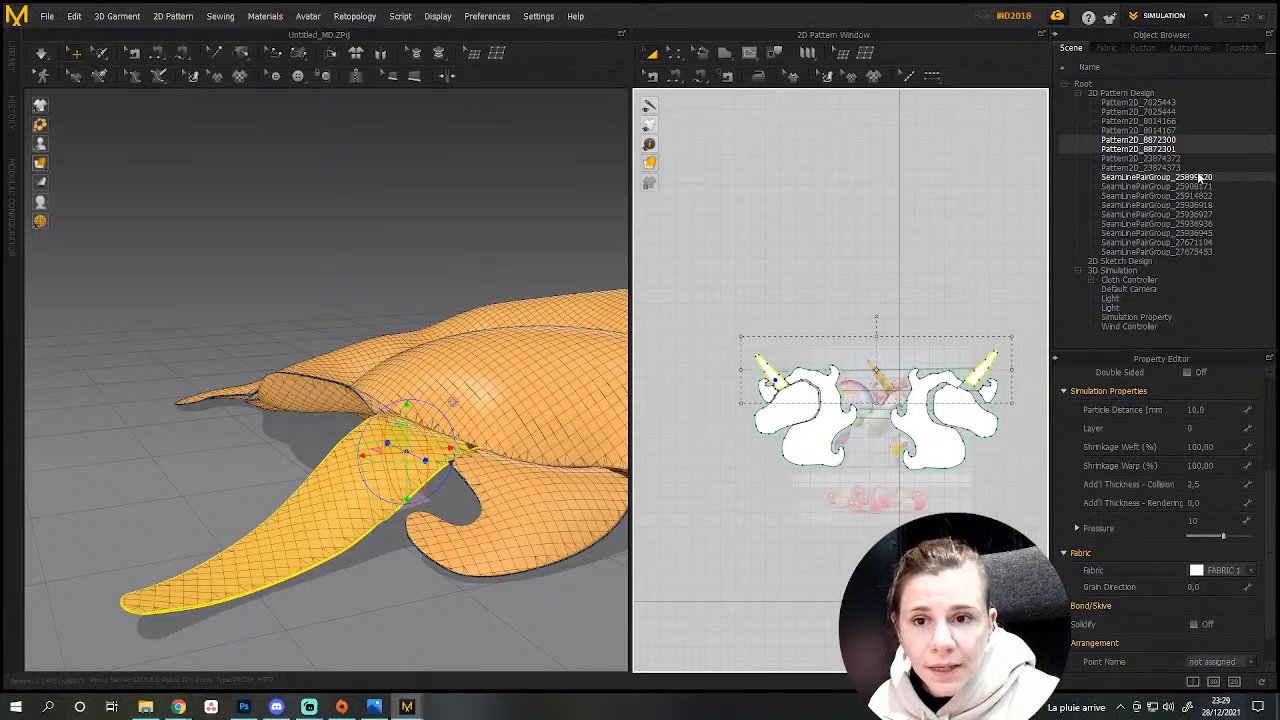
left_click(1195, 521)
key("Return")
key("space")
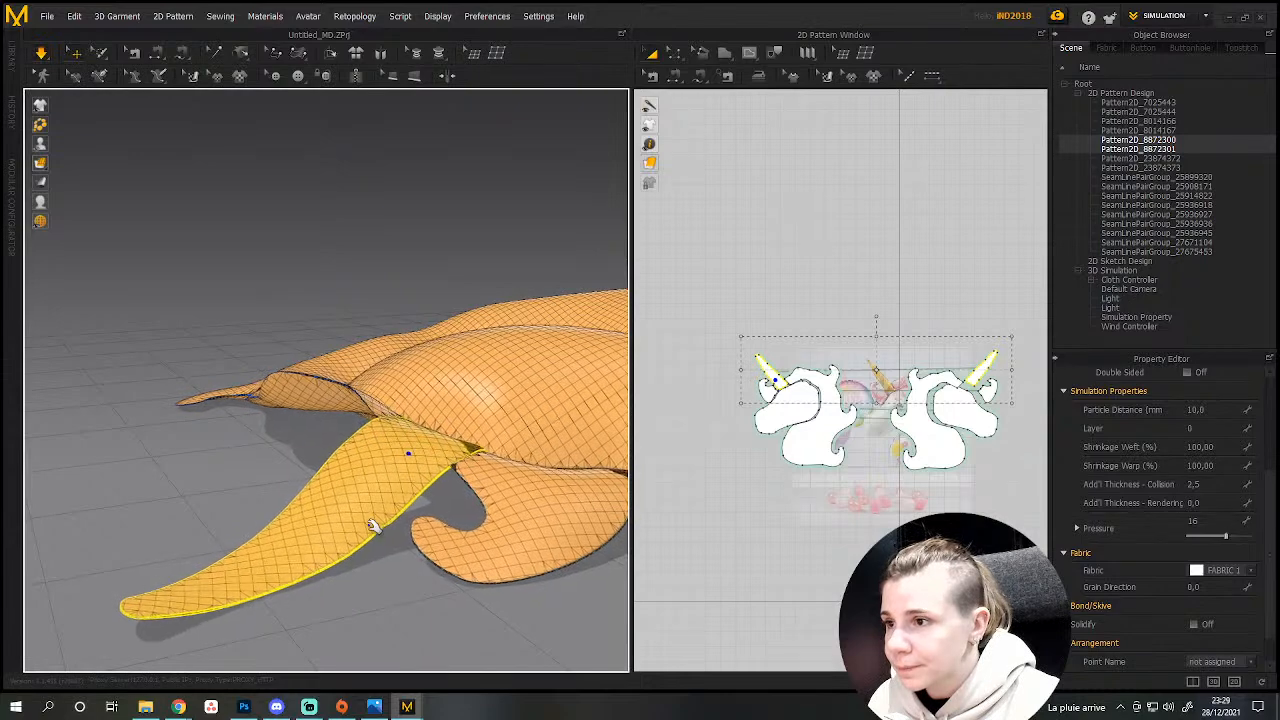
right_click_drag(380, 529, 355, 477)
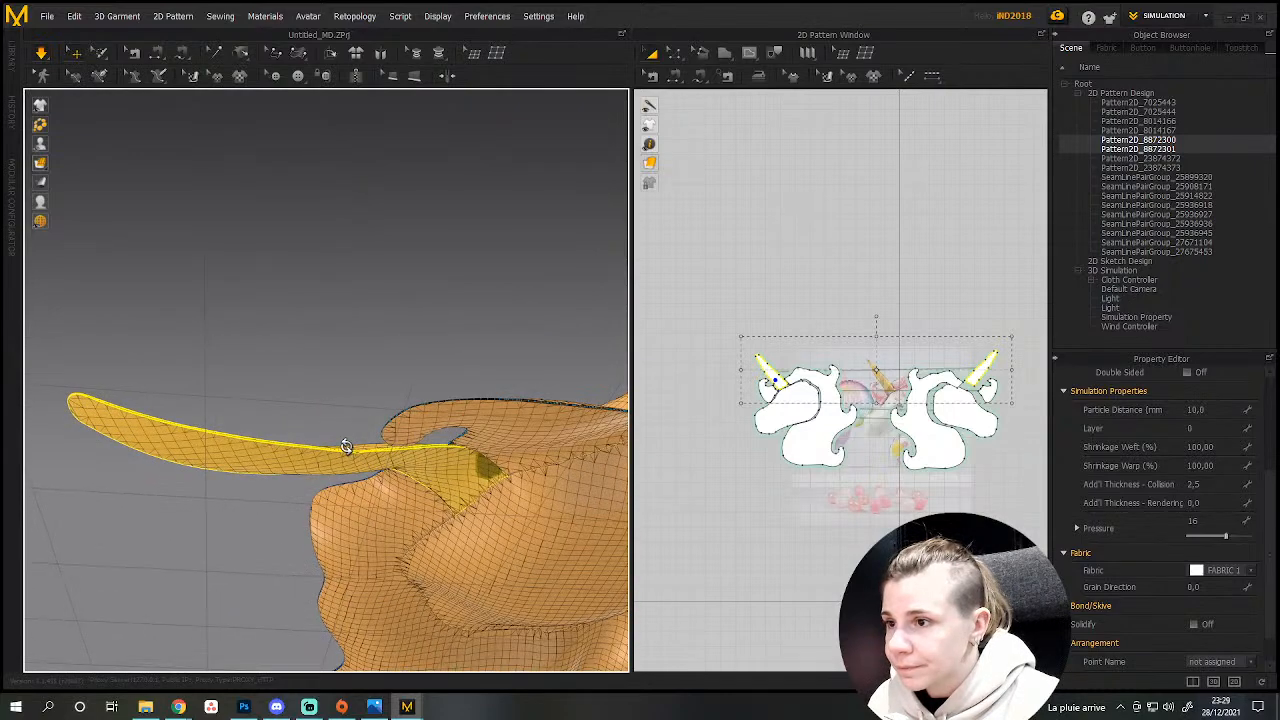
key("space")
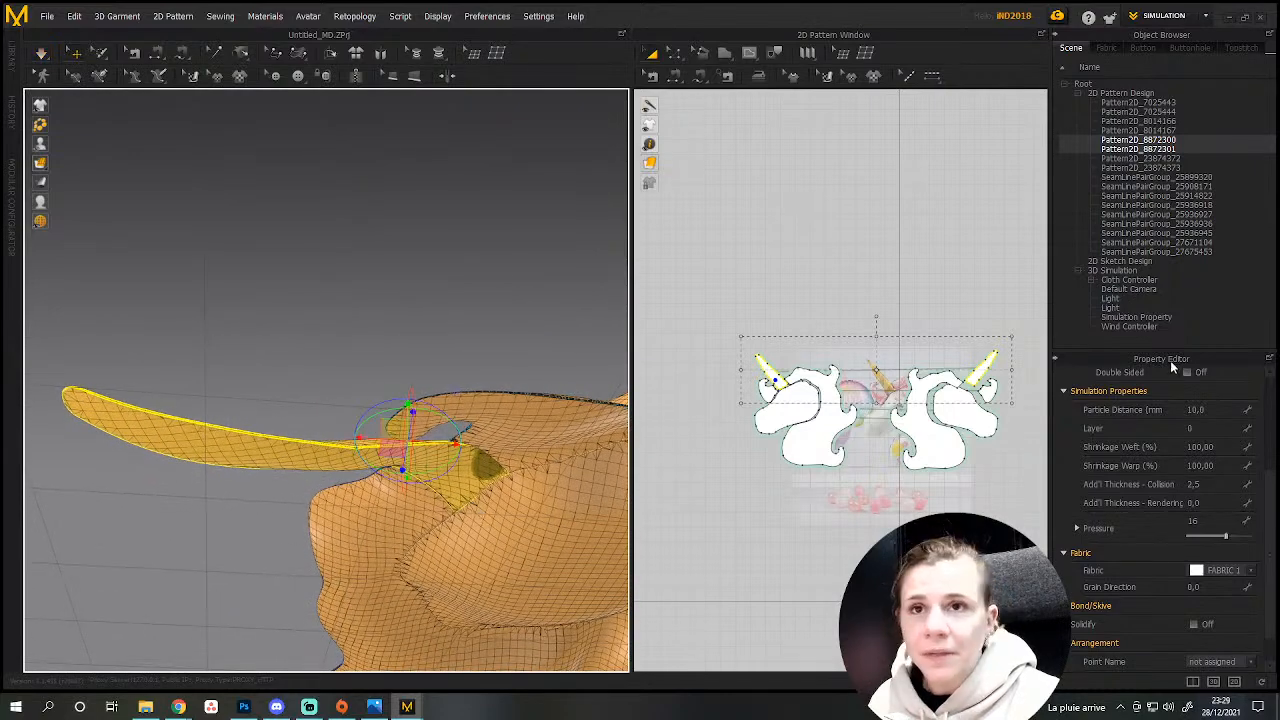
Lower the Density of FABRIC 1 to 0 and simulate the head.
scroll(1144, 580, "up", 3)
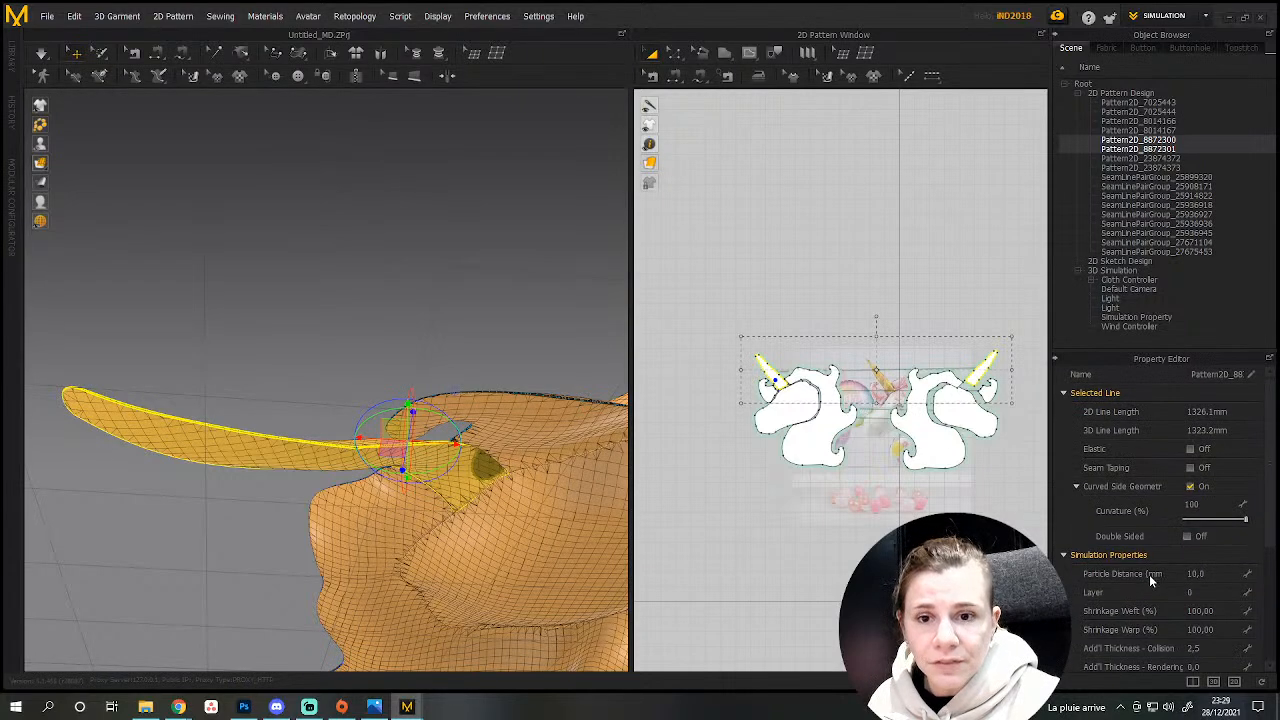
left_click(1106, 47)
left_click(1165, 104)
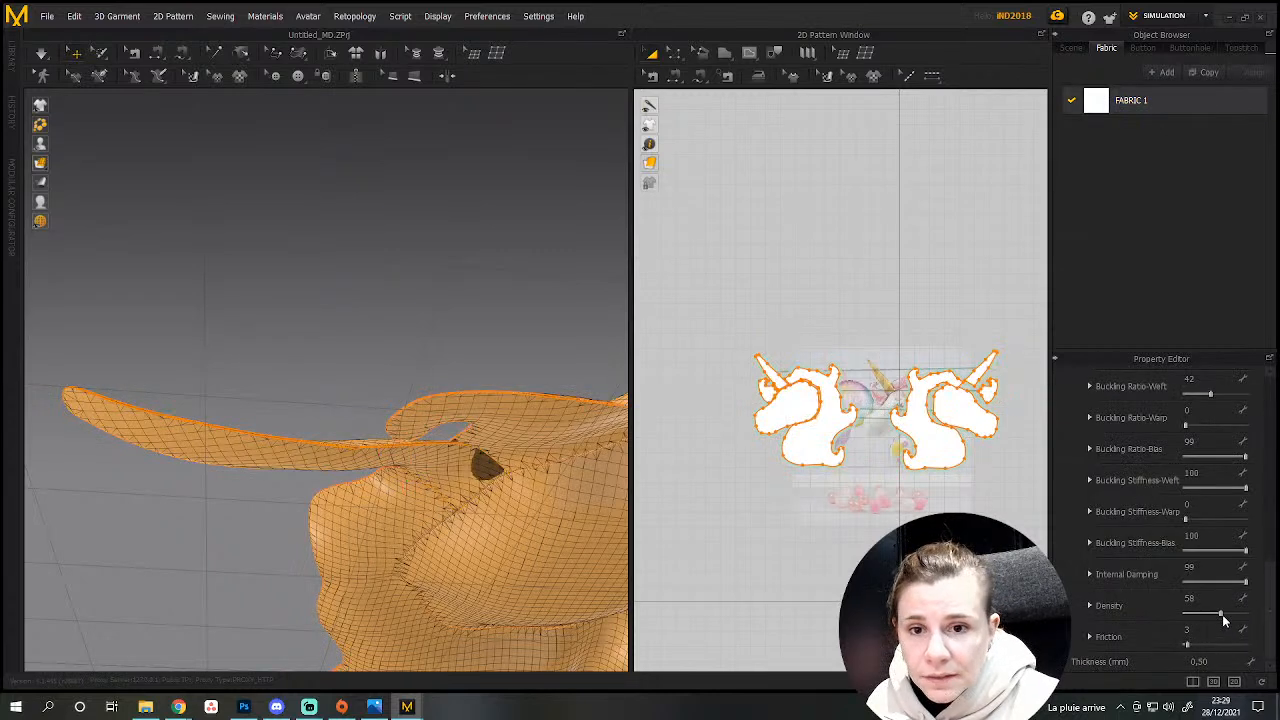
left_click_drag(1222, 620, 1183, 620)
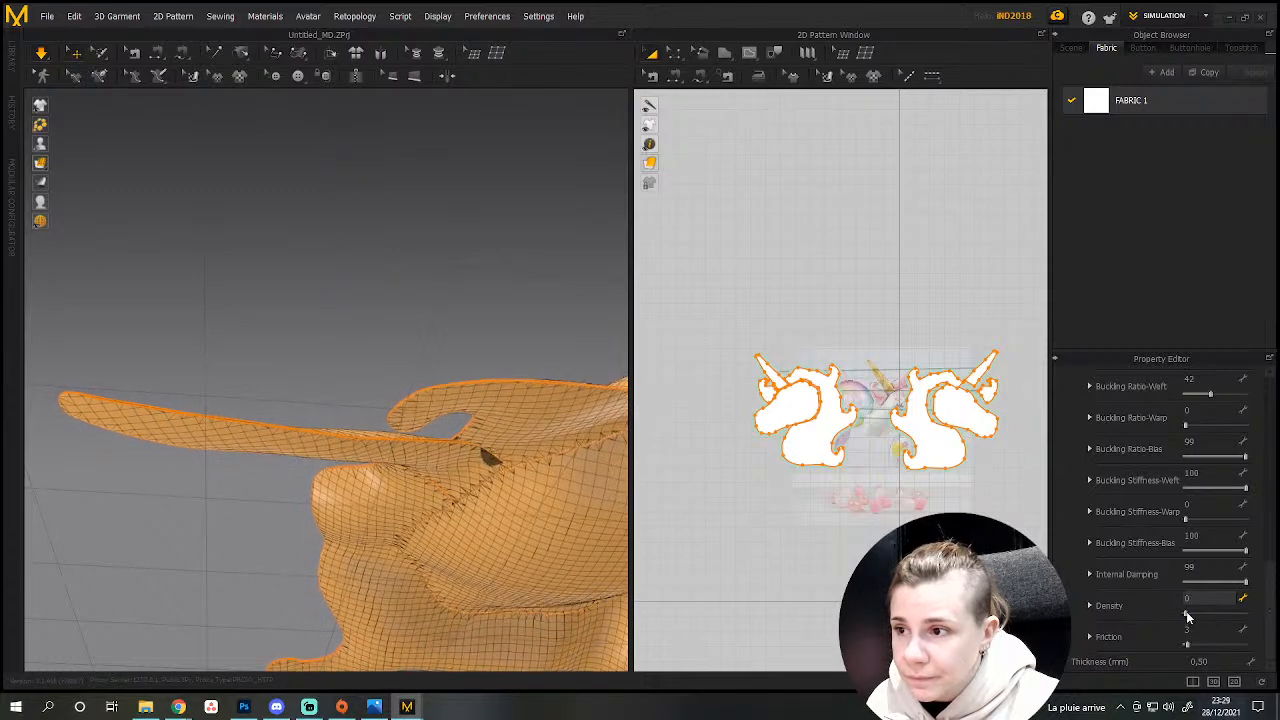
Examine from several angles how the inflated unicorn head rests on the ground while the simulation runs.
right_click_drag(471, 491, 447, 553)
middle_click_drag(447, 553, 428, 578)
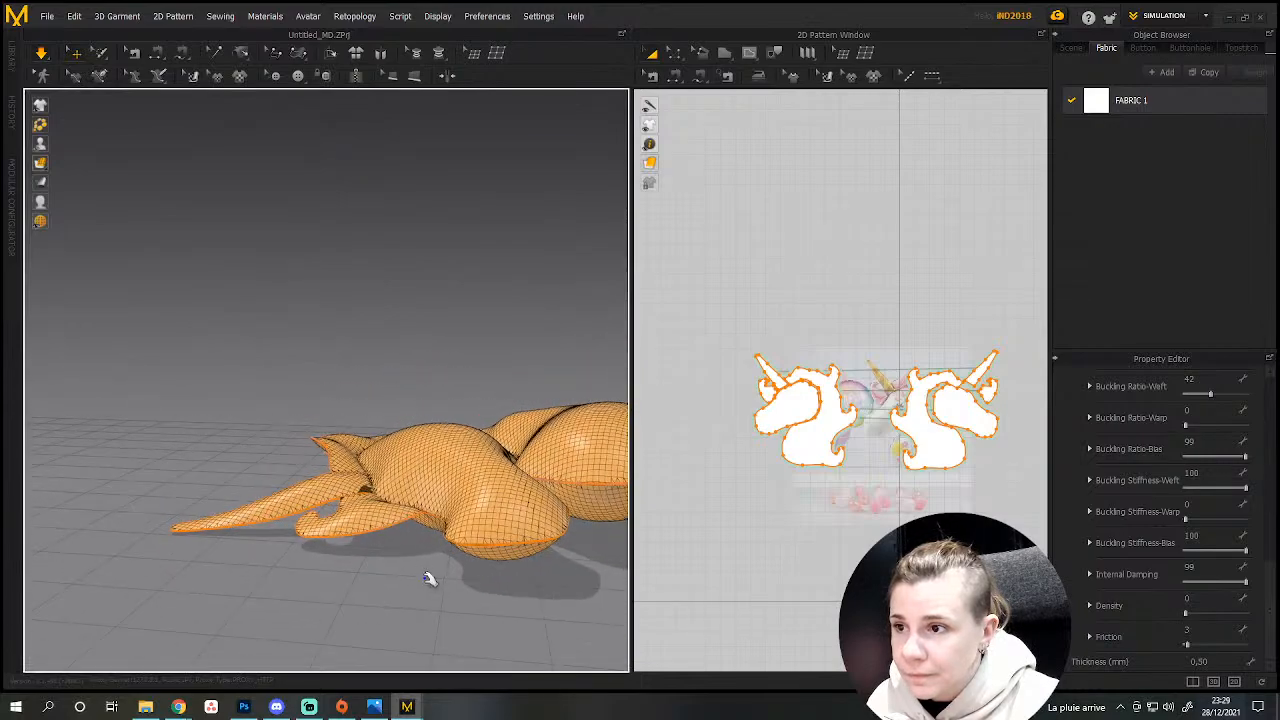
right_click_drag(452, 576, 366, 646)
middle_click_drag(454, 620, 447, 493)
scroll(484, 560, "down", 3)
right_click_drag(486, 551, 520, 634)
scroll(446, 543, "down", 1)
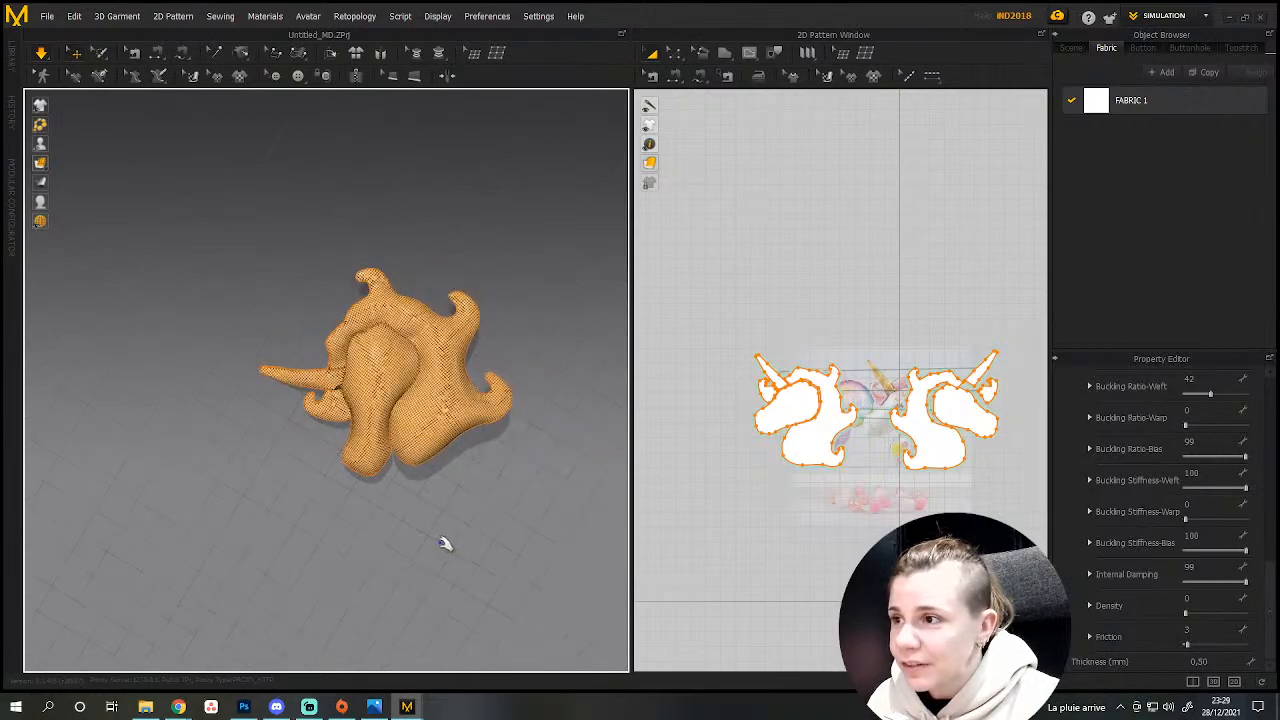
scroll(426, 543, "up", 4)
right_click_drag(426, 543, 405, 638)
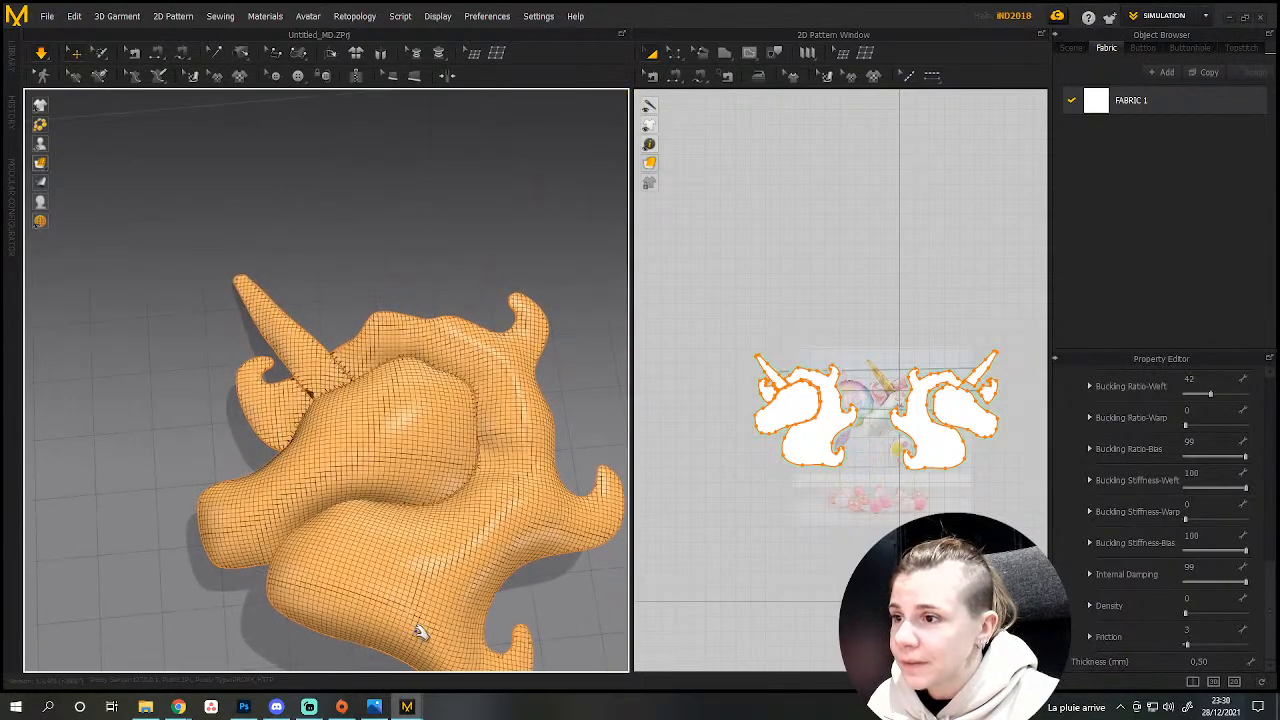
right_click_drag(418, 626, 440, 600)
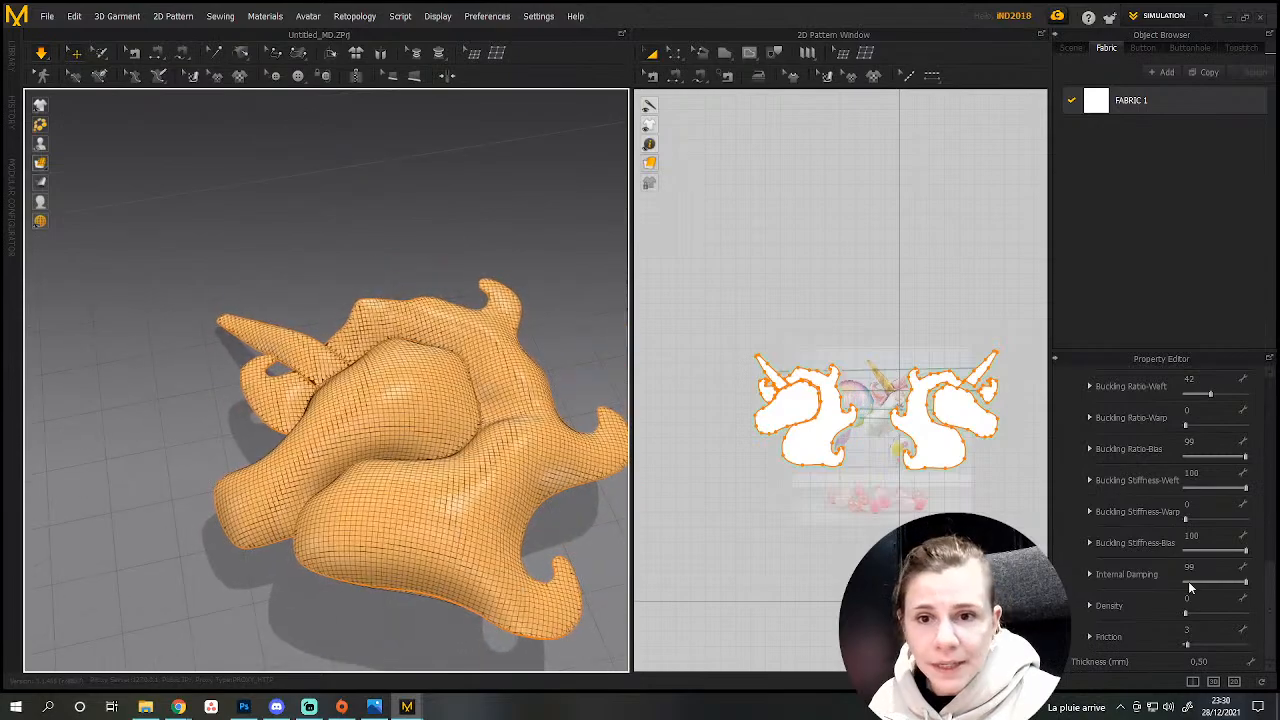
Raise the fabric's Density to about 53 and pull the neck away from the muzzle before stopping the simulation.
left_click(1199, 616)
left_click_drag(1192, 618, 1209, 619)
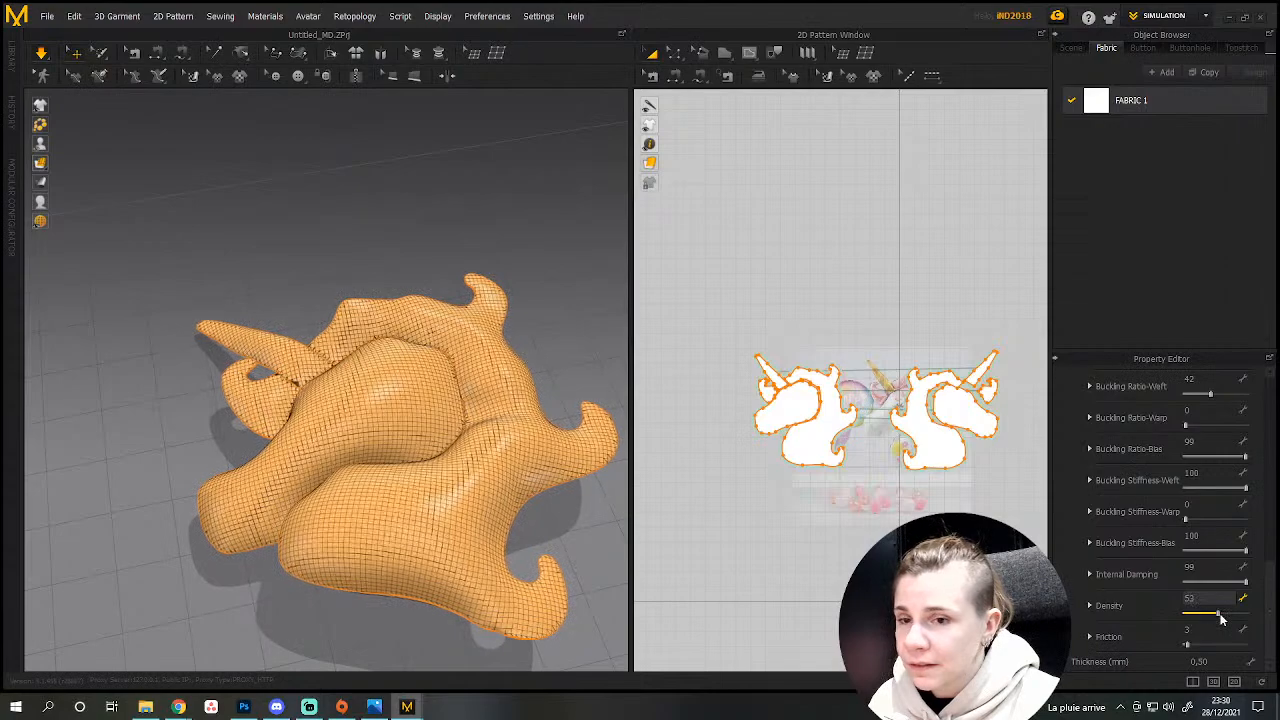
left_click(308, 597)
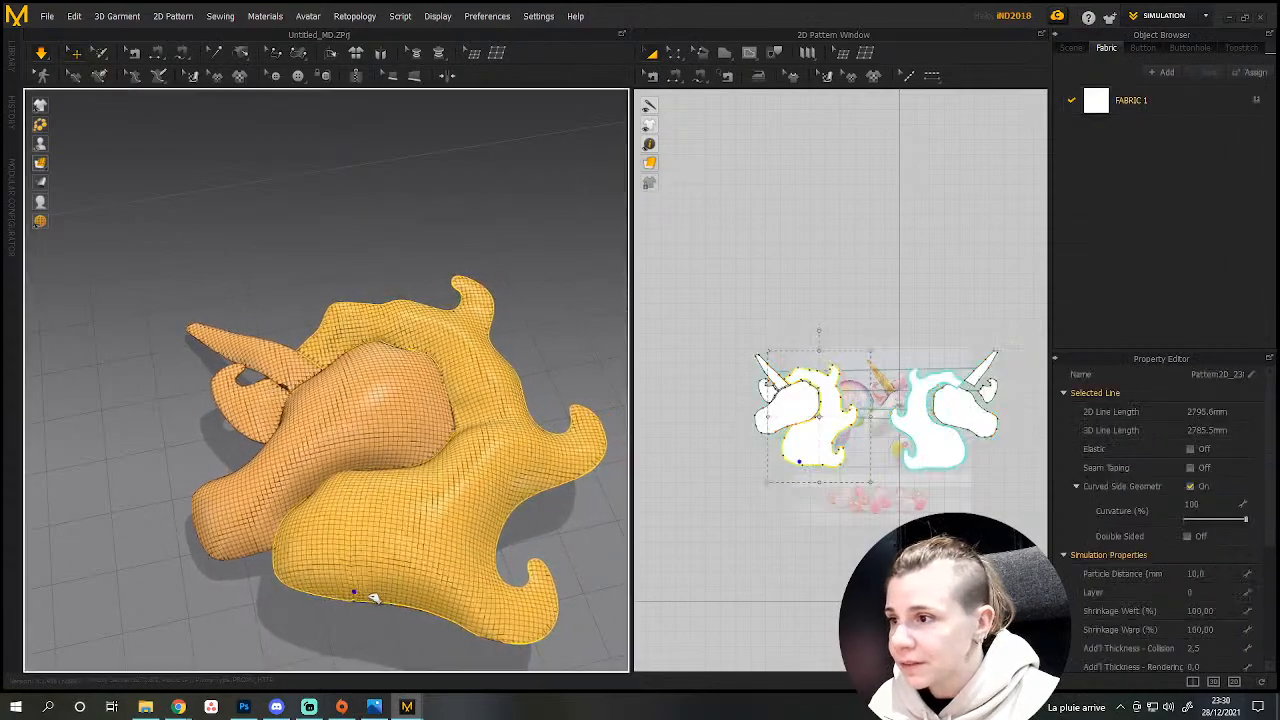
mouse_move(440, 615)
left_mouse_down()
mouse_move(586, 629)
mouse_move(610, 612)
left_mouse_up()
key("space")
Widen the horn pattern by moving two points of its mane-side edge outward and its base corner to the mane's corner.
scroll(797, 386, "up", 3)
scroll(760, 374, "down", 10)
middle_click_drag(757, 374, 969, 475)
left_click(742, 320)
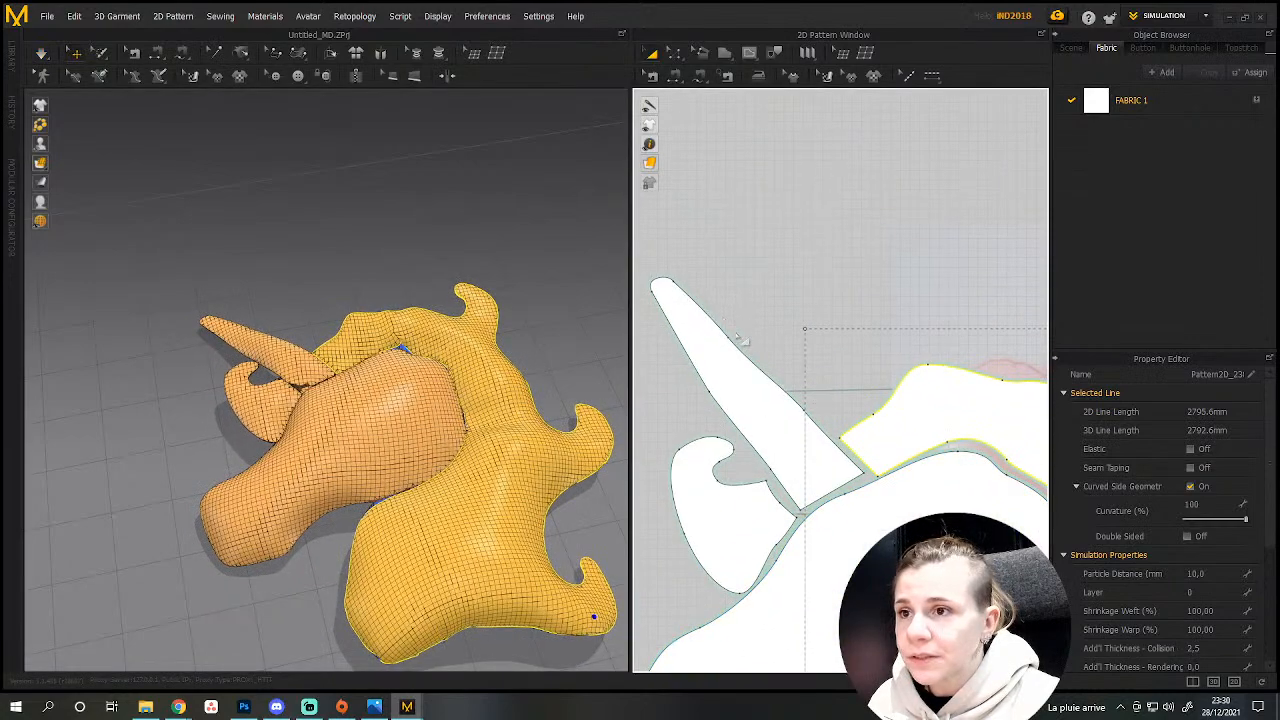
key("z")
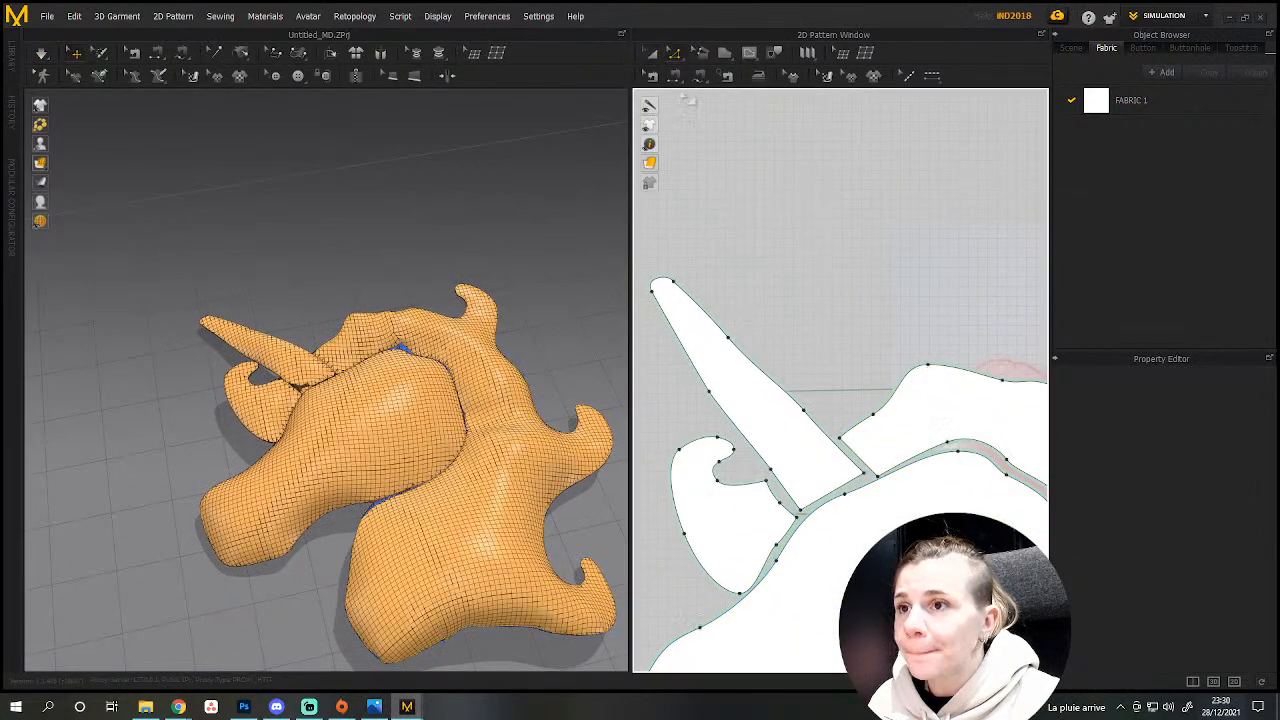
left_click(745, 341)
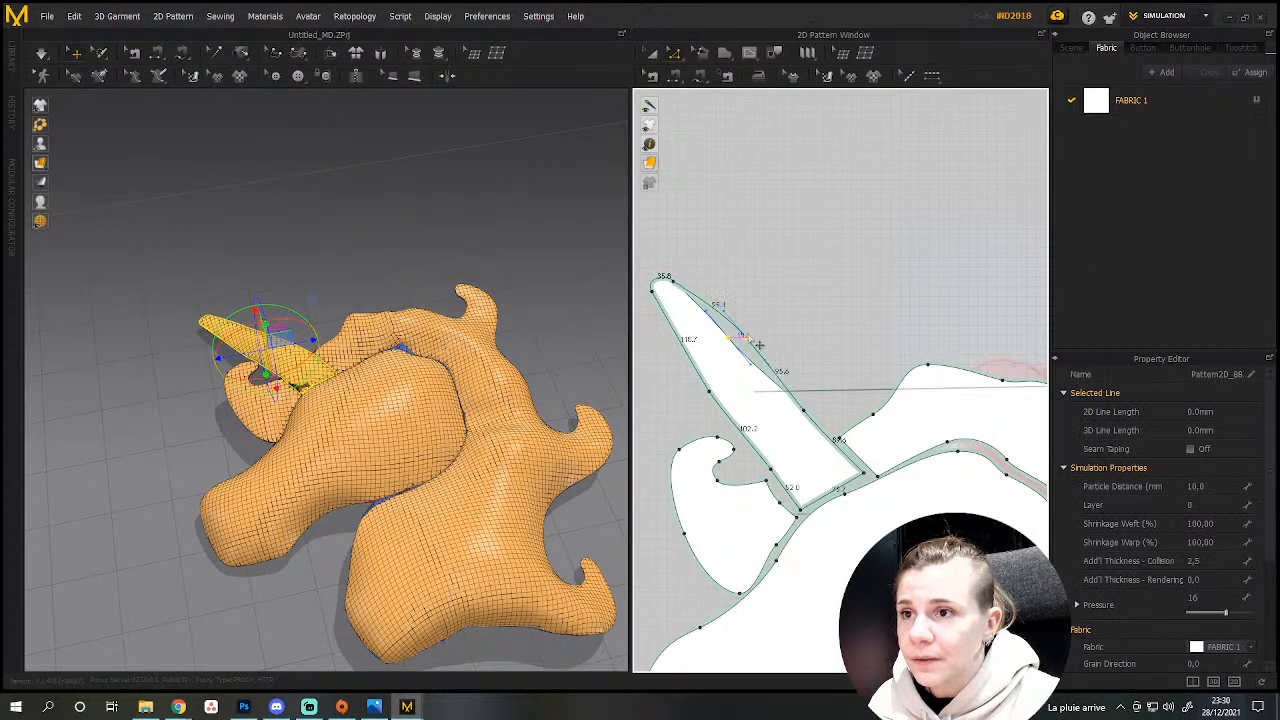
left_click_drag(804, 410, 819, 405)
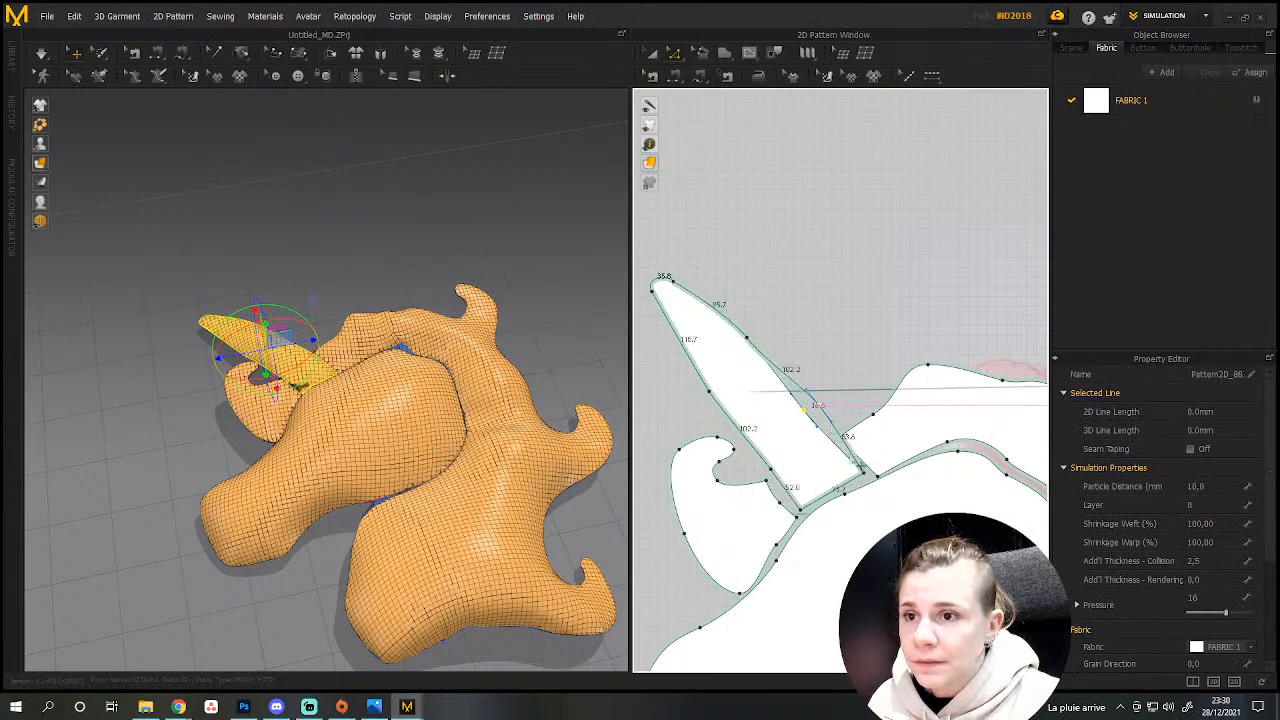
mouse_move(864, 472)
left_mouse_down()
mouse_move(880, 462)
mouse_move(877, 476)
left_mouse_up()
scroll(940, 548, "down", 4)
middle_click_drag(942, 568, 792, 489)
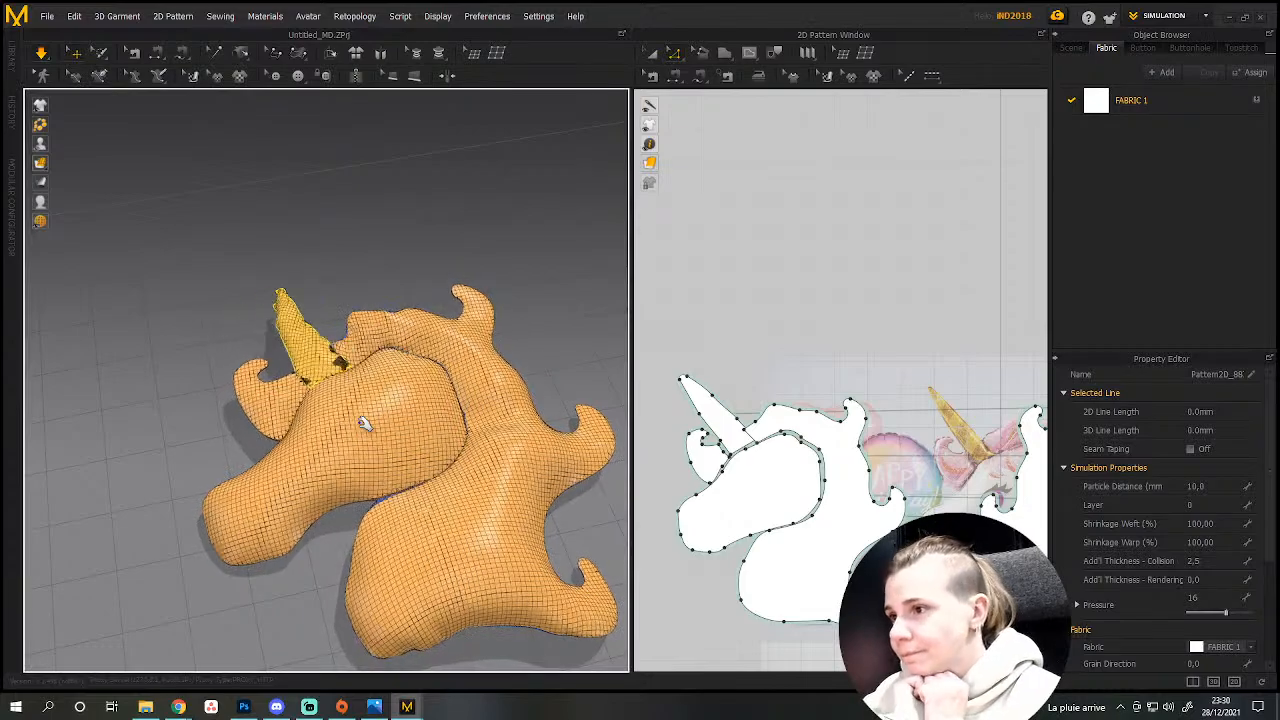
Simulate the widened horn and pull its crumpled fabric to unfold it beside the mane.
left_click(398, 246)
left_click_drag(422, 238, 450, 273)
right_click_drag(534, 528, 541, 414)
middle_click_drag(541, 414, 463, 594)
scroll(469, 583, "down", 2)
scroll(477, 557, "up", 4)
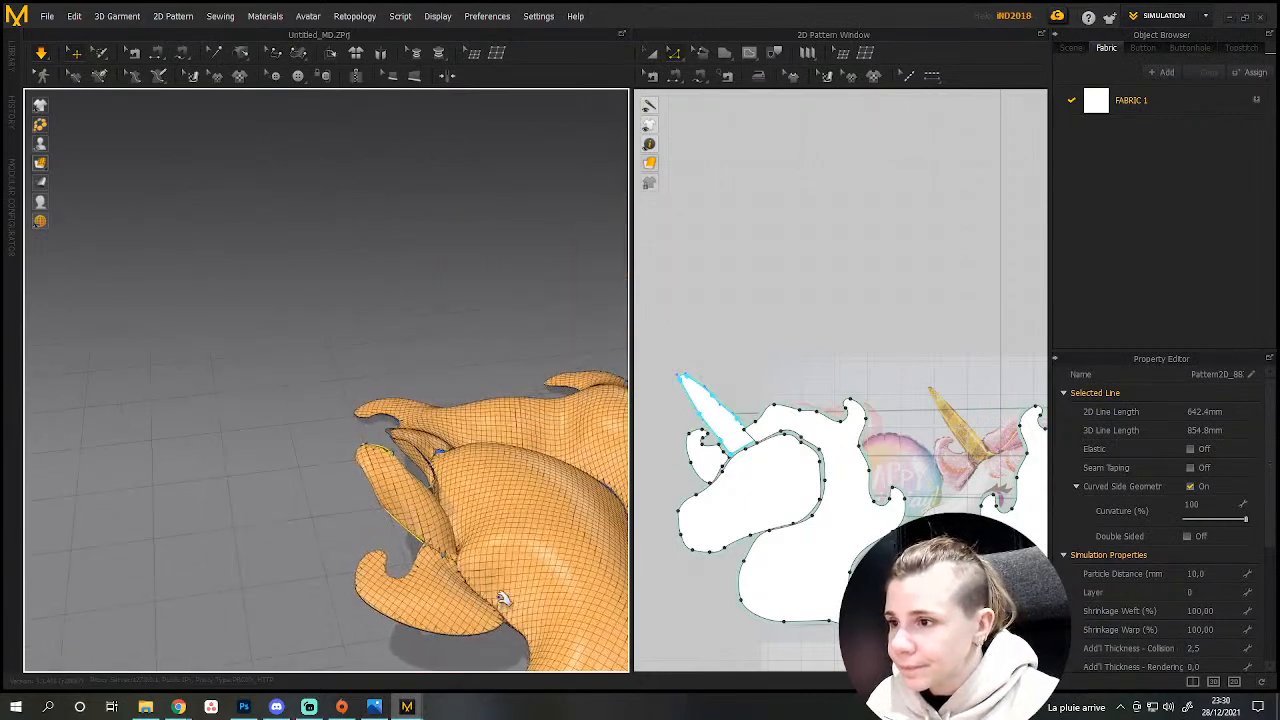
Reposition the horn's tip above the ear and stop the simulation.
right_click_drag(430, 607, 398, 422)
scroll(463, 391, "down", 1)
scroll(480, 397, "up", 3)
middle_click_drag(480, 397, 407, 438)
left_click_drag(407, 438, 363, 406)
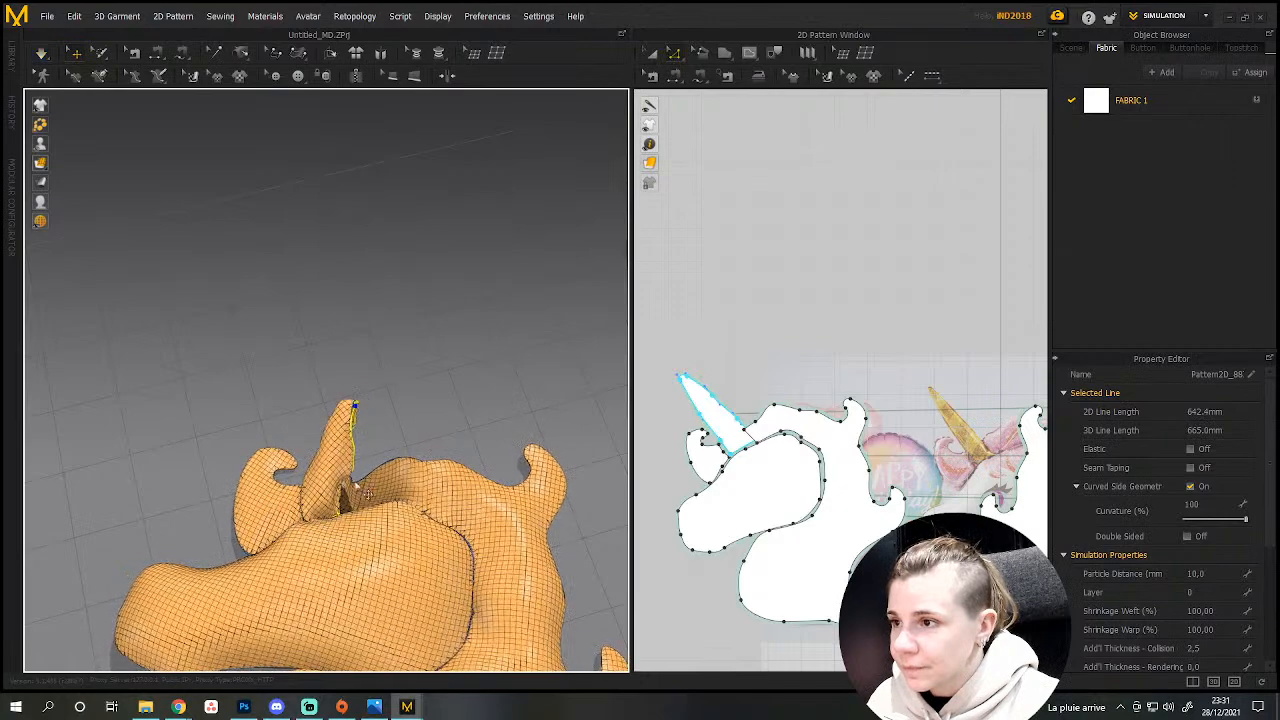
Simulate the garment and pull the horn's folded tip outward, away from the unicorn's head.
right_click_drag(363, 406, 550, 346)
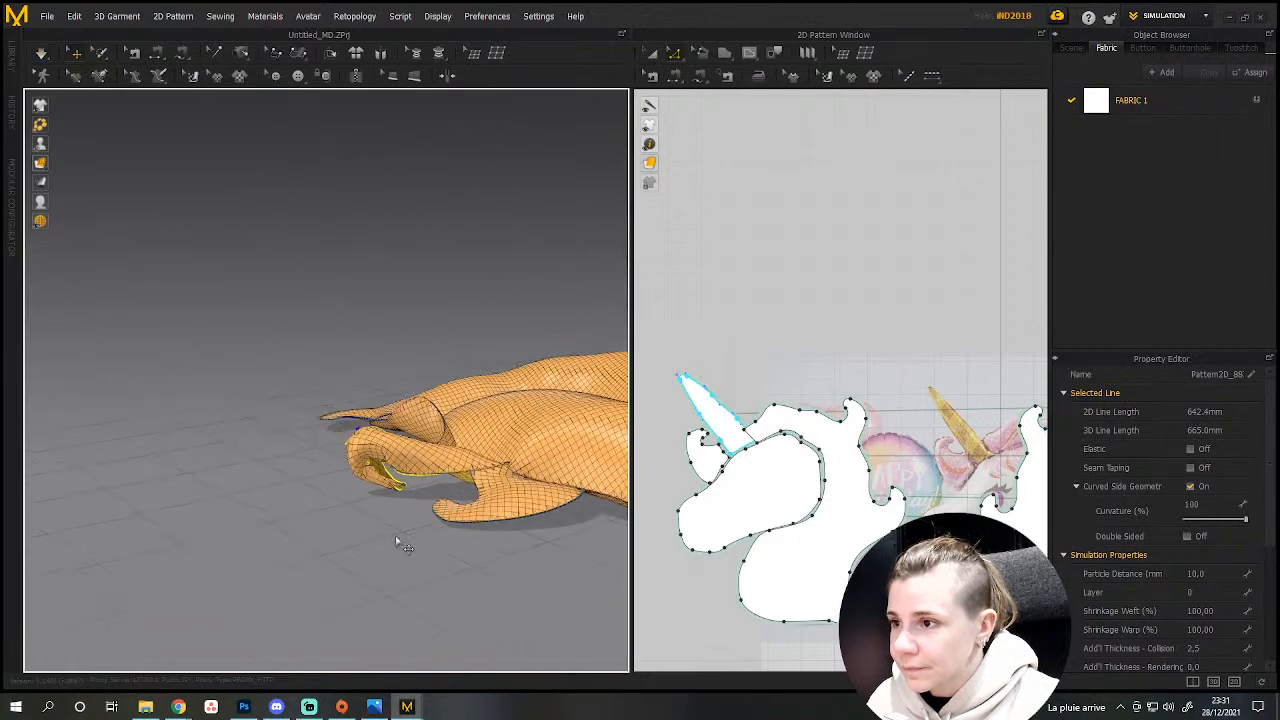
left_click(372, 486)
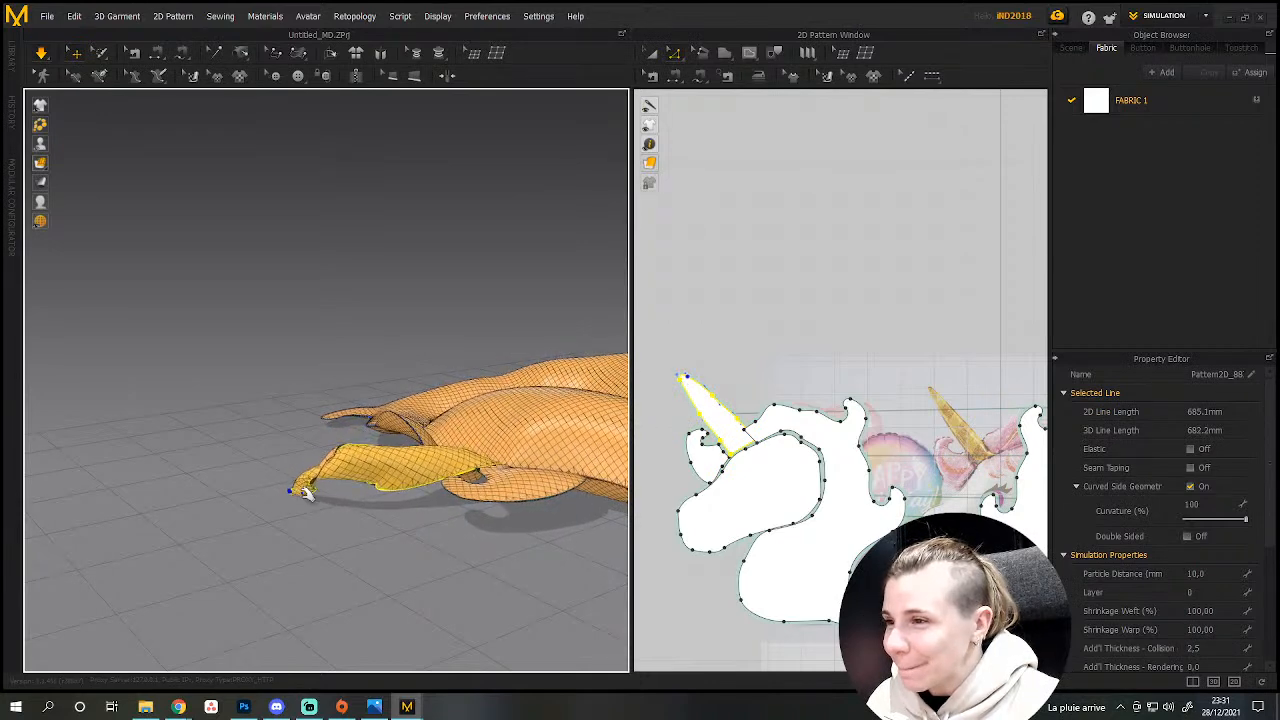
right_click_drag(347, 471, 306, 551)
left_click_drag(321, 457, 288, 452)
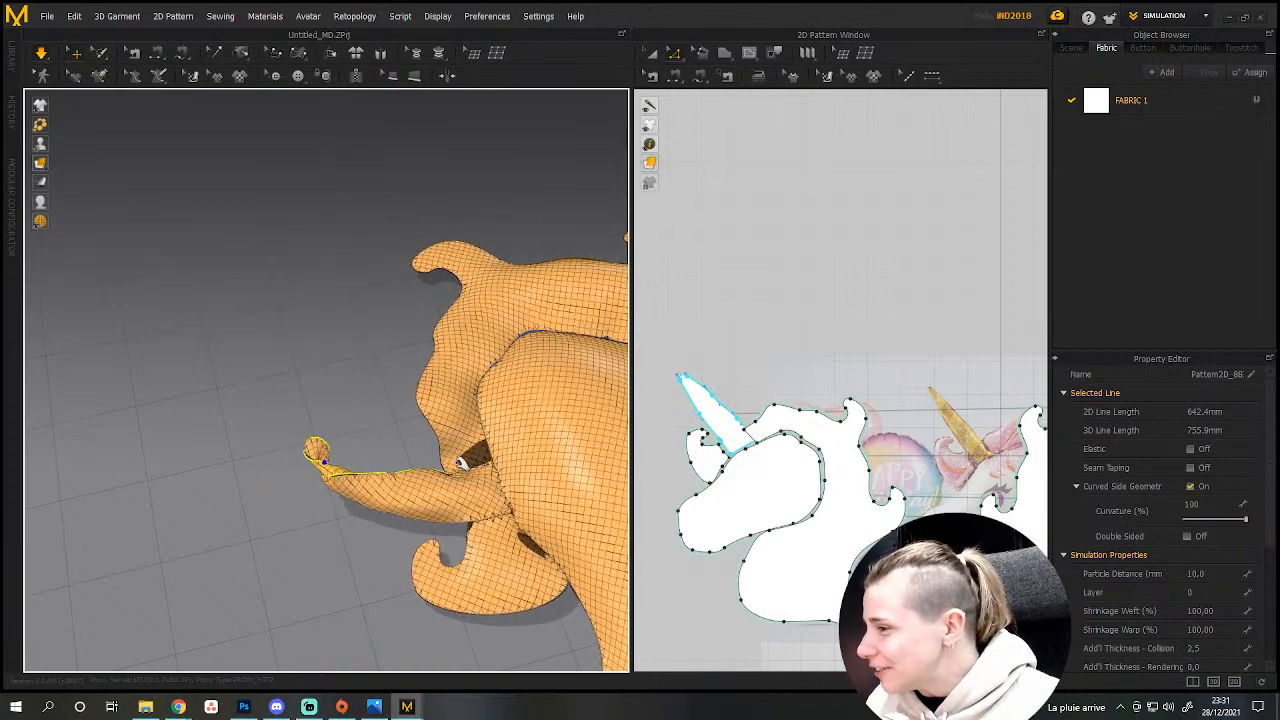
right_click_drag(476, 460, 340, 470)
left_click(336, 474)
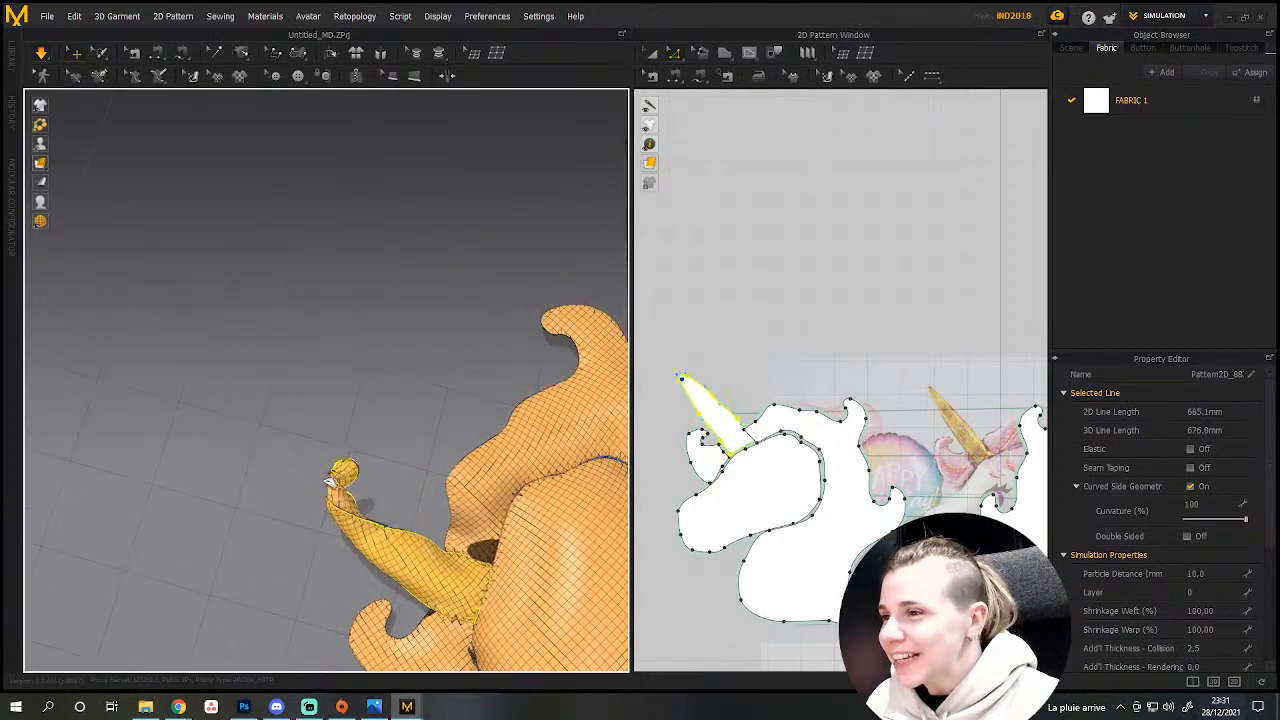
Pull the mane's fabric beside the base of the horn and stop the simulation.
right_click_drag(420, 517, 302, 644)
scroll(349, 543, "down", 4)
middle_click_drag(349, 519, 276, 501)
right_click_drag(276, 501, 385, 478)
left_click(294, 502)
right_click_drag(272, 528, 265, 460)
key("space")
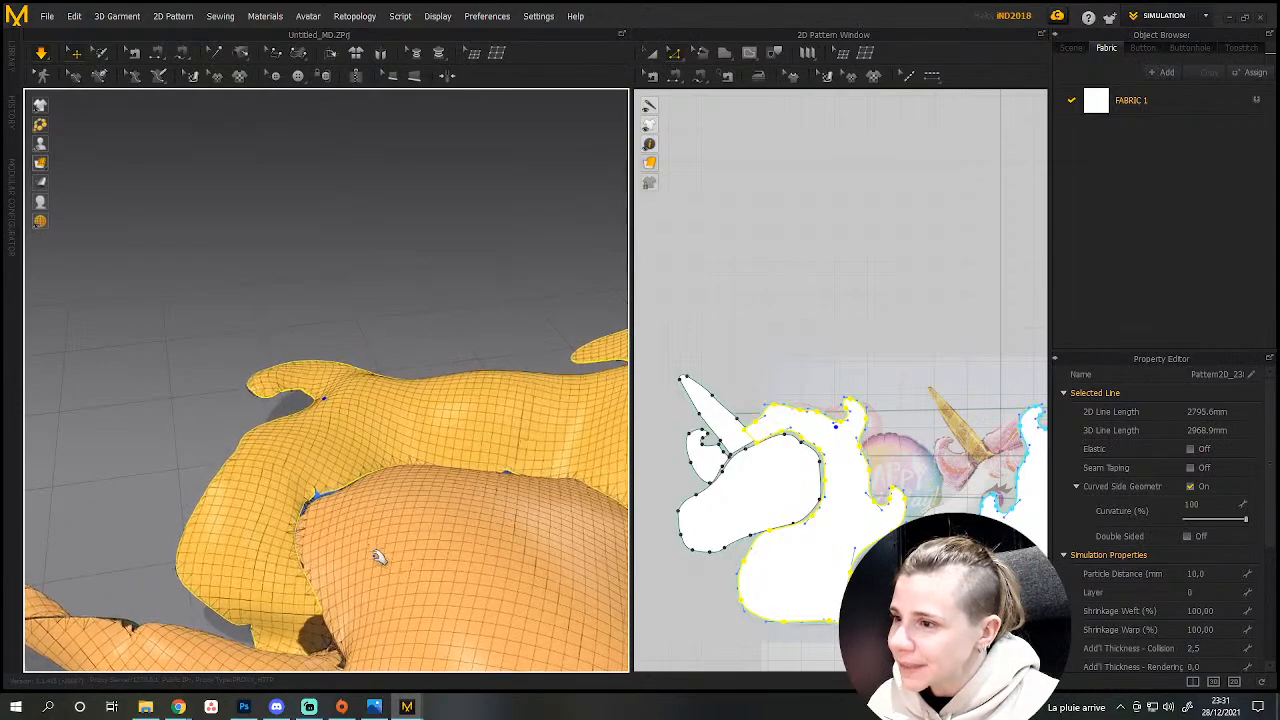
Resume the simulation, pull the horn's side and tip outward to unroll its fabric, and stop it again.
right_click_drag(460, 523, 320, 428)
left_click(240, 429)
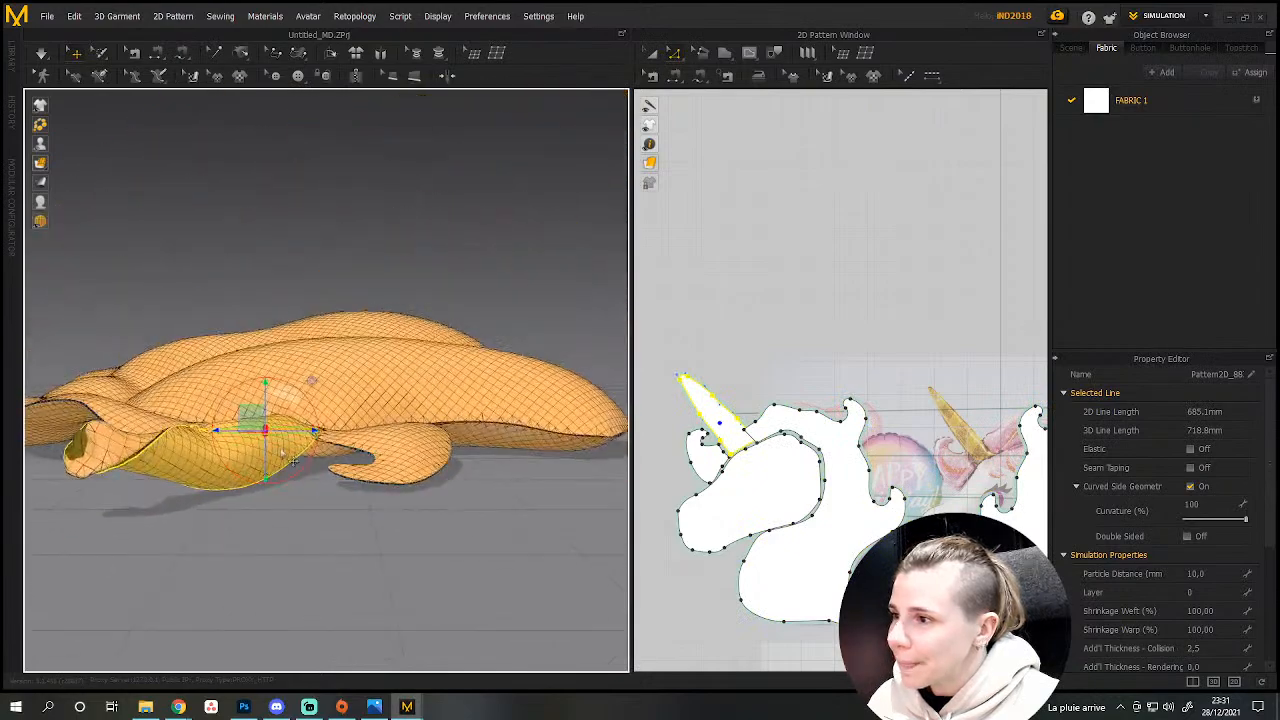
left_click_drag(142, 463, 110, 497)
left_click_drag(183, 441, 134, 465)
right_click_drag(162, 505, 170, 407)
right_click(171, 408)
middle_click_drag(90, 432, 136, 538)
key("space")
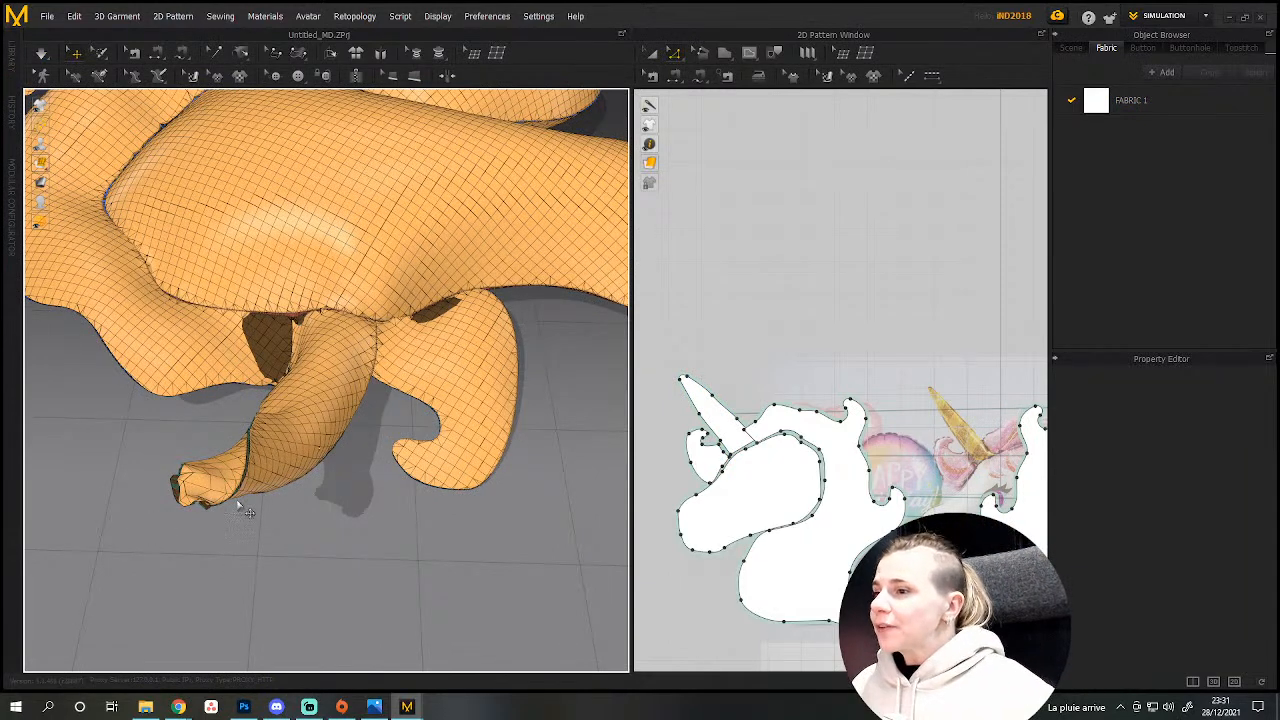
Examine the inflated head, mane seams and twisted horn from several angles.
scroll(174, 498, "up", 5)
right_click_drag(174, 498, 119, 561)
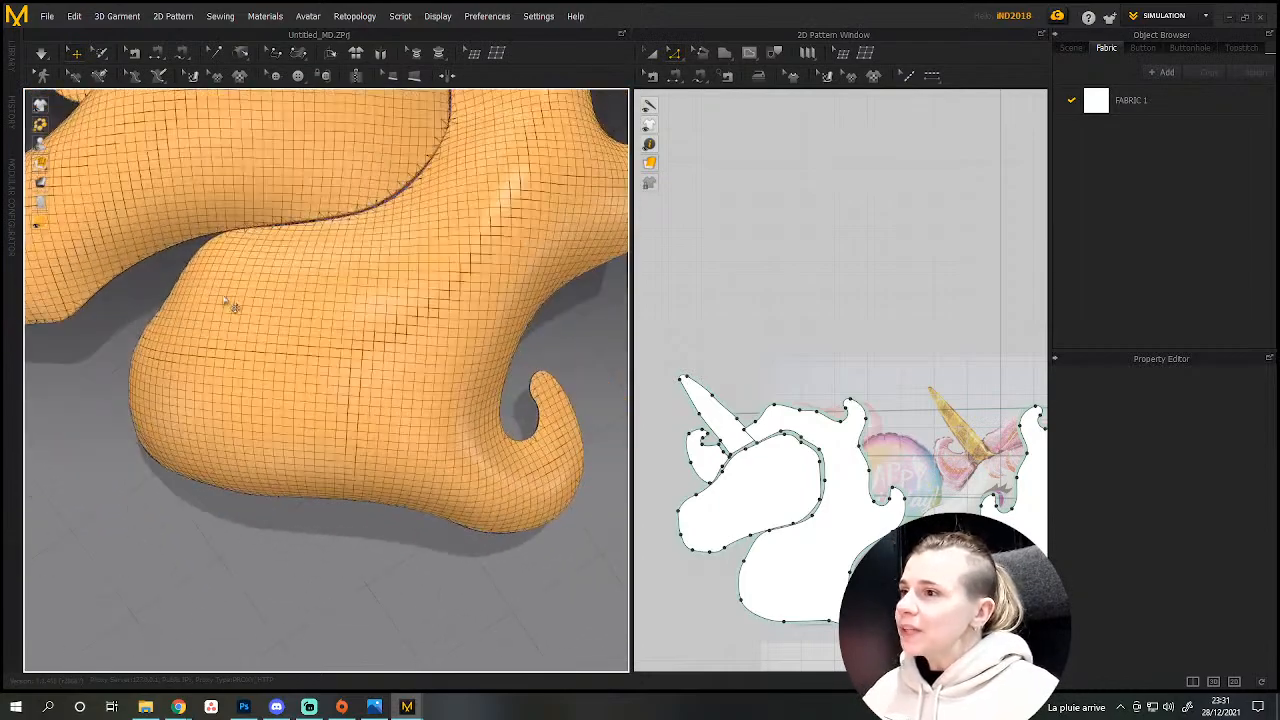
middle_click_drag(226, 314, 251, 529)
middle_click_drag(172, 334, 201, 402)
right_click_drag(201, 402, 270, 464)
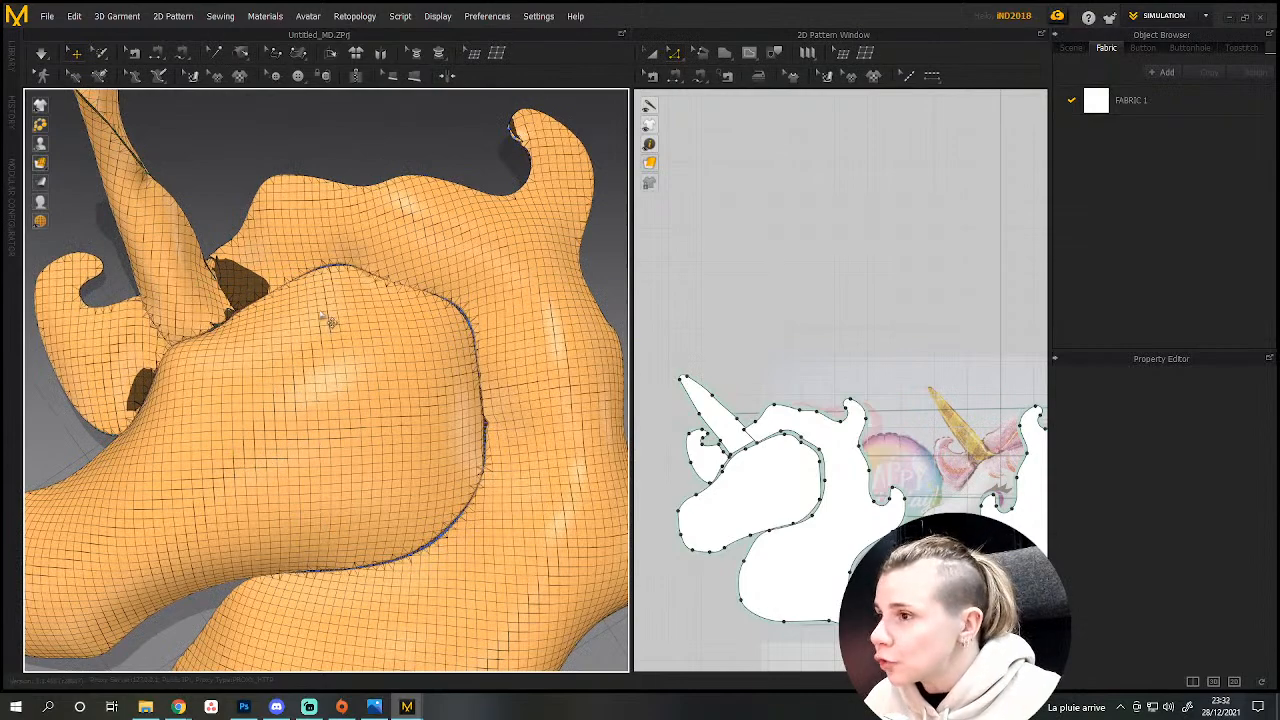
right_click_drag(222, 412, 395, 470)
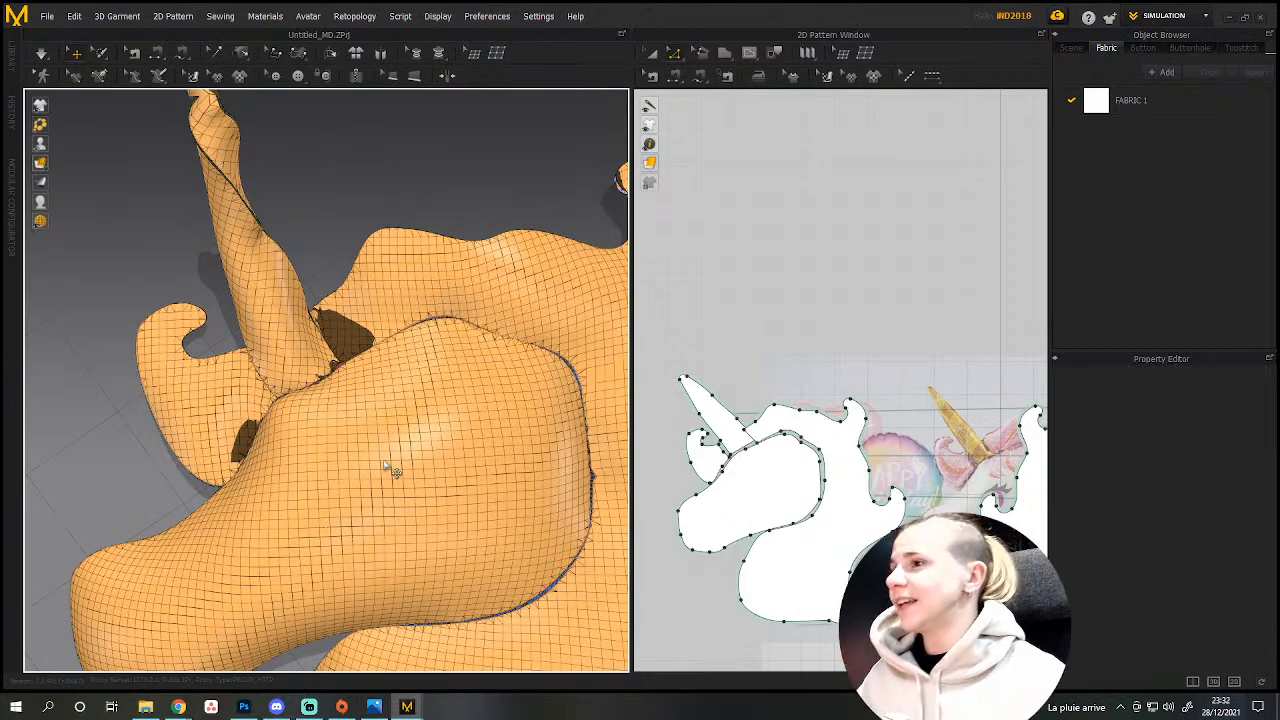
middle_click_drag(384, 276, 386, 360)
scroll(743, 414, "down", 5)
scroll(743, 414, "up", 5)
Rotate the original horn pattern upright and move it above the head pattern with the Transform tool.
left_click(747, 403)
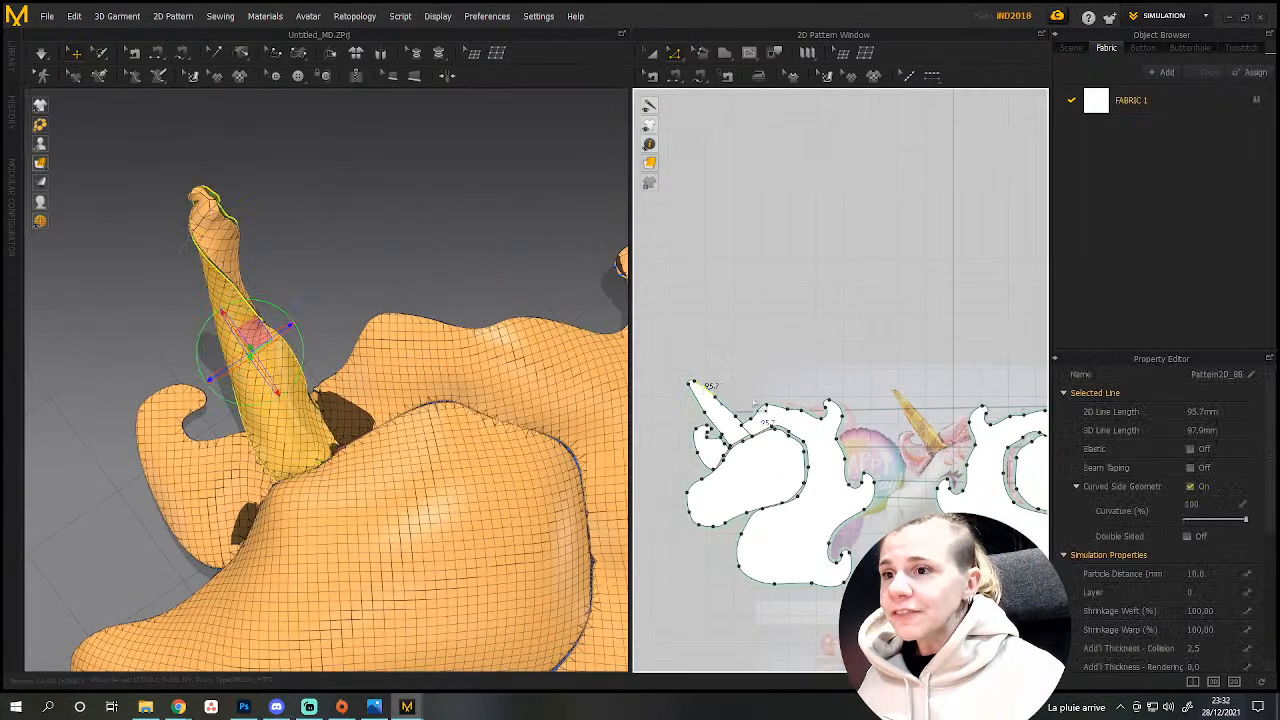
left_click(743, 326)
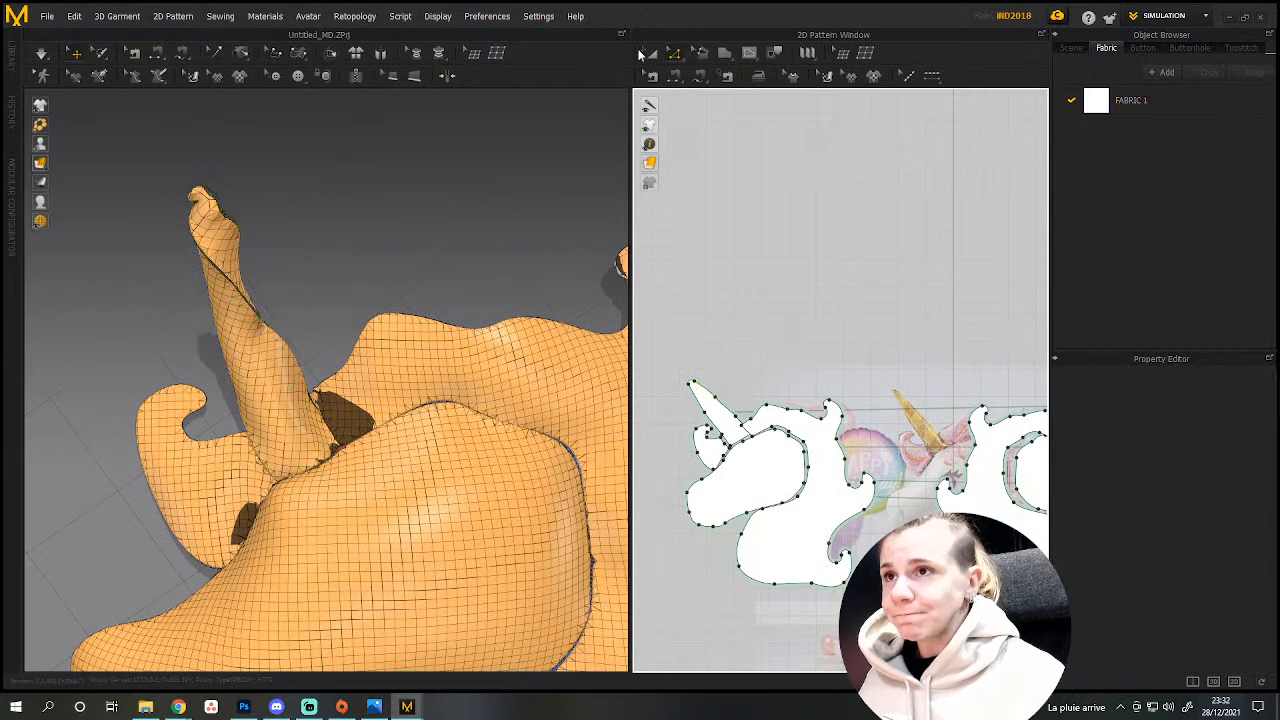
left_click(717, 401)
left_click_drag(720, 345, 769, 373)
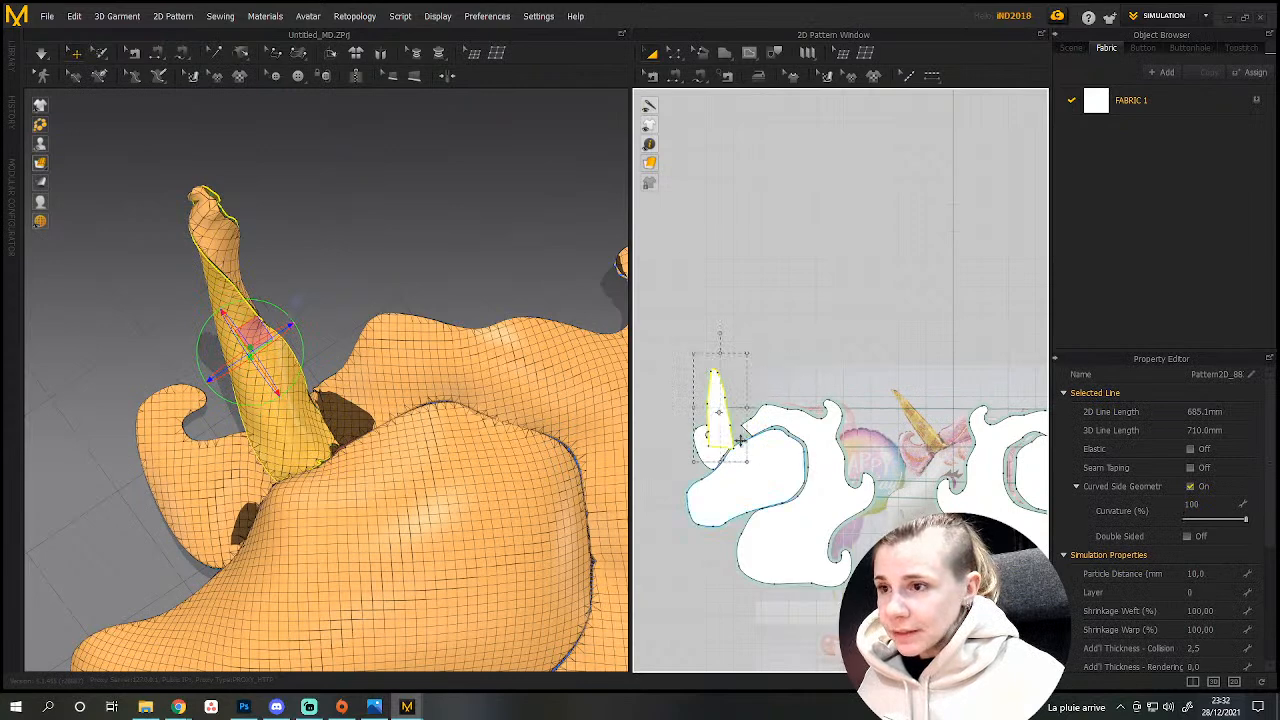
left_click_drag(728, 432, 742, 380)
middle_click_drag(1016, 469, 829, 507)
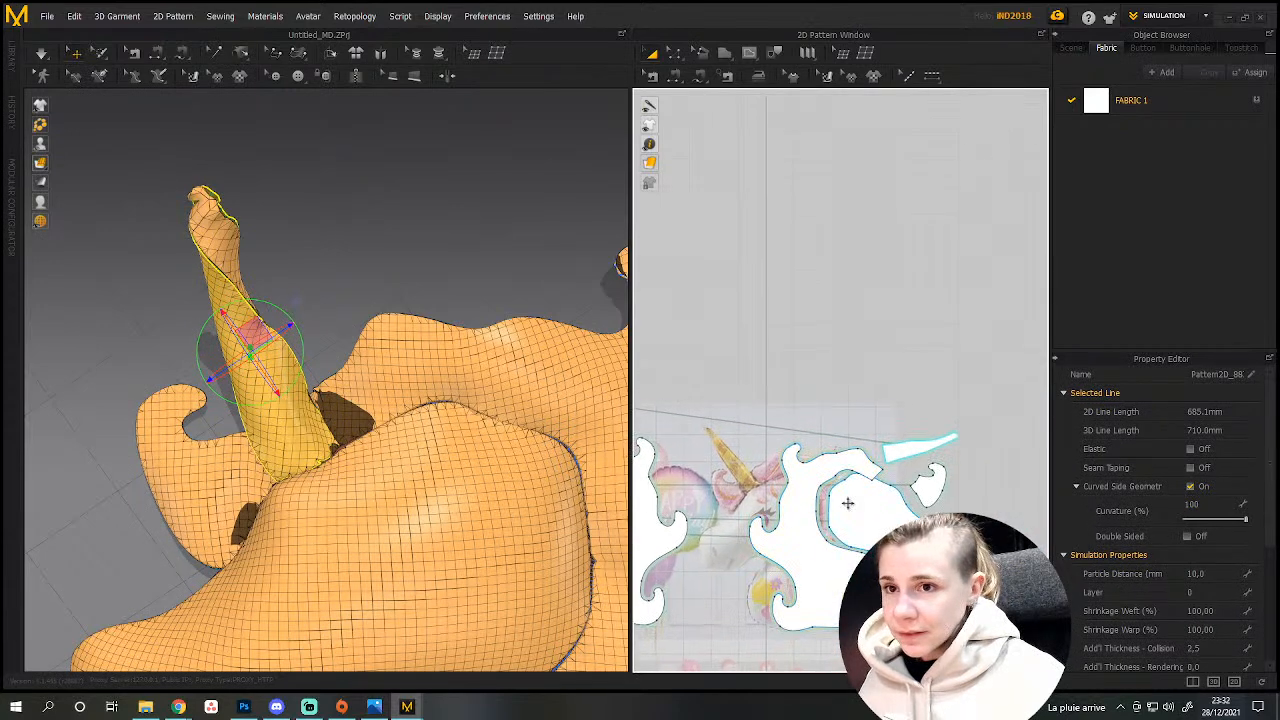
Try to rotate the mirrored horn pattern upright.
left_click(910, 453)
left_click_drag(921, 396, 878, 440)
right_click_drag(334, 450, 369, 468)
middle_click_drag(909, 460, 996, 431)
middle_click_drag(652, 370, 685, 411)
Undo the trial rotation of the original horn pattern and turn that pattern upright again.
left_click(737, 408)
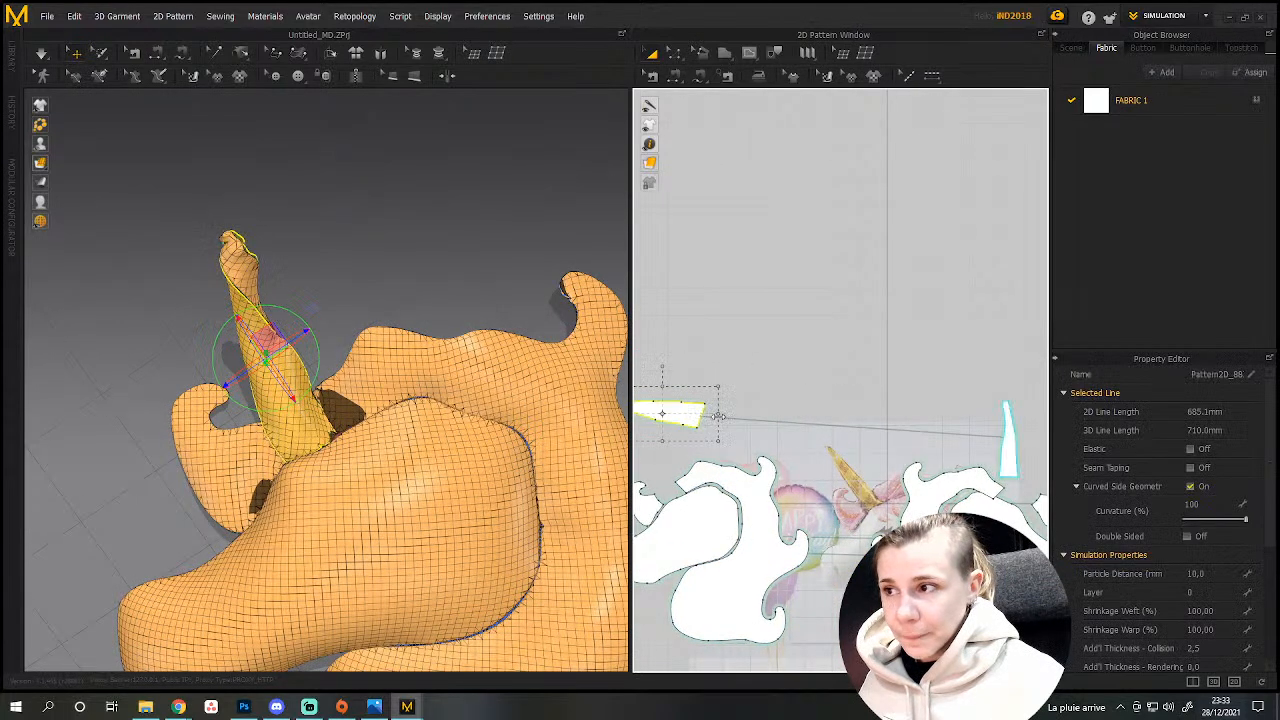
left_click_drag(663, 368, 689, 389)
key("ctrl+z")
left_click(845, 461)
left_click(698, 421)
left_click_drag(664, 367, 733, 412)
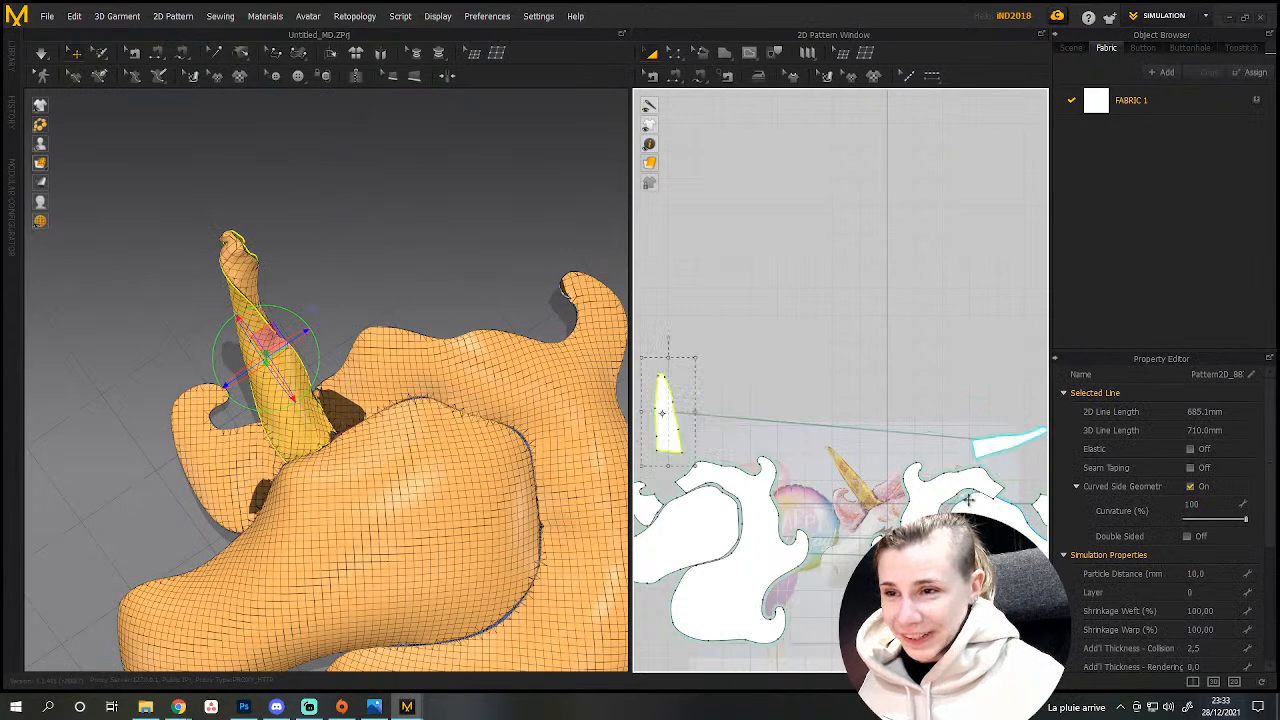
Toggle Remesh off and back on for the original horn pattern and for its mirrored counterpart.
scroll(968, 500, "up", 3)
scroll(968, 500, "down", 4)
middle_click_drag(964, 510, 874, 466)
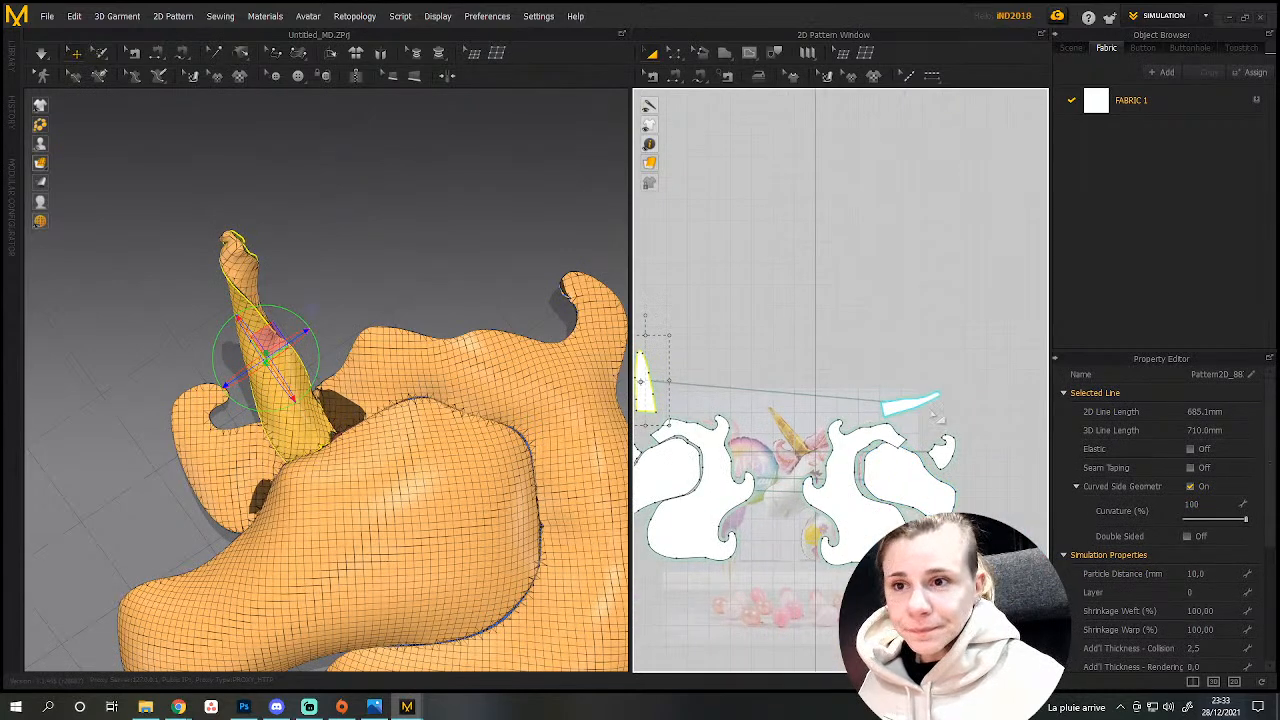
scroll(1165, 570, "down", 3)
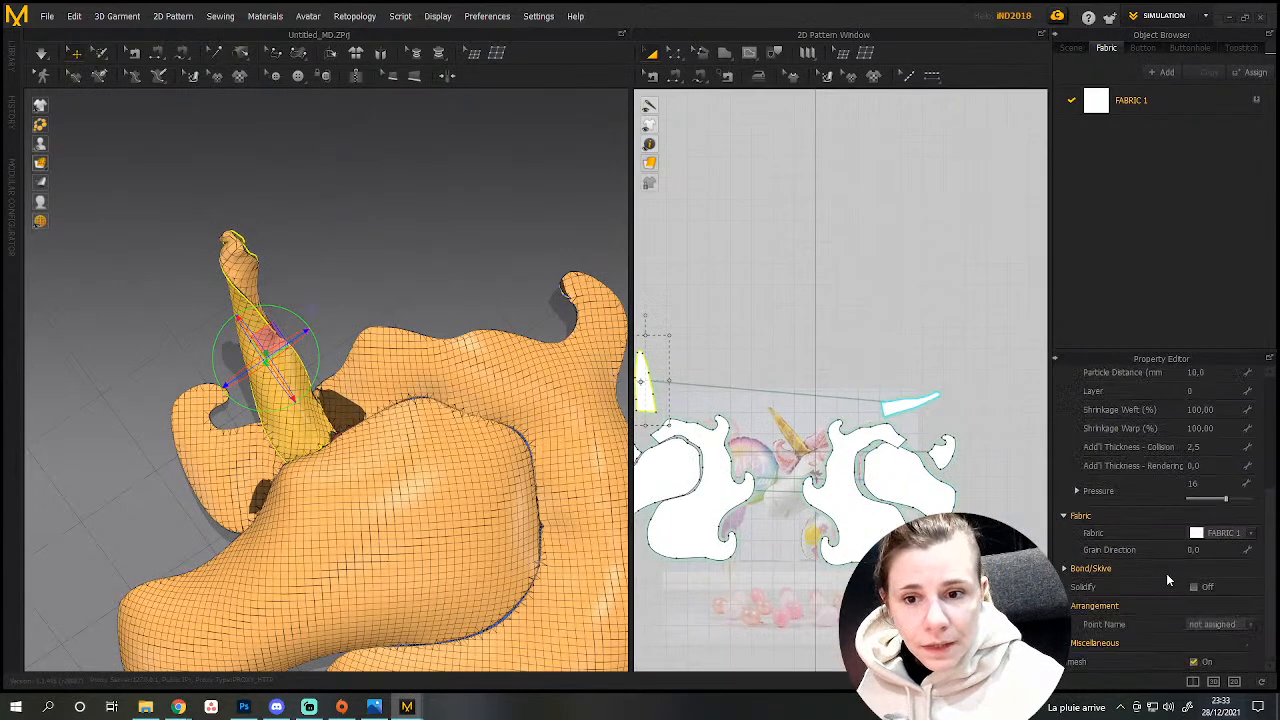
left_click(1194, 663)
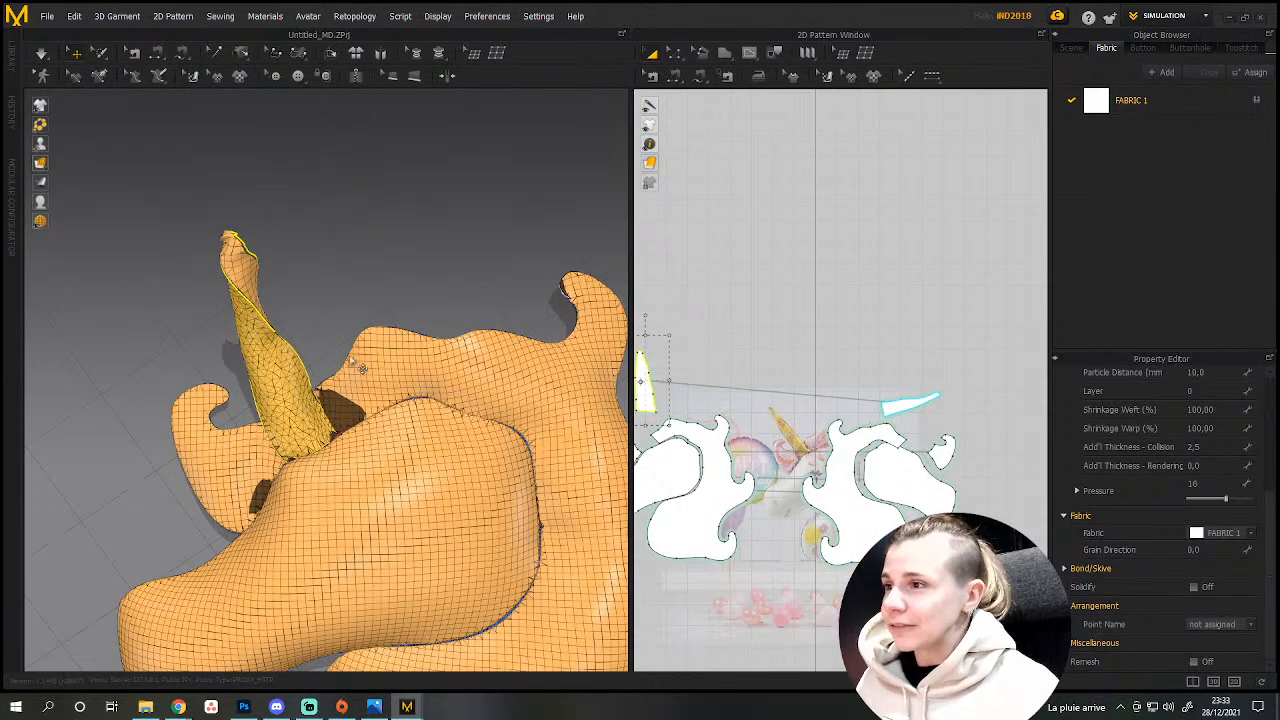
left_click(1195, 662)
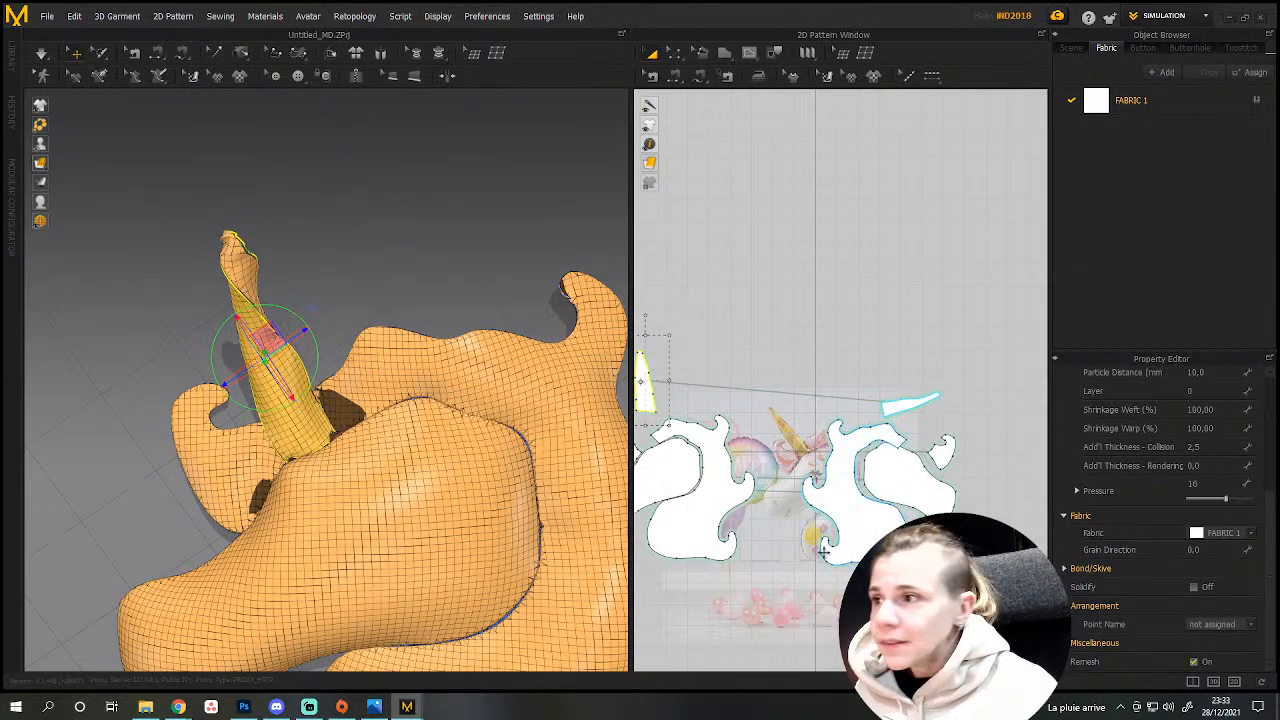
left_click(917, 400)
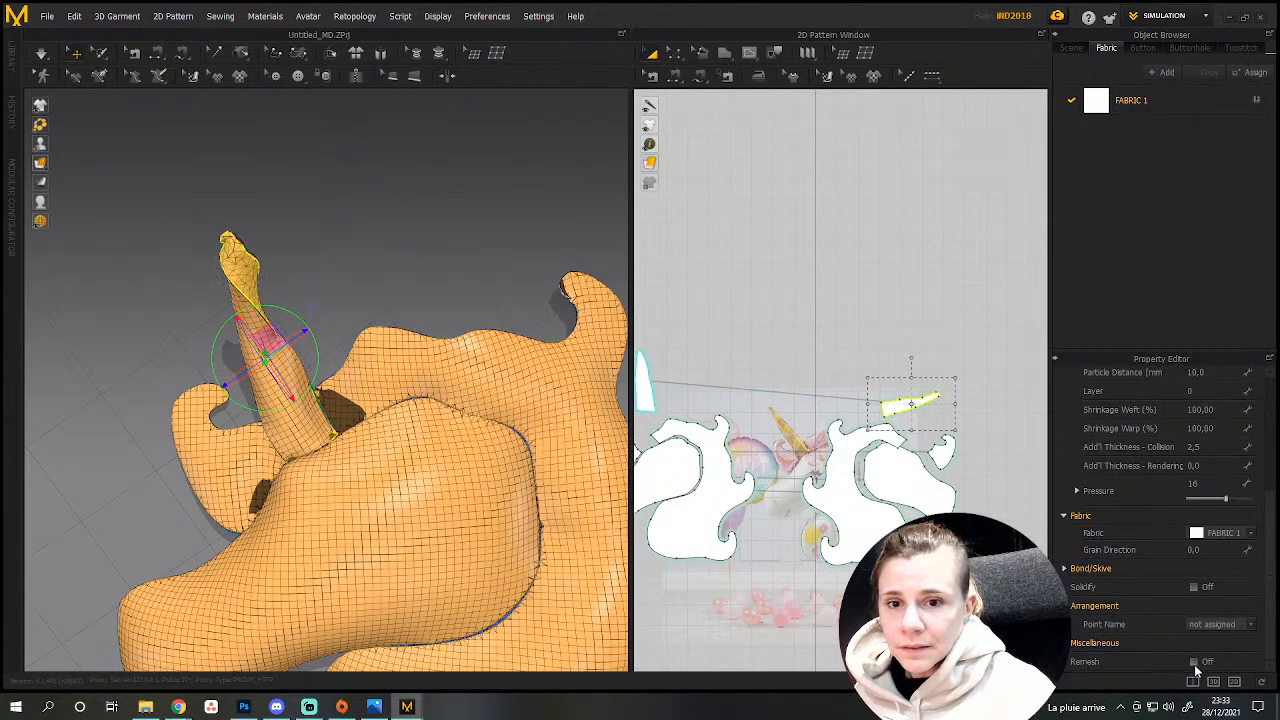
Simulate the remeshed horn, pull its tip from both sides to straighten it, and stop the simulation.
key("space")
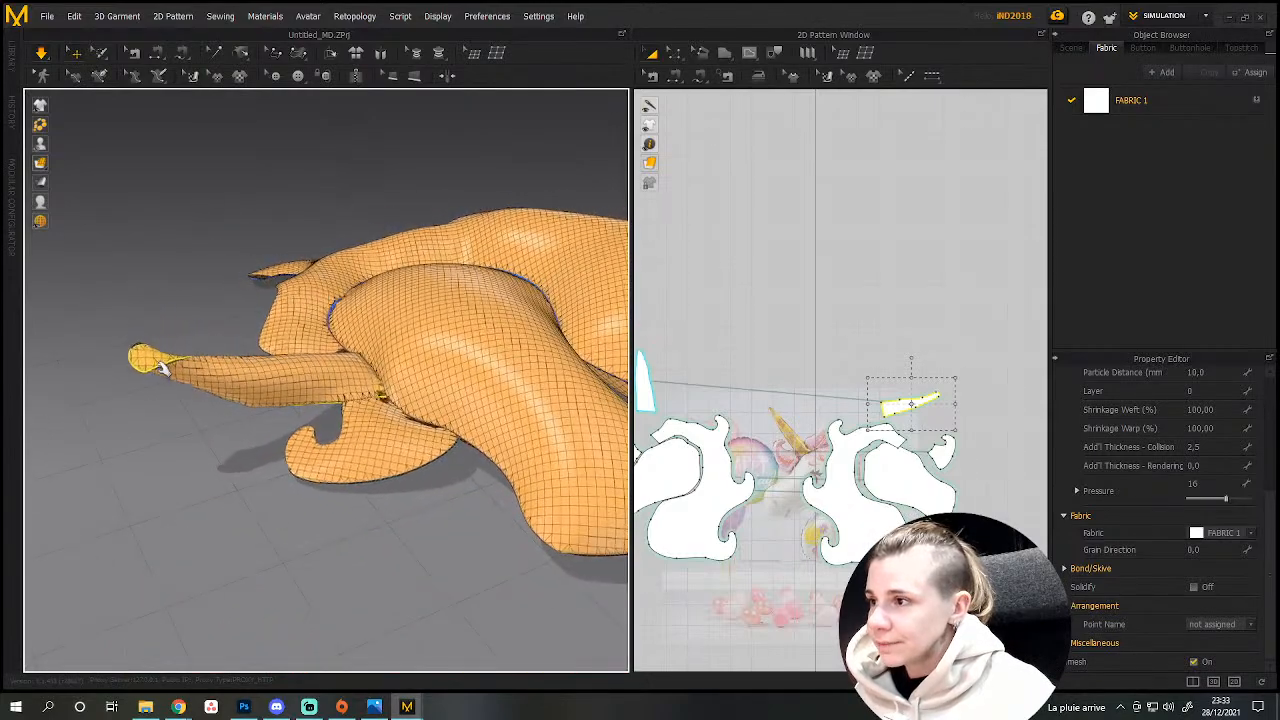
right_click_drag(171, 366, 285, 379)
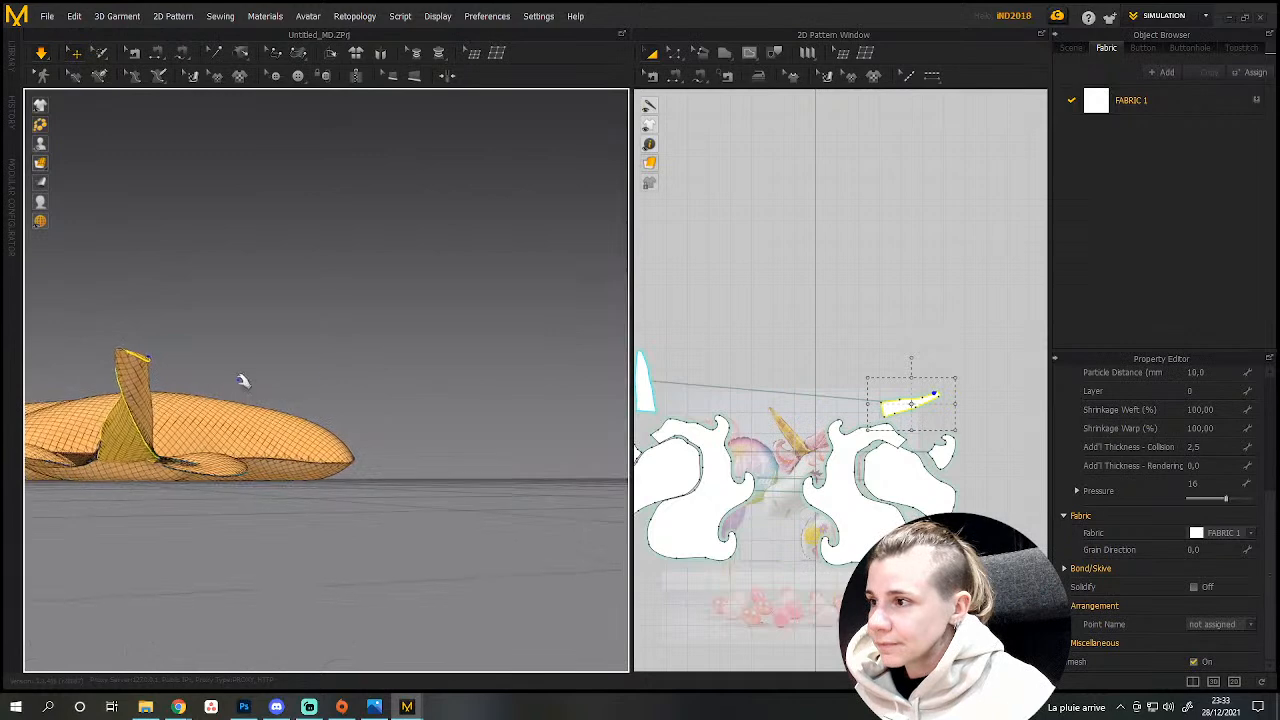
left_click_drag(124, 377, 186, 377)
right_click_drag(188, 378, 160, 497)
left_click_drag(192, 364, 158, 378)
key("space")
Straighten the mirrored horn's concave edge near the tip by moving its curve point outward.
scroll(263, 406, "down", 2)
scroll(815, 450, "down", 3)
scroll(897, 445, "up", 7)
middle_click_drag(897, 454, 1033, 387)
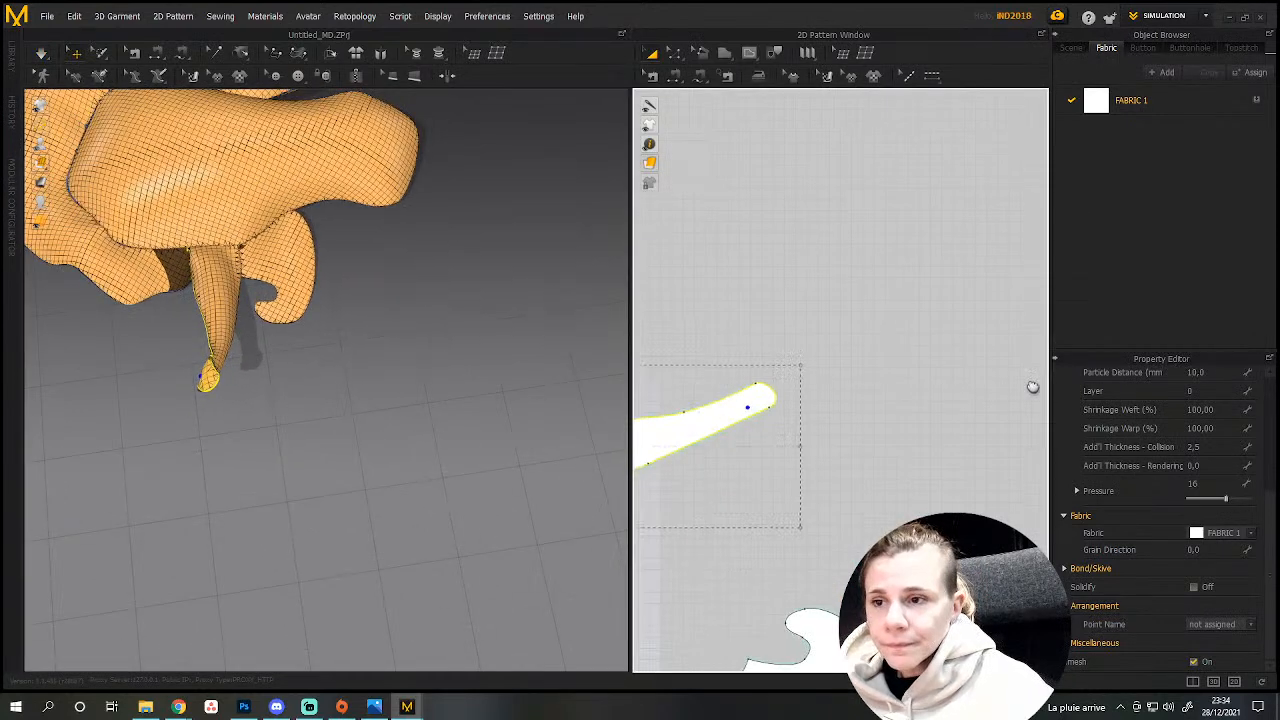
middle_click_drag(713, 426, 786, 450)
left_click(797, 543)
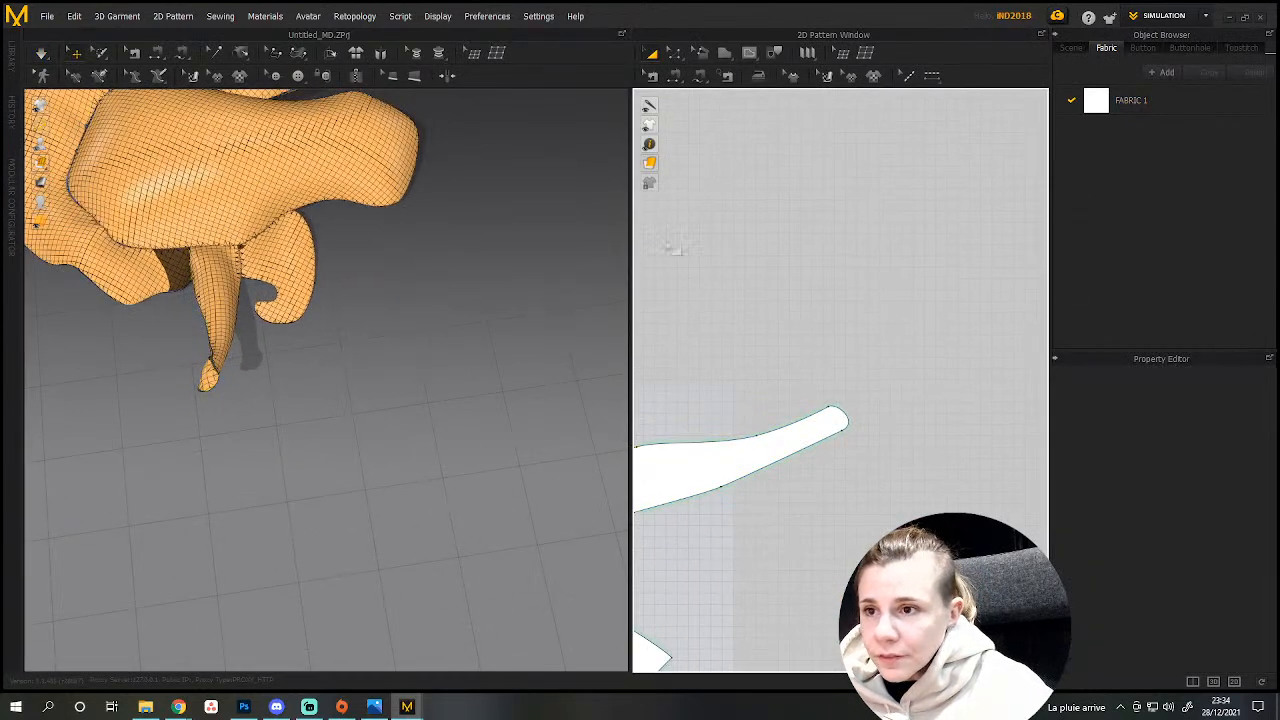
left_click(760, 440)
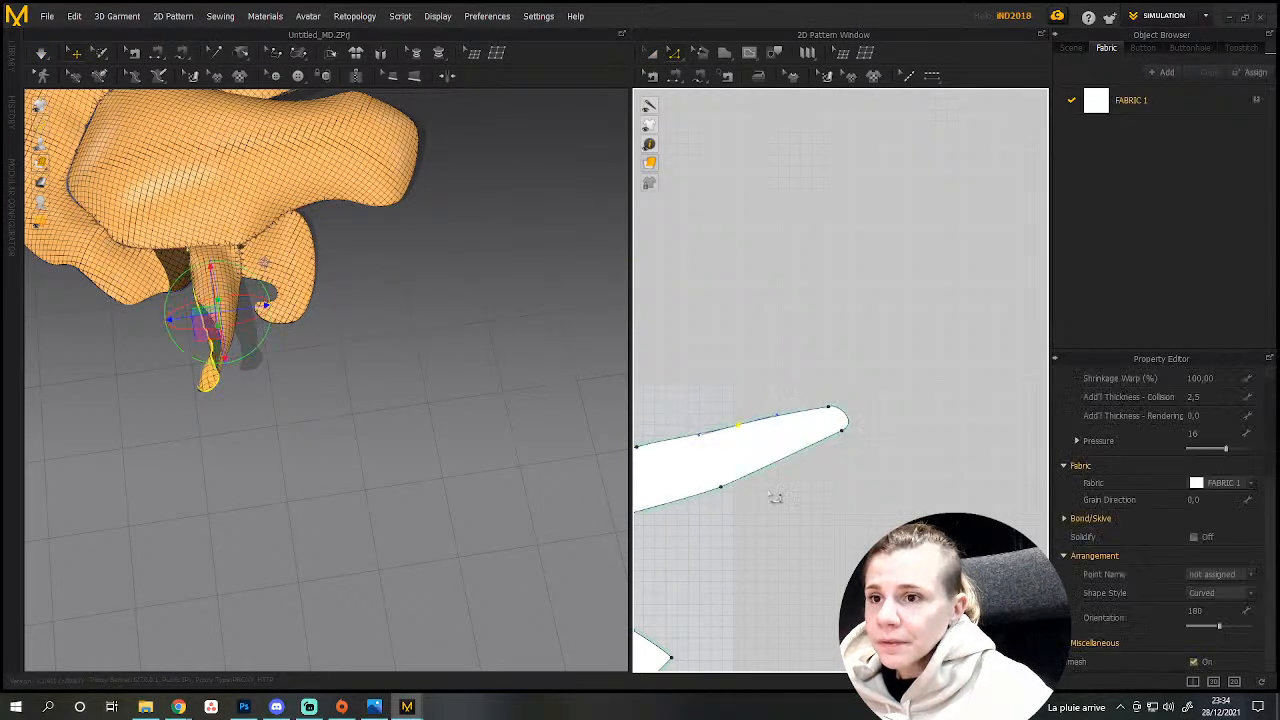
Try to rotate the mirrored horn pattern with the Transform tool.
scroll(766, 558, "down", 5)
middle_click_drag(766, 558, 945, 438)
left_click(911, 435)
left_click(895, 416)
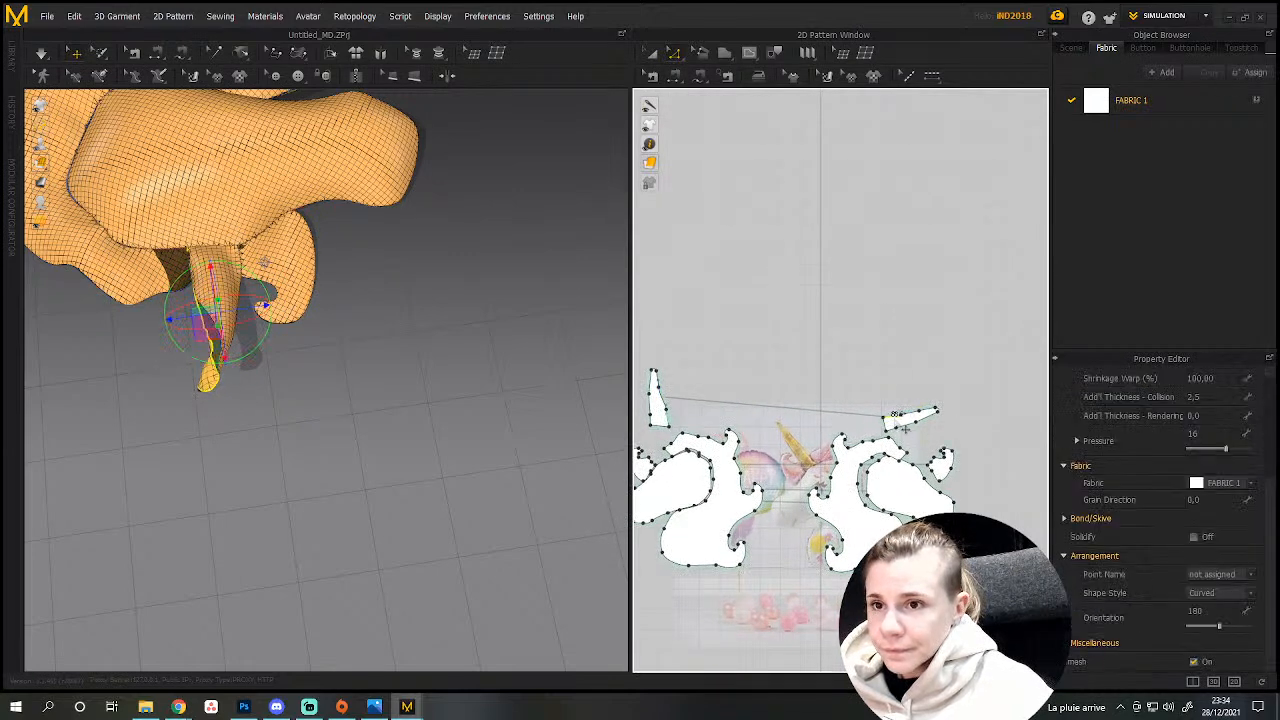
left_click(651, 55)
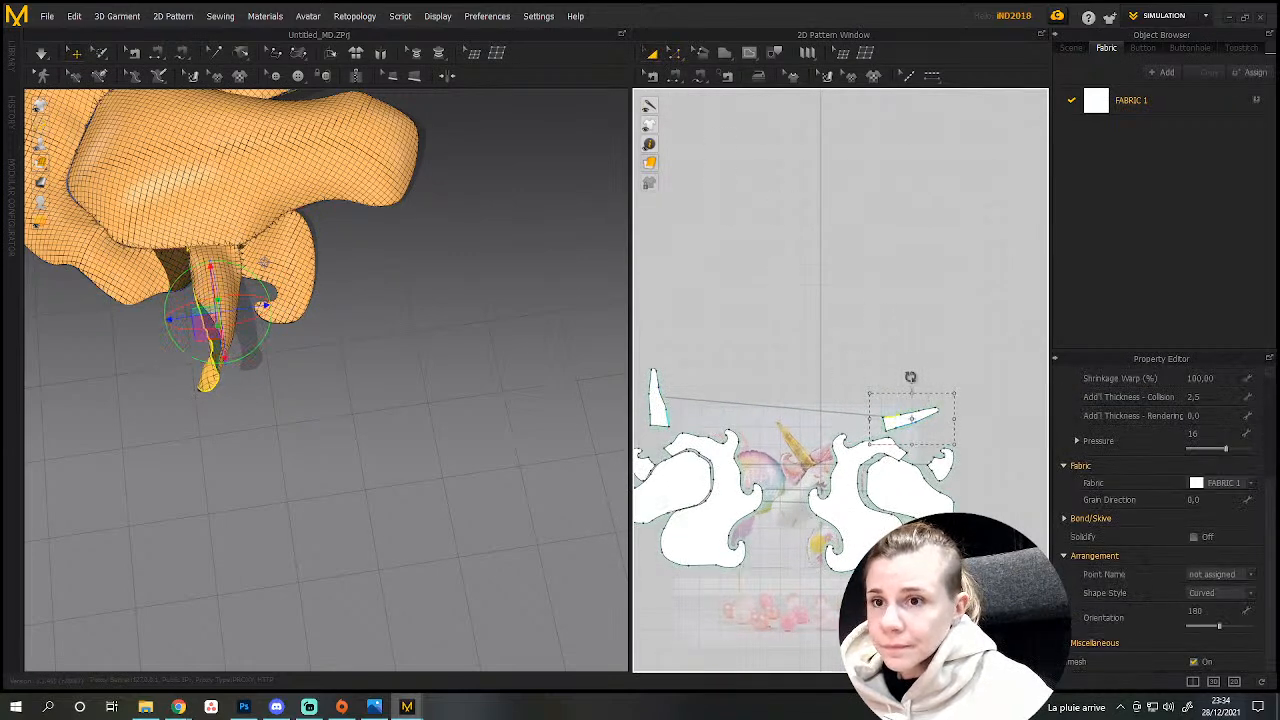
mouse_move(913, 372)
left_mouse_down()
mouse_move(903, 369)
mouse_move(912, 374)
left_mouse_up()
Try deactivating the mirrored horn with the Pattern Only option and reactivate it.
right_click(930, 412)
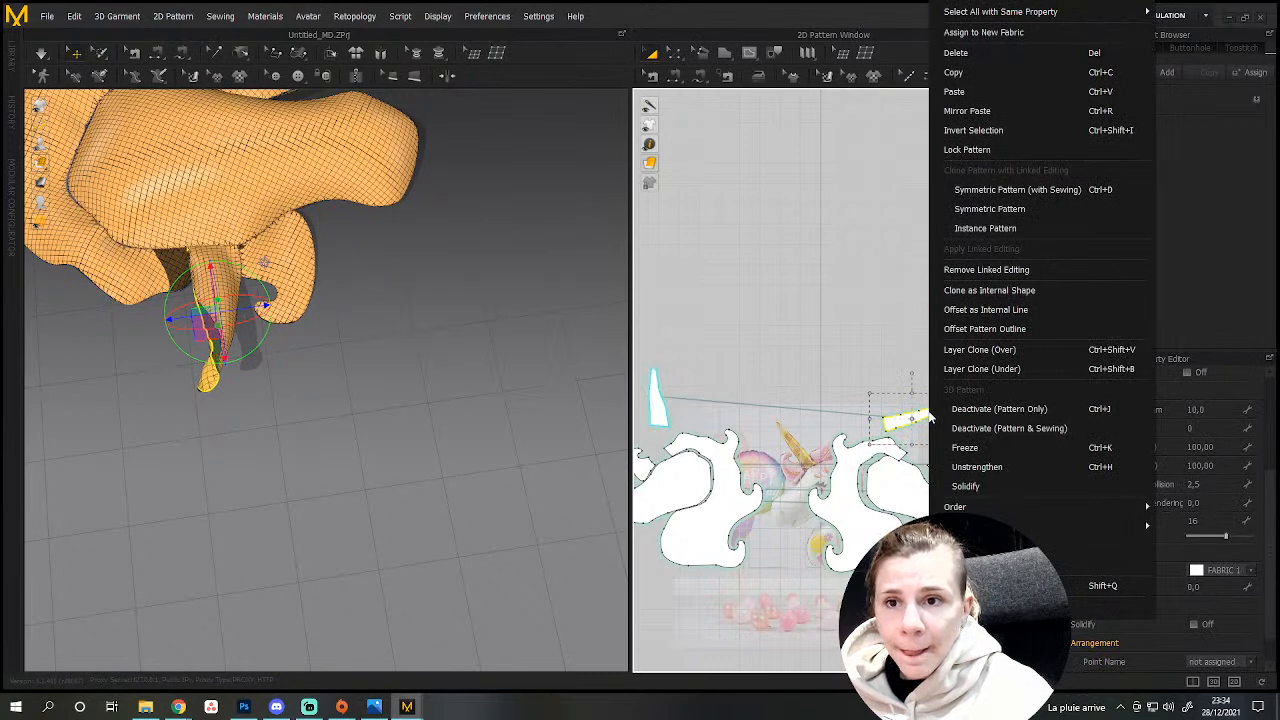
left_click(1002, 410)
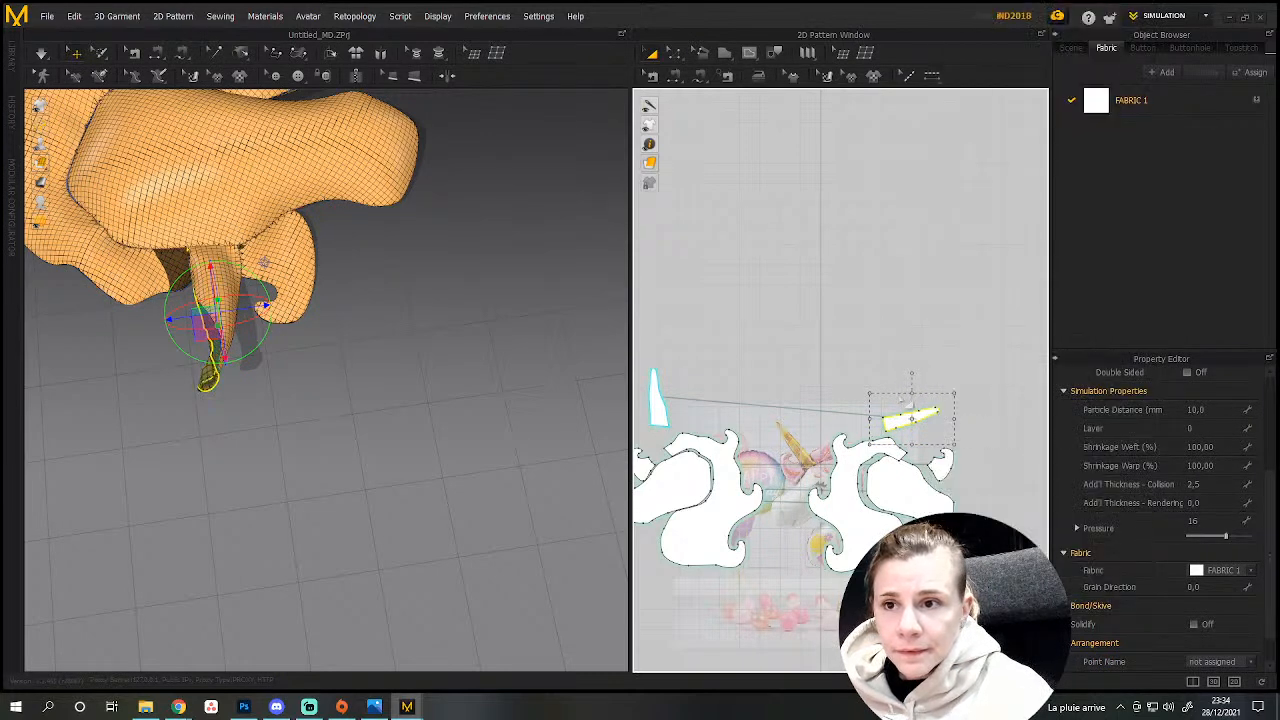
left_click(910, 408)
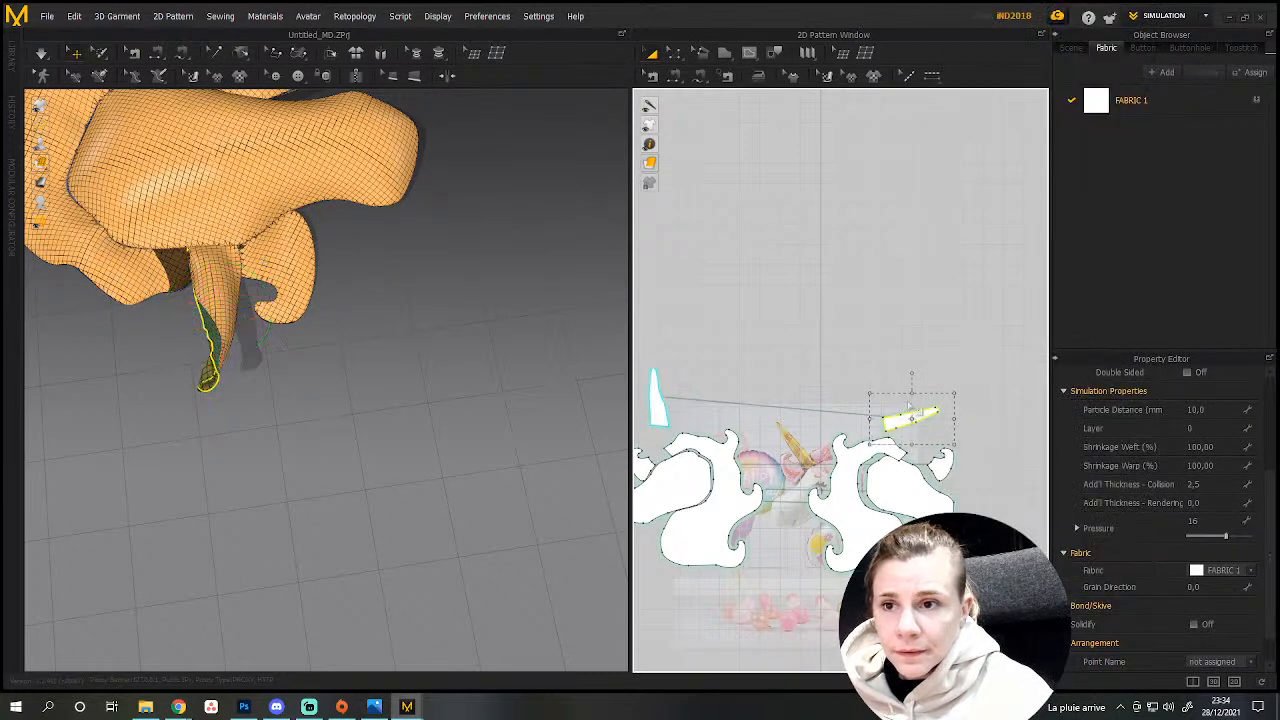
Remove the linked editing between the two horn patterns and rotate the mirrored horn upright.
right_click(919, 416)
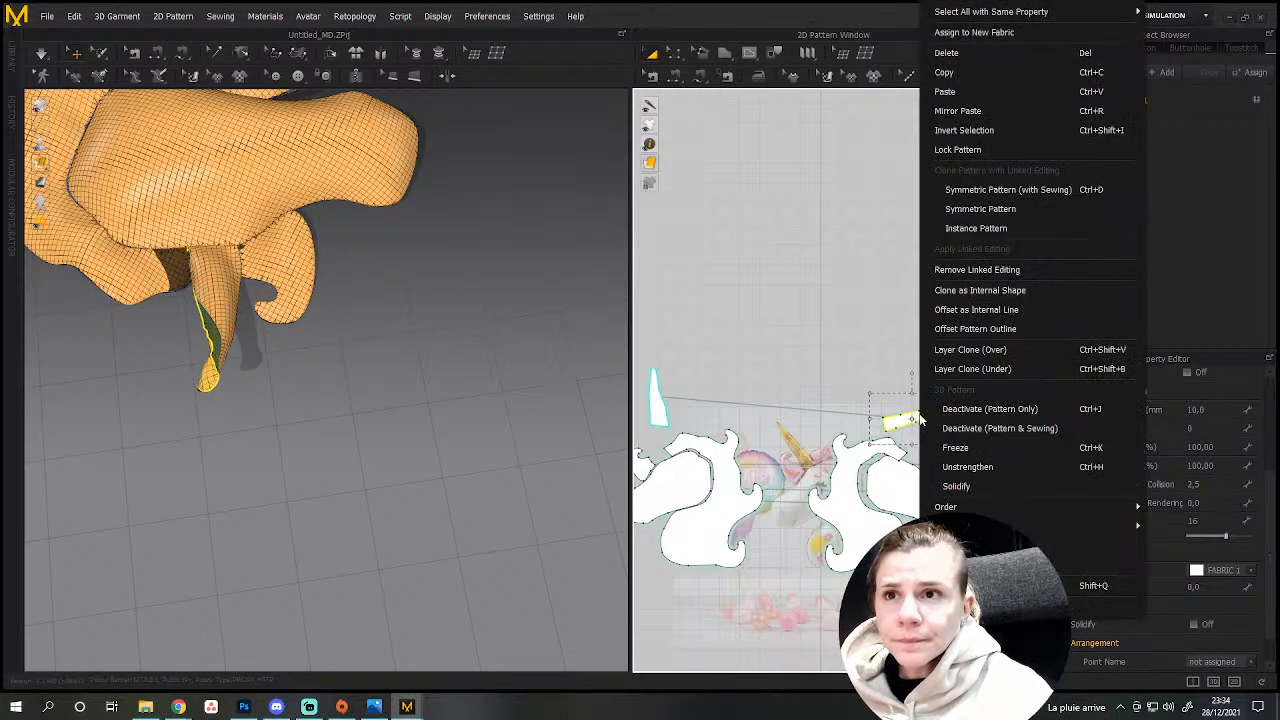
left_click(996, 271)
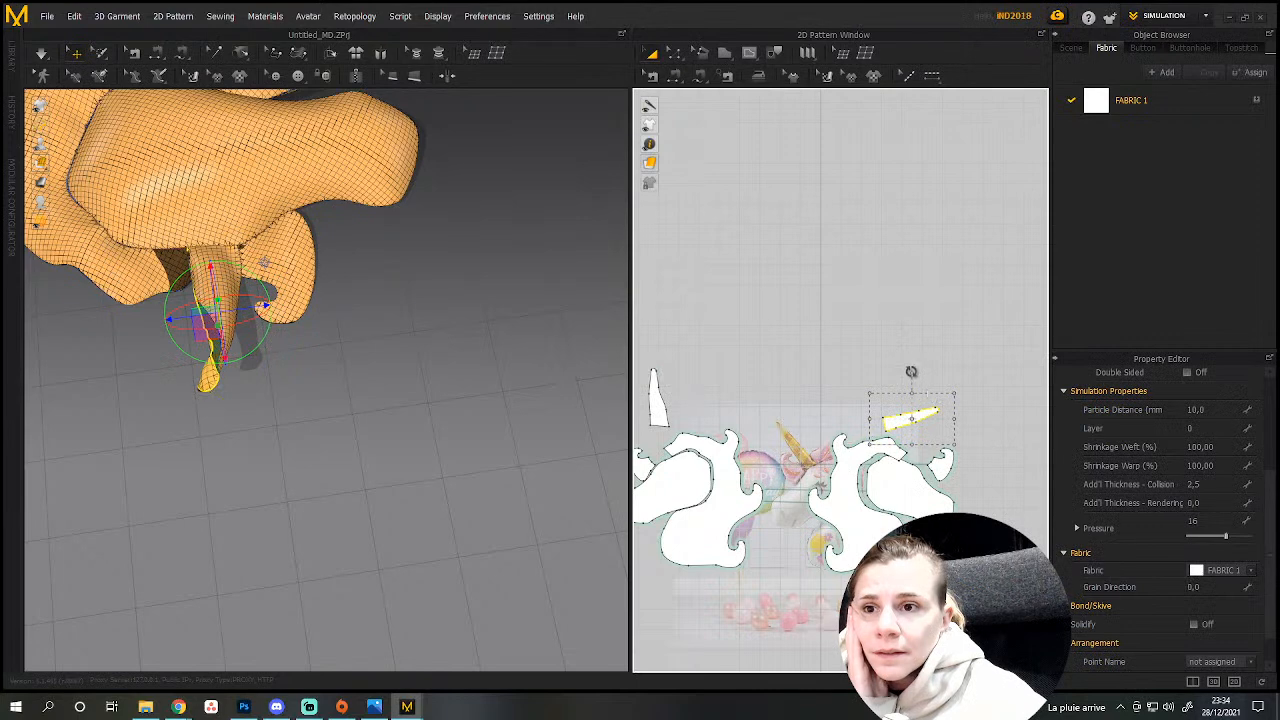
left_click_drag(871, 411, 871, 414)
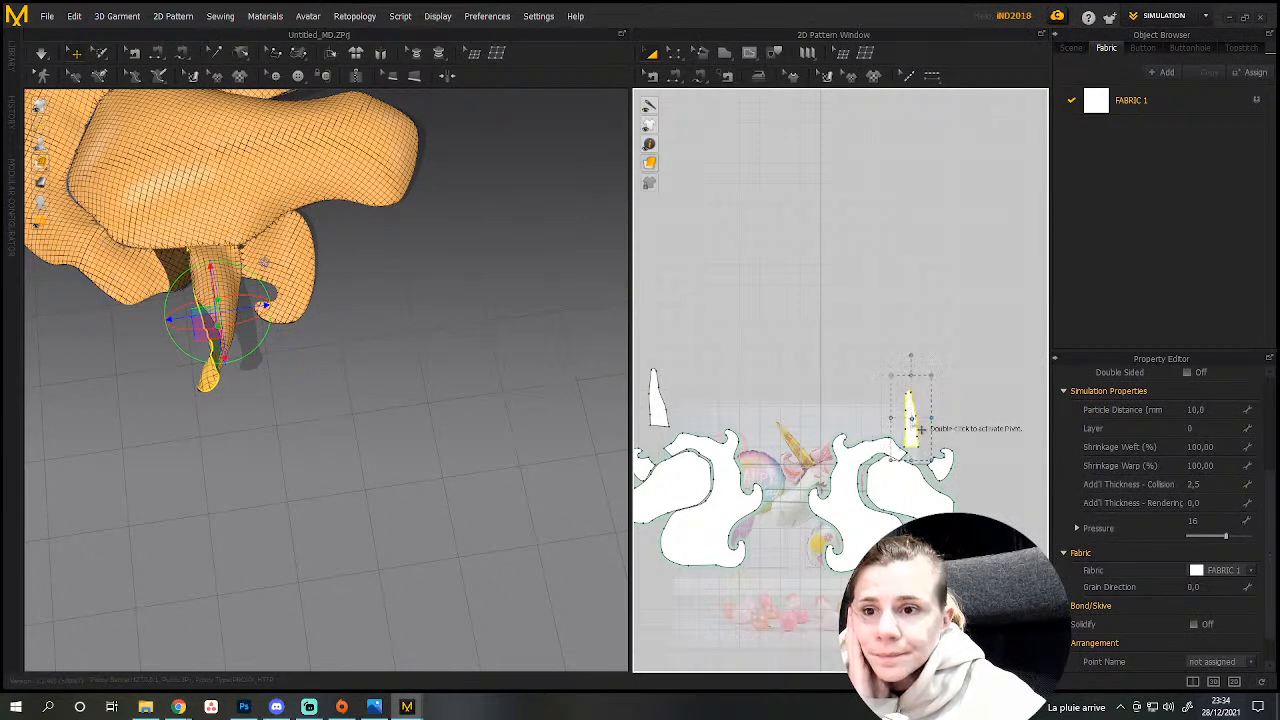
scroll(750, 392, "down", 3)
scroll(748, 388, "up", 6)
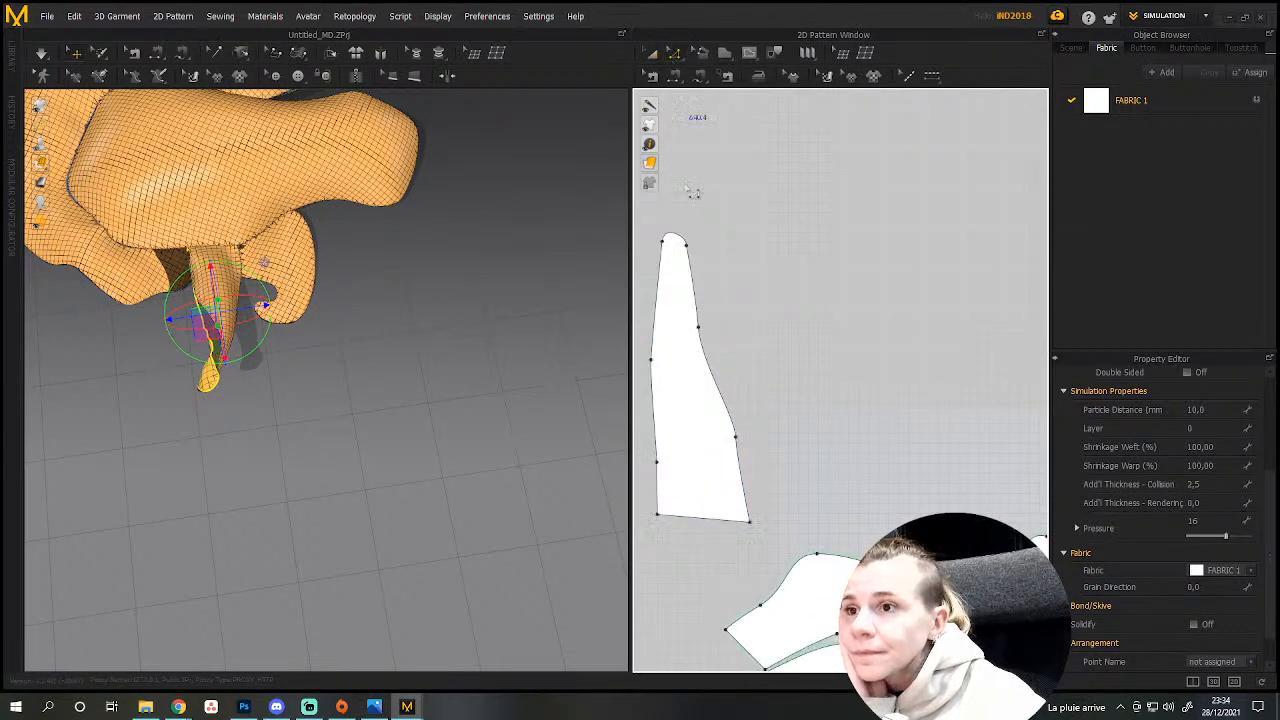
Straighten the mirrored horn's concave long edge by moving its middle curve point outward.
left_click_drag(709, 348, 727, 383)
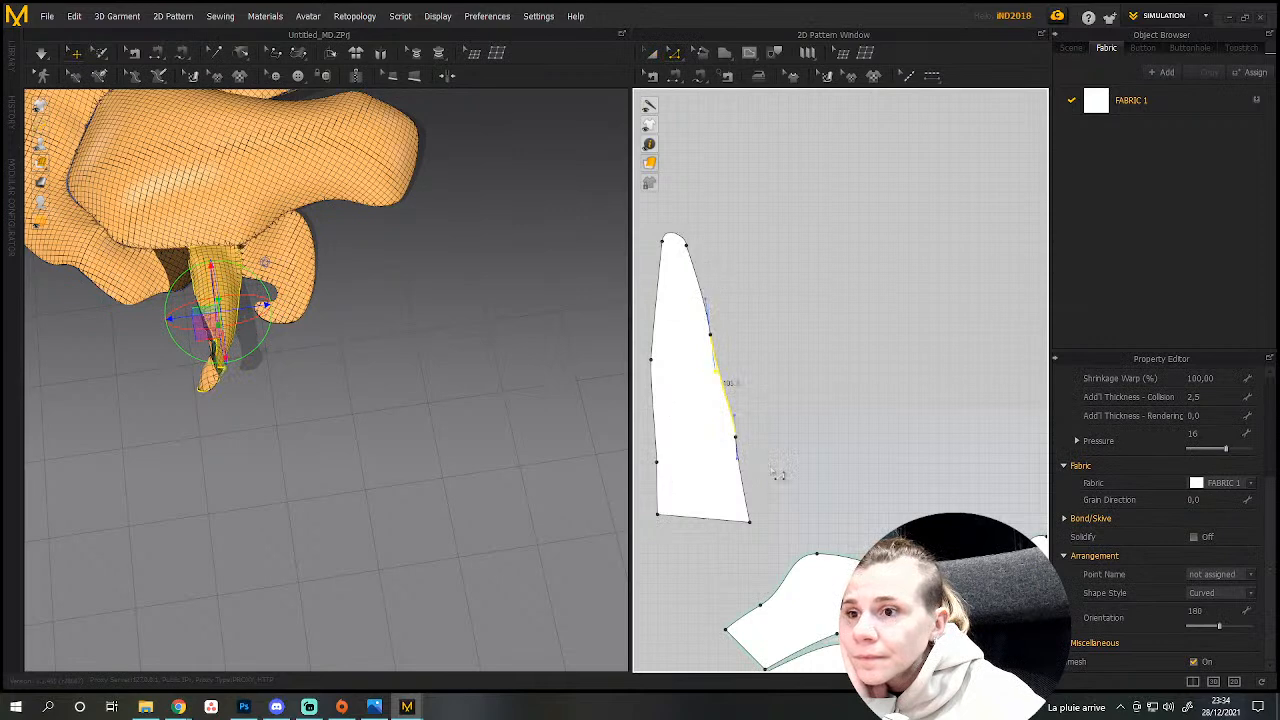
left_click(838, 451)
scroll(866, 432, "down", 5)
middle_click_drag(978, 508, 750, 441)
Select the original horn pattern with Transform Pattern and run the simulation.
left_click(884, 400)
left_click(877, 345)
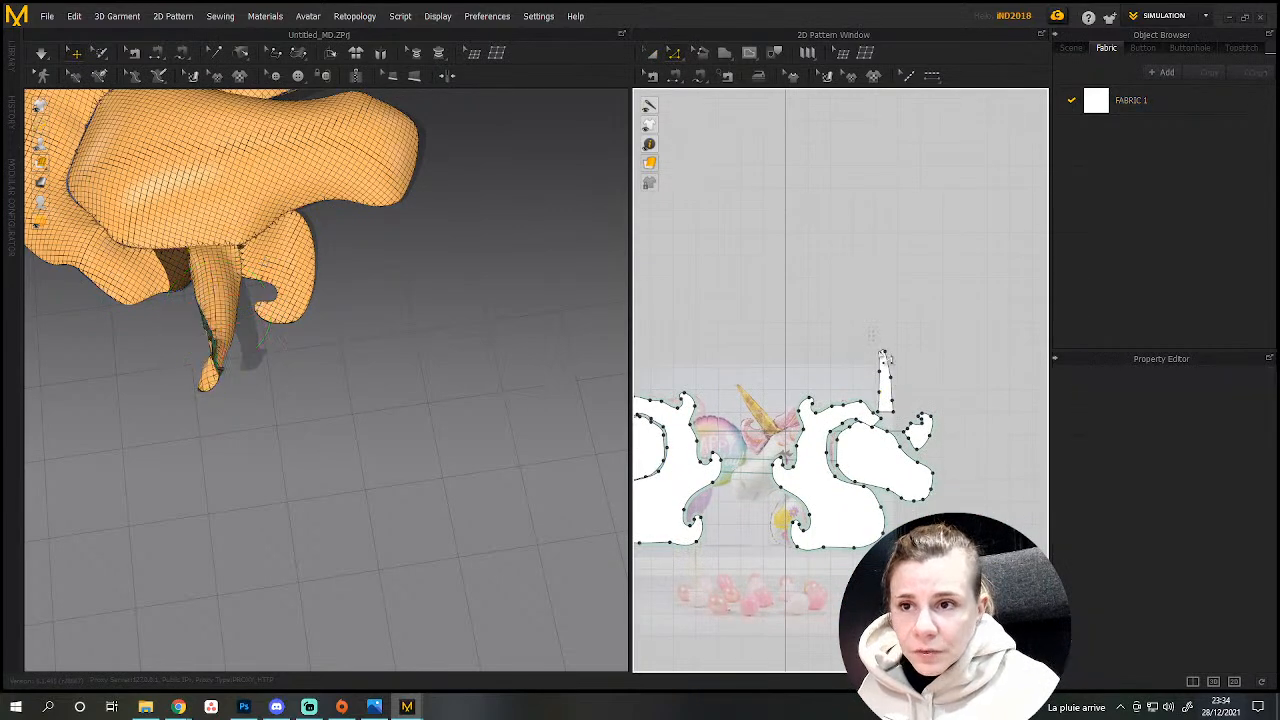
left_click(903, 413)
left_click(651, 52)
scroll(1152, 660, "down", 1)
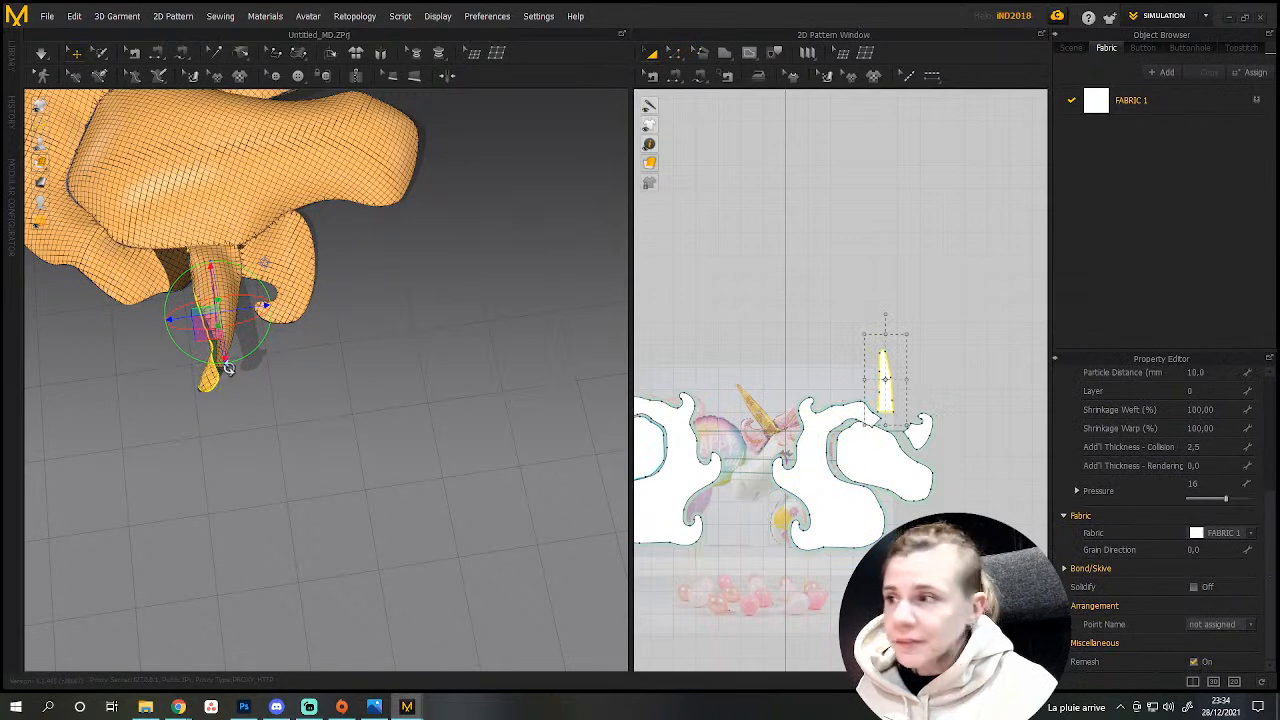
scroll(230, 366, "down", 3)
scroll(231, 368, "up", 3)
key("space")
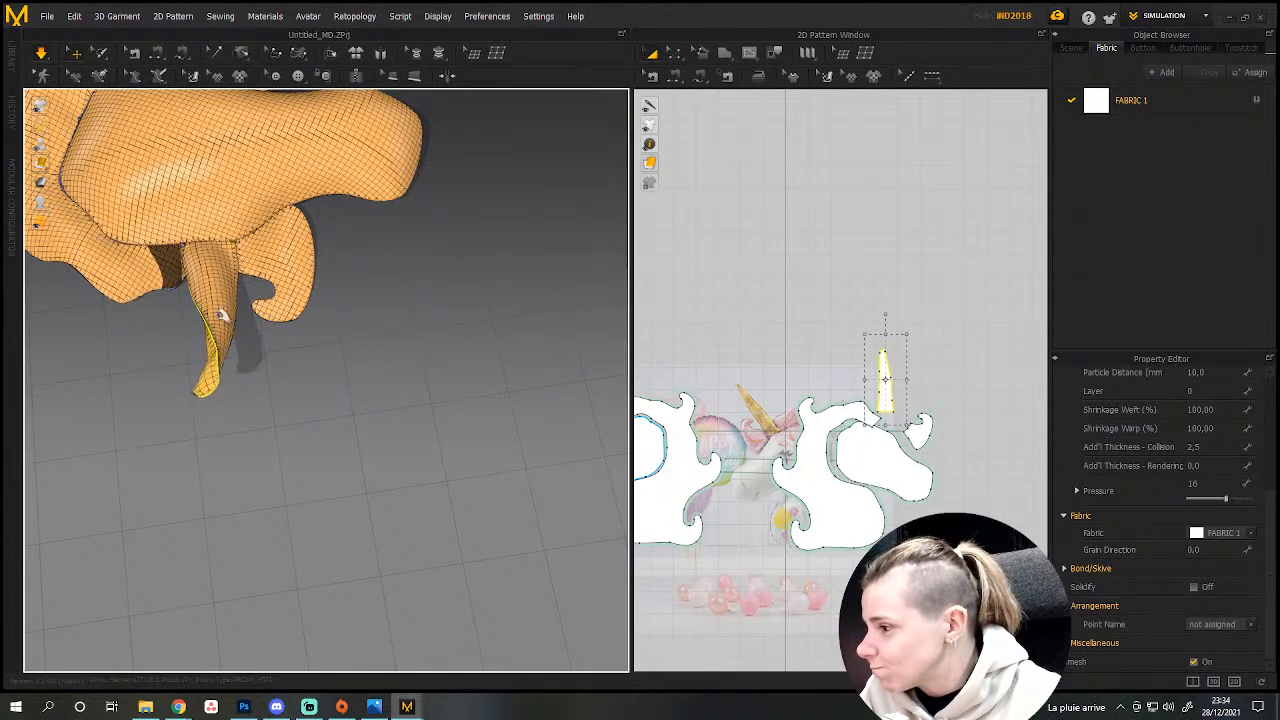
Pull the horn's tip in the 3D view while the simulation runs to try to untwist it.
right_click_drag(329, 363, 390, 436)
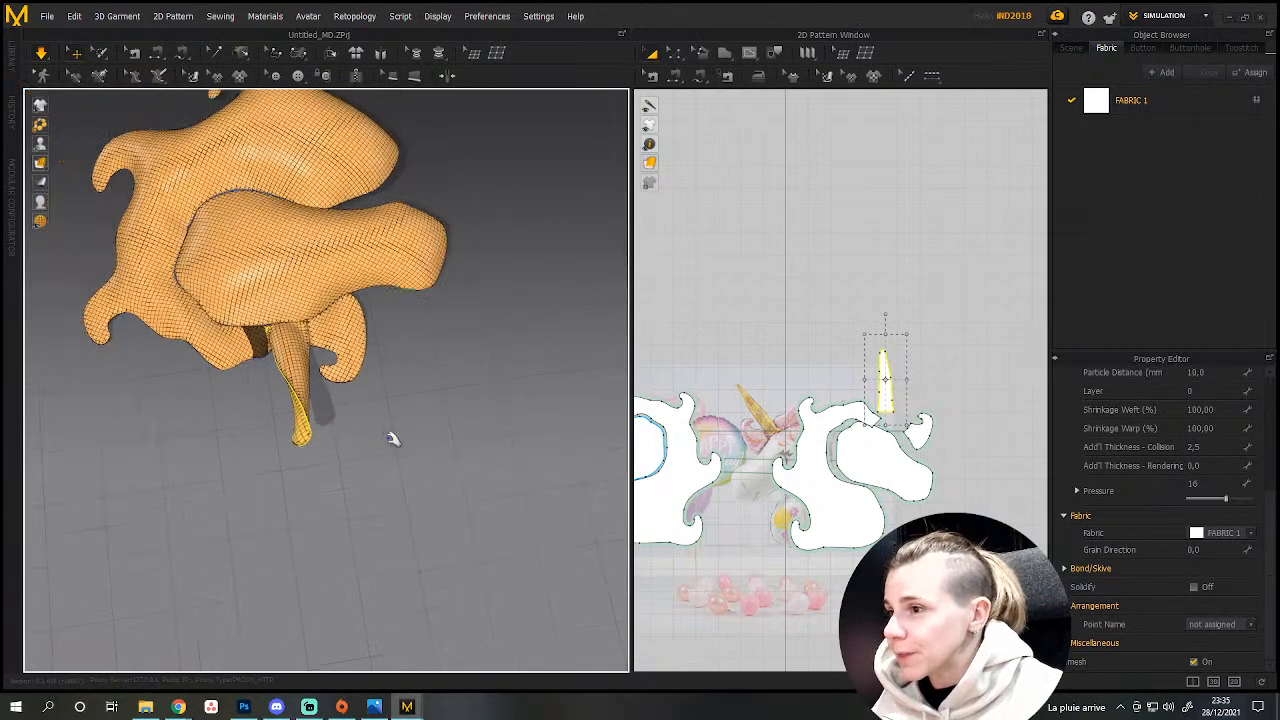
scroll(397, 435, "up", 4)
left_click_drag(308, 440, 251, 337)
mouse_move(314, 334)
right_mouse_down()
mouse_move(334, 334)
mouse_move(323, 351)
right_mouse_up()
middle_click_drag(323, 351, 415, 390)
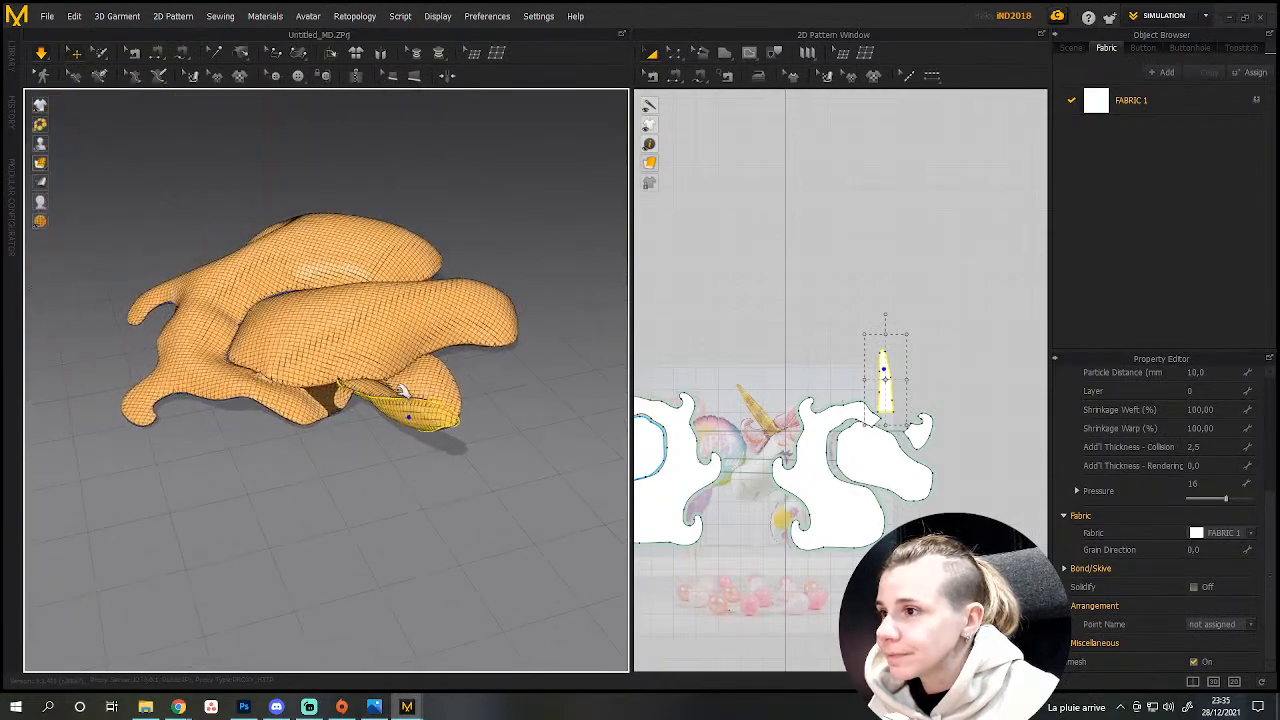
Raise the mirrored mane pattern slightly near the horn's base in 3D and simulate again.
scroll(380, 420, "up", 10)
left_click(275, 430)
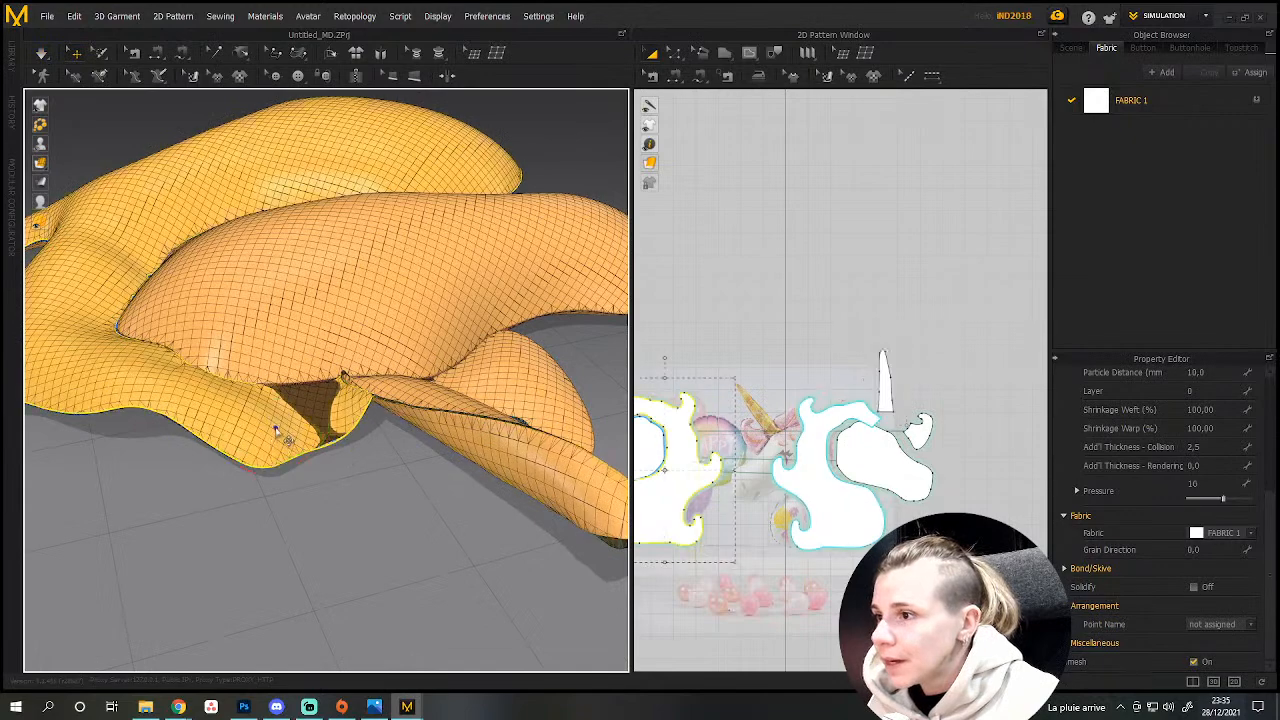
scroll(330, 416, "down", 1)
scroll(328, 420, "up", 4)
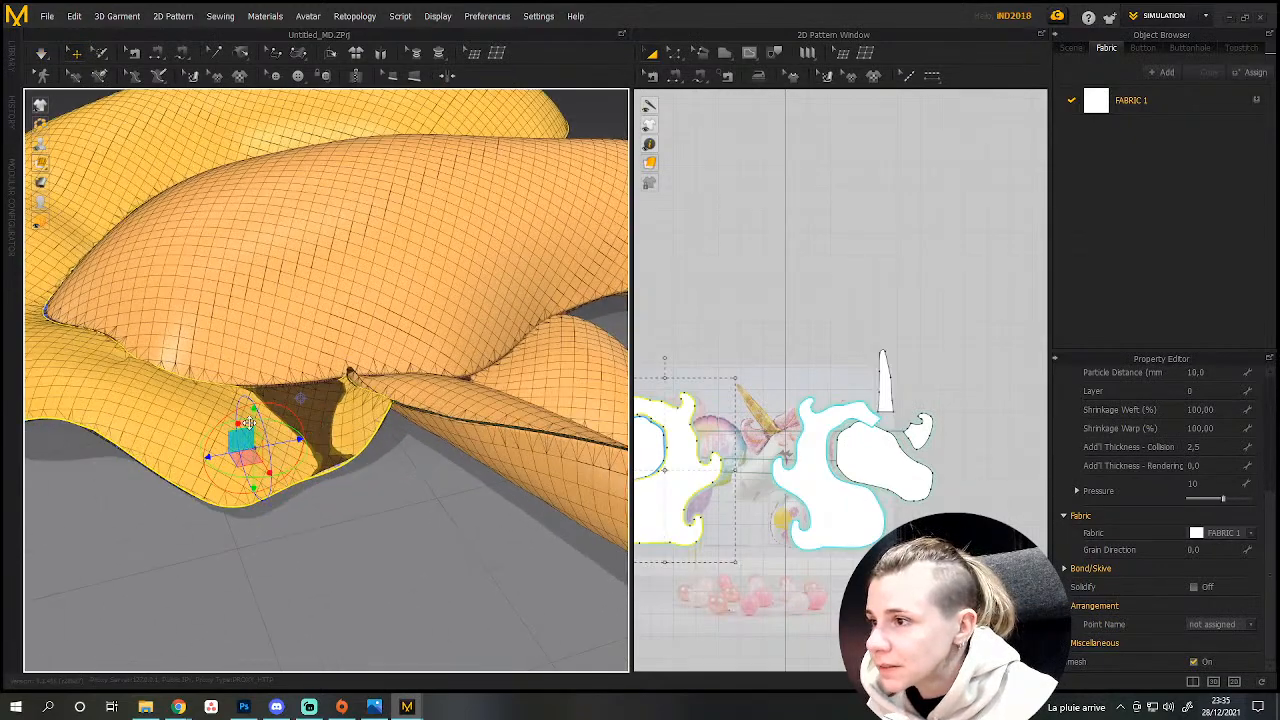
left_click_drag(254, 419, 254, 413)
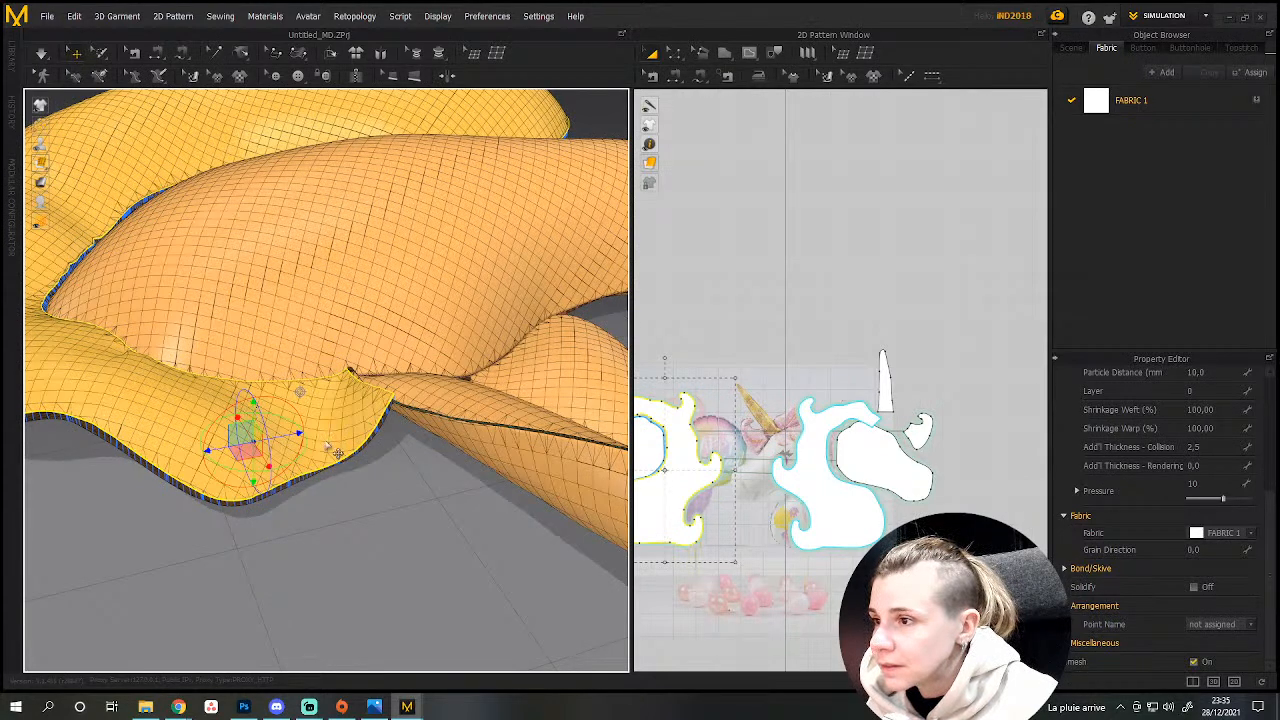
key("space")
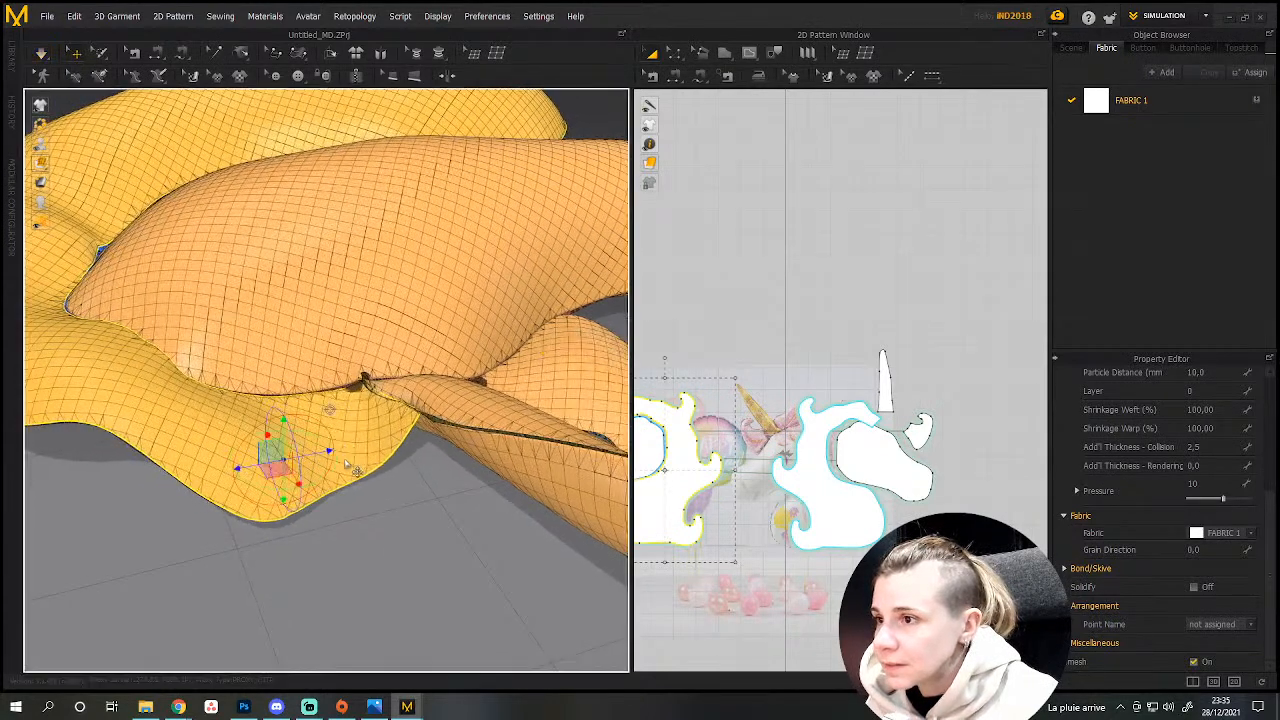
middle_click_drag(346, 463, 304, 465)
scroll(357, 486, "down", 3)
right_click_drag(357, 486, 323, 586)
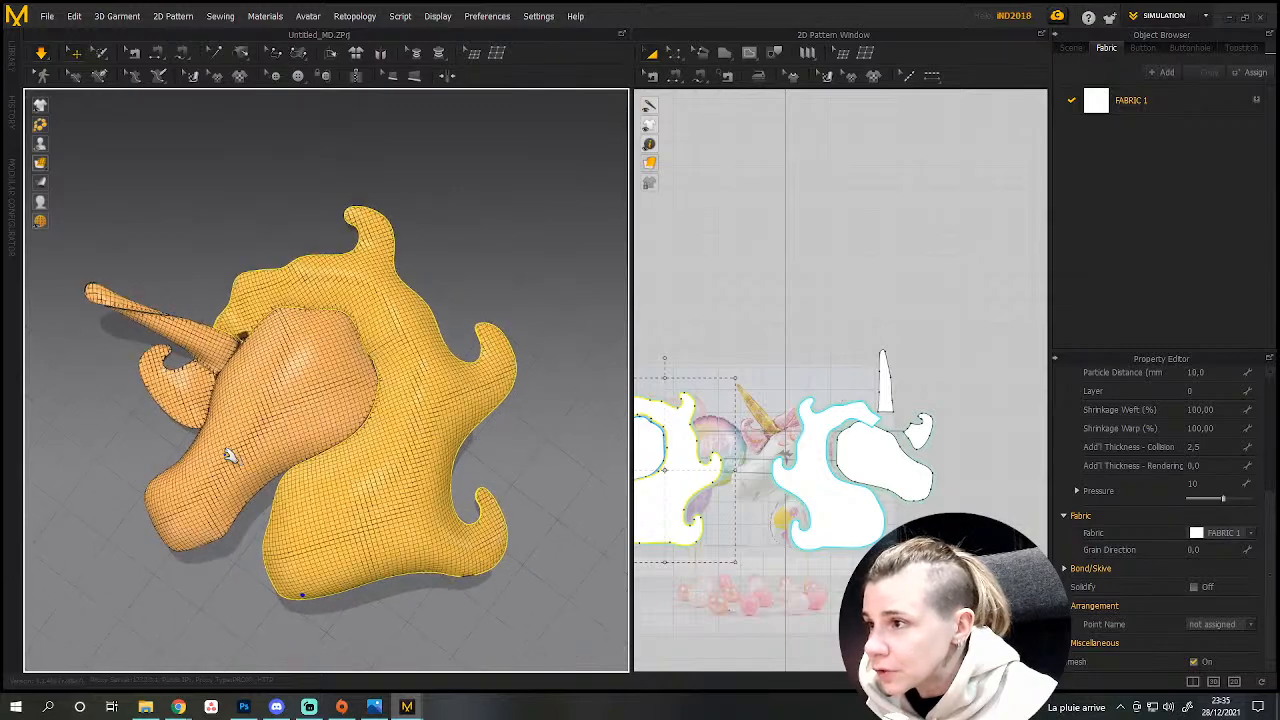
Set the pressure of both horn patterns to 12 and then to 10.
middle_click_drag(230, 455, 417, 563)
scroll(363, 549, "up", 2)
scroll(330, 545, "down", 5)
left_click(231, 401)
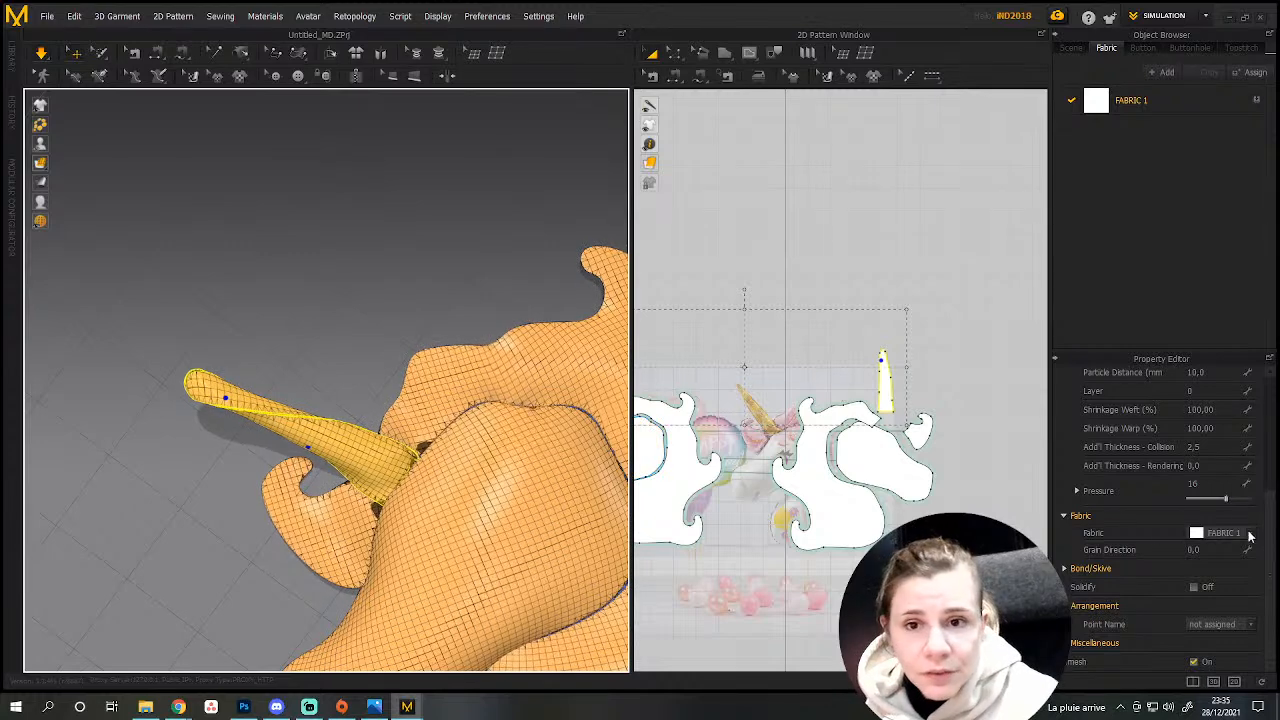
left_click(1215, 483)
type("12")
key("Return")
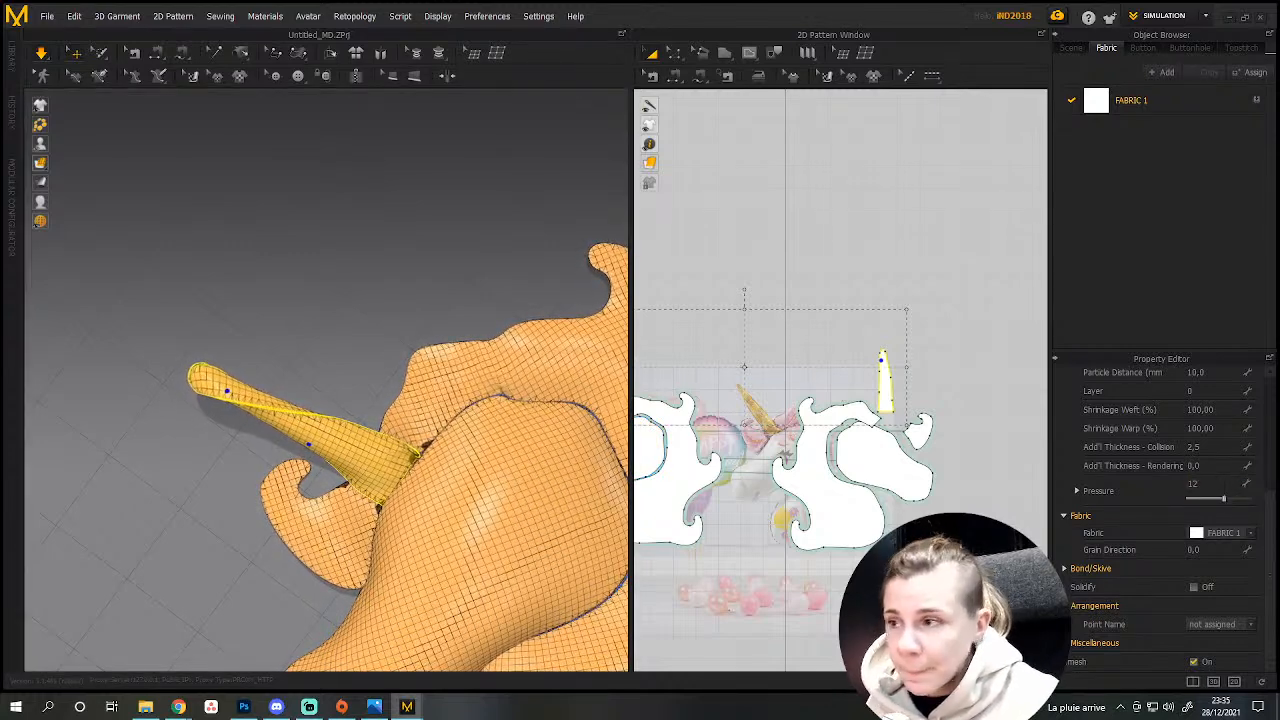
left_click(1212, 483)
type("10")
key("Return")
Try pulling the horn's tip straight during the simulation and undo back past the horn's pressure changes.
right_click_drag(576, 524, 546, 366)
right_click_drag(239, 508, 305, 488)
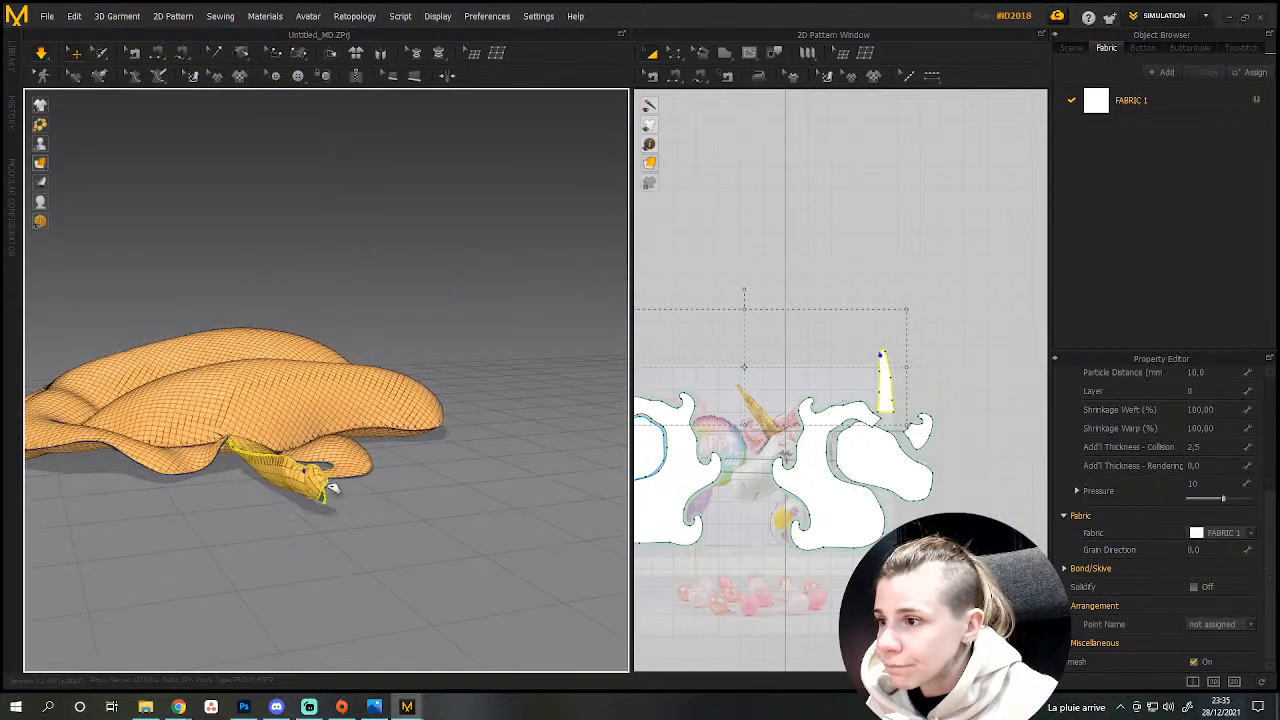
left_click_drag(256, 463, 243, 485)
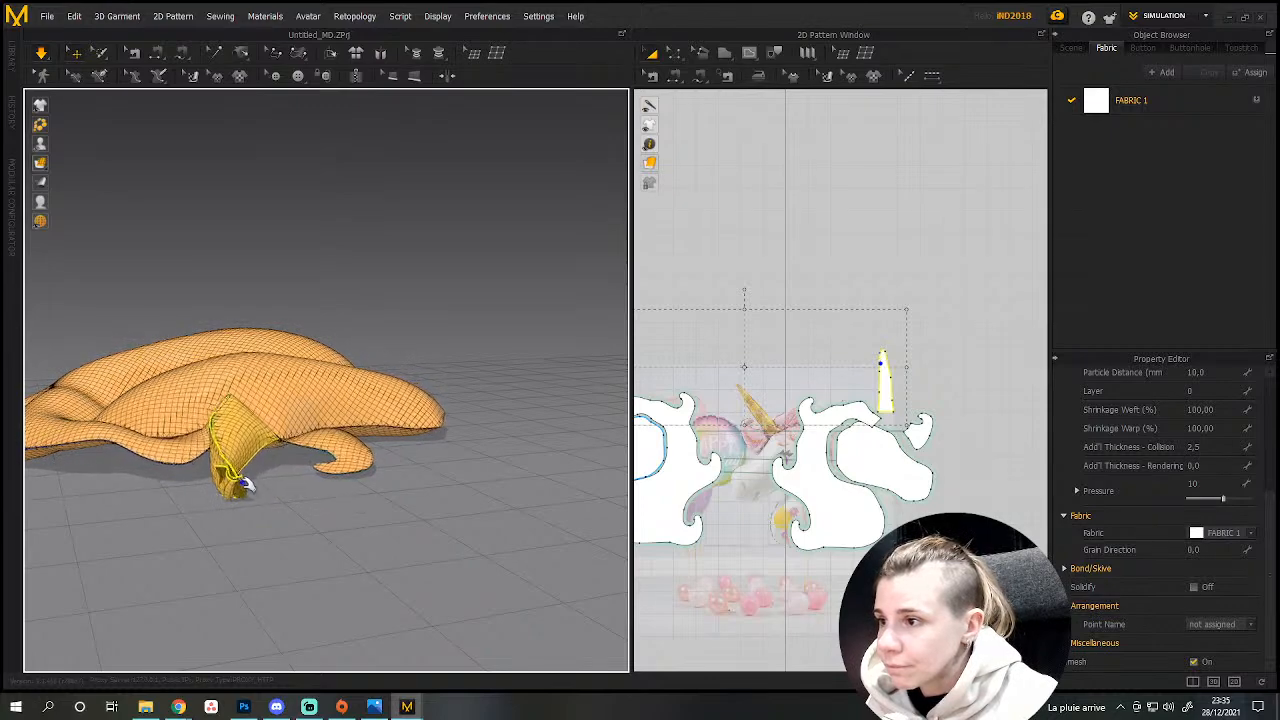
right_click_drag(276, 484, 160, 546)
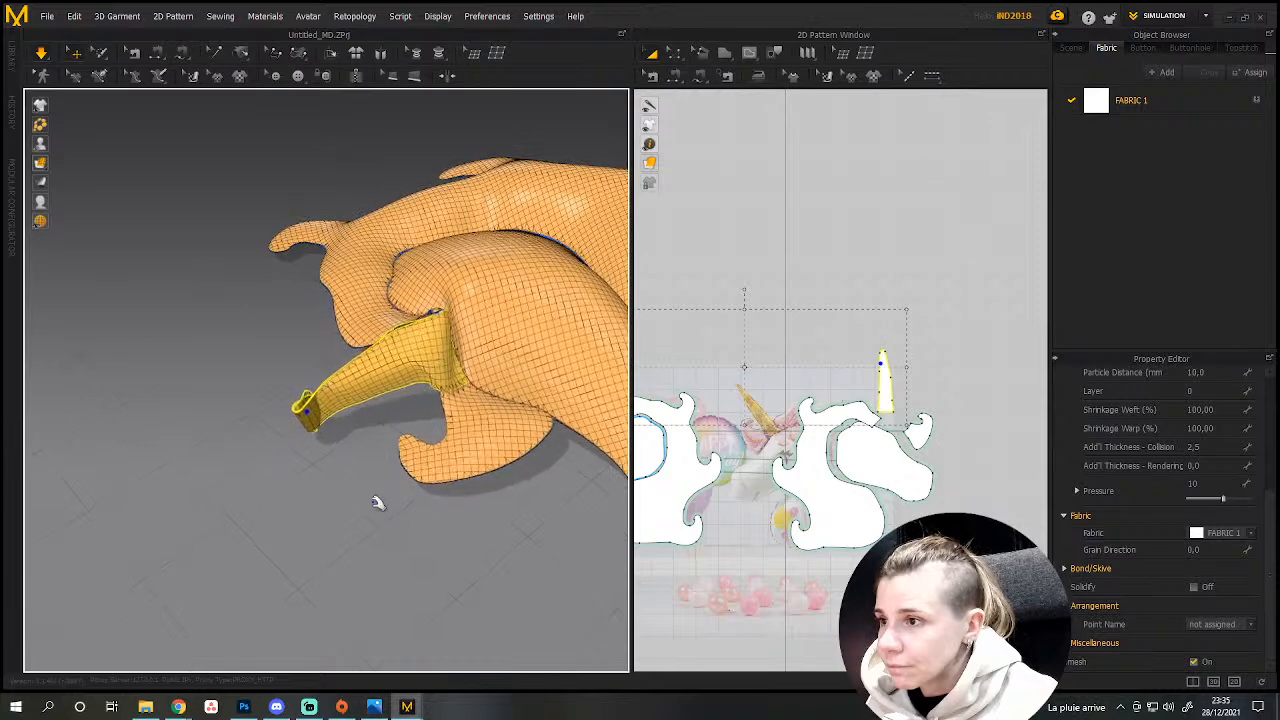
key("ctrl+z")
key("ctrl+z")
key("ctrl+z")
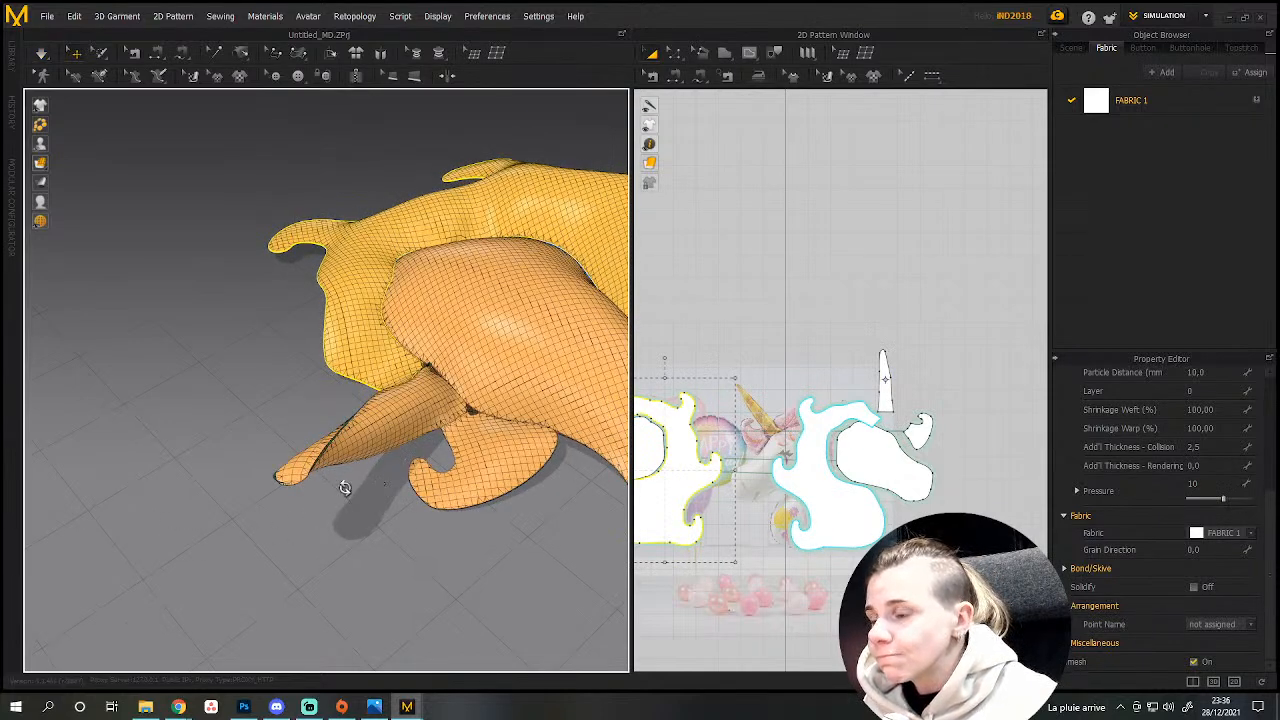
Try Smart Arrangement on the horn pattern and undo it.
scroll(337, 483, "up", 3)
left_click(305, 470)
right_click(322, 462)
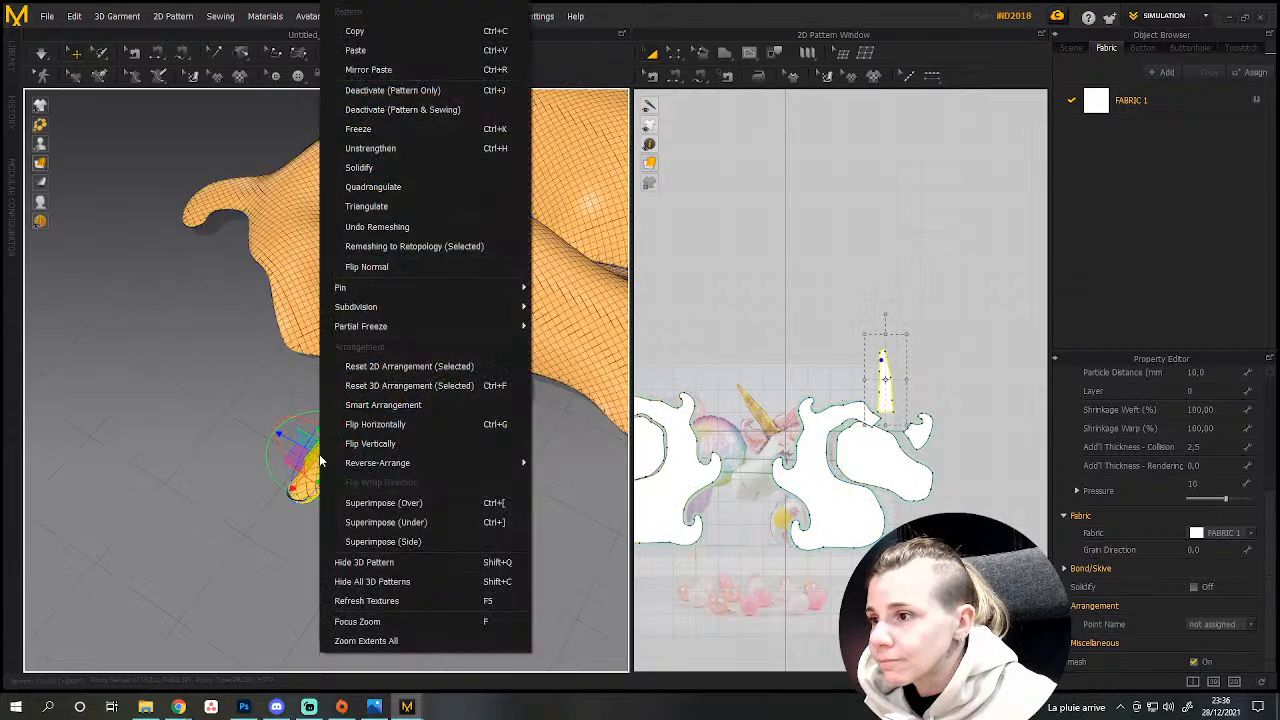
left_click(381, 404)
scroll(440, 462, "down", 5)
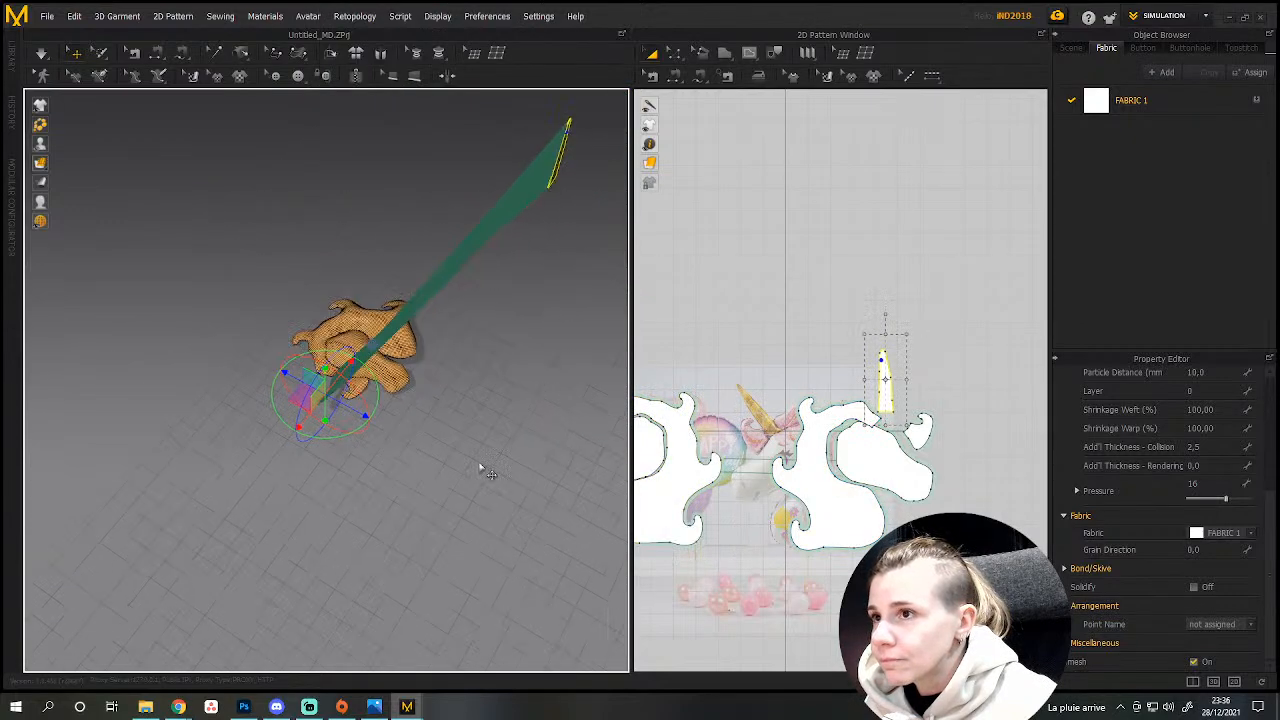
left_click(498, 228)
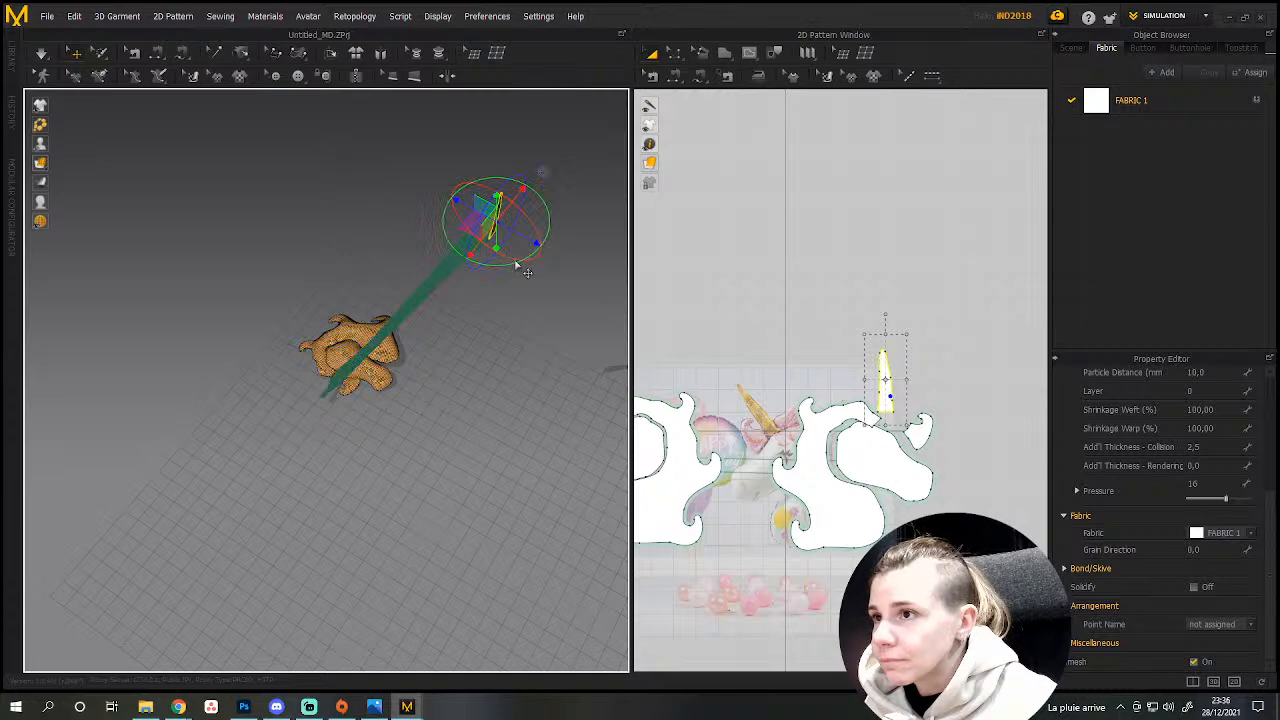
left_click(503, 268)
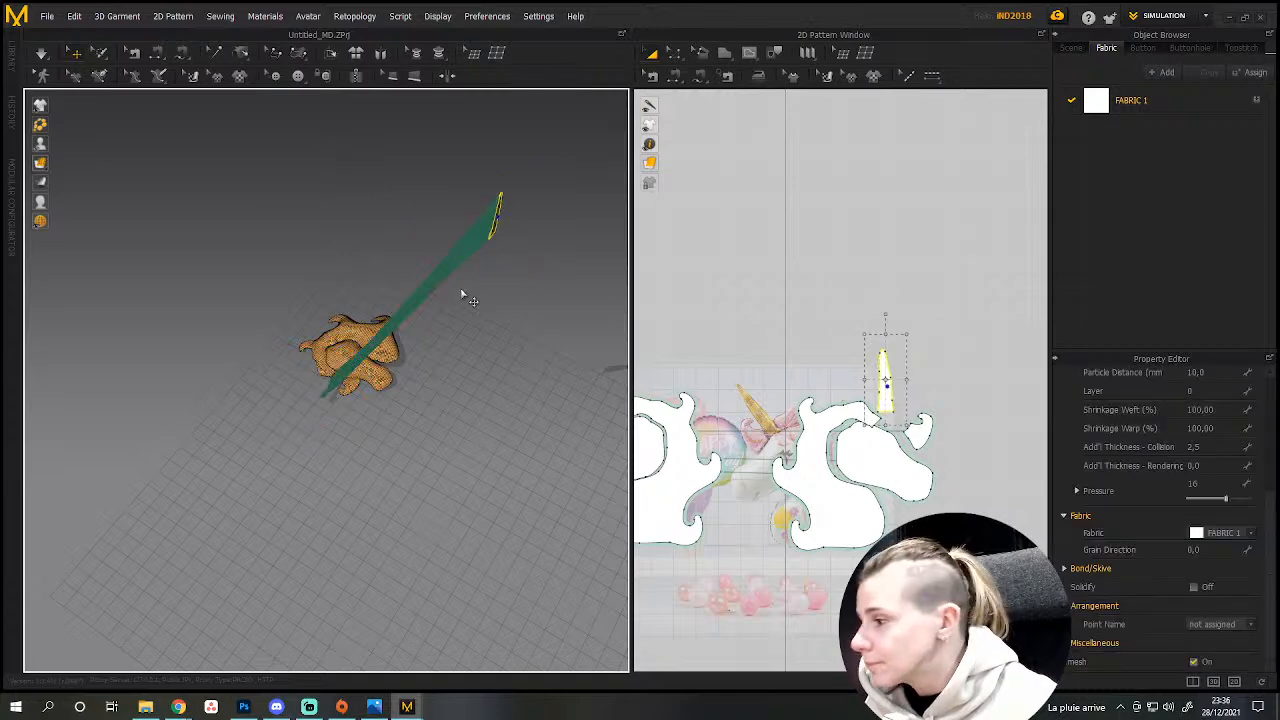
left_click(462, 296)
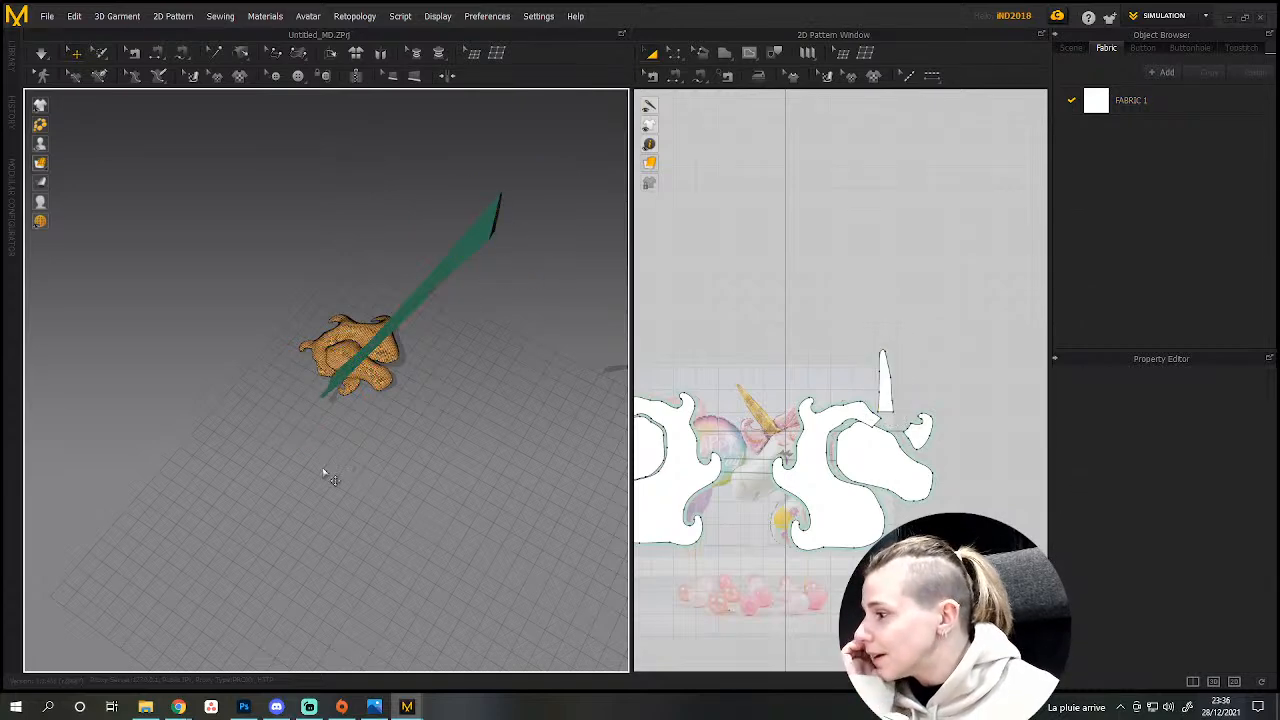
scroll(322, 482, "up", 3)
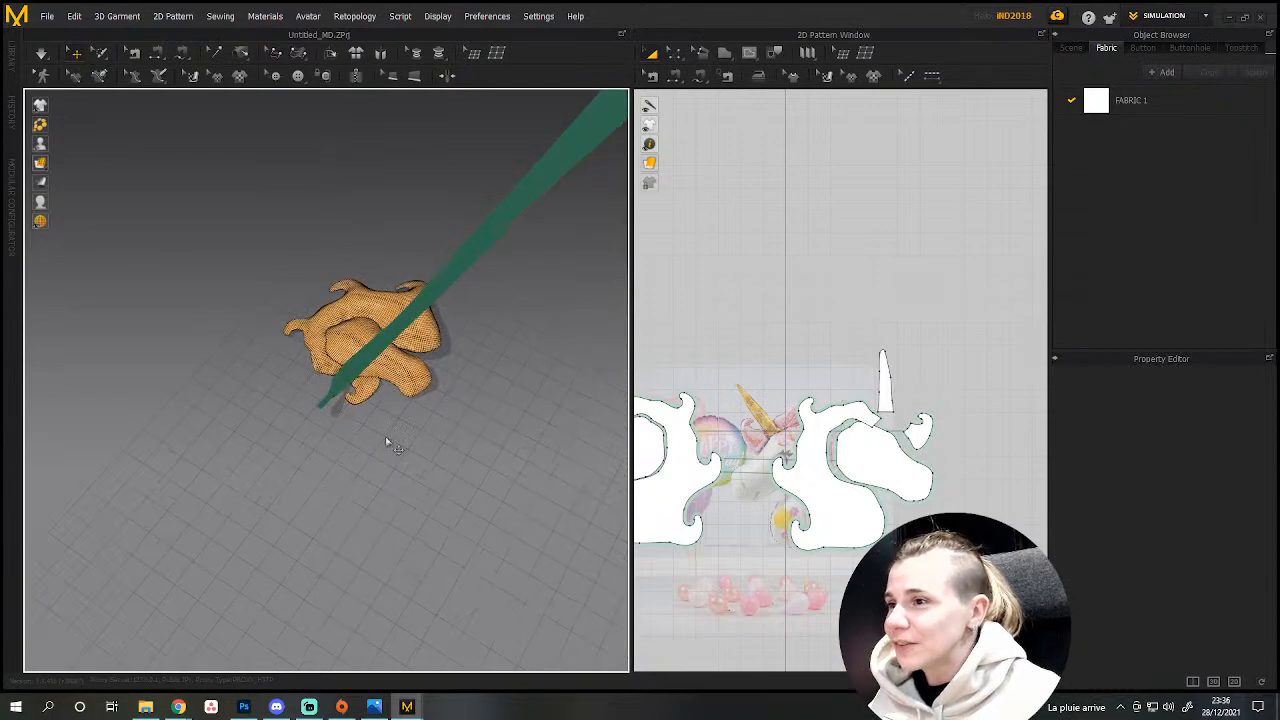
middle_click_drag(392, 367, 478, 410)
key("ctrl+z")
key("ctrl+z")
scroll(420, 477, "up", 5)
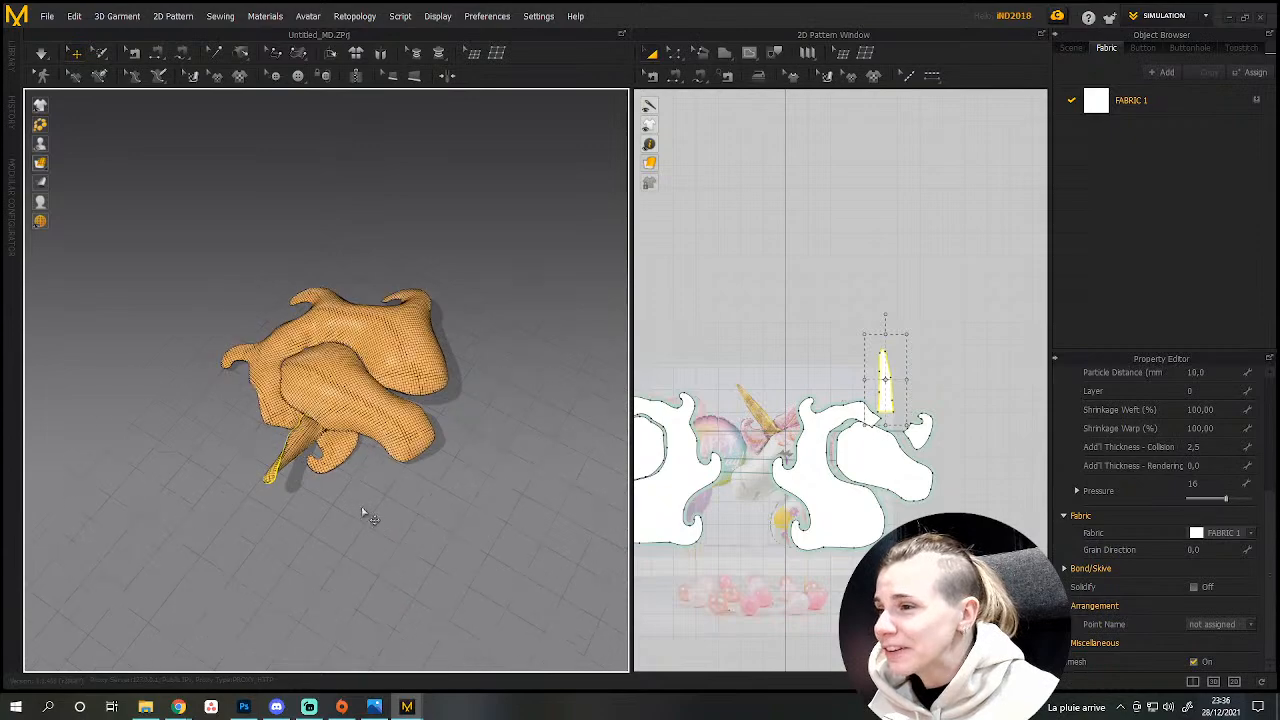
Try rearranging the selected horn pattern in 3D, pulling its tip while simulating, and stop the simulation.
right_click_drag(342, 557, 401, 557)
middle_click_drag(401, 557, 480, 257)
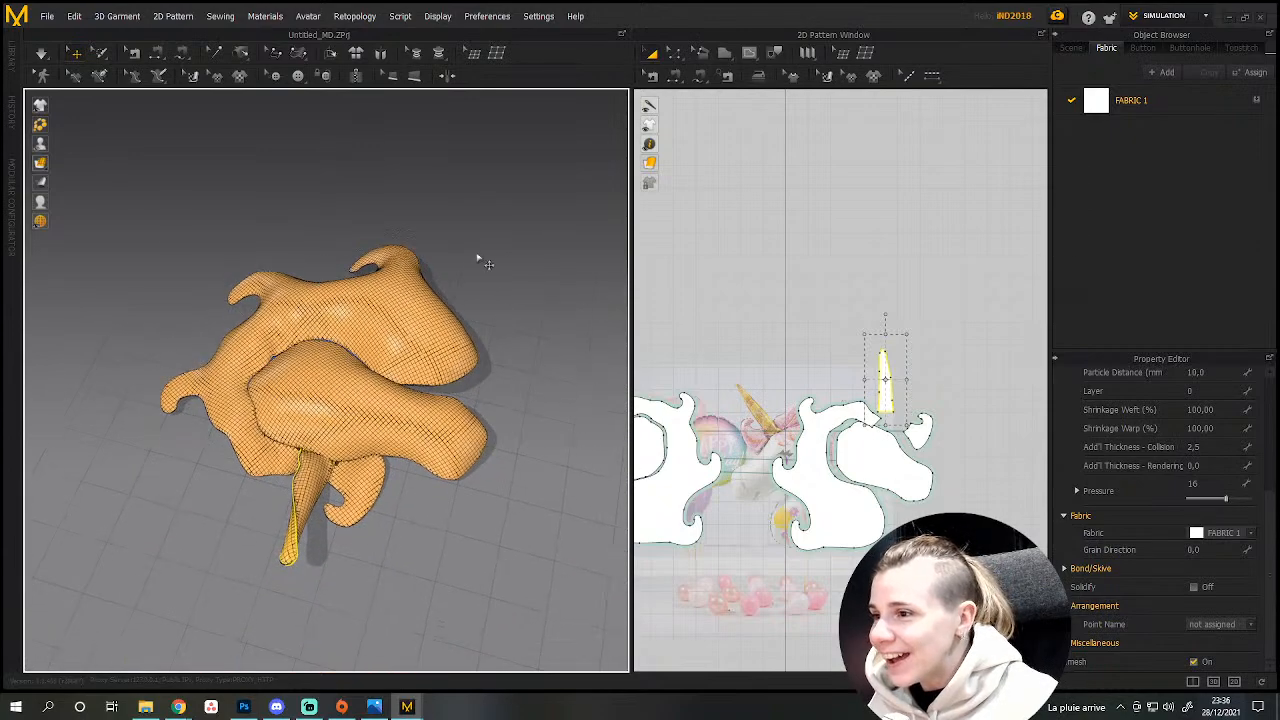
right_click(300, 555)
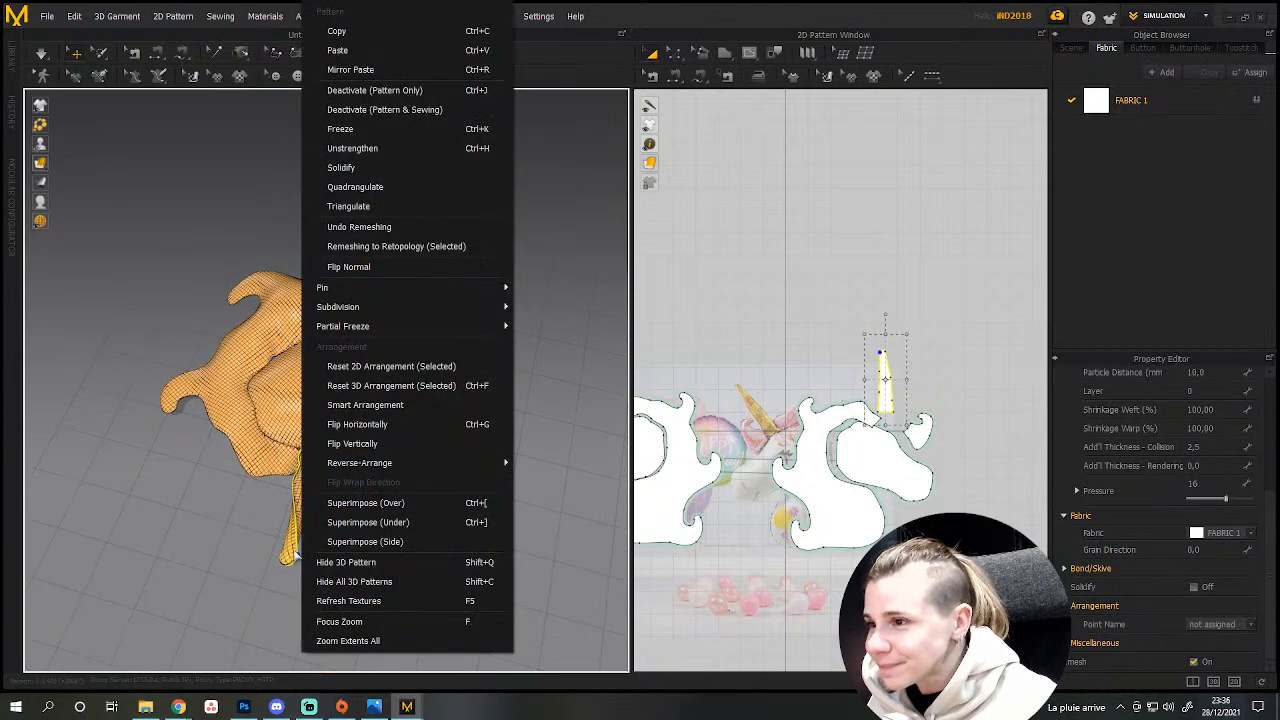
left_click(424, 406)
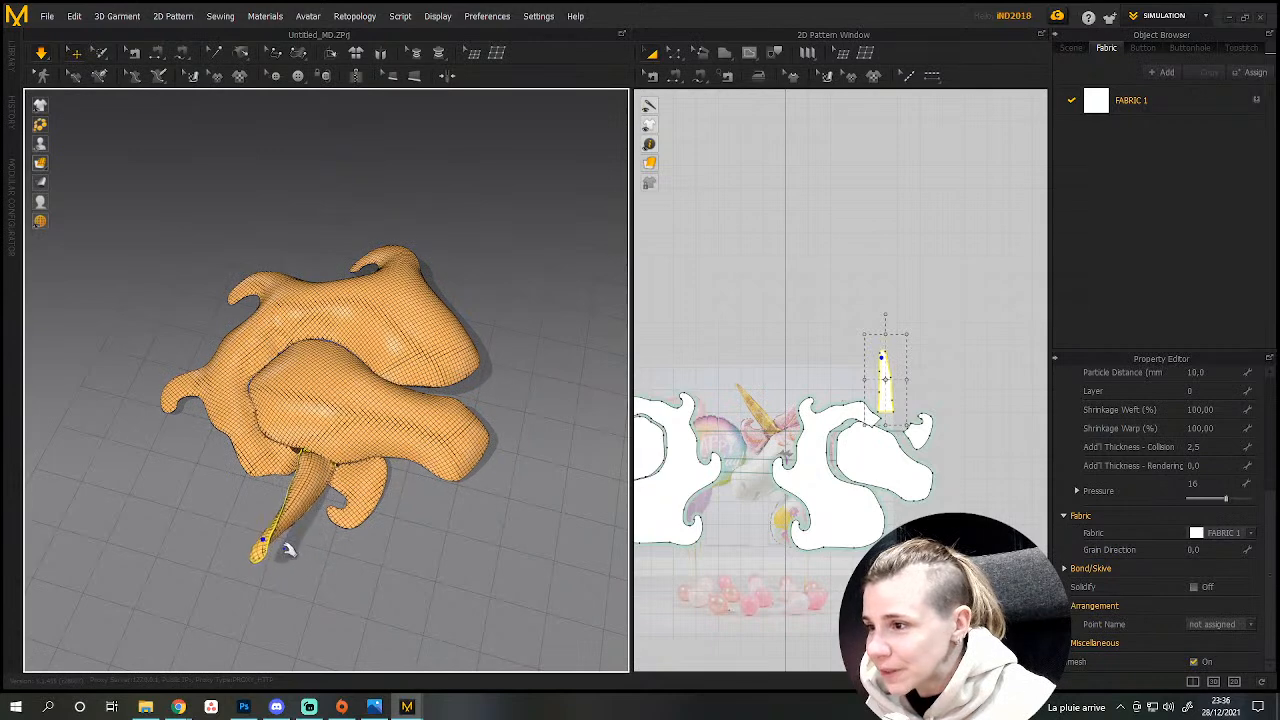
left_click(305, 530)
scroll(851, 471, "down", 4)
scroll(862, 473, "up", 3)
key("space")
Reshape the original horn pattern's long edges by moving their side points down and slightly outward.
scroll(863, 473, "up", 5)
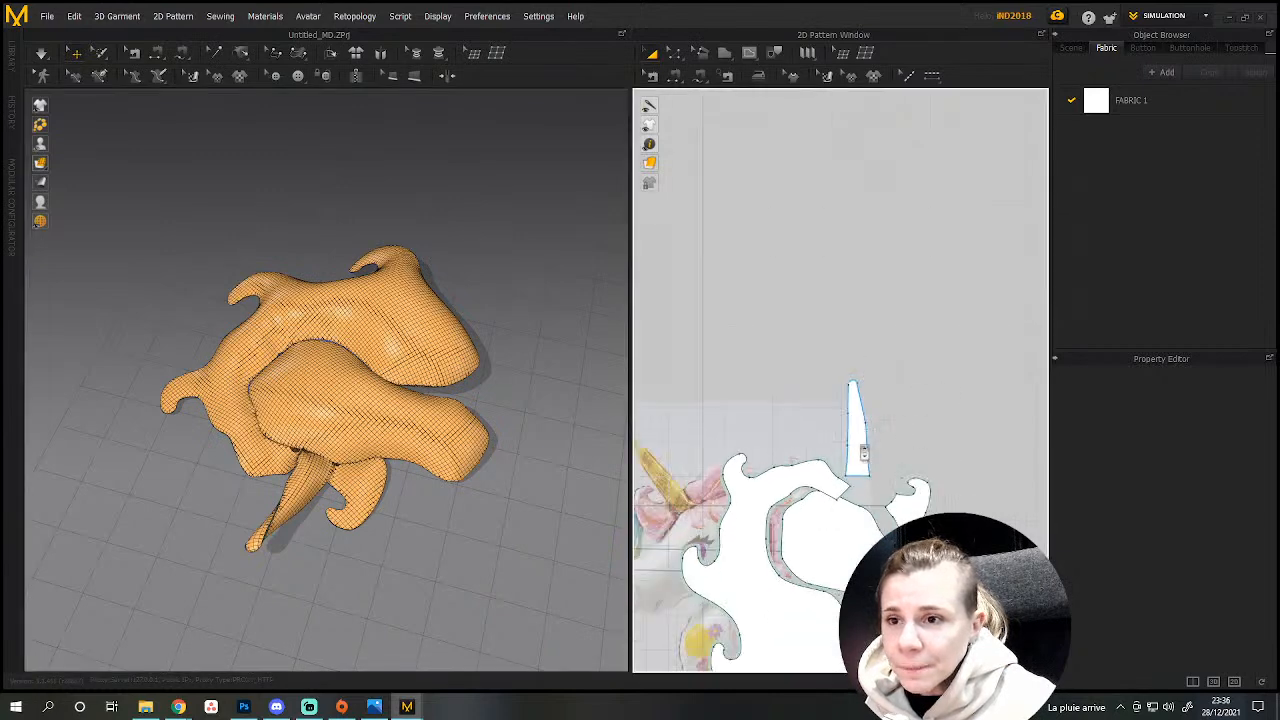
key("z")
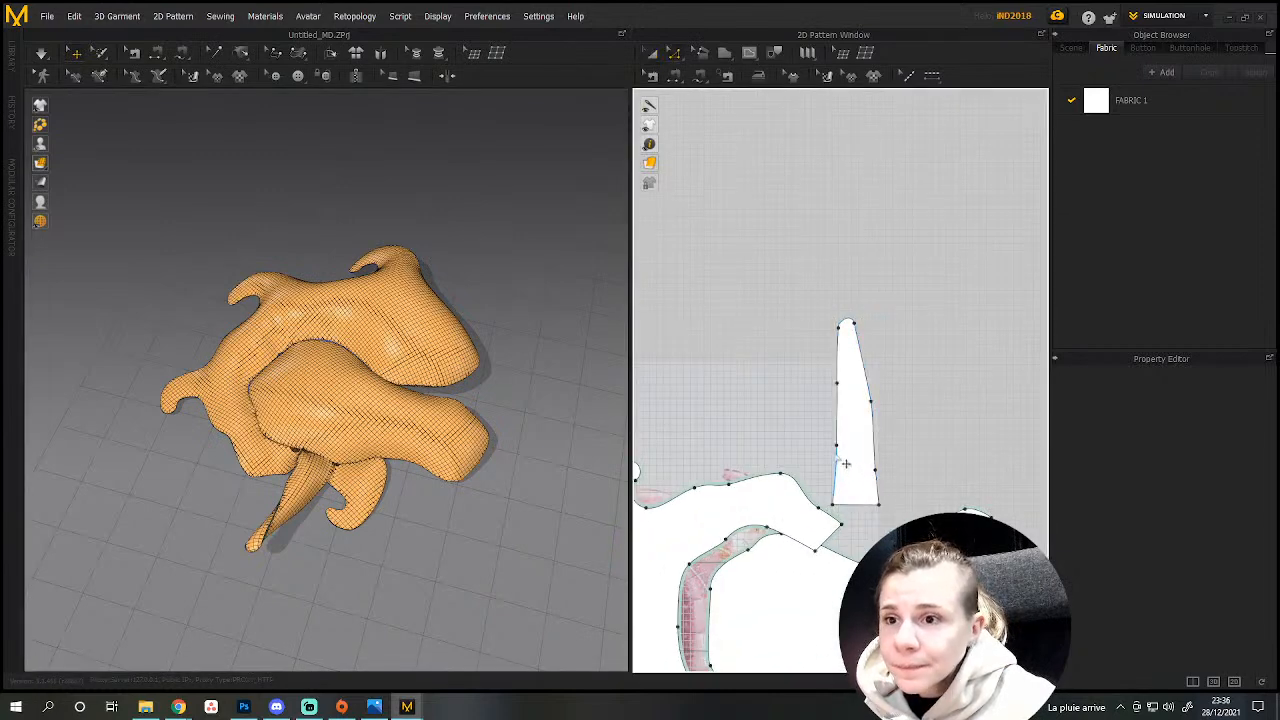
left_click(846, 461)
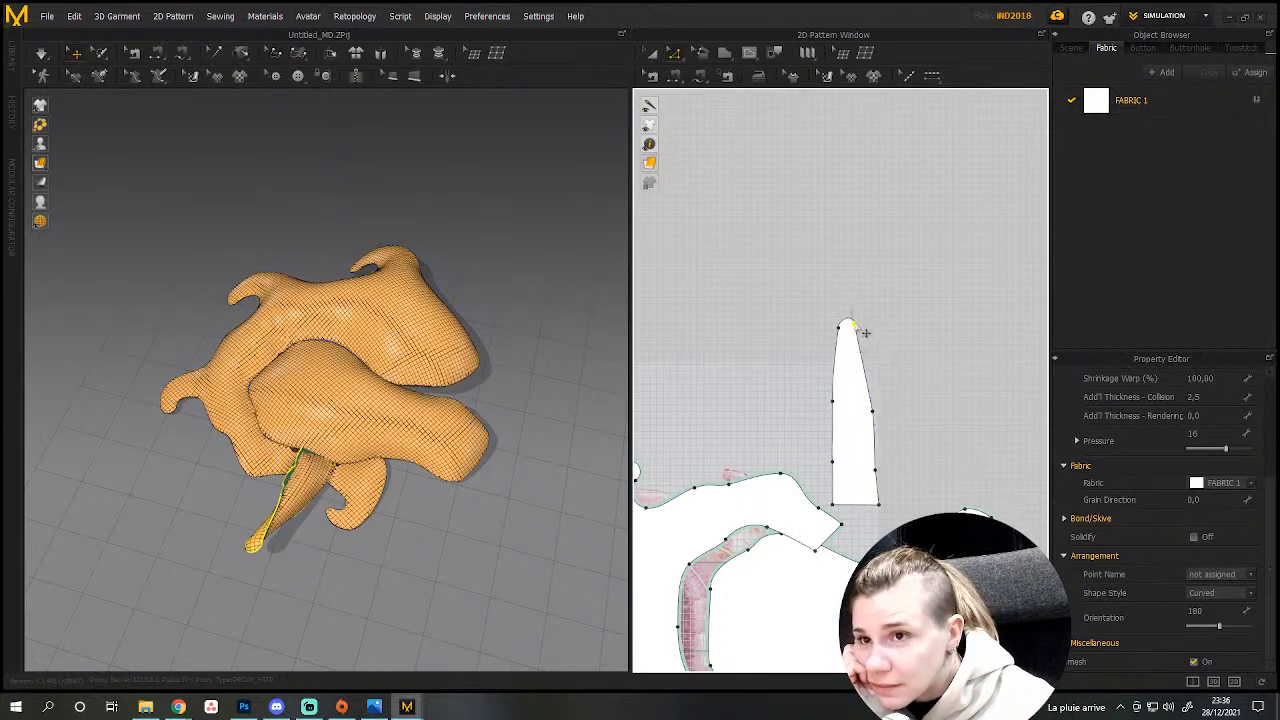
Straighten the mirrored horn's long edge, shorten the pattern by moving both tip points down, and simulate the change.
middle_click_drag(742, 523, 1225, 416)
middle_click_drag(774, 432, 885, 510)
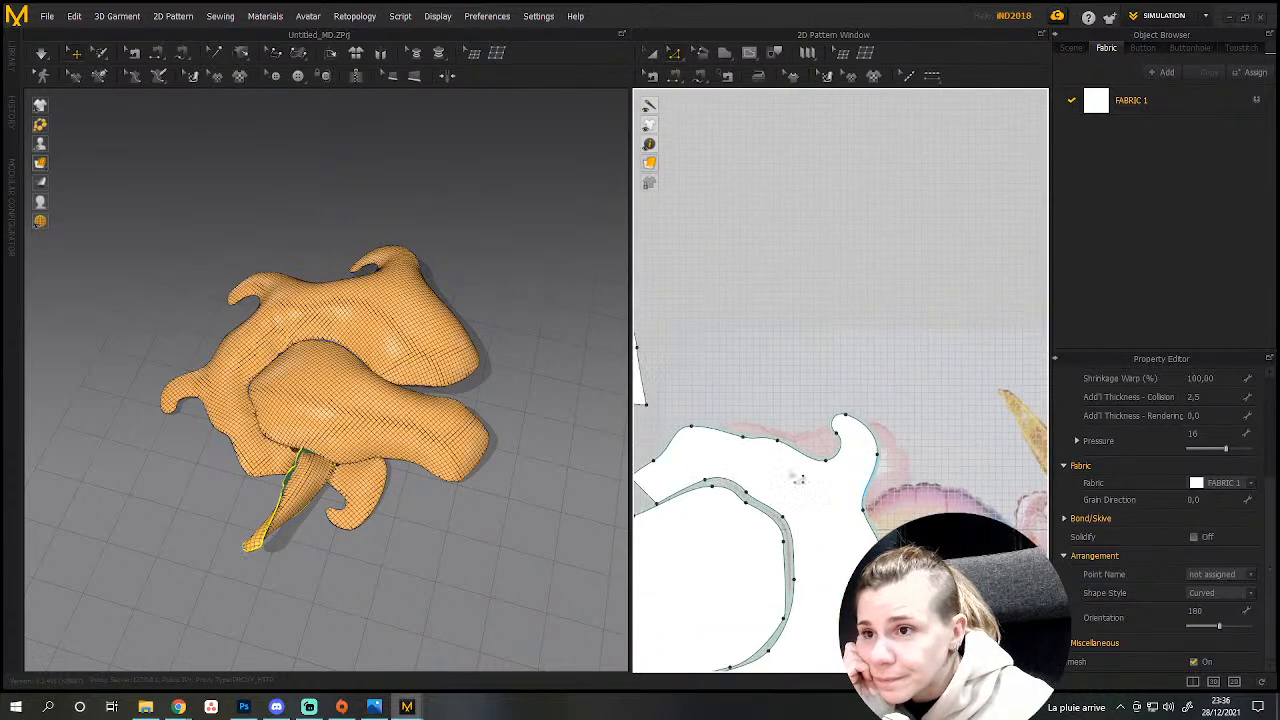
middle_click_drag(660, 413, 828, 506)
scroll(766, 481, "up", 1)
scroll(766, 480, "down", 4)
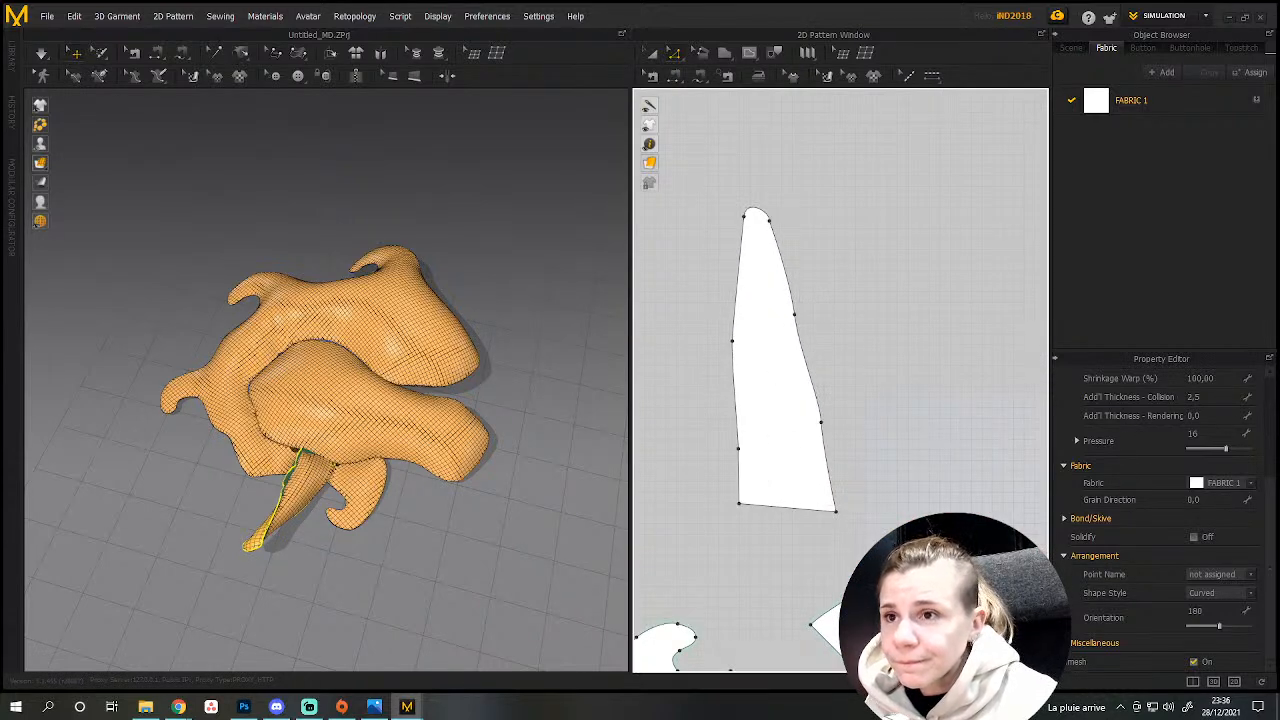
left_click(805, 324)
left_click(742, 223)
left_click(744, 216)
left_click(770, 221, "shift")
left_click_drag(776, 241, 775, 239)
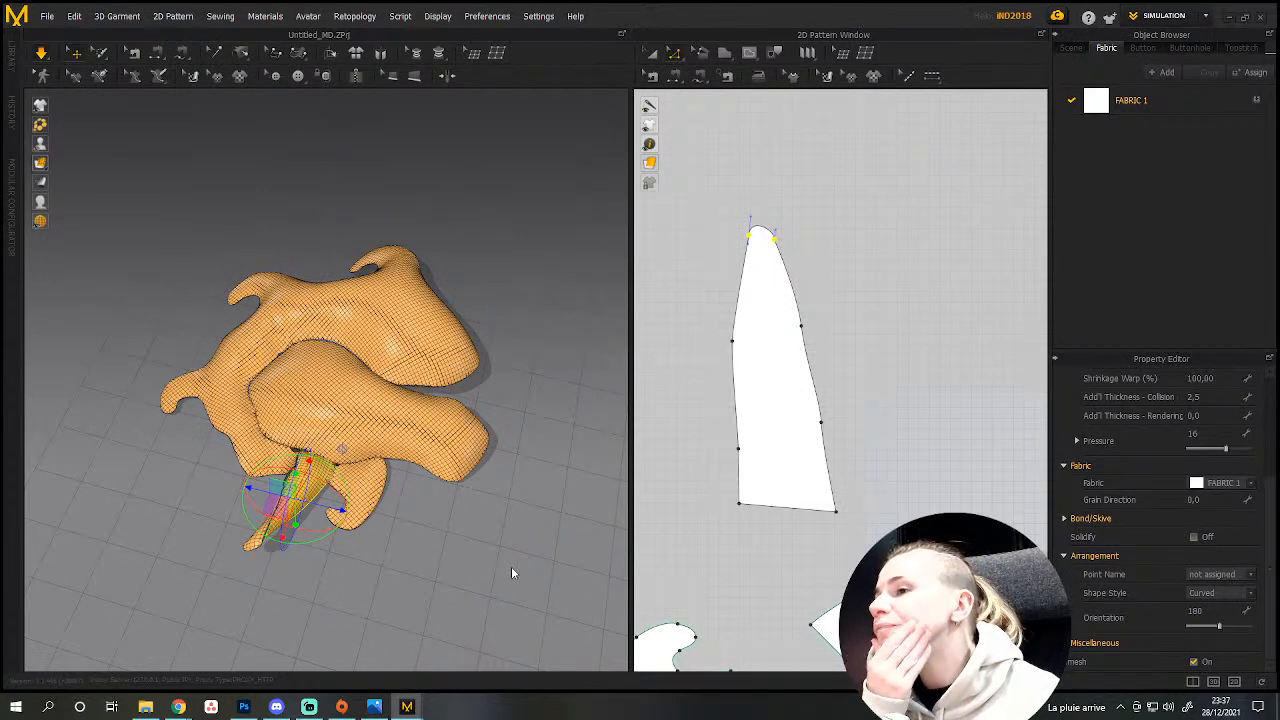
key("space")
Set the pressure to 10 and the particle distance to 20 mm for all patterns, and simulate the head.
scroll(560, 509, "down", 3)
scroll(760, 610, "down", 5)
scroll(803, 631, "down", 2)
middle_click_drag(803, 631, 714, 391)
scroll(714, 394, "down", 2)
left_click(669, 274)
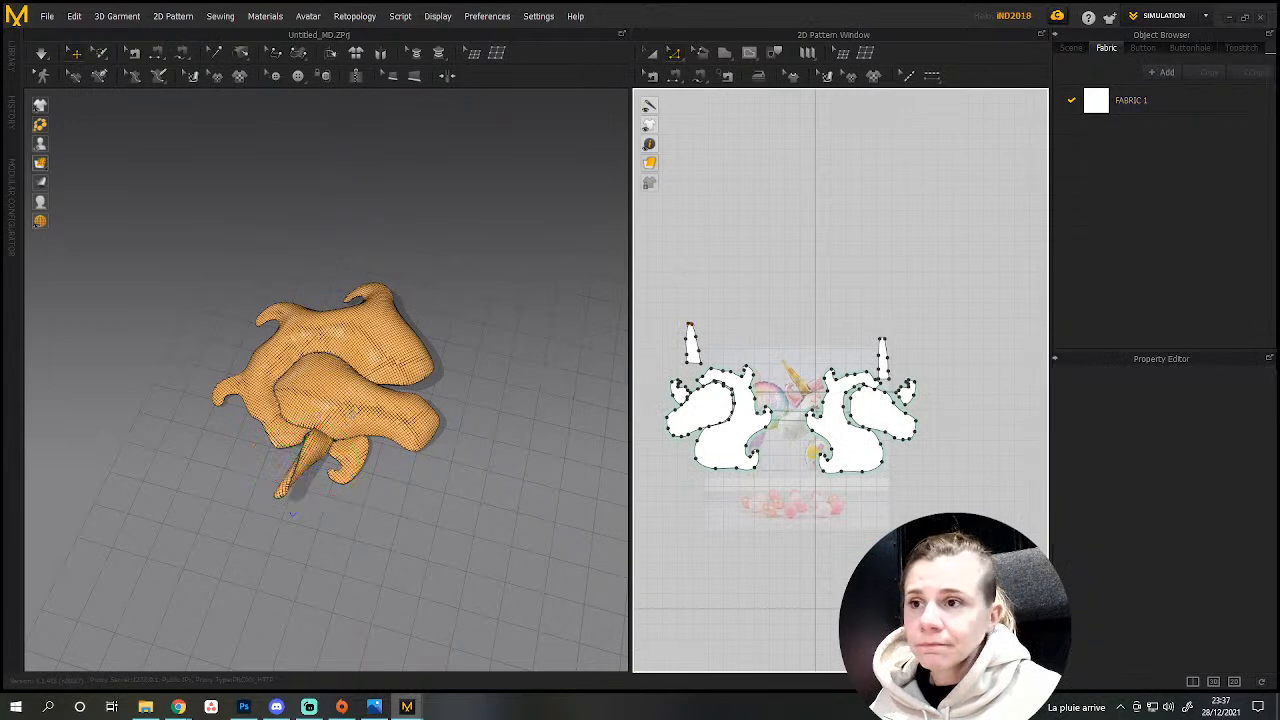
left_click_drag(942, 520, 942, 520)
left_click(1212, 520)
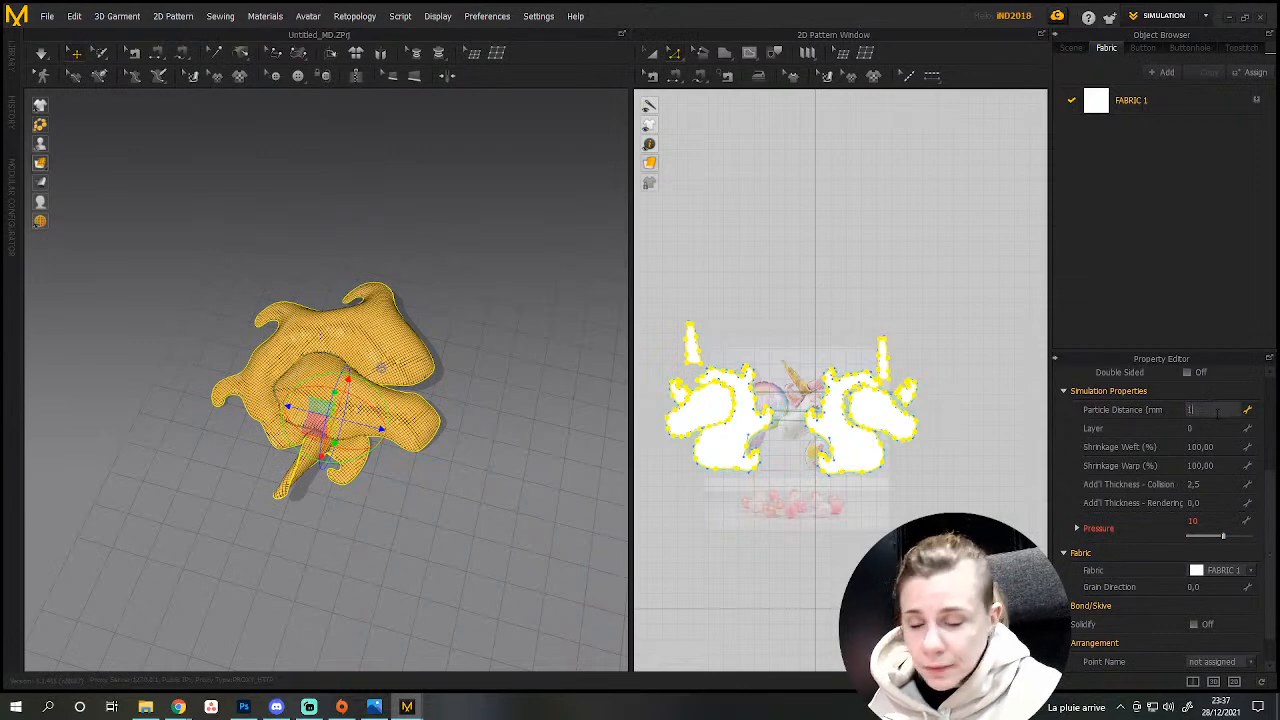
key("Return")
key("space")
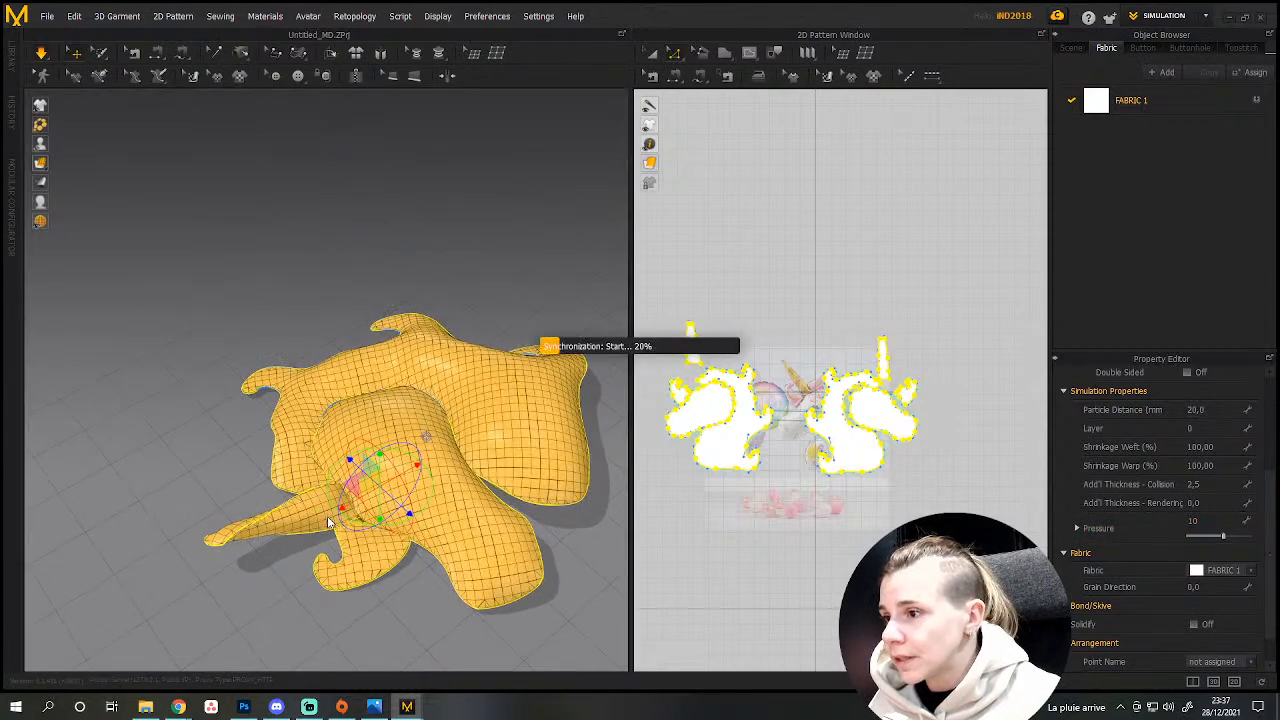
Pull the mirrored horn pattern near its tip while simulating, and stop the simulation.
left_click_drag(263, 540, 260, 514)
scroll(344, 547, "down", 2)
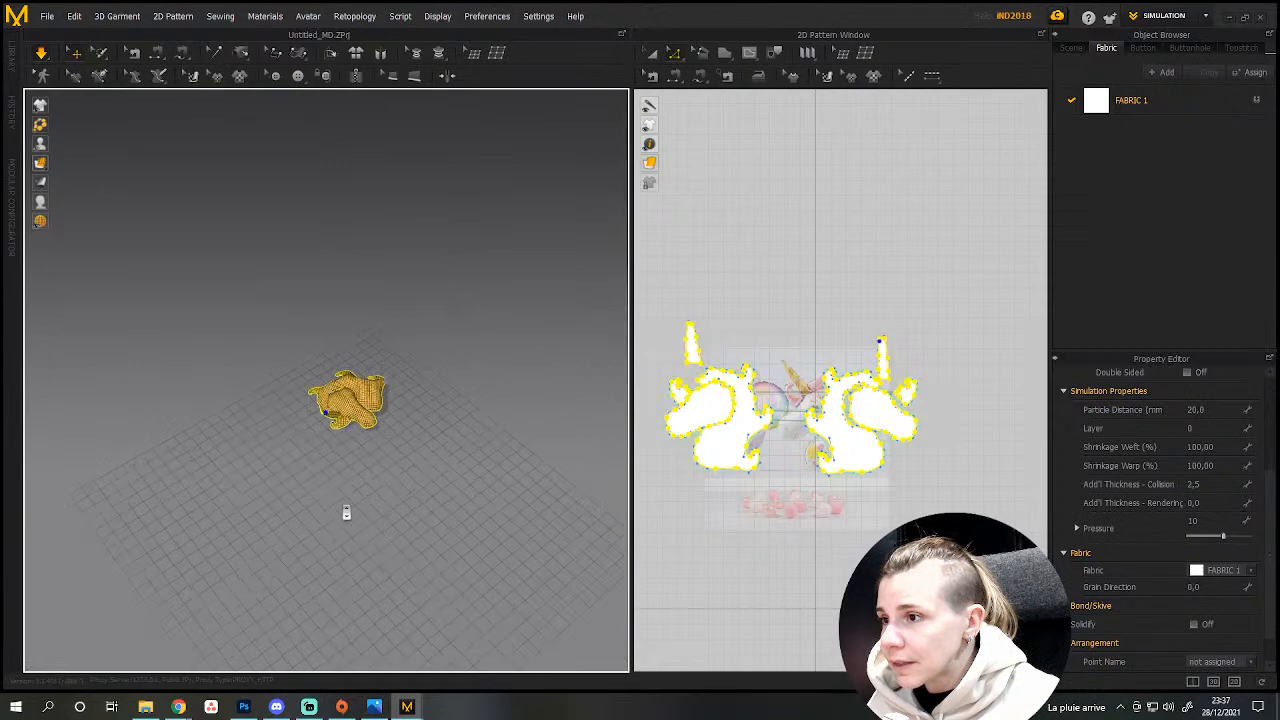
left_click(376, 707)
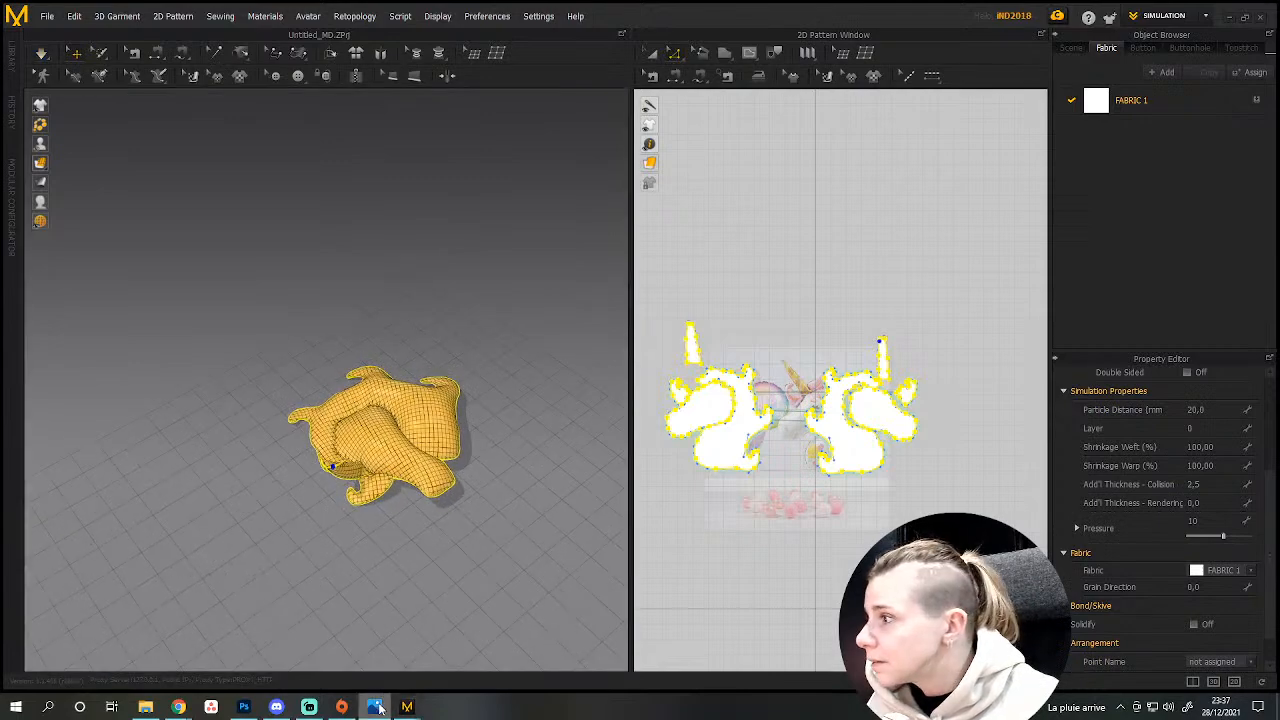
left_click(376, 605)
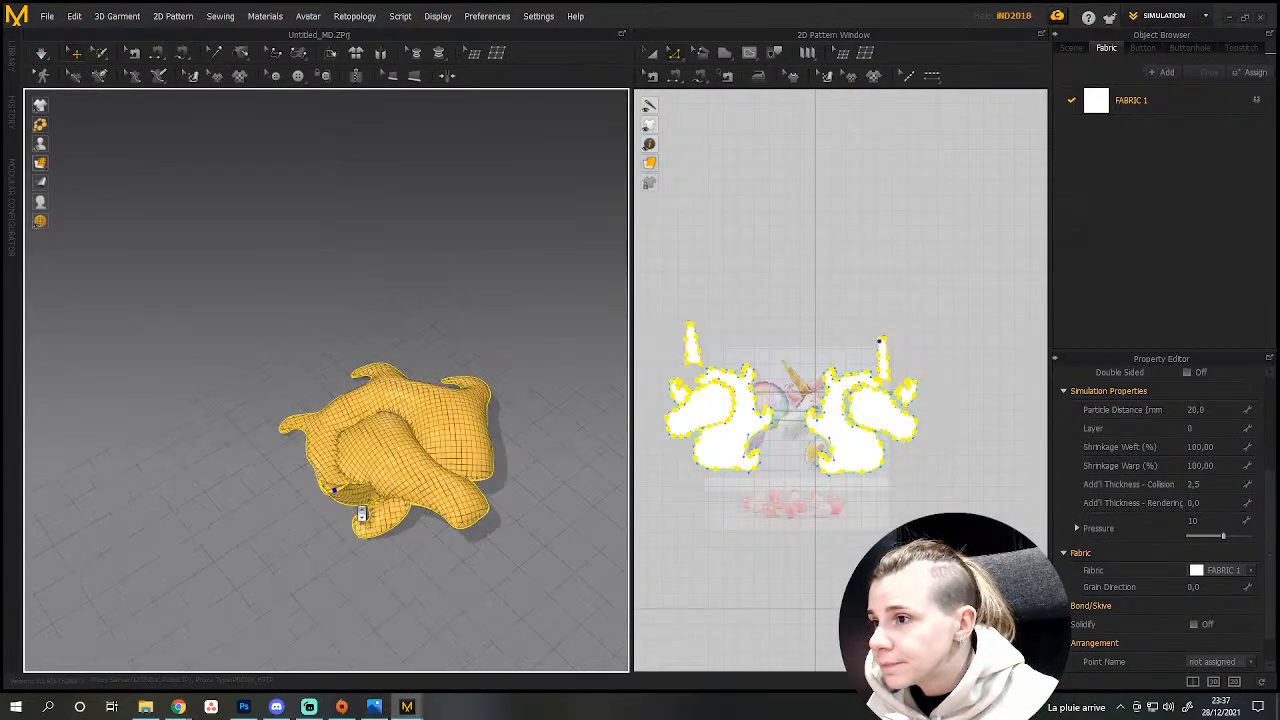
Resume the simulation, pull the head fabric beside the twisted horn's base outward, and stop the simulation.
scroll(362, 514, "up", 3)
middle_click_drag(389, 626, 389, 503)
scroll(386, 502, "down", 4)
scroll(382, 501, "up", 3)
right_click_drag(382, 502, 384, 450)
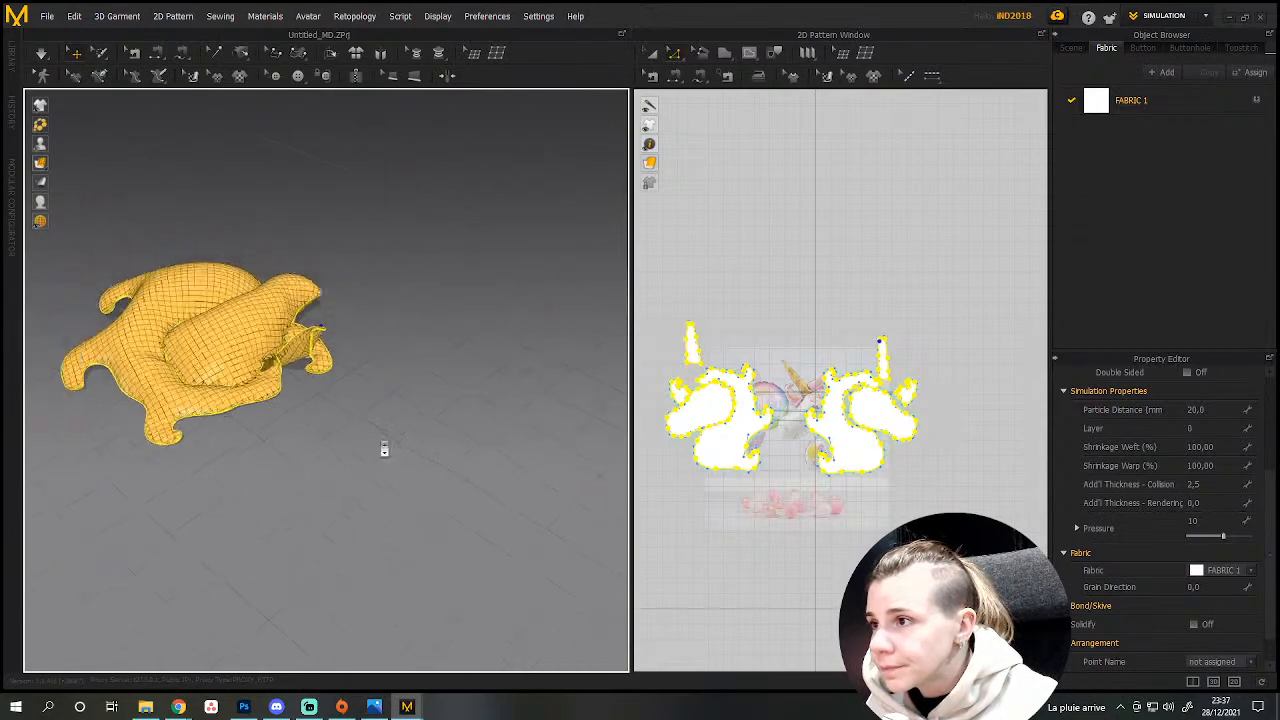
scroll(384, 450, "down", 1)
scroll(374, 443, "up", 5)
middle_click_drag(374, 443, 420, 602)
scroll(406, 598, "down", 2)
scroll(398, 590, "up", 2)
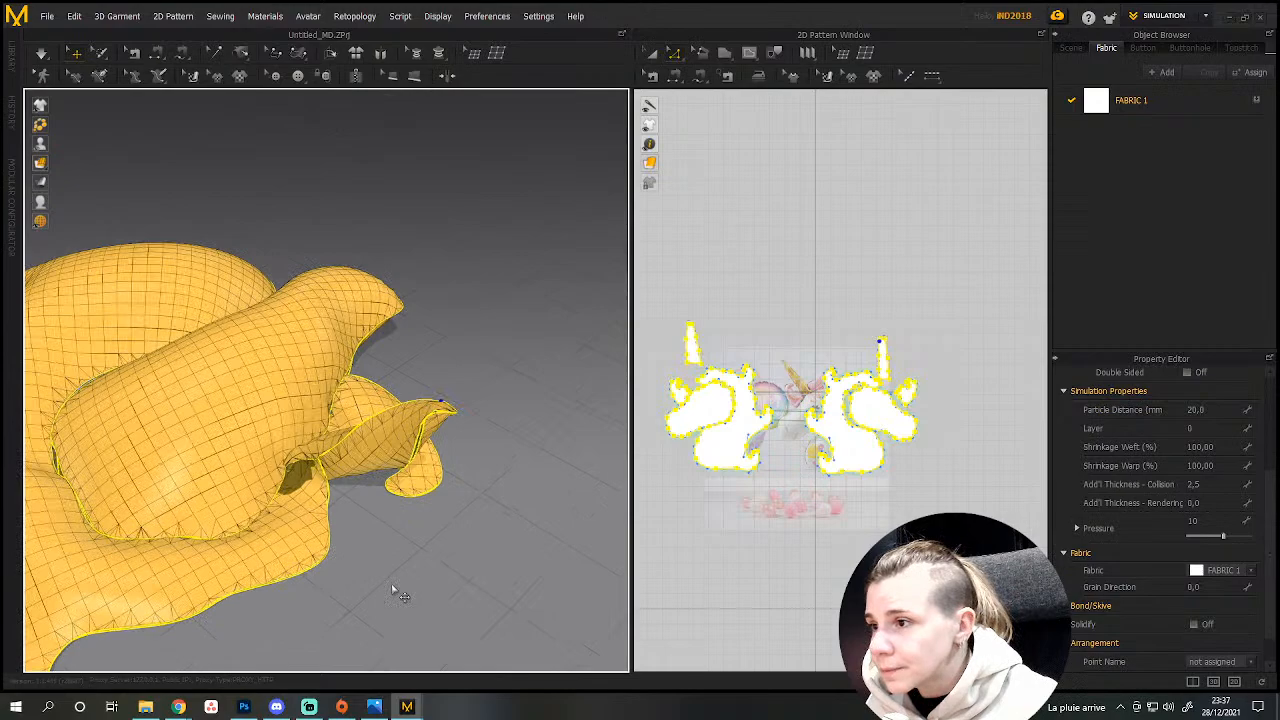
key("space")
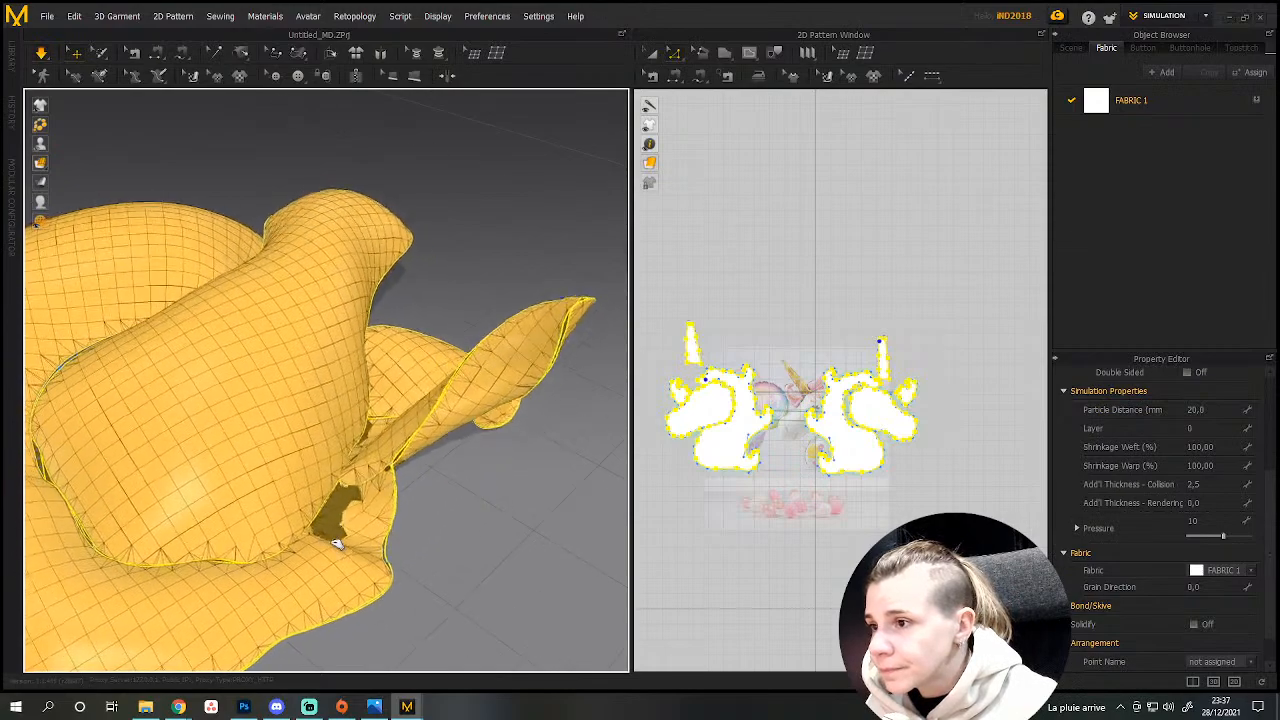
right_click_drag(363, 531, 192, 512)
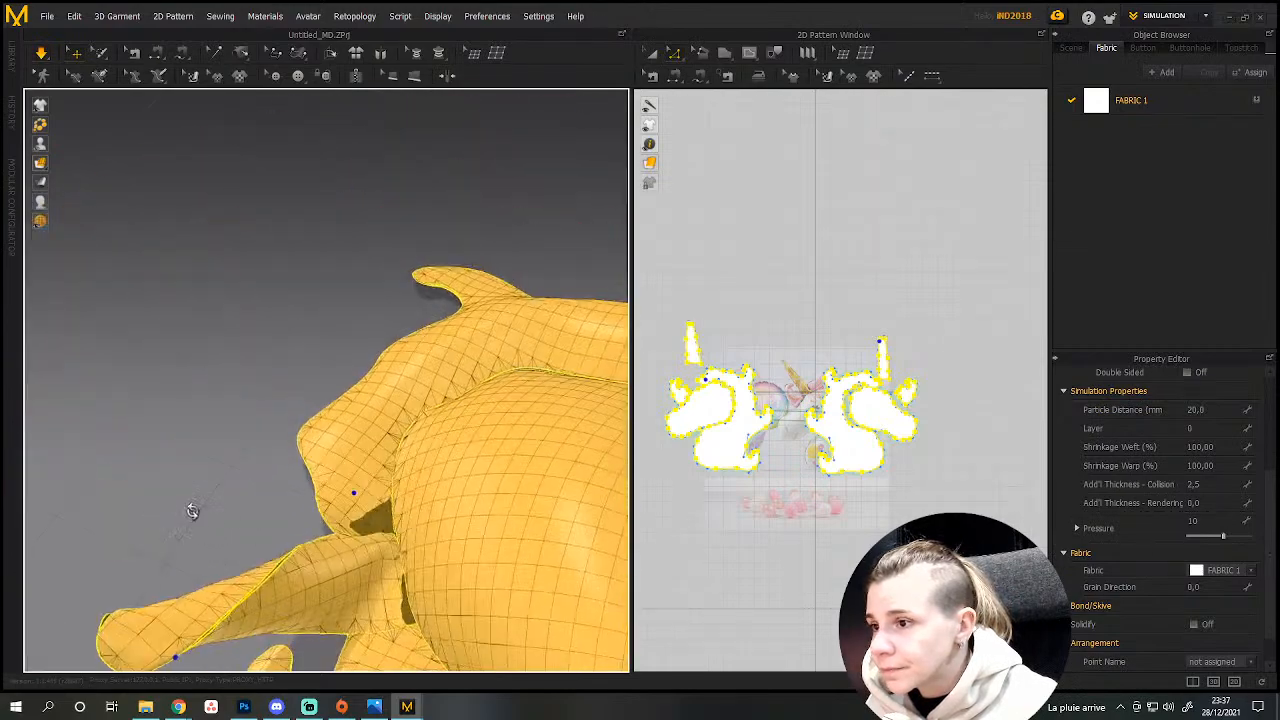
right_click_drag(237, 570, 338, 434)
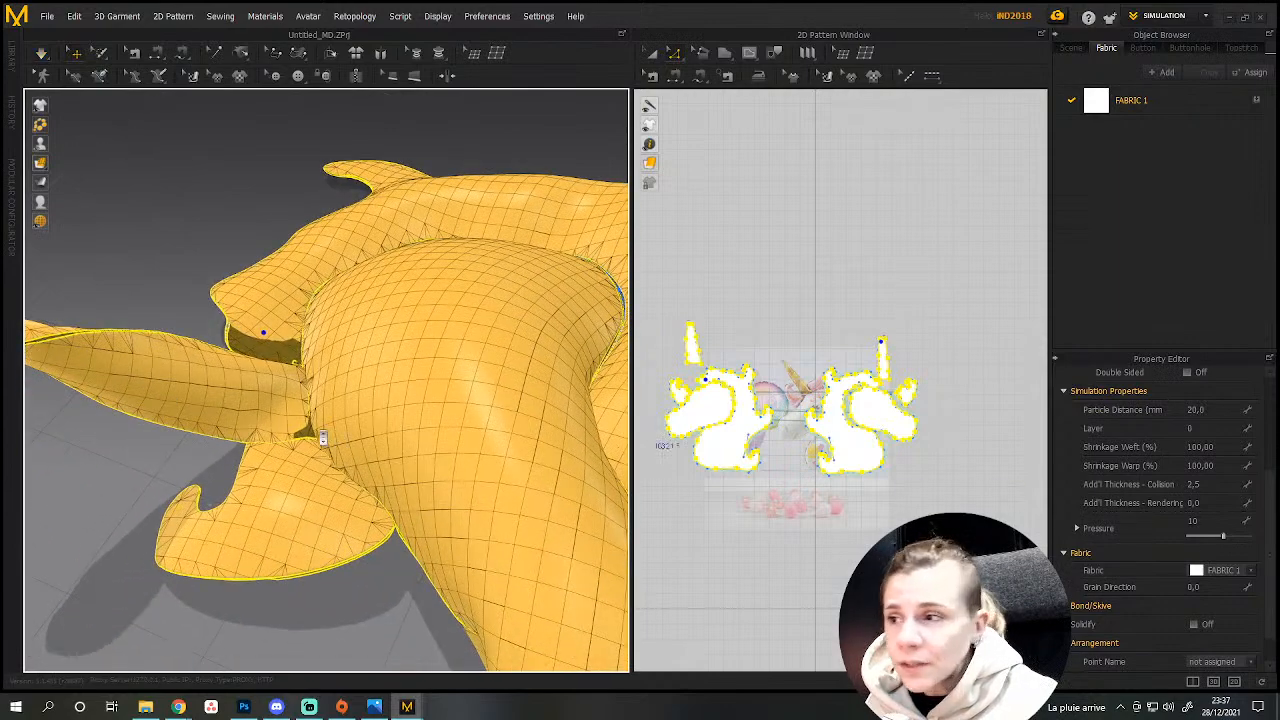
Set the pressure of both horn patterns to 5 and simulate the change.
scroll(321, 434, "up", 2)
left_click(670, 309)
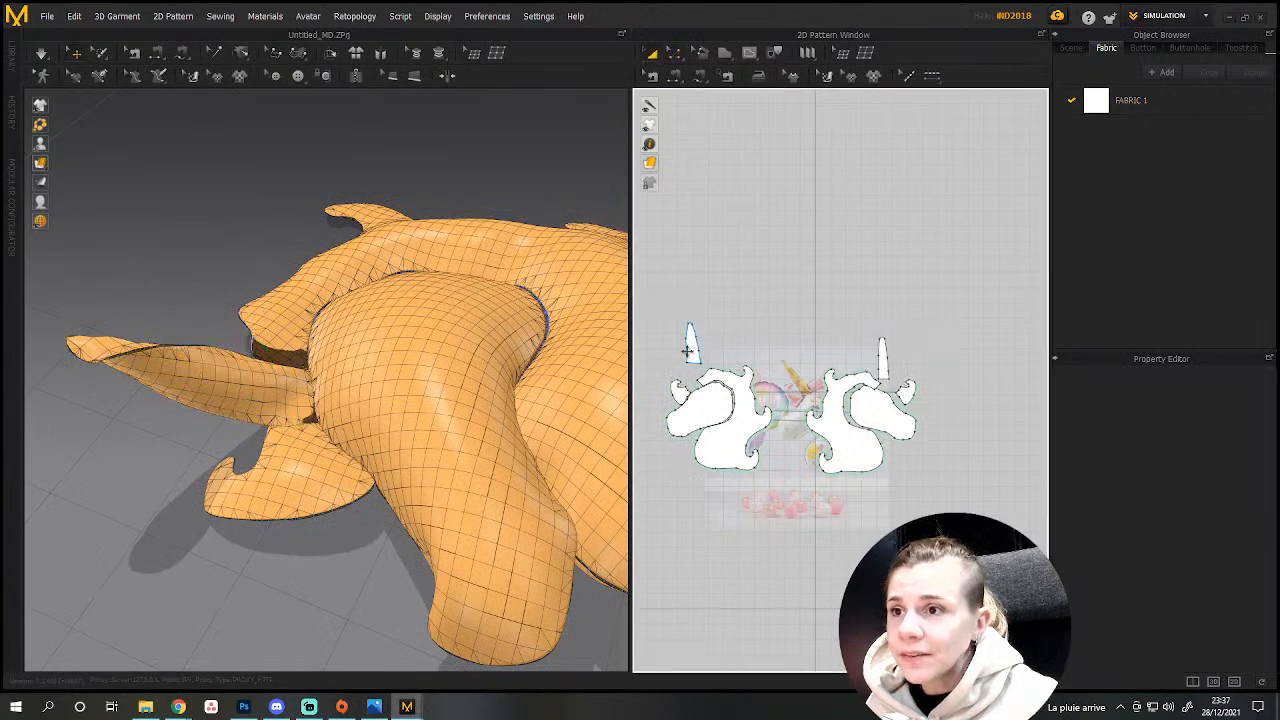
left_click(689, 347)
left_click(1209, 521)
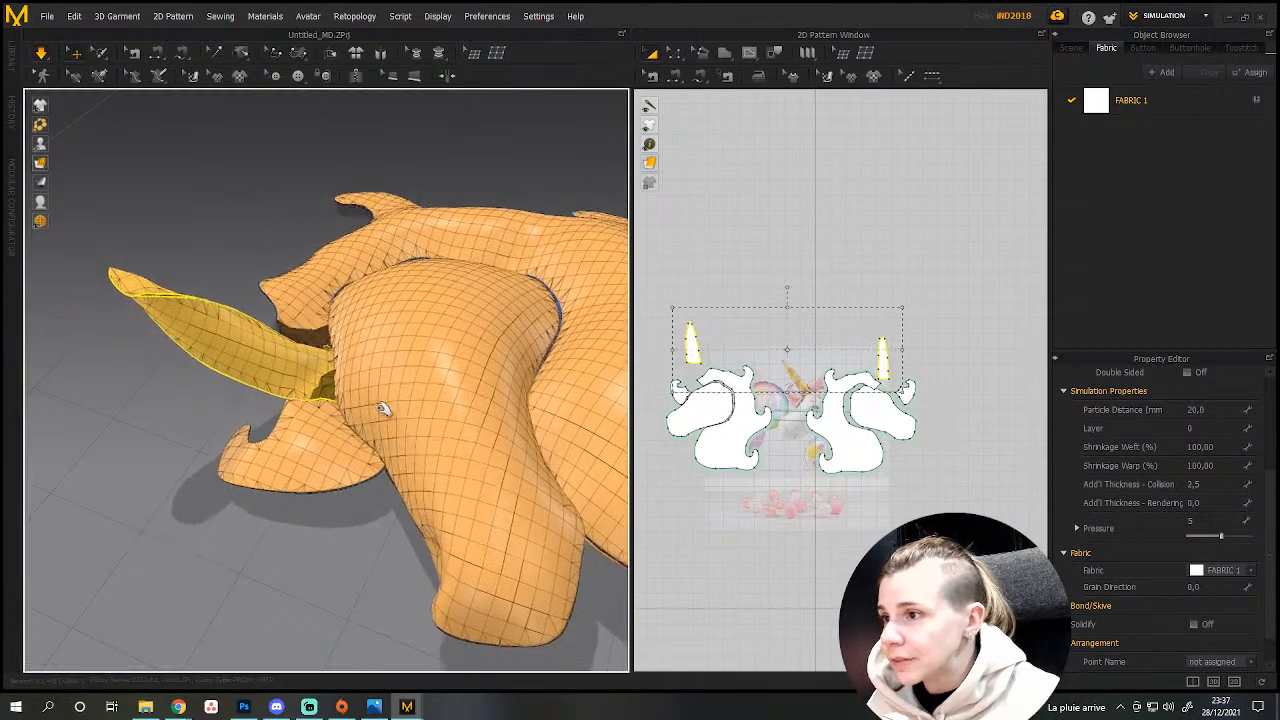
Pull the mirrored horn pattern's tip down and outward during the simulation to untwist it.
left_click(300, 432)
left_click(190, 302)
left_click_drag(189, 308, 143, 334)
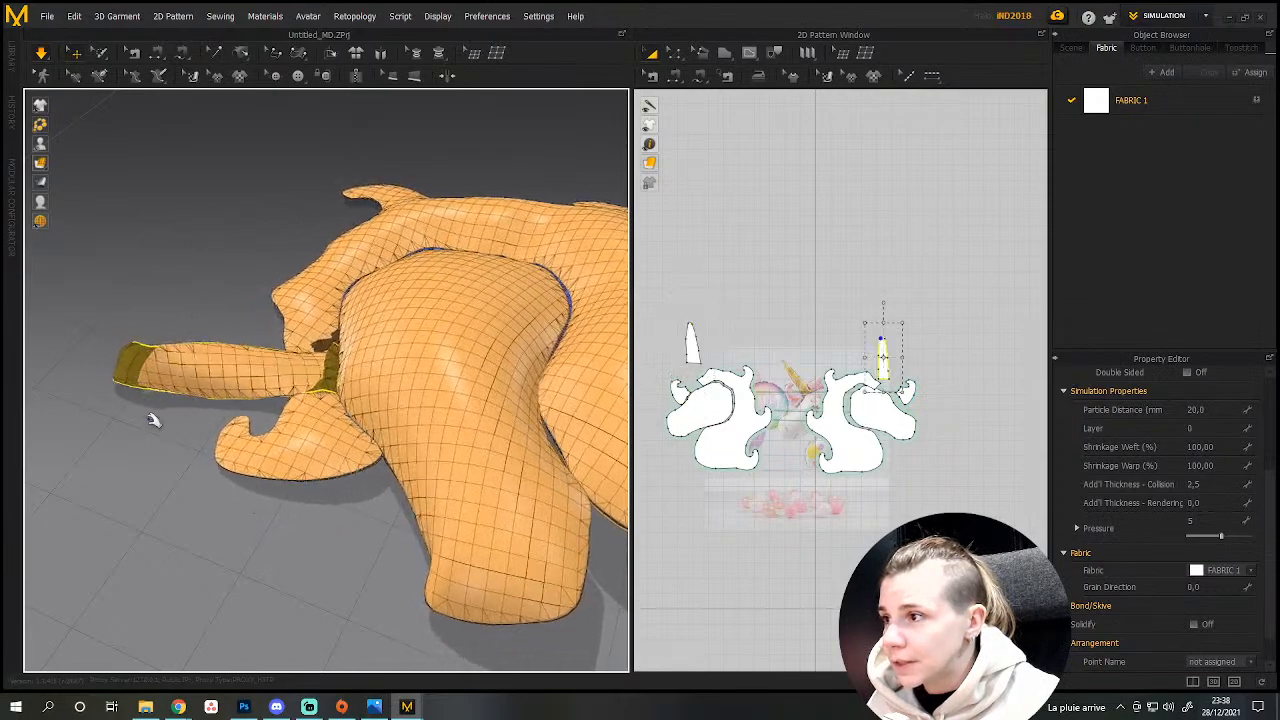
right_click_drag(143, 403, 314, 409)
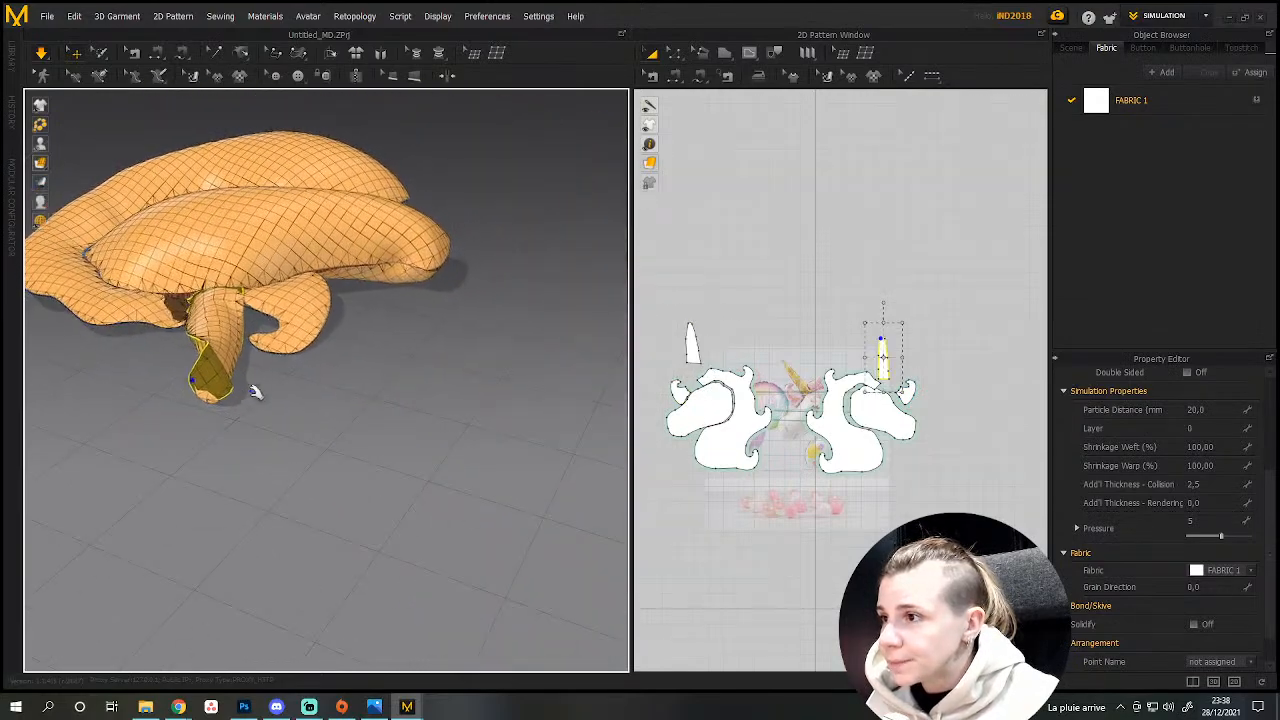
Stop the simulation, reposition the original horn pattern vertically in 3D, and simulate again.
right_click_drag(218, 421, 158, 438)
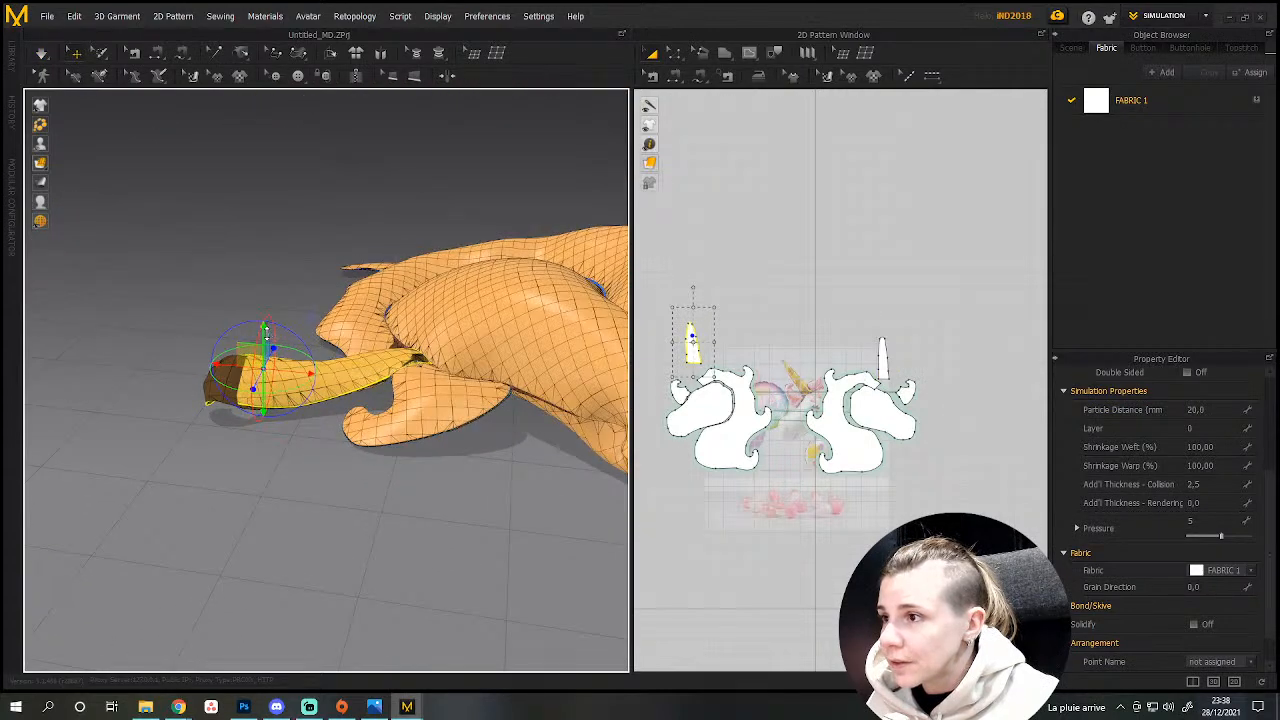
key("space")
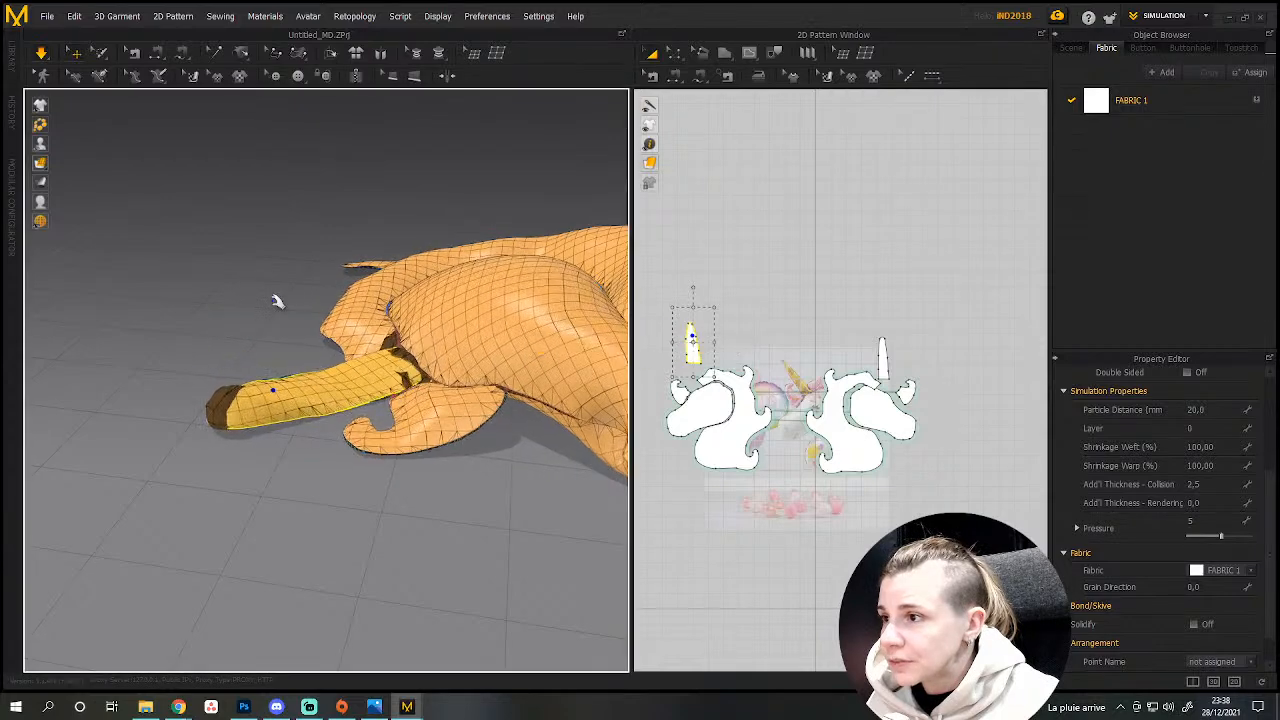
right_click_drag(286, 395, 281, 588)
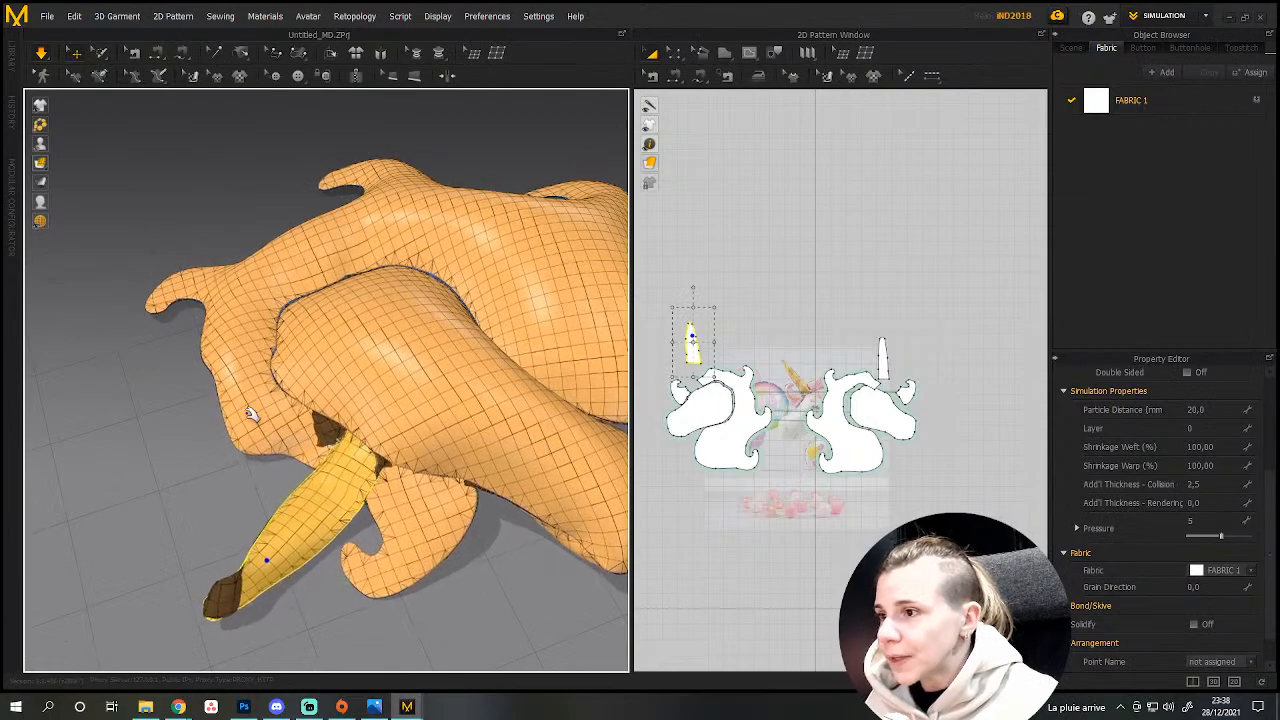
scroll(264, 539, "down", 3)
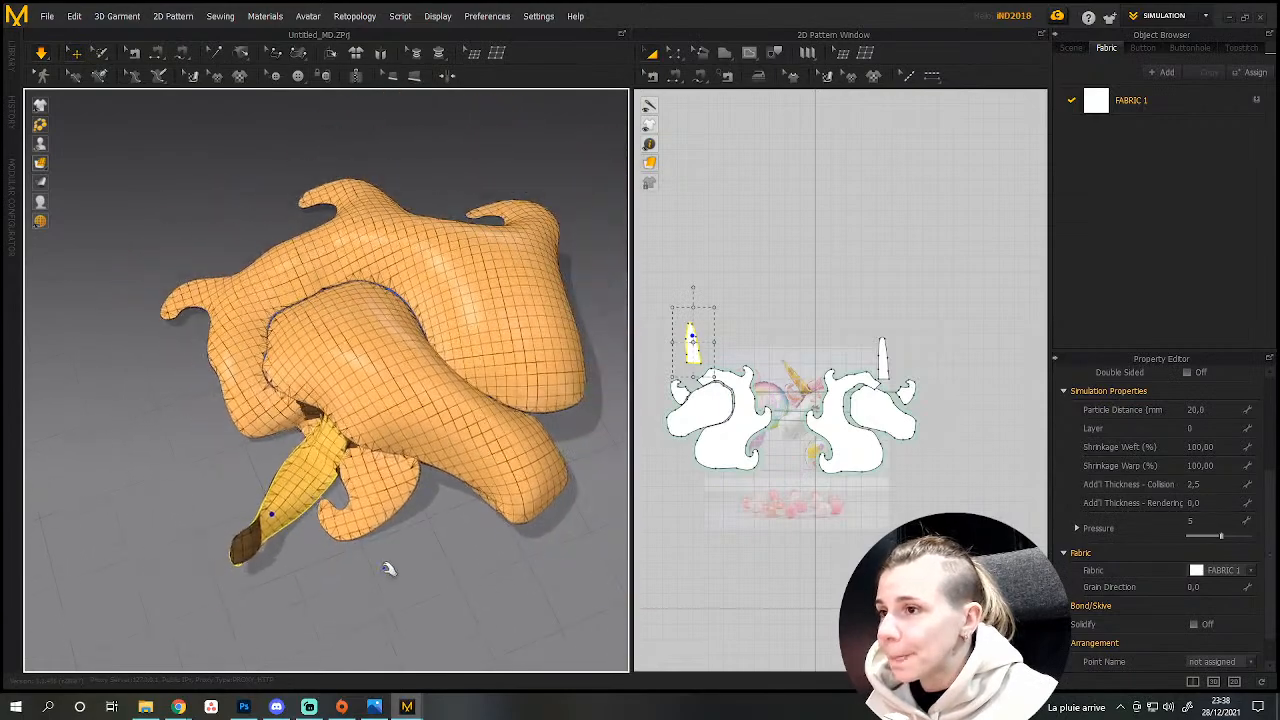
Pull the horn's tip, reposition the mirrored horn pattern vertically in 3D, and run a short simulation.
left_click_drag(272, 540, 274, 583)
right_click_drag(274, 598, 258, 514)
left_click_drag(258, 518, 264, 530)
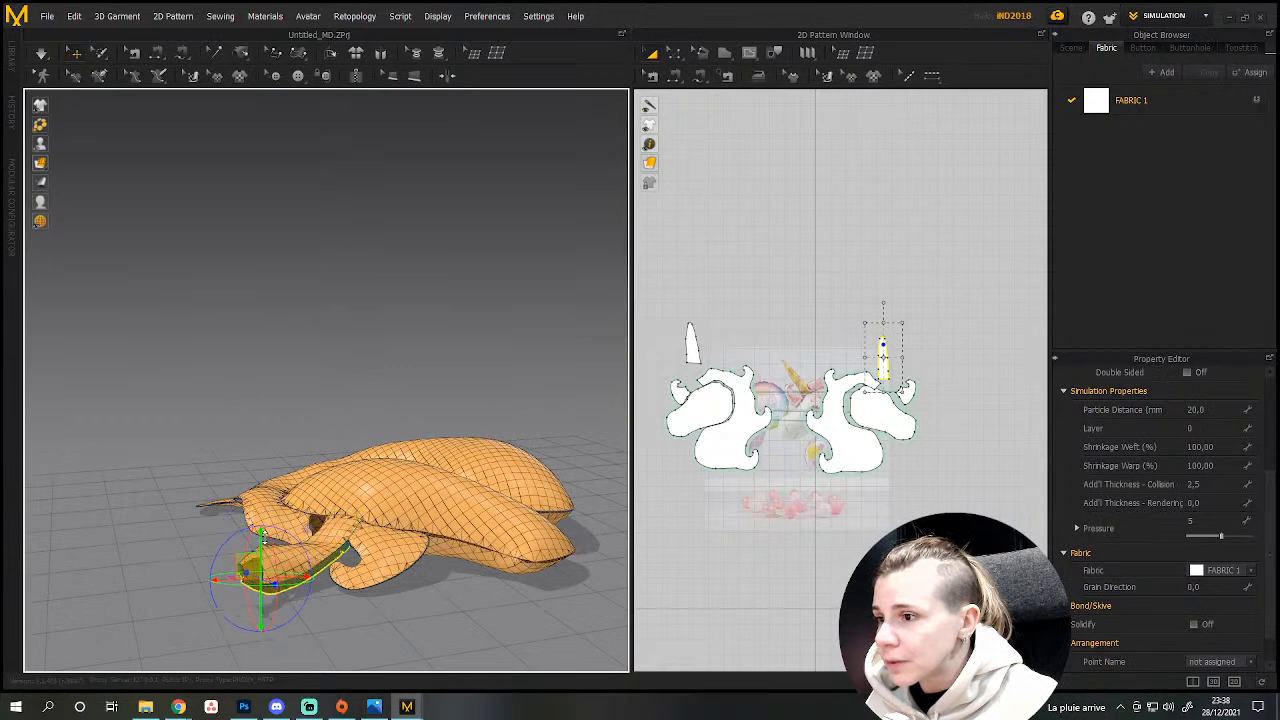
key("space")
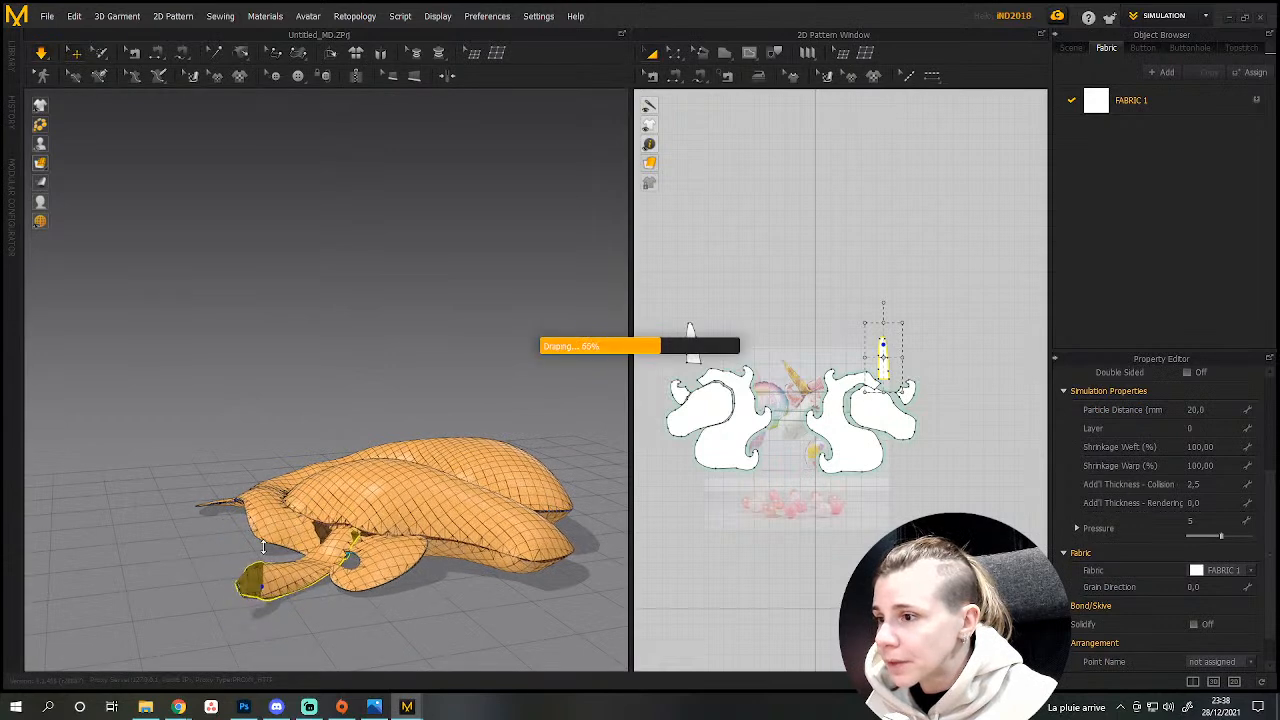
left_click(280, 569)
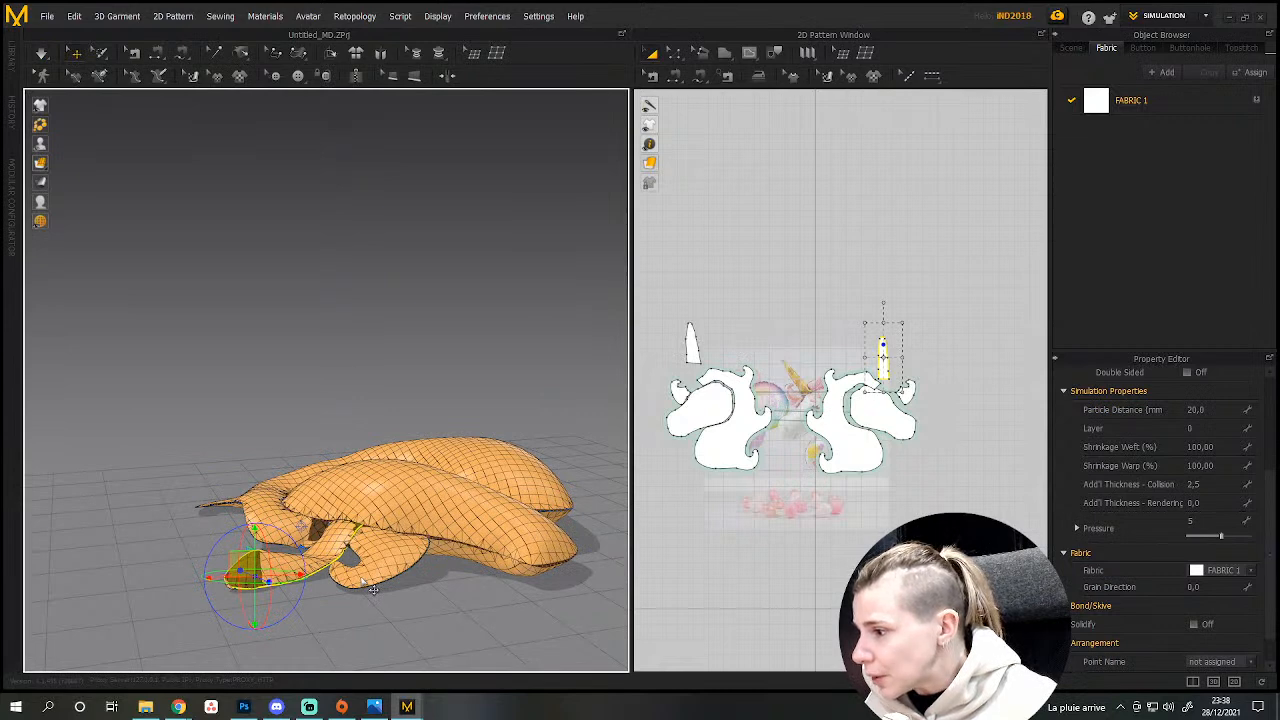
Set the particle distance of both horn patterns to 10 mm.
middle_click_drag(392, 612, 406, 522)
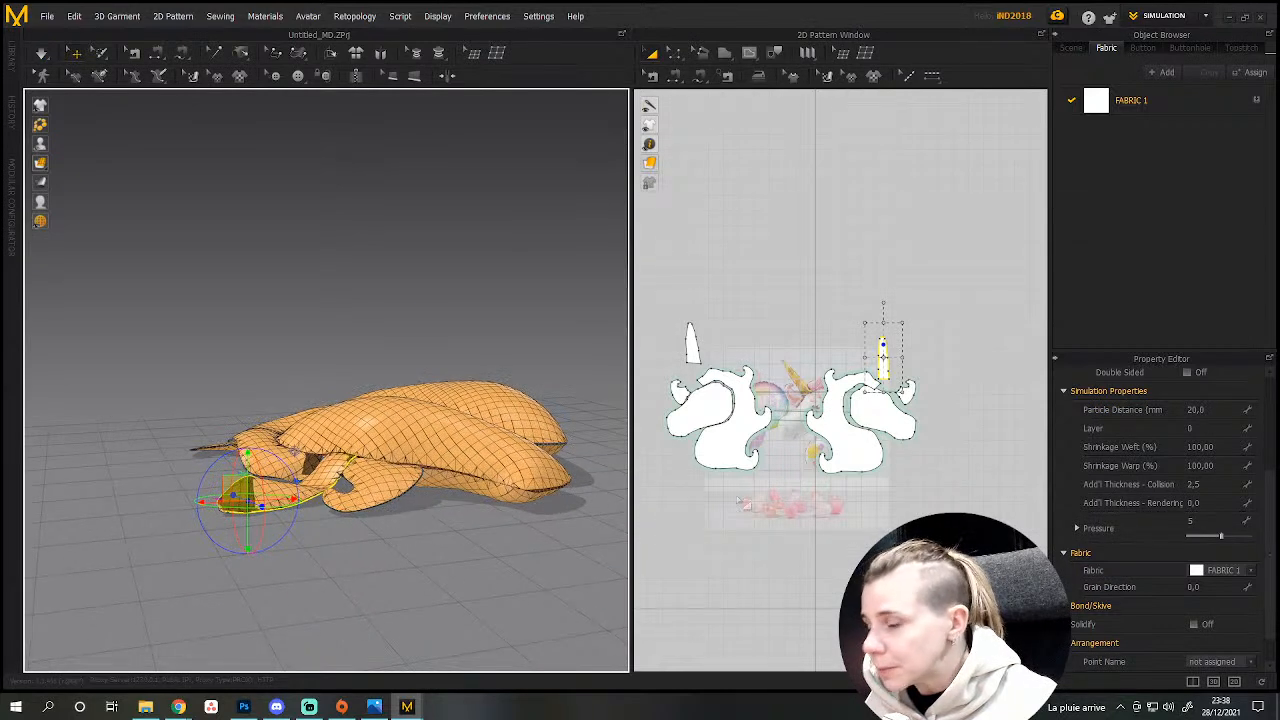
scroll(840, 507, "up", 5)
scroll(840, 500, "down", 3)
scroll(400, 452, "down", 1)
scroll(400, 452, "up", 2)
right_click_drag(400, 452, 372, 548)
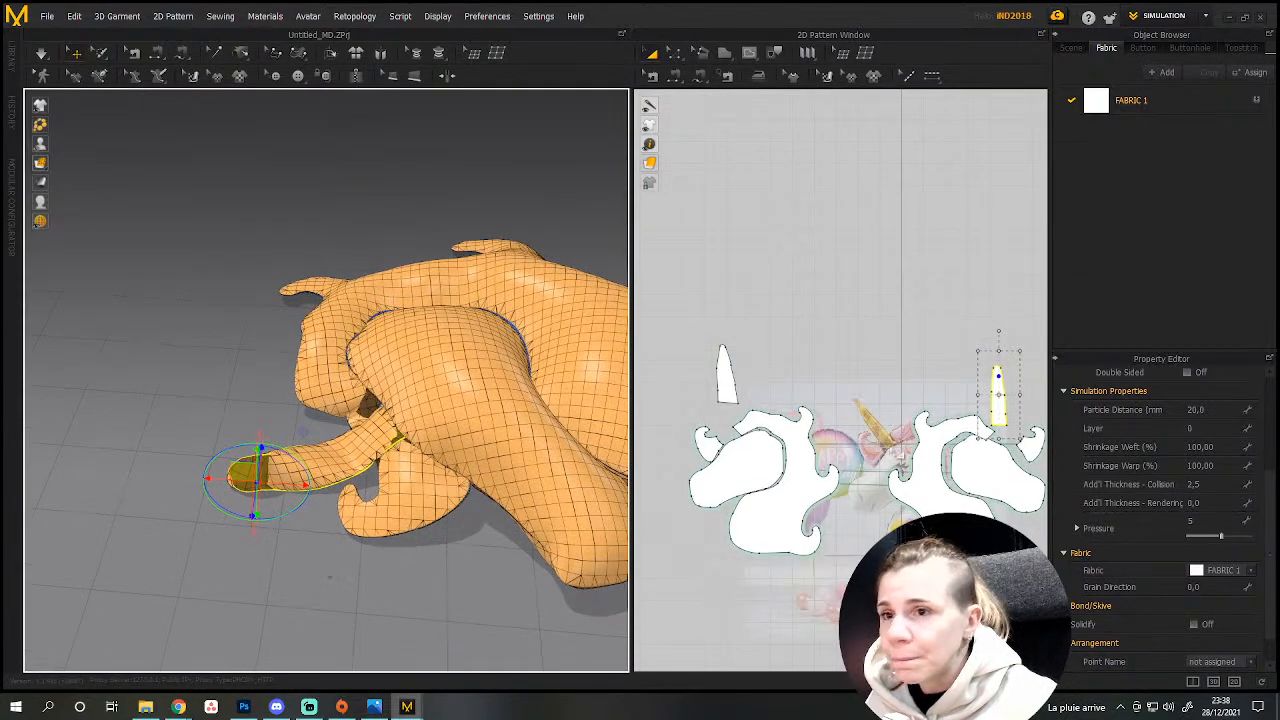
left_click(724, 378)
left_click(997, 394, "shift")
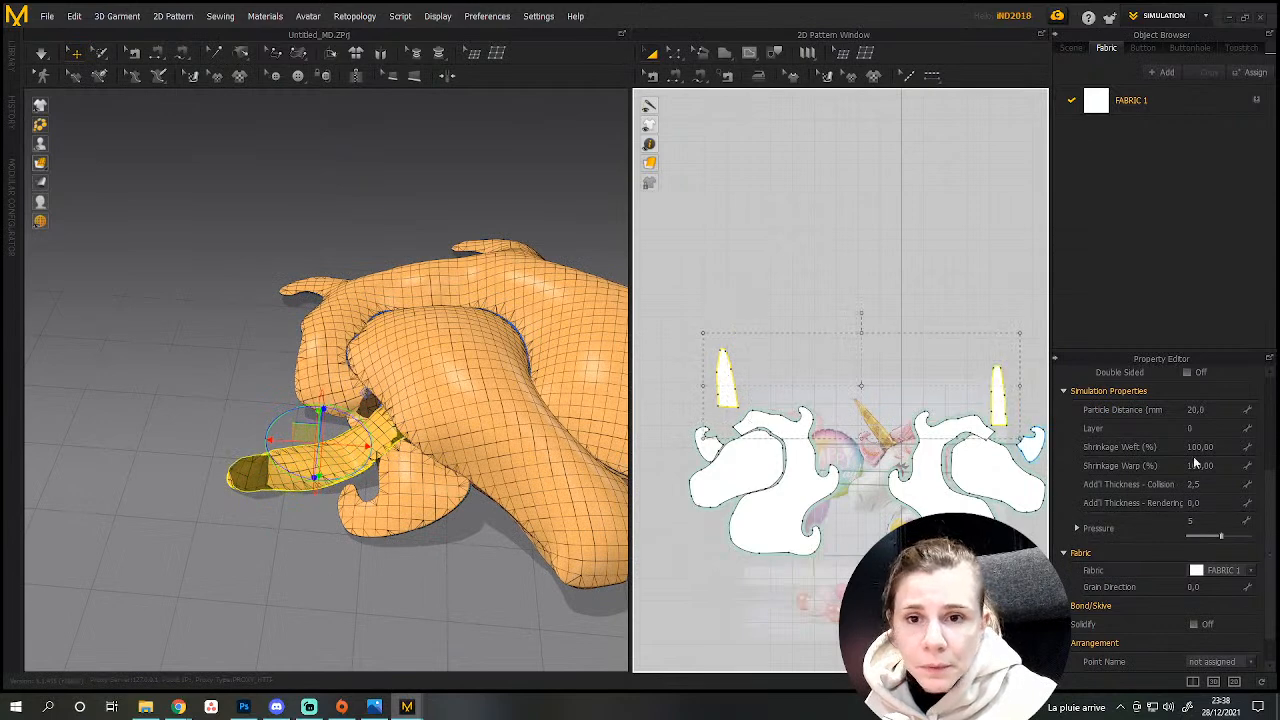
left_click(1210, 409)
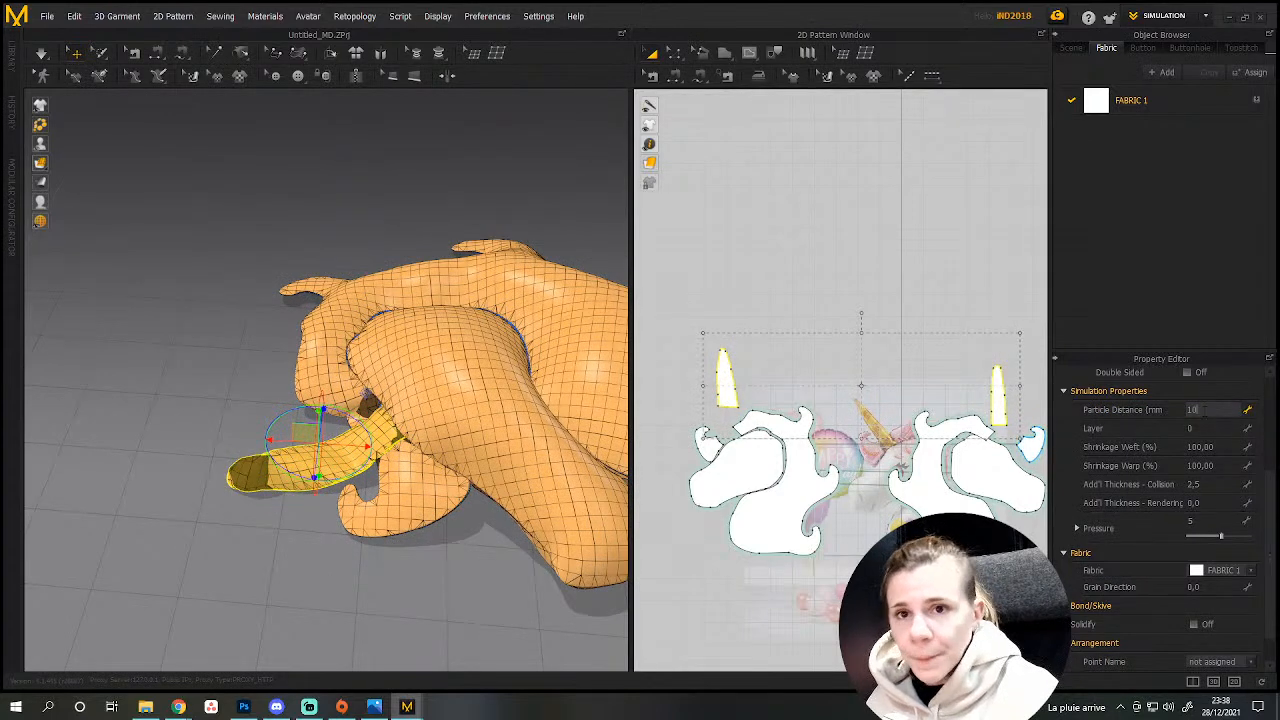
type("10")
key("Return")
Try pulling the head pattern and the mirrored horn's tip while simulating, and undo the changes.
right_click_drag(266, 455, 250, 502)
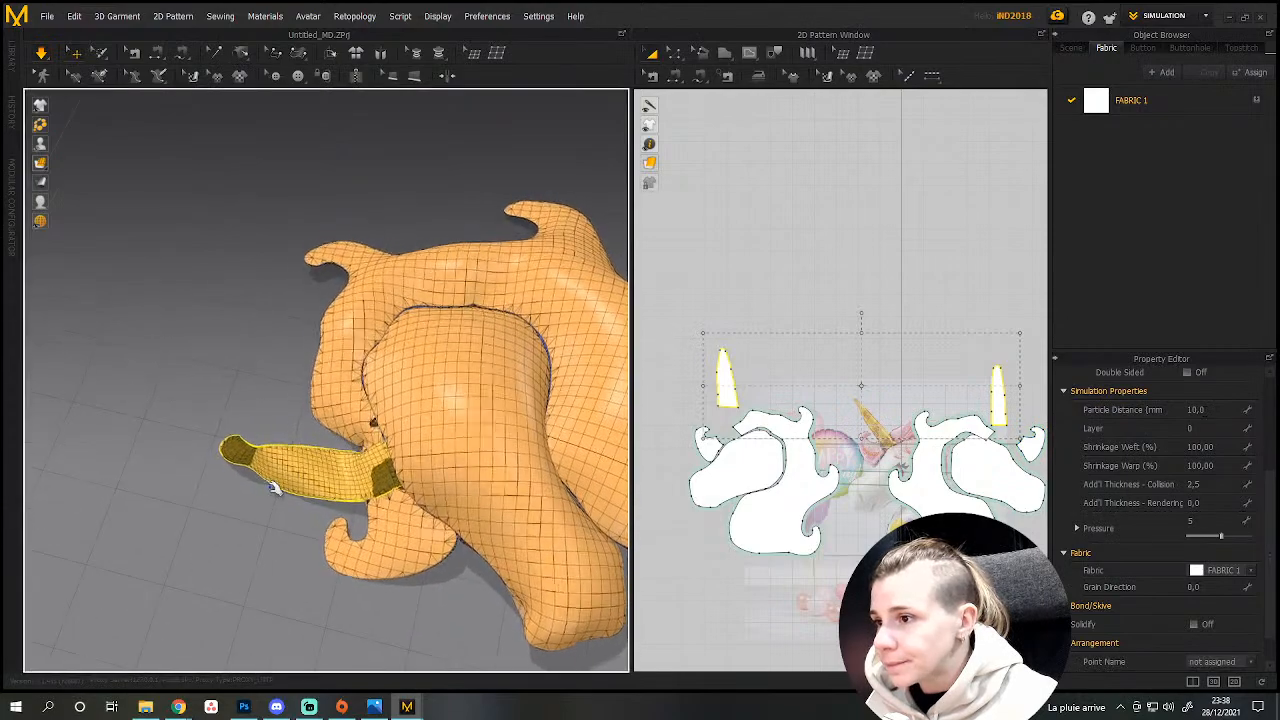
left_click(358, 286)
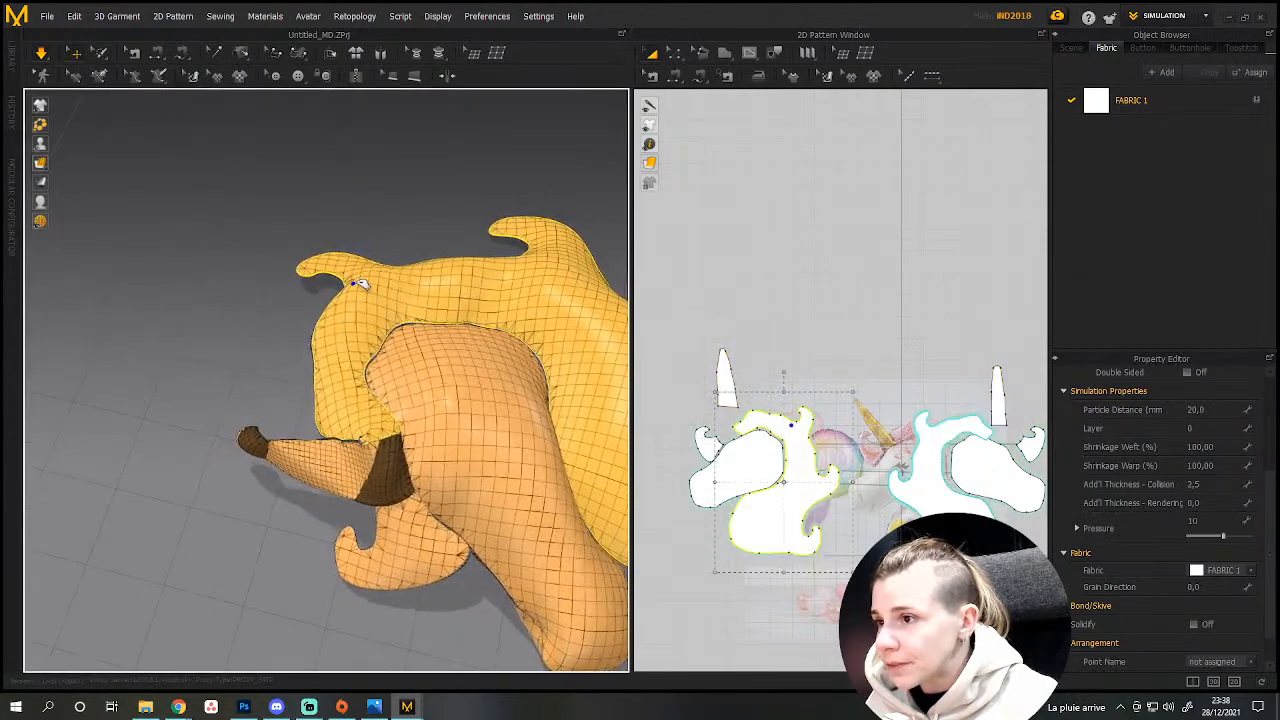
left_click(293, 448)
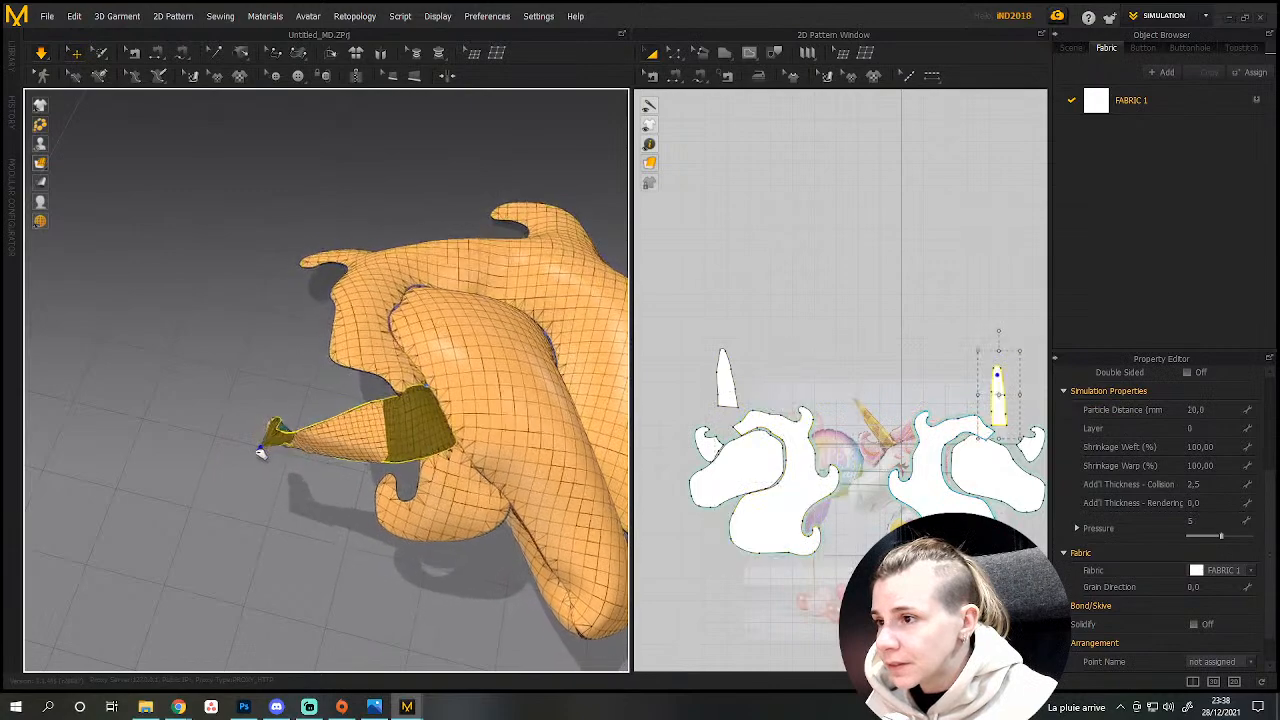
key("ctrl+z")
key("ctrl+z")
key("ctrl+z")
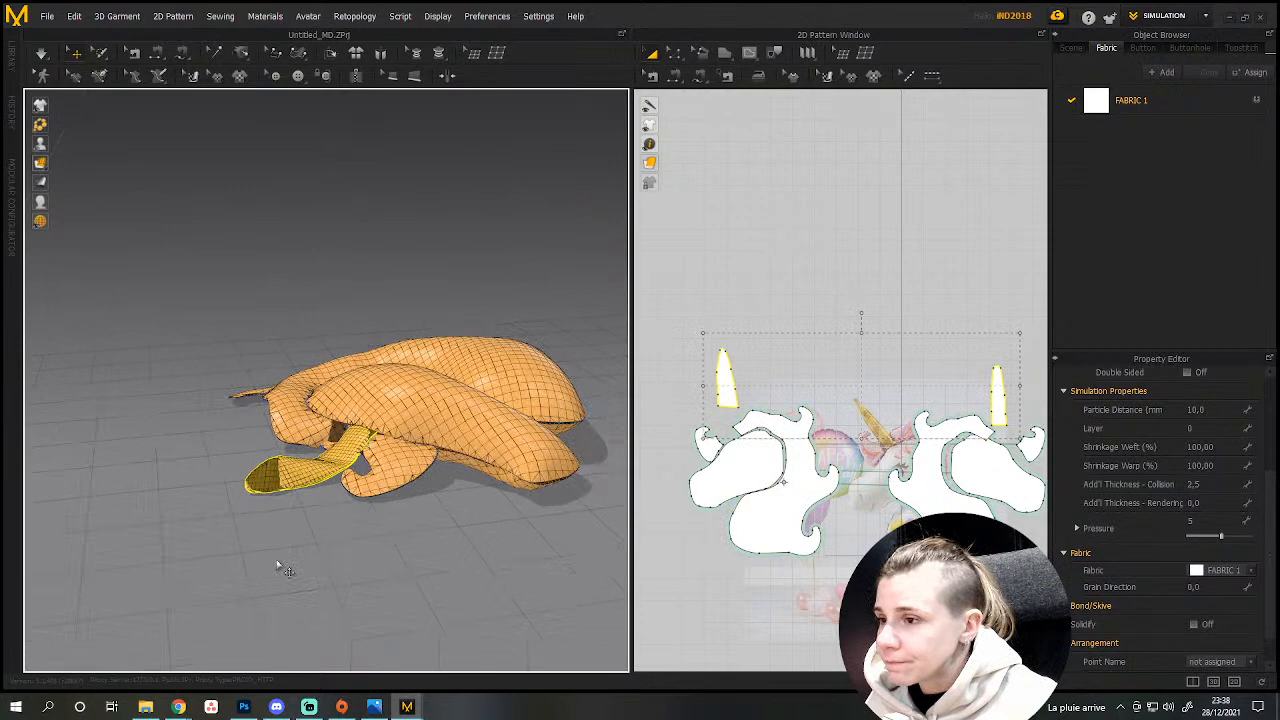
Freeze the original horn pattern in 3D.
right_click_drag(276, 569, 266, 598)
middle_click_drag(268, 598, 382, 434)
scroll(371, 486, "up", 3)
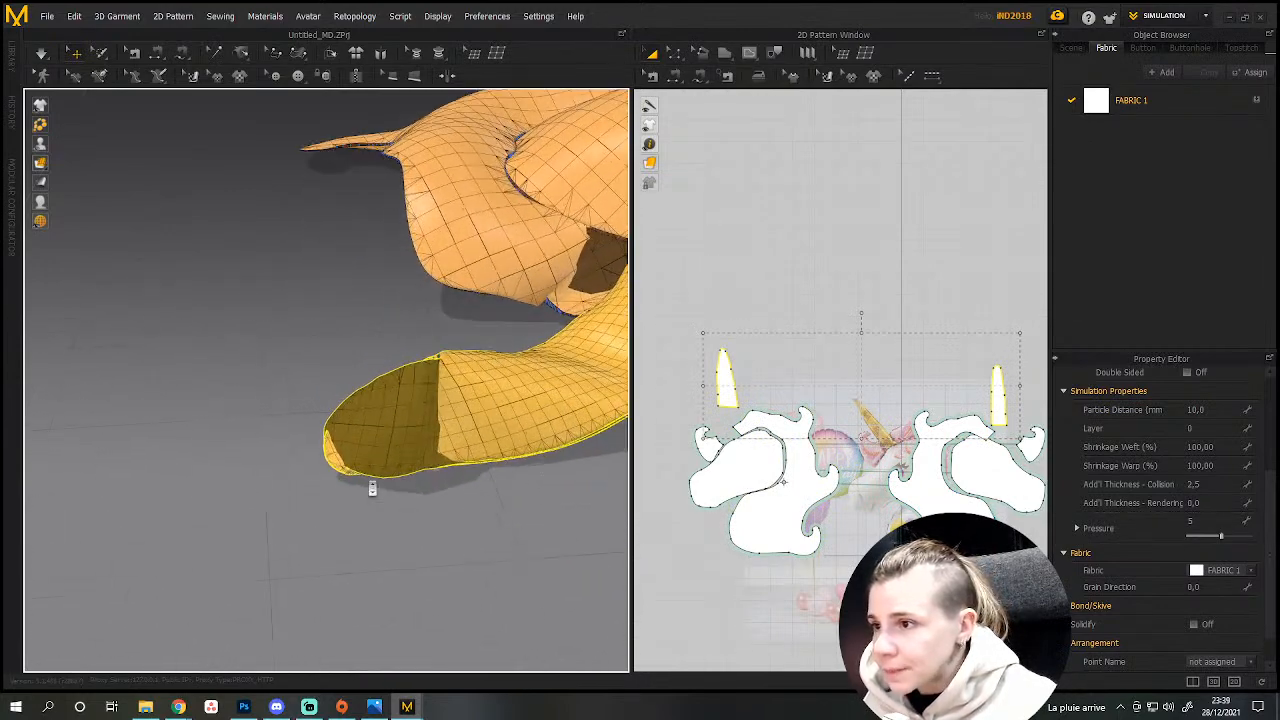
right_click_drag(412, 453, 438, 494)
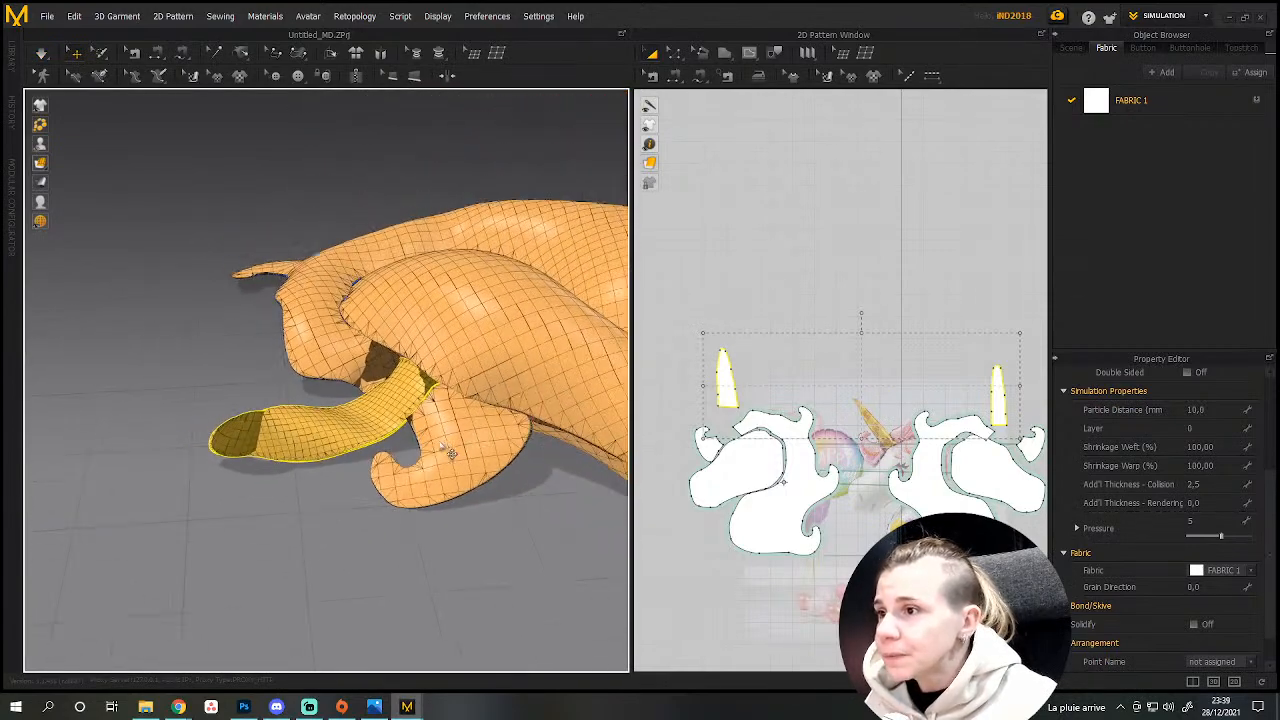
left_click(287, 524)
left_click(305, 428)
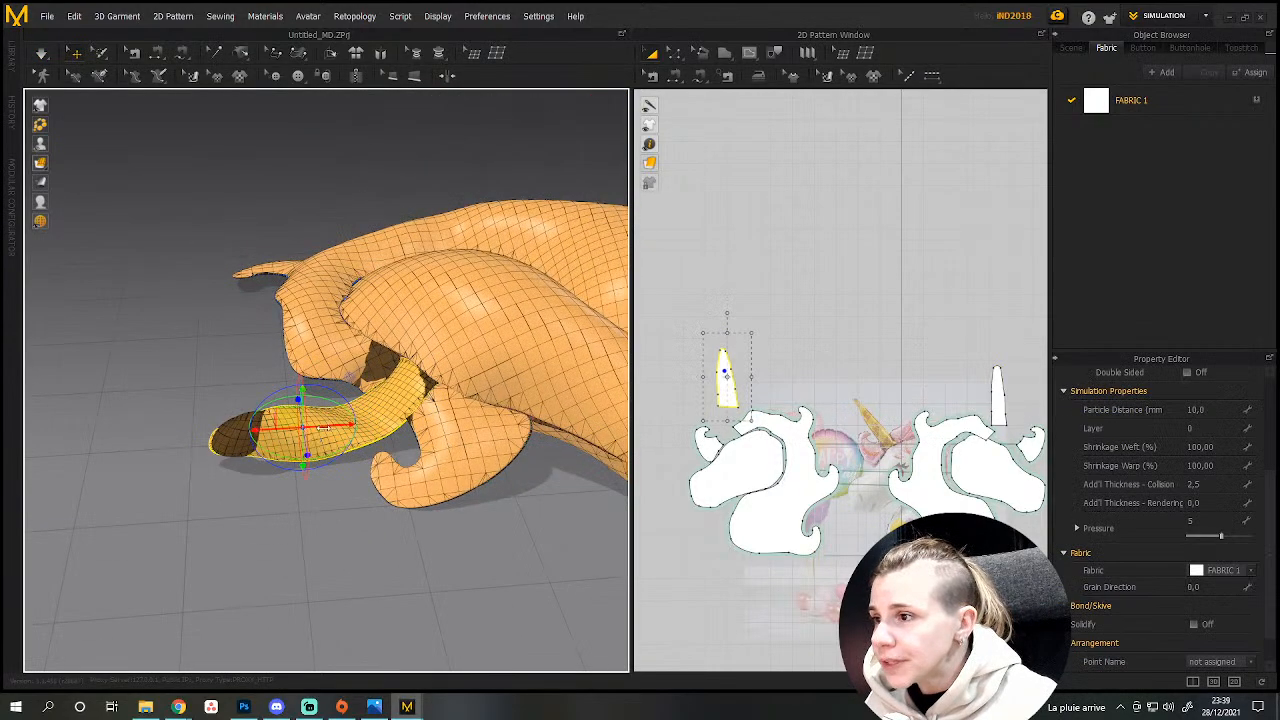
right_click(383, 415)
left_click(431, 129)
Simulate with the original horn pattern frozen and pull the mirrored horn pattern down to untwist it.
right_click_drag(333, 580, 343, 428)
key("space")
left_click_drag(306, 382, 318, 470)
left_click_drag(262, 354, 245, 458)
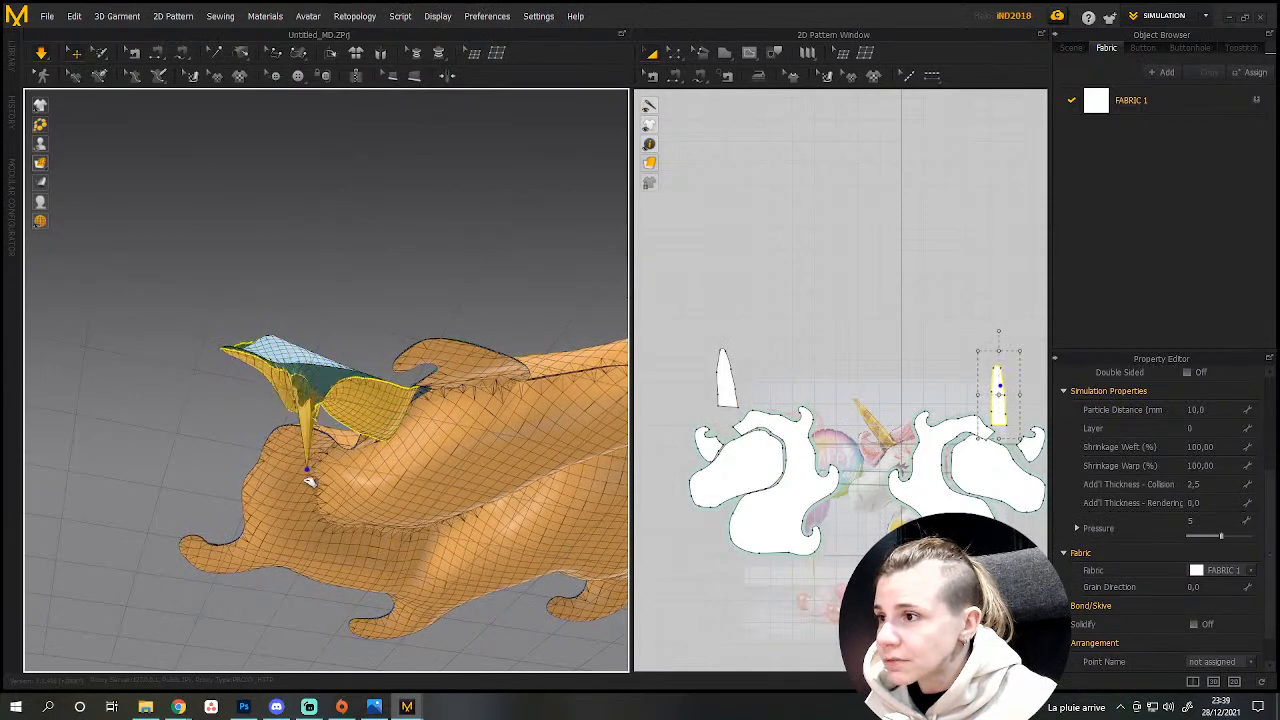
right_click_drag(325, 481, 153, 383)
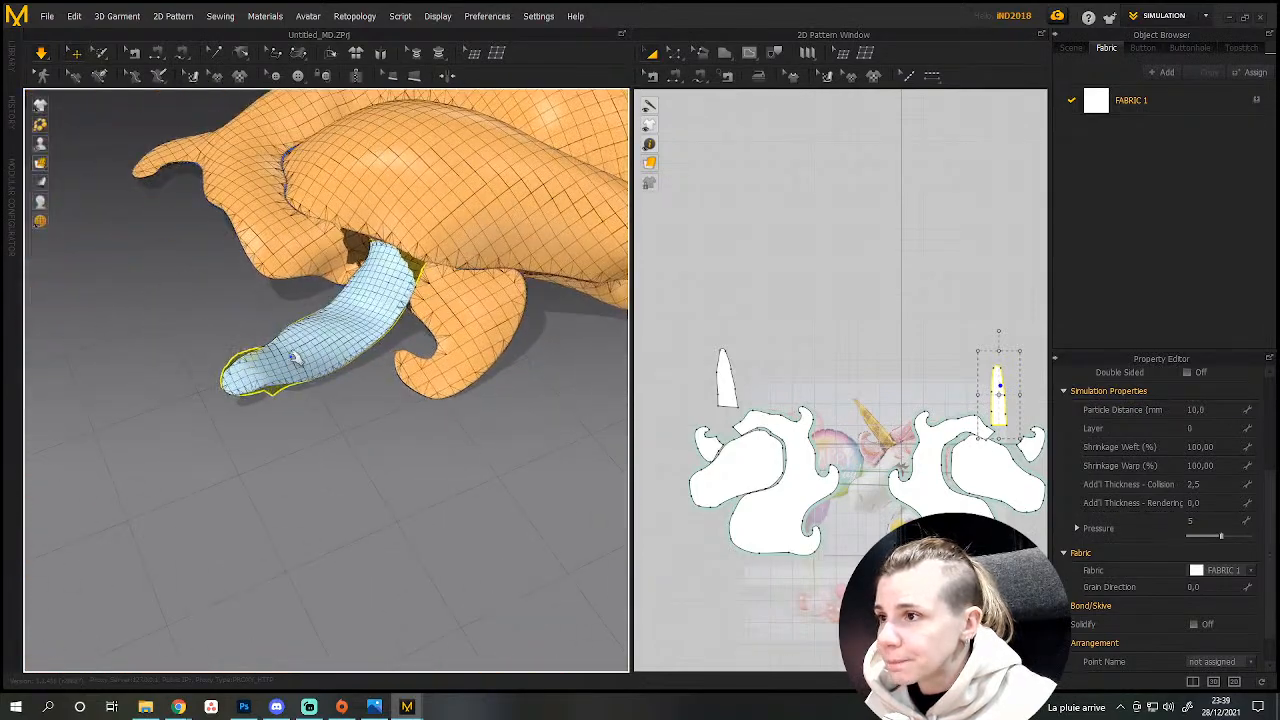
Unfreeze the original horn pattern and pull its tip outward while simulating to untwist the horn.
right_click(329, 350)
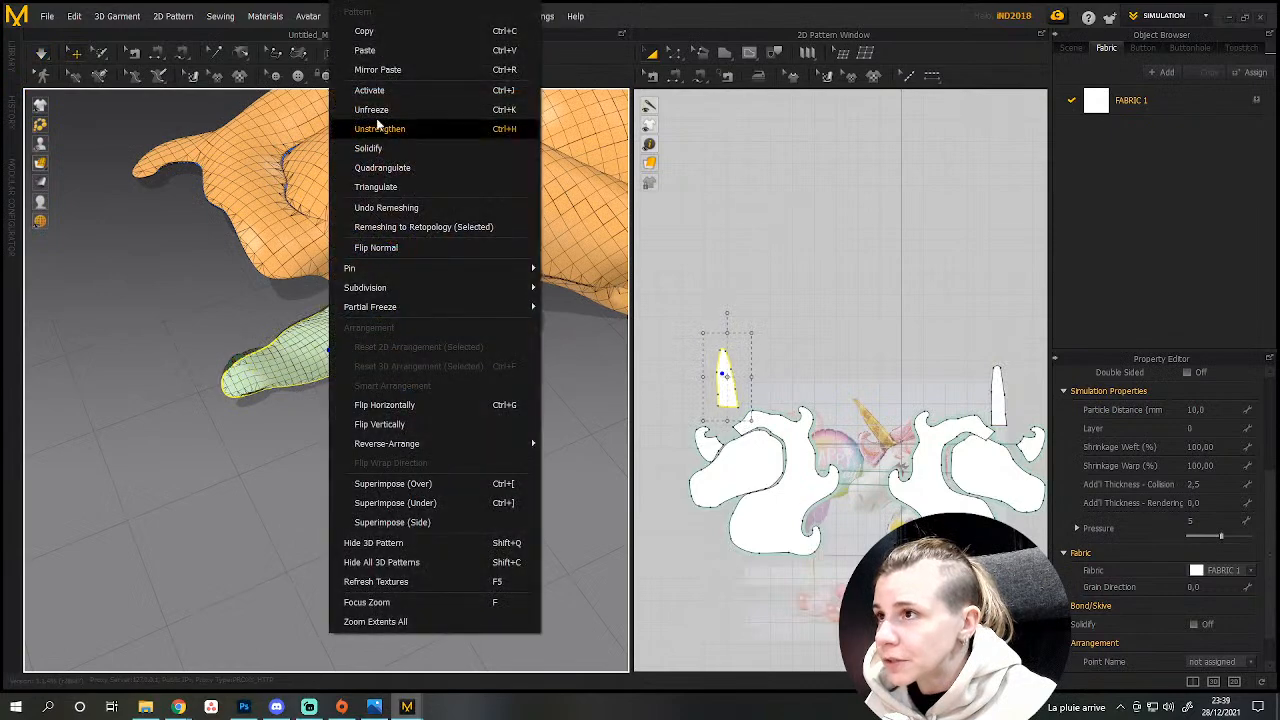
left_click(379, 129)
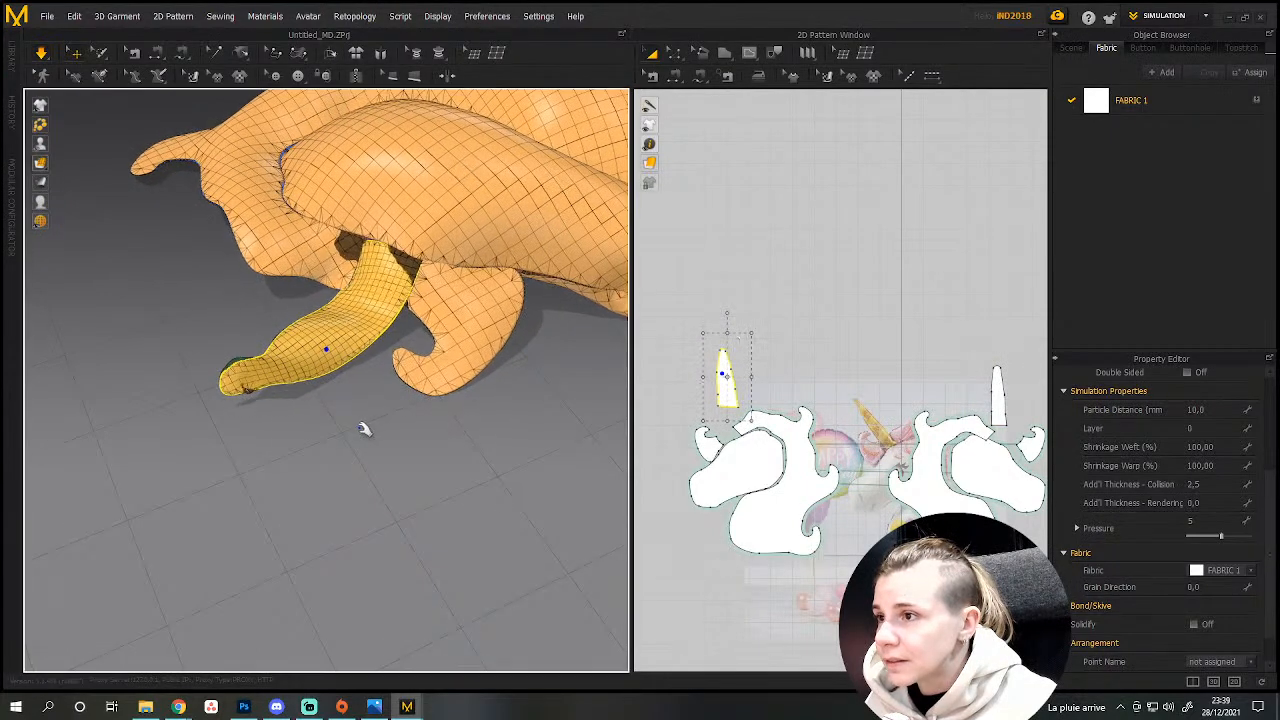
right_click_drag(280, 429, 301, 449)
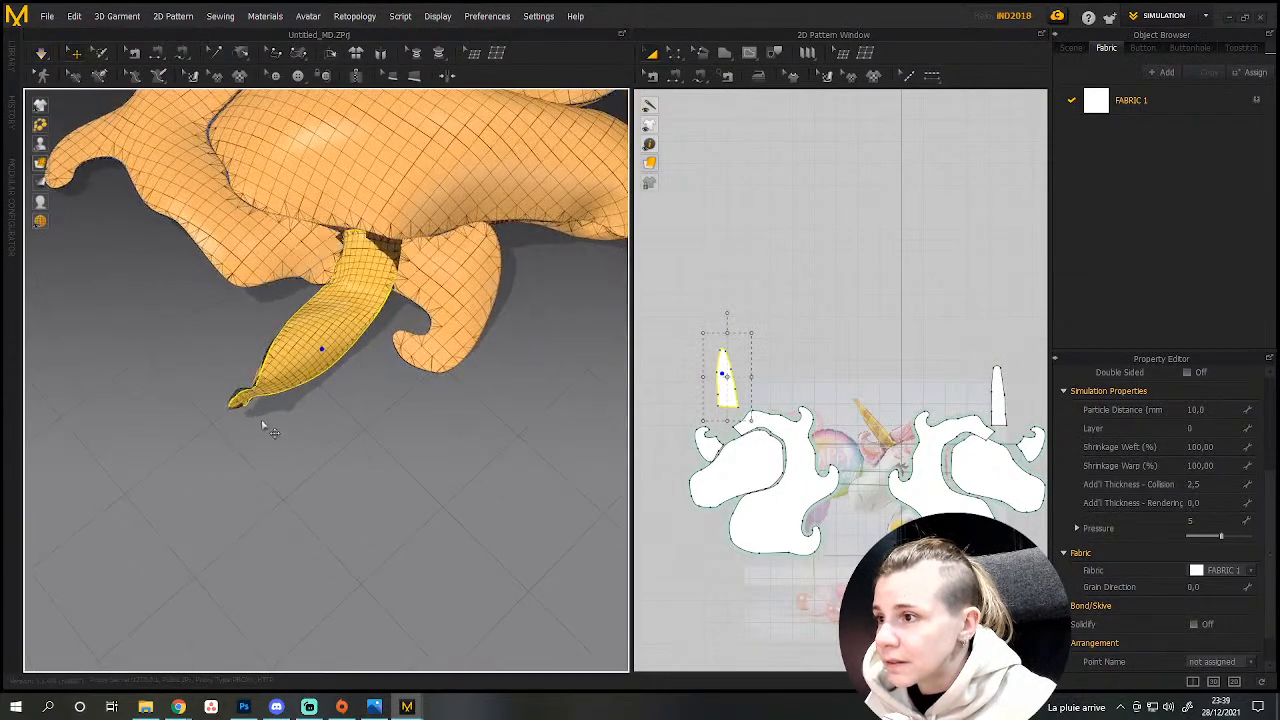
left_click_drag(254, 408, 288, 450)
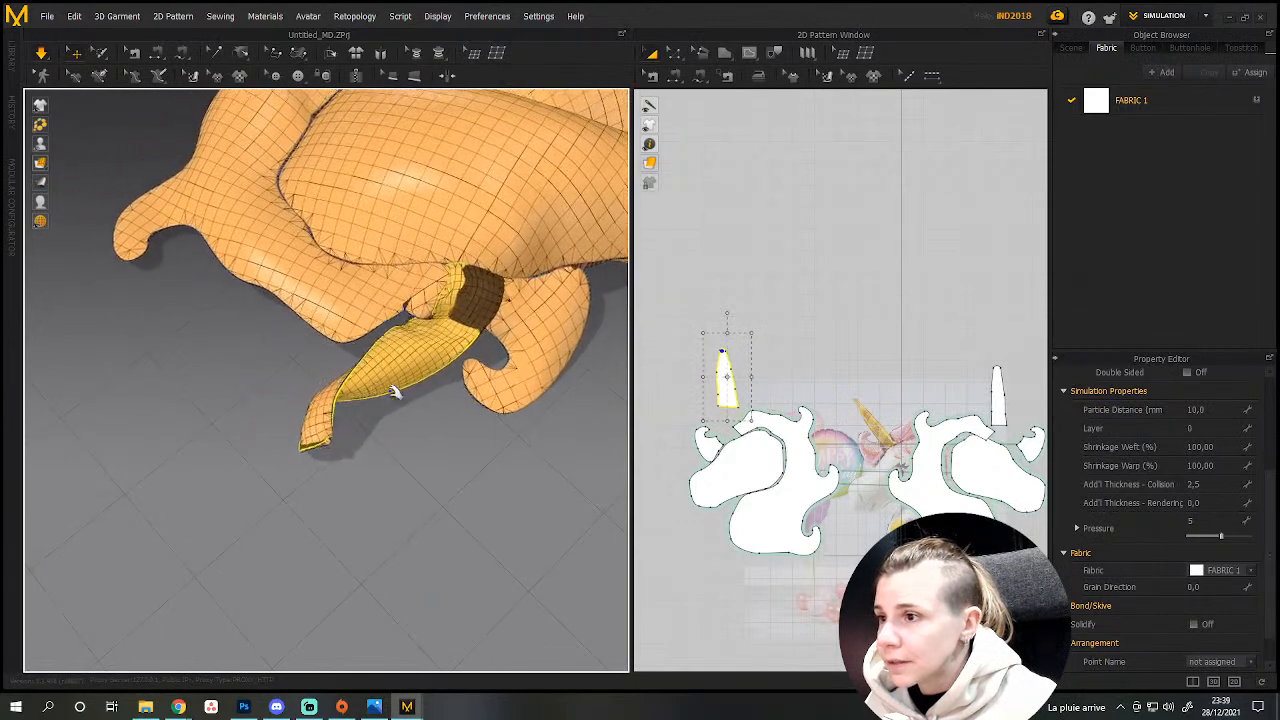
scroll(393, 544, "down", 5)
right_click_drag(458, 534, 319, 528)
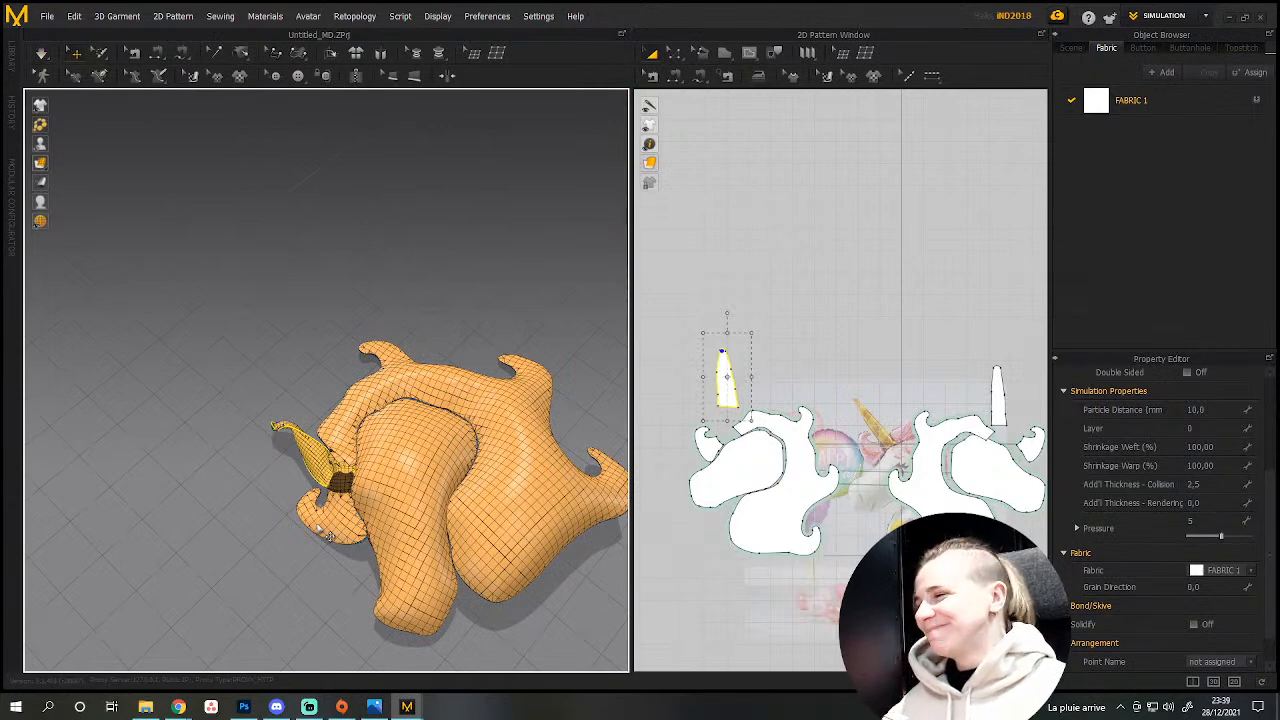
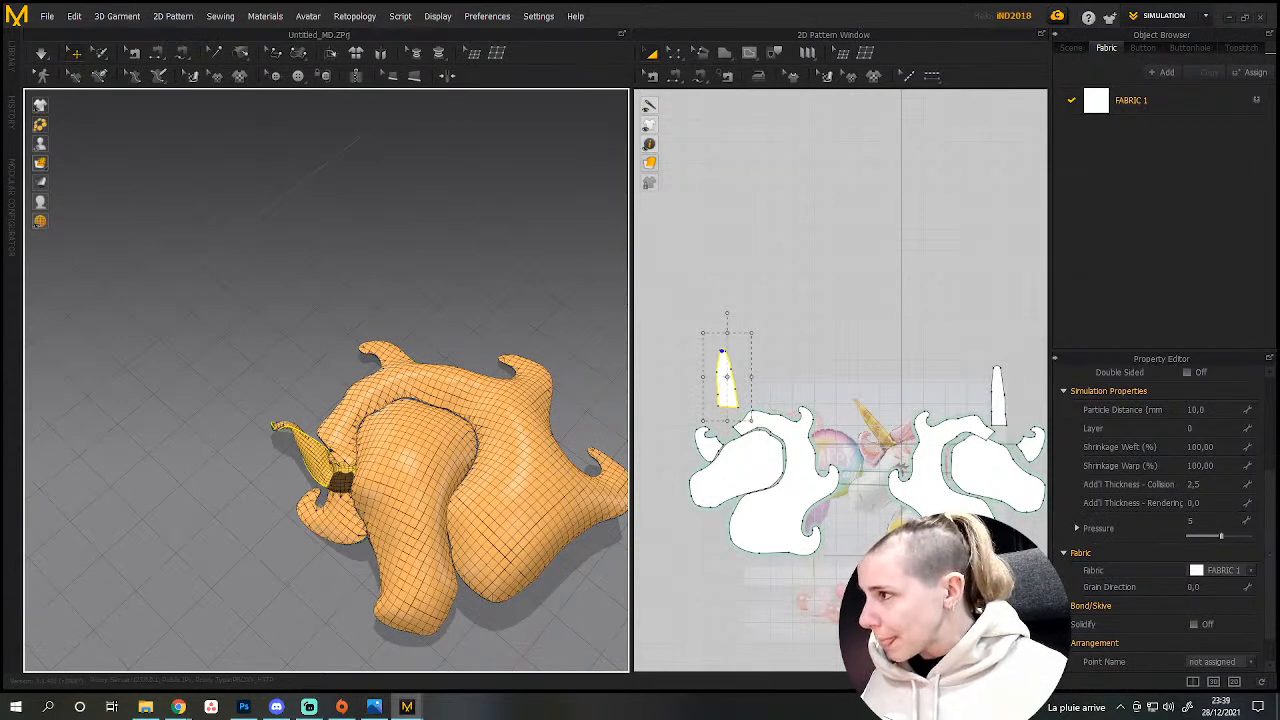
Run the simulation while pulling the mane pattern close to the base of the horn.
right_click_drag(250, 358, 461, 555)
left_click(430, 256)
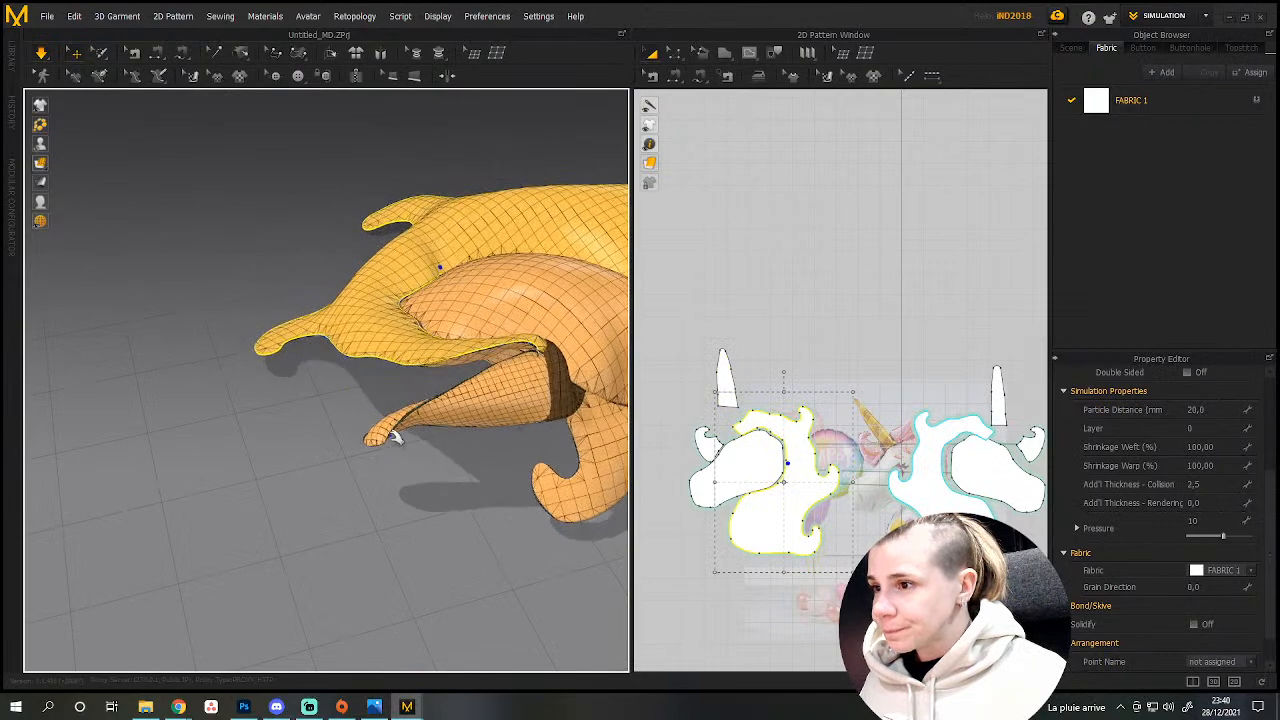
right_click_drag(516, 513, 431, 486)
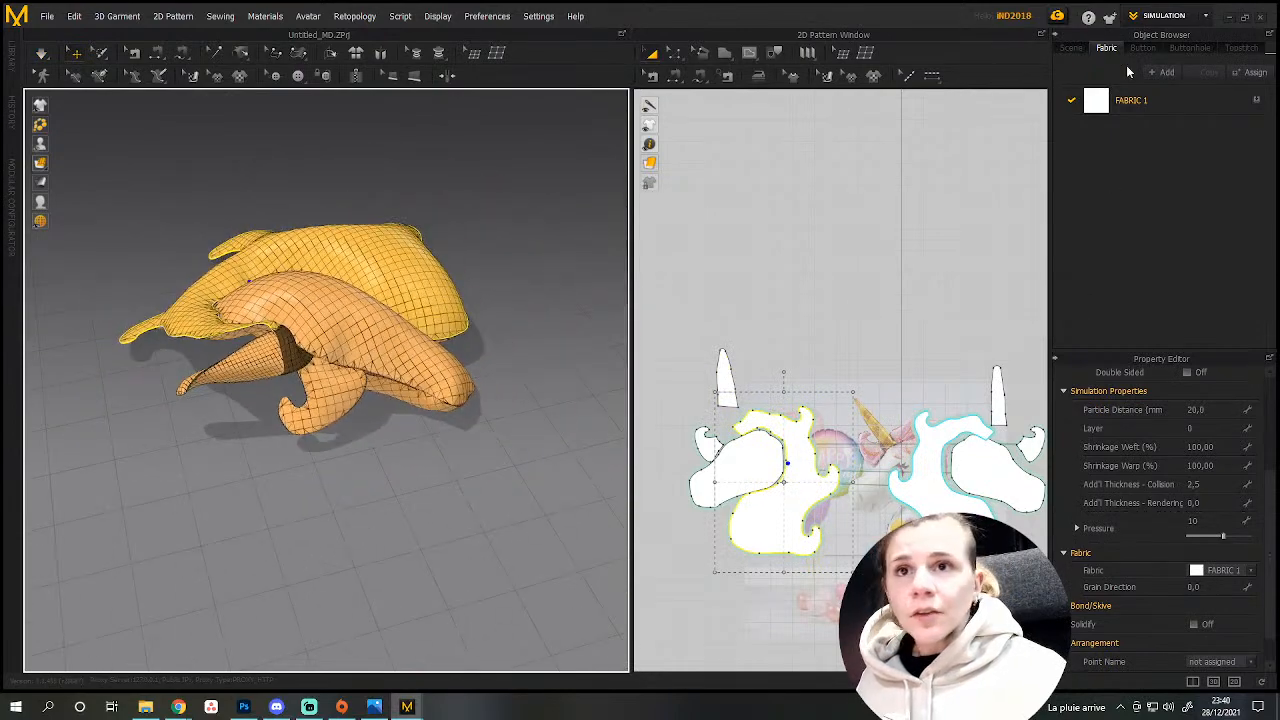
Open the scene's simulation properties to check the gravity setting.
left_click(1071, 48)
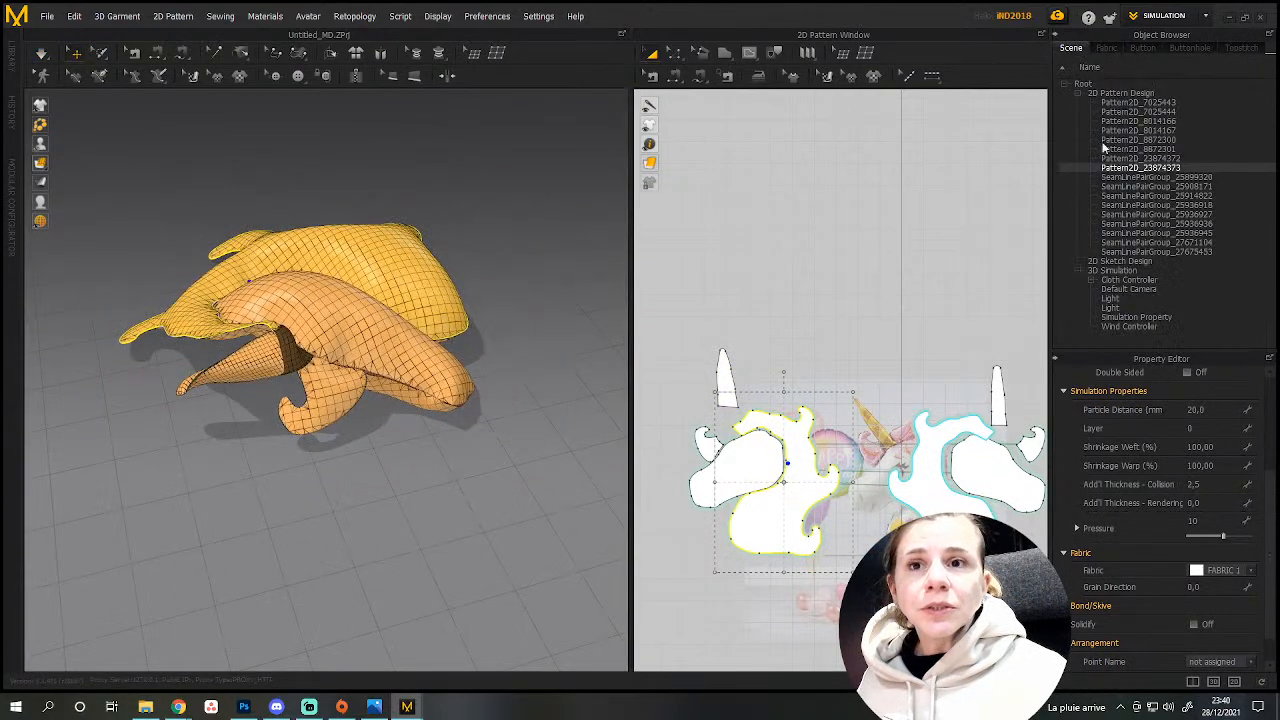
left_click(1121, 318)
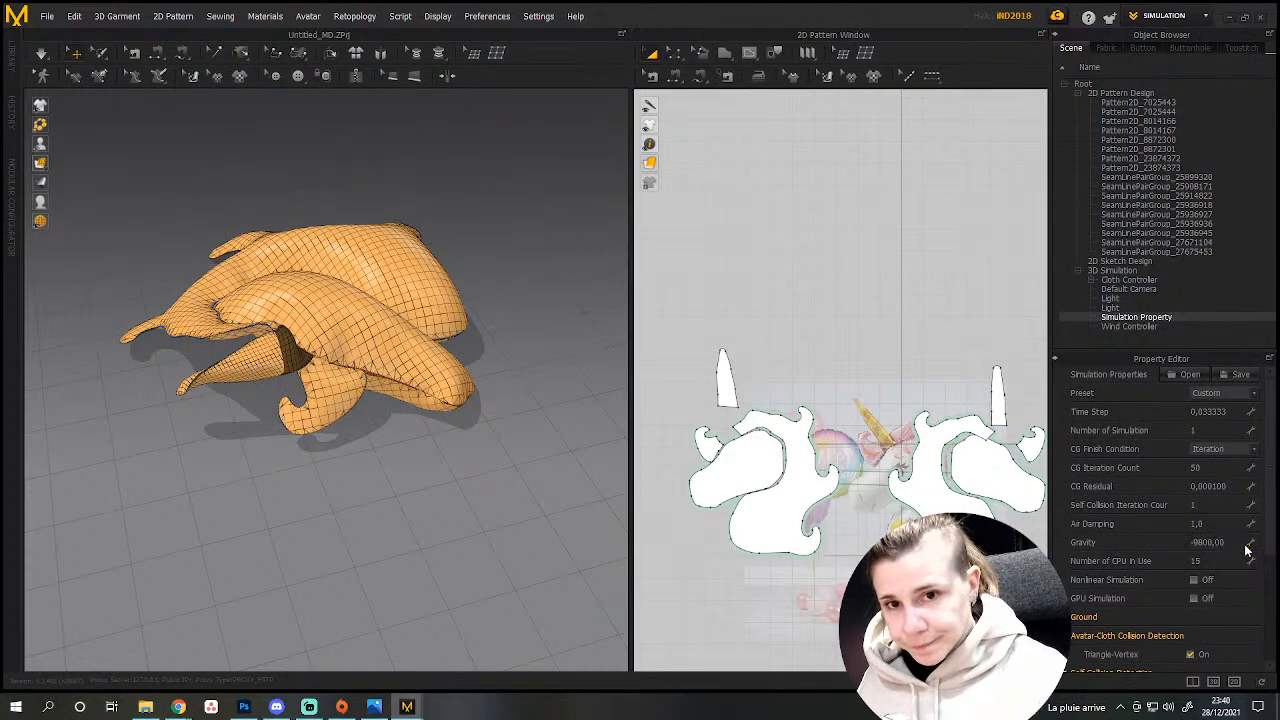
Simulate again and pull the large mane pattern outward by its neck edge.
key("space")
left_click(348, 444)
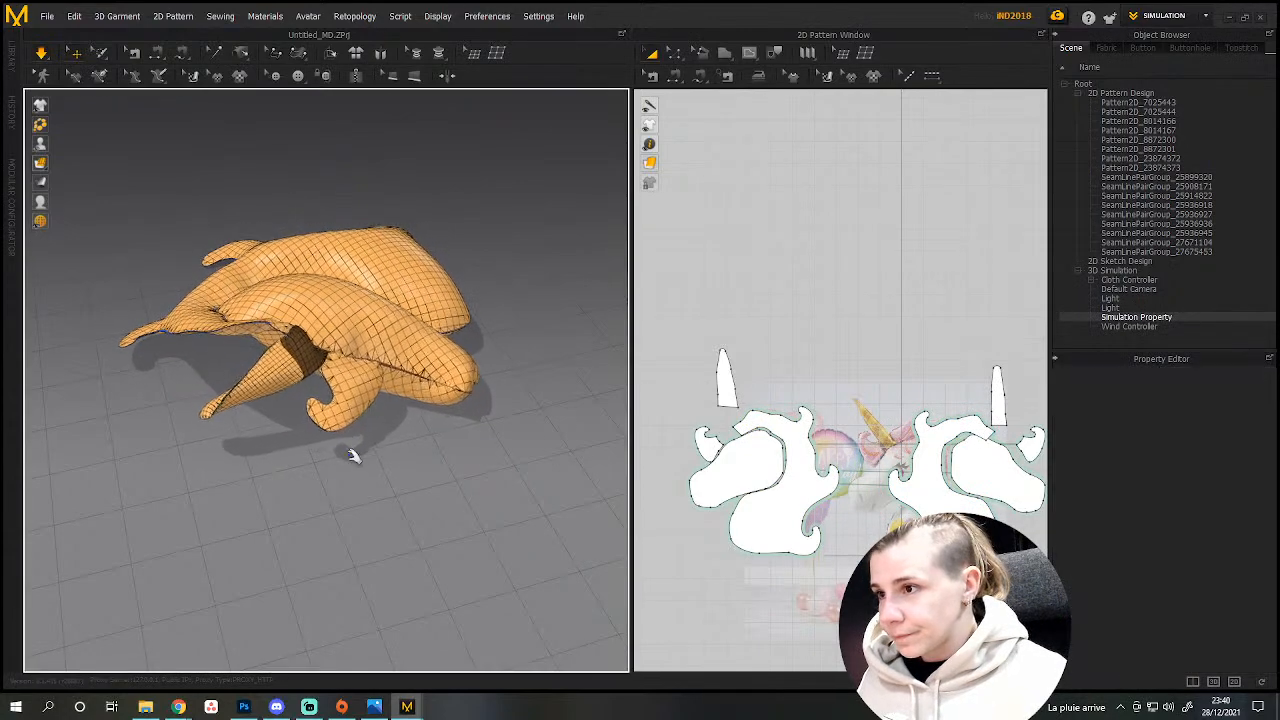
right_click_drag(383, 450, 320, 491)
left_click_drag(440, 398, 500, 367)
right_click_drag(482, 455, 543, 391)
scroll(543, 391, "down", 3)
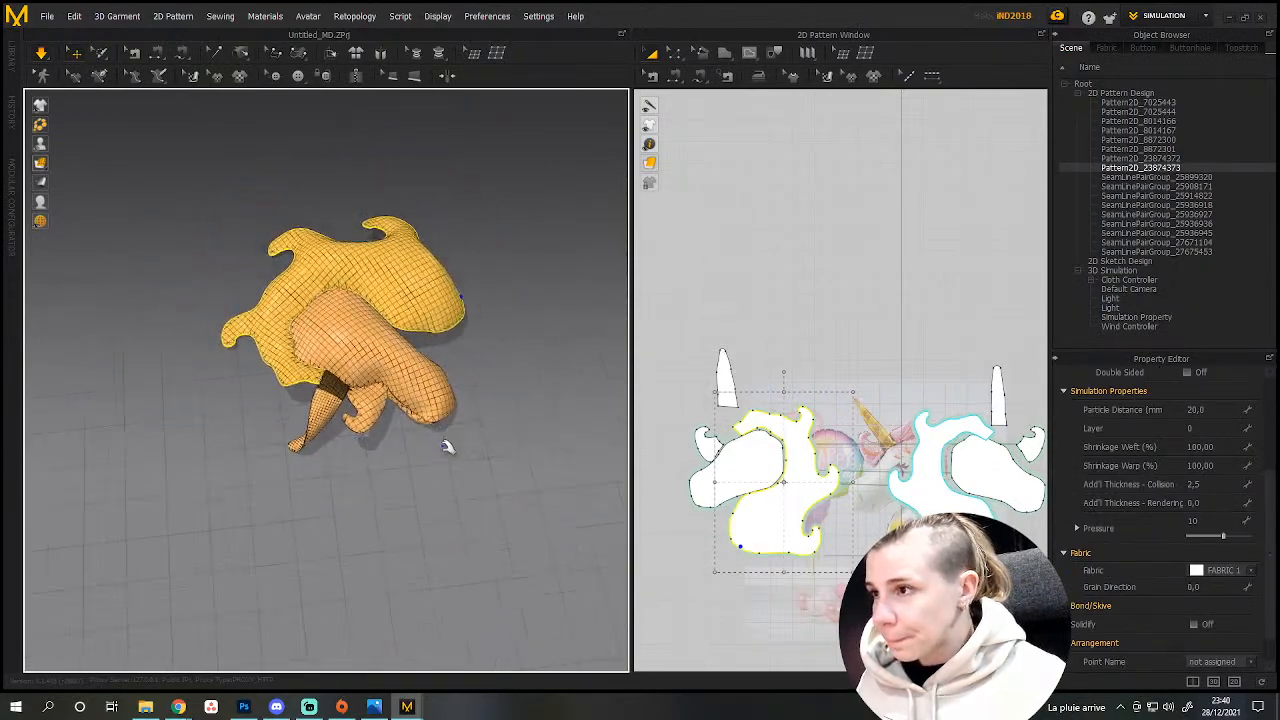
Pull the tips of the mirrored and original horn patterns during simulation to untwist the horn.
scroll(446, 443, "up", 5)
scroll(408, 470, "up", 1)
left_click_drag(269, 529, 207, 512)
right_click_drag(233, 554, 240, 432)
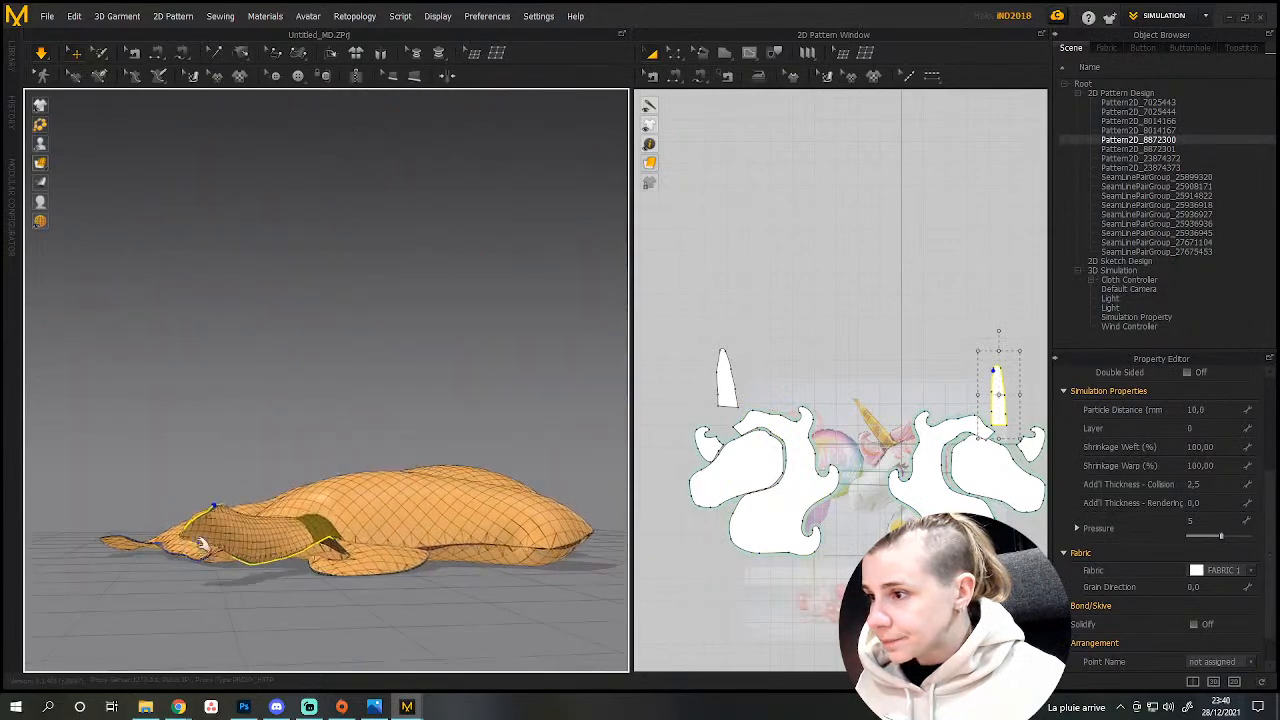
right_click_drag(236, 552, 231, 489)
scroll(252, 590, "down", 2)
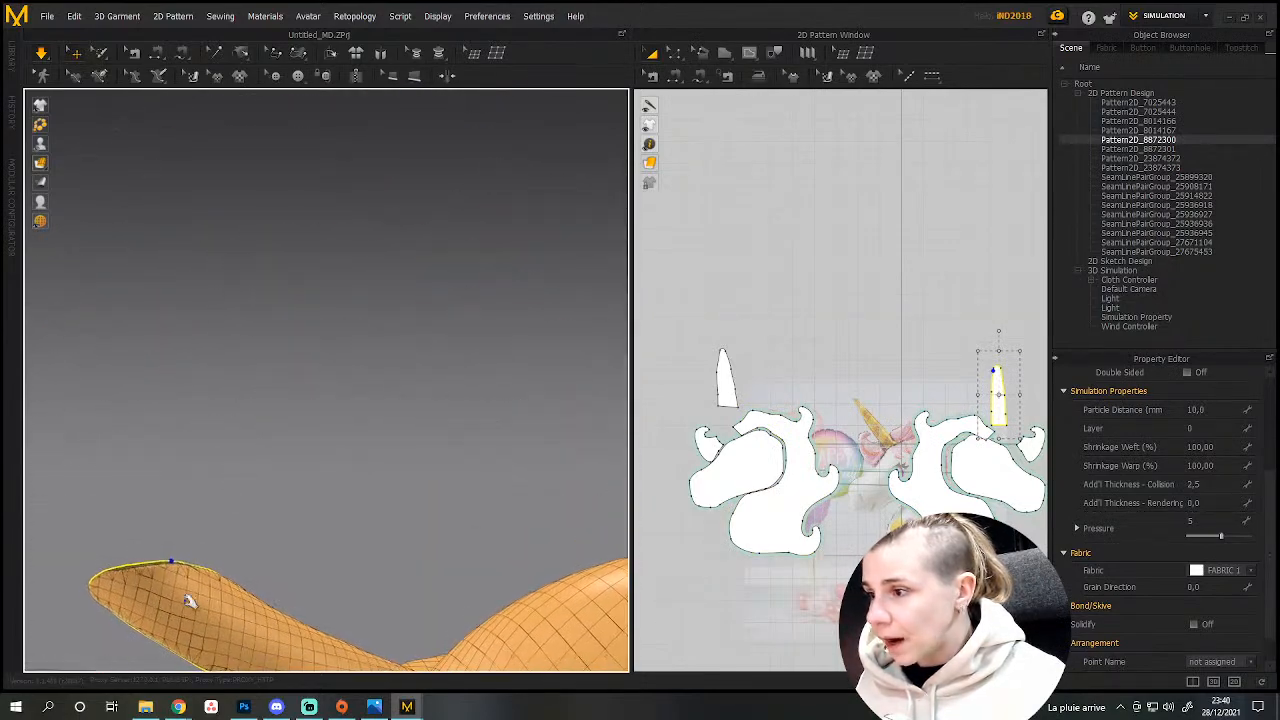
right_click_drag(187, 615, 266, 583)
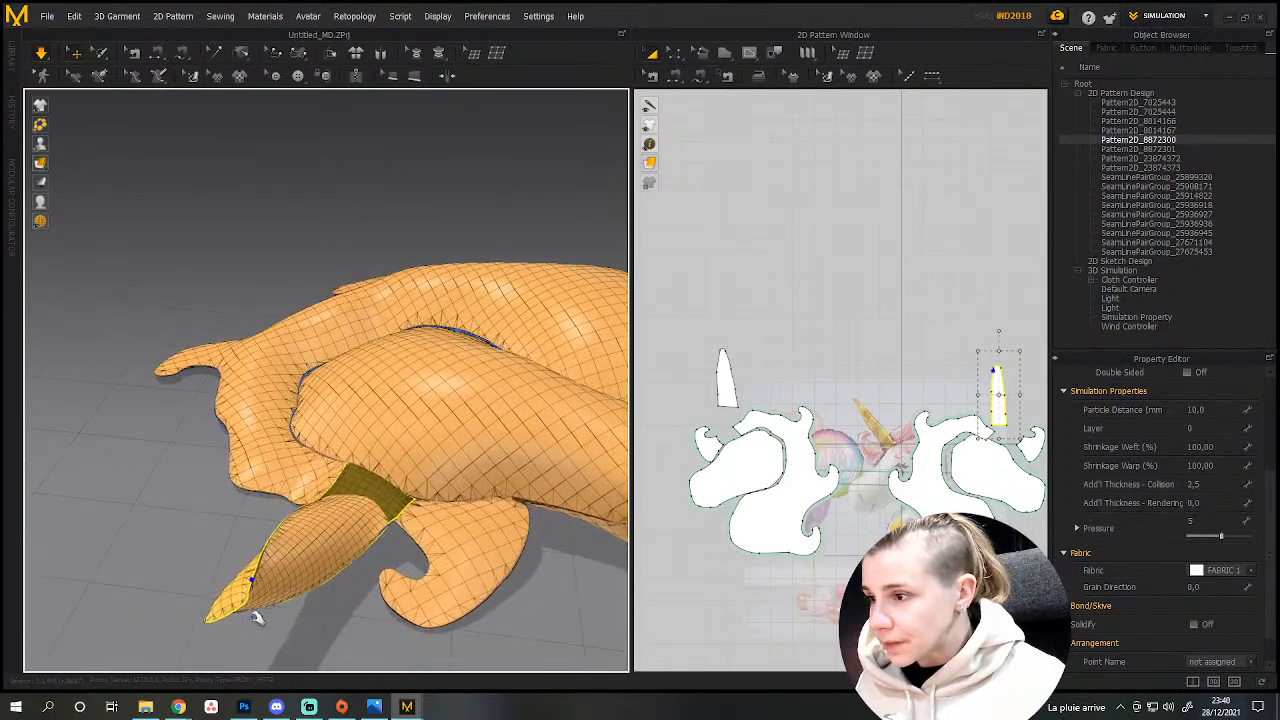
left_click(278, 590)
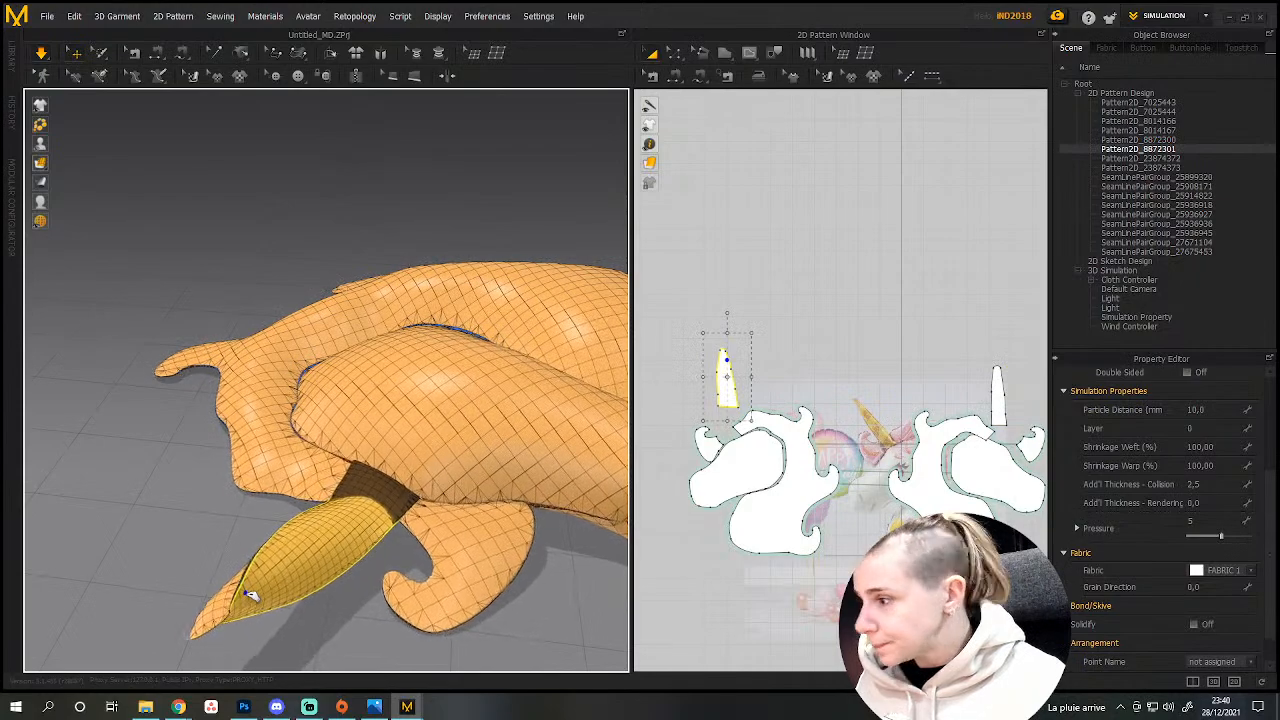
right_click_drag(250, 590, 323, 620)
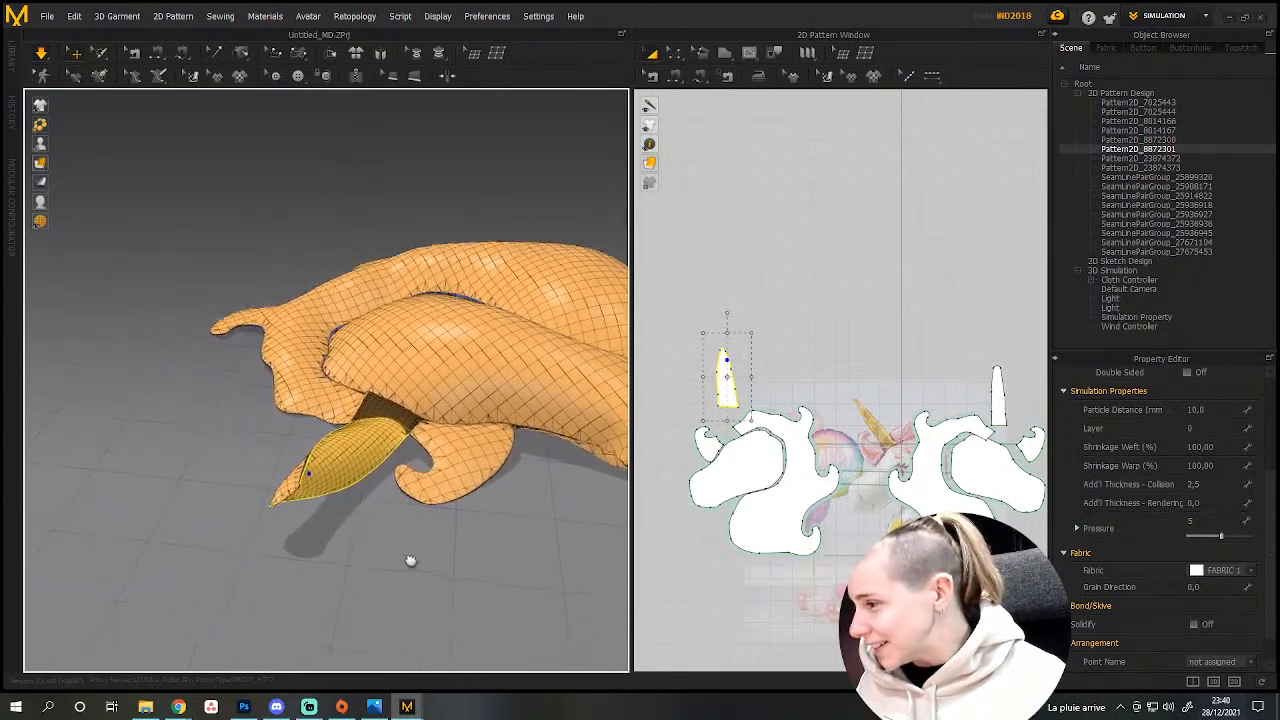
mouse_move(412, 580)
right_mouse_down()
mouse_move(471, 606)
mouse_move(415, 567)
right_mouse_up()
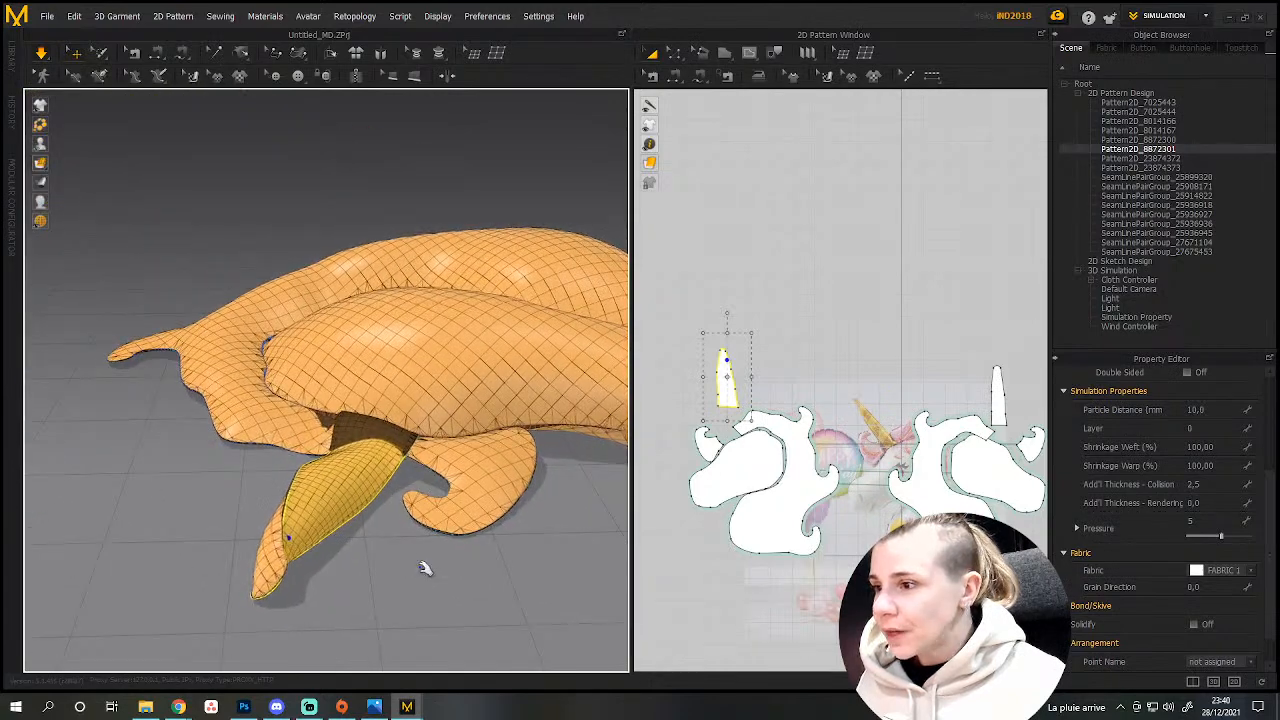
Simulate while pulling the mane's neck edge, the ear and the muzzle to settle the inflated head's shape.
scroll(485, 522, "down", 2)
right_click_drag(485, 522, 389, 456)
left_click(443, 598)
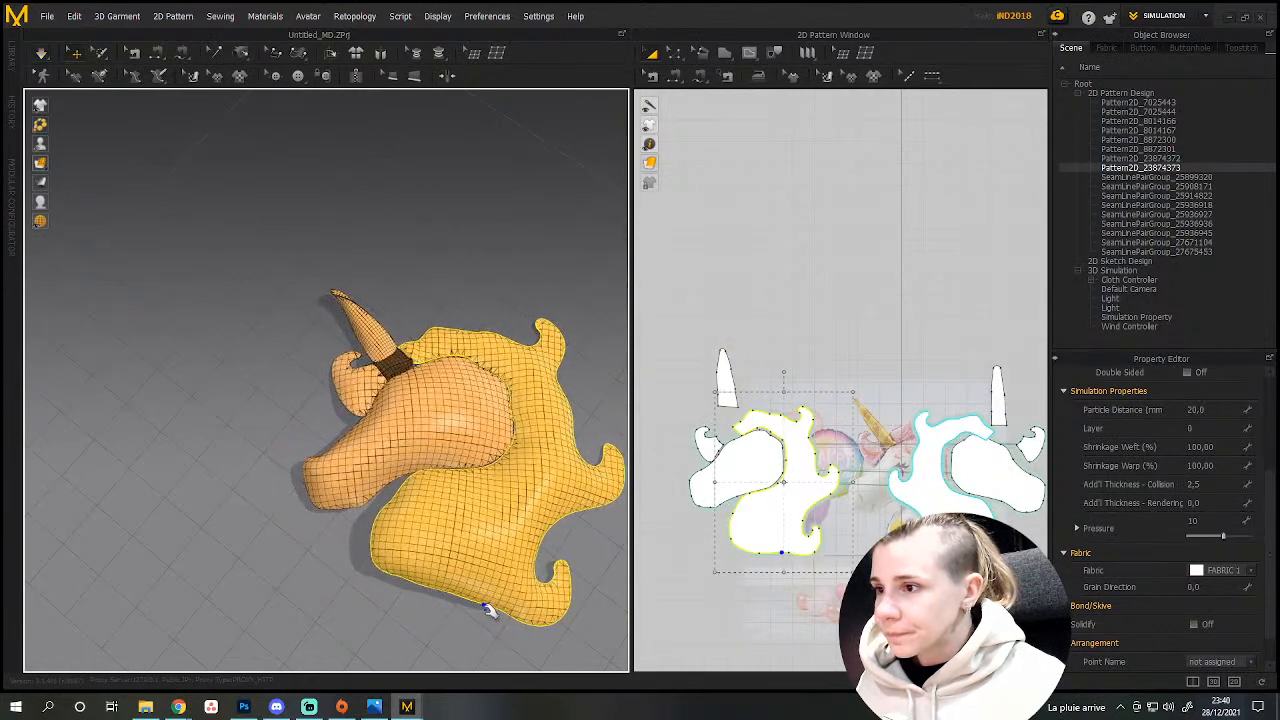
left_click(349, 466)
left_click(391, 356)
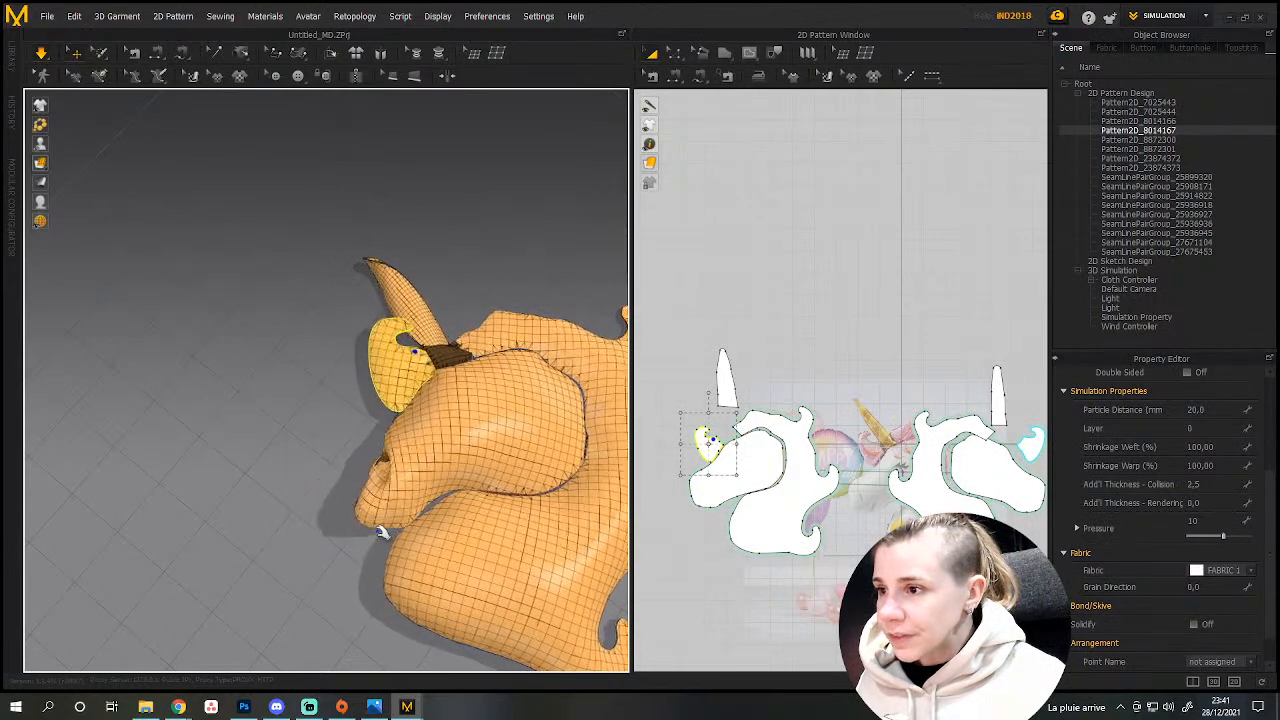
left_click(345, 460)
left_click_drag(341, 445, 311, 436)
middle_click_drag(434, 573, 331, 536)
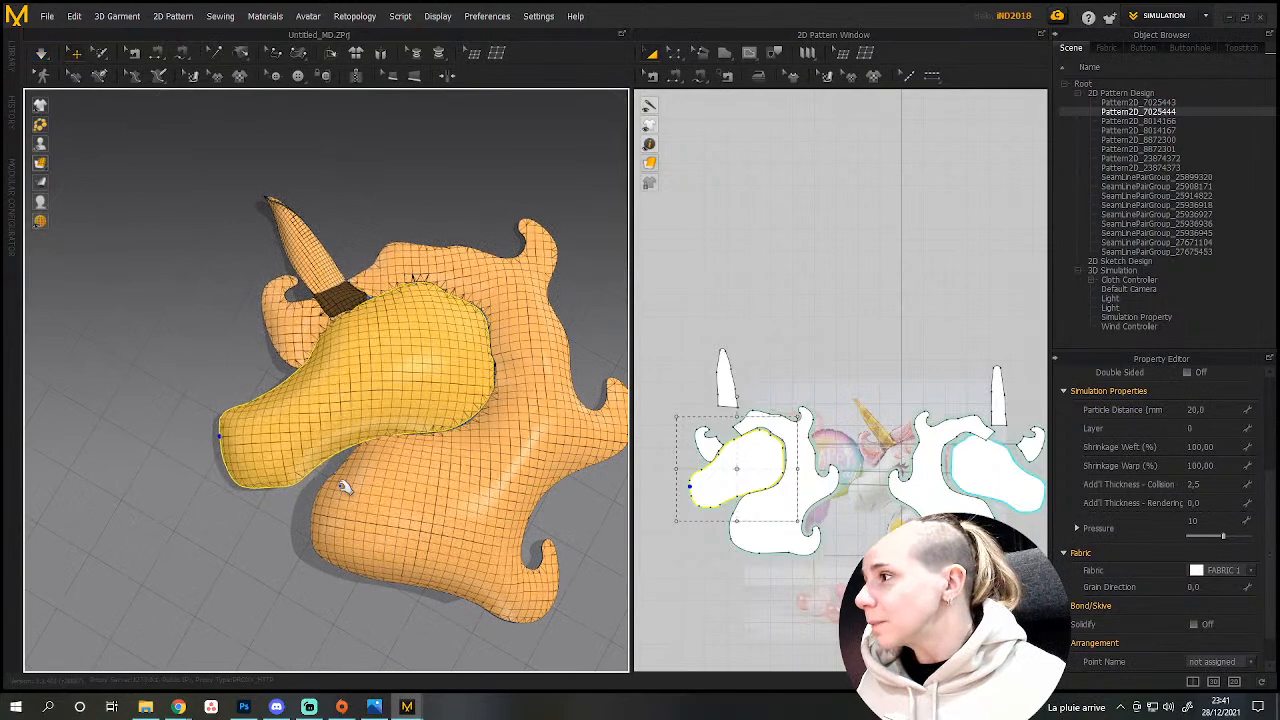
Examine the inflated head, mane and horn from several angles.
right_click_drag(428, 605, 349, 455)
left_click(369, 570)
scroll(349, 455, "down", 3)
scroll(362, 505, "up", 4)
right_click_drag(362, 505, 289, 611)
middle_click_drag(459, 400, 246, 560)
scroll(386, 522, "down", 2)
middle_click_drag(434, 492, 340, 558)
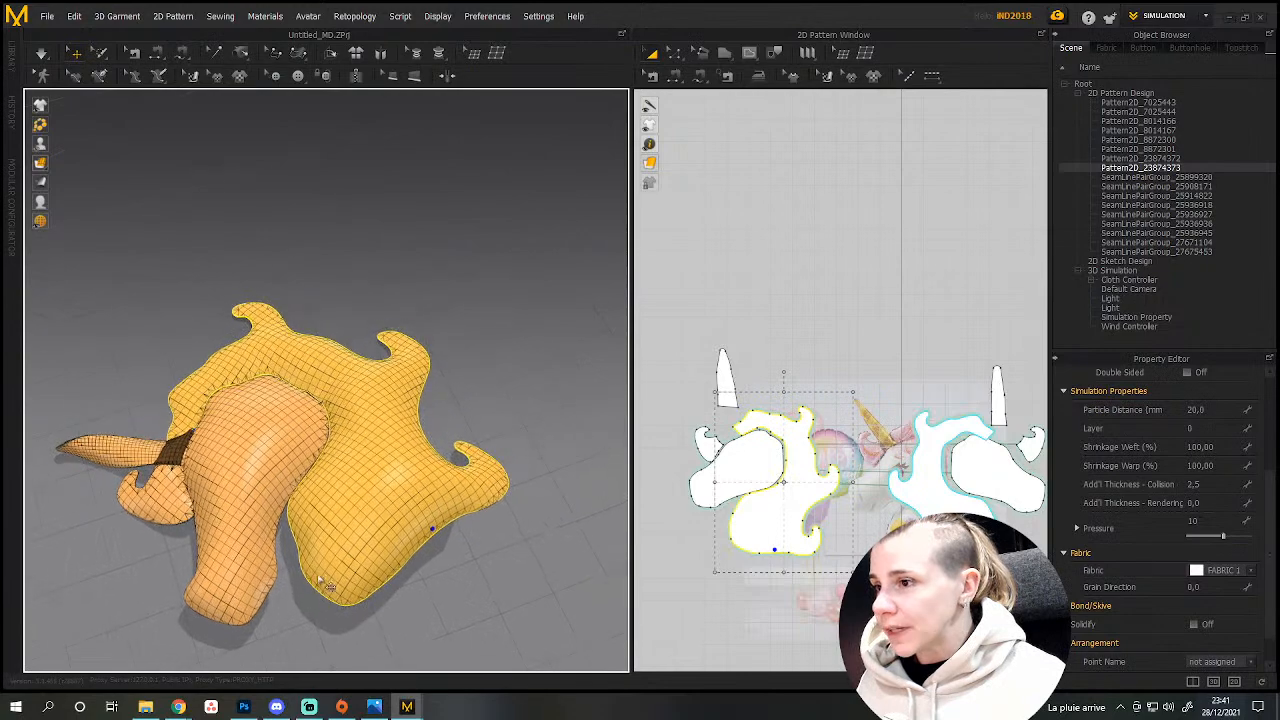
Save the project as "unicorn ballon MD" in the 1-Unicorn baloon folder of 163-Unicorn birthday set.
key("ctrl+s")
scroll(70, 340, "down", 3)
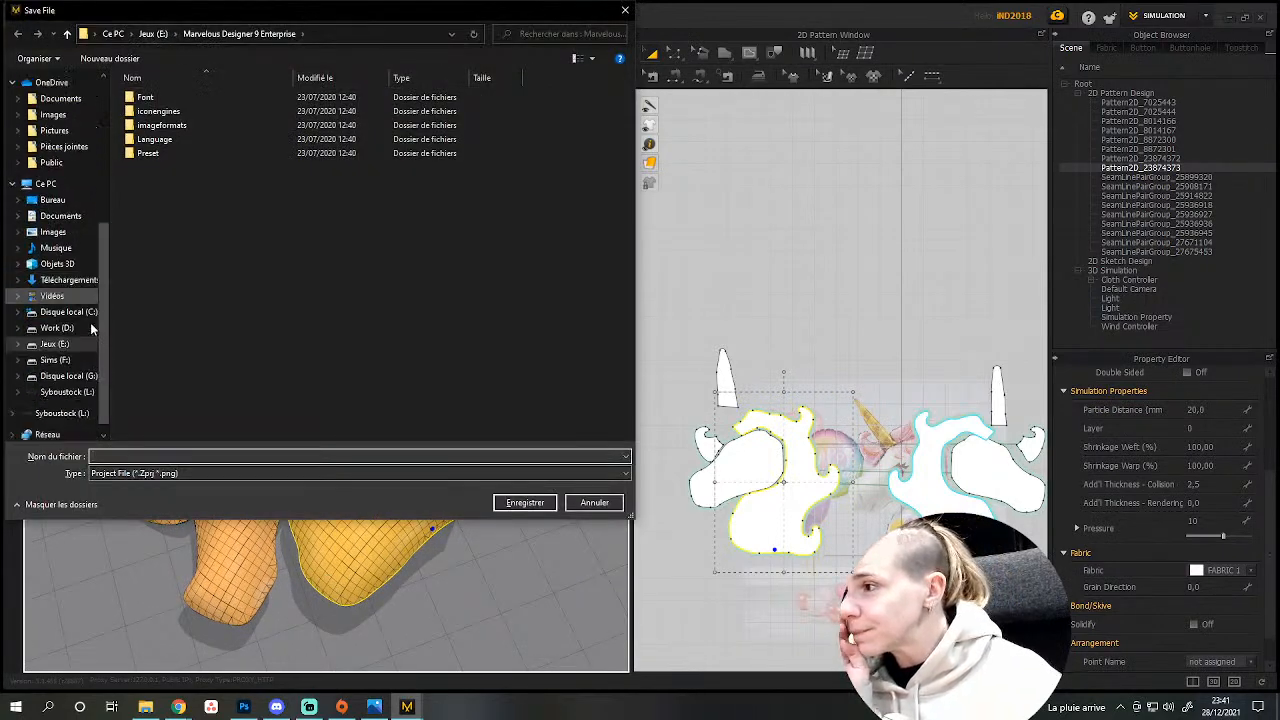
left_click(55, 338)
double_click(249, 97)
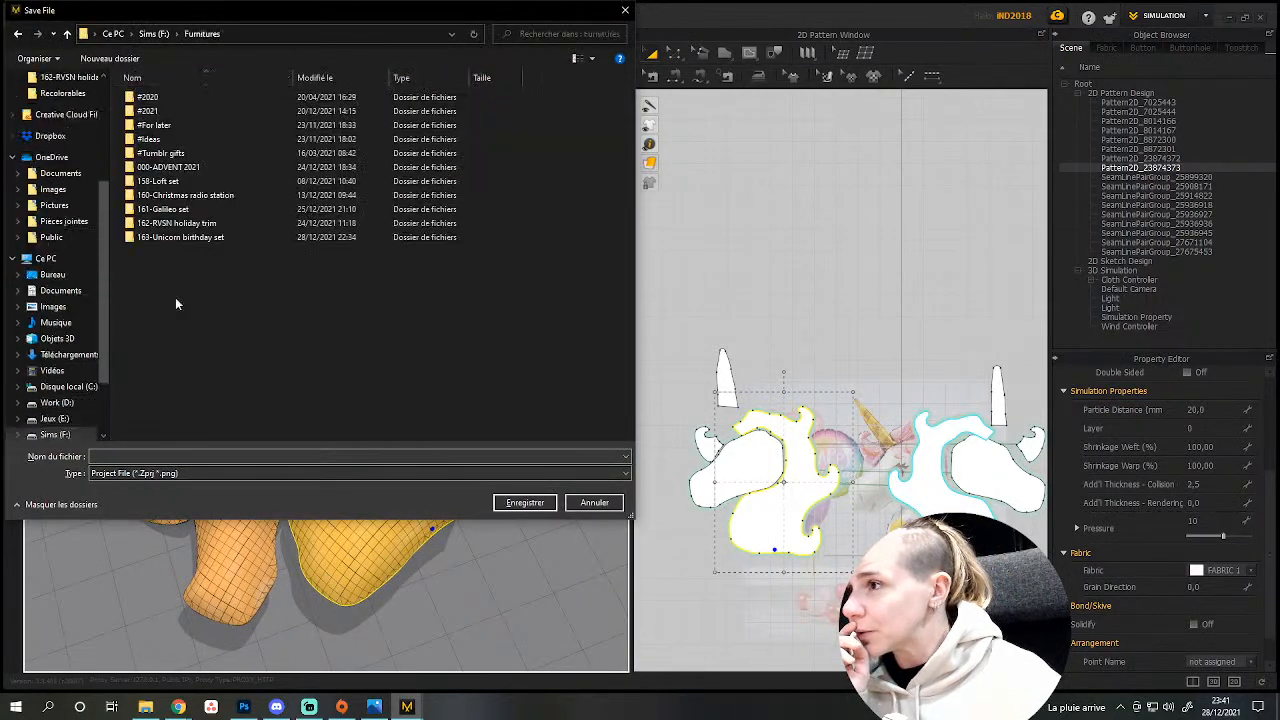
double_click(204, 244)
double_click(175, 98)
left_click(152, 456)
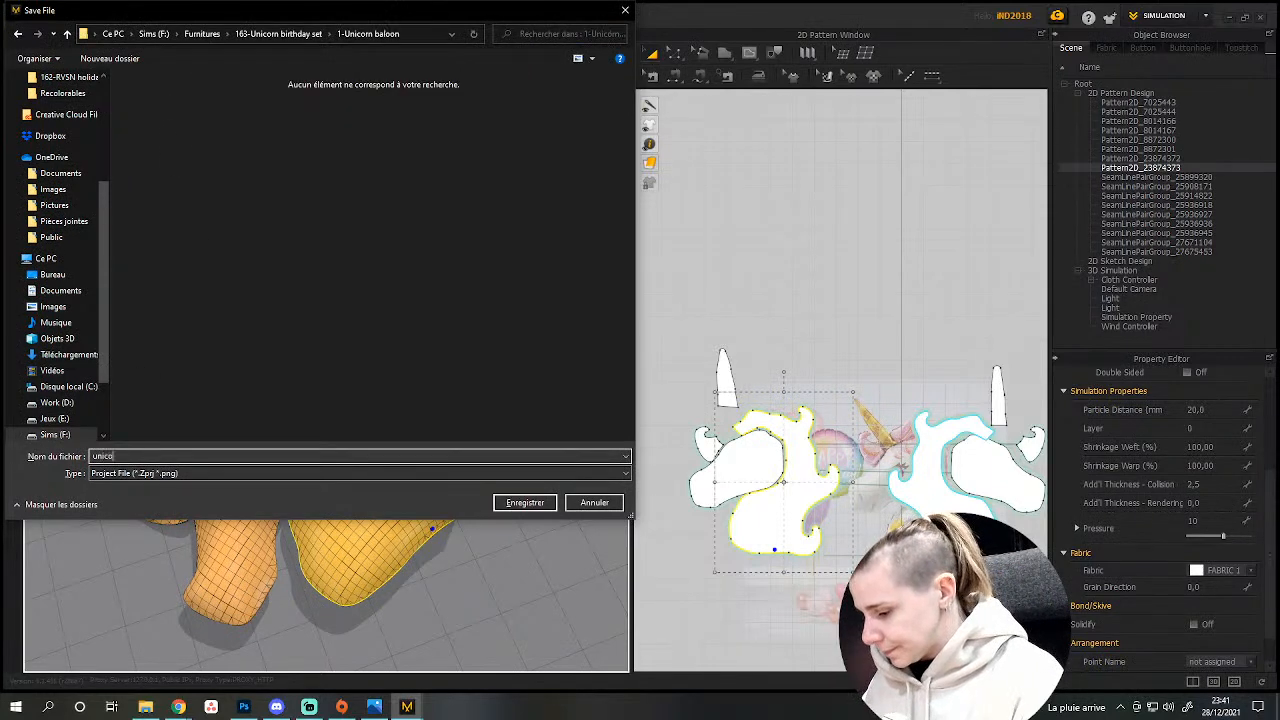
key("Return")
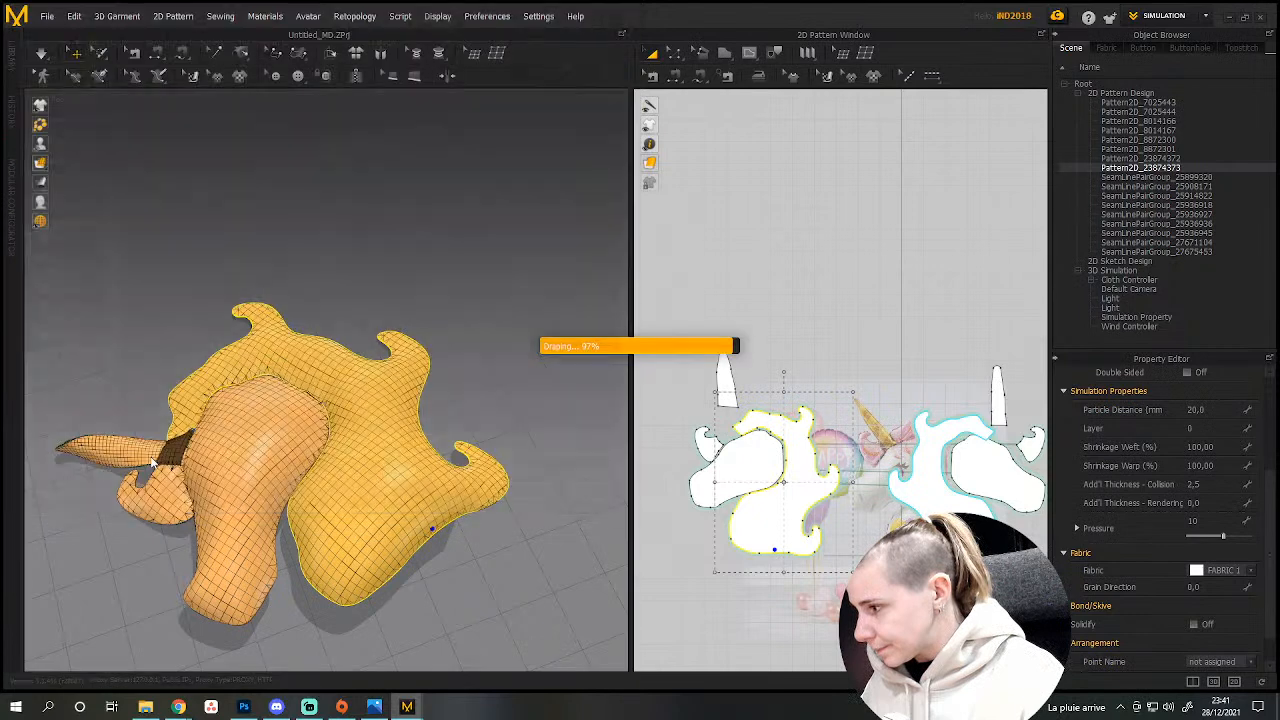
left_click(183, 280)
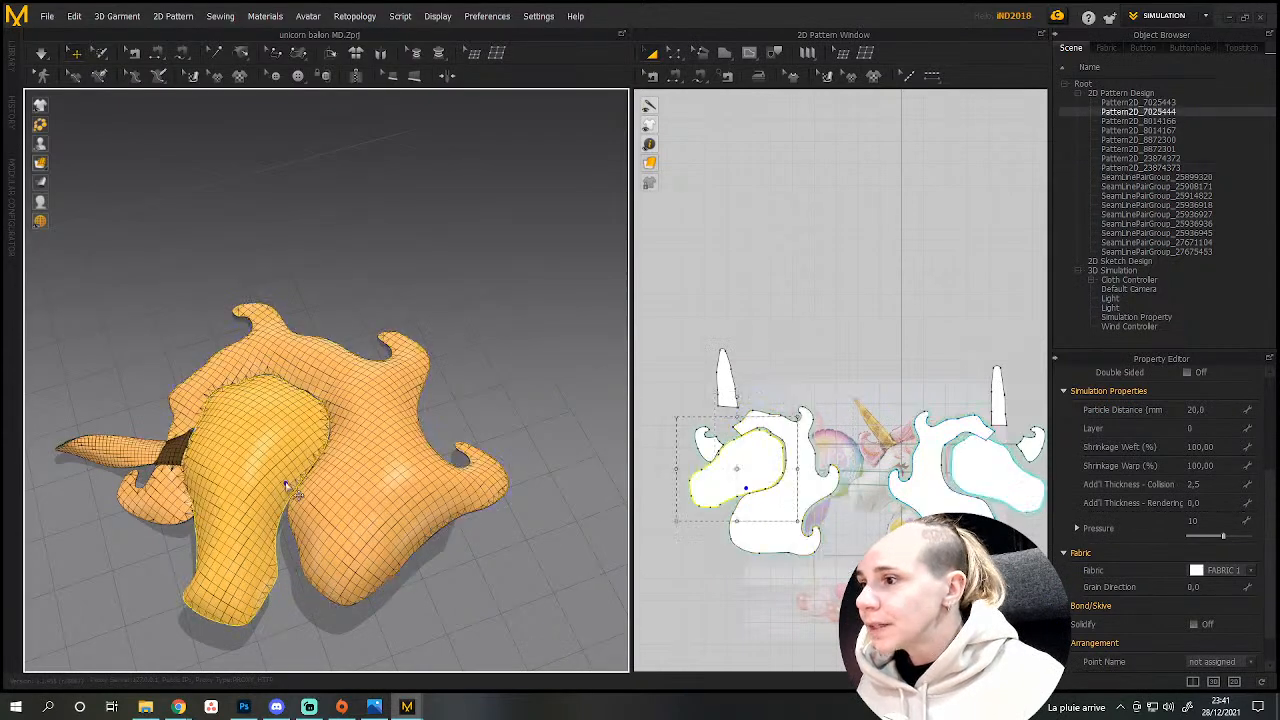
Select all pattern pieces, look at the export formats, and switch the workspace to UV Editor mode.
scroll(716, 333, "down", 5)
left_click_drag(689, 300, 915, 470)
left_click(47, 16)
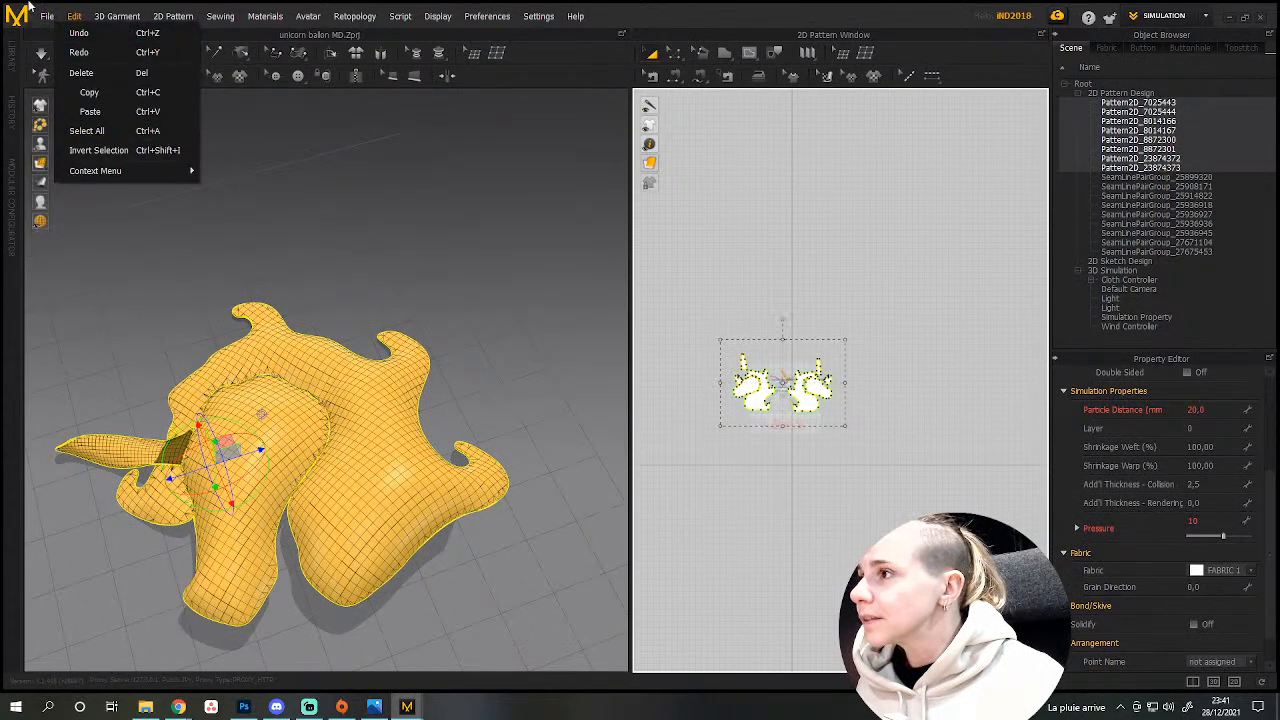
mouse_move(77, 197)
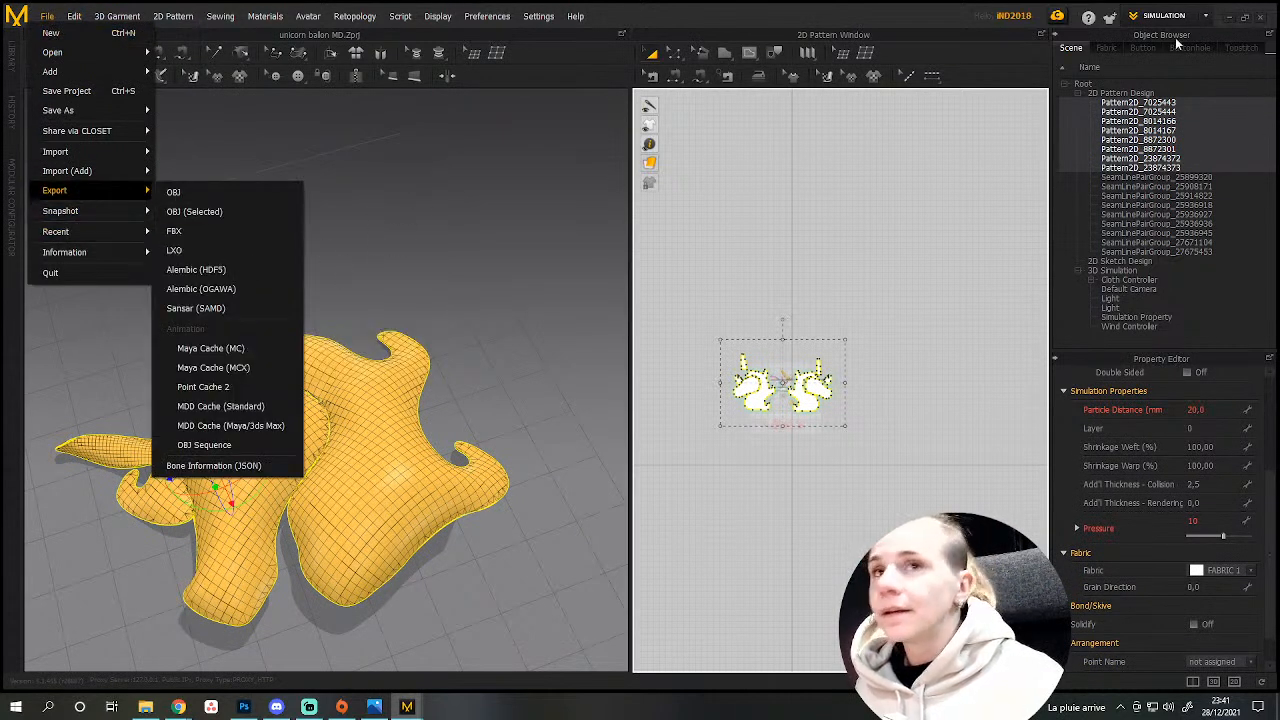
left_click(1160, 16)
left_click(1160, 112)
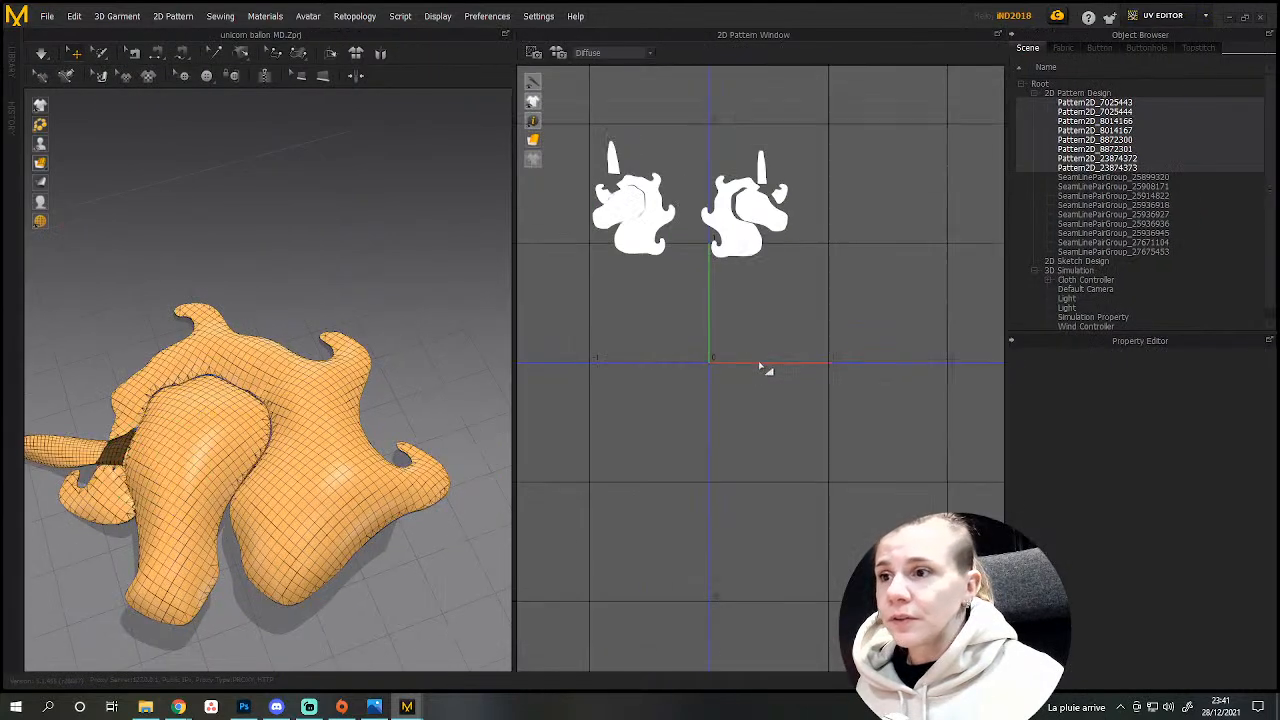
Fit the UVs of all patterns to the unified 0-1 space with 10 mm absolute-length tile padding.
middle_click_drag(598, 147, 586, 251)
scroll(586, 251, "down", 2)
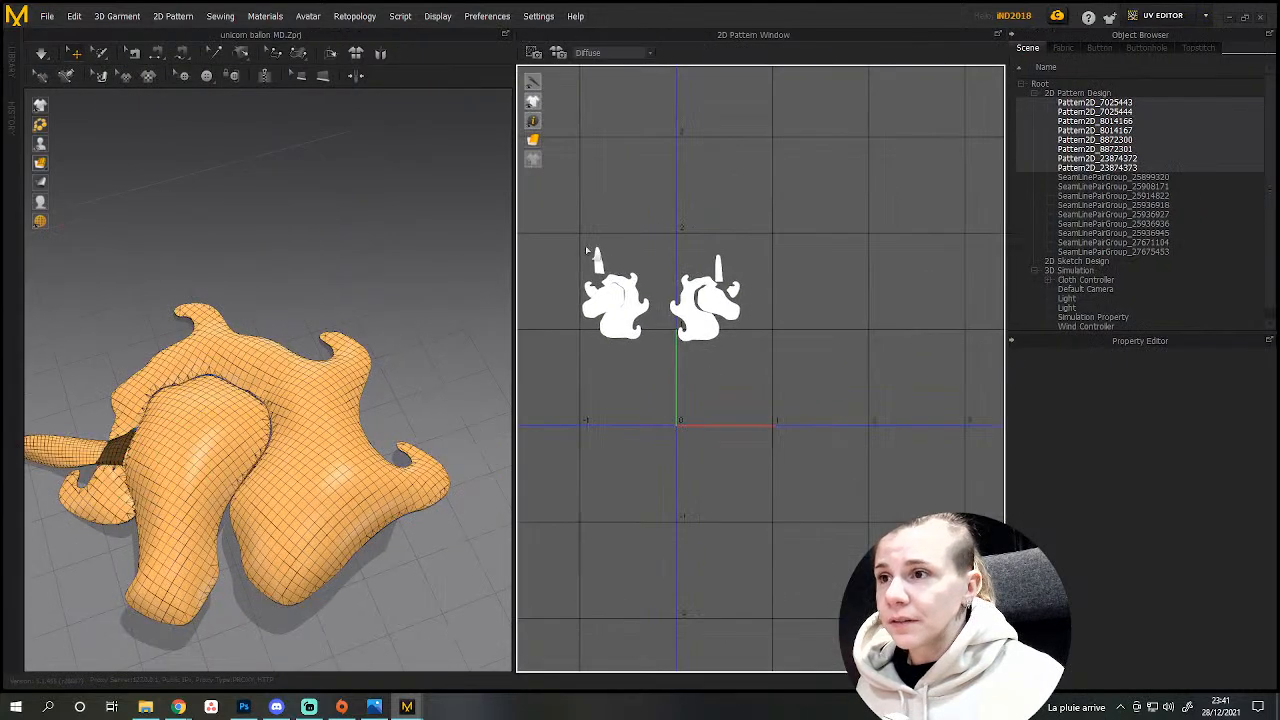
right_click(720, 385)
left_click(740, 395)
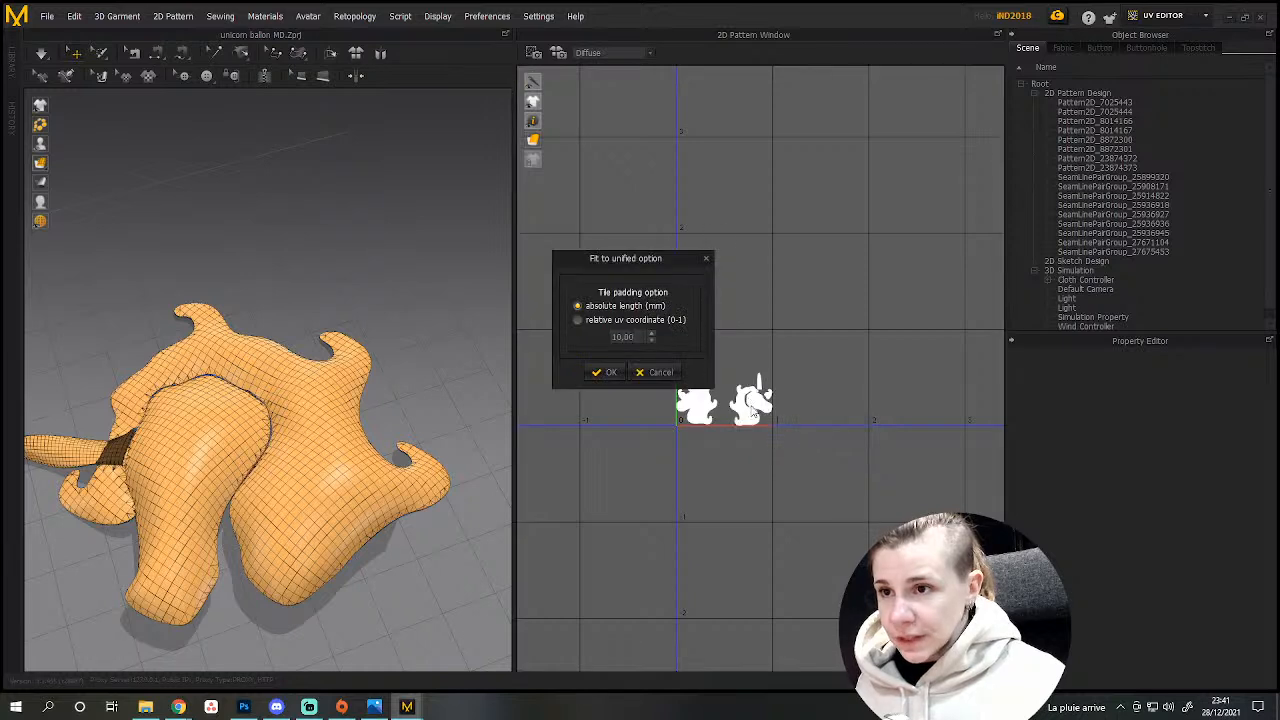
left_click(605, 372)
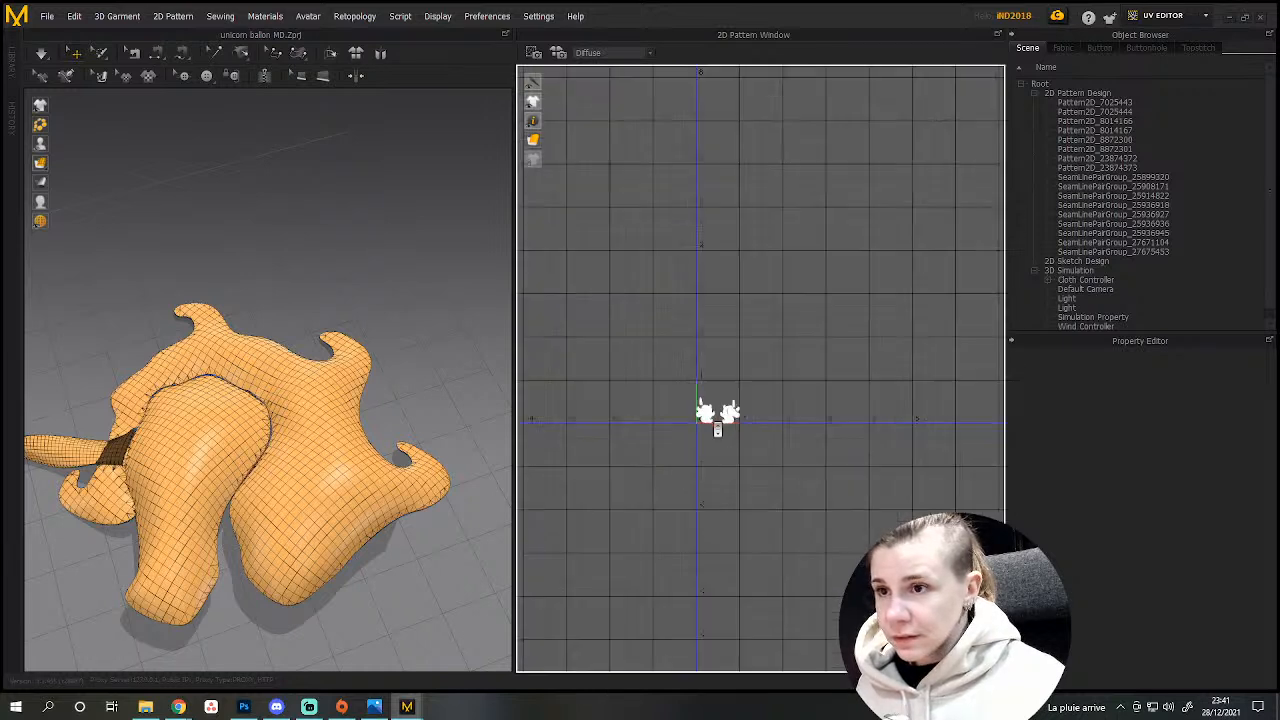
Set the UVs of all patterns from the pattern alignment.
scroll(717, 330, "up", 3)
key("ctrl+a")
right_click(727, 302)
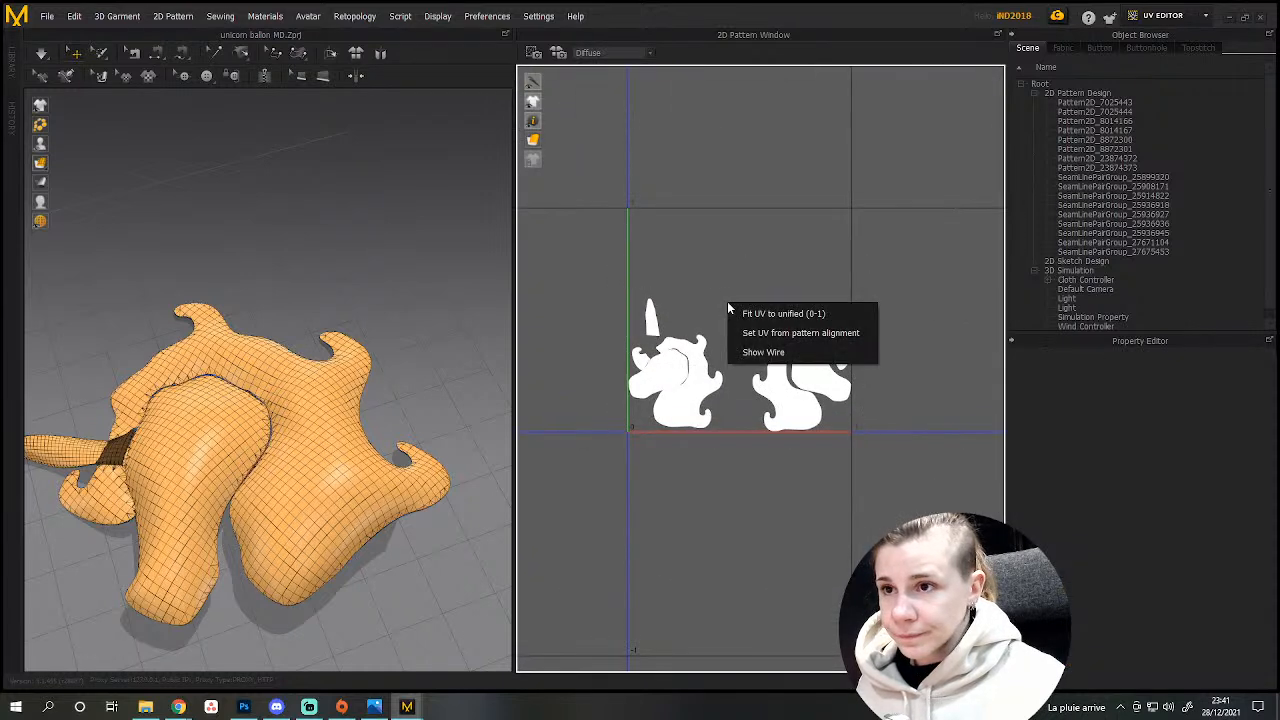
left_click(762, 333)
scroll(762, 328, "down", 5)
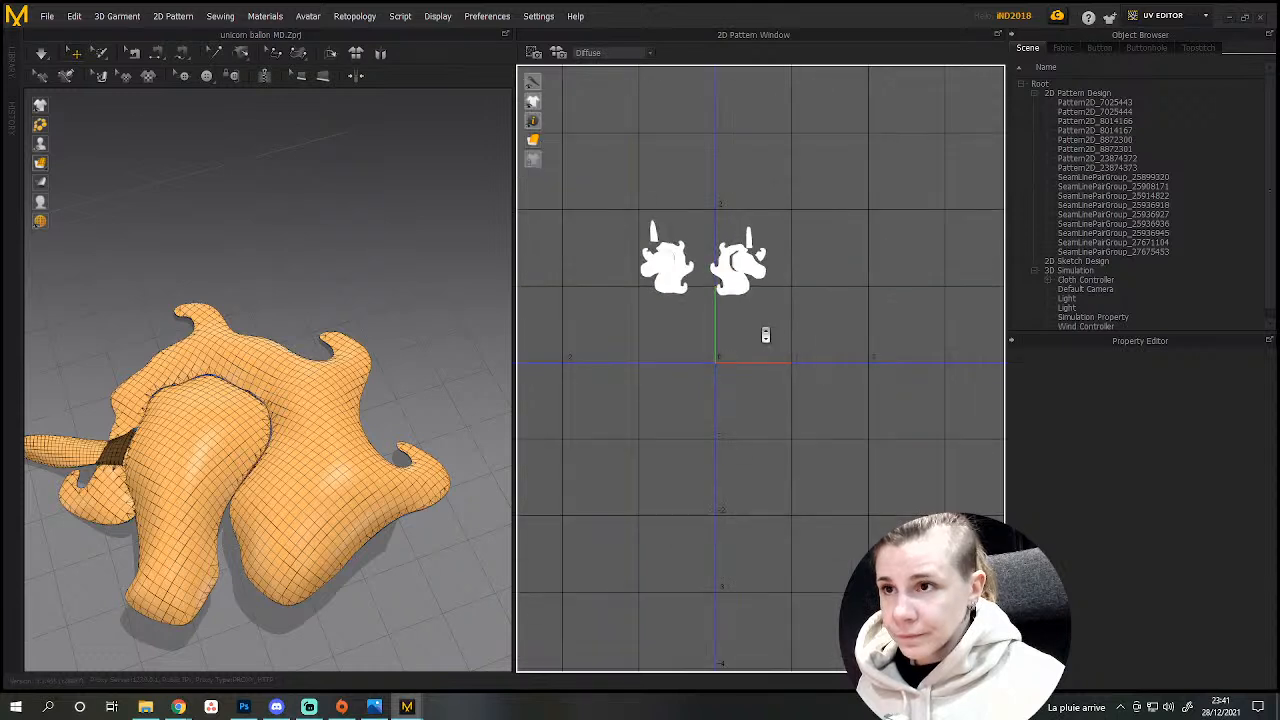
right_click(760, 327)
left_click_drag(582, 204, 828, 356)
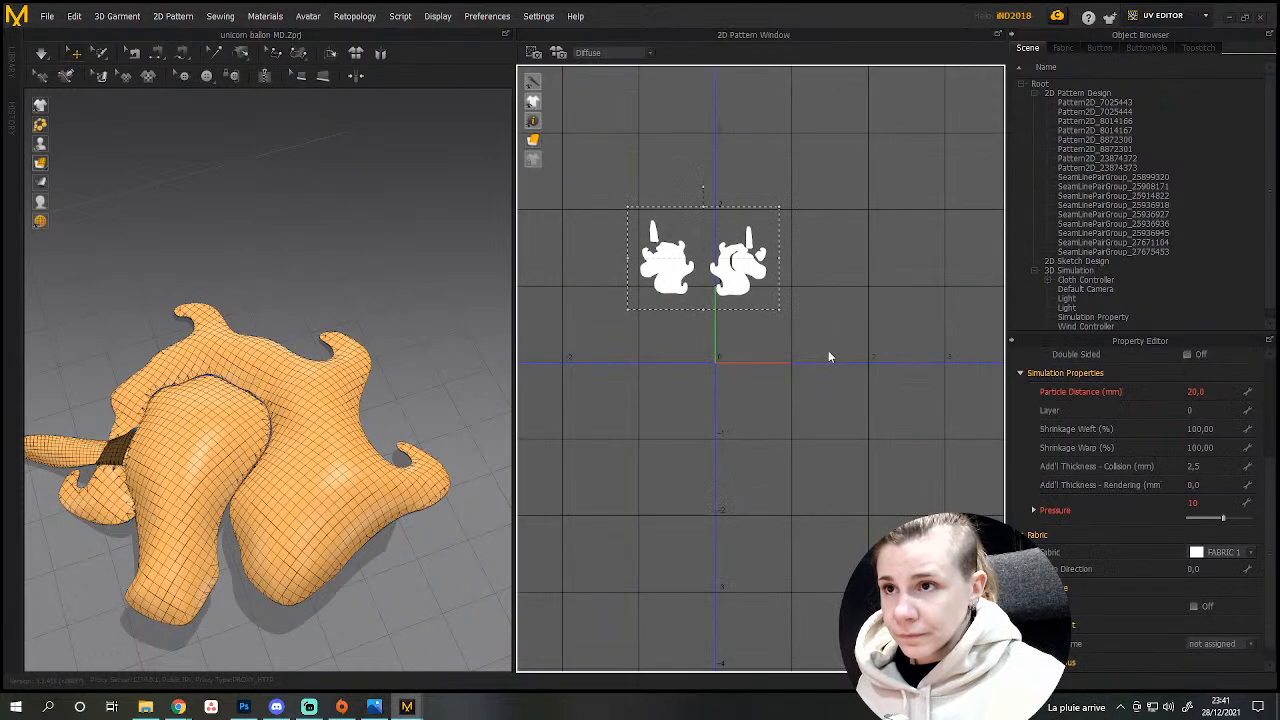
left_click(48, 16)
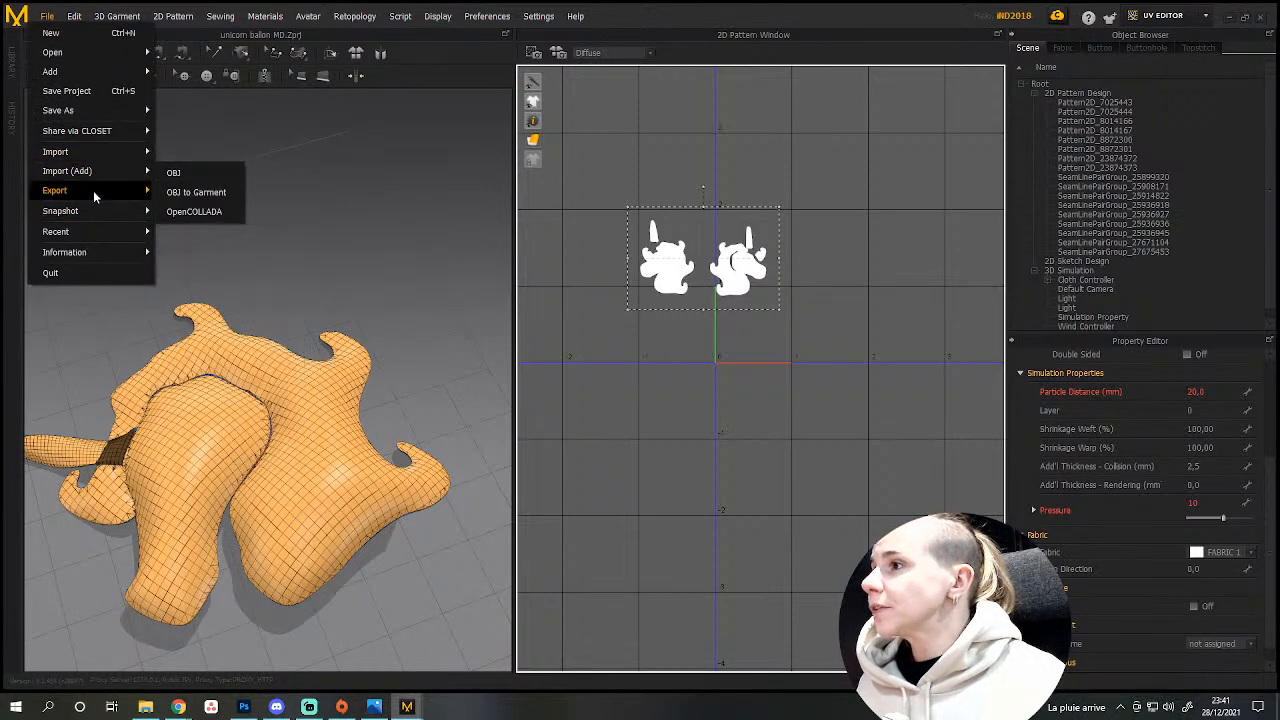
mouse_move(105, 192)
left_click(205, 212)
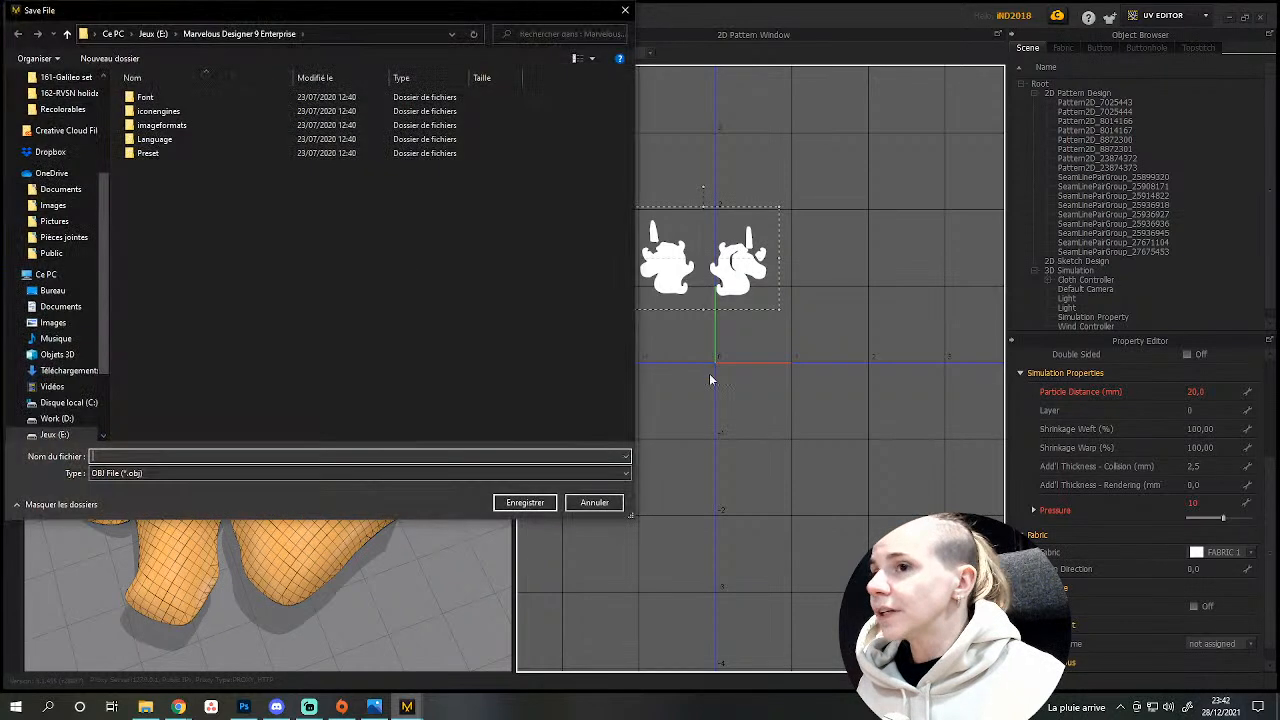
left_click(594, 502)
Switch the workspace back to Simulation mode and select all the unicorn pattern pieces.
left_click(1165, 15)
left_click(1160, 37)
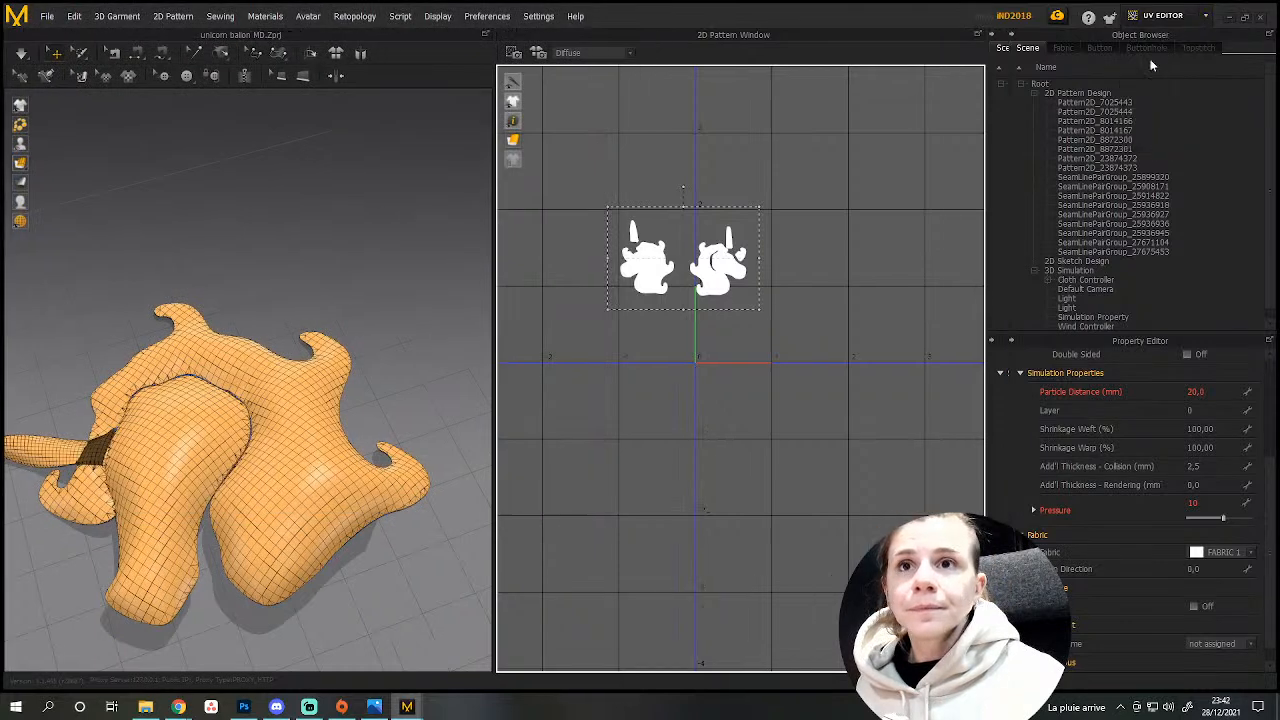
left_click_drag(684, 220, 872, 358)
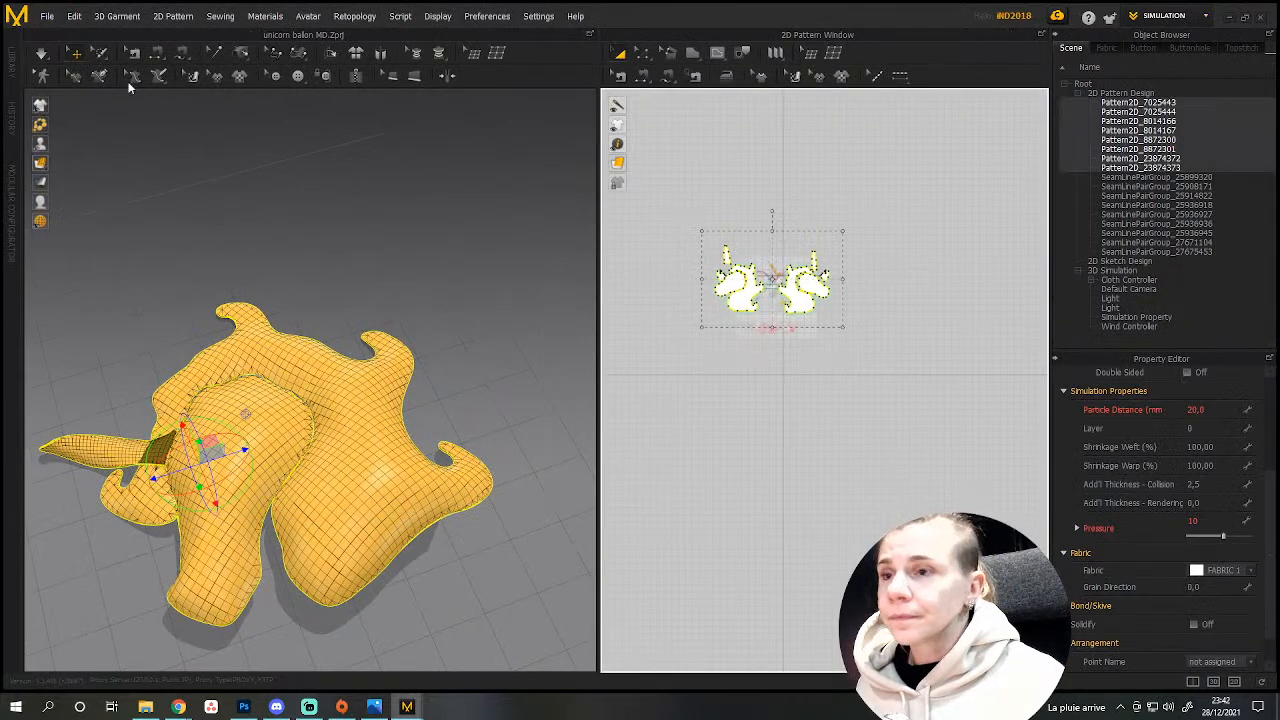
Export the selected patterns as a thin, welded single-object OBJ named "balloon MD" in the 1-Unicorn baloon folder of 163-Unicorn birthday set.
left_click(58, 17)
mouse_move(47, 16)
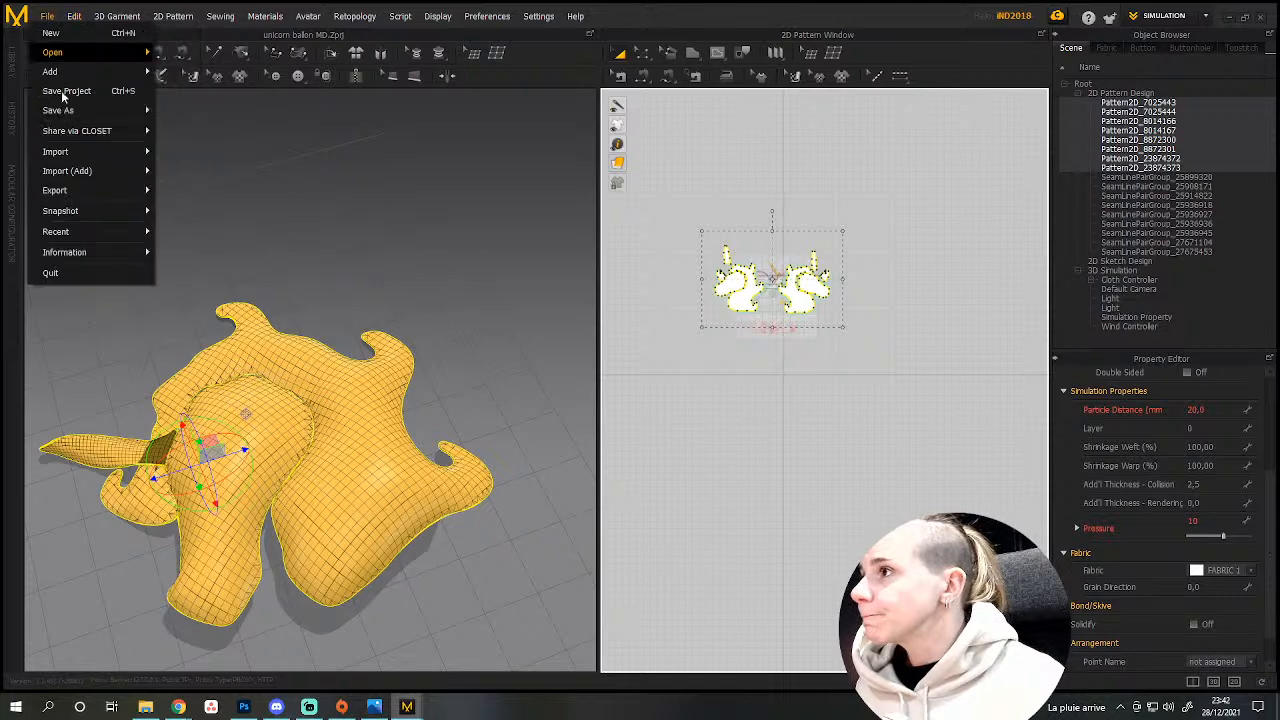
mouse_move(97, 190)
left_click(193, 209)
scroll(65, 390, "down", 2)
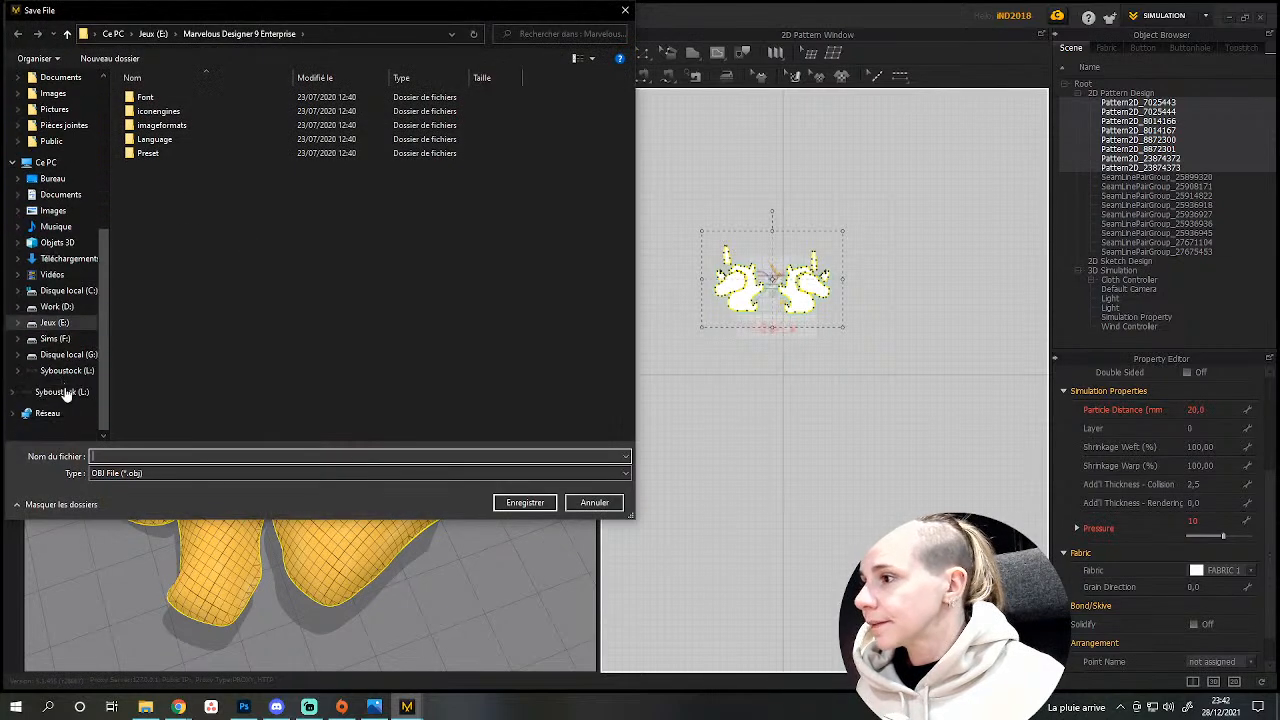
left_click(55, 338)
double_click(250, 95)
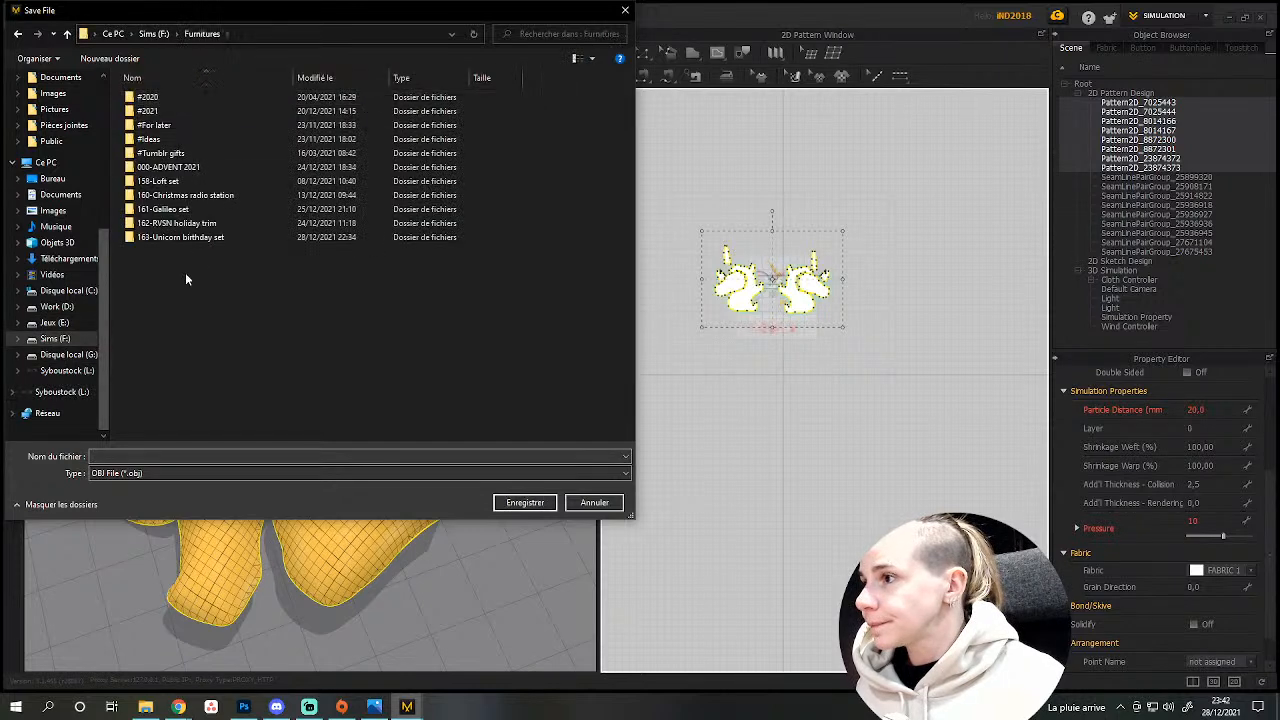
double_click(177, 239)
double_click(172, 98)
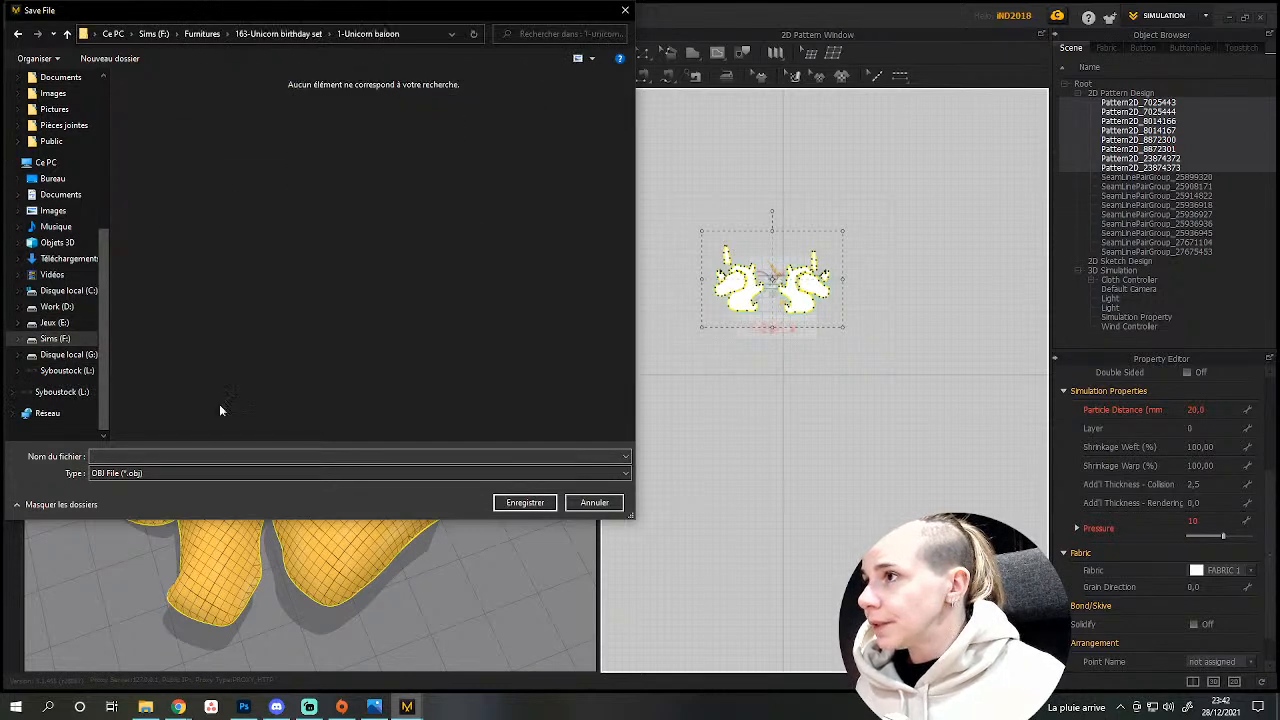
left_click(148, 456)
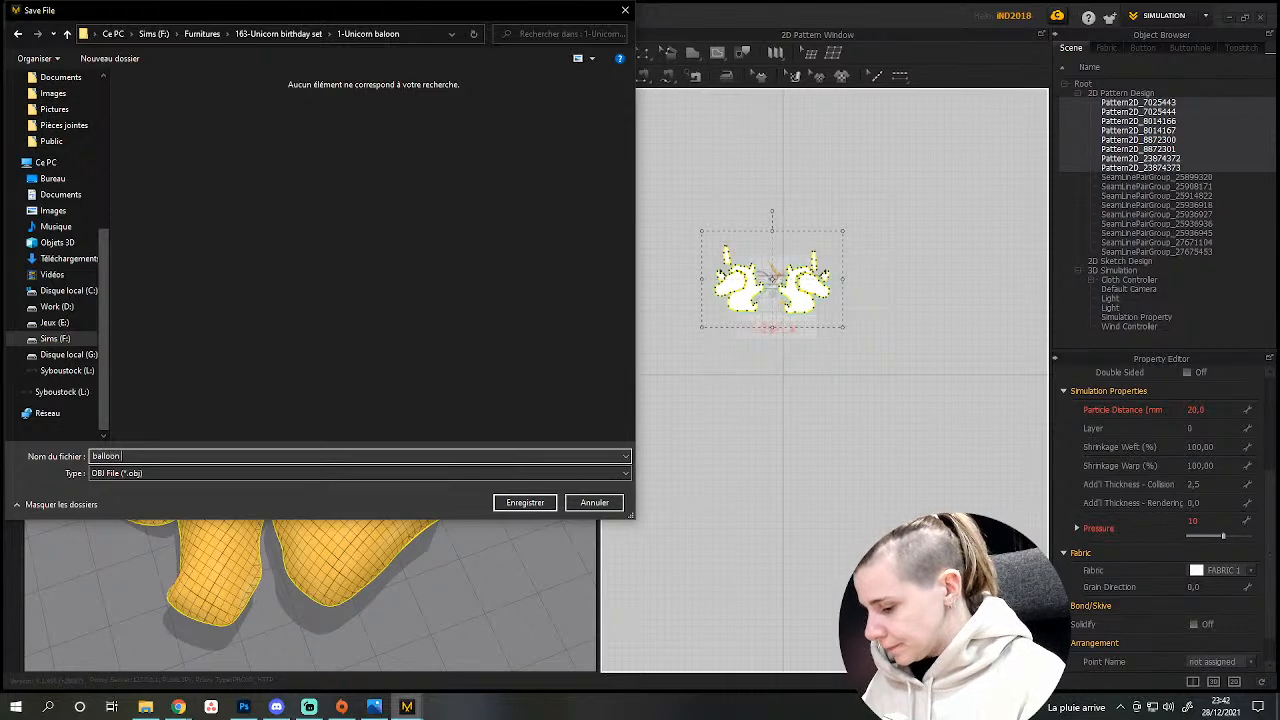
key("Return")
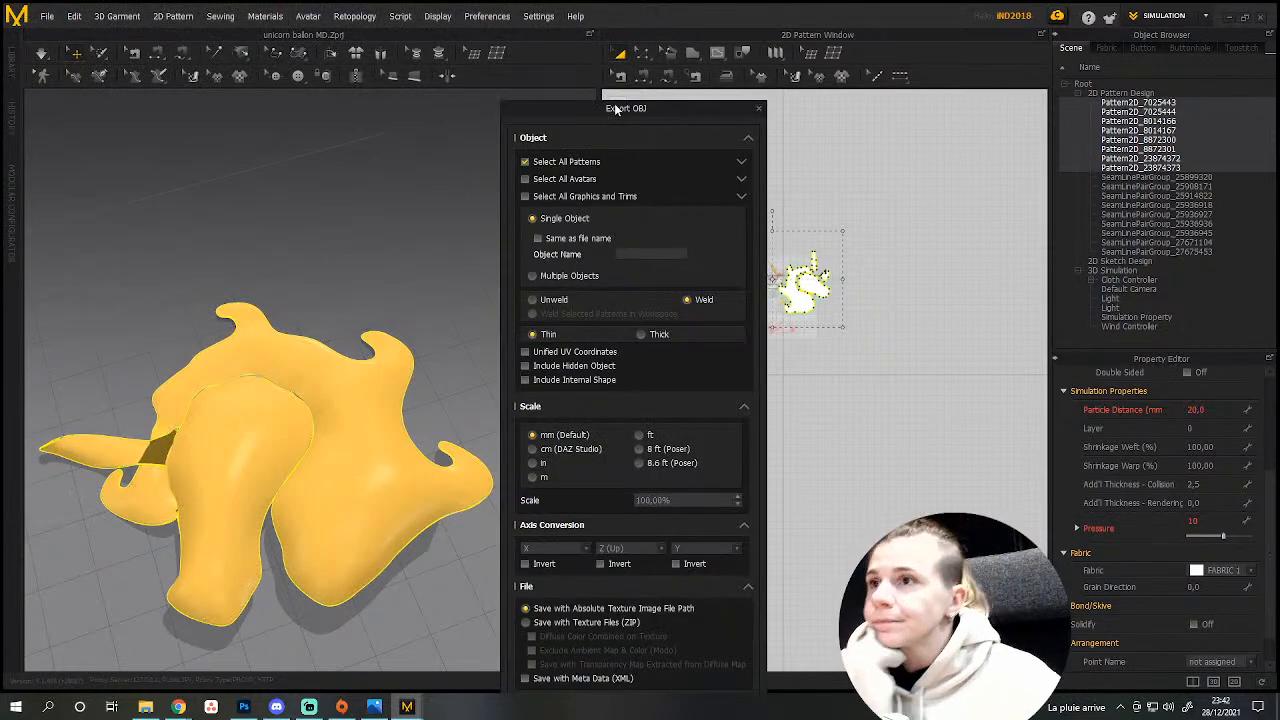
left_click_drag(616, 109, 600, 6)
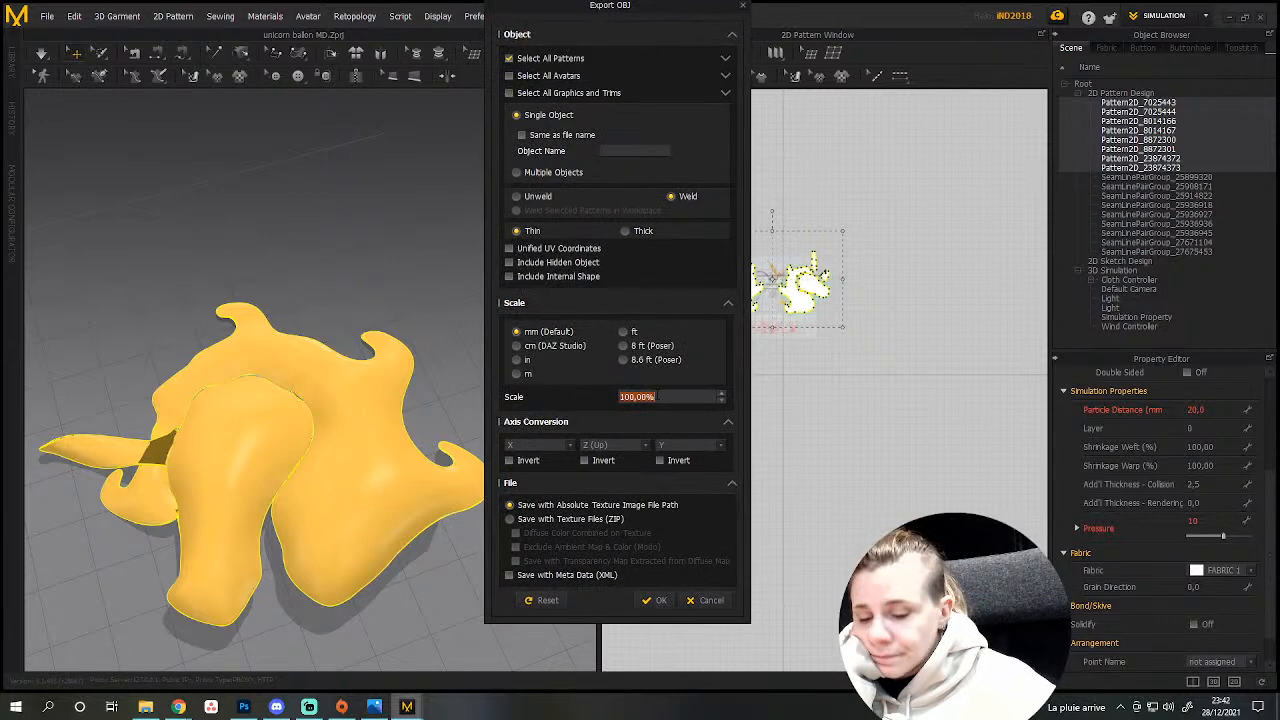
left_click(655, 600)
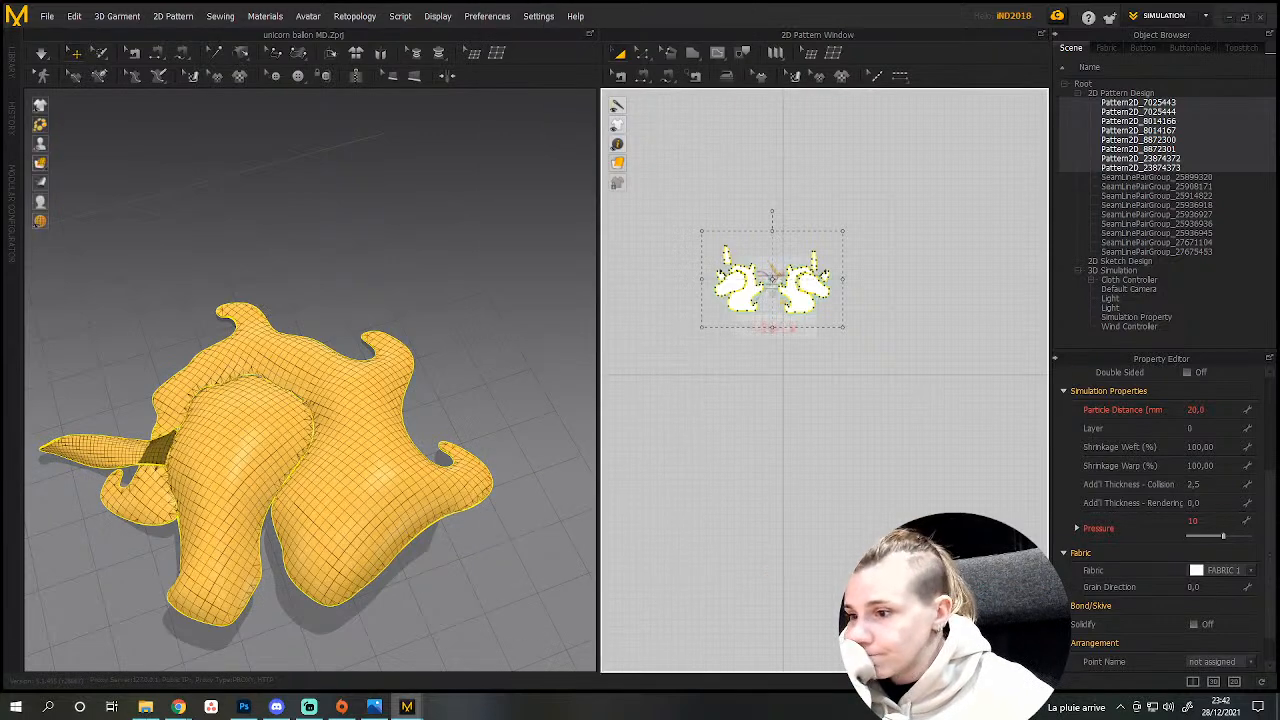
Launch Blender and dismiss its splash screen.
left_click(16, 707)
scroll(245, 575, "down", 5)
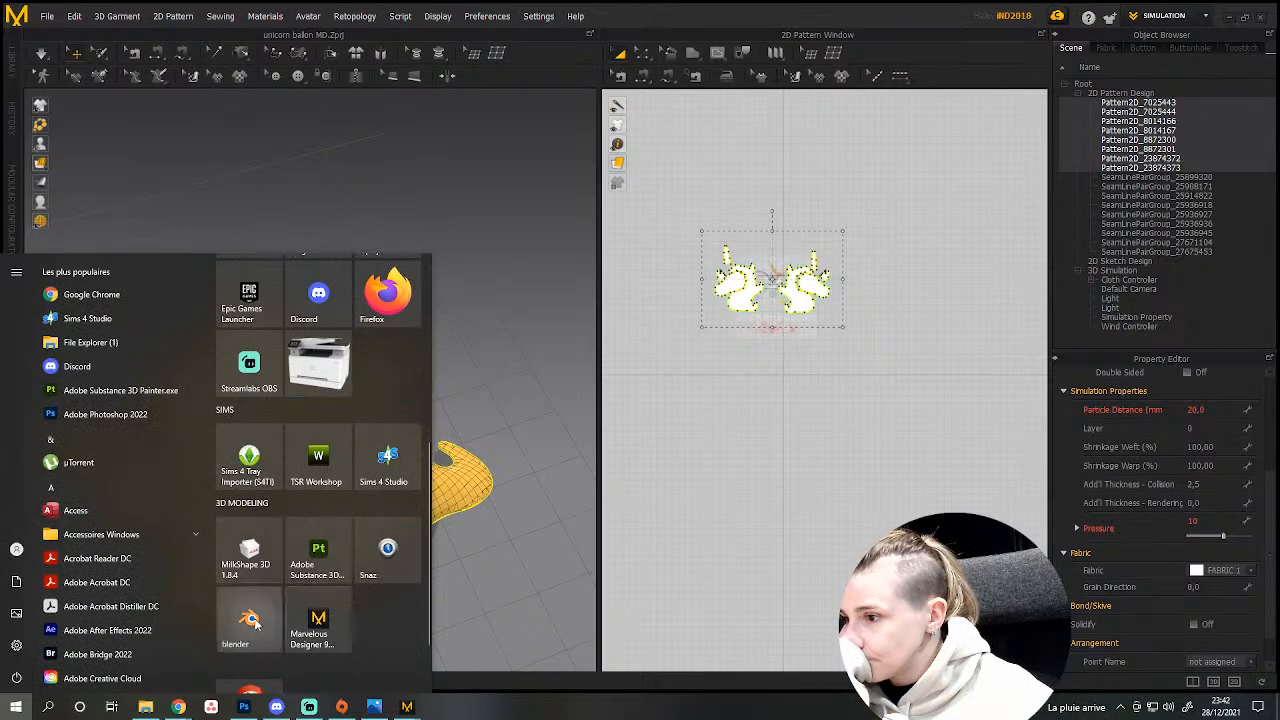
left_click(250, 625)
left_click(677, 307)
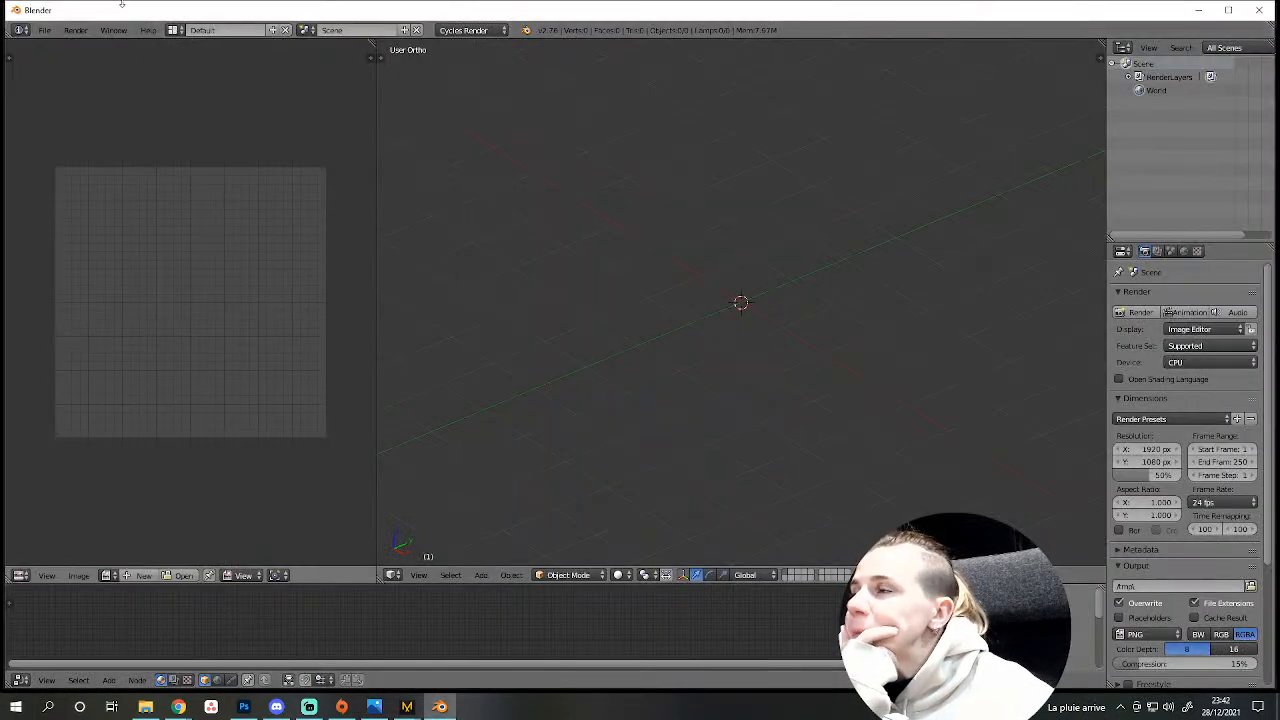
Import the Wavefront file "balloon MD.obj" from the 1-Unicorn baloon folder.
left_click(44, 30)
mouse_move(110, 274)
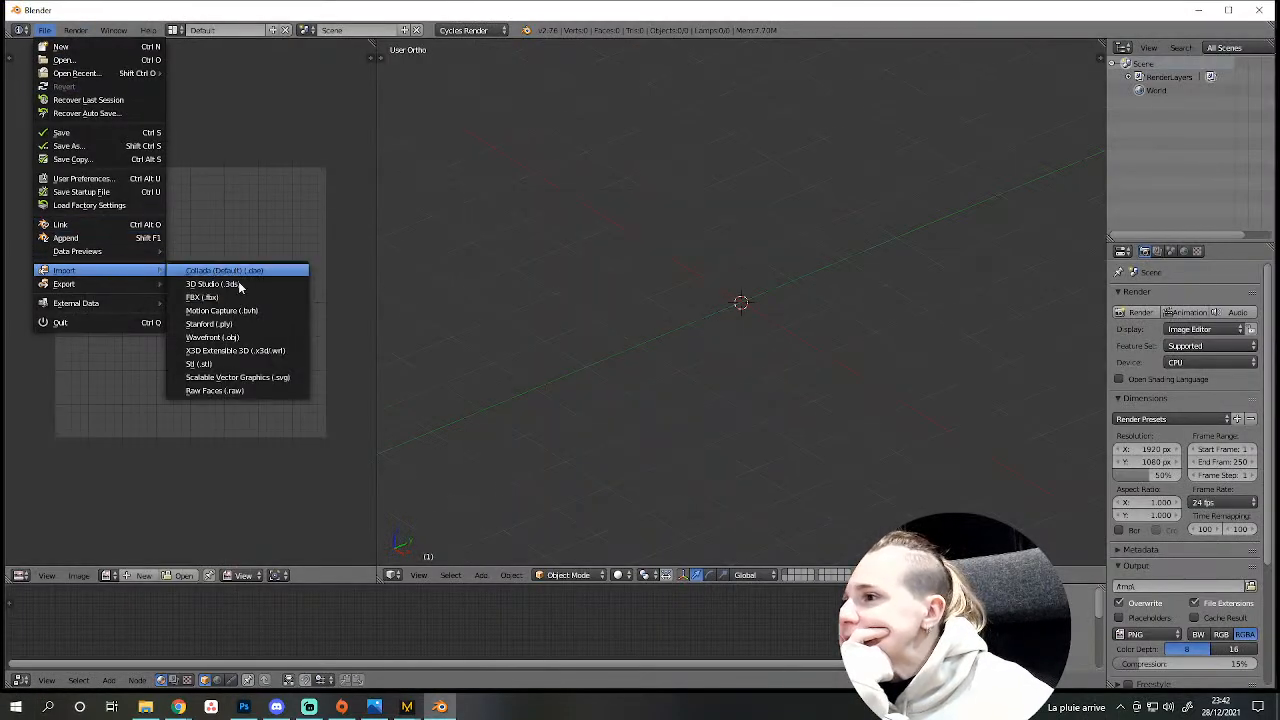
left_click(244, 335)
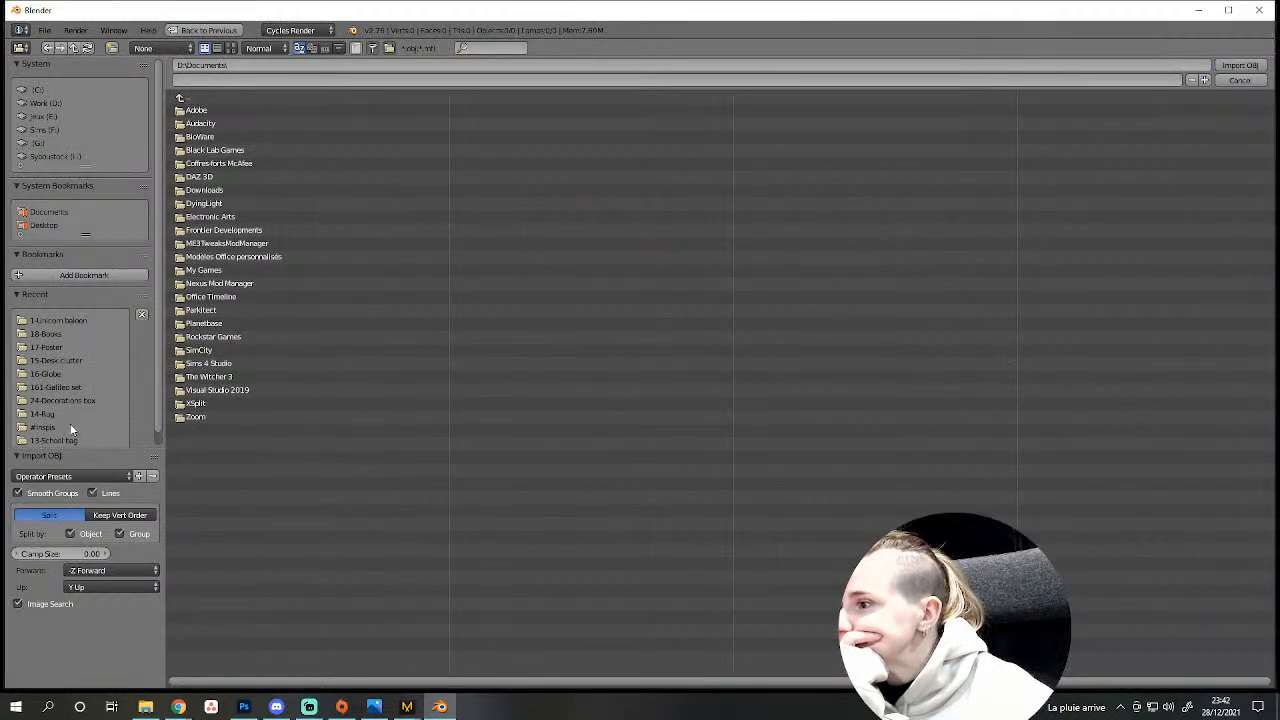
left_click(55, 319)
double_click(198, 123)
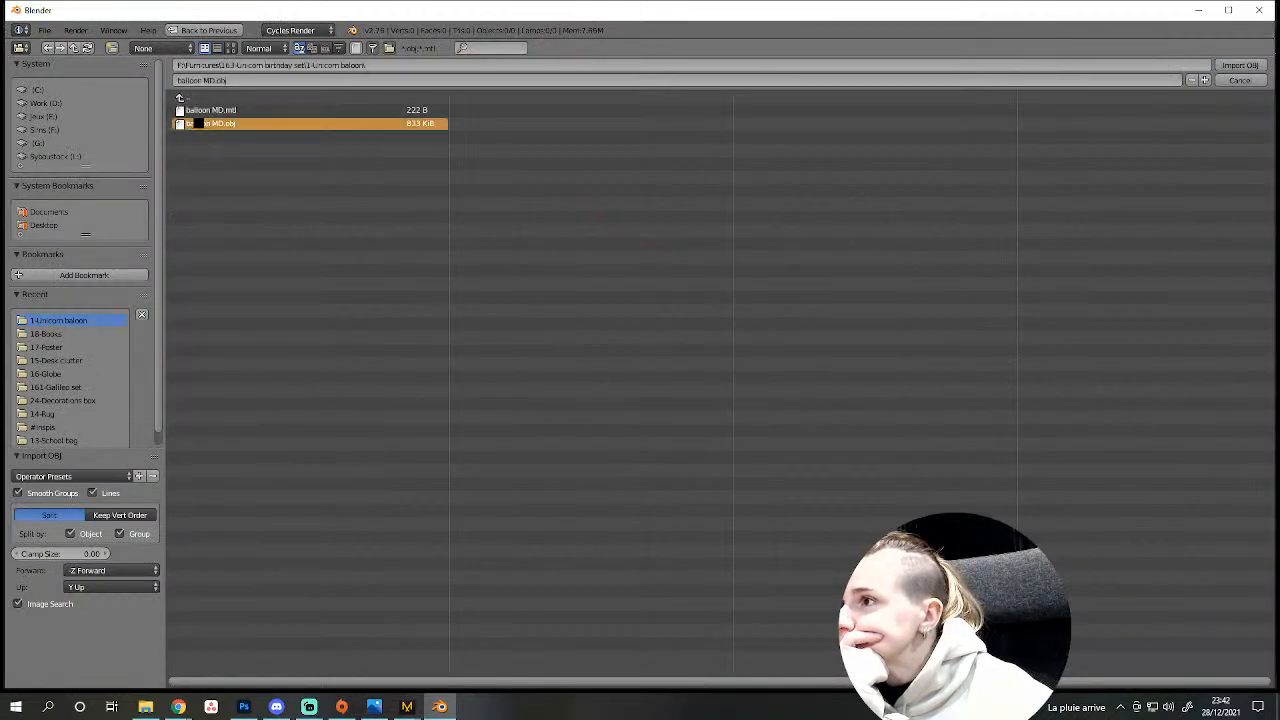
Rotate the imported unicorn head upright in the front view and move it to the scene's centre.
scroll(744, 422, "down", 3)
scroll(697, 319, "down", 4)
middle_click_drag(738, 378, 797, 361)
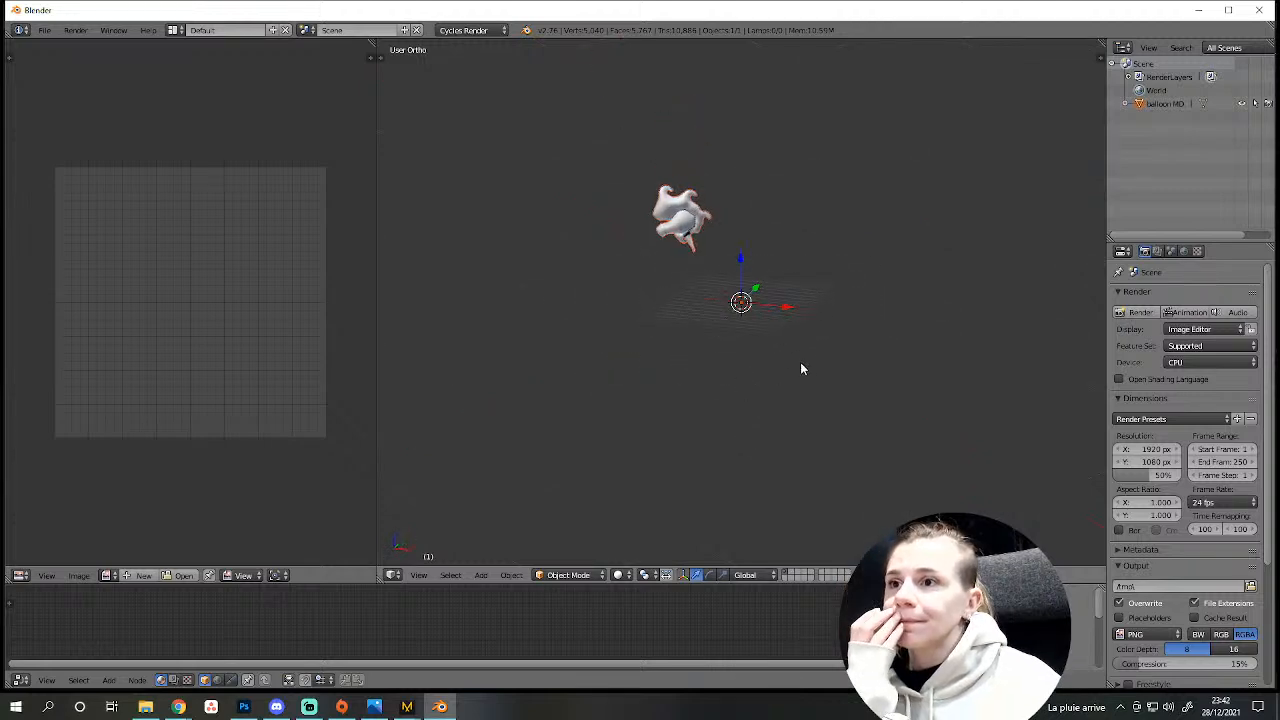
key("KP_1")
scroll(711, 227, "up", 2)
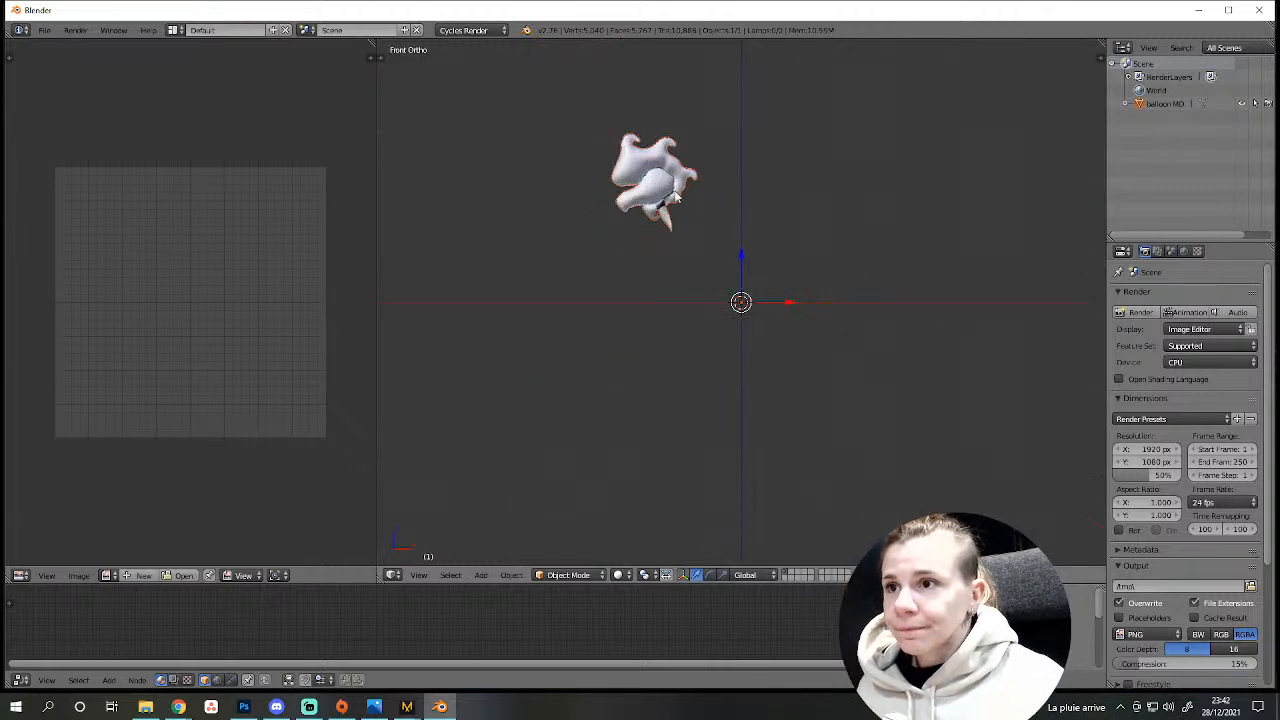
key("r")
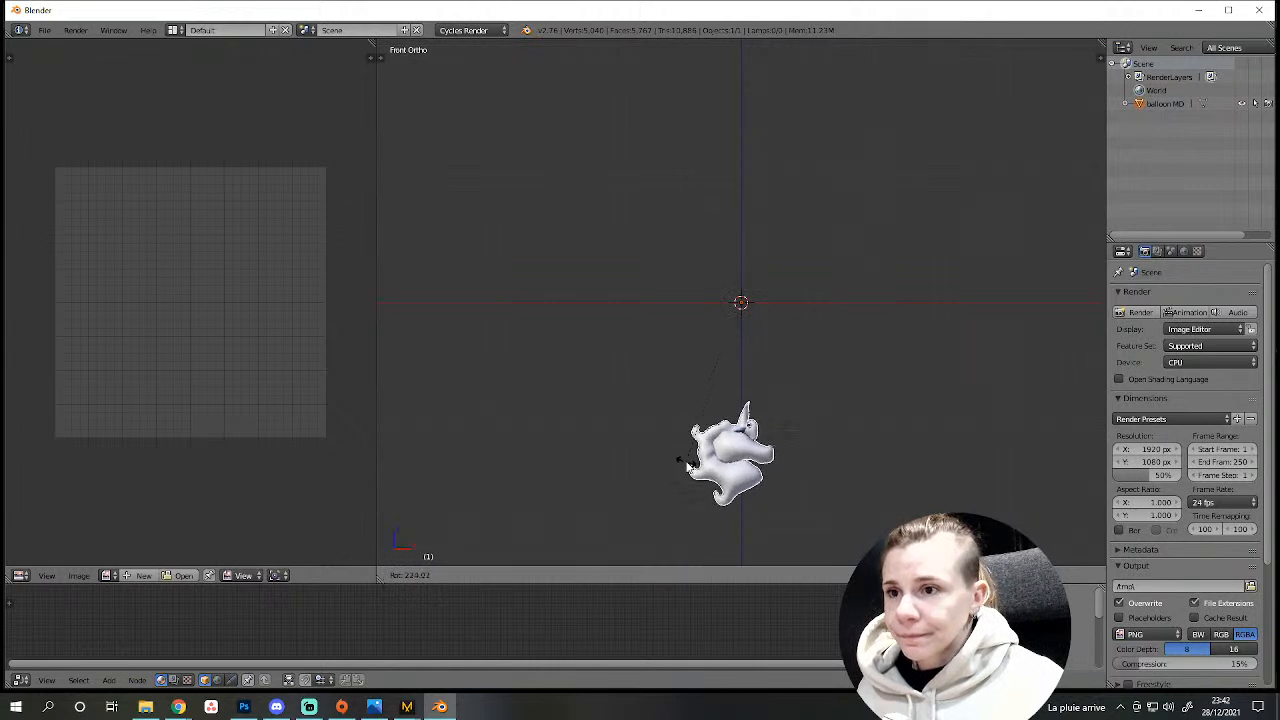
left_click(688, 467)
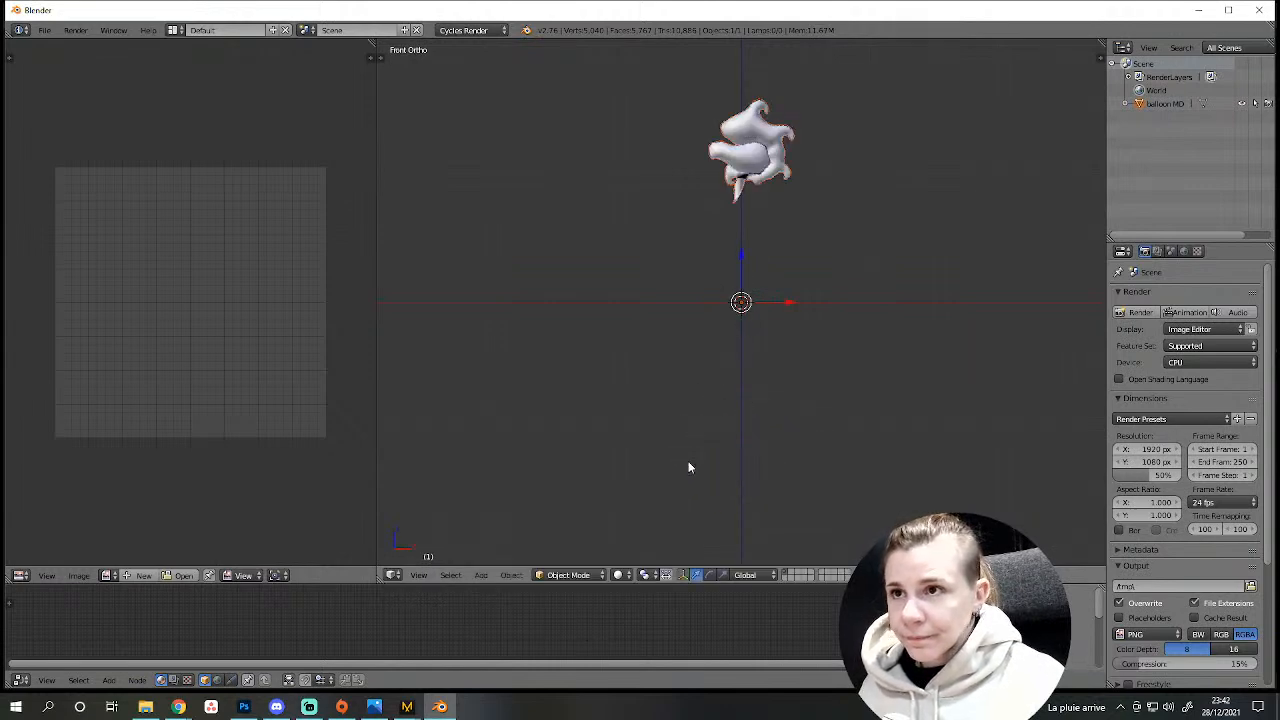
key("ctrl+z")
key("g")
left_click(769, 328)
Scale the unicorn head object in the front view.
scroll(779, 340, "up", 5)
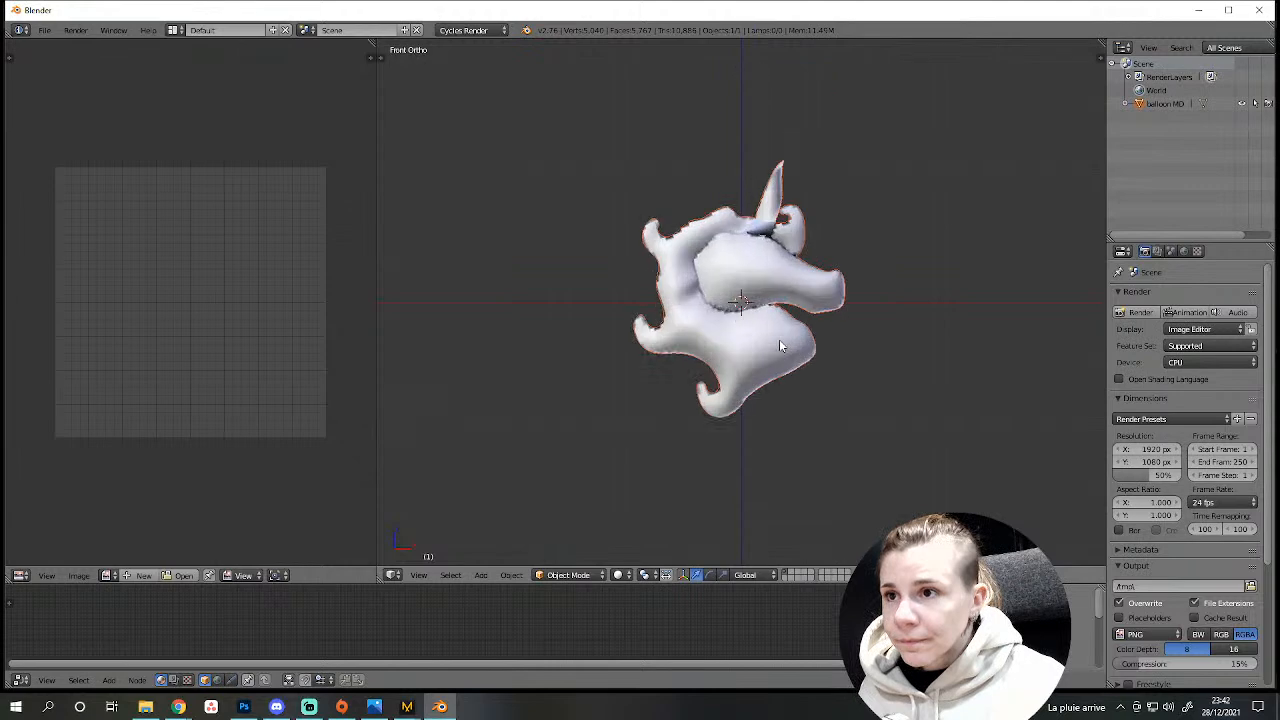
scroll(779, 339, "up", 3)
key("s")
left_click(759, 277)
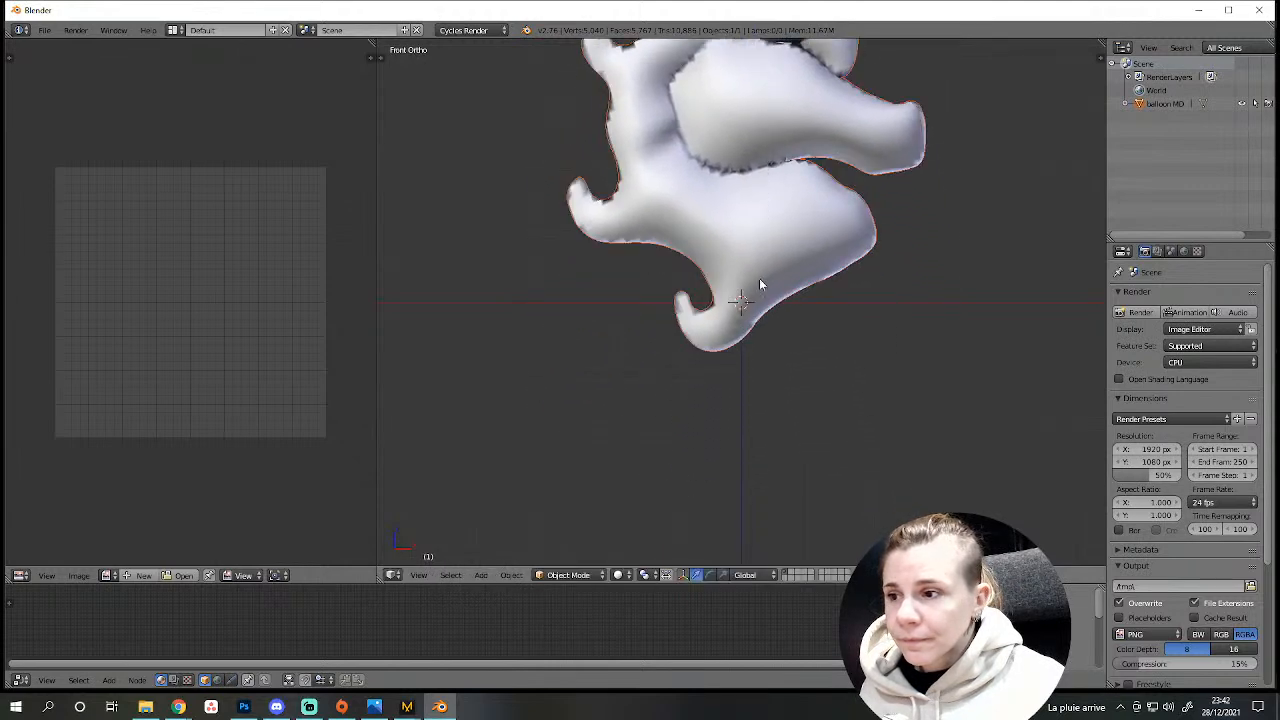
Enter Edit Mode on the unicorn head and scale the whole mesh down.
scroll(762, 365, "up", 6)
scroll(762, 365, "down", 7)
middle_click_drag(779, 352, 767, 461, "shift")
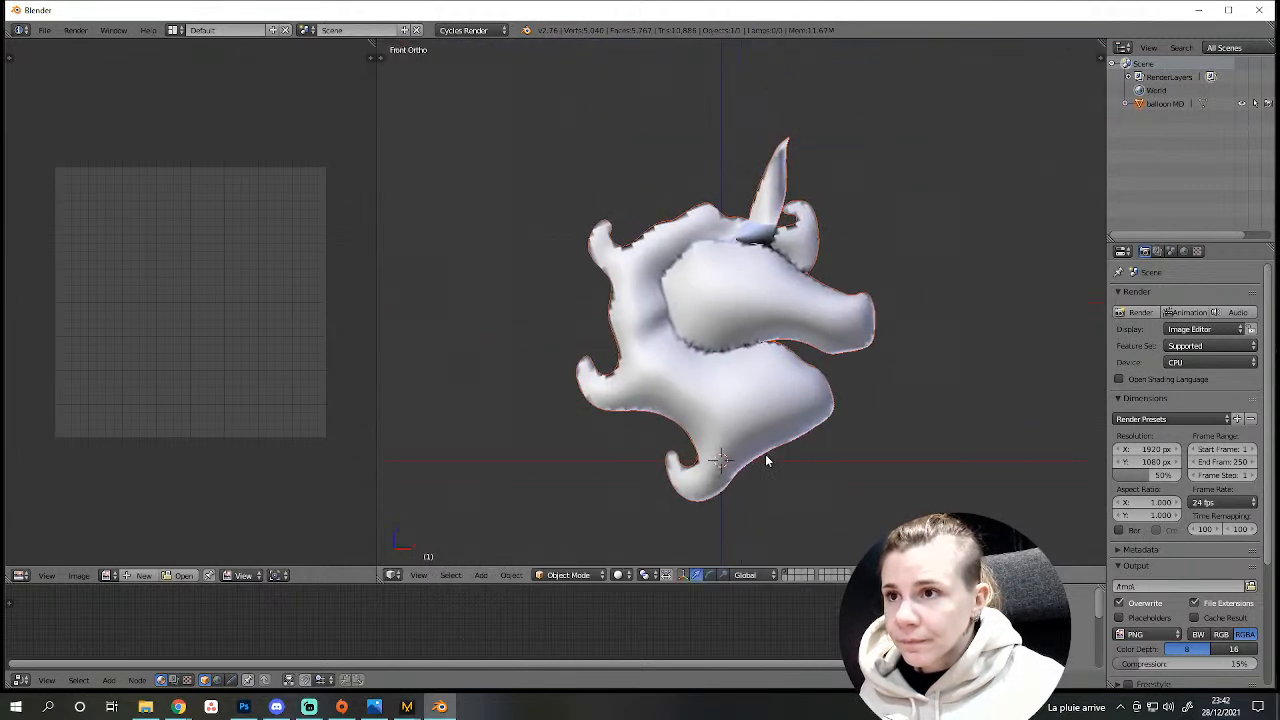
left_click(626, 576)
left_click(660, 531)
right_click(755, 413)
key("Tab")
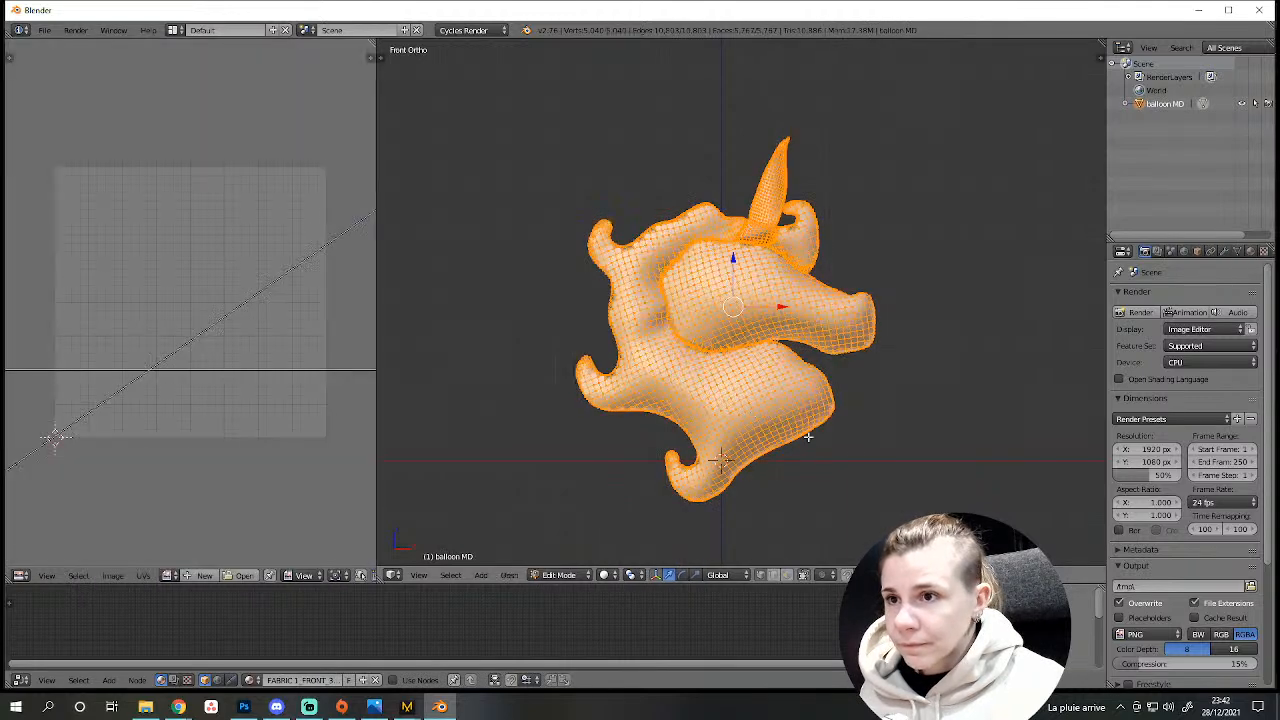
key("s")
left_click(778, 372)
Rotate the whole mesh 180° around the global Z axis.
key("r")
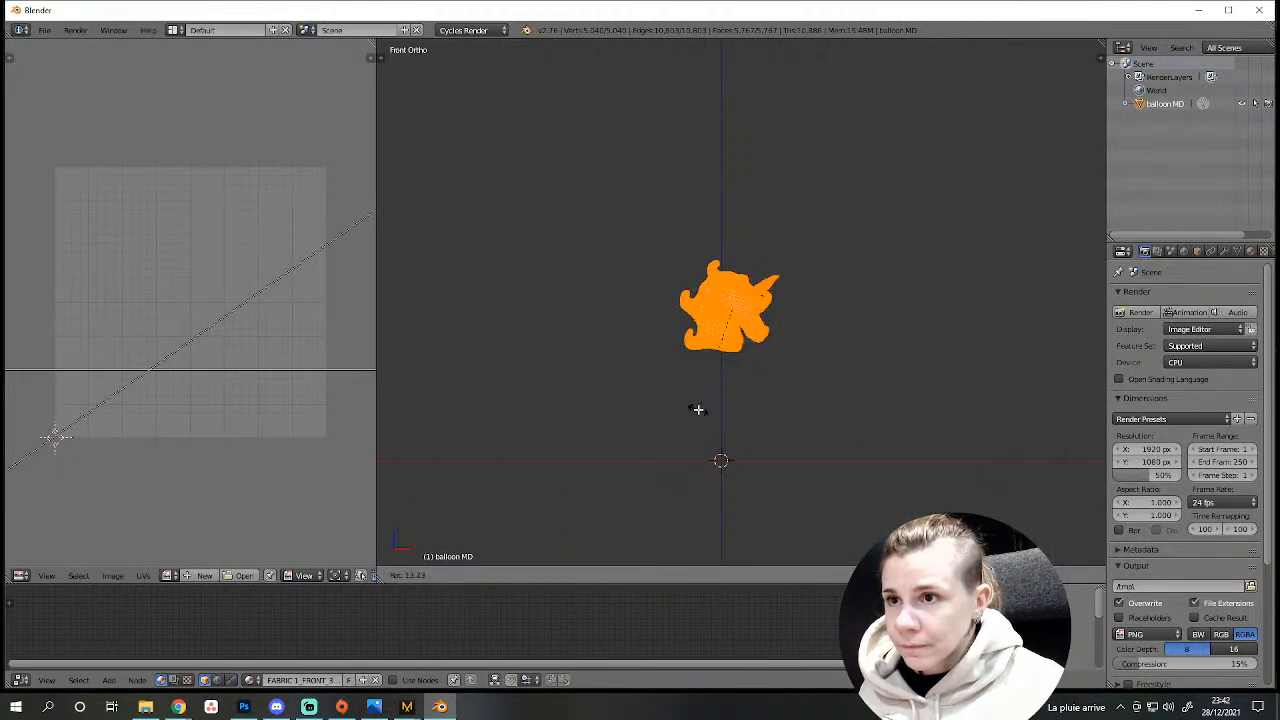
type("180")
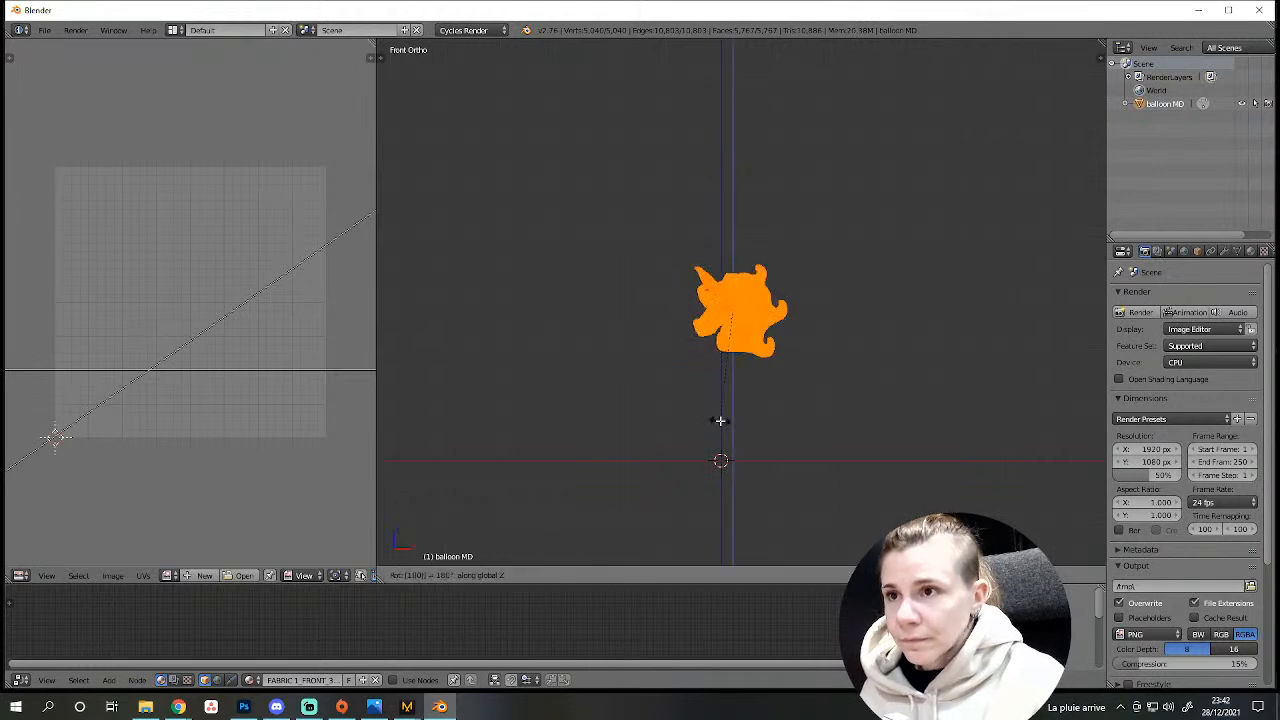
key("Return")
Move the mesh to just above the world origin and rotate it so the neck's base is level.
key("g")
left_click(762, 464)
scroll(783, 532, "up", 4)
middle_click_drag(785, 516, 814, 240, "shift")
scroll(821, 406, "up", 5)
scroll(831, 416, "down", 3)
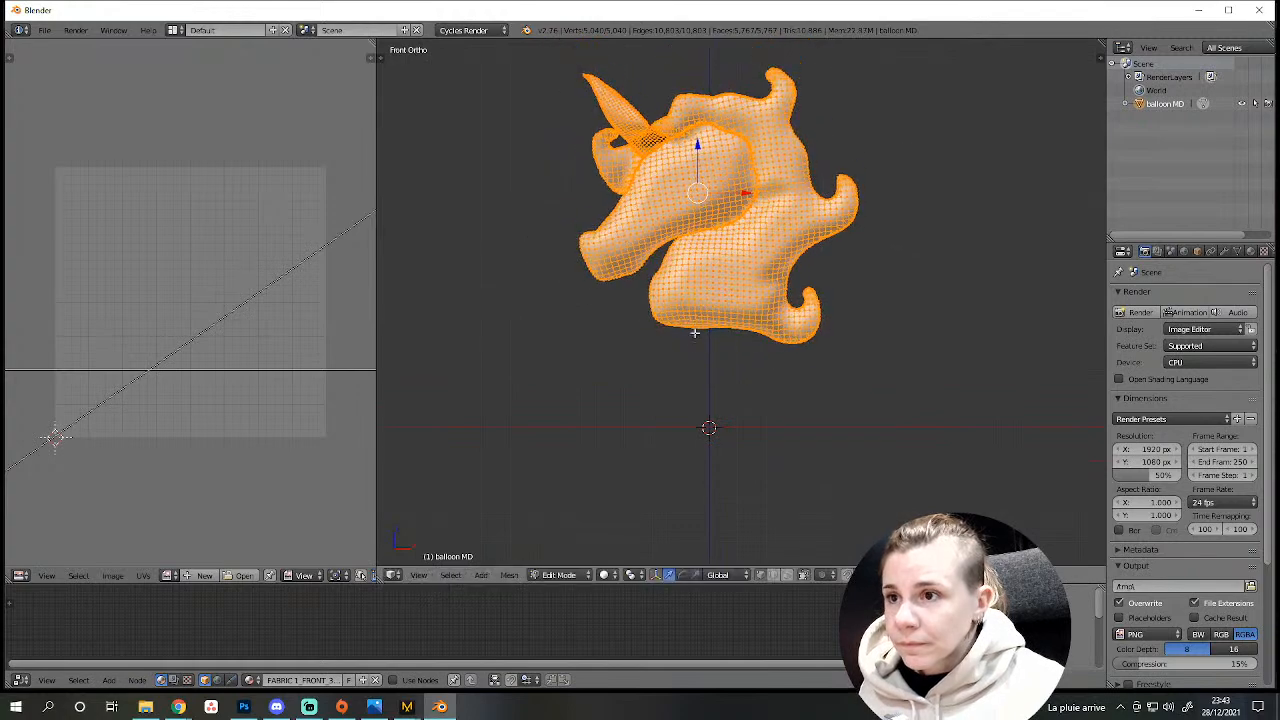
key("g")
left_click(681, 383)
key("r")
left_click(751, 443)
key("g")
left_click(737, 449)
Move the mesh along the Y axis in the right view to centre its thickness on the world origin.
middle_click_drag(680, 446, 876, 531)
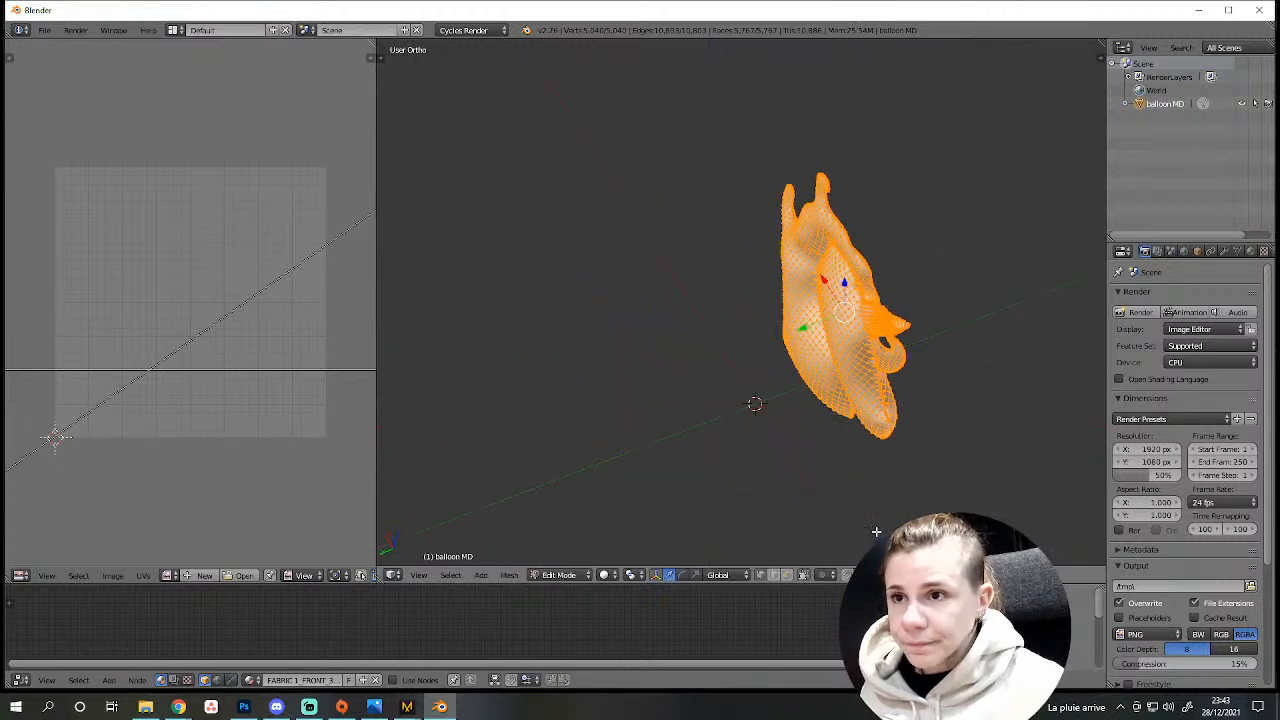
key("KP_3")
key("g")
key("y")
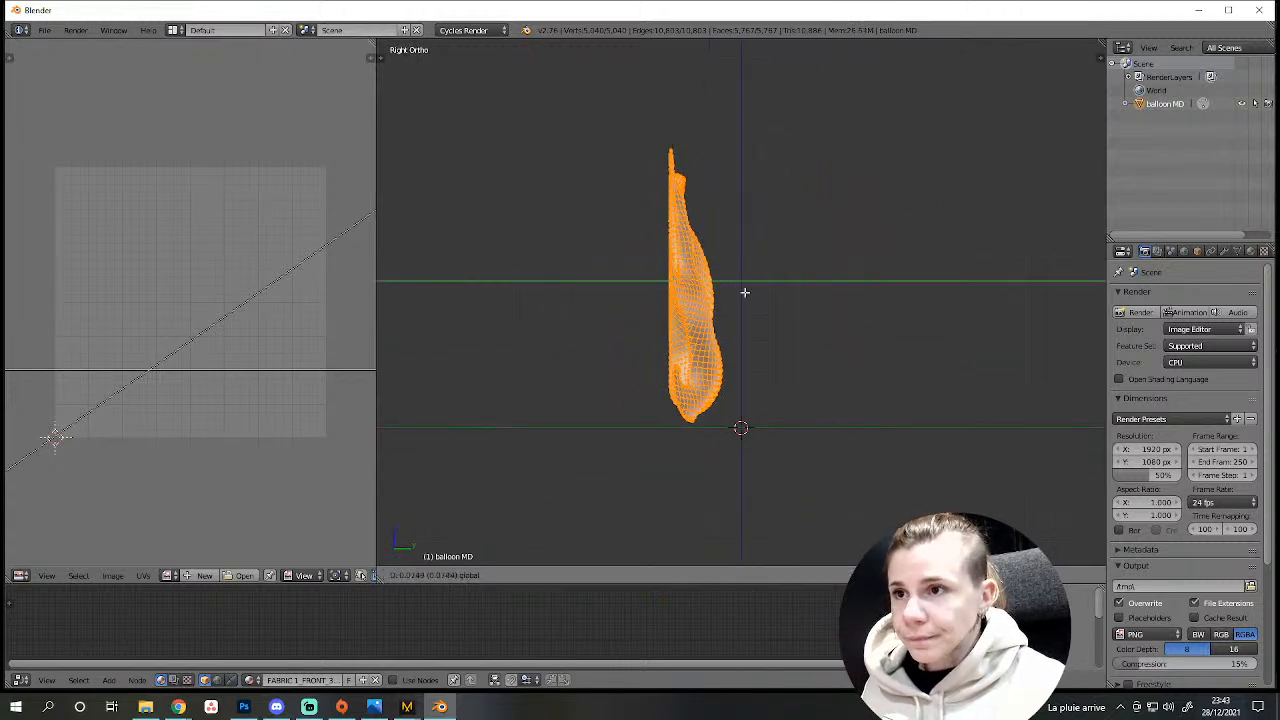
left_click(771, 294)
Examine the mesh topology along the seams between the face, mane and neck.
middle_click_drag(826, 467, 871, 434)
key("Tab")
scroll(743, 421, "up", 3)
key("Tab")
scroll(749, 406, "up", 5)
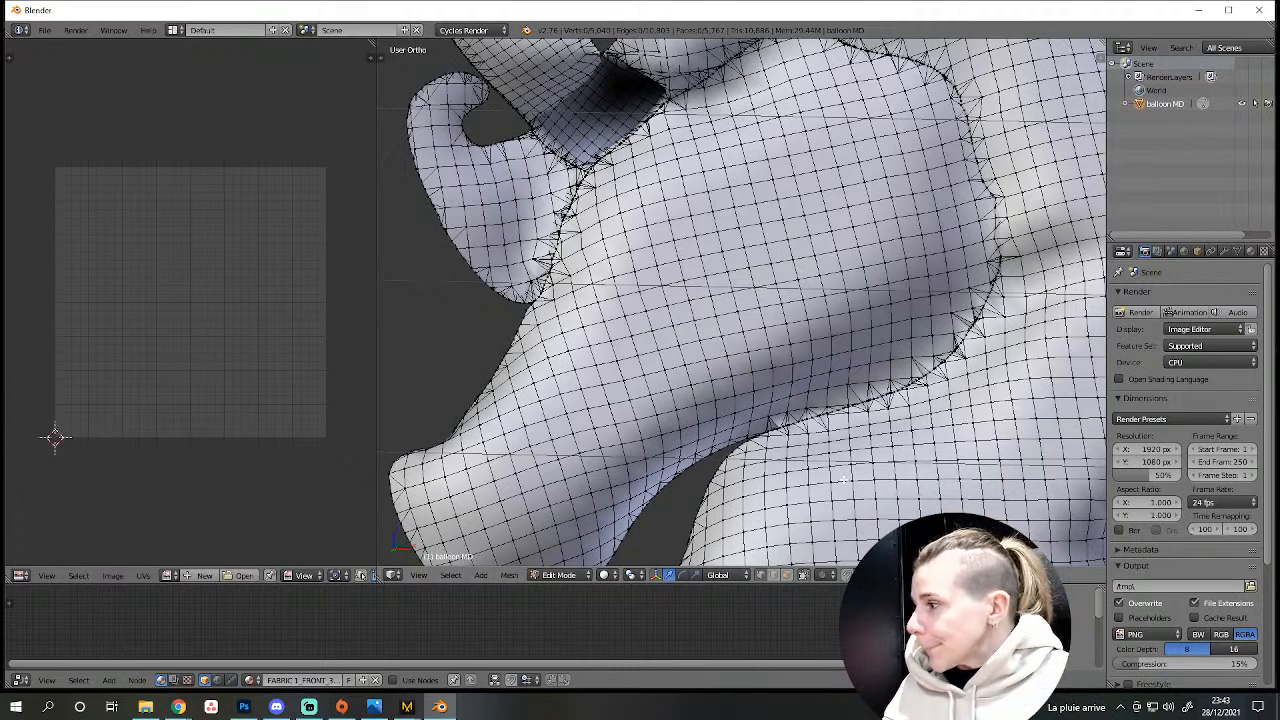
scroll(678, 317, "down", 2)
scroll(678, 317, "up", 6)
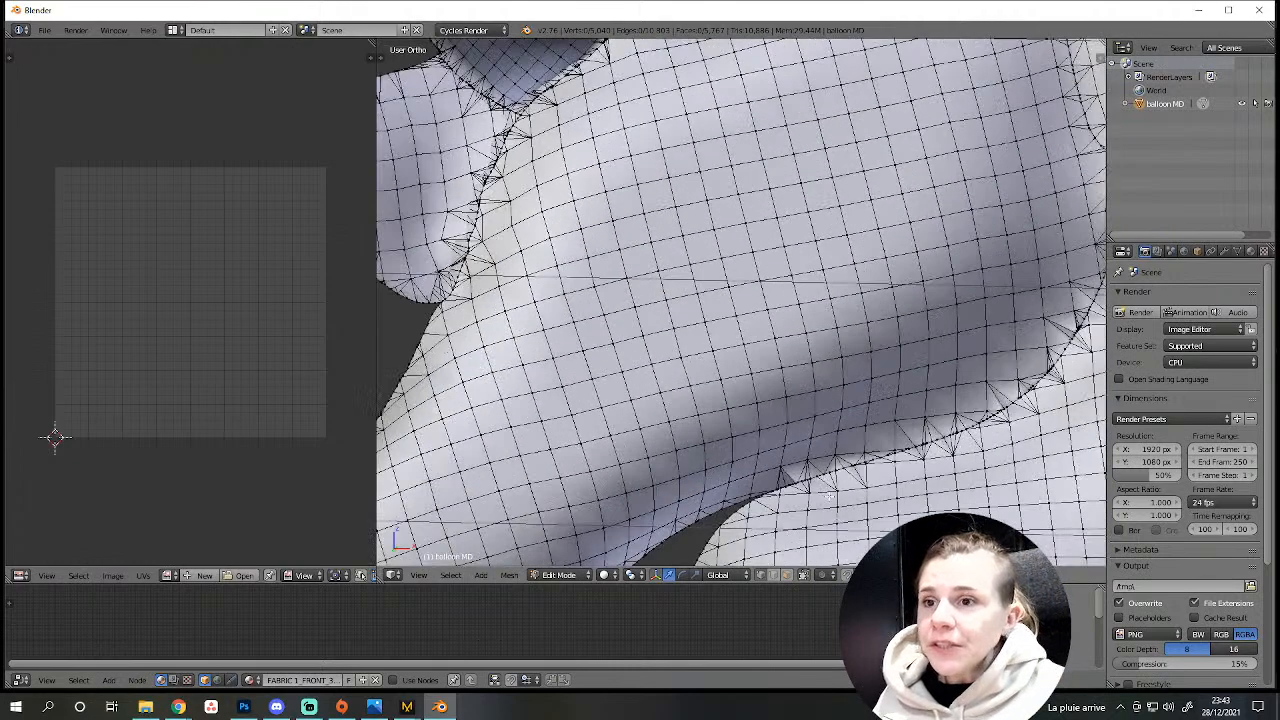
middle_click_drag(818, 420, 809, 249, "shift")
scroll(801, 410, "down", 3)
scroll(801, 410, "down", 6)
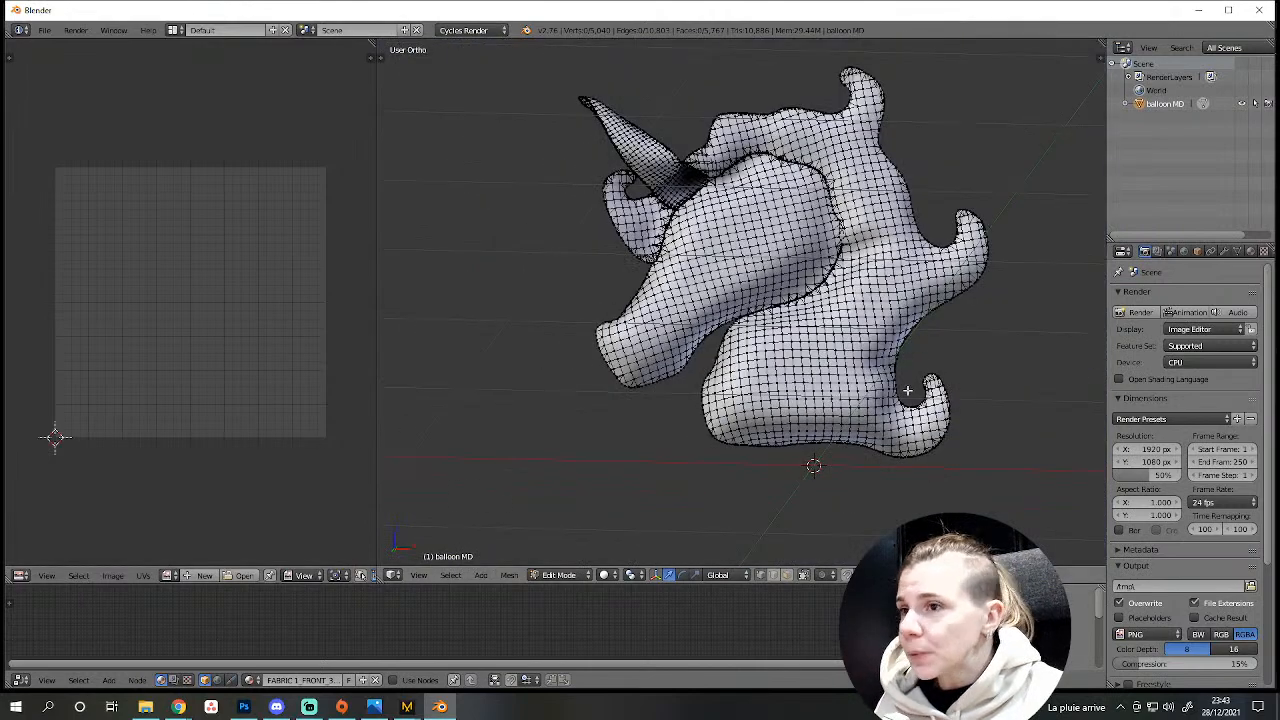
Select the whole mesh and all its UVs, and try packing the UV islands.
key("a")
scroll(198, 374, "down", 12)
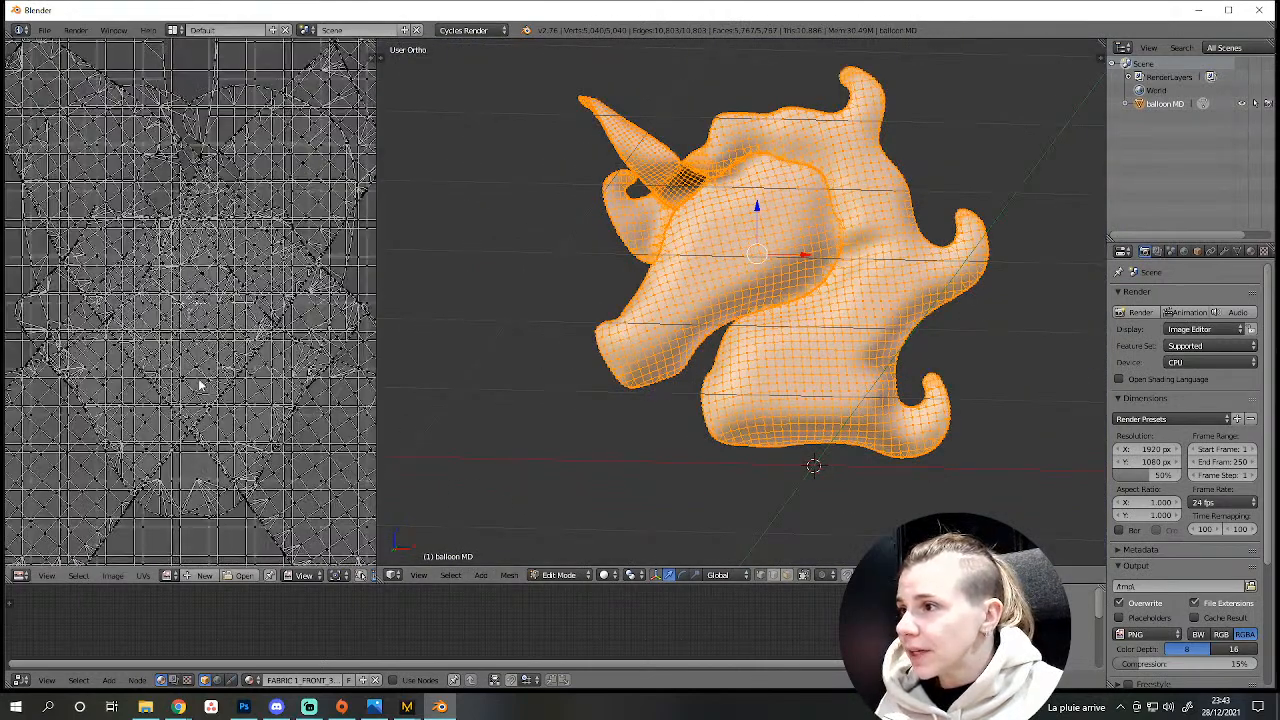
key("a")
key("ctrl+p")
scroll(201, 358, "up", 12)
scroll(201, 358, "up", 1)
key("ctrl+z")
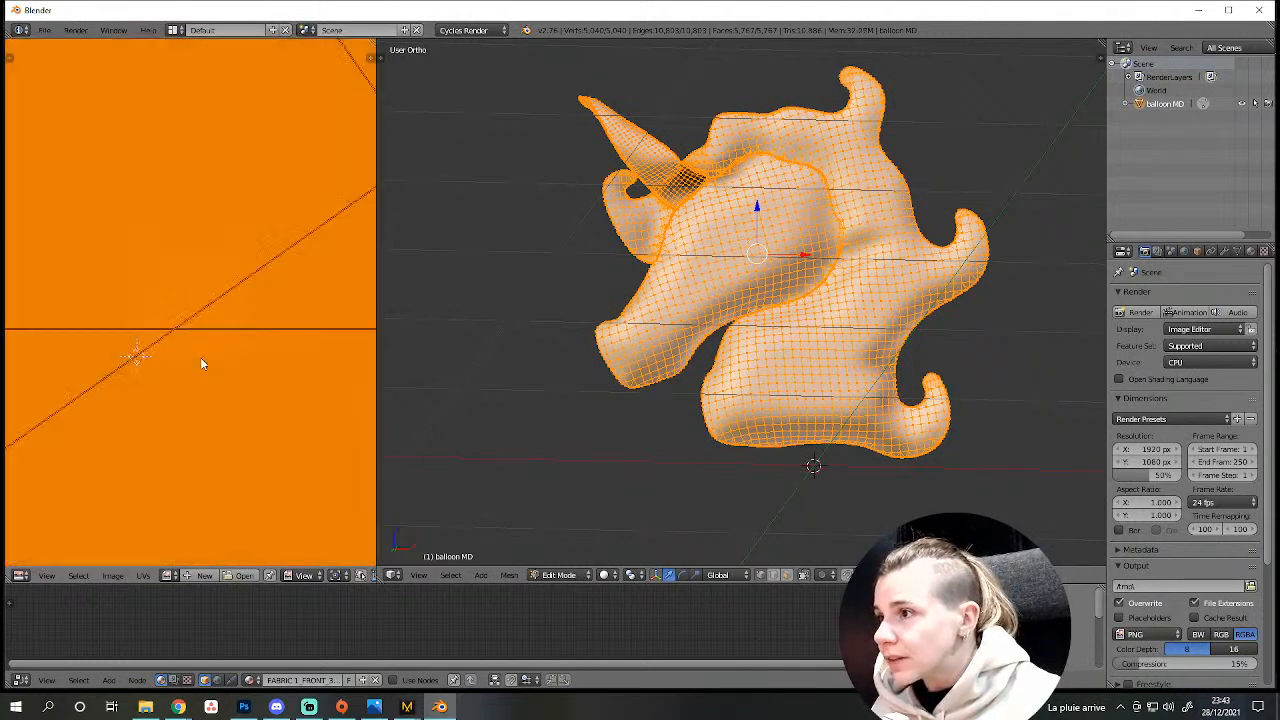
Scale all the UV islands down well below the UV tile's size and move them to the tile's lower-right corner.
scroll(200, 357, "down", 12)
key("s")
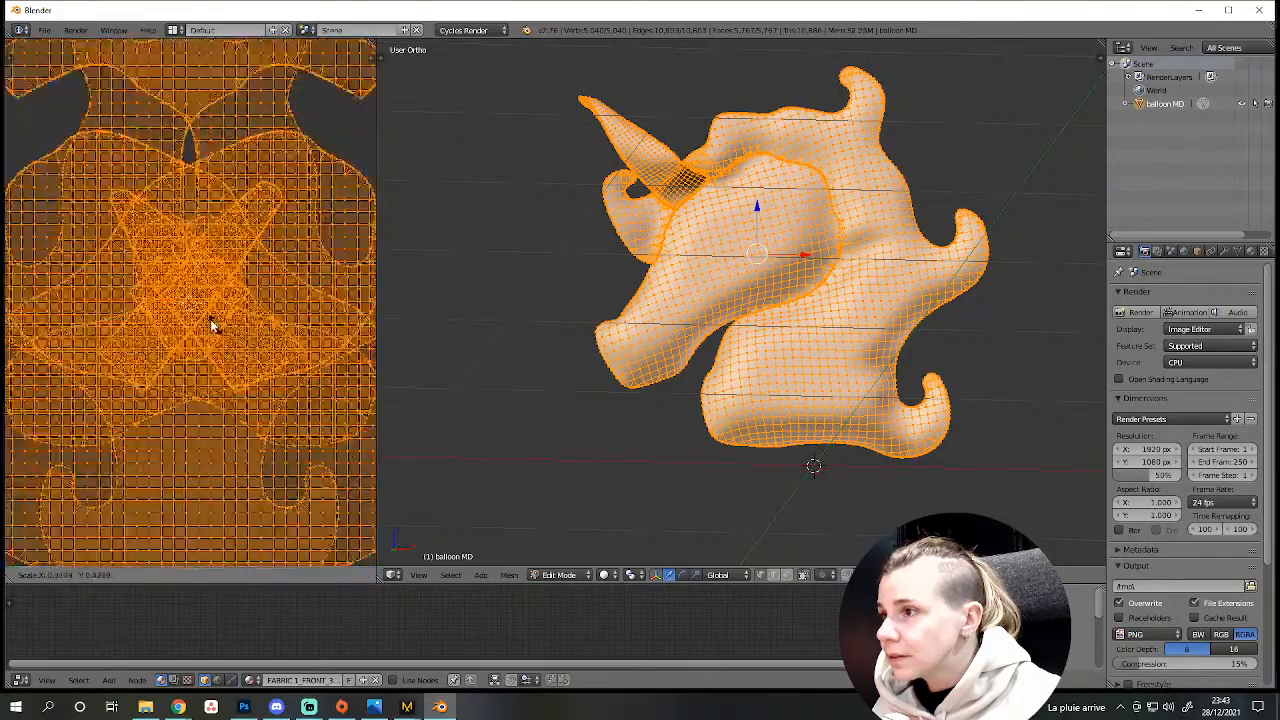
left_click(187, 171)
key("g")
left_click(231, 416)
scroll(231, 416, "up", 9)
key("s")
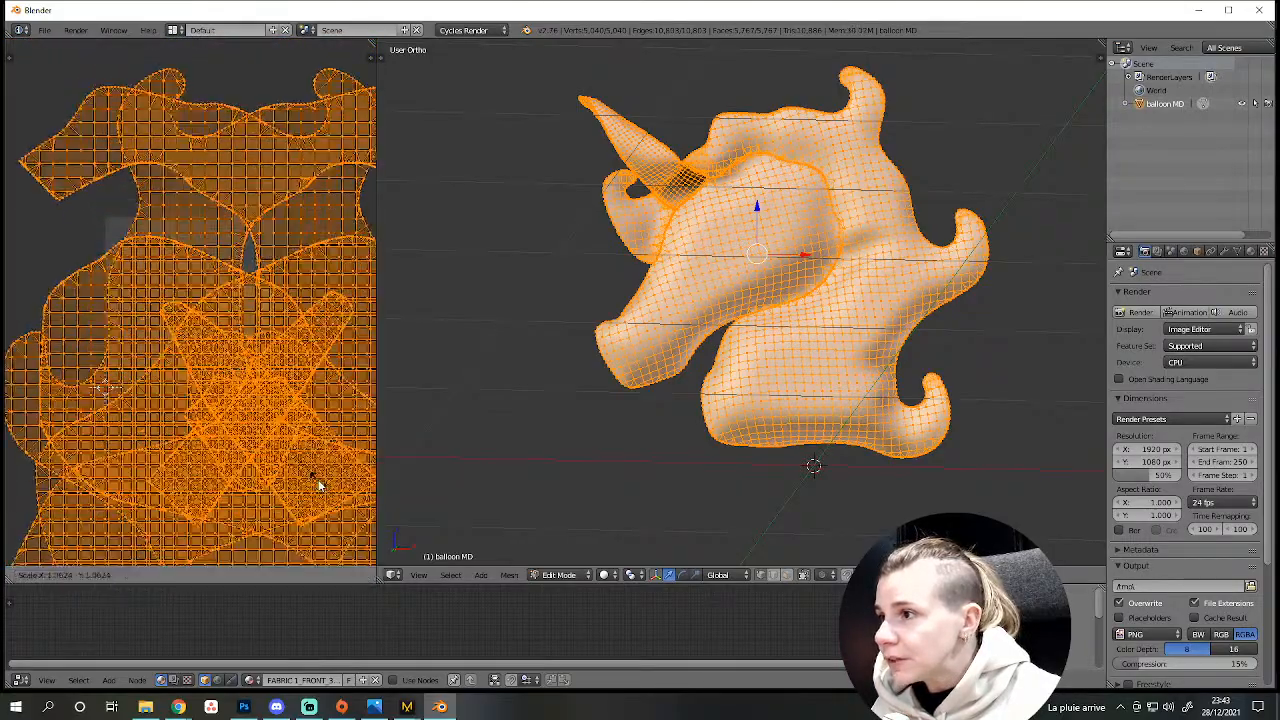
left_click(265, 426)
scroll(272, 434, "up", 3)
mouse_move(301, 492)
middle_mouse_down()
mouse_move(204, 369)
mouse_move(279, 499)
middle_mouse_up()
scroll(229, 404, "down", 2)
key("s")
left_click(227, 403)
Switch the mesh to face selection and keep the UV selection in sync with the mesh selection.
left_click(787, 578)
key("a")
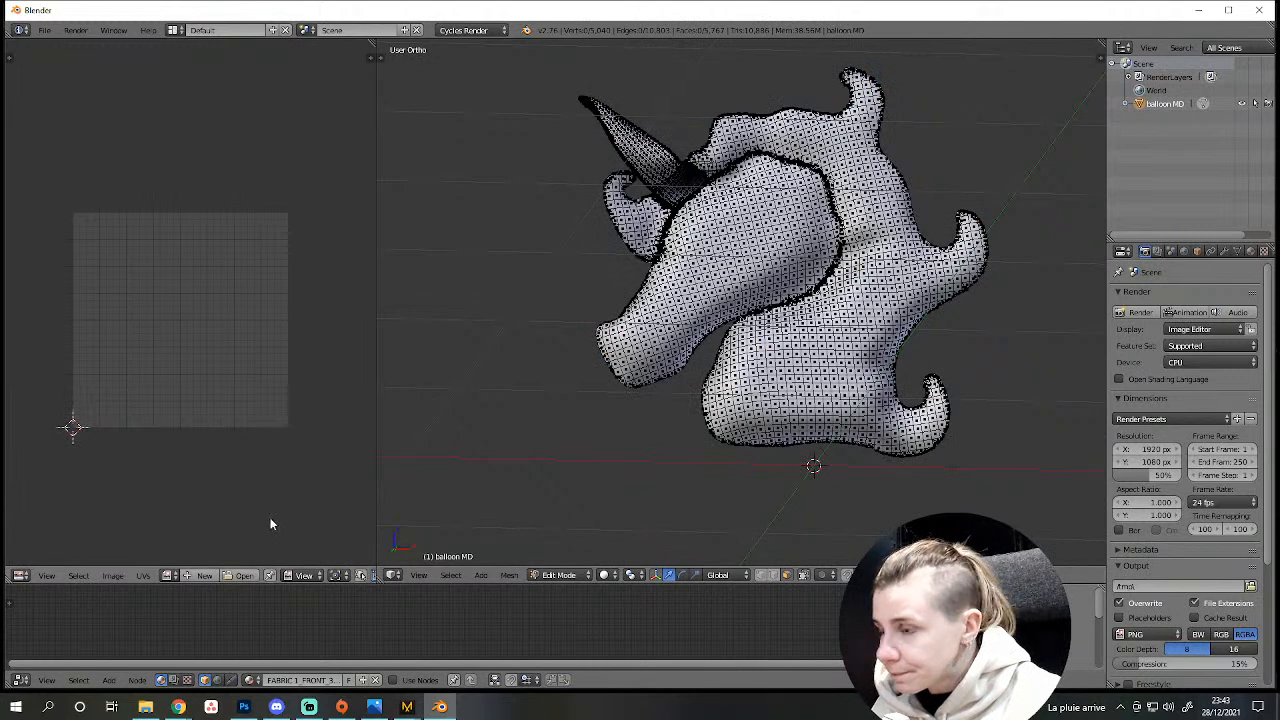
key("a")
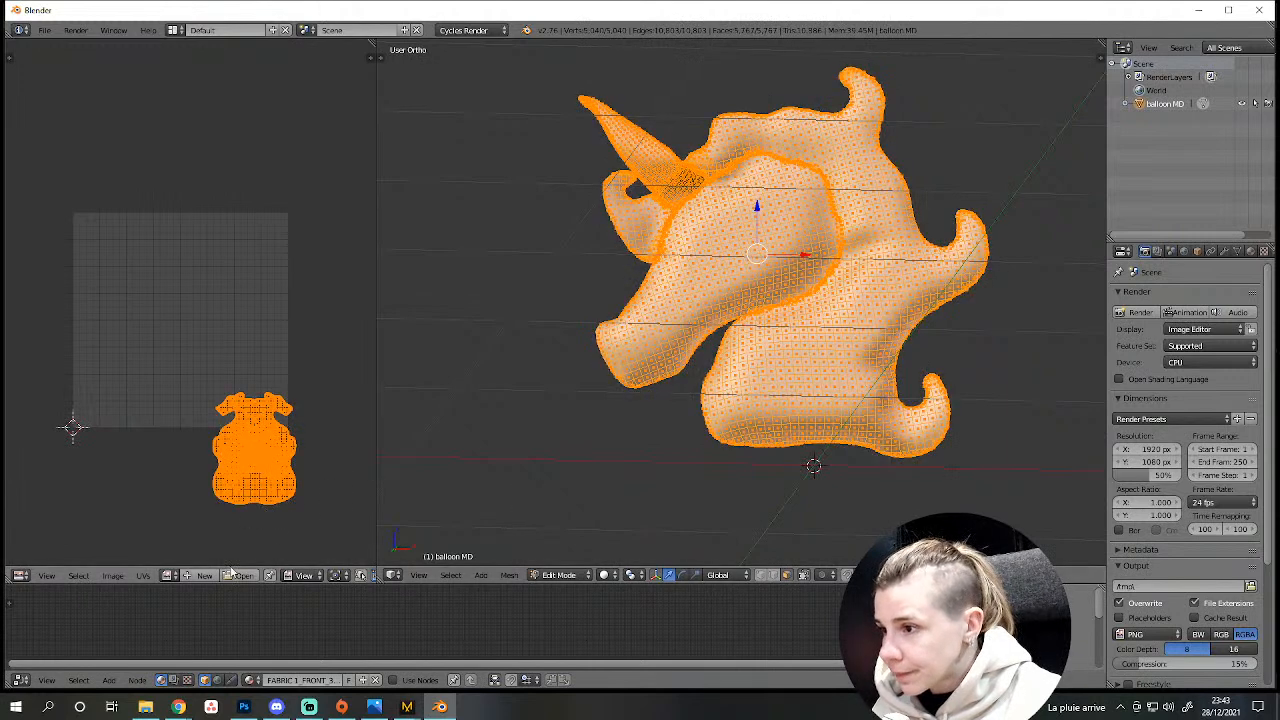
scroll(316, 578, "down", 3)
left_click(308, 576)
key("a")
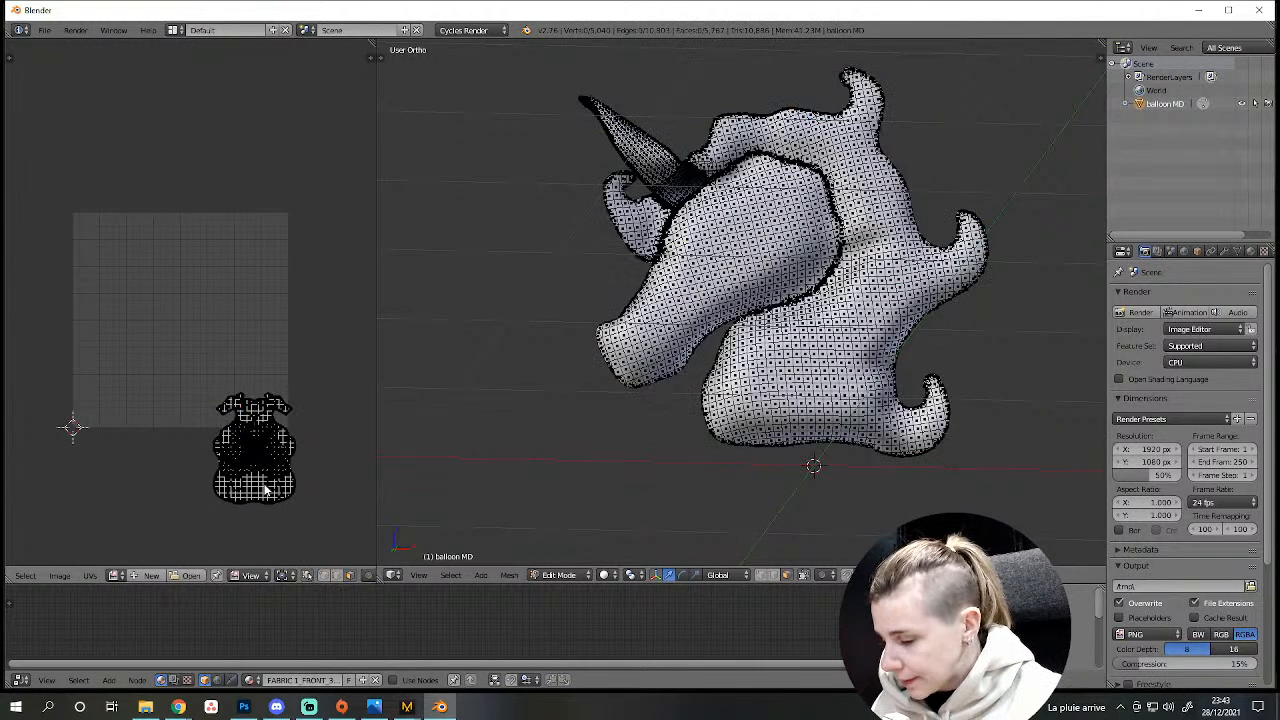
Move the mane and neck UV island away from the overlapping islands, into the middle-left part of the UV tile.
key("l")
key("g")
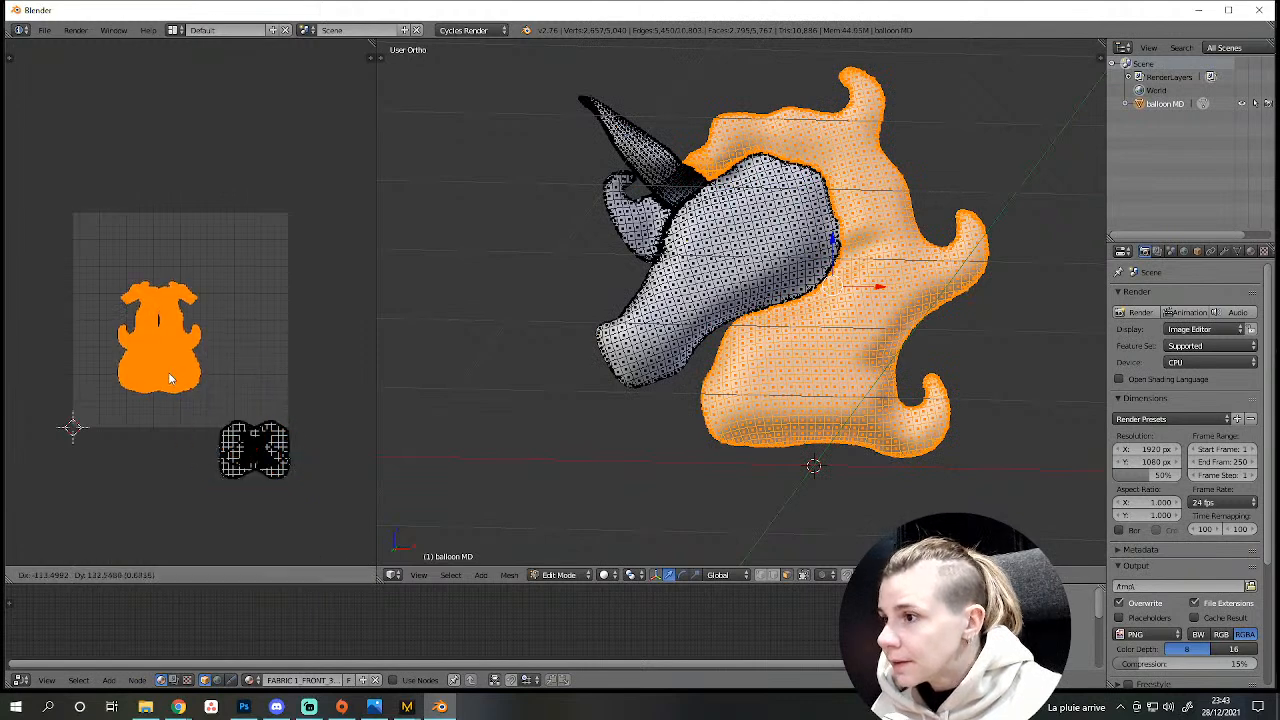
left_click(171, 380)
key("a")
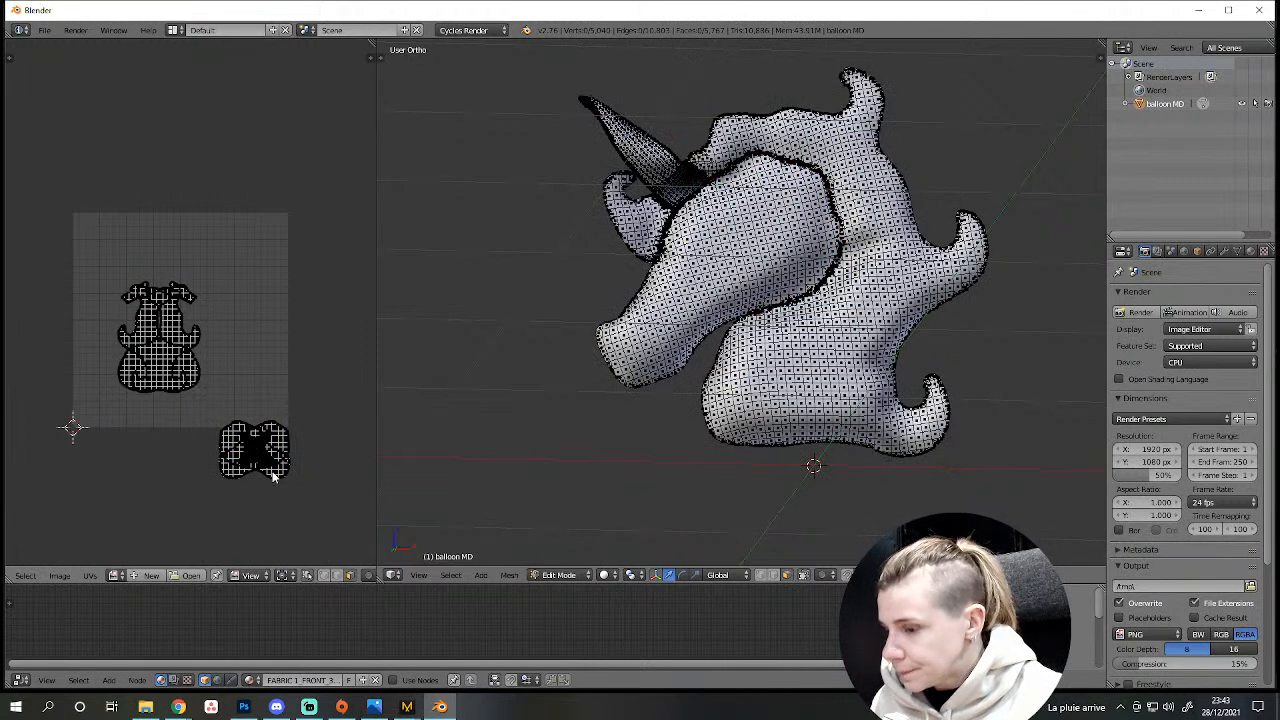
Separate the two face UV islands, placing one above the other along the right side of the UV tile.
key("l")
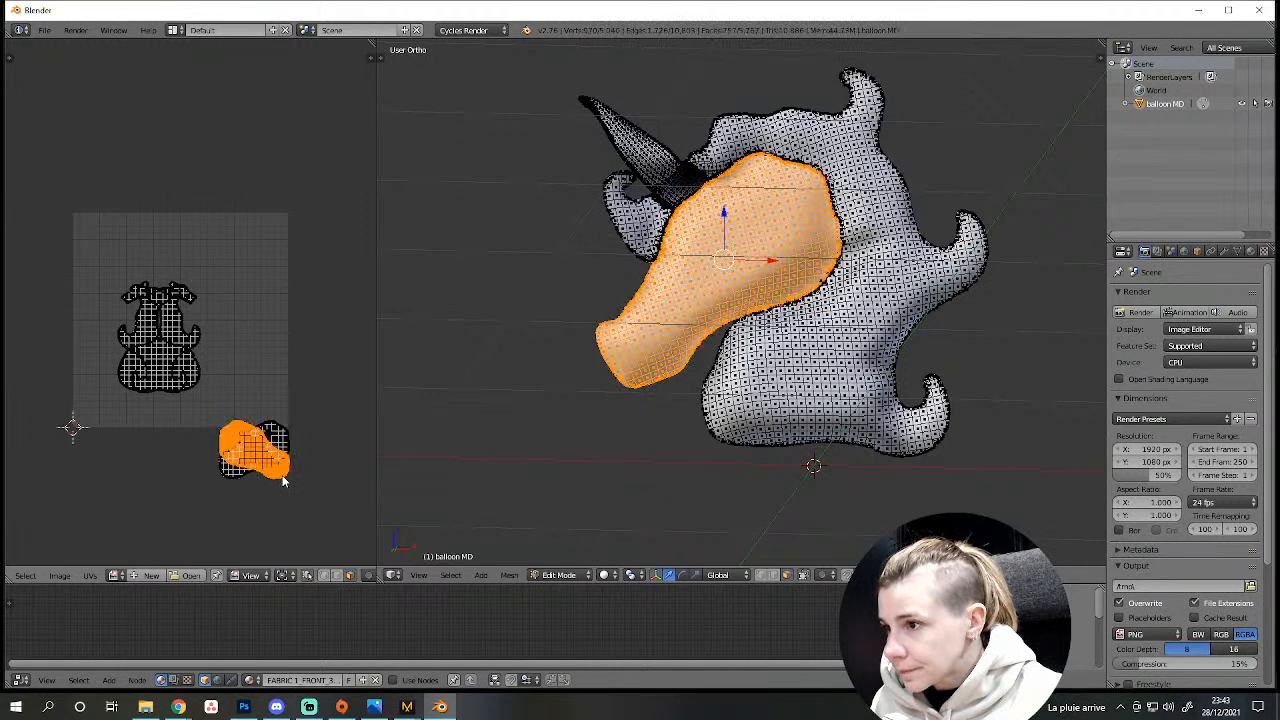
key("g")
left_click(280, 307)
key("a")
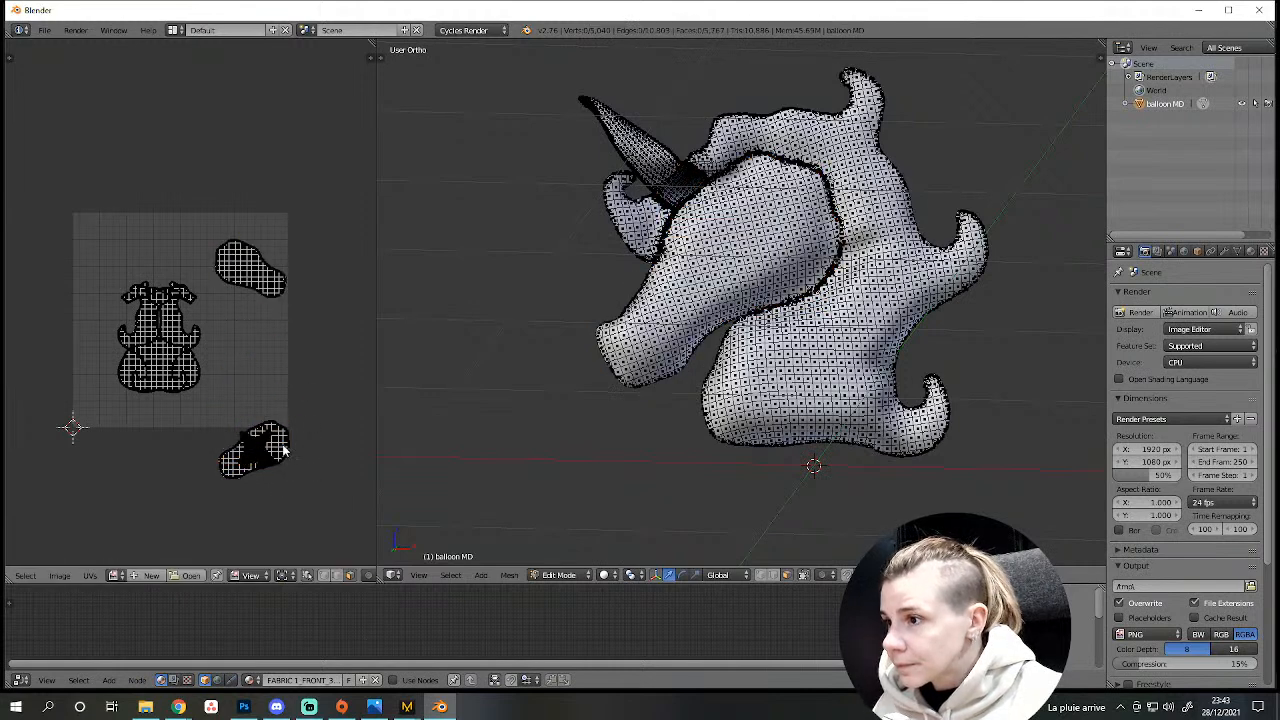
key("l")
key("g")
left_click(274, 378)
key("a")
Move the two horn UV islands out of the overlap to separate spots in the upper part of the UV tile.
key("l")
key("g")
left_click(219, 286)
key("a")
key("l")
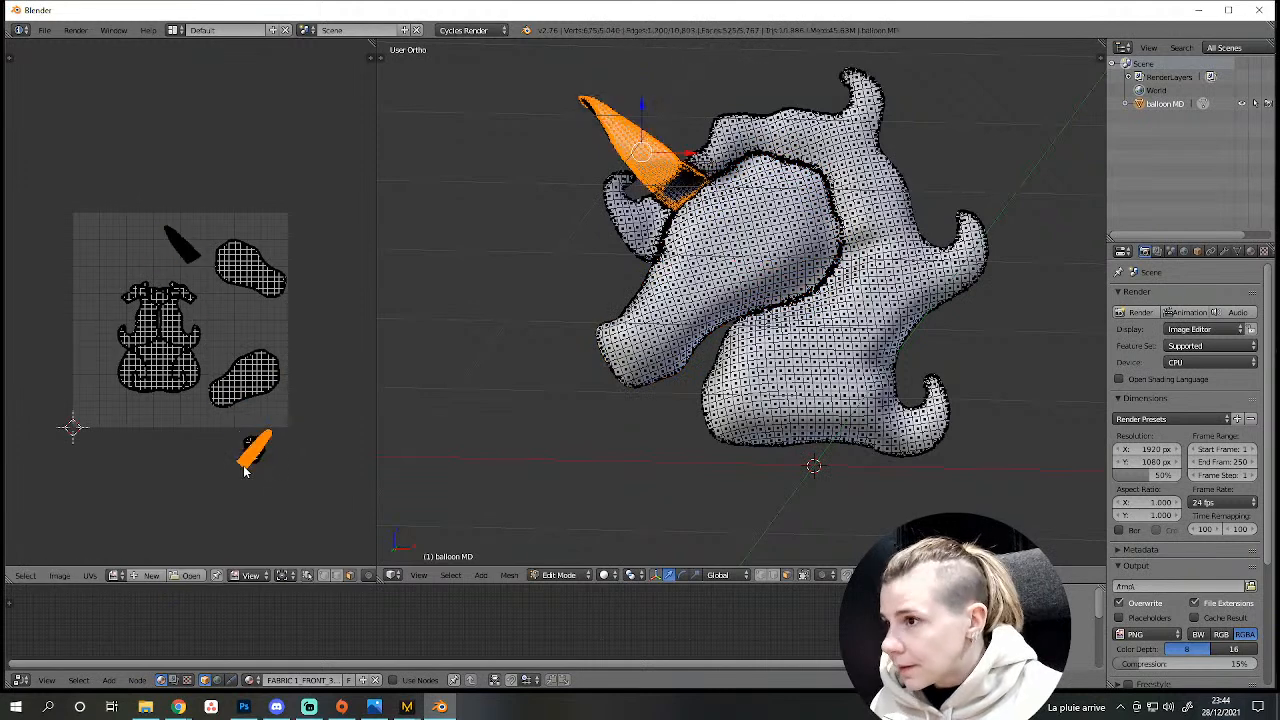
key("g")
left_click(278, 502)
Examine how the mane and neck UVs overlap and join, checking the linked island and its border edges against the mesh.
scroll(277, 508, "up", 2)
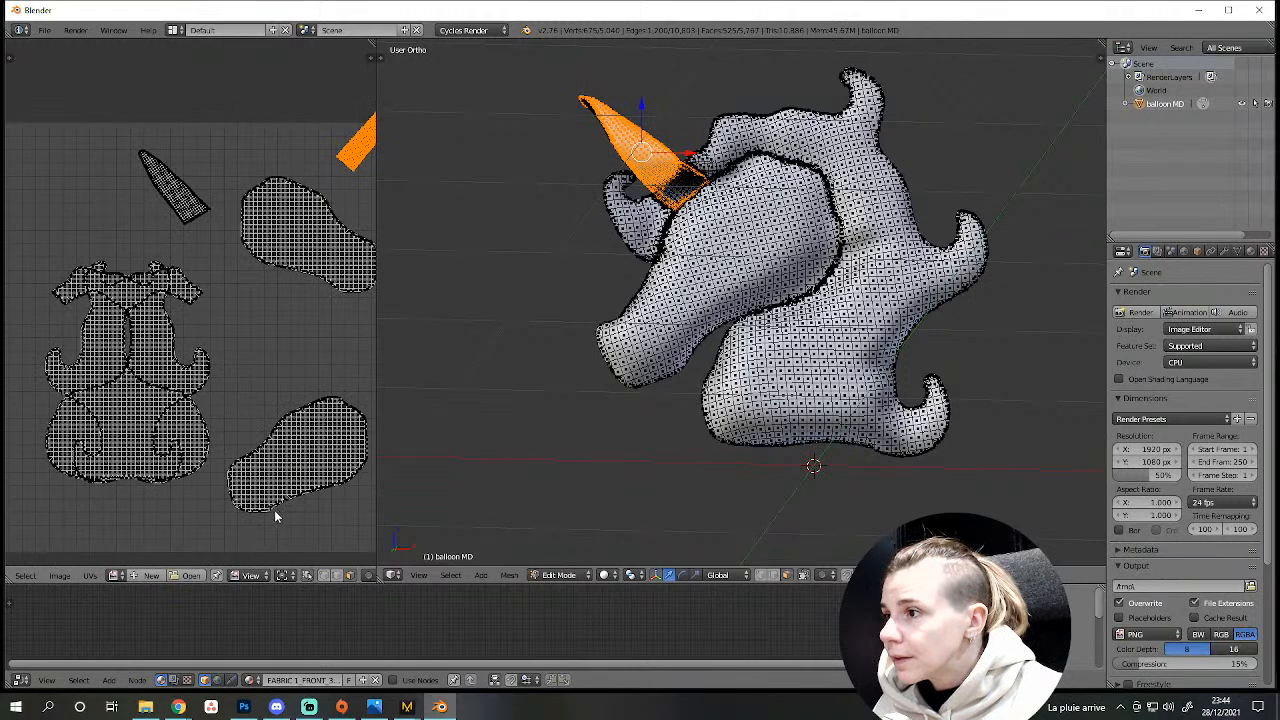
scroll(214, 383, "down", 2, "shift")
key("a")
key("l")
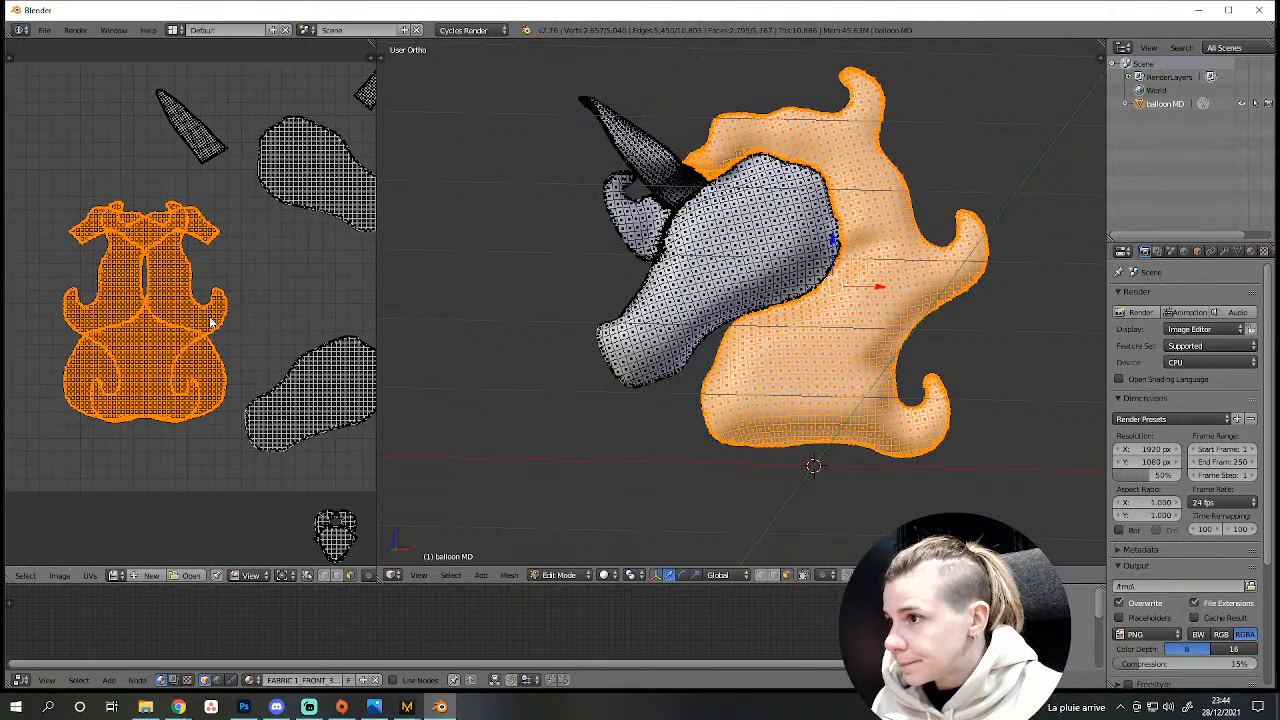
middle_click_drag(814, 471, 950, 450)
scroll(940, 450, "up", 1)
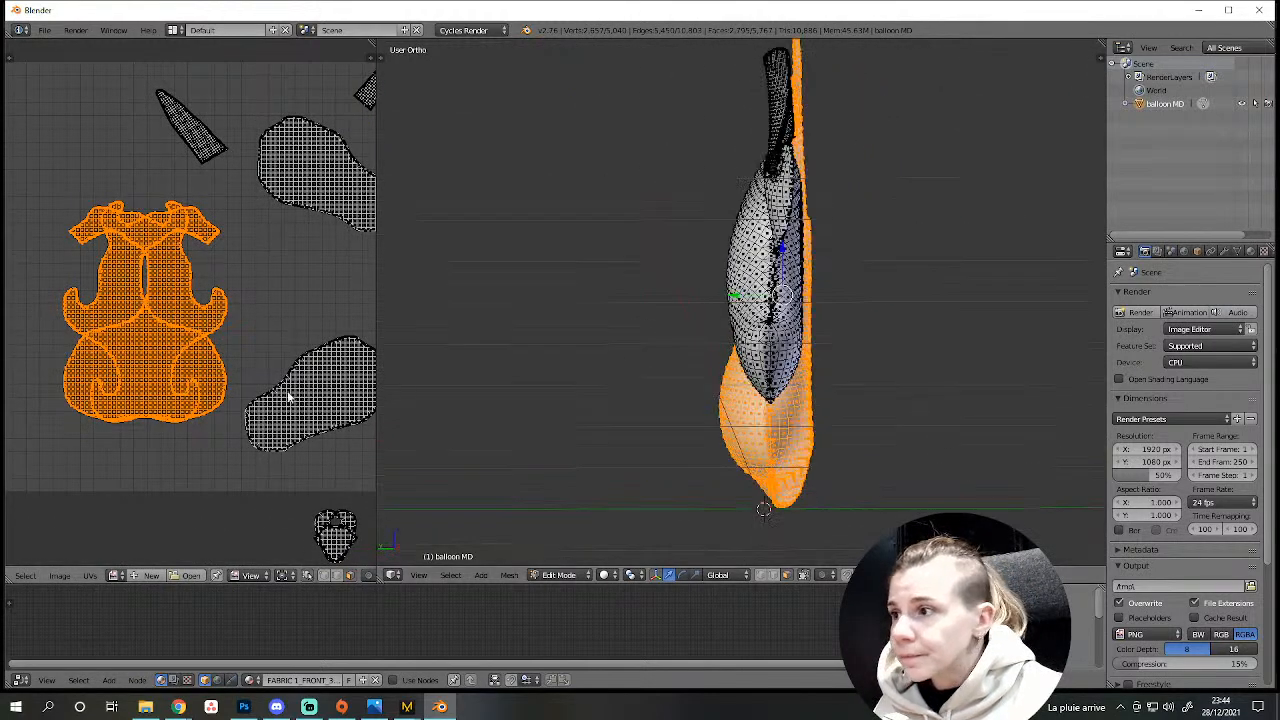
scroll(280, 418, "up", 5)
scroll(250, 443, "up", 1)
key("a")
scroll(293, 492, "down", 5)
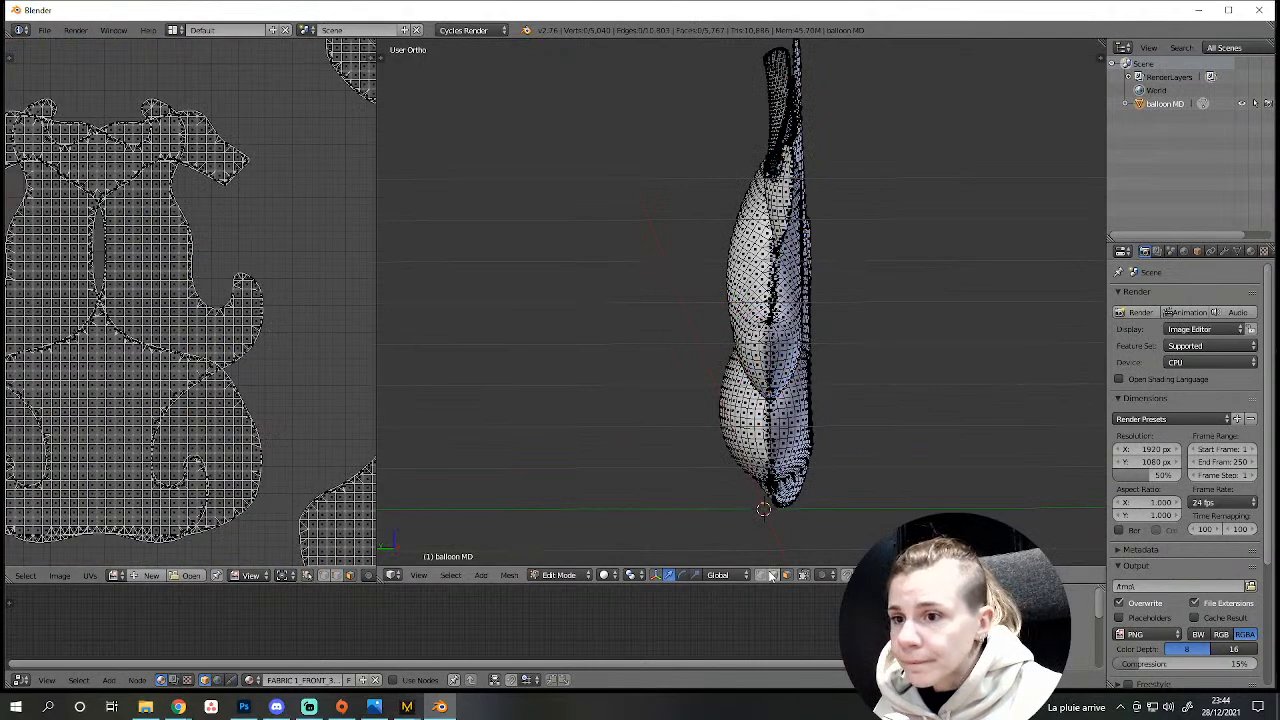
left_click(336, 575)
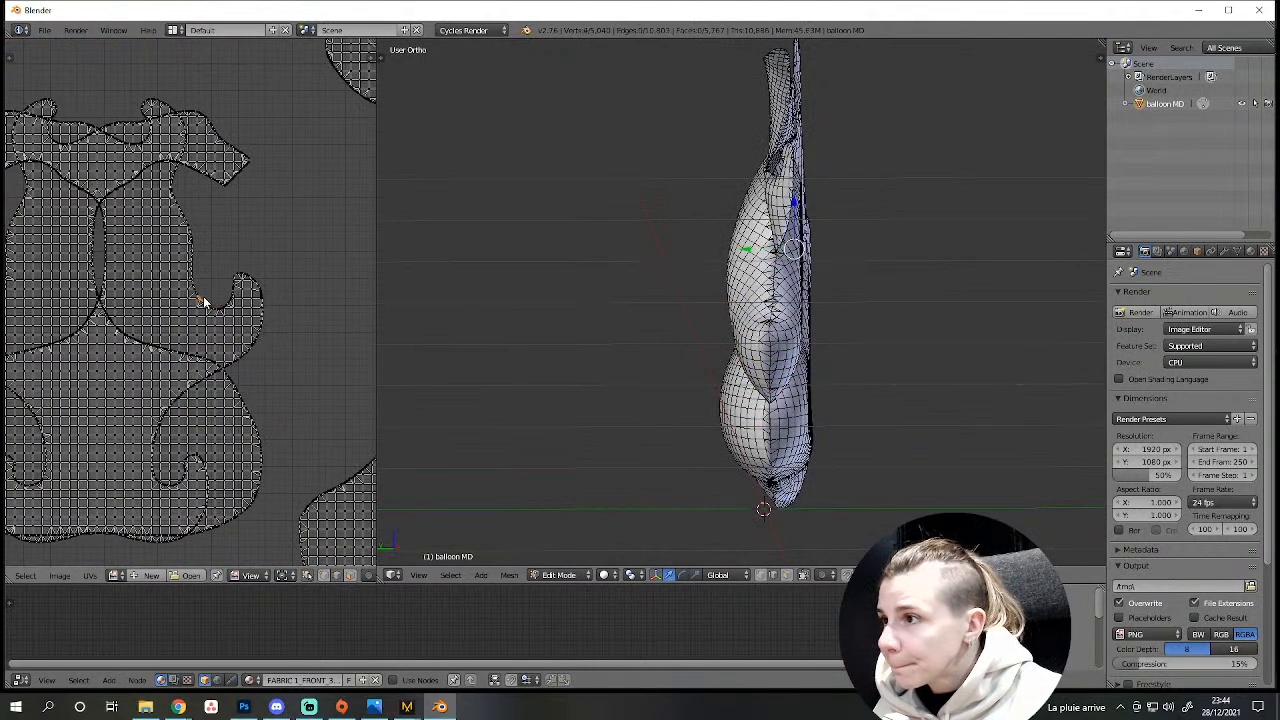
scroll(189, 255, "up", 4)
right_click(196, 197, "alt+shift")
scroll(210, 230, "down", 7)
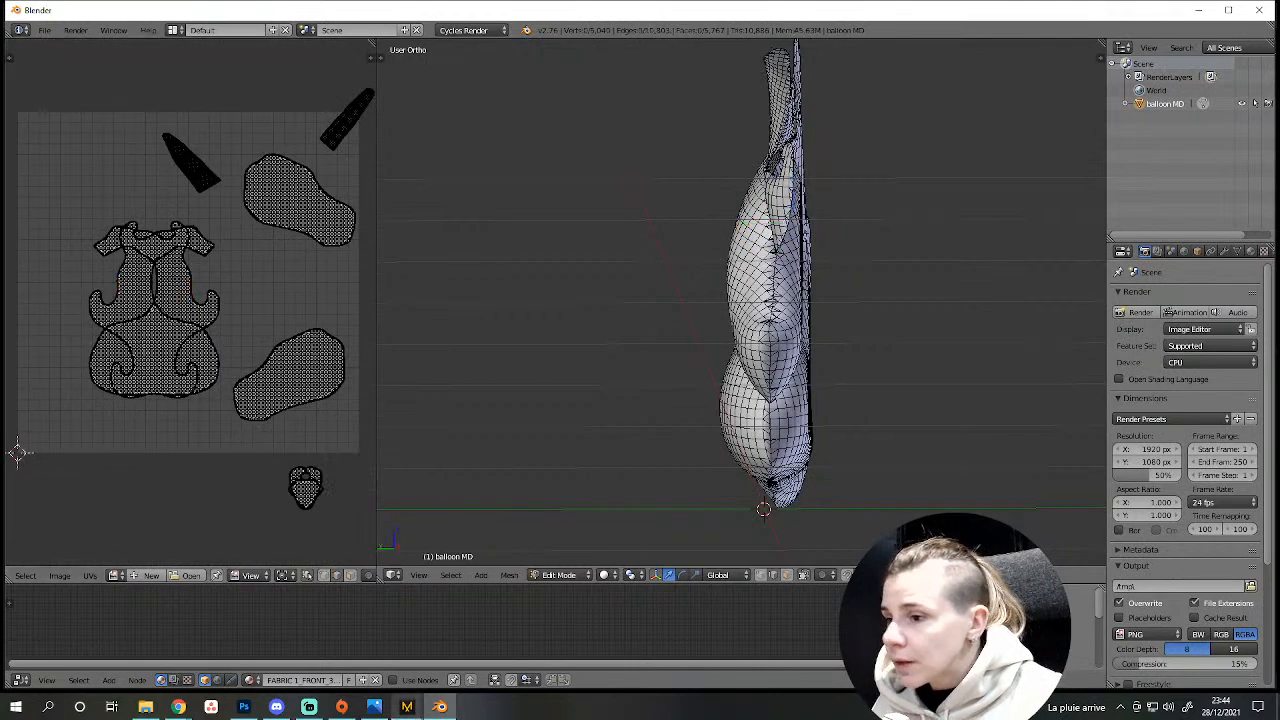
Switch to Marvelous Designer and change the workspace to the UV Editor mode.
mouse_move(406, 707)
left_click(474, 662)
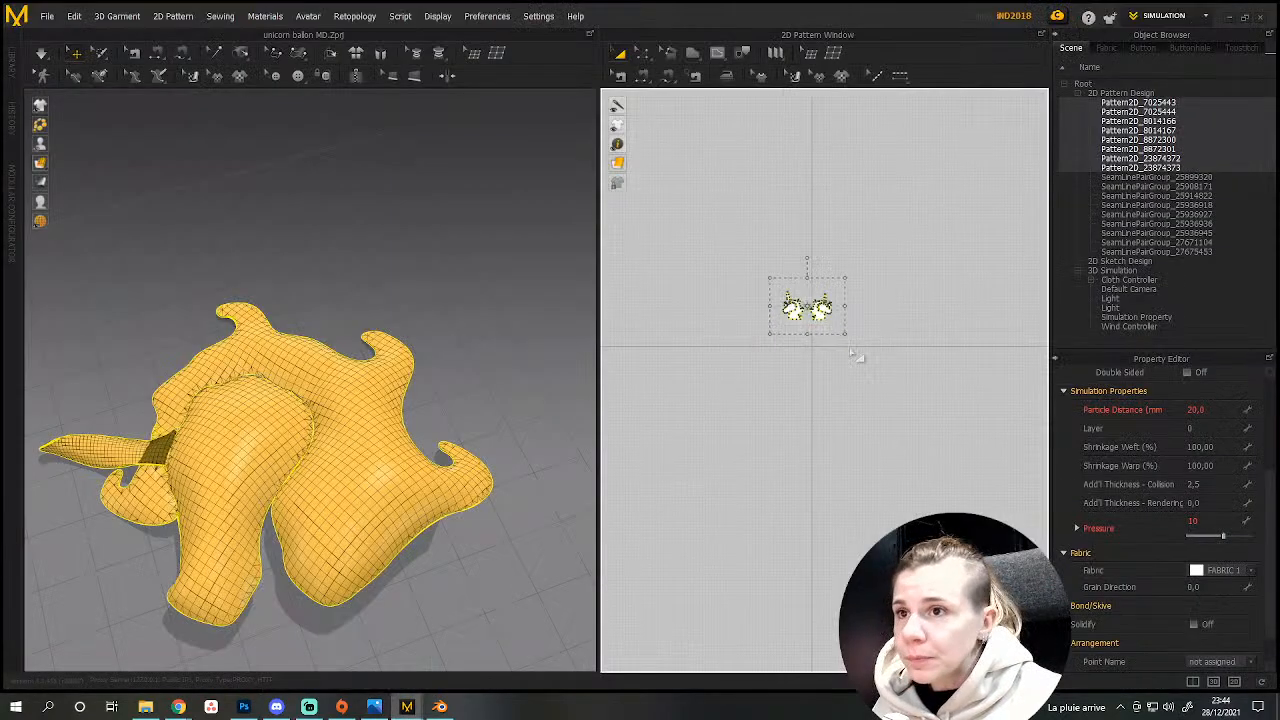
scroll(858, 344, "up", 4)
left_click(1205, 17)
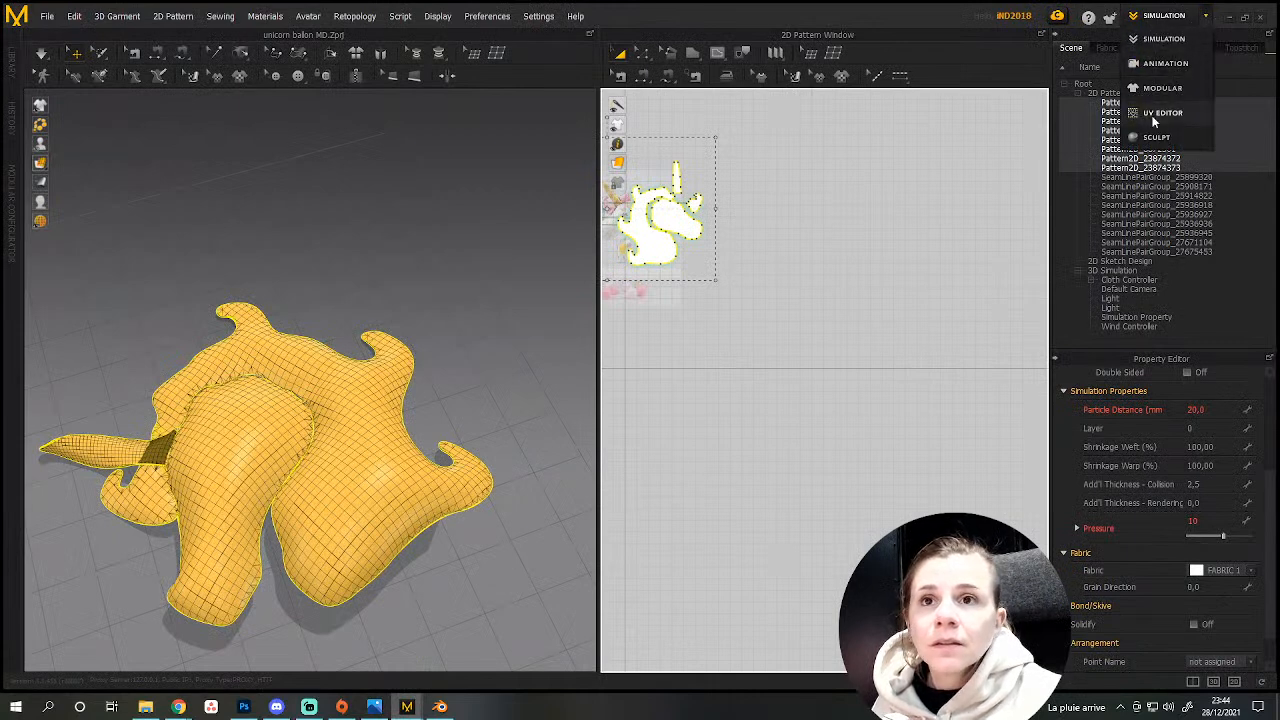
left_click(1160, 113)
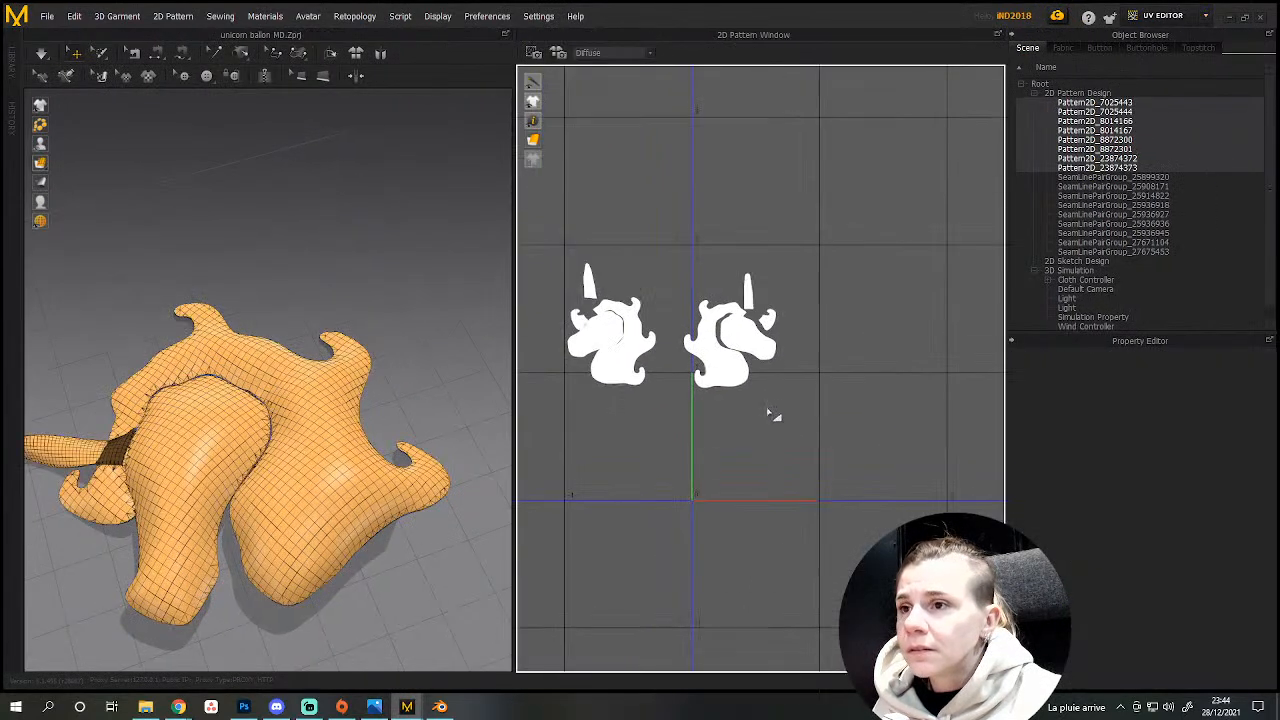
Fit all pattern UVs to the unified UV tile, with a relative UV coordinate padding of 0.01.
key("ctrl+a")
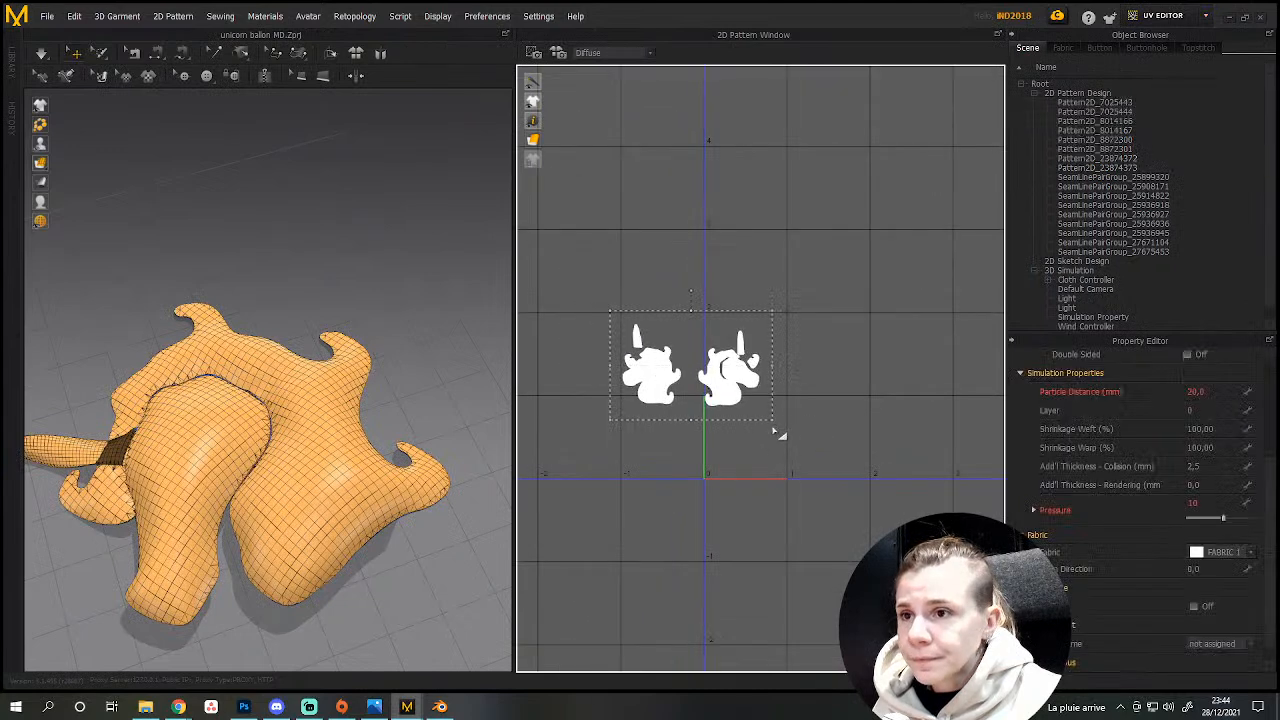
right_click(733, 389)
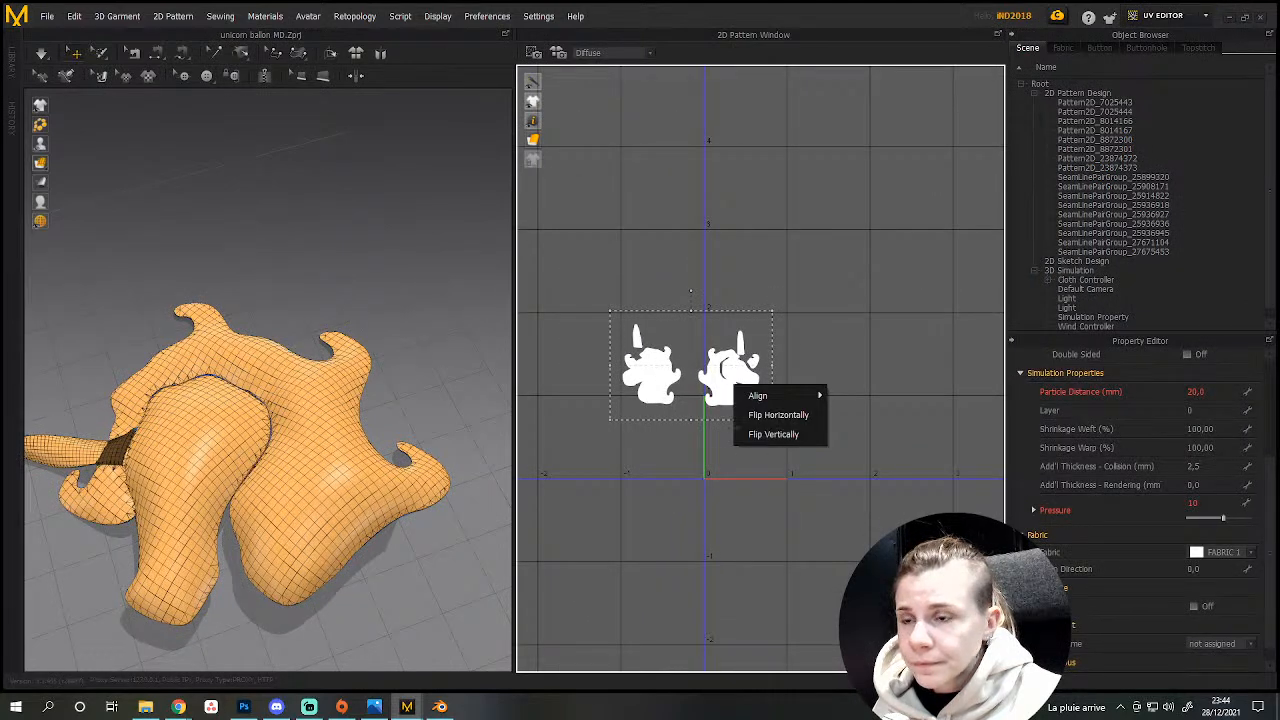
left_click(723, 463)
right_click(724, 463)
left_click(748, 477)
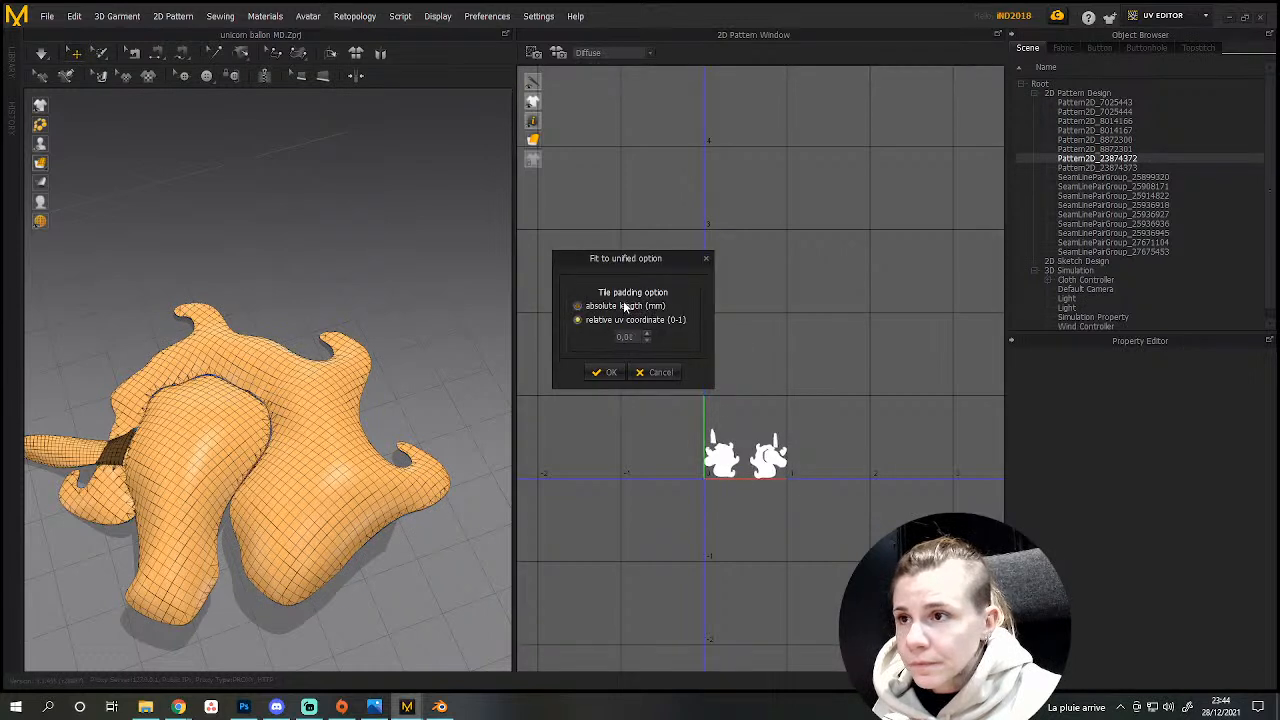
left_click(608, 372)
scroll(745, 496, "down", 2)
scroll(737, 500, "up", 6)
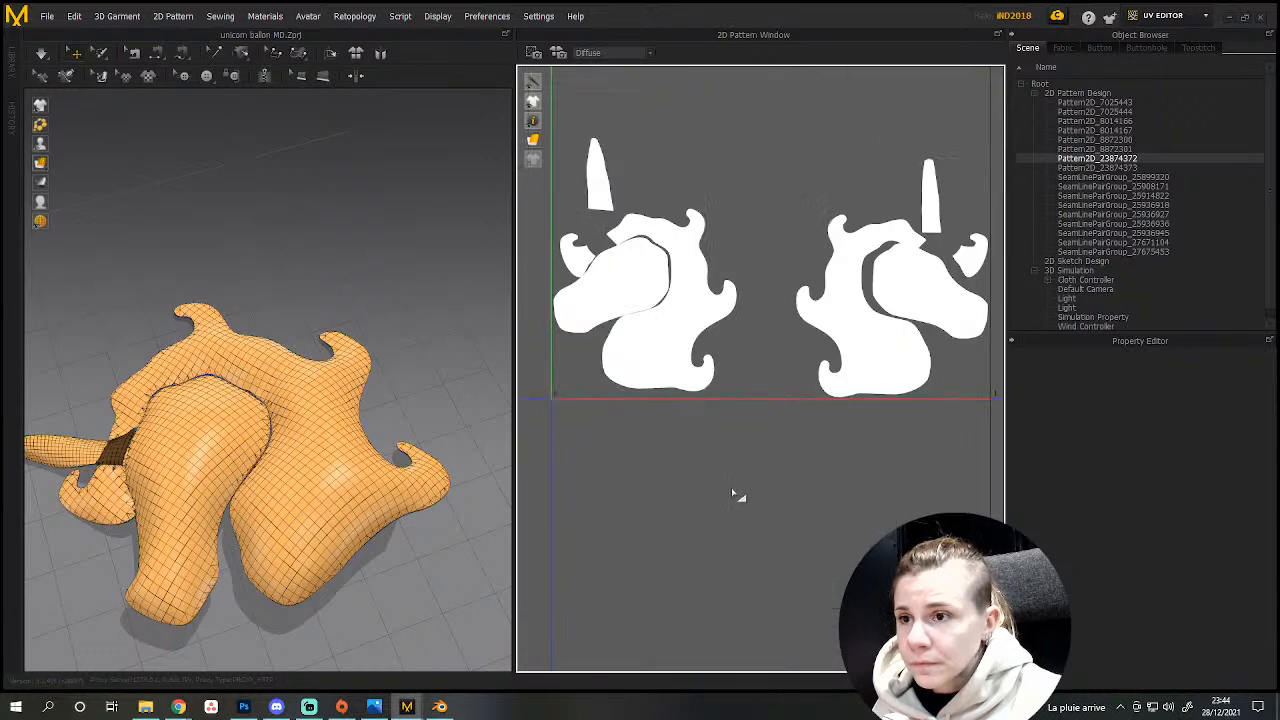
Move the two horn patterns and the two small curl patterns side by side into the UV tile's upper-left corner.
scroll(702, 471, "down", 2)
middle_click_drag(702, 471, 710, 513)
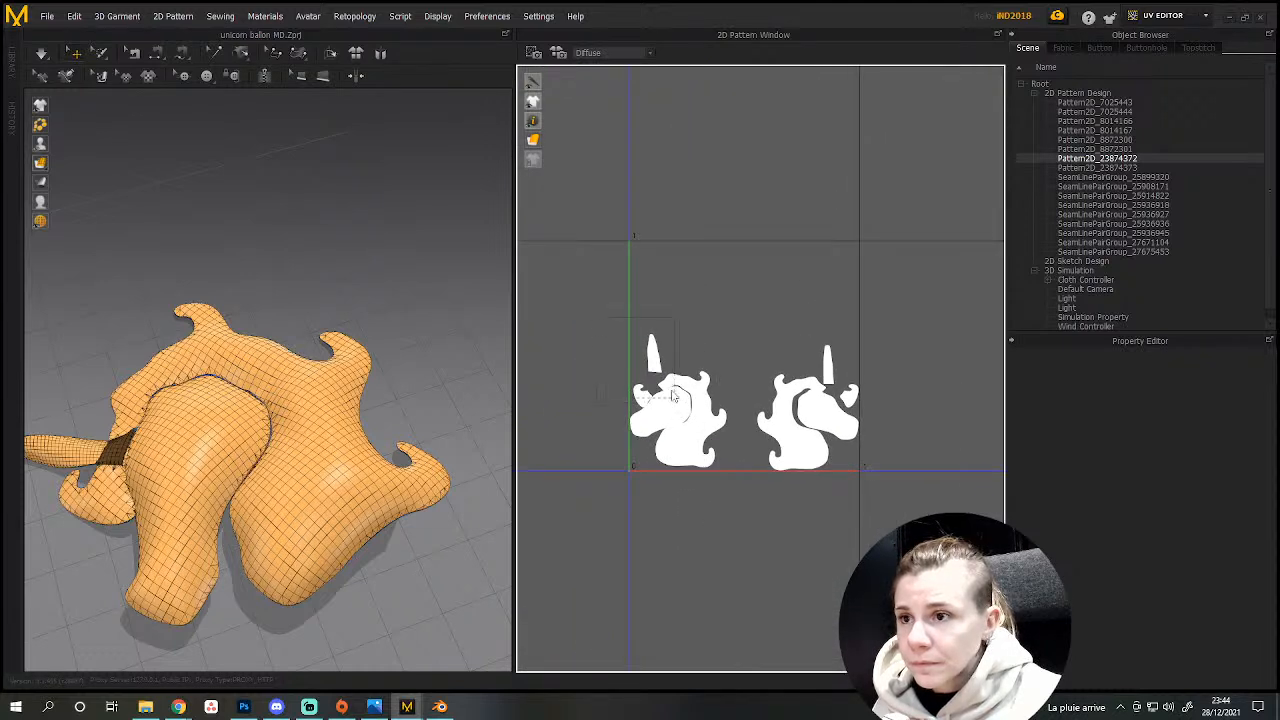
left_click(653, 350)
left_click_drag(647, 280, 646, 279)
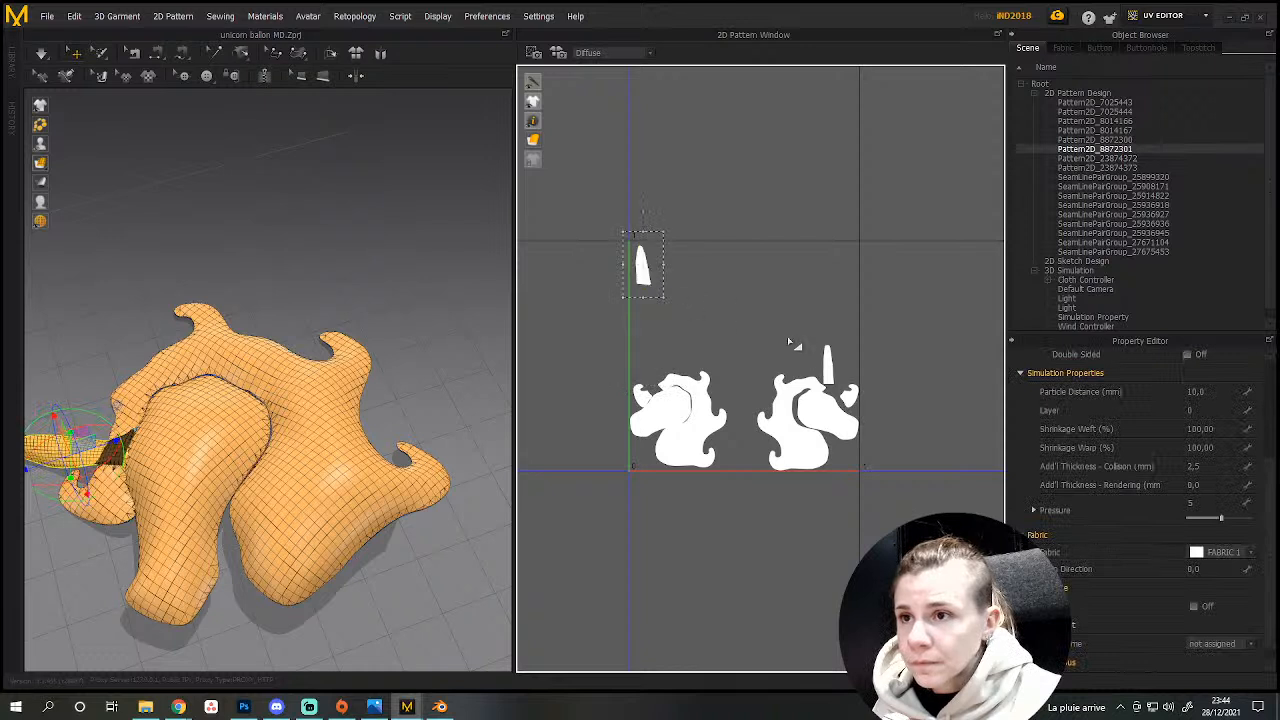
left_click_drag(826, 360, 659, 266)
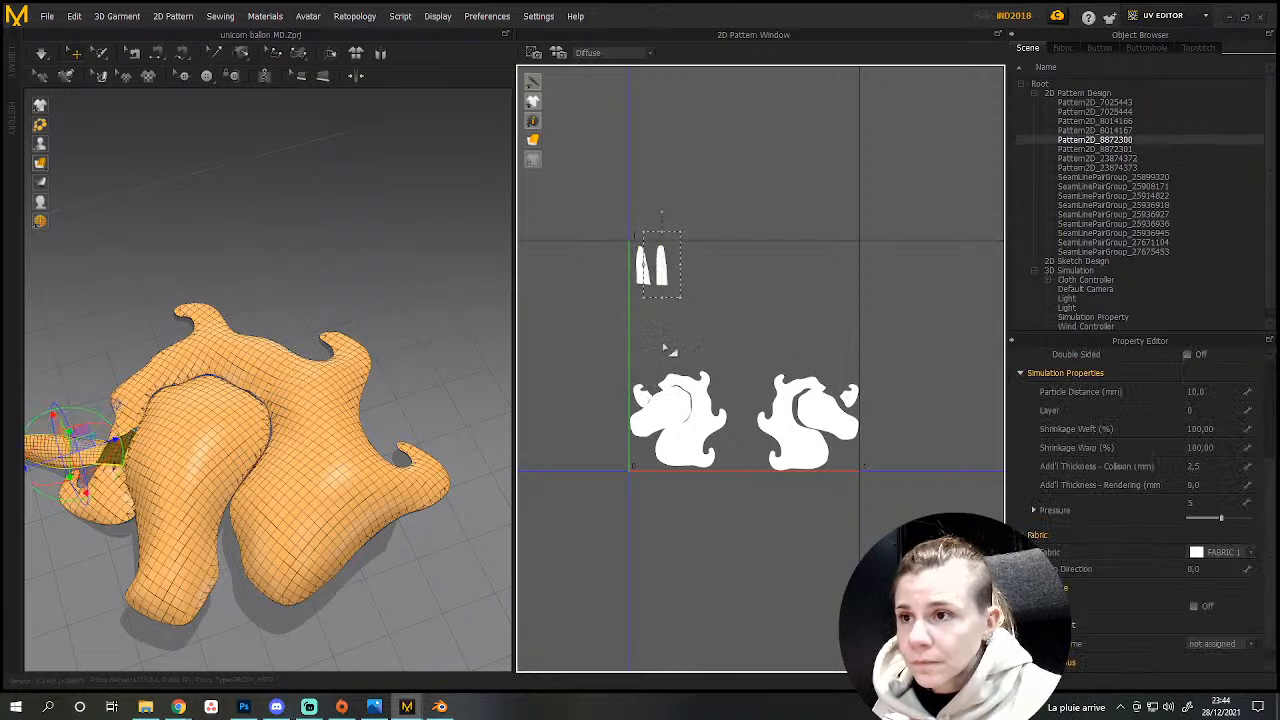
left_click_drag(643, 397, 681, 266)
left_click_drag(849, 398, 708, 260)
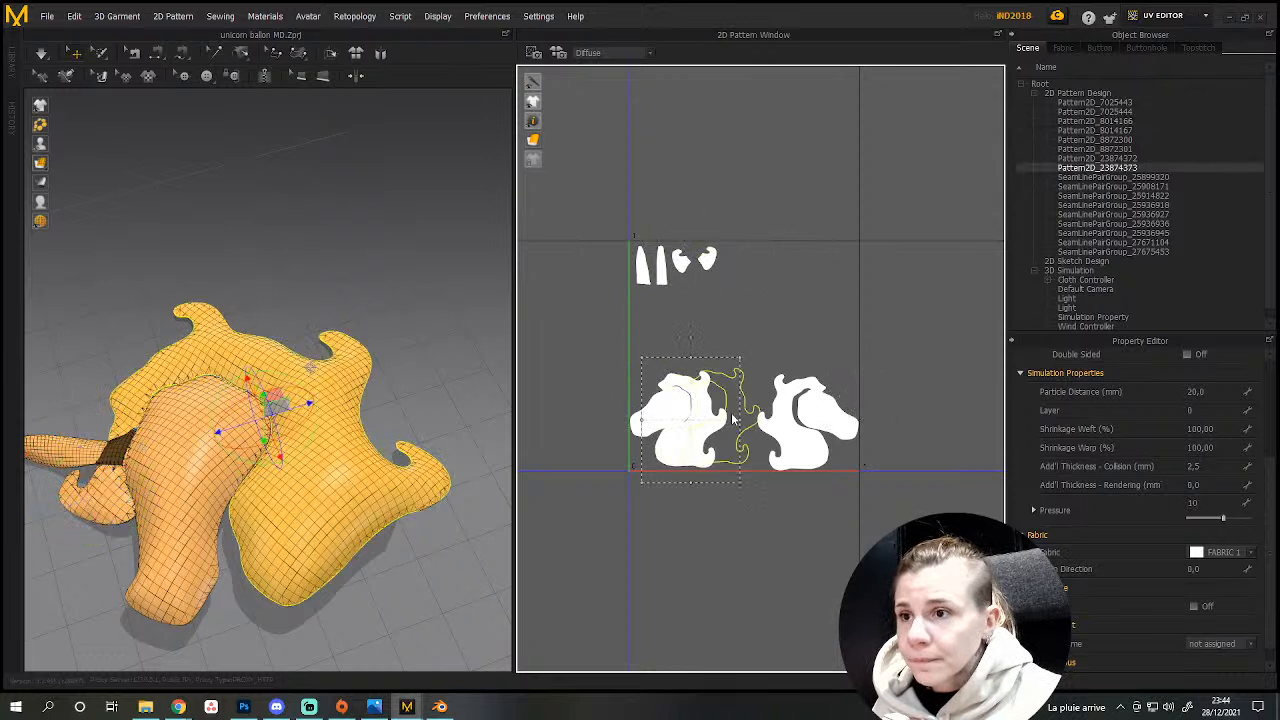
Separate the face patterns from the mane patterns, placing both faces along the UV tile's upper edge.
left_click_drag(666, 414, 672, 320)
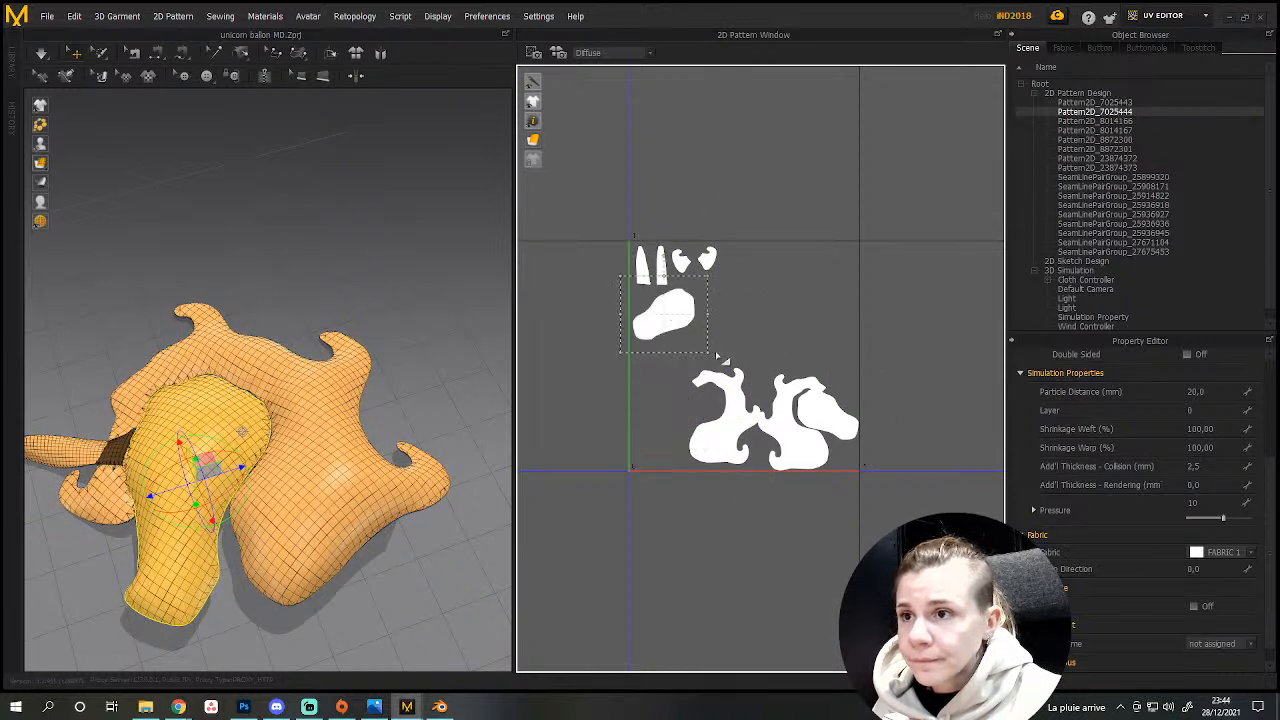
left_click_drag(730, 437, 676, 437)
left_click_drag(805, 425, 755, 276)
left_click_drag(655, 321, 826, 279)
Enlarge all the UV patterns together and set the two mane patterns side by side along the tile's lower edge.
left_click_drag(866, 505, 930, 538)
left_click(790, 594)
left_click_drag(671, 477, 668, 430)
left_click_drag(842, 497, 775, 443)
left_click_drag(668, 448, 672, 442)
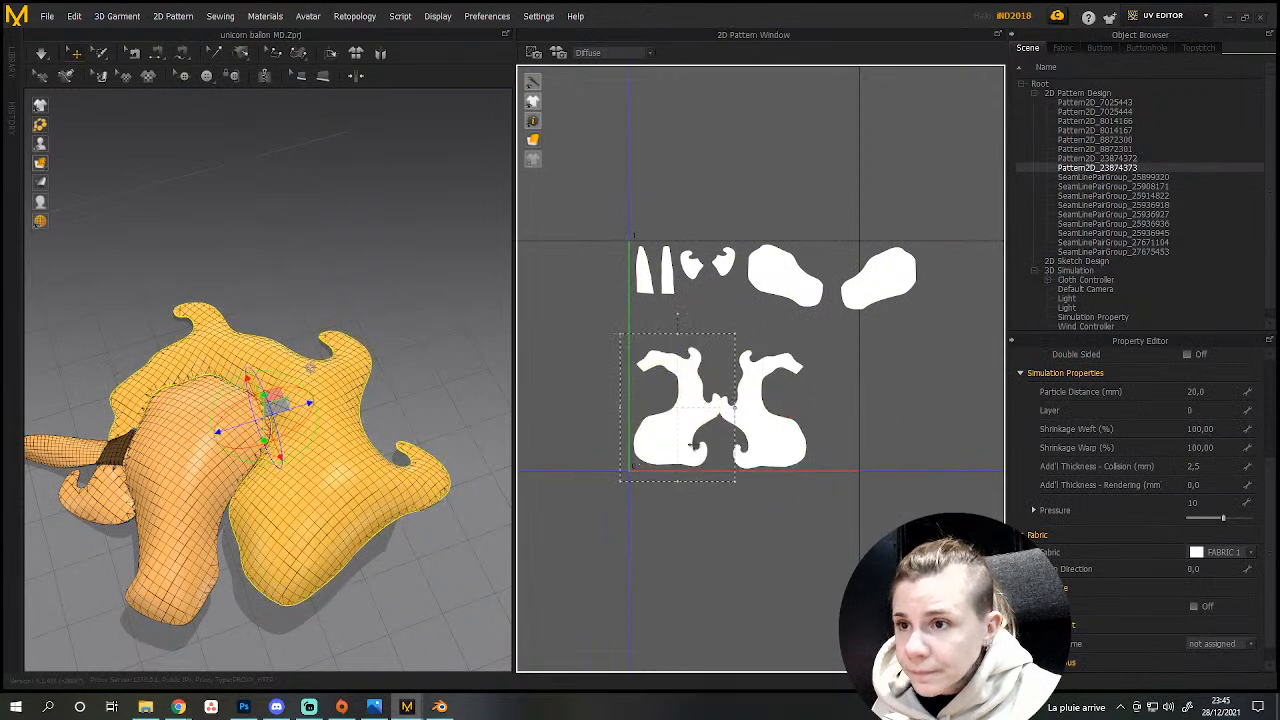
left_click(766, 443)
left_click_drag(766, 443, 768, 450)
Move the face pattern lying outside the UV tile into the gap below the curls, and undo the last change to the other face.
left_click(860, 290)
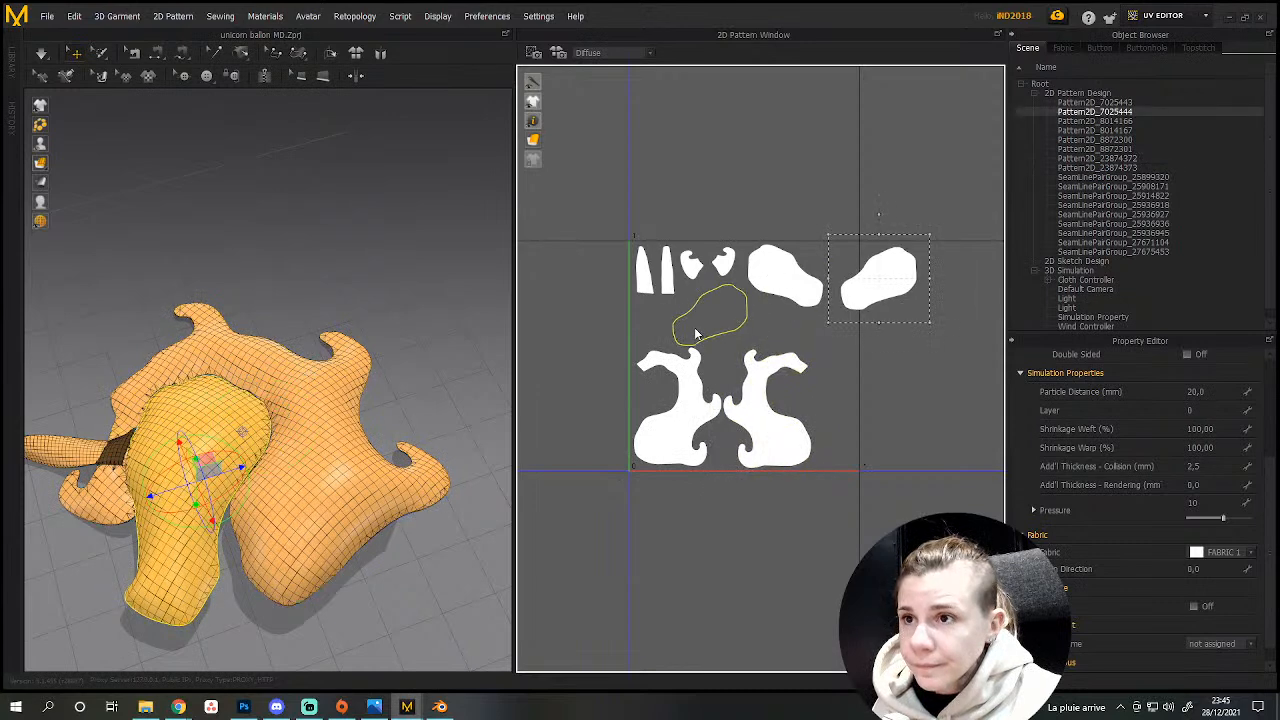
left_click_drag(697, 330, 700, 331)
left_click(806, 295)
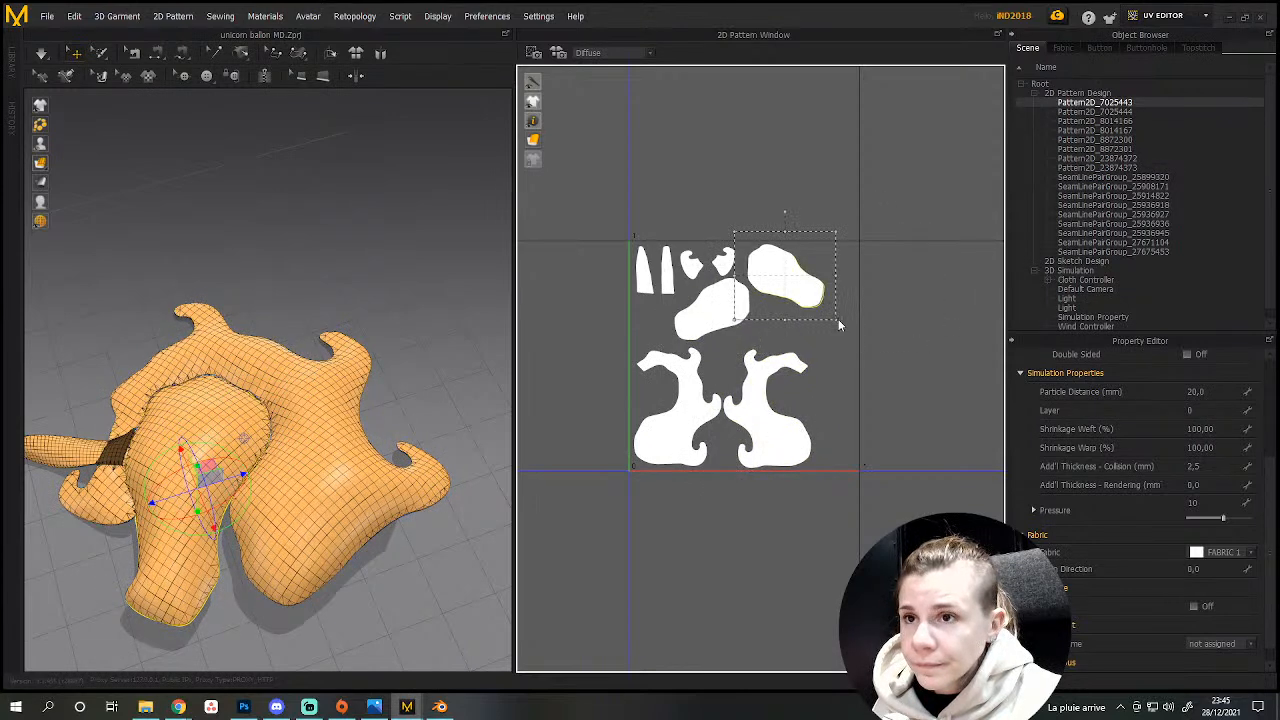
left_click_drag(854, 336, 854, 336)
key("ctrl+z")
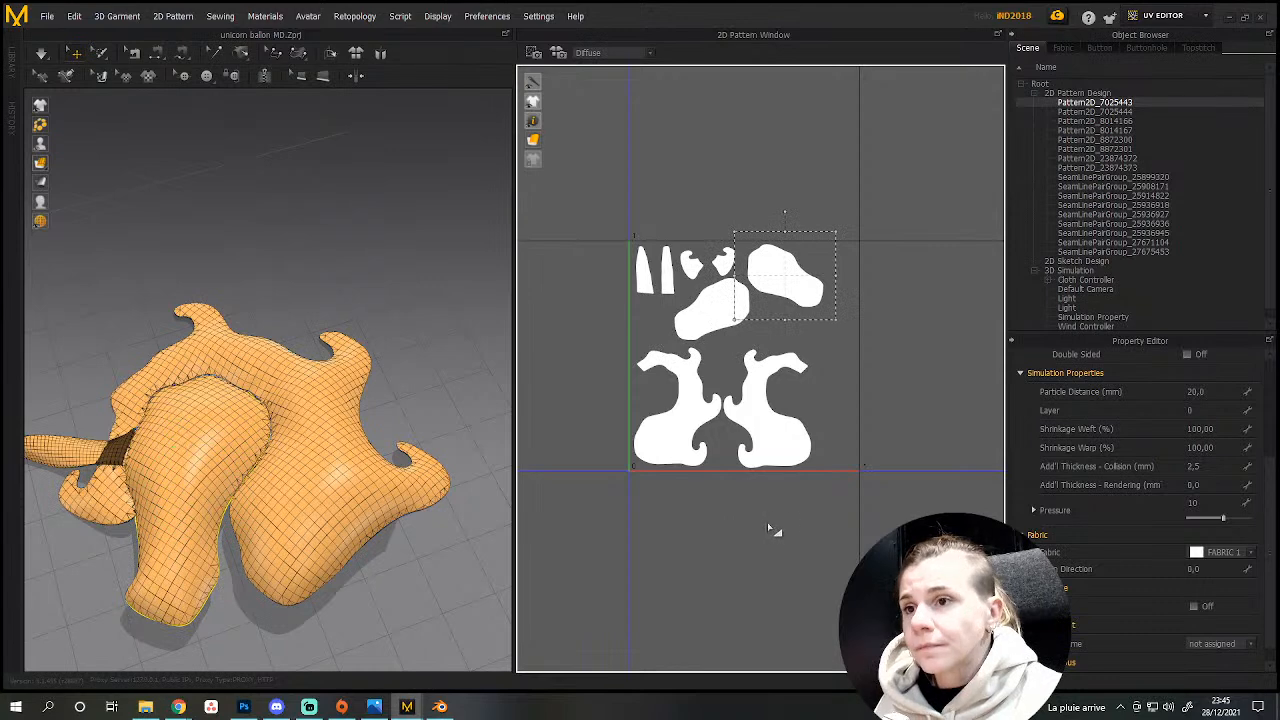
left_click(778, 516)
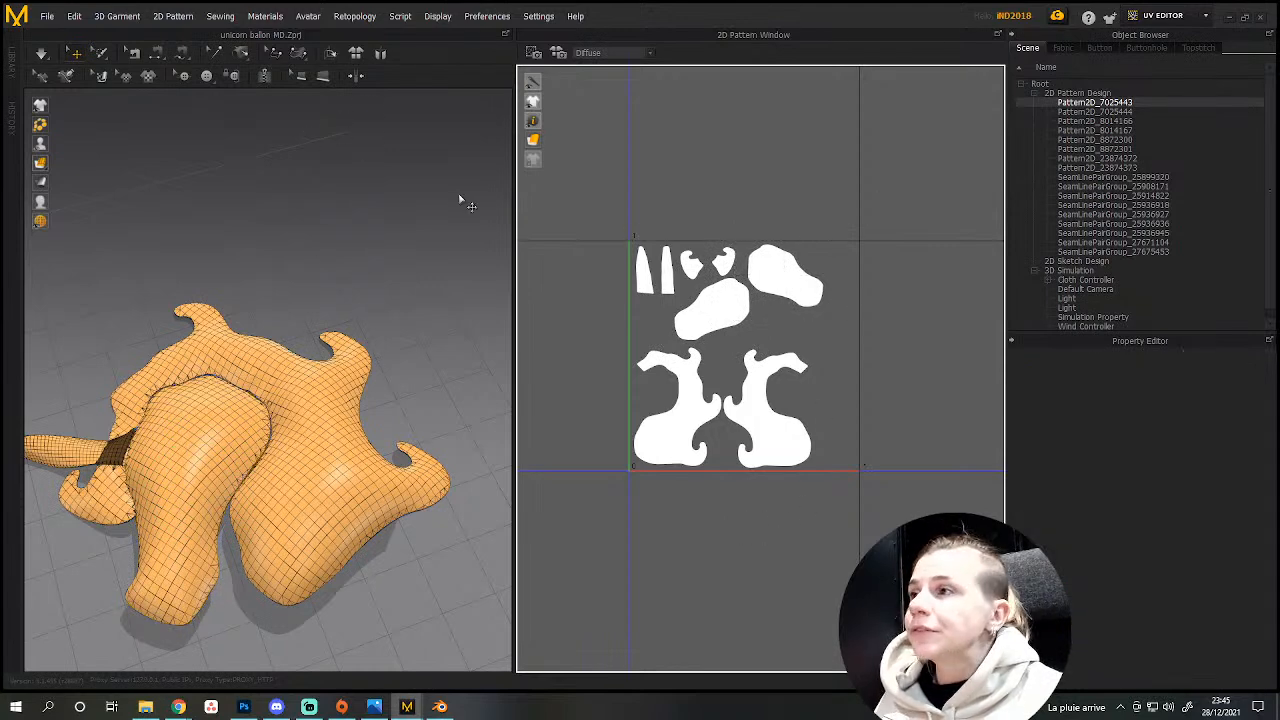
Export all patterns as a welded, thin single OBJ at 1% scale, overwriting the balloon MD file.
left_click(70, 16)
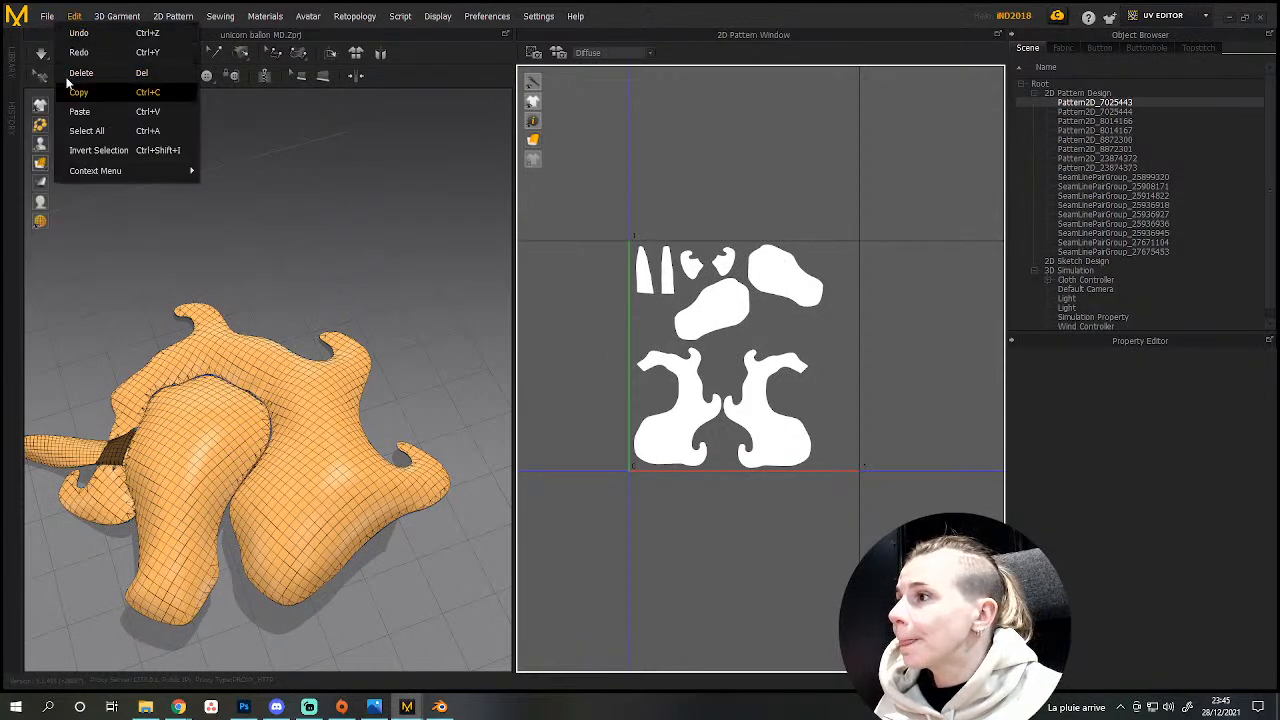
mouse_move(92, 192)
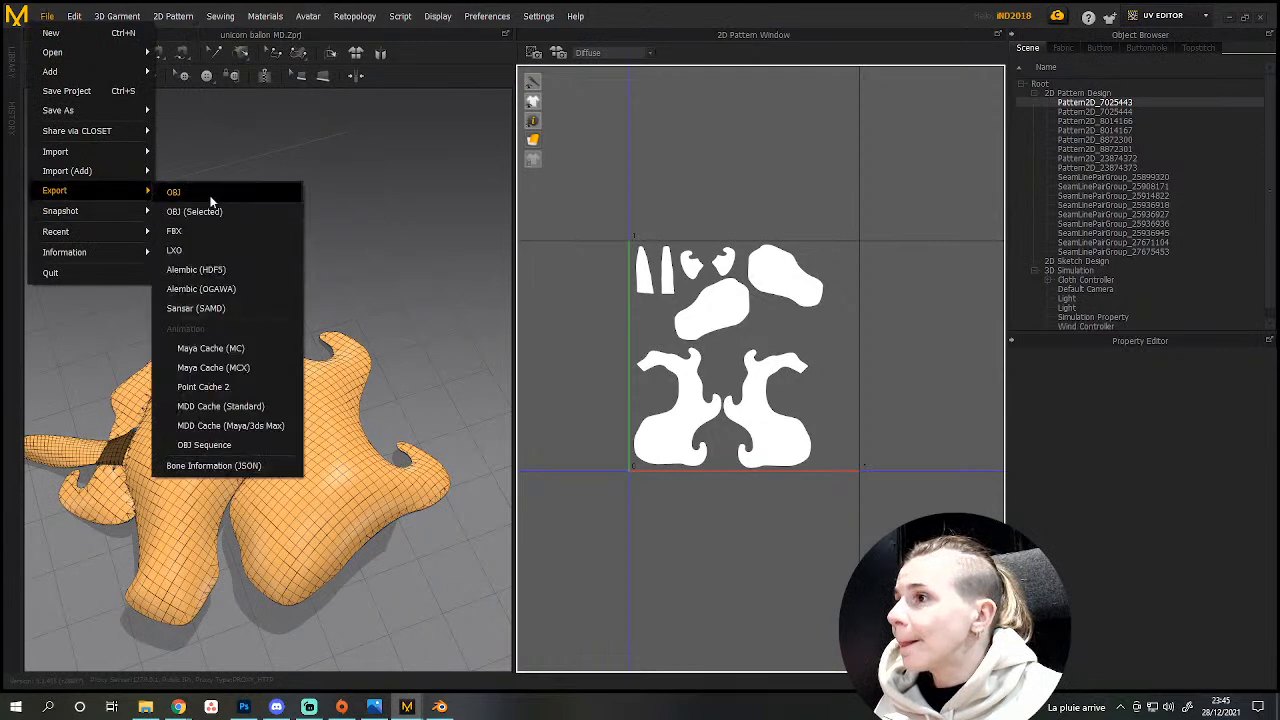
left_click(210, 195)
left_click(525, 502)
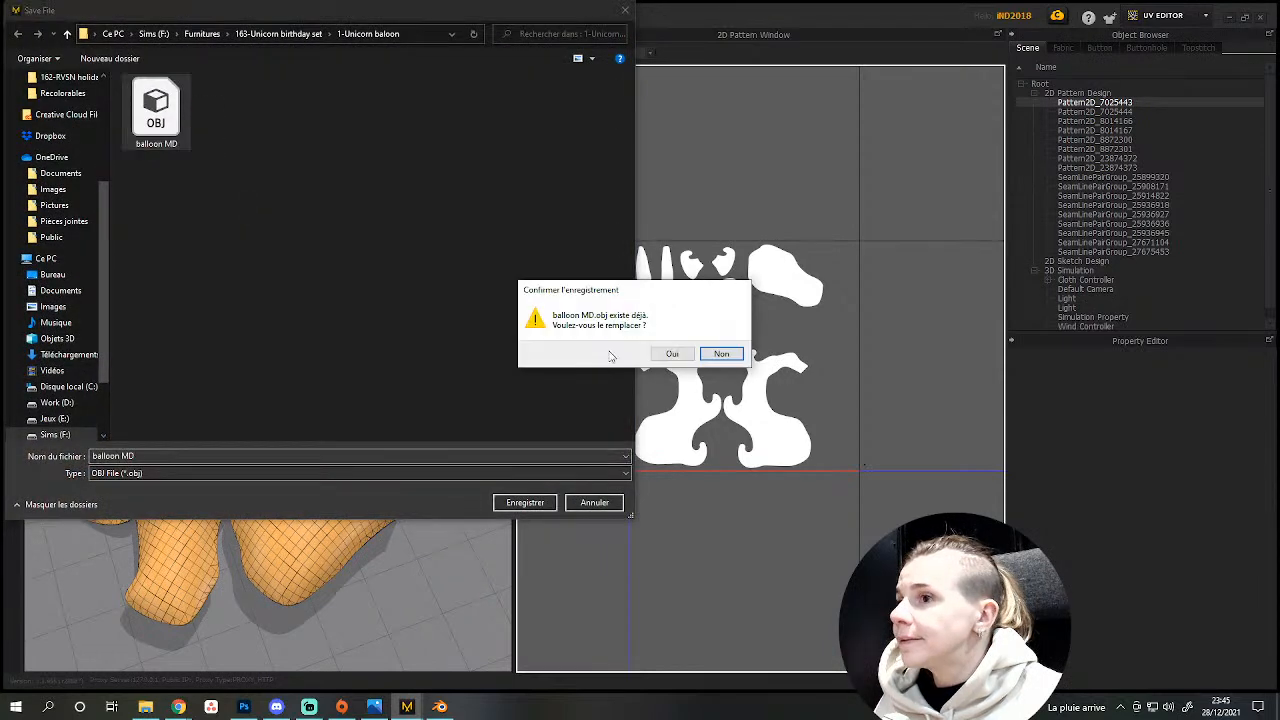
left_click(673, 354)
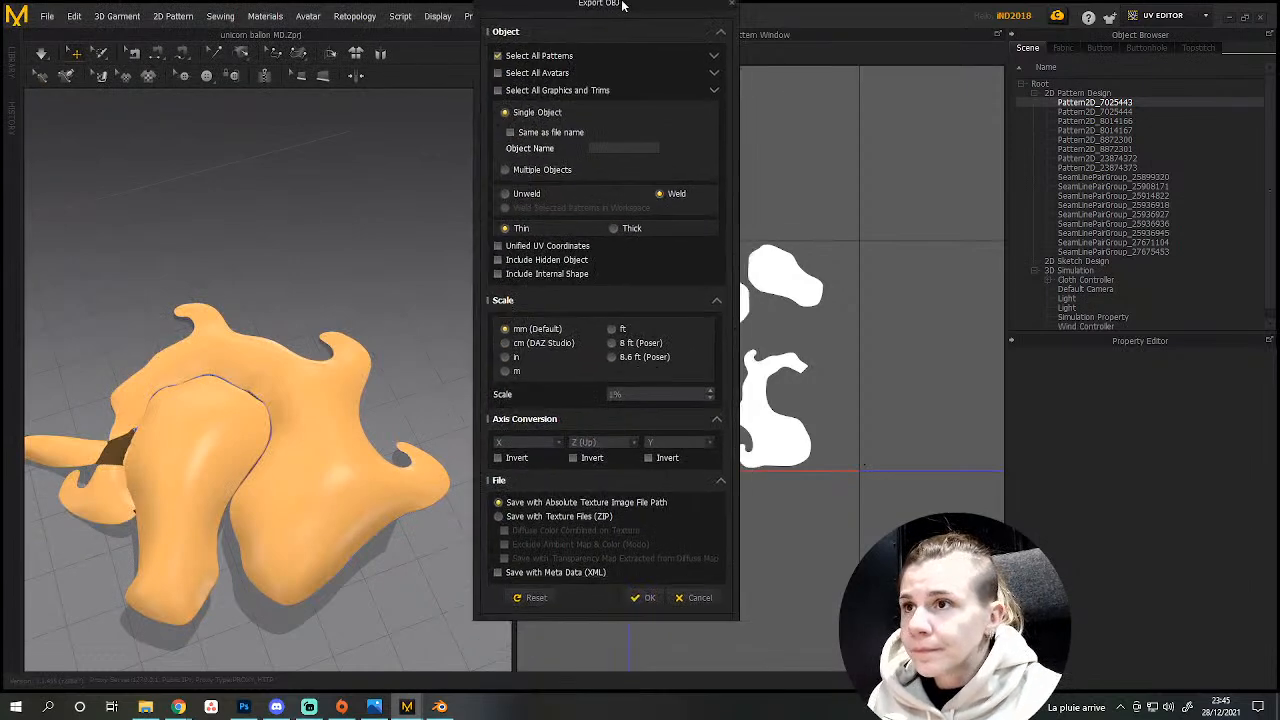
left_click(639, 600)
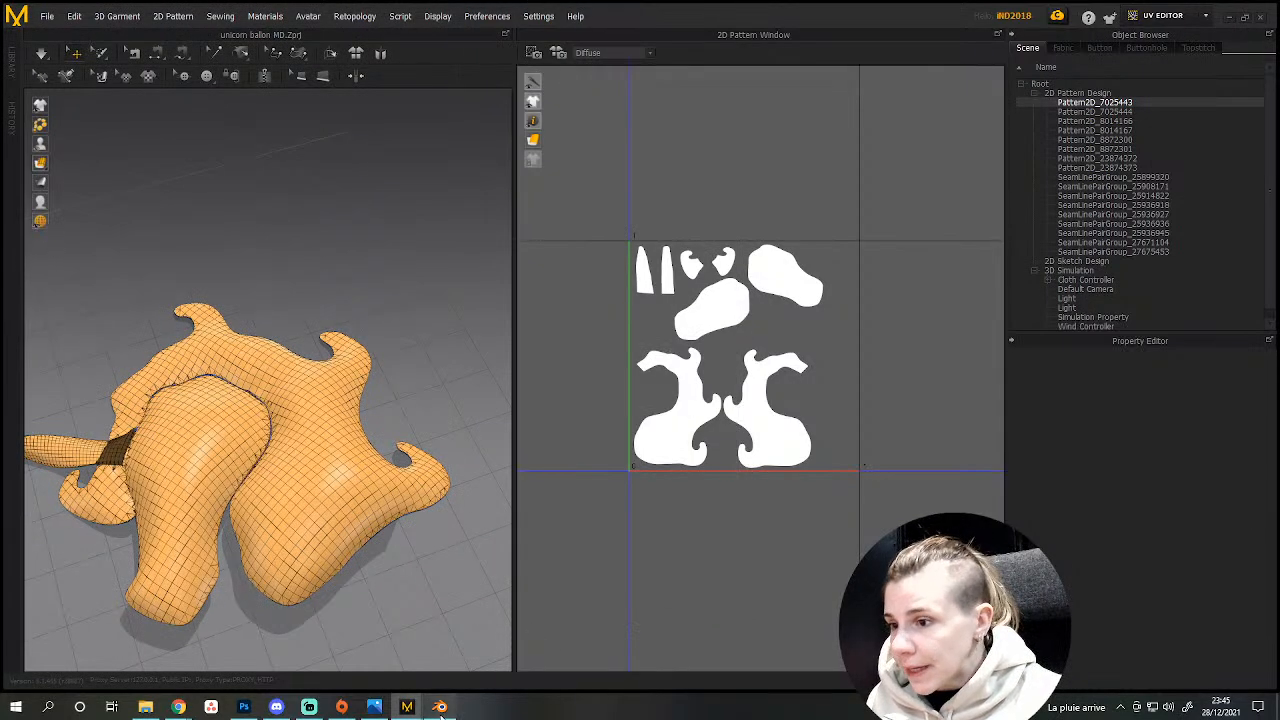
Switch to Blender and delete the previously imported balloon mesh from the scene.
left_click(439, 706)
scroll(676, 353, "down", 5)
middle_click_drag(676, 353, 680, 394)
key("Tab")
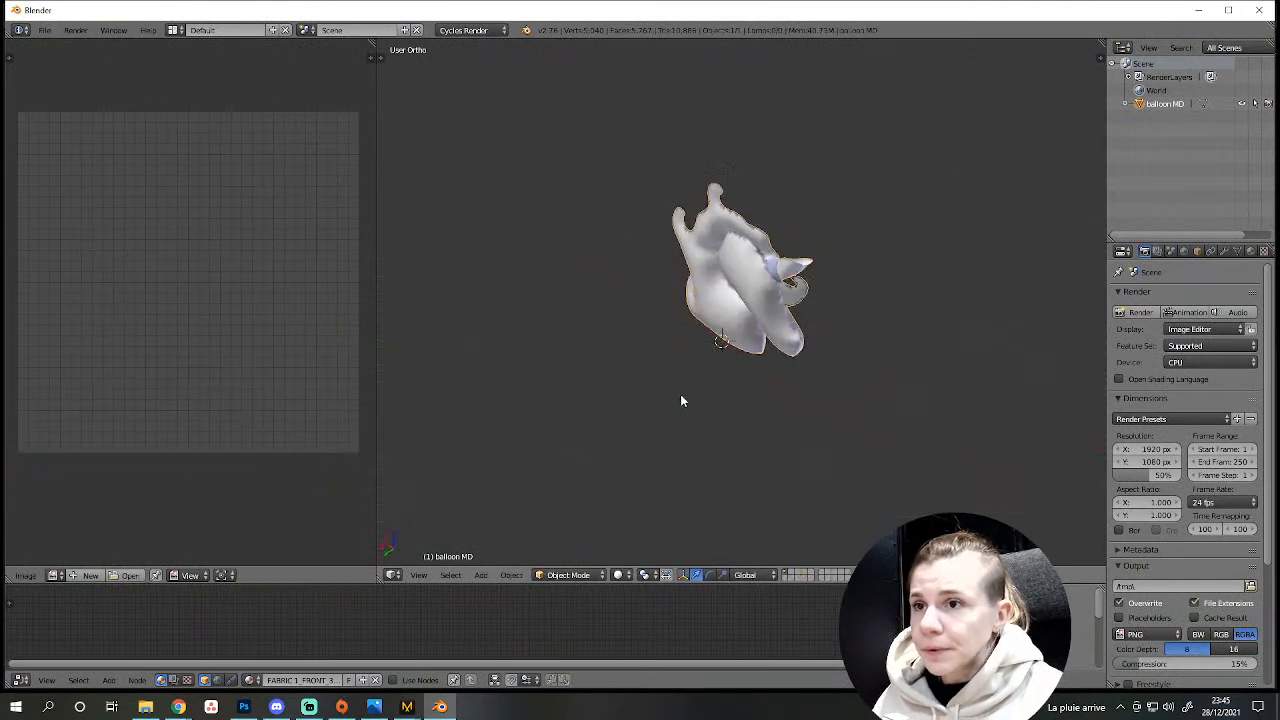
key("x")
left_click(681, 399)
Import the newly exported balloon MD Wavefront OBJ into the empty scene.
left_click(44, 30)
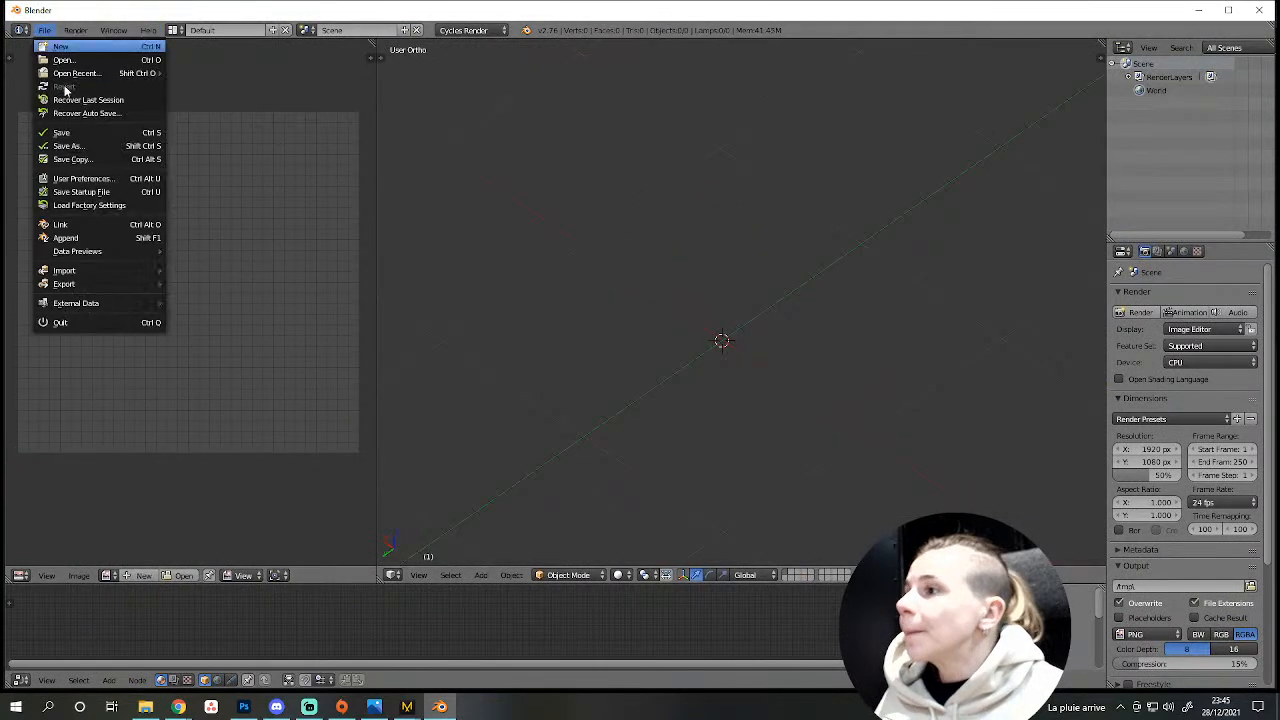
mouse_move(119, 277)
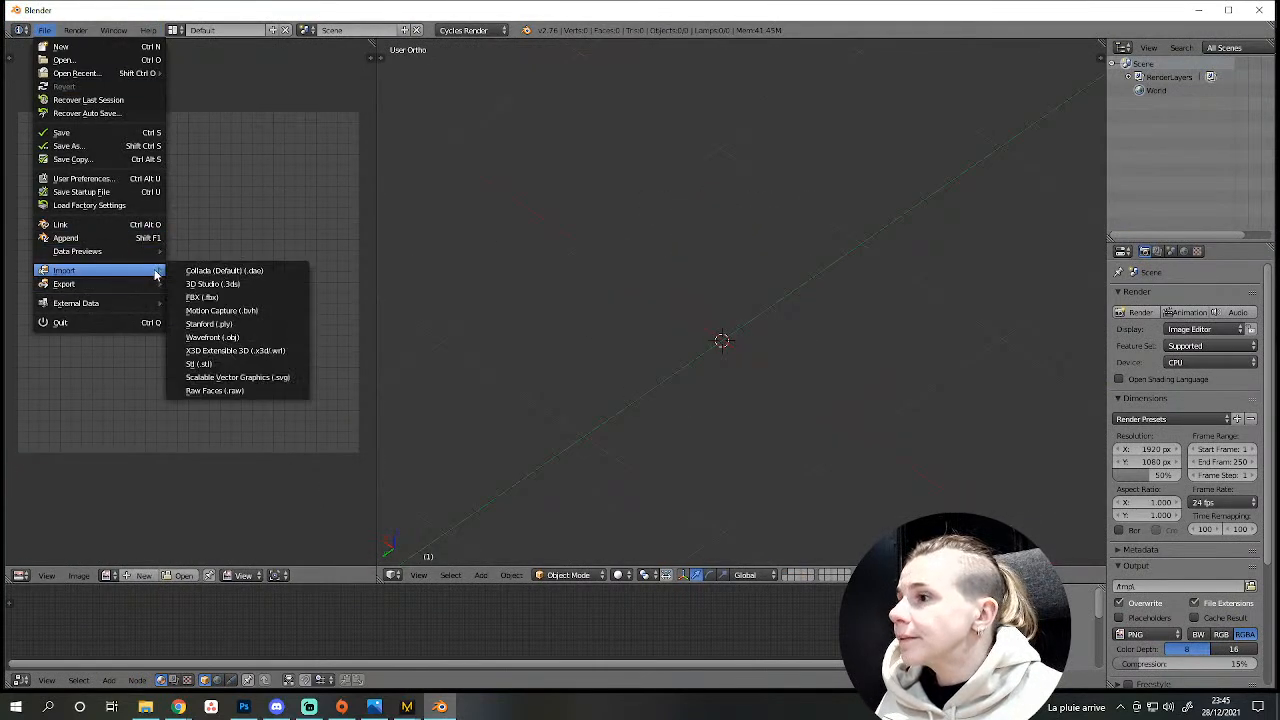
left_click(215, 338)
double_click(210, 123)
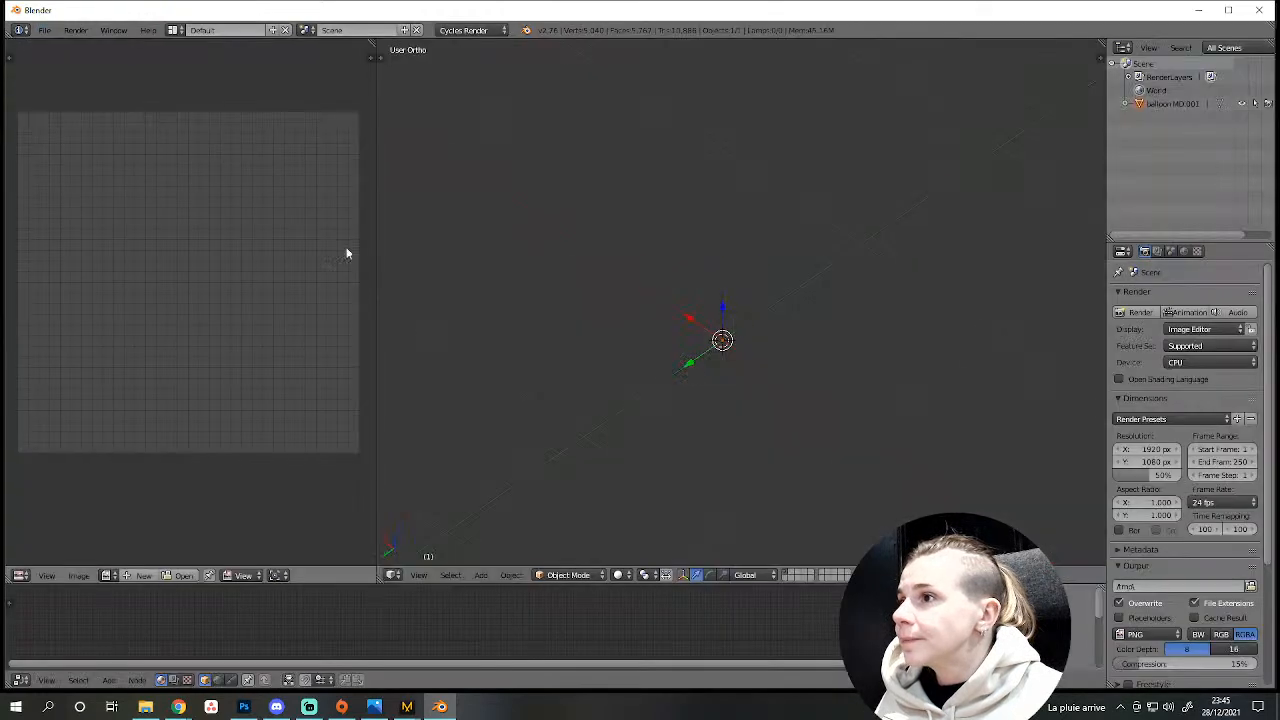
Rotate the imported unicorn head upright in front view and position it just above the grid centre.
key("KP_1")
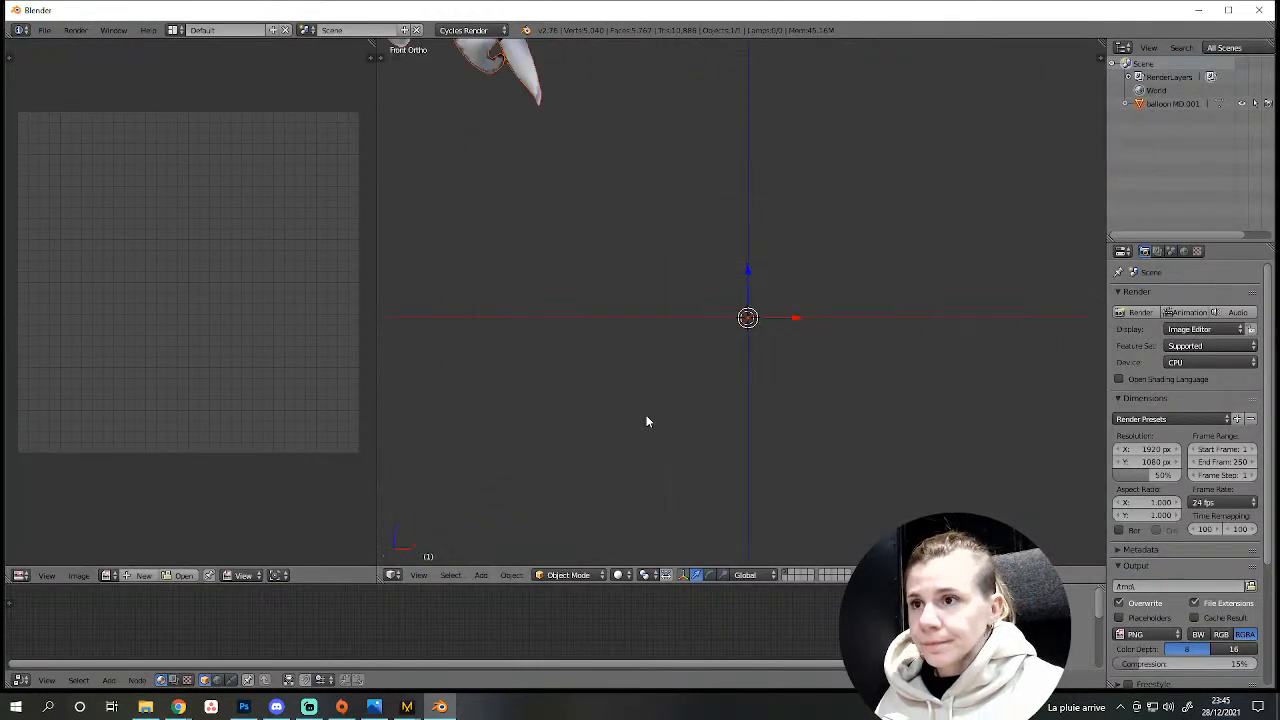
key("KP_Decimal")
scroll(655, 421, "down", 4)
key("g")
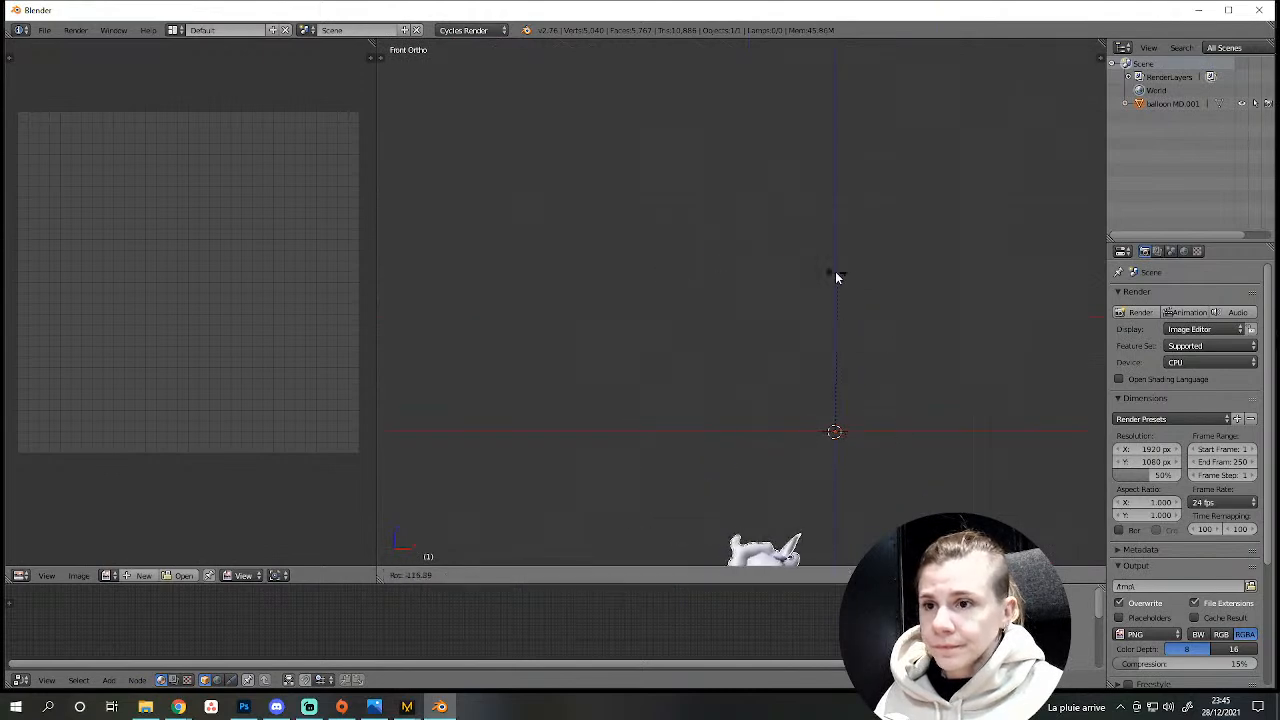
left_click(891, 303)
scroll(912, 490, "up", 4)
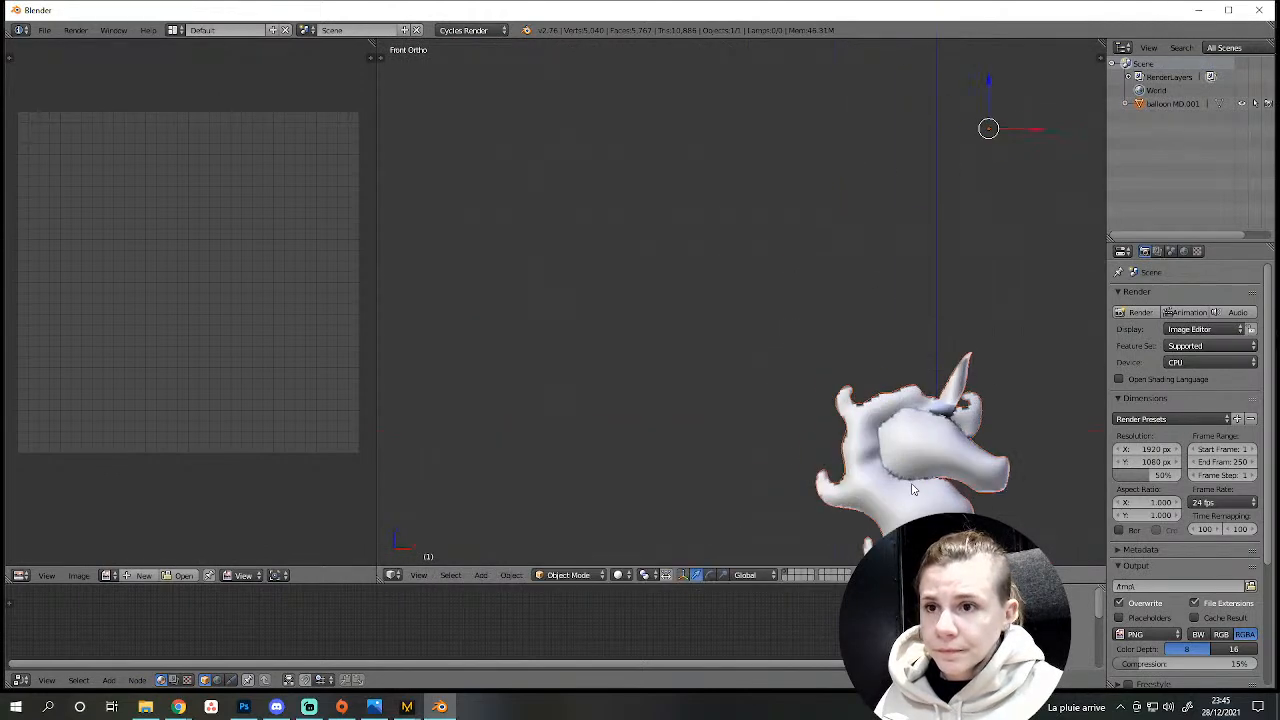
middle_click_drag(928, 501, 691, 140)
key("KP_1")
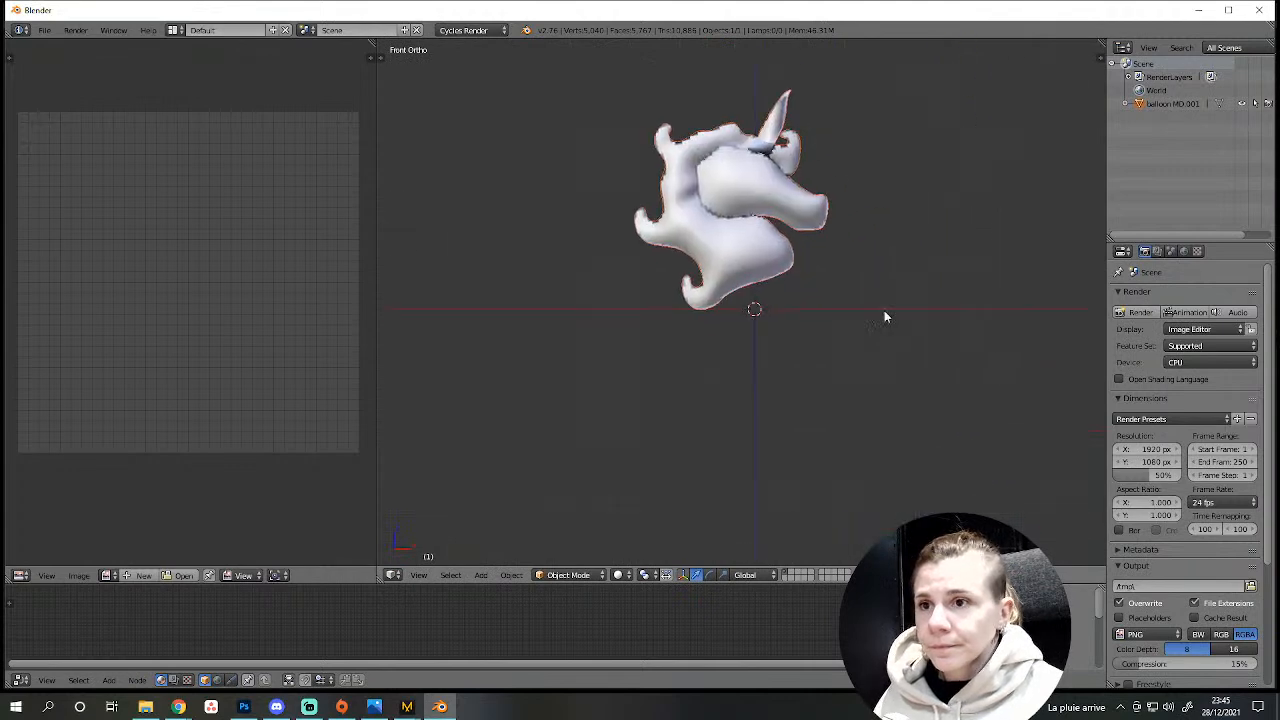
Tilt the whole head mesh slightly in Edit Mode and rotate it 180 degrees around the Z axis.
right_click(755, 257)
key("Tab")
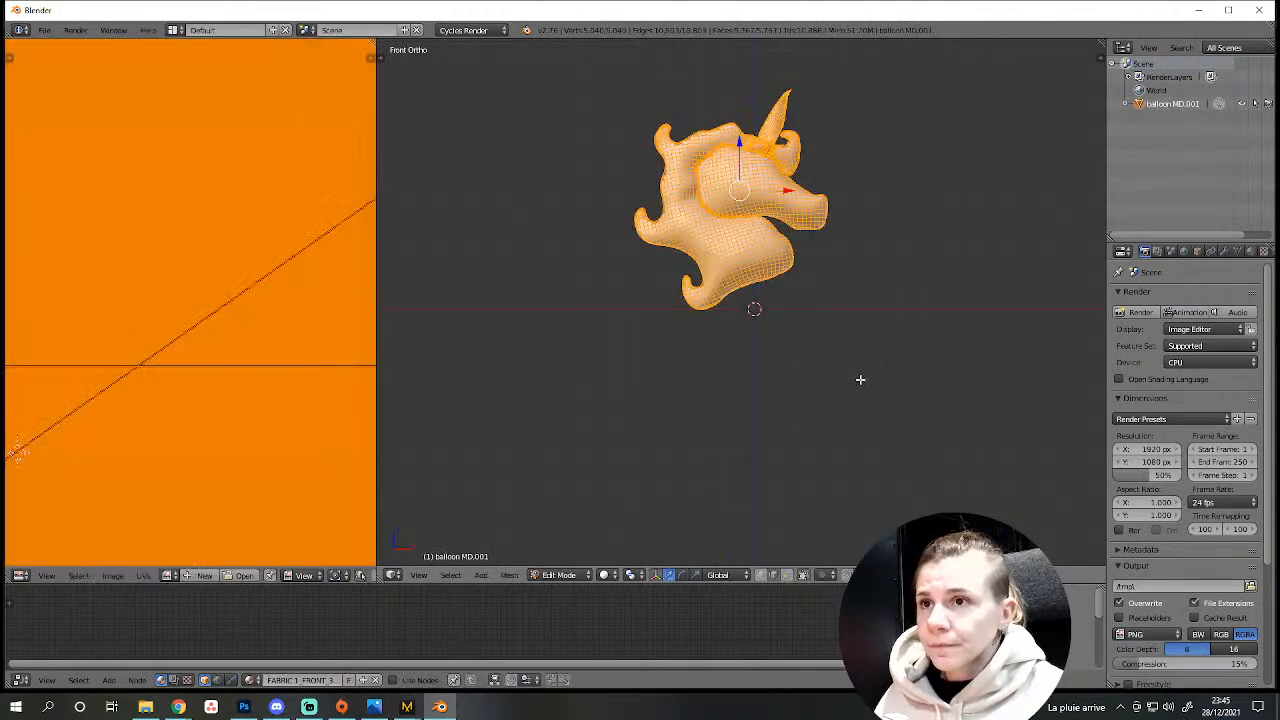
key("r")
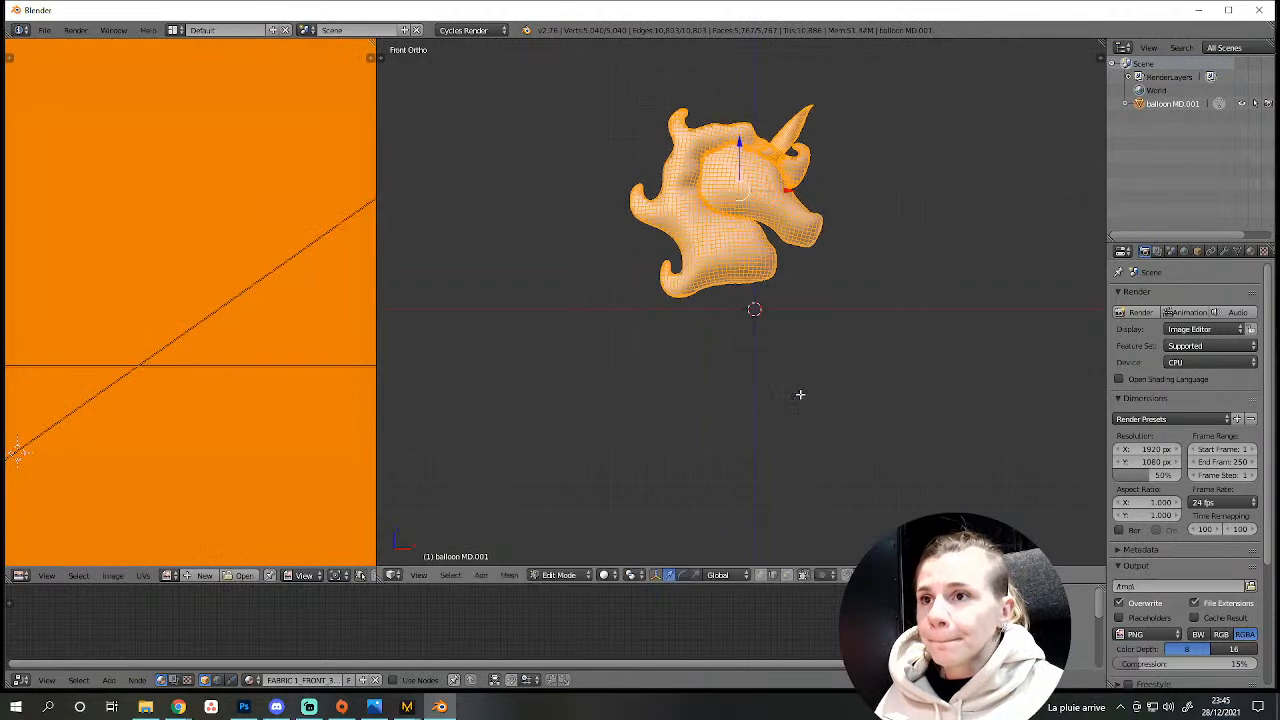
type("z180")
key("Return")
Scale down the oversized UV layout in the UV editor and move it over the UV tile for inspection.
scroll(200, 307, "down", 5)
scroll(293, 340, "down", 6)
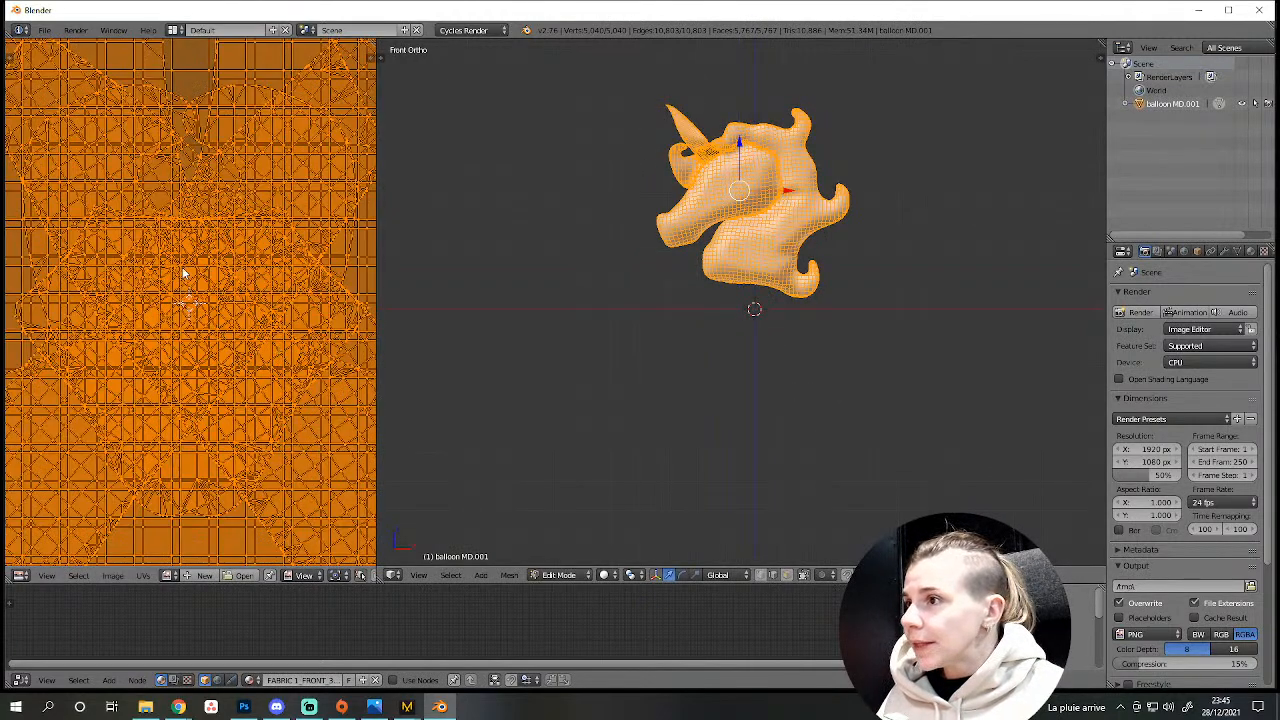
key("s")
left_click(183, 288)
scroll(256, 388, "up", 6)
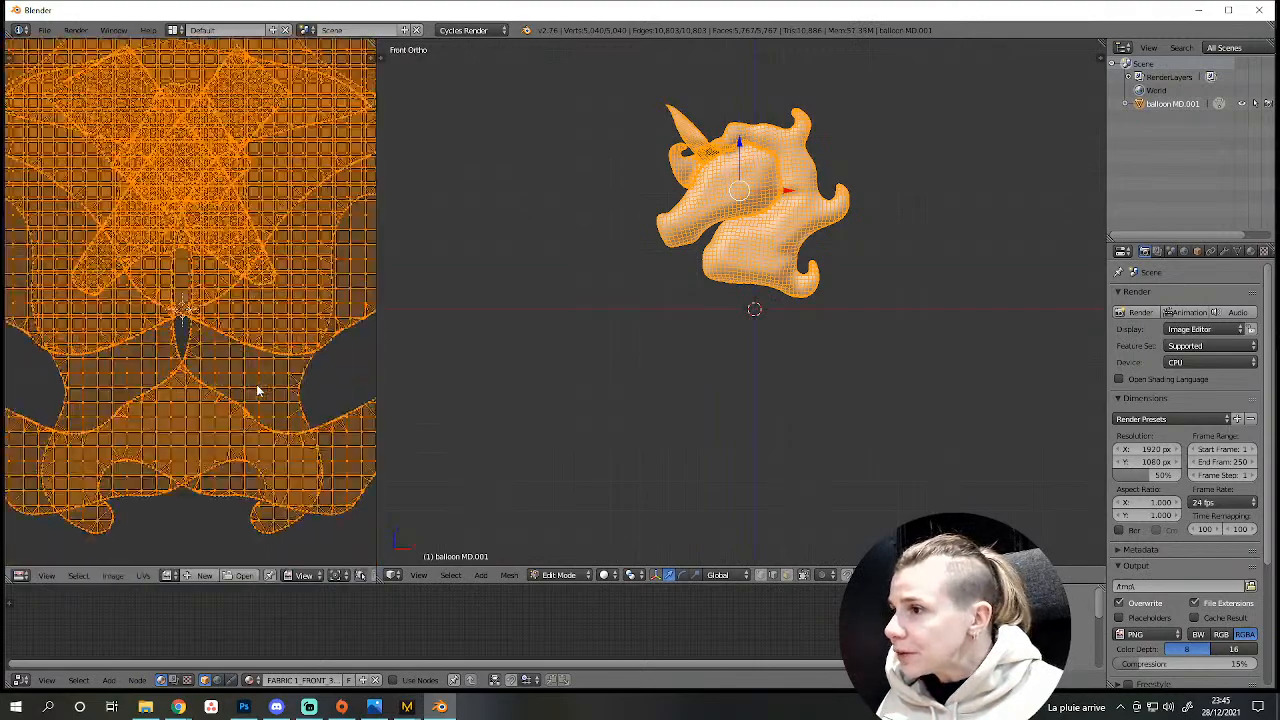
scroll(256, 388, "down", 8)
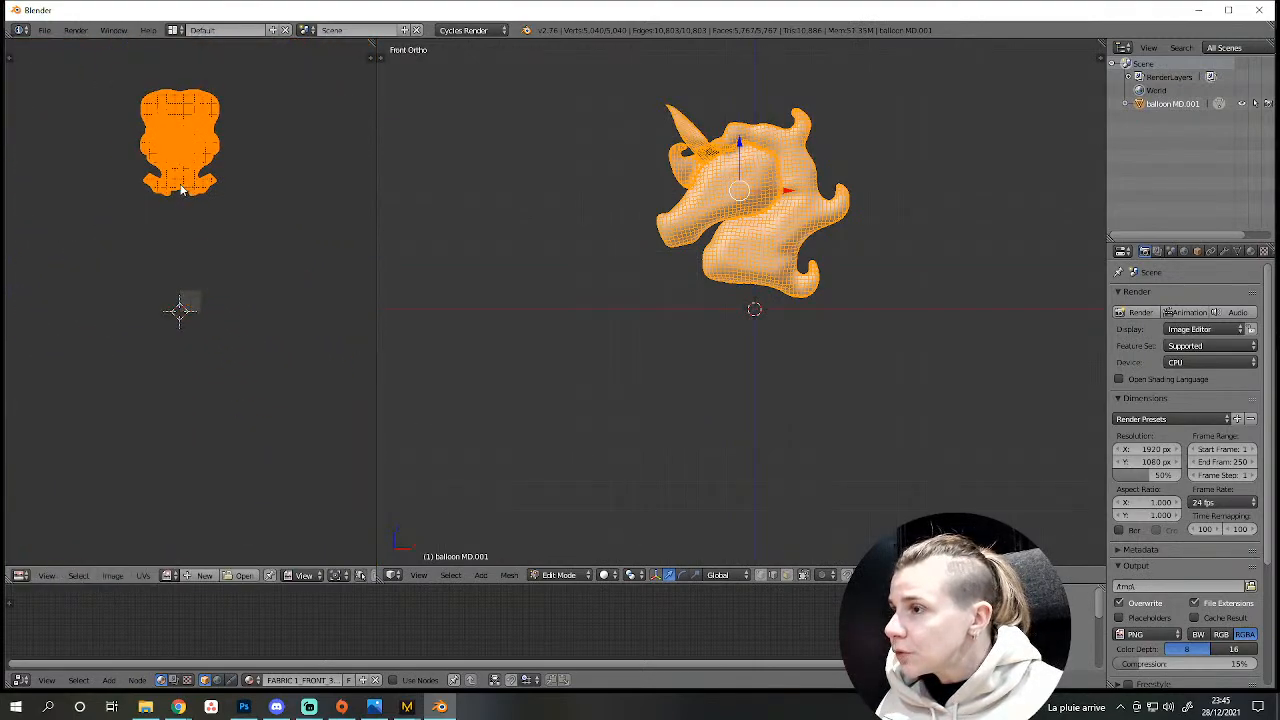
key("g")
left_click(205, 340)
Return to the Marvelous Designer unicorn project and set up another OBJ export that overwrites the balloon MD file.
left_click(406, 706)
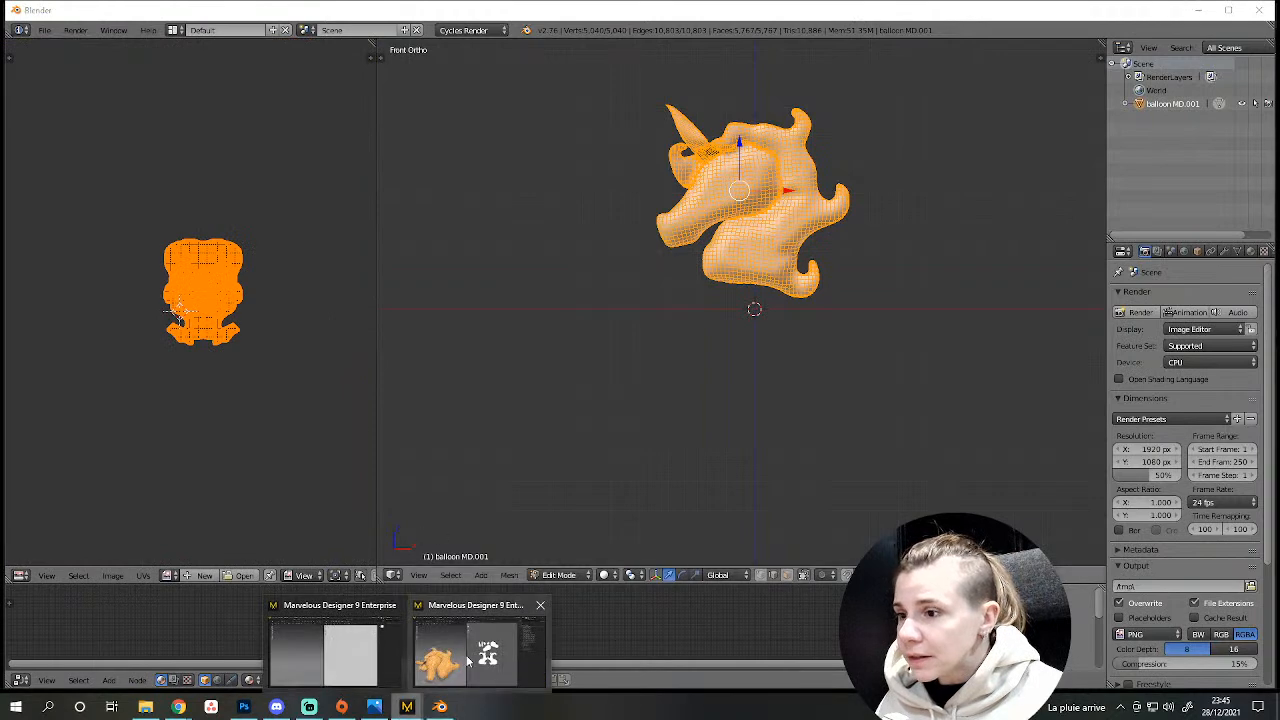
left_click(466, 612)
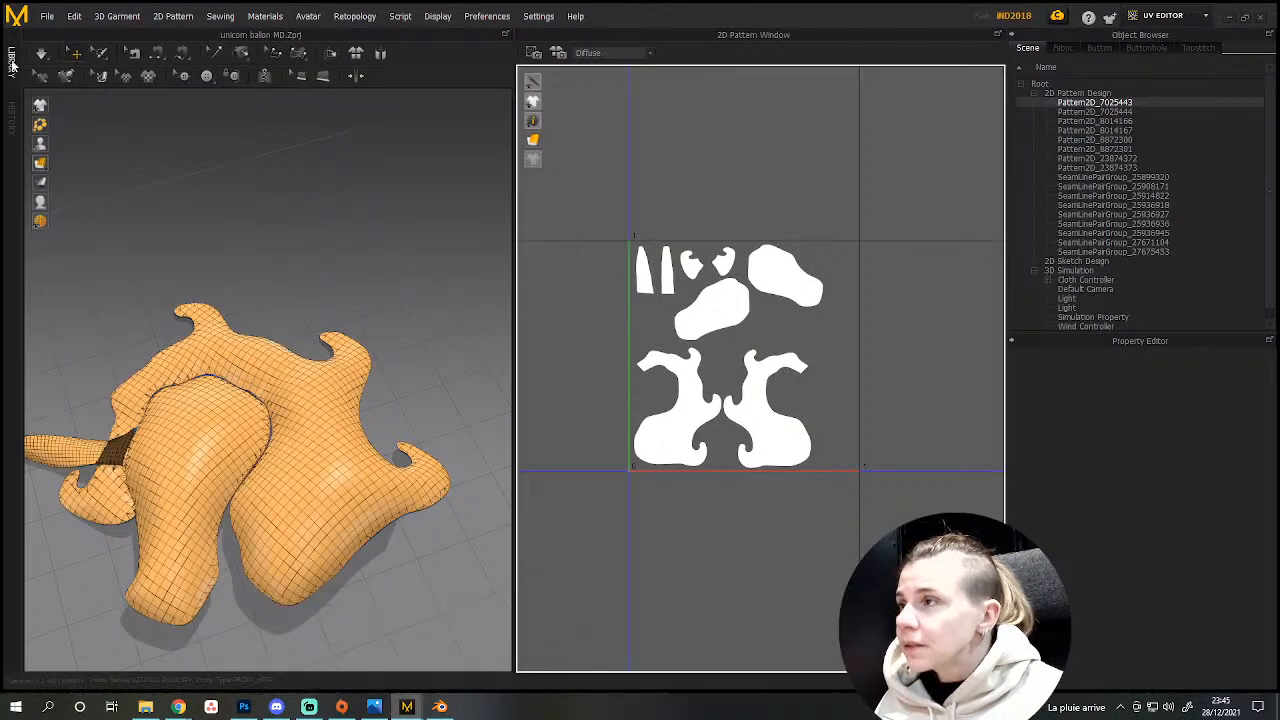
left_click(47, 16)
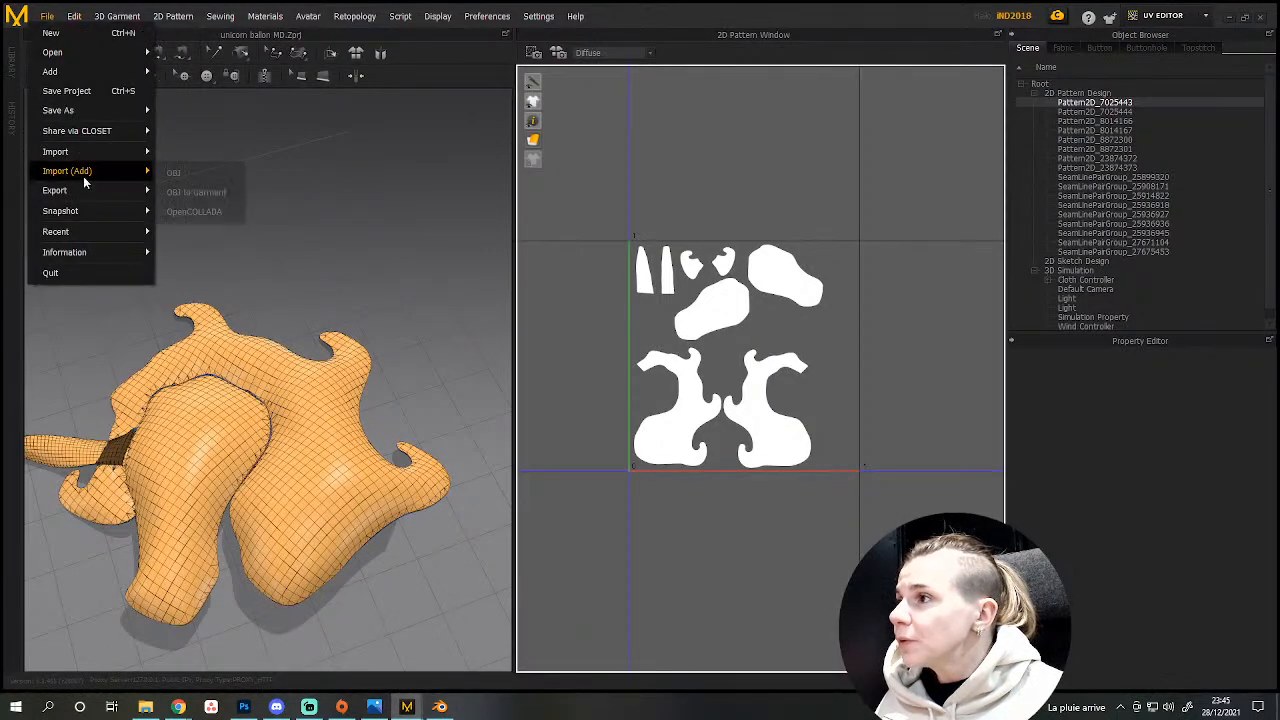
mouse_move(89, 198)
left_click(185, 193)
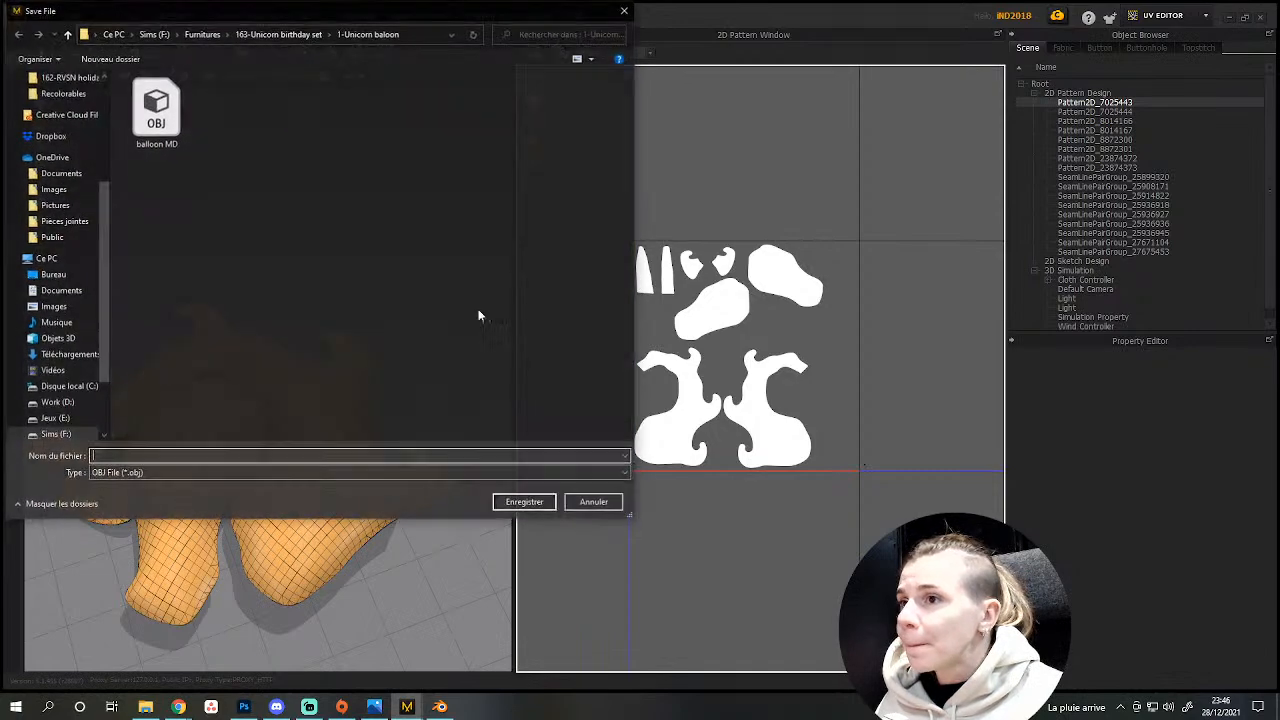
double_click(182, 136)
left_click(672, 353)
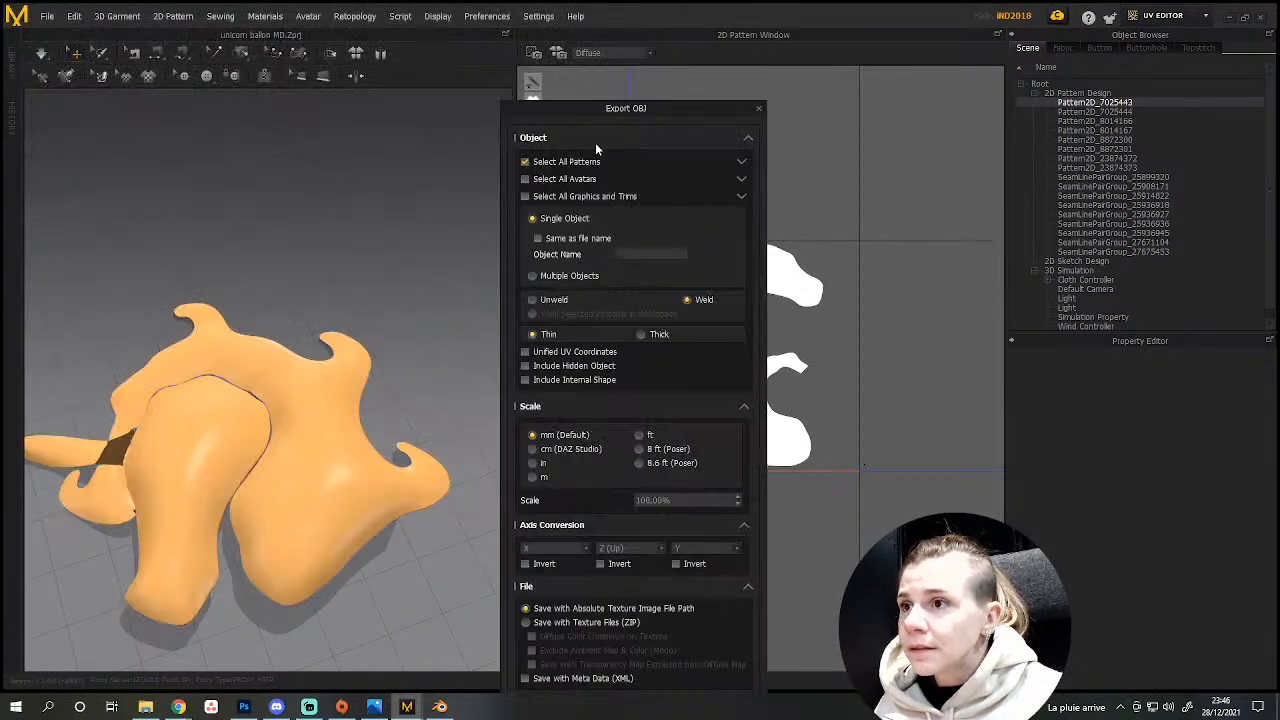
Export all patterns as a single welded, thin OBJ with unified UV coordinates and a scale of 1%.
left_click_drag(596, 102, 481, 77)
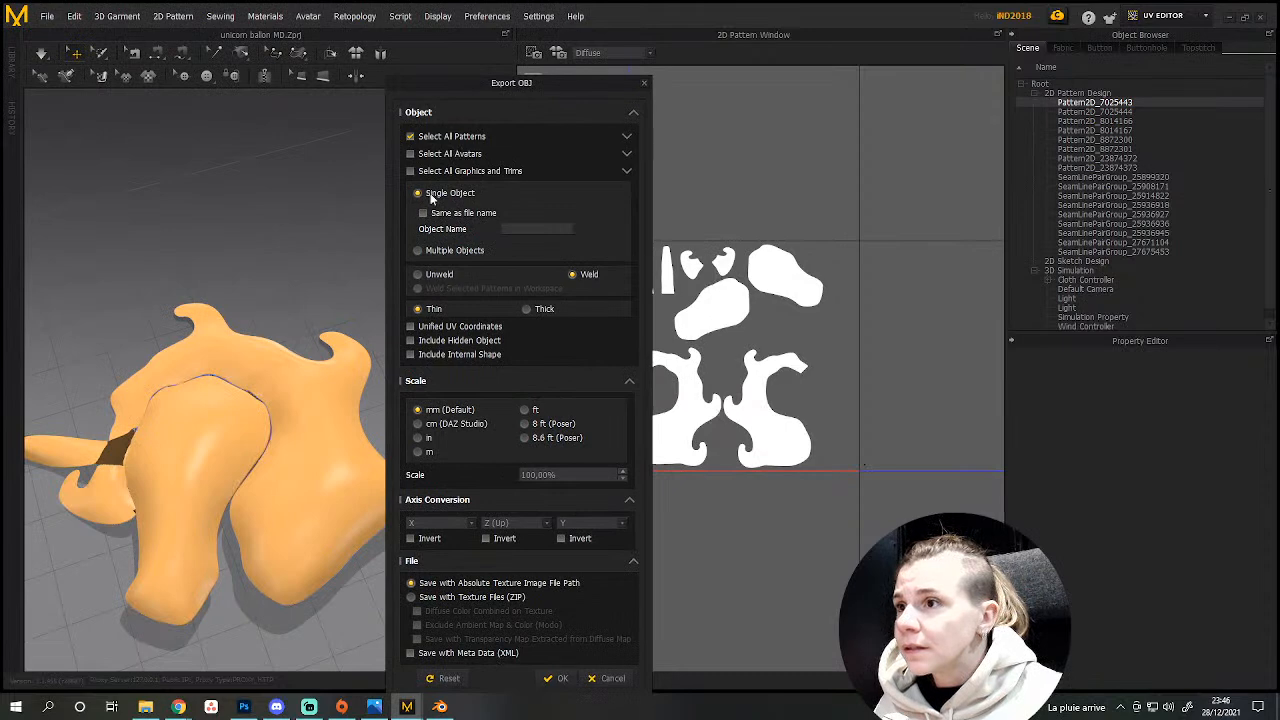
left_click(444, 327)
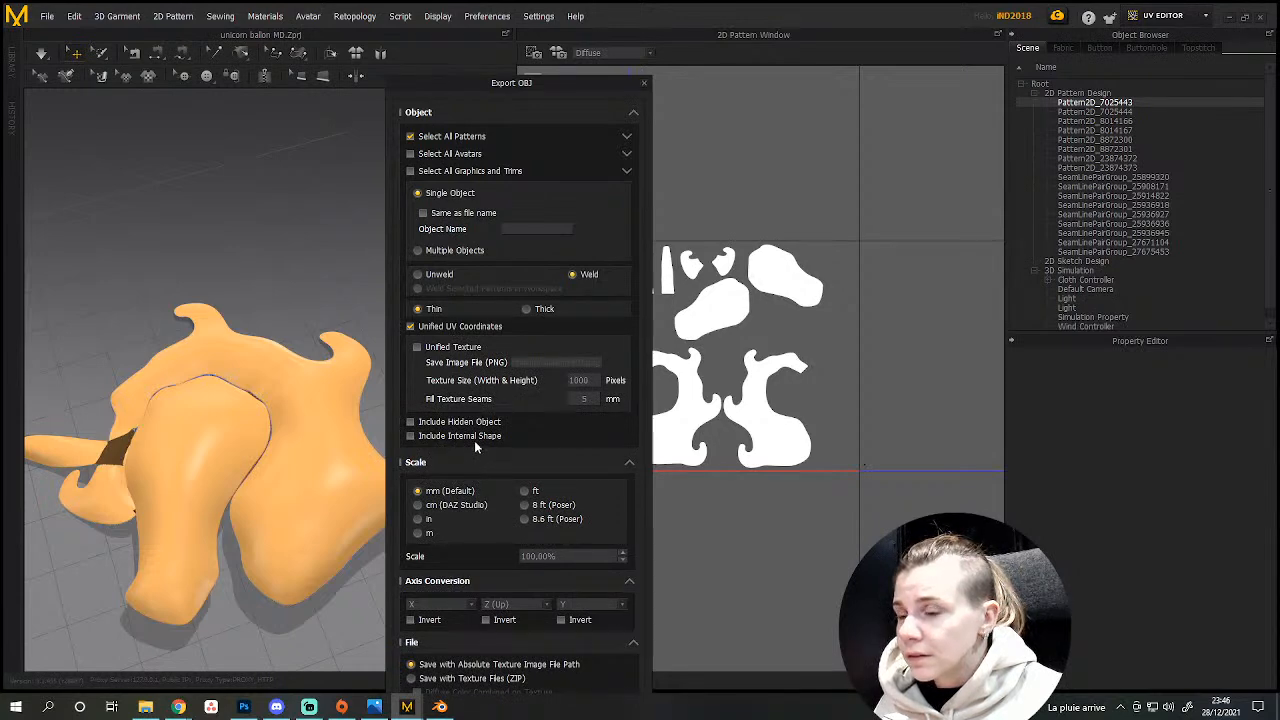
left_click_drag(502, 88, 505, 5)
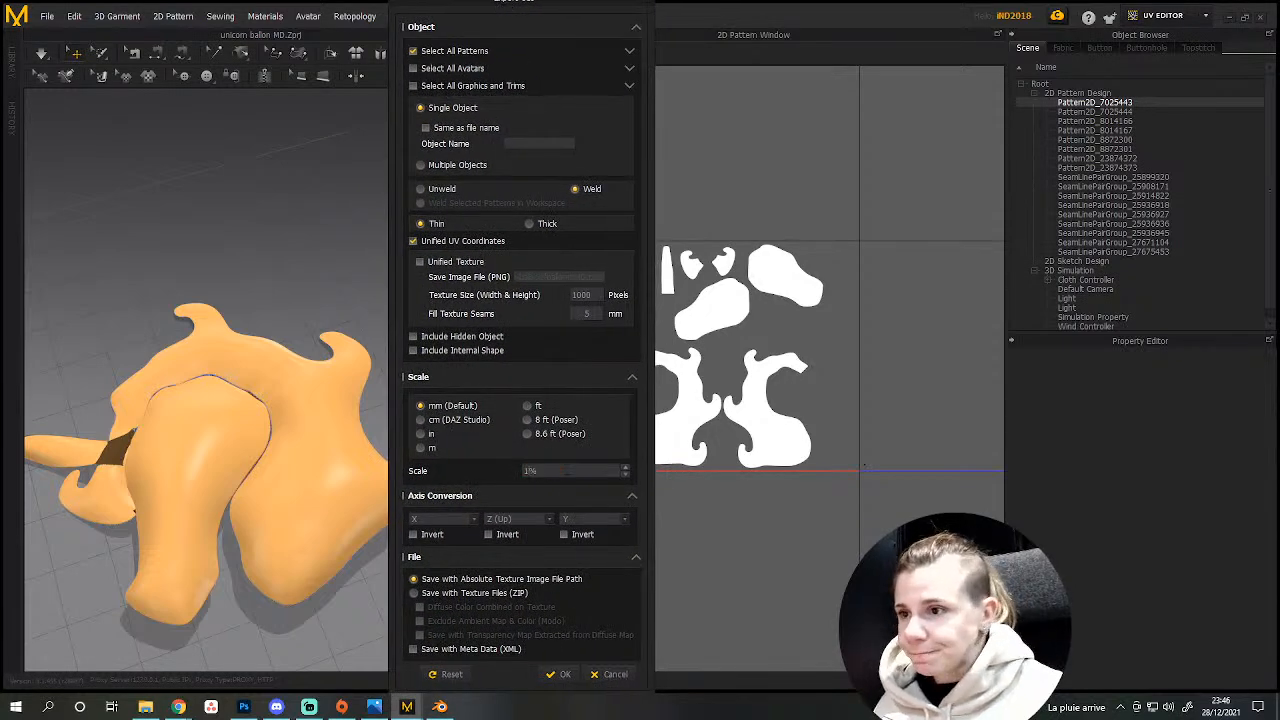
left_click(559, 674)
Switch to Blender and delete the previously imported balloon object from the scene.
left_click(440, 707)
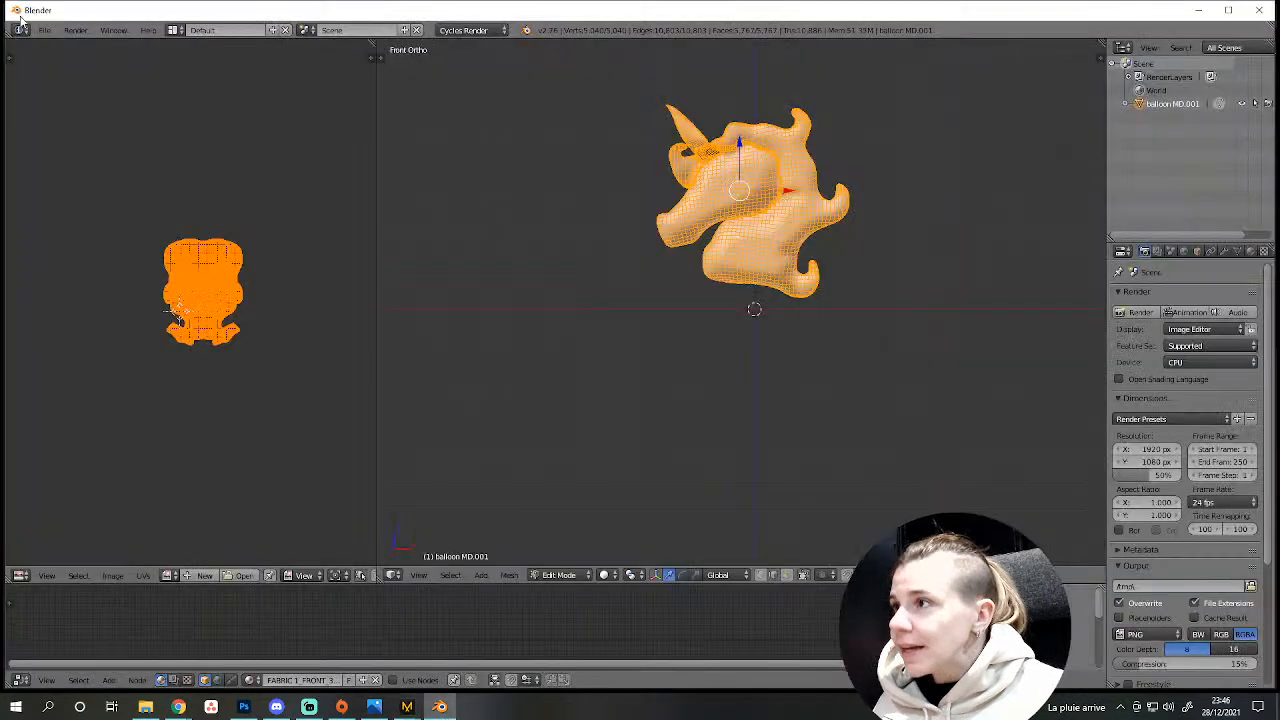
left_click(45, 30)
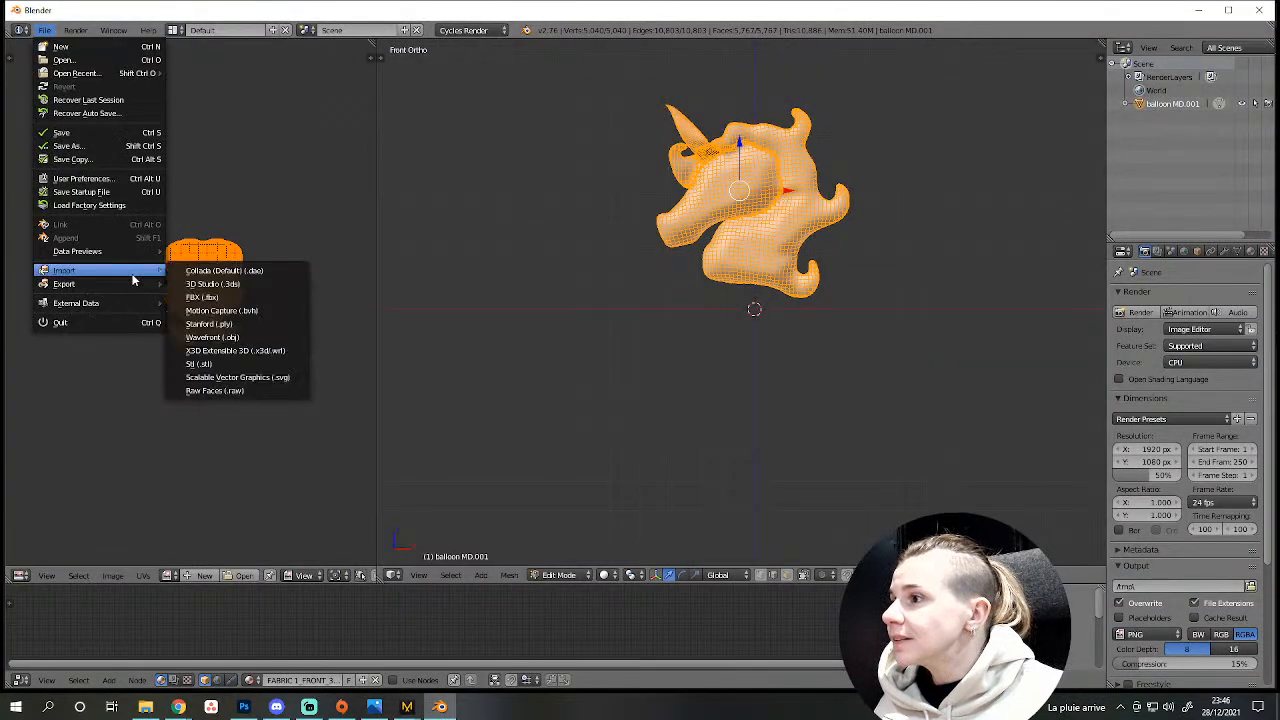
key("Tab")
key("x")
left_click(717, 270)
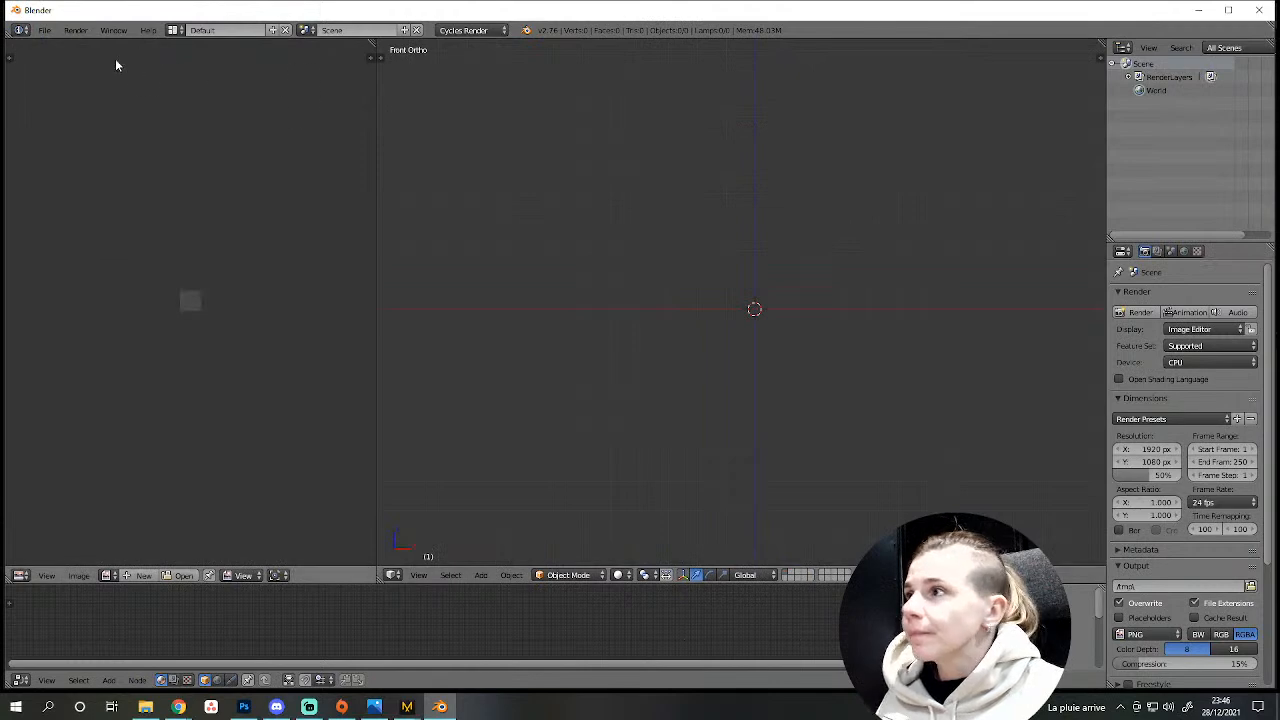
Import the Wavefront file balloon MD.obj from the 1-Unicorn baloon folder.
left_click(45, 30)
mouse_move(117, 285)
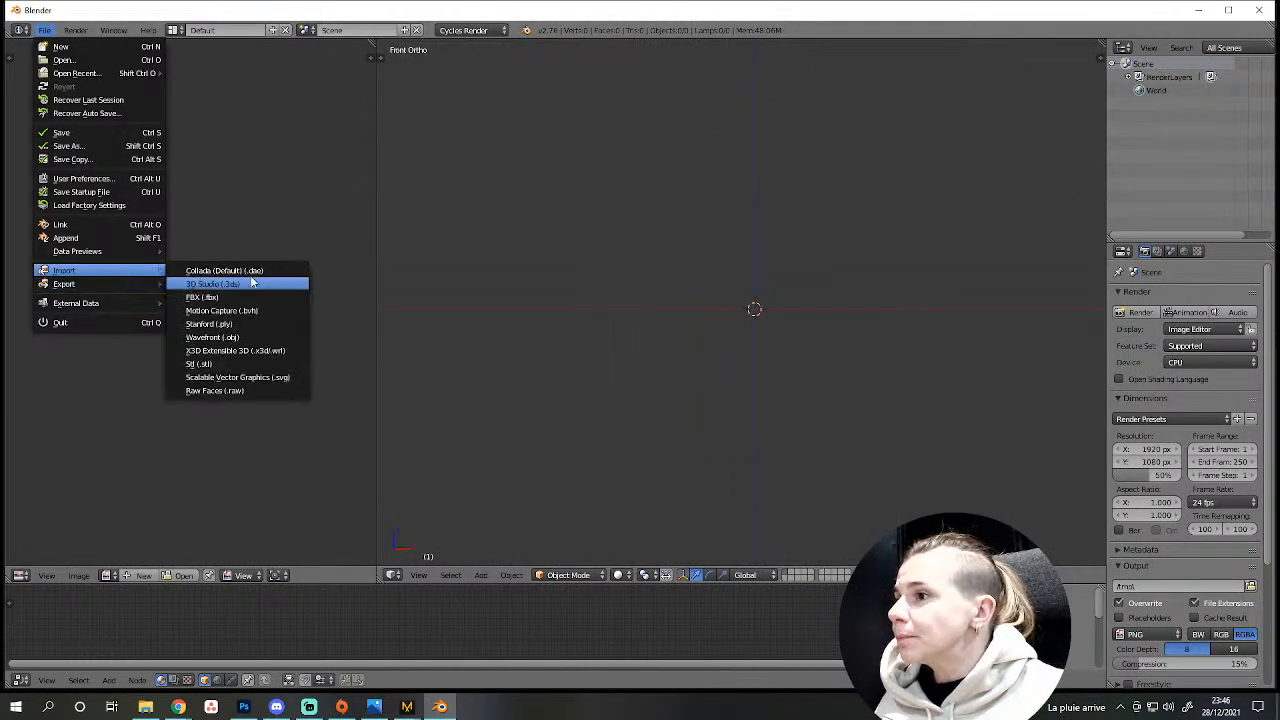
left_click(259, 340)
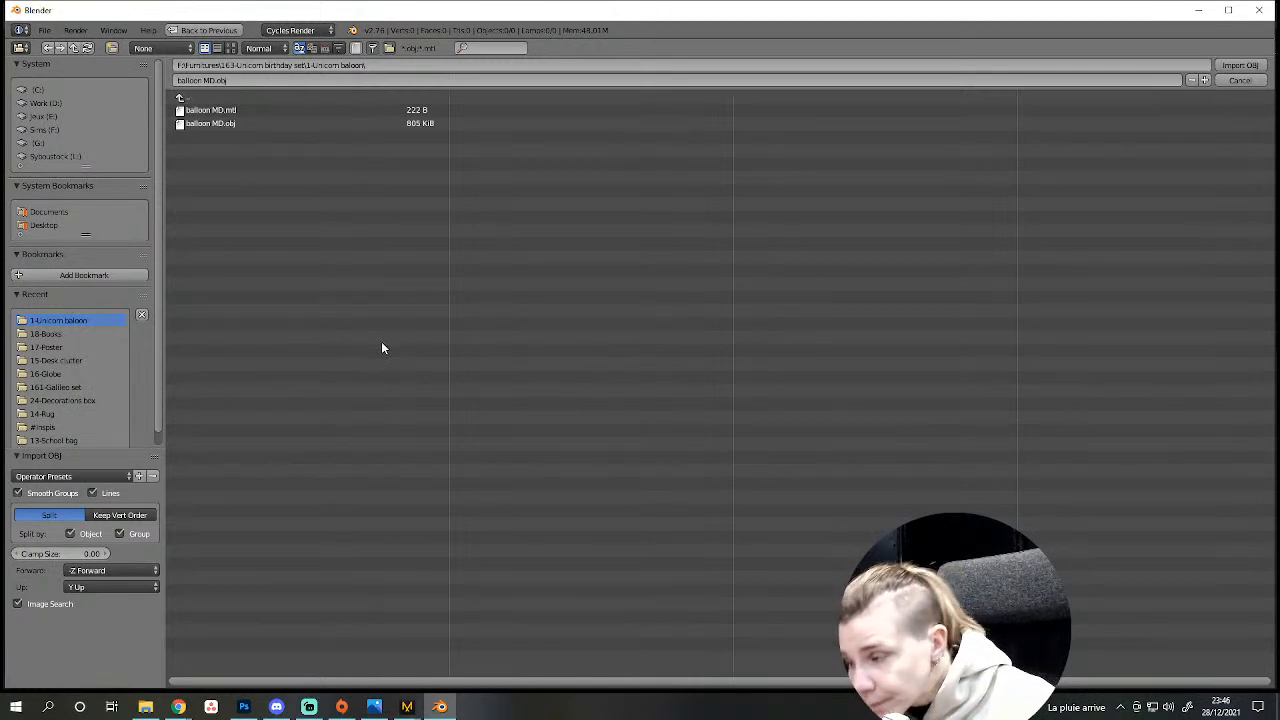
double_click(210, 123)
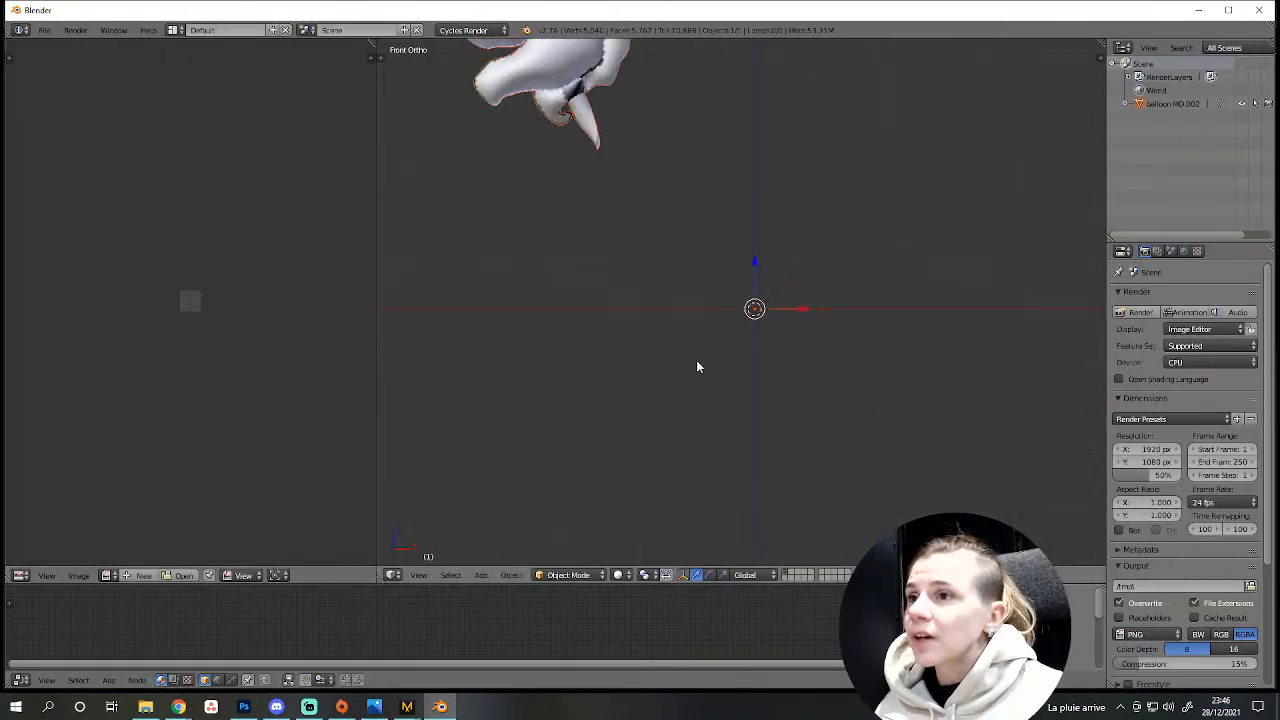
Rotate the entire imported balloon mesh in edit mode so the unicorn's horn points upward.
scroll(703, 366, "down", 1)
middle_click_drag(632, 219, 598, 466, "shift")
middle_click_drag(670, 418, 654, 323, "shift")
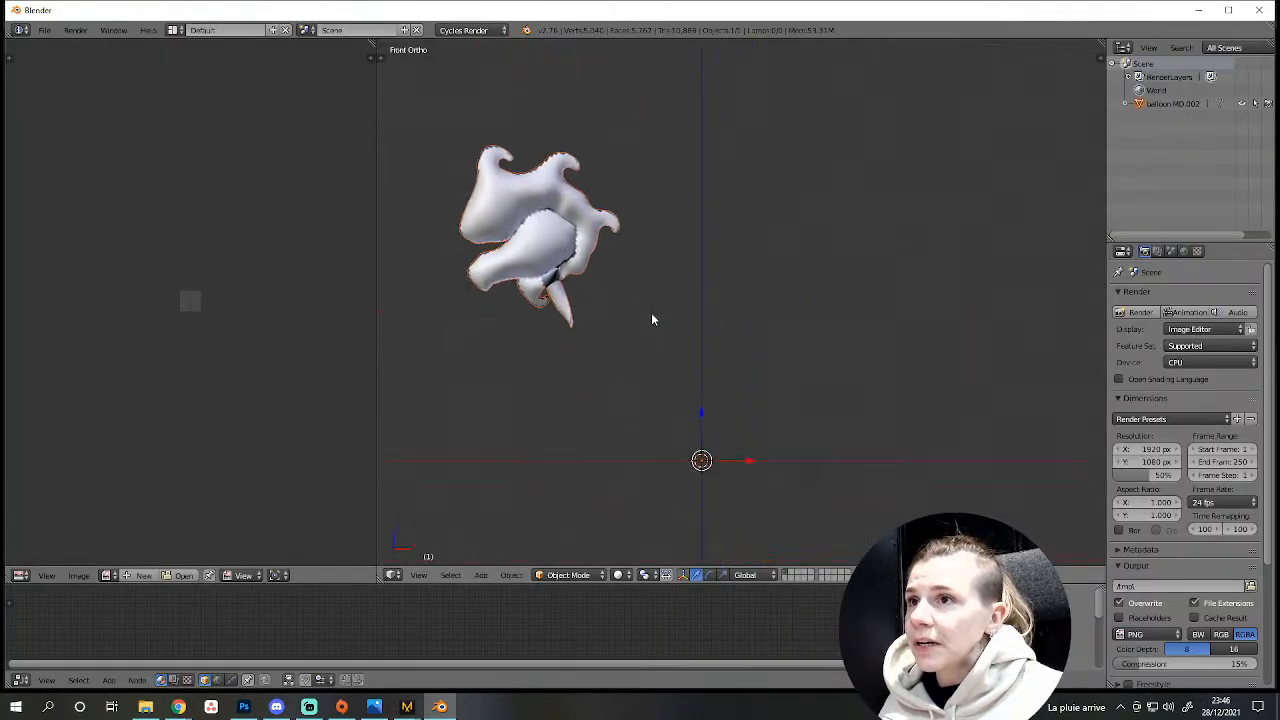
right_click(541, 212)
key("Tab")
scroll(286, 352, "up", 10)
key("r")
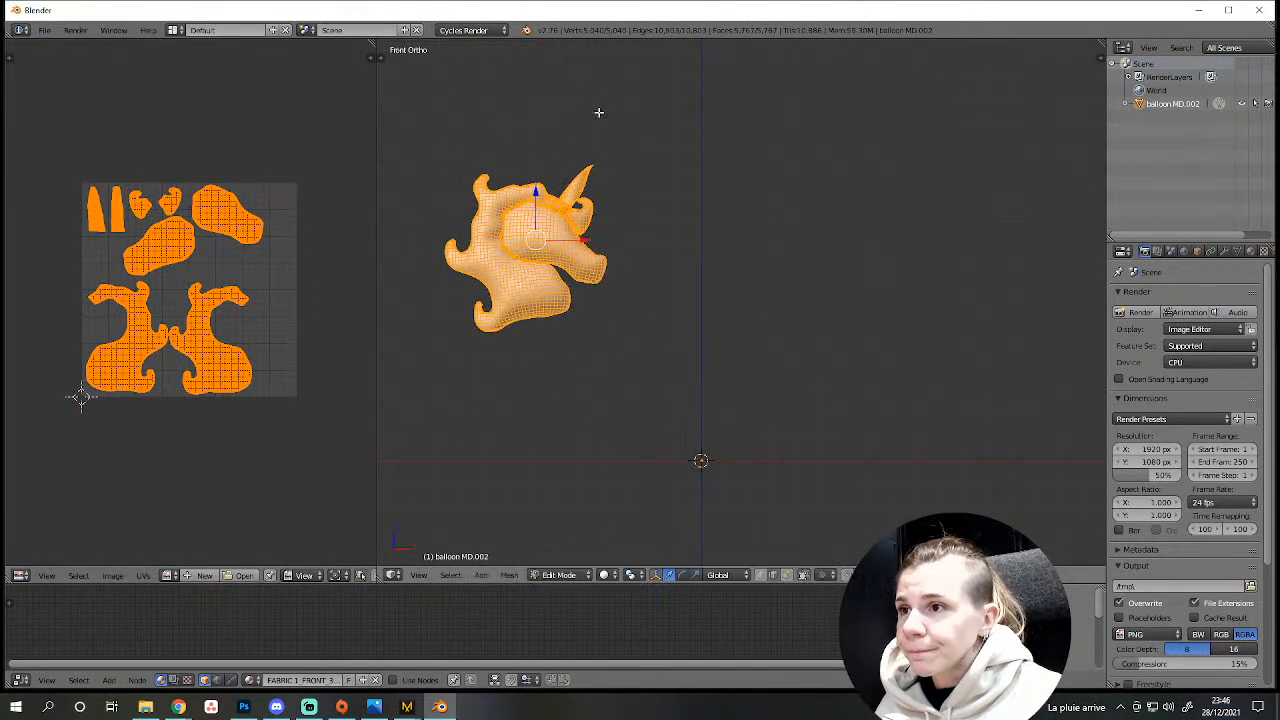
left_click(597, 112)
Move the unicorn head mesh above the scene origin and rotate it slightly to level the neck's base.
key("g")
left_click(717, 364)
key("r")
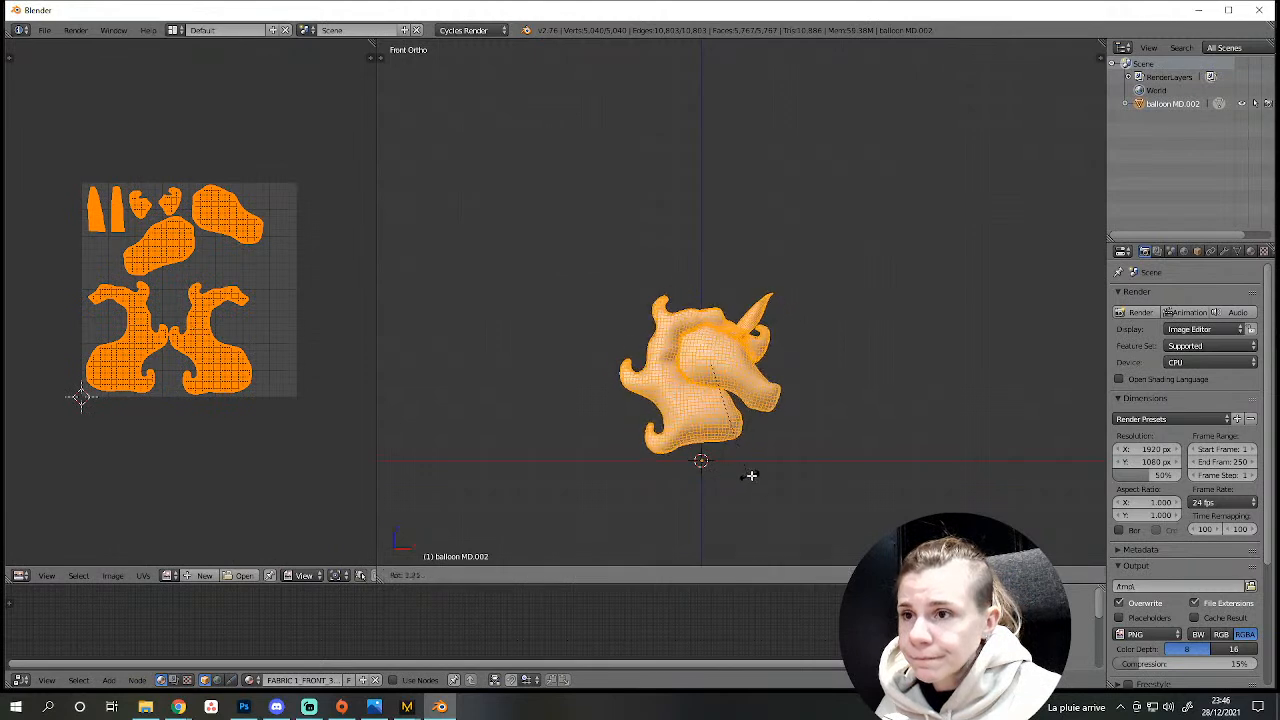
left_click(766, 475)
key("r")
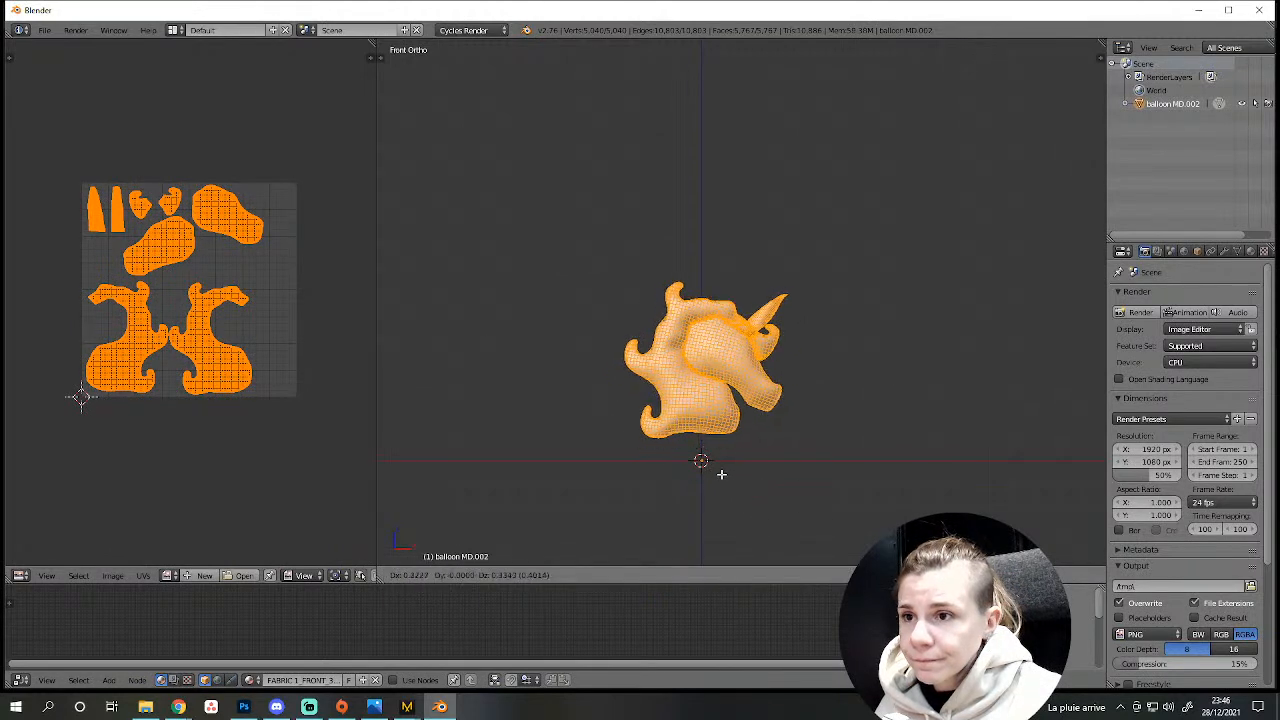
left_click(725, 484)
Examine the balloon's mesh topology and its pattern pieces in the UV layout, with everything deselected.
middle_click_drag(618, 452, 689, 370, "shift")
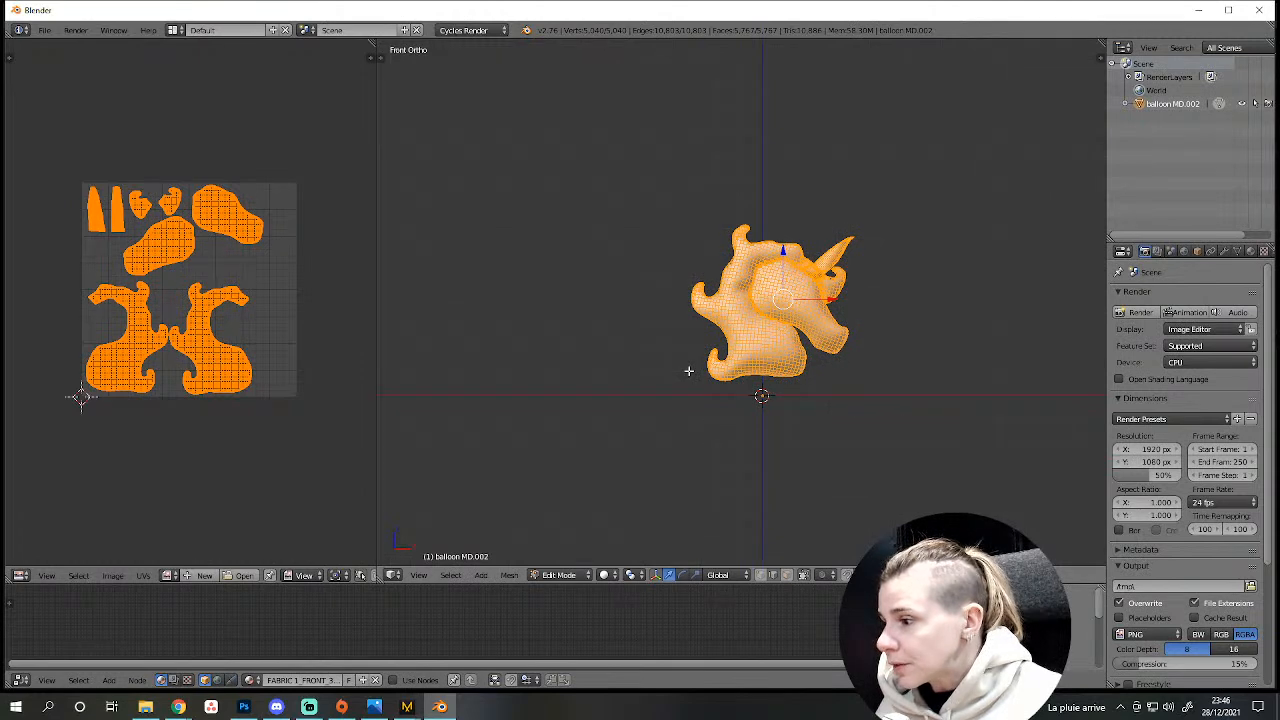
scroll(689, 370, "up", 5)
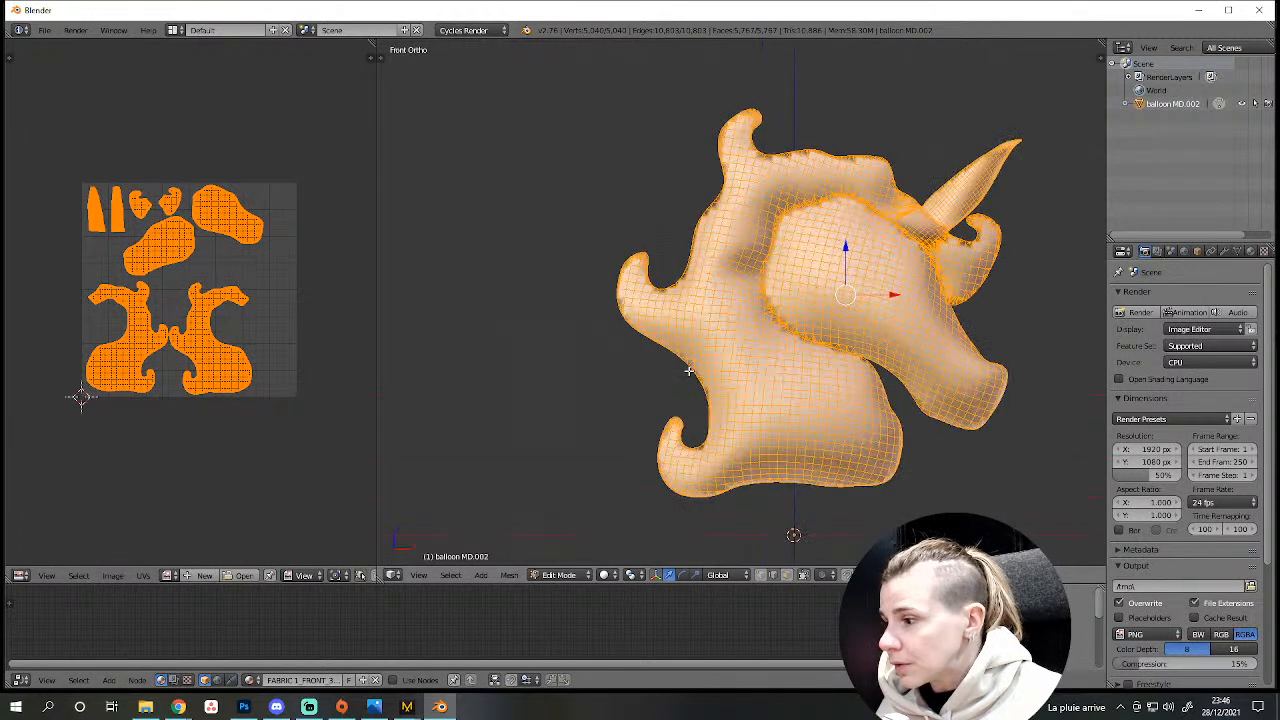
middle_click_drag(666, 345, 833, 443)
scroll(299, 297, "up", 5)
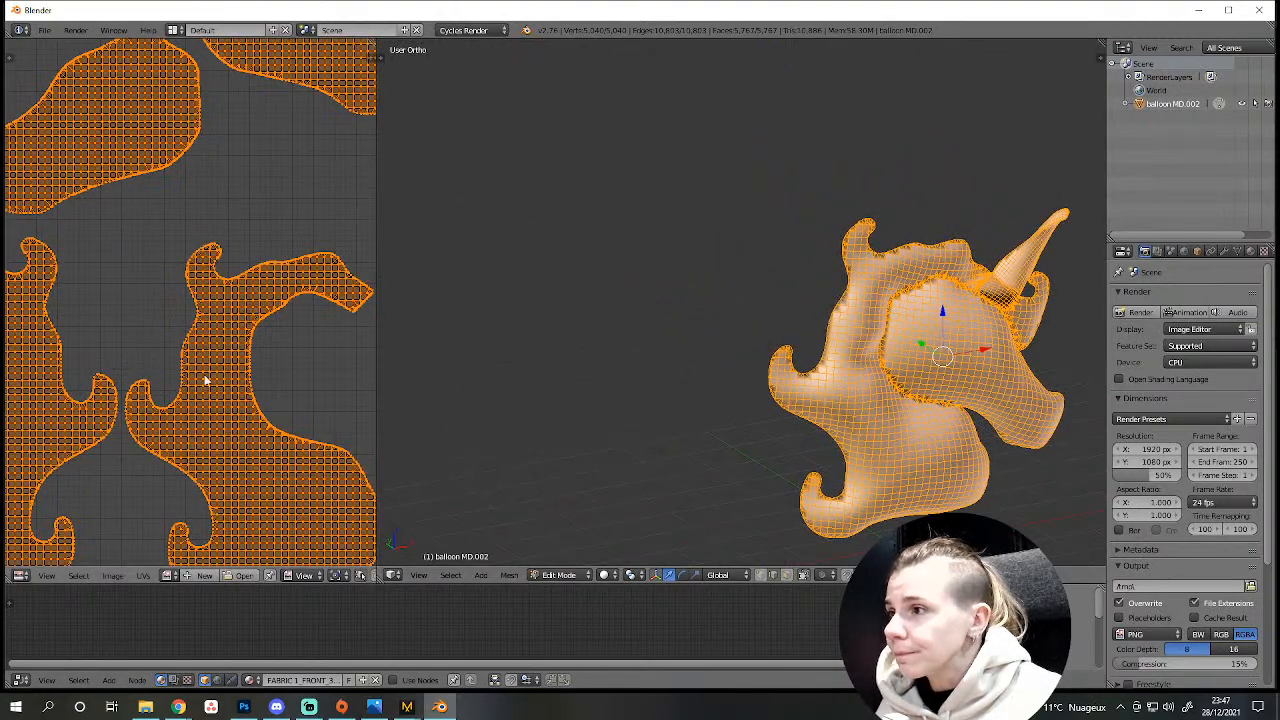
middle_click_drag(254, 335, 280, 294)
key("a")
scroll(233, 392, "up", 5)
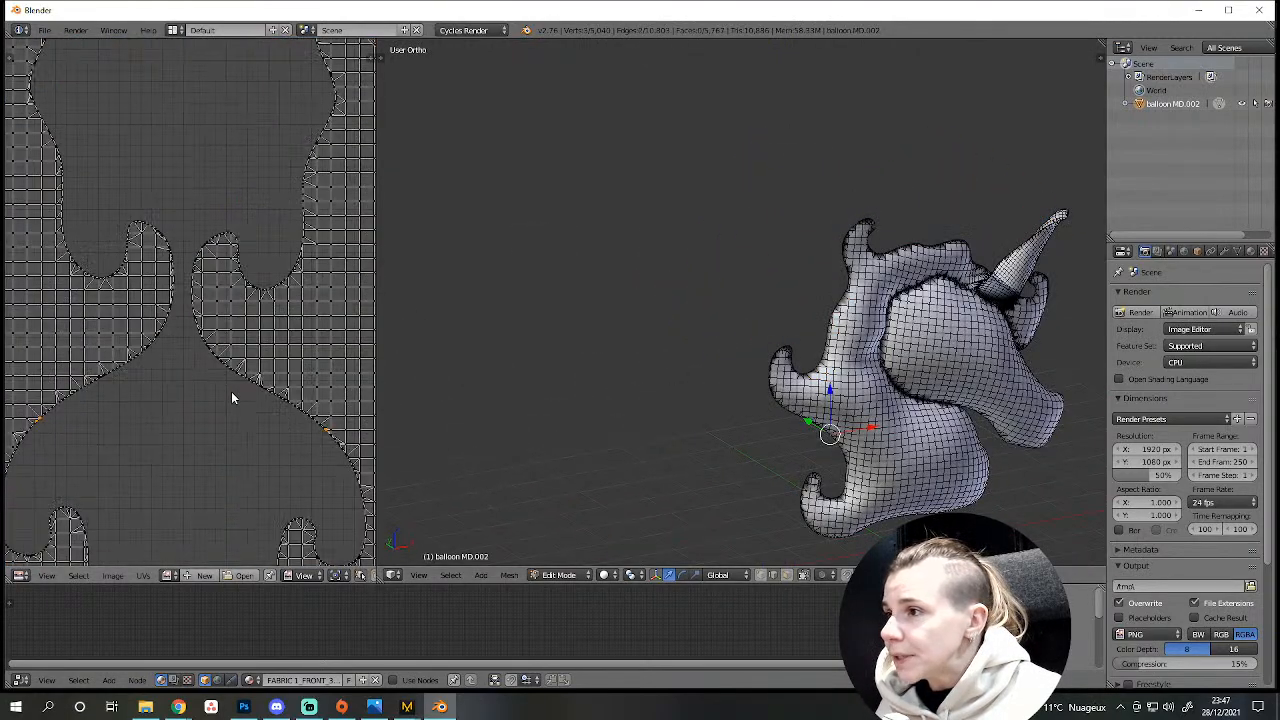
scroll(152, 449, "down", 6)
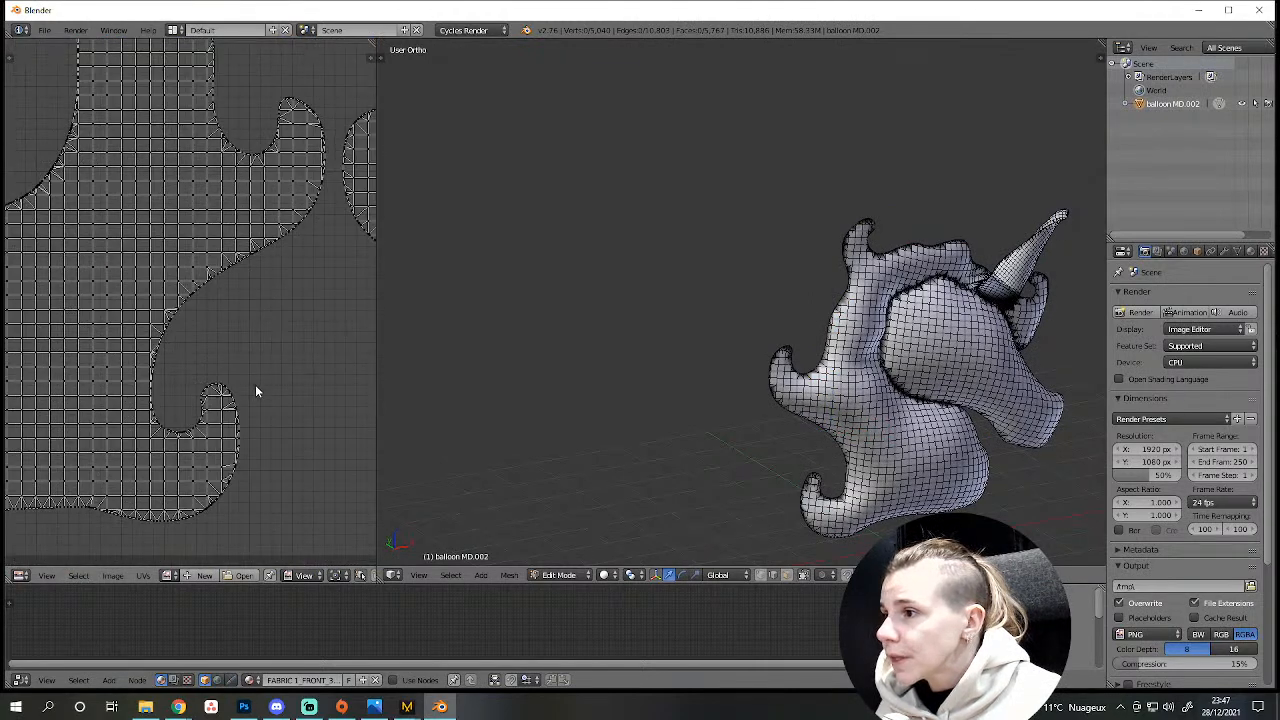
Examine the balloon's surface shading along the seams from both sides in object mode.
key("Tab")
scroll(862, 455, "up", 6)
key("Tab")
key("Tab")
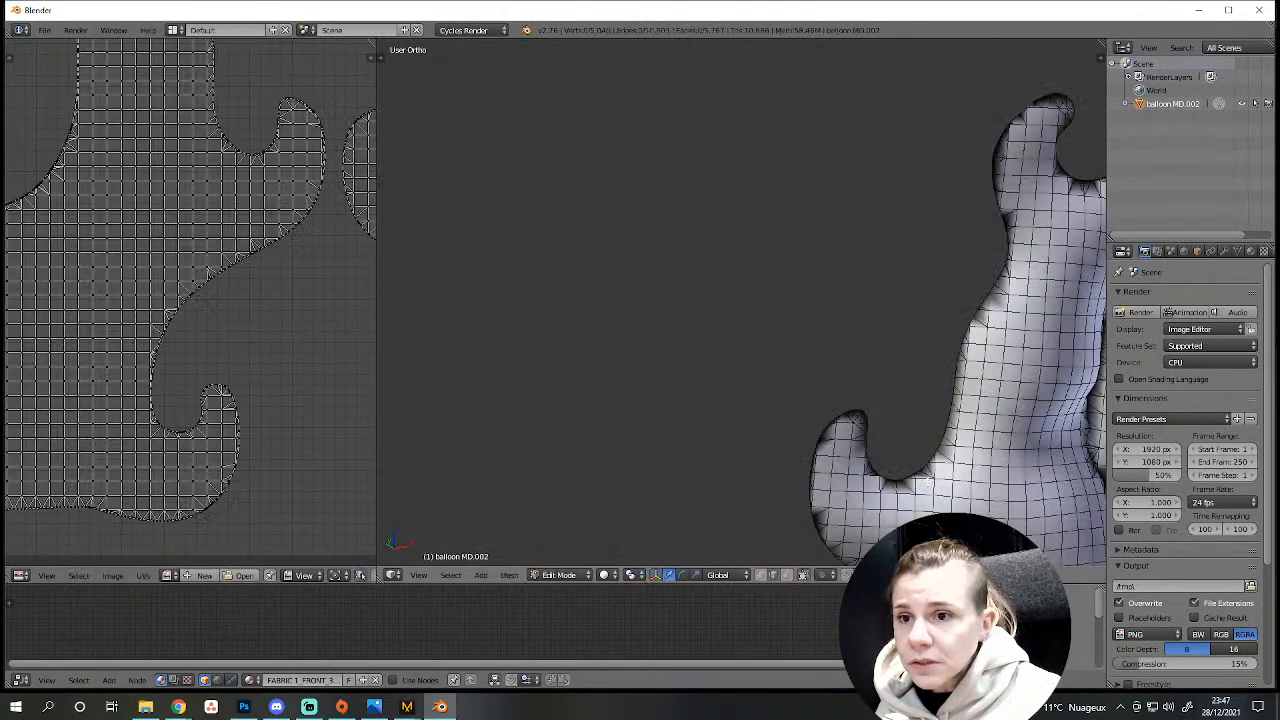
middle_click_drag(991, 385, 764, 363, "shift")
scroll(910, 443, "down", 4)
scroll(910, 443, "down", 3)
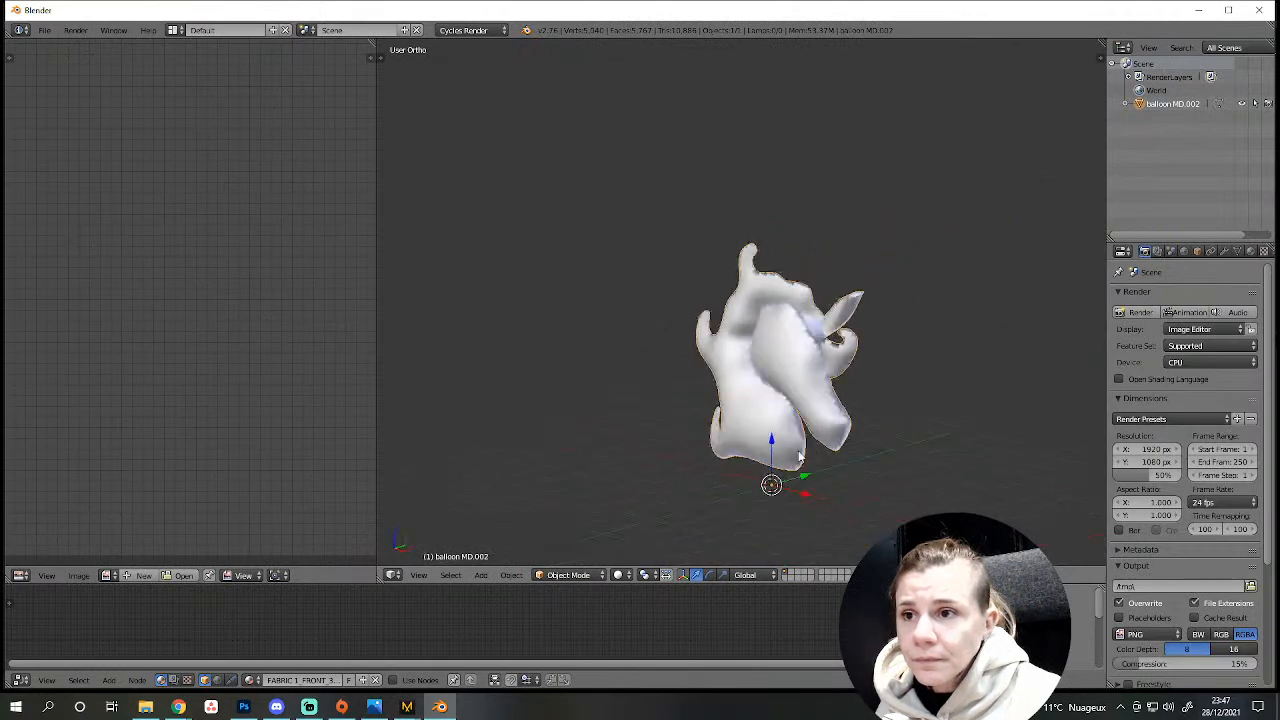
middle_click_drag(910, 443, 577, 446)
scroll(705, 450, "up", 5)
scroll(705, 450, "down", 4)
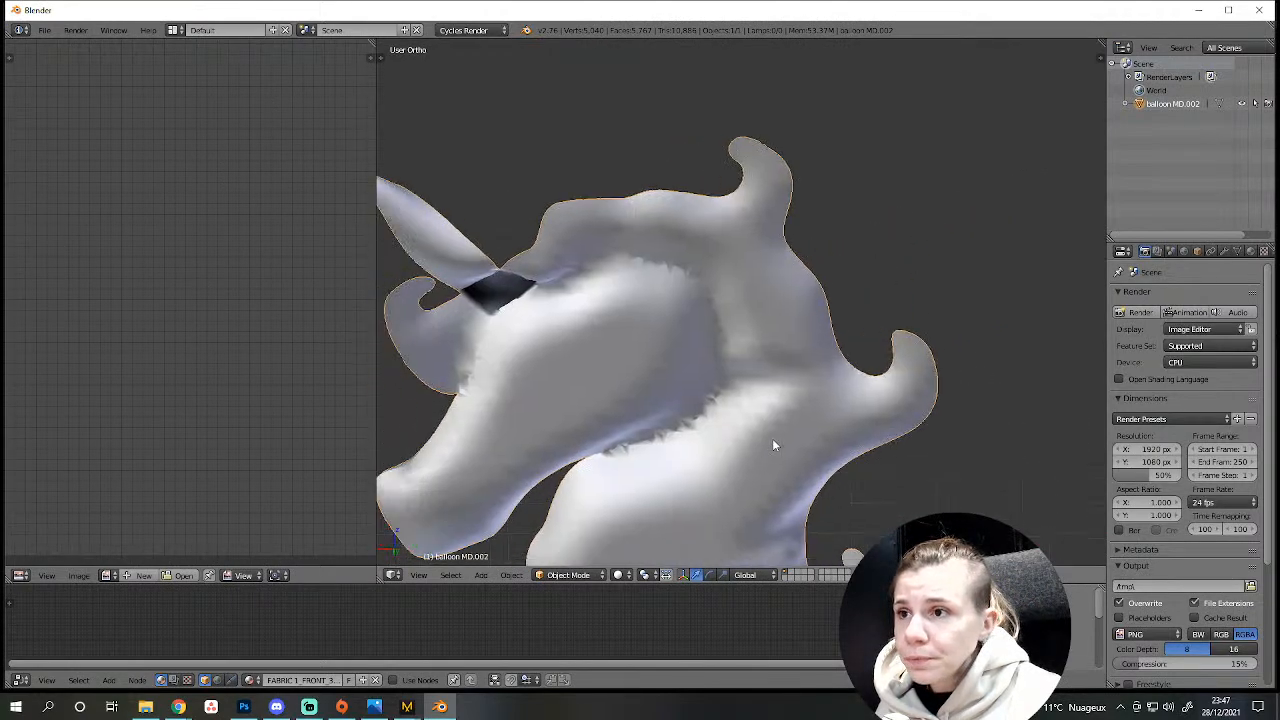
Adjust the balloon's mesh data shading option and add an Edge Split modifier with a 30° split angle.
left_click(1238, 251)
left_click(1144, 338)
middle_click_drag(777, 486, 720, 462)
left_click(1224, 251)
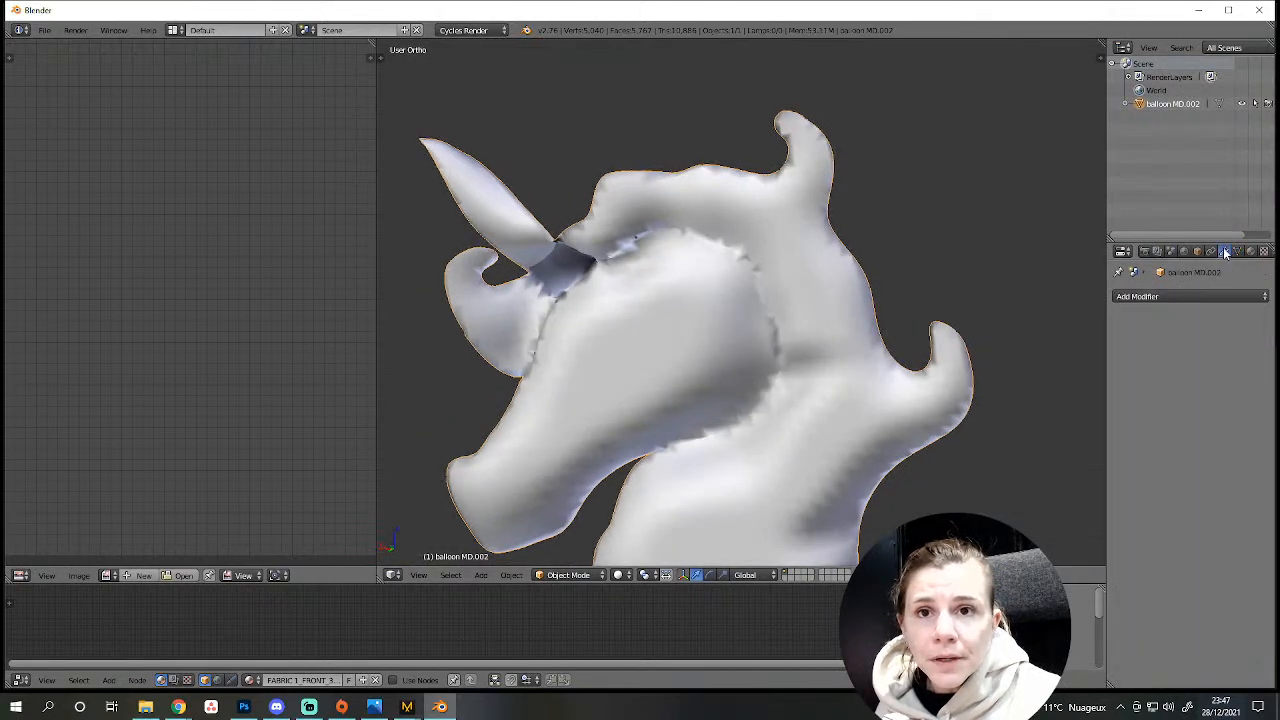
left_click(1172, 297)
left_click(1019, 402)
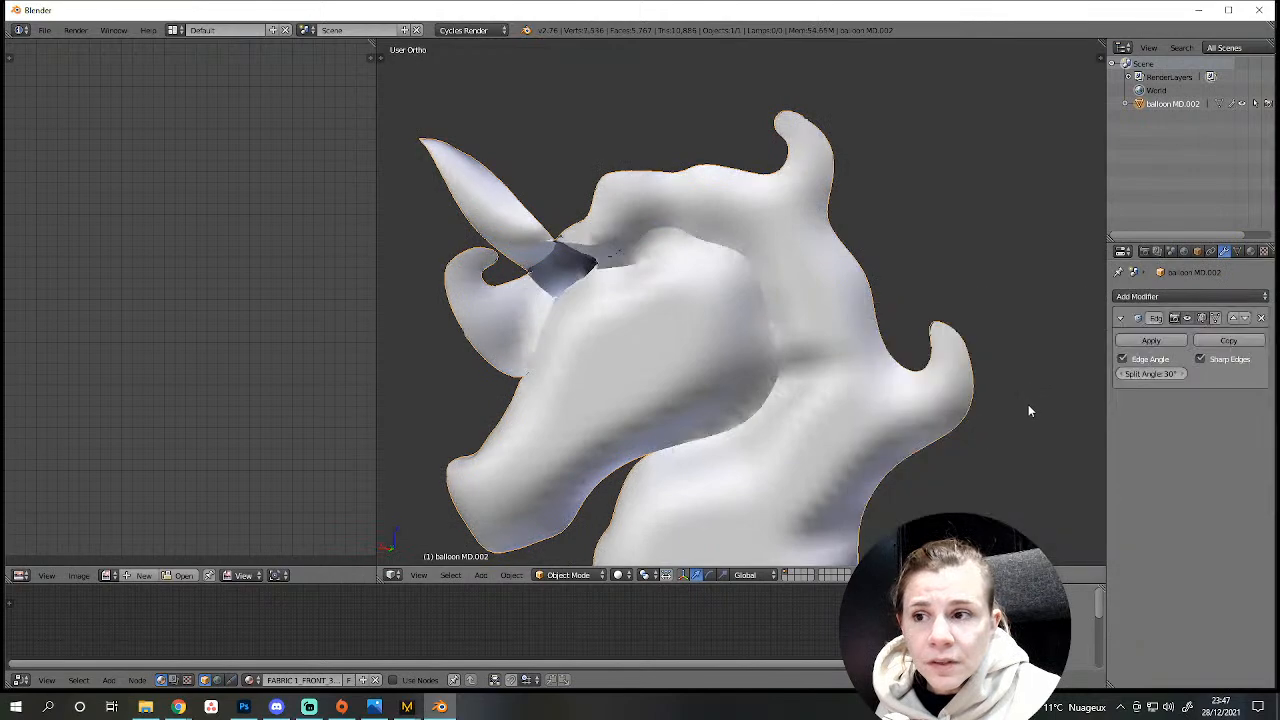
Examine the smoothed balloon and inspect the mesh around the horn's base closely in edit mode.
scroll(722, 476, "down", 4)
key("g")
left_click(728, 485)
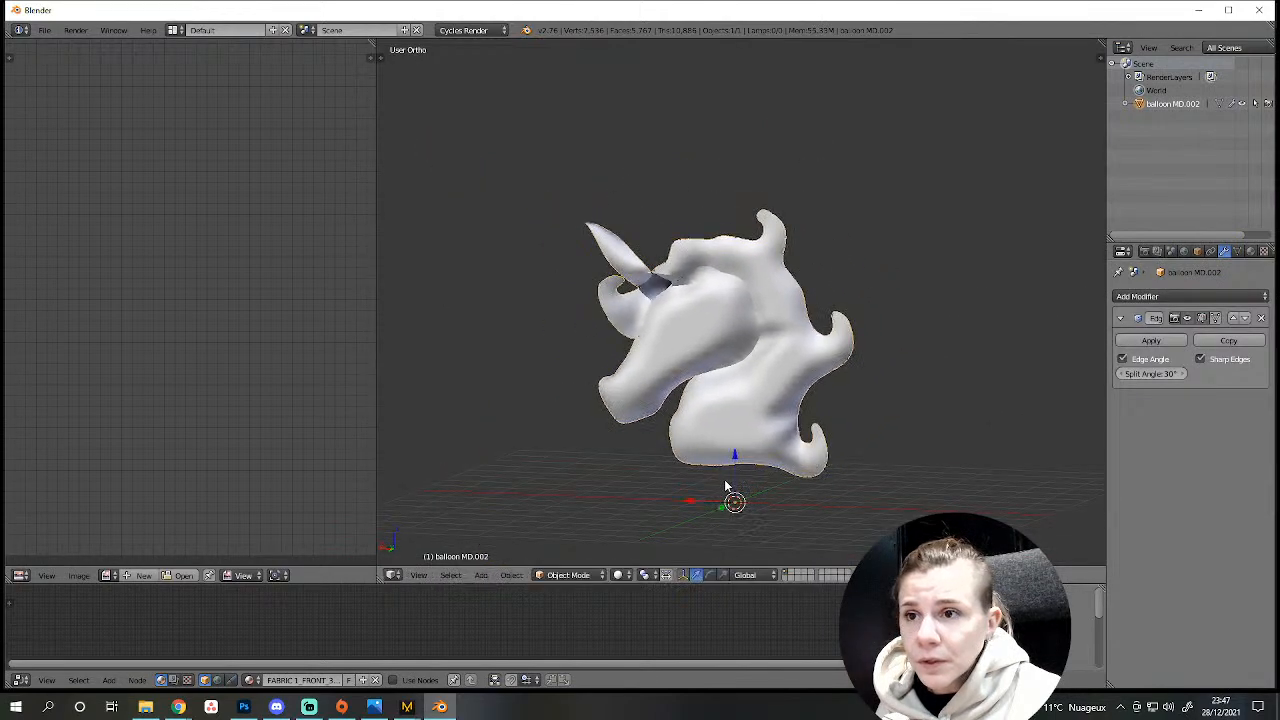
scroll(840, 458, "up", 6)
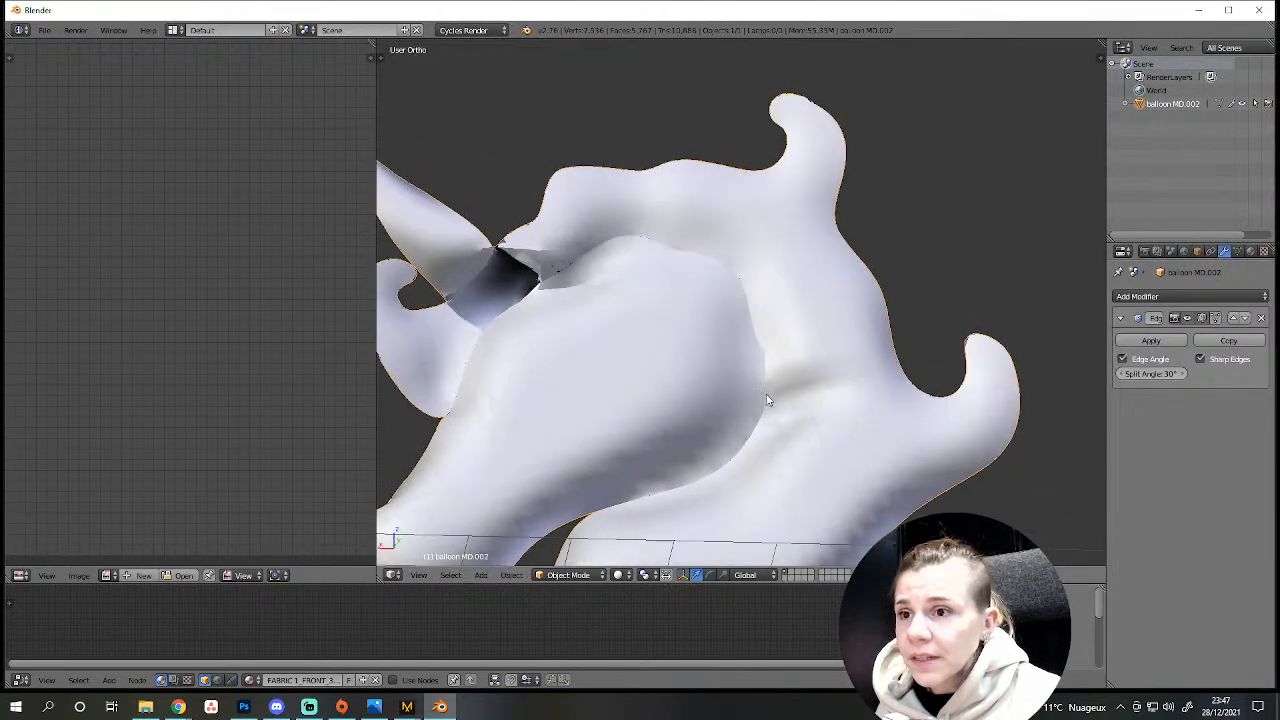
middle_click_drag(911, 385, 601, 154)
scroll(618, 270, "up", 4)
middle_click_drag(618, 270, 750, 365, "shift")
key("Tab")
middle_click_drag(626, 338, 875, 261, "shift")
scroll(875, 261, "up", 3)
scroll(880, 212, "up", 3)
scroll(880, 212, "down", 4)
middle_click_drag(880, 212, 885, 468)
scroll(926, 460, "up", 3)
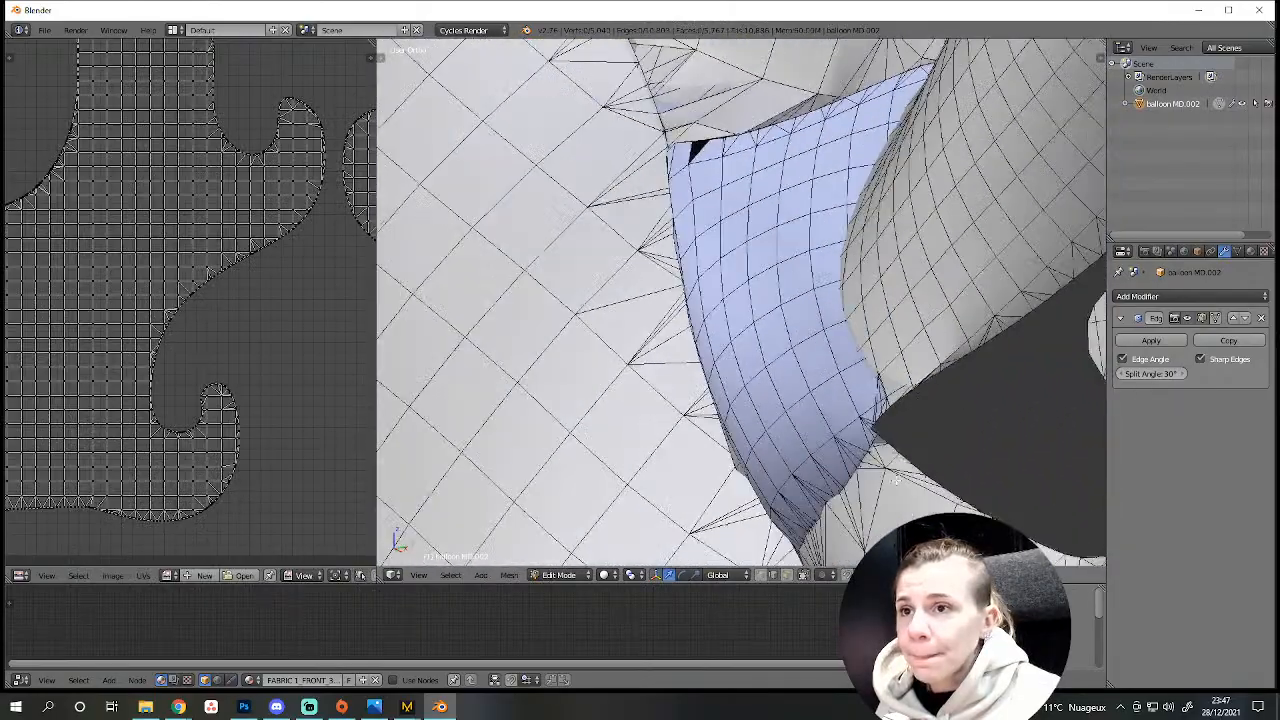
Try to move a single vertex of the dark patch at the horn's base.
left_click(763, 575)
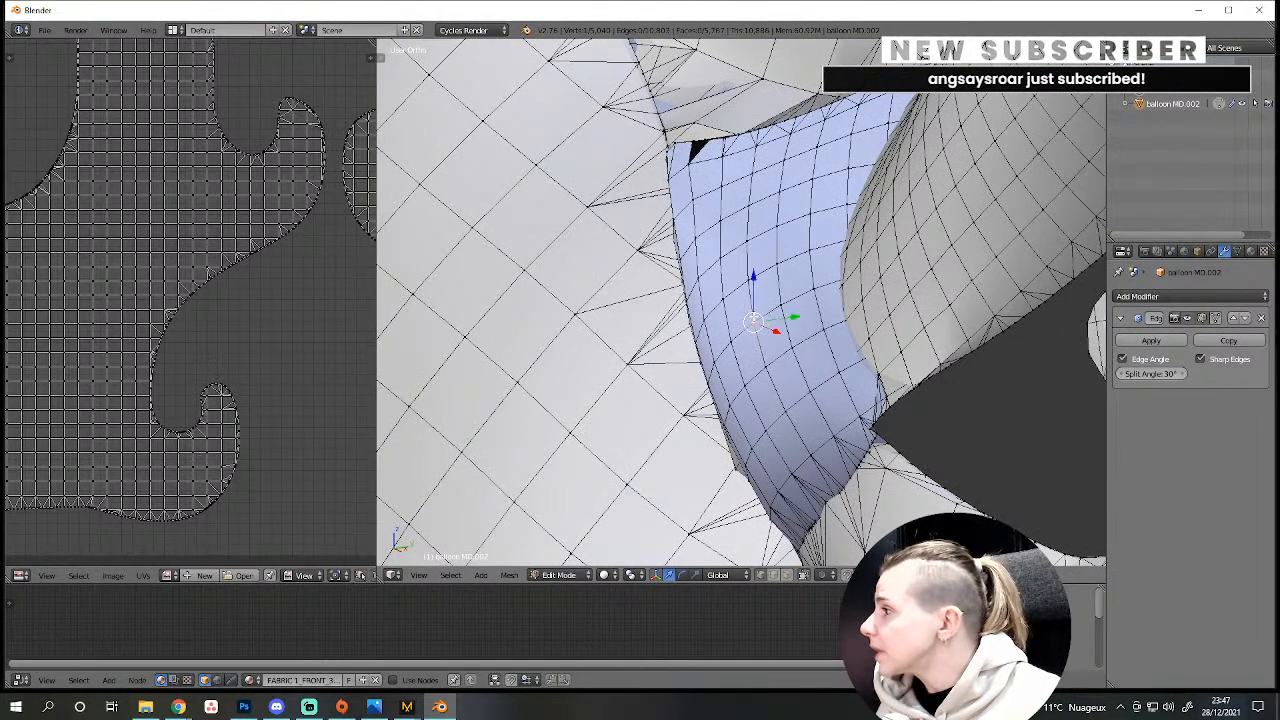
middle_click_drag(761, 307, 778, 391)
key("g")
right_click(697, 359)
scroll(778, 391, "up", 1)
right_click(695, 334)
key("z")
key("z")
key("g")
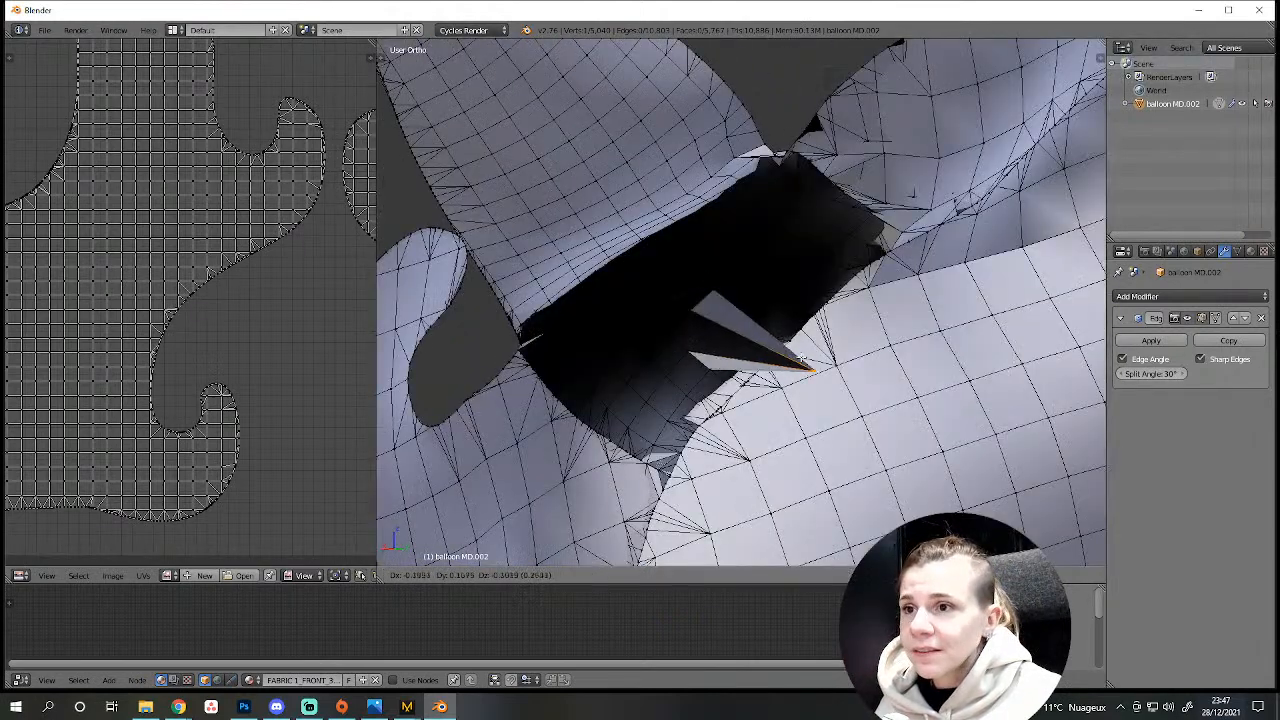
right_click(696, 328)
Set proportional editing to Connected for the balloon mesh.
left_click(829, 576)
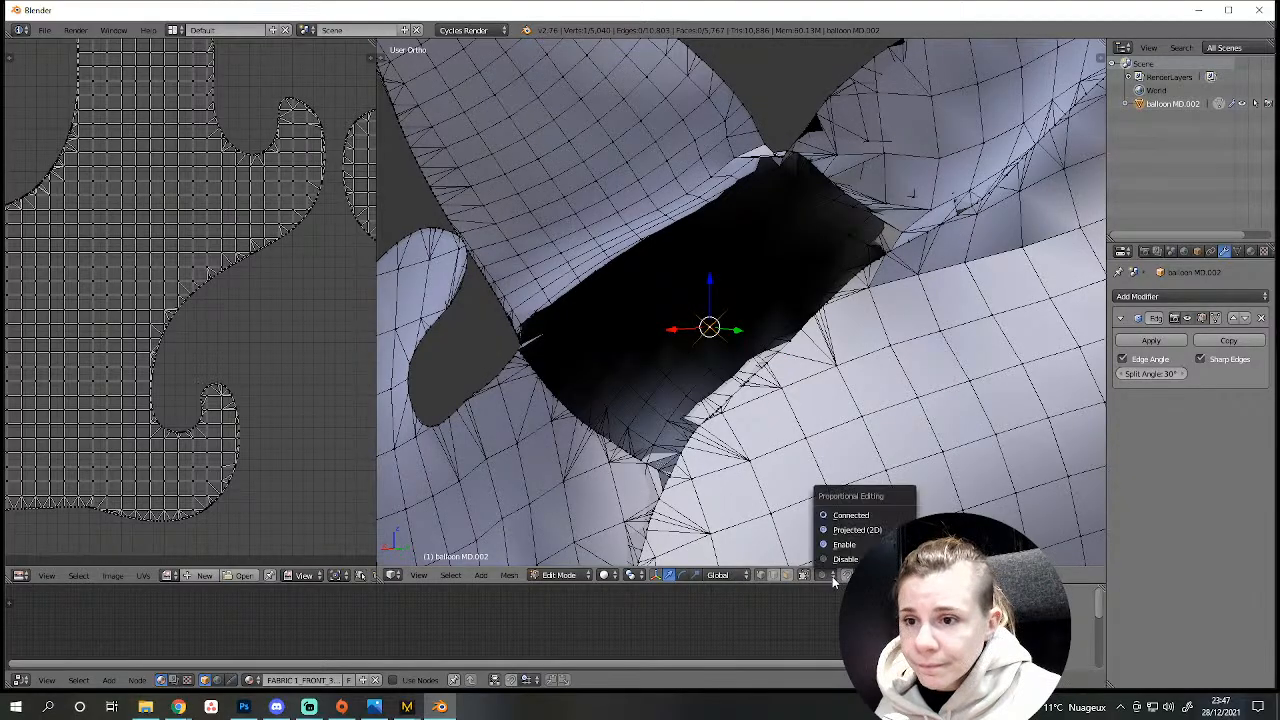
left_click(857, 517)
scroll(791, 390, "down", 4)
middle_click_drag(725, 400, 876, 428)
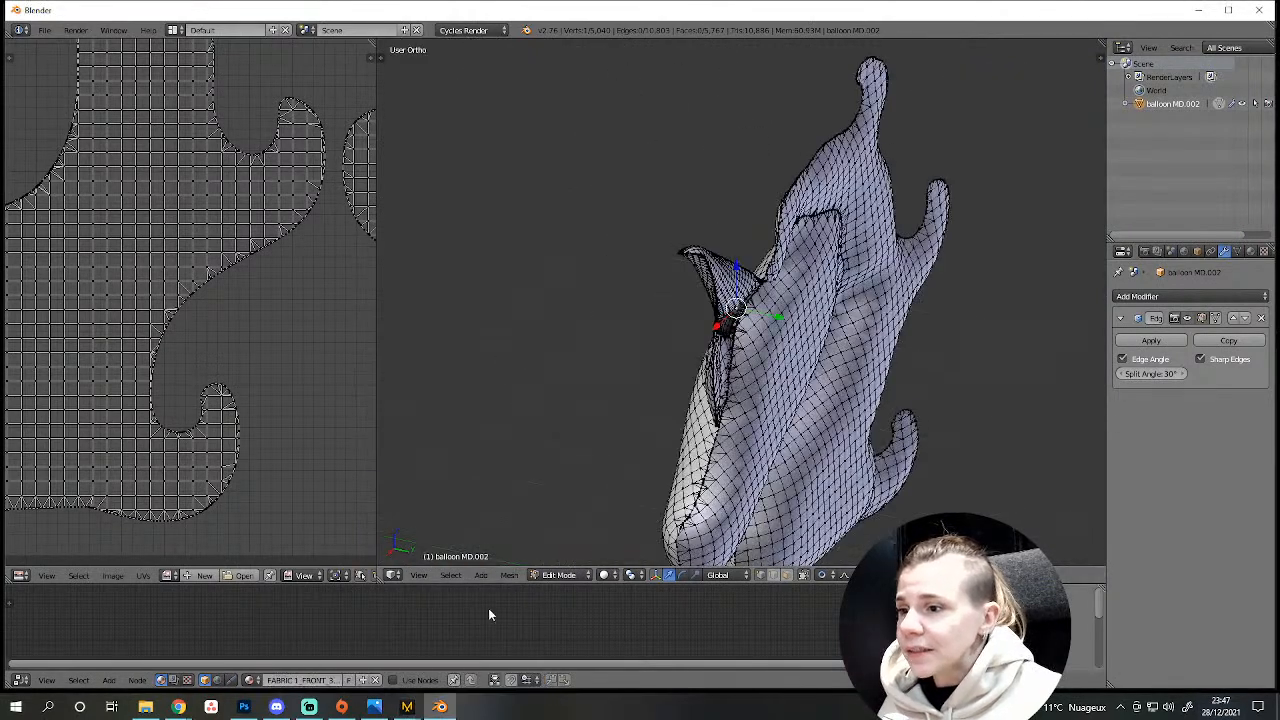
Switch to the unicorn ballon MD project in Marvelous Designer and change its workspace from UV Editor to Simulation.
mouse_move(407, 706)
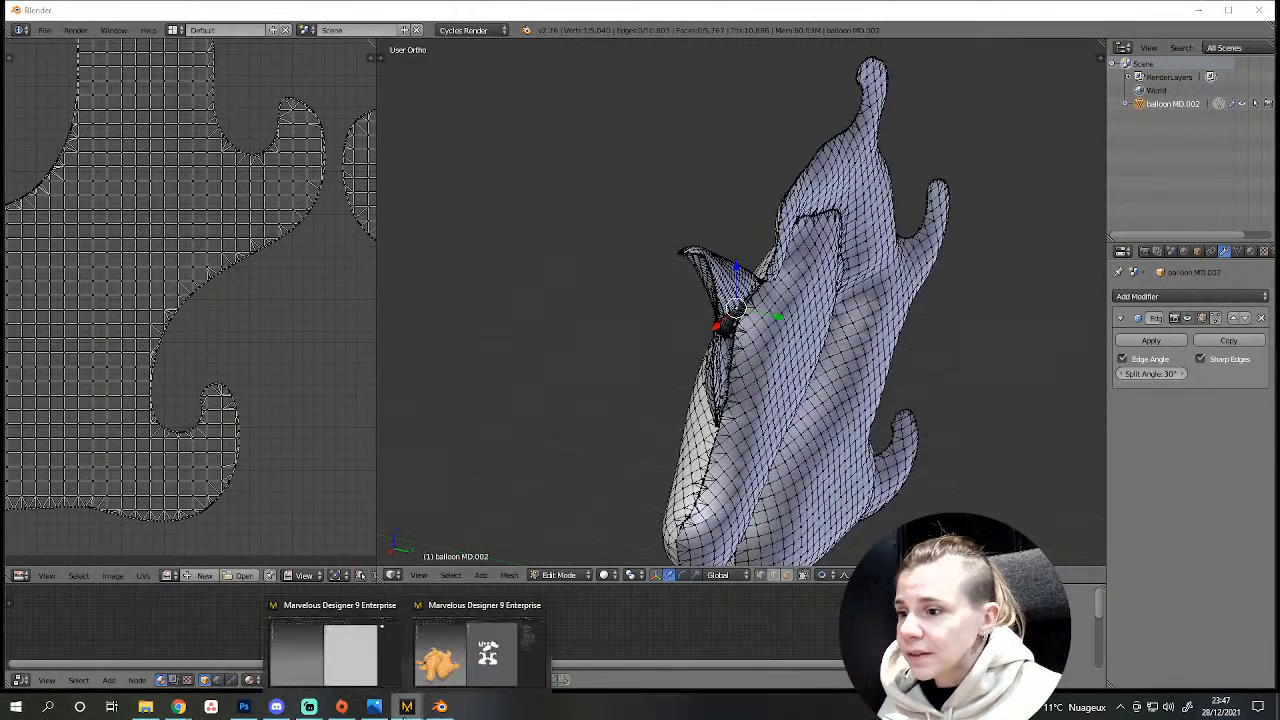
left_click(475, 650)
scroll(611, 440, "down", 3)
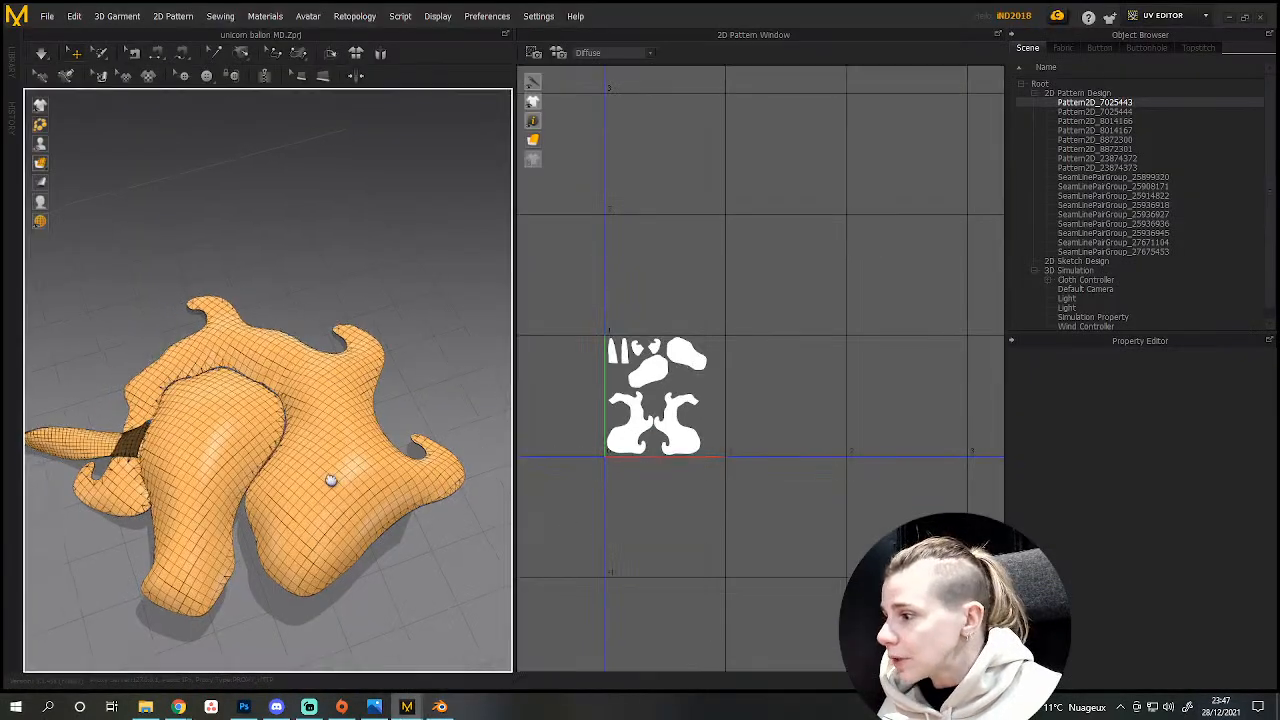
scroll(333, 481, "down", 5)
scroll(605, 405, "up", 5)
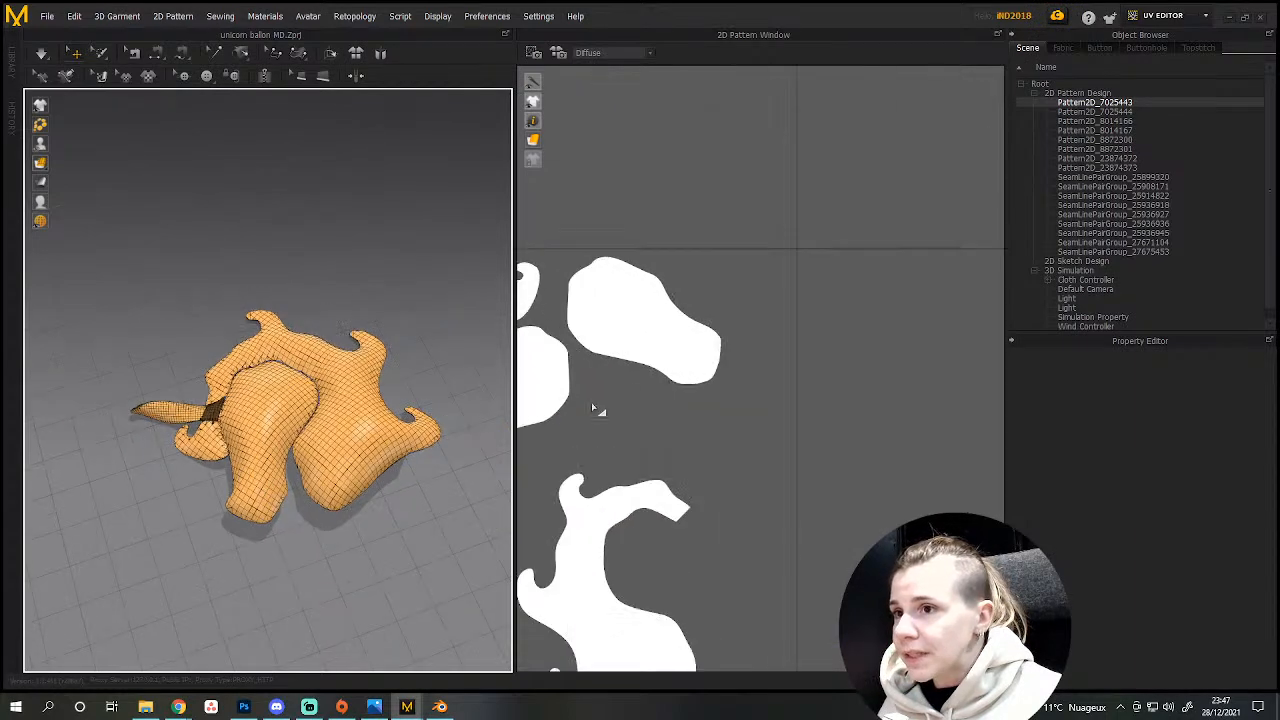
middle_click_drag(605, 405, 890, 436)
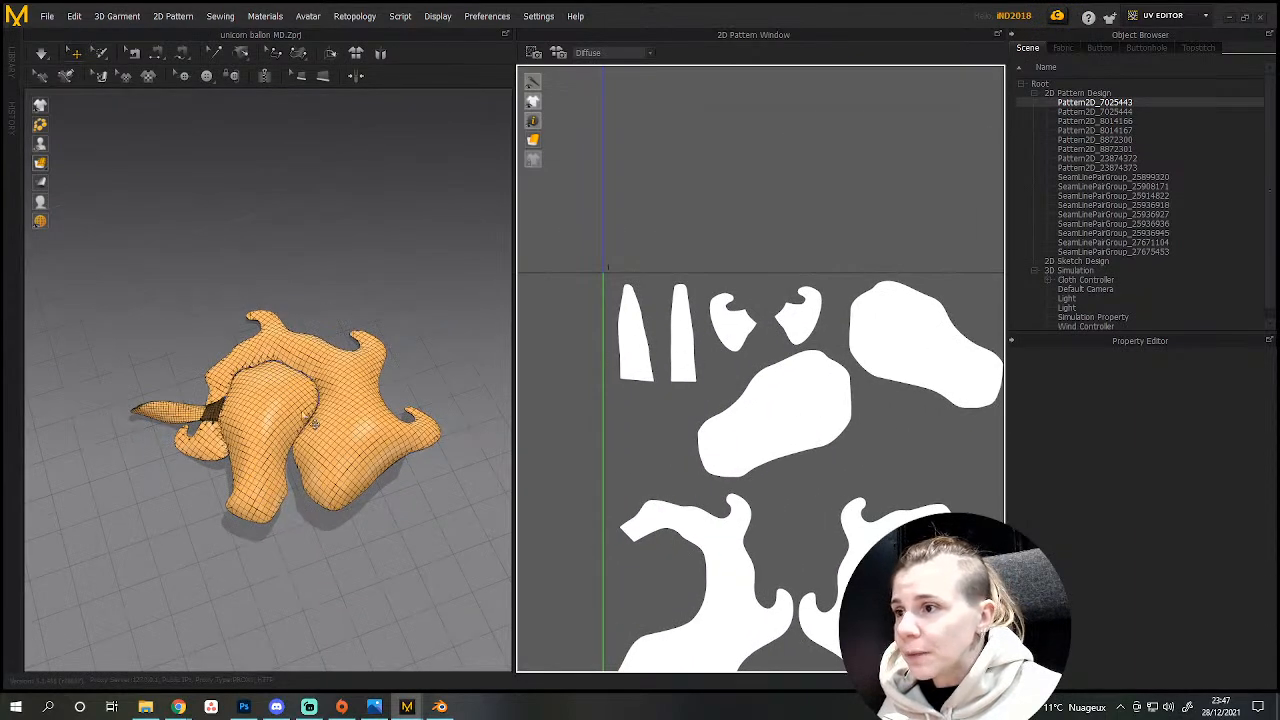
left_click(1165, 16)
left_click(1169, 38)
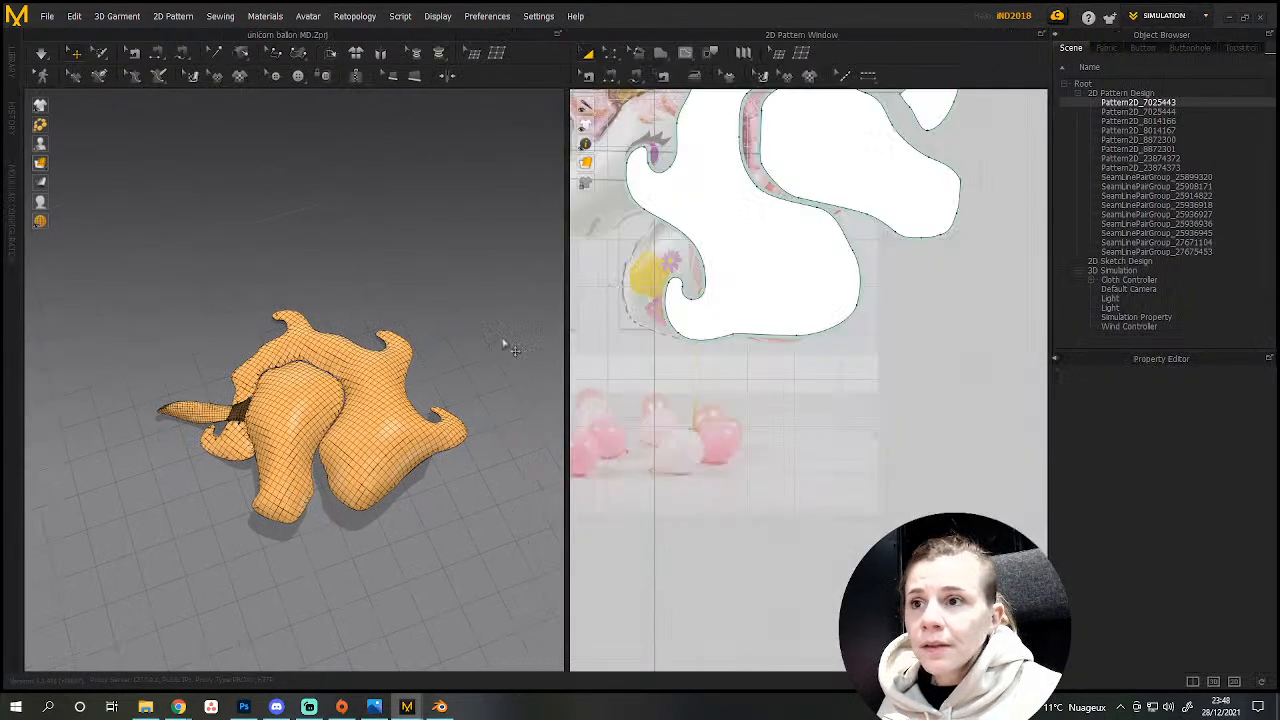
Delete the horn pattern piece belonging to the unicorn head on the right side of the 2D layout.
scroll(748, 285, "down", 5)
middle_click_drag(865, 461, 876, 458)
left_click(940, 380)
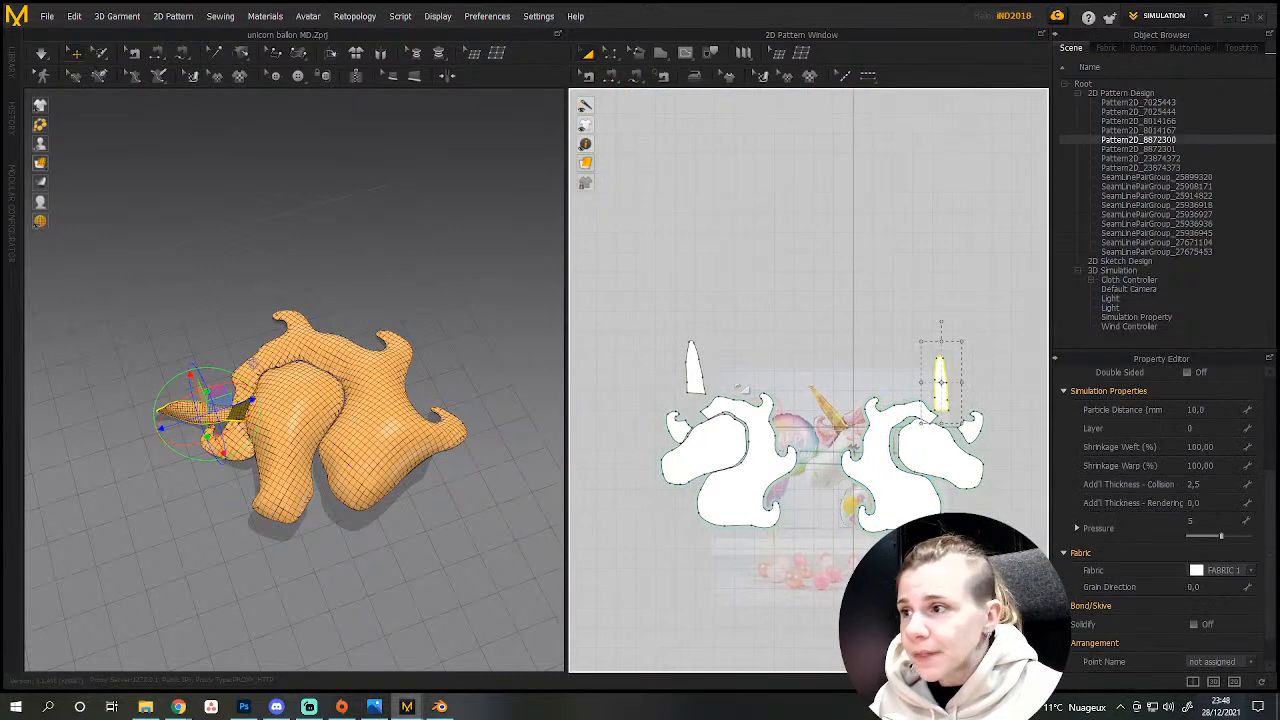
key("Delete")
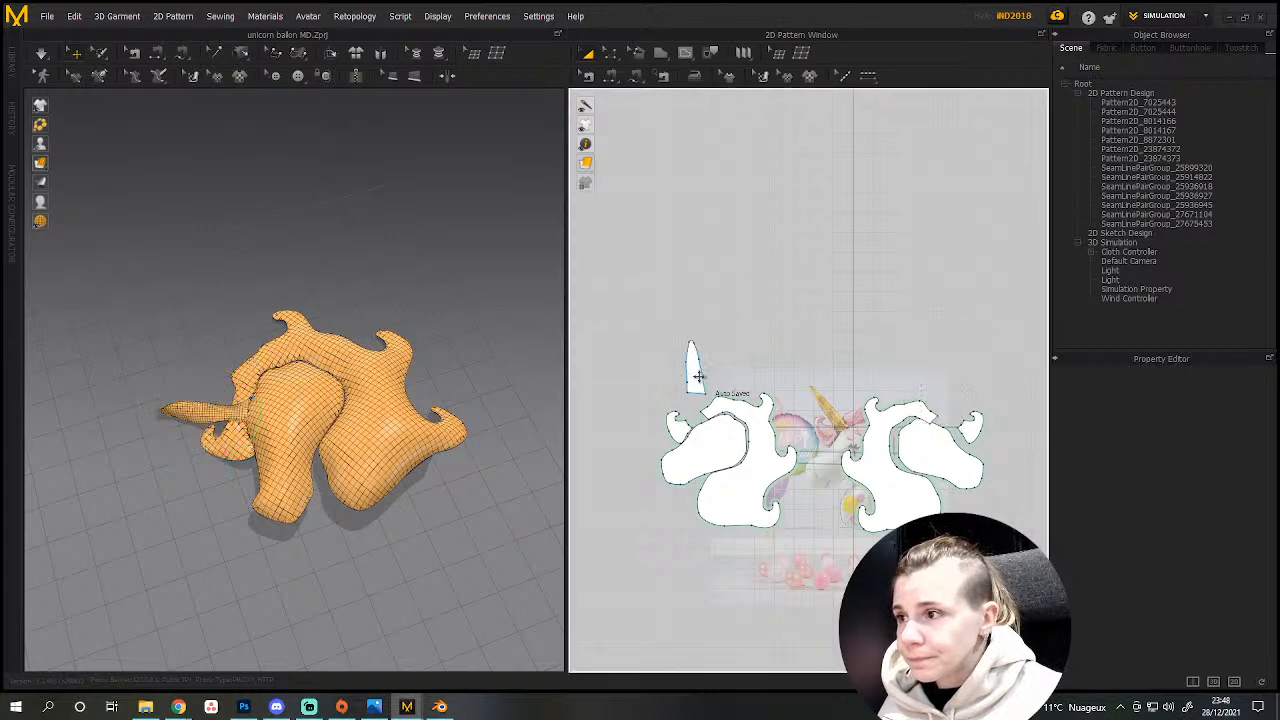
Clone the remaining horn pattern with Layer Clone (Under) and place the copy above the opposite unicorn head.
left_click(697, 380)
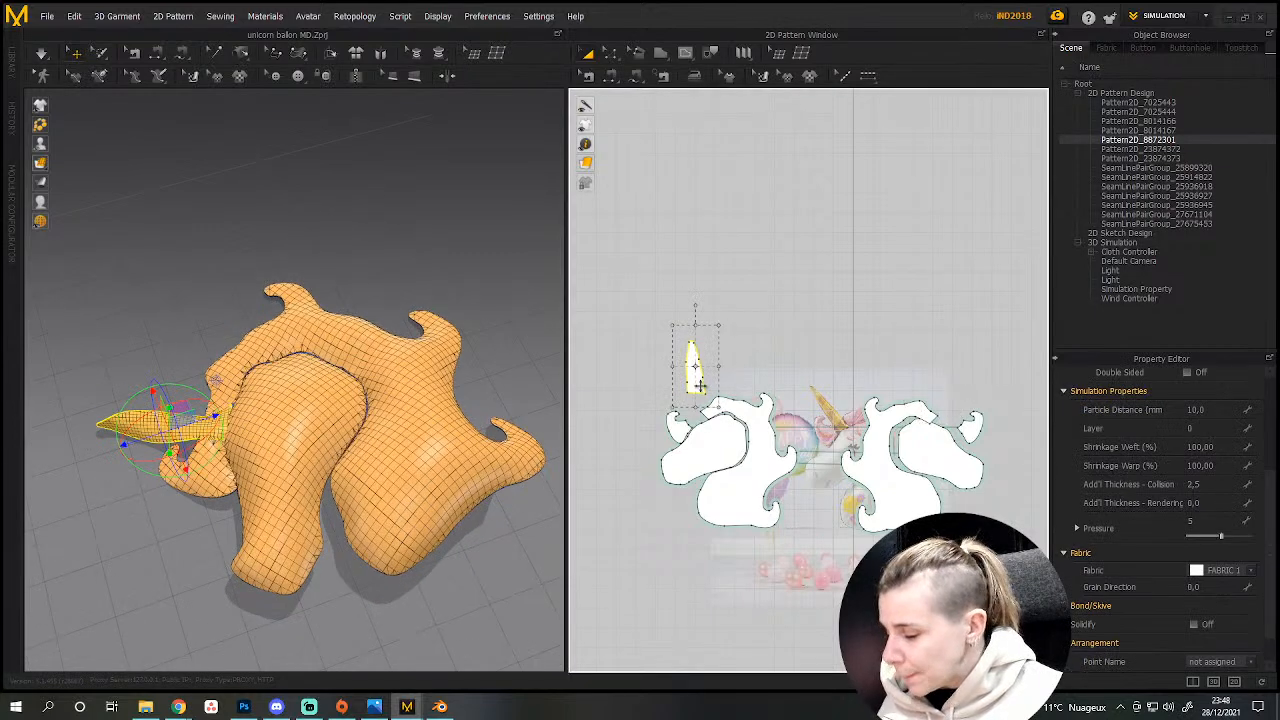
right_click(699, 386)
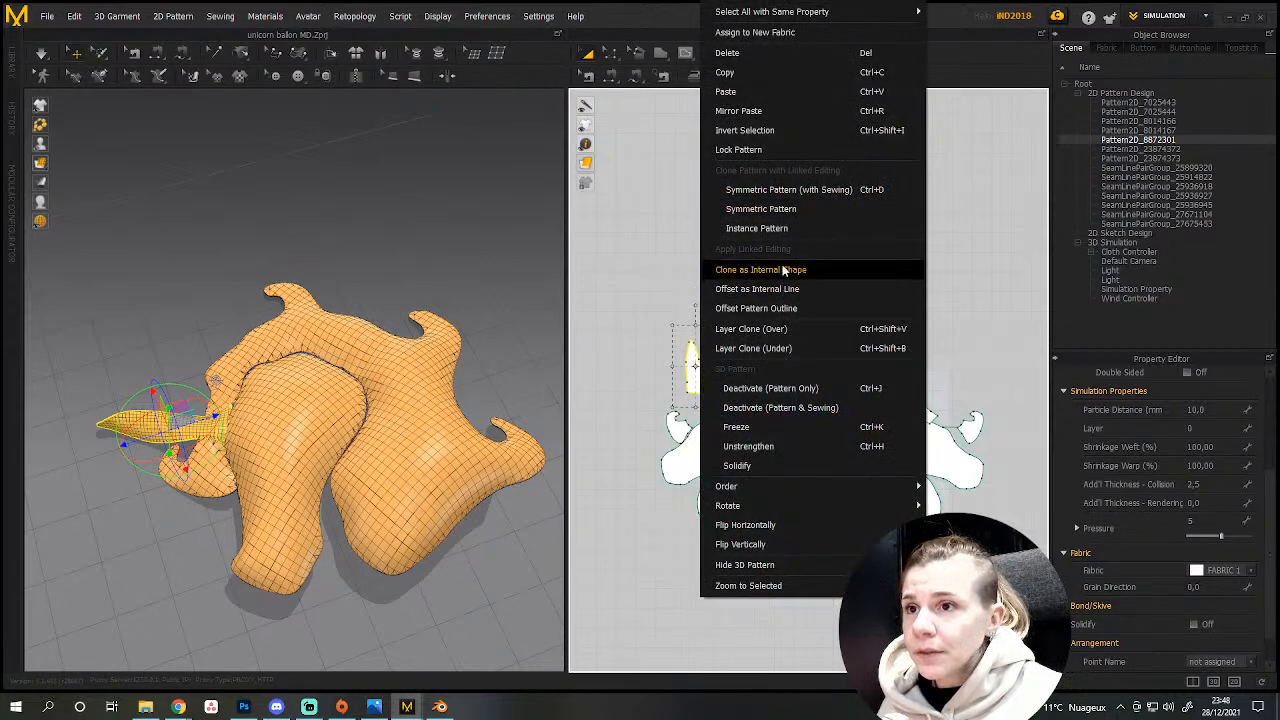
left_click(781, 349)
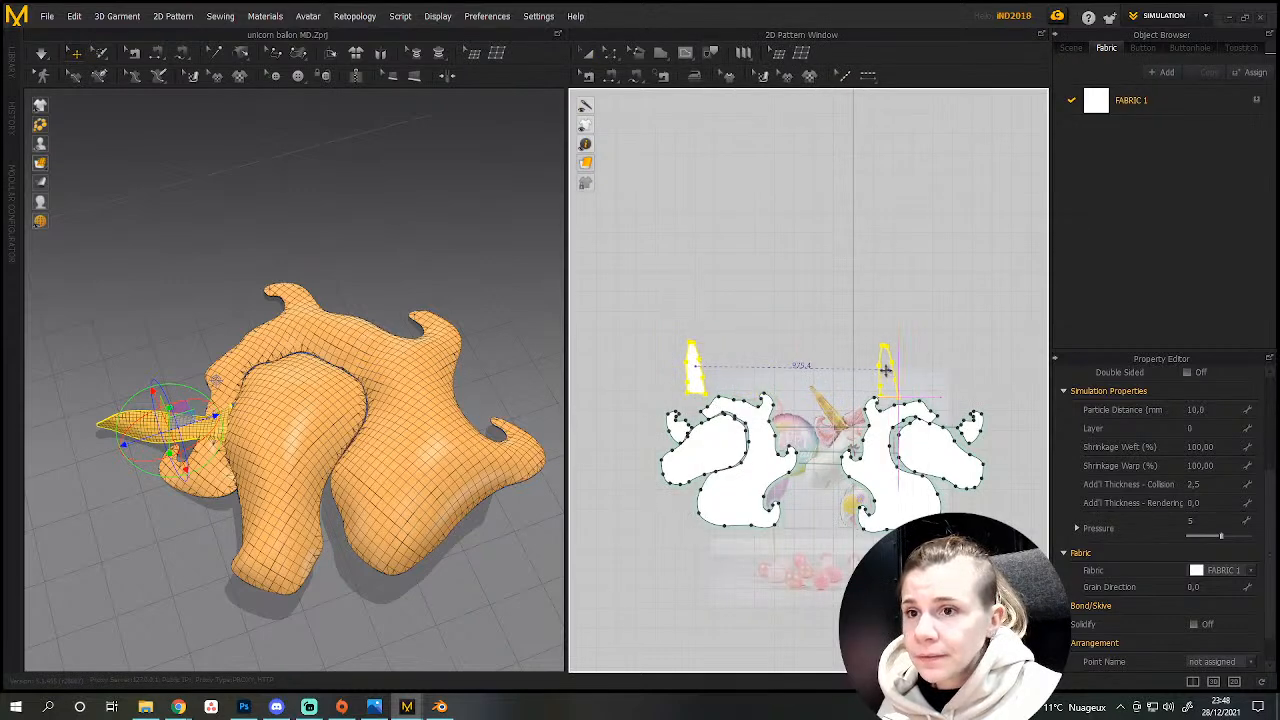
left_click(948, 379)
Flip the normal of the cloned horn piece and run the simulation briefly to inflate the horn.
mouse_move(289, 486)
right_mouse_down()
mouse_move(314, 354)
mouse_move(337, 311)
right_mouse_up()
scroll(288, 405, "down", 2)
scroll(227, 472, "up", 3)
middle_click_drag(226, 491, 354, 374)
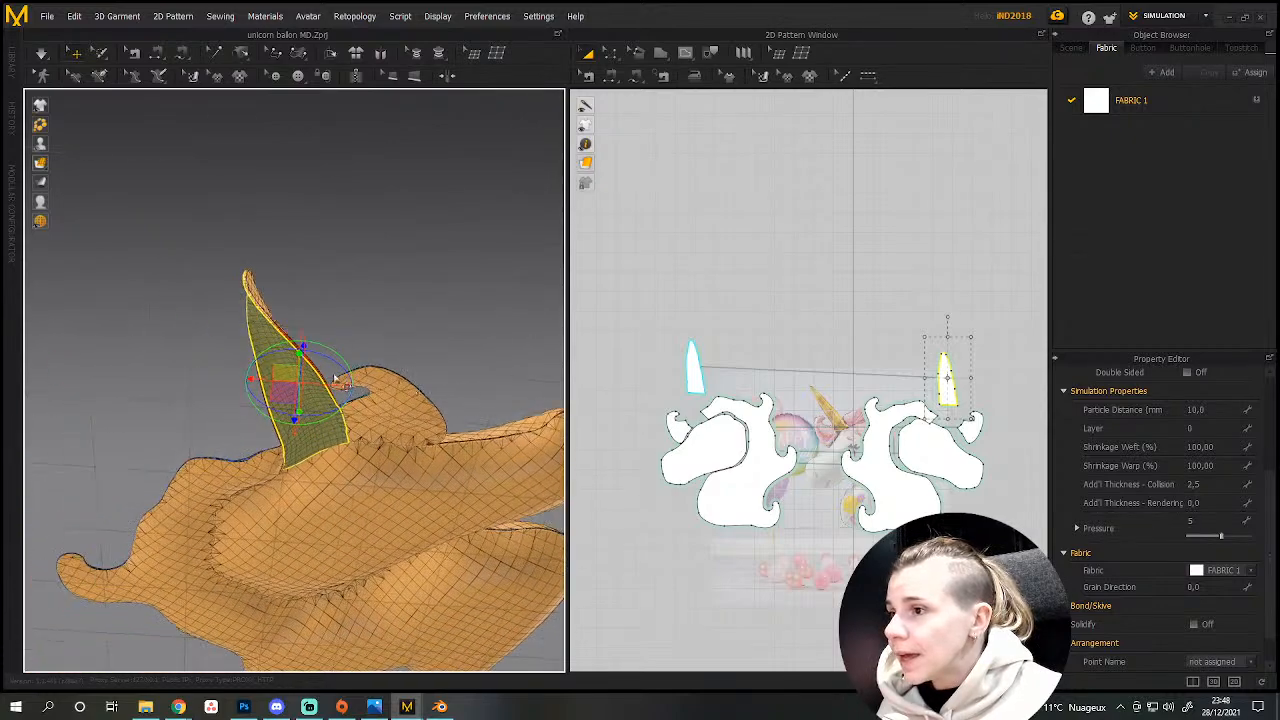
scroll(308, 414, "up", 3)
right_click(314, 453)
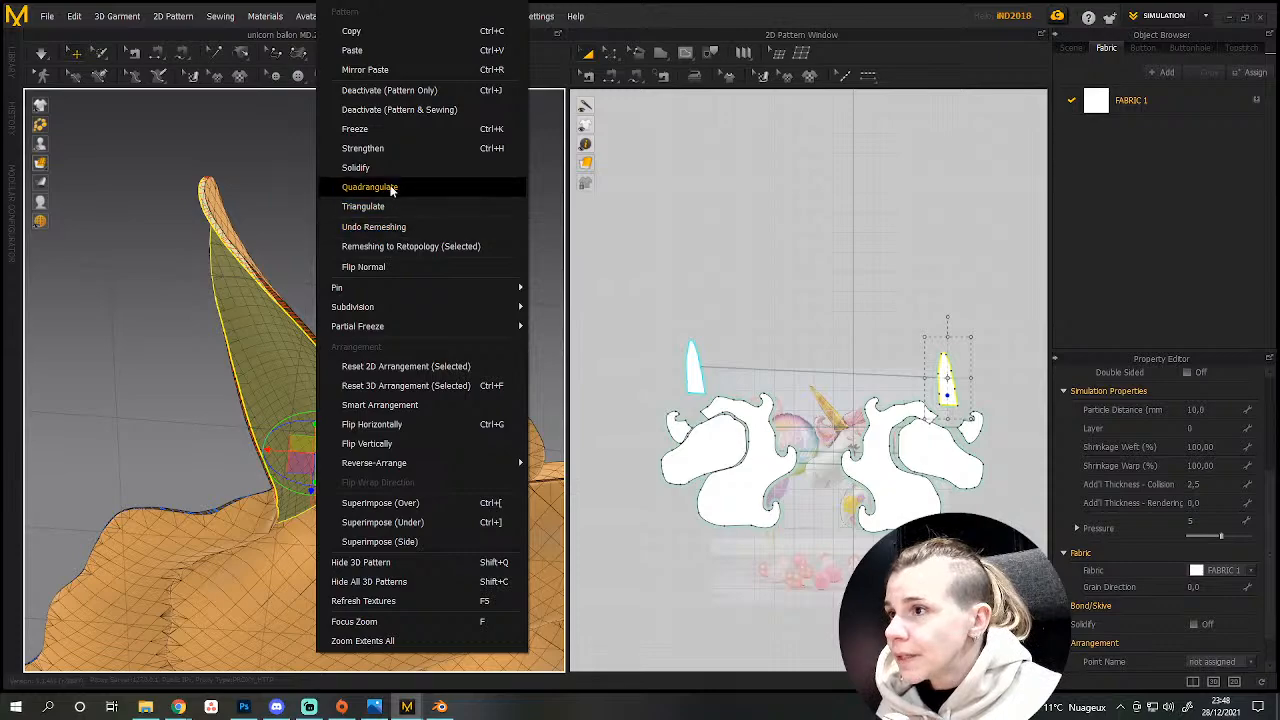
left_click(393, 266)
mouse_move(352, 372)
right_mouse_down()
mouse_move(315, 420)
mouse_move(290, 540)
mouse_move(320, 562)
mouse_move(300, 571)
mouse_move(314, 591)
mouse_move(349, 531)
mouse_move(265, 622)
mouse_move(171, 663)
mouse_move(77, 623)
mouse_move(51, 640)
mouse_move(322, 512)
mouse_move(300, 586)
mouse_move(380, 529)
mouse_move(309, 523)
mouse_move(327, 497)
right_mouse_up()
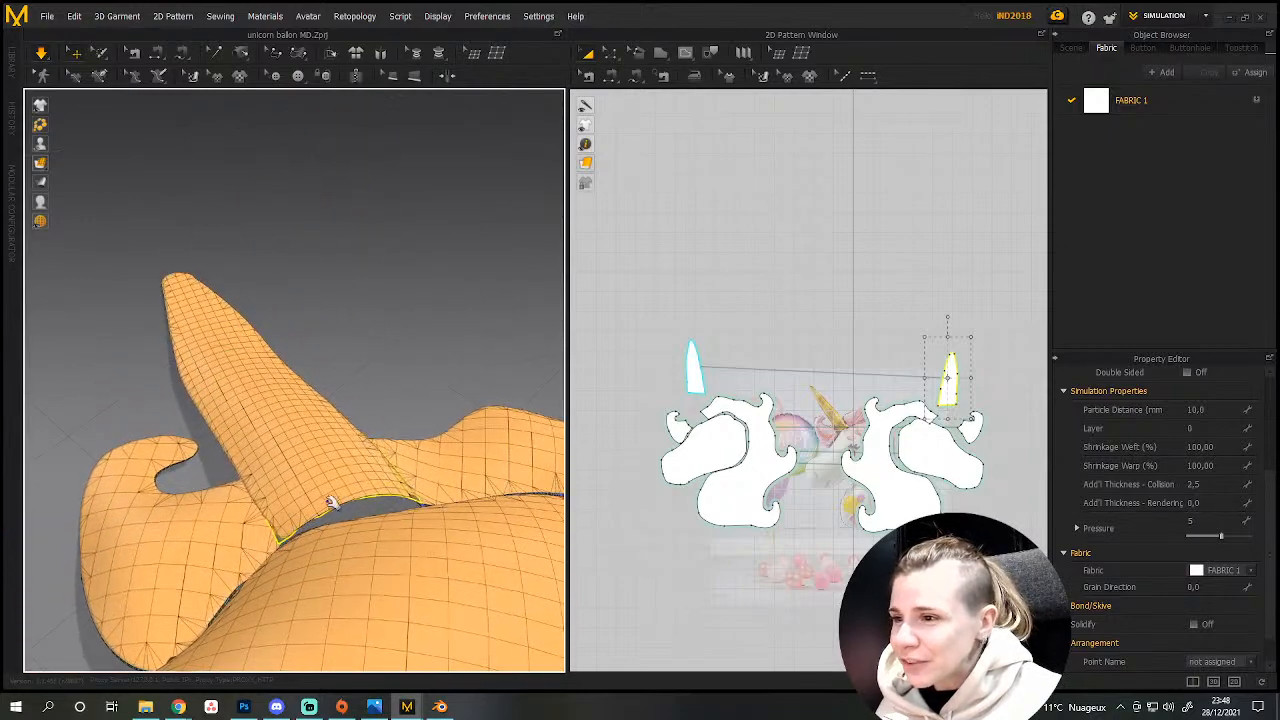
key("space")
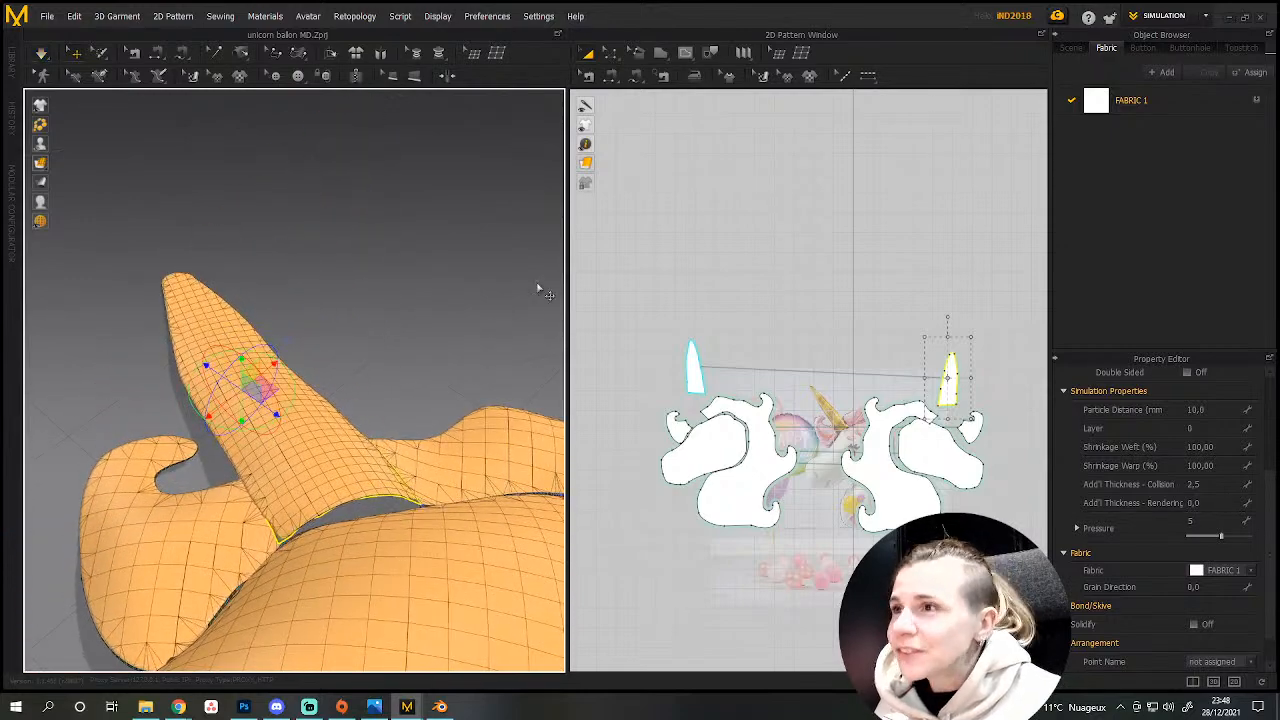
Sew the base edge of the original horn piece along the adjoining edge of the head.
left_click(639, 80)
scroll(386, 500, "up", 1)
scroll(370, 530, "down", 3)
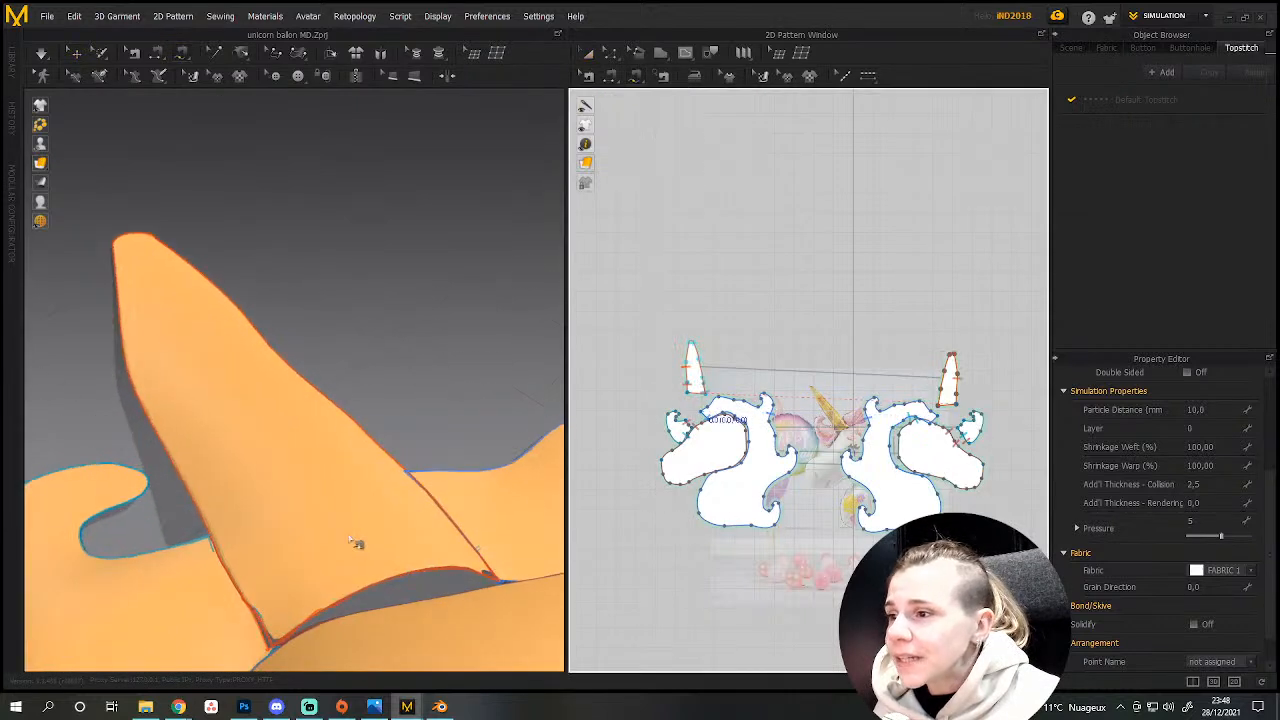
middle_click_drag(360, 543, 272, 345)
right_click_drag(278, 348, 172, 515)
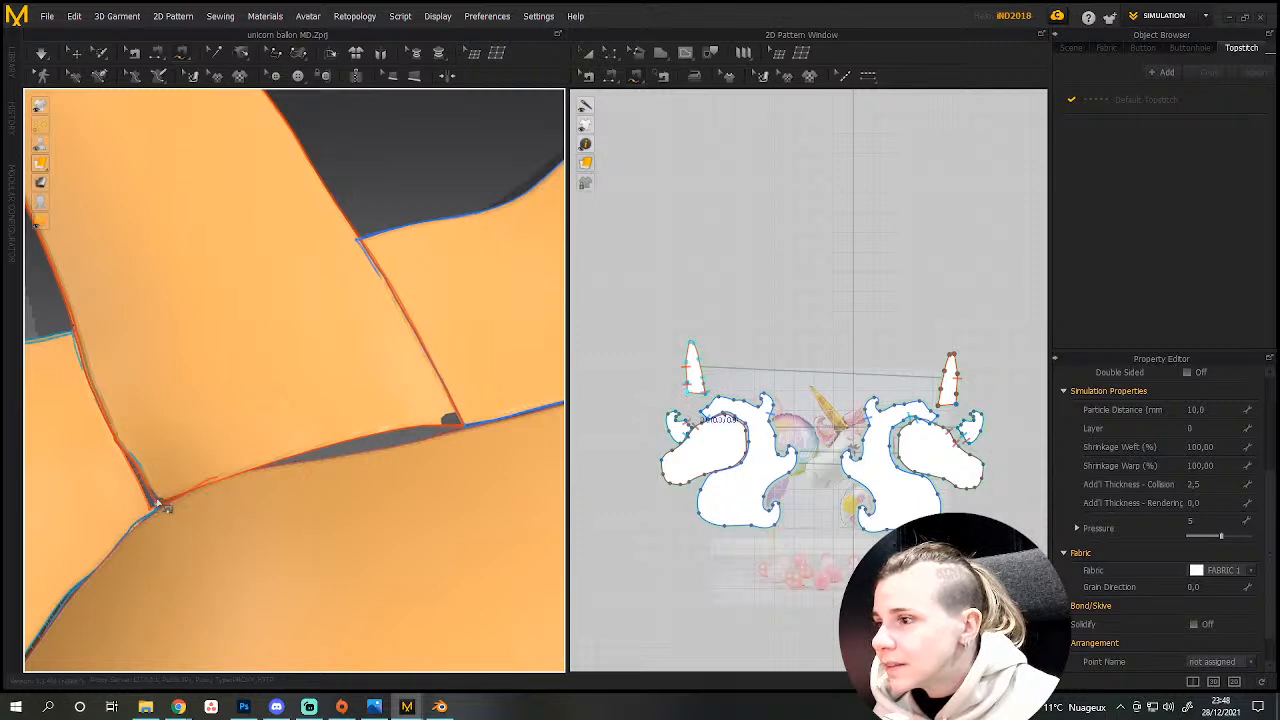
left_click(160, 507)
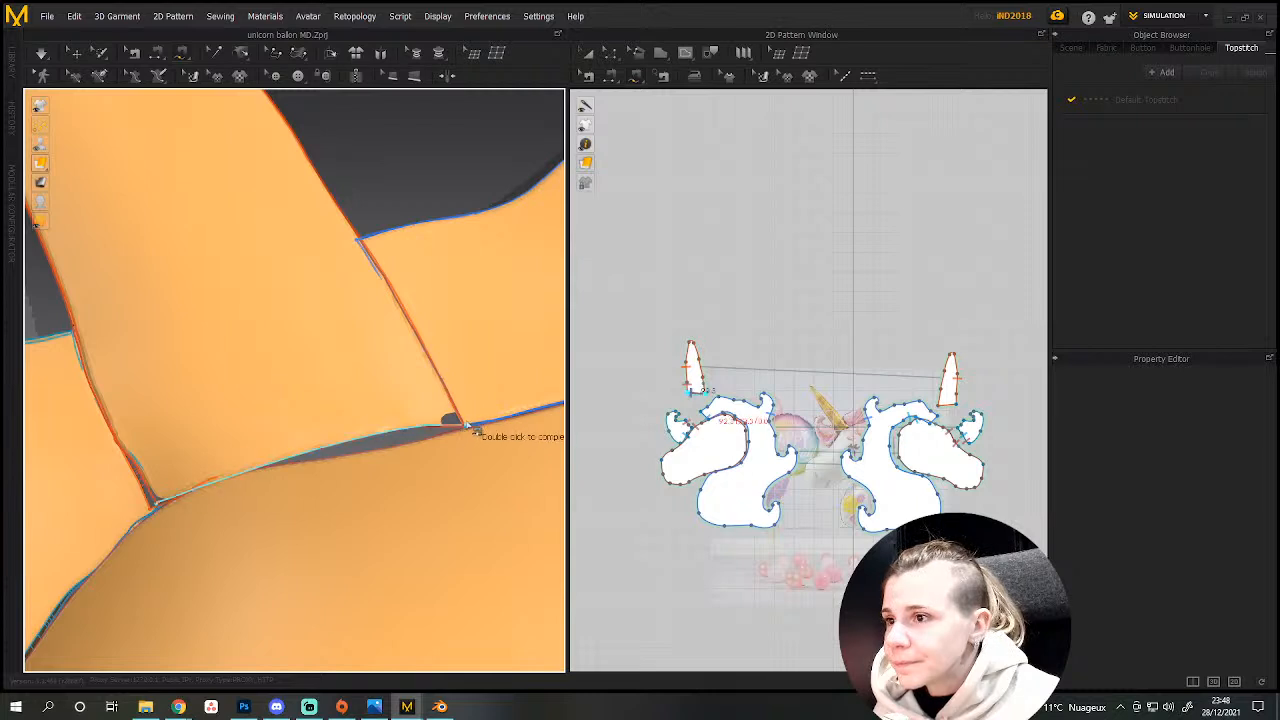
left_click(465, 425)
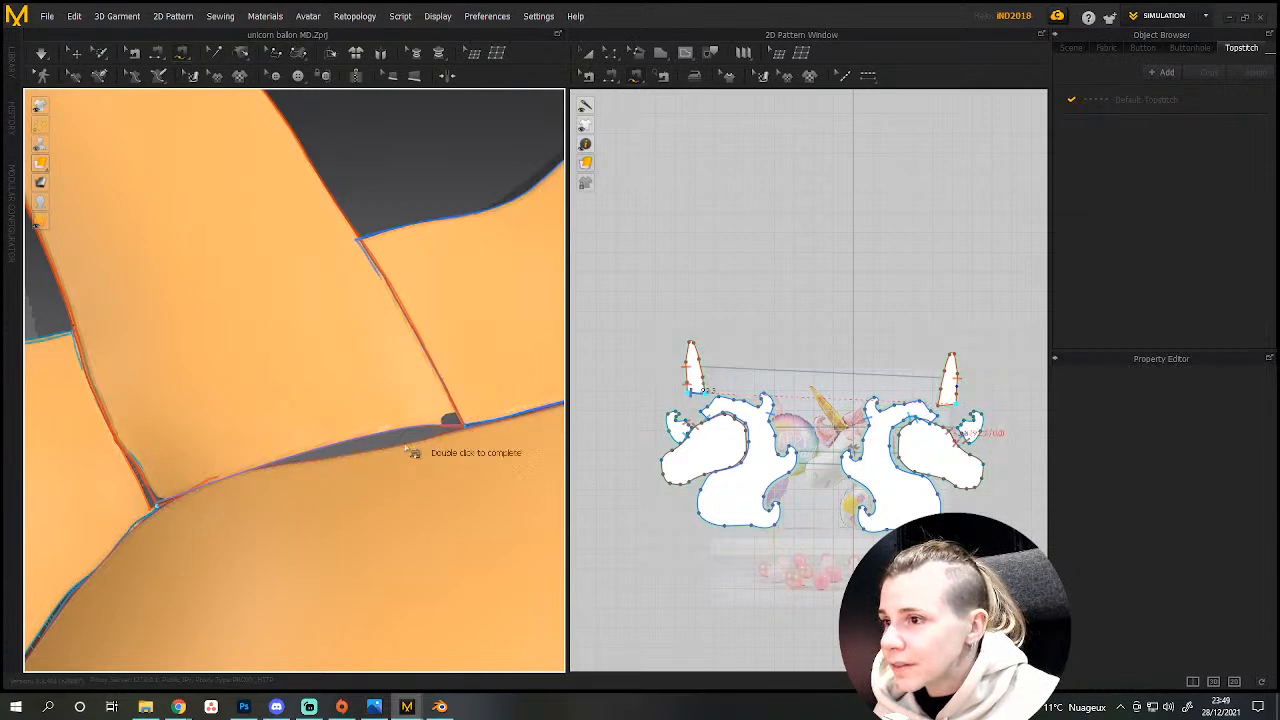
Sew the base edge of the cloned horn piece along the adjoining edge of the head.
right_click_drag(267, 537, 85, 482)
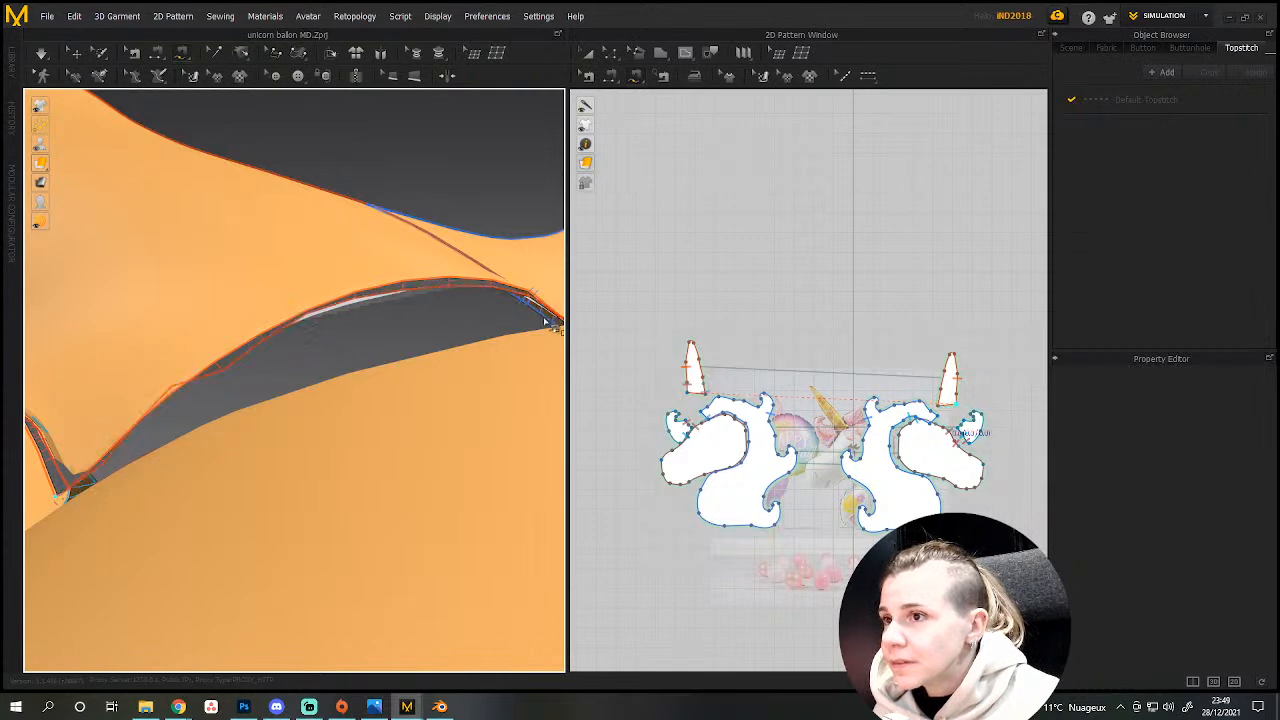
right_click_drag(548, 318, 512, 337)
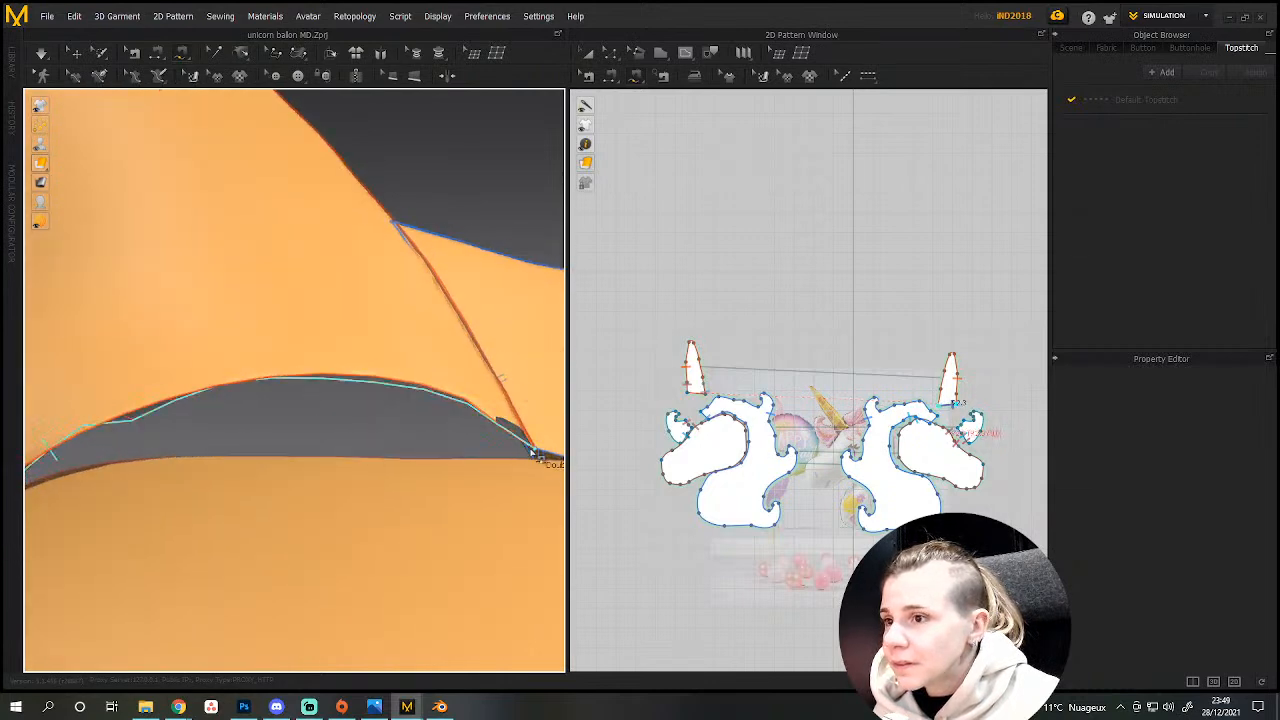
right_click_drag(517, 477, 240, 530)
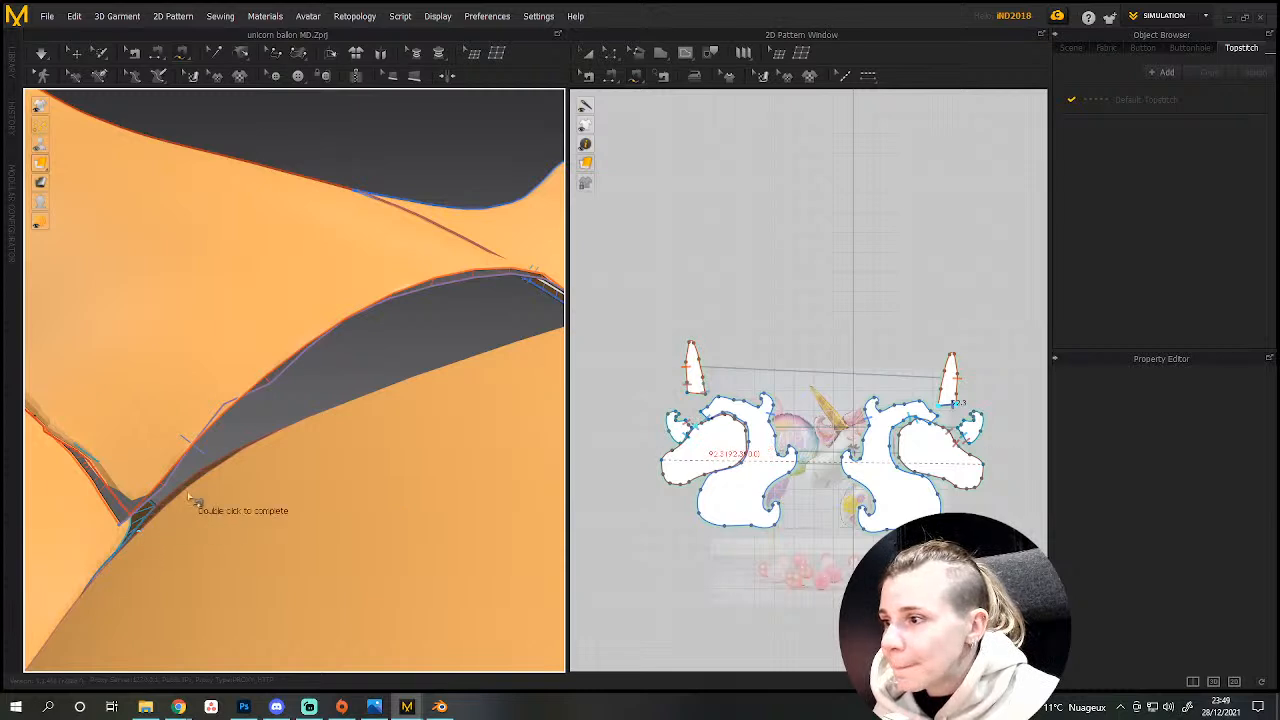
right_click_drag(409, 403, 337, 537)
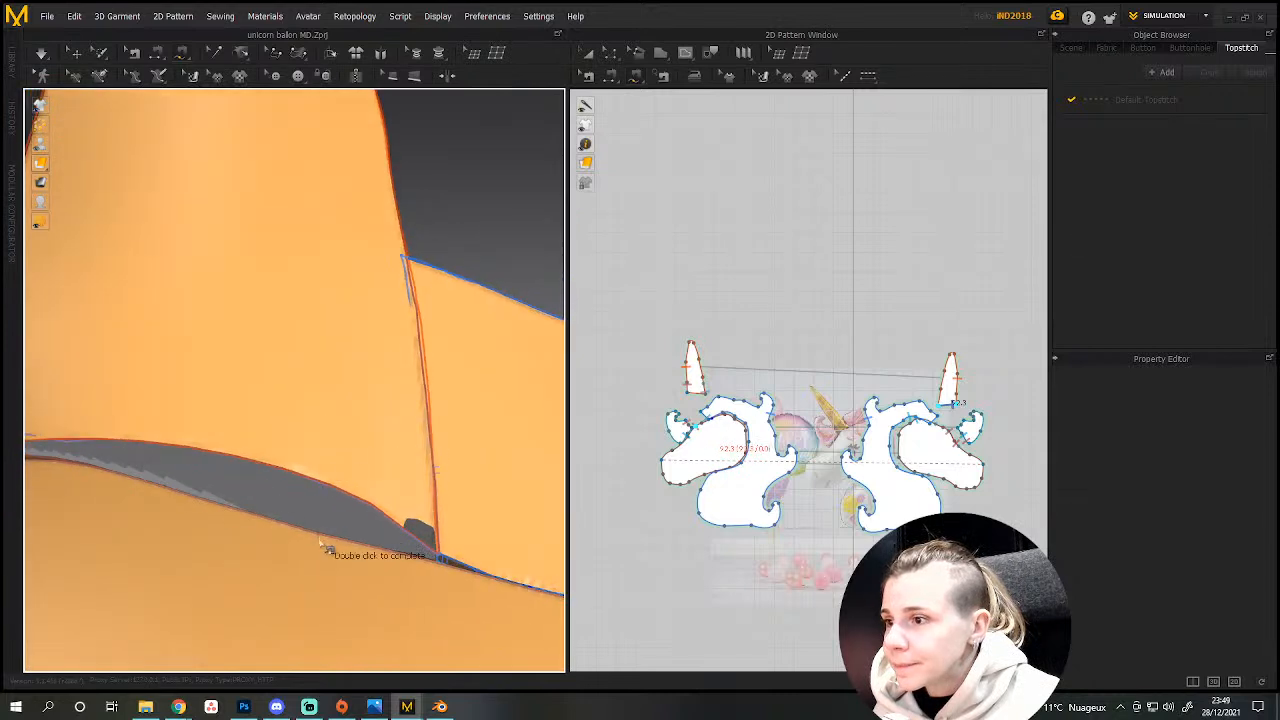
double_click(443, 566)
Simulate the balloon to close the new seams and inspect the horn's base.
scroll(310, 560, "down", 8)
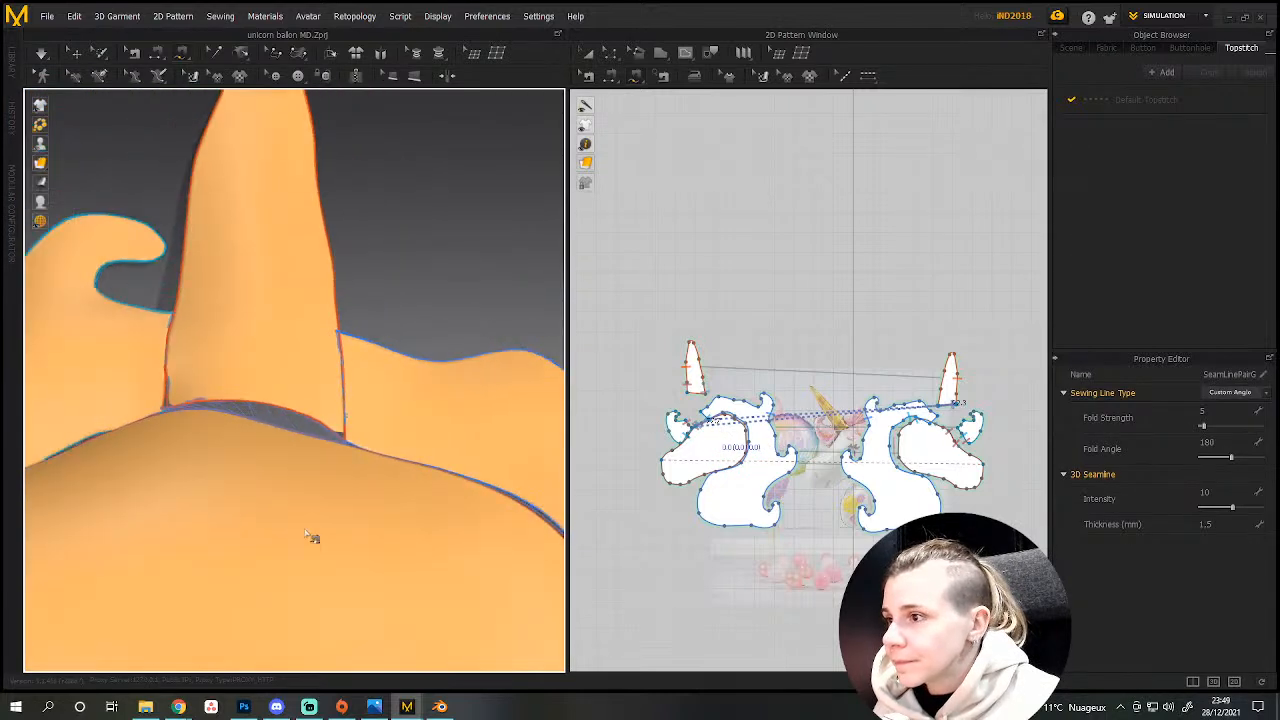
key("space")
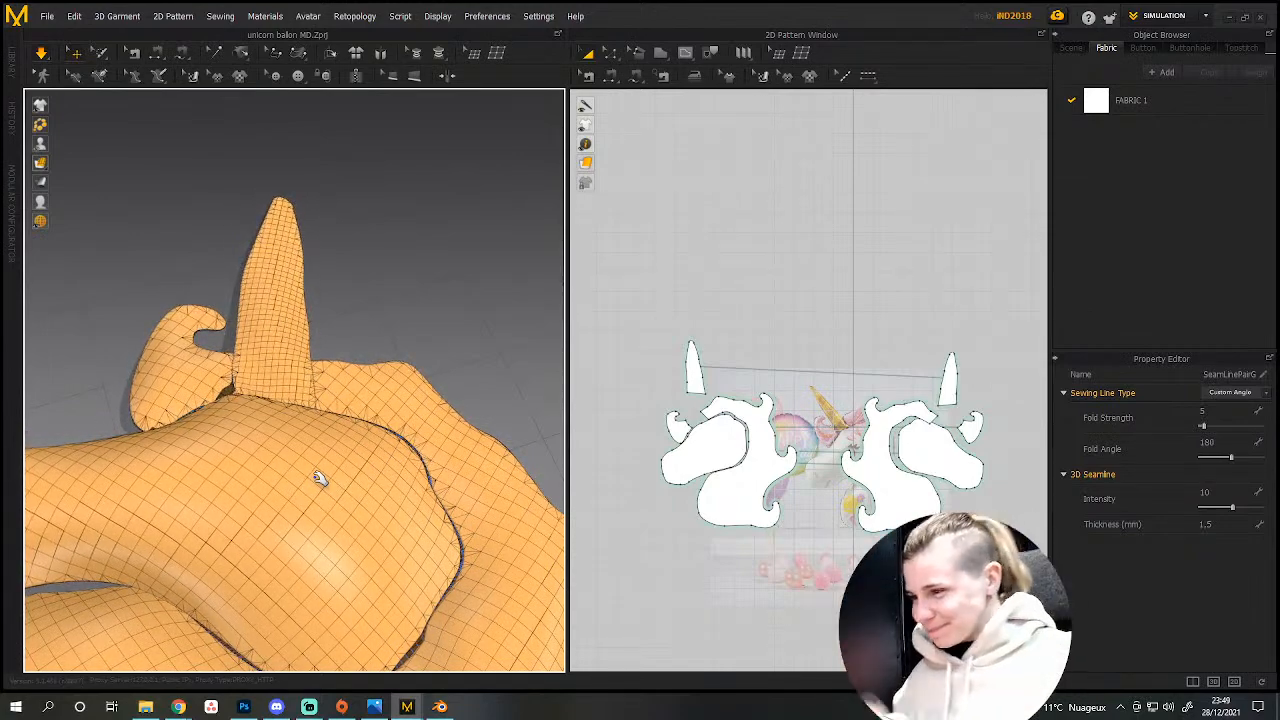
right_click_drag(323, 457, 361, 529)
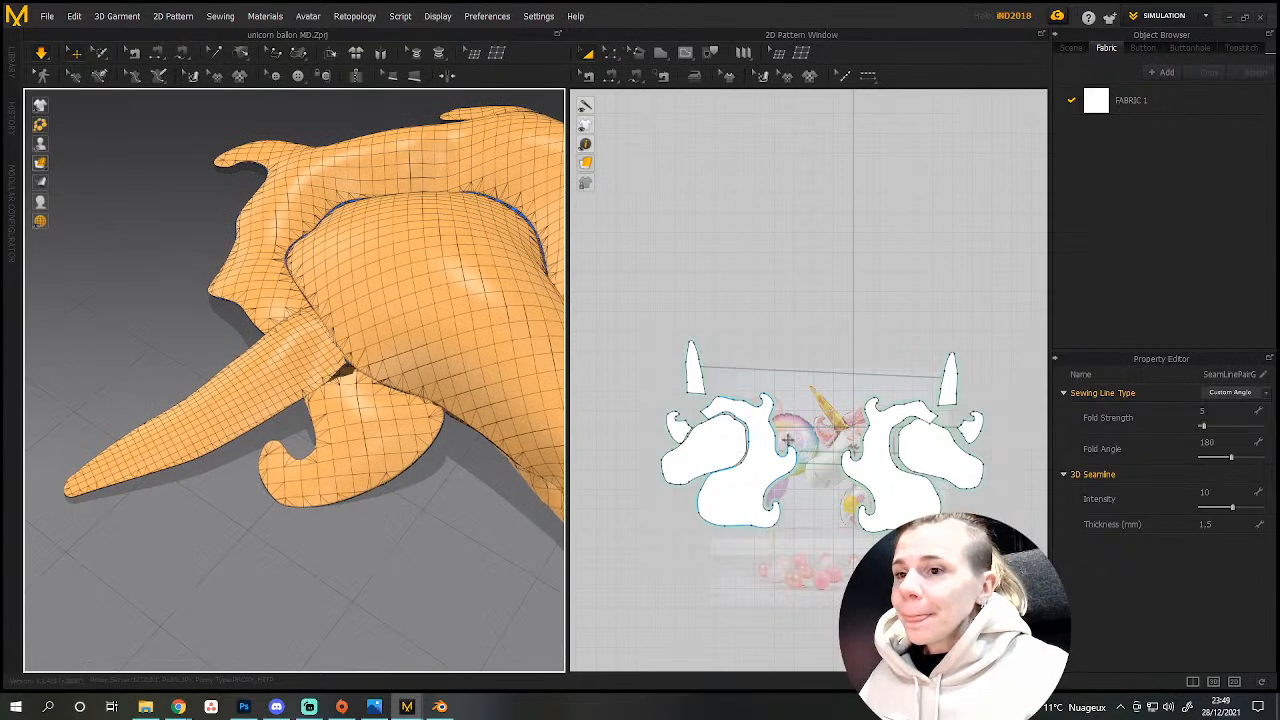
left_click(736, 290)
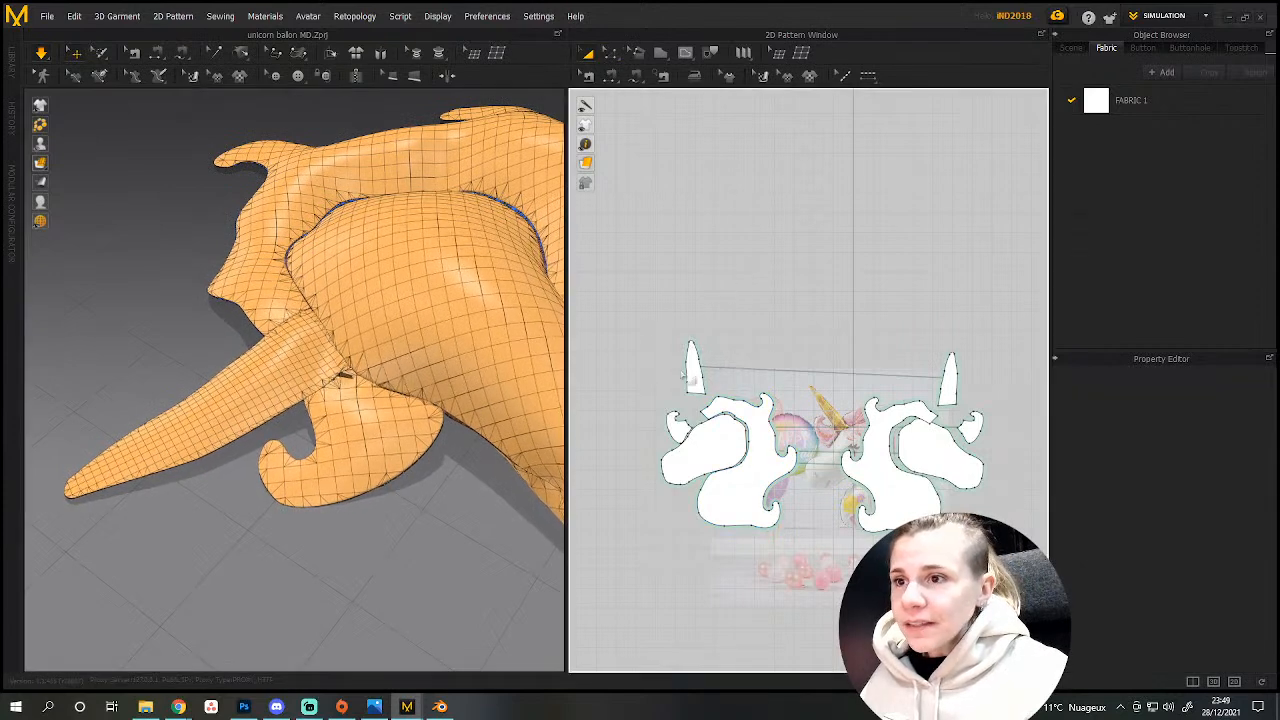
left_click(694, 367)
left_click(946, 378, "shift")
right_click(693, 362)
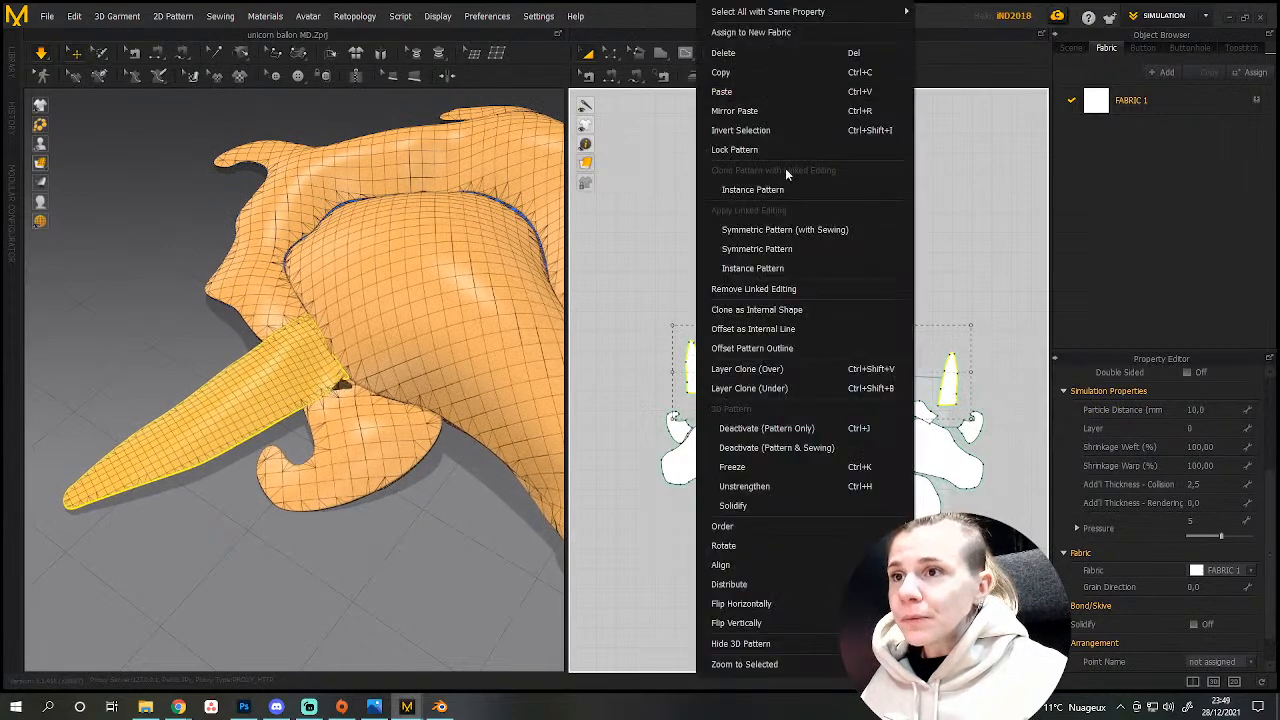
left_click(798, 313)
right_click(398, 340)
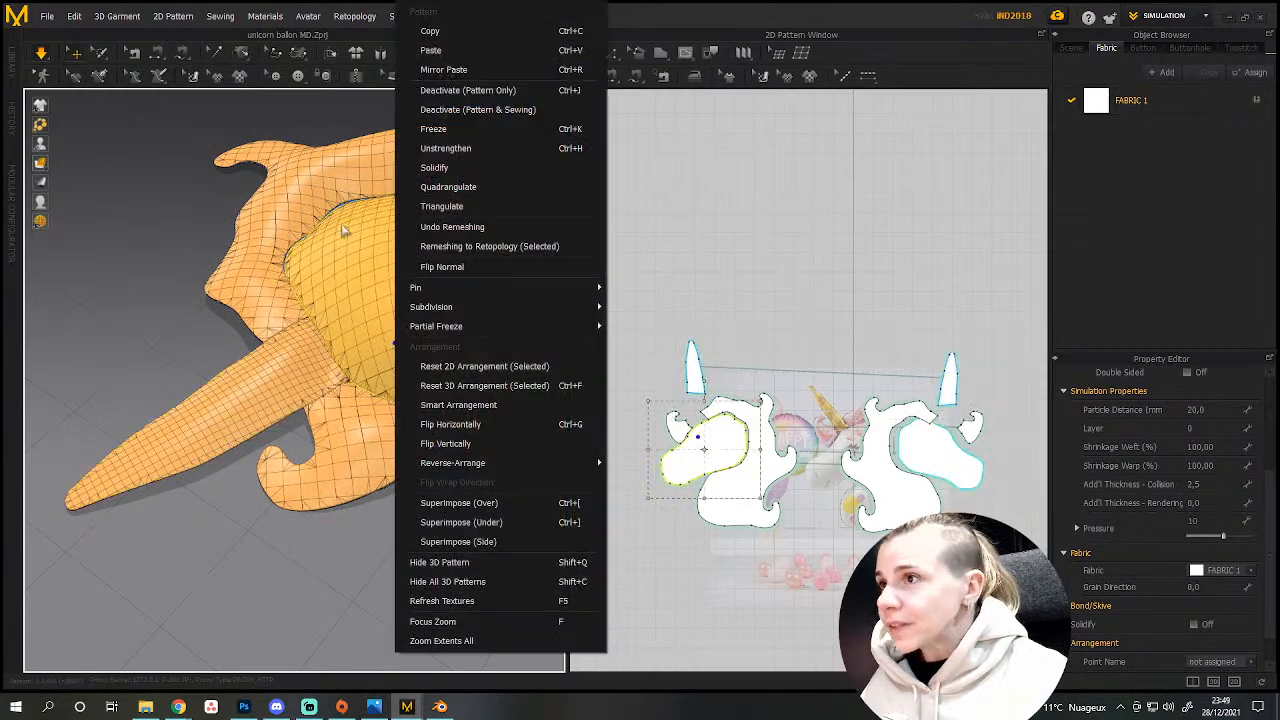
Unstrengthen both horn pattern pieces and set their pressure to 8.
left_click(692, 366)
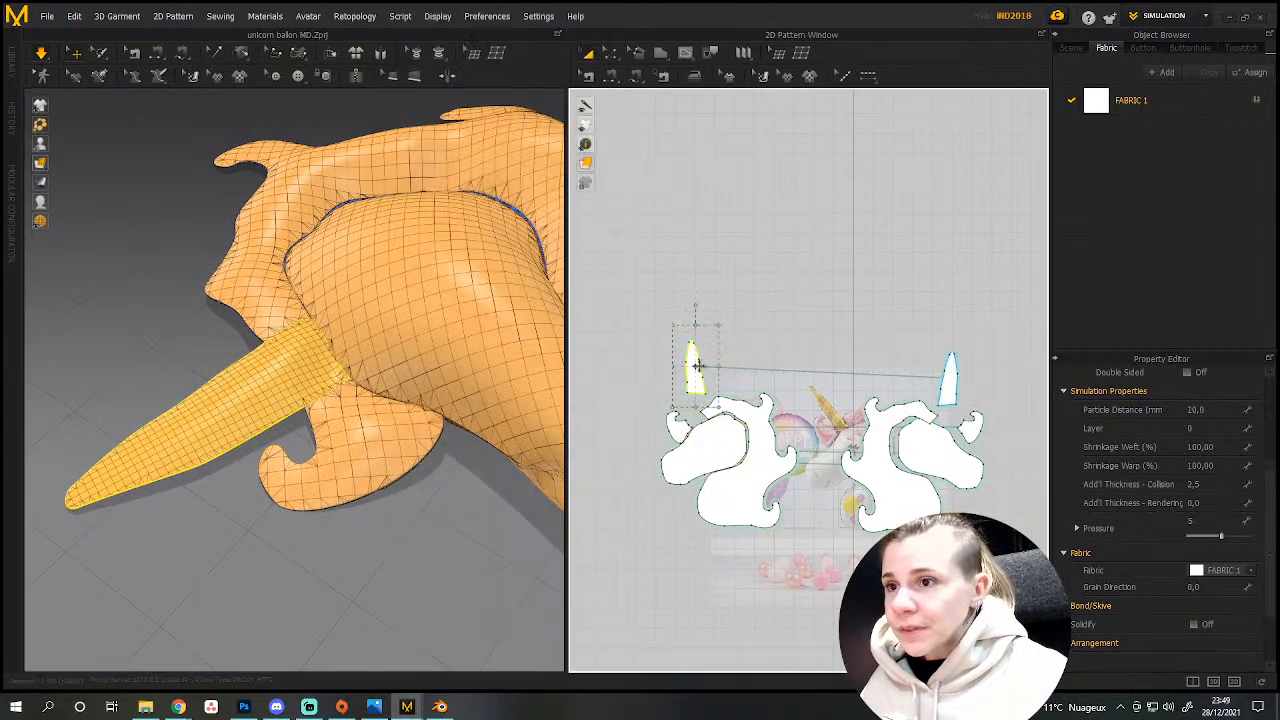
left_click(951, 388, "shift")
right_click(217, 408)
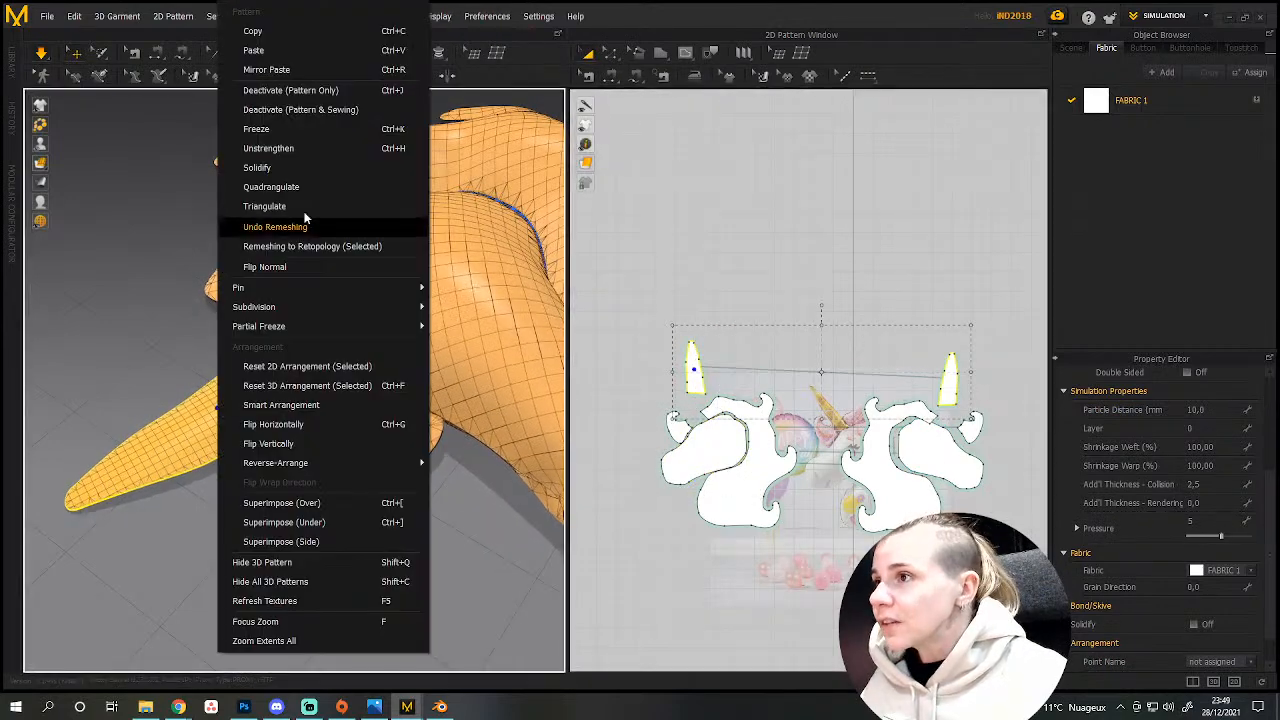
left_click(299, 150)
right_click_drag(326, 531, 292, 432)
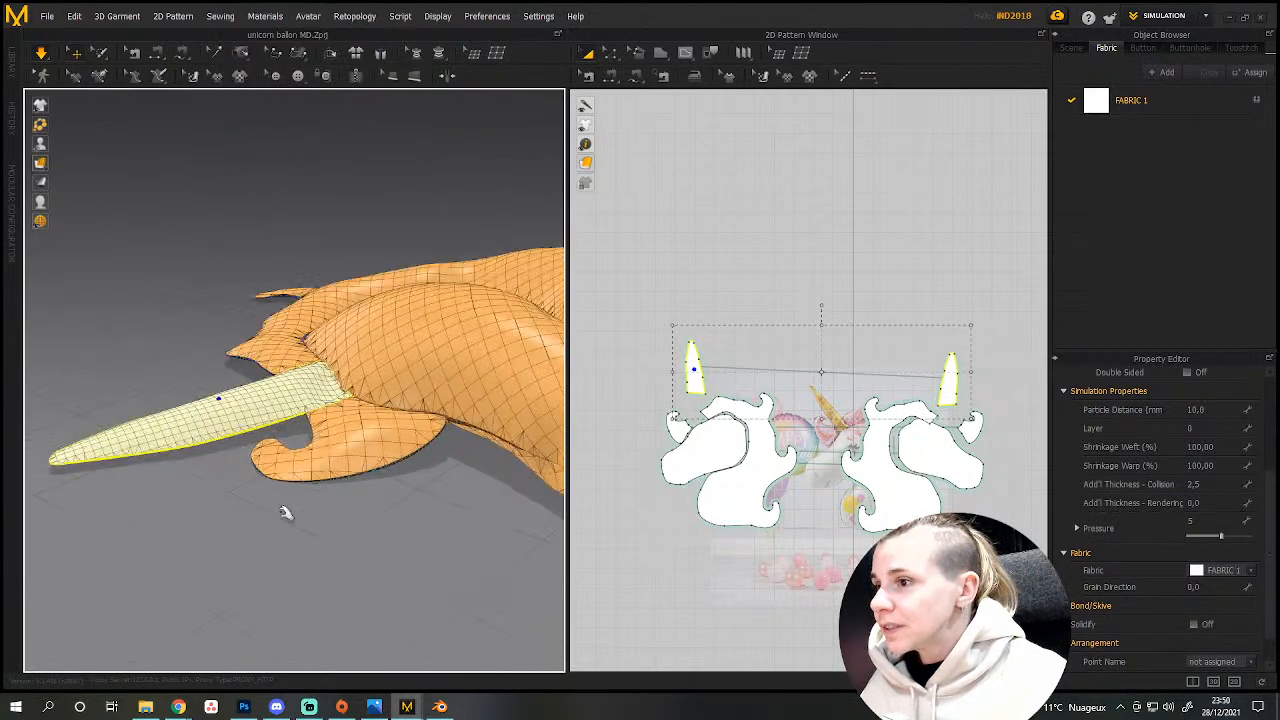
left_click(1215, 520)
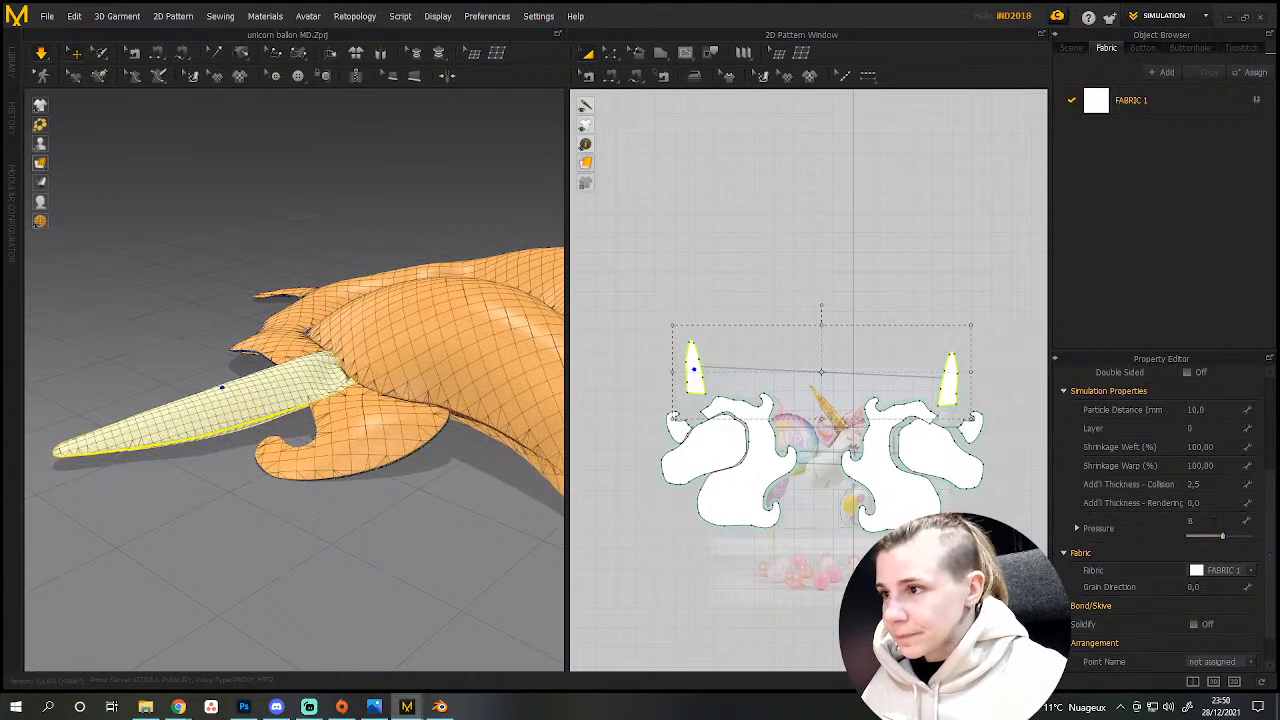
Unstrengthen both small curled pieces in front of the horn.
right_click_drag(500, 500, 320, 551)
left_click(678, 430)
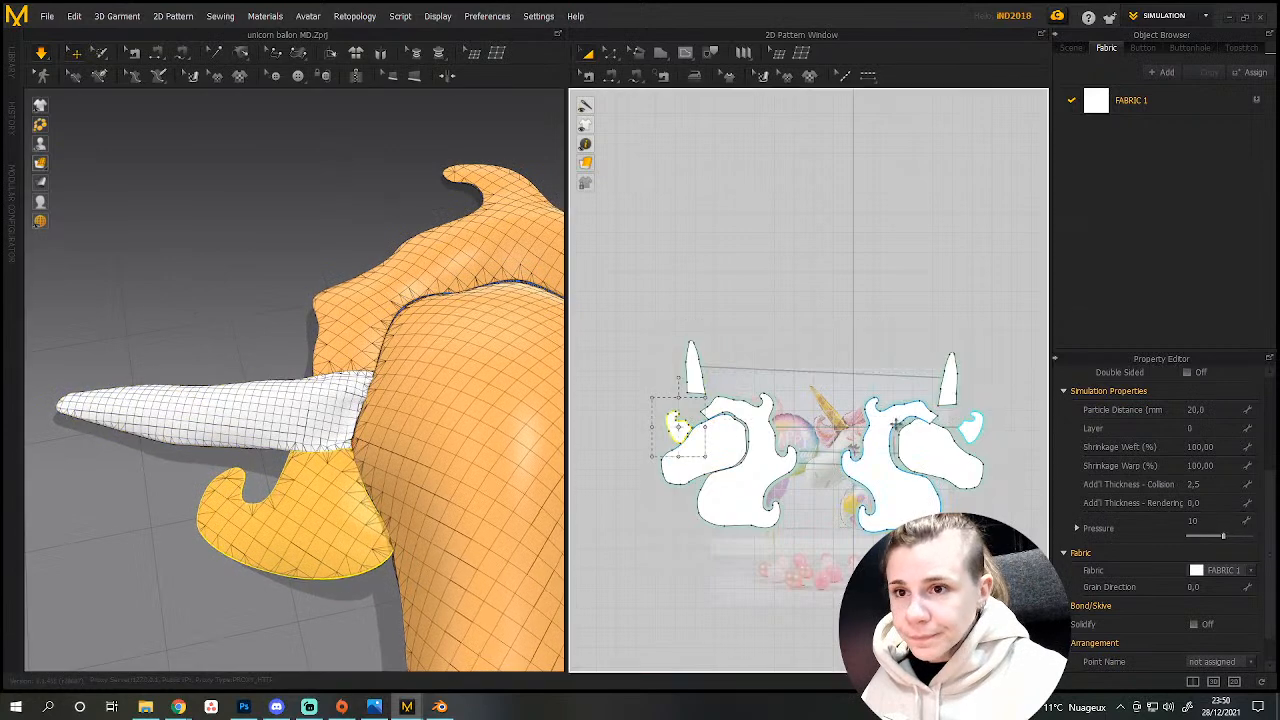
left_click(969, 426, "shift")
left_click(1219, 520)
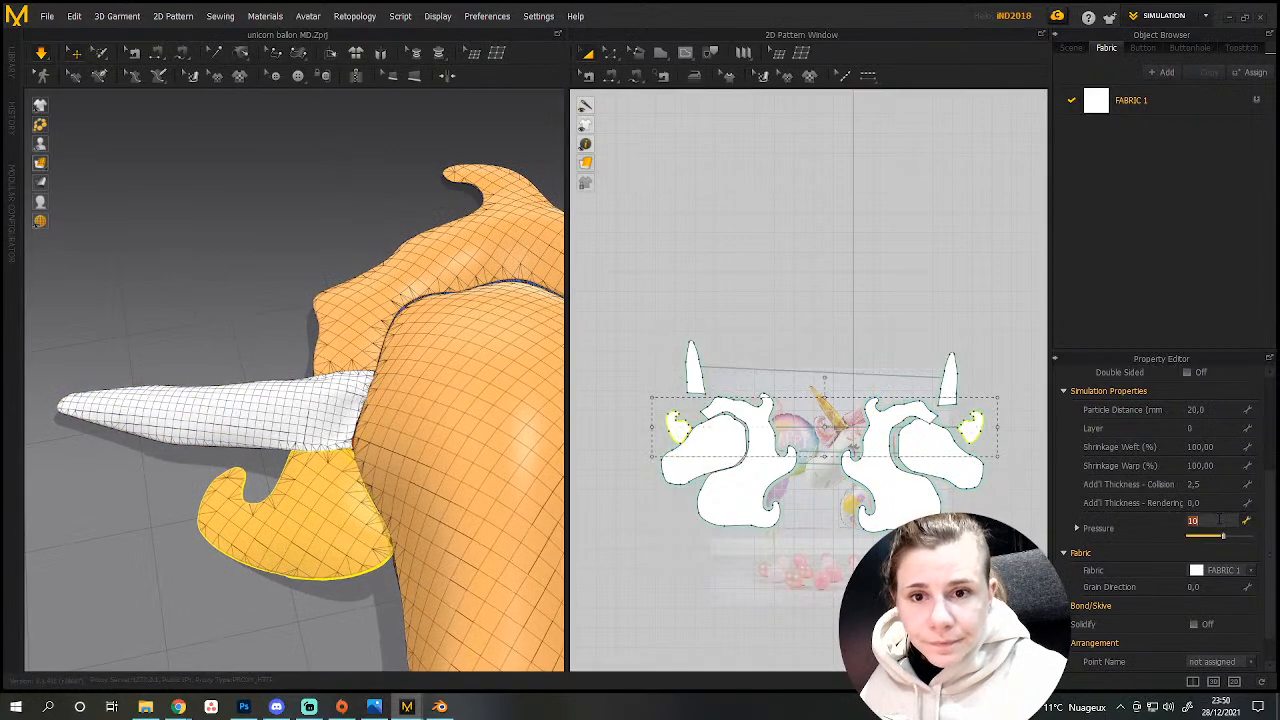
right_click(491, 540)
left_click(368, 164)
Pull the lower mane and the unicorn's muzzle outward while the simulation runs to straighten the balloon.
right_click_drag(350, 401, 314, 556)
left_click_drag(314, 556, 355, 590)
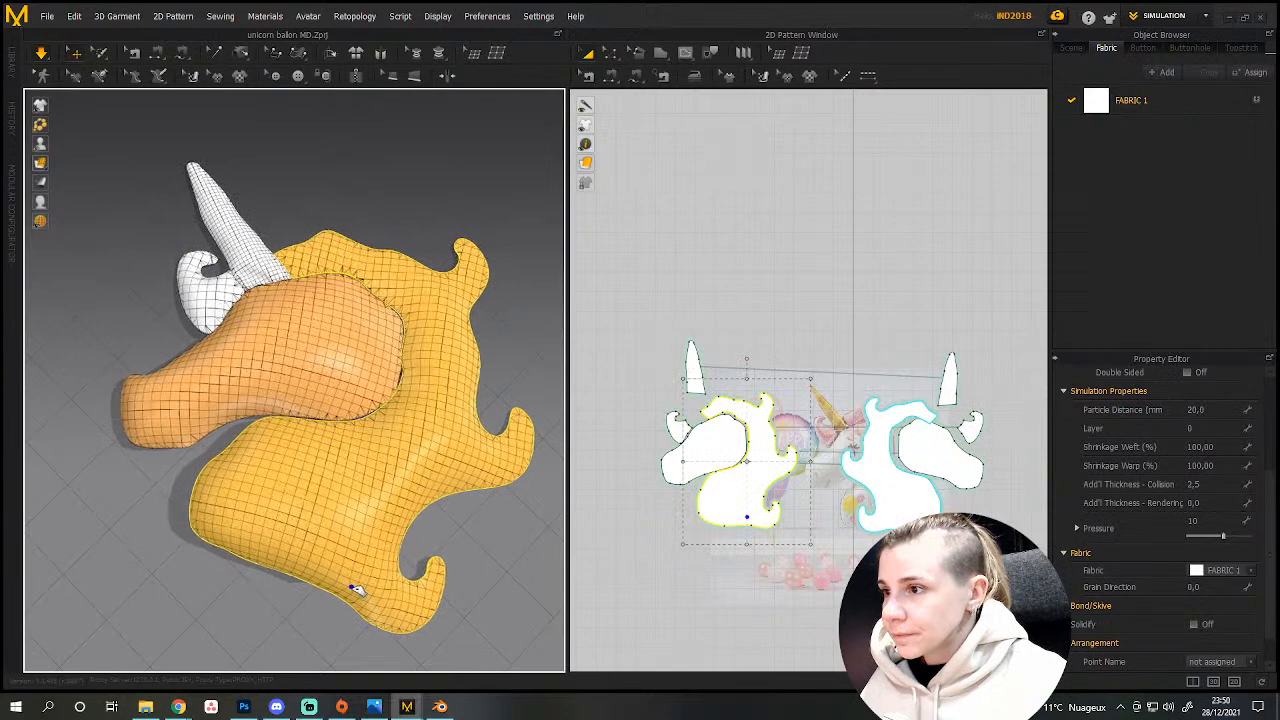
left_click(182, 344)
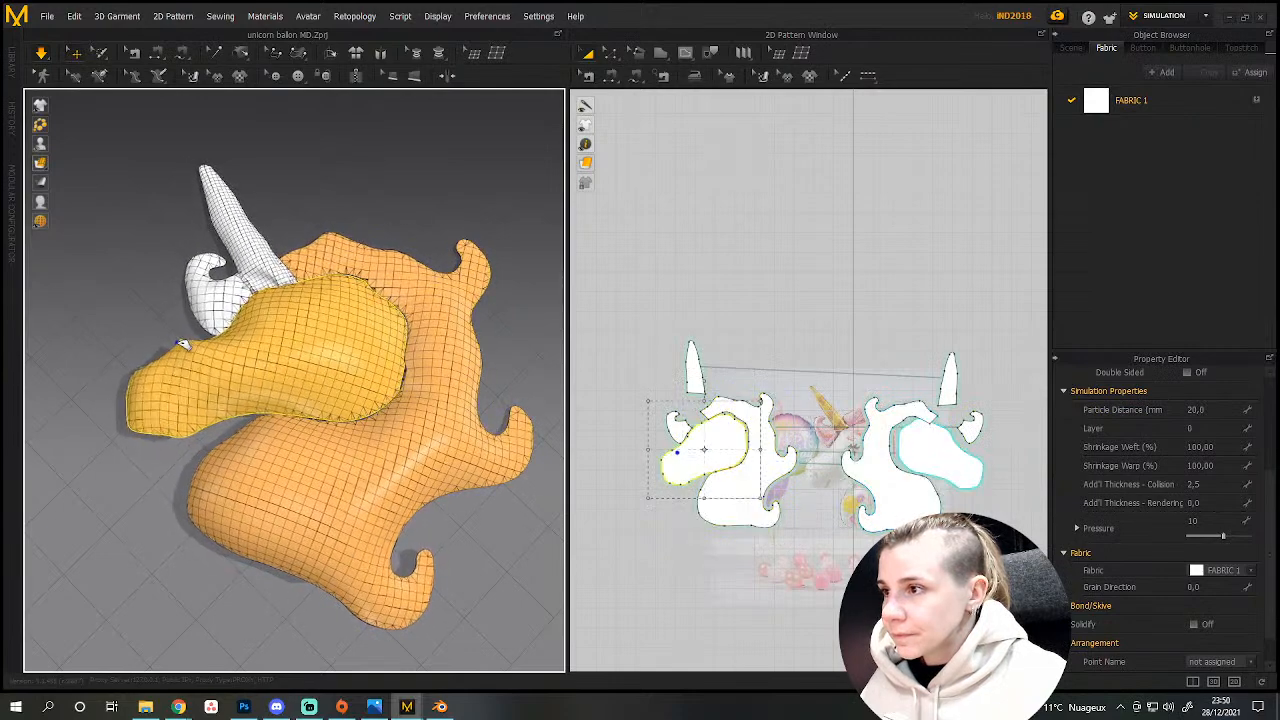
left_click_drag(182, 344, 170, 346)
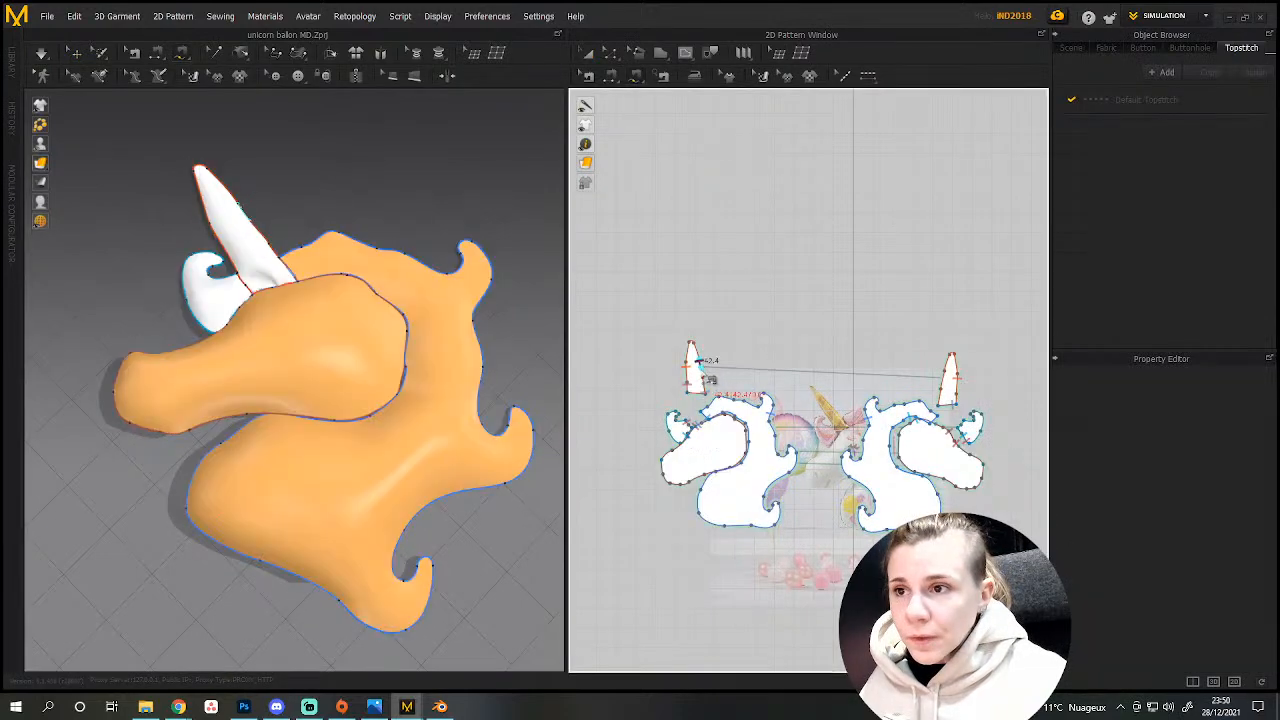
Set the particle distance of both horn pieces to 20 mm and restart the simulation.
left_click(588, 54)
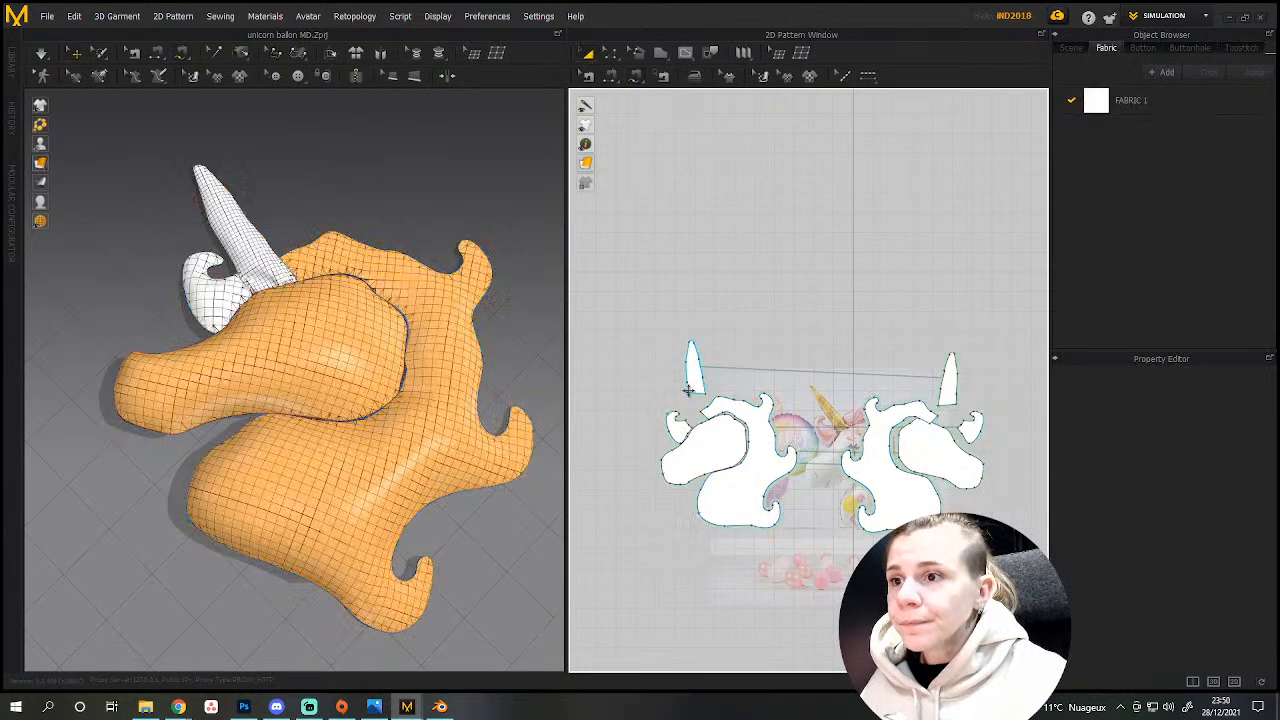
left_click(694, 366)
left_click(940, 386, "shift")
left_click(1220, 409)
key("Return")
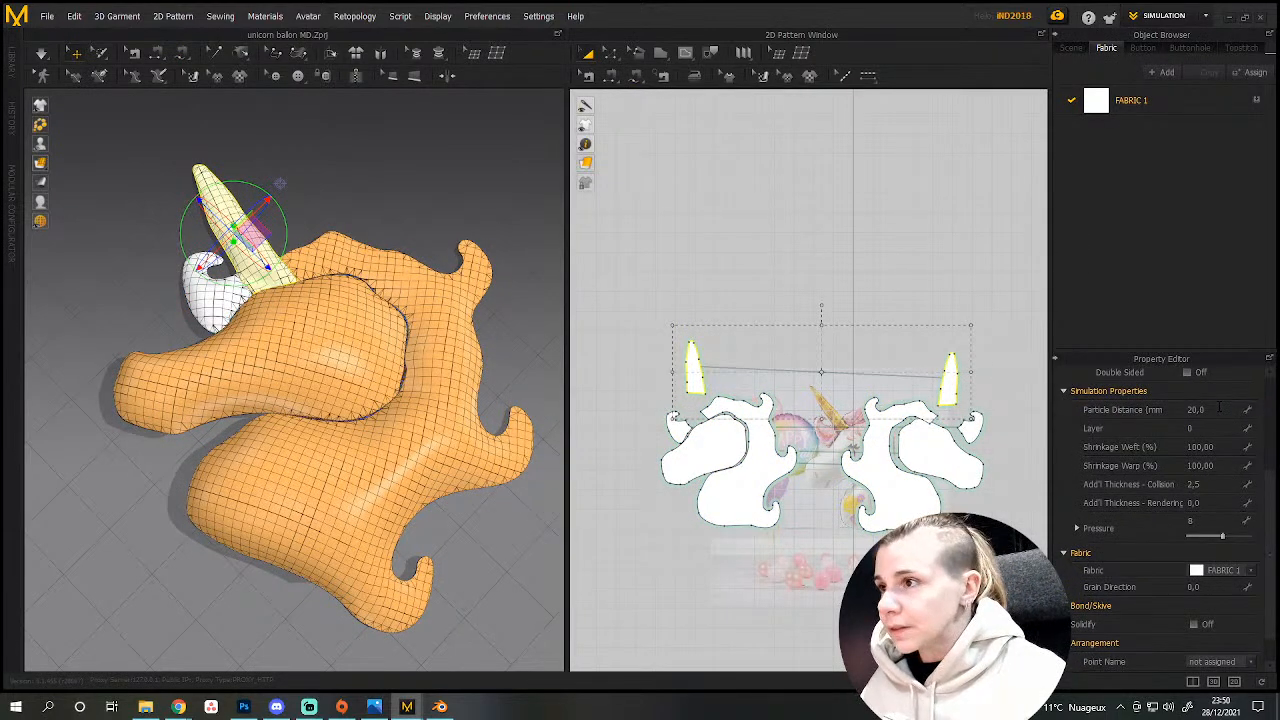
middle_click_drag(312, 306, 346, 368)
key("space")
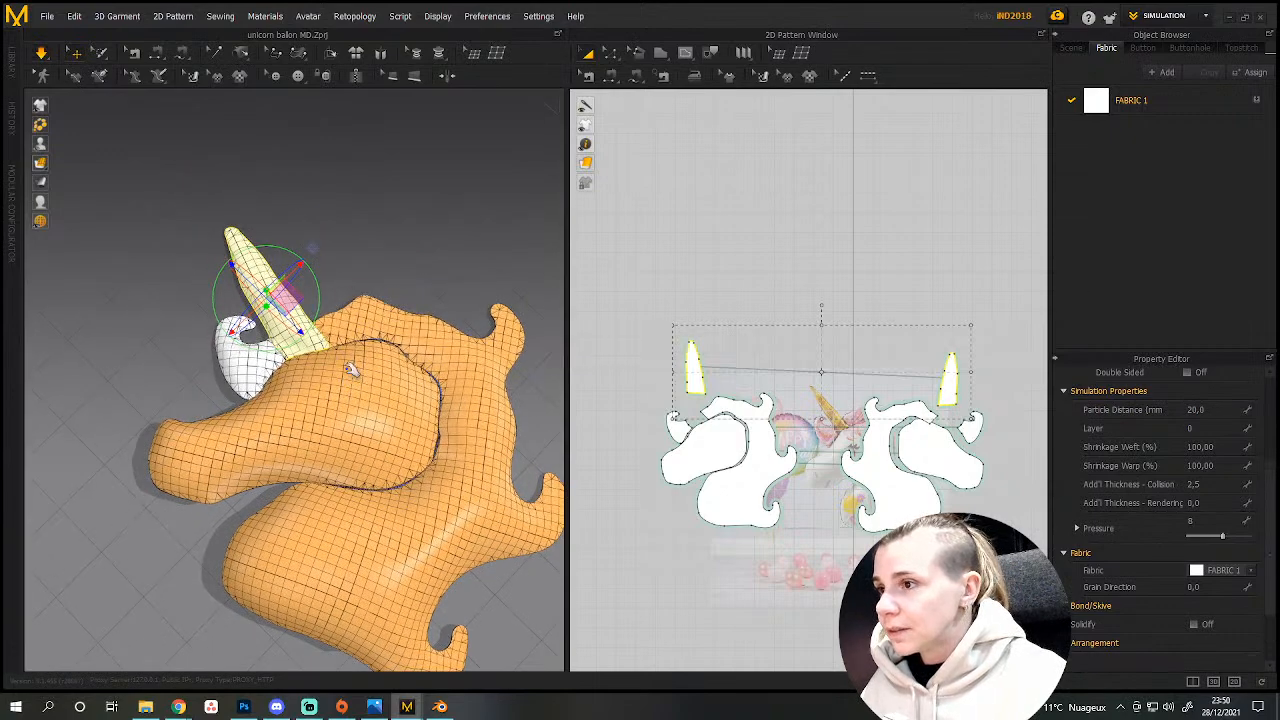
Pull the lower mane of the balloon outward while it simulates, end the simulation and clear the selection.
left_click_drag(284, 605, 348, 657)
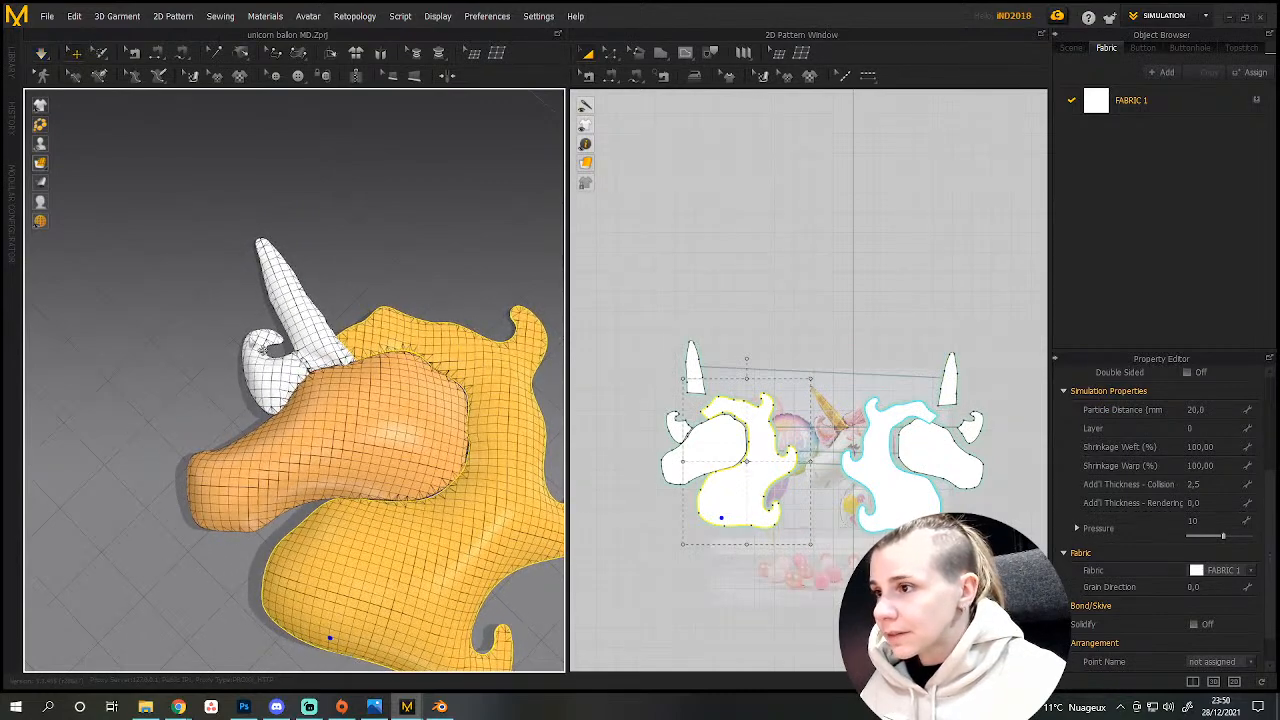
scroll(422, 524, "down", 4)
middle_click_drag(524, 481, 456, 473)
left_click(892, 227)
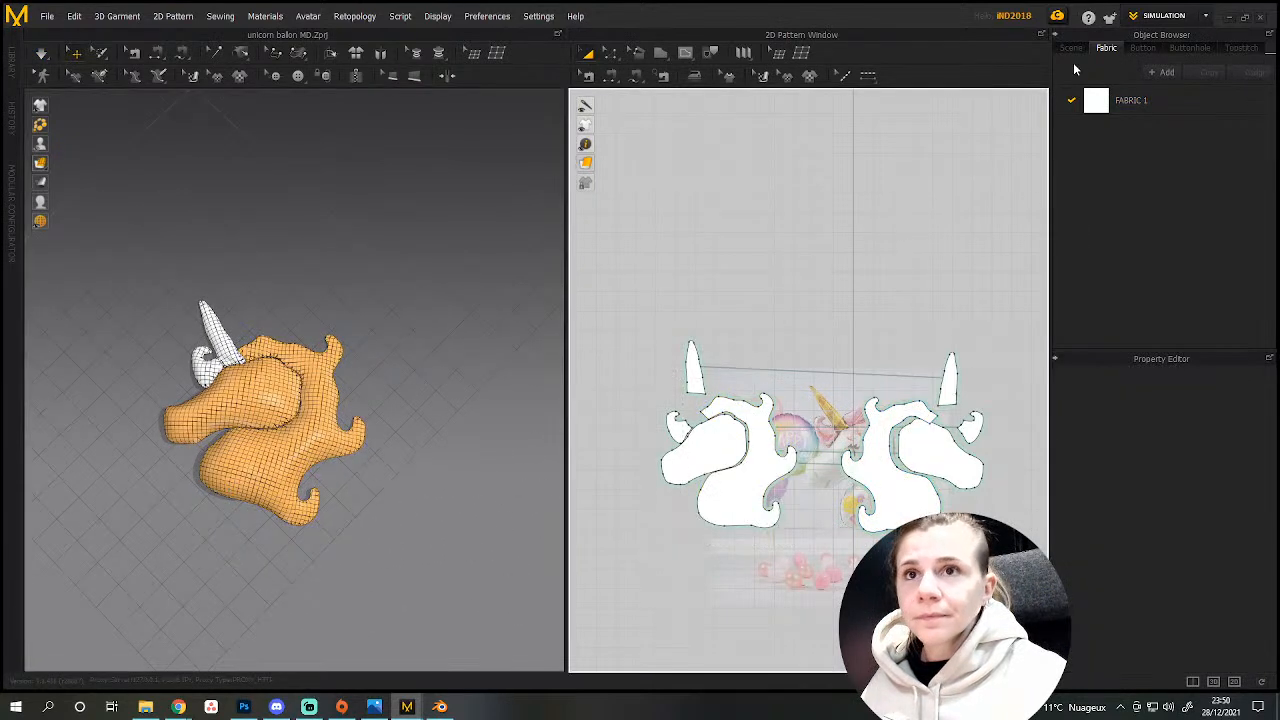
In the UV Editor workspace, move the stray horn piece into the first UV tile beside the other horn piece.
left_click(1163, 16)
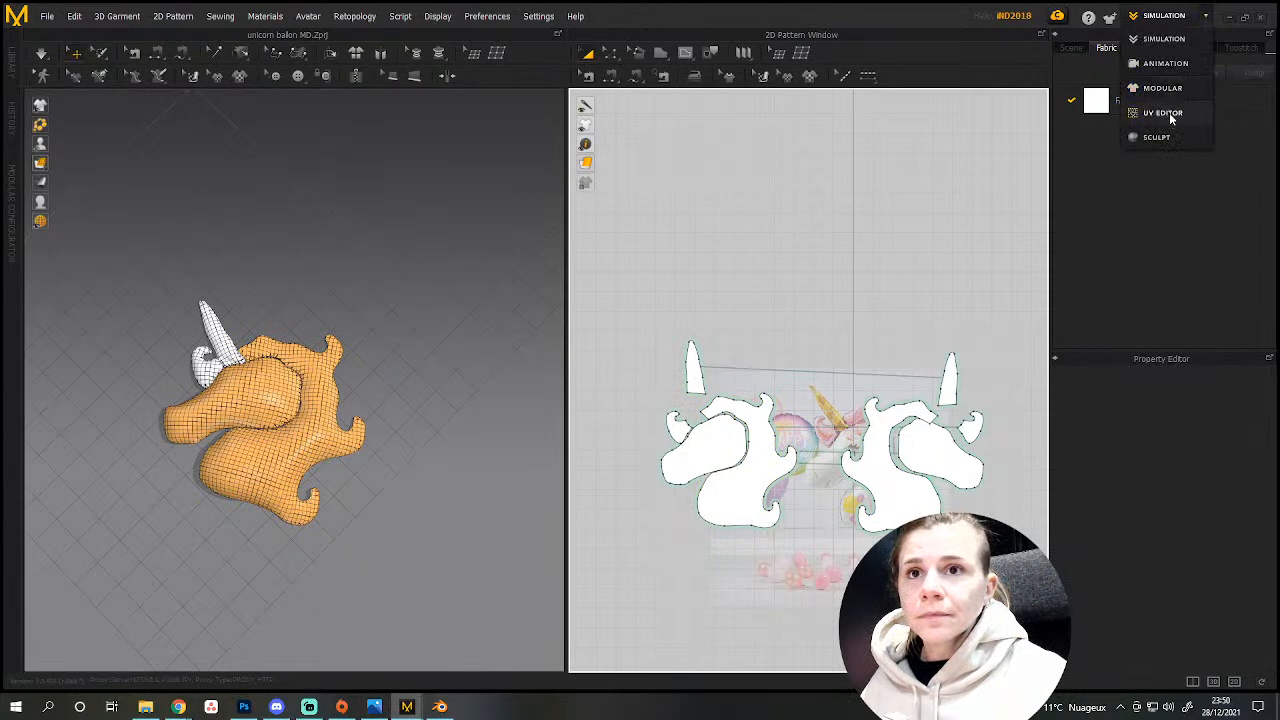
left_click(1163, 113)
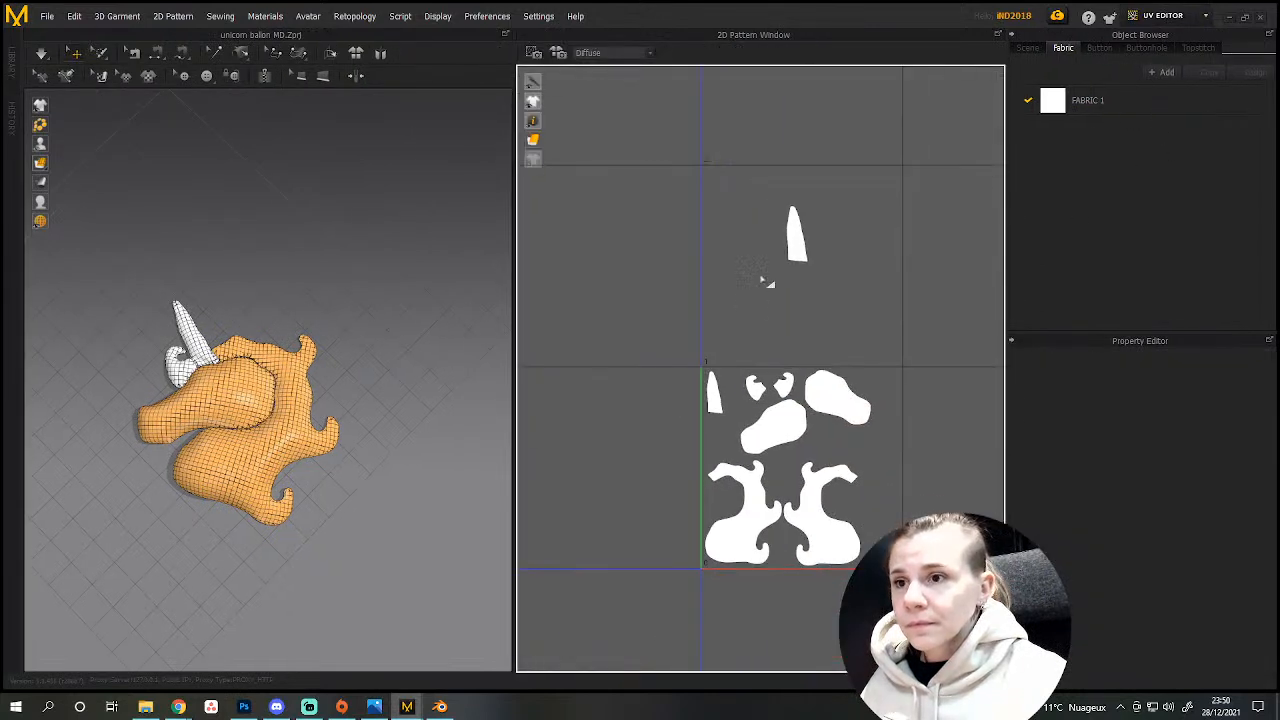
left_click(797, 246)
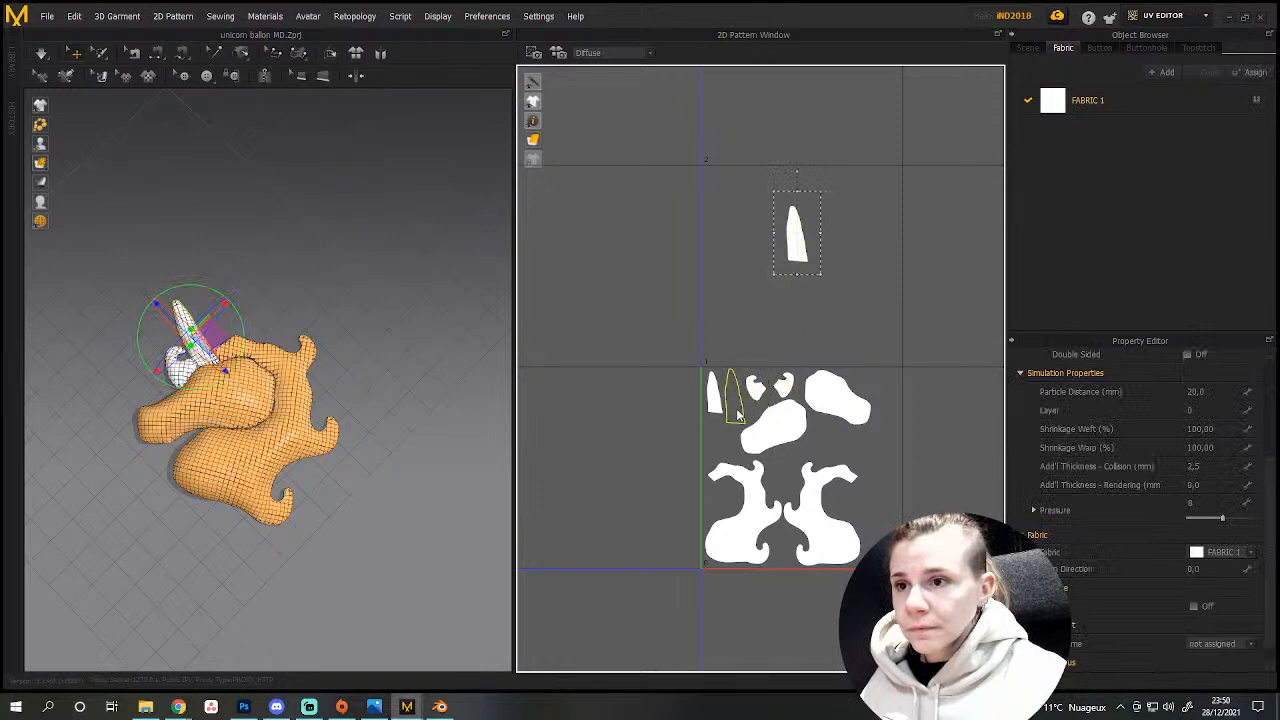
left_click(739, 415)
key("ctrl+z")
key("ctrl+z")
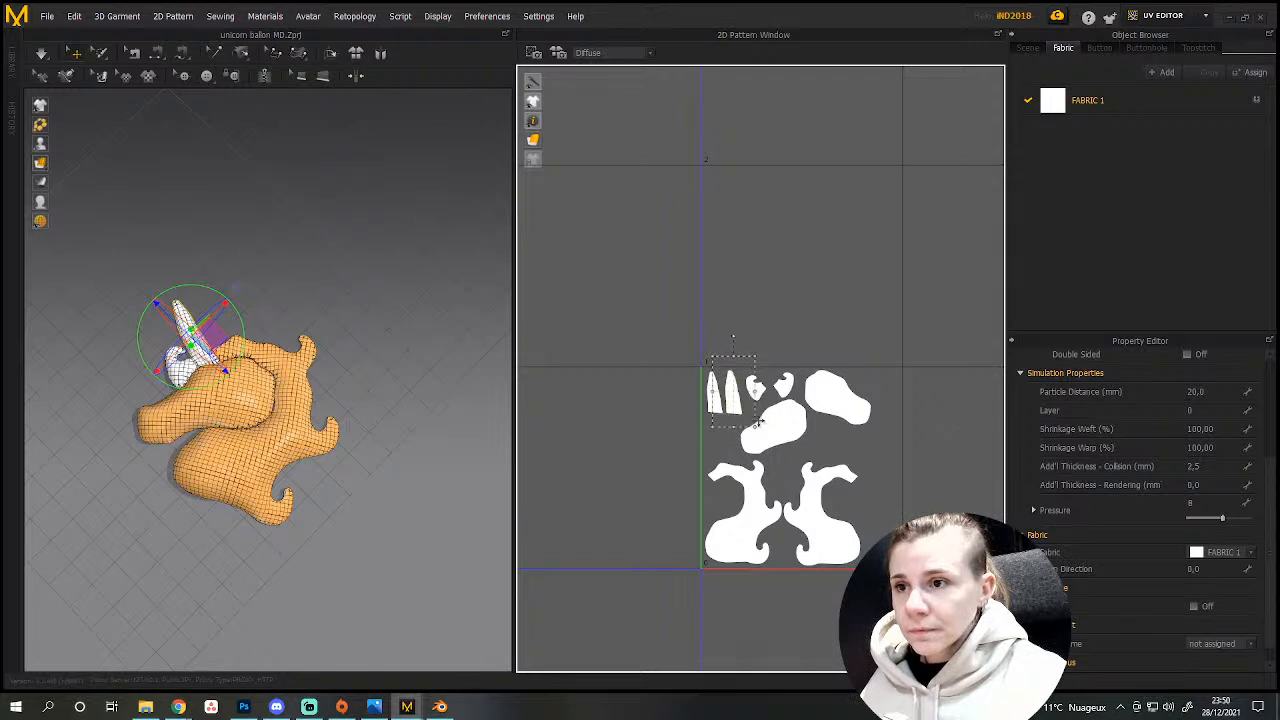
left_click(935, 468)
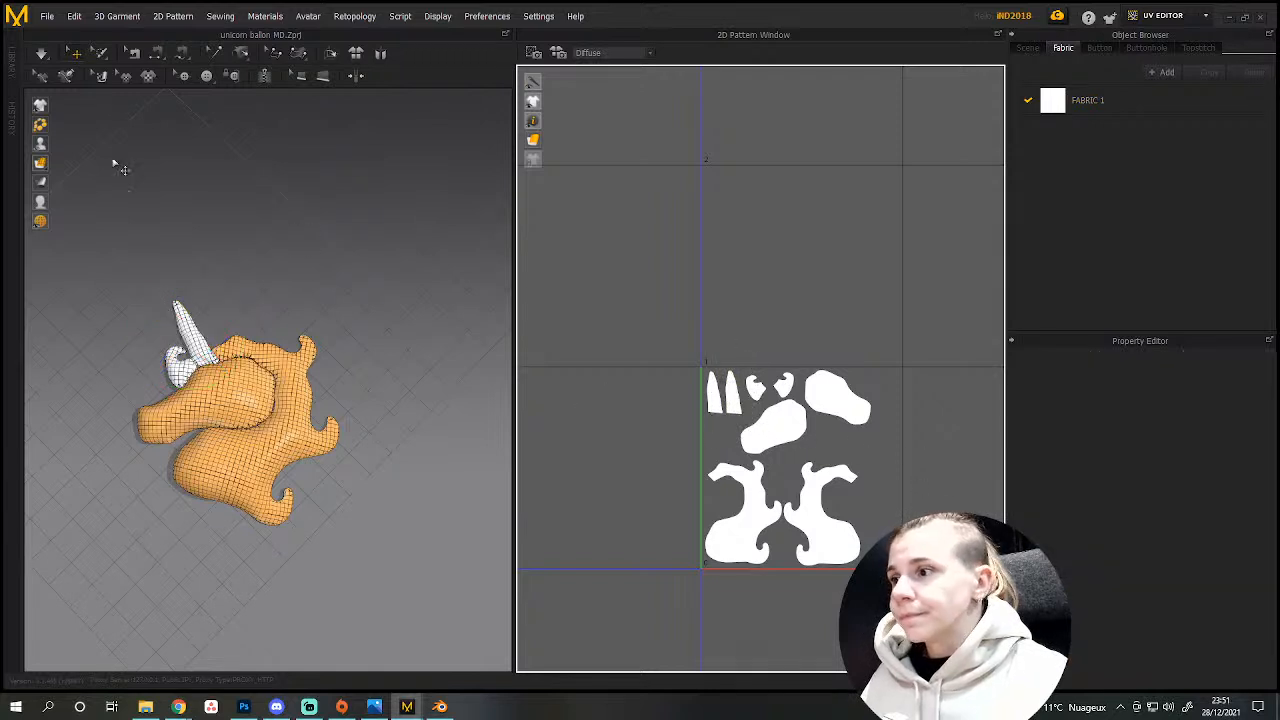
Save the unicorn balloon project.
key("ctrl+s")
left_click(47, 16)
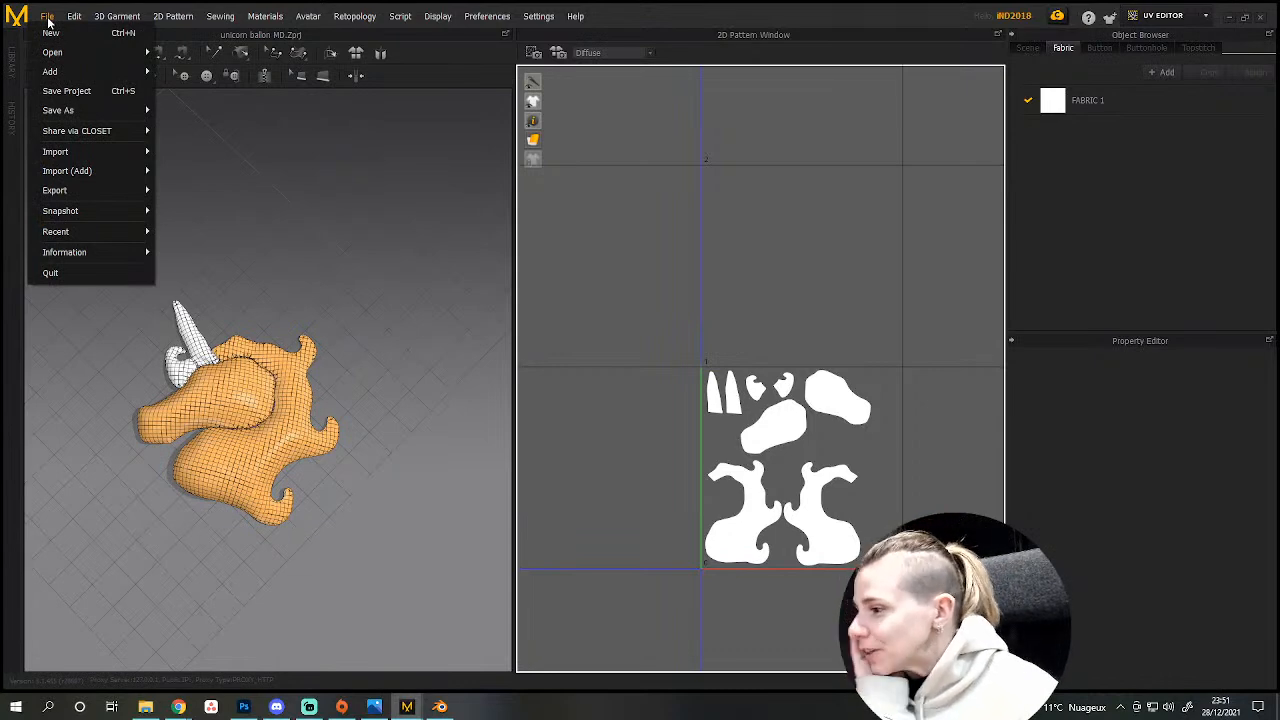
left_click(286, 314)
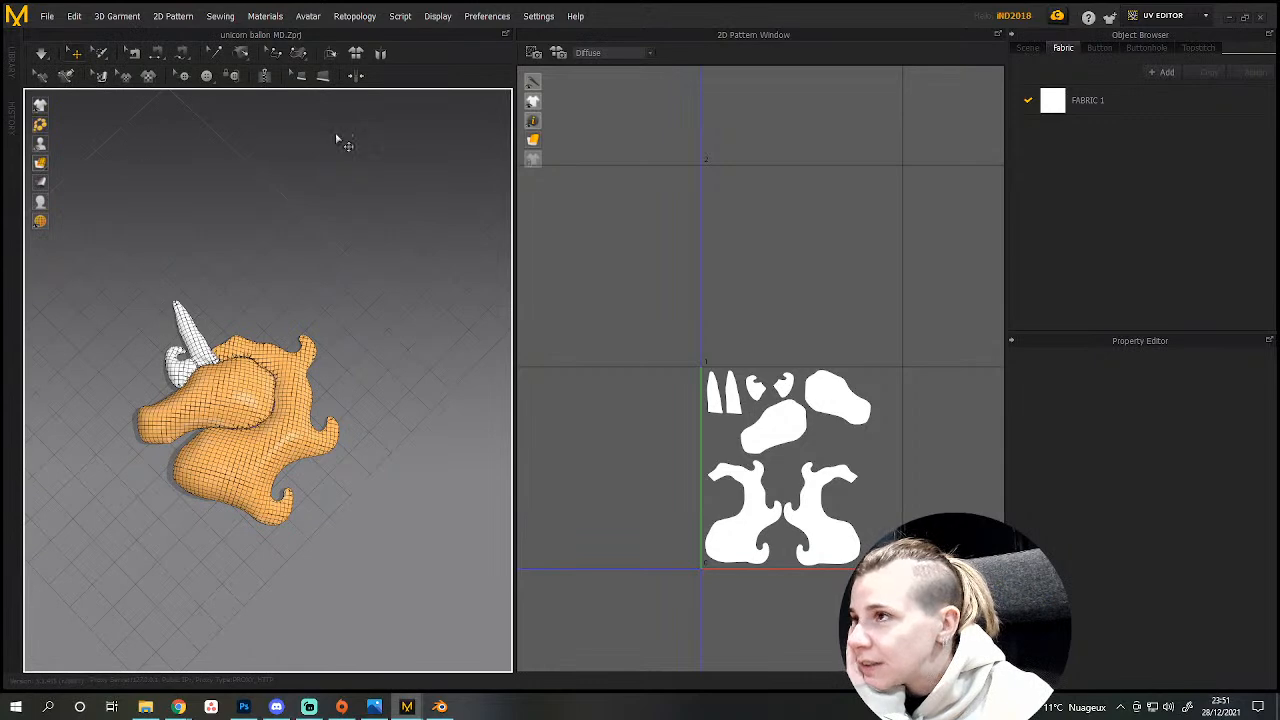
Export the balloon as a welded, thin, single-object OBJ with unified UV coordinates, overwriting the balloon MD file.
left_click(46, 16)
mouse_move(94, 171)
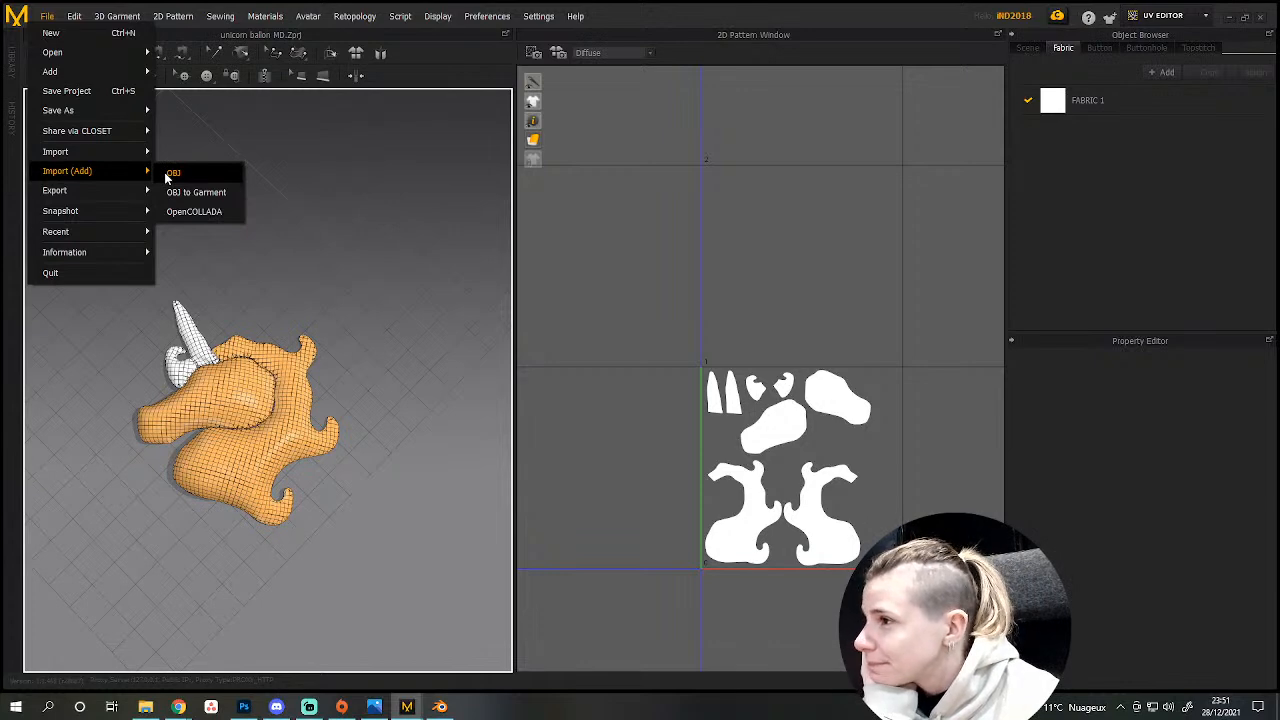
mouse_move(133, 156)
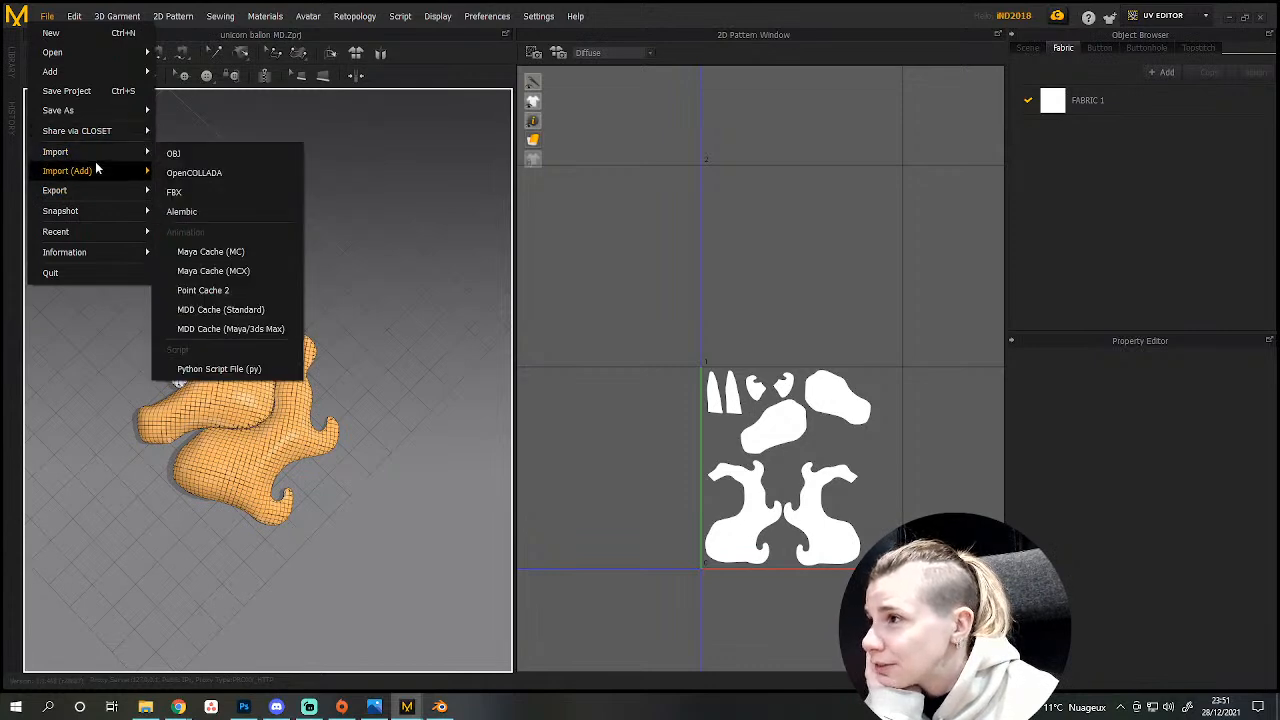
left_click(165, 191)
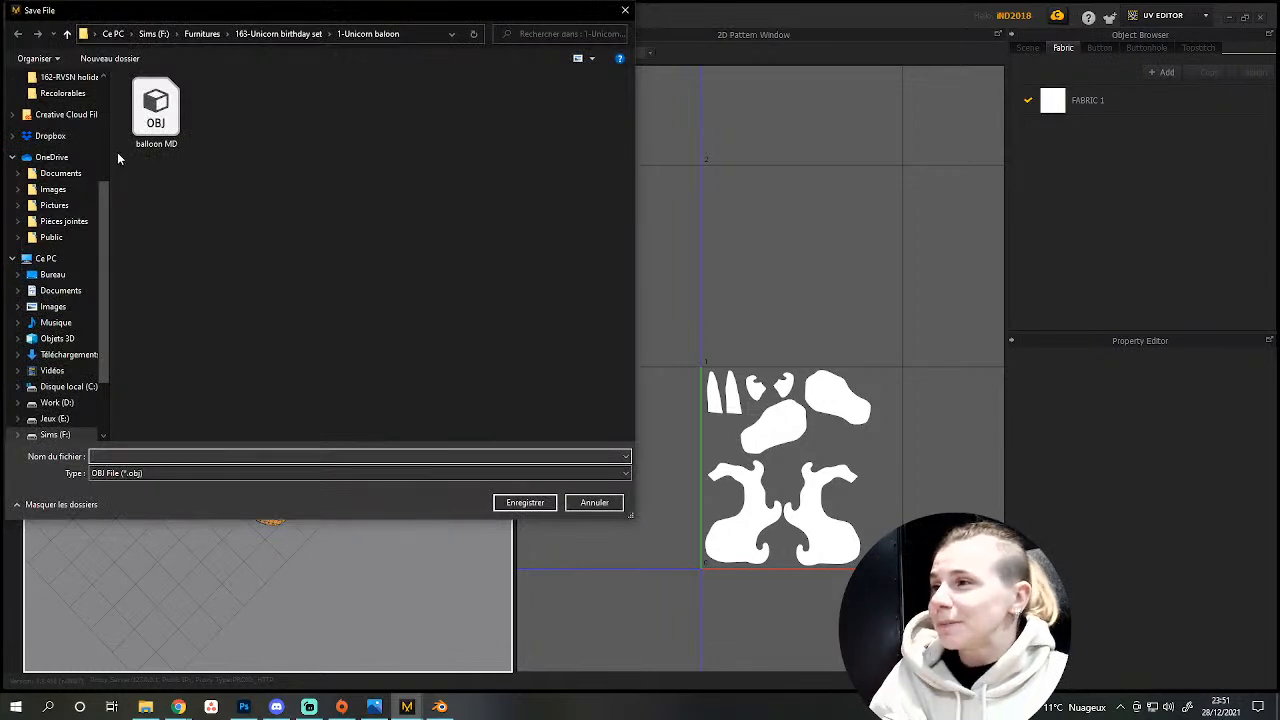
double_click(155, 110)
left_click(674, 355)
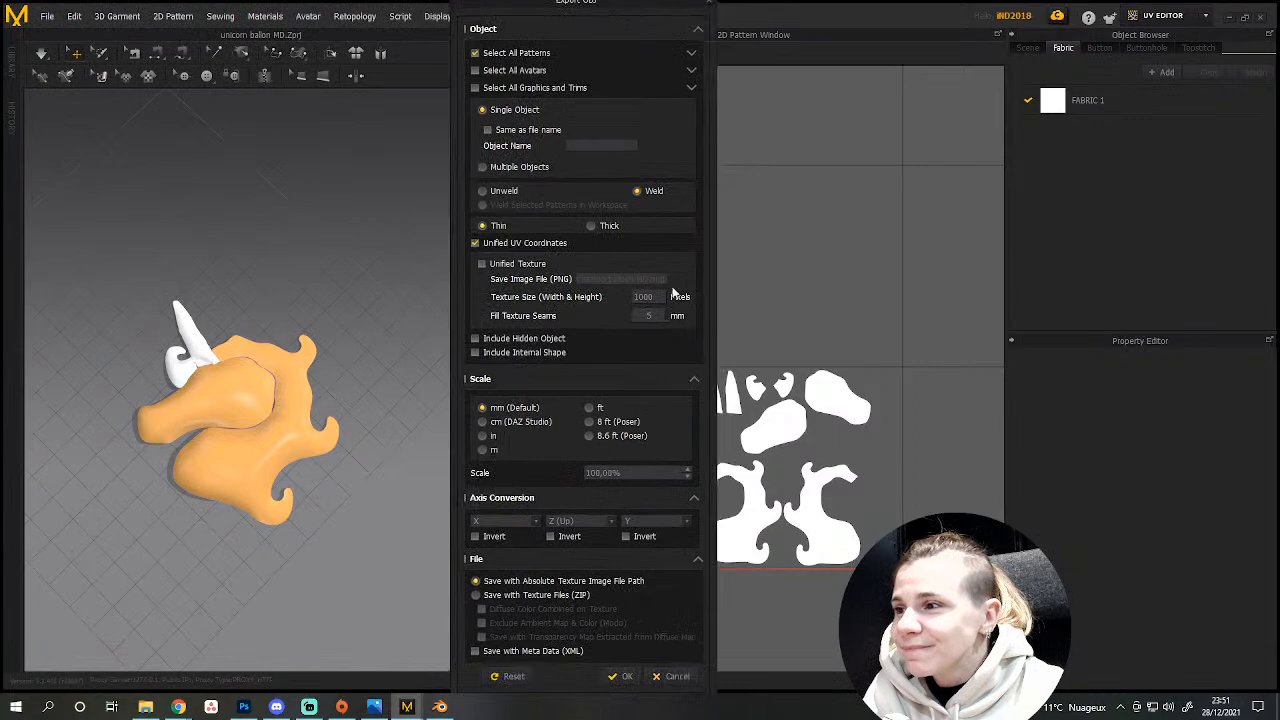
left_click(620, 676)
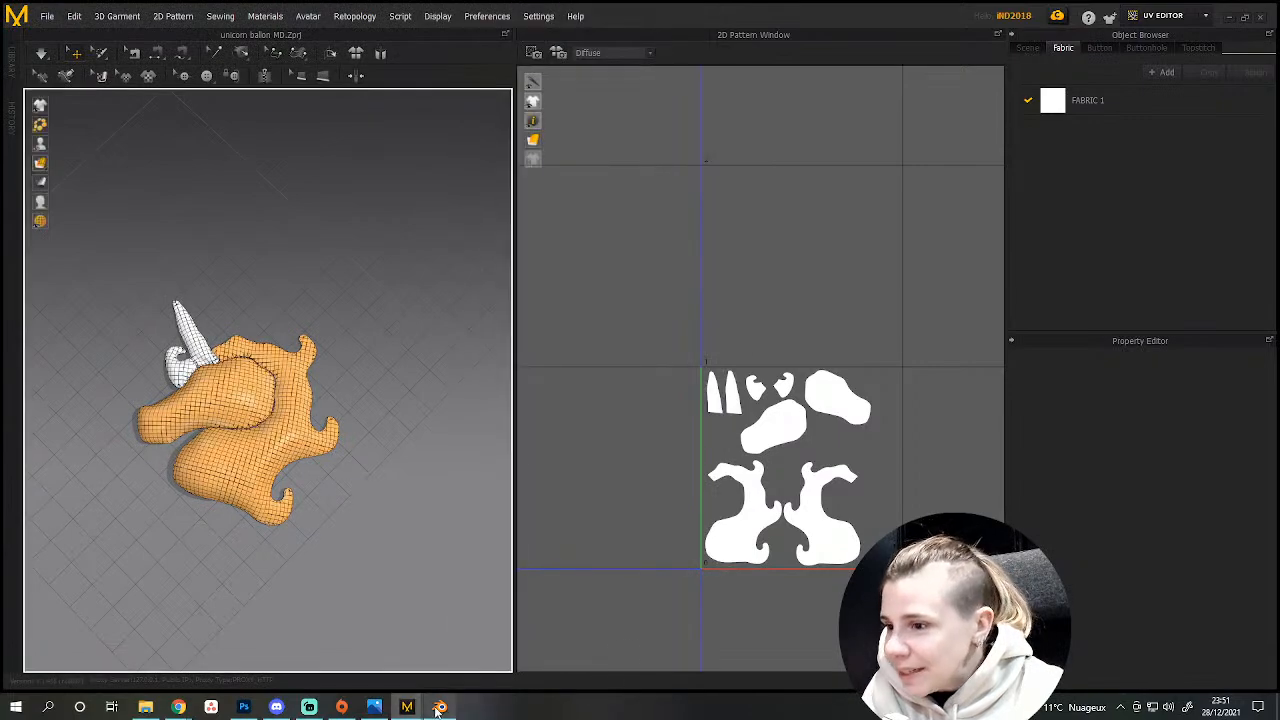
Switch to Blender and delete the old balloon mesh from the scene in Object Mode.
left_click(440, 706)
scroll(854, 423, "down", 4)
scroll(854, 423, "up", 2)
middle_click_drag(854, 423, 776, 424)
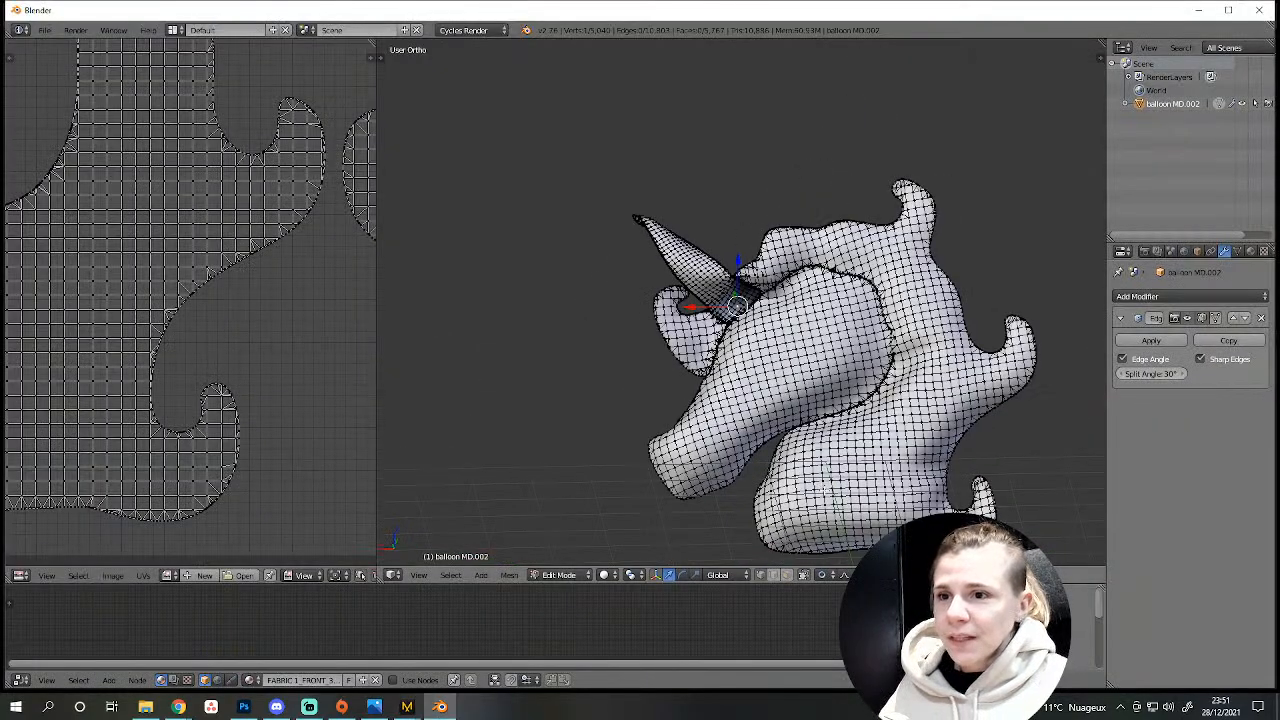
key("Tab")
key("x")
left_click(829, 492)
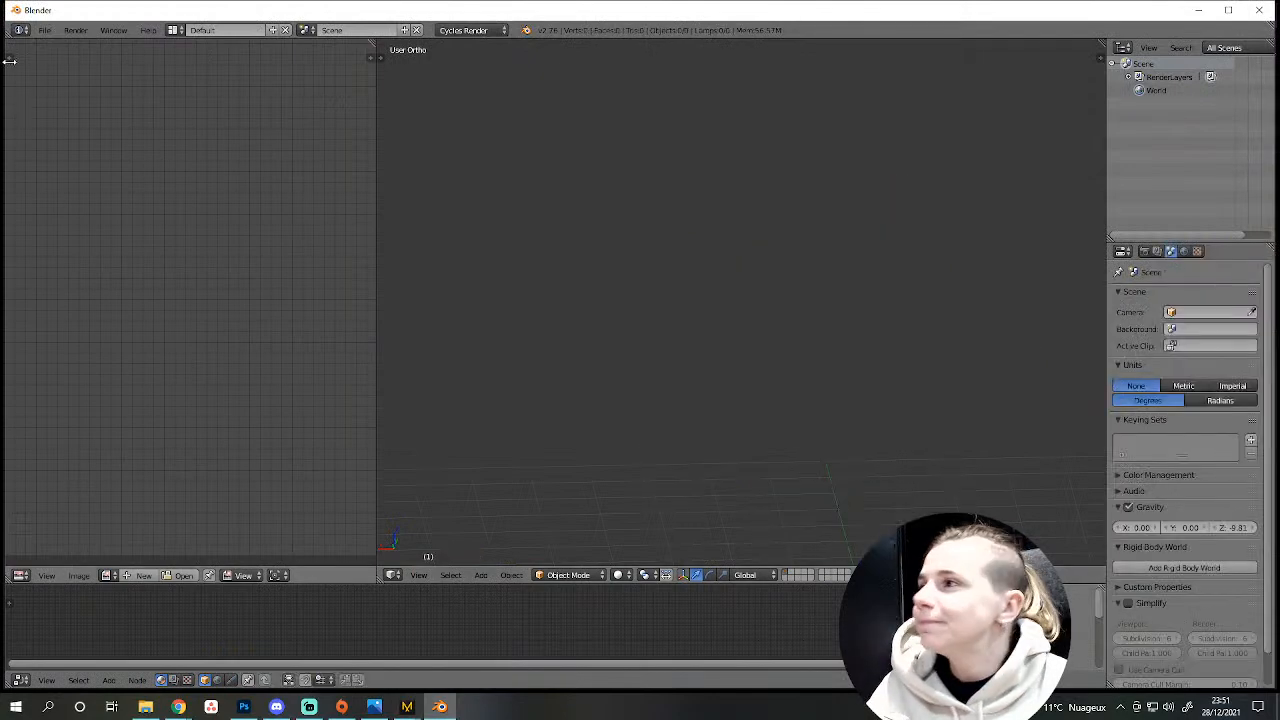
Import the newly exported balloon MD file as a Wavefront OBJ.
left_click(44, 30)
mouse_move(157, 277)
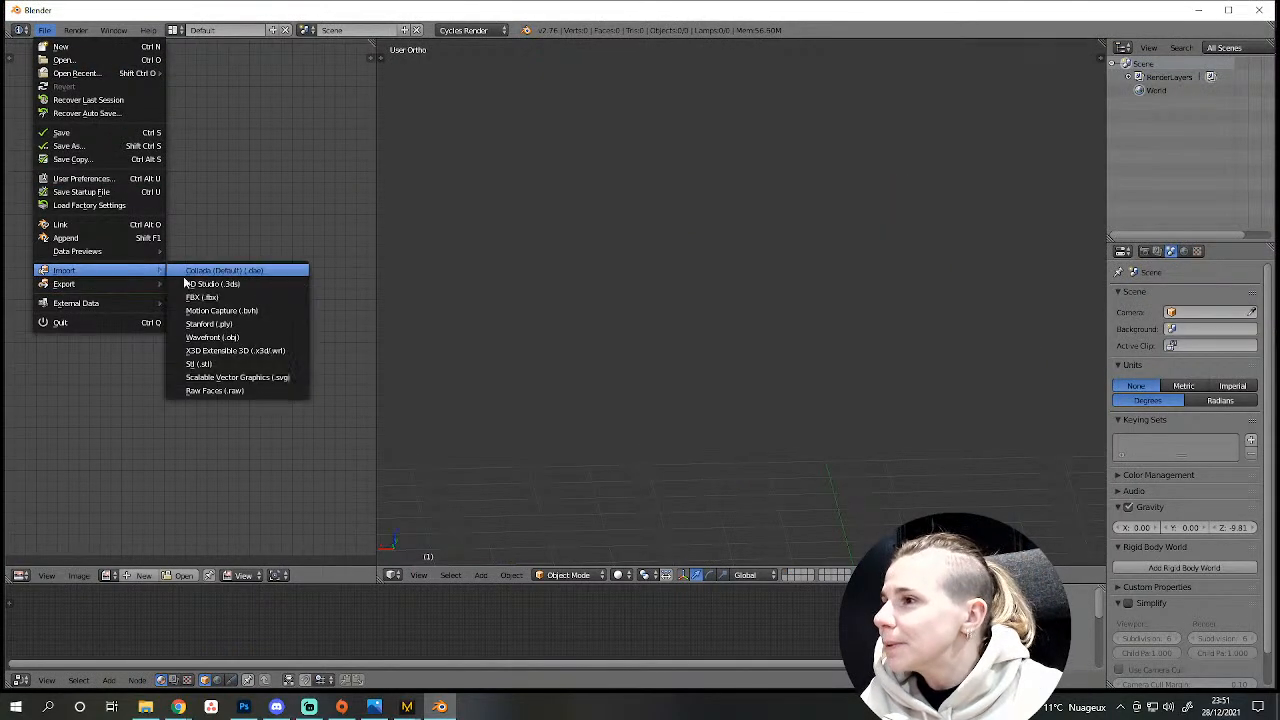
left_click(230, 337)
double_click(231, 122)
scroll(674, 428, "down", 4)
key("Home")
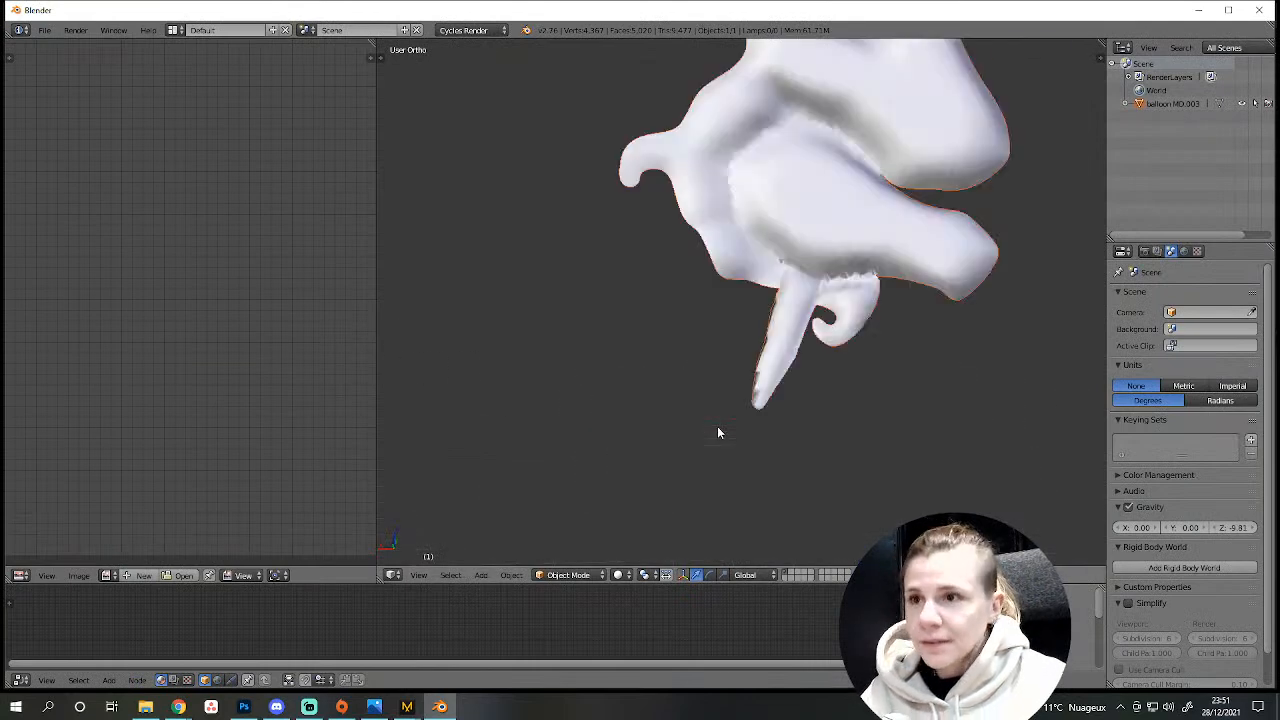
Try to scale the imported balloon down in the front view.
scroll(743, 445, "down", 8)
key("KP_1")
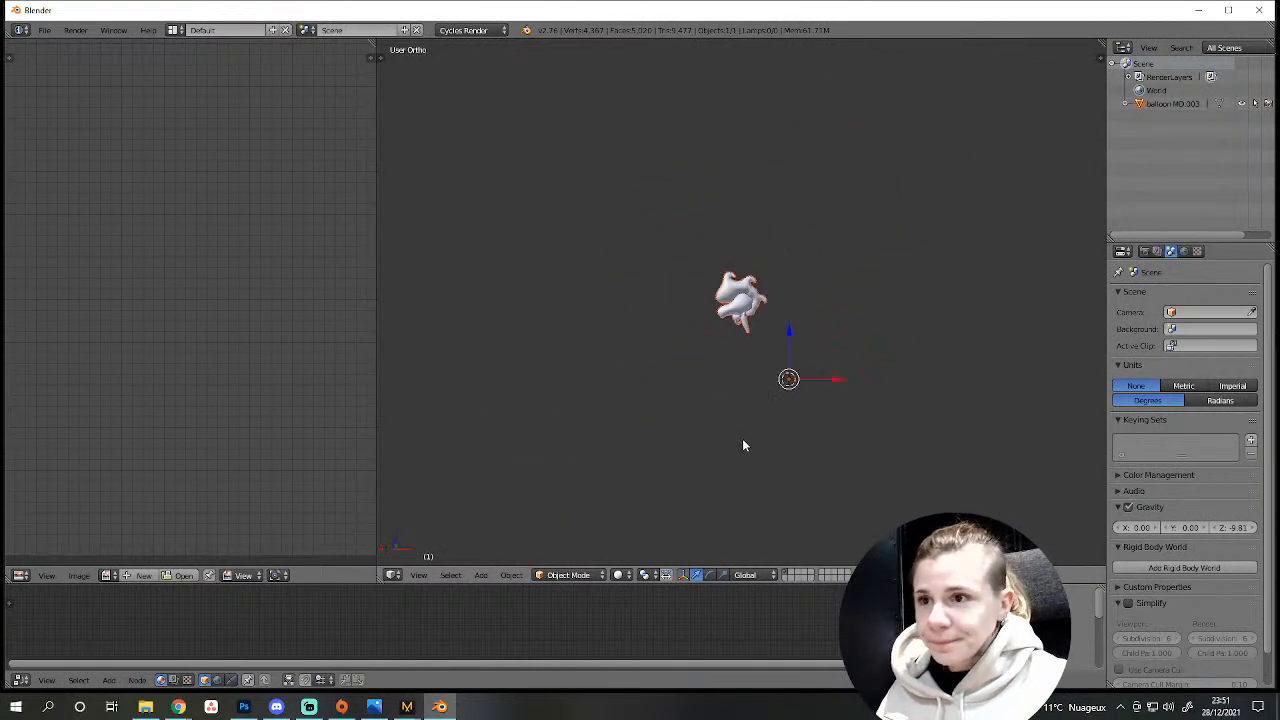
scroll(760, 430, "up", 4)
scroll(670, 247, "down", 5)
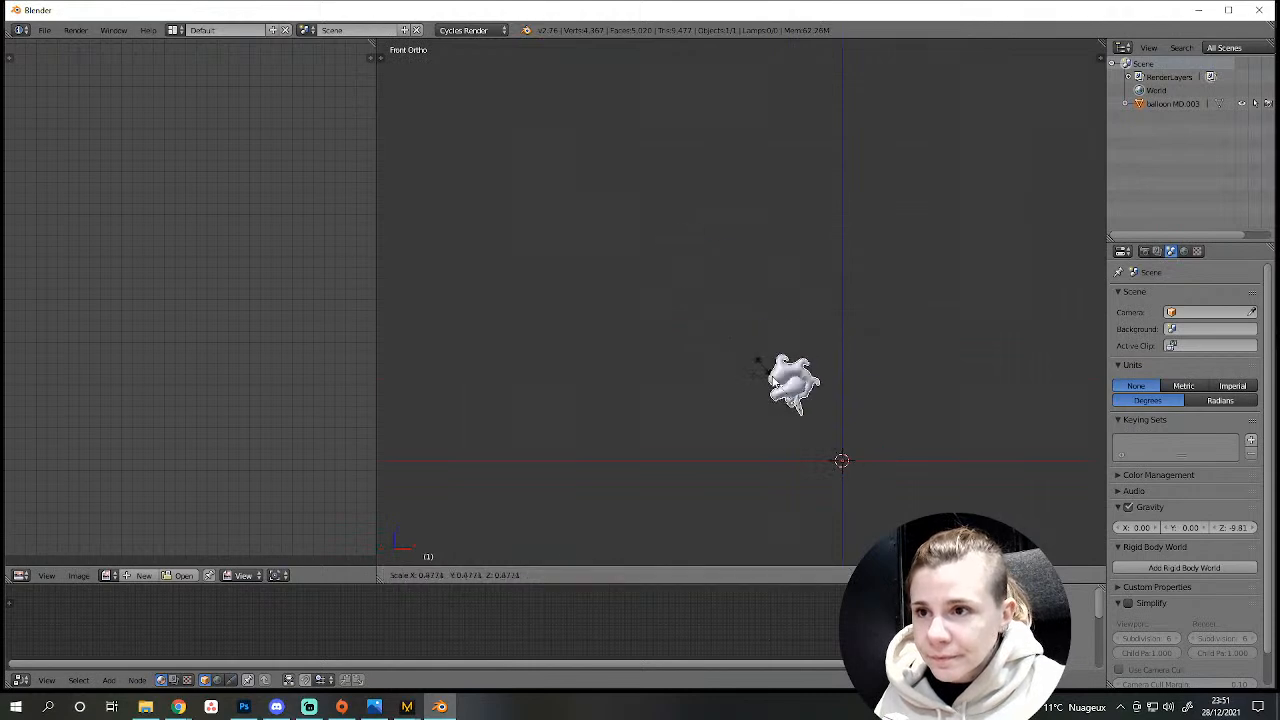
middle_click_drag(824, 442, 825, 447)
key("ctrl+z")
Scale the imported balloon down to about 0.2 of its size in the front view.
key("KP_1")
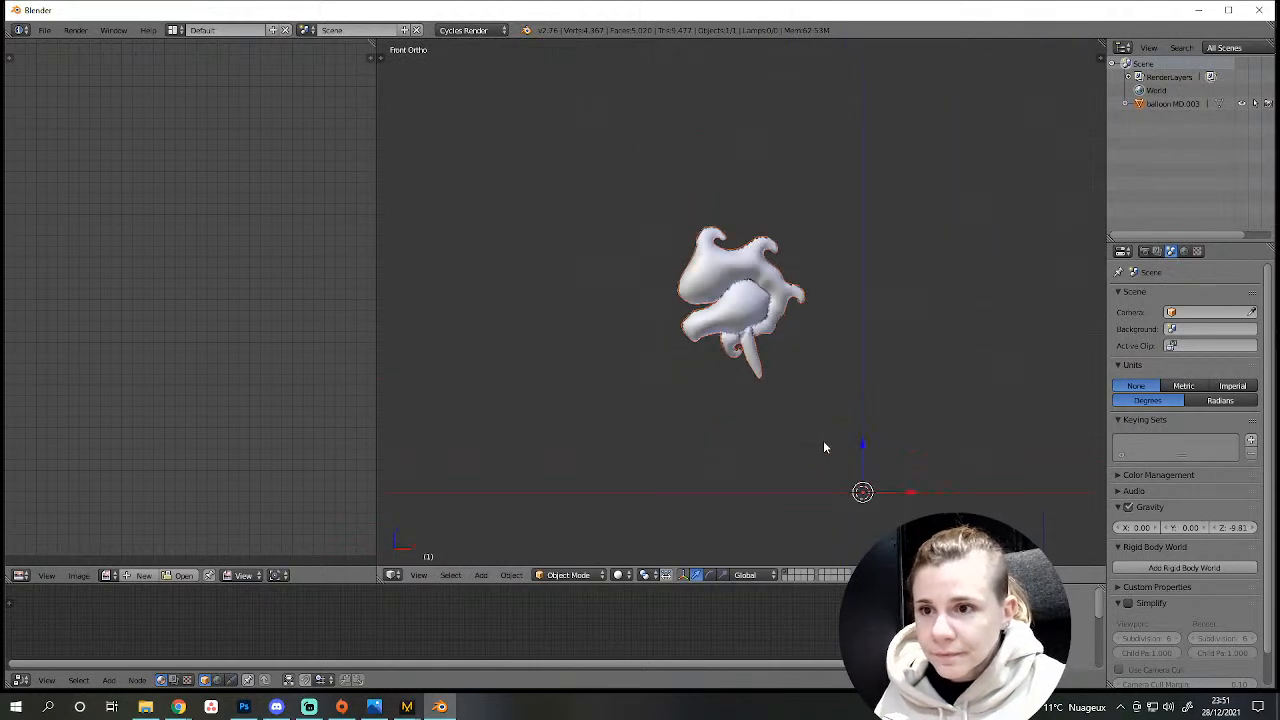
key("s")
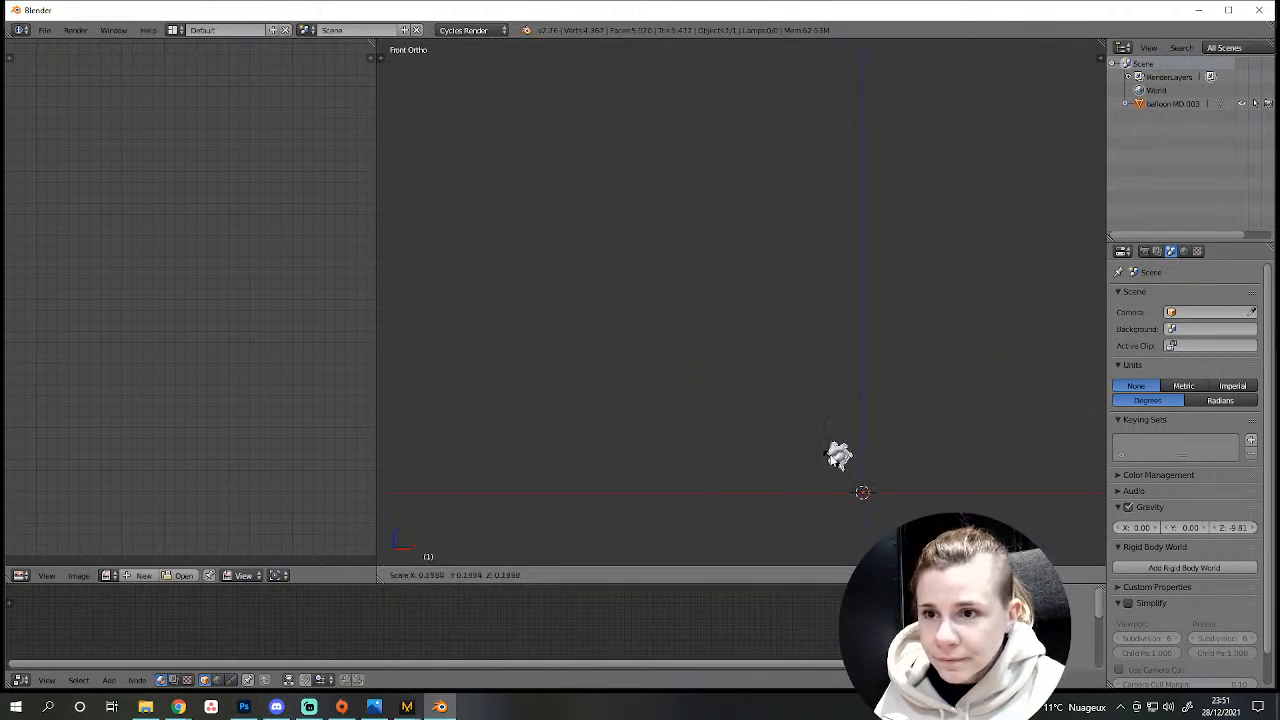
left_click(833, 455)
middle_click_drag(846, 470, 786, 392, "shift")
scroll(786, 392, "up", 7)
In Edit Mode, rotate the whole balloon mesh upright and mirror it along X so the muzzle faces left.
right_click(806, 386)
key("Tab")
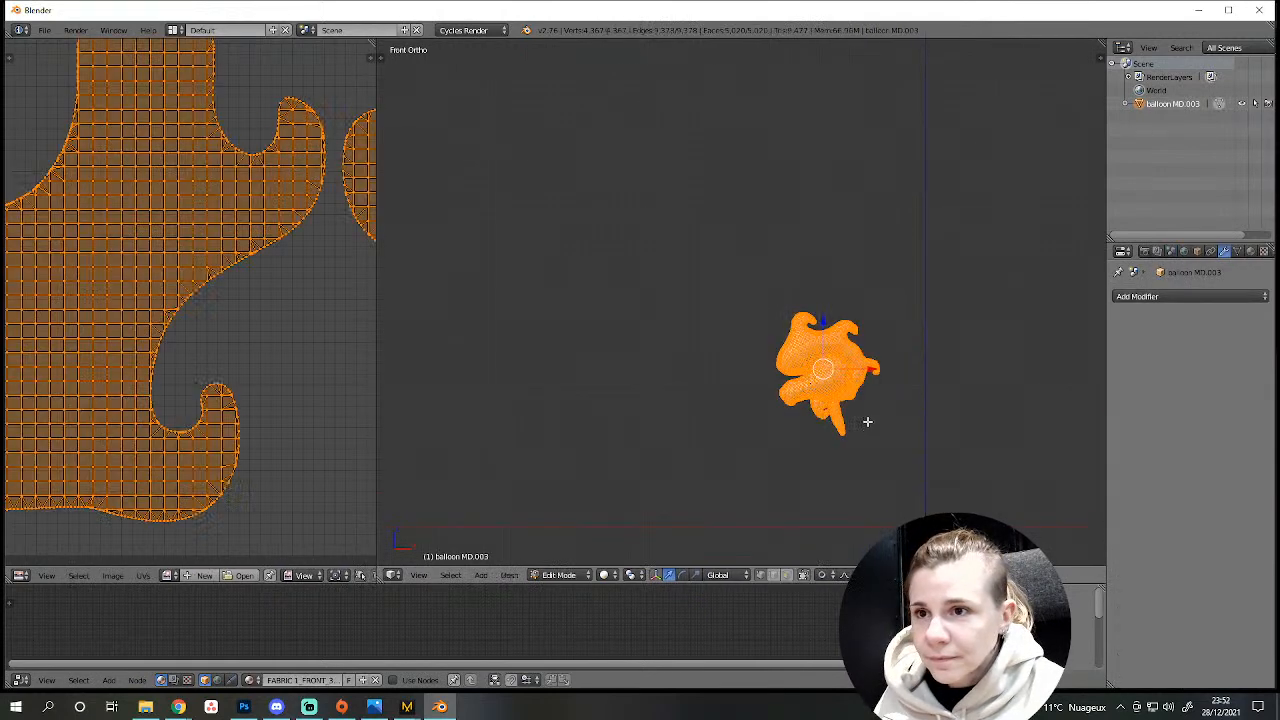
key("r")
left_click(881, 309)
key("ctrl+m")
key("x")
key("Return")
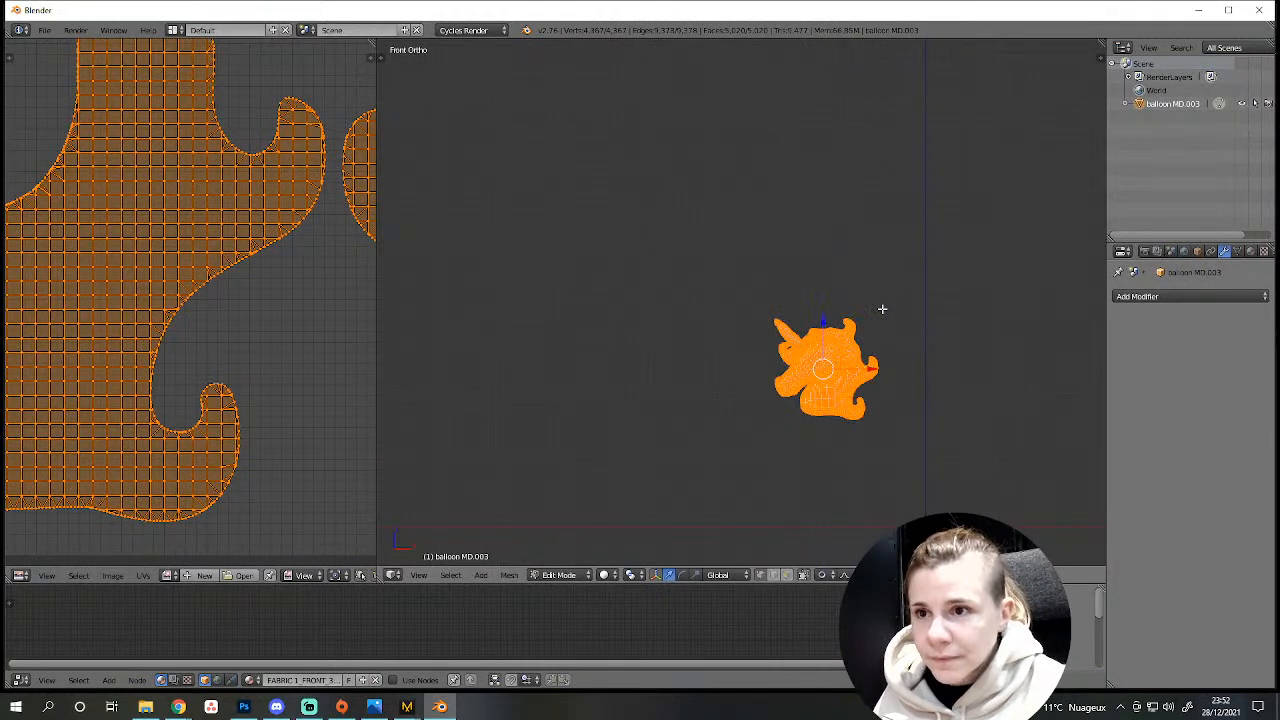
Move the whole balloon mesh so it sits just above the scene origin, near the vertical axis.
key("g")
left_click(970, 461)
middle_click_drag(916, 416, 804, 258, "shift")
scroll(777, 60, "up", 4)
middle_click_drag(955, 256, 849, 237, "shift")
scroll(849, 237, "up", 4)
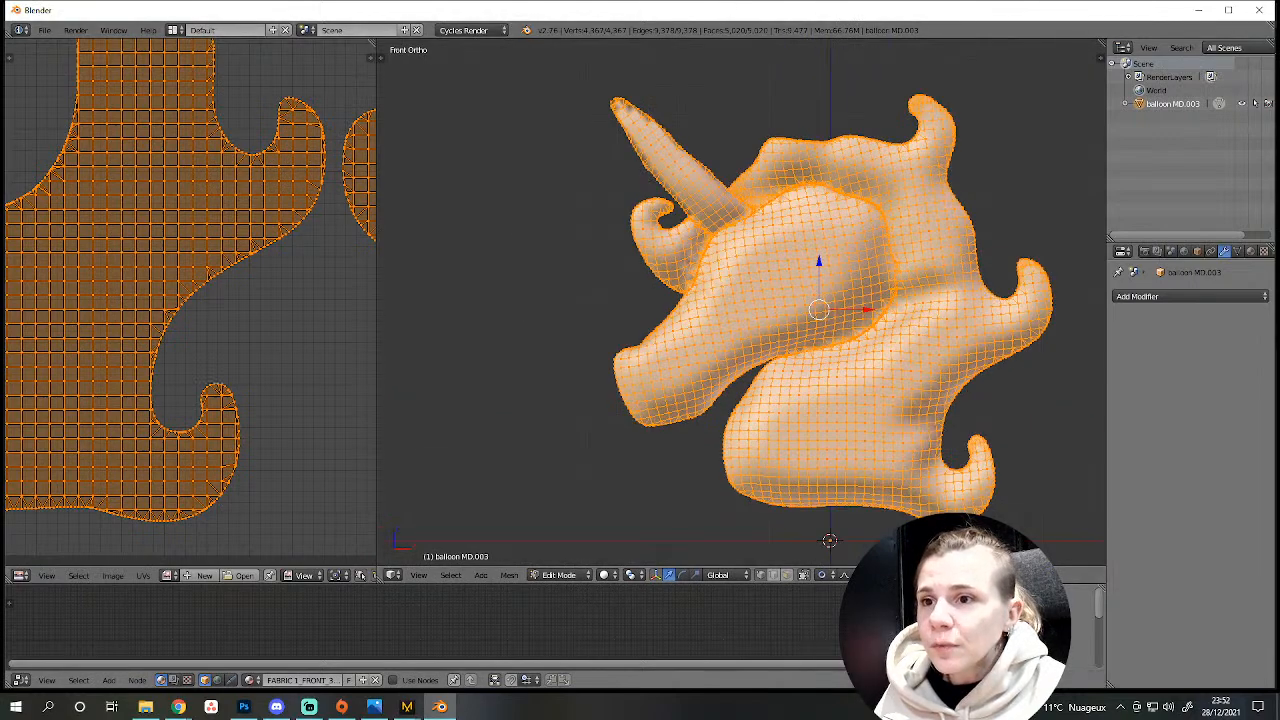
Rotate the balloon mesh slightly to level it, shift it up and left above the origin, and return to Object Mode.
key("r")
key("Return")
key("r")
left_click(868, 463)
key("g")
left_click(834, 415)
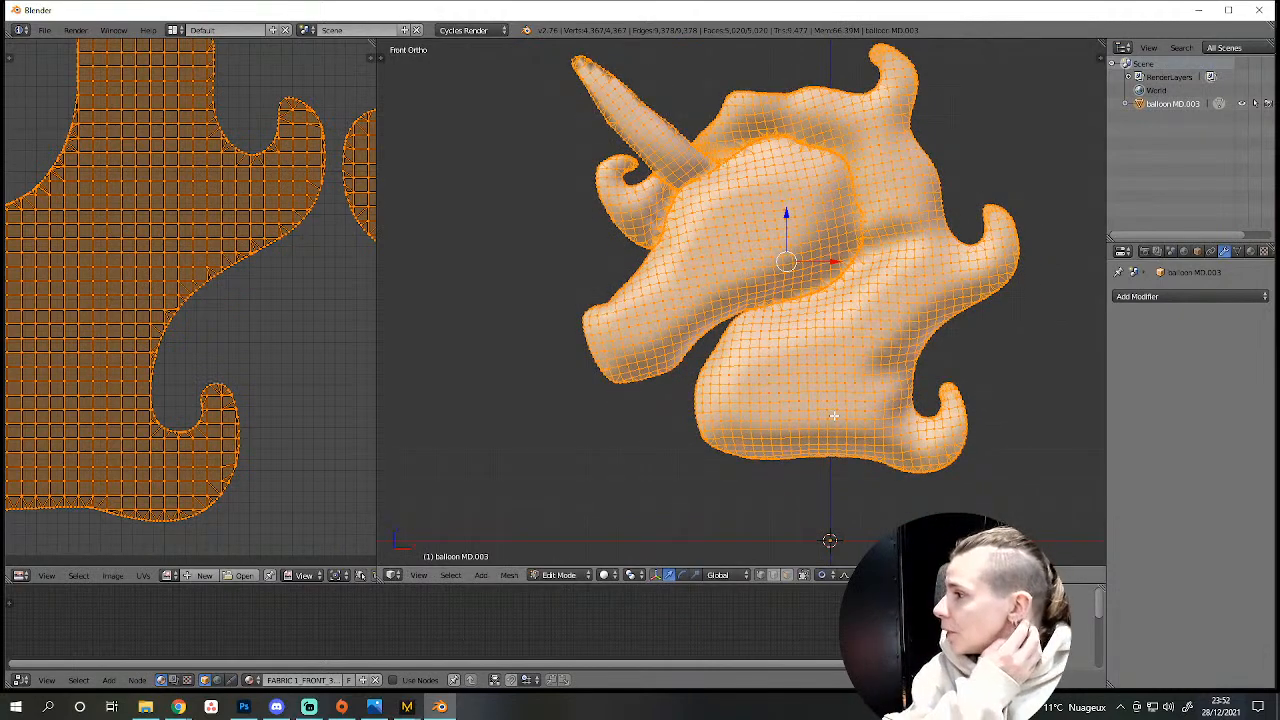
scroll(808, 420, "up", 3)
scroll(806, 422, "down", 4)
key("Tab")
scroll(808, 425, "up", 4)
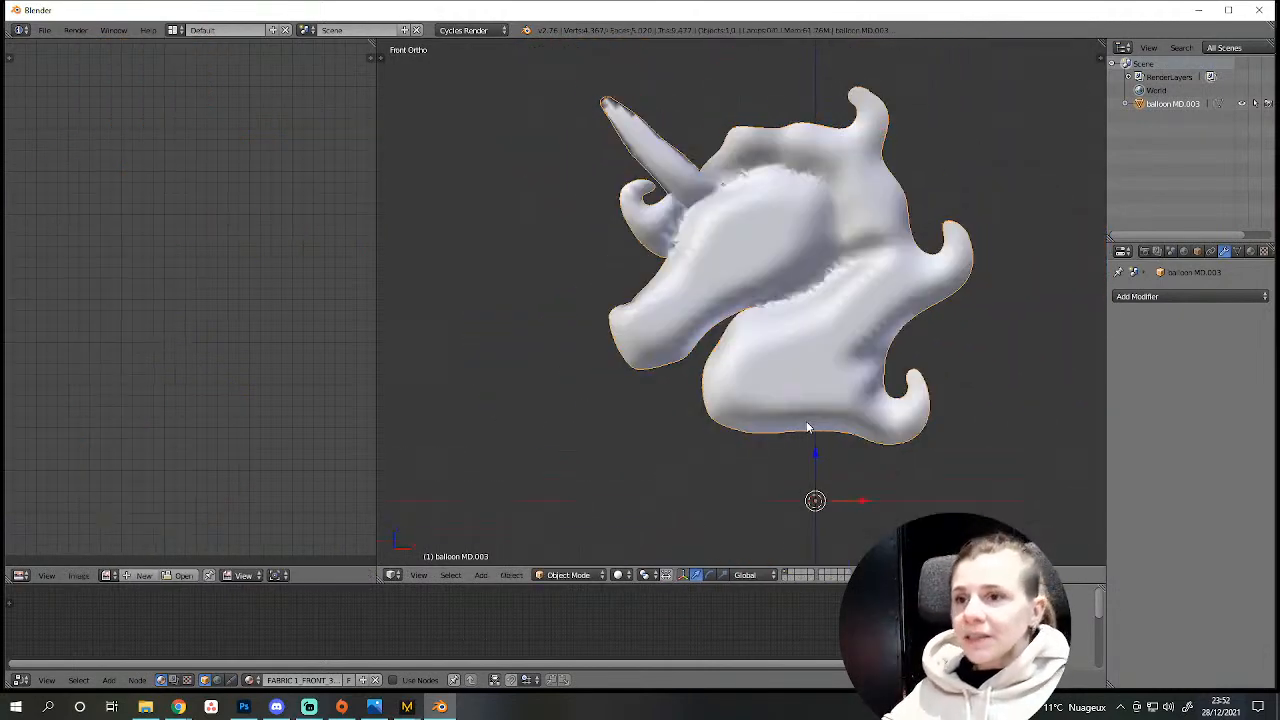
Turn off Auto Smooth in the balloon mesh's normals settings.
middle_click_drag(754, 376, 804, 450)
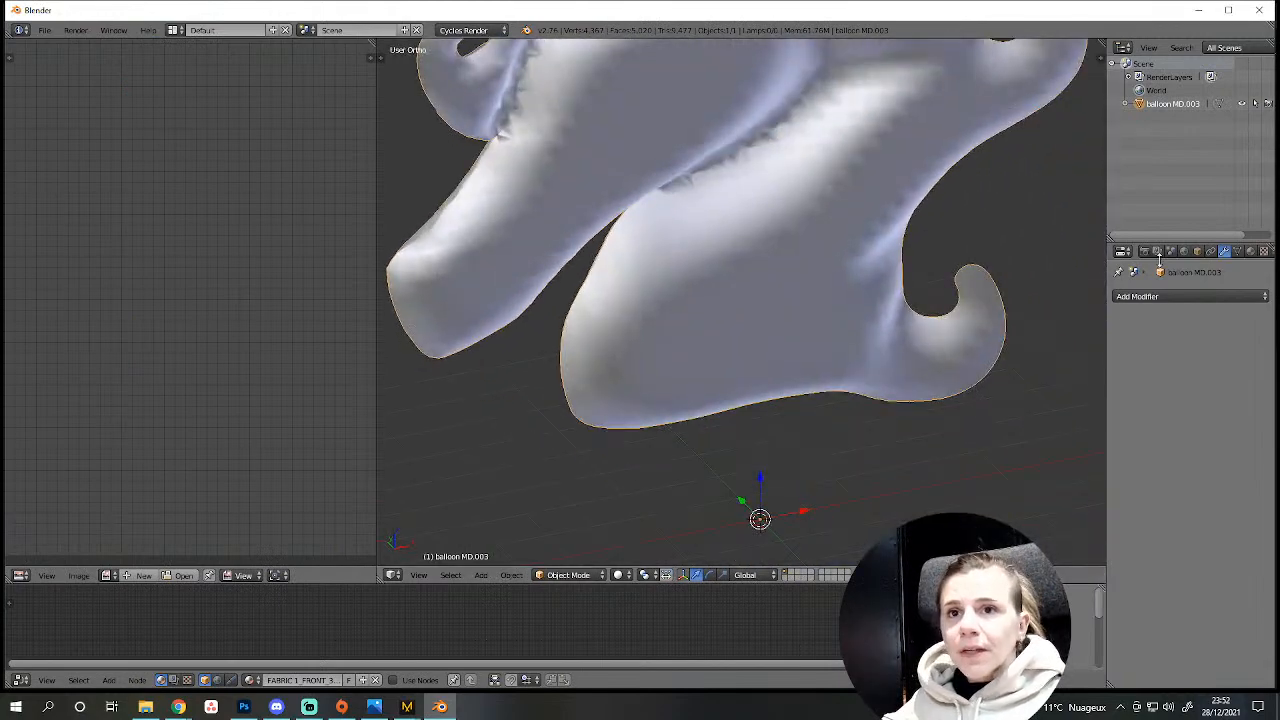
left_click(1238, 251)
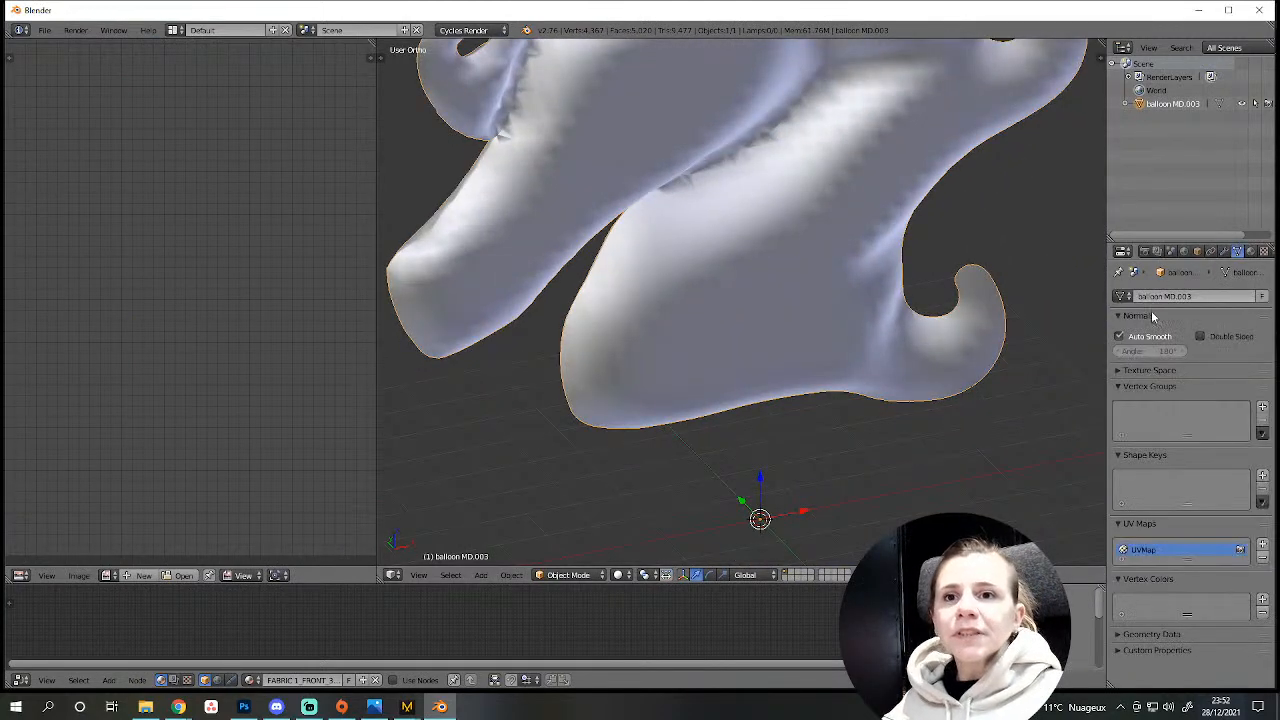
left_click(1132, 338)
scroll(686, 331, "down", 1)
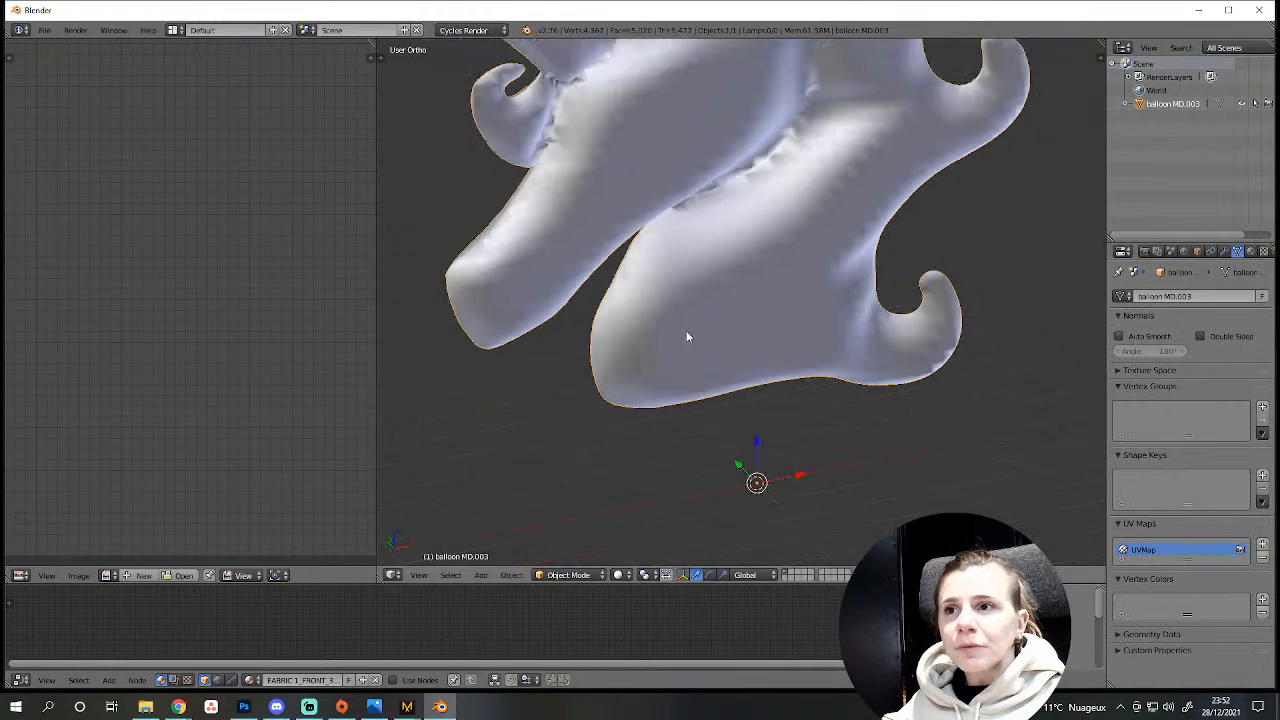
middle_click_drag(686, 331, 633, 464, "shift")
scroll(657, 349, "up", 2)
Add an Edge Split modifier with a 30° split angle to the balloon.
left_click(1225, 251)
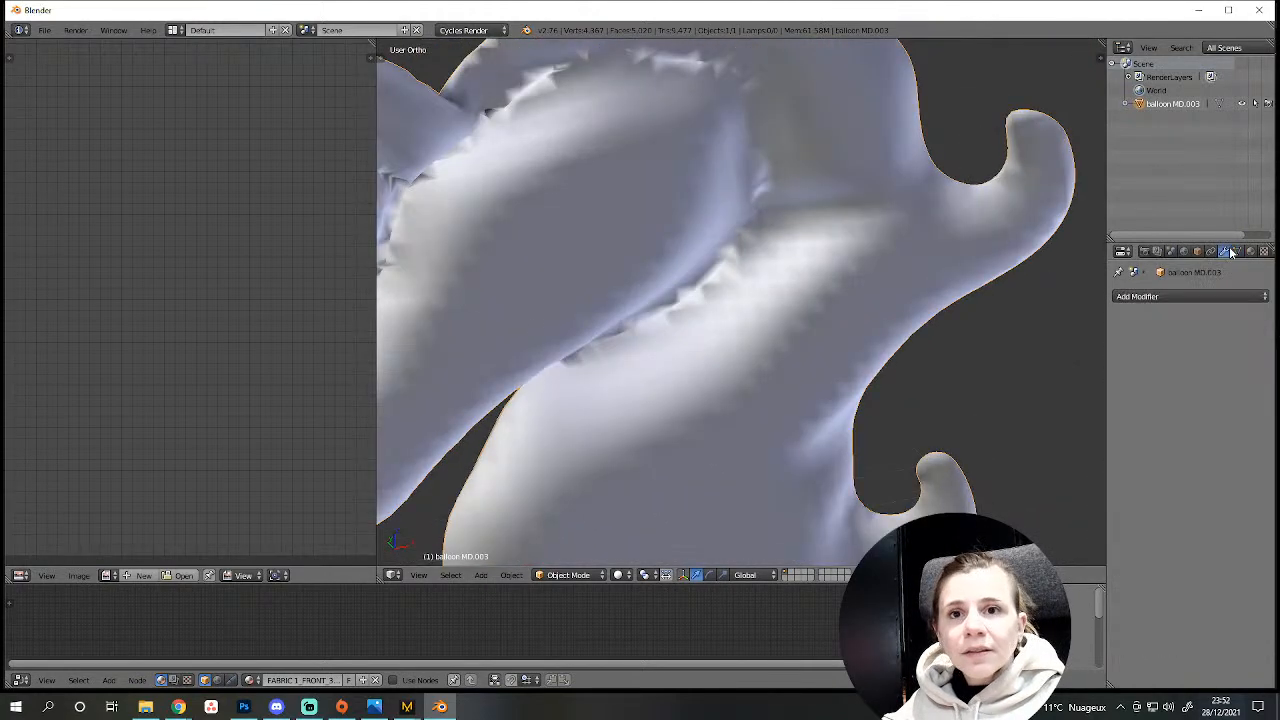
left_click(1160, 298)
left_click(968, 400)
middle_click_drag(963, 397, 745, 376)
scroll(745, 376, "down", 3)
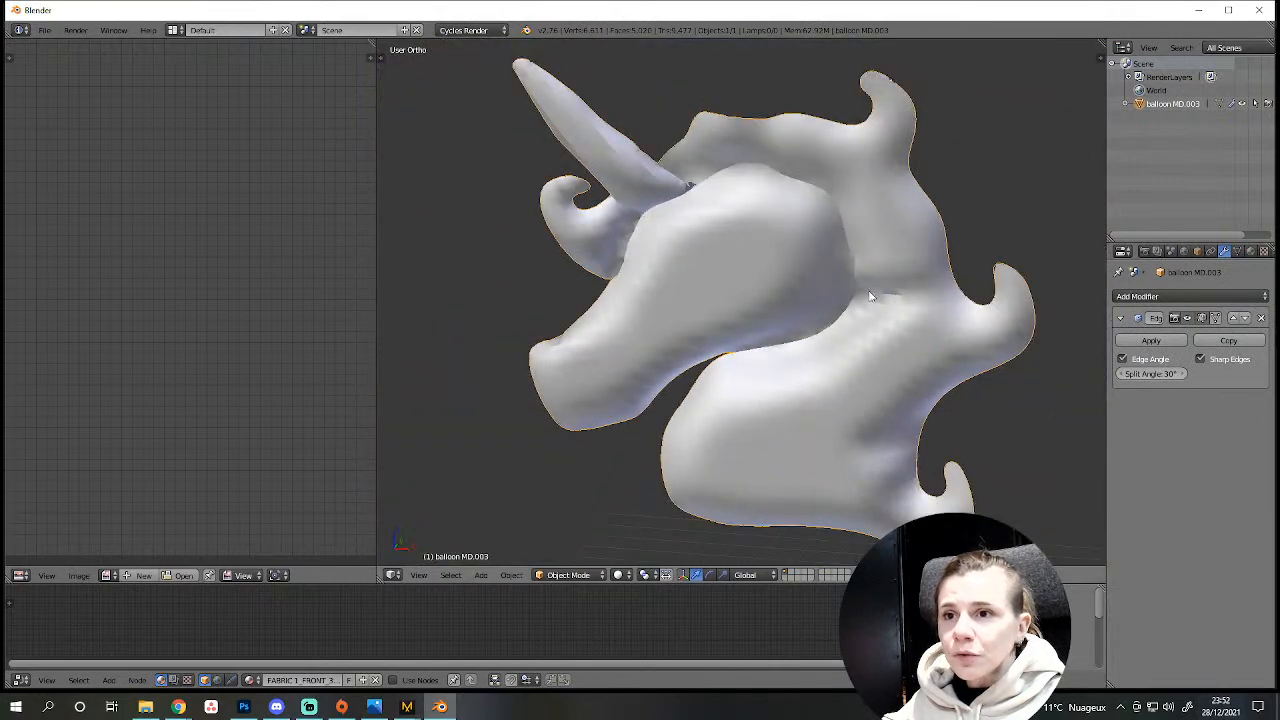
Examine the shading and the mesh up close where the horn's base meets the head and mane, in Edit Mode.
middle_click_drag(804, 221, 843, 218)
scroll(827, 406, "up", 4)
scroll(808, 316, "down", 1)
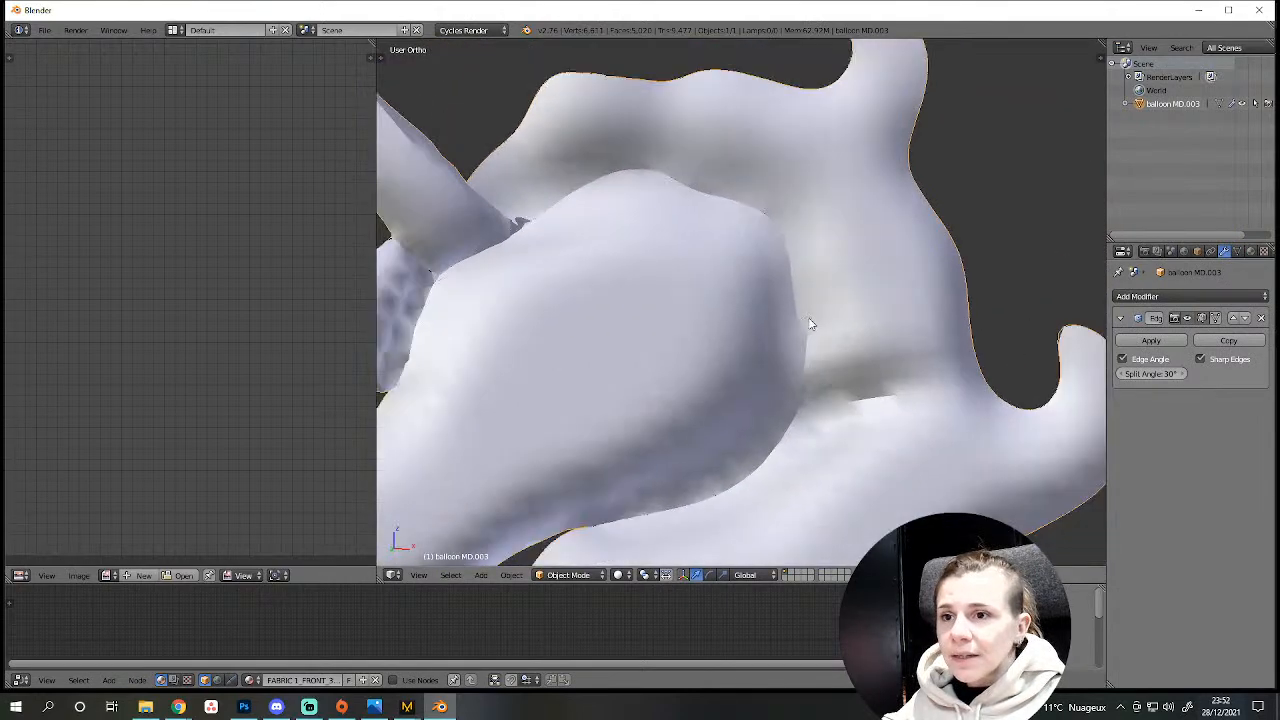
middle_click_drag(650, 247, 820, 275, "shift")
scroll(729, 311, "up", 4)
key("Tab")
middle_click_drag(665, 555, 762, 562, "shift")
scroll(745, 460, "up", 8)
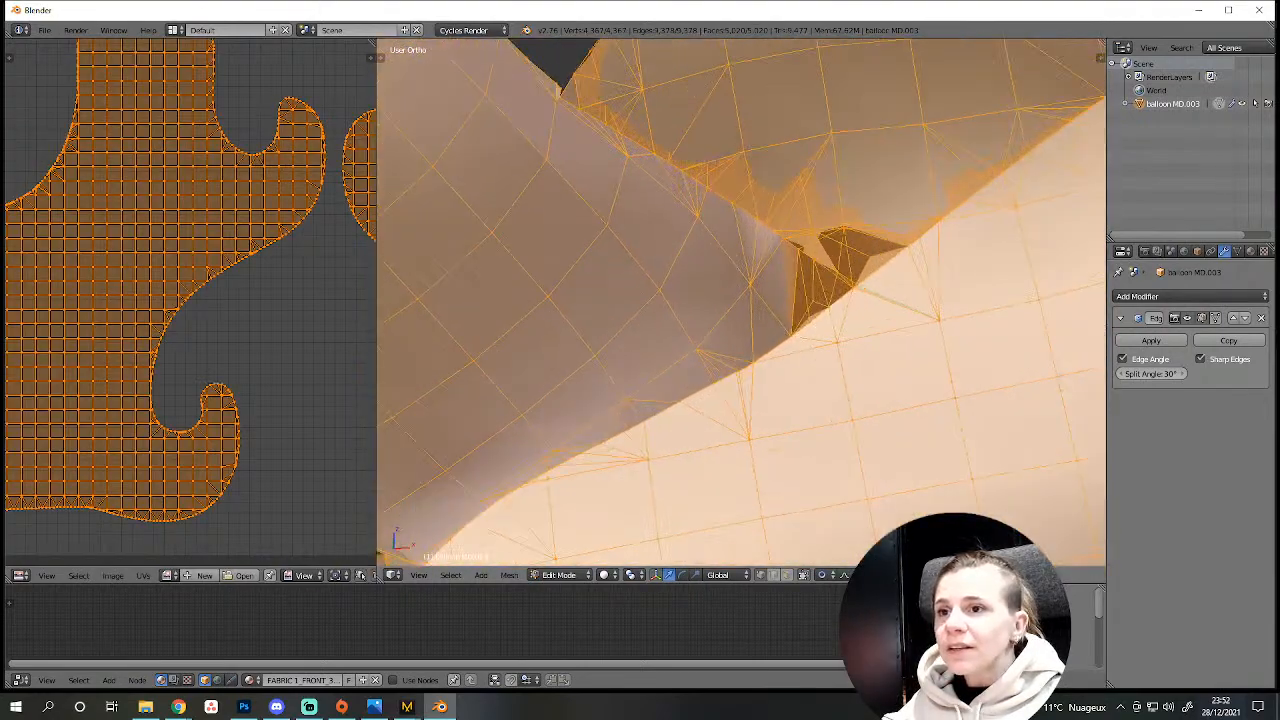
scroll(637, 282, "down", 10)
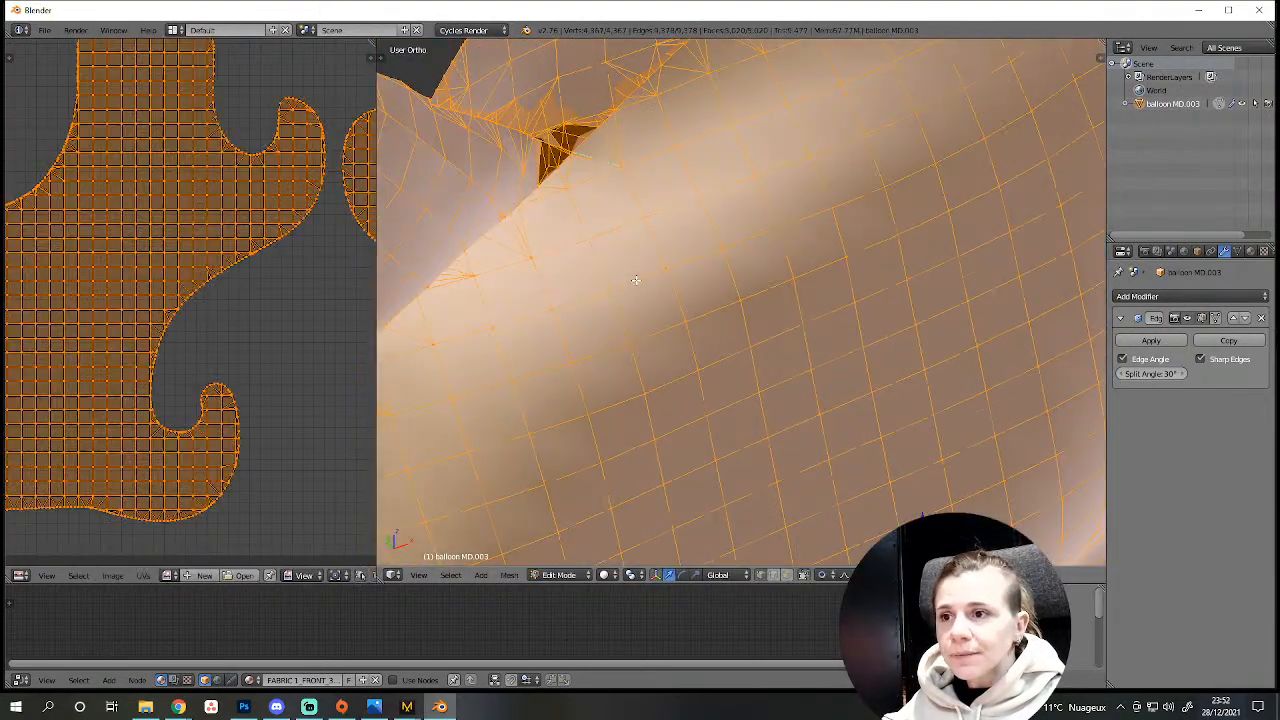
Examine the gap in the mesh at the horn's base closely from several angles.
scroll(643, 257, "up", 4)
scroll(822, 444, "up", 4)
middle_click_drag(643, 257, 810, 340, "shift")
scroll(822, 444, "up", 3)
scroll(812, 474, "down", 2)
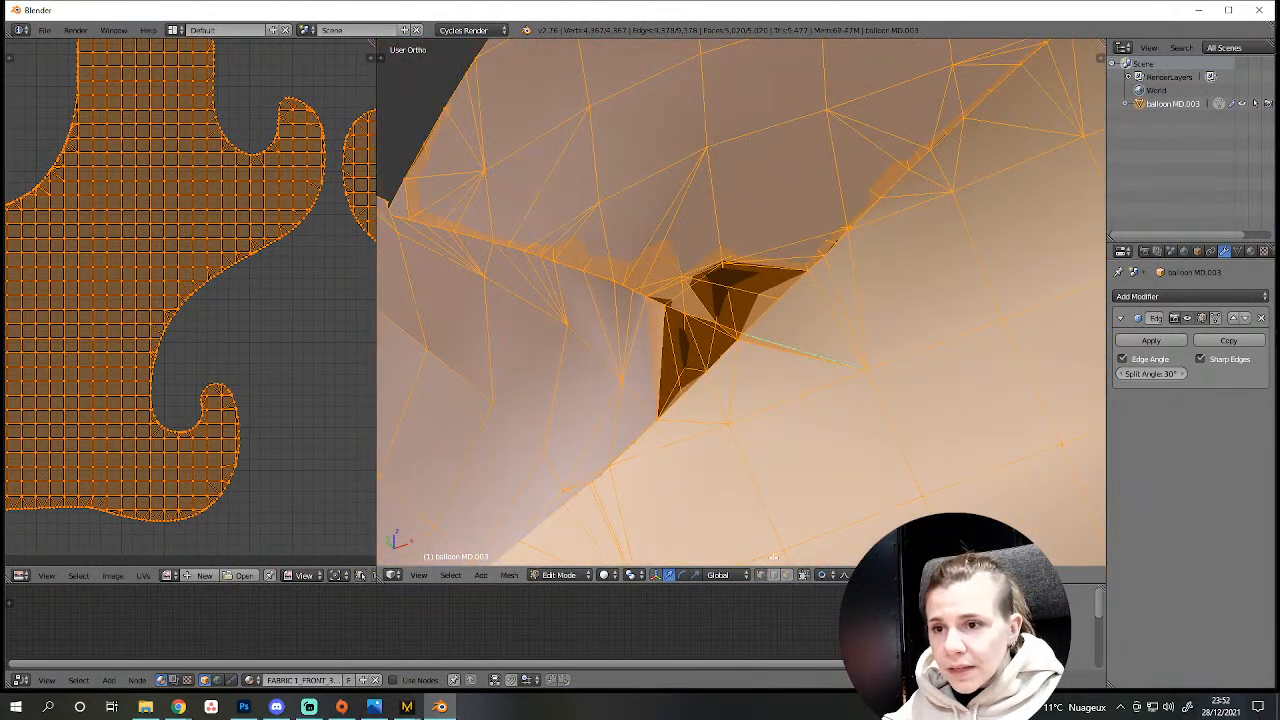
scroll(797, 466, "up", 4)
middle_click_drag(797, 466, 551, 312)
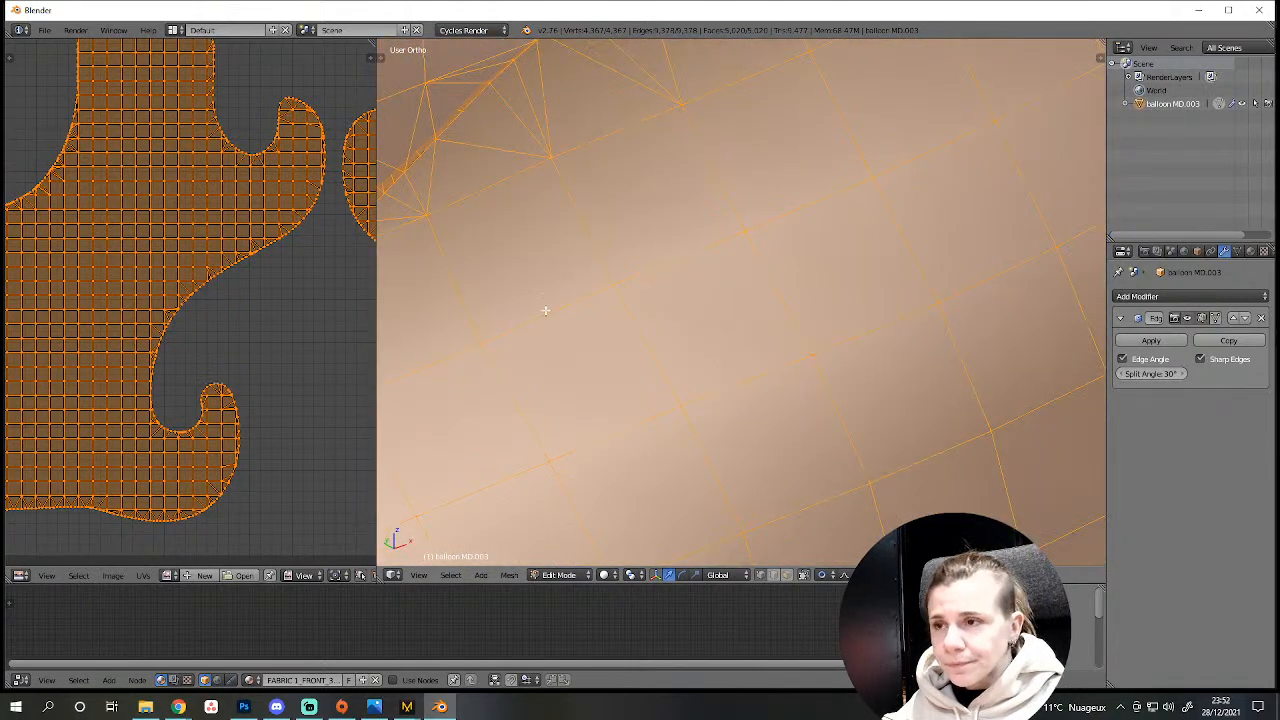
scroll(545, 311, "down", 3)
right_click(459, 311)
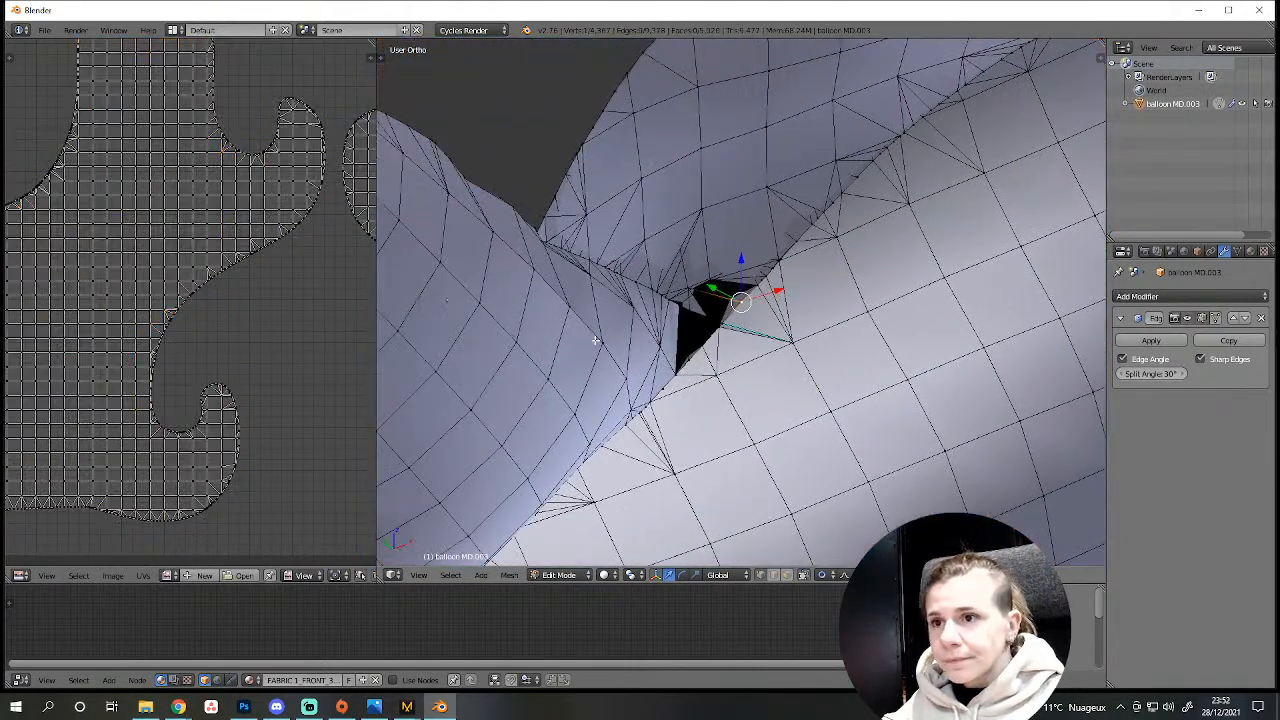
scroll(600, 339, "up", 4)
middle_click_drag(614, 340, 929, 316)
Switch to face selection and move a small face at the edge of the gap using proportional editing.
left_click(786, 574)
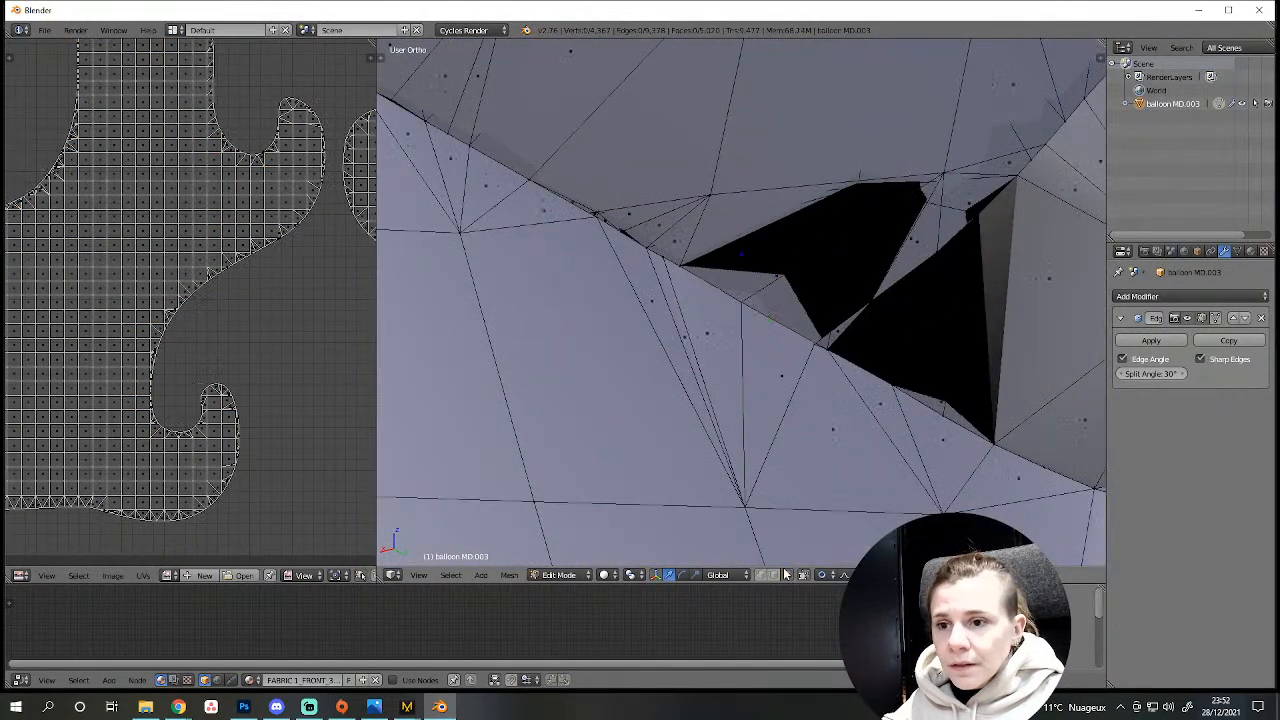
left_click_drag(776, 278, 777, 322)
scroll(775, 326, "up", 4)
middle_click_drag(777, 322, 820, 250)
key("g")
left_click(692, 330)
Reposition the narrow face inside the gap with smooth proportional editing, adjusting it from the front and checking it from behind.
middle_click_drag(692, 330, 784, 275)
right_click(643, 369)
key("g")
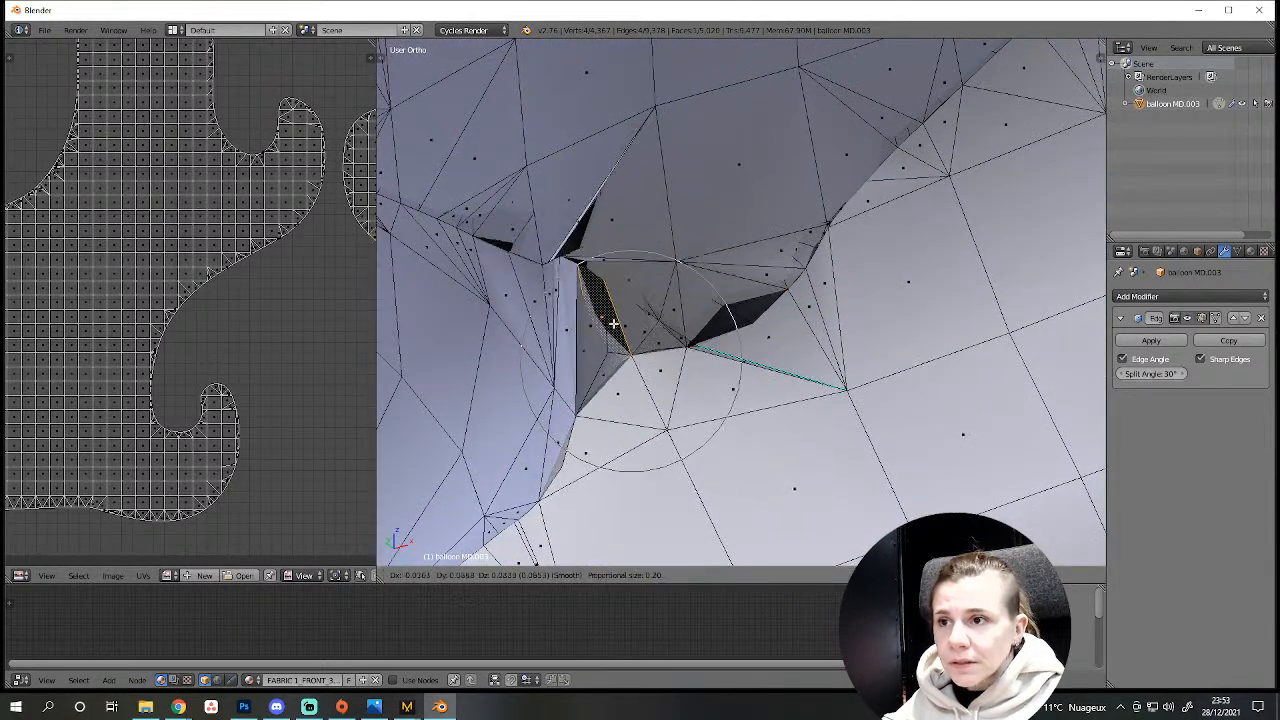
left_click(629, 359)
key("g")
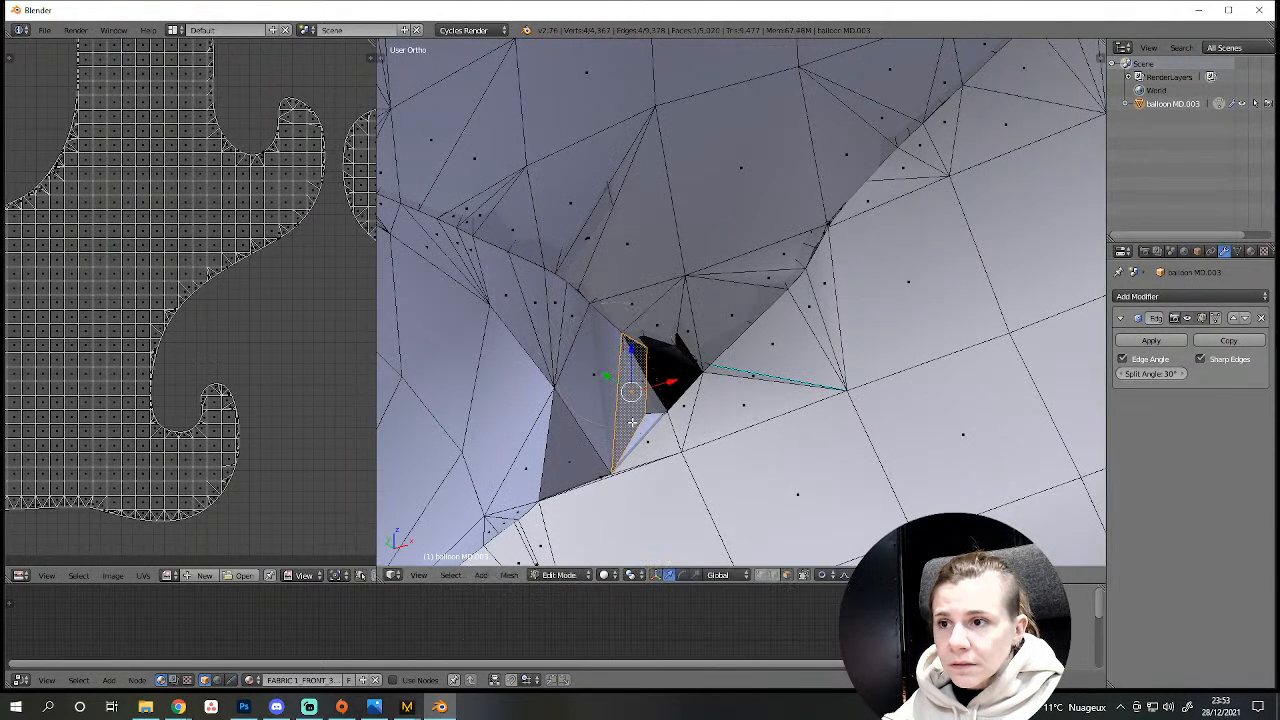
left_click(697, 383)
middle_click_drag(697, 383, 832, 373)
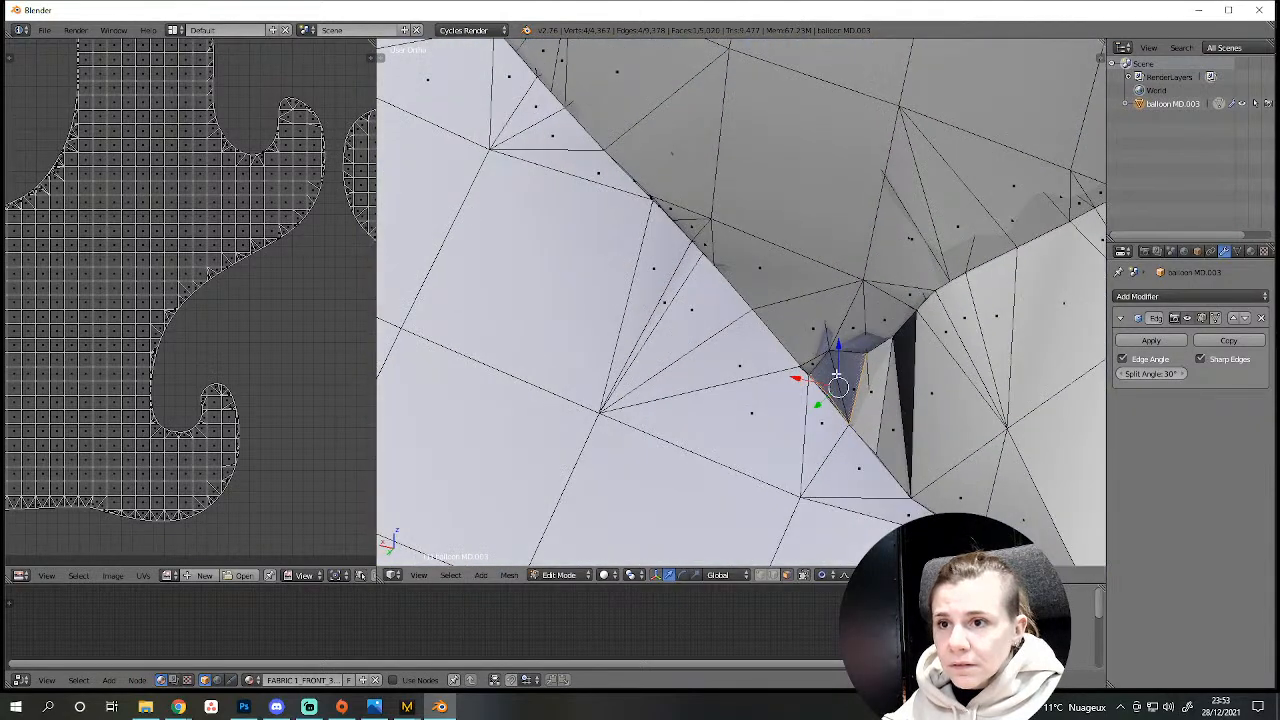
middle_click_drag(923, 400, 987, 383)
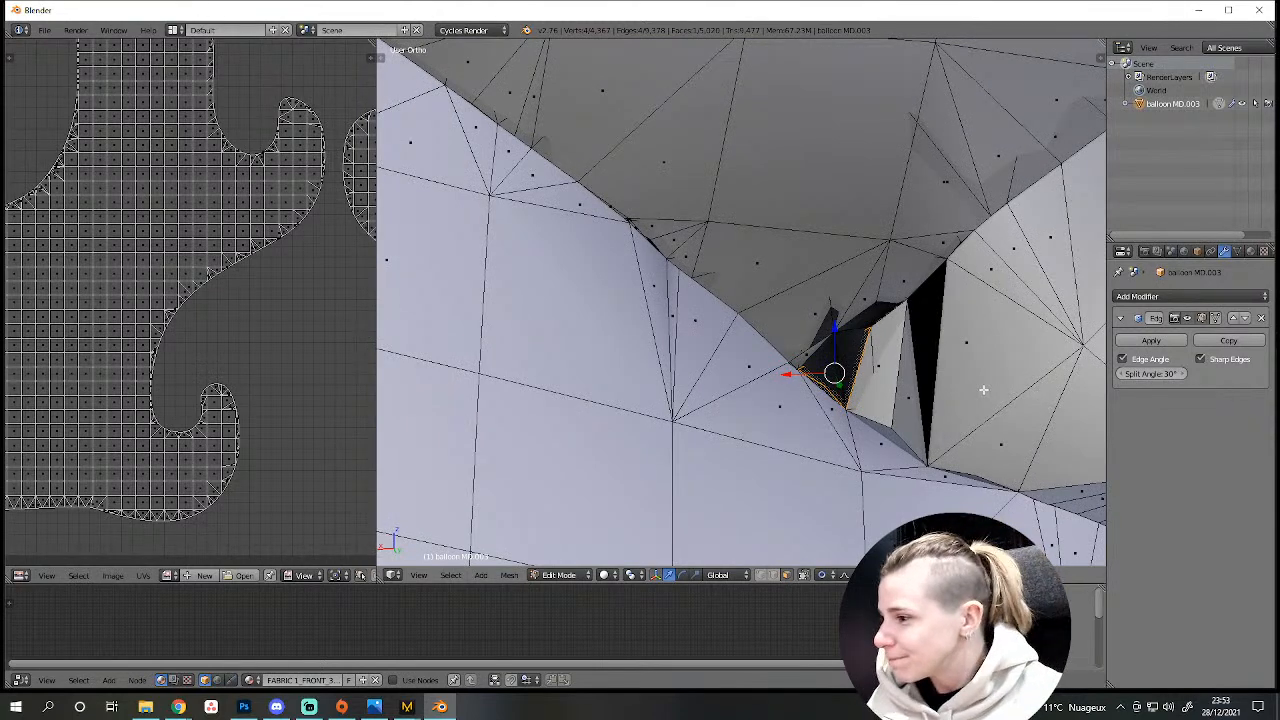
Delete the distorted faces beside the dark gap at the horn's base.
middle_click_drag(1025, 362, 716, 465)
middle_click_drag(840, 438, 652, 447)
right_click(914, 429)
key("x")
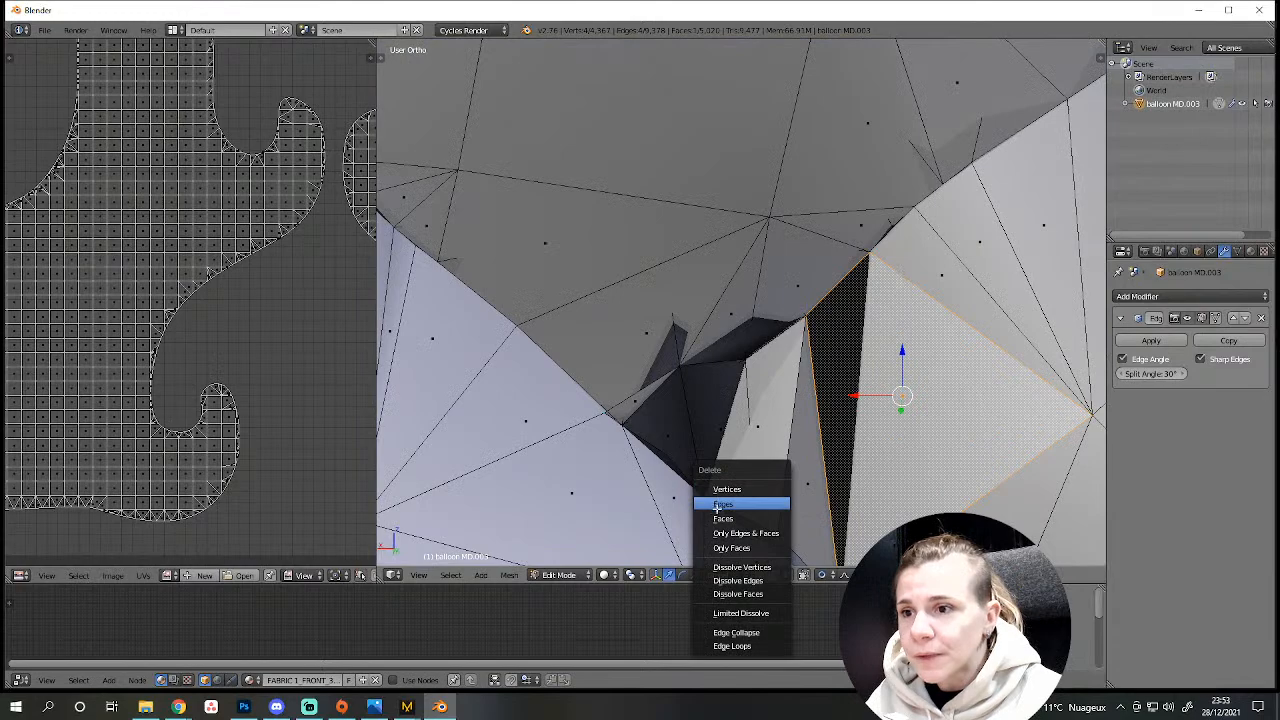
left_click(717, 508)
scroll(771, 443, "up", 7)
right_click(695, 470)
scroll(697, 472, "down", 4)
key("x")
left_click(691, 473)
Delete the cluster of crumpled faces inside the gap and the stray face next to it.
right_click(756, 441)
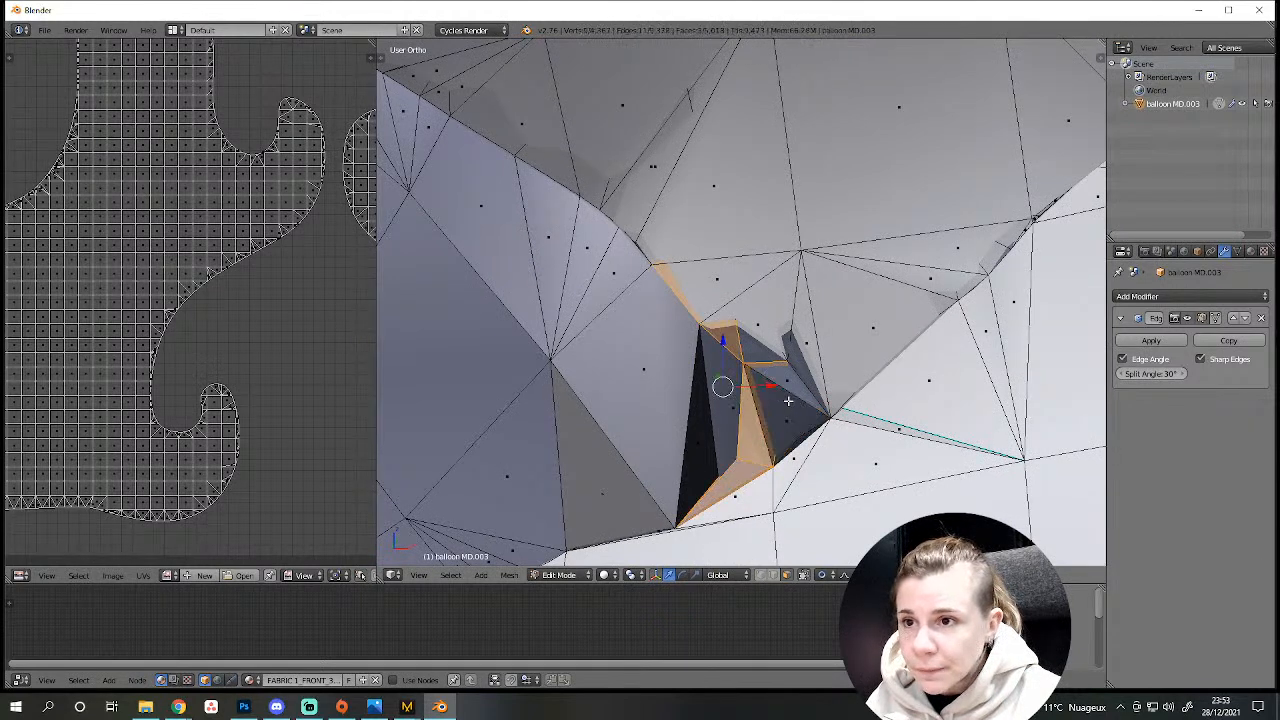
key("x")
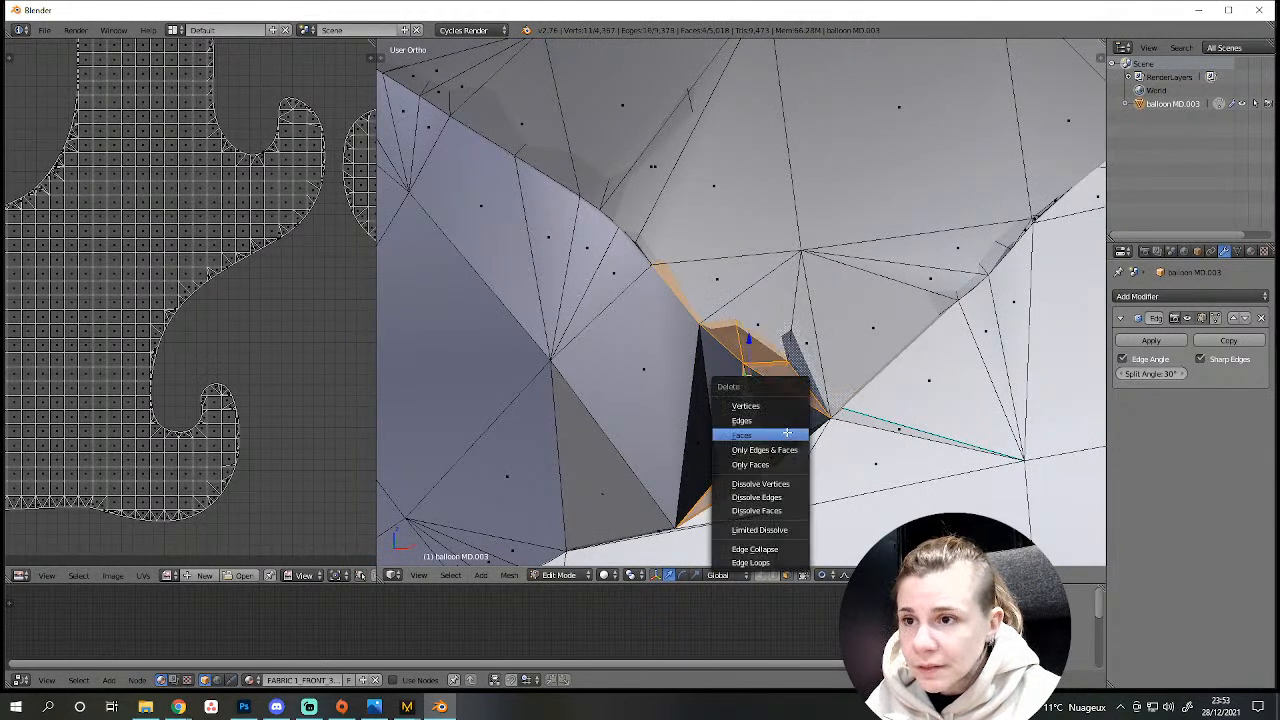
left_click(748, 435)
right_click(729, 423)
mouse_move(786, 438)
middle_mouse_down()
mouse_move(672, 425)
mouse_move(766, 429)
middle_mouse_up()
key("x")
left_click(748, 452)
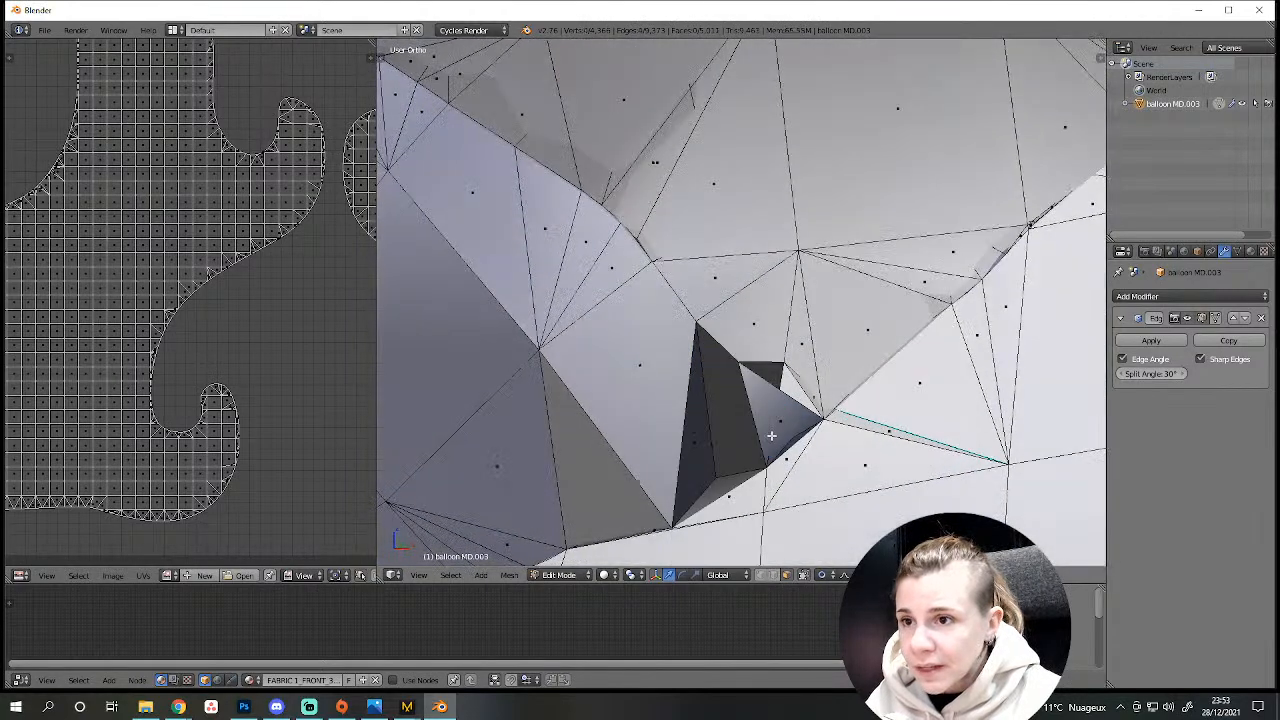
Delete the pointed inner face and the narrow dark face still left inside the opening.
right_click(770, 415)
key("x")
left_click(724, 451)
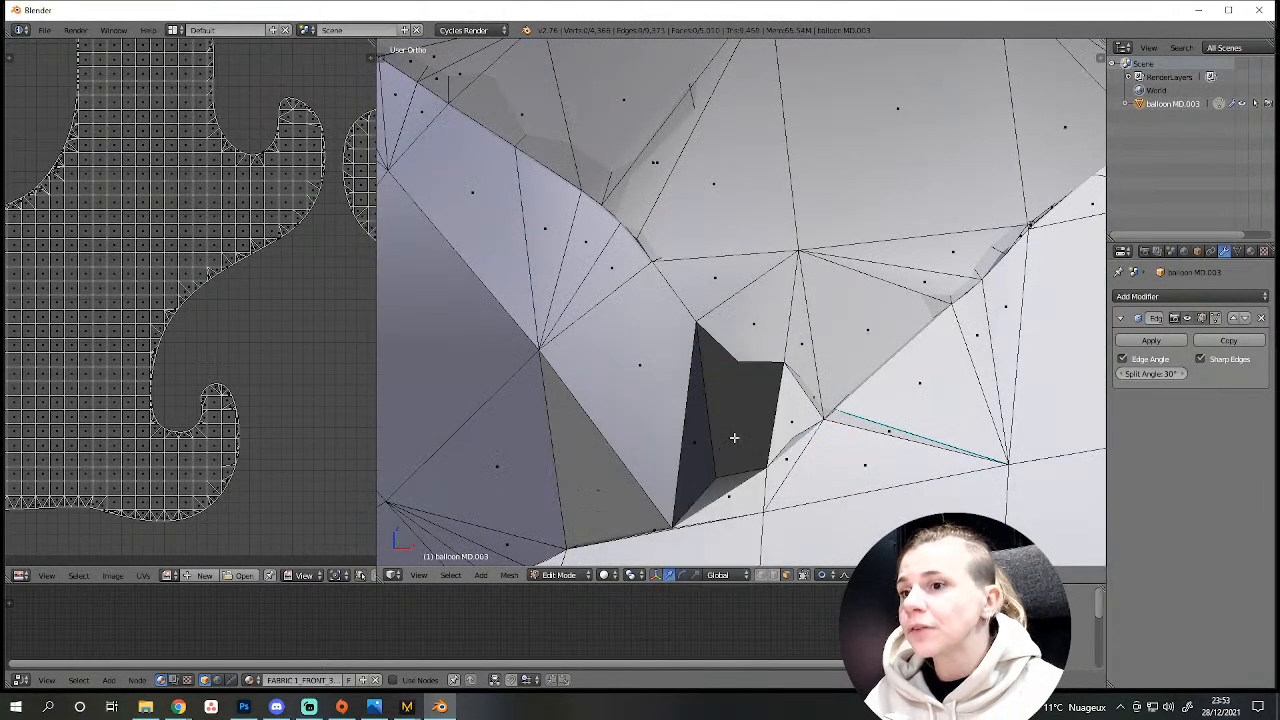
right_click(697, 442)
key("x")
left_click(691, 449)
scroll(691, 449, "down", 11)
middle_click_drag(691, 449, 662, 405)
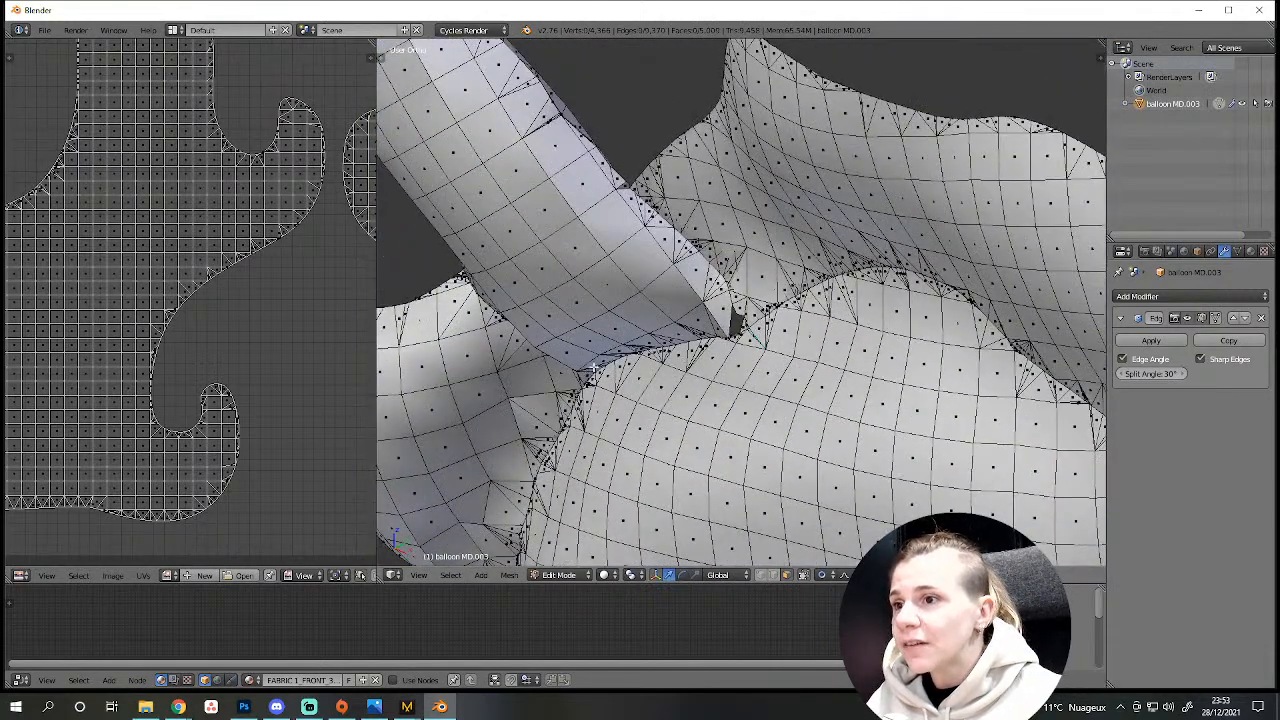
Delete the small four-sided face on the lower rim of the hole, working from its opposite side.
scroll(713, 409, "up", 4)
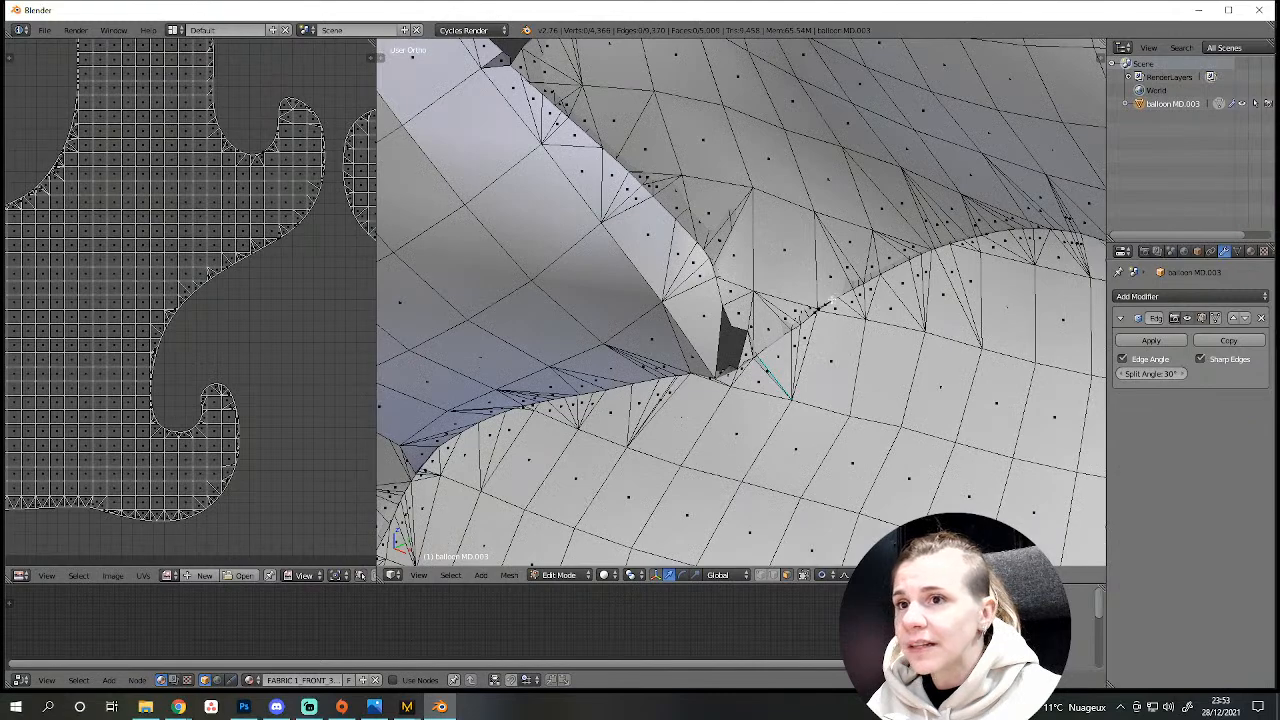
scroll(759, 434, "up", 5)
middle_click_drag(720, 480, 600, 457)
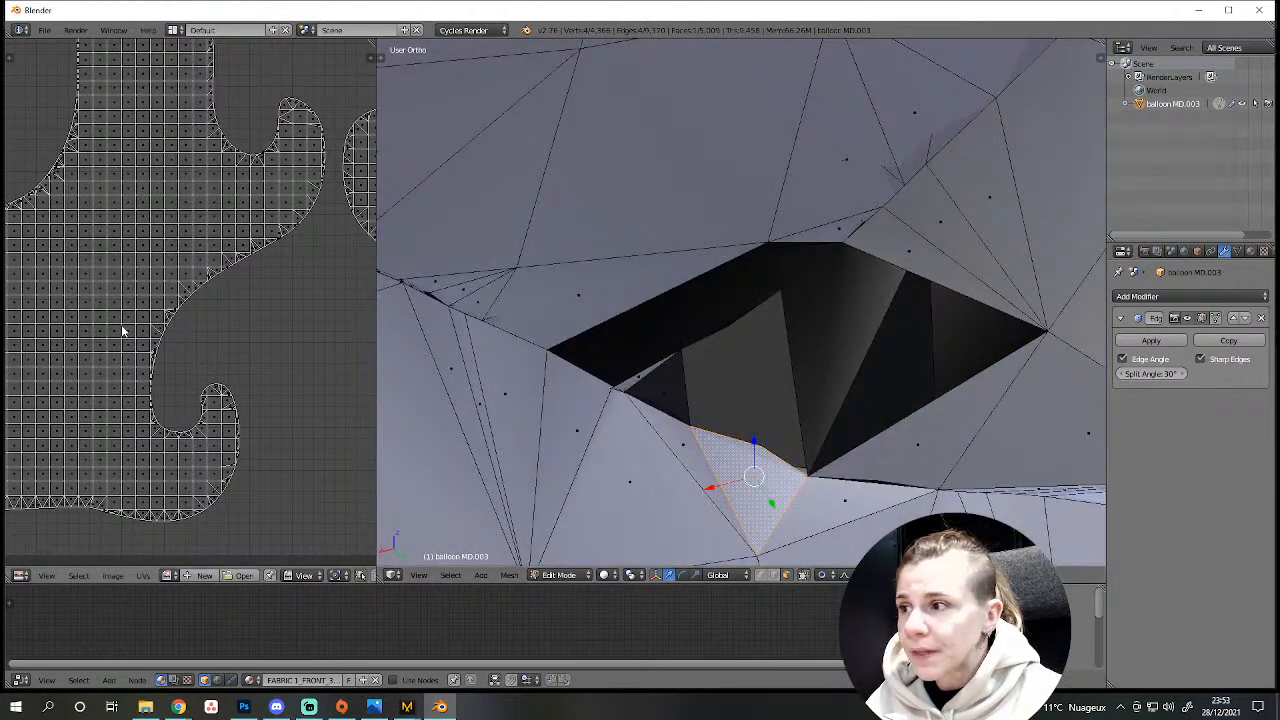
scroll(123, 331, "down", 3)
scroll(757, 508, "up", 3)
key("x")
left_click(737, 512)
Delete the pale triangular face on the hole's rim and the small face next to it.
scroll(777, 486, "down", 3)
middle_click_drag(777, 486, 712, 356)
right_click(712, 355)
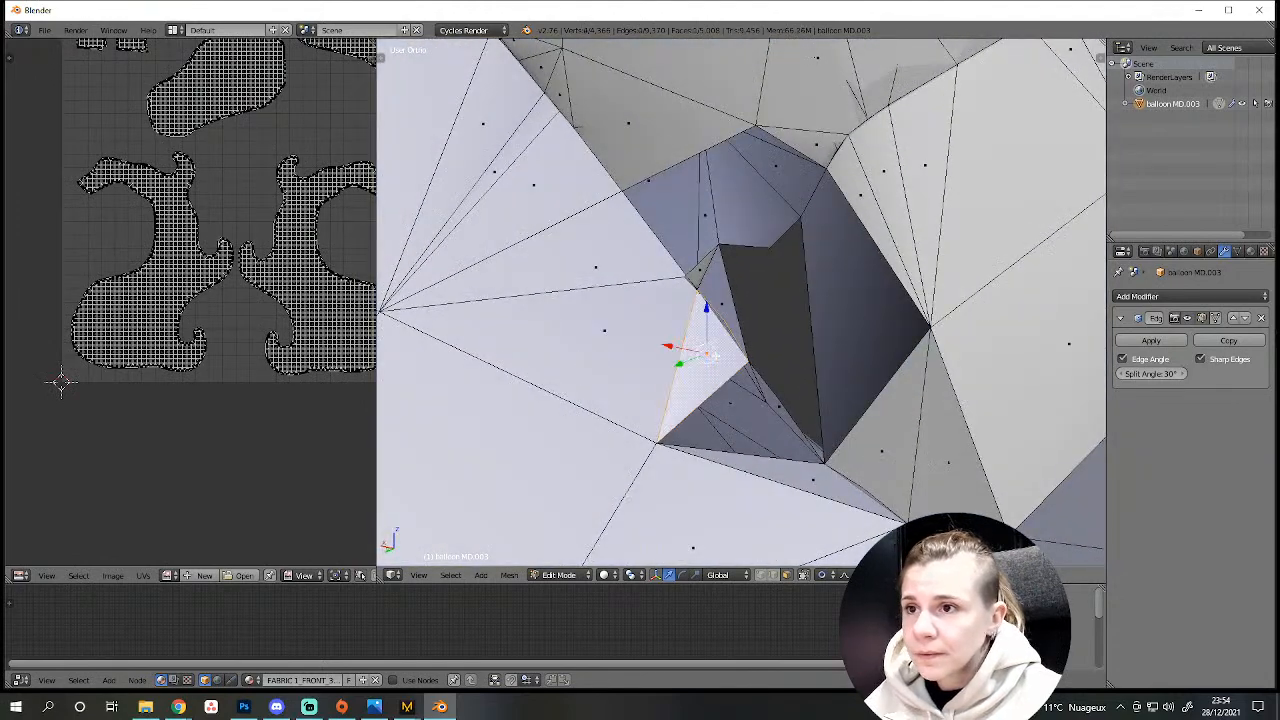
key("x")
left_click(707, 355)
right_click(714, 317)
key("x")
left_click(714, 317)
Delete two more irregular faces around the hole's rim at the horn's base.
middle_click_drag(742, 411, 674, 391)
right_click(807, 457)
key("x")
left_click(769, 459)
right_click(821, 443)
right_click(667, 237)
key("x")
left_click(665, 237)
middle_click_drag(820, 386, 788, 307)
Delete two faces along the hole's upper edge and two small faces along its lower edge.
right_click(788, 307)
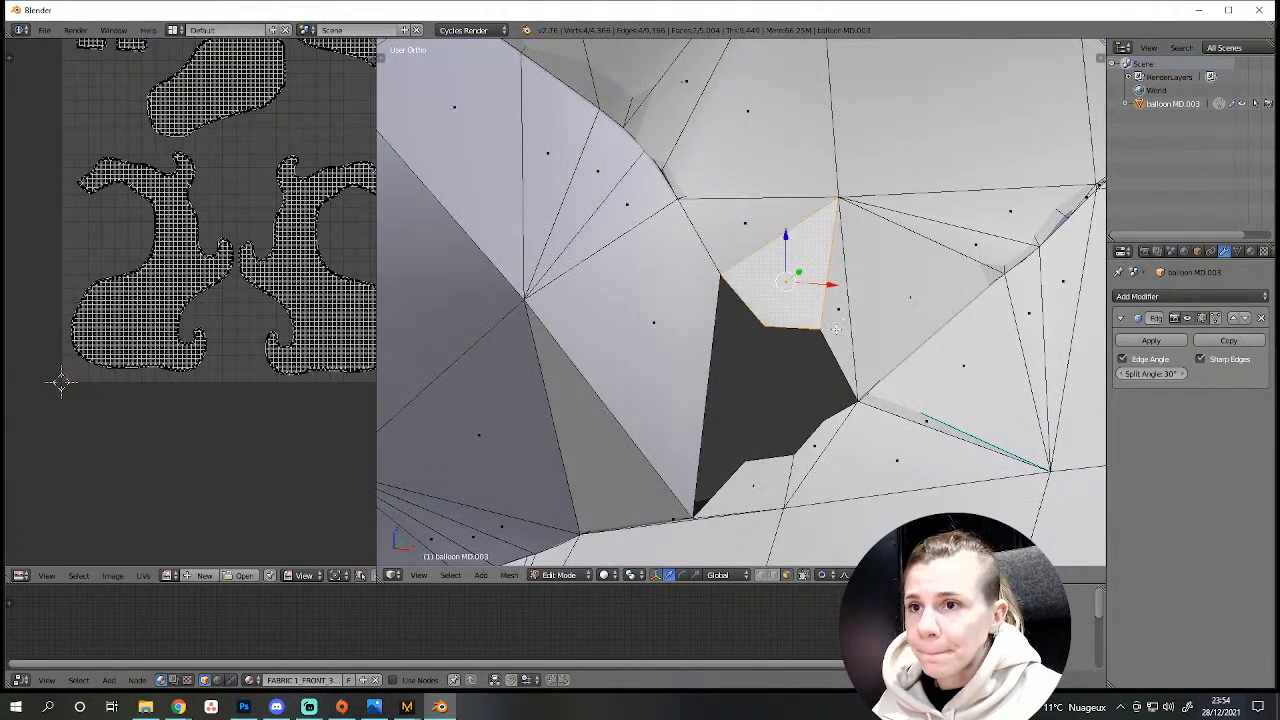
right_click(837, 328, "shift")
key("x")
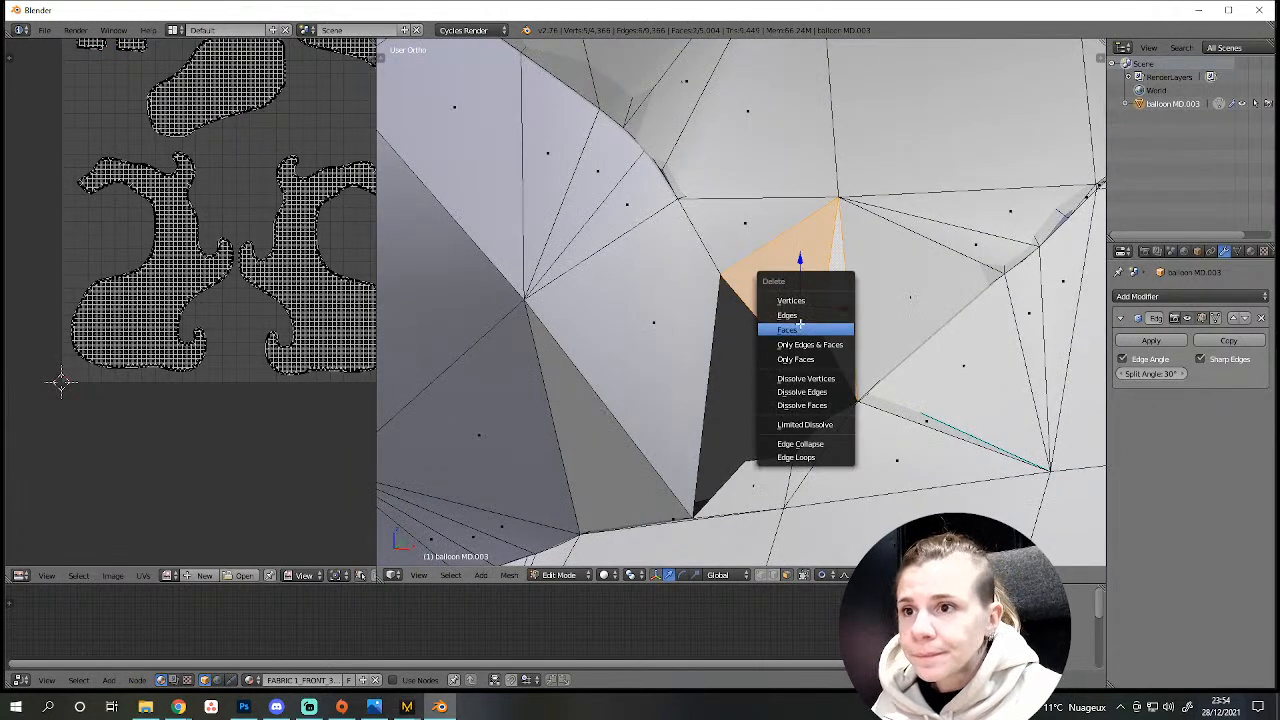
left_click(800, 326)
right_click(806, 437)
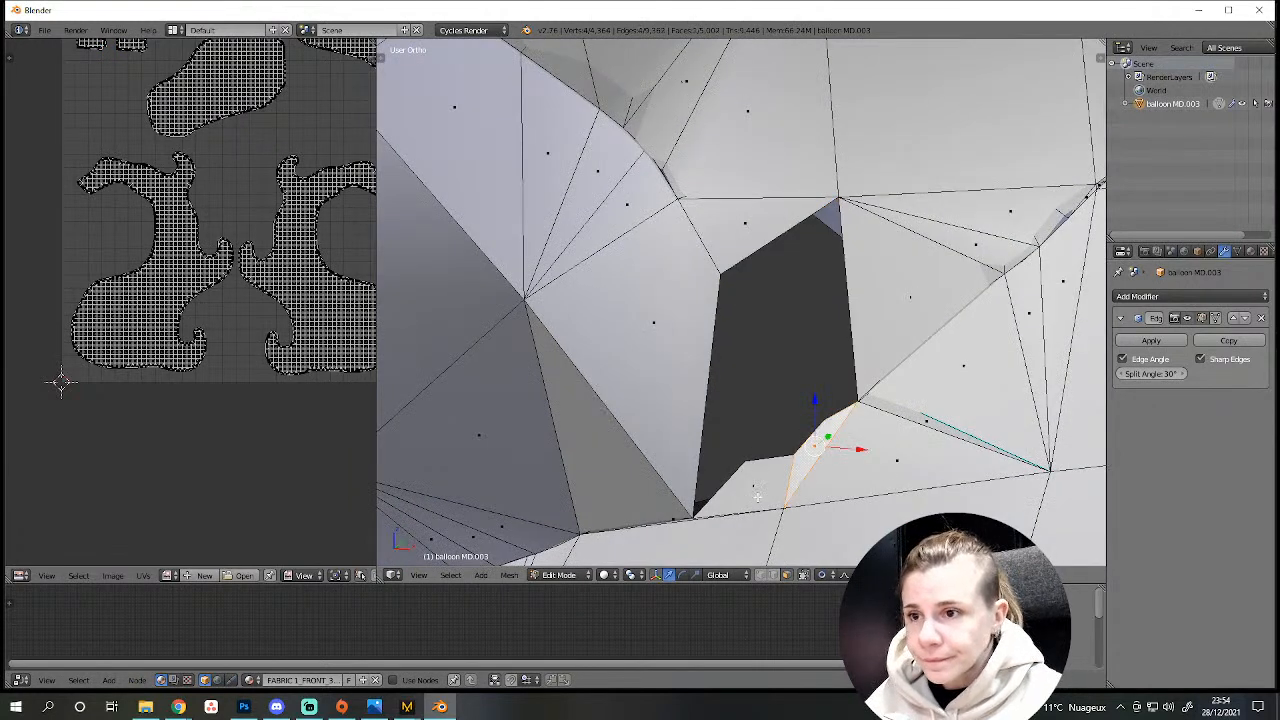
right_click(757, 496, "shift")
key("x")
left_click(750, 508)
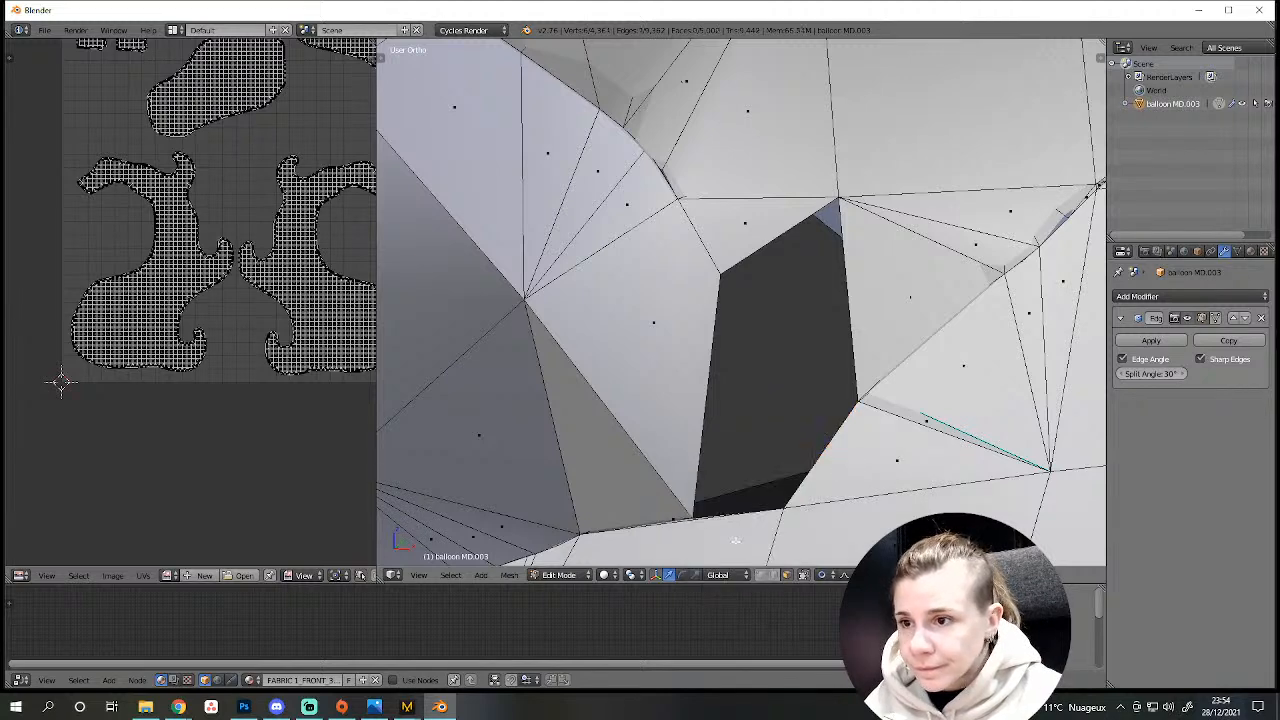
middle_click_drag(735, 533, 751, 43)
middle_click_drag(768, 310, 726, 152, "shift")
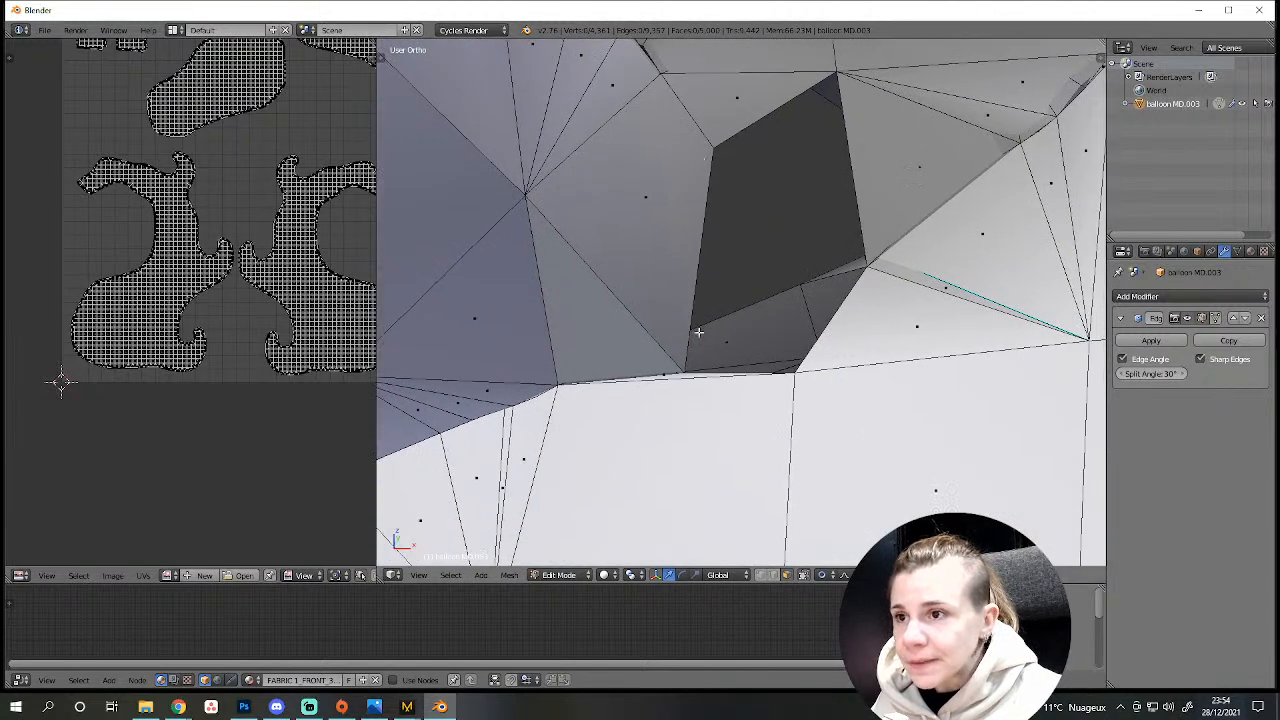
Switch to vertex selection and fill the lower part of the hole with a face between its four corner vertices.
middle_click_drag(714, 434, 680, 449)
left_click(762, 574)
middle_click_drag(789, 540, 787, 405)
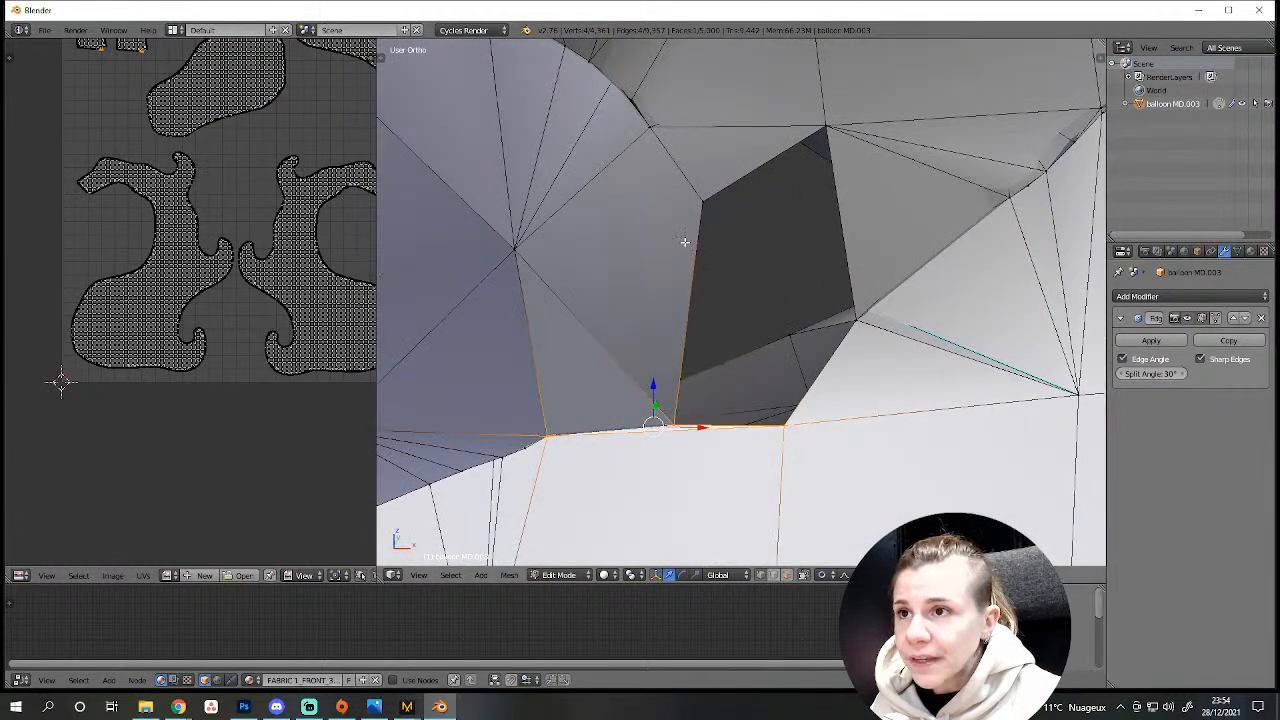
middle_click_drag(740, 520, 726, 435)
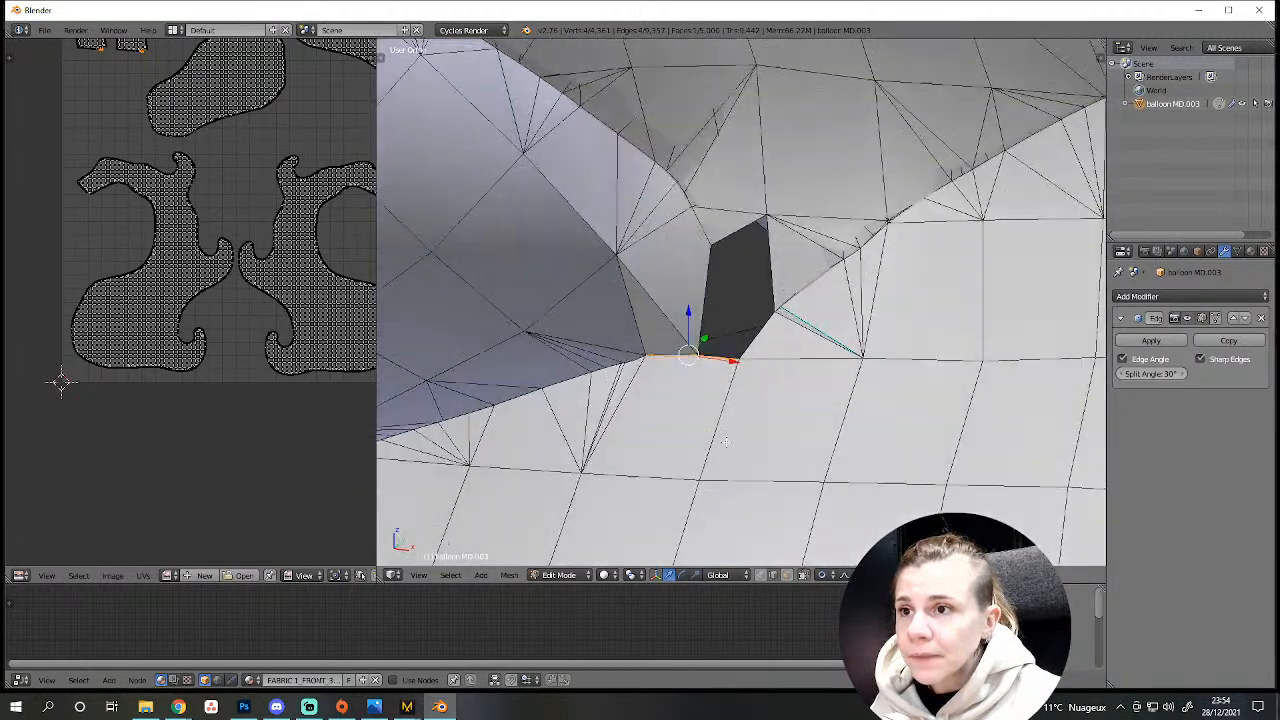
scroll(726, 435, "up", 6)
right_click(653, 489)
left_click(764, 573)
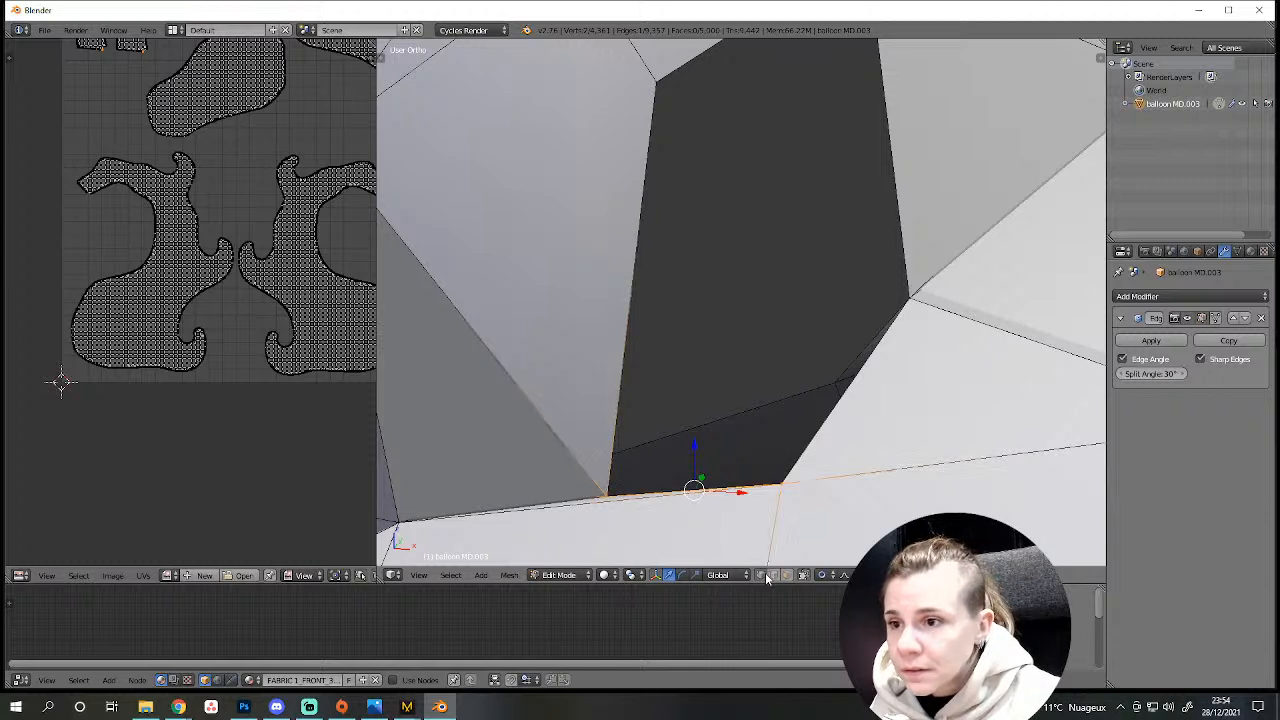
scroll(705, 294, "down", 2)
right_click(684, 148, "shift")
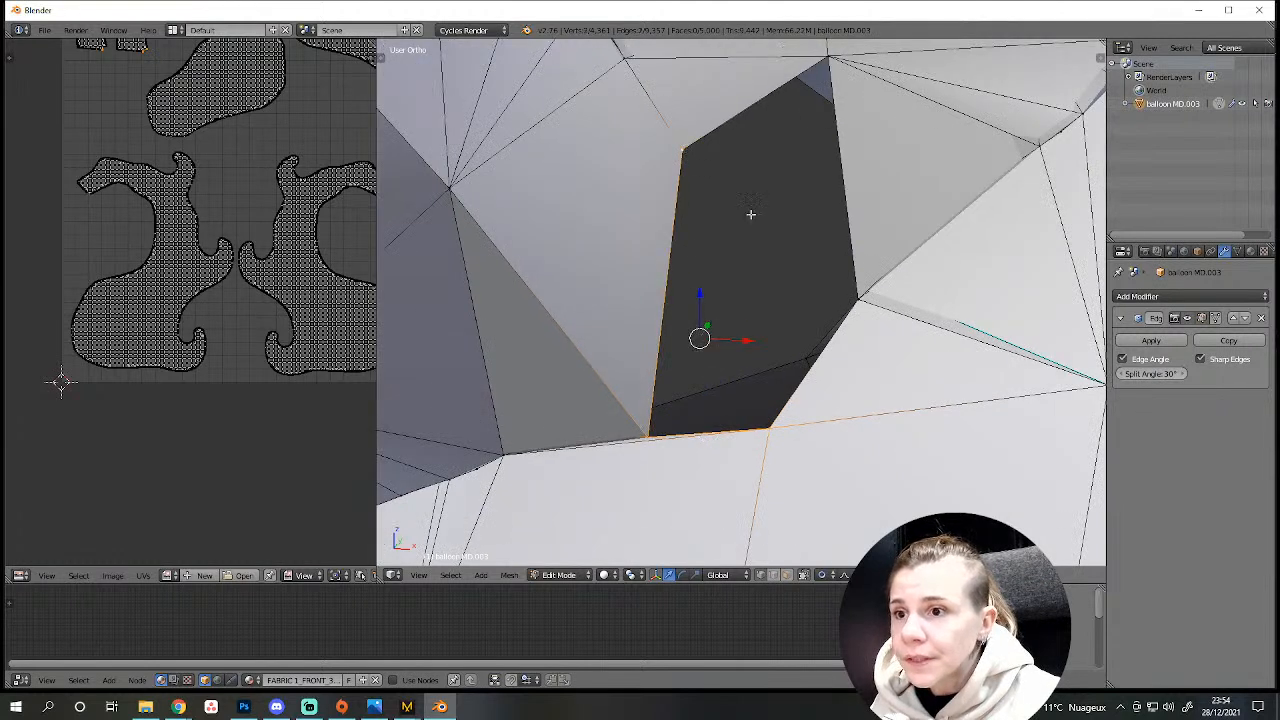
right_click(861, 311, "shift")
key("g")
right_click(854, 316)
key("f")
Fill the remaining triangular opening above the new face using its three corner vertices.
middle_click_drag(778, 270, 772, 398, "shift")
right_click(680, 277)
right_click(846, 395, "shift")
right_click(835, 205, "shift")
key("g")
right_click(878, 386)
key("f")
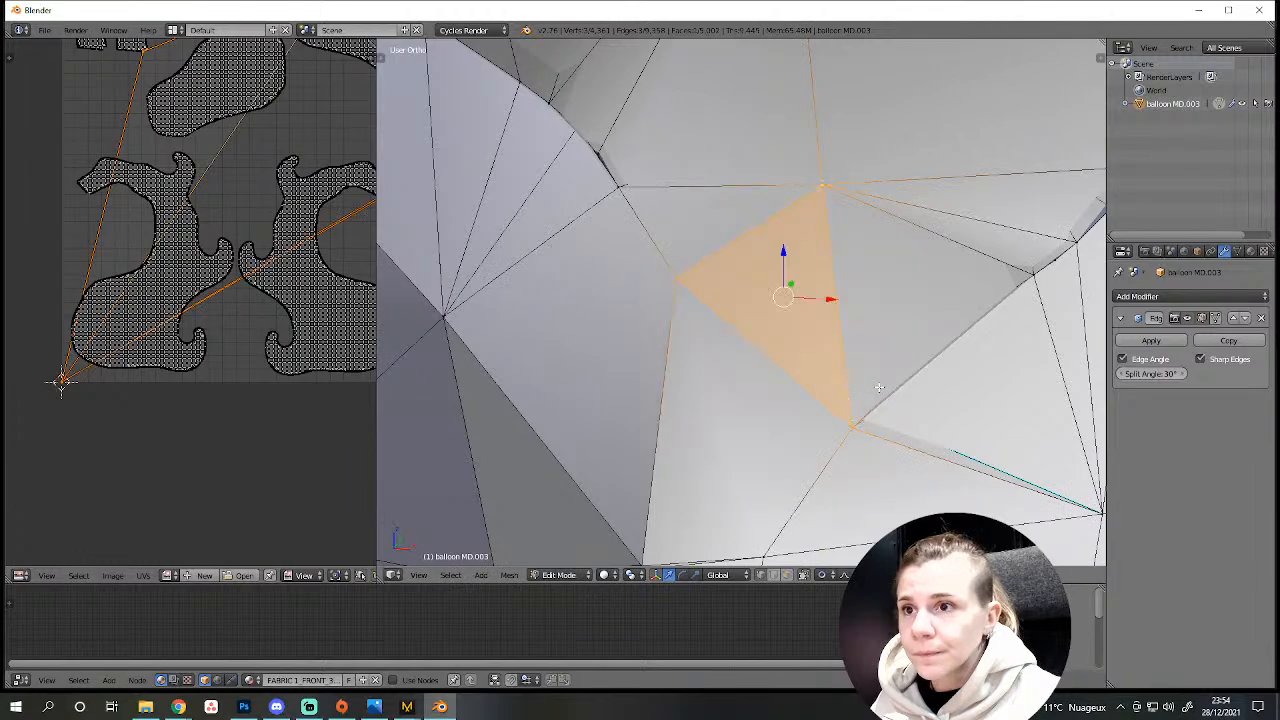
Move the rim vertex of the hole on the opposite side slightly, reducing the proportional editing size to 0.03.
scroll(878, 386, "down", 3)
mouse_move(818, 401)
middle_mouse_down()
mouse_move(845, 422)
mouse_move(838, 394)
mouse_move(840, 420)
mouse_move(780, 430)
mouse_move(611, 423)
mouse_move(567, 437)
mouse_move(546, 426)
middle_mouse_up()
scroll(669, 403, "up", 4)
middle_click_drag(669, 403, 637, 409)
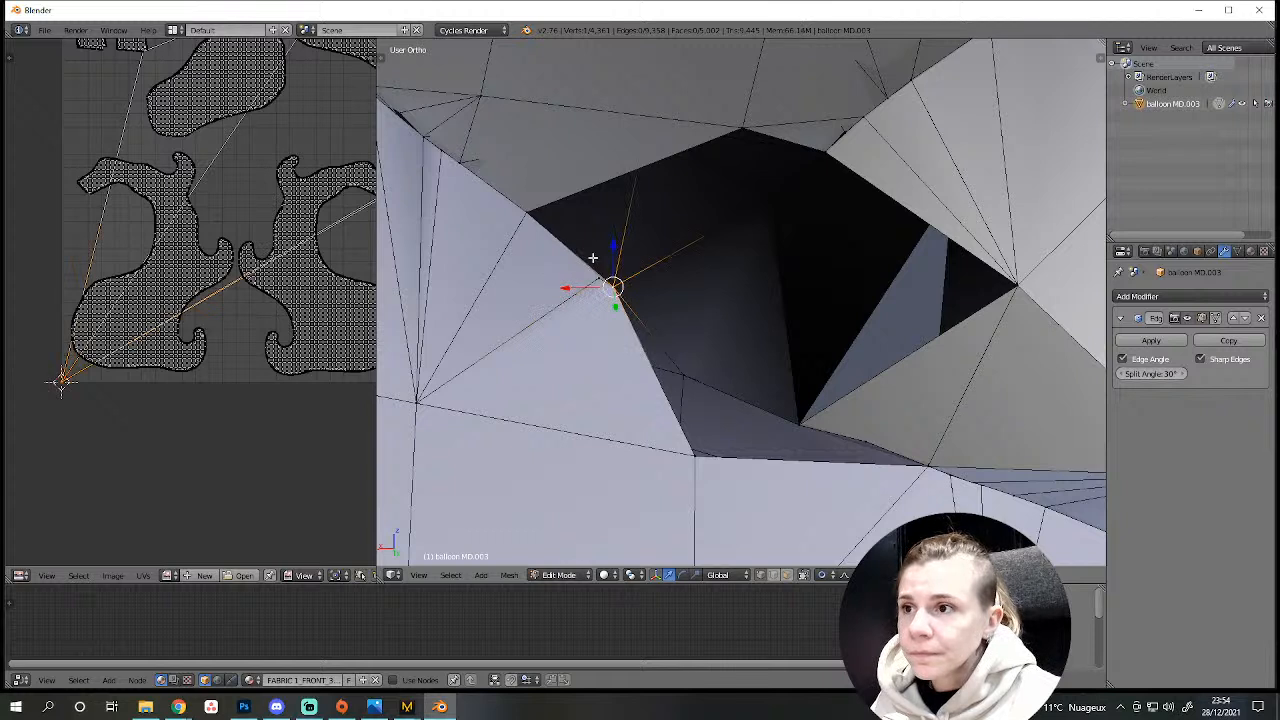
key("g")
scroll(612, 296, "up", 5)
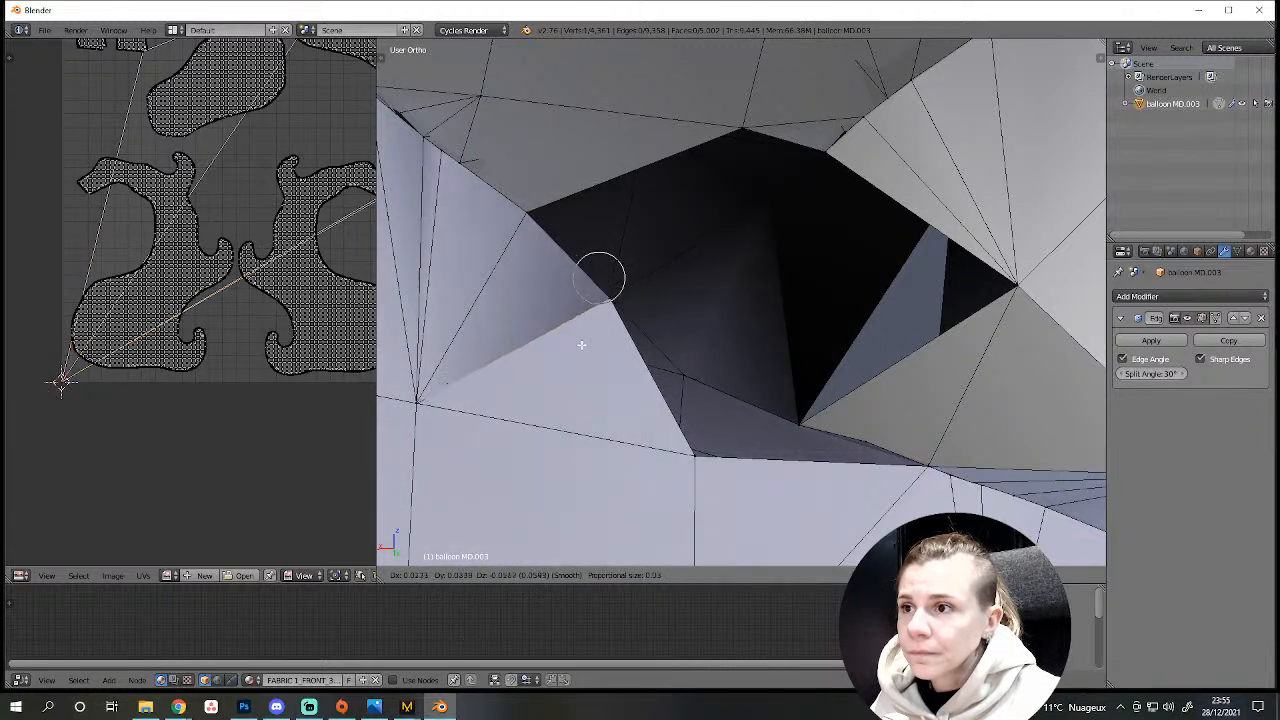
left_click(581, 312)
Fill the upper part of the opposite hole with a face between its four rim vertices.
left_click(540, 222, "shift")
left_click(752, 118, "shift")
left_click(804, 149, "shift")
key("g")
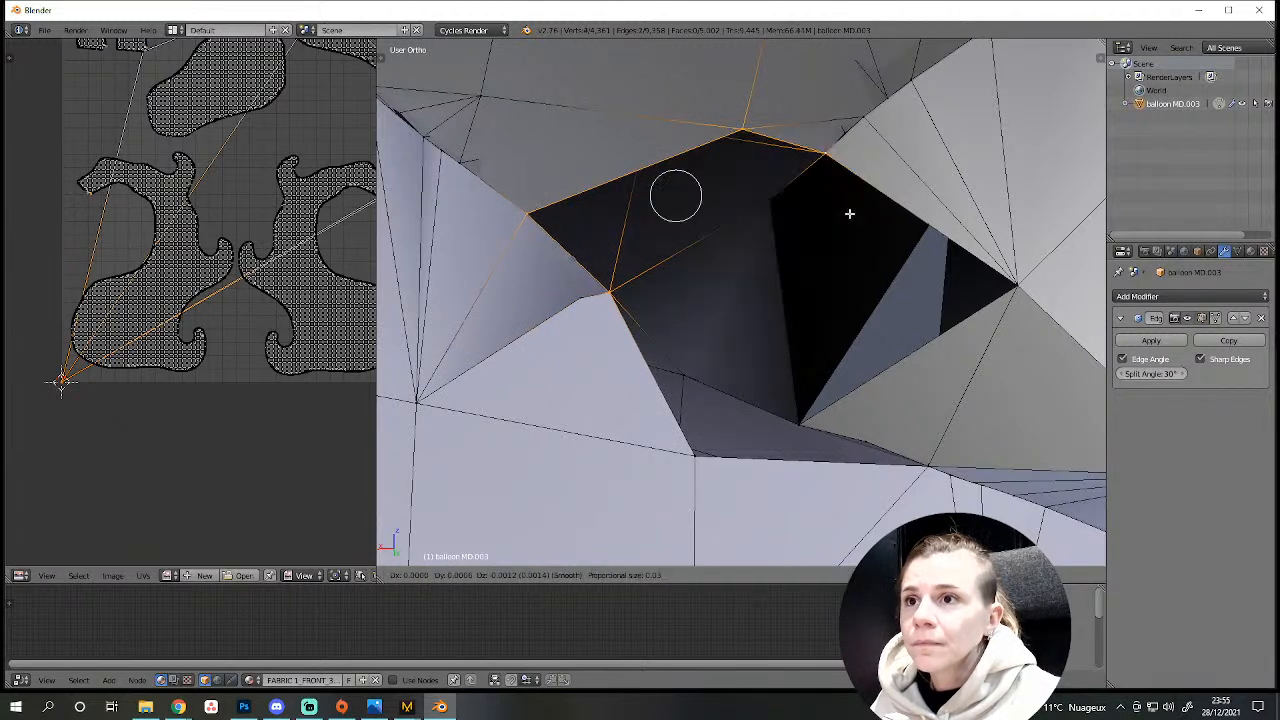
right_click(847, 255)
key("f")
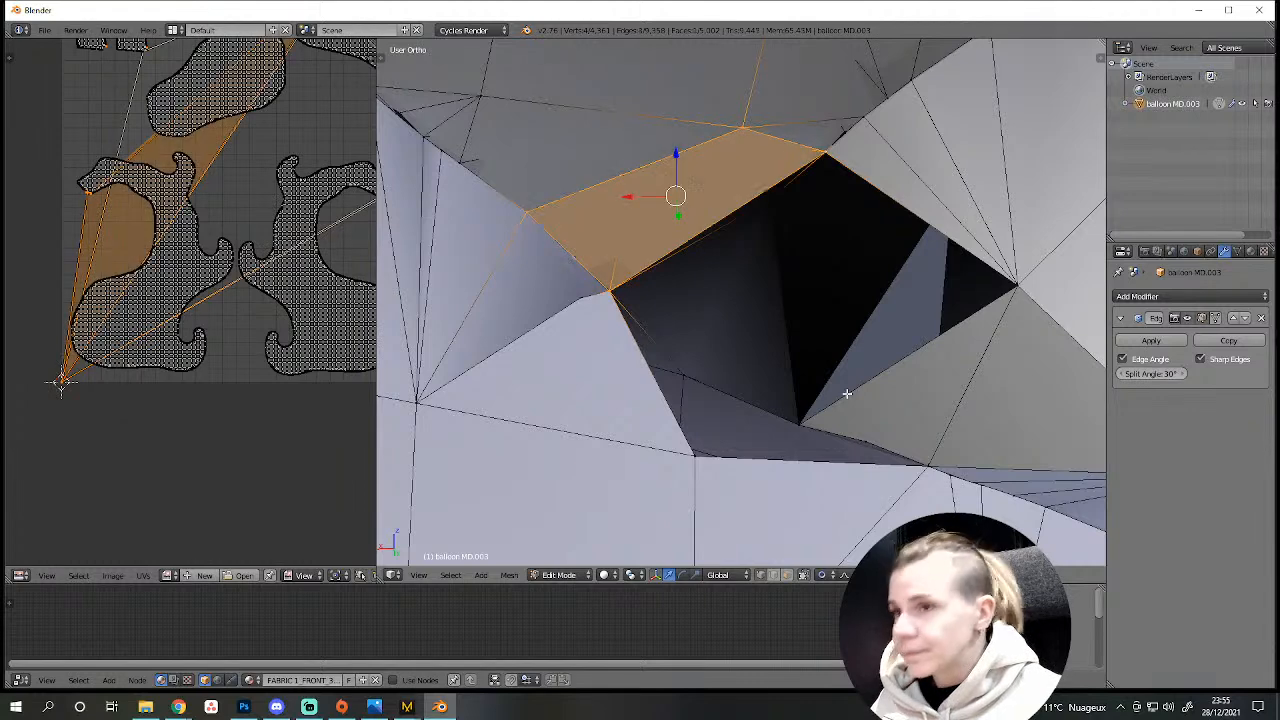
Fill the large diamond-shaped middle part of the hole with a four-sided face.
right_click(825, 153)
right_click(1015, 285, "shift")
right_click(801, 426, "shift")
right_click(612, 292, "shift")
key("f")
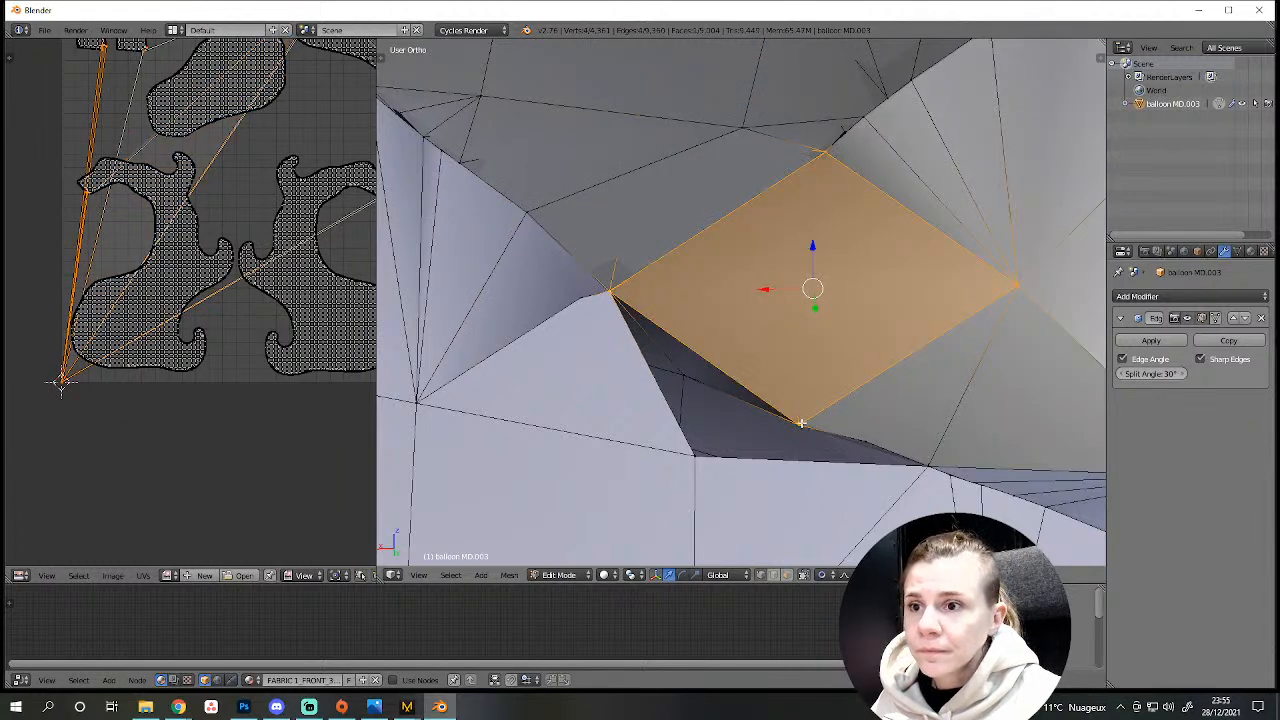
Close the last two triangular openings along the hole's lower edge with new faces.
right_click(800, 425)
right_click(928, 466, "shift")
right_click(695, 457, "shift")
key("f")
right_click(799, 425)
right_click(695, 457, "shift")
right_click(607, 290, "shift")
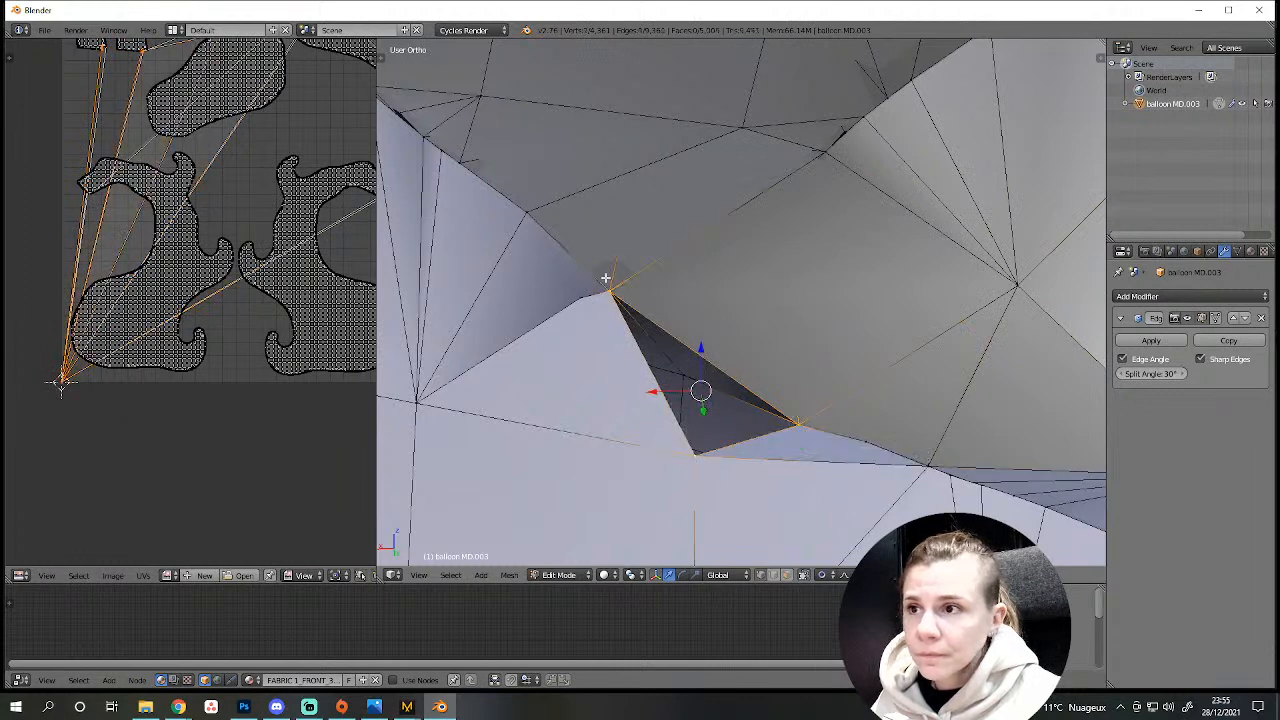
right_click(790, 422, "shift")
key("f")
Deselect the whole mesh and check how the new faces sit in the UV layout.
scroll(808, 449, "down", 4)
key("a")
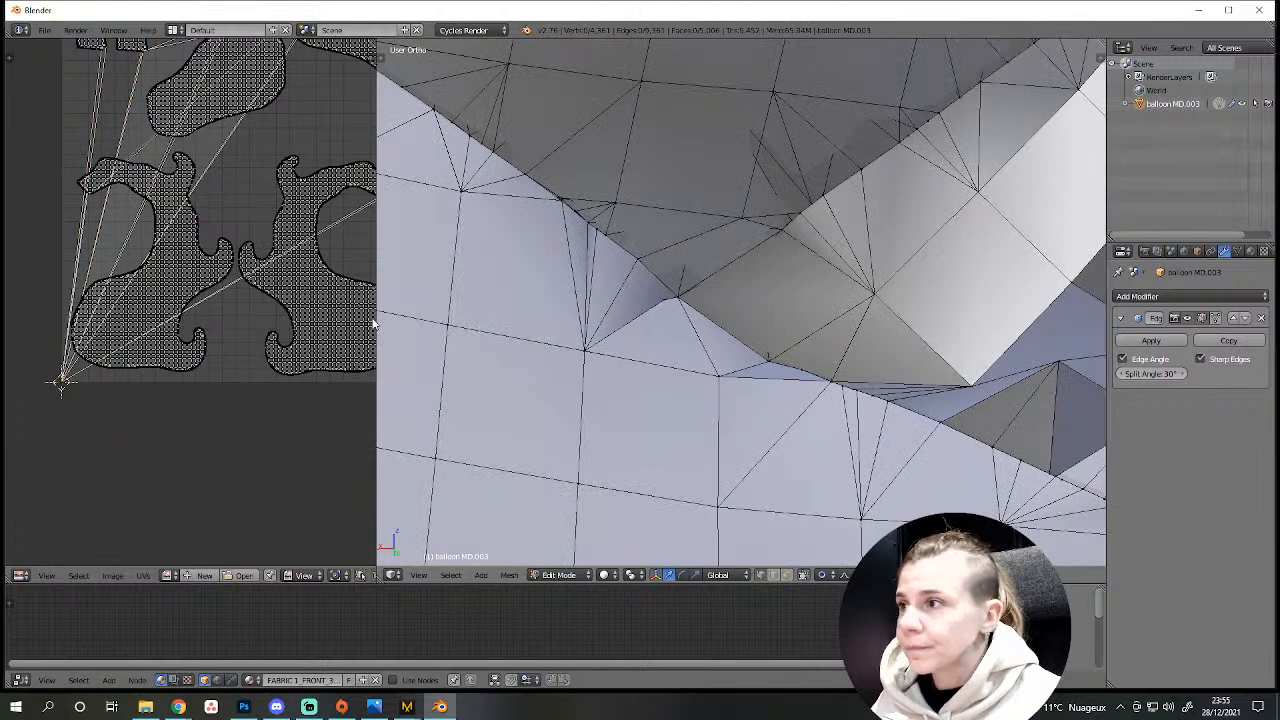
scroll(292, 336, "down", 5)
scroll(293, 360, "up", 5)
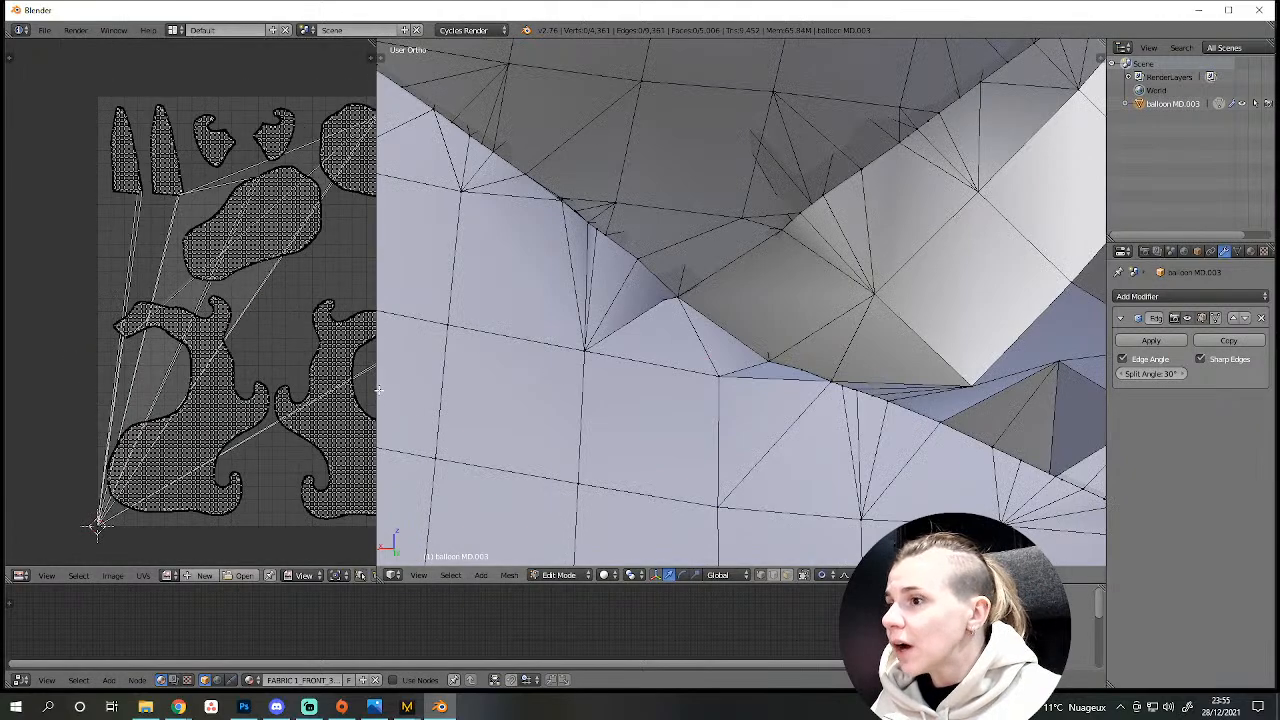
Widen the UV editor, select the whole mesh and circle-deselect the stray points at the UV layout's origin corner.
left_click_drag(375, 389, 573, 389)
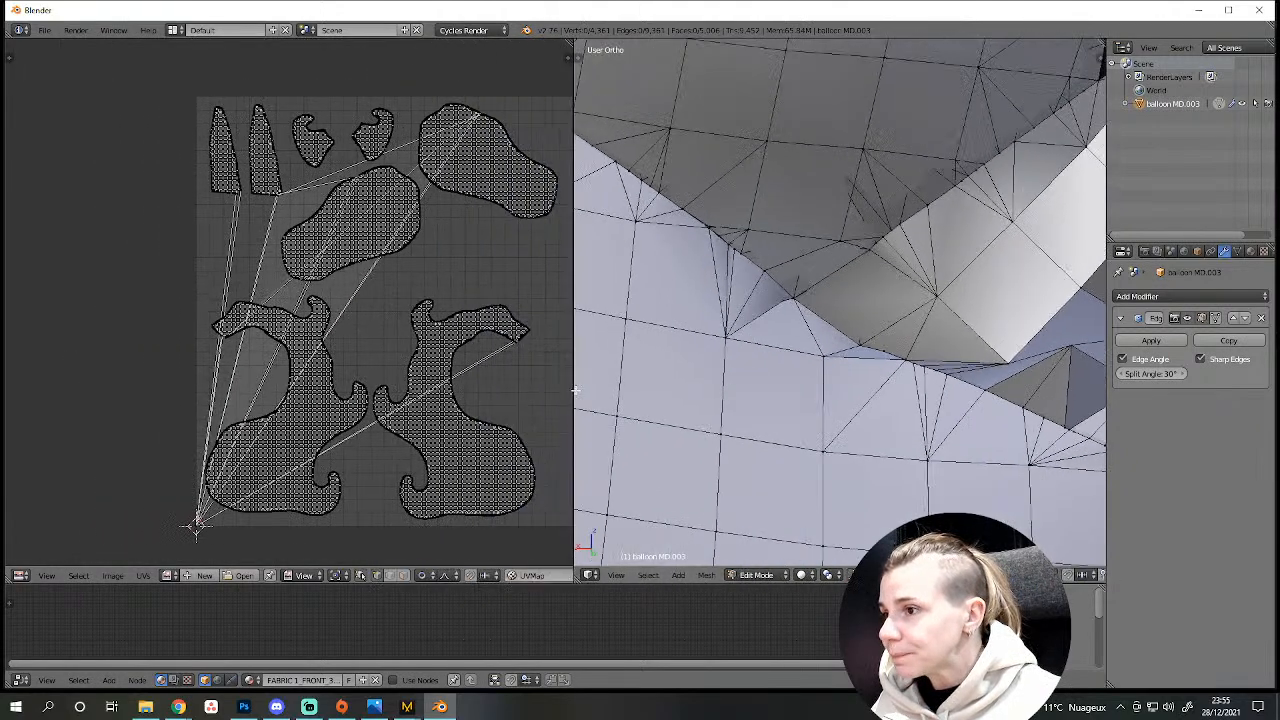
scroll(368, 386, "down", 4)
middle_click_drag(371, 383, 397, 404)
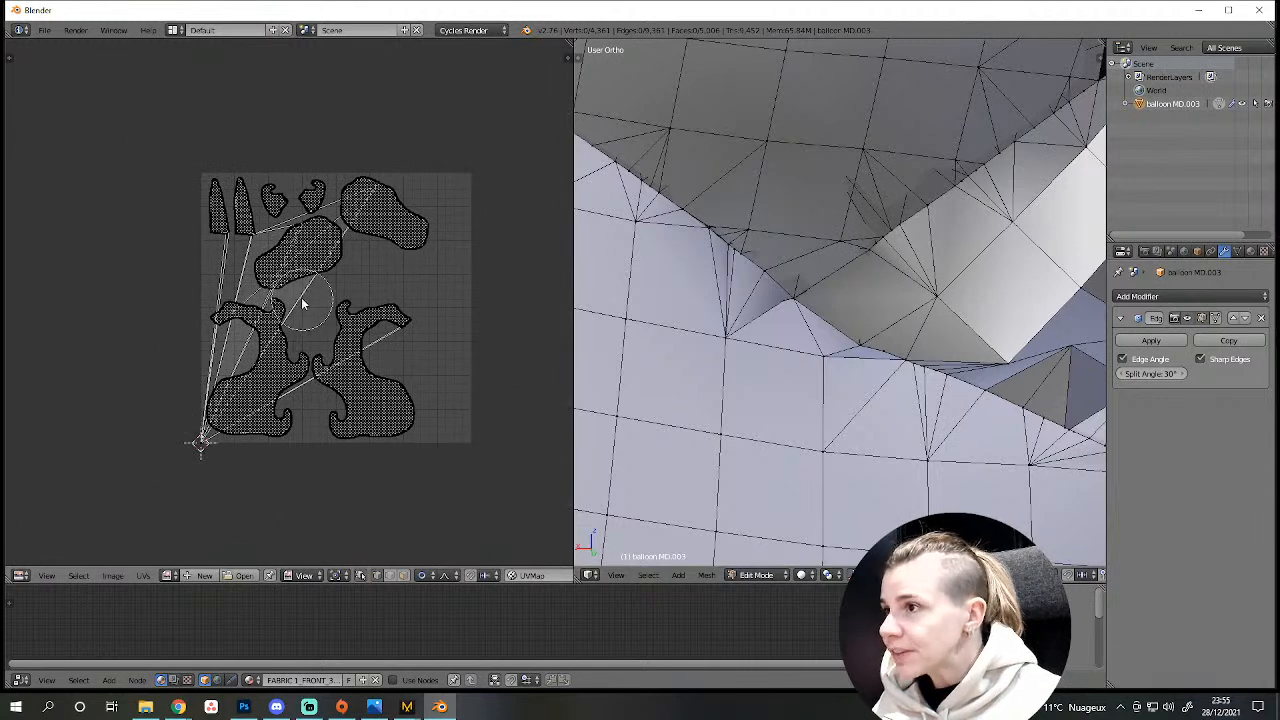
mouse_move(215, 180)
left_mouse_down()
mouse_move(238, 328)
mouse_move(225, 412)
mouse_move(262, 424)
mouse_move(372, 402)
mouse_move(287, 292)
mouse_move(380, 289)
mouse_move(295, 210)
mouse_move(418, 204)
mouse_move(400, 368)
mouse_move(418, 450)
mouse_move(242, 405)
mouse_move(262, 200)
left_mouse_up()
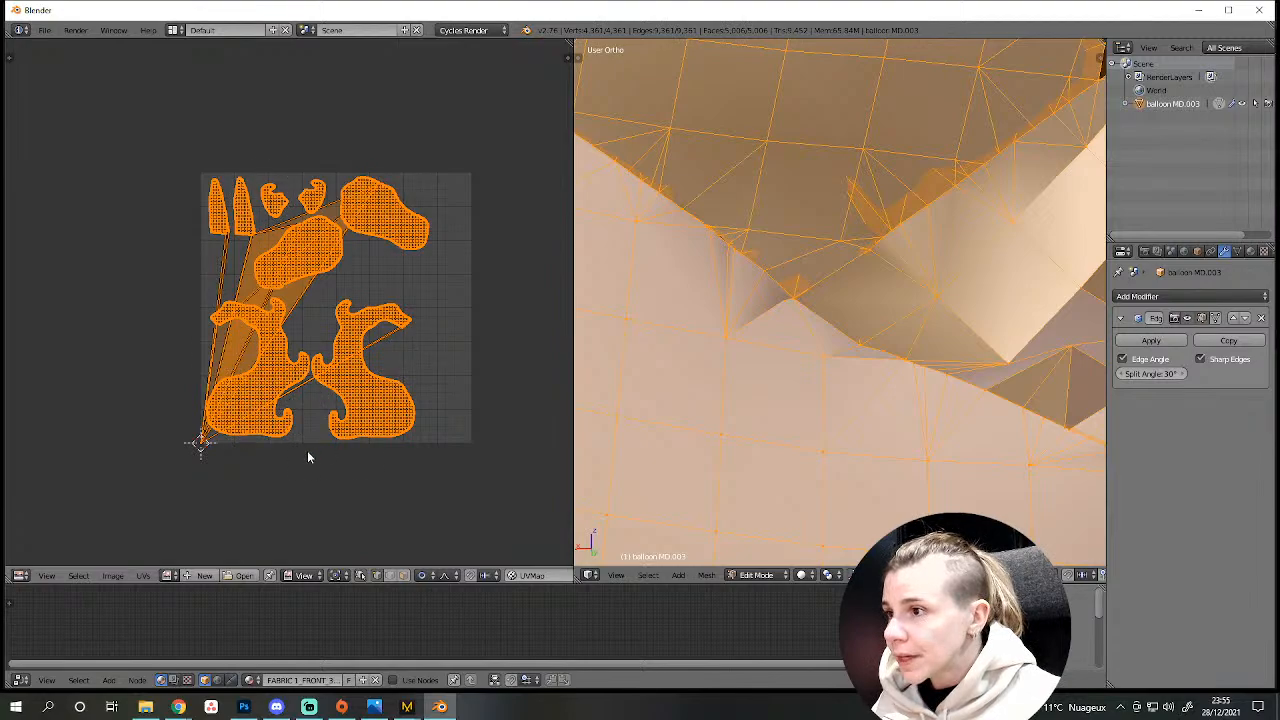
scroll(314, 456, "up", 4)
scroll(280, 497, "down", 3)
scroll(211, 474, "up", 2)
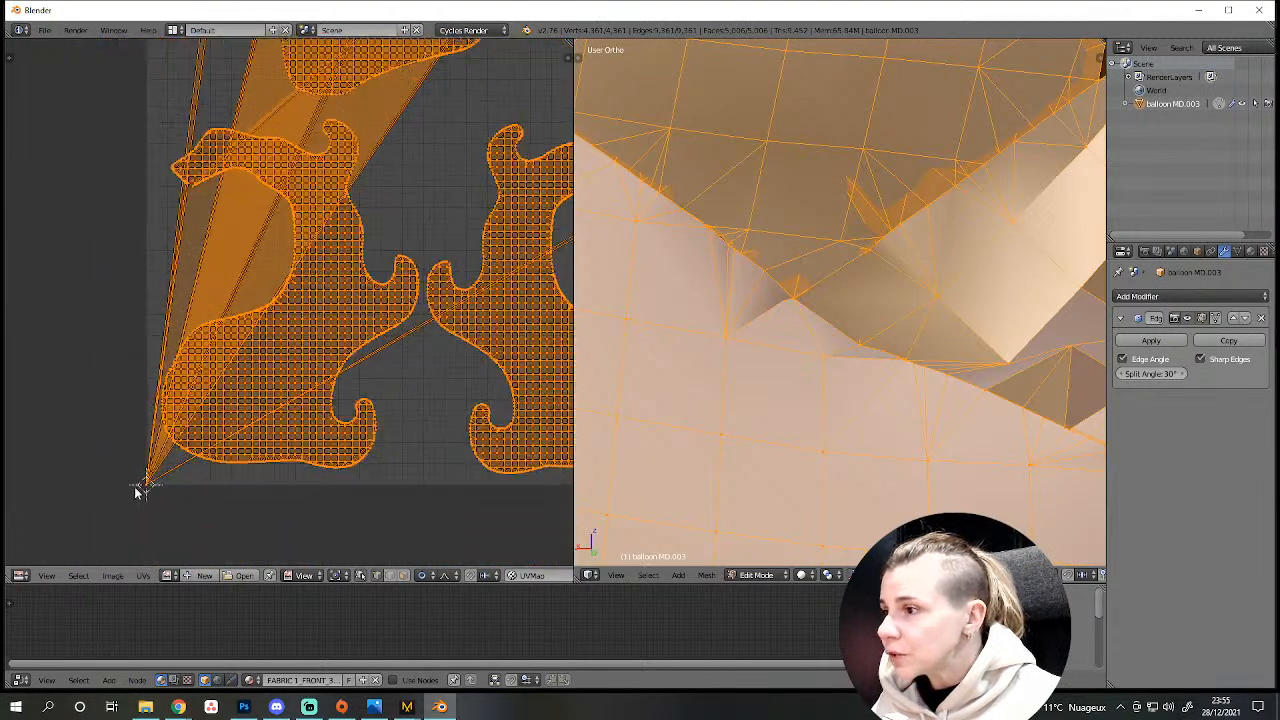
key("c")
middle_click(143, 485)
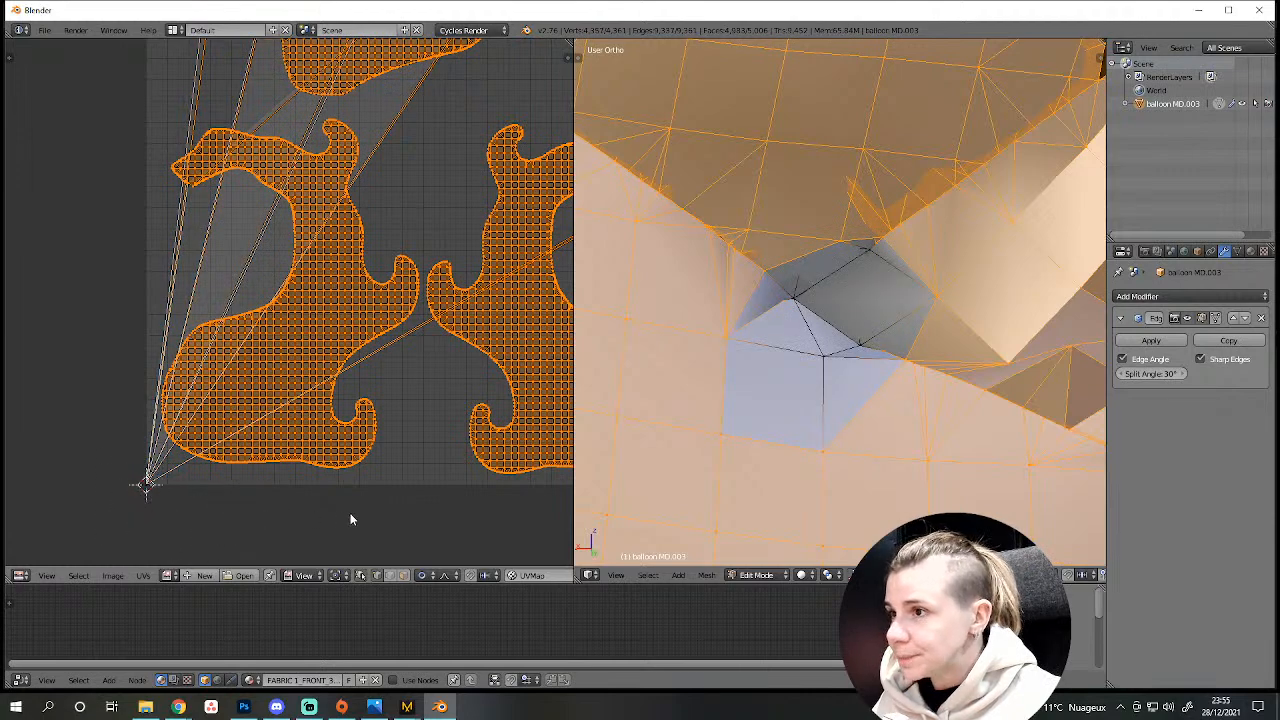
Pin the selected UVs of all the pattern islands.
scroll(339, 513, "down", 3)
middle_click_drag(389, 214, 355, 290)
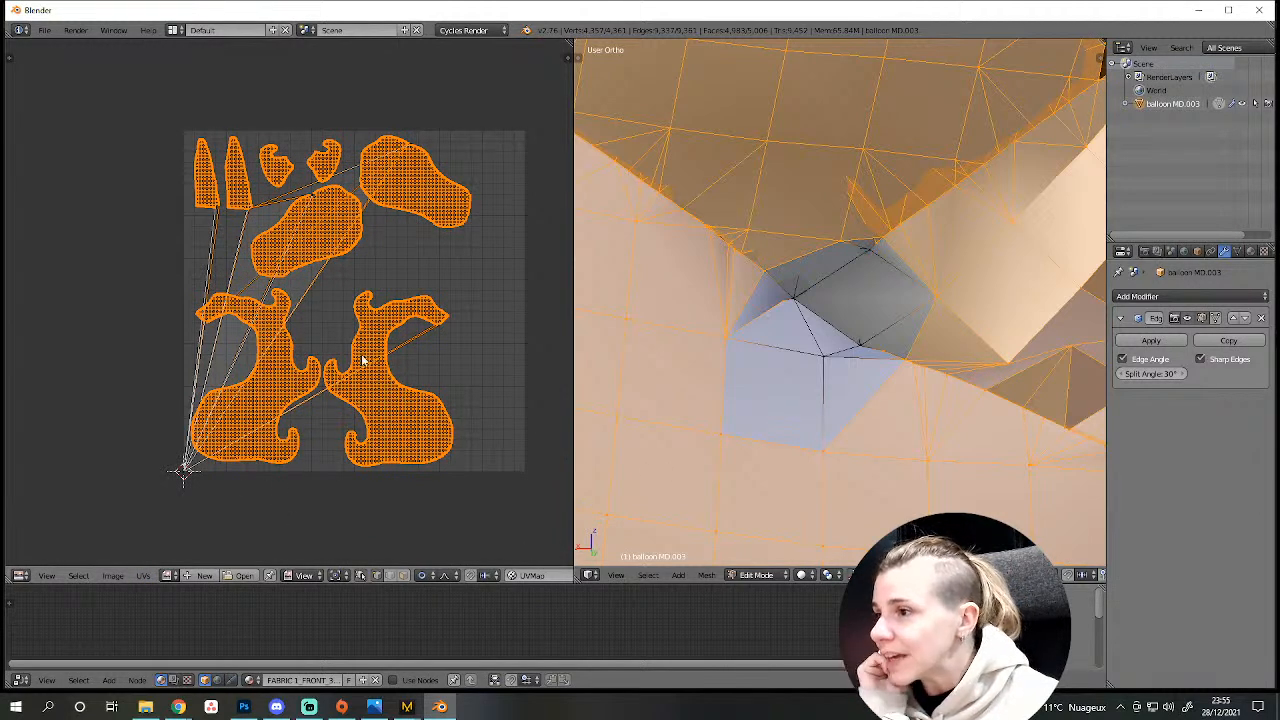
left_click(142, 576)
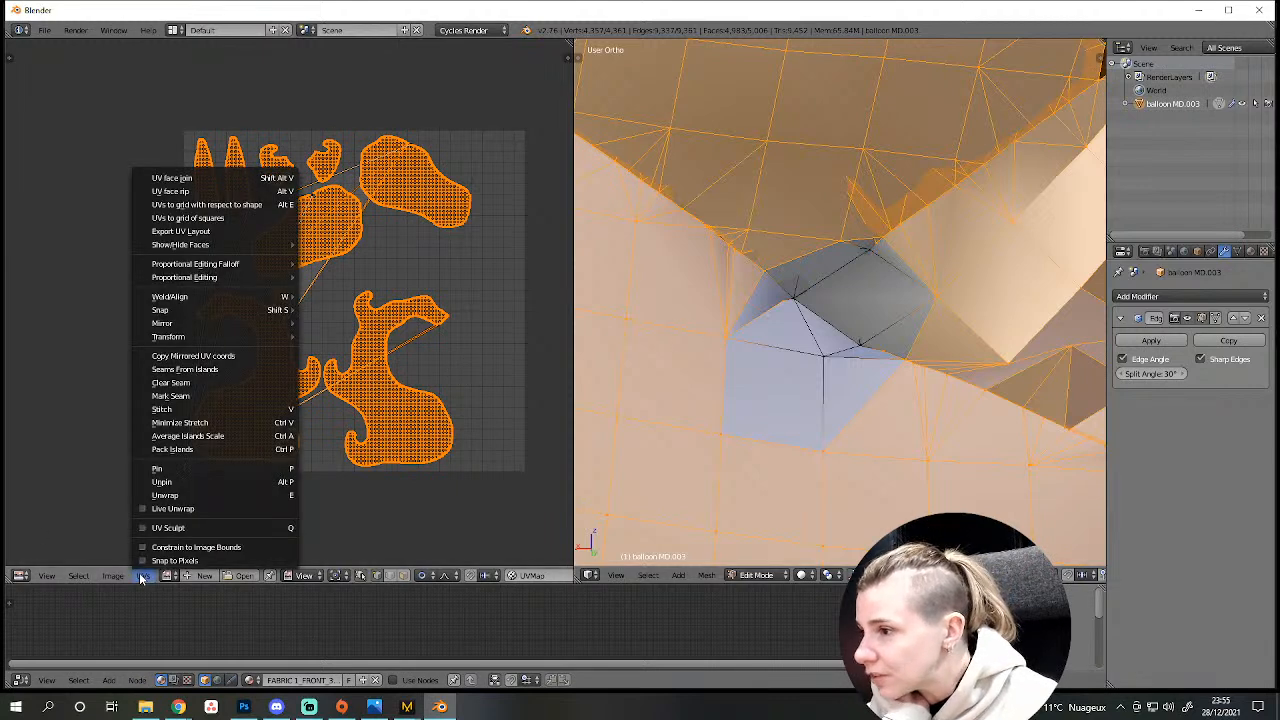
left_click(163, 467)
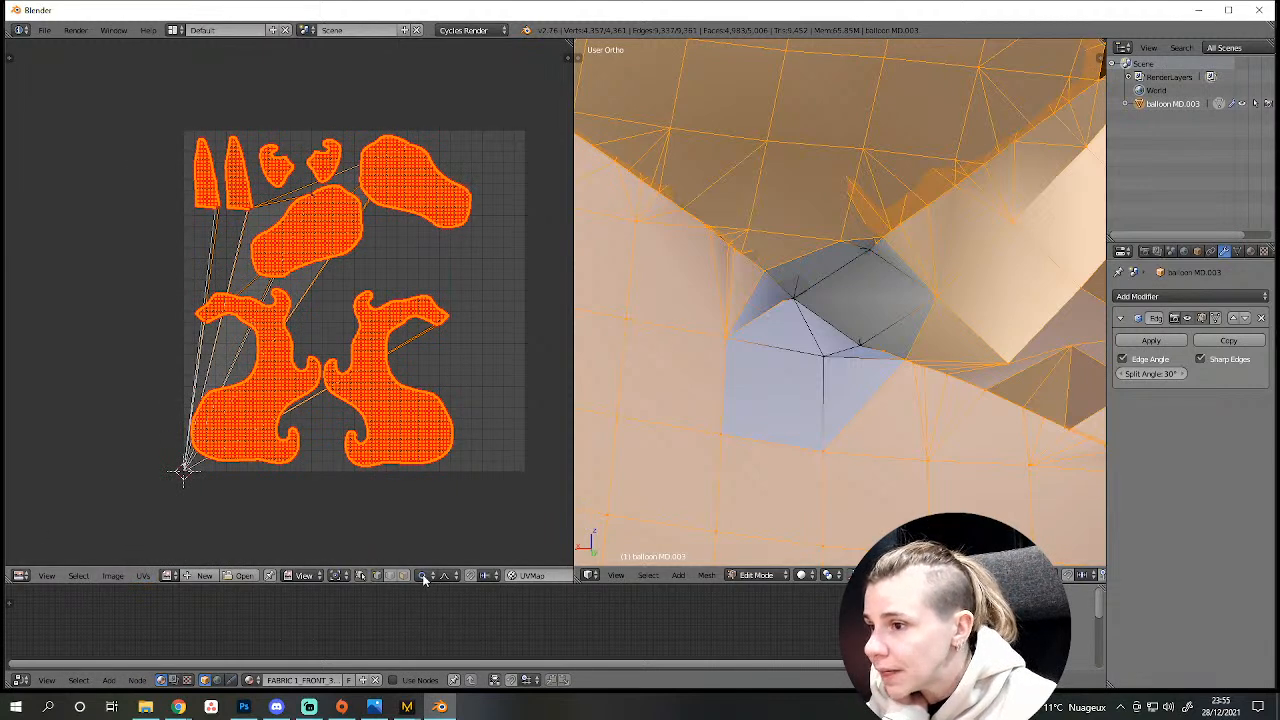
Turn off sync selection between the UV layout and the mesh, and reselect the whole mesh.
left_click(361, 575)
scroll(321, 420, "down", 1)
scroll(322, 452, "up", 2)
scroll(697, 349, "down", 3)
scroll(697, 349, "down", 3)
key("a")
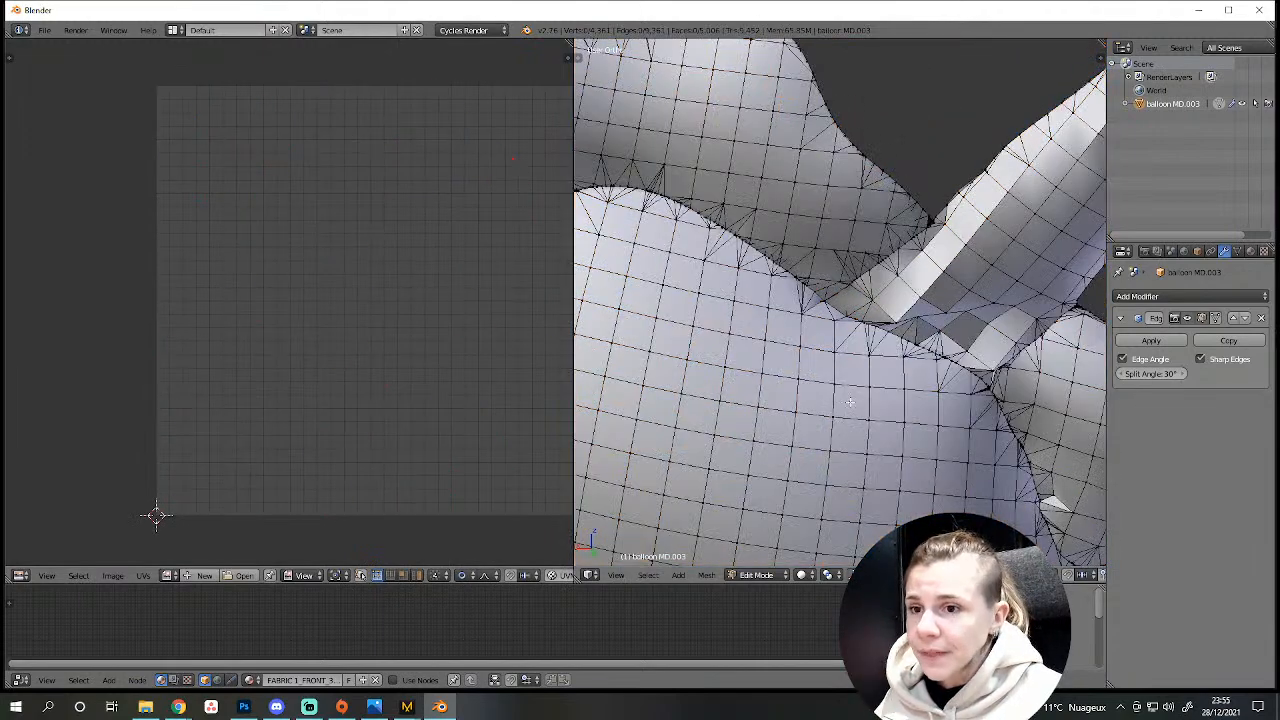
key("a")
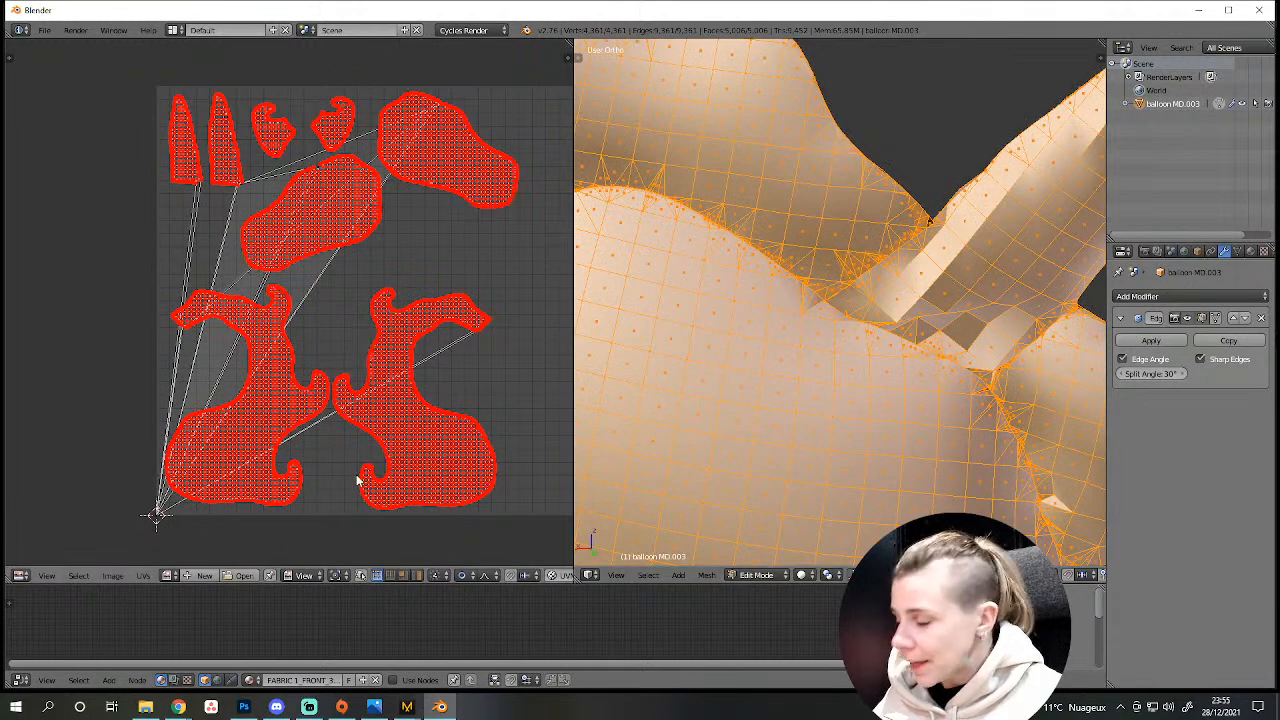
Try stitching the UV islands together, and undo the stitch.
key("v")
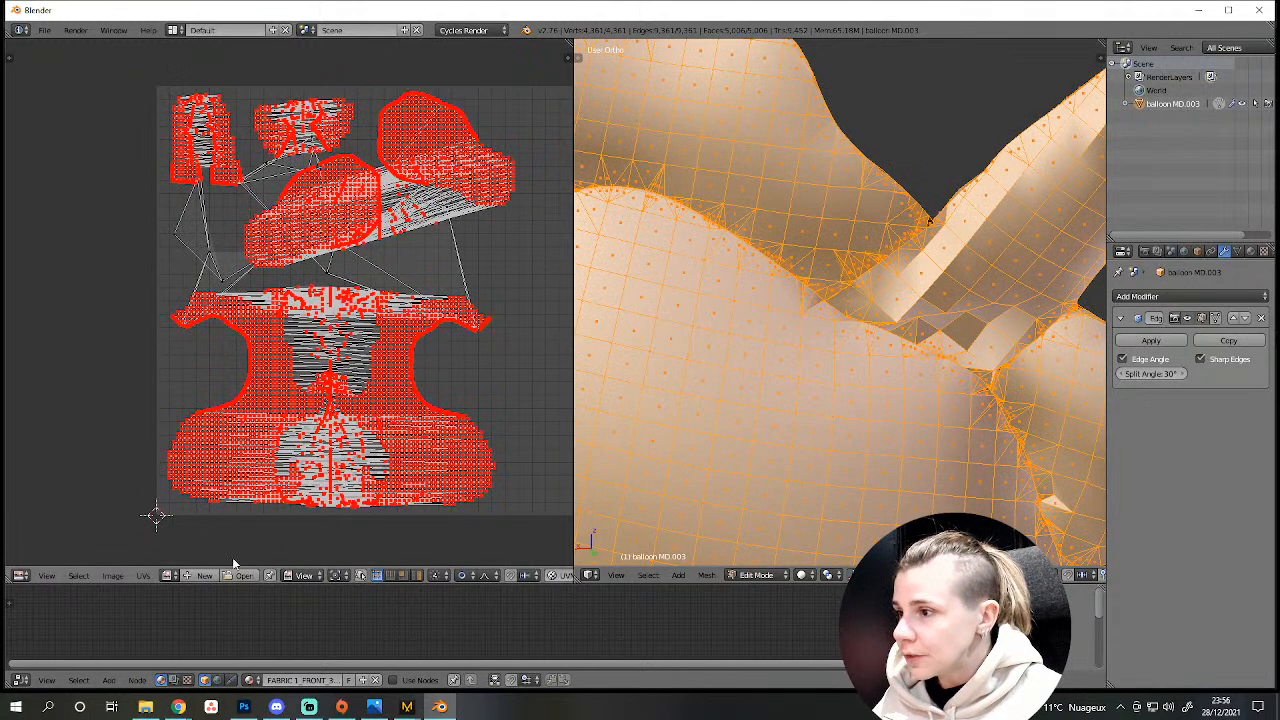
scroll(450, 490, "up", 4)
scroll(455, 486, "down", 4)
key("ctrl+z")
Select all UVs in the layout, pin them and deselect the whole mesh.
middle_click_drag(441, 438, 445, 350)
key("a")
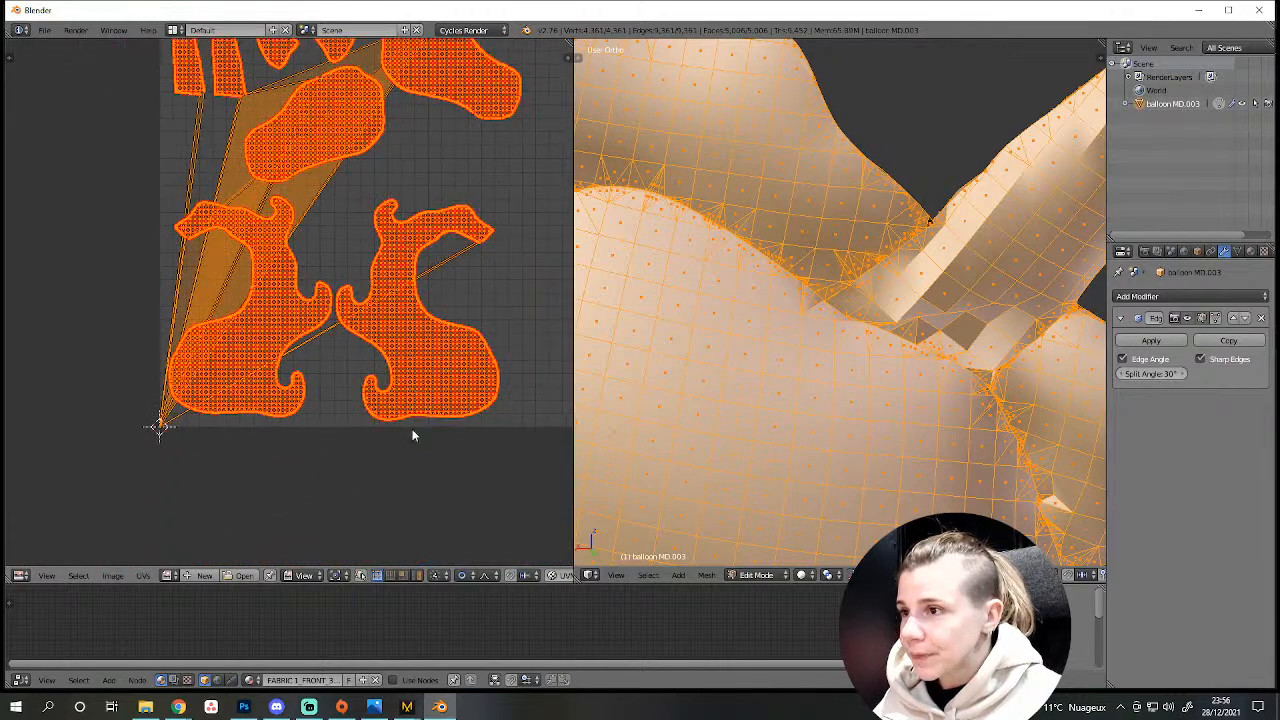
key("p")
key("a")
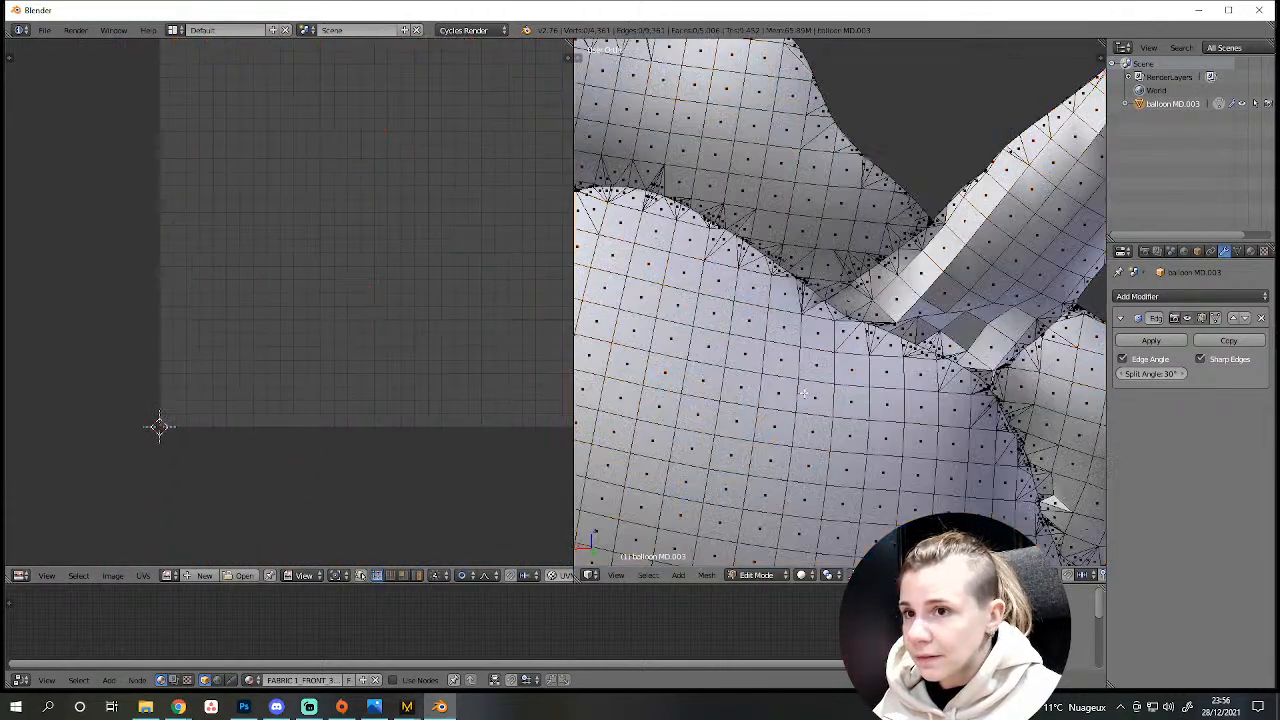
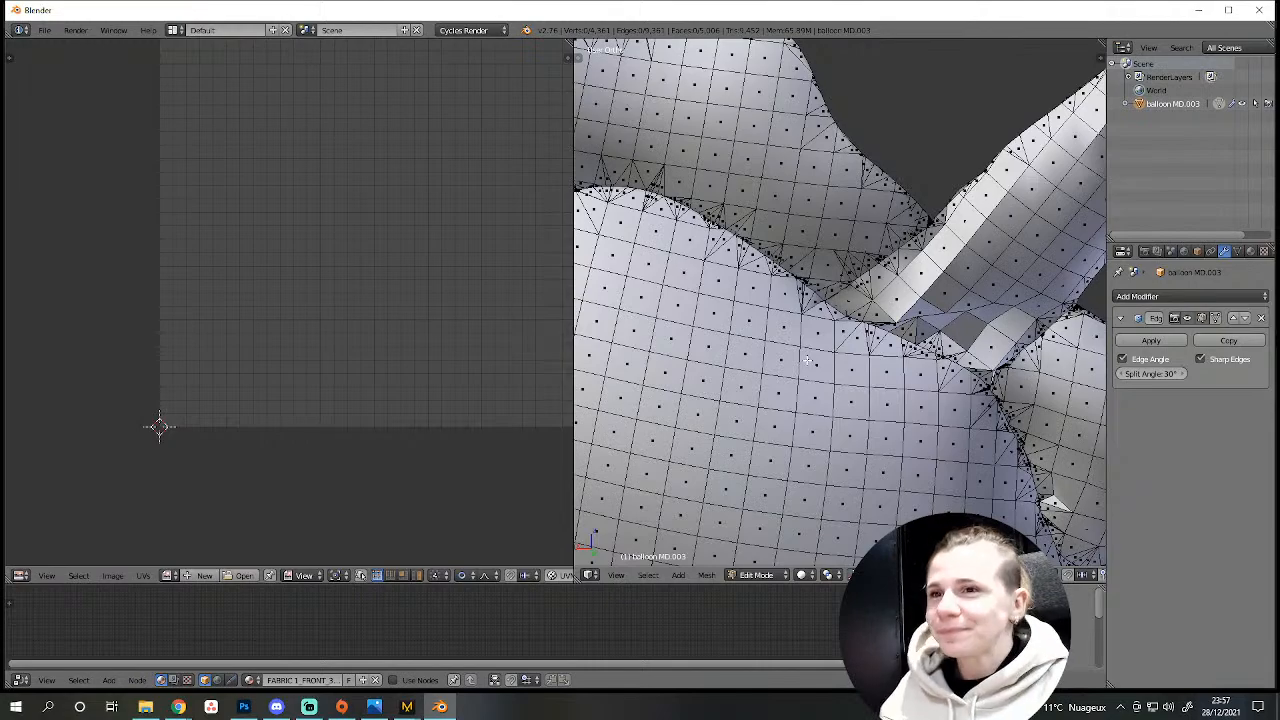
Select the whole mesh again and turn sync selection between the UV layout and the mesh back on.
key("a")
scroll(383, 307, "up", 2)
middle_click_drag(245, 437, 232, 482)
key("a")
key("a")
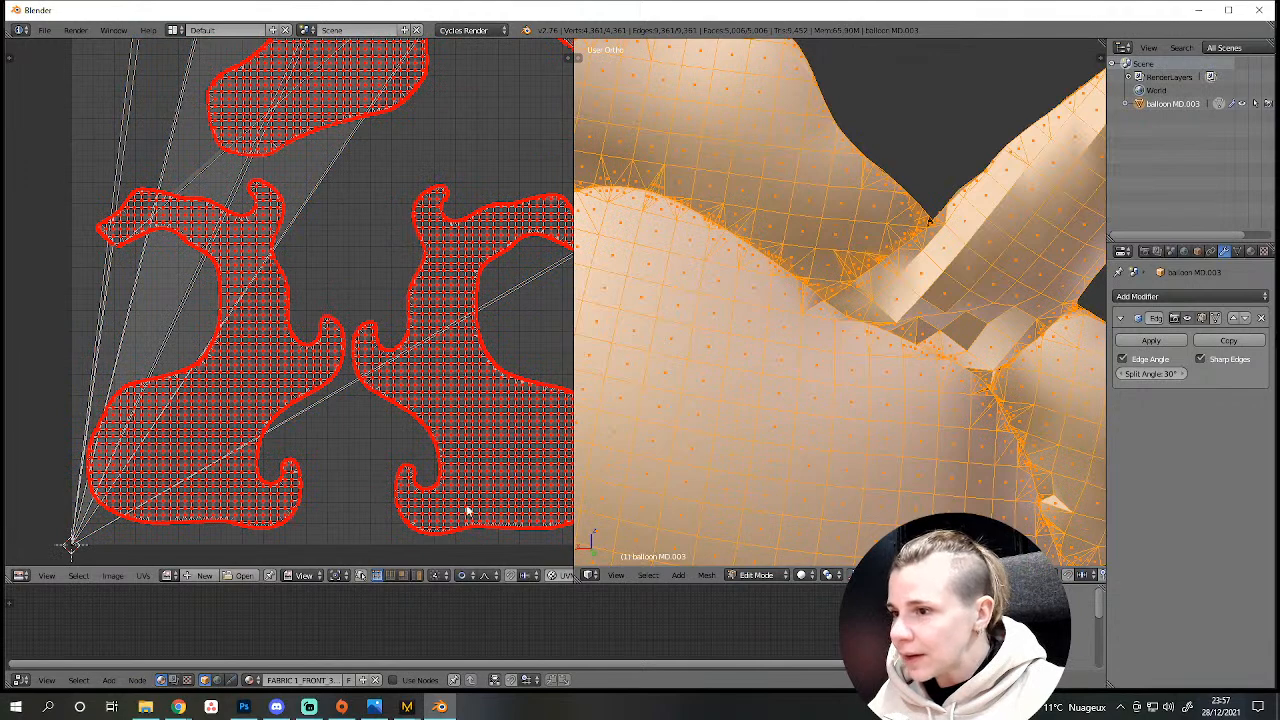
left_click(383, 578)
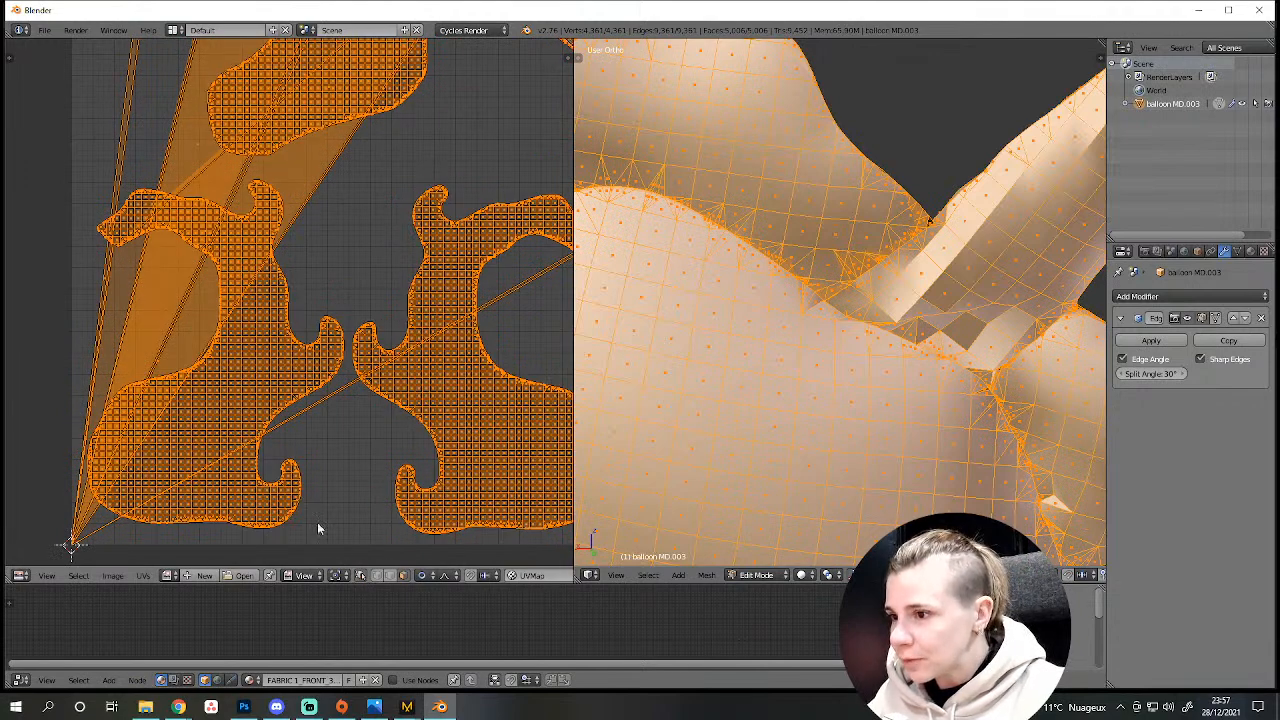
Select only the left body island in the UV layout to check which part of the balloon it covers.
key("a")
left_click(237, 503)
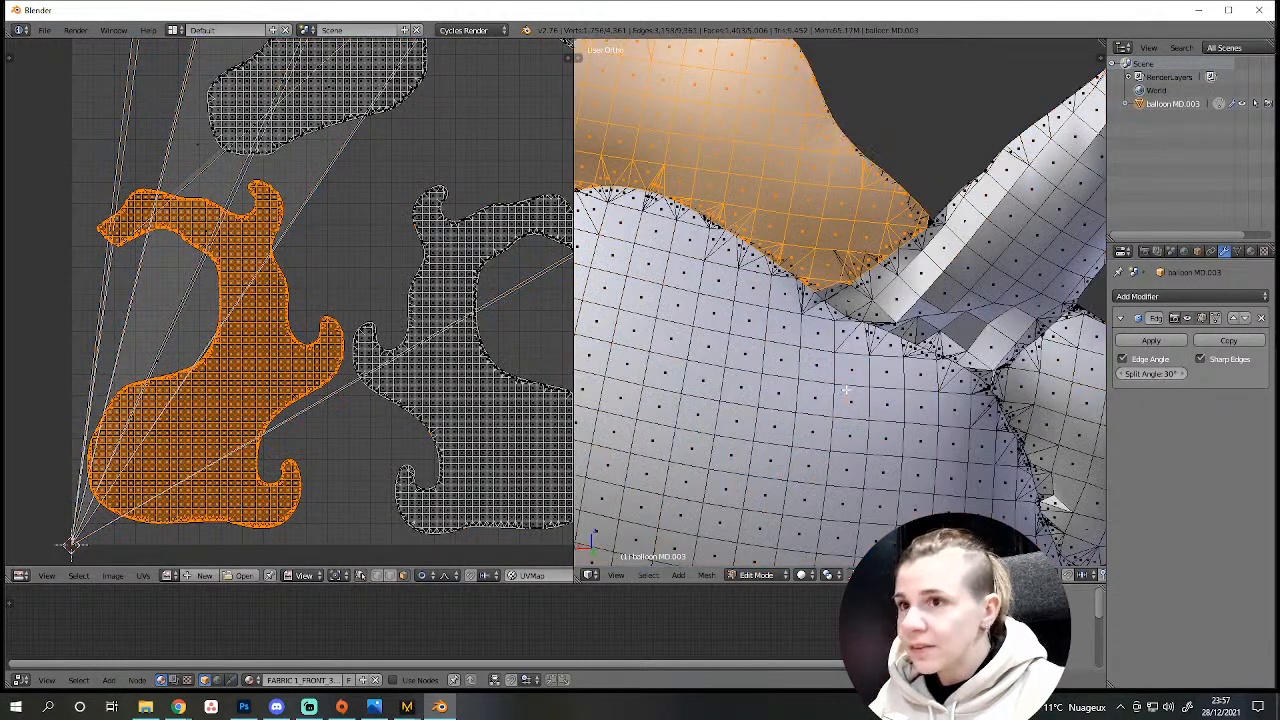
middle_click_drag(700, 480, 831, 369)
key("a")
key("a")
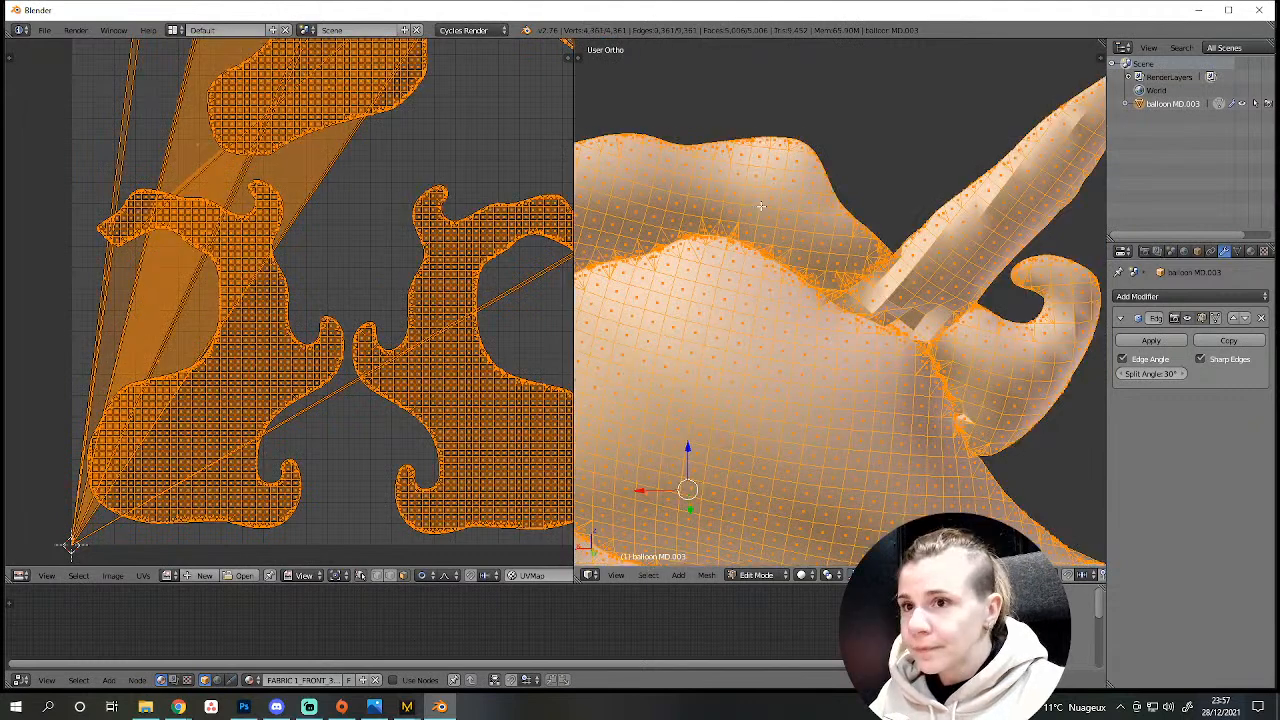
key("a")
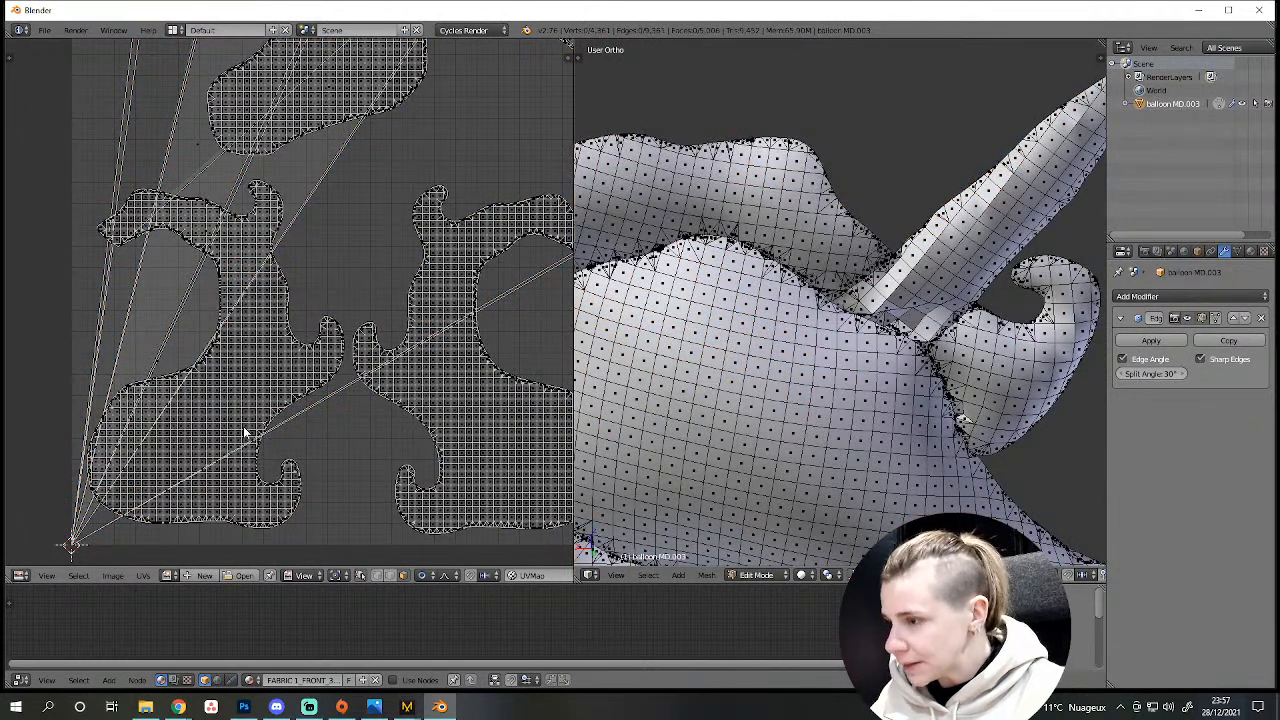
left_click(245, 433)
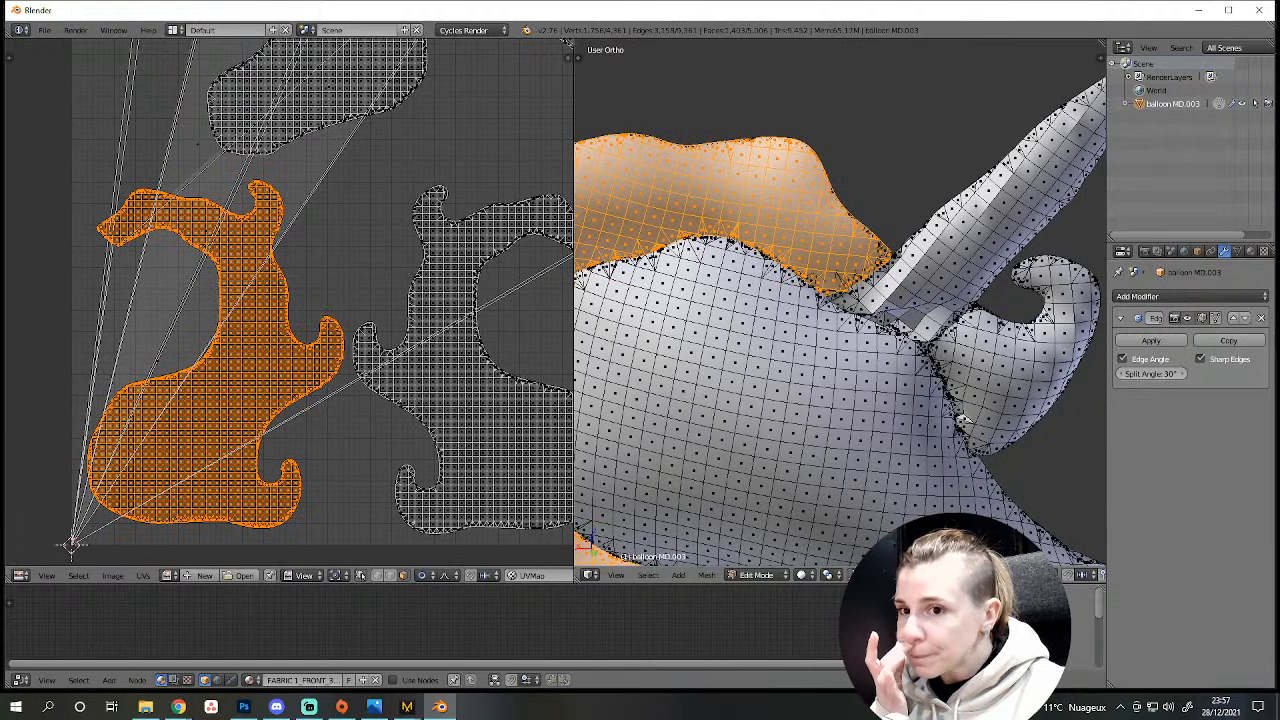
Turn off sync selection, reselect the whole mesh and select the linked UVs of the left body island.
left_click(361, 577)
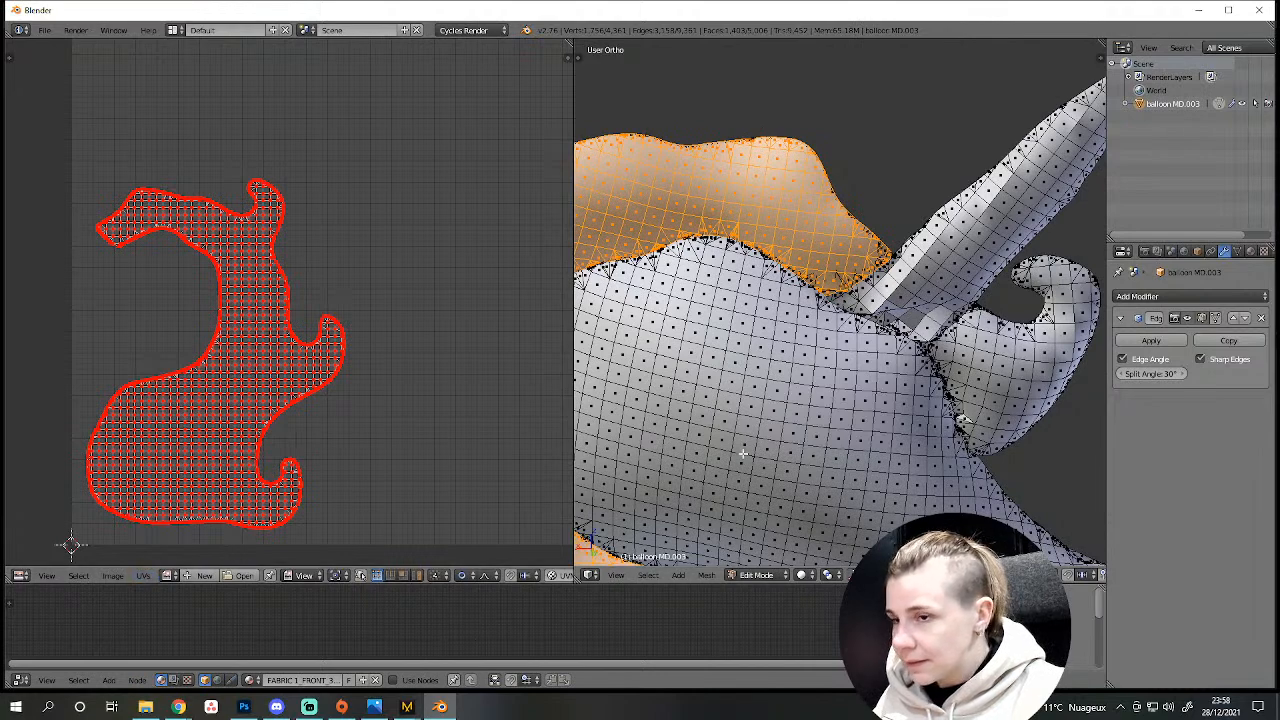
key("a")
key("a")
key("a")
key("a")
key("l")
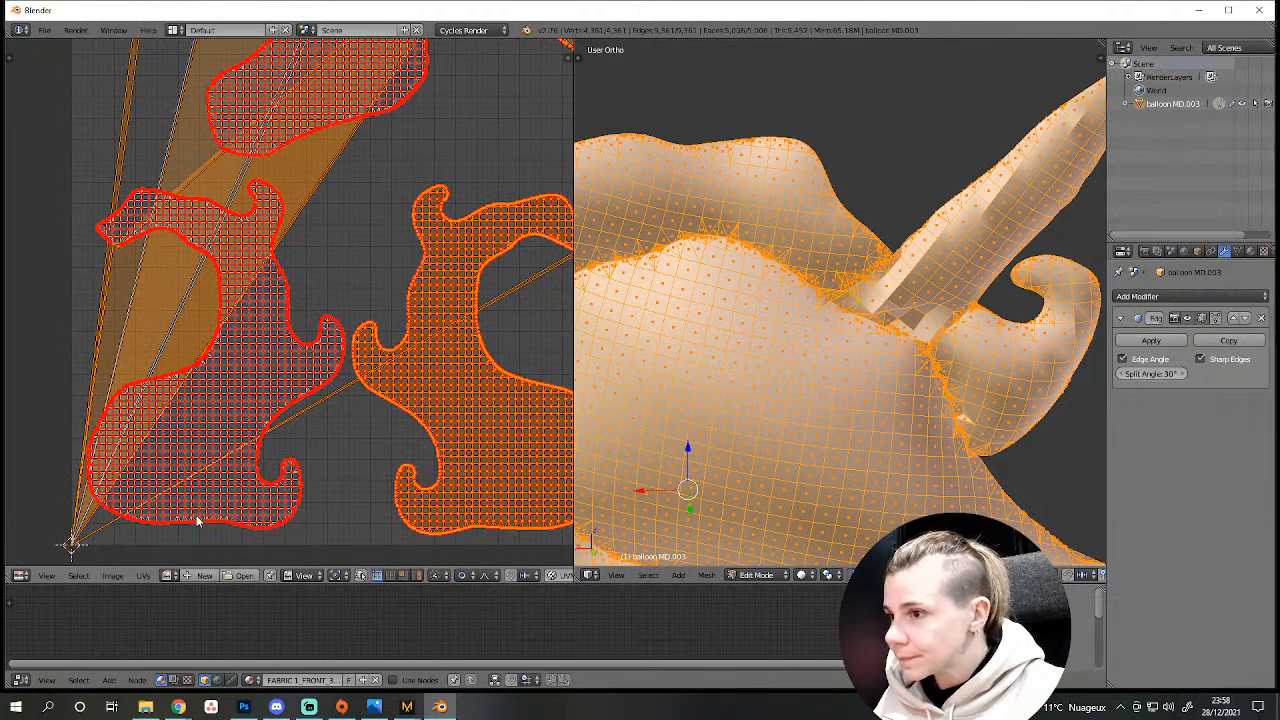
Clear the UV selection, circle-select the stray points at the origin corner and try to unwrap them.
scroll(838, 425, "down", 4)
scroll(838, 425, "up", 3)
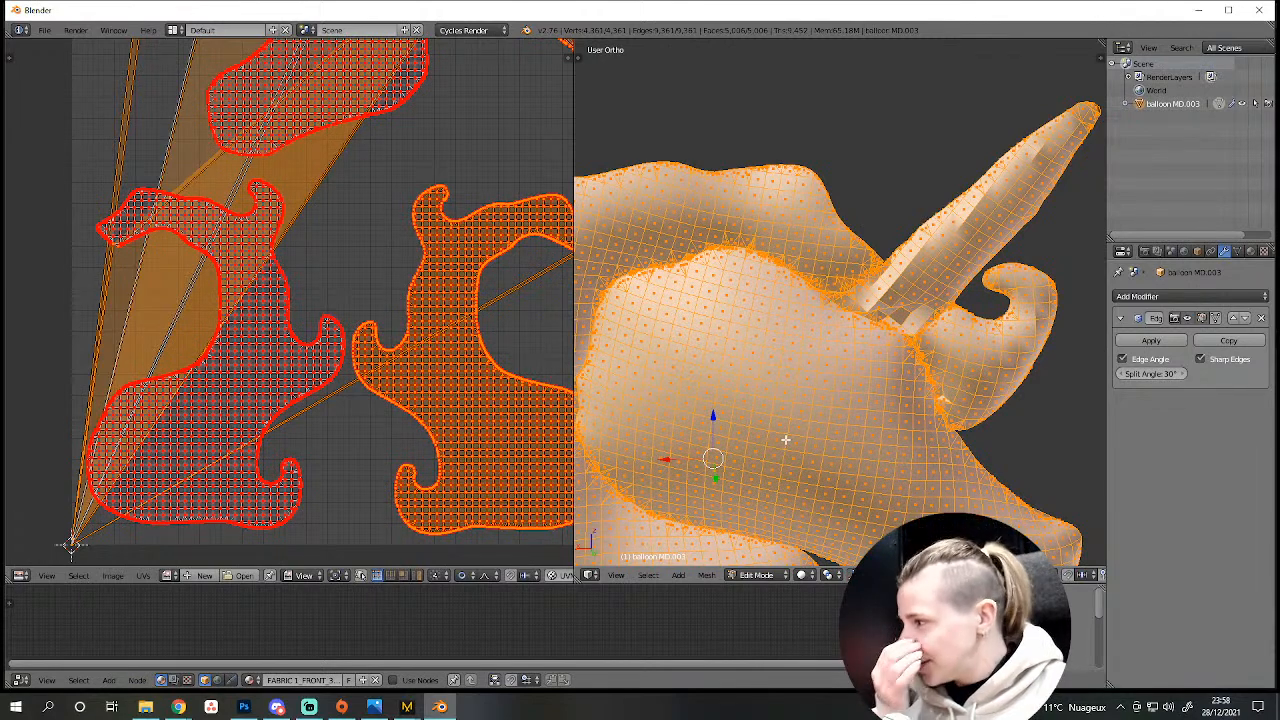
scroll(345, 437, "up", 1)
scroll(323, 451, "down", 3)
scroll(267, 456, "up", 2)
middle_click_drag(235, 485, 318, 403)
key("a")
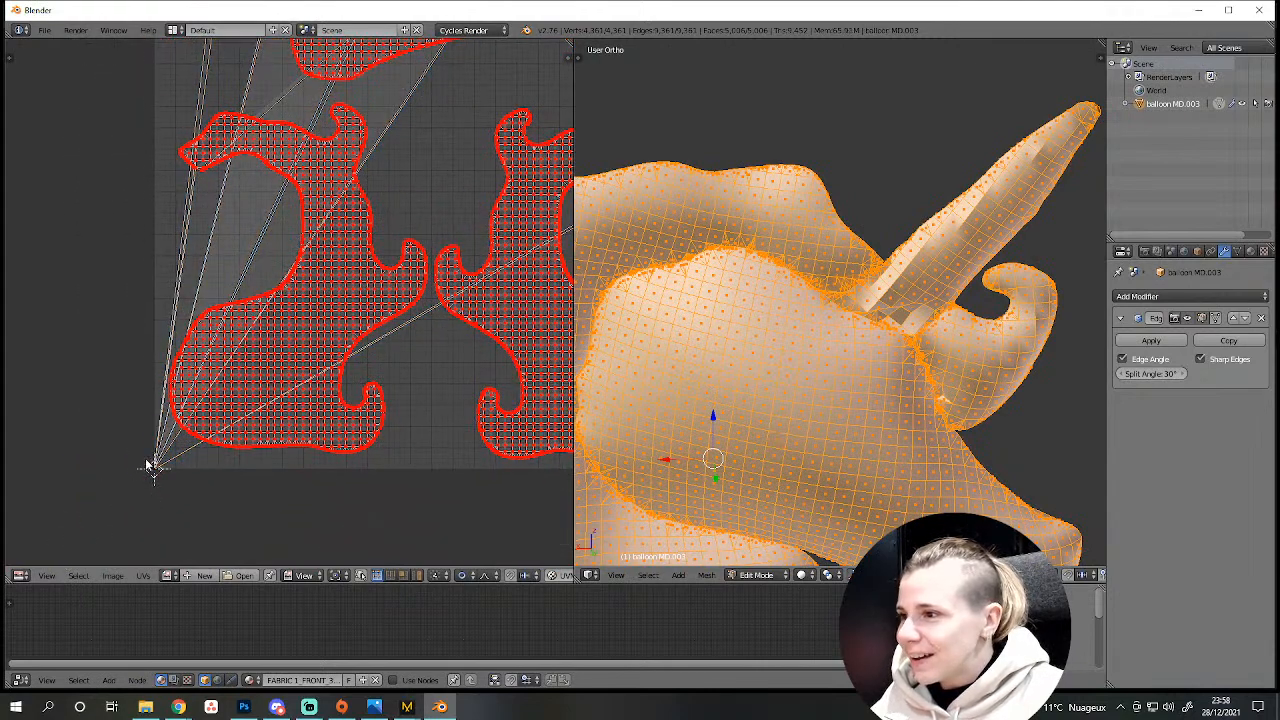
key("c")
left_click(151, 473)
right_click(175, 484)
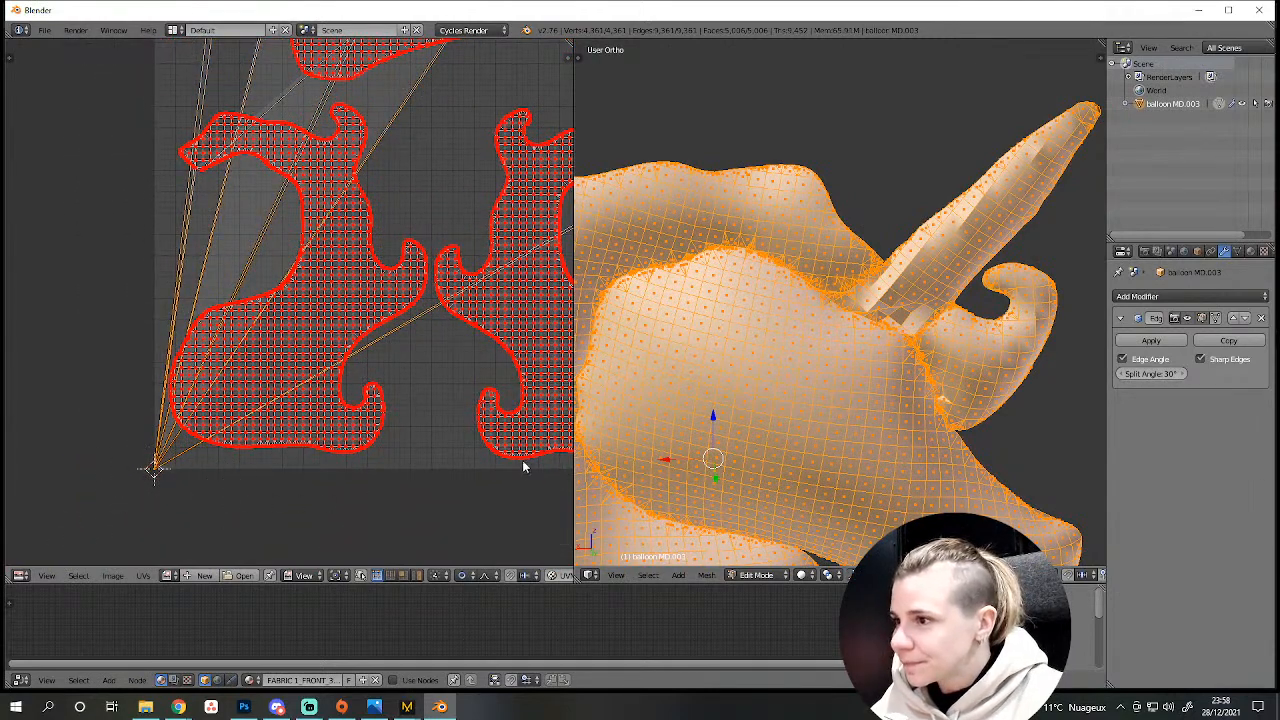
key("e")
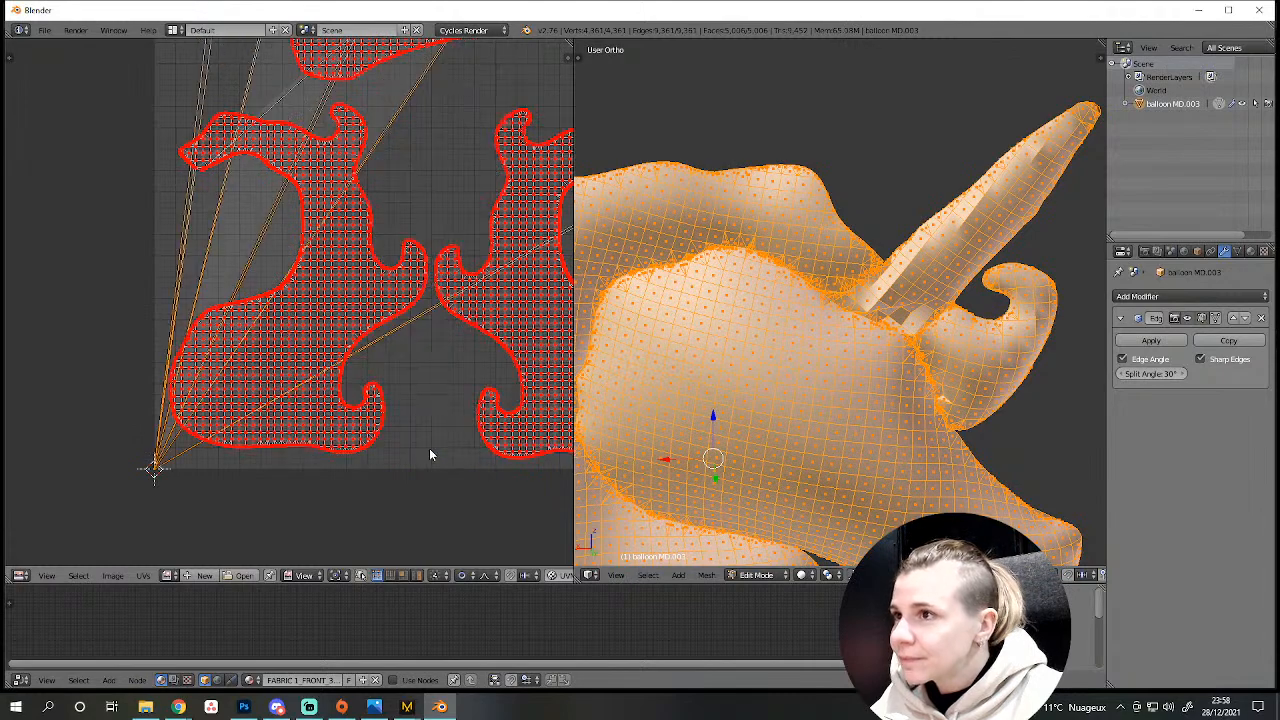
Examine the two horn islands in the UV layout and the matching horn faces on the mesh.
scroll(422, 411, "up", 2)
middle_click_drag(340, 166, 391, 423)
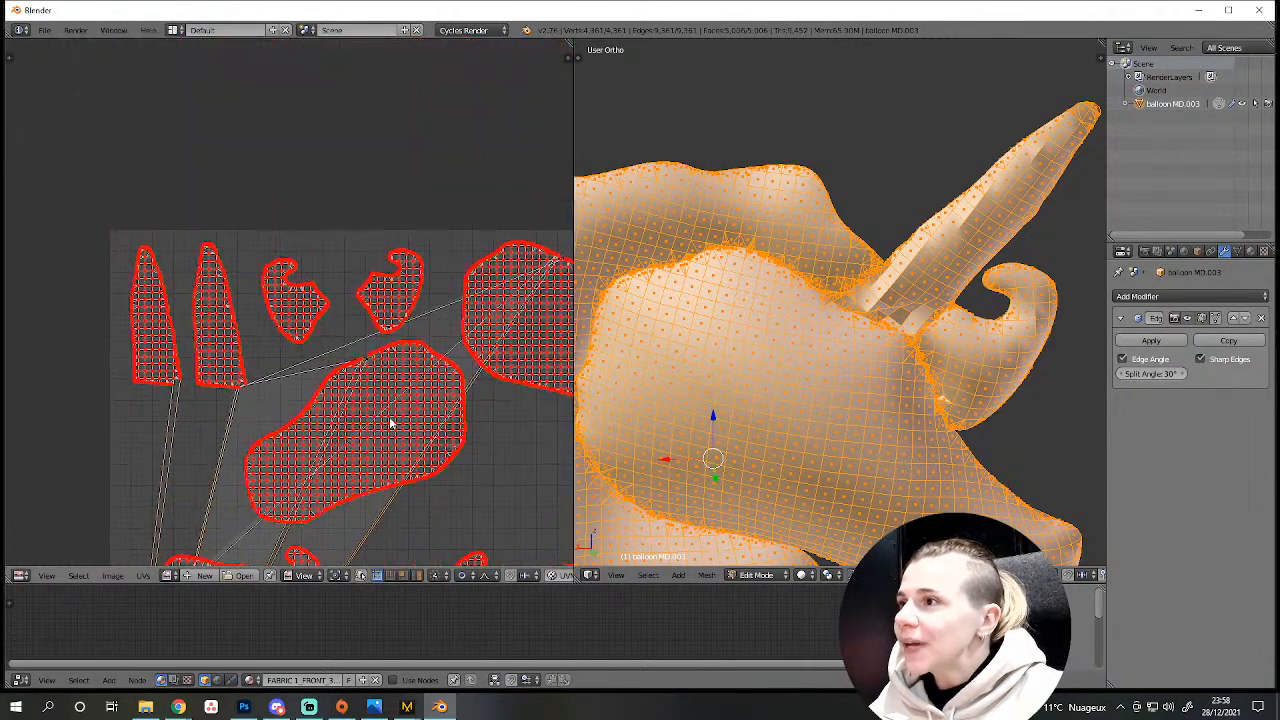
scroll(385, 426, "up", 4)
middle_click_drag(56, 539, 264, 348)
scroll(262, 353, "down", 2)
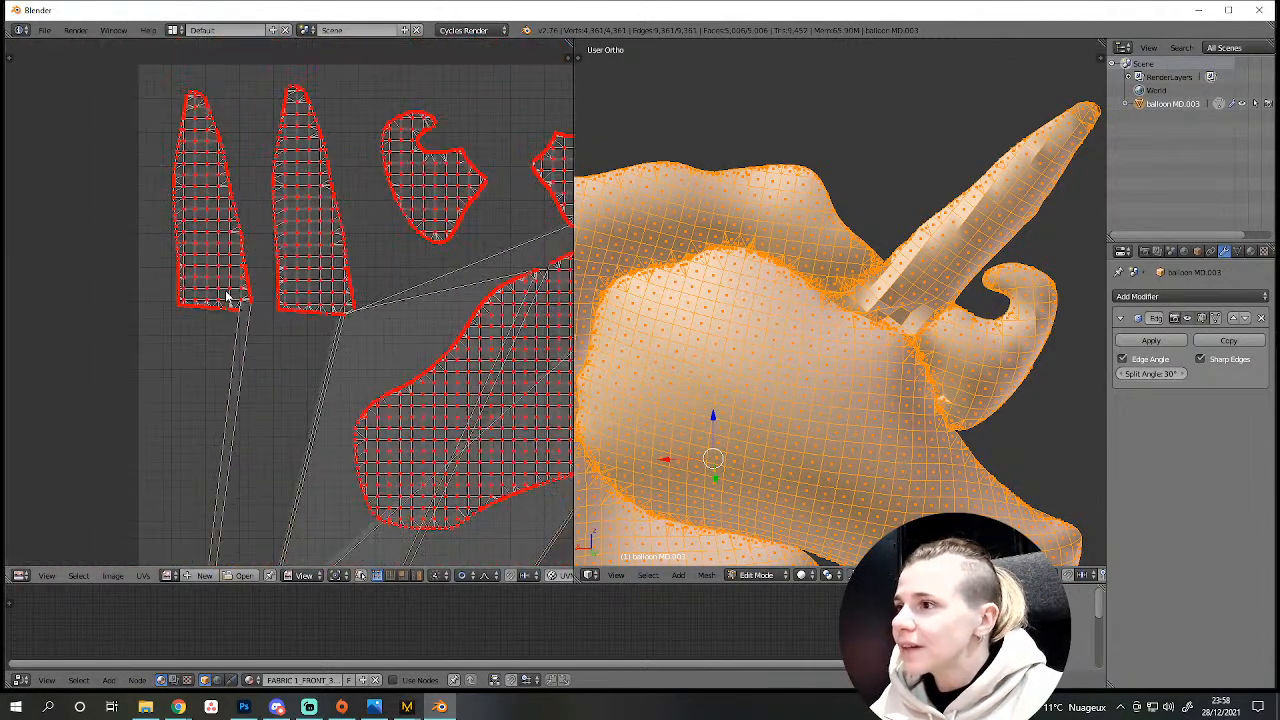
middle_click_drag(937, 309, 826, 378, "shift")
scroll(826, 378, "up", 3)
key("a")
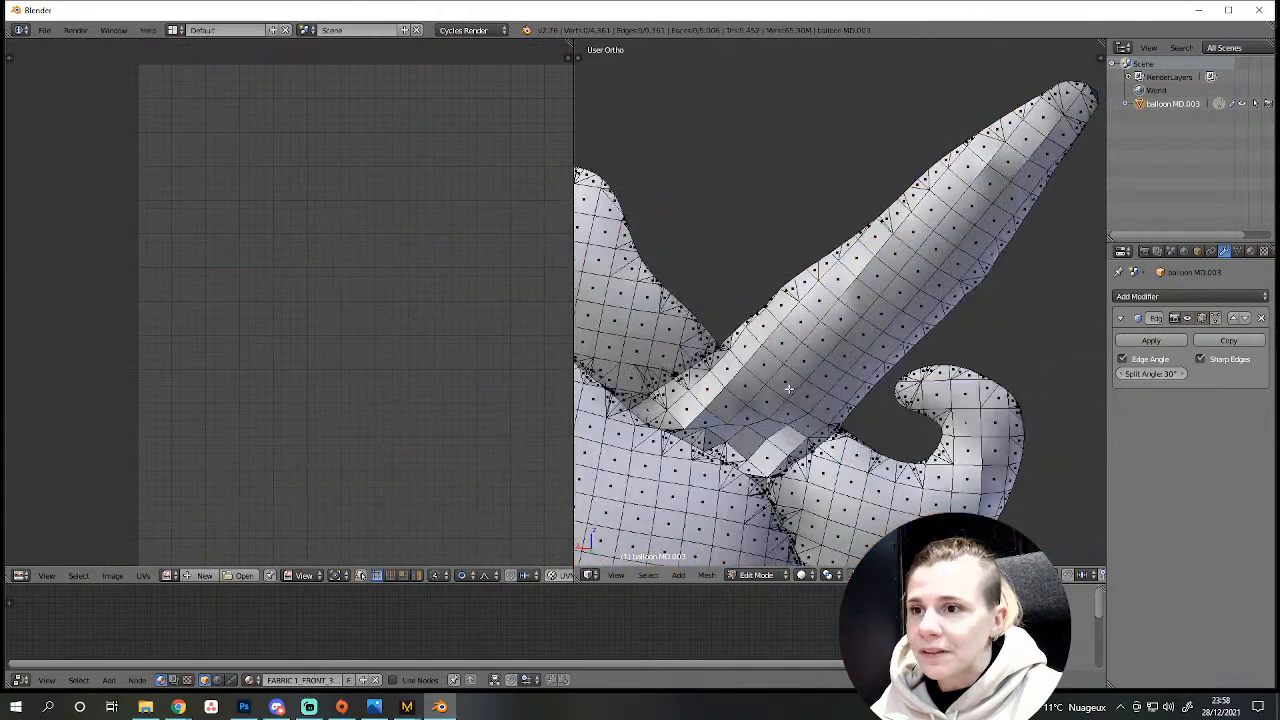
key("a")
scroll(779, 366, "up", 2)
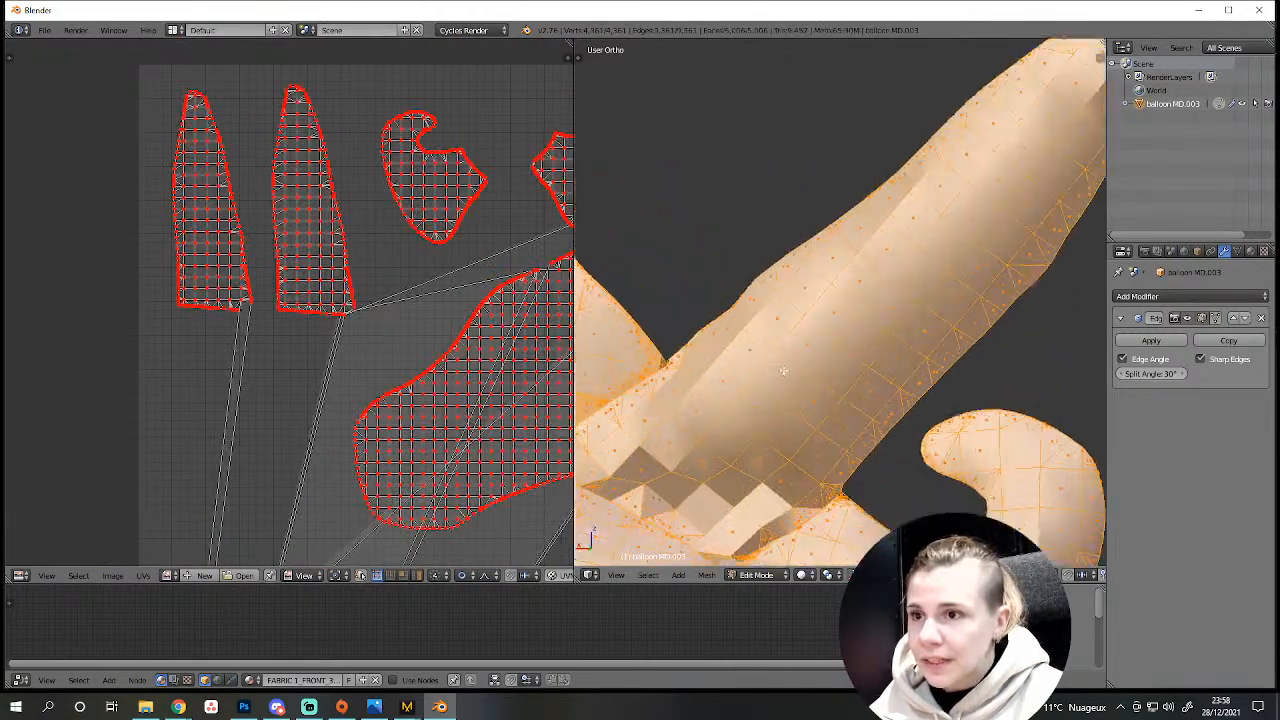
Turn sync selection back on and select only the leftmost horn island with its linked faces.
key("a")
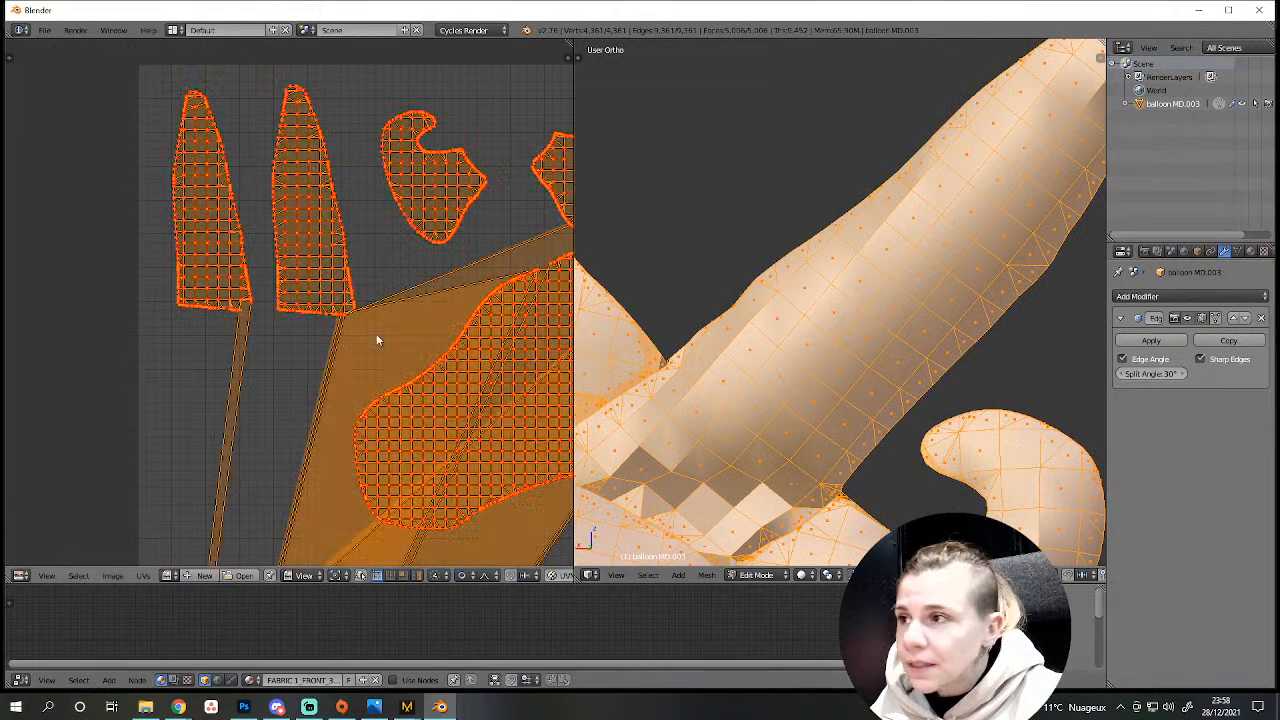
key("a")
scroll(241, 378, "down", 3)
key("l")
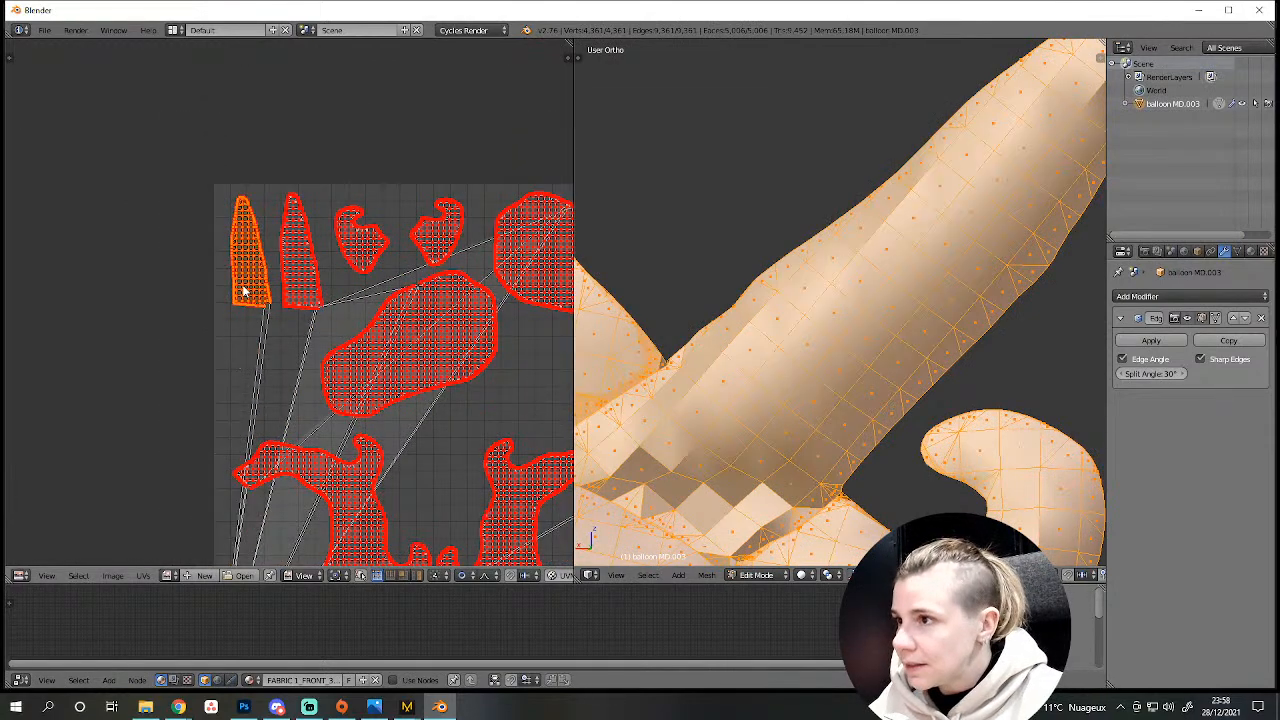
left_click(378, 576)
scroll(216, 320, "up", 4)
key("a")
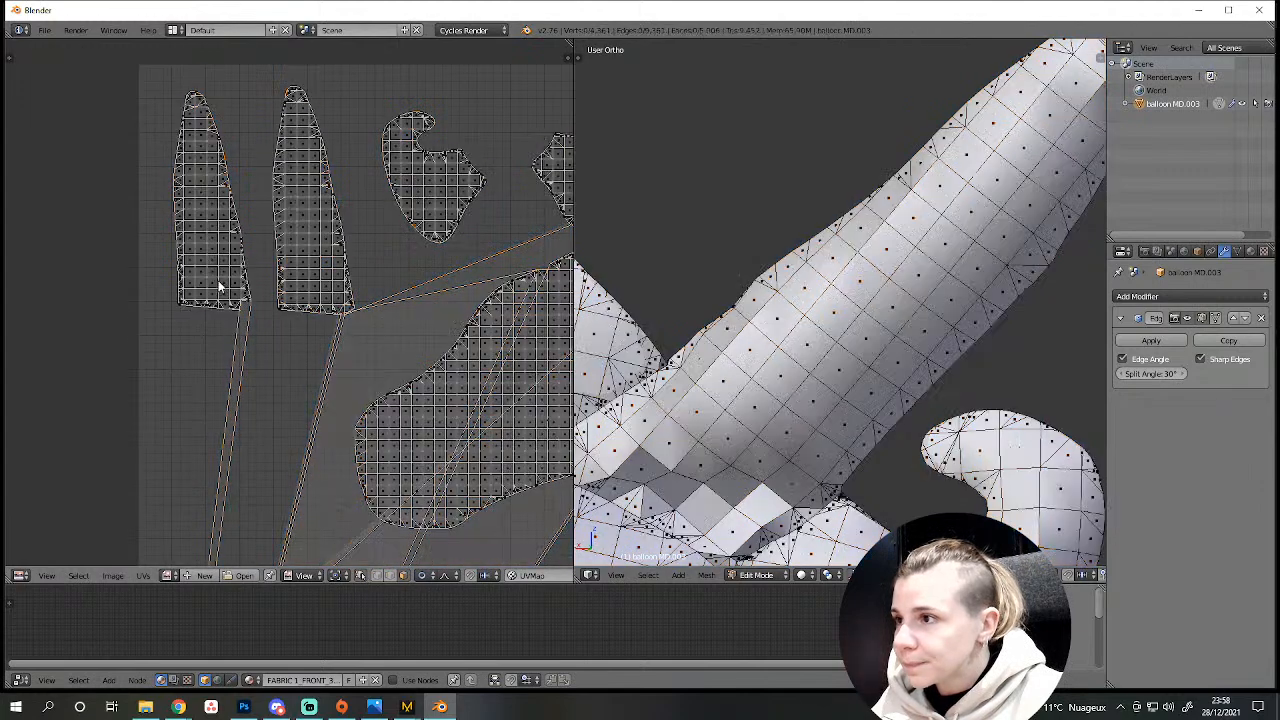
key("l")
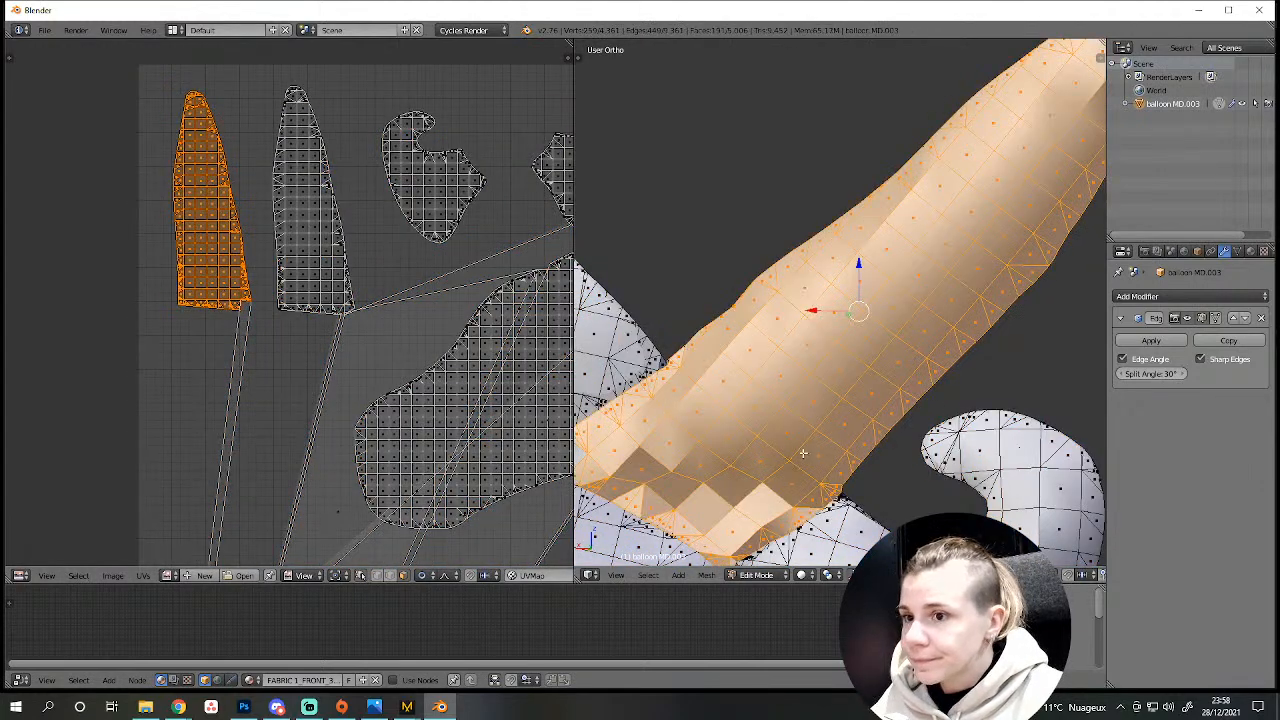
Compare the UV layout's origin corner with the unselected patch faces at the horn's base.
scroll(792, 454, "down", 4)
scroll(380, 476, "down", 3)
middle_click_drag(380, 476, 465, 143)
scroll(726, 386, "up", 5)
middle_click_drag(726, 386, 935, 284, "shift")
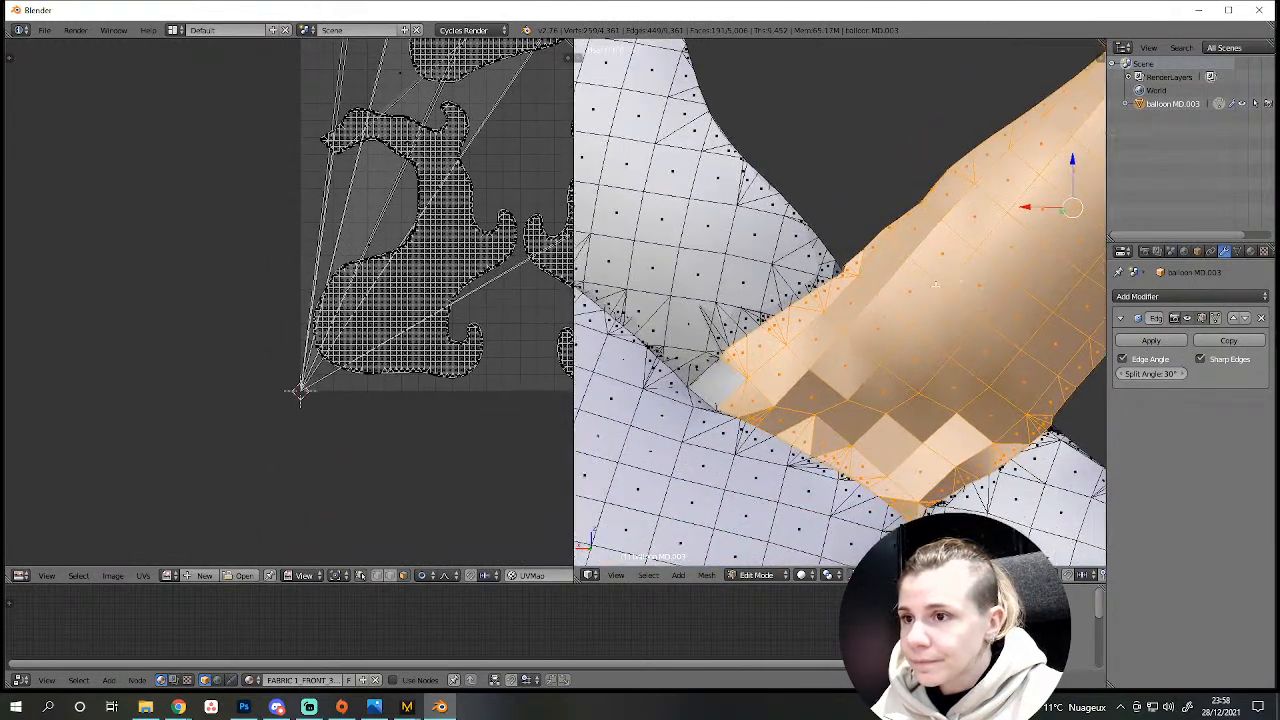
Add the patch face at the horn's base to the selected horn faces and unwrap their UVs.
right_click(714, 385, "shift")
key("e")
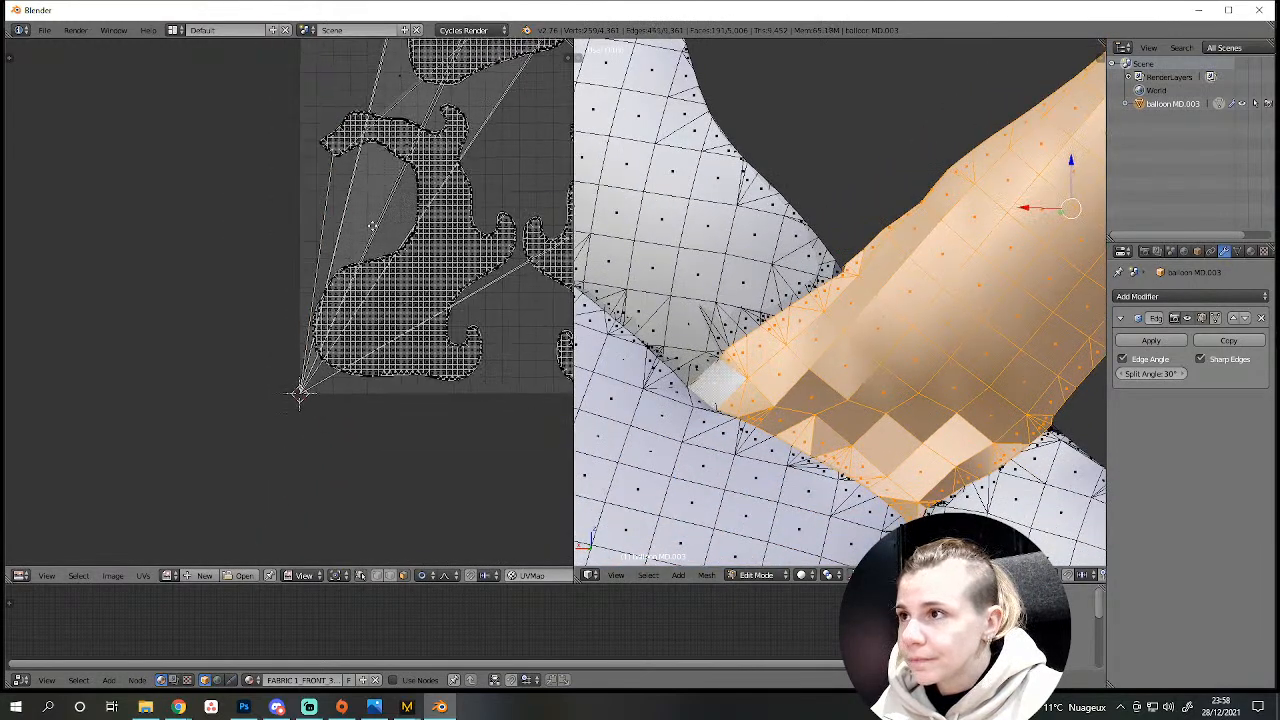
middle_click_drag(379, 206, 342, 549)
scroll(403, 413, "up", 4)
Select the second horn island, the small curl island and the head island in turn to see which carry stray faces.
right_click(476, 289)
key("a")
key("l")
scroll(497, 405, "down", 3)
middle_click_drag(475, 408, 255, 327)
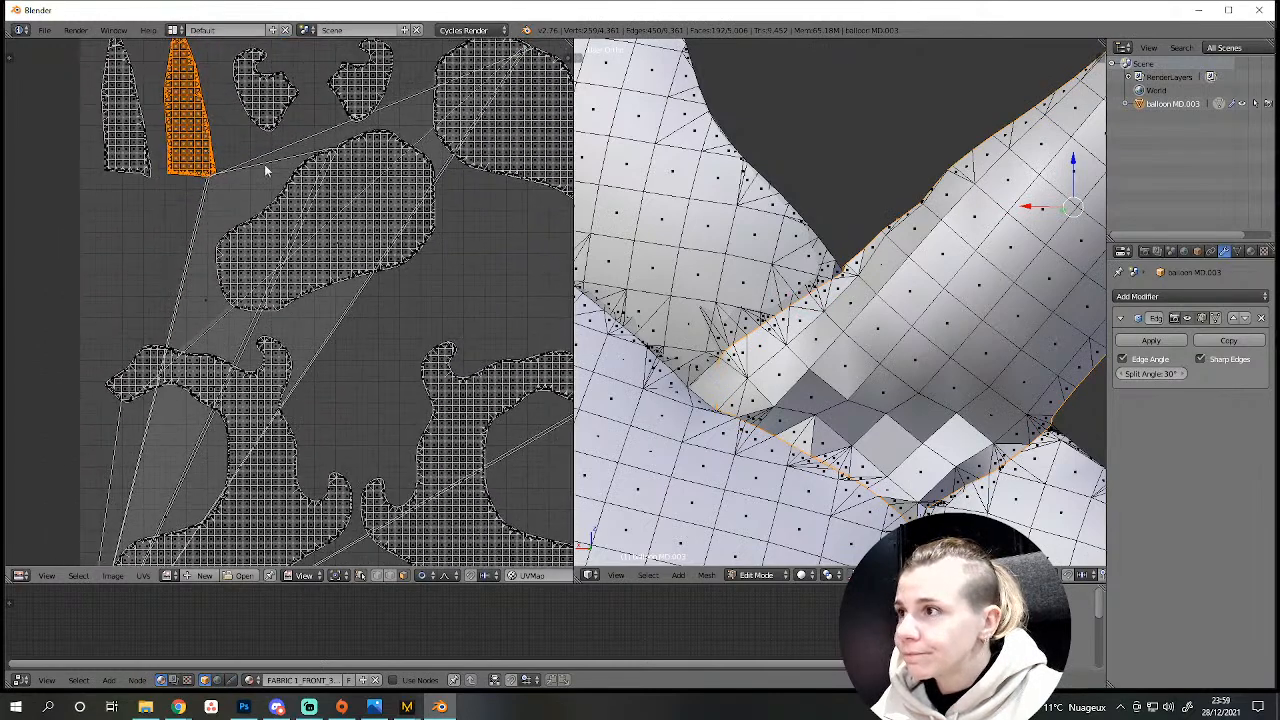
middle_click_drag(253, 196, 194, 294)
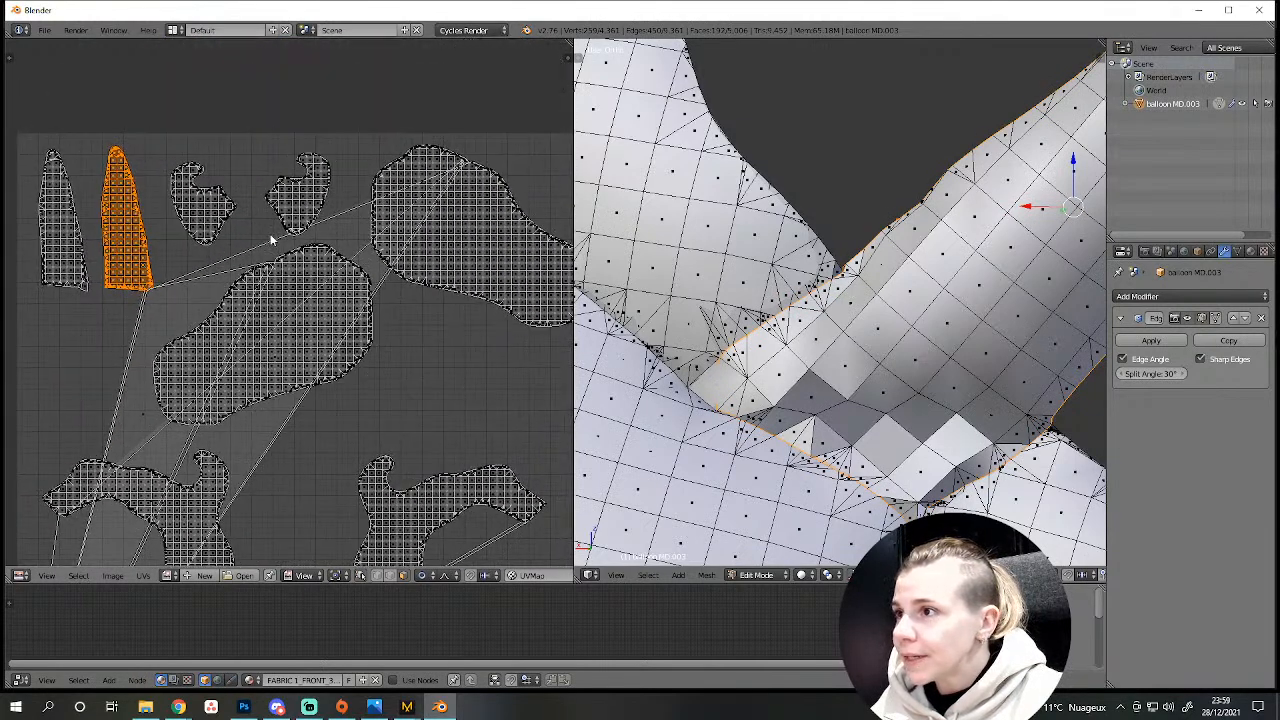
key("a")
key("l")
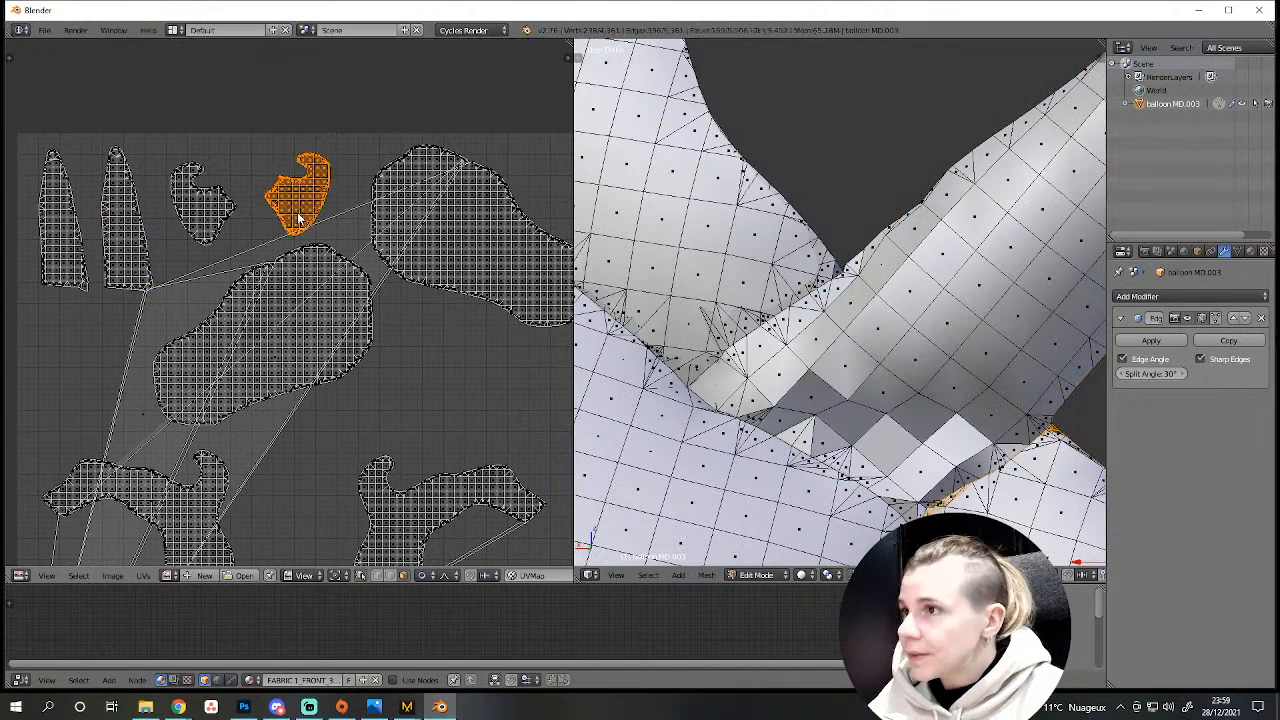
middle_click_drag(428, 304, 362, 378)
key("a")
key("l")
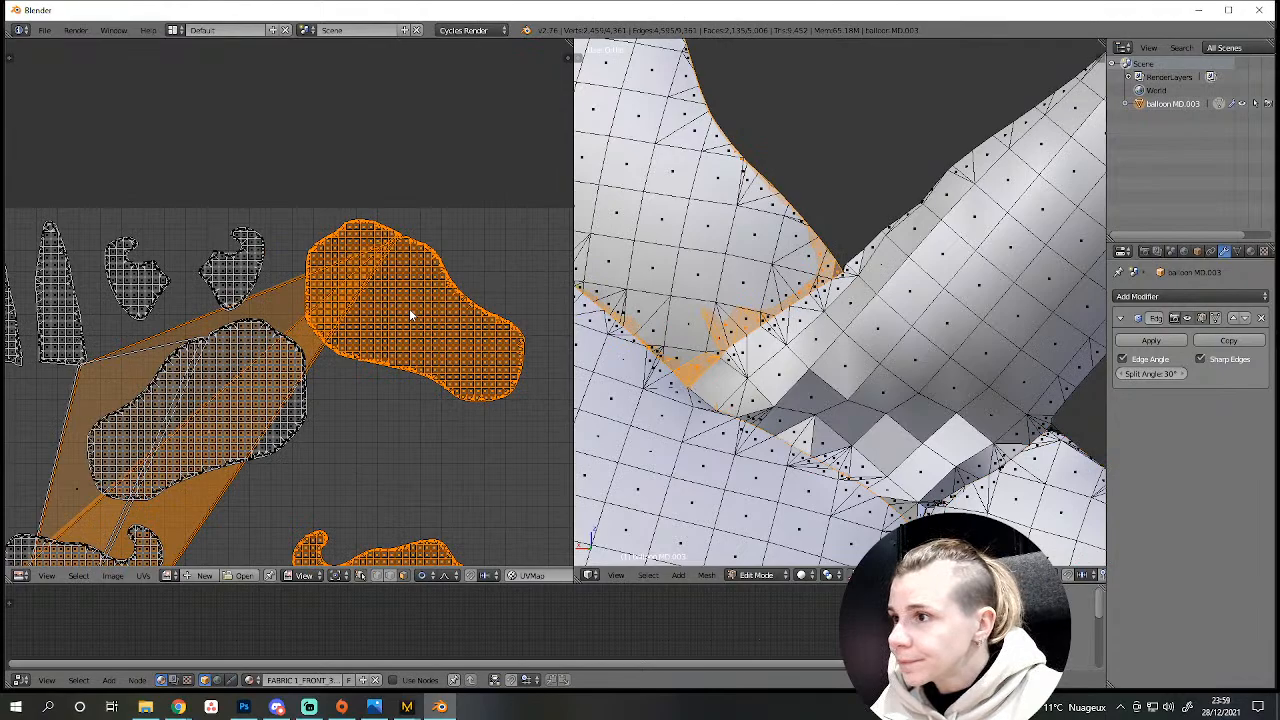
Reselect the head island with its linked faces, box-deselect the body island and try to unwrap the head.
scroll(603, 336, "down", 5)
middle_click_drag(680, 350, 951, 342)
key("a")
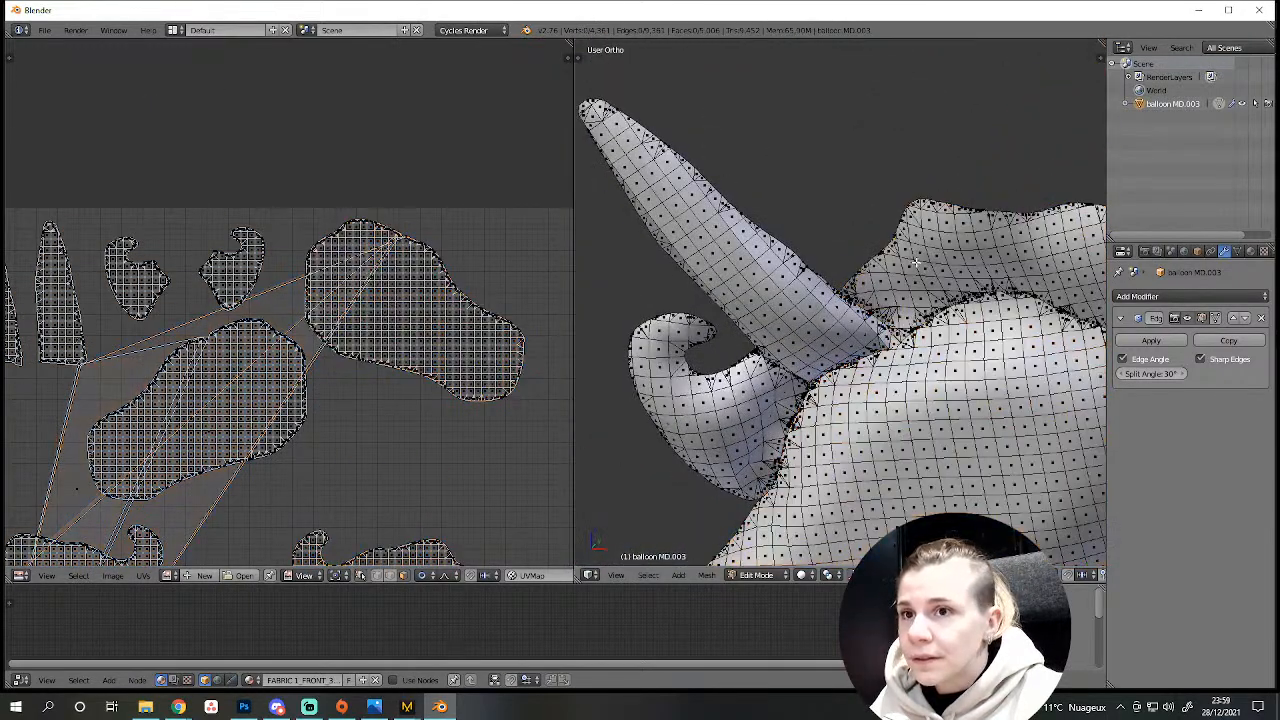
key("l")
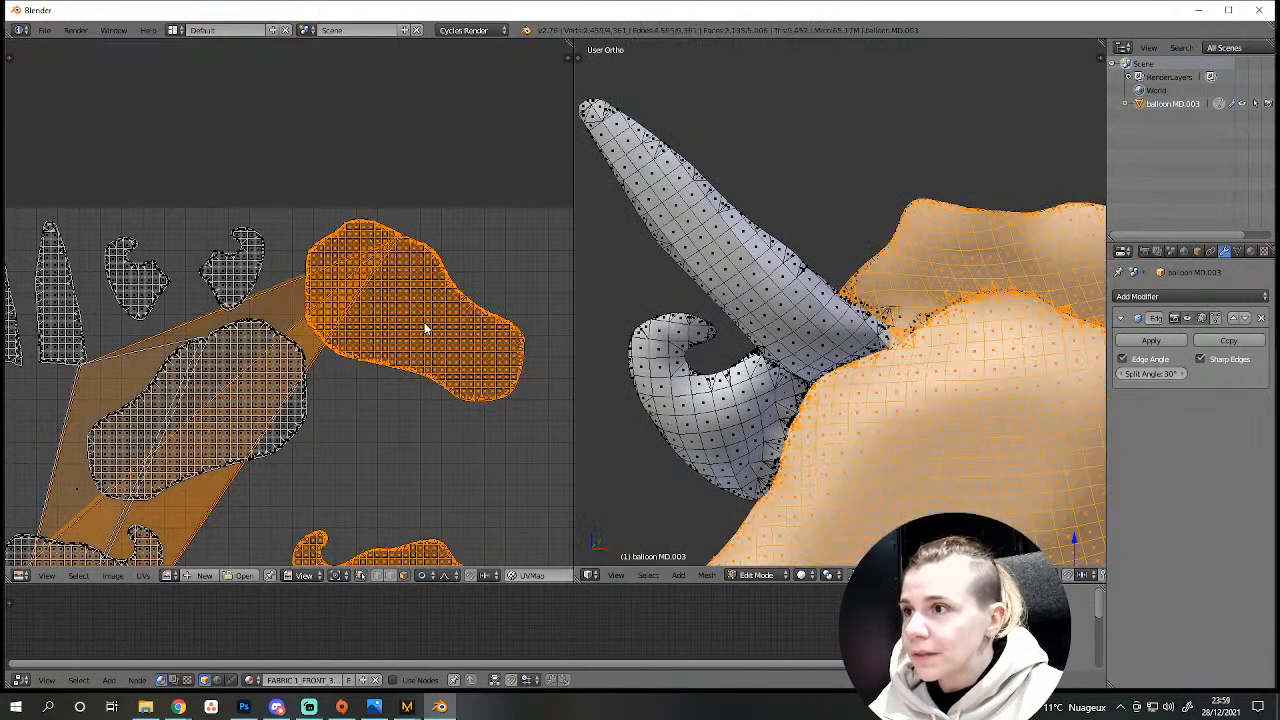
scroll(360, 473, "down", 2)
middle_click_drag(360, 473, 333, 313)
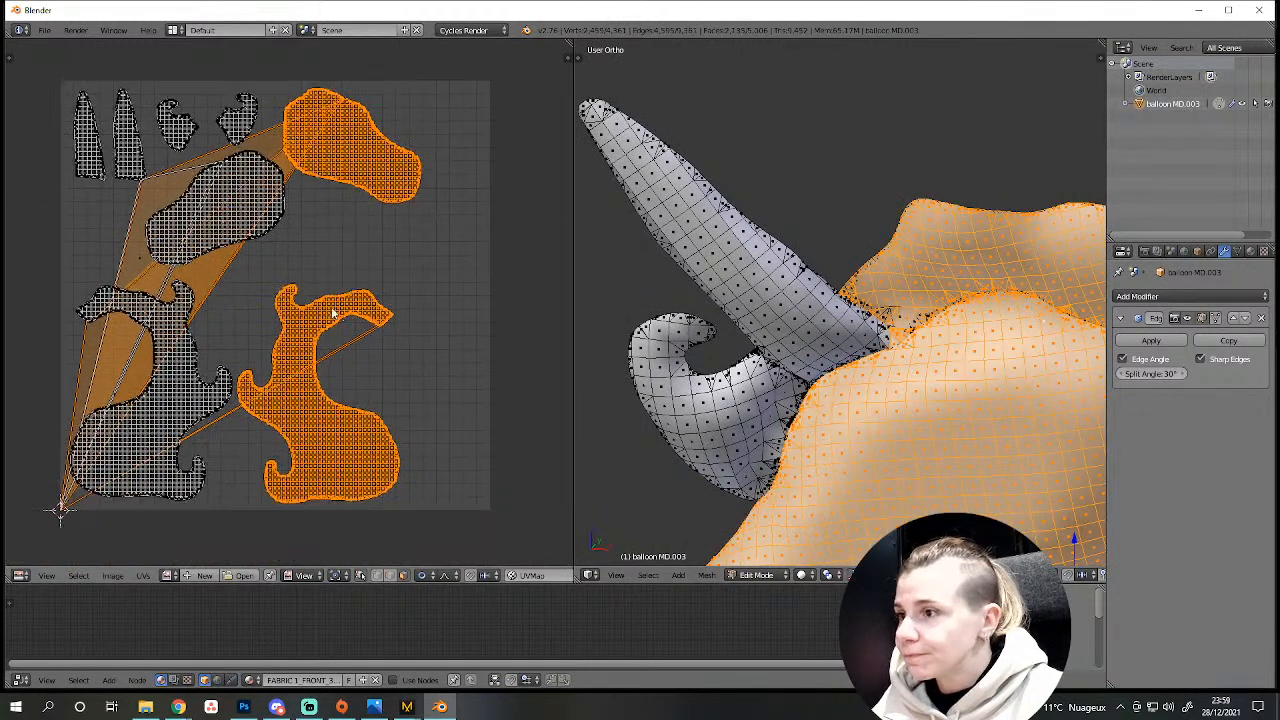
key("b")
left_click_drag(210, 267, 446, 530)
middle_click_drag(446, 530, 447, 531)
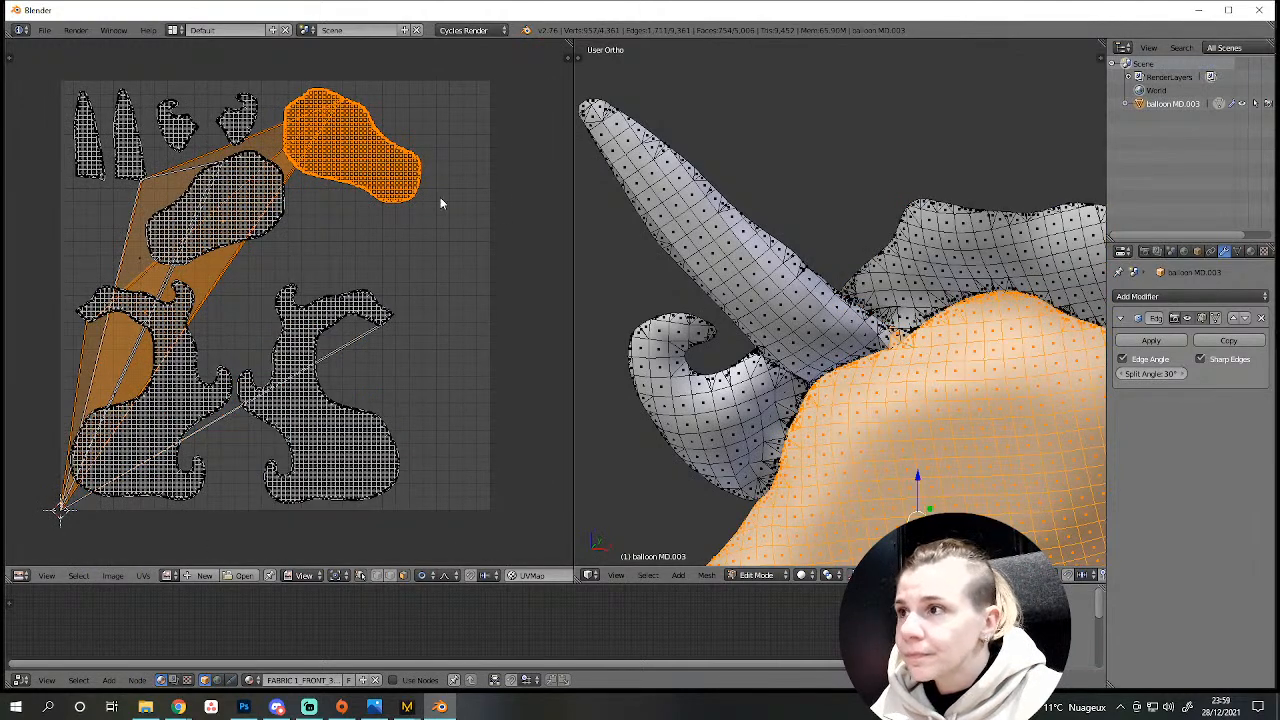
key("e")
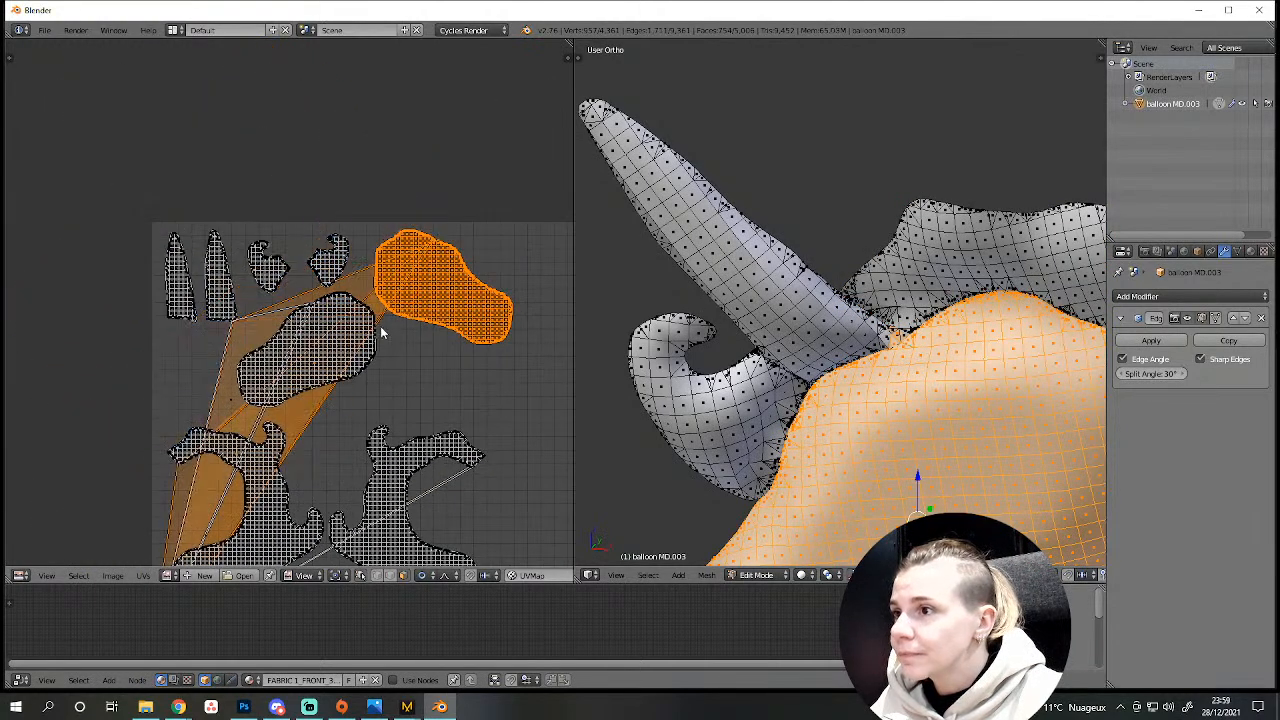
Turn off sync selection, box-select the stray UV points running from the head island to the origin corner and unpin them.
left_click(359, 575)
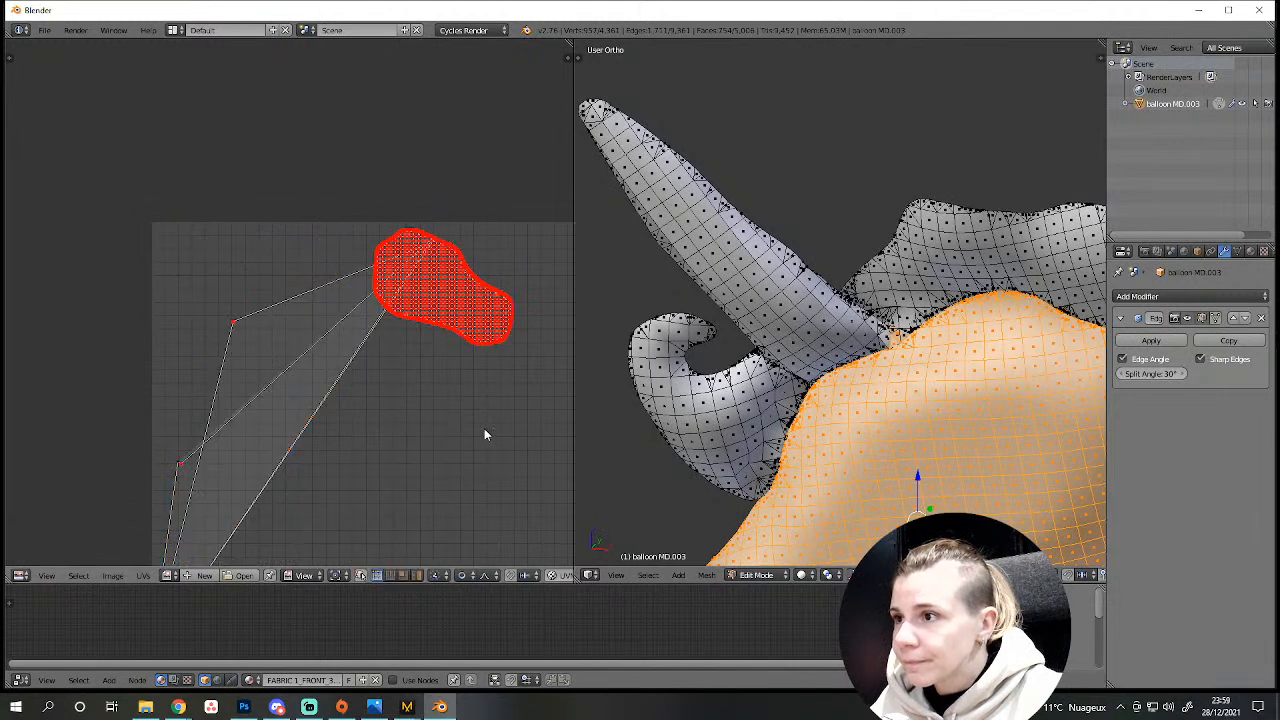
scroll(455, 475, "down", 2)
scroll(440, 473, "up", 2)
key("a")
middle_click_drag(399, 428, 480, 245)
key("a")
key("b")
left_click_drag(172, 88, 344, 510)
left_click(111, 577)
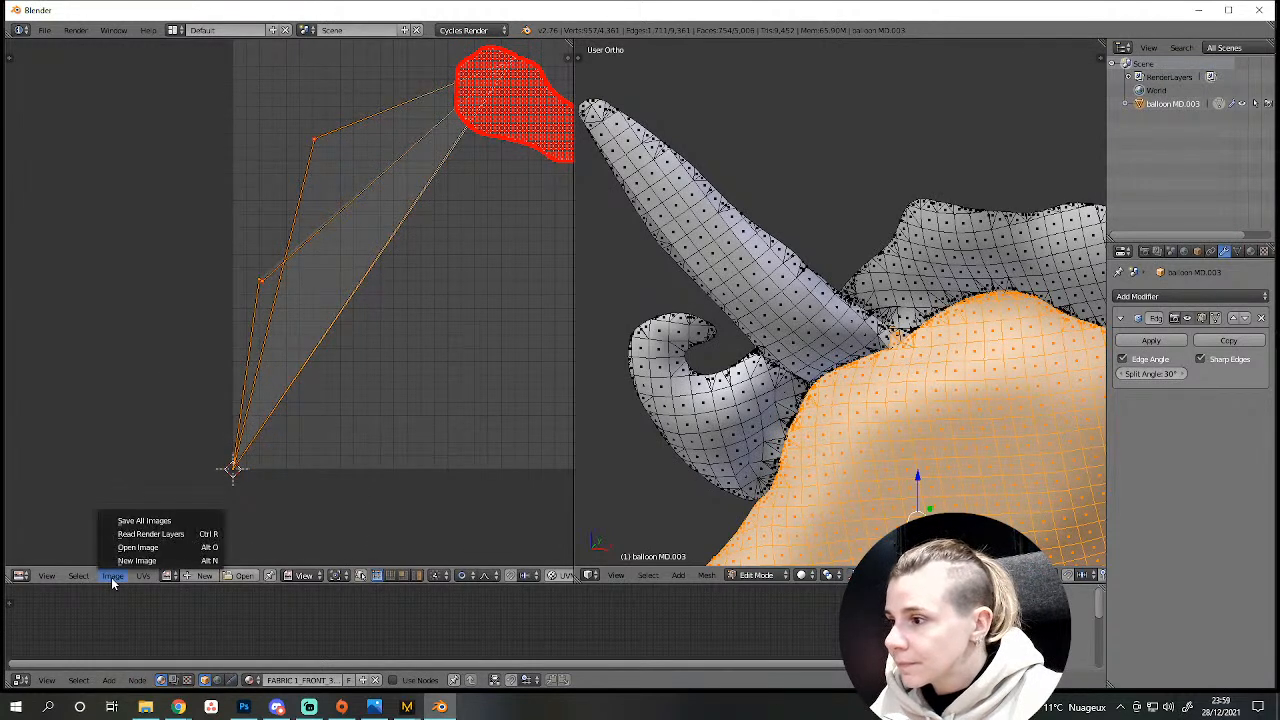
left_click(138, 578)
left_click(141, 578)
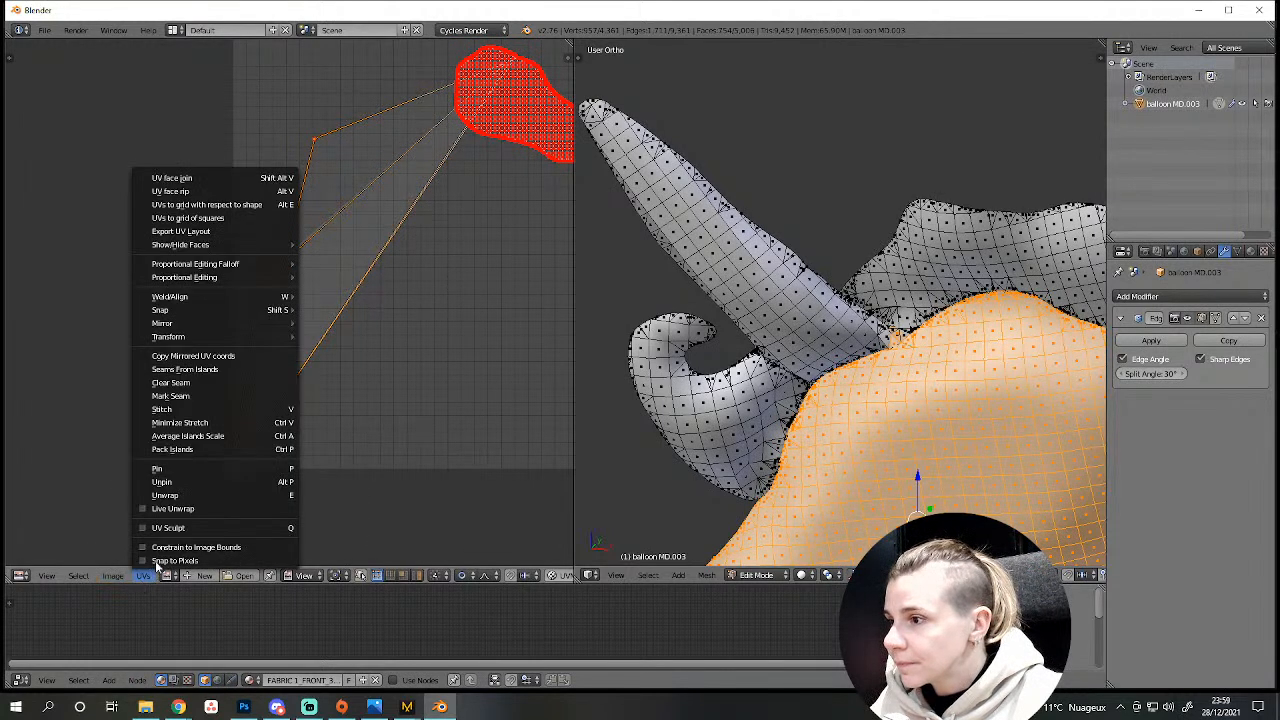
left_click(178, 485)
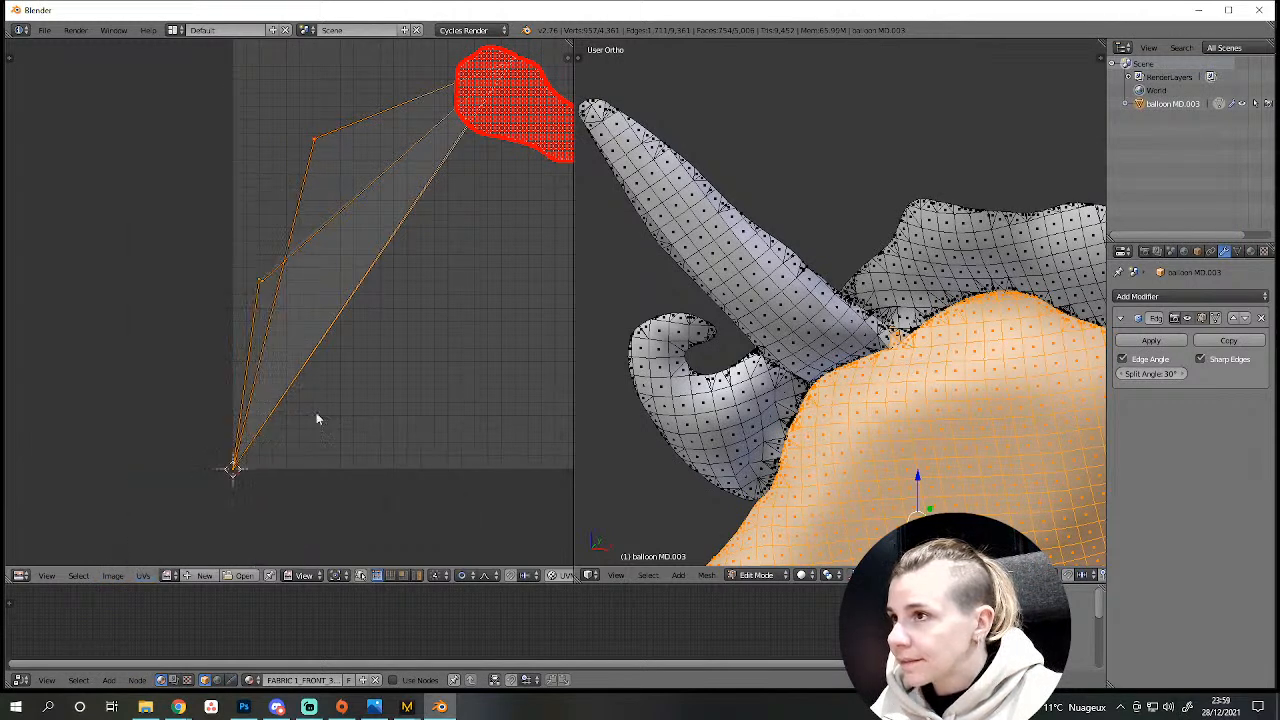
Switch to vertex selection and unwrap the head island so its unpinned patch points settle beside its upper edge.
key("Home")
left_click(377, 577)
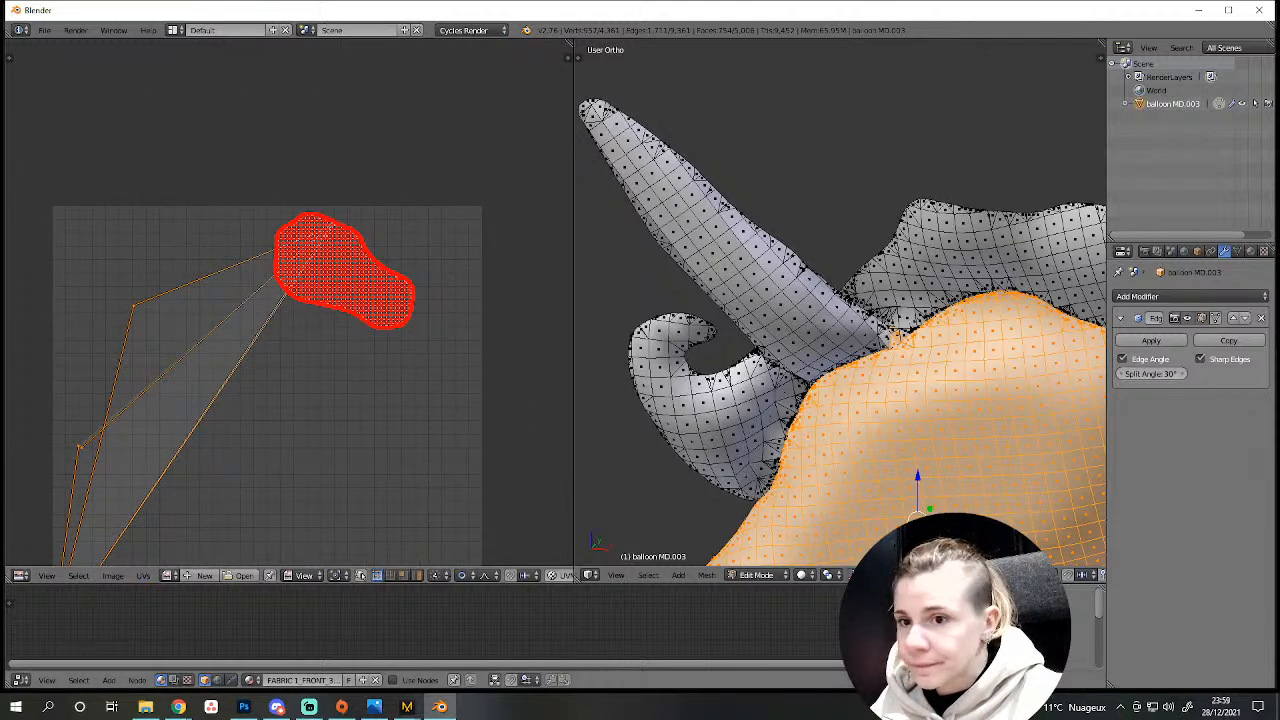
key("a")
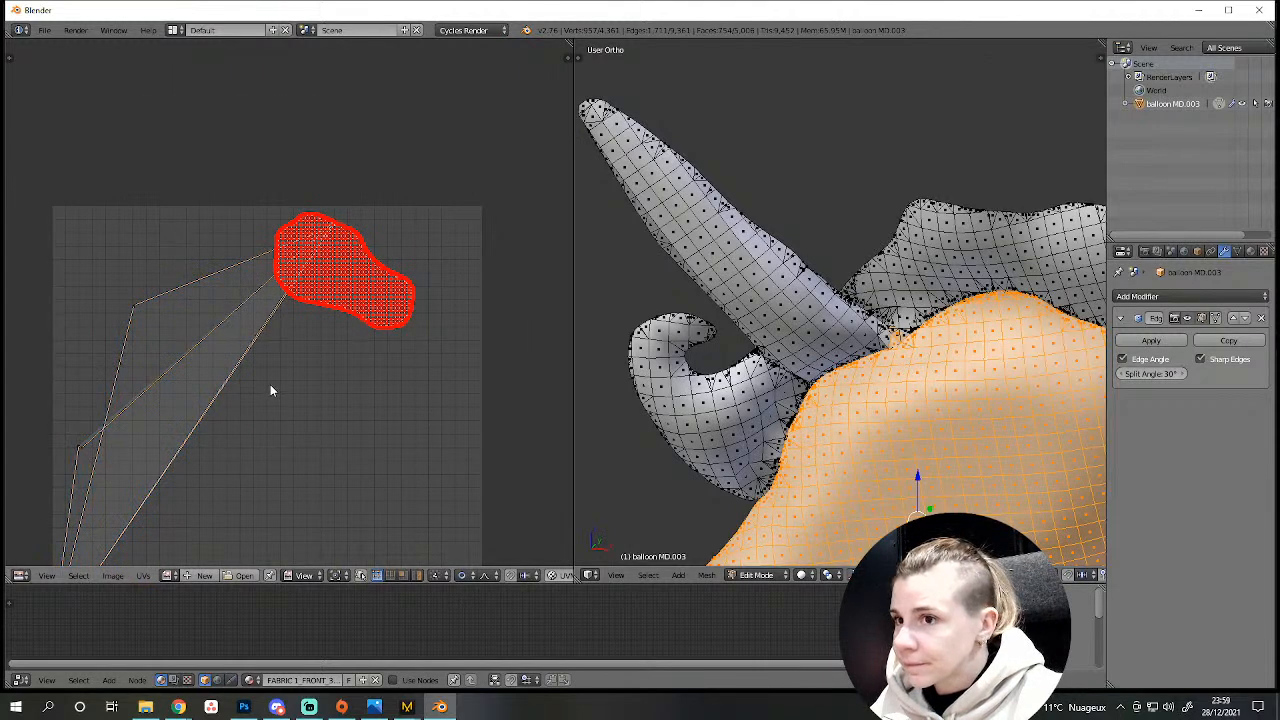
scroll(279, 378, "up", 4)
middle_click_drag(337, 234, 188, 531)
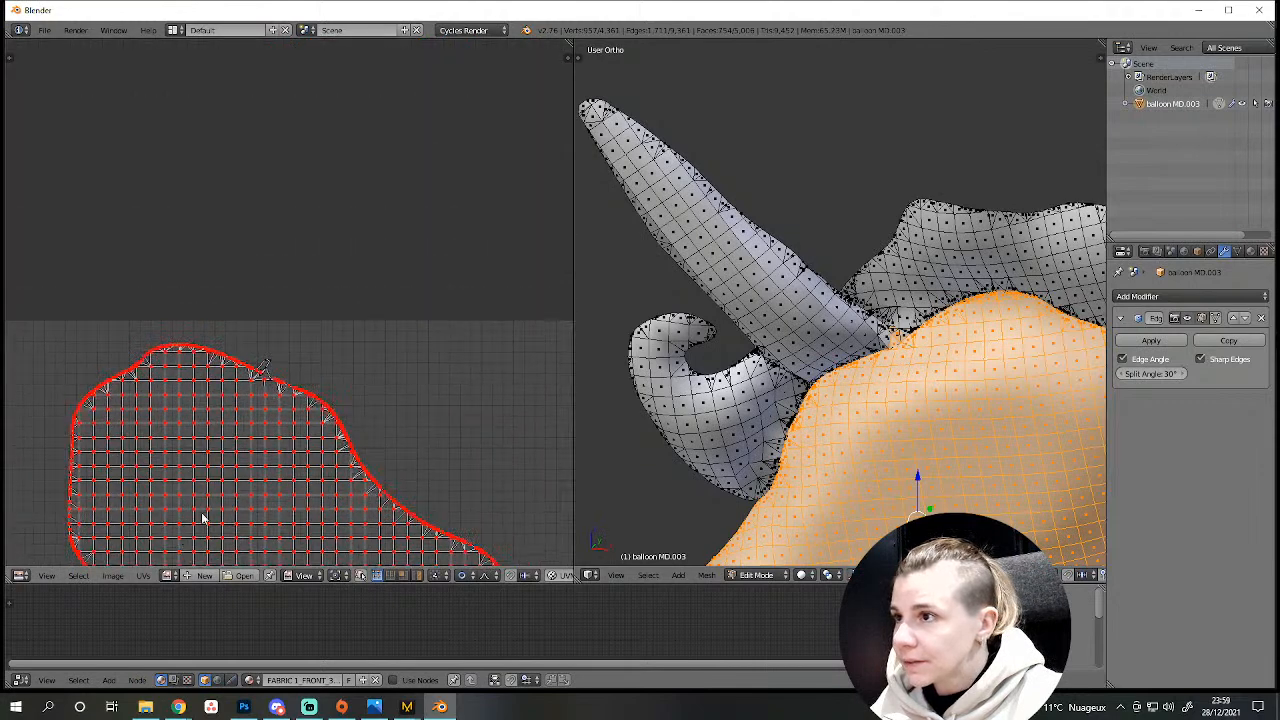
scroll(188, 531, "up", 4)
middle_click_drag(303, 472, 364, 360)
scroll(364, 360, "up", 4)
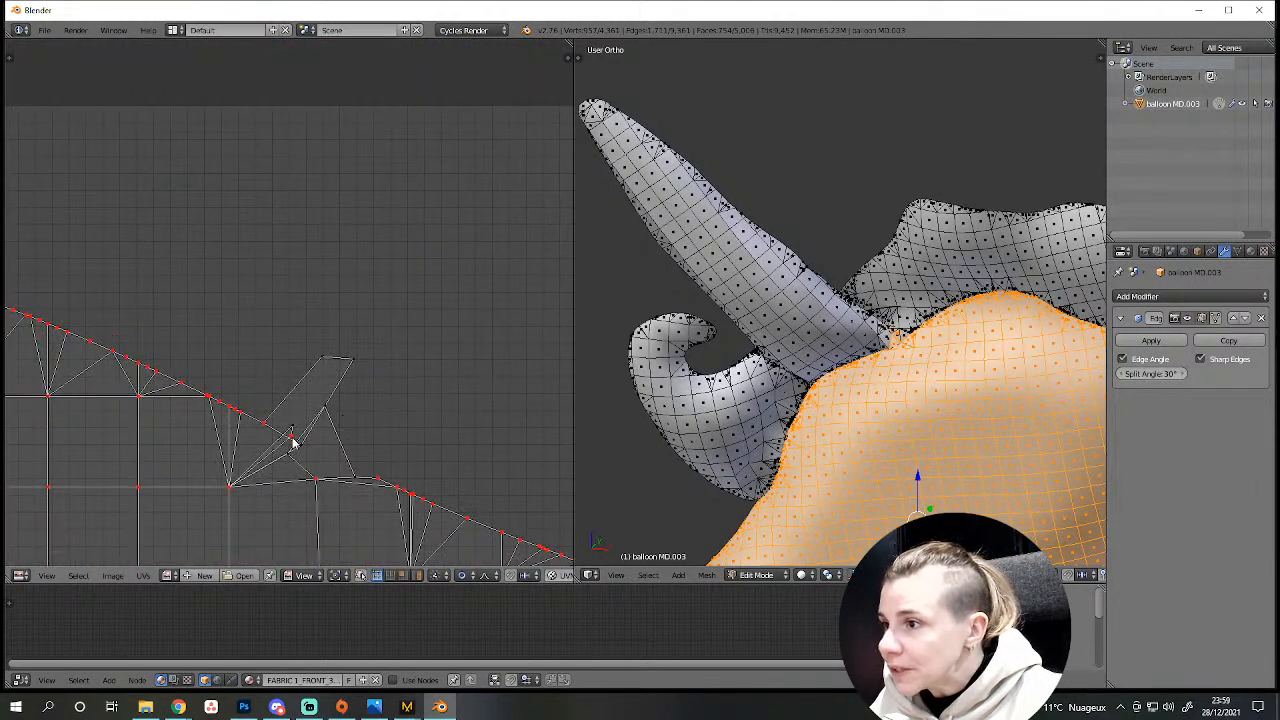
Nudge a patch point at the head island's upper edge slightly downward with proportional editing.
key("g")
scroll(289, 473, "up", 10)
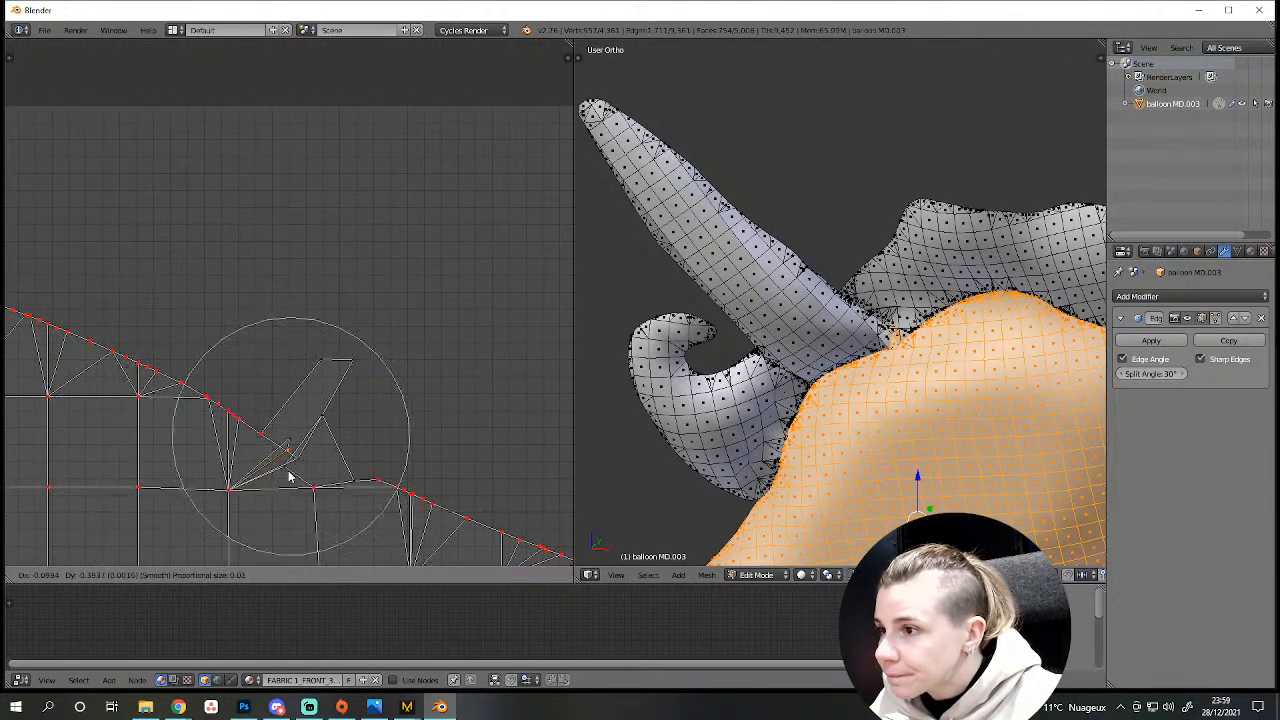
left_click(288, 470)
key("g")
left_click(364, 448)
key("g")
left_click(310, 410)
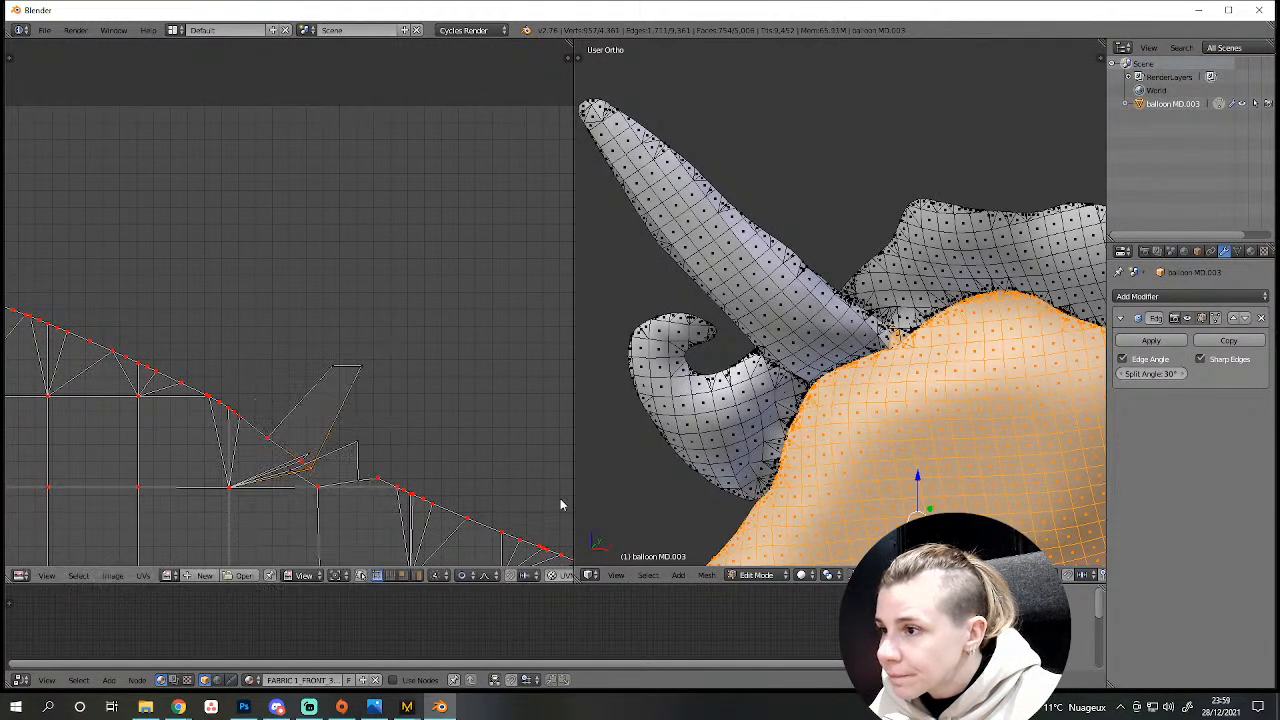
key("ctrl+z")
key("ctrl+z")
Disable proportional editing and move the patch points nearest the head island's upper edge outward.
left_click(1022, 575)
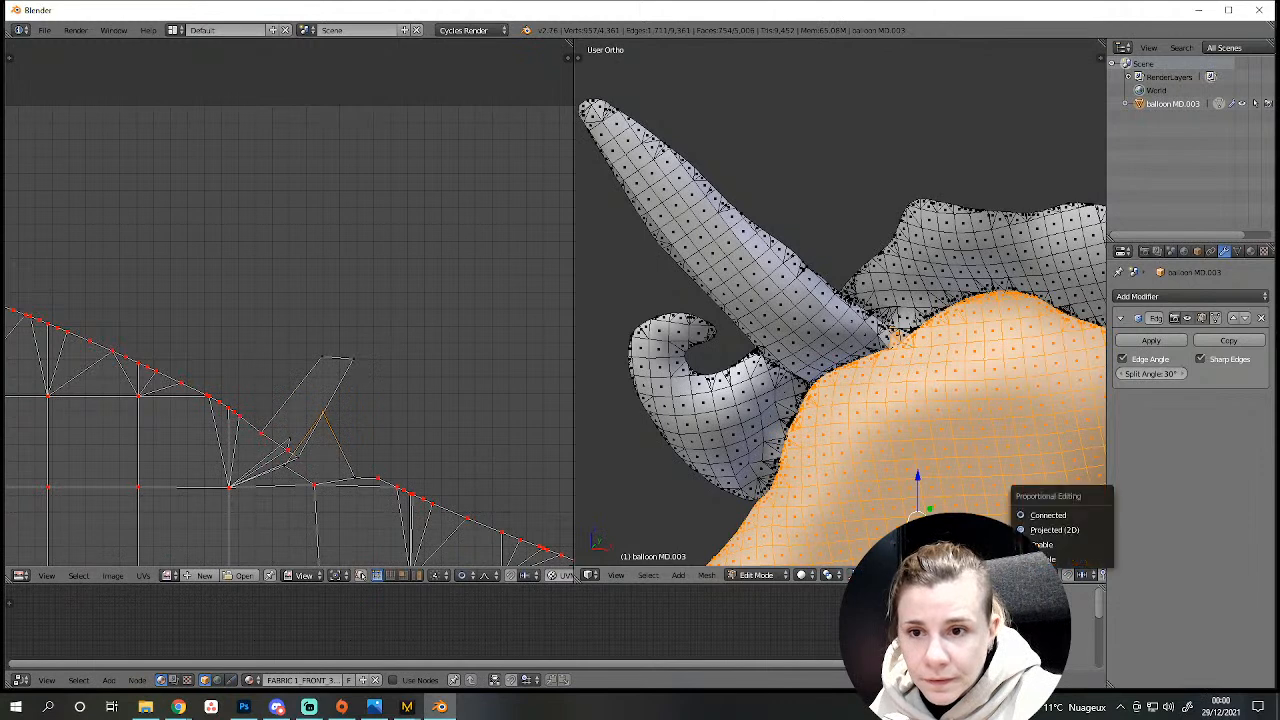
left_click(1062, 559)
scroll(308, 440, "up", 3)
middle_click_drag(328, 482, 336, 276)
right_click(309, 402)
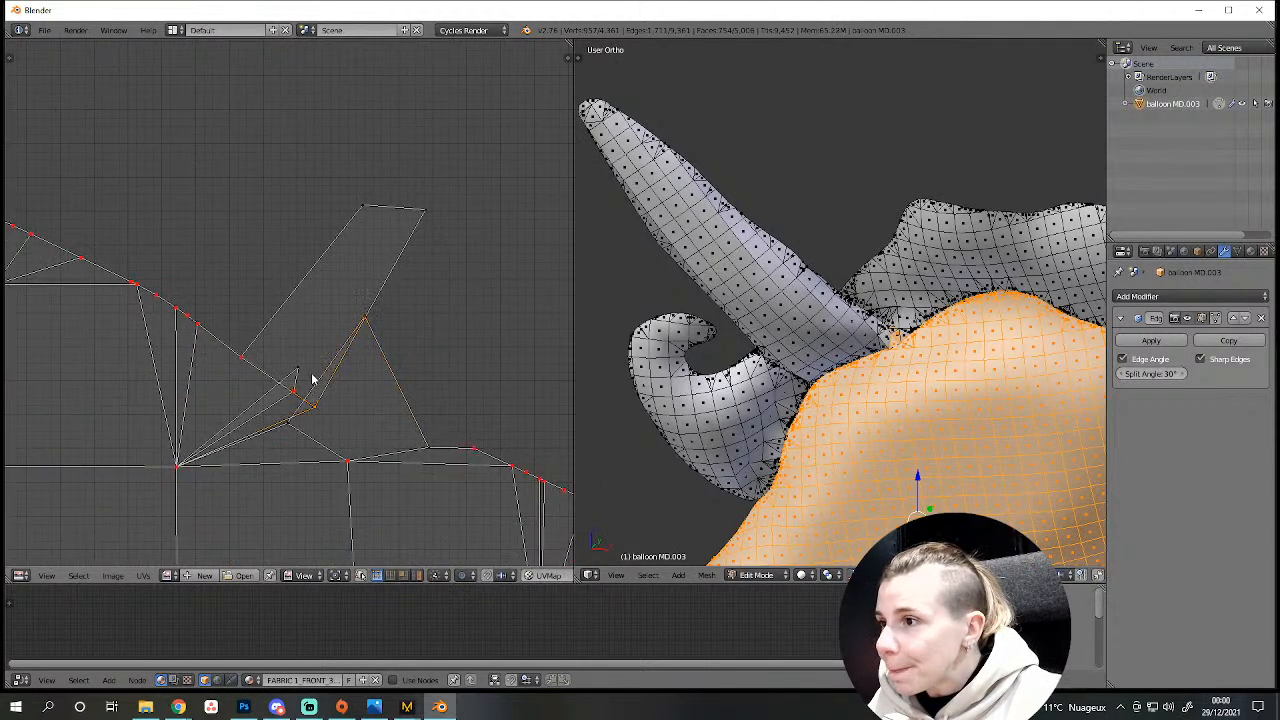
key("g")
left_click(240, 300)
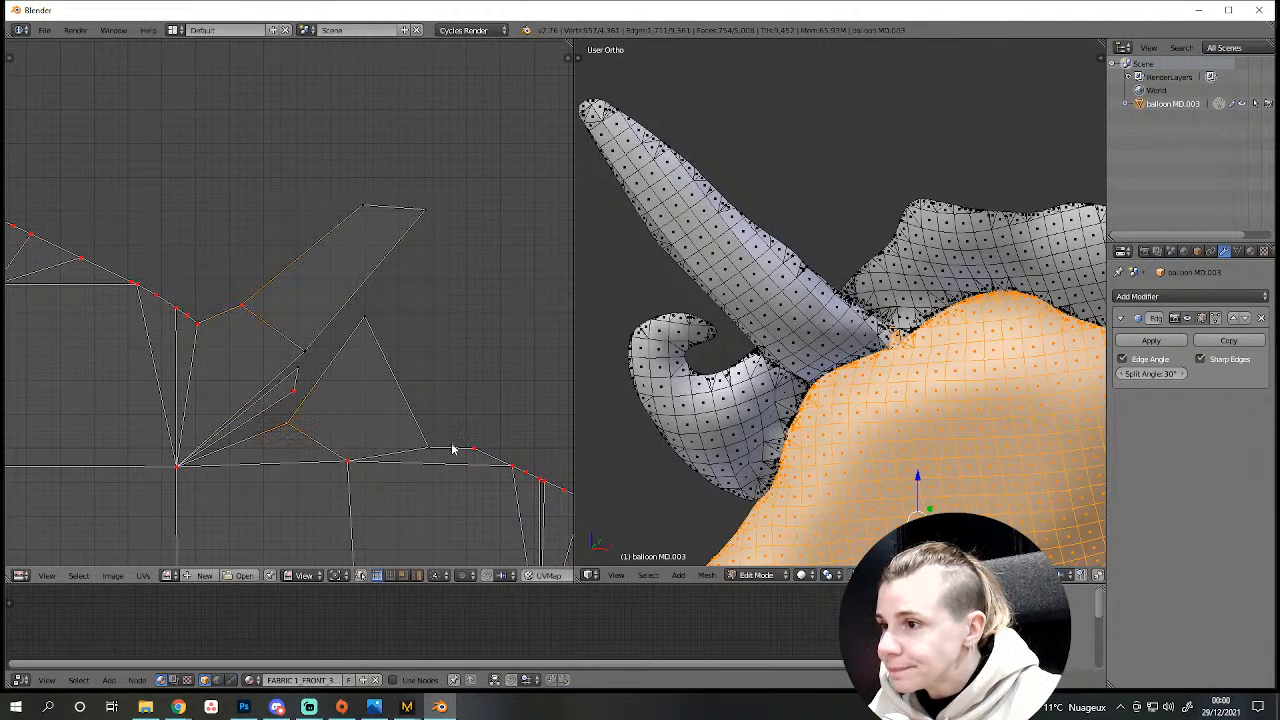
Untangle the patch faces above the head island by moving the triangle's tip, the inner points and the outer corner.
right_click(371, 322)
key("g")
left_click(413, 371)
right_click(289, 395)
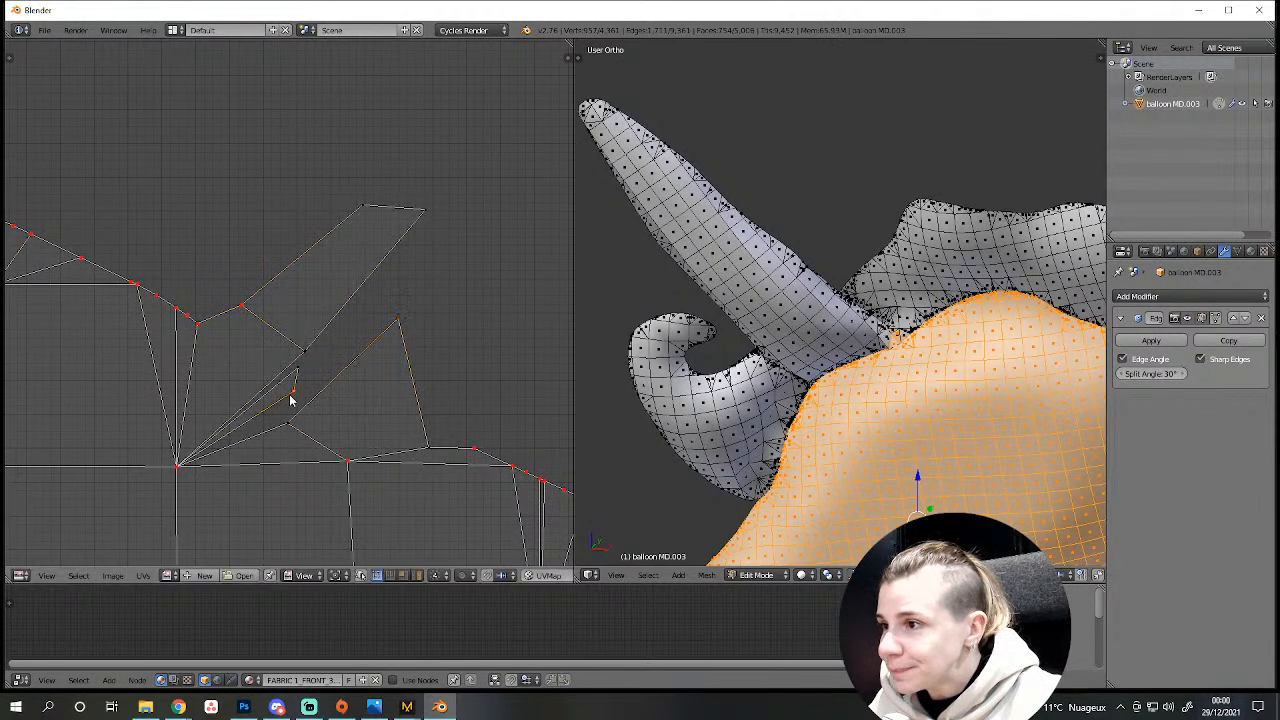
key("g")
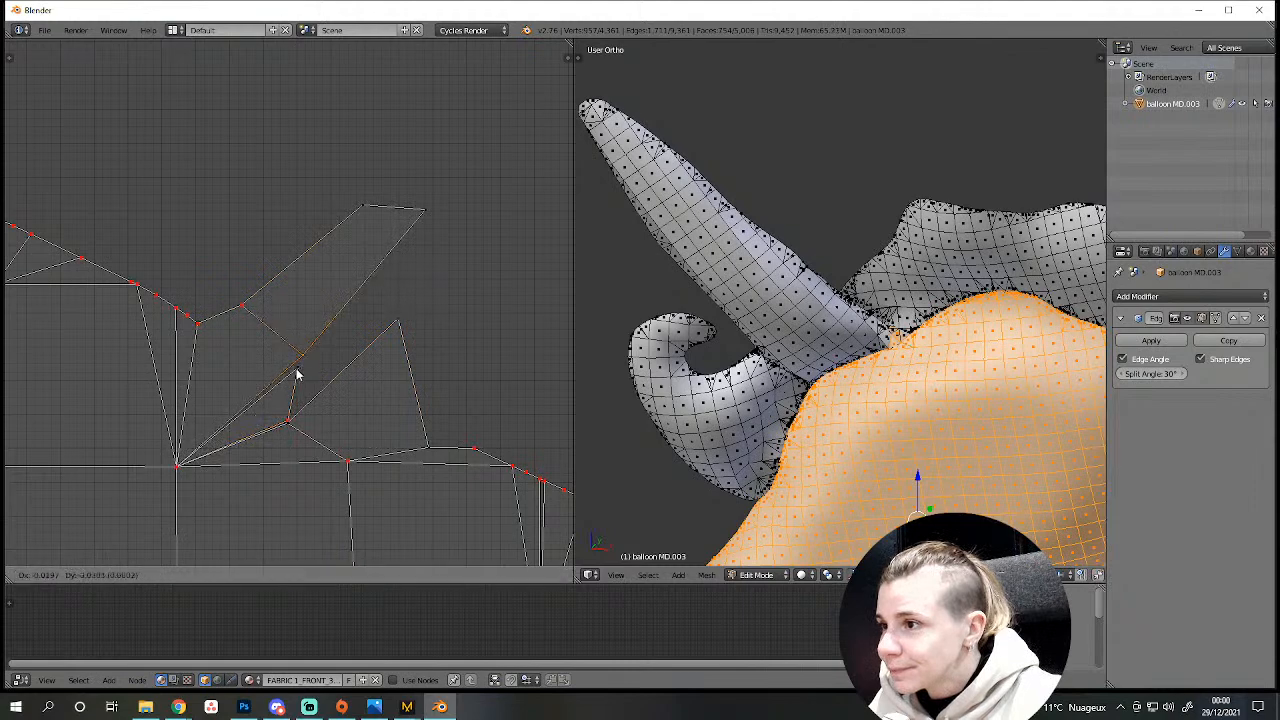
left_click(291, 379)
key("g")
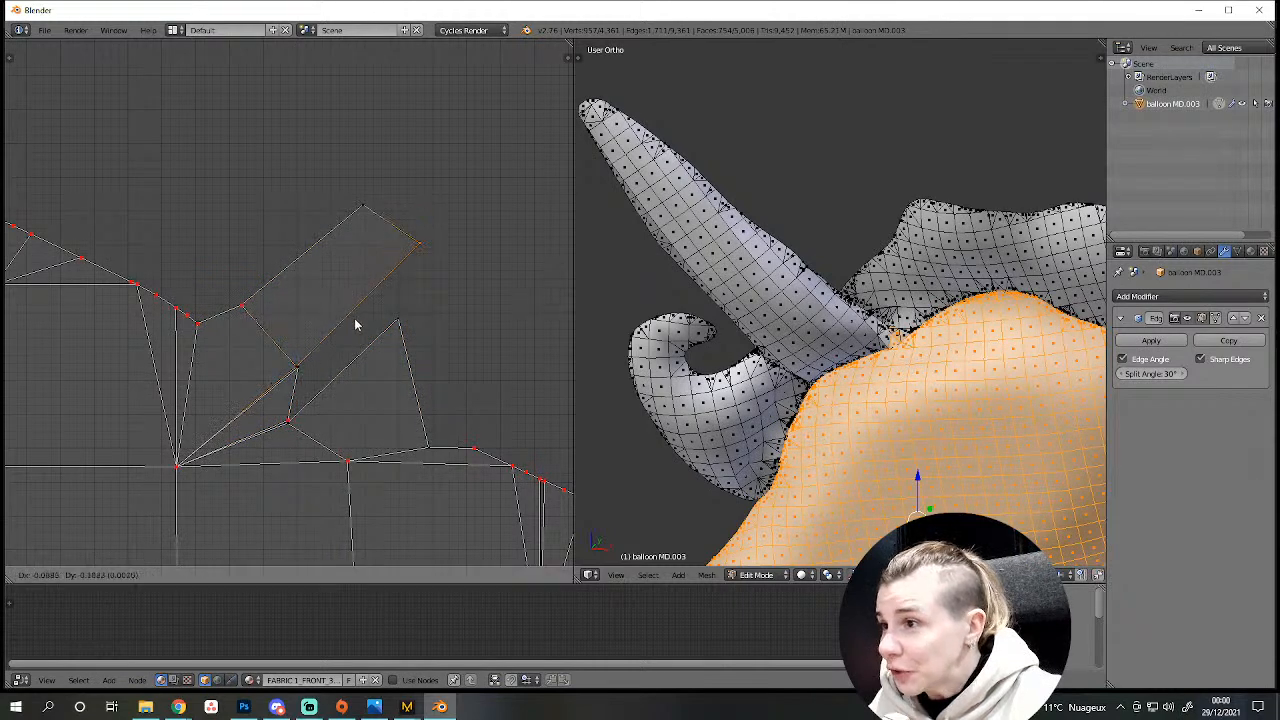
left_click(317, 378)
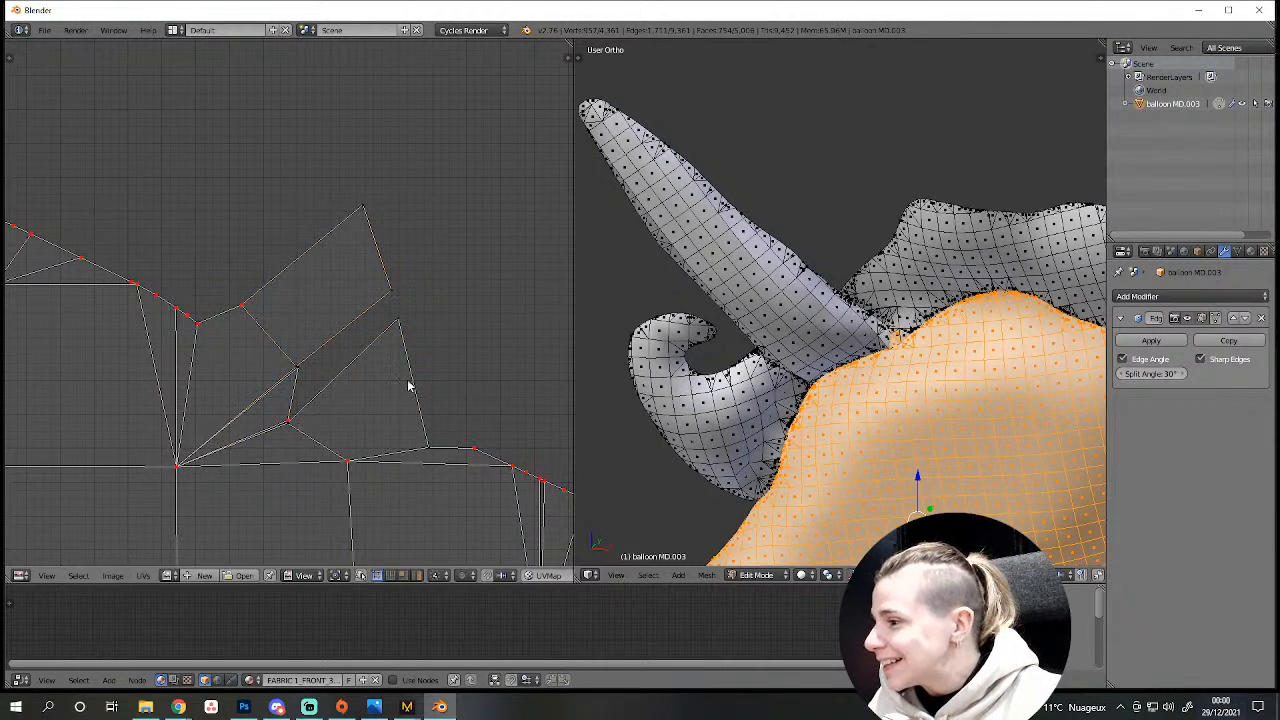
Select the whole mesh to show every UV island in the layout.
scroll(449, 400, "down", 6)
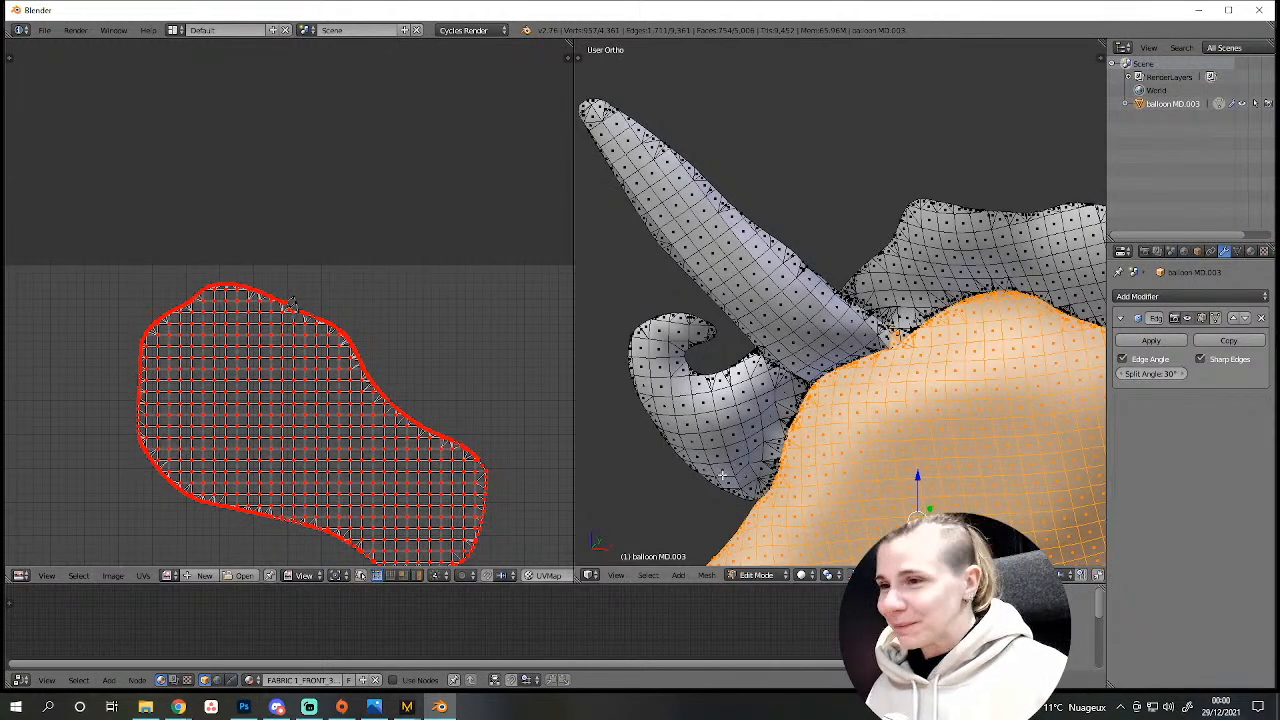
scroll(611, 449, "down", 3)
middle_click_drag(442, 445, 450, 281)
scroll(456, 354, "down", 3)
middle_click_drag(450, 374, 496, 321)
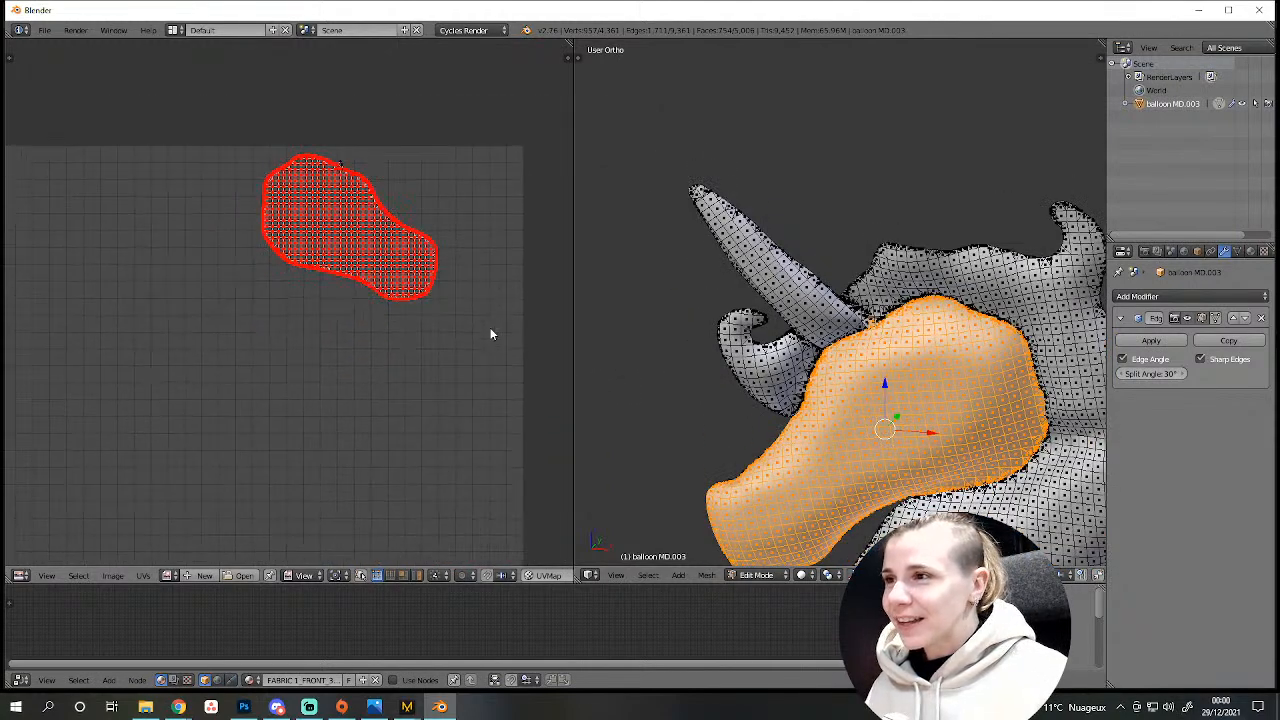
scroll(496, 321, "down", 2)
scroll(953, 452, "down", 1)
key("a")
key("a")
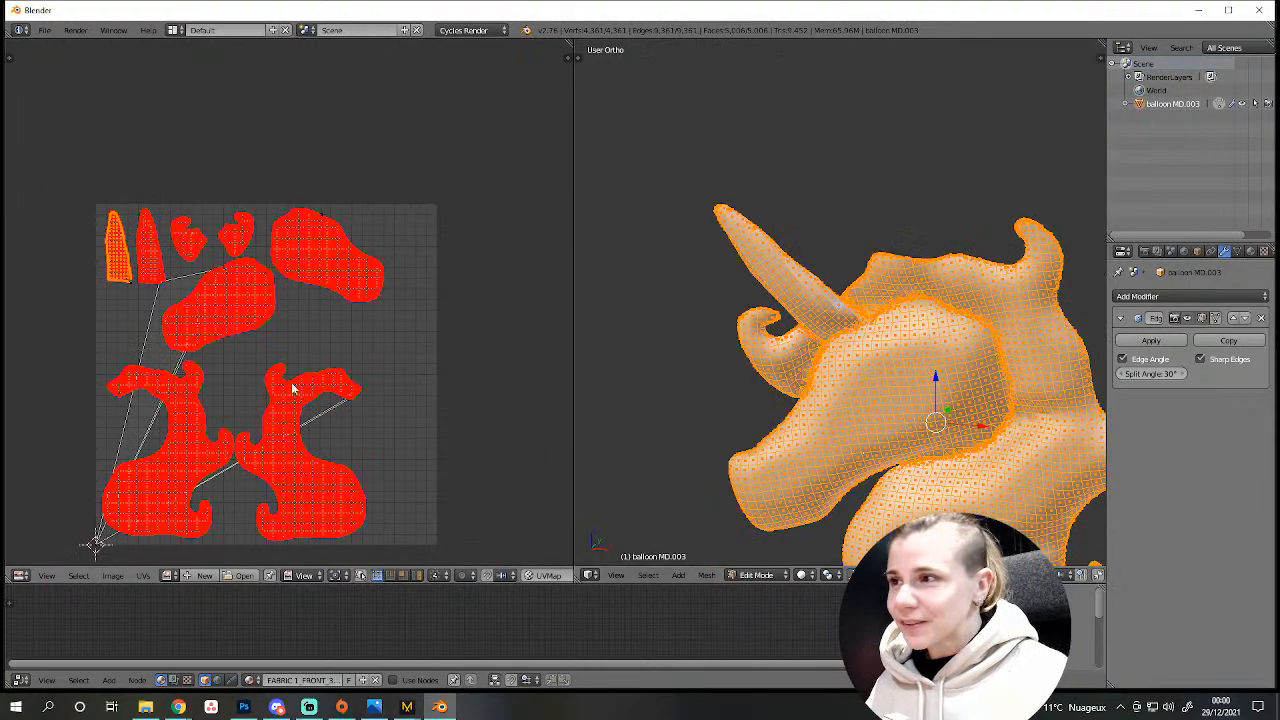
Move the first stray UV point from the origin corner to beside the left body island's lower curl.
scroll(331, 397, "up", 3)
middle_click_drag(244, 401, 398, 368)
scroll(298, 349, "down", 3)
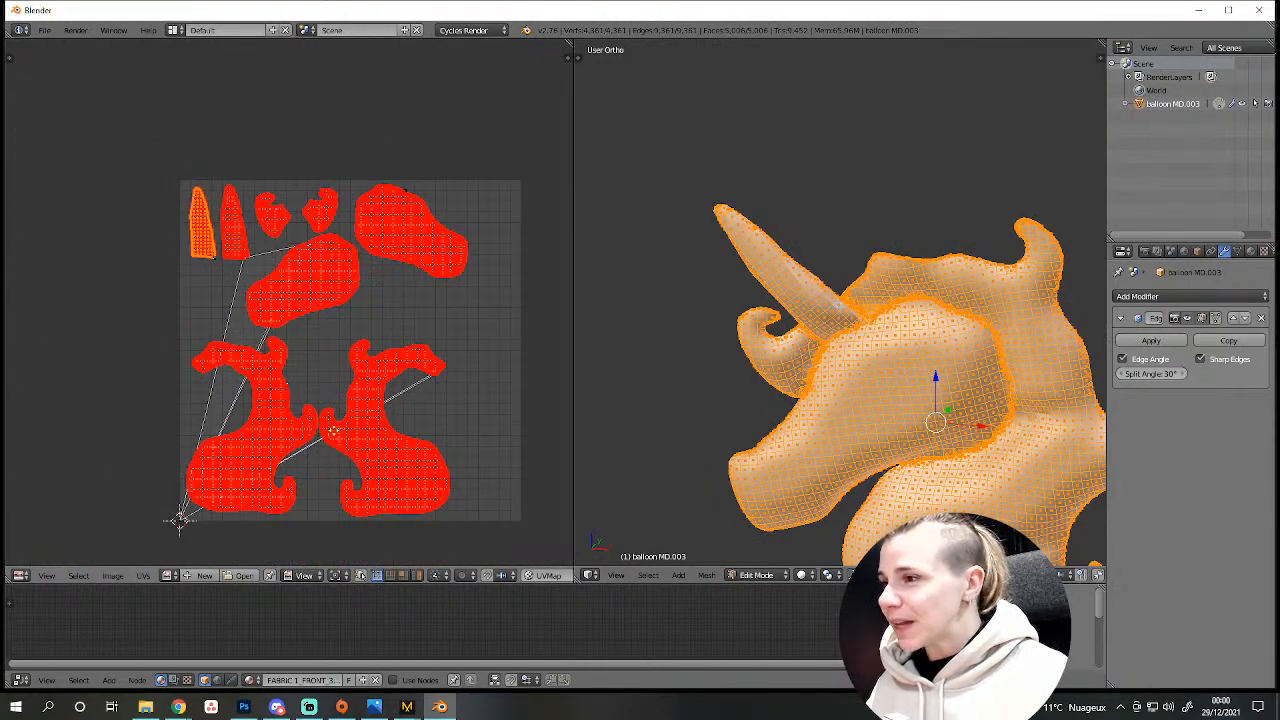
middle_click_drag(316, 437, 405, 324)
scroll(323, 440, "up", 4)
middle_click_drag(448, 220, 288, 488)
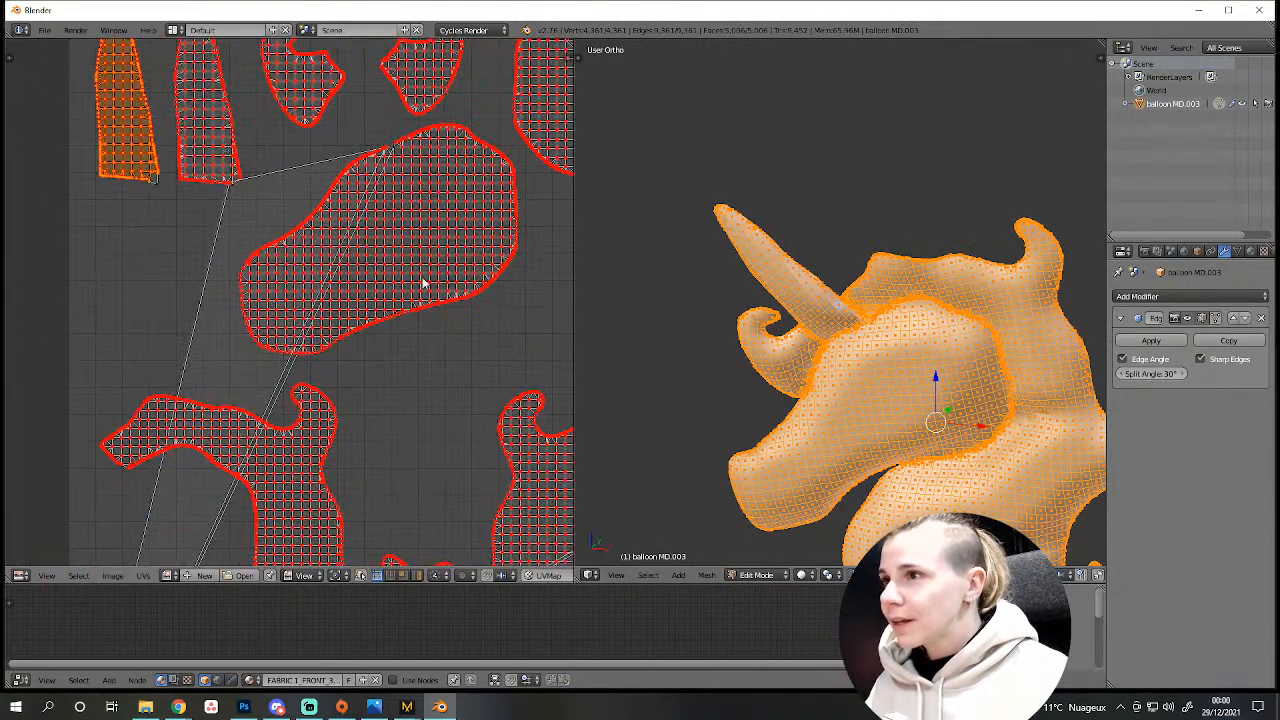
scroll(389, 371, "down", 2)
scroll(429, 257, "up", 2)
scroll(229, 471, "up", 3)
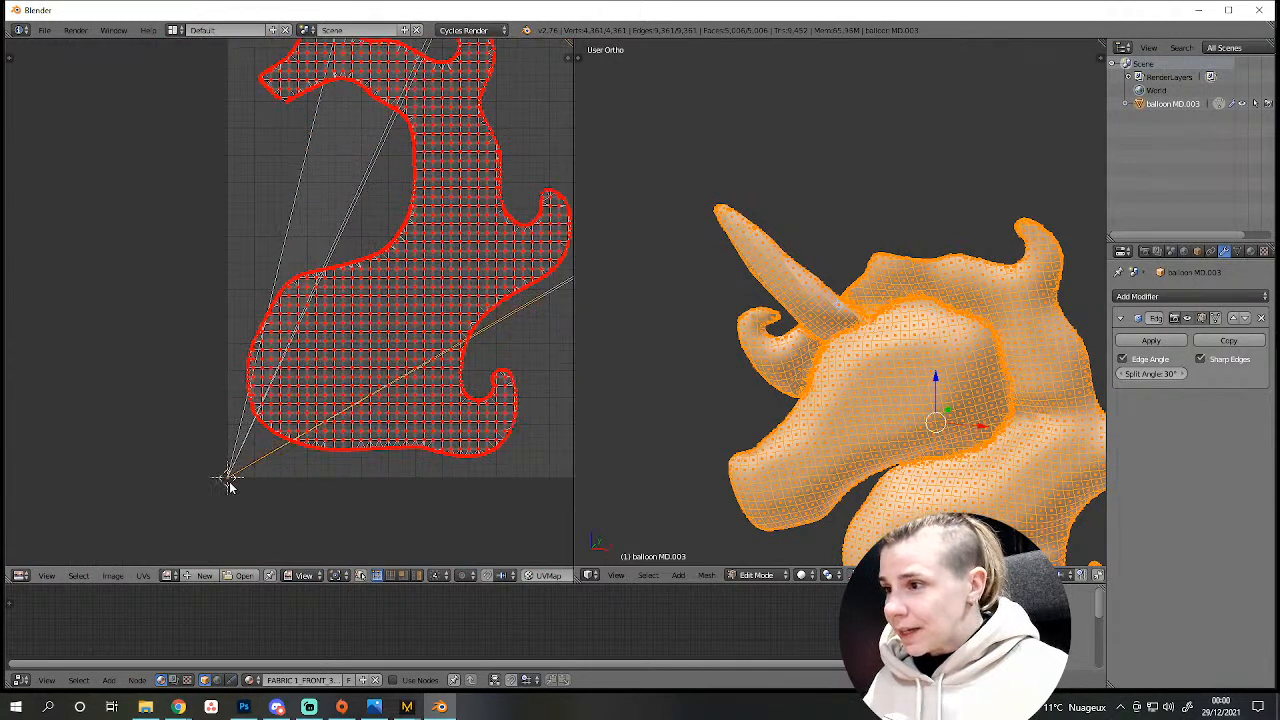
key("g")
left_click(491, 358)
Move the next two stray UV points from the origin corner up beside the left body island's inner curve.
right_click(232, 474)
key("g")
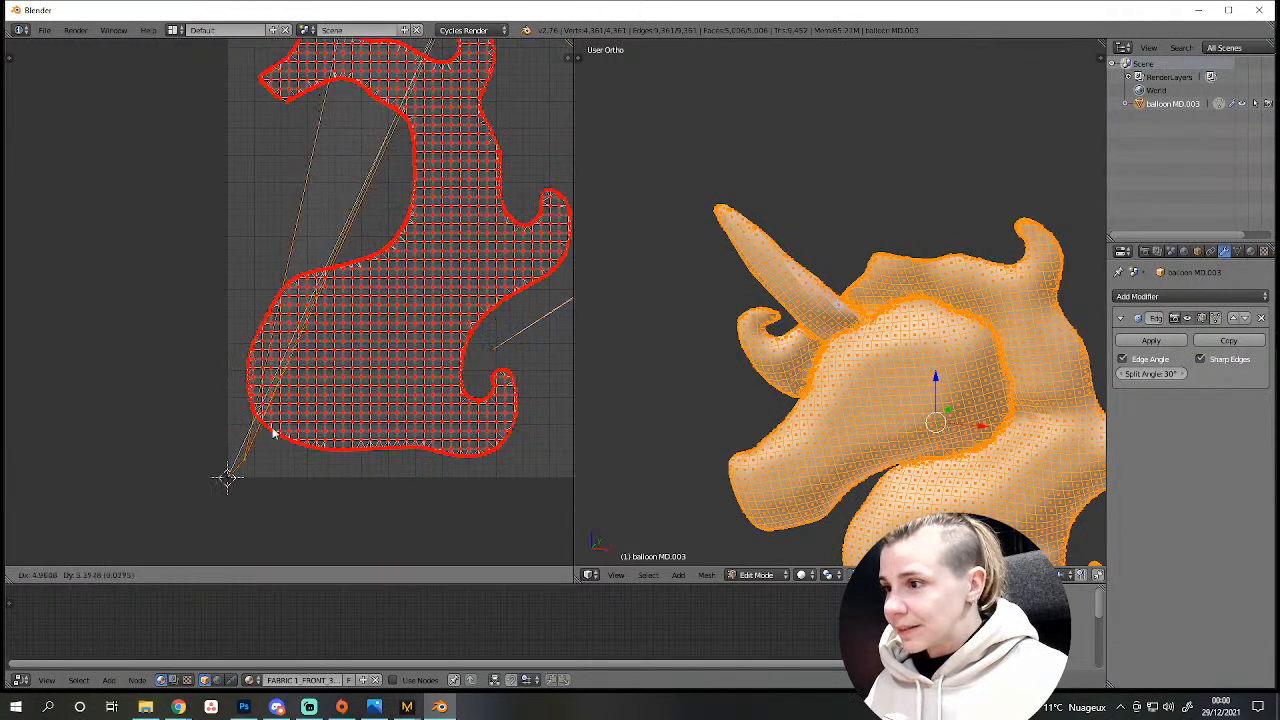
left_click(265, 202)
right_click(234, 489)
key("g")
left_click(319, 258)
Move the stray patch points further up into the gap between the second horn island and the head island.
key("g")
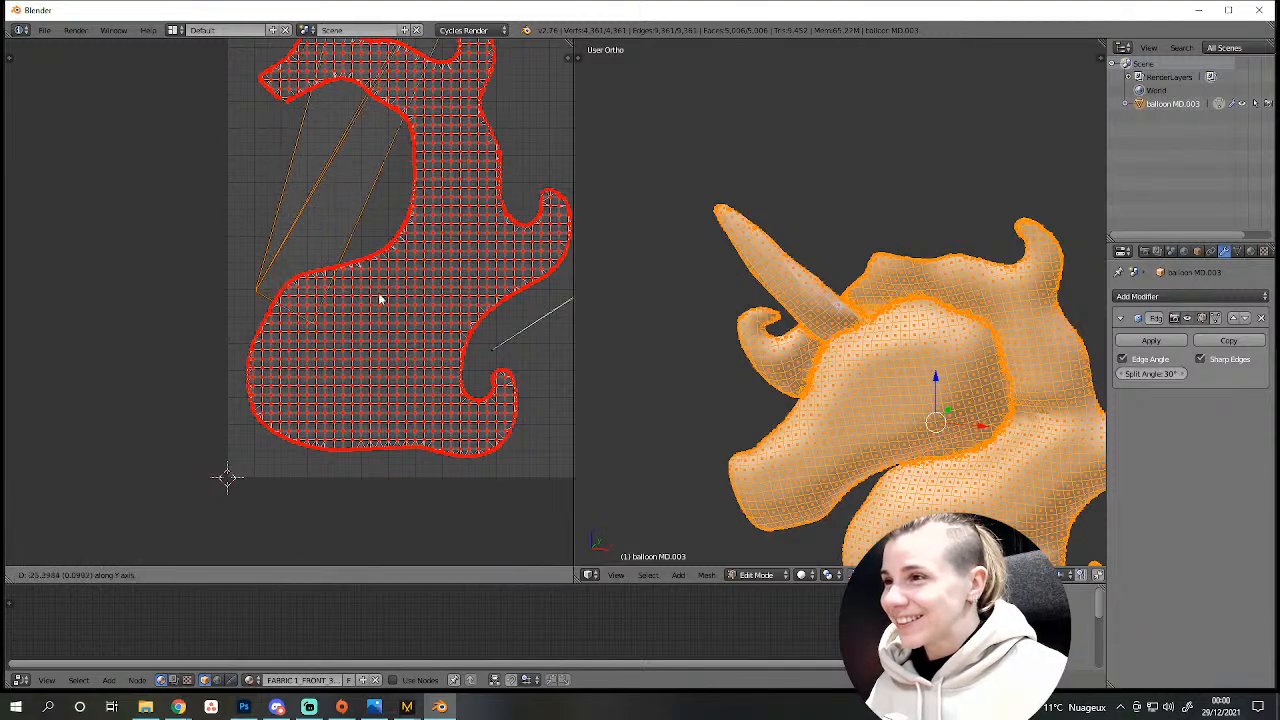
right_click(405, 200)
middle_click_drag(424, 154, 203, 98)
key("g")
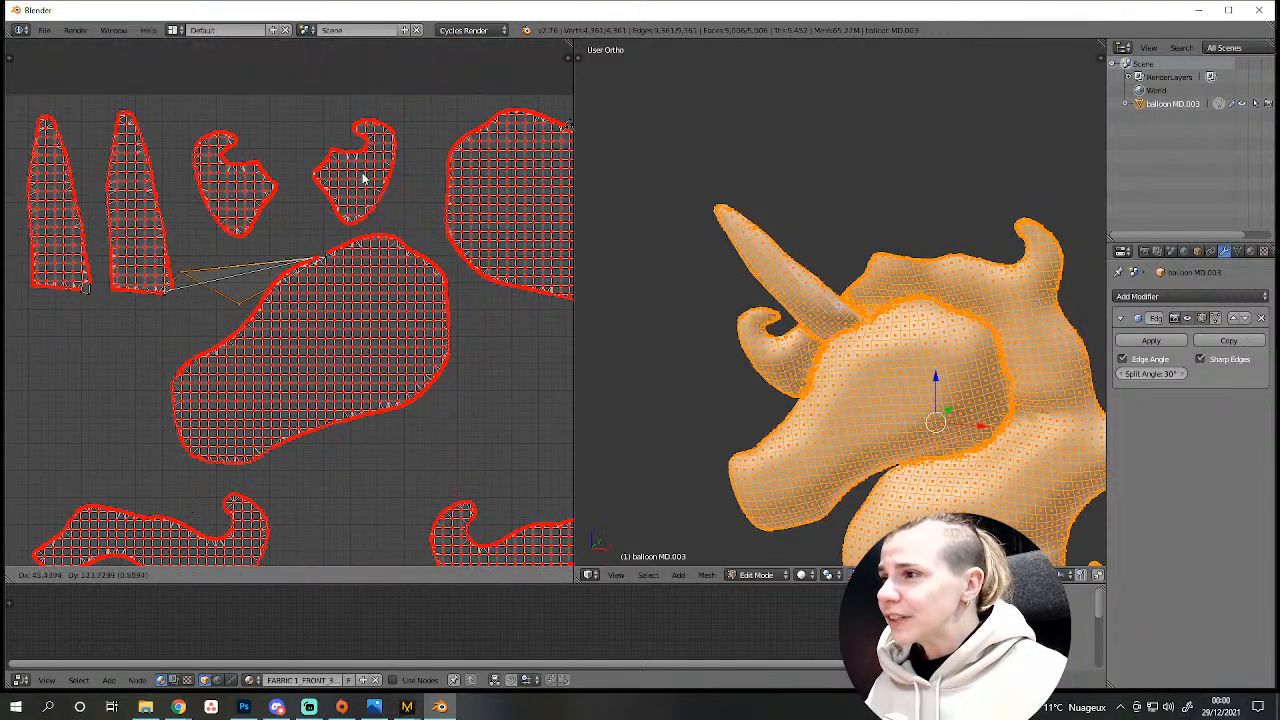
left_click(374, 163)
Move the stray point beside the left body island's lower curl into the inner curve of the right body island.
scroll(458, 467, "up", 3)
middle_click_drag(457, 467, 171, 93)
scroll(289, 261, "down", 4)
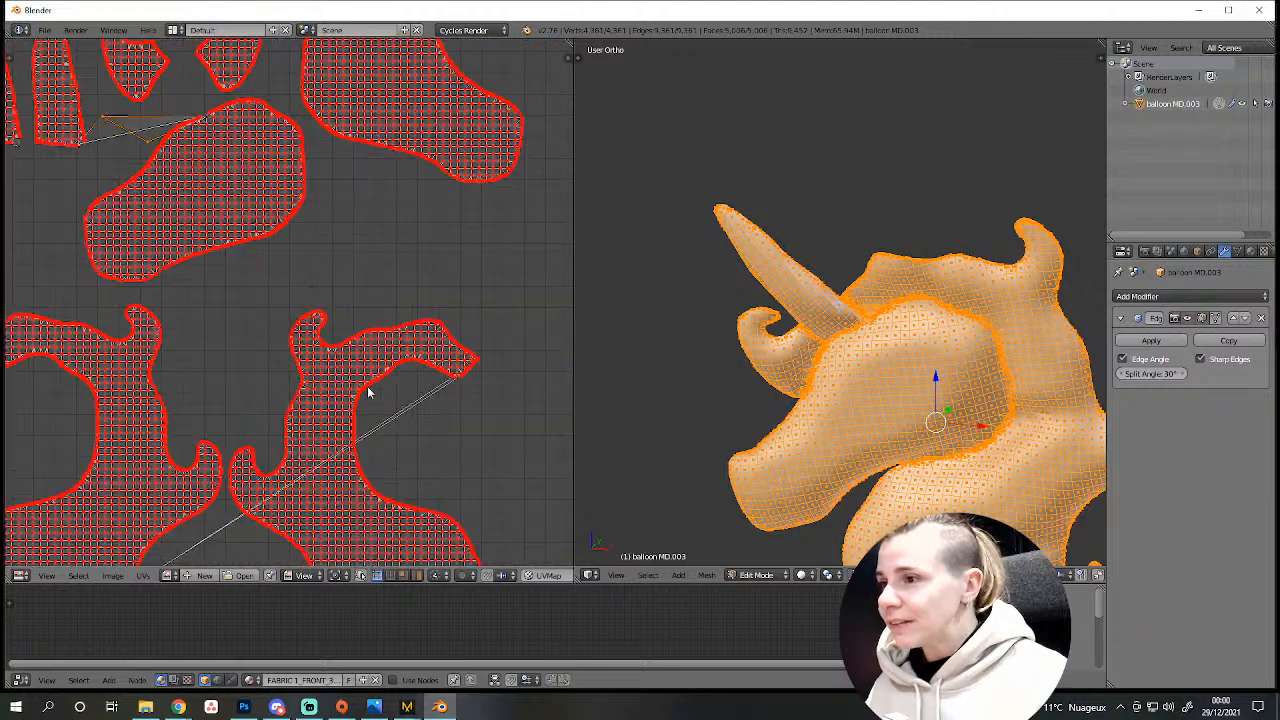
middle_click_drag(401, 444, 476, 279)
right_click(235, 403)
key("g")
left_click(532, 228)
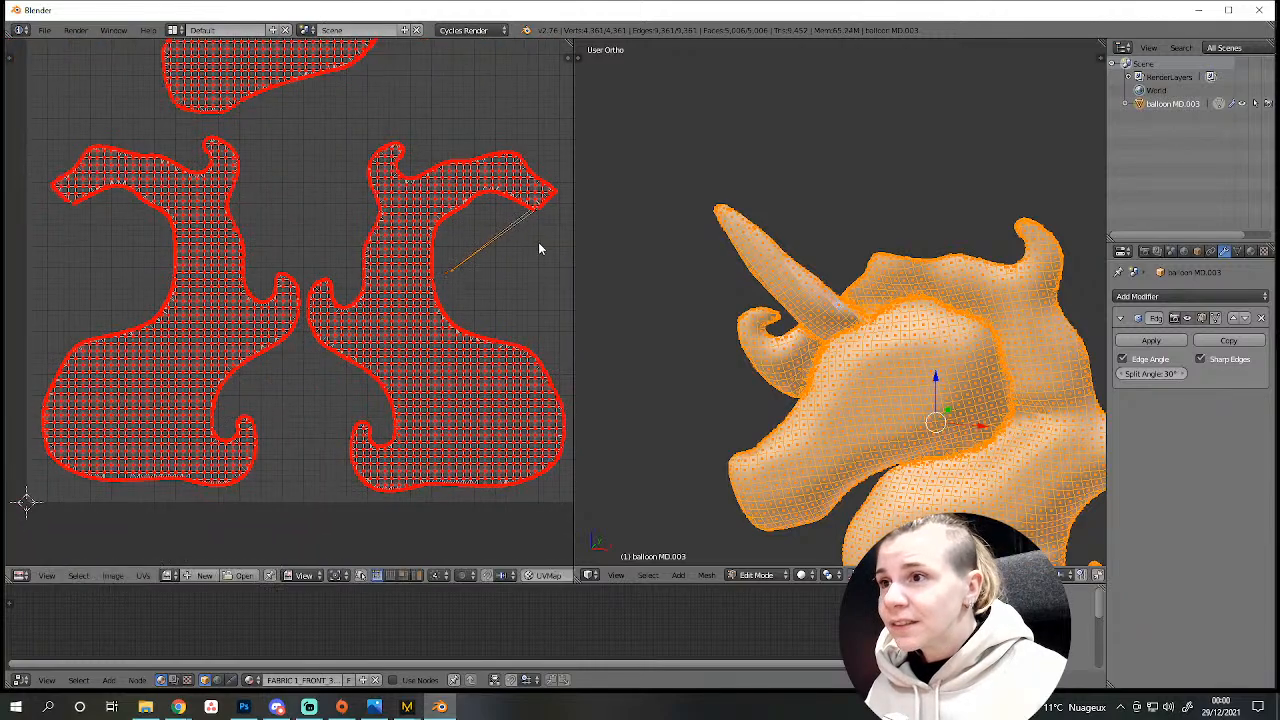
Bring the stray point right up against the neck tip of the right body island.
middle_click_drag(539, 242, 400, 298)
scroll(400, 309, "up", 7)
middle_click_drag(505, 390, 88, 568)
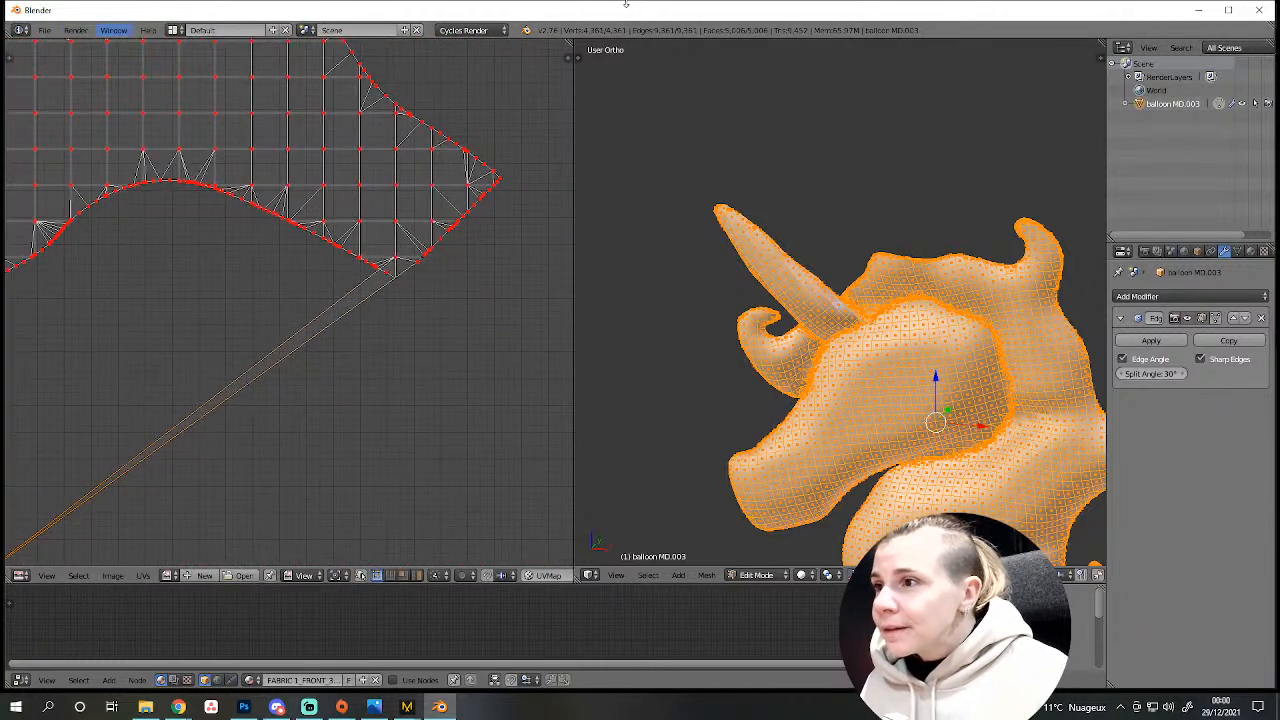
key("g")
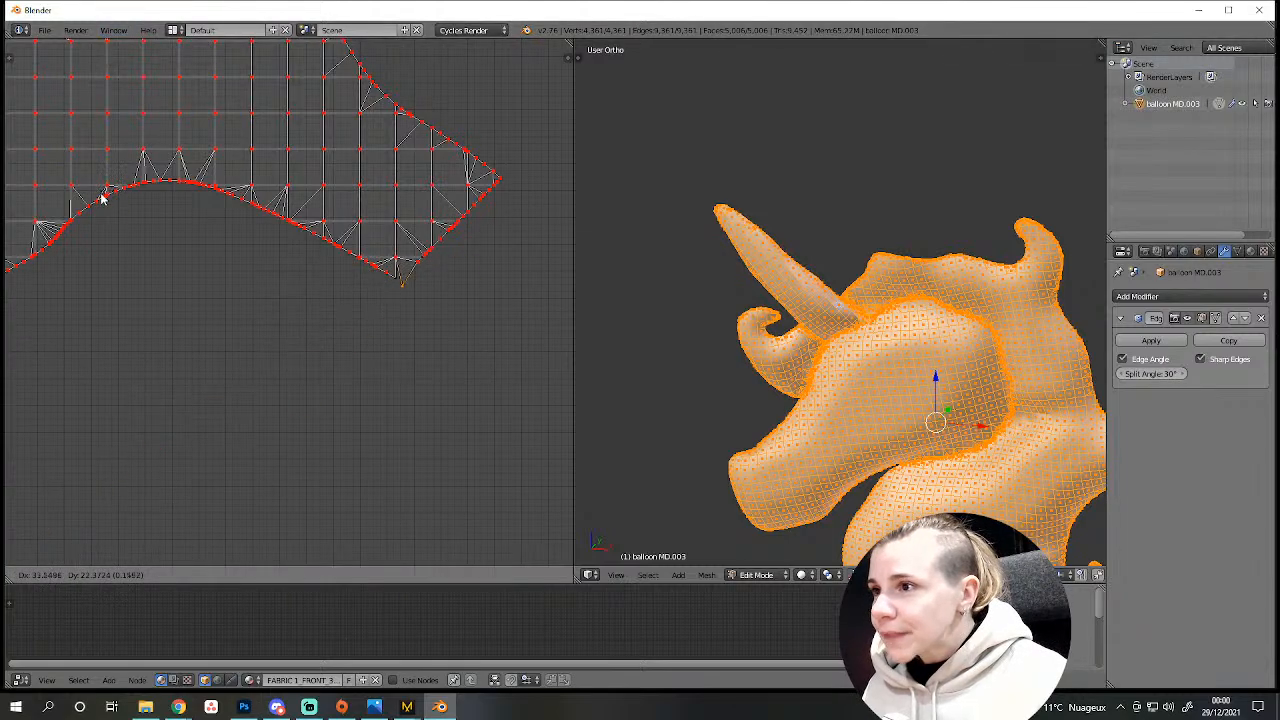
left_click(100, 190)
Untangle the patch between the horn and head islands by moving its upper point down below the horn's base.
scroll(300, 323, "down", 6)
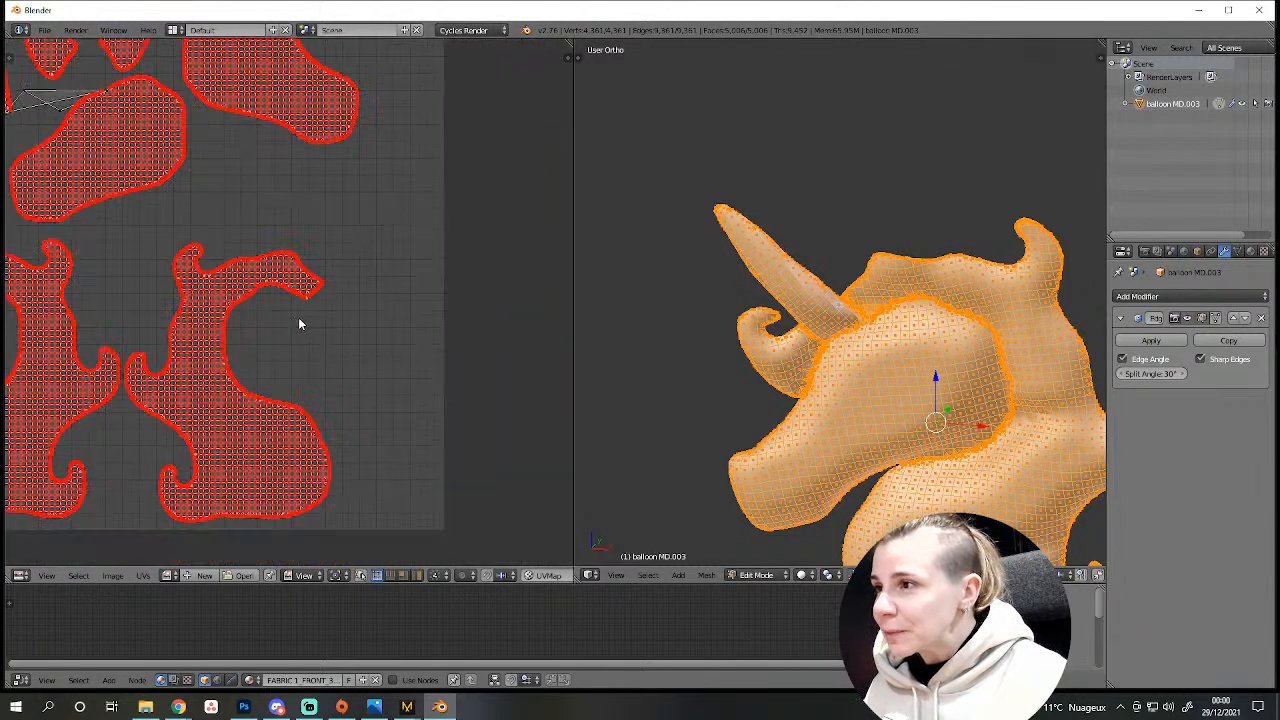
scroll(258, 242, "up", 3)
middle_click_drag(258, 242, 196, 465)
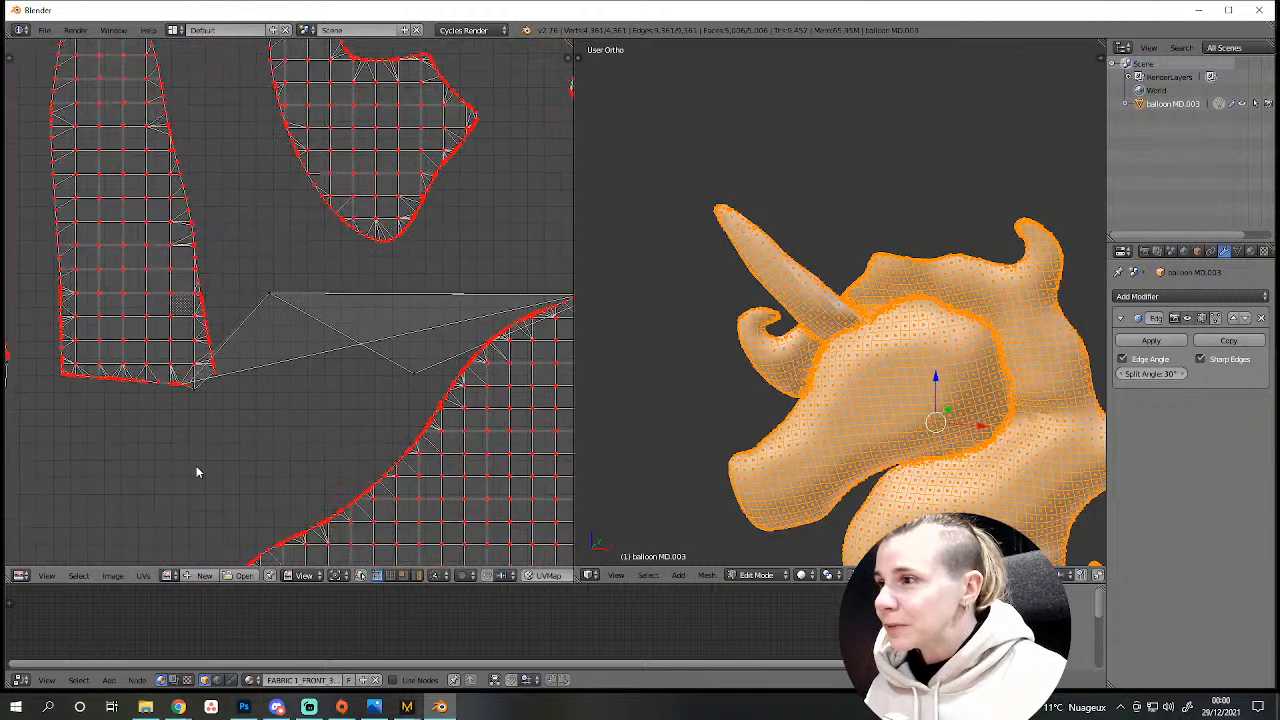
key("g")
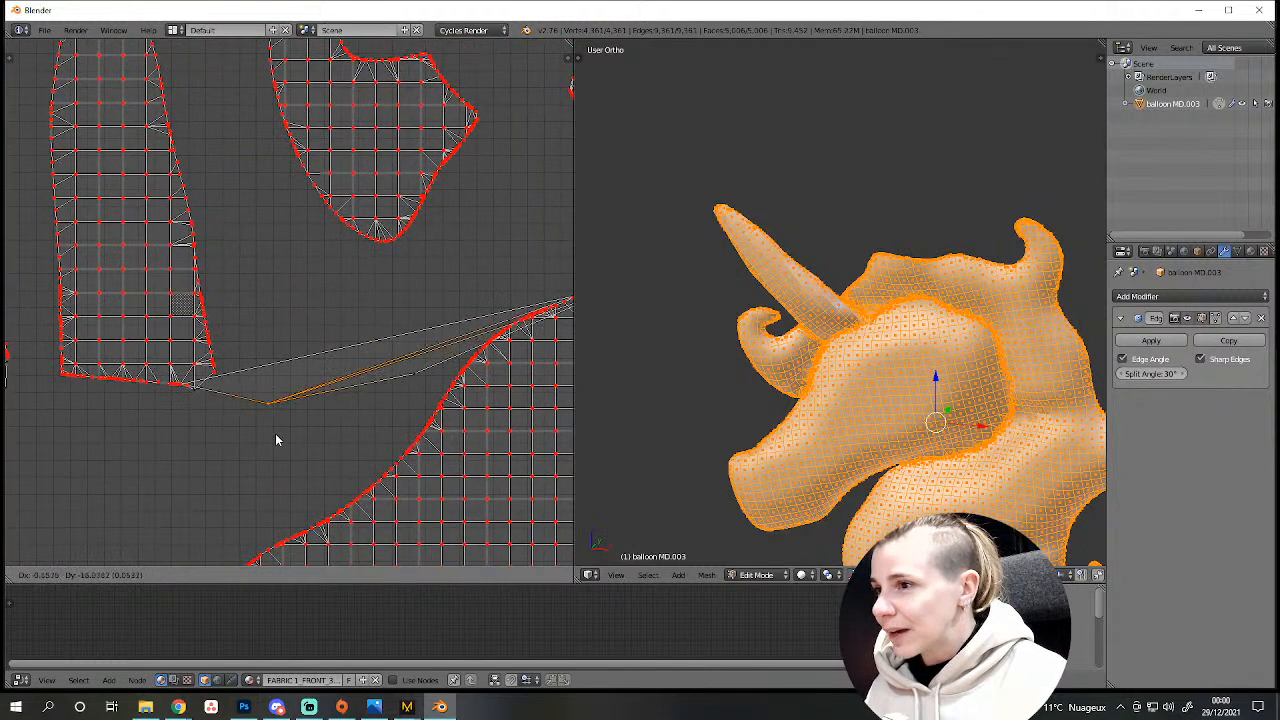
left_click(277, 436)
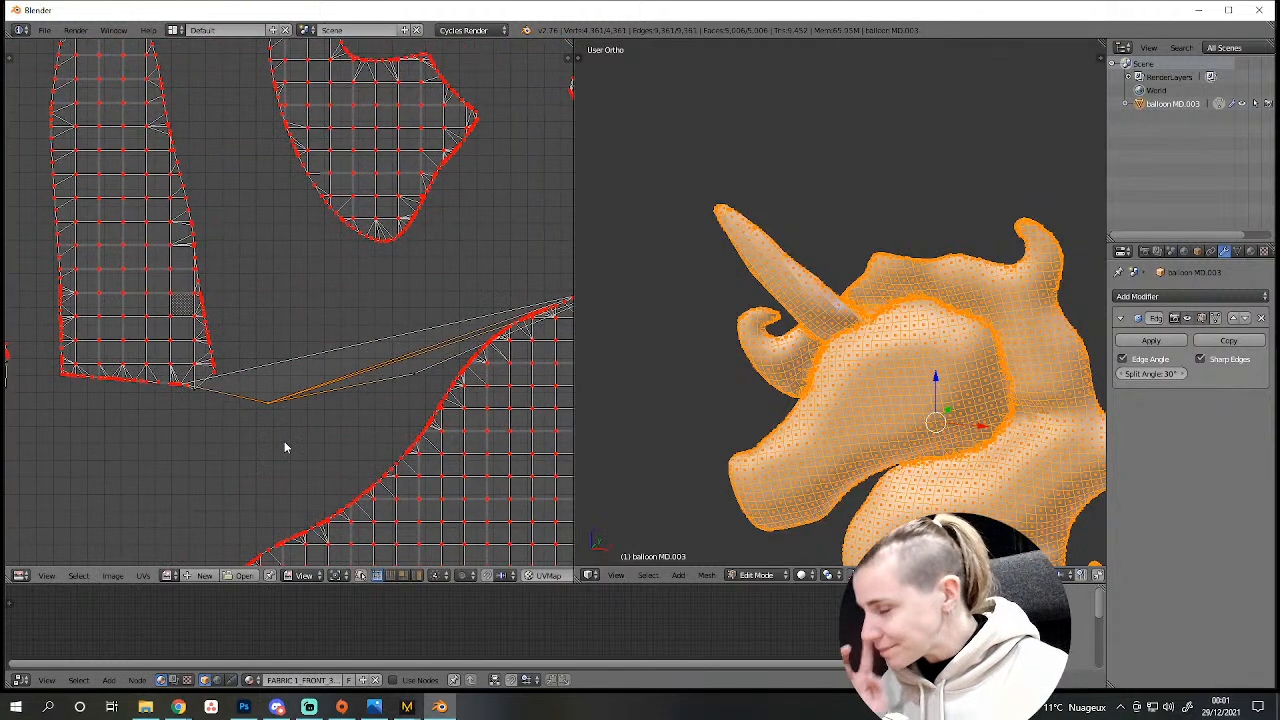
Select the head UV island together with its linked patch faces.
scroll(350, 438, "down", 4)
scroll(370, 450, "up", 2)
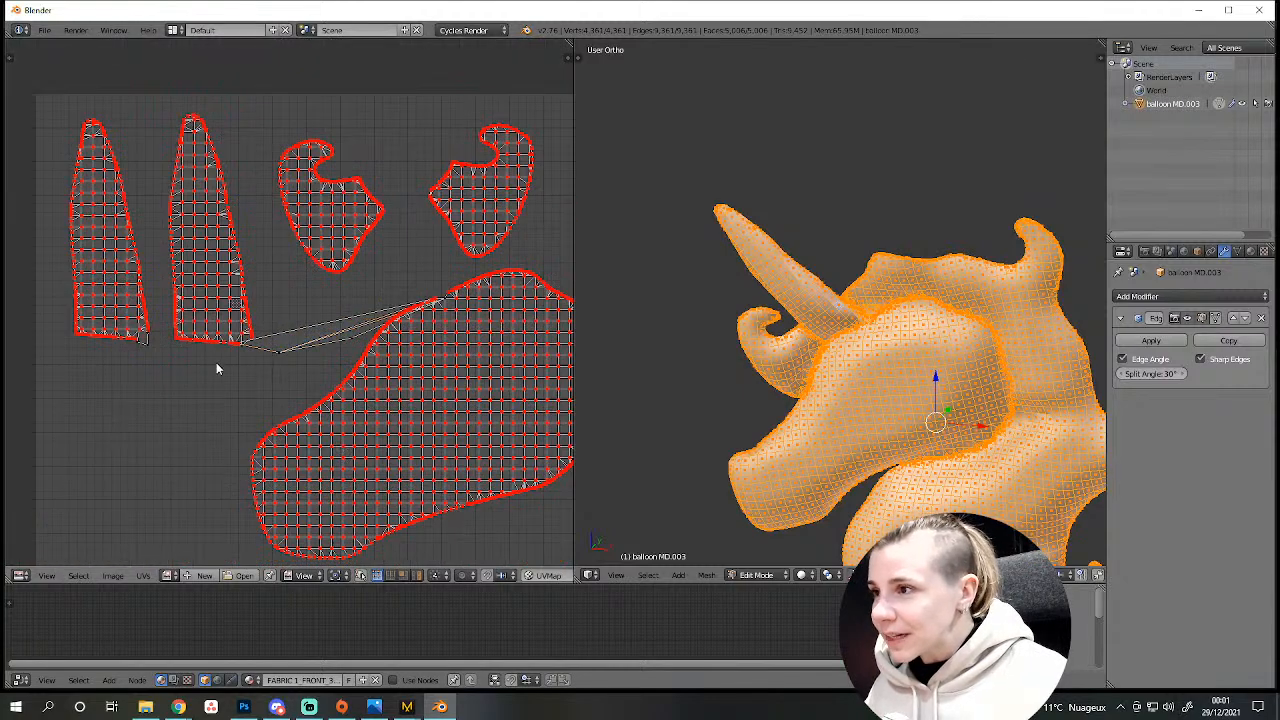
scroll(717, 363, "up", 2)
middle_click_drag(723, 371, 706, 382)
scroll(423, 374, "up", 4)
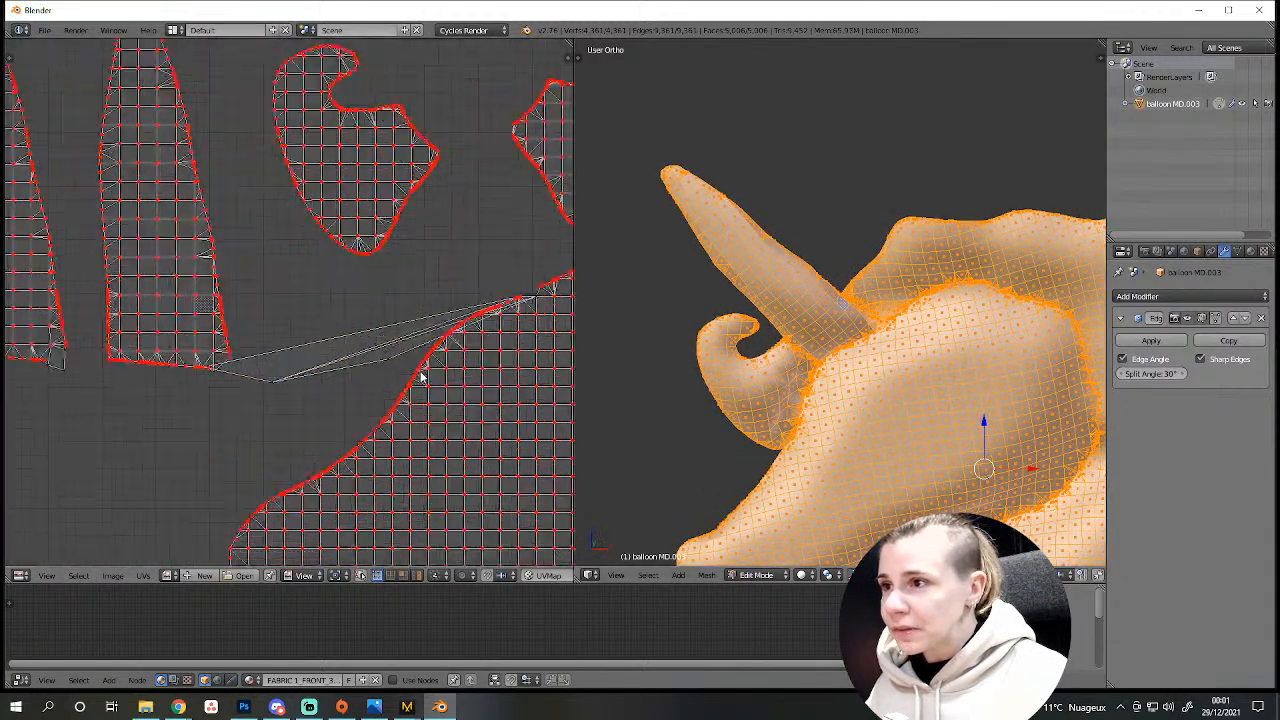
scroll(304, 457, "down", 2)
key("a")
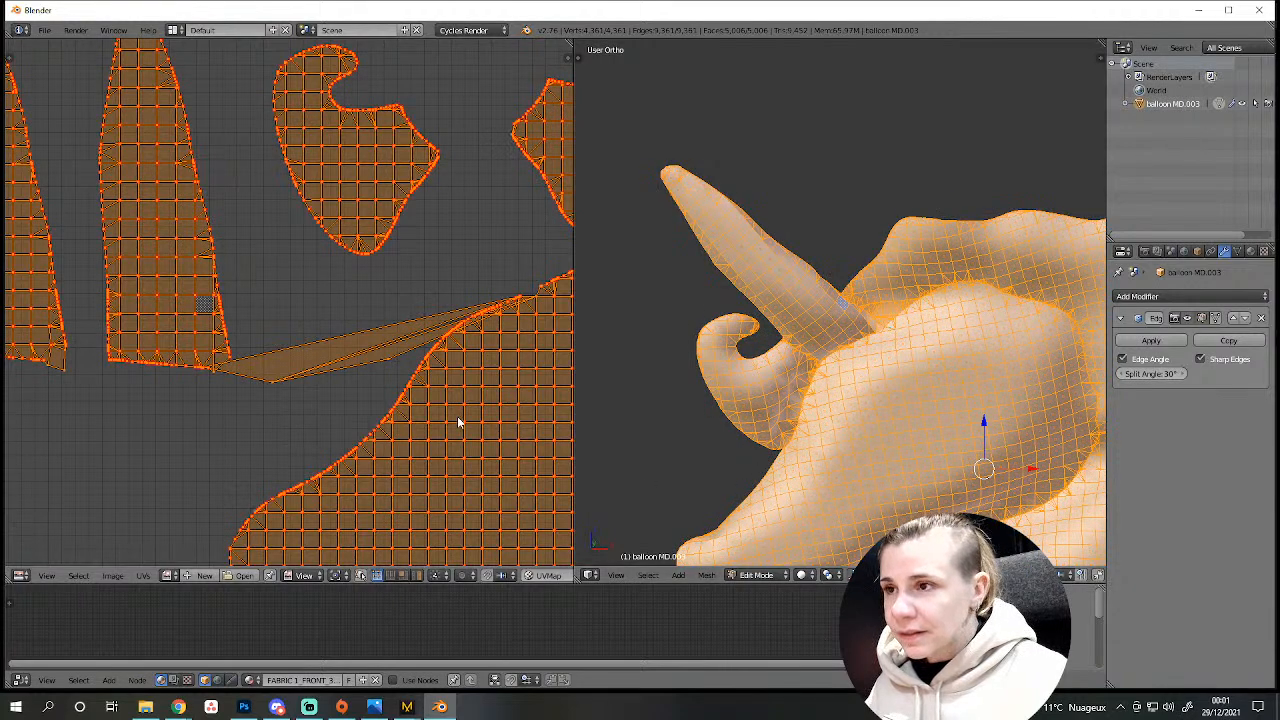
scroll(466, 425, "down", 2)
key("l")
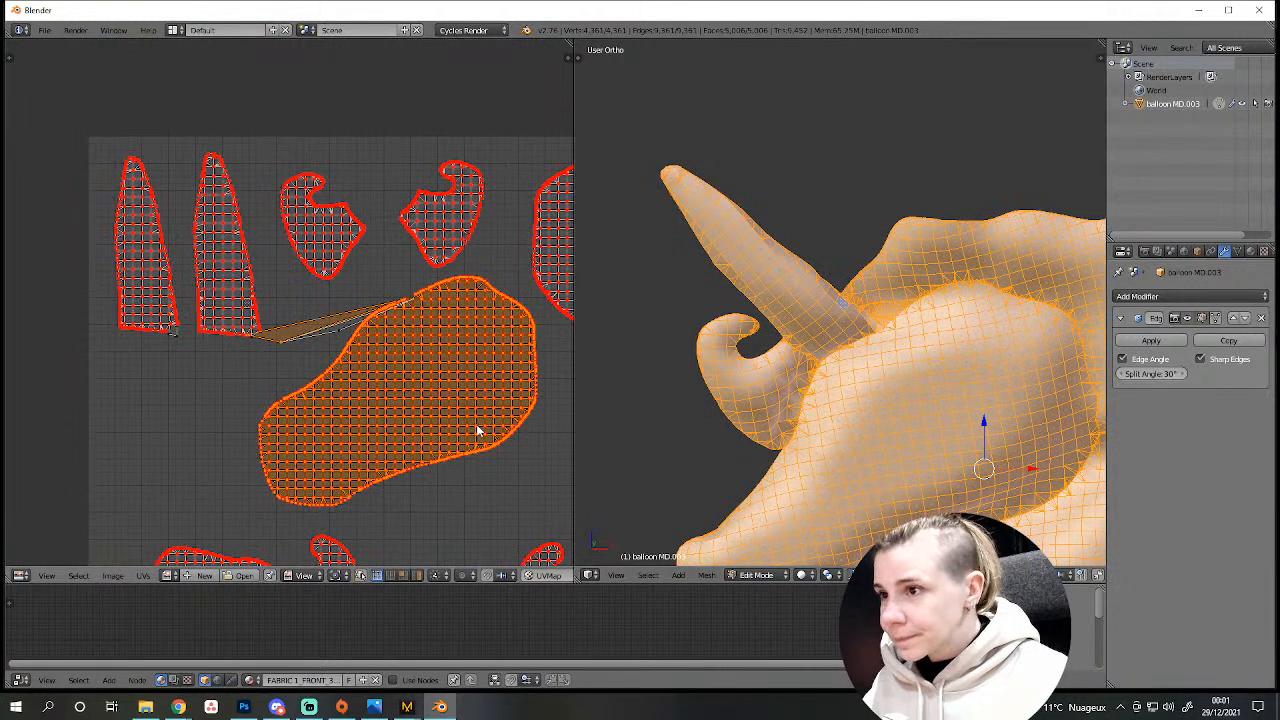
Deselect the whole mesh and synchronise the UV selection with the mesh selection.
key("a")
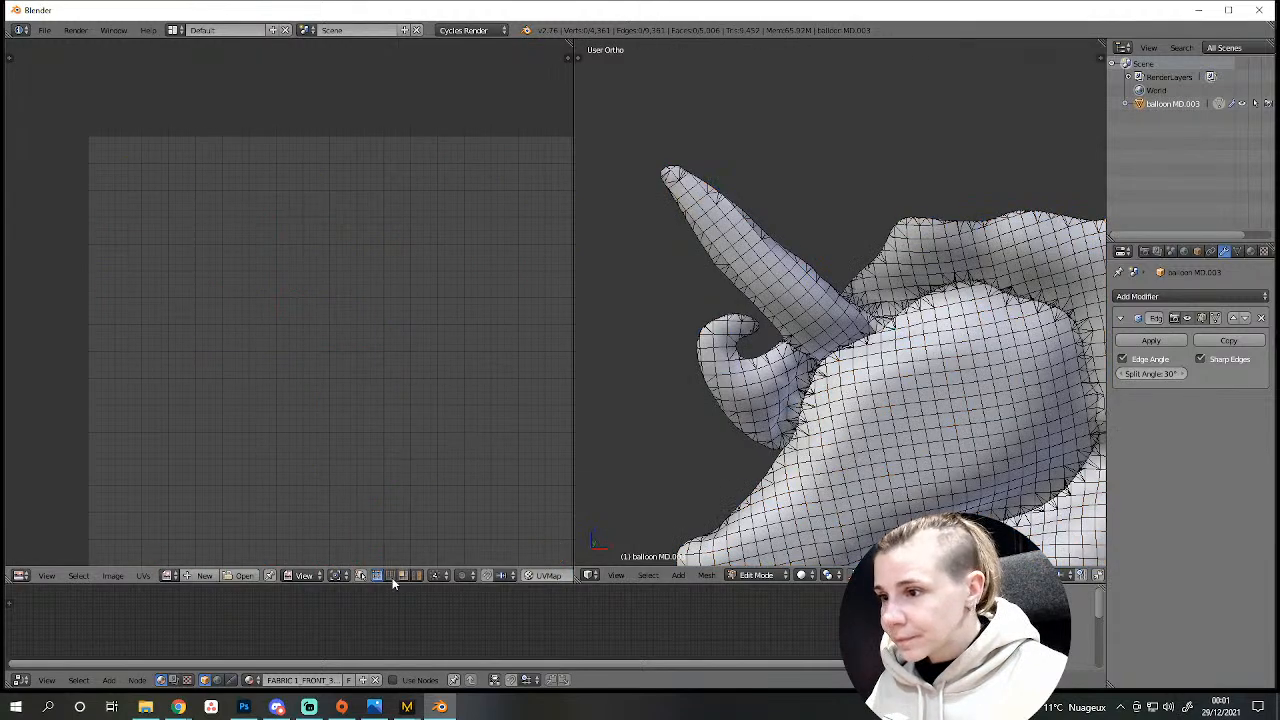
left_click(361, 575)
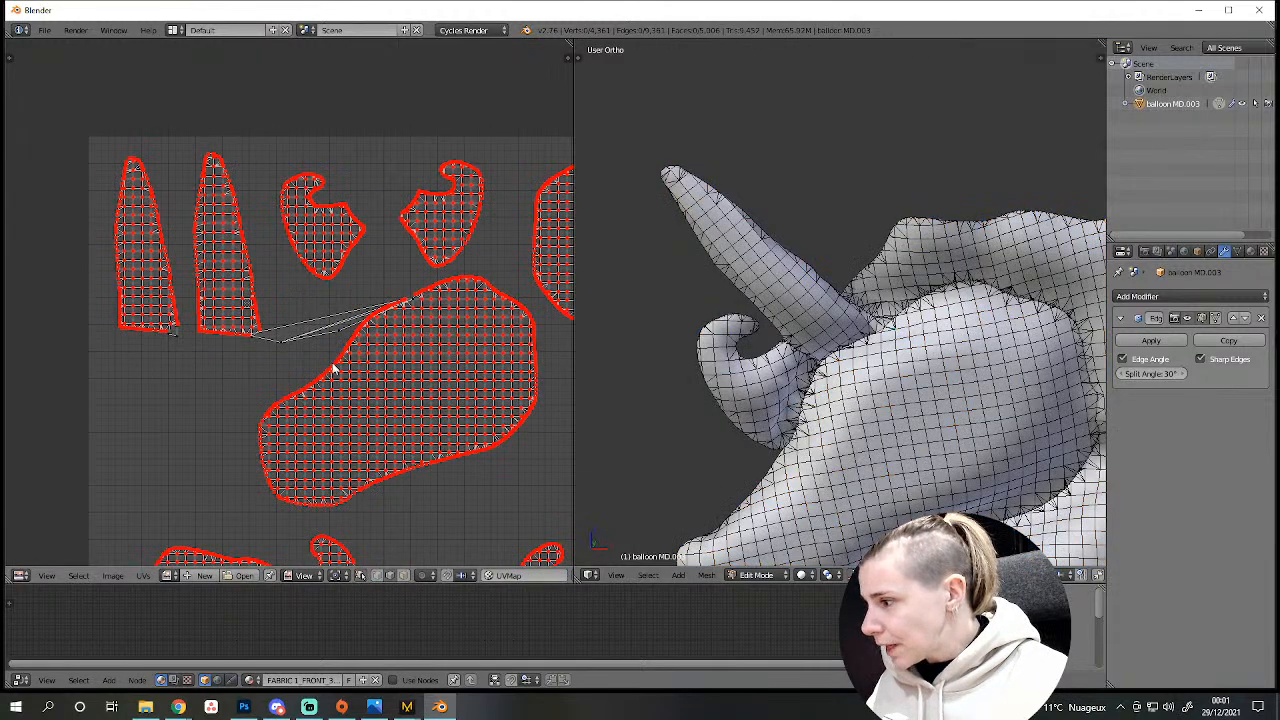
scroll(335, 368, "up", 2)
scroll(331, 366, "down", 3)
scroll(345, 430, "up", 4)
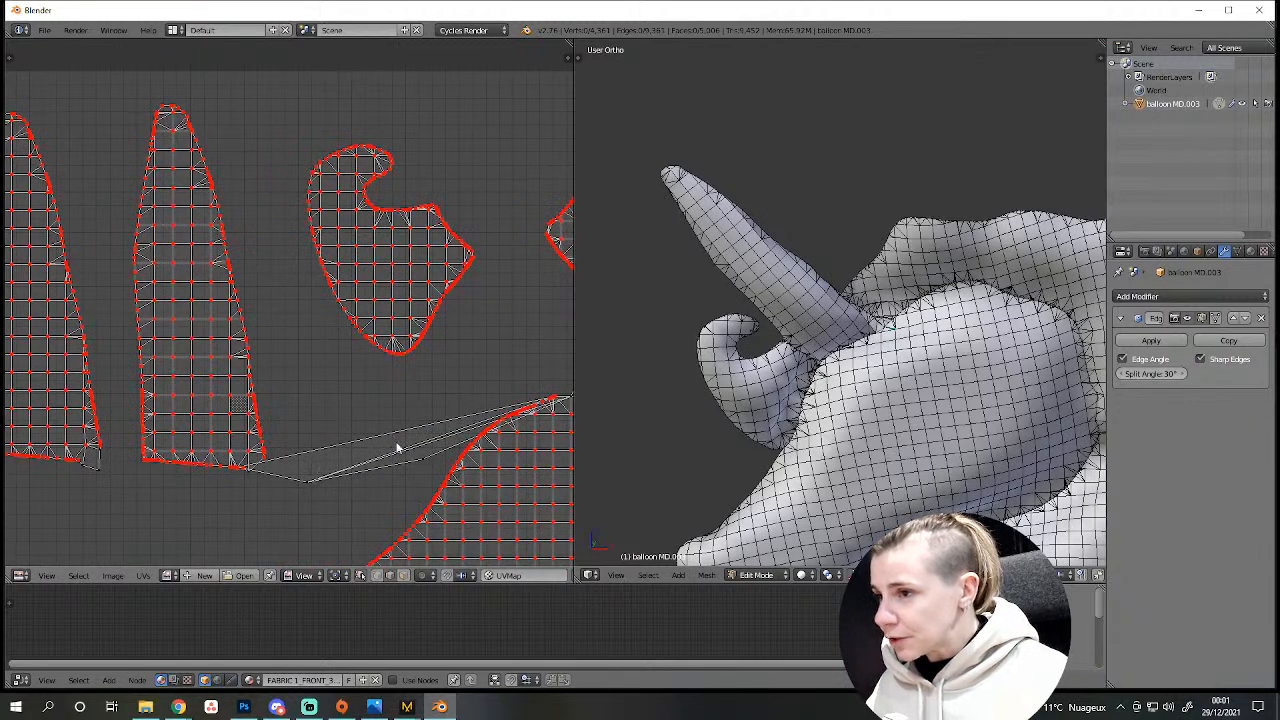
middle_click_drag(366, 477, 350, 466)
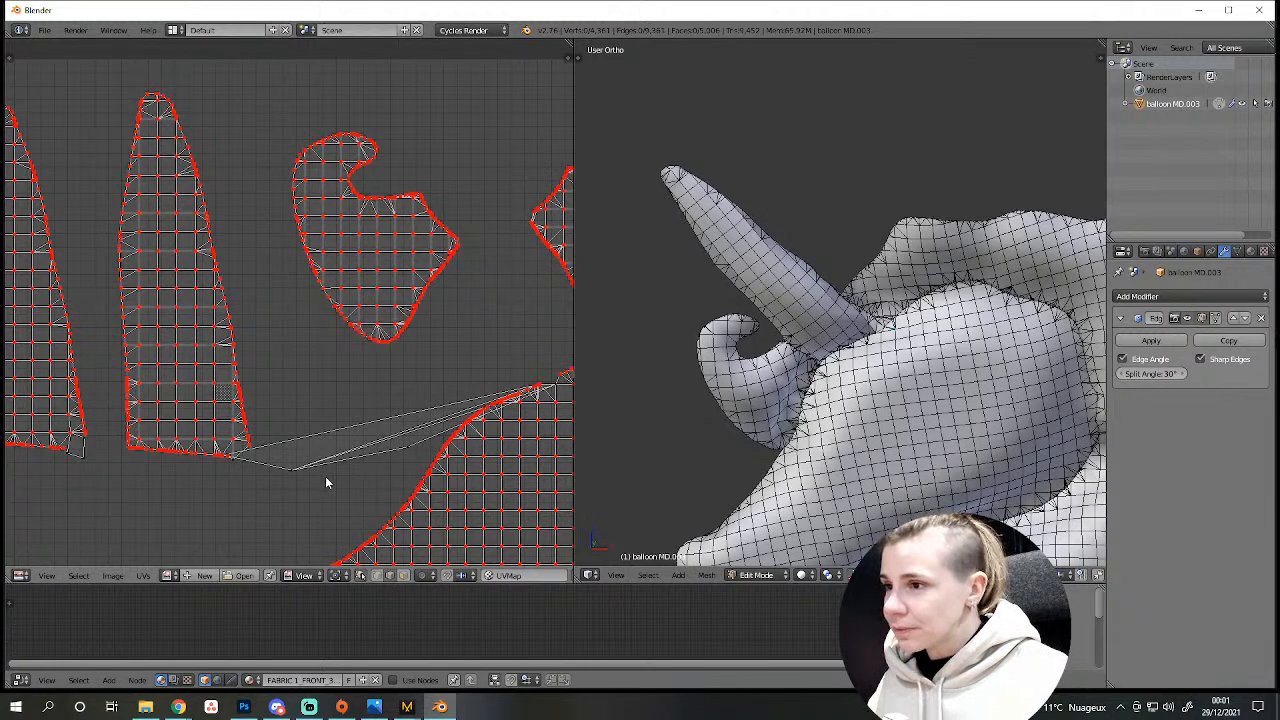
scroll(303, 510, "up", 3)
scroll(300, 506, "down", 3)
middle_click_drag(300, 506, 322, 417)
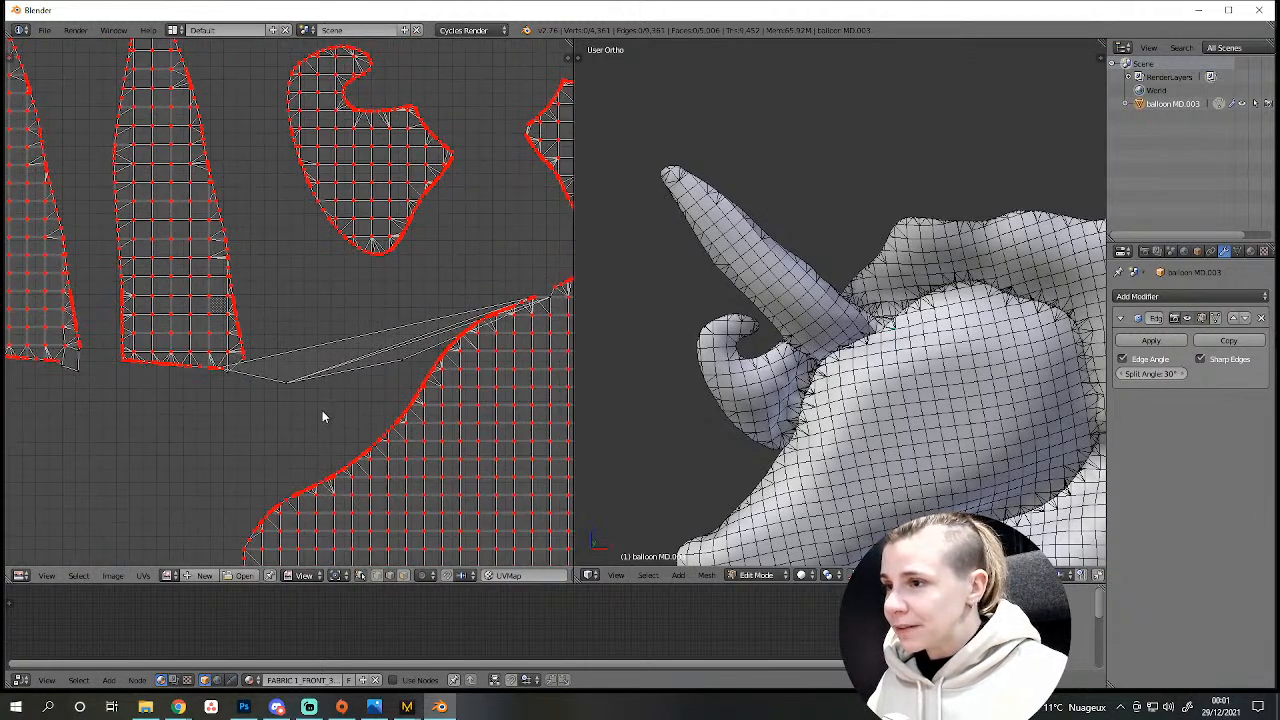
right_click(287, 404)
key("g")
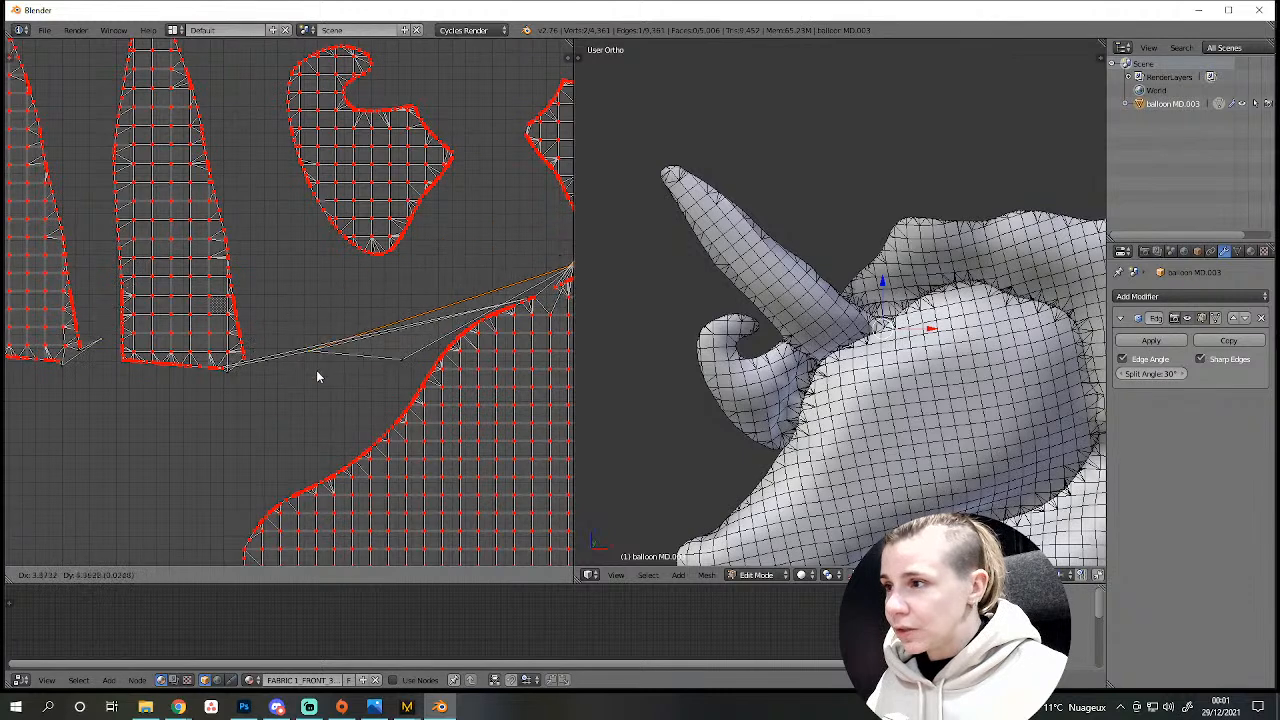
right_click(309, 382)
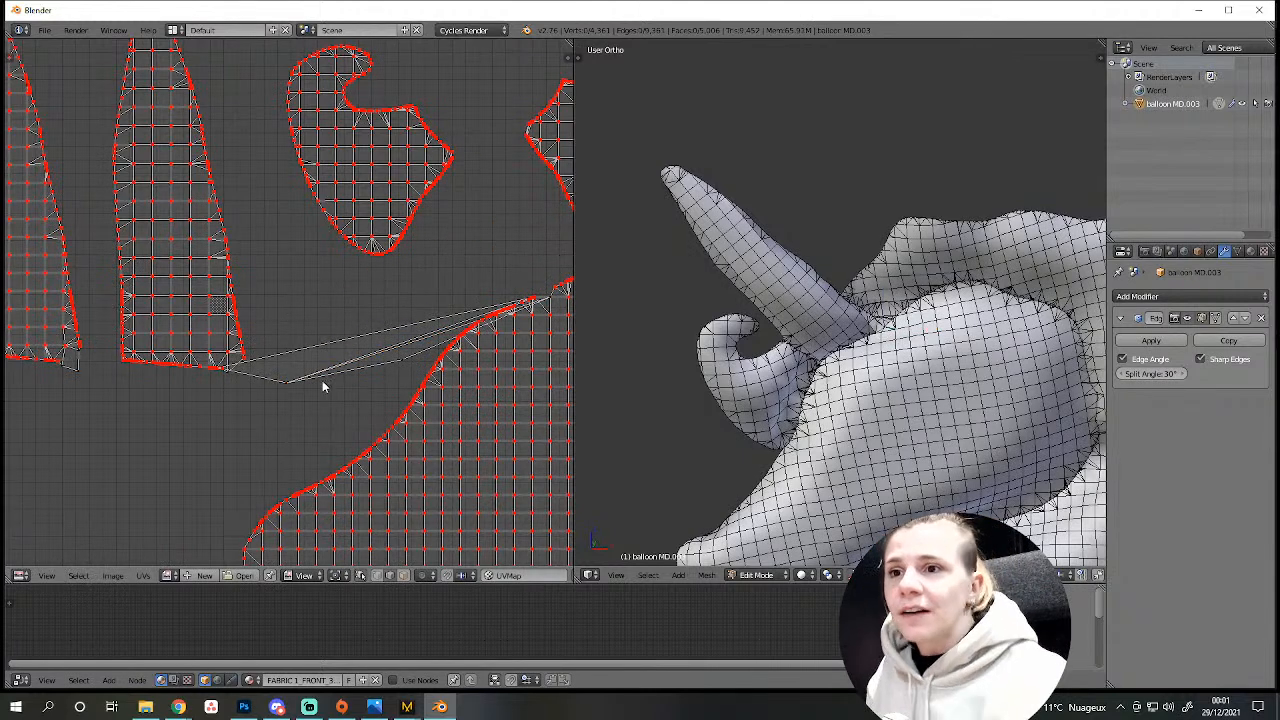
right_click(384, 372)
middle_click_drag(386, 374, 362, 404)
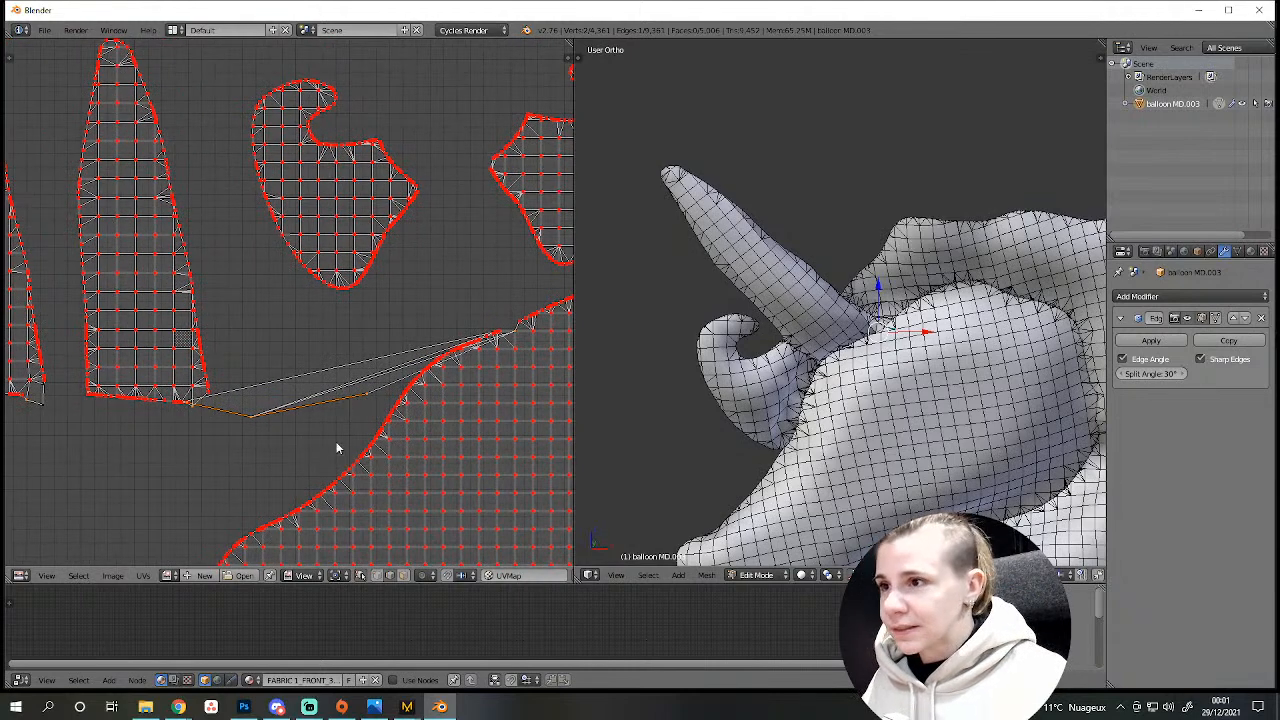
key("g")
right_click(262, 467)
key("a")
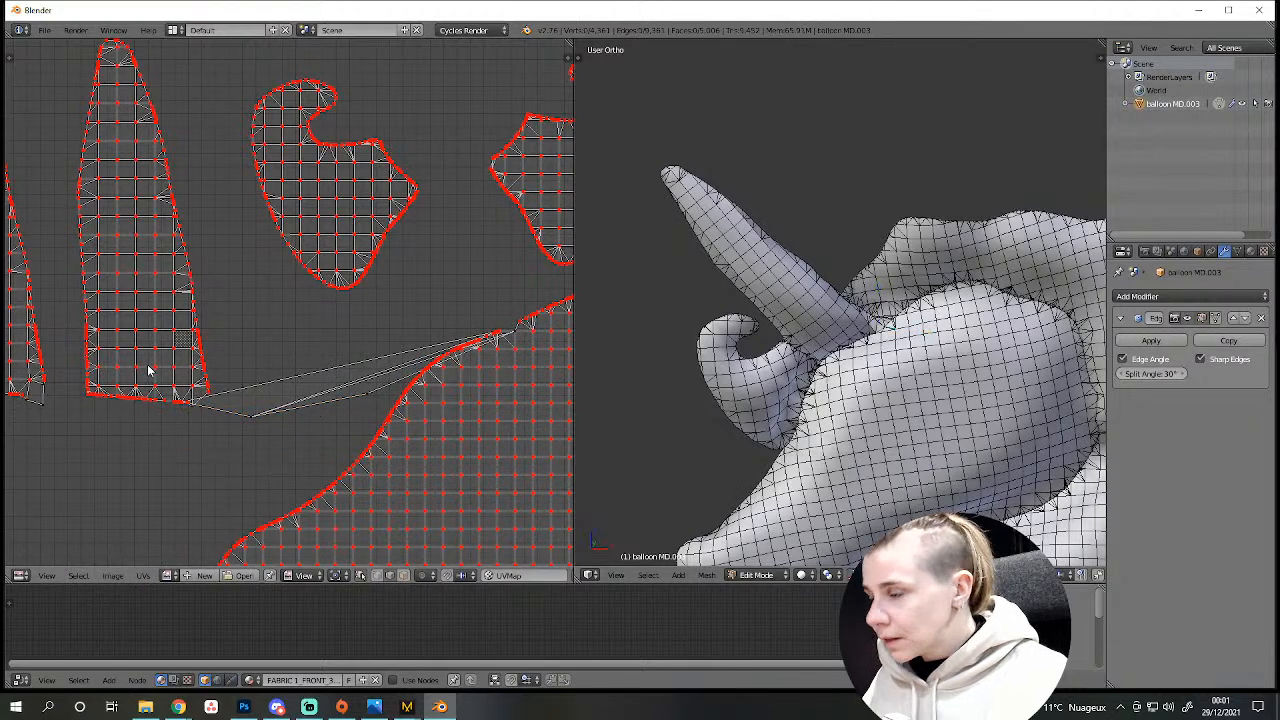
Switch to face selection and select the head UV island with its linked patch faces.
key("l")
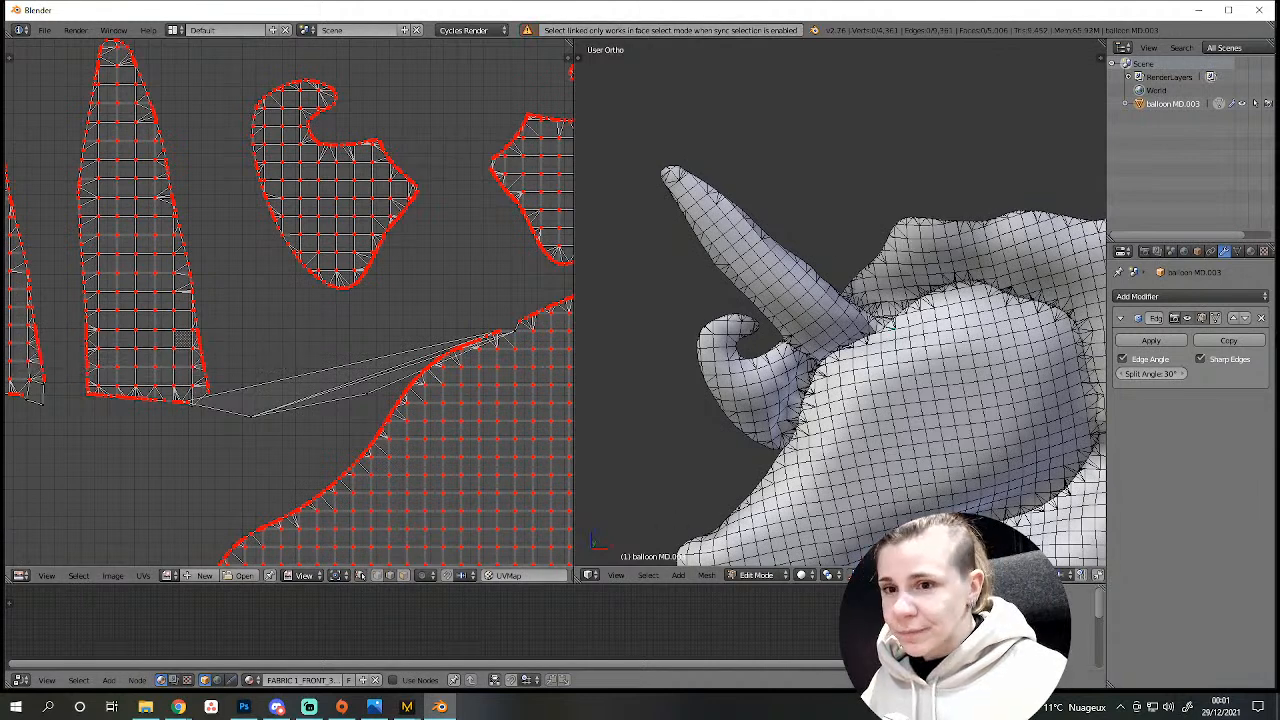
left_click(1018, 575)
key("l")
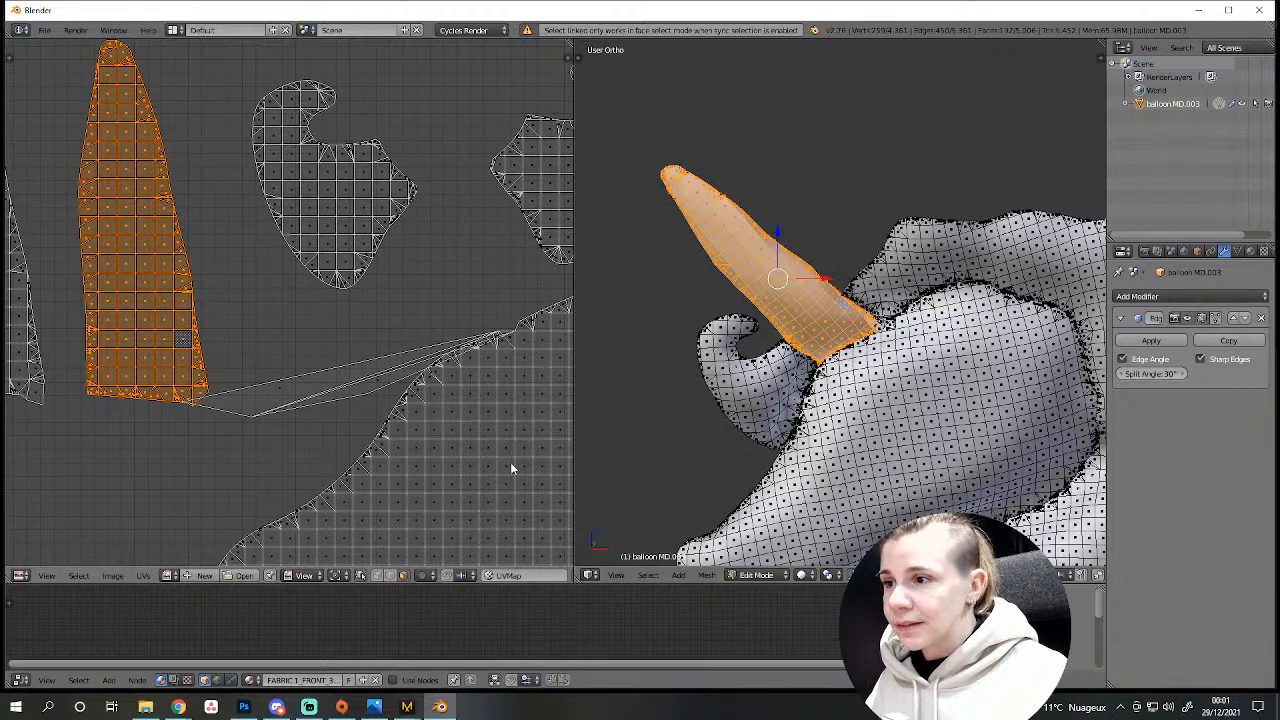
scroll(520, 456, "down", 3)
key("a")
key("l")
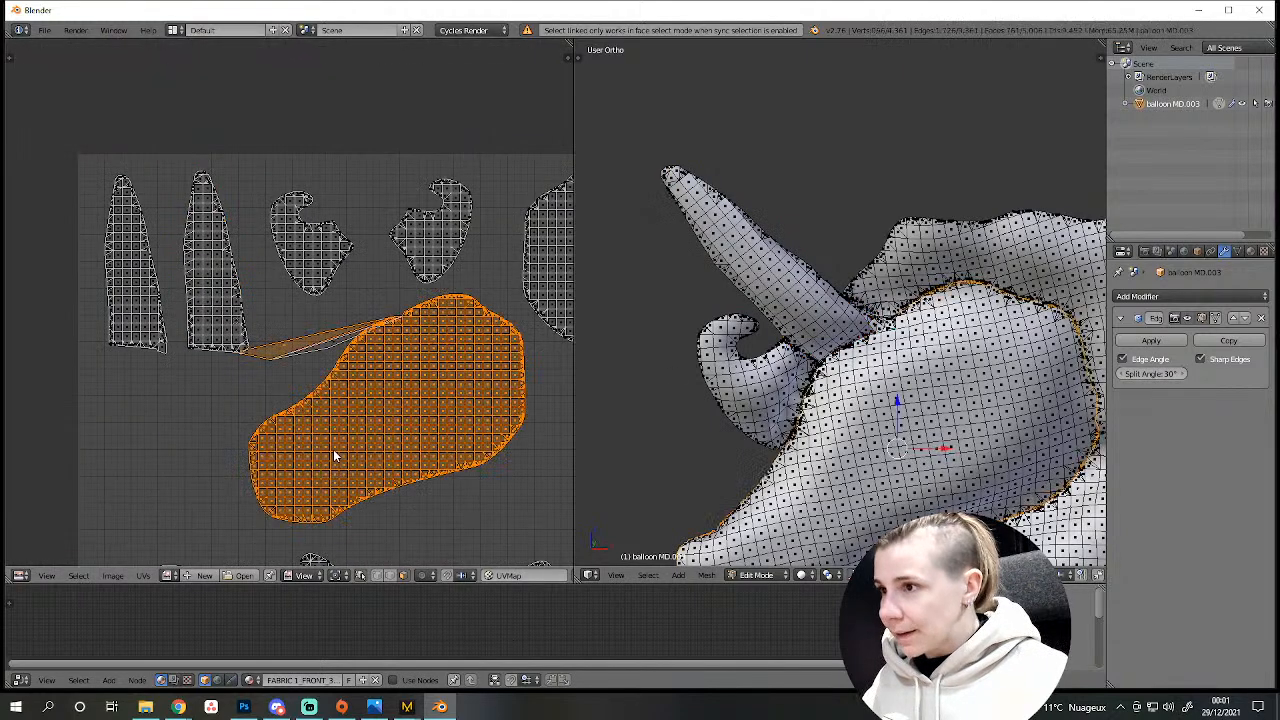
scroll(333, 449, "up", 3)
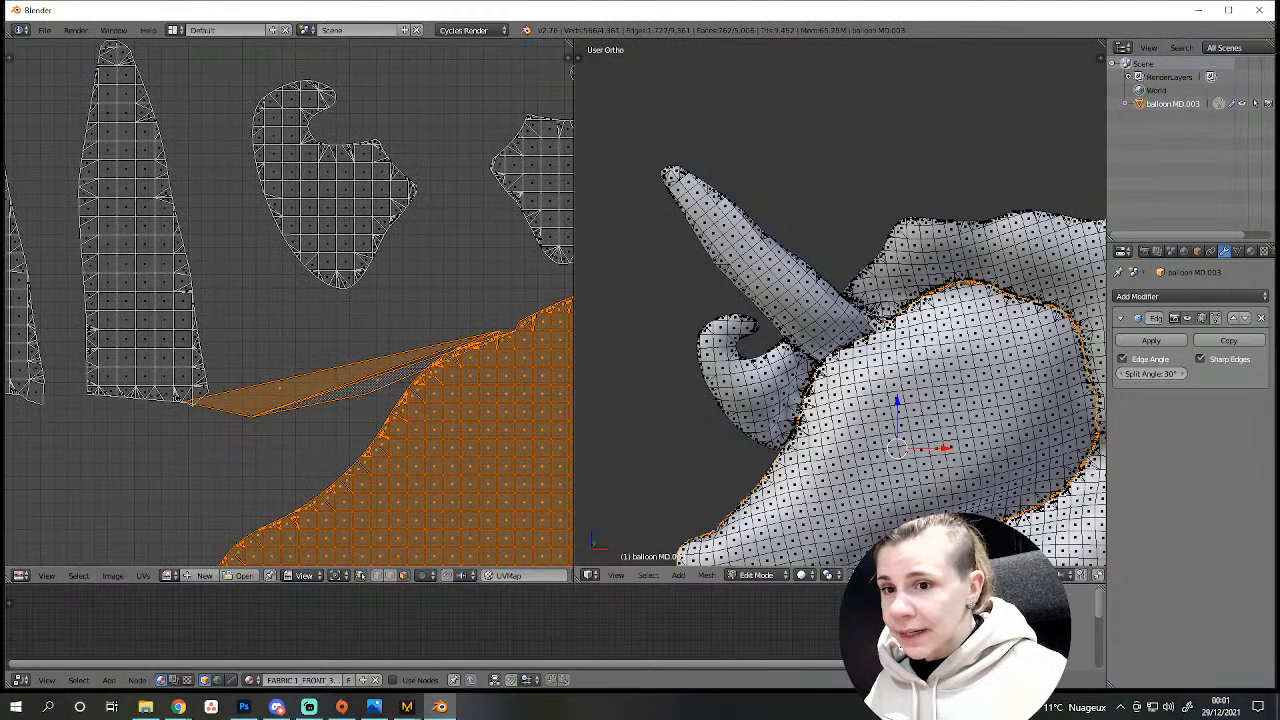
Hide every face except the selected head island and its patch, using an inverted face selection.
left_click(990, 575)
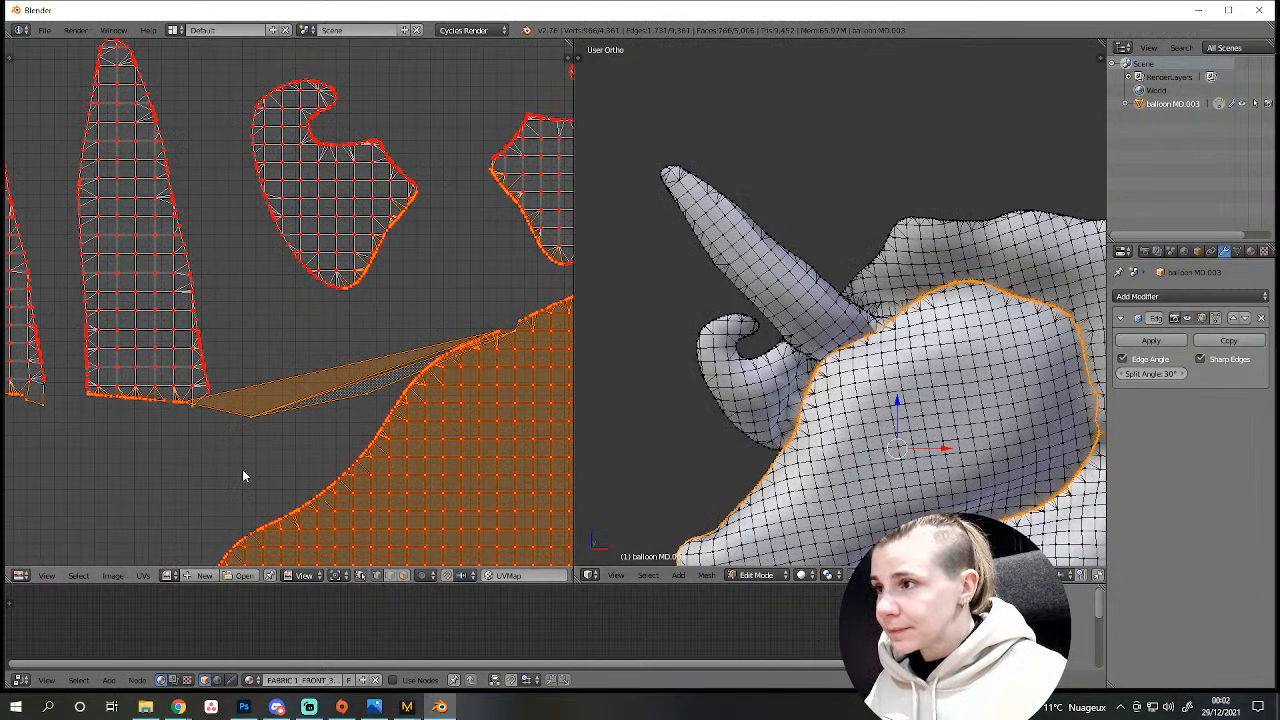
scroll(242, 476, "down", 3)
scroll(242, 476, "up", 3)
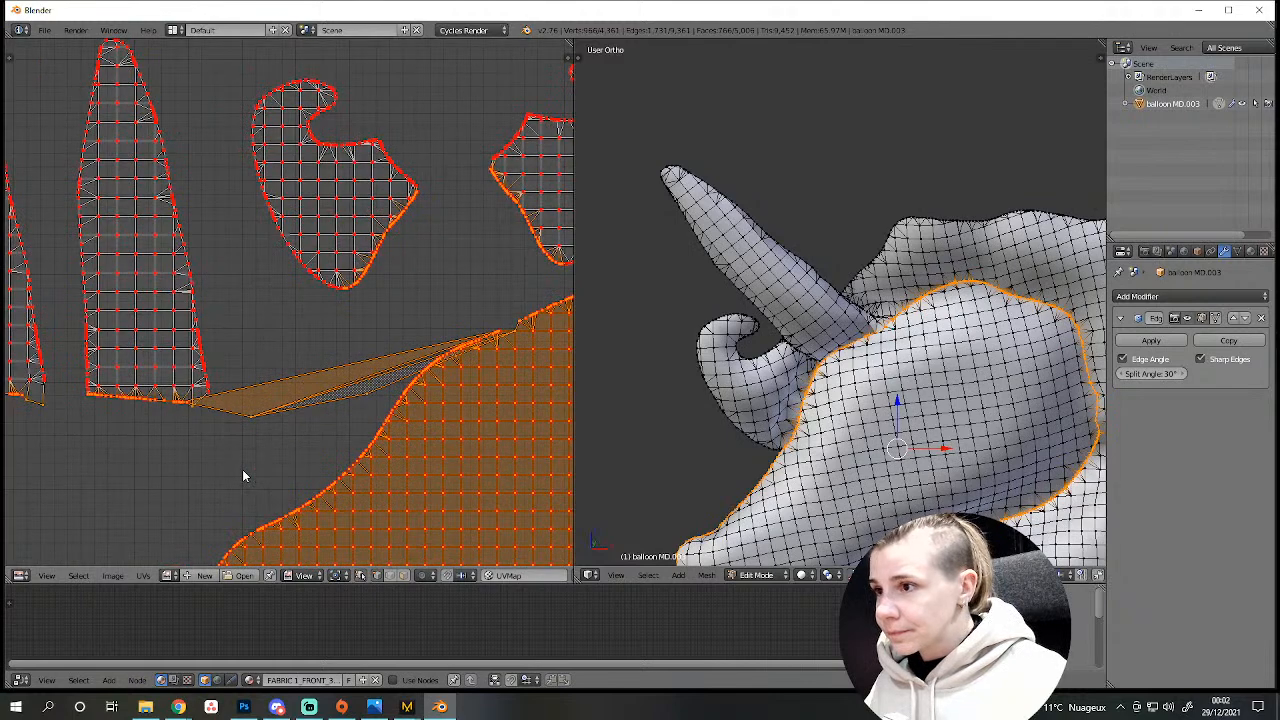
scroll(426, 490, "down", 4)
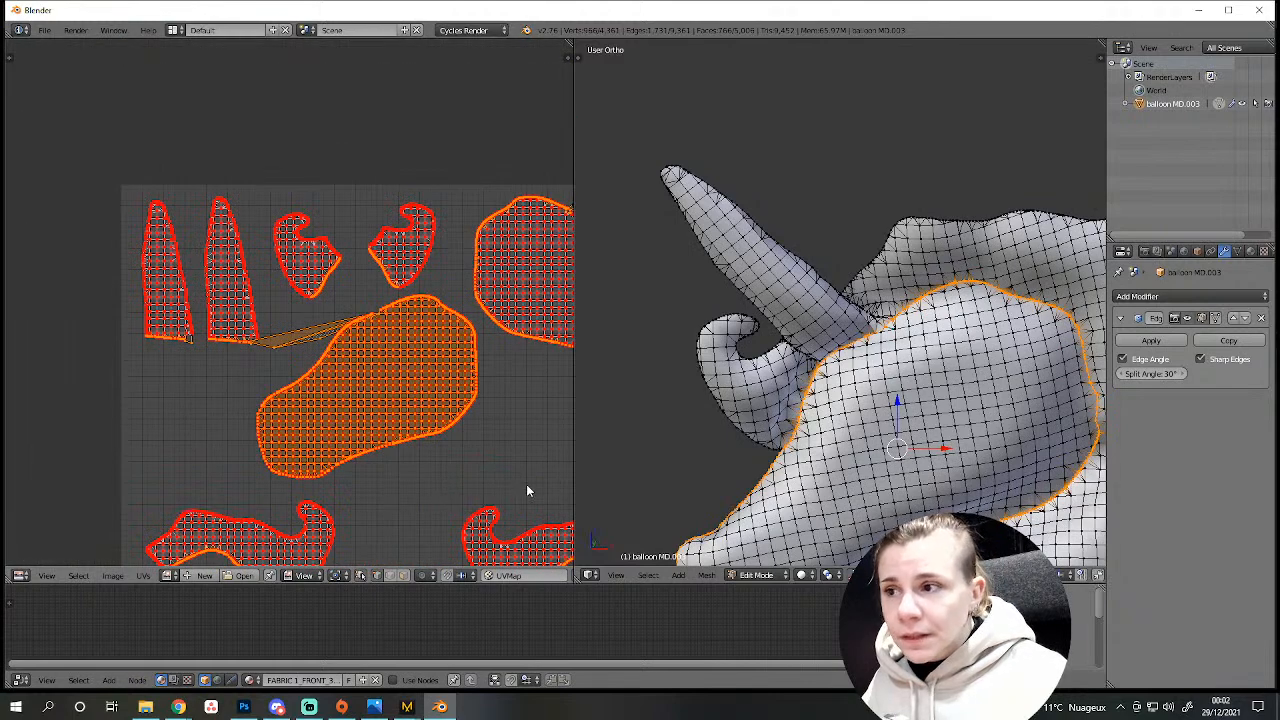
key("ctrl+Tab")
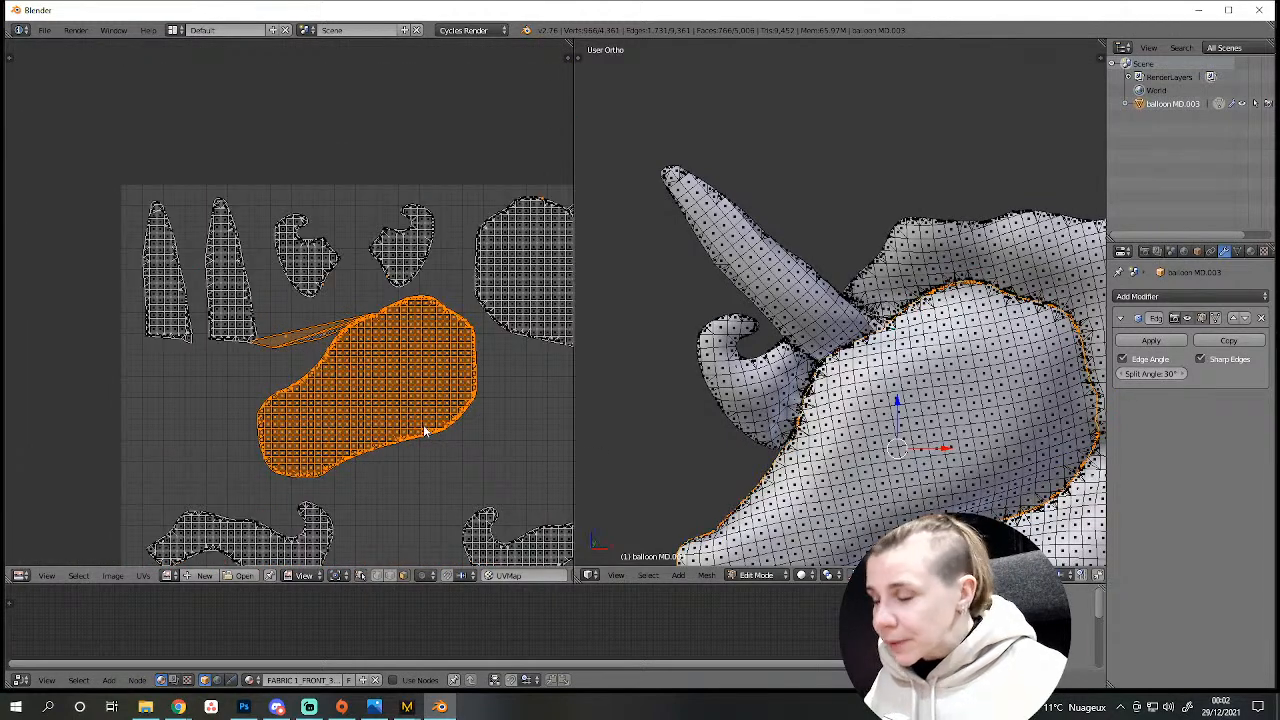
key("ctrl+i")
key("h")
scroll(424, 430, "up", 4)
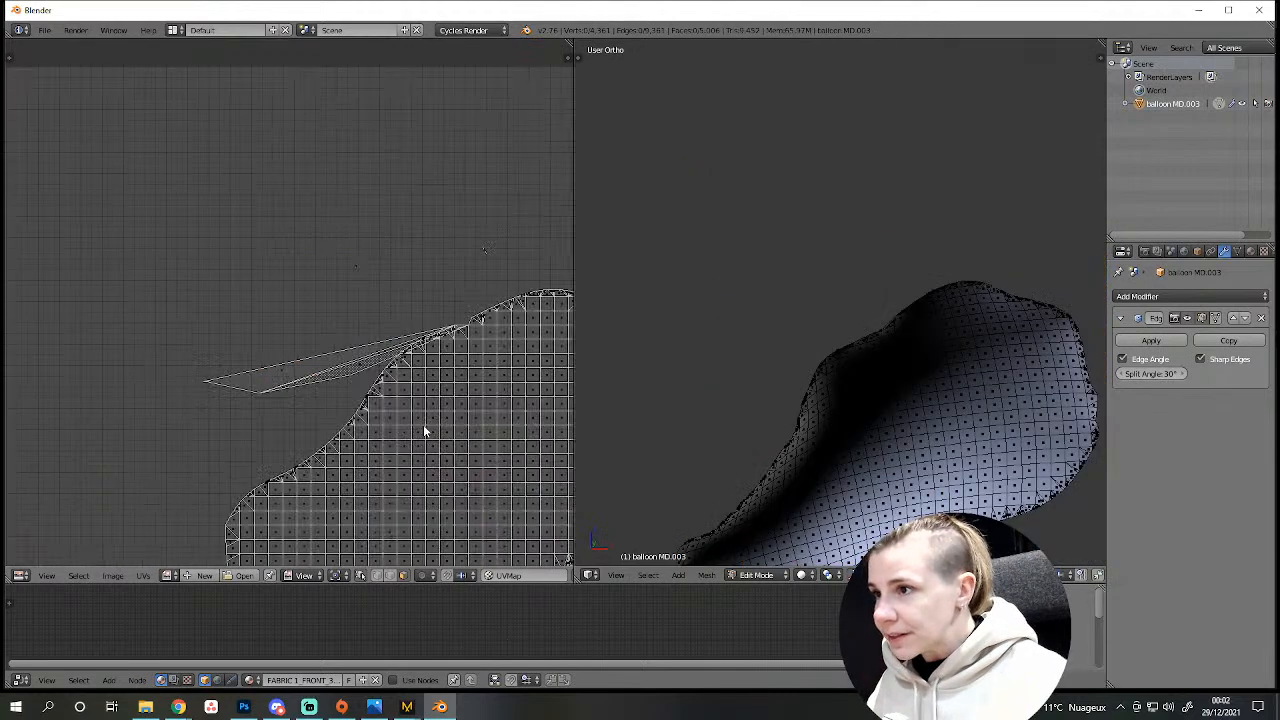
middle_click_drag(423, 430, 368, 370)
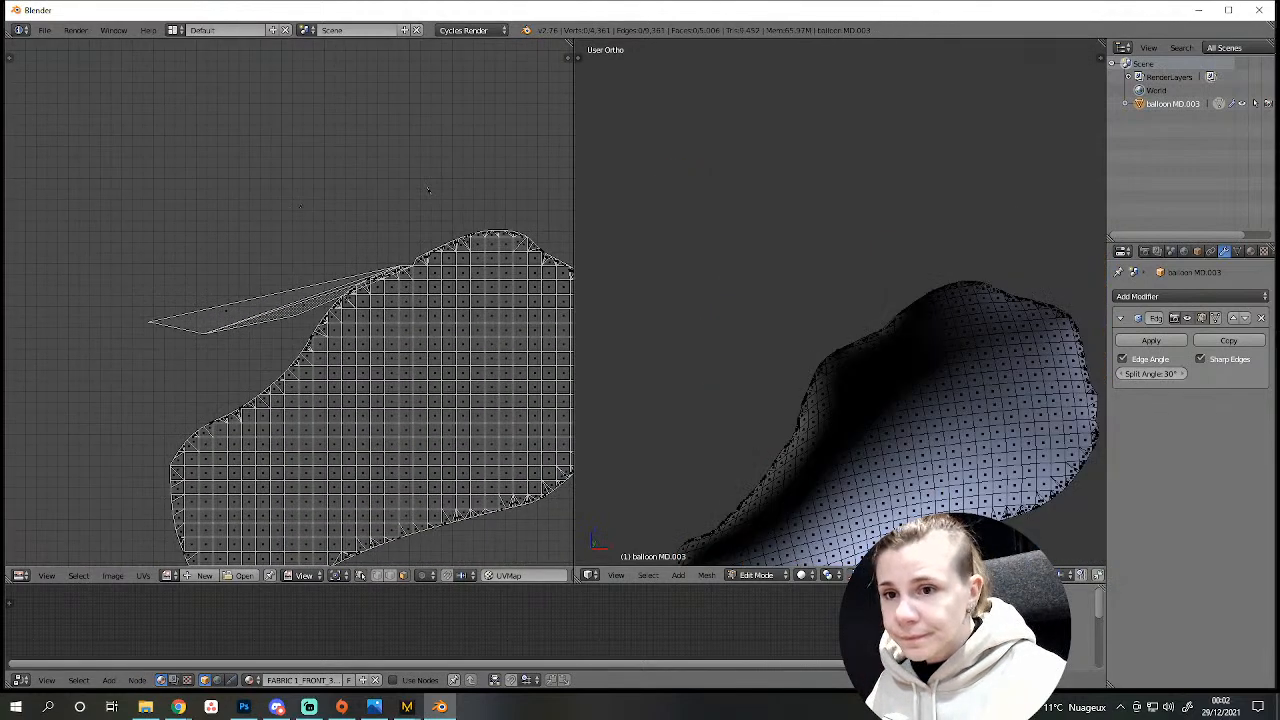
Switch the isolated head piece to vertex selection and clear the selection.
key("ctrl+Tab")
key("a")
key("a")
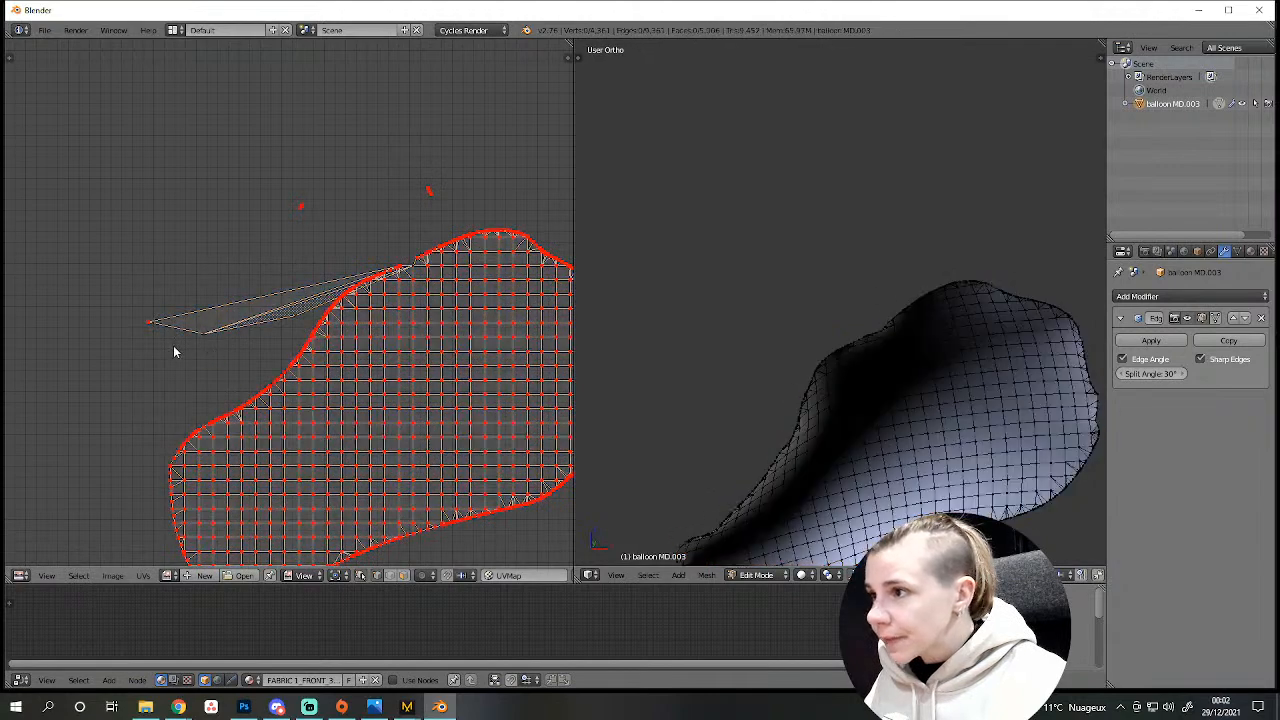
Box-select the outer tip of the stray patch in the UV layout and unpin its UVs.
key("b")
left_click_drag(109, 286, 182, 362)
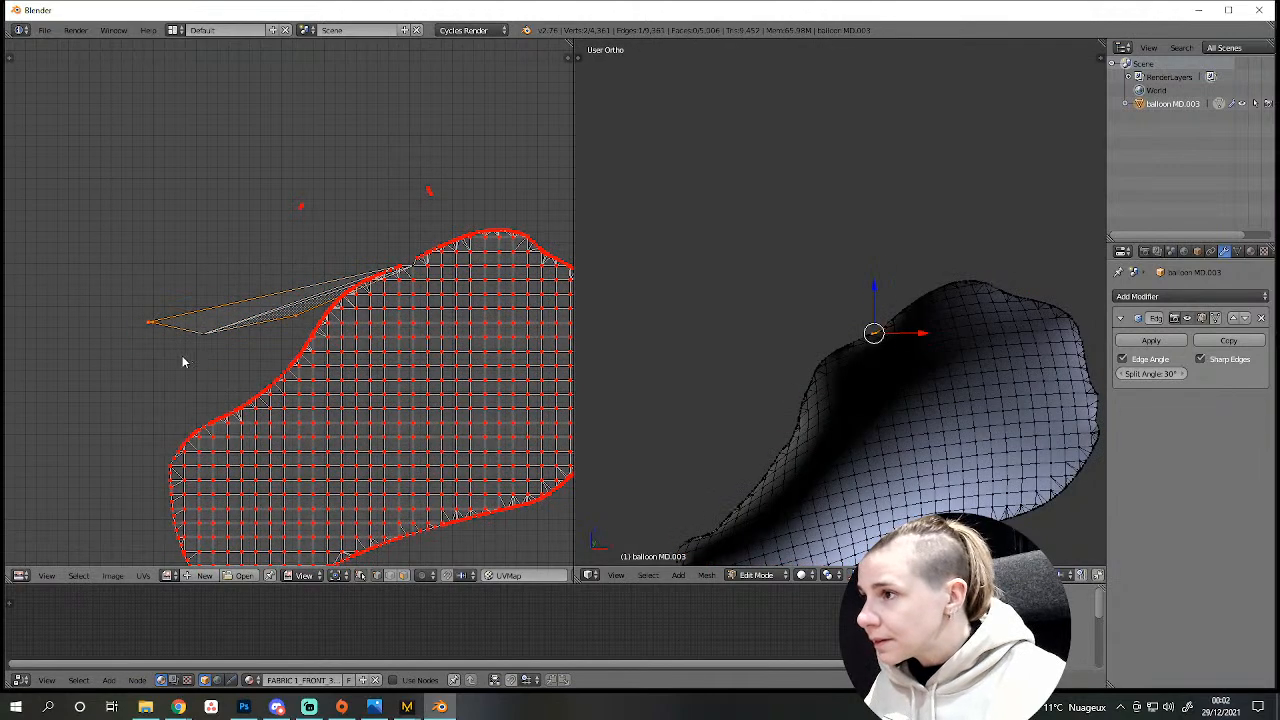
left_click(144, 576)
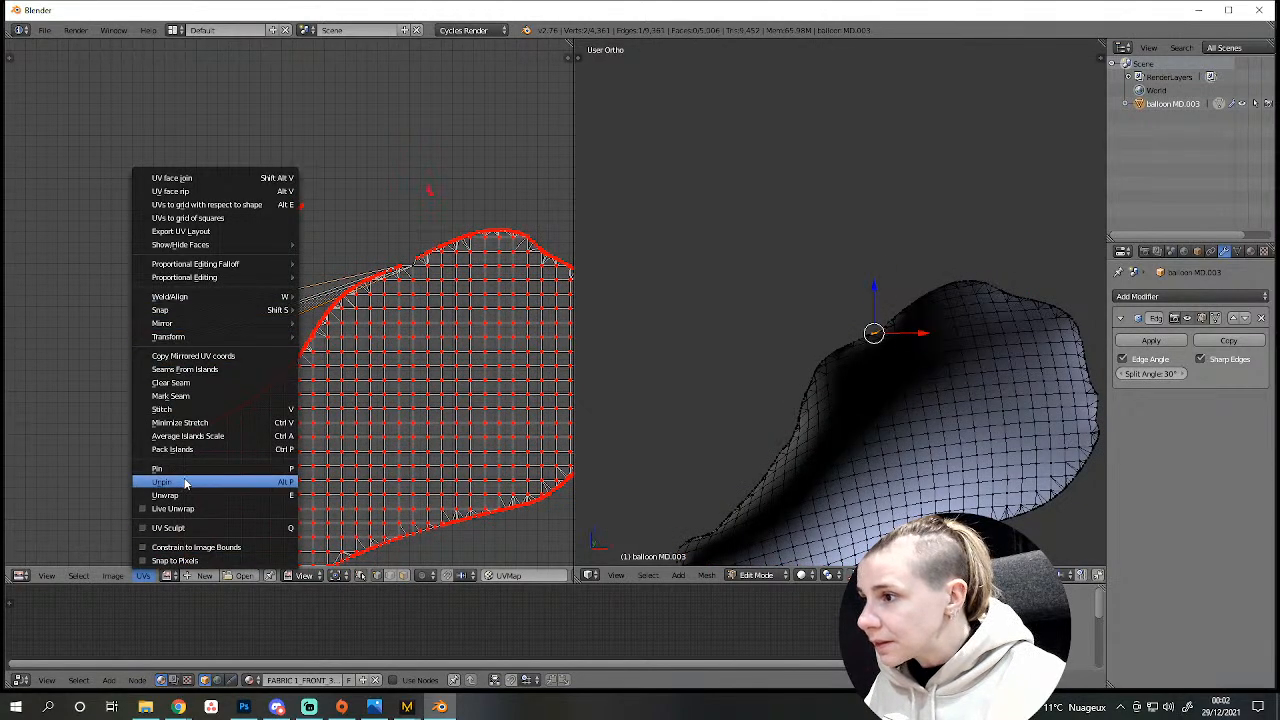
left_click(185, 483)
Select the whole isolated head piece in face selection and try to unwrap it around its pinned UVs.
scroll(364, 460, "down", 3)
scroll(400, 450, "up", 1)
key("a")
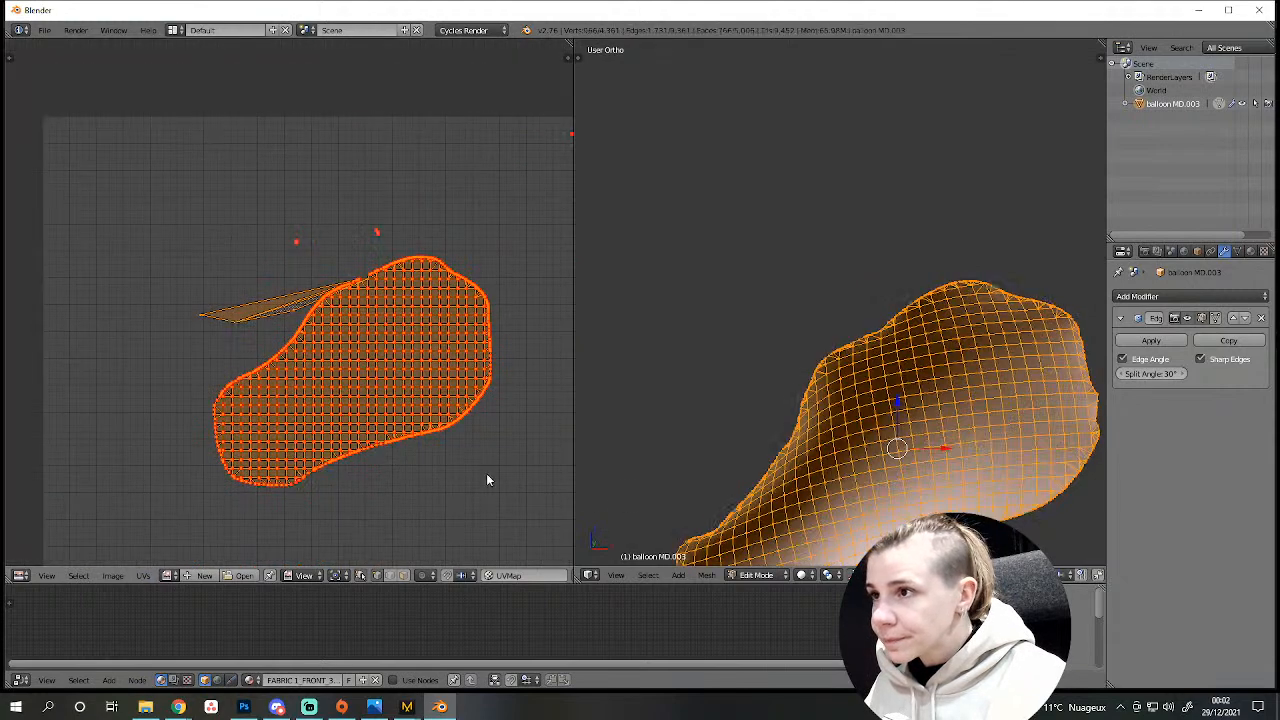
left_click(1004, 575)
key("e")
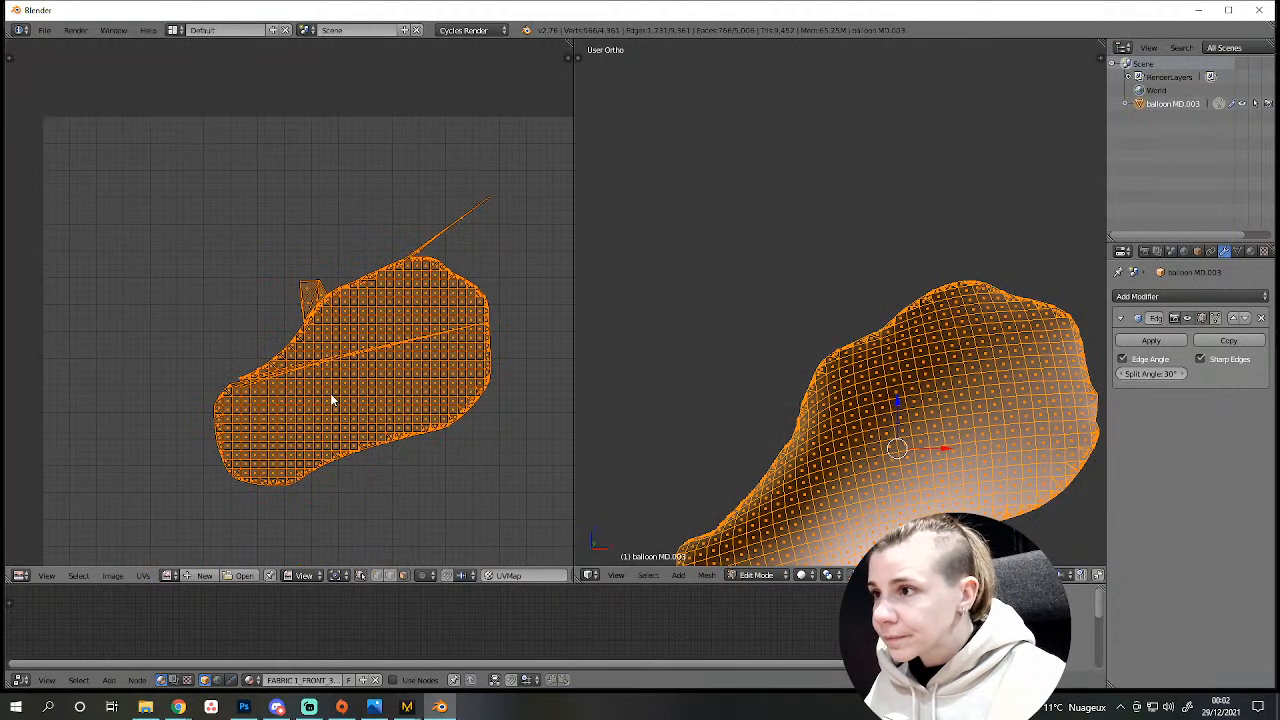
scroll(330, 393, "up", 5)
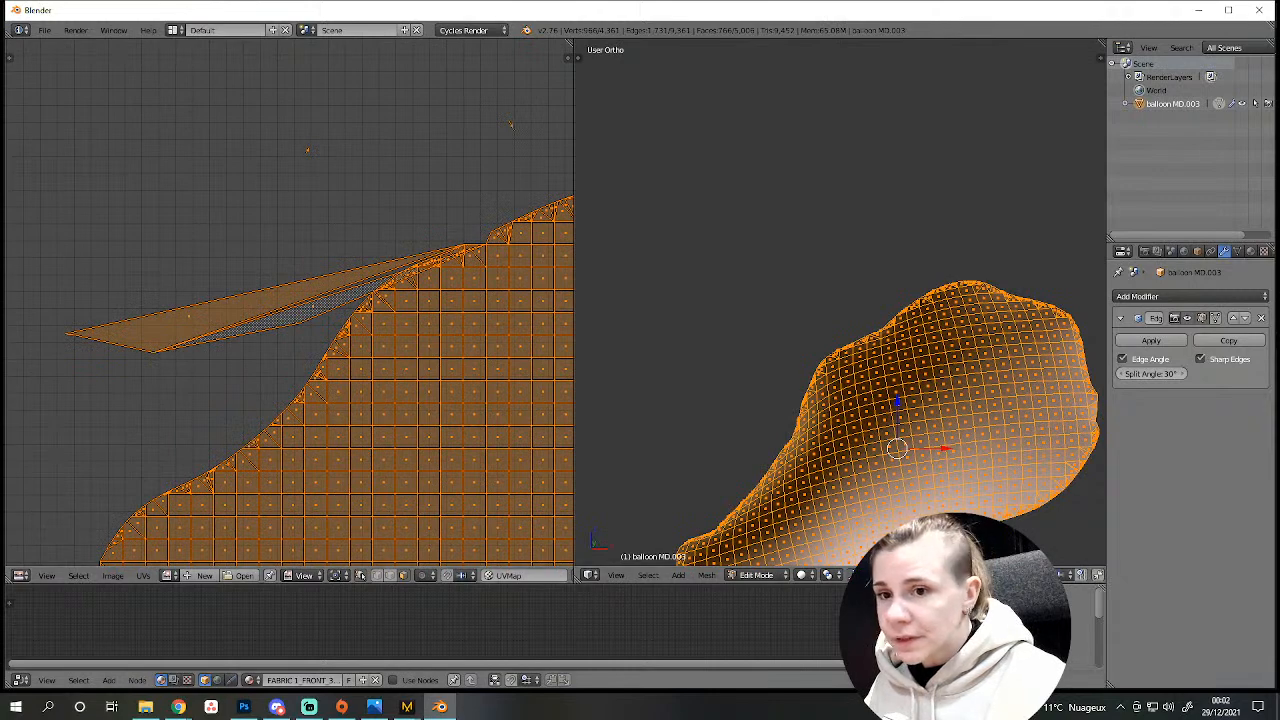
Try to move the stray patch's tip UVs closer to the head island and clear the selection.
right_click(85, 344)
key("g")
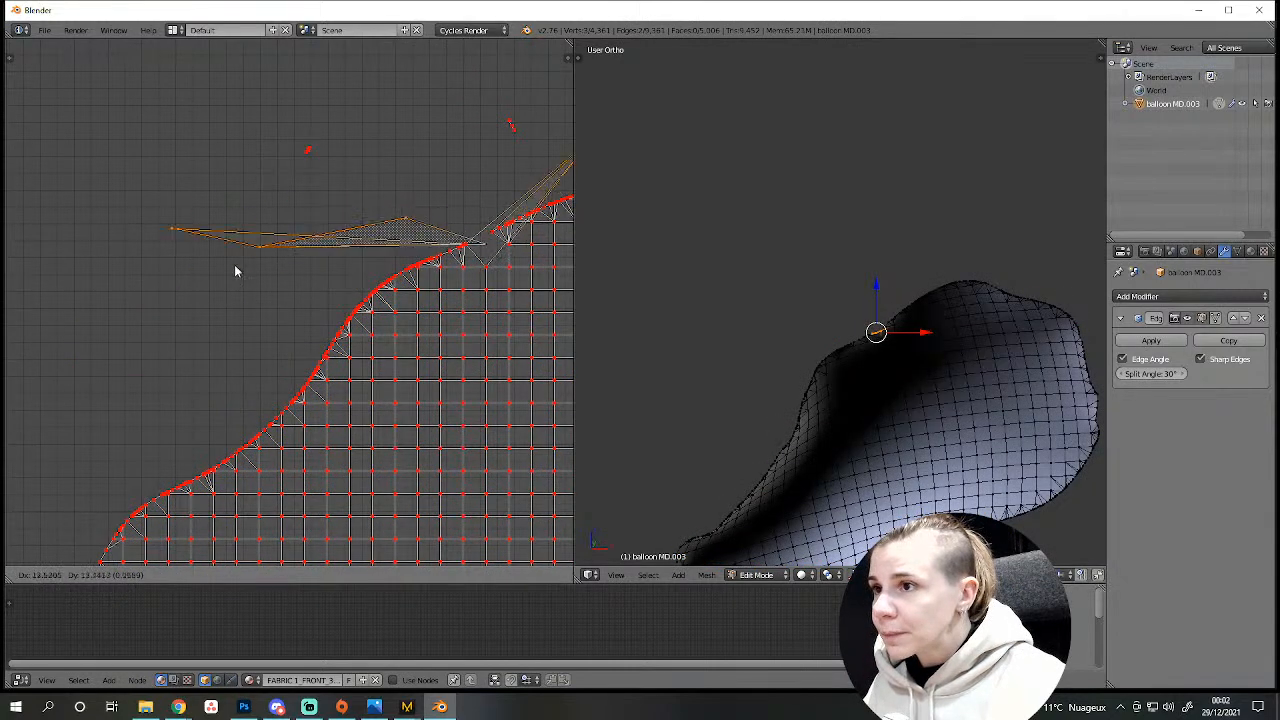
left_click(251, 323)
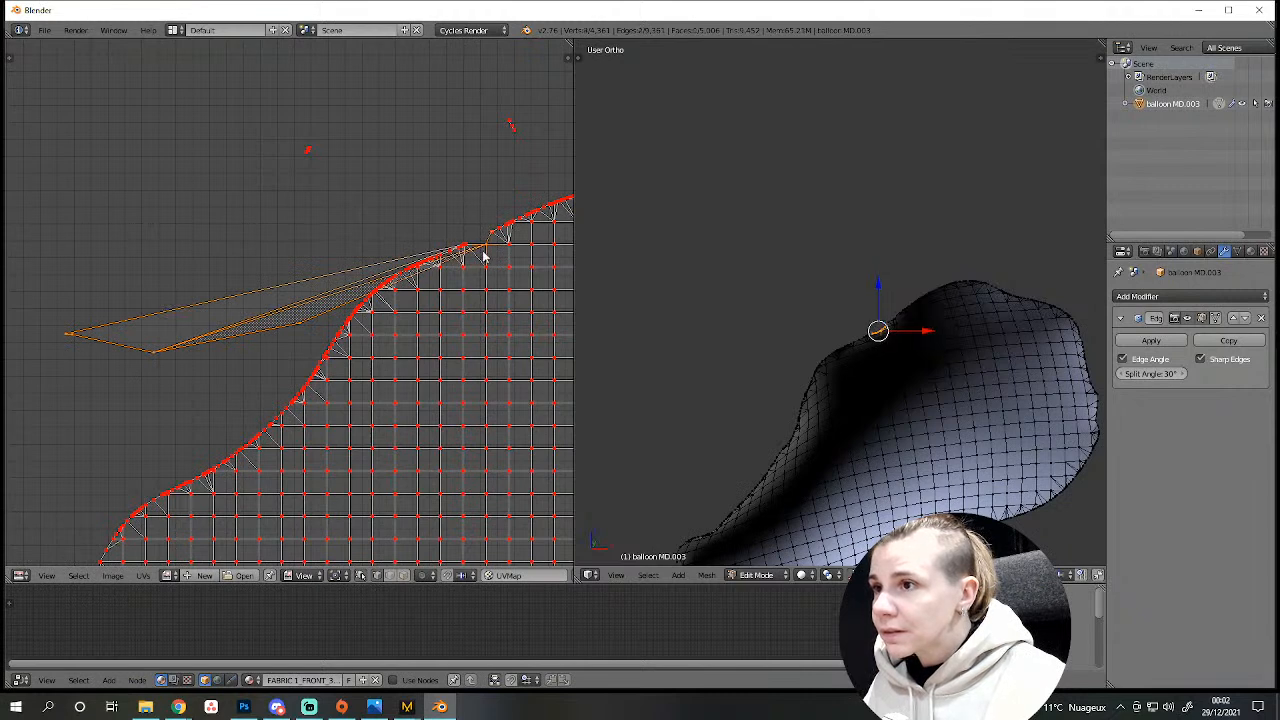
key("a")
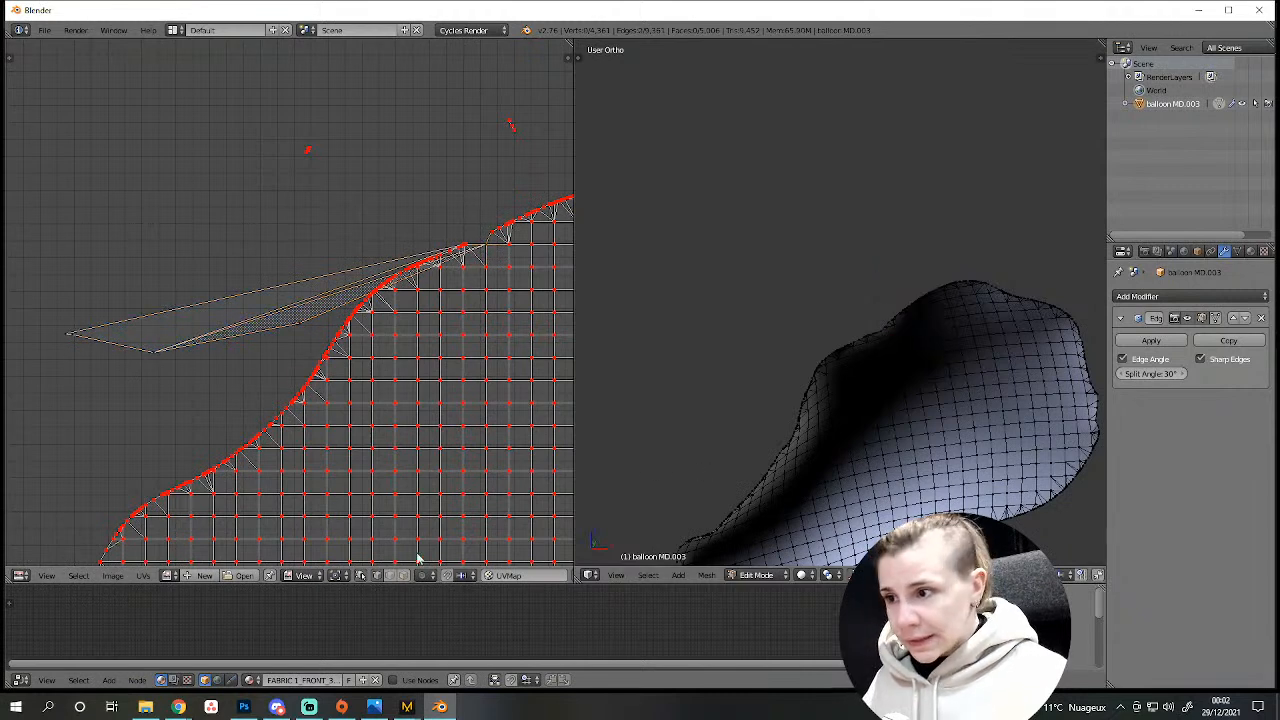
Turn off UV selection sync, select the linked head piece in face selection and try to unwrap it again.
left_click(361, 575)
scroll(362, 556, "down", 5)
key("l")
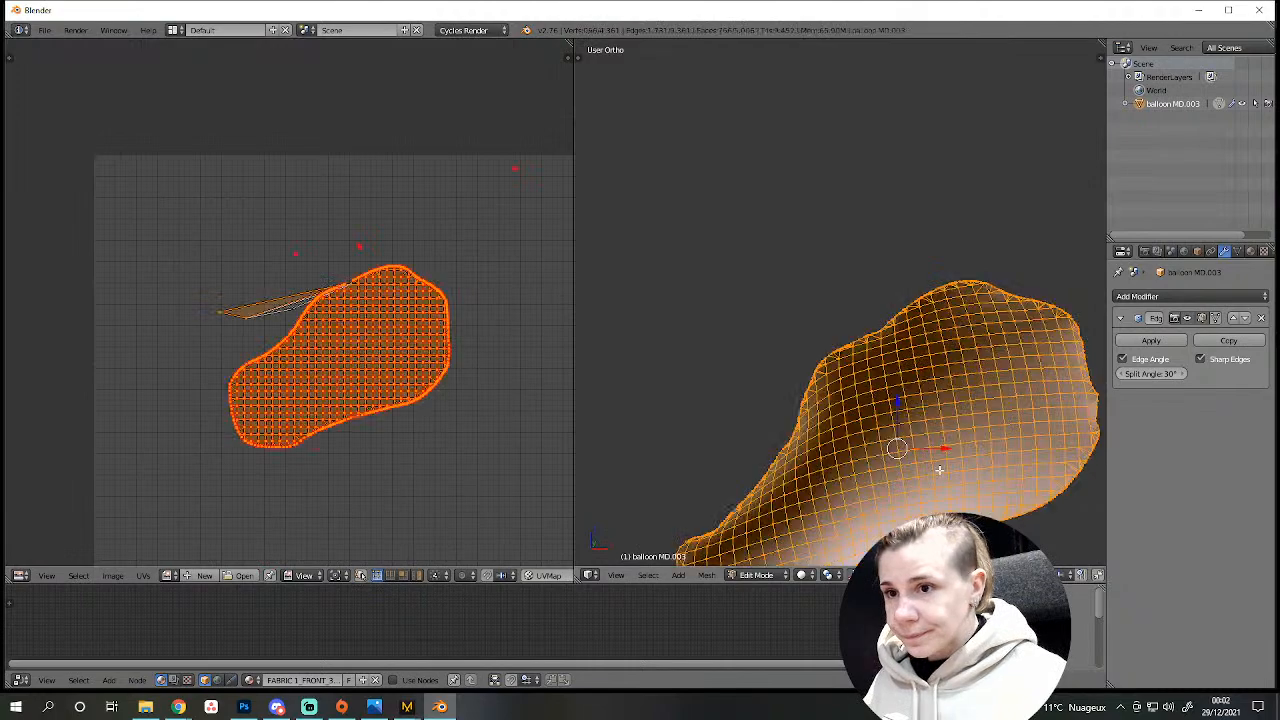
left_click(985, 575)
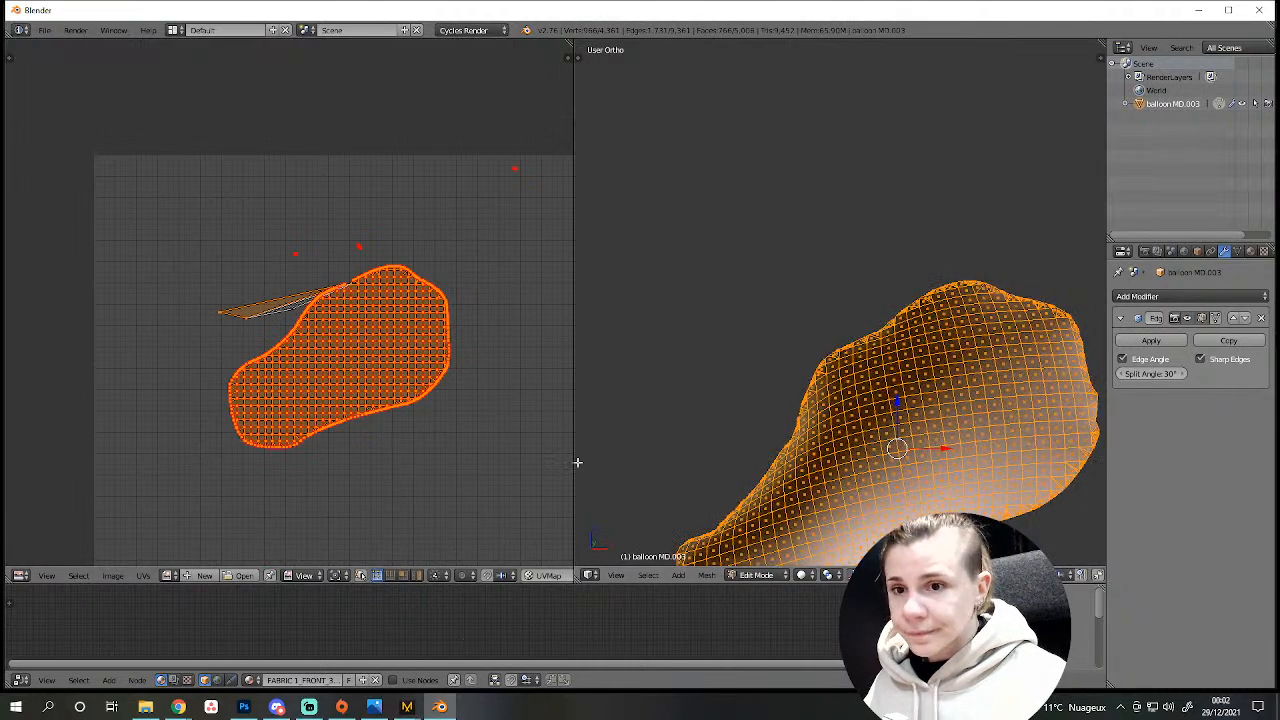
key("e")
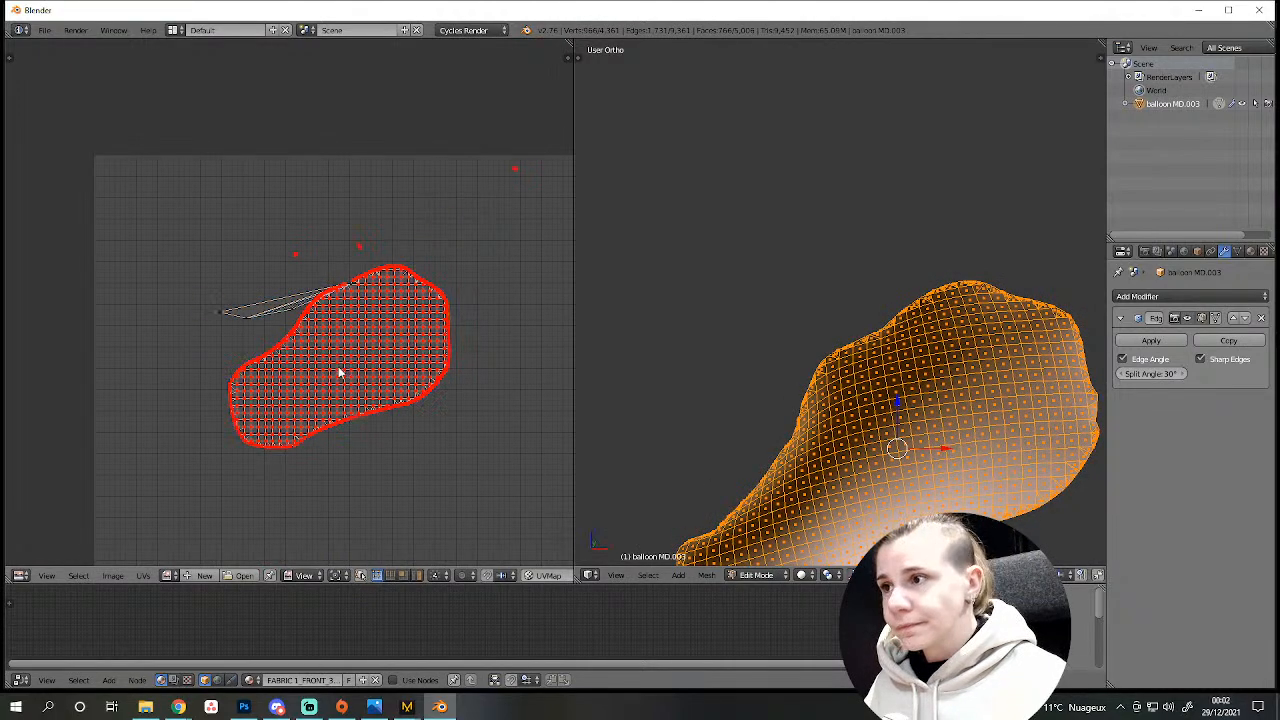
key("a")
scroll(336, 368, "up", 3)
scroll(355, 358, "down", 4)
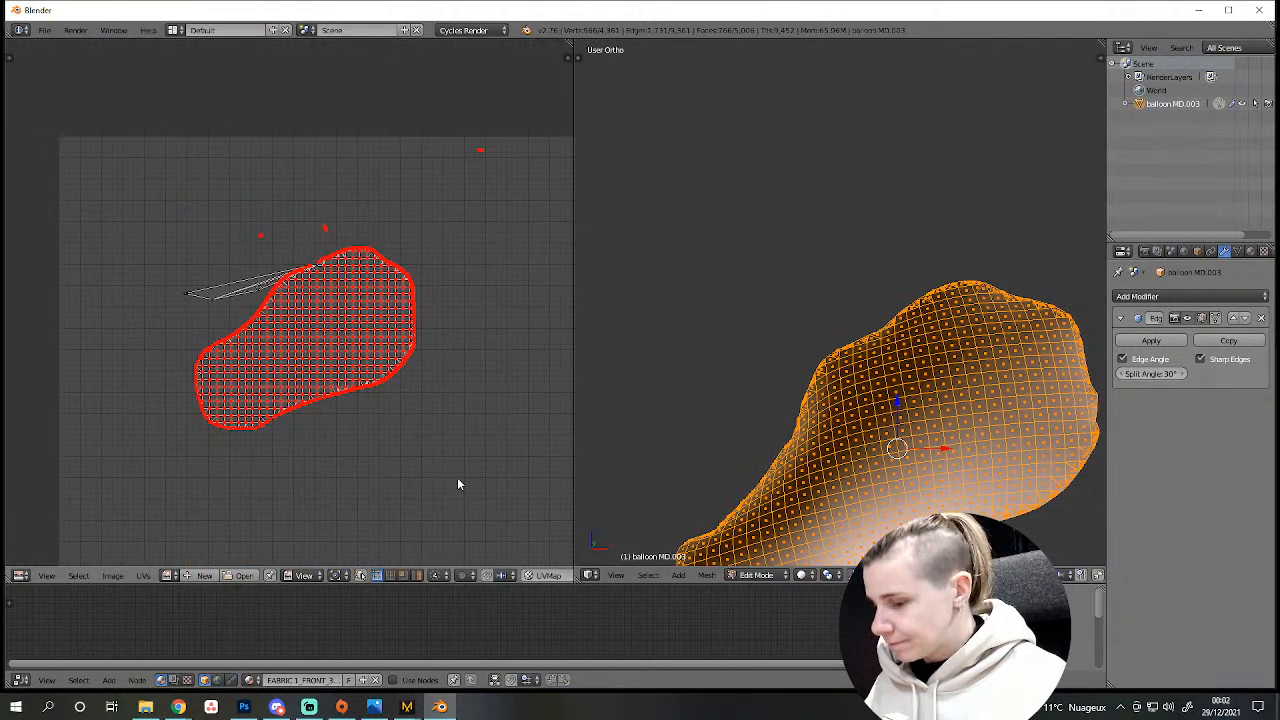
Resynchronise the UV selection, box-select the three tiny stray faces above the head island and delete only those faces.
left_click(361, 574)
key("b")
left_click_drag(237, 215, 349, 246)
key("a")
key("b")
left_click_drag(196, 205, 355, 257)
key("b")
left_click_drag(471, 126, 518, 197)
scroll(776, 465, "down", 2)
middle_click_drag(776, 465, 1029, 446)
scroll(995, 458, "up", 2)
middle_click_drag(871, 486, 778, 467)
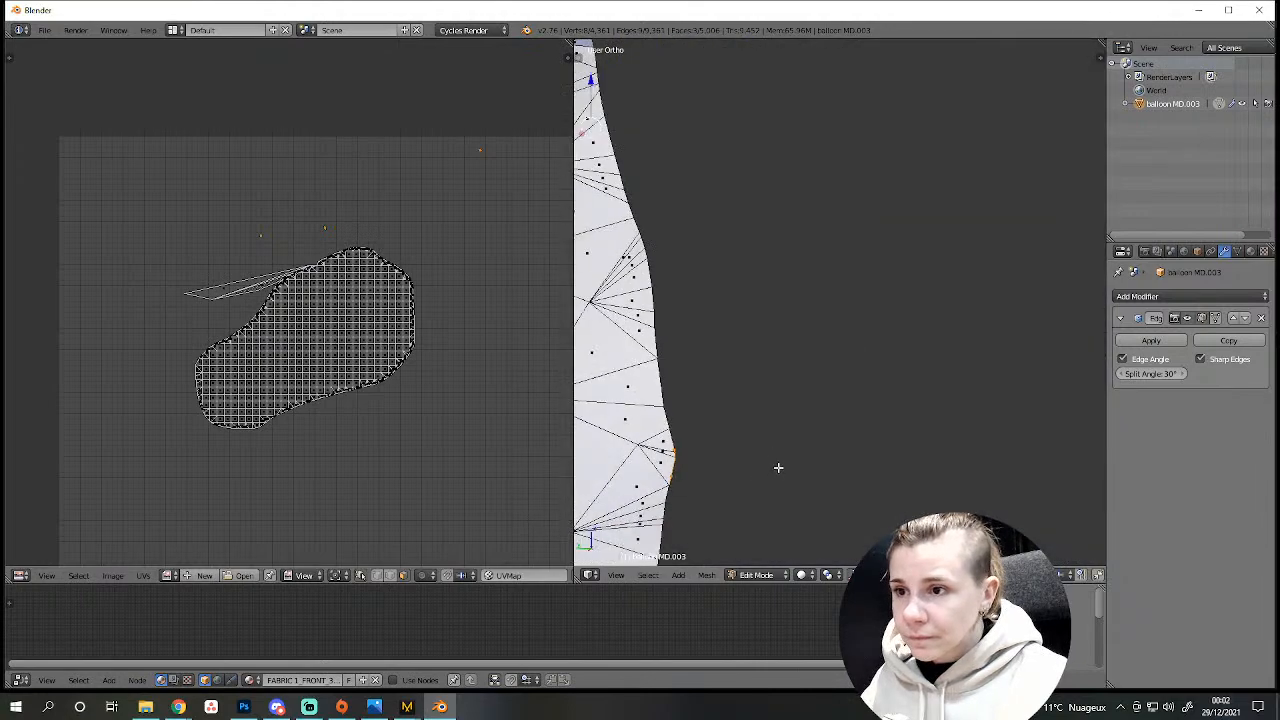
key("u")
left_click(729, 489)
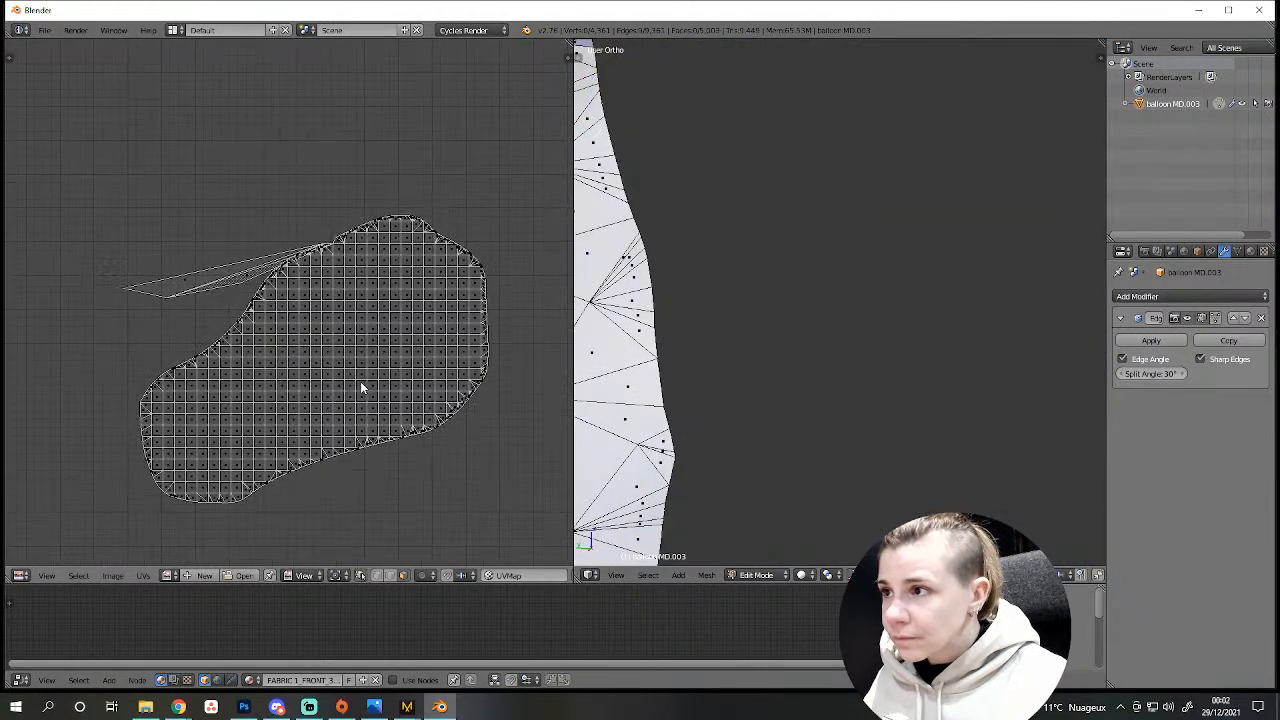
Select the isolated head piece and reveal all hidden parts of the balloon mesh.
scroll(744, 440, "down", 5)
key("a")
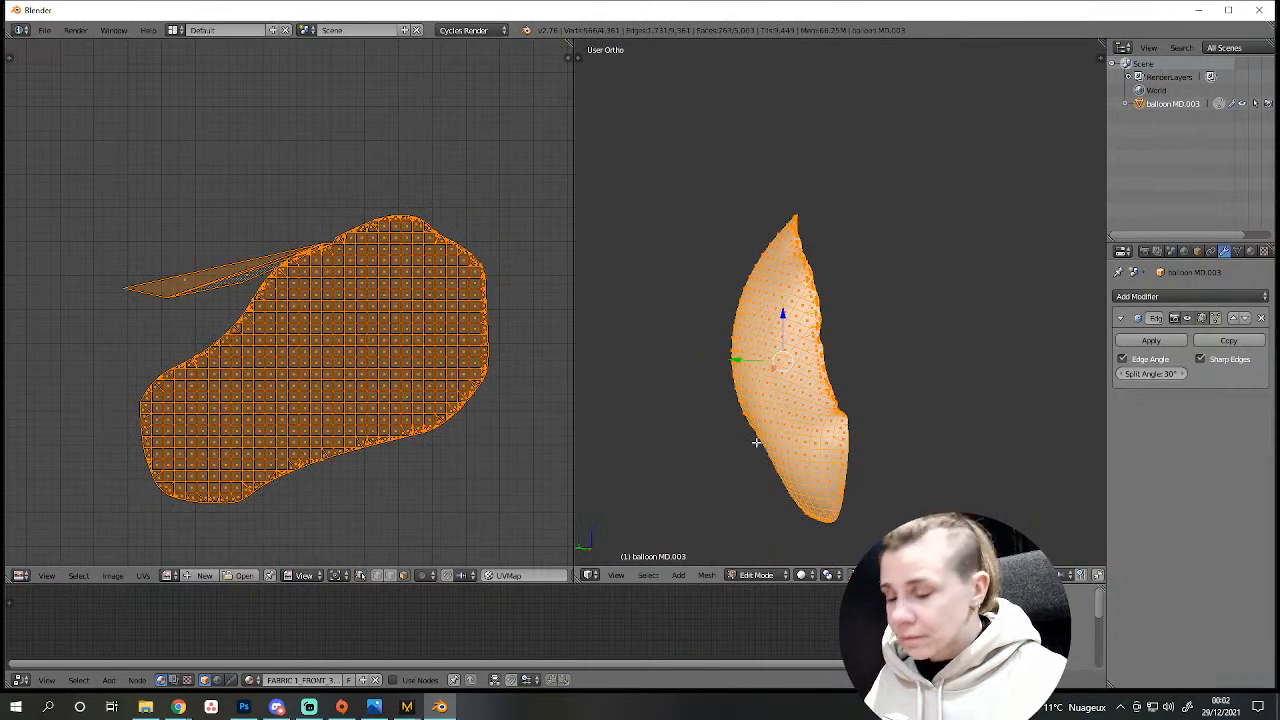
key("alt+h")
middle_click_drag(765, 444, 843, 468)
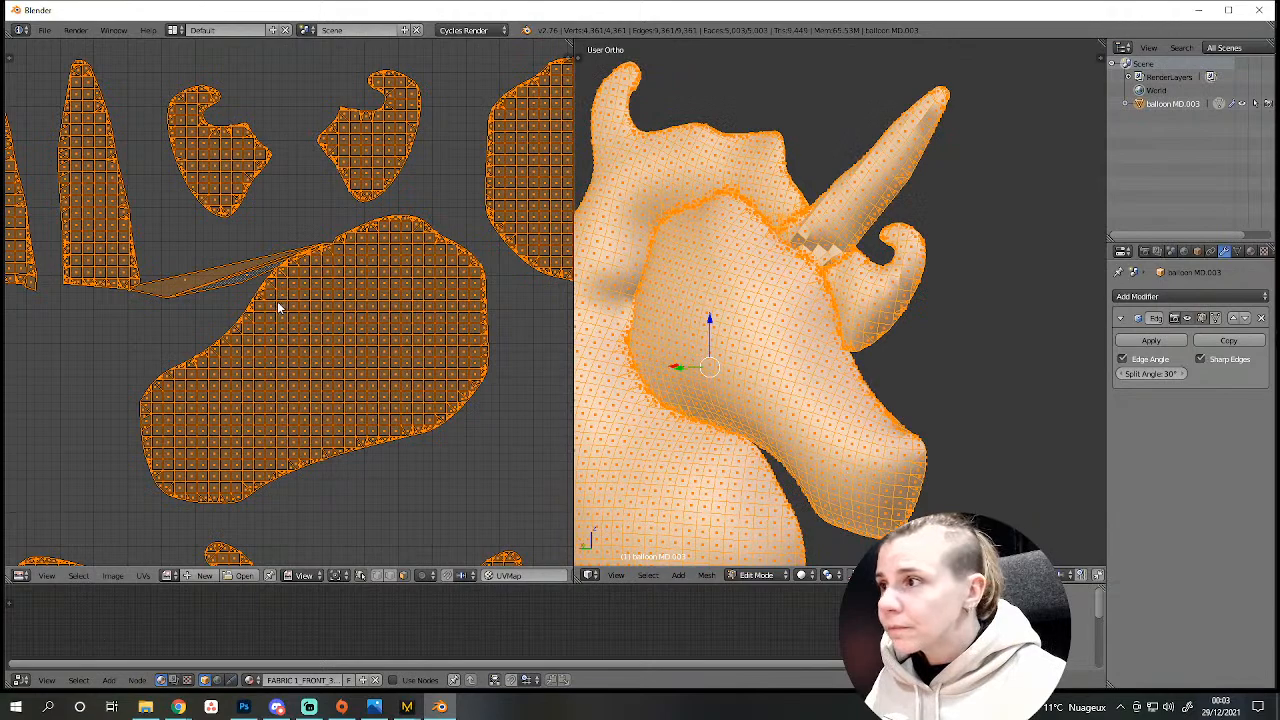
Switch to vertex selection and select the two UV vertices where the patch tip overlaps the horn island's lower corner.
scroll(280, 300, "up", 6)
scroll(249, 451, "up", 3)
middle_click_drag(288, 445, 456, 313)
left_click(966, 575)
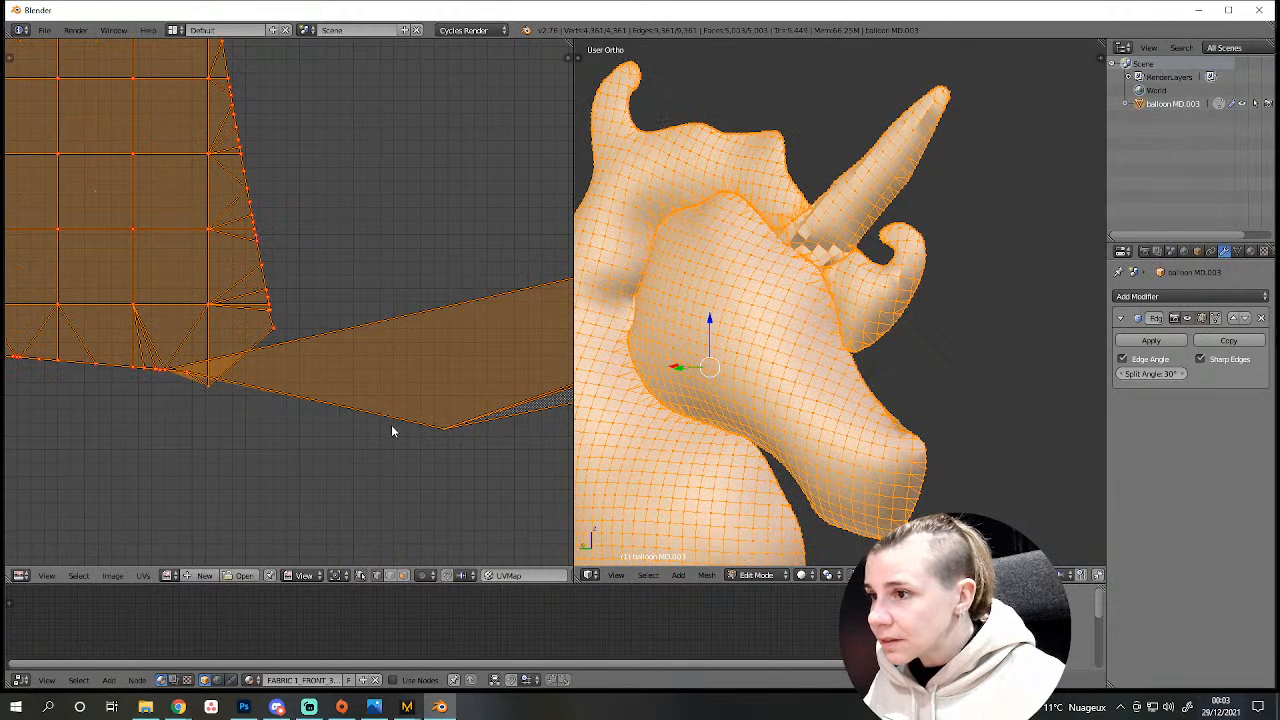
right_click(188, 364)
scroll(173, 408, "up", 2)
middle_click_drag(173, 408, 332, 355)
scroll(326, 371, "up", 3)
right_click(287, 410)
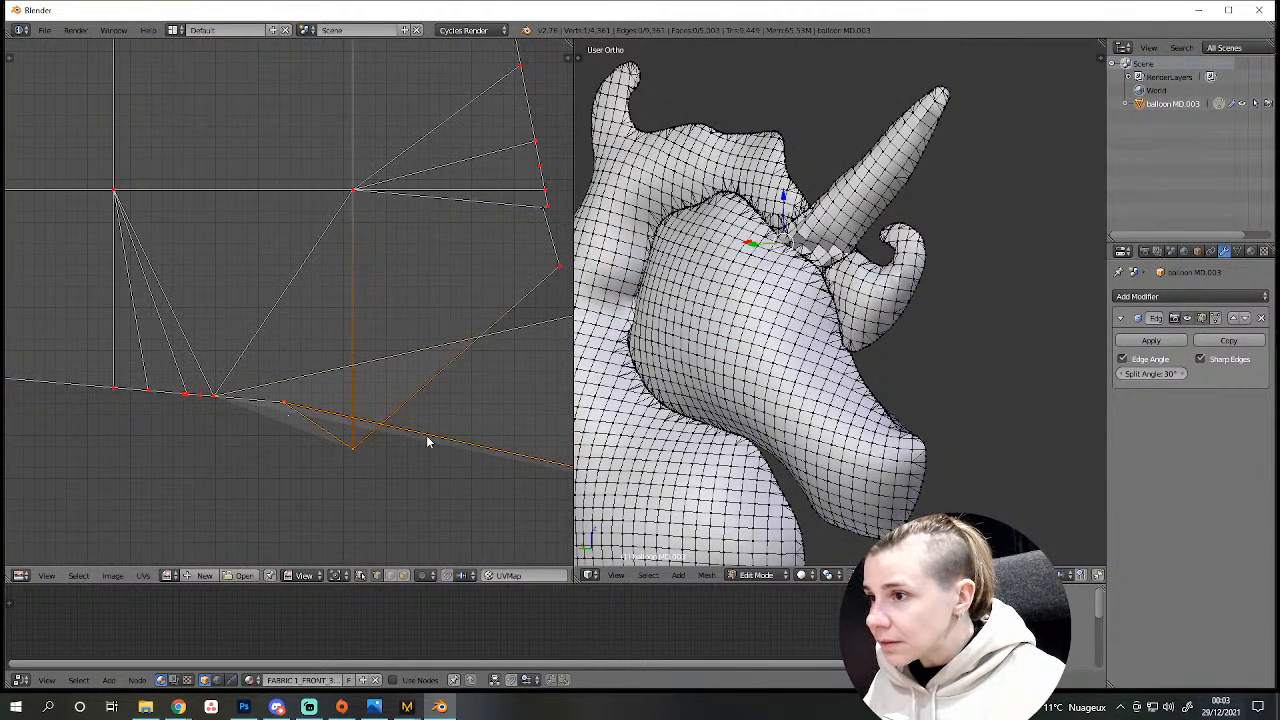
right_click(212, 397)
right_click(285, 404, "shift")
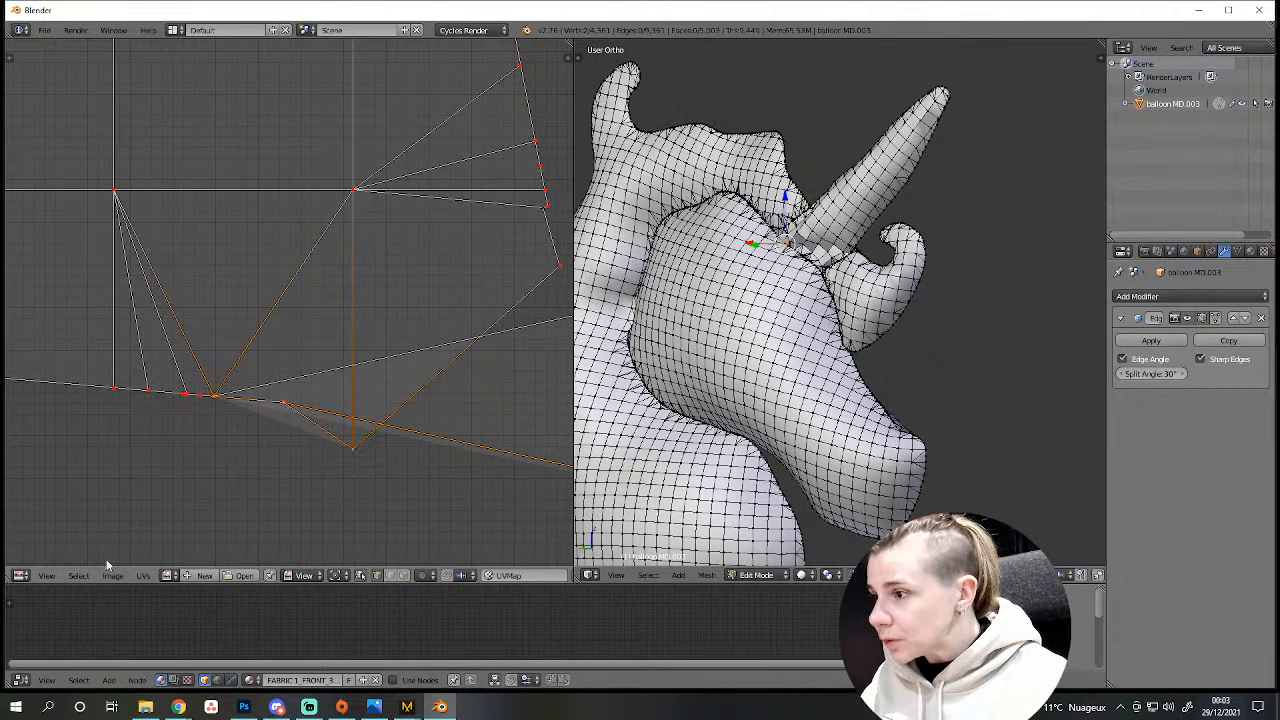
left_click(133, 577)
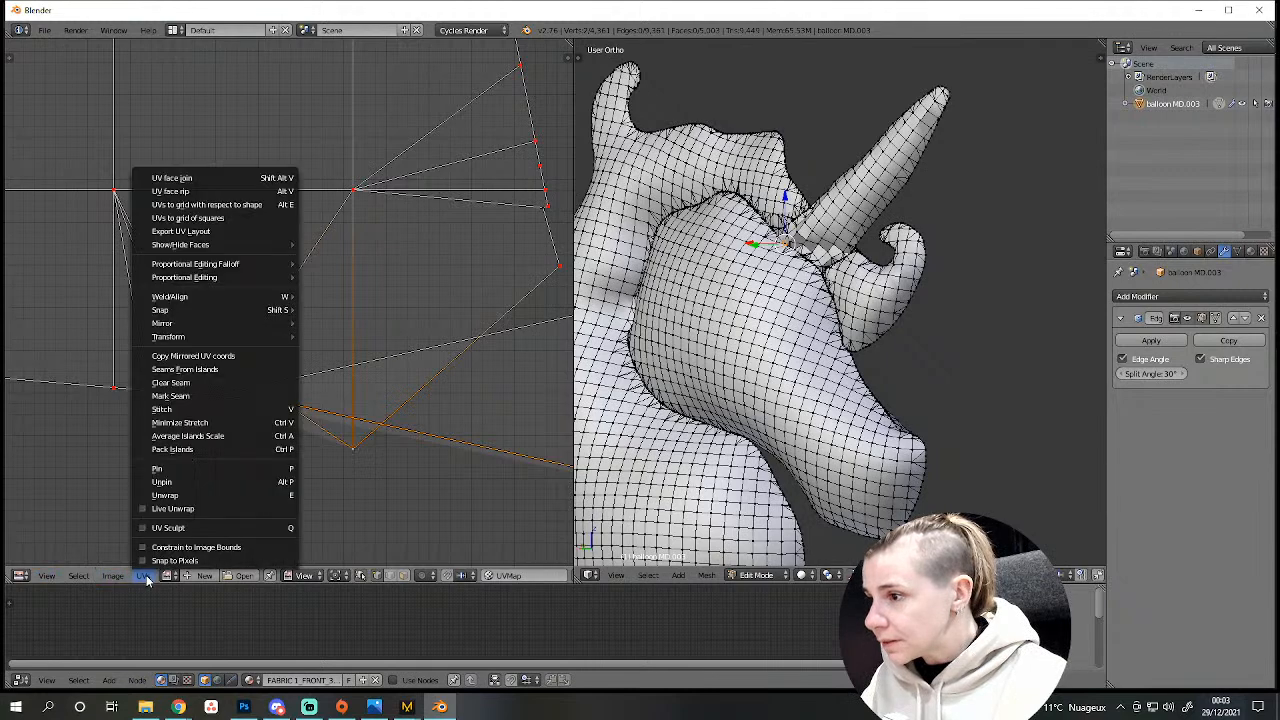
scroll(427, 356, "down", 6)
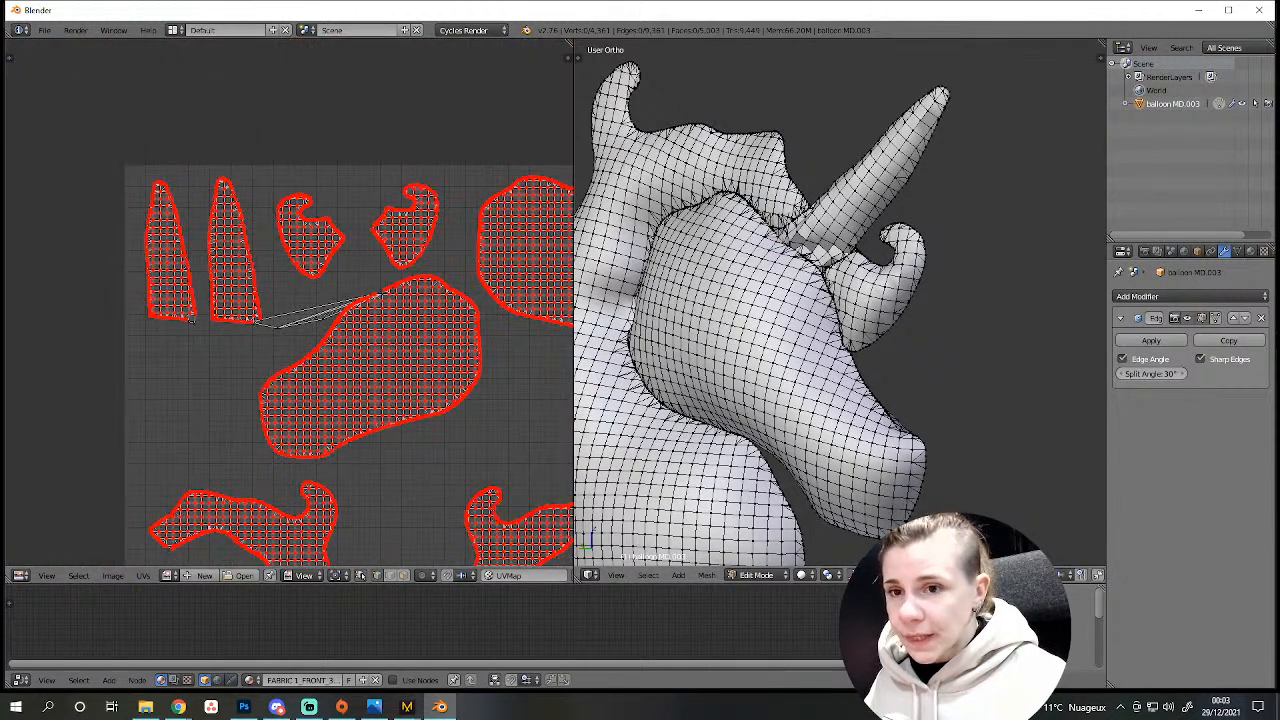
Clear the selection and select the head island with all its linked faces in face selection.
key("a")
key("l")
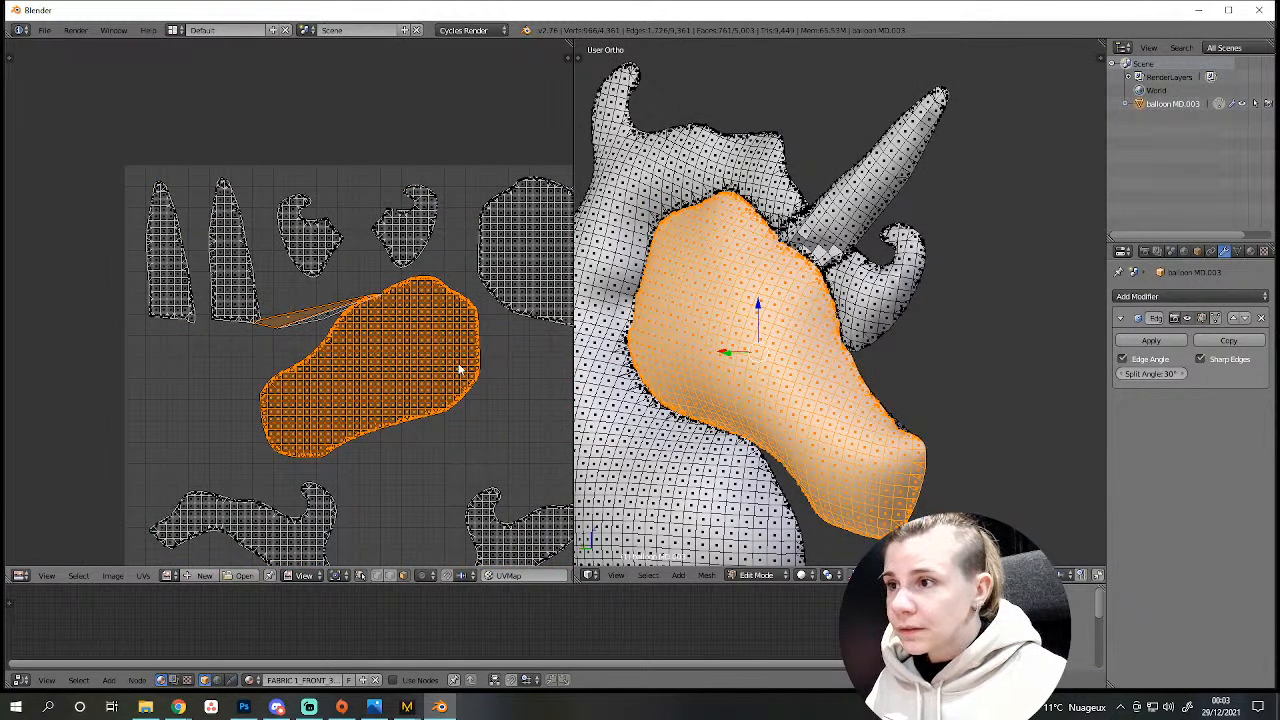
scroll(388, 390, "up", 3)
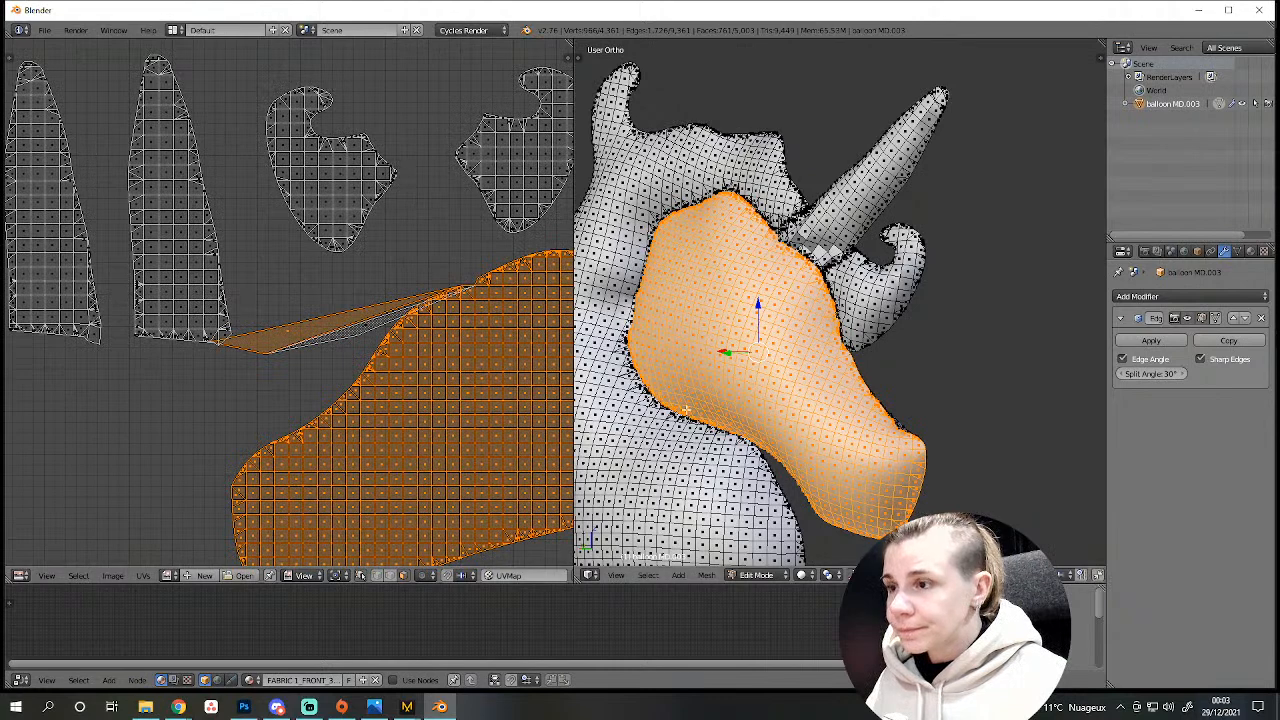
Turn off UV selection sync and bring the head island's stray patch UVs back onto its upper edge.
left_click(376, 575)
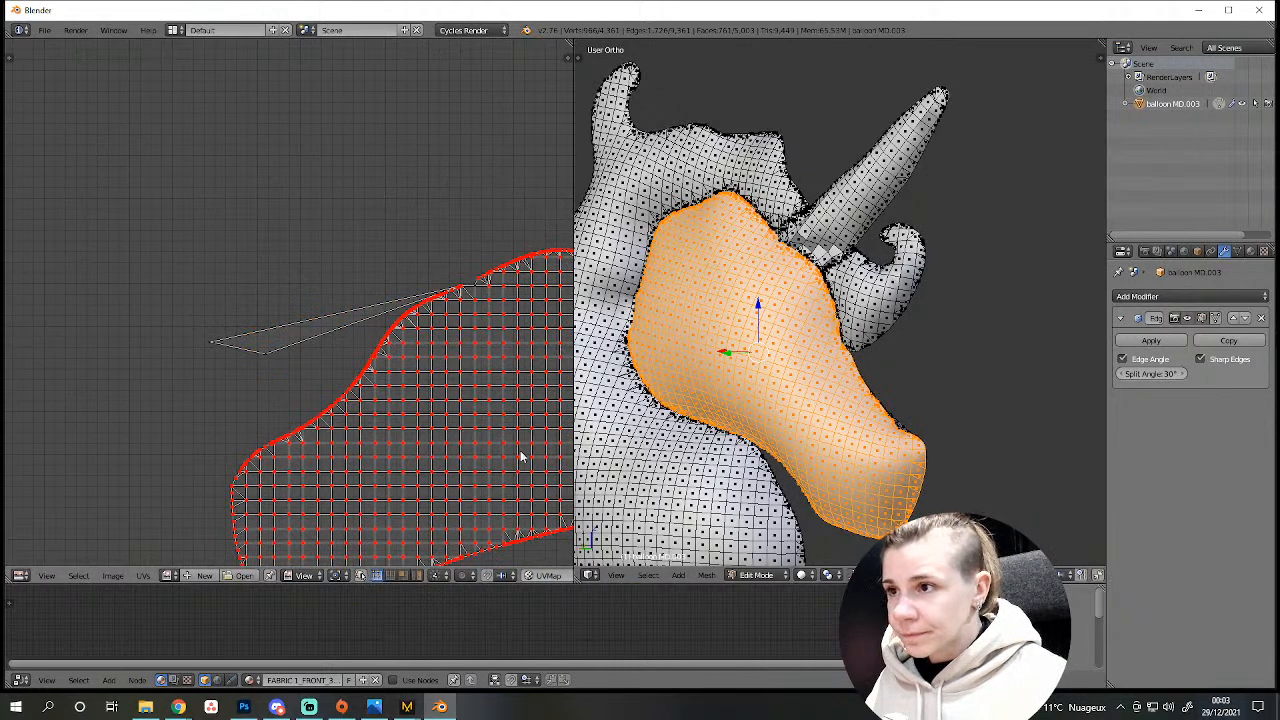
scroll(443, 420, "down", 3)
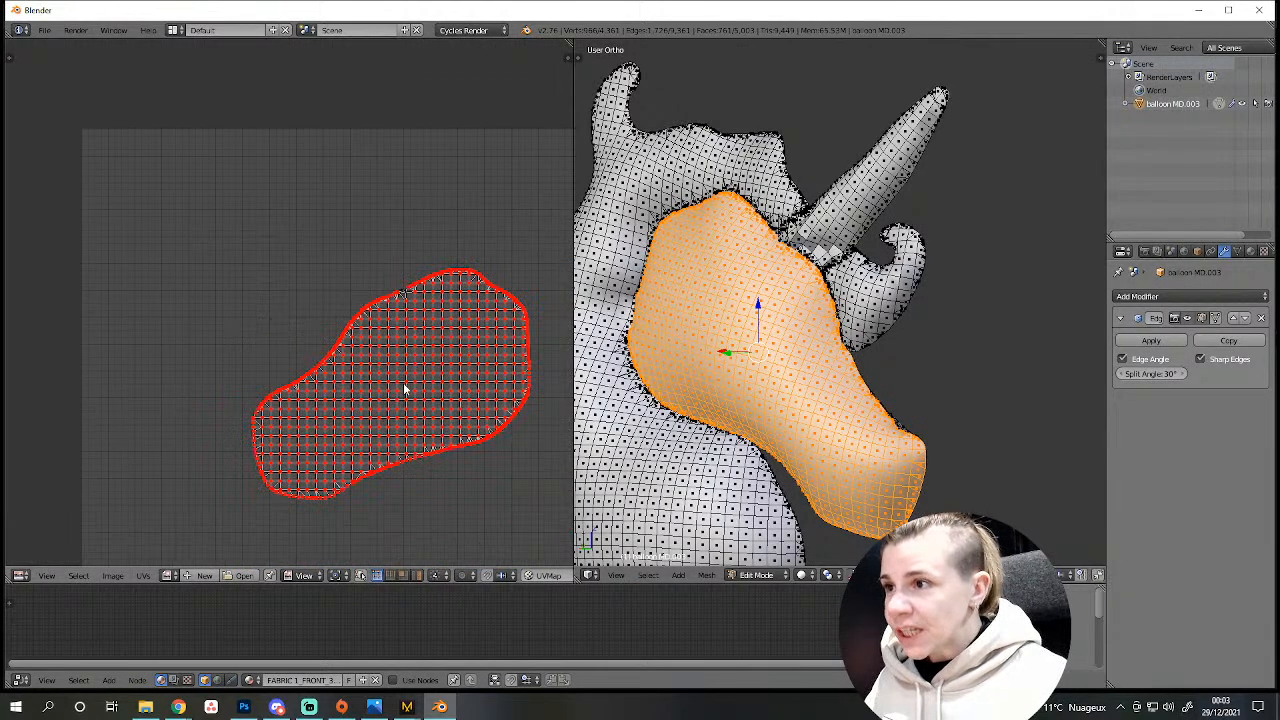
Select the whole mesh and move the remaining stray patch UV points towards the gap in the head island's upper edge.
scroll(717, 430, "down", 2)
middle_click_drag(717, 430, 629, 417)
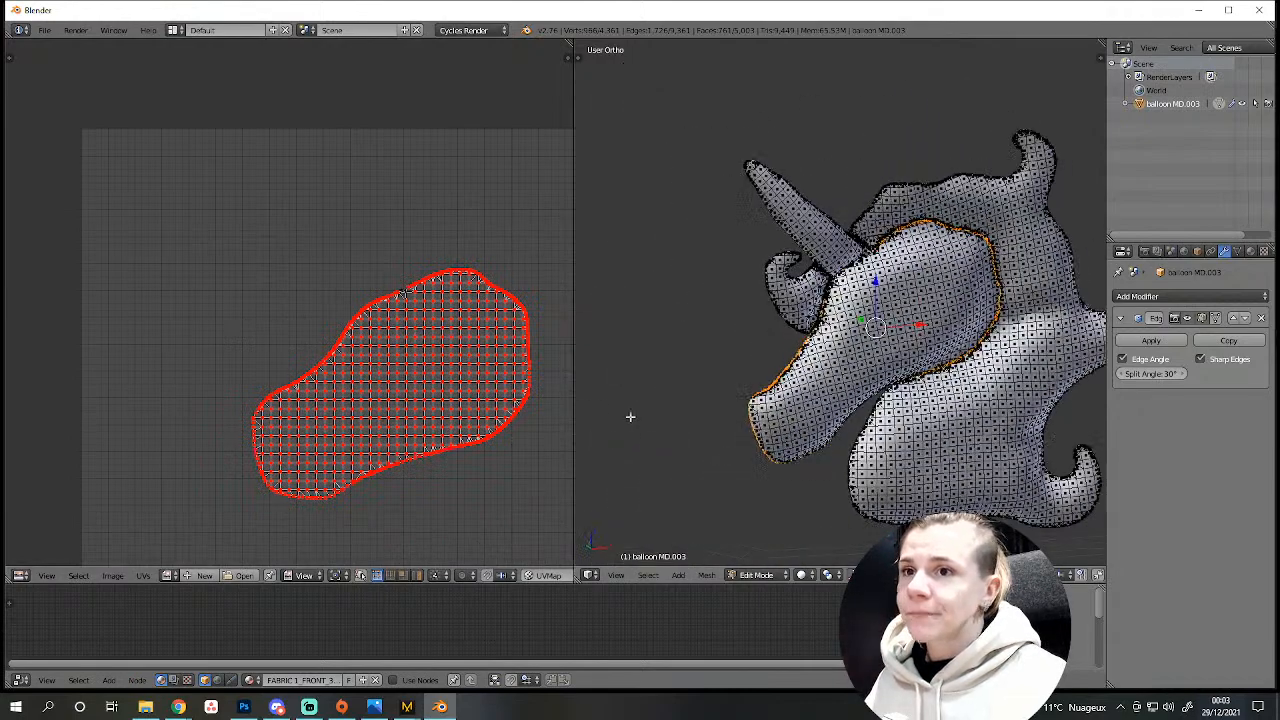
key("a")
scroll(340, 391, "up", 4)
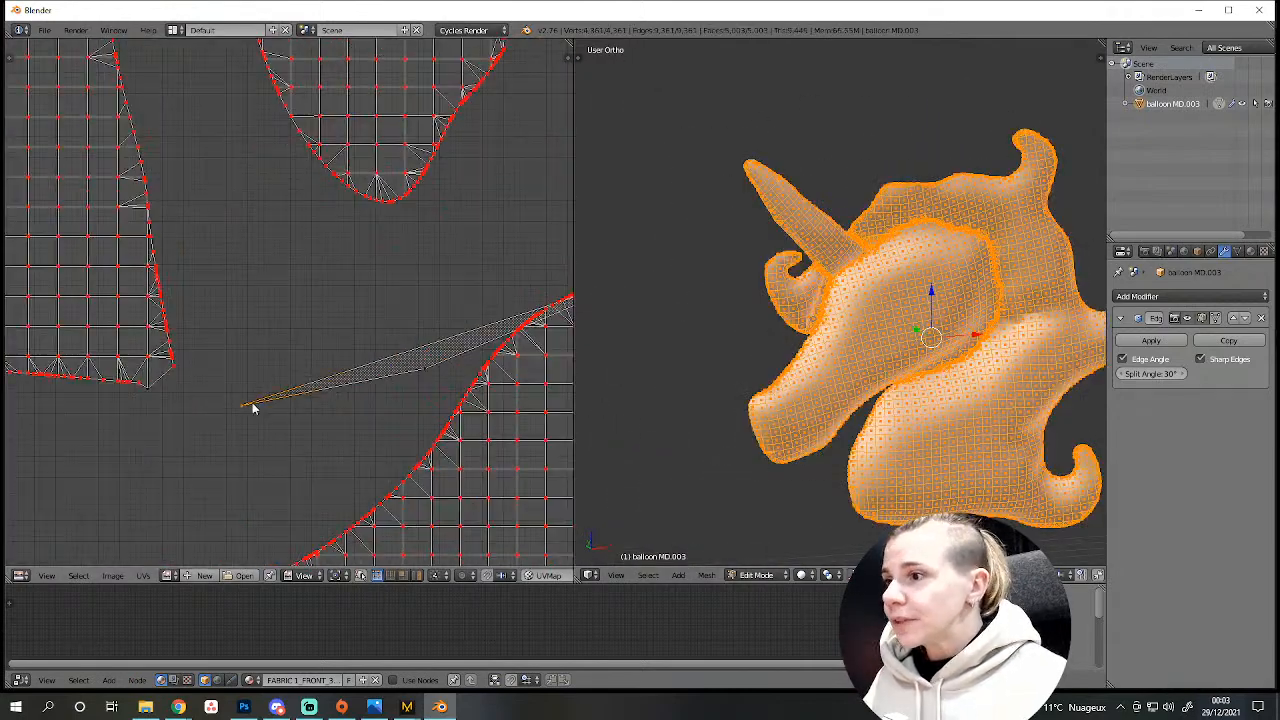
key("g")
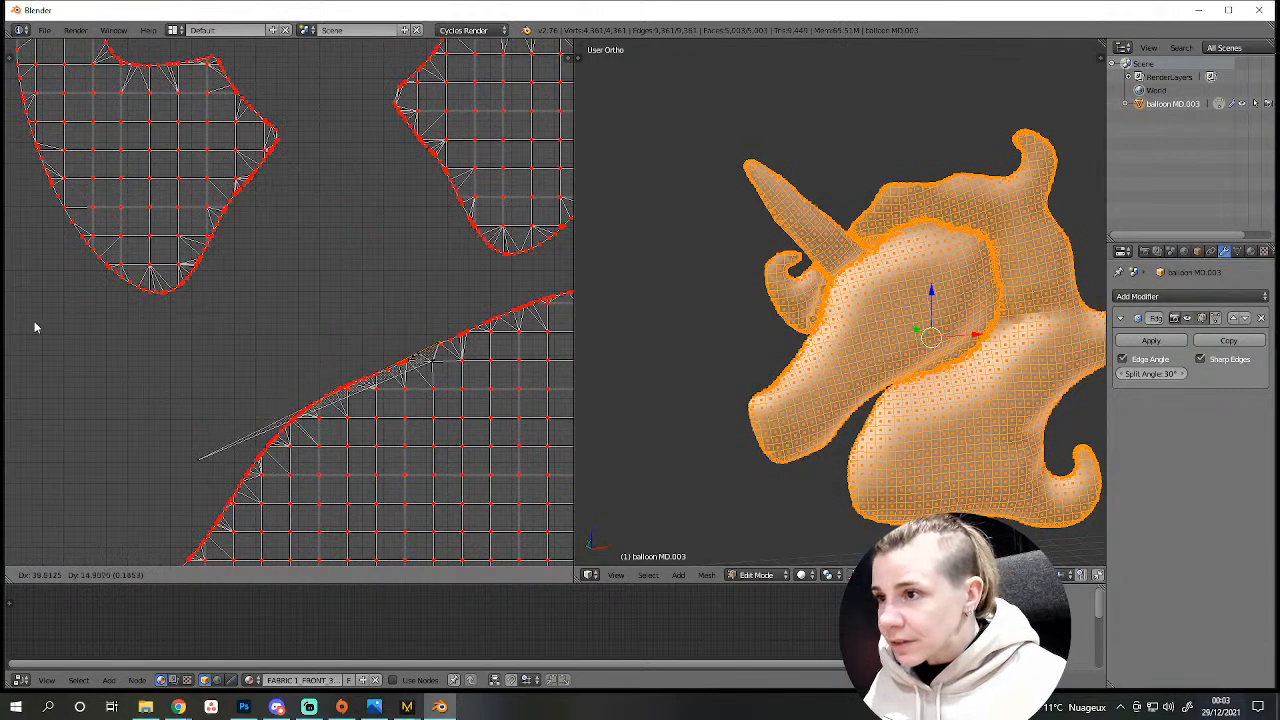
left_click(26, 322)
right_click(200, 458)
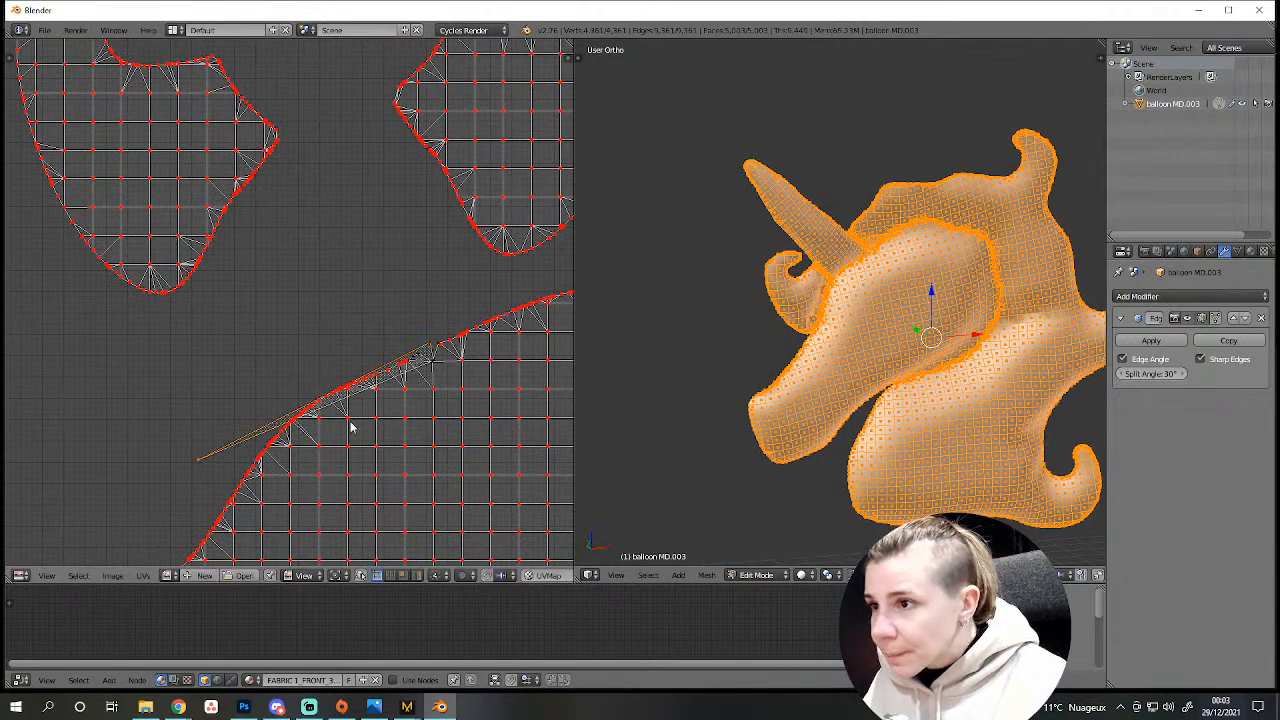
scroll(340, 434, "up", 3)
key("g")
left_click(34, 341)
Fit the leftover patch triangle into the head island's edge gap by moving its corner UVs onto the neighbouring vertices.
middle_click_drag(450, 402, 159, 340)
scroll(366, 372, "up", 3)
scroll(250, 395, "up", 3)
key("g")
left_click(334, 500)
right_click(323, 353)
key("g")
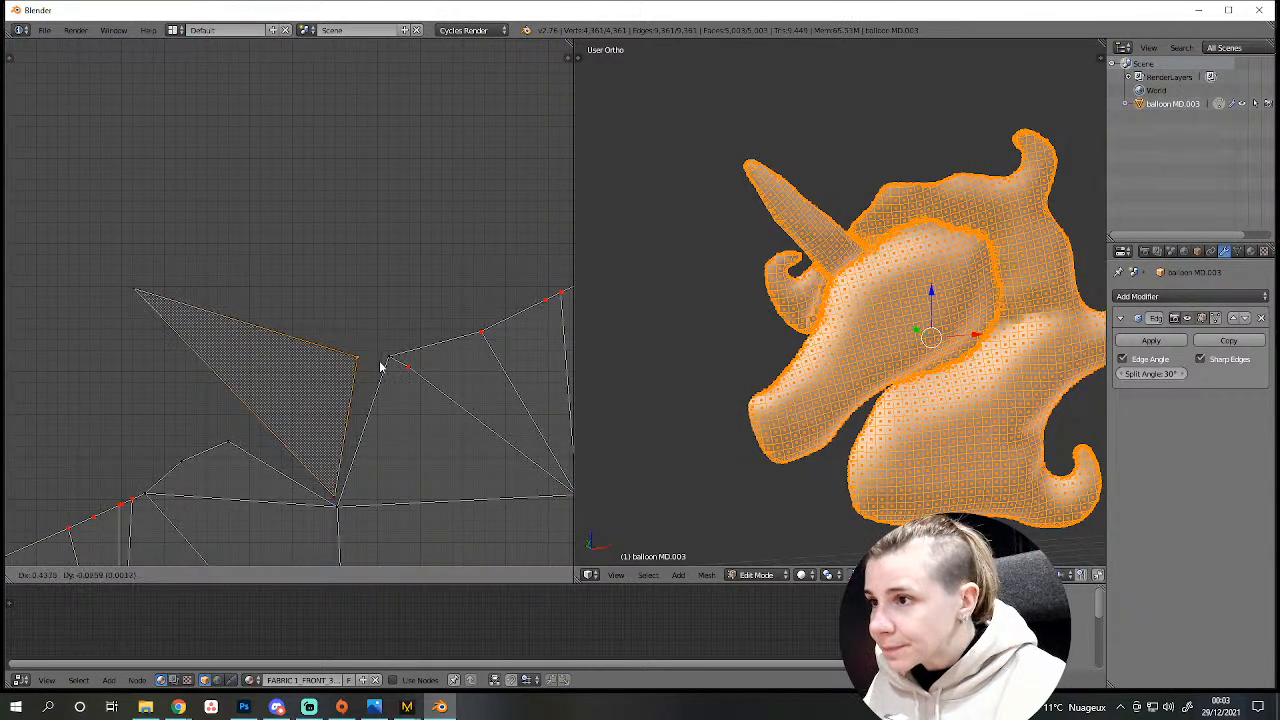
left_click(386, 357)
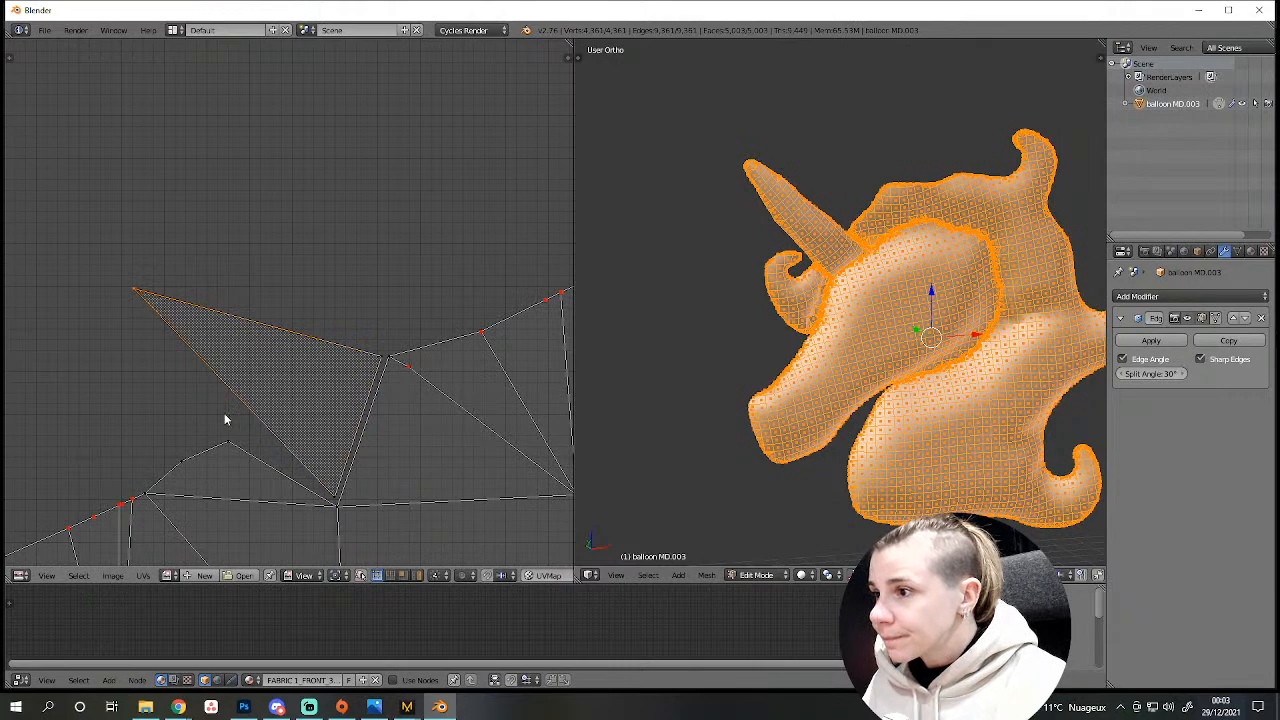
key("g")
left_click(249, 464)
Select all UV islands in the layout.
scroll(329, 470, "down", 13)
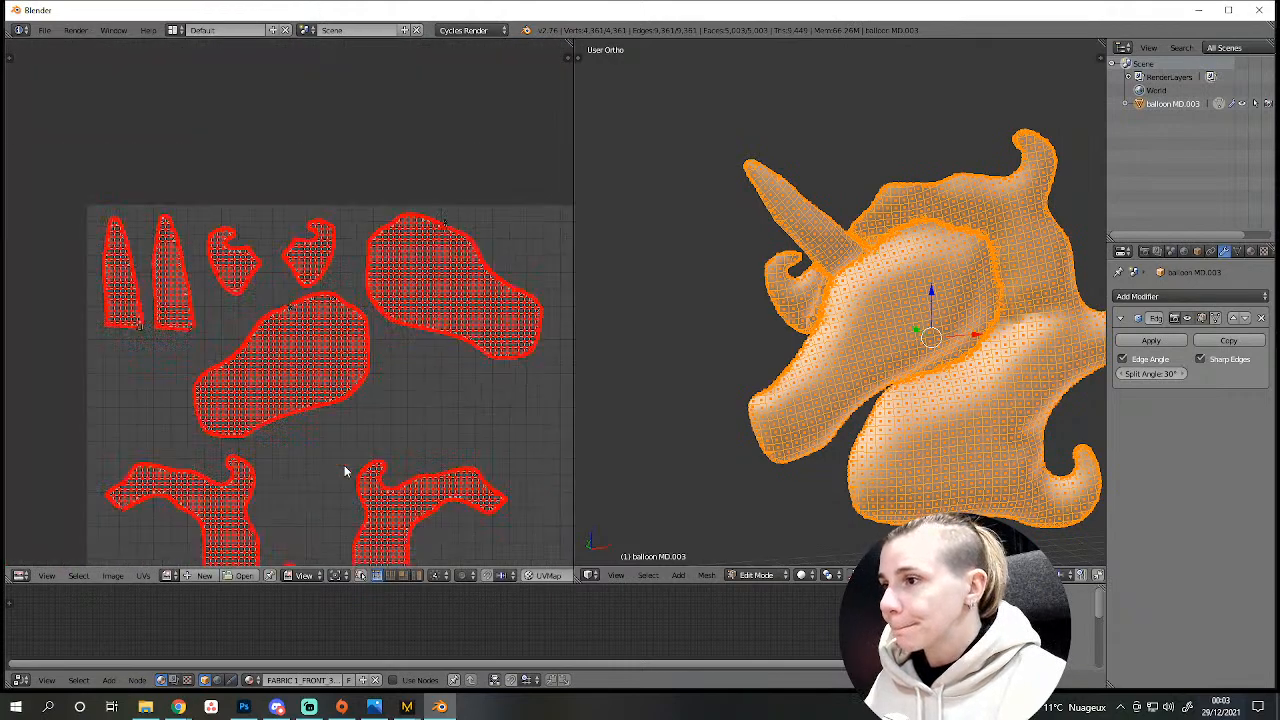
scroll(343, 470, "up", 5)
key("a")
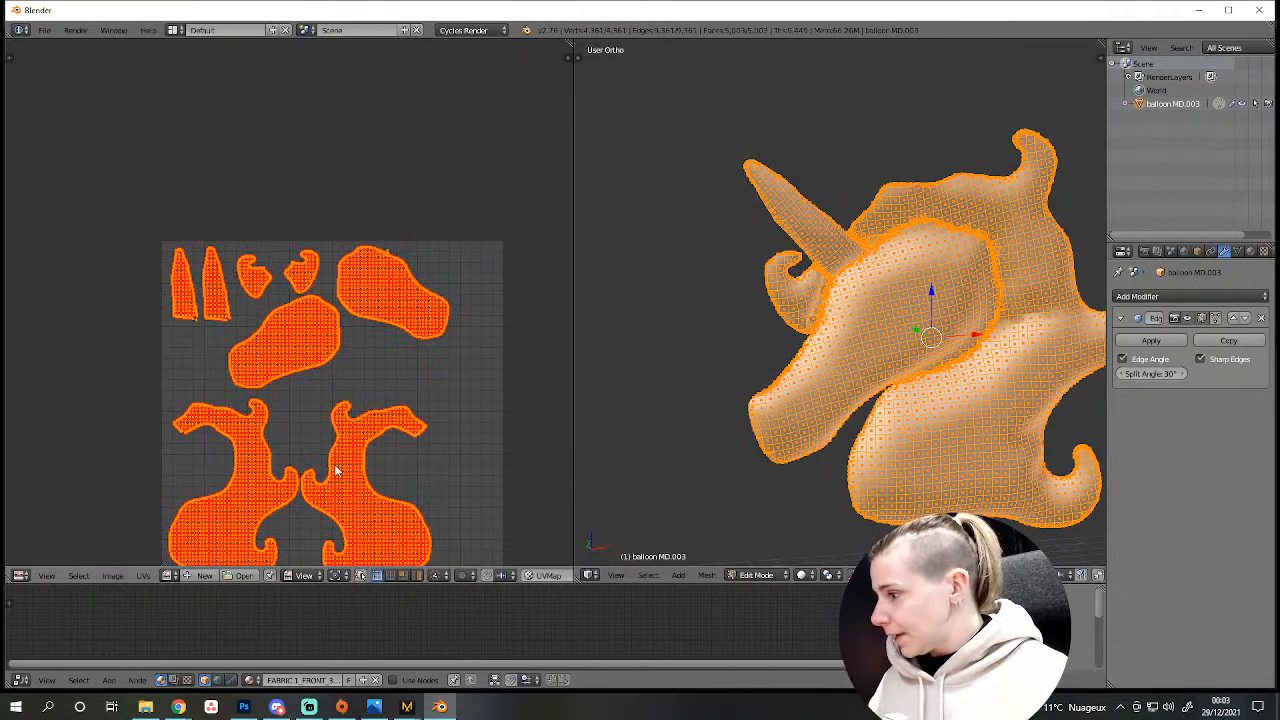
Scale the whole balloon mesh down in the 3D view and switch to the front view.
key("s")
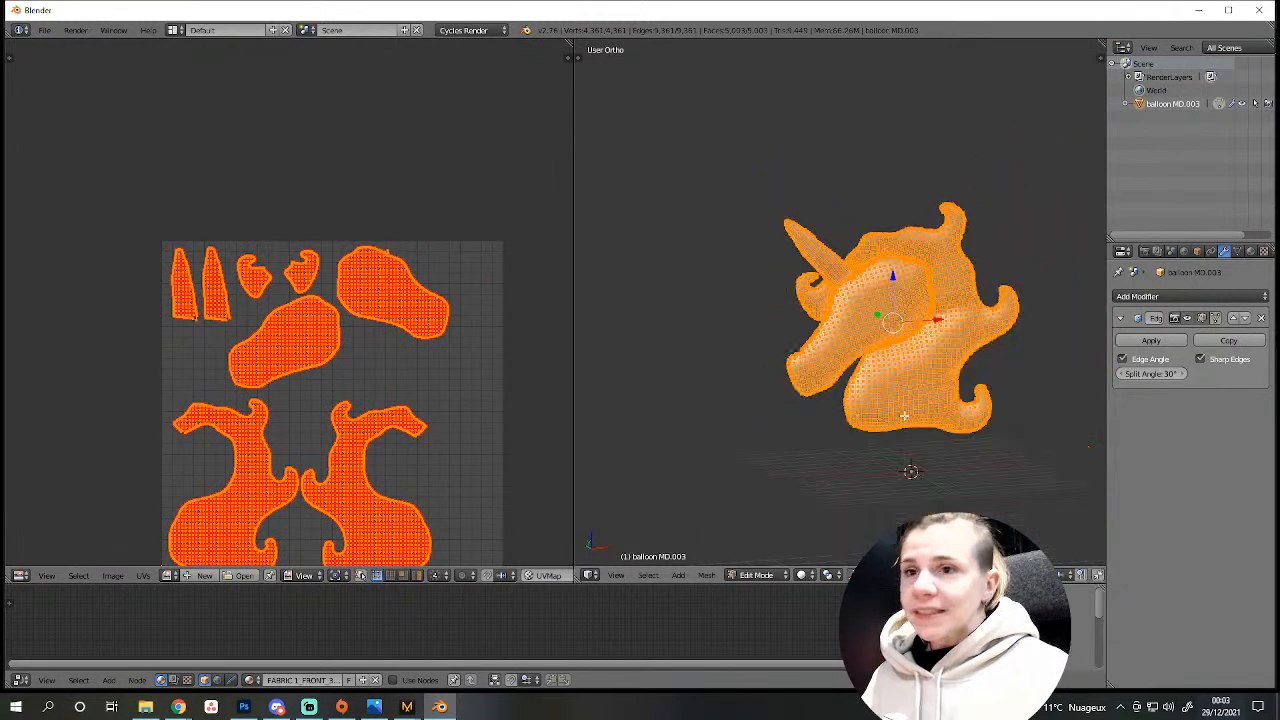
left_click(900, 321)
key("KP_1")
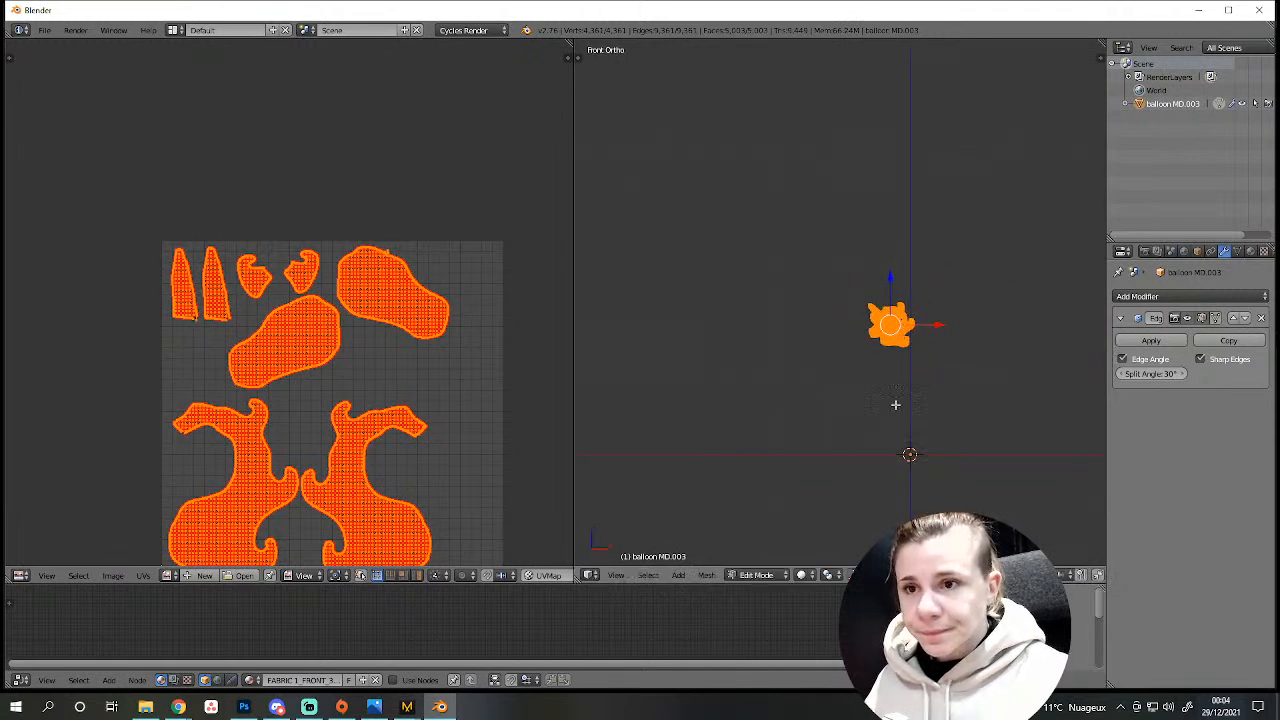
Move the whole balloon mesh onto the world origin in the front view.
middle_click_drag(923, 430, 738, 291, "shift")
scroll(738, 291, "up", 3)
key("g")
left_click(631, 306)
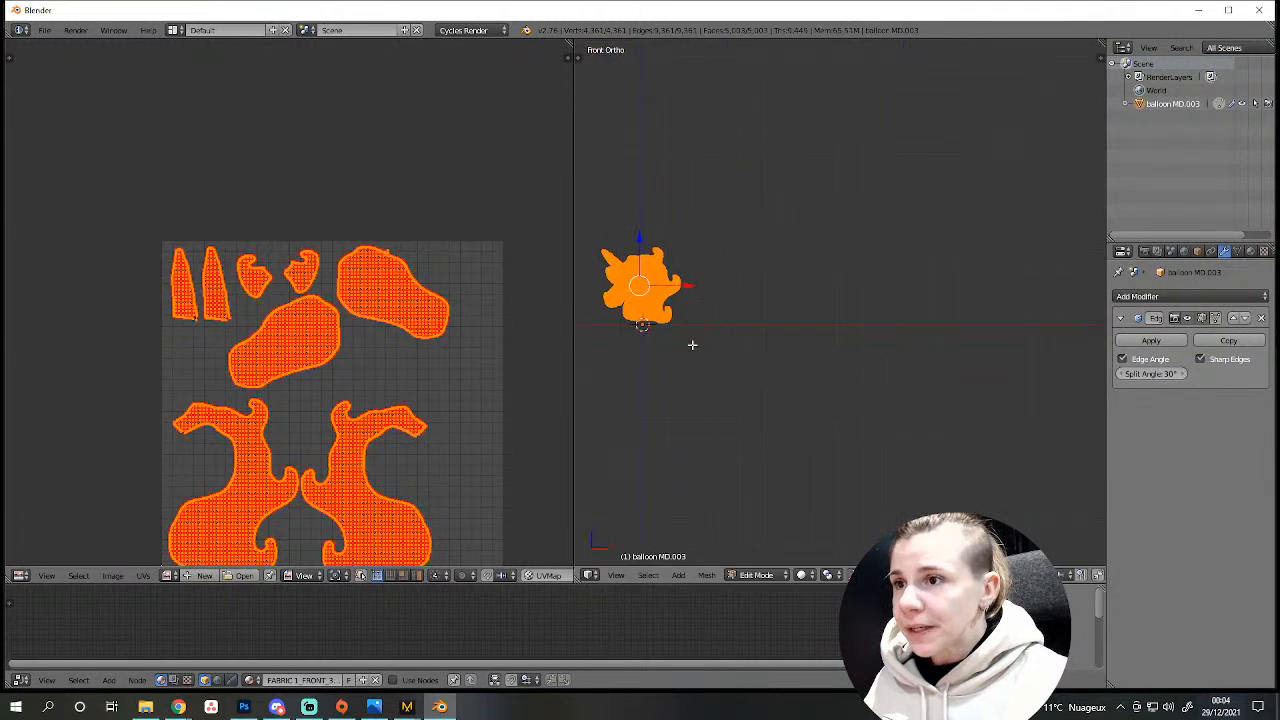
middle_click_drag(664, 343, 809, 318, "shift")
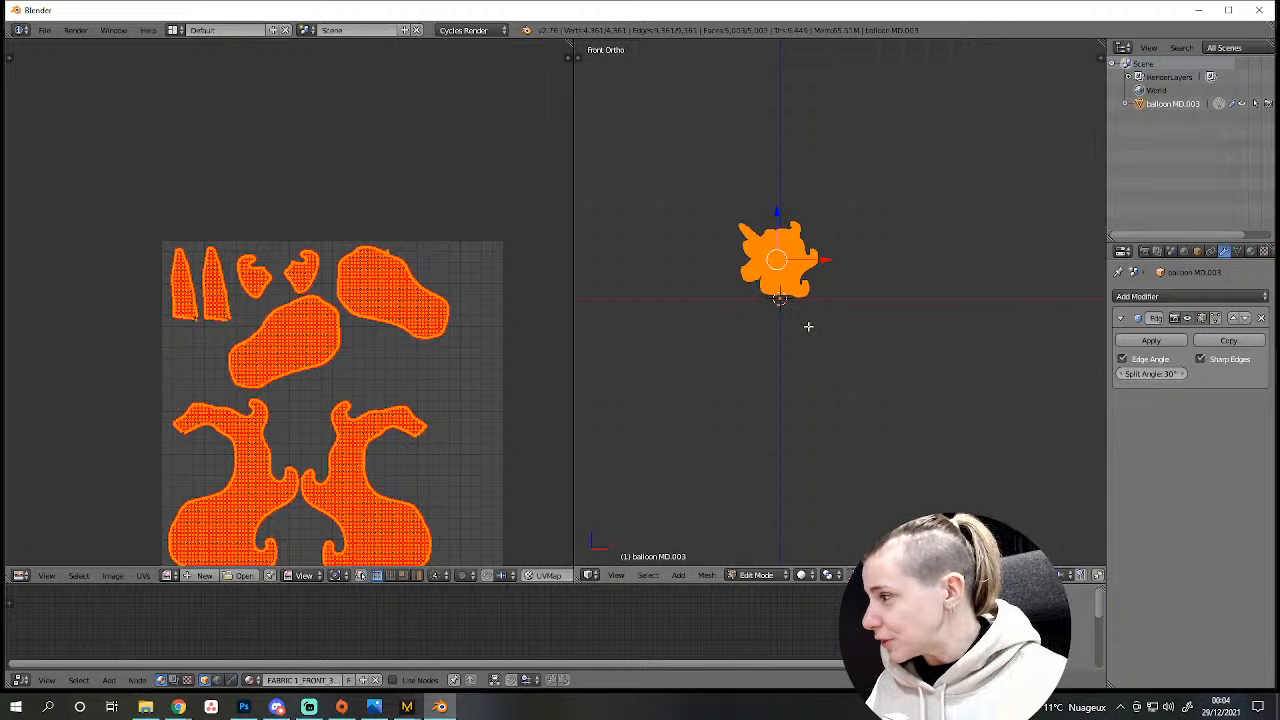
Scale the whole balloon mesh down further in the front view.
scroll(837, 334, "up", 4)
middle_click_drag(748, 305, 882, 427, "shift")
key("s")
left_click(822, 374)
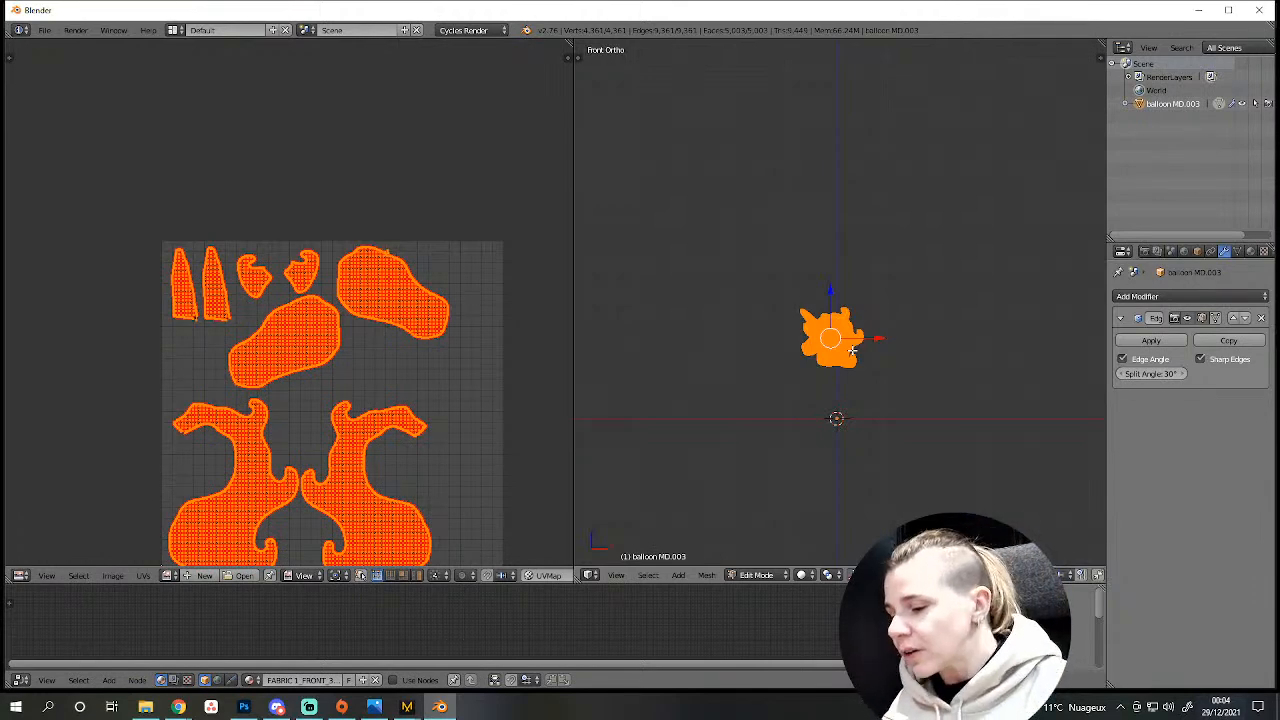
scroll(860, 364, "up", 4)
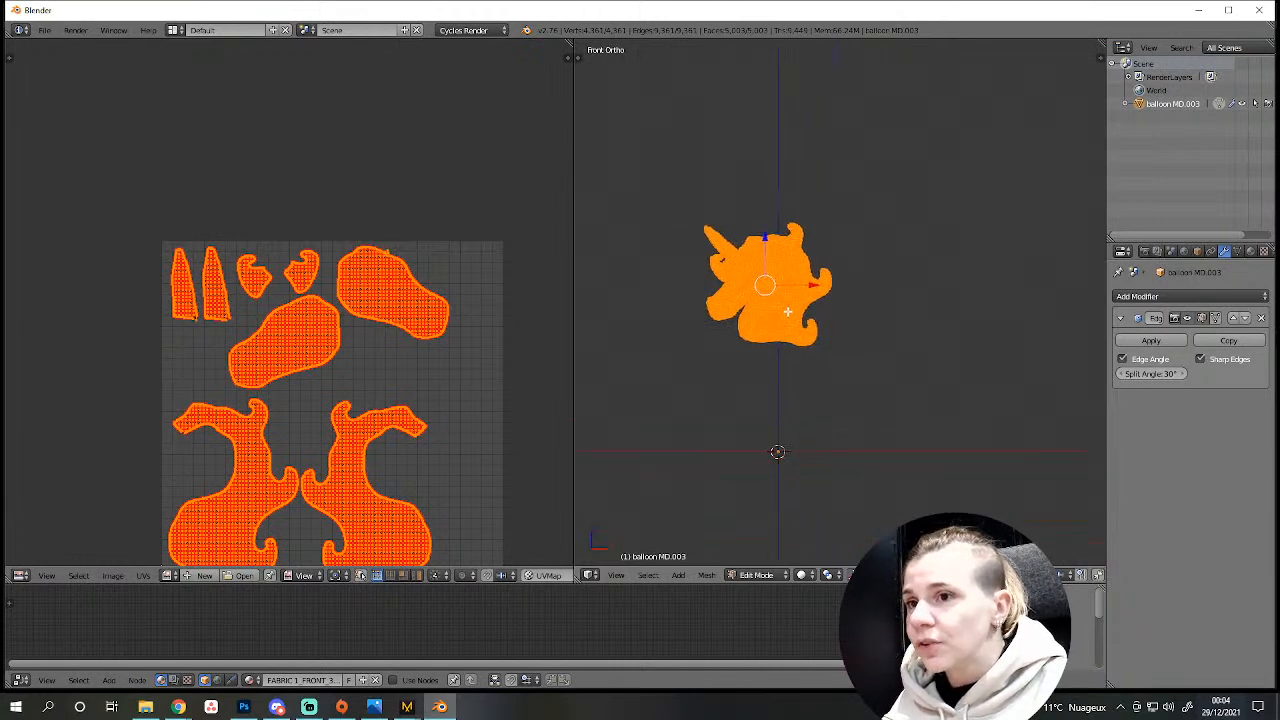
key("r")
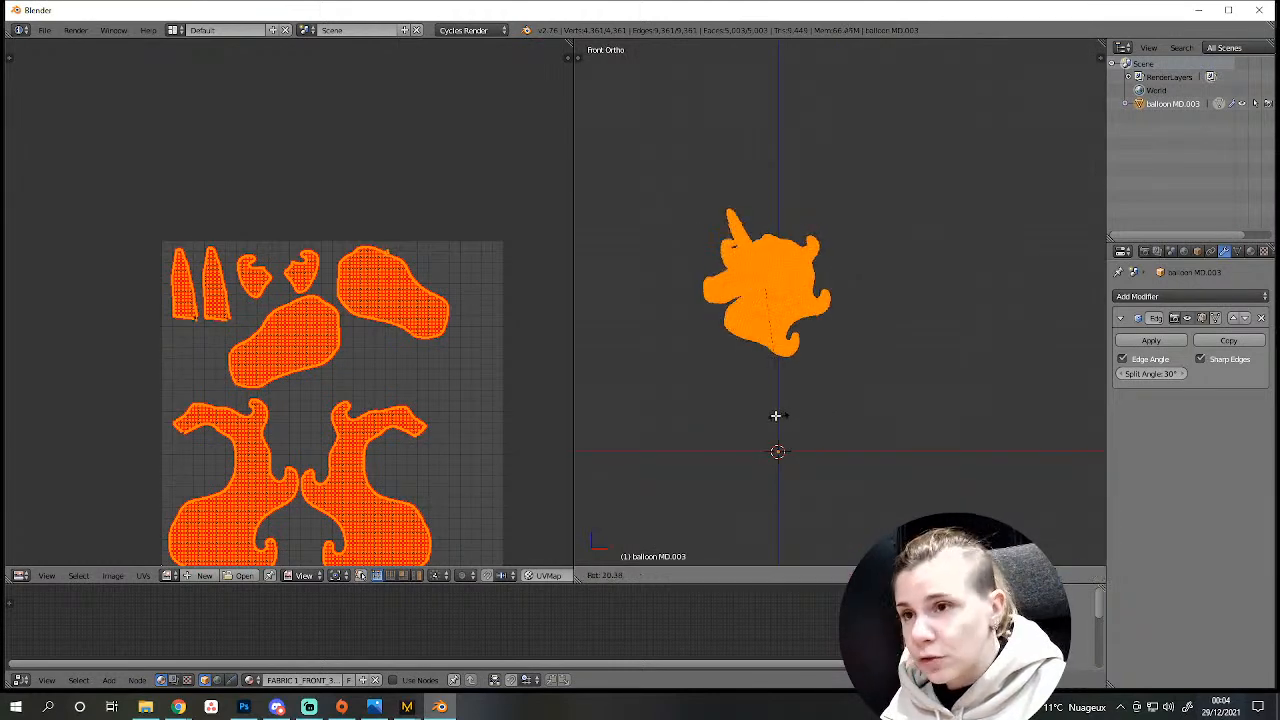
right_click(831, 420)
Lower the scaled mesh towards the world origin in the front view.
scroll(804, 379, "up", 2)
key("g")
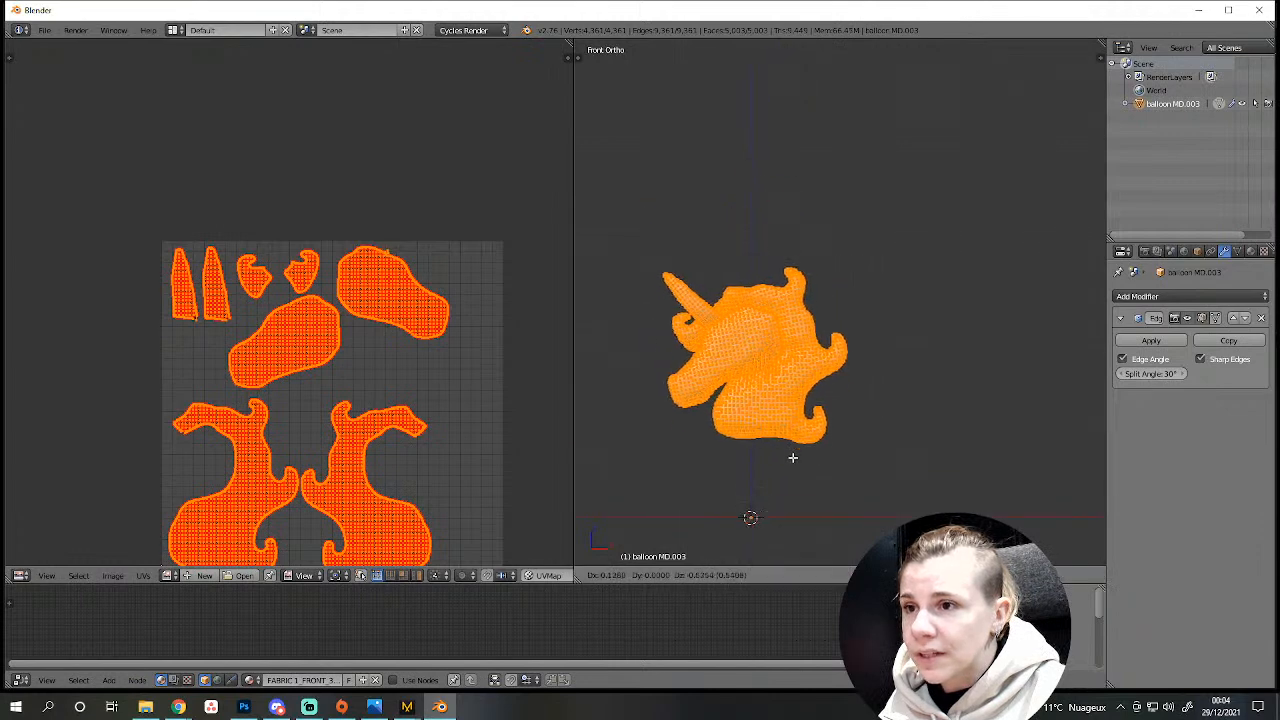
left_click(771, 506)
Switch to the right view and move the mesh along Y until it is centred on the vertical axis.
middle_click_drag(766, 504, 688, 485)
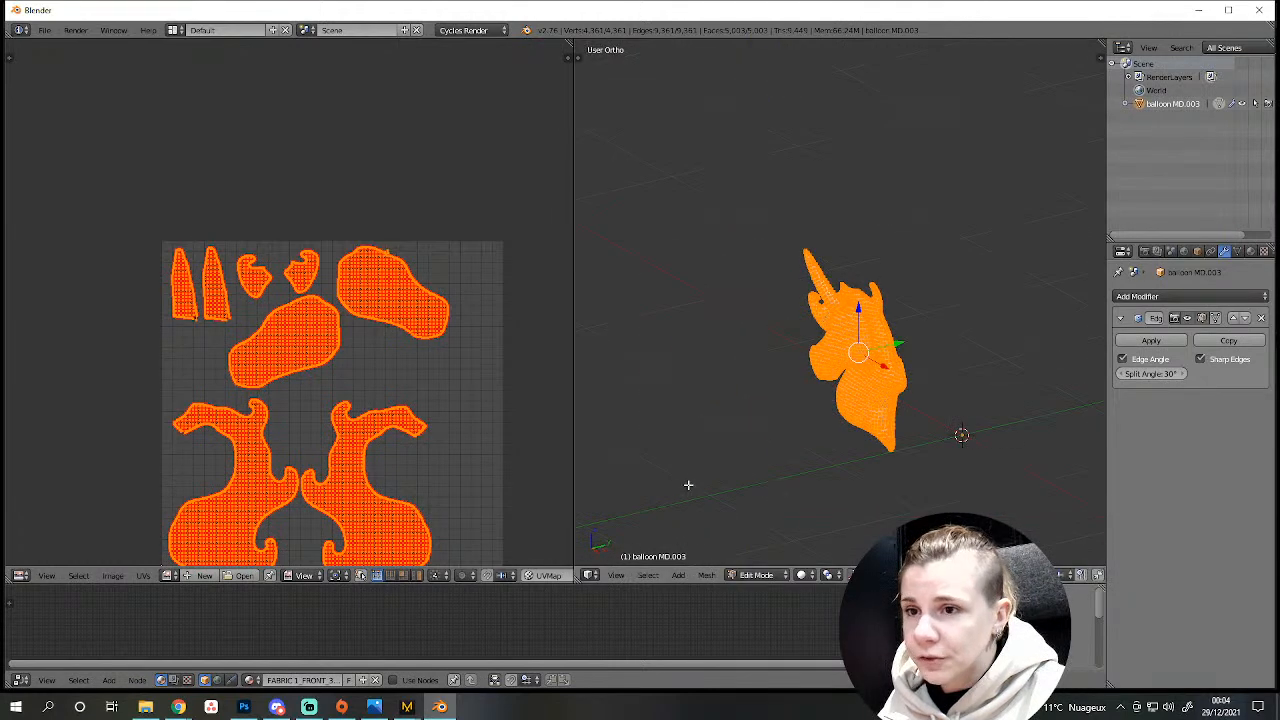
key("KP_3")
middle_click_drag(923, 495, 817, 400, "shift")
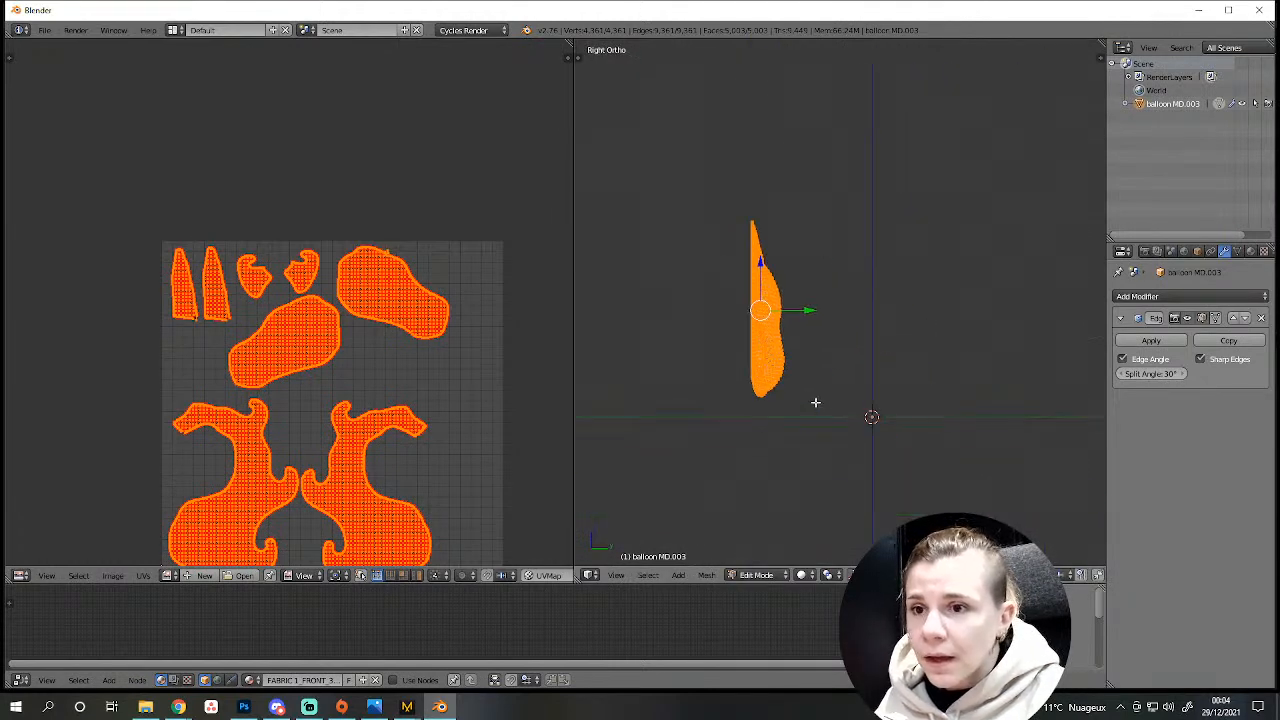
scroll(776, 381, "up", 3)
key("g")
key("y")
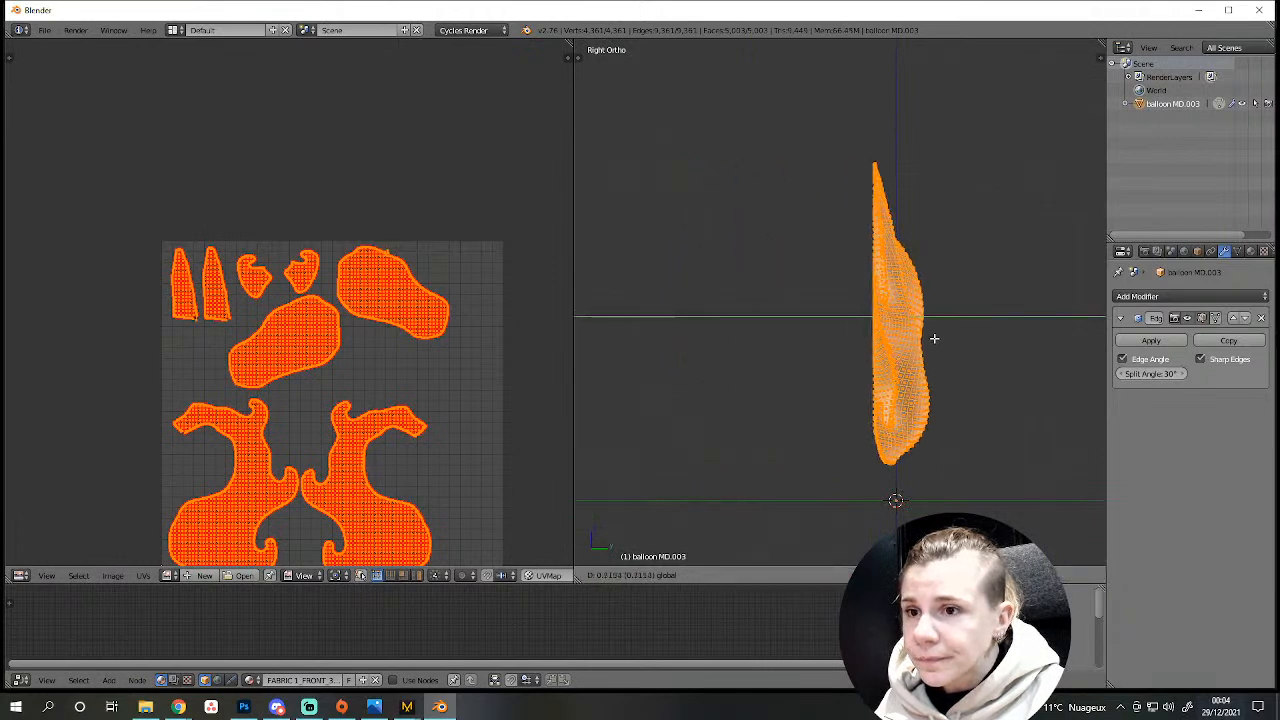
left_click(934, 317)
Turn the whole mesh around so the unicorn faces the opposite way in the front view.
middle_click_drag(934, 317, 935, 368)
scroll(840, 400, "down", 4)
middle_click_drag(840, 400, 823, 468)
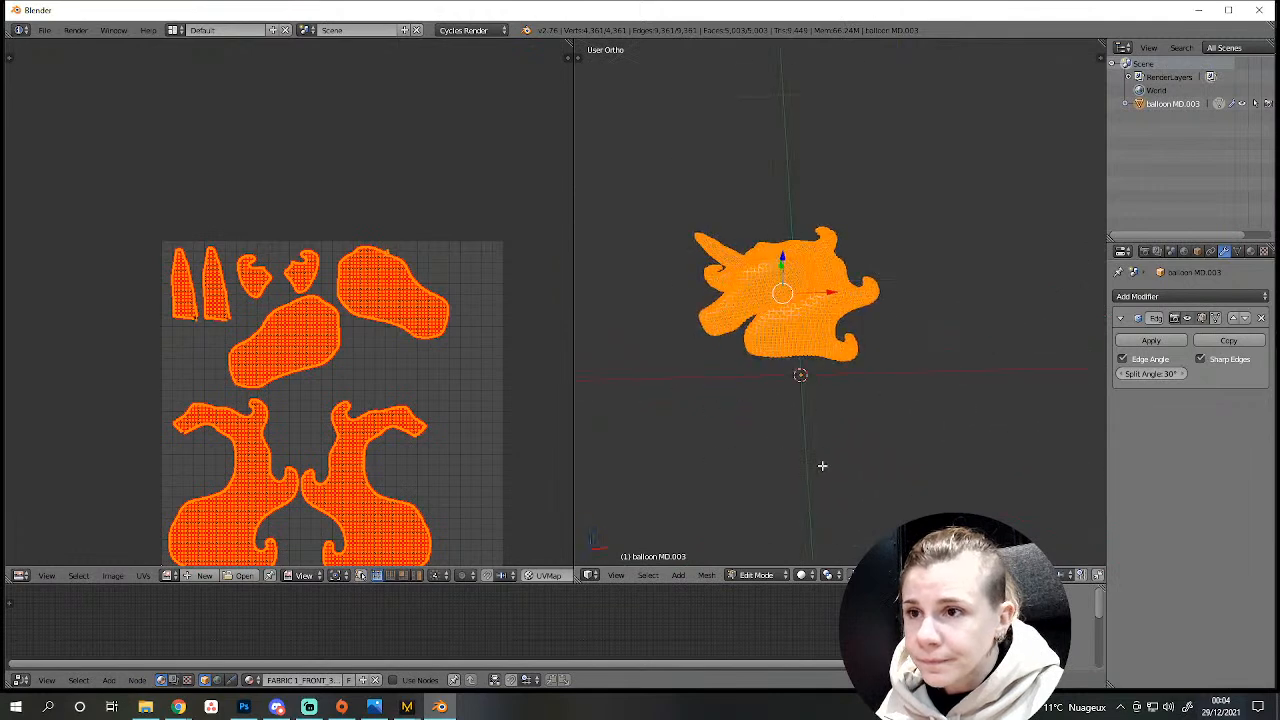
key("ctrl+KP_1")
key("KP_1")
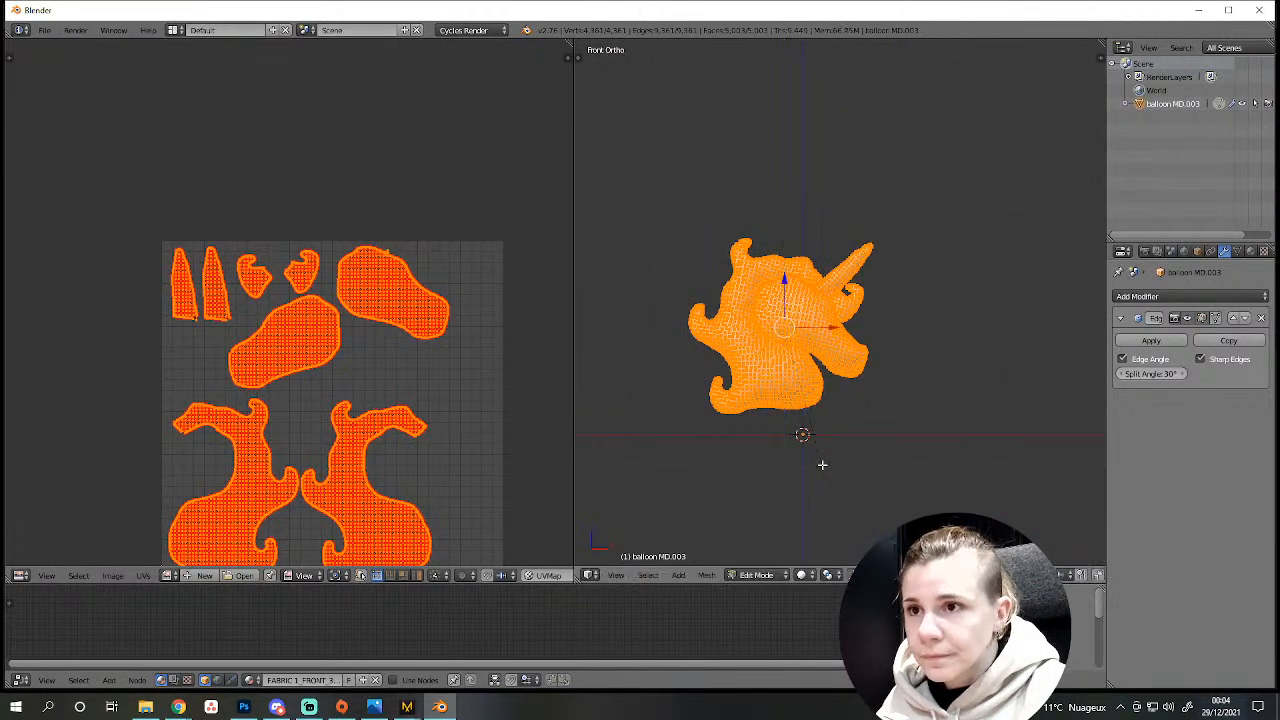
scroll(822, 464, "up", 3)
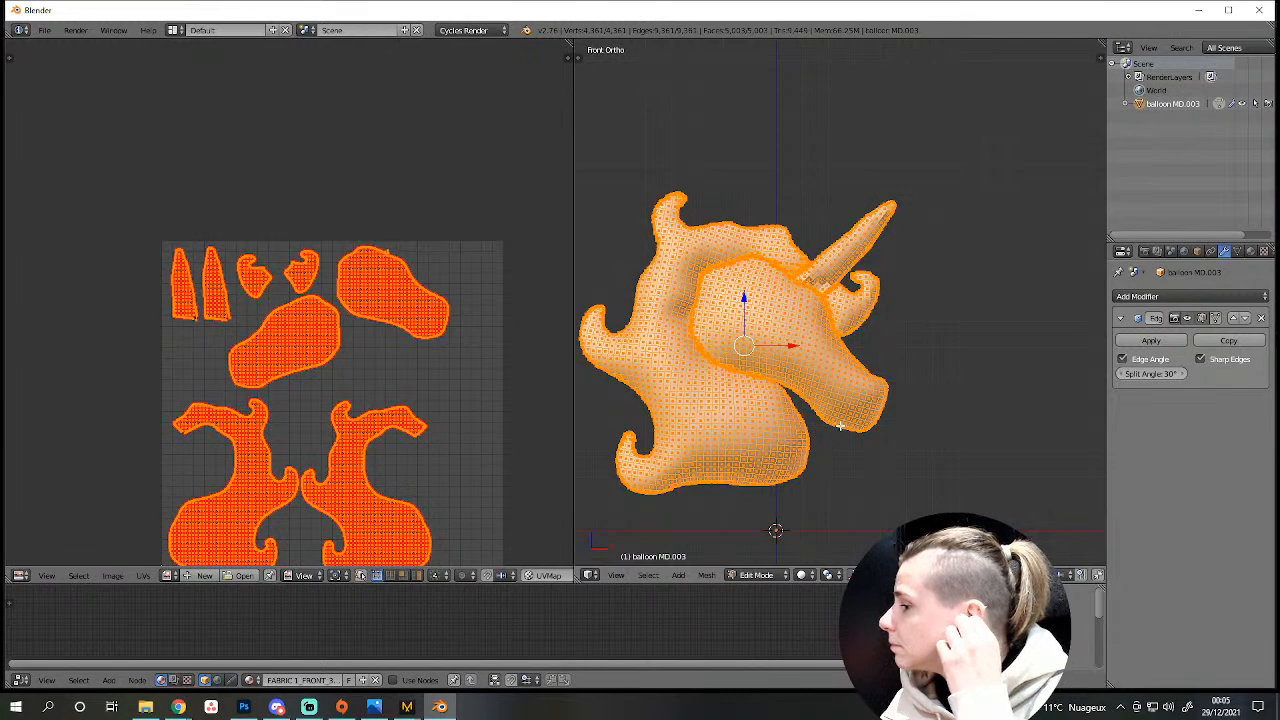
Deselect the whole mesh and examine the wireframe of the head, mane and neck.
scroll(847, 432, "up", 3)
scroll(847, 439, "down", 3)
middle_click_drag(848, 440, 911, 386, "shift")
scroll(911, 386, "up", 3)
key("a")
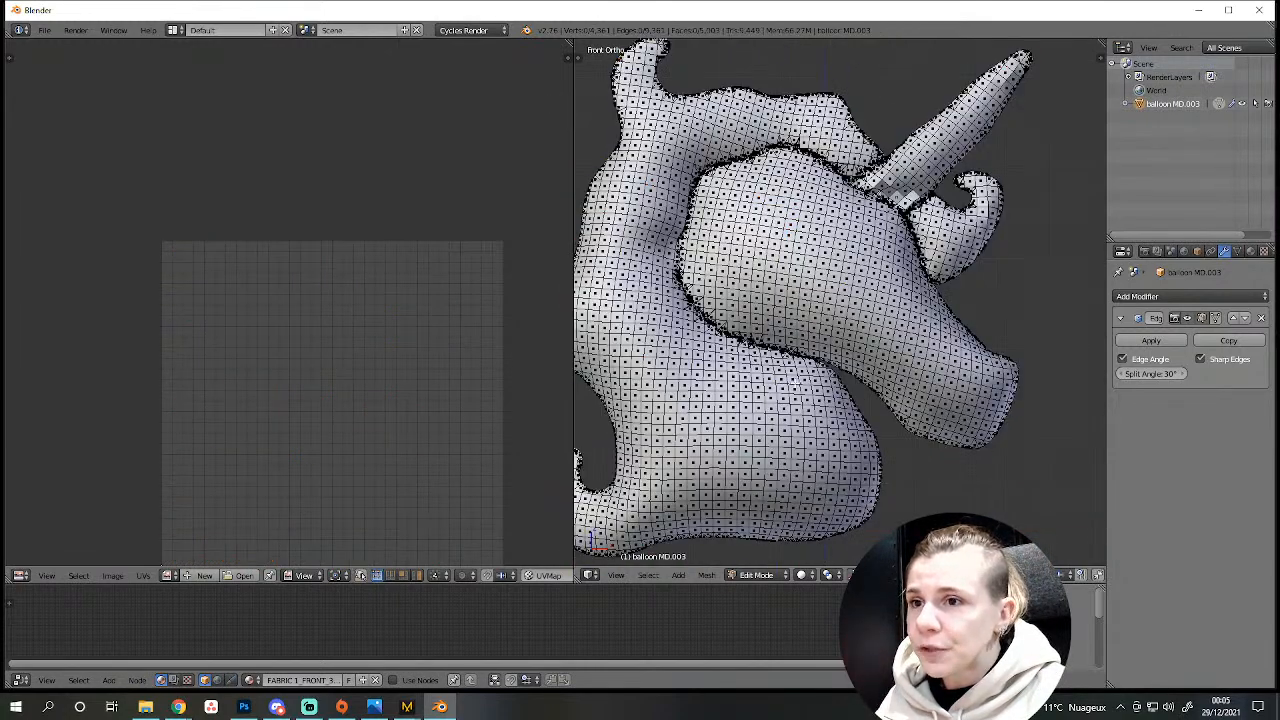
scroll(937, 345, "down", 3)
middle_click_drag(921, 338, 872, 335)
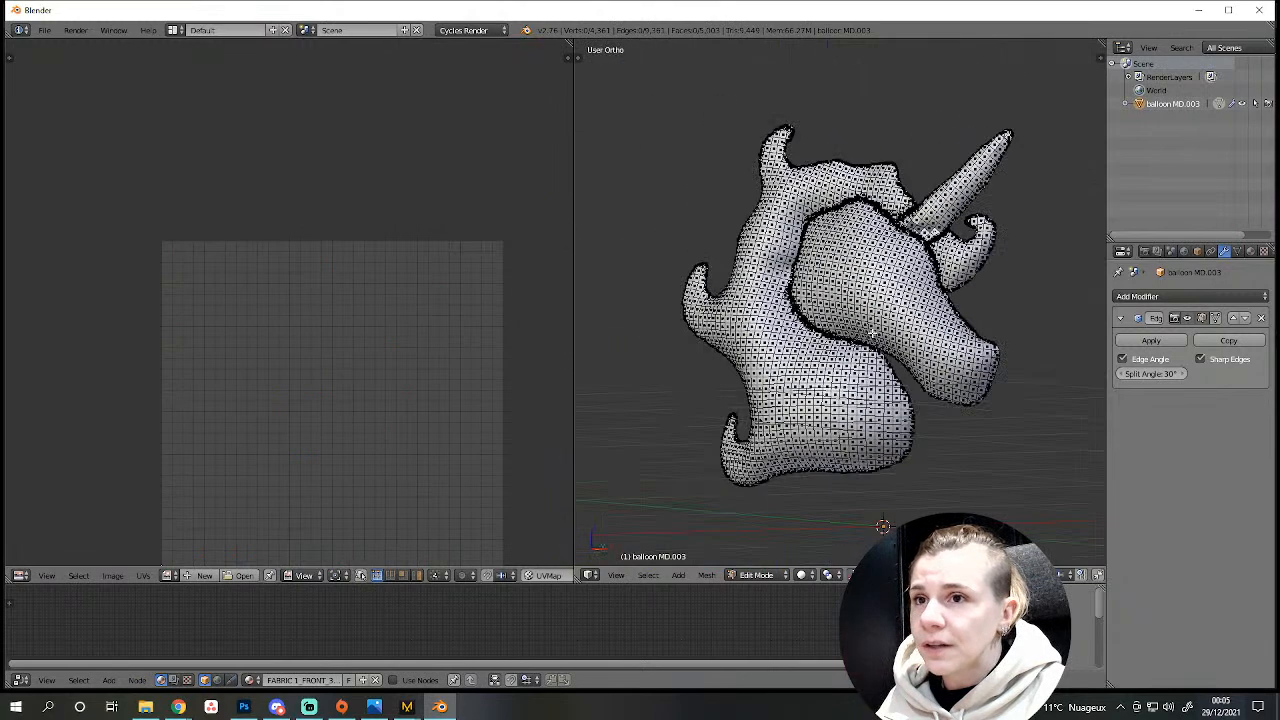
Set the Edge Split modifier's split angle to 60° and return the balloon to Object Mode.
left_click(1250, 252)
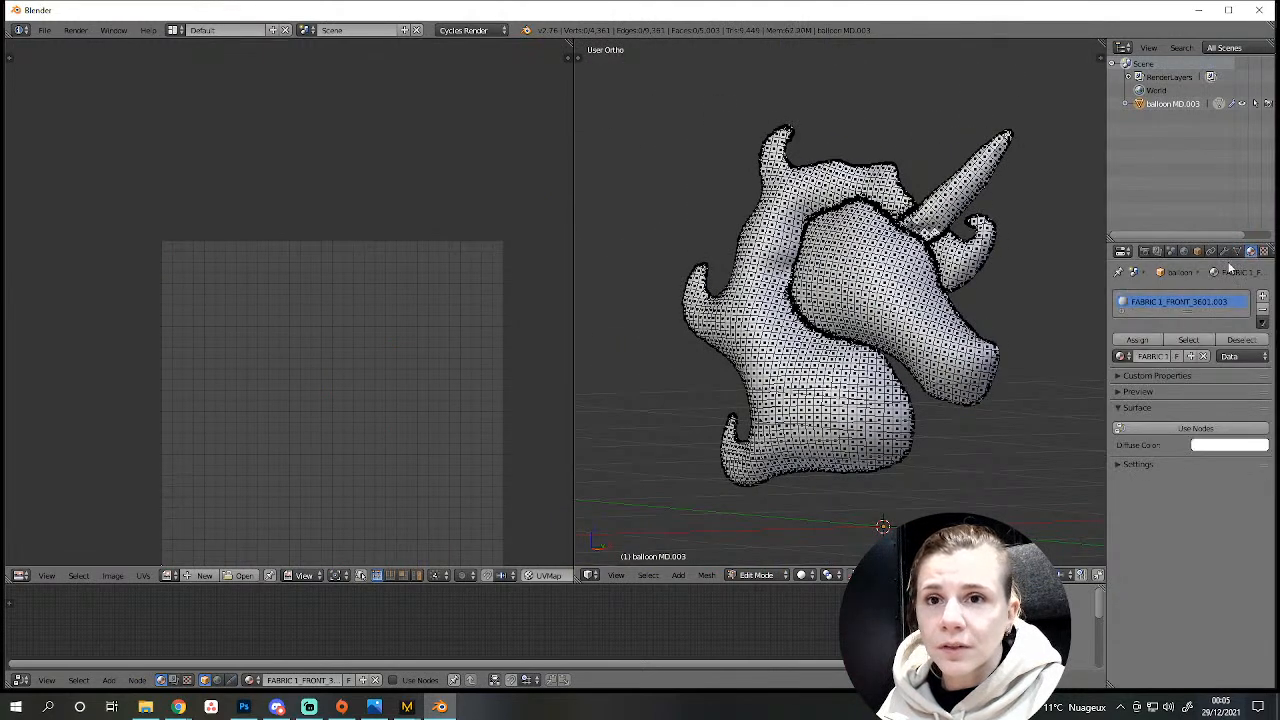
left_click(1238, 252)
left_click(1227, 254)
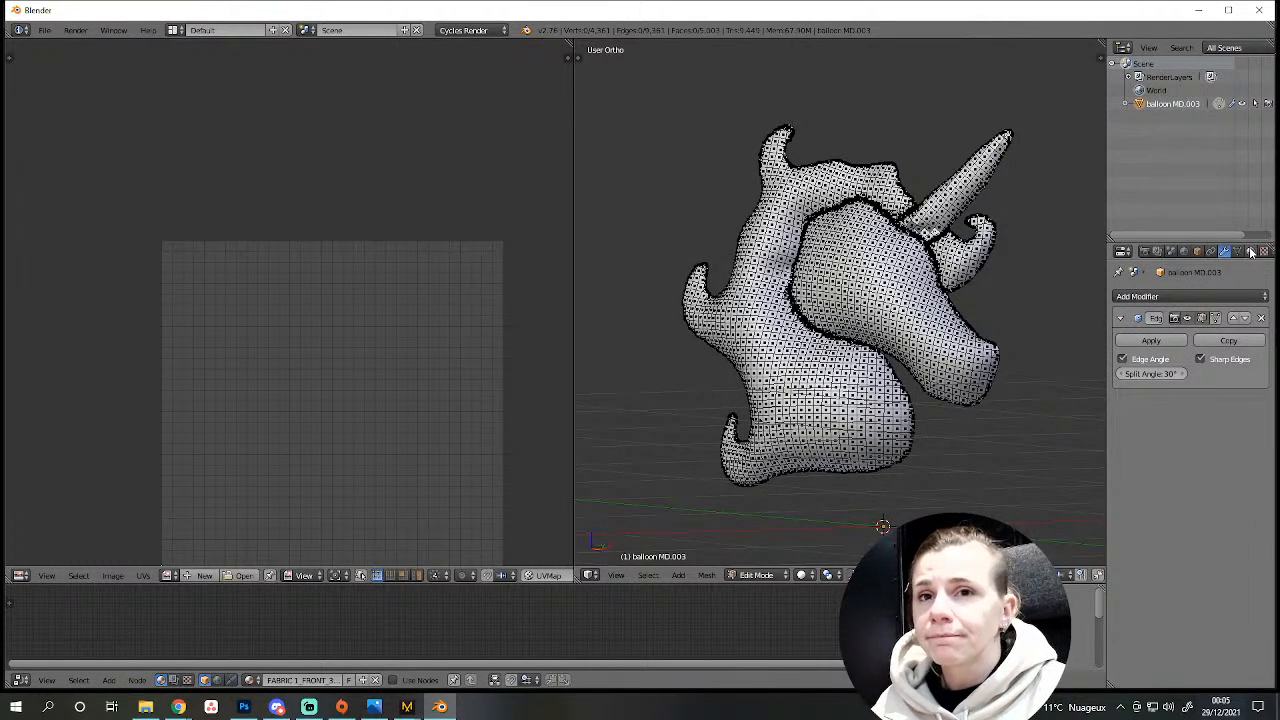
left_click(1150, 373)
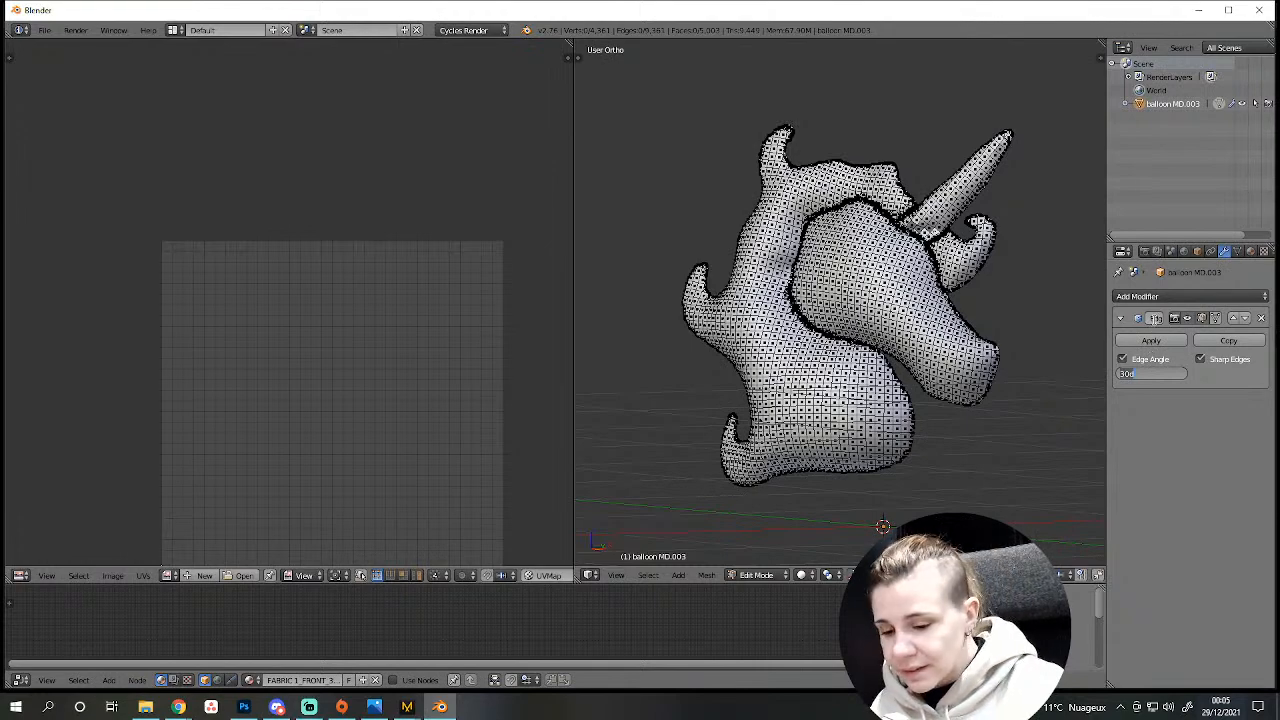
key("Return")
key("Tab")
Examine the shaded balloon from several sides and switch it to Sculpt Mode.
scroll(907, 346, "up", 5)
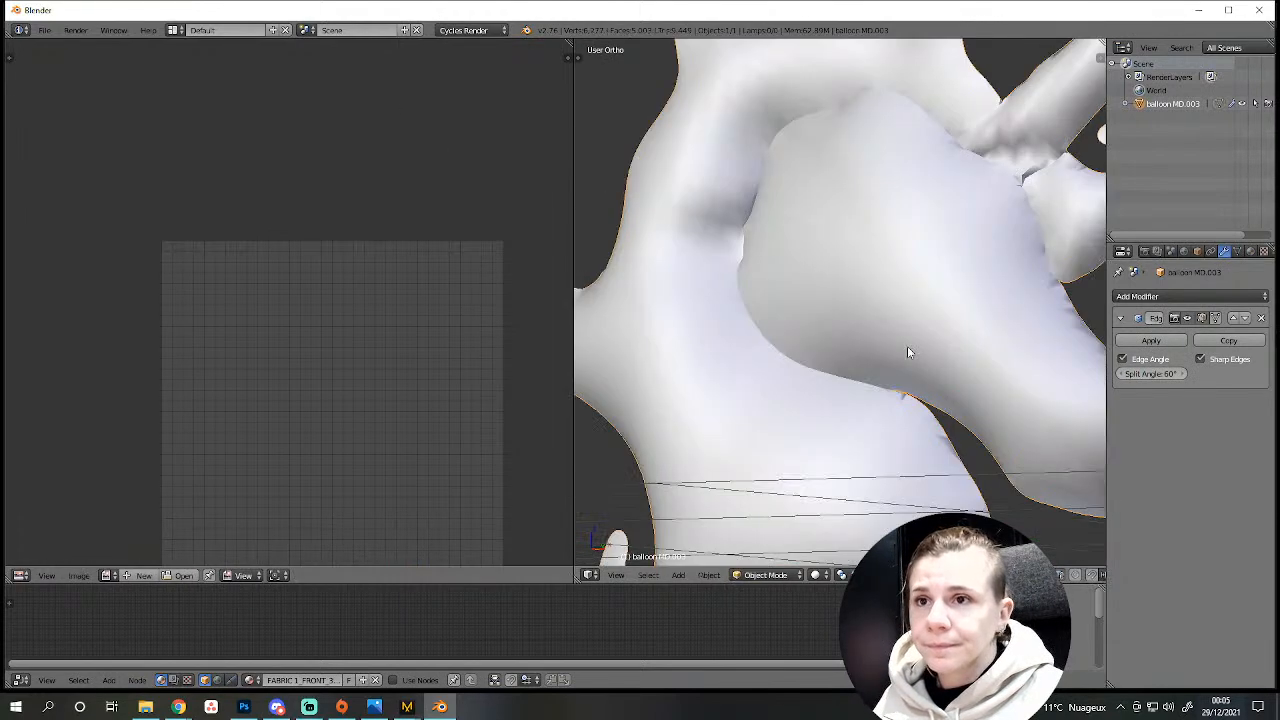
scroll(948, 372, "down", 4)
middle_click_drag(957, 371, 602, 423)
key("KP_1")
scroll(675, 371, "down", 2)
middle_click_drag(674, 370, 802, 372, "shift")
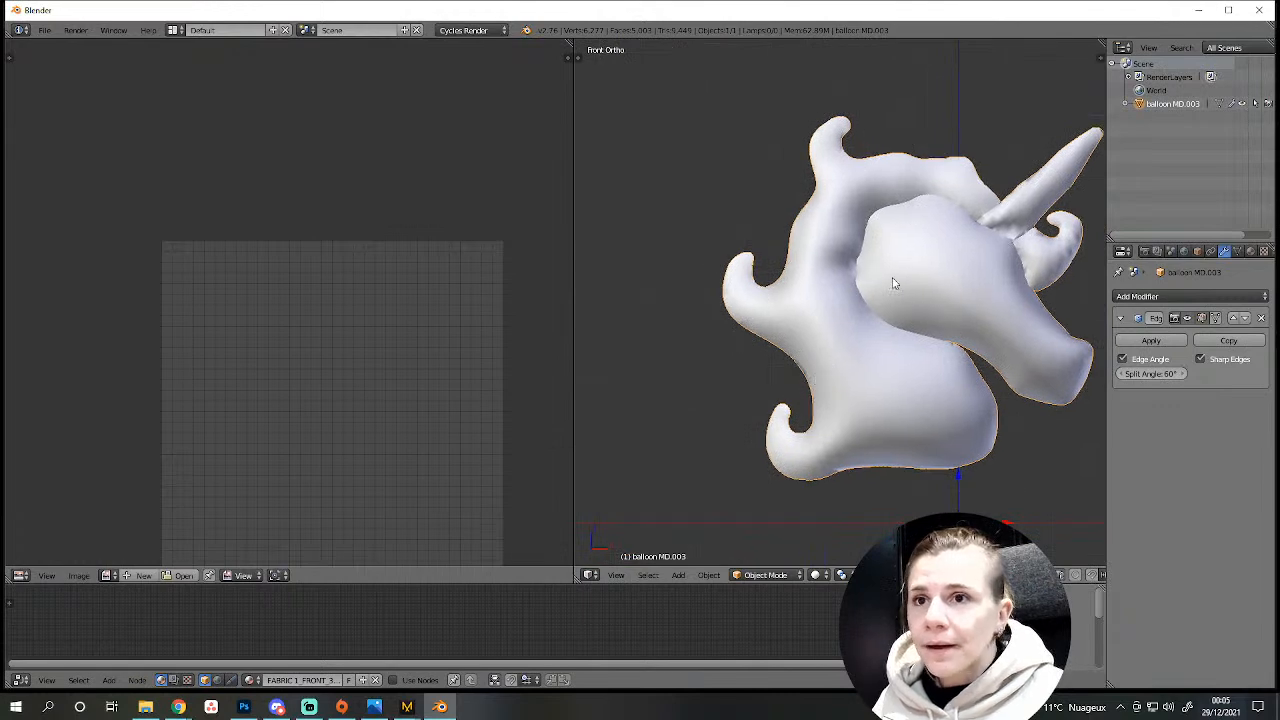
left_click(765, 575)
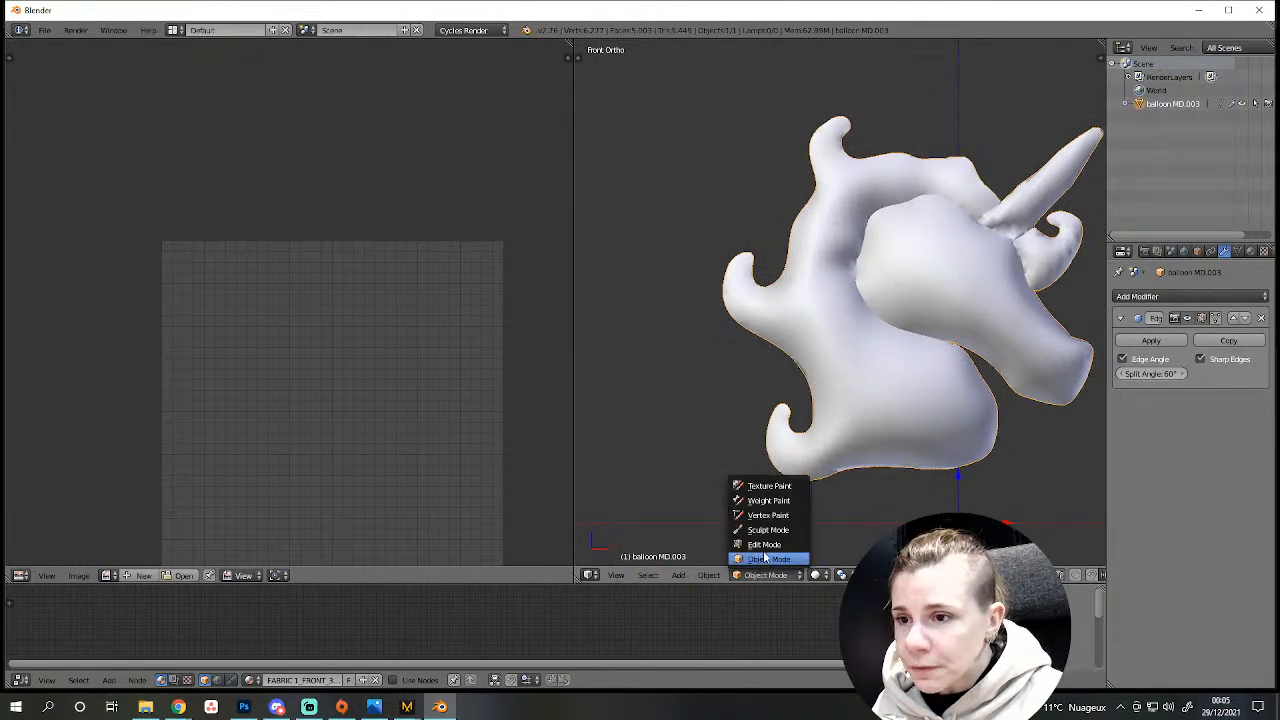
left_click(773, 533)
Widen the 3D view and choose the Smooth sculpting brush.
middle_click_drag(773, 533, 650, 330)
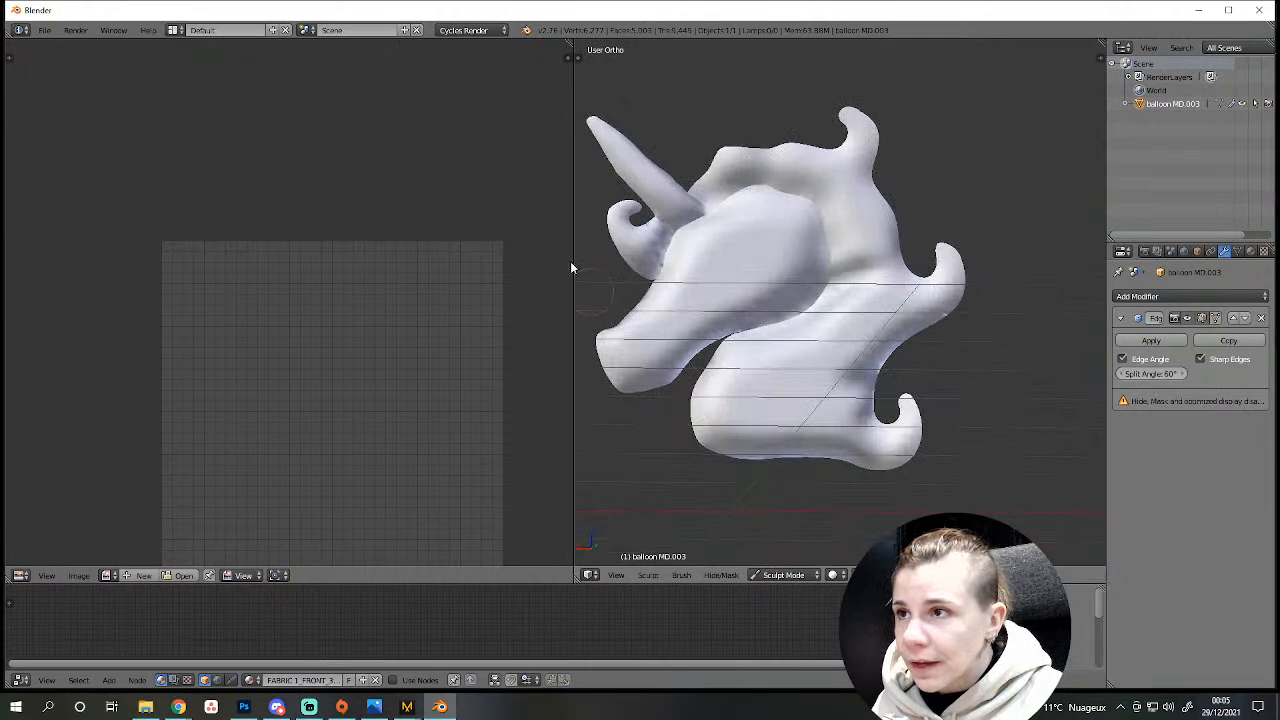
mouse_move(579, 61)
left_mouse_down()
mouse_move(423, 66)
mouse_move(560, 114)
mouse_move(534, 129)
mouse_move(136, 135)
left_mouse_up()
left_click(205, 100)
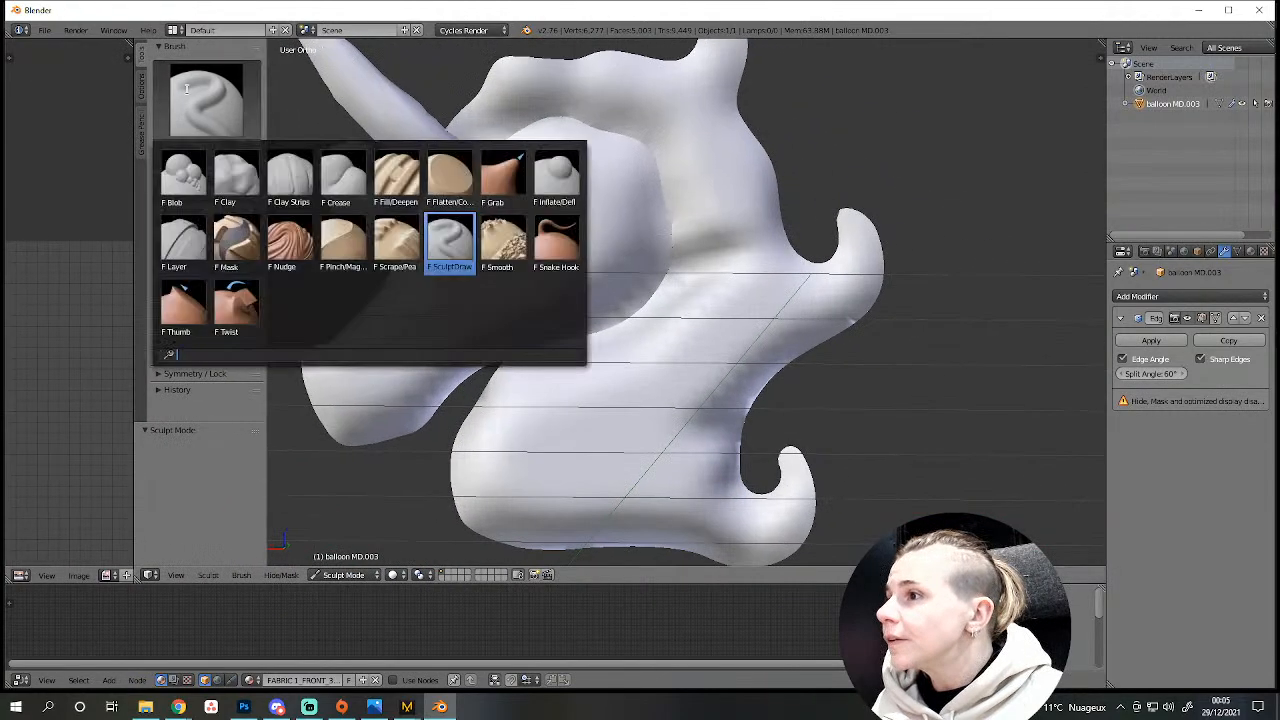
left_click(502, 240)
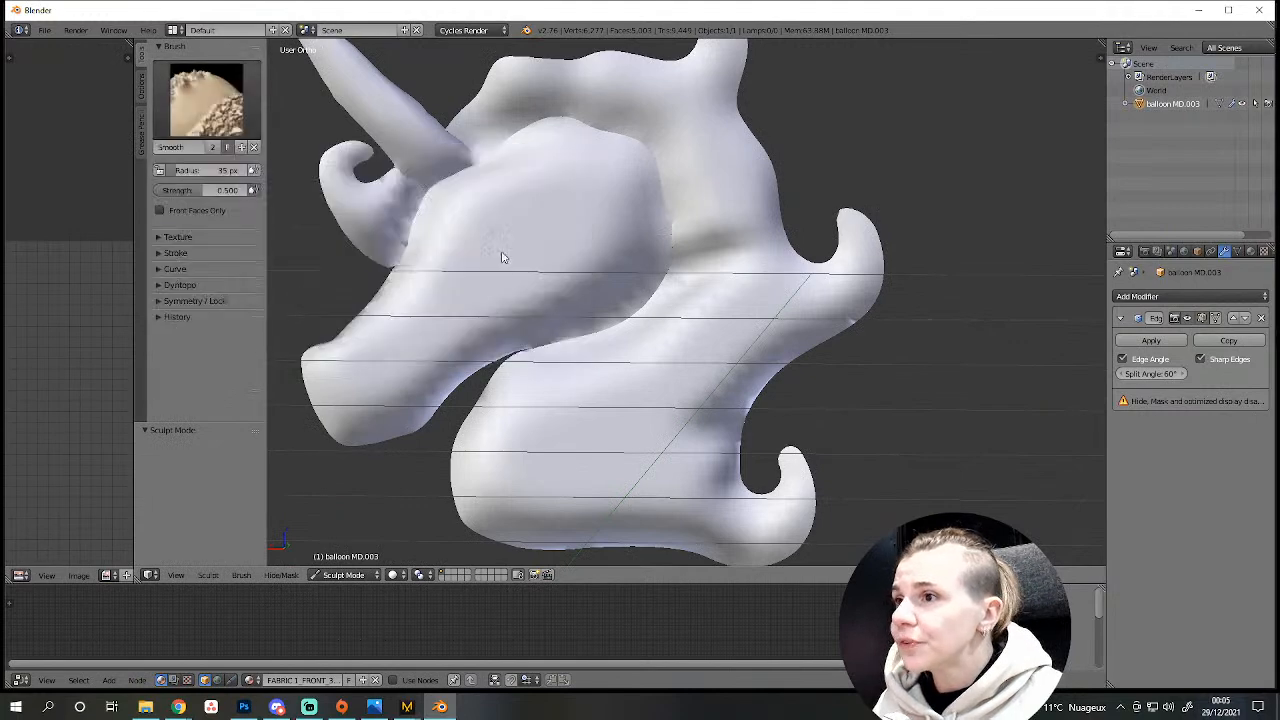
Set the Smooth brush strength to 0.192 and smooth the creases along the jaw, neck and mane.
scroll(566, 318, "up", 5)
scroll(818, 340, "down", 5)
middle_click_drag(714, 434, 661, 233)
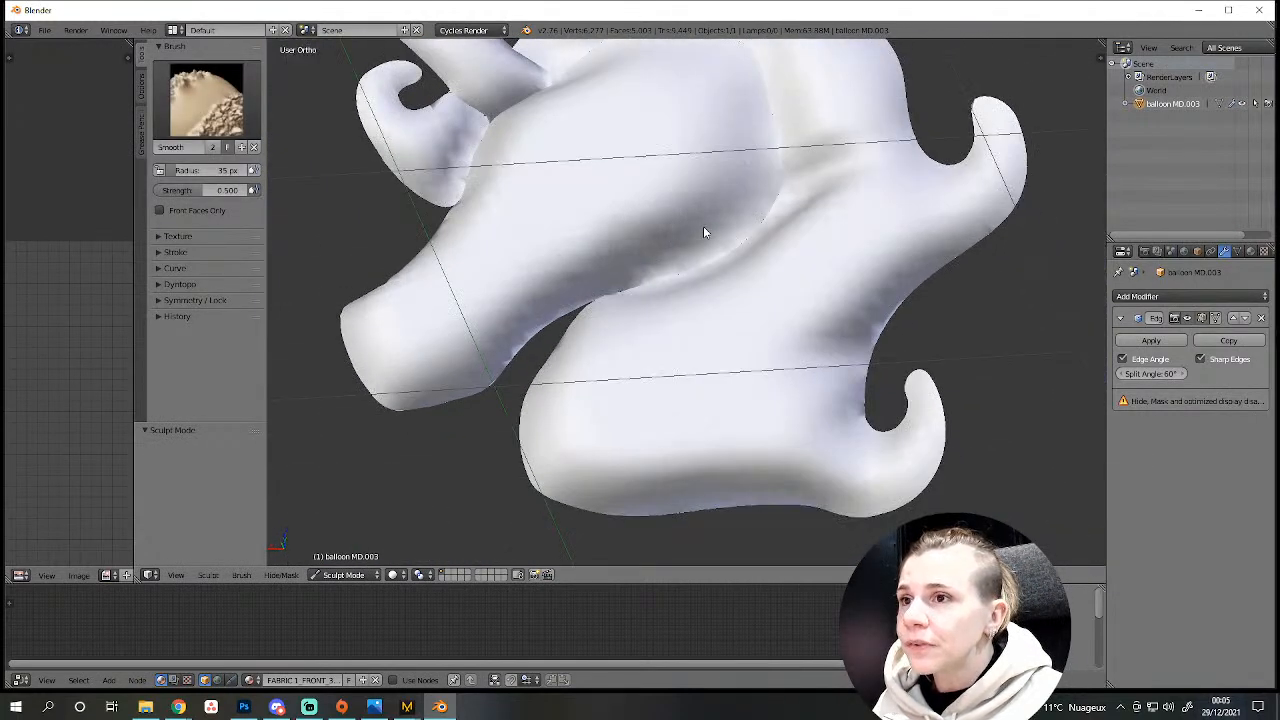
left_click_drag(186, 190, 157, 190)
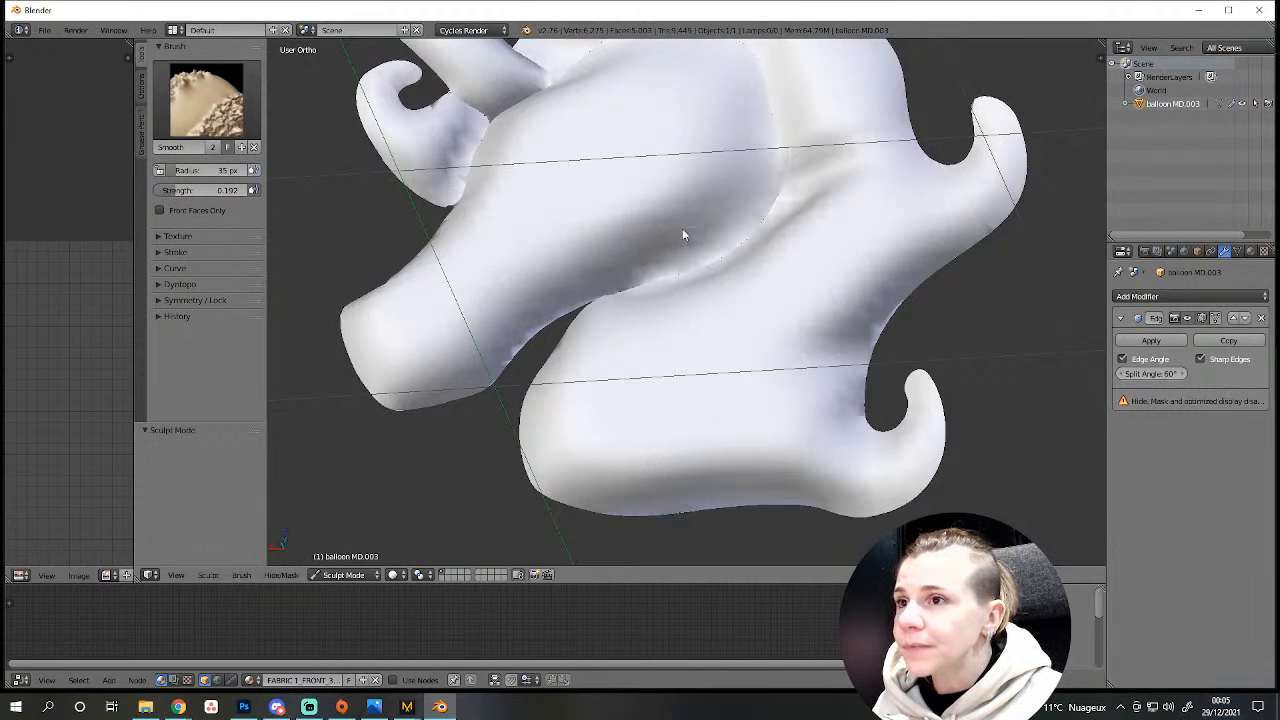
mouse_move(707, 233)
left_mouse_down()
mouse_move(840, 284)
mouse_move(808, 357)
mouse_move(825, 324)
mouse_move(873, 303)
left_mouse_up()
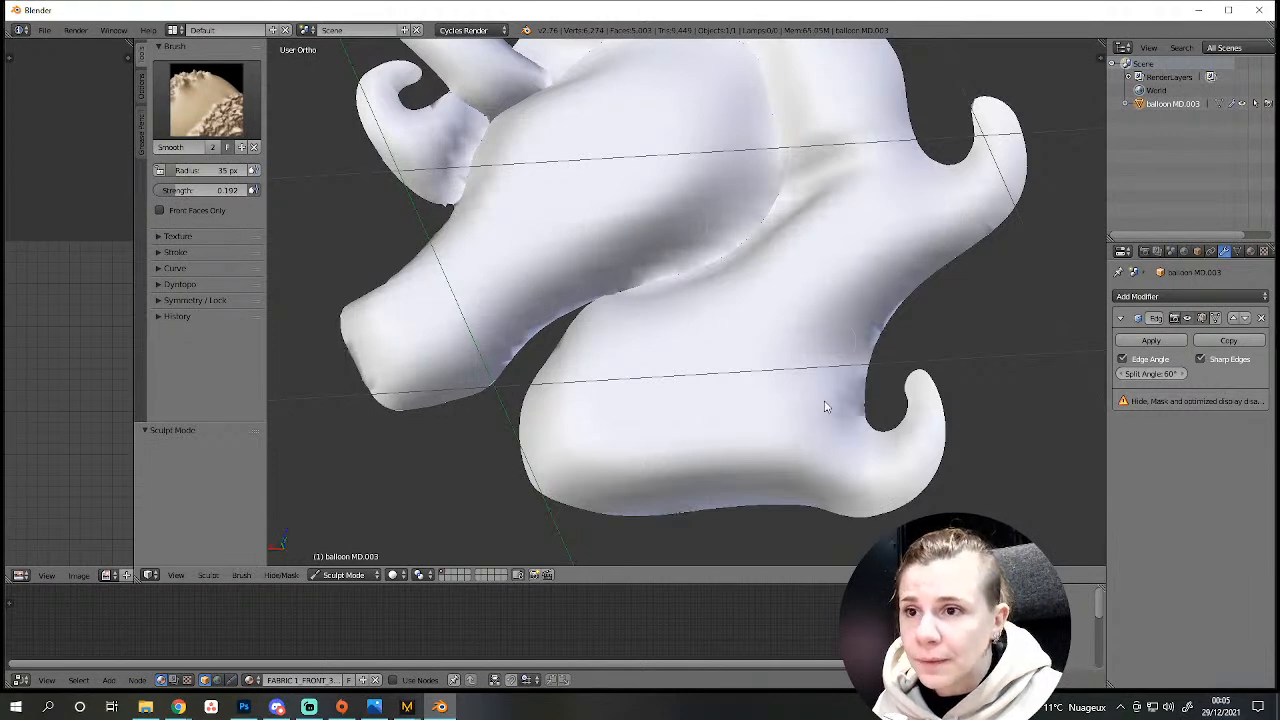
Smooth the remaining ripples on the lower mane and neck base from the other sides of the balloon.
mouse_move(846, 403)
middle_mouse_down()
mouse_move(769, 417)
mouse_move(543, 397)
mouse_move(600, 417)
mouse_move(646, 320)
mouse_move(791, 437)
mouse_move(743, 397)
mouse_move(628, 510)
middle_mouse_up()
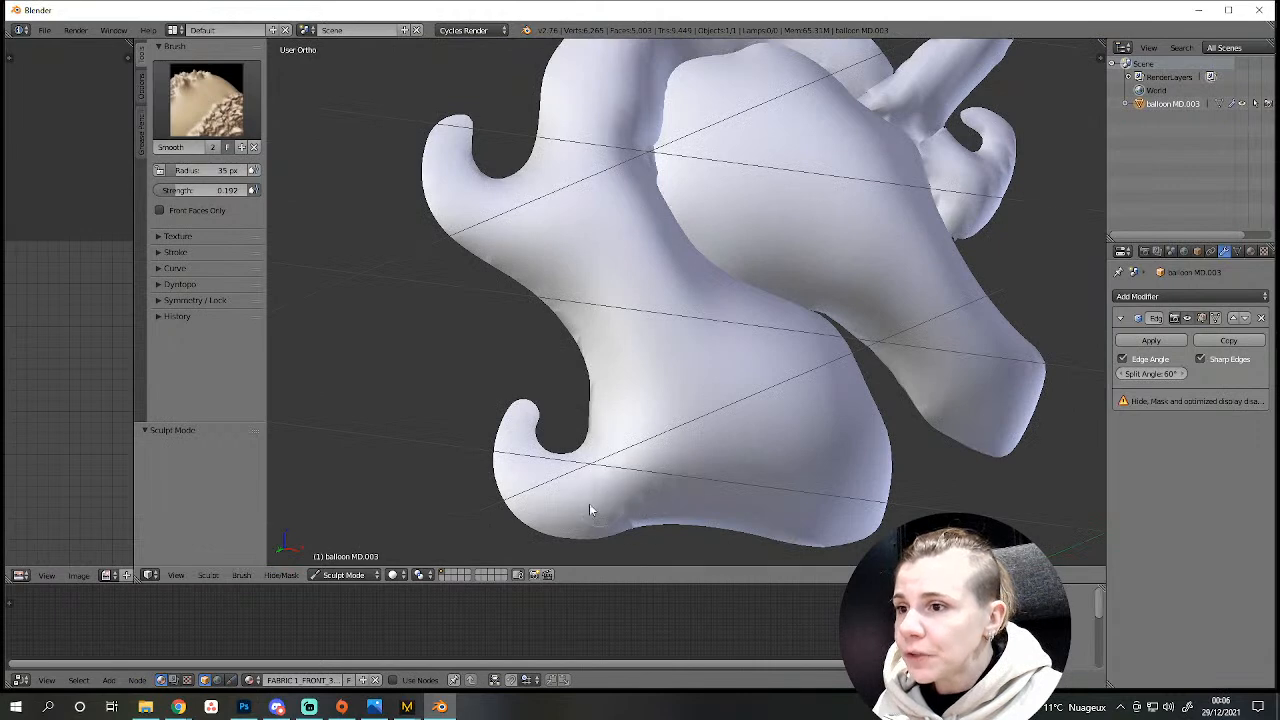
mouse_move(657, 514)
middle_mouse_down()
mouse_move(660, 497)
mouse_move(869, 320)
mouse_move(829, 414)
mouse_move(811, 386)
mouse_move(731, 373)
mouse_move(746, 437)
mouse_move(660, 349)
middle_mouse_up()
mouse_move(693, 389)
middle_mouse_down()
mouse_move(700, 448)
mouse_move(668, 452)
middle_mouse_up()
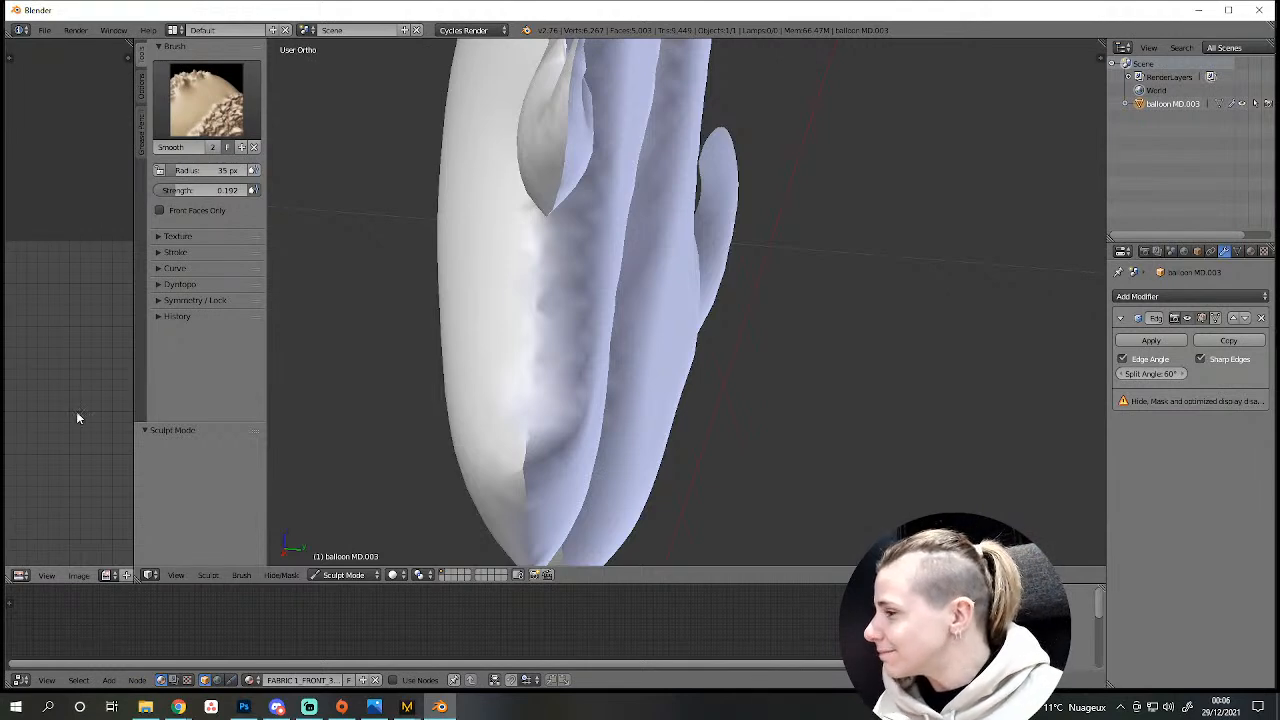
Examine the head, neck and mane surfaces from several angles for remaining ripples.
scroll(705, 449, "up", 8)
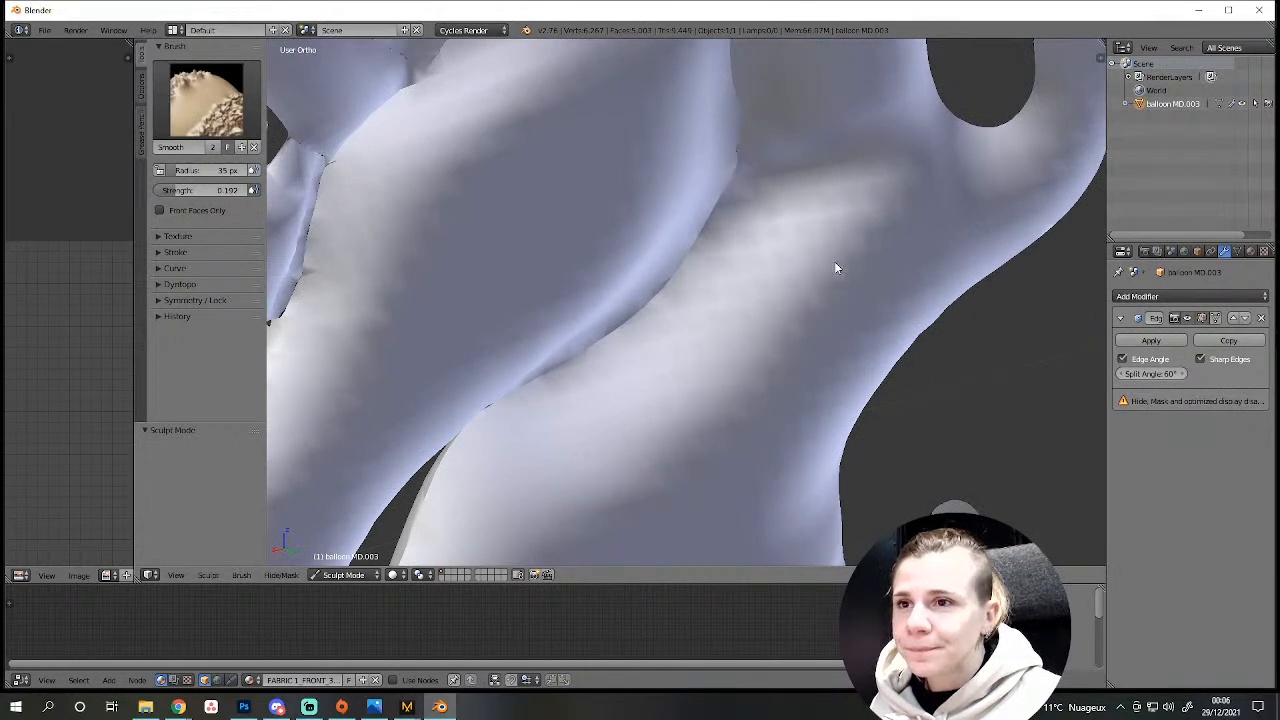
scroll(720, 355, "down", 8)
middle_click_drag(691, 371, 723, 374)
scroll(605, 345, "up", 8)
mouse_move(604, 341)
middle_mouse_down()
mouse_move(631, 437)
mouse_move(640, 394)
mouse_move(563, 417)
mouse_move(649, 289)
mouse_move(558, 340)
middle_mouse_up()
scroll(576, 404, "down", 4)
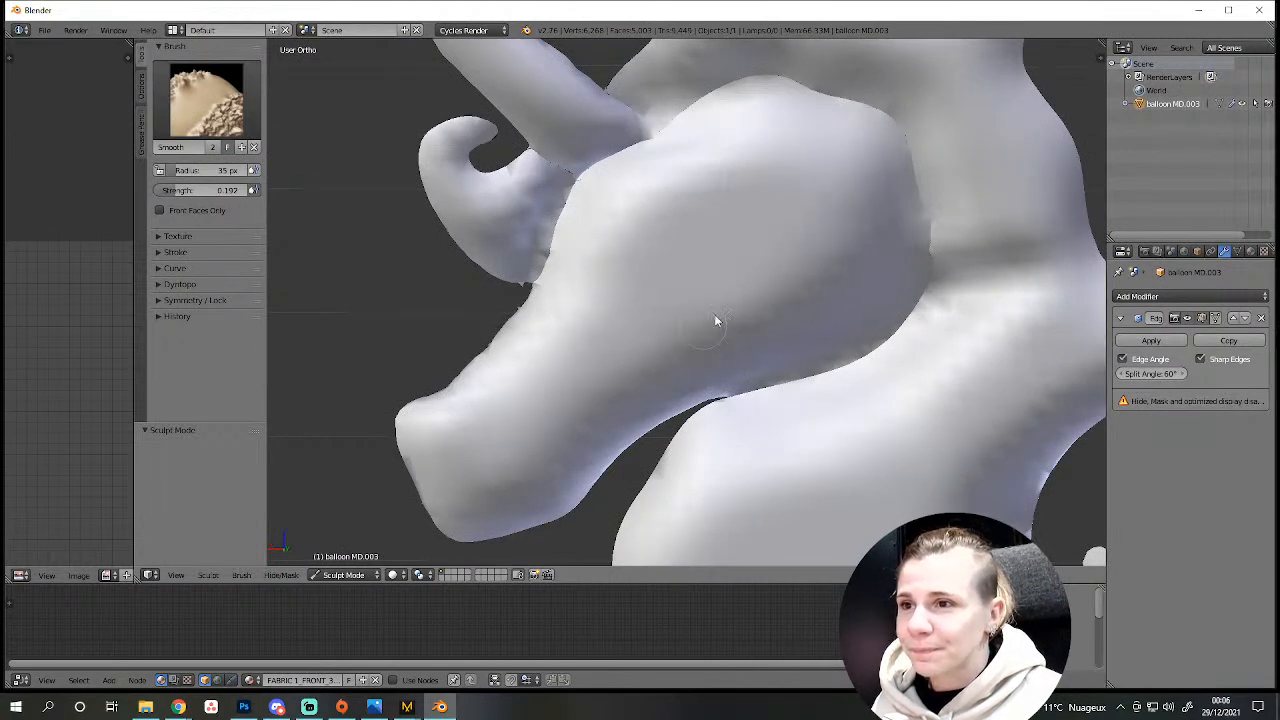
middle_click_drag(999, 454, 806, 346, "shift")
scroll(838, 376, "down", 5)
scroll(806, 346, "up", 4)
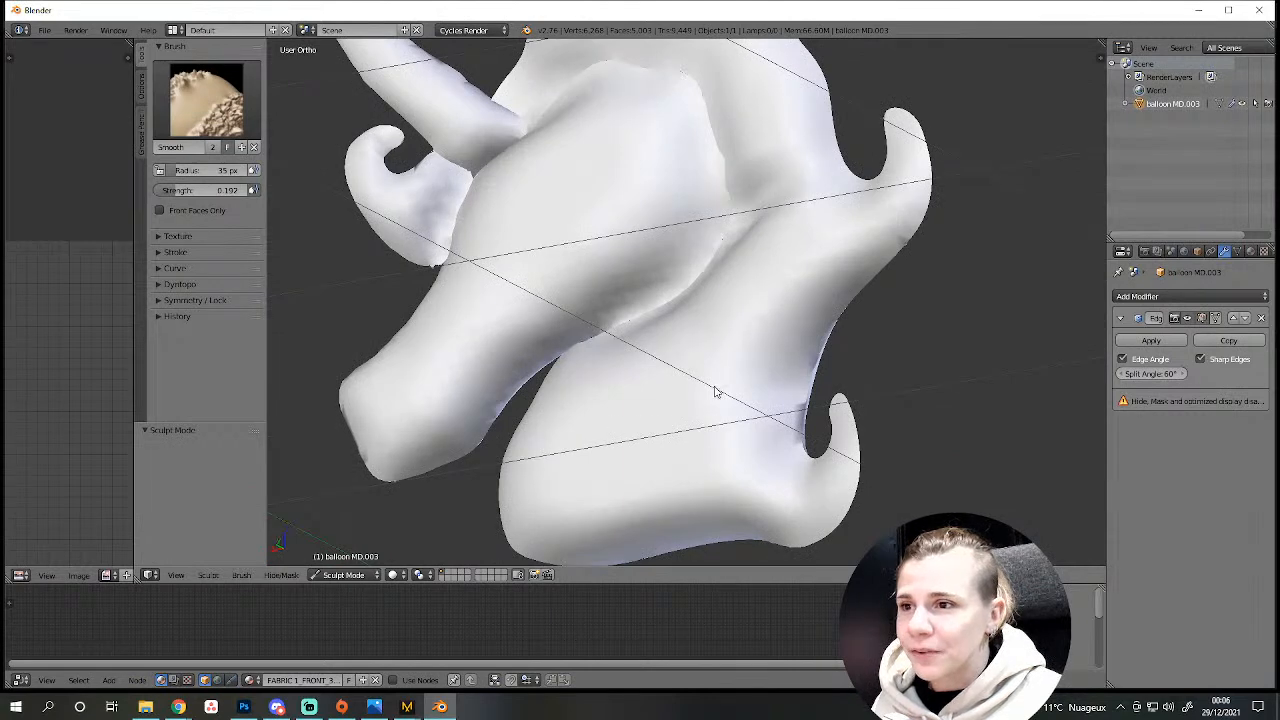
Switch to Edit Mode and move the dark sliver face where the forelock curl, horn and head meet.
mouse_move(785, 422)
middle_mouse_down()
mouse_move(737, 386)
mouse_move(654, 374)
mouse_move(654, 406)
mouse_move(666, 400)
mouse_move(640, 391)
mouse_move(711, 420)
mouse_move(622, 437)
mouse_move(574, 426)
middle_mouse_up()
mouse_move(760, 371)
middle_mouse_down()
mouse_move(803, 374)
mouse_move(742, 430)
middle_mouse_up()
scroll(742, 430, "up", 6)
middle_click_drag(921, 487, 716, 415, "shift")
key("Tab")
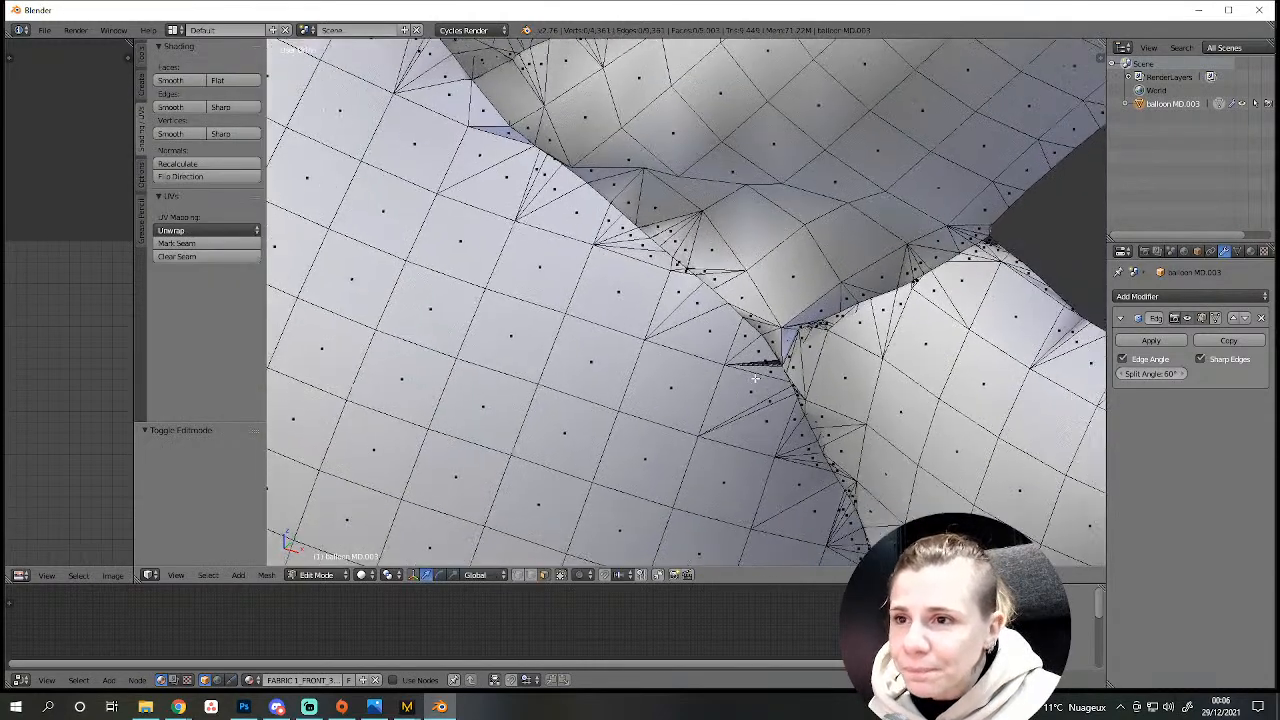
scroll(781, 390, "up", 4)
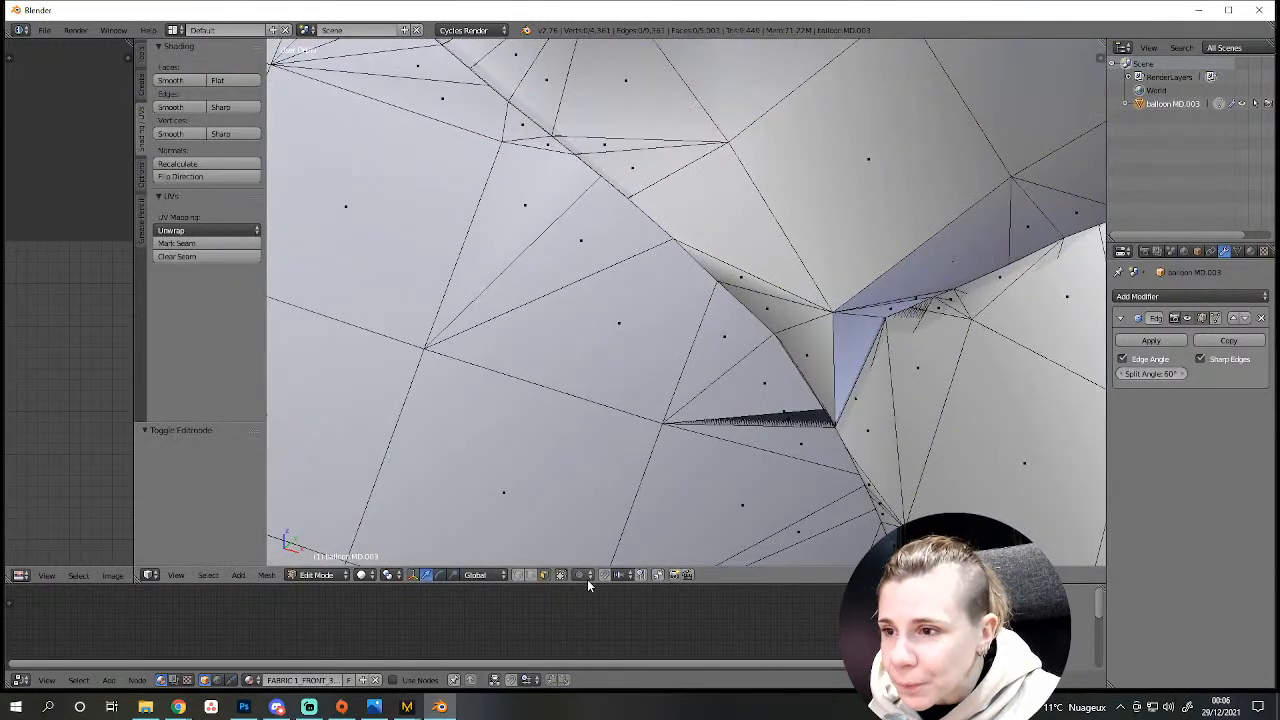
right_click(805, 418)
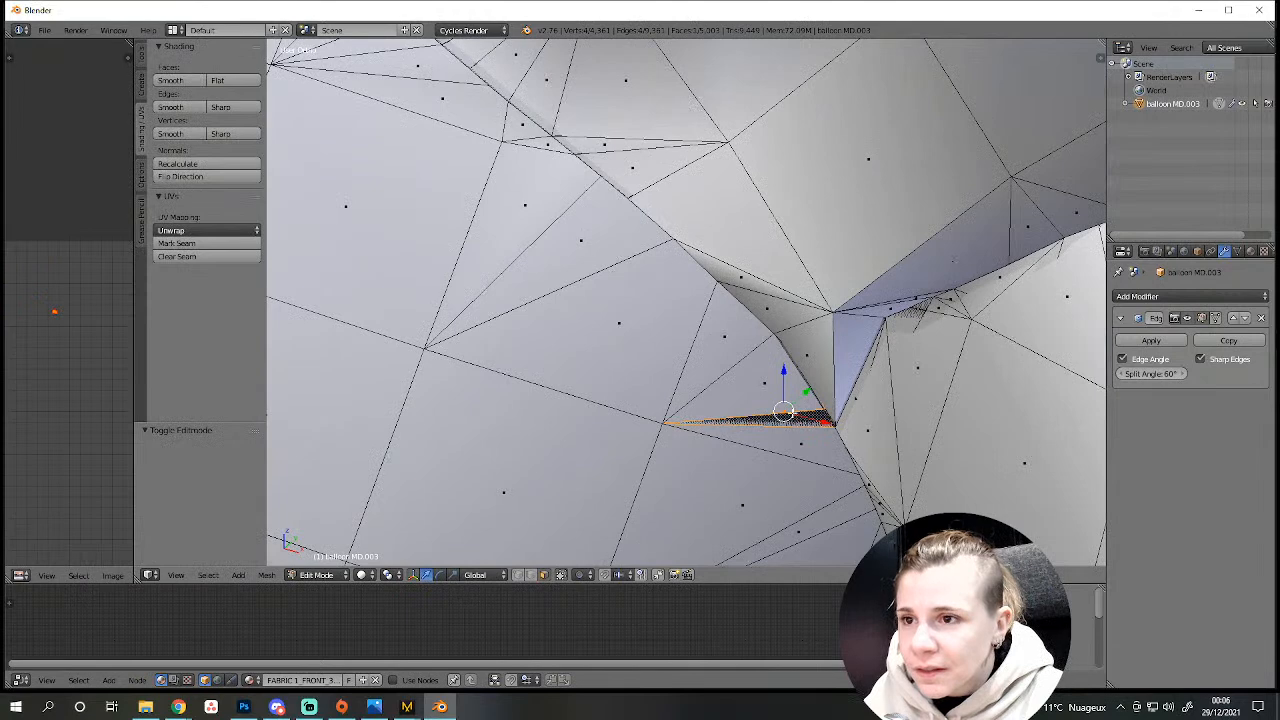
key("f")
key("g")
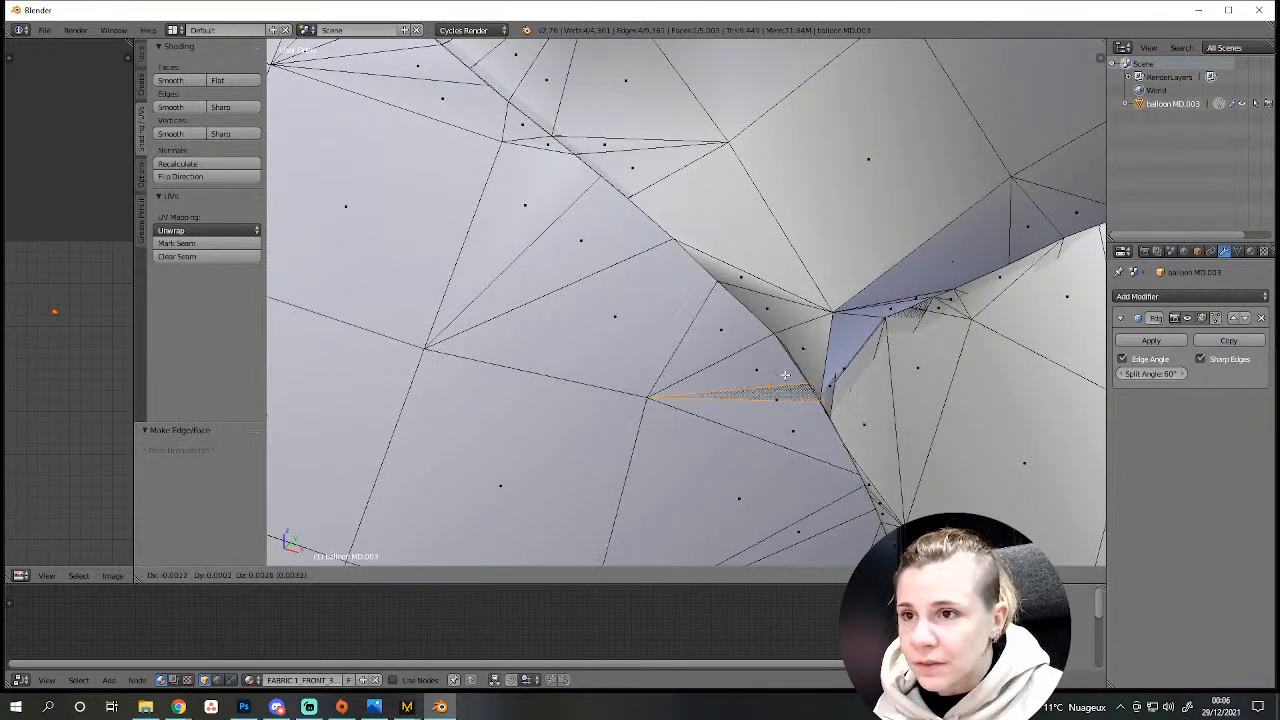
left_click(777, 374)
Pull a face at the forelock, horn and head junction along the Y axis to expose the folded geometry.
middle_click_drag(777, 374, 760, 404)
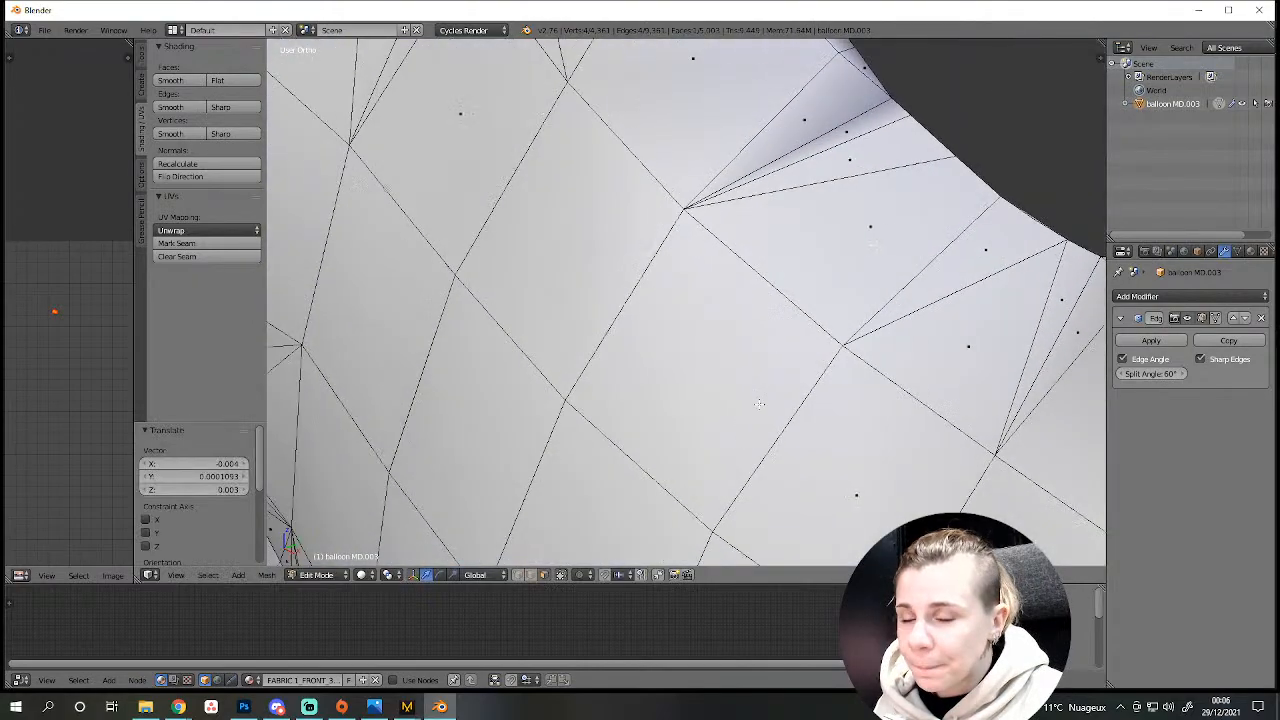
key("KP_Decimal")
scroll(808, 409, "up", 3)
scroll(898, 421, "down", 4)
middle_click_drag(898, 421, 773, 449, "shift")
scroll(773, 449, "up", 1)
middle_click_drag(886, 460, 762, 426, "shift")
key("a")
scroll(848, 472, "down", 3)
scroll(762, 426, "up", 2)
right_click(720, 372)
scroll(720, 372, "down", 6)
middle_click_drag(820, 390, 668, 396)
scroll(661, 417, "up", 3)
scroll(668, 396, "up", 6)
left_click_drag(683, 293, 625, 312)
right_click(600, 319)
middle_click_drag(625, 312, 634, 299)
left_click_drag(617, 386, 596, 380)
middle_click_drag(596, 380, 650, 345)
Delete the stray overlapping faces one by one at the forelock, horn and head junction.
right_click(650, 345)
key("x")
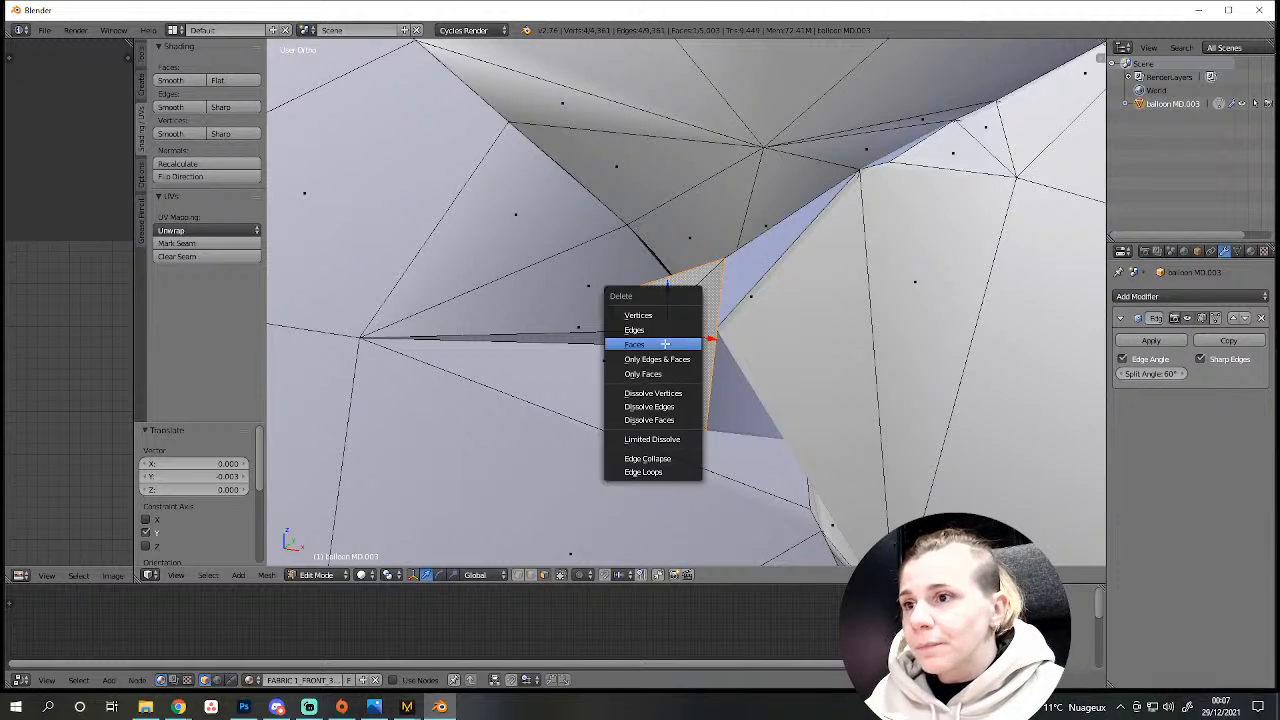
left_click(683, 341)
key("x")
left_click(686, 363)
right_click(717, 367)
key("x")
left_click(711, 370)
right_click(708, 369)
key("x")
left_click(711, 369)
middle_click_drag(711, 369, 724, 300)
right_click(724, 299)
middle_click_drag(777, 243, 650, 334)
key("x")
left_click(660, 336)
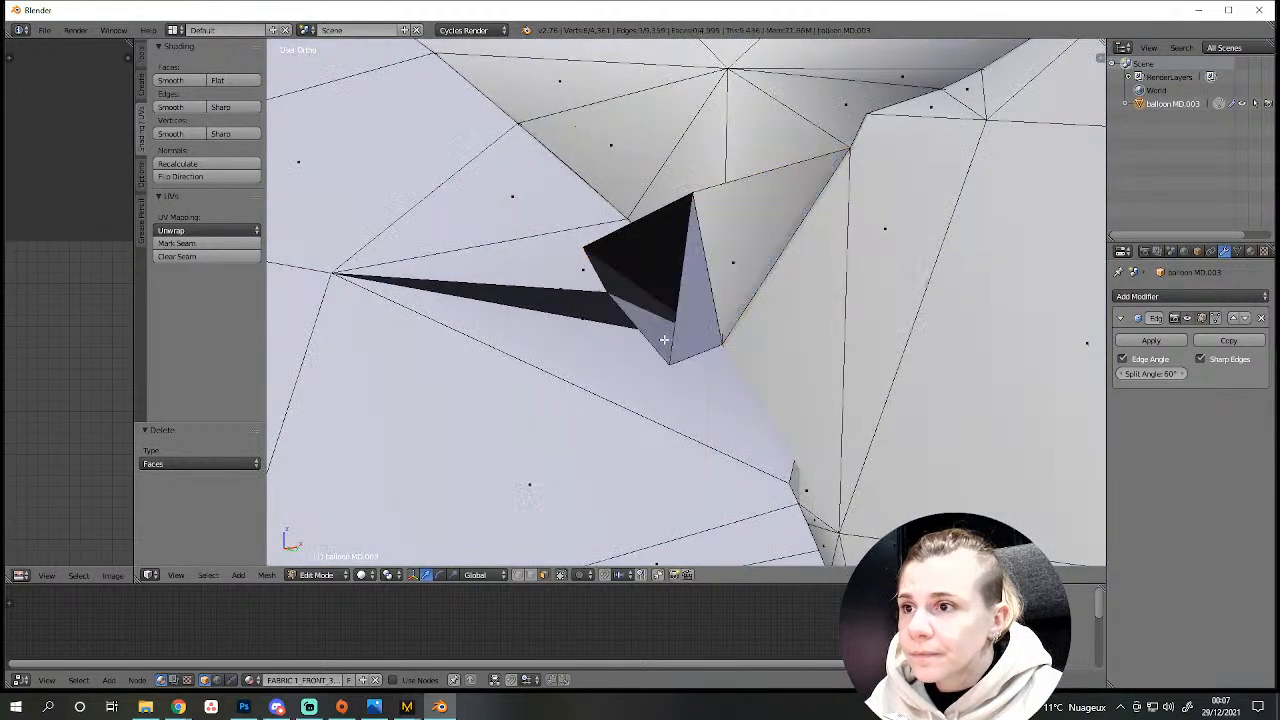
Delete the long sliver and the leftover triangular faces around the opening at the junction.
right_click(712, 302)
right_click(600, 306, "shift")
middle_click_drag(714, 360, 751, 434)
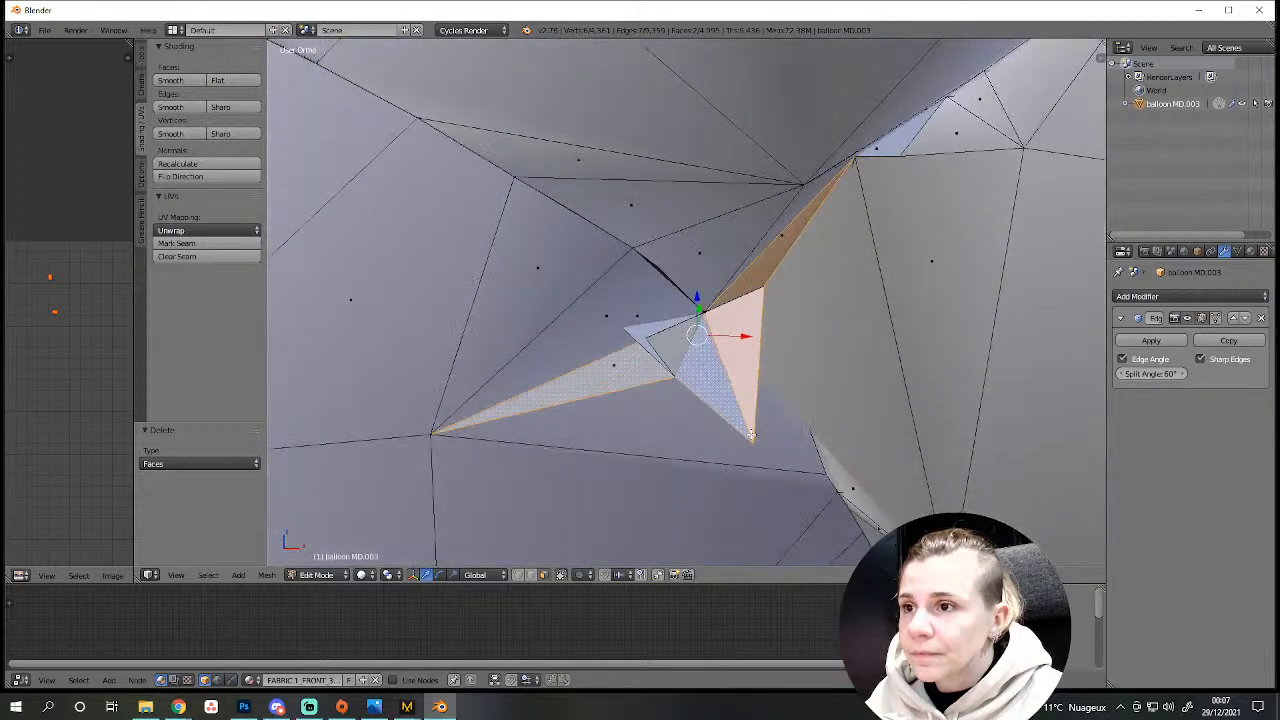
key("x")
left_click(700, 435)
right_click(655, 345)
key("x")
key("Escape")
middle_click_drag(767, 288, 812, 332)
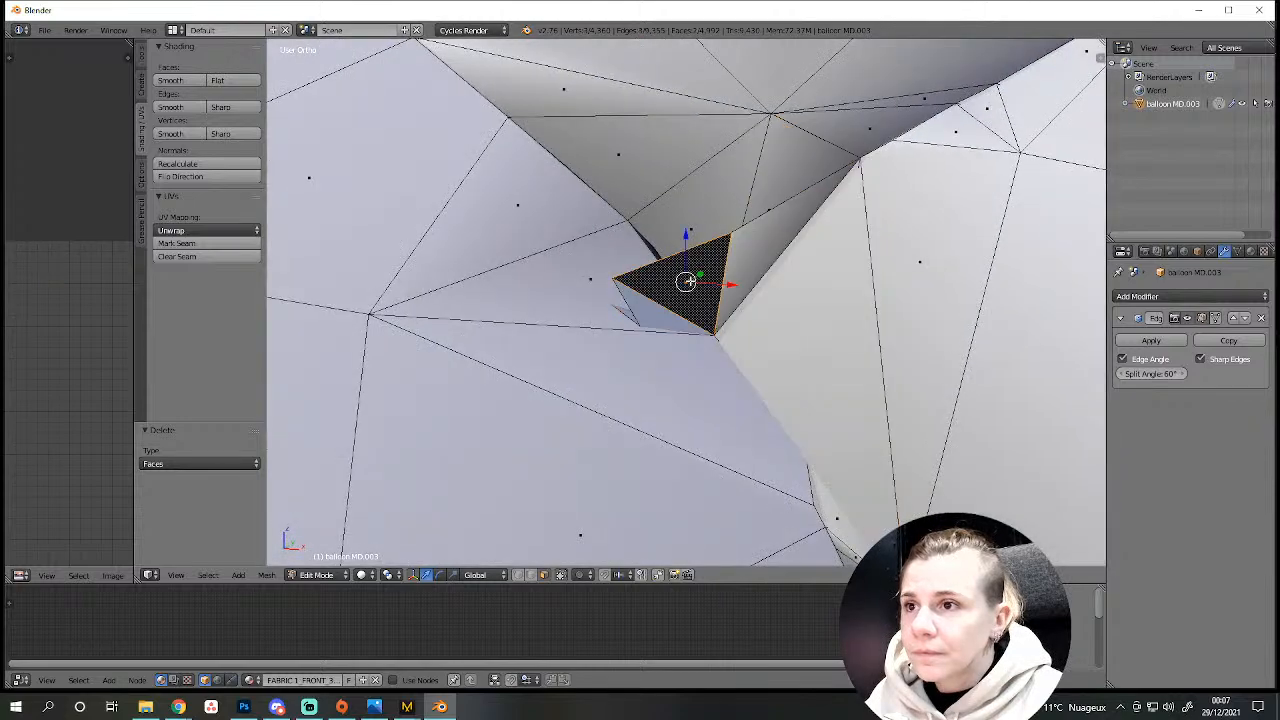
right_click(743, 283)
key("x")
left_click(697, 350)
Select the whole mesh and widen the UV editor so that all the patches fit.
scroll(771, 423, "down", 7)
middle_click_drag(771, 423, 474, 357)
scroll(659, 381, "up", 4)
scroll(659, 381, "up", 3)
middle_click_drag(659, 381, 281, 361)
key("a")
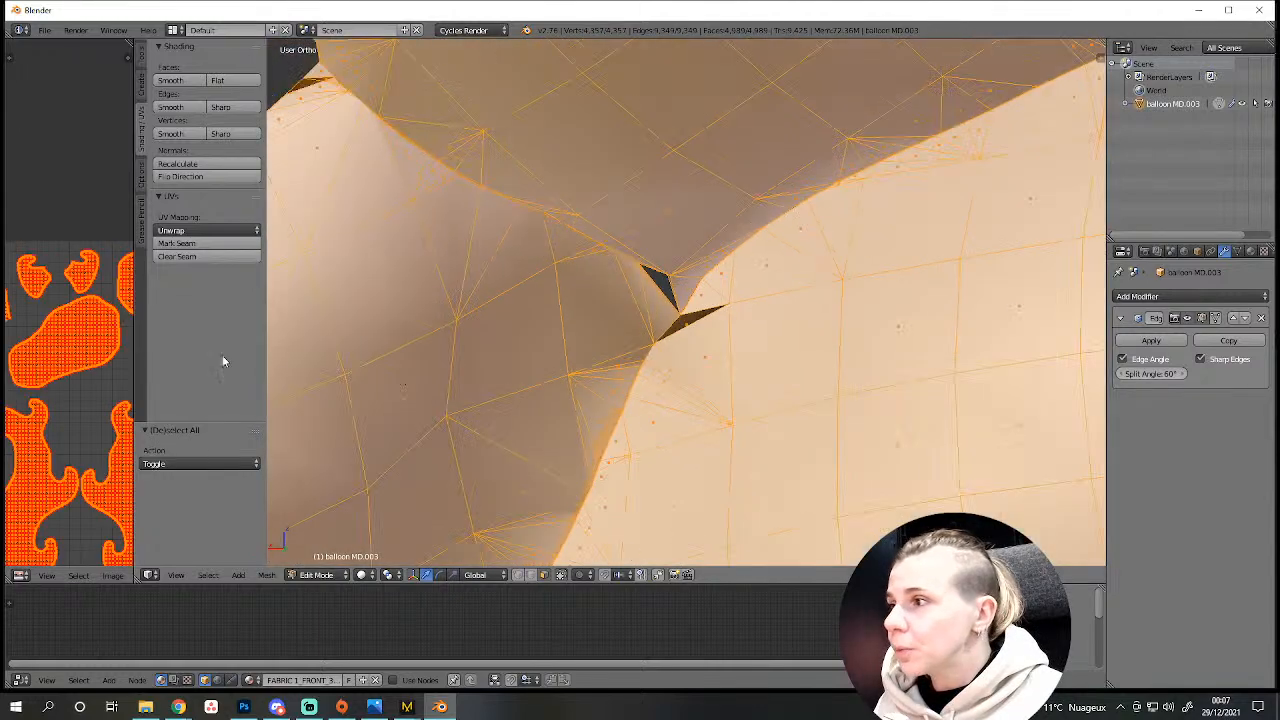
left_click_drag(136, 388, 443, 420)
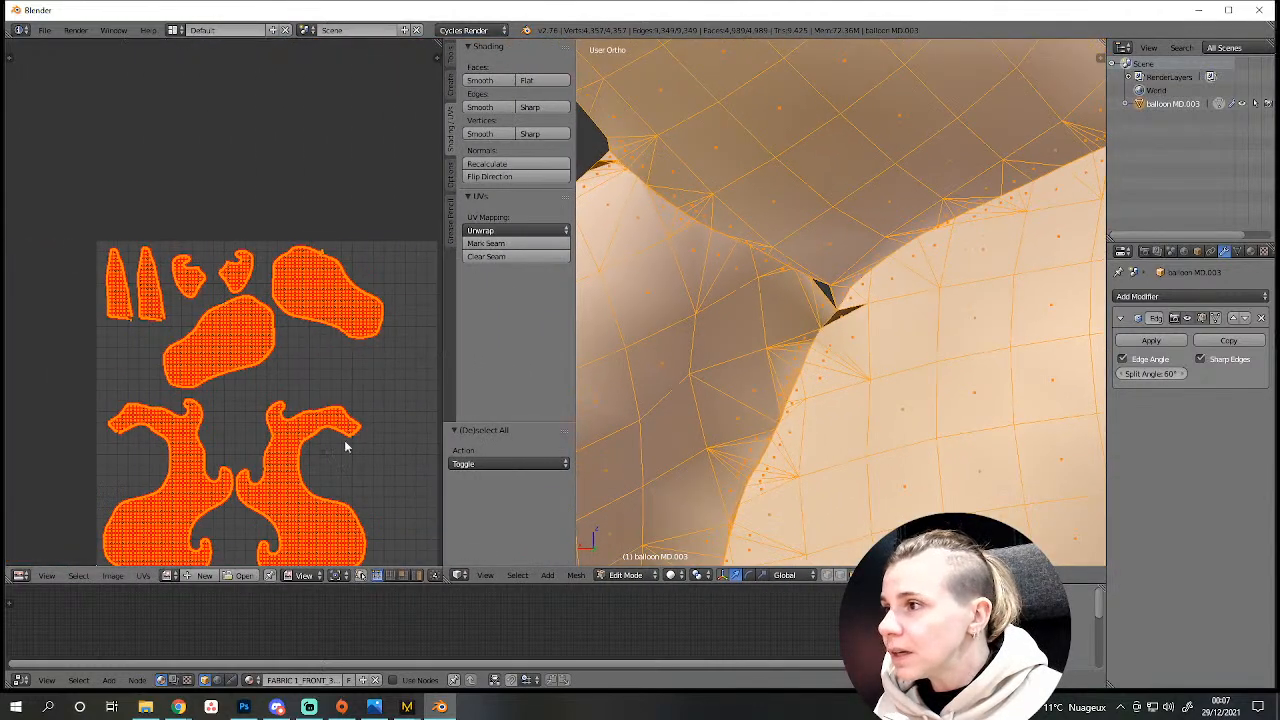
middle_click_drag(351, 443, 345, 350)
Turn on selection syncing between the UV editor and the 3D mesh.
key("a")
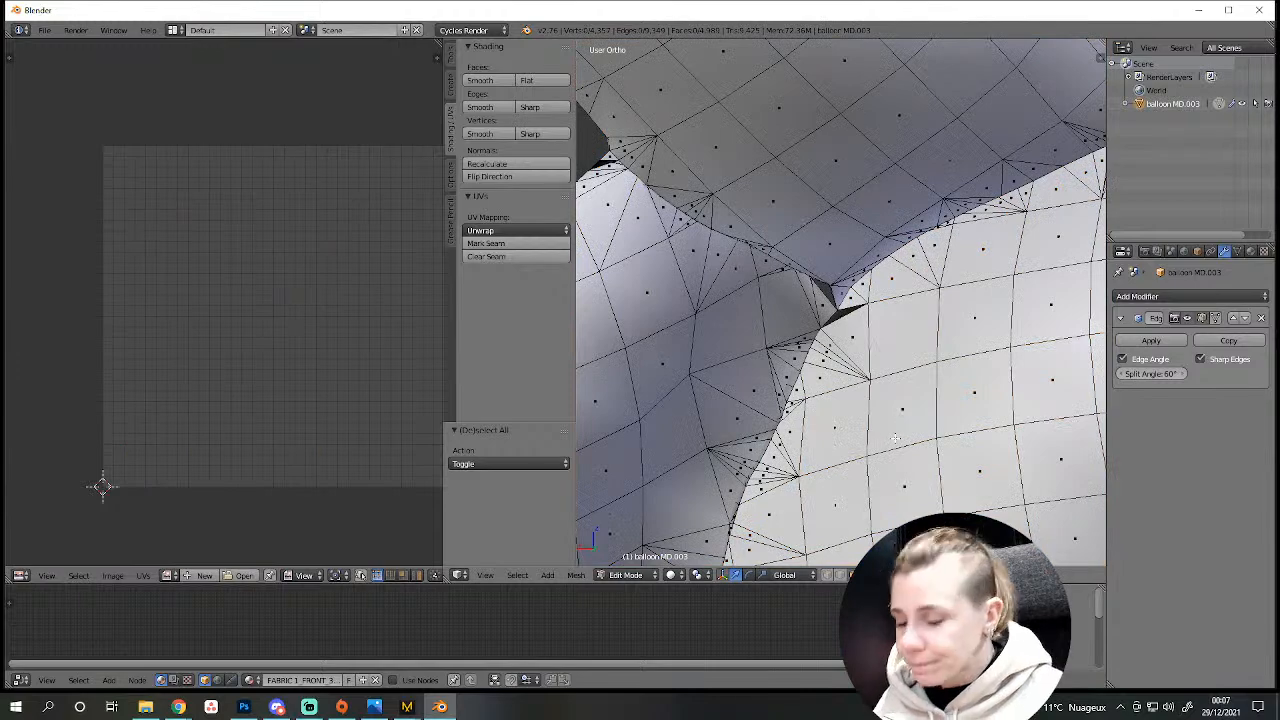
key("a")
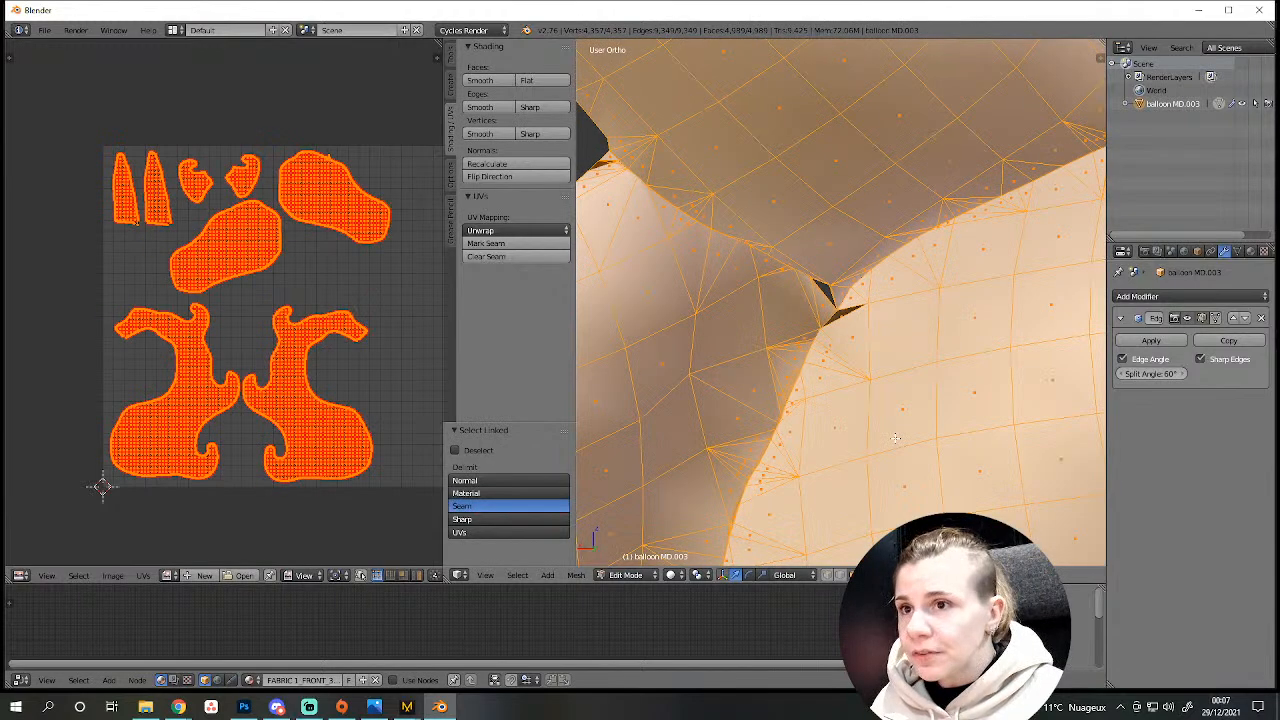
key("a")
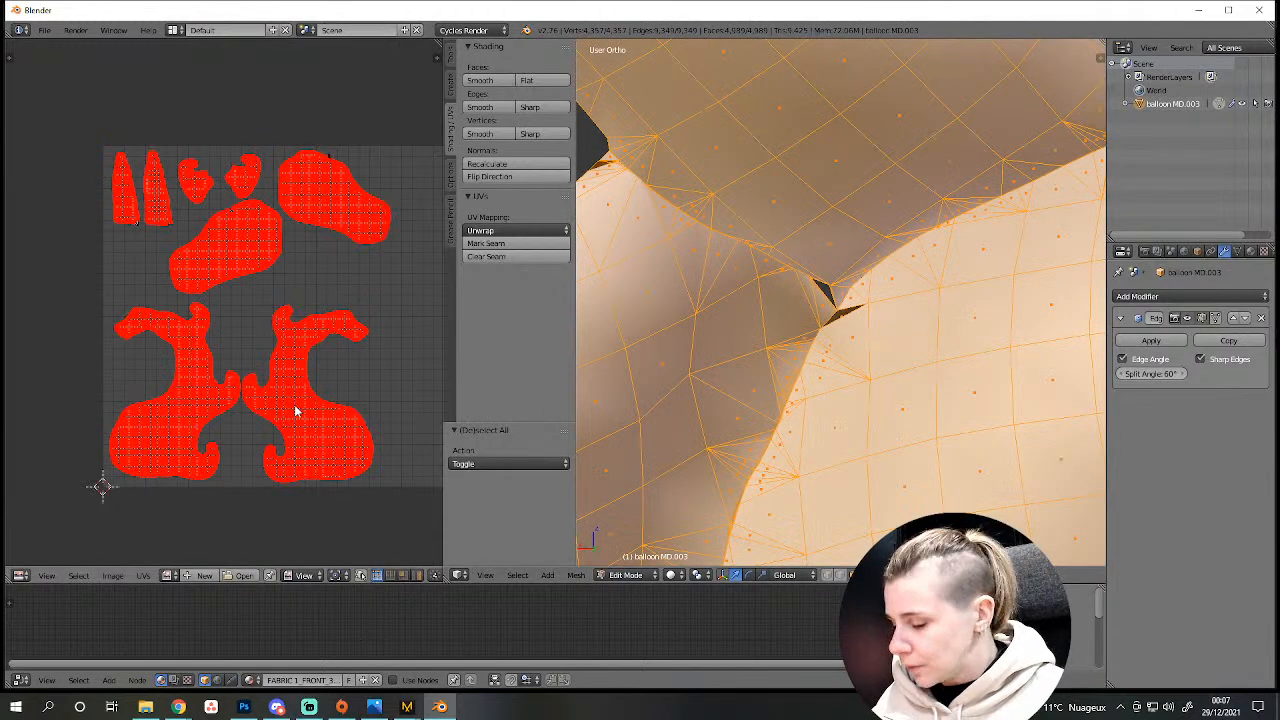
key("l")
left_click(359, 577)
Select the head patch through its UV island and hide all the other geometry.
key("a")
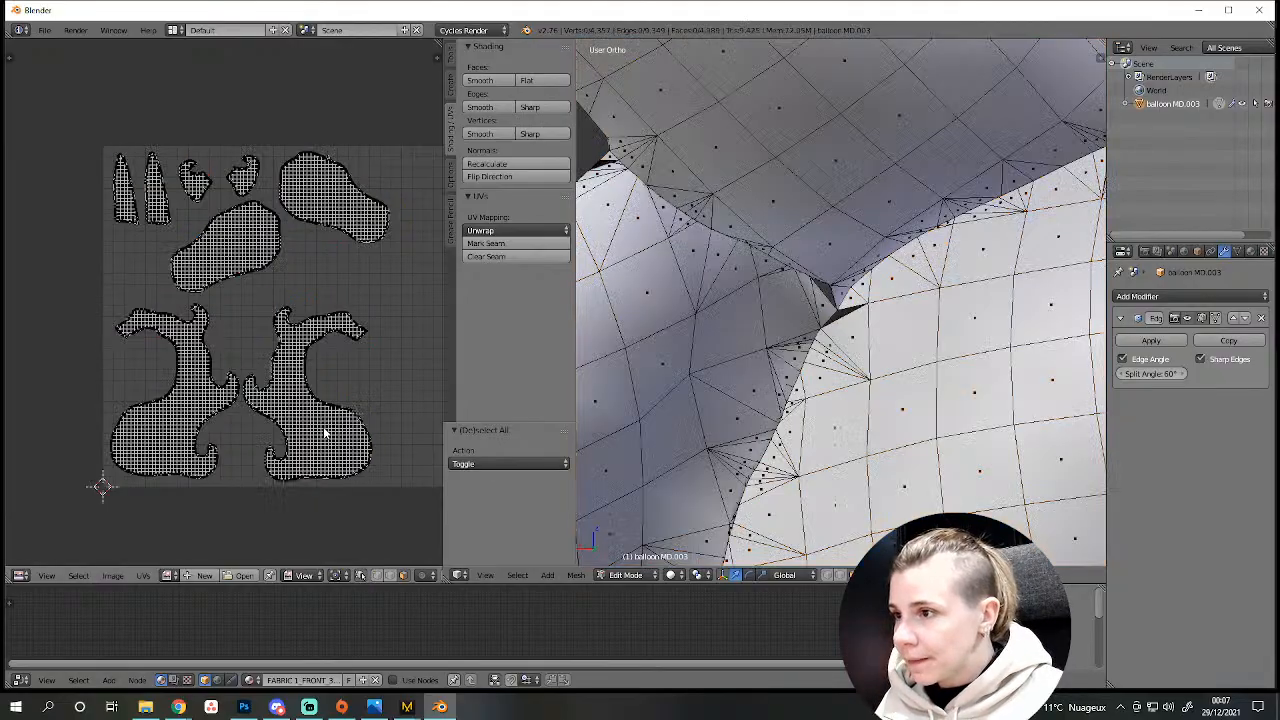
key("l")
scroll(760, 400, "down", 3)
middle_click_drag(760, 400, 700, 400)
key("a")
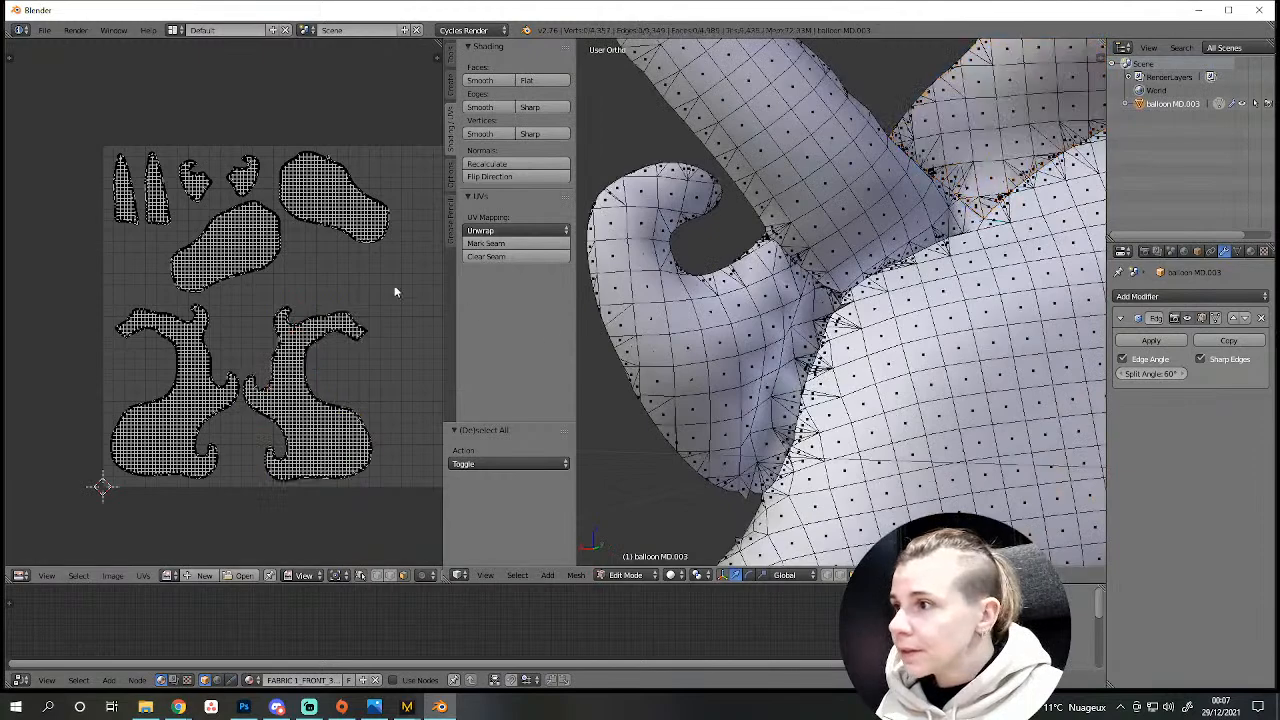
key("l")
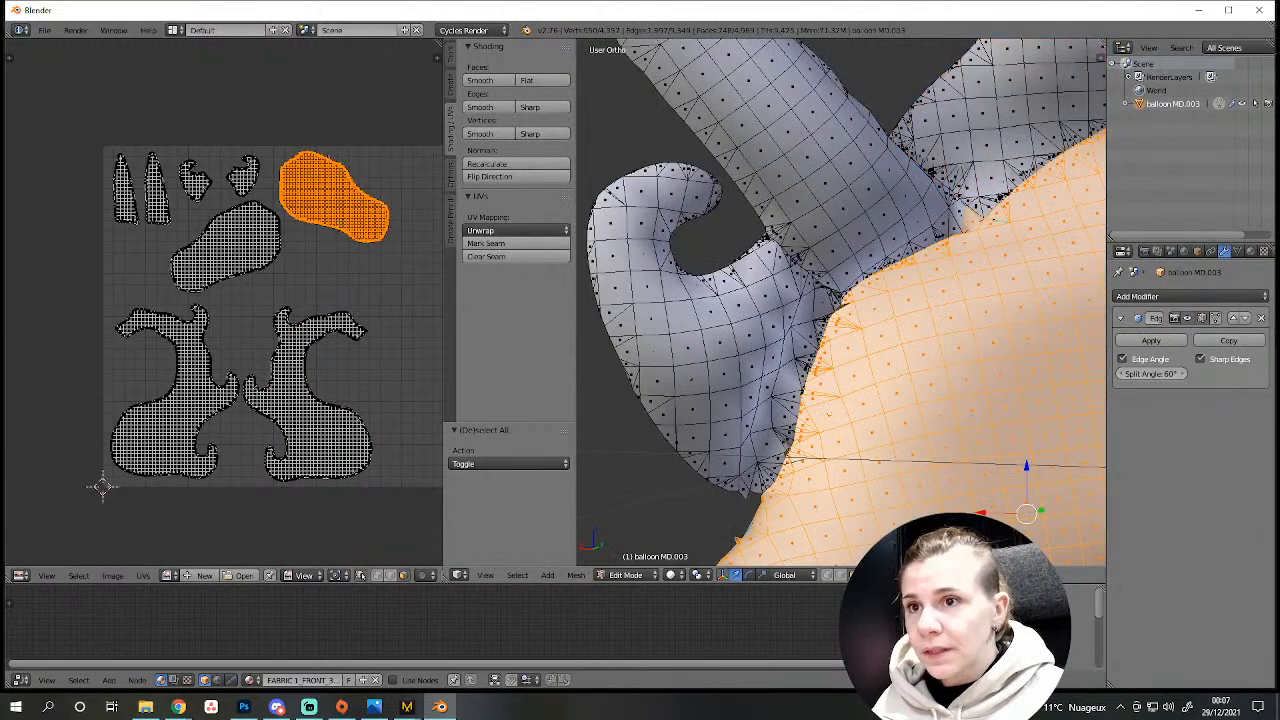
scroll(900, 435, "up", 3)
key("ctrl+i")
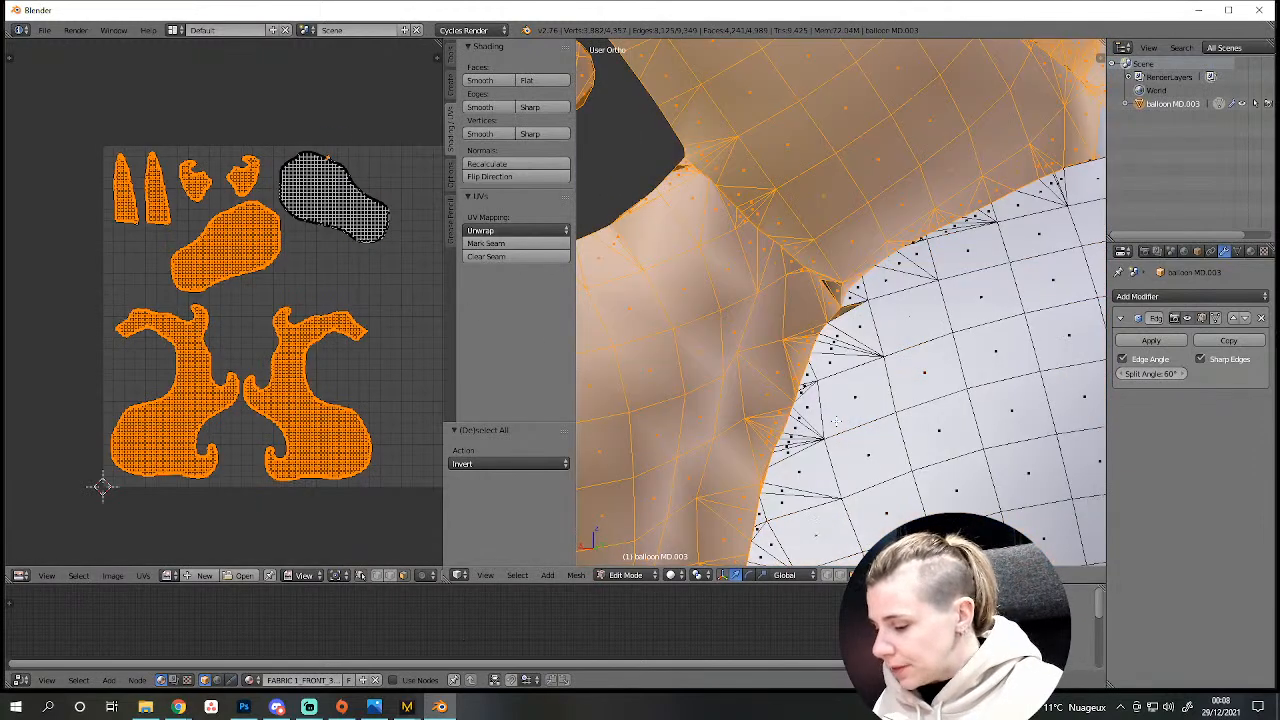
key("h")
scroll(860, 445, "up", 4)
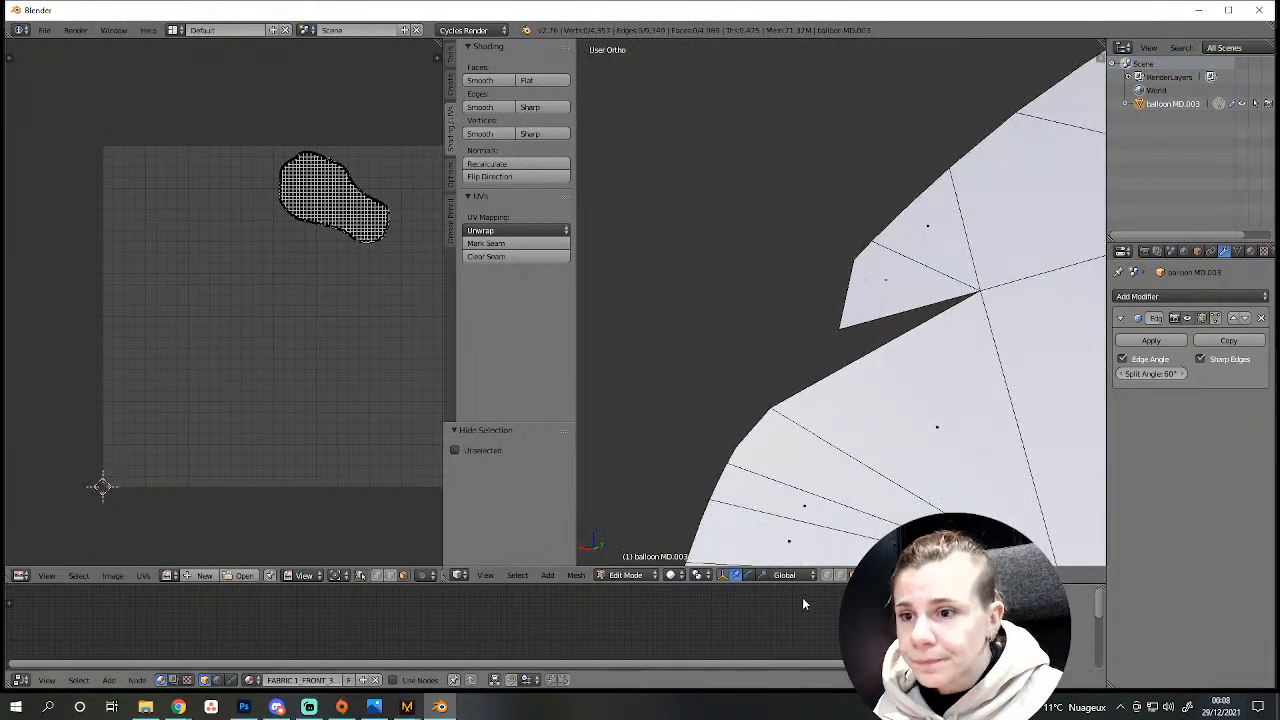
Merge the two outer vertices of the notch in the head patch with At Last, and reveal the hidden geometry.
key("a")
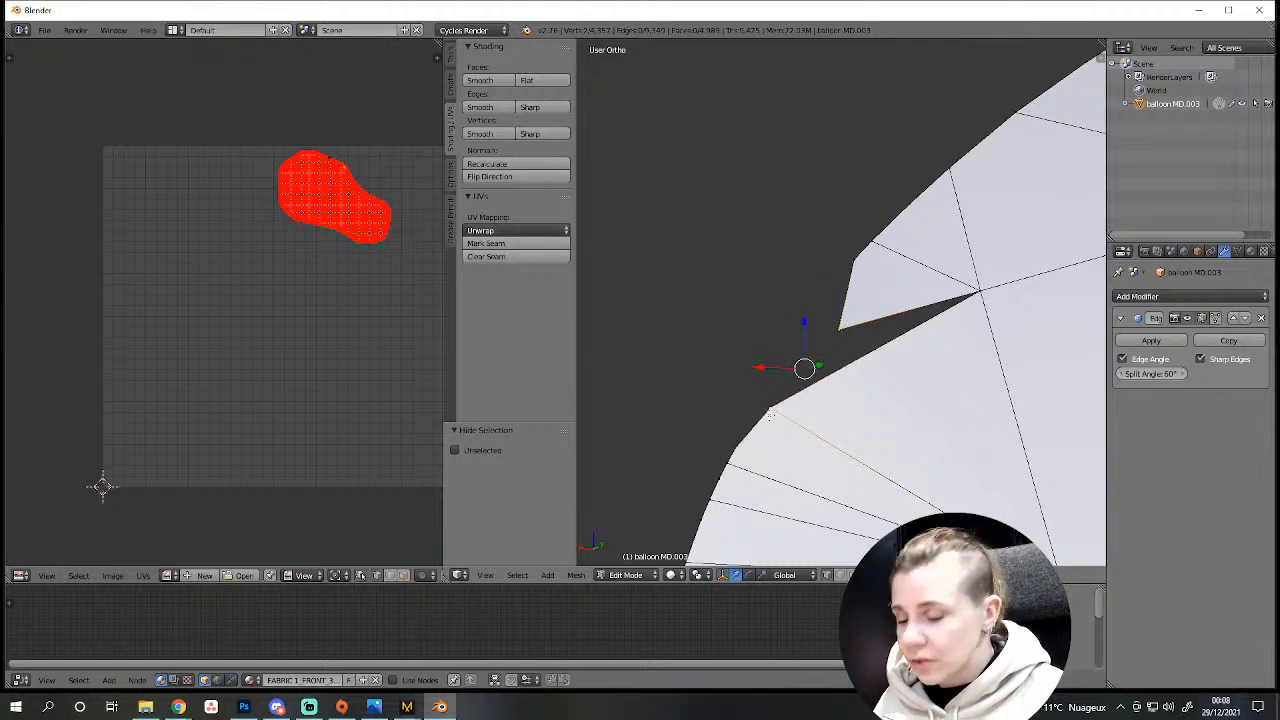
key("alt+m")
left_click(739, 431)
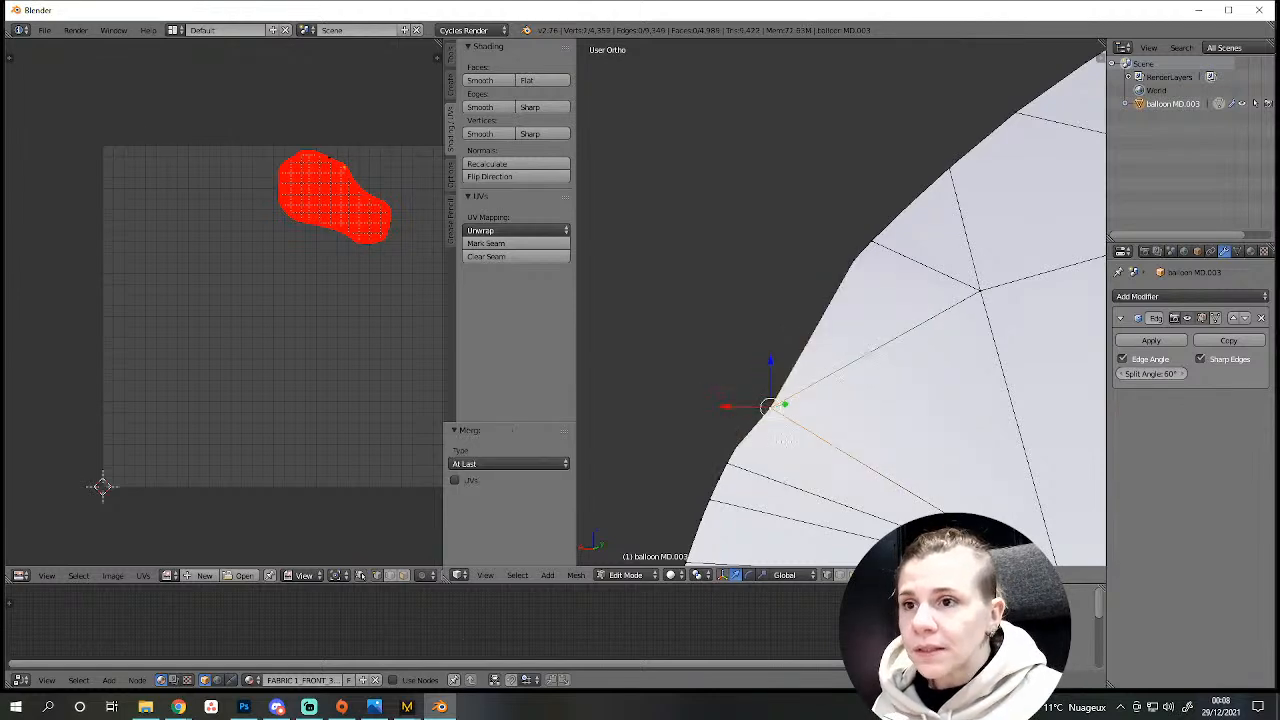
scroll(804, 438, "down", 3)
key("a")
scroll(804, 438, "down", 2)
key("alt+h")
key("a")
Merge the two upper vertices of the gap beside the forelock and horn using At Last.
middle_click_drag(804, 438, 904, 328)
scroll(904, 328, "up", 5)
middle_click_drag(820, 308, 881, 451, "shift")
right_click(785, 334)
right_click(866, 333, "shift")
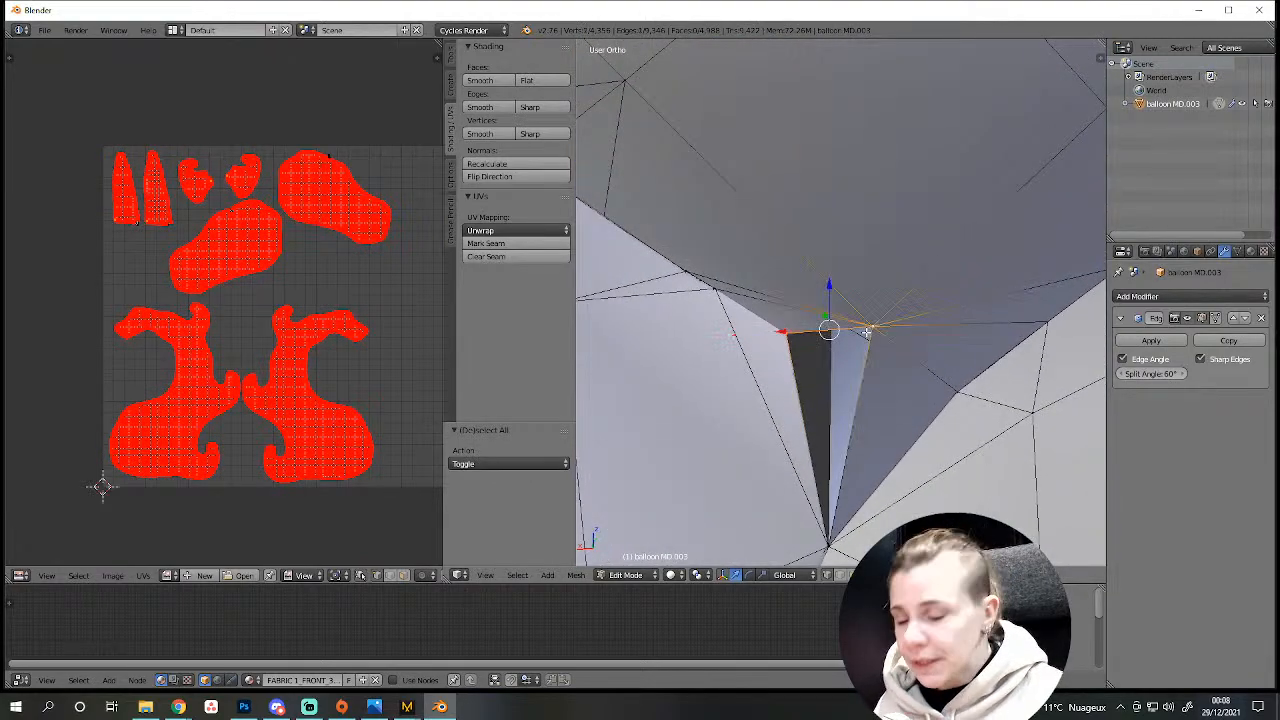
key("alt+m")
left_click(866, 333)
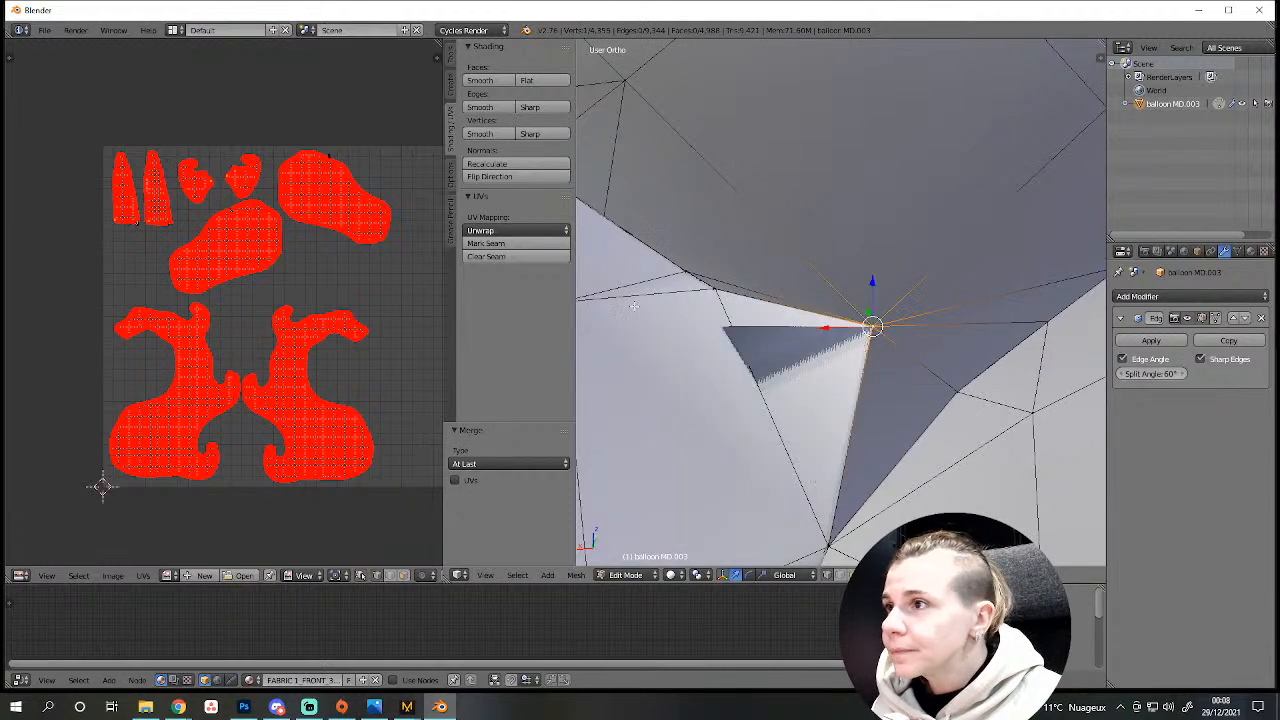
Switch to face selection and delete the distorted faces inside the gap at the junction.
middle_click_drag(700, 420, 900, 430)
left_click(404, 575)
right_click(788, 348)
middle_click_drag(788, 348, 903, 499)
key("x")
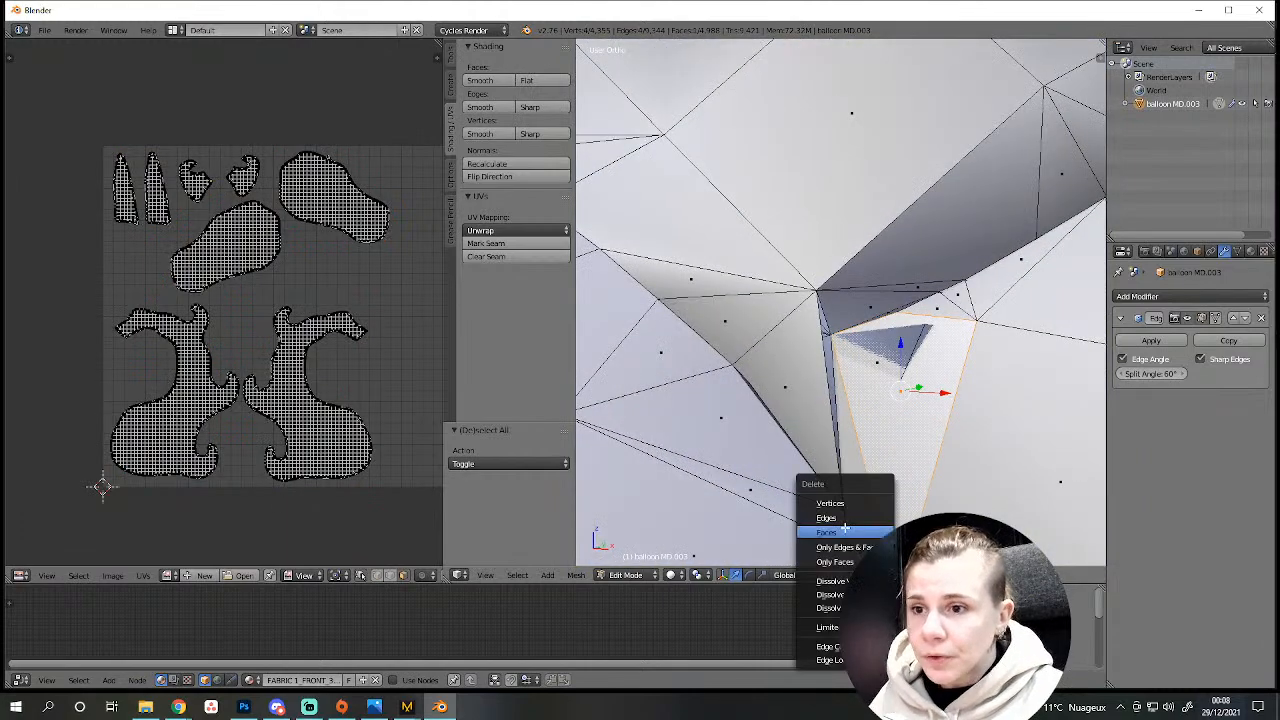
left_click(843, 532)
middle_click_drag(843, 532, 886, 395)
key("x")
left_click(838, 501)
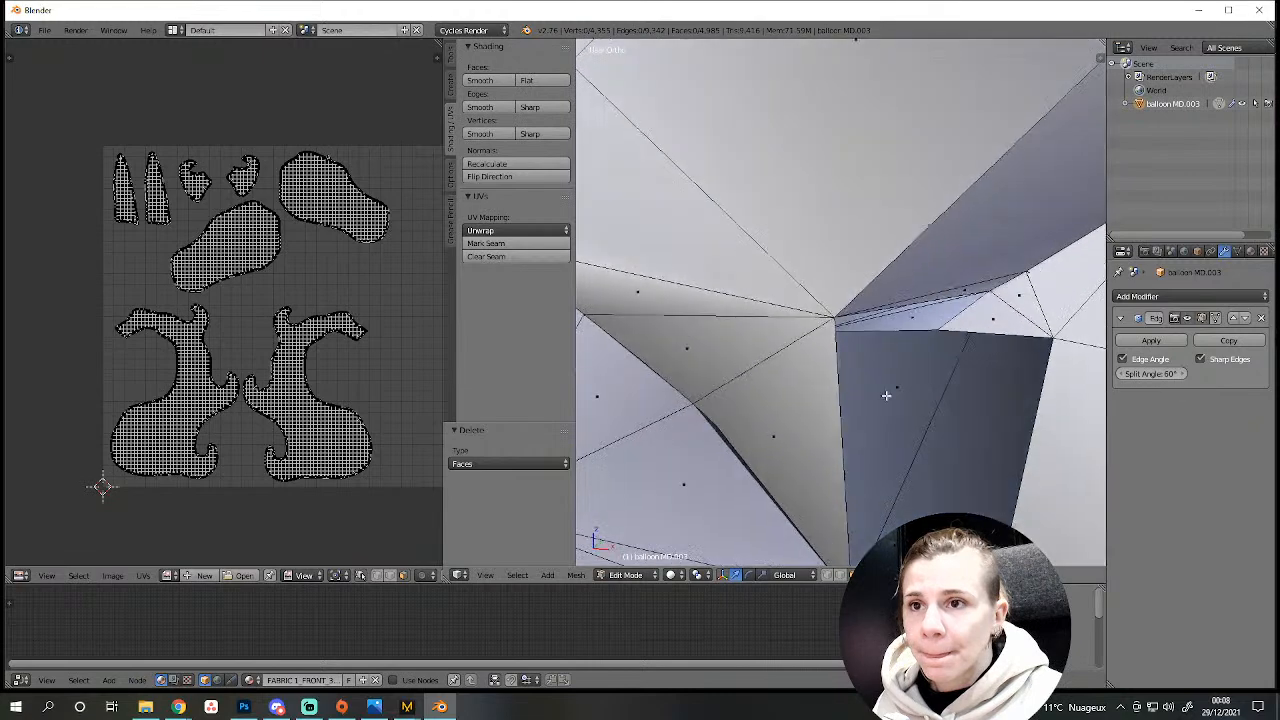
mouse_move(975, 366)
middle_mouse_down()
mouse_move(882, 373)
mouse_move(887, 310)
mouse_move(820, 418)
mouse_move(672, 441)
mouse_move(767, 483)
middle_mouse_up()
key("x")
left_click(820, 418)
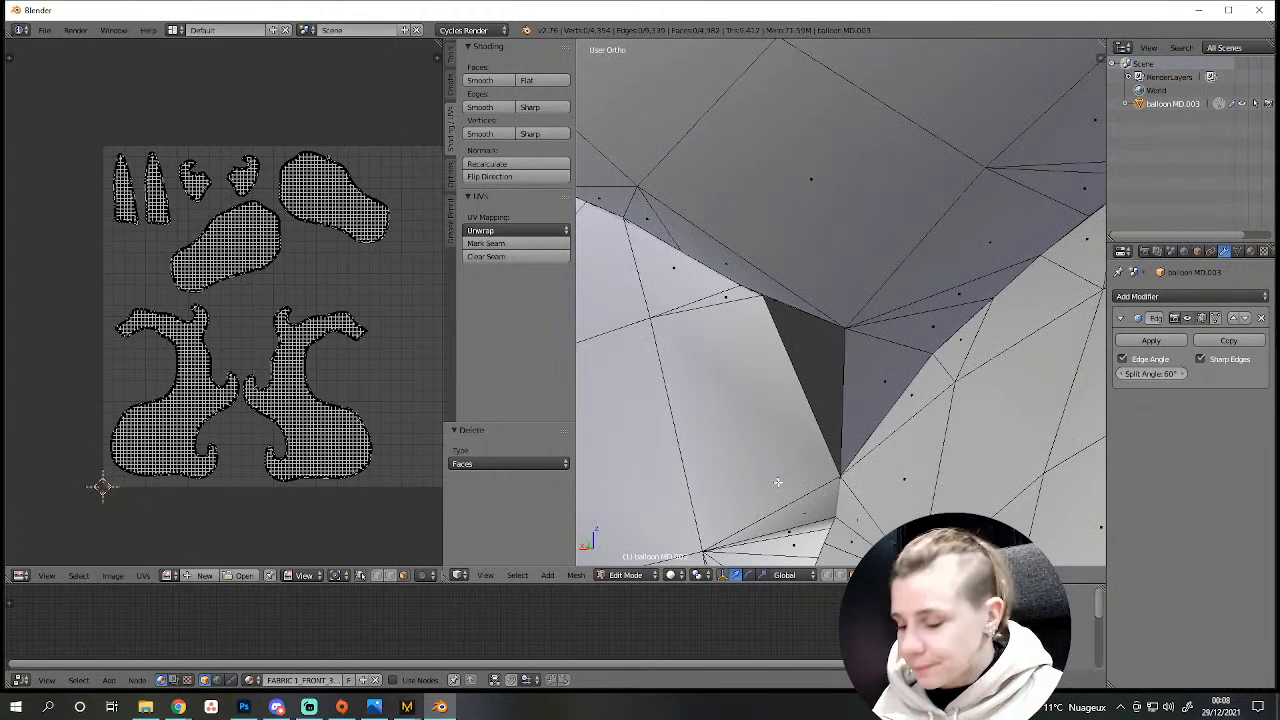
Select the head and forelock UV islands in turn to check which patches border the remaining hole.
key("a")
key("a")
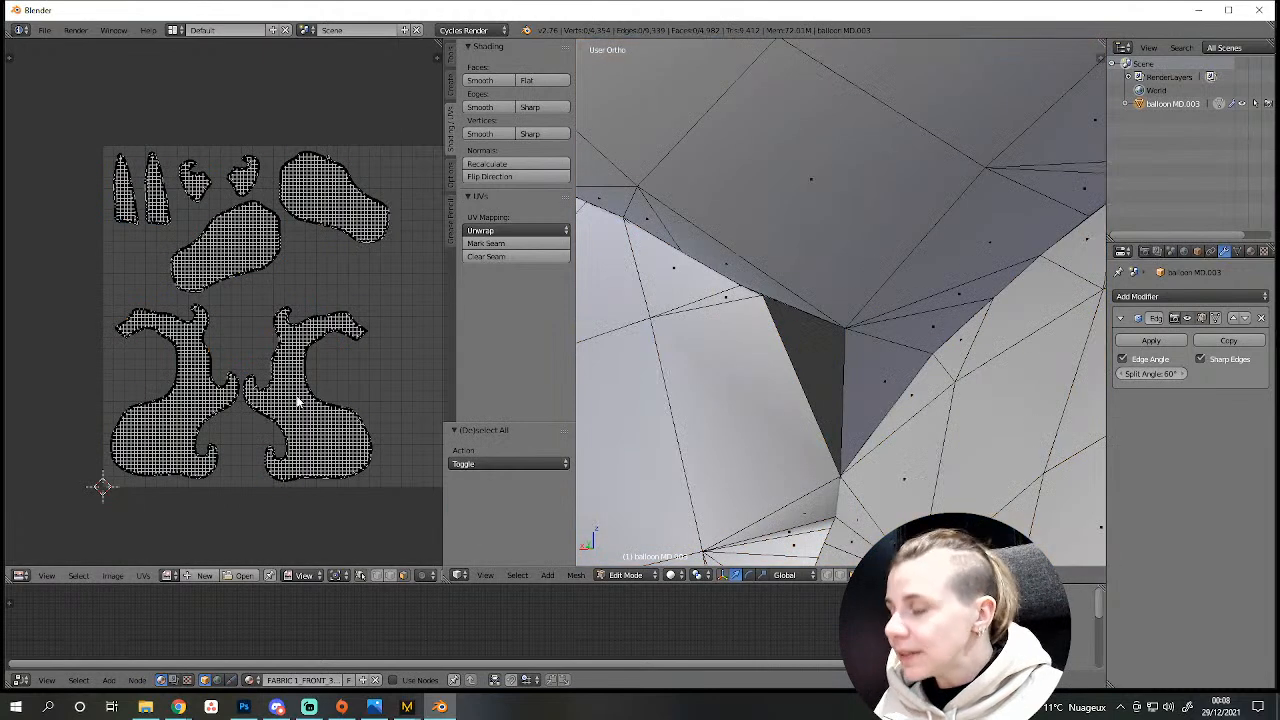
key("l")
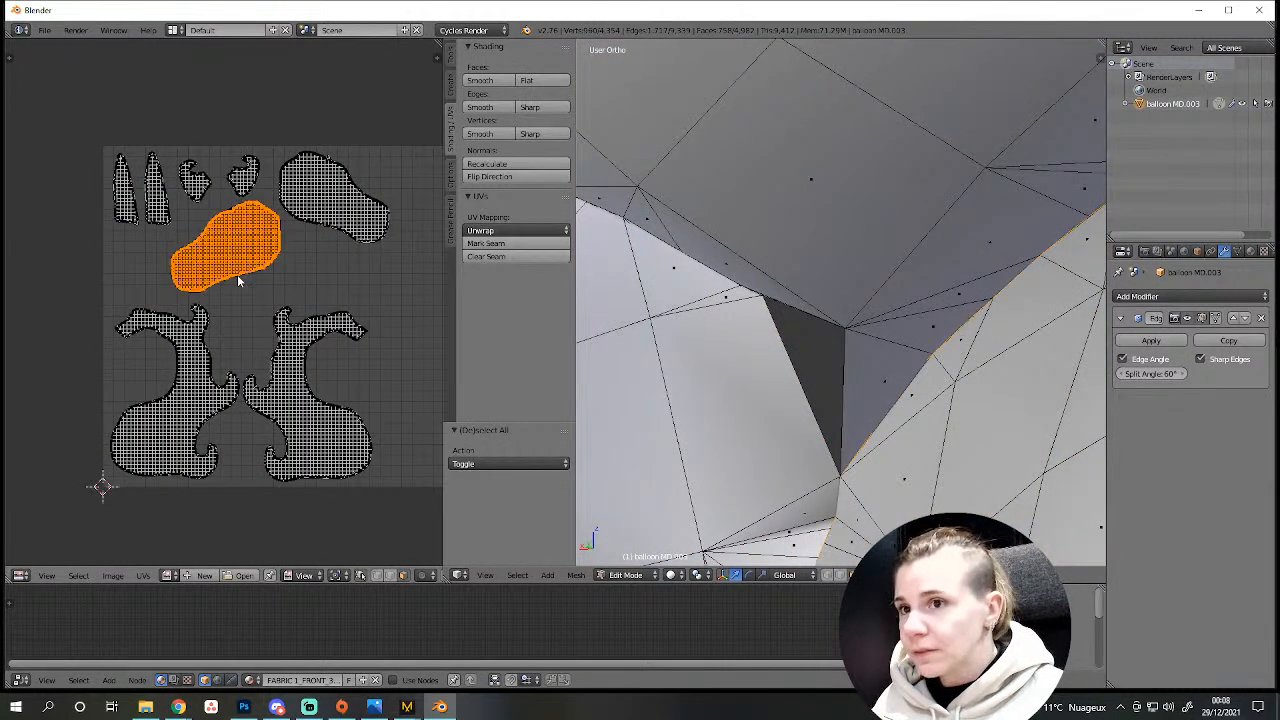
key("a")
key("l")
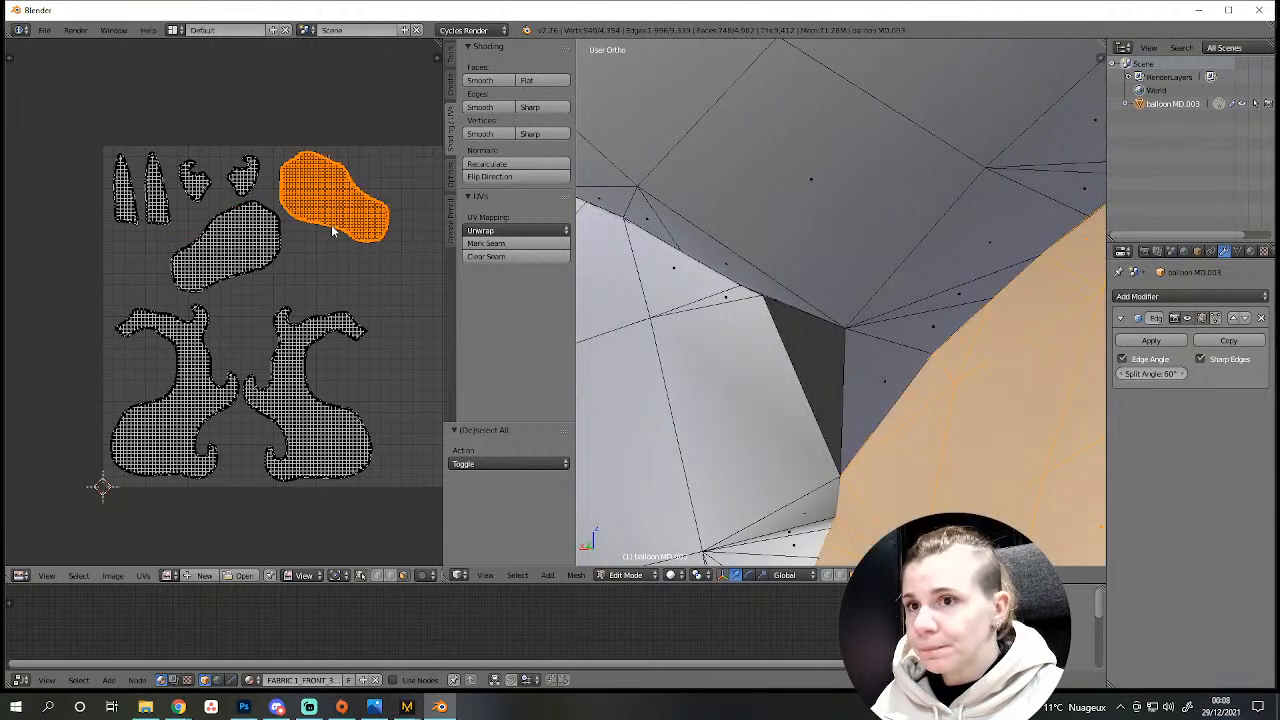
key("a")
key("l")
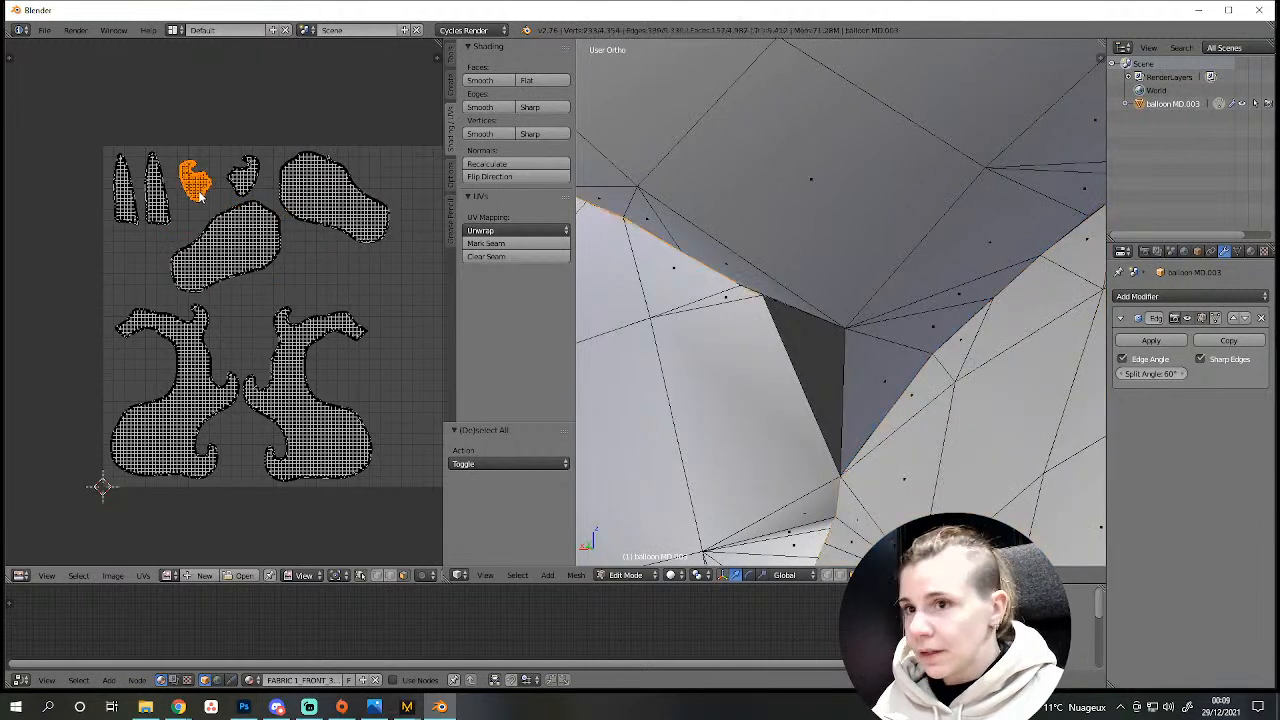
key("a")
key("l")
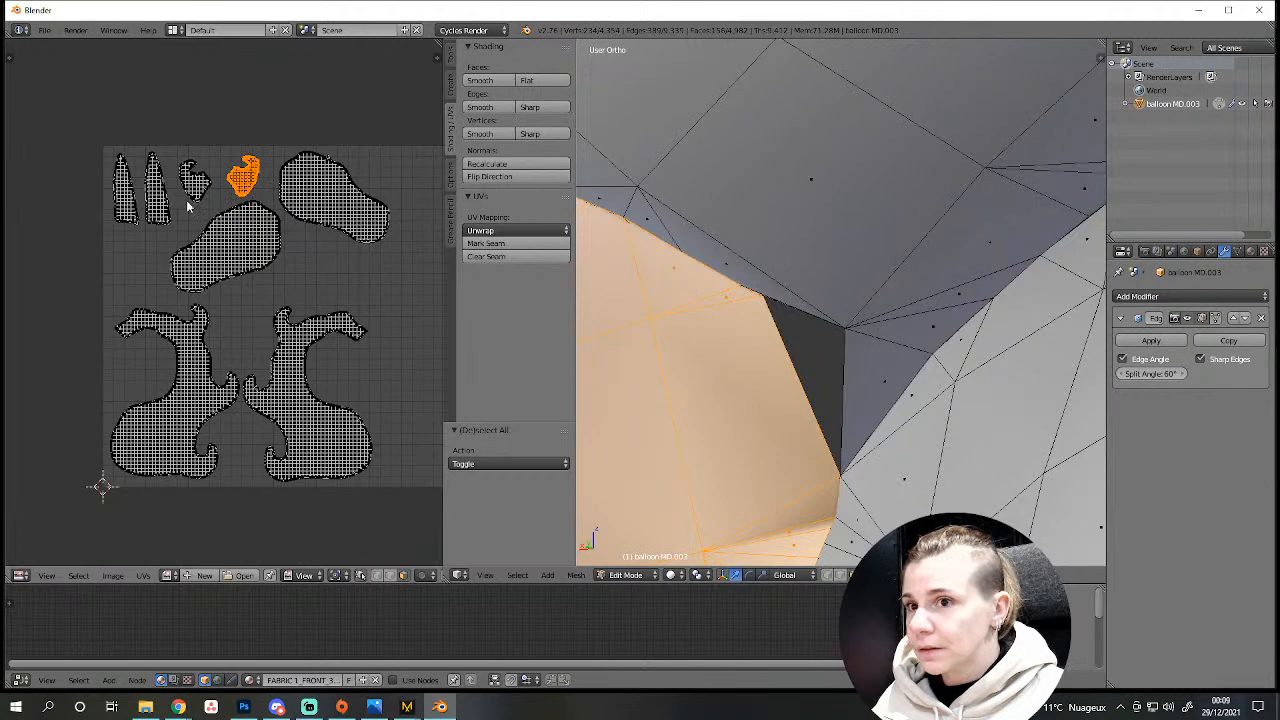
middle_click_drag(760, 431, 844, 586)
key("a")
key("l")
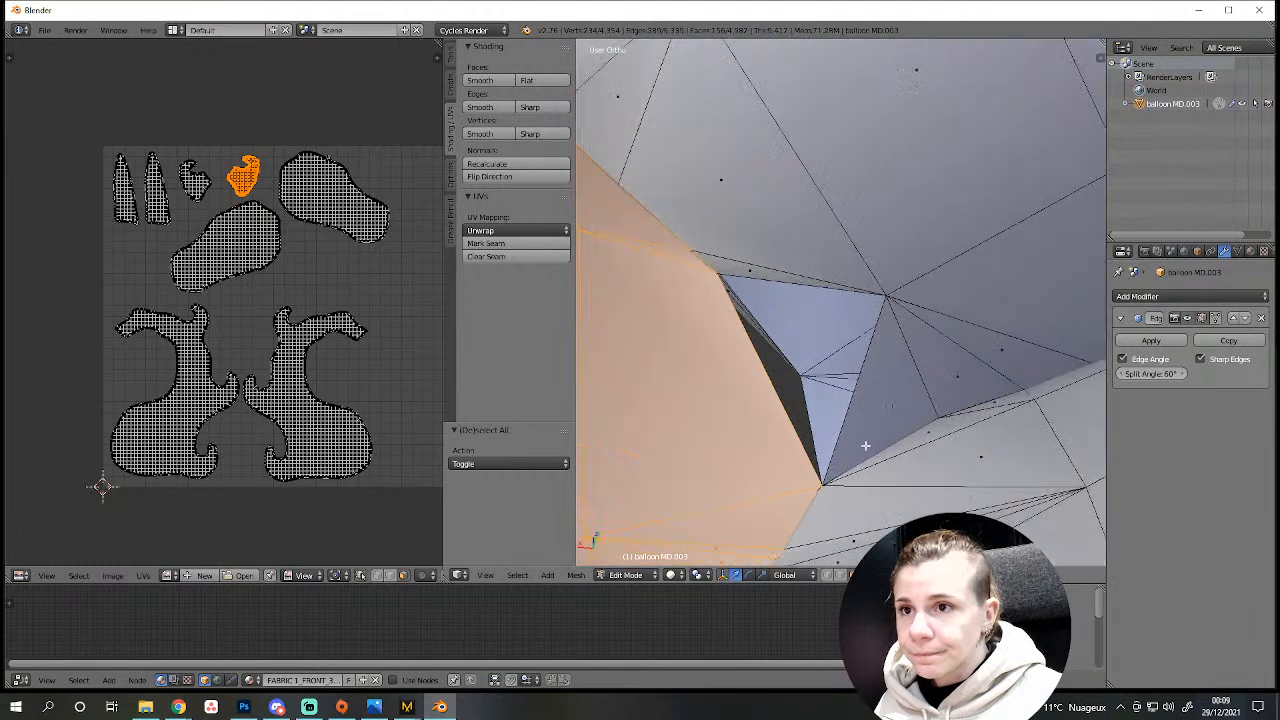
Switch to vertex selection and merge the hole's upper corner vertex into its lower corner vertex using At Last.
left_click(827, 575)
right_click(885, 297)
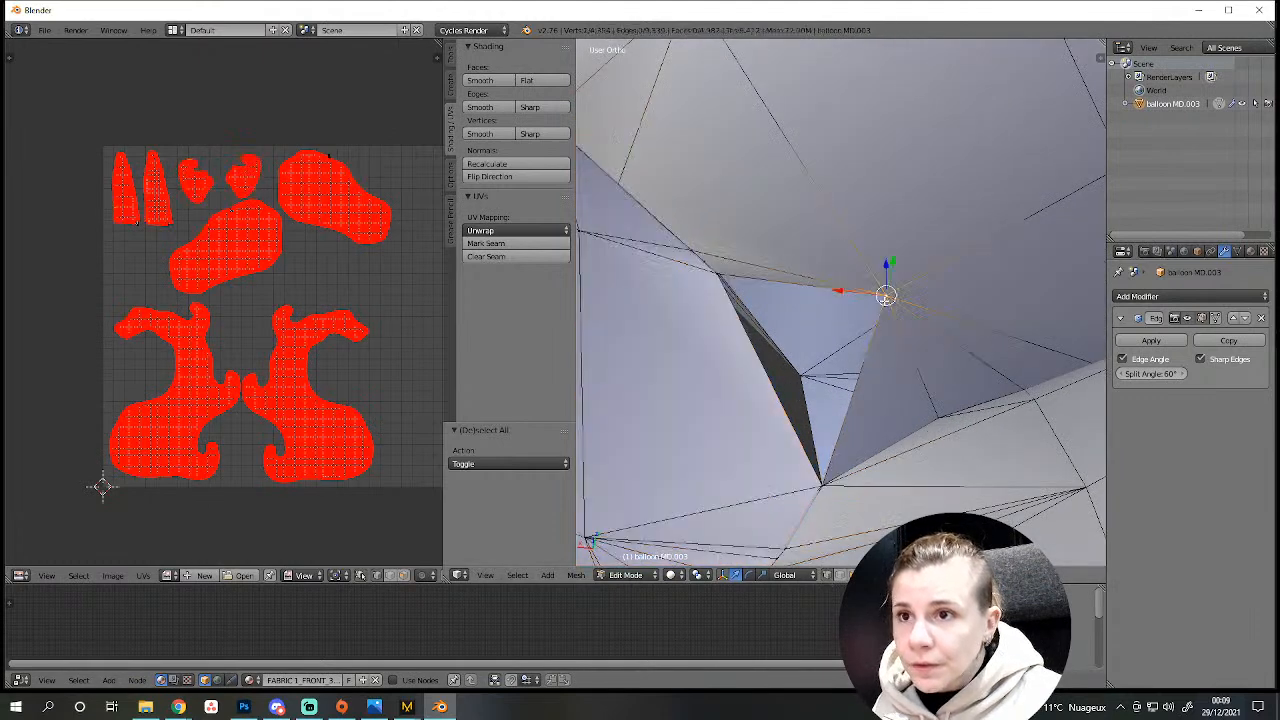
left_click(832, 481)
scroll(896, 484, "down", 5)
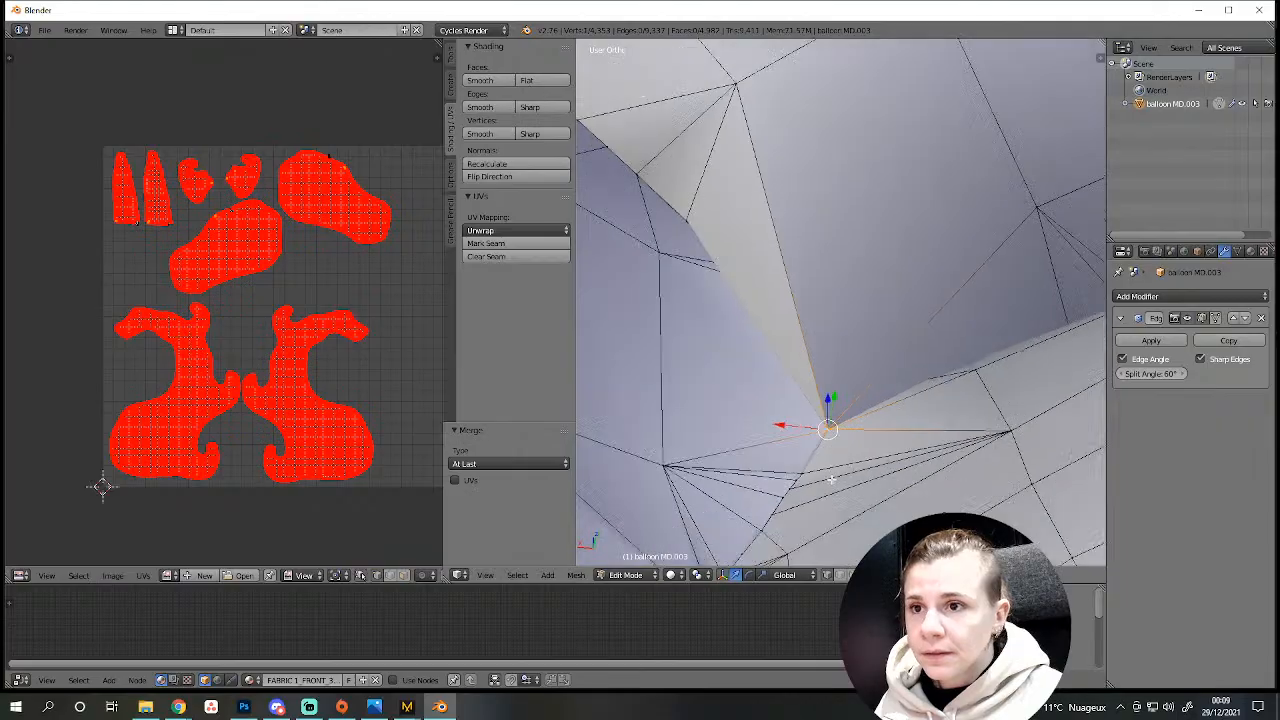
middle_click_drag(895, 484, 700, 484)
key("a")
Merge the top vertex of the inner crease beside the junction hole into the crease's bottom vertex using At Last.
scroll(726, 486, "down", 3)
middle_click_drag(897, 455, 853, 517)
scroll(934, 426, "up", 8)
right_click(900, 294)
scroll(913, 456, "up", 1)
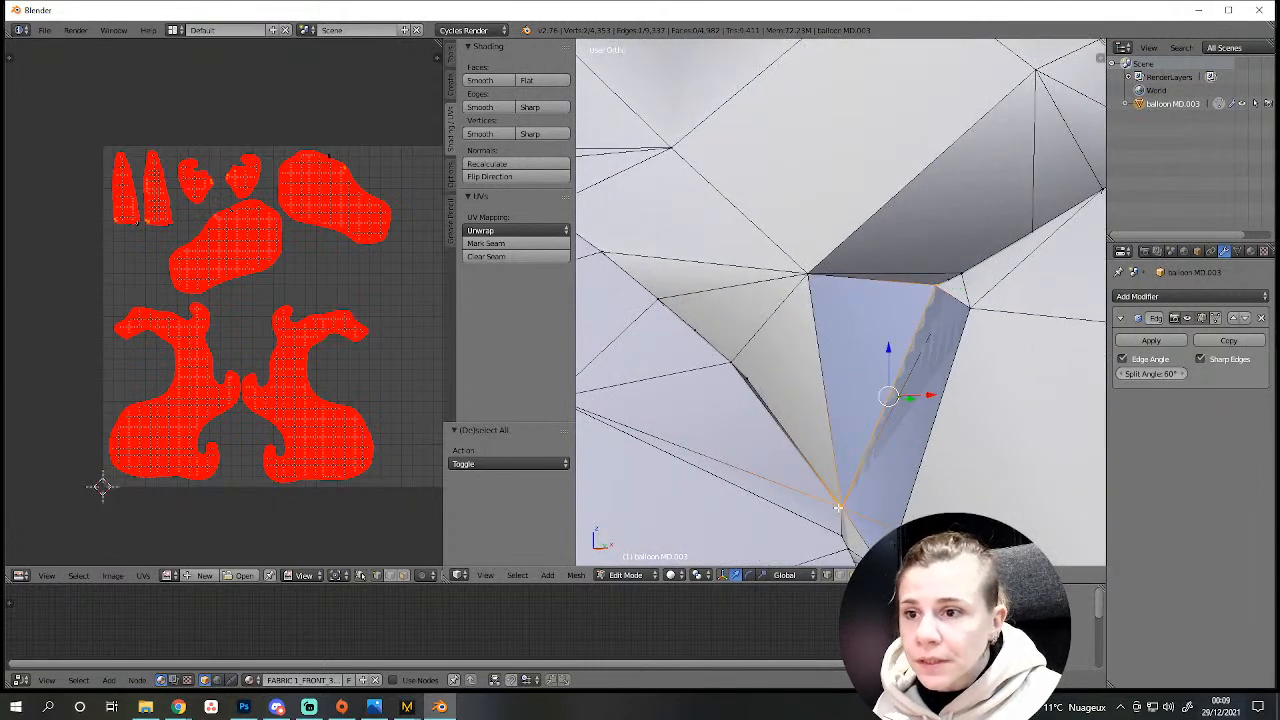
left_click(838, 509)
middle_click_drag(840, 507, 781, 398)
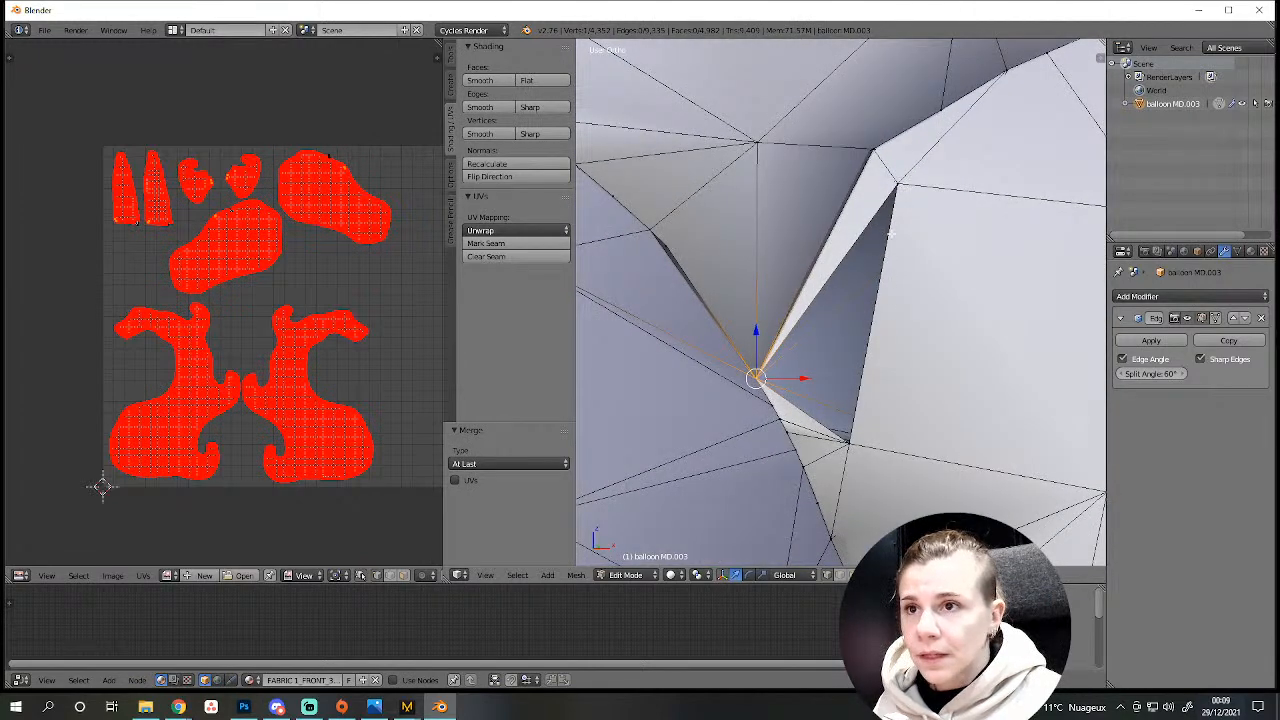
Merge the two lower corner vertices of the remaining opening to close it, and check the surface in Sculpt Mode.
key("alt+m")
left_click(848, 441)
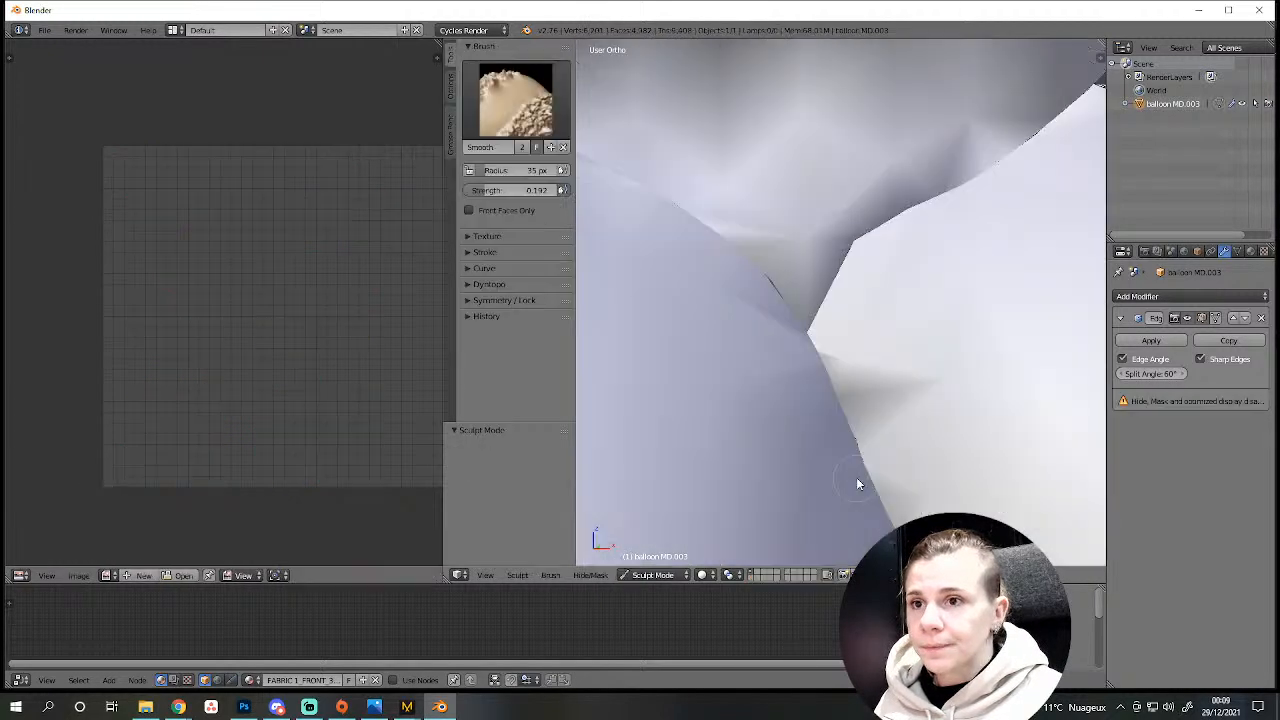
mouse_move(857, 480)
middle_mouse_down()
mouse_move(857, 466)
mouse_move(771, 463)
mouse_move(822, 537)
mouse_move(1069, 441)
mouse_move(889, 434)
mouse_move(1097, 455)
mouse_move(649, 474)
middle_mouse_up()
key("Tab")
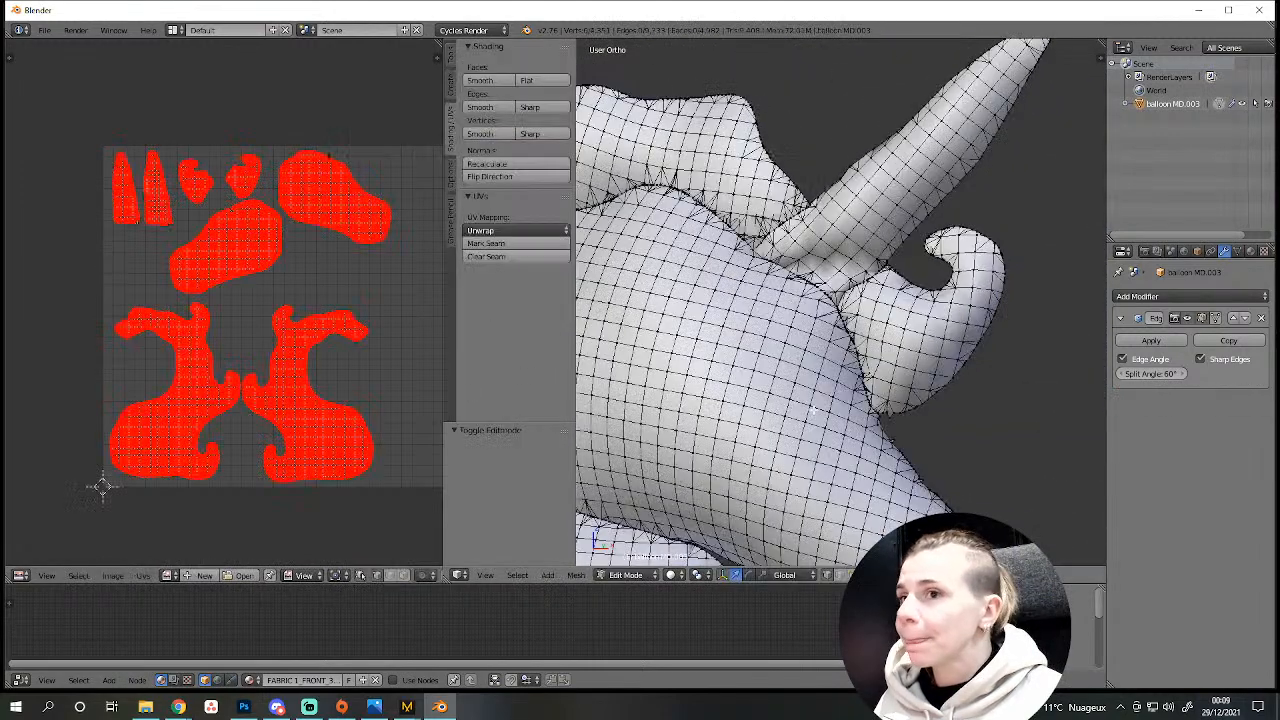
Delete the stray vertex that sticks out of the head's ridge below the forelock.
key("a")
scroll(743, 438, "up", 10)
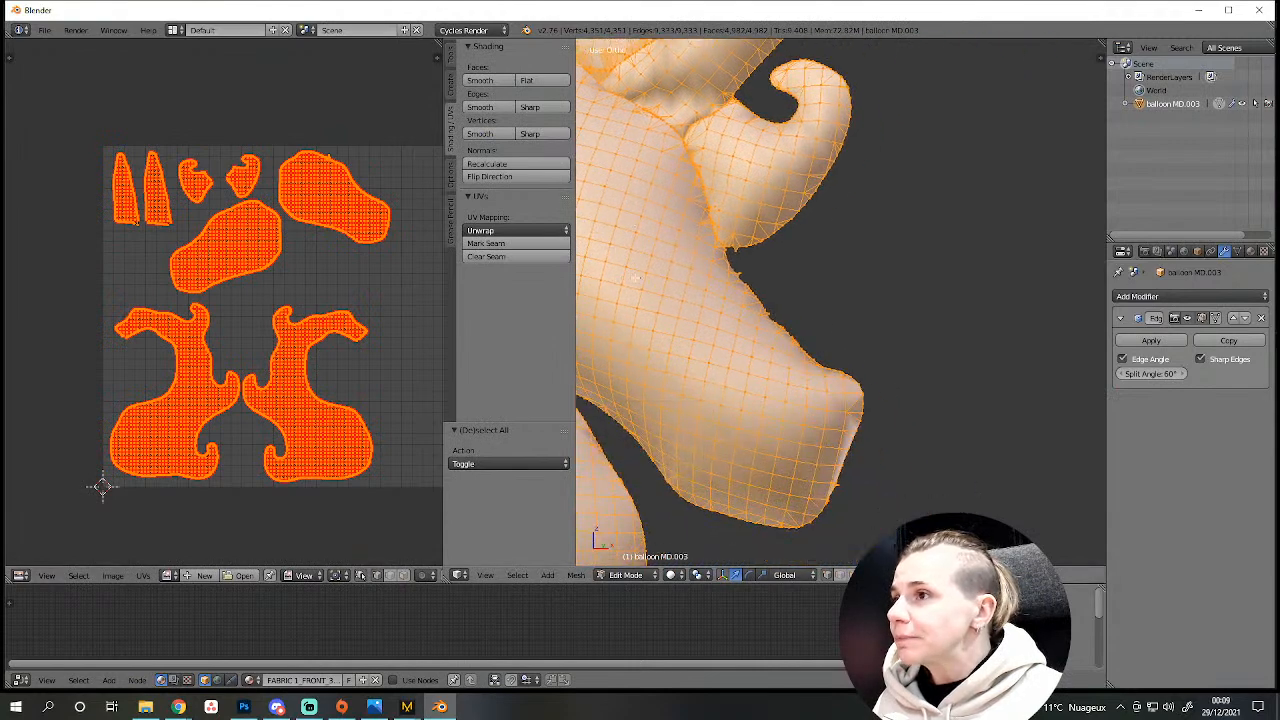
key("a")
scroll(743, 361, "up", 2)
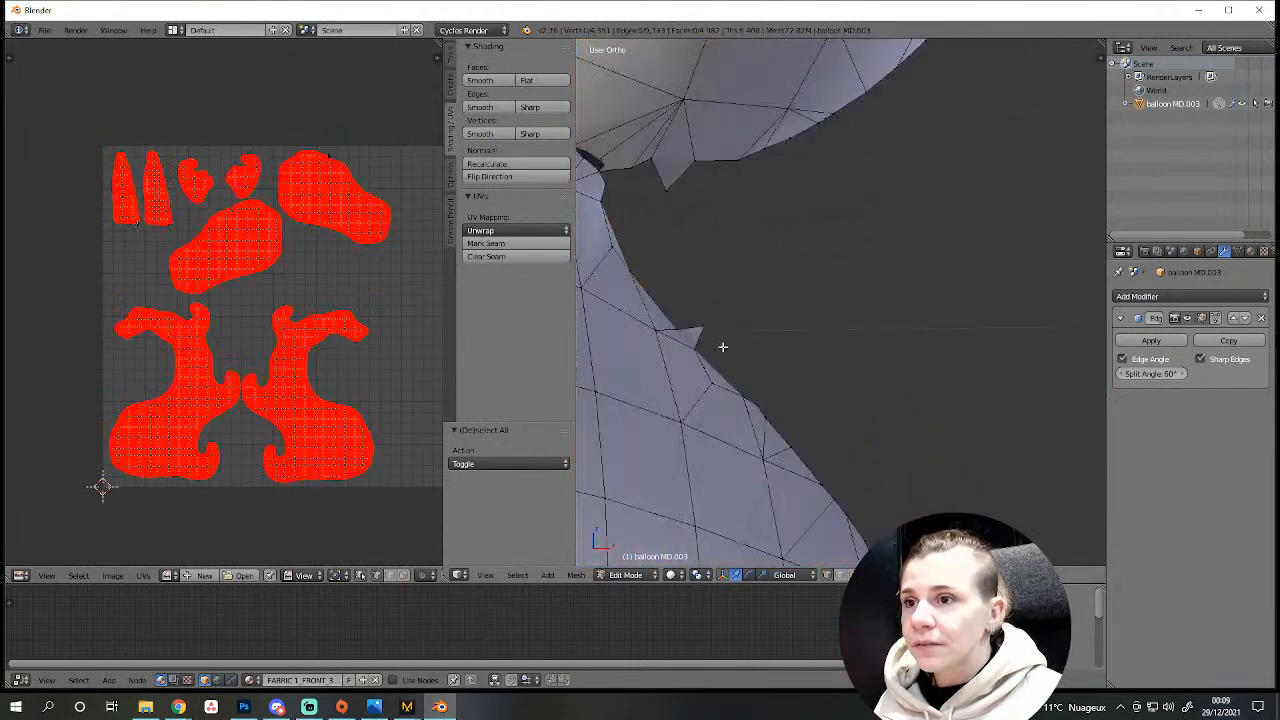
middle_click_drag(794, 376, 530, 372)
middle_click_drag(950, 335, 805, 318)
key("x")
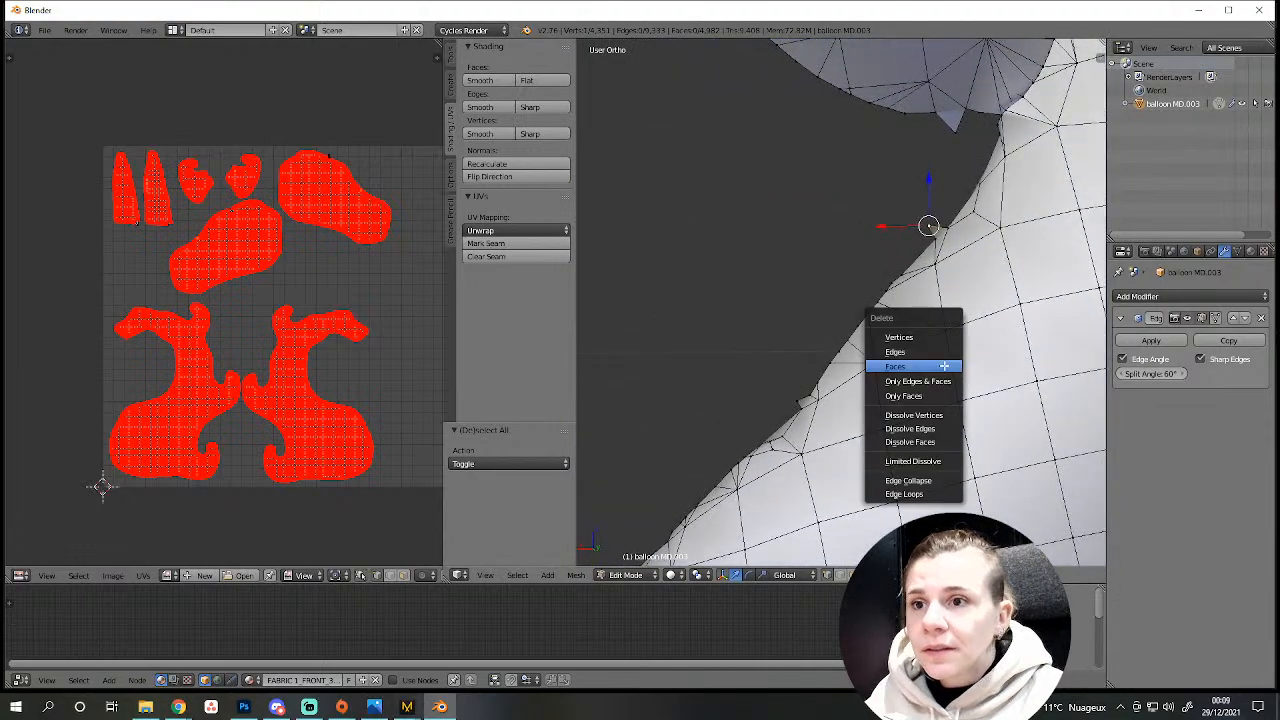
left_click(912, 334)
Try to fill the four-sided hole on the ridge with a single face and check its UVs.
middle_click_drag(912, 334, 855, 298)
middle_click_drag(669, 195, 947, 508)
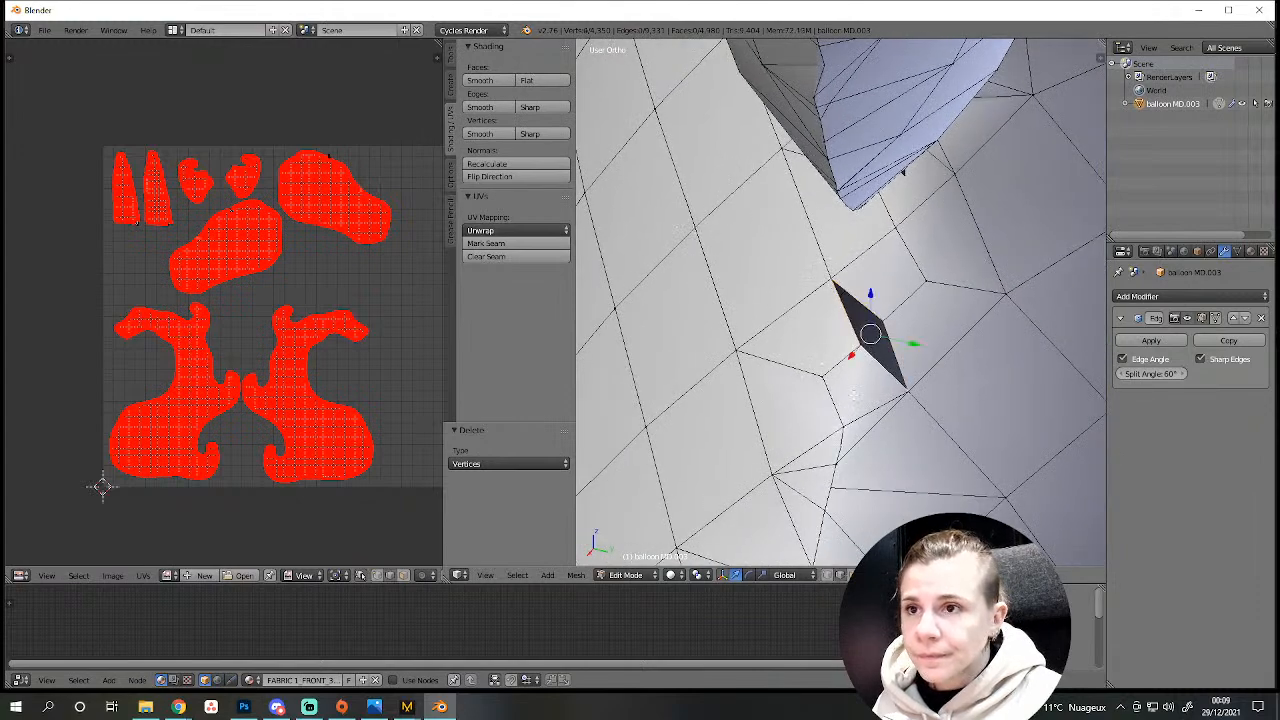
key("f")
scroll(271, 306, "up", 5)
scroll(274, 291, "up", 2)
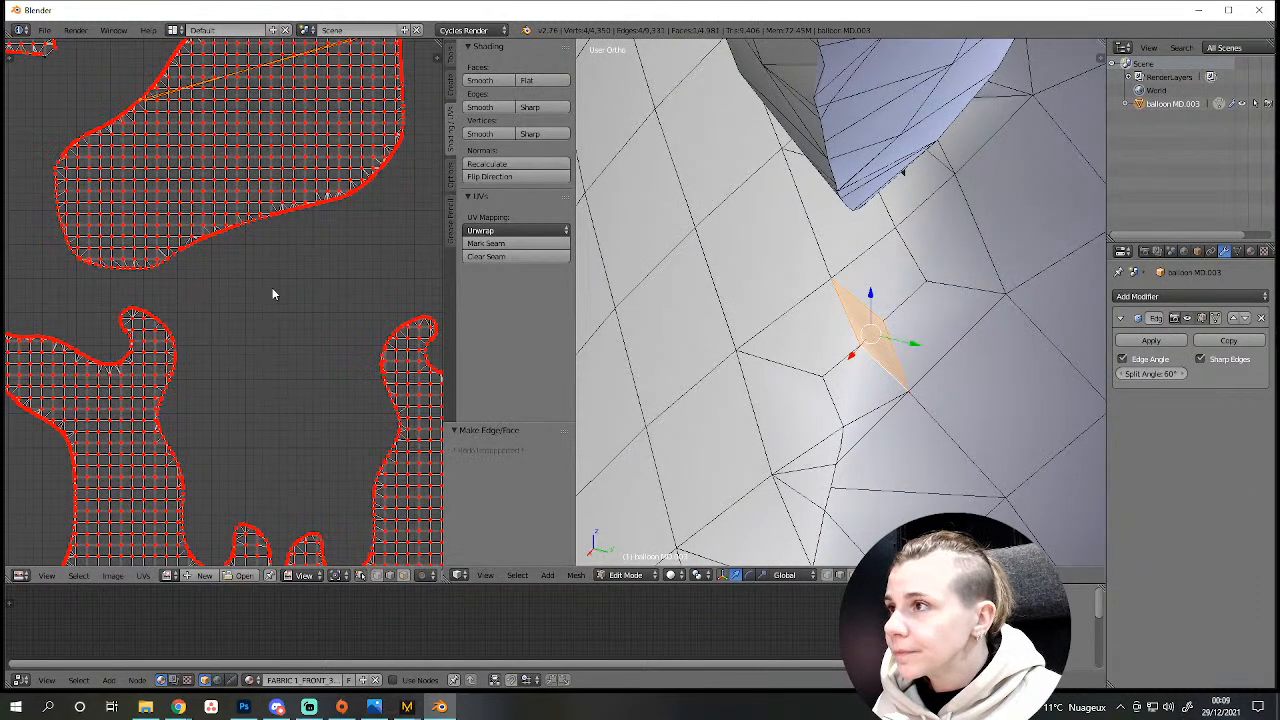
scroll(274, 289, "down", 5)
scroll(274, 289, "up", 1)
scroll(906, 414, "up", 3)
key("ctrl+z")
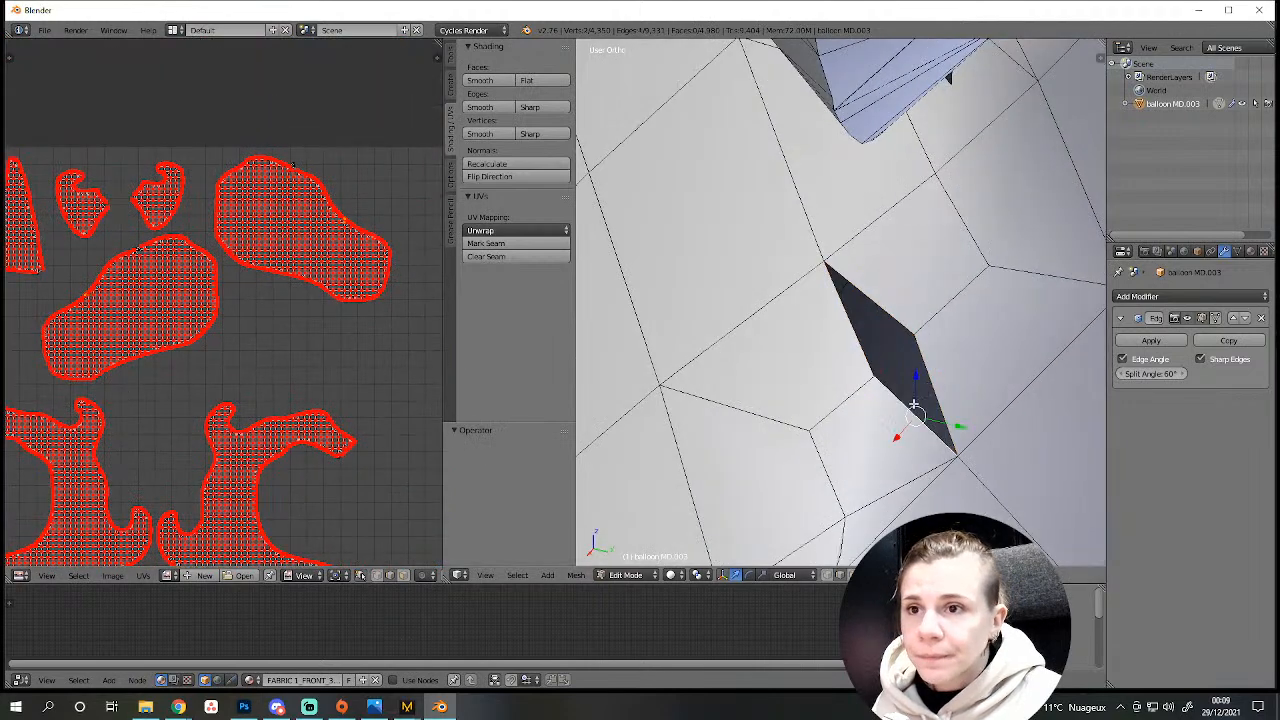
Fill the lower half of the ridge hole with a triangular face and bring its stretched UVs into view.
key("f")
scroll(450, 379, "down", 1)
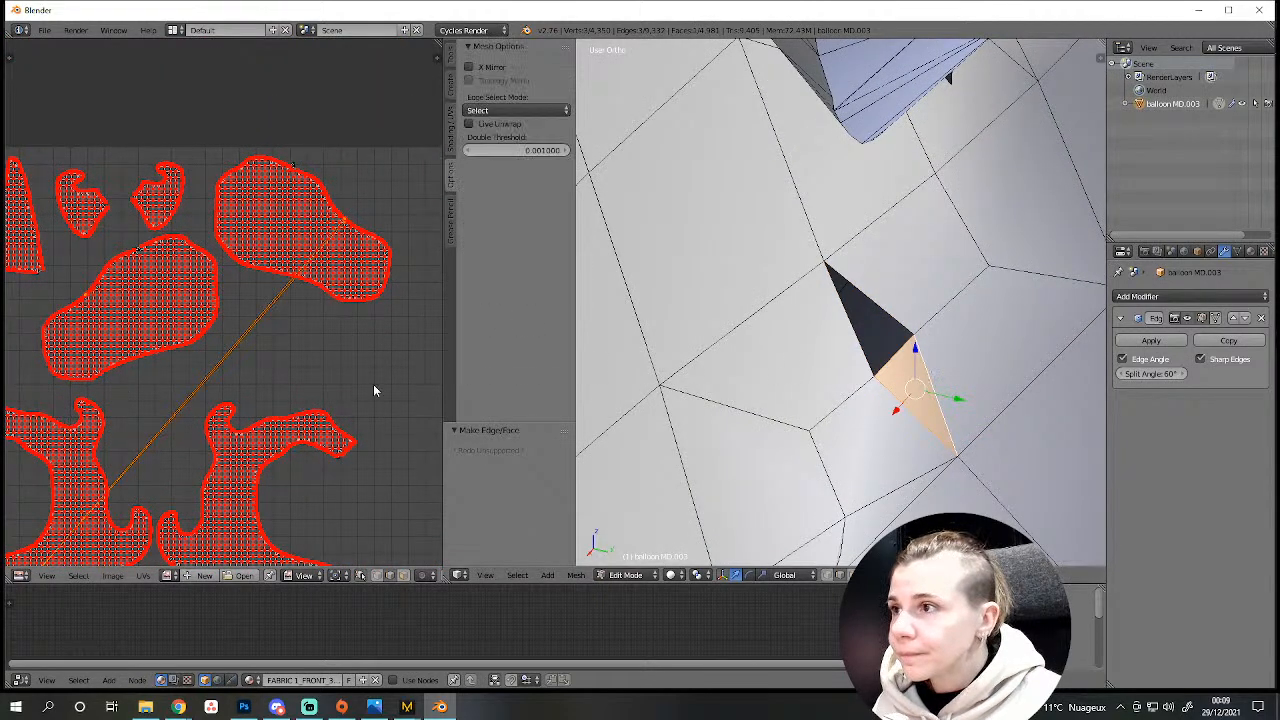
scroll(398, 383, "down", 3)
middle_click_drag(211, 447, 270, 354)
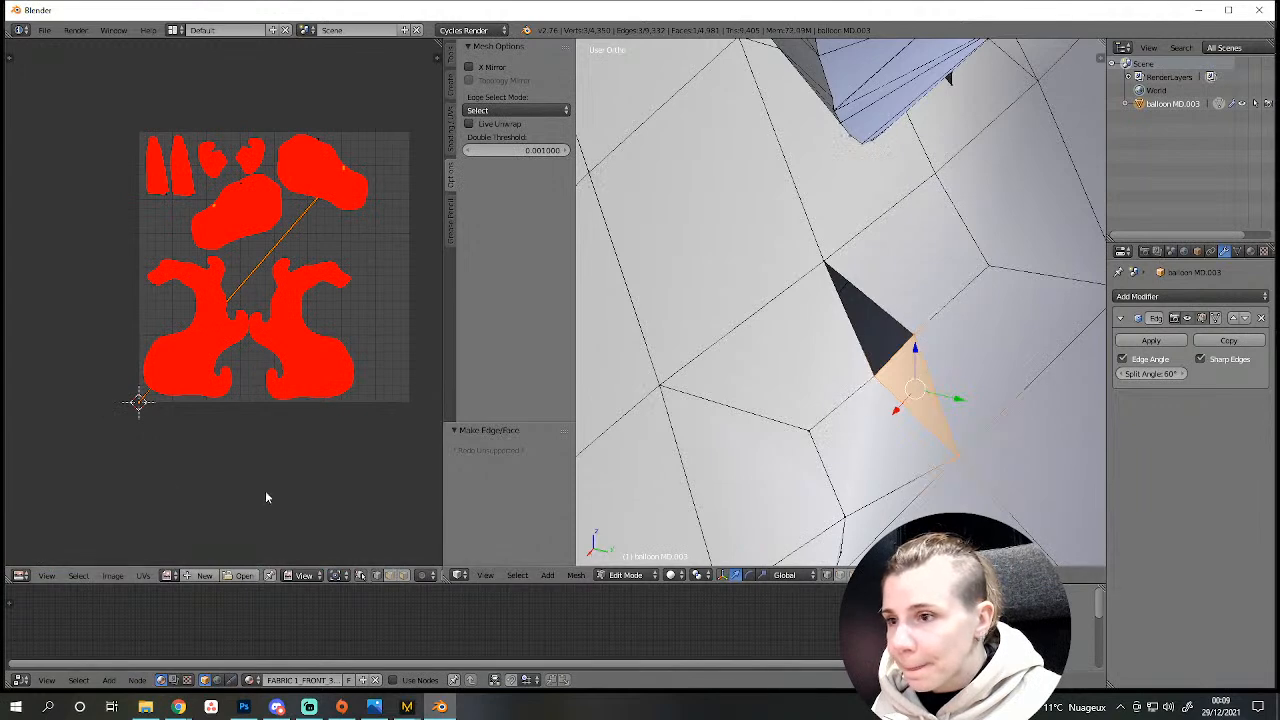
Turn off UV sync selection and select the whole linked mesh to display its UV islands for separate editing.
right_click(141, 421)
right_click_drag(139, 405, 339, 220)
right_click(339, 220)
left_click(361, 575)
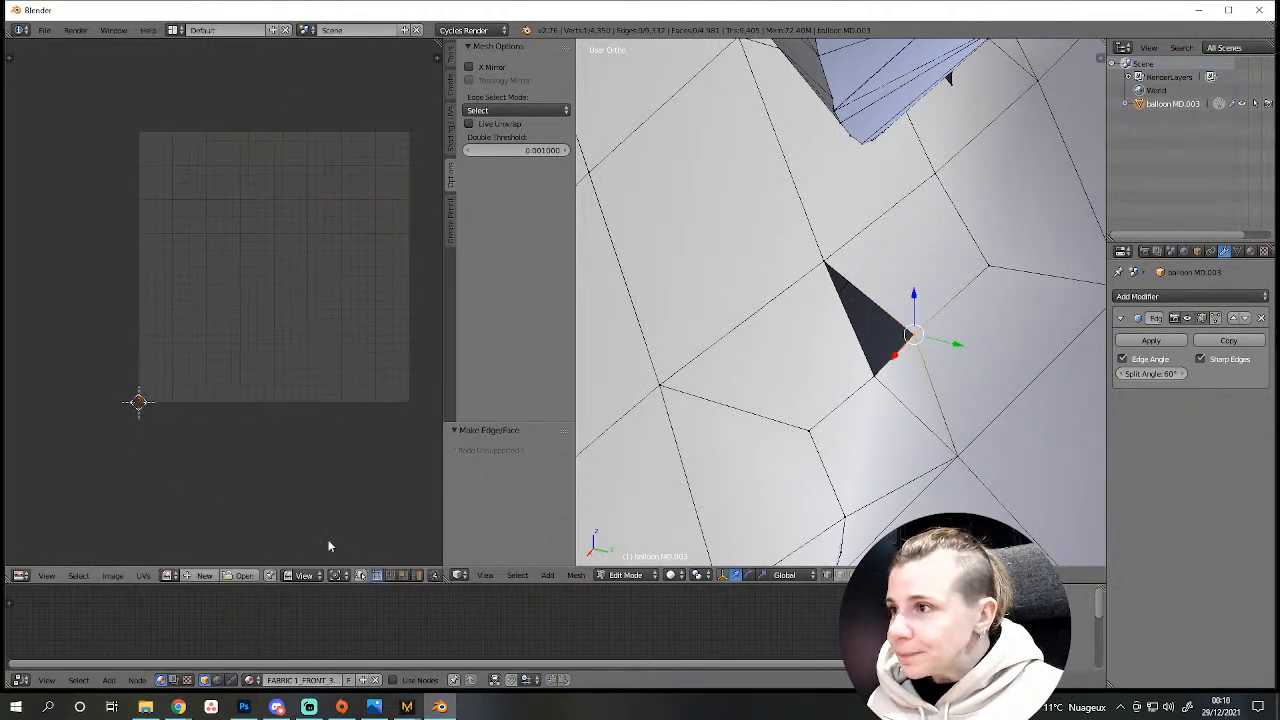
key("a")
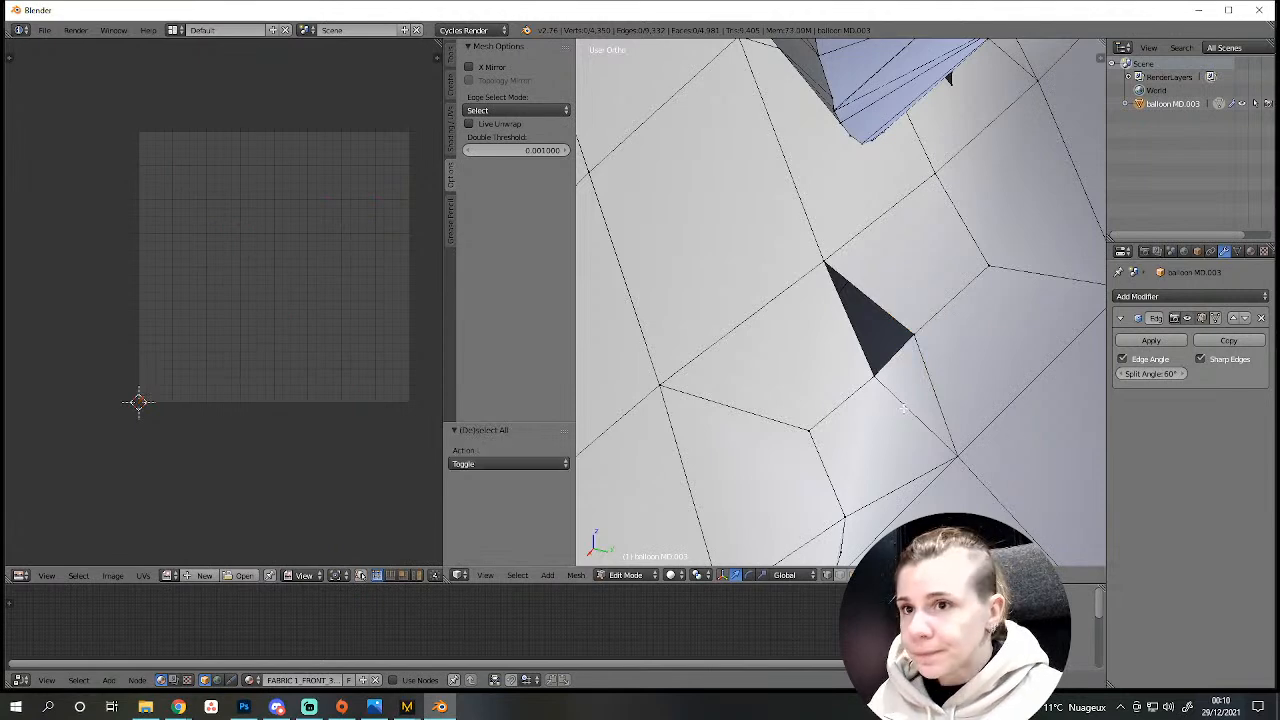
key("ctrl+l")
scroll(86, 451, "up", 5)
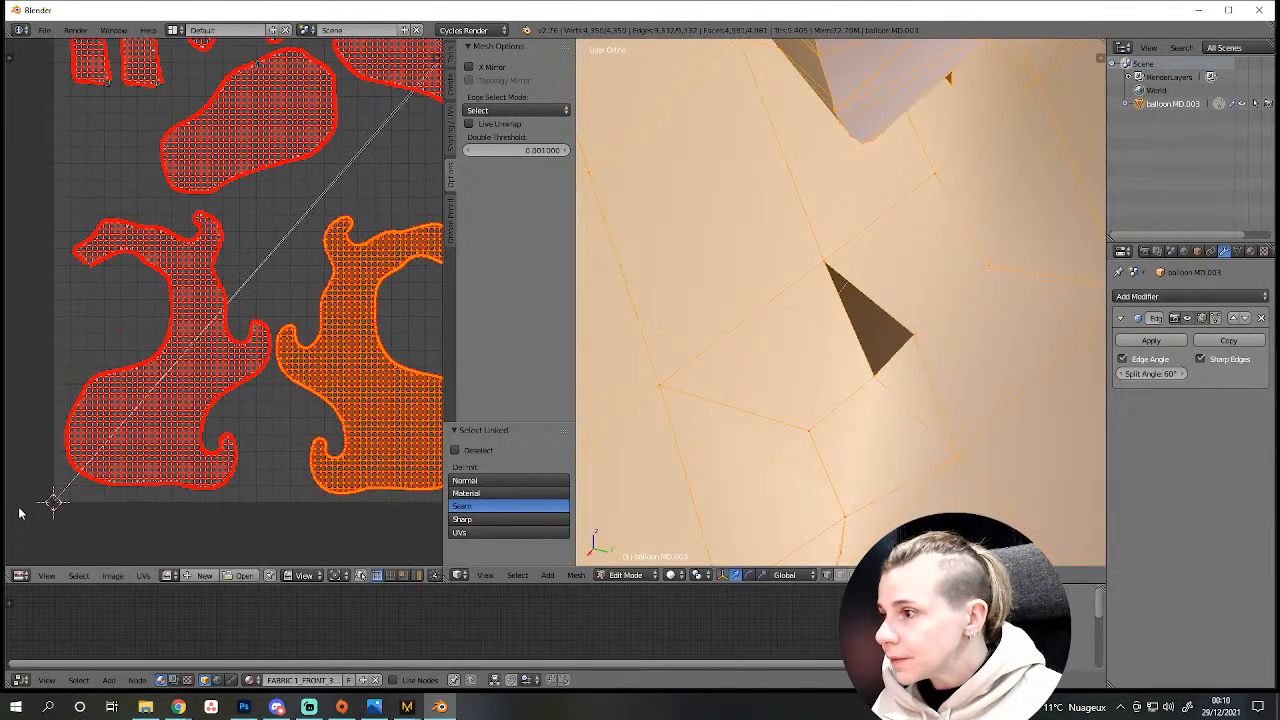
Move the new triangle's stray UV corner from the origin onto the upper right head island.
key("g")
left_click(344, 180)
middle_click_drag(355, 207, 207, 440)
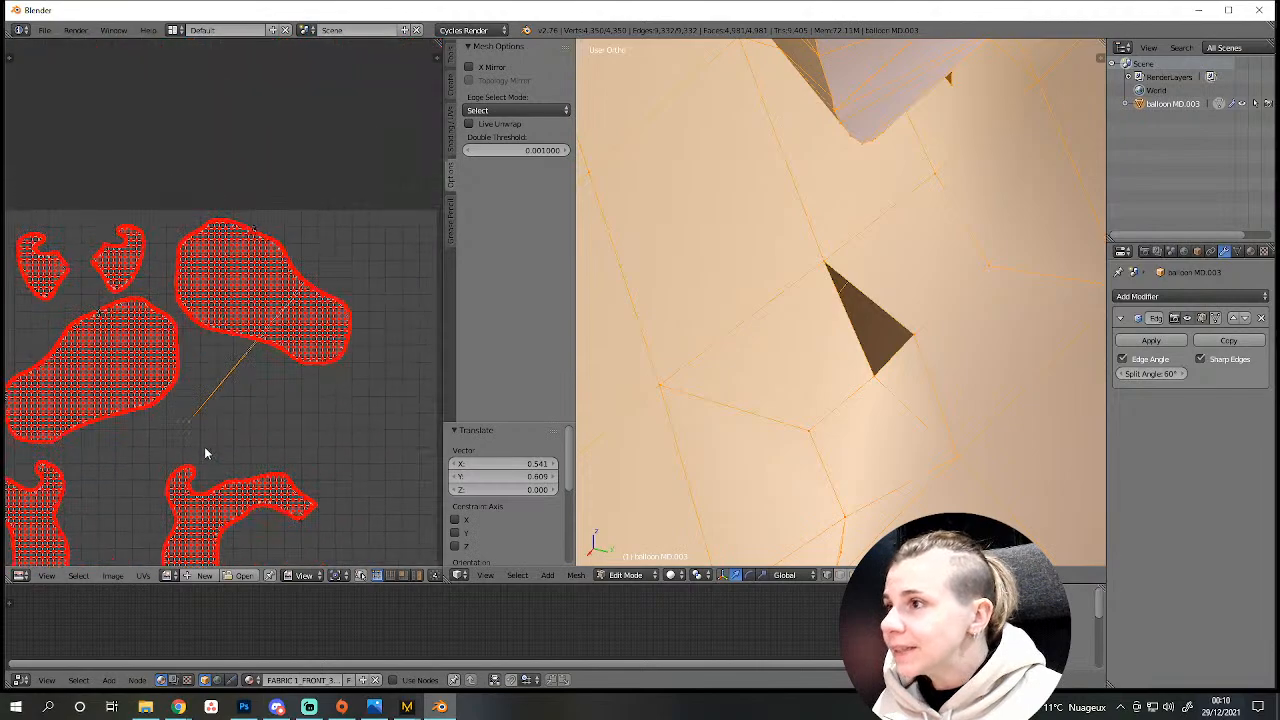
scroll(236, 438, "up", 5)
middle_click_drag(375, 366, 211, 426)
key("g")
left_click(12, 103)
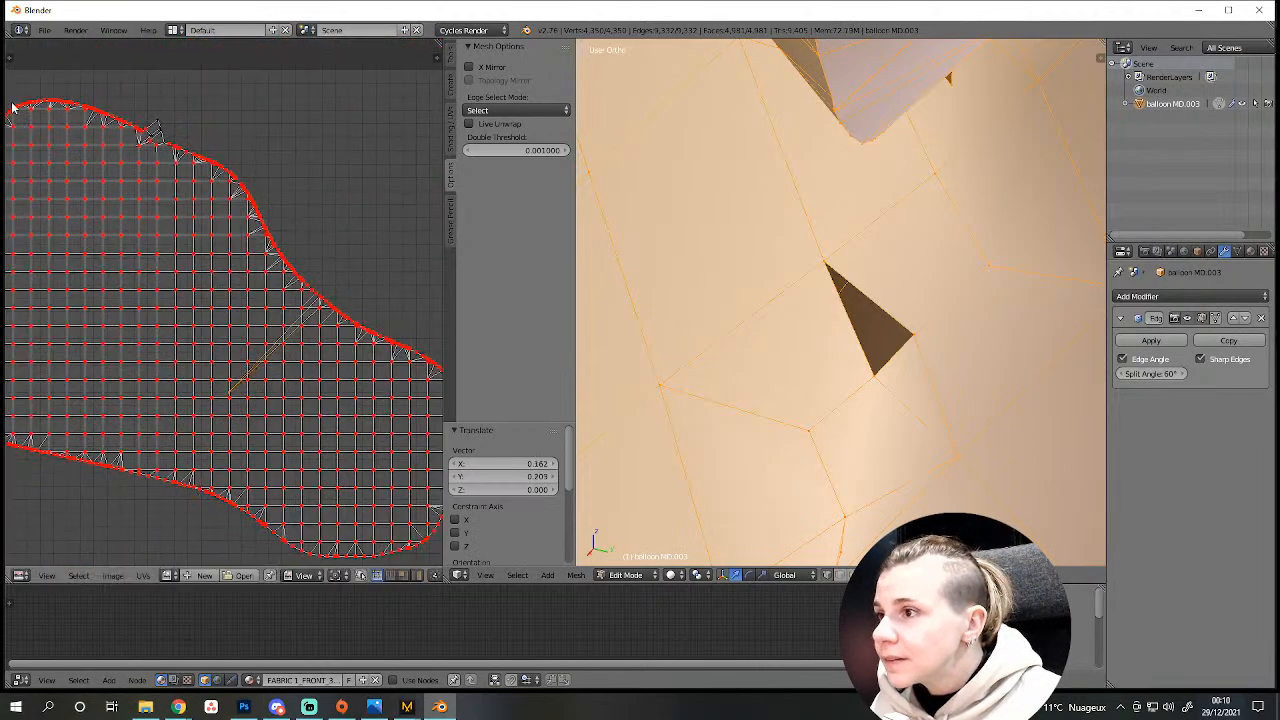
Position the triangle's UV corner precisely on the head island's boundary, next to the face's other UV corners.
scroll(265, 357, "up", 6)
key("g")
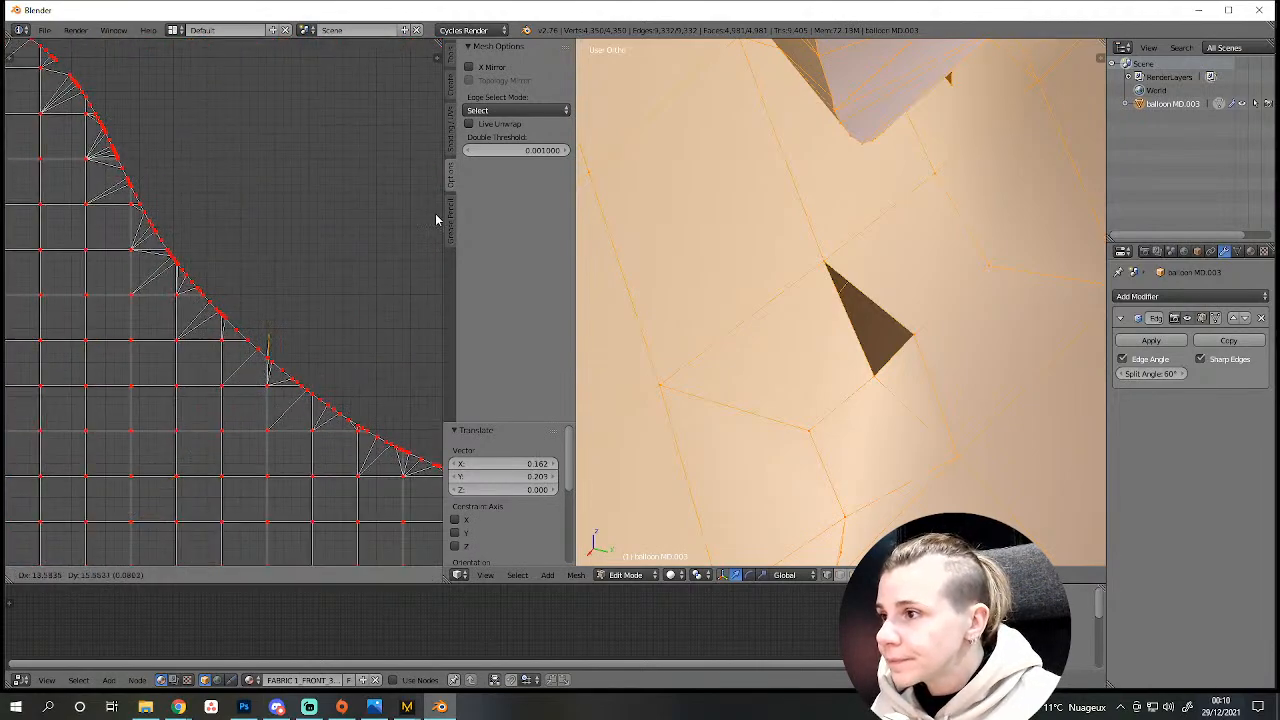
left_click(429, 241)
scroll(400, 330, "up", 7)
middle_click_drag(366, 418, 197, 180)
key("g")
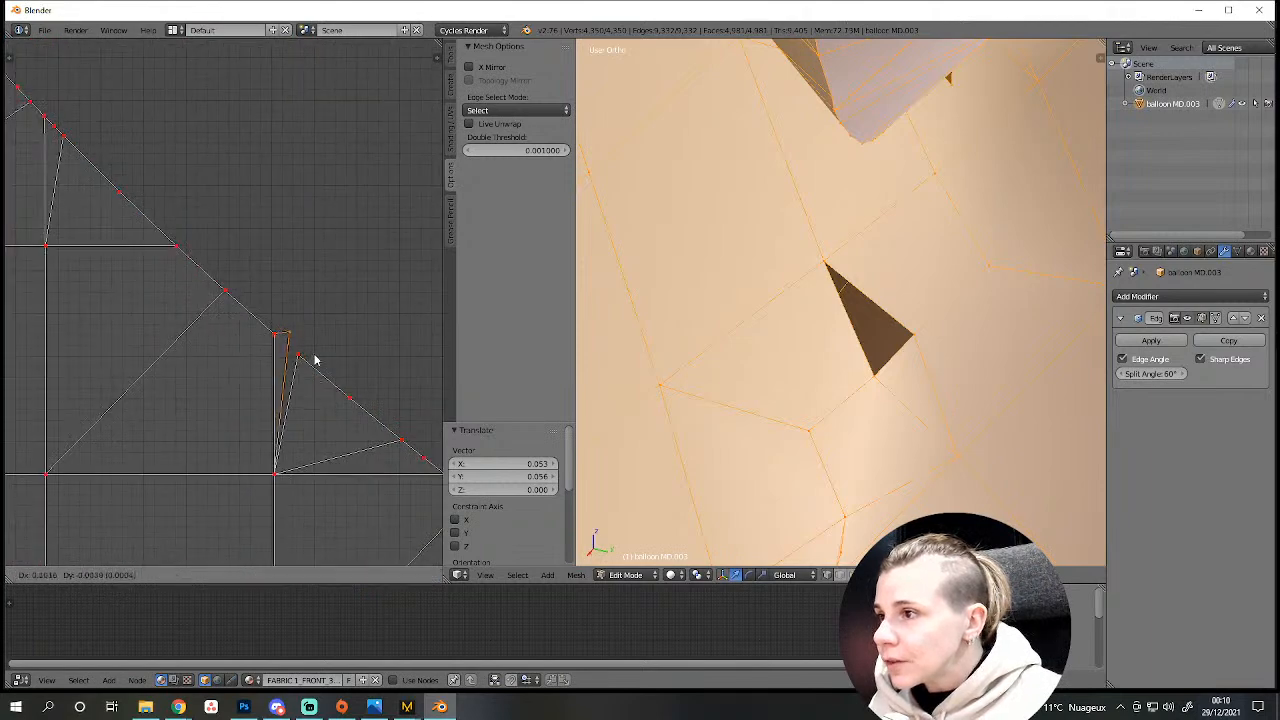
left_click(319, 380)
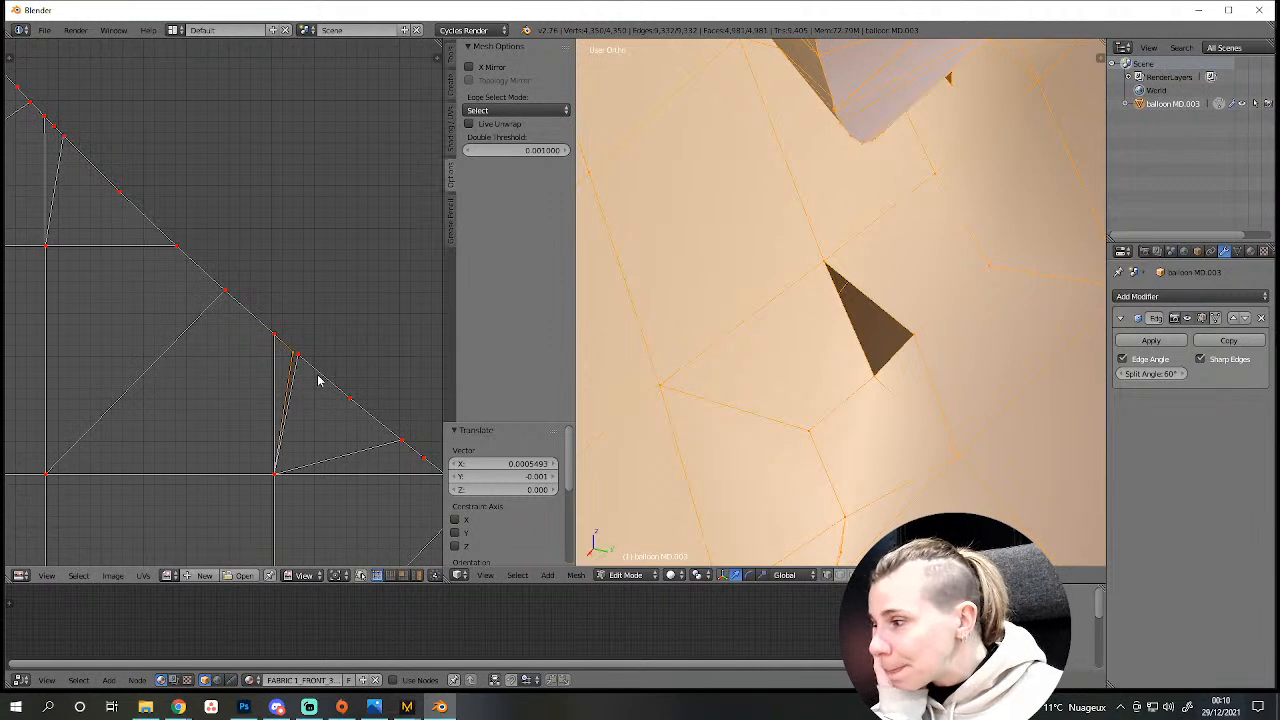
scroll(300, 380, "up", 2)
middle_click_drag(342, 449, 254, 391)
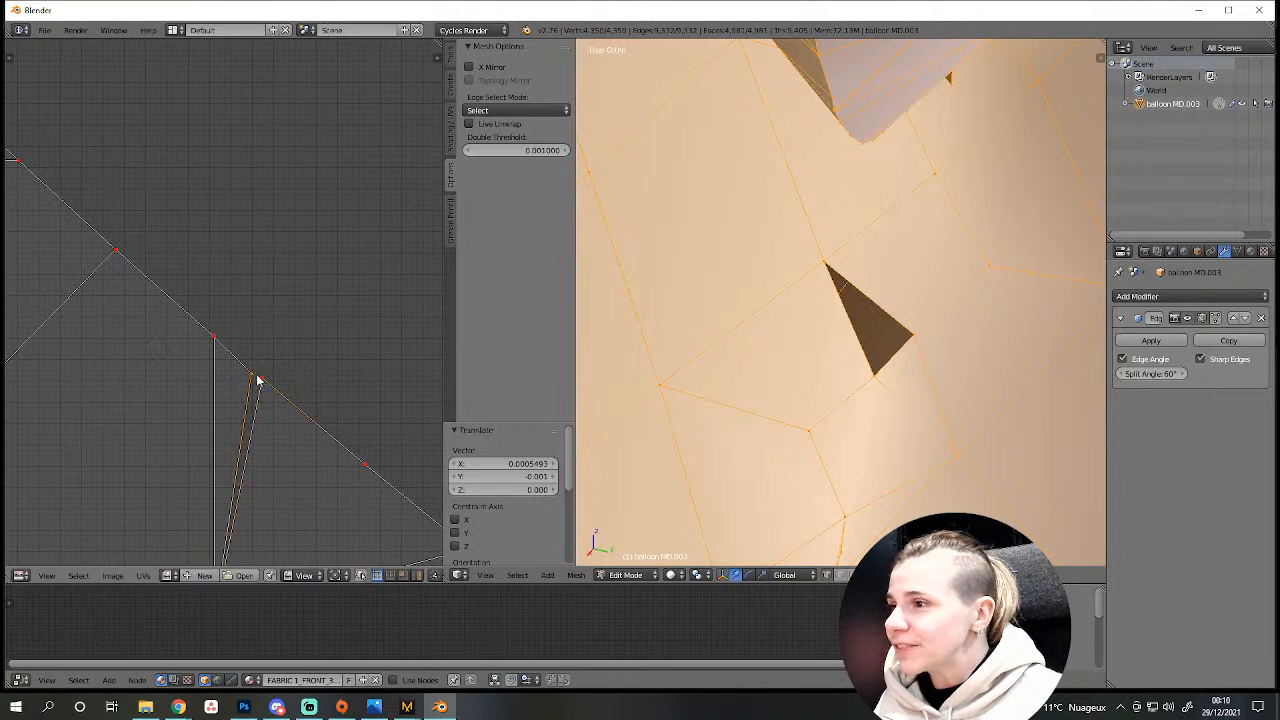
Fill the remaining upper half of the ridge hole with a second triangular face.
key("a")
scroll(869, 429, "up", 1)
right_click(879, 393)
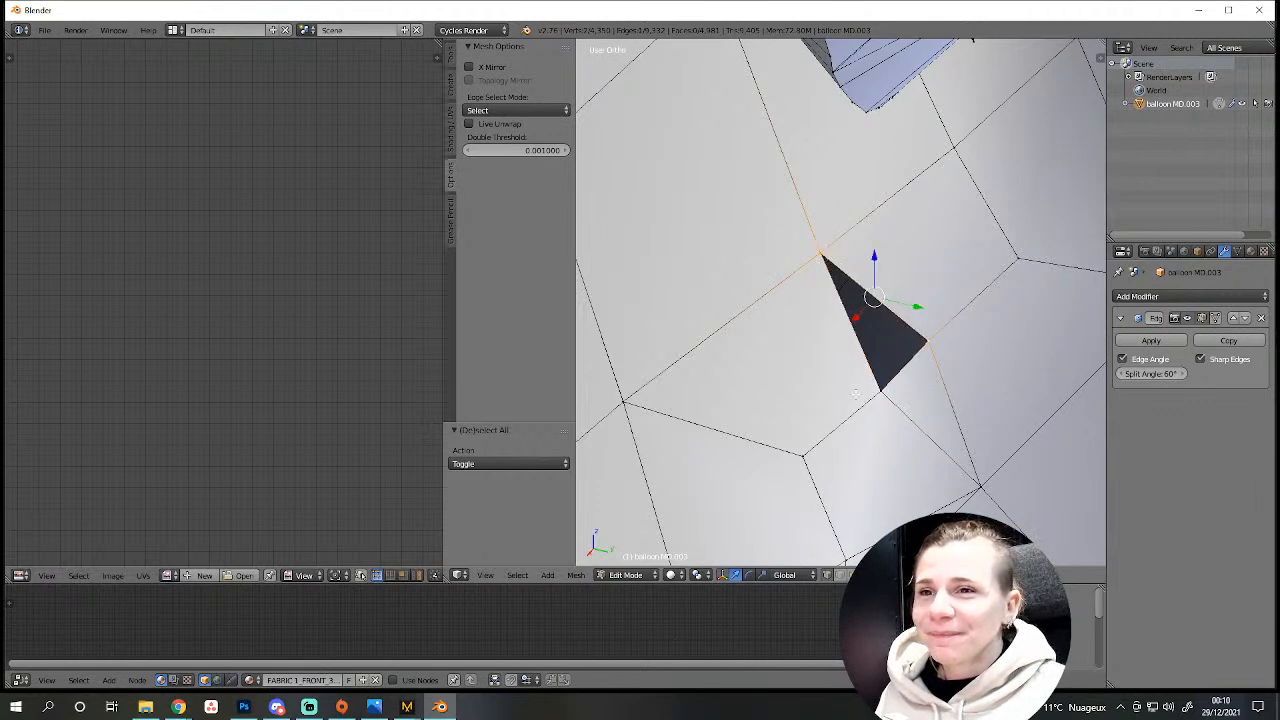
key("f")
scroll(860, 300, "down", 4)
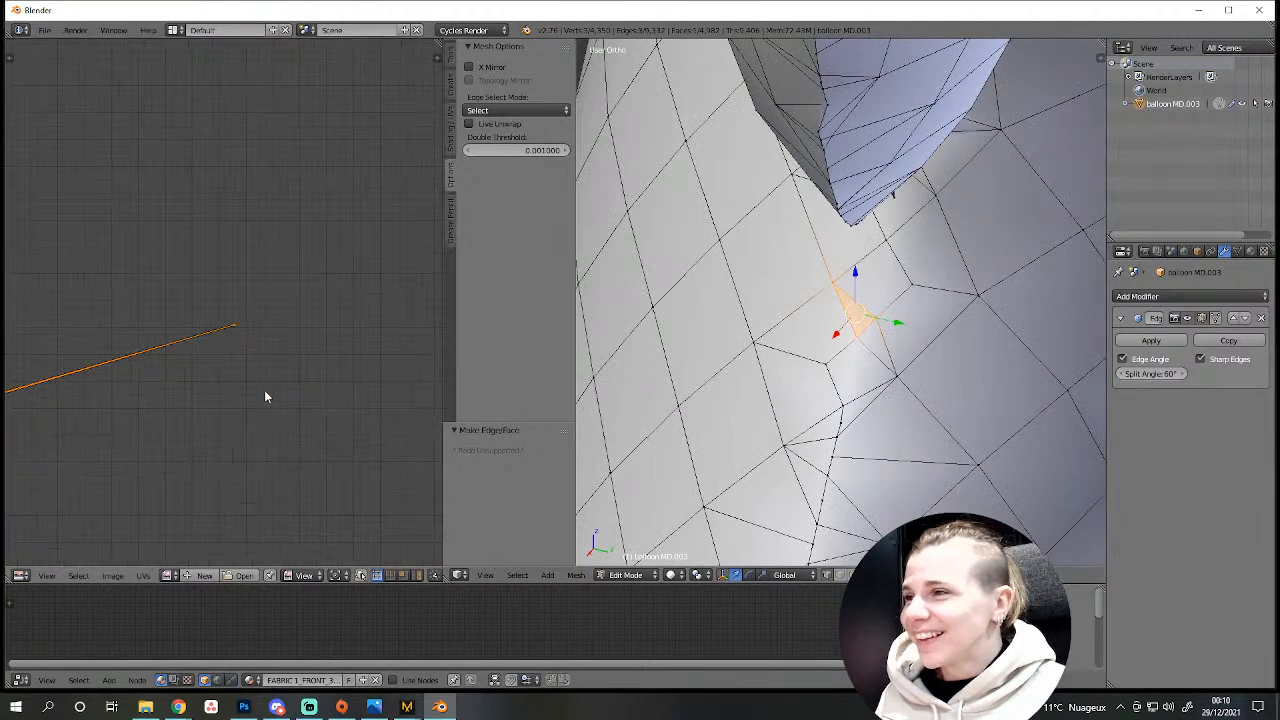
Deselect all geometry of the balloon mesh.
scroll(246, 418, "down", 8)
middle_click_drag(184, 432, 330, 378)
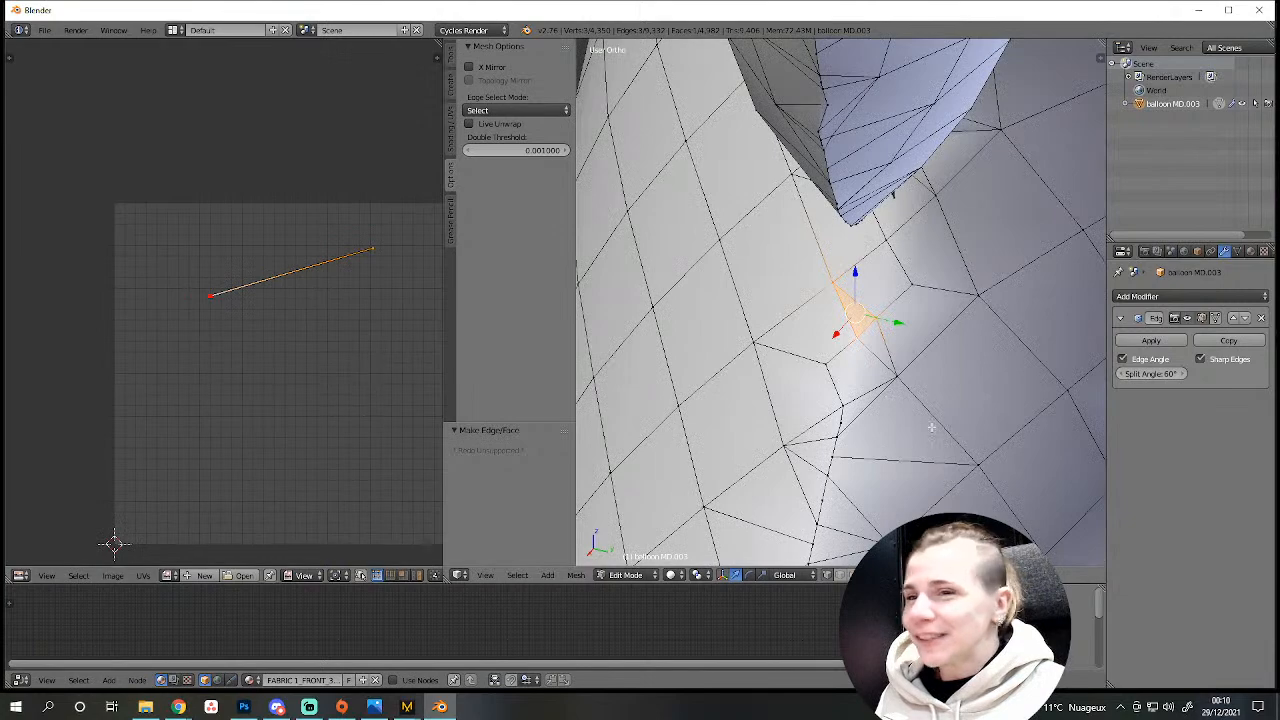
key("a")
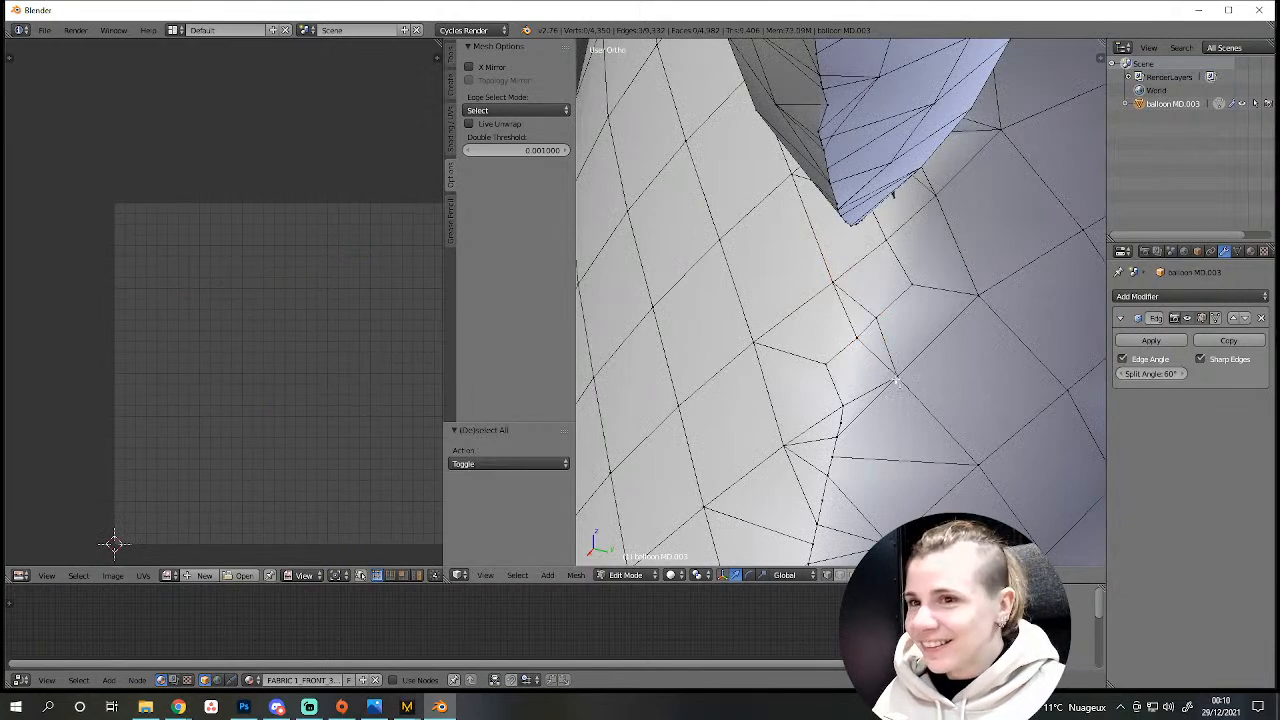
key("a")
scroll(209, 235, "up", 3)
key("a")
key("a")
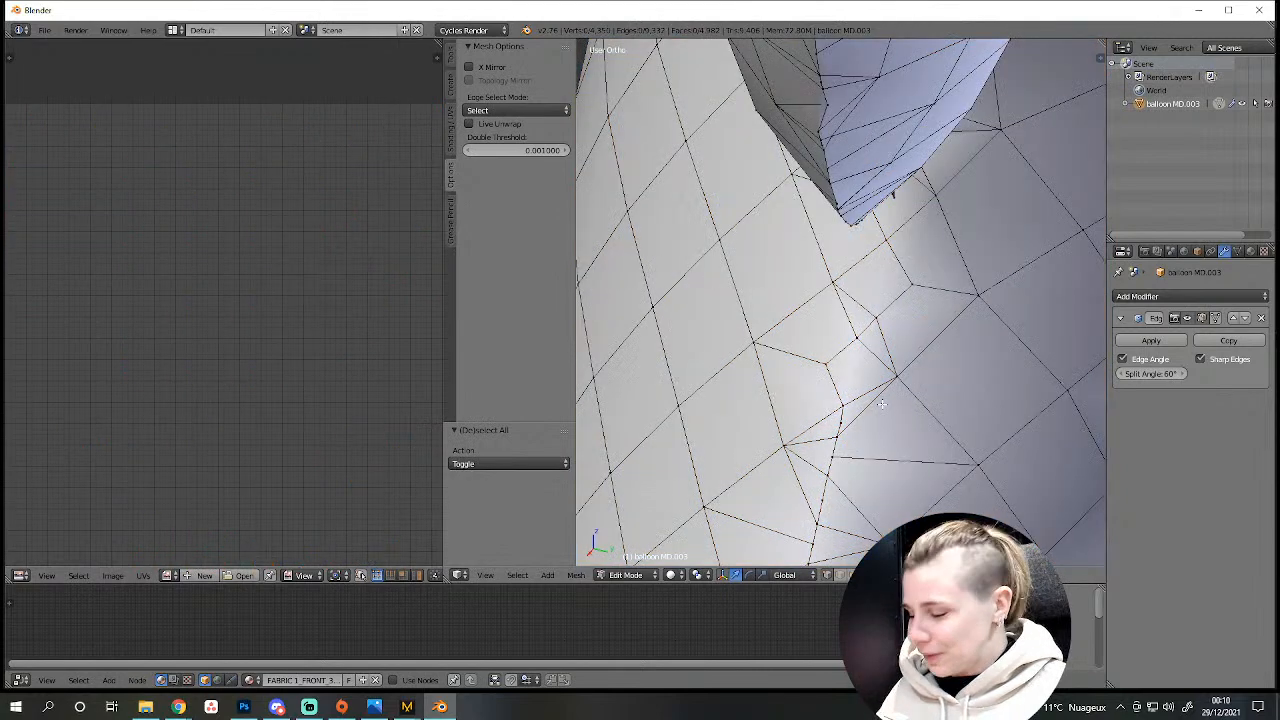
Enable synchronized UV and mesh selection in face mode and select the small ear piece's linked UV island.
left_click(361, 575)
key("a")
key("a")
key("l")
left_click(404, 575)
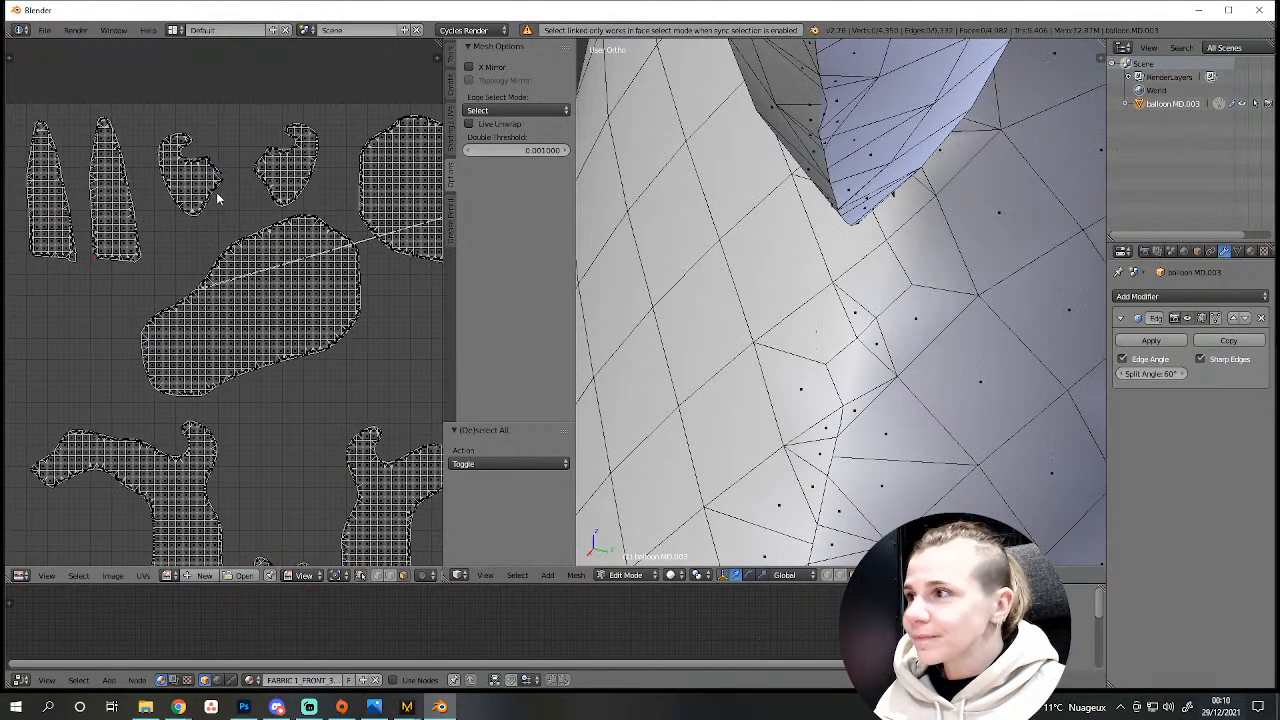
key("l")
Delete the two pointed faces sticking out below the lower edge of the ear piece.
scroll(946, 336, "down", 4)
mouse_move(946, 336)
middle_mouse_down()
mouse_move(880, 303)
mouse_move(1019, 459)
mouse_move(944, 460)
mouse_move(977, 359)
mouse_move(803, 337)
mouse_move(829, 429)
mouse_move(887, 371)
mouse_move(977, 369)
mouse_move(872, 382)
mouse_move(946, 360)
middle_mouse_up()
scroll(880, 303, "up", 3)
right_click(749, 334)
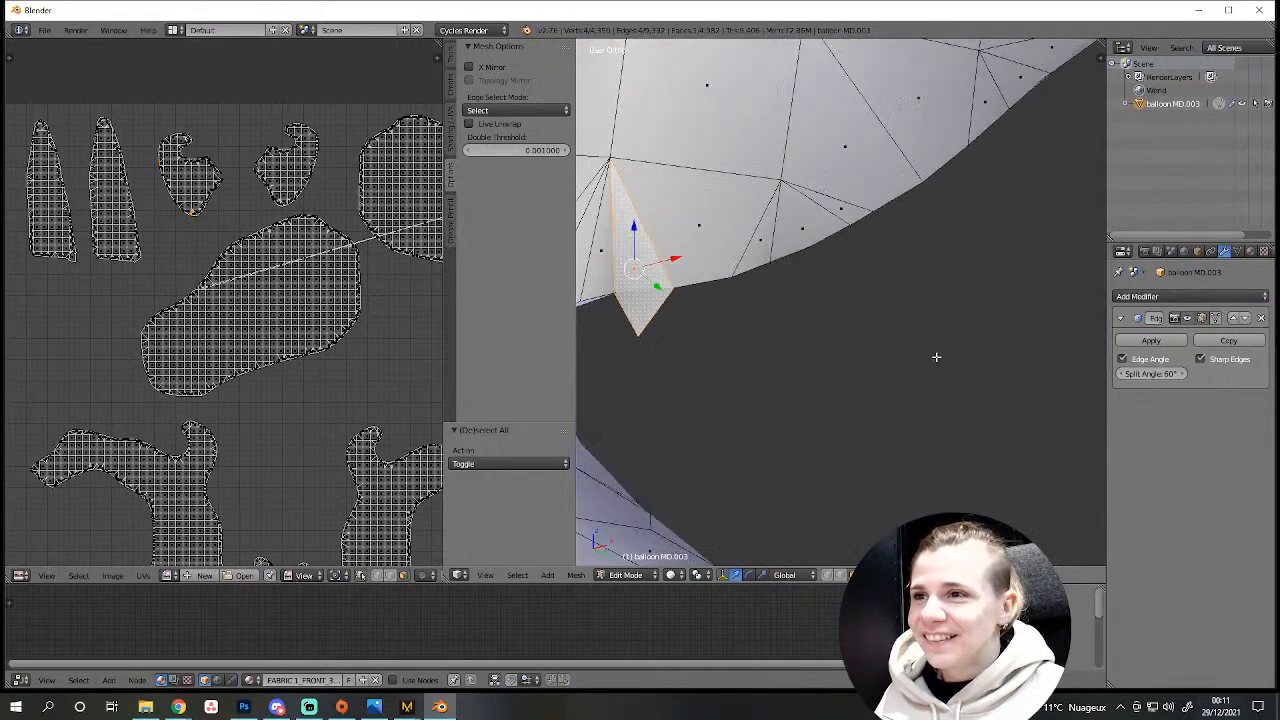
key("x")
left_click(688, 392)
middle_click_drag(671, 357, 954, 476)
right_click(863, 452)
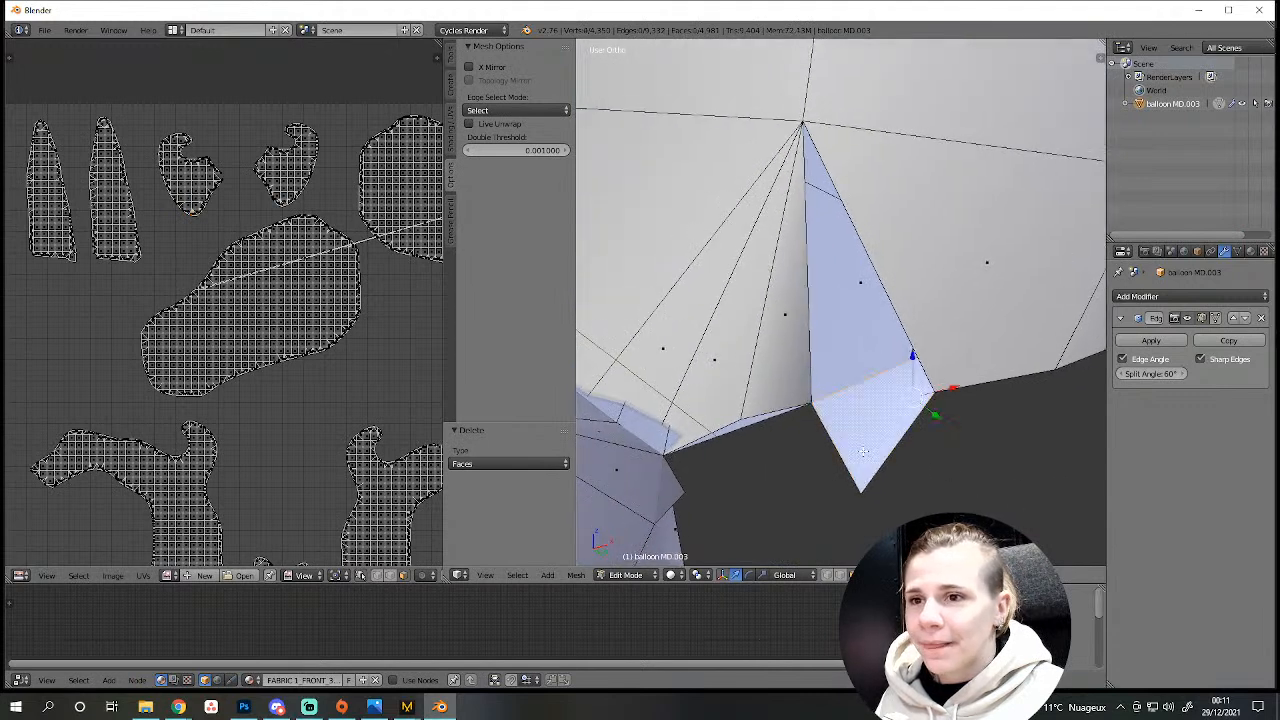
key("x")
left_click(863, 452)
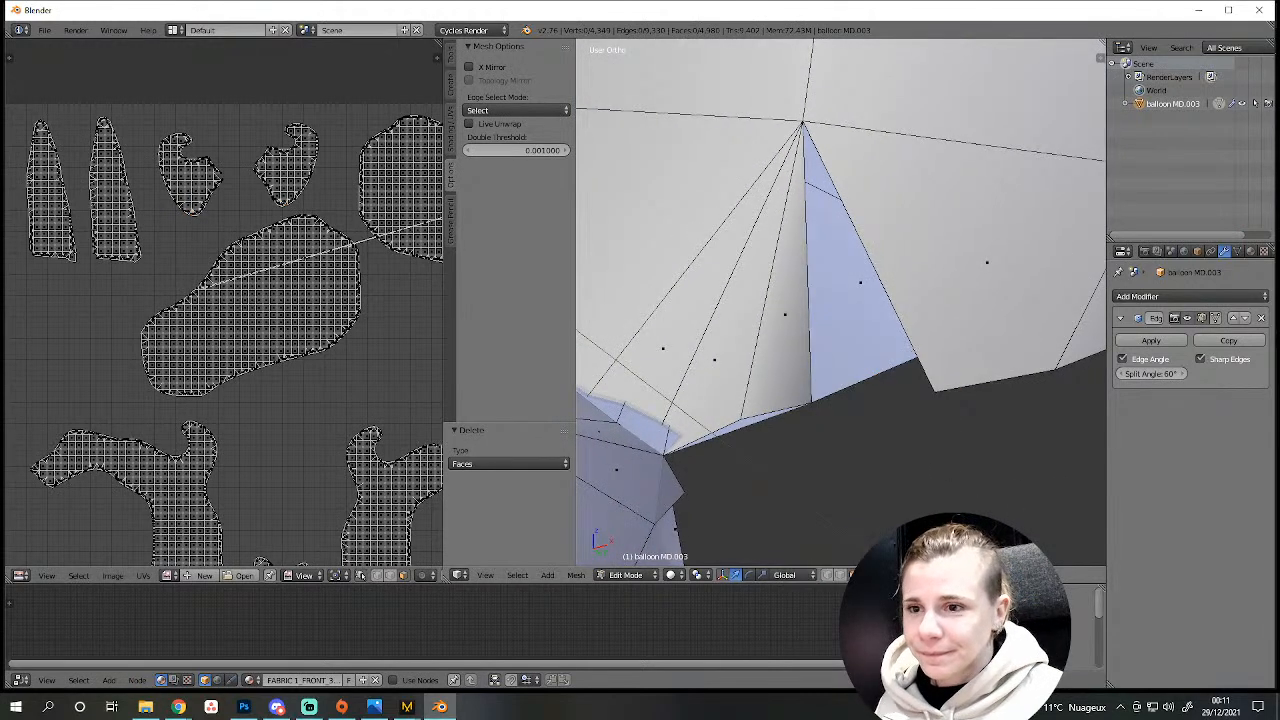
Fill the notch at the ear's lower tip with new triangular faces built from its corner vertices.
left_click(826, 575)
right_click(814, 408)
key("g")
right_click(822, 208)
right_click(806, 123, "shift")
right_click(936, 387, "shift")
key("f")
middle_click_drag(937, 389, 703, 407)
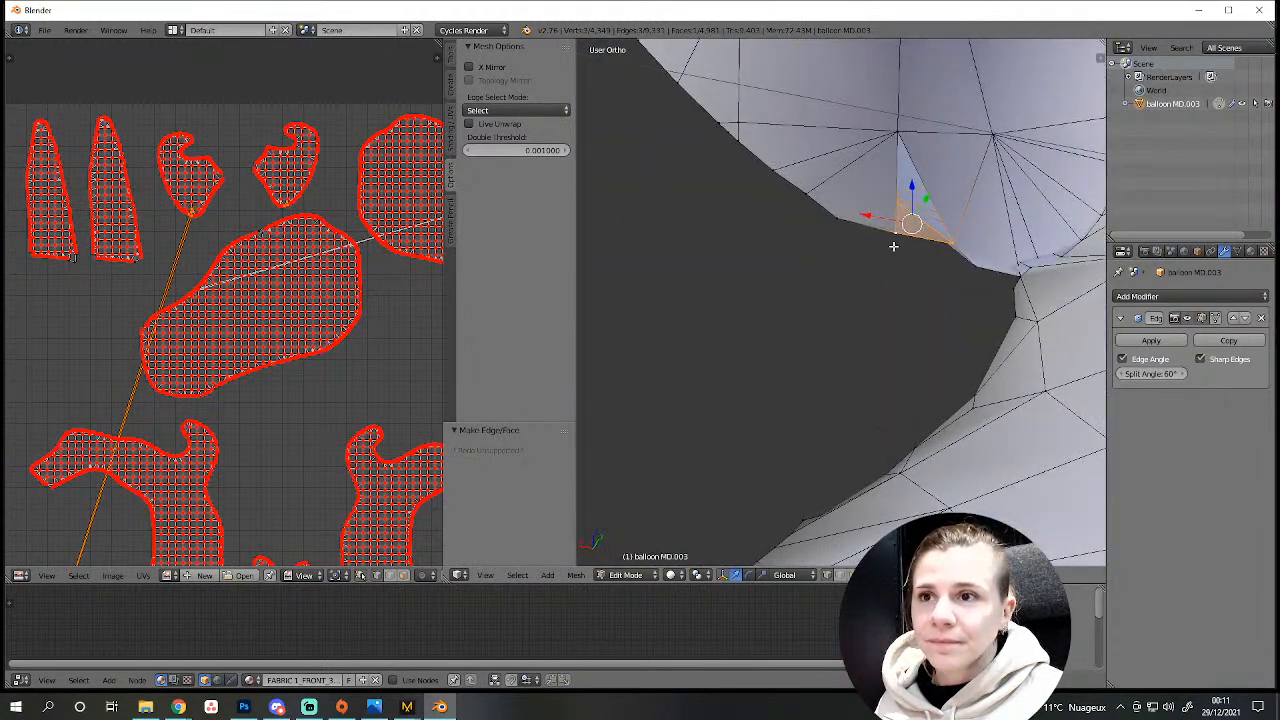
scroll(329, 420, "down", 4)
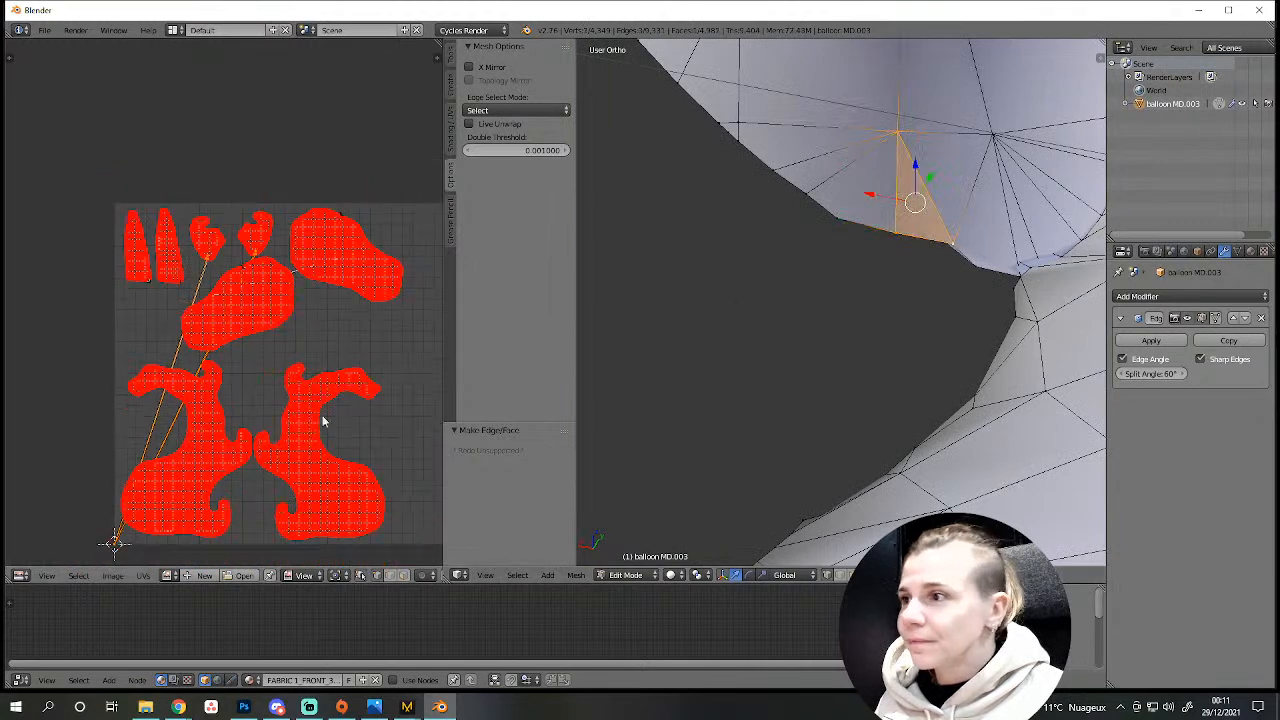
Move the new faces' stray UV vertices from the UV origin up towards the two ear islands.
key("a")
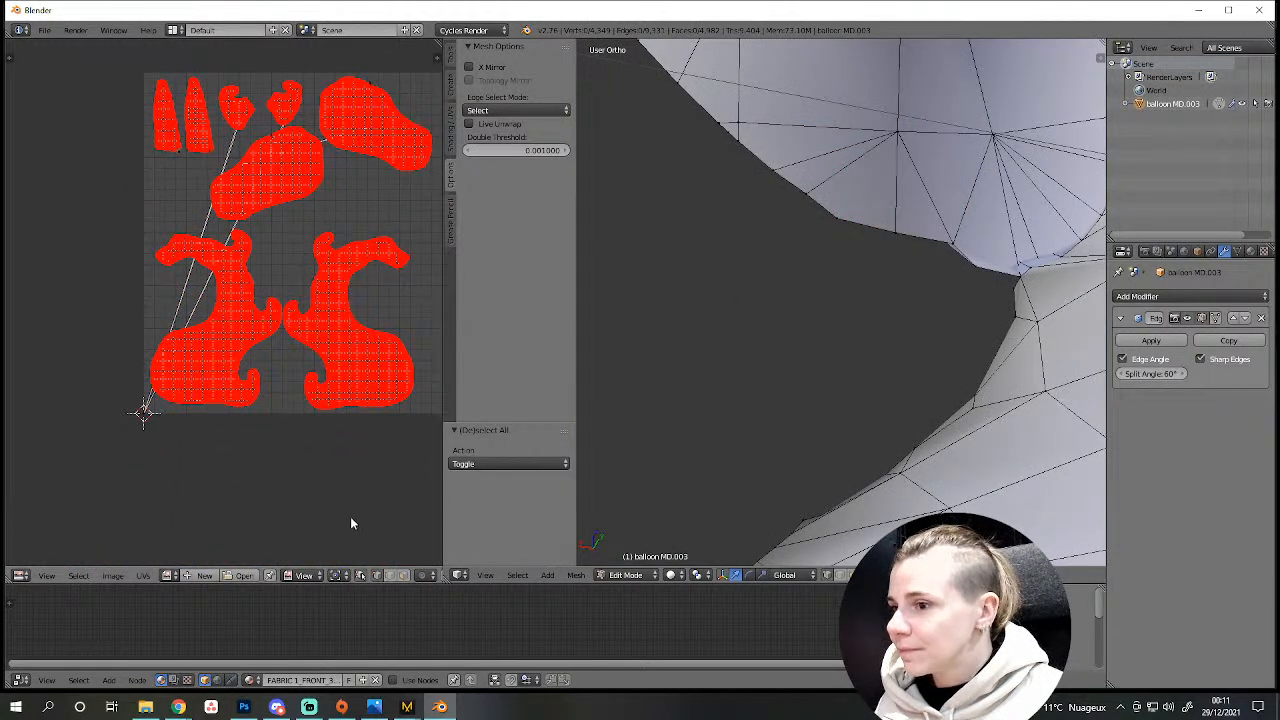
scroll(257, 431, "up", 2)
right_click_drag(117, 495, 182, 137)
middle_click_drag(203, 209, 114, 523)
key("g")
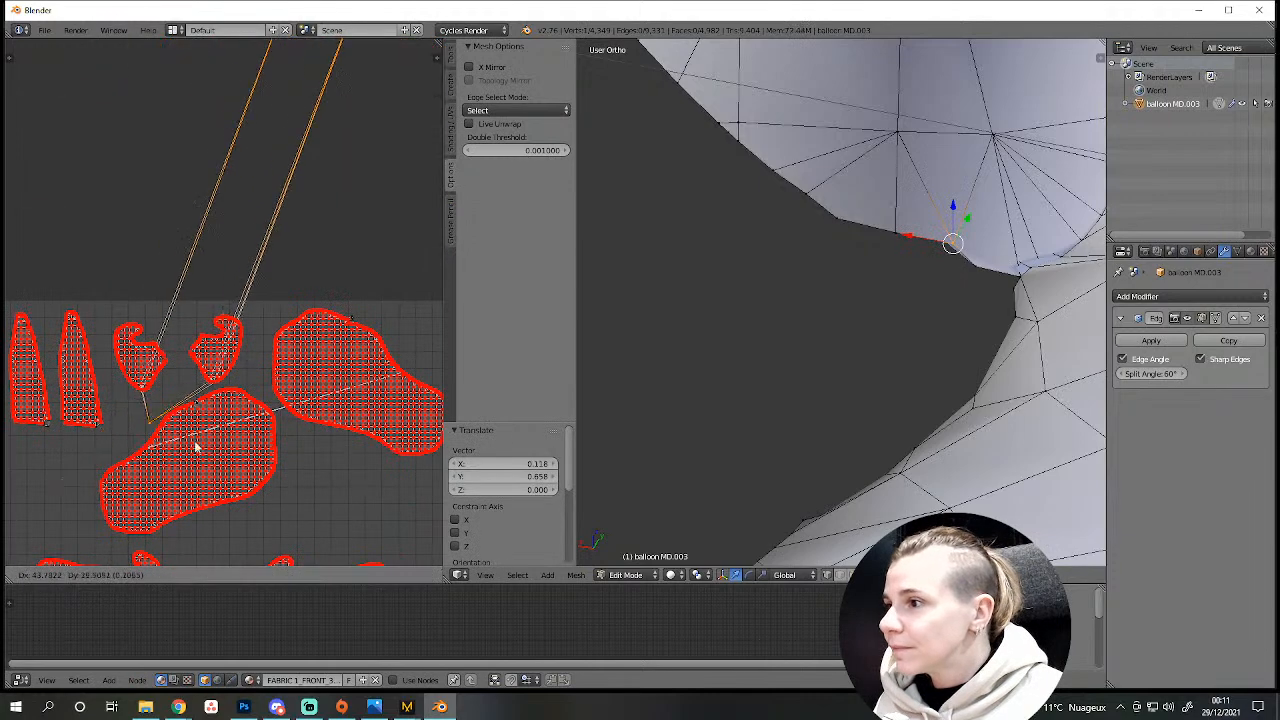
left_click(215, 430)
With UV selection sync off and the whole mesh selected, move the stray UV vertex above the grid onto the first ear island's lower tip.
scroll(215, 430, "down", 6)
scroll(171, 434, "up", 4)
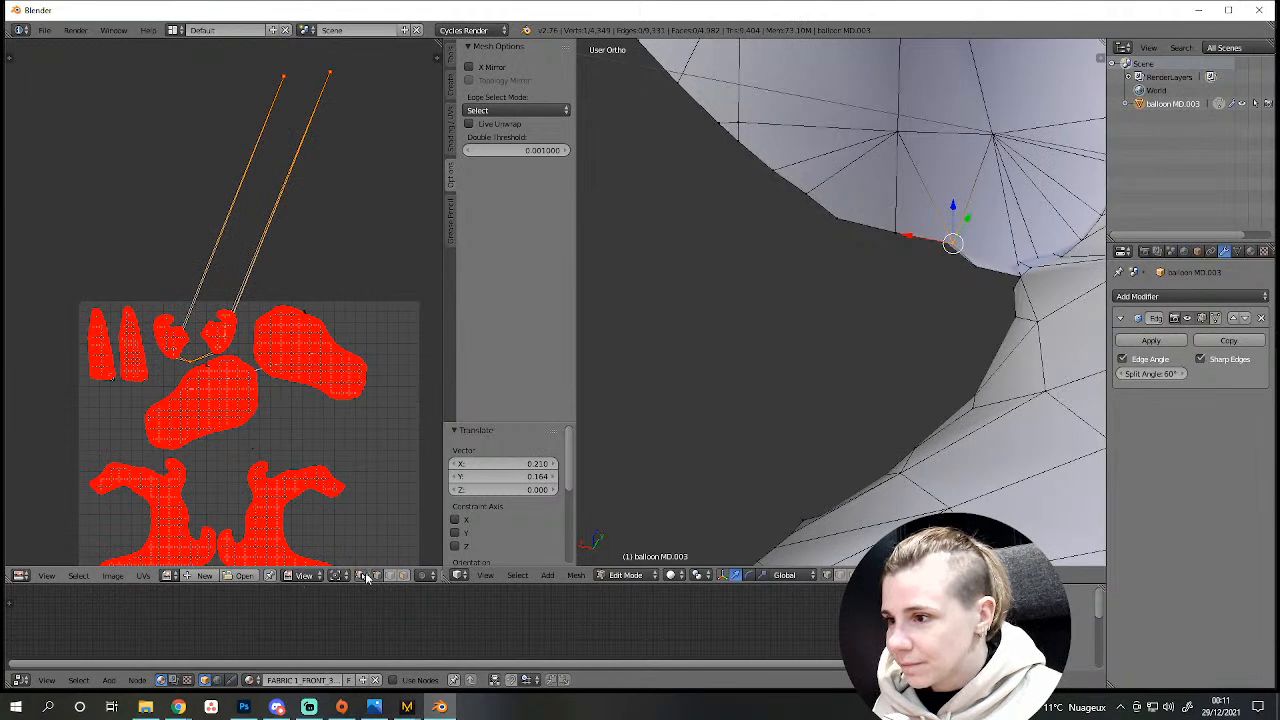
left_click(363, 577)
key("a")
key("a")
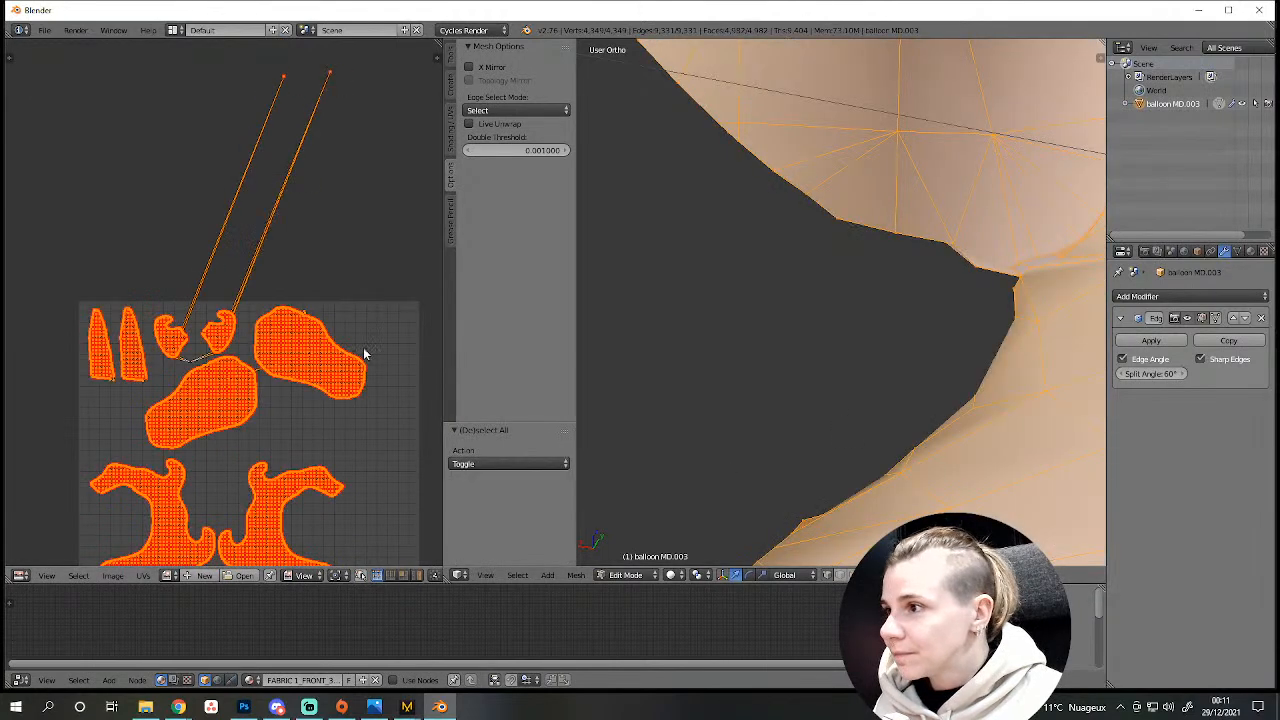
scroll(400, 352, "down", 2)
key("g")
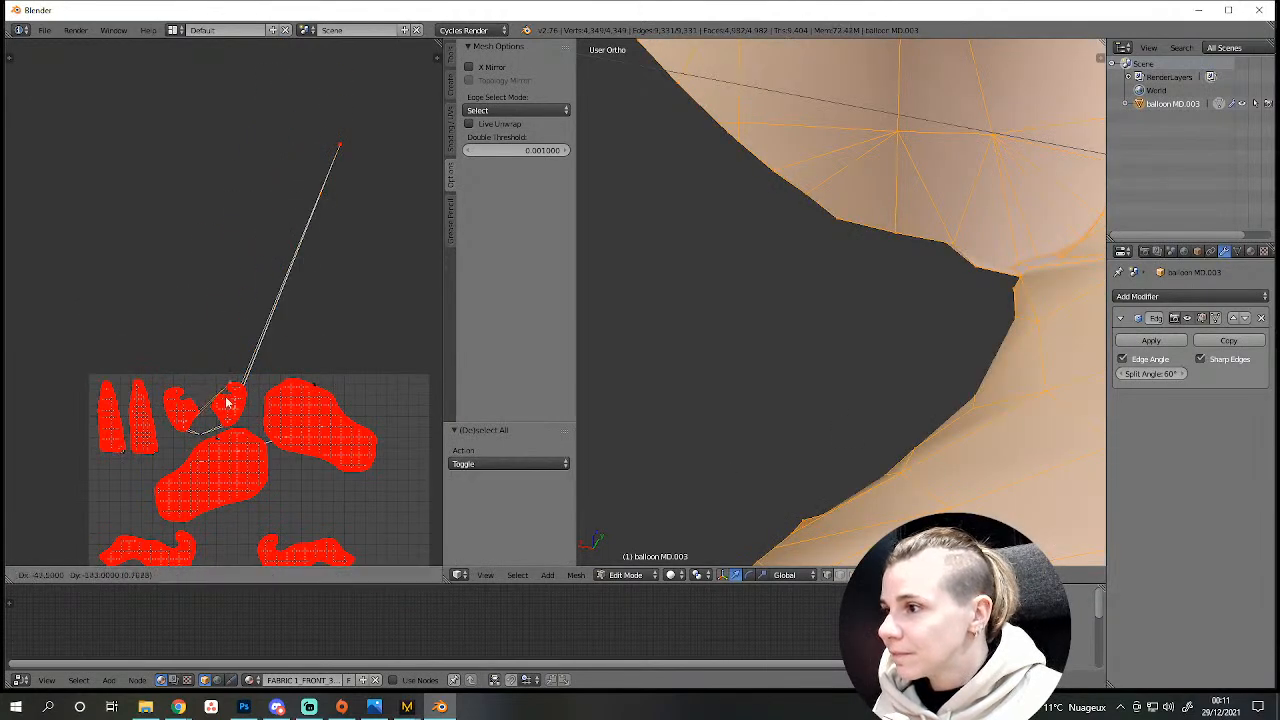
left_click(185, 458)
scroll(190, 460, "up", 6)
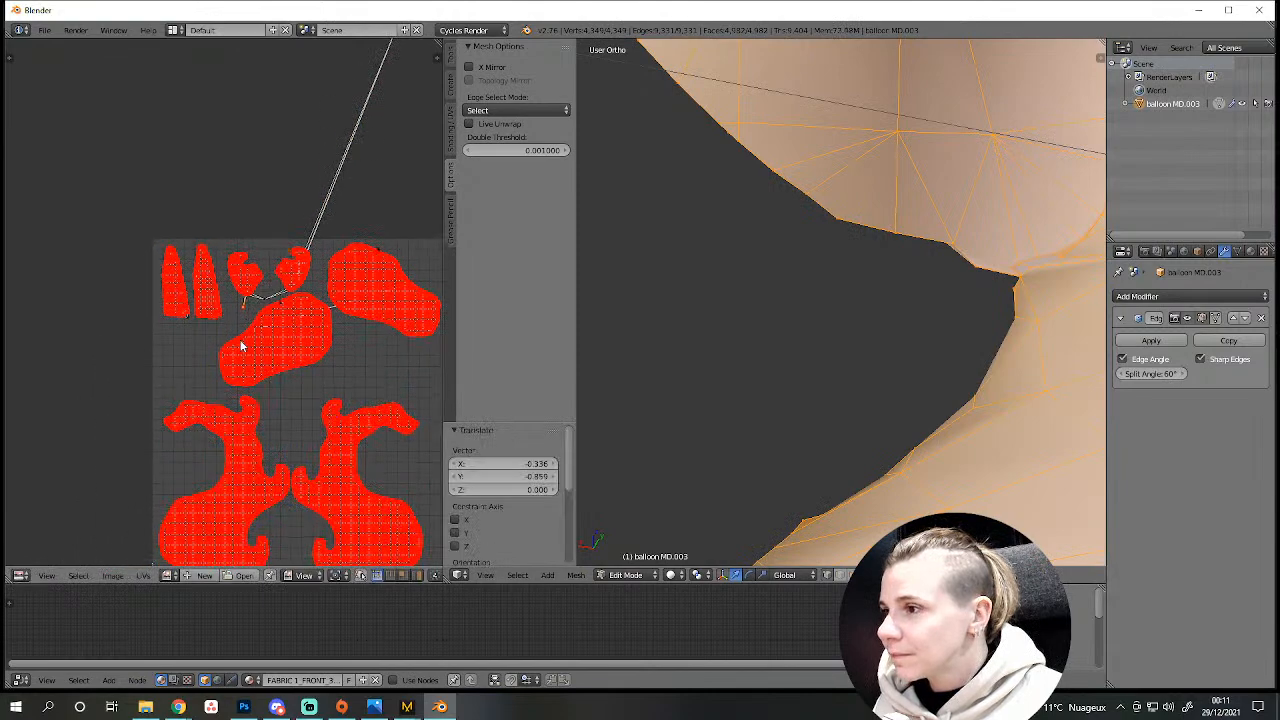
key("g")
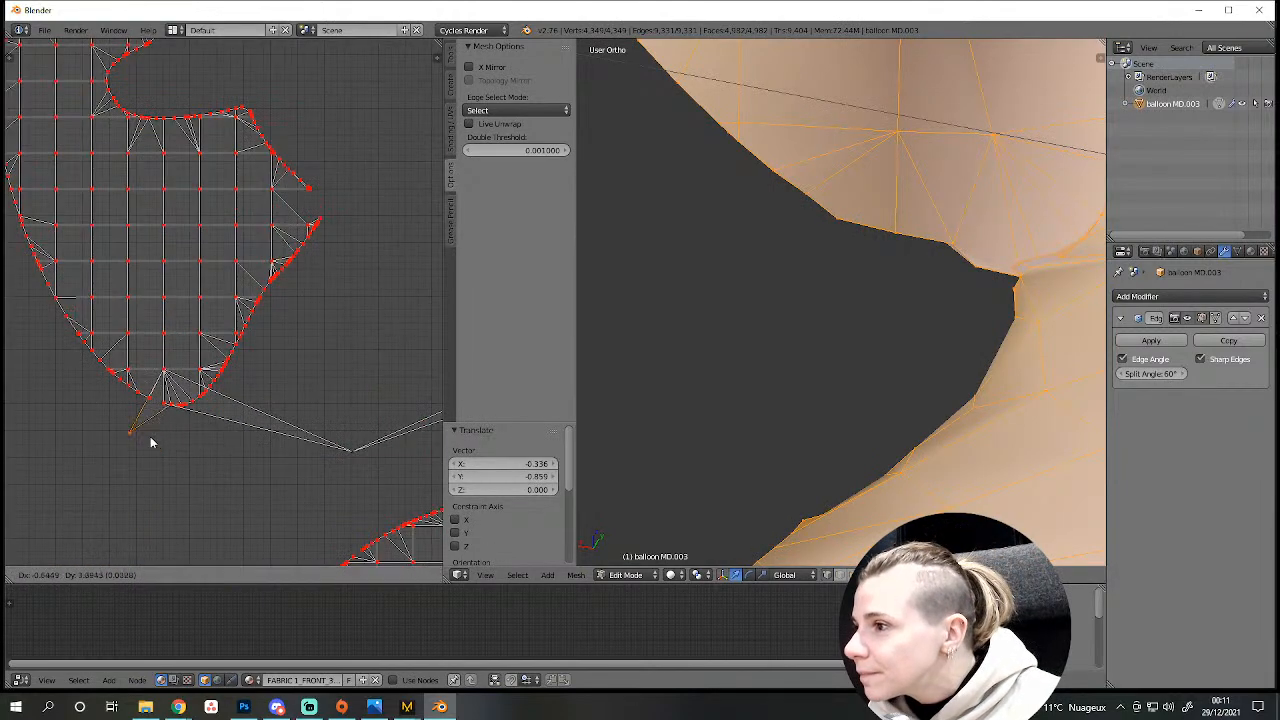
left_click(170, 422)
scroll(214, 498, "up", 3)
scroll(262, 515, "down", 3)
middle_click_drag(266, 477, 209, 468)
key("g")
right_click(304, 417)
scroll(292, 420, "down", 4)
key("g")
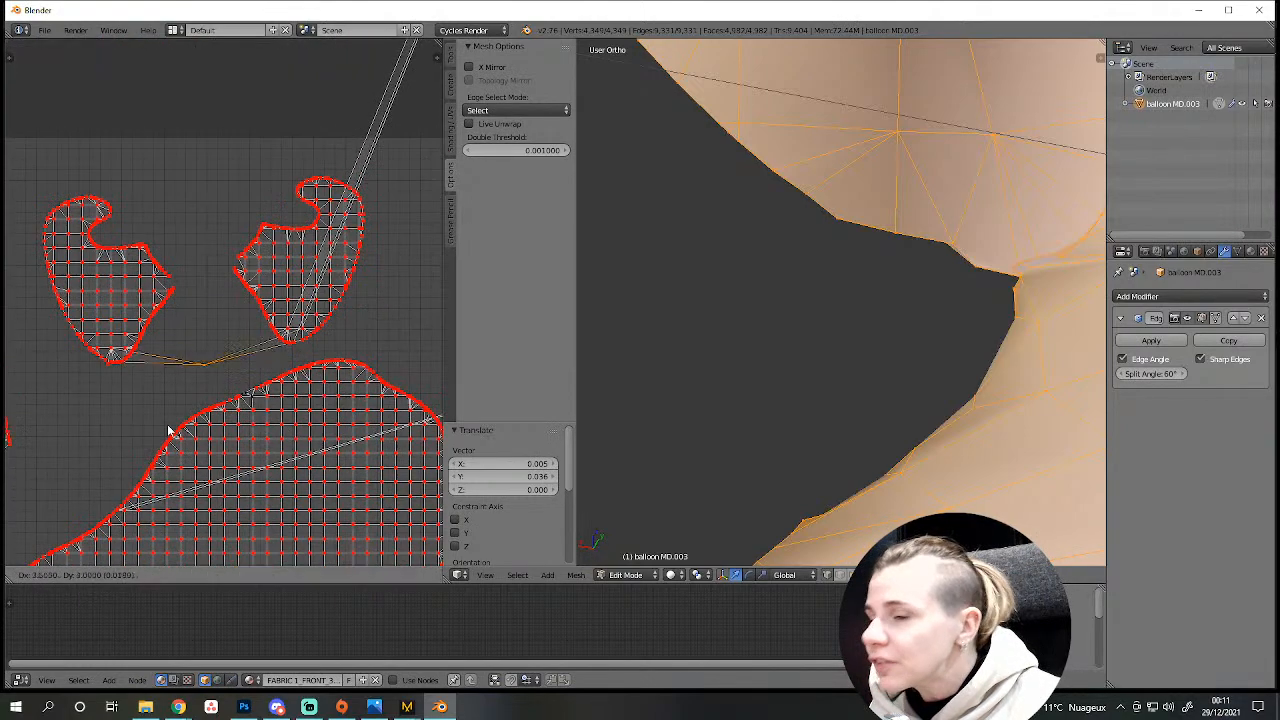
right_click(180, 435)
Re-enable UV selection sync and delete the shared vertex that joins the two ear islands.
scroll(837, 351, "down", 8)
middle_click_drag(840, 352, 913, 322)
key("a")
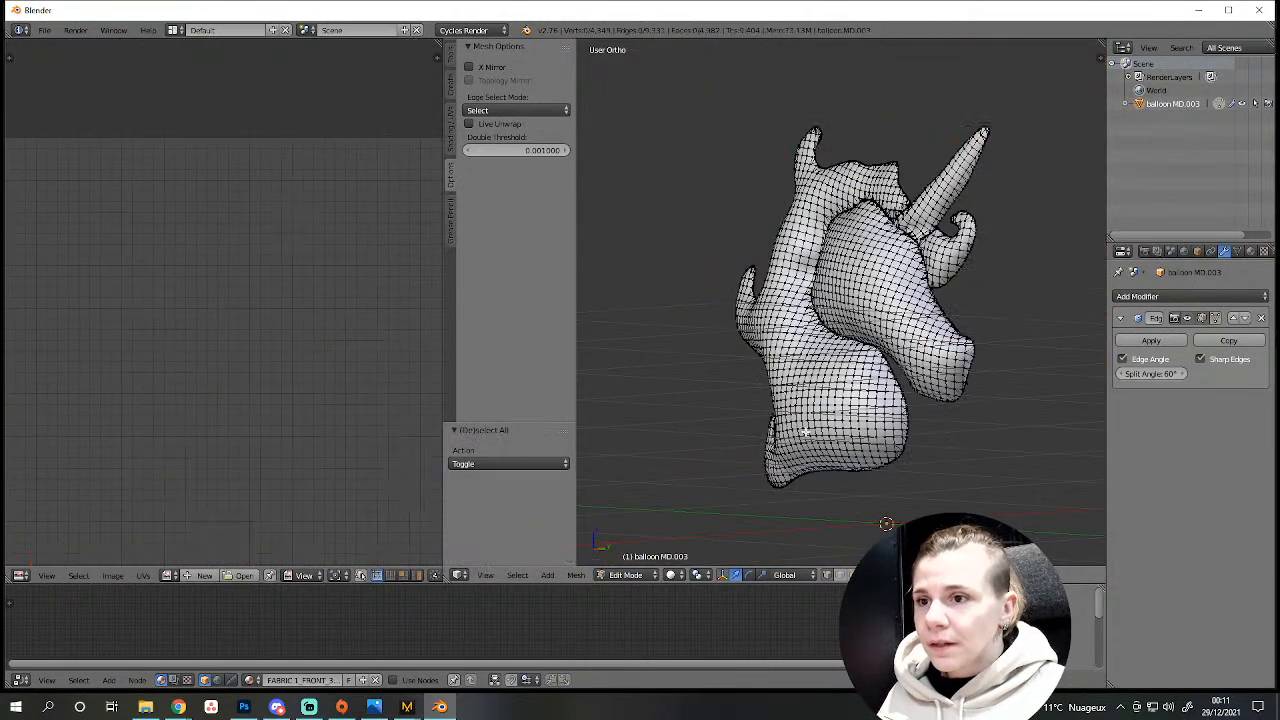
left_click(361, 576)
key("a")
right_click(183, 383)
key("KP_Decimal")
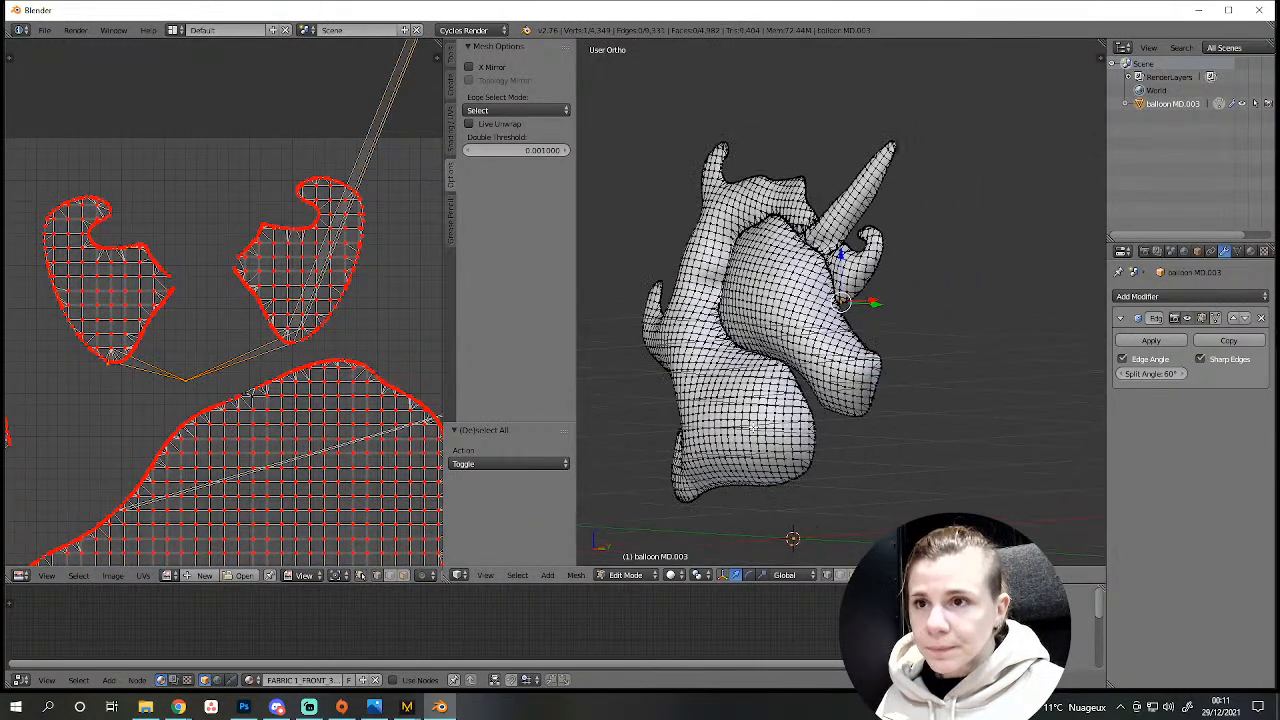
scroll(1000, 443, "up", 10)
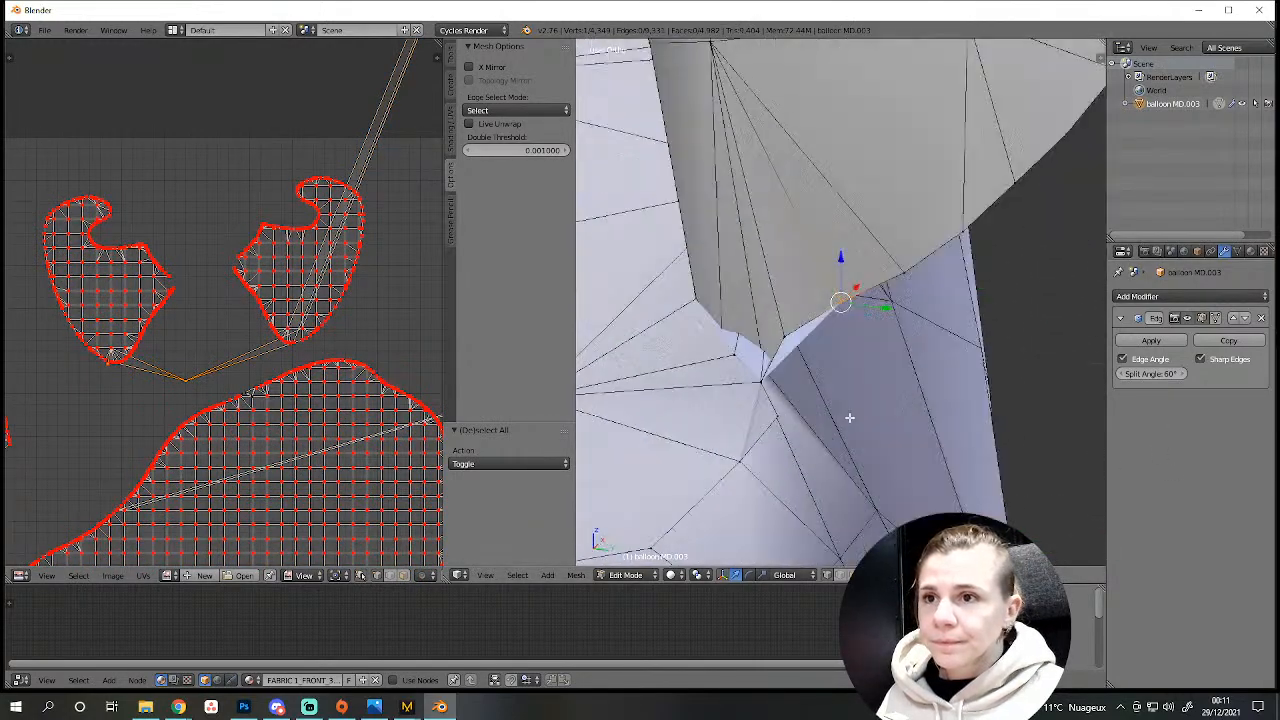
key("x")
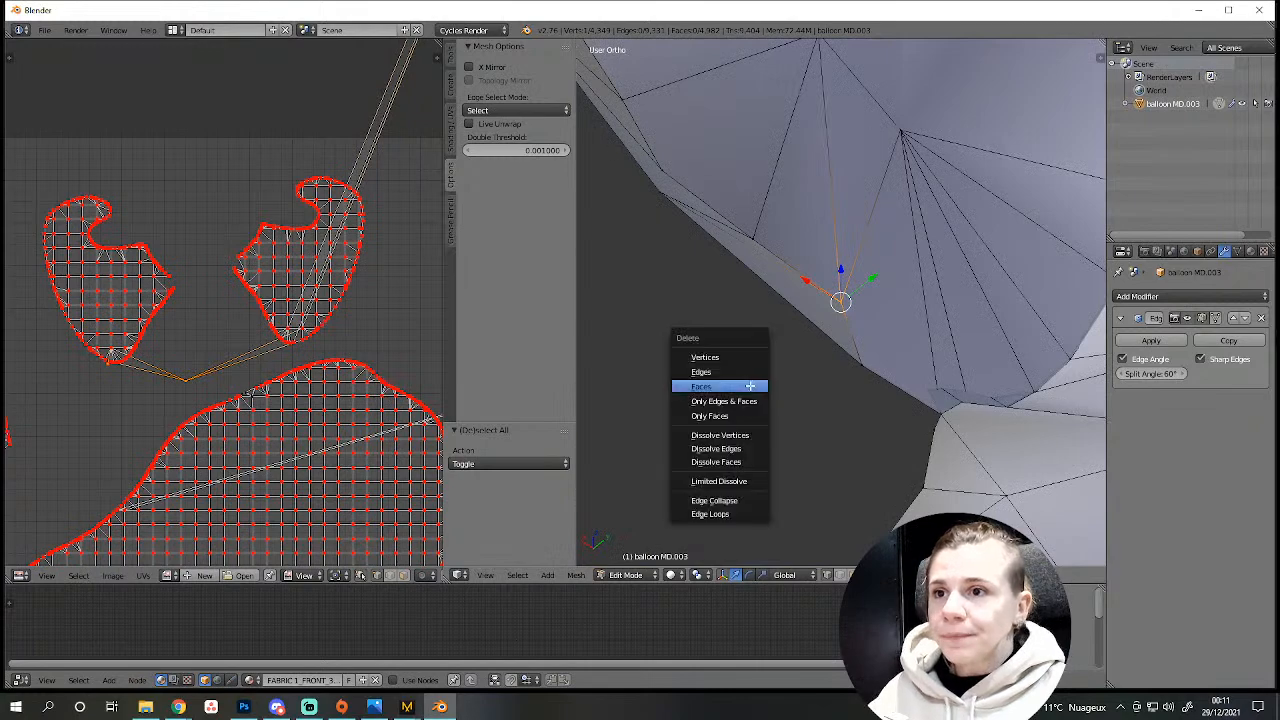
left_click(700, 357)
Hide everything except the second ear piece and fill the gap at its lower tip with a four-sided face.
middle_click_drag(764, 319, 787, 450)
key("a")
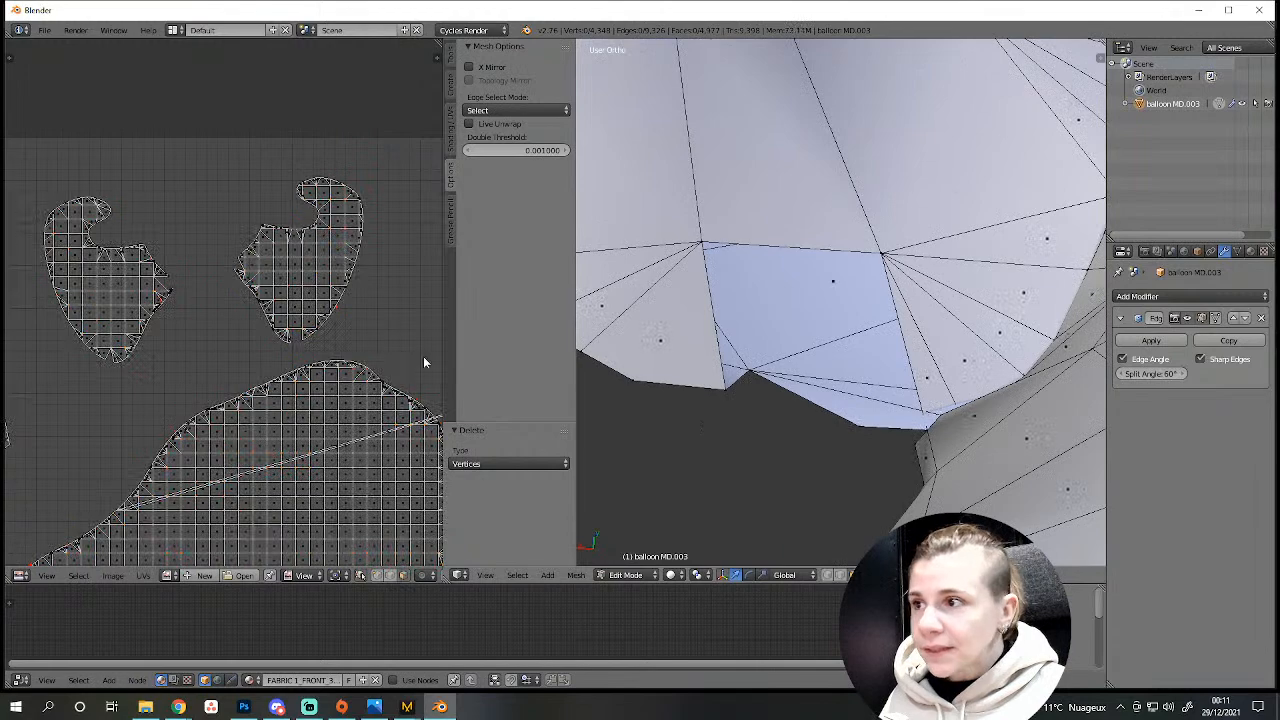
key("l")
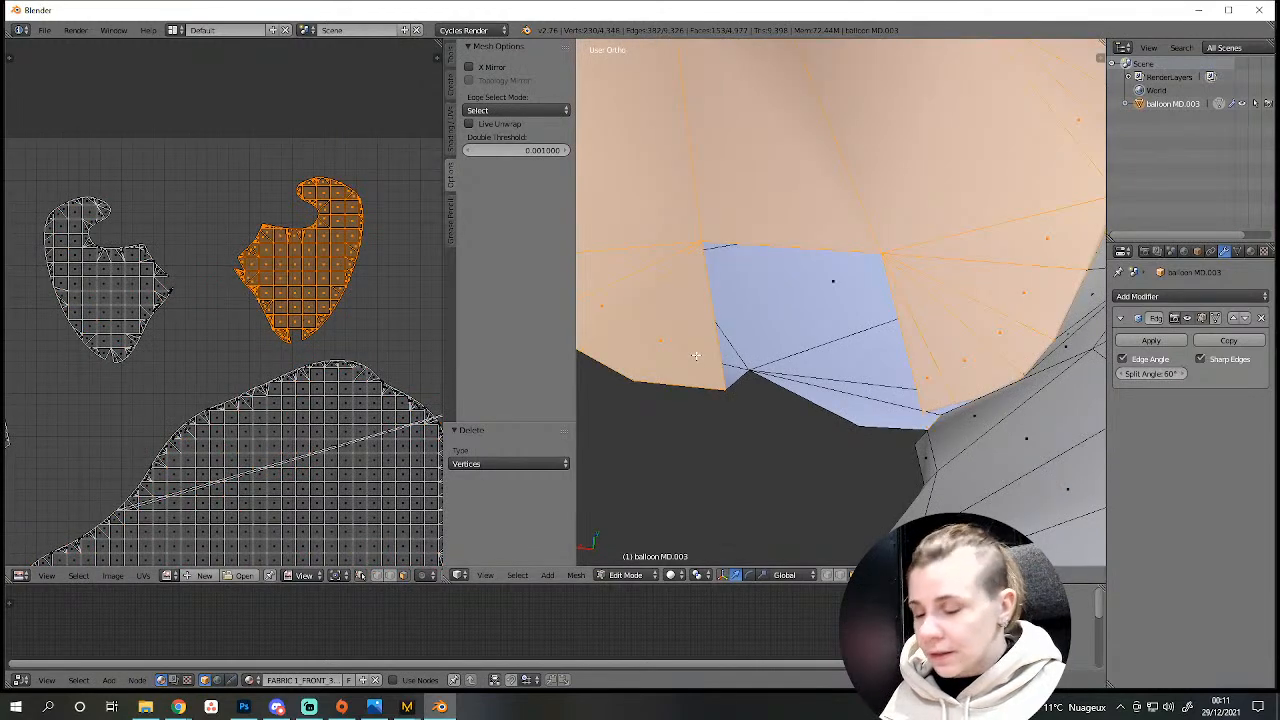
key("ctrl+i")
key("h")
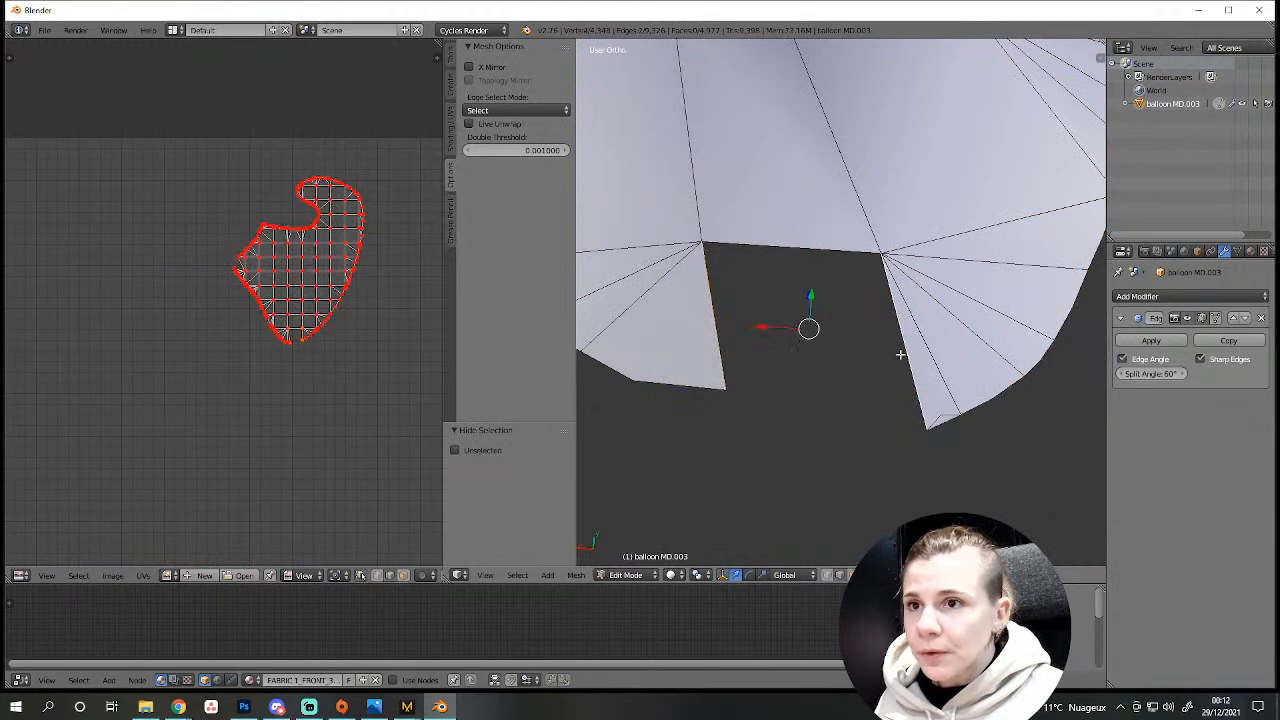
middle_click_drag(900, 354, 929, 354)
key("f")
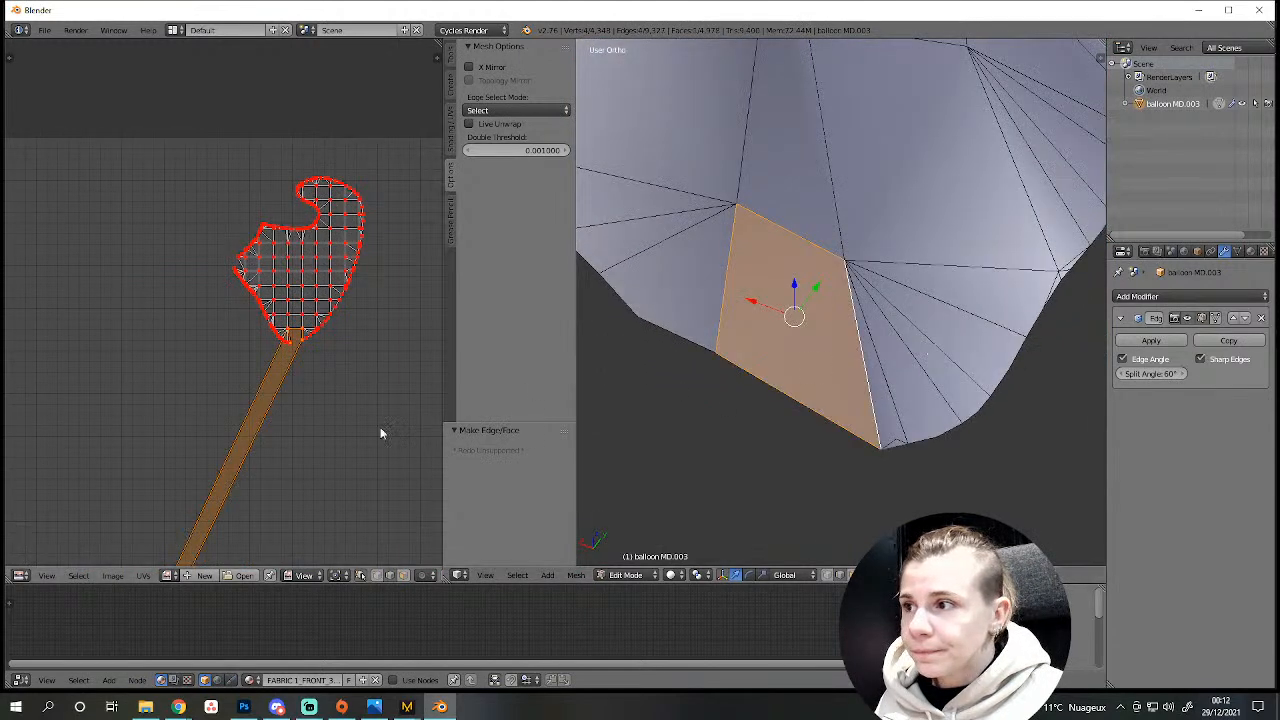
scroll(263, 483, "down", 5)
middle_click_drag(263, 483, 302, 339)
right_click(110, 548)
key("g")
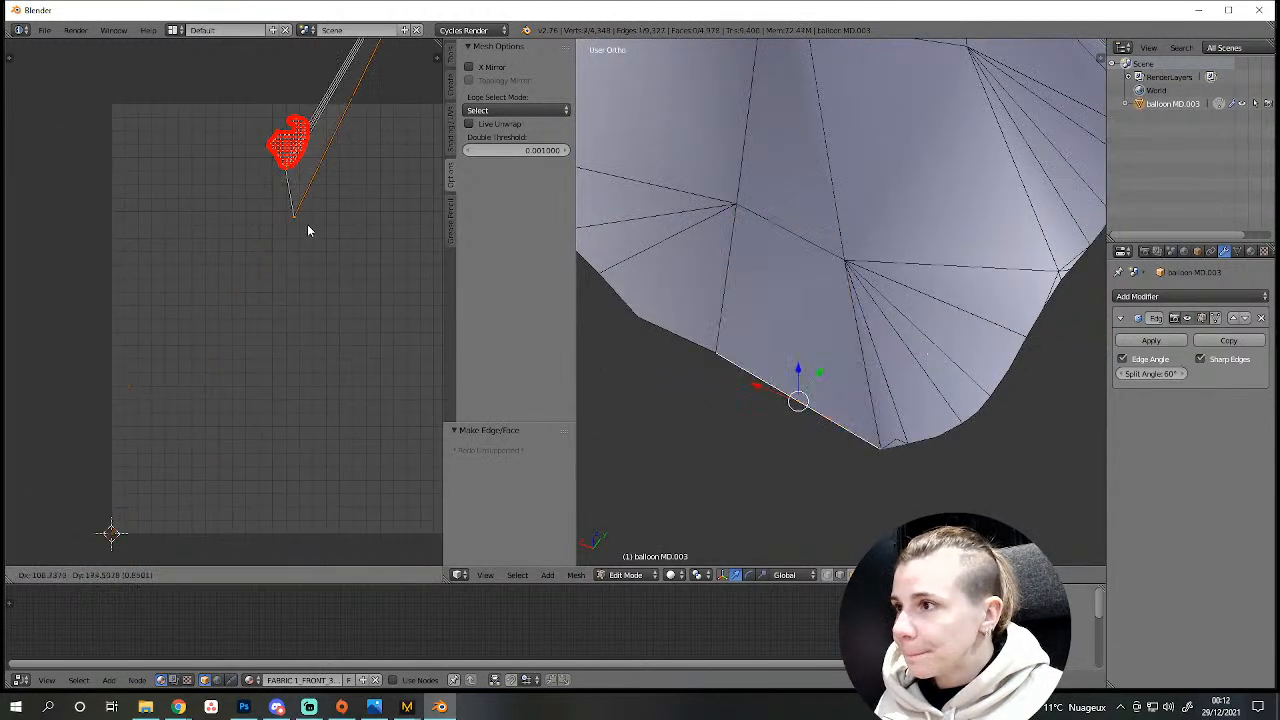
right_click(275, 366)
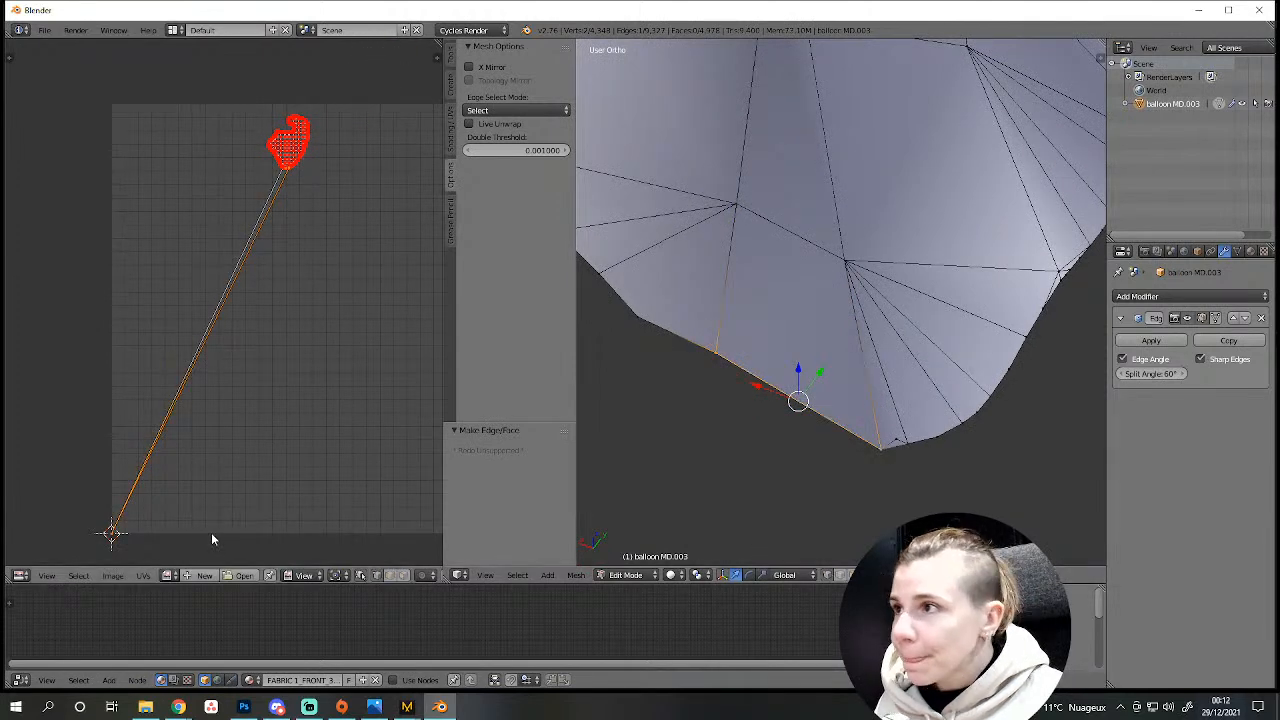
key("g")
right_click(246, 357)
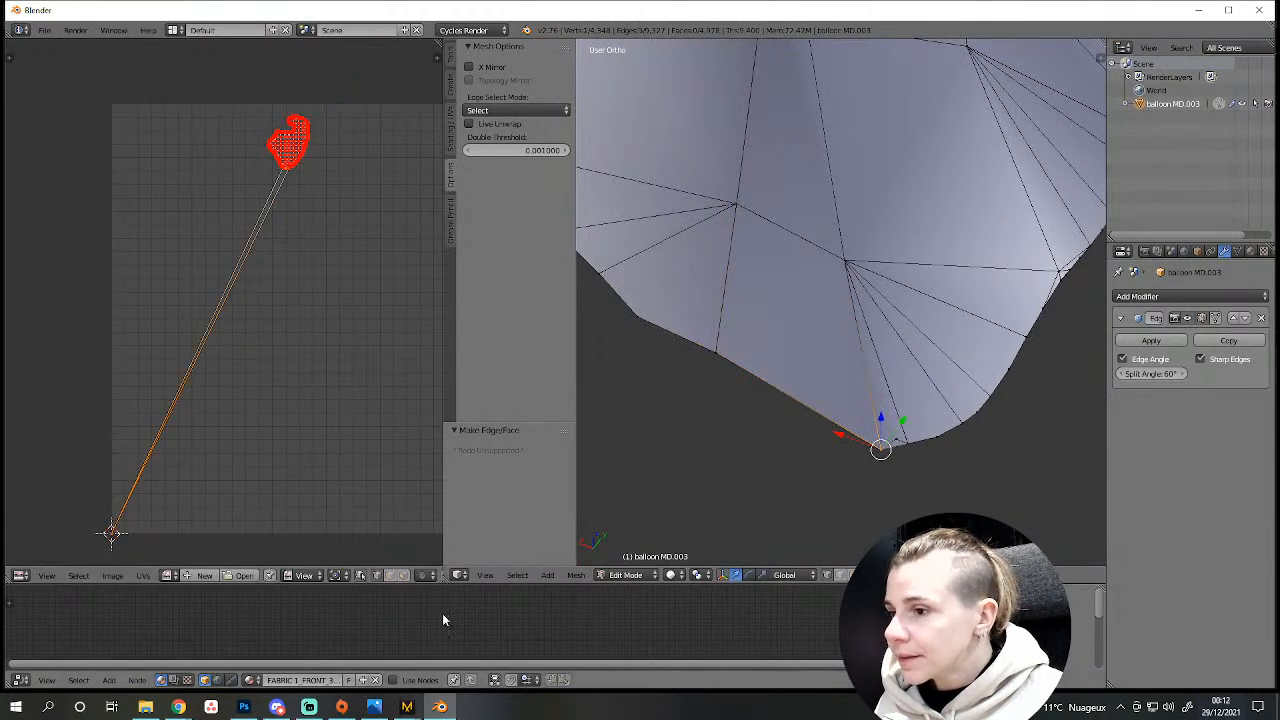
Turn off UV selection sync and move the new face's stray UV vertices from the origin onto the ear island's lower tip.
key("a")
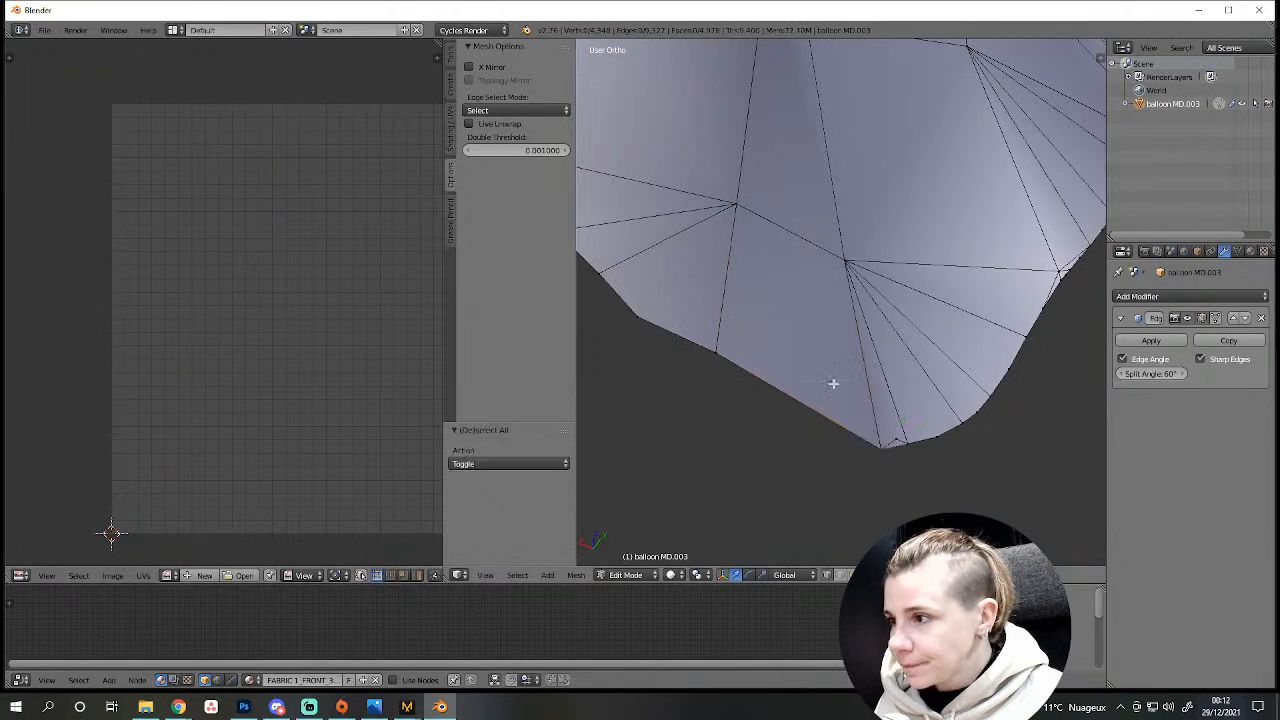
key("a")
key("g")
left_click(340, 161)
scroll(300, 185, "up", 4)
middle_click_drag(270, 215, 62, 620)
scroll(170, 489, "up", 4)
middle_click_drag(170, 483, 363, 241)
scroll(290, 325, "up", 4)
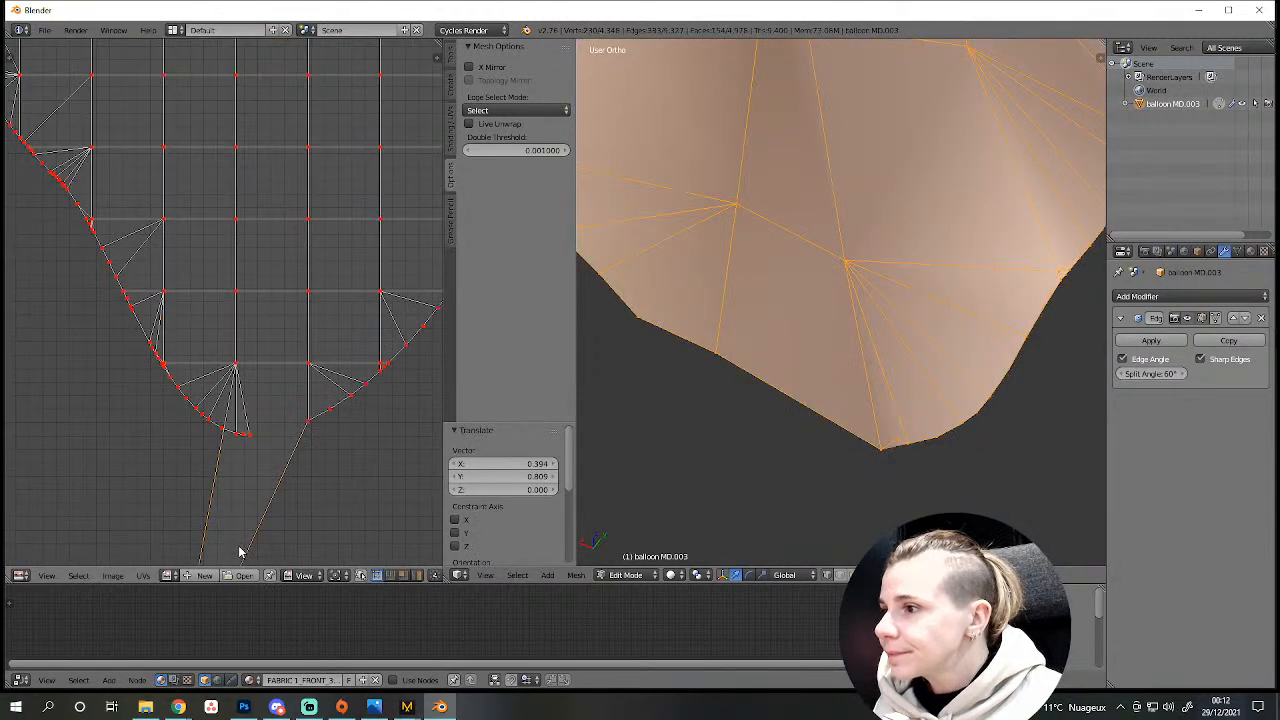
key("g")
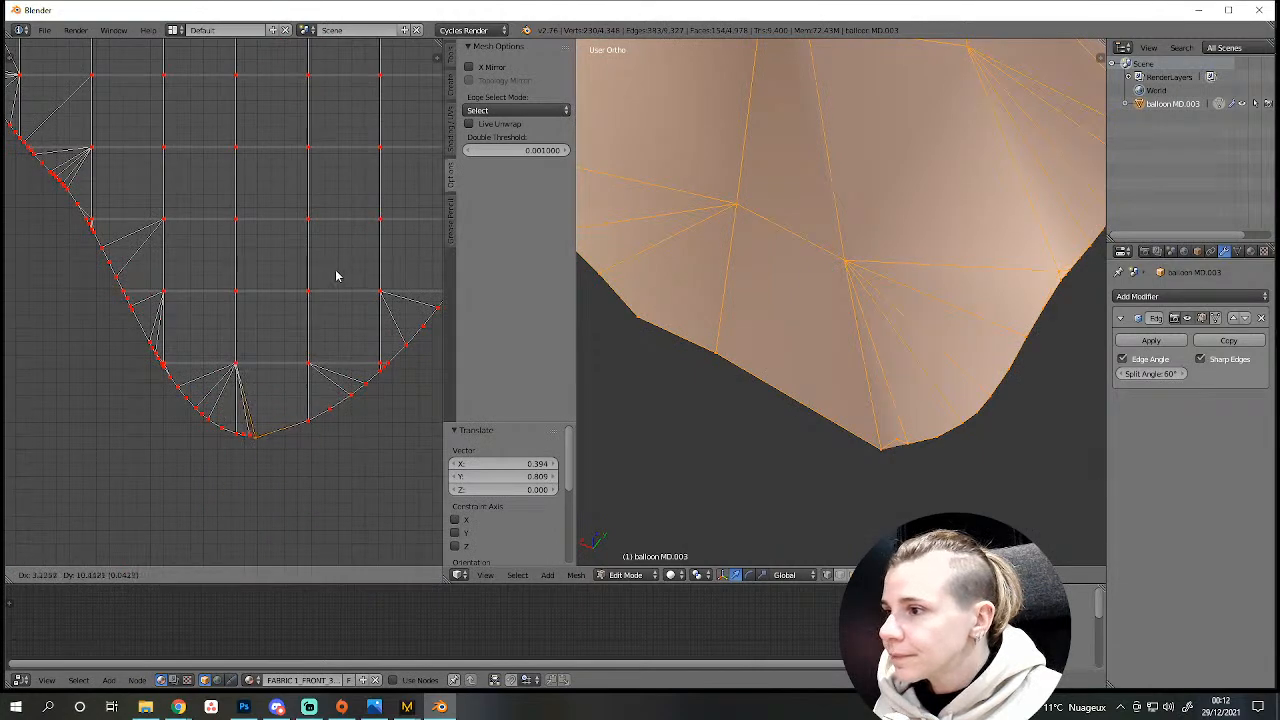
left_click(336, 276)
Reveal all hidden geometry of the balloon mesh and clear the selection.
key("a")
scroll(840, 362, "down", 10)
middle_click_drag(803, 337, 864, 381)
scroll(1001, 373, "up", 2)
key("alt+h")
scroll(1005, 377, "up", 5)
key("a")
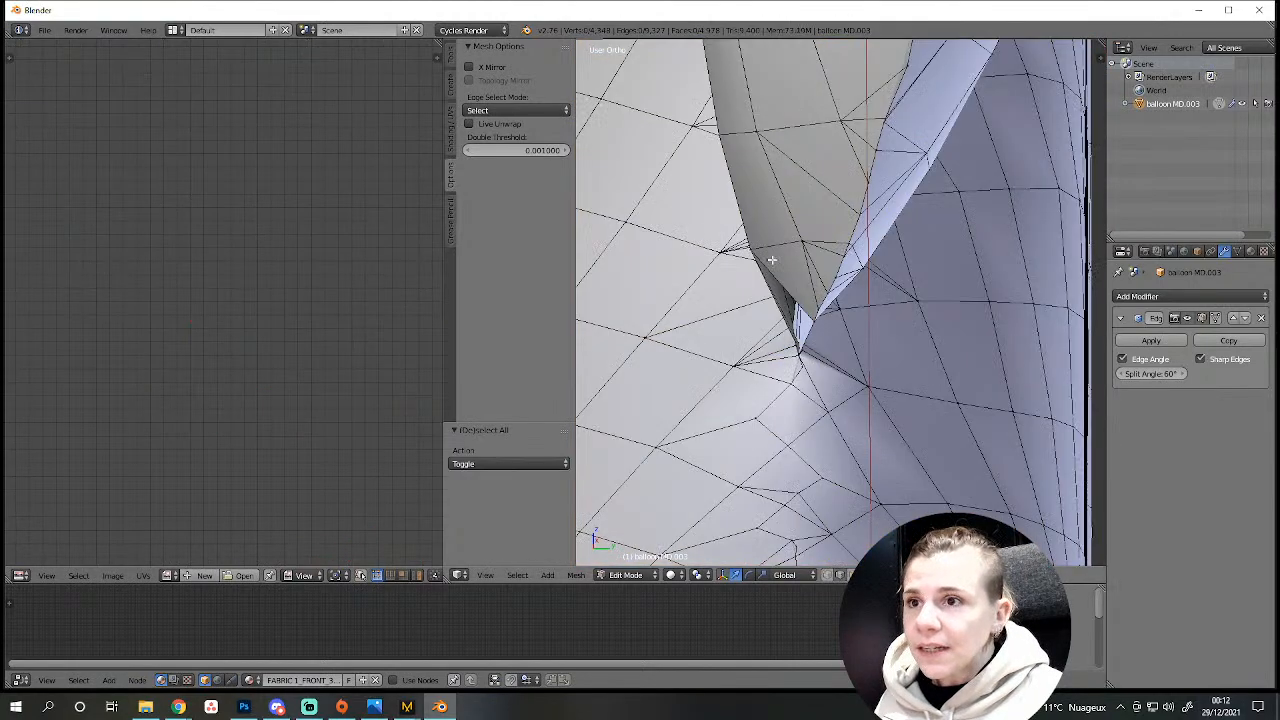
Select the entire linked mesh and pick only the repaired ear's island in the UV layout.
key("l")
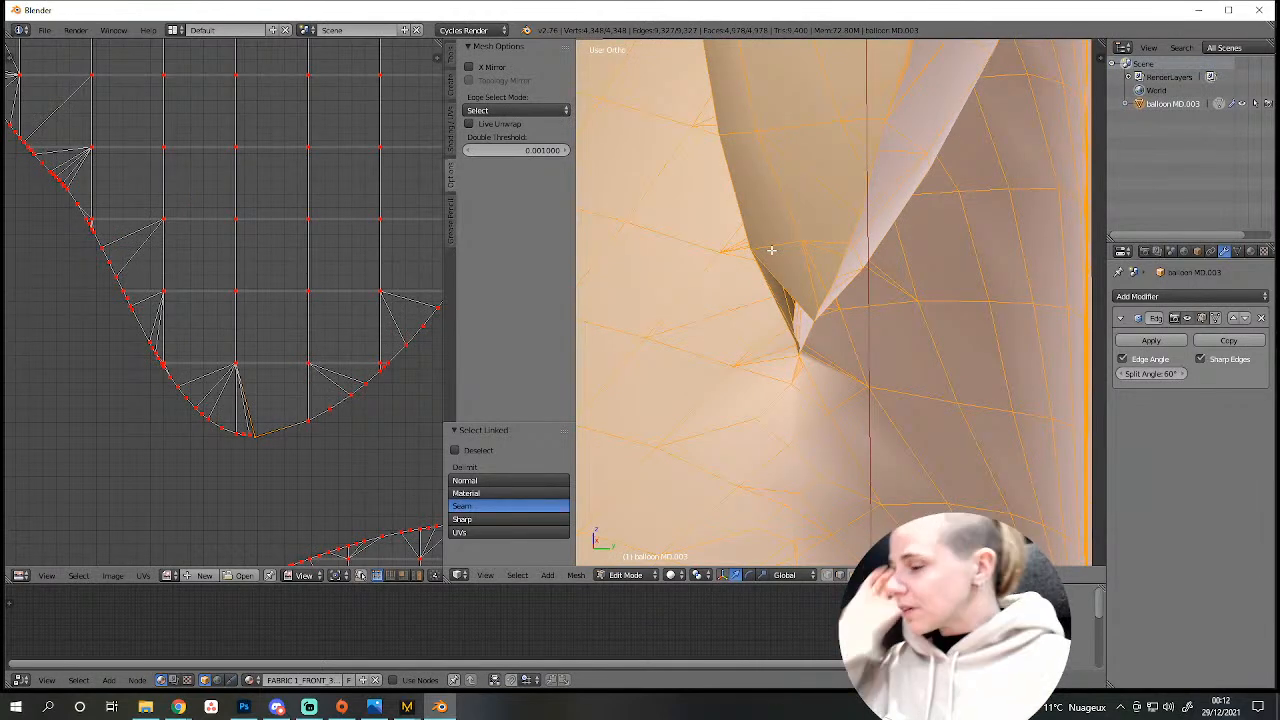
scroll(369, 254, "down", 6)
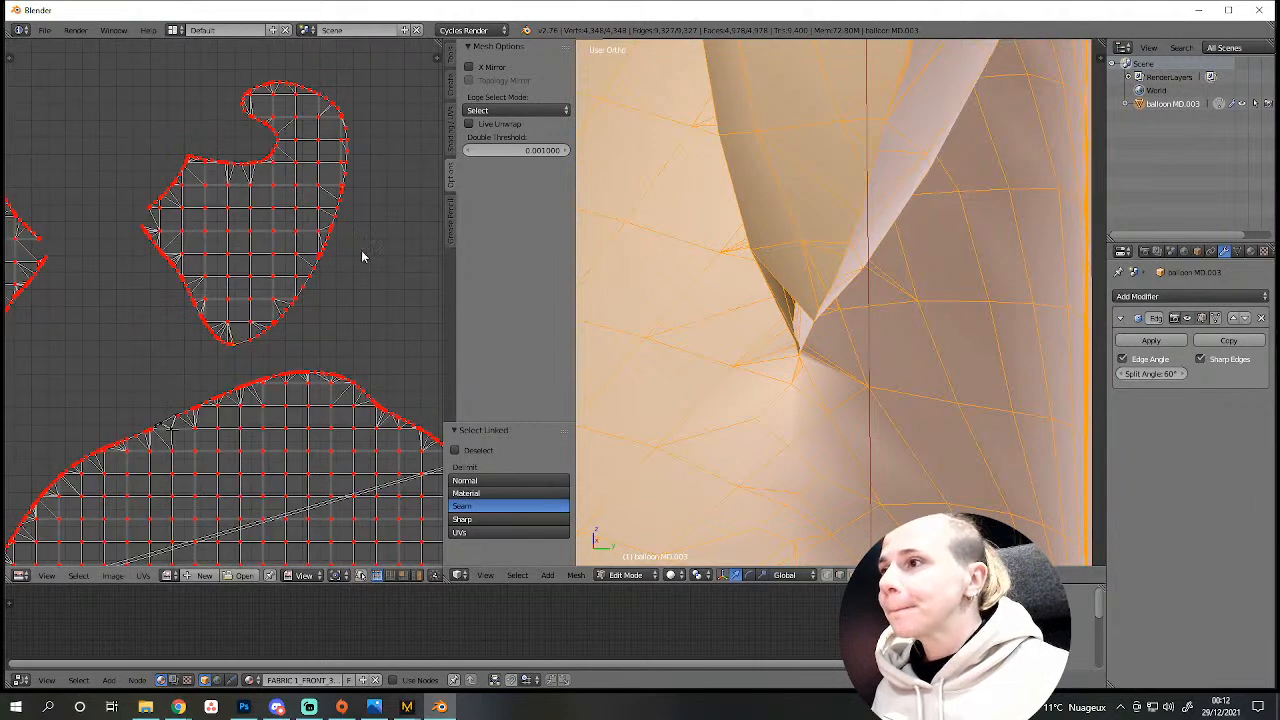
key("a")
key("l")
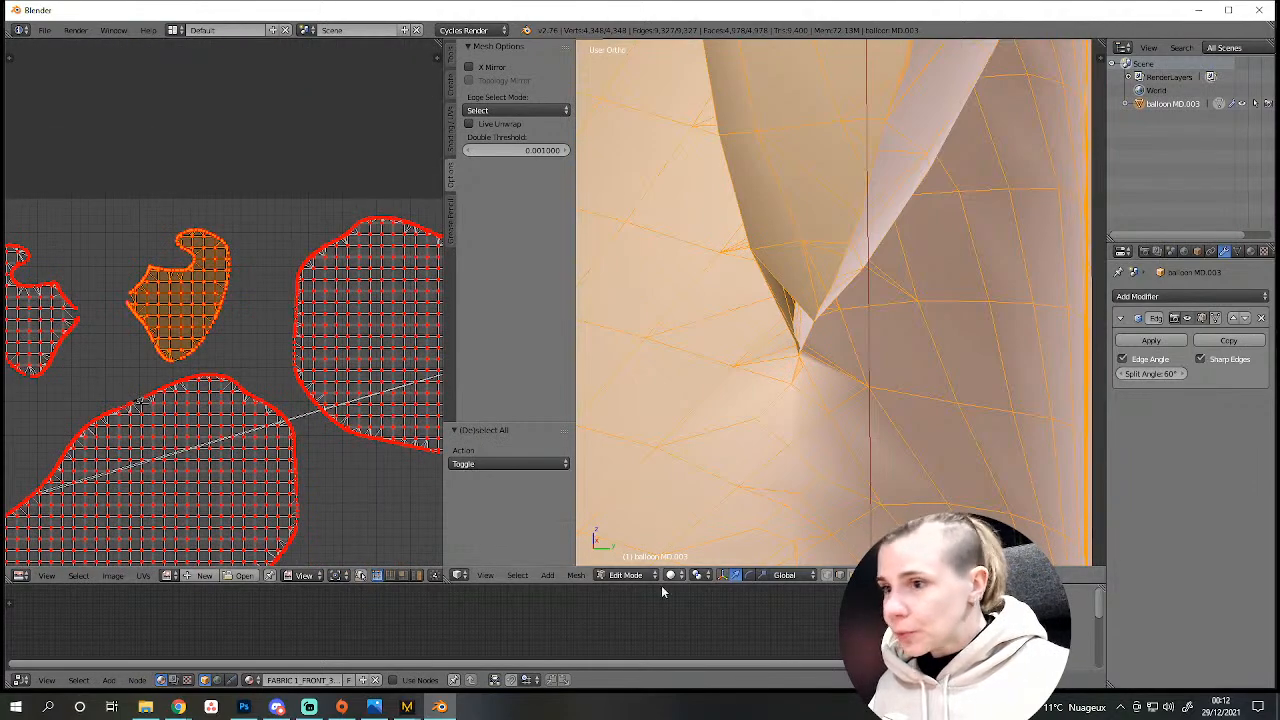
Isolate the matching ear piece by selecting its linked UV island in face mode, inverting the selection and hiding the rest.
key("a")
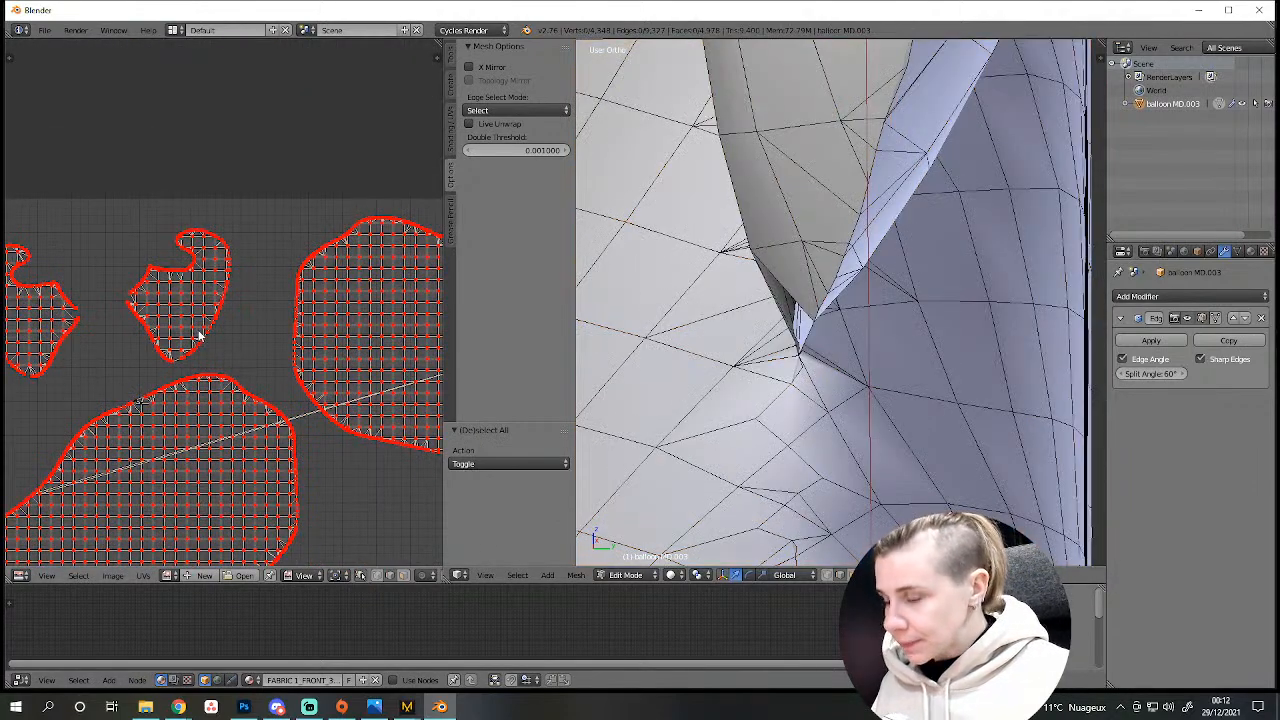
key("l")
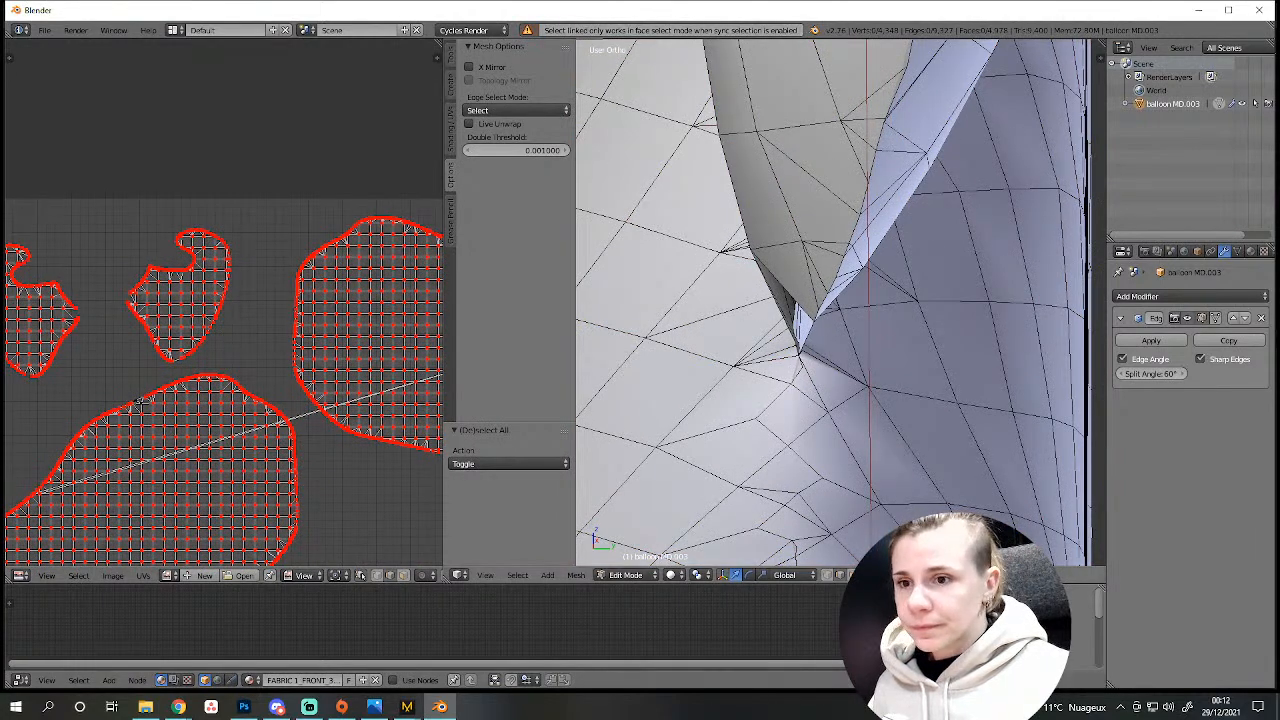
key("l")
key("a")
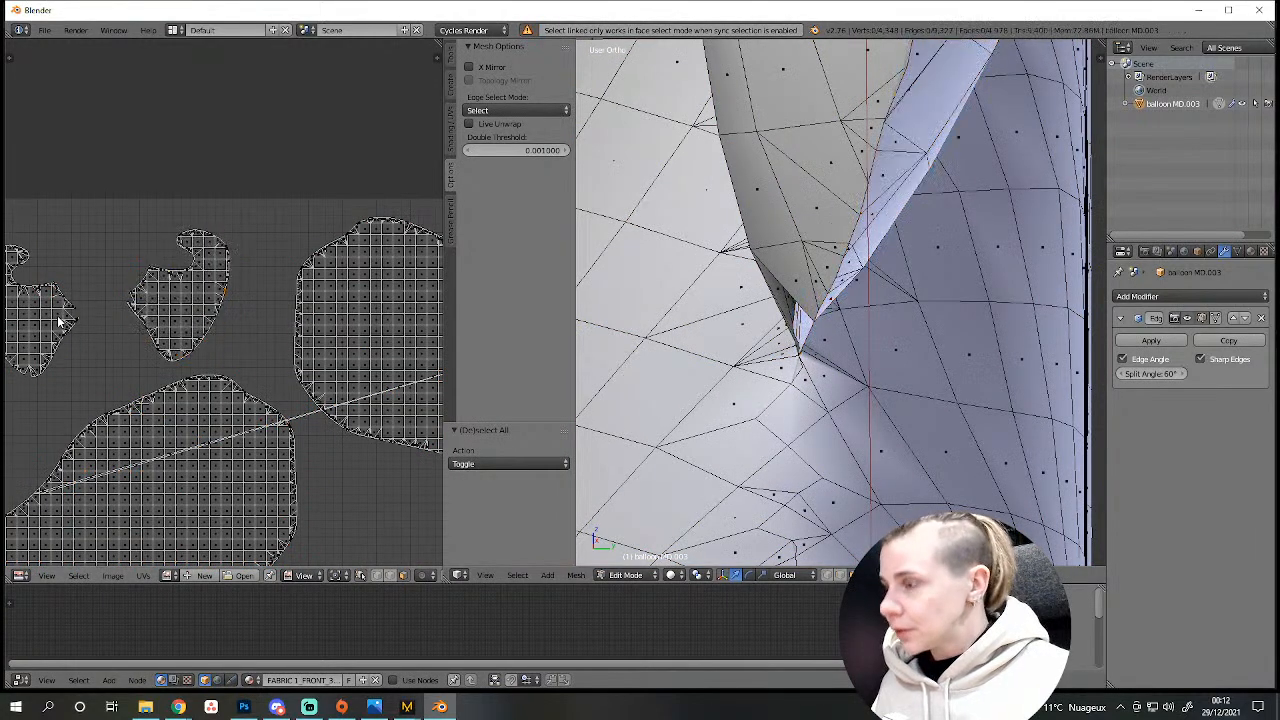
key("l")
key("ctrl+i")
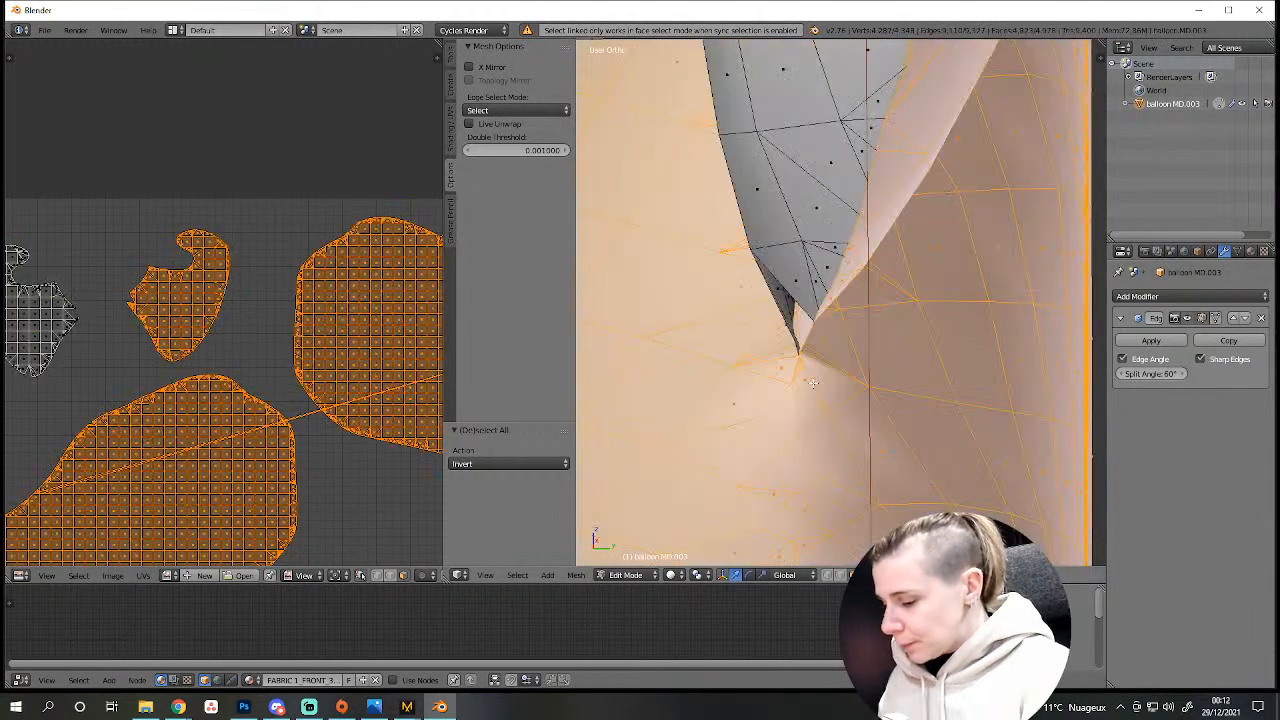
key("h")
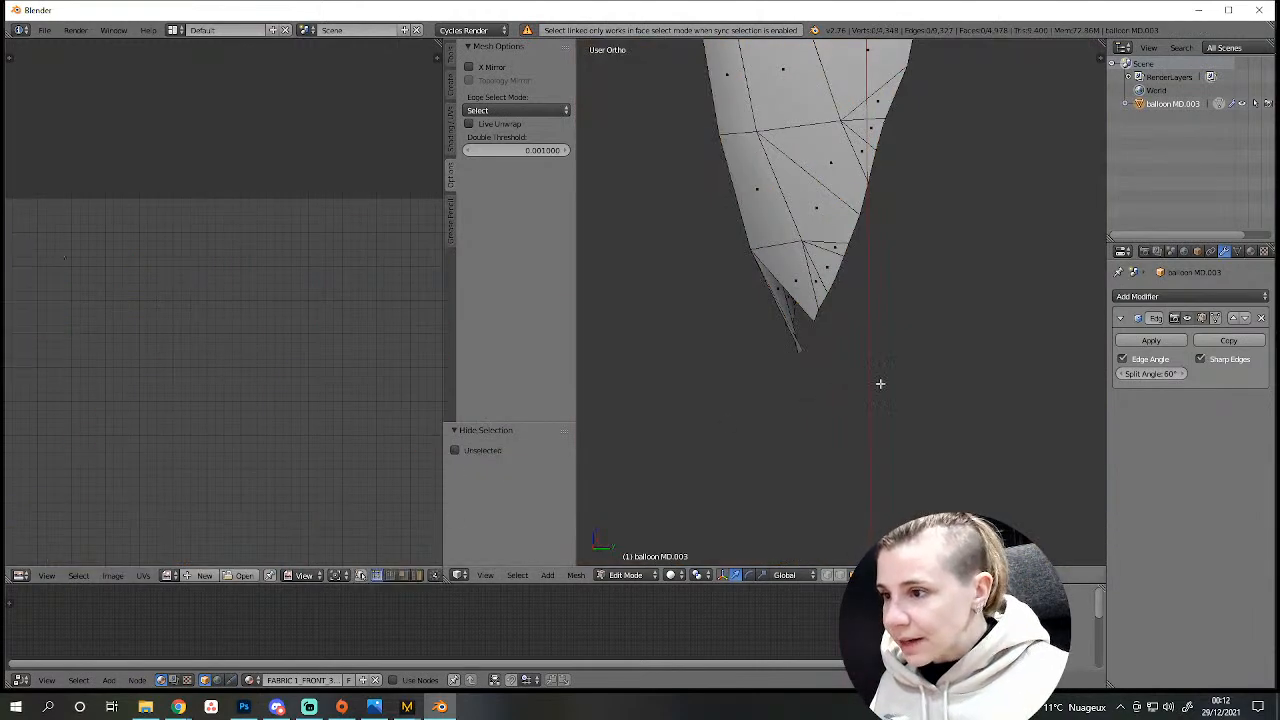
Fill the notch at the ear piece's lower tip with a triangular face.
key("a")
middle_click_drag(219, 468, 363, 323)
middle_click_drag(668, 329, 808, 384)
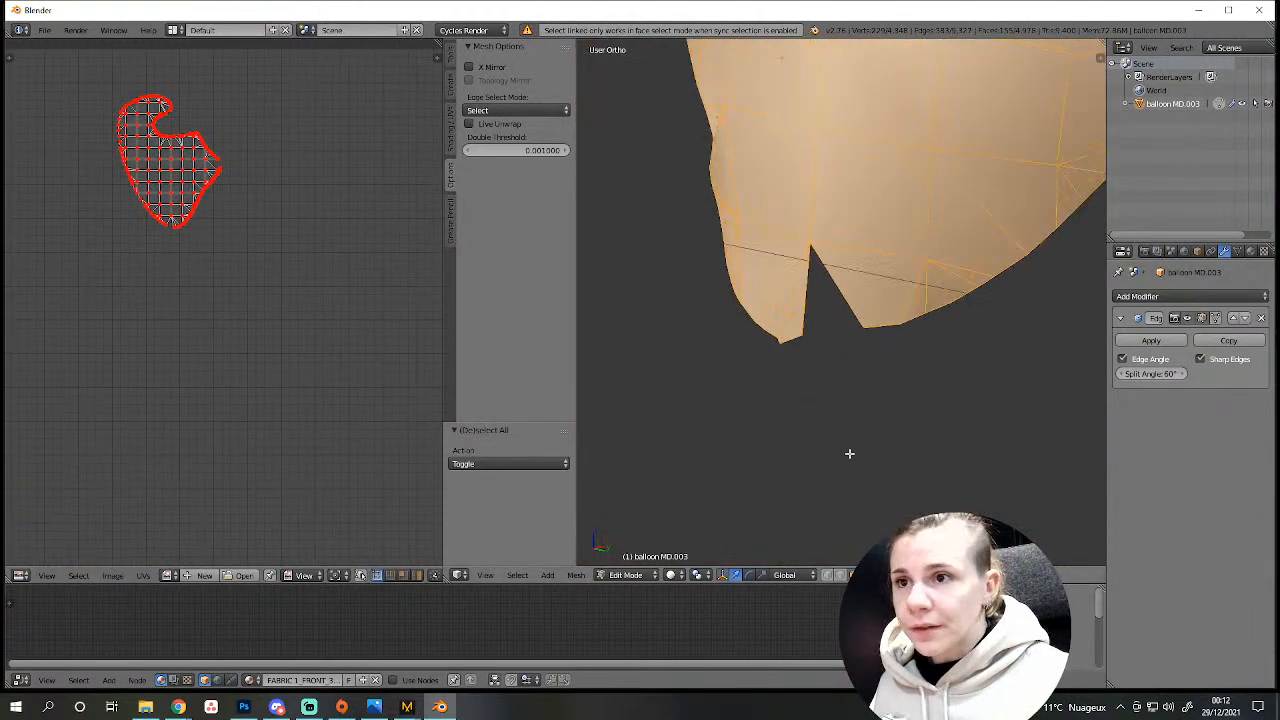
scroll(808, 384, "up", 2)
right_click(788, 296)
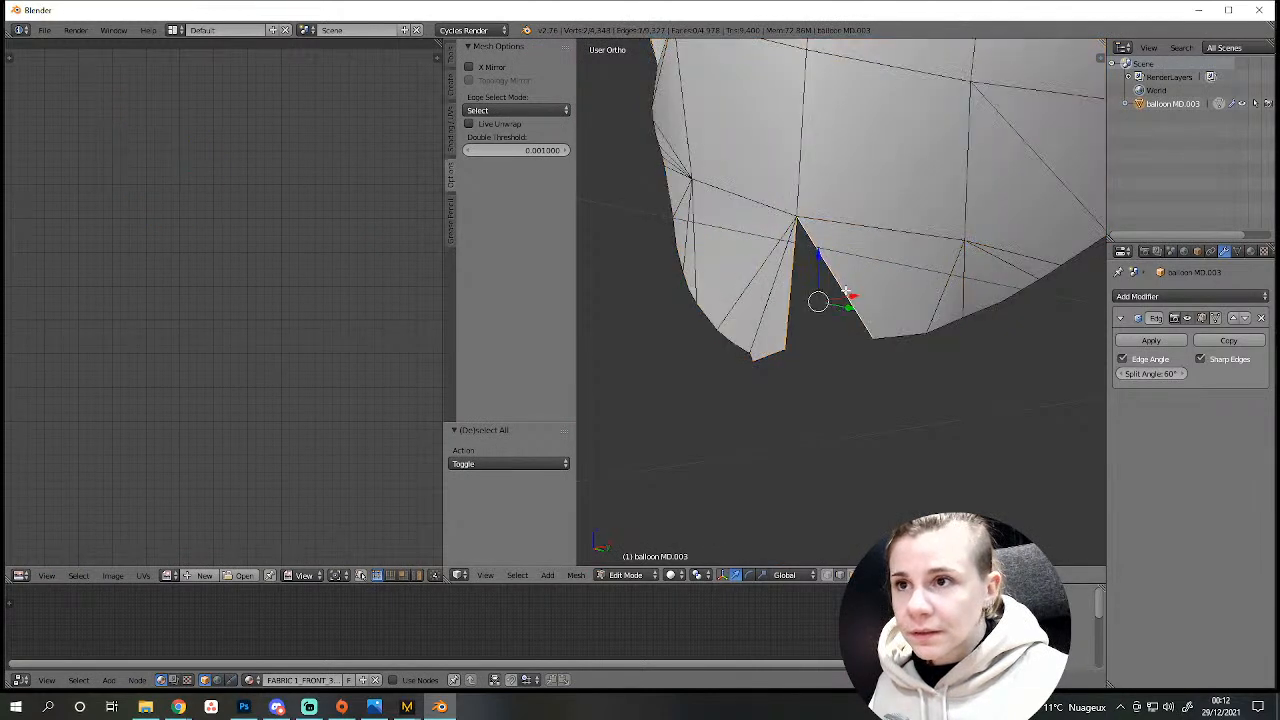
key("f")
Move the new face's stray UV vertices from the origin up to the ear island.
left_click(827, 575)
middle_click_drag(268, 388, 305, 281)
key("a")
key("a")
key("a")
key("g")
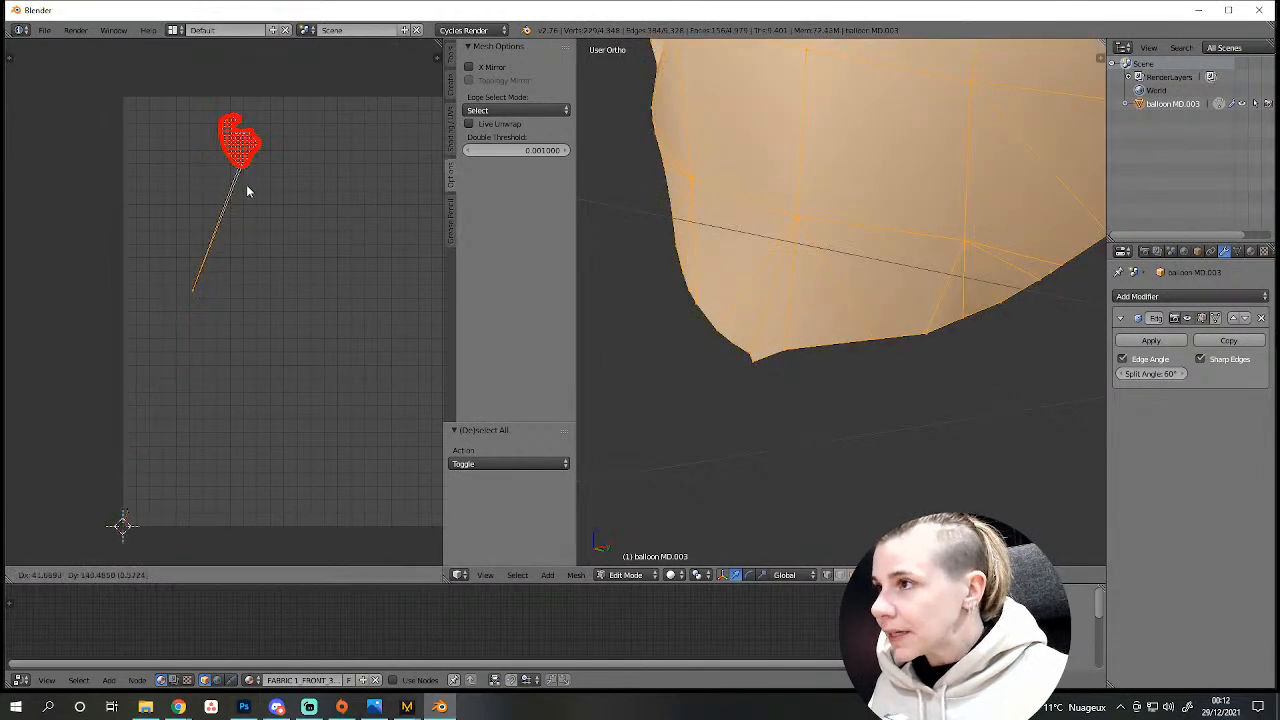
left_click(262, 152)
Place the new face's UV vertices precisely on the lower tip outline of the ear island.
scroll(278, 151, "up", 3)
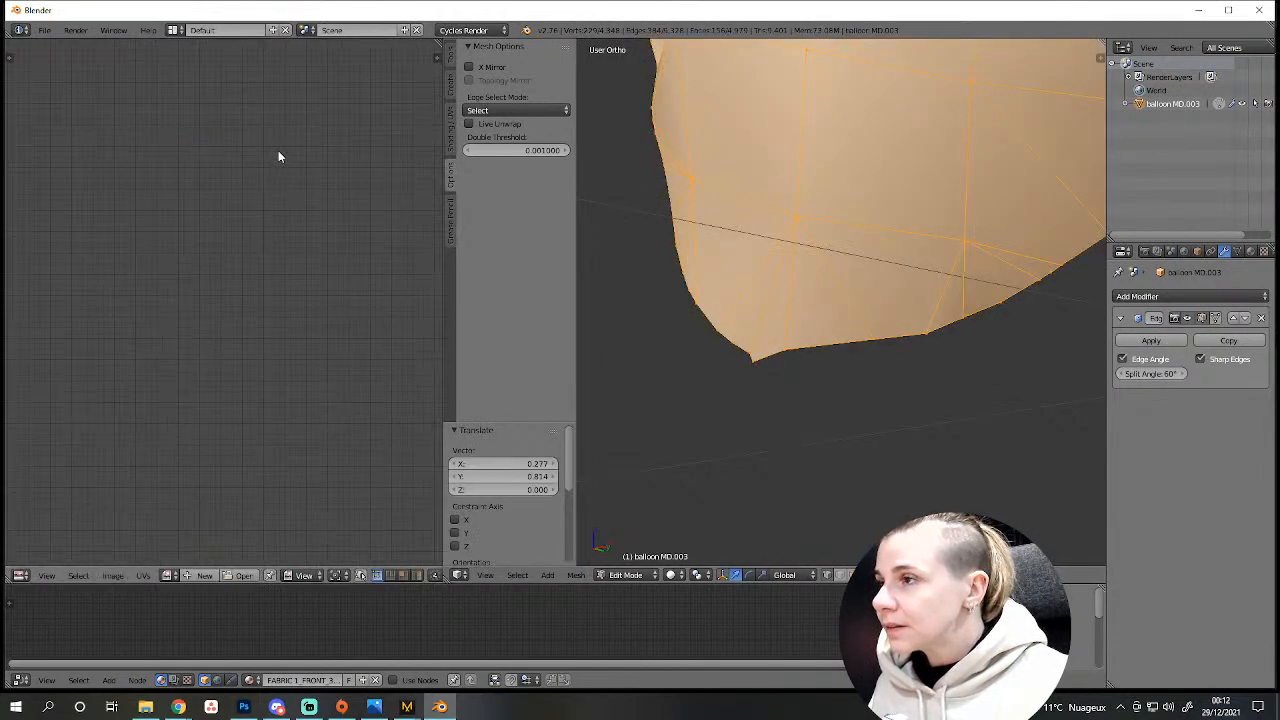
scroll(157, 89, "down", 4)
scroll(158, 540, "up", 5)
middle_click_drag(268, 441, 317, 343)
key("g")
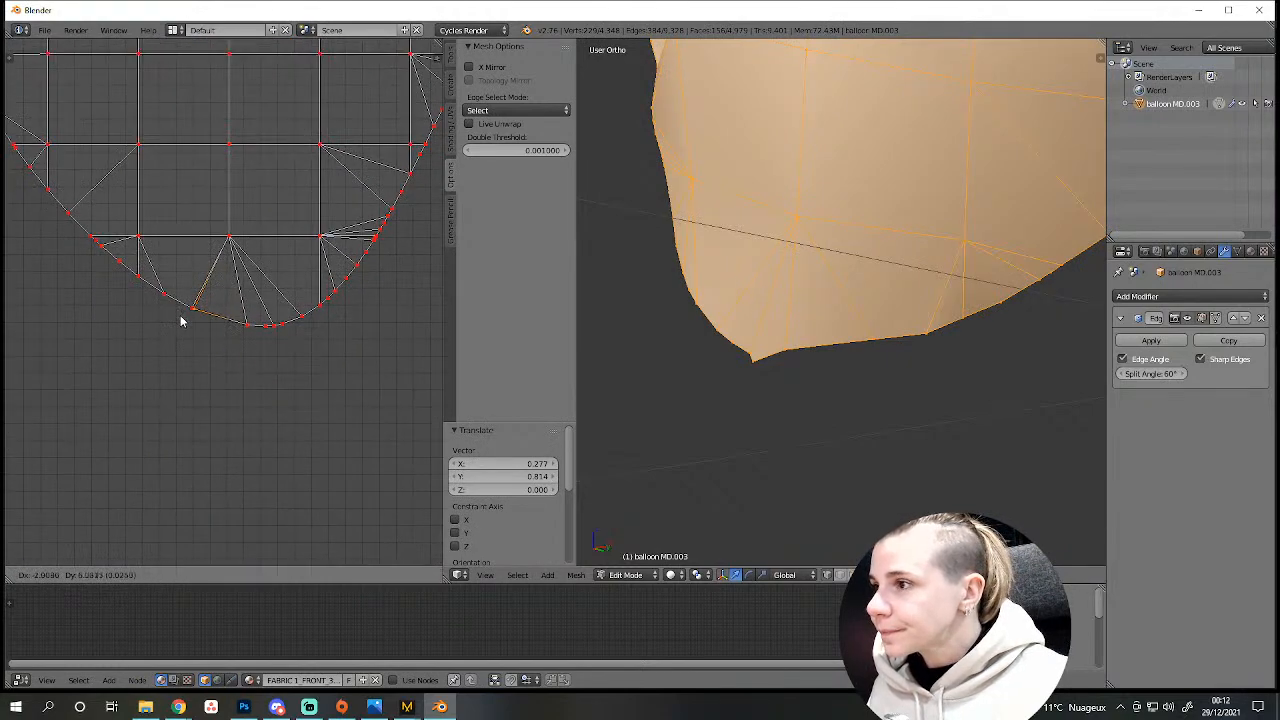
left_click(181, 316)
Check the shaded balloon outside Edit Mode, then reveal all hidden geometry back in Edit Mode.
key("a")
scroll(846, 326, "down", 12)
key("Tab")
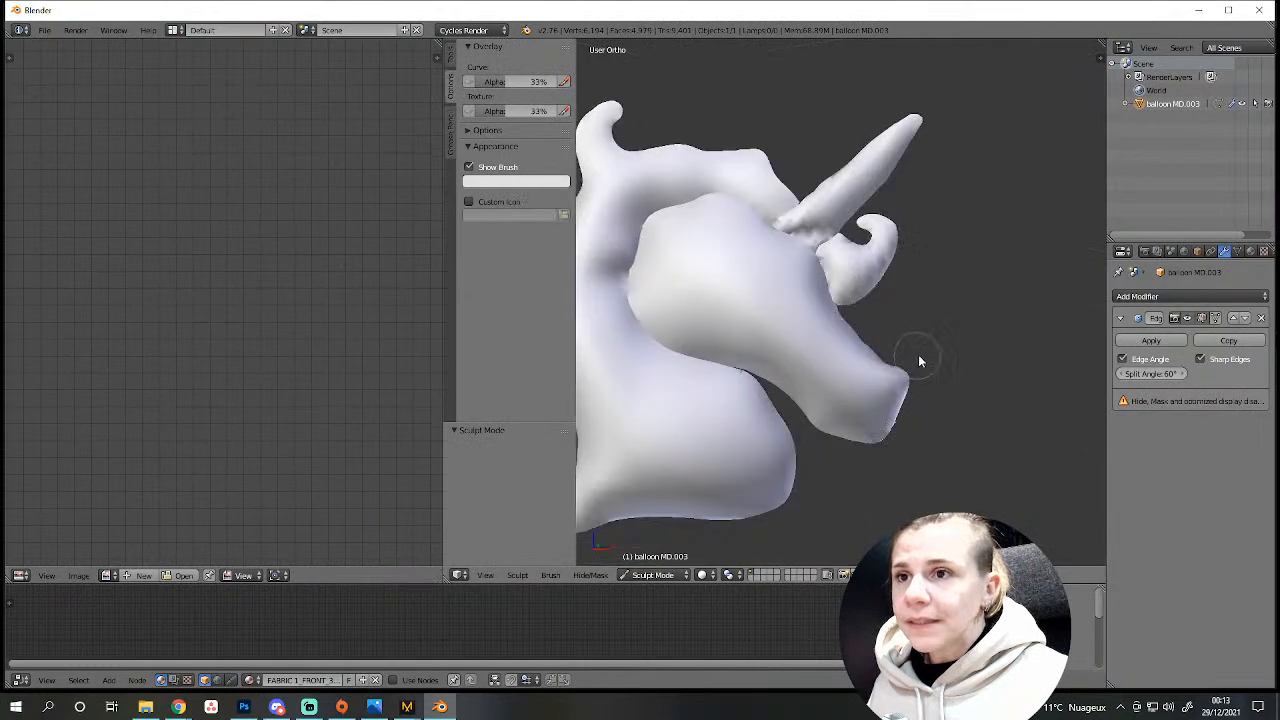
mouse_move(920, 357)
middle_mouse_down()
mouse_move(723, 374)
mouse_move(674, 360)
mouse_move(872, 345)
mouse_move(760, 480)
mouse_move(874, 315)
mouse_move(912, 357)
middle_mouse_up()
key("Tab")
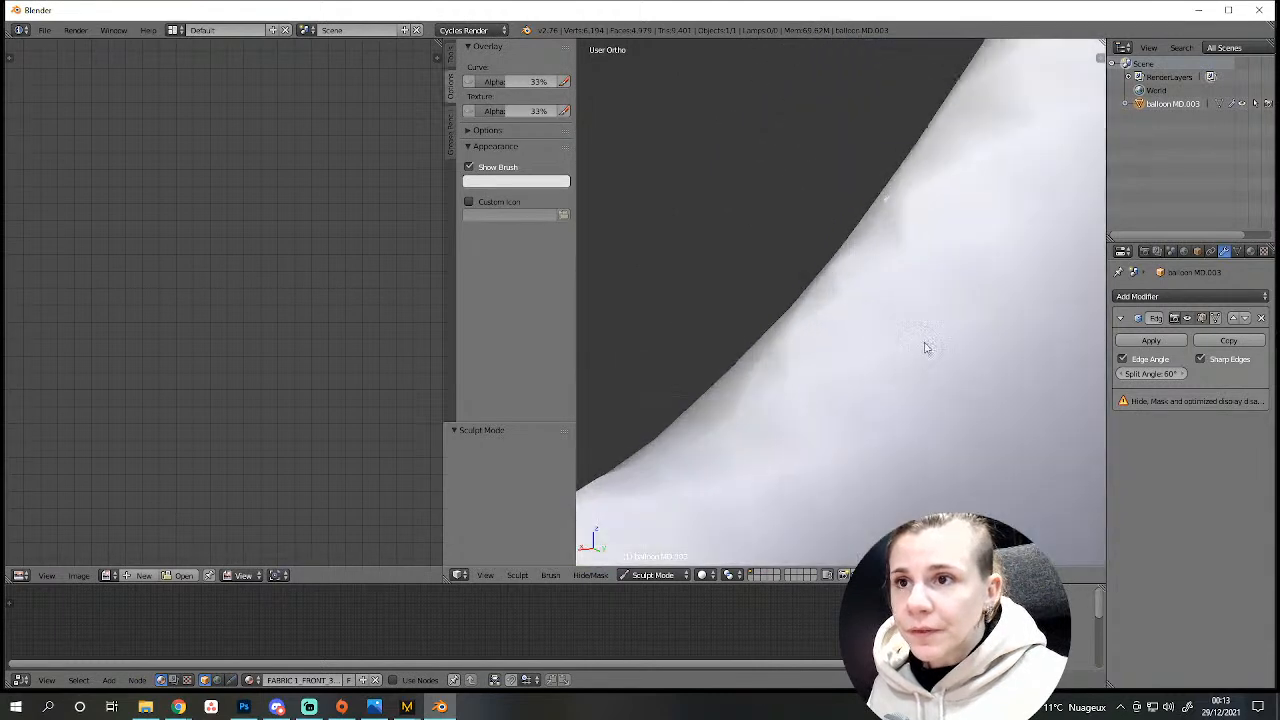
key("alt+h")
Select the folded narrow face sticking out along the seam and flatten it with LoopTools Flatten.
middle_click_drag(944, 328, 1095, 305)
scroll(1020, 315, "up", 4)
scroll(960, 437, "up", 3)
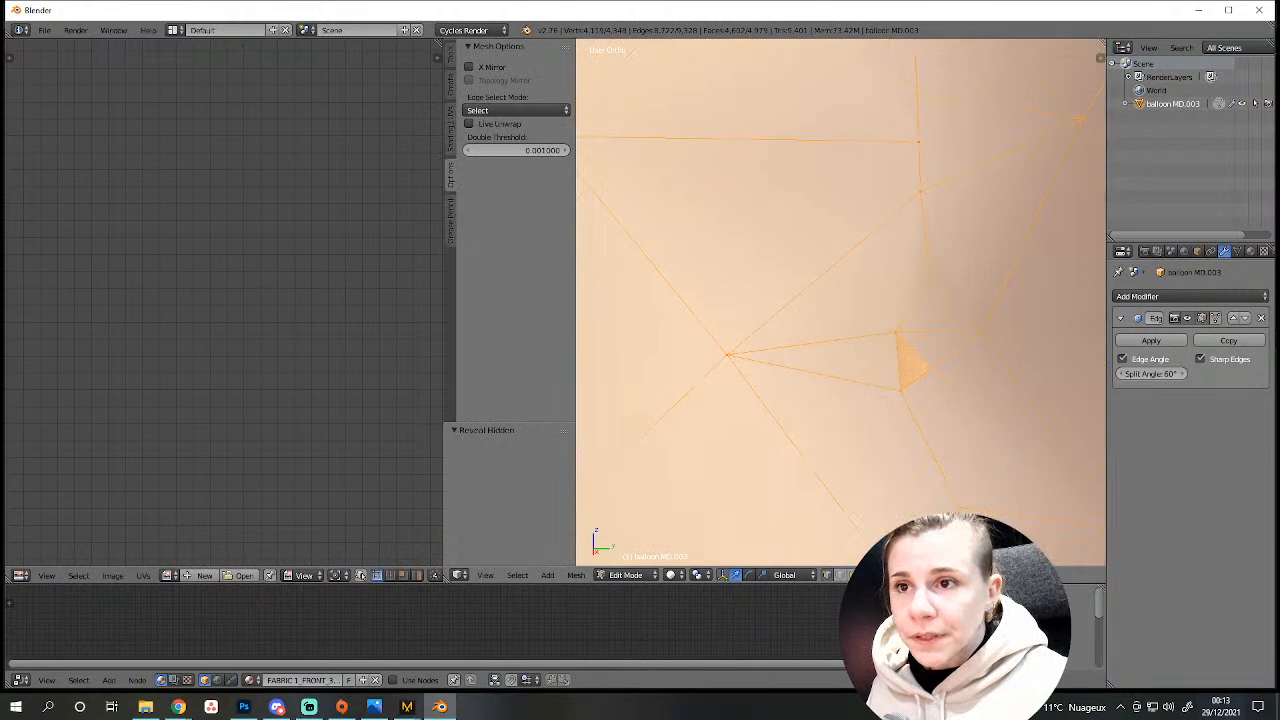
key("a")
left_click(851, 575)
right_click(915, 362)
scroll(914, 368, "down", 2)
middle_click_drag(910, 370, 812, 438)
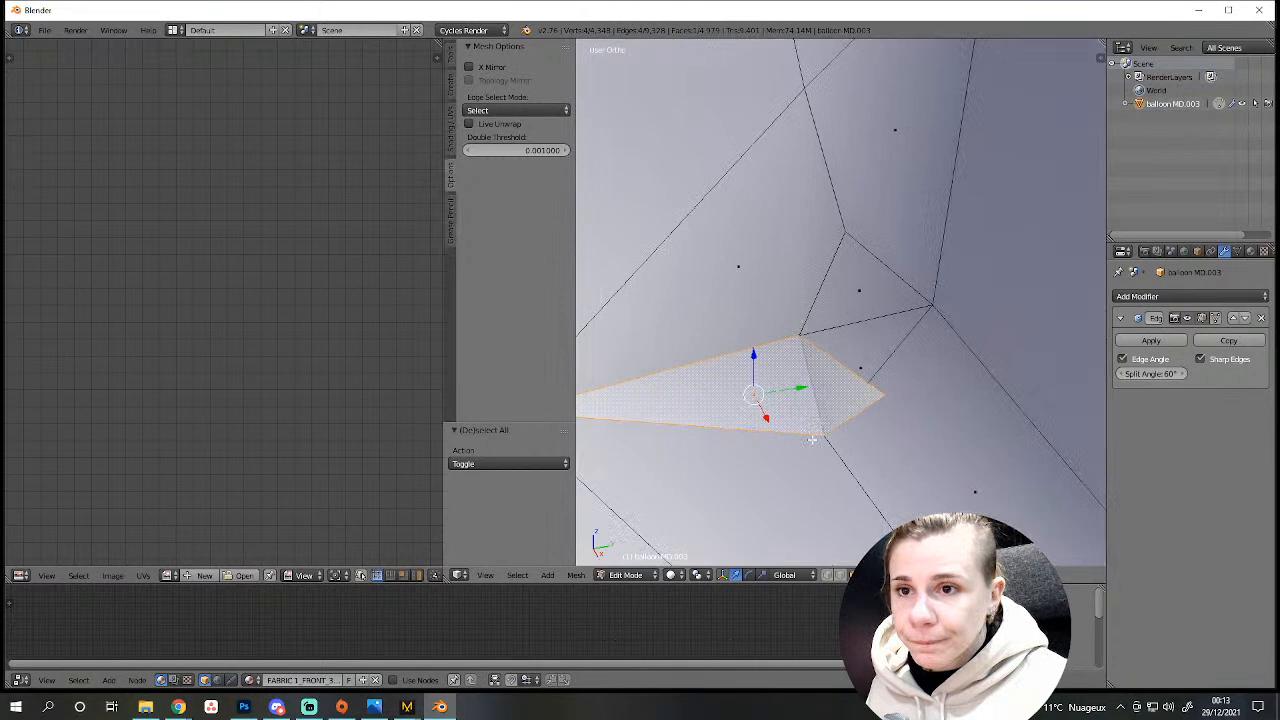
left_click(450, 55)
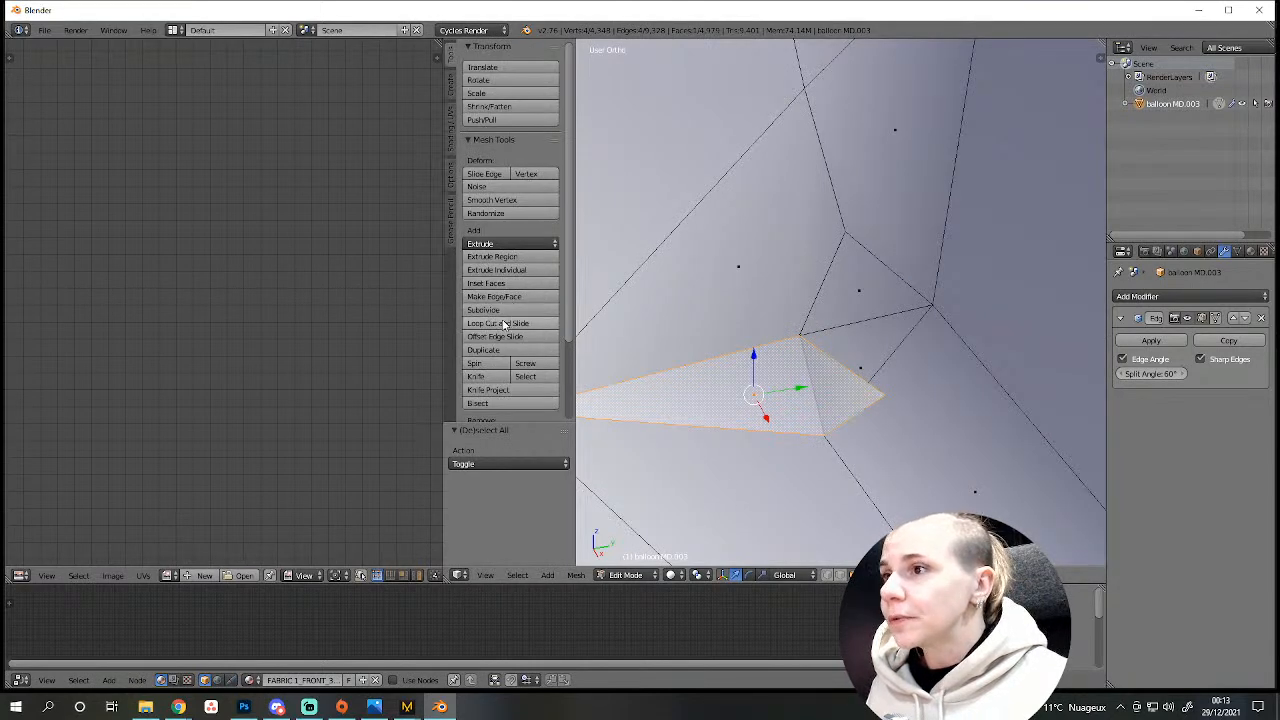
scroll(505, 335, "down", 3)
left_click(497, 414)
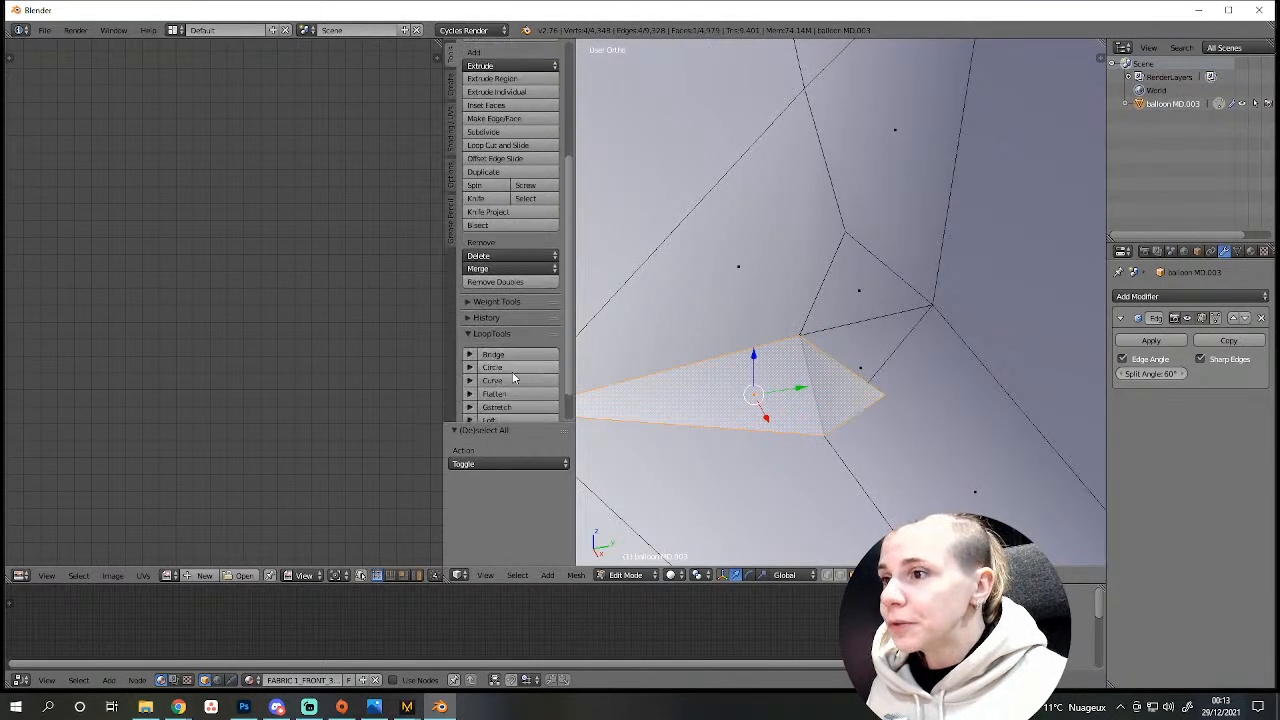
scroll(519, 363, "down", 3)
left_click(493, 356)
Move the stray vertex beside the flattened face back in line with the seam edge.
middle_click_drag(748, 465, 829, 457)
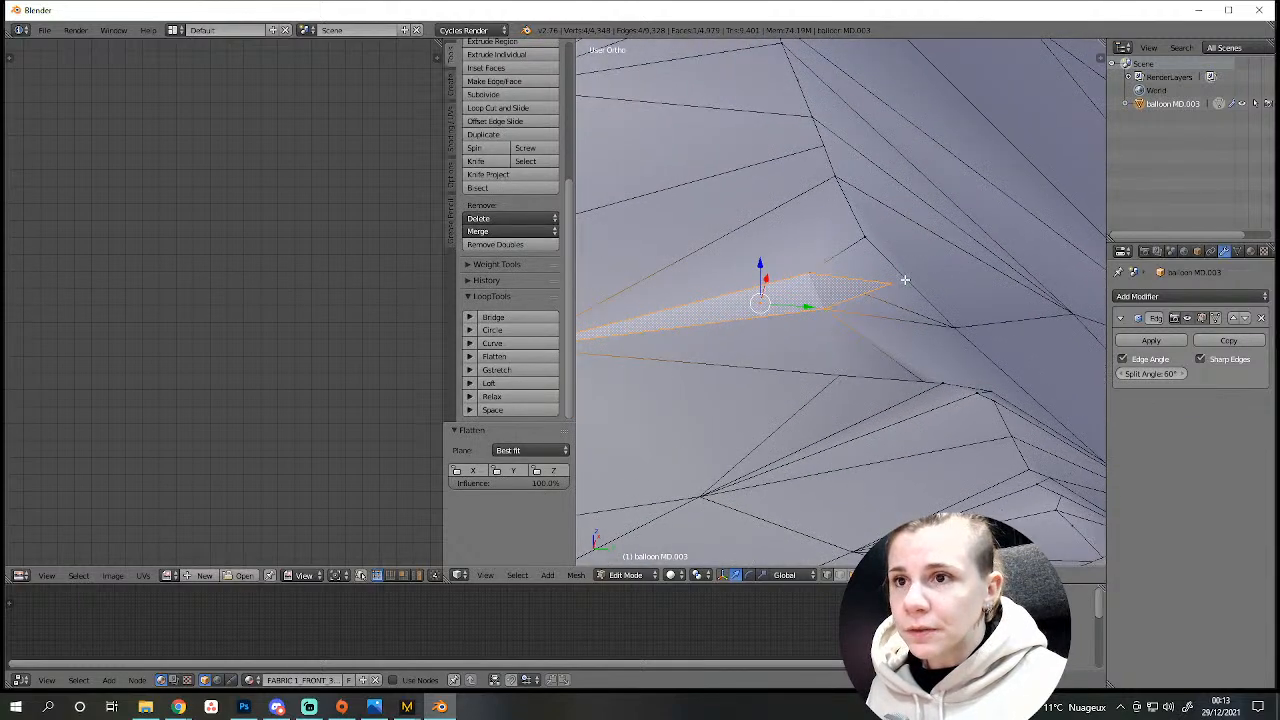
right_click(812, 278)
key("g")
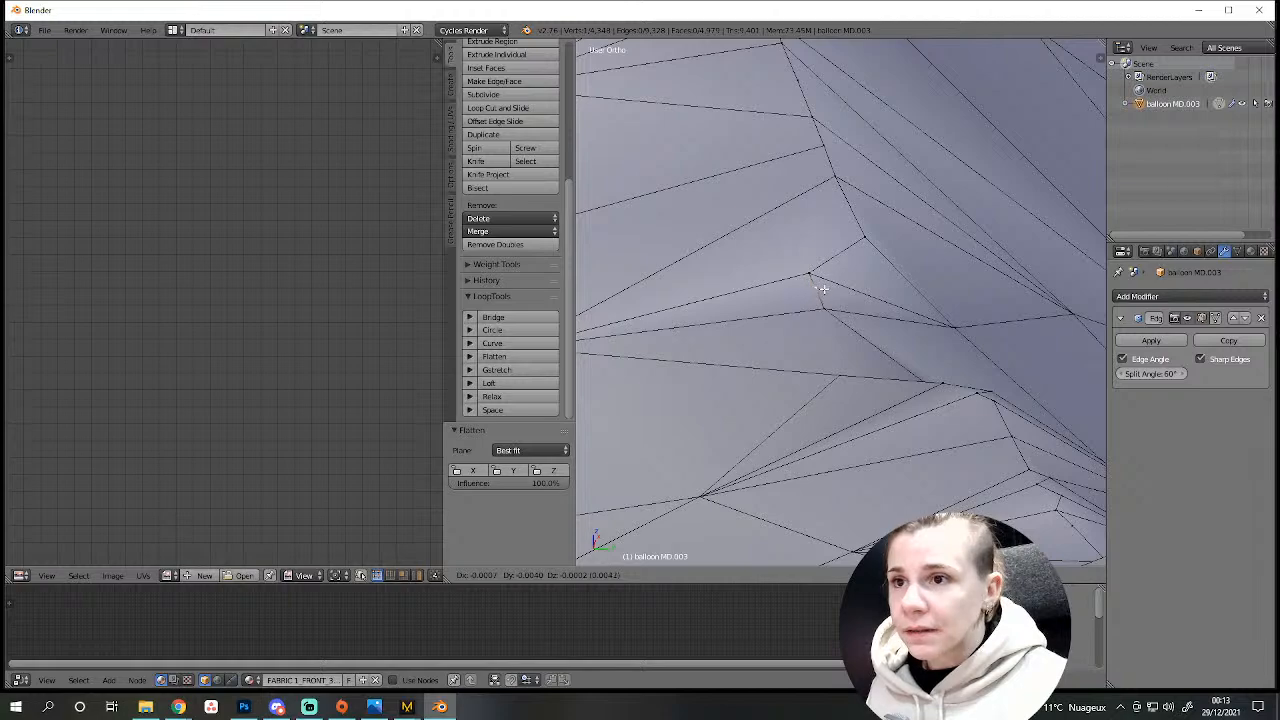
left_click(821, 290)
scroll(840, 315, "down", 2)
key("a")
Nudge two further misplaced vertices along the same seam into line and clear the selection.
middle_click_drag(846, 323, 946, 362)
right_click(916, 334)
key("g")
left_click(909, 334)
right_click(909, 323)
key("g")
left_click(907, 322)
scroll(907, 322, "down", 5)
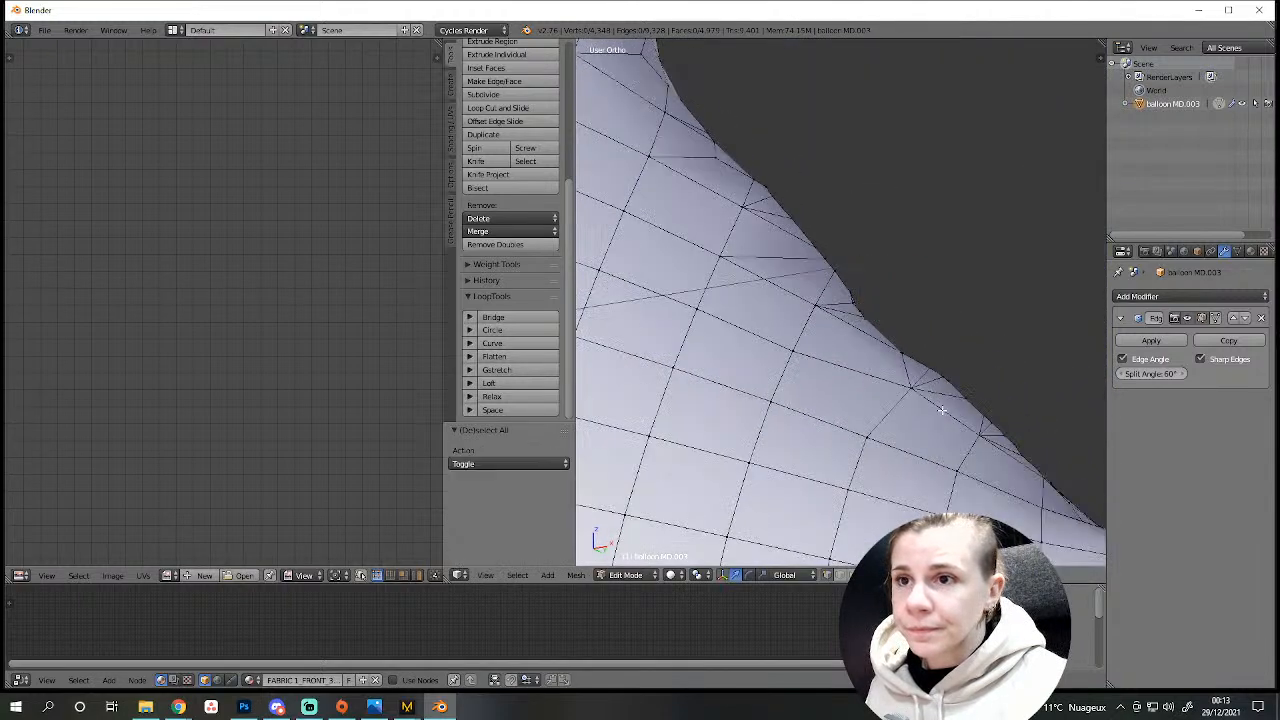
key("a")
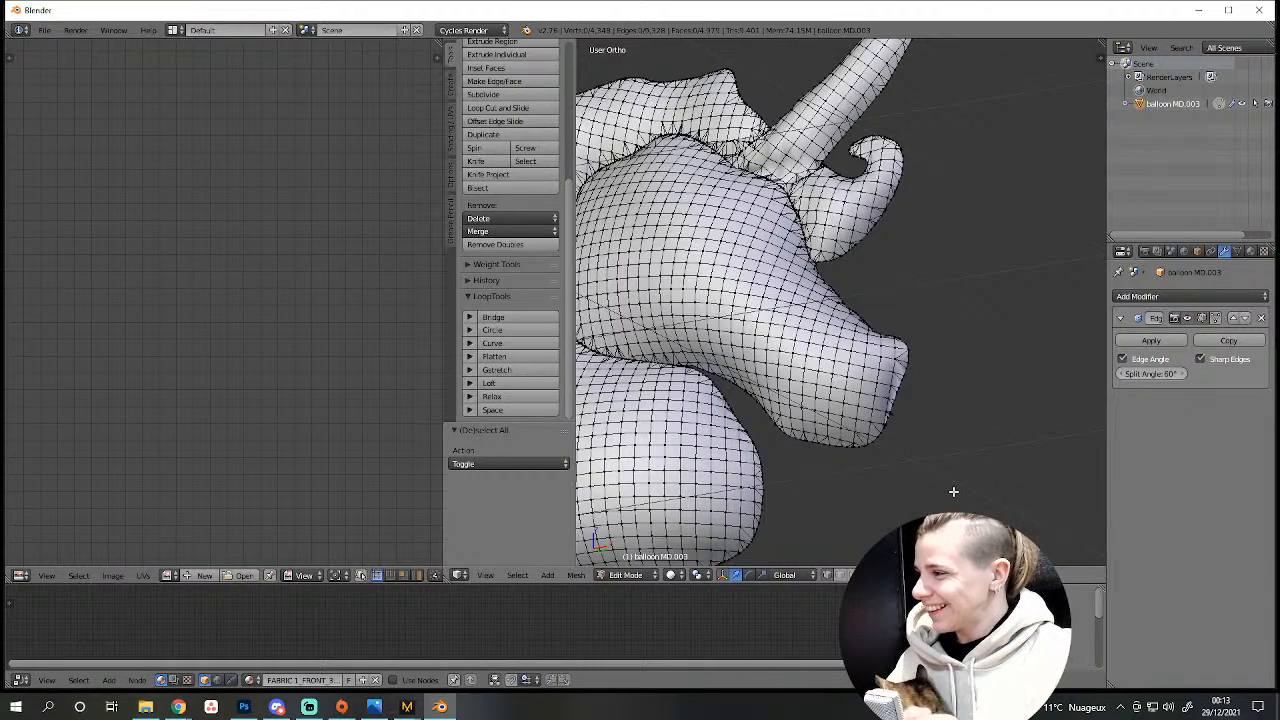
Move the spiking vertex on the muzzle's front edge back onto the outline between its neighbouring vertices.
middle_click_drag(930, 434, 843, 283)
scroll(778, 420, "up", 4)
scroll(794, 371, "up", 5)
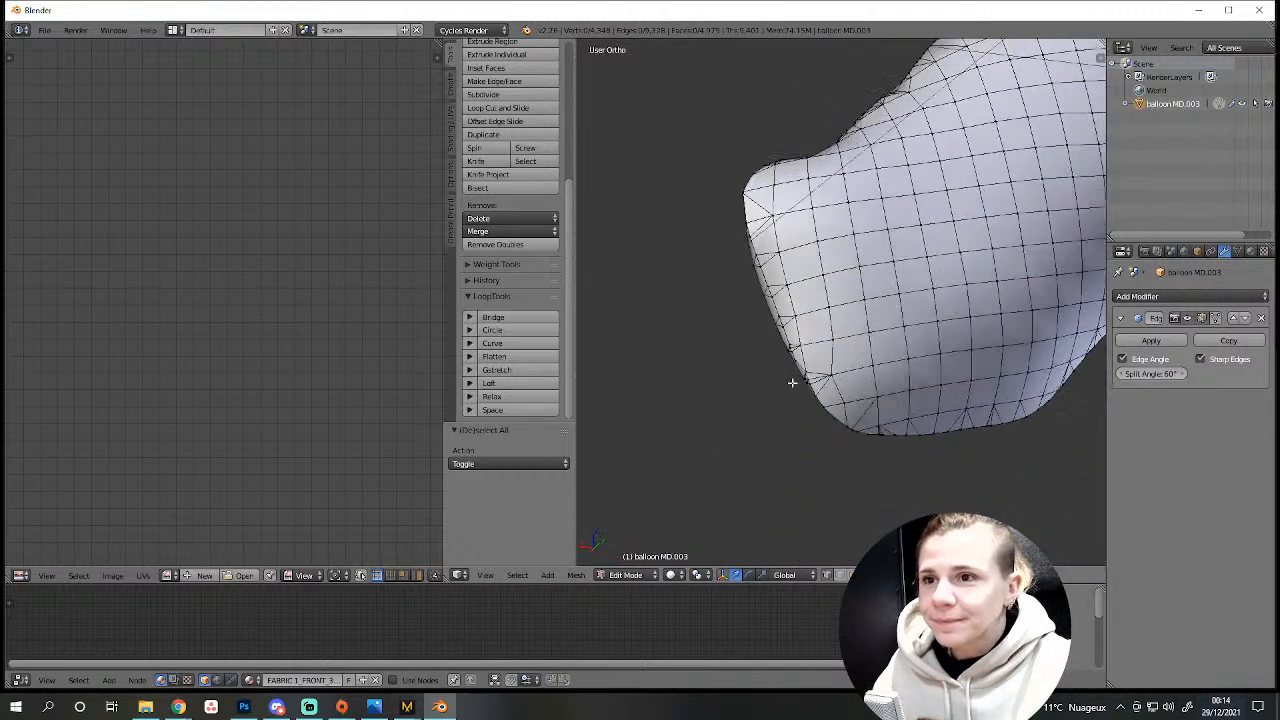
right_click(703, 476)
key("KP_Decimal")
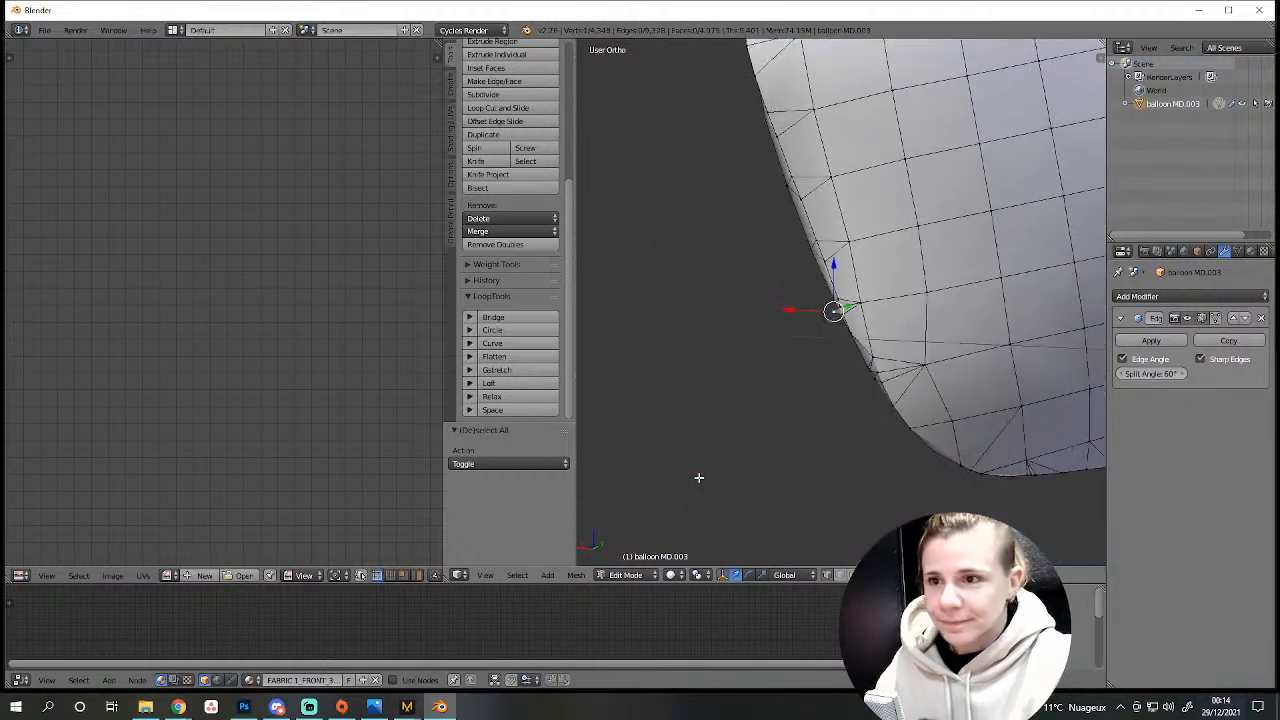
scroll(740, 431, "up", 3)
scroll(778, 397, "up", 3)
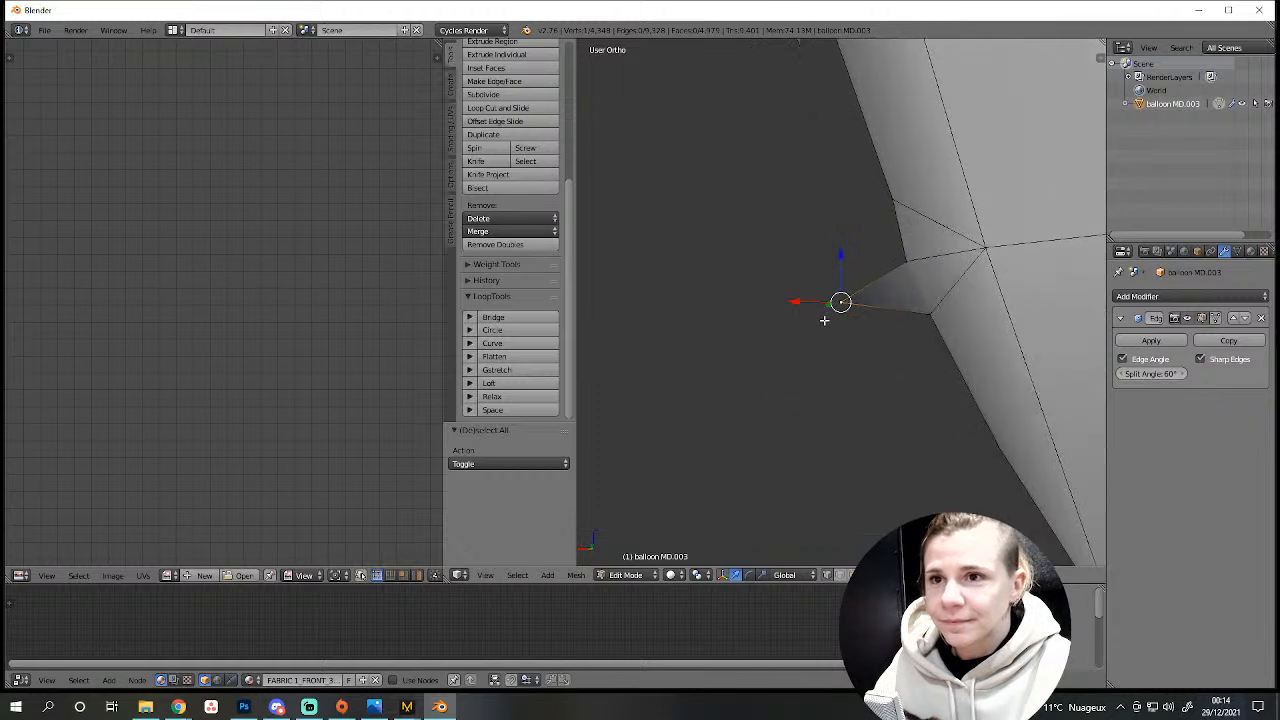
key("g")
left_click(895, 298)
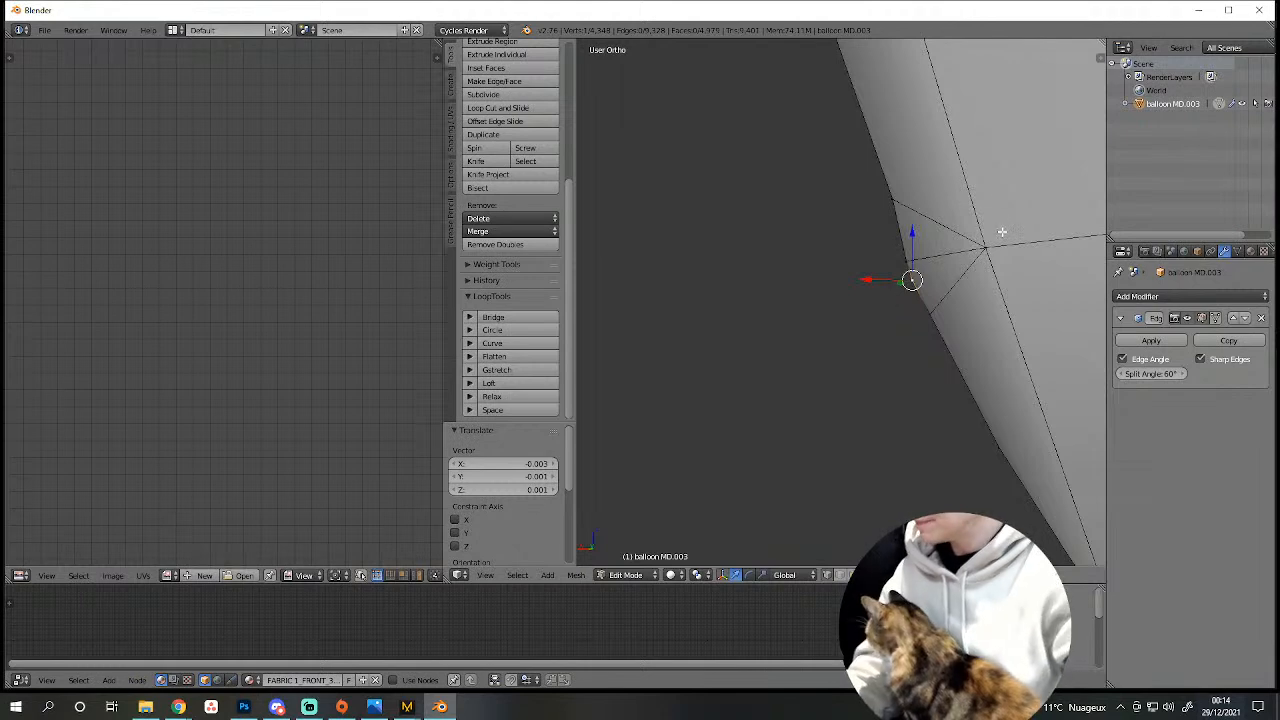
Move two more protruding vertices near the muzzle's lower front edge back into line with the seam.
scroll(847, 384, "down", 11)
middle_click_drag(914, 417, 680, 420)
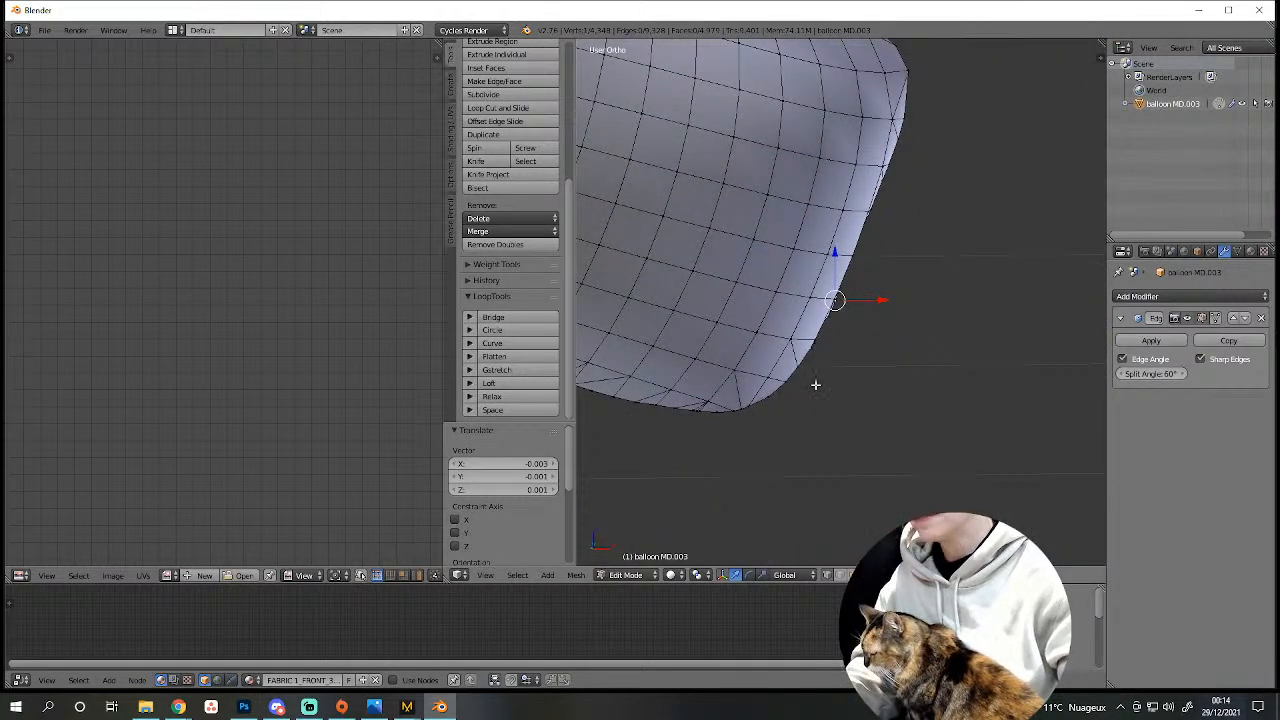
scroll(811, 374, "up", 7)
right_click(742, 488)
middle_click_drag(742, 485, 749, 420)
scroll(760, 380, "up", 1)
scroll(749, 420, "up", 3)
key("g")
left_click(741, 410)
right_click(697, 500)
key("g")
left_click(734, 485)
middle_click_drag(737, 479, 846, 414)
key("a")
Move the two vertices displaced sideways from the vertical seam back onto its edge line and deselect everything.
middle_click_drag(932, 468, 837, 380)
right_click(806, 340)
middle_click_drag(804, 338, 760, 318)
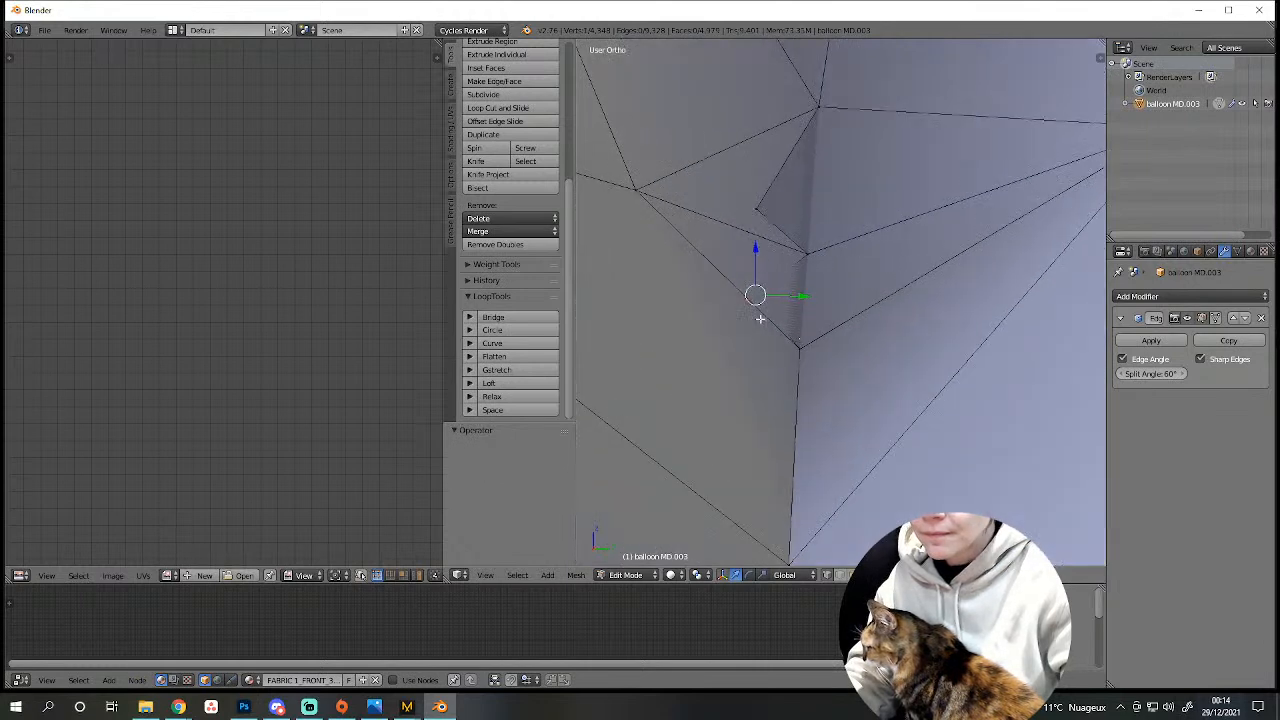
key("g")
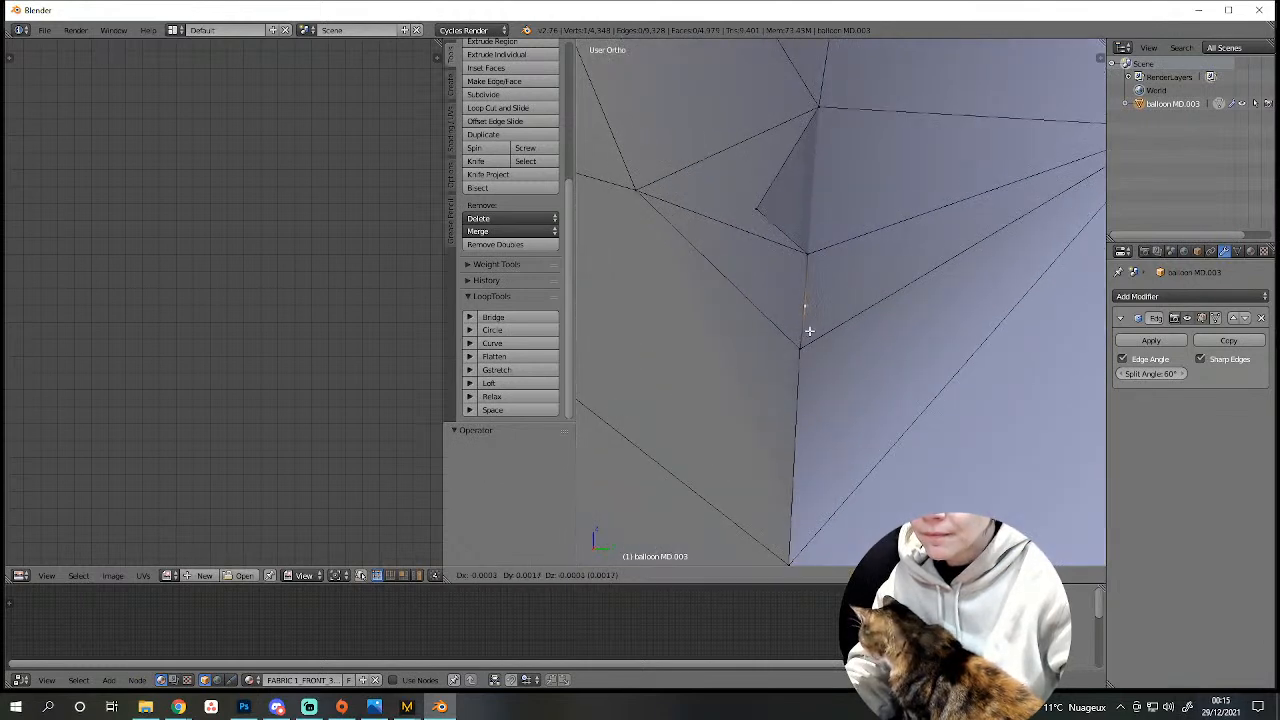
left_click(806, 331)
right_click(752, 210)
key("g")
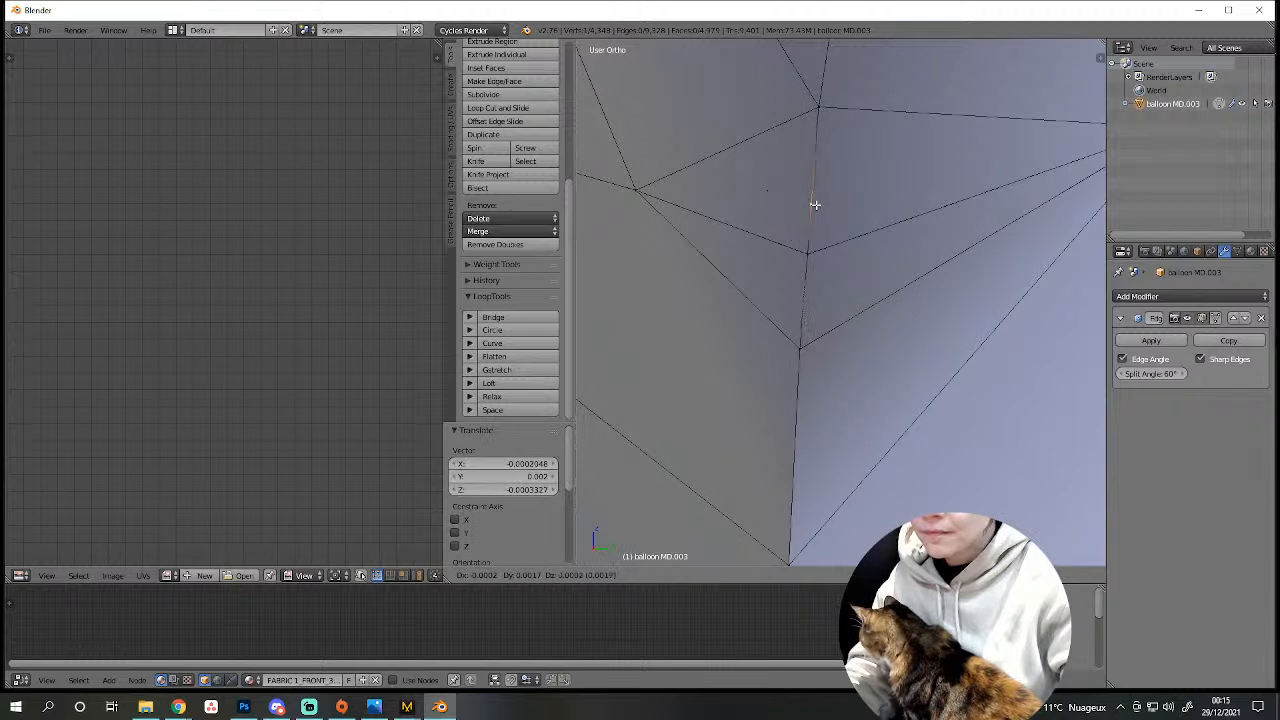
left_click(814, 203)
key("a")
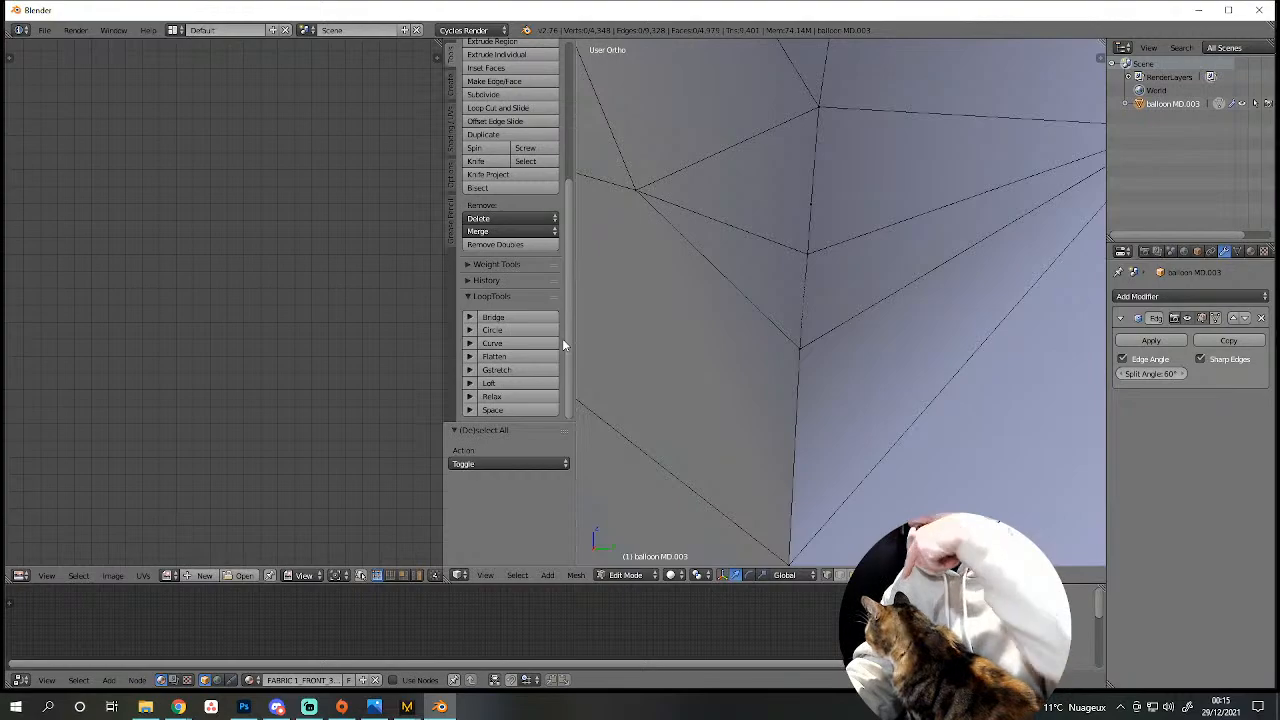
Examine the muzzle, the chest and the curled parts of the balloon for remaining stray vertices along the seams.
scroll(769, 340, "down", 6)
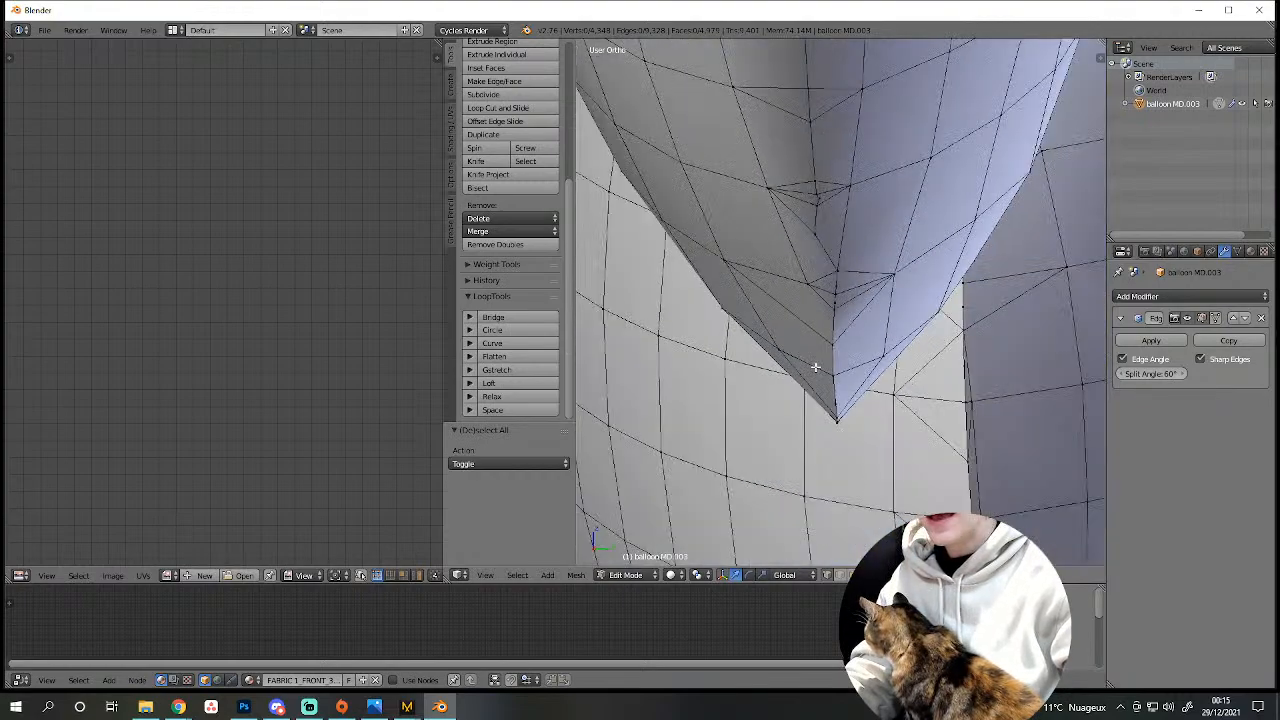
scroll(818, 373, "up", 6)
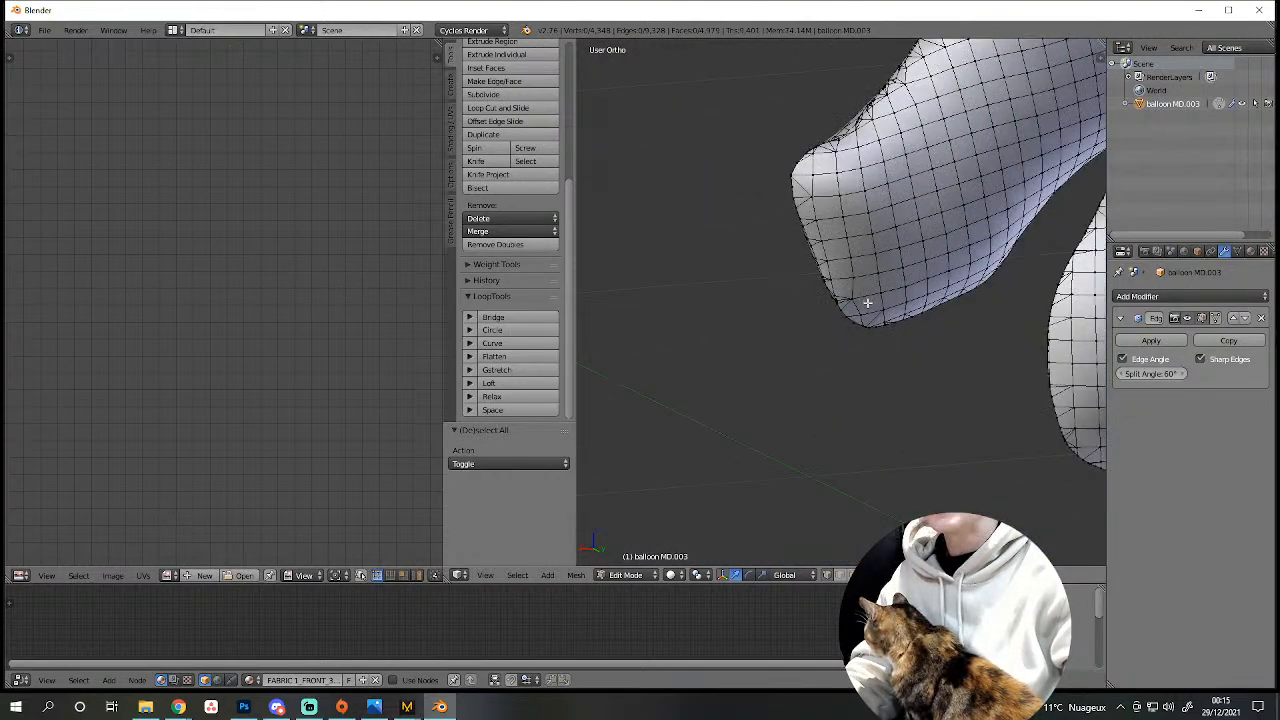
scroll(632, 384, "down", 5)
middle_click_drag(820, 365, 699, 304)
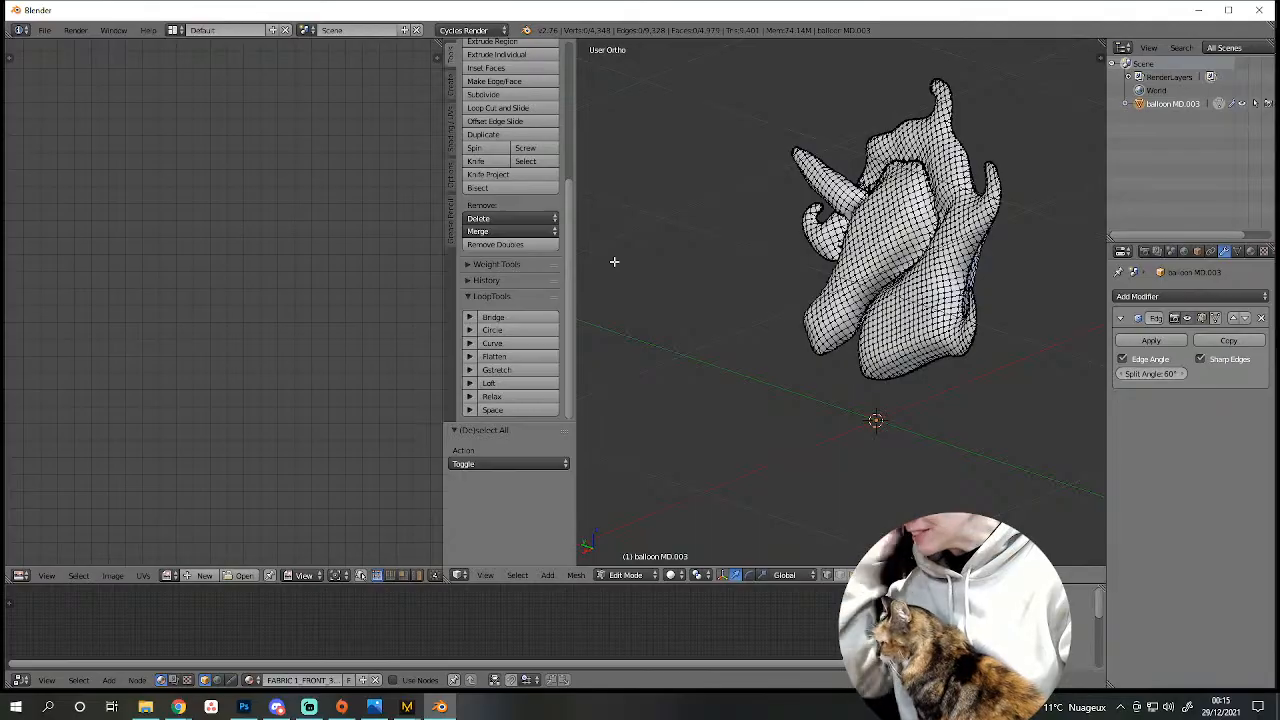
scroll(905, 440, "up", 5)
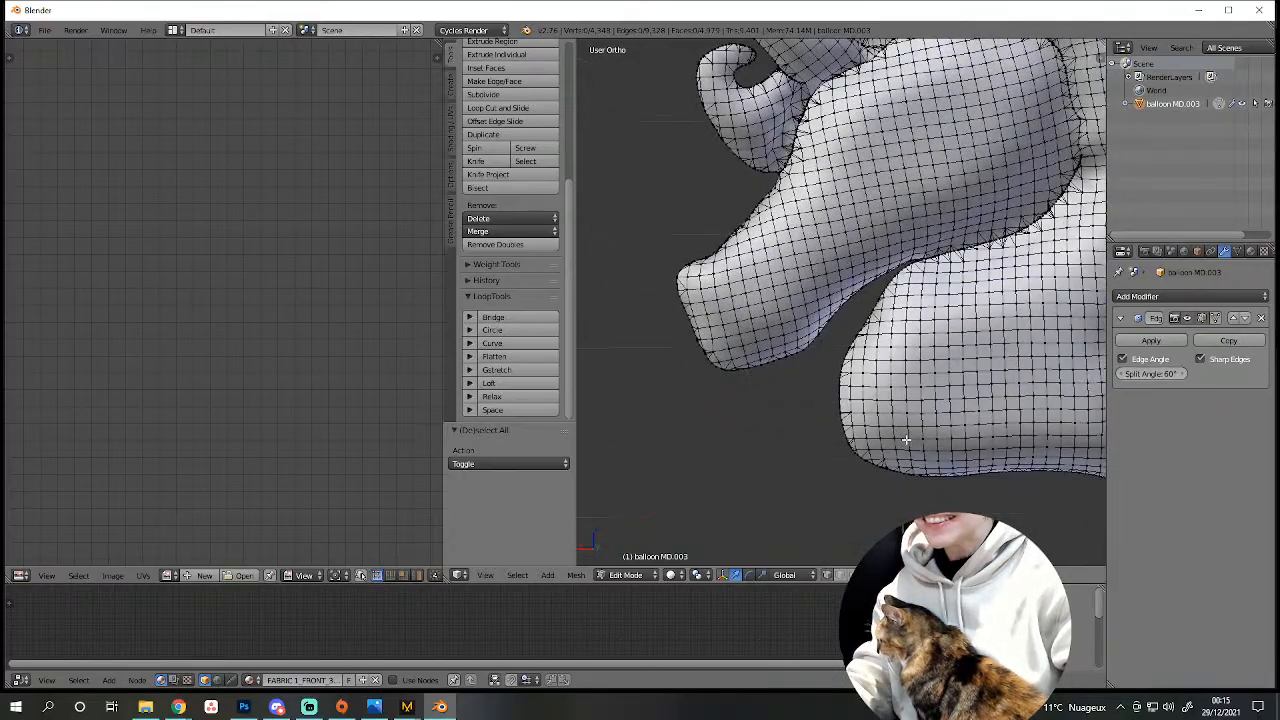
scroll(906, 440, "up", 4)
middle_click_drag(780, 450, 1032, 364)
scroll(1008, 432, "up", 2)
middle_click_drag(972, 407, 944, 397)
middle_click_drag(773, 269, 745, 466)
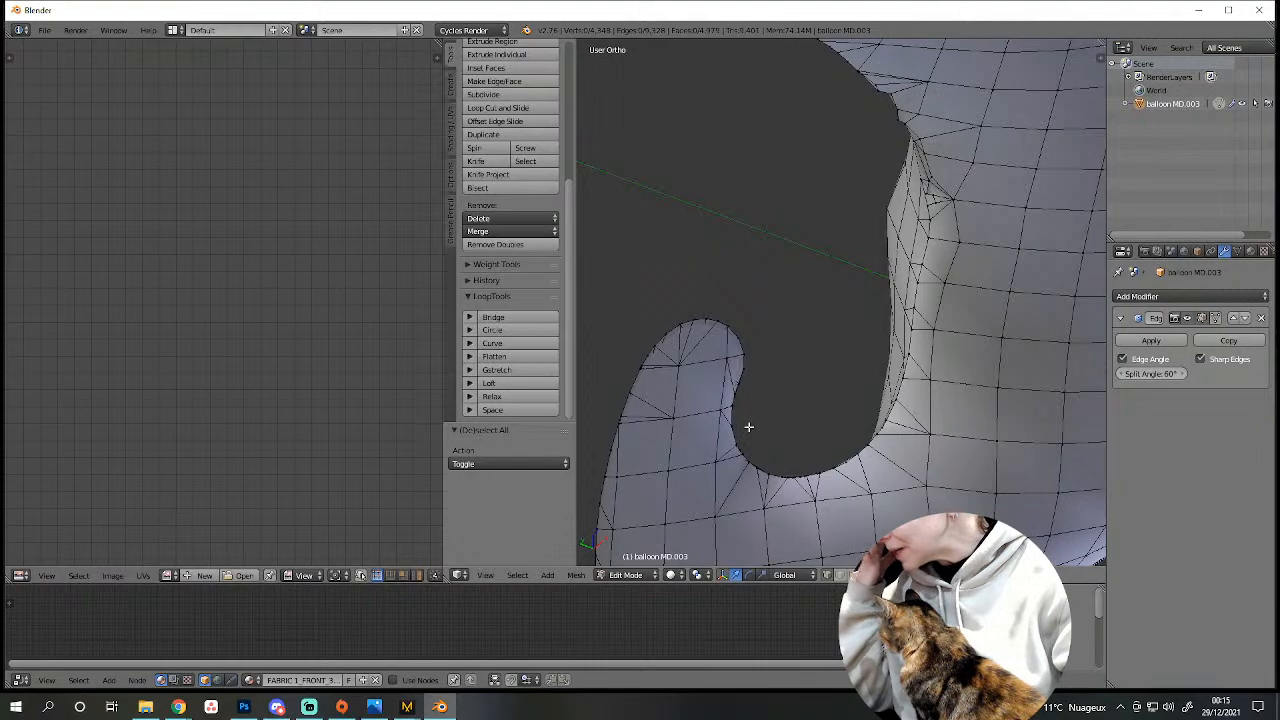
Move the protruding vertex on the seam in the curl's hollow back toward the outline between its neighbours.
middle_click_drag(833, 296, 791, 408)
scroll(769, 431, "up", 4)
middle_click_drag(783, 471, 866, 309, "shift")
scroll(866, 309, "up", 5)
scroll(803, 450, "up", 1)
right_click(749, 508)
mouse_move(762, 536)
middle_mouse_down("shift")
mouse_move(782, 367)
mouse_move(771, 351)
mouse_move(823, 374)
mouse_move(945, 373)
mouse_move(934, 364)
mouse_move(910, 401)
mouse_move(858, 361)
middle_mouse_up("shift")
key("g")
left_click(807, 366)
key("KP_Decimal")
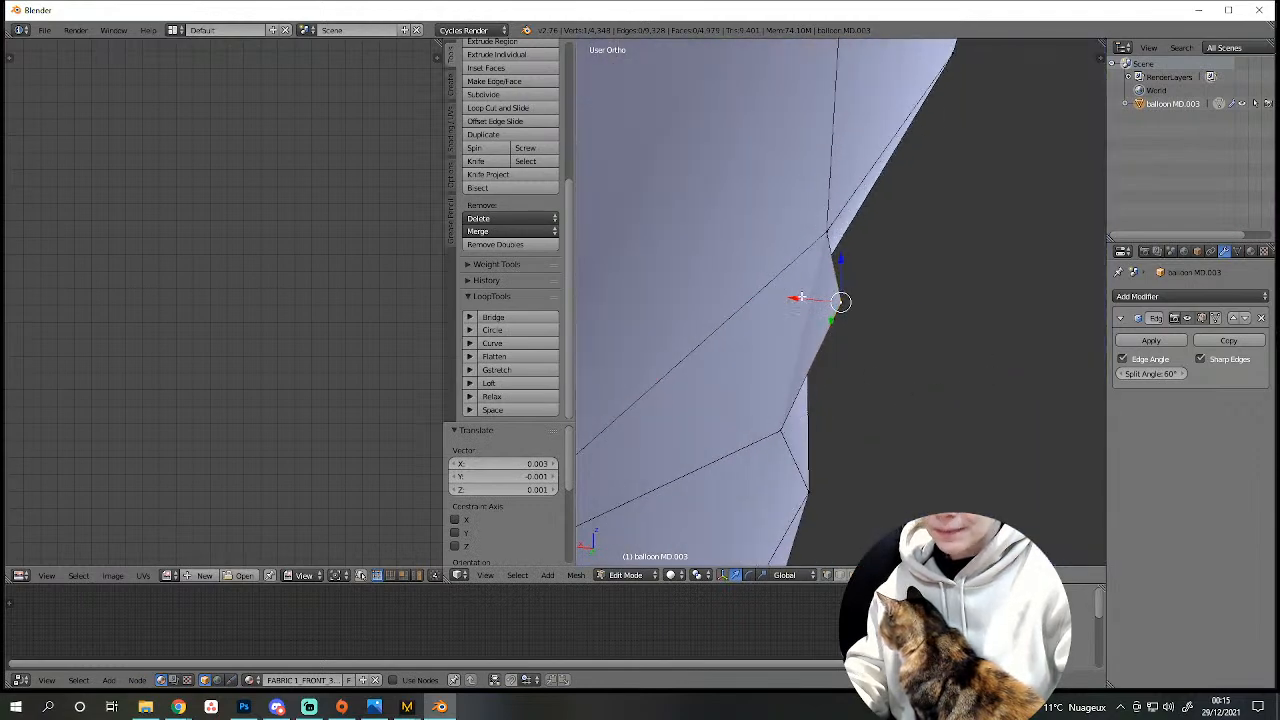
Fine-tune that vertex along the X and Y axes to line it up with the seam, and deselect everything.
key("g")
key("x")
left_click_drag(775, 296, 778, 296)
middle_click_drag(828, 367, 717, 374)
left_click_drag(796, 297, 757, 302)
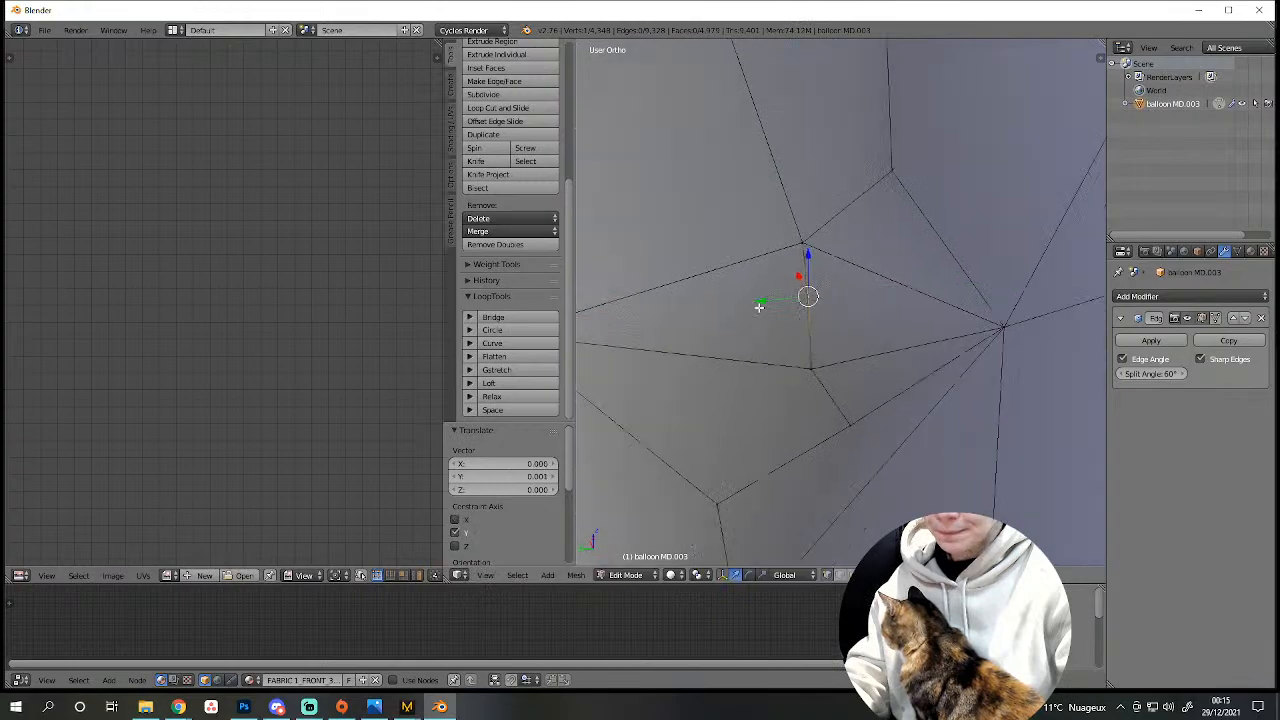
key("a")
Examine the remaining seams of the balloon from several sides for stray vertices.
scroll(809, 374, "down", 7)
middle_click_drag(850, 345, 830, 115, "shift")
scroll(849, 478, "down", 5)
scroll(757, 306, "up", 1)
middle_click_drag(880, 232, 1090, 208)
middle_click_drag(813, 132, 833, 436, "shift")
middle_click_drag(800, 334, 908, 346)
middle_click_drag(819, 396, 500, 229, "shift")
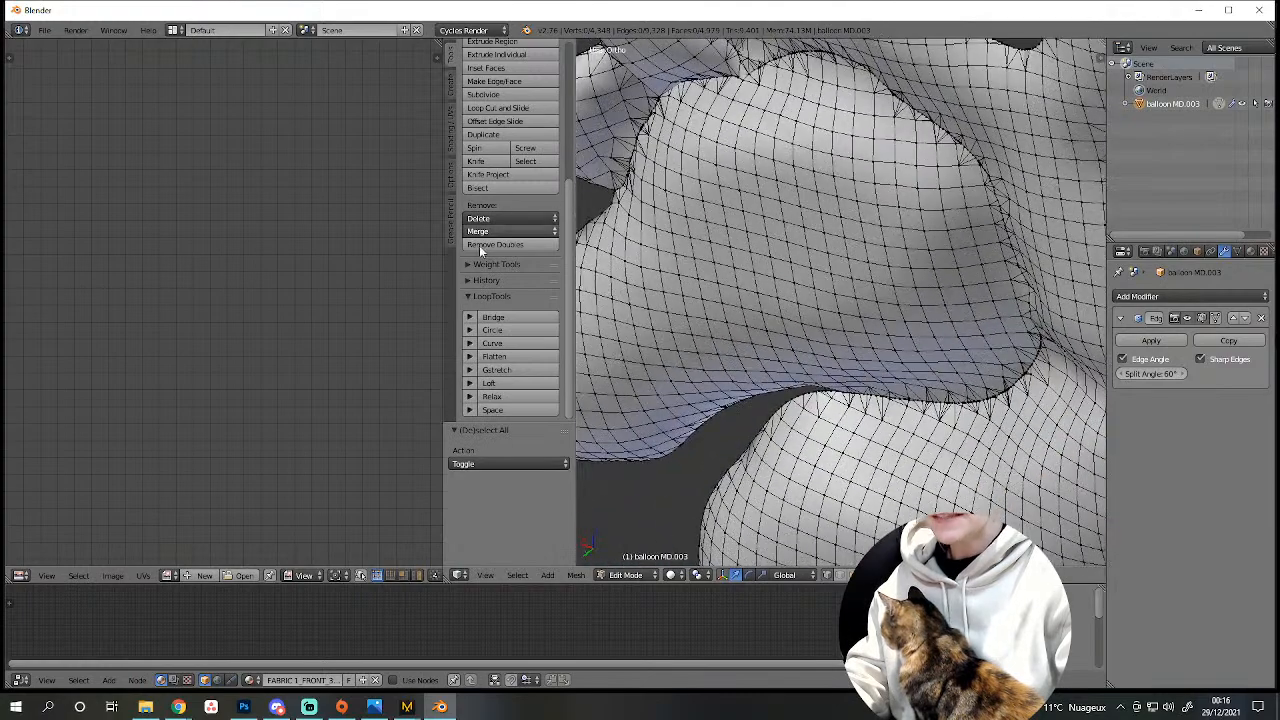
scroll(831, 298, "down", 4)
middle_click_drag(831, 298, 946, 297)
middle_click_drag(877, 382, 1057, 175, "shift")
scroll(1057, 175, "down", 2)
middle_click_drag(820, 290, 840, 408)
Save the file as "Unicorn balloon.blend" in the recent "1-Unicorn baloon" folder.
key("ctrl+s")
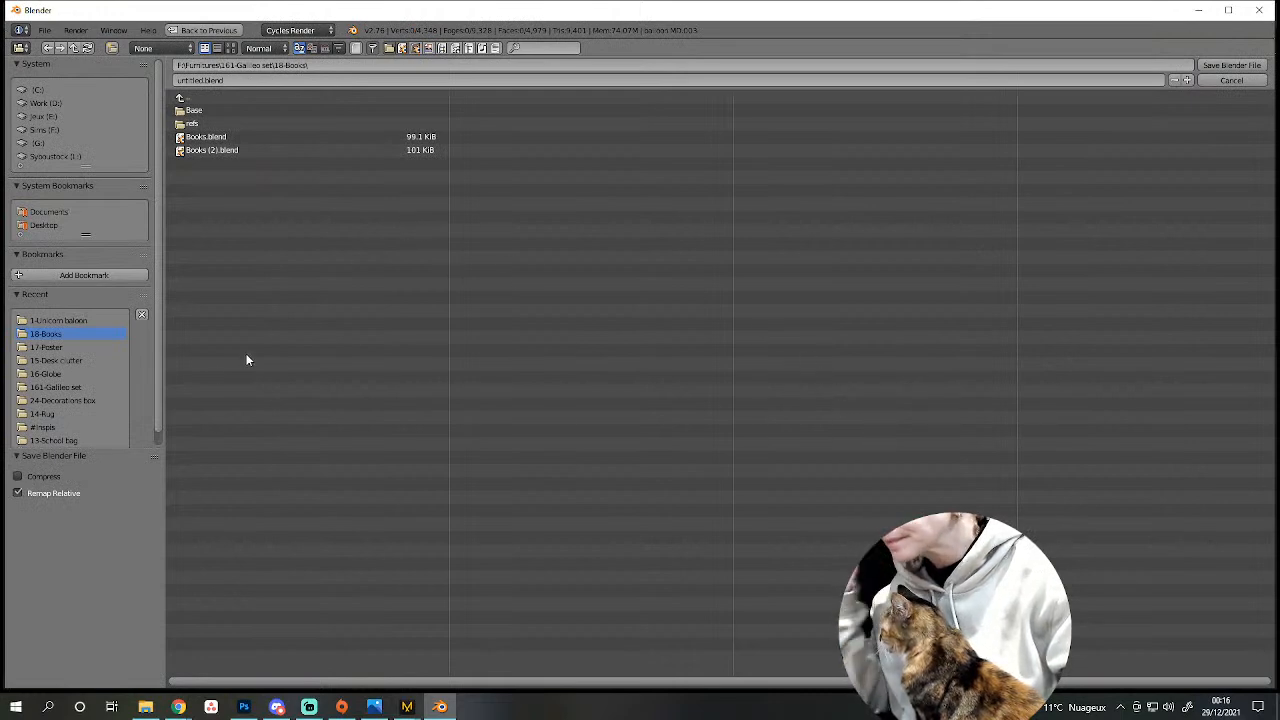
left_click(58, 320)
left_click(224, 80)
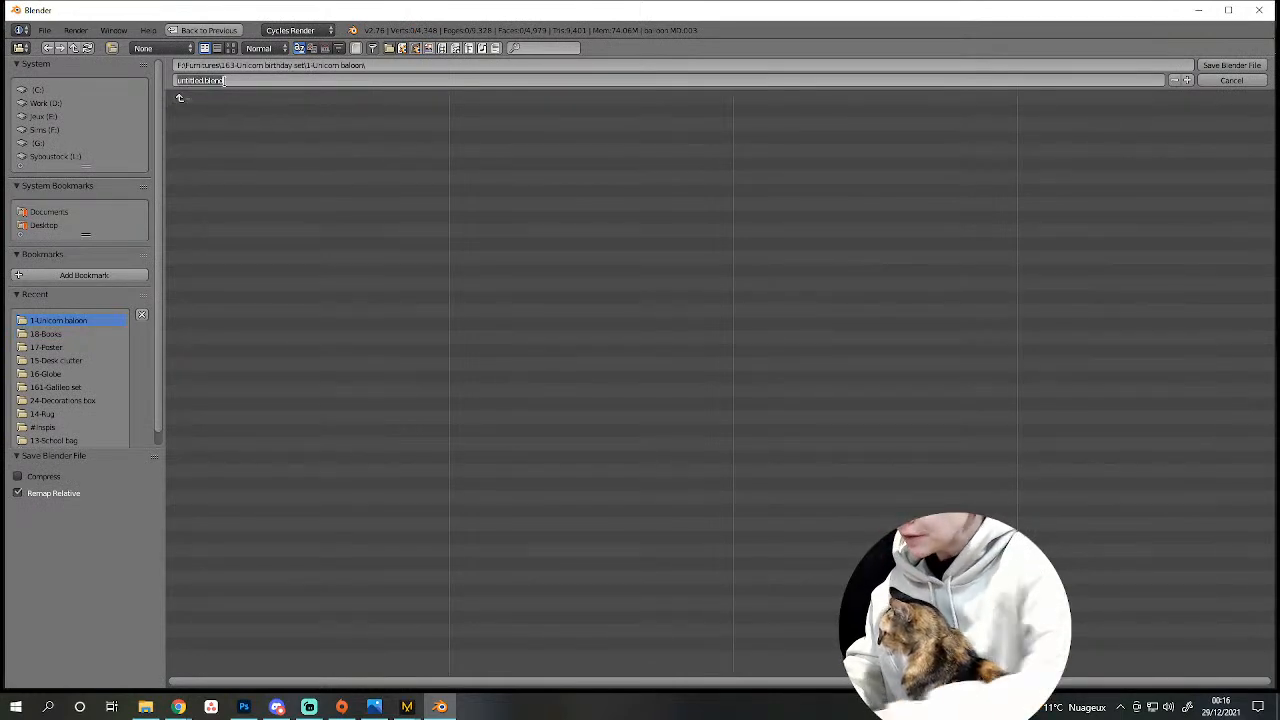
type("Unicorn ball")
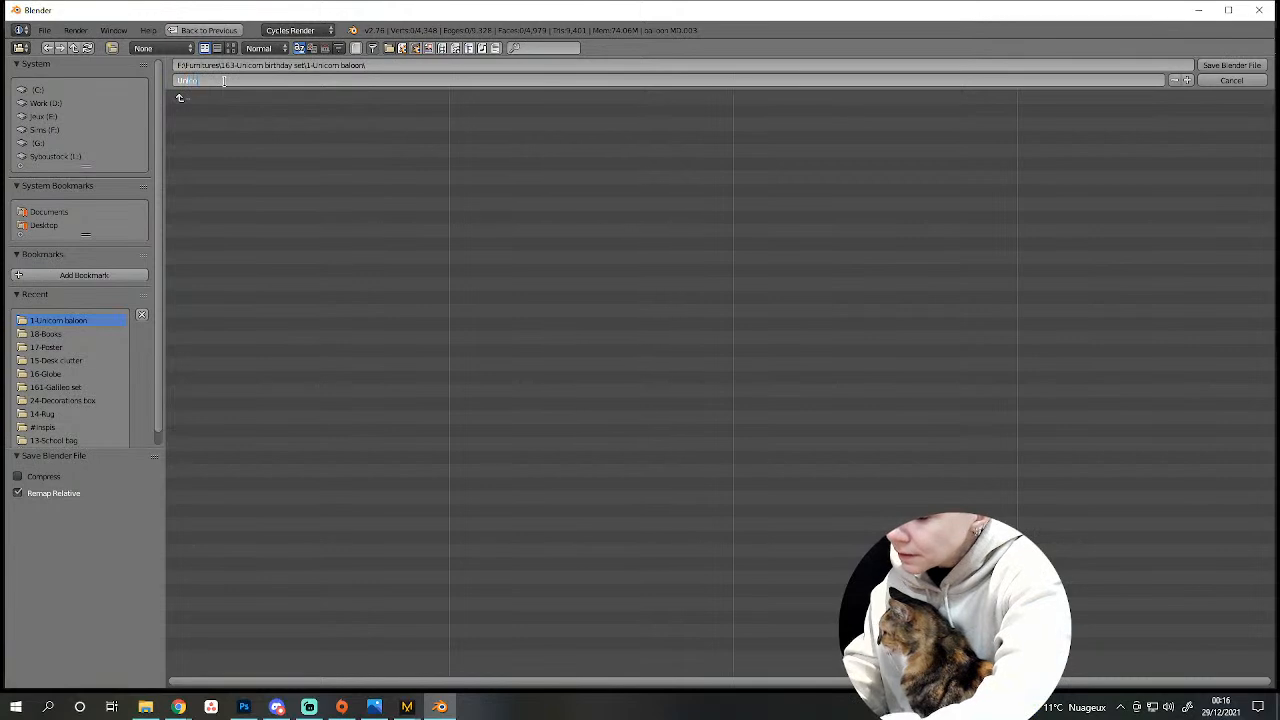
type("oon")
key("Return")
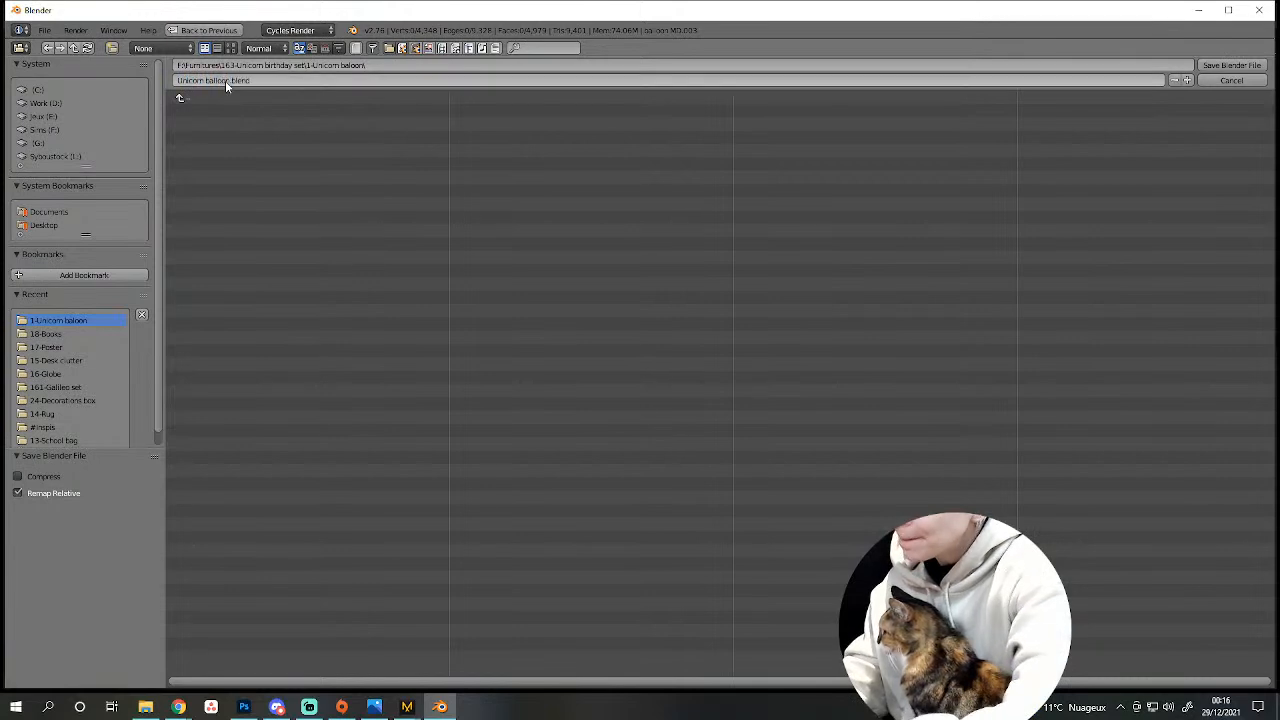
Select the whole mesh and examine its UV islands, following the stray lines that run between the two head islands.
key("Tab")
key("Tab")
key("a")
scroll(260, 286, "down", 5)
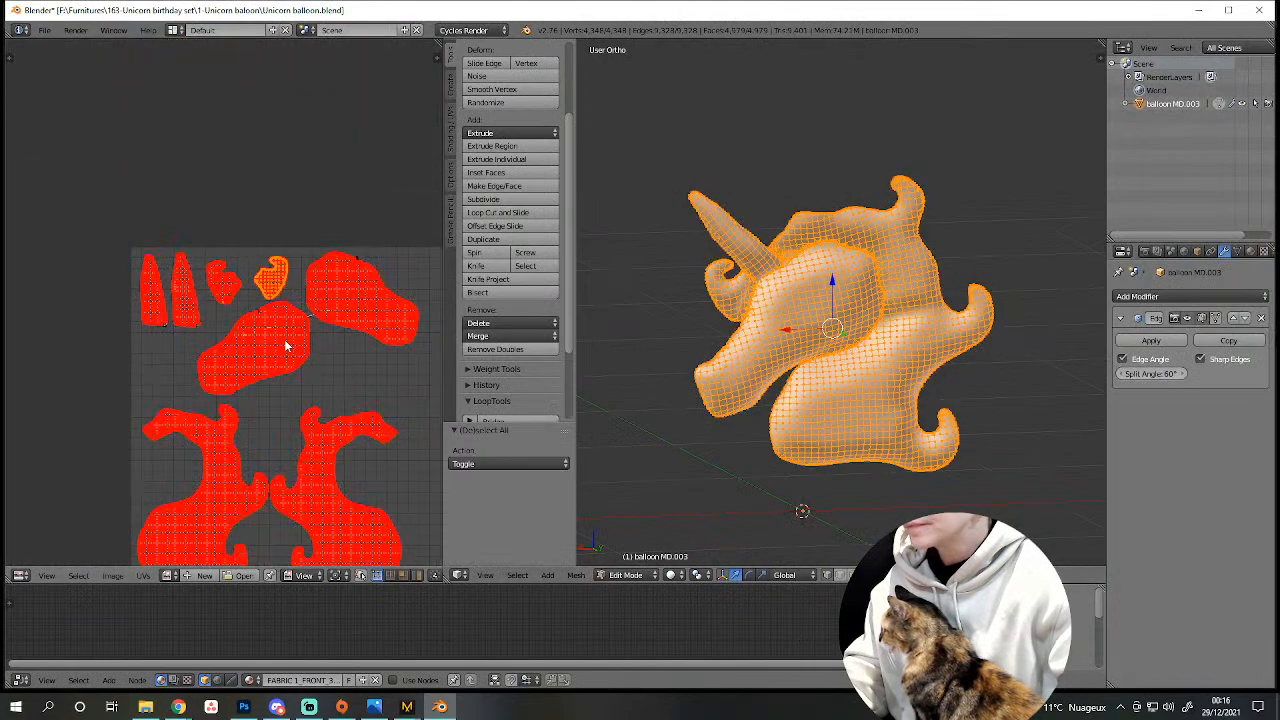
scroll(346, 357, "up", 2)
scroll(284, 372, "down", 3)
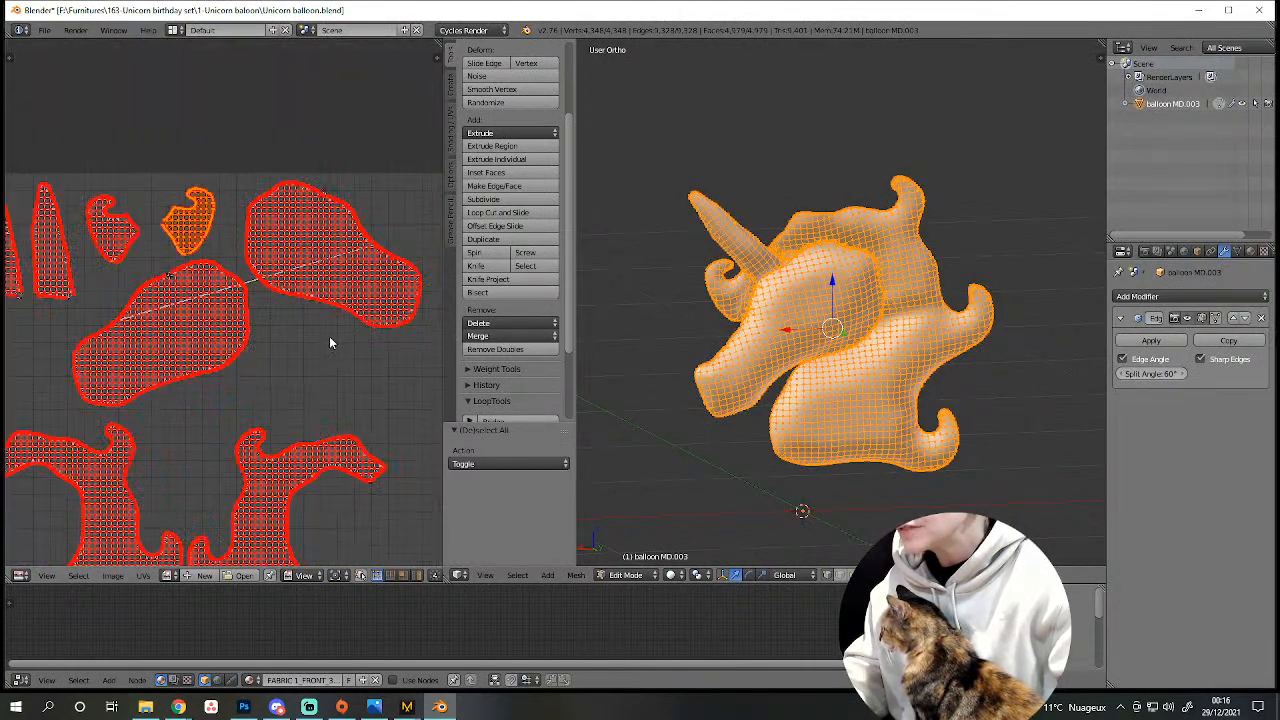
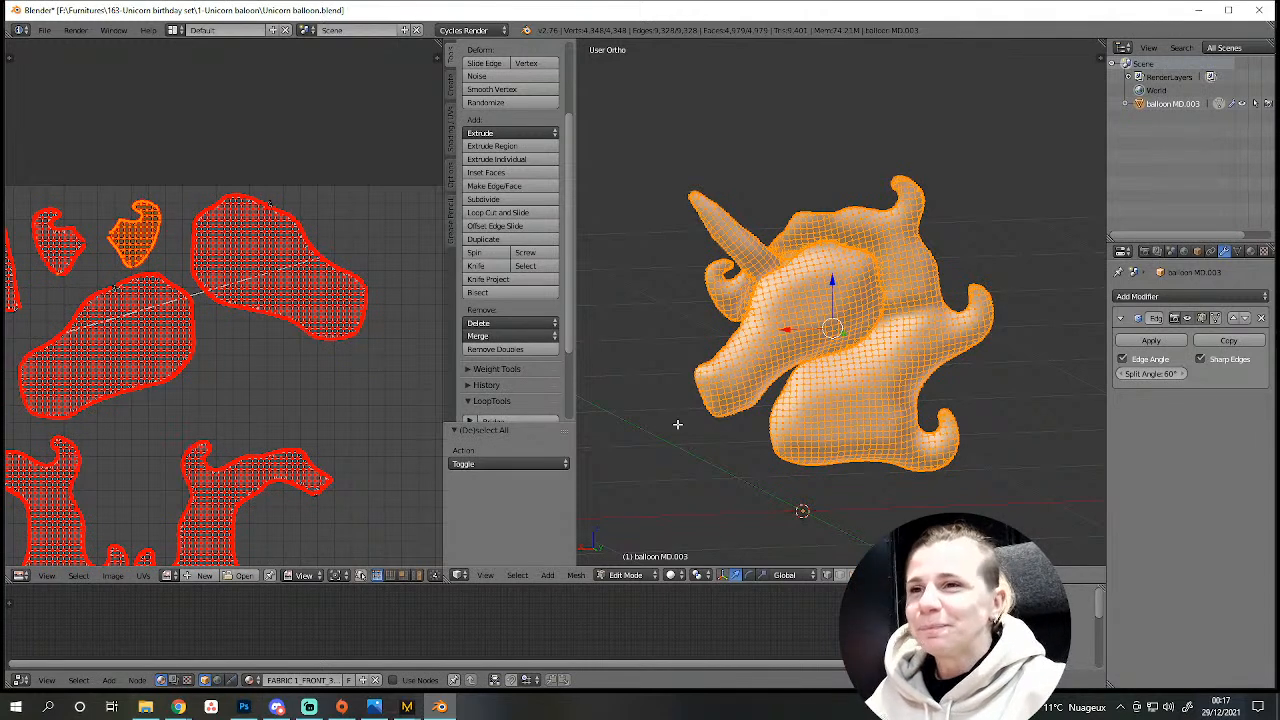
scroll(271, 353, "up", 4)
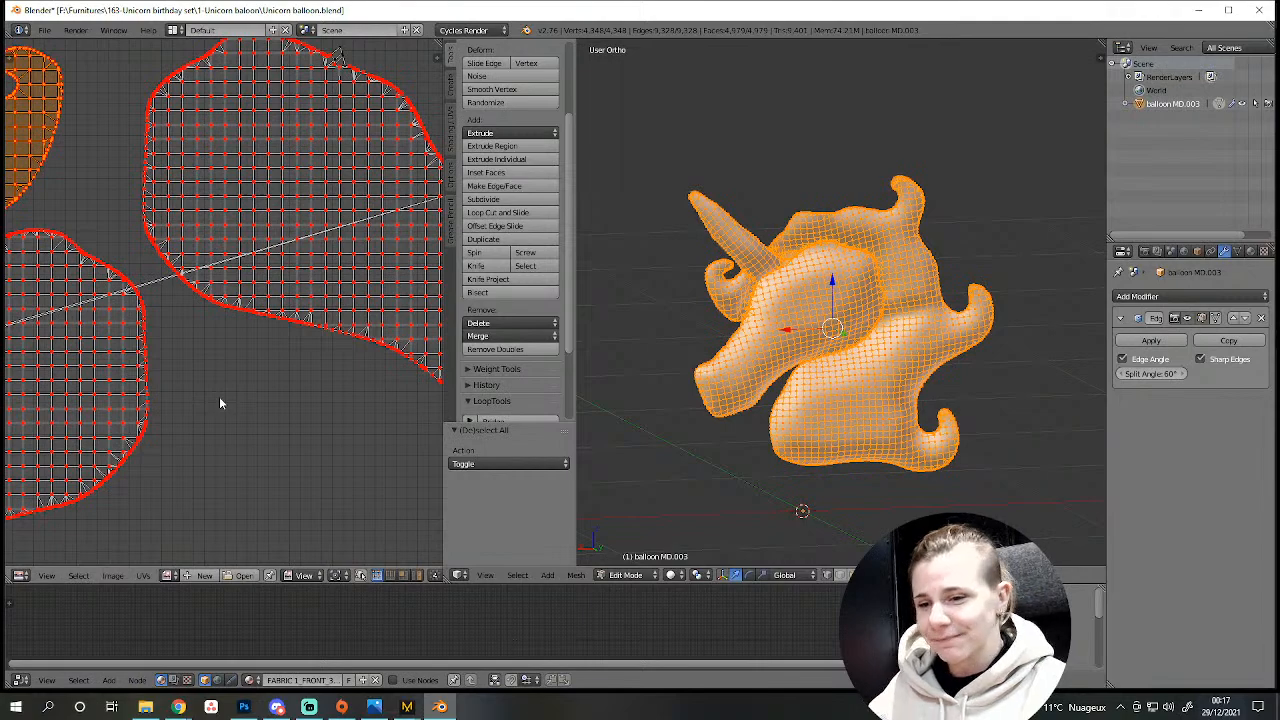
scroll(171, 394, "down", 4)
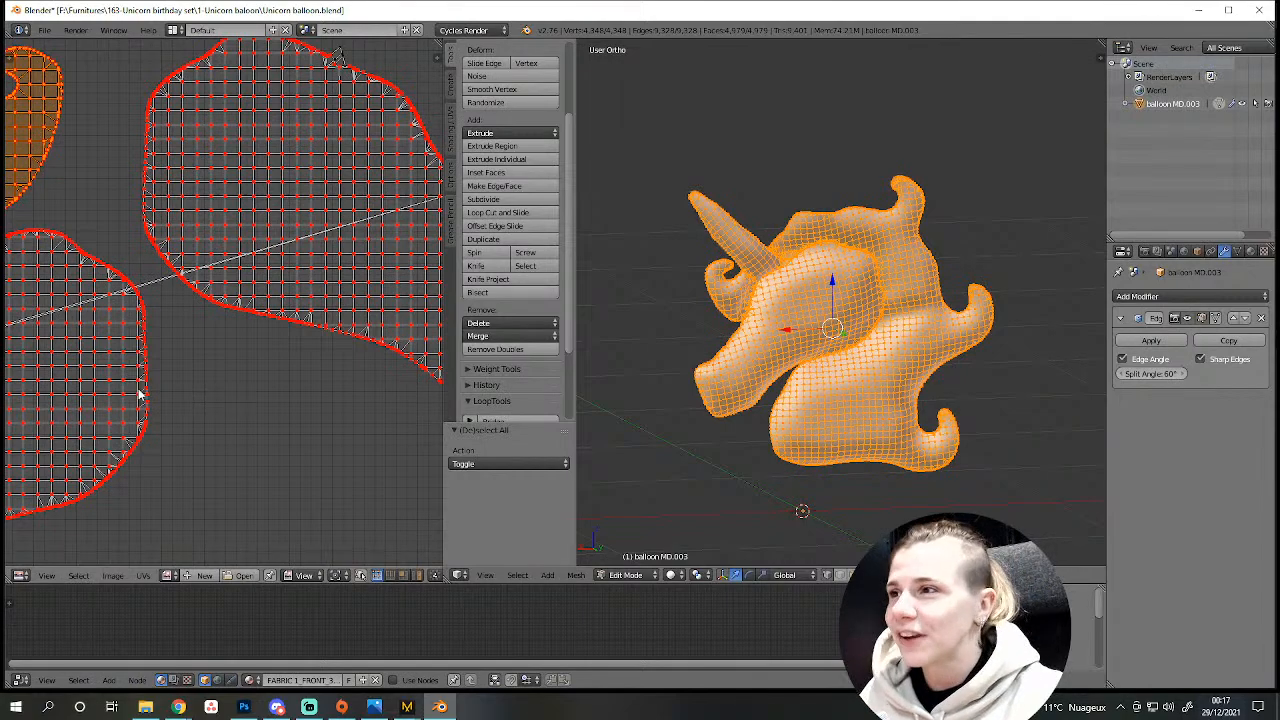
scroll(151, 386, "up", 5)
scroll(266, 420, "up", 3)
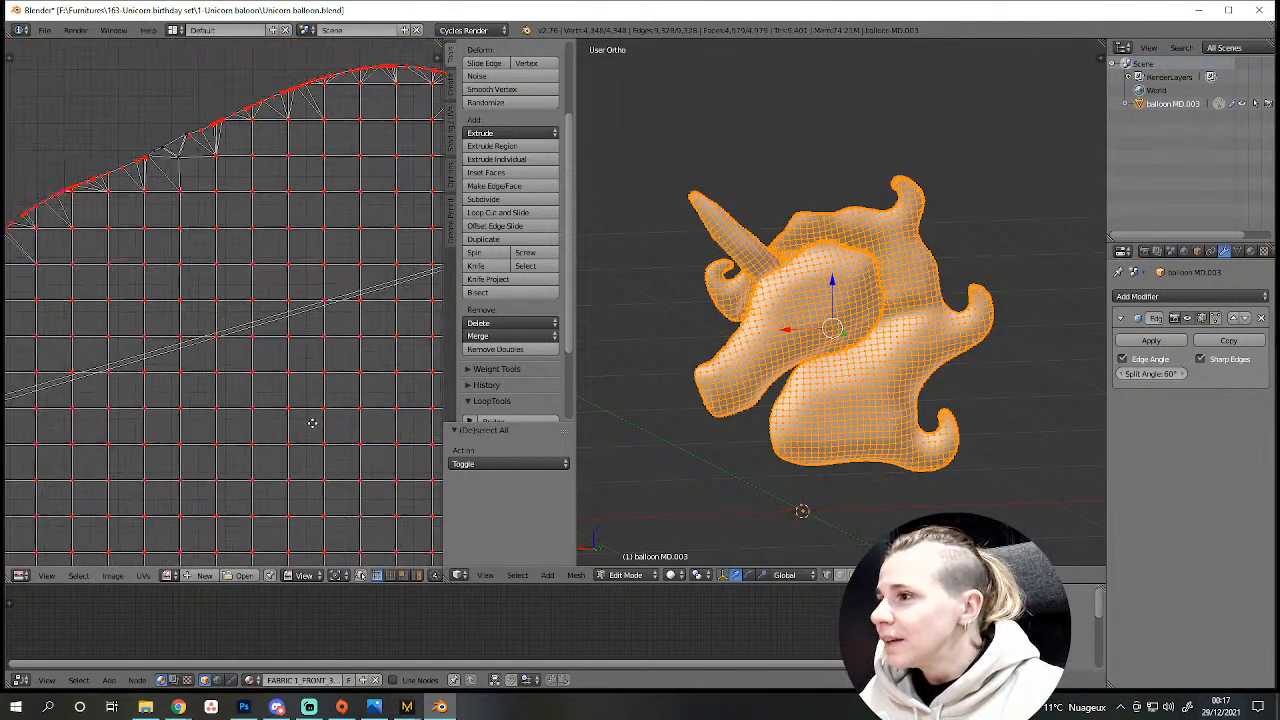
scroll(310, 444, "down", 5)
scroll(240, 390, "up", 5)
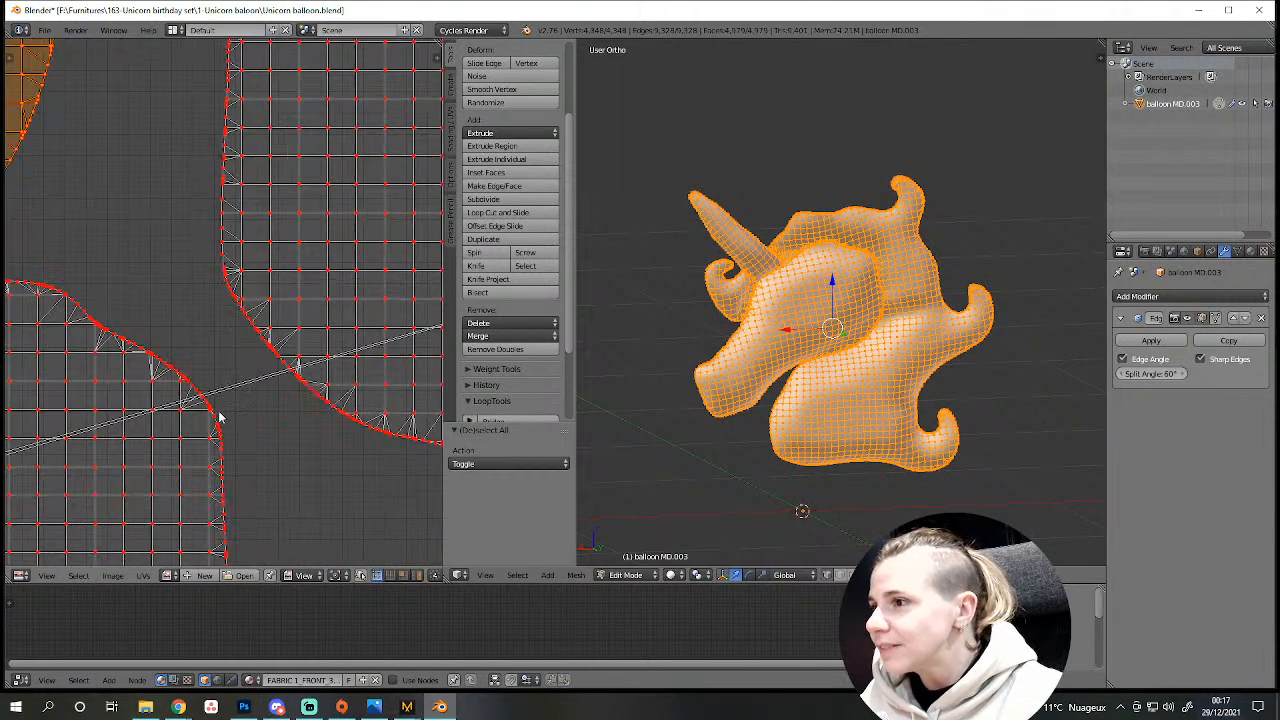
middle_click_drag(263, 422, 102, 464)
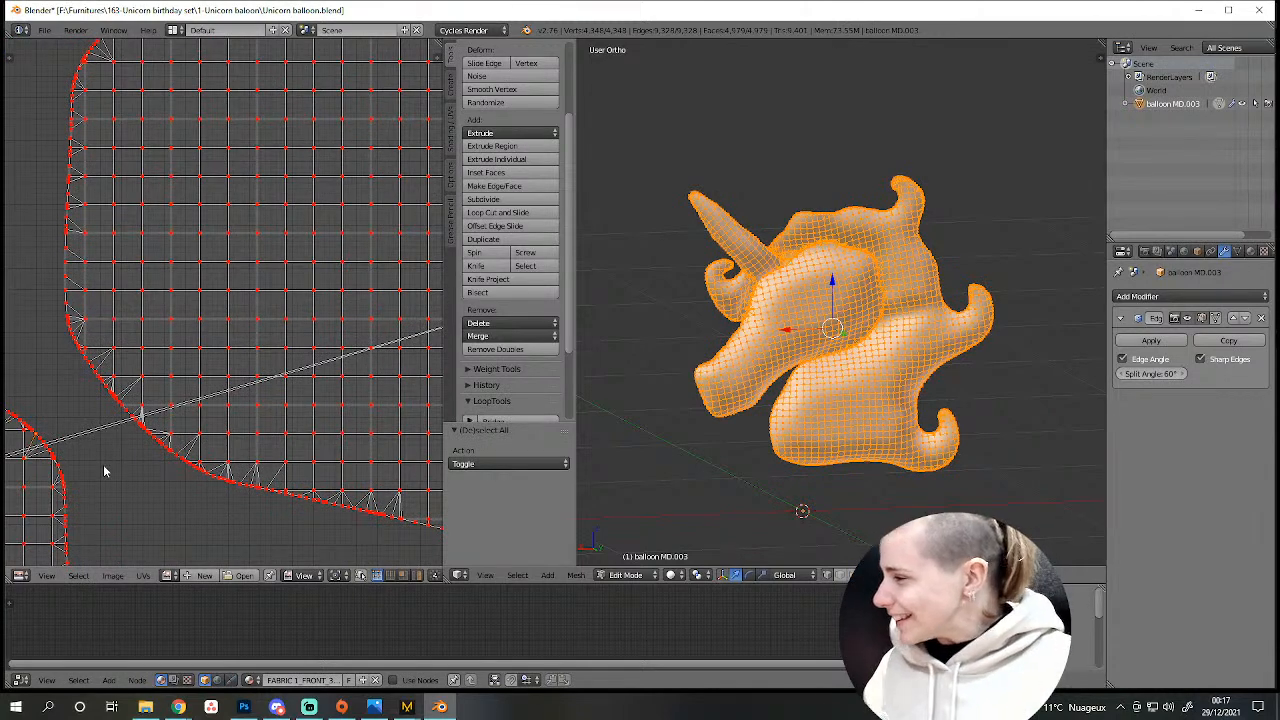
scroll(267, 376, "down", 2)
scroll(287, 368, "up", 1)
middle_click_drag(436, 365, 51, 363)
scroll(288, 368, "up", 2)
scroll(246, 326, "up", 3)
Unpin the UV vertex on the head island's edge where the stray line ends.
right_click(321, 204)
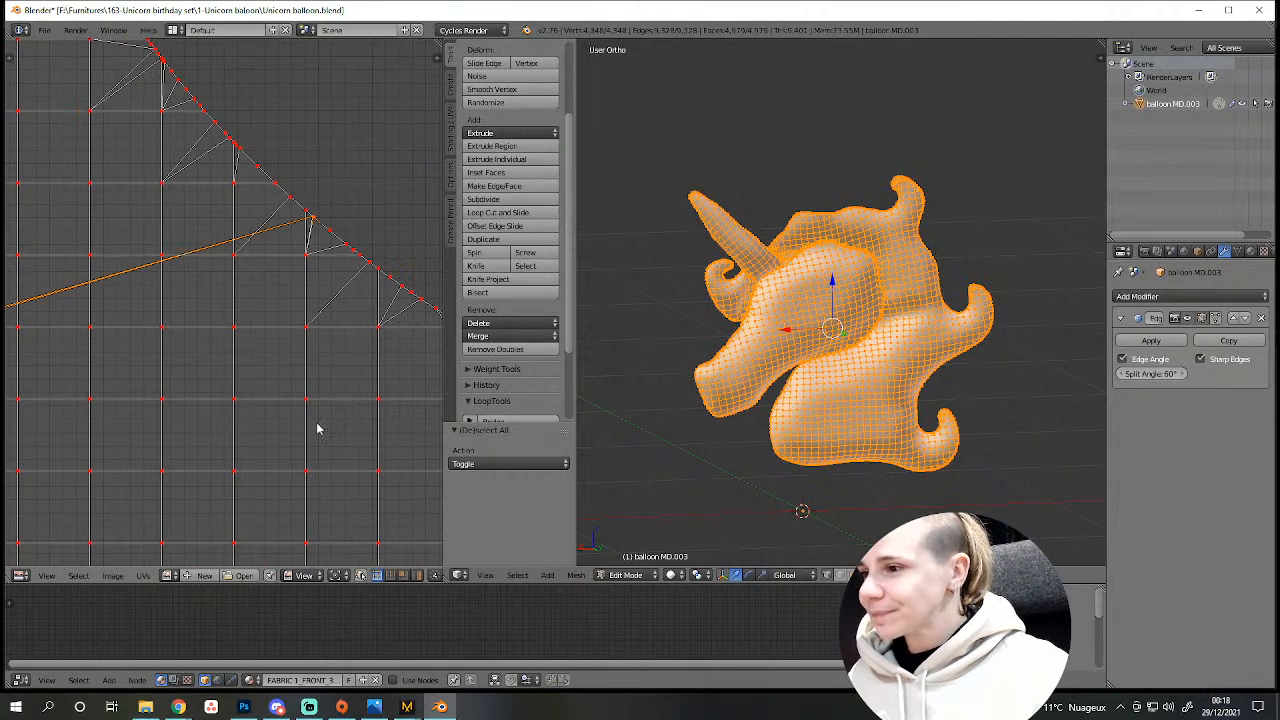
scroll(262, 260, "up", 2)
middle_click_drag(263, 260, 198, 360)
key("c")
scroll(286, 285, "up", 5)
right_click(321, 254)
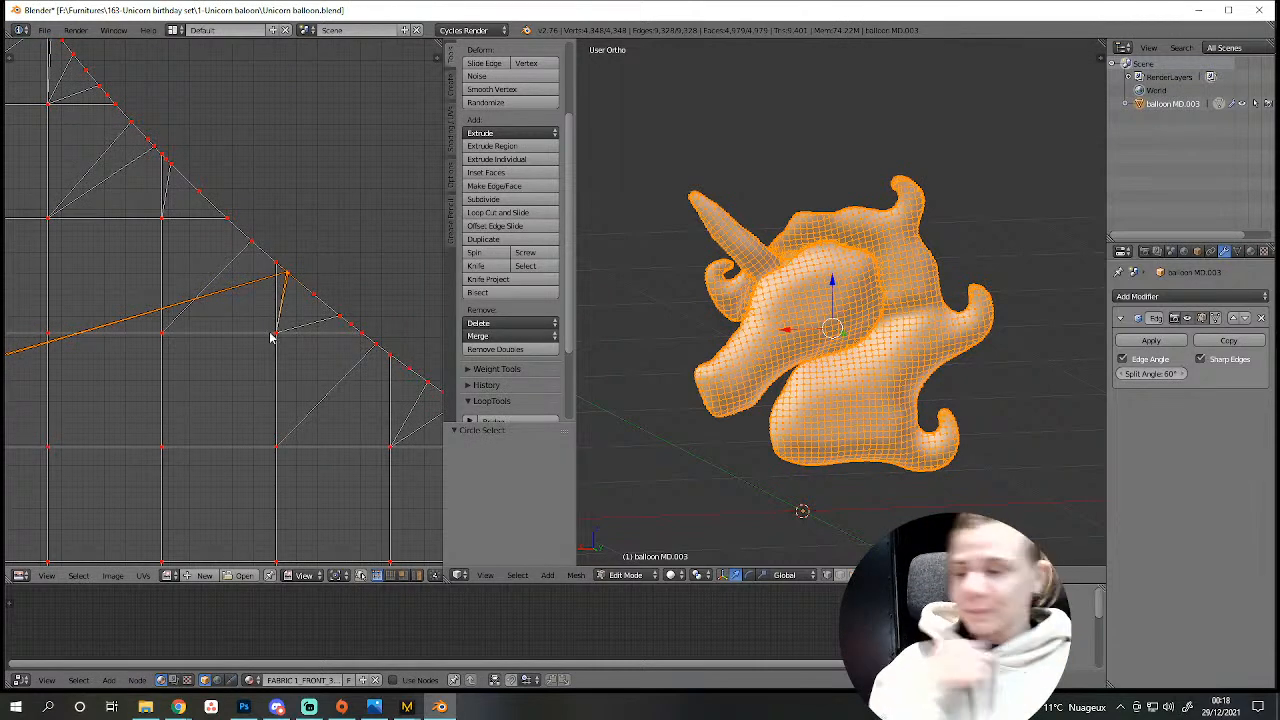
left_click(143, 577)
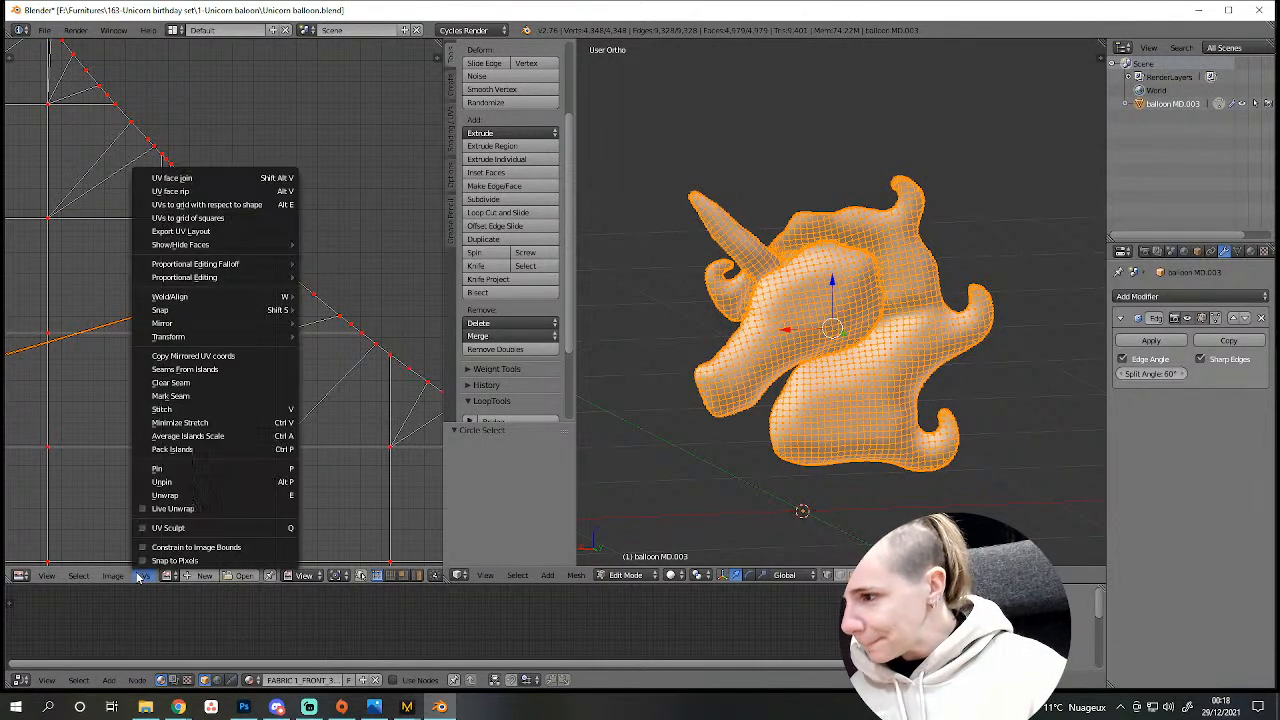
left_click(163, 482)
scroll(317, 331, "up", 3)
right_click(344, 265)
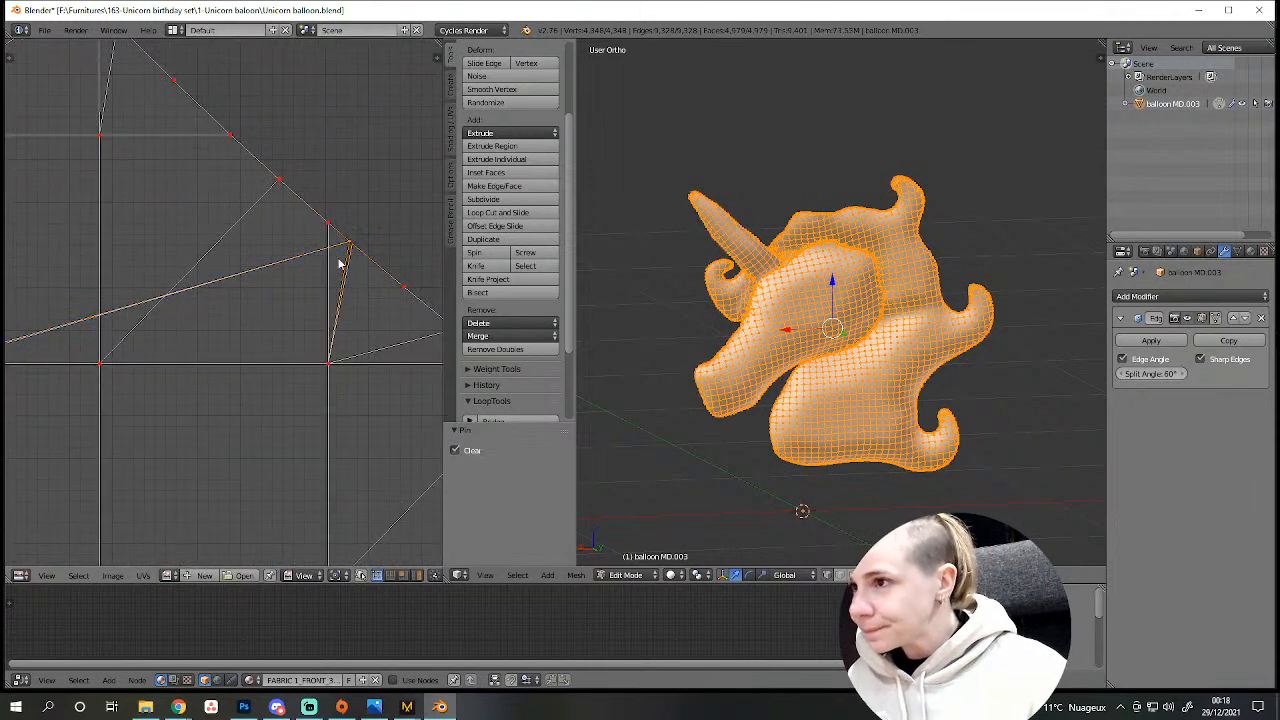
Isolate the head's front piece with UV selection synced to the mesh by hiding all other faces.
scroll(334, 355, "down", 4)
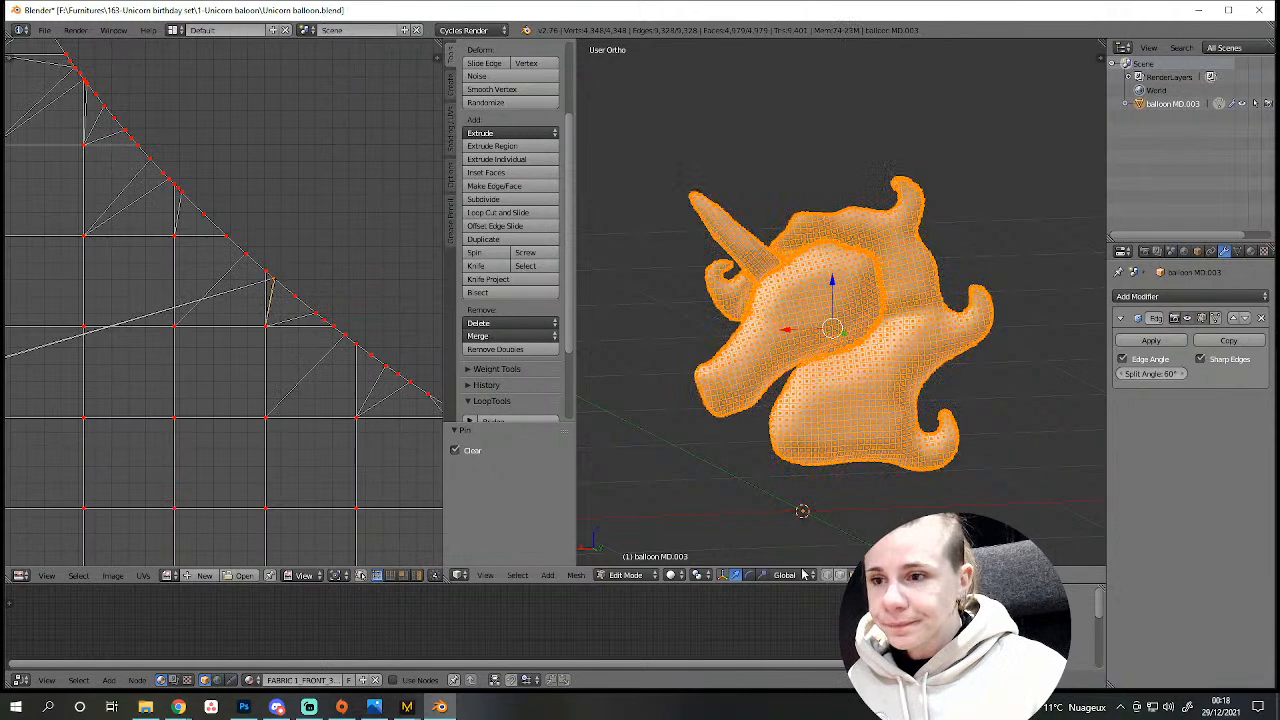
scroll(210, 367, "down", 10)
key("l")
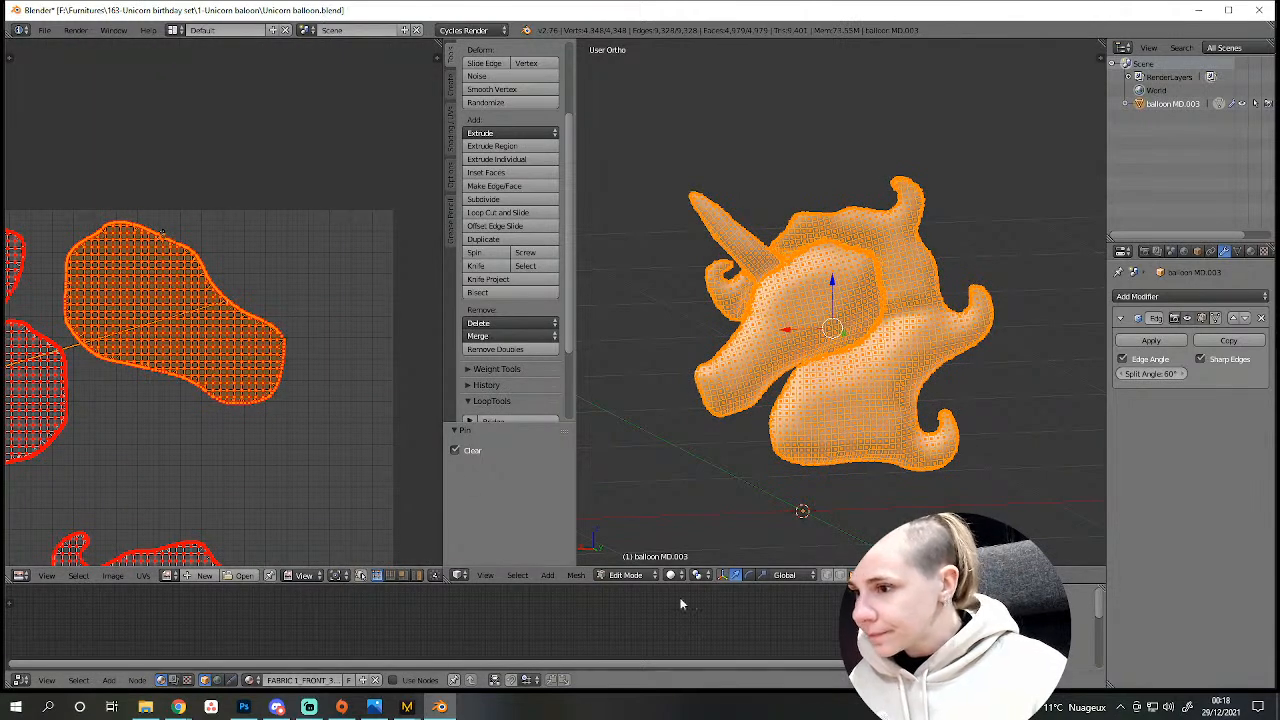
left_click(361, 576)
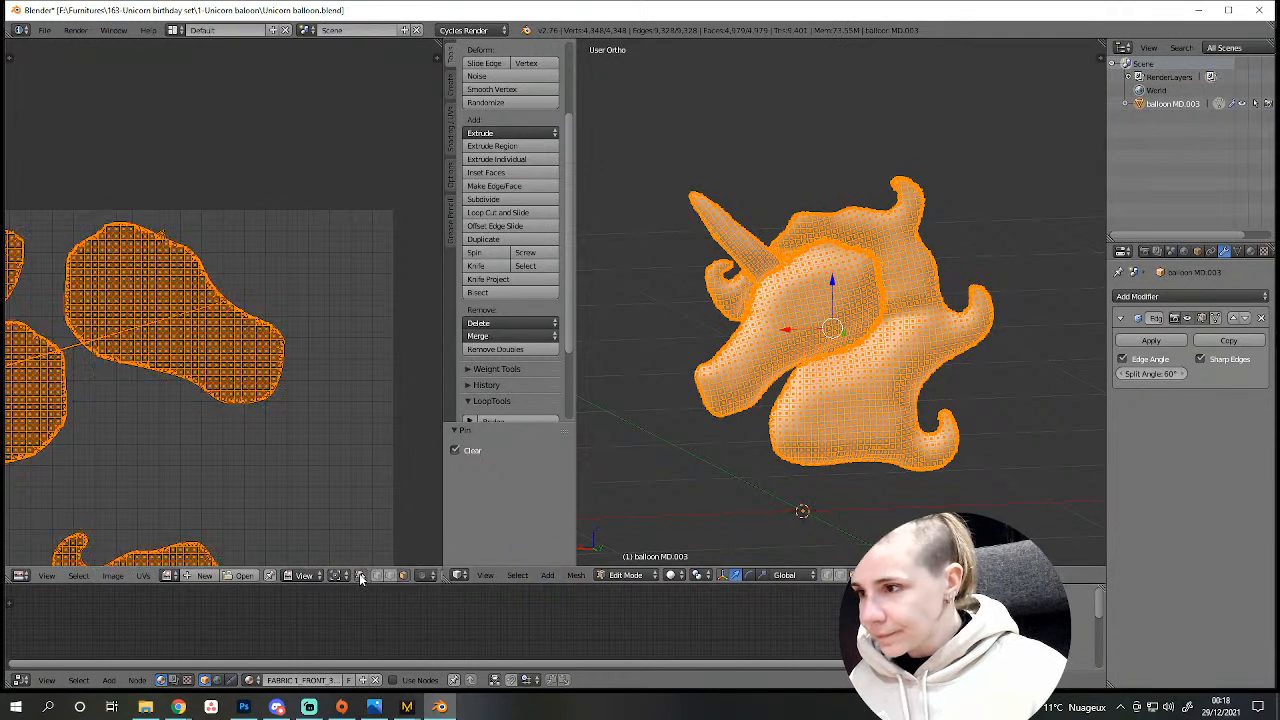
key("a")
key("l")
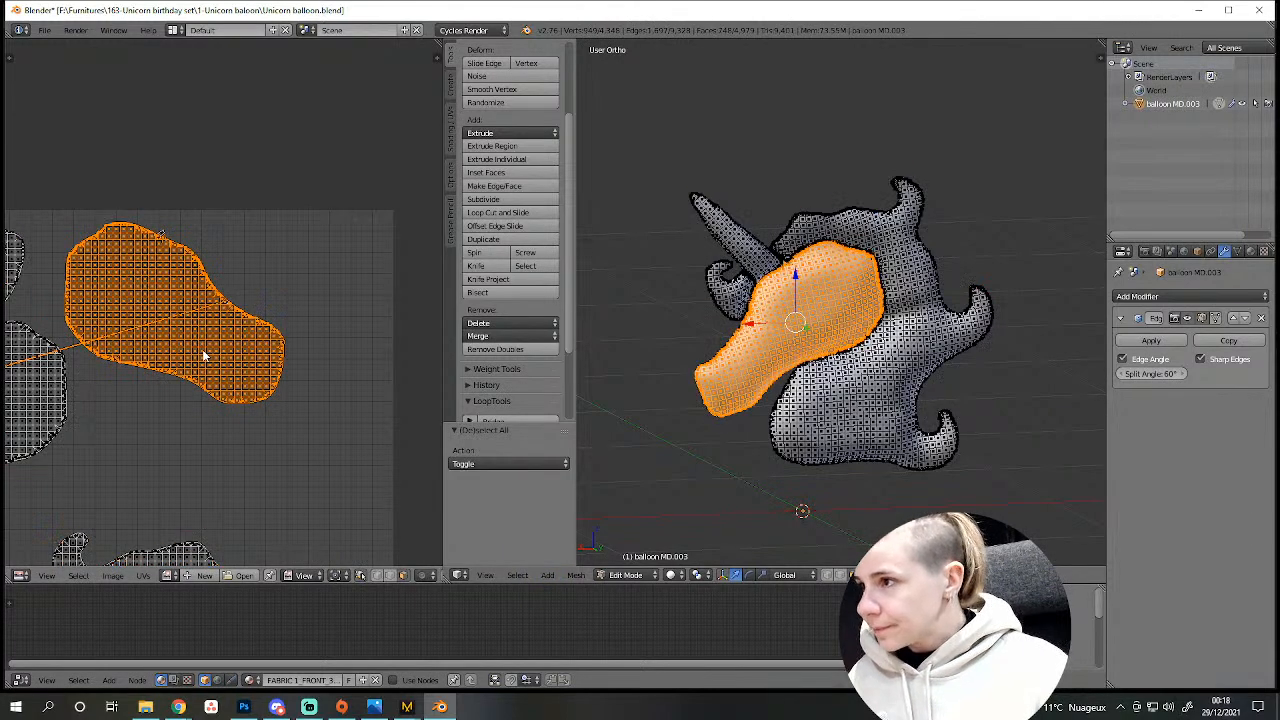
scroll(203, 355, "down", 3)
key("ctrl+i")
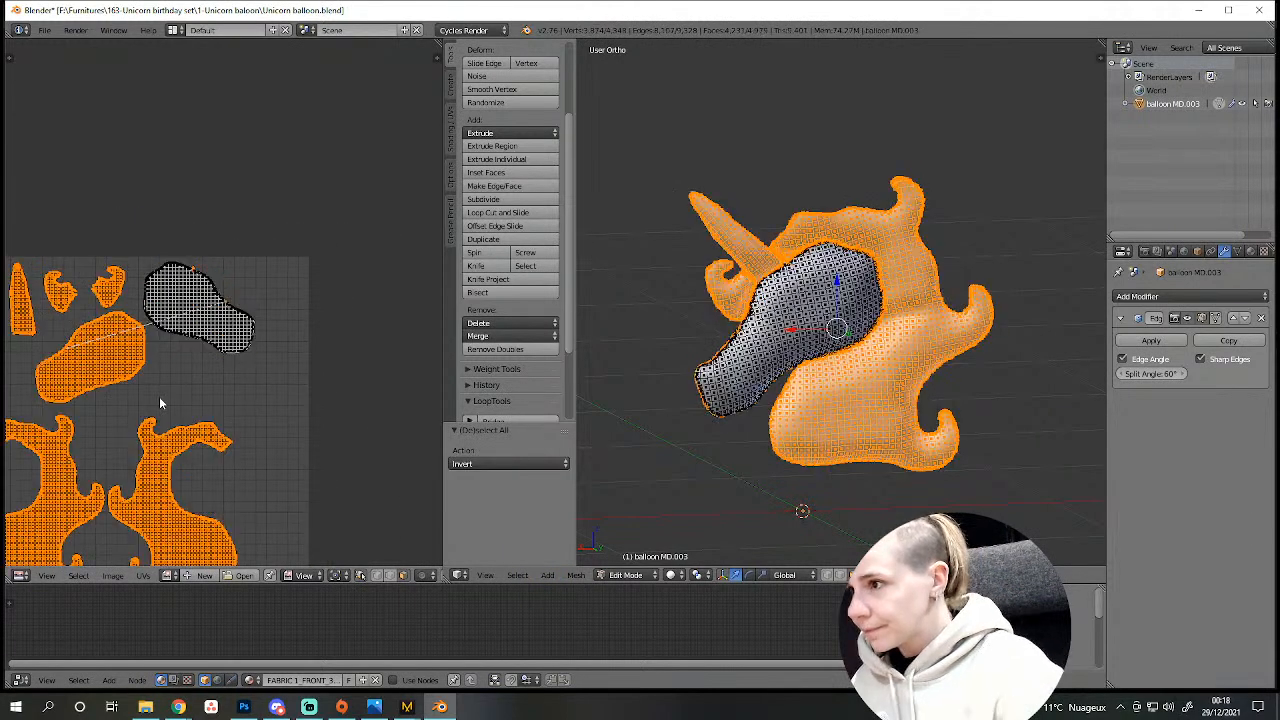
key("h")
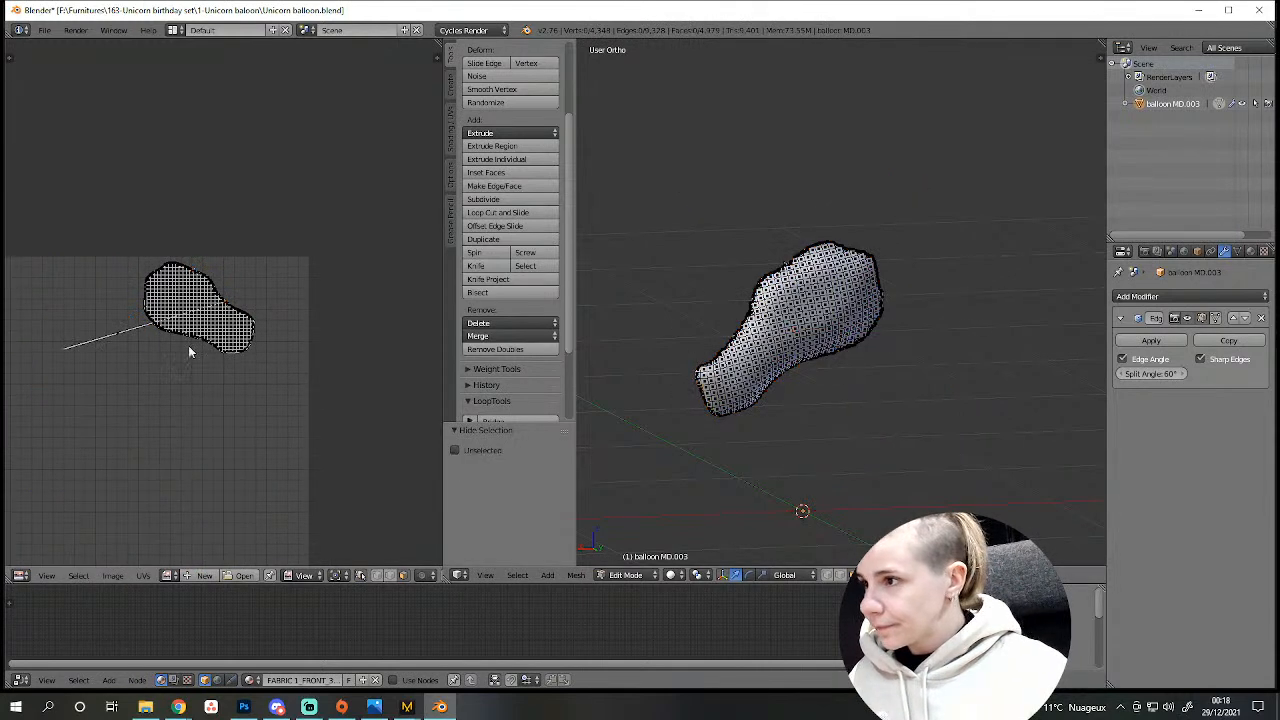
Try to unwrap all faces of the isolated head piece.
key("a")
key("e")
scroll(100, 386, "up", 4)
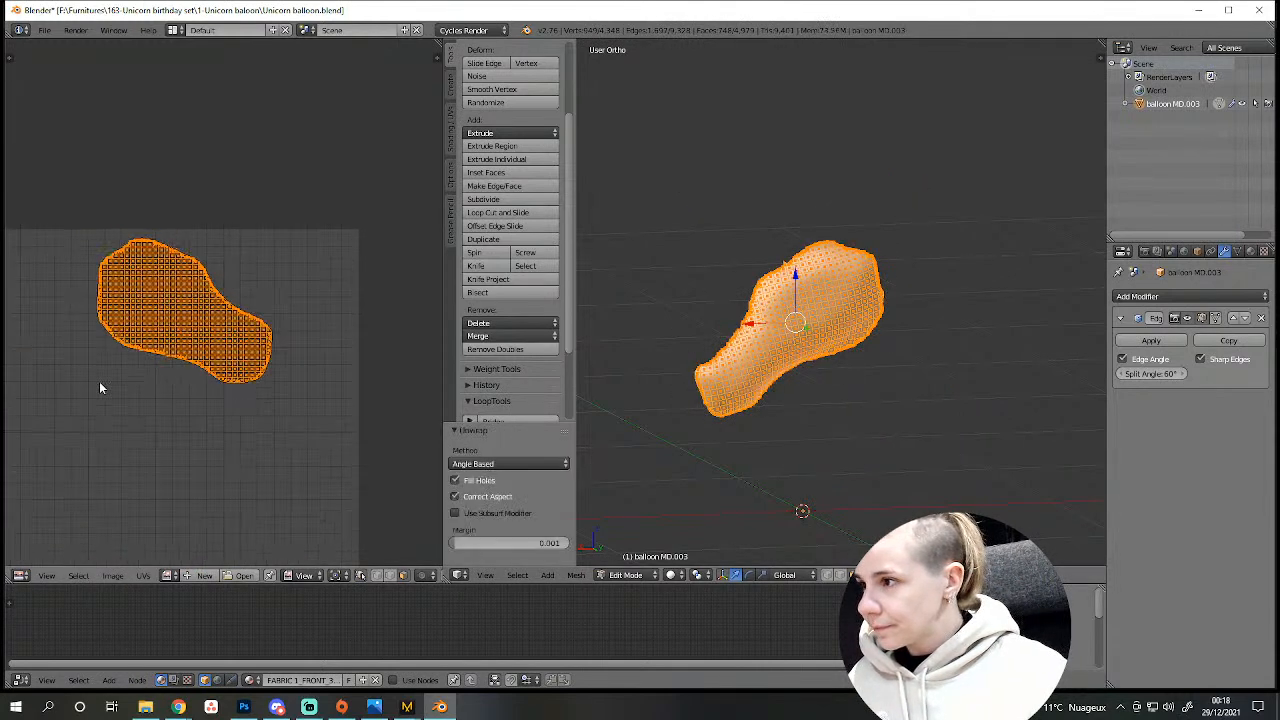
key("ctrl+z")
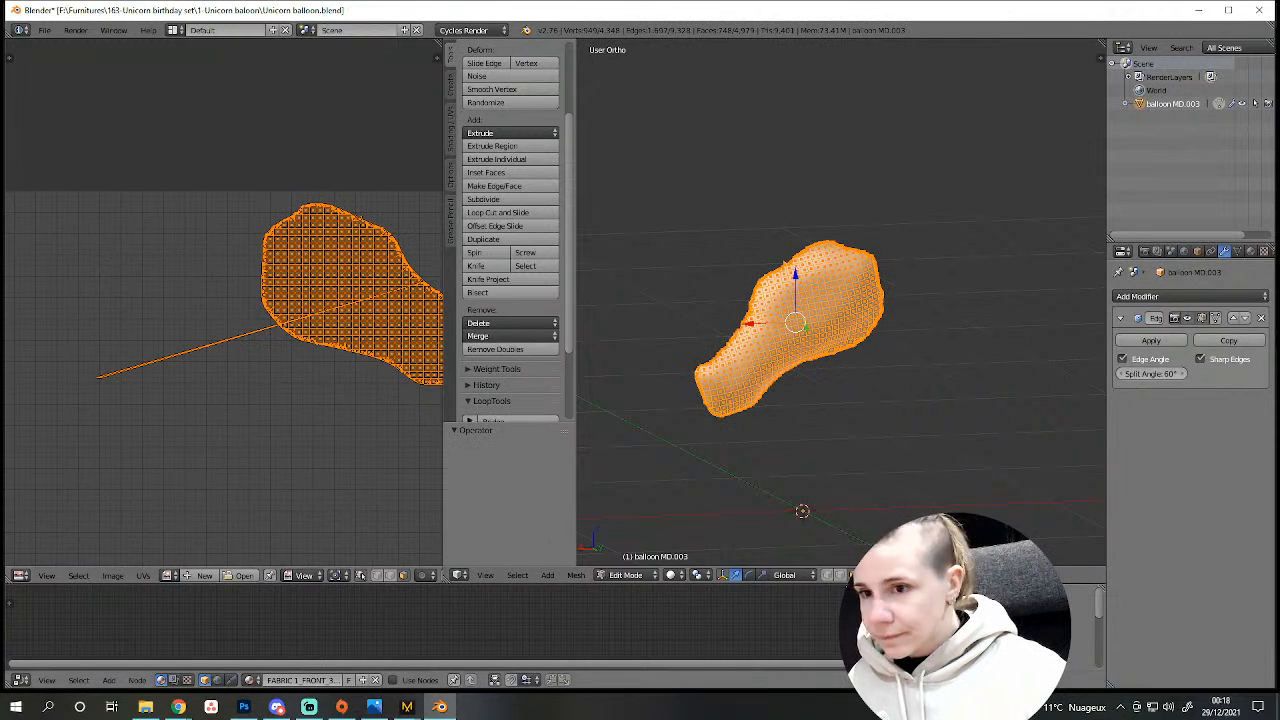
Unpin the stray UV vertices at the far end of the line outside the head island and deselect everything.
key("a")
left_click_drag(83, 402, 105, 396)
key("Escape")
left_click(143, 575)
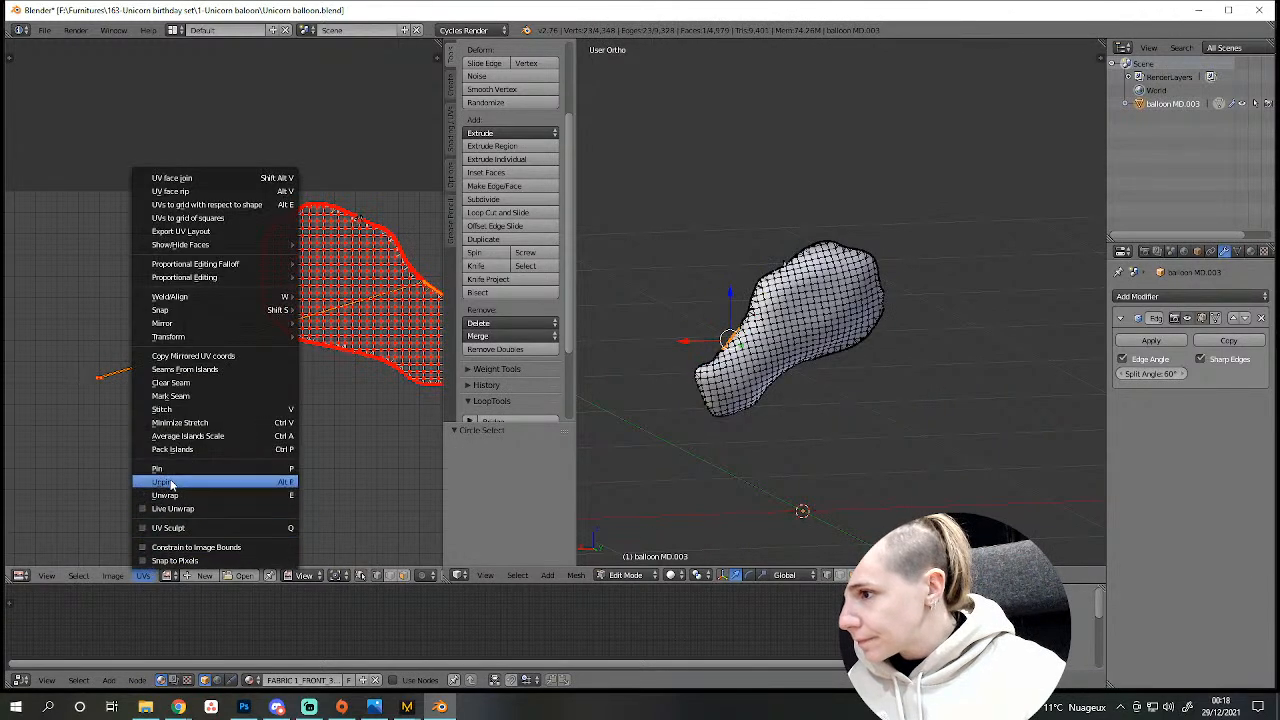
left_click(170, 482)
middle_click_drag(321, 474, 215, 515)
key("a")
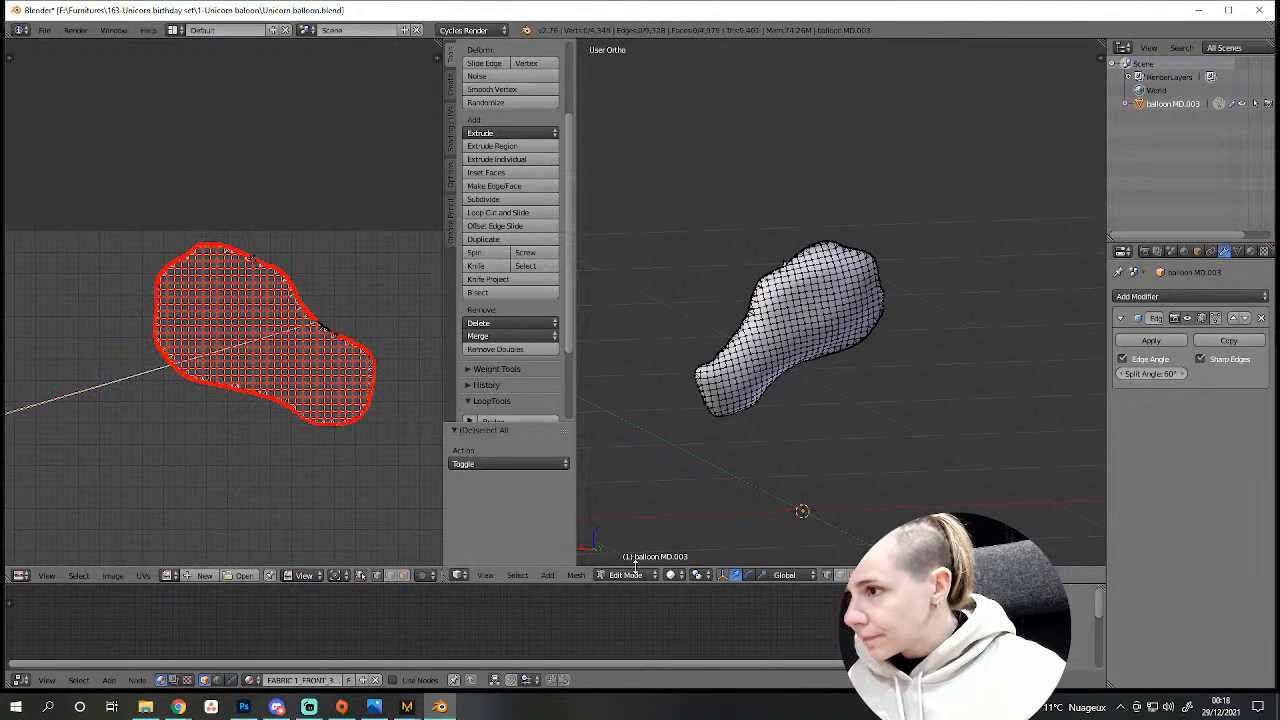
Unwrap the entire head piece with all of its faces selected.
left_click(853, 575)
key("a")
key("e")
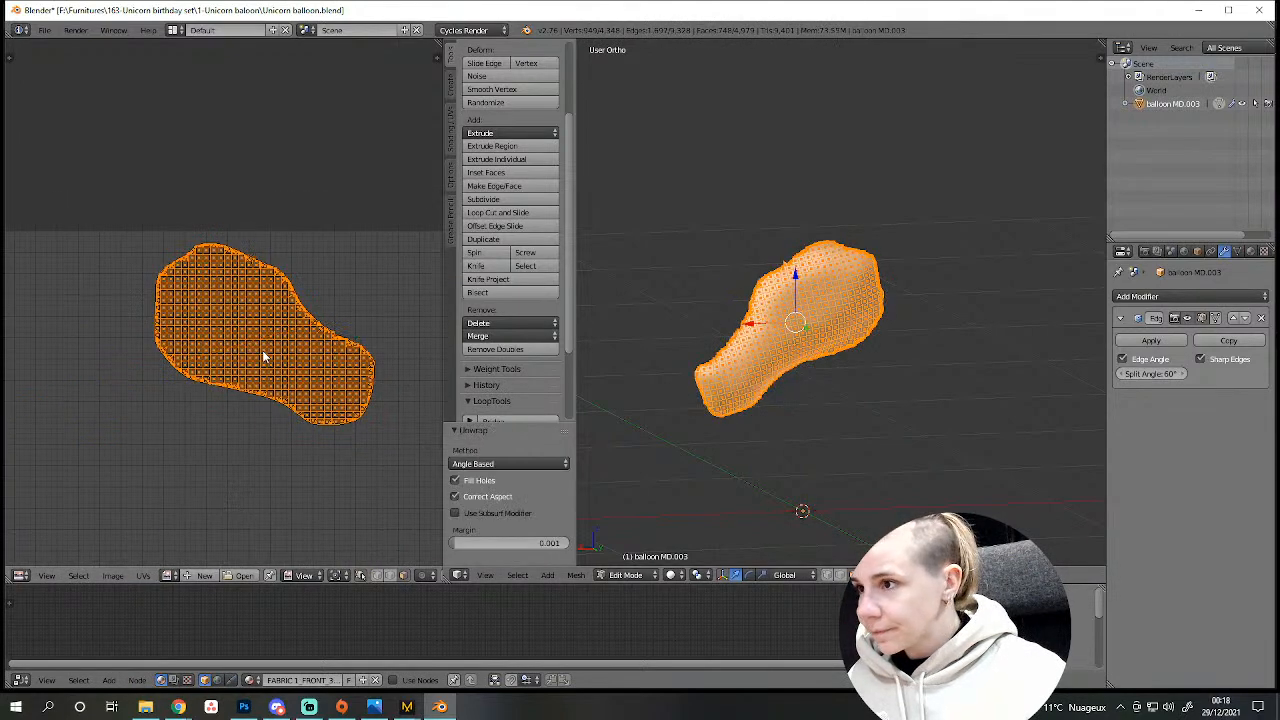
scroll(340, 377, "up", 7)
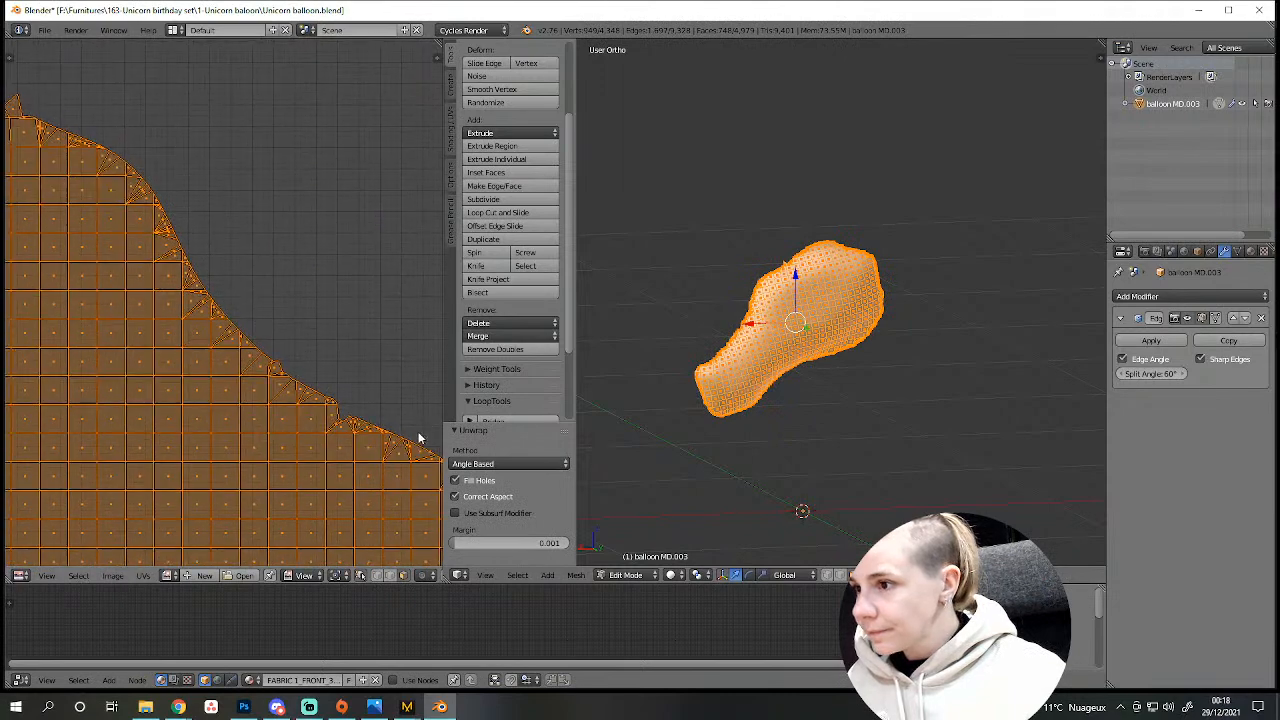
Move the displaced UV vertex on the head island's sloping edge toward the outline and deselect everything.
scroll(421, 430, "up", 4)
scroll(324, 427, "up", 2)
right_click_drag(149, 373, 178, 362)
scroll(334, 488, "down", 2)
middle_click_drag(334, 488, 337, 454)
scroll(337, 454, "up", 2)
scroll(220, 375, "up", 2)
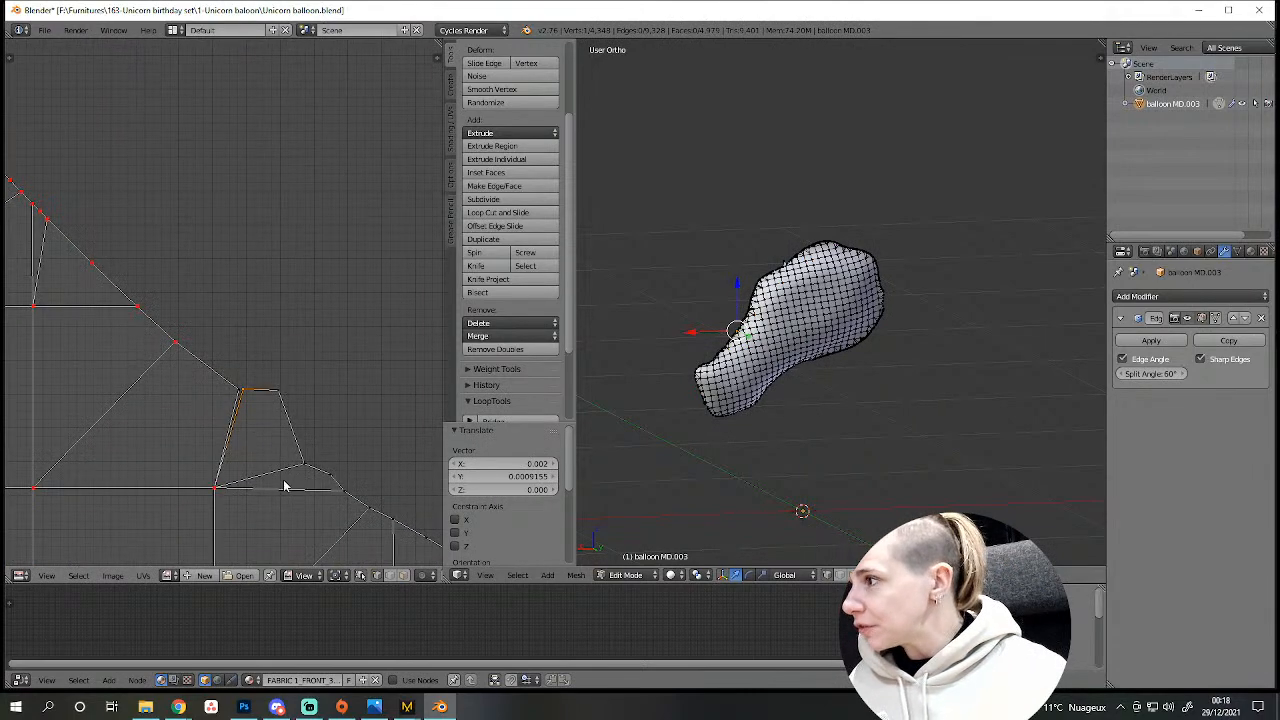
scroll(255, 463, "down", 2)
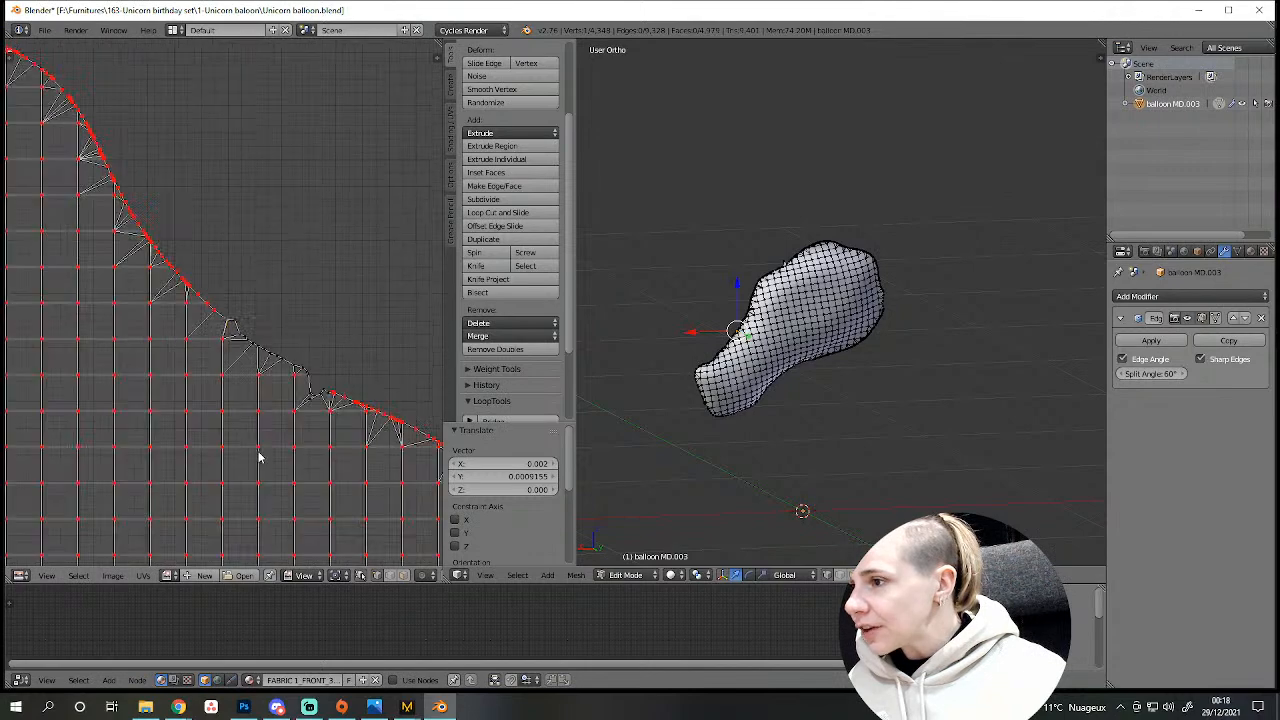
key("a")
Move the spiking UV vertex near the top of the head island down toward the outline.
scroll(183, 274, "down", 3)
middle_click_drag(183, 274, 352, 456)
scroll(297, 435, "up", 4)
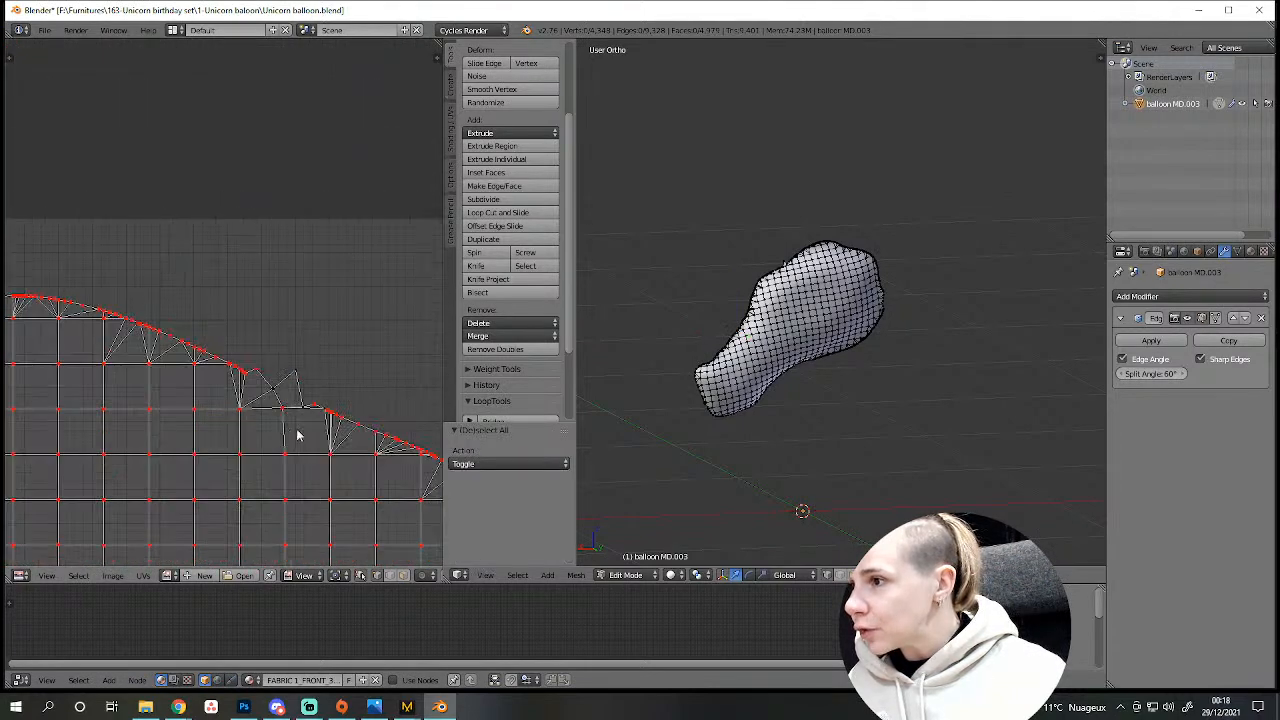
scroll(297, 400, "up", 2)
middle_click_drag(300, 398, 240, 368)
scroll(240, 368, "up", 1)
right_click(238, 343)
key("g")
left_click(236, 387)
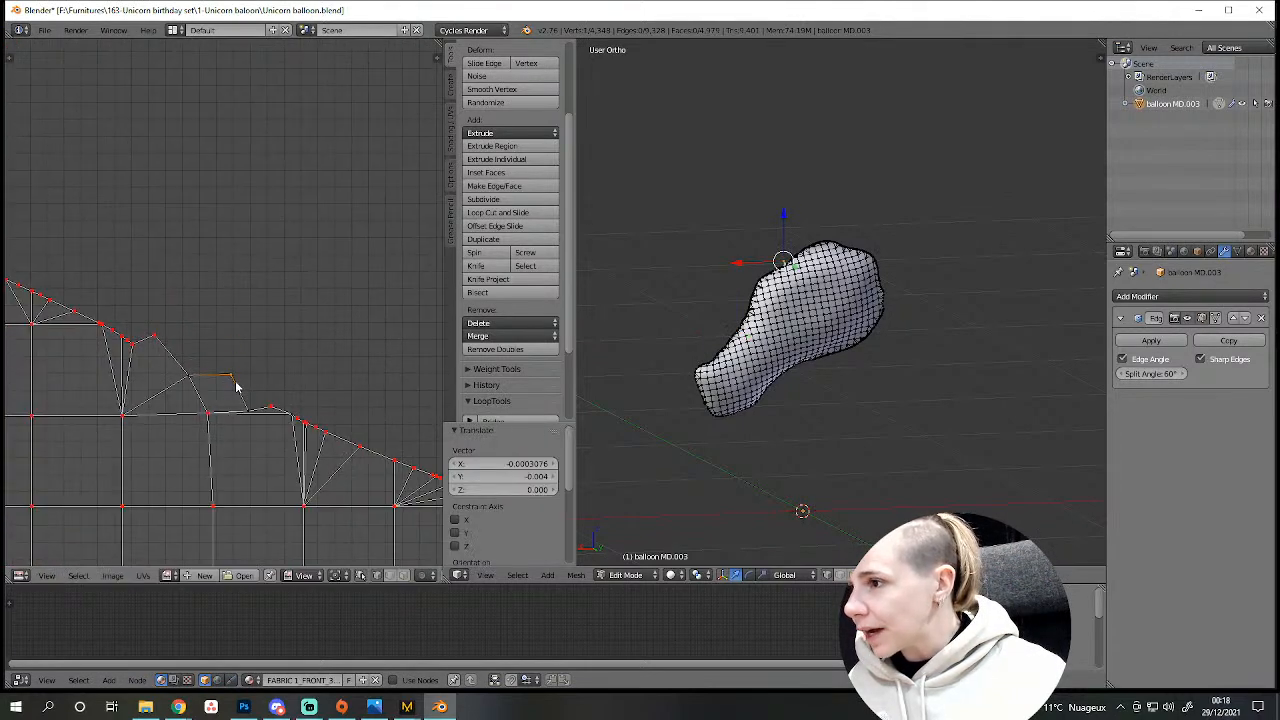
Clear the stray vertex selection and reveal all hidden parts of the balloon mesh.
key("a")
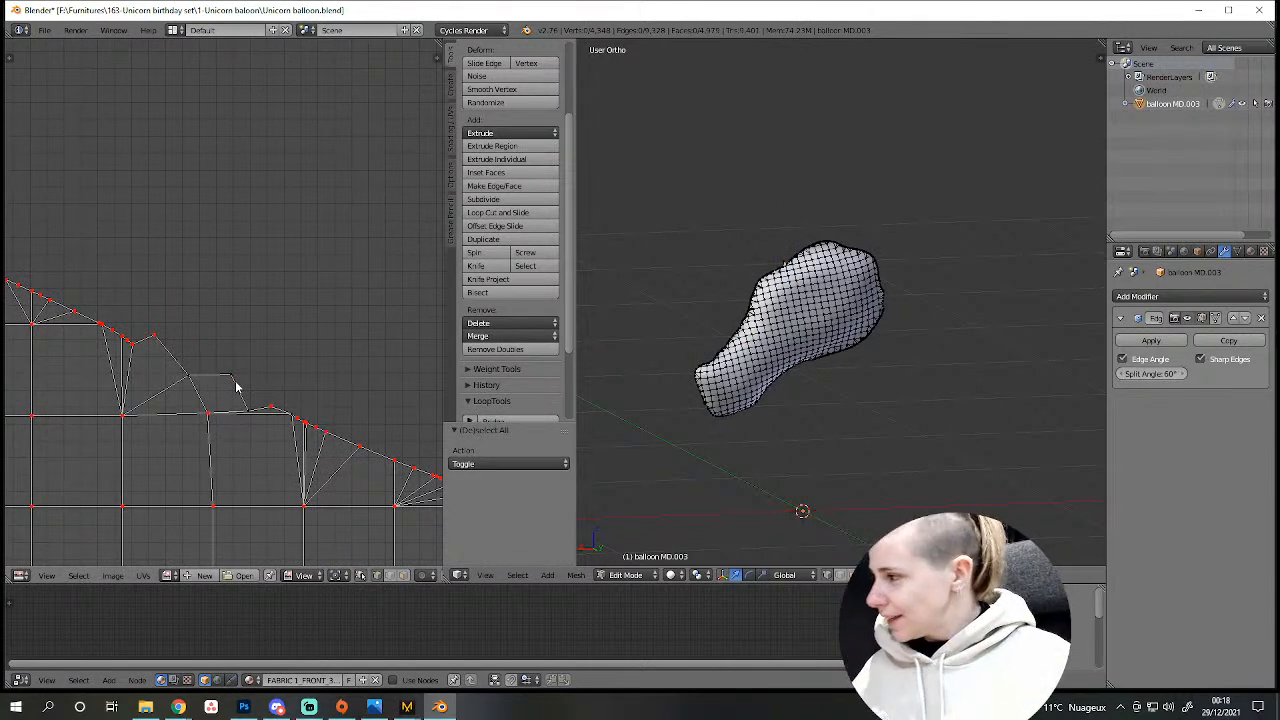
key("a")
scroll(700, 350, "down", 5)
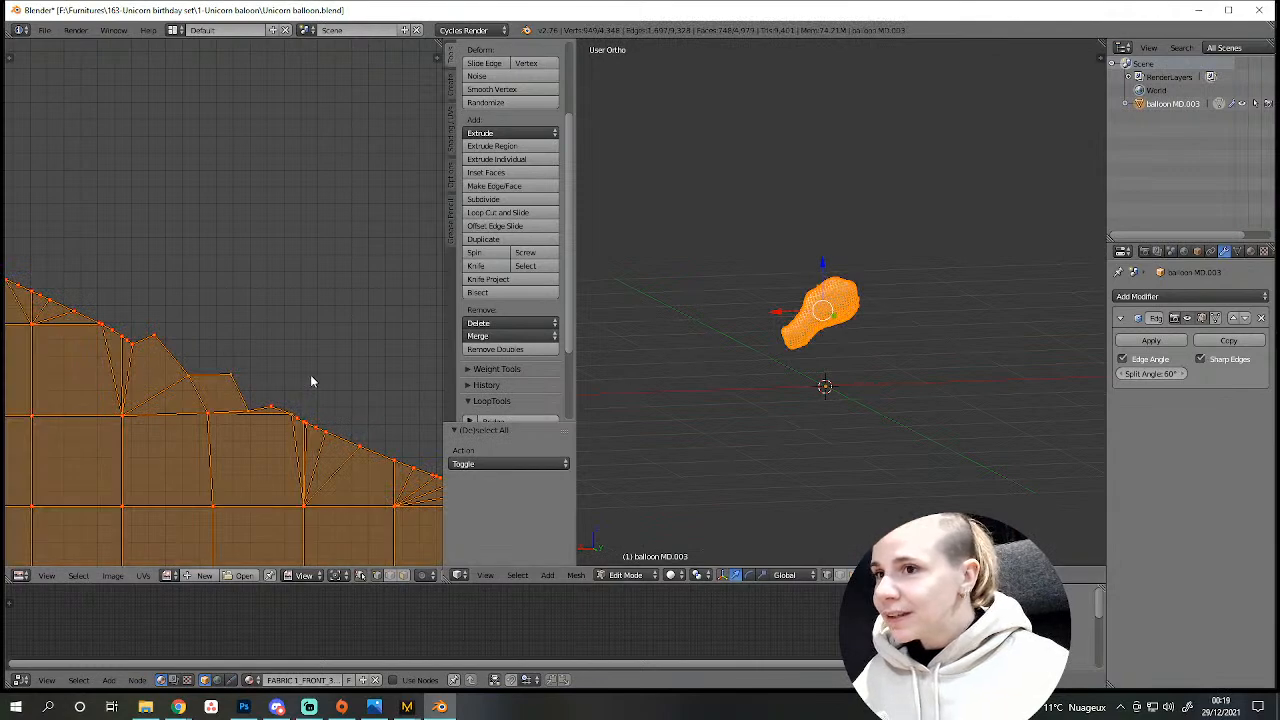
scroll(314, 380, "down", 6)
key("alt+h")
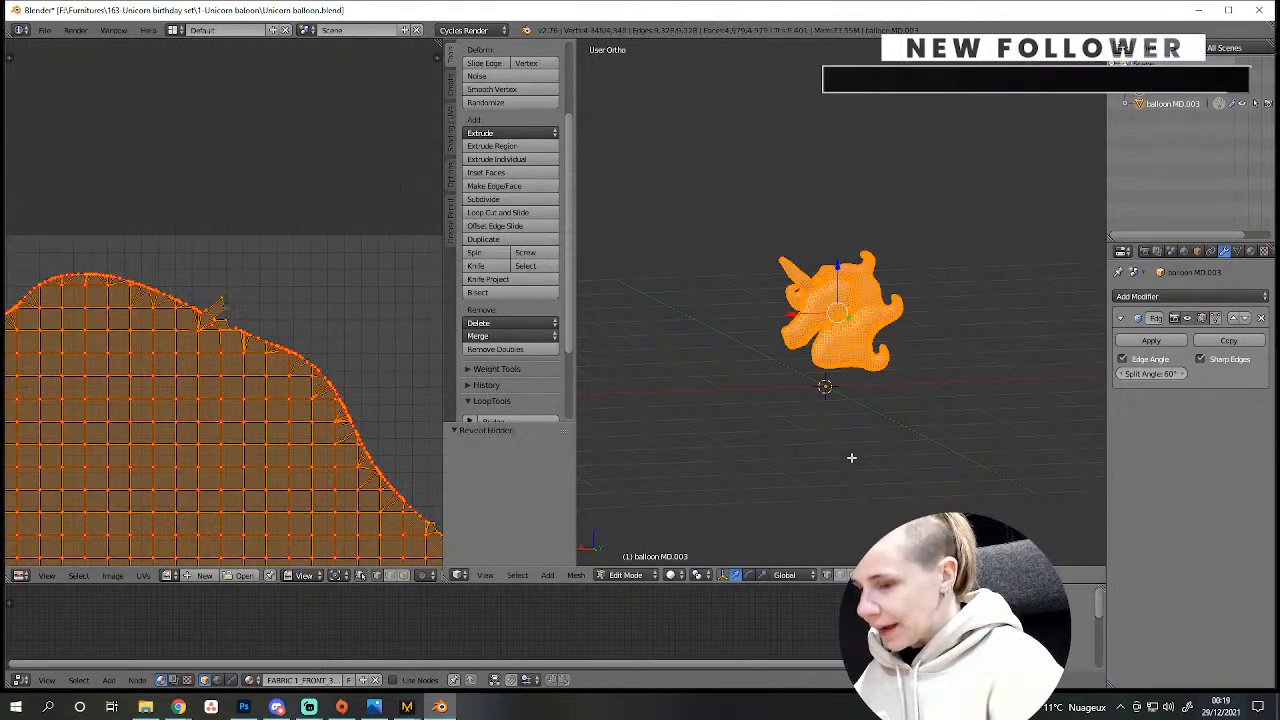
scroll(271, 323, "down", 5)
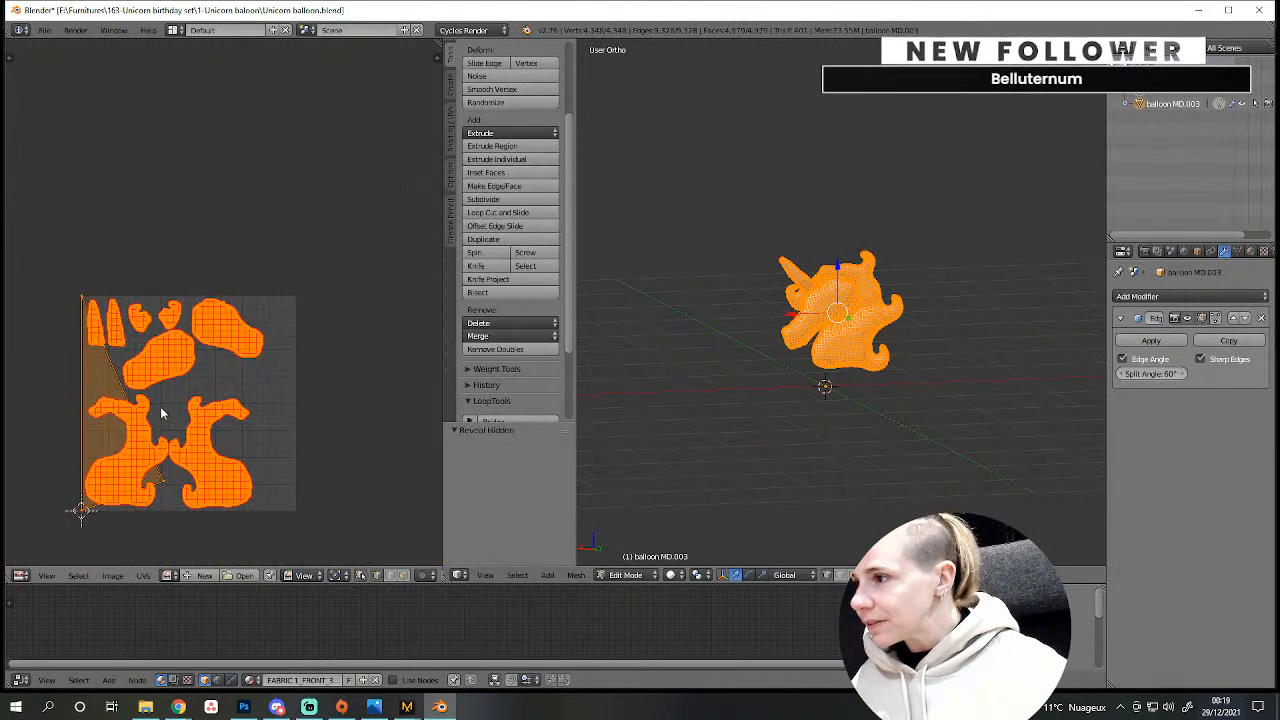
scroll(234, 372, "up", 3)
Select the face whose UV triangle stretches across the layout and frame it in the 3D view.
key("a")
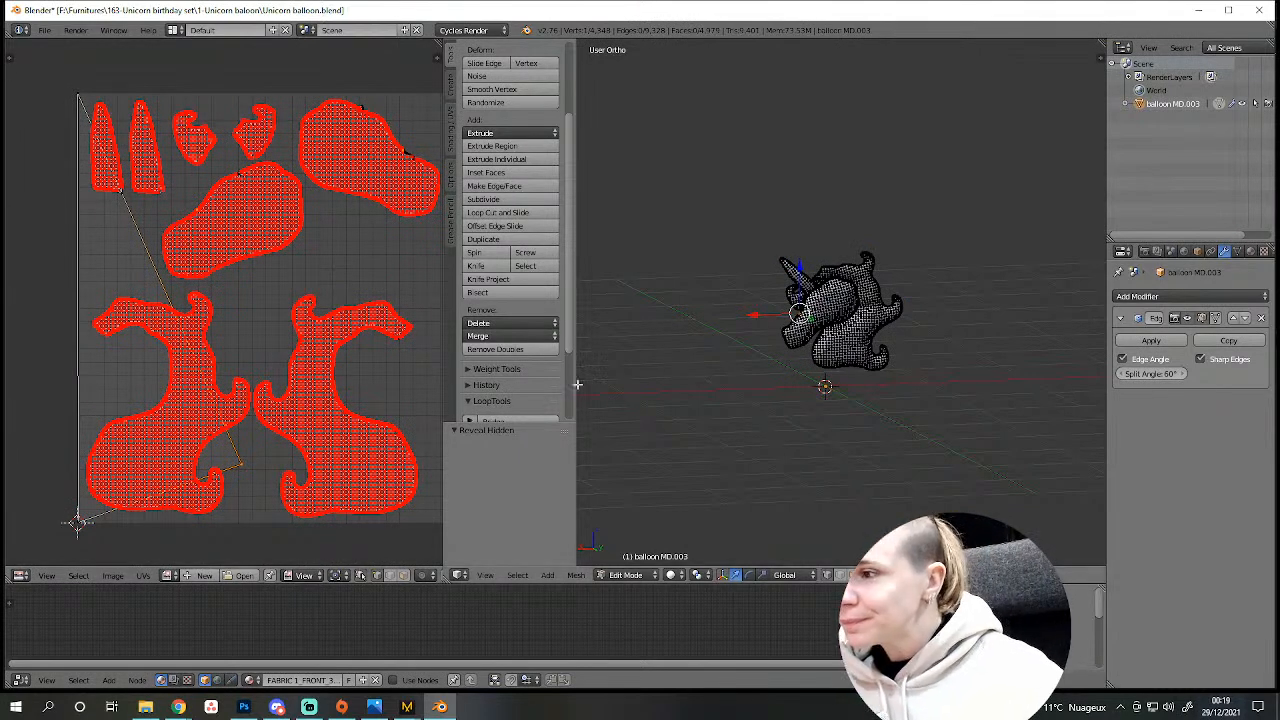
key("a")
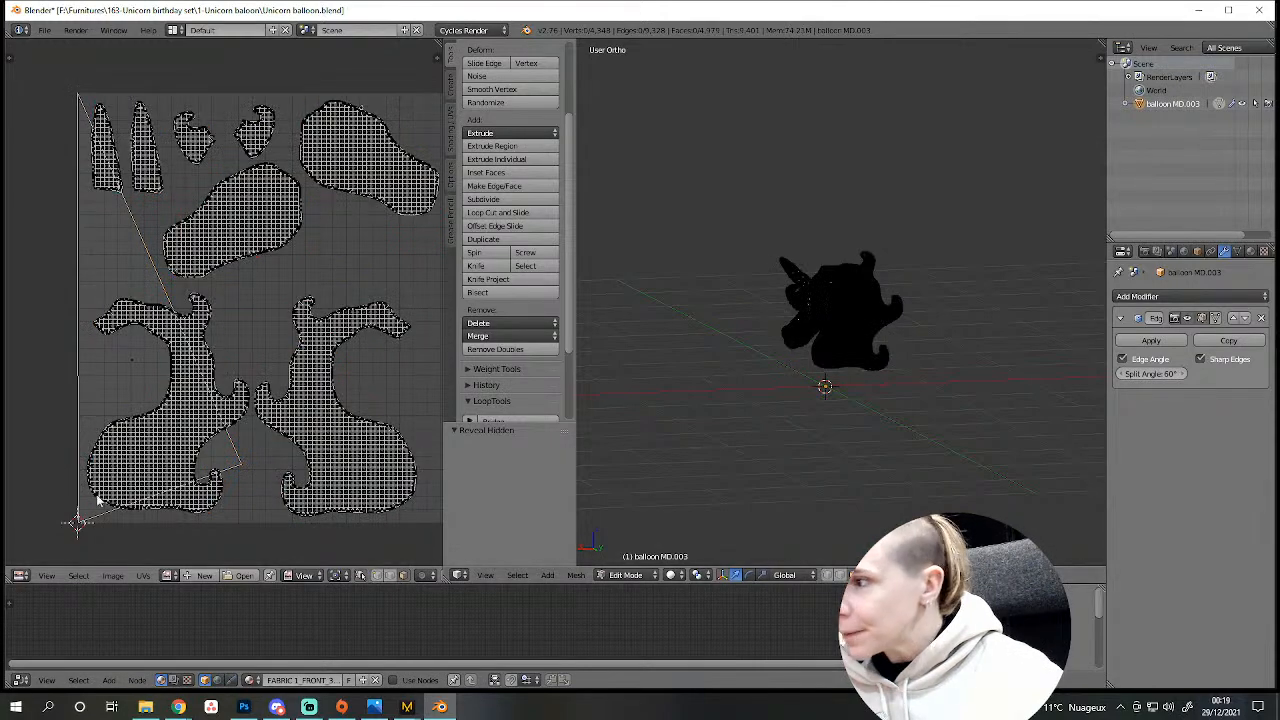
right_click(138, 381)
key("KP_Decimal")
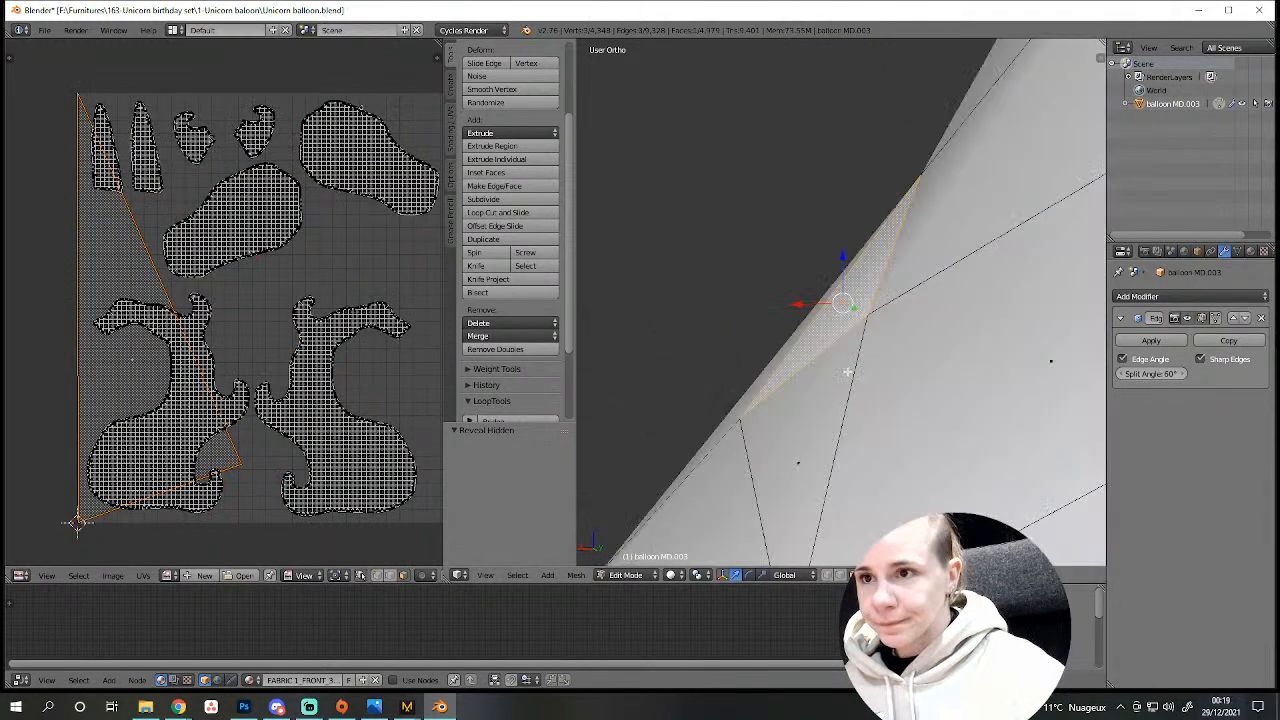
scroll(956, 431, "down", 5)
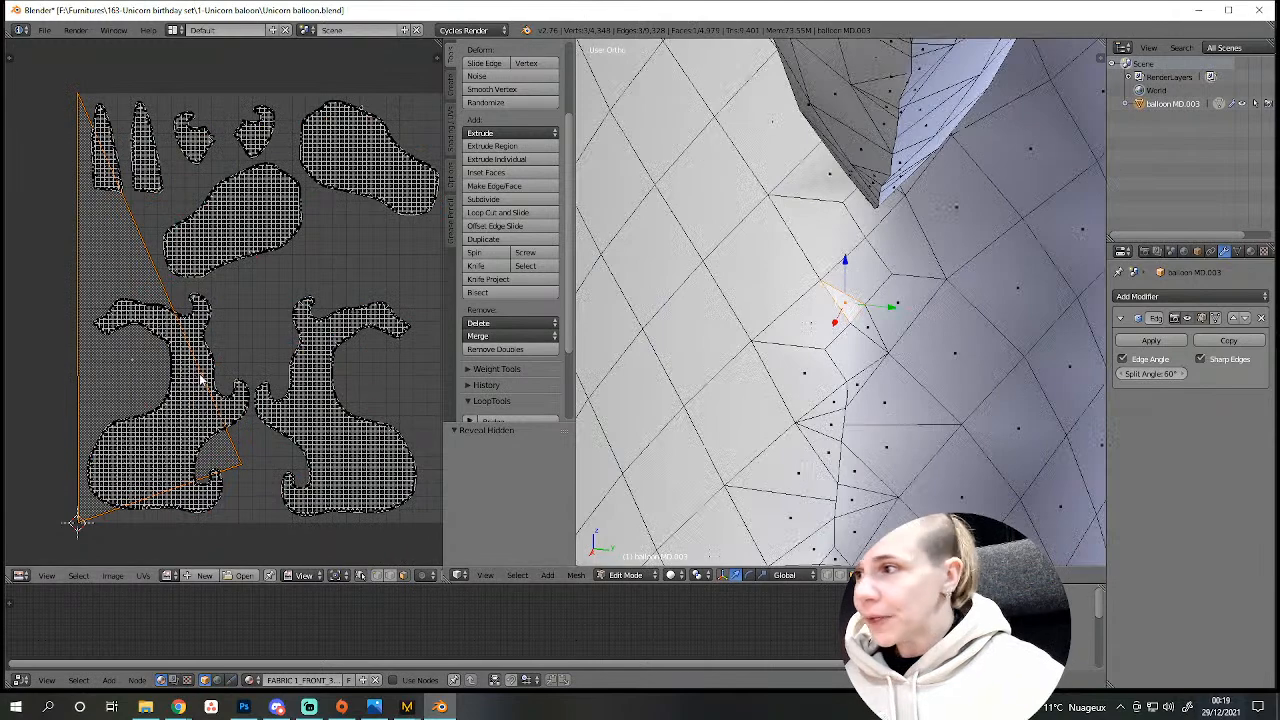
scroll(240, 486, "up", 2)
scroll(726, 460, "down", 3)
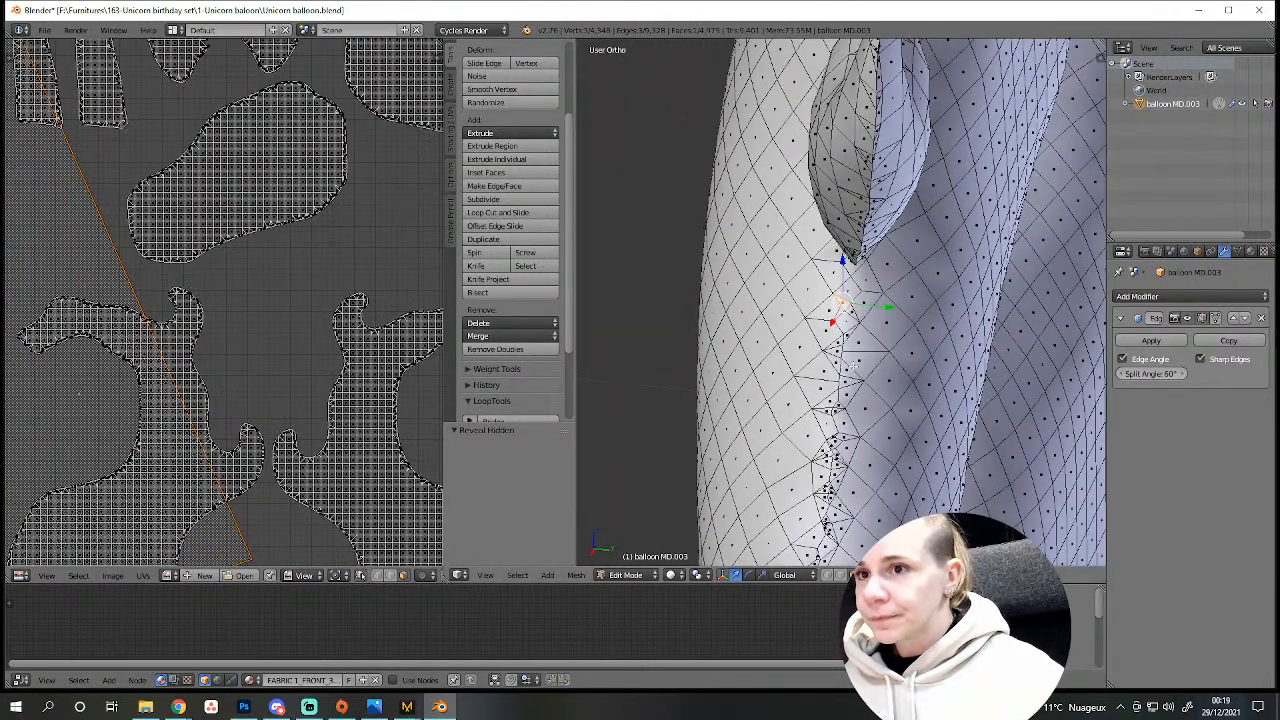
Try to select the linked piece next to the stretched face, delimited by seams.
key("l")
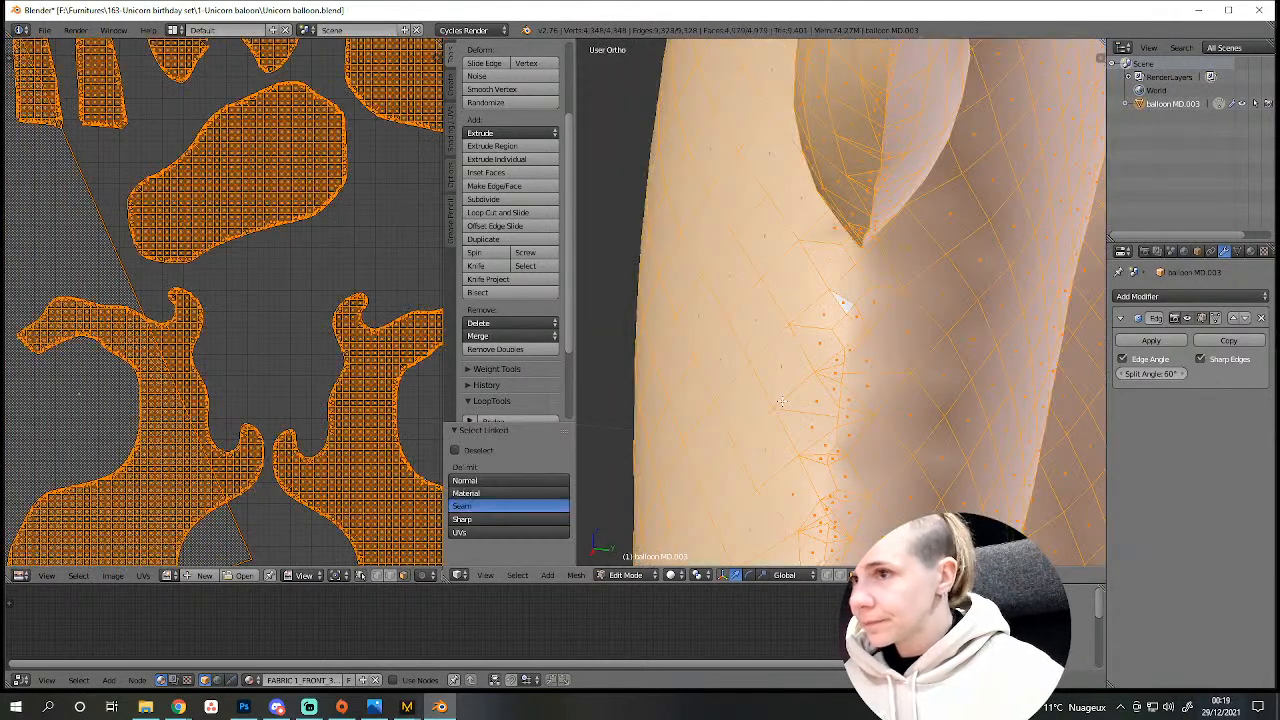
scroll(782, 402, "down", 3)
scroll(170, 403, "down", 3)
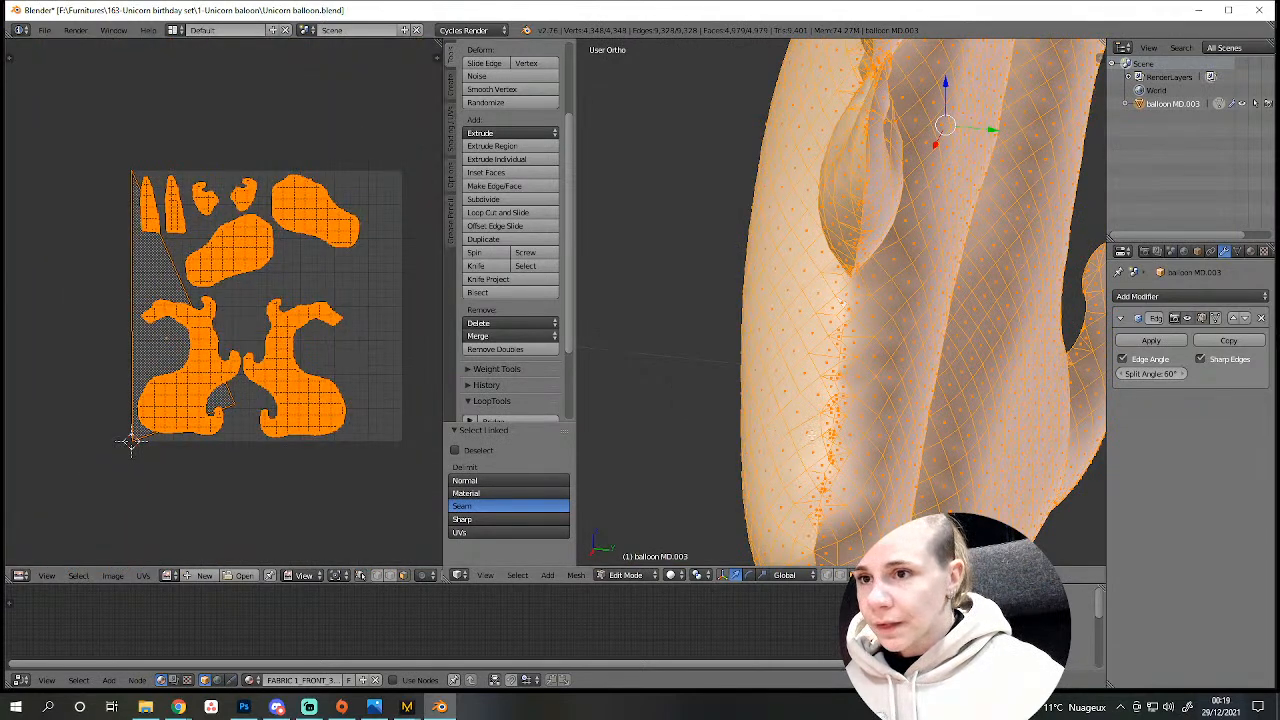
scroll(808, 439, "up", 3)
right_click(177, 340)
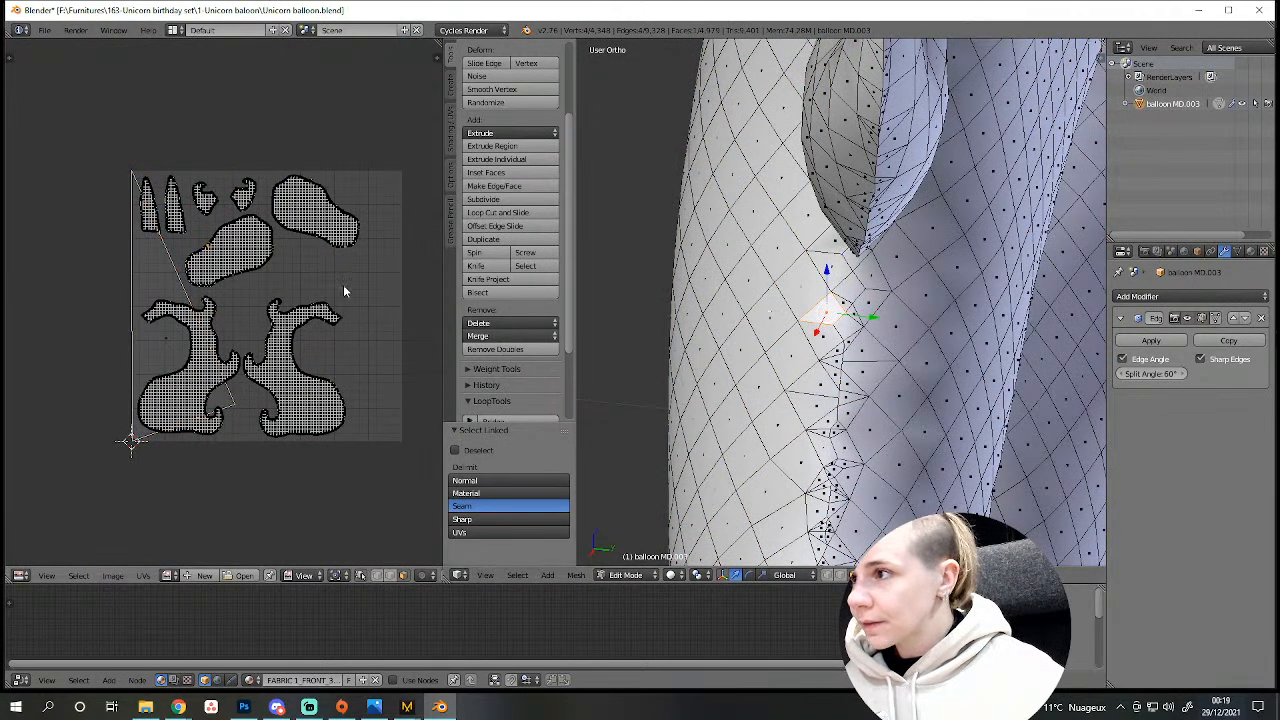
Isolate the second head piece together with the stretched face by hiding all other parts of the mesh.
key("a")
key("l")
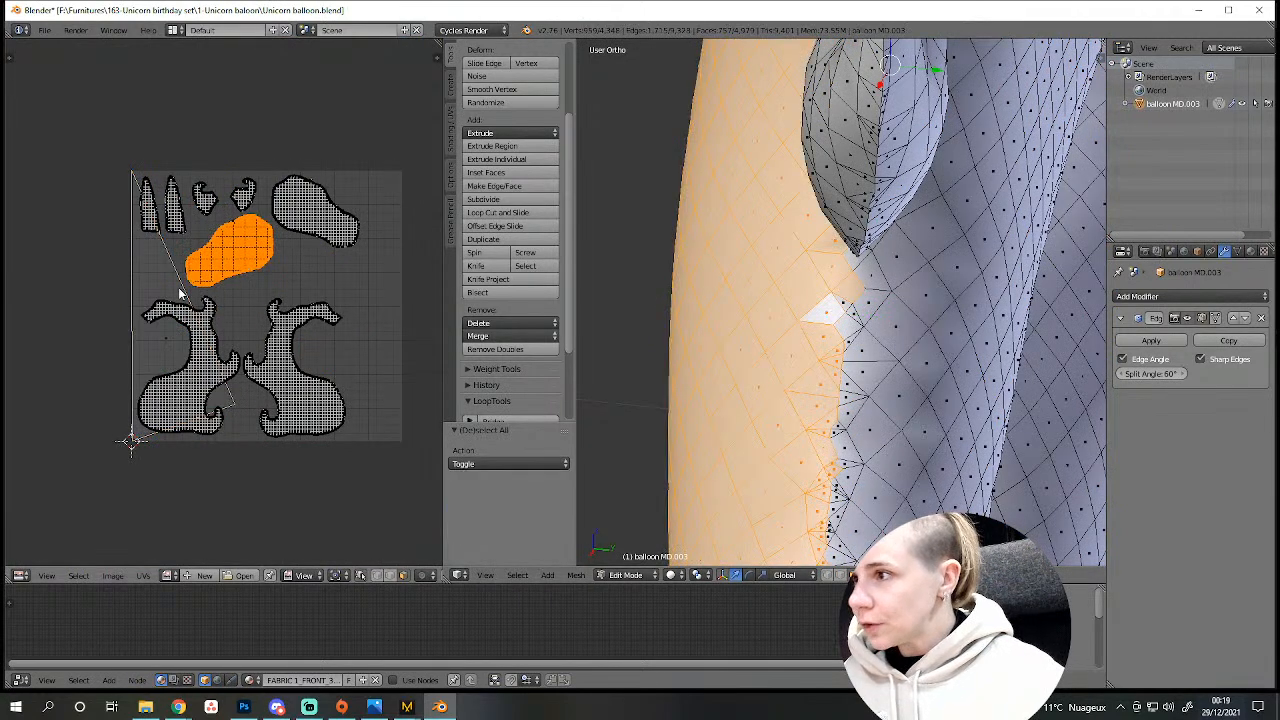
key("l")
key("l")
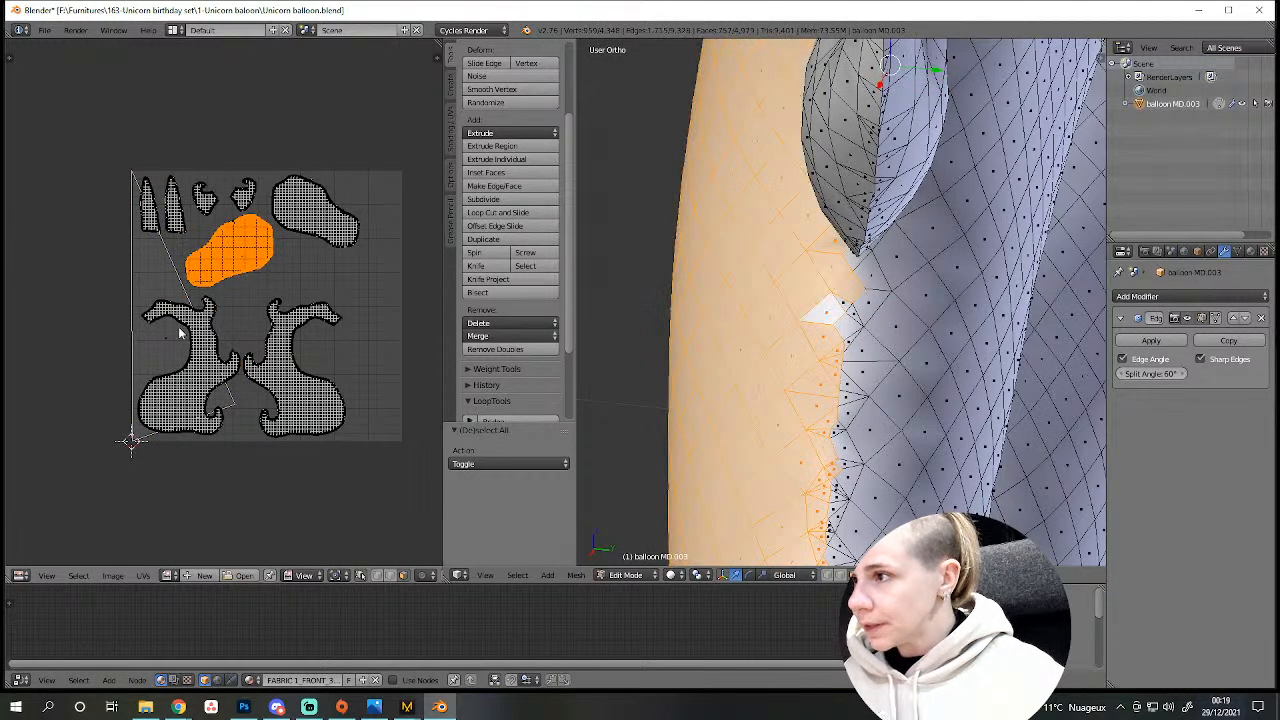
key("ctrl+i")
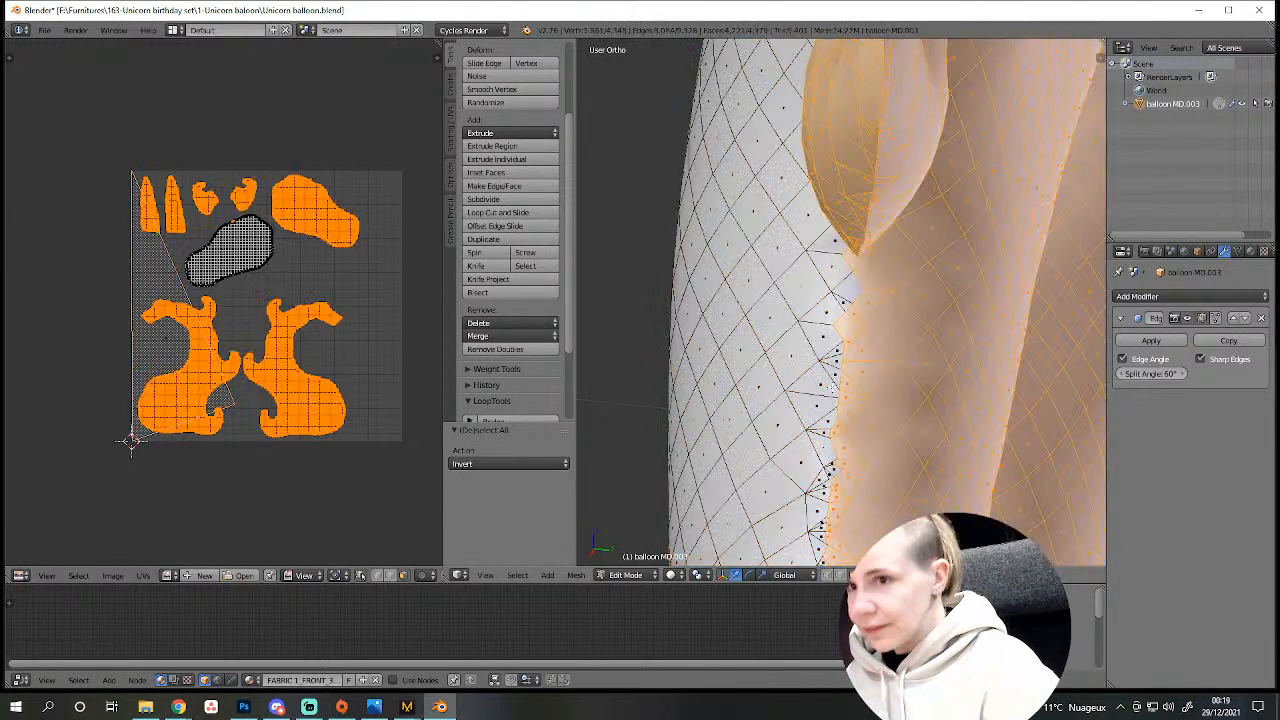
key("h")
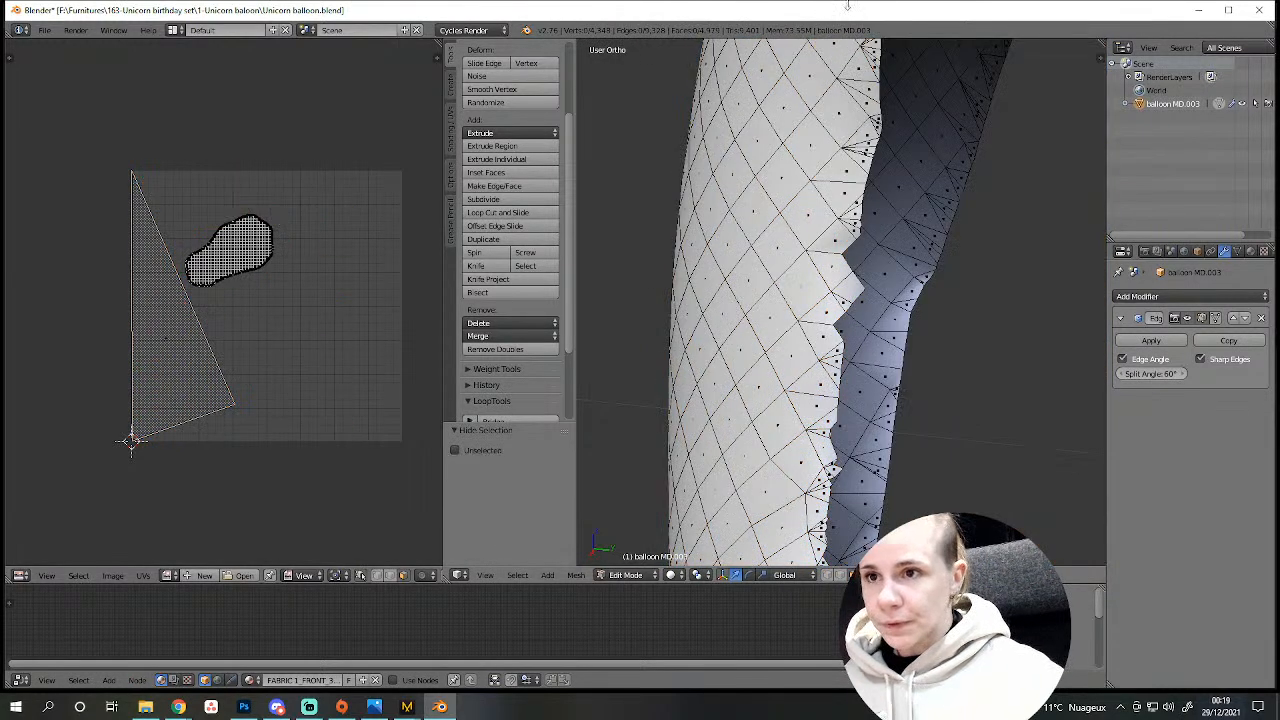
middle_click_drag(850, 300, 855, 282)
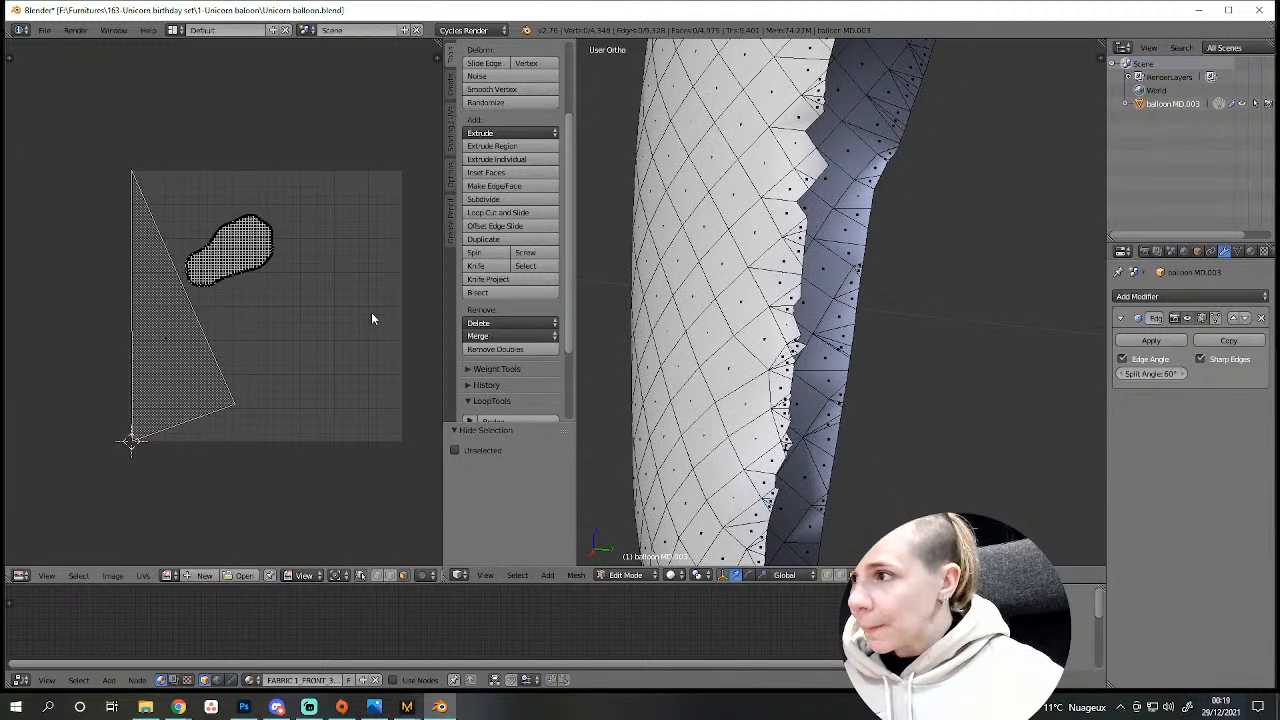
Pin all UV vertices of the isolated head piece and its stretched face.
scroll(224, 269, "up", 4)
middle_click_drag(296, 305, 305, 398)
key("a")
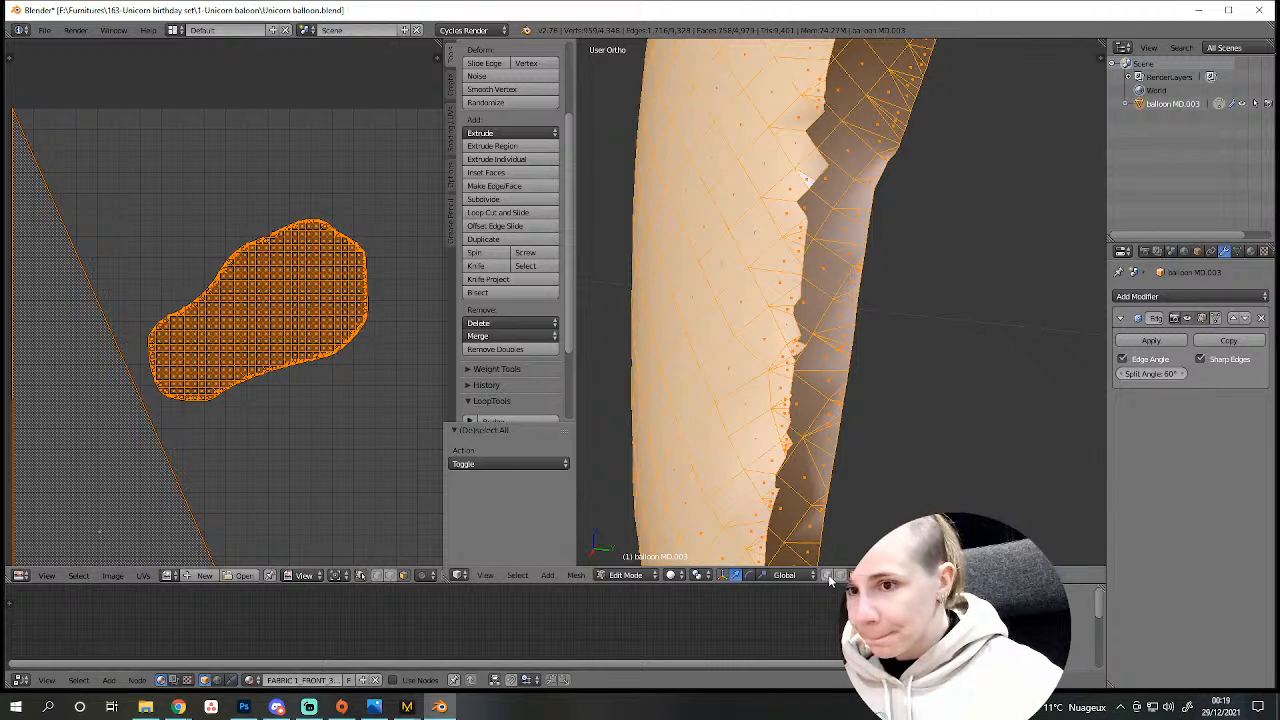
scroll(138, 443, "down", 2)
scroll(138, 443, "down", 2)
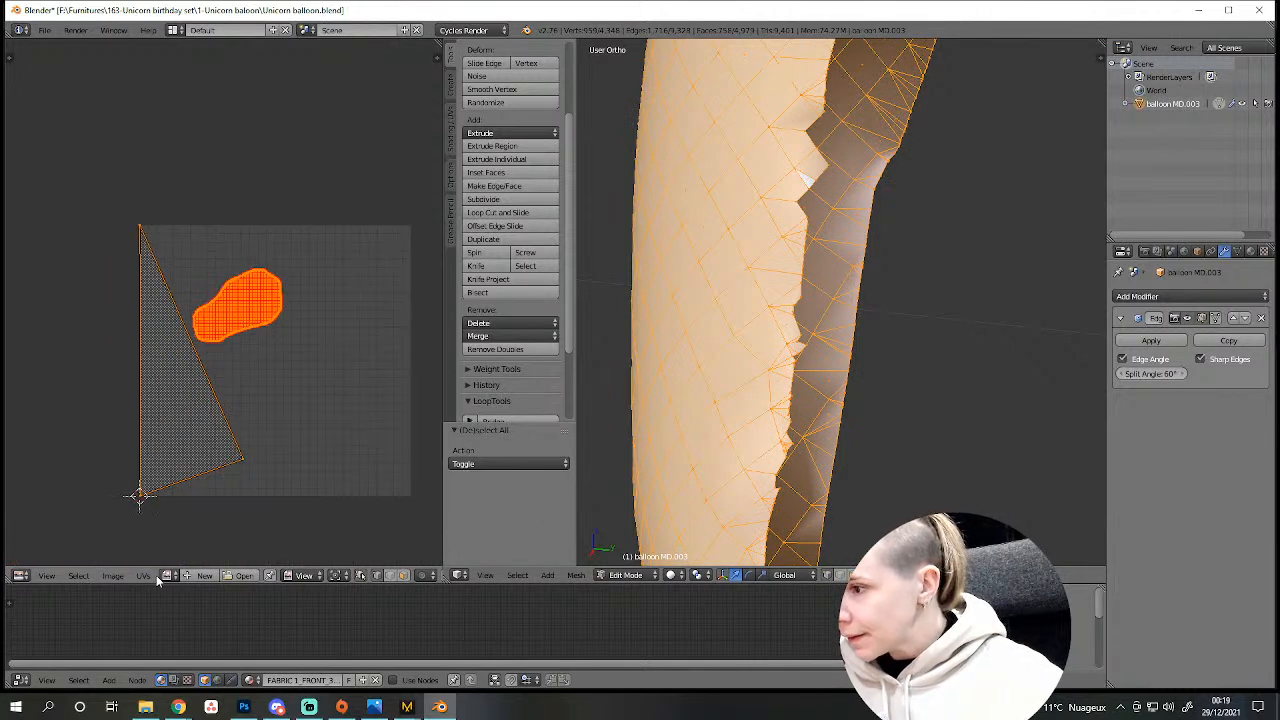
left_click(143, 575)
left_click(162, 473)
Unpin the UV vertices at the three corners of the large stretched triangle.
key("a")
key("c")
left_click(142, 494)
left_click(249, 461)
left_click(130, 228)
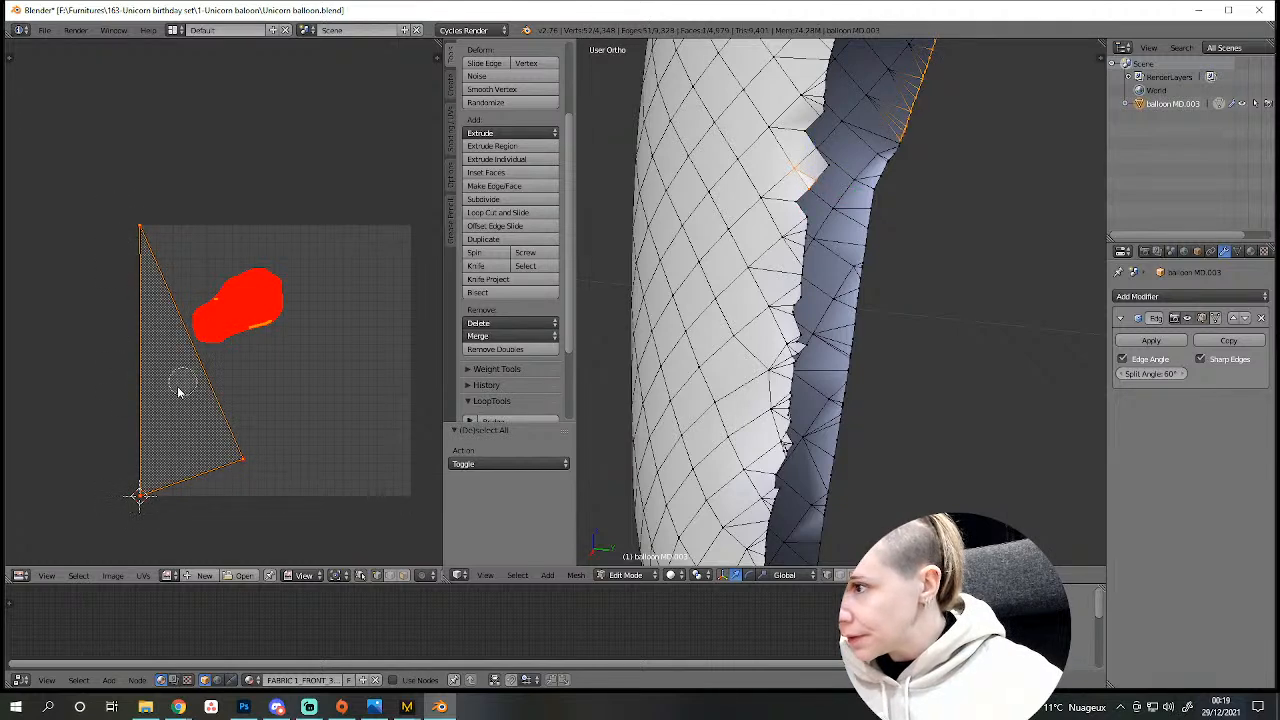
right_click(216, 464)
left_click(143, 575)
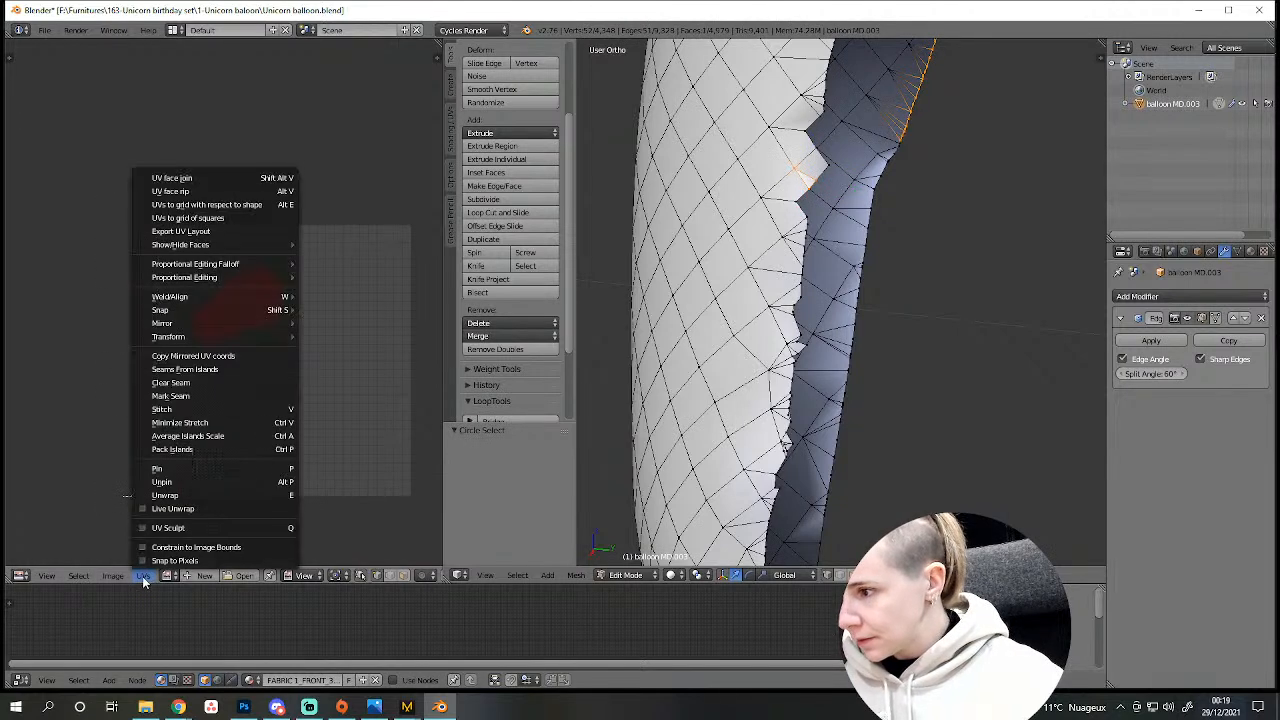
left_click(160, 487)
scroll(224, 427, "up", 3)
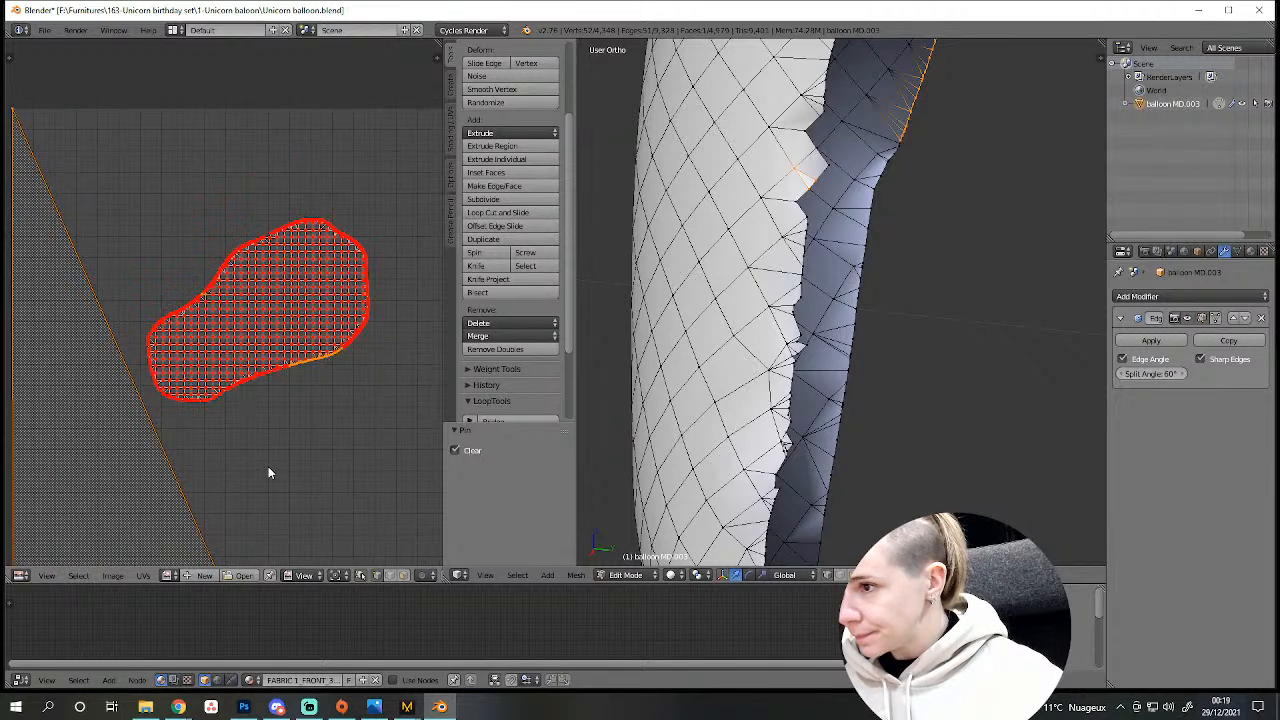
Turn off UV sync selection and unwrap the isolated head piece with all of its faces selected.
left_click(855, 575)
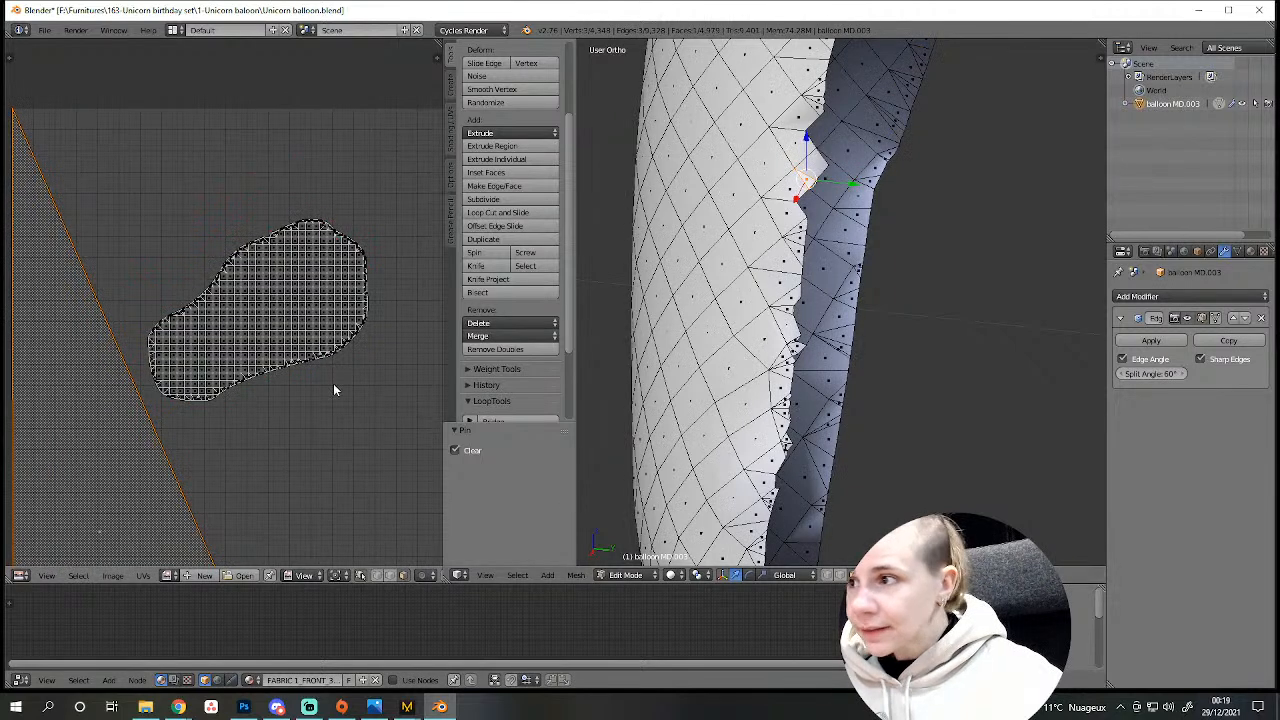
scroll(819, 488, "down", 4)
key("a")
key("a")
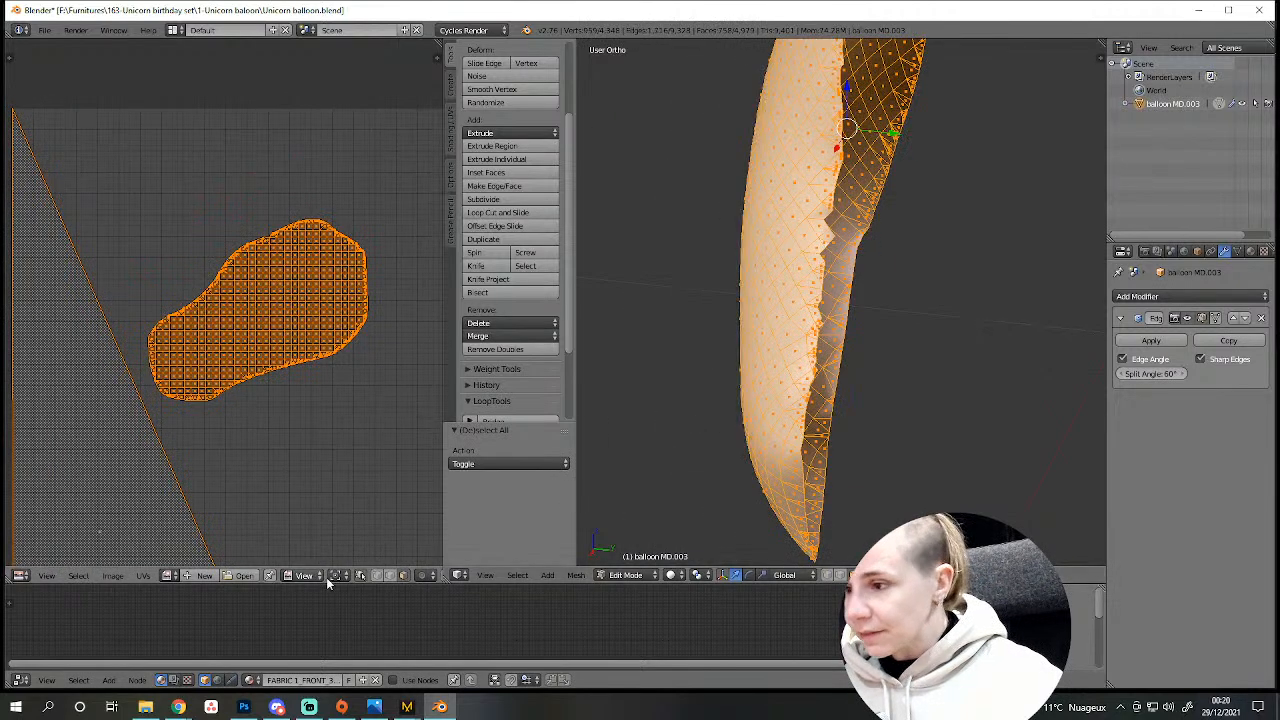
left_click(360, 576)
scroll(316, 453, "down", 4)
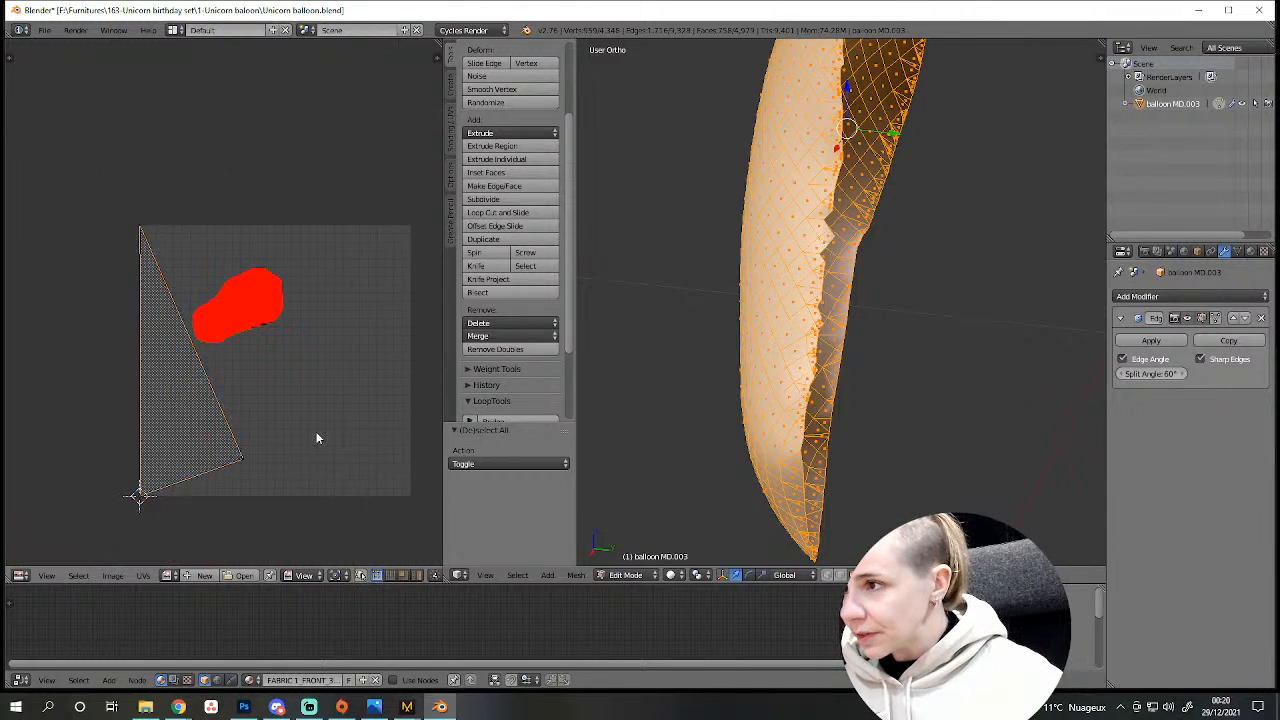
key("e")
scroll(230, 371, "up", 9)
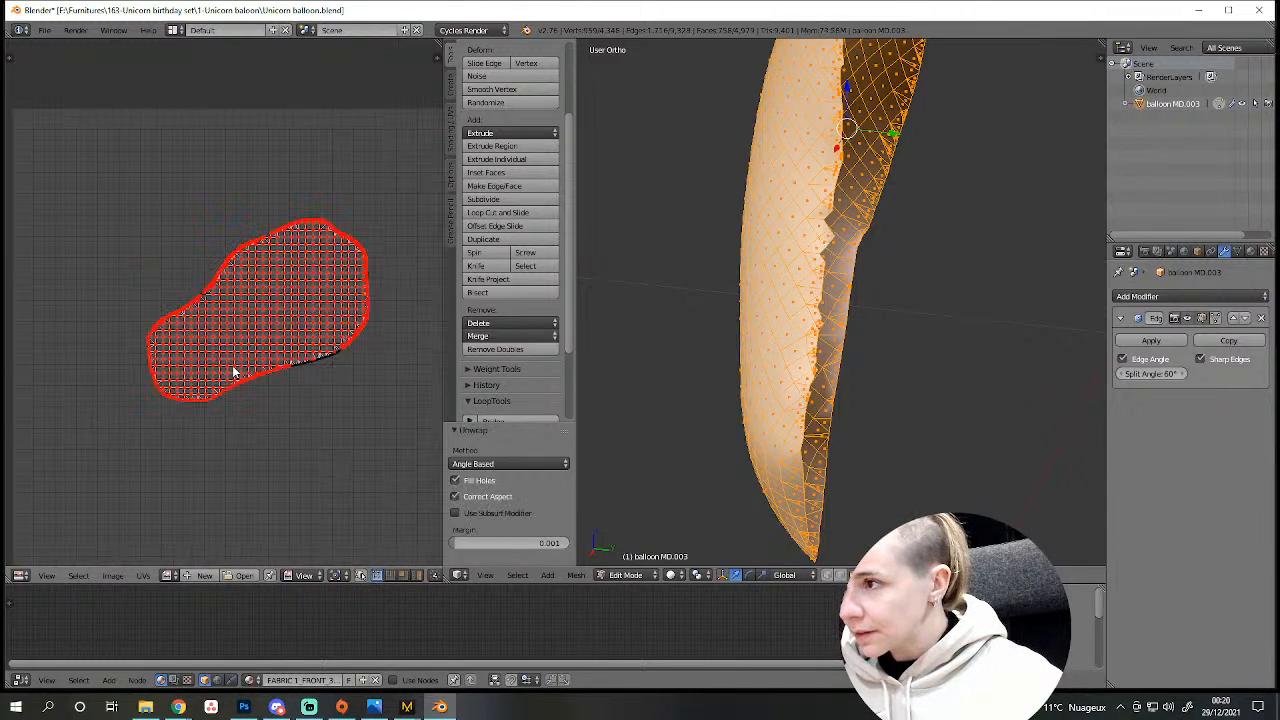
Reveal the hidden parts and select the whole mesh so all UV islands are shown together.
scroll(232, 369, "down", 6)
middle_click_drag(760, 330, 952, 331)
key("a")
key("alt+h")
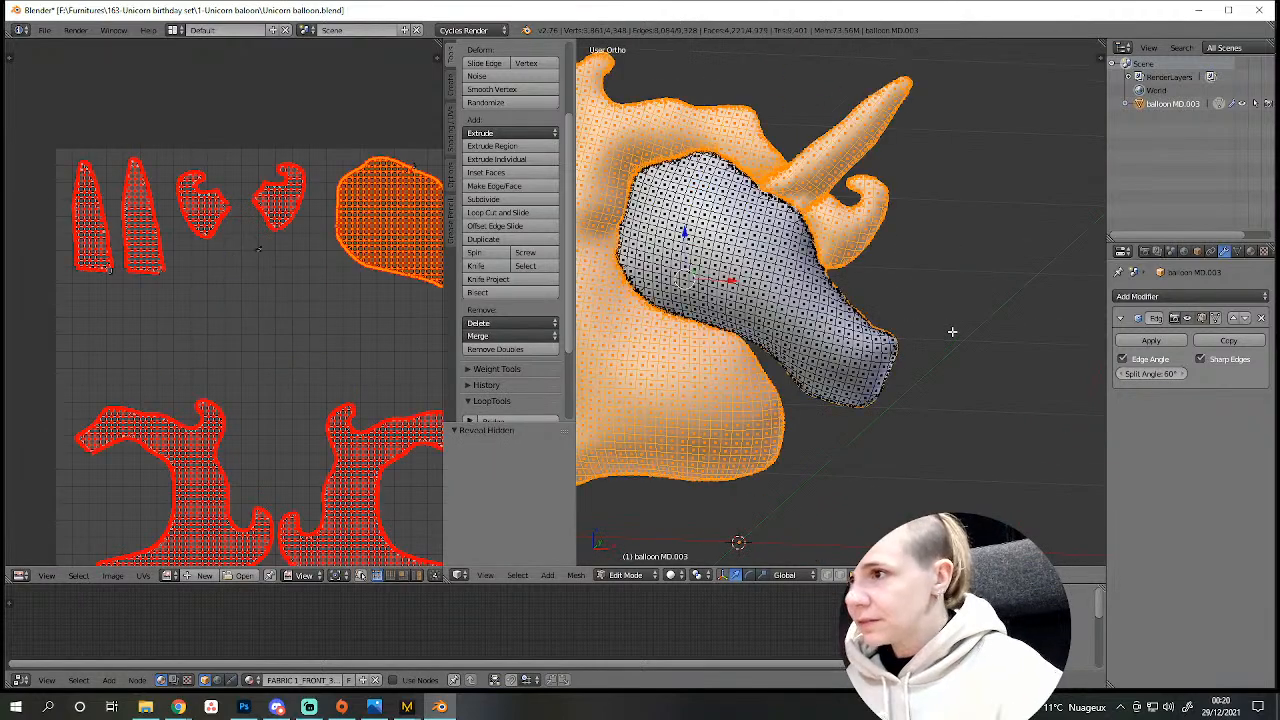
scroll(313, 305, "down", 6)
key("a")
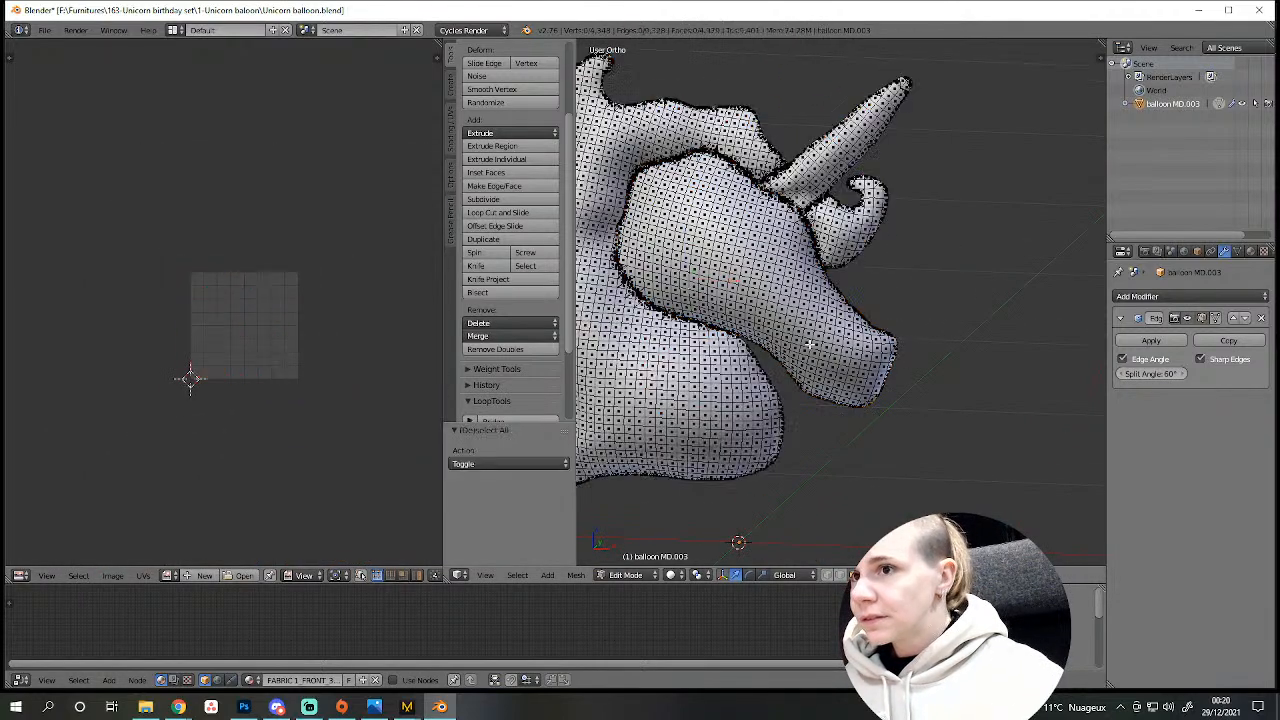
key("a")
scroll(380, 314, "up", 6)
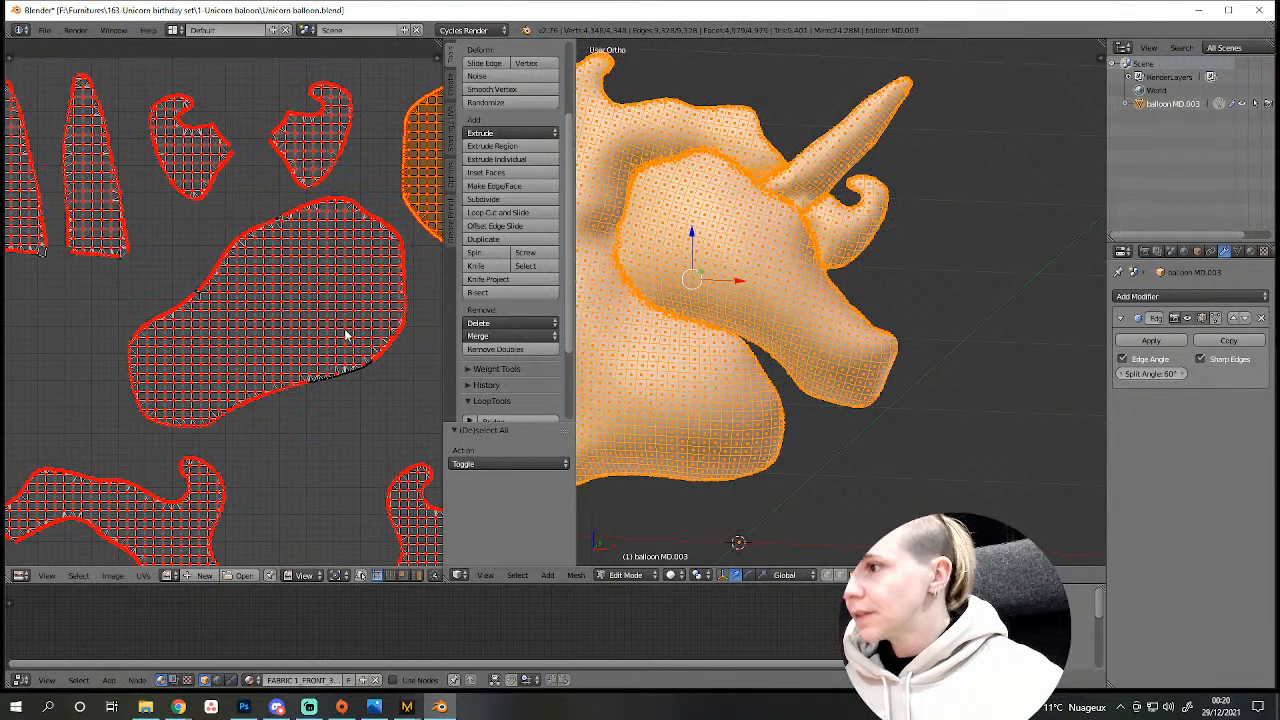
scroll(345, 335, "down", 6)
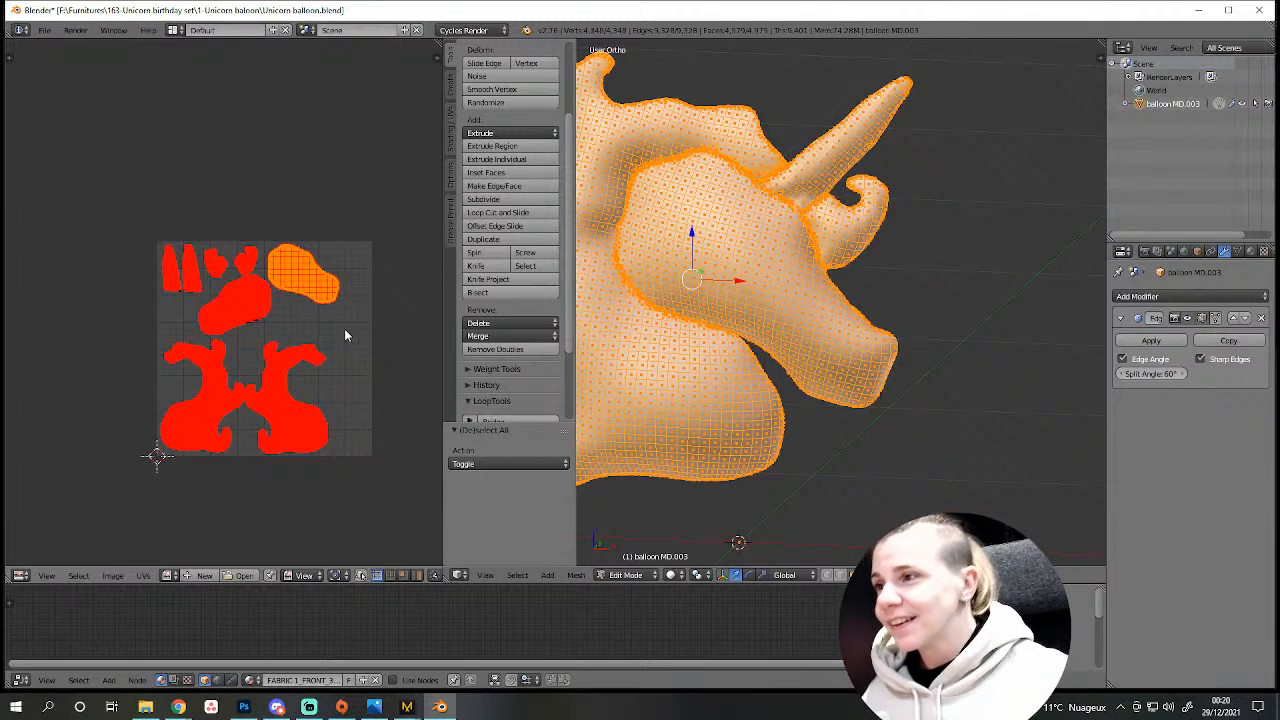
Select the two large body UV islands and scale them up by 1.3.
scroll(340, 380, "up", 2)
middle_click_drag(284, 460, 228, 366)
key("a")
key("b")
left_click_drag(58, 295, 400, 478)
key("s")
left_click(375, 187)
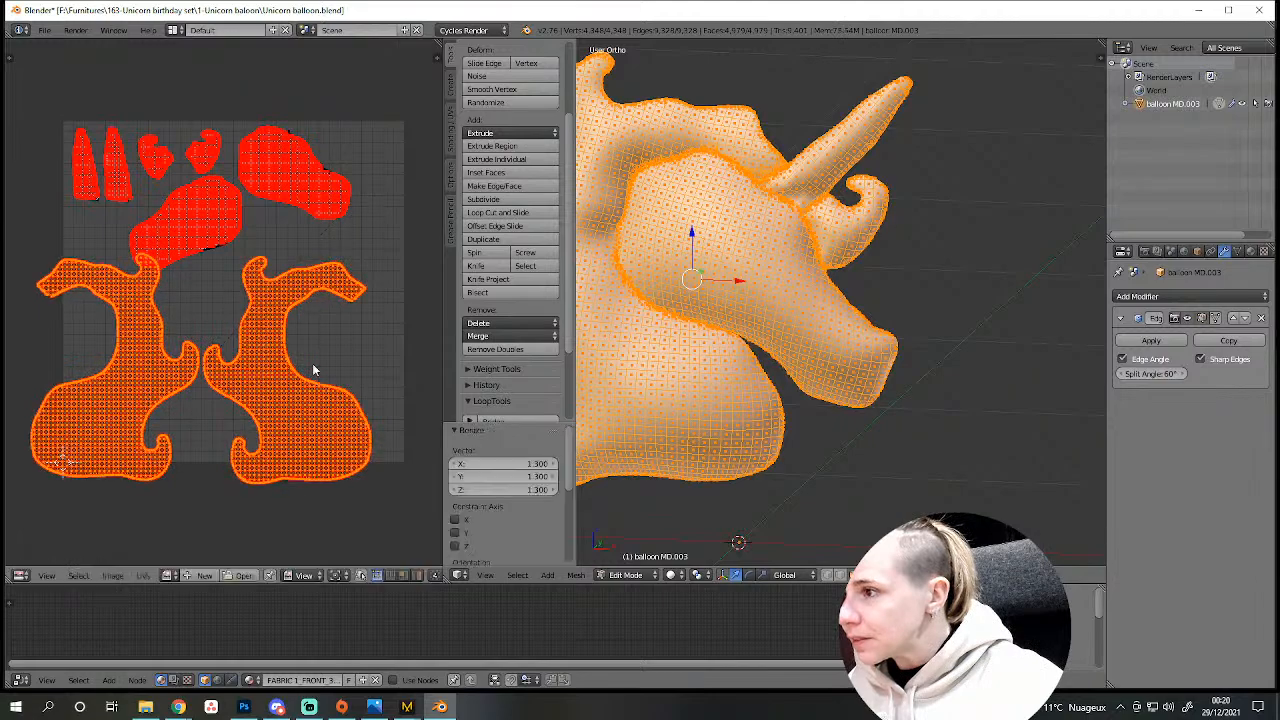
Move the two body islands upward within the UV square and scale them by 1.084.
key("g")
left_click(342, 312)
key("s")
left_click(401, 438)
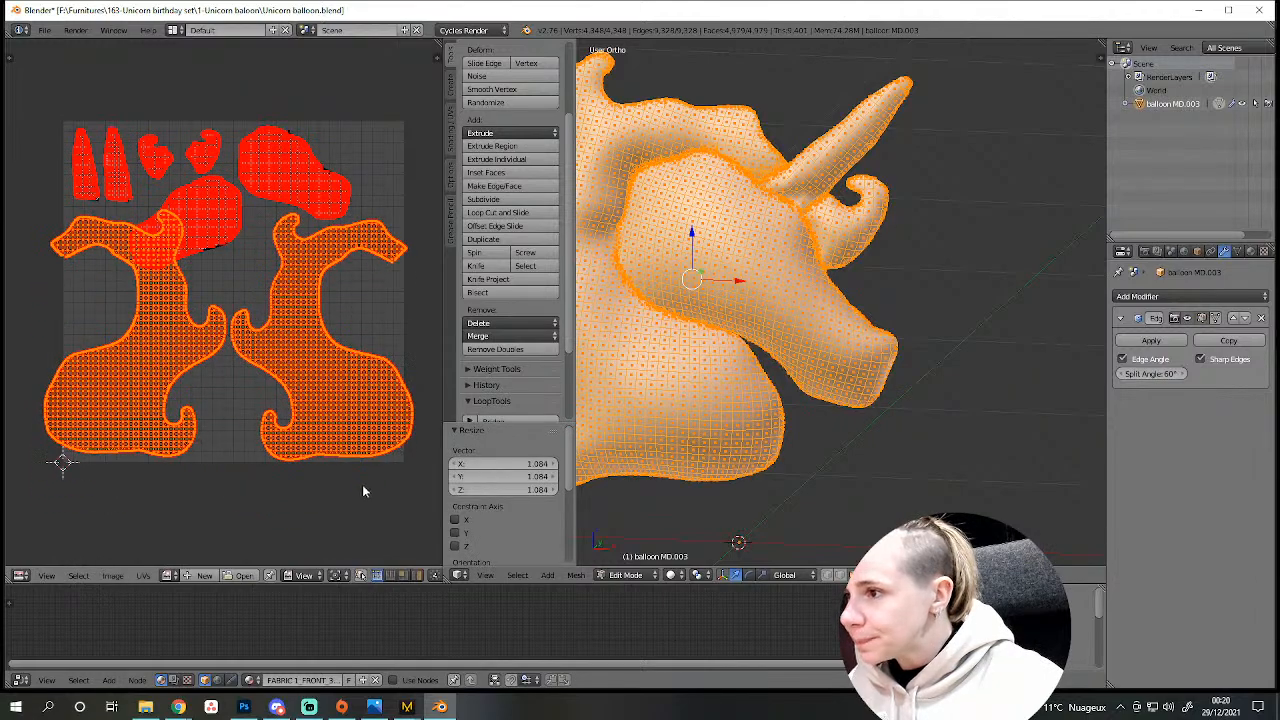
Rotate the body islands by -2.503°, scale them by 0.917 to fit the UV square, and deselect everything.
key("r")
left_click(381, 486)
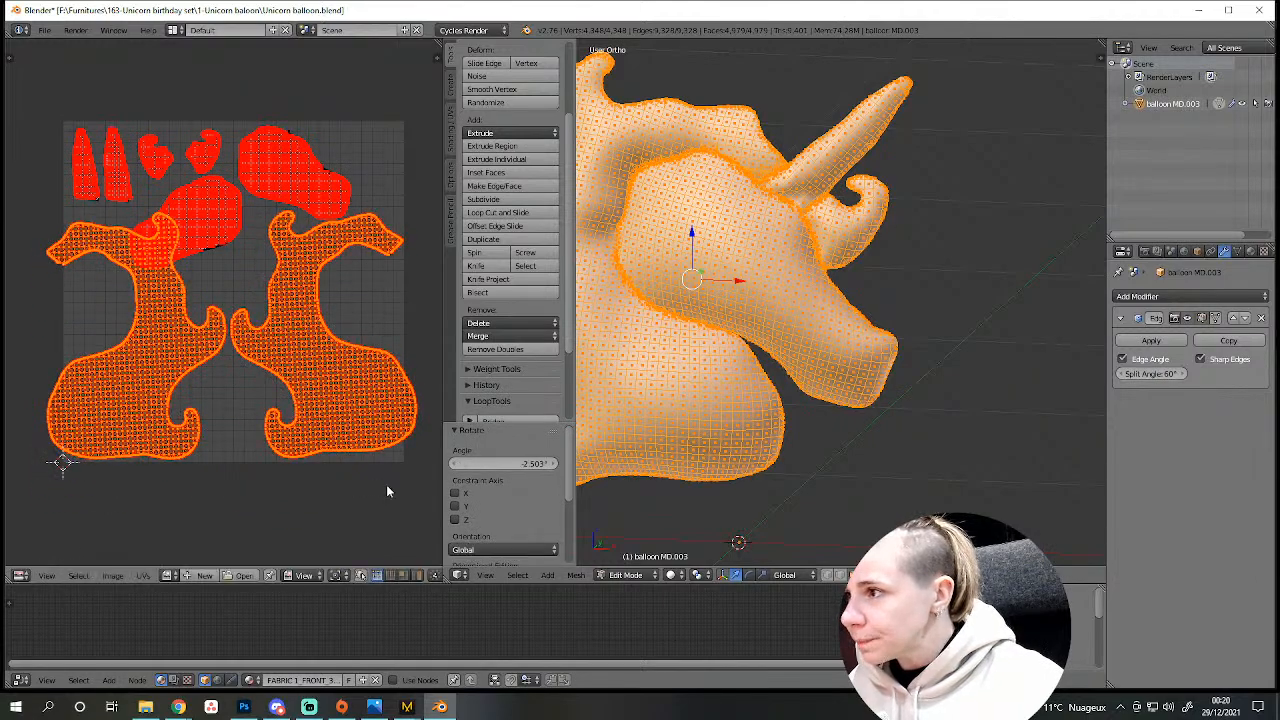
key("s")
left_click(363, 486)
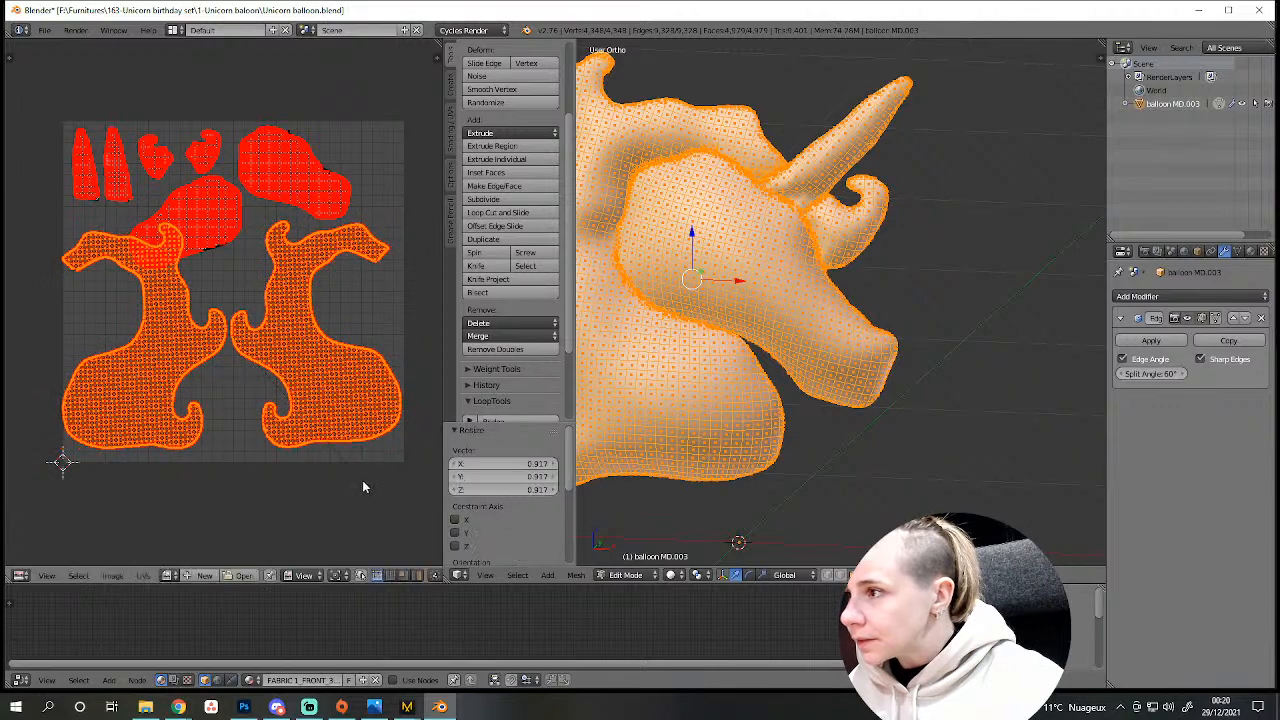
key("a")
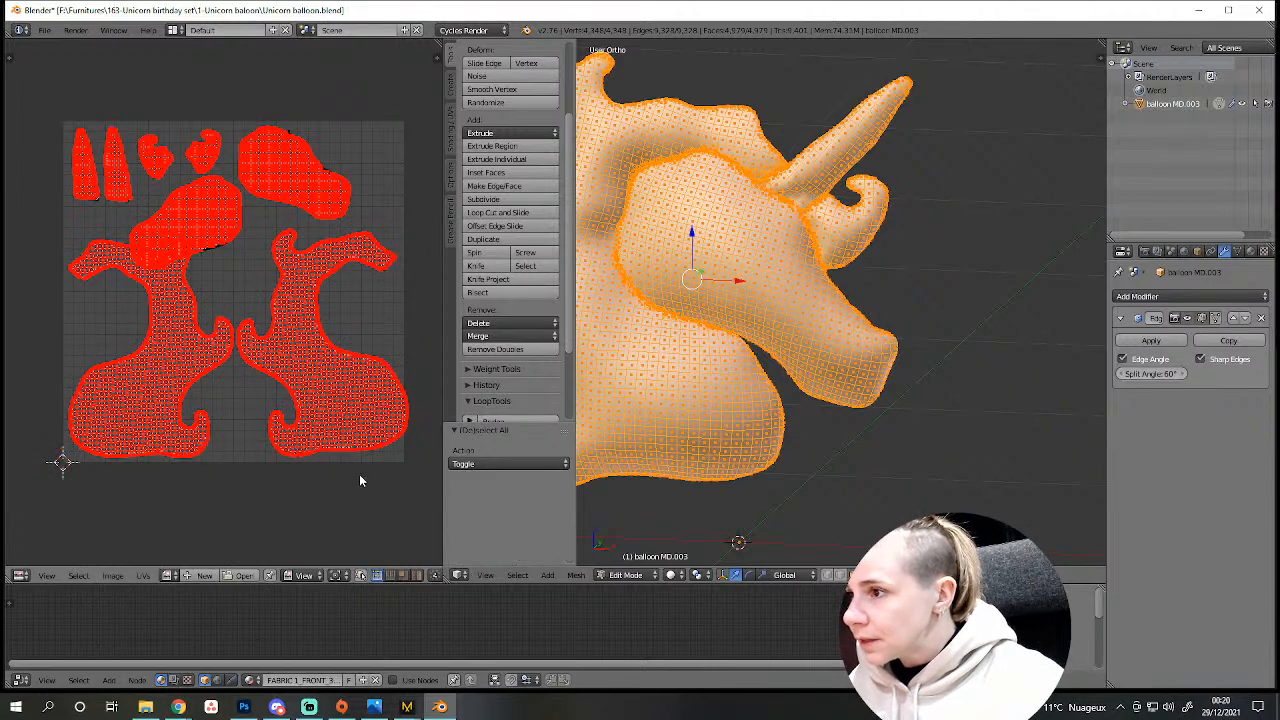
Try to move one body UV island upward and the upper head island down over it.
key("l")
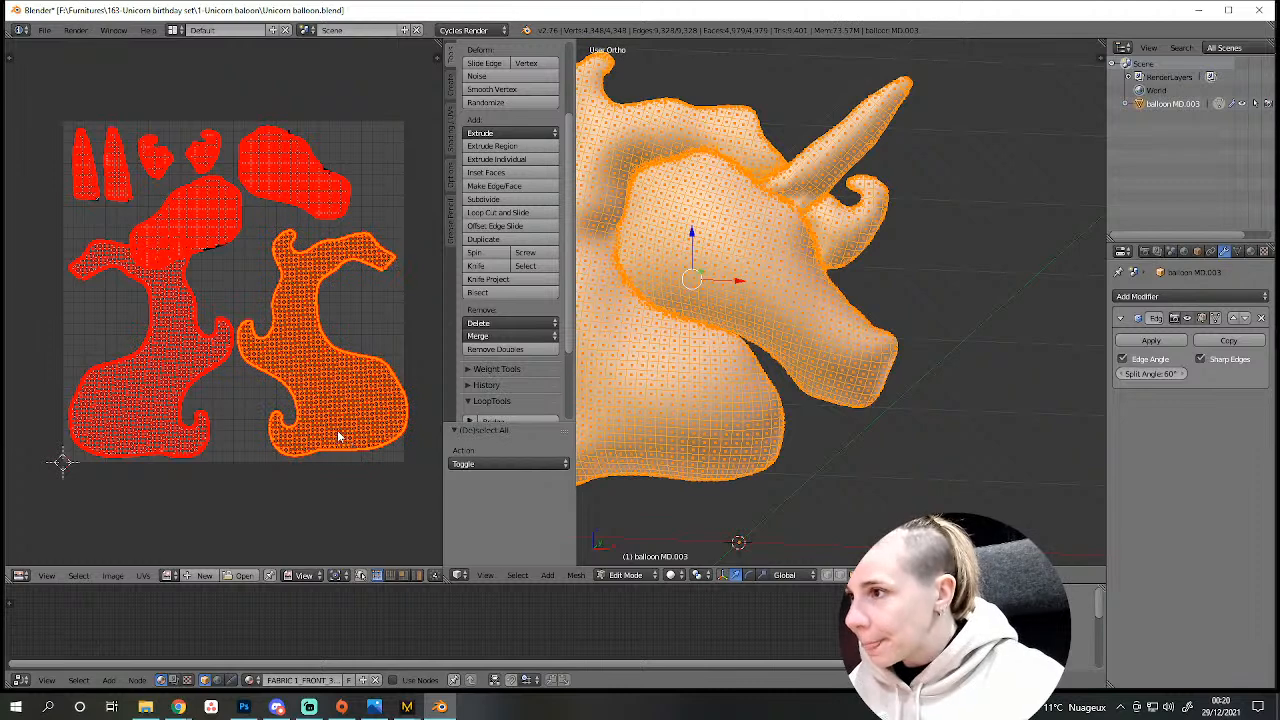
key("g")
left_click(325, 382)
key("a")
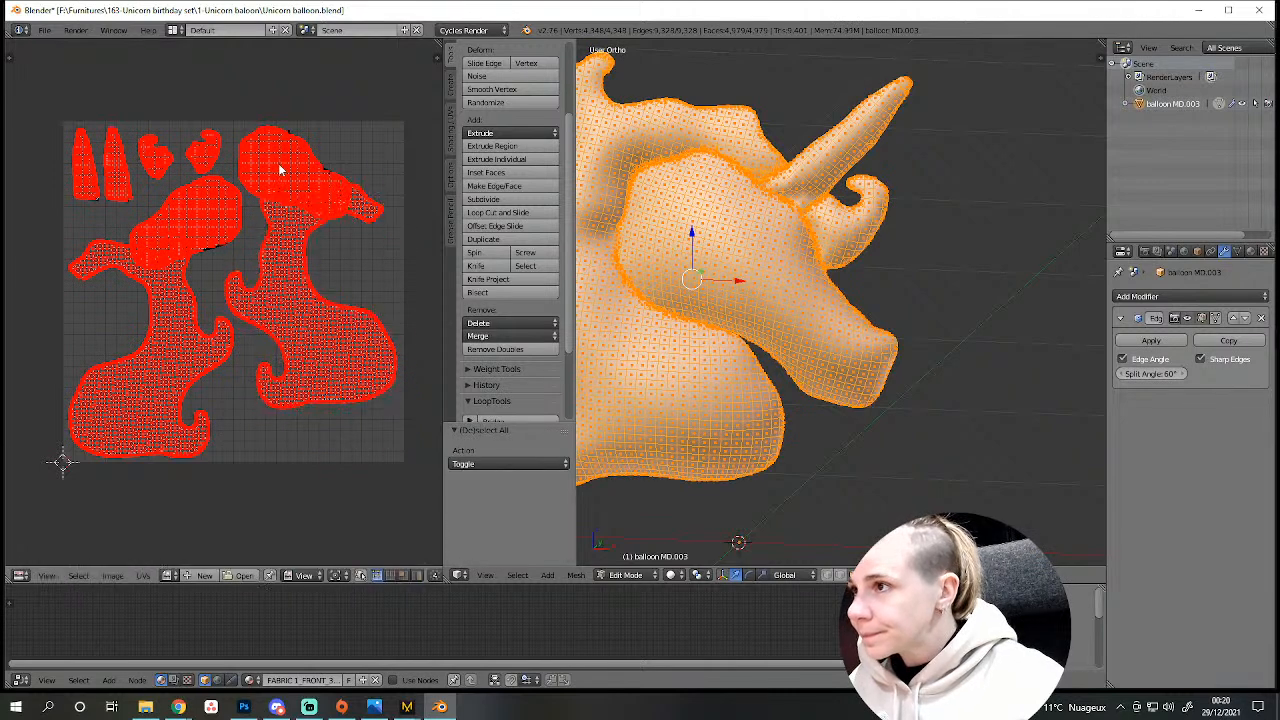
key("l")
key("g")
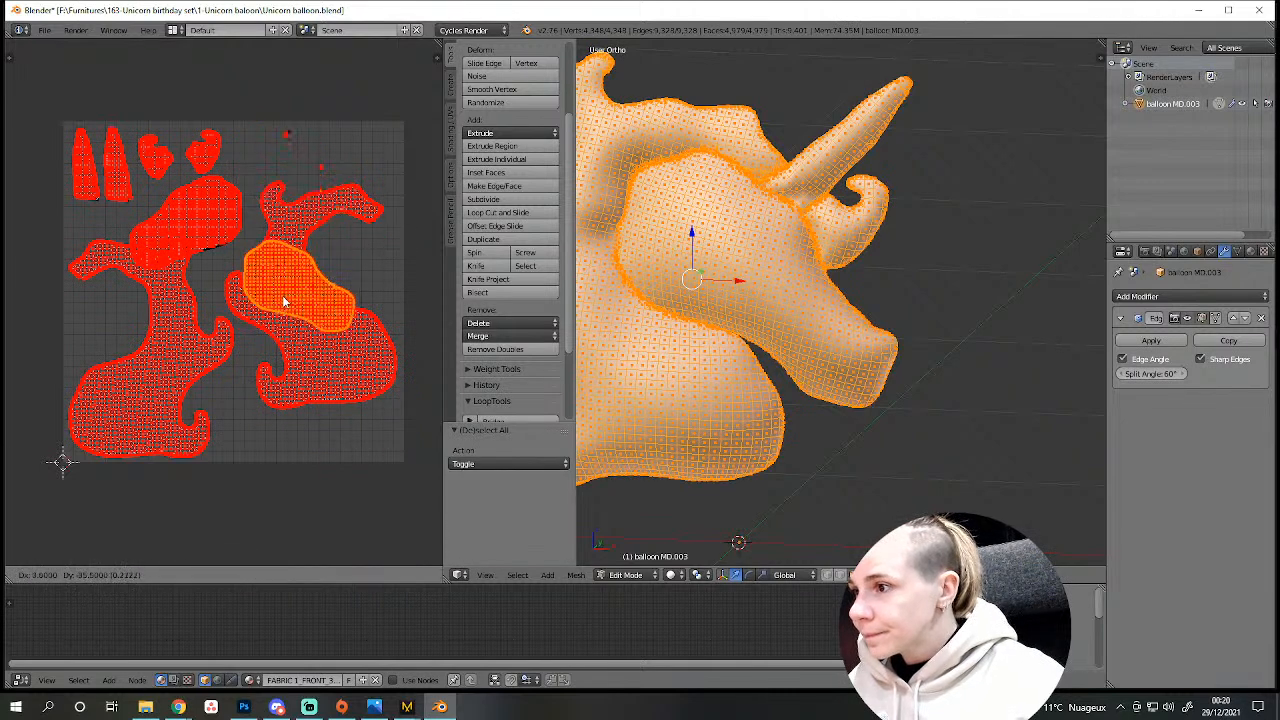
right_click(357, 258)
Undo the island moves and the preceding fitting of the two body islands.
key("ctrl+z")
key("ctrl+z")
key("ctrl+z")
key("ctrl+z")
key("ctrl+z")
key("ctrl+z")
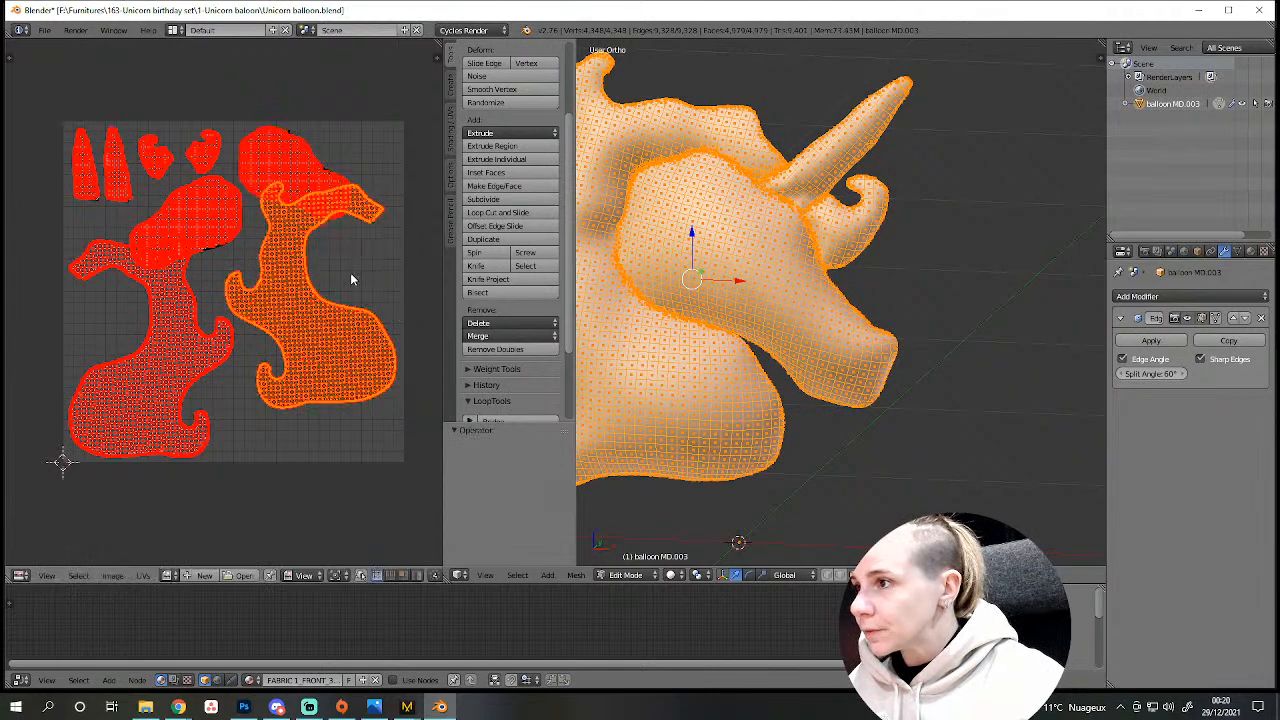
key("ctrl+z")
key("ctrl+z")
key("ctrl+z")
key("ctrl+z")
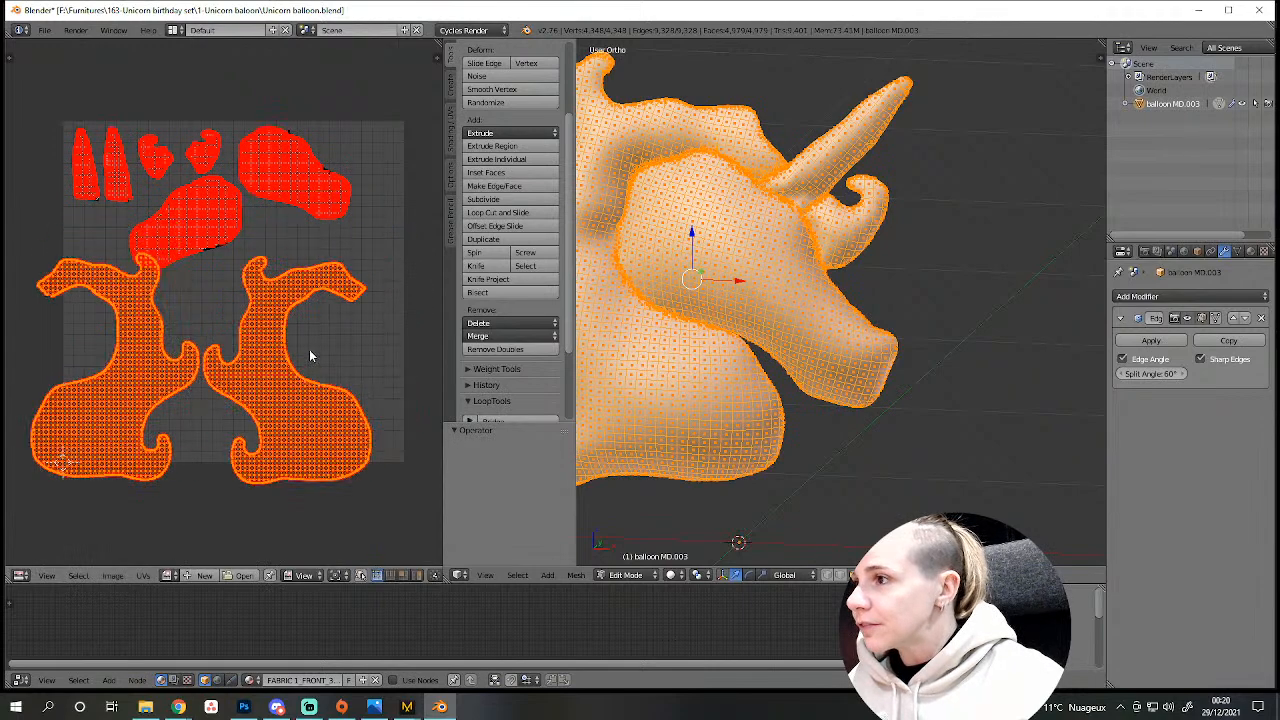
Scale down, rotate and move the two body UV islands to fit the lower half of the UV square, and deselect them.
key("s")
left_click(379, 334)
key("g")
left_click(406, 367)
key("r")
left_click(404, 439)
key("g")
left_click(410, 446)
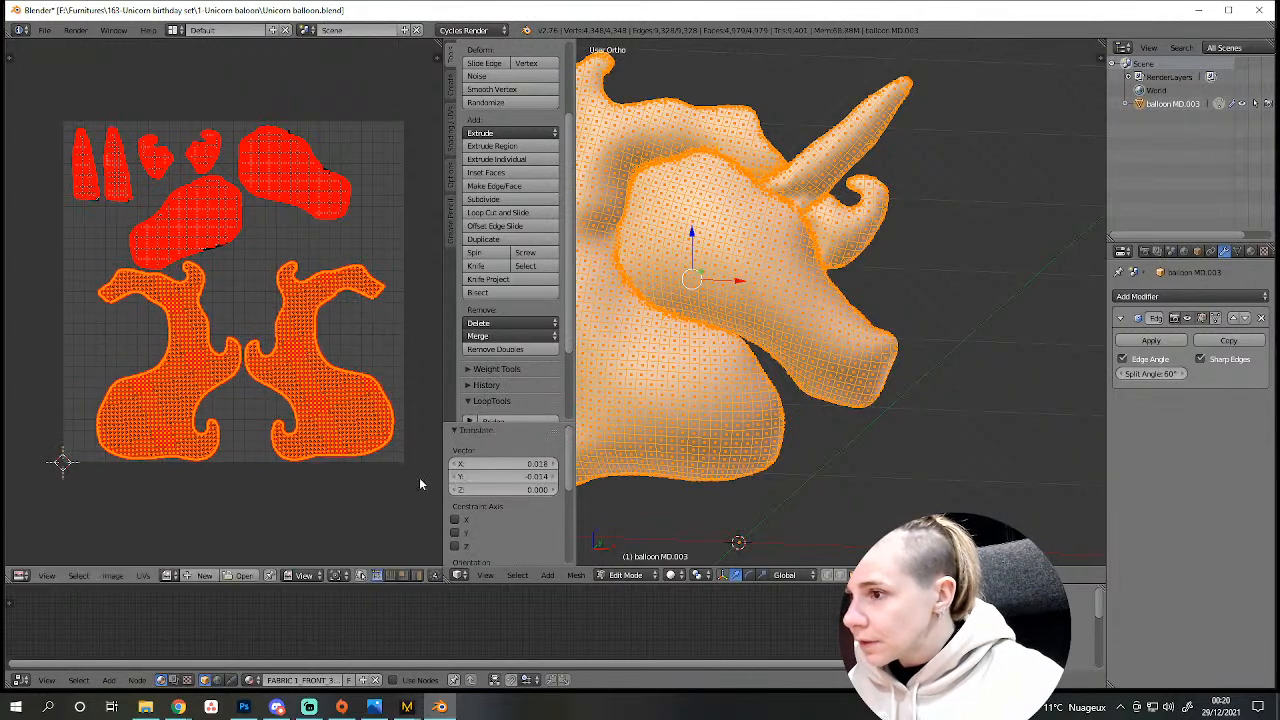
key("a")
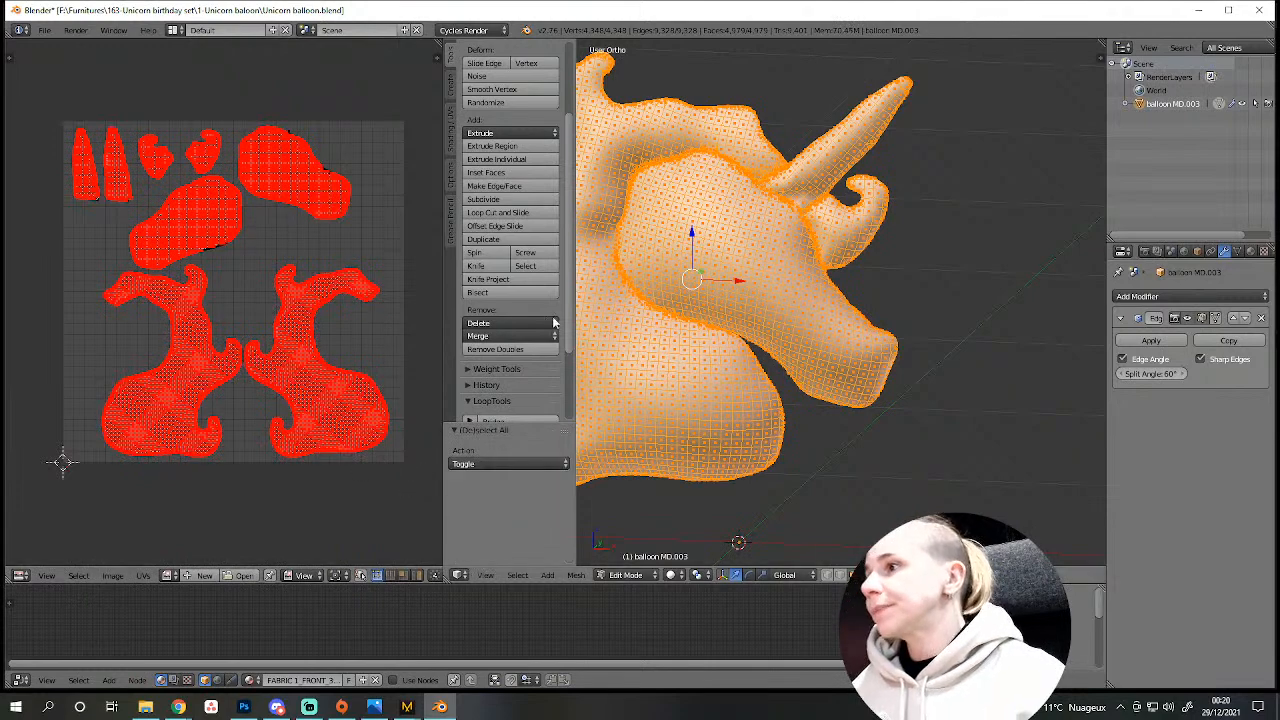
Deselect the mesh, leave Edit Mode and save over the existing Unicorn balloon.blend file.
key("a")
key("Tab")
scroll(834, 366, "down", 5)
mouse_move(858, 374)
middle_mouse_down()
mouse_move(586, 409)
mouse_move(771, 476)
middle_mouse_up()
key("ctrl+s")
left_click(757, 471)
Widen the 3D viewport at the UV editor's expense and show the unicorn from the side.
scroll(714, 500, "up", 7)
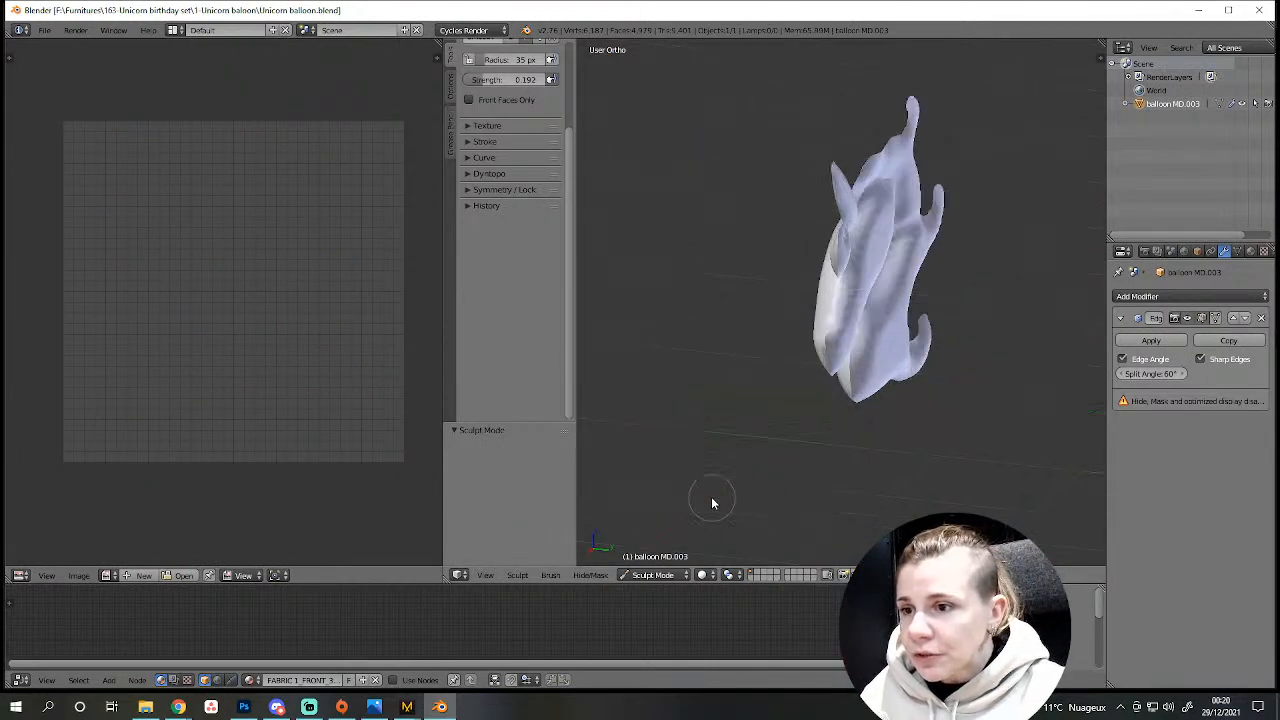
left_click(703, 574)
left_click(723, 531)
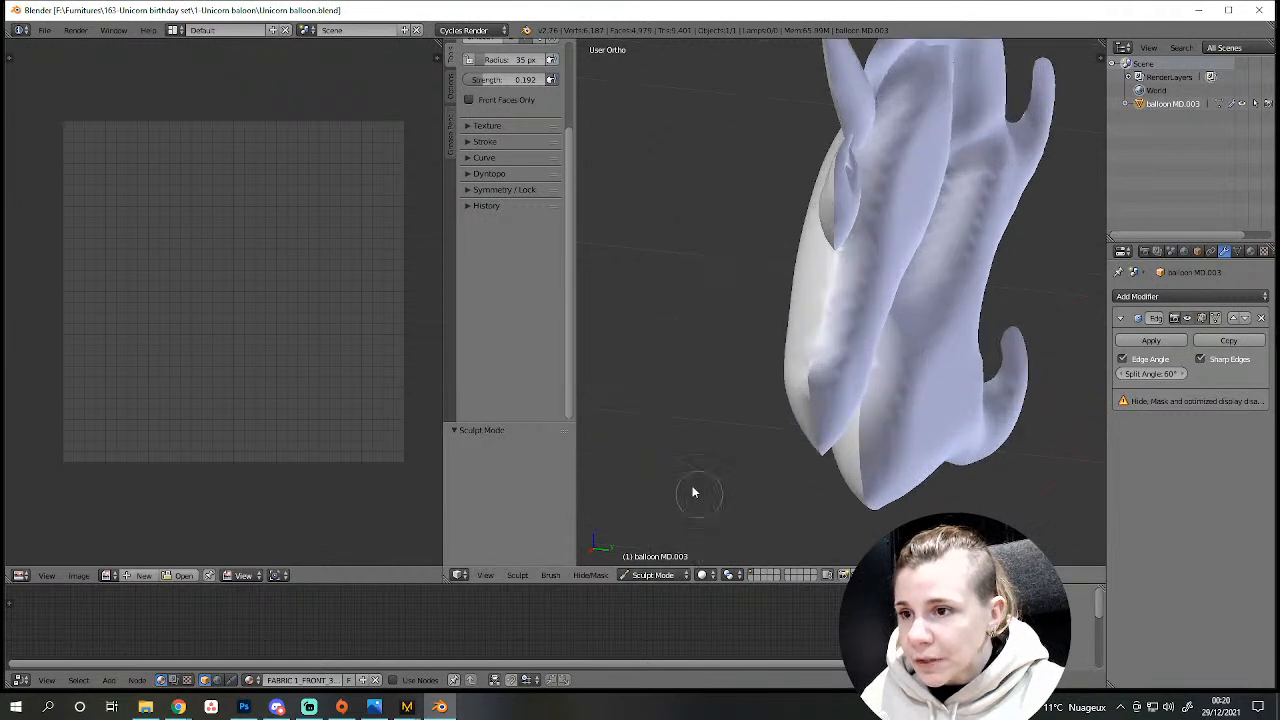
scroll(717, 520, "down", 2)
left_click_drag(441, 395, 310, 395)
middle_click_drag(637, 409, 643, 391)
scroll(817, 419, "up", 4)
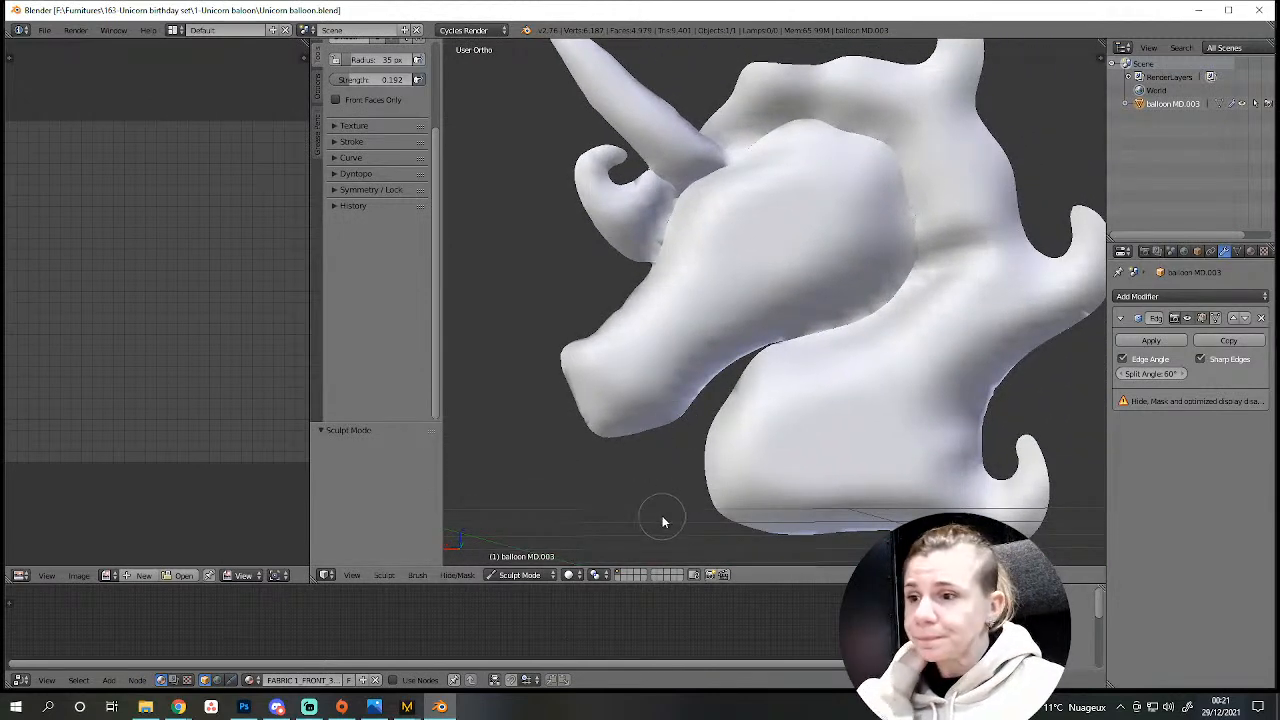
Switch the balloon from Sculpt Mode to Edit Mode with edge selection.
left_click(519, 574)
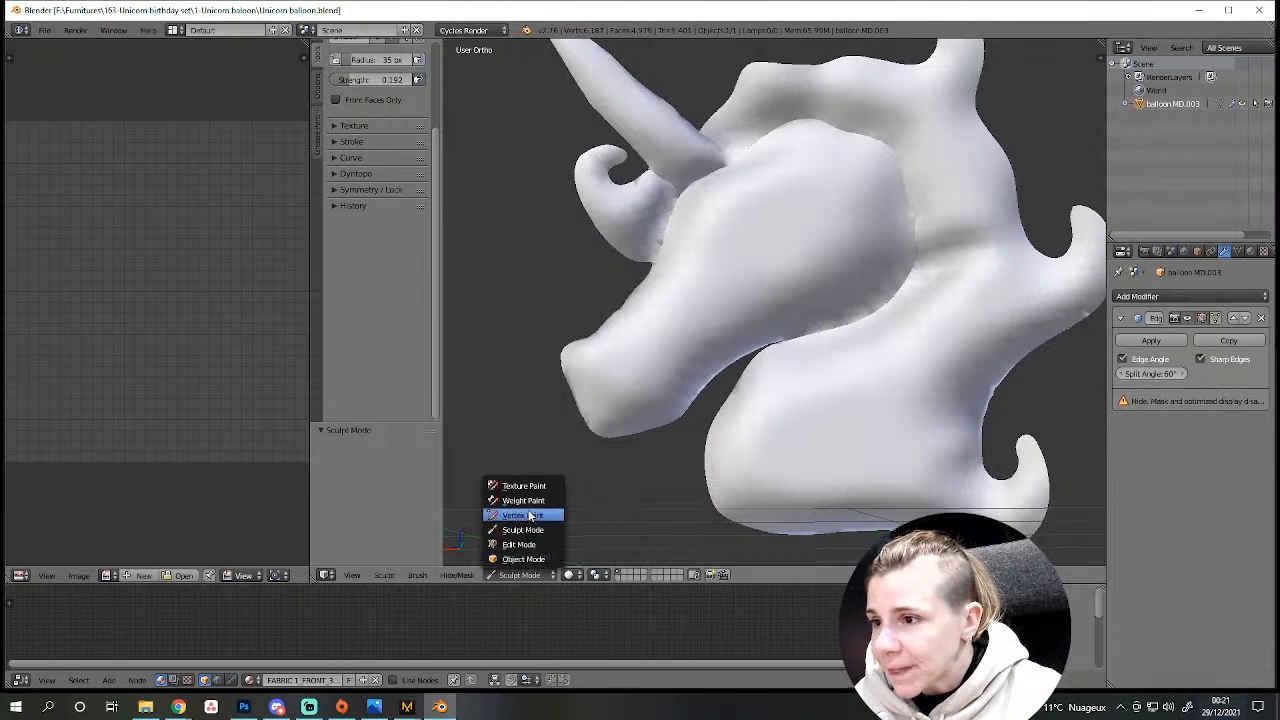
left_click(516, 559)
left_click(513, 572)
left_click(500, 545)
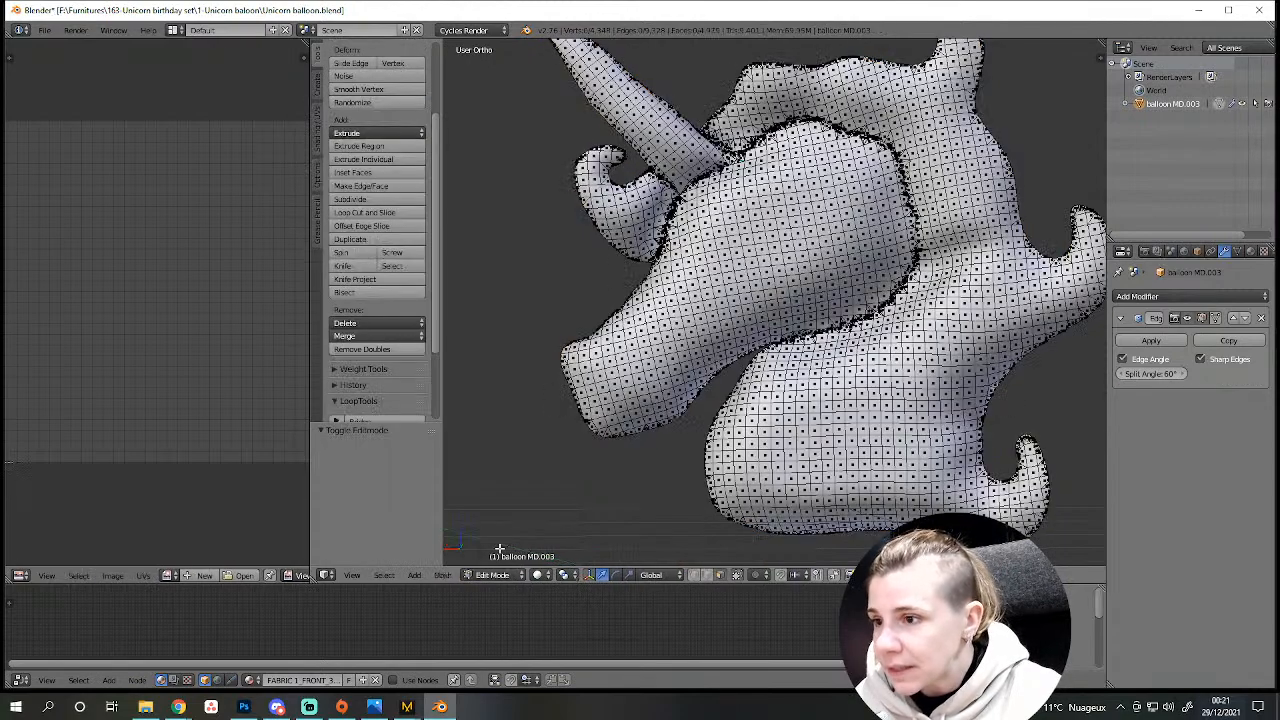
left_click(708, 574)
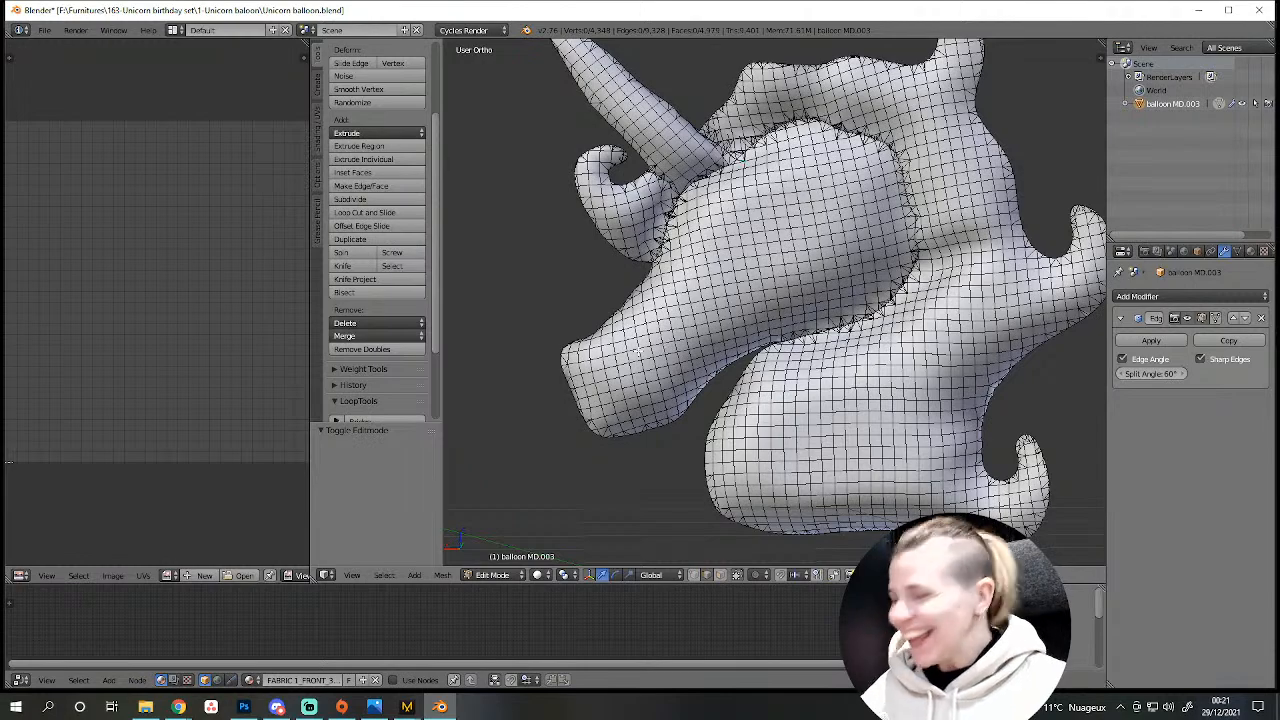
Examine the mesh density across the unicorn's head, mane and chest from several angles.
scroll(724, 353, "up", 4)
middle_click_drag(614, 405, 592, 460)
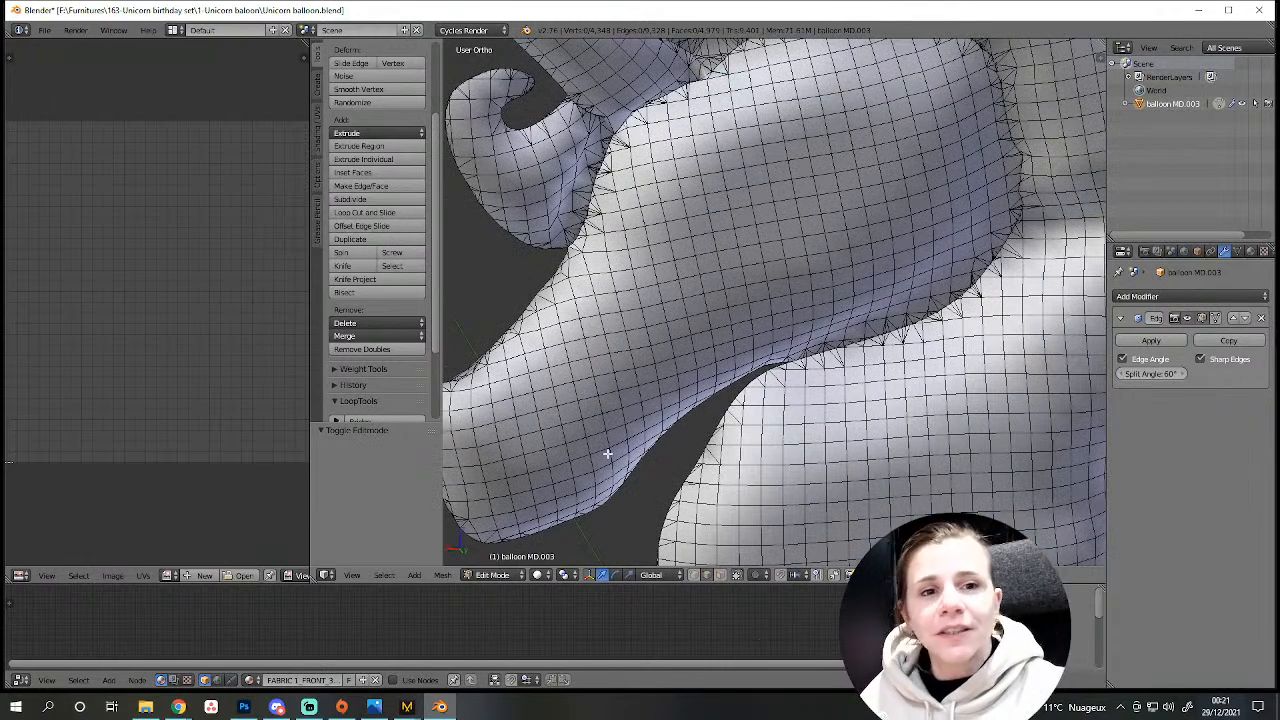
scroll(626, 443, "down", 4)
scroll(714, 472, "up", 4)
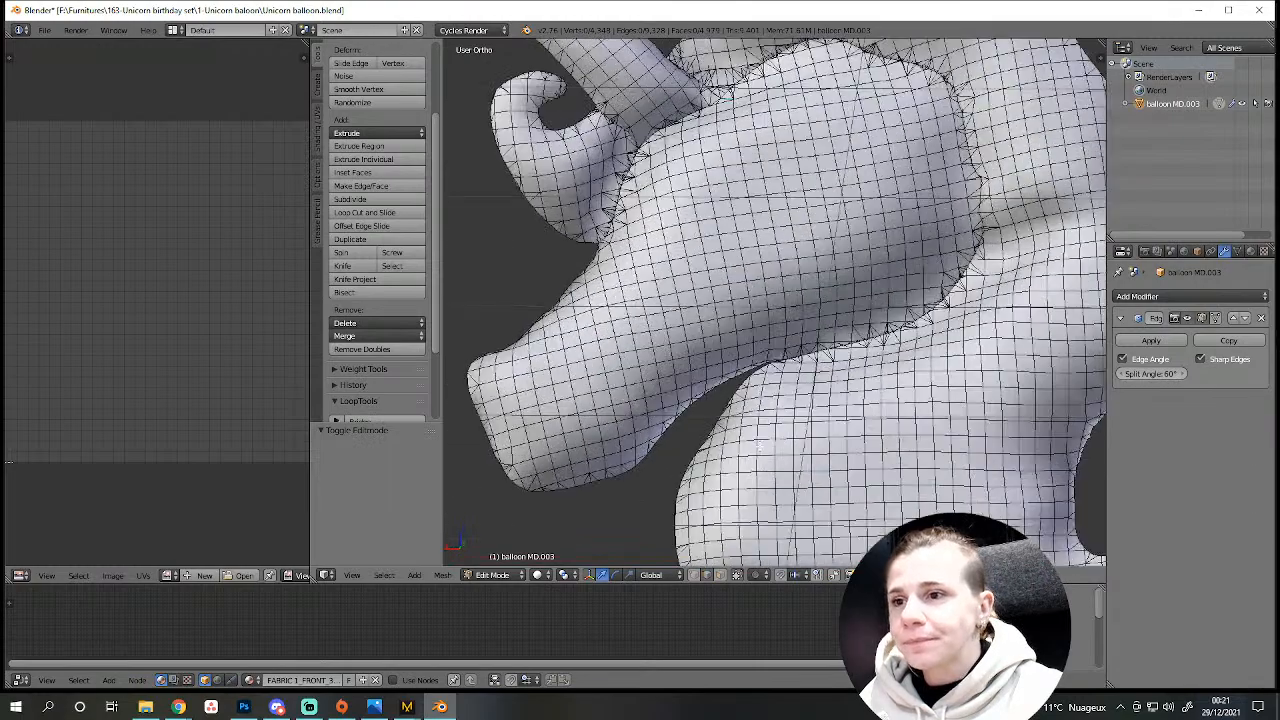
scroll(869, 449, "down", 3)
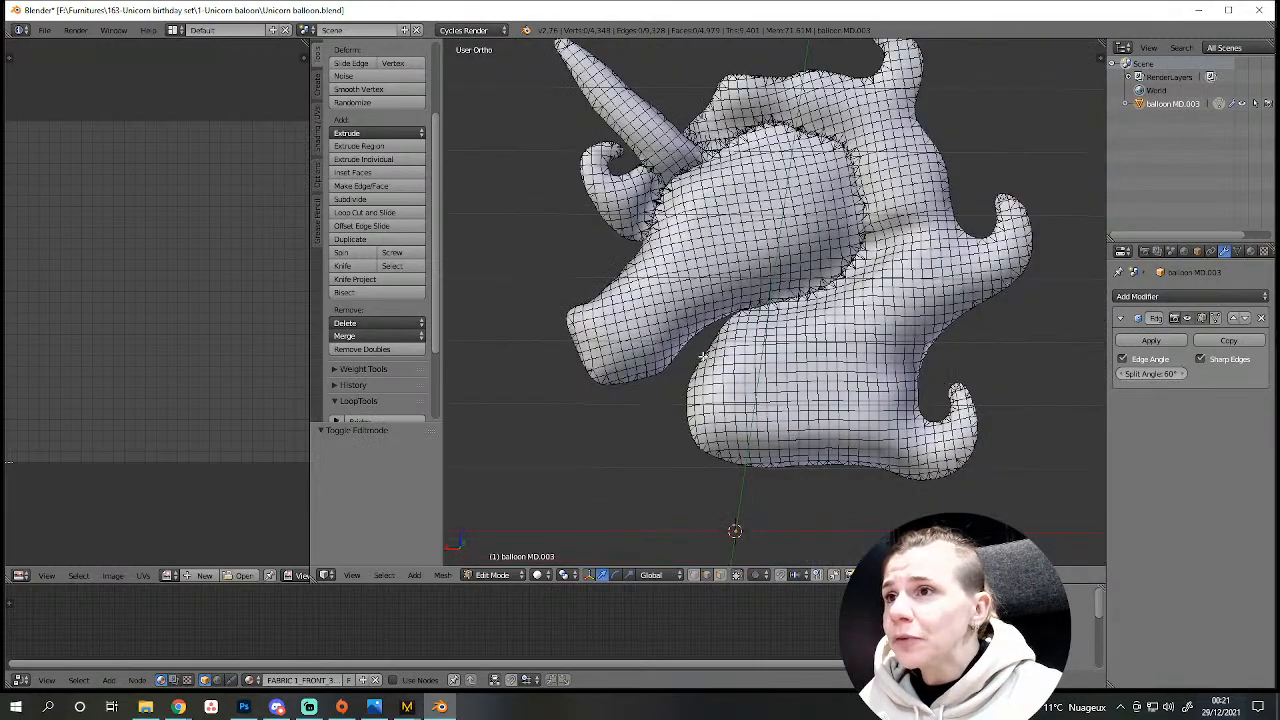
scroll(805, 324, "up", 3)
scroll(822, 371, "down", 3)
scroll(810, 388, "up", 3)
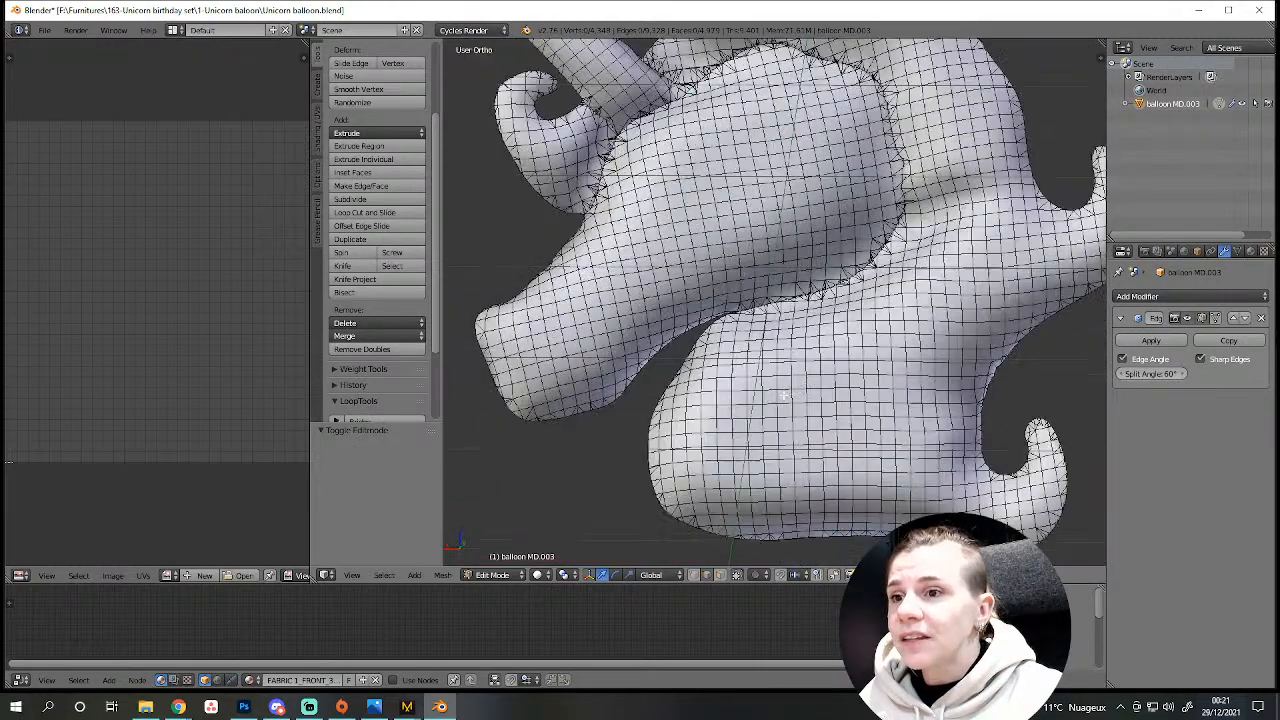
scroll(786, 423, "down", 3)
scroll(780, 430, "up", 3)
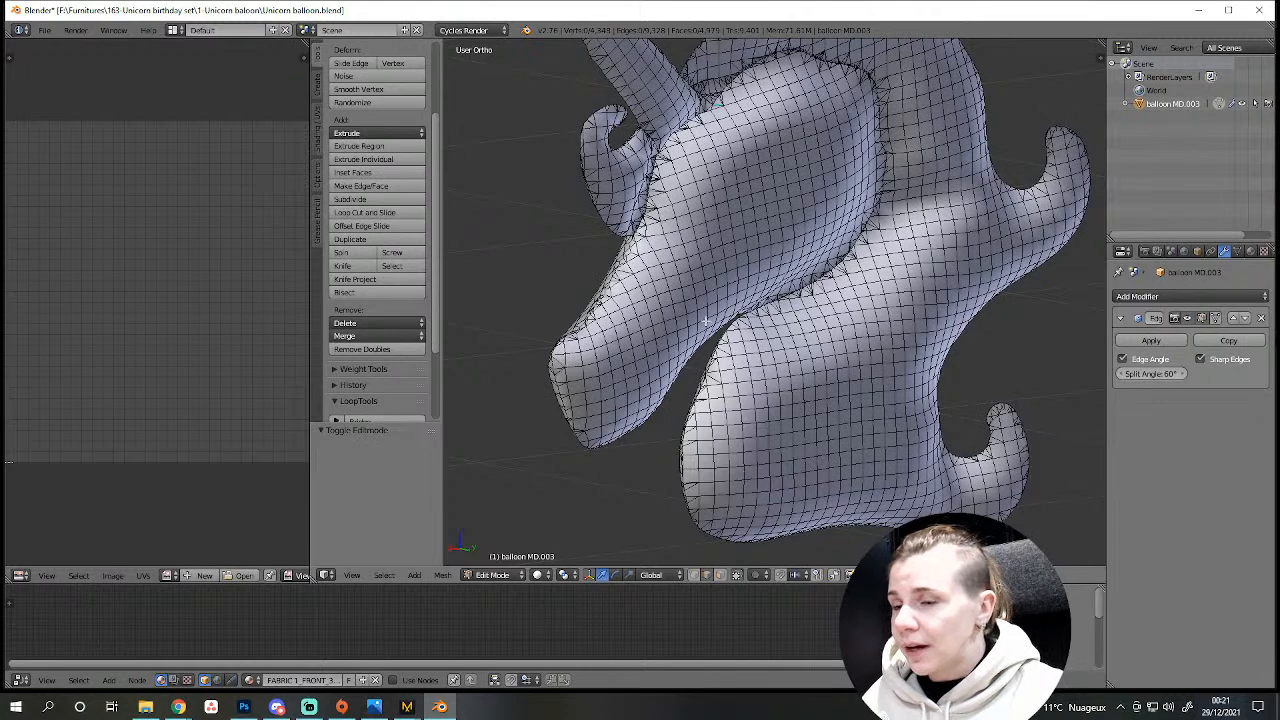
scroll(731, 494, "up", 3)
middle_click_drag(693, 552, 666, 406, "shift")
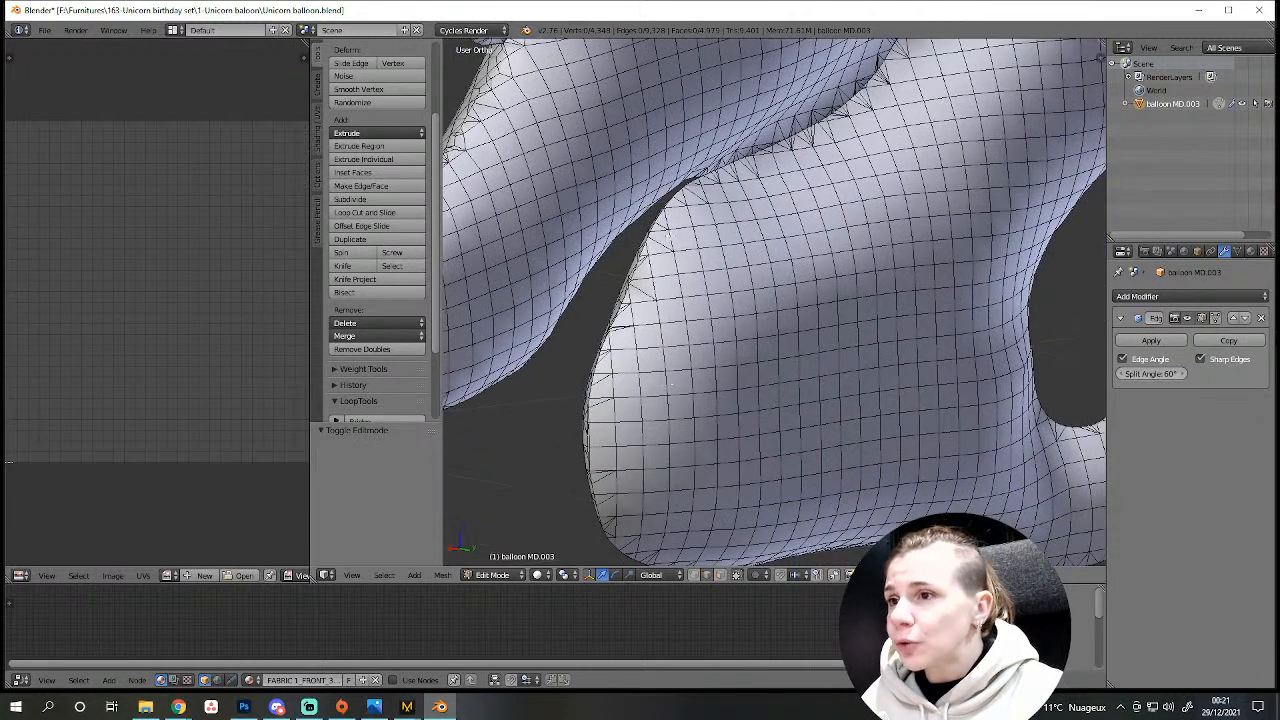
scroll(790, 526, "down", 2)
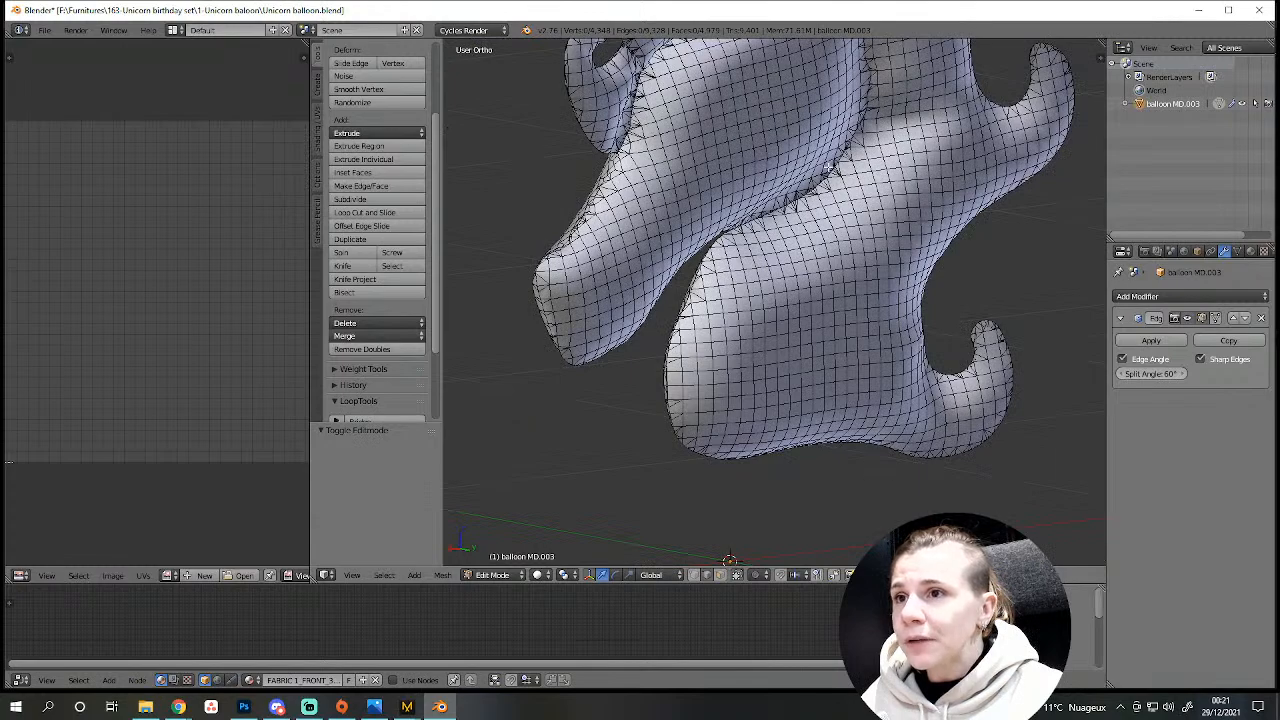
middle_click_drag(652, 448, 565, 287)
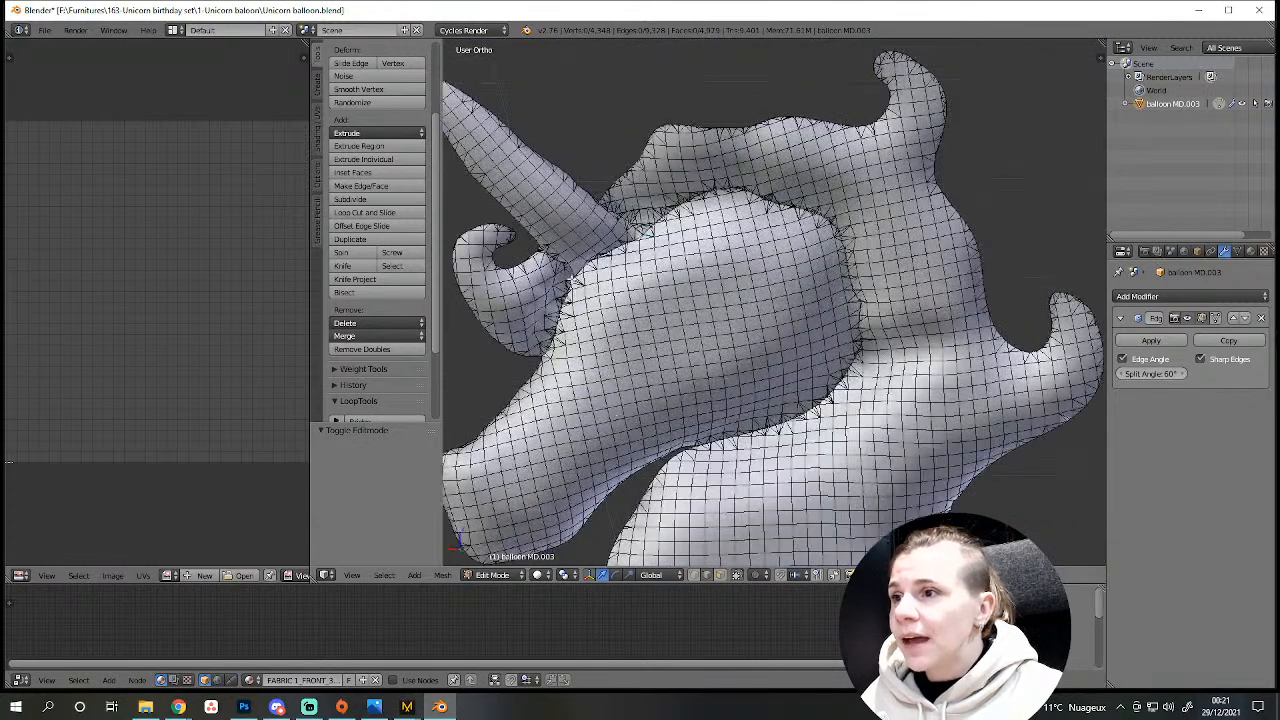
middle_click_drag(462, 277, 644, 311)
middle_click_drag(706, 168, 726, 122)
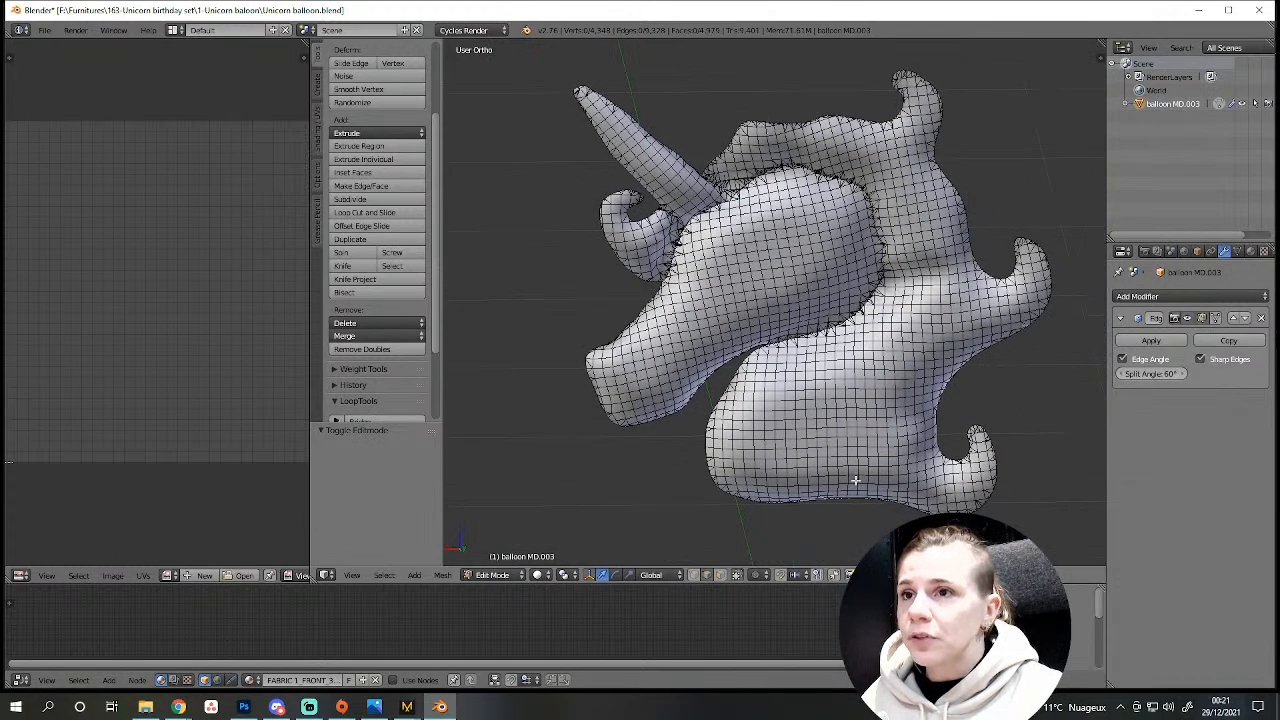
Select every other vertical edge loop across the unicorn's chest on the first side of the body.
scroll(862, 405, "up", 4)
right_click(679, 356, "alt")
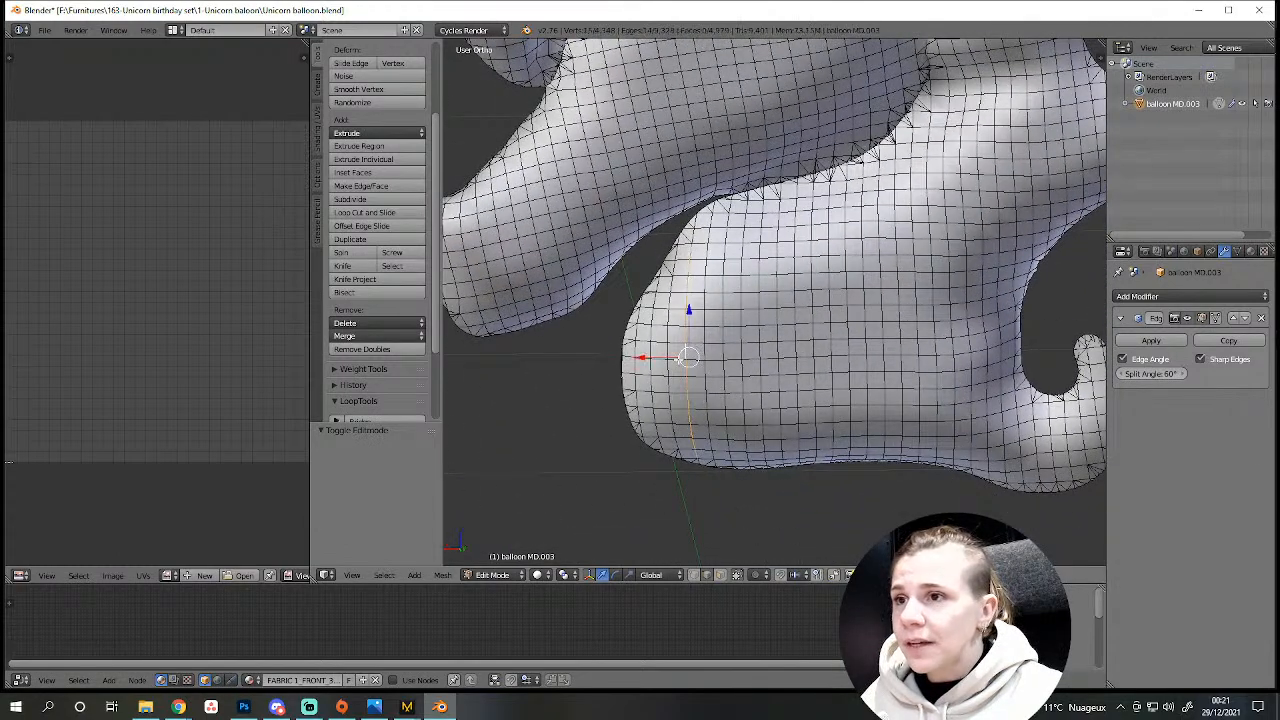
right_click(722, 353, "alt+shift")
right_click(758, 354, "alt+shift")
right_click(797, 351, "alt+shift")
right_click(833, 348, "alt+shift")
right_click(867, 348, "alt+shift")
right_click(901, 346, "alt+shift")
right_click(935, 347, "alt+shift")
right_click(969, 346, "alt+shift")
right_click(998, 338, "alt+shift")
Add every other vertical edge loop across the opposite side of the chest to the selection.
scroll(999, 338, "down", 4)
middle_click_drag(823, 366, 1074, 349)
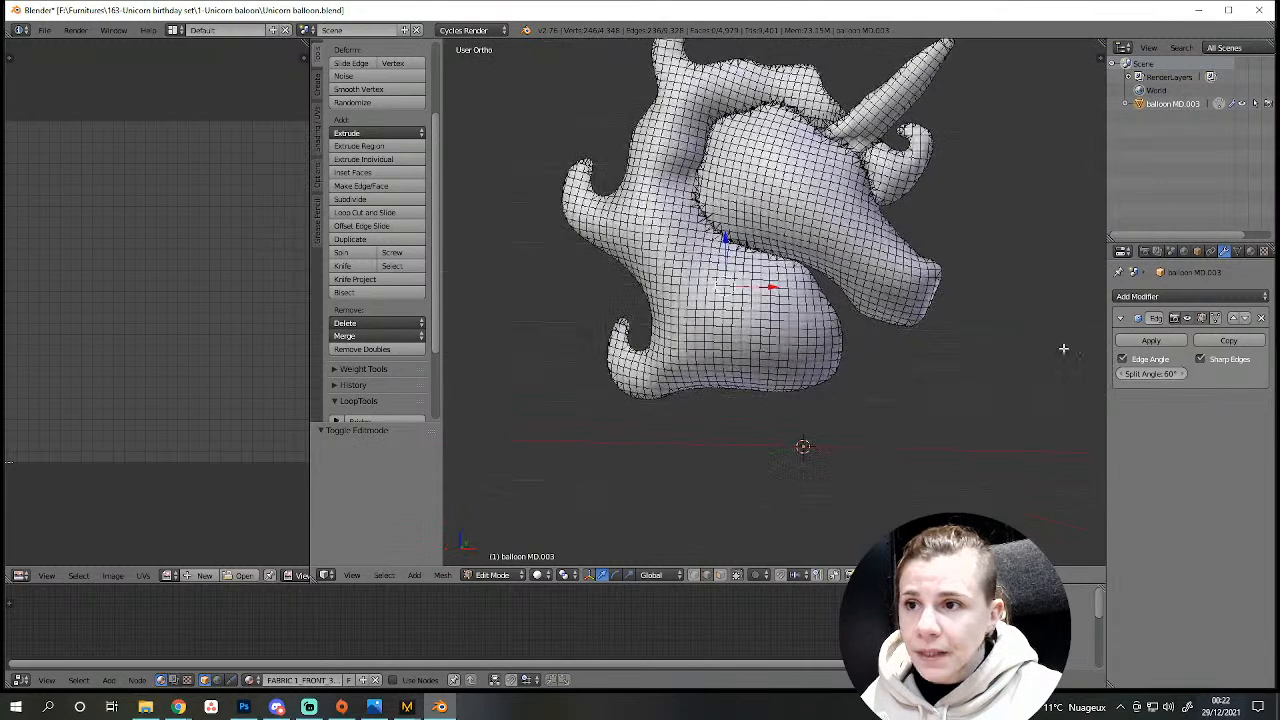
scroll(855, 395, "up", 4)
right_click(879, 368, "alt+shift")
right_click(844, 367, "alt+shift")
right_click(808, 366, "alt+shift")
right_click(770, 364, "alt+shift")
right_click(729, 364, "alt+shift")
right_click(690, 362, "alt+shift")
right_click(650, 359, "alt+shift")
right_click(619, 358, "alt+shift")
right_click(581, 358, "alt+shift")
right_click(547, 352, "alt+shift")
Extend the selection with alternate vertical edge loops along the neck near the back mane curl.
scroll(556, 352, "down", 3)
middle_click_drag(556, 352, 943, 446)
scroll(943, 446, "up", 2)
scroll(935, 353, "up", 4)
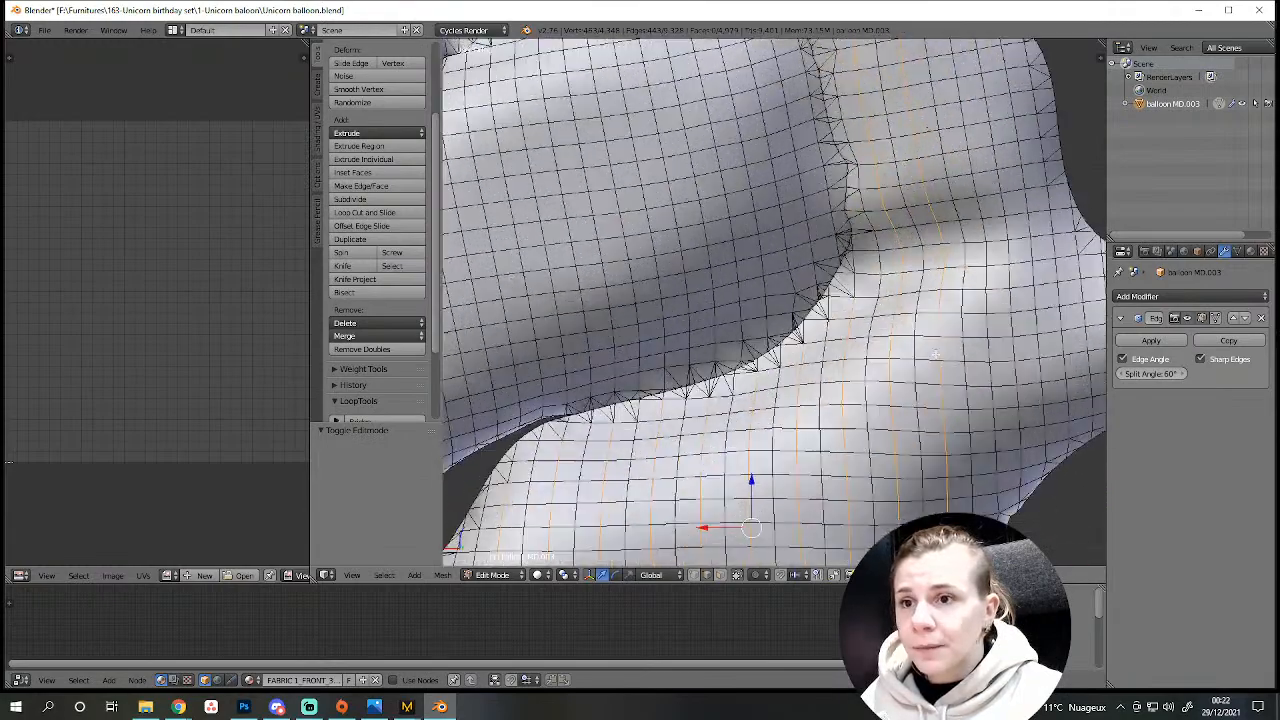
scroll(1020, 346, "down", 3)
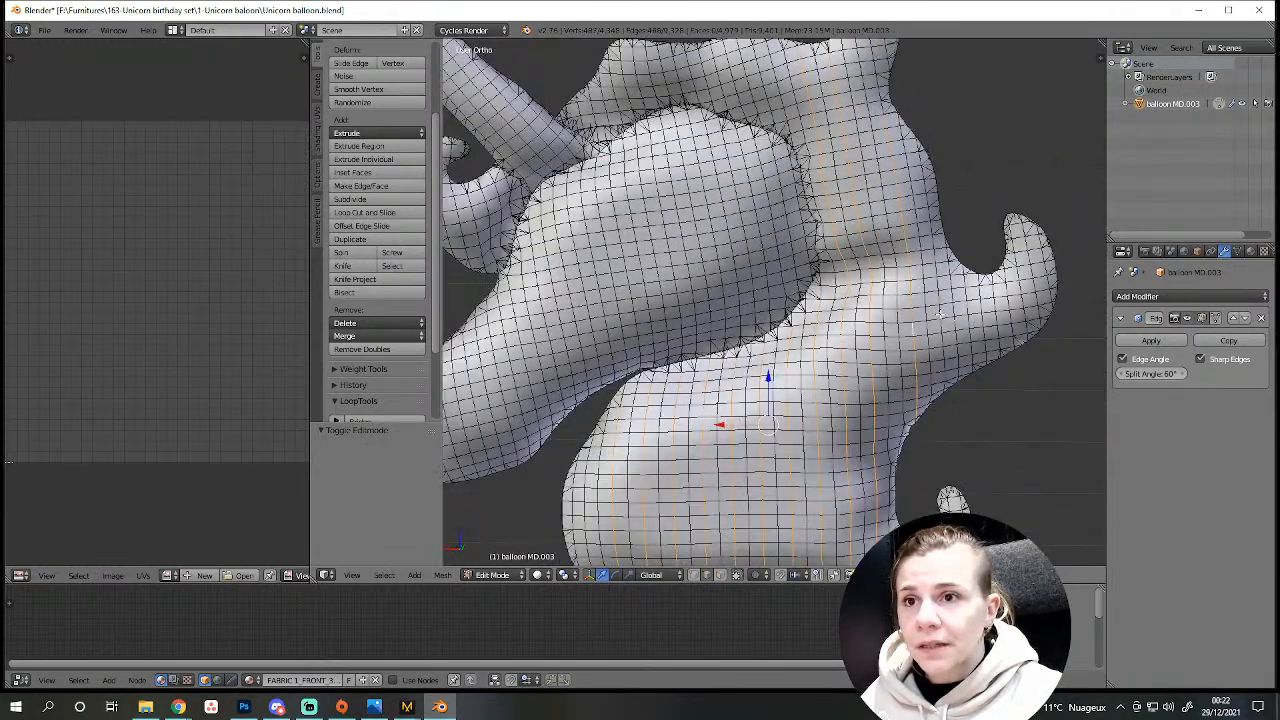
middle_click_drag(939, 314, 719, 318)
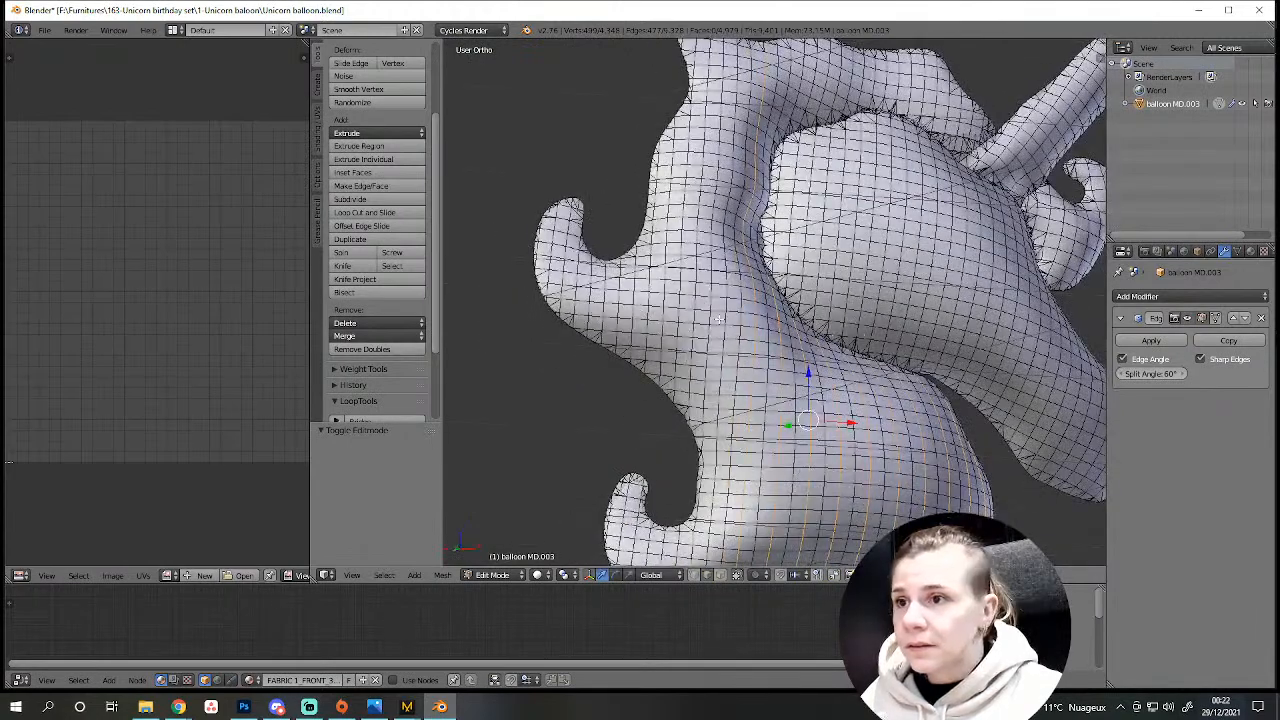
right_click(694, 316, "alt+shift")
right_click(664, 314, "alt+shift")
Delete the selected vertical loops with Edge Loops and clear the selection.
scroll(781, 320, "down", 6)
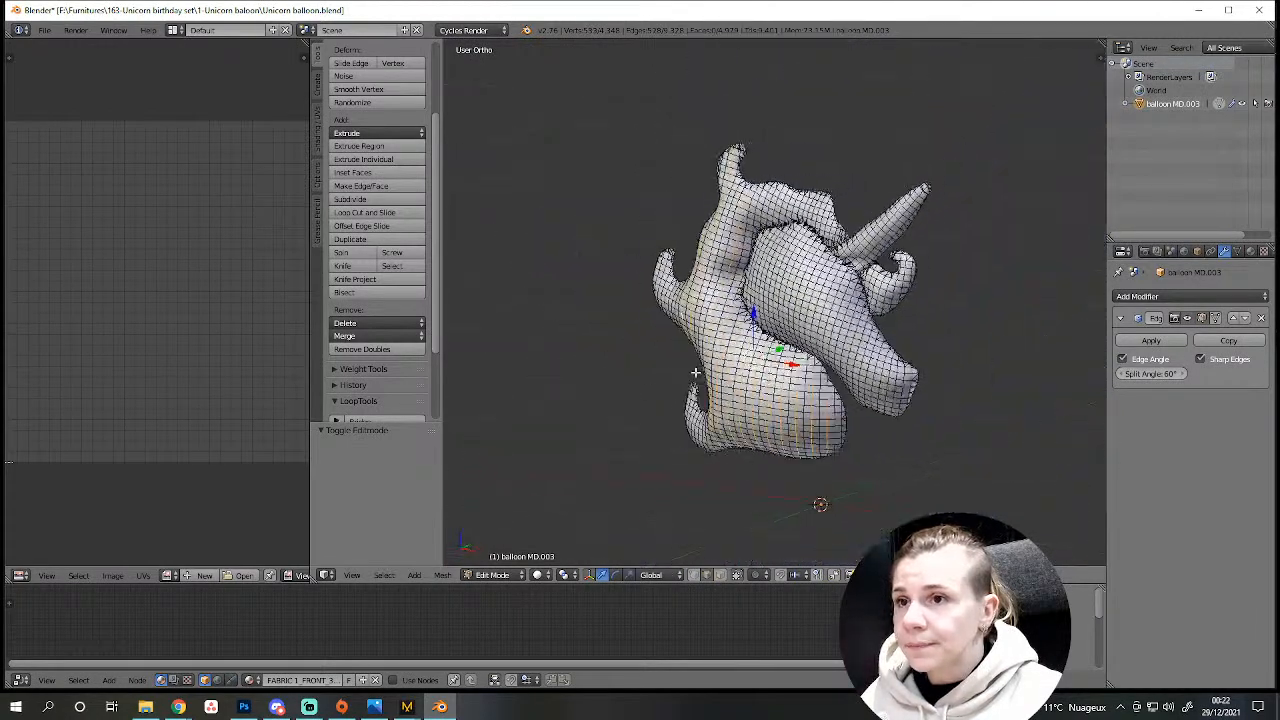
key("x")
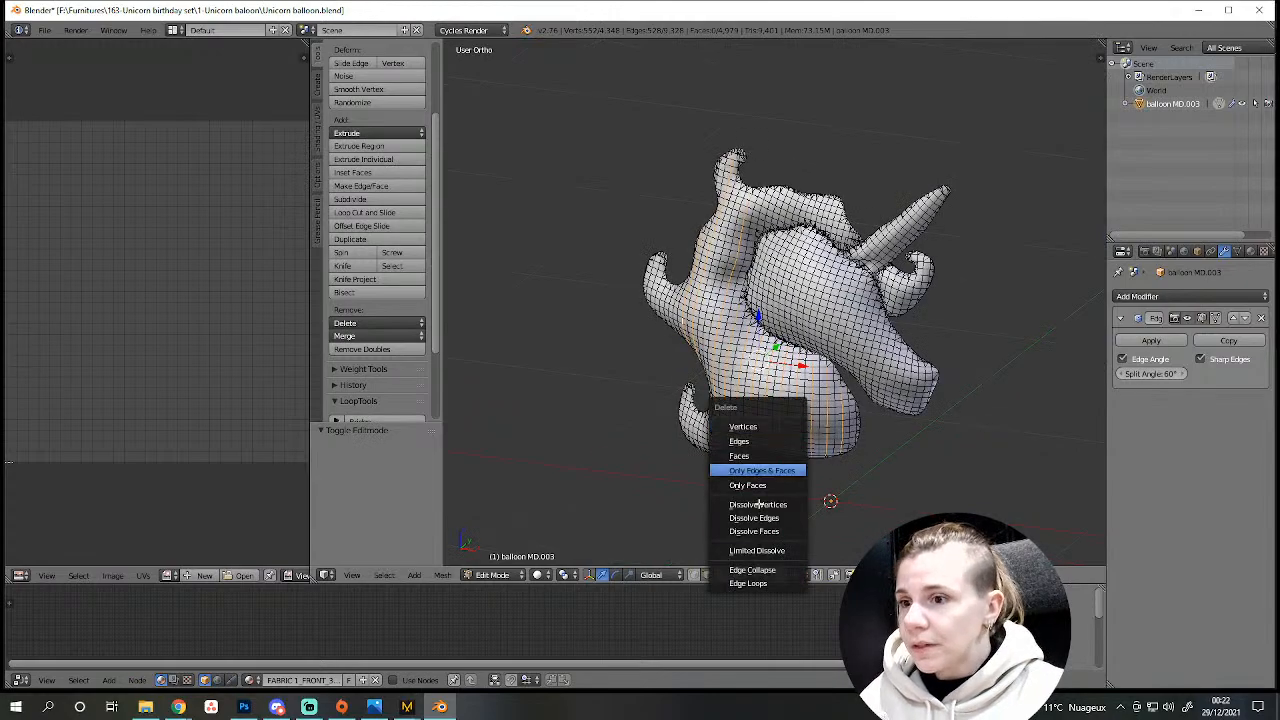
left_click(757, 576)
middle_click_drag(943, 365, 680, 328)
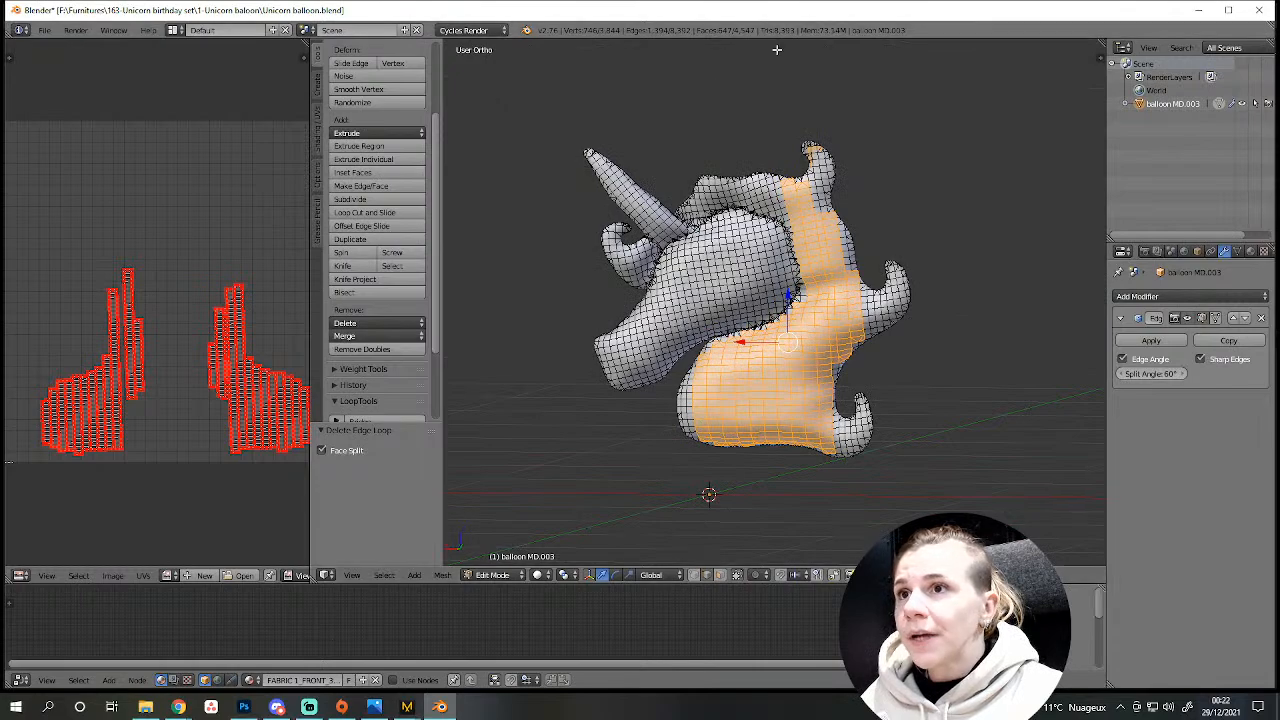
key("a")
Select every other horizontal edge loop across one side of the unicorn's chest.
scroll(806, 448, "up", 10)
right_click(784, 478, "alt")
middle_click_drag(784, 478, 739, 501)
right_click(690, 488, "alt+shift")
right_click(685, 440, "alt+shift")
right_click(689, 396, "alt+shift")
right_click(680, 345, "alt+shift")
right_click(679, 300, "alt+shift")
right_click(686, 250, "alt+shift")
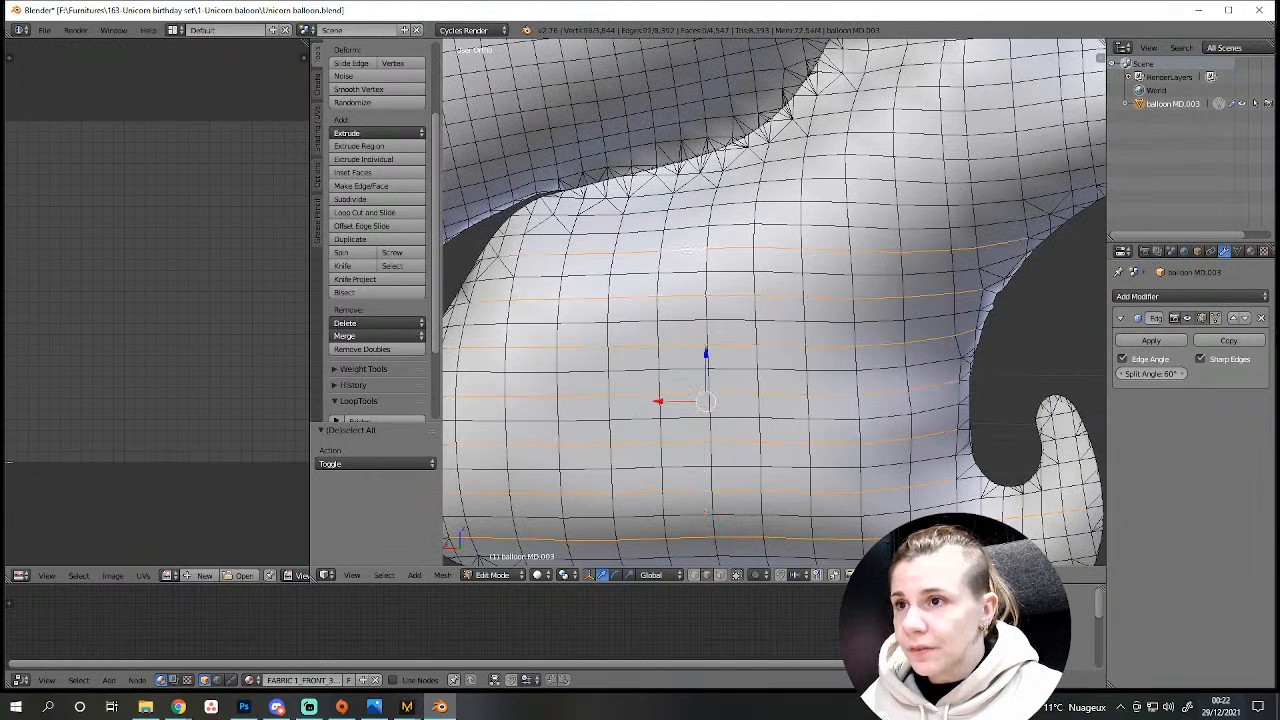
right_click(744, 206, "alt+shift")
Add every other horizontal edge loop farther up the neck and mane to the selection.
middle_click_drag(744, 206, 718, 484)
right_click(745, 443, "alt+shift")
right_click(735, 391, "alt+shift")
right_click(735, 345, "alt+shift")
right_click(745, 300, "alt+shift")
right_click(738, 262, "alt+shift")
right_click(717, 217, "alt+shift")
right_click(706, 167, "alt+shift")
key("KP_5")
right_click(733, 196, "alt+shift")
right_click(719, 141, "alt+shift")
Delete the selected horizontal loops with Edge Loops and deselect everything.
key("x")
left_click(842, 506)
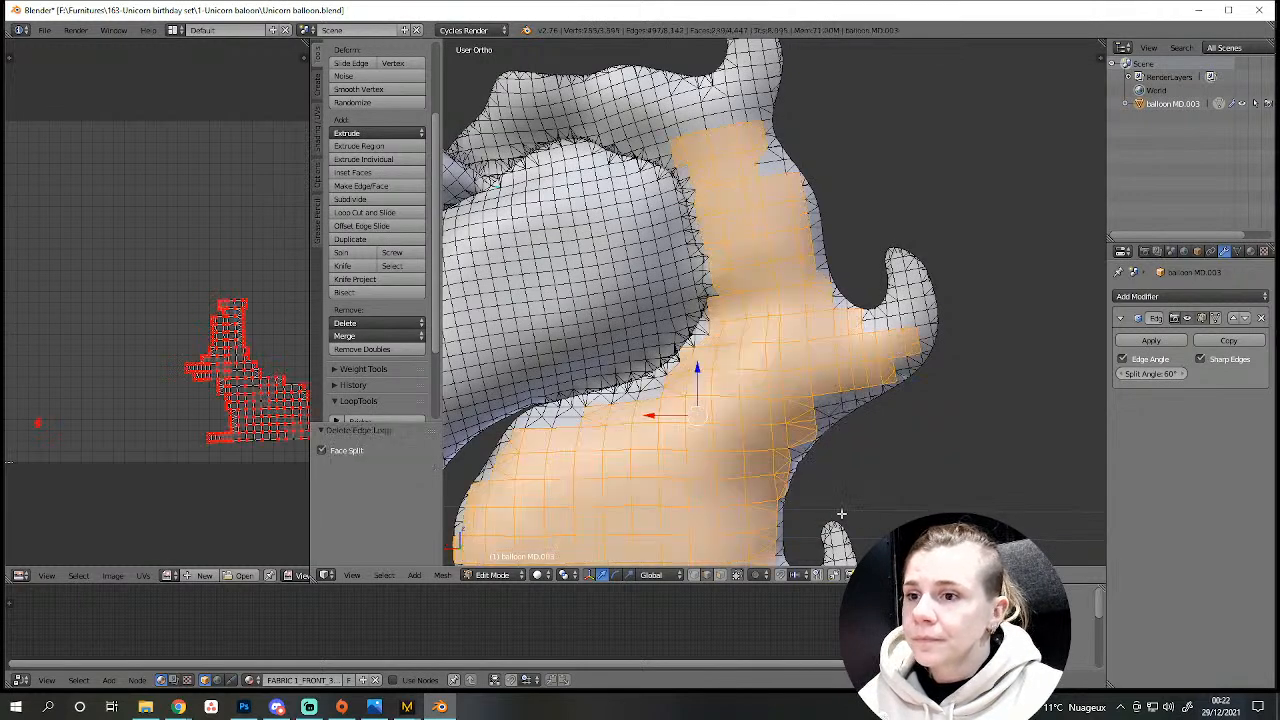
scroll(842, 504, "down", 4)
key("a")
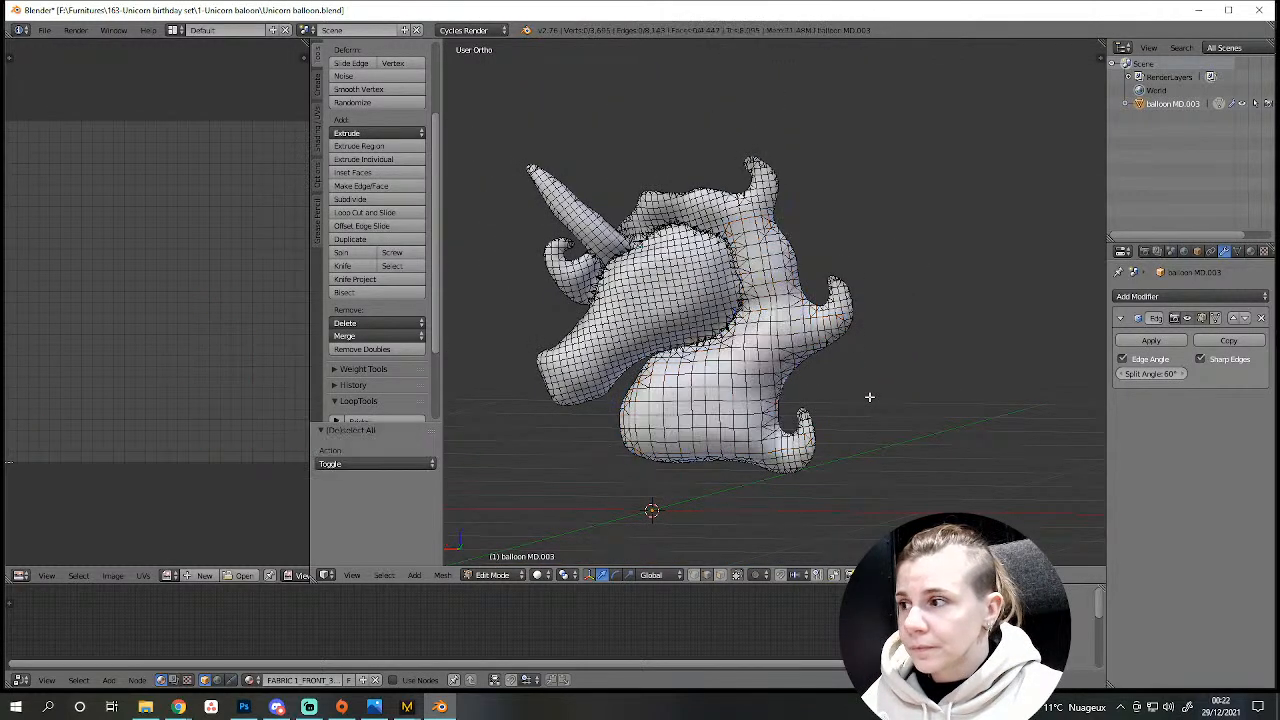
Select the whole mesh and all of its UV islands in the UV editor.
key("a")
scroll(203, 380, "up", 1)
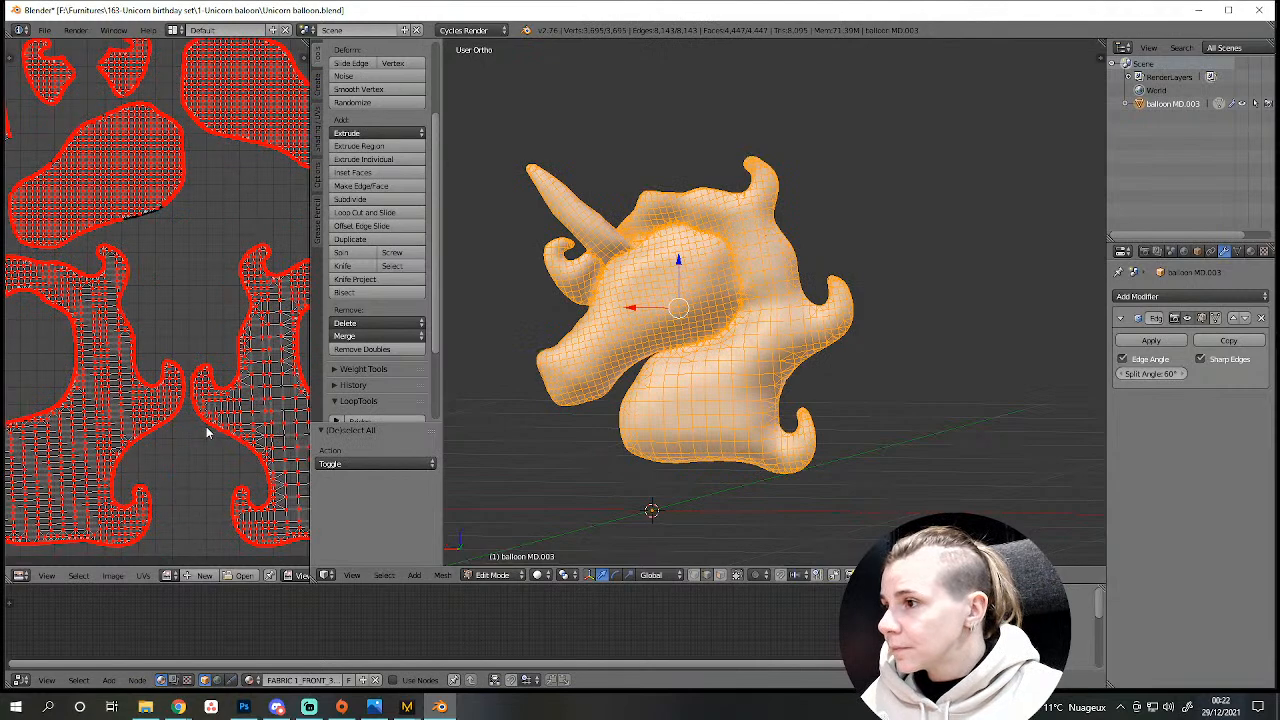
scroll(210, 430, "down", 2)
scroll(260, 578, "down", 3)
left_click(268, 580)
key("a")
key("a")
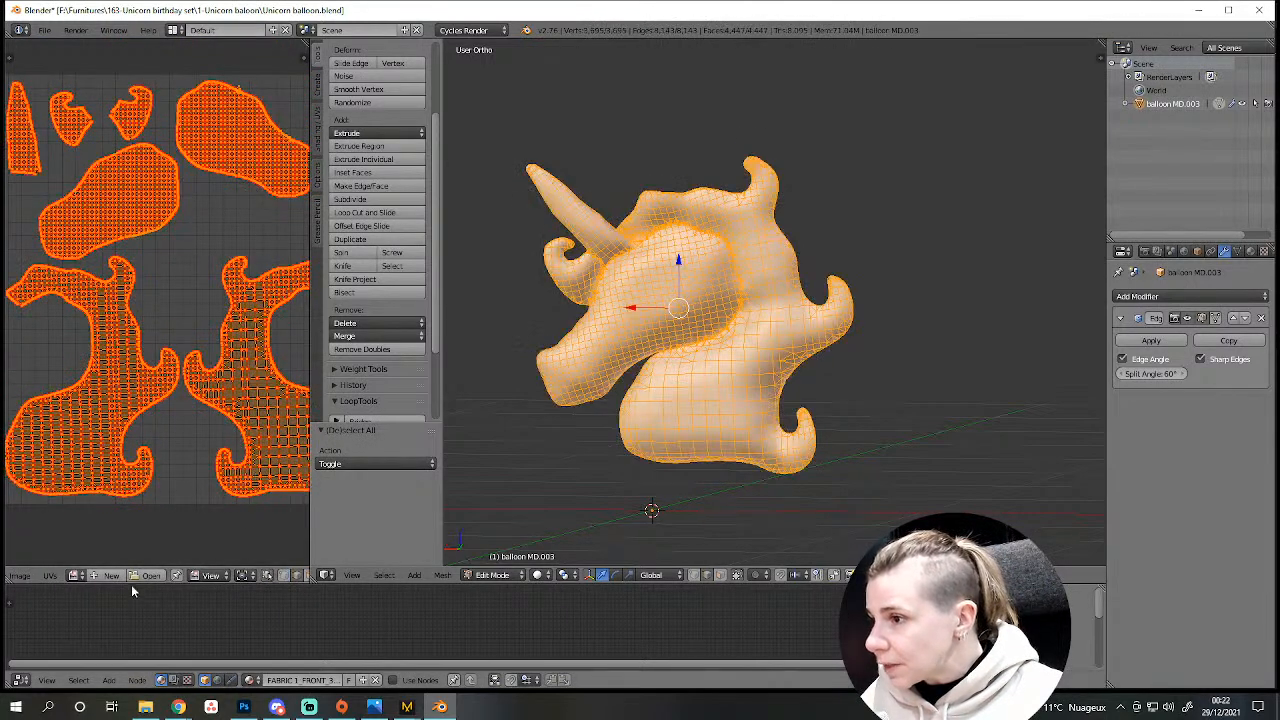
Unpin all the selected UVs, fit the UV layout in view and deselect everything.
left_click(49, 577)
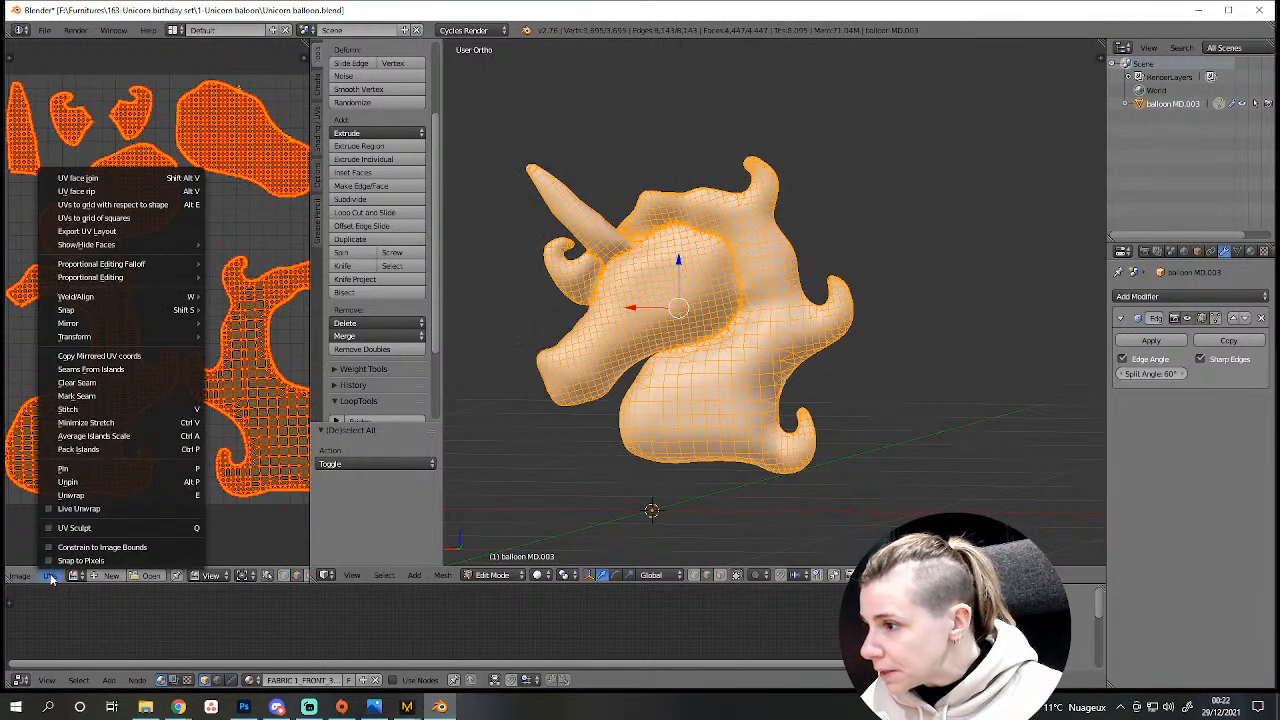
left_click(89, 483)
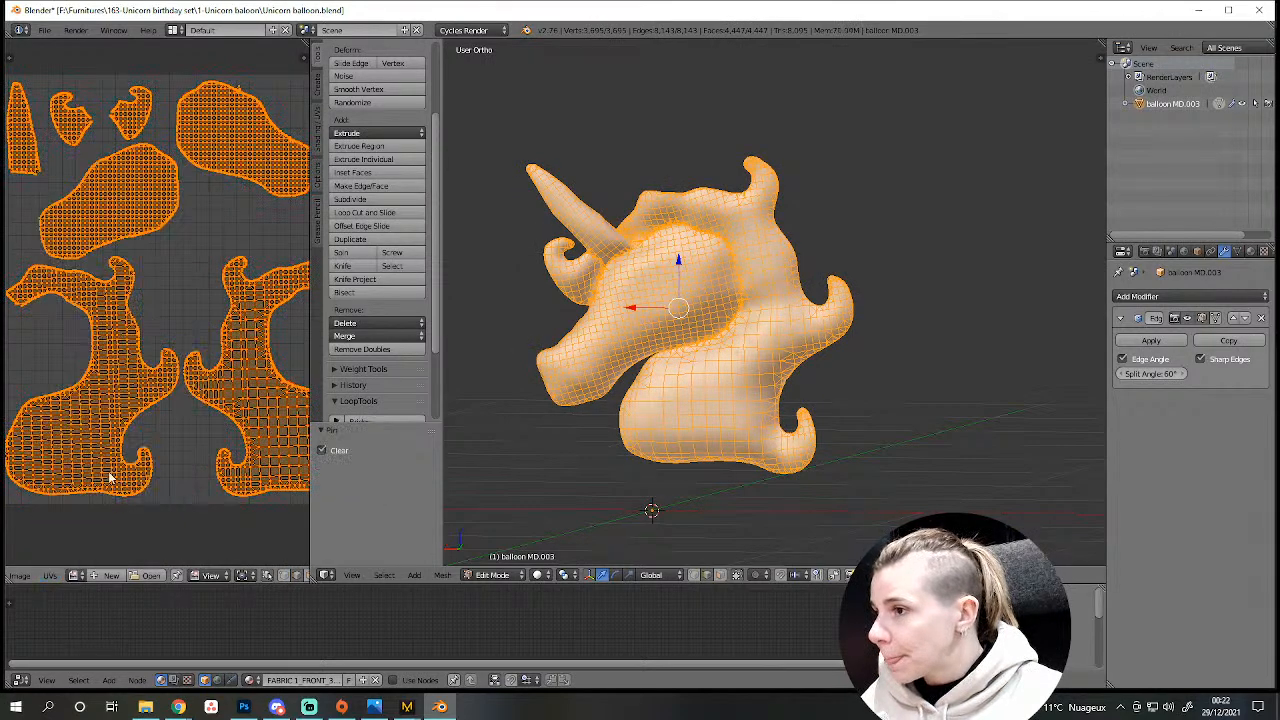
key("Home")
key("a")
scroll(190, 385, "up", 2)
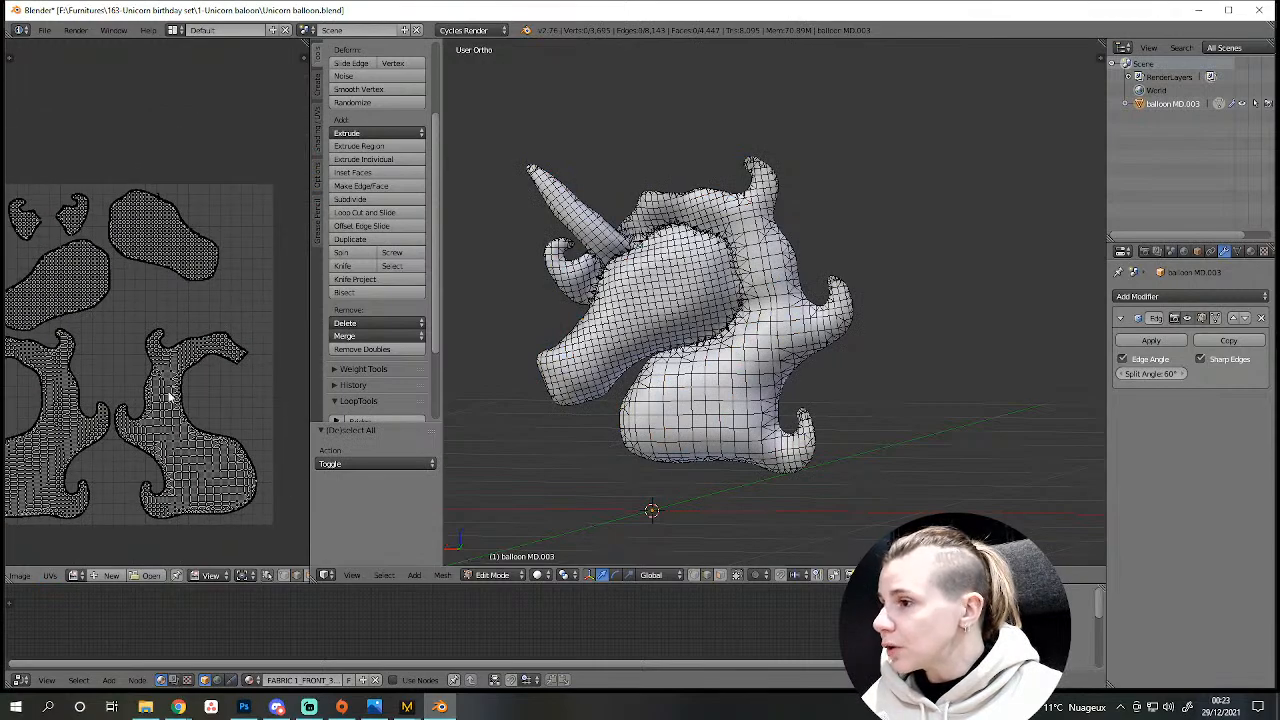
Delete a single edge loop running through the neck on the unicorn's other side with Edge Loops and deselect everything.
middle_click_drag(743, 372, 574, 428)
scroll(754, 457, "up", 3)
scroll(682, 312, "up", 1)
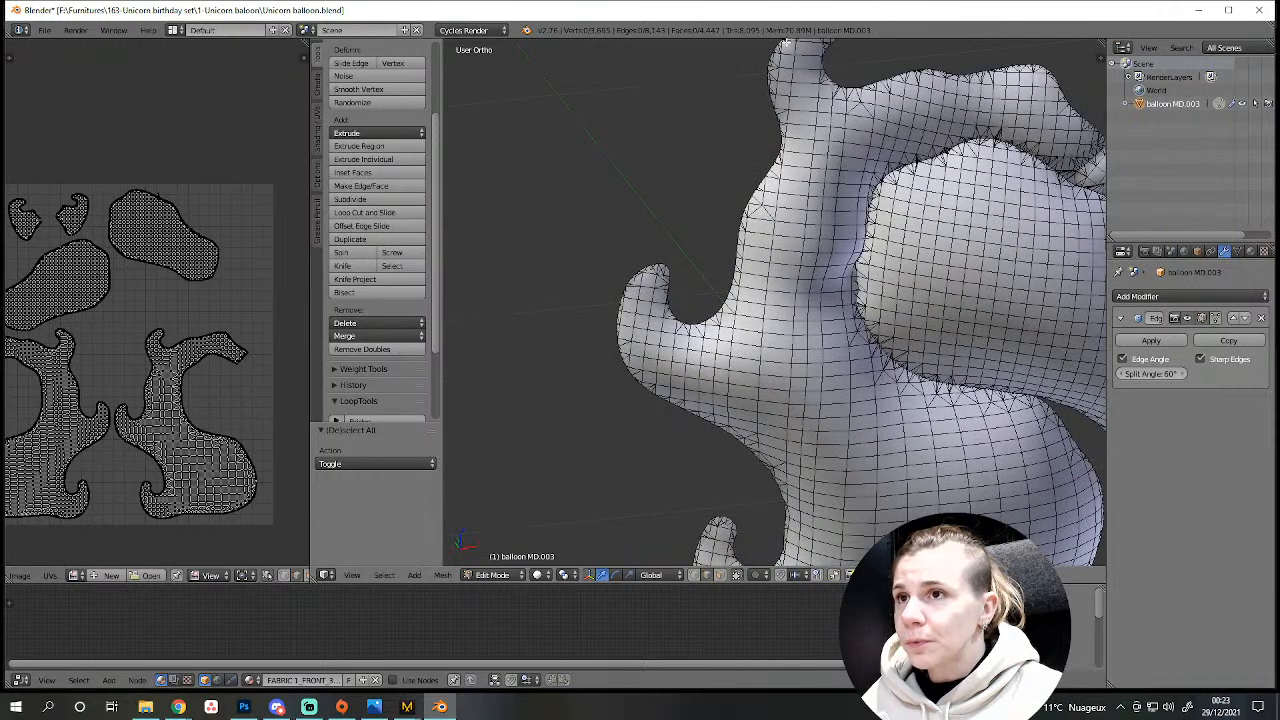
middle_click_drag(945, 491, 817, 456)
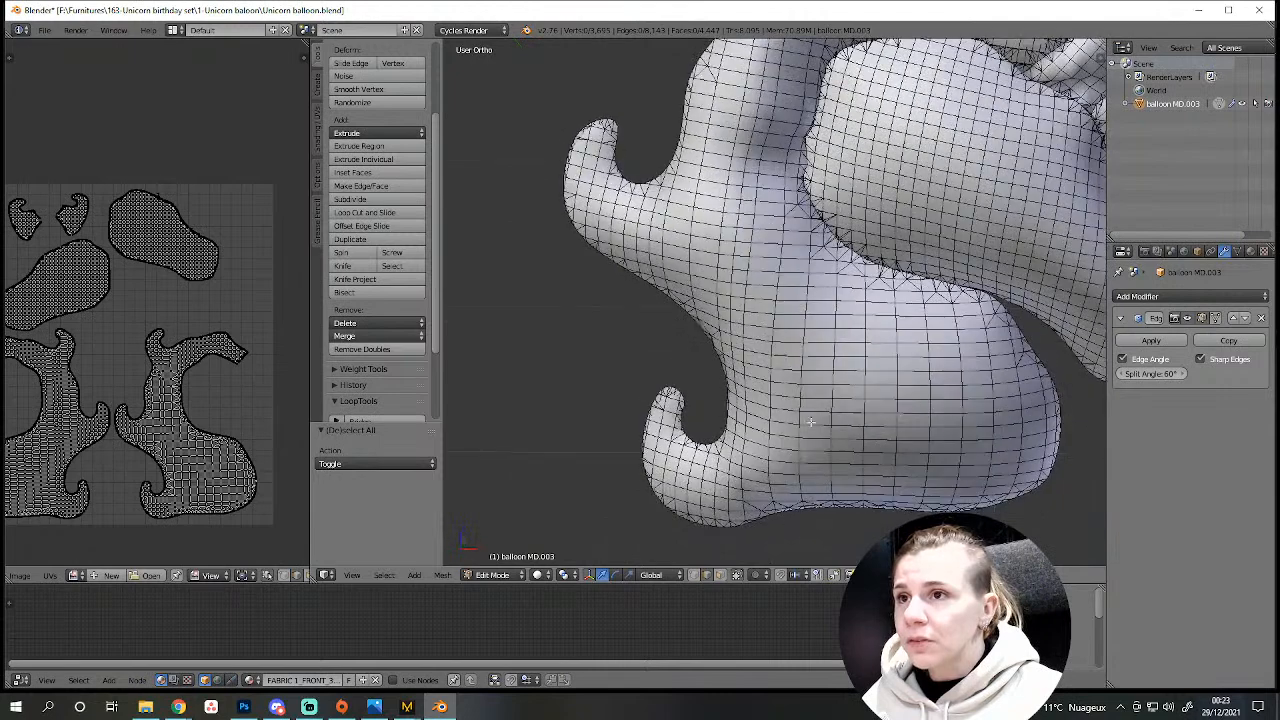
right_click(739, 251, "alt")
right_click(736, 251, "alt")
key("x")
left_click(842, 449)
key("a")
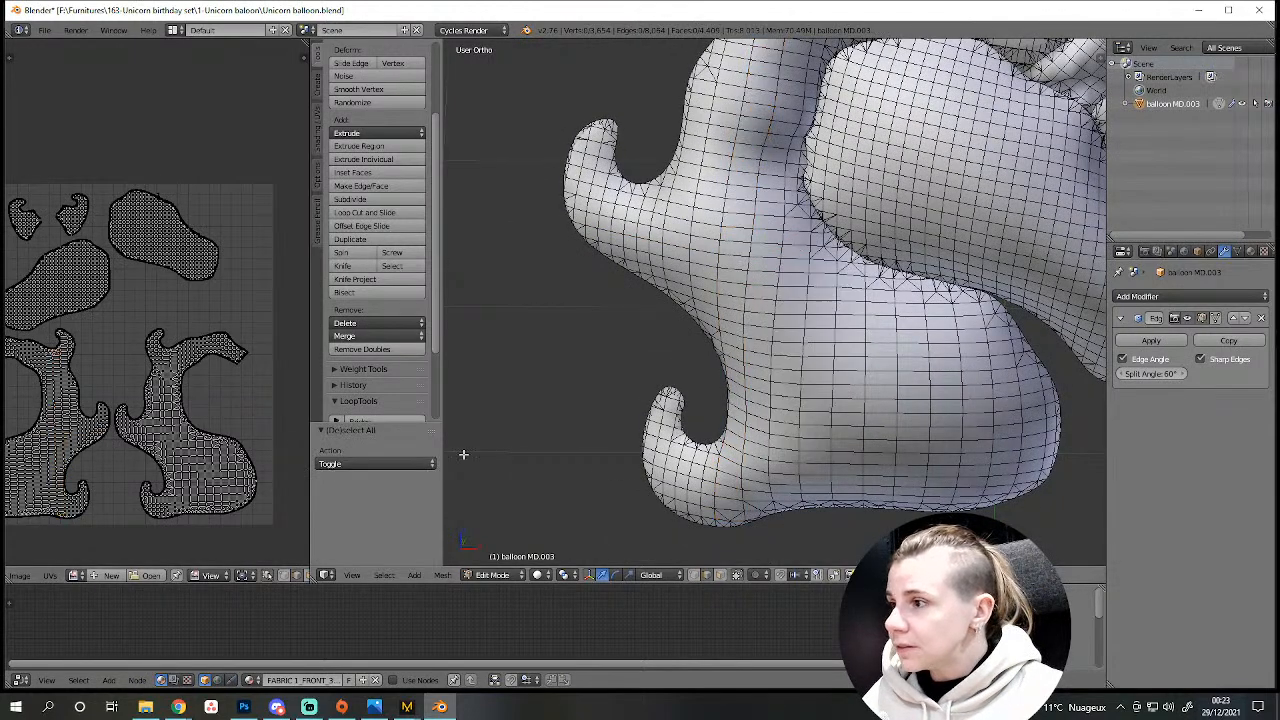
Select every other horizontal edge loop from the bottom of the chest up to the neck on this side.
middle_click_drag(732, 452, 733, 494)
left_click(822, 487, "alt")
left_click(750, 478, "alt+shift")
left_click(751, 455, "alt+shift")
left_click(752, 433, "alt+shift")
left_click(753, 408, "alt+shift")
left_click(755, 383, "alt+shift")
left_click(756, 357, "alt+shift")
left_click(751, 338, "alt+shift")
left_click(713, 301, "alt+shift")
left_click(708, 277, "alt+shift")
left_click(694, 250, "alt+shift")
left_click(674, 217, "alt+shift")
middle_click_drag(674, 217, 664, 490)
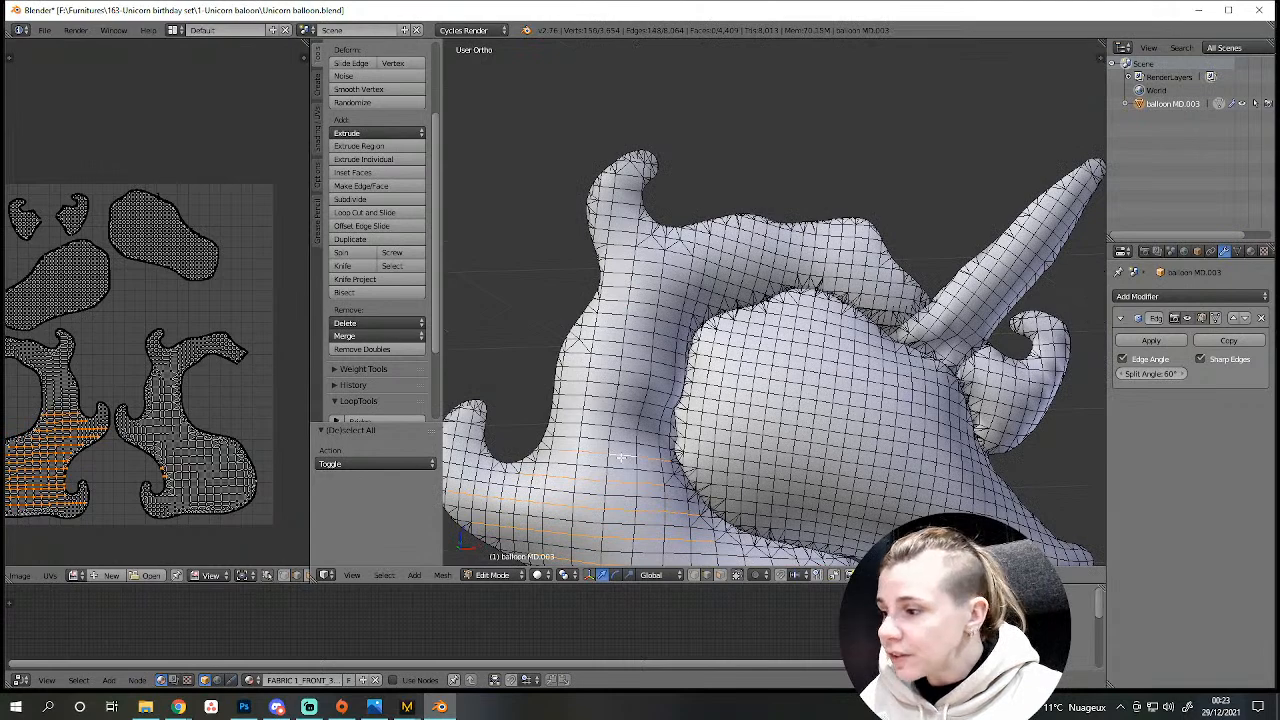
Add every other horizontal edge loop along the upper neck and the top of the mane to the selection.
scroll(620, 458, "up", 2)
left_click(558, 438, "alt+shift")
left_click(566, 396, "alt+shift")
left_click(575, 362, "alt+shift")
left_click(583, 318, "alt+shift")
left_click(601, 272, "alt+shift")
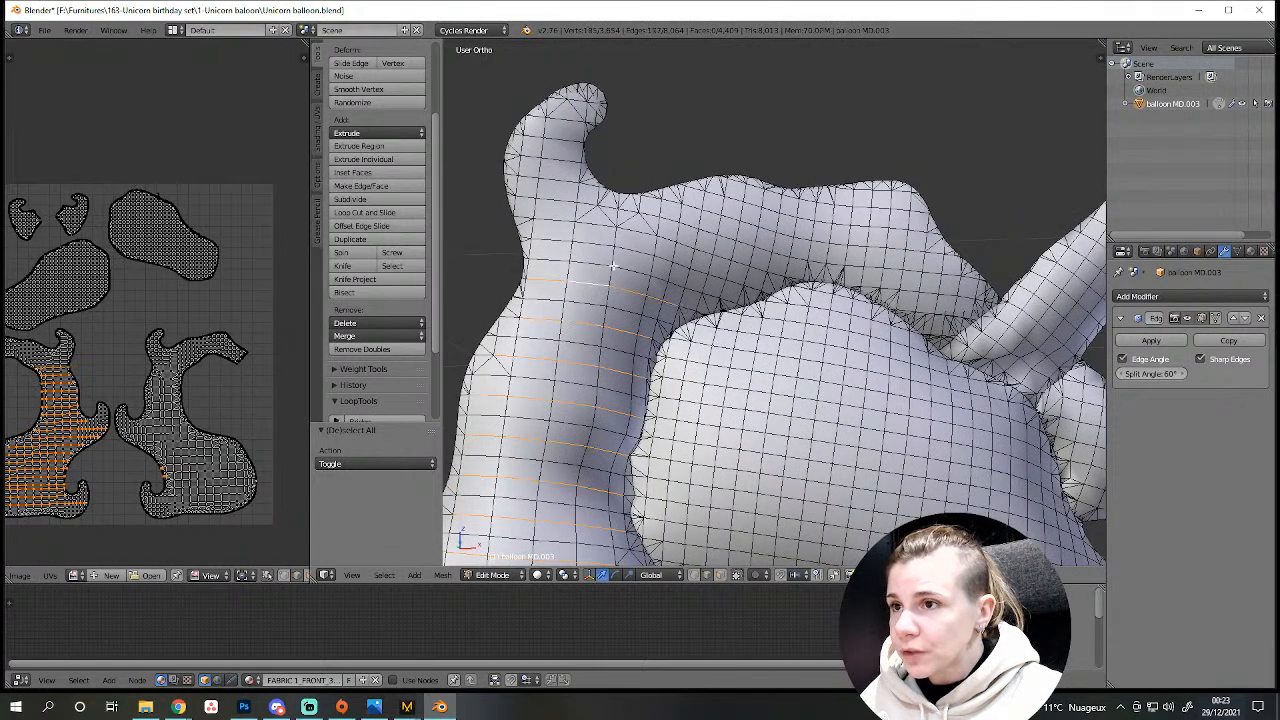
left_click(640, 256, "alt+shift")
left_click(692, 232, "alt+shift")
left_click(740, 222, "alt+shift")
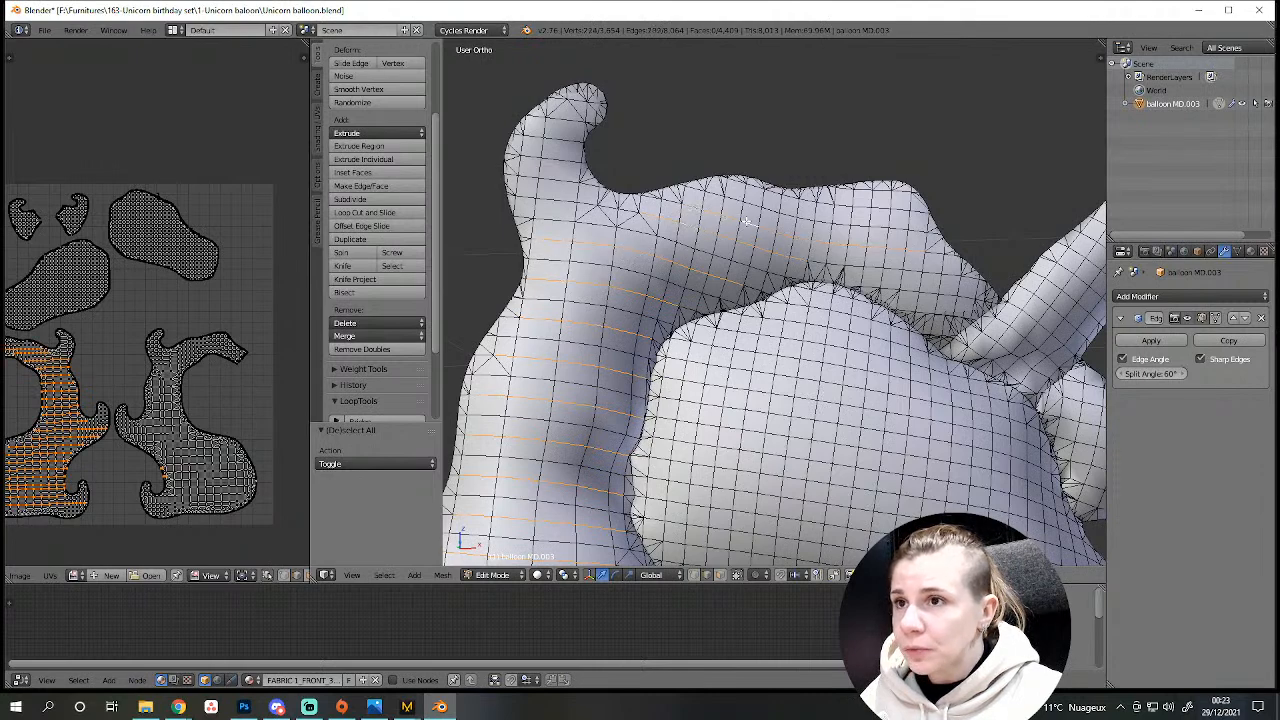
Delete the selected chest, neck and mane loops with Edge Loops and deselect everything.
scroll(810, 357, "down", 3)
key("x")
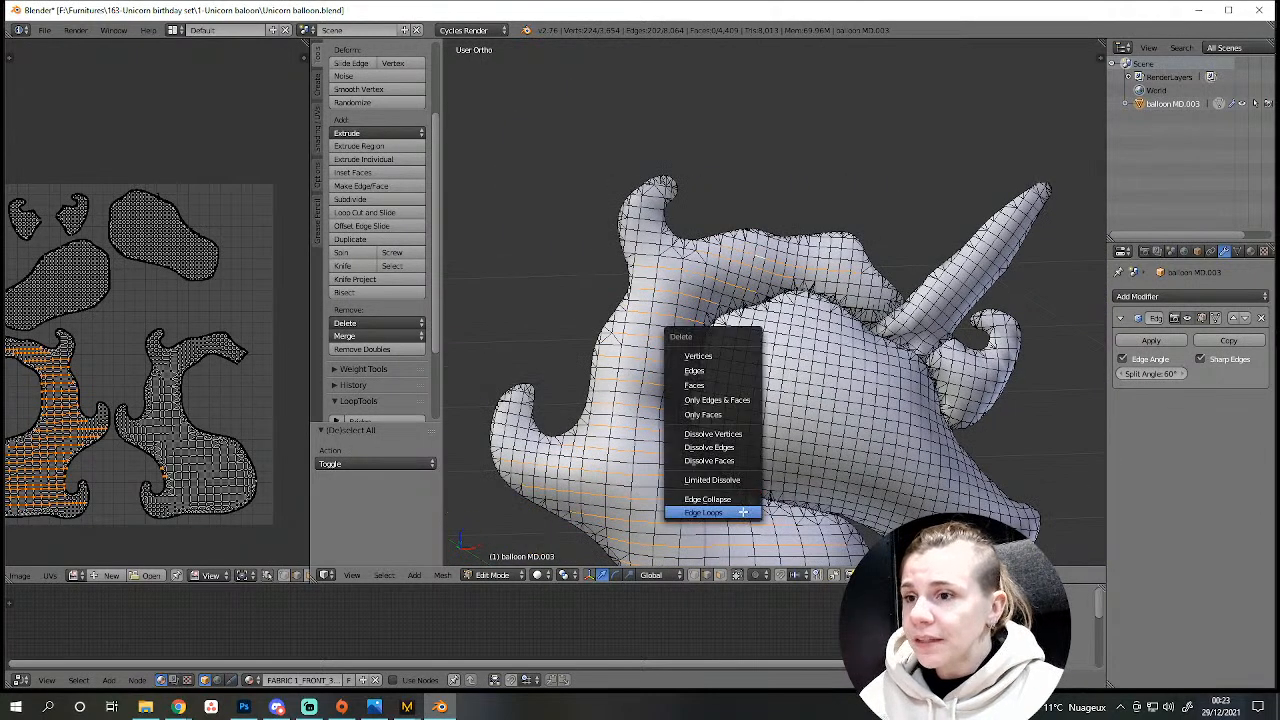
left_click(745, 510)
middle_click_drag(722, 412, 717, 484)
key("a")
Select every other vertical edge loop across the back of the head, from the mane side toward the cheek.
scroll(696, 443, "up", 2)
left_click(681, 409, "alt")
right_click(697, 416, "alt")
right_click(717, 419, "alt+shift")
middle_click_drag(744, 450, 728, 356, "shift")
scroll(726, 383, "up", 1)
right_click(728, 397, "alt+shift")
right_click(795, 415, "alt+shift")
right_click(817, 420, "alt+shift")
right_click(861, 423, "alt+shift")
Add every other crosswise edge loop from the cheek down to the muzzle to the selection.
middle_click_drag(920, 472, 719, 337)
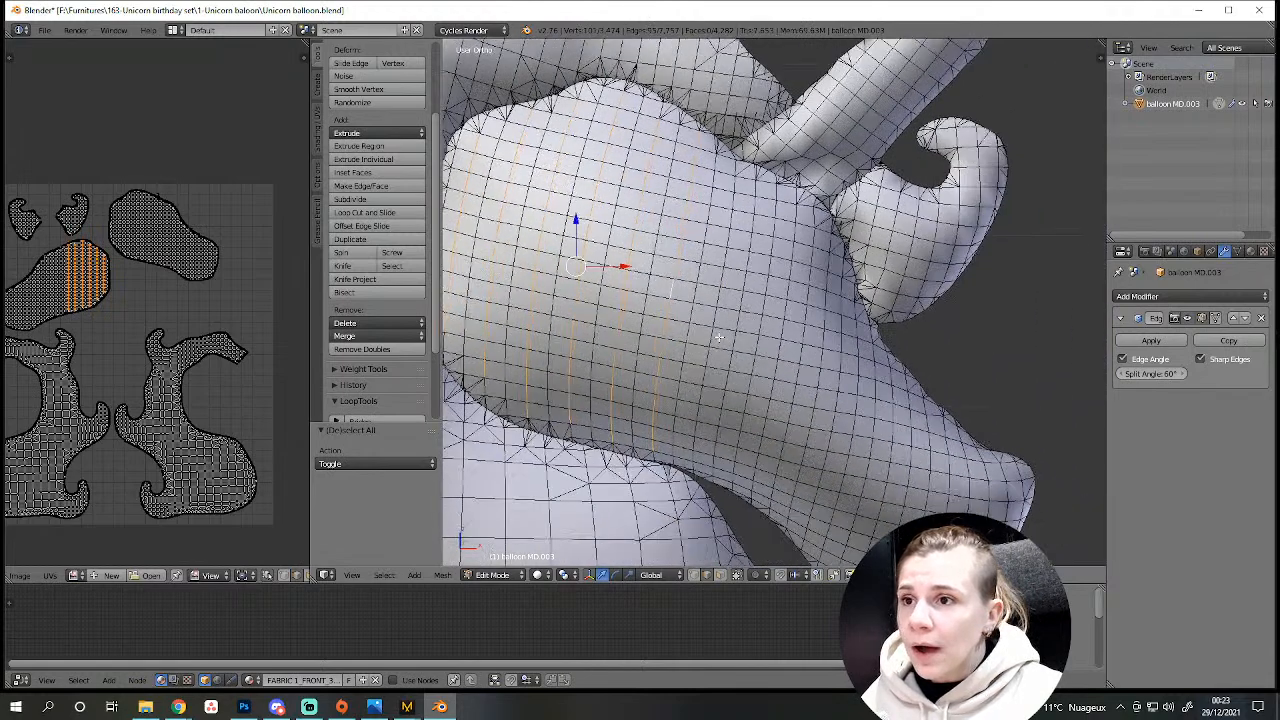
right_click(722, 296, "alt+shift")
right_click(767, 330, "alt+shift")
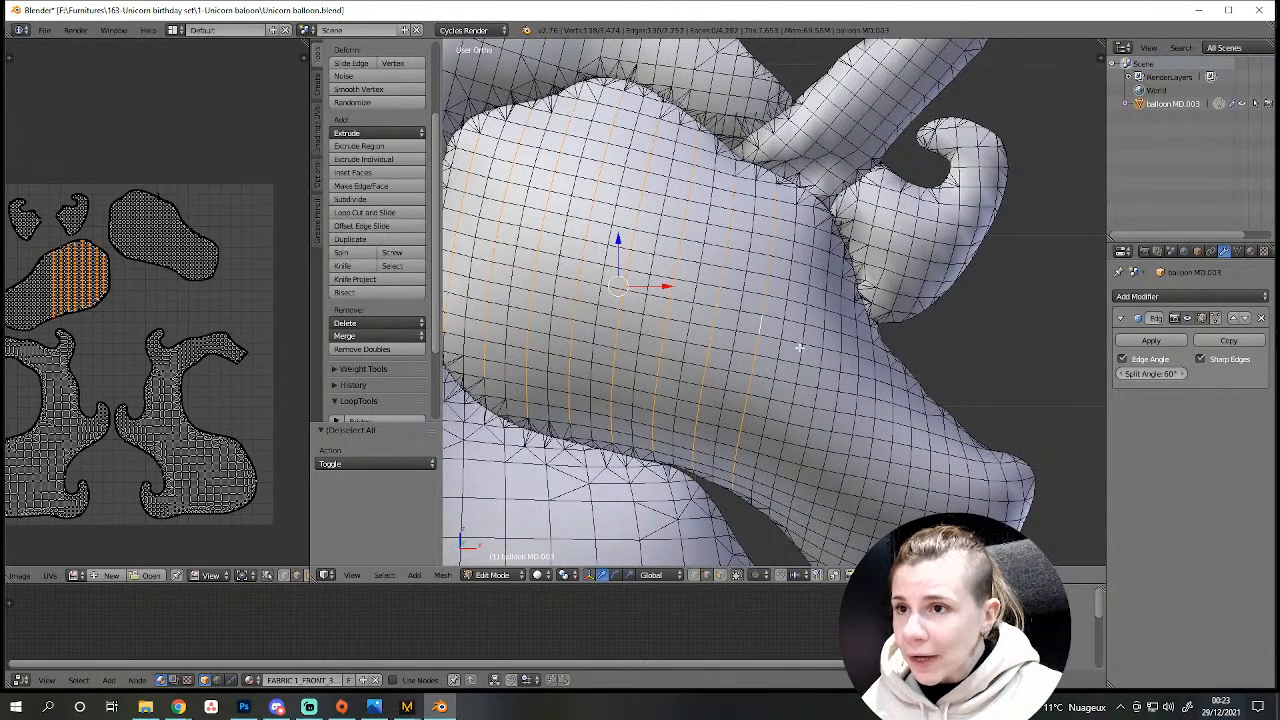
right_click(795, 347, "alt+shift")
middle_click_drag(843, 420, 687, 304)
right_click(718, 290, "alt+shift")
right_click(745, 310, "alt+shift")
right_click(772, 332, "alt+shift")
right_click(801, 355, "alt+shift")
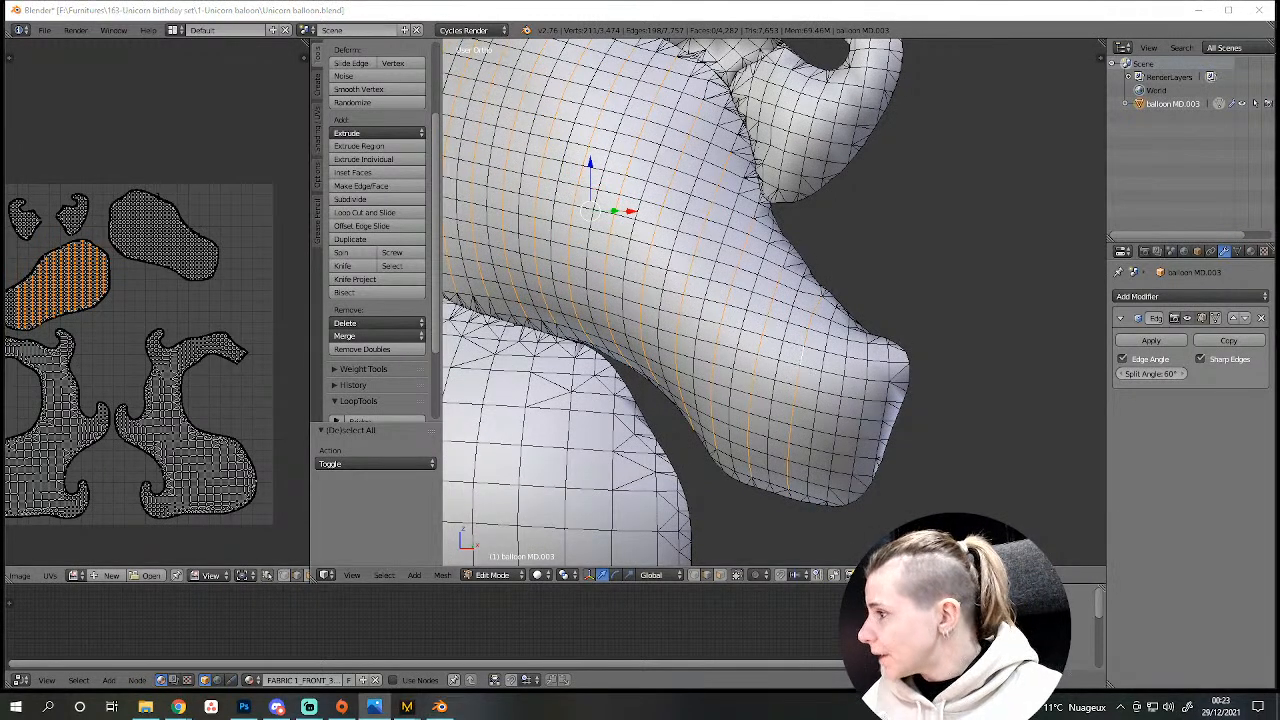
Check the unicorn balloon reference photo in Photos and return to Blender.
left_click_drag(0, 100, 475, 137)
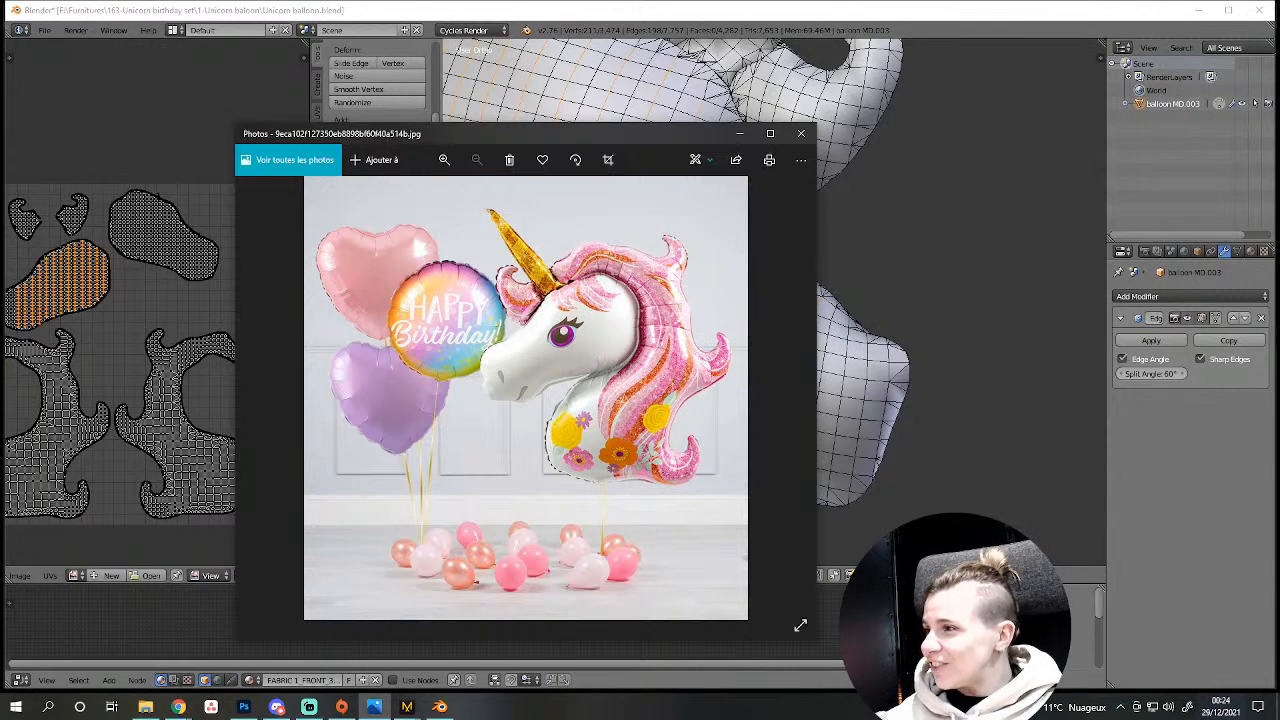
left_click(578, 10)
Add every other crosswise edge loop along the muzzle on the opposite side of the head to the selection.
scroll(800, 435, "down", 4)
middle_click_drag(771, 420, 517, 383)
scroll(671, 410, "up", 5)
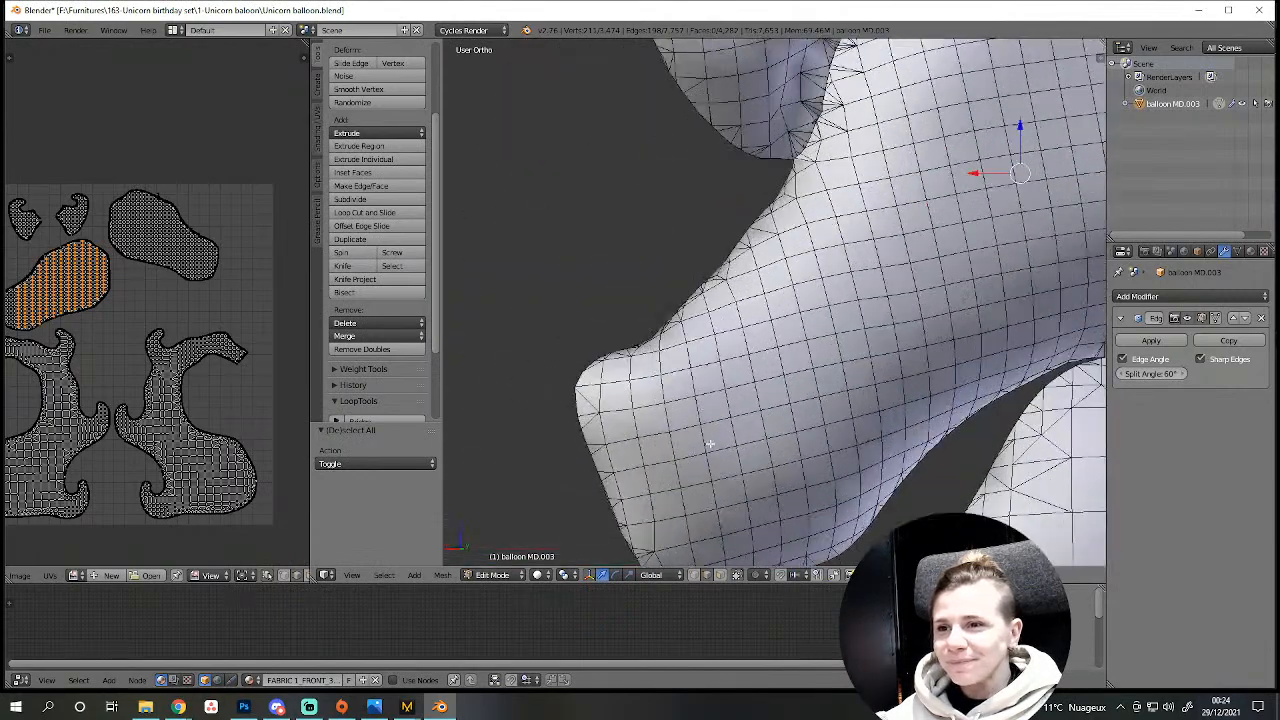
left_click(683, 476, "alt+shift")
left_click(739, 460, "alt+shift")
left_click(802, 442, "alt+shift")
left_click(844, 433, "alt+shift")
middle_click_drag(844, 433, 869, 343)
left_click(850, 353, "alt+shift")
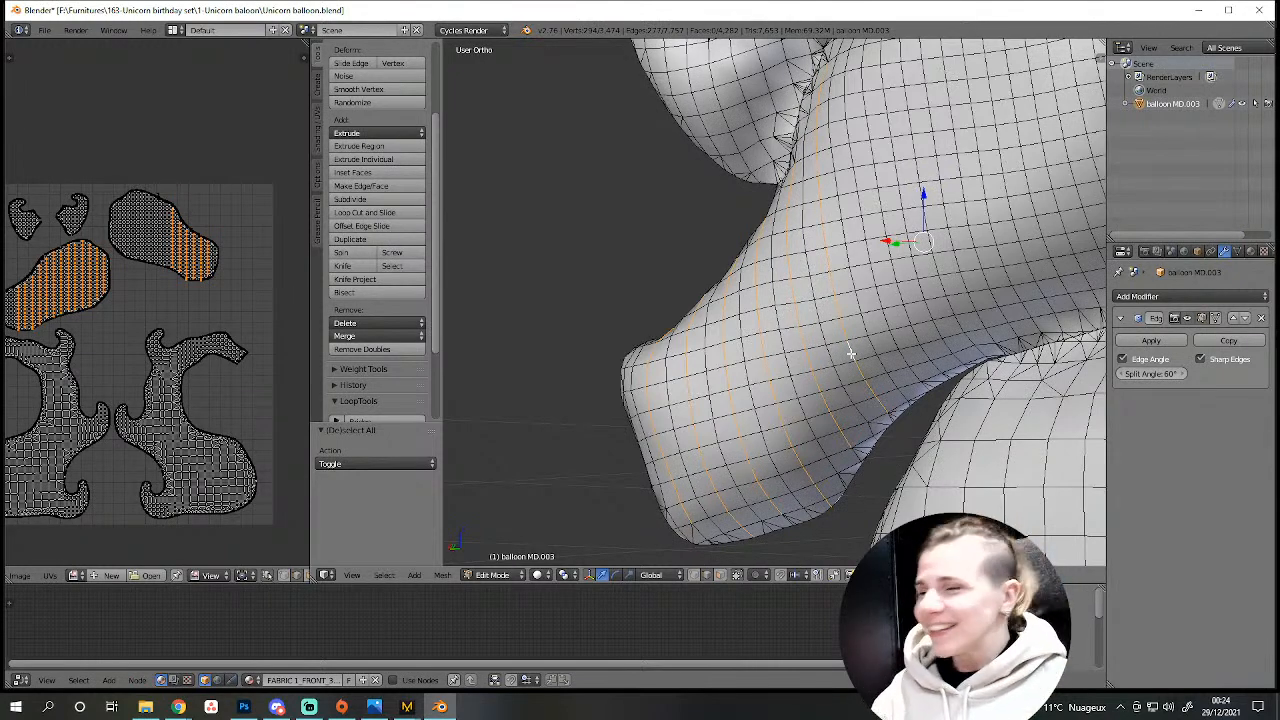
Continue adding every other vertical edge loop across the cheek to the back of the head on that side.
scroll(851, 352, "down", 3)
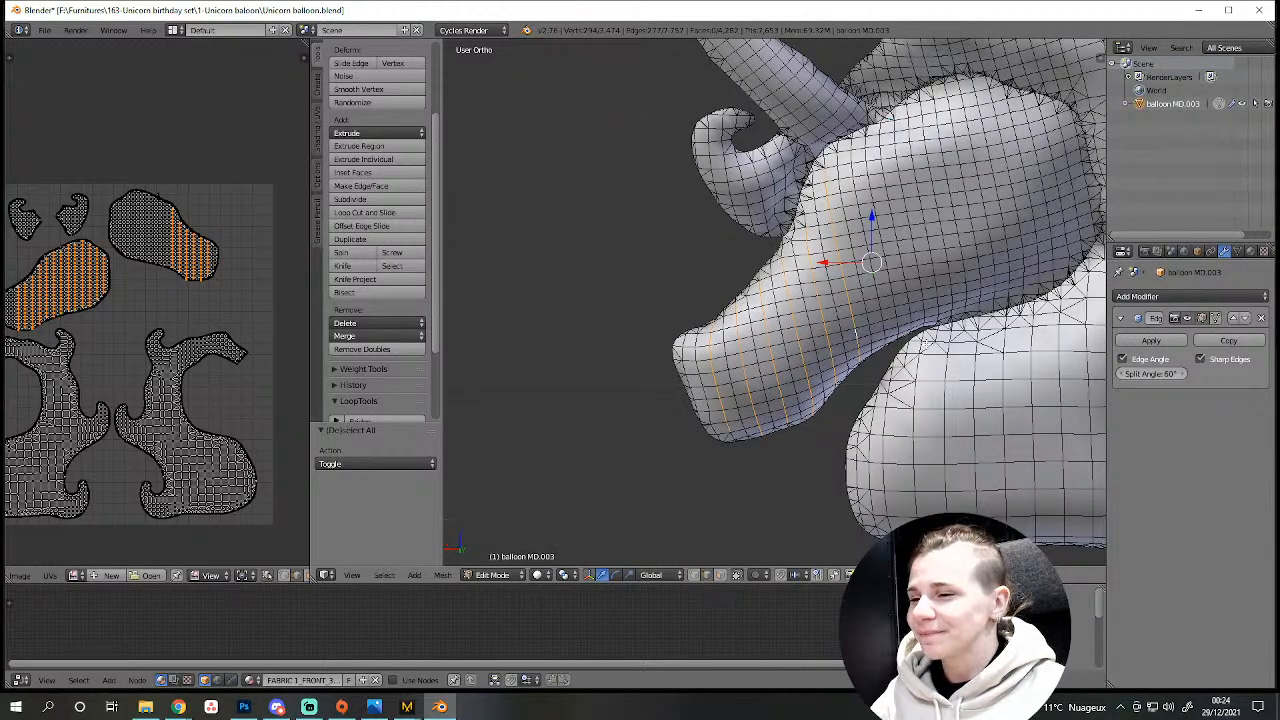
scroll(926, 341, "down", 1)
middle_click_drag(926, 341, 755, 415, "shift")
scroll(755, 415, "up", 4)
right_click(646, 365, "alt+shift")
right_click(694, 356, "alt+shift")
right_click(744, 349, "alt+shift")
key("ctrl+z")
right_click(750, 347, "alt+shift")
right_click(790, 341, "alt+shift")
right_click(845, 334, "alt+shift")
right_click(904, 327, "alt+shift")
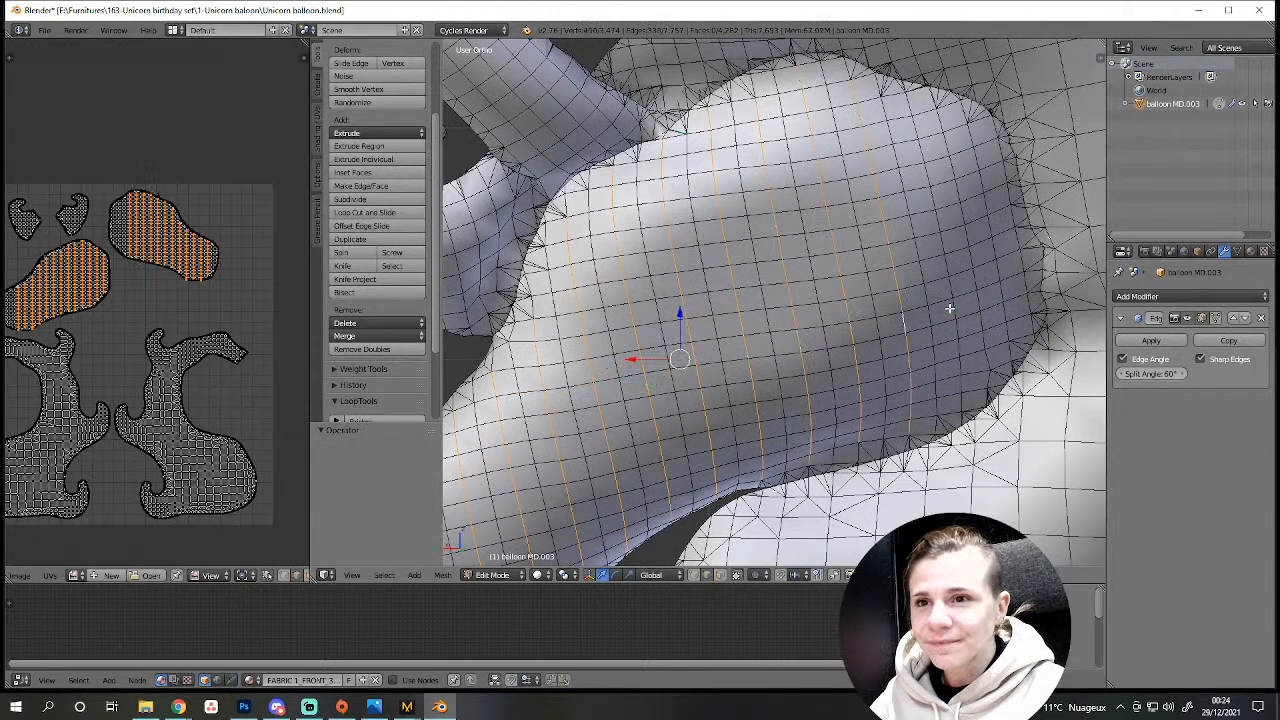
right_click(948, 309, "alt+shift")
Delete the selected vertical loops on both sides of the head with Edge Loops and deselect everything.
scroll(948, 309, "down", 4)
key("x")
left_click(820, 434)
scroll(820, 434, "up", 3)
middle_click_drag(812, 437, 784, 292)
key("a")
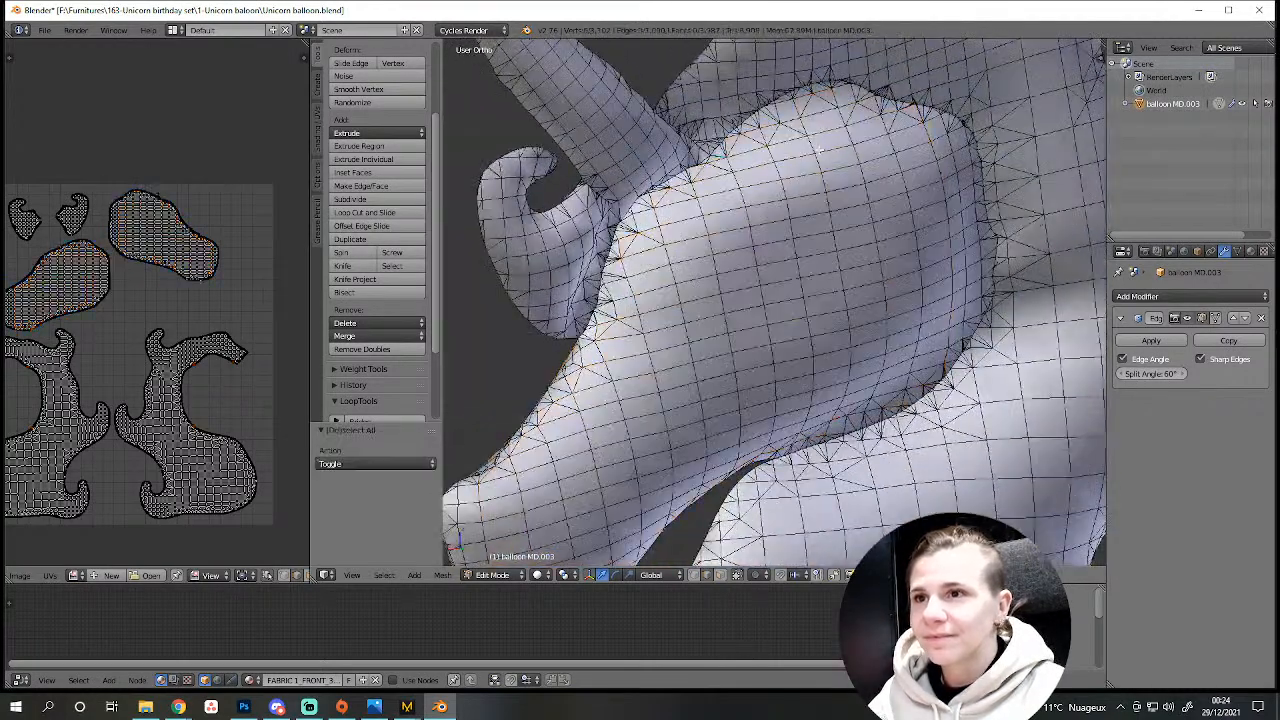
Select every other lengthwise edge loop on this side of the head, from the forehead down to the jaw.
right_click(806, 172, "alt")
right_click(812, 210, "alt+shift")
right_click(814, 251, "alt+shift")
right_click(816, 294, "alt+shift")
right_click(820, 329, "alt+shift")
right_click(822, 366, "alt+shift")
right_click(789, 410, "alt+shift")
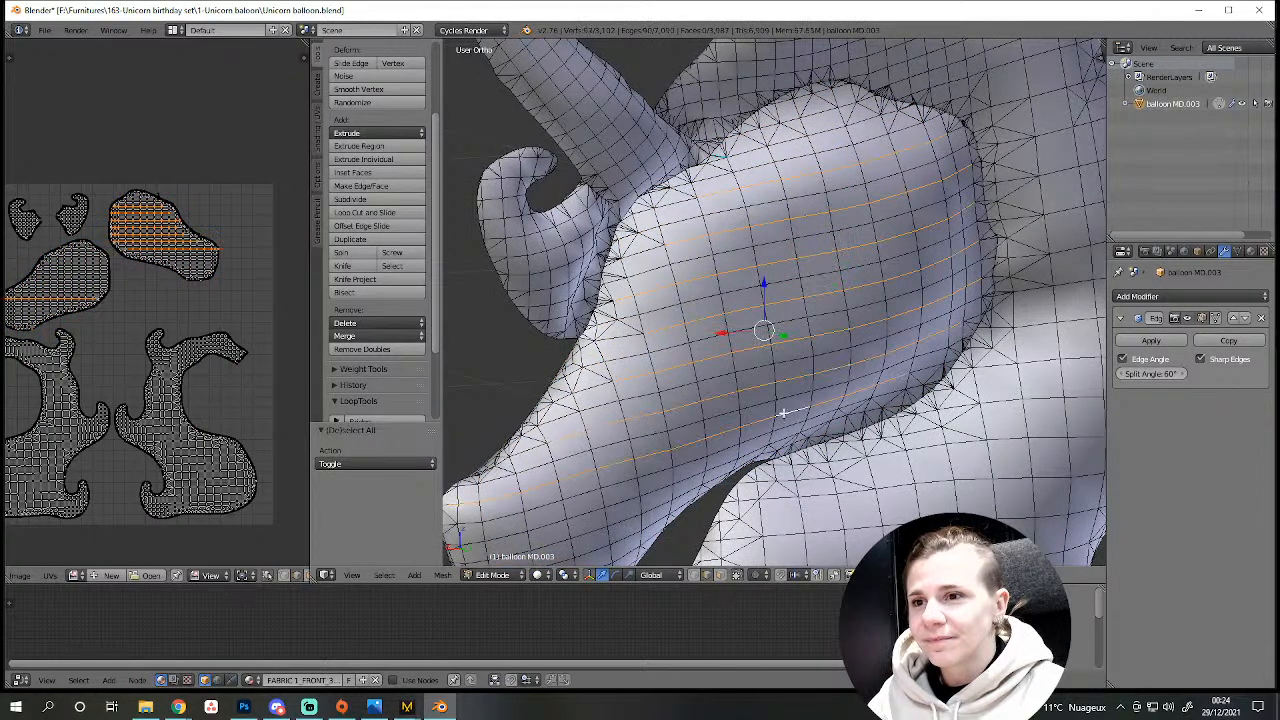
right_click(683, 481, "alt+shift")
Add every other lengthwise edge loop on the opposite side of the head and muzzle to the selection.
middle_click_drag(605, 535, 888, 385, "shift")
scroll(806, 347, "down", 5)
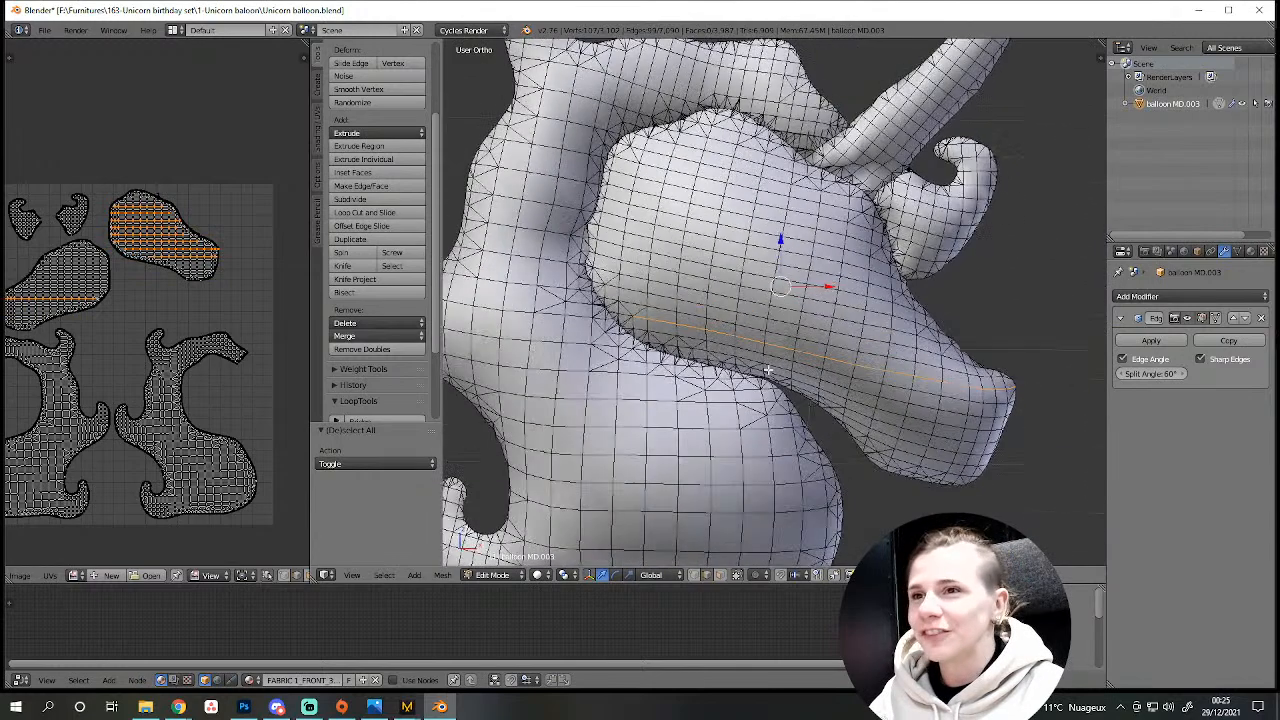
scroll(866, 412, "up", 1)
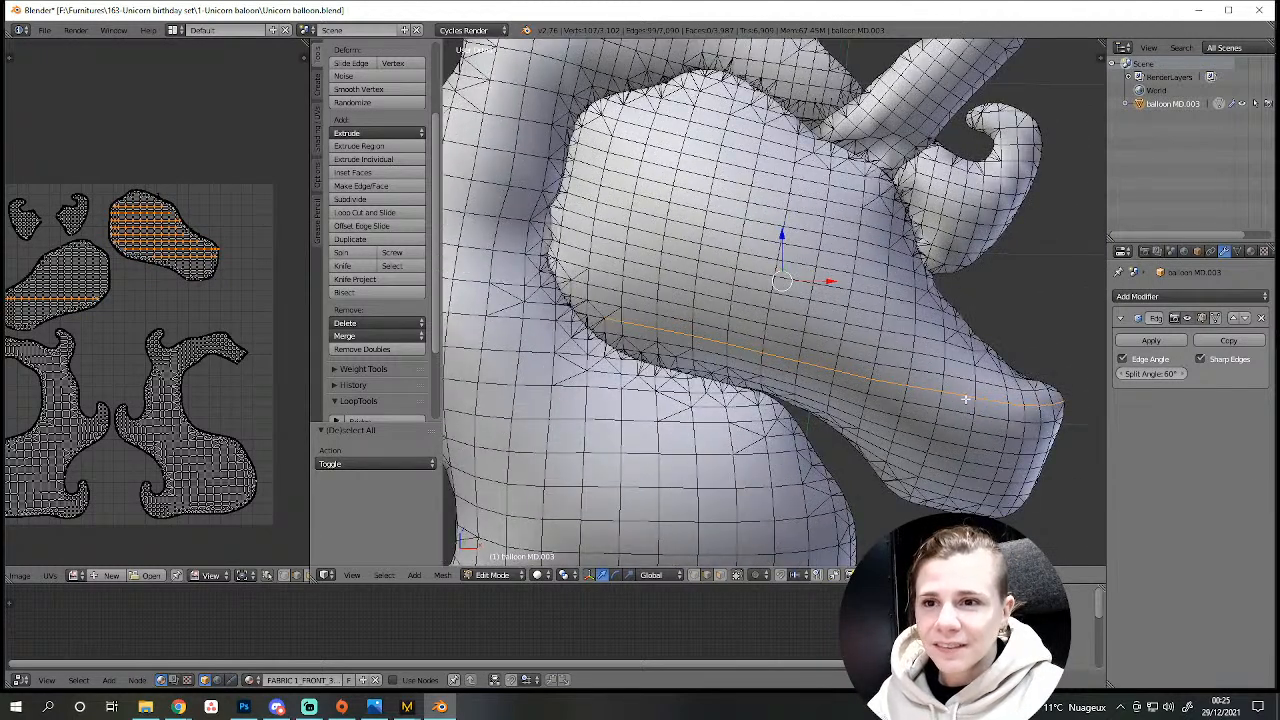
right_click(945, 430, "alt+shift")
right_click(944, 456, "alt+shift")
right_click(746, 306, "alt+shift")
right_click(740, 286, "alt+shift")
right_click(751, 263, "alt+shift")
right_click(758, 225, "alt+shift")
right_click(764, 193, "alt+shift")
right_click(770, 155, "alt+shift")
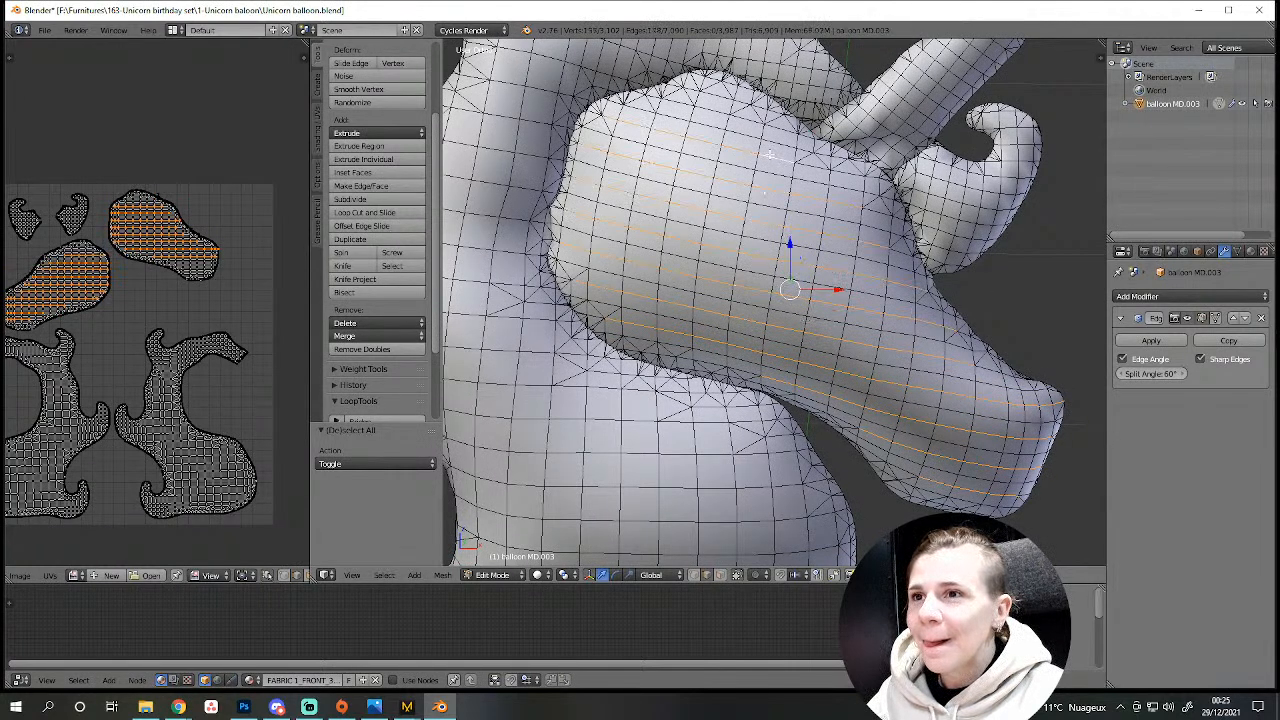
Delete the selected lengthwise head loops with Edge Loops and deselect everything.
key("x")
left_click(885, 358)
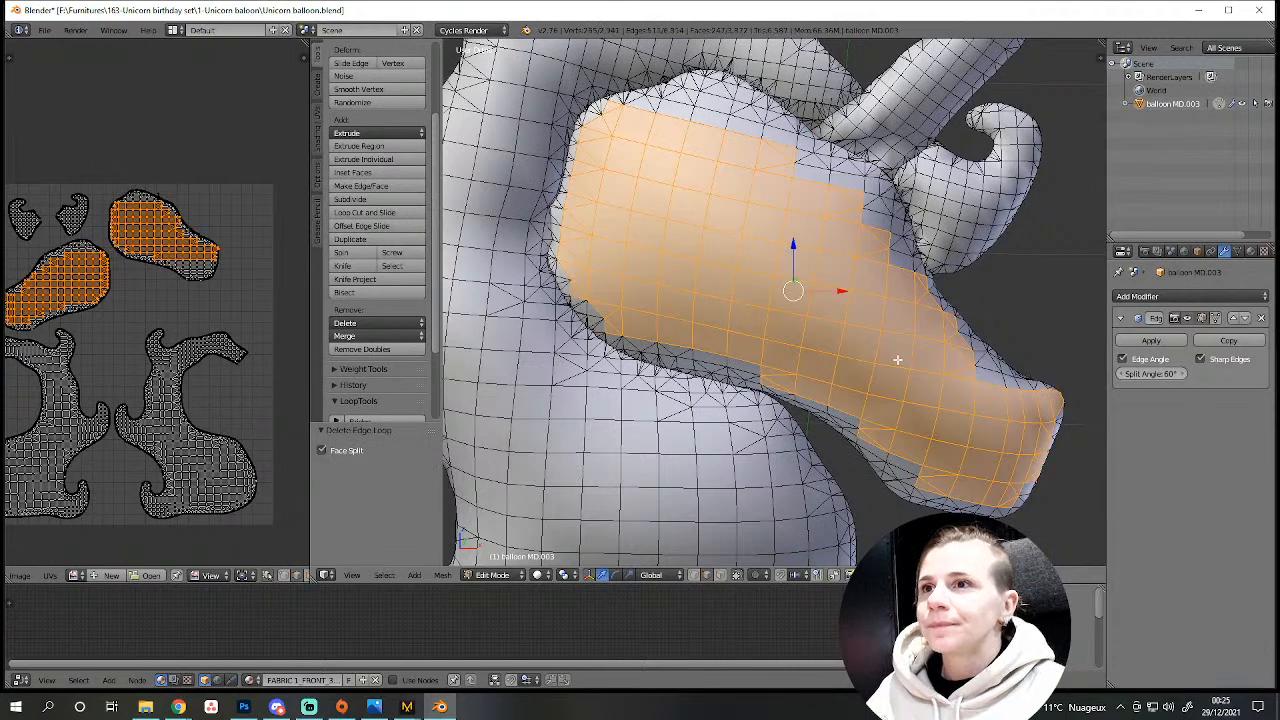
scroll(865, 365, "down", 5)
middle_click_drag(865, 364, 654, 360)
key("a")
Delete lengthwise edge loops on both sides of the horn with Edge Loops and deselect everything.
scroll(894, 423, "up", 3)
middle_click_drag(894, 423, 808, 360)
right_click(663, 176, "alt")
right_click(674, 160, "alt")
middle_click_drag(674, 160, 908, 239)
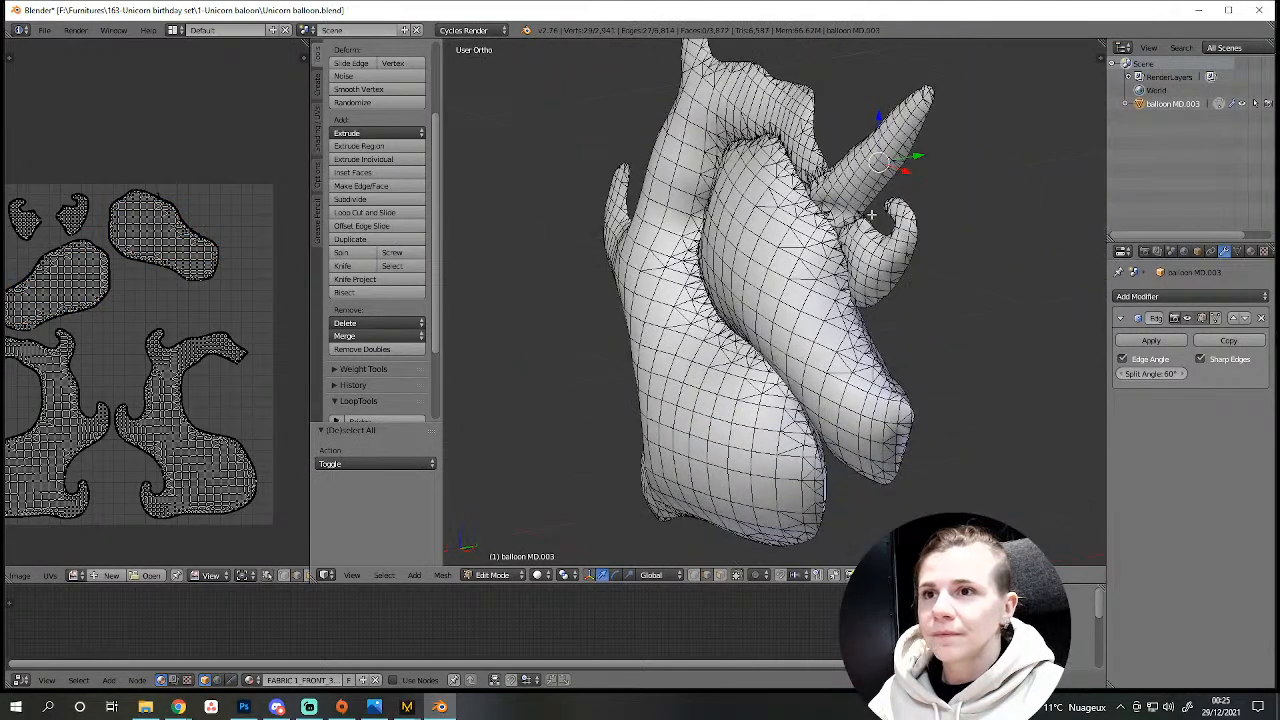
right_click(862, 194, "alt+shift")
key("x")
left_click(902, 283)
middle_click_drag(902, 283, 826, 421)
scroll(826, 421, "up", 4)
key("a")
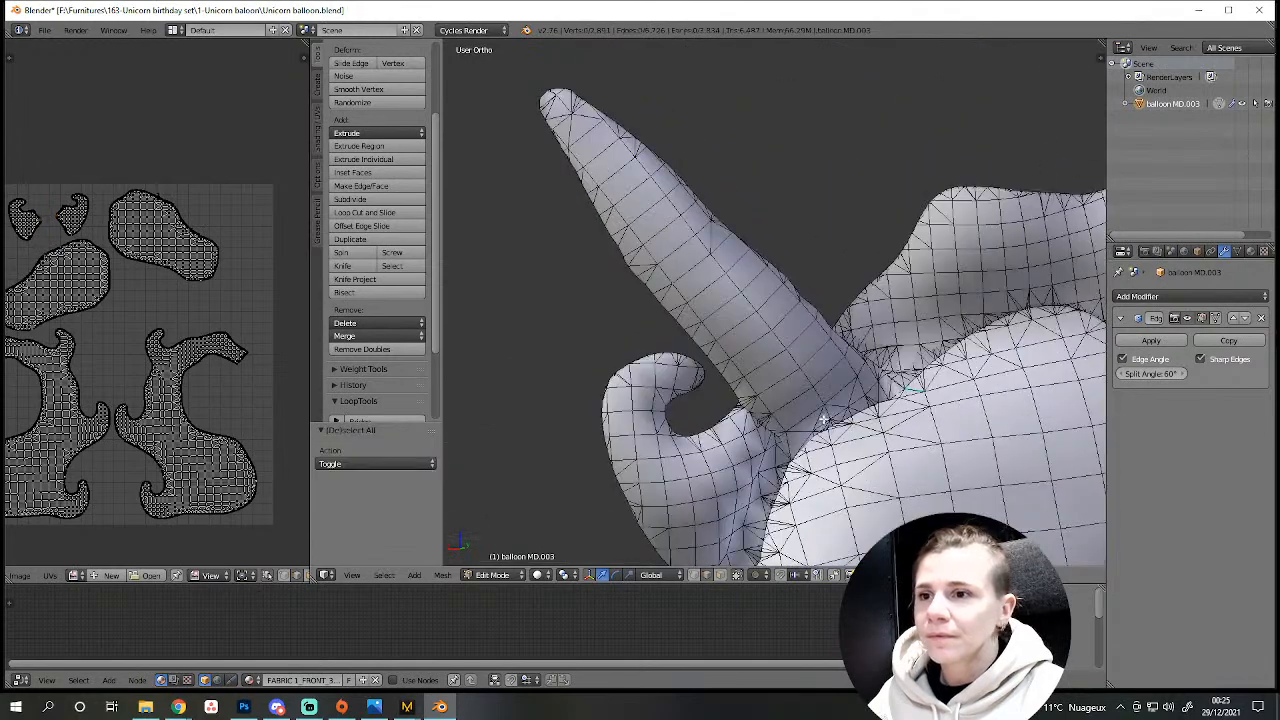
Select every other crosswise edge loop along one side of the horn, from base to tip.
right_click(800, 390, "alt")
right_click(766, 360, "alt+shift")
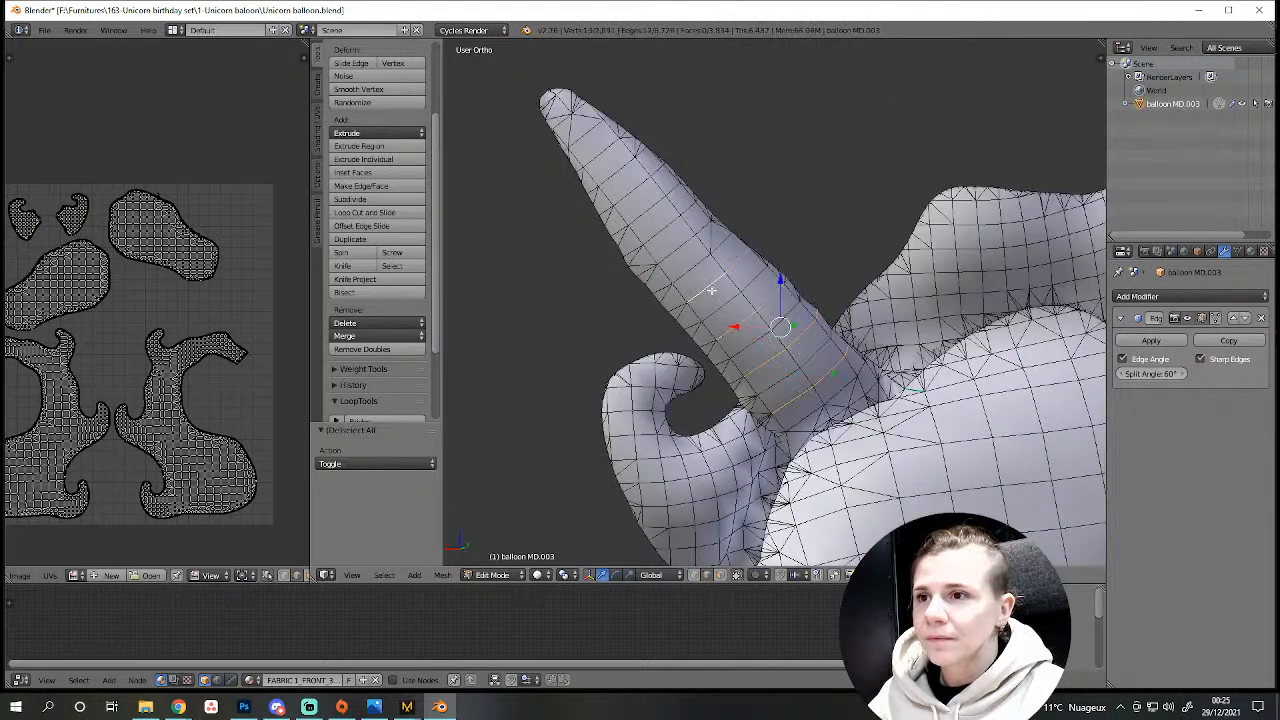
right_click(677, 241, "alt+shift")
right_click(651, 206, "alt+shift")
right_click(618, 177, "alt+shift")
Add every other crosswise edge loop on the opposite side of the horn to the selection.
middle_click_drag(618, 177, 749, 305)
right_click(837, 286, "alt+shift")
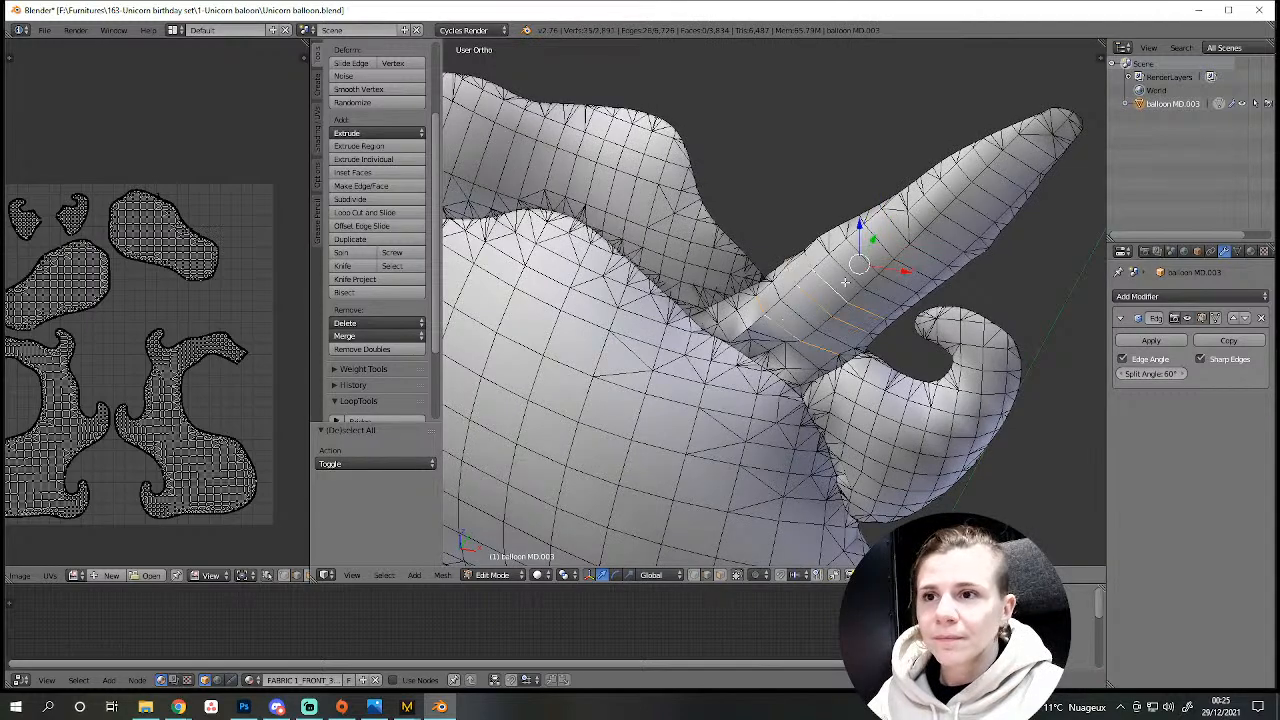
right_click(856, 268, "alt+shift")
right_click(895, 245, "alt+shift")
right_click(930, 228, "alt+shift")
right_click(962, 208, "alt+shift")
right_click(1005, 178, "alt+shift")
Delete the selected crosswise horn loops with Edge Loops and deselect everything.
scroll(1025, 401, "down", 4)
middle_click_drag(1025, 401, 955, 378)
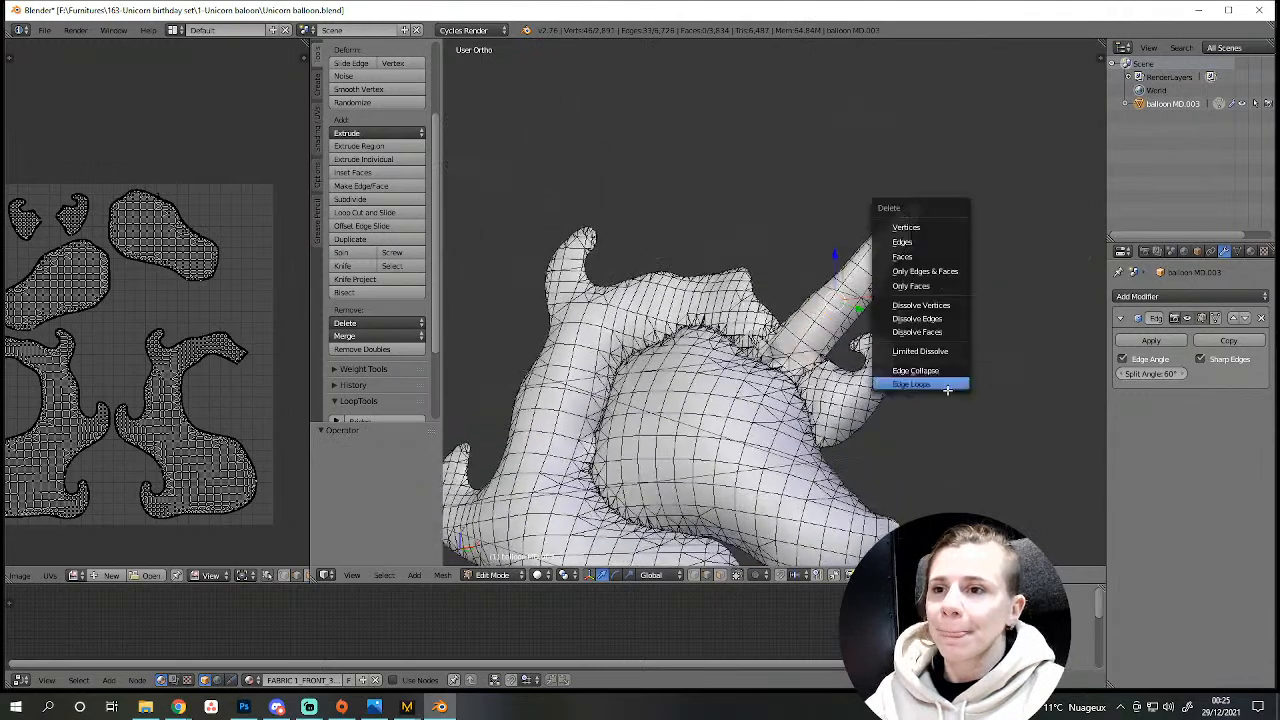
key("x")
left_click(871, 428)
scroll(871, 428, "down", 3)
middle_click_drag(871, 428, 669, 474)
key("a")
Examine the thinned balloon mesh around the horn, head and body, along with the mesh statistics.
middle_click_drag(855, 490, 860, 350, "shift")
scroll(860, 350, "up", 1)
scroll(906, 475, "up", 2)
scroll(906, 475, "down", 2)
middle_click_drag(906, 475, 884, 413)
scroll(850, 520, "up", 4)
scroll(820, 435, "up", 3)
scroll(799, 462, "down", 5)
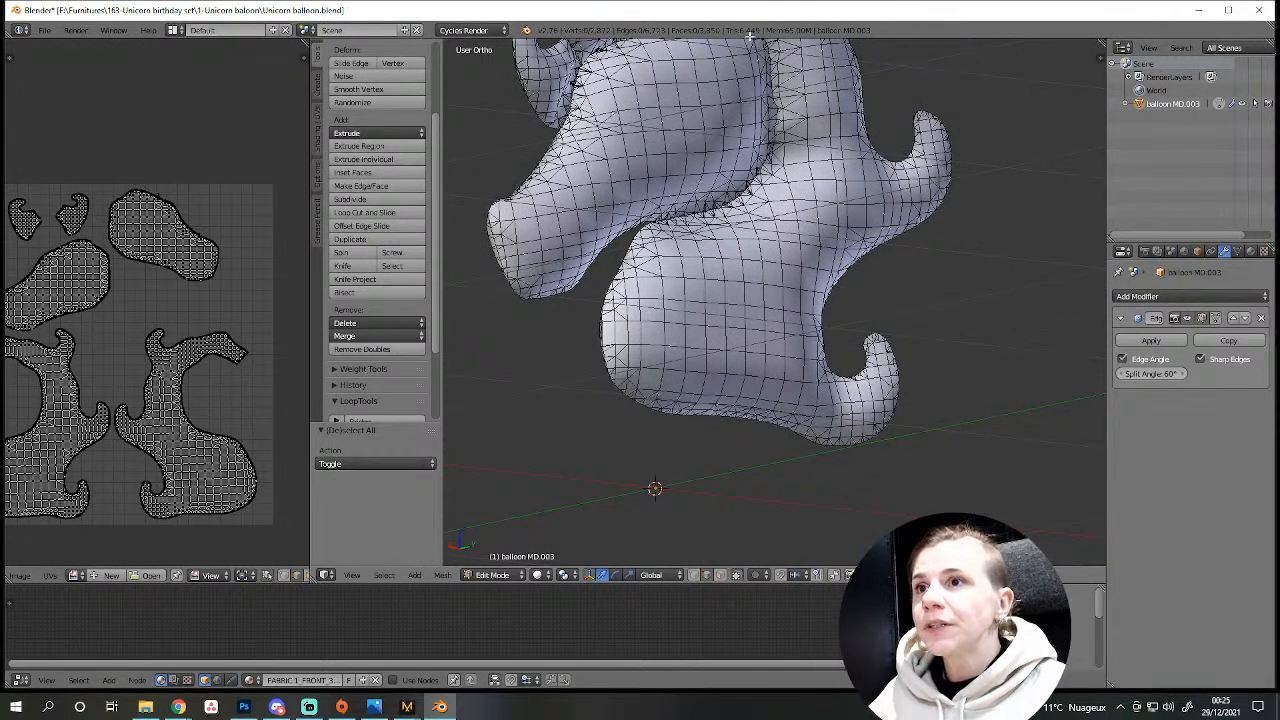
Delete alternate vertical edge loops across the body base and up the neck on one side with Edge Loops, and deselect everything.
scroll(654, 433, "up", 4)
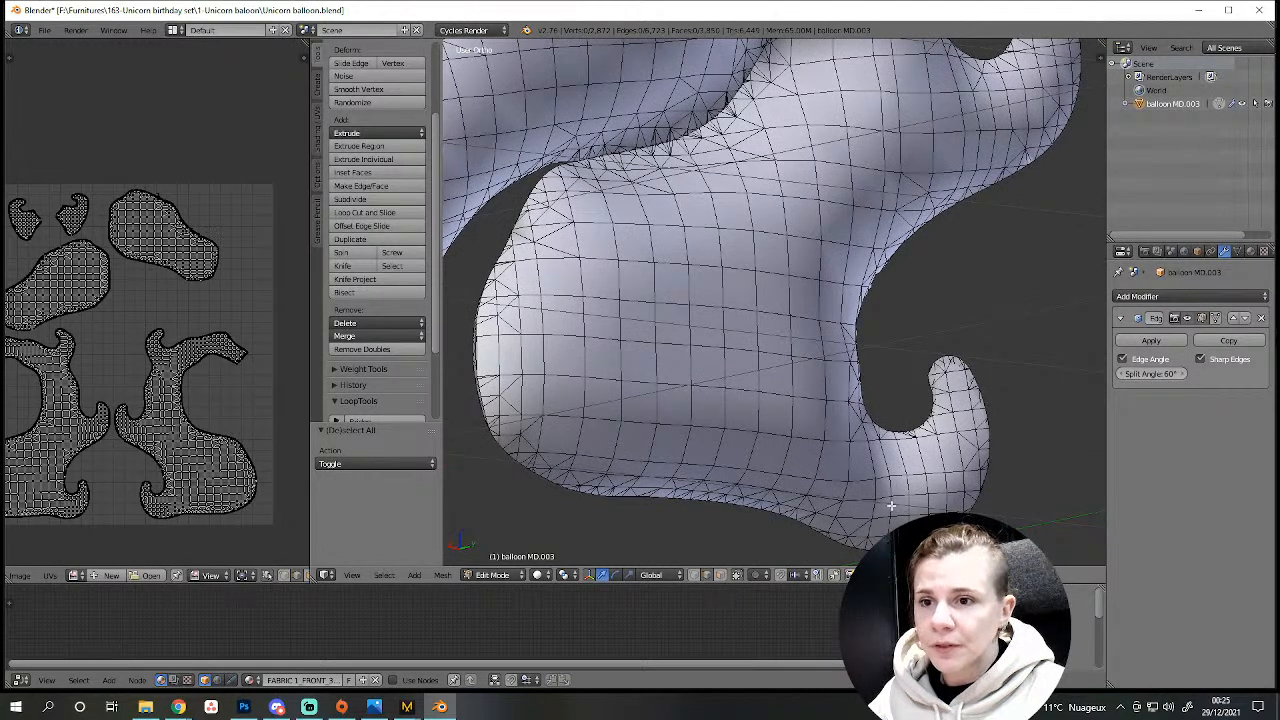
right_click(923, 505, "alt+shift")
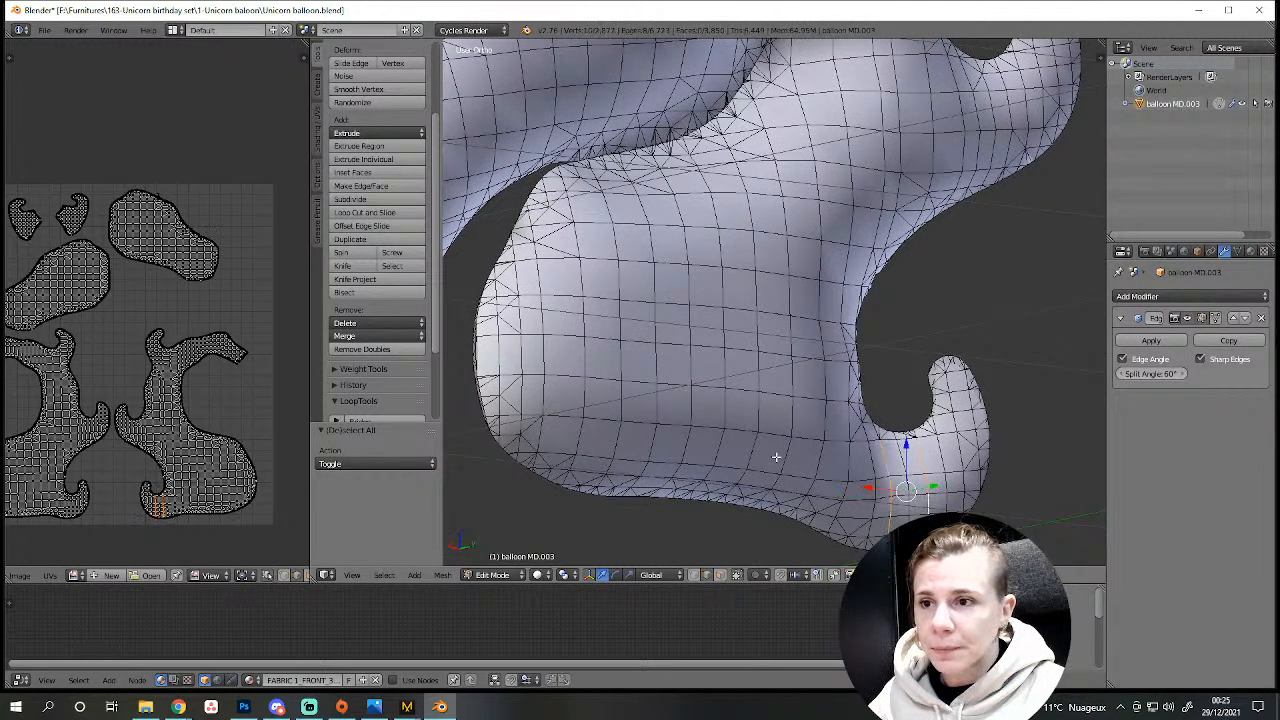
middle_click_drag(672, 412, 586, 444)
right_click(652, 391, "alt+shift")
right_click(735, 338, "alt+shift")
right_click(817, 313, "alt+shift")
right_click(895, 228, "alt+shift")
middle_click_drag(897, 229, 819, 469)
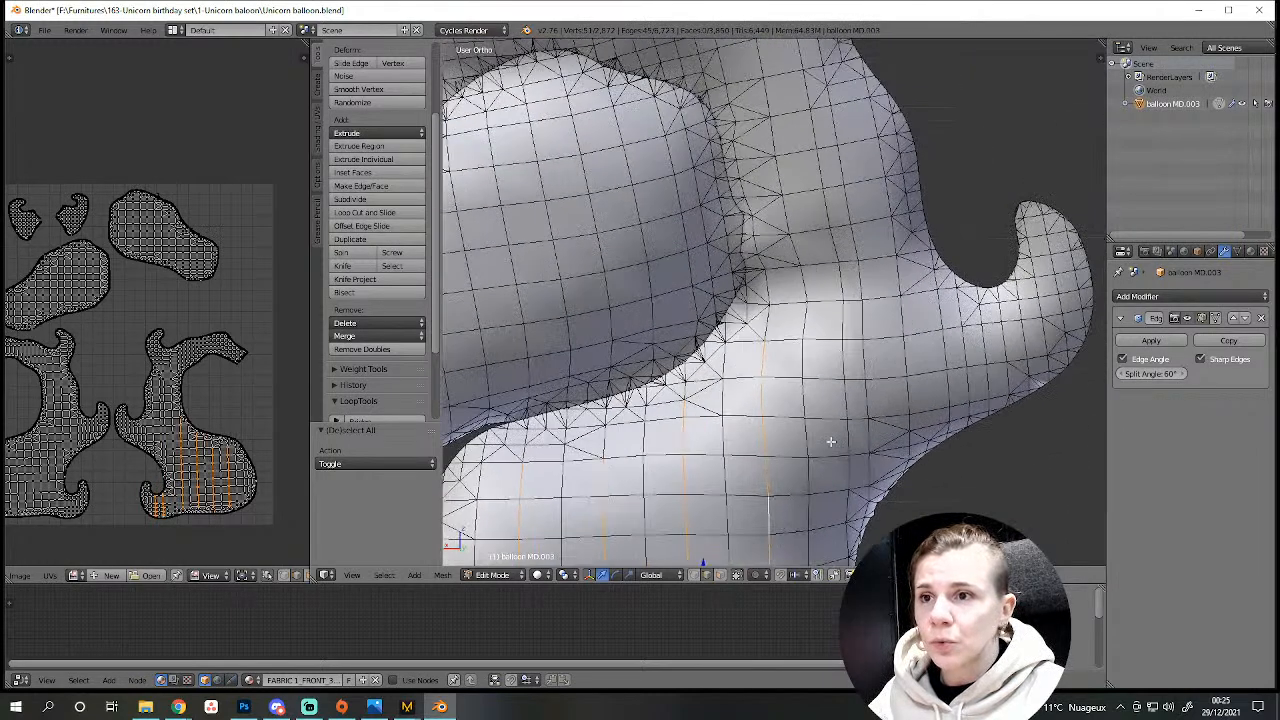
right_click(847, 365, "alt+shift")
key("x")
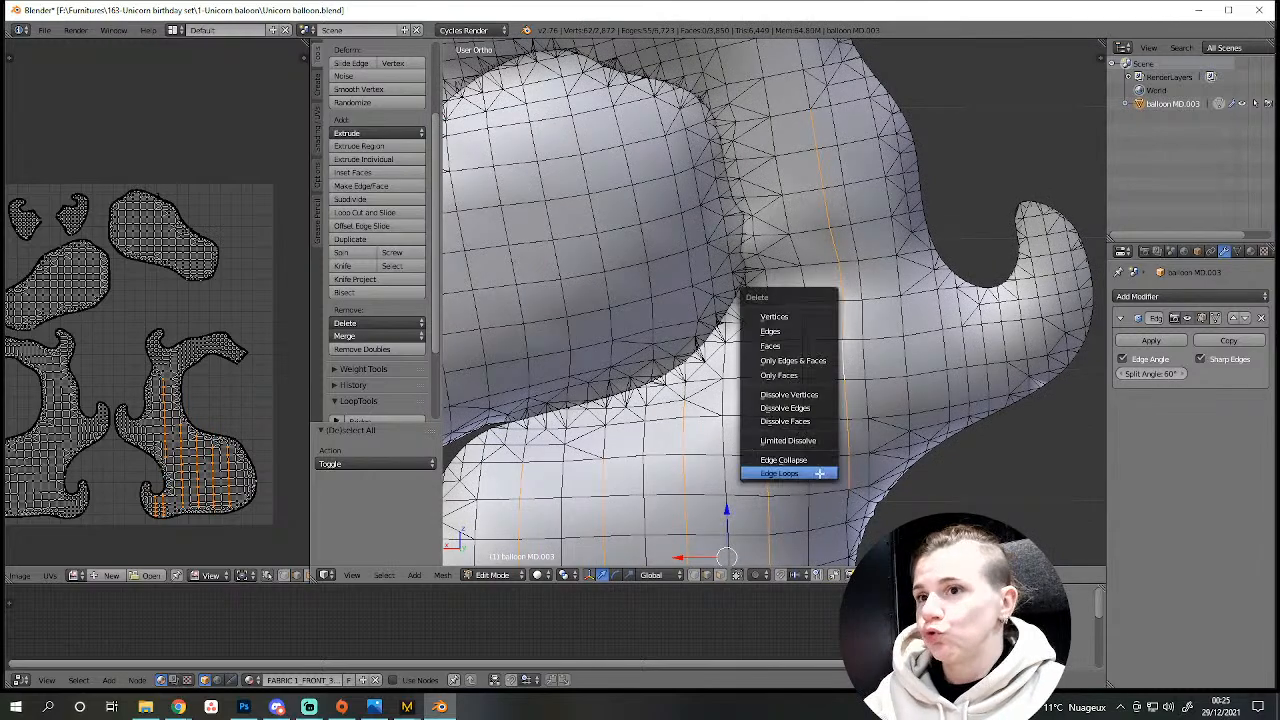
left_click(818, 472)
scroll(780, 420, "down", 3)
middle_click_drag(746, 377, 792, 434, "shift")
key("a")
Delete seven alternate crosswise edge loops along the mane section above the head with Edge Loops, and deselect everything.
scroll(787, 390, "up", 3)
middle_click_drag(776, 196, 889, 352, "shift")
right_click(876, 266, "alt")
right_click(840, 268, "alt+shift")
right_click(805, 280, "alt+shift")
right_click(762, 277, "alt+shift")
right_click(720, 269, "alt+shift")
right_click(680, 274, "alt+shift")
right_click(647, 288, "alt+shift")
key("x")
left_click(757, 366)
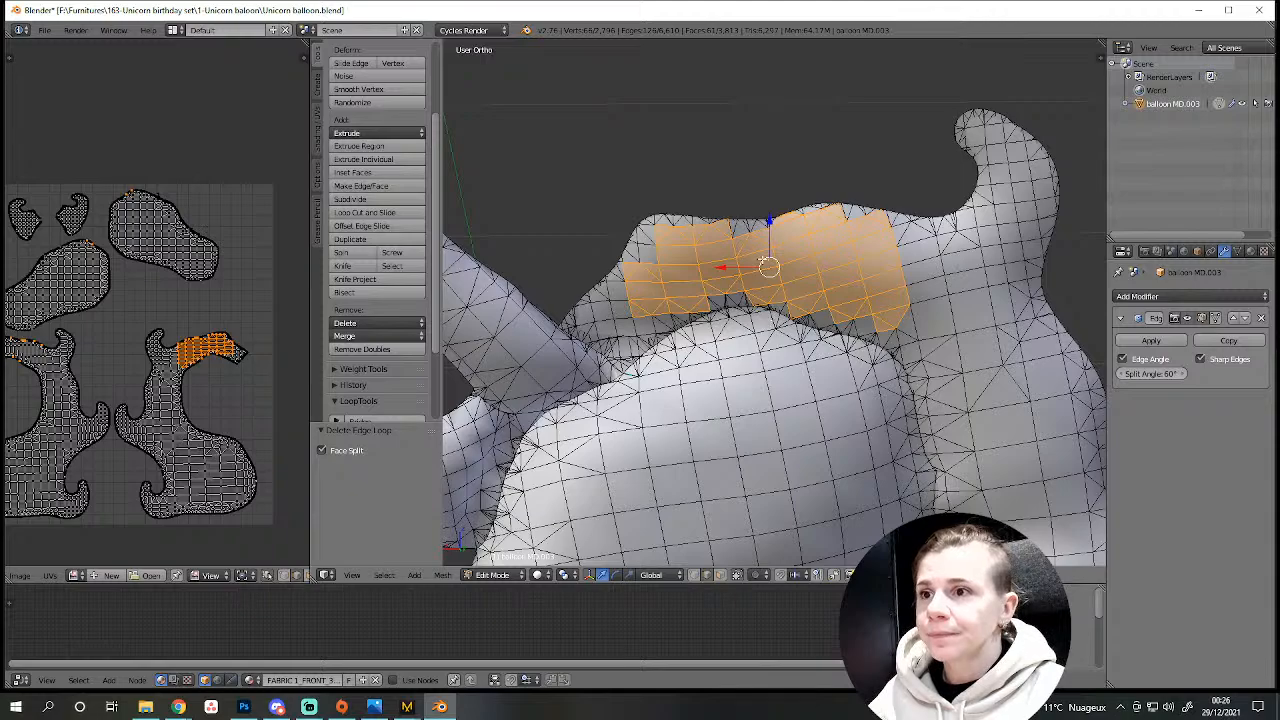
key("a")
Delete alternate crosswise edge loops on the opposite side of the upper mane with Edge Loops, and deselect everything.
middle_click_drag(756, 274, 855, 357)
scroll(636, 255, "up", 4)
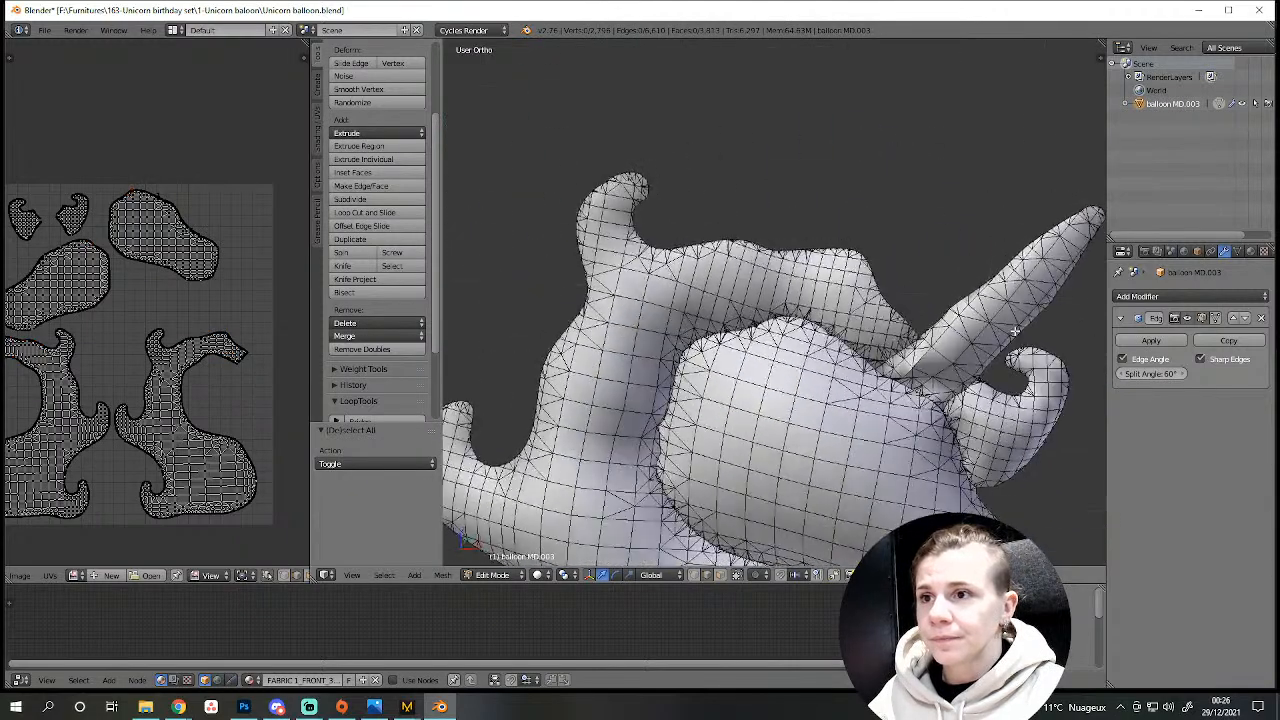
right_click(733, 265, "alt+shift")
right_click(776, 275, "alt+shift")
right_click(824, 281, "alt+shift")
right_click(870, 292, "alt+shift")
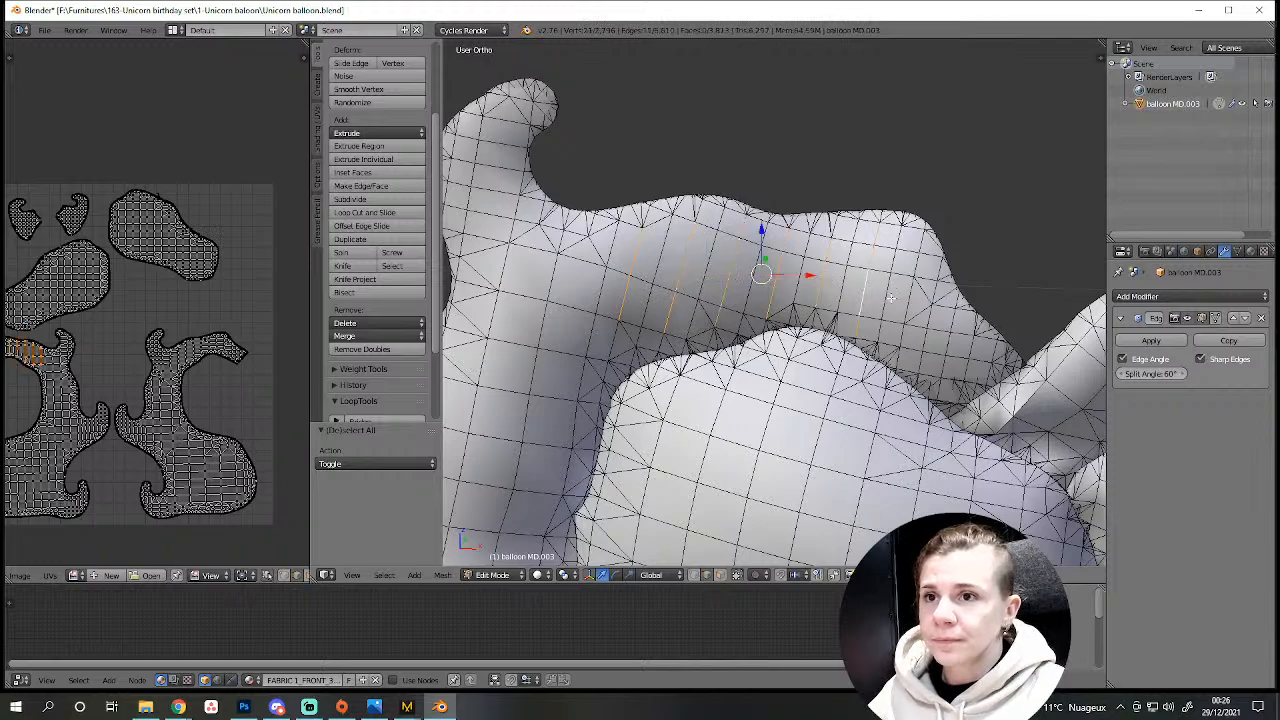
key("x")
left_click(919, 452)
scroll(905, 495, "down", 4)
middle_click_drag(897, 534, 809, 343, "shift")
key("a")
key("Tab")
key("Tab")
Delete alternate edge loops in both directions on one side of the forelock curl below the horn with Edge Loops, and deselect everything.
scroll(809, 343, "up", 6)
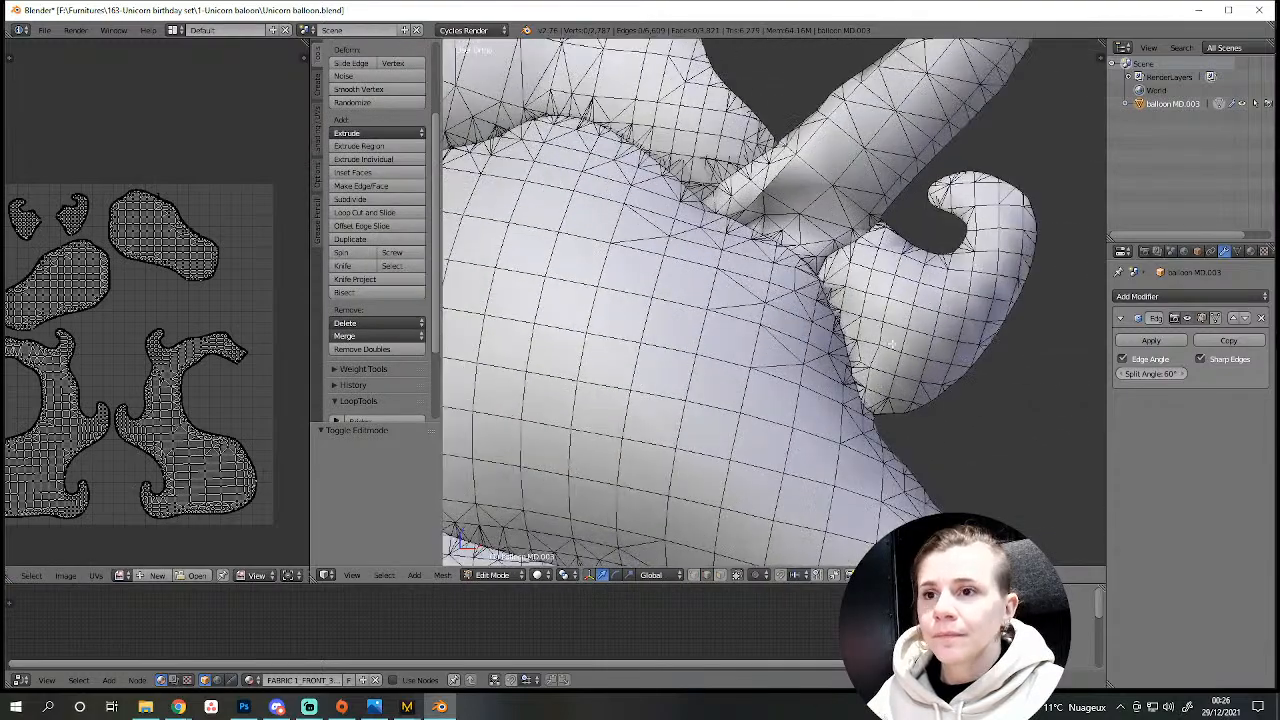
right_click(895, 295, "alt")
right_click(870, 283, "alt")
right_click(916, 294, "alt+shift")
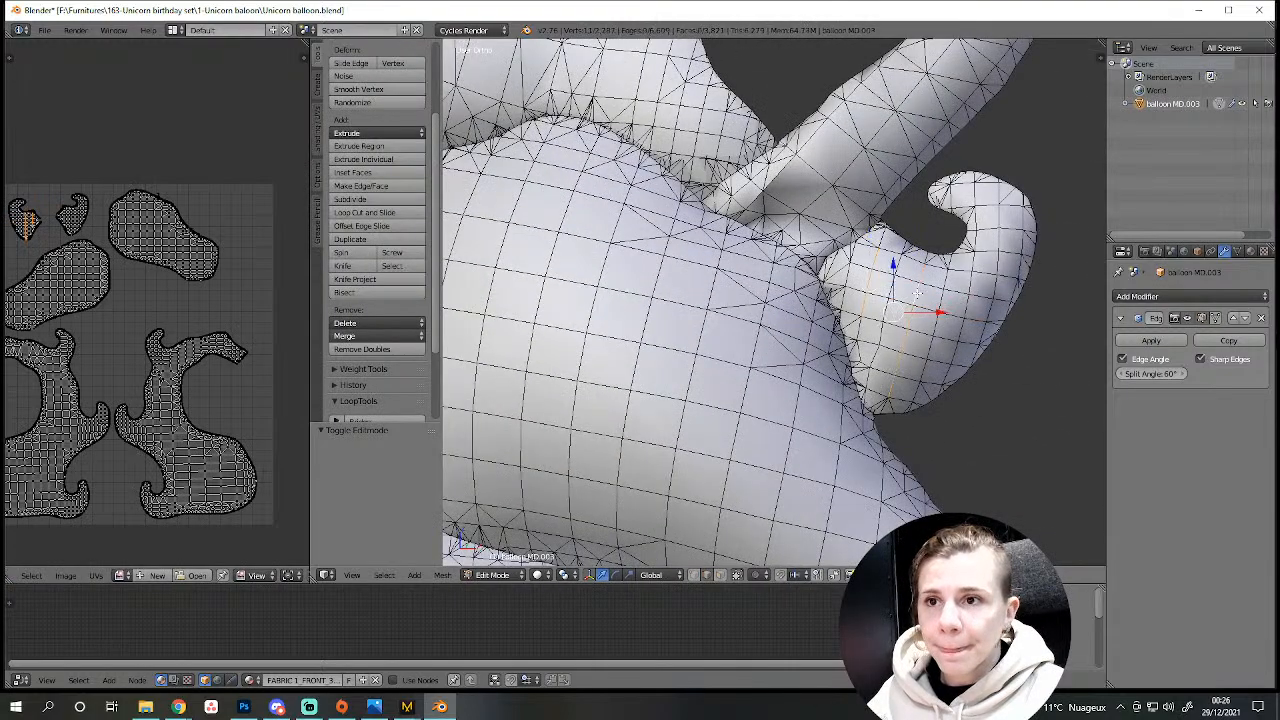
right_click(976, 295, "alt+shift")
right_click(1001, 241, "alt+shift")
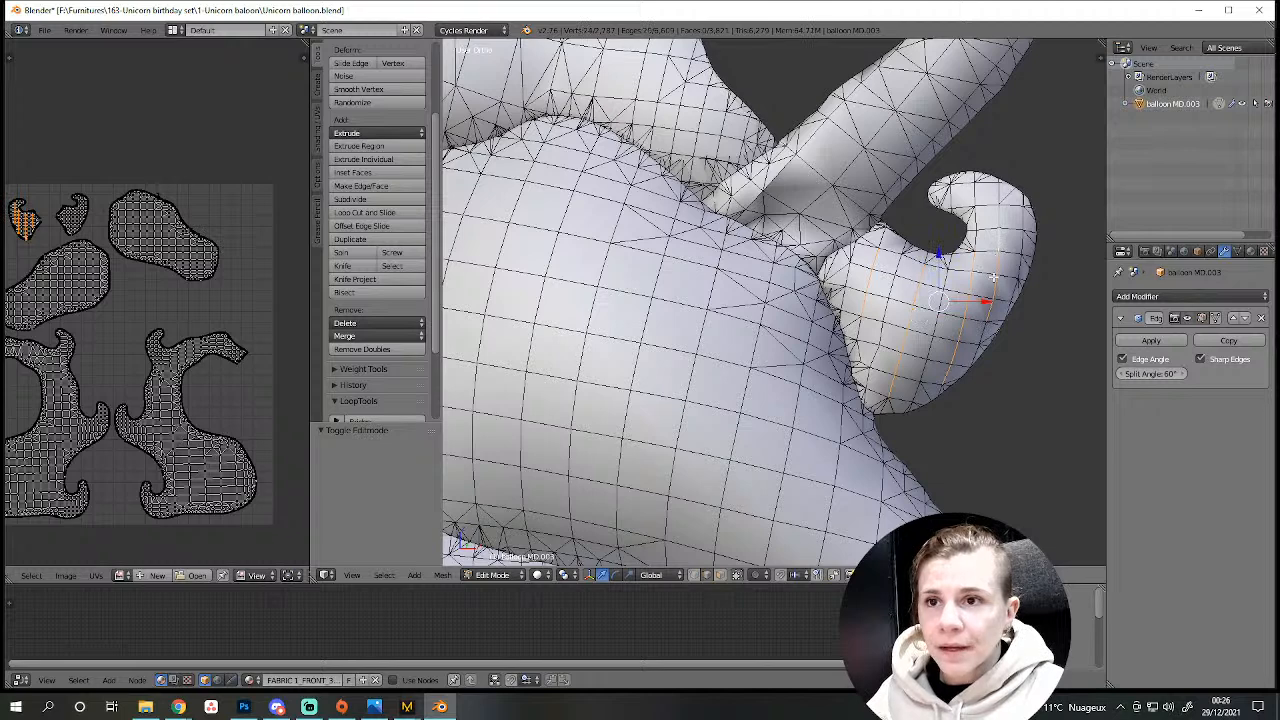
right_click(994, 246, "alt+shift")
right_click(918, 349, "alt+shift")
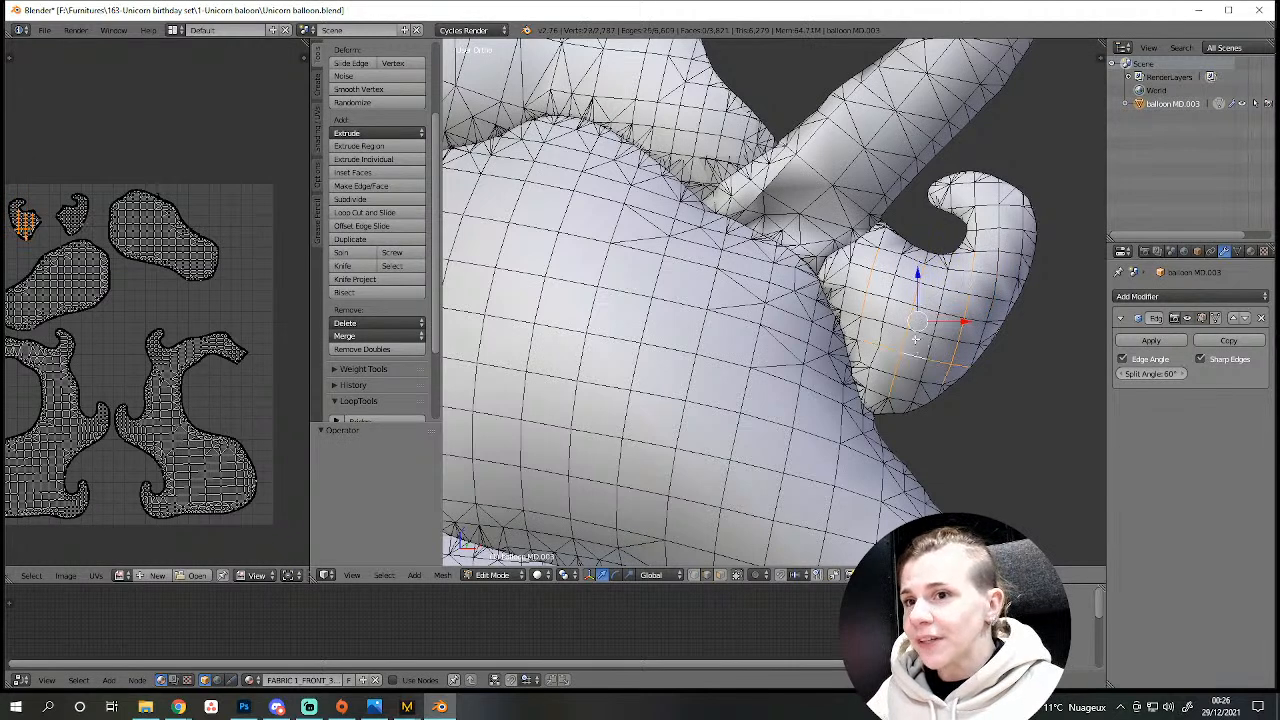
right_click(924, 295, "alt+shift")
key("x")
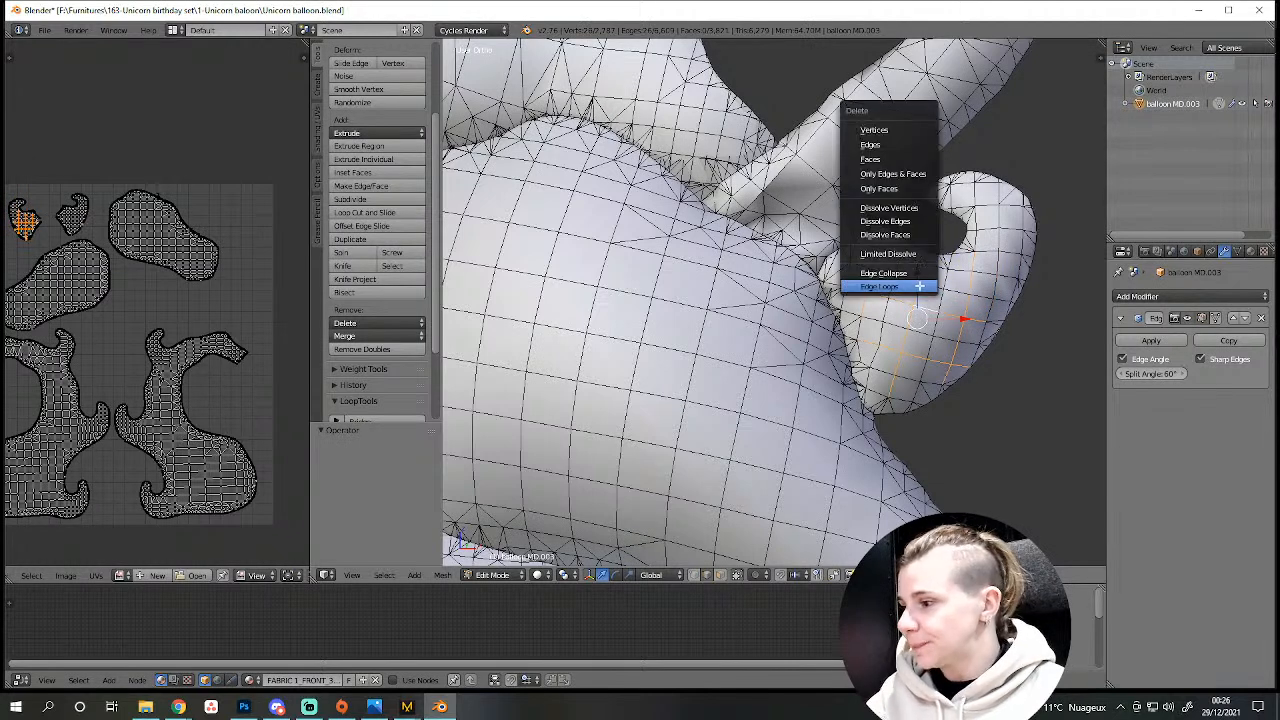
left_click(900, 287)
scroll(900, 293, "down", 5)
key("a")
Delete alternate edge loops on the other side of the forelock curl with Edge Loops, and deselect everything.
middle_click_drag(901, 294, 560, 345)
scroll(634, 345, "up", 4)
right_click(605, 282, "alt")
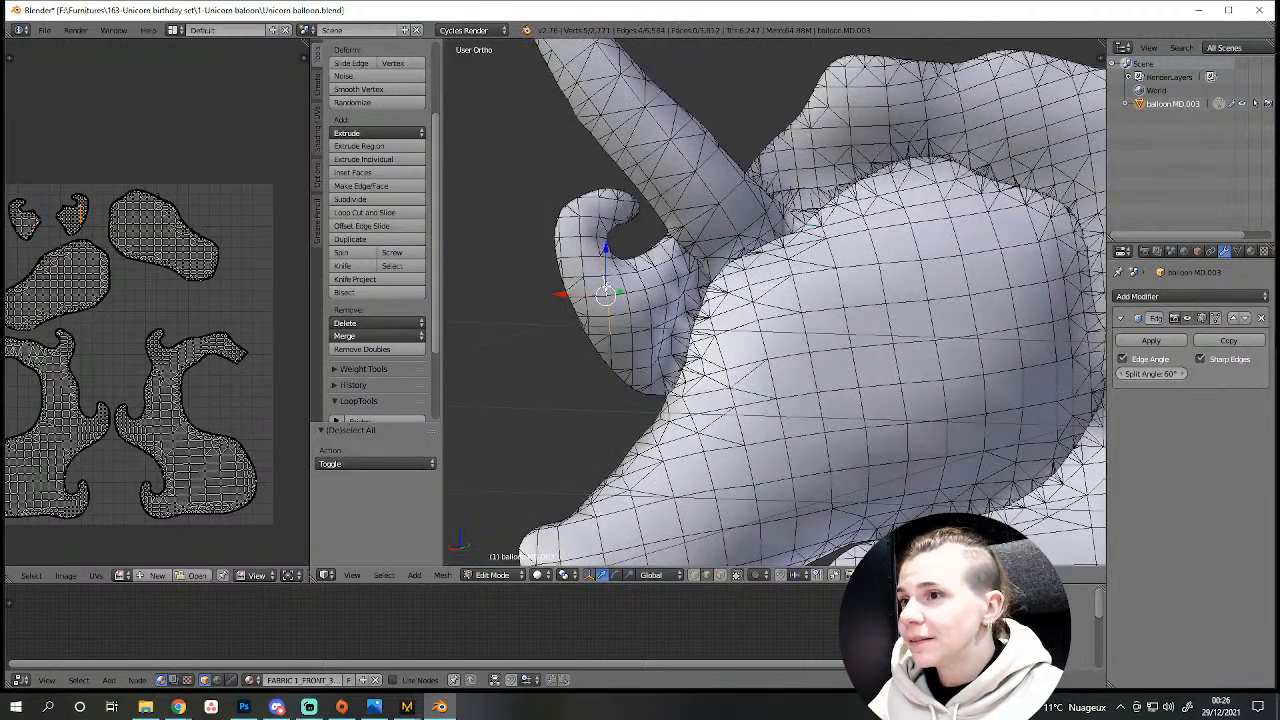
right_click(649, 296, "alt+shift")
right_click(666, 292, "alt+shift")
key("ctrl+z")
right_click(676, 288, "alt+shift")
key("x")
left_click(716, 400)
scroll(640, 370, "up", 3)
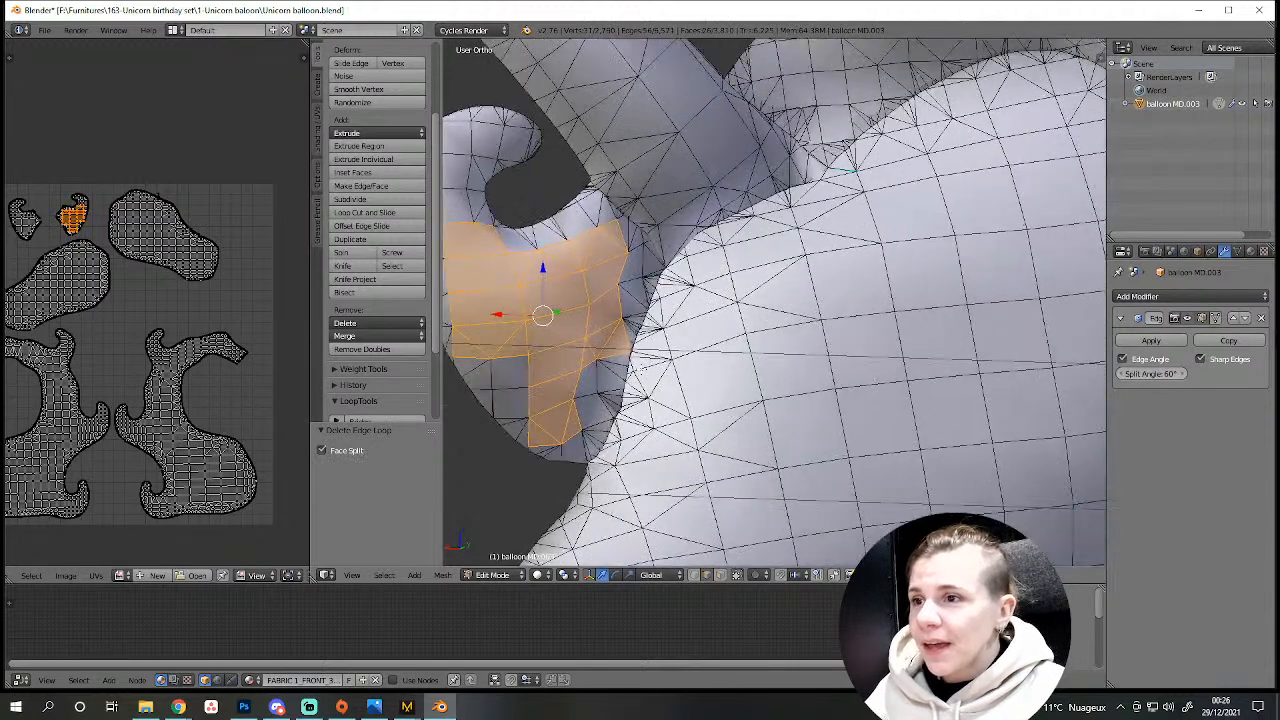
scroll(546, 291, "down", 5)
key("a")
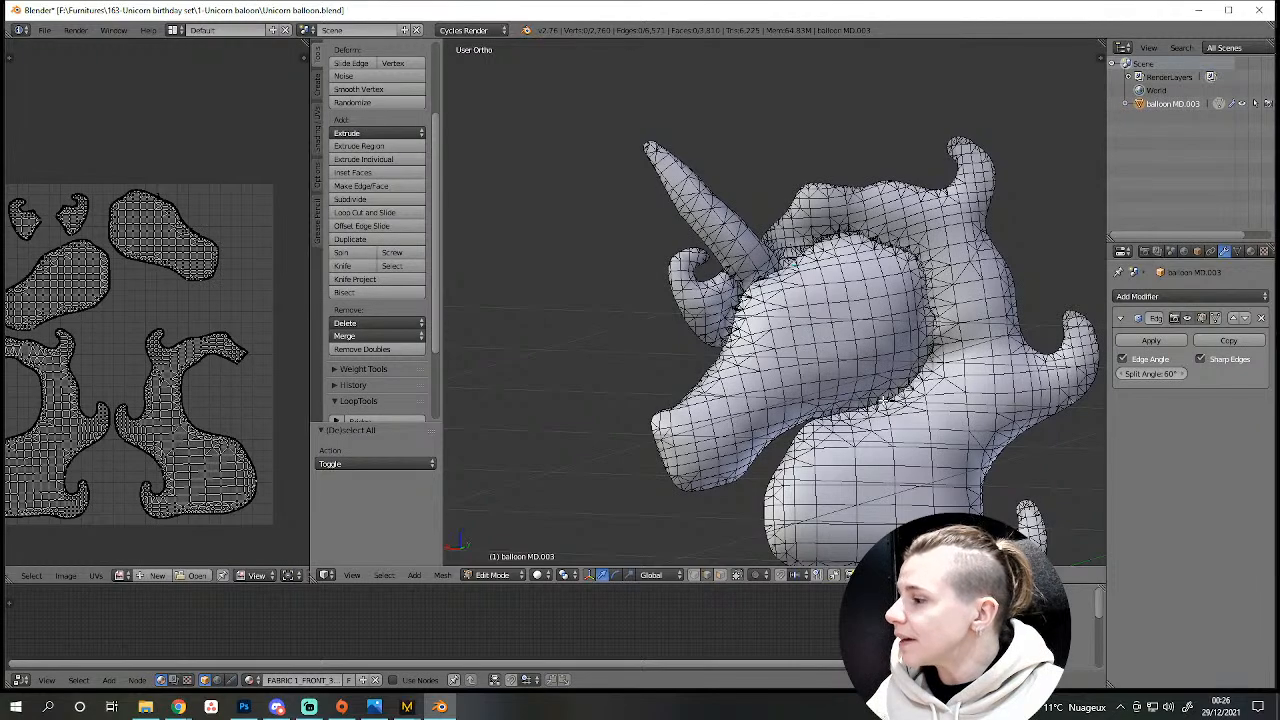
Delete one lengthwise edge loop along the side of the muzzle with Edge Loops, and deselect everything.
scroll(685, 411, "up", 6)
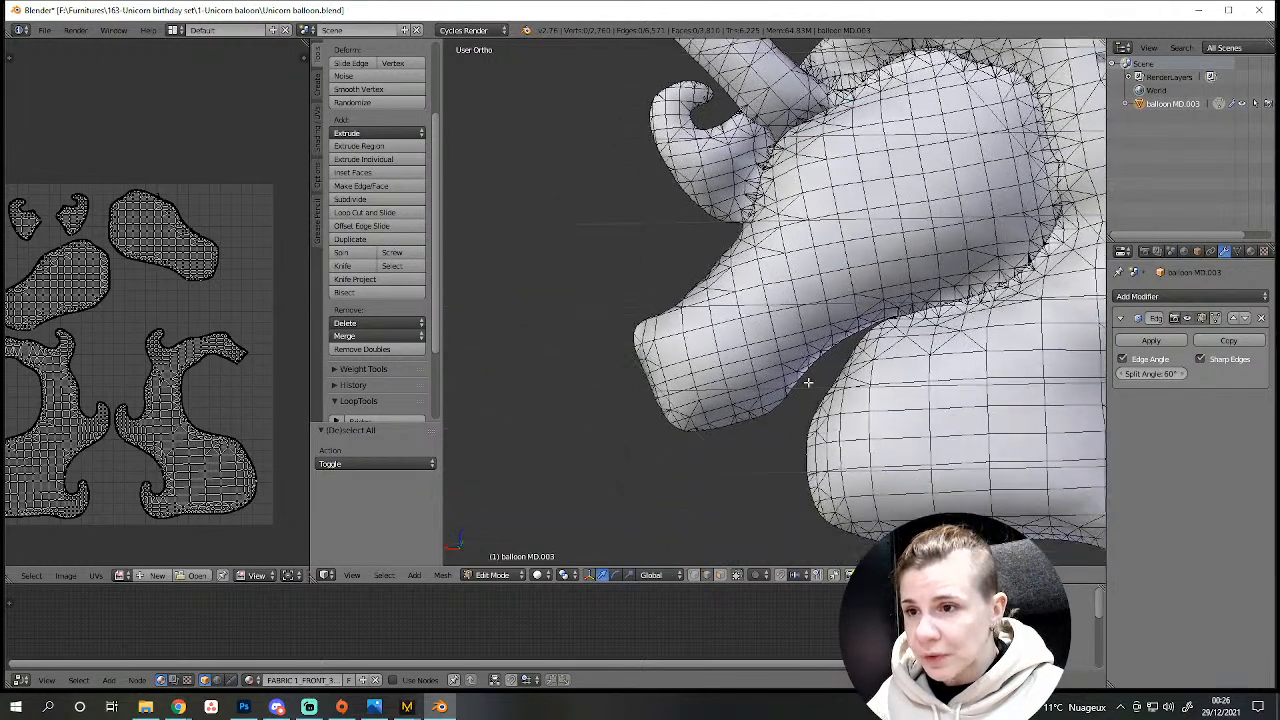
right_click(686, 412, "alt")
key("x")
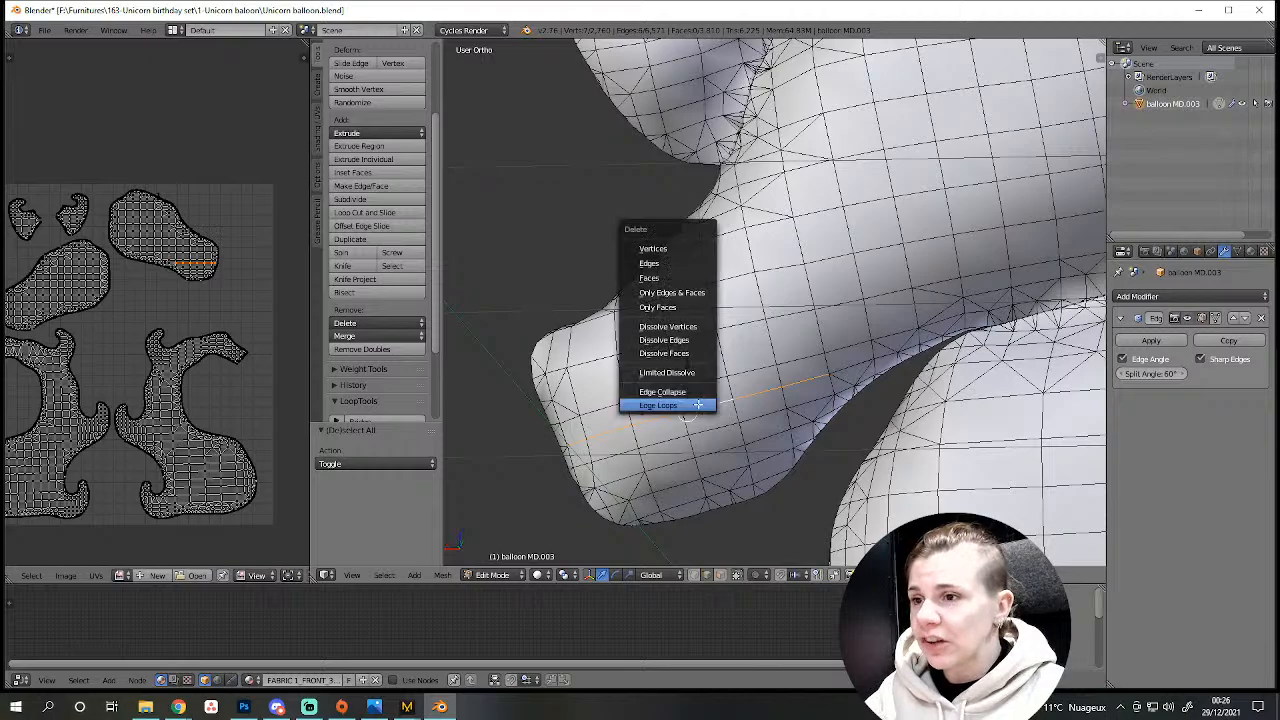
left_click(698, 405)
scroll(704, 402, "down", 3)
middle_click_drag(704, 402, 882, 388)
key("a")
Delete one edge loop near the snout's end on the opposite side of the muzzle with Edge Loops, and deselect everything.
scroll(882, 388, "up", 5)
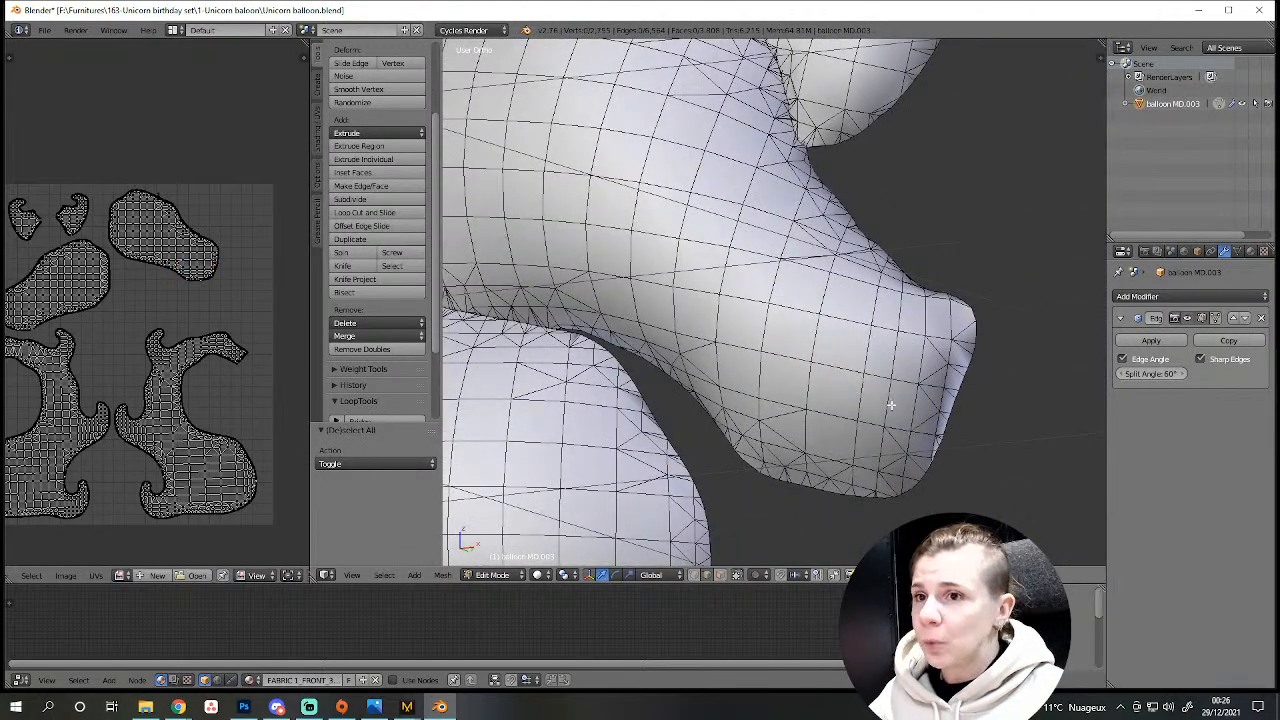
right_click(887, 400, "alt")
key("x")
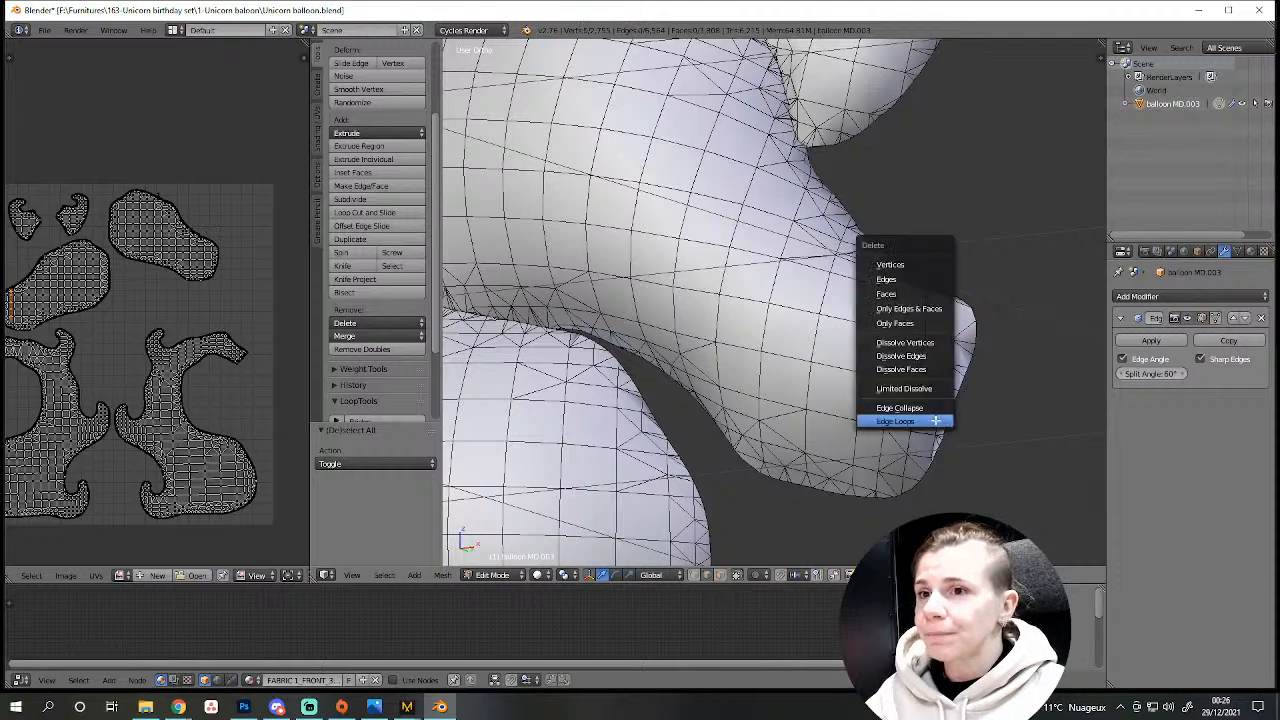
left_click(936, 421)
scroll(934, 417, "down", 4)
key("a")
middle_click_drag(774, 397, 675, 476)
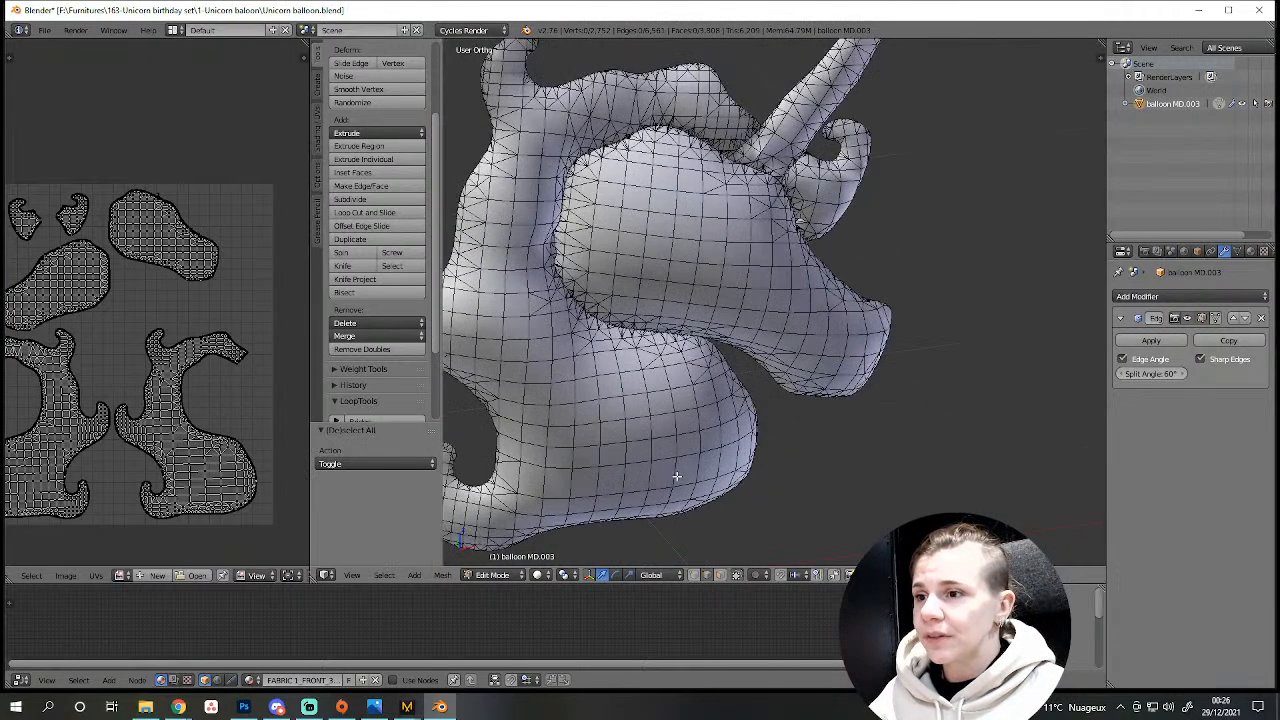
Switch to Chrome, open WordReference and look up the French word "frangipane" in the dictionary.
mouse_move(178, 706)
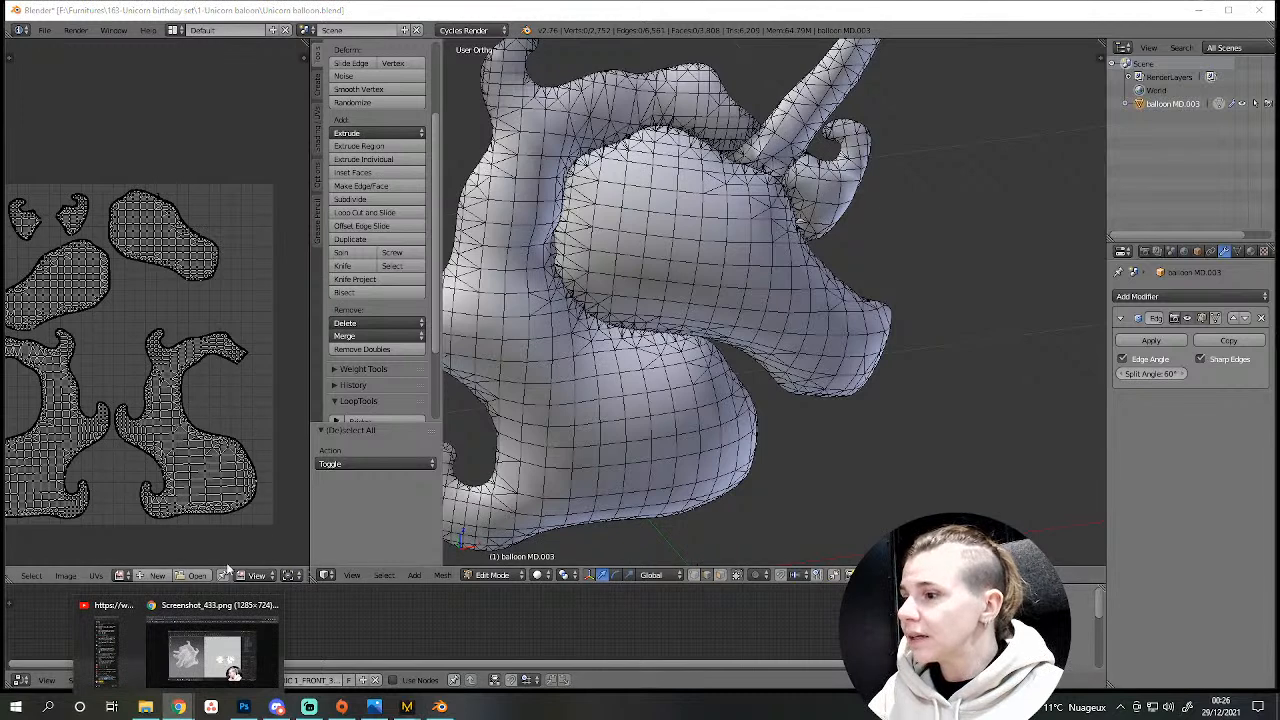
left_click(190, 607)
left_click(245, 36)
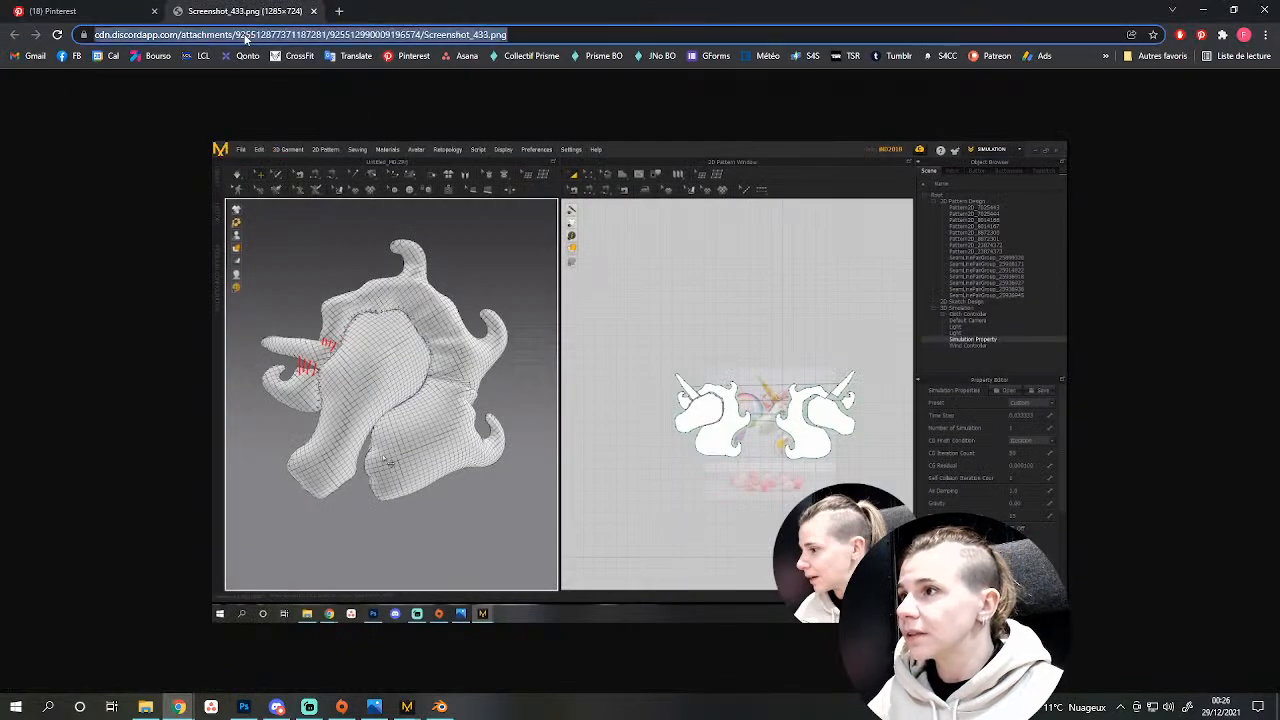
type("word")
key("BackSpace")
key("BackSpace")
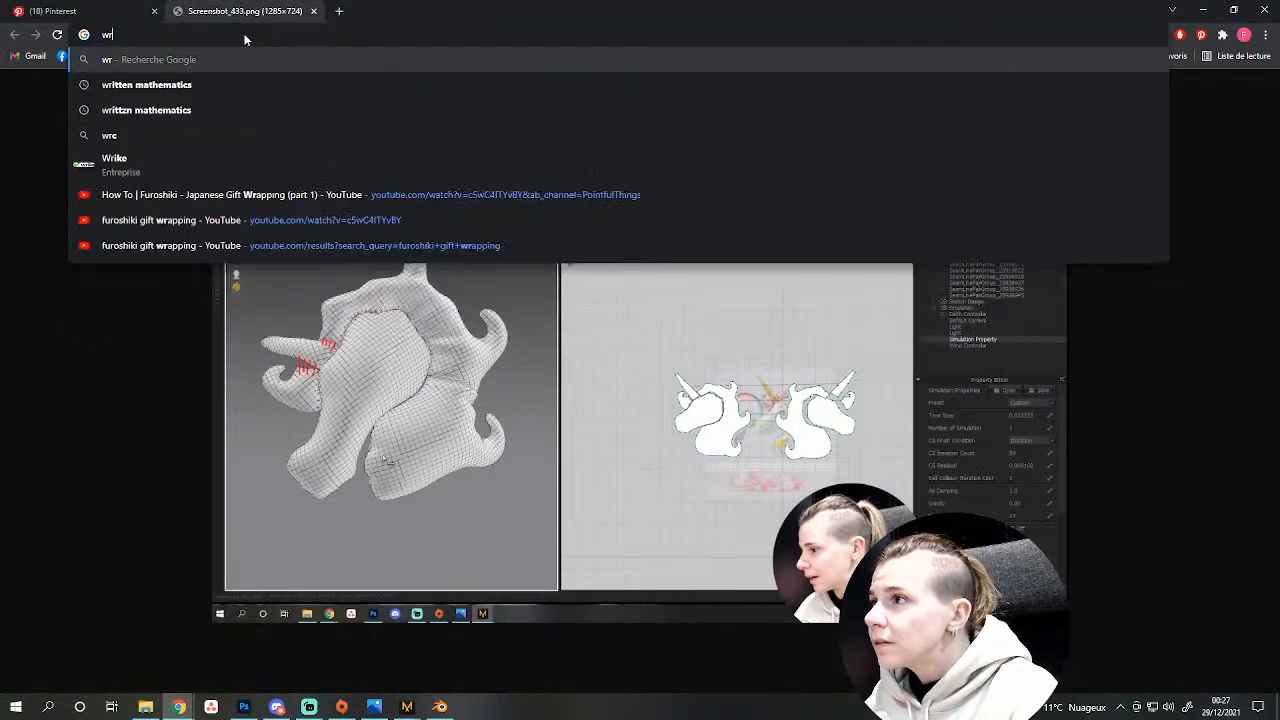
type("ord")
key("Return")
type("frangipane")
key("Down")
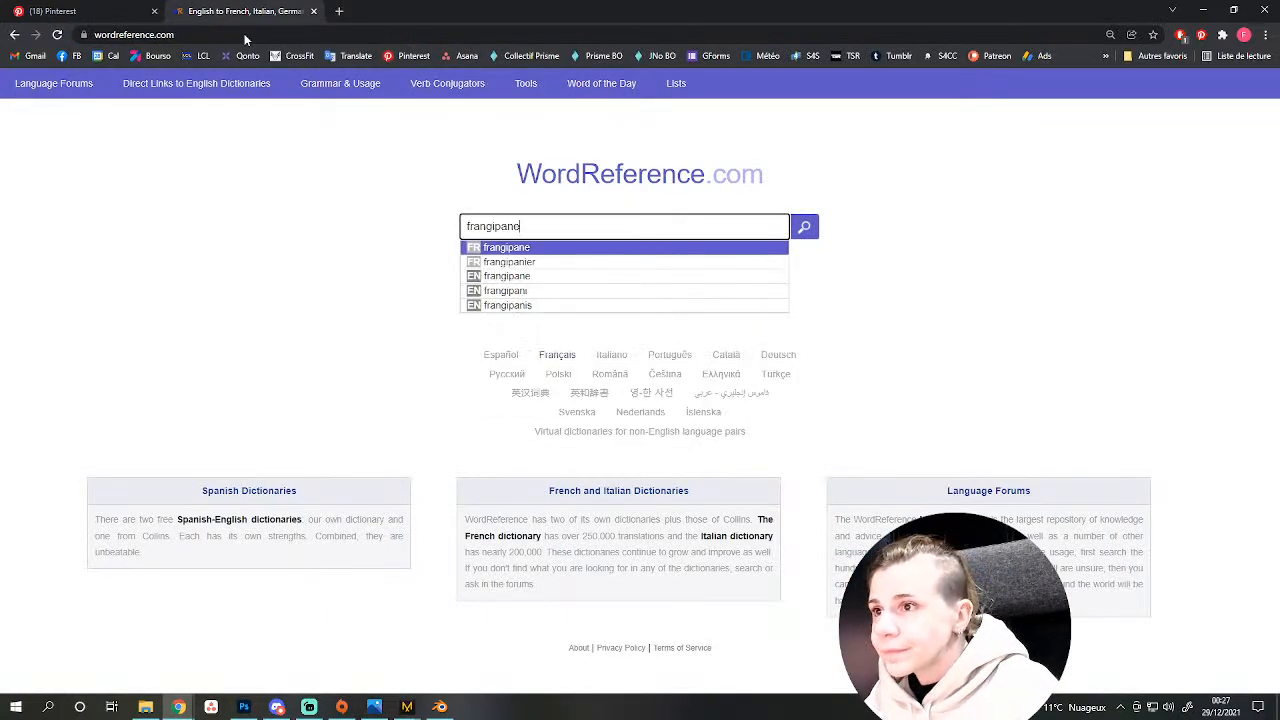
key("Return")
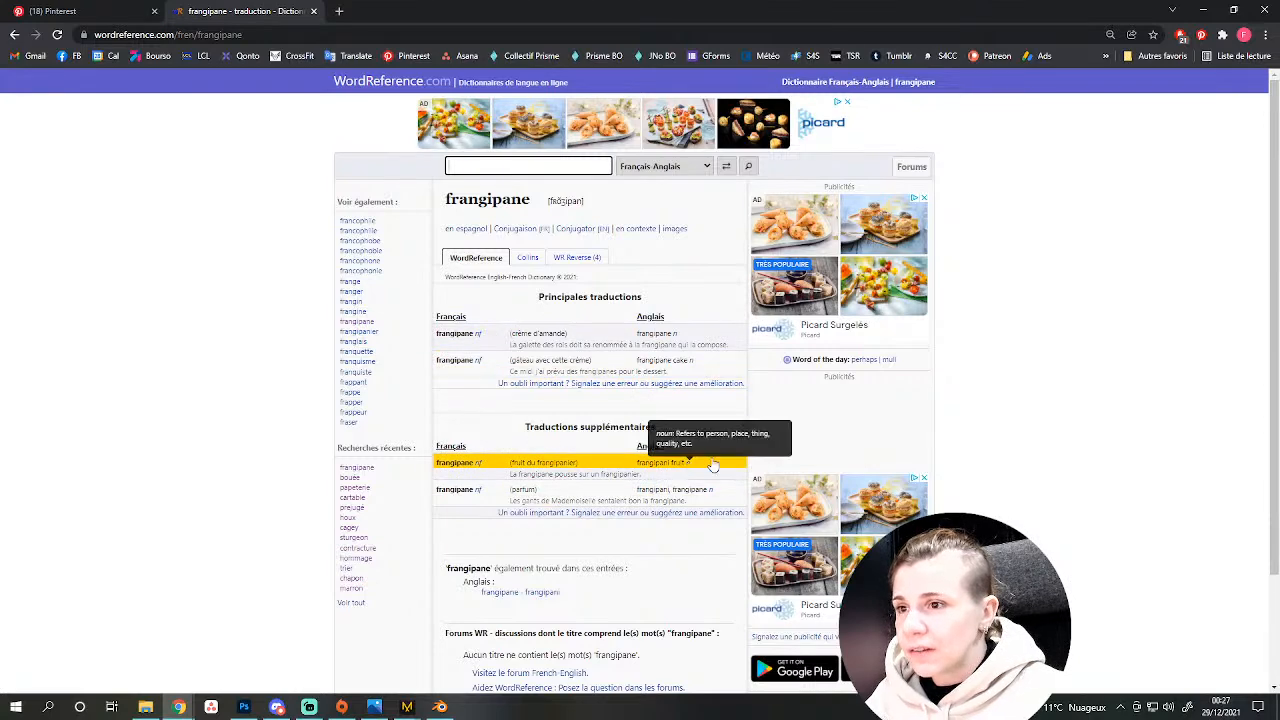
Search Google for "galette des roix" and browse the image results.
left_click(278, 35)
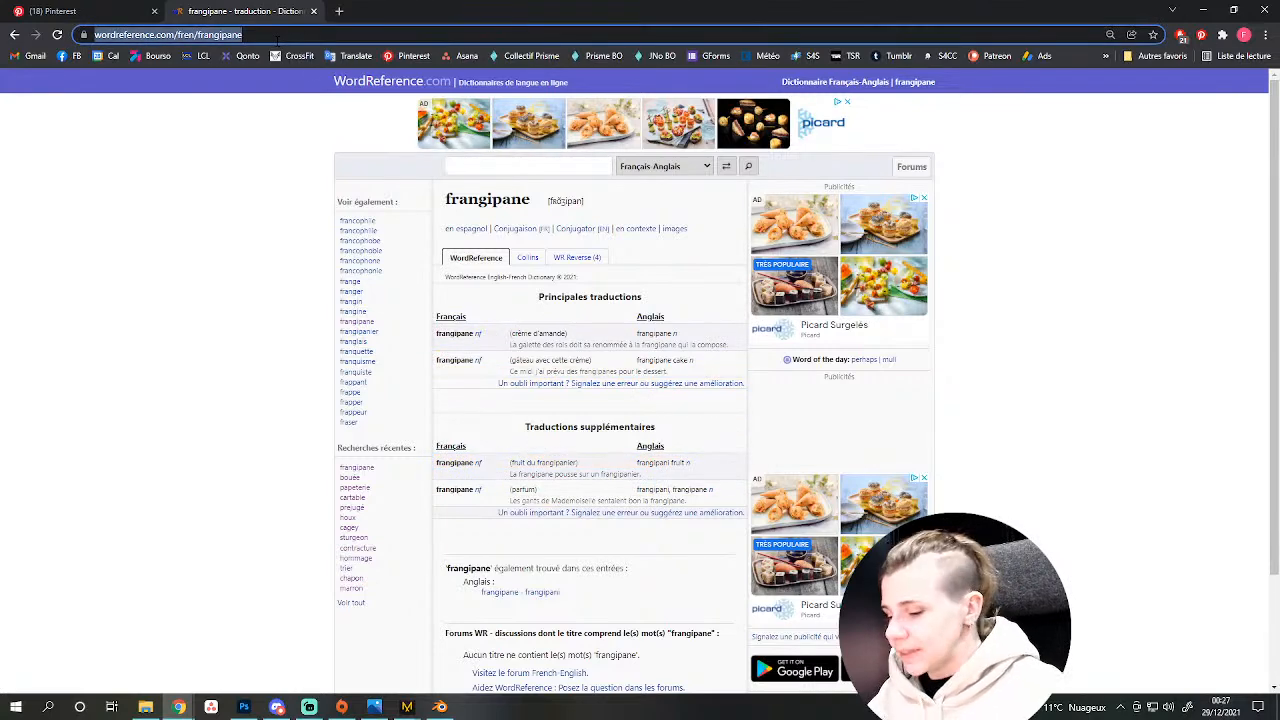
type("galette des roix")
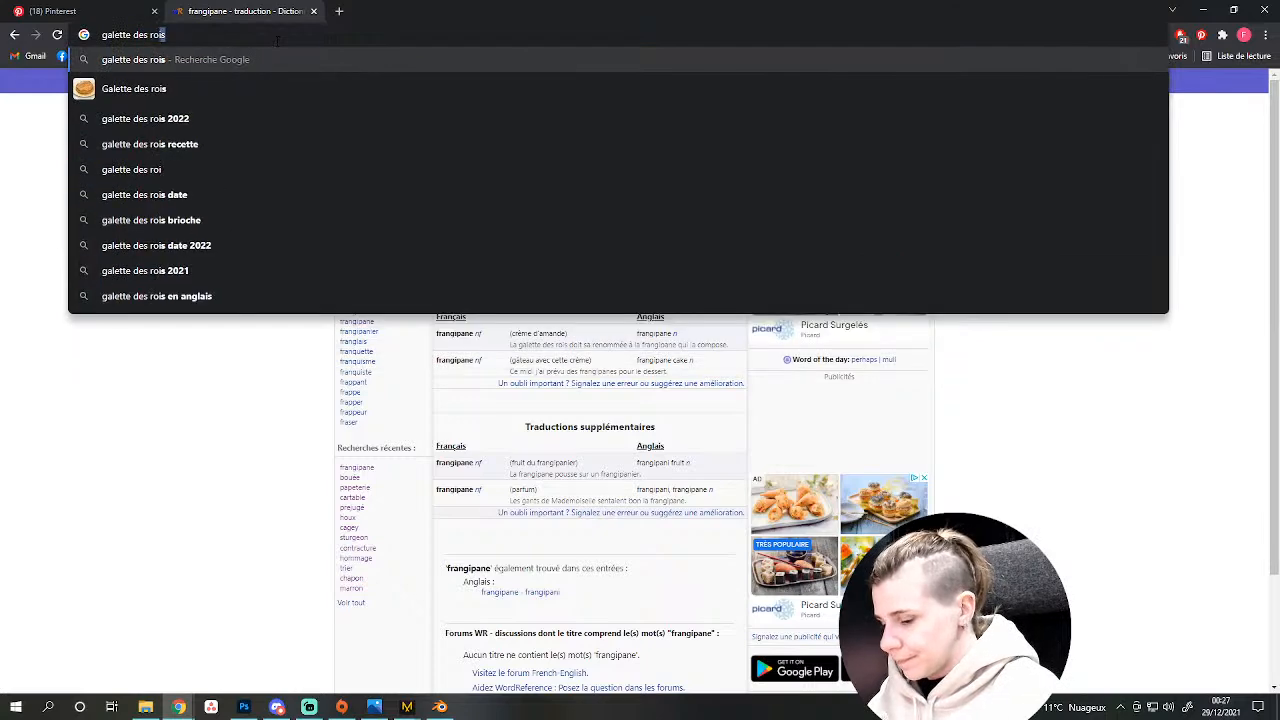
key("Return")
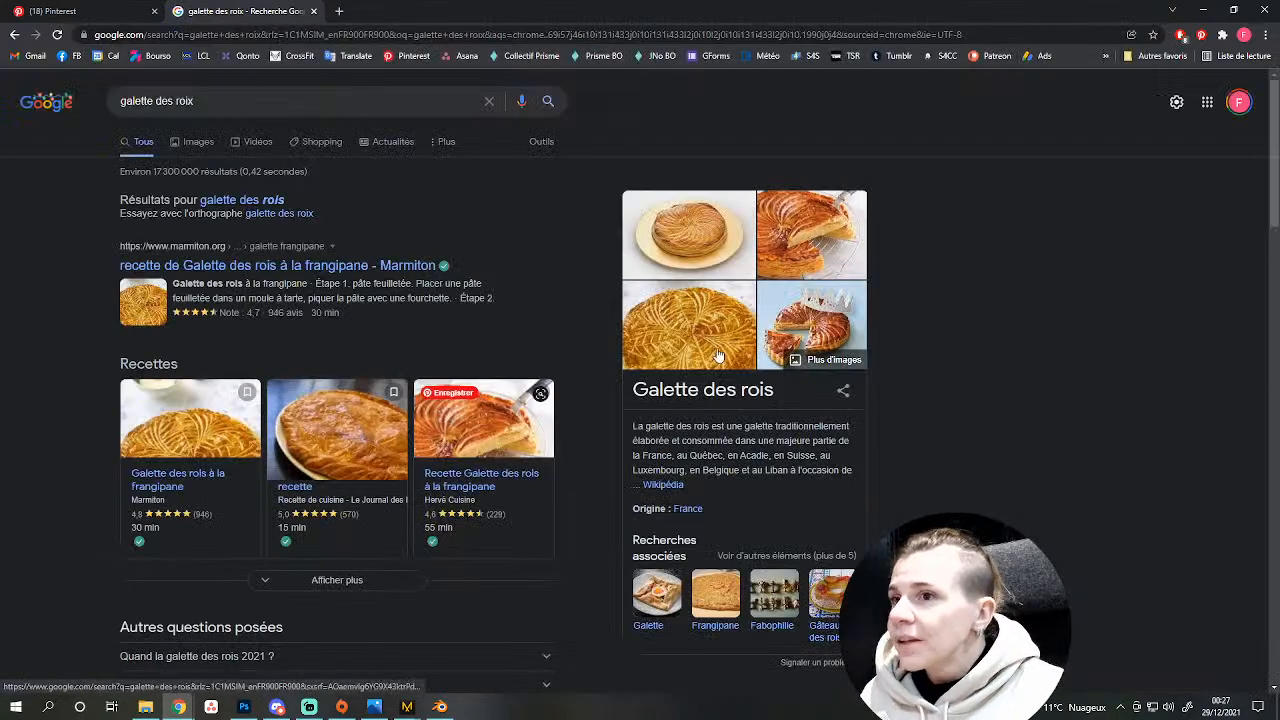
left_click(193, 145)
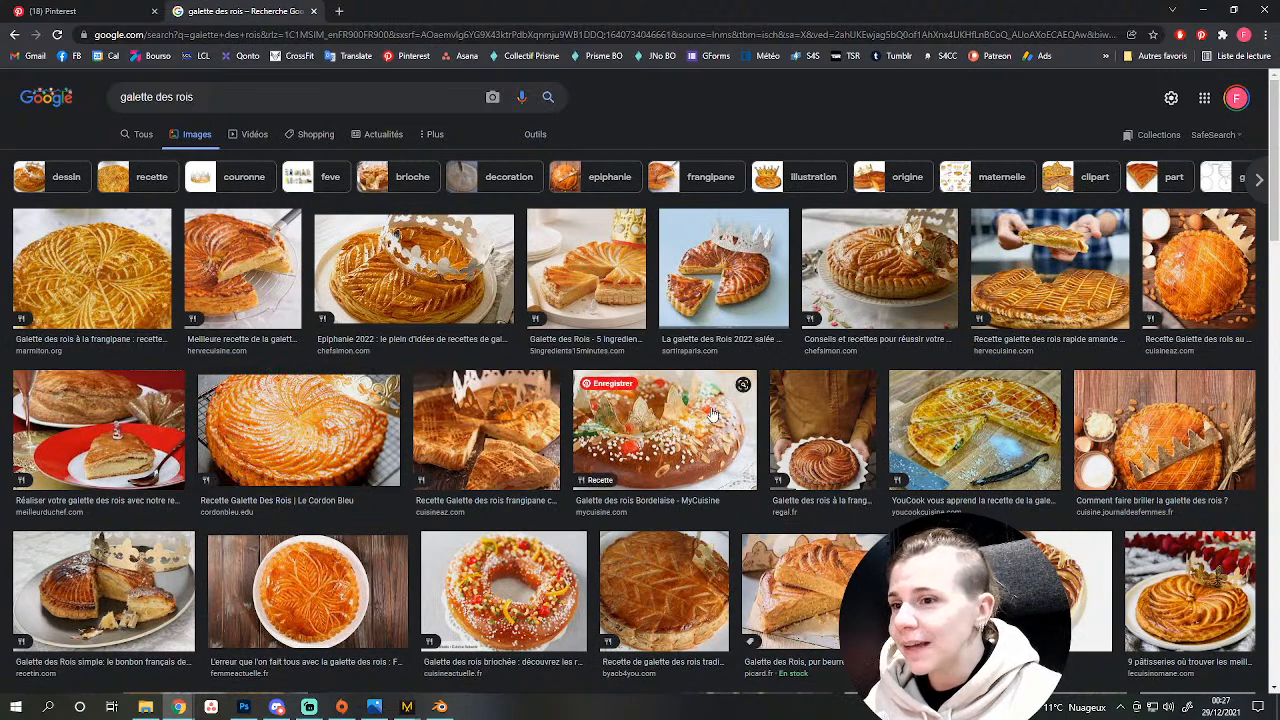
scroll(712, 414, "down", 3)
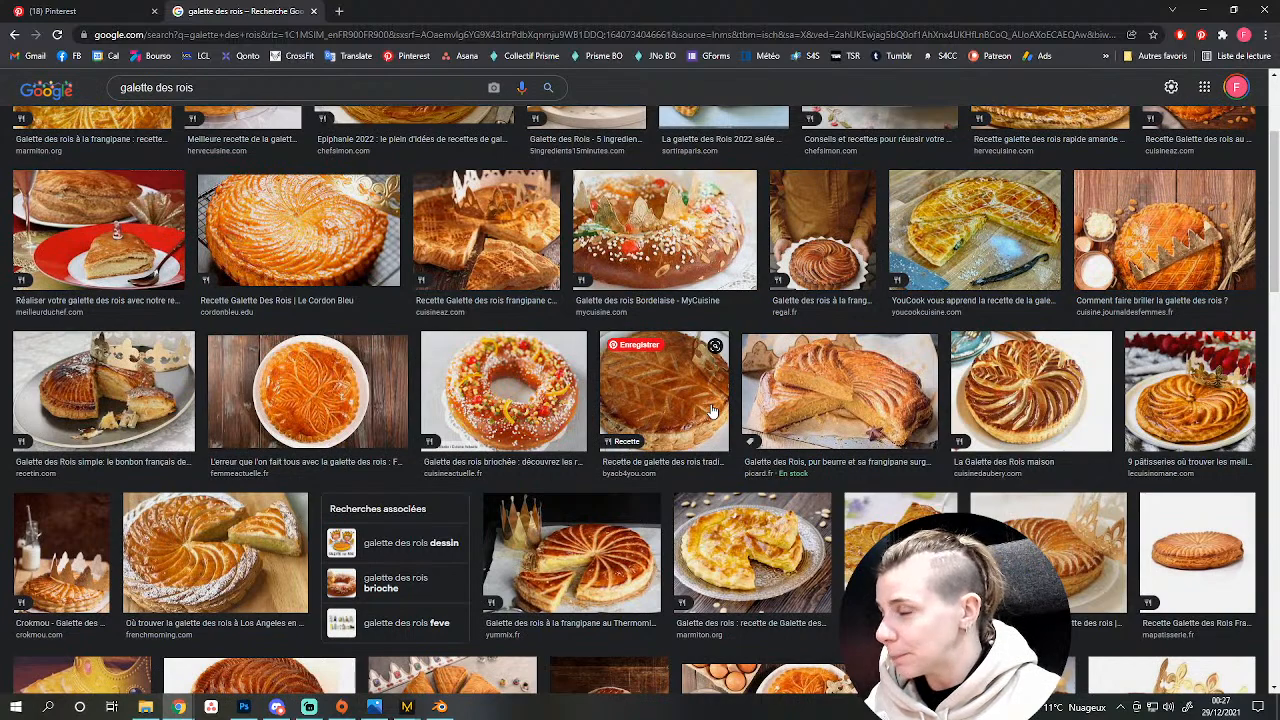
scroll(666, 458, "up", 3)
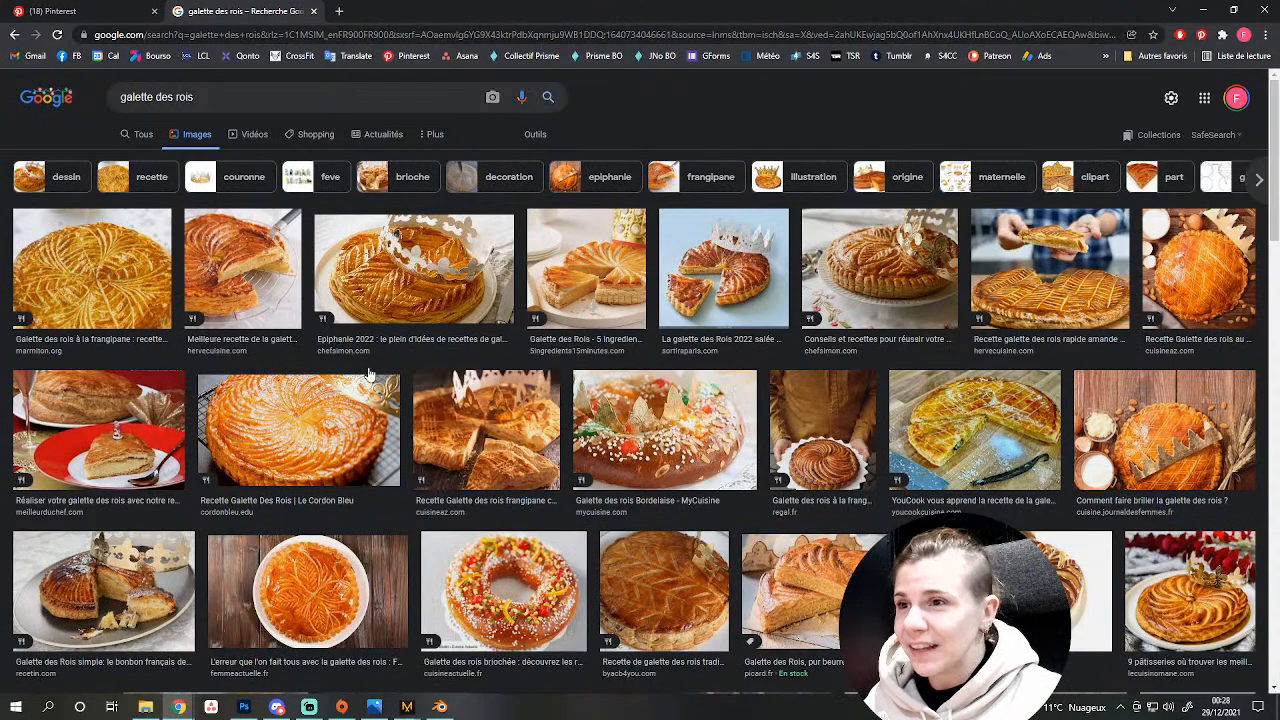
Switch back to Blender and select horizontal edge loops across the lower body and a lengthwise loop up the neck.
left_click(440, 707)
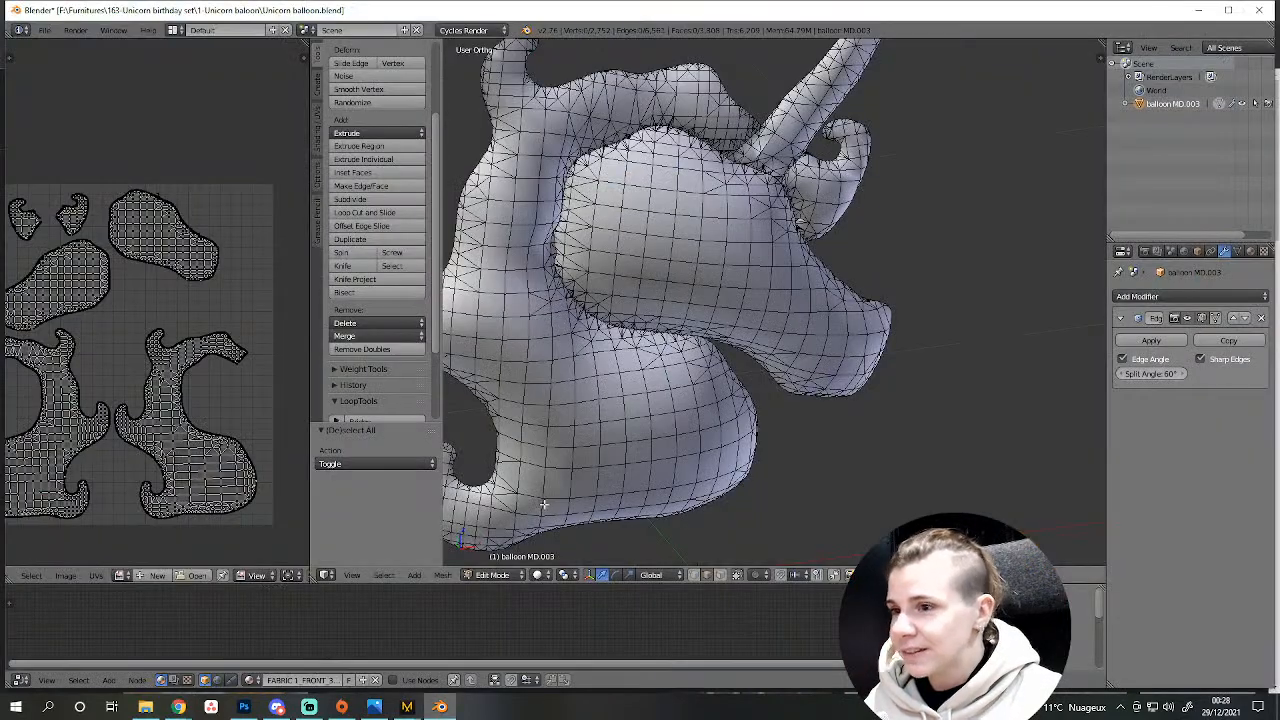
middle_click_drag(624, 433, 792, 350)
scroll(817, 457, "up", 2)
middle_click_drag(817, 457, 834, 391)
right_click(829, 404, "alt")
right_click(679, 318, "alt+shift")
middle_click_drag(611, 257, 640, 323)
right_click(633, 288, "alt+shift")
Add lengthwise and crosswise edge loops on the head to the body and neck selection, delete them with Edge Loops, and deselect everything.
scroll(831, 292, "down", 4)
middle_click_drag(831, 292, 985, 378)
right_click(841, 280, "alt+shift")
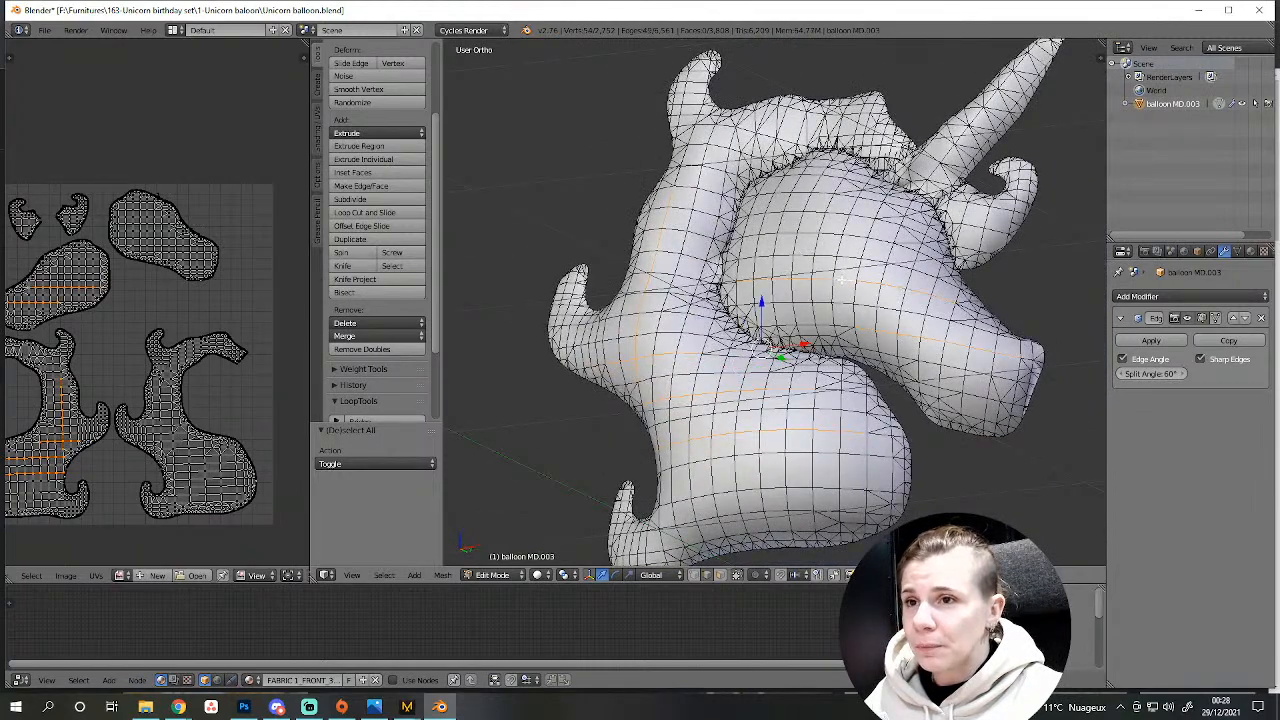
right_click(821, 227, "alt+shift")
right_click(828, 233, "alt+shift")
mouse_move(826, 237)
middle_mouse_down()
mouse_move(800, 240)
mouse_move(828, 228)
middle_mouse_up()
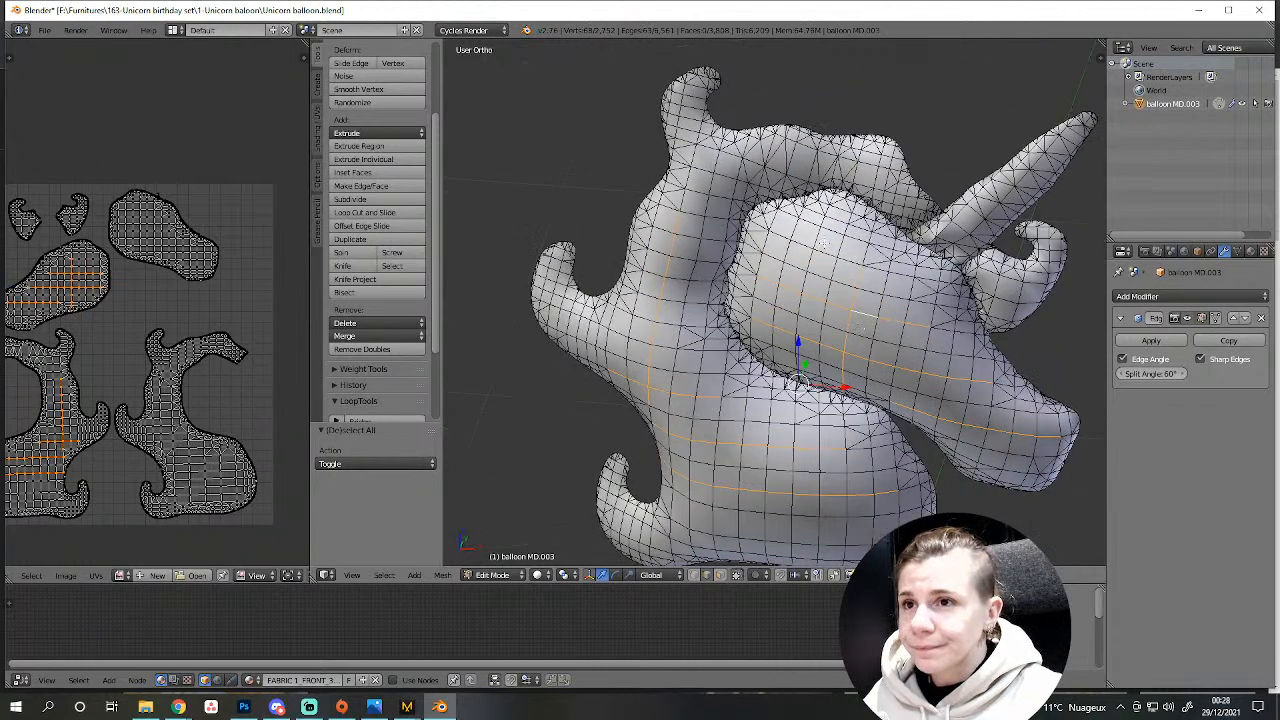
key("x")
left_click(826, 374)
key("a")
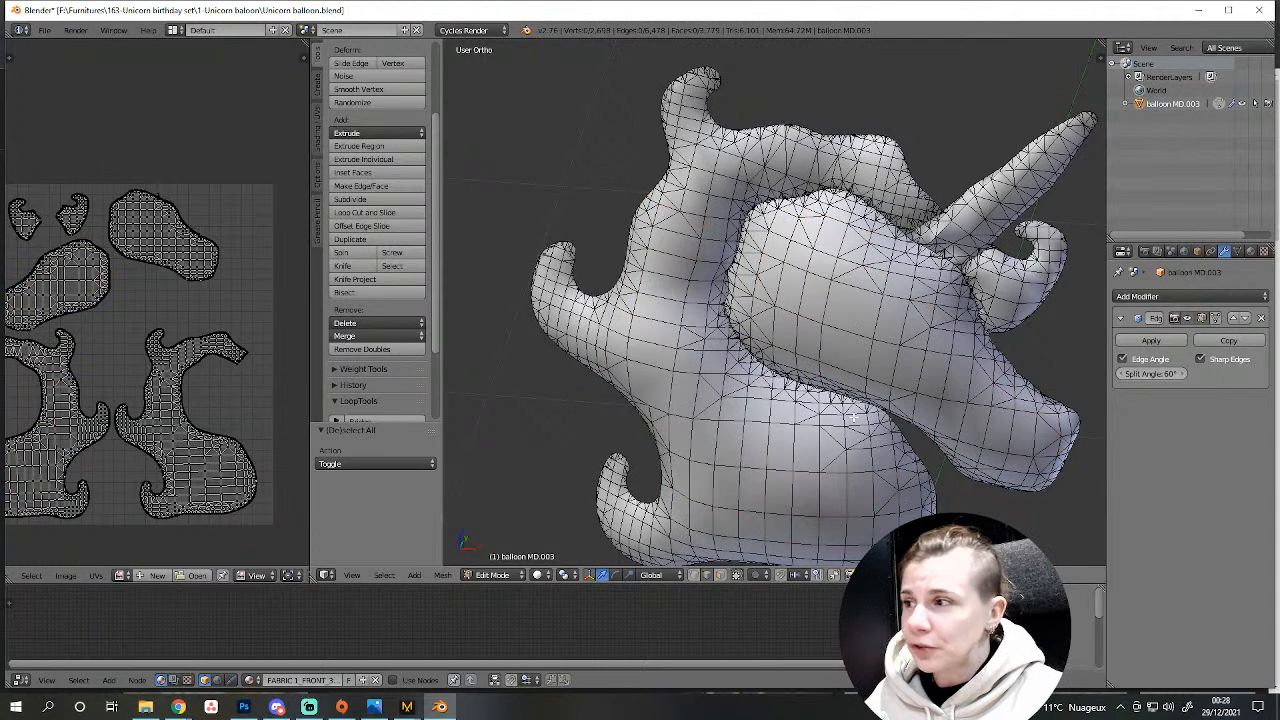
Delete the selected edge loops along the upper mane on the opposite side of the balloon with Edge Loops, and deselect everything.
key("a")
middle_click_drag(962, 401, 769, 456)
key("a")
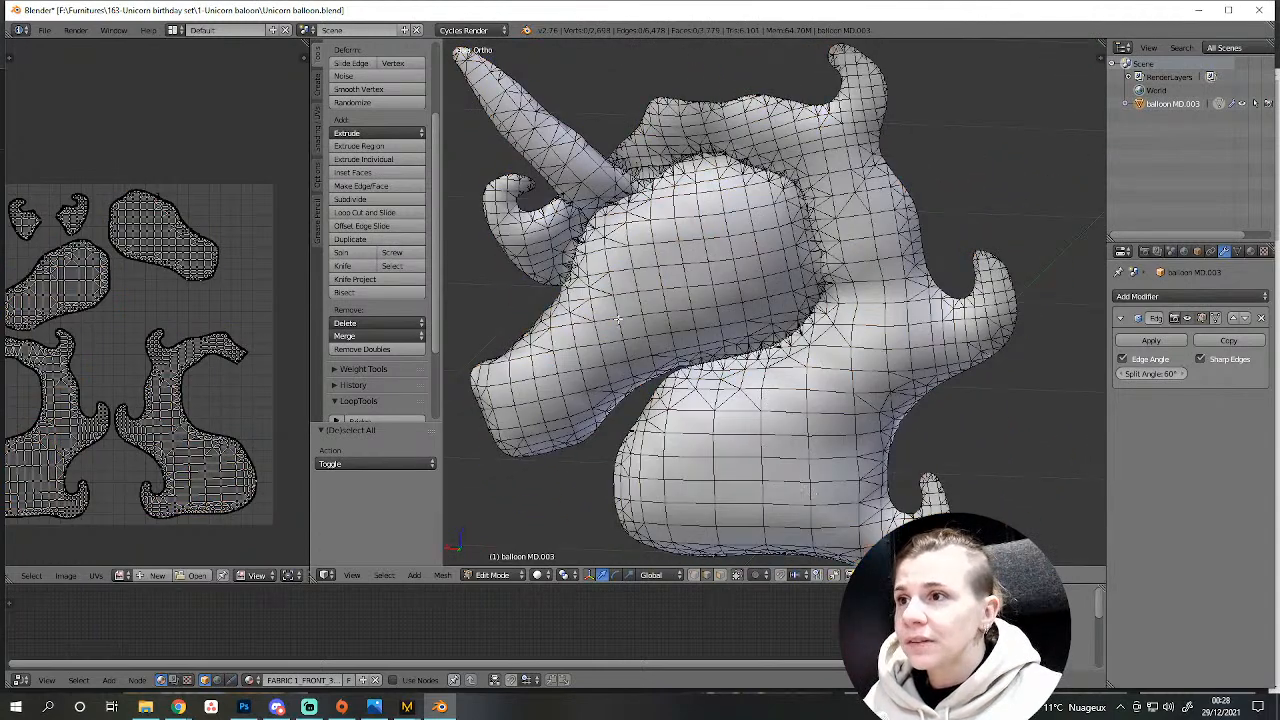
right_click(808, 140)
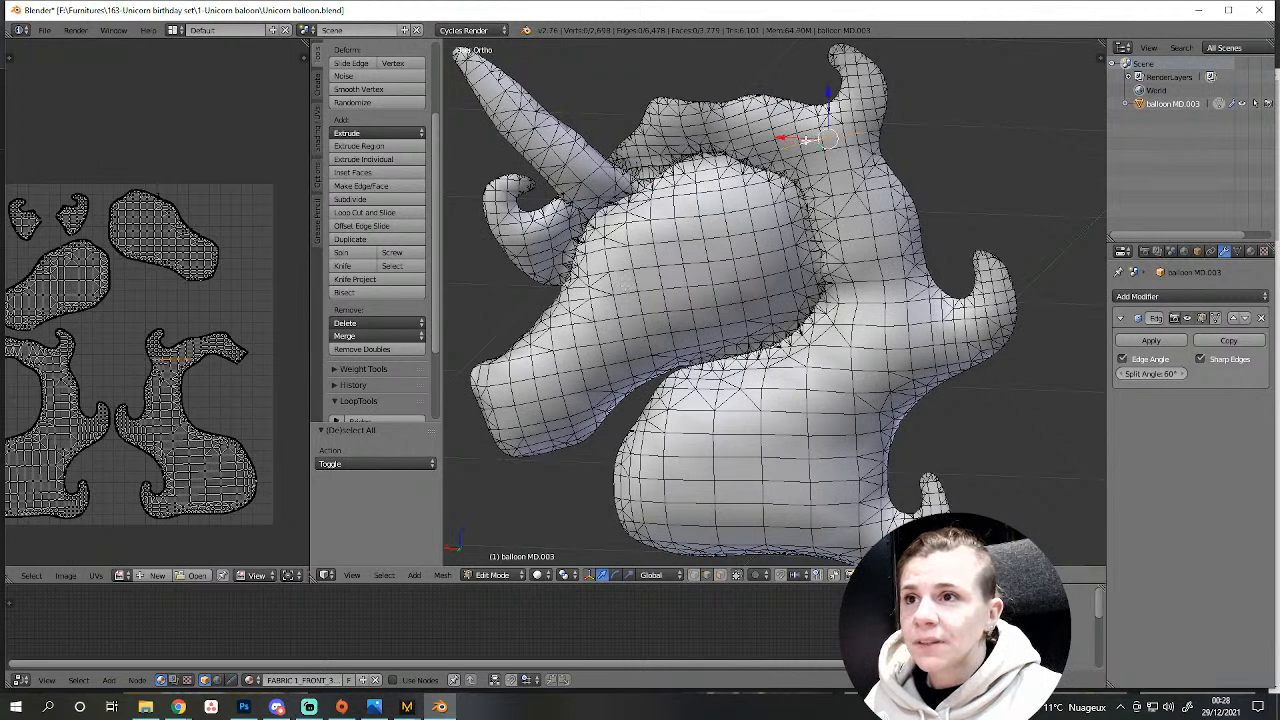
right_click(730, 123, "shift")
right_click(717, 127, "shift")
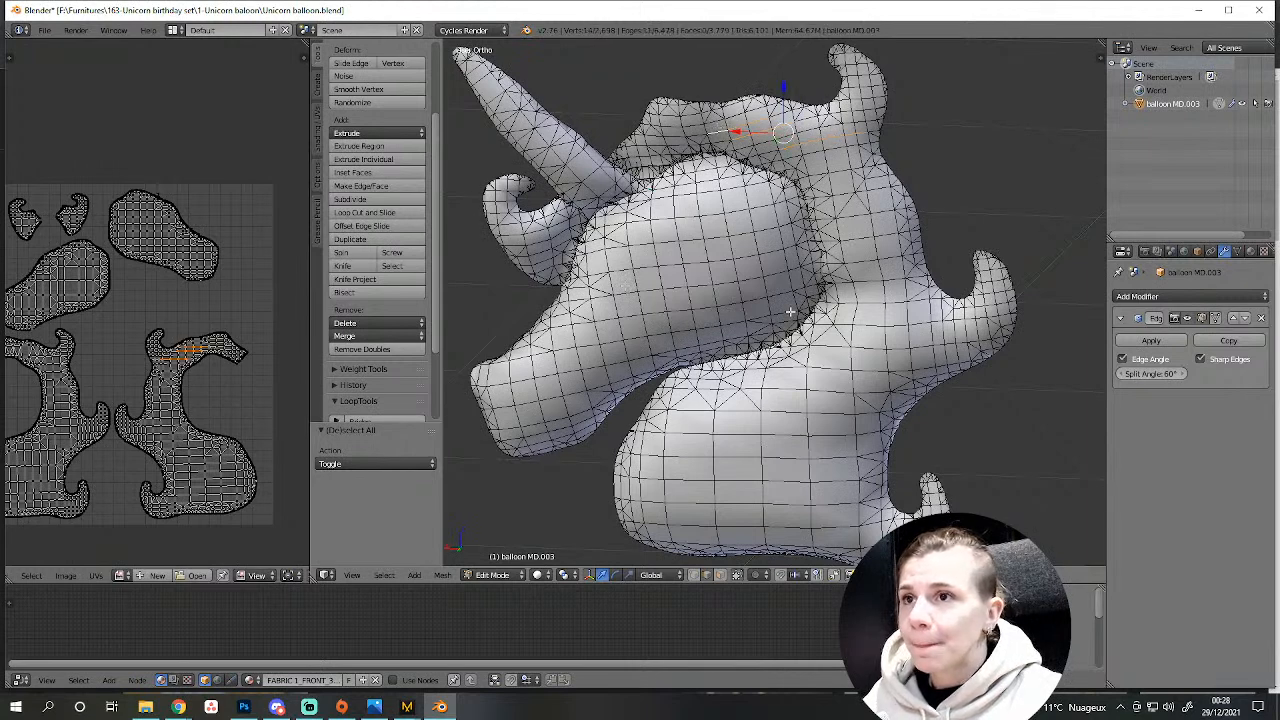
key("x")
left_click(798, 392)
key("a")
Delete one edge loop on the topmost mane curl with Edge Loops and clear the selection.
right_click(862, 92, "alt")
key("x")
left_click(874, 344)
key("a")
Delete alternate crosswise edge loops along the middle mane curl with Edge Loops, and deselect everything.
right_click(947, 333, "alt")
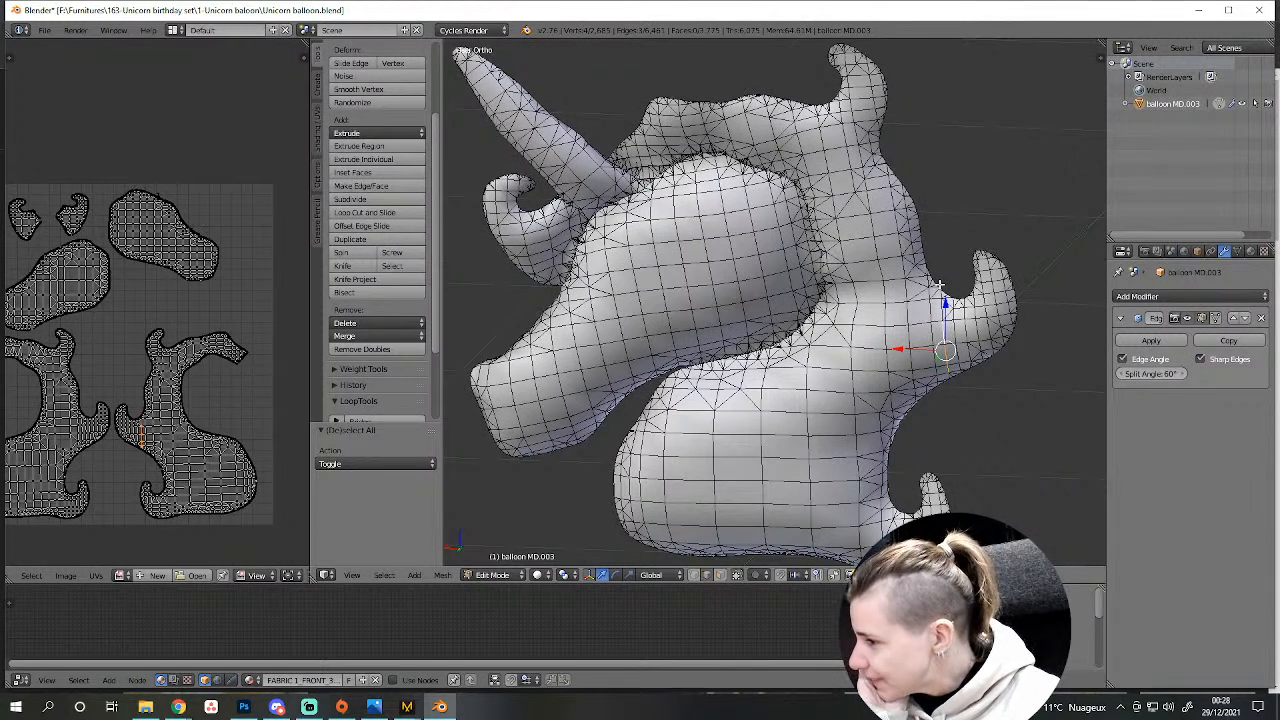
right_click(965, 331, "alt+shift")
right_click(987, 307, "alt+shift")
right_click(998, 299, "alt+shift")
key("x")
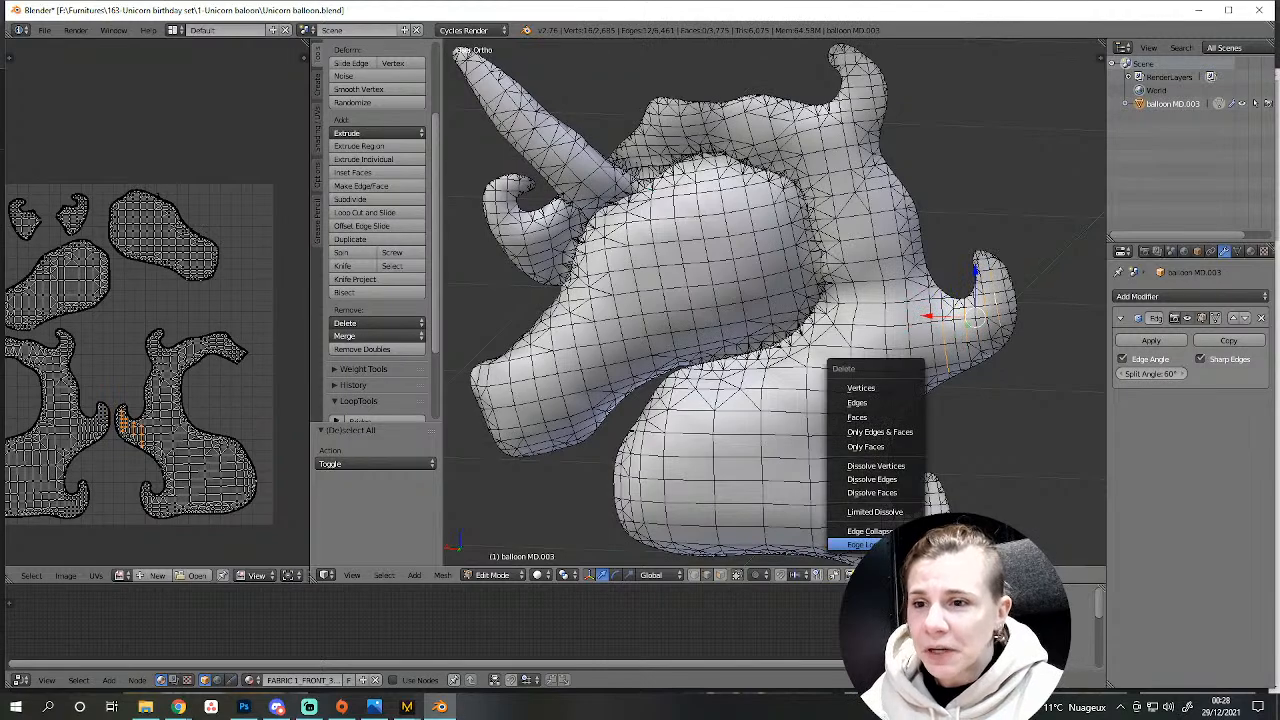
left_click(862, 544)
middle_click_drag(832, 526, 810, 452, "shift")
key("a")
Delete horizontal edge loops across the lower body and the bottom mane curl with Edge Loops, and deselect everything.
middle_click_drag(849, 506, 830, 470)
right_click(704, 432, "alt")
right_click(711, 388, "alt+shift")
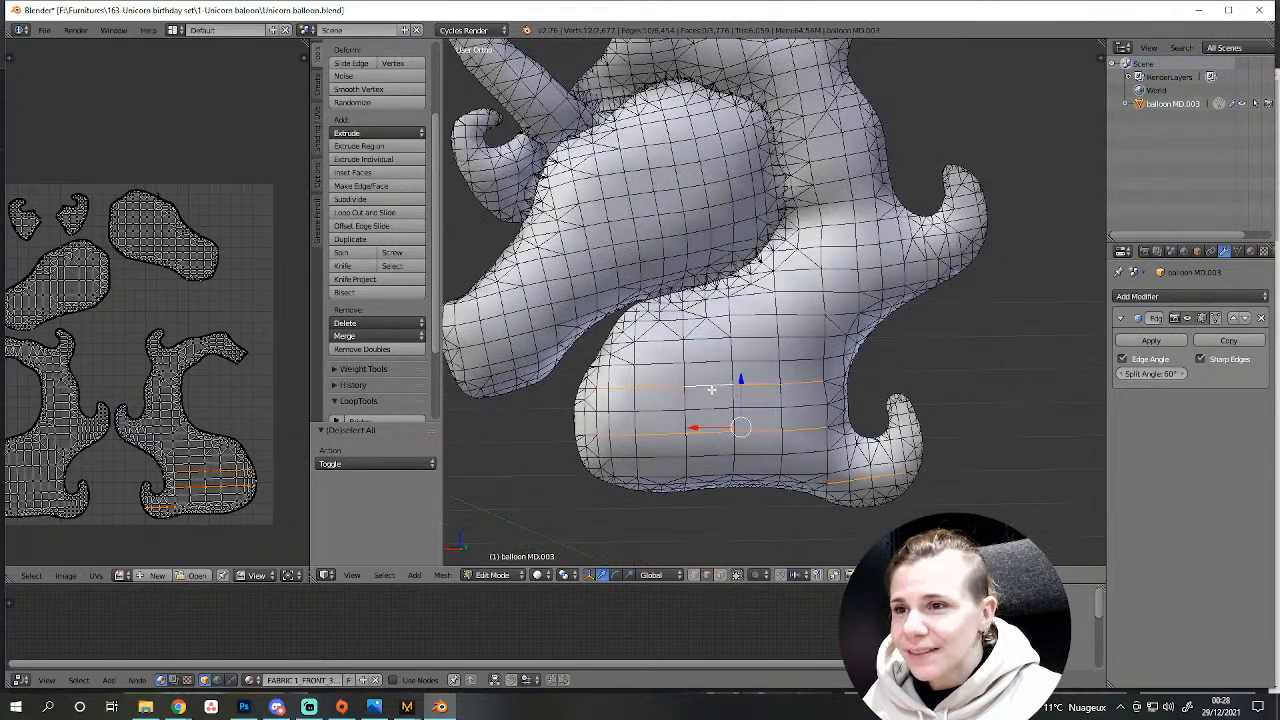
key("x")
left_click(790, 516)
key("a")
Inspect the reduced mesh from both sides and check its smooth shading in Object Mode before returning to Edit Mode.
scroll(790, 516, "down", 4)
scroll(788, 514, "up", 3)
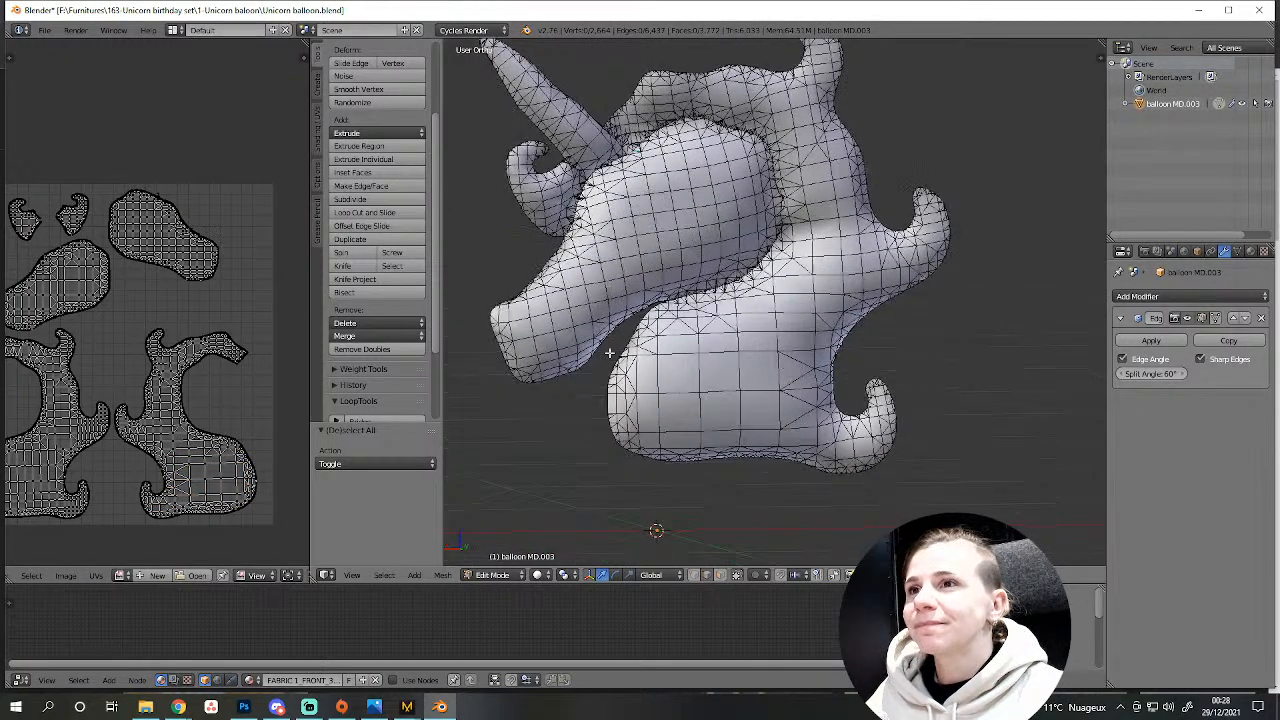
middle_click_drag(604, 357, 640, 390)
scroll(660, 414, "up", 3)
middle_click_drag(735, 446, 1004, 456)
scroll(975, 460, "down", 2)
key("Tab")
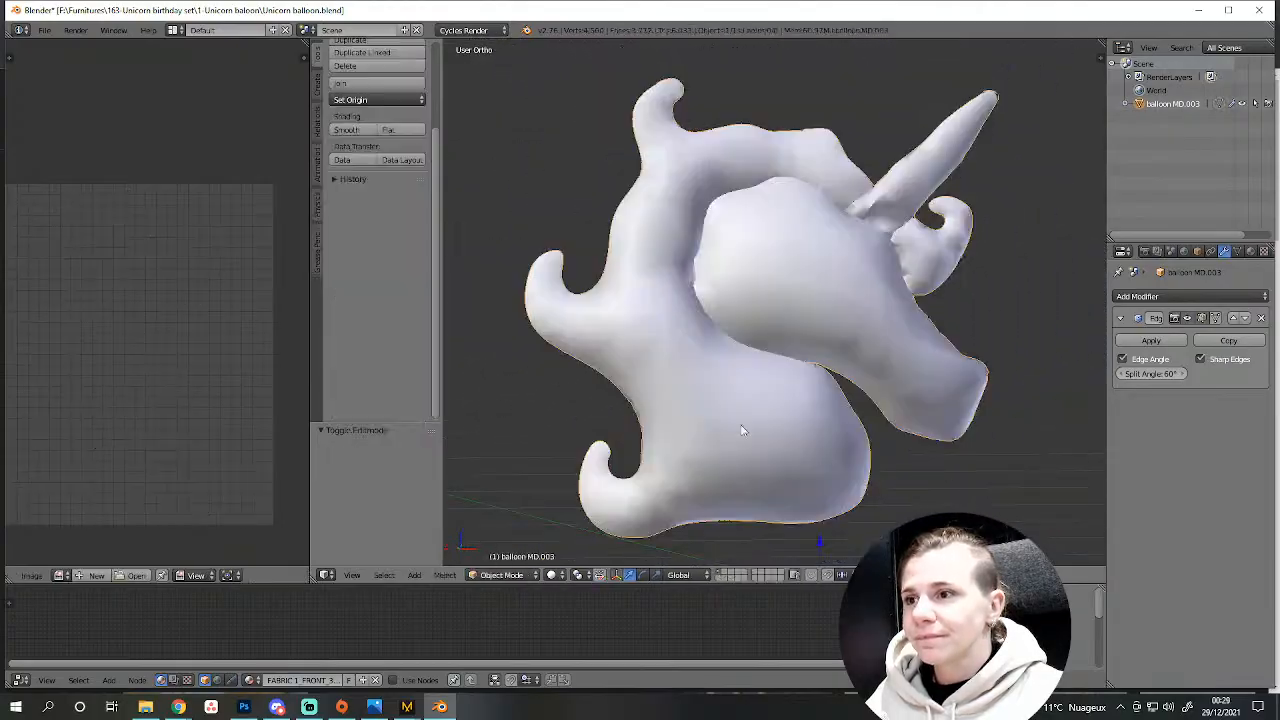
key("Tab")
Delete edge loops across the middle mane curl on the first side with Edge Loops.
scroll(780, 436, "up", 8)
right_click(779, 378)
right_click(810, 427, "alt+shift")
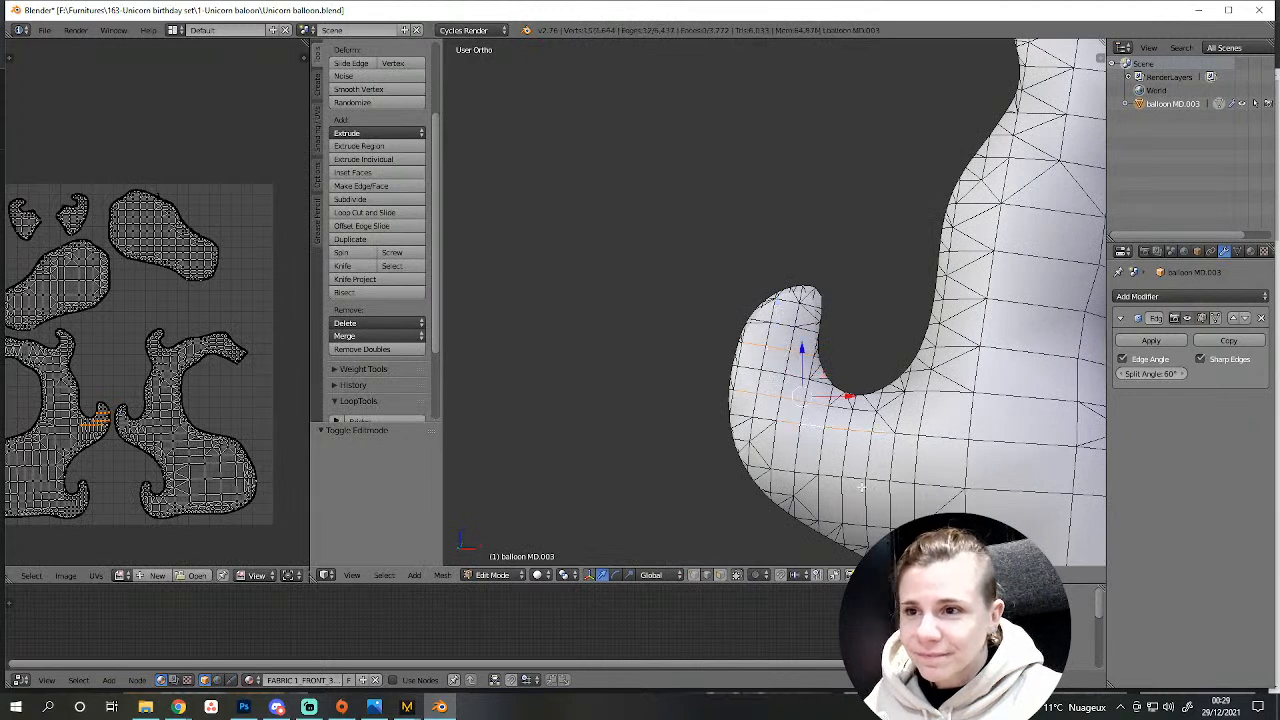
key("x")
left_click(862, 513)
scroll(862, 513, "down", 4)
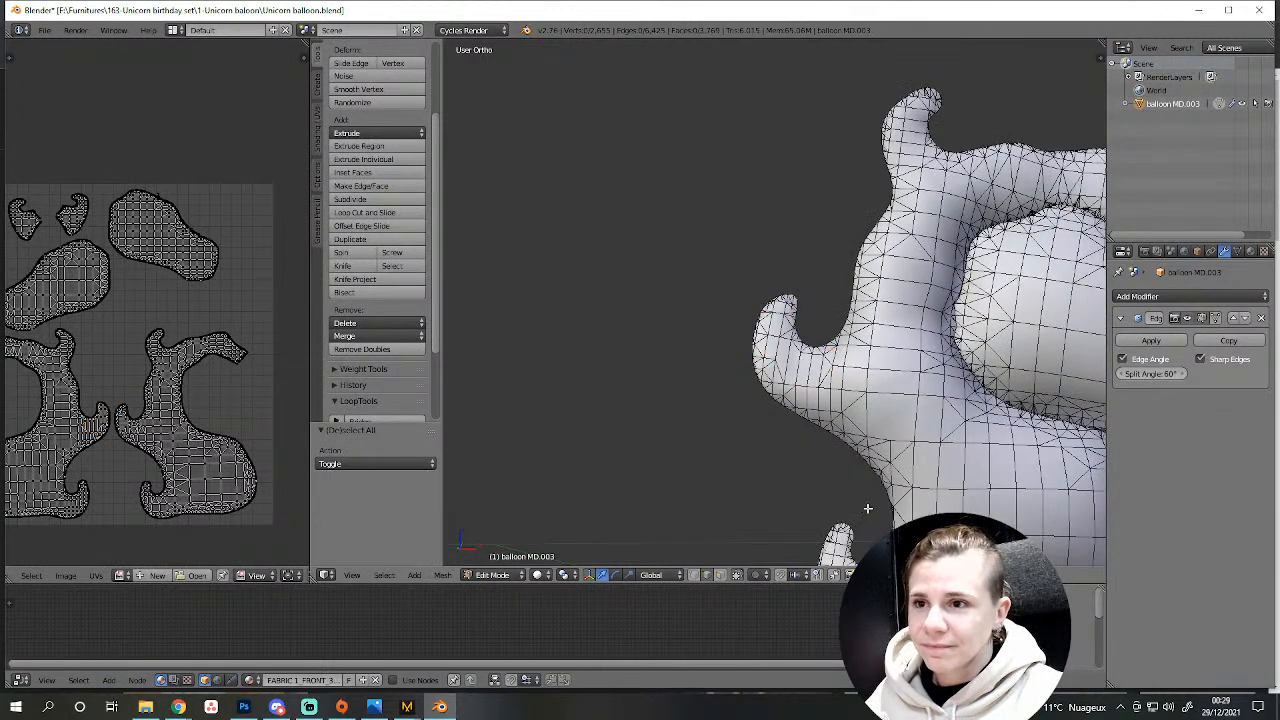
Check the shading in Object Mode, then delete one vertical edge loop at the back of the head on the opposite side with Edge Loops.
key("Tab")
mouse_move(840, 472)
middle_mouse_down()
mouse_move(958, 478)
mouse_move(497, 491)
mouse_move(480, 446)
mouse_move(446, 457)
mouse_move(1078, 490)
middle_mouse_up()
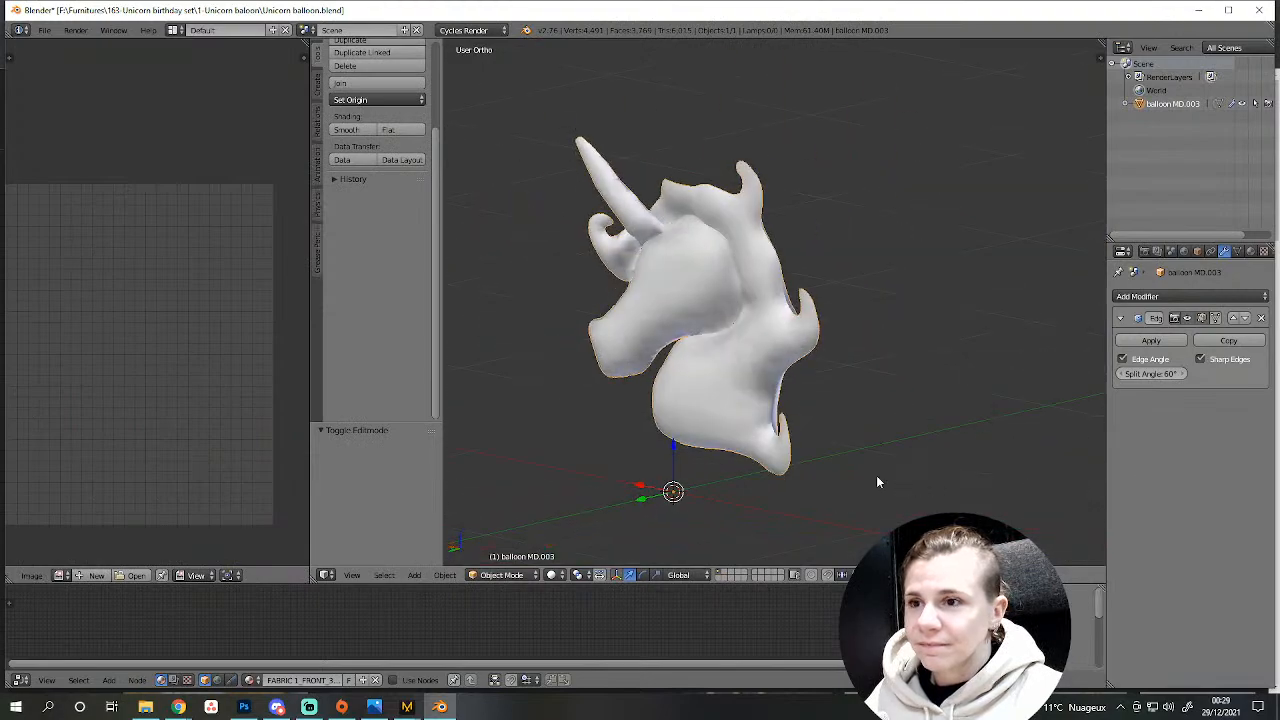
key("Tab")
scroll(802, 479, "up", 4)
middle_click_drag(760, 474, 928, 434, "shift")
right_click(769, 313, "alt")
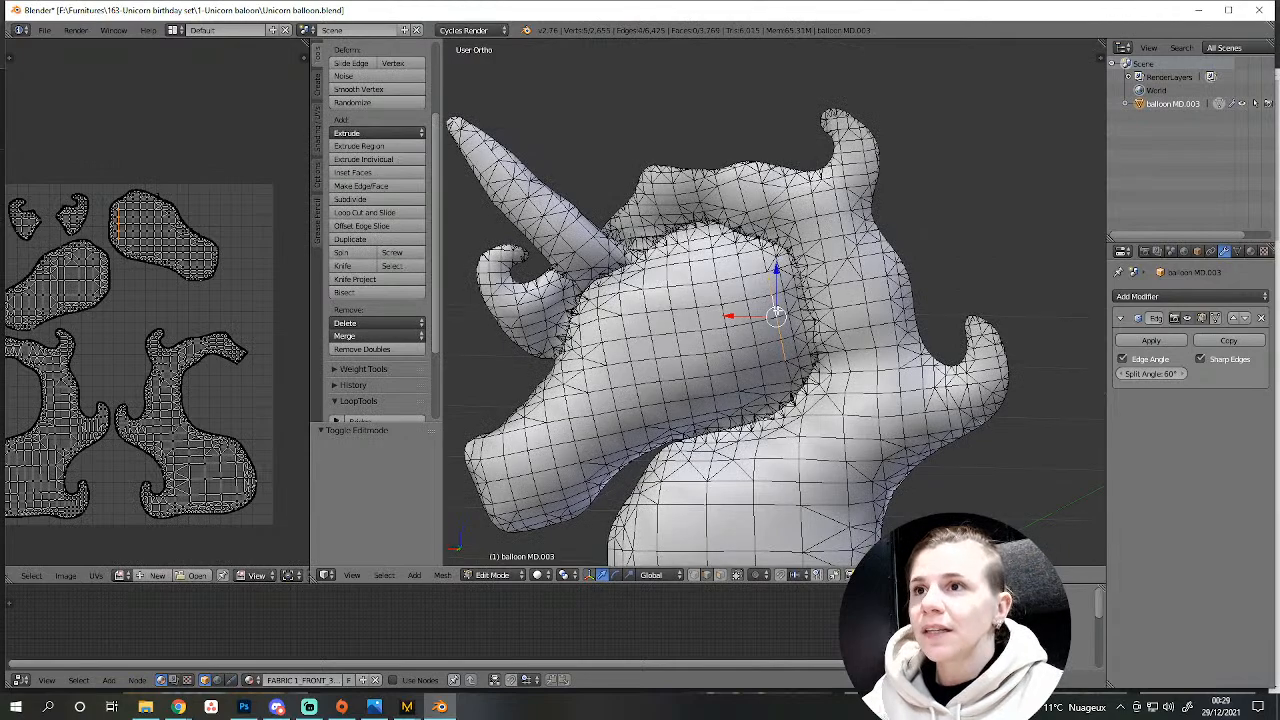
key("x")
left_click(777, 311)
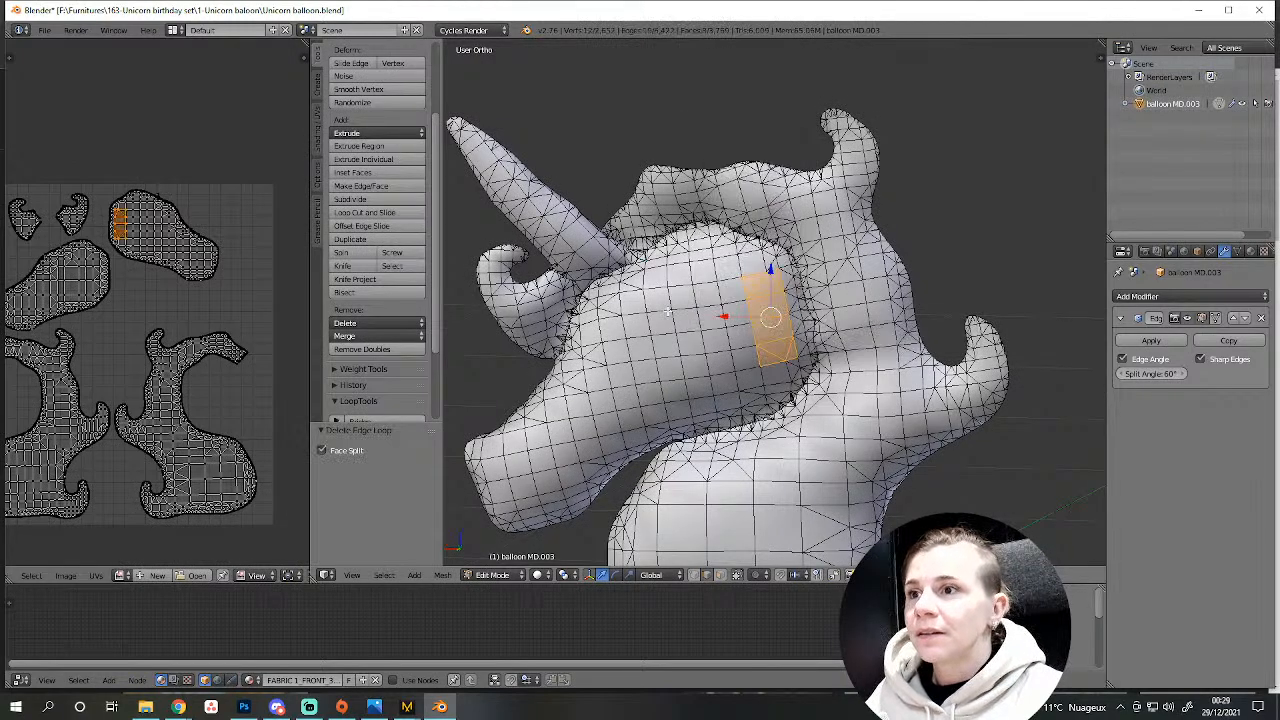
key("a")
middle_click_drag(777, 311, 880, 270, "shift")
middle_click_drag(830, 326, 770, 349, "shift")
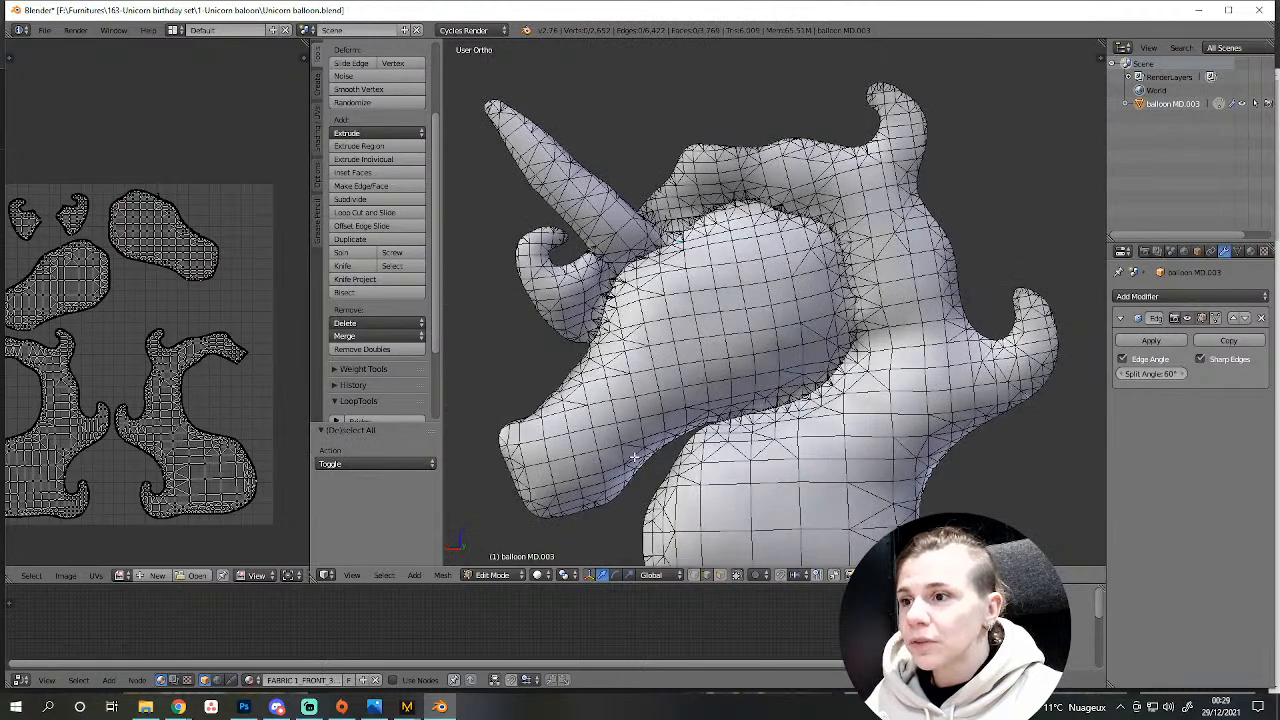
Delete alternate vertical edge loops on the lower body of the first side with Edge Loops.
scroll(629, 433, "up", 3)
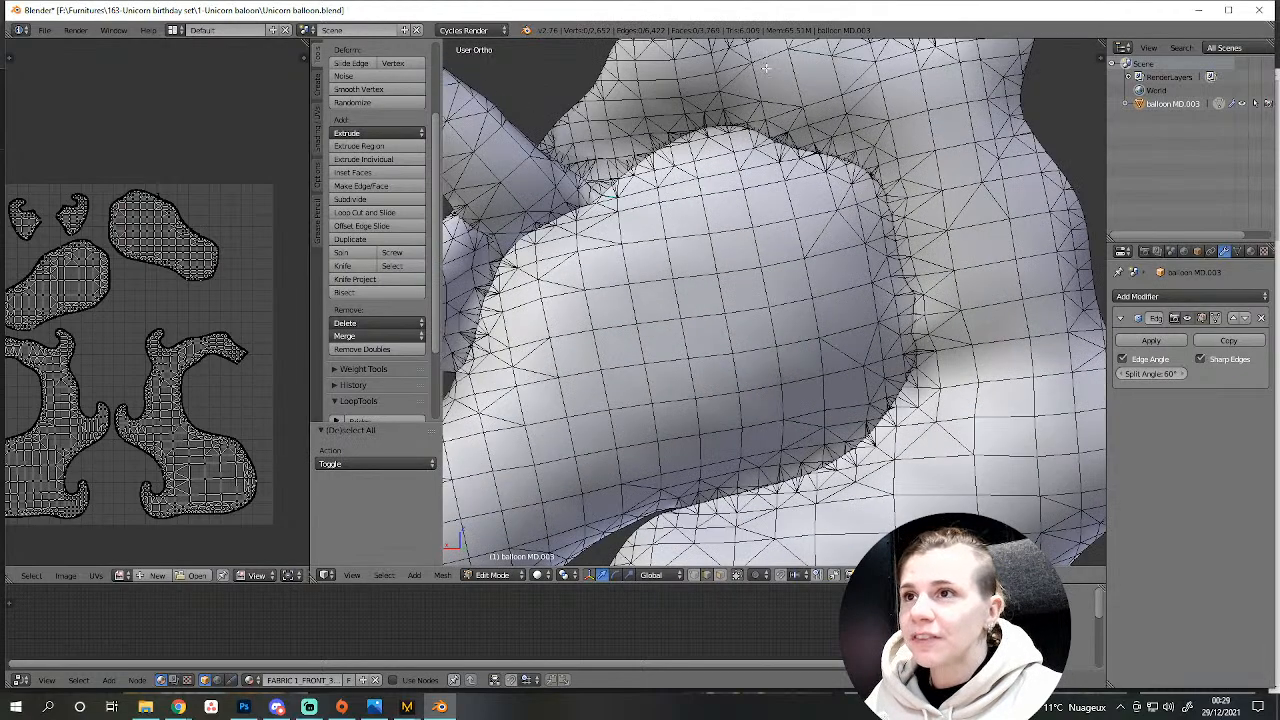
scroll(937, 291, "down", 3)
middle_click_drag(940, 404, 878, 374, "shift")
scroll(789, 474, "down", 3)
middle_click_drag(789, 474, 1034, 466)
scroll(849, 462, "up", 3)
right_click(719, 501, "alt")
right_click(775, 501, "alt+shift")
key("x")
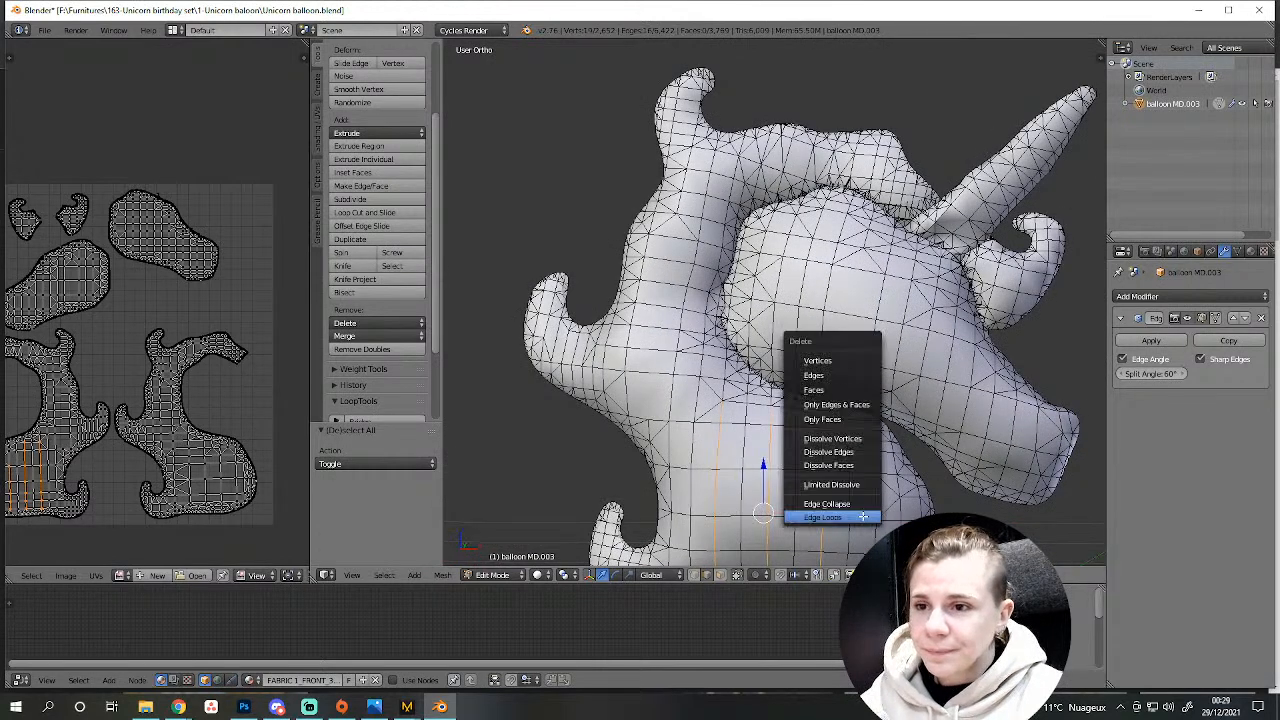
left_click(858, 514)
Compare the balloon in Object Mode and front view with the reference photo of the unicorn balloon.
scroll(882, 315, "down", 5)
middle_click_drag(946, 385, 689, 403)
key("Tab")
scroll(746, 440, "down", 4)
key("KP_1")
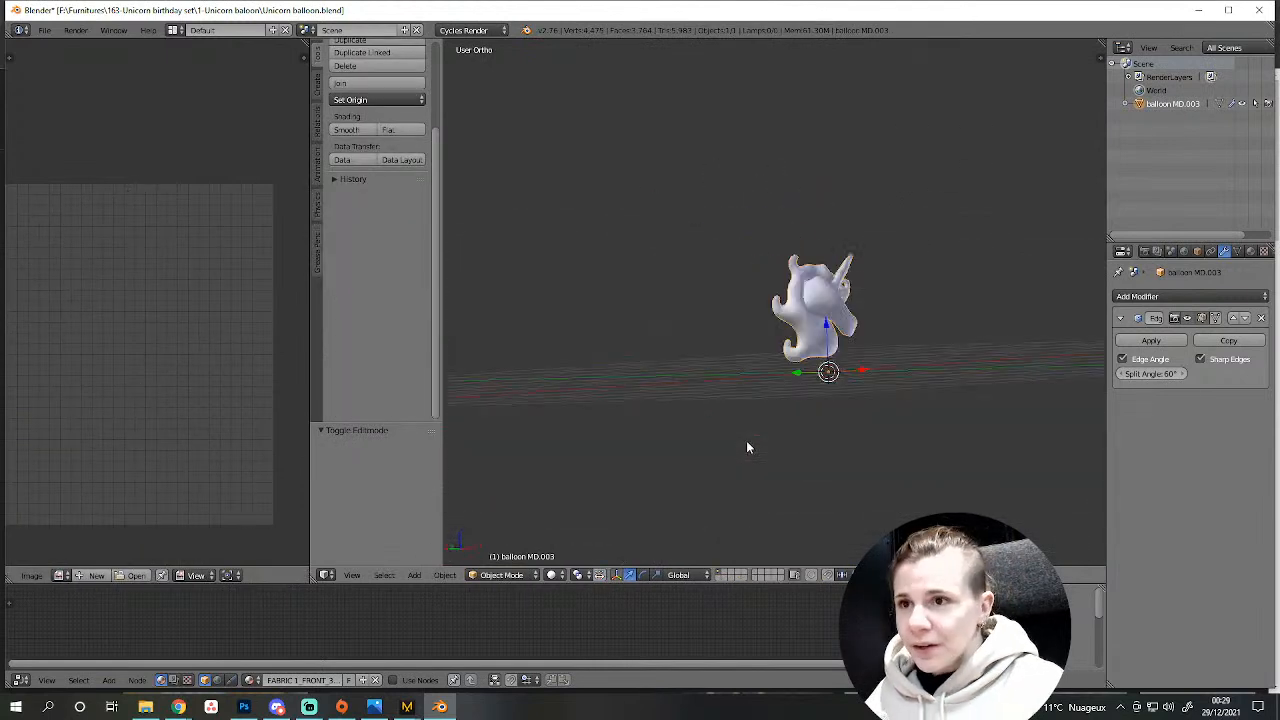
scroll(748, 447, "up", 4)
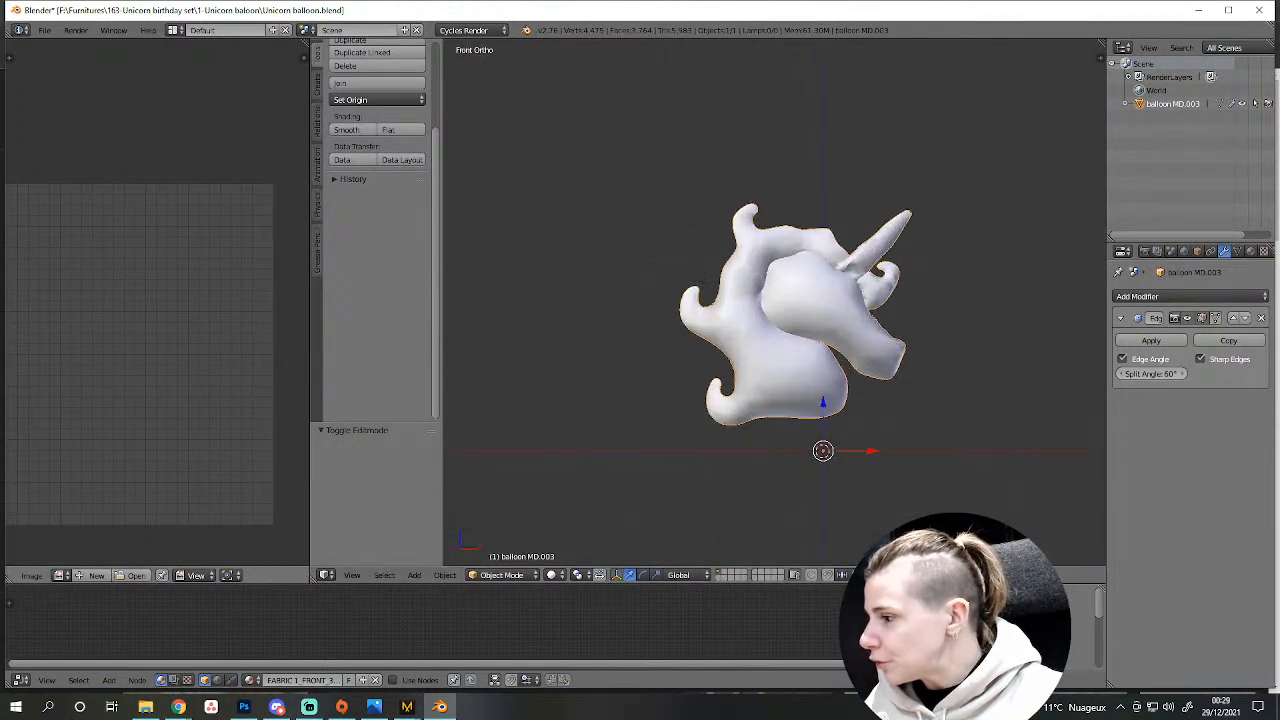
left_click(374, 706)
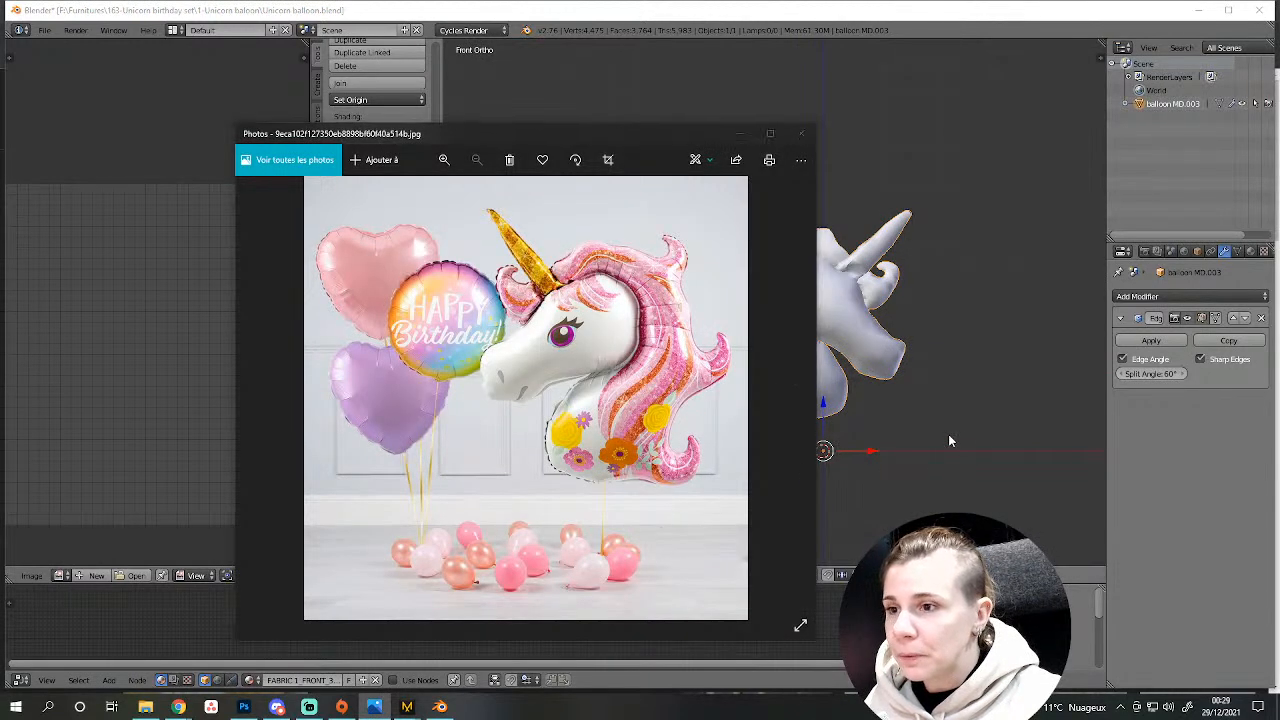
middle_click_drag(955, 435, 845, 460)
key("KP_1")
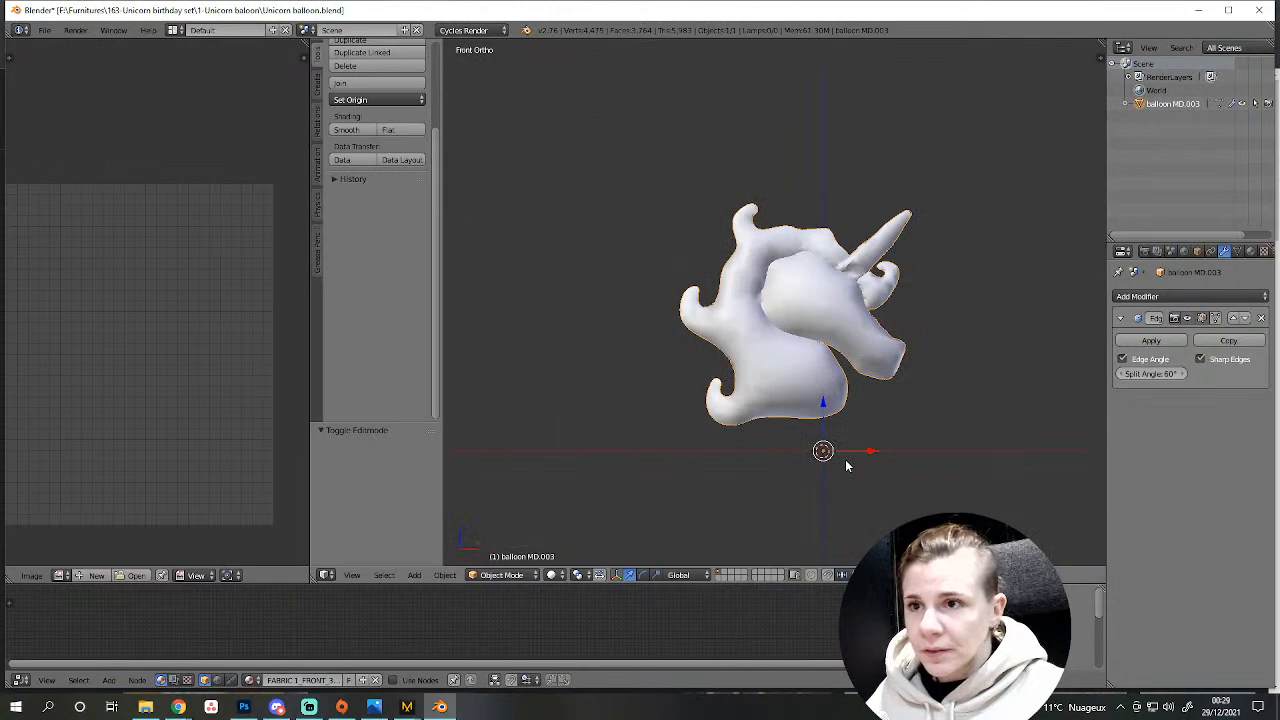
Move the balloon up above the ground line and add a plane below it in the balloon's mesh.
key("g")
left_click(847, 317)
scroll(880, 400, "up", 4)
key("Tab")
middle_click_drag(920, 497, 869, 335, "shift")
scroll(872, 360, "up", 4)
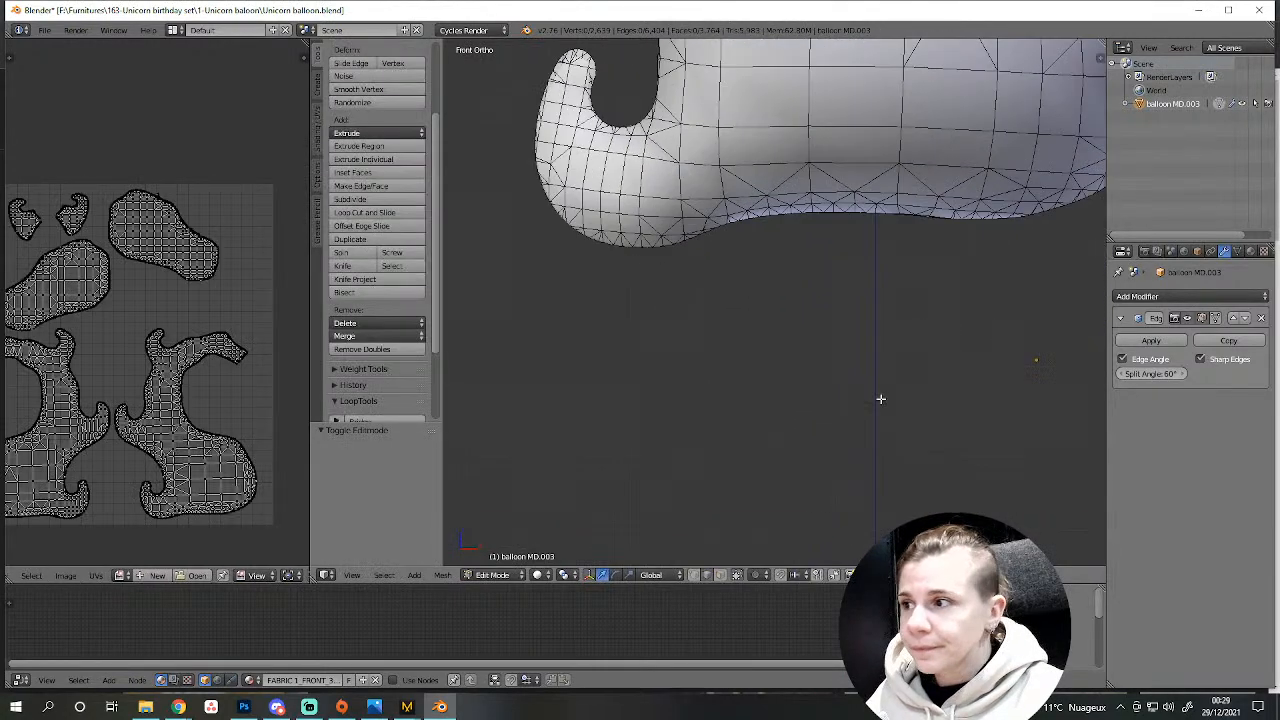
key("shift+a")
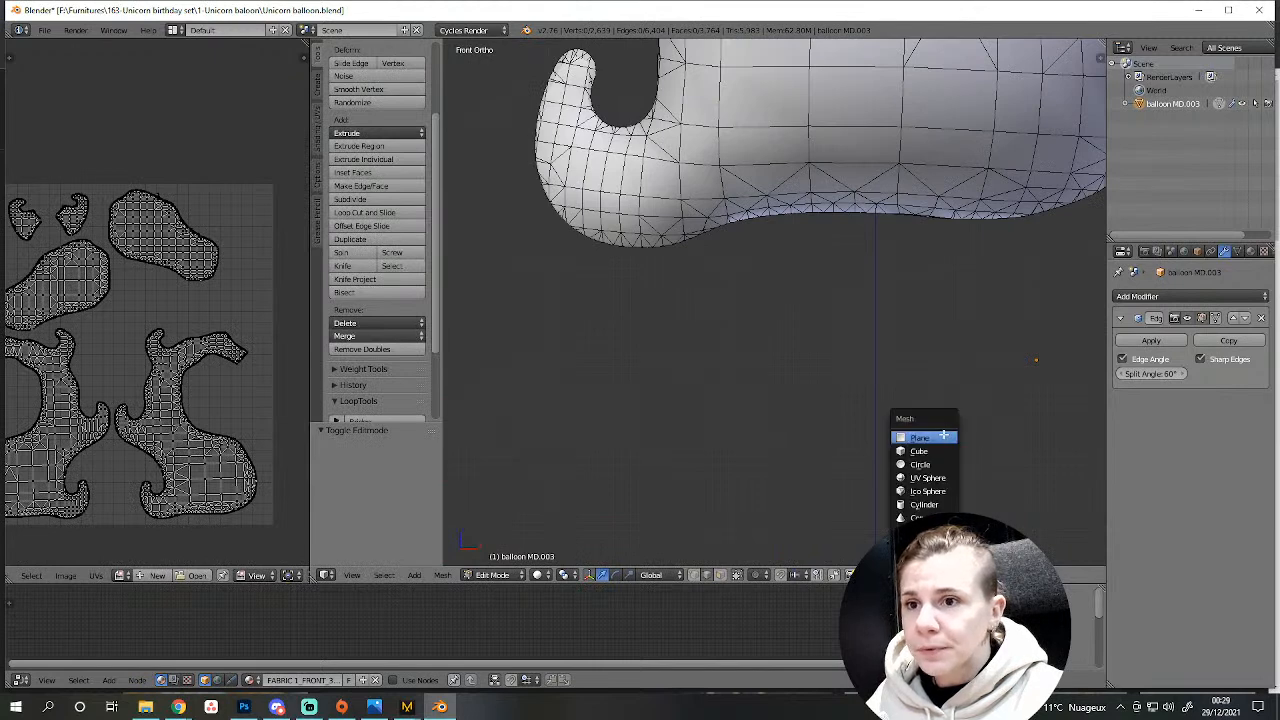
left_click(931, 436)
scroll(884, 442, "down", 3)
scroll(880, 444, "up", 1)
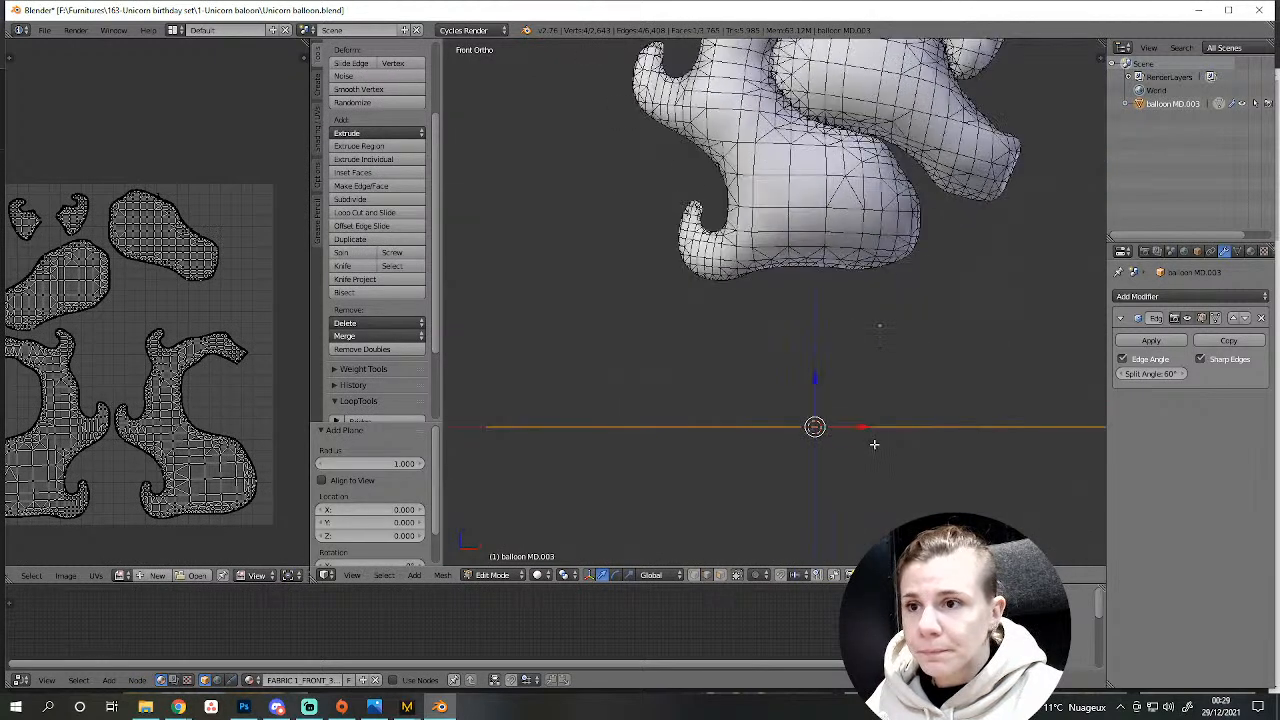
Rotate the plane 90° in the front view and 90° around Z so that it faces the front.
type("r90")
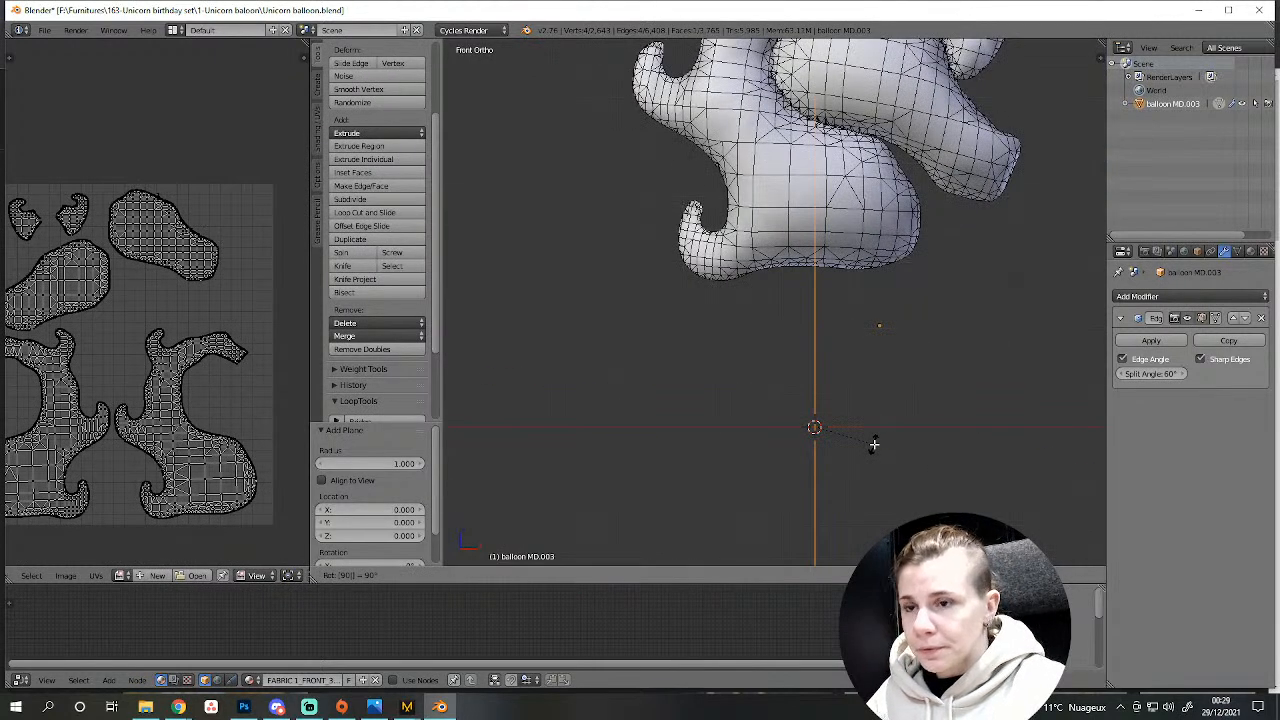
key("Return")
type("rz90")
key("Return")
scroll(874, 444, "down", 3)
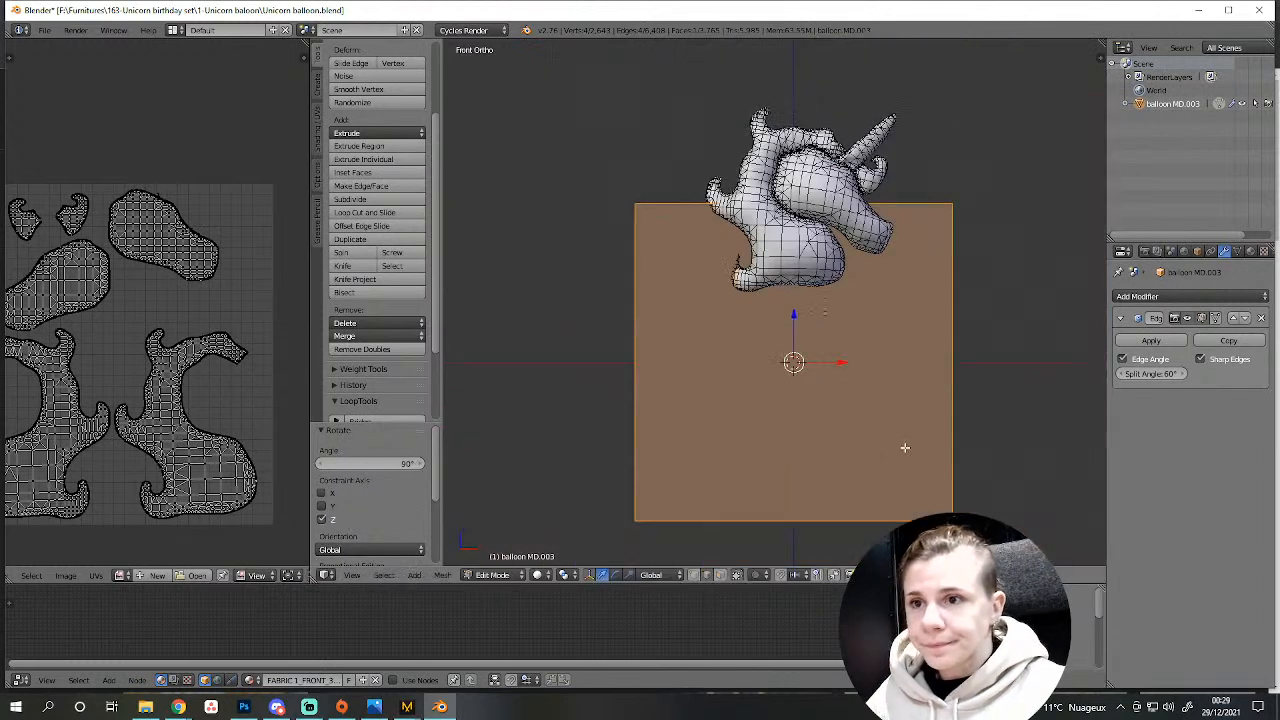
Scale the plane by 0.05 and scale it down again by 0.41.
type("s.05")
key("Return")
scroll(815, 410, "up", 5)
key("s")
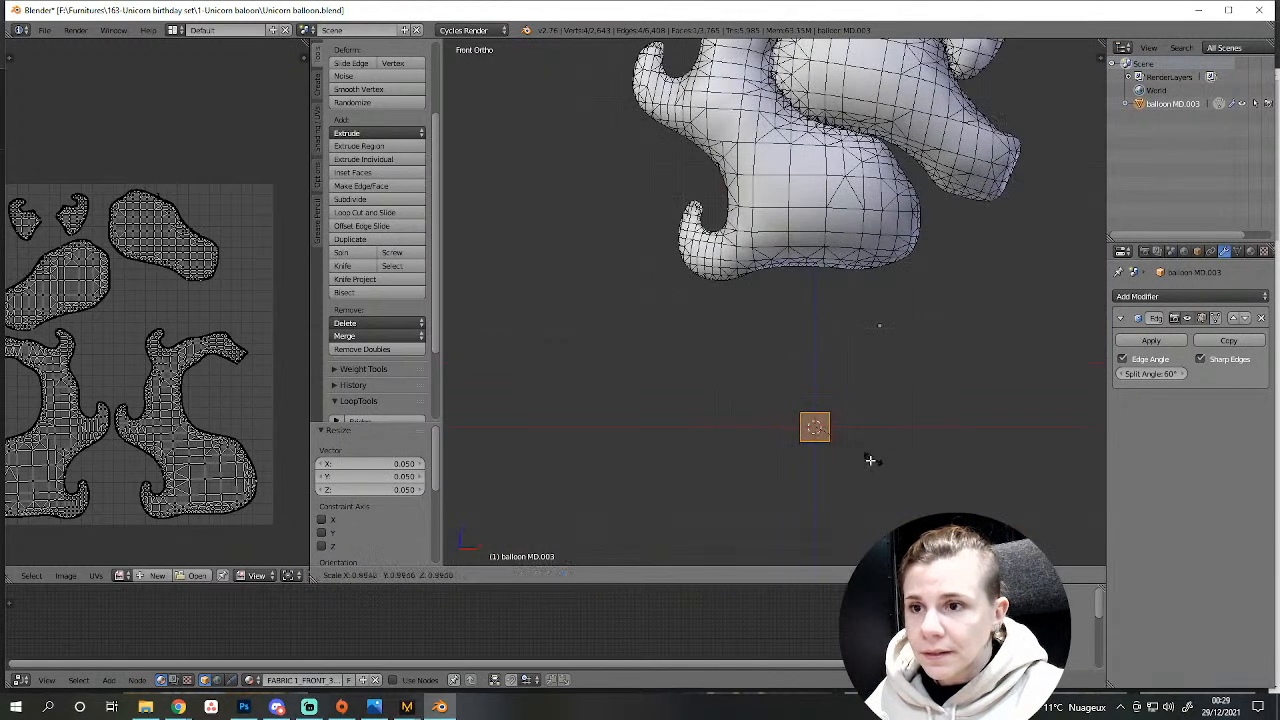
left_click(819, 459)
scroll(830, 440, "up", 8)
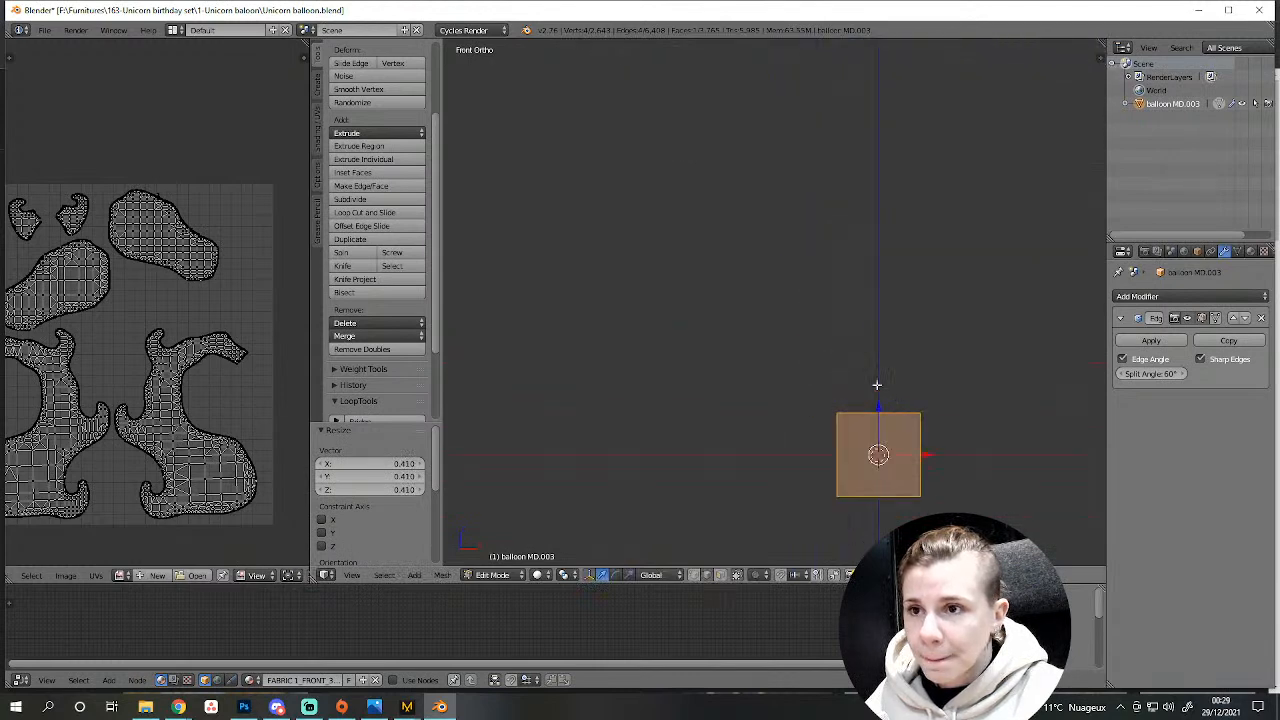
Look at the reference photo again and scale the plane down by 0.153.
left_click(374, 708)
left_click(373, 710)
scroll(938, 464, "up", 2)
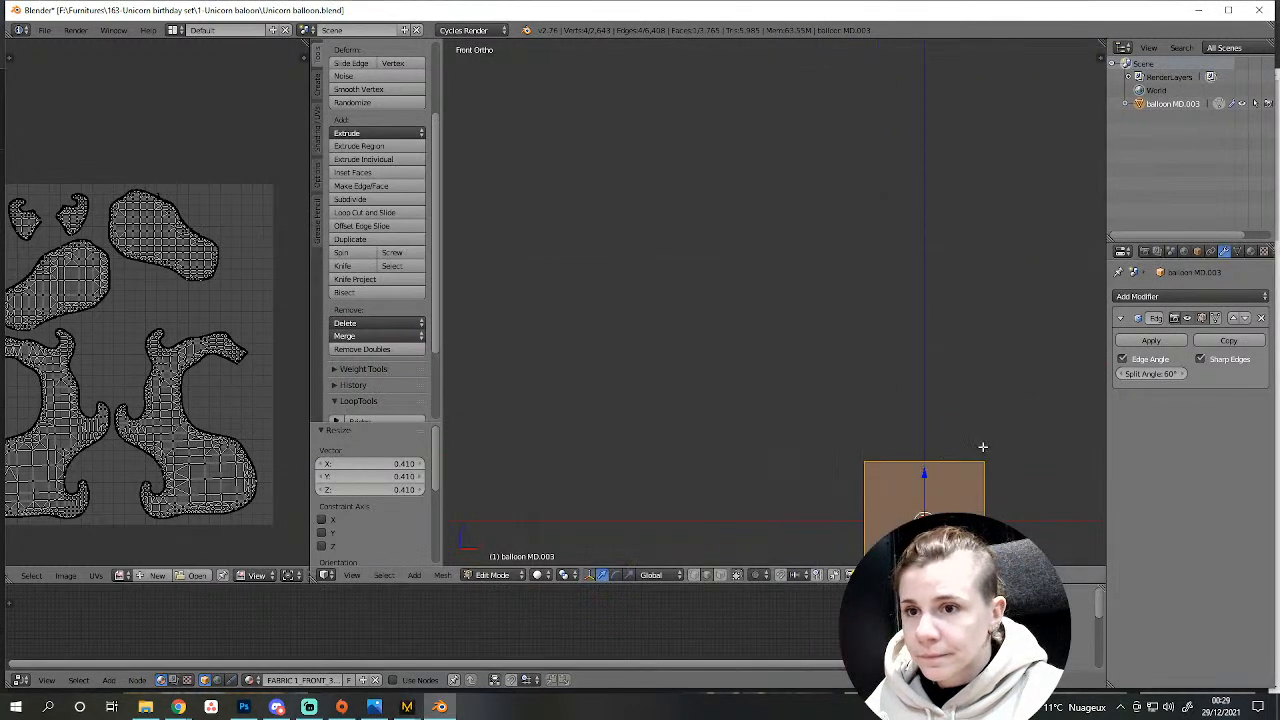
key("s")
left_click(919, 508)
Move the tiny plane up about 0.003 along Z so its lower edge rests on the ground line.
middle_click_drag(912, 558, 854, 443, "shift")
scroll(854, 443, "up", 3)
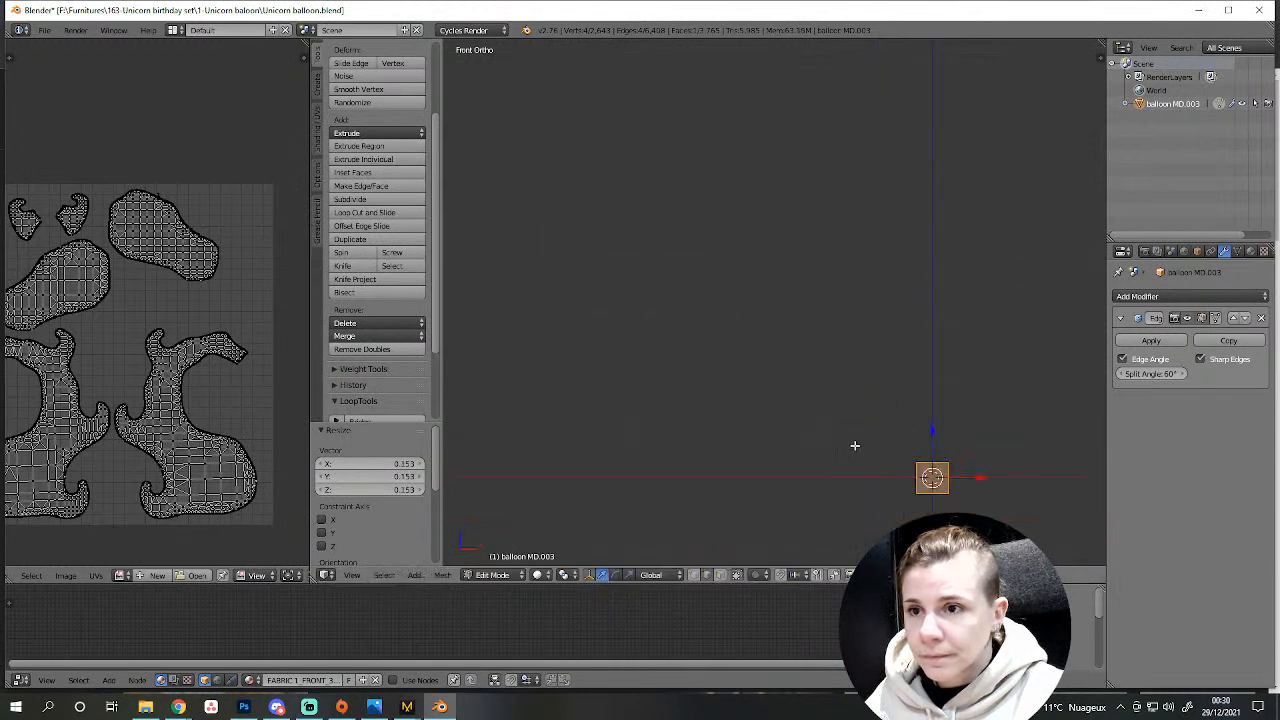
key("g")
key("z")
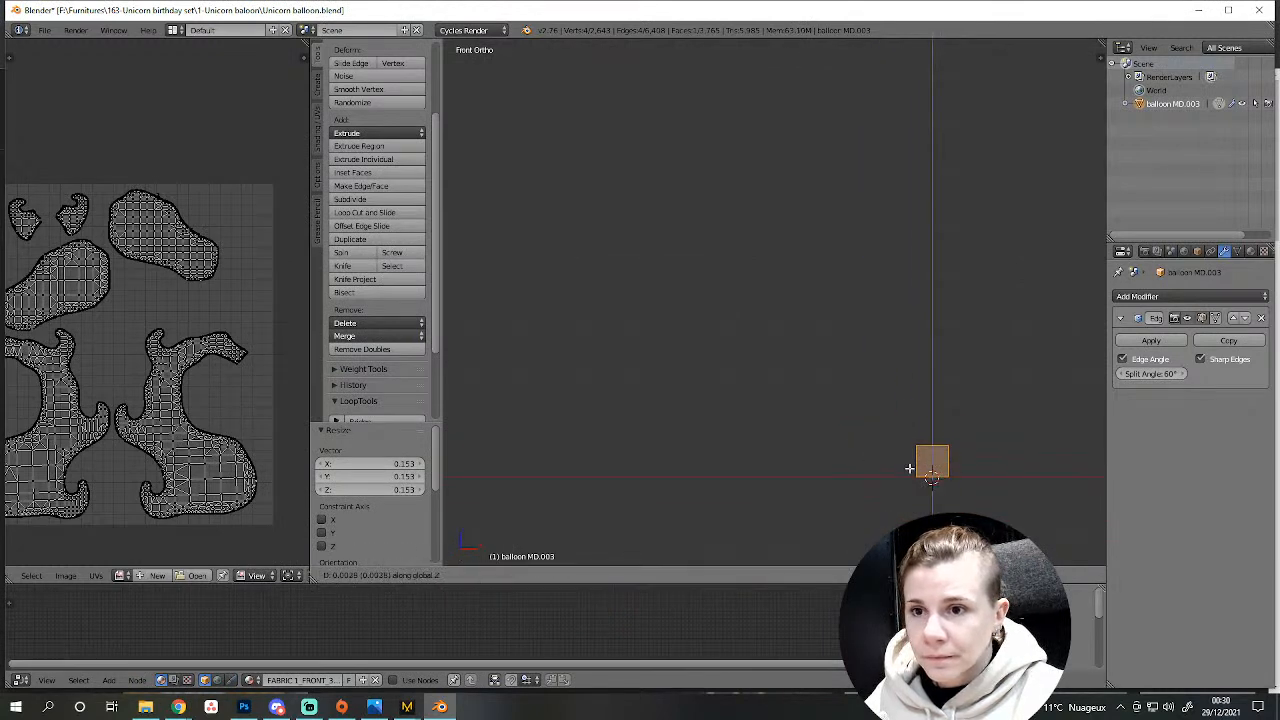
left_click(910, 470)
Raise the plane's upper edge by about 0.303 along Z to form a thin strip towards the balloon.
middle_click_drag(942, 510, 756, 542, "shift")
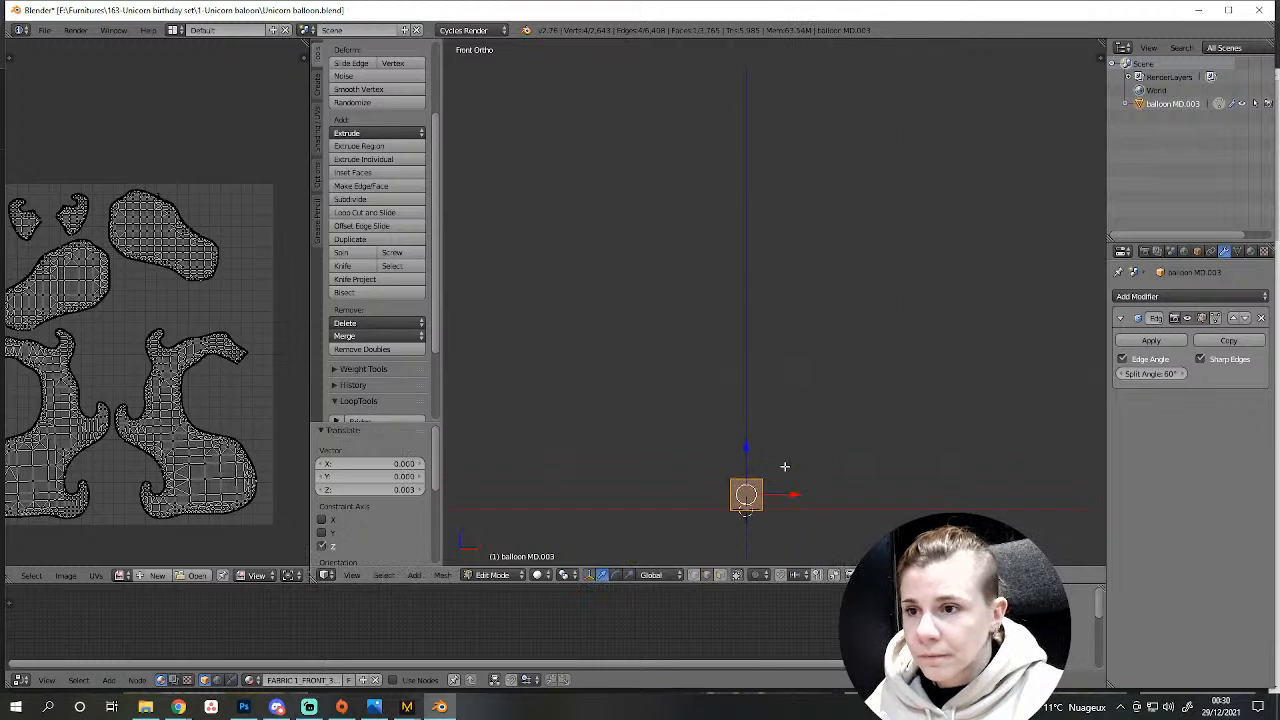
scroll(780, 468, "down", 5)
scroll(767, 358, "down", 2)
middle_click_drag(807, 359, 797, 535, "shift")
scroll(769, 480, "down", 2)
scroll(766, 448, "up", 4)
scroll(766, 448, "down", 6)
key("g")
key("z")
left_click(774, 195)
Extrude the strip's upper edge upwards along Z by 0.095 and again by 0.086 to meet the balloon's underside.
middle_click_drag(778, 213, 791, 527, "shift")
key("e")
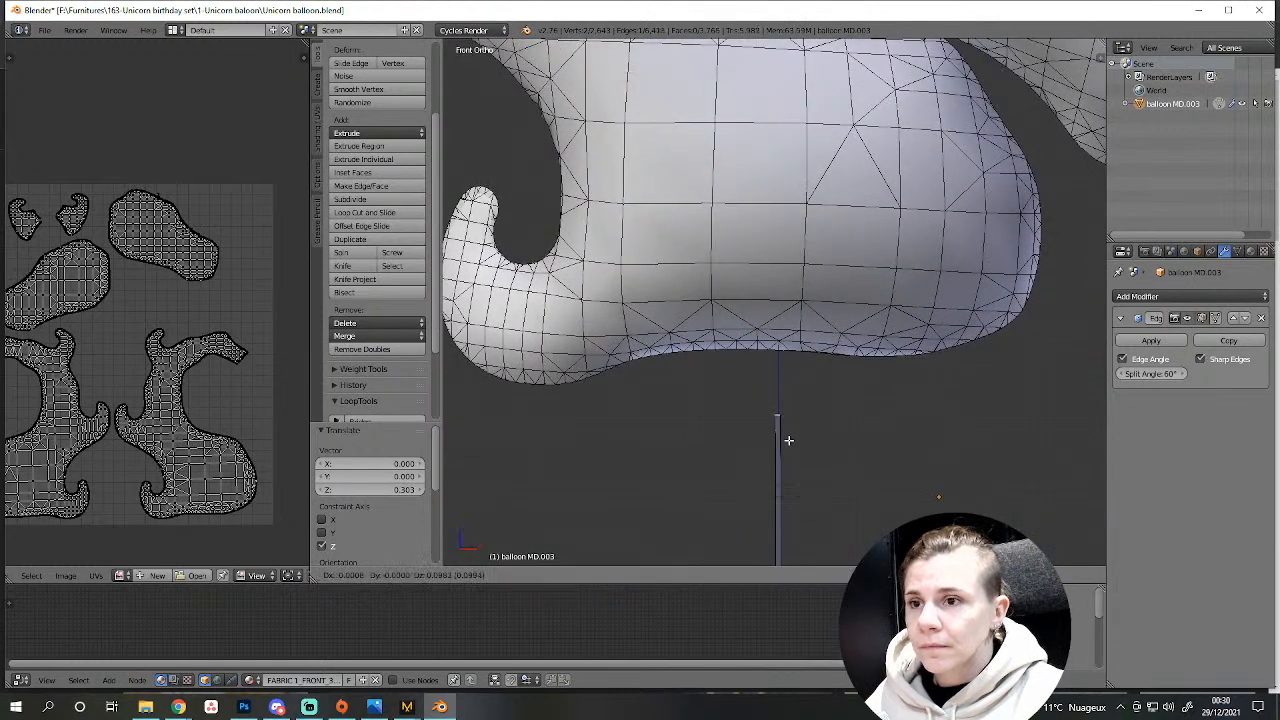
key("z")
left_click(789, 443)
key("g")
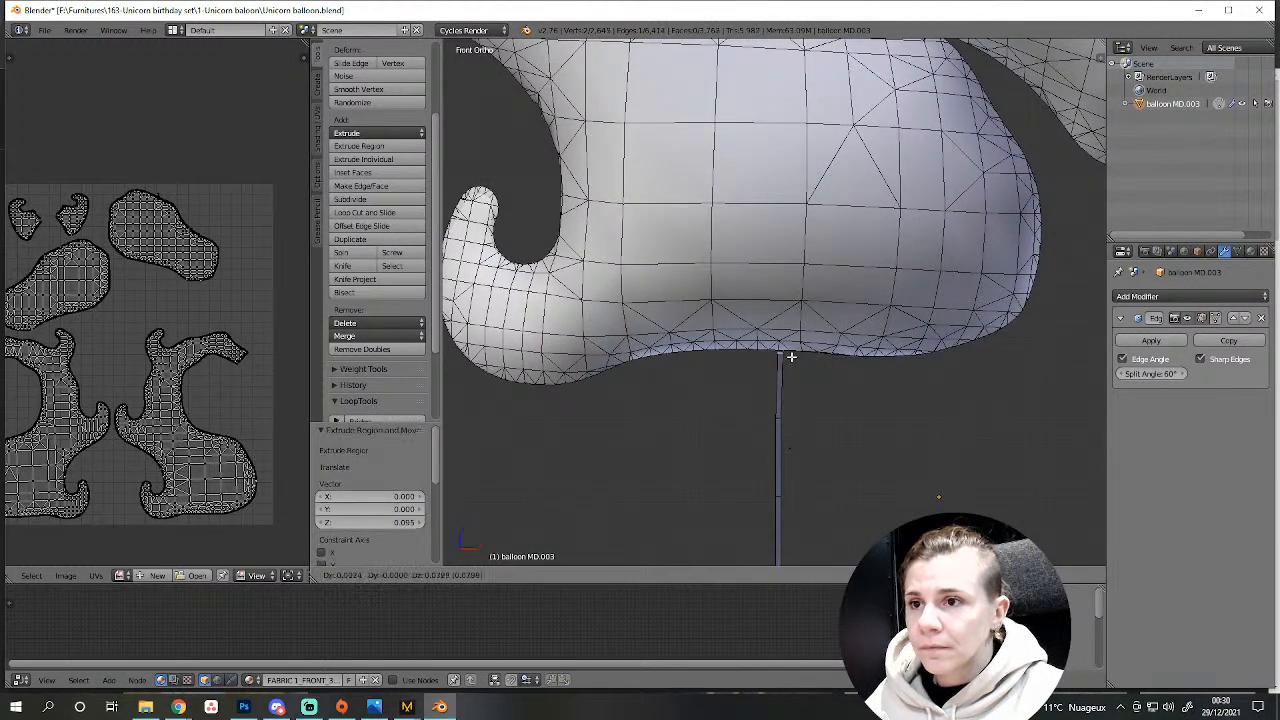
right_click(789, 353)
Select the whole strip and move it -0.042 along Y to align it with the balloon's lower seam.
middle_click_drag(803, 380, 622, 393)
key("KP_Decimal")
scroll(703, 394, "down", 7)
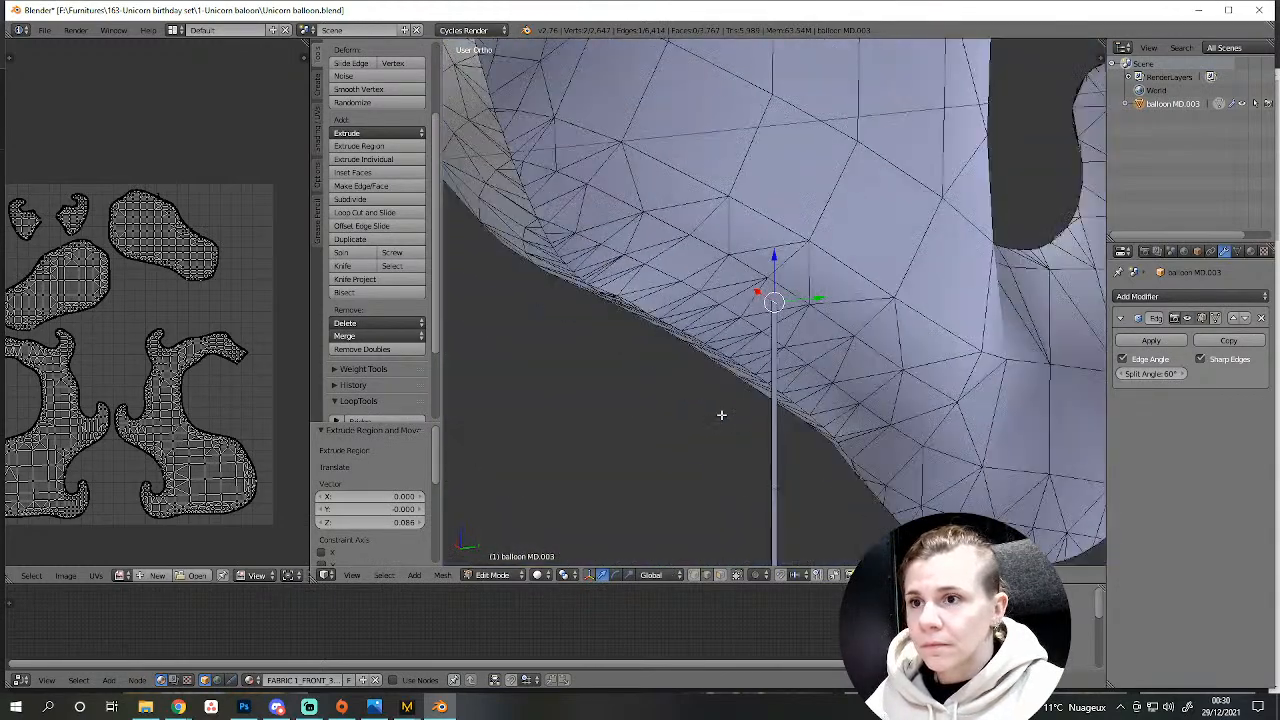
middle_click_drag(753, 473, 691, 447)
scroll(700, 435, "up", 4)
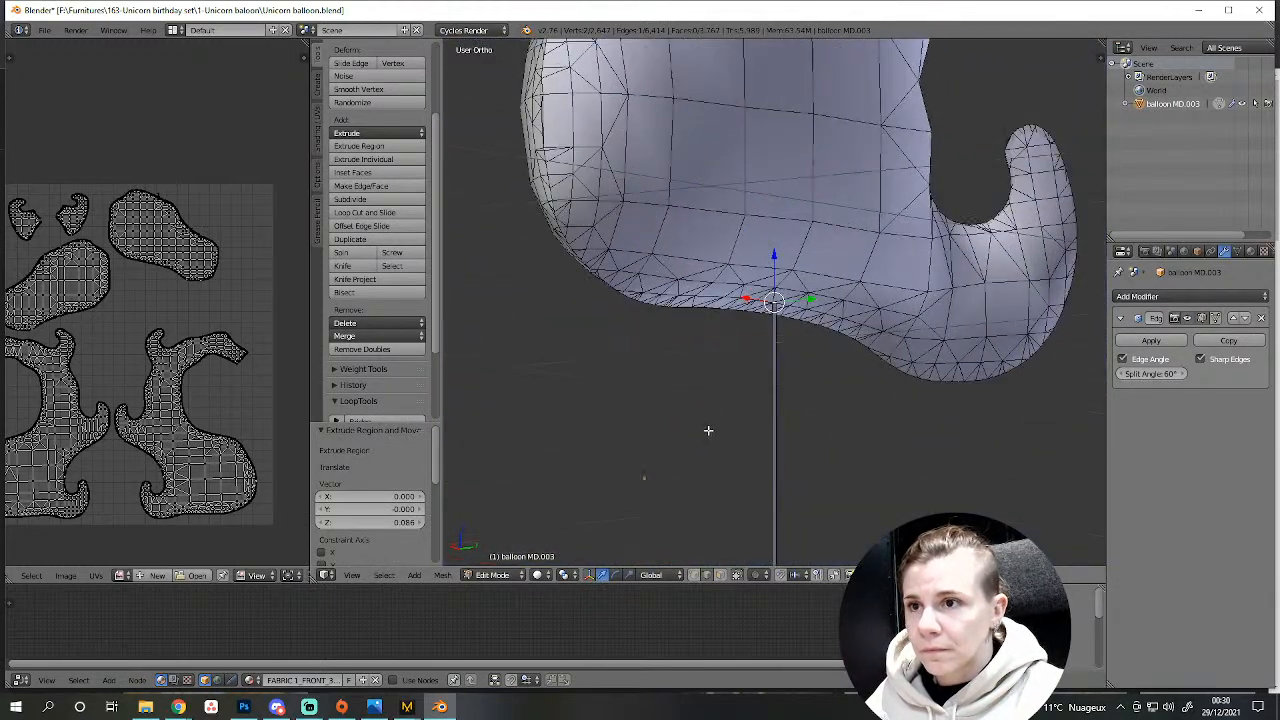
key("a")
key("l")
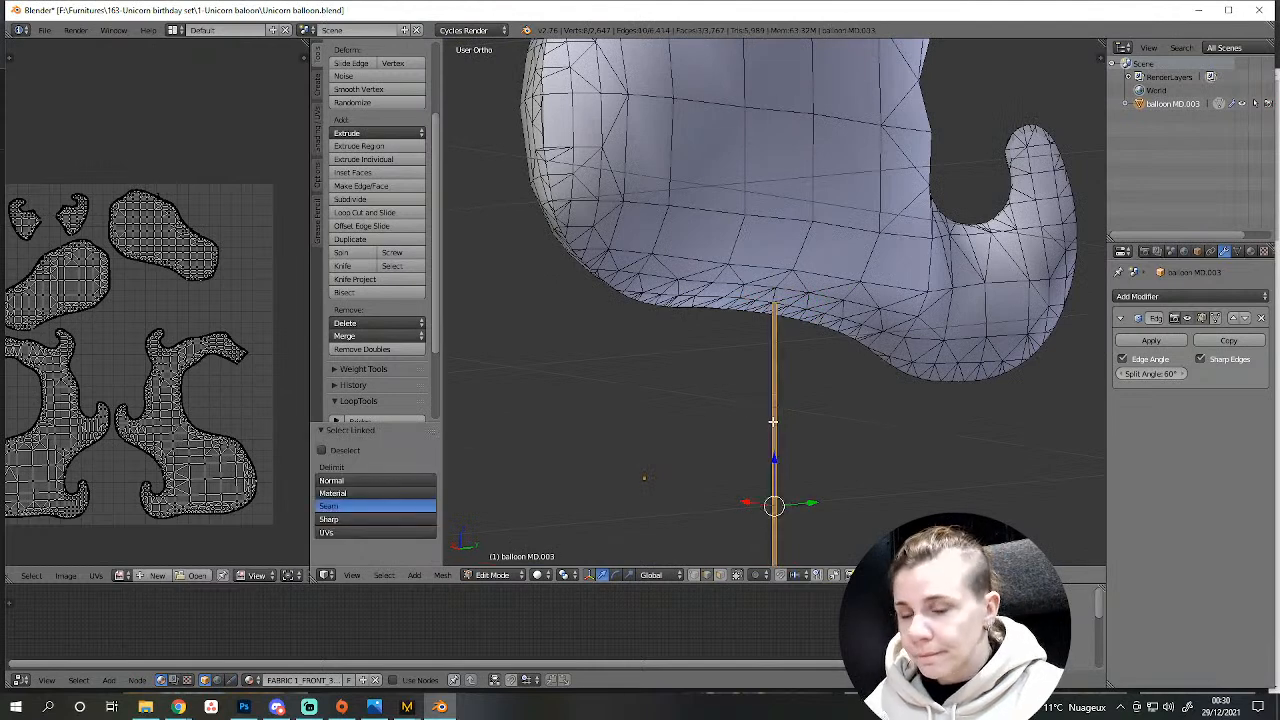
key("KP_3")
scroll(773, 421, "down", 1)
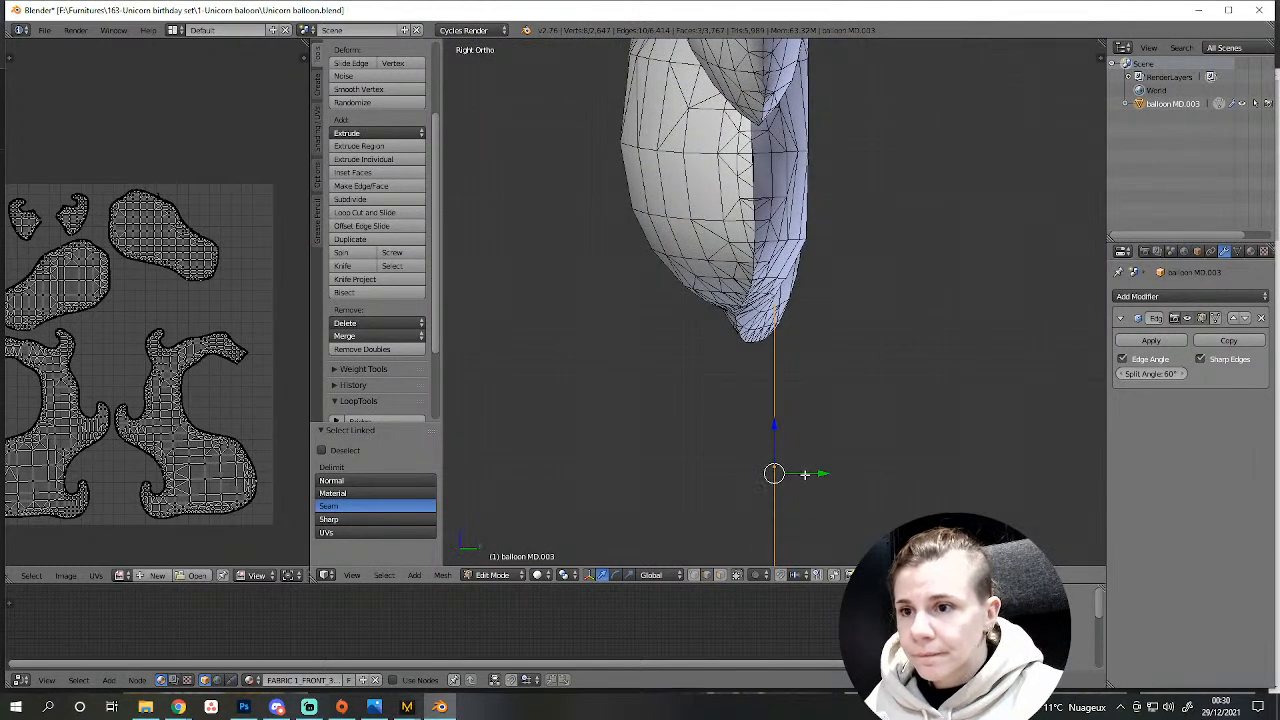
key("g")
key("y")
left_click(769, 469)
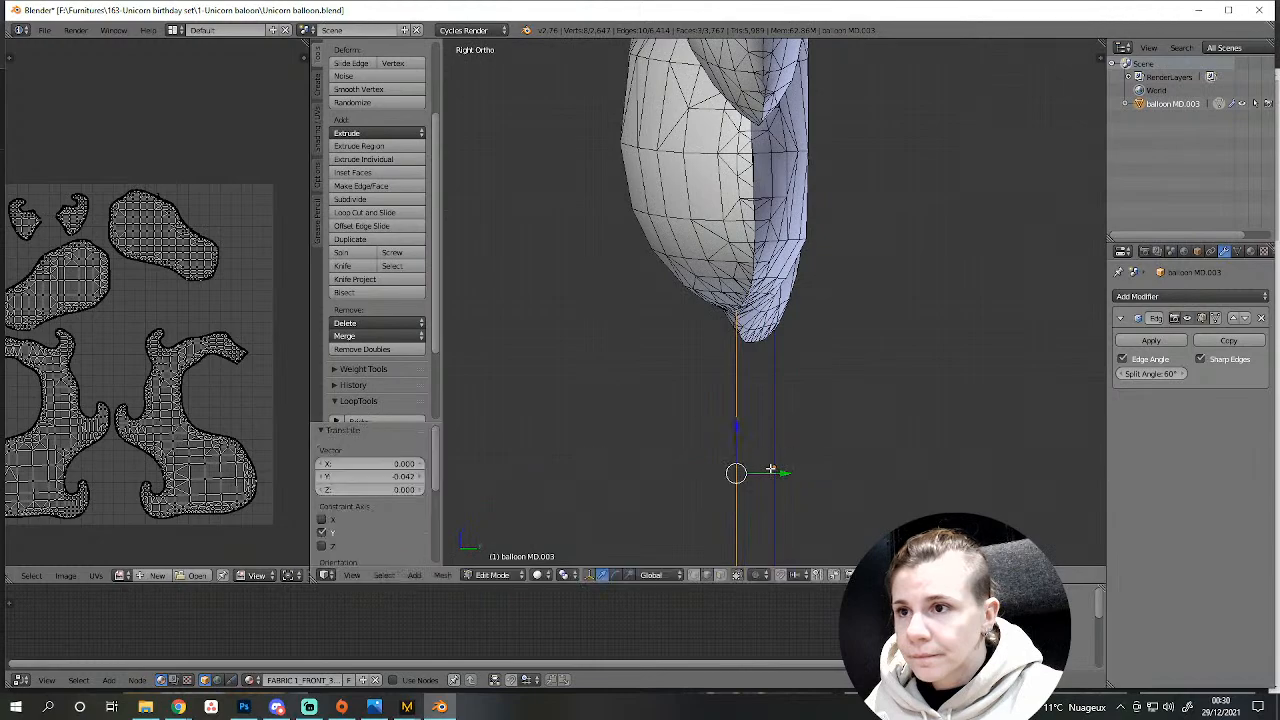
Raise the strip's top edge by 0.005 along Z so it reaches into the balloon's underside.
middle_click_drag(769, 469, 708, 460)
scroll(708, 460, "up", 5)
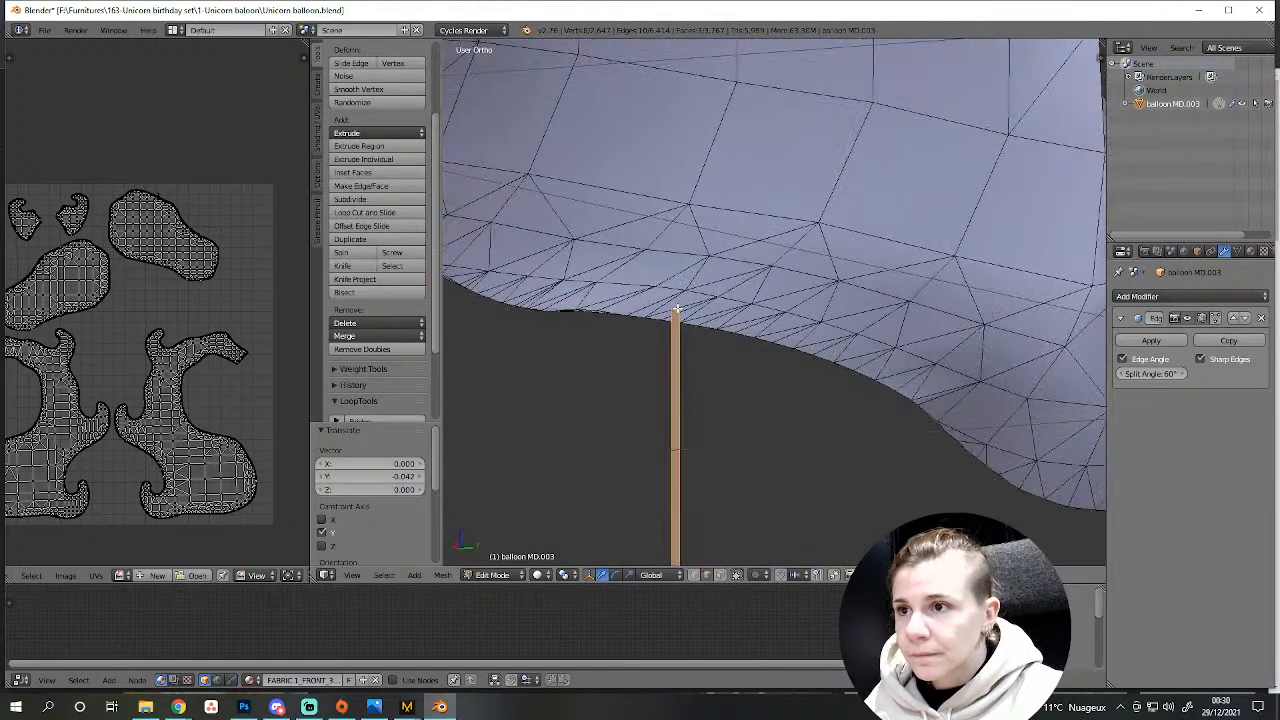
scroll(677, 311, "down", 3)
key("g")
key("z")
left_click(758, 354)
middle_click_drag(758, 354, 788, 319)
left_click_drag(757, 292, 737, 291)
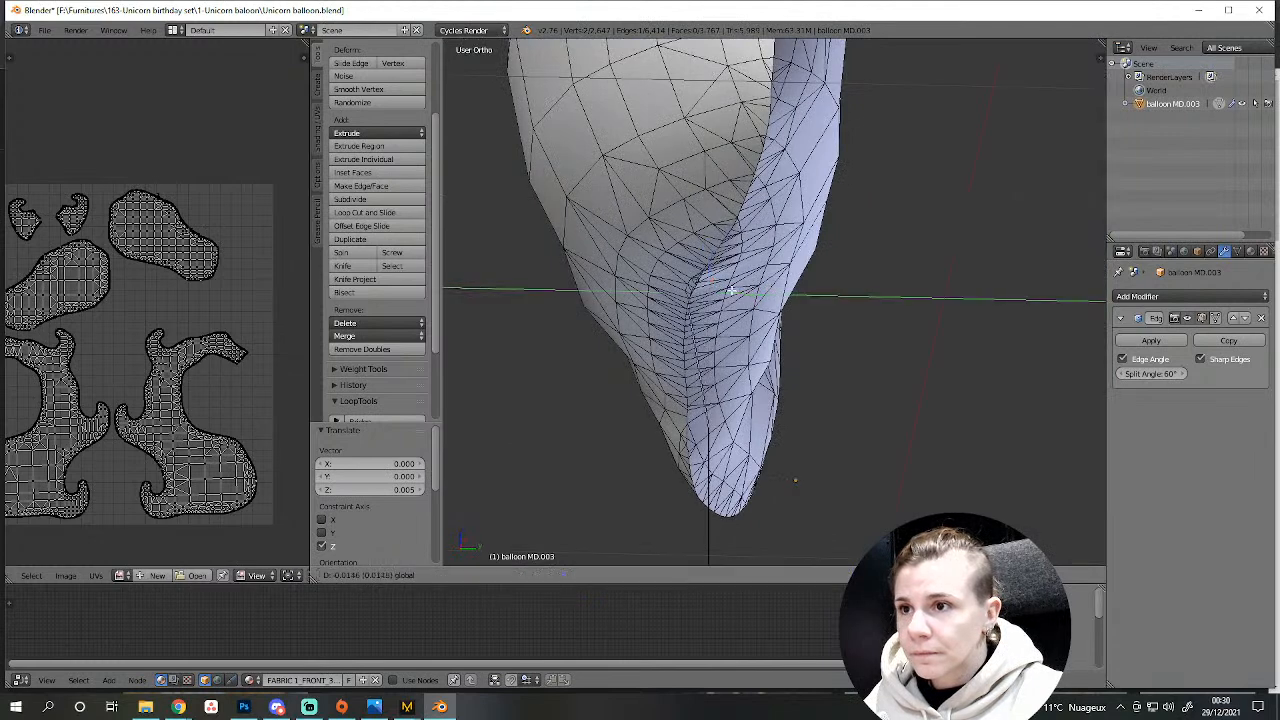
right_click(733, 293)
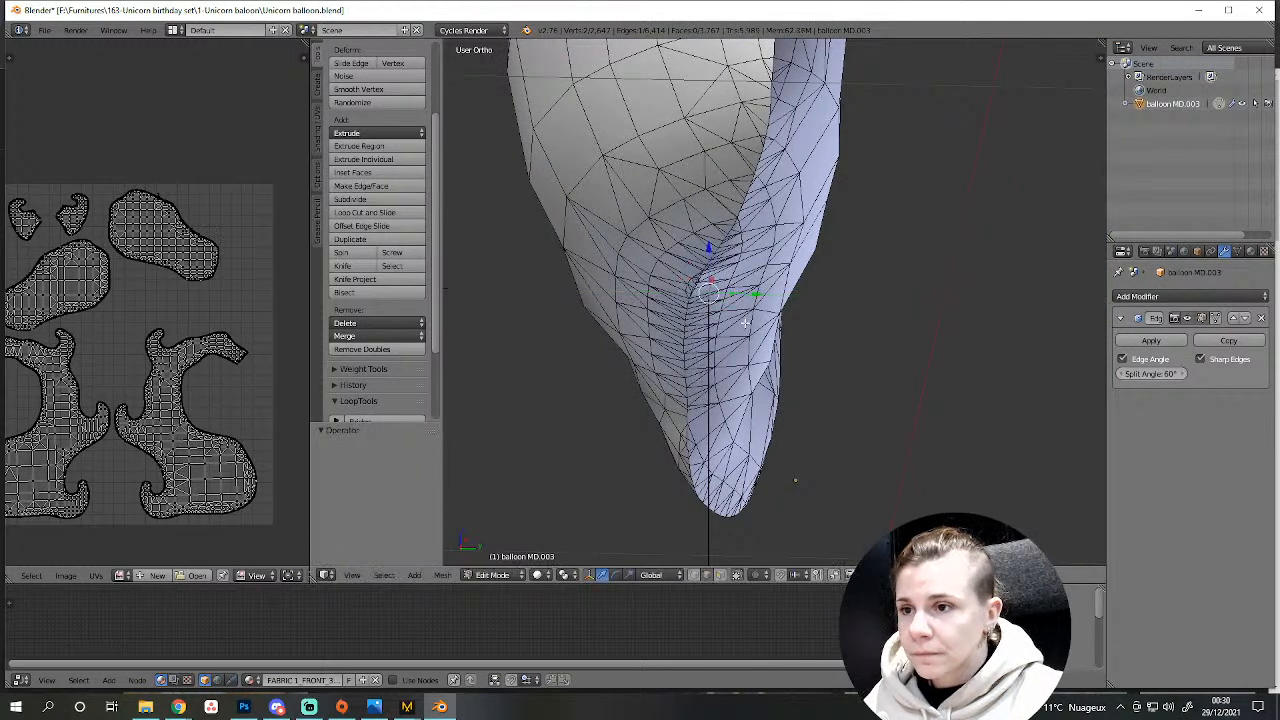
Select the whole strip again and shift it -0.011 along Y beneath the balloon.
key("KP_3")
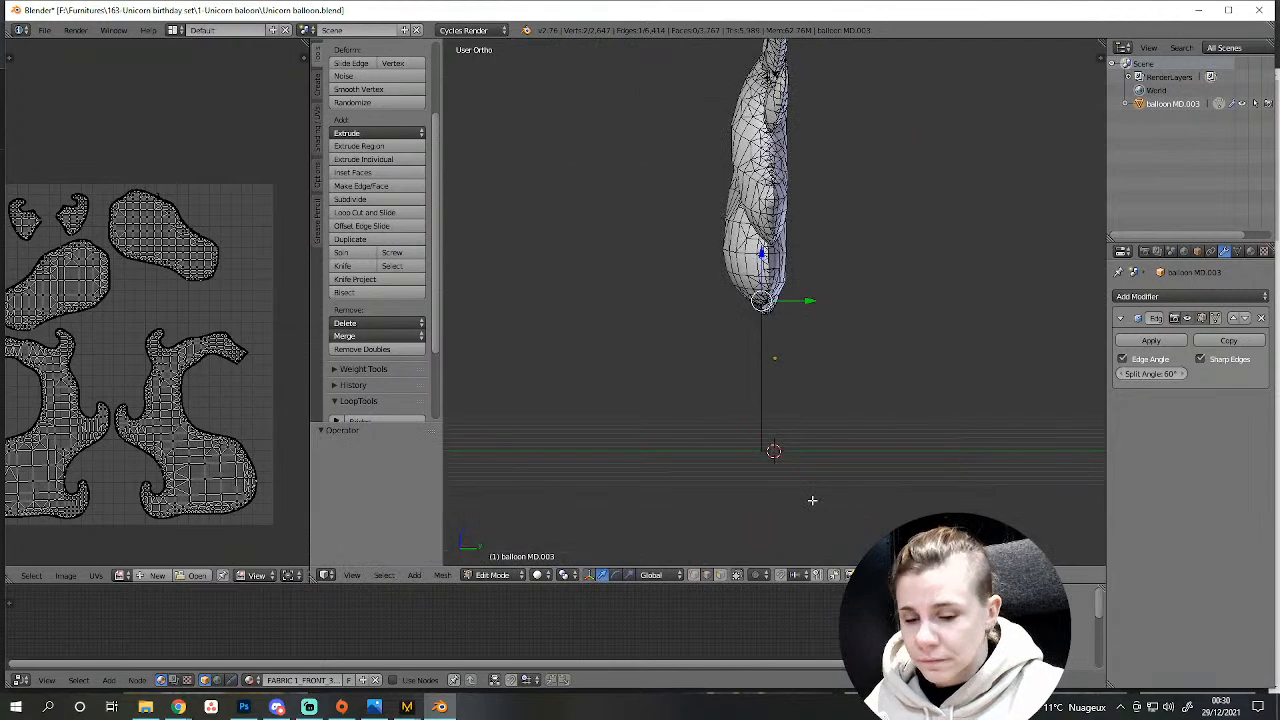
scroll(812, 500, "up", 2)
key("a")
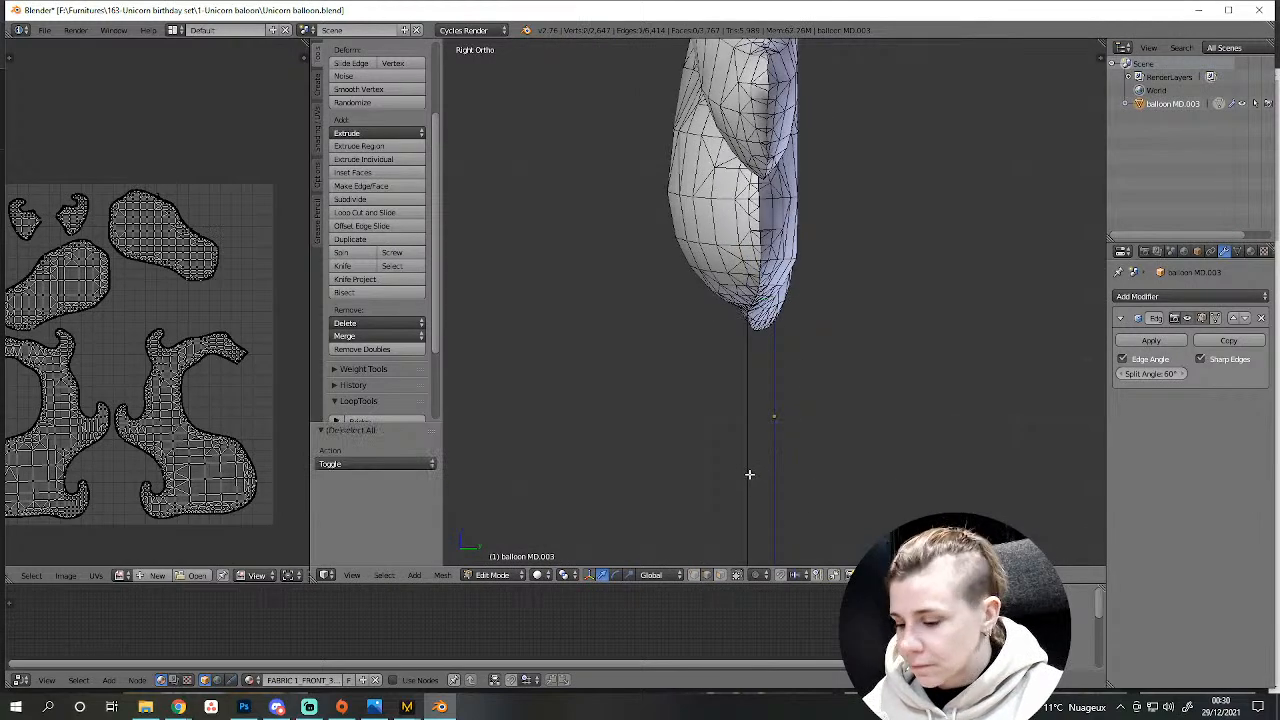
key("l")
mouse_move(789, 466)
middle_mouse_down()
mouse_move(811, 466)
mouse_move(764, 464)
middle_mouse_up()
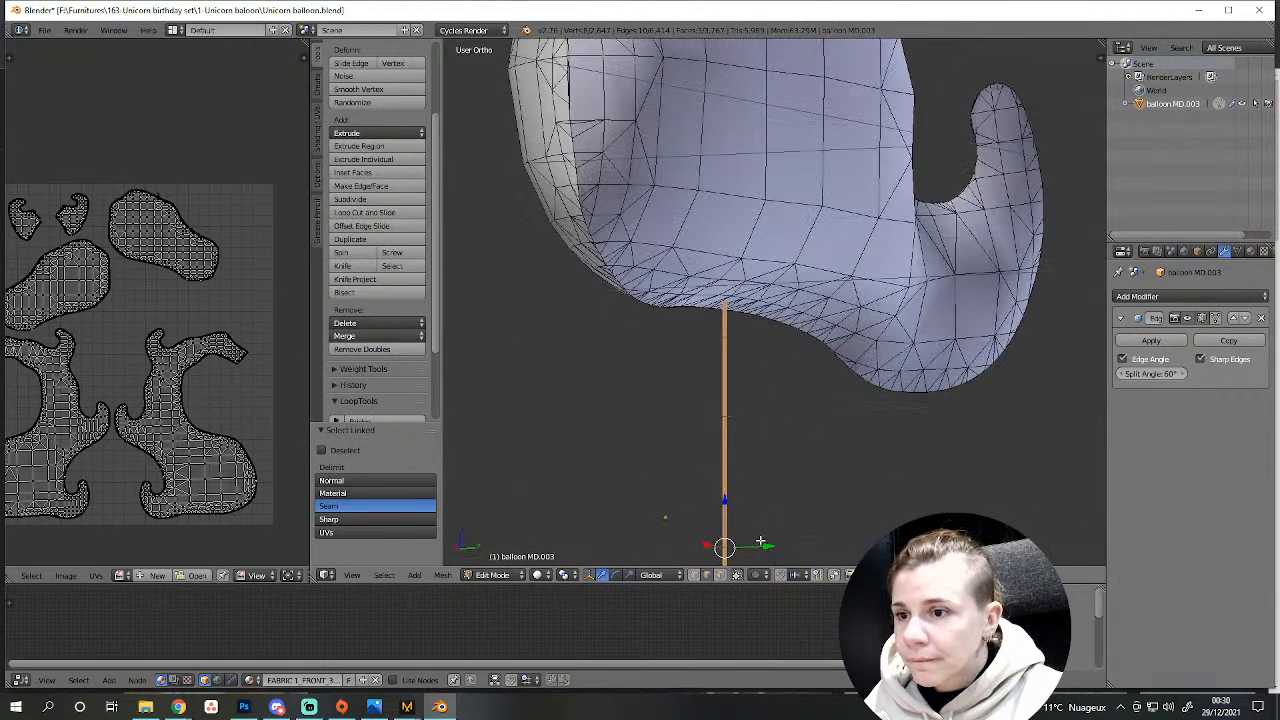
left_click_drag(764, 547, 750, 538)
scroll(750, 537, "down", 2)
mouse_move(750, 517)
middle_mouse_down()
mouse_move(713, 547)
mouse_move(728, 522)
middle_mouse_up()
Select the horizontal edge across the ribbon just below the balloon and enable proportional editing.
right_click(751, 370)
right_click(746, 368)
right_click(741, 364)
right_click(742, 368)
scroll(741, 427, "up", 5)
right_click(697, 459)
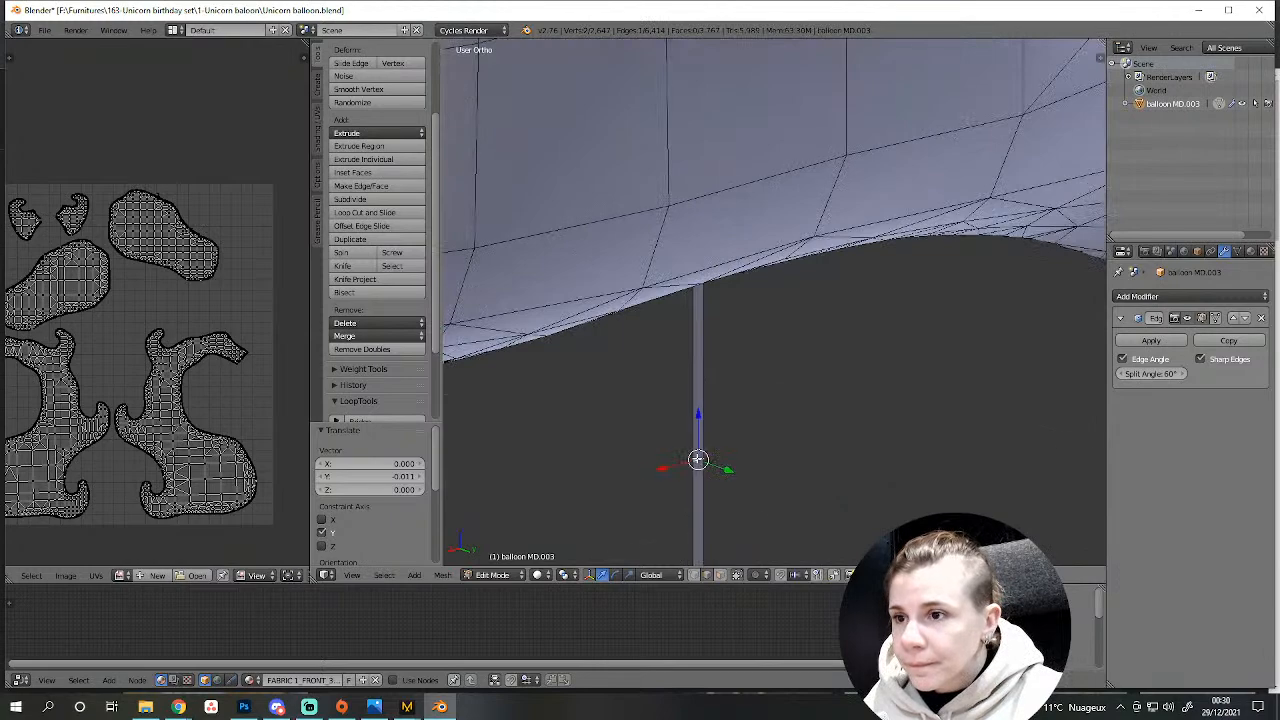
left_click(761, 575)
left_click(801, 517)
scroll(787, 457, "down", 1)
scroll(795, 440, "down", 4)
key("g")
key("z")
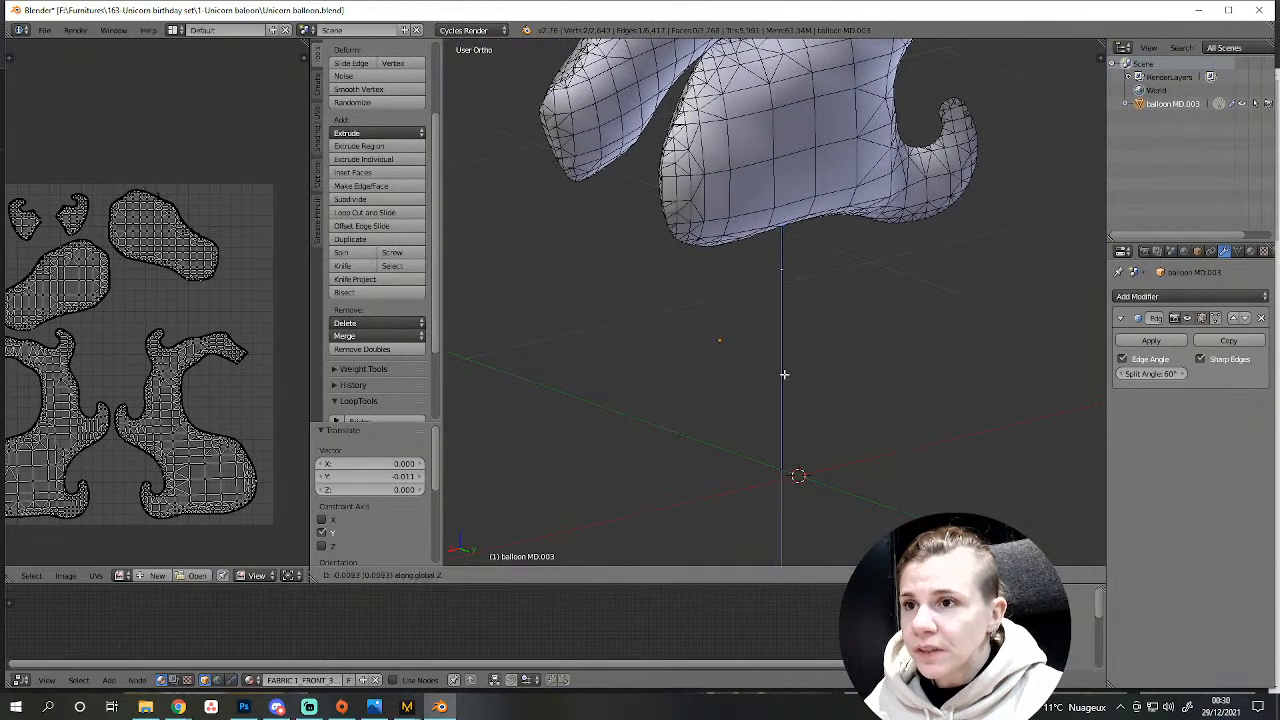
right_click(781, 374)
scroll(781, 374, "up", 5)
key("ctrl+z")
Twist the ribbon by rotating its selected edge about Z with smooth proportional falloff of size 0.20.
key("r")
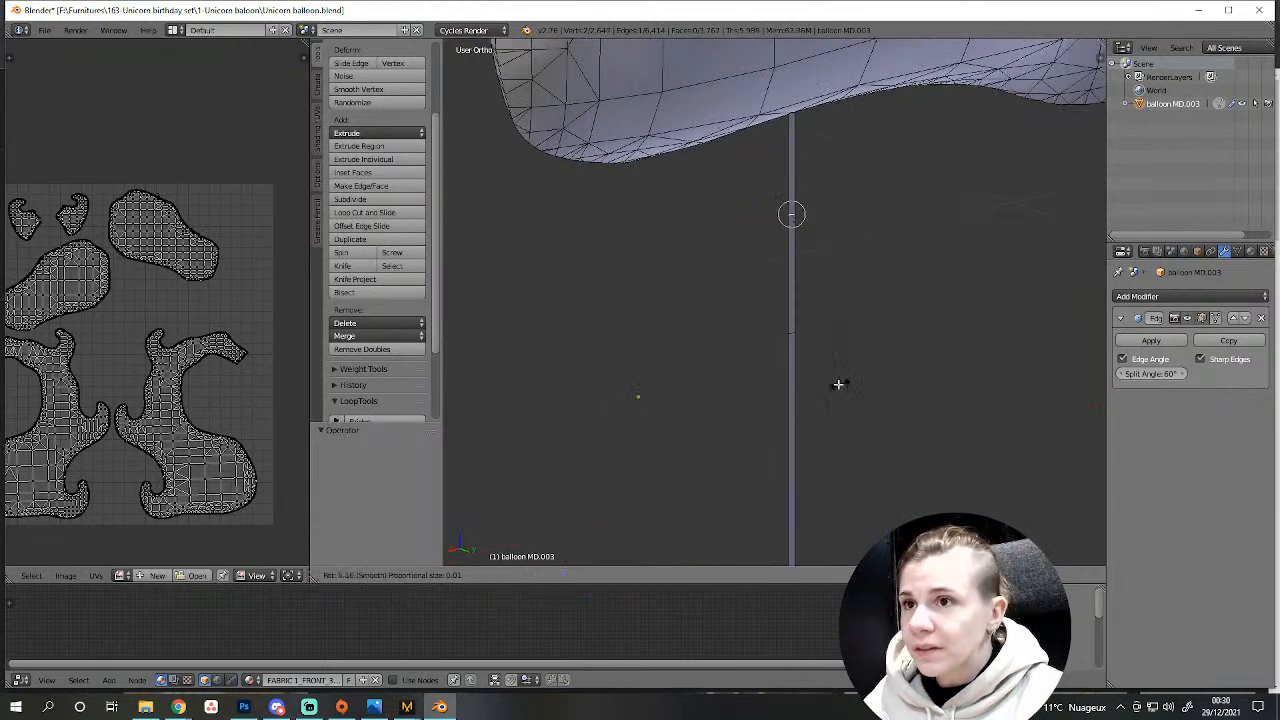
scroll(789, 395, "down", 20)
key("z")
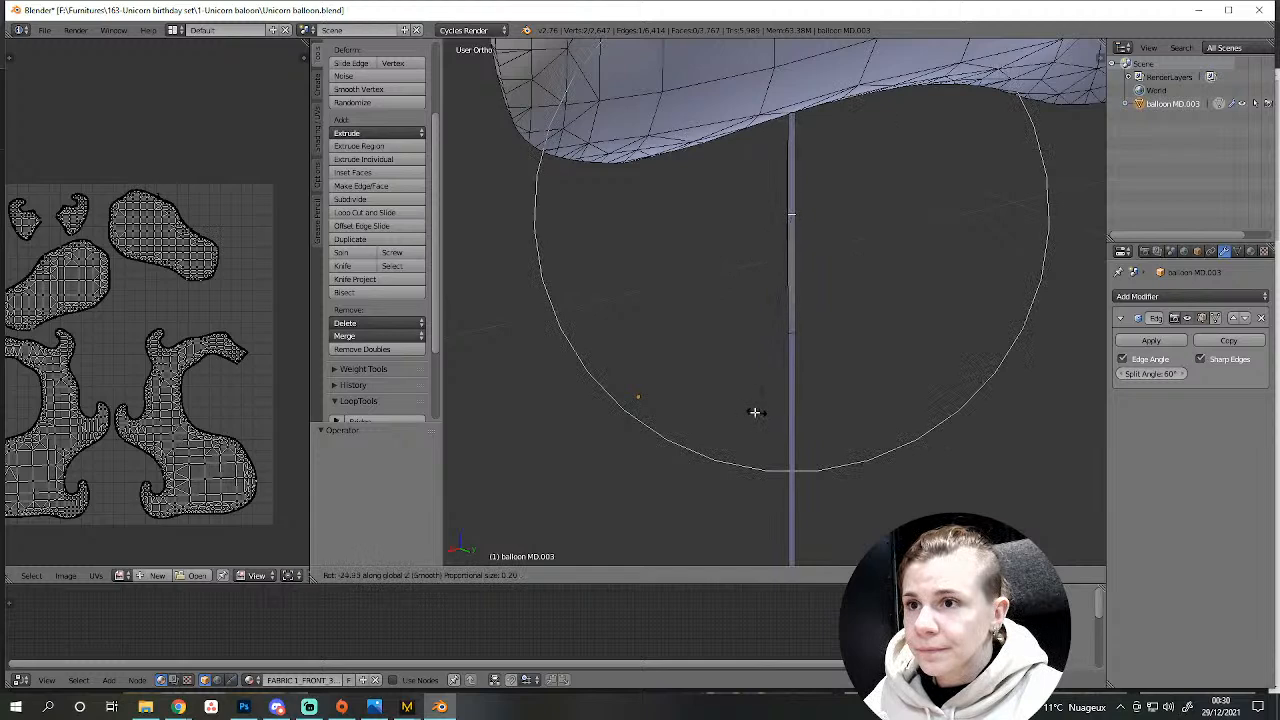
left_click(648, 418)
scroll(677, 480, "down", 5)
Apply smooth shading to the whole balloon object and return to Edit Mode.
key("Tab")
middle_click_drag(716, 510, 868, 495)
left_click(345, 131)
middle_click_drag(700, 330, 811, 399)
scroll(811, 399, "down", 2)
key("Tab")
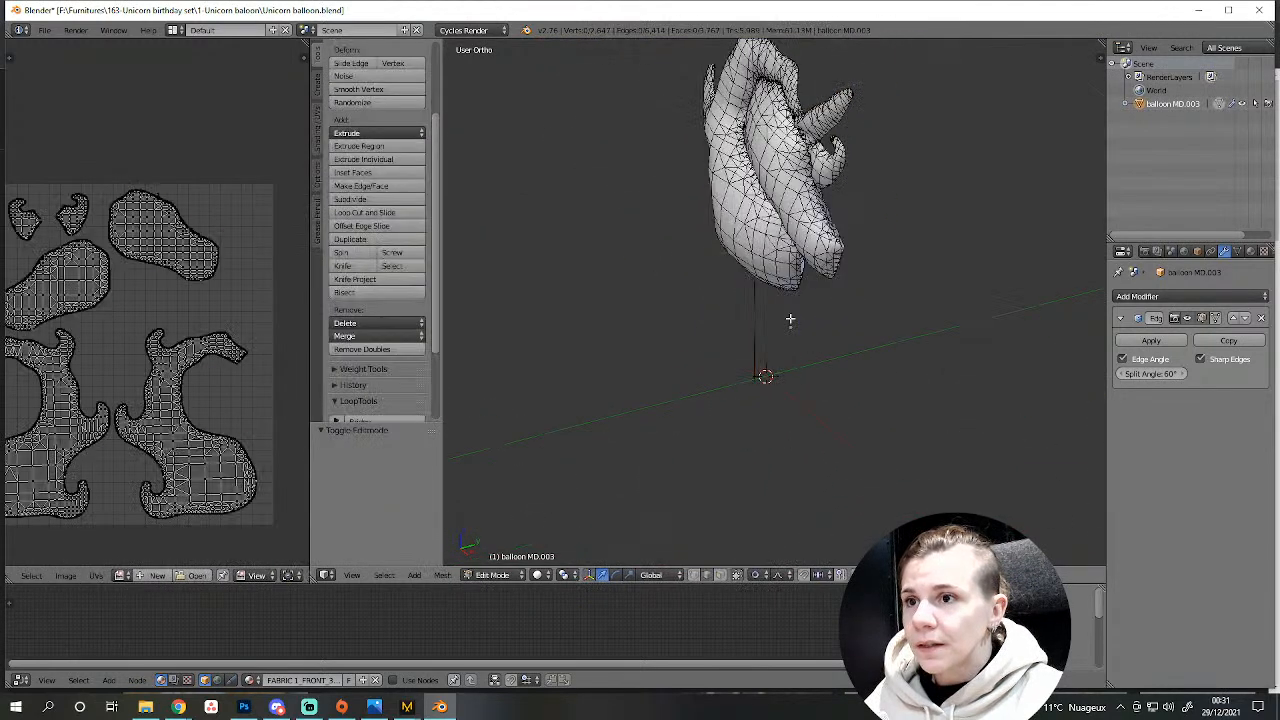
Move the entire mesh about 0.058 along Y so the ribbon stands on the scene origin.
key("a")
key("KP_3")
scroll(786, 322, "up", 3)
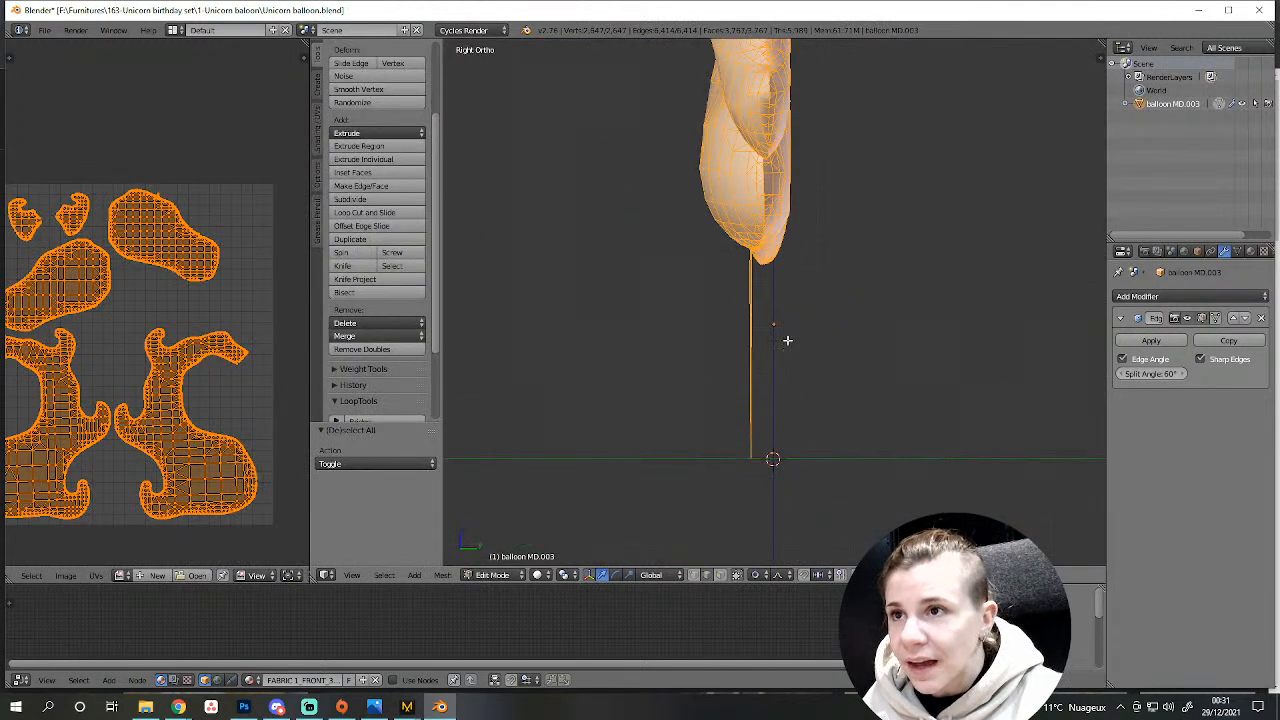
scroll(778, 370, "down", 2)
key("g")
key("y")
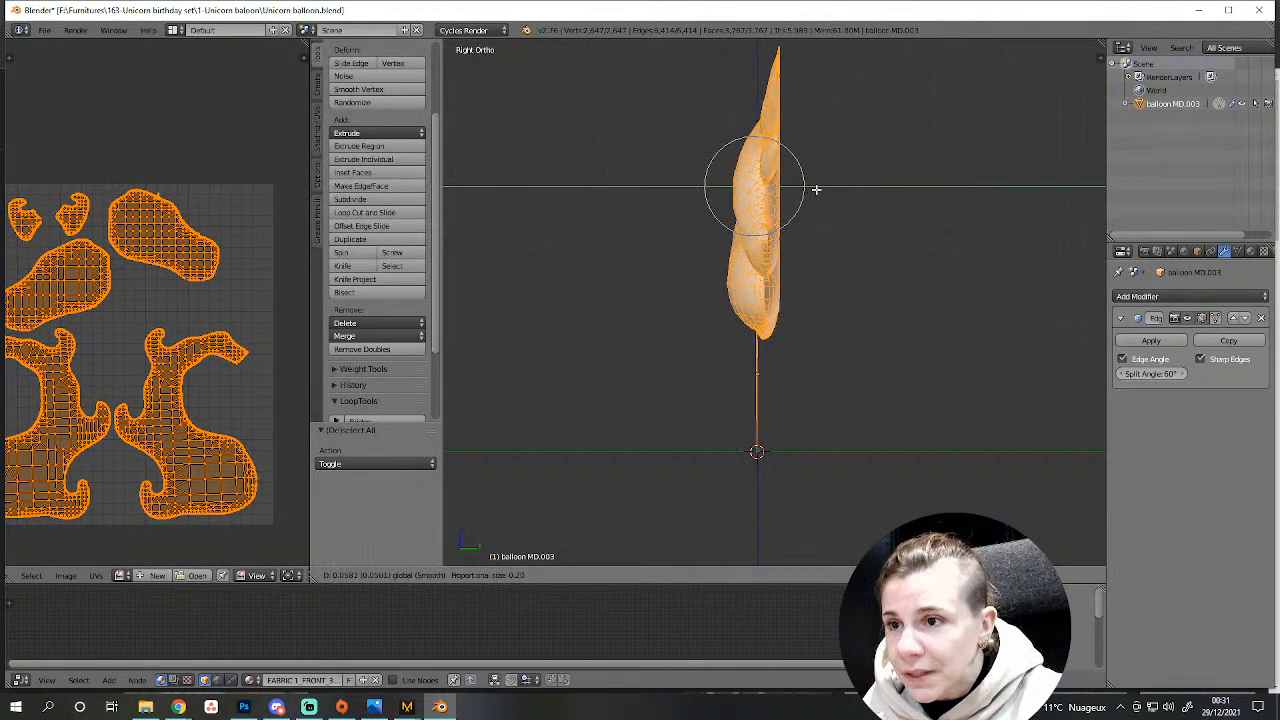
left_click(816, 190)
middle_click_drag(968, 446, 829, 463)
key("a")
key("Tab")
scroll(808, 446, "up", 4)
Select only the ribbon, unwrap its UVs and rotate the UV island by 90 degrees.
key("Tab")
key("a")
key("a")
key("l")
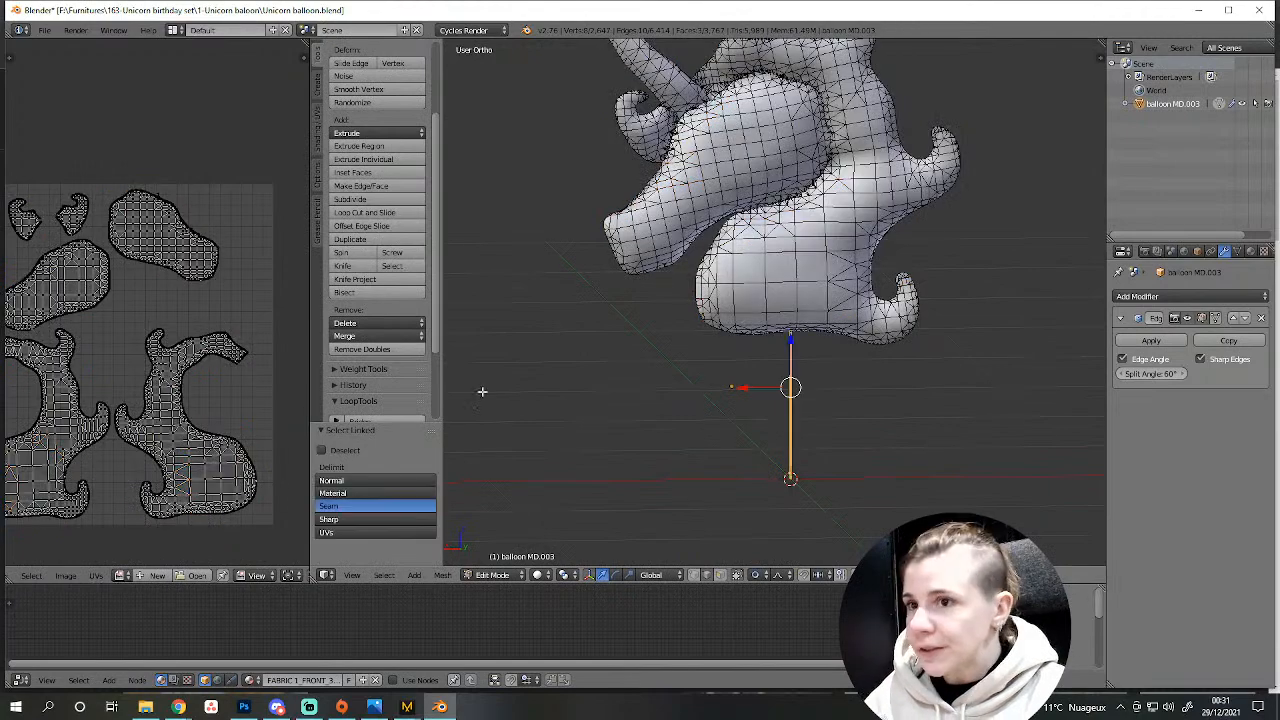
key("e")
scroll(201, 406, "down", 1)
key("r")
key("9")
key("0")
key("Return")
Pack the UV islands with Rotate turned off and a margin of 0.001.
key("ctrl+p")
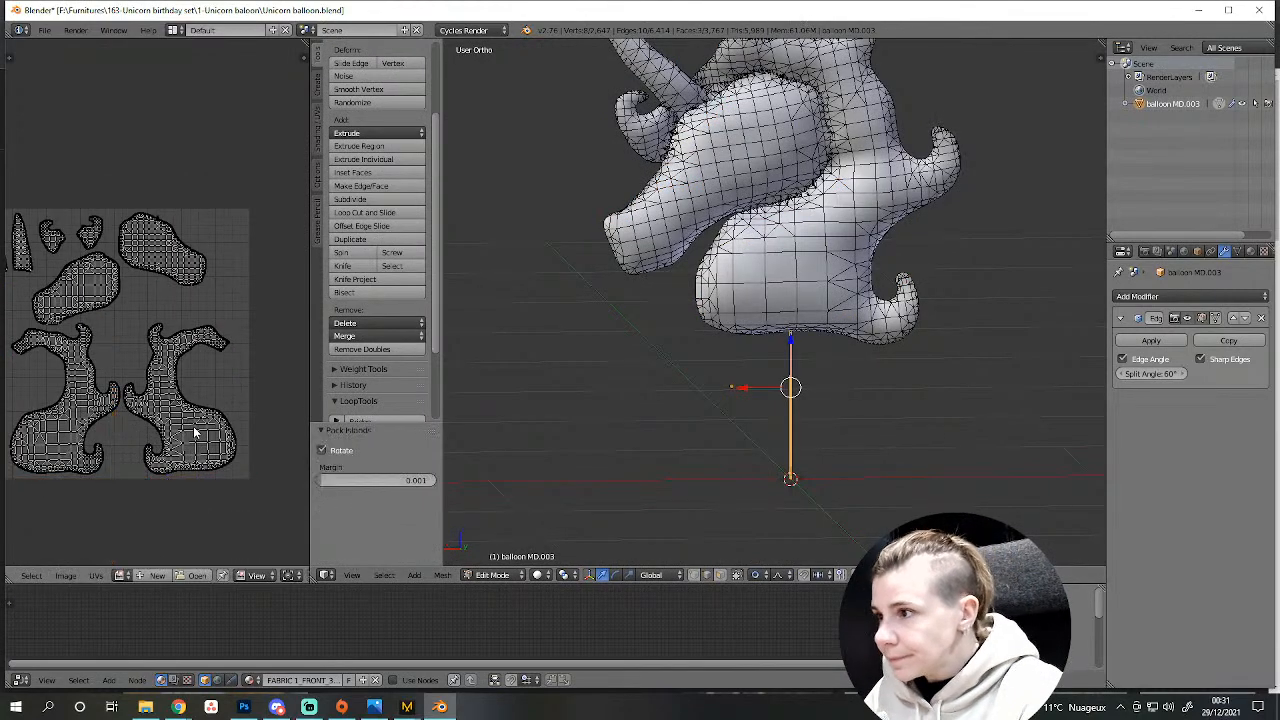
scroll(63, 386, "down", 2)
scroll(74, 358, "up", 3)
scroll(160, 437, "up", 2)
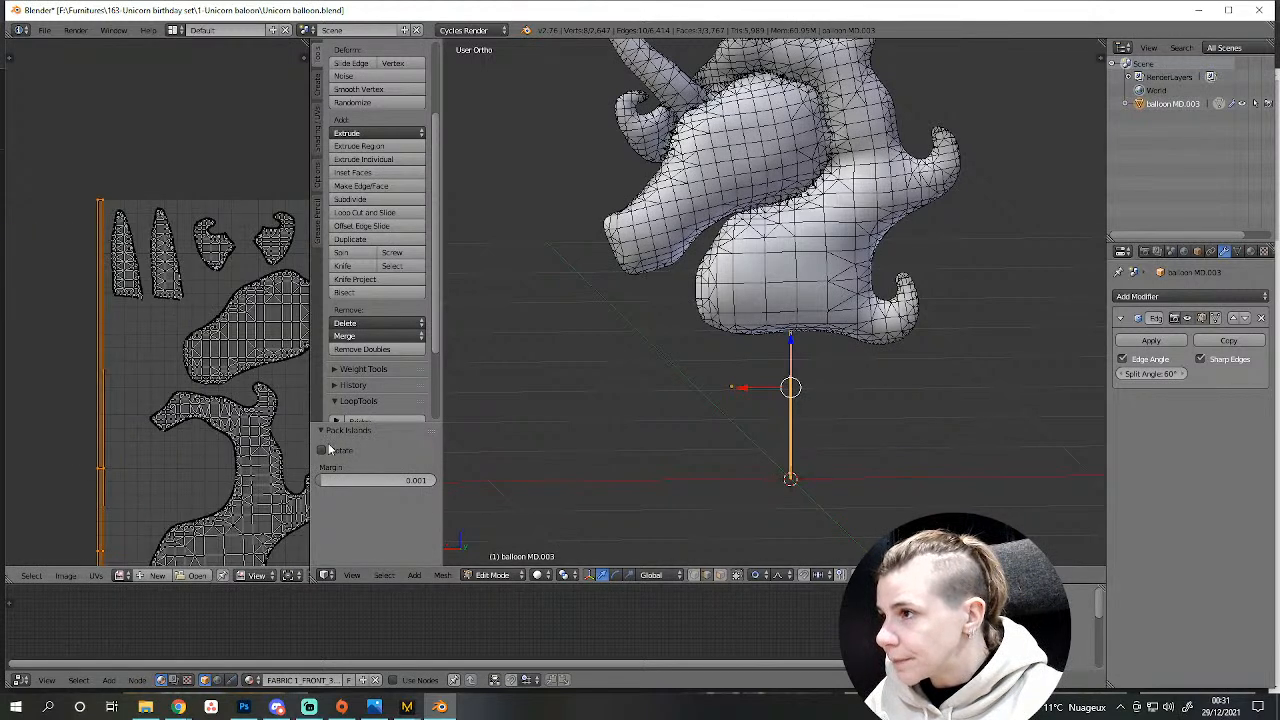
scroll(700, 386, "down", 3)
Leave Edit Mode and save the Unicorn balloon file.
key("Tab")
middle_click_drag(700, 386, 796, 408)
key("ctrl+s")
left_click(796, 408)
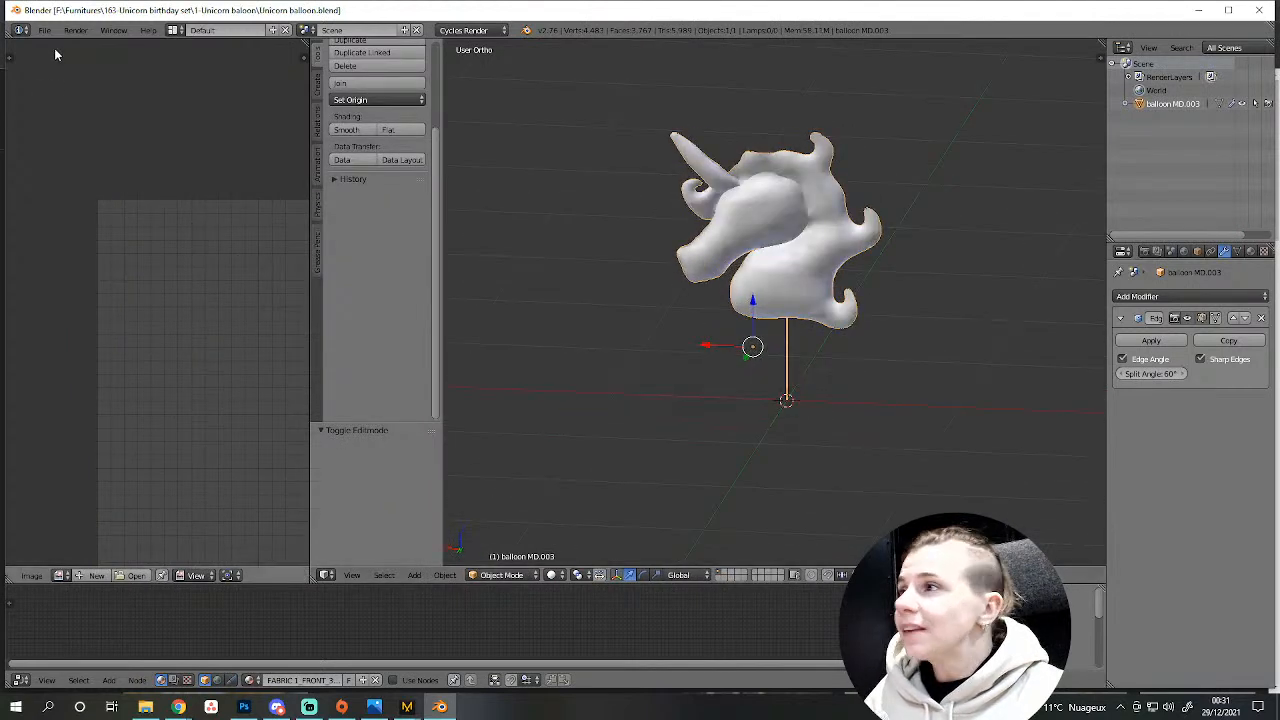
Export the model as a Wavefront OBJ named "baloon texture" in the 1-Unicorn baloon folder.
left_click(44, 30)
mouse_move(82, 286)
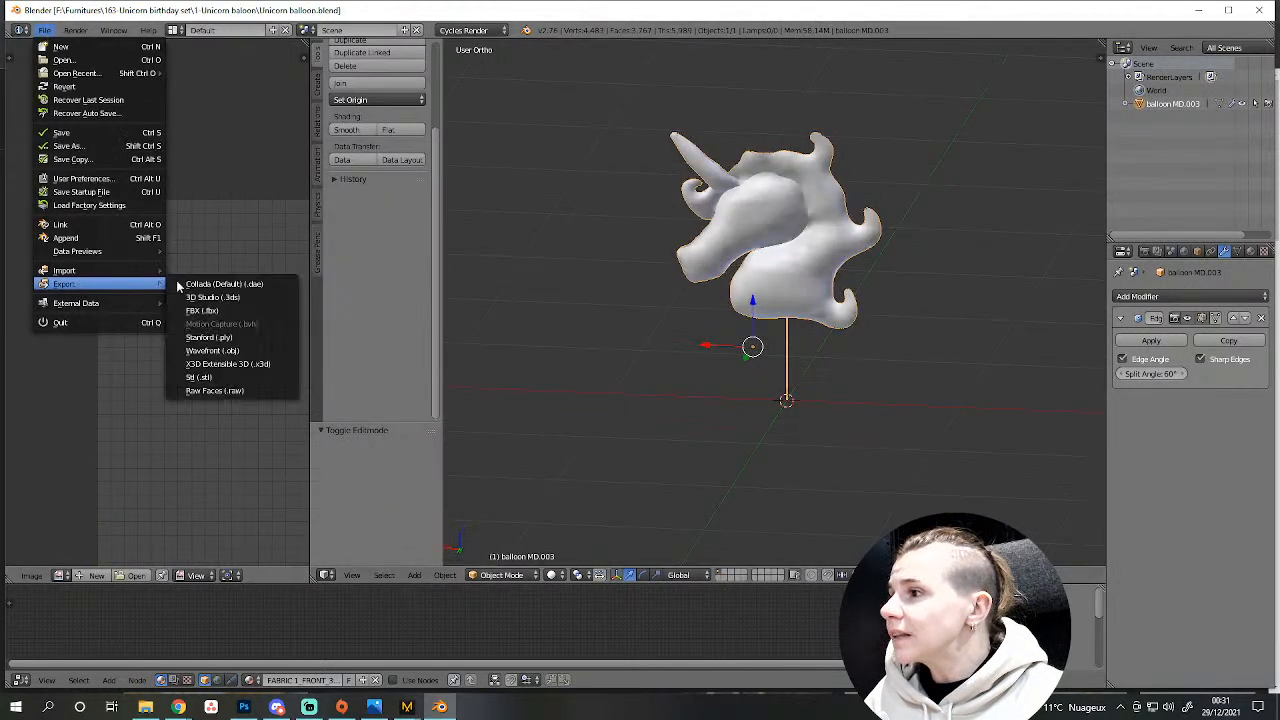
left_click(212, 350)
left_click(246, 80)
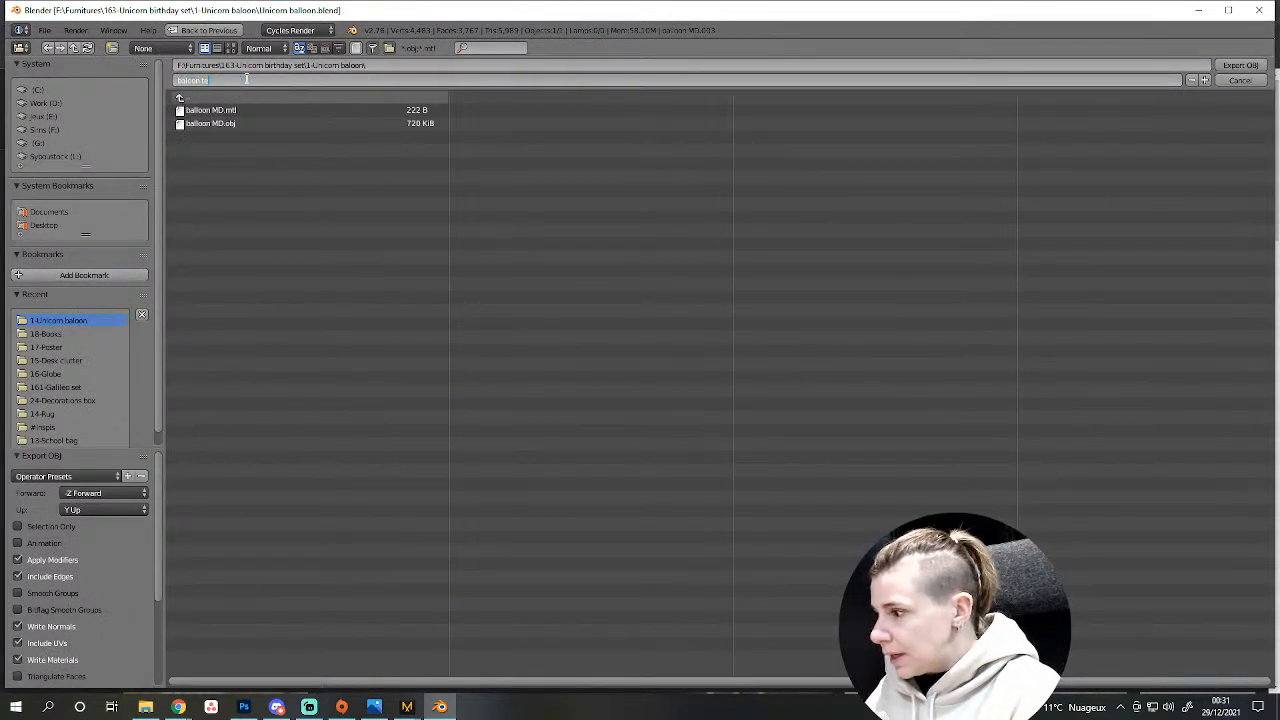
key("Return")
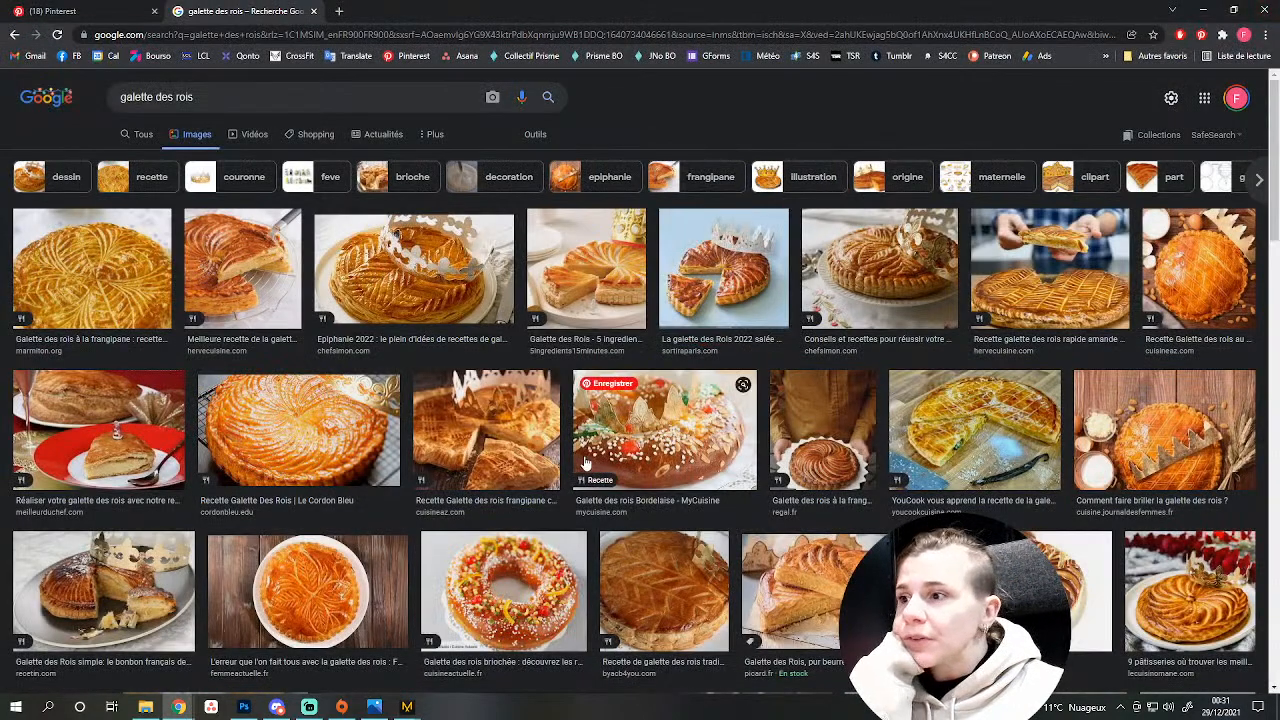
Launch Blender from the desktop.
left_click(16, 706)
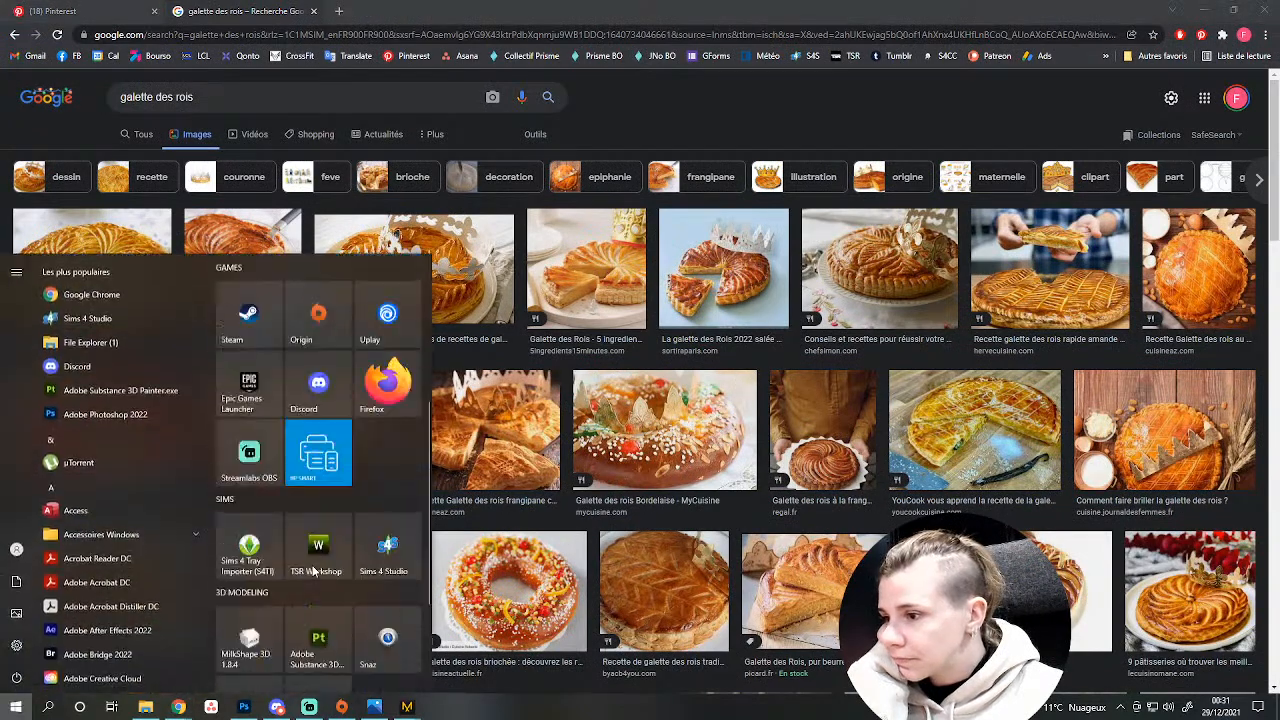
left_click(278, 640)
Switch to Marvelous Designer, close its unicorn balloon and empty project windows, and return to Blender.
mouse_move(410, 704)
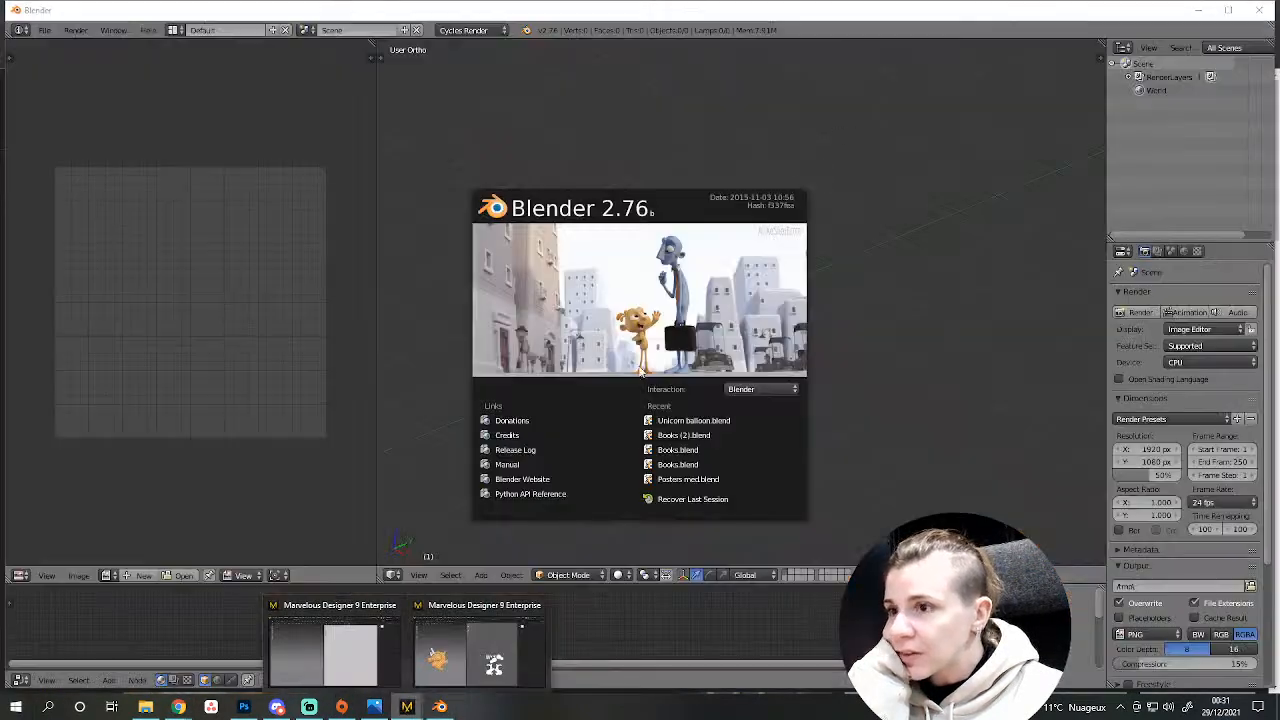
left_click(428, 668)
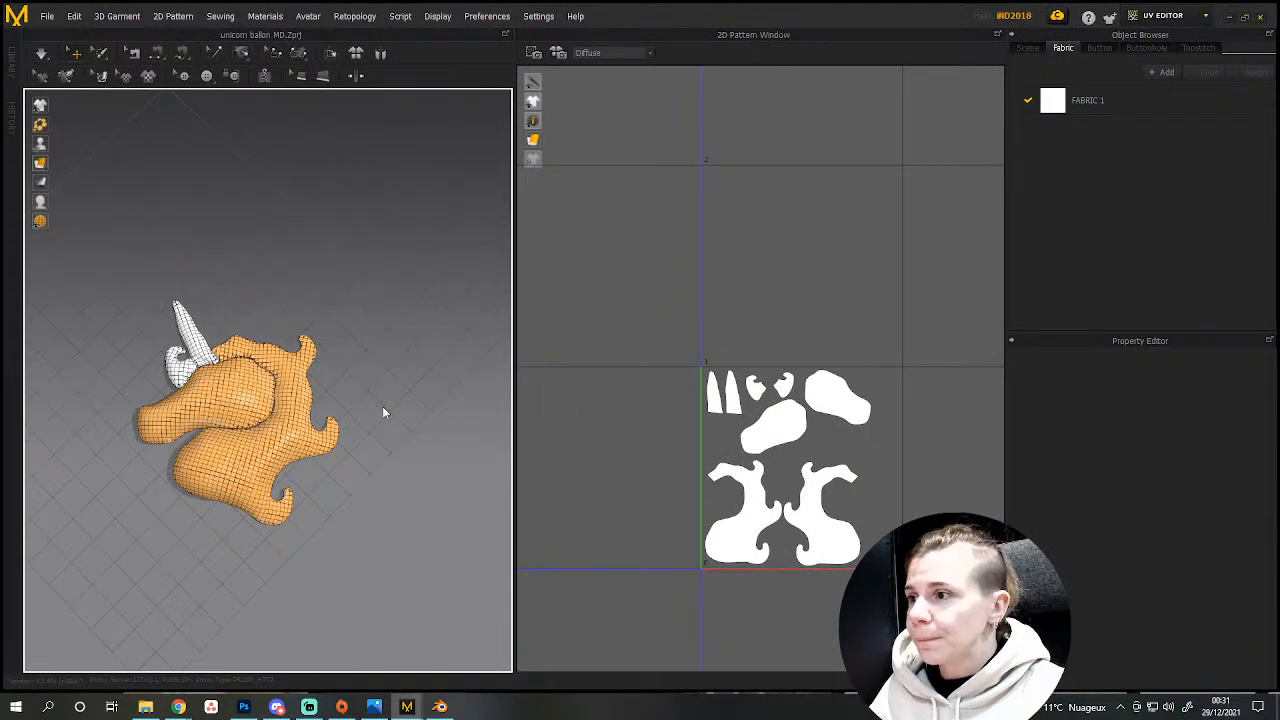
key("alt+Tab")
left_click(405, 706)
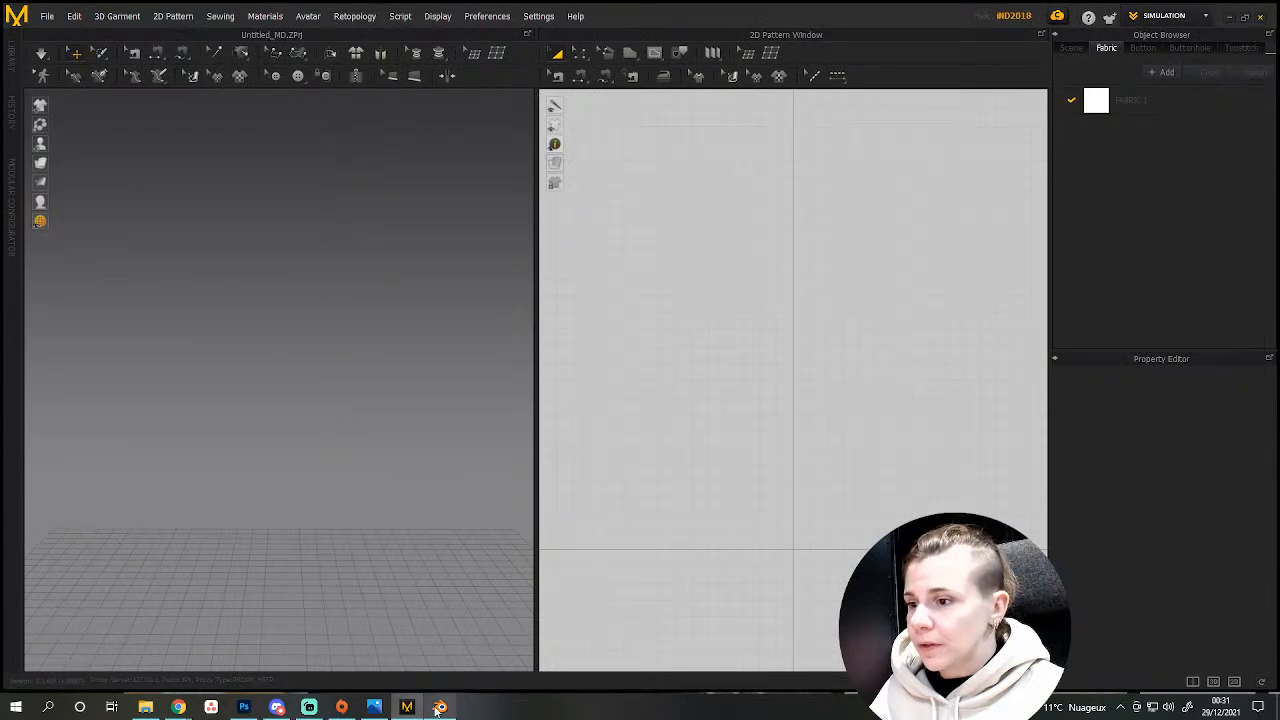
key("alt+Tab")
Reopen the recent file Unicorn balloon.blend and export the model as Unicorn balloon.obj.
left_click(680, 421)
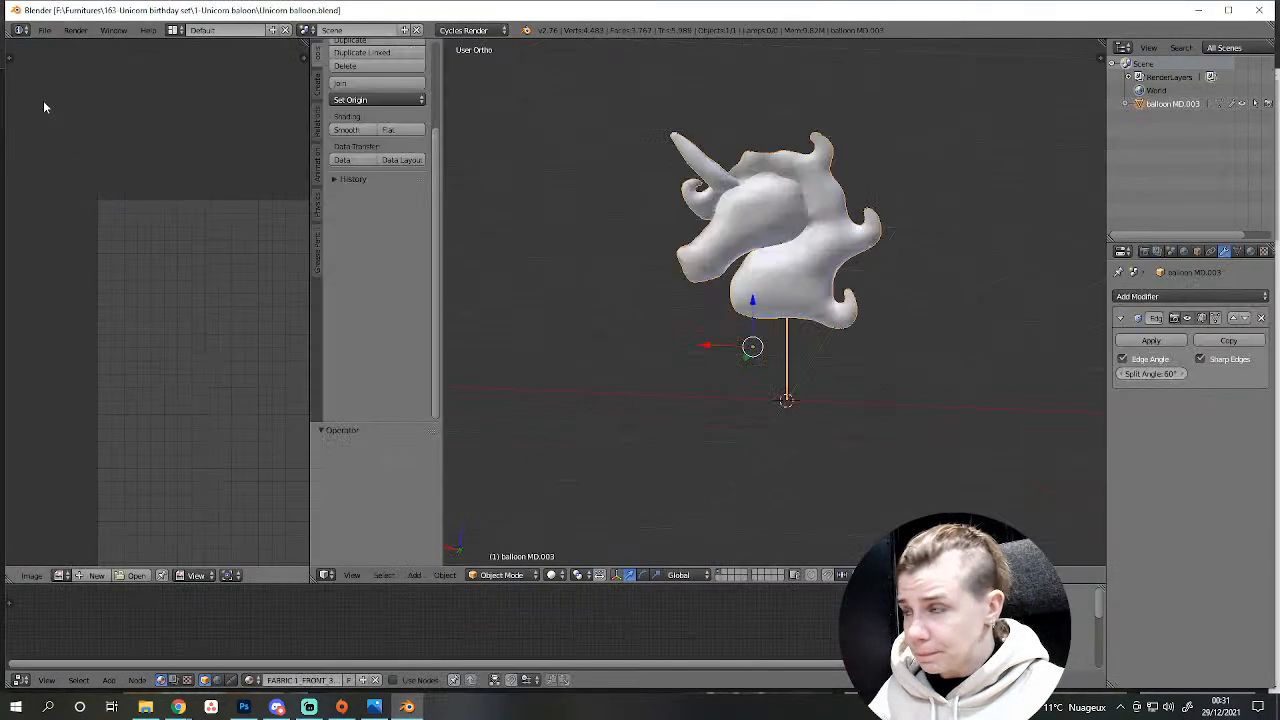
left_click(44, 30)
mouse_move(142, 287)
left_click(238, 351)
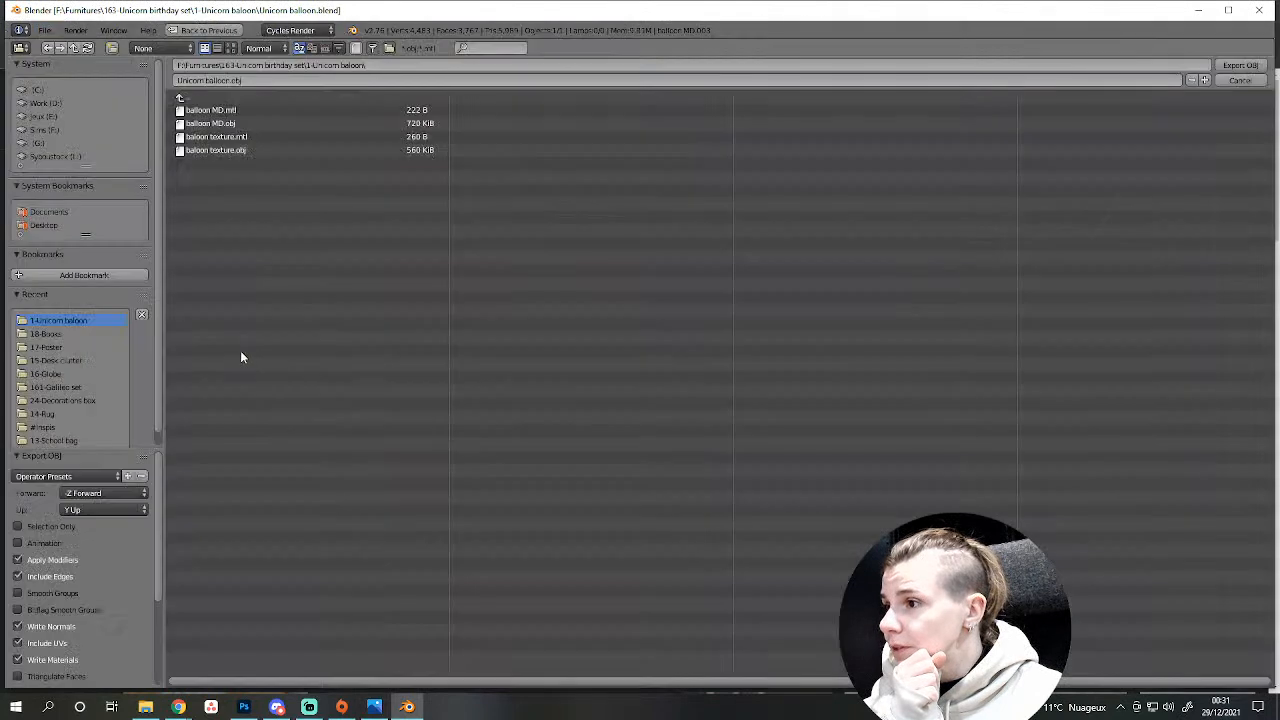
left_click(1242, 66)
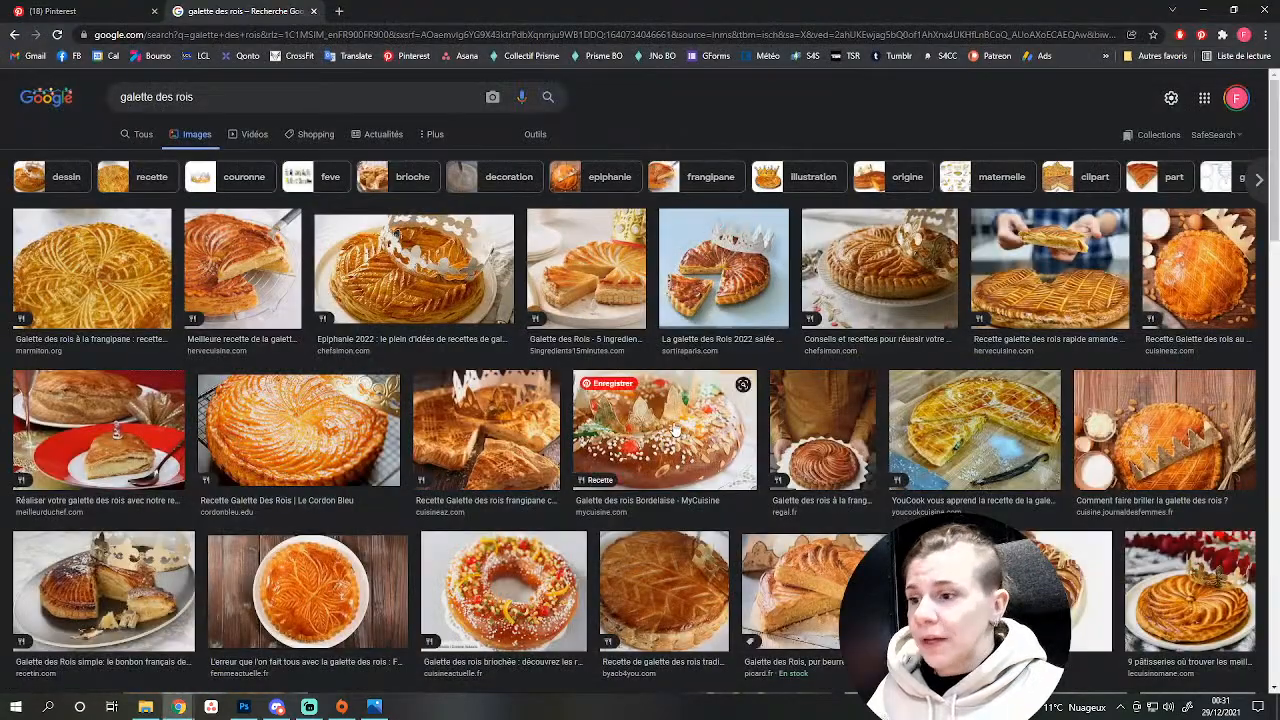
Close the browser tab showing the galette des rois image results.
left_click(313, 11)
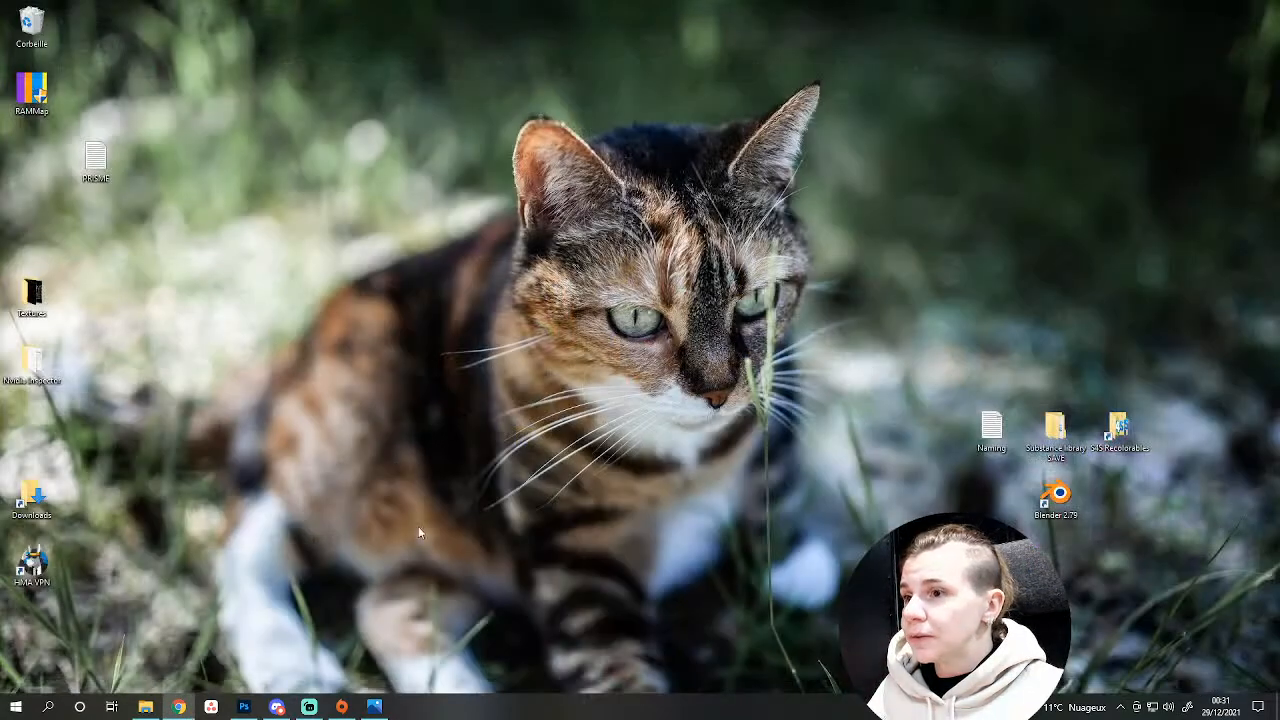
Close Photoshop and the other unneeded open program, and move the balloon reference photo window aside.
left_click(240, 708)
left_click(1266, 7)
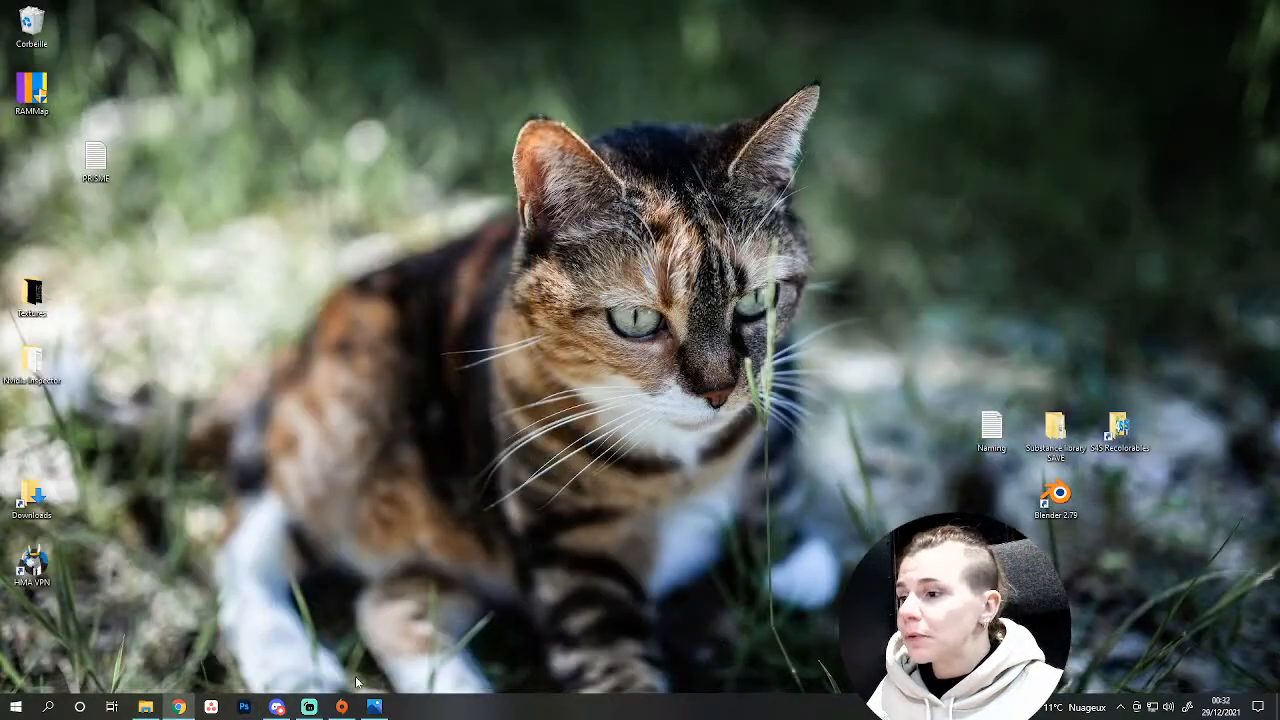
left_click(374, 706)
left_click_drag(626, 134, 0, 134)
left_click(342, 706)
left_click(880, 59)
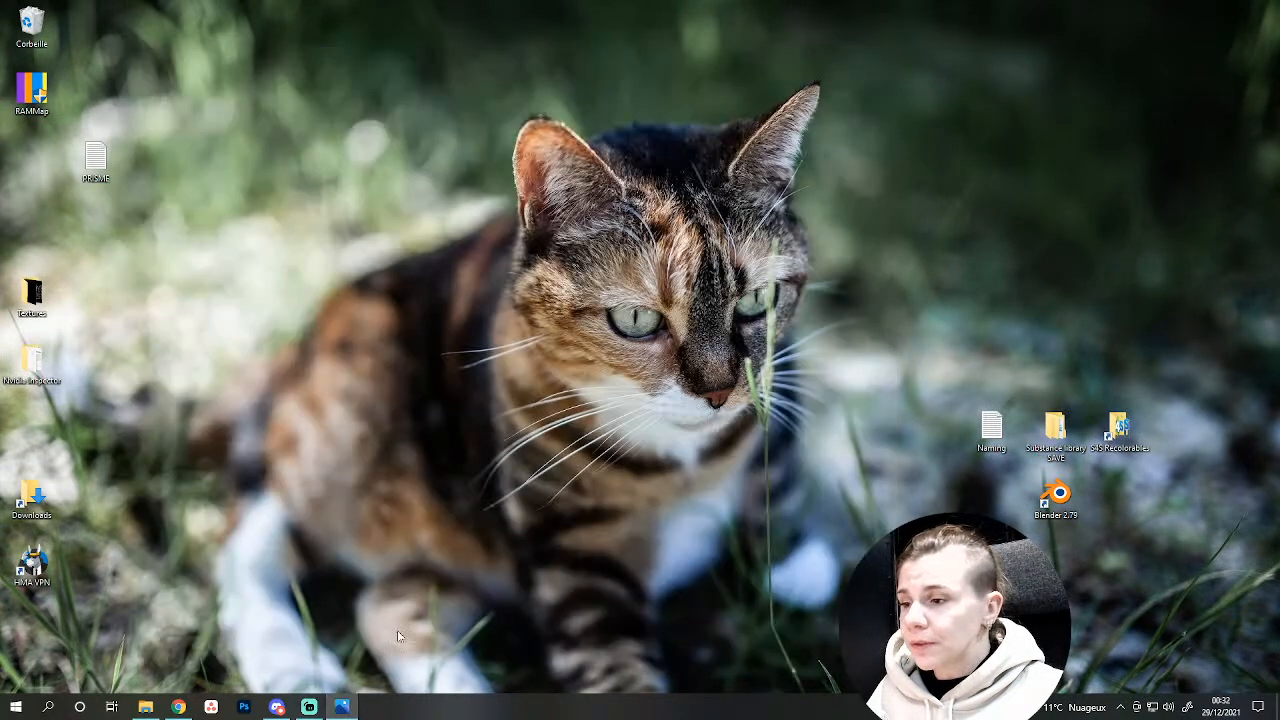
Launch Adobe Substance 3D Painter and bring the balloon reference photo window fully into view.
left_click(16, 706)
scroll(320, 588, "down", 2)
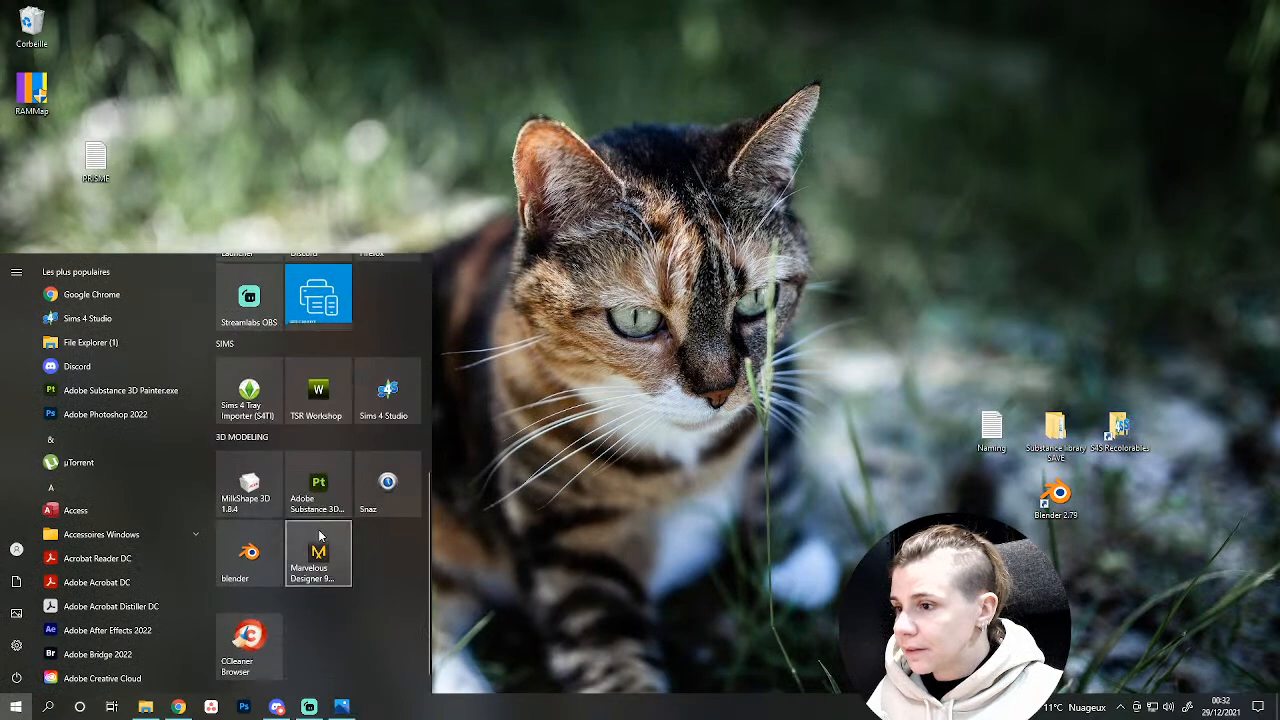
left_click(323, 486)
left_click_drag(0, 48, 283, 118)
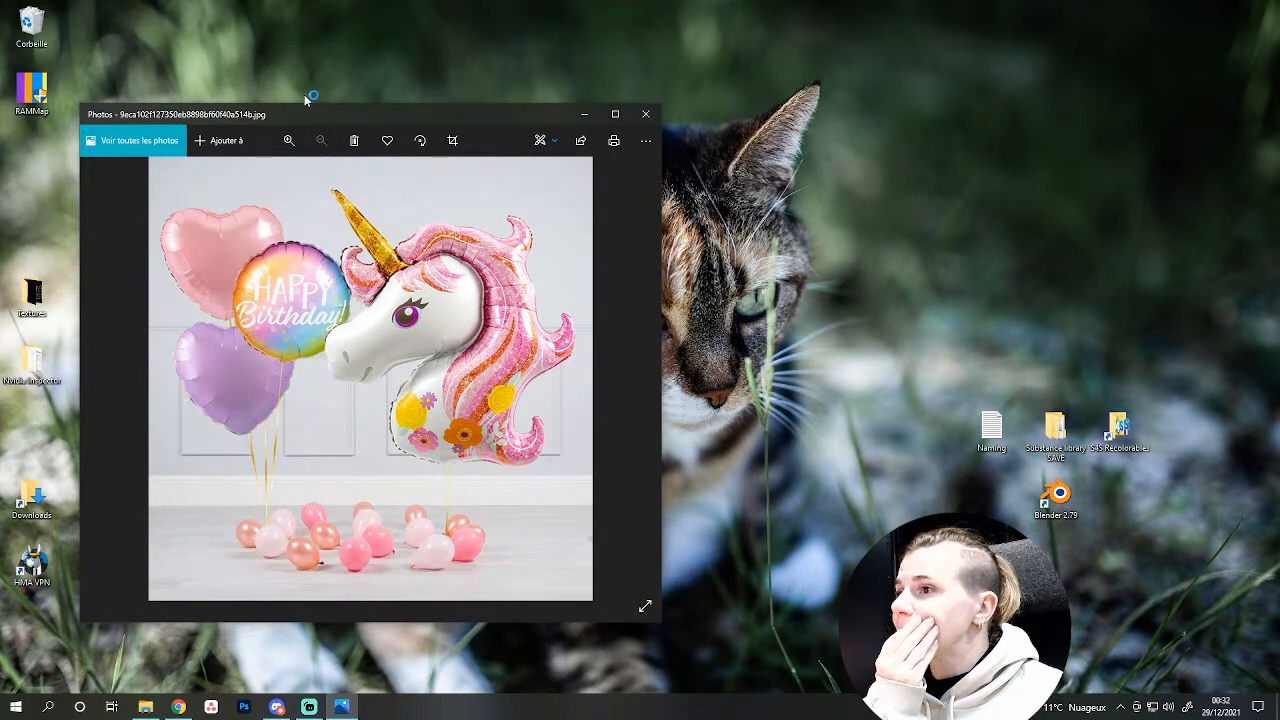
Enlarge the reference photo around the unicorn balloon to study its colours and flowers, and return to Substance 3D Painter.
scroll(424, 402, "up", 3)
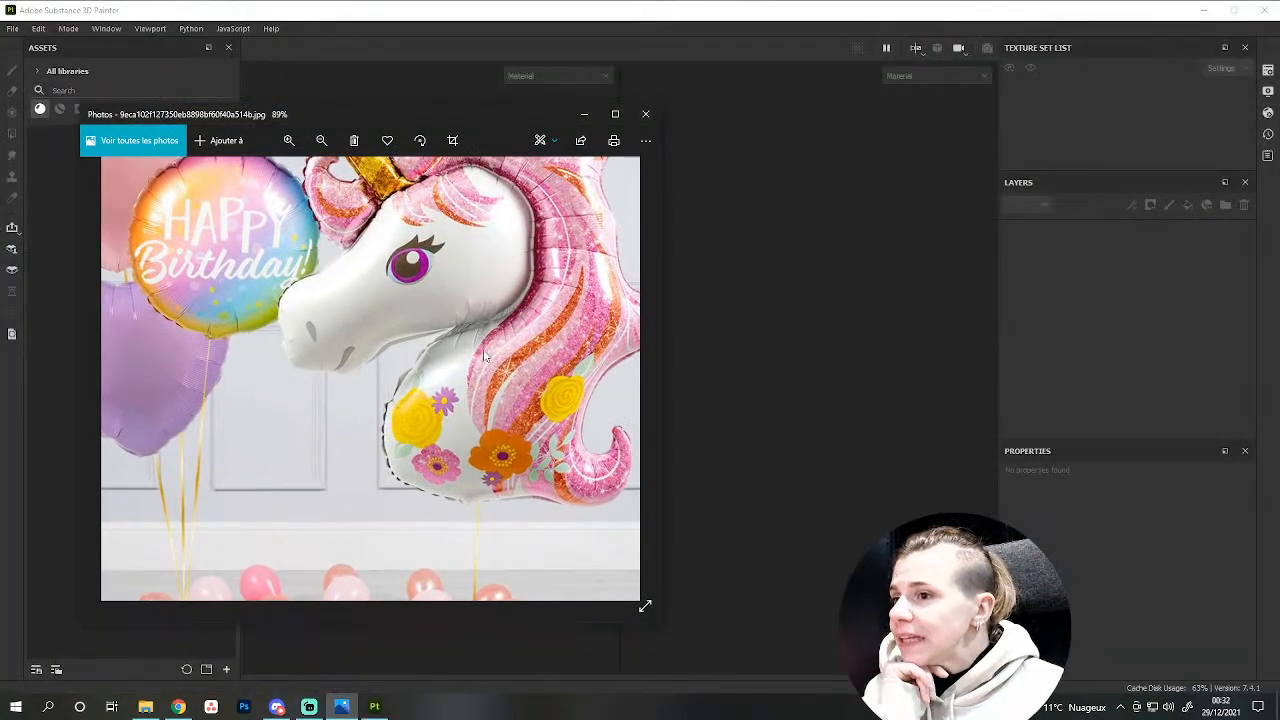
scroll(485, 356, "up", 4)
scroll(480, 356, "down", 5)
left_click_drag(472, 343, 424, 409)
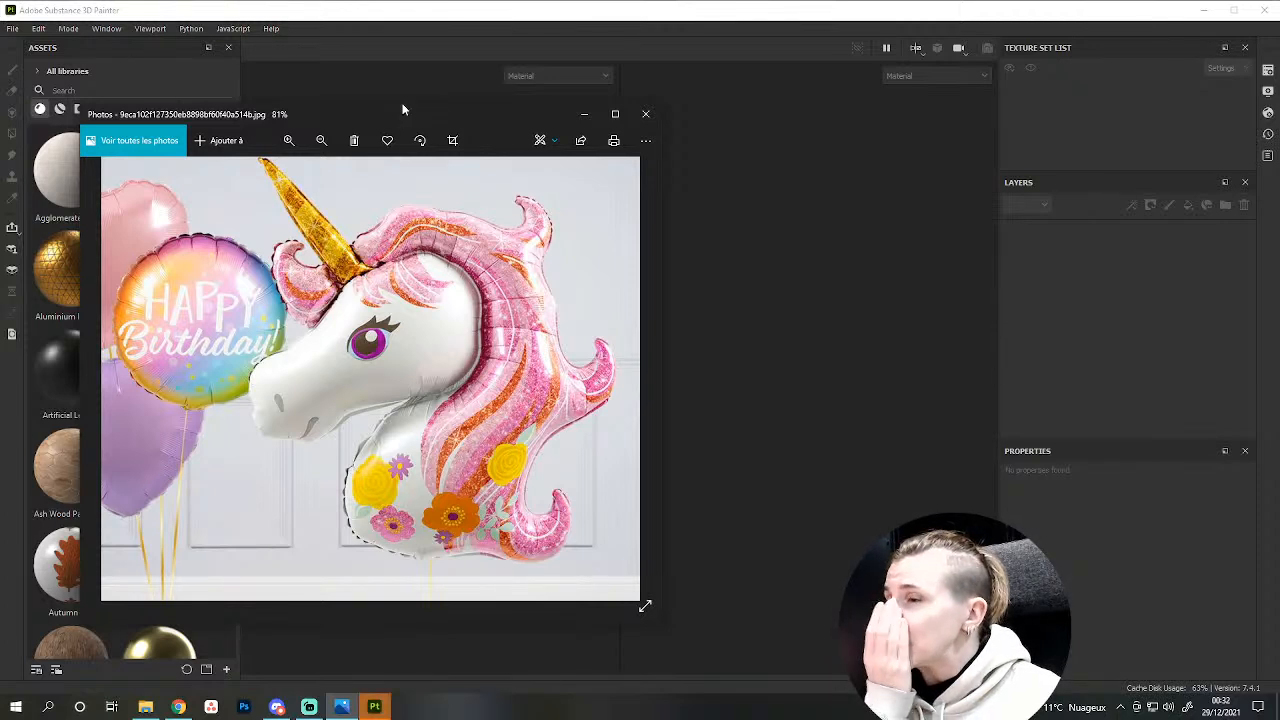
left_click(391, 19)
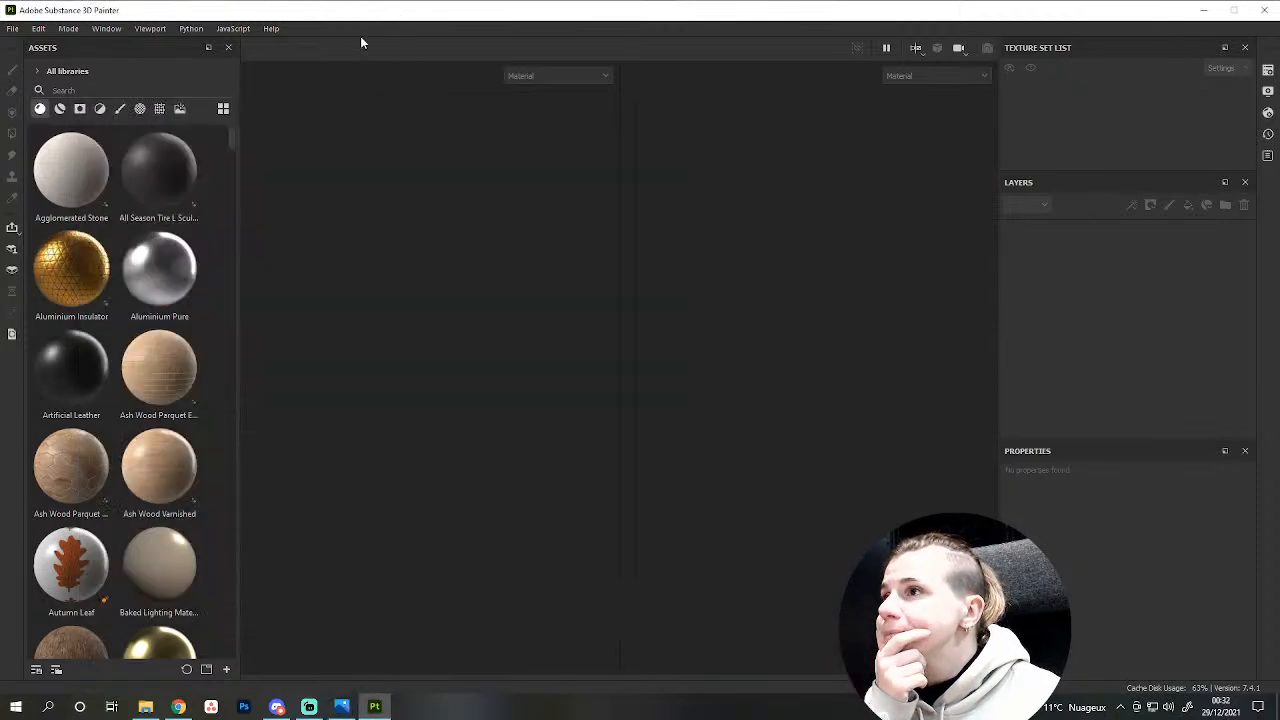
Create a new project from the mesh baloon texture.obj in the 1-Unicorn baloon folder of 163-Unicorn birthday set, keeping the default settings.
left_click(12, 28)
left_click(48, 43)
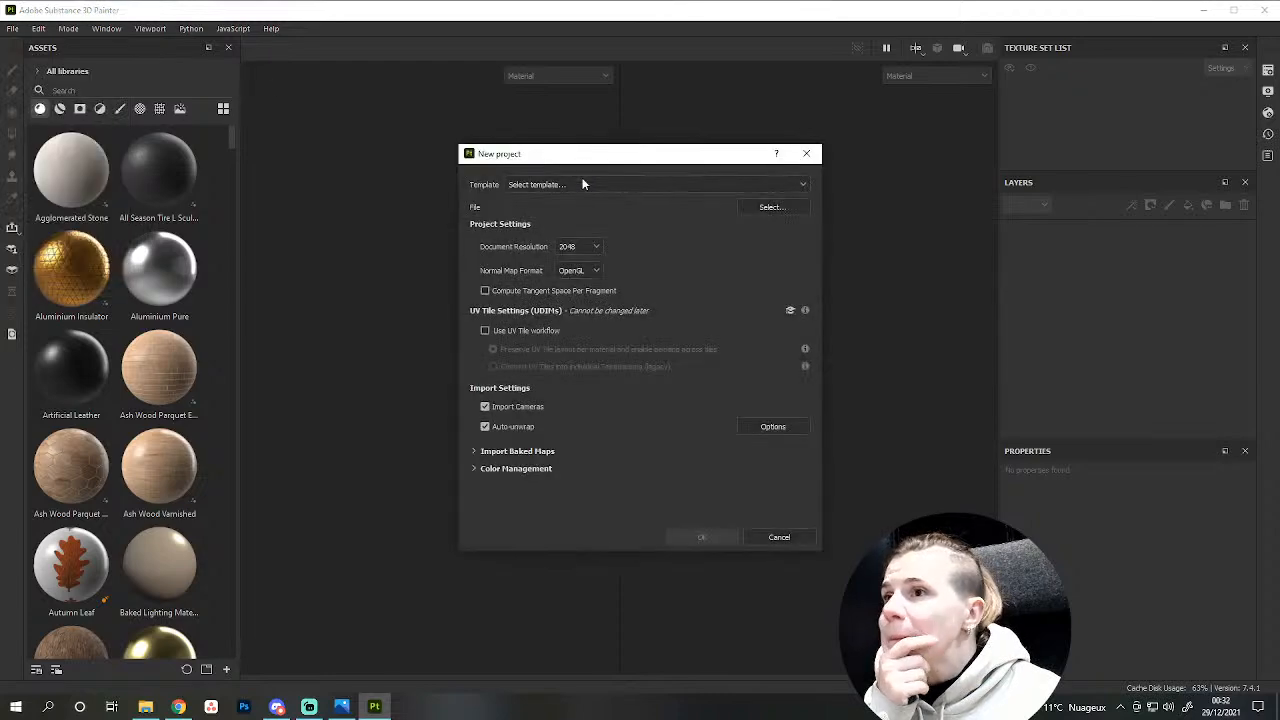
left_click(770, 206)
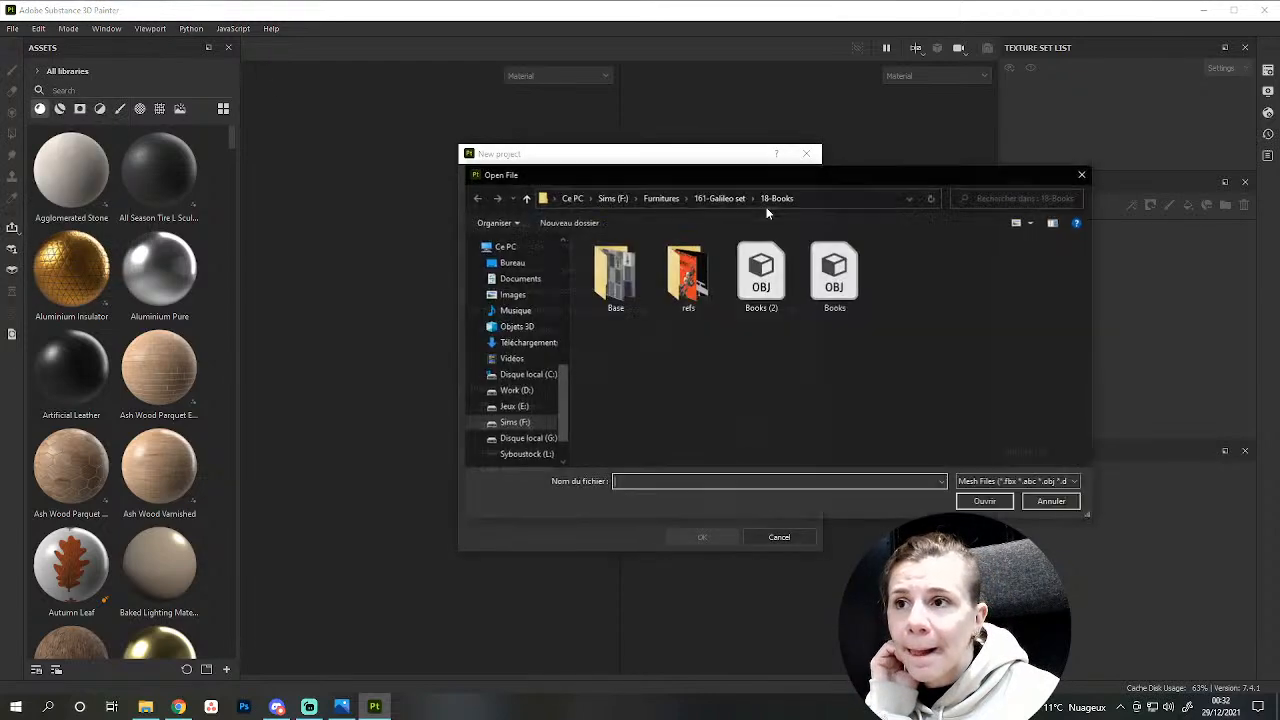
left_click(672, 198)
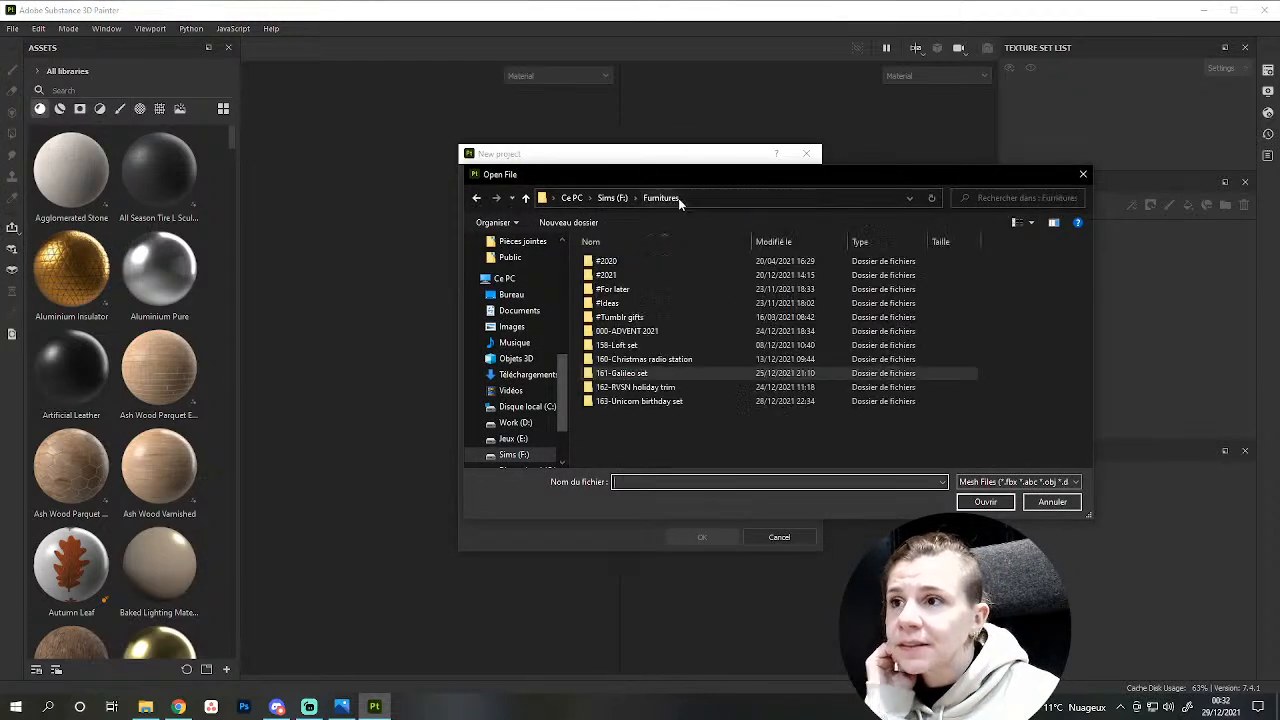
double_click(614, 398)
double_click(634, 261)
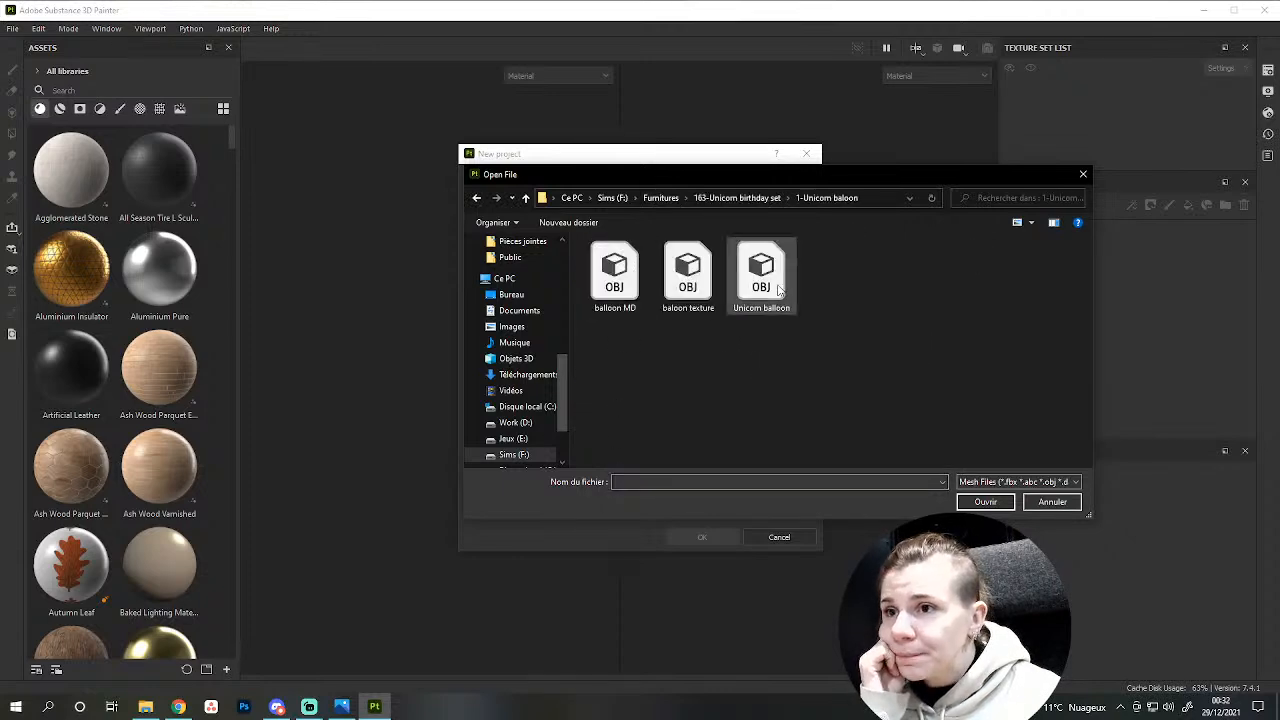
double_click(688, 270)
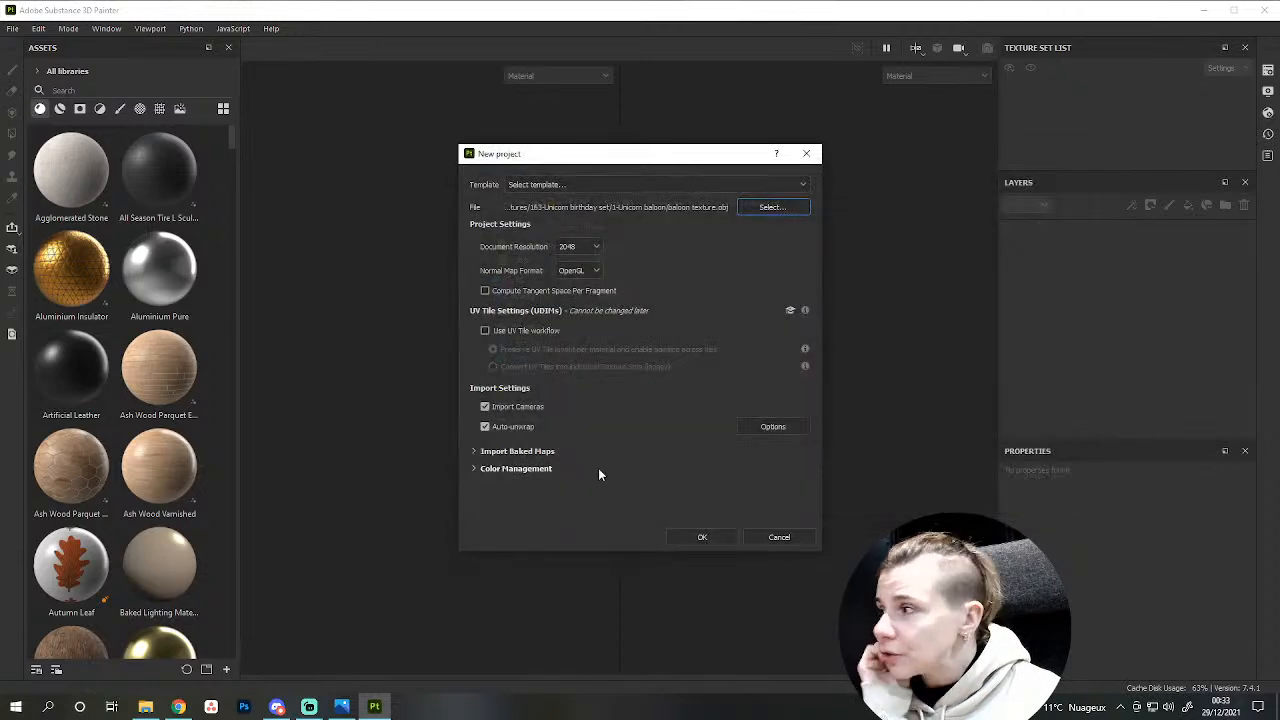
left_click(703, 537)
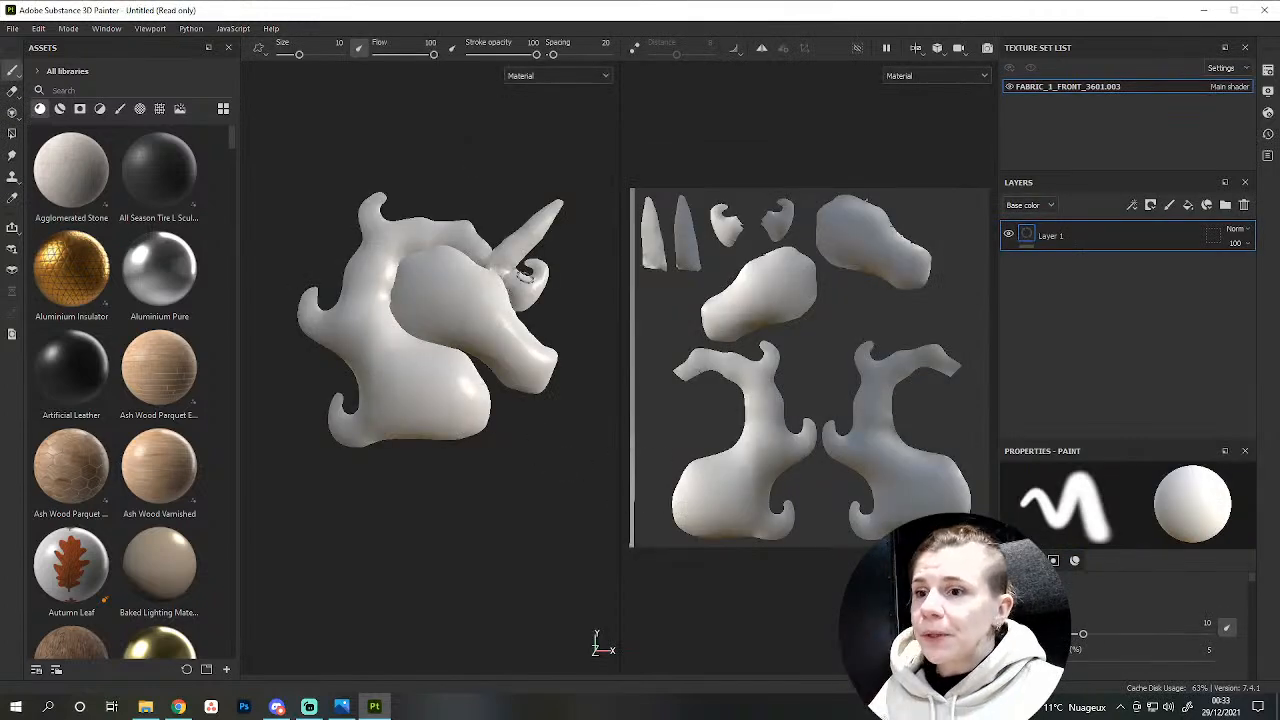
Examine the imported unicorn's head, mane and horn base up close for surface defects.
scroll(524, 277, "down", 1)
scroll(524, 277, "up", 5)
left_click_drag(532, 306, 483, 371, "alt")
middle_click_drag(483, 371, 550, 422, "alt")
scroll(482, 422, "up", 2)
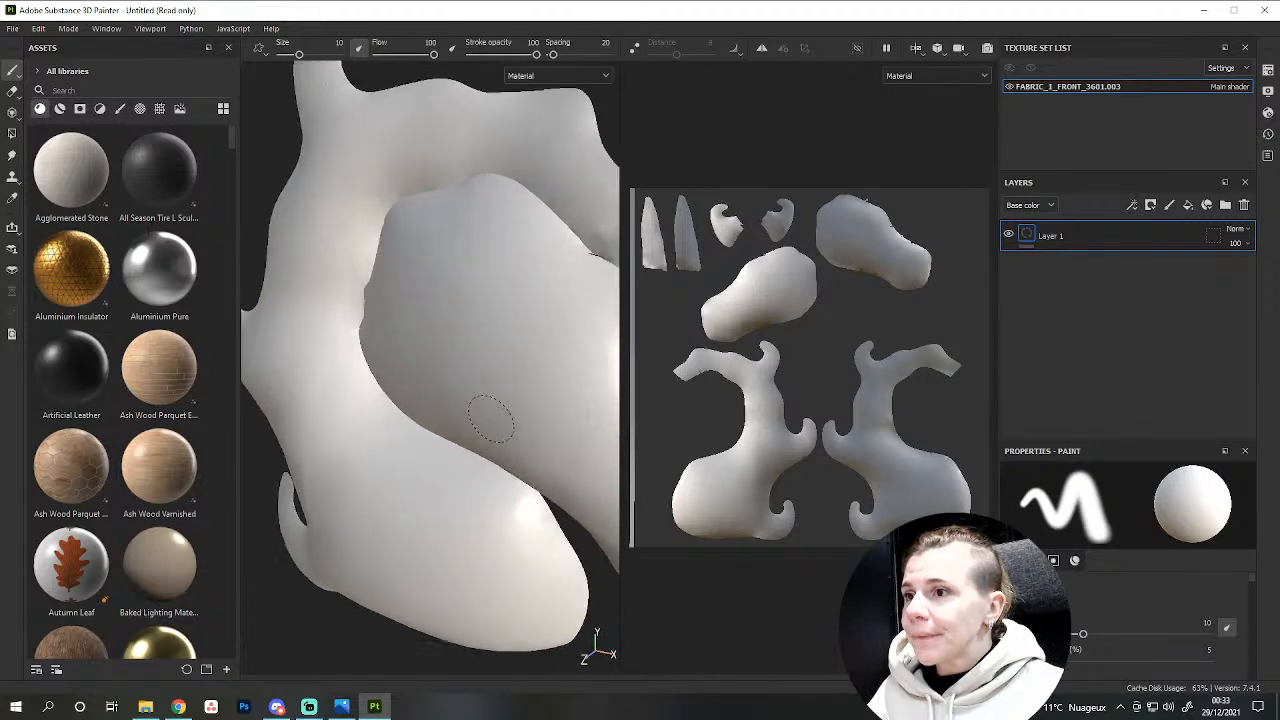
left_click_drag(482, 422, 386, 517, "alt")
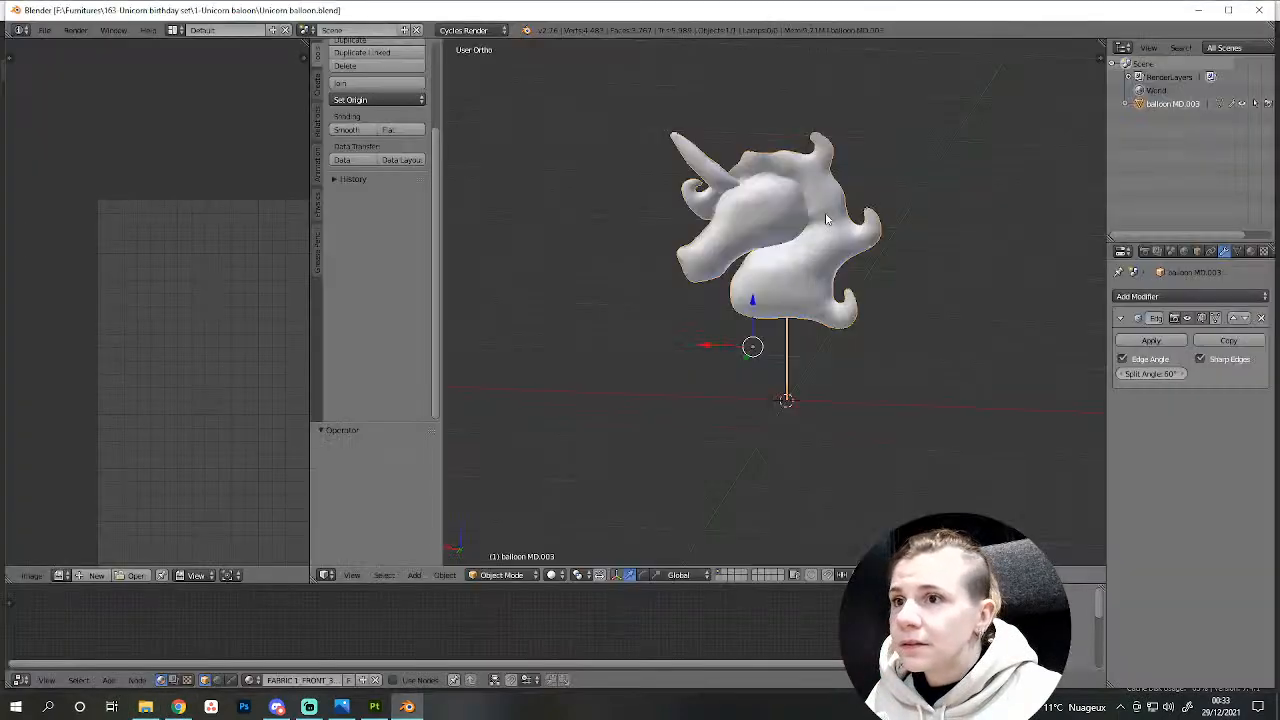
Switch to Blender and examine the balloon mesh in Edit Mode around the base of the horn for faulty faces.
scroll(826, 214, "up", 4)
middle_click_drag(826, 214, 986, 254)
middle_click_drag(903, 287, 797, 411, "shift")
scroll(797, 411, "up", 7)
middle_click_drag(671, 356, 760, 434)
key("Tab")
scroll(714, 388, "down", 9)
middle_click_drag(766, 377, 508, 351)
scroll(777, 424, "up", 5)
middle_click_drag(817, 232, 766, 223, "shift")
scroll(835, 383, "up", 6)
scroll(835, 383, "up", 4)
middle_click_drag(835, 383, 836, 323)
scroll(836, 323, "up", 4)
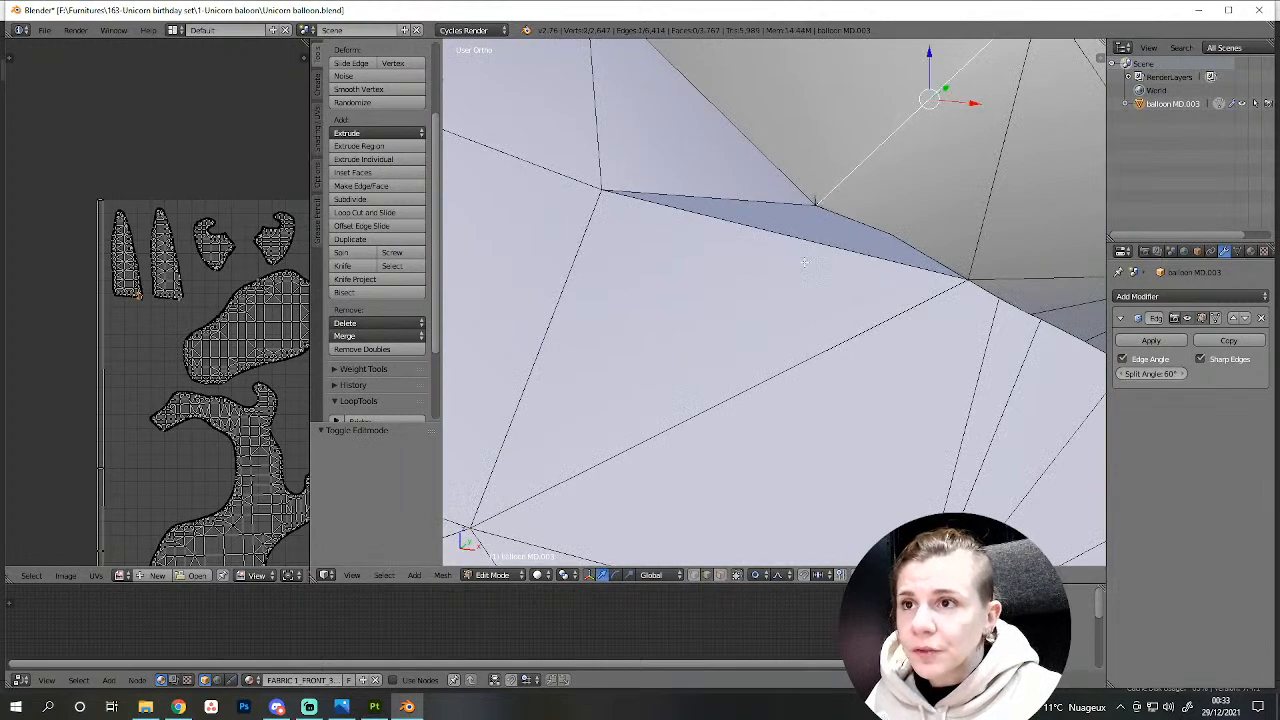
Switch to face selection and select the dark face near the horn base to check its place on the head.
left_click(720, 575)
right_click(820, 236)
scroll(820, 240, "down", 5)
middle_click_drag(820, 240, 548, 659)
scroll(477, 234, "down", 11)
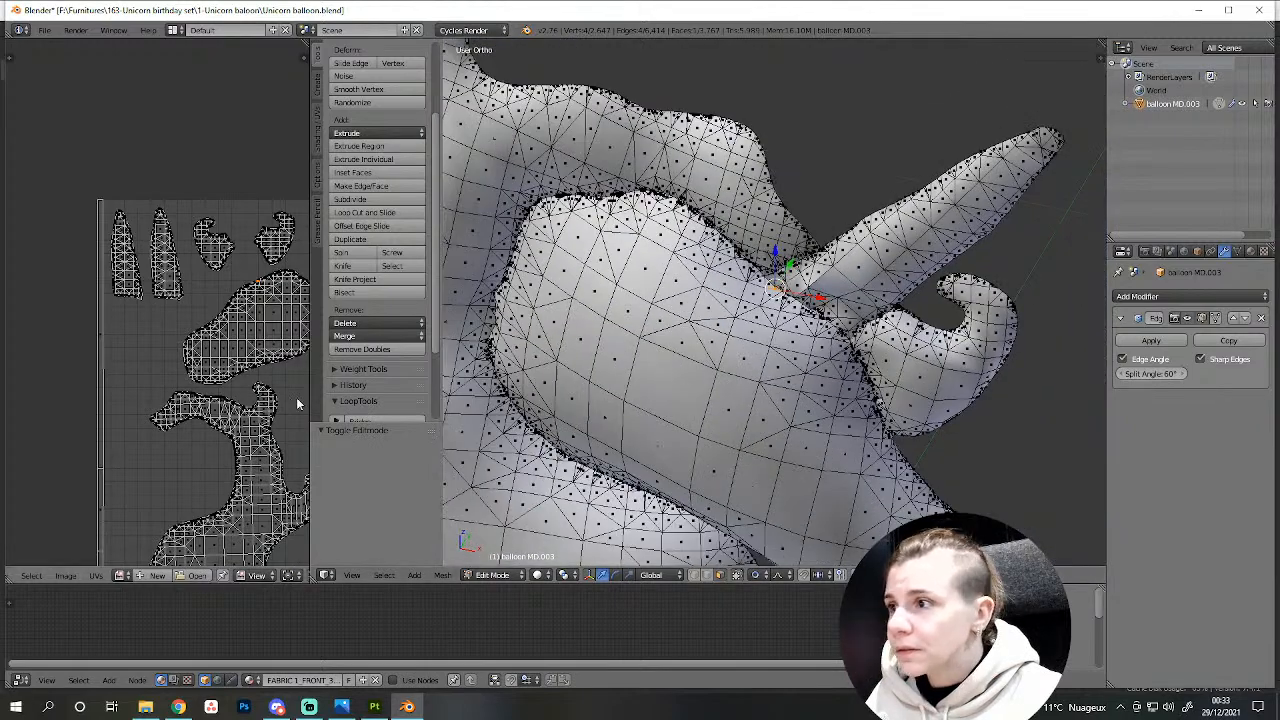
left_click(374, 707)
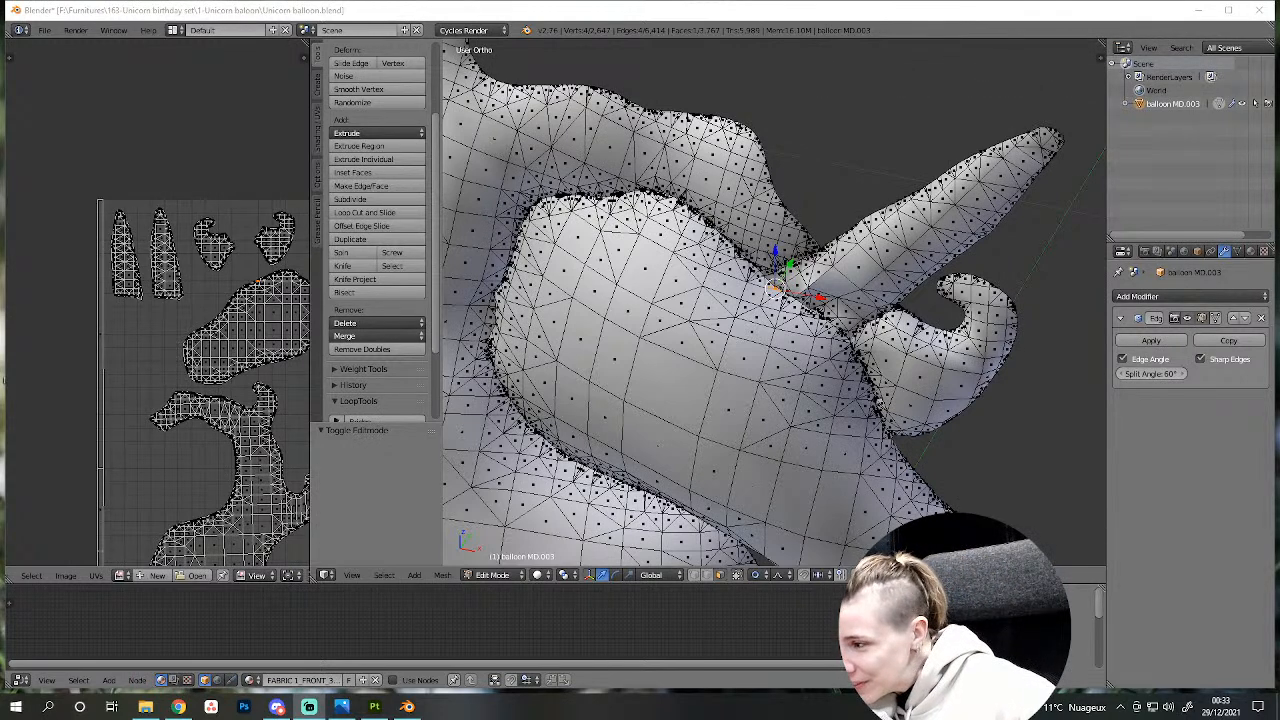
Check individual faces along the seam between the forehead and the mane by selecting them.
scroll(689, 247, "up", 8)
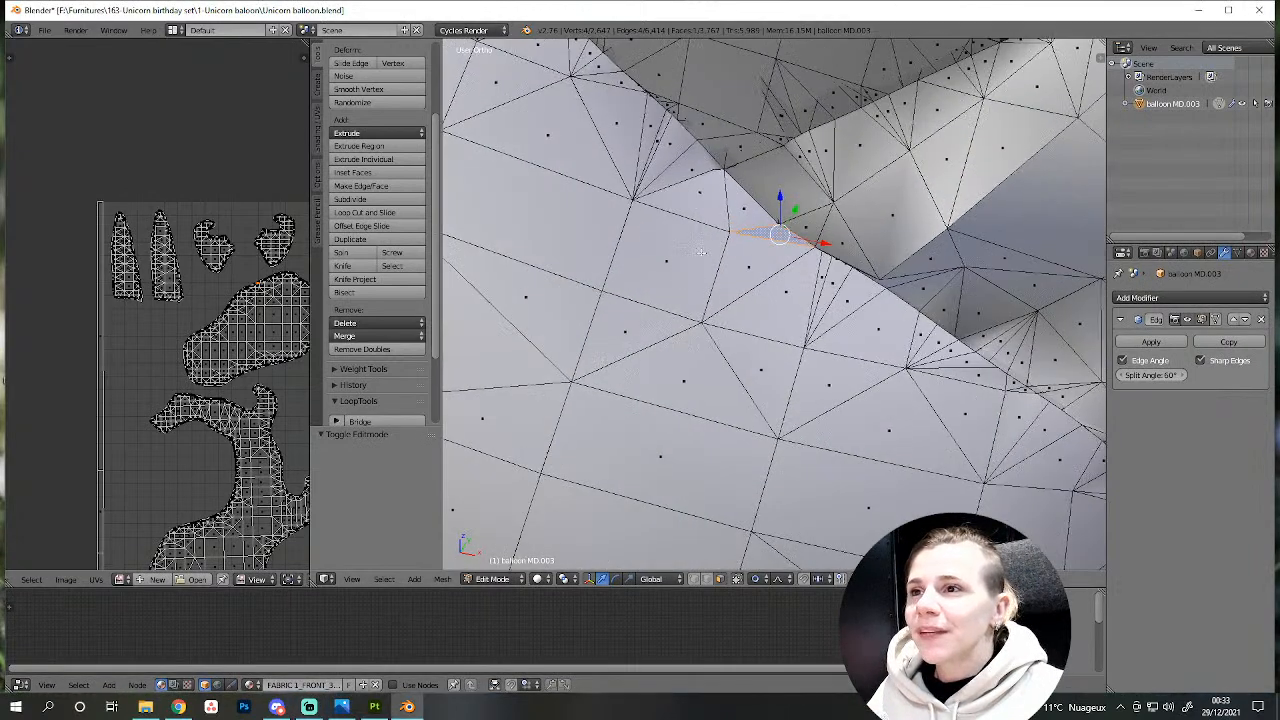
middle_click_drag(689, 247, 852, 488, "shift")
scroll(846, 473, "up", 3)
right_click(851, 425)
middle_click_drag(851, 425, 905, 400)
mouse_move(774, 384)
middle_mouse_down()
mouse_move(796, 305)
mouse_move(772, 390)
mouse_move(770, 346)
mouse_move(775, 370)
middle_mouse_up()
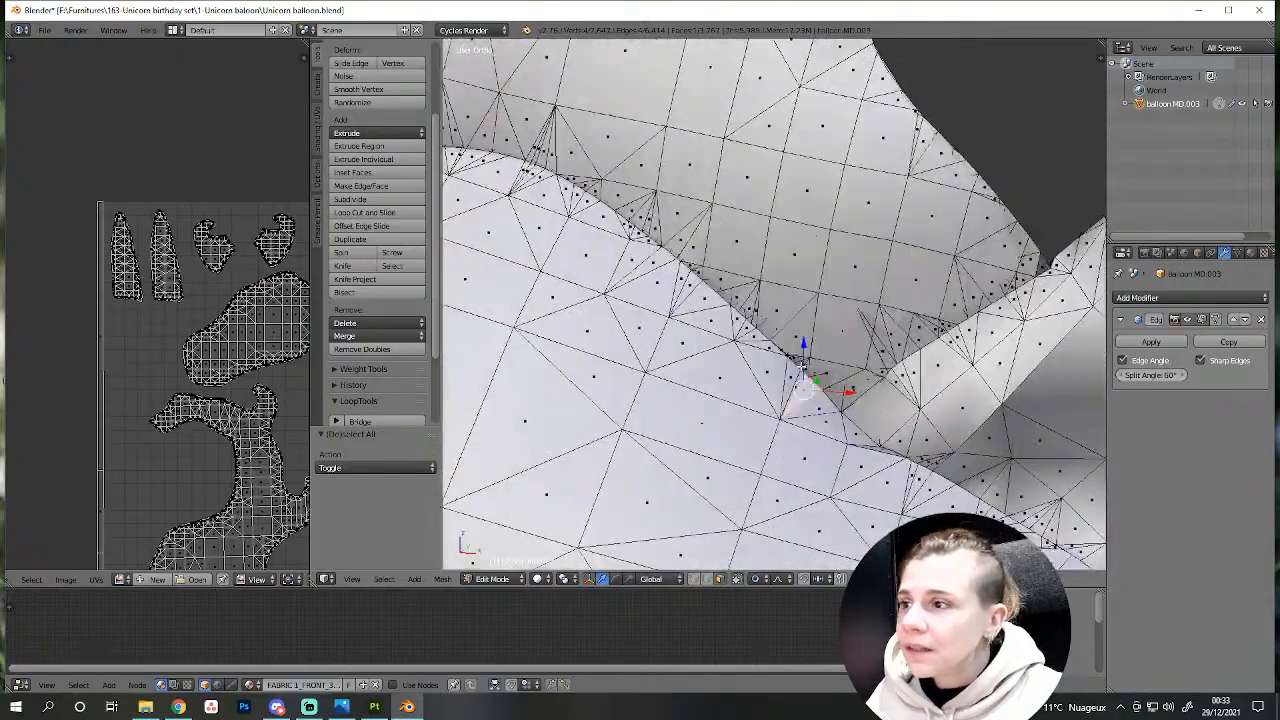
middle_click_drag(881, 450, 846, 431)
scroll(846, 431, "up", 5)
right_click(908, 444)
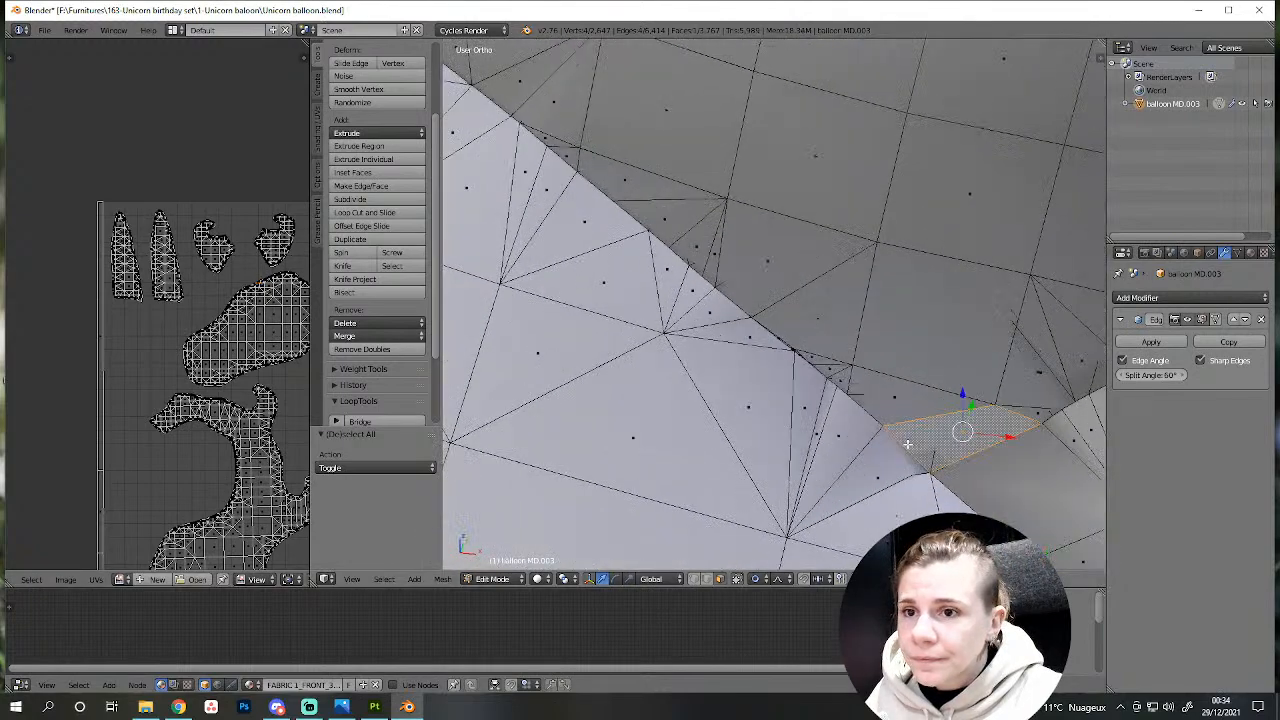
Compare the dark gap near the horn in Substance 3D Painter with the same area of the Blender mesh.
left_click(374, 706)
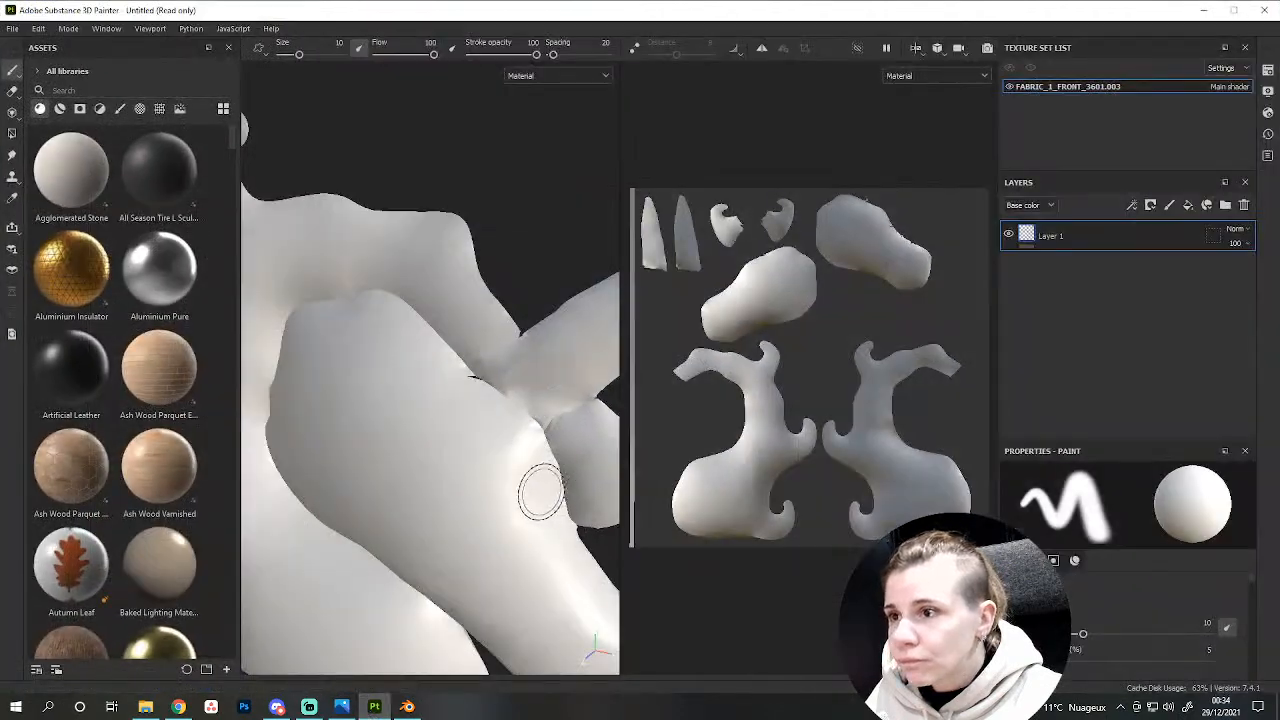
right_click(428, 256)
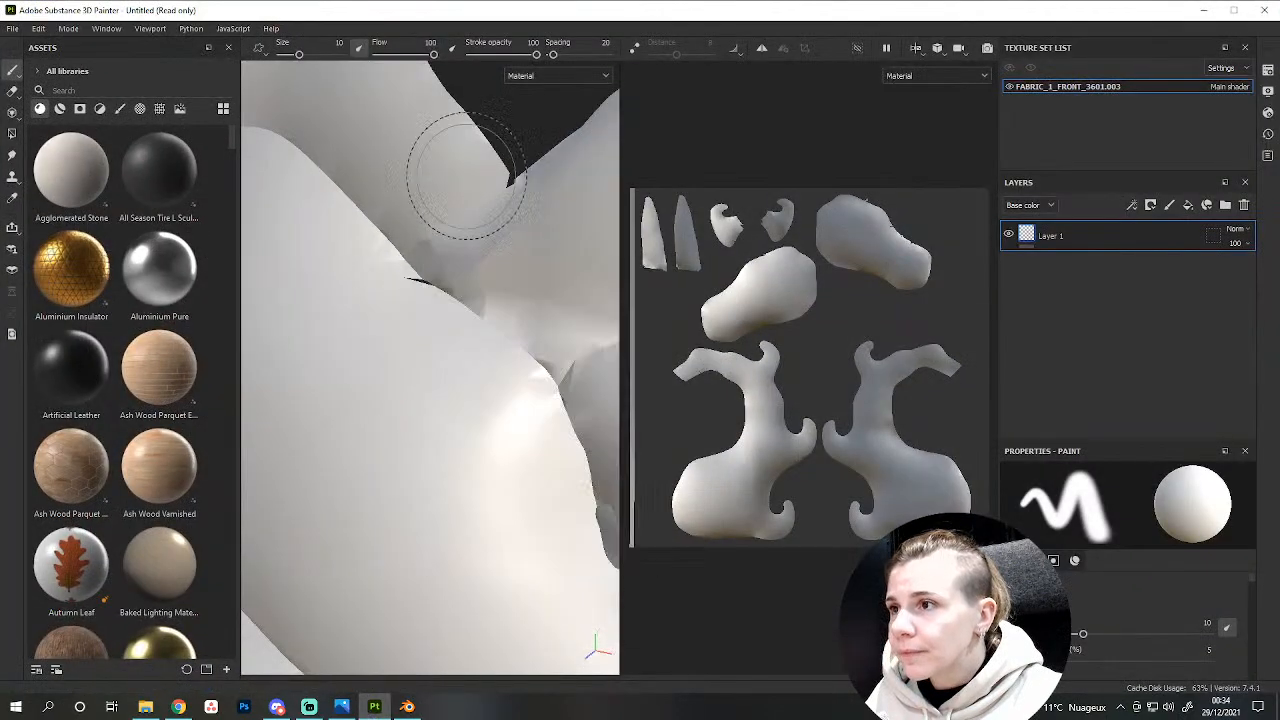
left_click_drag(466, 354, 448, 456, "alt")
middle_click_drag(448, 456, 486, 540, "alt")
left_click_drag(486, 563, 430, 530, "alt")
left_click(407, 707)
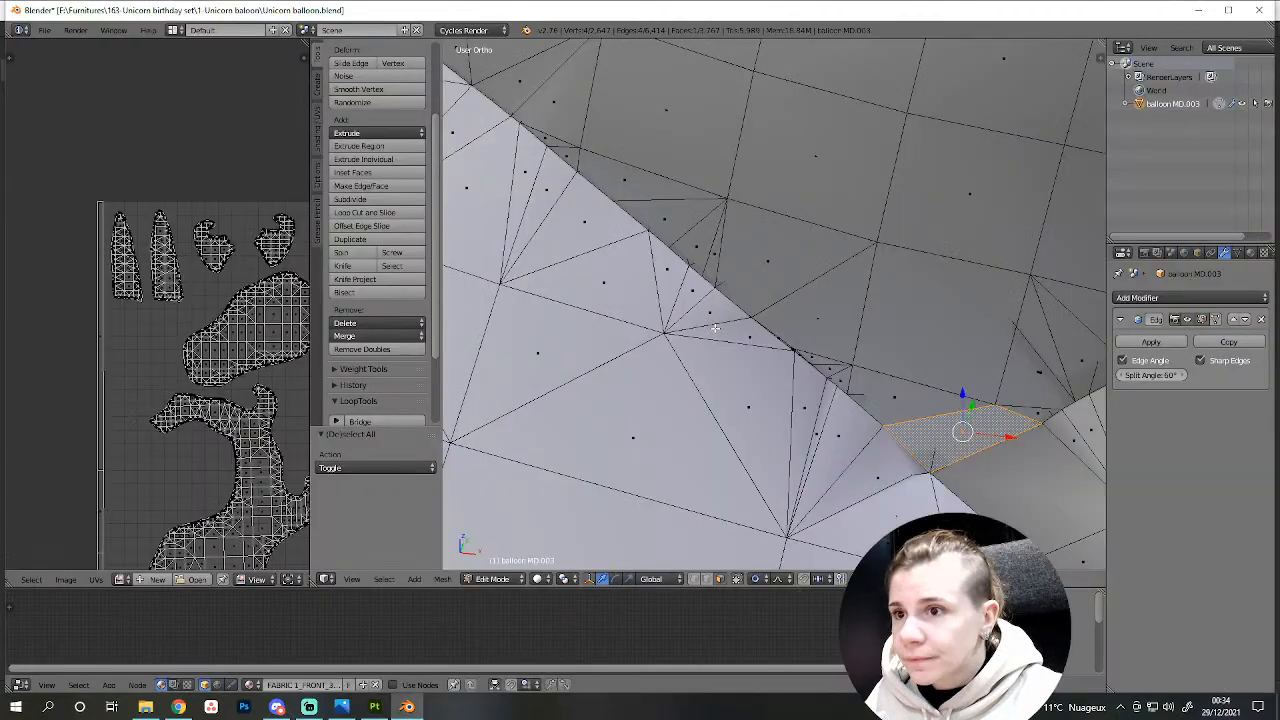
middle_click_drag(788, 415, 749, 429)
left_click(375, 707)
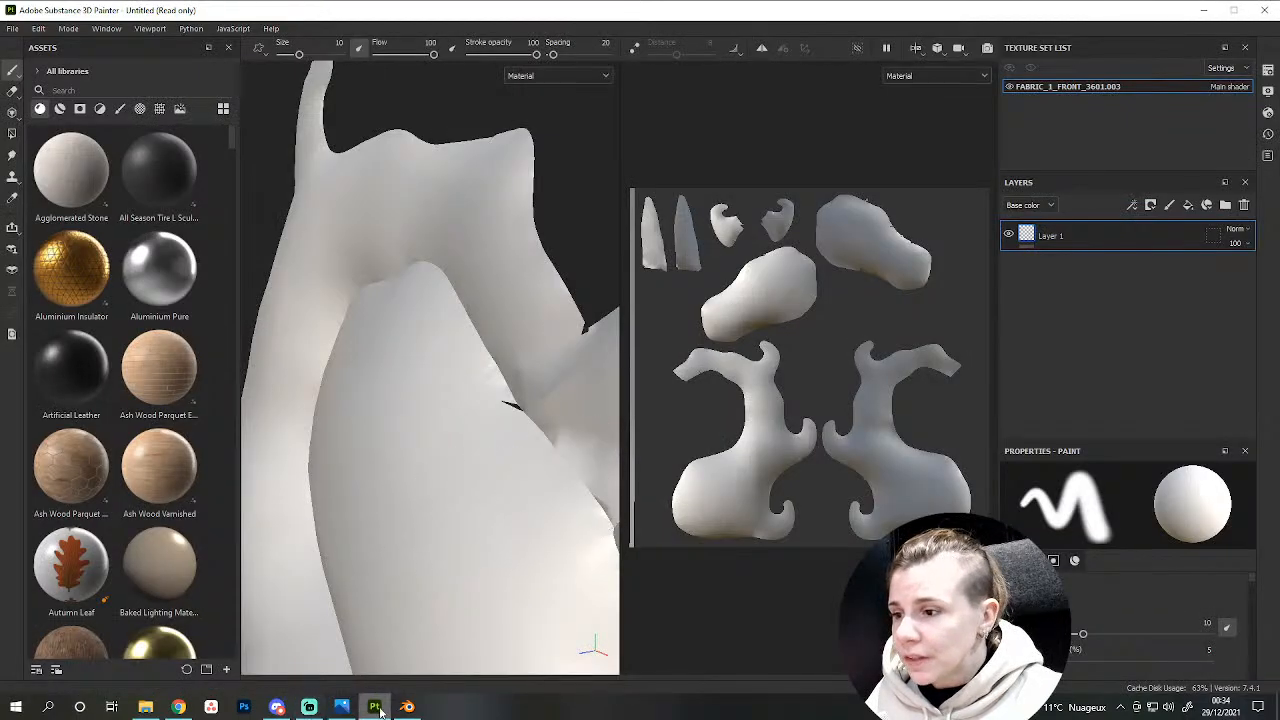
left_click(407, 707)
middle_click_drag(852, 424, 756, 349, "shift")
scroll(788, 486, "up", 6)
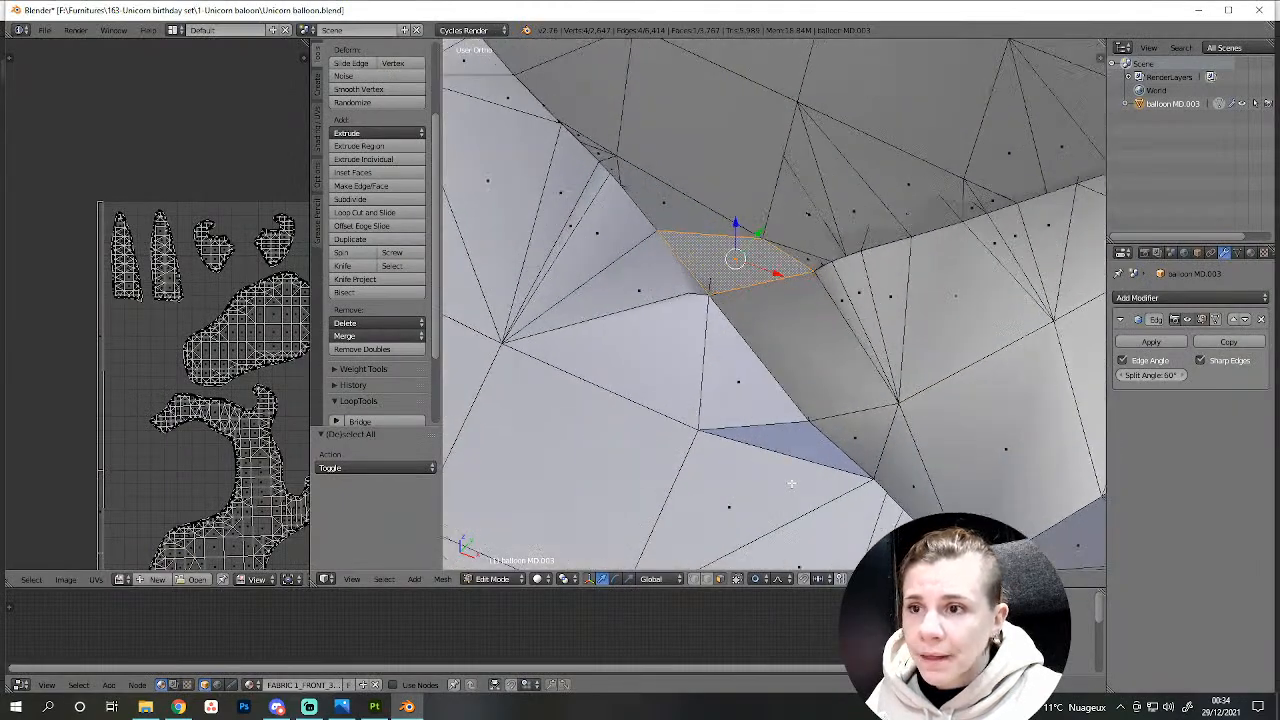
Select the dark sliver face beside the horn base and examine its vertices in the UV layout.
right_click(788, 486)
right_click(817, 443)
middle_click_drag(820, 410, 683, 401)
scroll(816, 442, "down", 4)
scroll(713, 371, "up", 10)
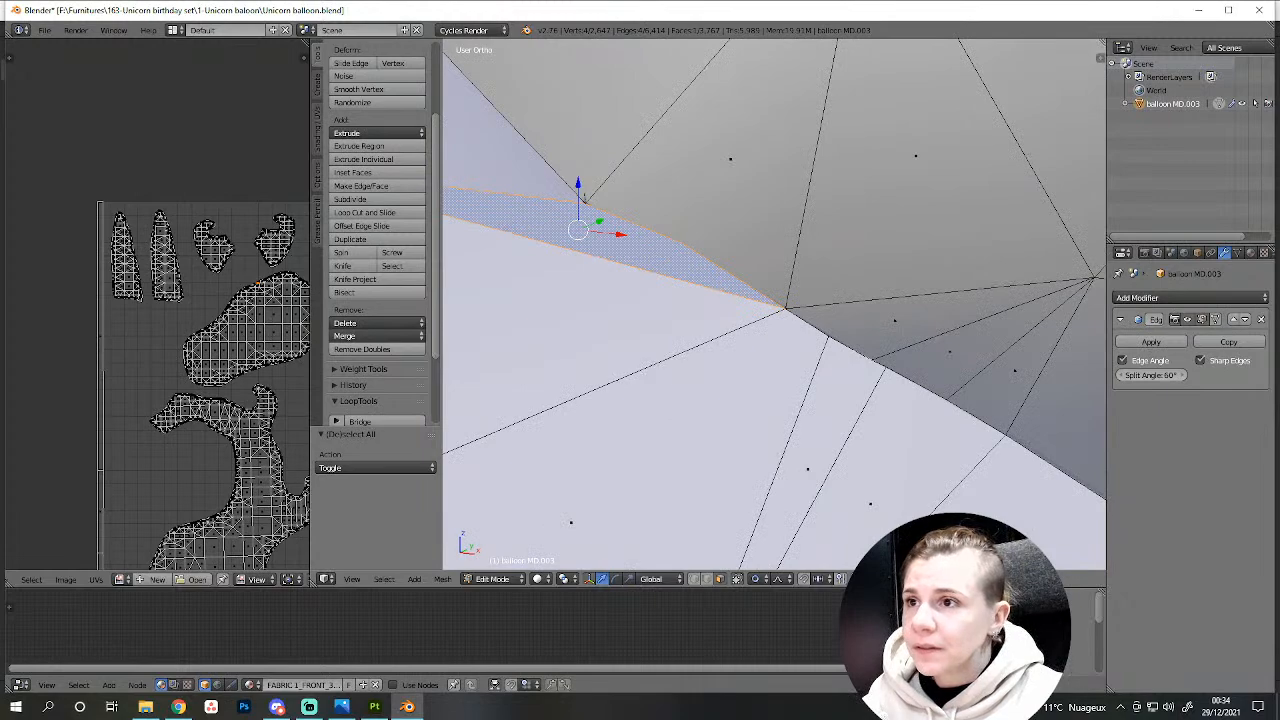
left_click(694, 578)
middle_click_drag(579, 286, 690, 430, "shift")
scroll(222, 323, "up", 6)
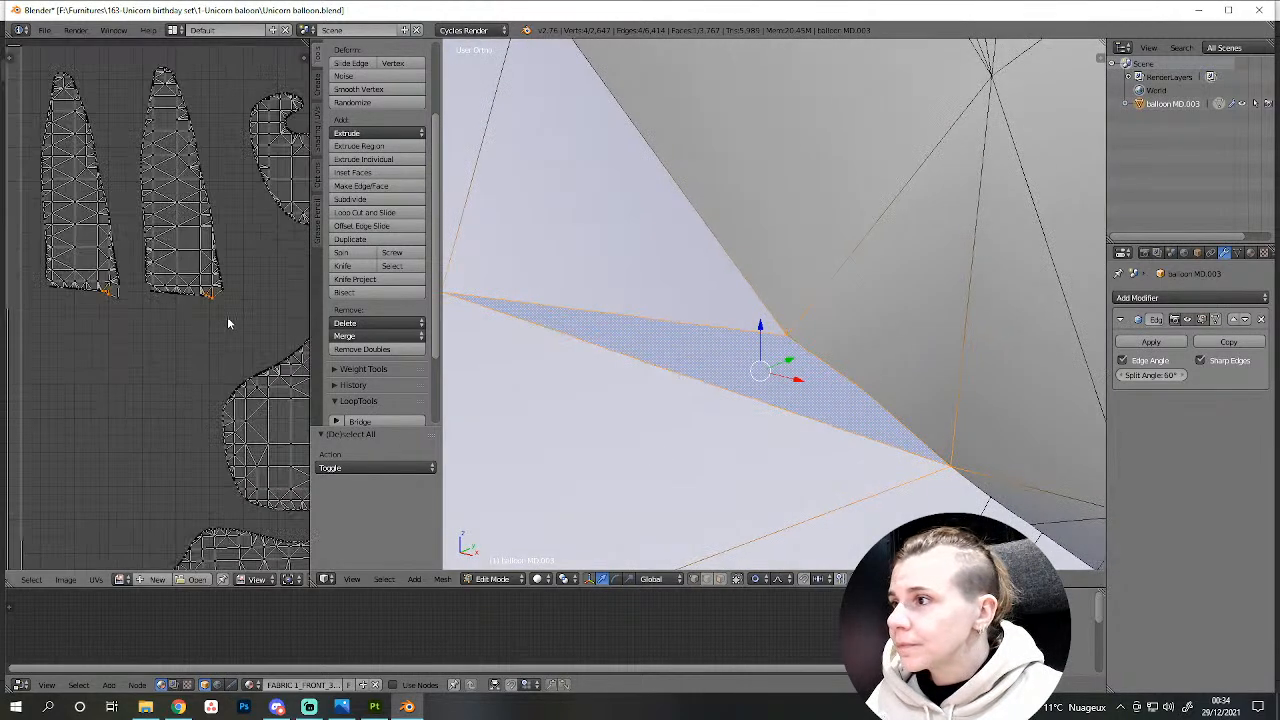
scroll(222, 323, "up", 5)
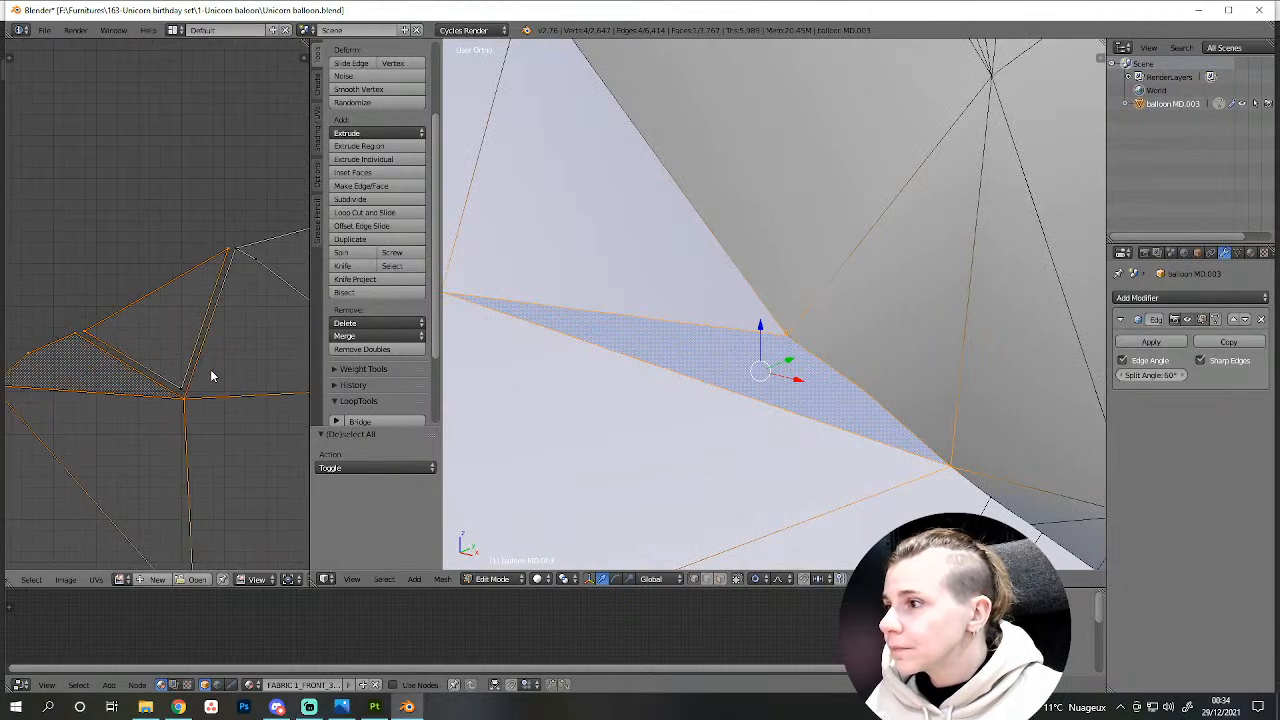
Clear the selection, select only the dark sliver face near the horn base, and flip its normal direction.
key("a")
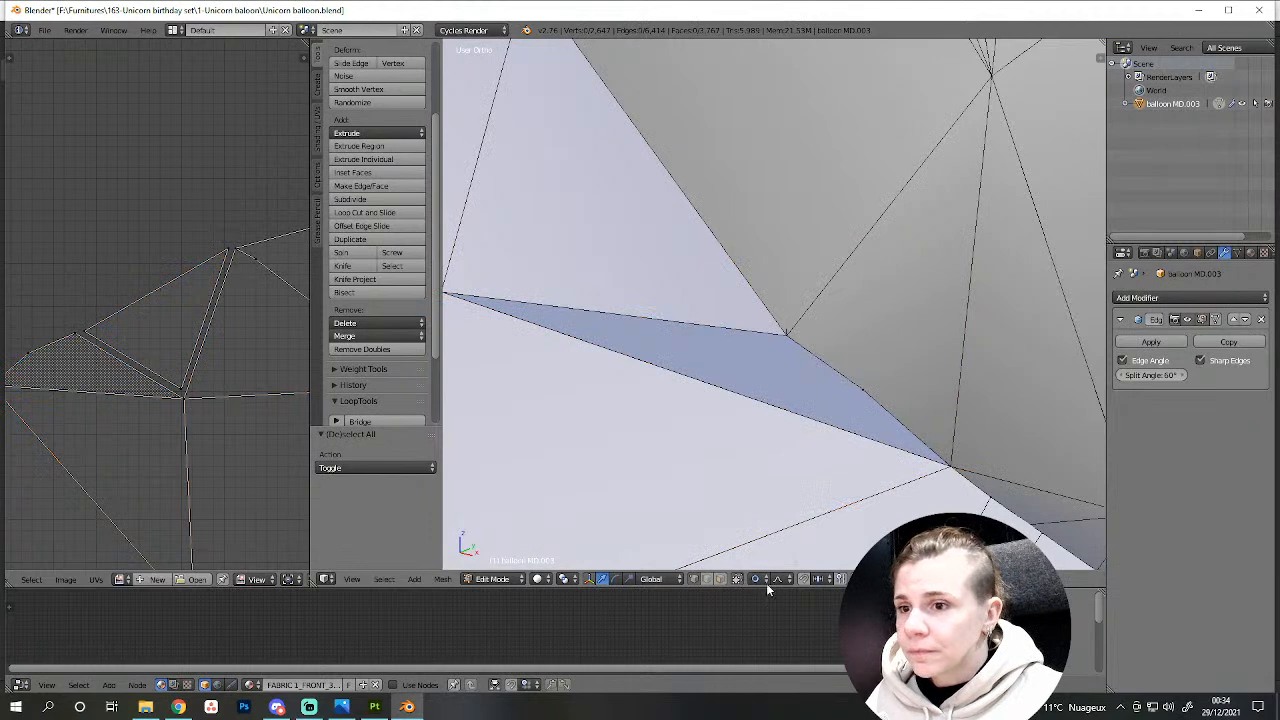
right_click(764, 411)
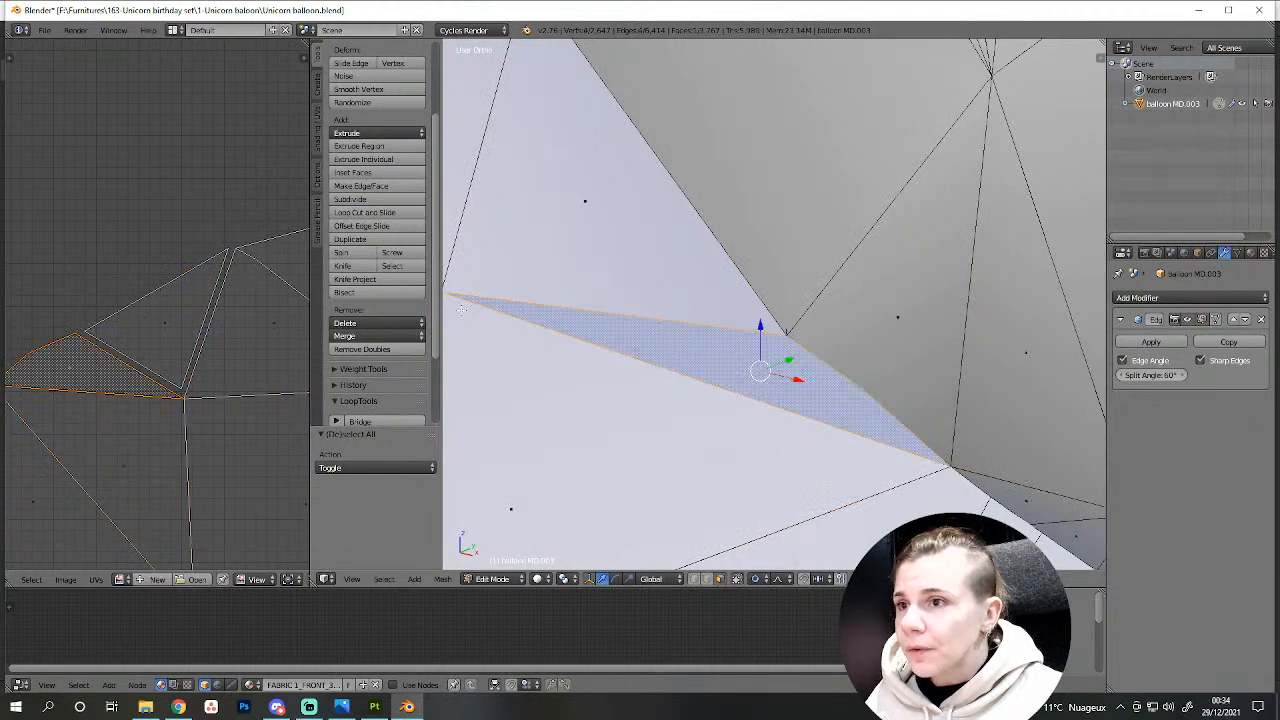
left_click(317, 138)
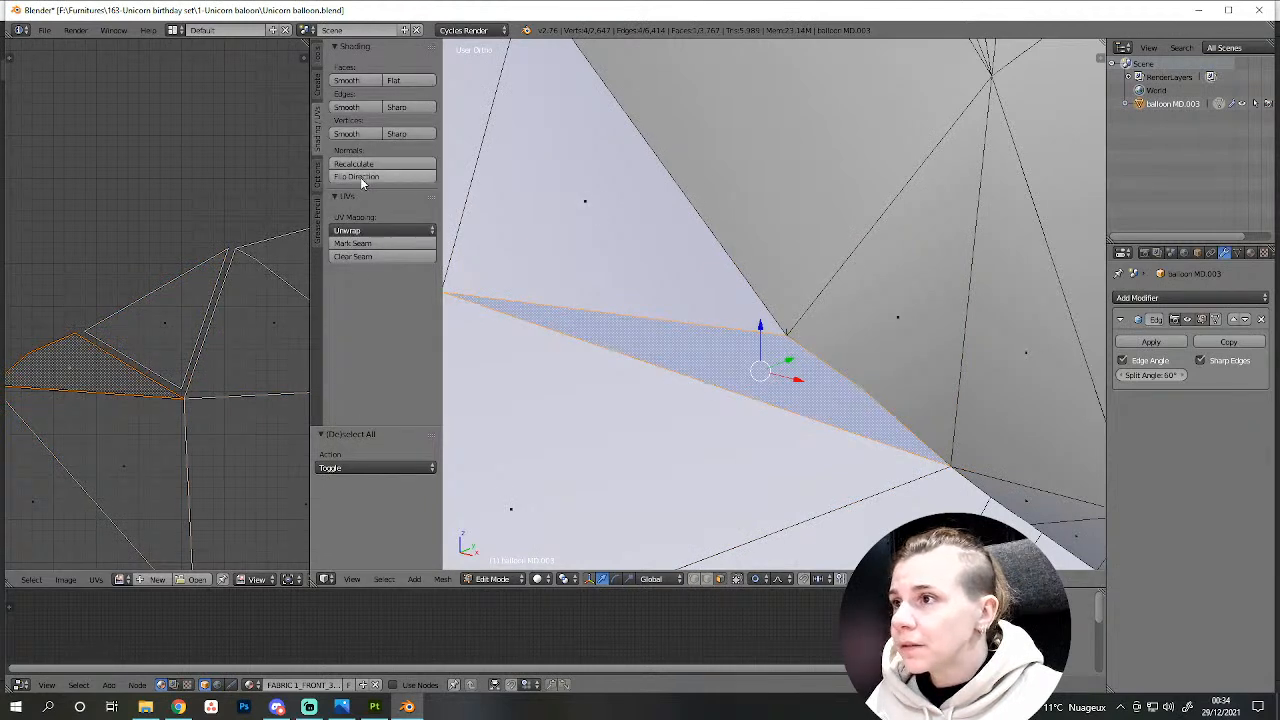
left_click(363, 178)
scroll(800, 507, "down", 6)
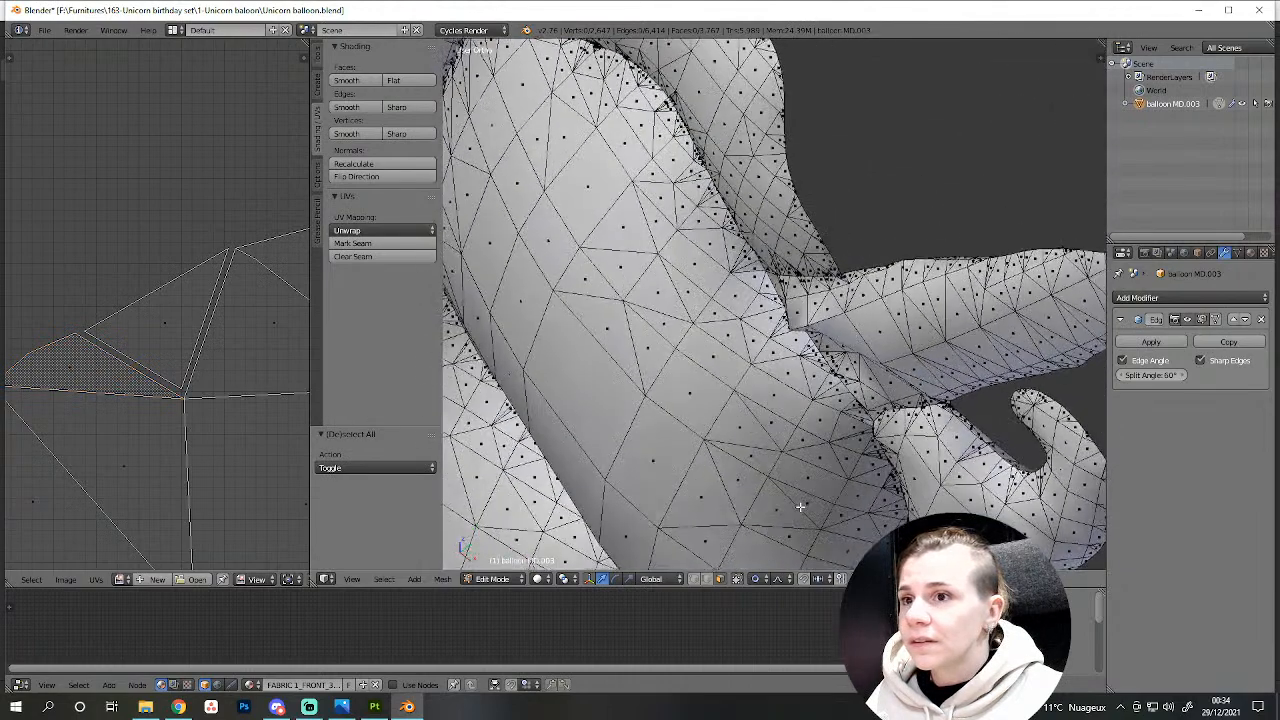
Return to Object Mode and save Unicorn balloon.blend, overwriting the existing file.
key("Tab")
scroll(829, 460, "down", 6)
middle_click_drag(829, 460, 755, 505)
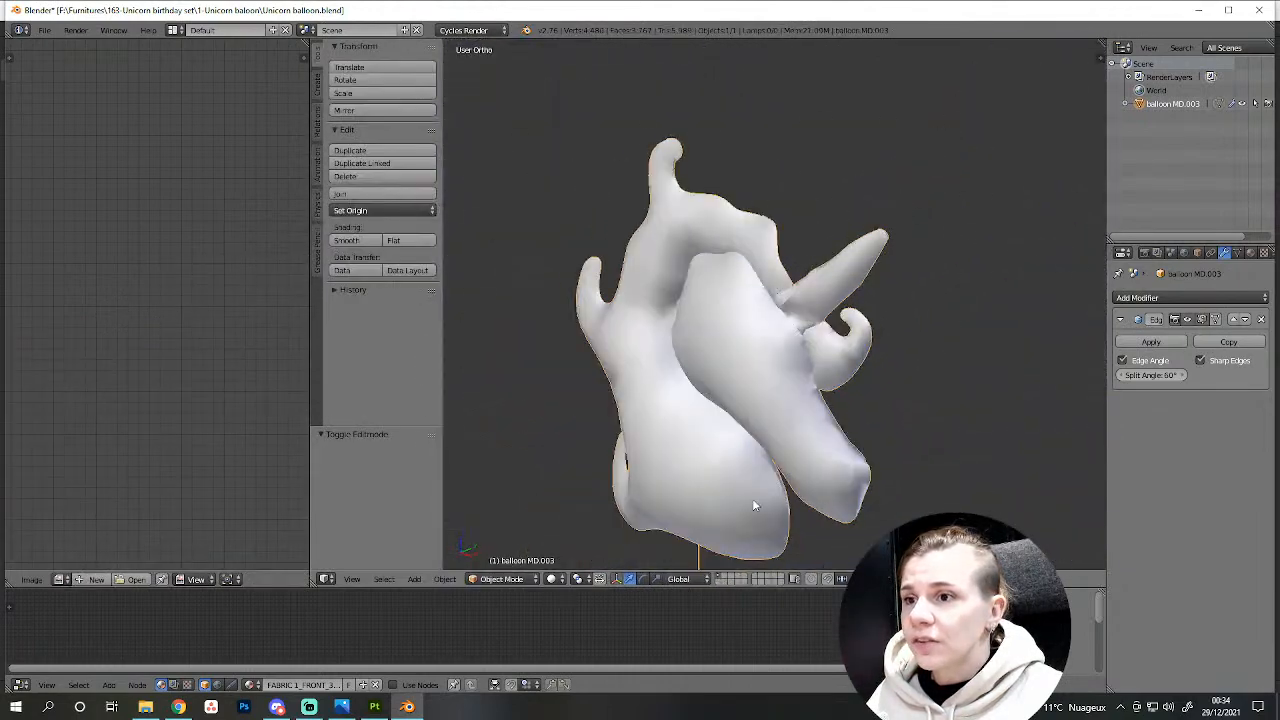
key("ctrl+s")
left_click(768, 371)
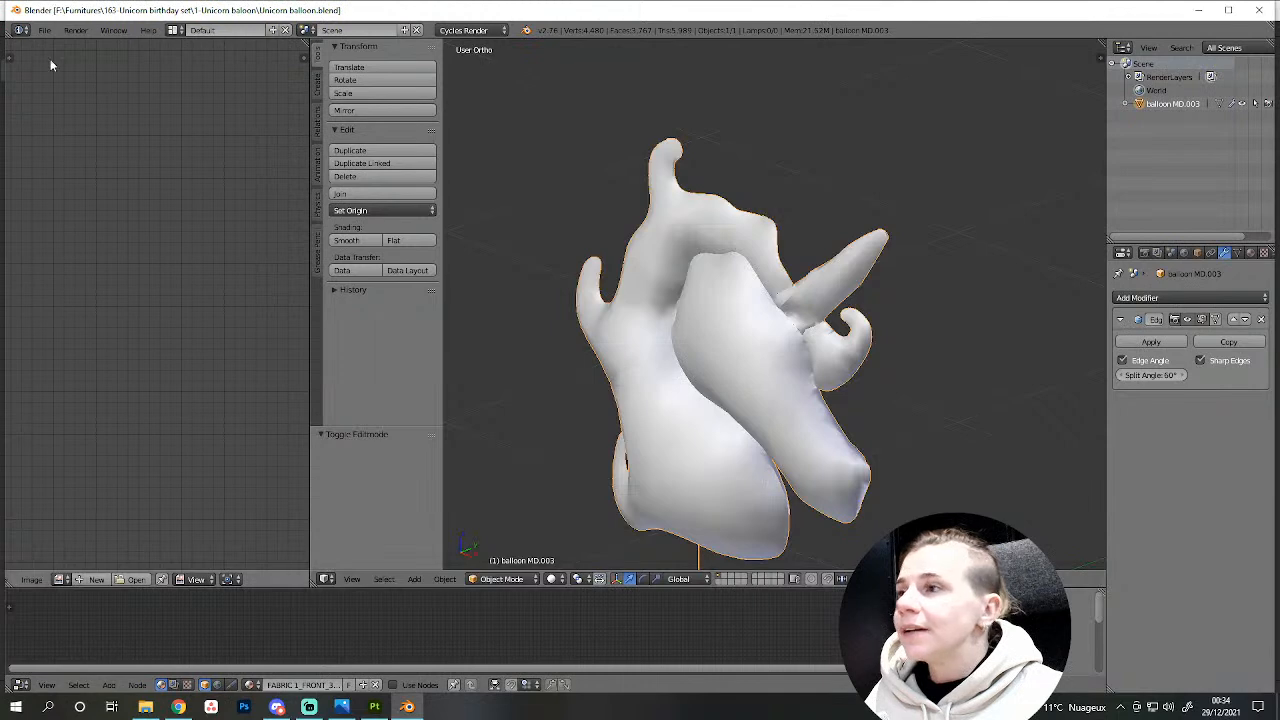
Export the unicorn balloon mesh as Wavefront OBJ, overwriting baloon texture.obj in the 1-Unicorn baloon folder.
left_click(45, 30)
mouse_move(97, 287)
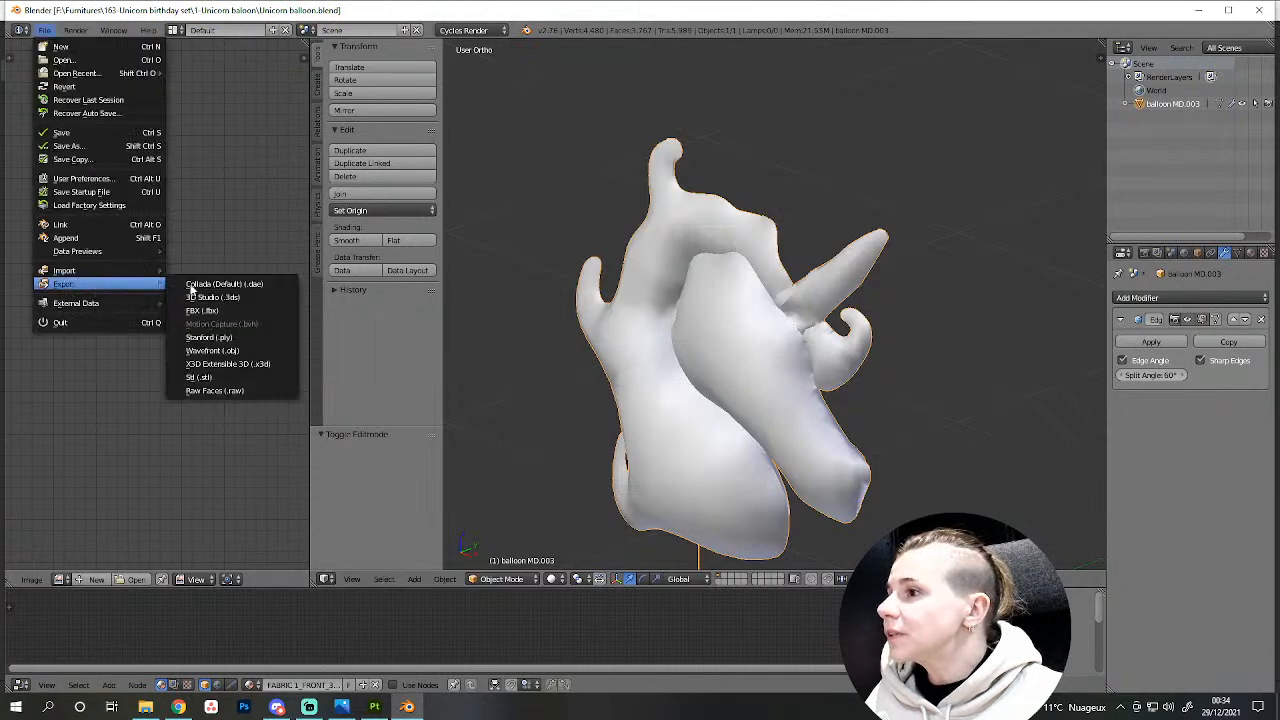
left_click(226, 332)
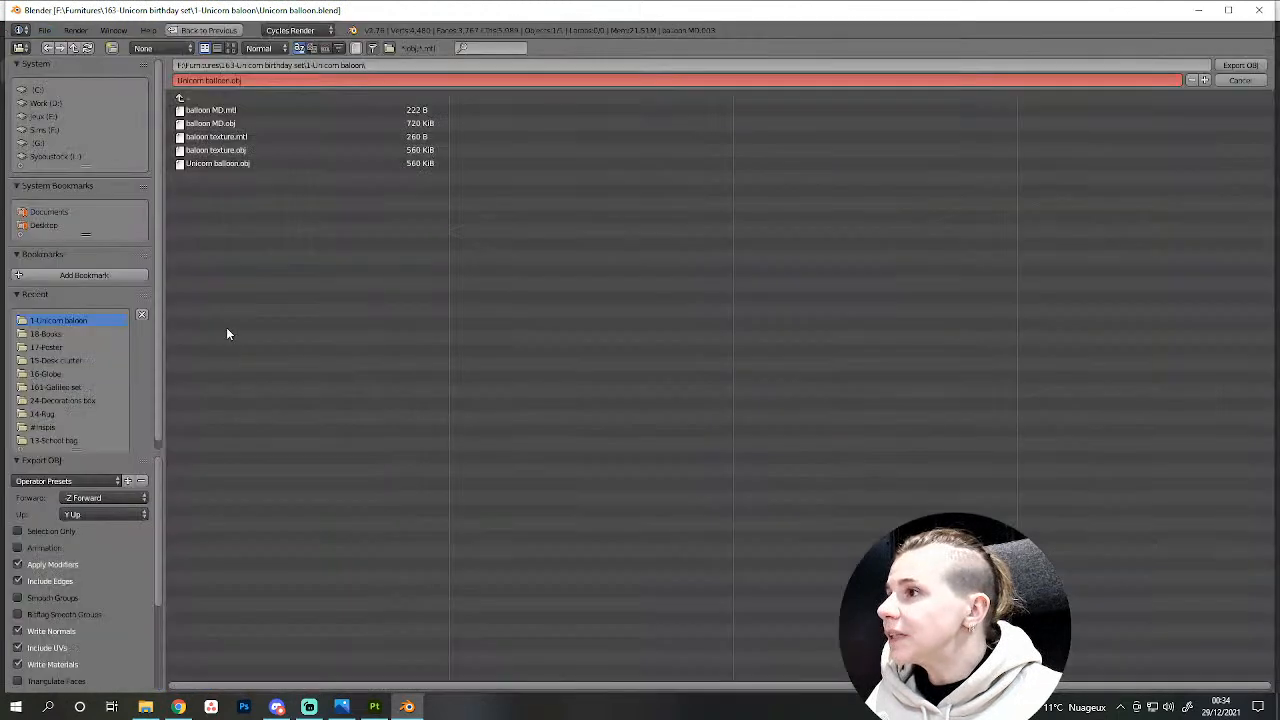
left_click(210, 163)
double_click(222, 149)
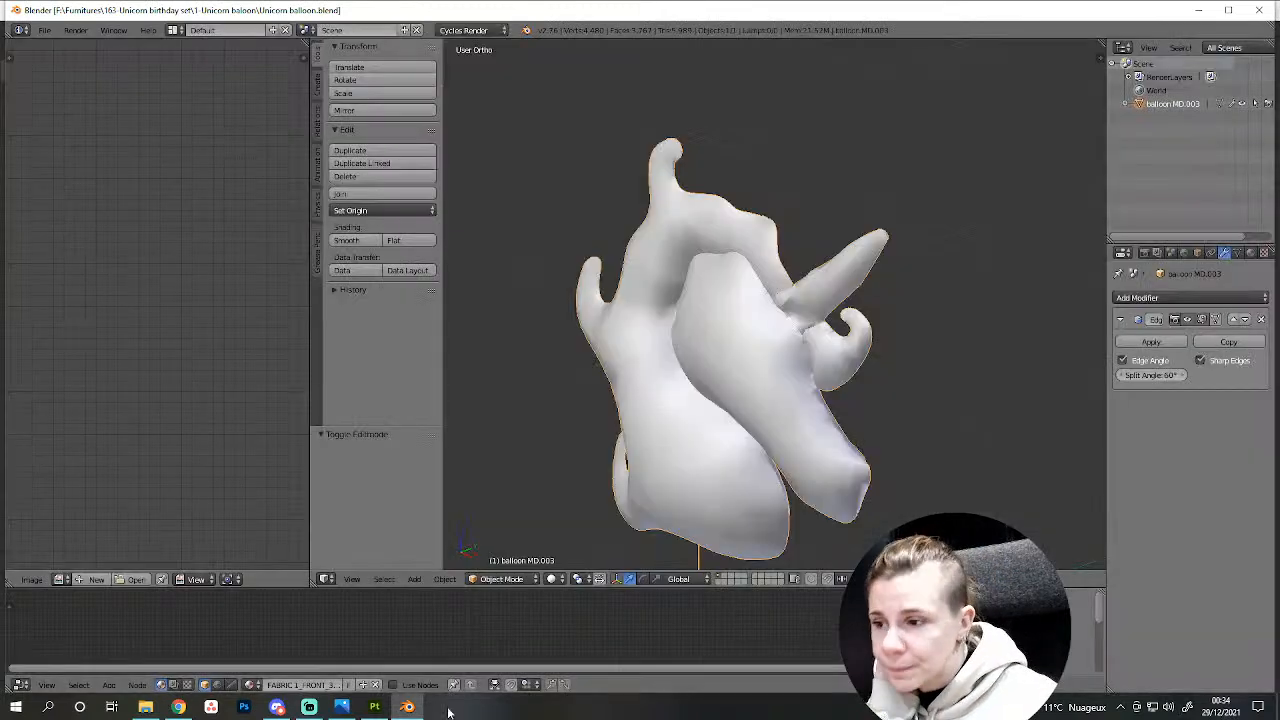
Switch to Substance 3D Painter, start a new project from the re-exported balloon mesh, and check the area around the horn base.
left_click(374, 706)
left_click(38, 28)
left_click(55, 74)
left_click(750, 255)
left_click(695, 350)
double_click(692, 365)
left_click(667, 468)
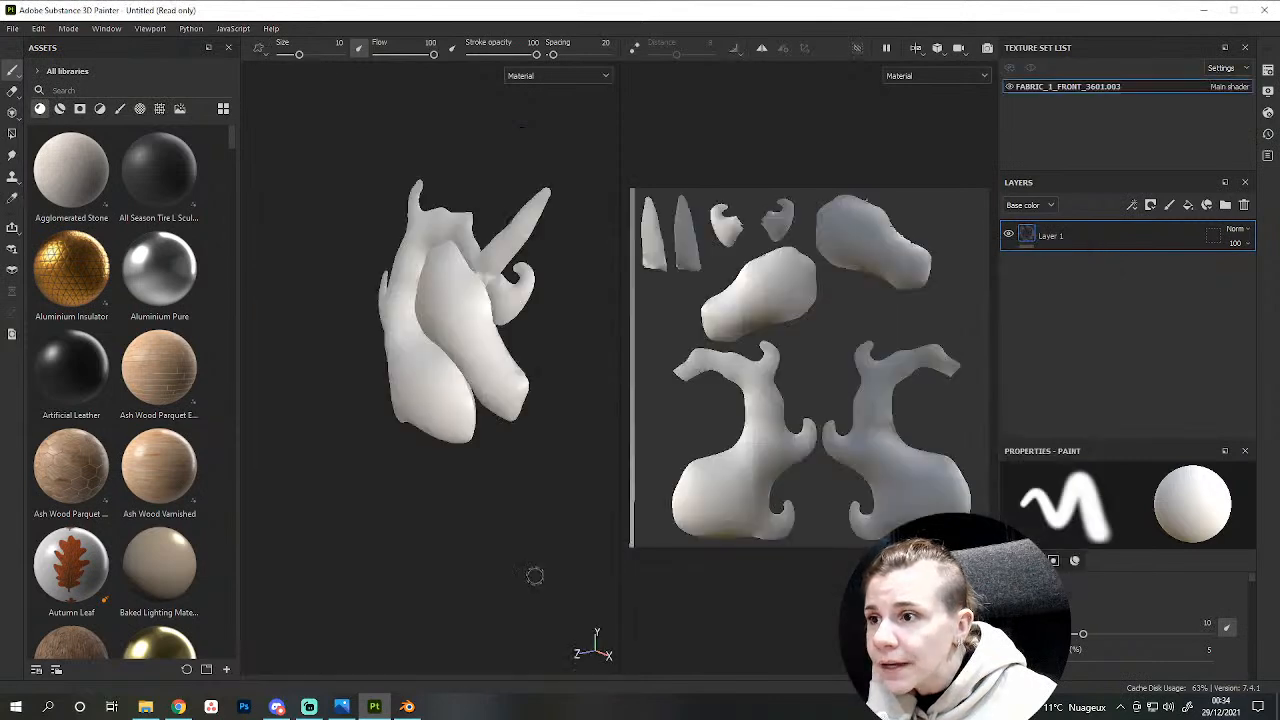
scroll(480, 275, "up", 8)
scroll(404, 425, "down", 8)
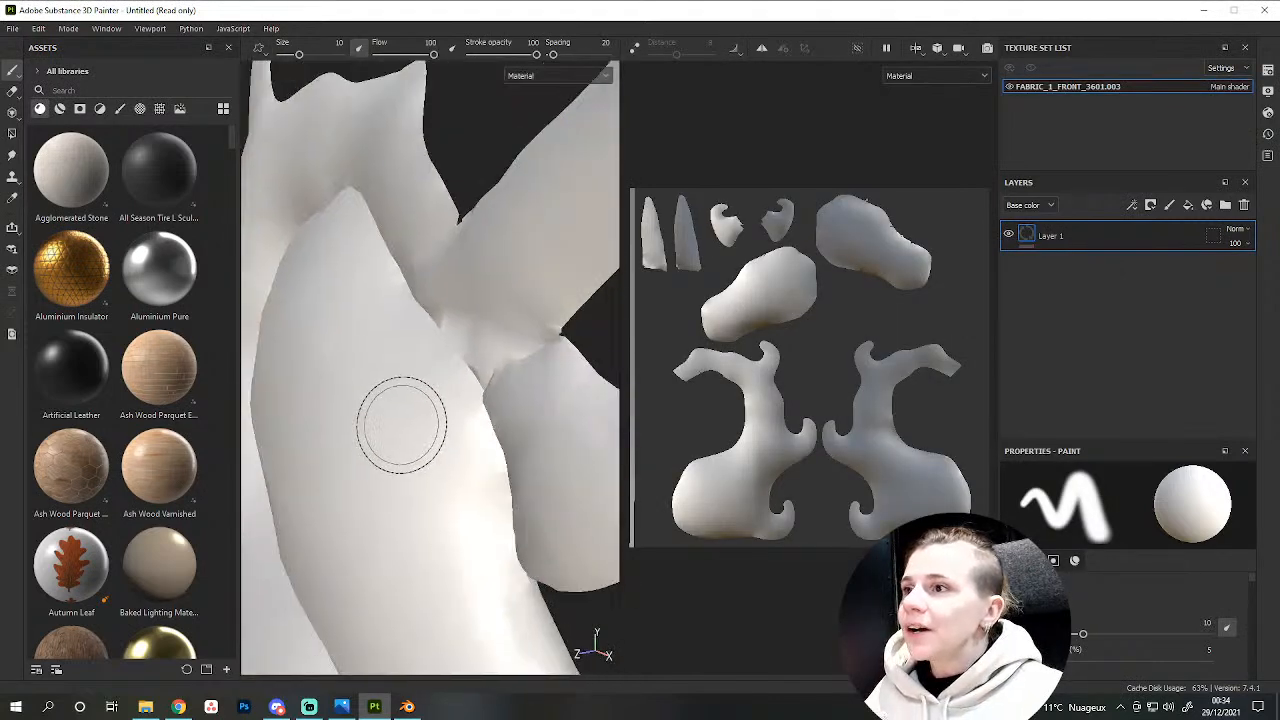
Change the viewport's environment map to Studio White Soft and check the lighting on the balloon.
left_click_drag(391, 493, 545, 405, "alt")
left_click(1268, 70)
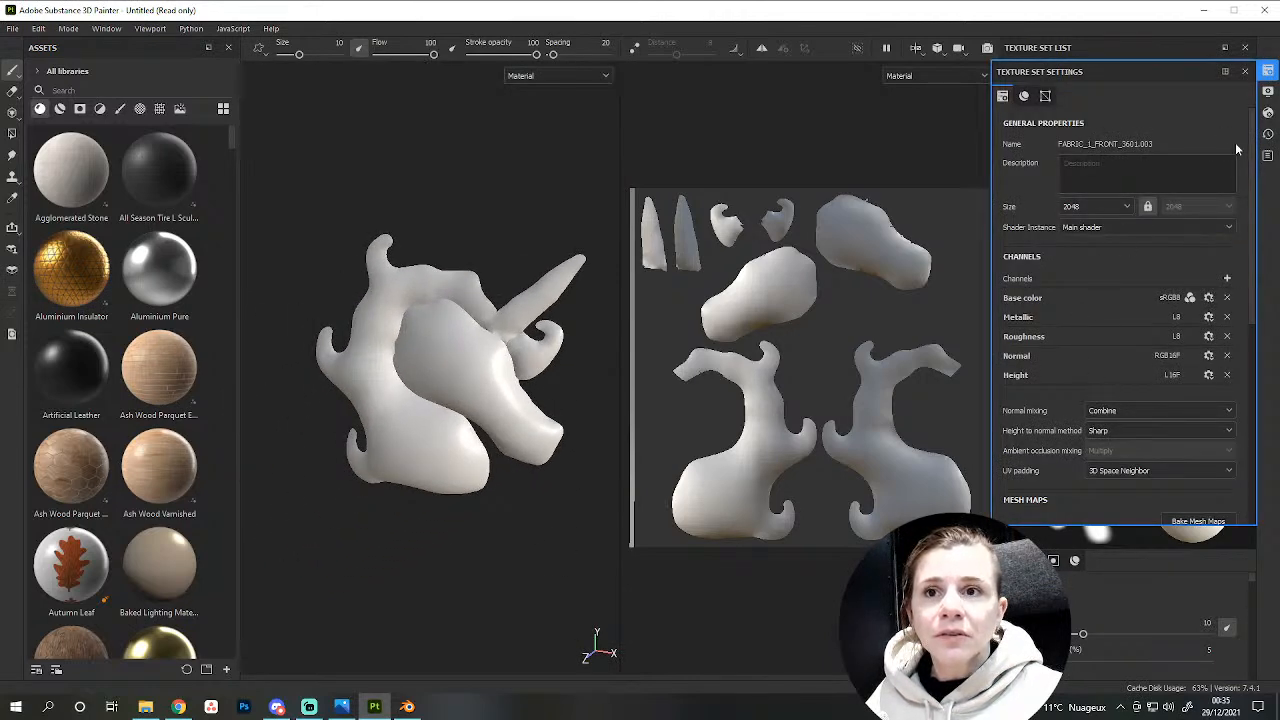
left_click(1267, 90)
left_click(1129, 207)
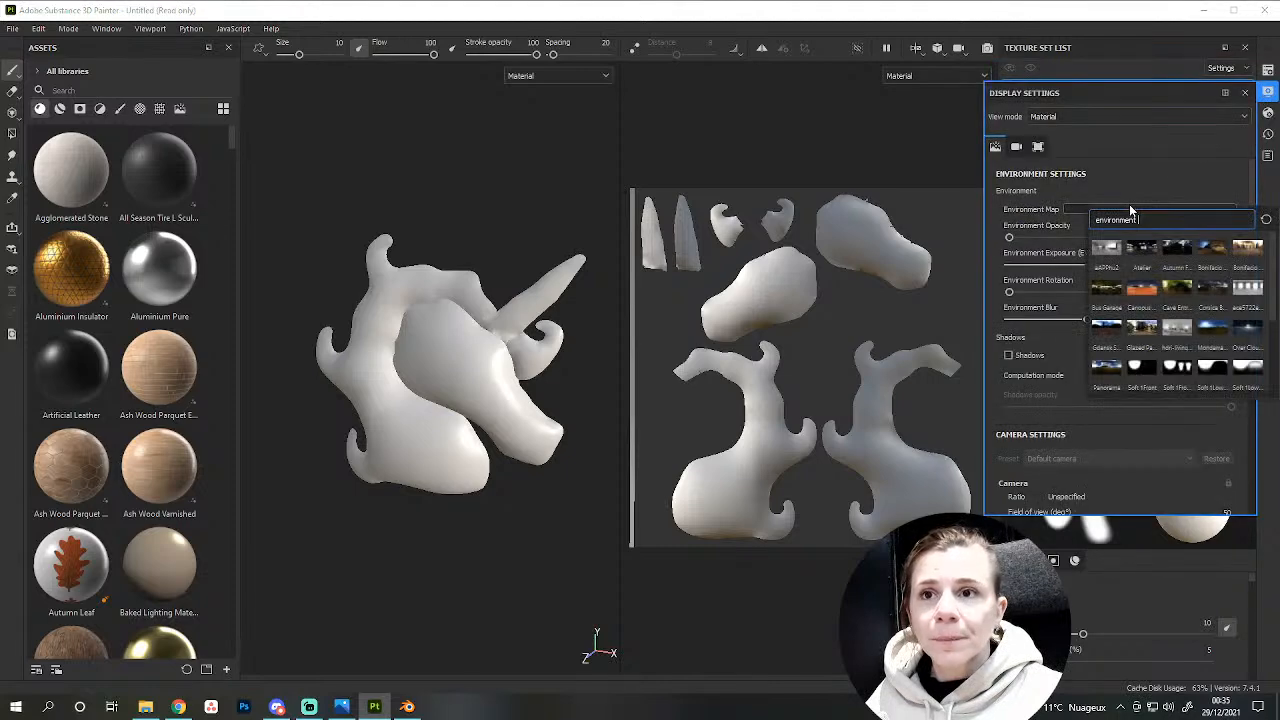
left_click(1176, 365)
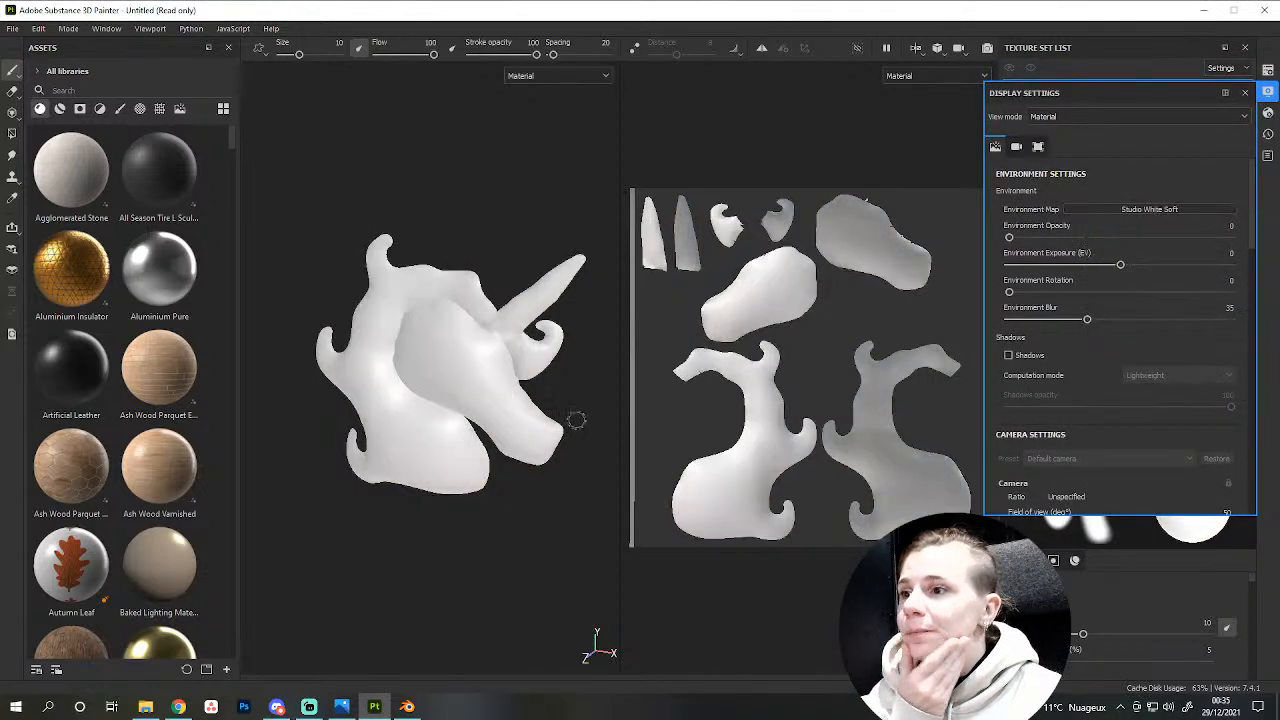
scroll(569, 422, "up", 4)
scroll(569, 422, "down", 3)
left_click_drag(569, 386, 674, 421, "alt")
left_click(1245, 92)
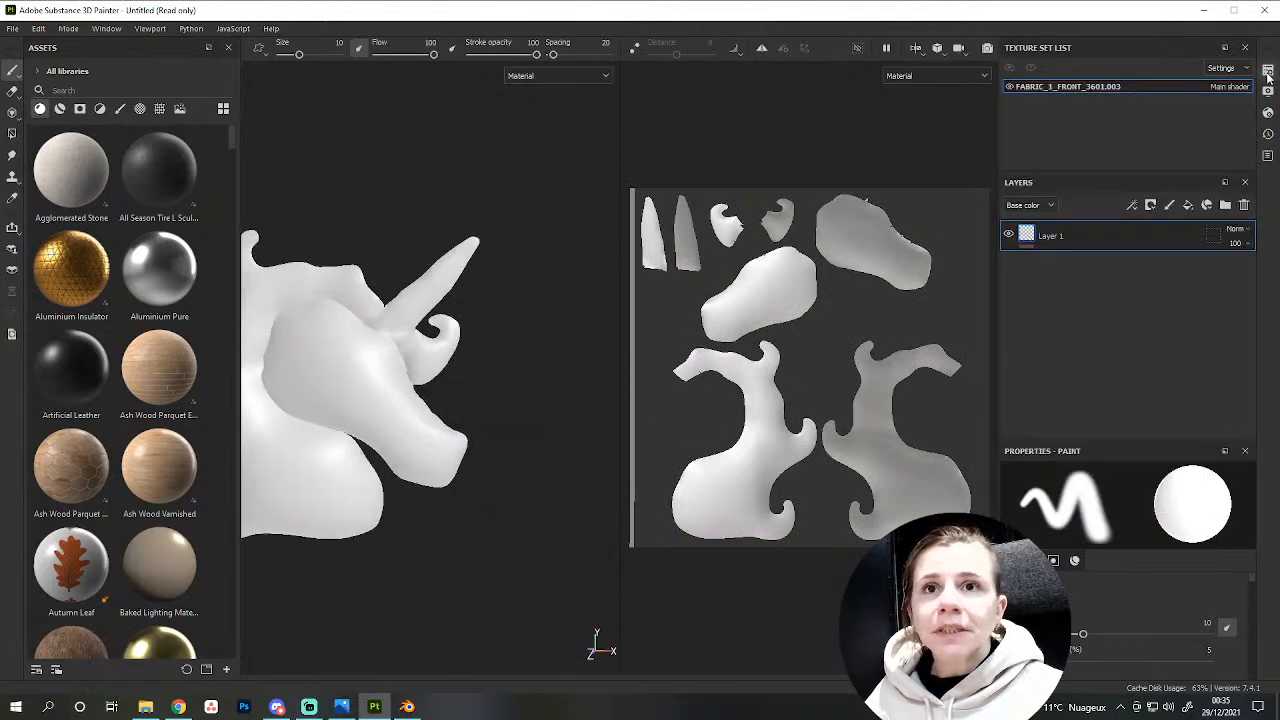
Bake all seven mesh maps for the balloon's texture set at an output size of 2048.
left_click(1268, 68)
scroll(1160, 347, "down", 5)
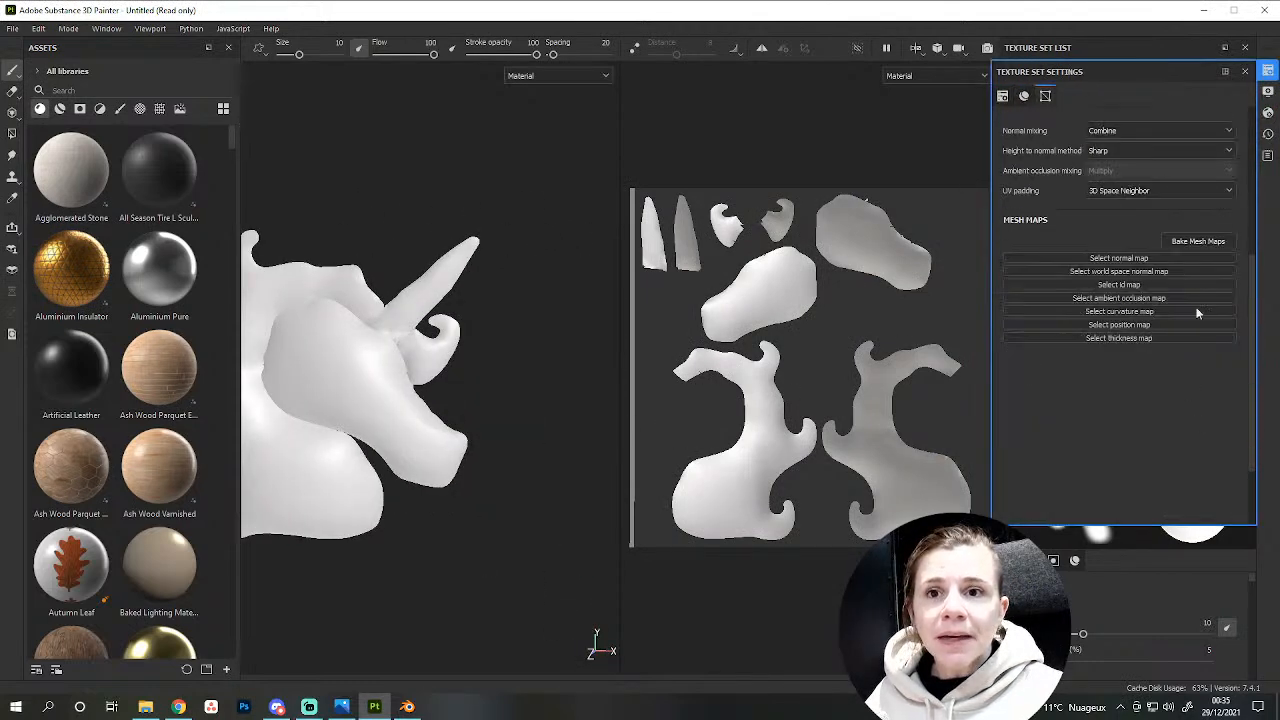
left_click(1202, 241)
left_click(628, 175)
left_click(594, 252)
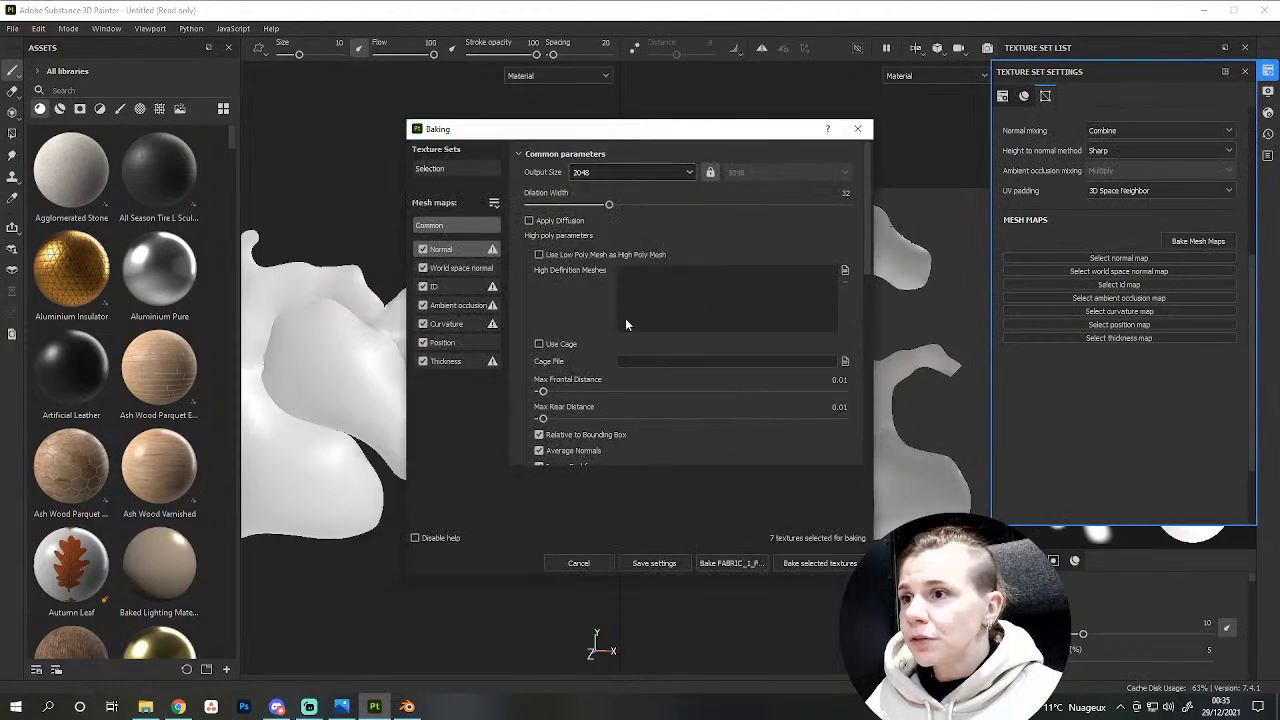
left_click(795, 562)
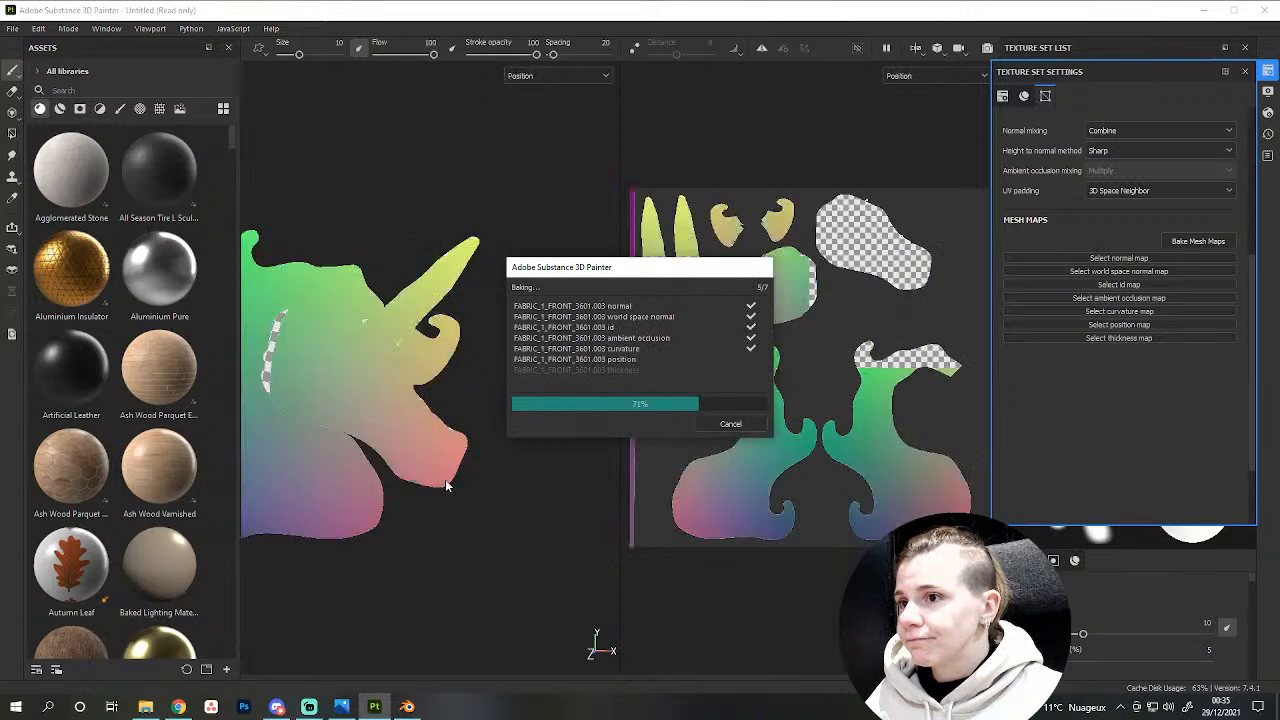
left_click(732, 425)
Save the project as Unicorn in the 1-Unicorn baloon folder inside 163-Unicorn birthday set.
left_click_drag(494, 380, 600, 330, "alt")
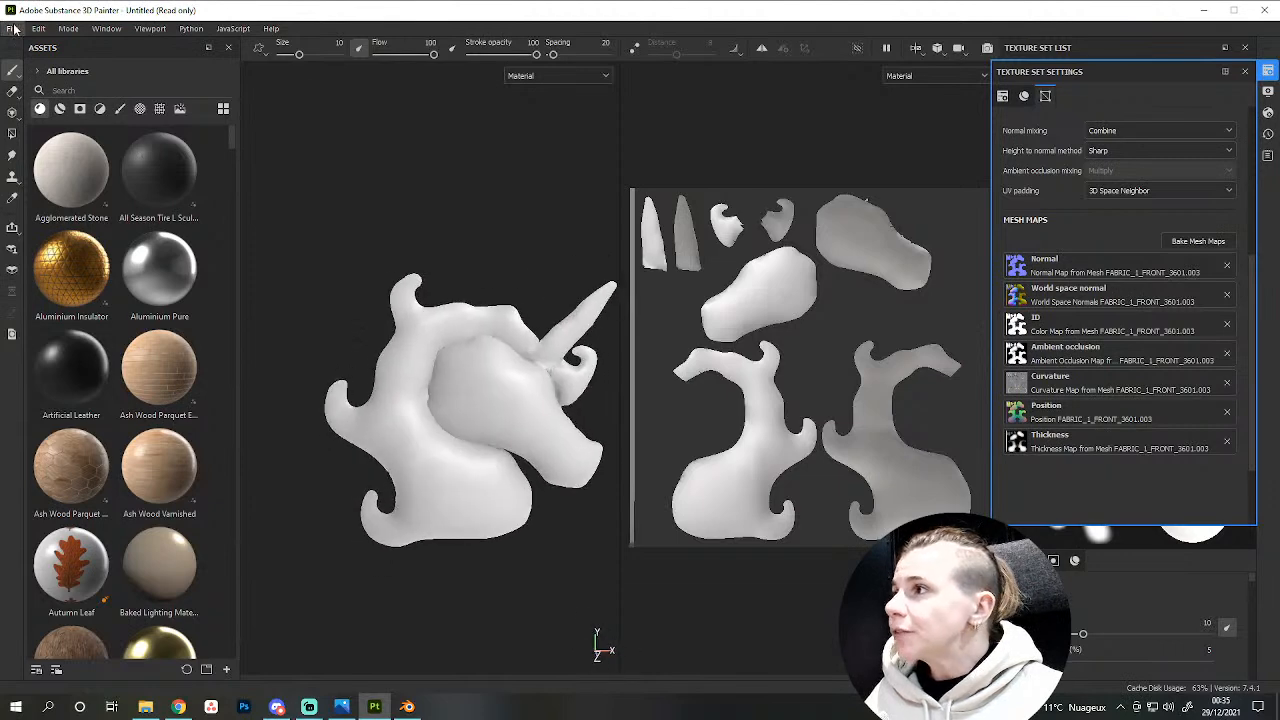
left_click(14, 30)
left_click(51, 138)
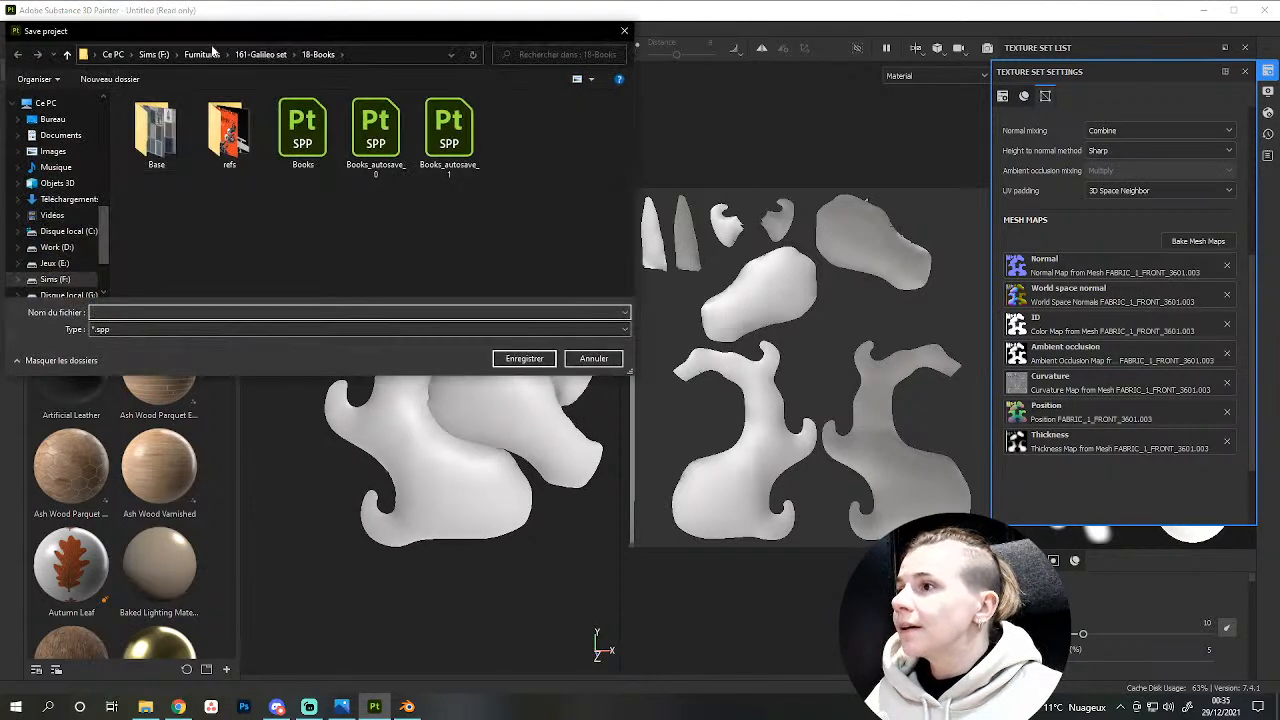
left_click(213, 57)
double_click(193, 258)
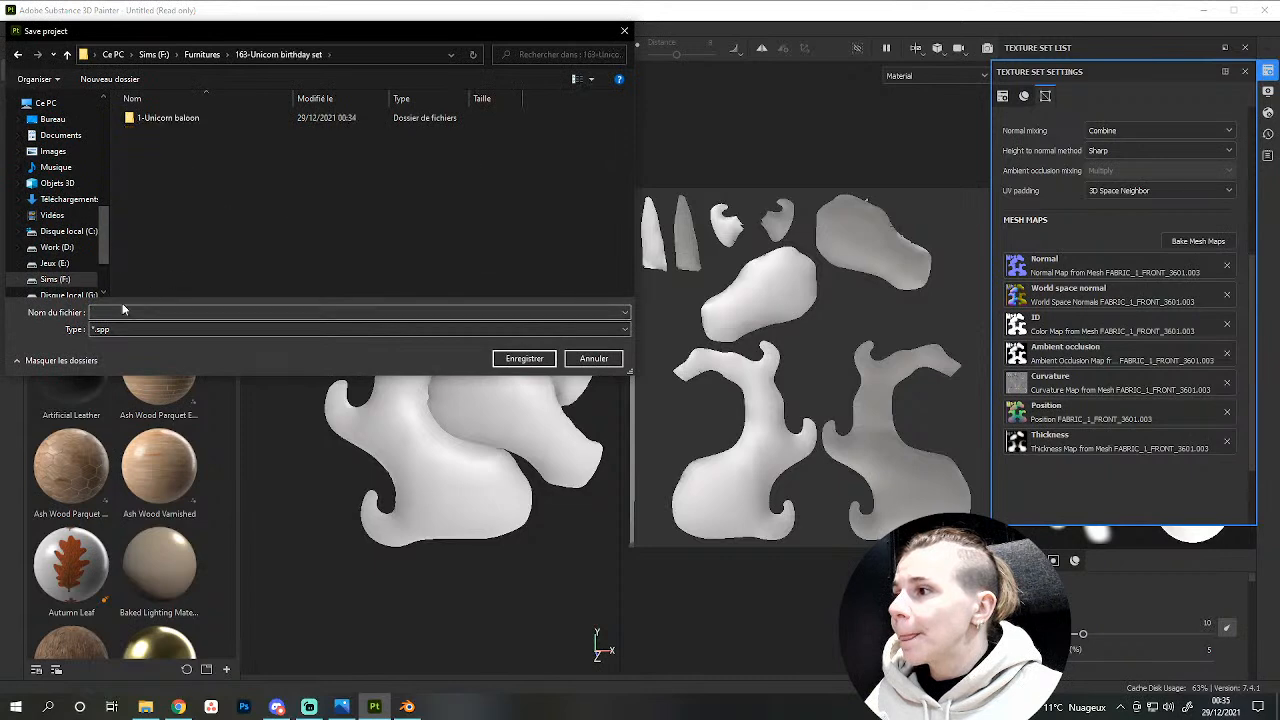
double_click(190, 119)
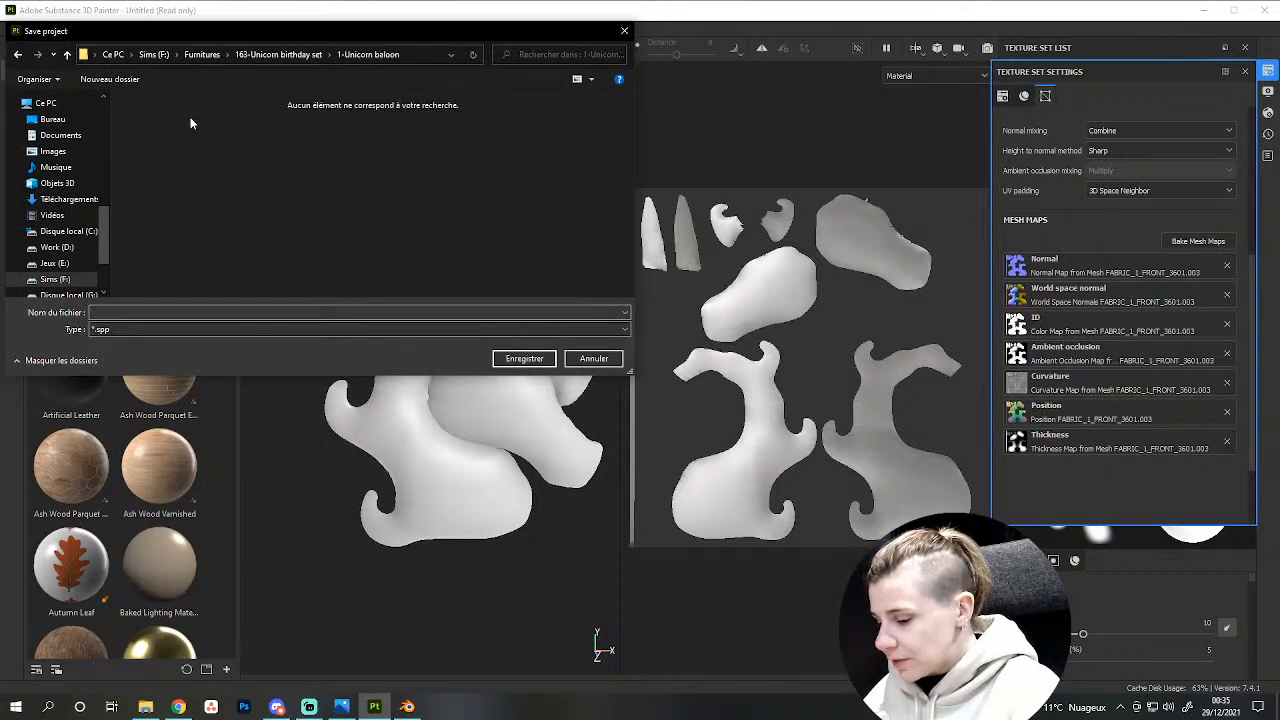
left_click(117, 313)
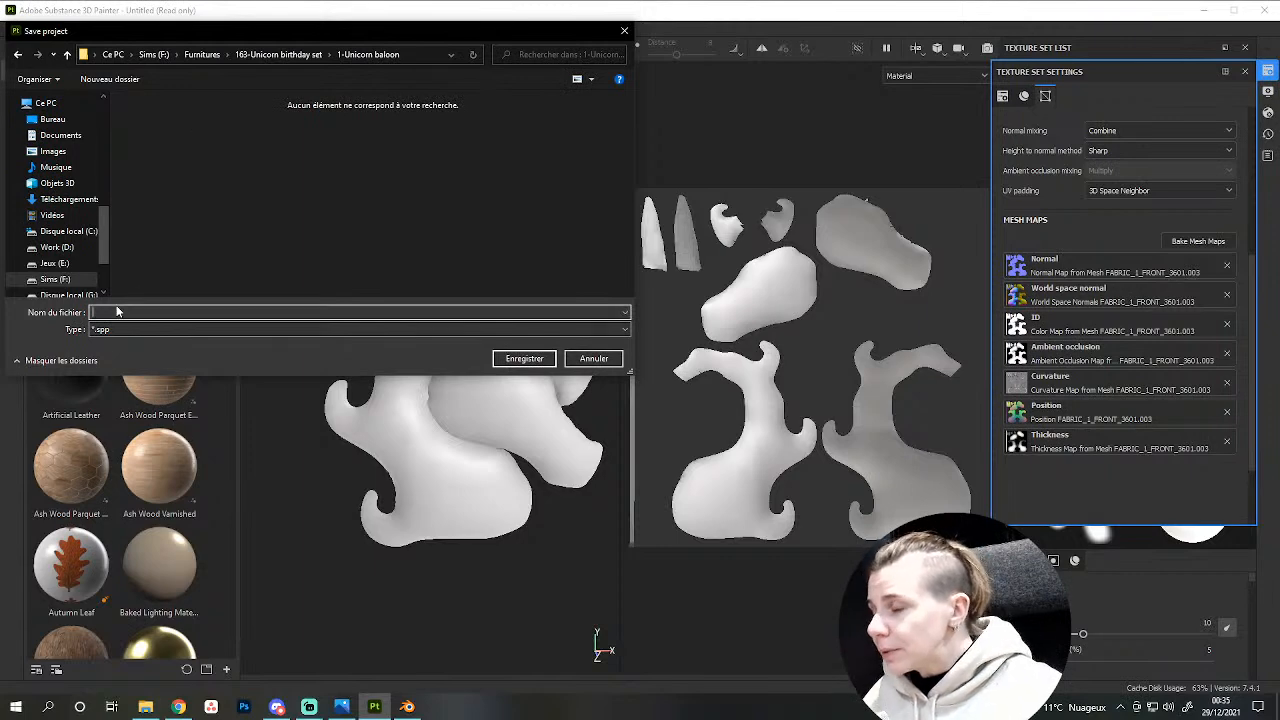
type("Unicorn")
key("Return")
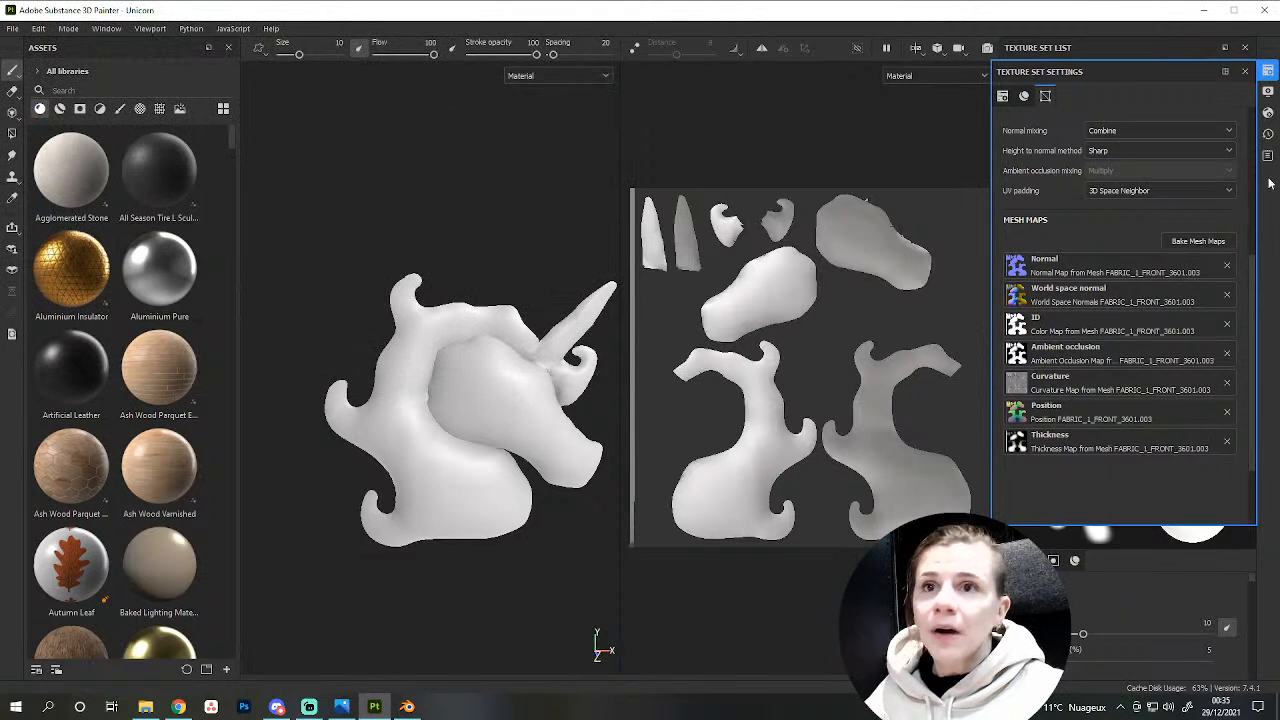
Delete Layer 1, consult the unicorn balloon reference photo, and add a fill layer in its place.
left_click(1266, 73)
scroll(443, 449, "up", 3)
middle_click_drag(508, 489, 412, 489, "alt")
key("Delete")
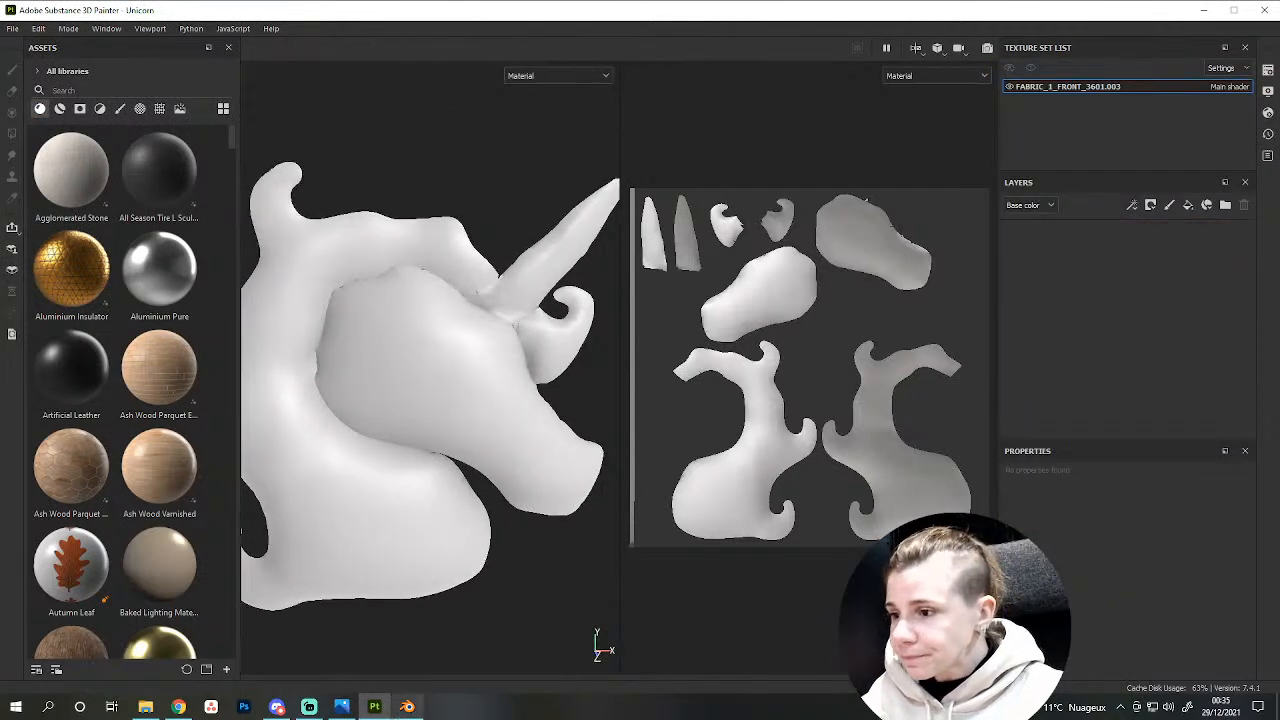
left_click(341, 706)
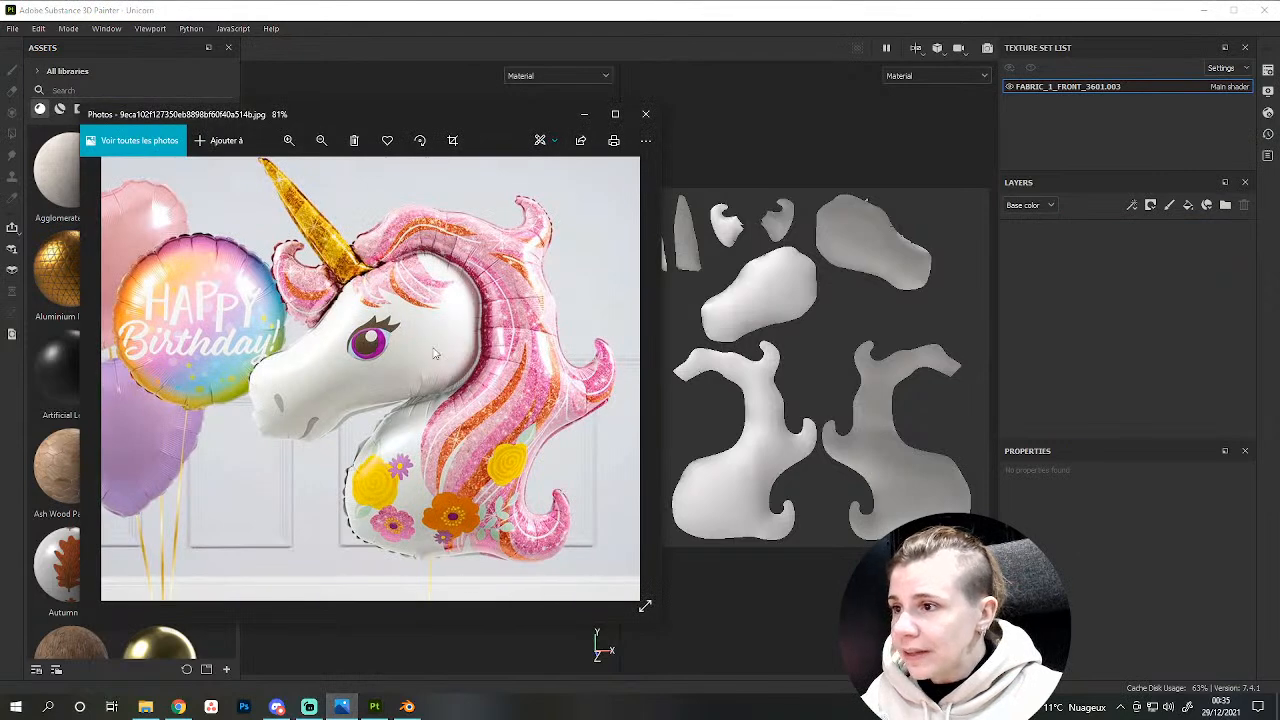
left_click(563, 7)
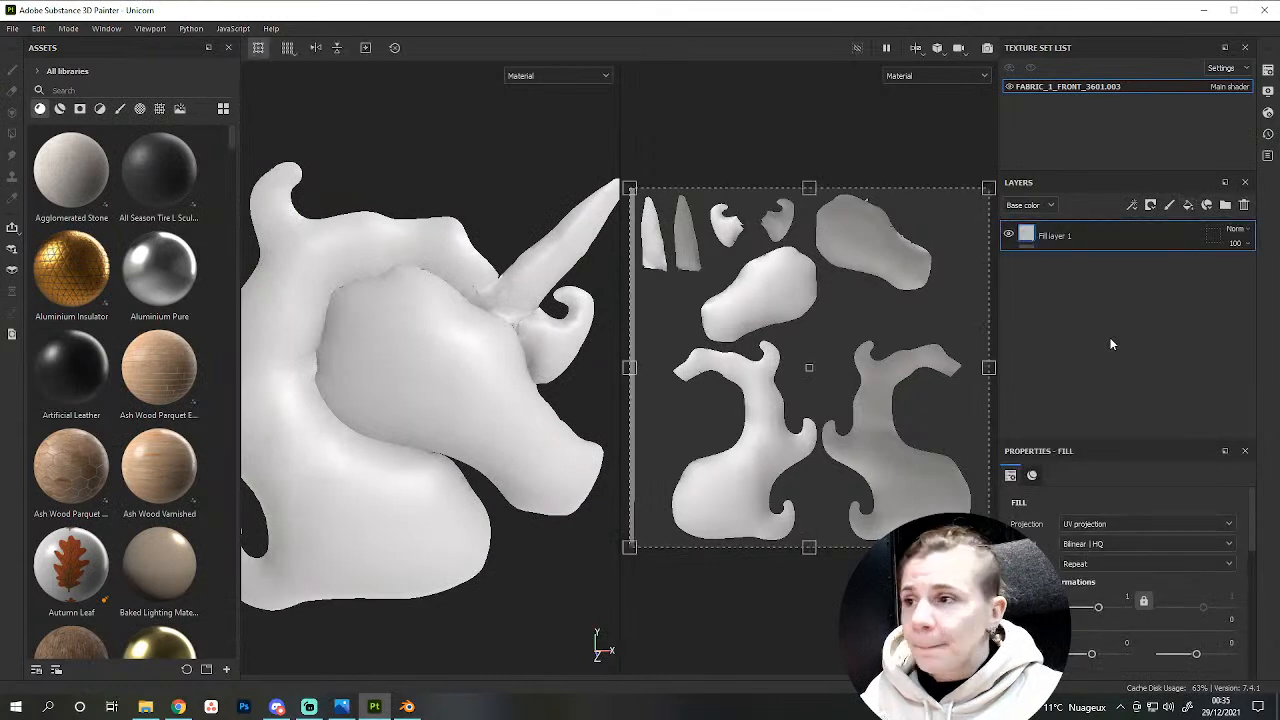
Compare with the balloon reference photo again and raise the fill layer's metallic value to about 0.2.
left_click(341, 706)
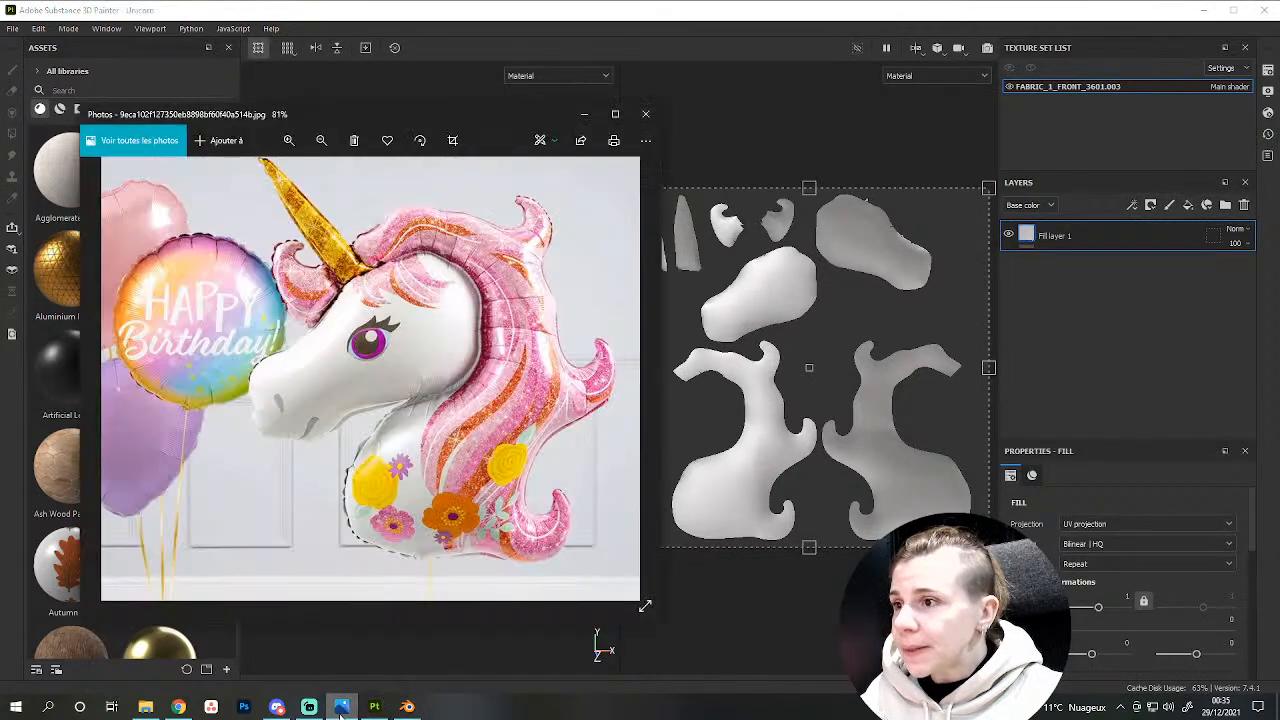
left_click(341, 706)
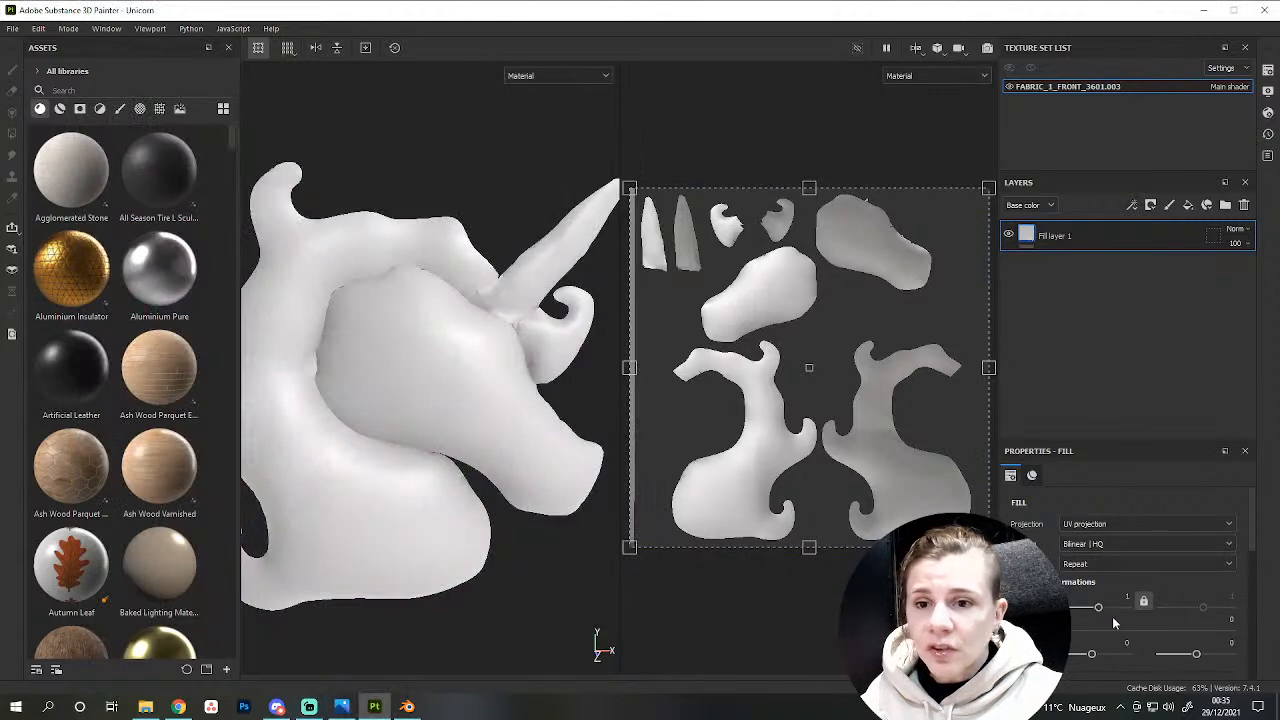
scroll(1115, 622, "down", 5)
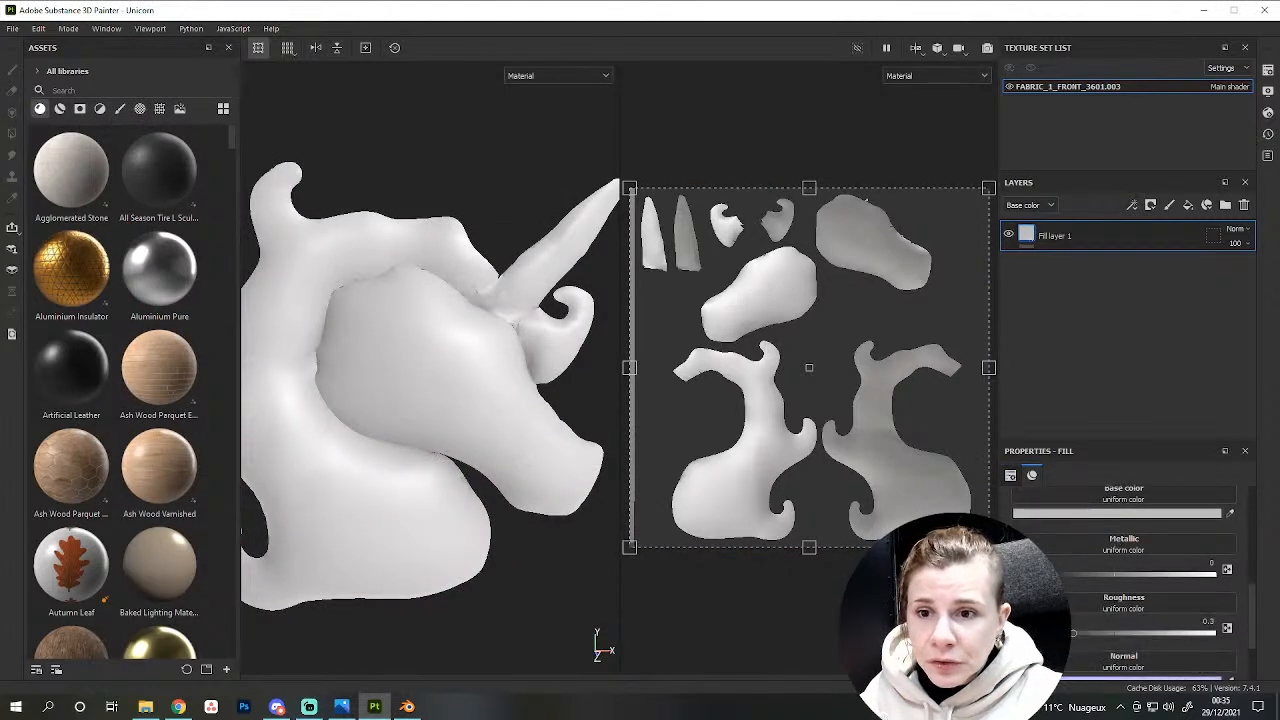
left_click_drag(1066, 575, 1084, 577)
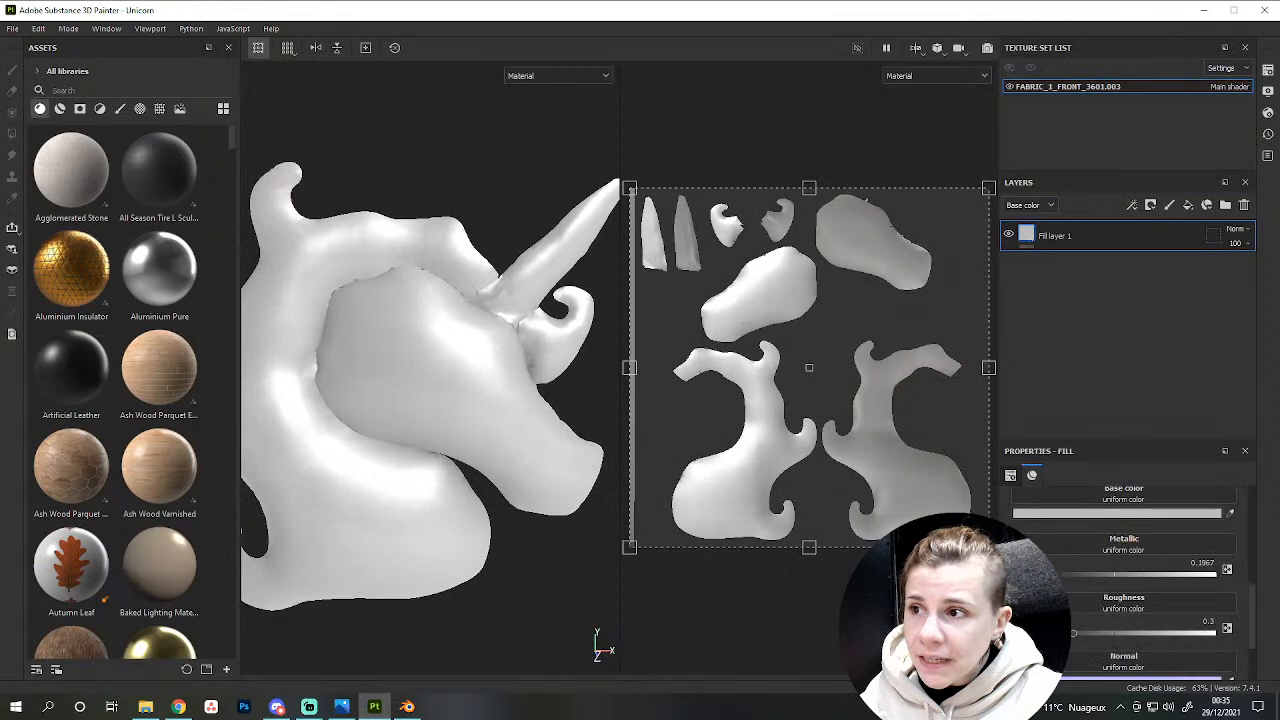
scroll(471, 451, "down", 3)
left_click_drag(514, 423, 486, 382, "alt")
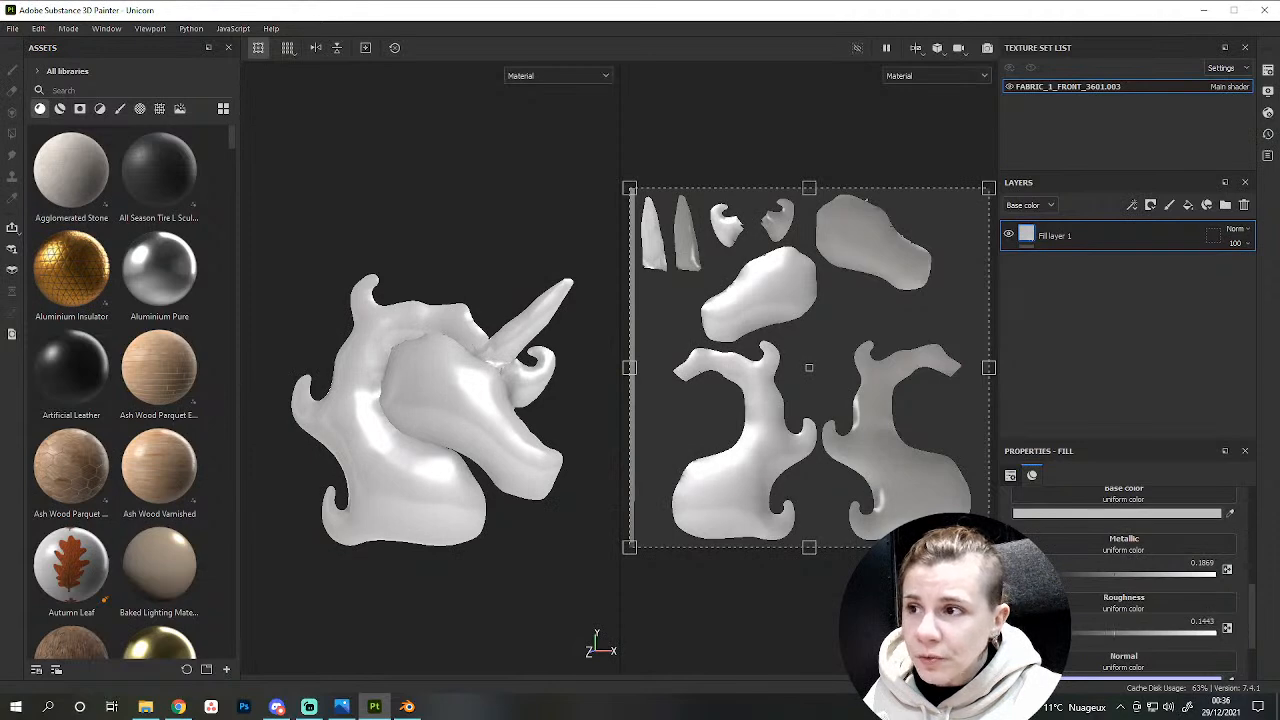
scroll(457, 428, "up", 4)
mouse_move(486, 486)
left_mouse_down("alt")
mouse_move(440, 509)
mouse_move(486, 475)
mouse_move(504, 420)
left_mouse_up("alt")
left_click_drag(480, 416, 425, 488, "alt")
left_click_drag(477, 569, 484, 521, "alt")
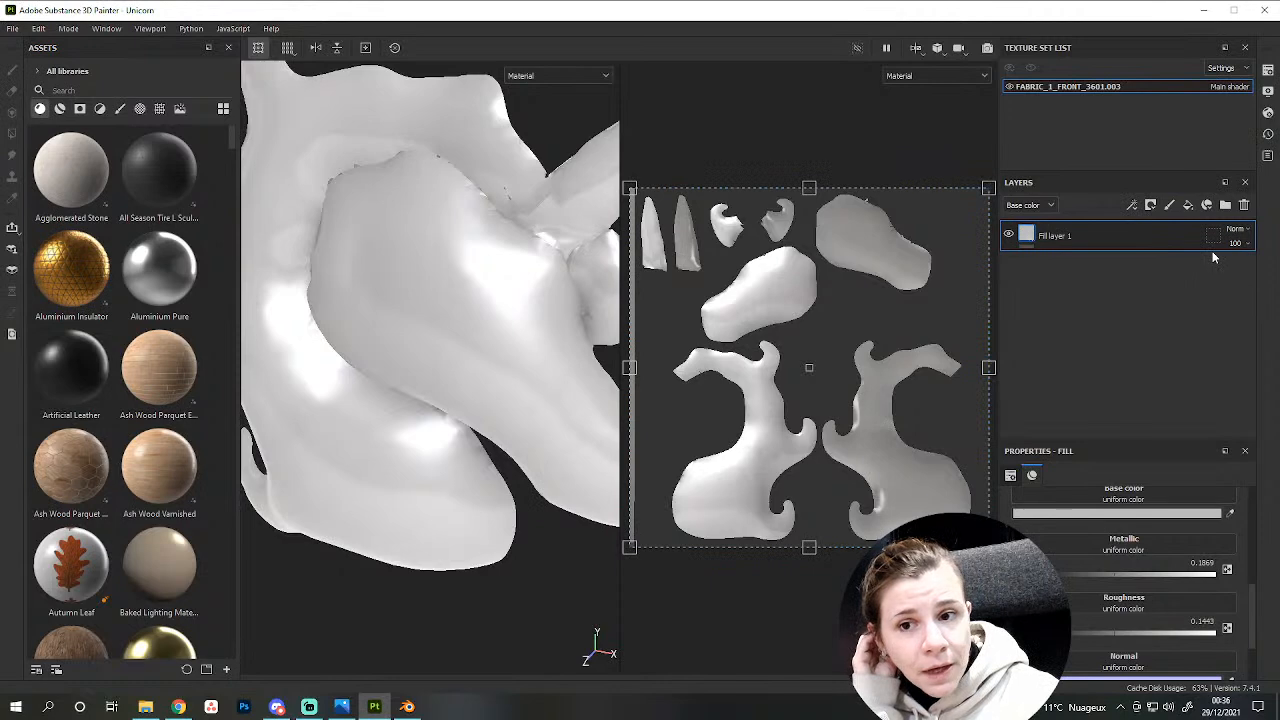
Add a second fill layer above the existing one and set its base color to grey 797979.
left_click(1185, 206)
left_click(1087, 513)
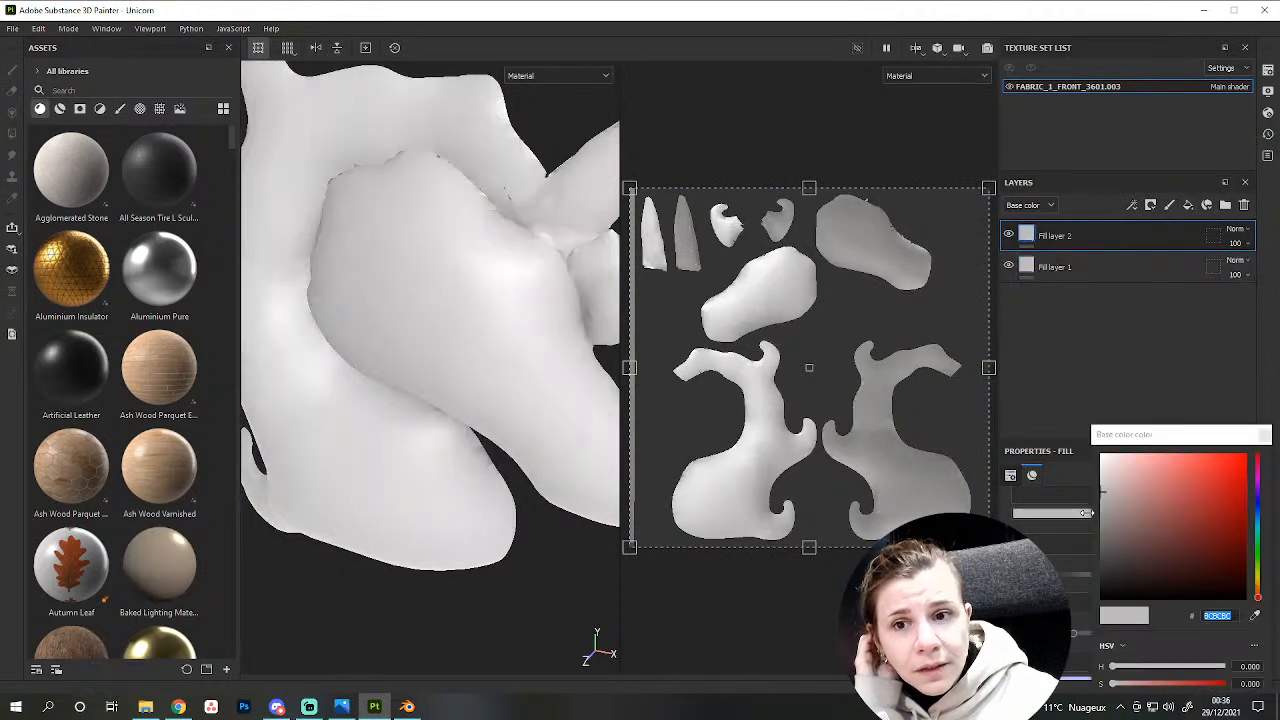
left_click_drag(1100, 514, 1095, 528)
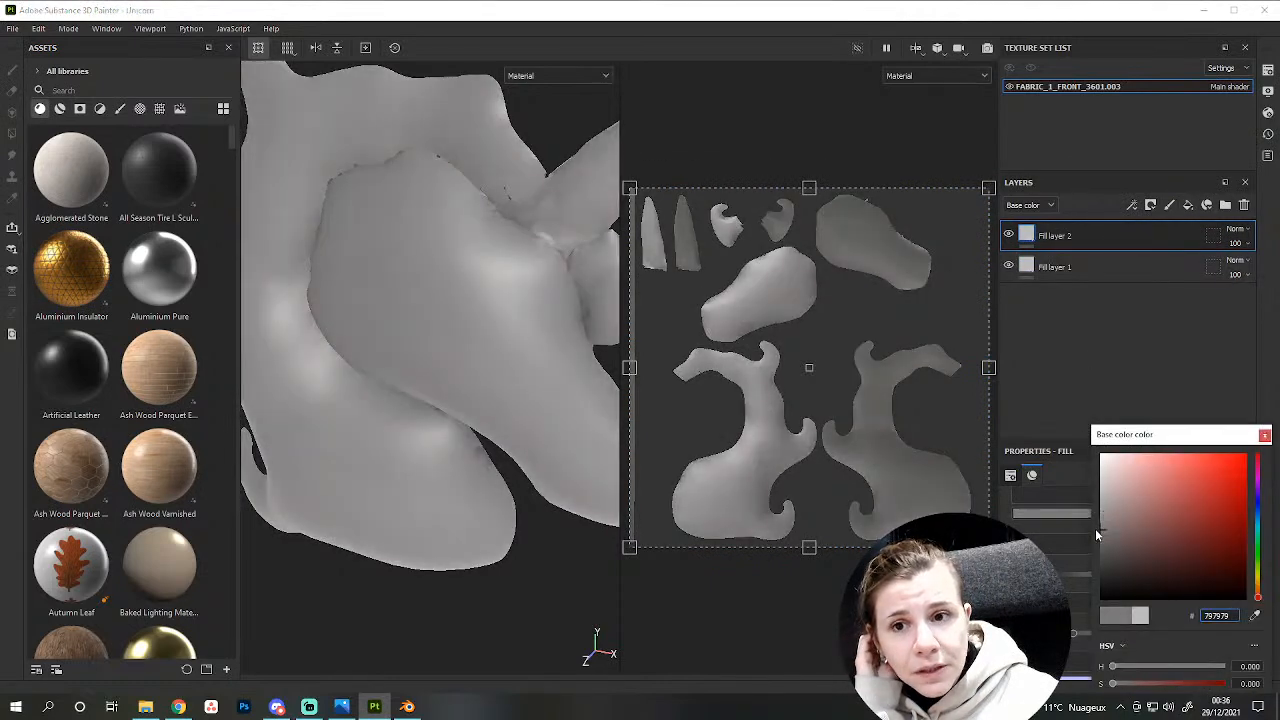
left_click(1264, 434)
Add an Inflate Shrinkwrap generator to the content of the grey Fill layer 2.
right_click(1131, 250)
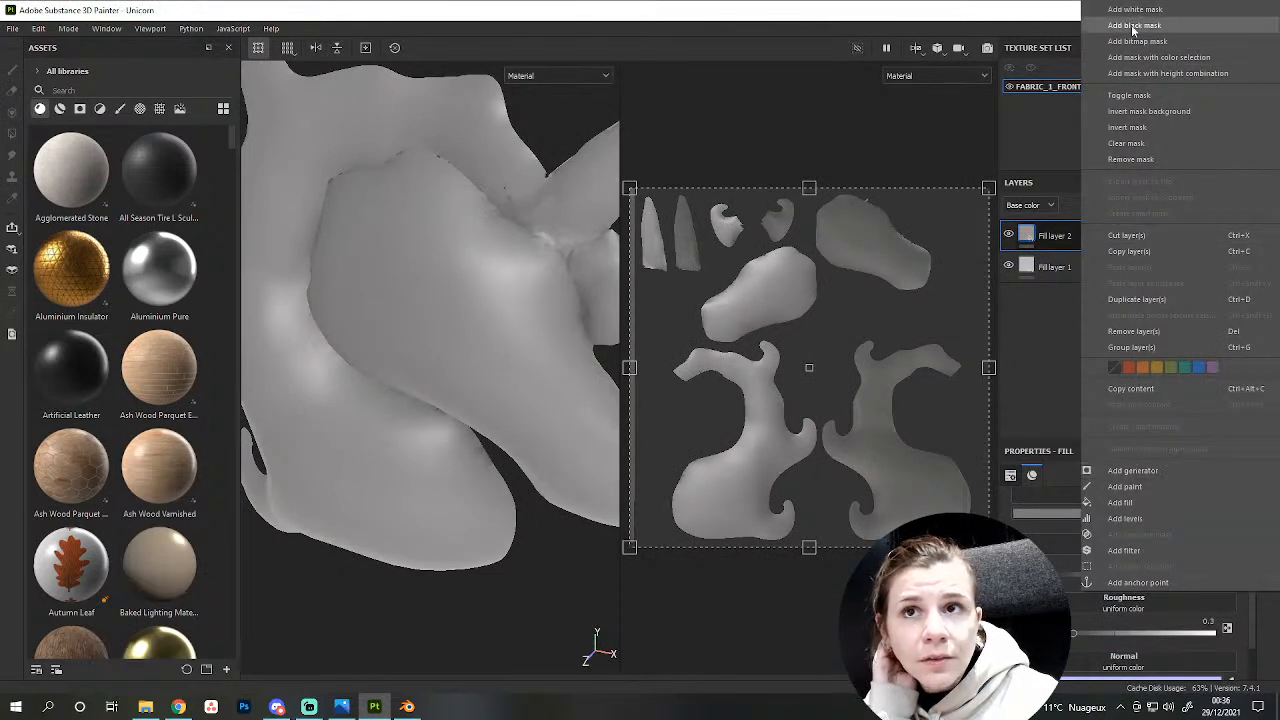
left_click(1159, 468)
left_click(1097, 514)
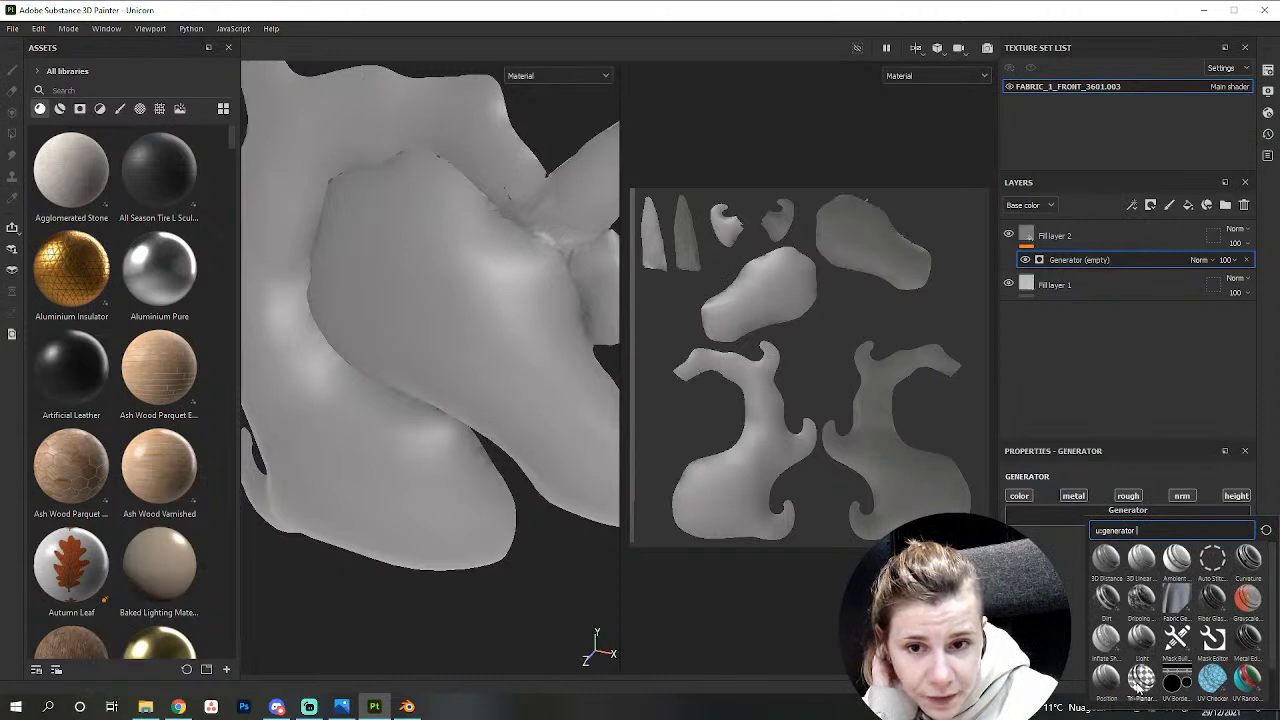
mouse_move(1141, 684)
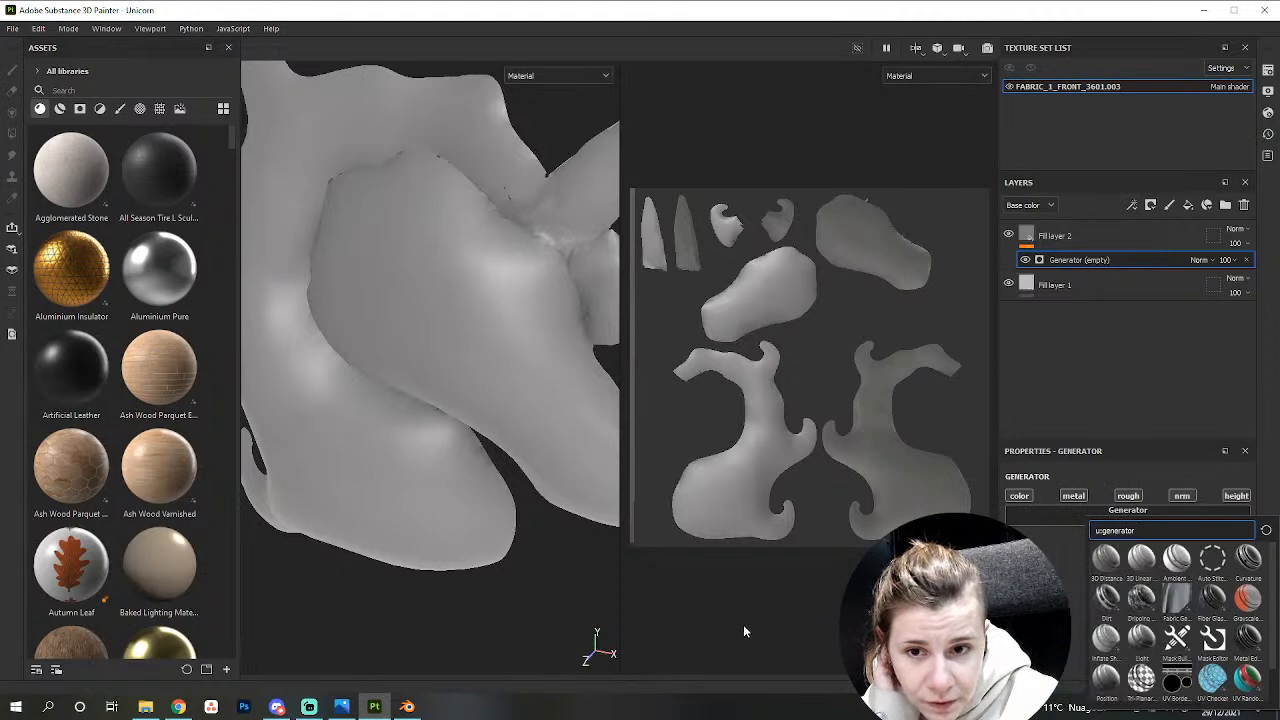
scroll(1203, 681, "down", 1)
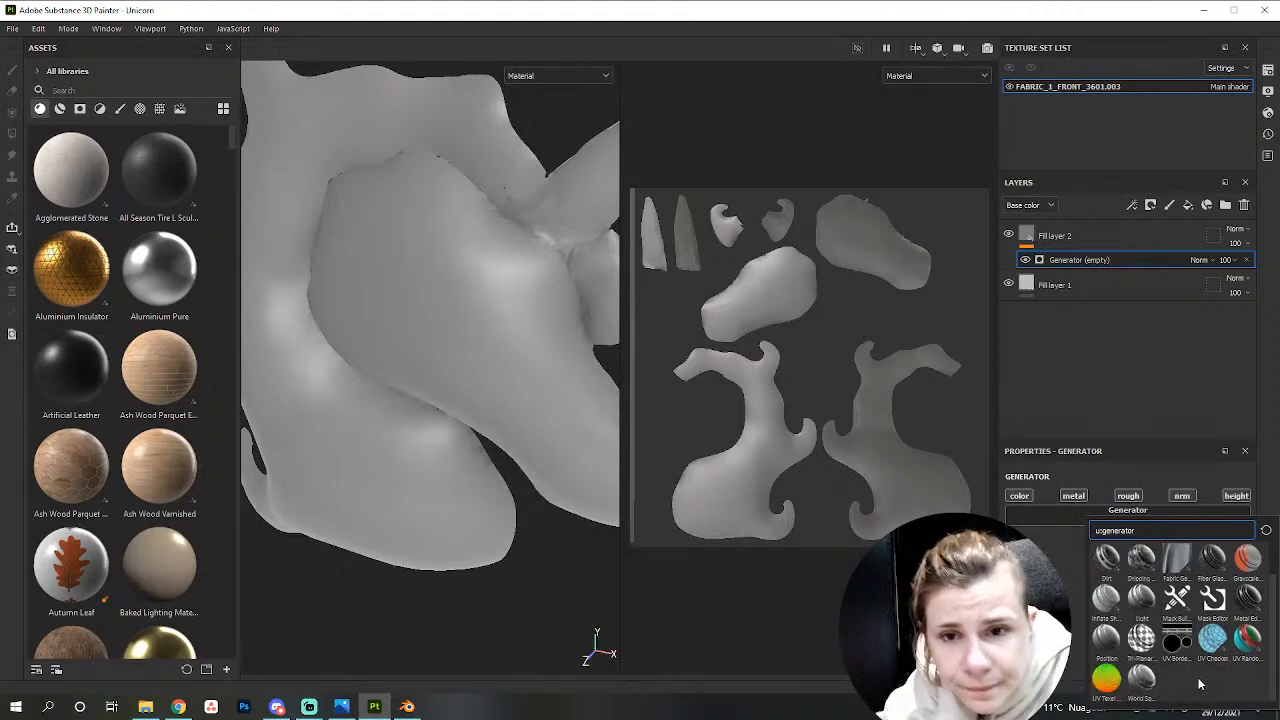
left_click(1106, 597)
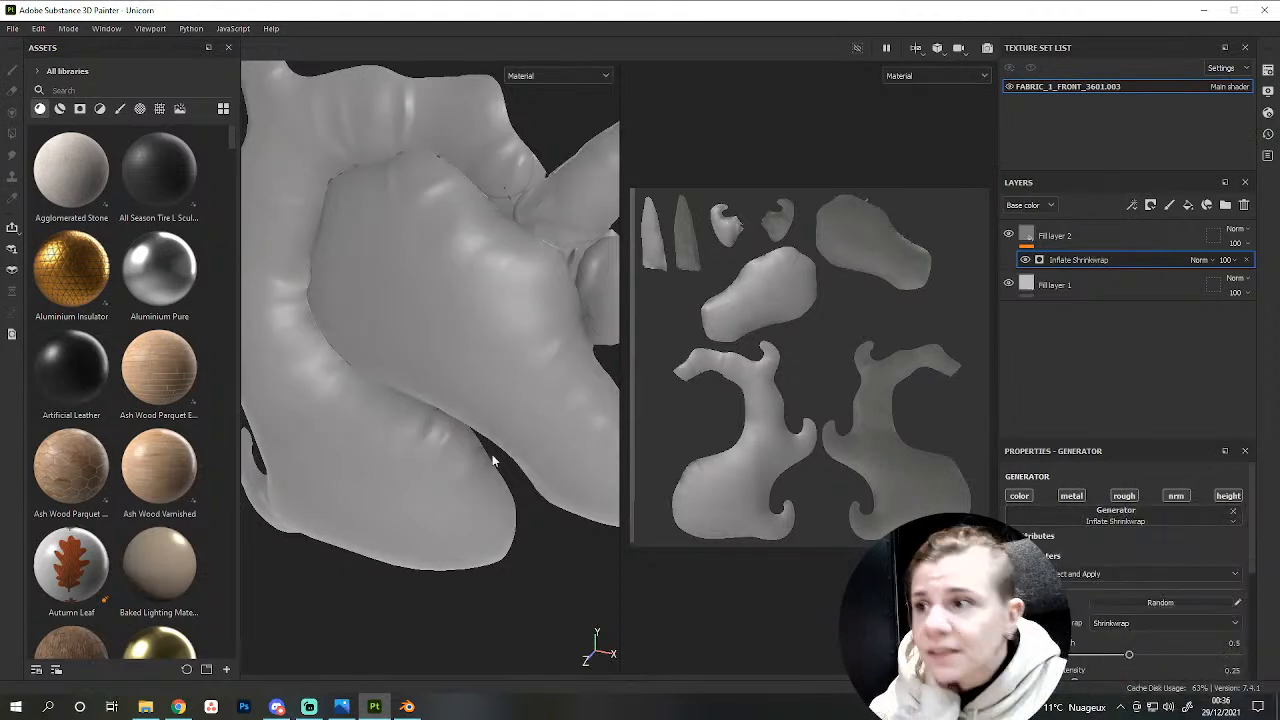
left_click_drag(438, 462, 491, 537, "alt")
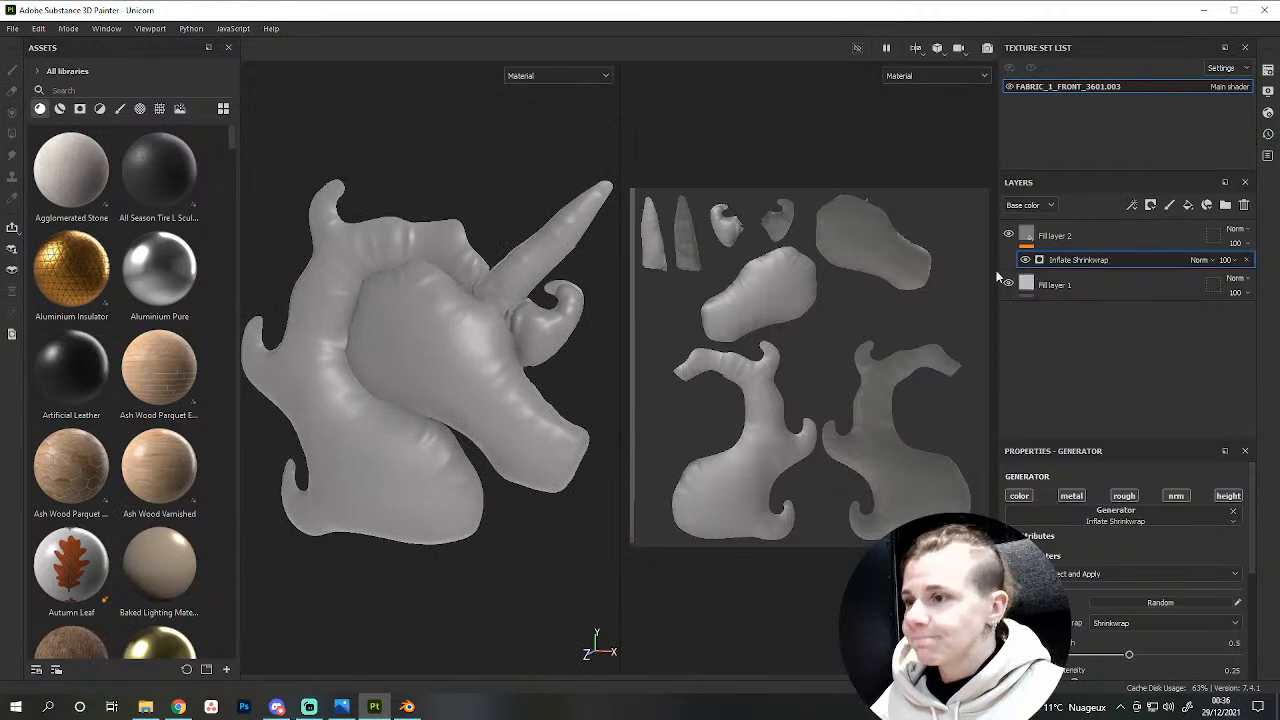
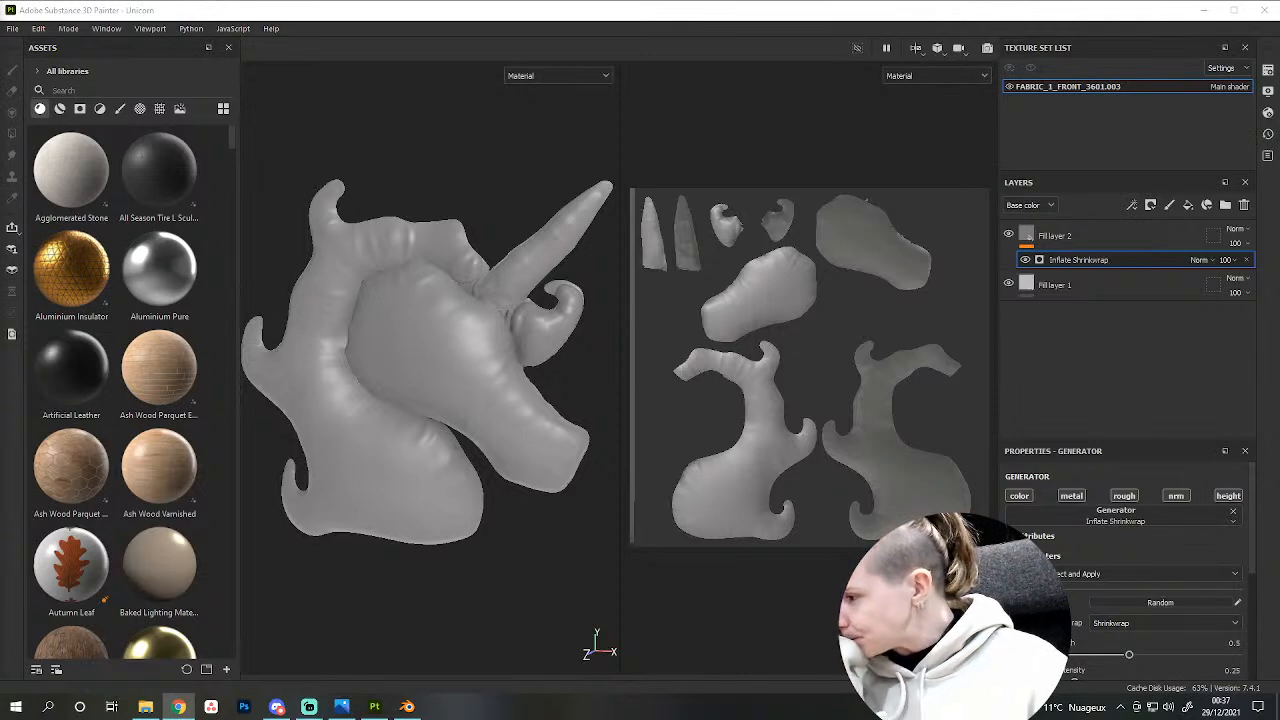
Delete the grey Fill layer 2 together with its generator.
scroll(514, 403, "up", 3)
scroll(514, 403, "down", 2)
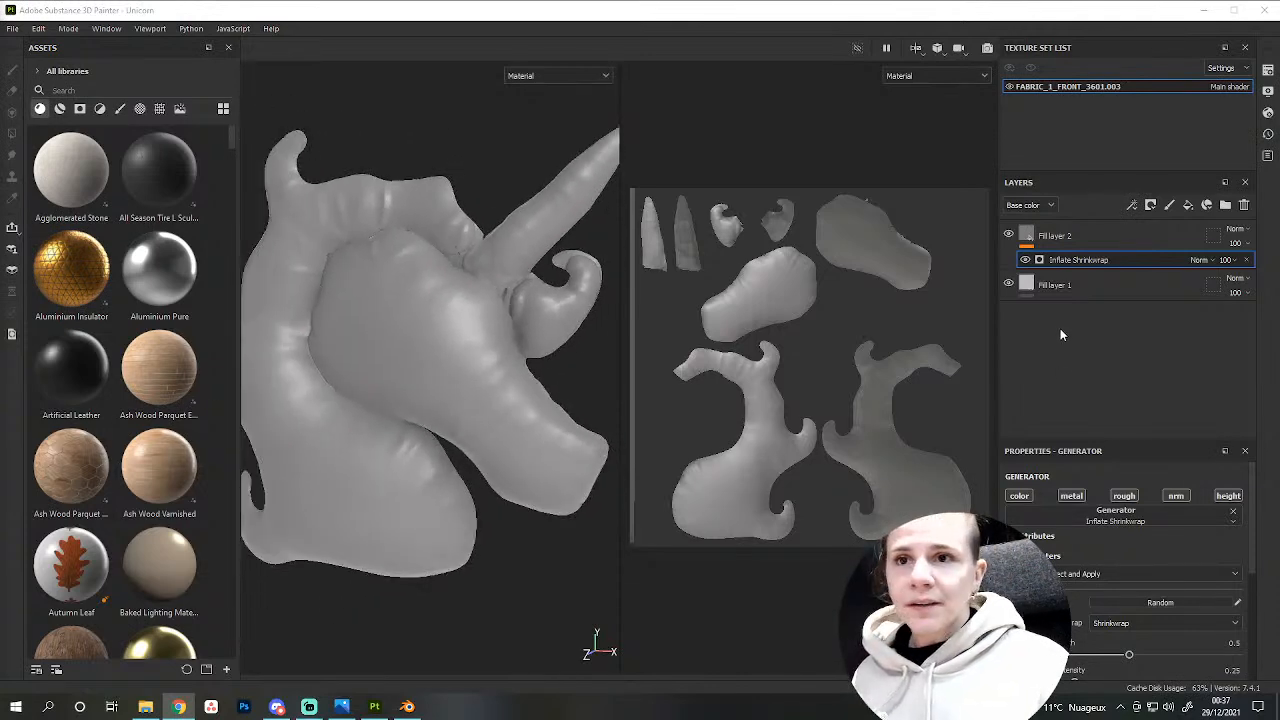
left_click(1150, 236)
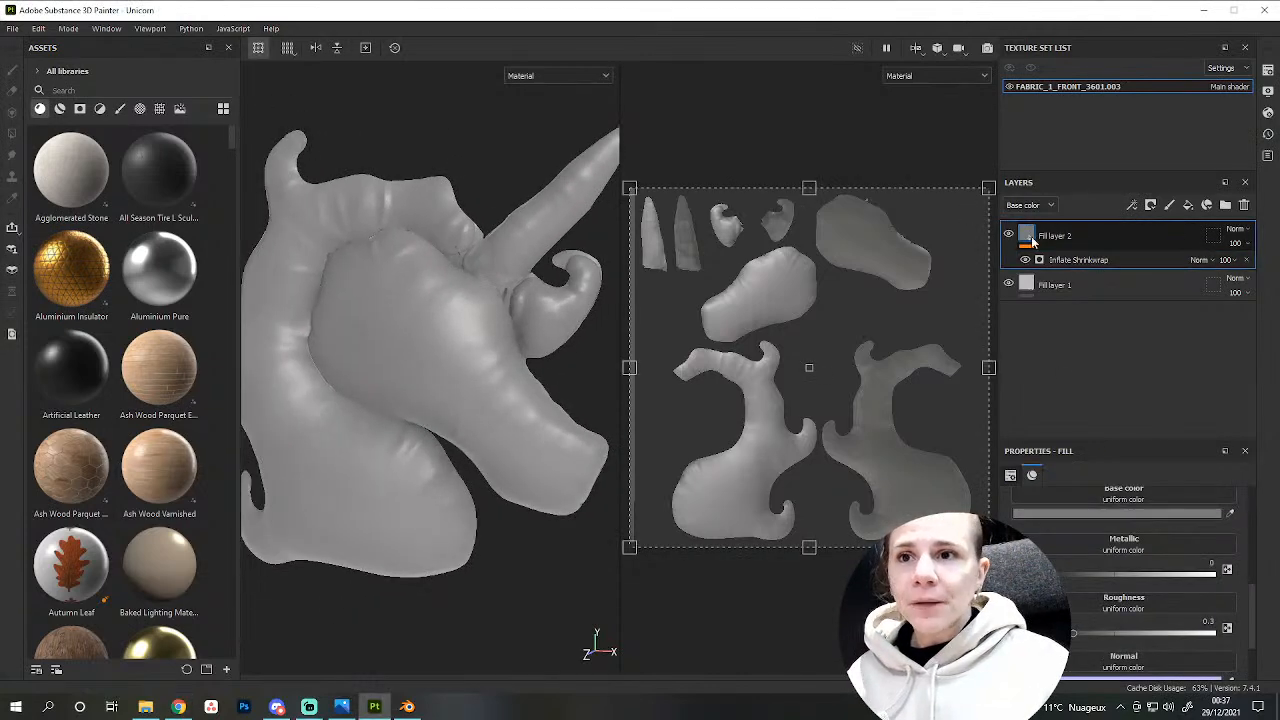
key("Delete")
Add an Inflate Shrinkwrap generator to the glossy white Fill layer 1.
right_click(1073, 236)
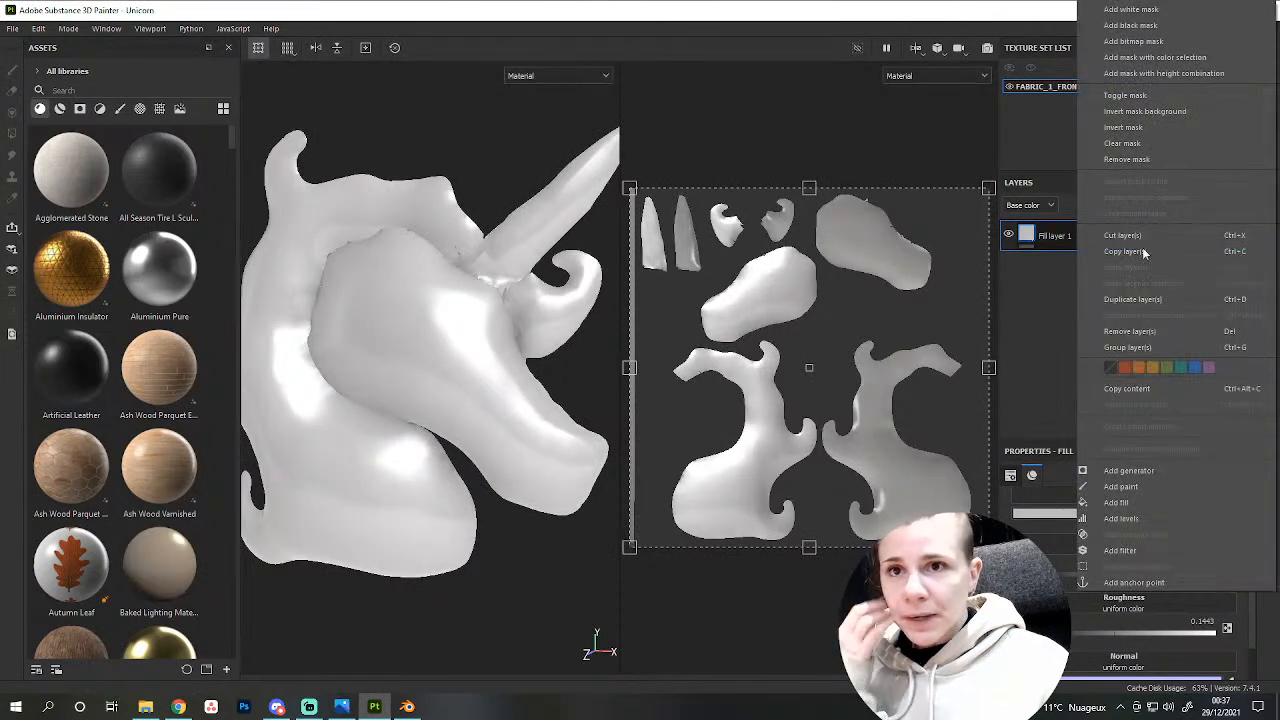
left_click(1122, 470)
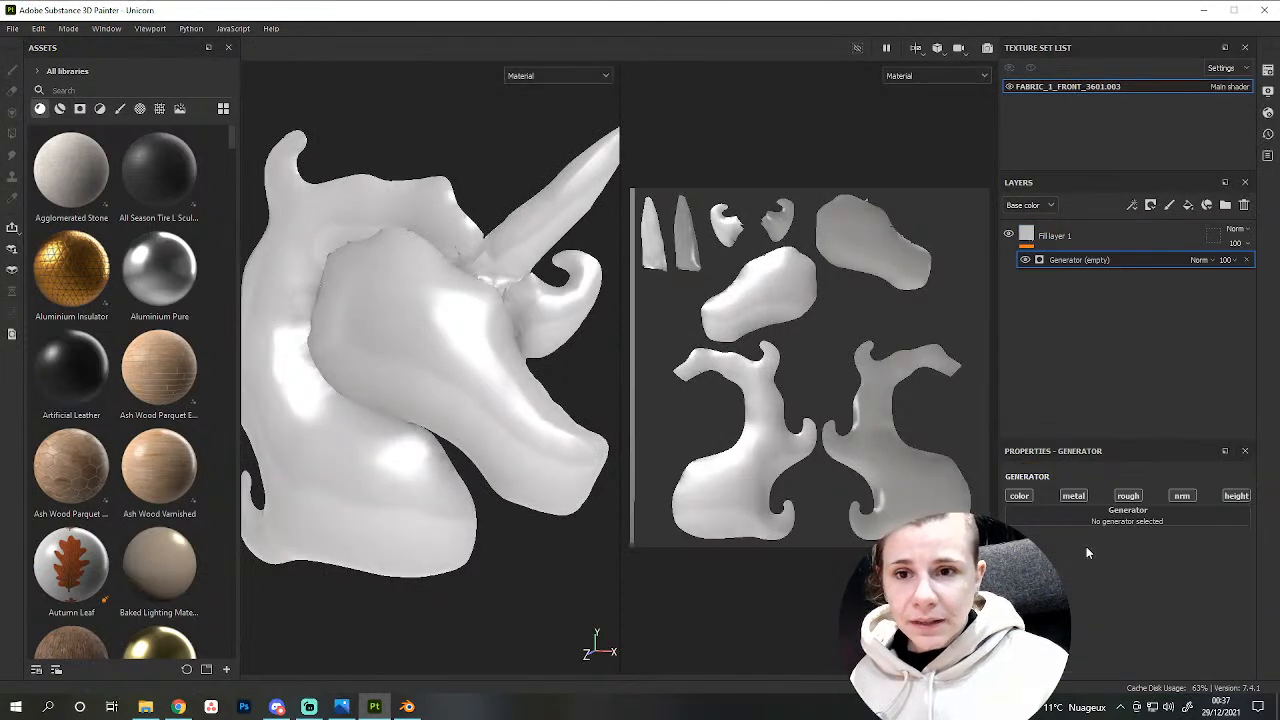
left_click(1086, 520)
left_click(1105, 641)
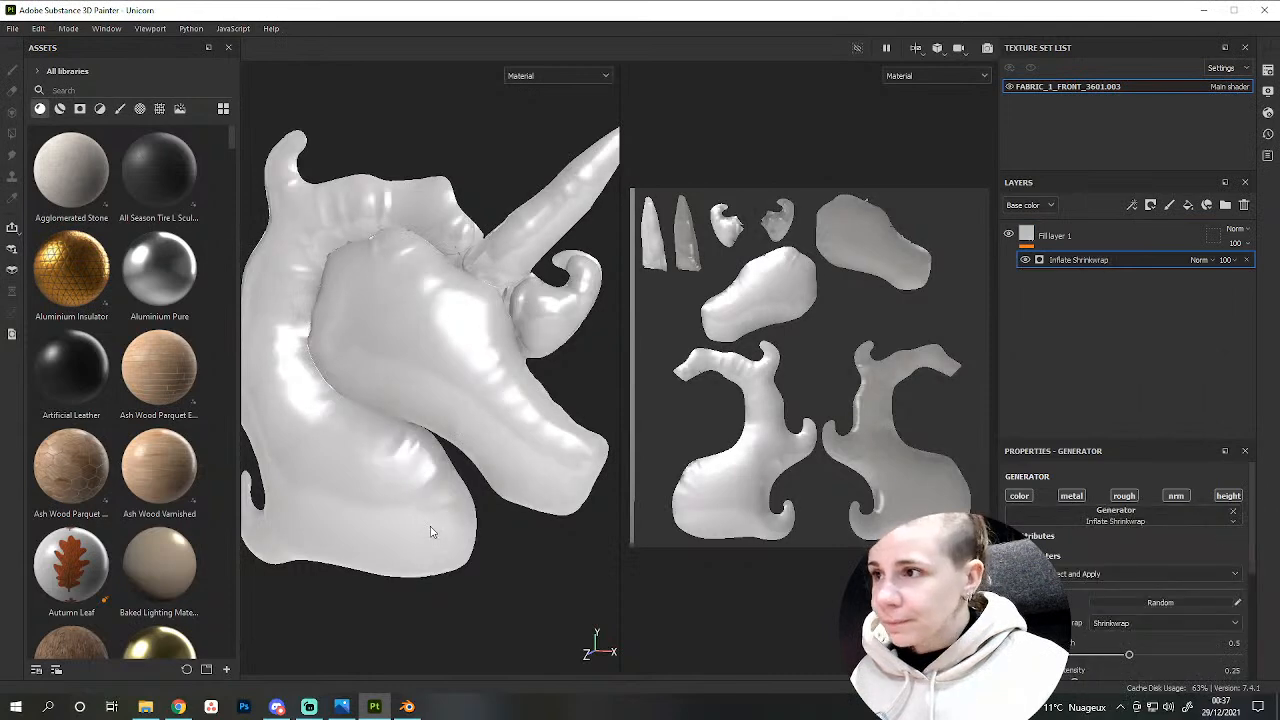
Examine the shrinkwrap wrinkles on the unicorn's head, mane and neck up close and from several angles.
scroll(434, 534, "down", 3)
mouse_move(453, 536)
left_mouse_down("alt")
mouse_move(398, 463)
mouse_move(453, 536)
left_mouse_up("alt")
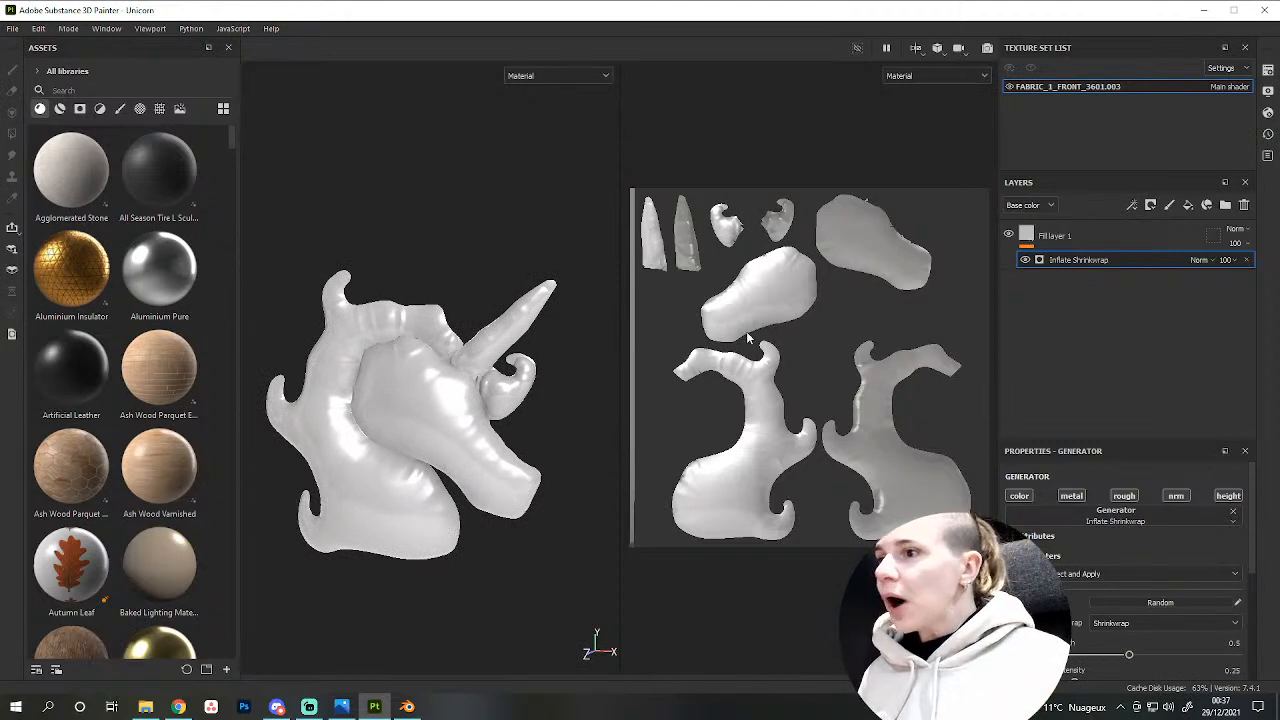
scroll(474, 456, "up", 3)
left_click_drag(540, 475, 503, 478, "alt")
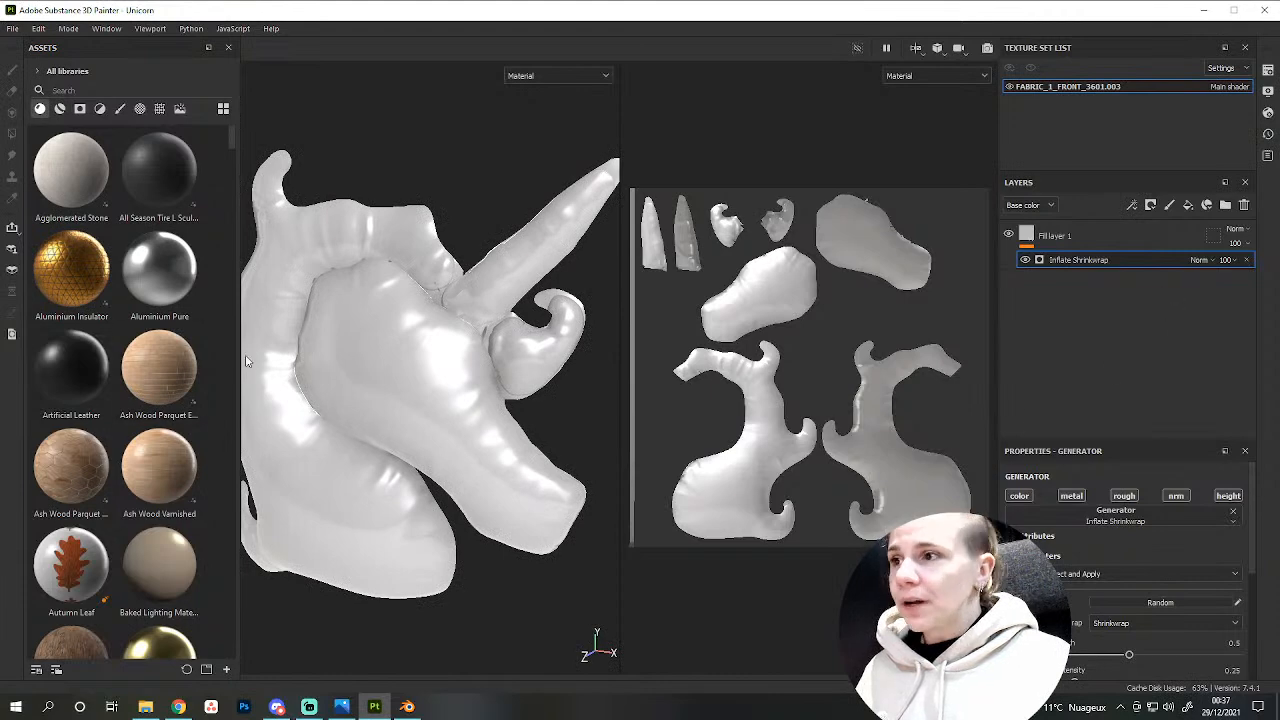
scroll(454, 374, "up", 2)
left_click_drag(454, 374, 432, 404, "alt")
scroll(454, 482, "down", 2)
left_click_drag(454, 482, 434, 449, "alt")
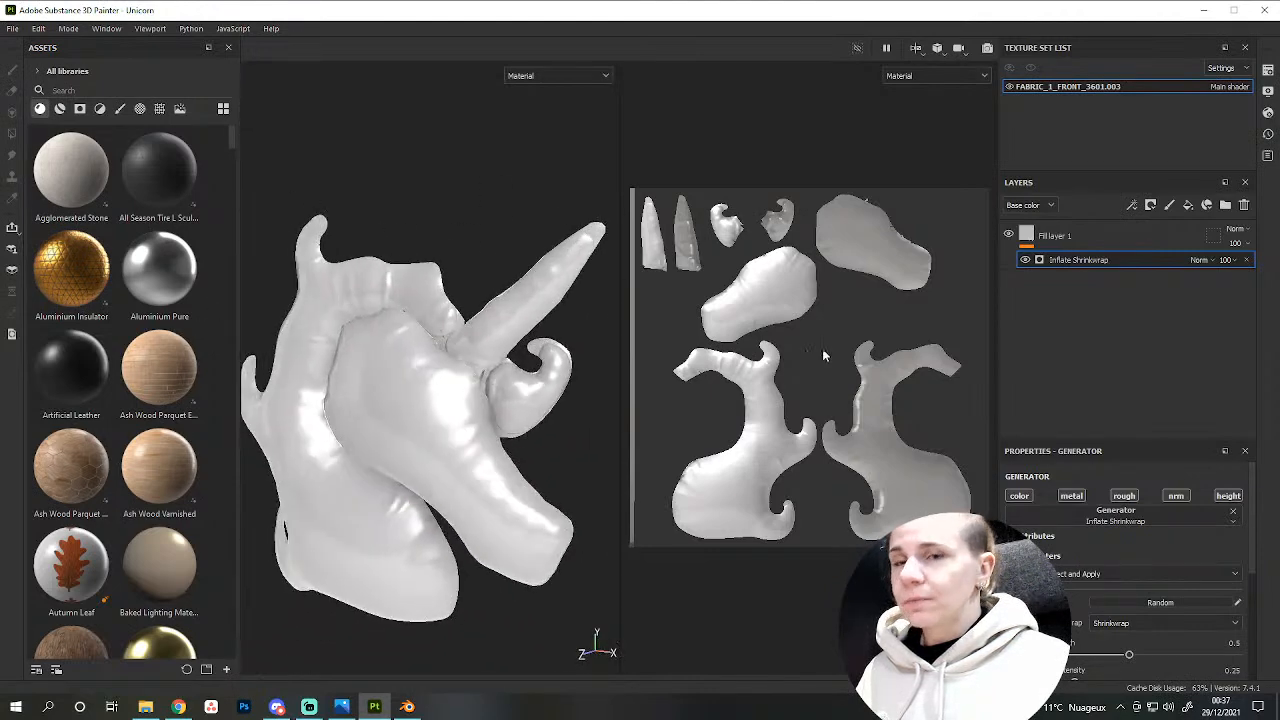
left_click_drag(489, 352, 430, 415, "alt")
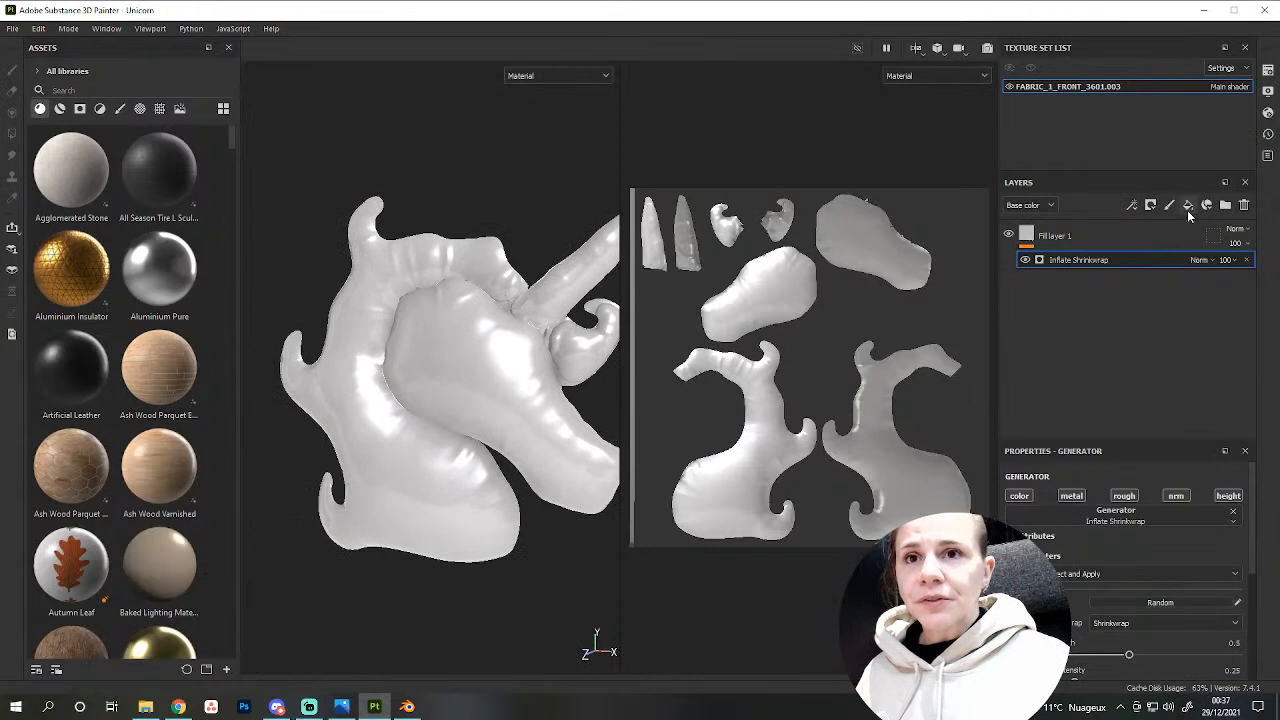
Add a fill layer above Fill layer 1 with only the height channel active and set its height to 0.2590.
left_click(1188, 205)
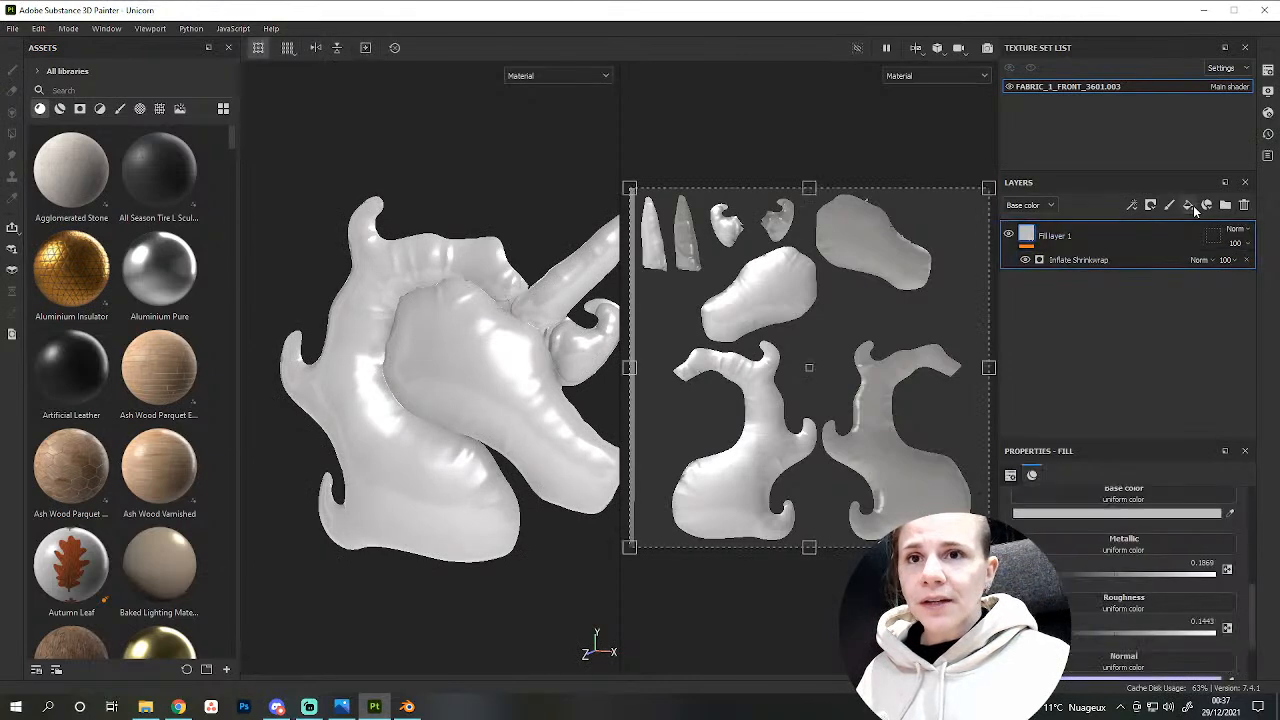
scroll(1190, 600, "up", 5)
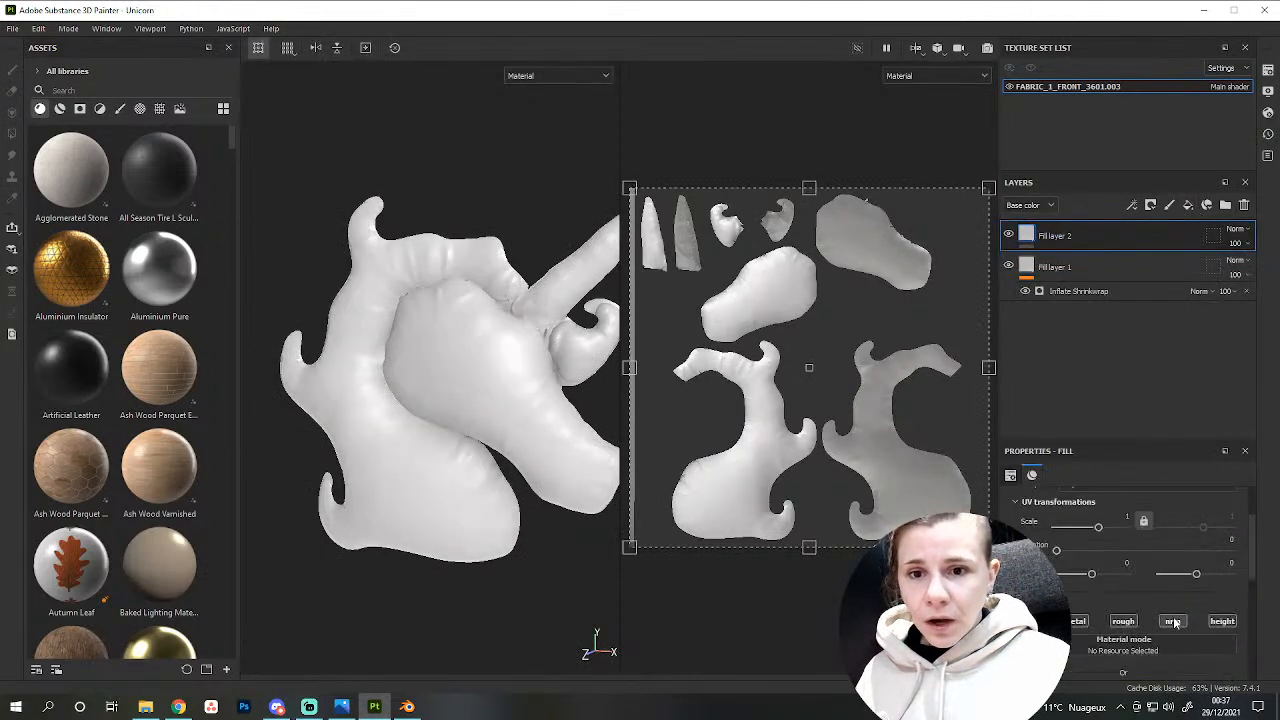
left_click(1124, 622)
scroll(1146, 643, "down", 3)
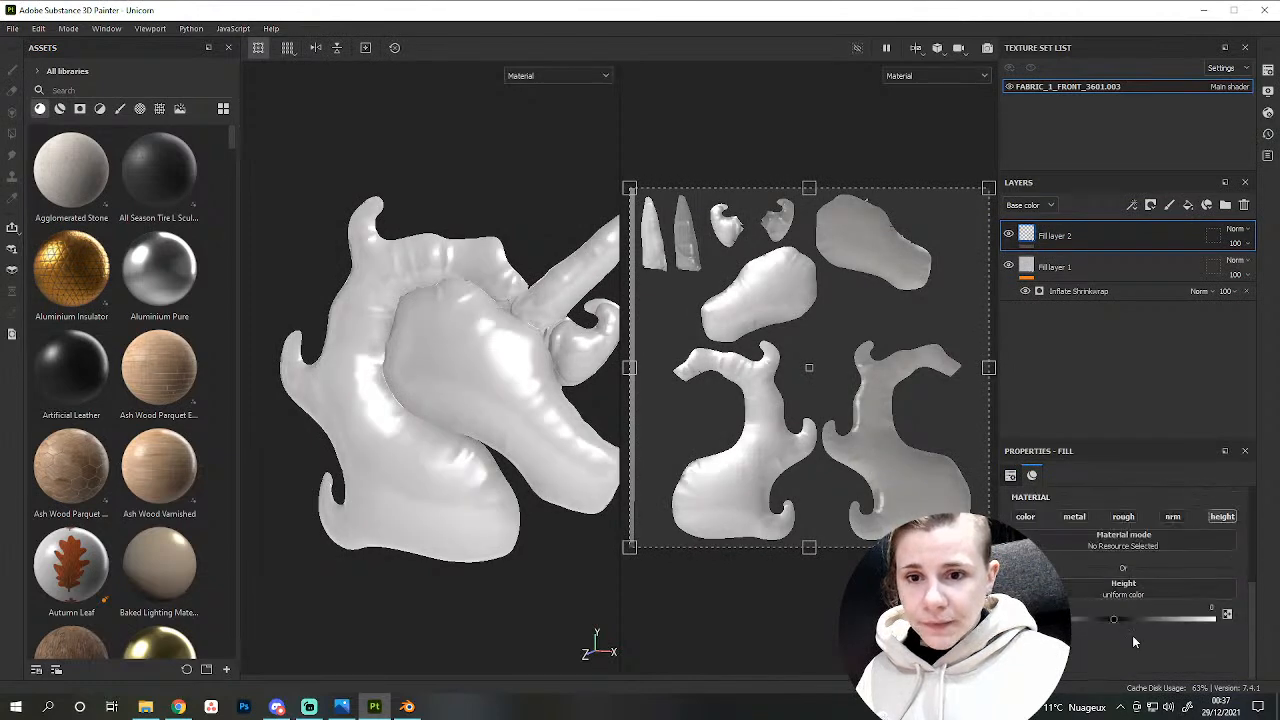
left_click_drag(1117, 618, 1140, 619)
Give Fill layer 2 a black mask and add a paint effect to that mask.
right_click(1080, 242)
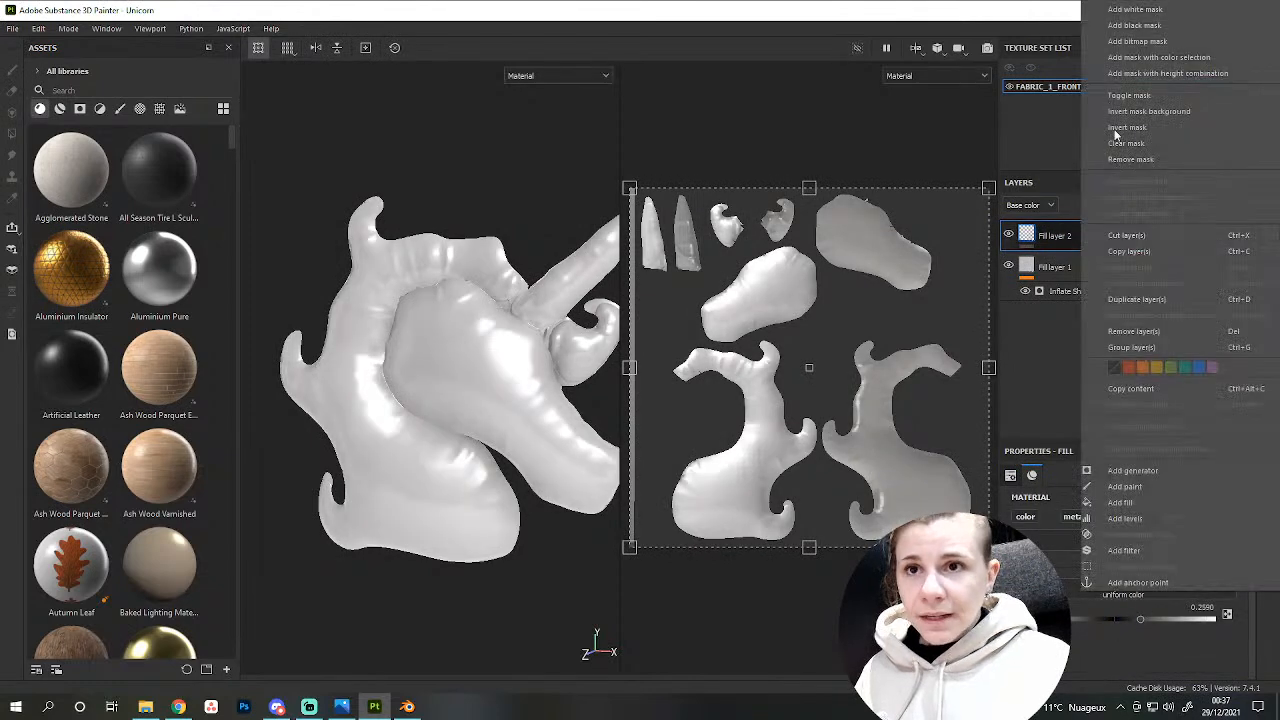
left_click(1148, 26)
right_click(1050, 236)
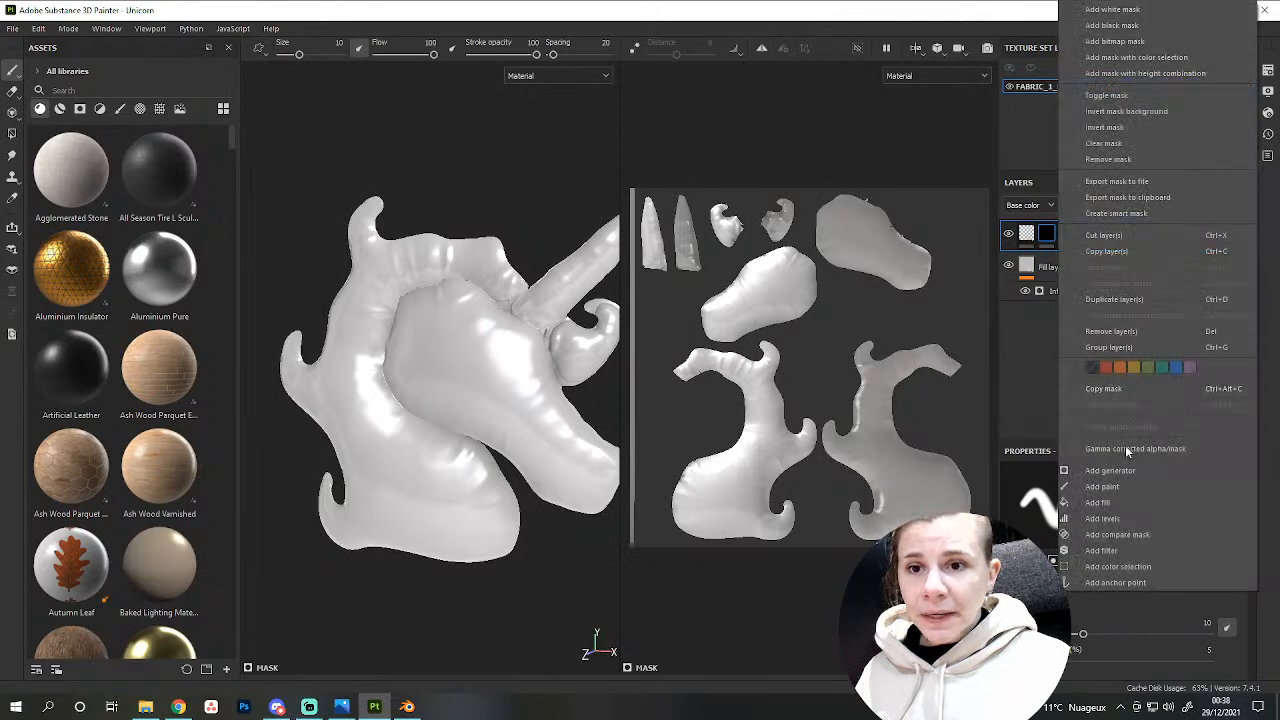
left_click(1122, 486)
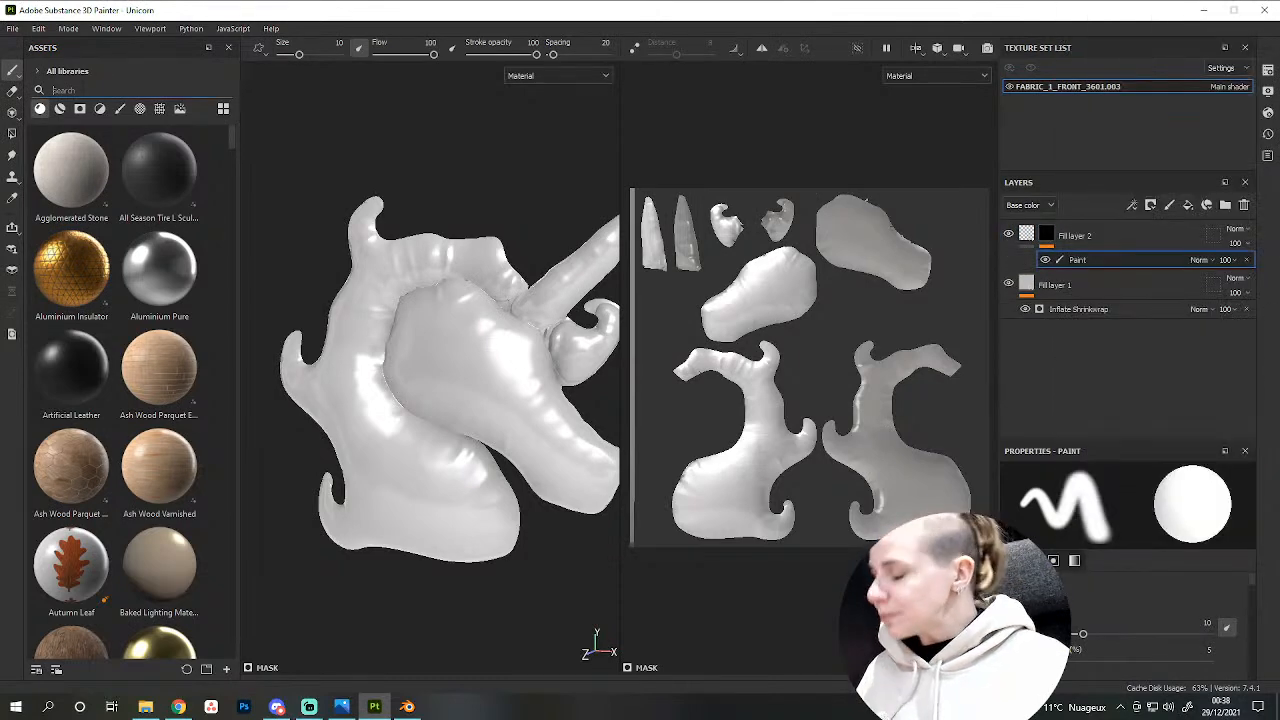
Search the alpha assets for "fold" and choose fold3 as the brush alpha.
type("fold")
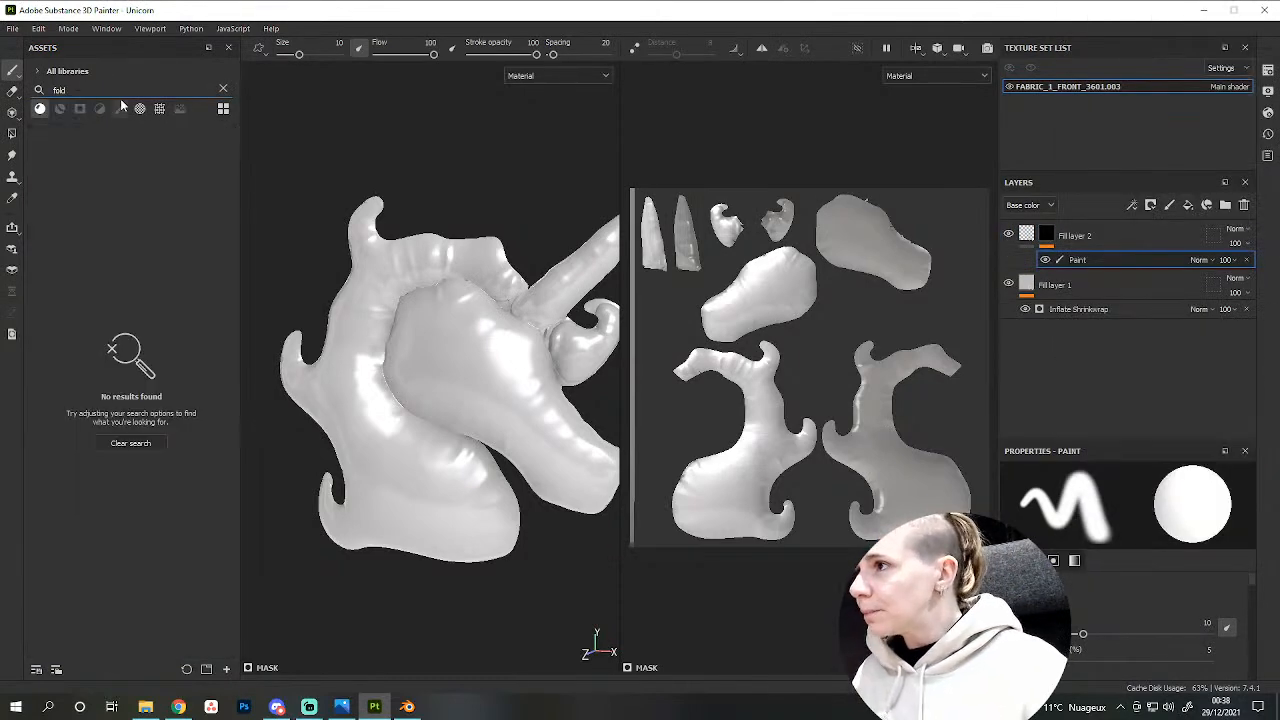
left_click(140, 108)
left_click(183, 279)
Try the fold brush on the unicorn's lower neck with a stroke, undo it, adjust the brush and try a single stamp.
scroll(421, 395, "up", 3)
scroll(421, 395, "up", 2)
middle_click_drag(529, 455, 243, 457, "alt")
left_click_drag(440, 521, 331, 522)
key("ctrl+z")
scroll(428, 509, "up", 2)
left_click_drag(436, 509, 441, 492, "ctrl")
left_click(444, 494)
Compare the model's folds with the unicorn balloon reference picture in Photos, and return to Substance 3D Painter.
mouse_move(446, 616)
left_mouse_down("alt")
mouse_move(490, 605)
mouse_move(451, 614)
mouse_move(491, 586)
left_mouse_up("alt")
left_click_drag(418, 543, 466, 480, "alt")
left_click(342, 706)
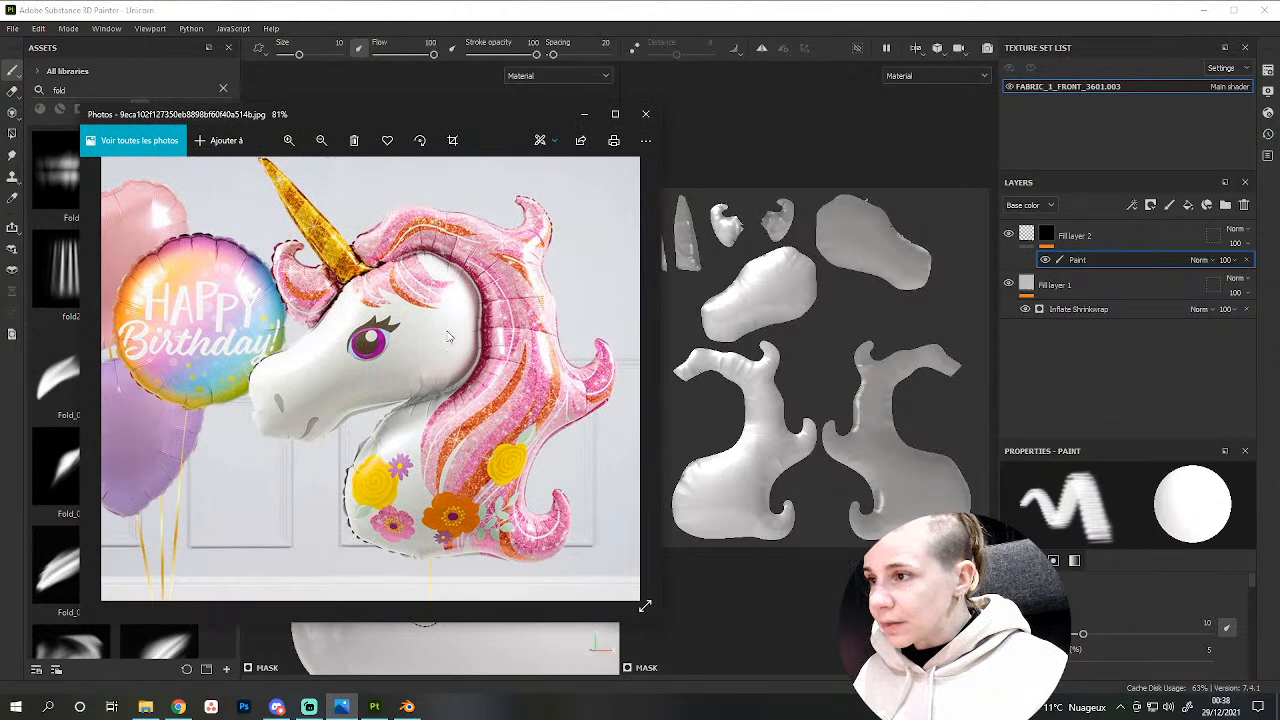
left_click(503, 26)
Try another fold stamp on the neck just below the jaw and undo it.
scroll(443, 597, "up", 3)
left_click_drag(486, 583, 434, 540, "alt")
left_click_drag(454, 465, 437, 486, "alt")
left_click(436, 455)
mouse_move(478, 540)
left_mouse_down("alt")
mouse_move(491, 569)
mouse_move(451, 514)
mouse_move(470, 531)
left_mouse_up("alt")
key("ctrl+z")
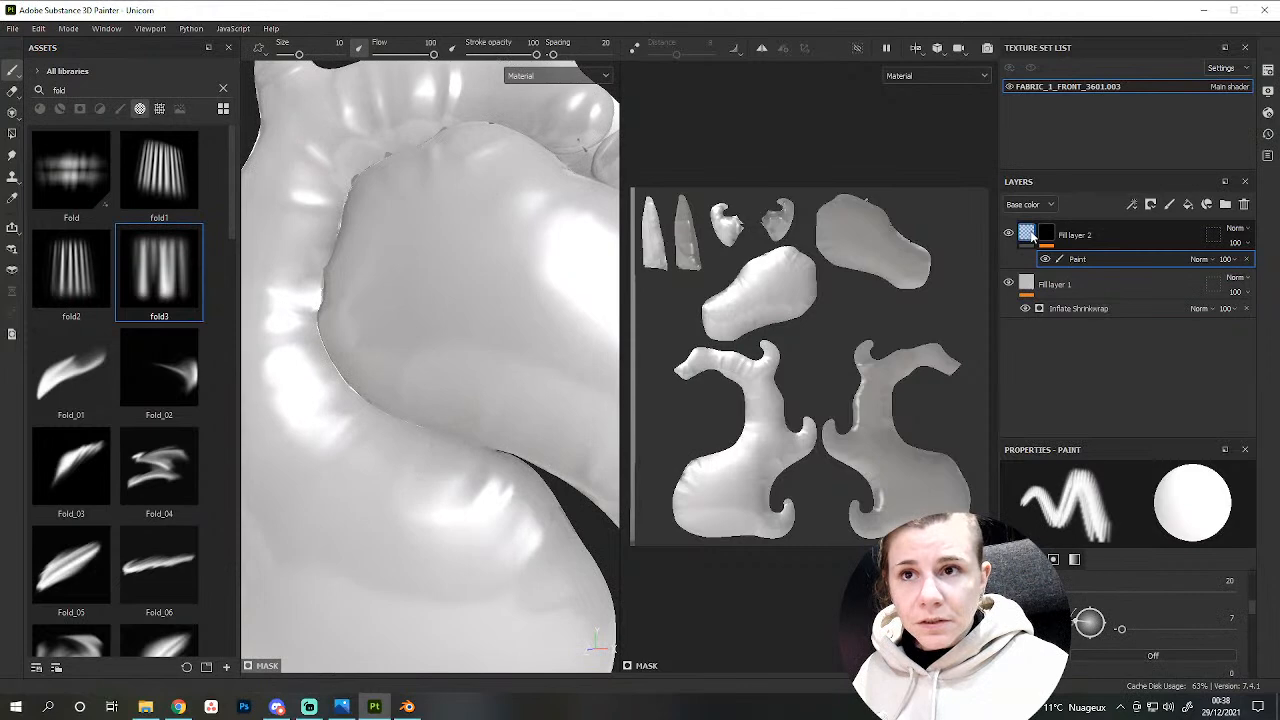
Set the height of Fill layer 2 to 0.1344 and reselect the paint effect in its mask.
left_click(1031, 235)
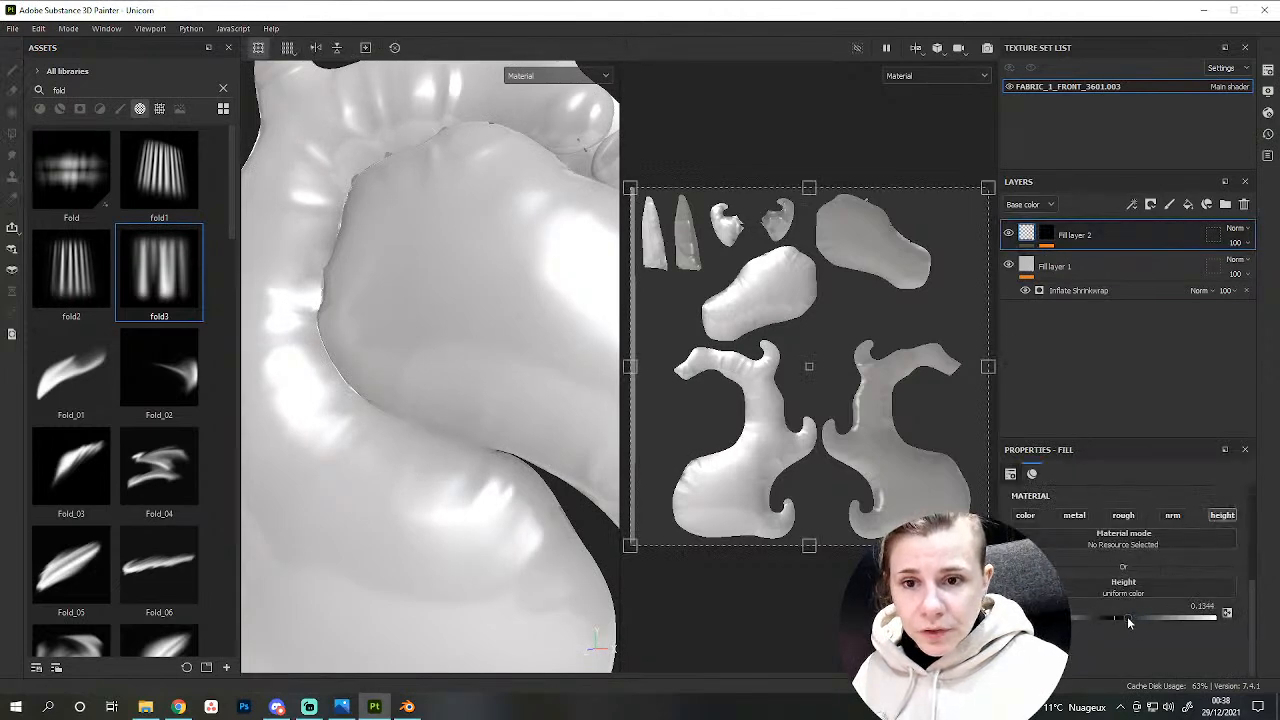
left_click(1047, 233)
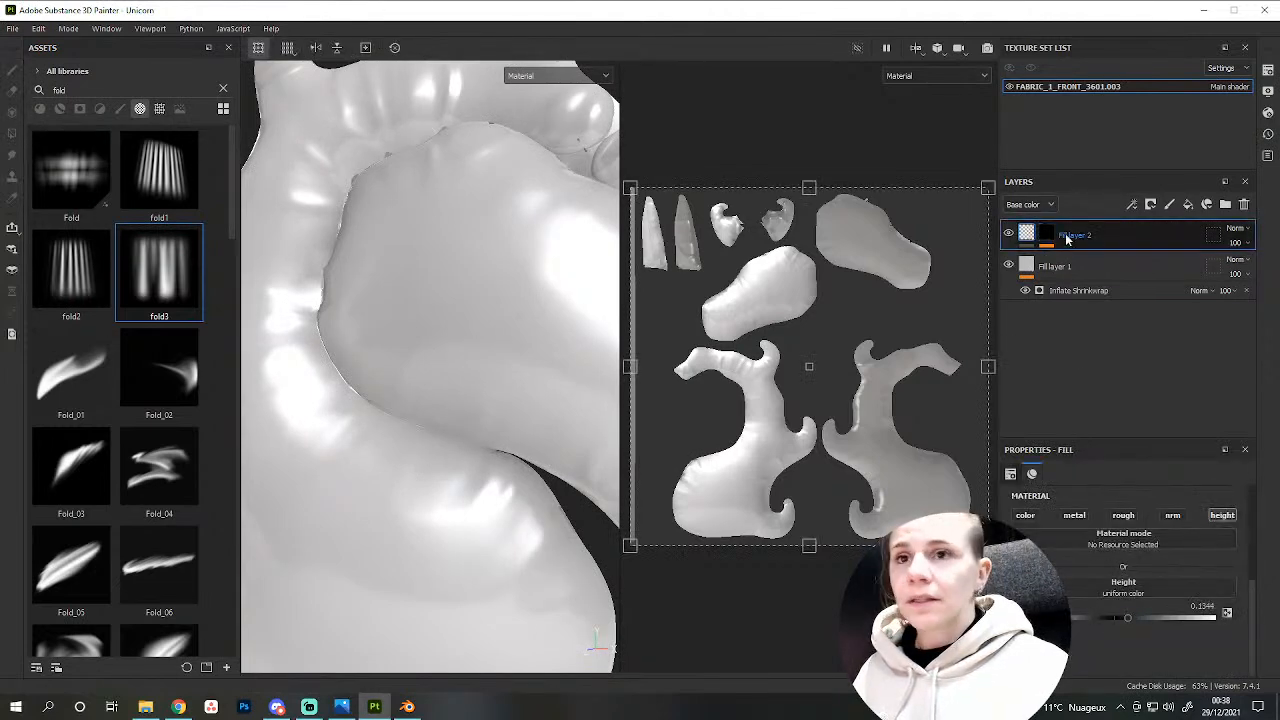
left_click(1090, 260)
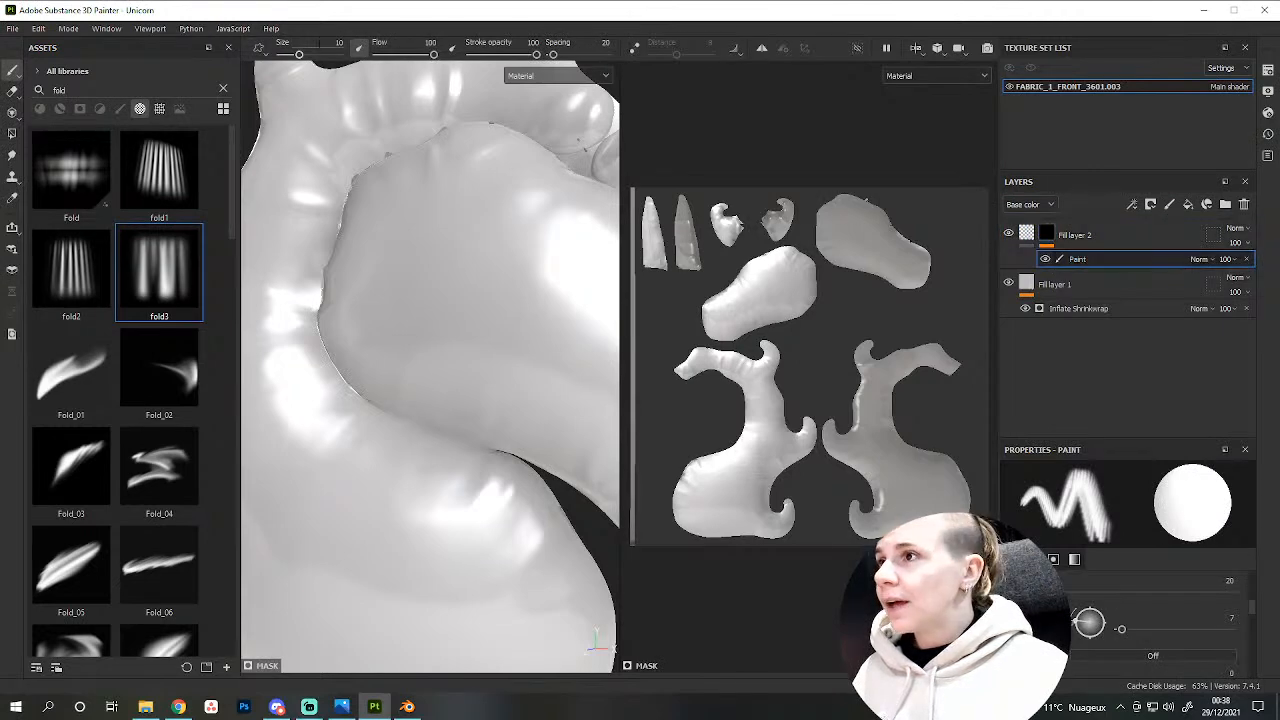
Set the brush size to 20 and stamp a fold3 crease on the neck's edge just below the jaw.
type("20")
key("Return")
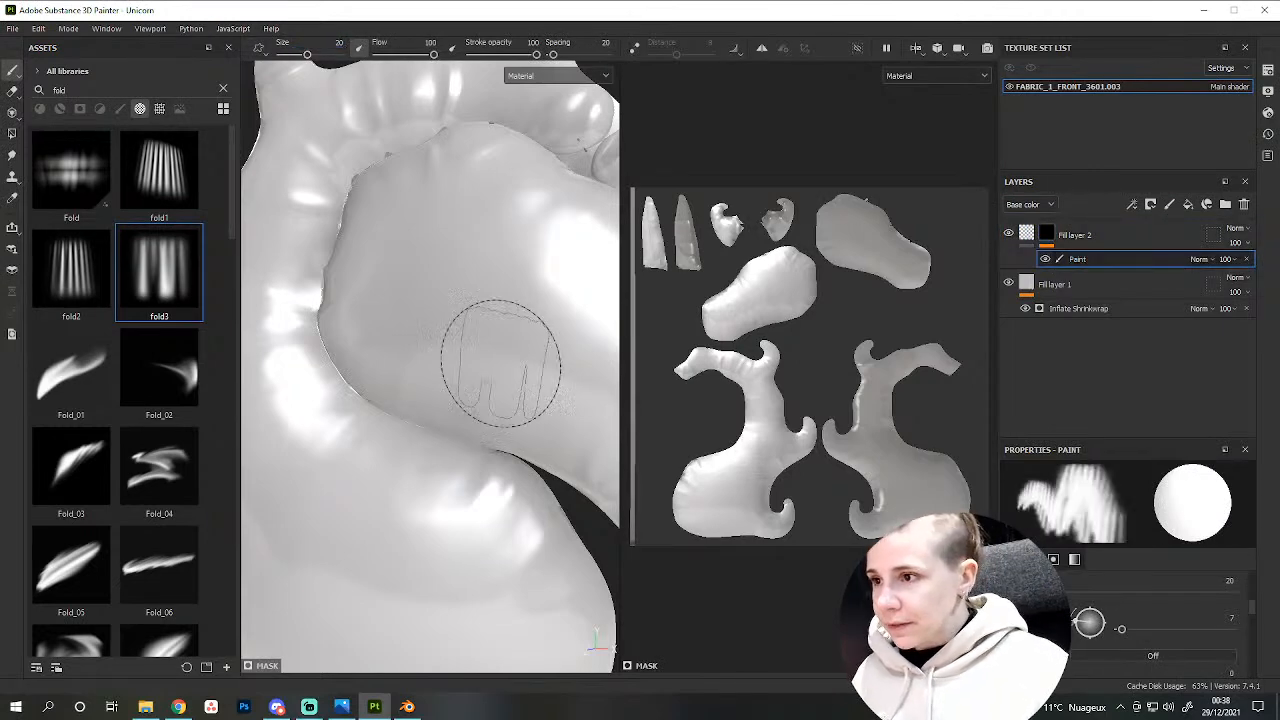
mouse_move(431, 474)
left_mouse_down("alt")
mouse_move(446, 489)
mouse_move(414, 474)
left_mouse_up("alt")
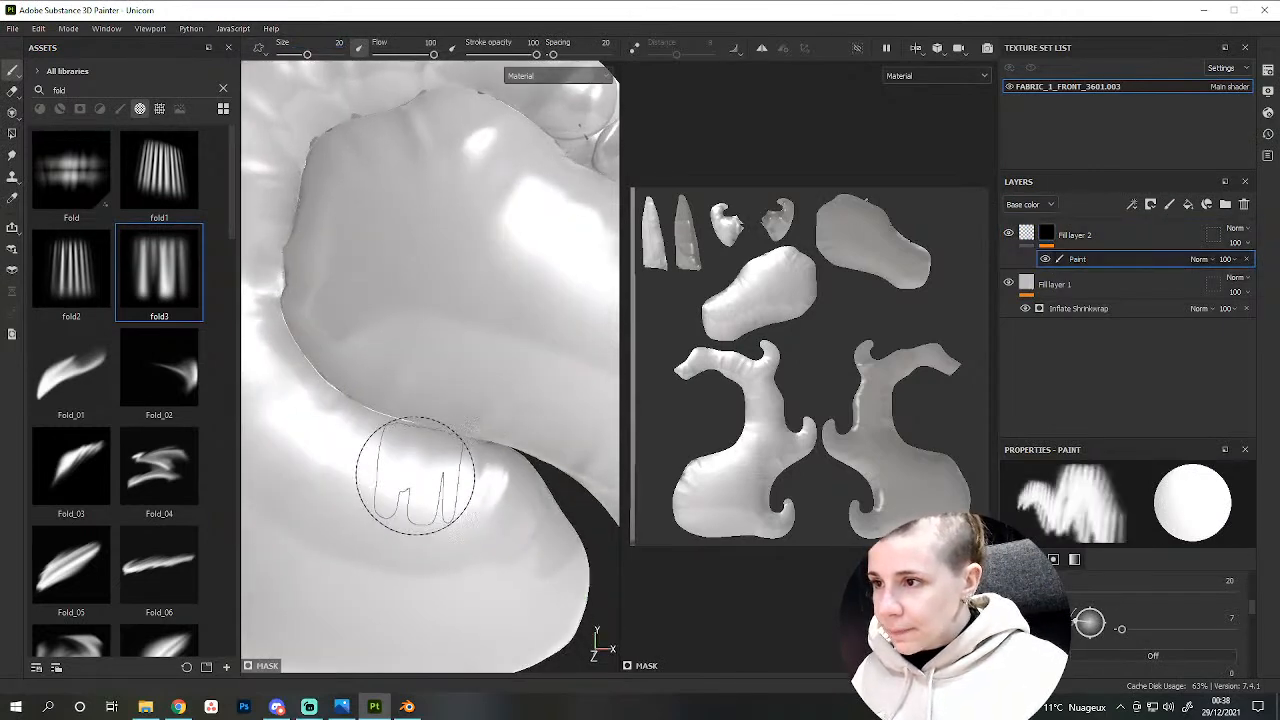
left_click(414, 472)
scroll(429, 600, "up", 2)
mouse_move(434, 601)
left_mouse_down("alt")
mouse_move(429, 537)
mouse_move(377, 497)
mouse_move(436, 515)
left_mouse_up("alt")
scroll(435, 505, "down", 3)
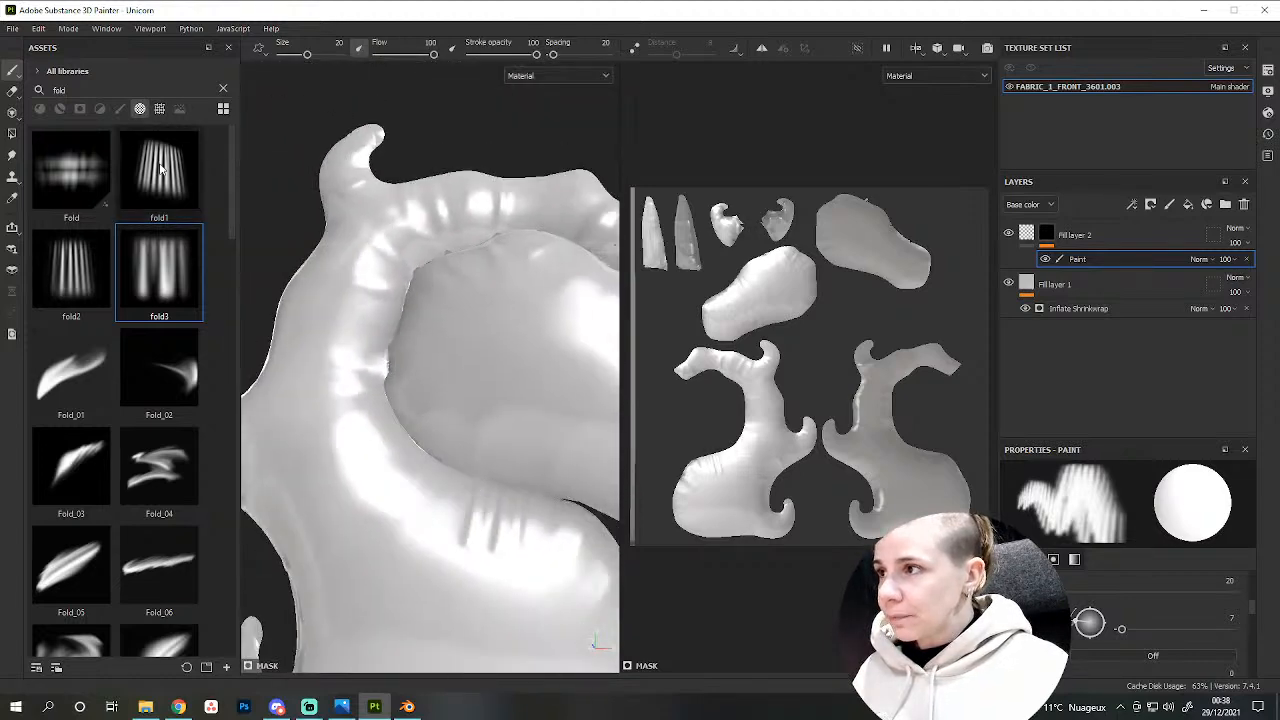
Stamp fold1 creases along the neck's edge below the jaw, adding finer ones beside them at a stroke opacity of 31.
left_click(162, 167)
scroll(476, 514, "up", 2)
left_click(443, 509)
mouse_move(457, 571)
left_mouse_down("alt")
mouse_move(525, 592)
mouse_move(514, 571)
left_mouse_up("alt")
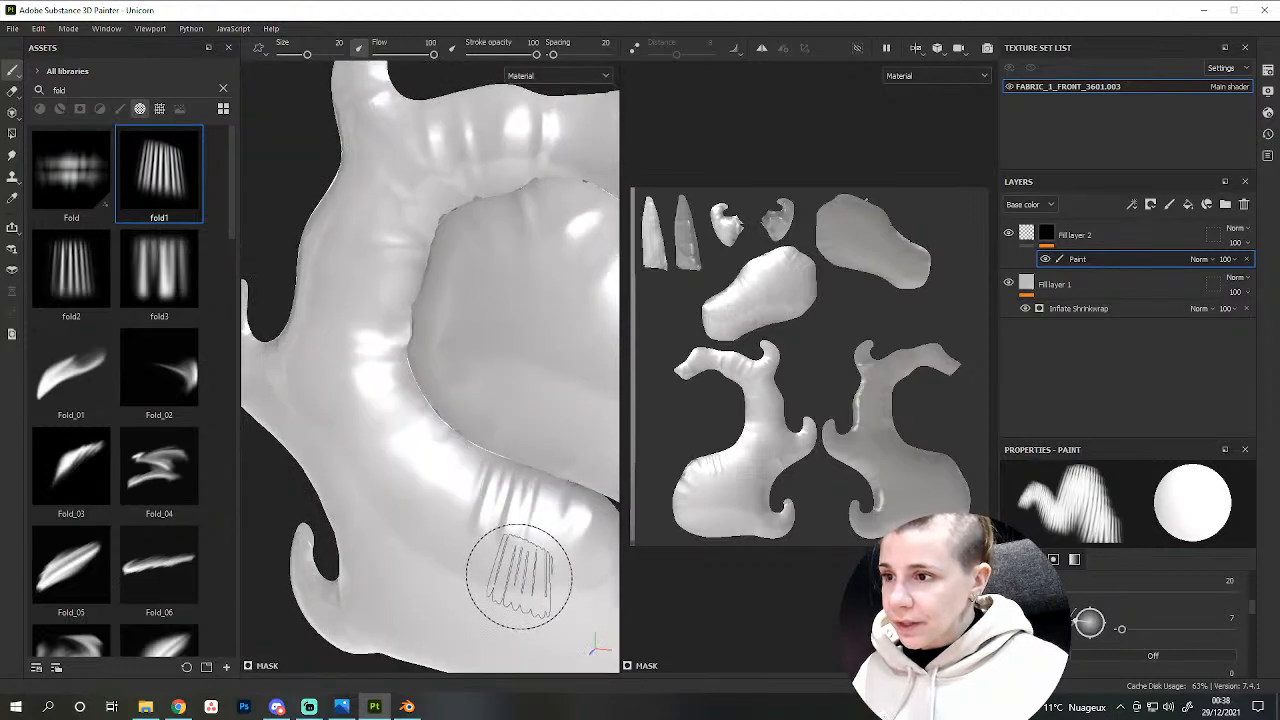
left_click_drag(536, 53, 491, 53)
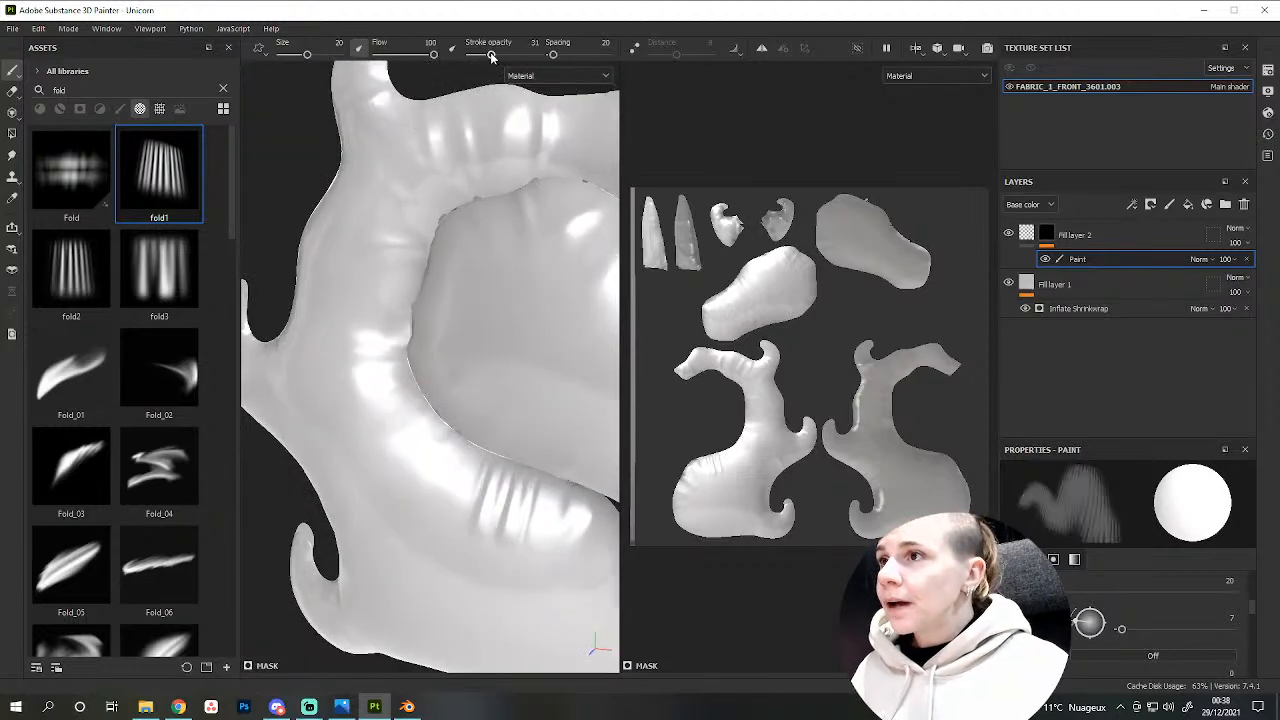
left_click_drag(460, 484, 449, 571, "alt")
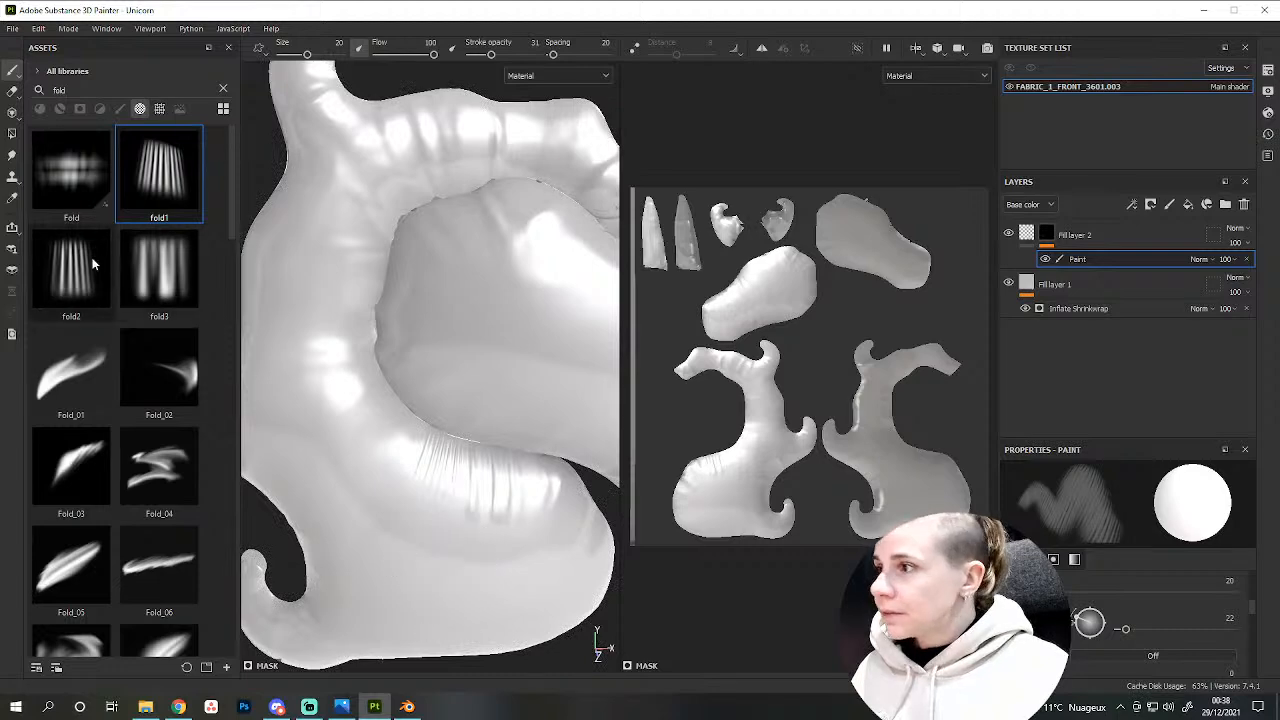
Turn the brush angle to 133 and stamp TN_SQ_Cotton_04 folds on the neck beside the creases below the jaw.
scroll(71, 316, "down", 15)
left_click(159, 510)
left_click_drag(385, 508, 370, 433, "alt")
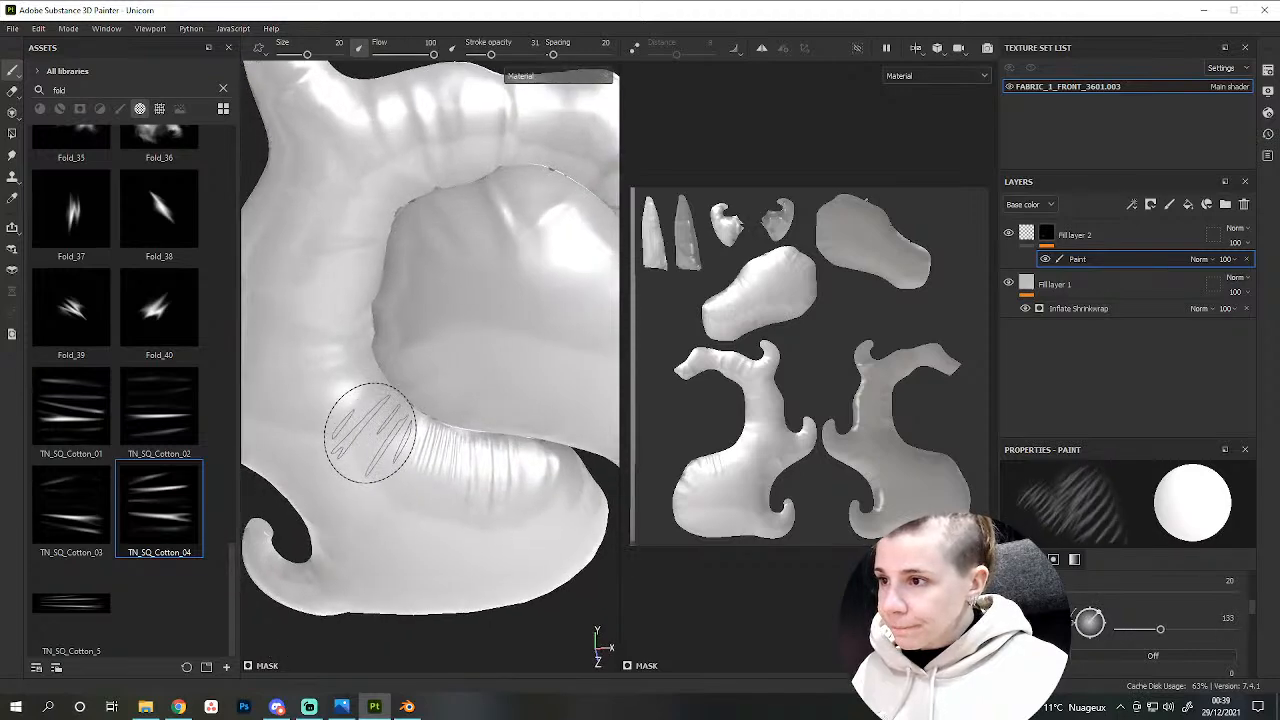
left_click_drag(484, 623, 368, 490, "alt")
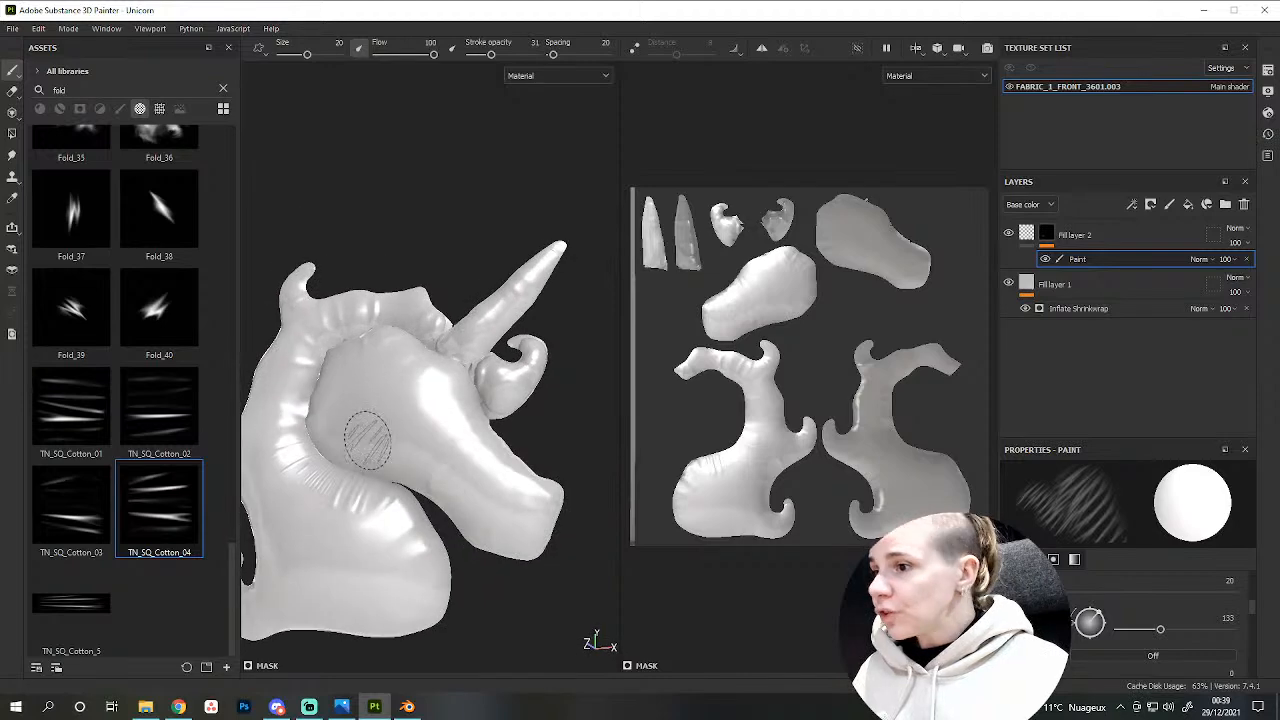
Turn the brush angle to 78 and try TN_SQ_Cotton_04 and TN_SQ_Cotton_03 folds on the neck's reverse side below the jaw.
scroll(199, 400, "up", 20)
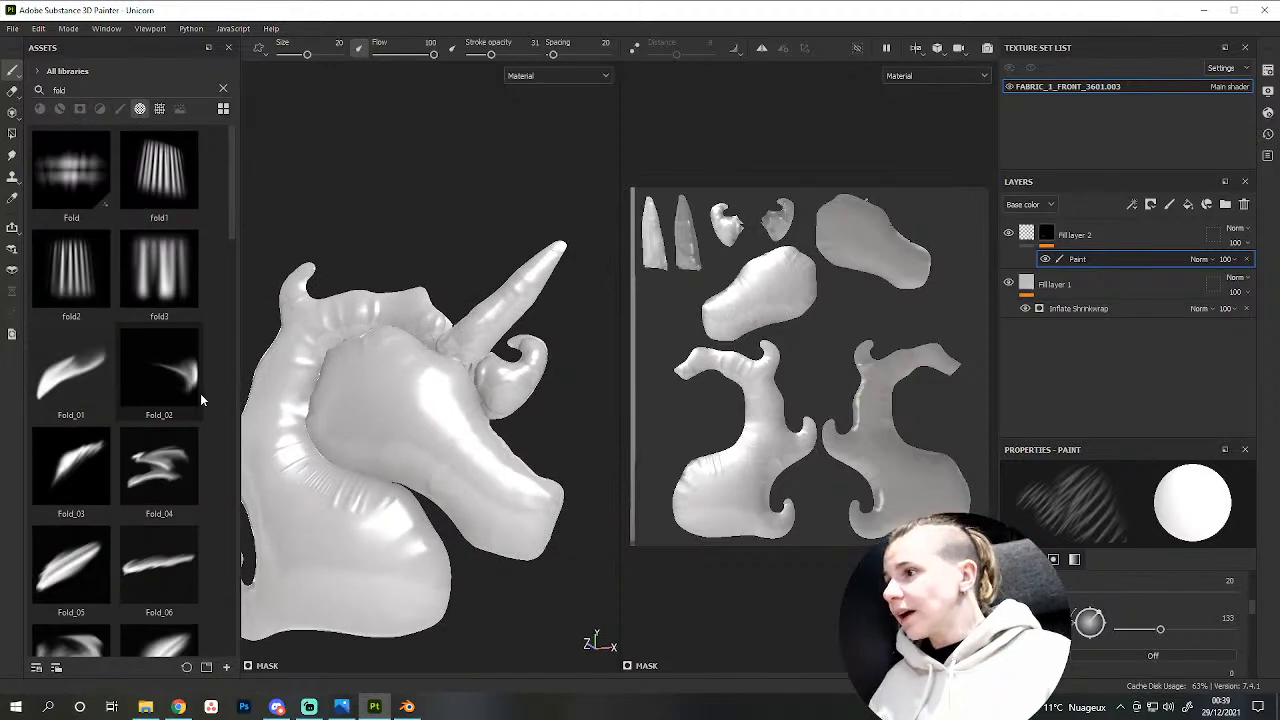
scroll(95, 330, "down", 20)
mouse_move(345, 505)
left_mouse_down("alt")
mouse_move(385, 540)
mouse_move(343, 566)
mouse_move(349, 580)
mouse_move(343, 563)
mouse_move(423, 521)
mouse_move(306, 543)
mouse_move(291, 506)
mouse_move(262, 490)
left_mouse_up("alt")
scroll(433, 461, "up", 5)
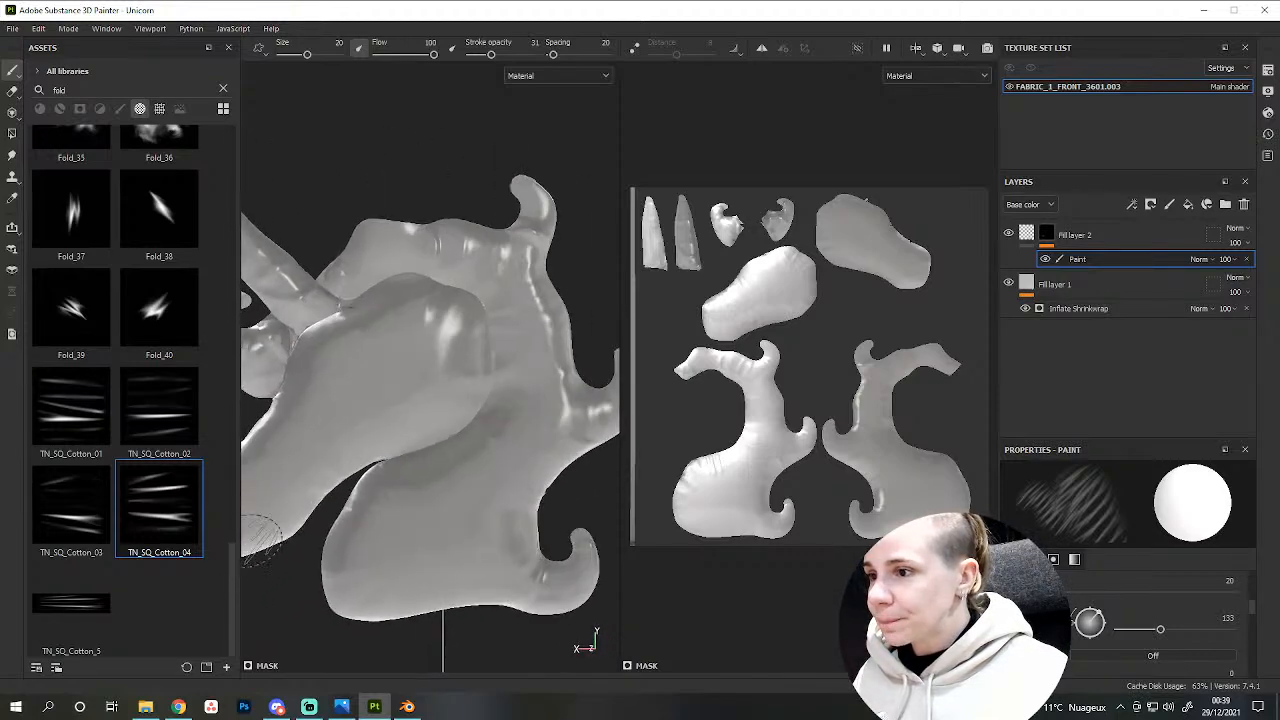
scroll(434, 463, "up", 1)
left_click_drag(461, 501, 461, 501, "ctrl")
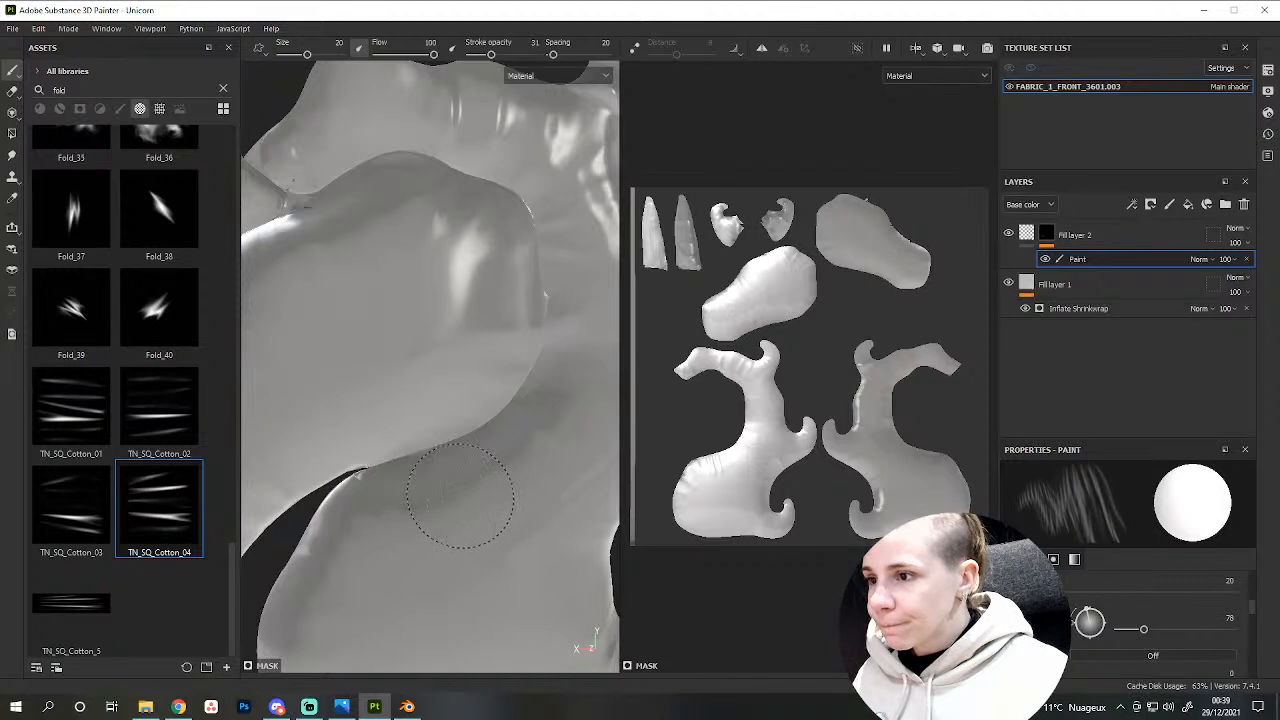
mouse_move(554, 488)
left_mouse_down("alt")
mouse_move(480, 465)
mouse_move(355, 456)
left_mouse_up("alt")
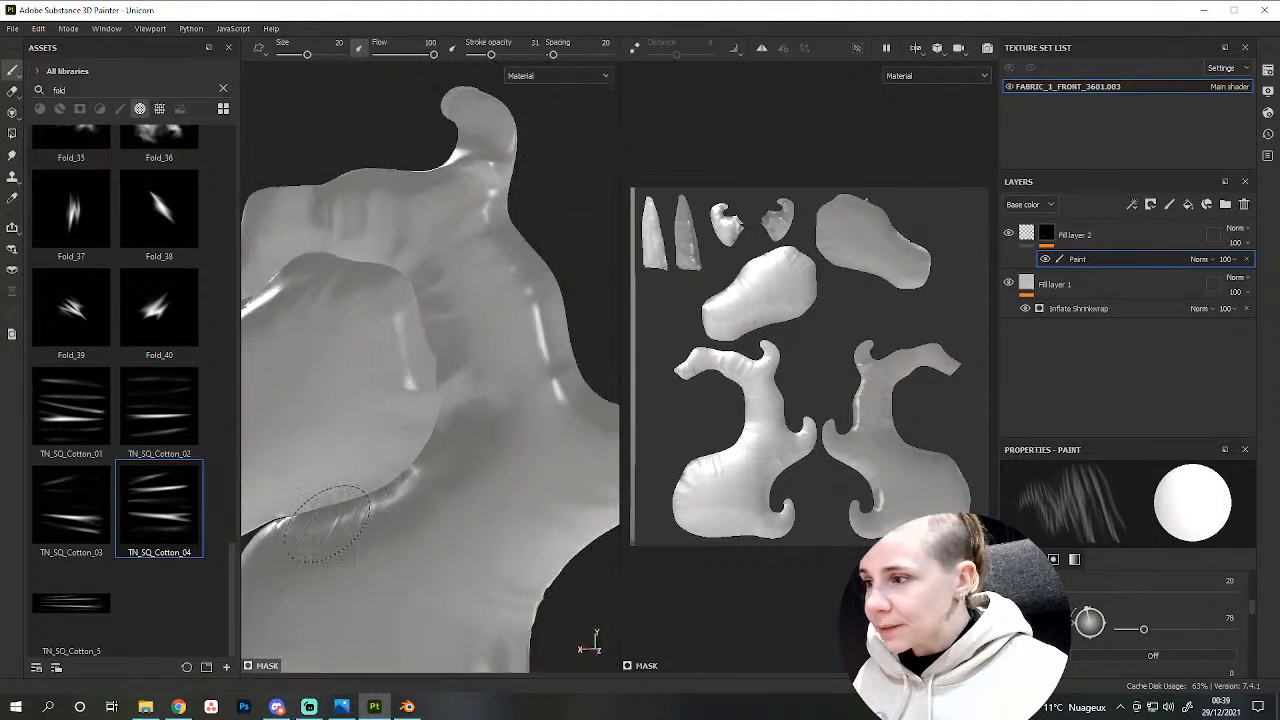
scroll(370, 470, "up", 1)
left_click(102, 522)
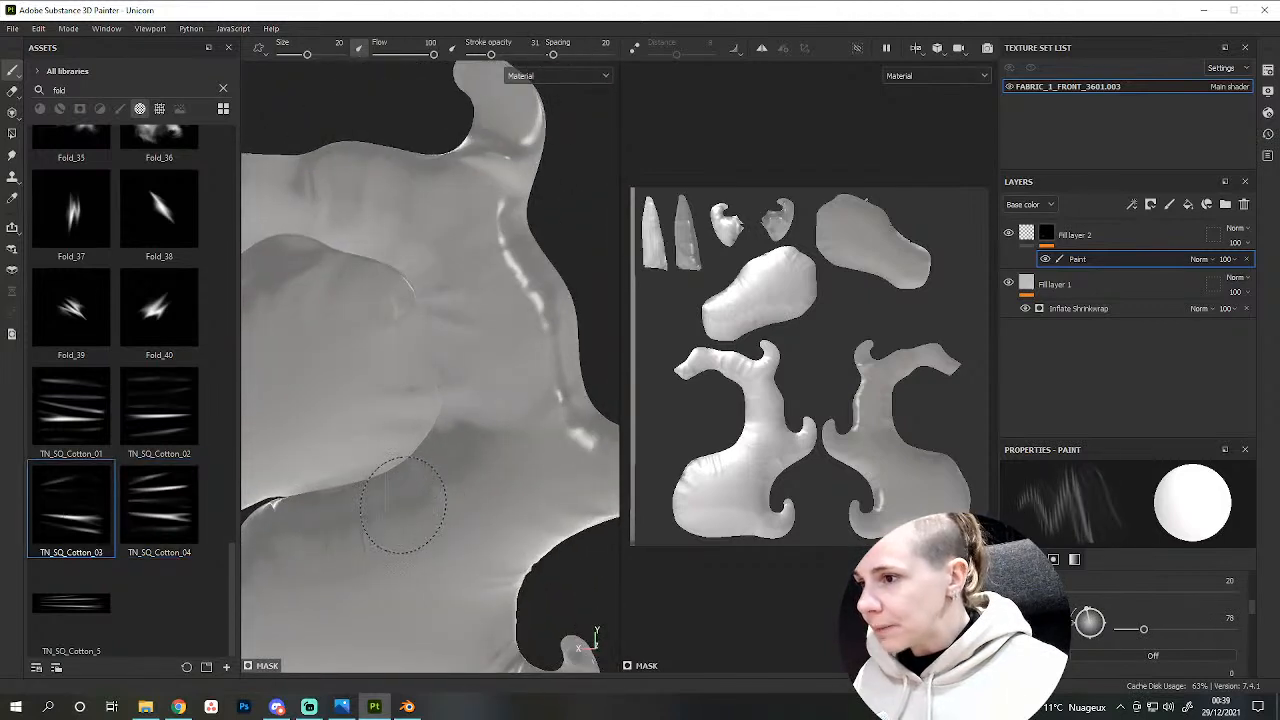
left_click_drag(481, 545, 381, 510, "alt")
mouse_move(499, 553)
left_mouse_down("alt")
mouse_move(497, 580)
mouse_move(519, 565)
left_mouse_up("alt")
Set the brush flow to 83 and stamp fold3 creases around the head's edge, turning the brush angle to 203 at the jaw.
scroll(88, 332, "up", 12)
left_click(159, 268)
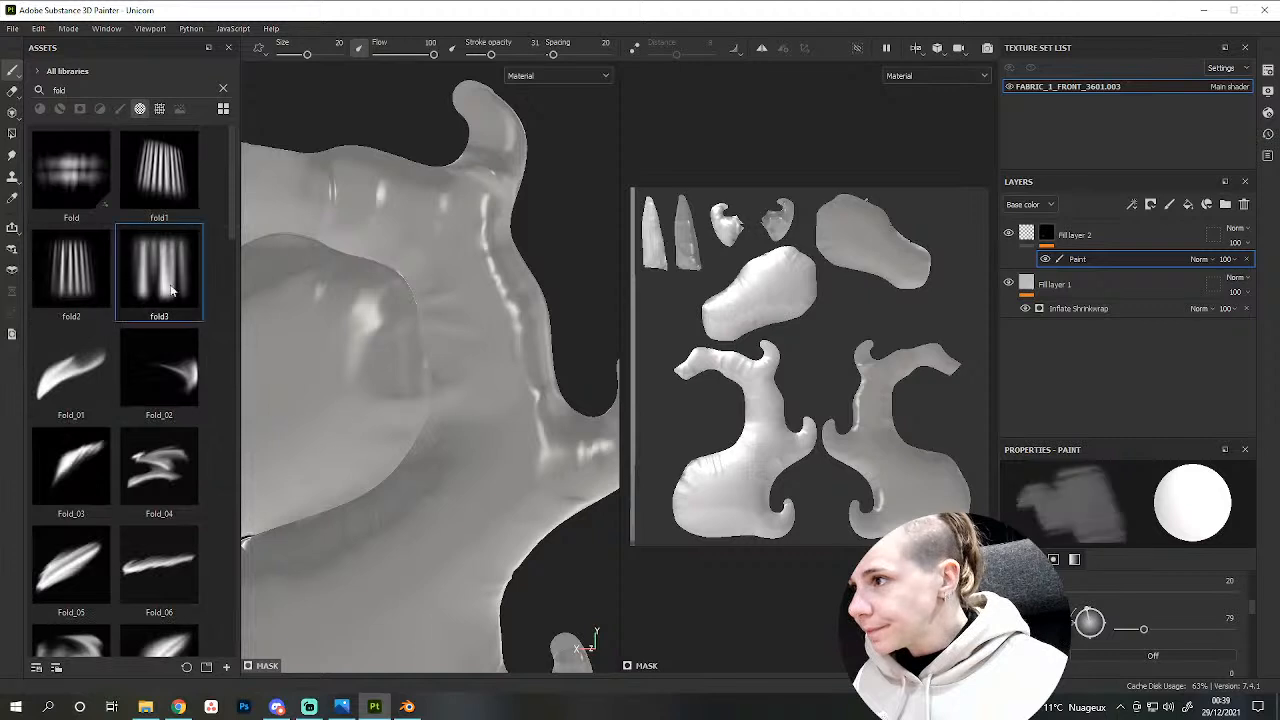
mouse_move(436, 492)
left_mouse_down("ctrl")
mouse_move(450, 491)
mouse_move(435, 494)
mouse_move(451, 449)
mouse_move(425, 494)
mouse_move(406, 463)
mouse_move(366, 537)
left_mouse_up("ctrl")
mouse_move(425, 383)
left_mouse_down("ctrl")
mouse_move(414, 566)
mouse_move(446, 613)
mouse_move(729, 591)
left_mouse_up("ctrl")
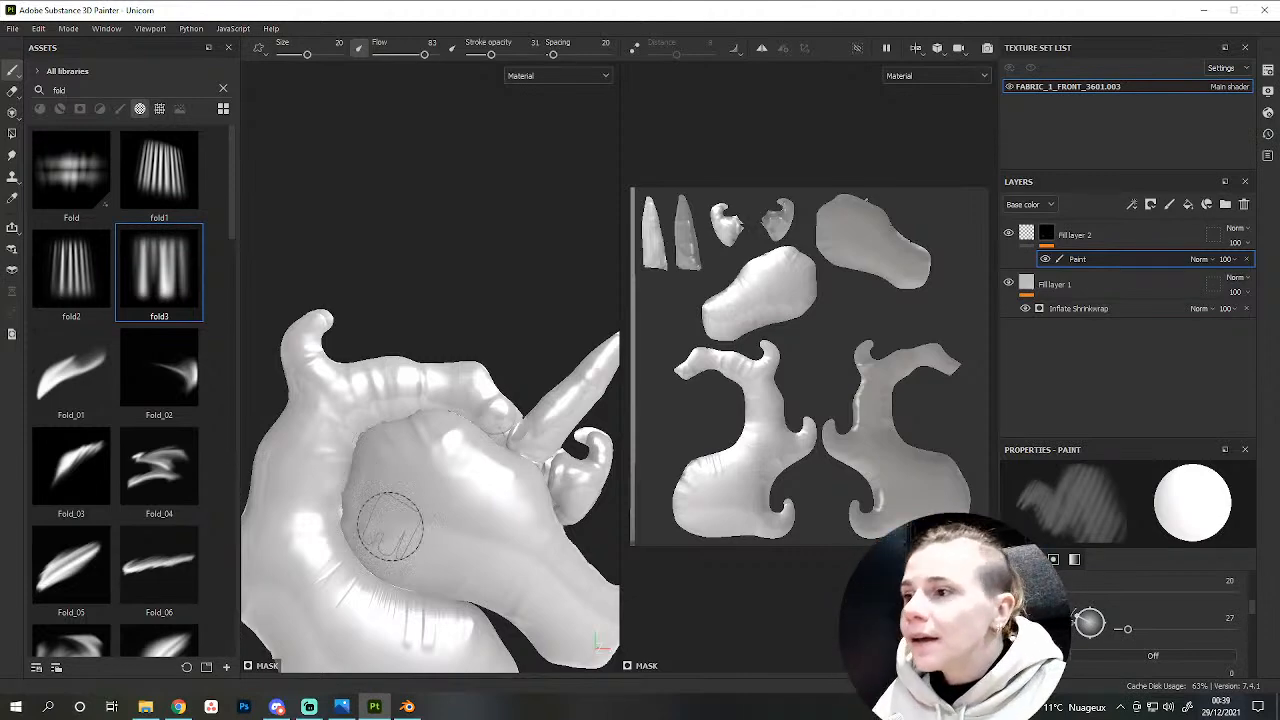
scroll(462, 455, "up", 3)
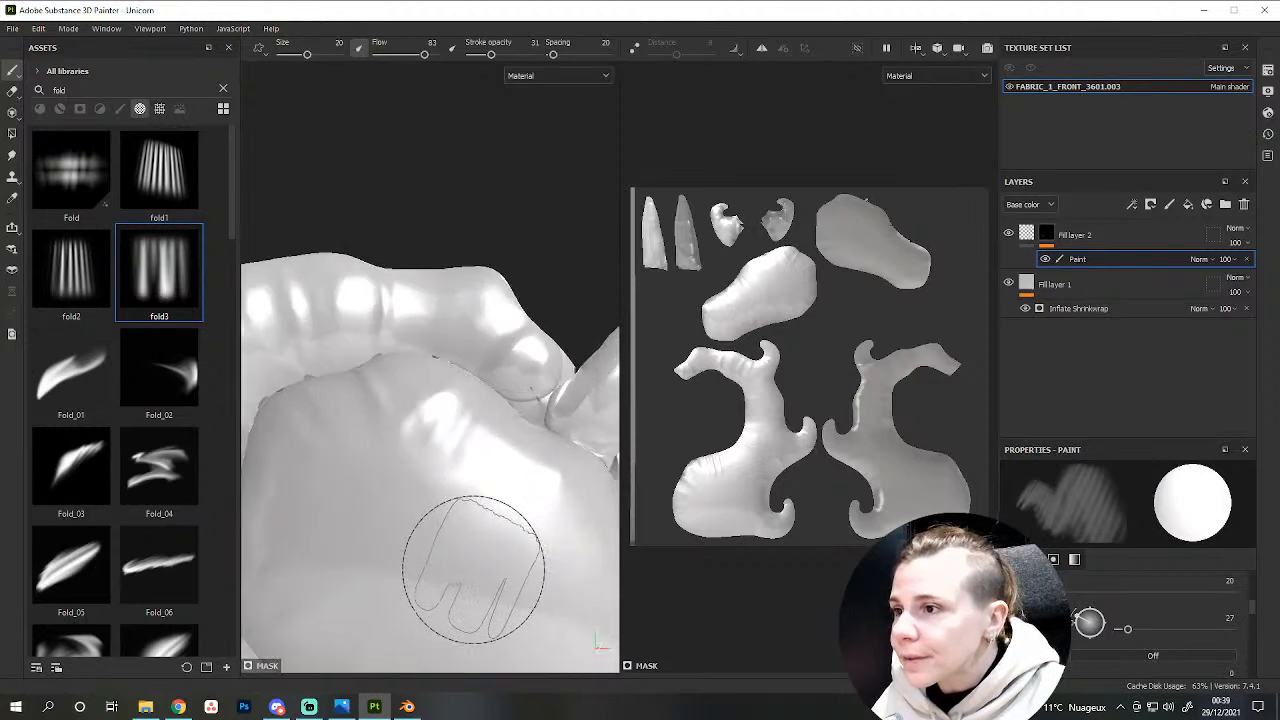
scroll(494, 560, "down", 5)
scroll(470, 450, "up", 5)
left_click_drag(371, 420, 372, 408, "ctrl")
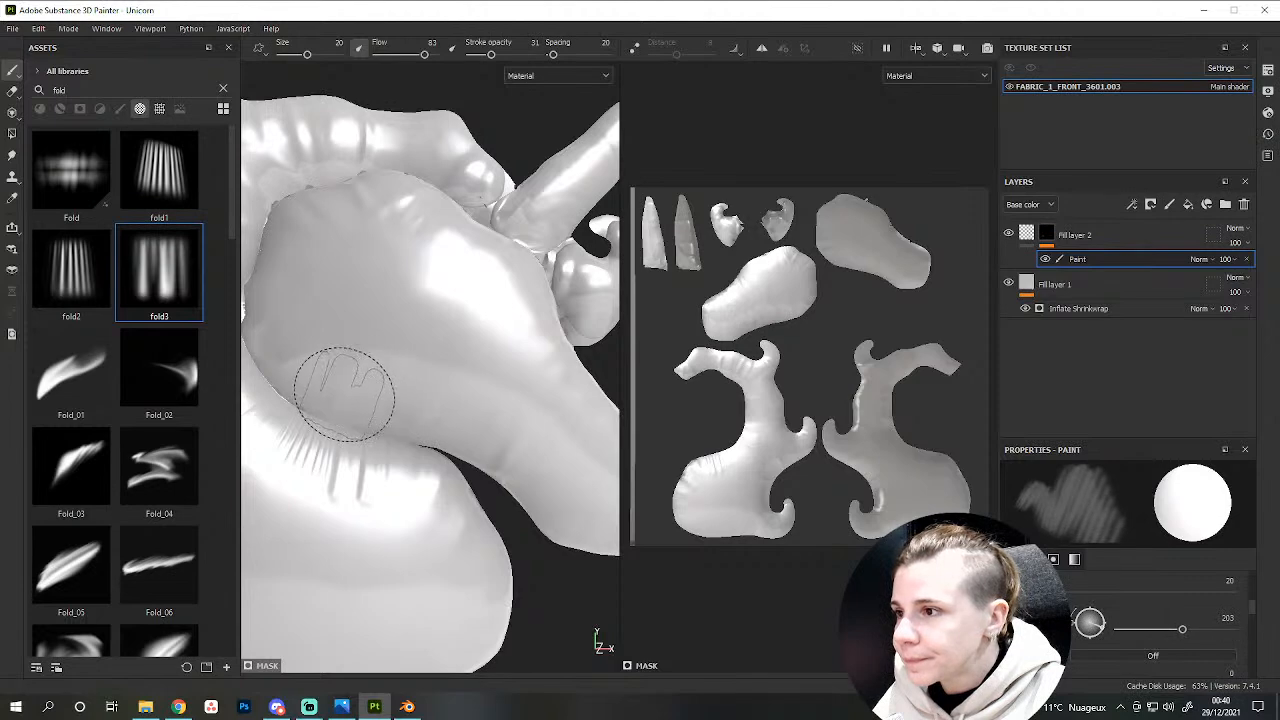
Compare the whole folded model with the unicorn balloon reference picture in Photos, and return to Substance 3D Painter.
scroll(394, 583, "up", 2)
scroll(394, 585, "down", 6)
left_click_drag(397, 594, 340, 634, "alt")
middle_click_drag(408, 608, 449, 564, "alt")
scroll(449, 564, "up", 3)
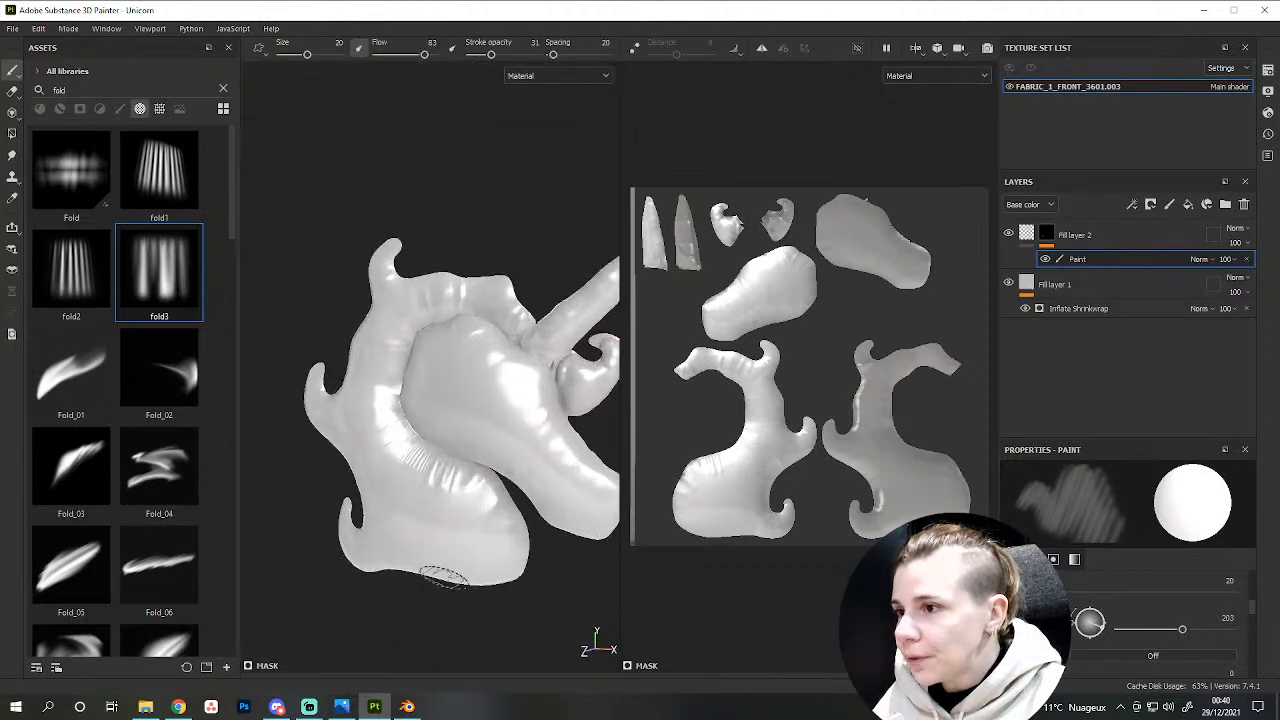
left_click(341, 706)
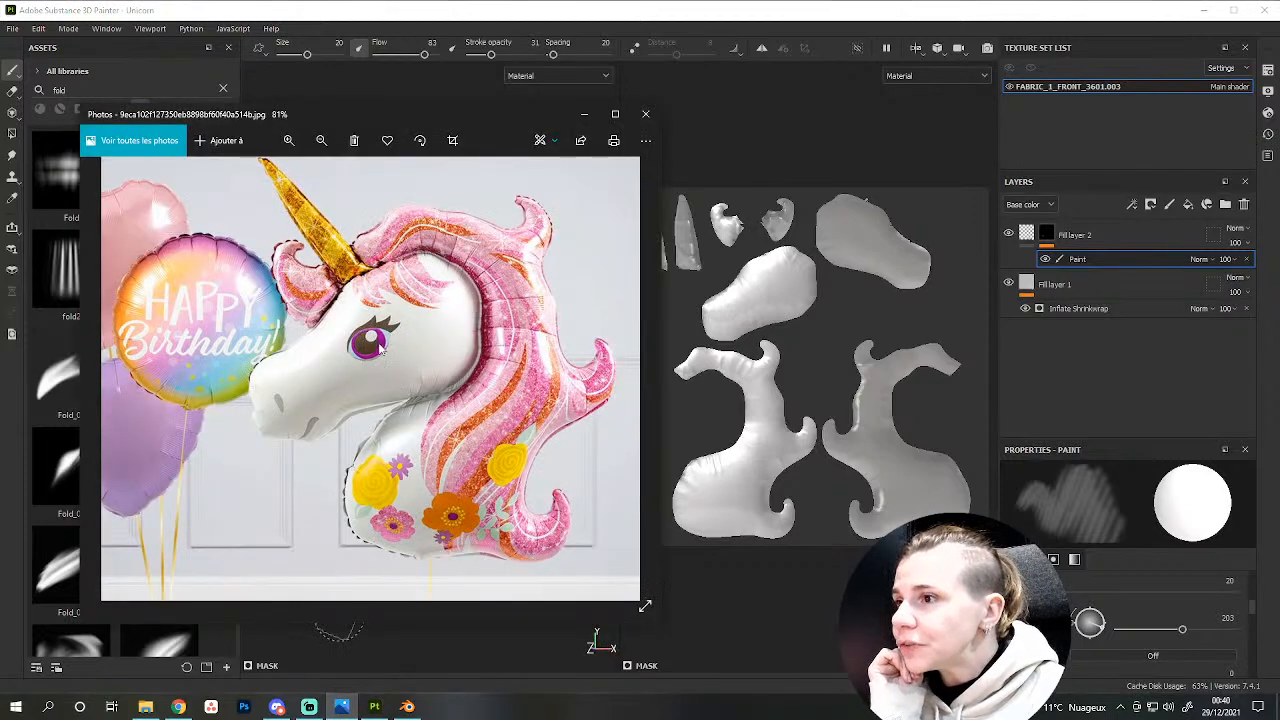
left_click(145, 706)
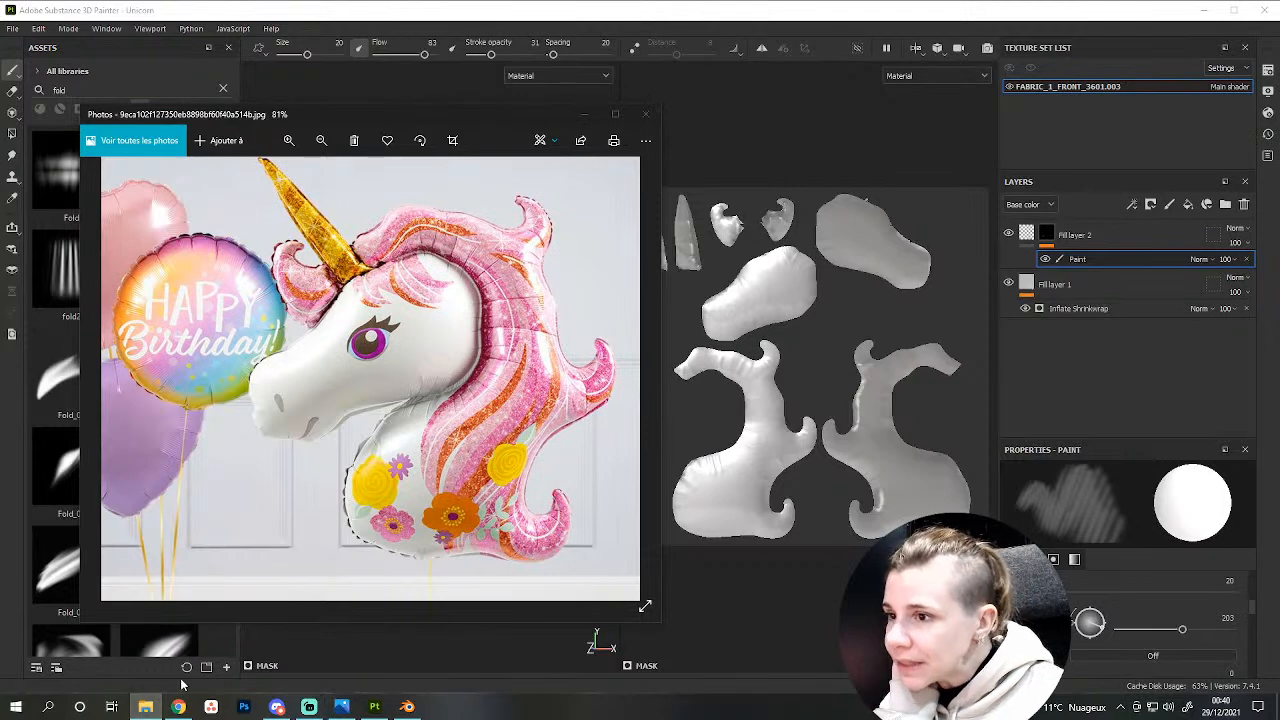
left_click(706, 5)
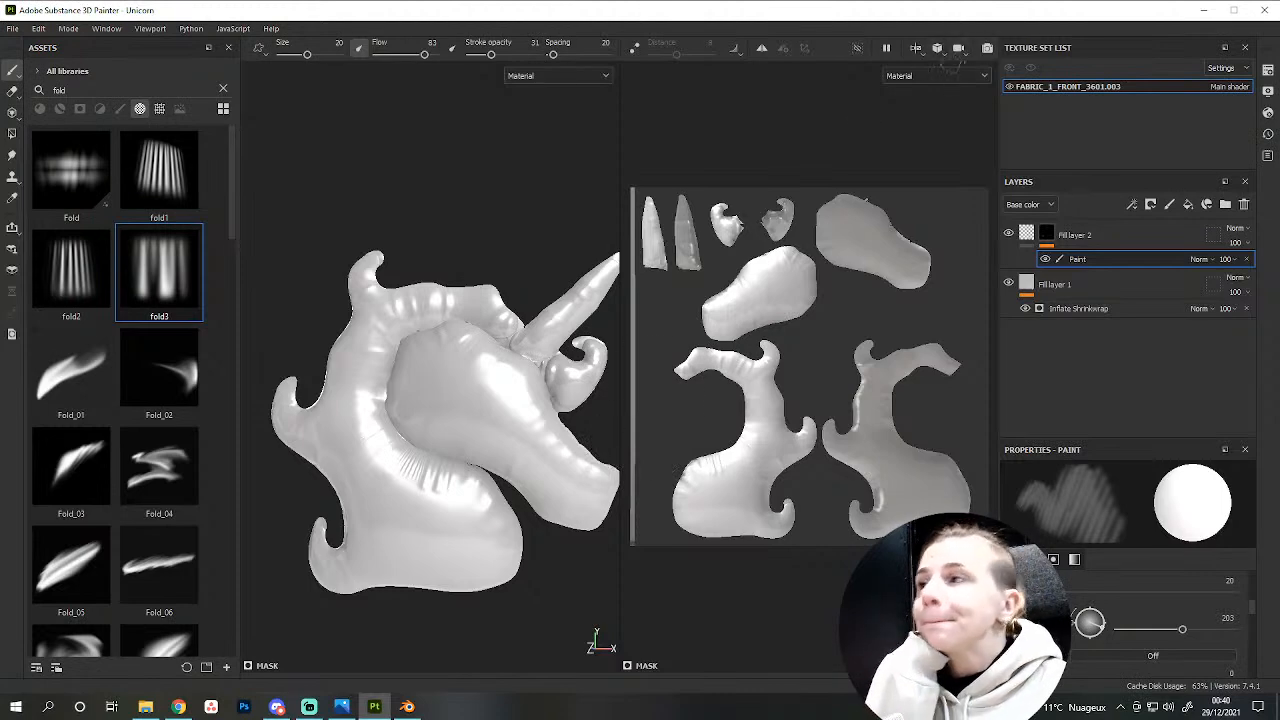
Start sending the texture set to Photoshop with the Export to Photoshop command.
left_click(13, 31)
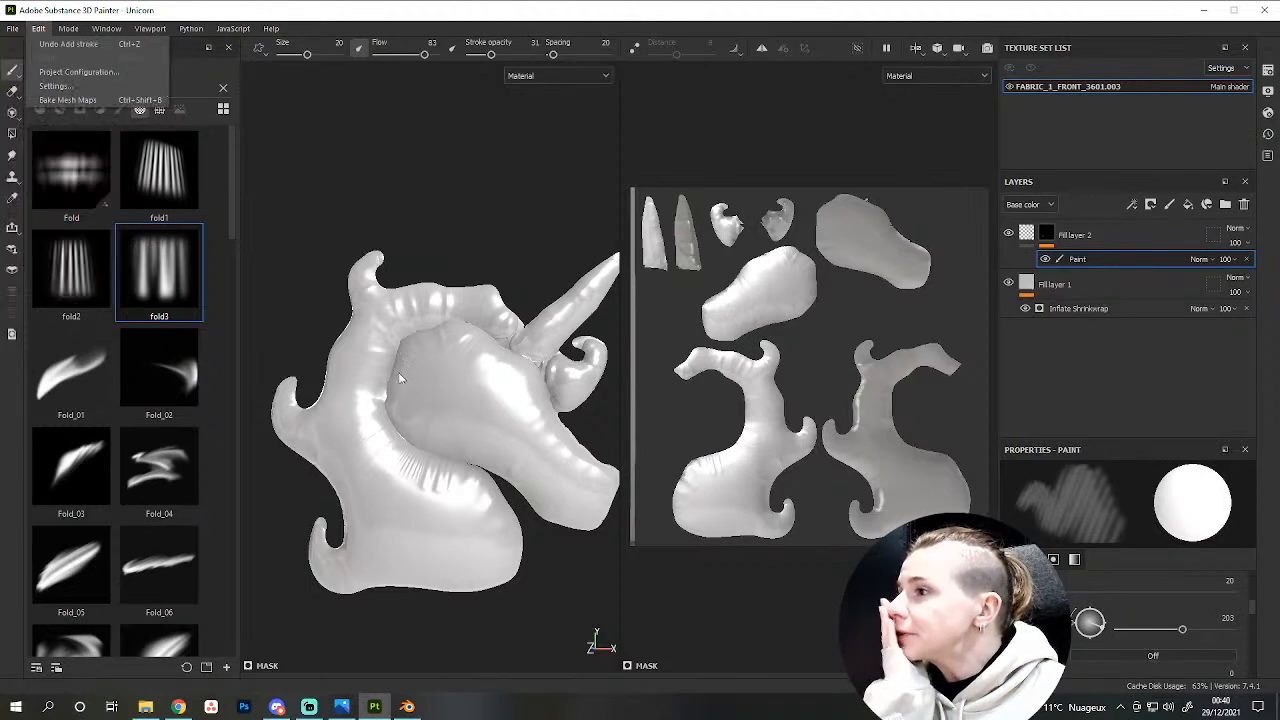
left_click(5, 378)
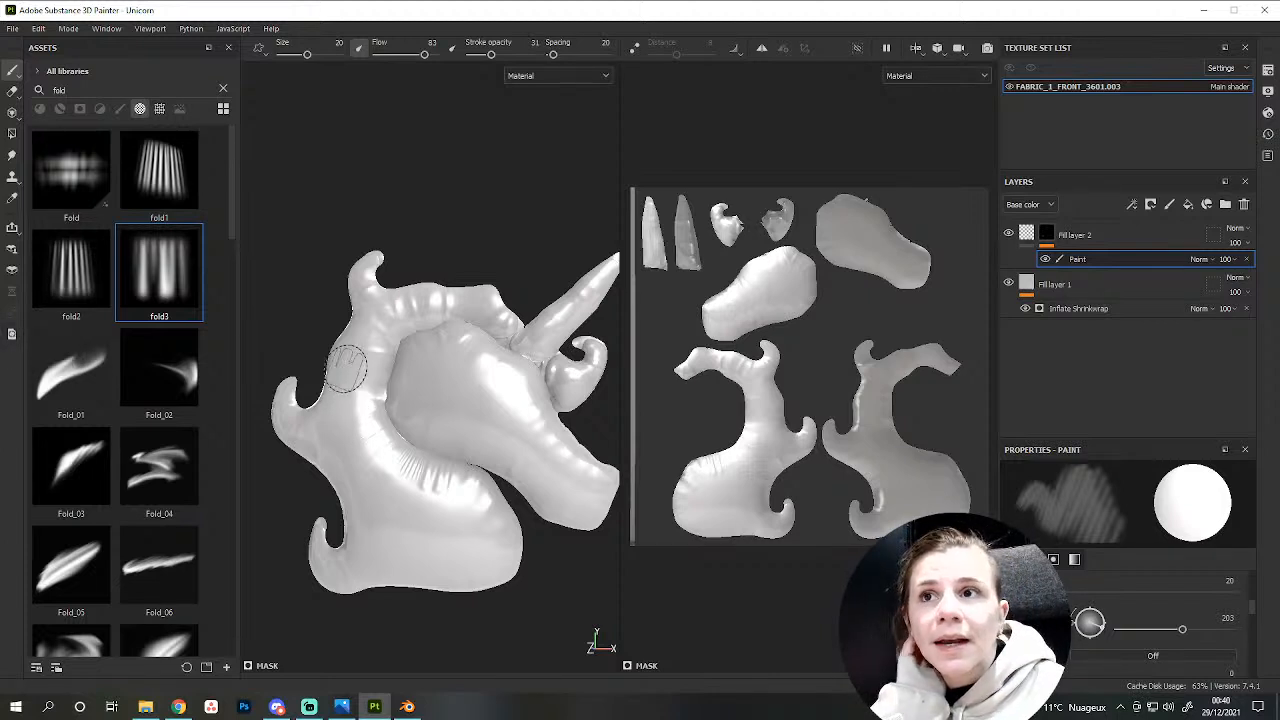
left_click(13, 30)
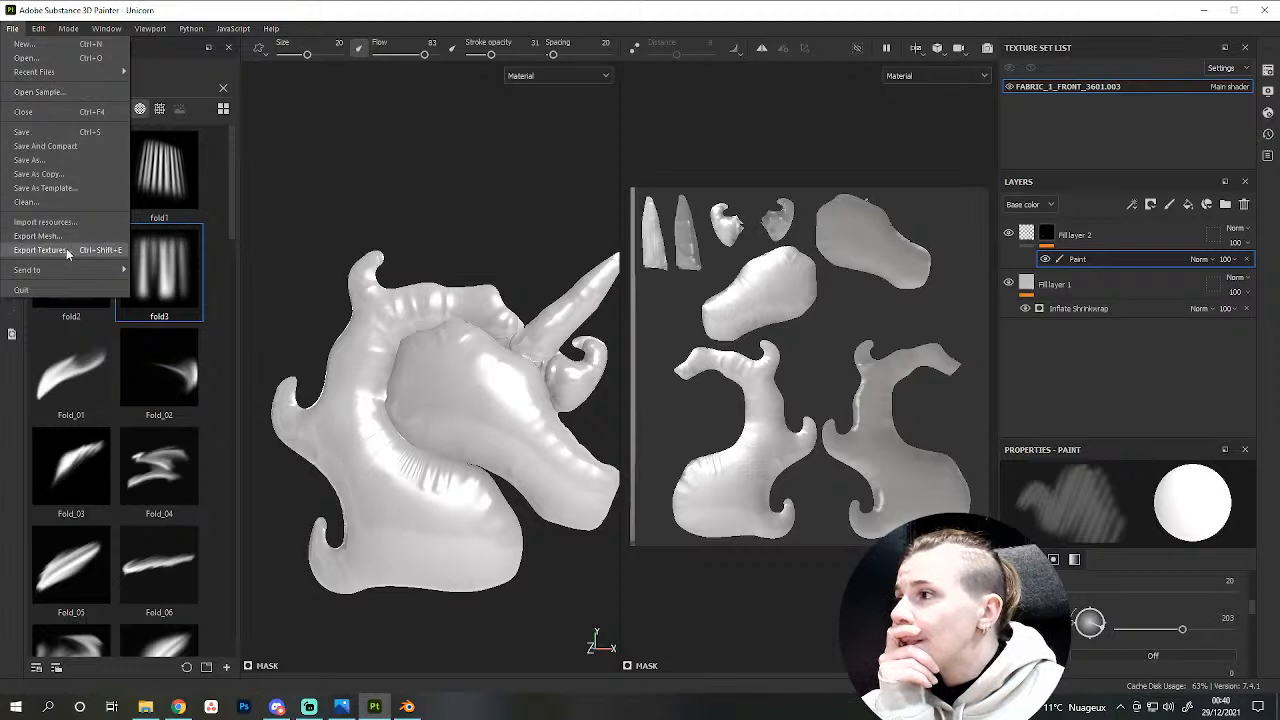
mouse_move(89, 270)
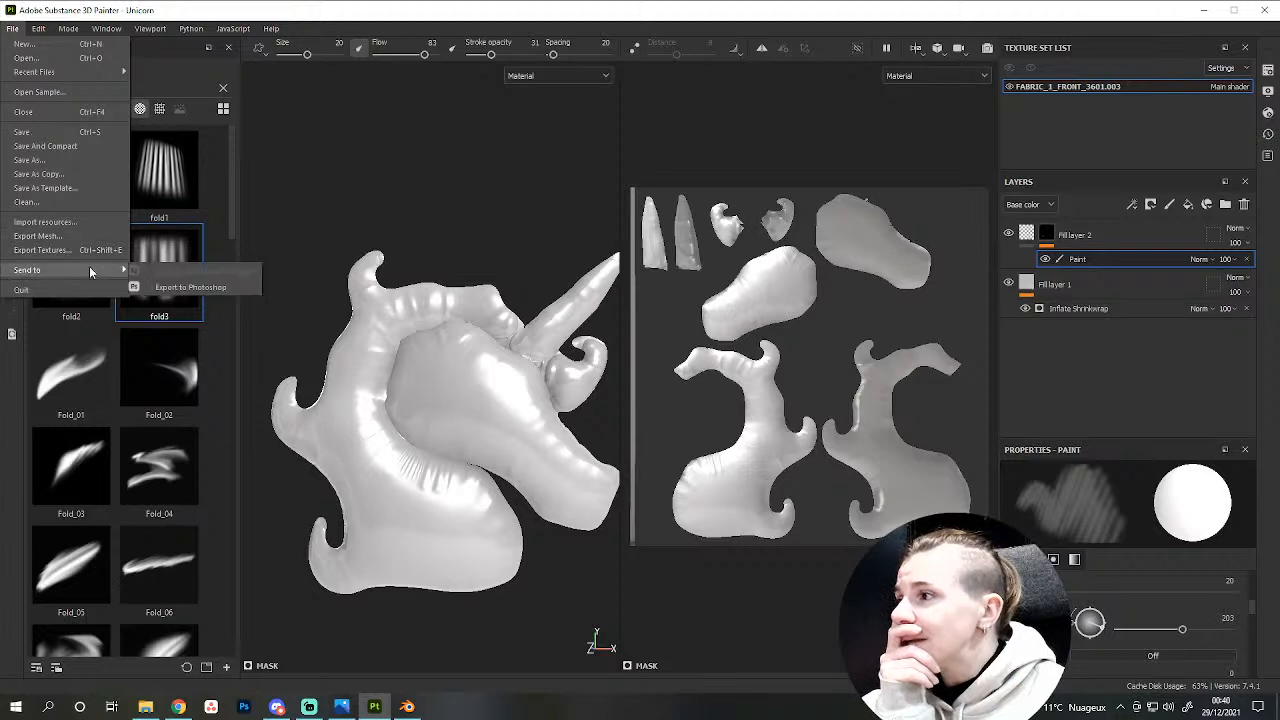
left_click(180, 286)
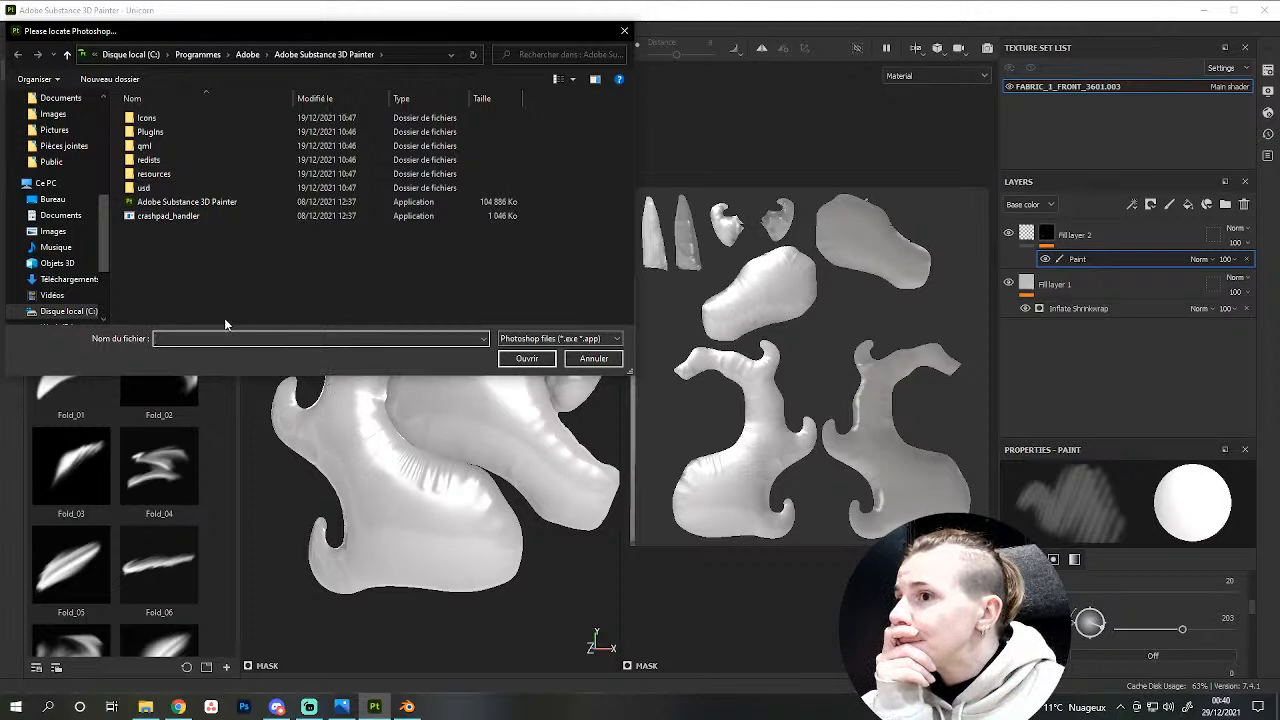
Try to use the file name unicorn to PS in the 1-Unicorn baloon folder of 163-Unicorn birthday set on drive F:.
scroll(40, 260, "down", 2)
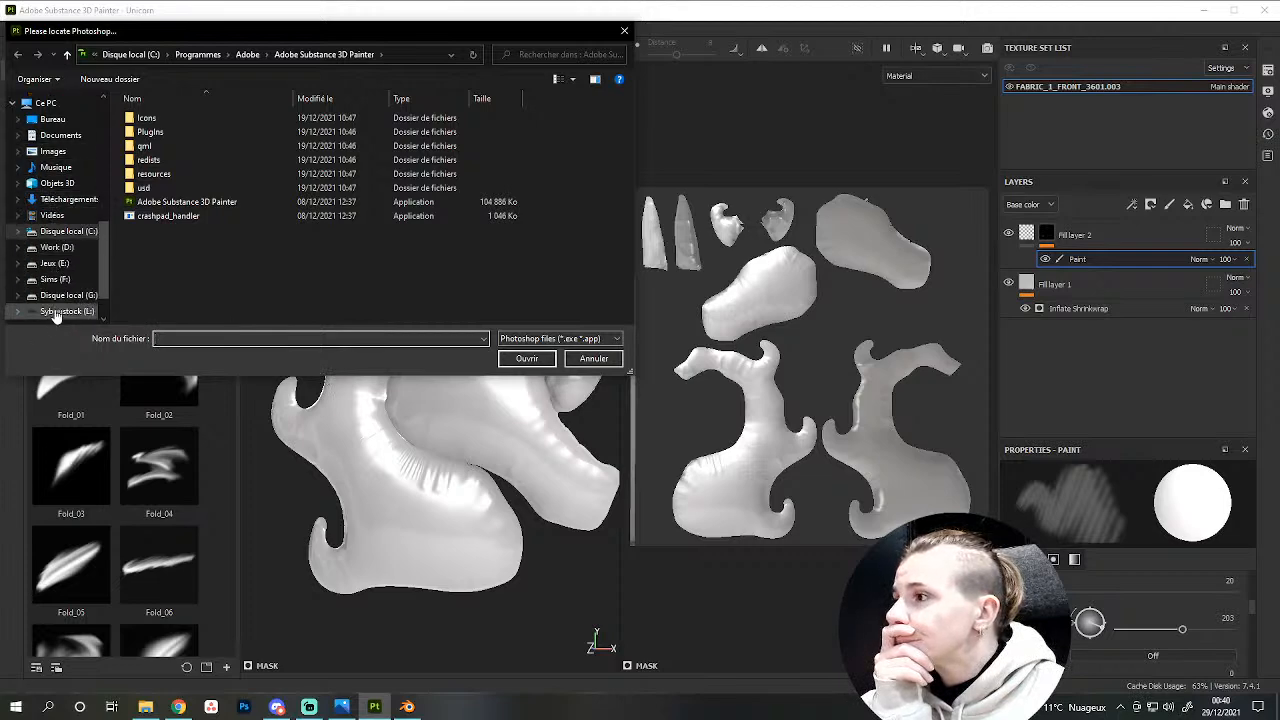
left_click(55, 279)
double_click(250, 118)
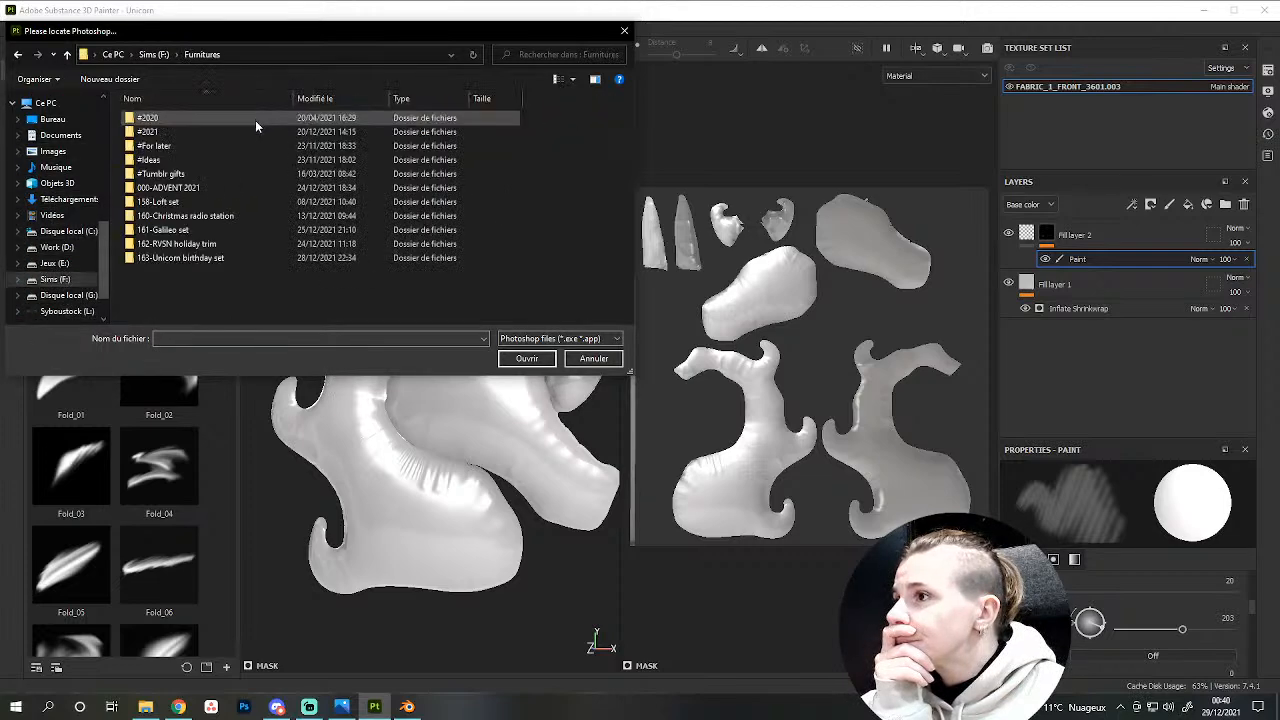
double_click(167, 258)
double_click(195, 118)
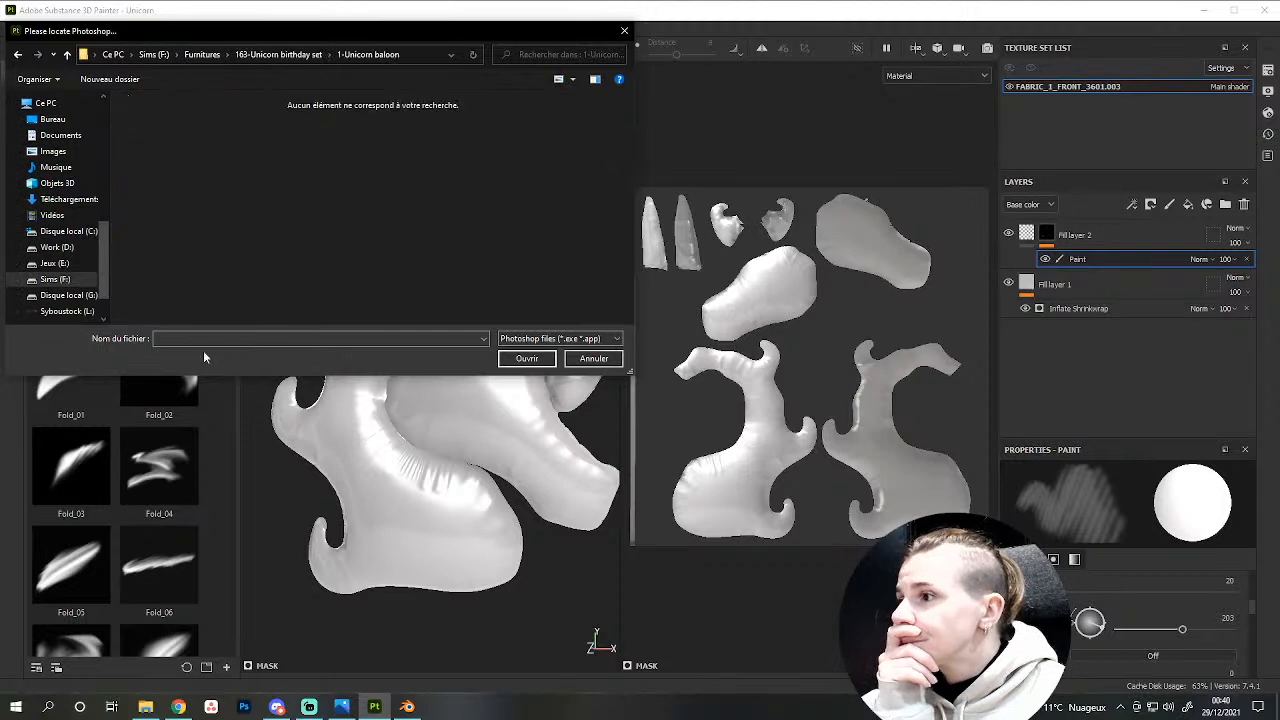
type("unico")
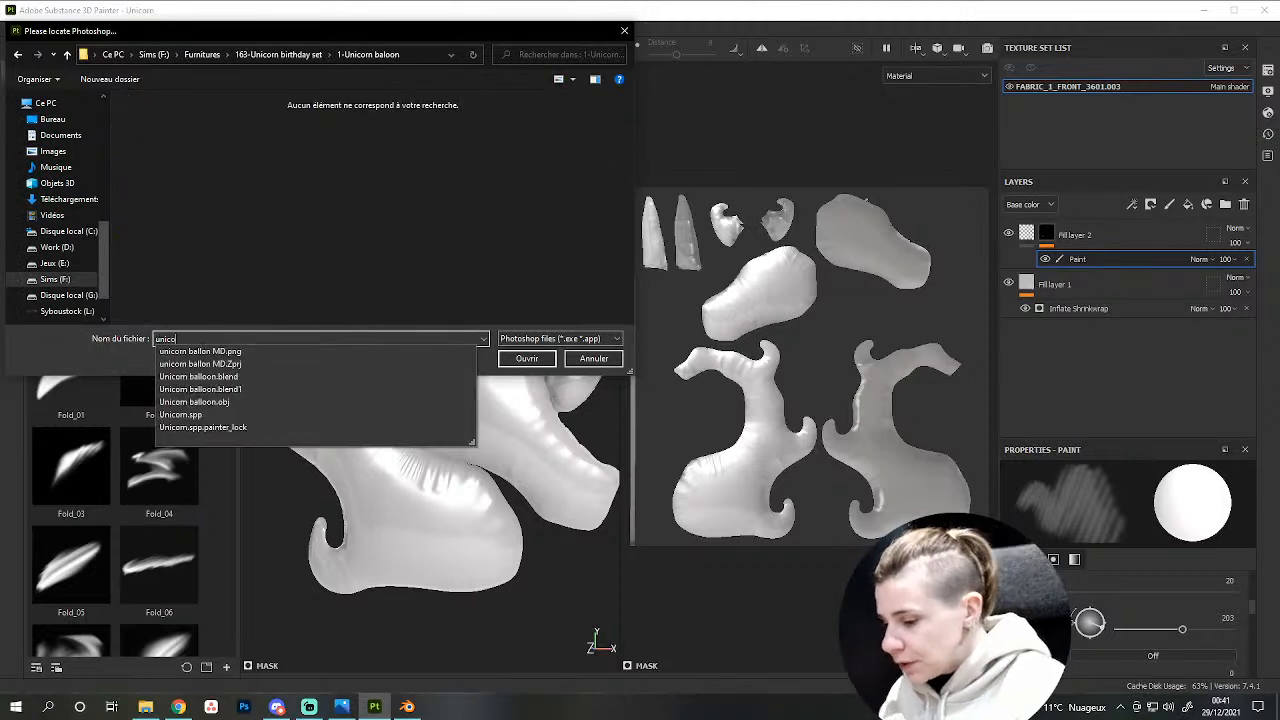
type("rn to PS")
key("Return")
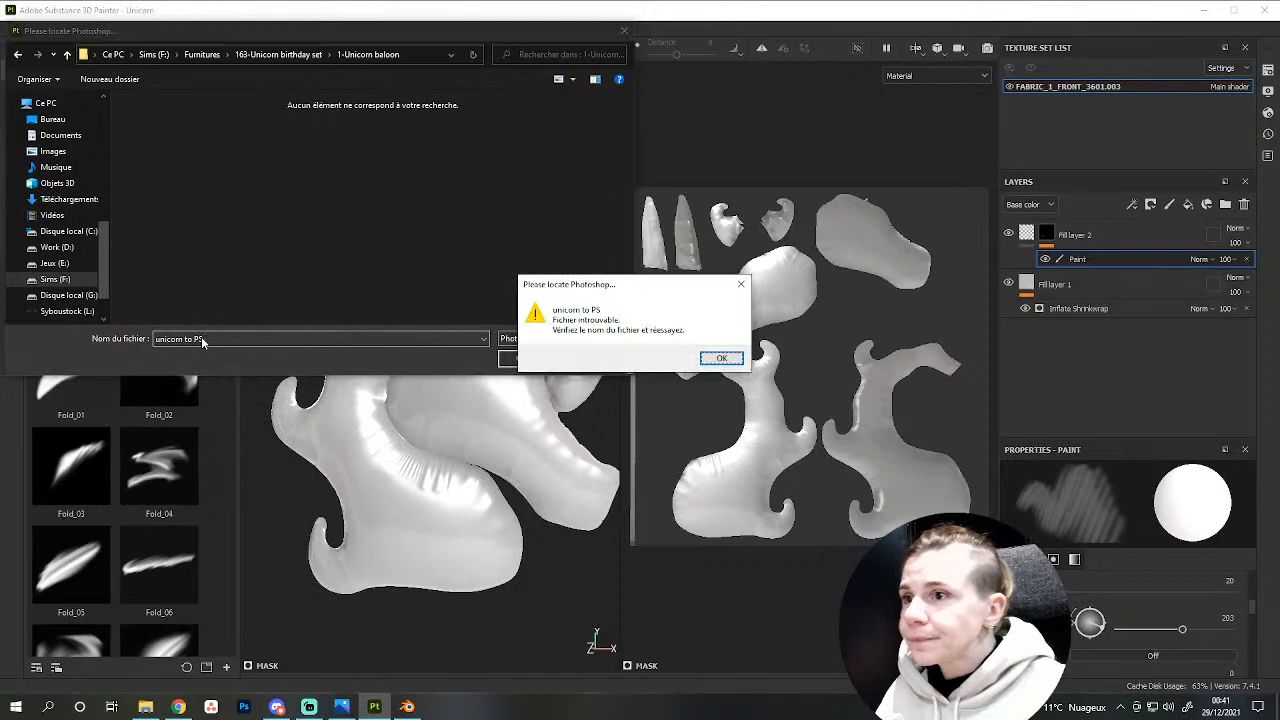
left_click(716, 361)
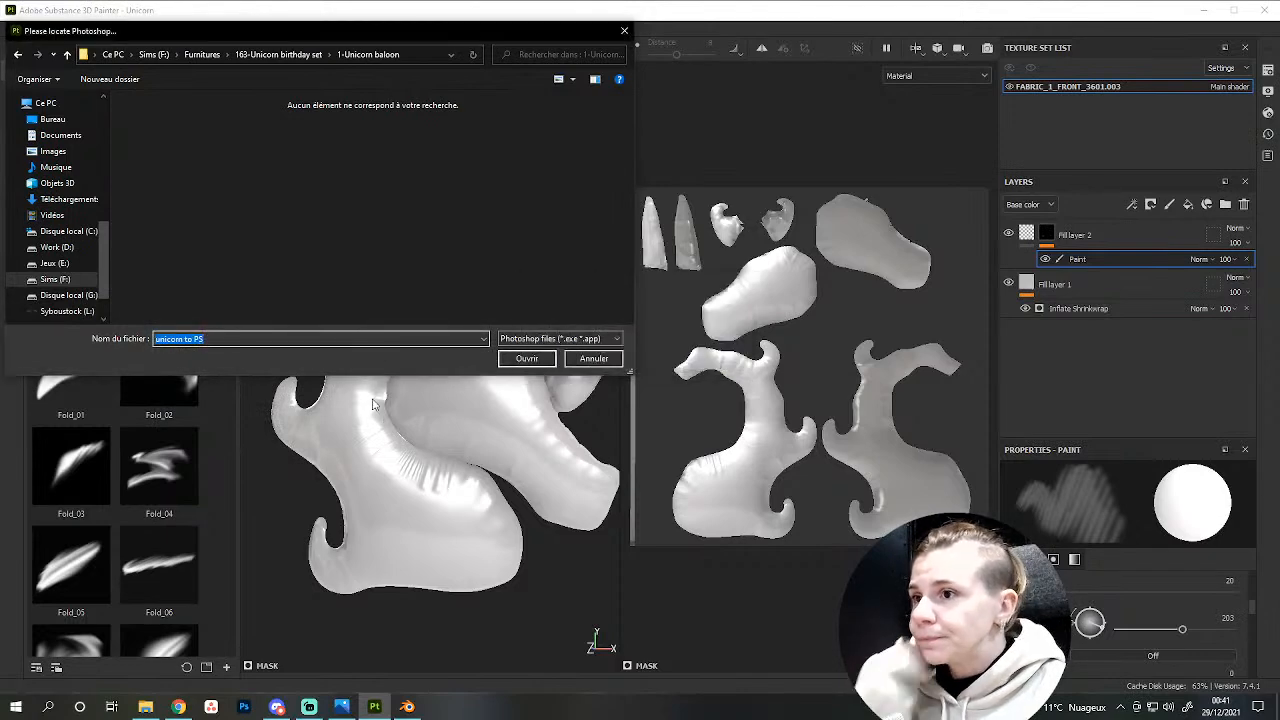
Look for the Photoshop application in the Adobe folder of Programmes (x86) on drive C:.
scroll(50, 190, "down", 1)
left_click(58, 180)
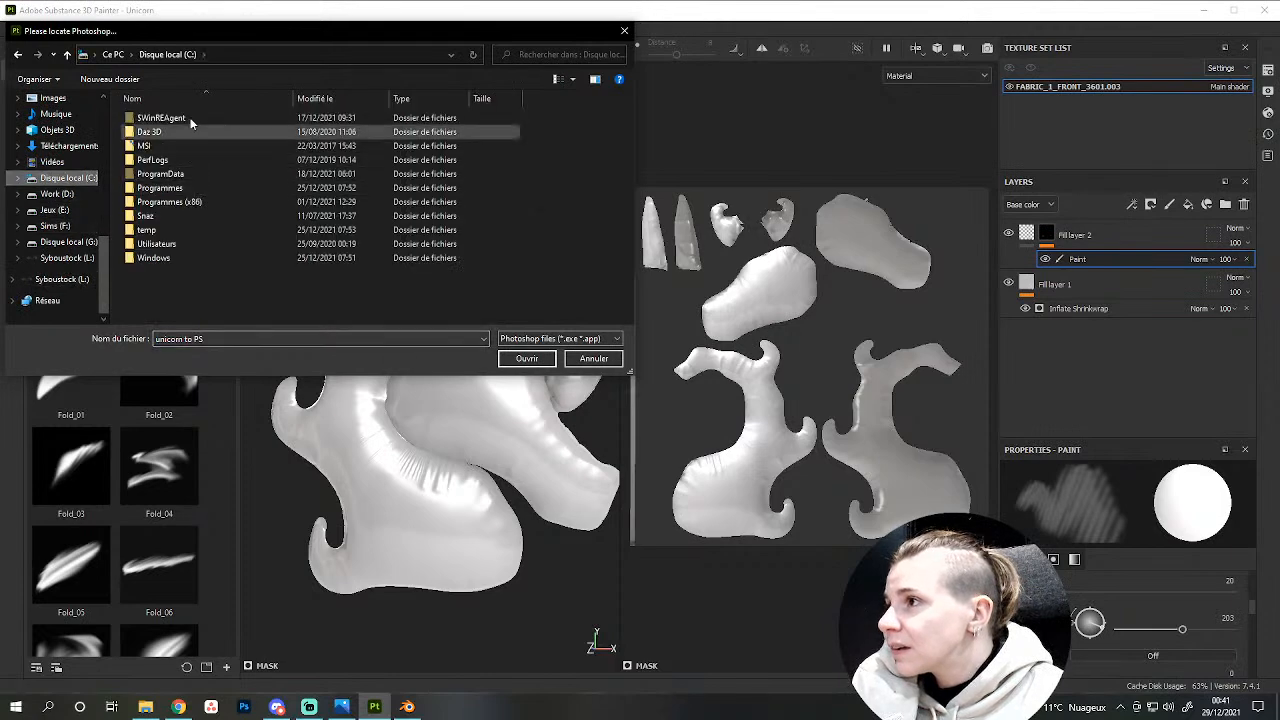
double_click(178, 204)
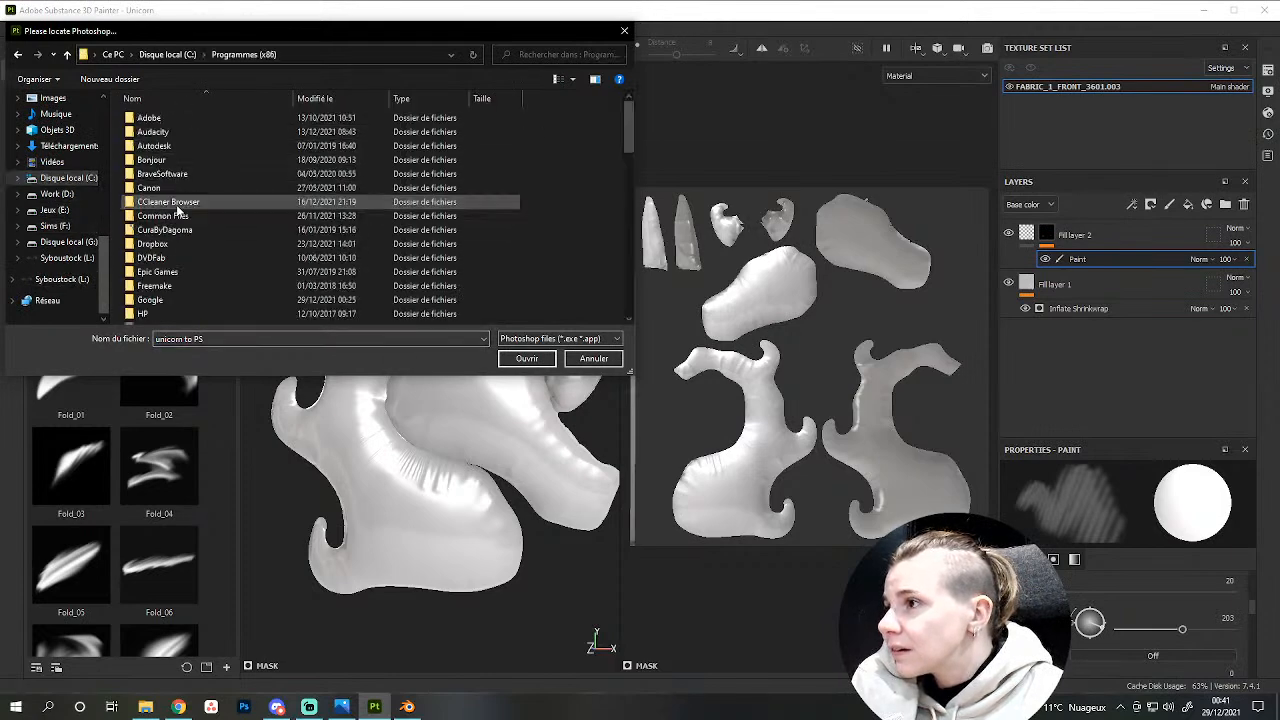
double_click(166, 118)
key("alt+Left")
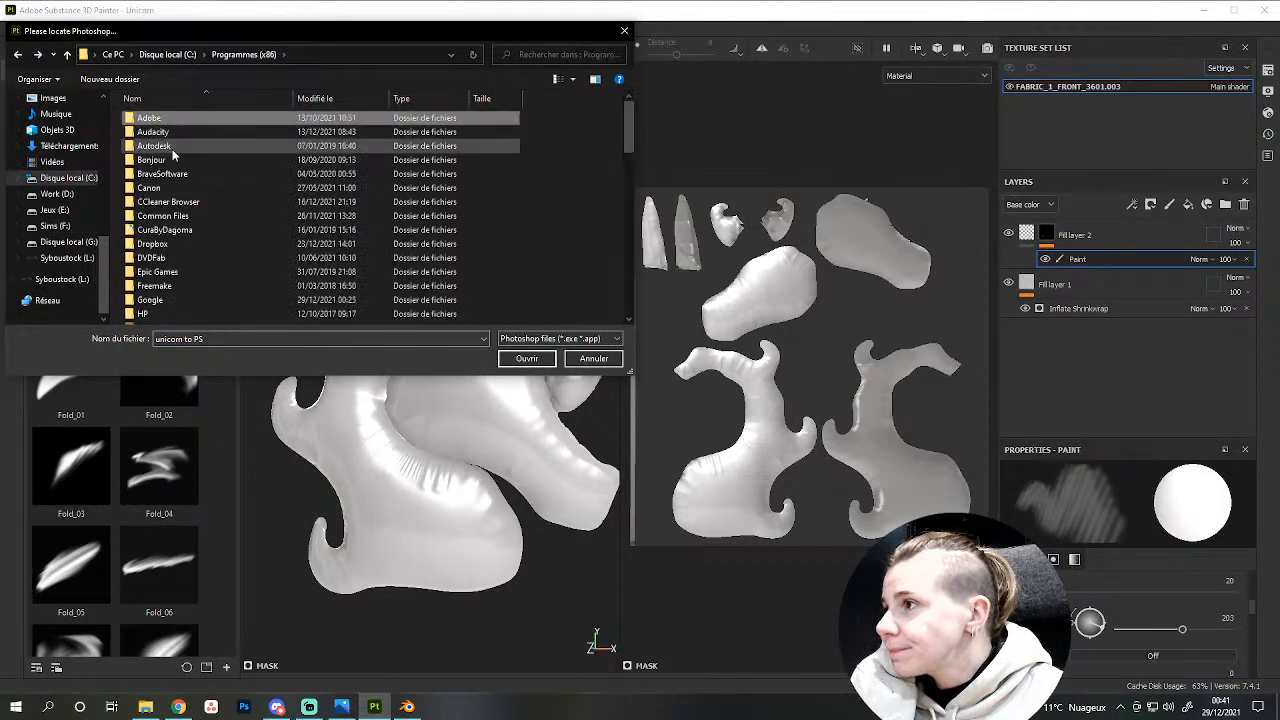
Search the program folders on drive E: and the Adobe folder of Programmes (x86) on drive C: for the Photoshop application.
left_click(56, 210)
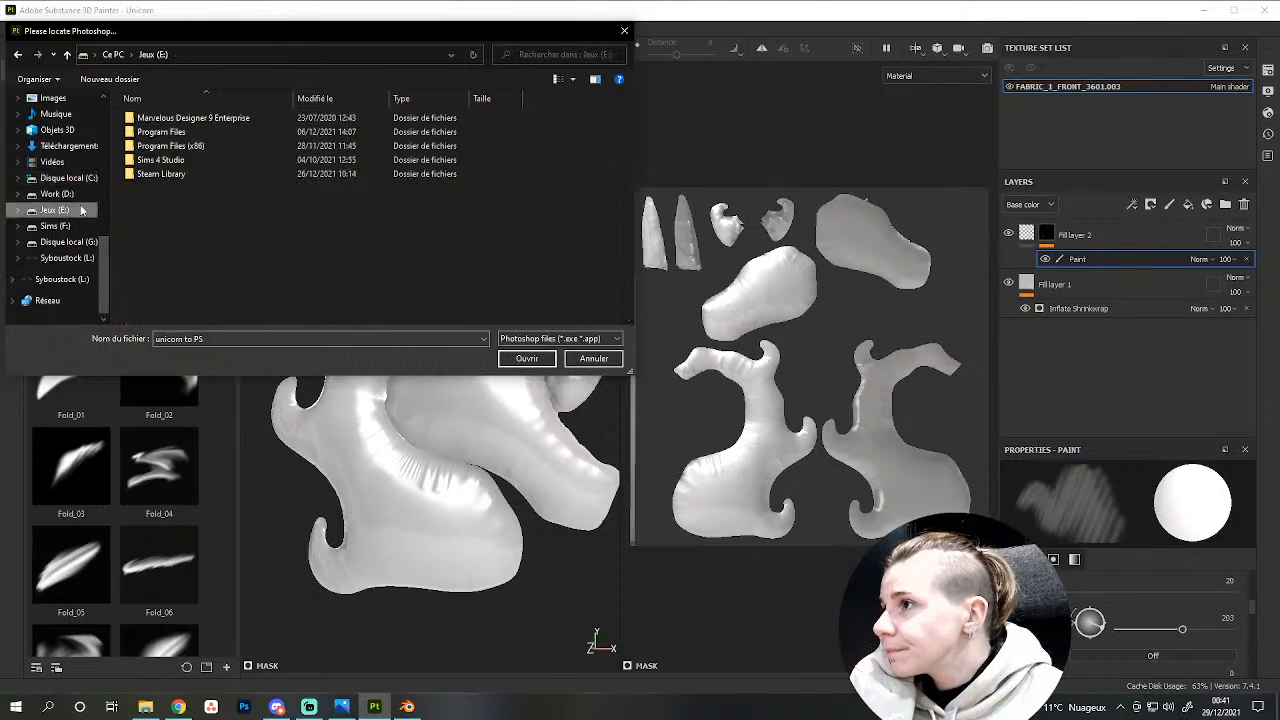
double_click(170, 146)
key("alt+Left")
double_click(190, 145)
key("alt+Left")
double_click(193, 135)
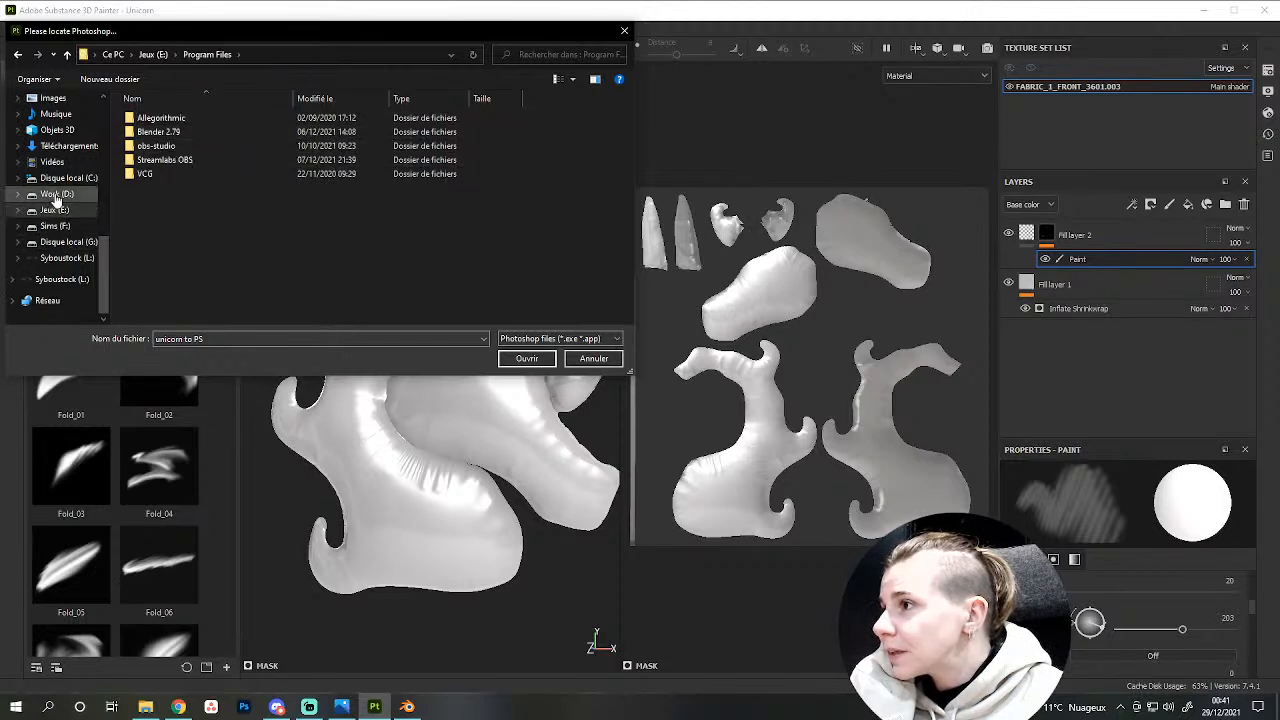
left_click(65, 179)
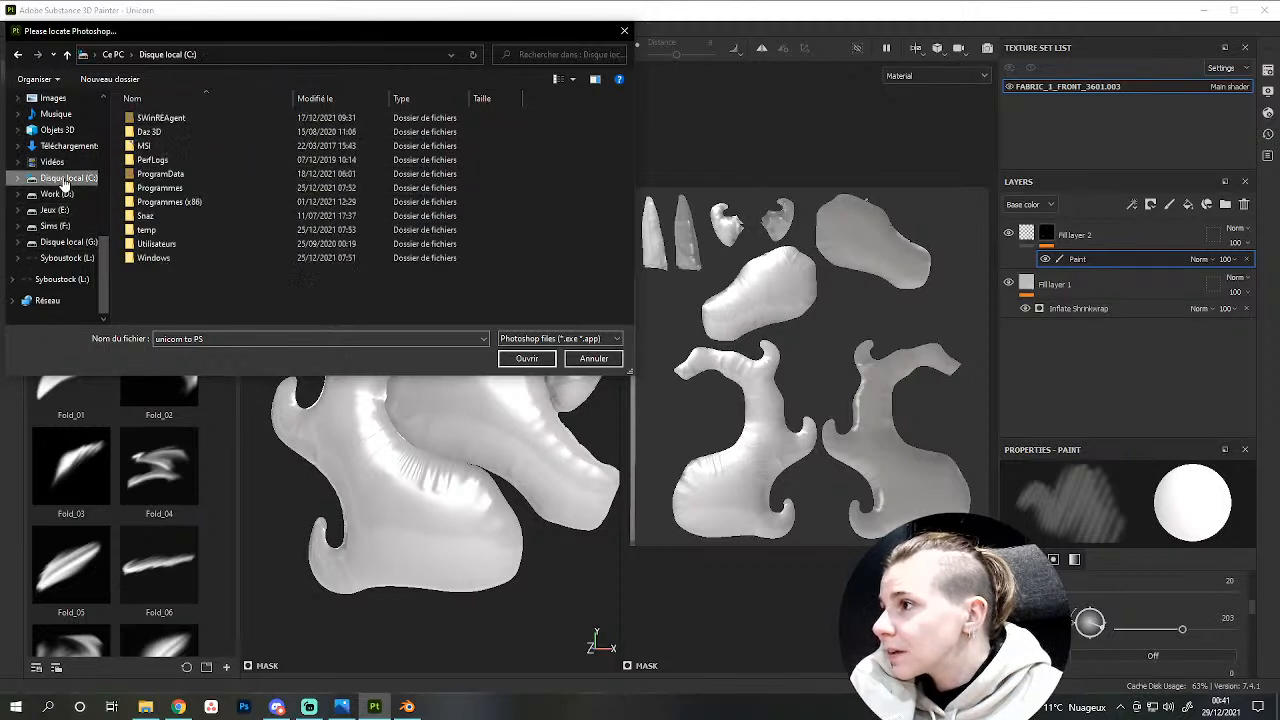
double_click(176, 202)
double_click(165, 121)
key("alt+Left")
key("alt+Left")
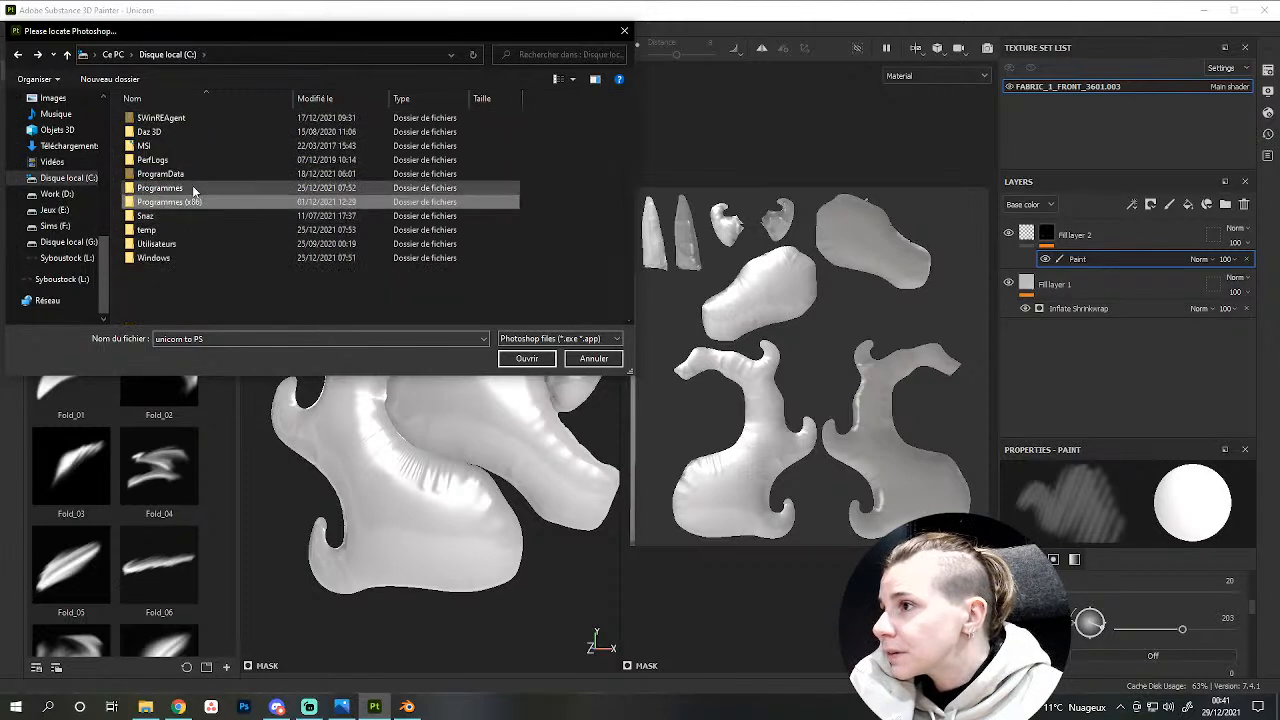
Choose the Photoshop application from the Adobe Photoshop 2022 folder, inside Programmes > Adobe on drive C:.
double_click(192, 187)
double_click(170, 119)
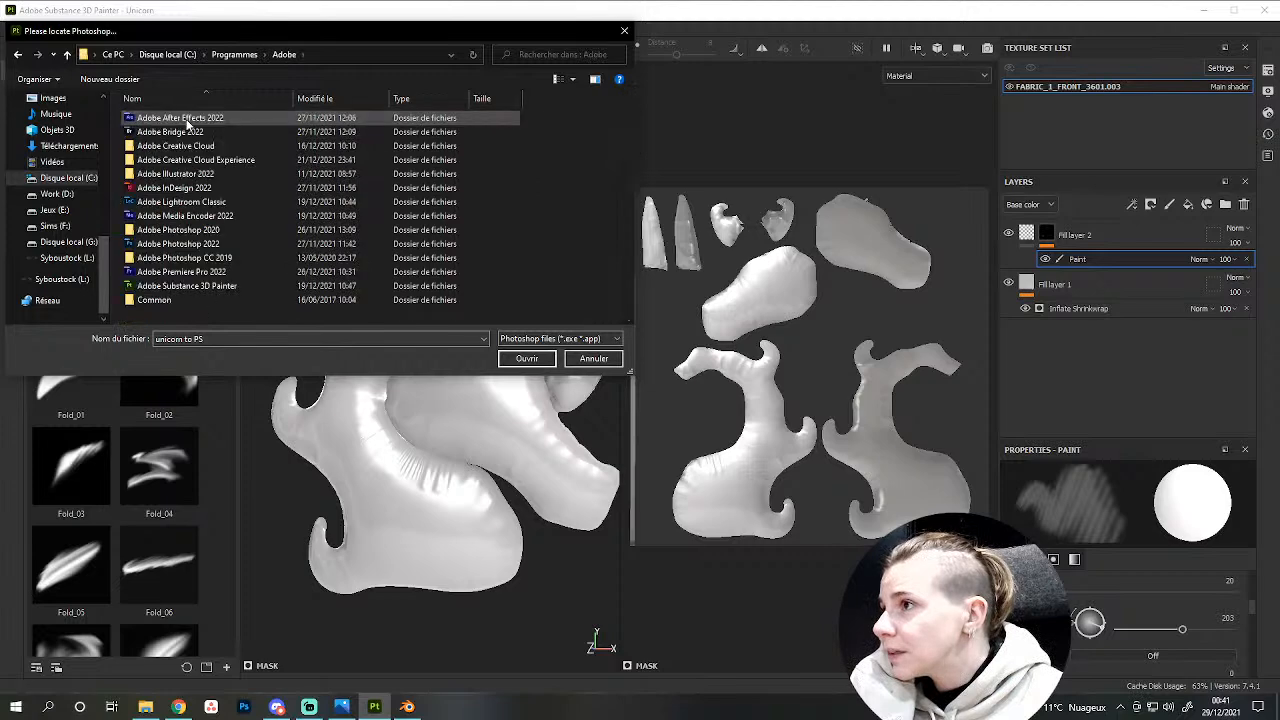
double_click(227, 243)
scroll(200, 235, "down", 2)
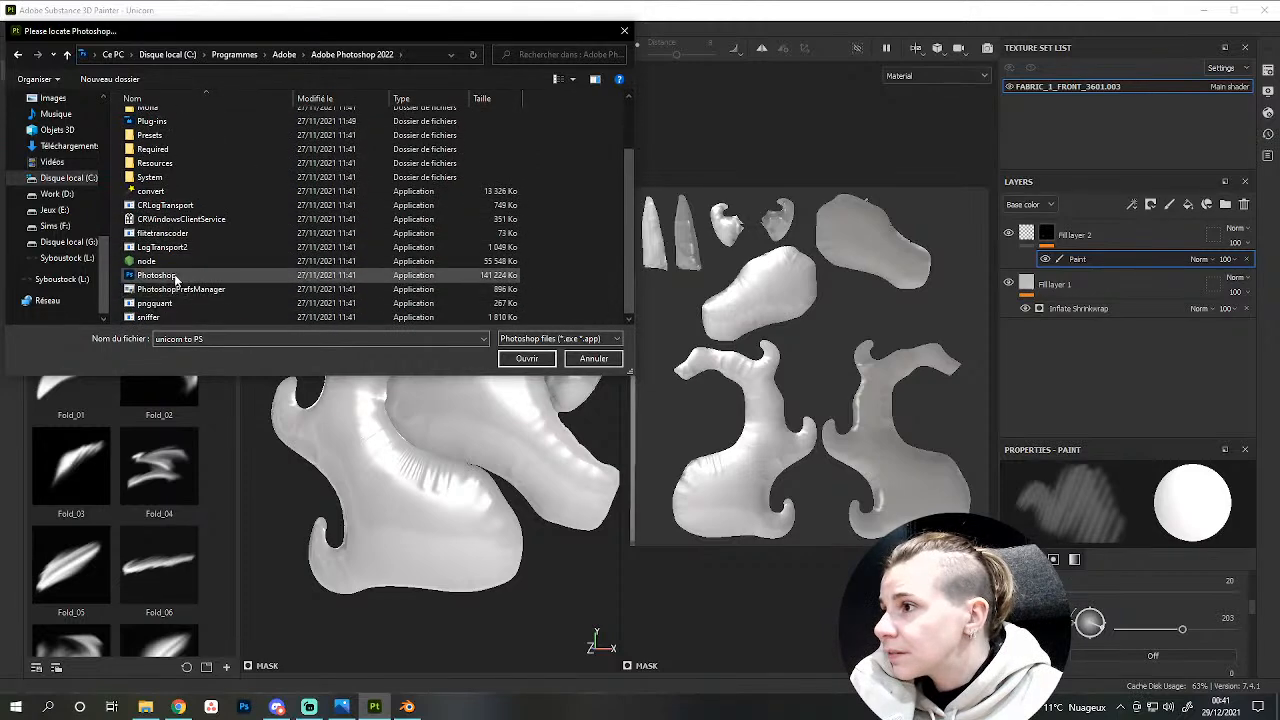
double_click(189, 280)
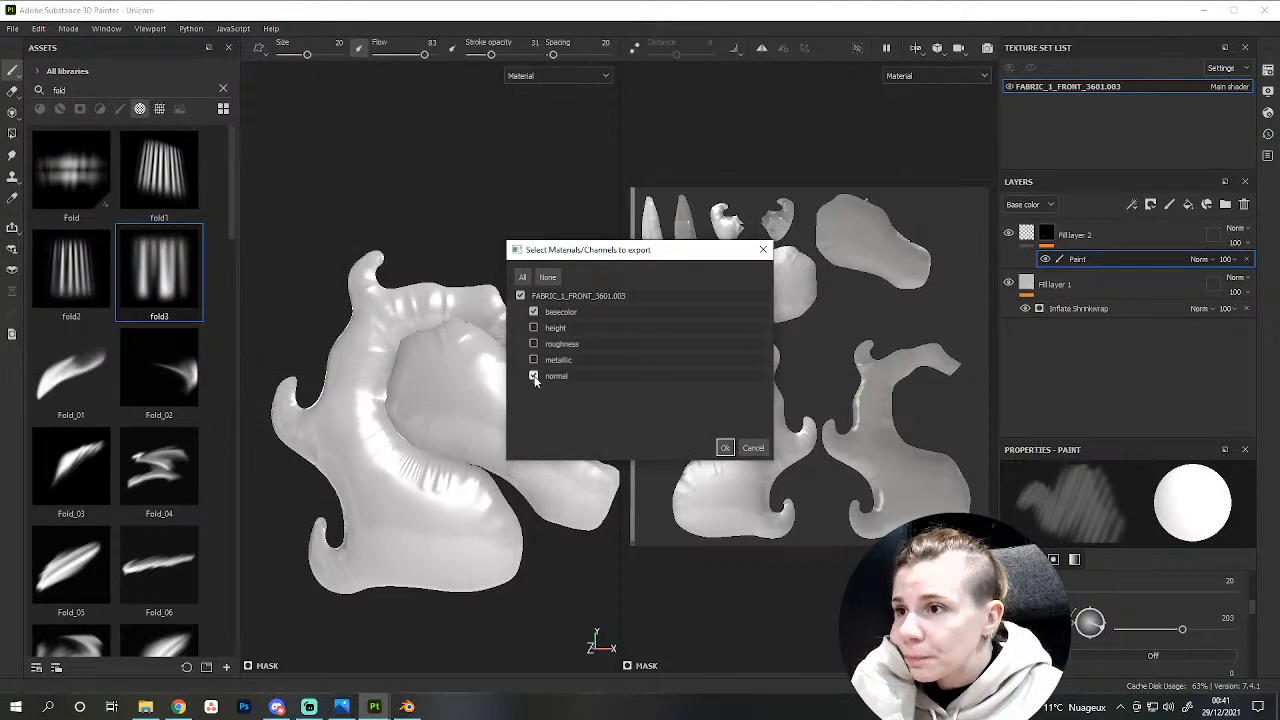
Export the basecolor channel of FABRIC_1_FRONT_3601.003 to Photoshop and allow the photoshopScript.jsx script to run.
left_click(725, 448)
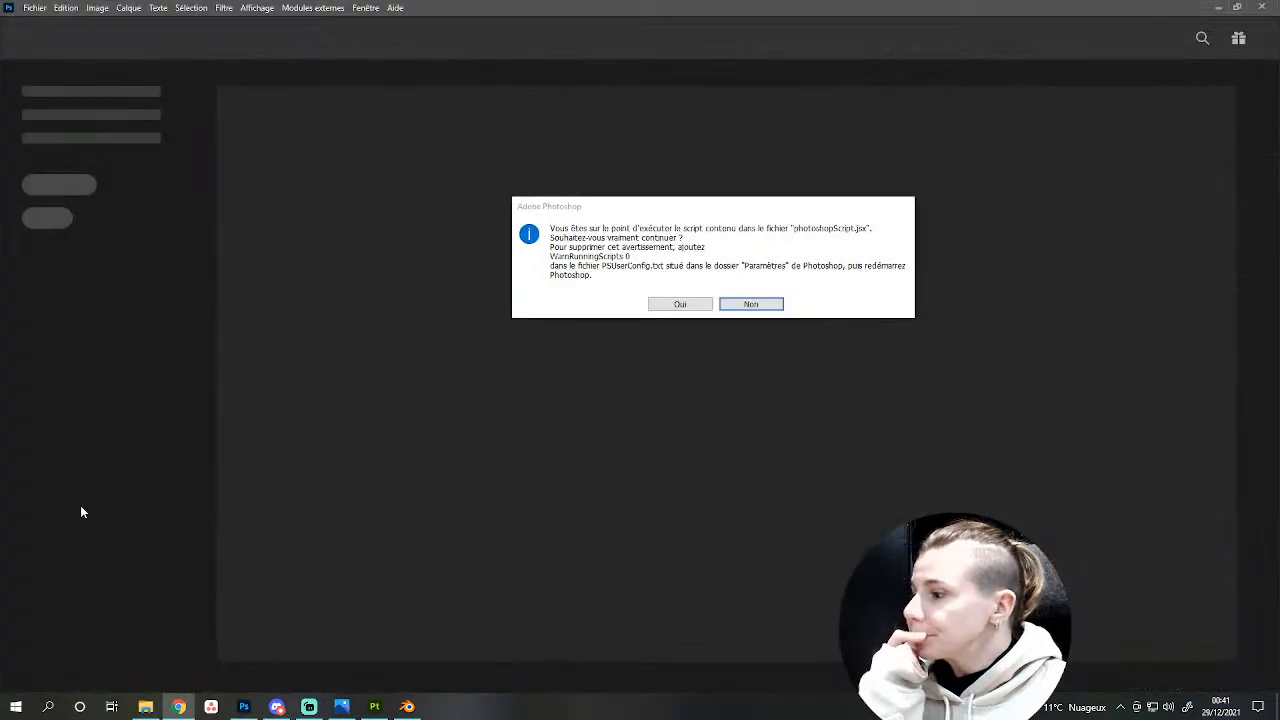
left_click(670, 307)
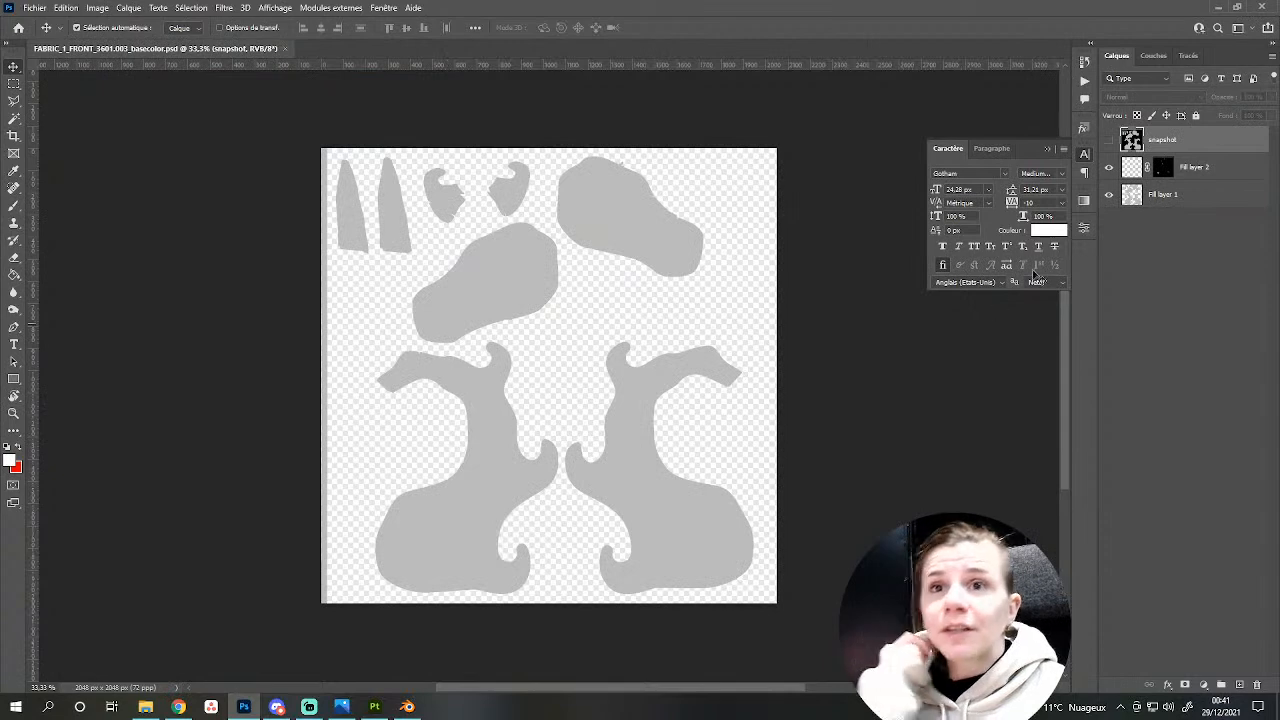
left_click(374, 707)
left_click(244, 707)
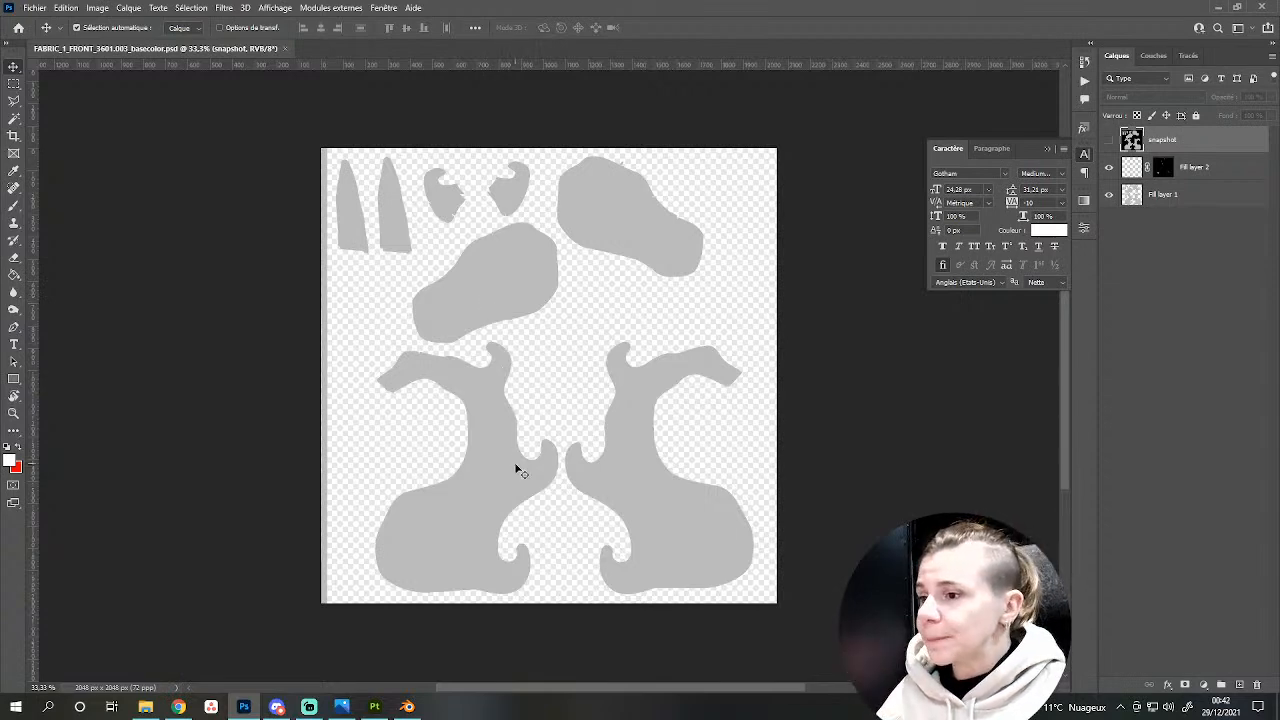
Open the unicorn balloon reference picture as a separate Photoshop document and select the unicorn's eye with the Polygonal Lasso.
scroll(520, 470, "up", 2, "alt")
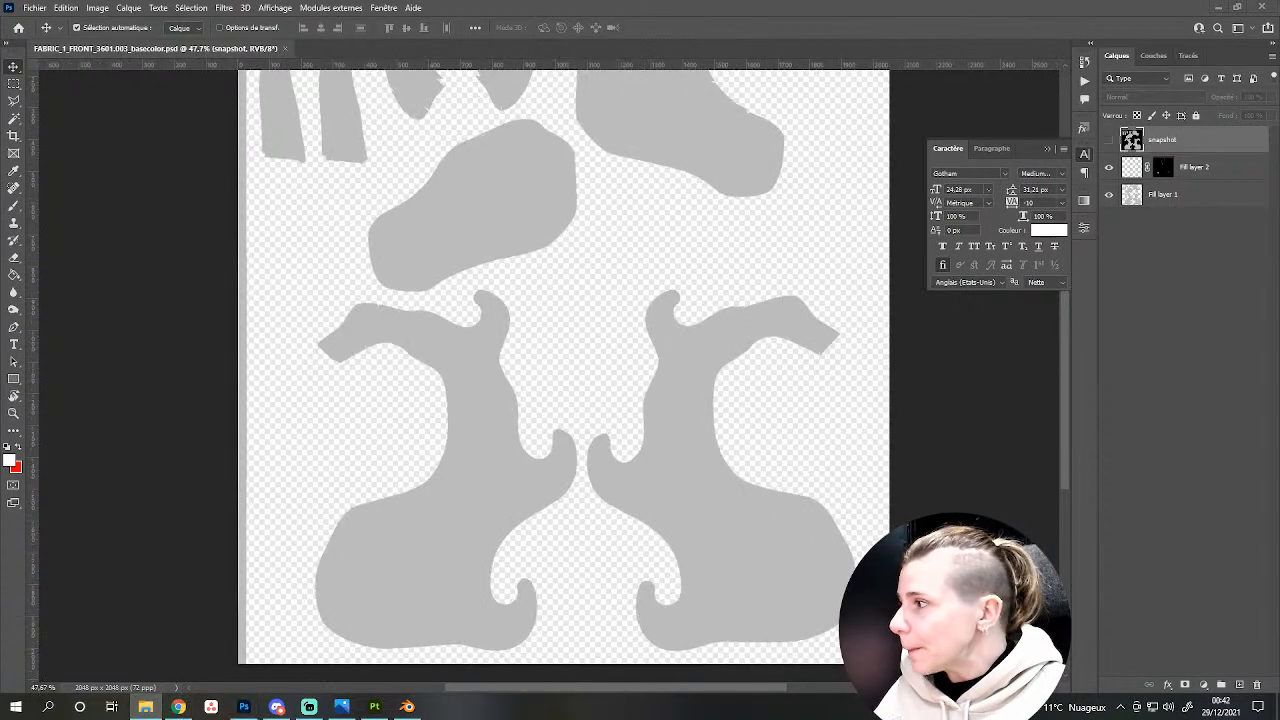
left_click_drag(570, 5, 655, 56)
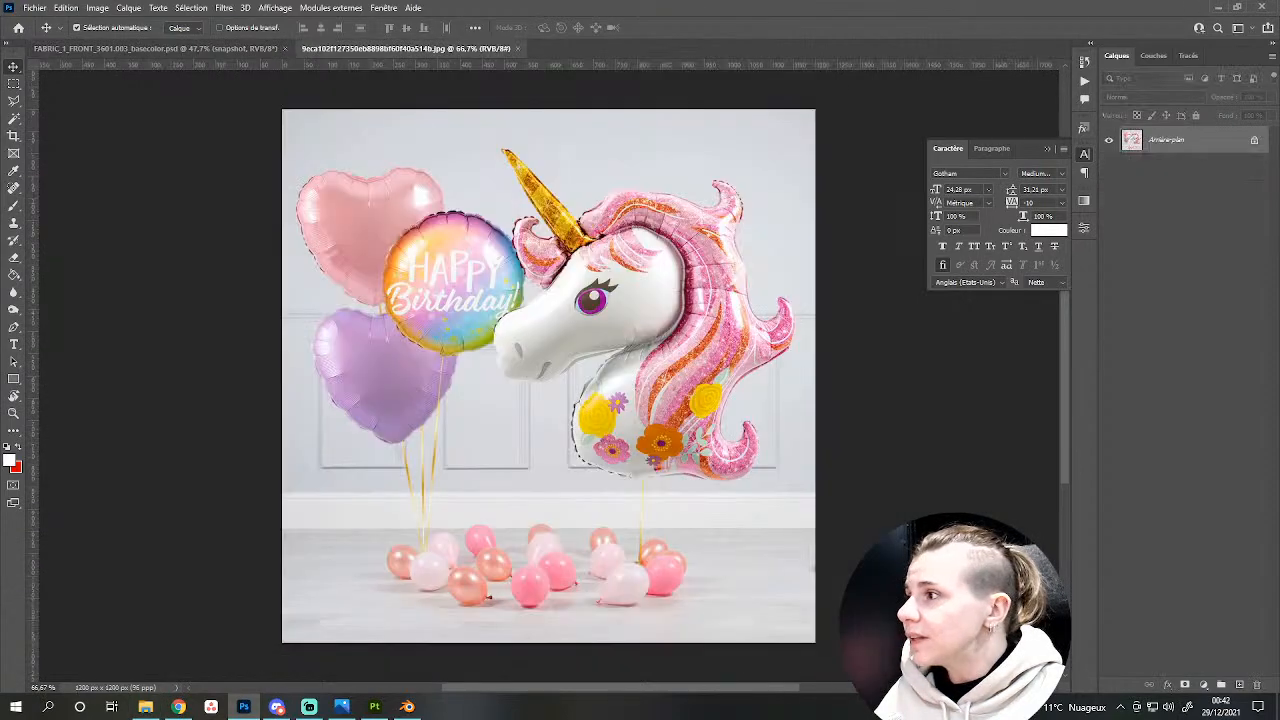
scroll(629, 206, "up", 3, "alt")
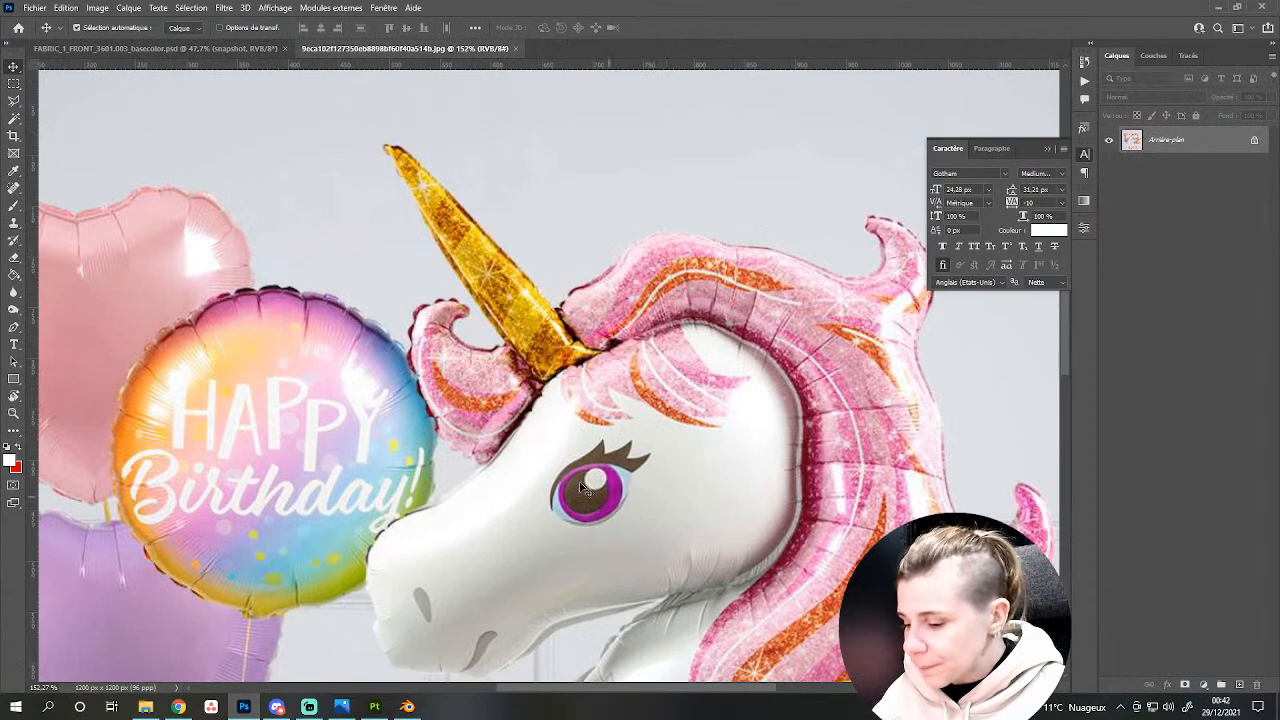
key("l")
left_click(549, 449)
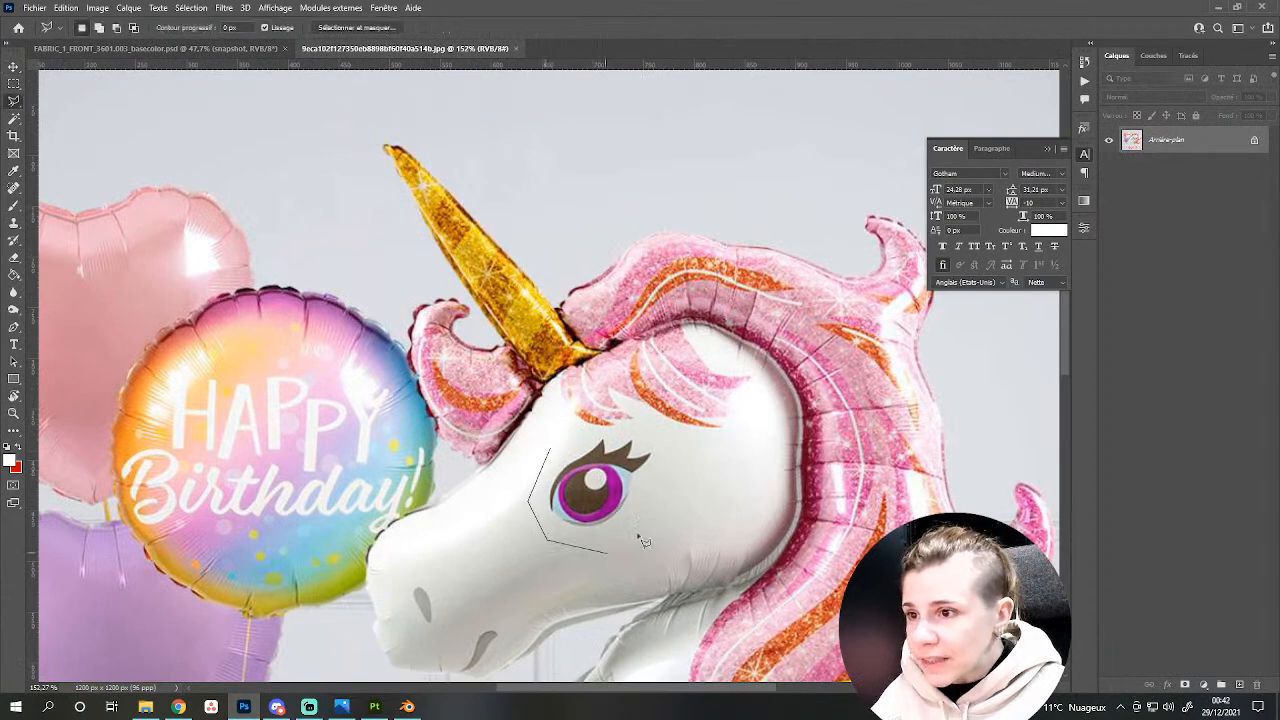
key("Escape")
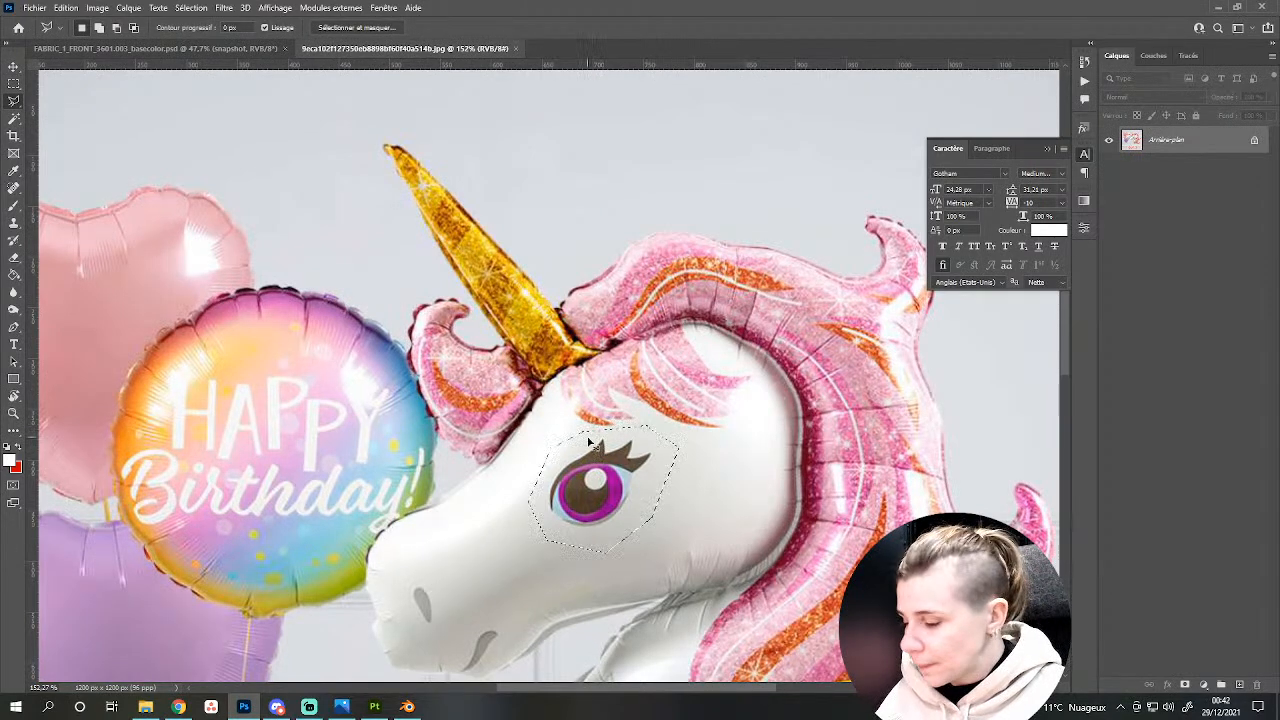
Copy the selected eye into the basecolor document and place it on the upper part of the unicorn's head shape.
key("ctrl+c")
left_click(155, 48)
key("ctrl+v")
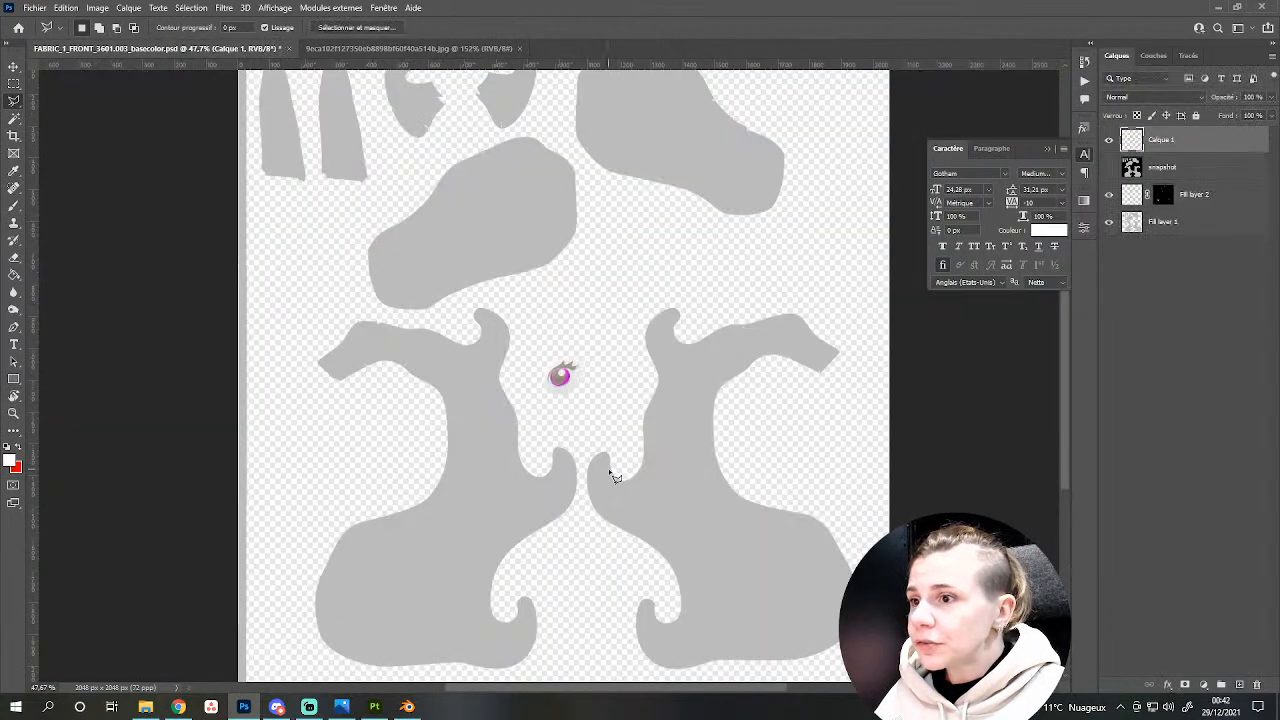
scroll(574, 382, "up", 6, "alt")
key("b")
left_click_drag(483, 304, 580, 468)
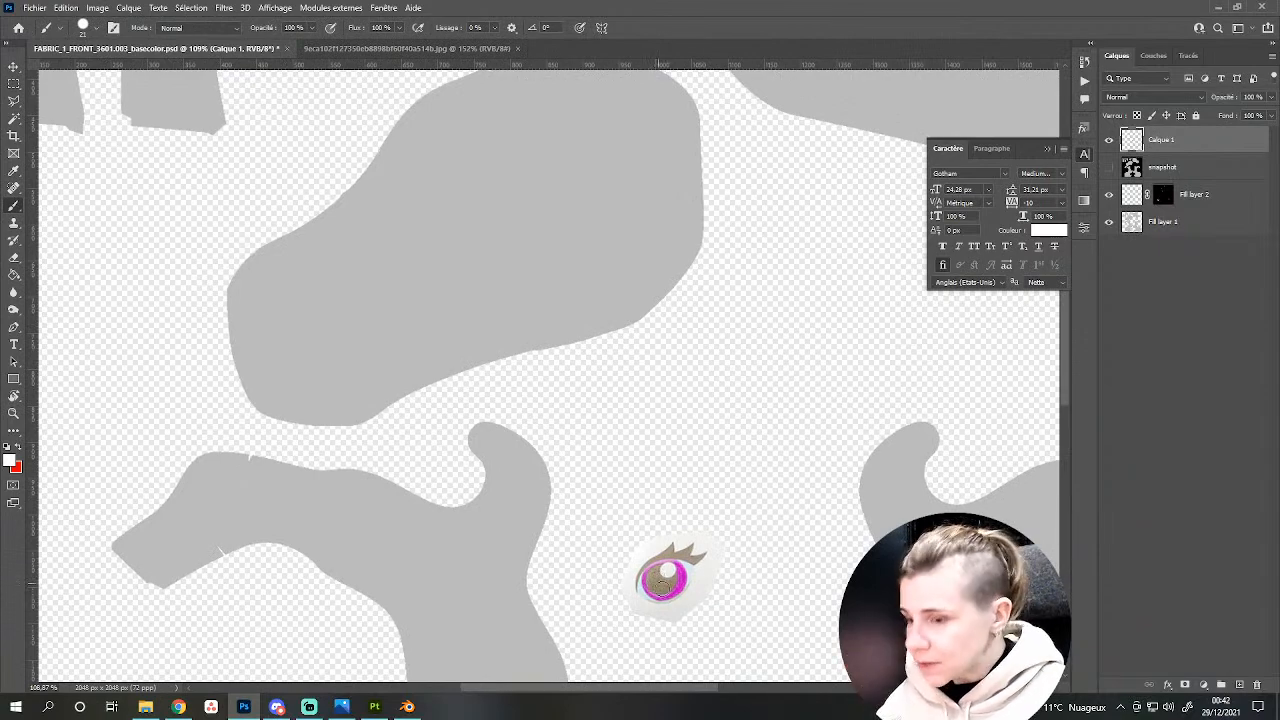
key("v")
left_click_drag(658, 570, 476, 183)
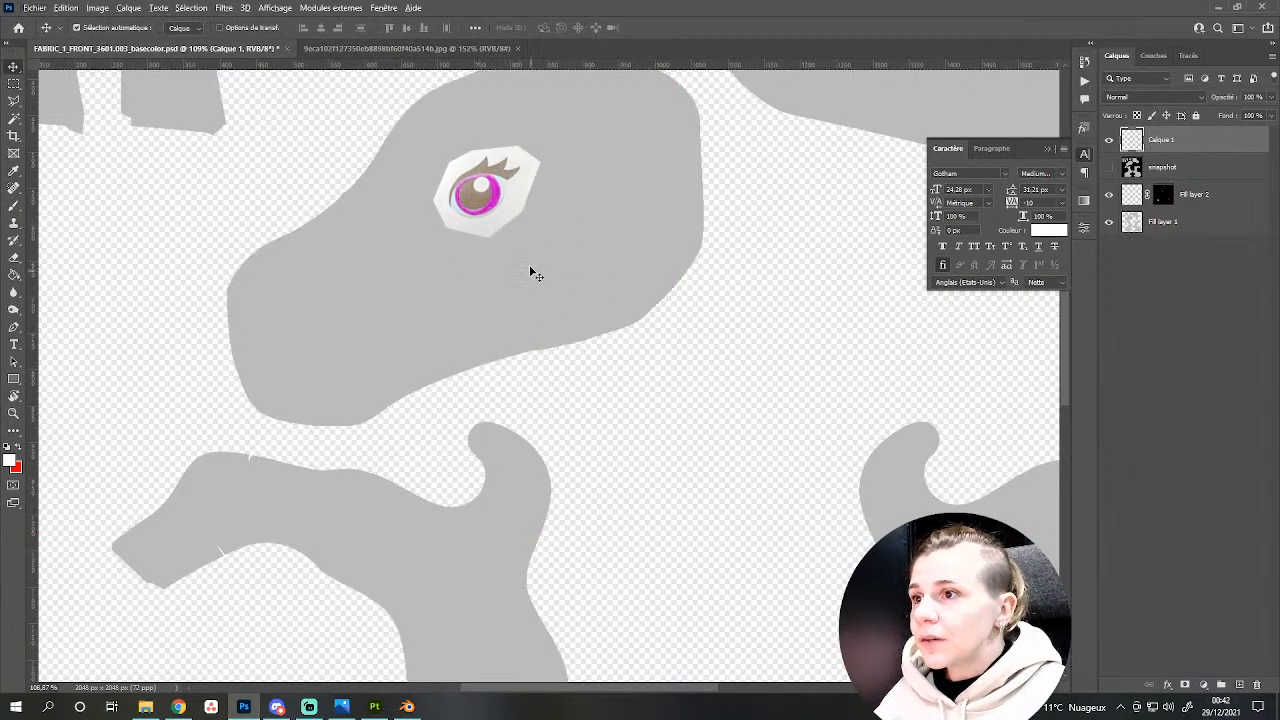
Darken the pasted eye with a Levels adjustment.
left_click_drag(536, 275, 569, 437)
scroll(549, 378, "up", 3, "alt")
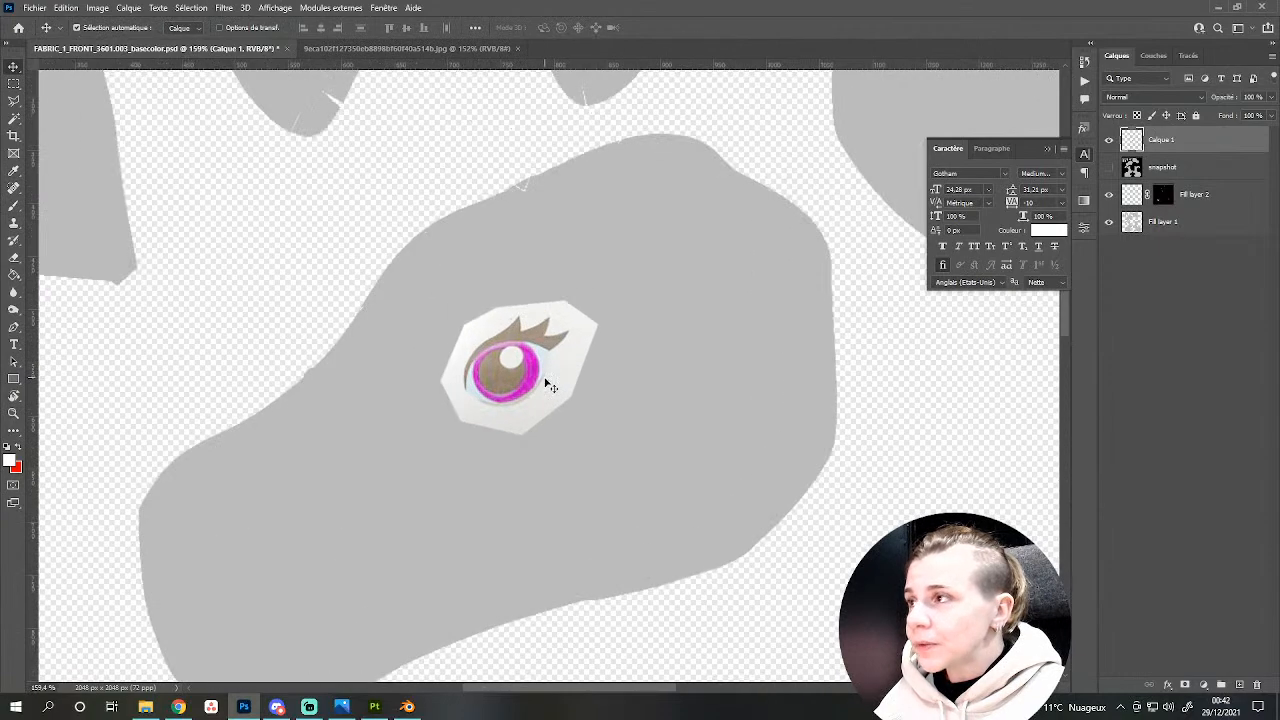
key("ctrl+l")
left_click_drag(1064, 457, 997, 458)
key("Return")
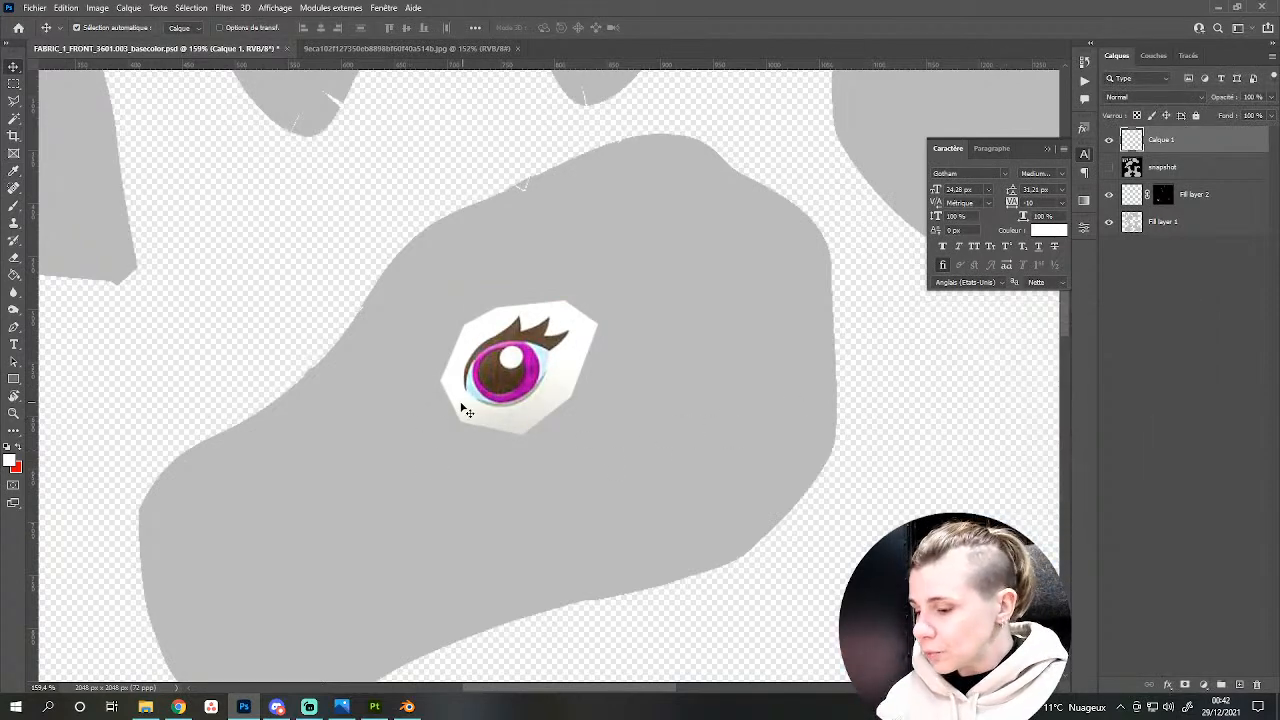
scroll(500, 385, "up", 5, "alt")
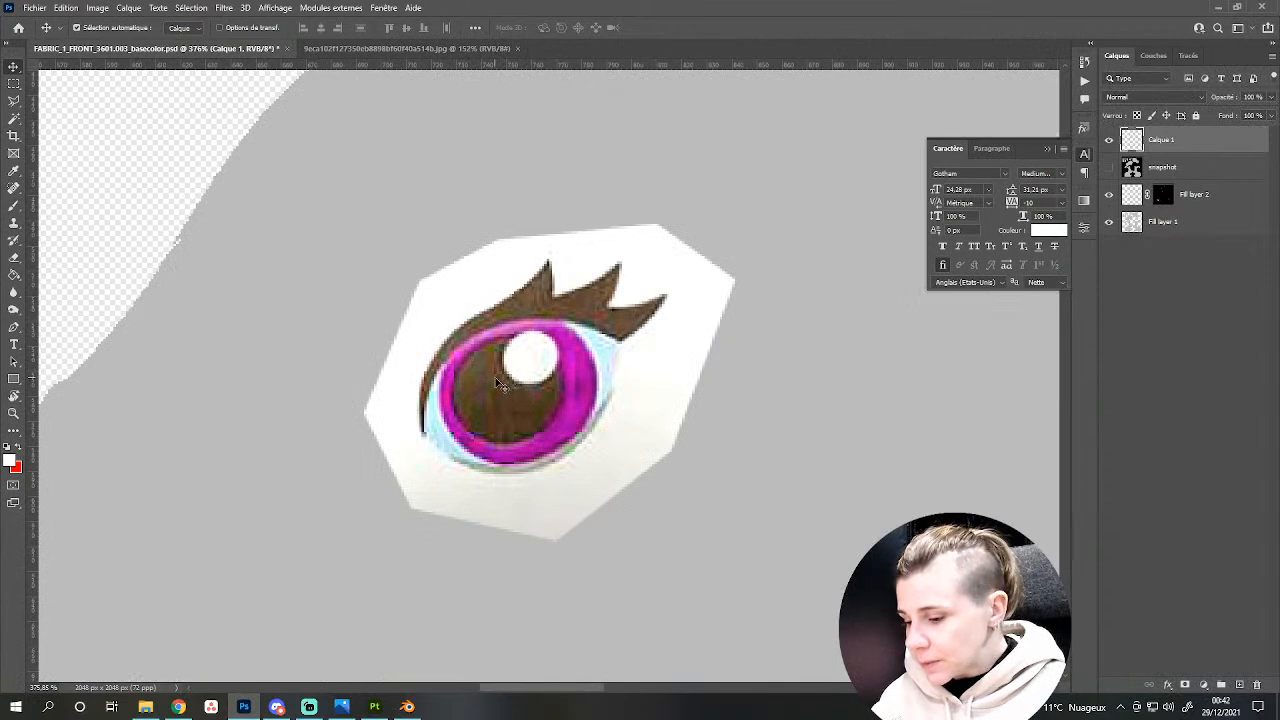
key("l")
scroll(450, 415, "down", 1, "alt")
scroll(465, 412, "down", 2, "alt")
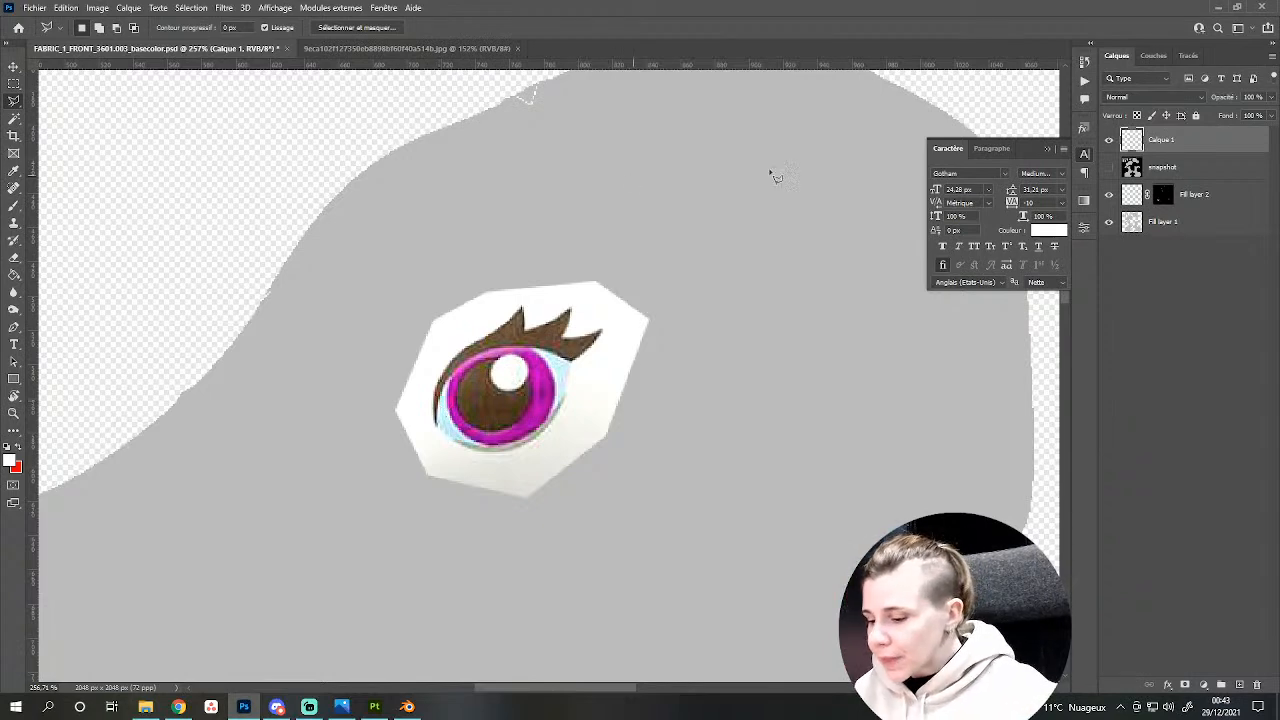
Add a new layer above the pasted eye and set the brush's foreground colour to dark grey.
left_click(1221, 684)
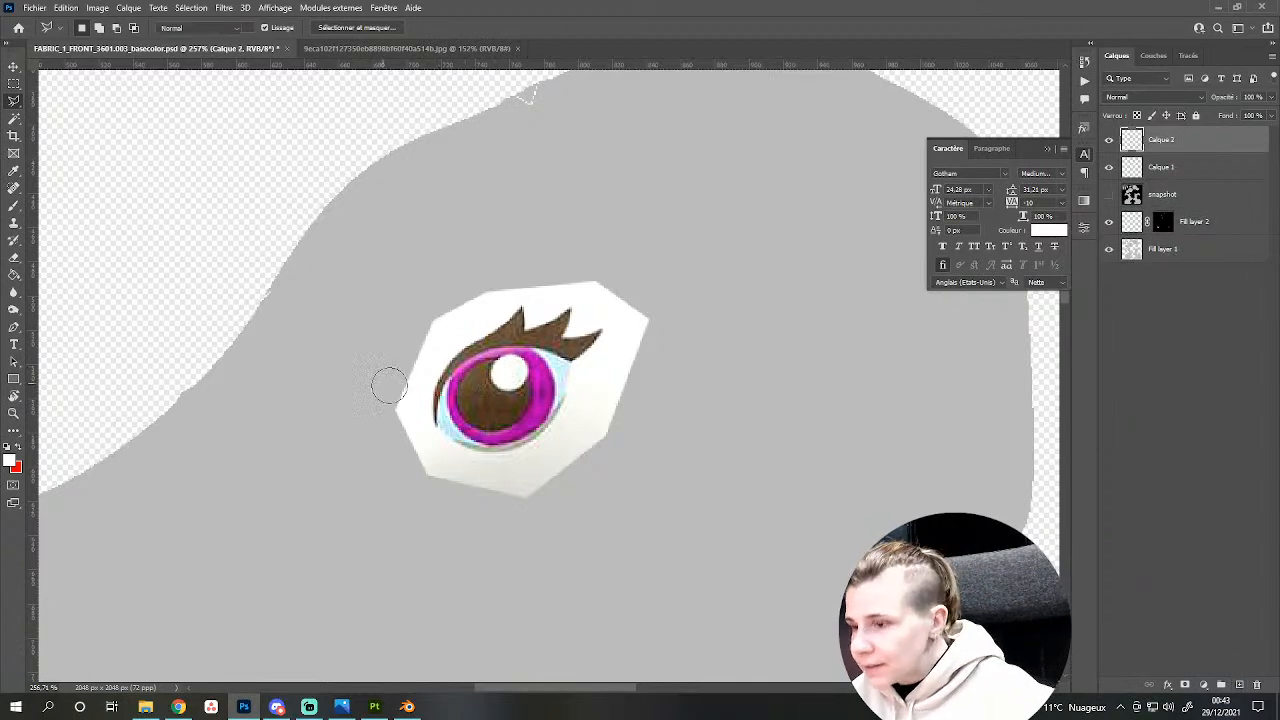
key("b")
left_click(9, 460)
mouse_move(844, 576)
left_mouse_down()
mouse_move(797, 659)
mouse_move(778, 618)
left_mouse_up()
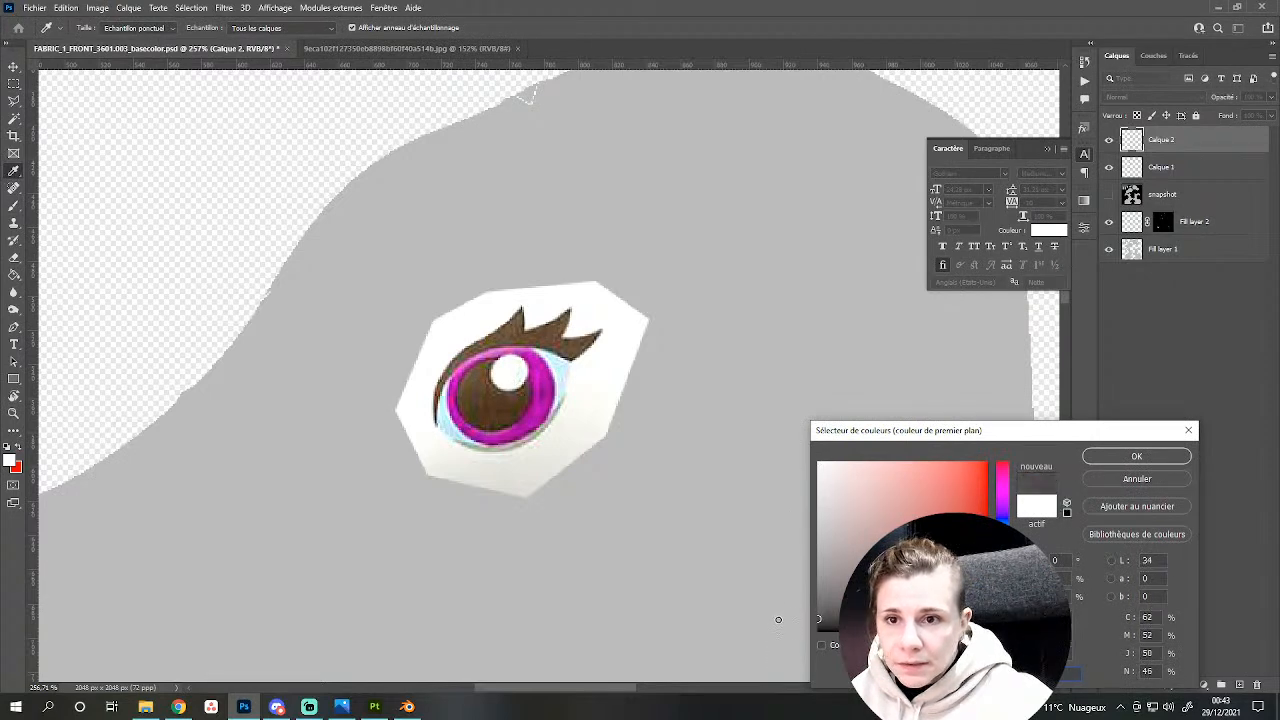
left_click(1111, 459)
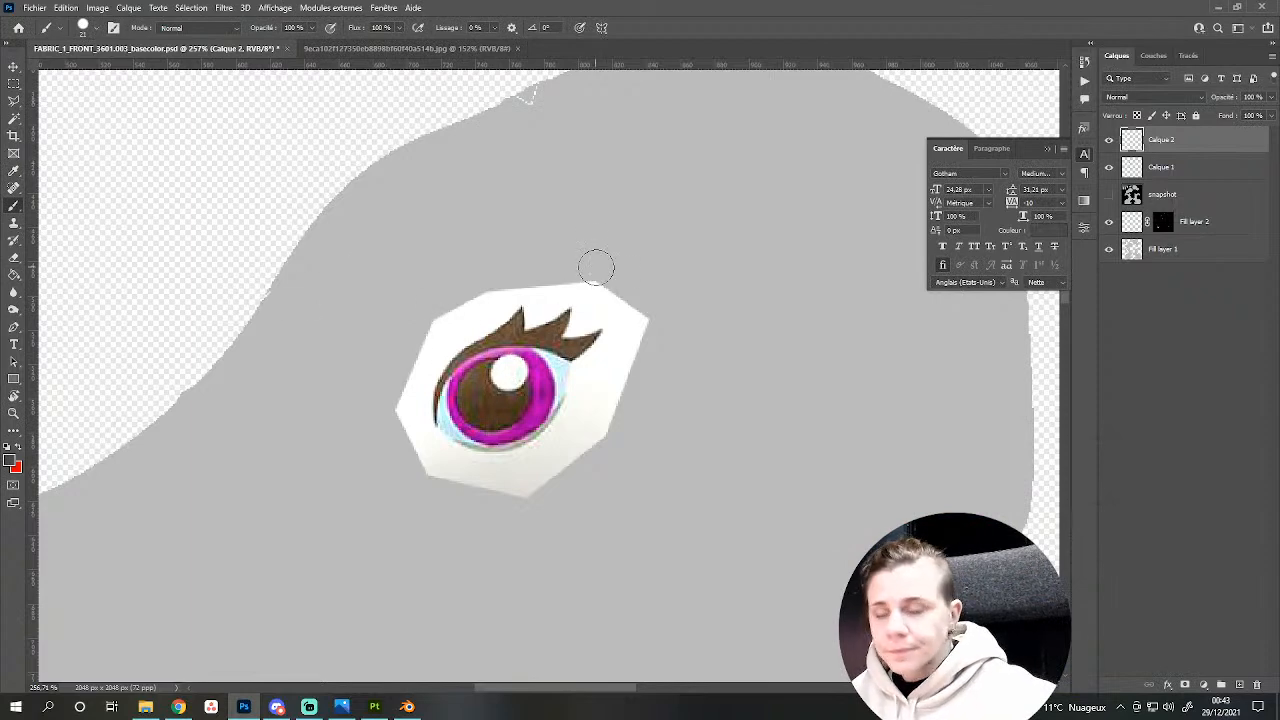
Paint a round dark grey pupil over the brown centre of the reference eye.
scroll(549, 376, "down", 1)
scroll(694, 346, "up", 5)
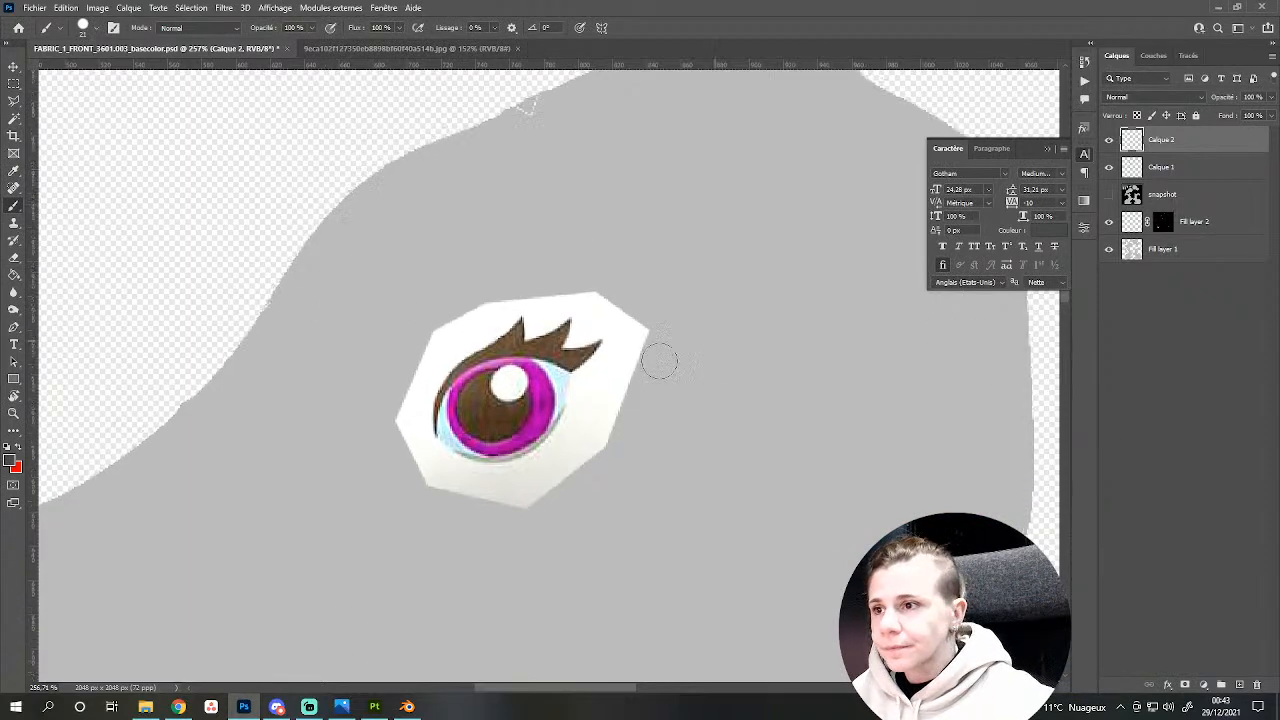
scroll(489, 472, "up", 6, "alt")
scroll(489, 472, "down", 1, "alt")
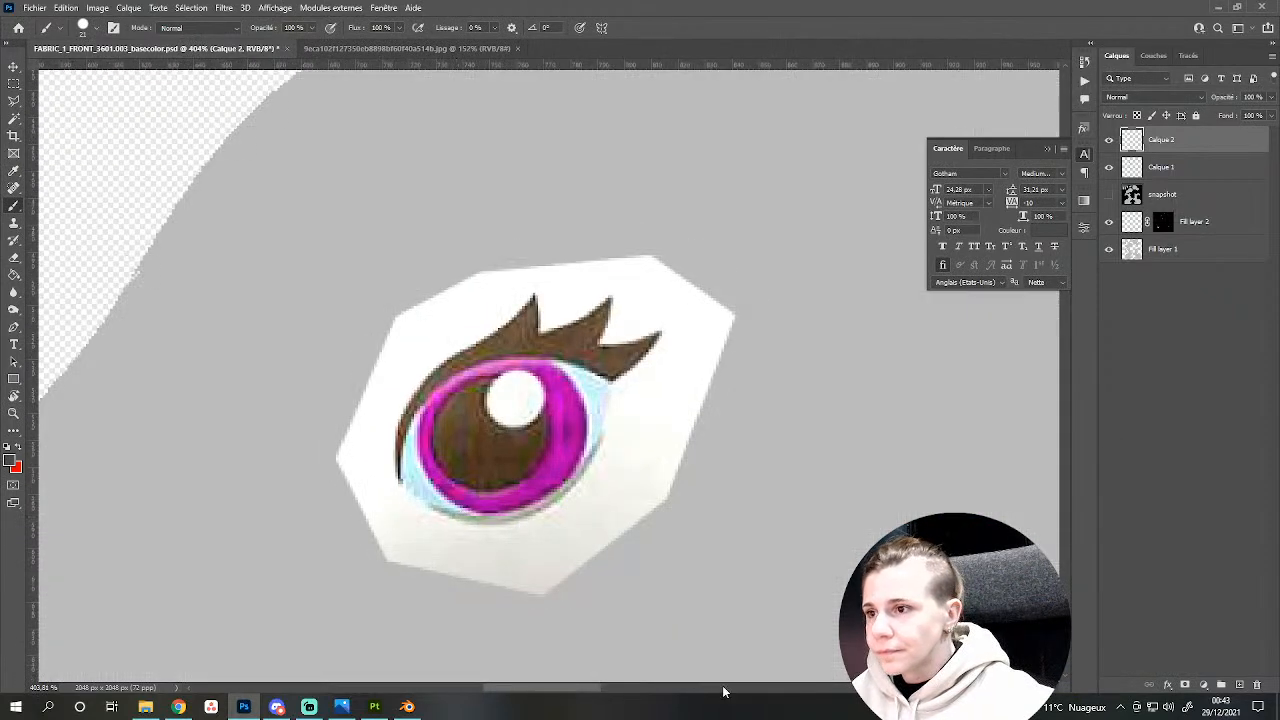
mouse_move(488, 436)
left_mouse_down()
mouse_move(466, 436)
mouse_move(495, 452)
mouse_move(524, 414)
mouse_move(468, 466)
mouse_move(490, 398)
mouse_move(527, 405)
mouse_move(522, 392)
left_mouse_up()
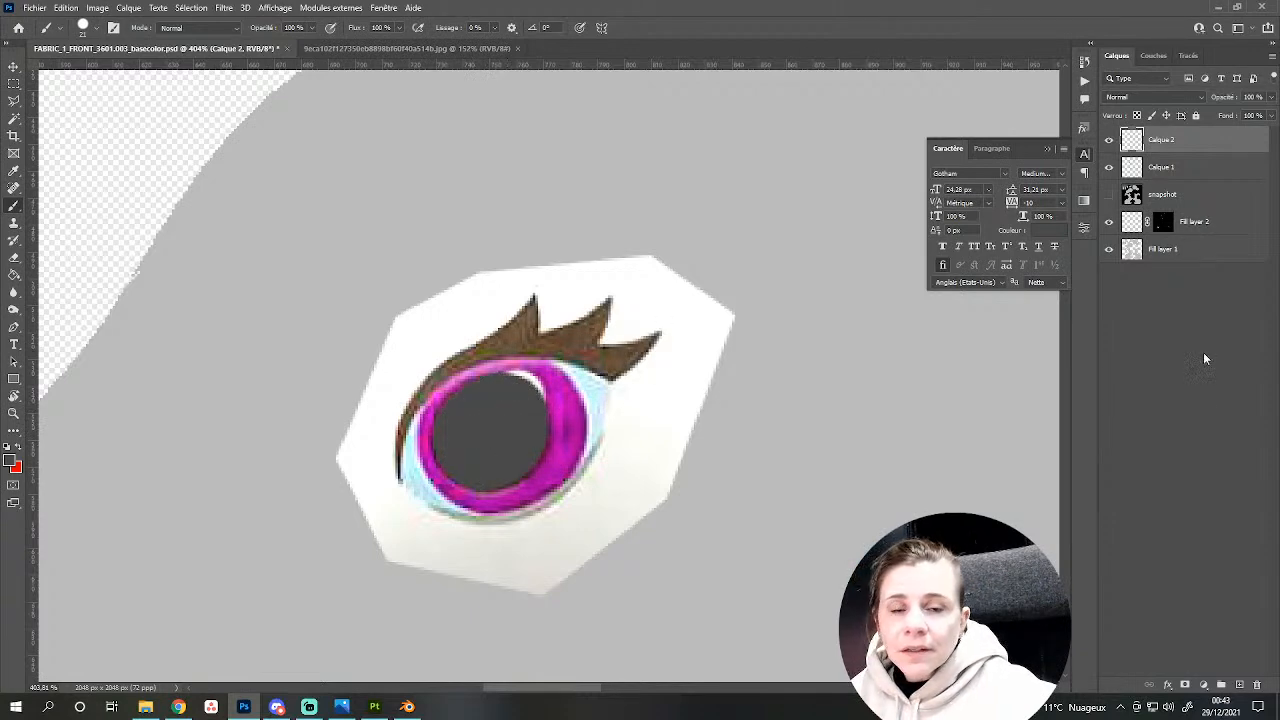
Sample the off-white of the eye's highlight and paint a round highlight over the pupil on a new layer.
left_click(527, 370, "alt")
left_click(1238, 686)
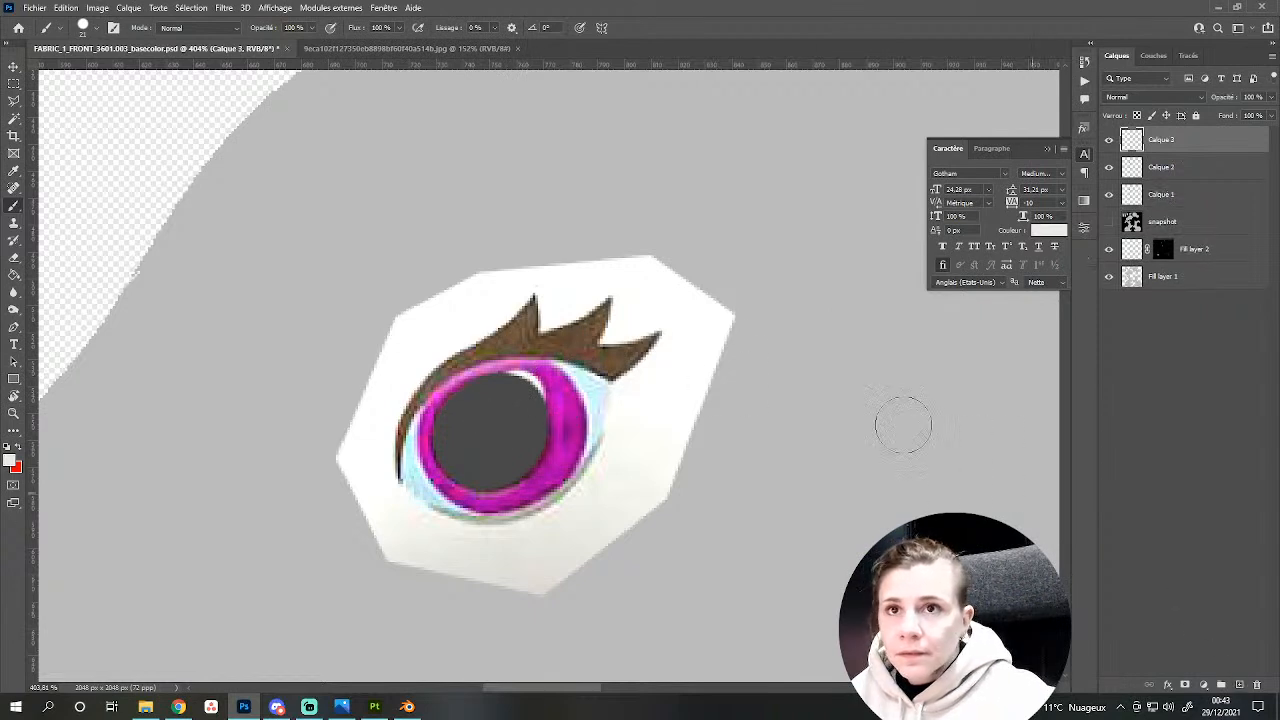
left_click(511, 400)
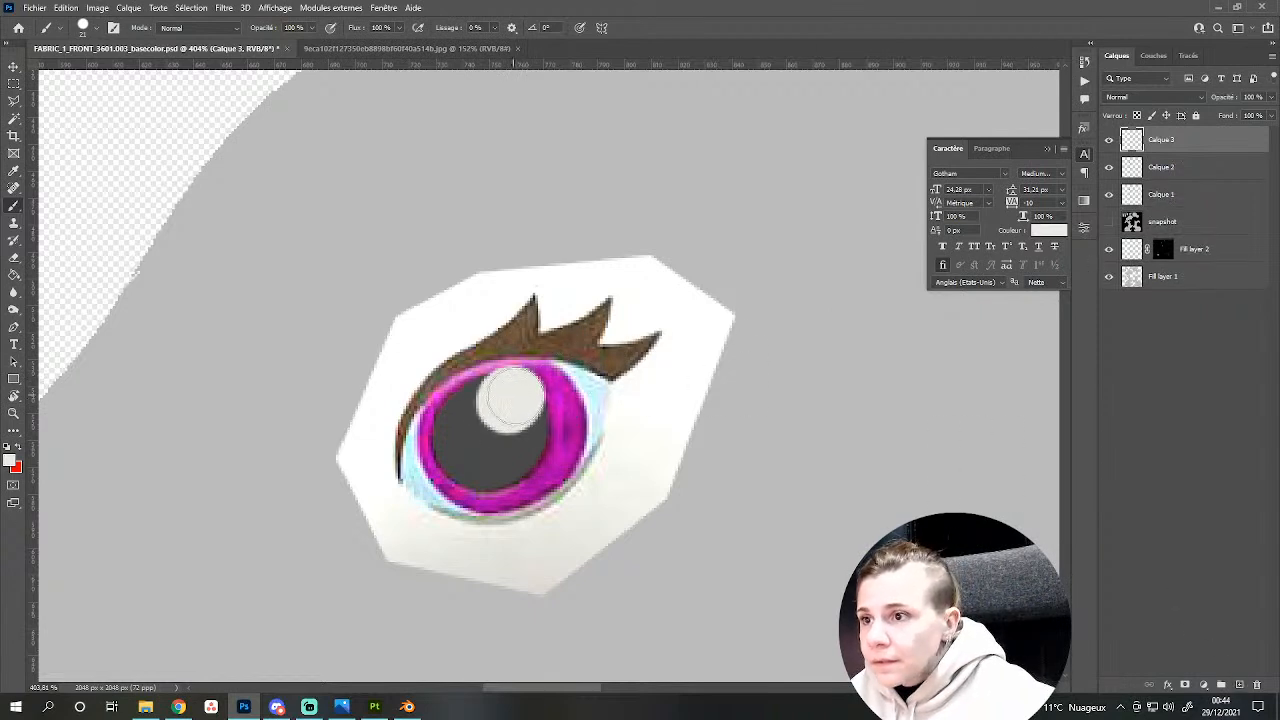
Sample the iris's magenta as the brush colour and rename the pasted eye's layer as eye model.
left_click(565, 453, "alt")
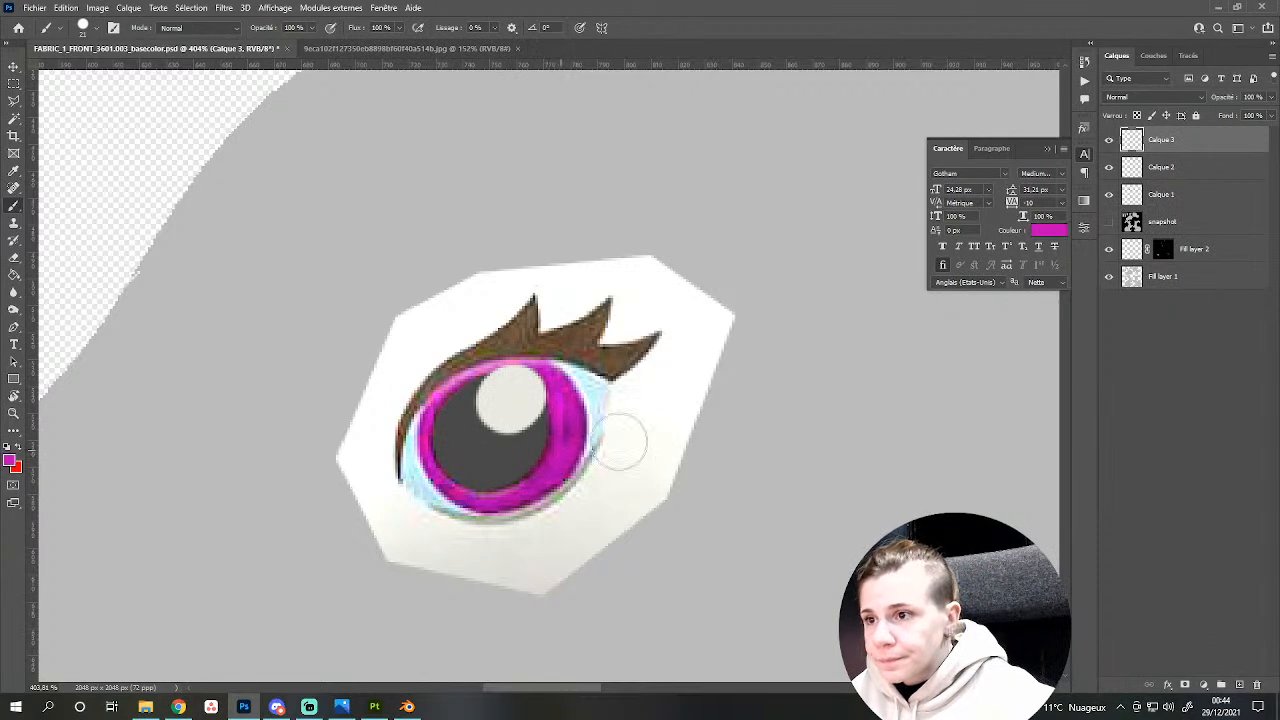
left_click(1109, 196)
left_click(1109, 196)
double_click(1161, 194)
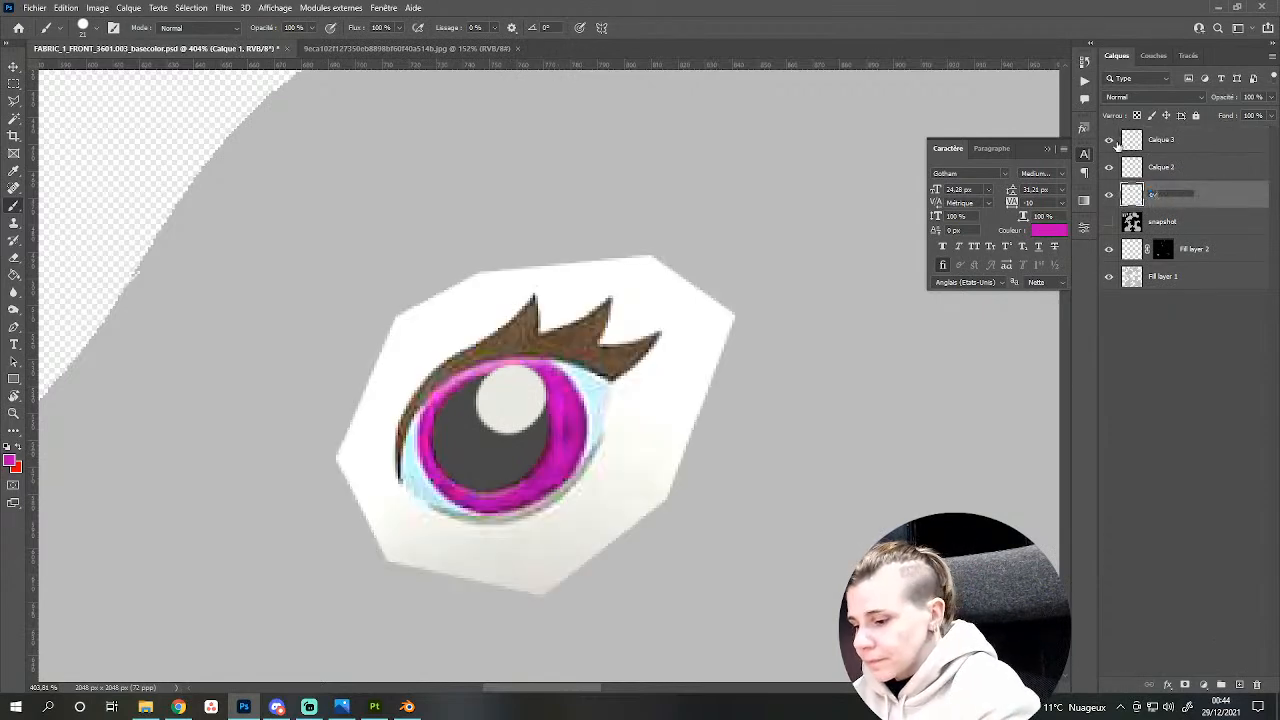
type("eye model")
key("Return")
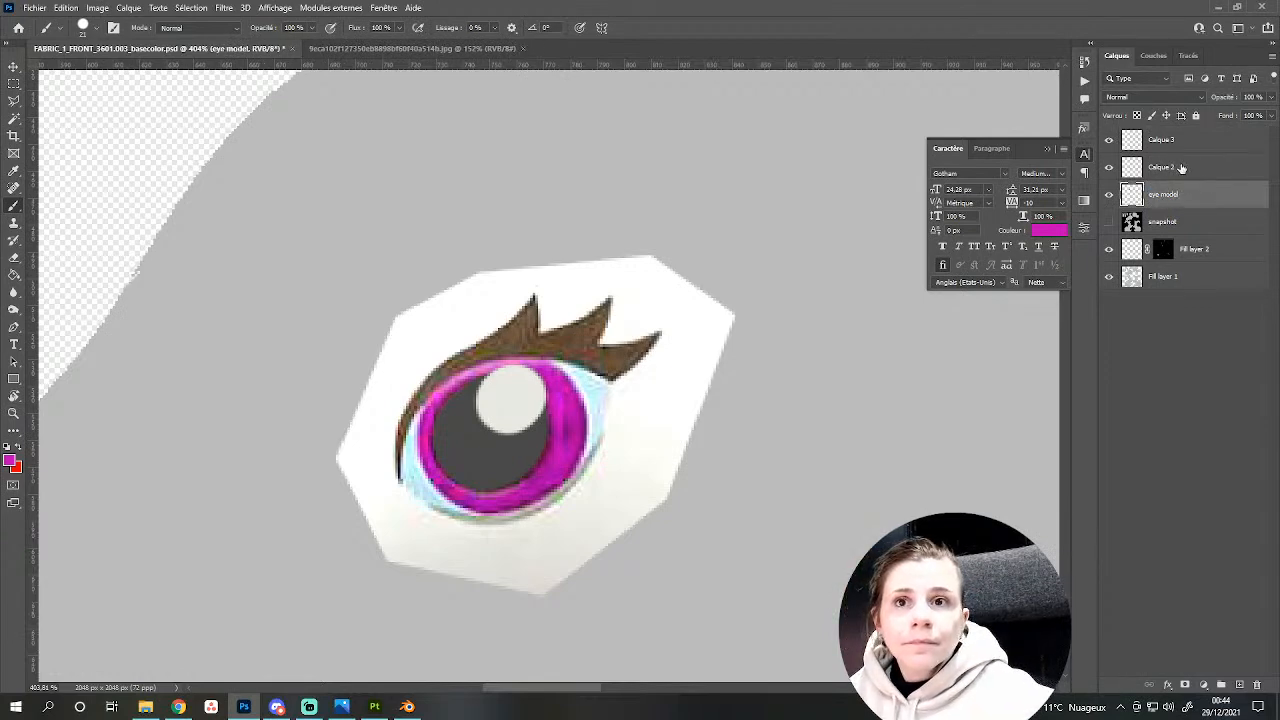
Add a new layer directly above the eye model layer, beneath the pupil layer.
left_click(1181, 168)
left_click(1190, 195)
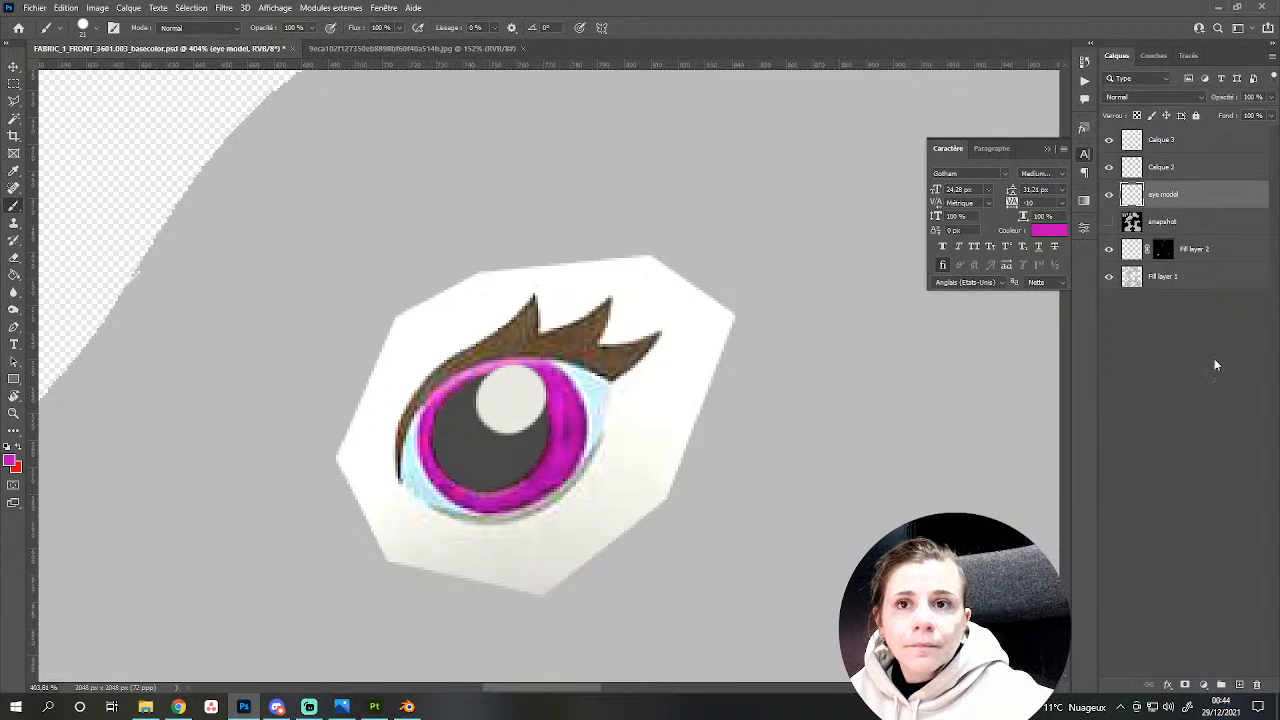
left_click(1240, 685)
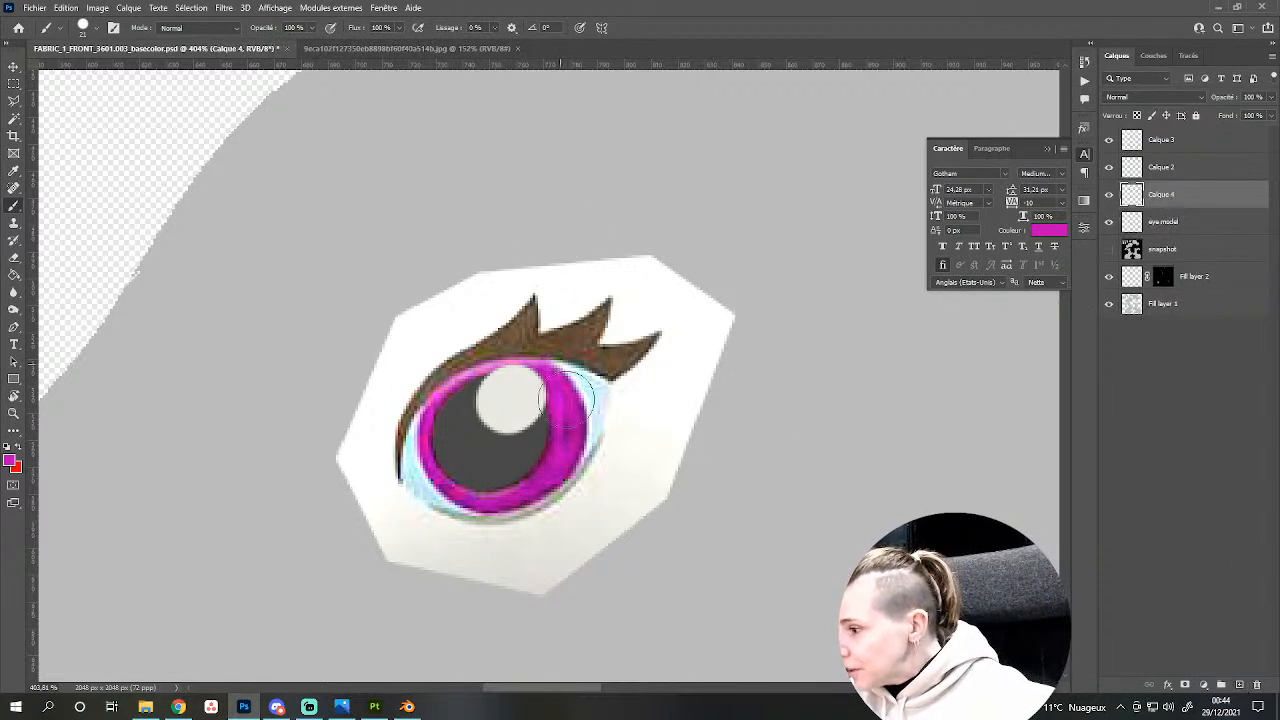
Paint the iris magenta around the pupil, and repaint the round highlight in cream white sampled from the area beside the eye.
mouse_move(455, 440)
left_mouse_down()
mouse_move(445, 408)
mouse_move(500, 370)
mouse_move(535, 365)
mouse_move(560, 410)
mouse_move(540, 395)
left_mouse_up()
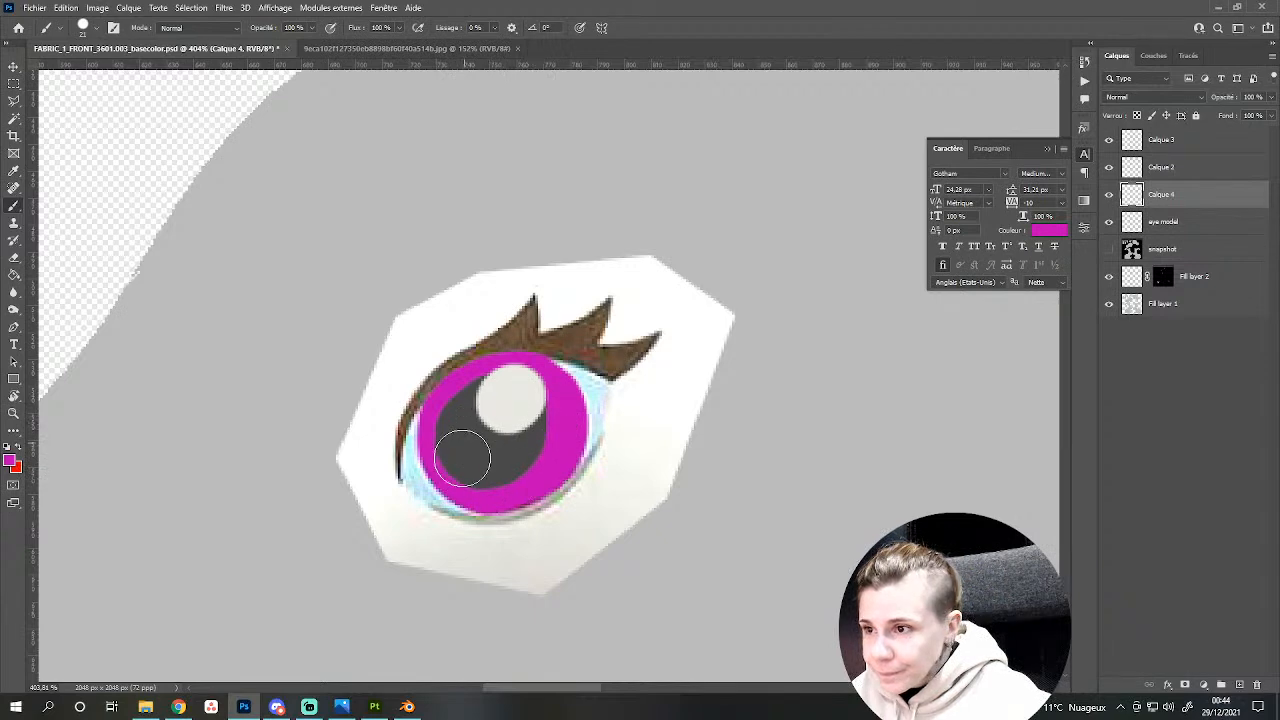
left_click(645, 393, "alt")
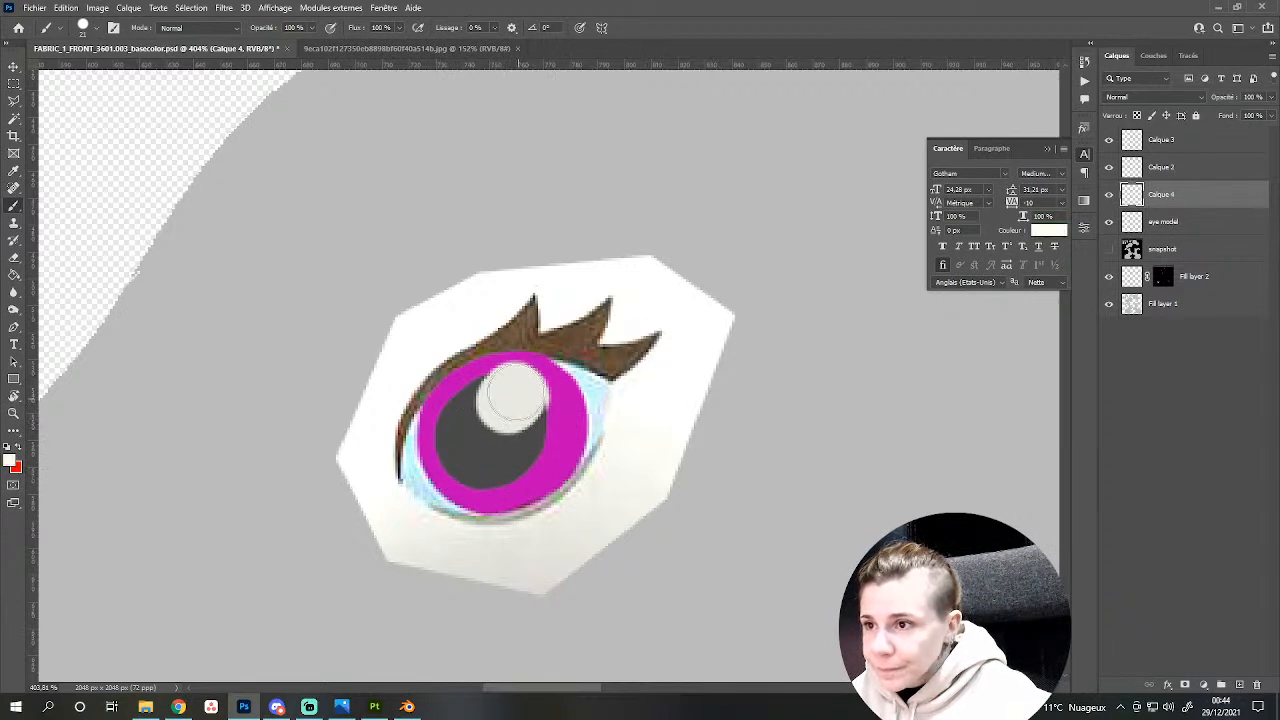
left_click(1195, 141)
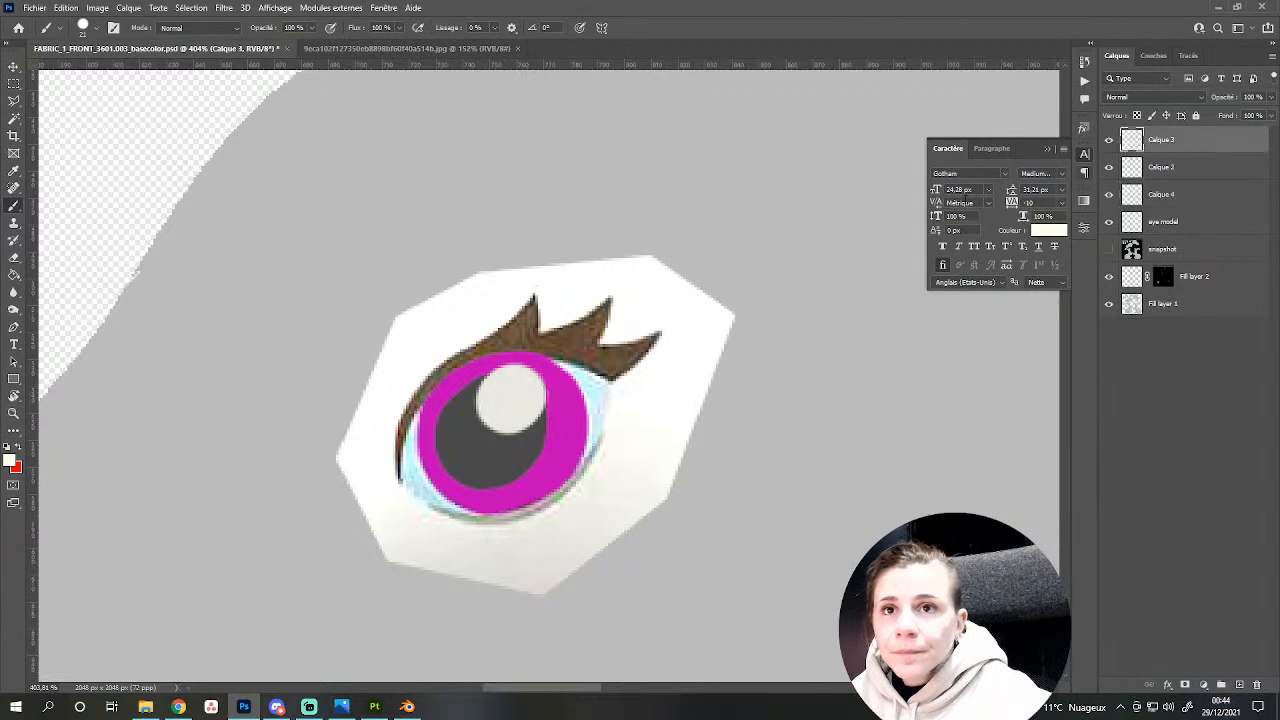
left_click_drag(497, 406, 511, 398)
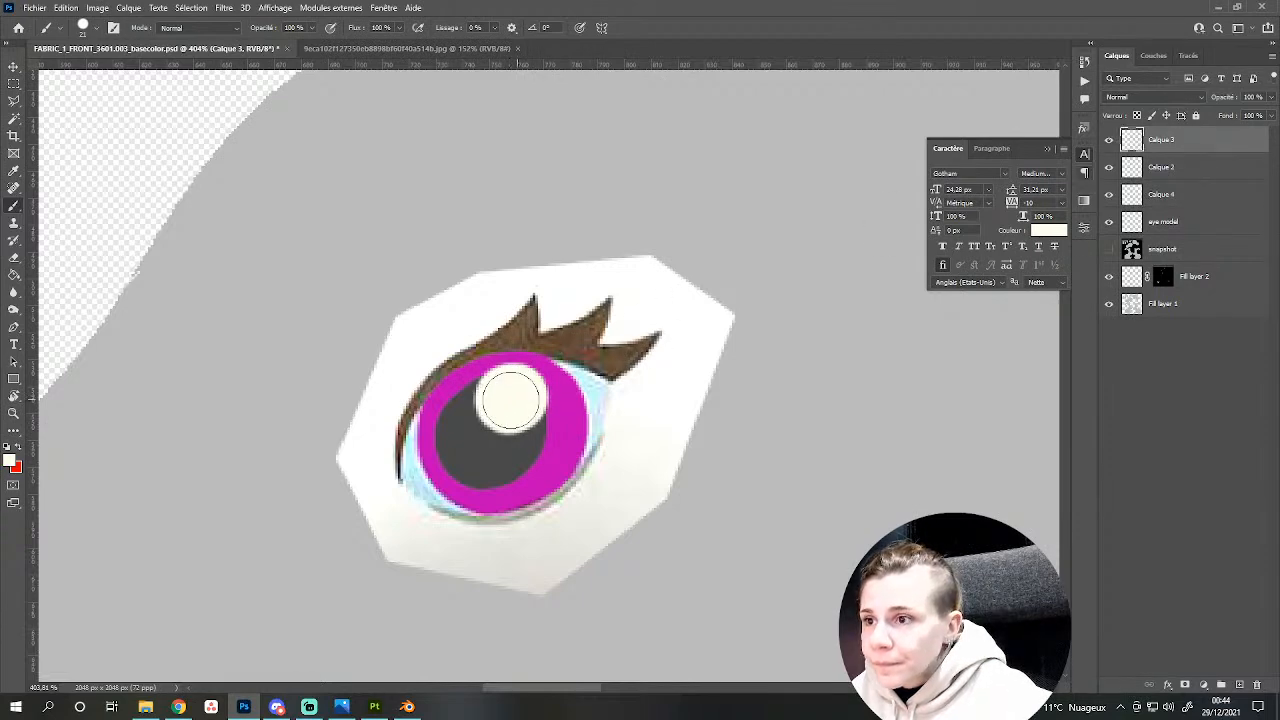
Check which part the magenta paint layer holds by toggling its visibility, and rename it violet.
left_click(1109, 195)
left_click(1109, 195)
double_click(1160, 200)
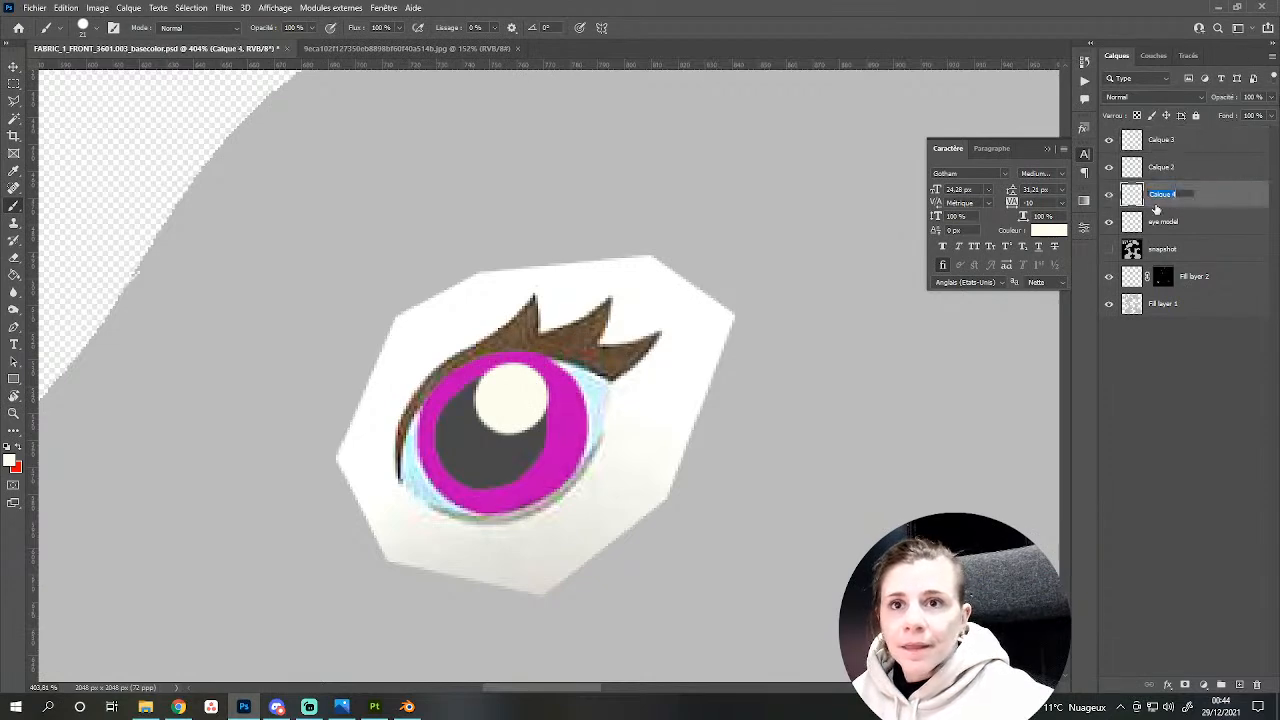
type("Violet")
key("Return")
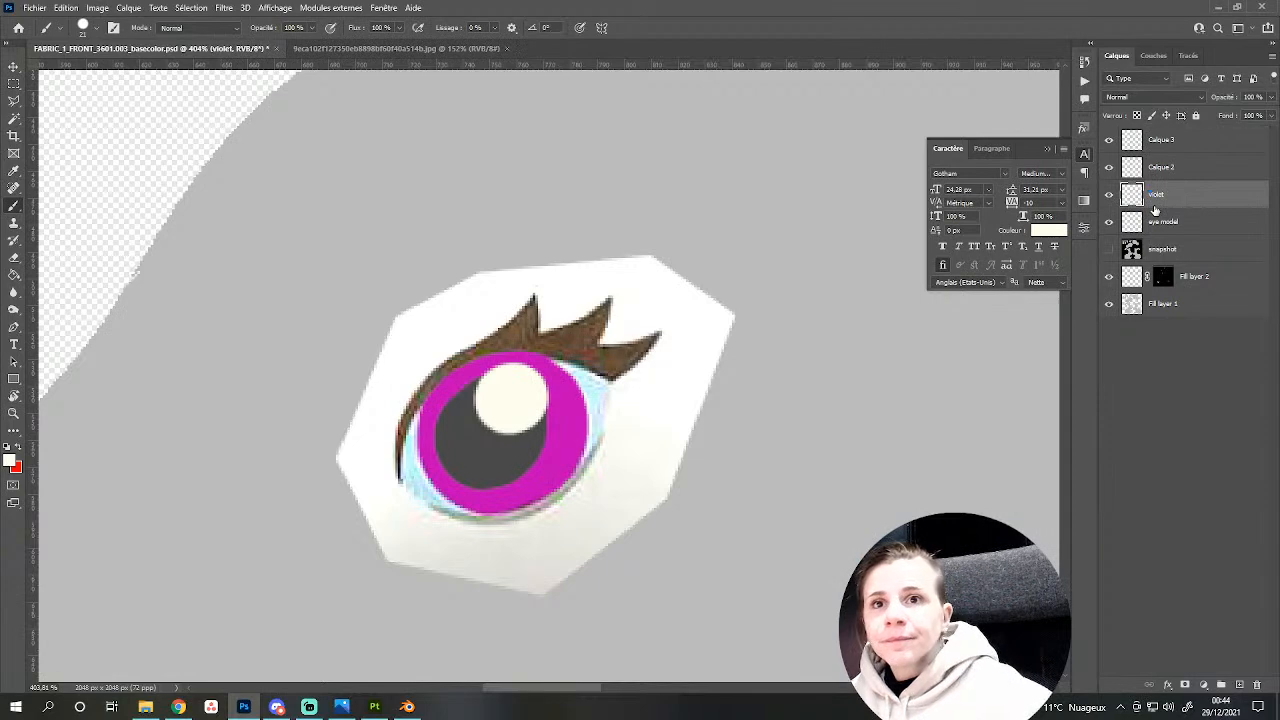
Rename the dark pupil's layer as iris and the highlight's layer as white shine.
left_click(1108, 168)
left_click(1108, 168)
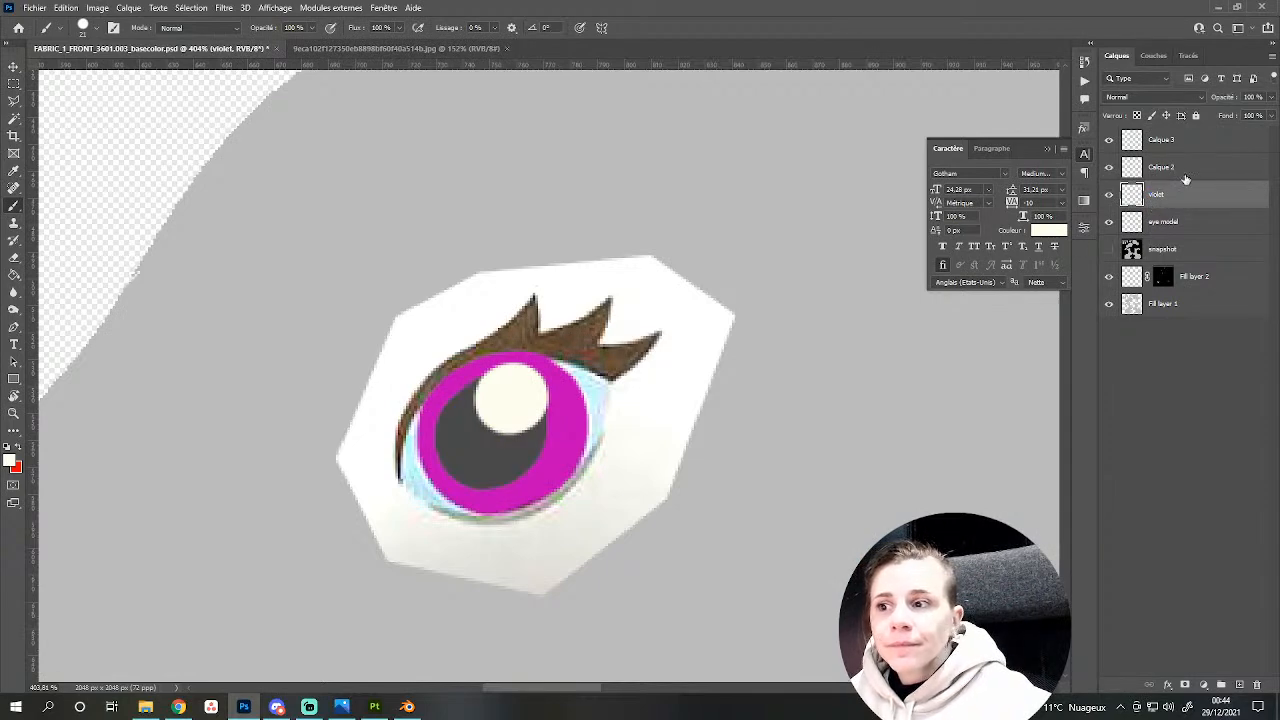
double_click(1164, 170)
type("iris")
key("Return")
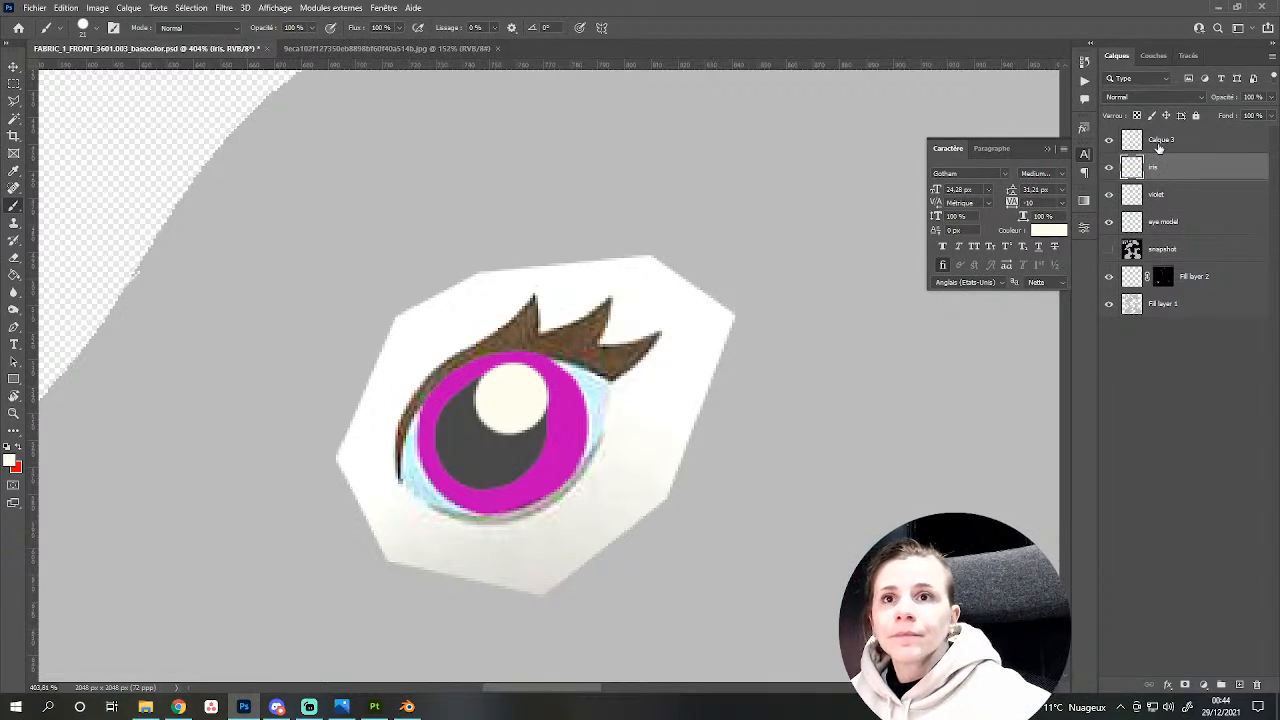
double_click(1160, 140)
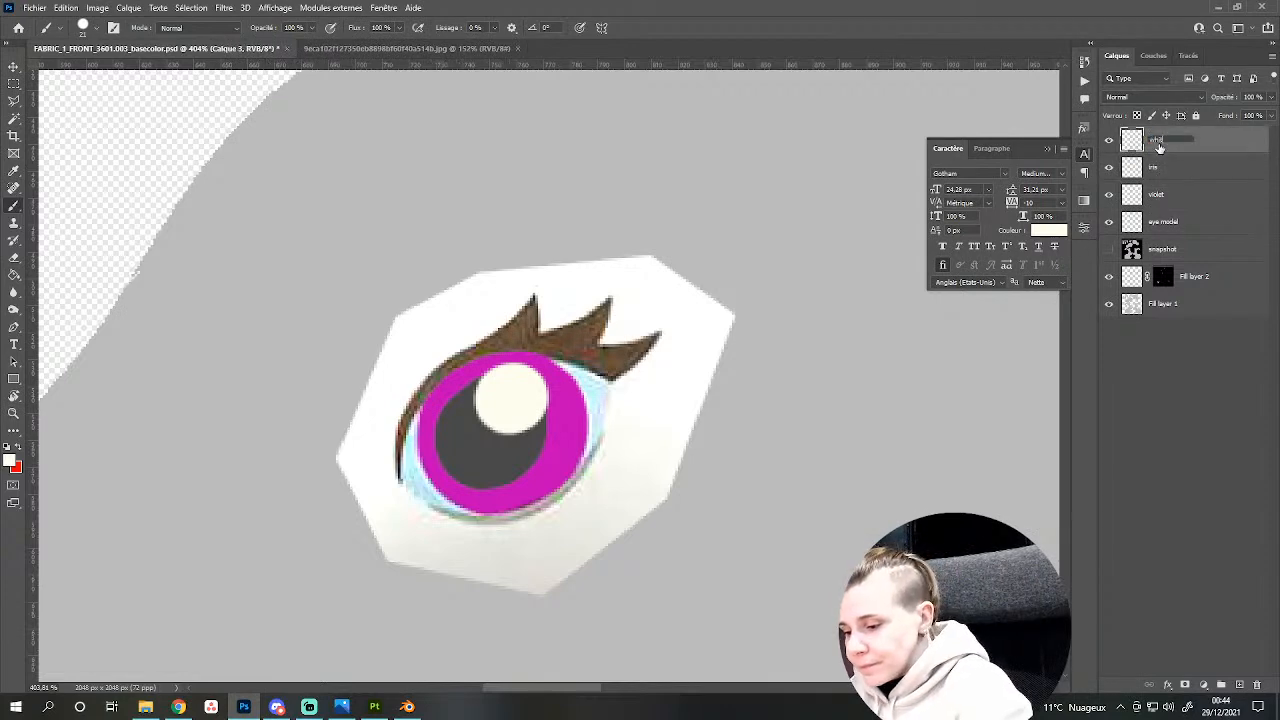
key("Return")
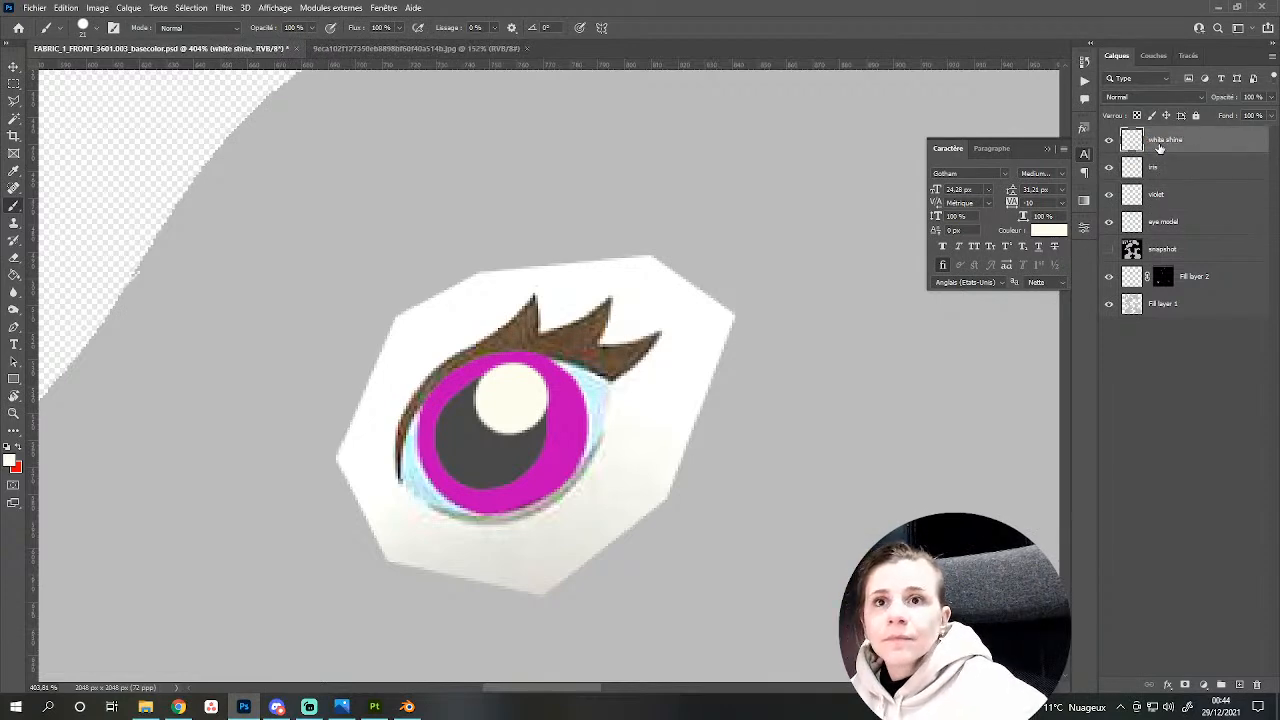
Add a new layer directly above the eye model layer and name it bh blue.
left_click(1160, 222)
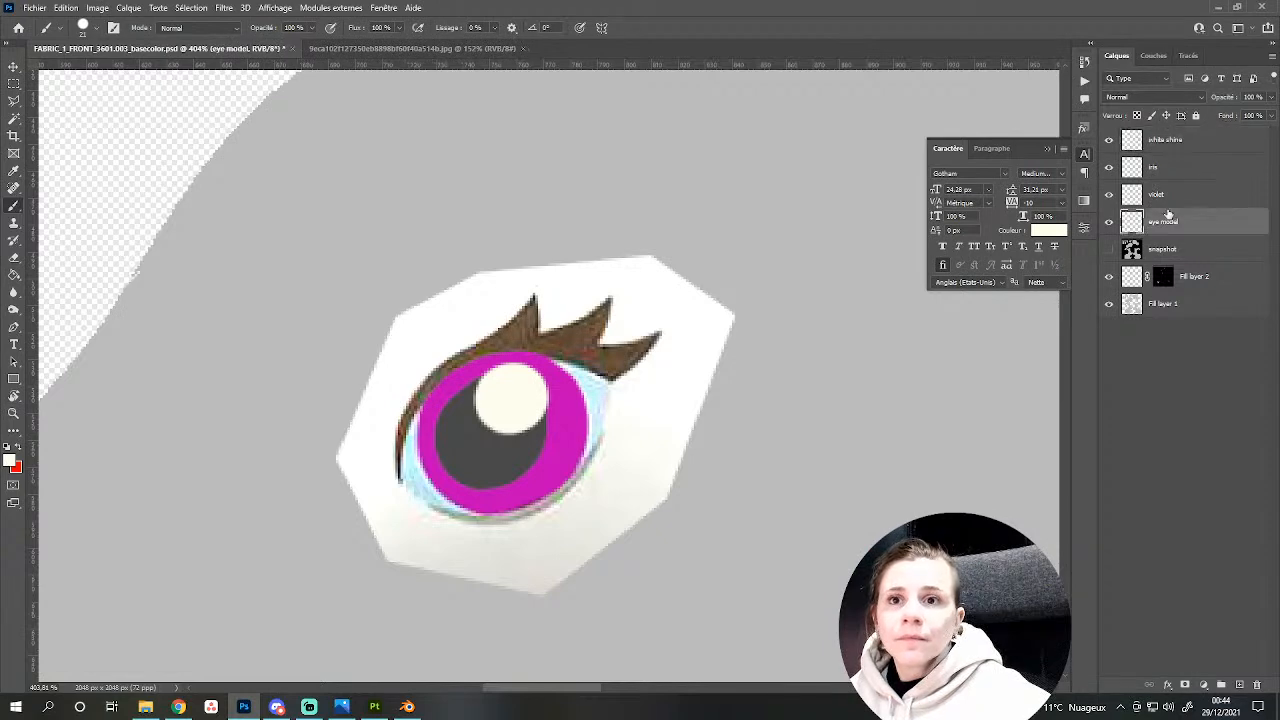
left_click(1239, 685)
double_click(1162, 221)
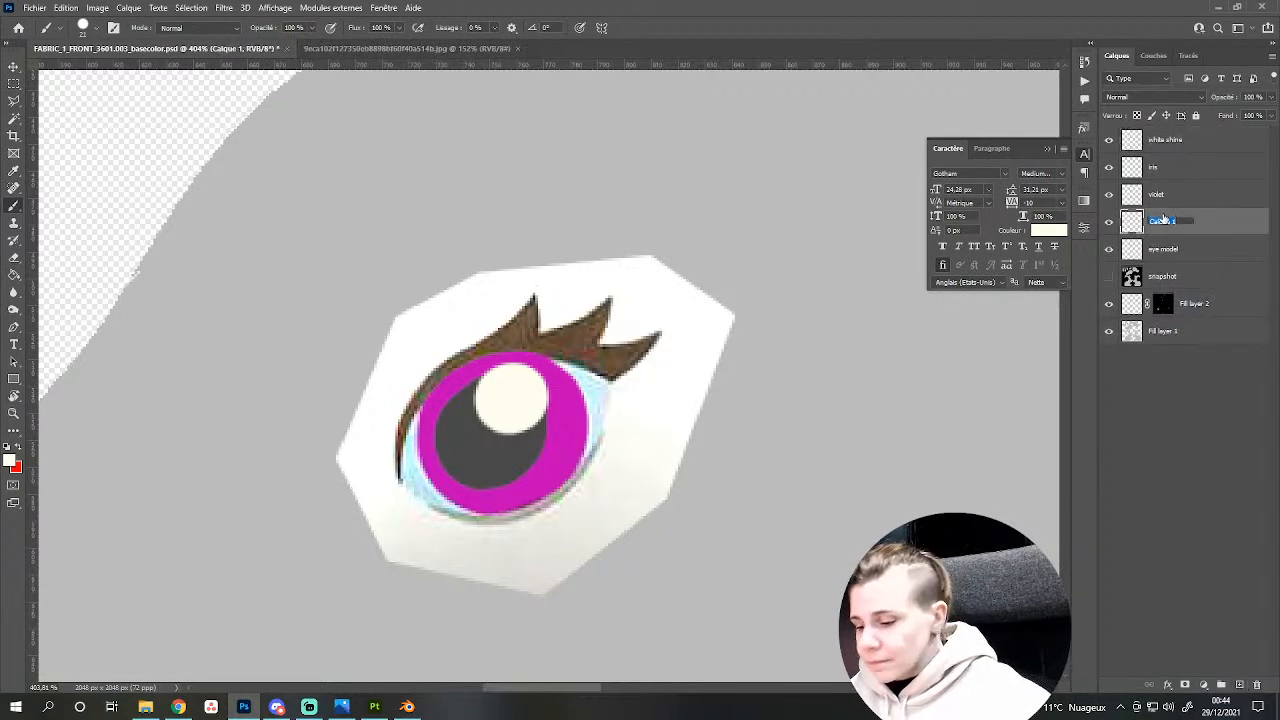
type("bh blue")
key("Return")
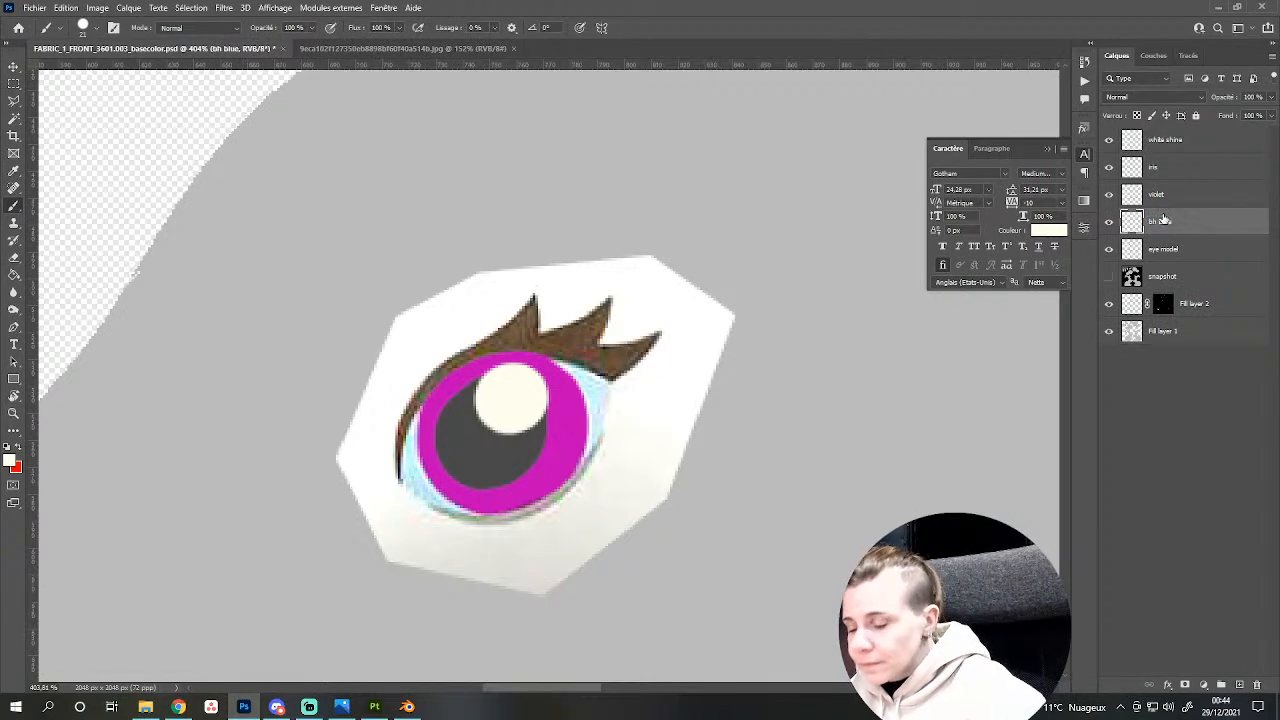
Paint the eyeball around the iris in its sampled light blue, and erase the overspill along the eye's outer edges.
left_click(420, 487, "alt")
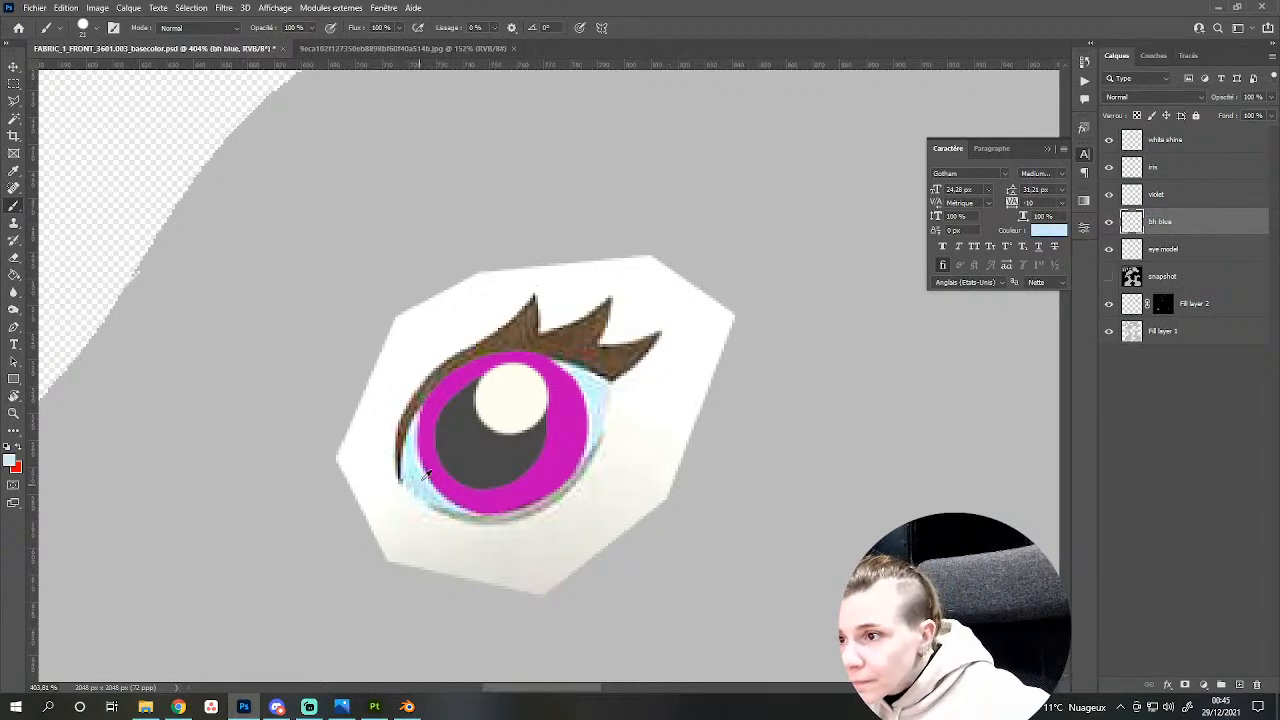
mouse_move(428, 459)
left_mouse_down()
mouse_move(454, 484)
mouse_move(503, 491)
mouse_move(562, 445)
mouse_move(583, 400)
mouse_move(579, 410)
mouse_move(527, 386)
mouse_move(581, 398)
mouse_move(540, 386)
mouse_move(457, 443)
mouse_move(443, 429)
mouse_move(520, 381)
mouse_move(558, 385)
mouse_move(542, 444)
mouse_move(444, 429)
left_mouse_up()
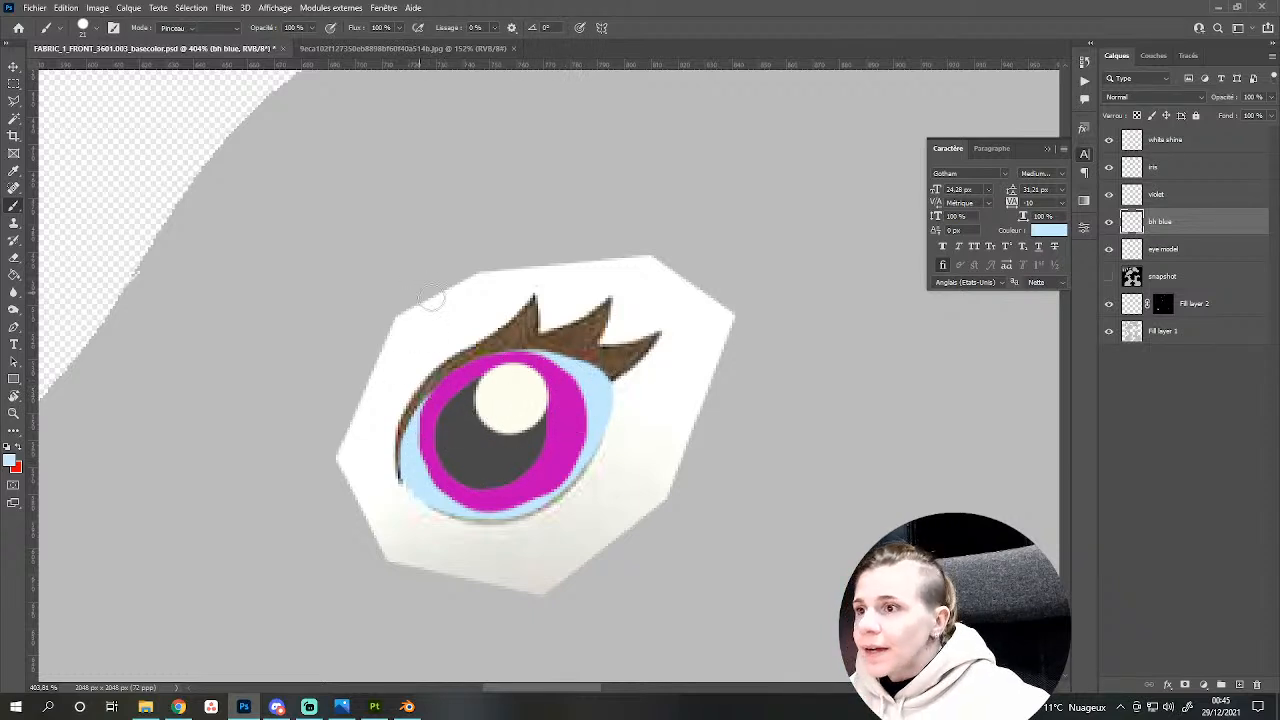
key("e")
right_click(488, 306)
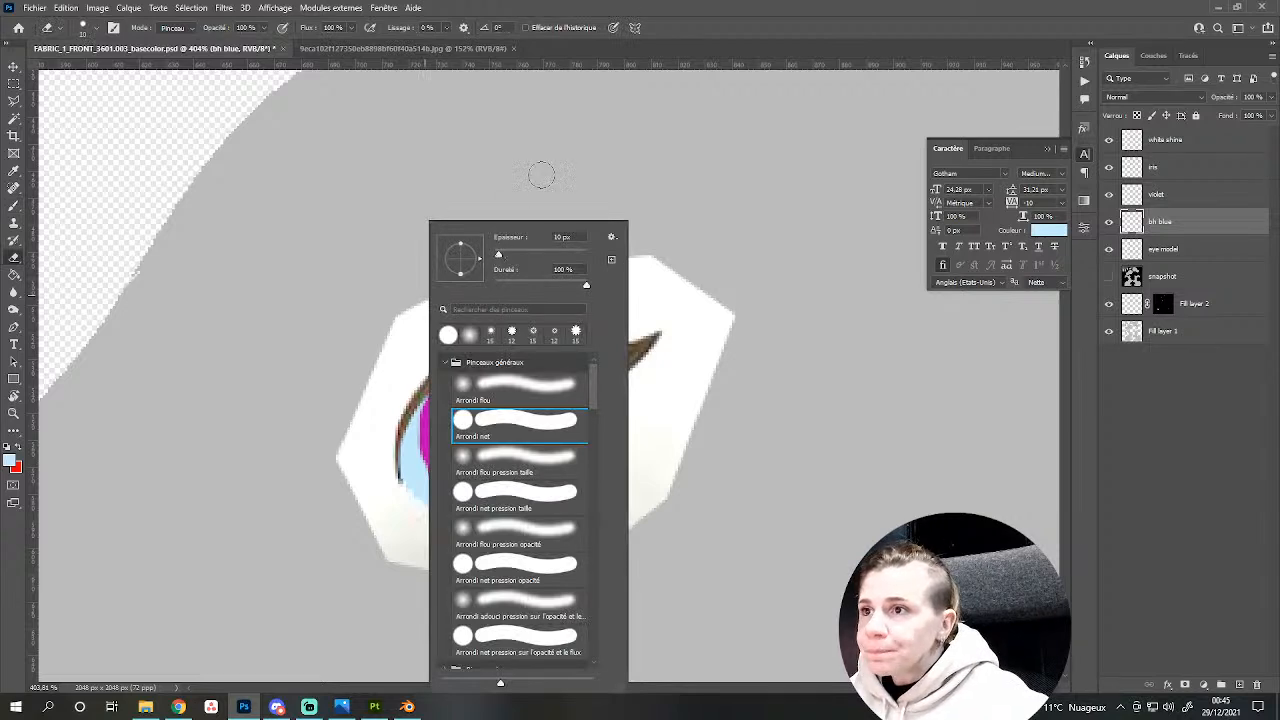
left_click(538, 174)
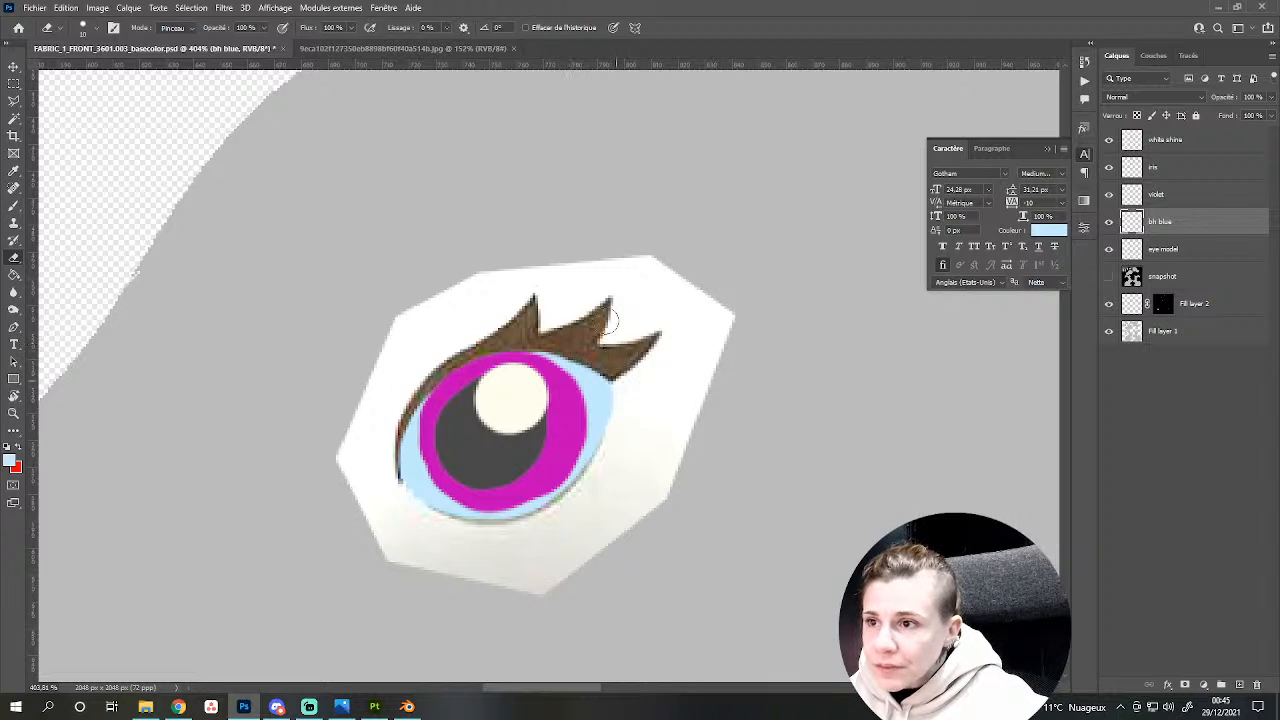
left_click_drag(620, 384, 617, 434)
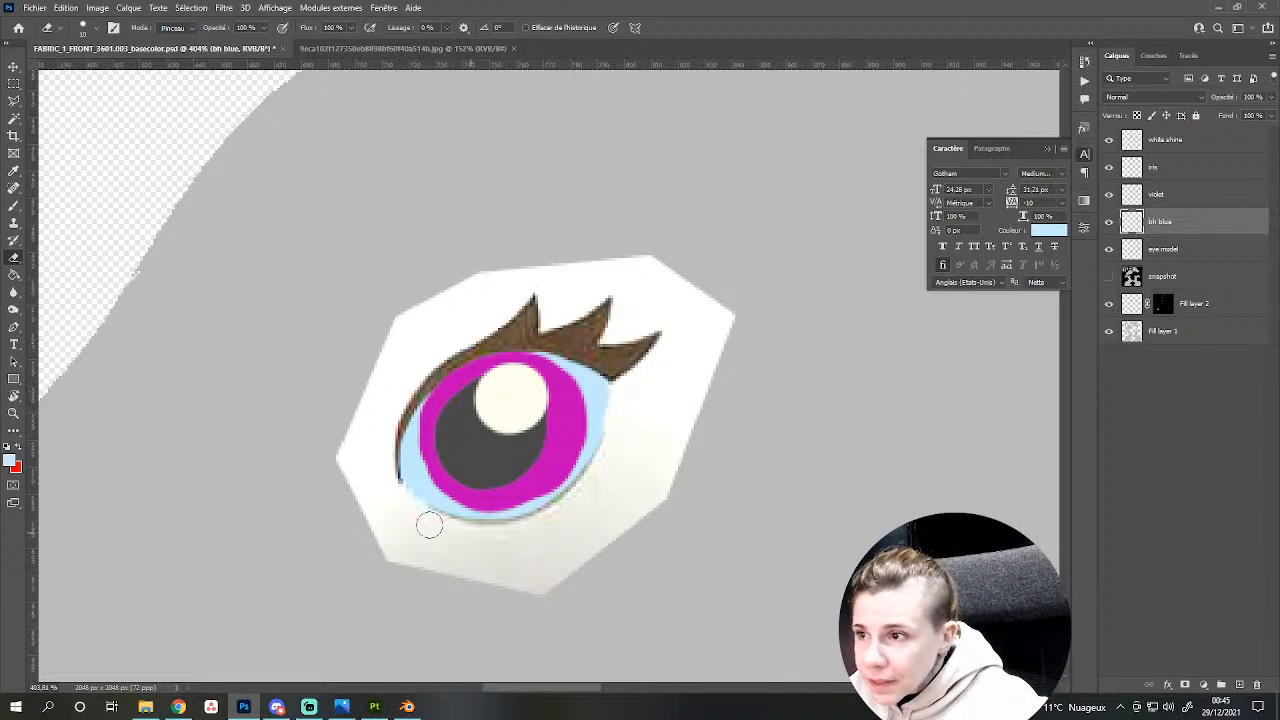
mouse_move(390, 416)
left_mouse_down()
mouse_move(408, 392)
mouse_move(394, 498)
left_mouse_up()
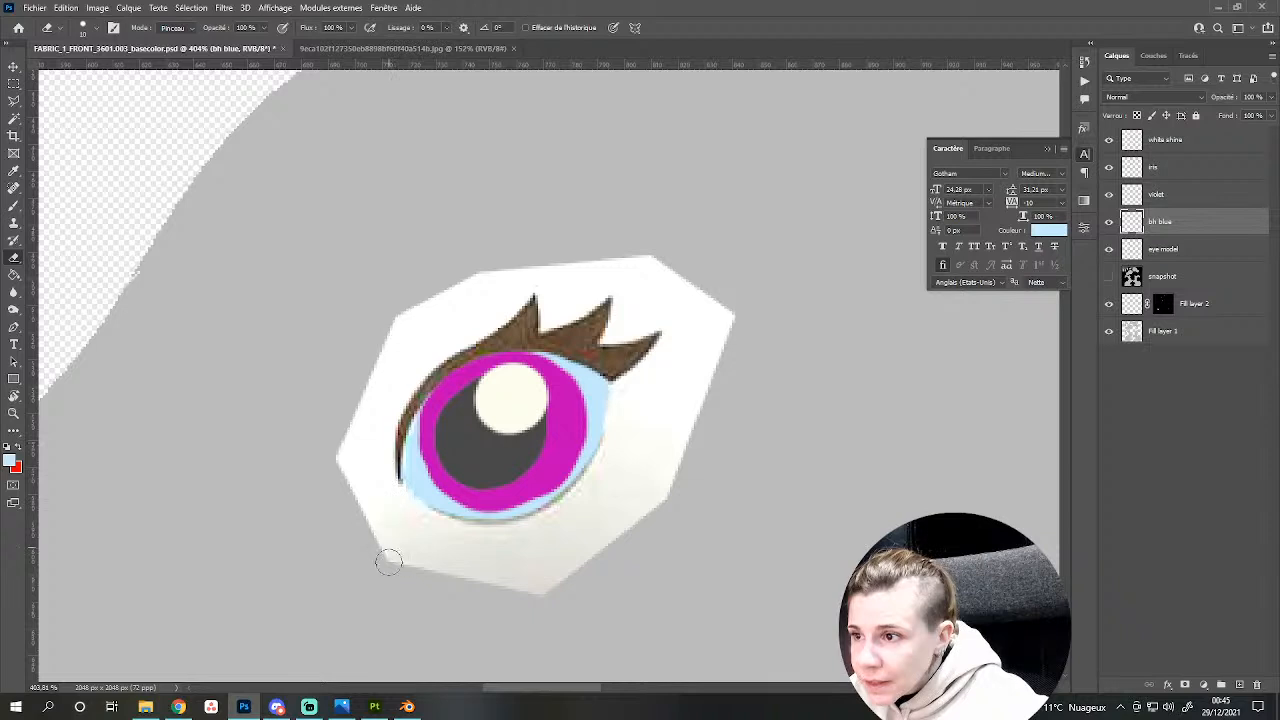
Add a new layer between the bh blue and eye model layers and name it cils.
left_click(1239, 684)
mouse_move(1175, 226)
left_mouse_down()
mouse_move(1175, 255)
mouse_move(1178, 236)
left_mouse_up()
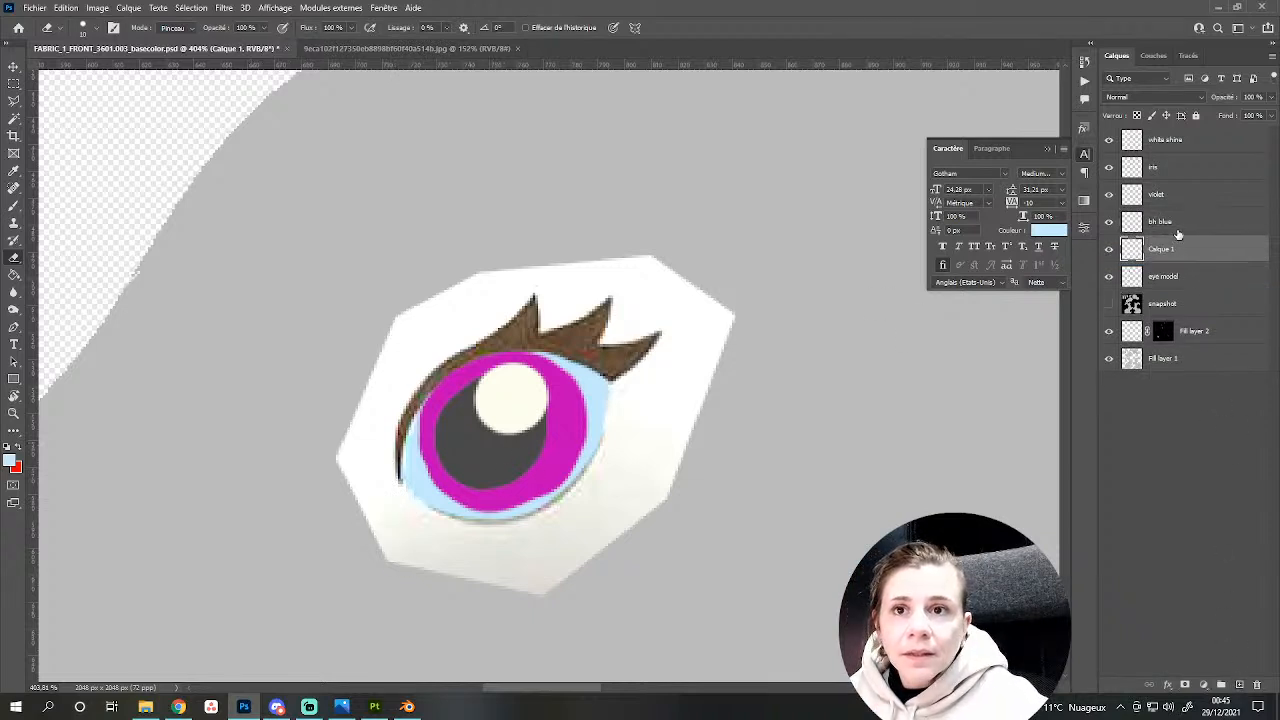
double_click(1162, 249)
type("cils")
key("Return")
Sample the pupil's dark grey and paint over the upper lid line and the three brown lashes.
key("b")
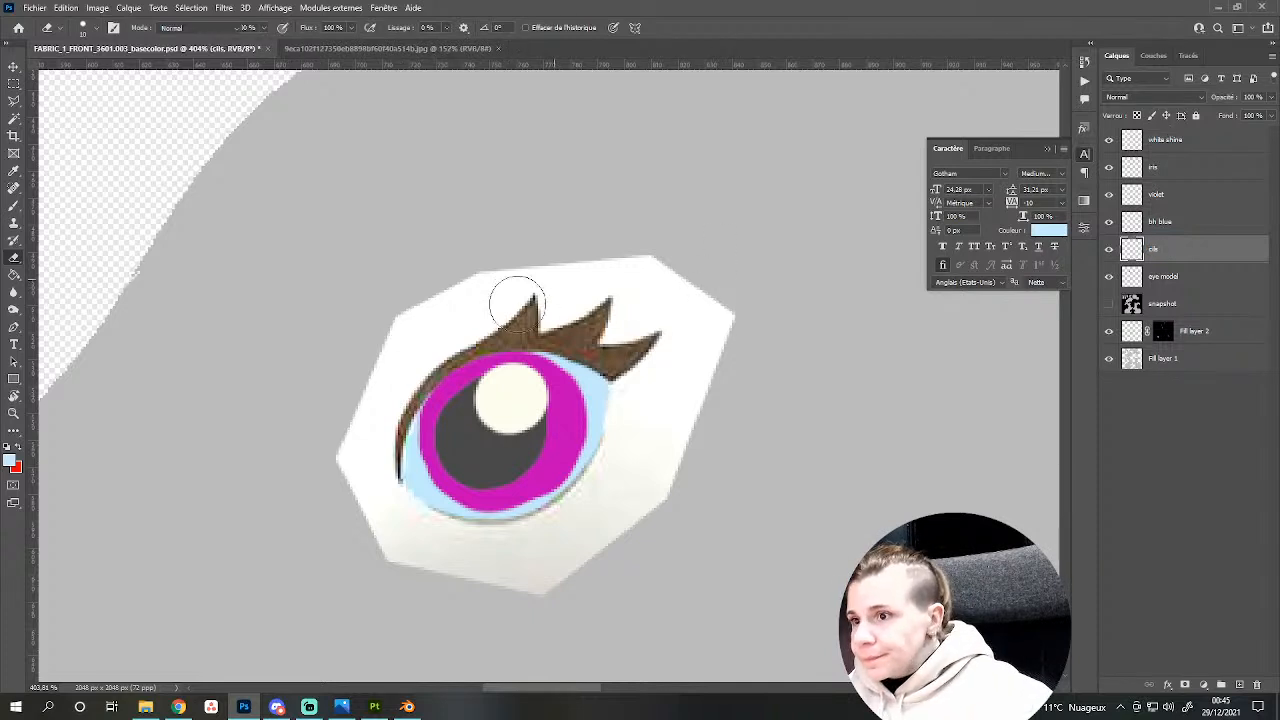
left_click(487, 429, "alt")
mouse_move(430, 462)
left_mouse_down()
mouse_move(424, 478)
mouse_move(420, 430)
mouse_move(505, 345)
mouse_move(508, 305)
mouse_move(495, 325)
mouse_move(571, 294)
mouse_move(595, 305)
mouse_move(605, 335)
mouse_move(590, 345)
mouse_move(655, 312)
mouse_move(610, 345)
left_mouse_up()
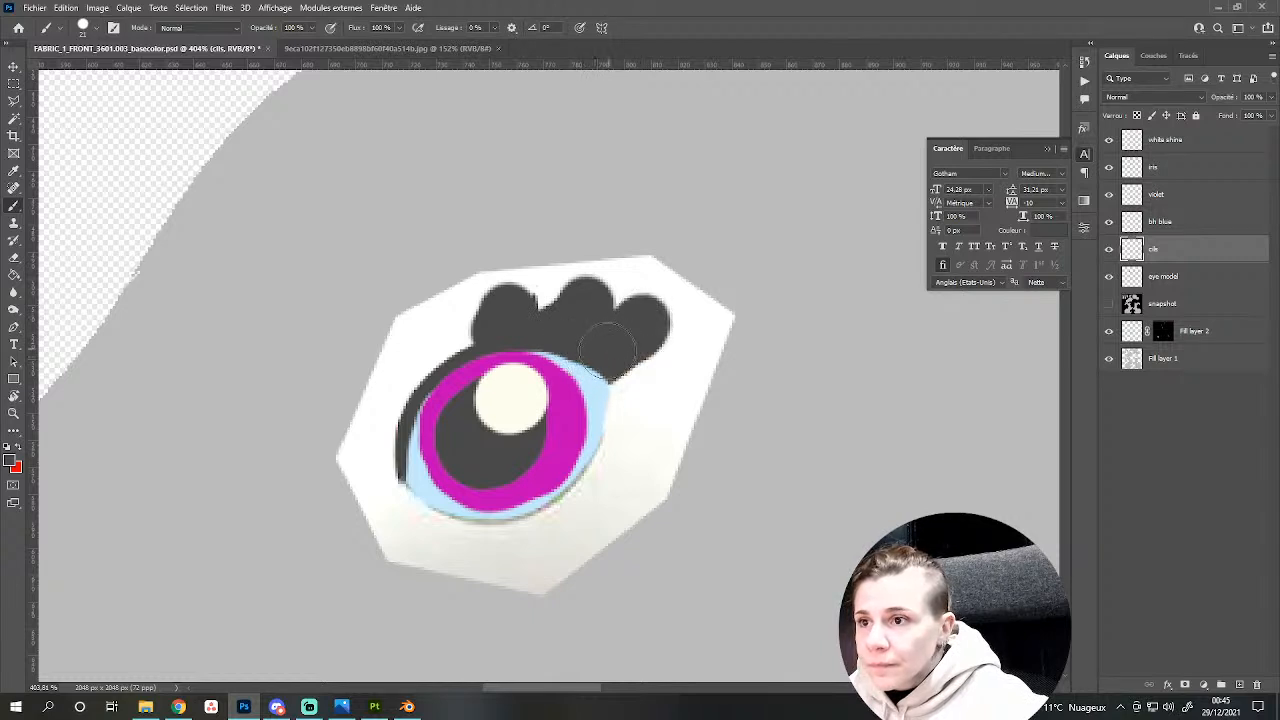
Erase the excess grey around the first lash to shape it into a point following the reference.
key("e")
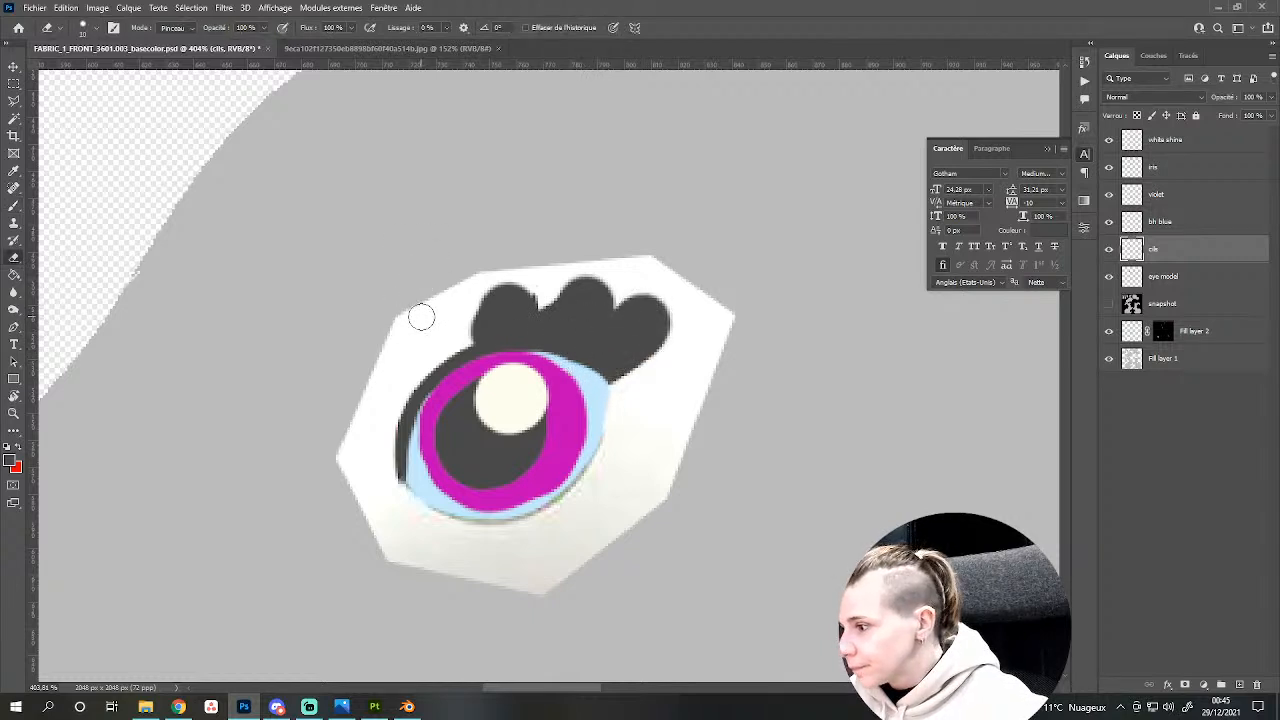
mouse_move(471, 289)
left_mouse_down()
mouse_move(500, 277)
mouse_move(495, 320)
left_mouse_up()
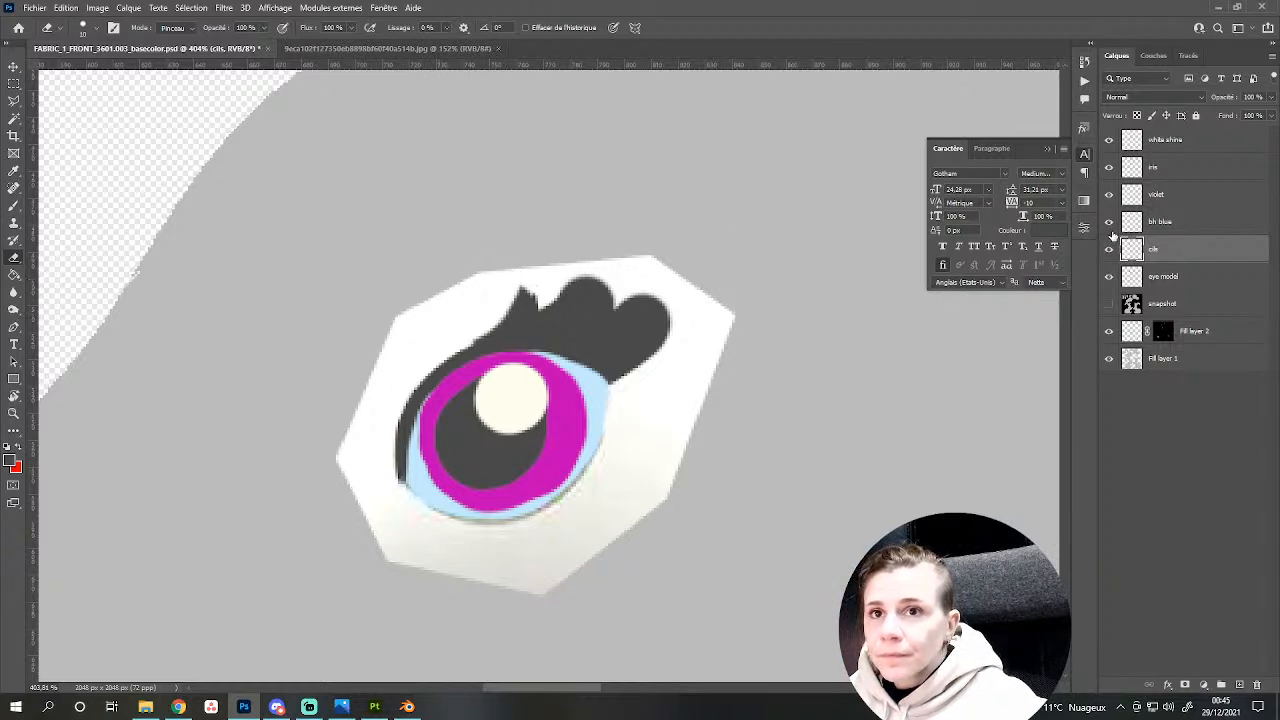
mouse_move(525, 302)
left_mouse_down()
mouse_move(517, 277)
mouse_move(460, 340)
left_mouse_up()
mouse_move(591, 272)
left_mouse_down()
mouse_move(543, 303)
mouse_move(634, 262)
left_mouse_up()
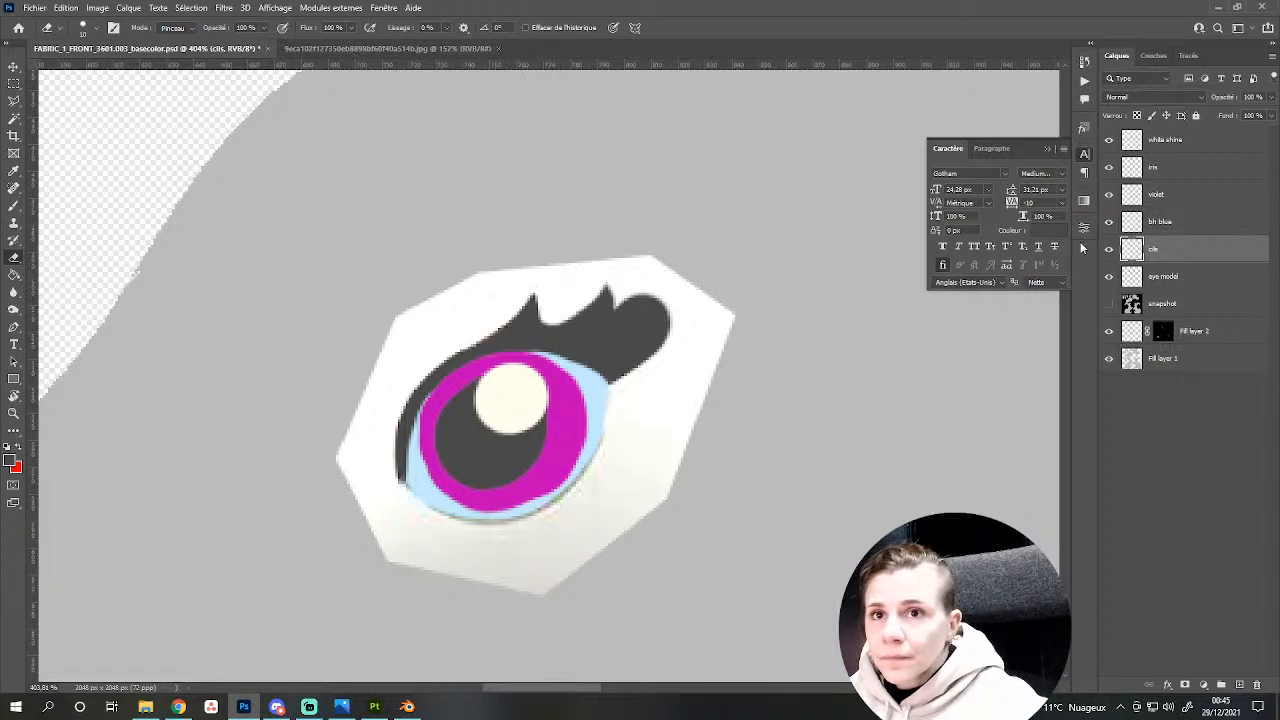
left_click(1110, 248)
left_click(1110, 248)
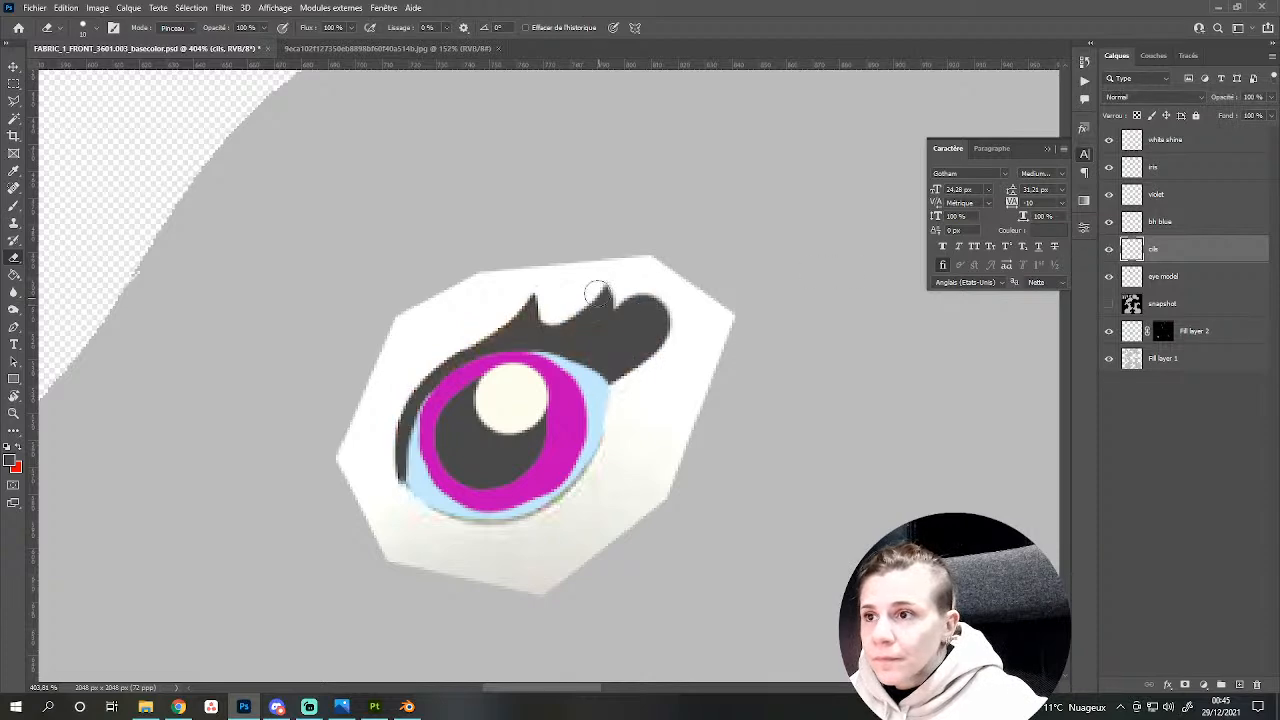
key("ctrl+z")
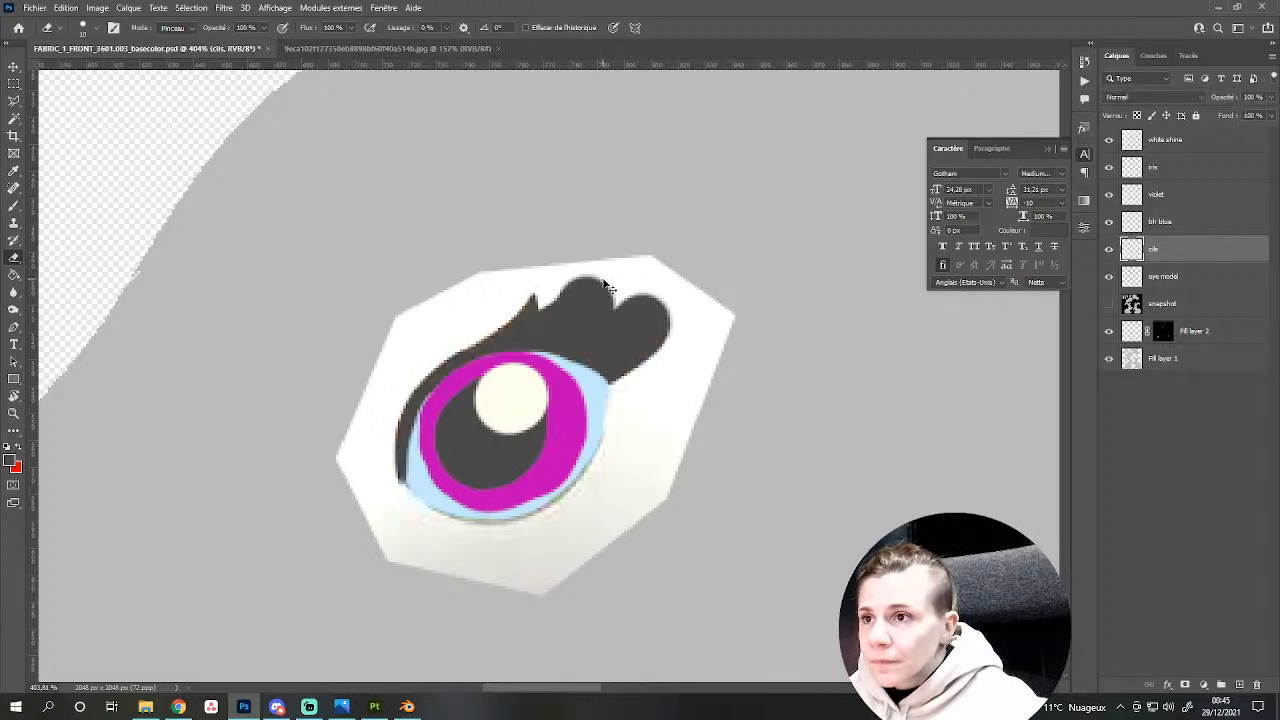
left_click_drag(596, 276, 552, 320)
key("ctrl+z")
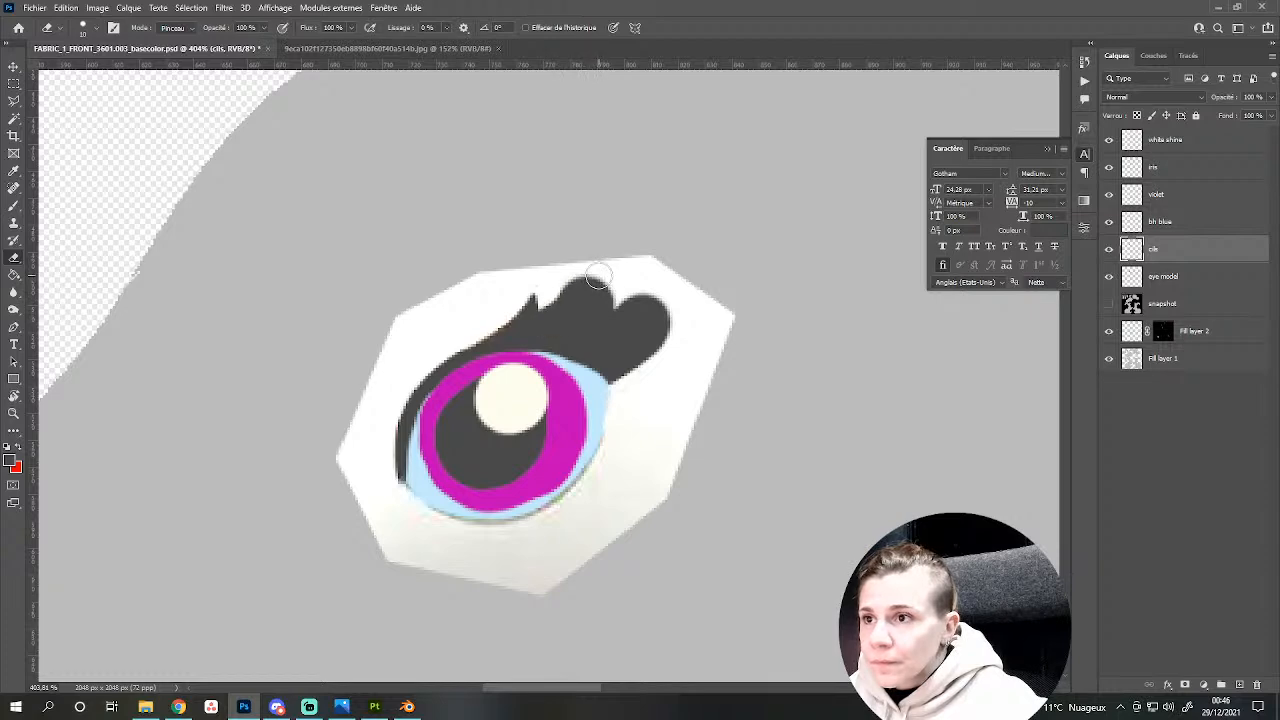
Erase the excess grey around the second and third lashes to give them curved points, comparing against the reference underneath.
mouse_move(596, 278)
left_mouse_down()
mouse_move(558, 310)
mouse_move(558, 298)
mouse_move(637, 288)
left_mouse_up()
left_click(1110, 250)
left_click(1110, 250)
mouse_move(620, 332)
left_mouse_down()
mouse_move(660, 312)
mouse_move(634, 325)
mouse_move(632, 298)
mouse_move(648, 303)
left_mouse_up()
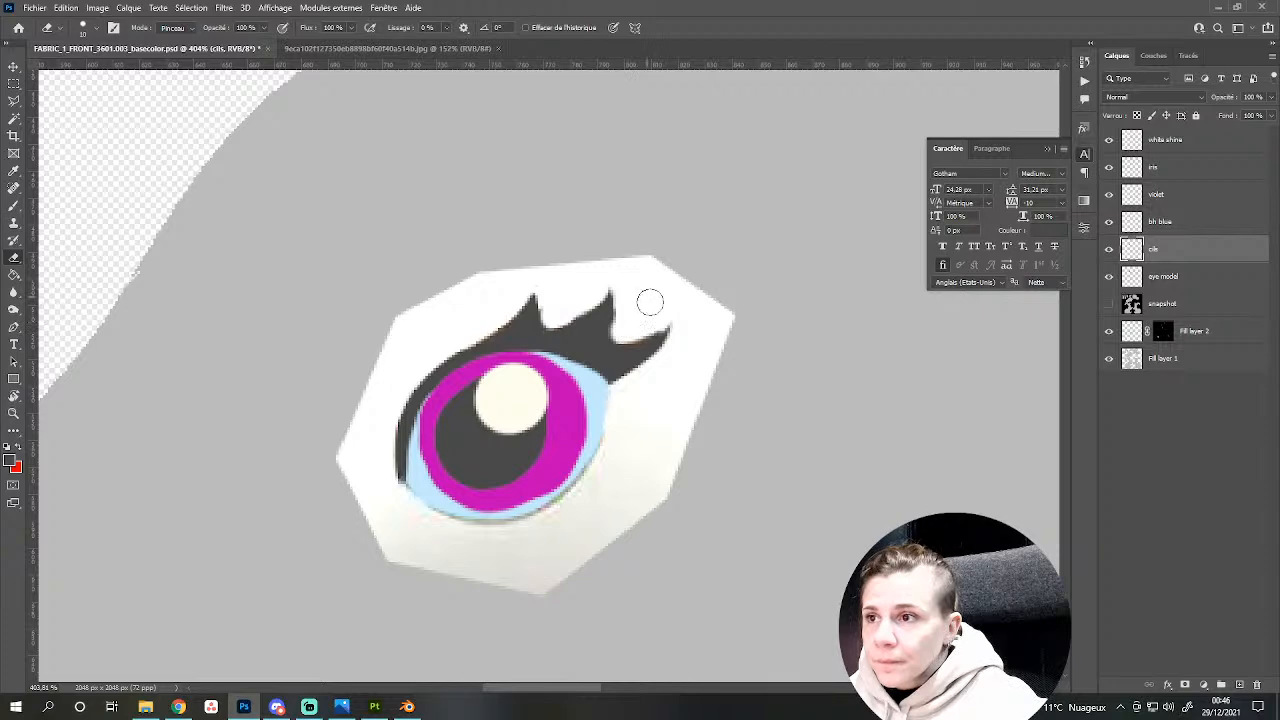
Reduce the brush size to 4 px and touch up the edges and tips of the lashes in dark grey.
key("b")
key("b")
right_click(422, 229)
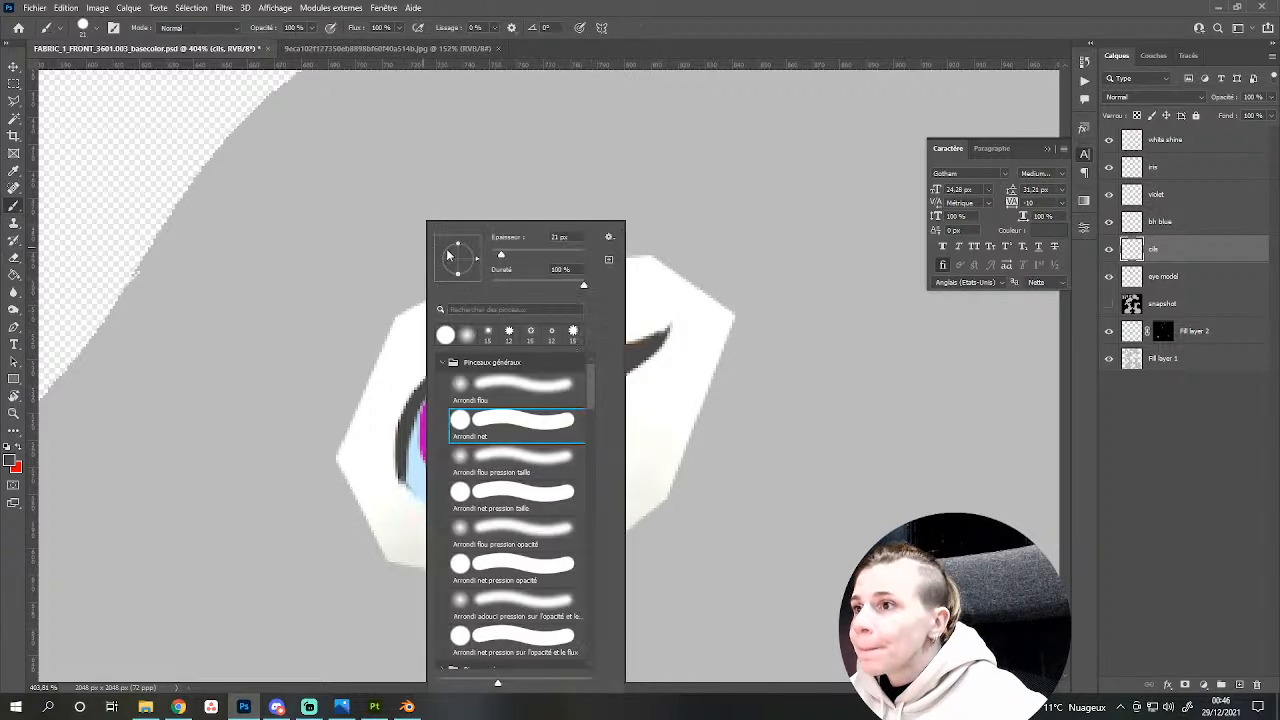
left_click_drag(501, 256, 495, 256)
left_click(592, 6)
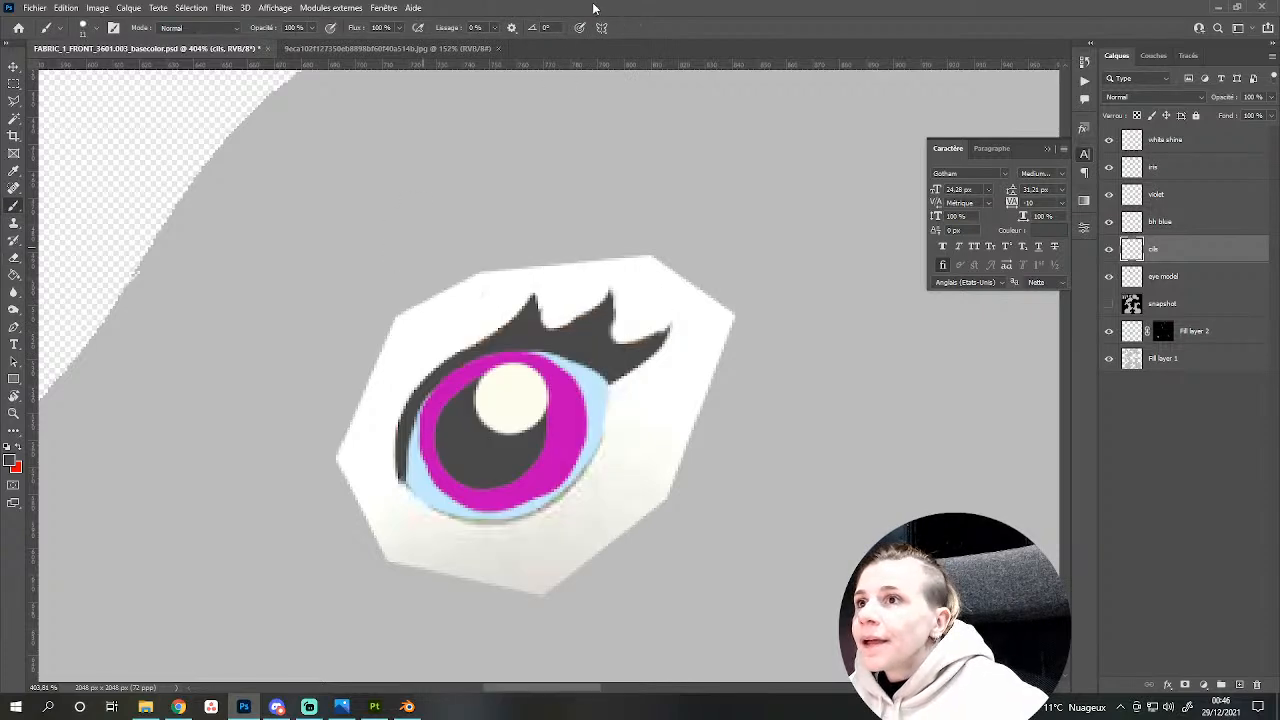
right_click(602, 293)
left_click_drag(681, 256, 674, 255)
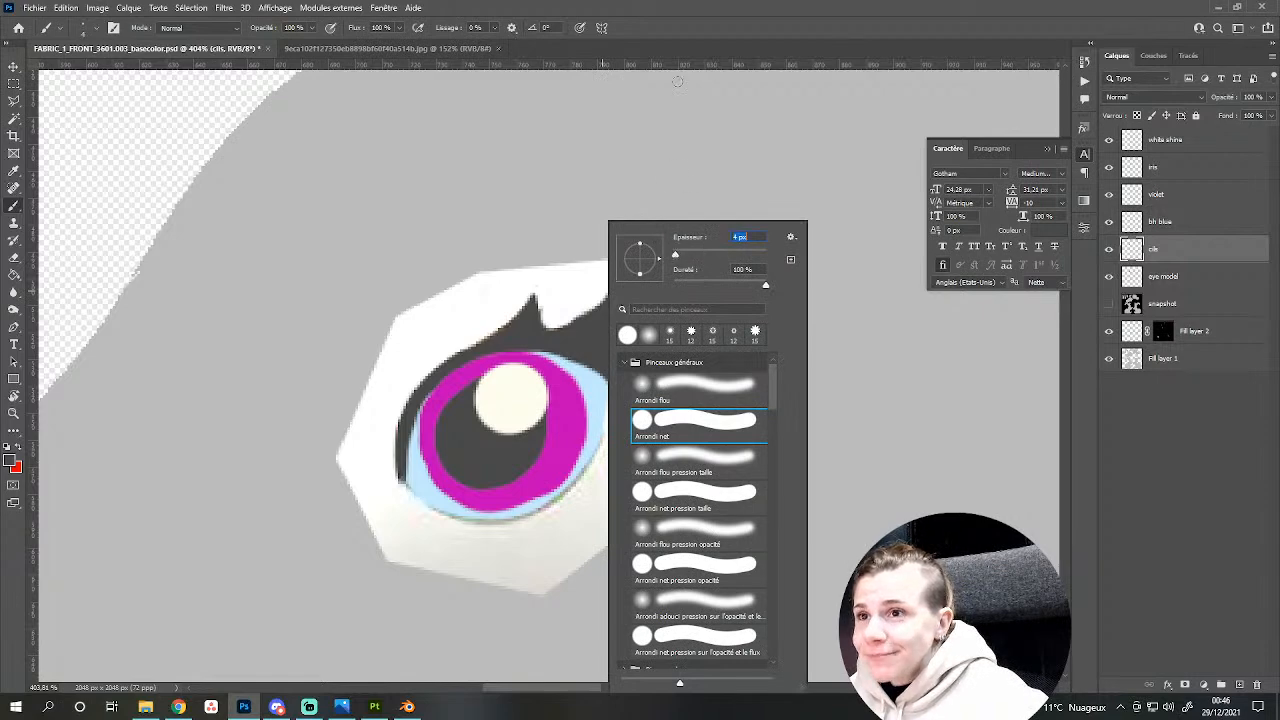
left_click(672, 12)
mouse_move(609, 296)
left_mouse_down()
mouse_move(611, 346)
mouse_move(656, 343)
left_mouse_up()
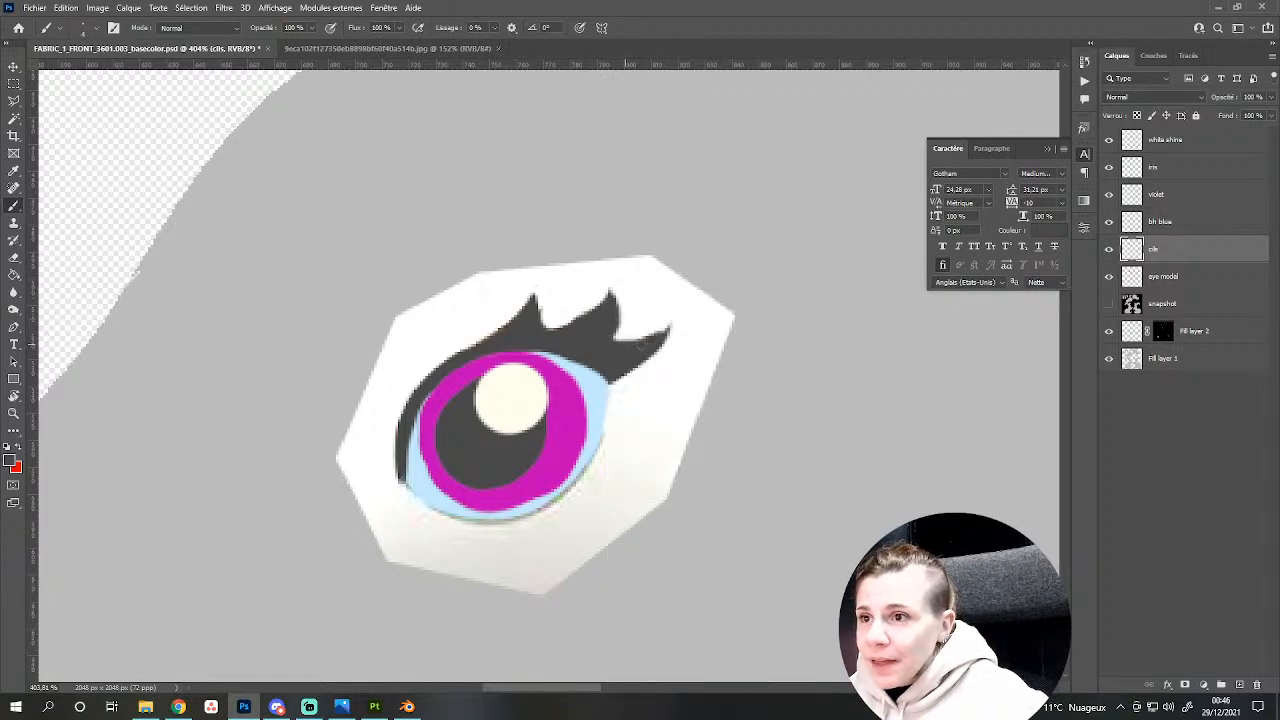
left_click_drag(535, 300, 542, 335)
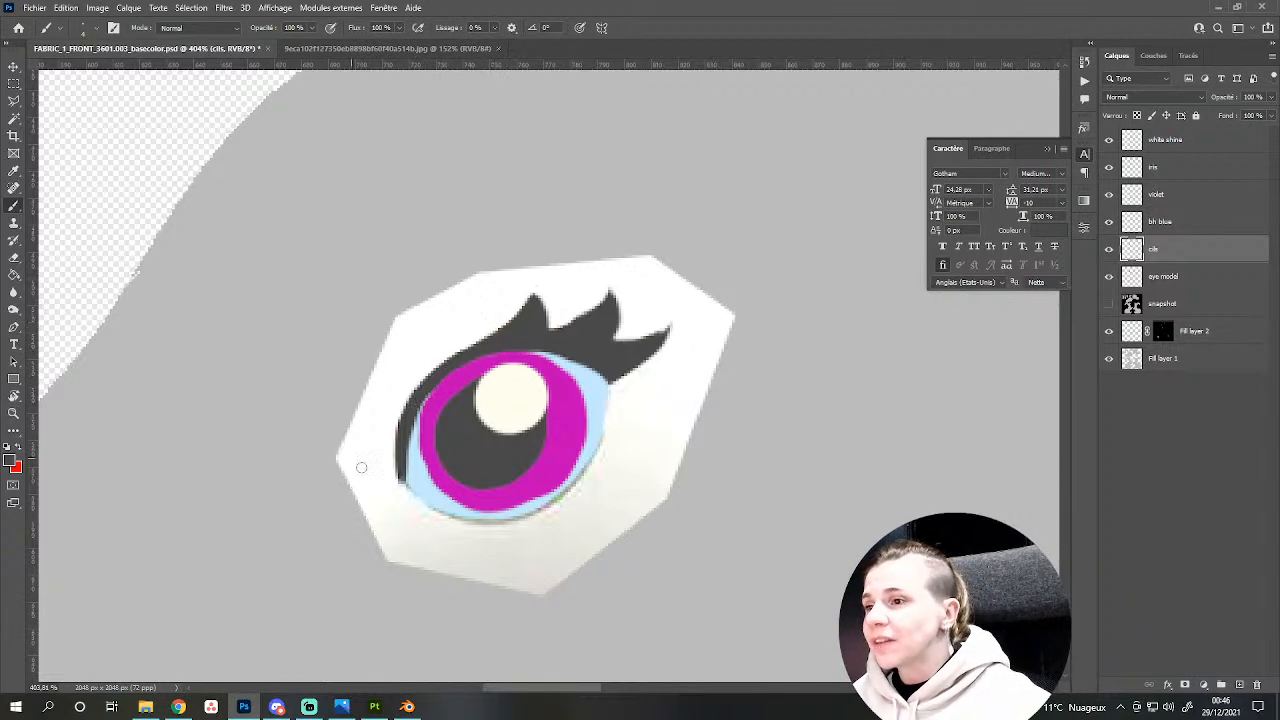
Touch up the ring's inner and outer edges in sampled magenta on the violet layer, then sample the pupil's dark grey on the iris layer.
left_click(1189, 194)
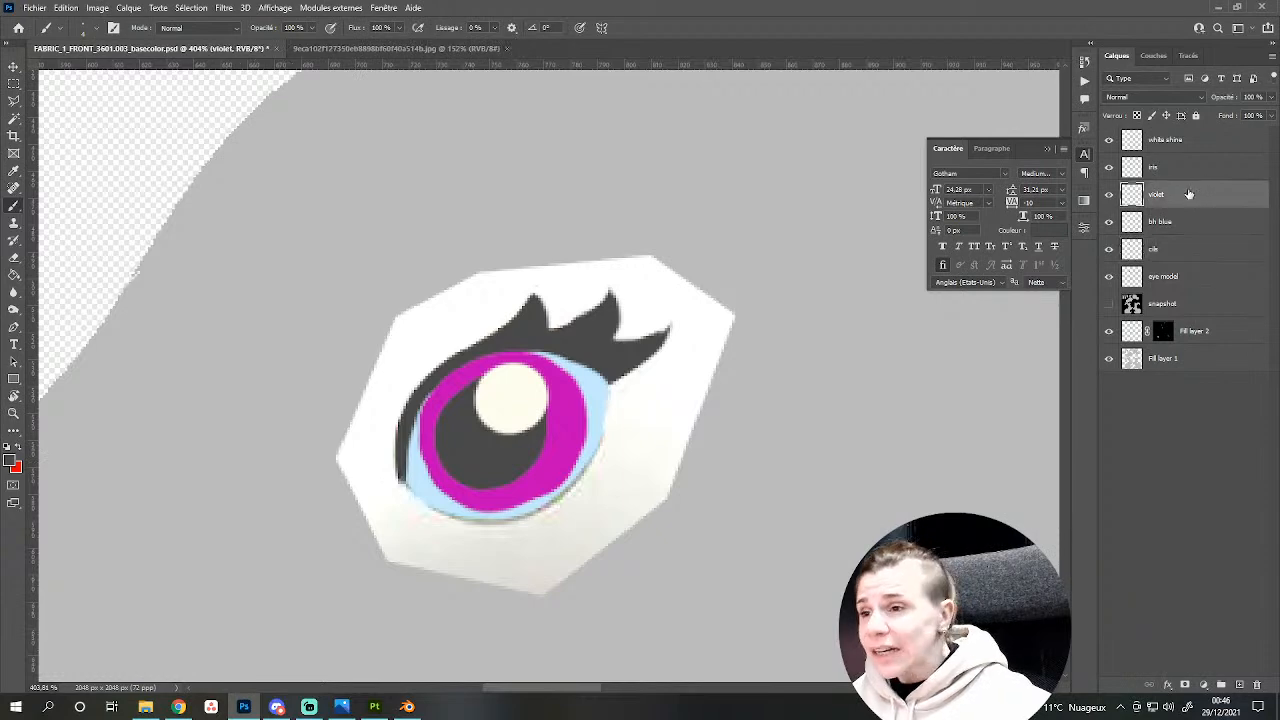
left_click(537, 479, "alt")
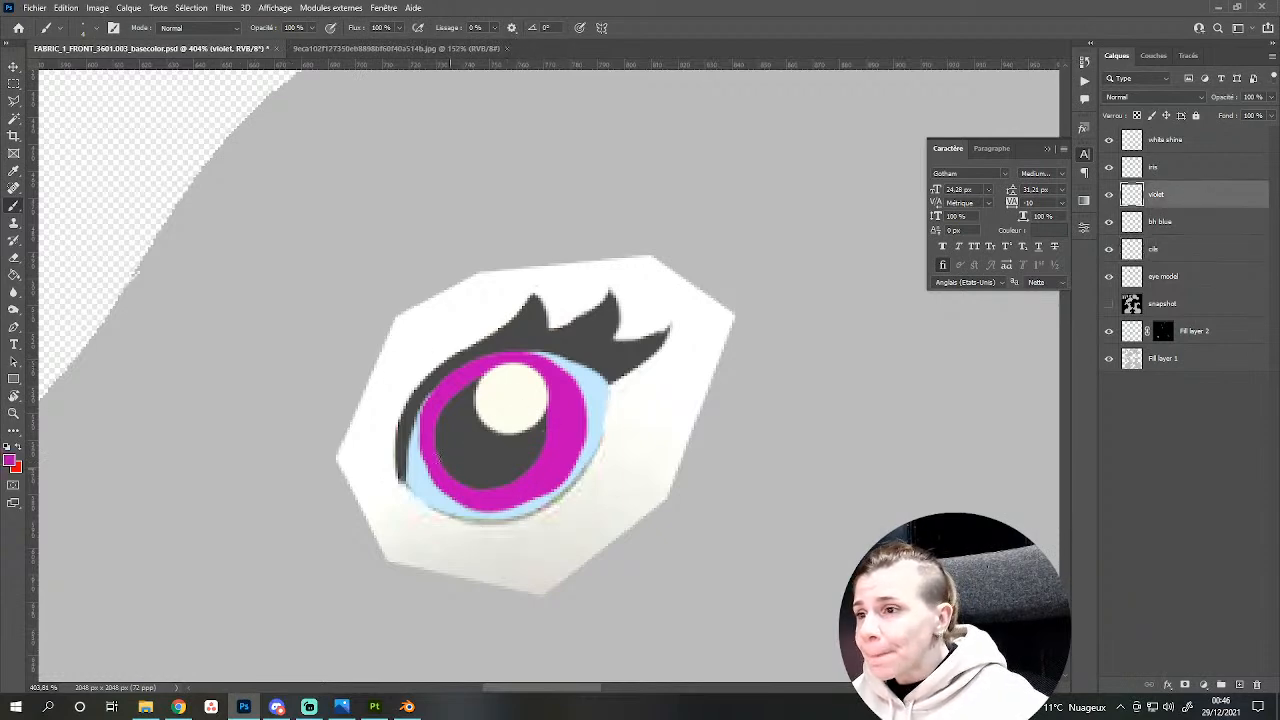
mouse_move(427, 402)
left_mouse_down()
mouse_move(424, 446)
mouse_move(422, 410)
mouse_move(426, 450)
mouse_move(462, 497)
mouse_move(540, 489)
left_mouse_up()
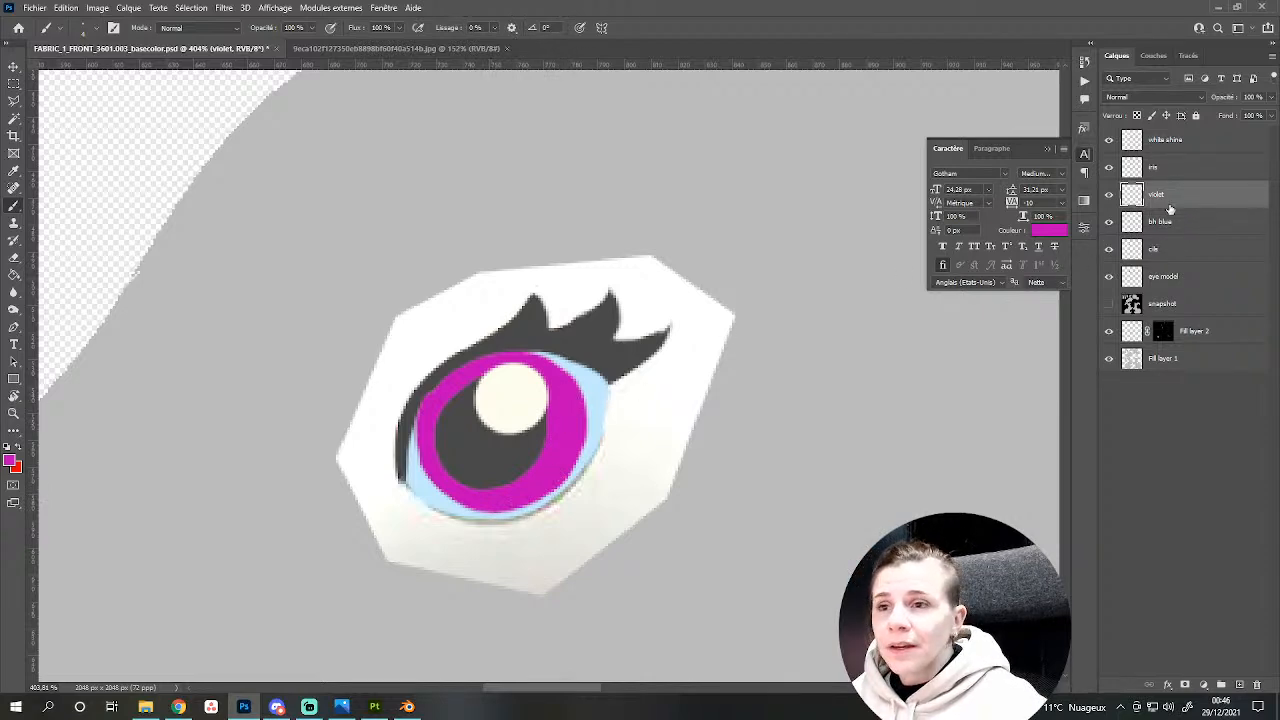
left_click(1185, 168)
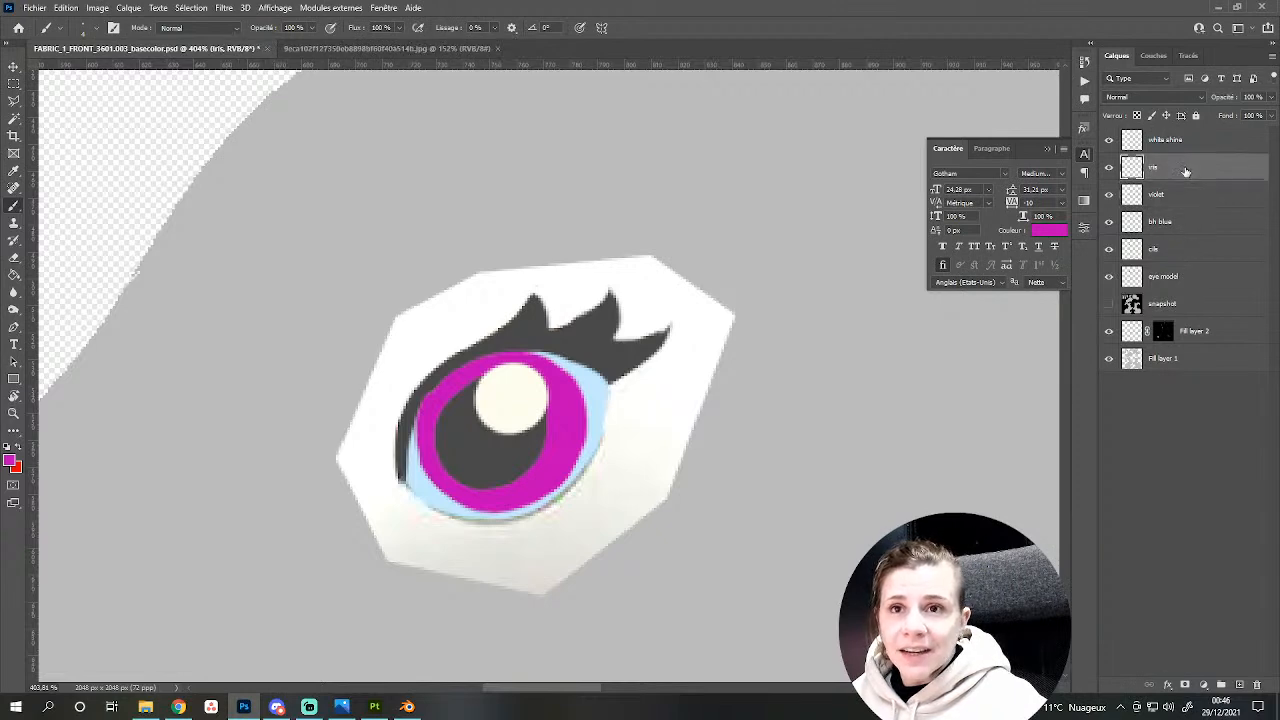
left_click(472, 418, "alt")
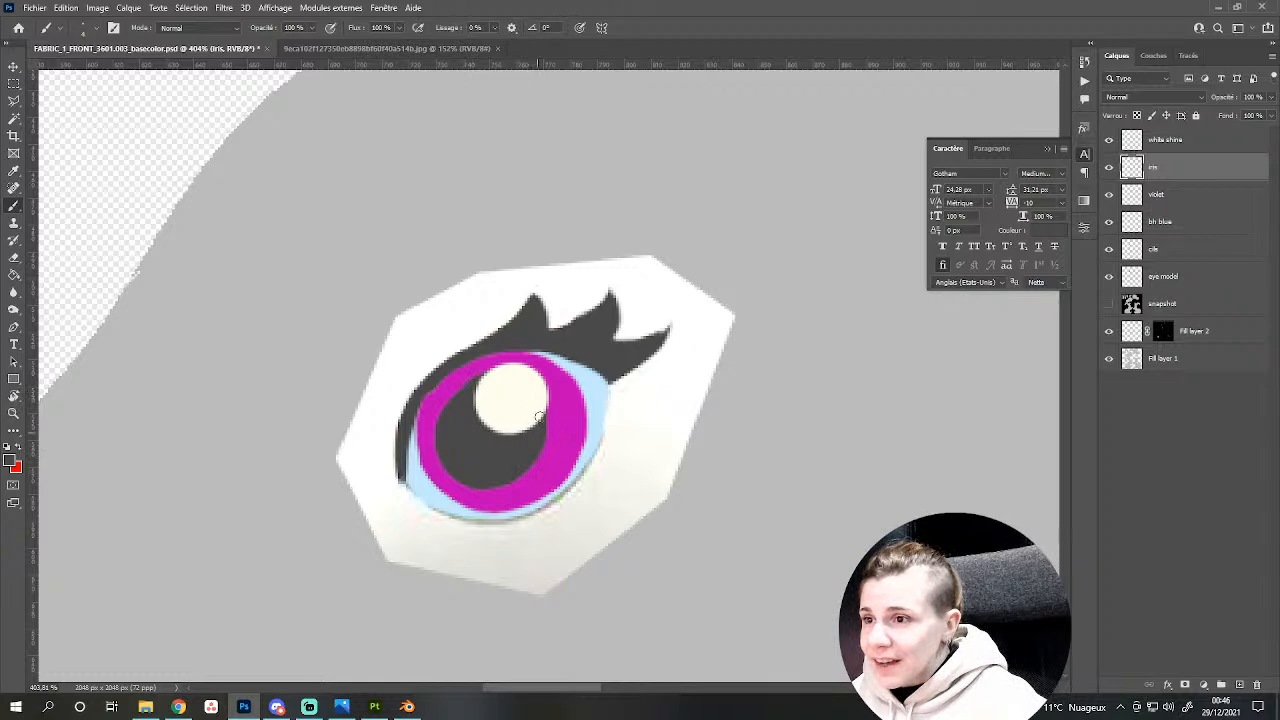
Merge the five painted eye layers, from white shine down to cils, into a single layer.
left_click(1188, 146)
left_click(1184, 259, "shift")
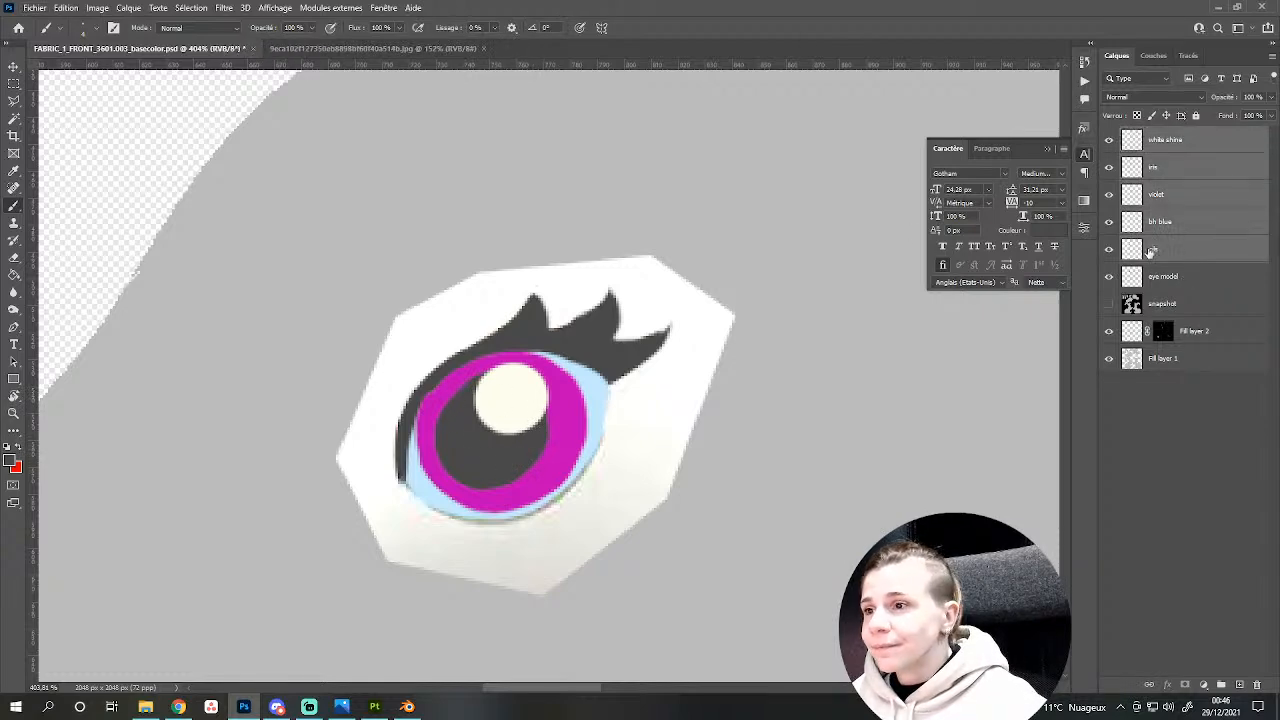
key("ctrl+e")
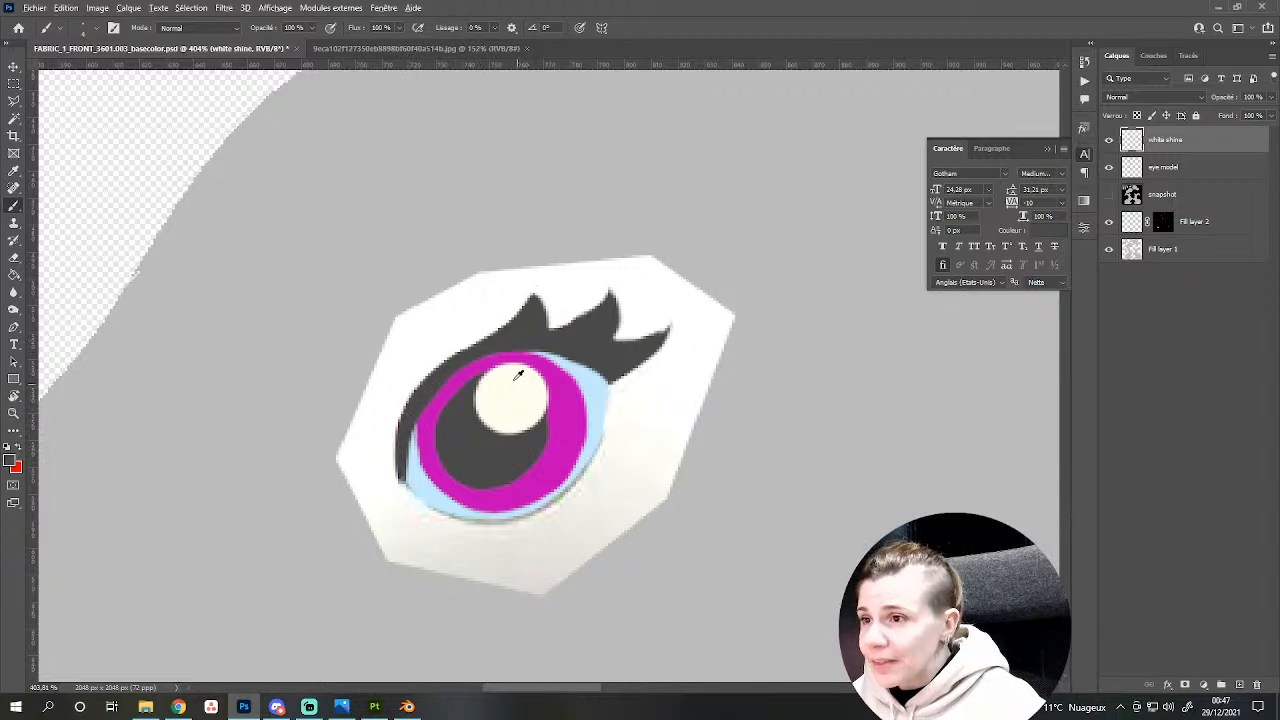
Sample the magenta on the merged layer and repaint the ring around the pupil, thickening it inward and evening its edges.
left_click(483, 372, "alt")
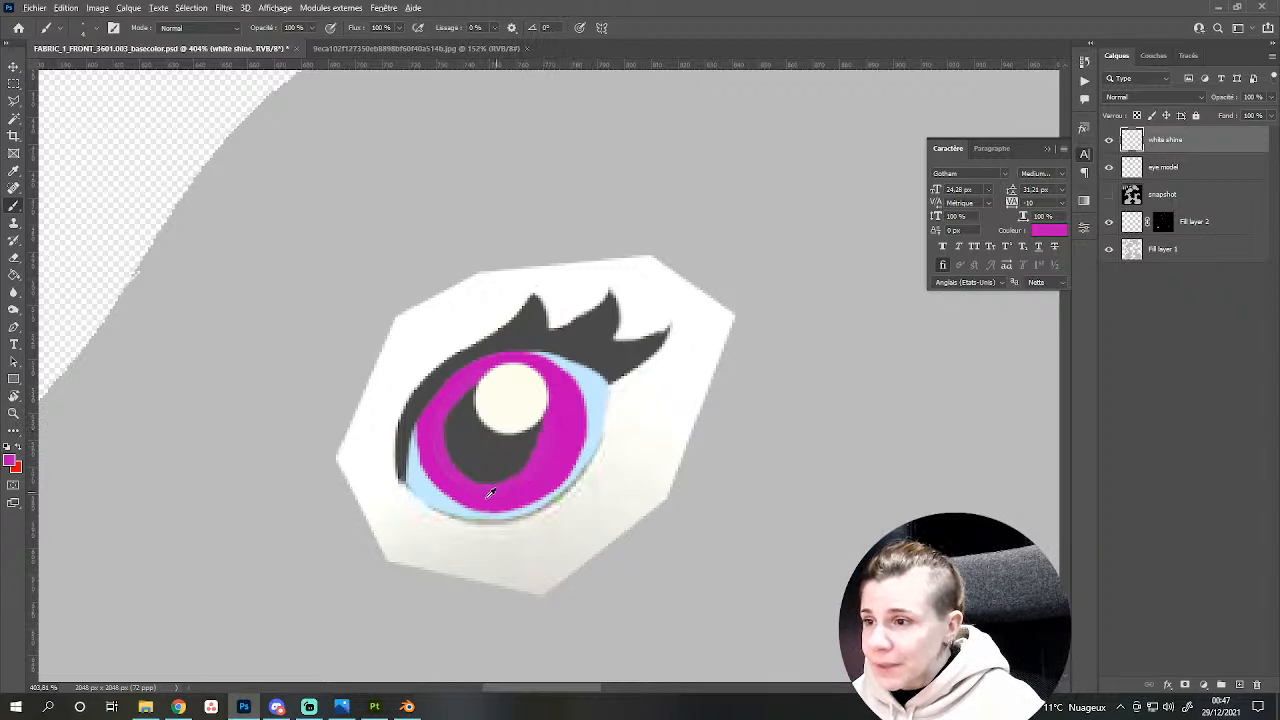
left_click(448, 503, "alt")
mouse_move(447, 503)
left_mouse_down()
mouse_move(506, 510)
mouse_move(568, 473)
left_mouse_up()
left_click(458, 483, "alt")
mouse_move(578, 424)
left_mouse_down()
mouse_move(582, 446)
mouse_move(530, 500)
mouse_move(470, 503)
mouse_move(438, 478)
left_mouse_up()
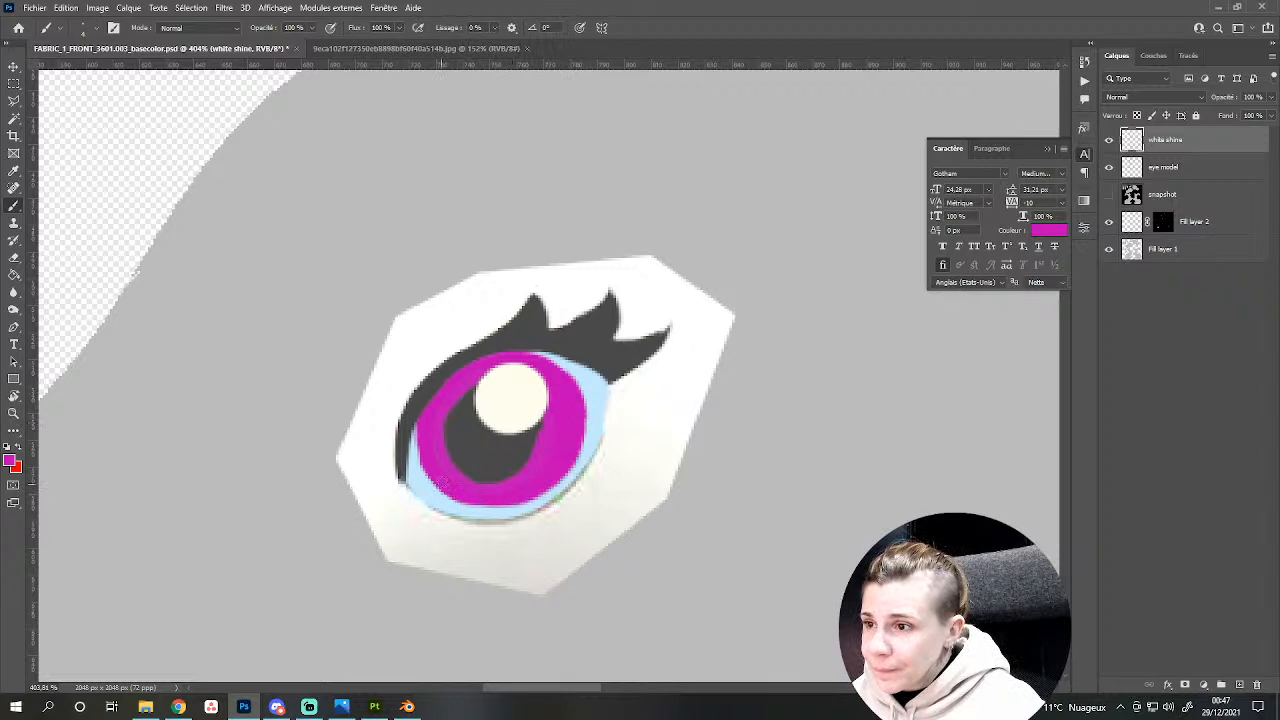
Touch up the pupil's edge in sampled dark grey and the round highlight's edge in sampled cream.
left_click(458, 408, "alt")
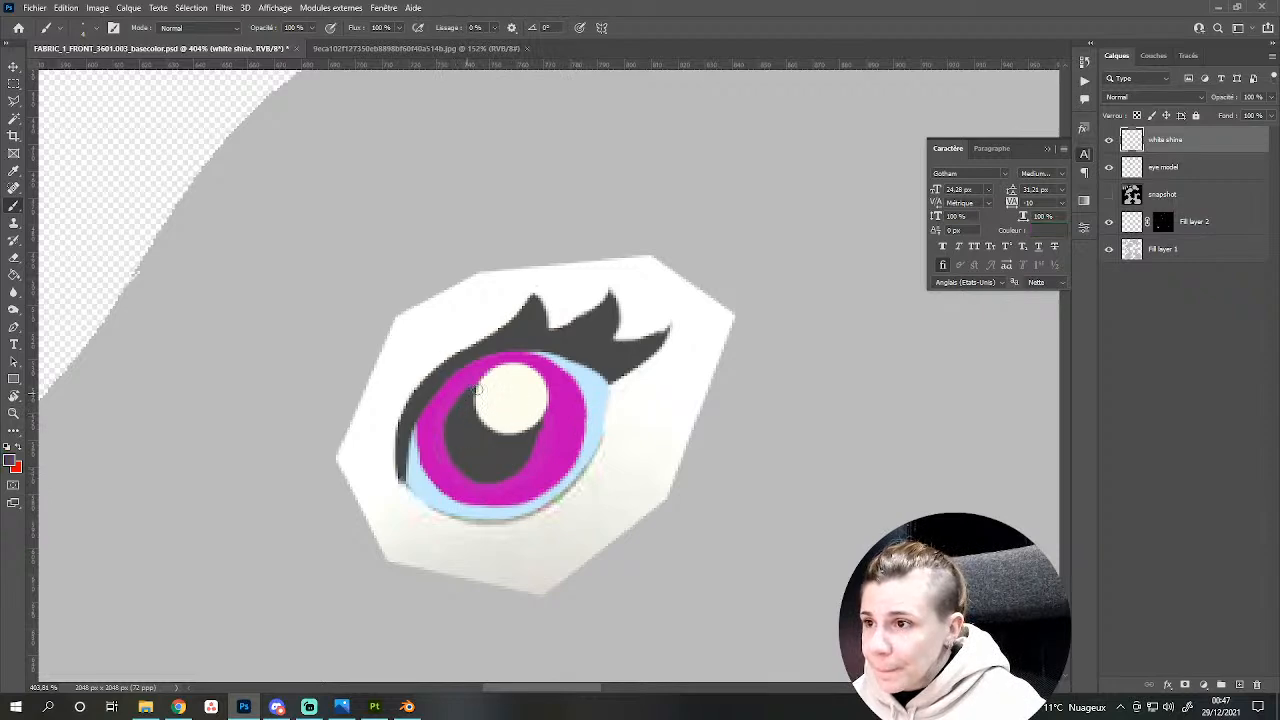
left_click_drag(532, 419, 505, 471)
left_click(516, 388, "alt")
left_click_drag(500, 380, 486, 380)
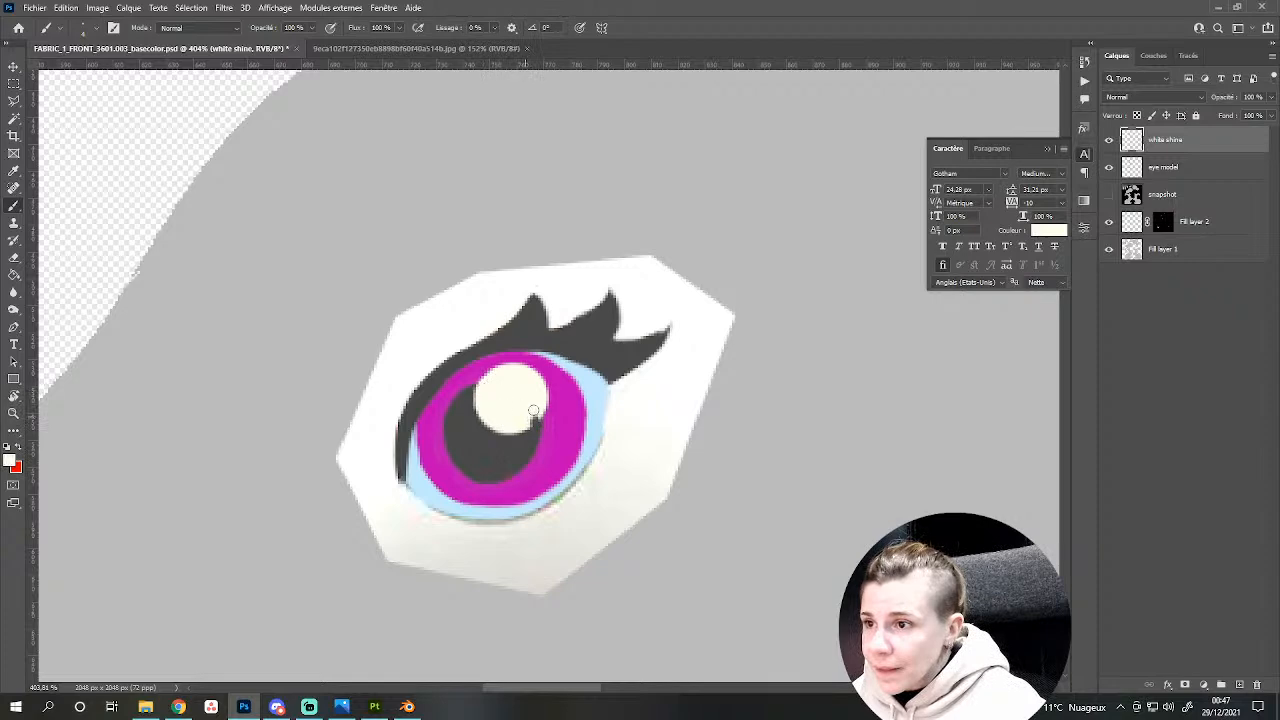
Delete the eye model reference layer, leaving only the painted eye on the unicorn's head.
scroll(530, 400, "down", 3, "alt")
scroll(541, 397, "down", 2, "alt")
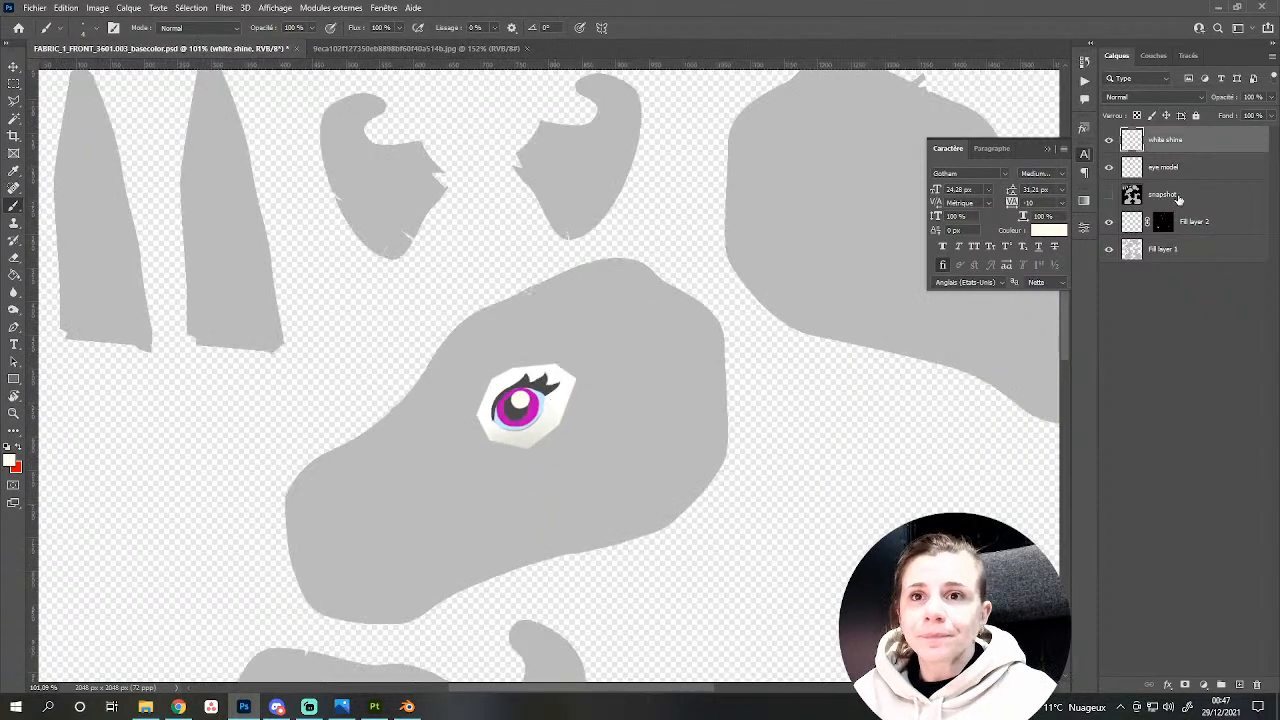
left_click(1162, 174)
key("Delete")
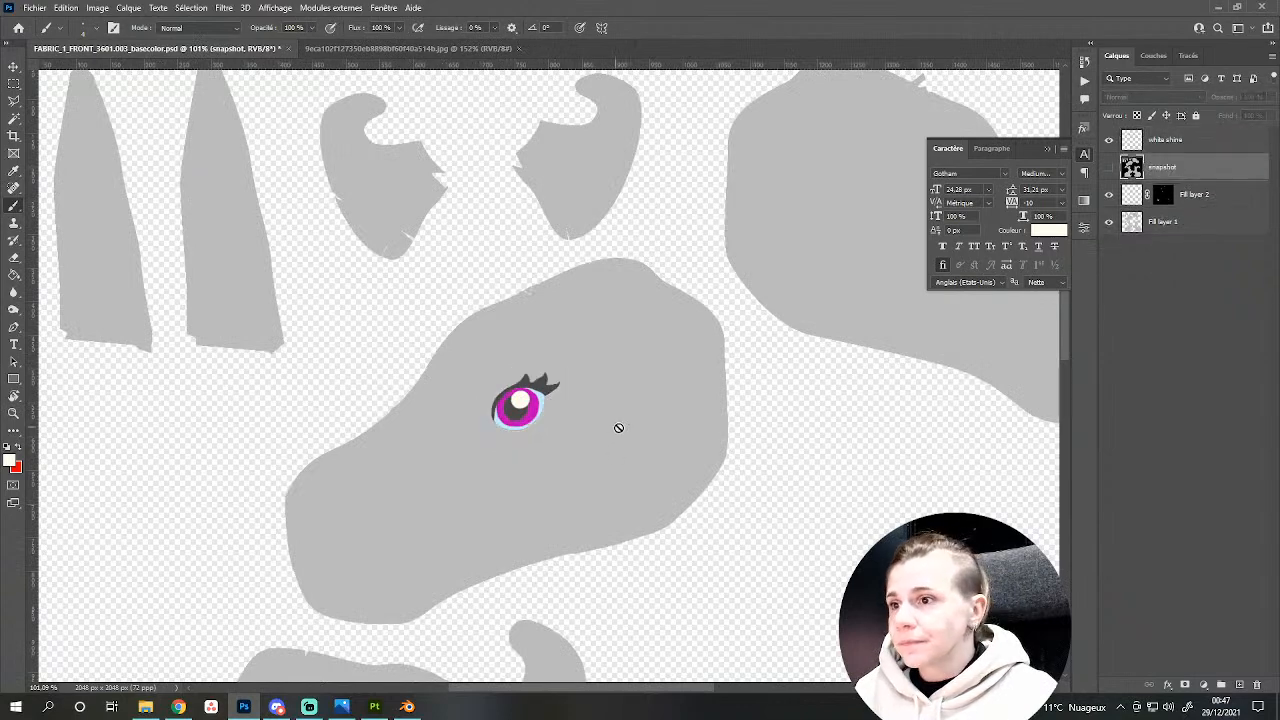
scroll(610, 437, "down", 2, "alt")
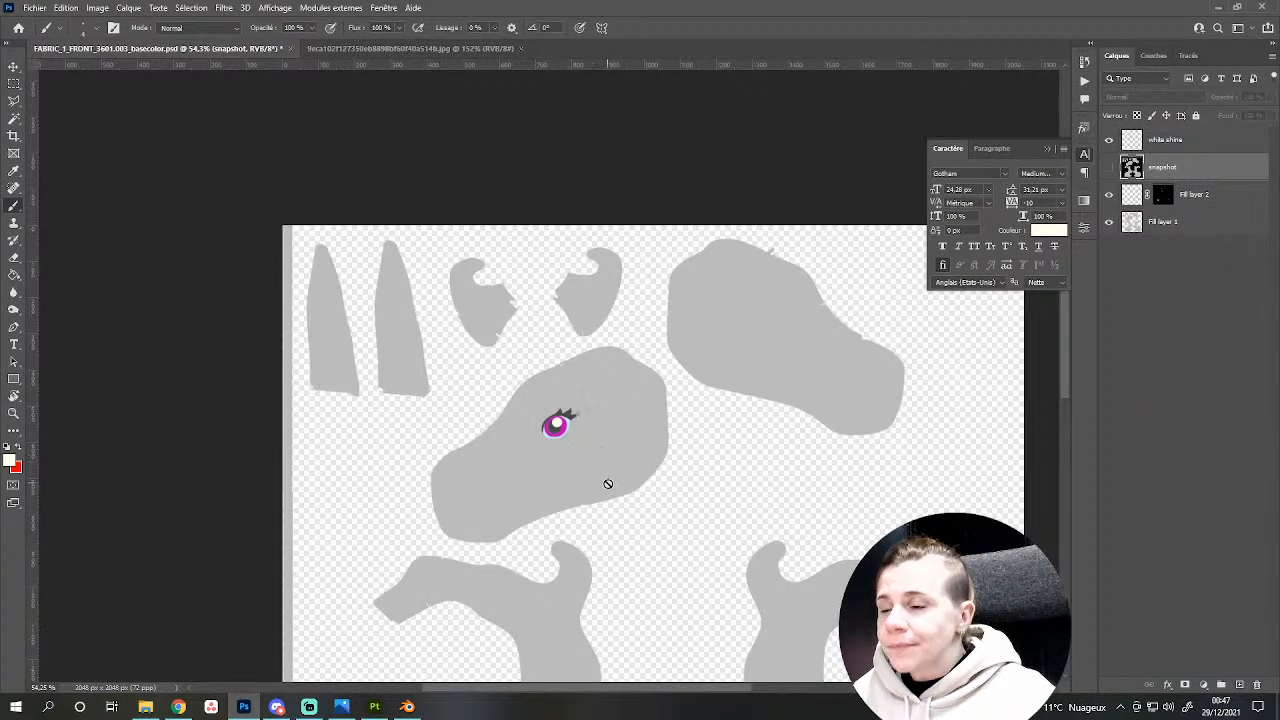
Examine the mane's colours and strands in the unicorn photo in Photos and in the reference document open in Photoshop.
left_click(343, 708)
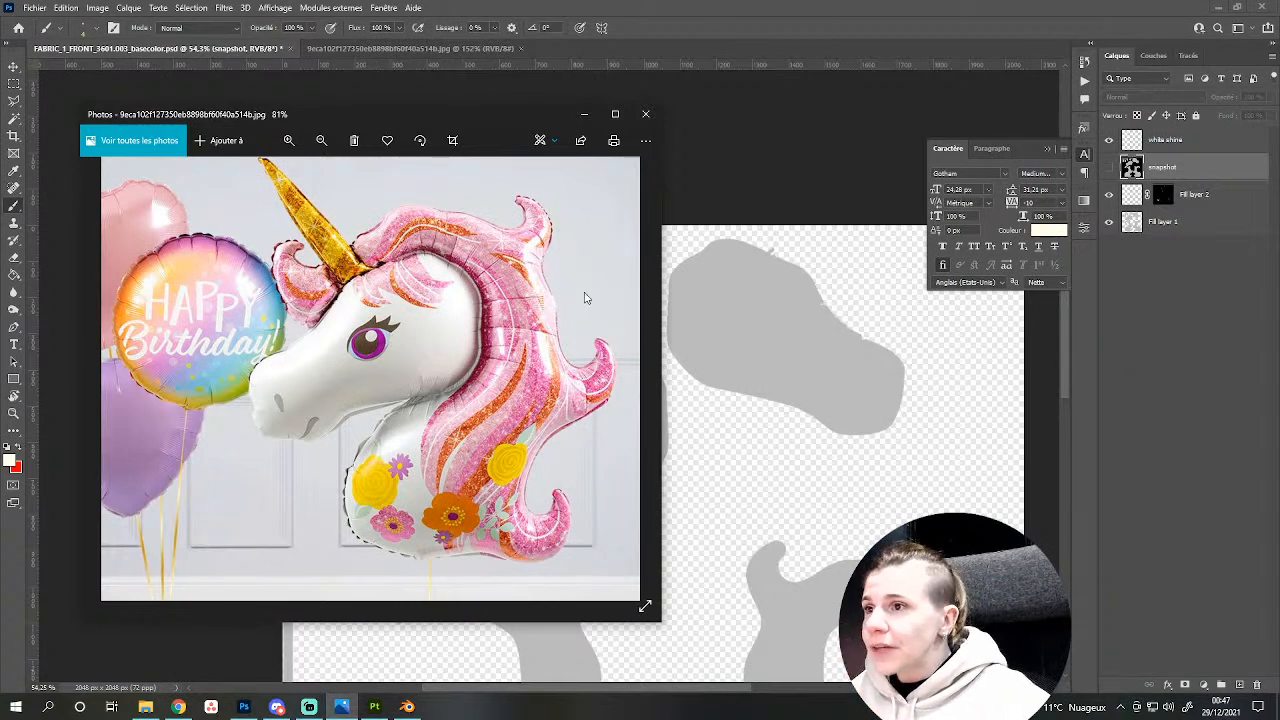
key("alt+Tab")
left_click_drag(726, 603, 645, 360)
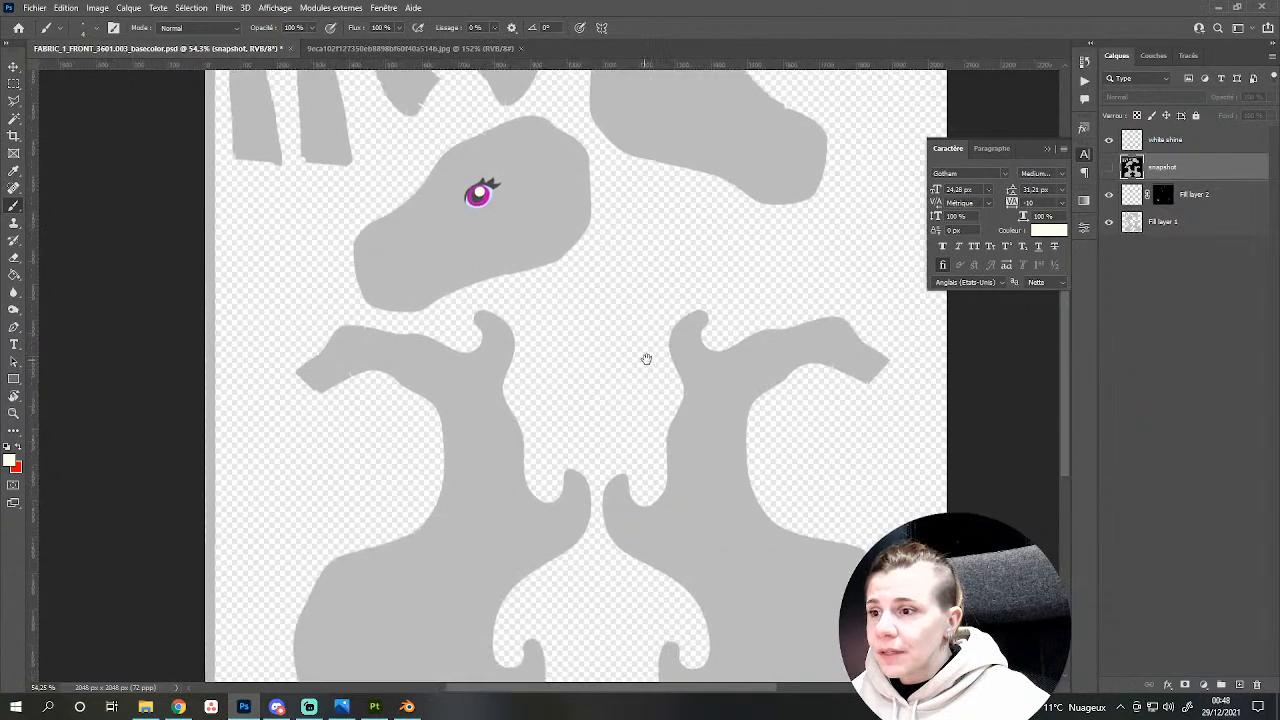
left_click(10, 461)
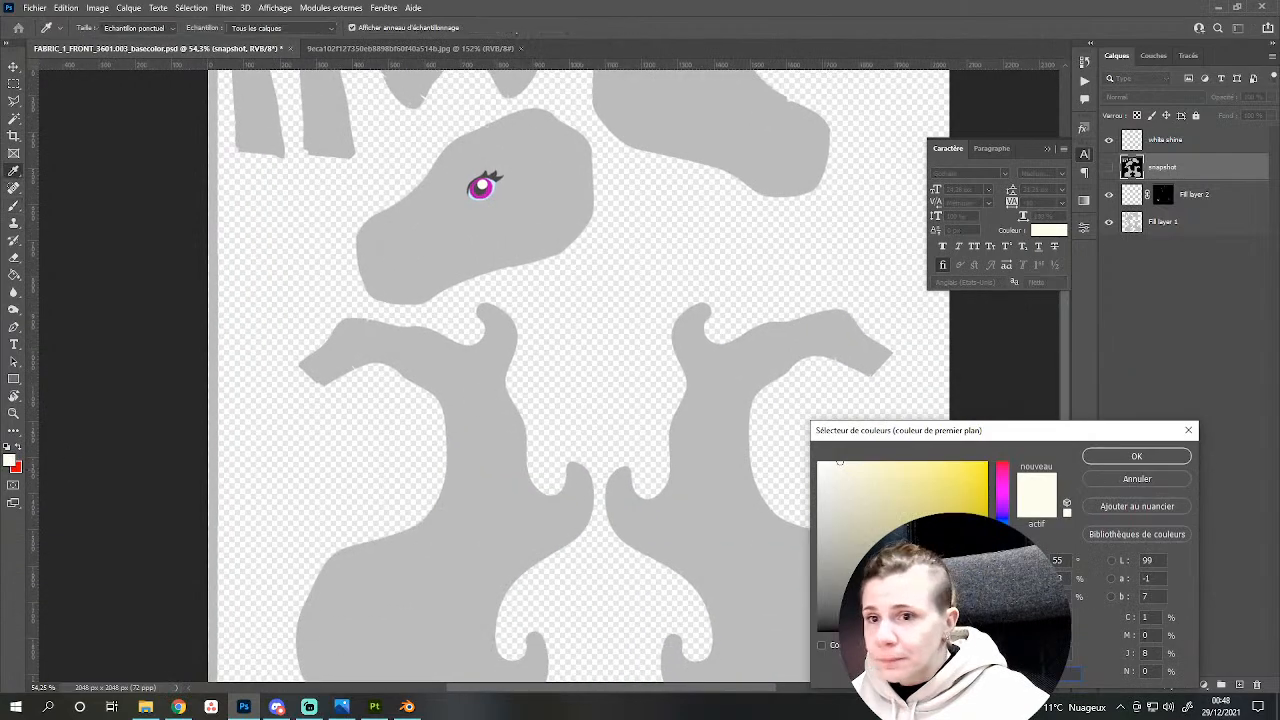
left_click(1137, 479)
key("b")
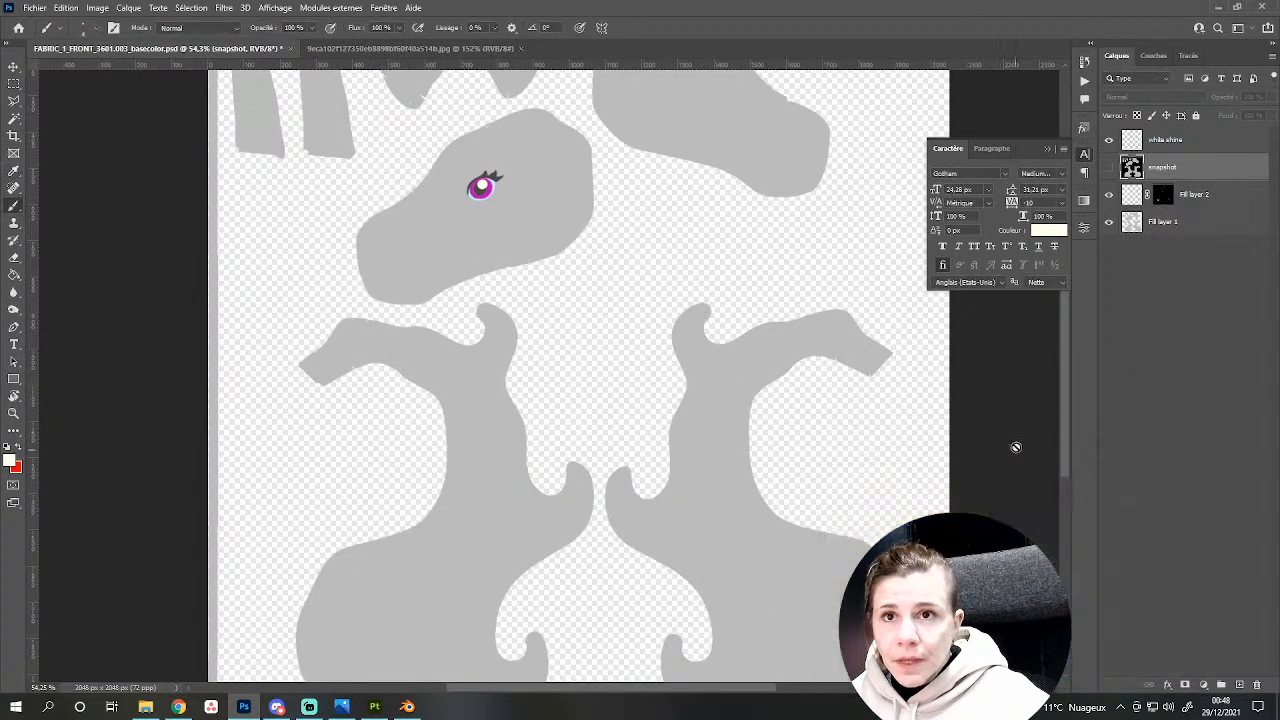
left_click(410, 48)
left_click_drag(815, 510, 650, 270)
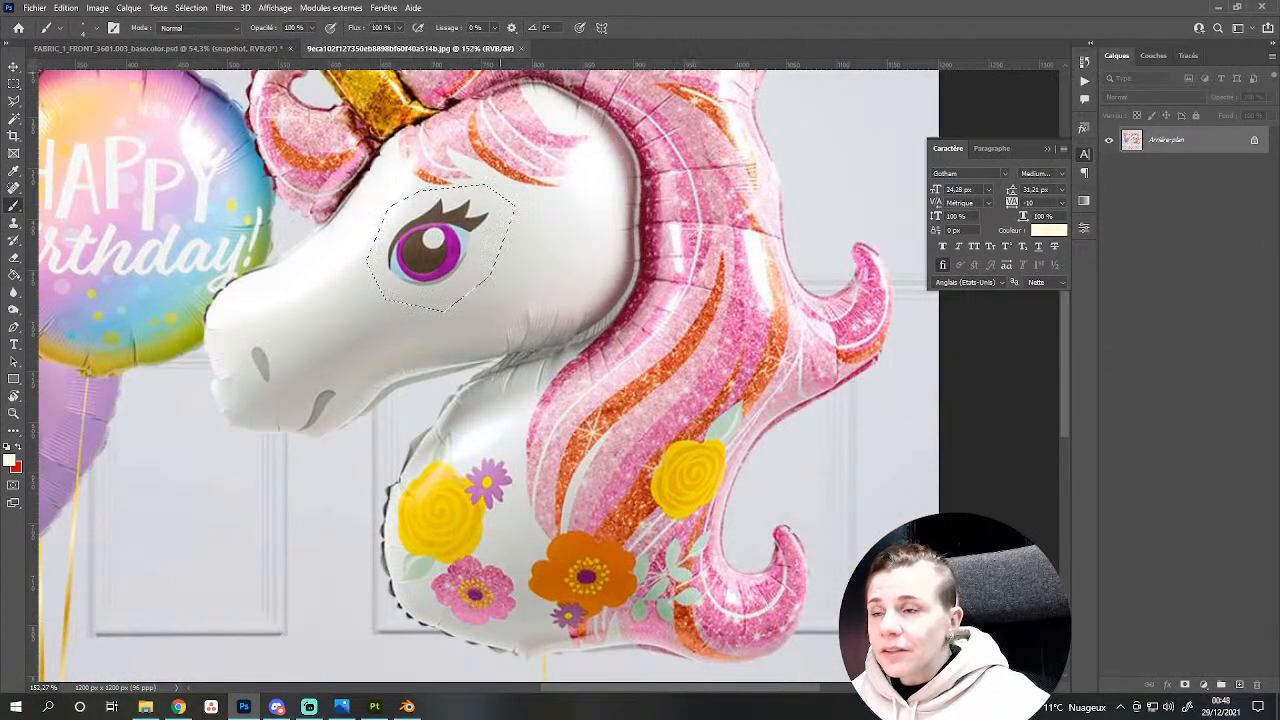
left_click(208, 46)
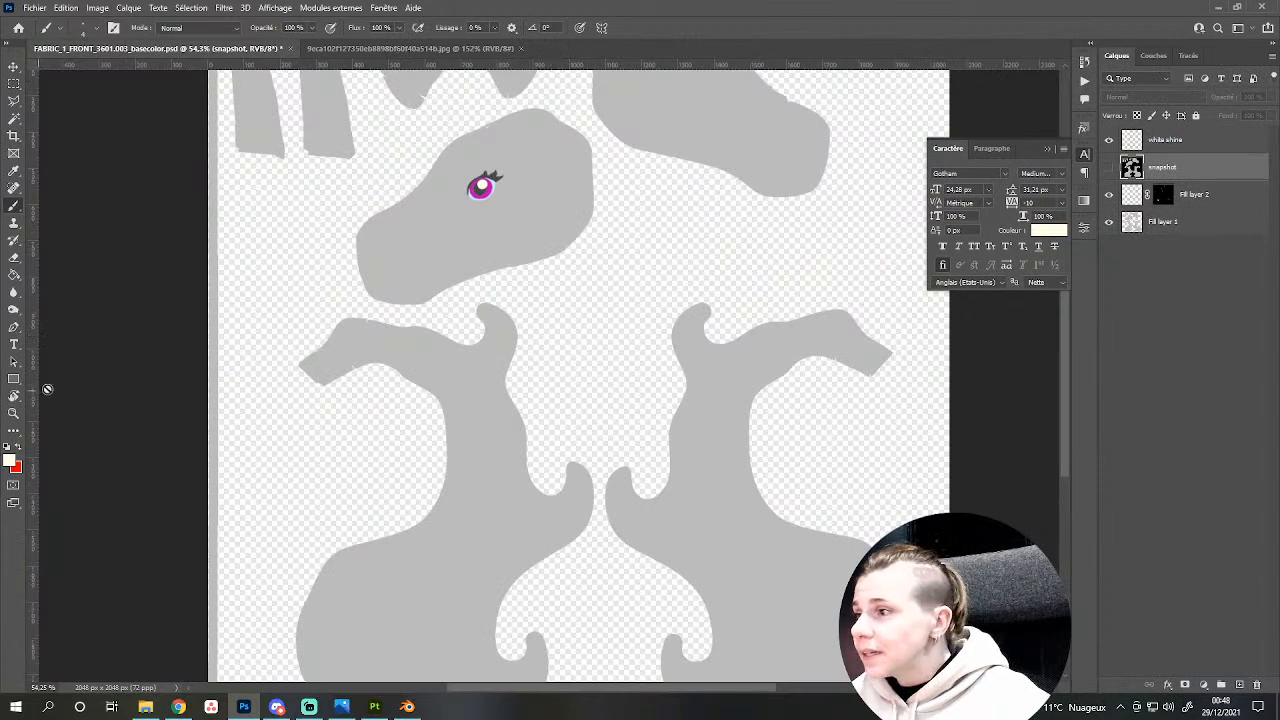
Save the base color PSD with maximised compatibility and add a new empty layer above white shine.
key("ctrl+s")
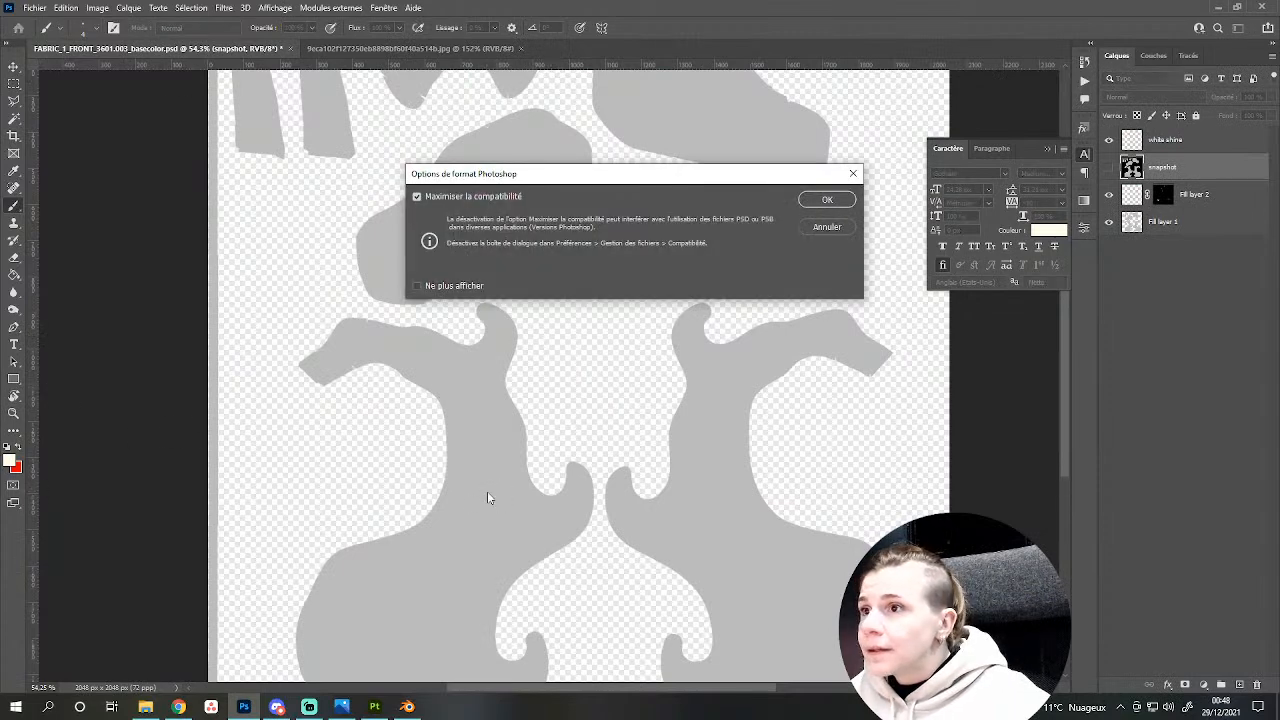
left_click(829, 200)
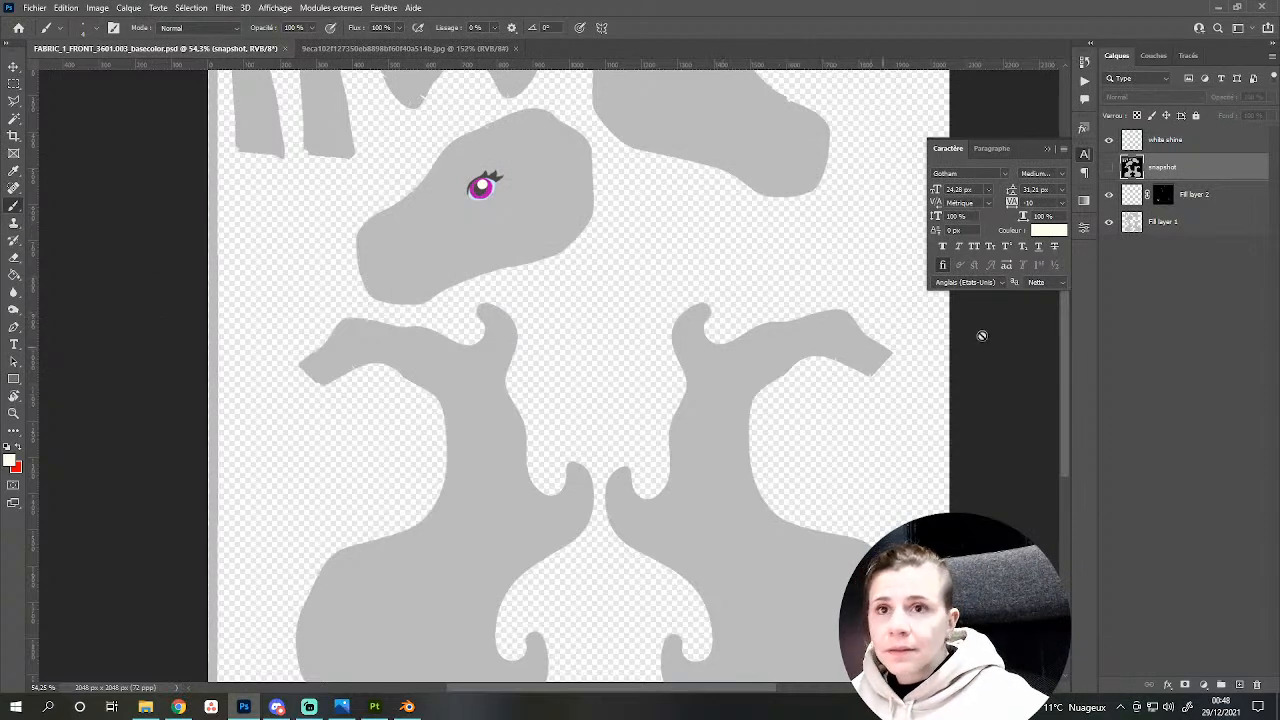
left_click(1219, 222)
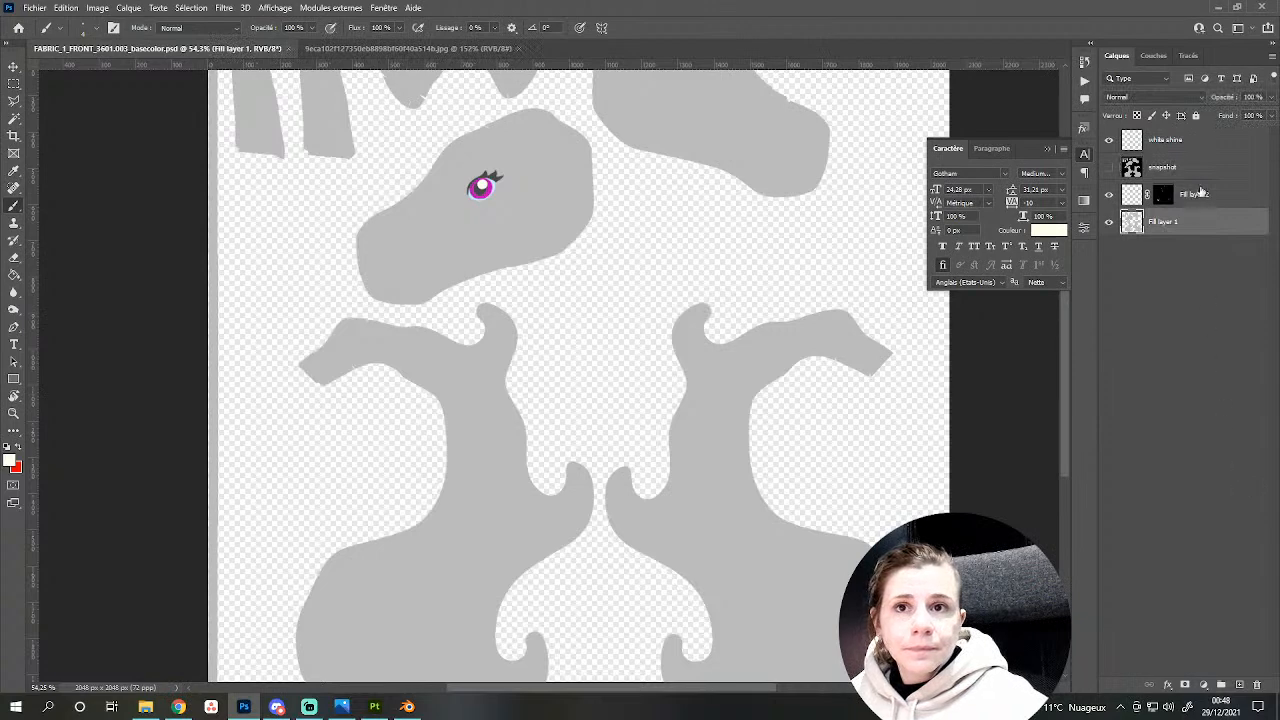
left_click(1200, 142)
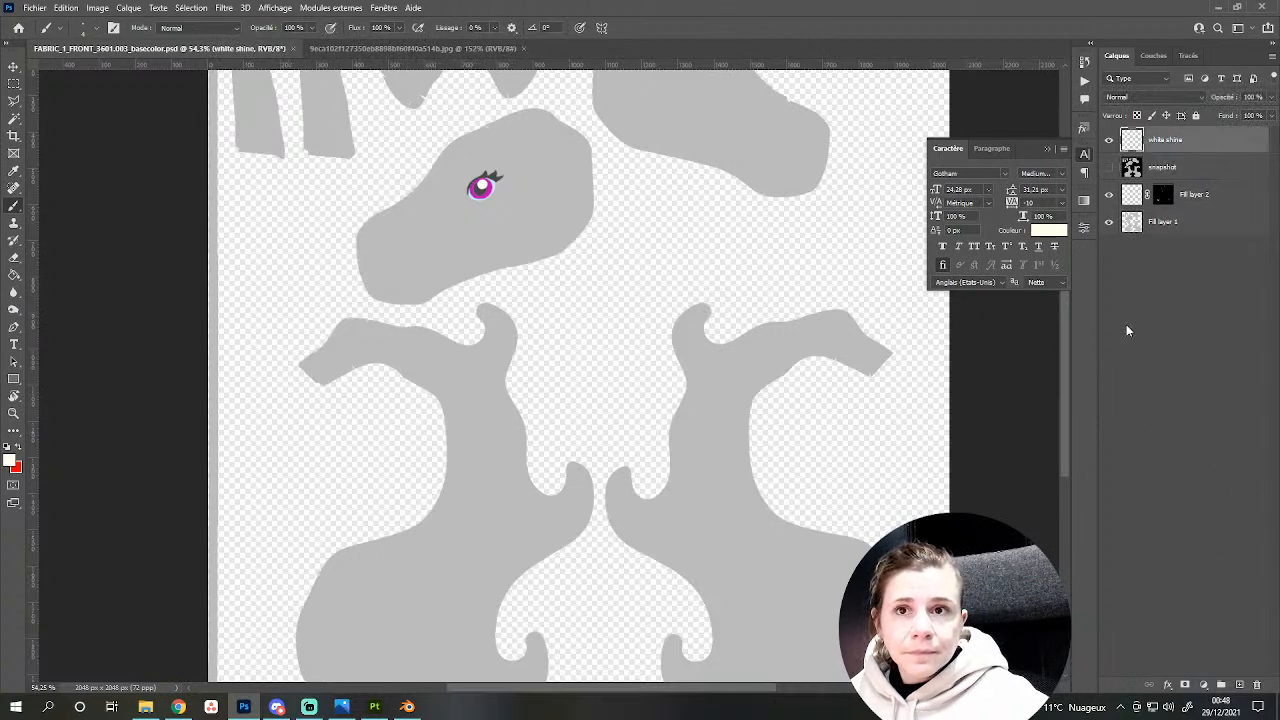
left_click(1108, 195)
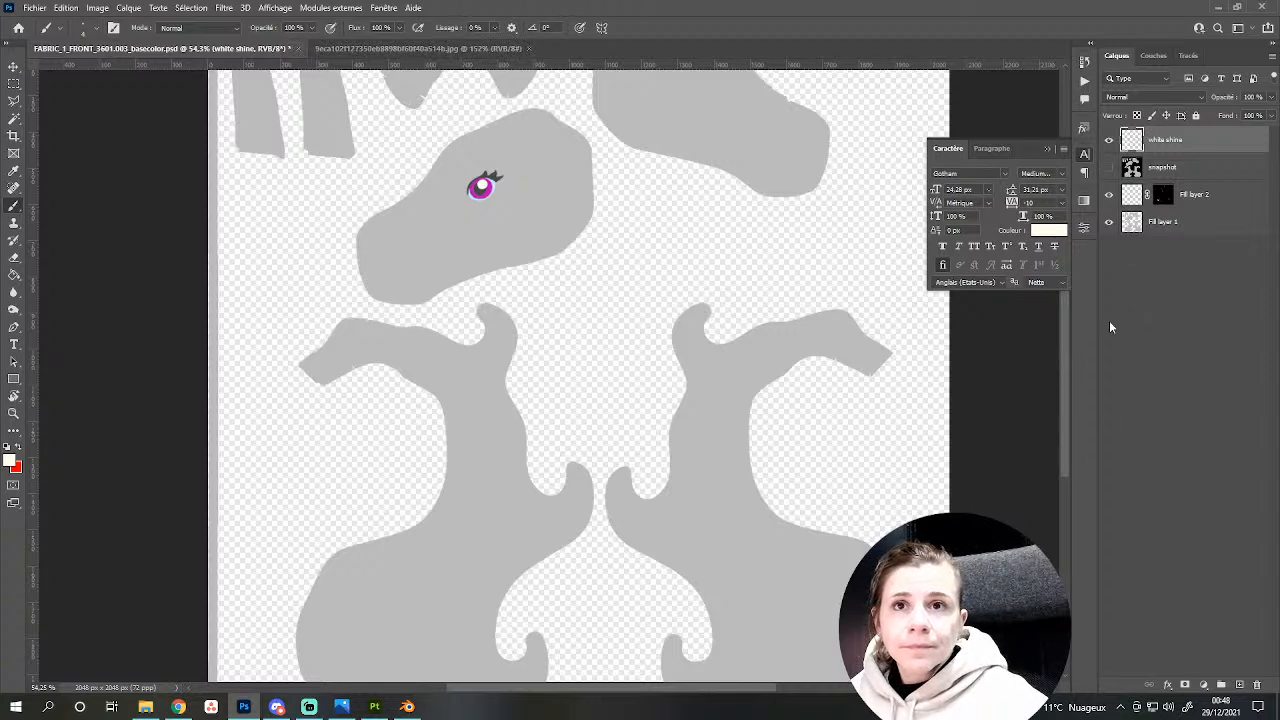
left_click(1240, 684)
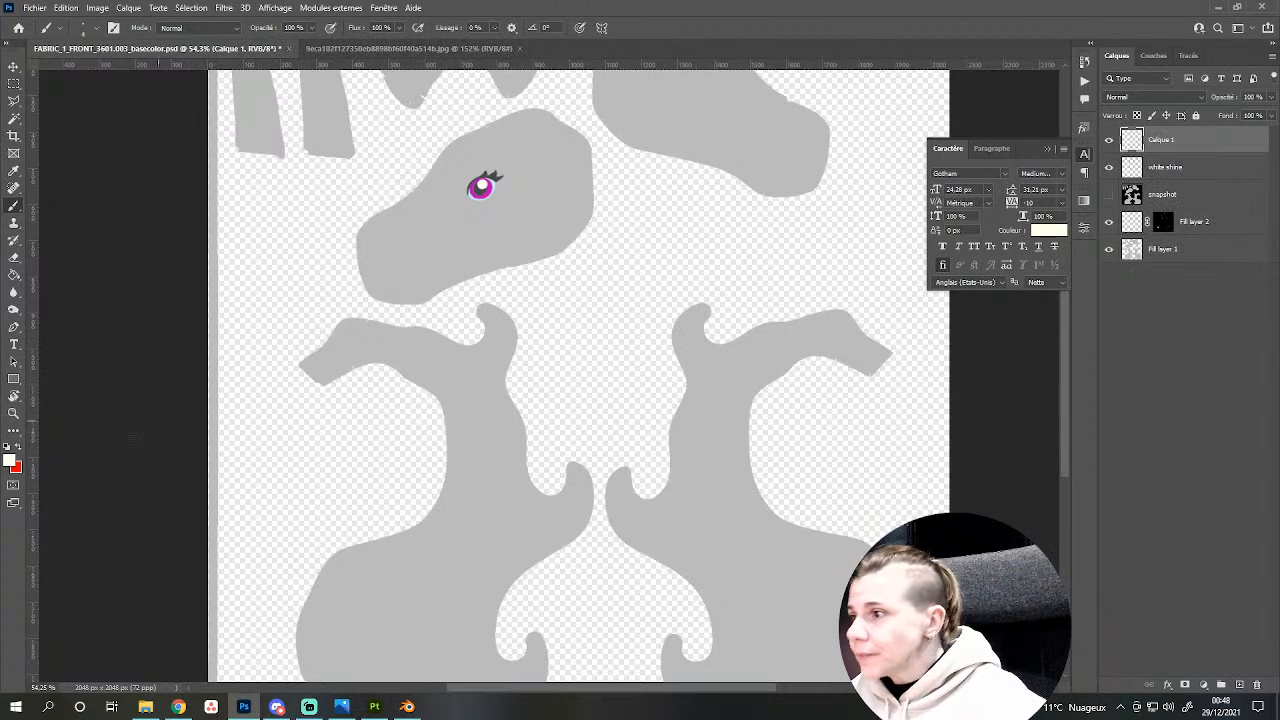
Choose a light pink foreground colour and set the hard round brush to 36 px.
left_click(10, 460)
left_click_drag(1001, 487, 1005, 468)
left_click(938, 476)
left_click(1106, 459)
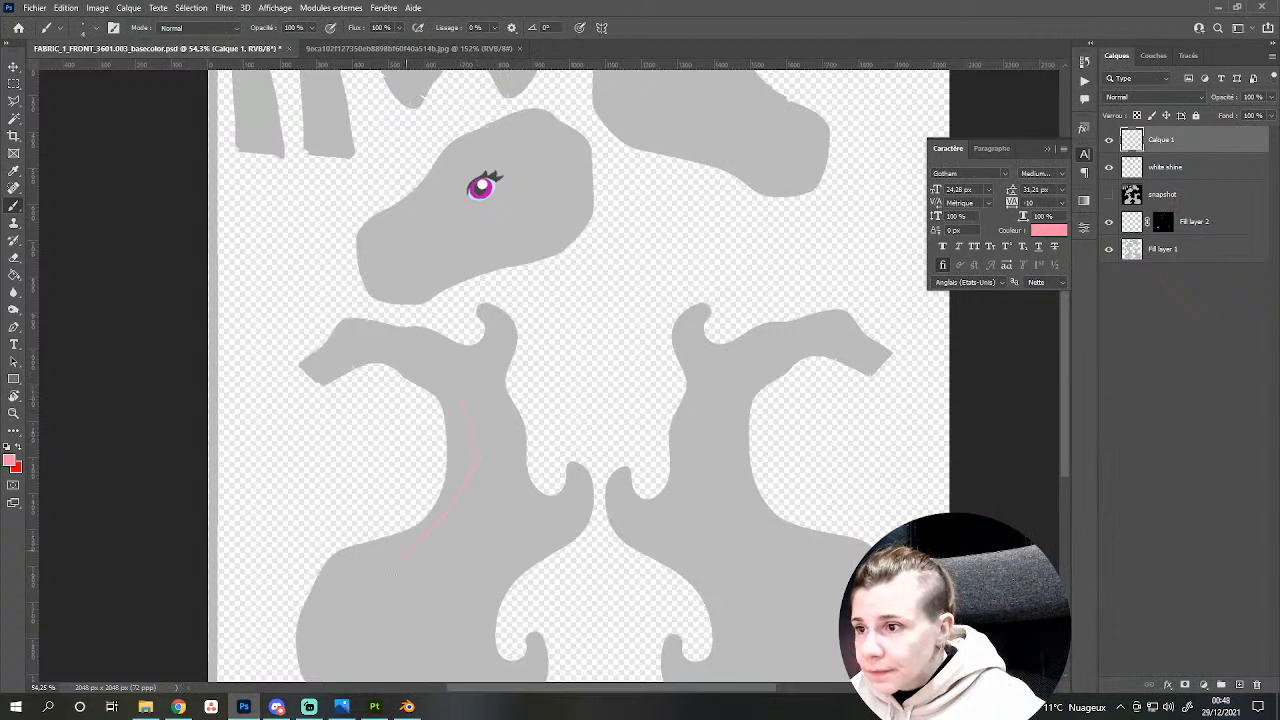
right_click(505, 376)
left_click(577, 257)
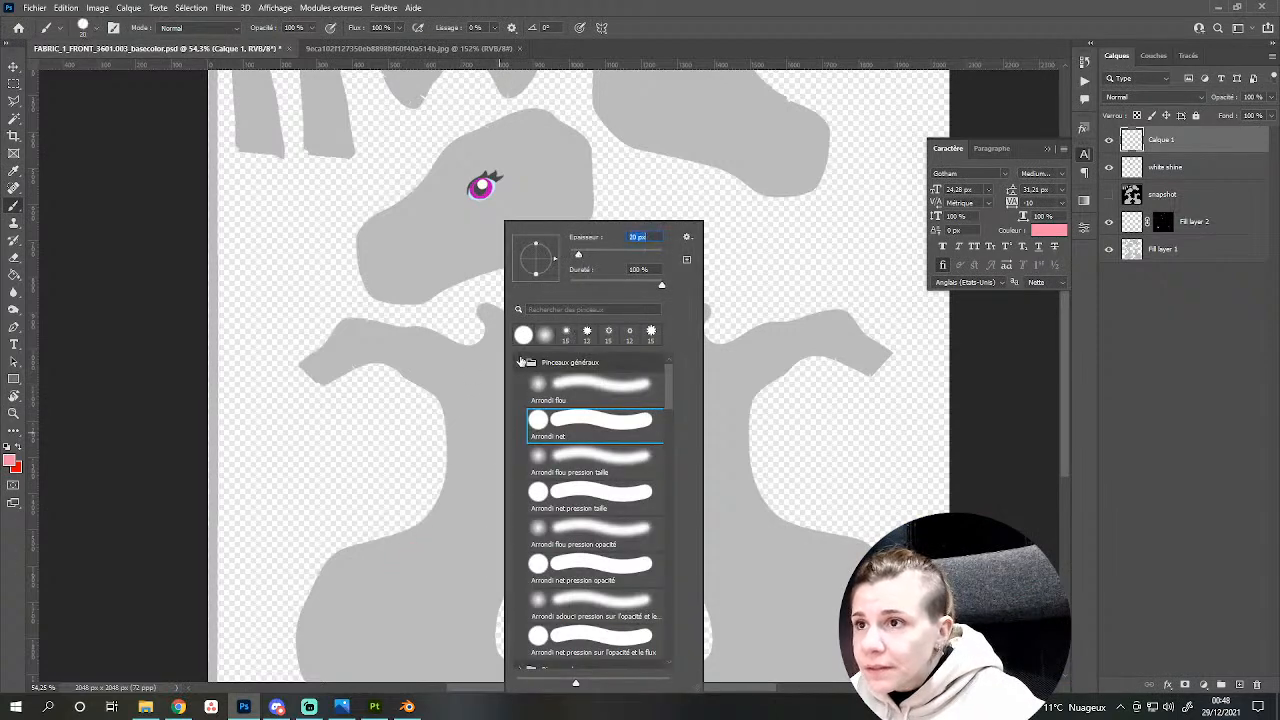
left_click_drag(568, 262, 582, 262)
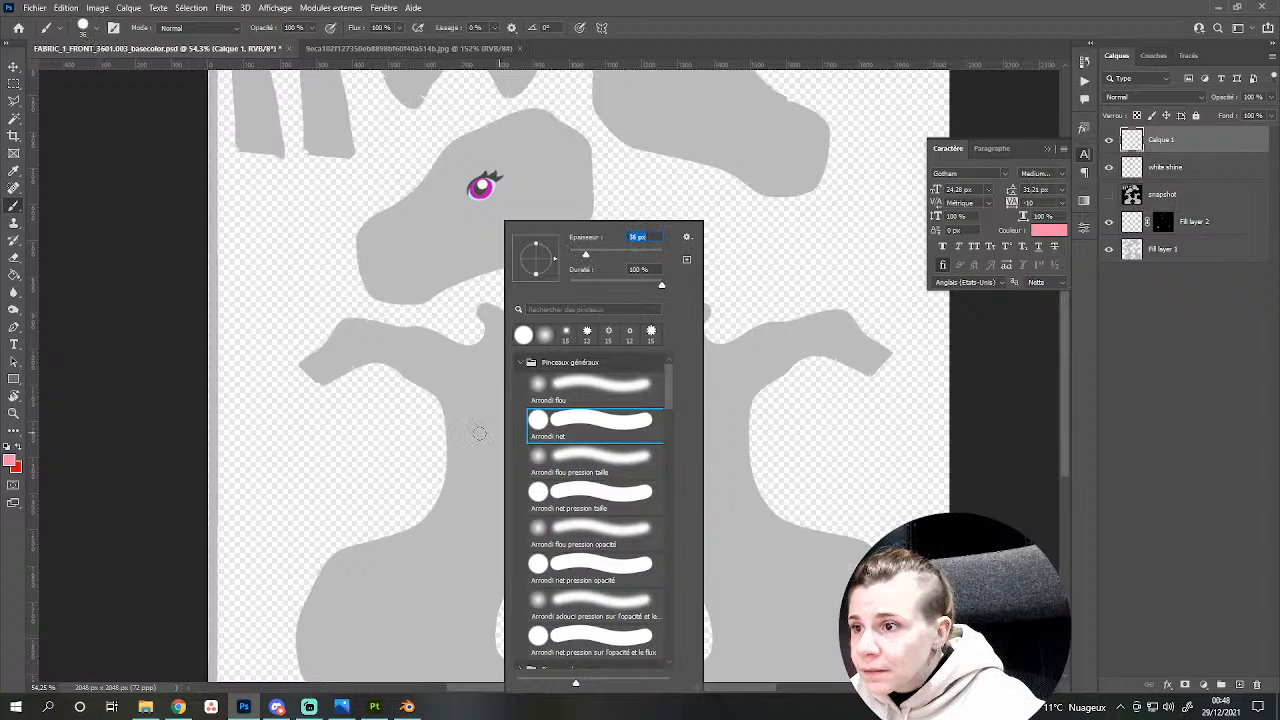
Paint a wide wavy pink strand down the left mane piece into its broad lower part on the new layer.
left_click_drag(474, 418, 403, 583)
key("ctrl+z")
mouse_move(489, 541)
left_mouse_down()
mouse_move(508, 414)
mouse_move(490, 459)
left_mouse_up()
scroll(504, 439, "up", 2, "alt")
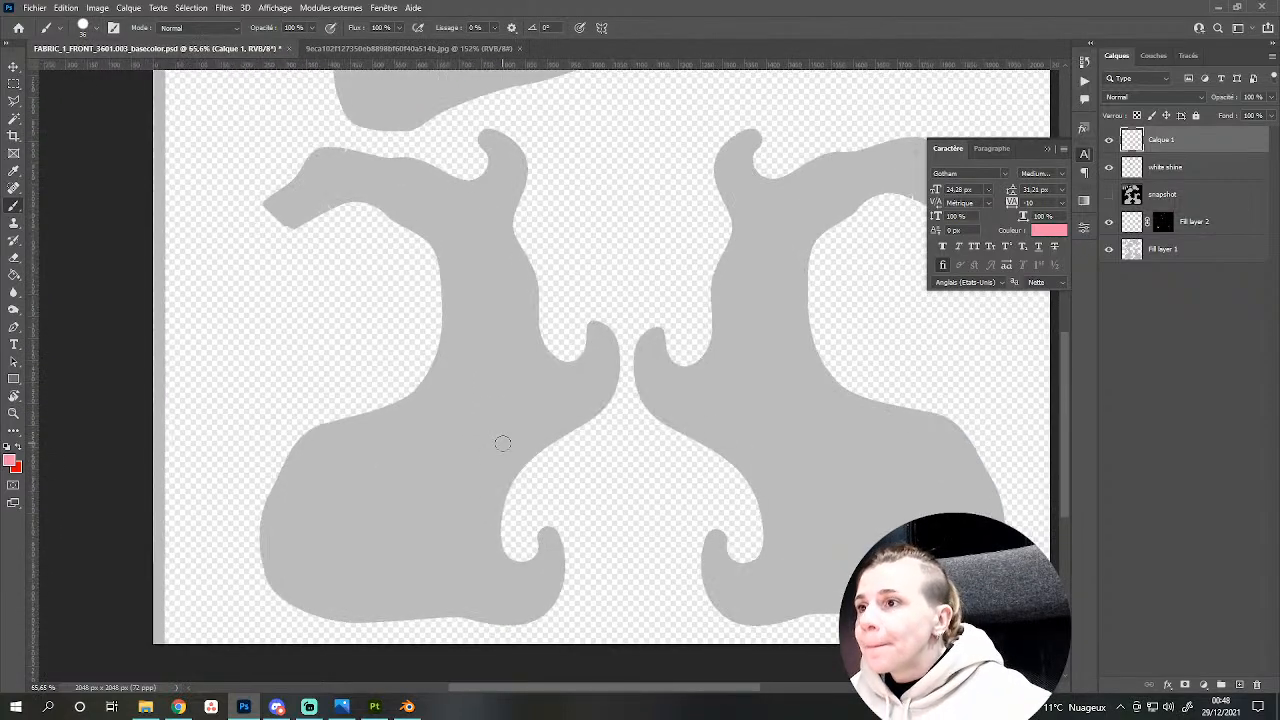
mouse_move(456, 256)
left_mouse_down()
mouse_move(463, 286)
mouse_move(366, 512)
left_mouse_up()
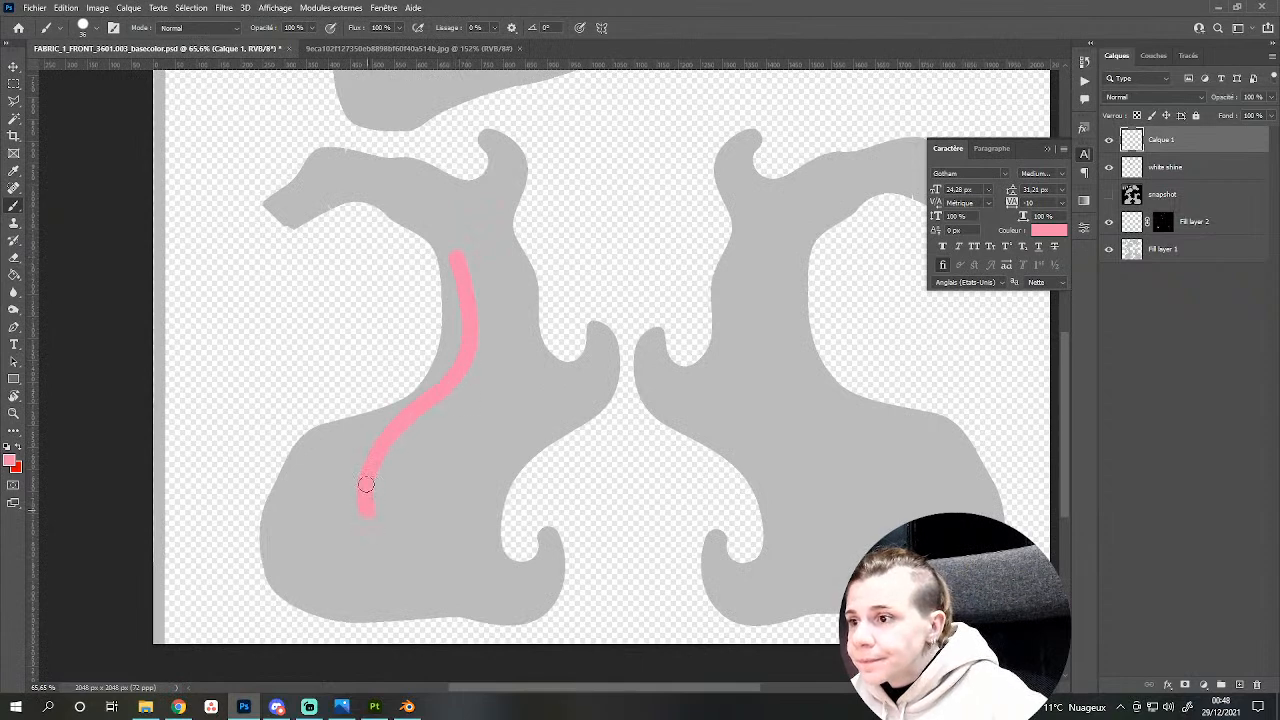
mouse_move(457, 264)
left_mouse_down()
mouse_move(476, 372)
mouse_move(380, 526)
left_mouse_up()
mouse_move(433, 409)
left_mouse_down()
mouse_move(457, 264)
mouse_move(455, 318)
left_mouse_up()
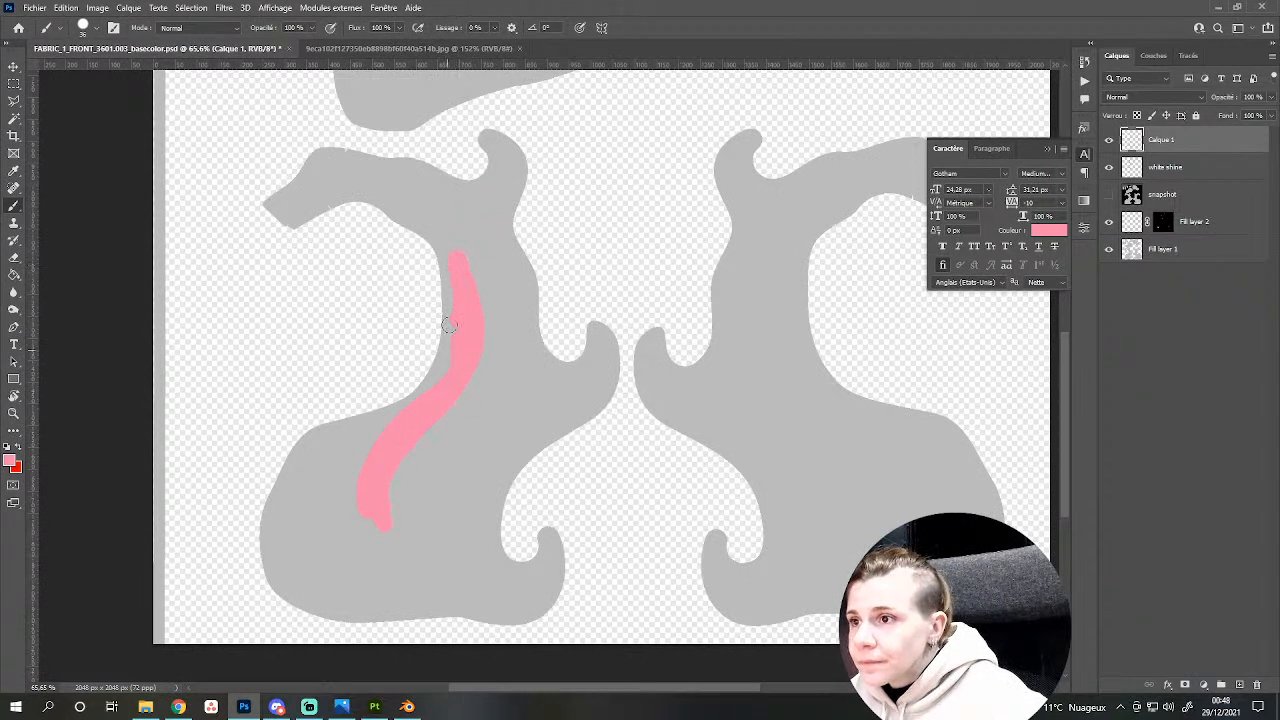
Erase along both sides of the pink strand with a 52 px eraser to make it slender with tapered ends, then return to the brush.
key("e")
right_click(445, 260)
left_click(533, 254)
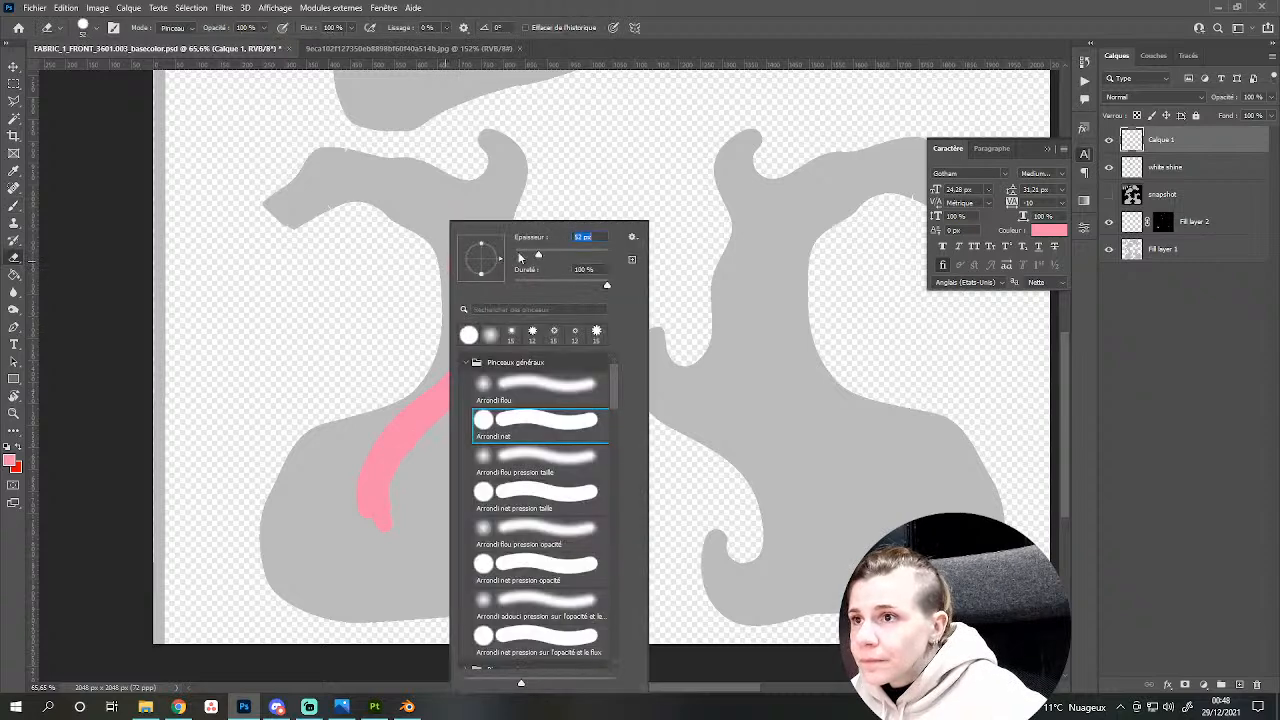
left_click(441, 265)
mouse_move(441, 265)
left_mouse_down()
mouse_move(457, 271)
mouse_move(434, 366)
mouse_move(464, 245)
mouse_move(489, 331)
mouse_move(431, 471)
mouse_move(474, 377)
mouse_move(412, 467)
left_mouse_up()
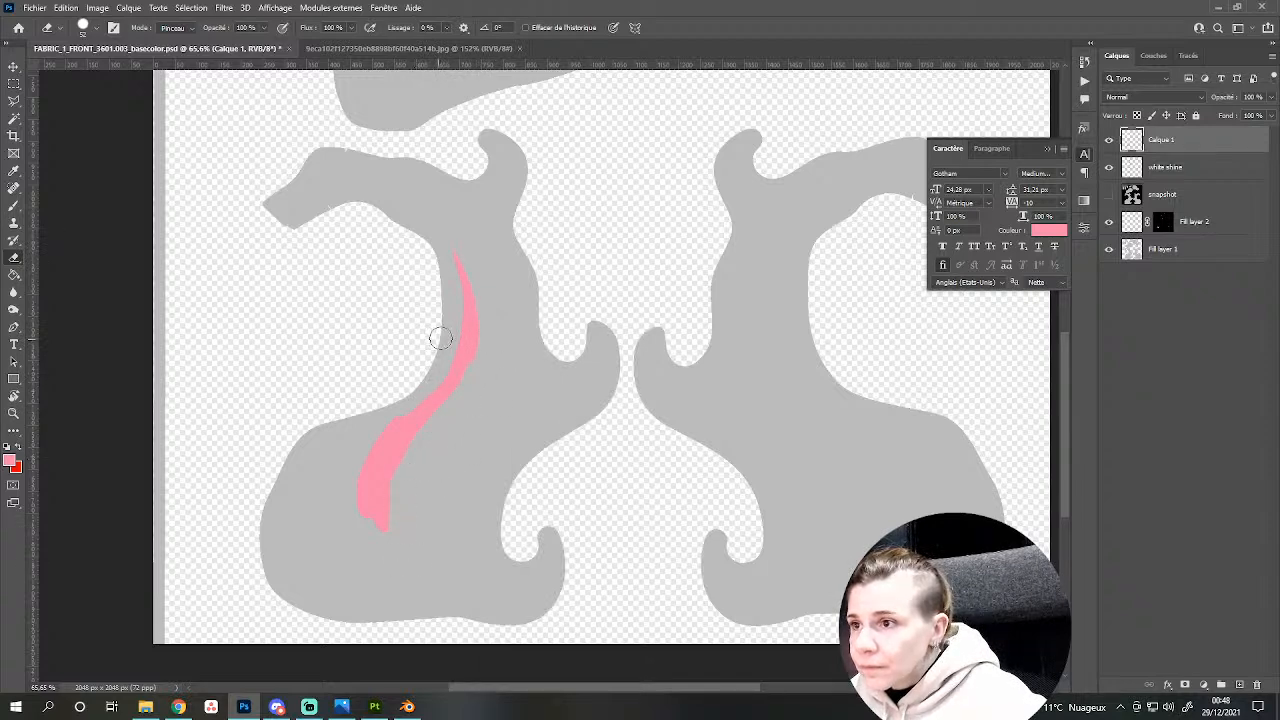
mouse_move(409, 414)
left_mouse_down()
mouse_move(376, 525)
mouse_move(408, 503)
mouse_move(397, 489)
mouse_move(488, 339)
mouse_move(485, 281)
left_mouse_up()
key("b")
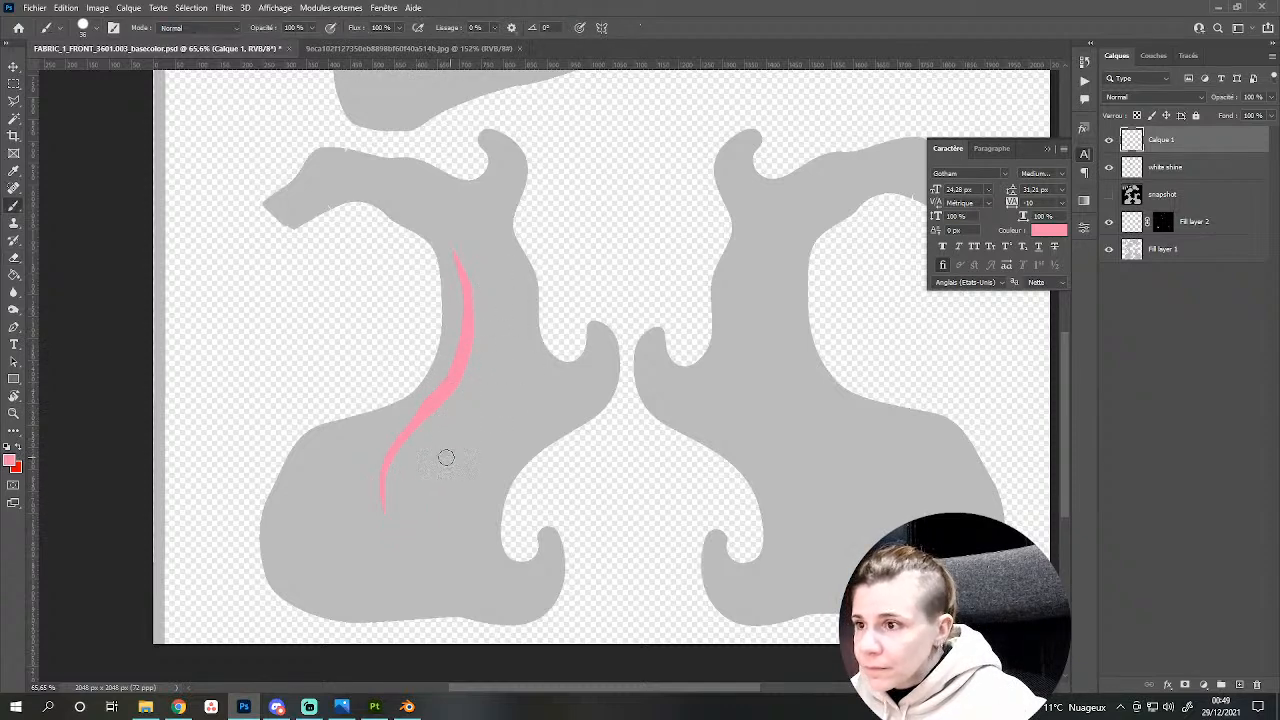
Paint a second, C-shaped pink strand on the left mane piece, from its lower middle into the bottom curl.
mouse_move(437, 446)
left_mouse_down()
mouse_move(486, 580)
mouse_move(507, 579)
left_mouse_up()
key("ctrl+z")
mouse_move(443, 449)
left_mouse_down()
mouse_move(540, 588)
mouse_move(479, 463)
left_mouse_up()
key("ctrl+z")
key("e")
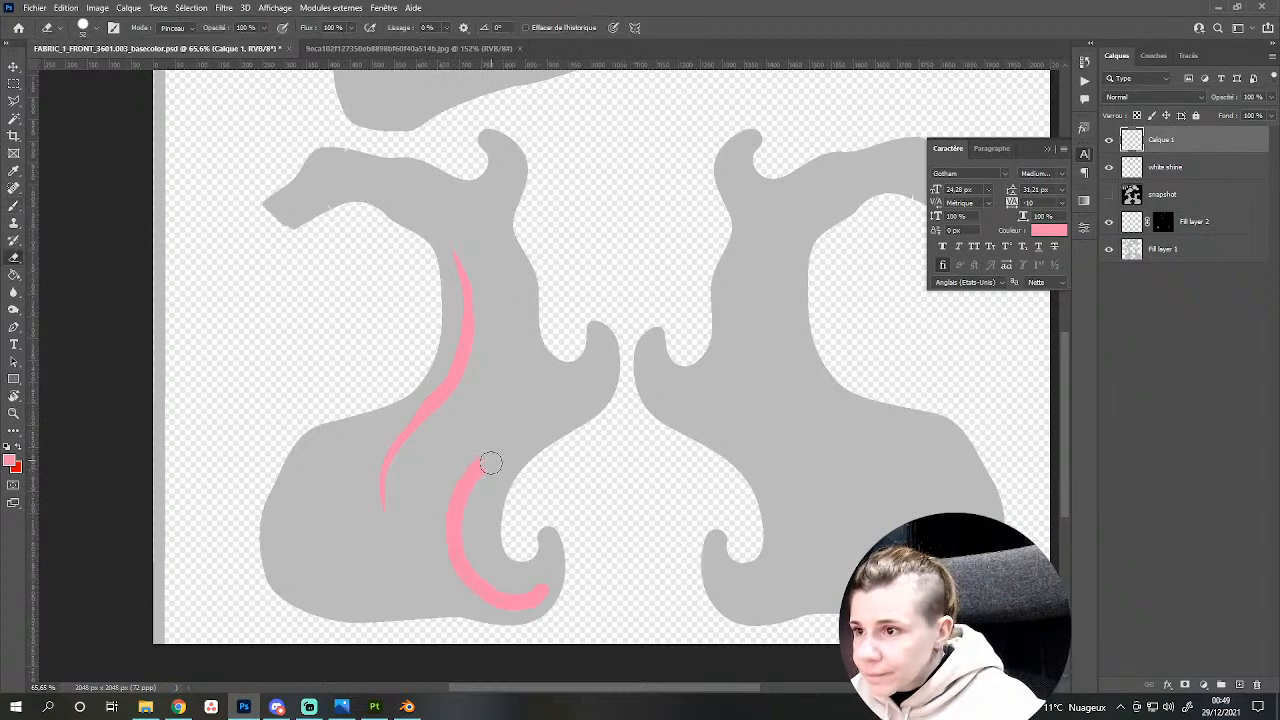
Erase along the inner edge of the C-shaped strand to slim it and taper its upper and lower ends.
mouse_move(484, 480)
left_mouse_down()
mouse_move(475, 555)
mouse_move(523, 586)
mouse_move(553, 573)
left_mouse_up()
mouse_move(447, 485)
left_mouse_down()
mouse_move(446, 557)
mouse_move(474, 615)
left_mouse_up()
key("ctrl+z")
Thicken the outer side of the C-shaped strand with the brush and erase it back into a smooth, slender crescent.
key("b")
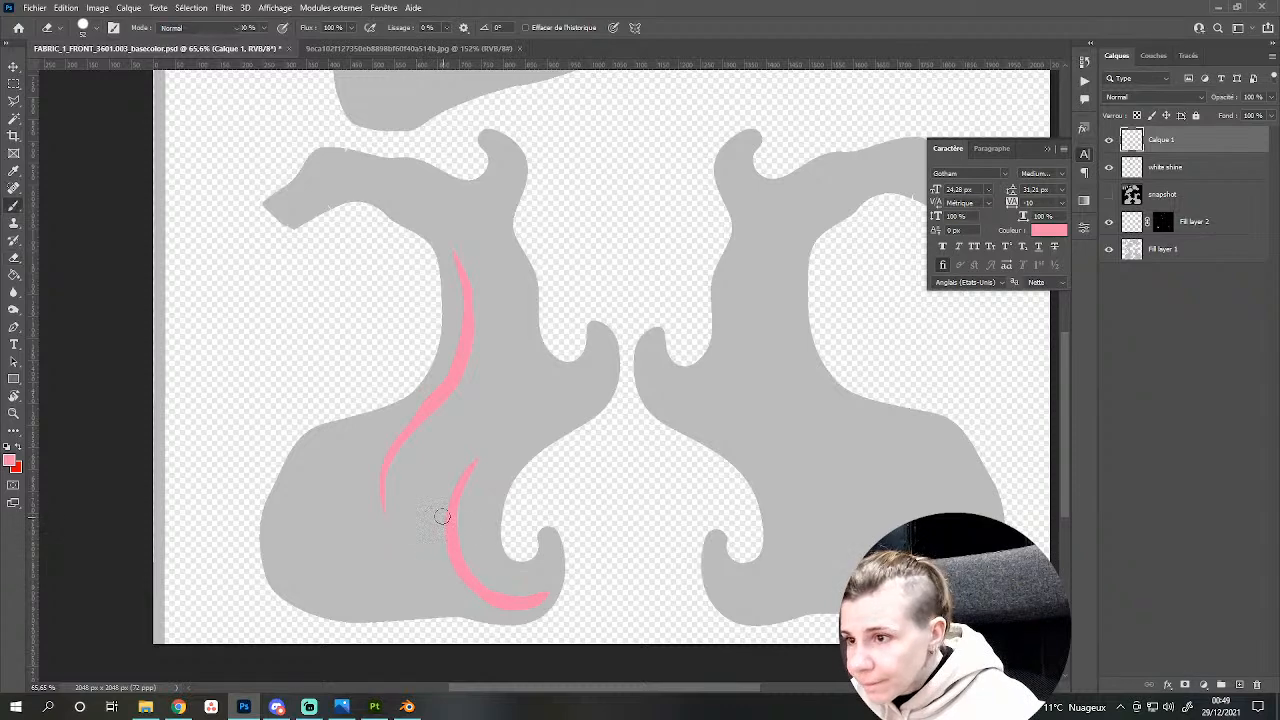
mouse_move(443, 510)
left_mouse_down()
mouse_move(452, 560)
mouse_move(505, 608)
mouse_move(447, 543)
left_mouse_up()
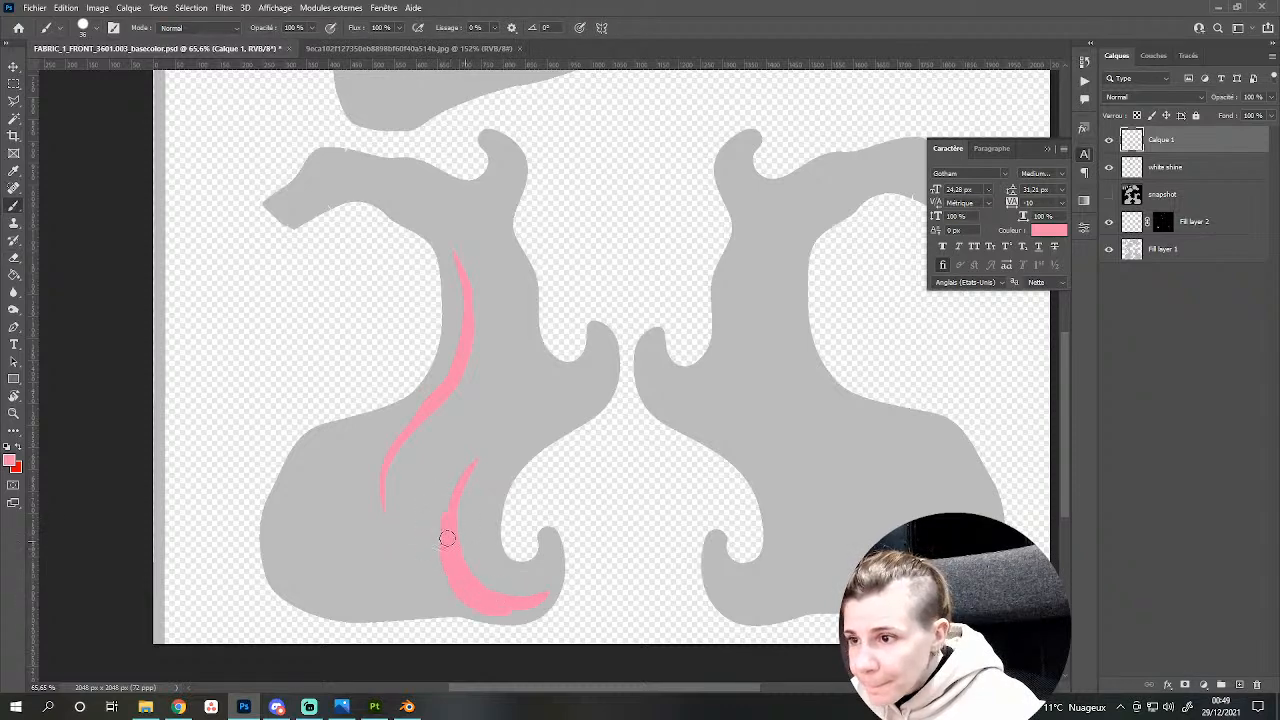
left_click_drag(480, 606, 437, 514)
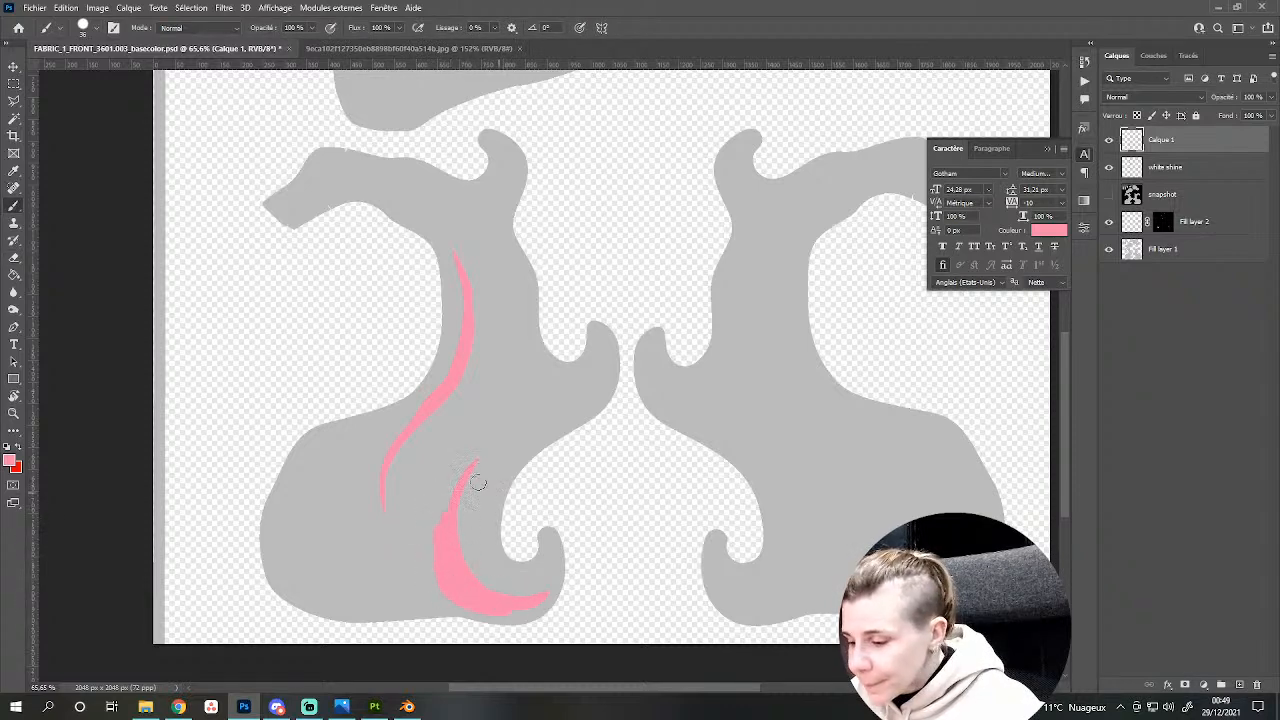
key("e")
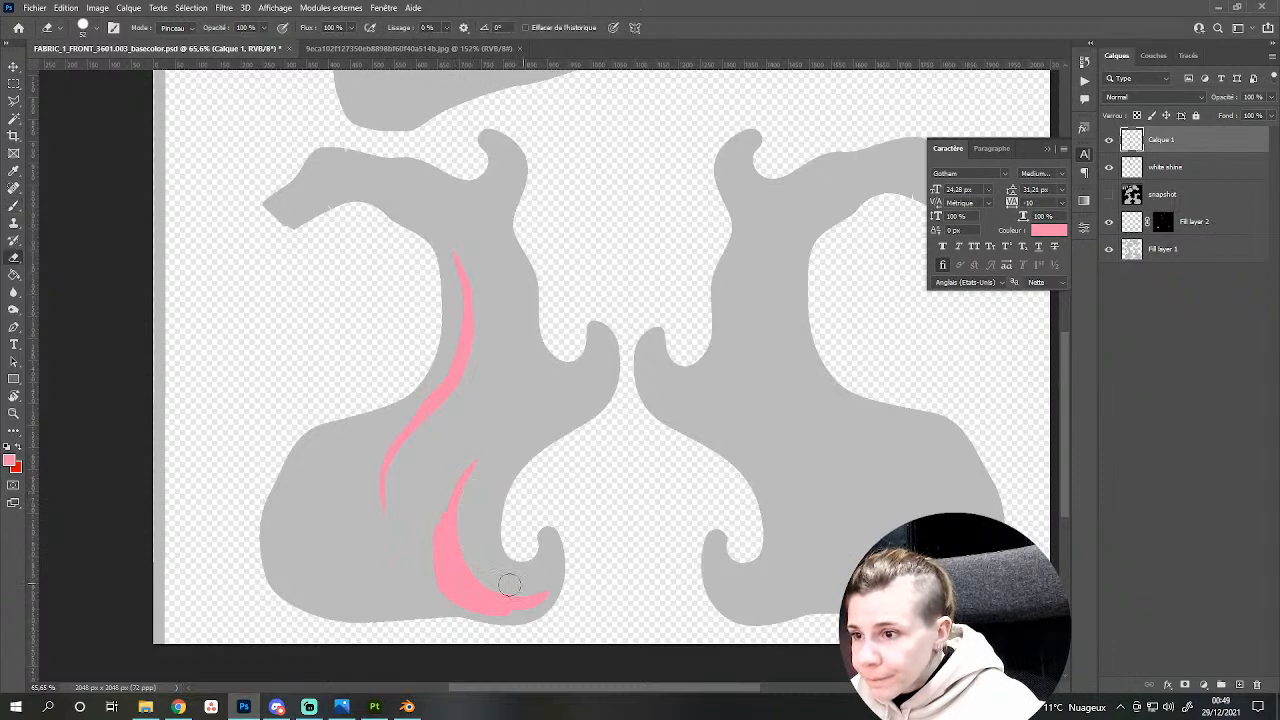
mouse_move(438, 520)
left_mouse_down()
mouse_move(447, 601)
mouse_move(521, 630)
left_mouse_up()
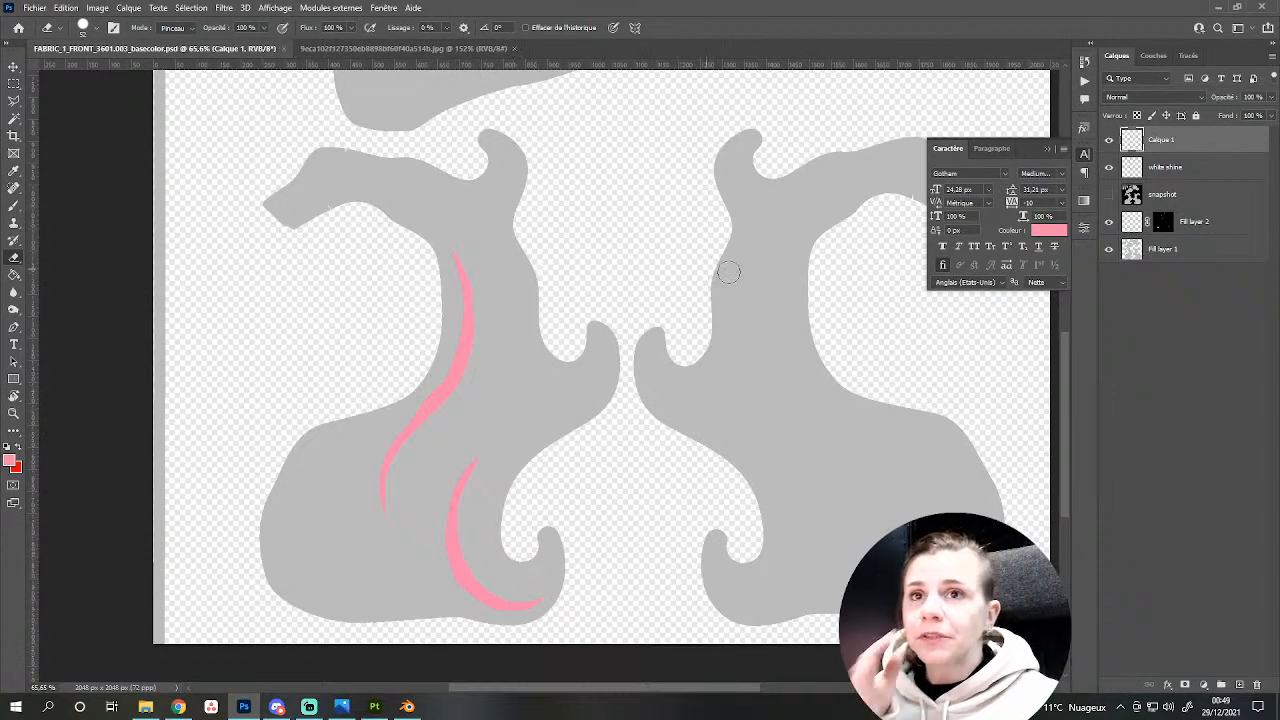
left_click(374, 706)
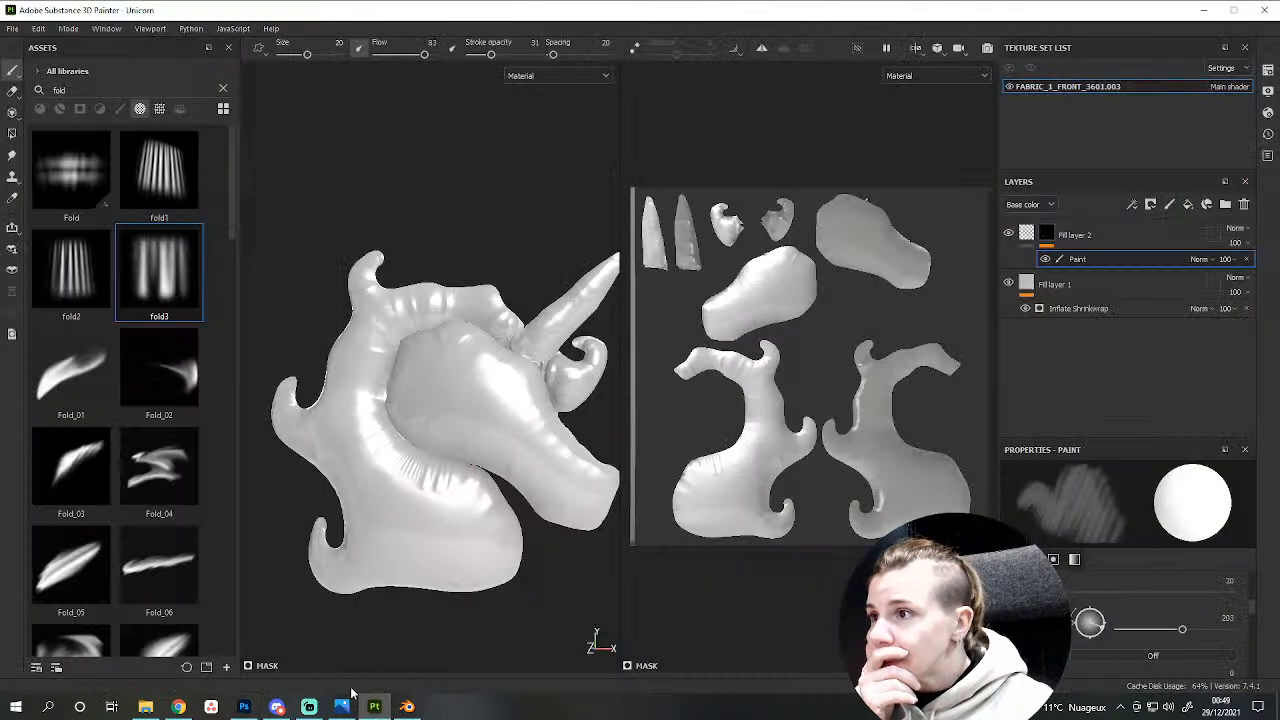
left_click(12, 28)
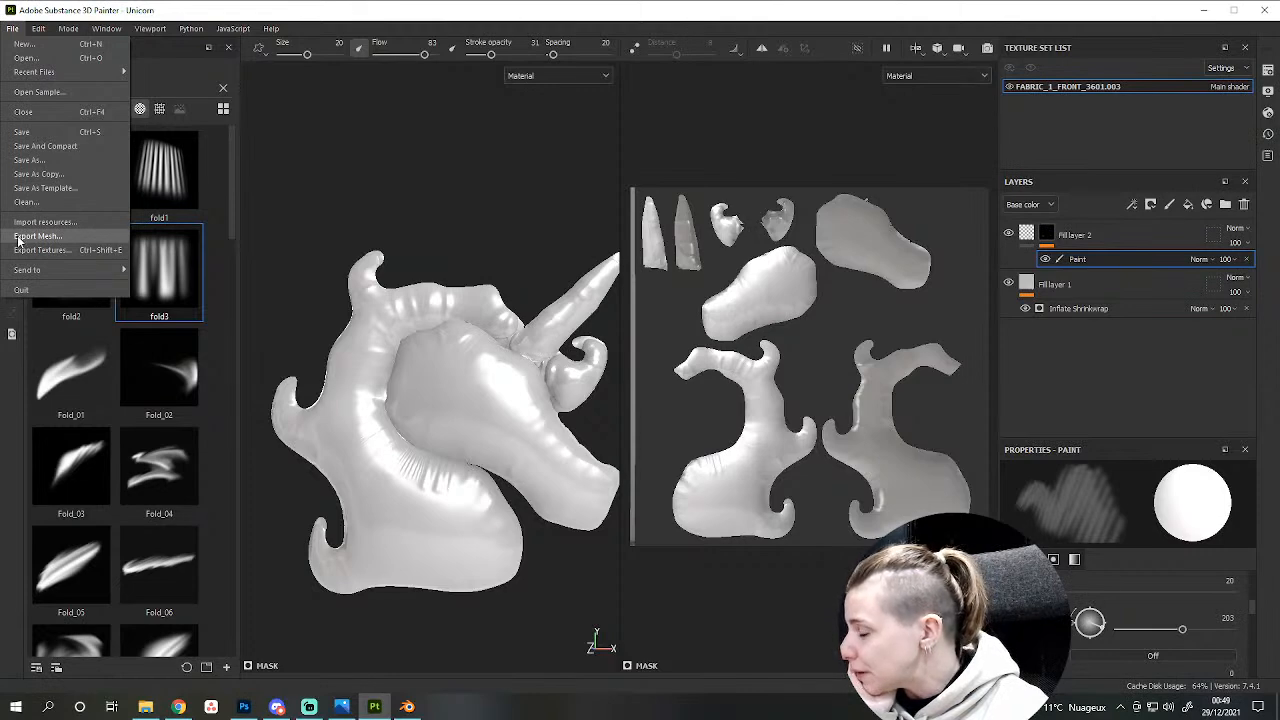
Open a new Chrome window and search the web for "lisa frank art".
left_click(178, 706)
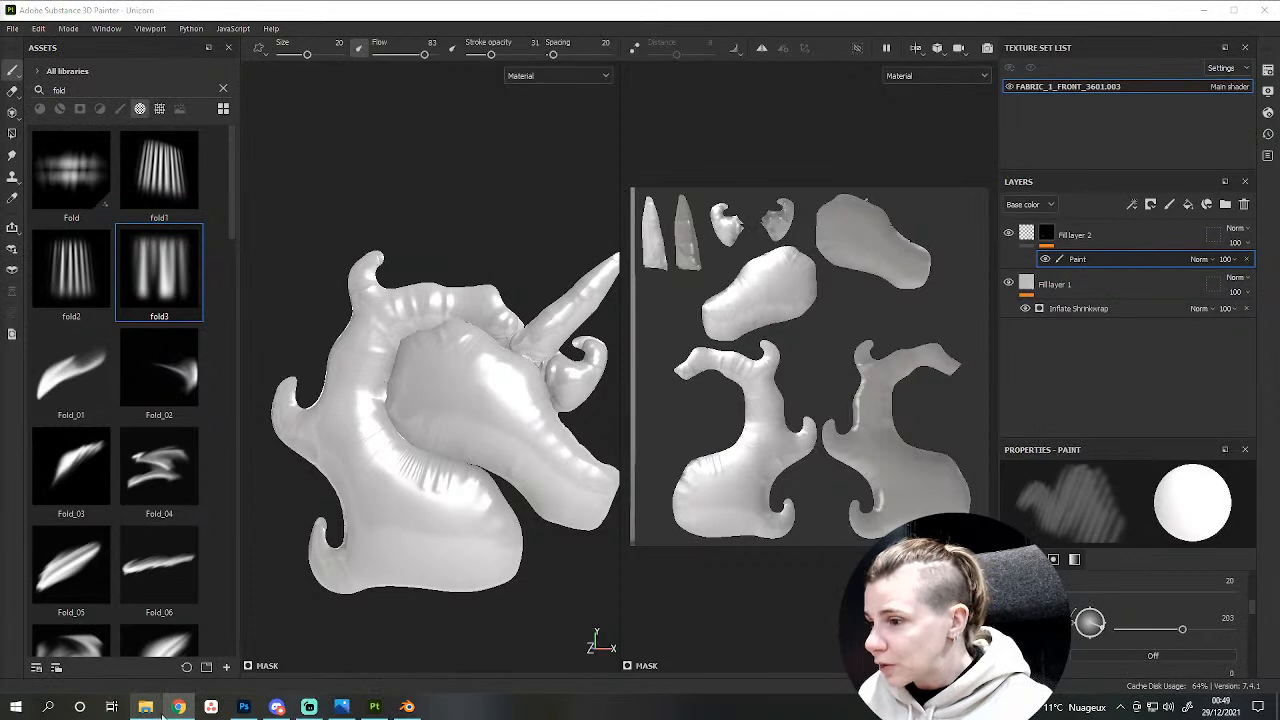
right_click(178, 706)
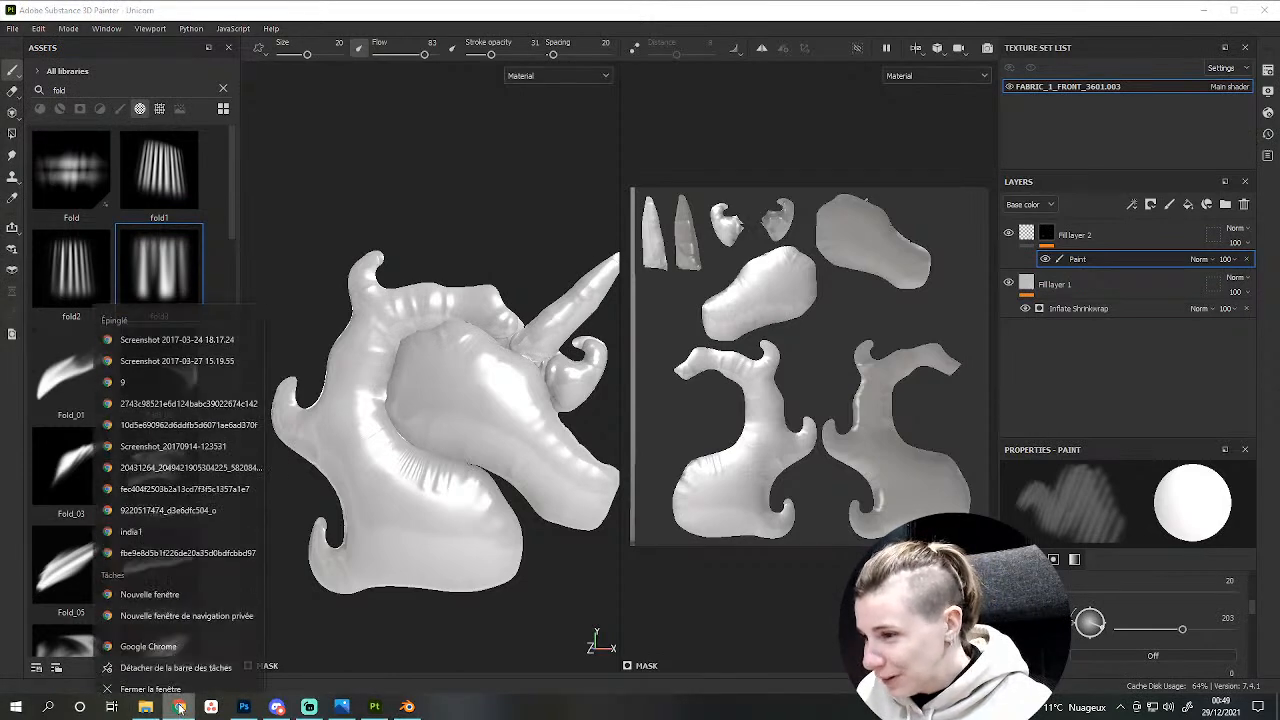
left_click(150, 636)
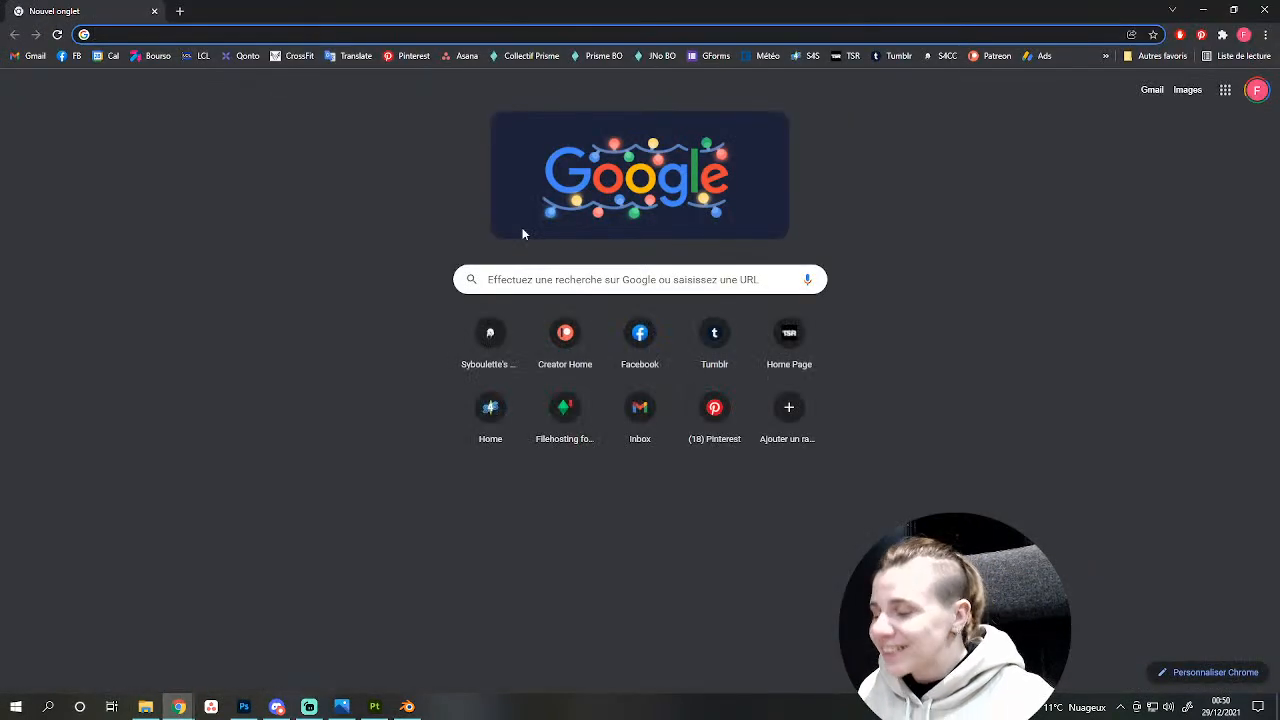
type("lisa g")
key("BackSpace")
type("fa")
key("BackSpace")
type("ra")
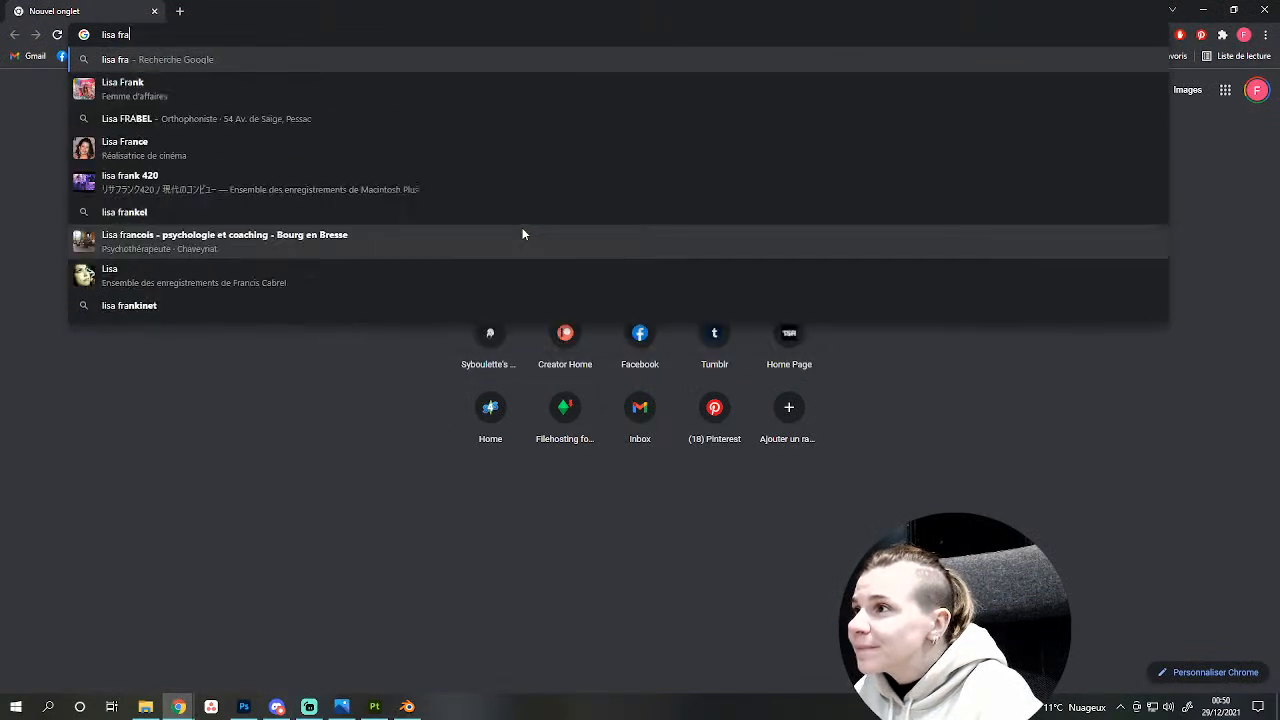
type("nk art")
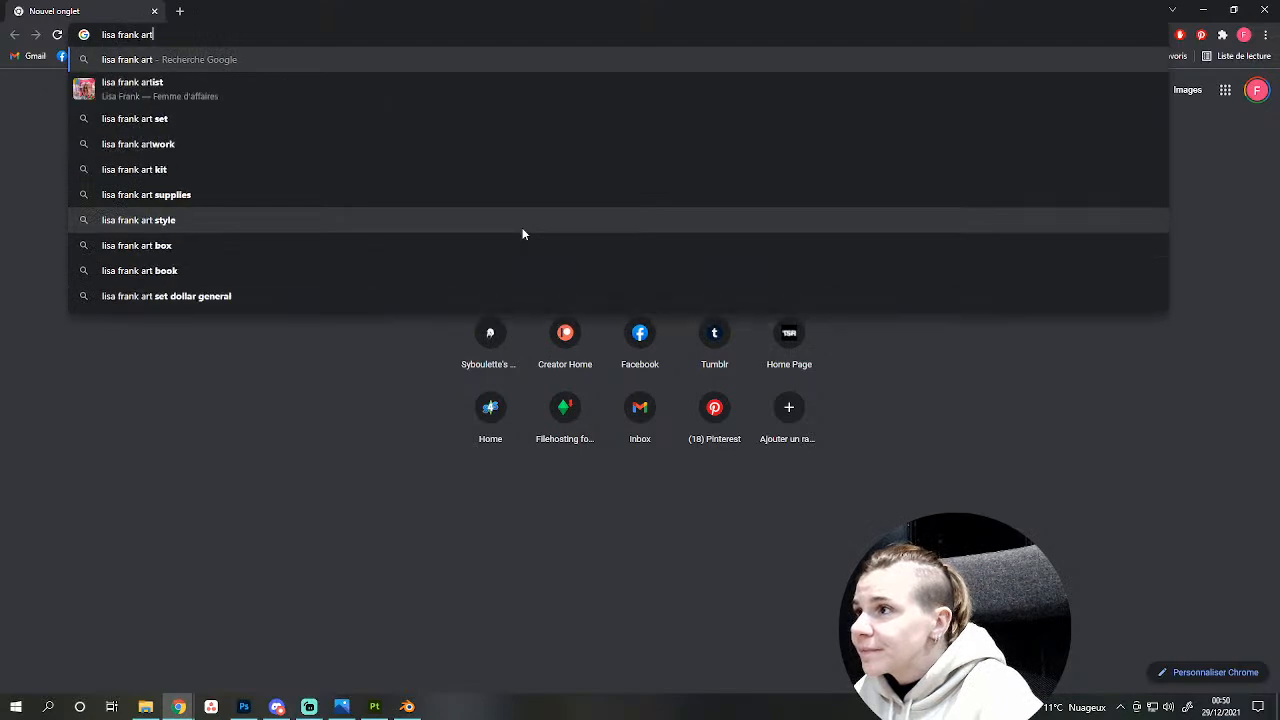
key("Return")
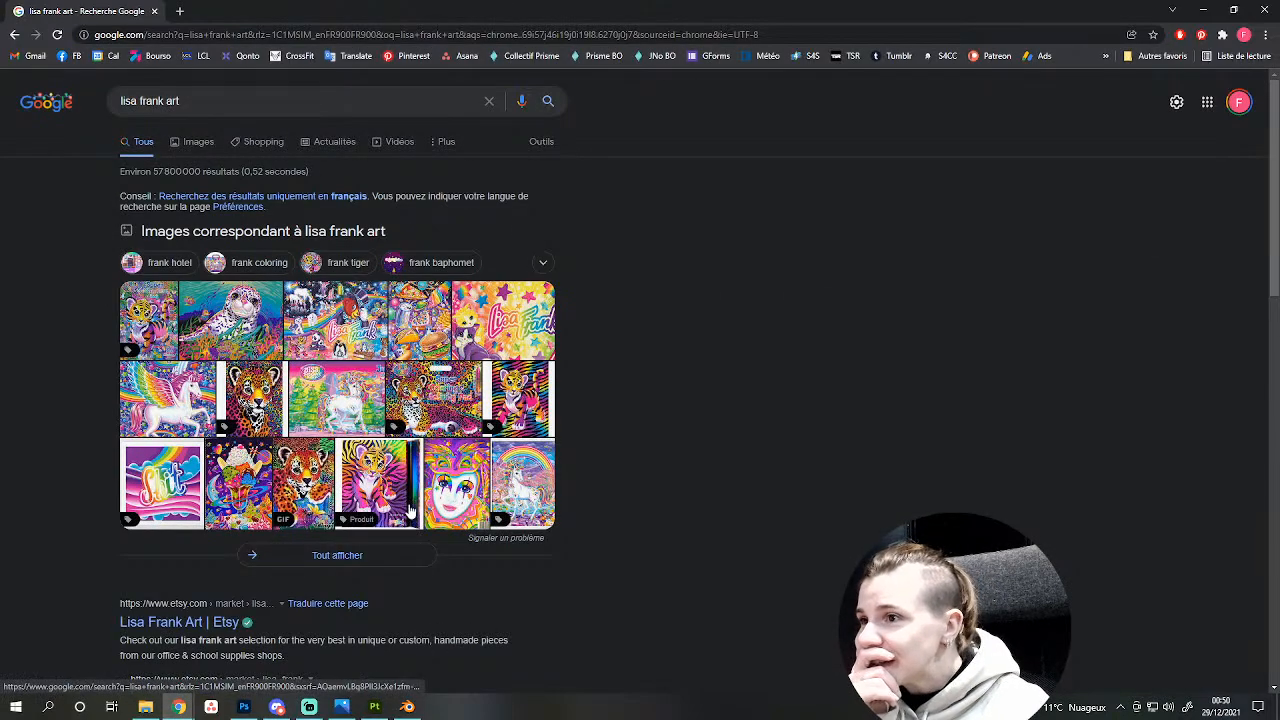
Look through the image results for Lisa Frank art and return to the general results page.
left_click(201, 148)
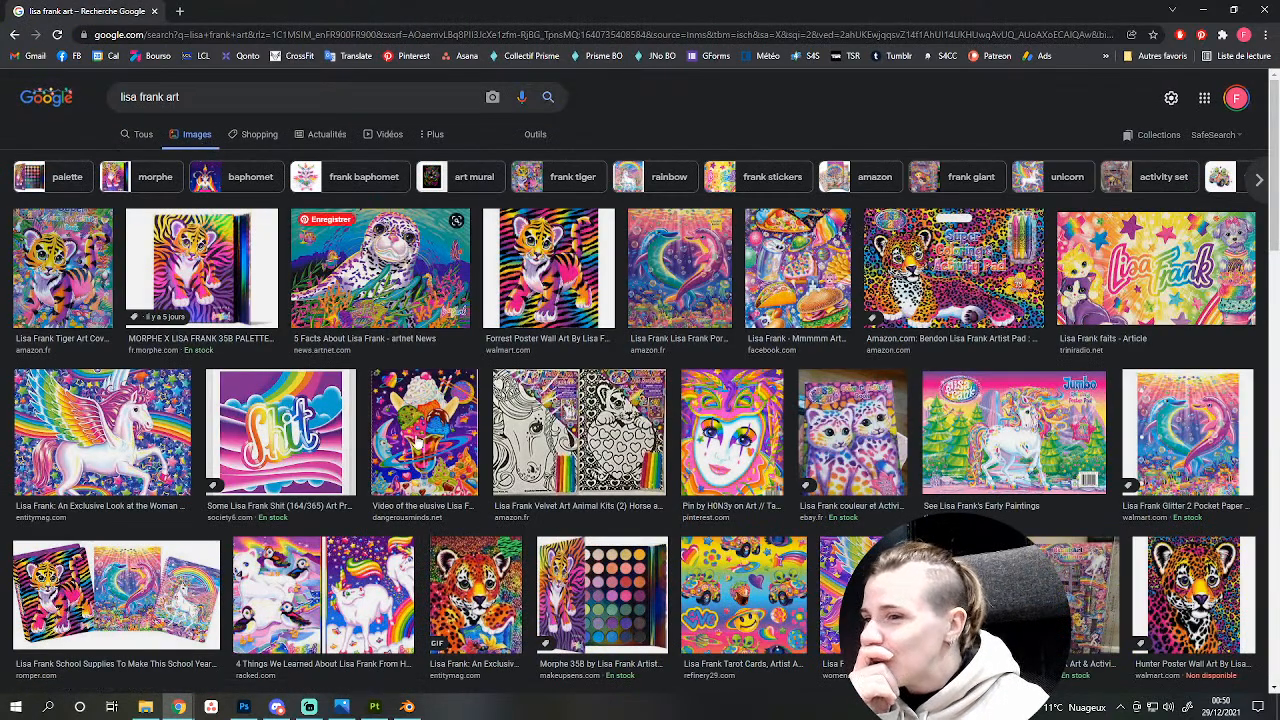
scroll(467, 488, "down", 10)
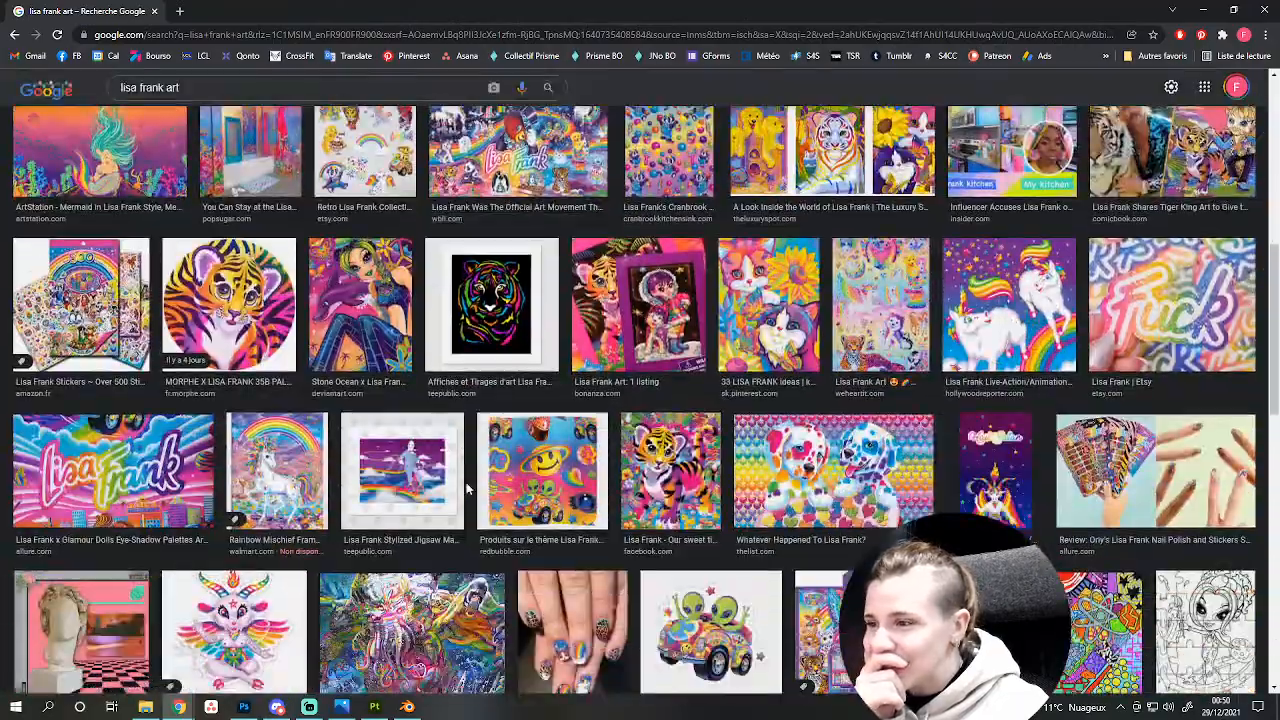
scroll(467, 488, "down", 3)
scroll(467, 488, "up", 15)
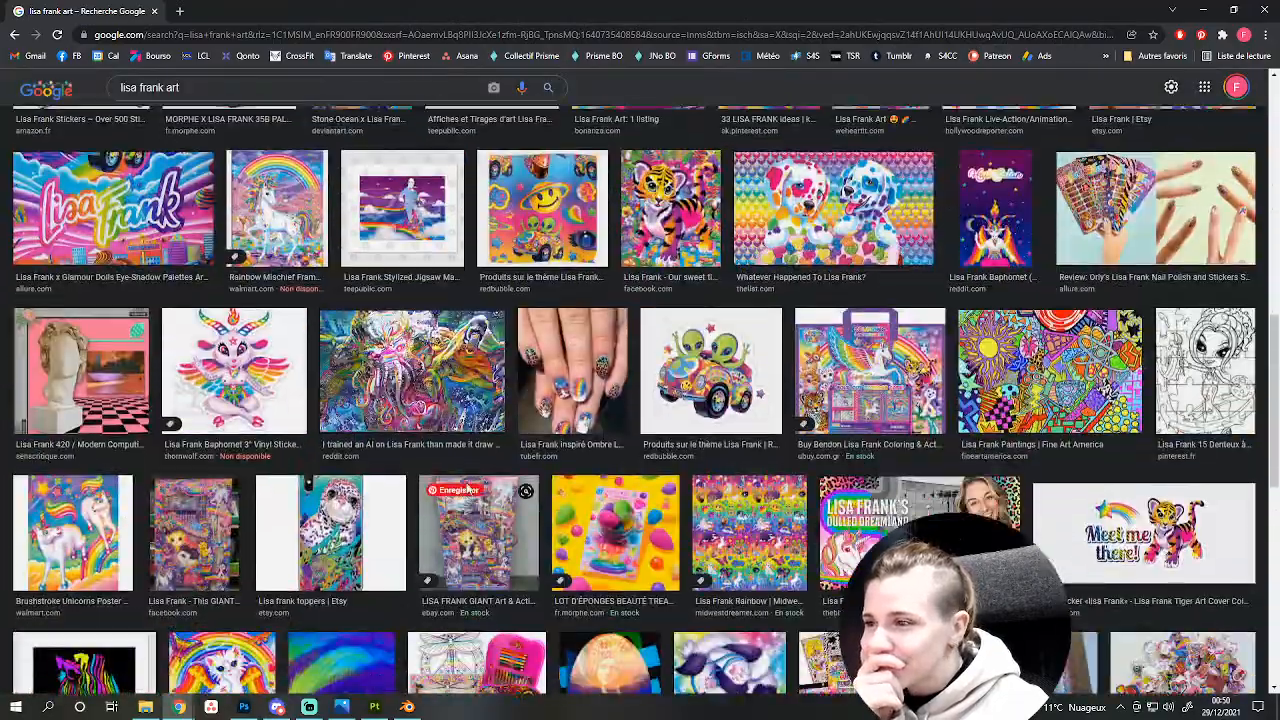
key("alt+Left")
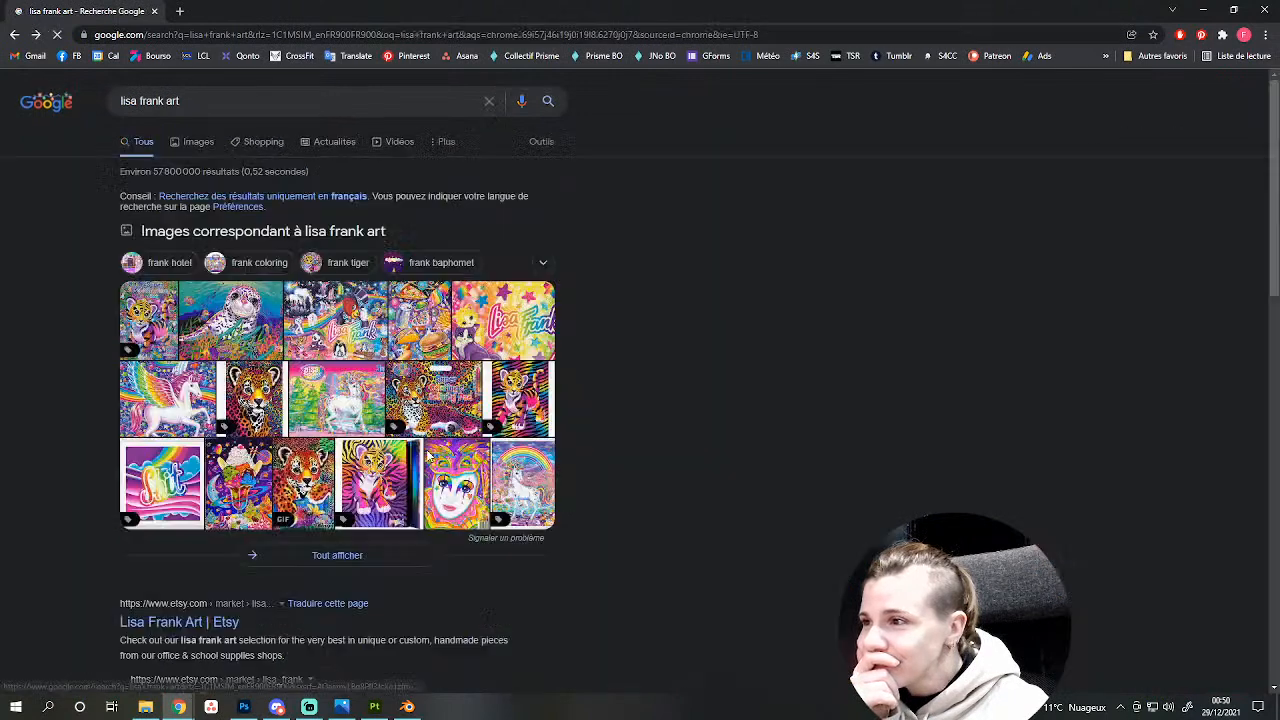
scroll(426, 455, "down", 3)
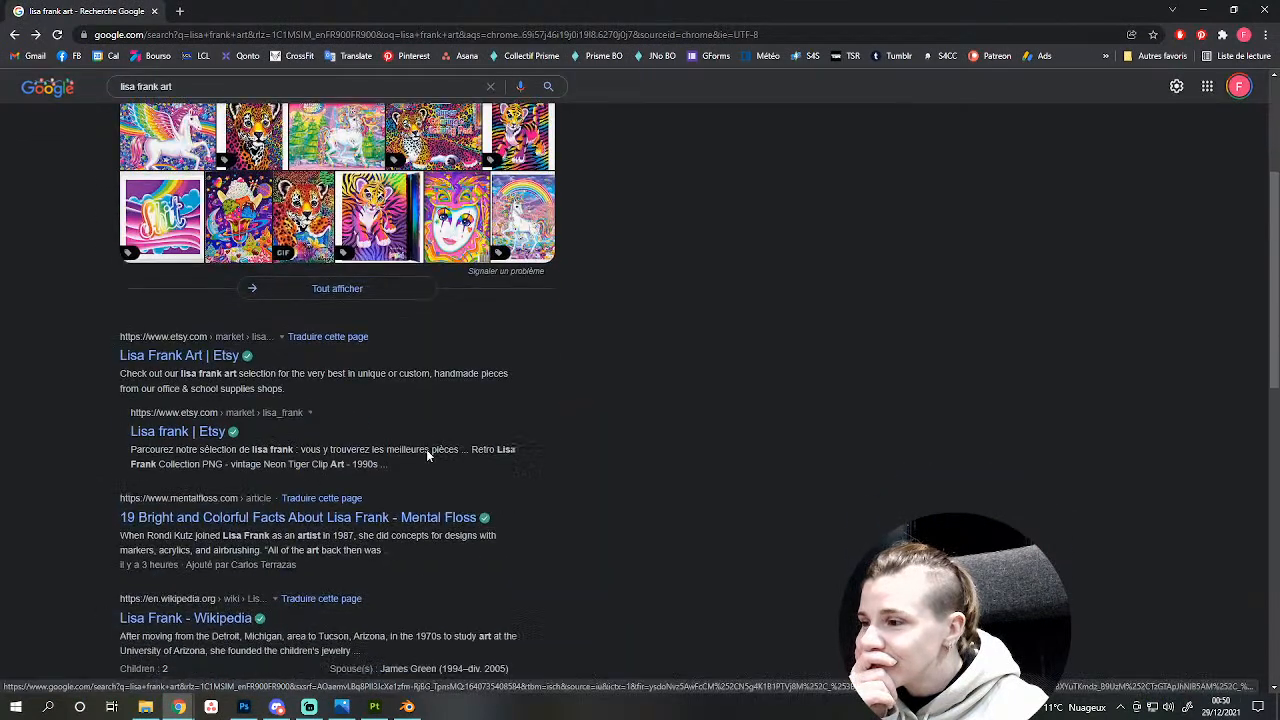
Switch to Substance 3D Painter, open the Import resources dialog and bring up its file picker for adding resources.
key("alt+Tab")
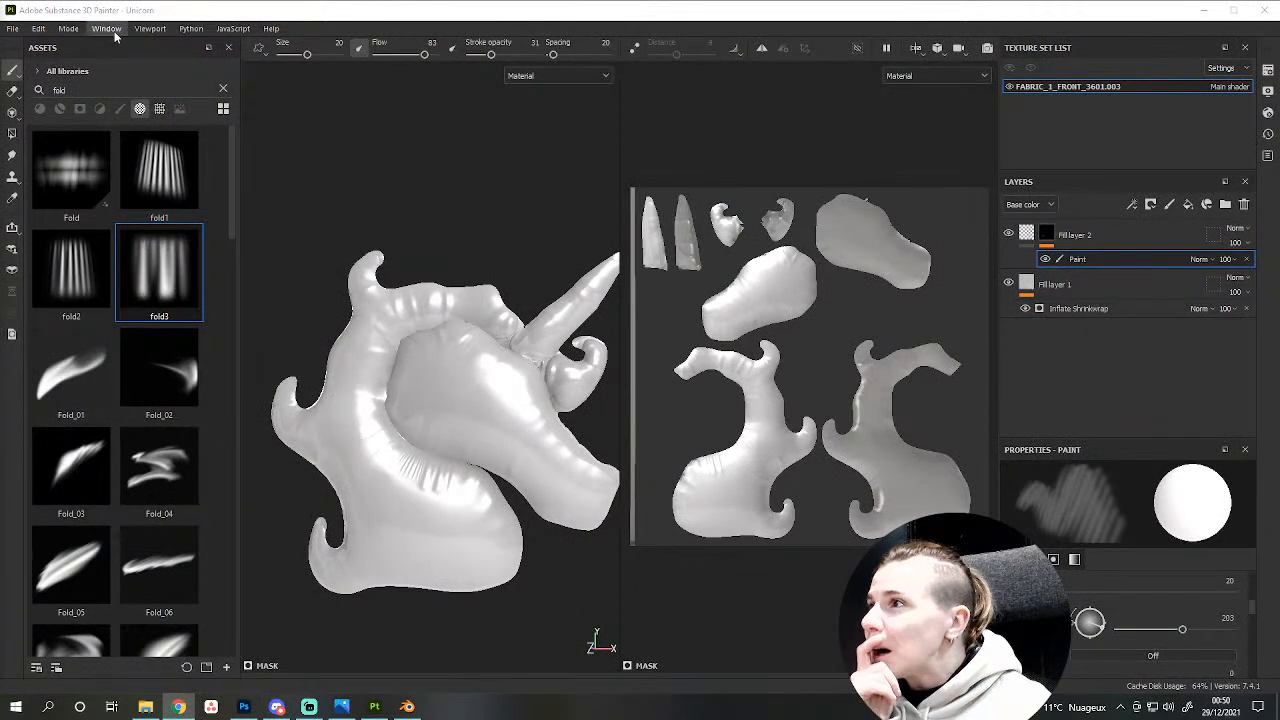
left_click(17, 28)
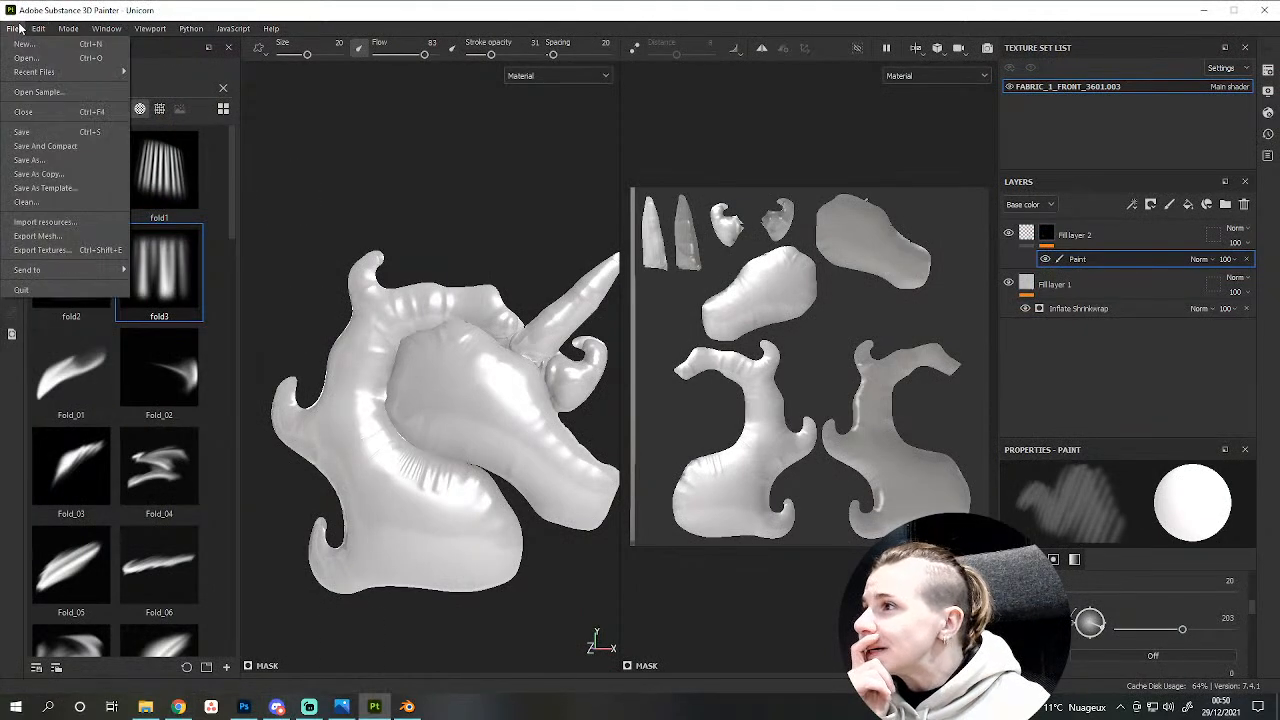
left_click(45, 224)
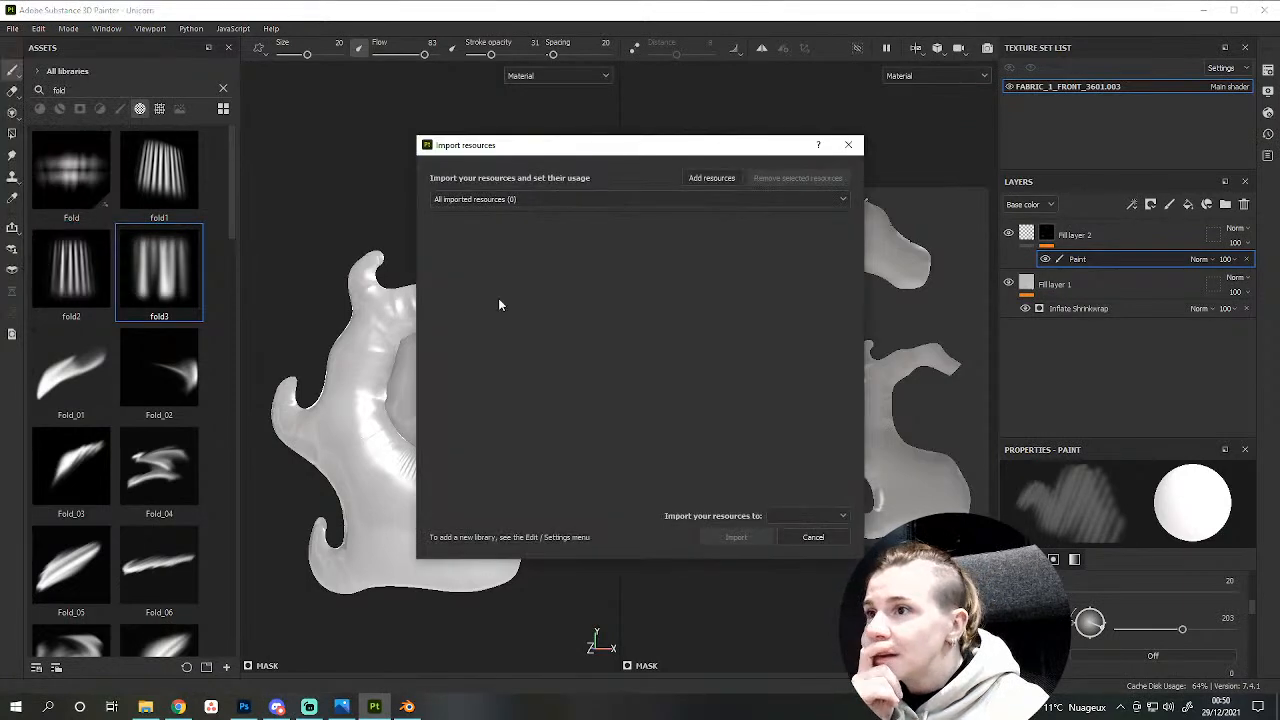
left_click(712, 178)
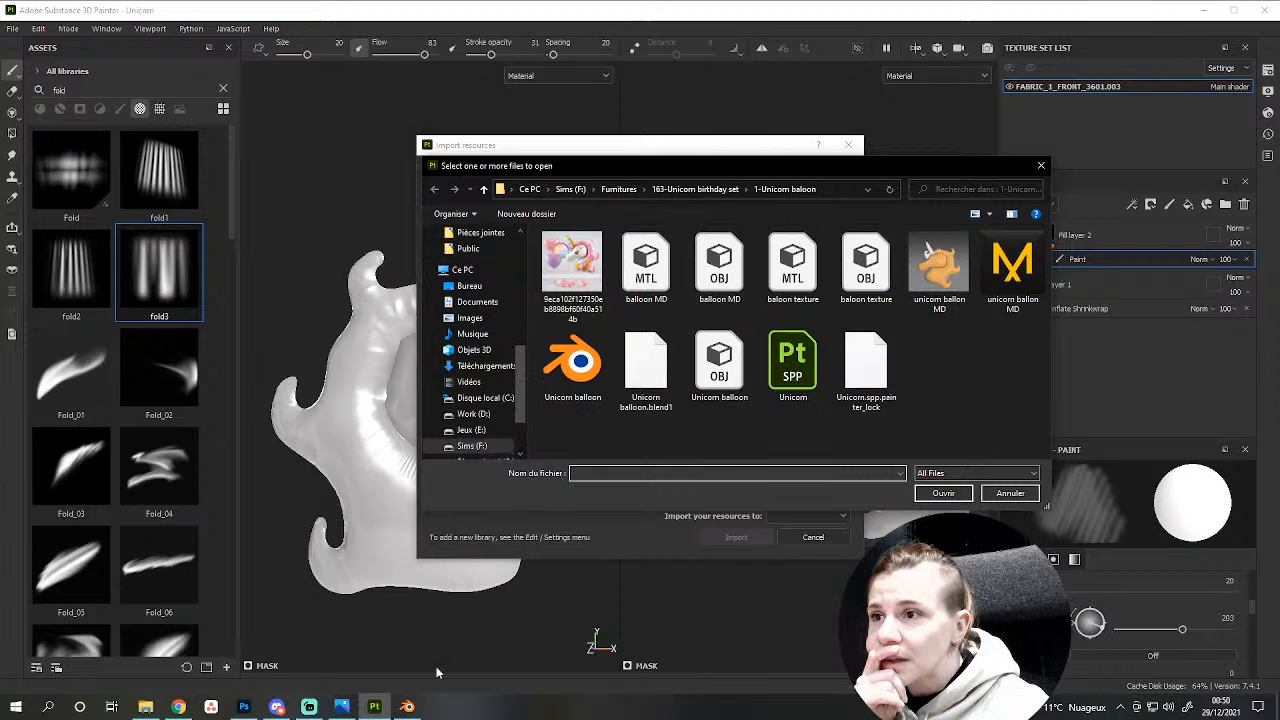
Switch to Photoshop, check the base color PSD's folder in the save dialog and cancel without saving.
left_click(243, 706)
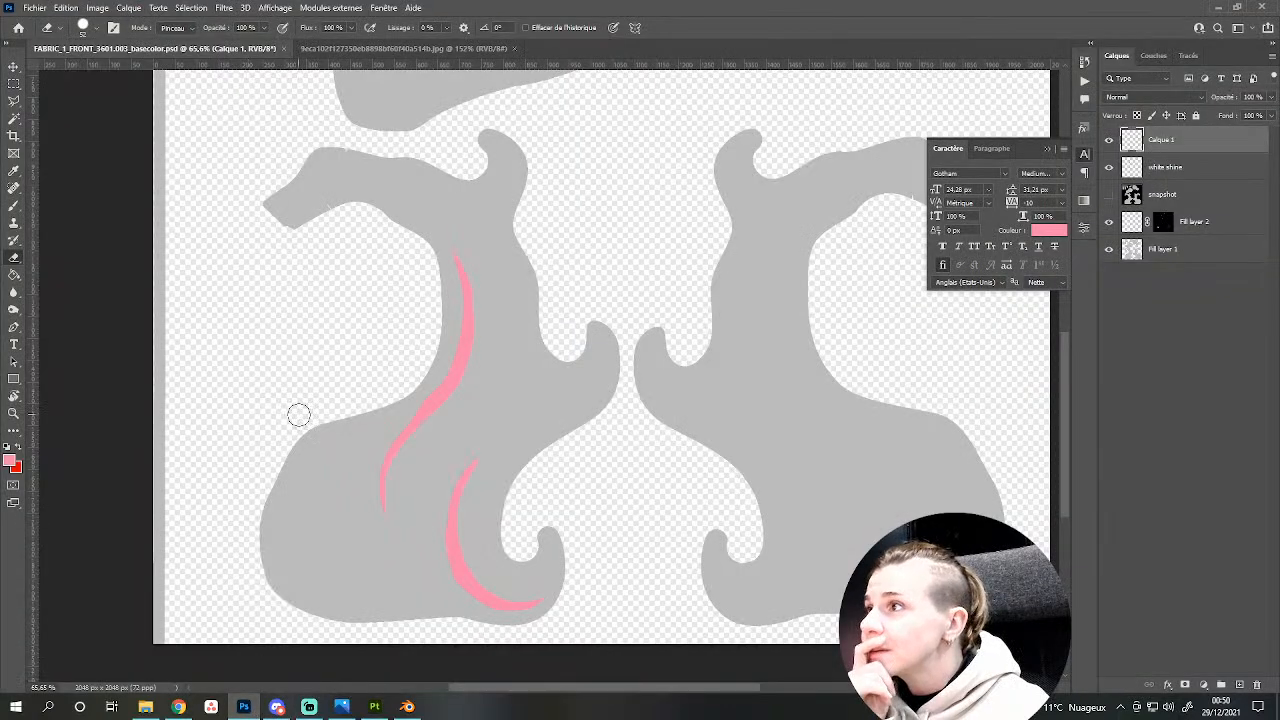
key("ctrl+shift+s")
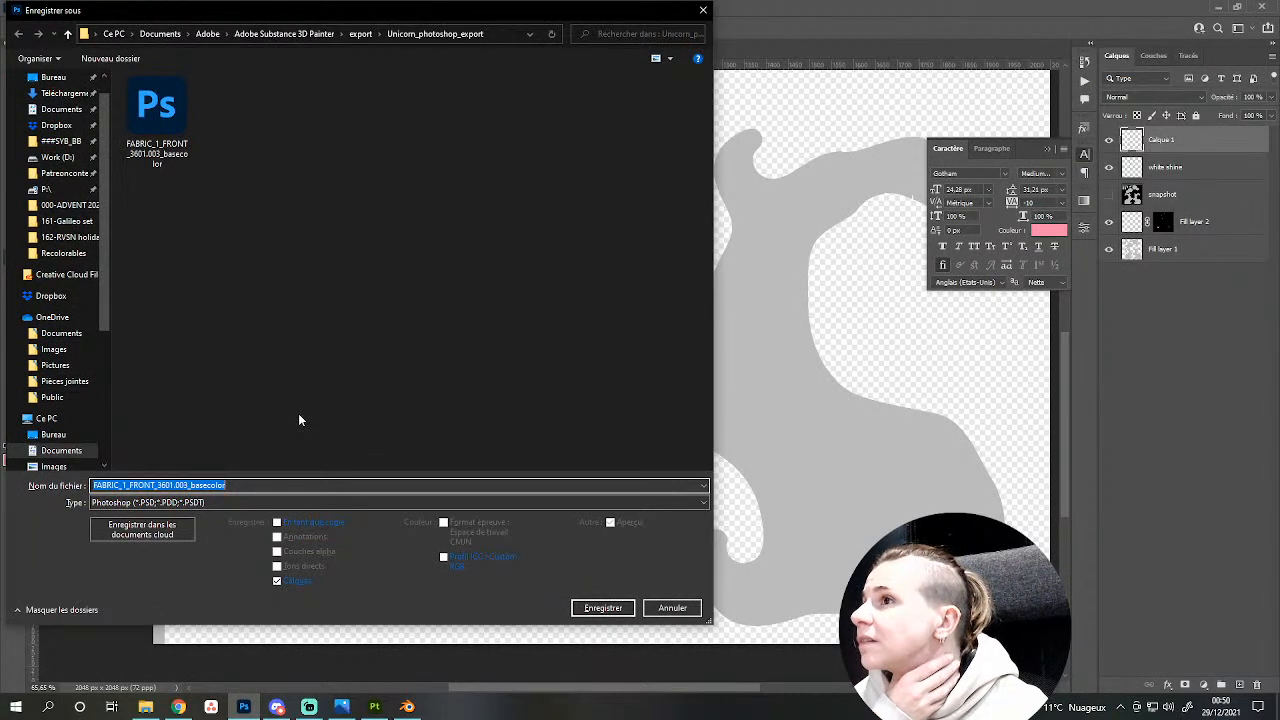
left_click(374, 706)
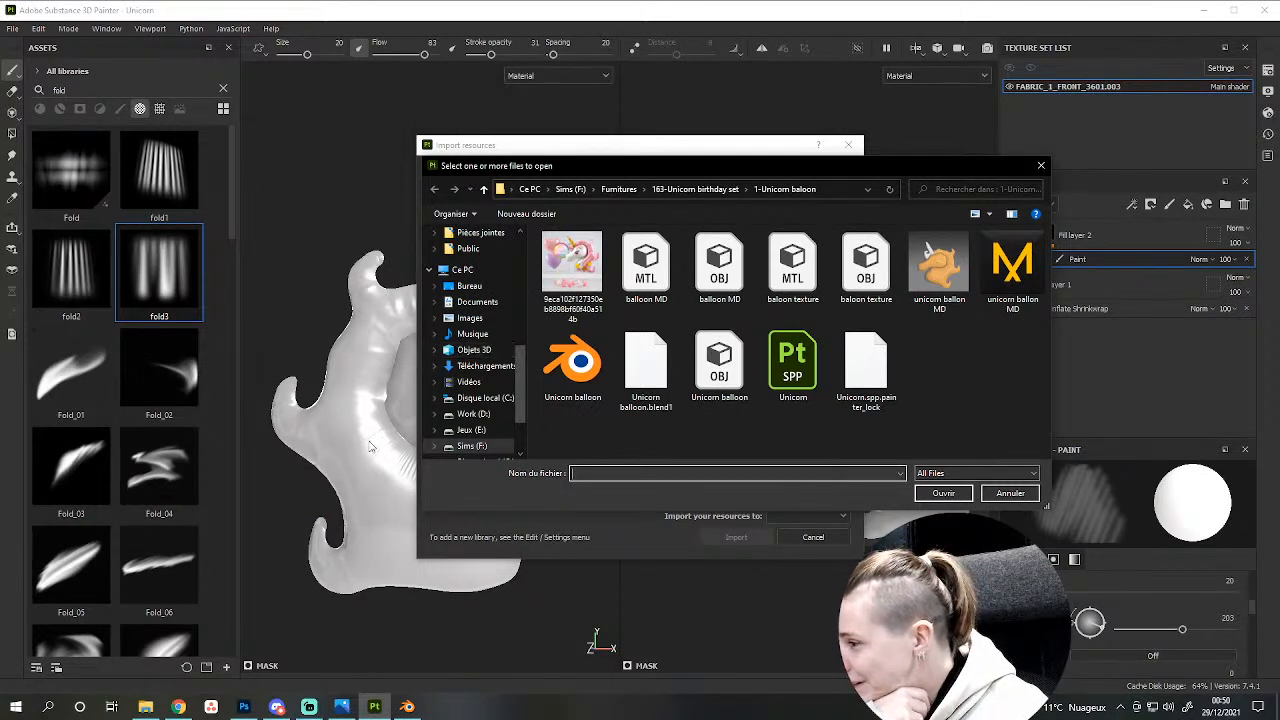
left_click(156, 700)
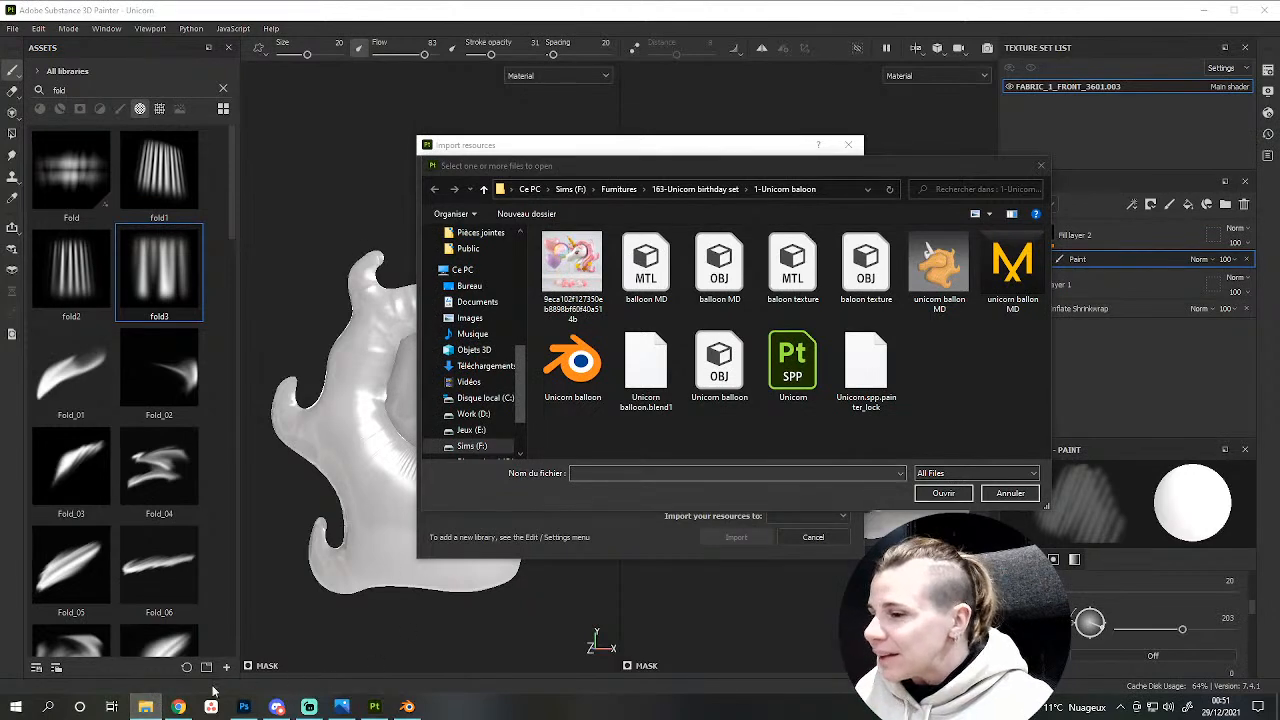
left_click(243, 706)
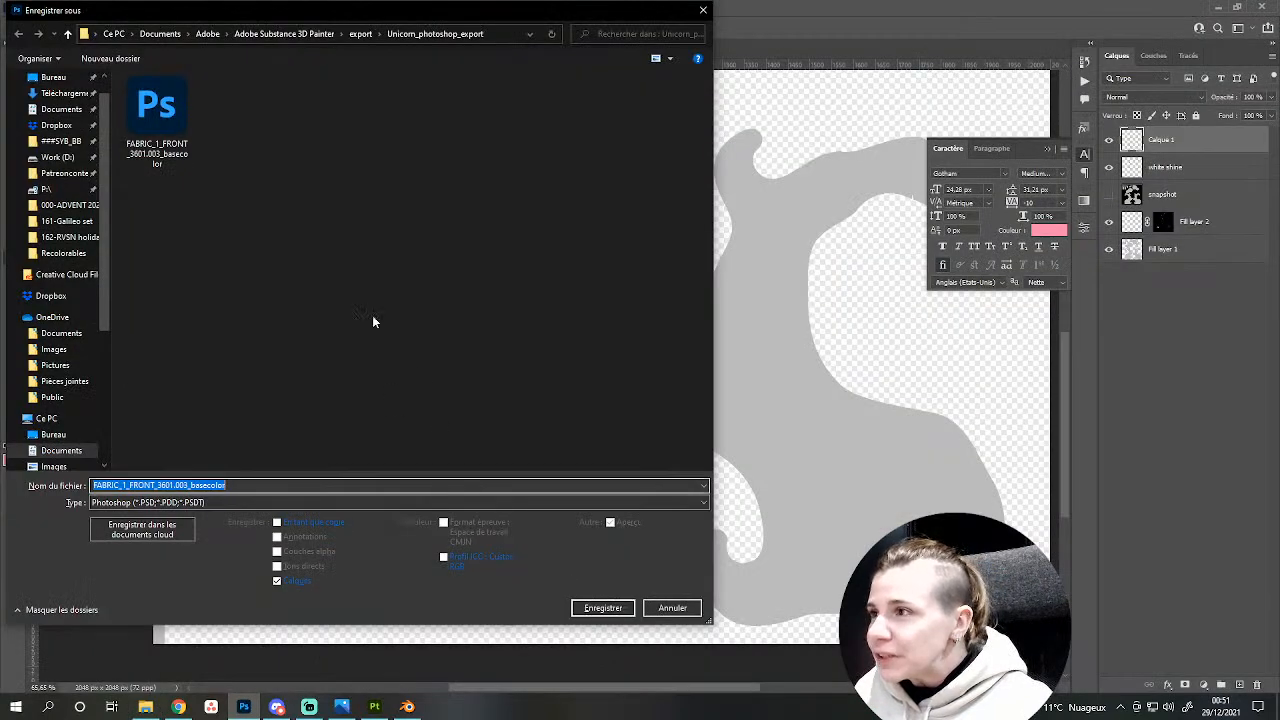
left_click(672, 608)
Hide Fill layer 1 and Fill layer 2, leaving only the white shine and pink strand layers visible.
scroll(509, 366, "down", 3, "alt")
scroll(518, 373, "up", 2, "alt")
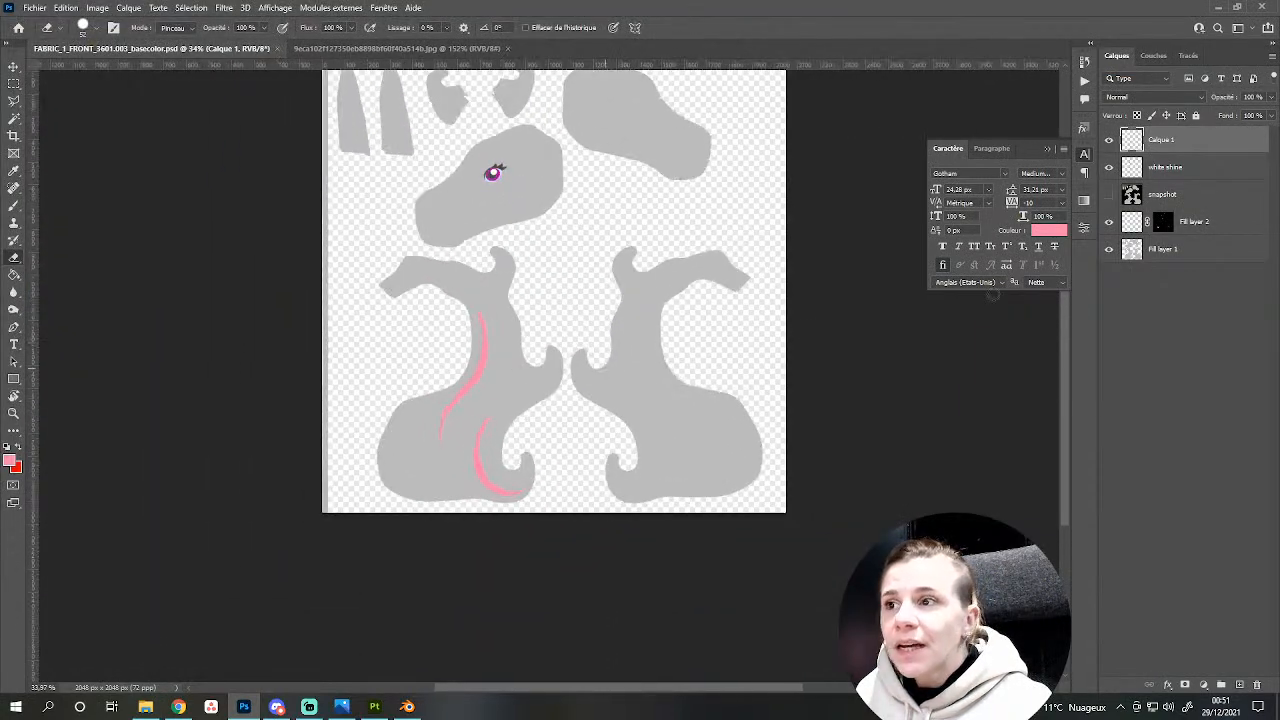
left_click(1109, 249)
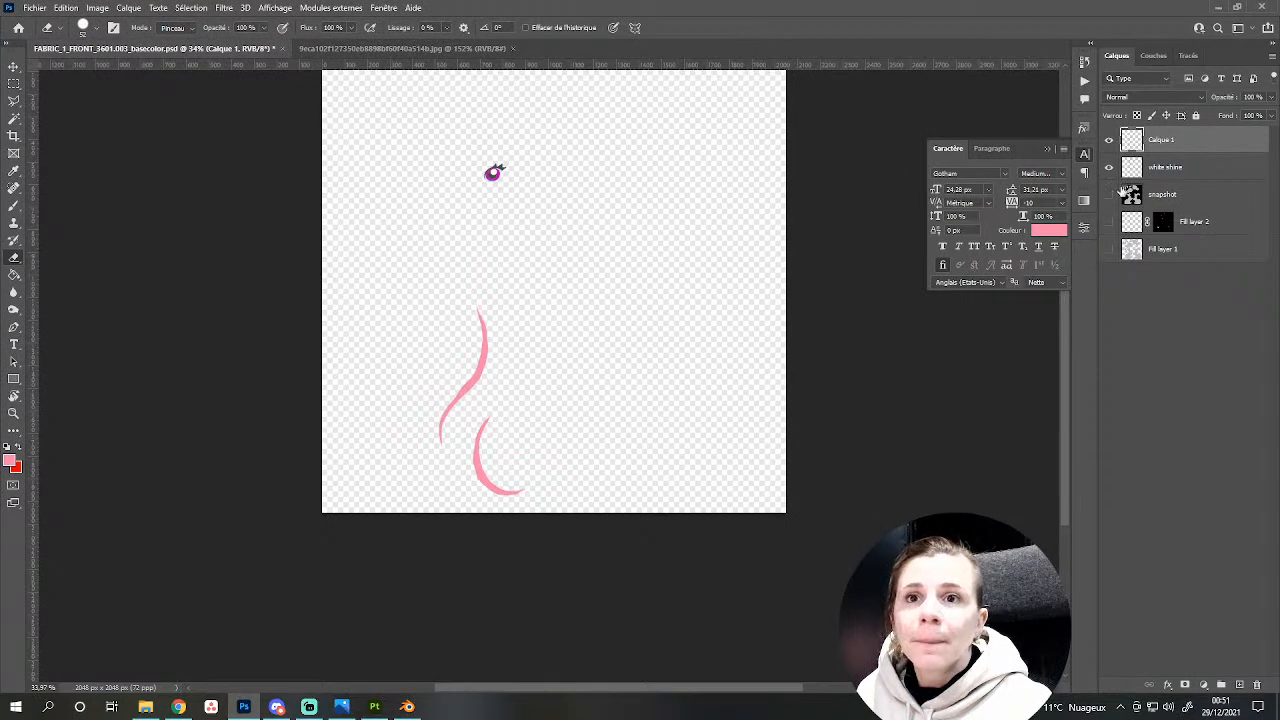
left_click(1109, 168)
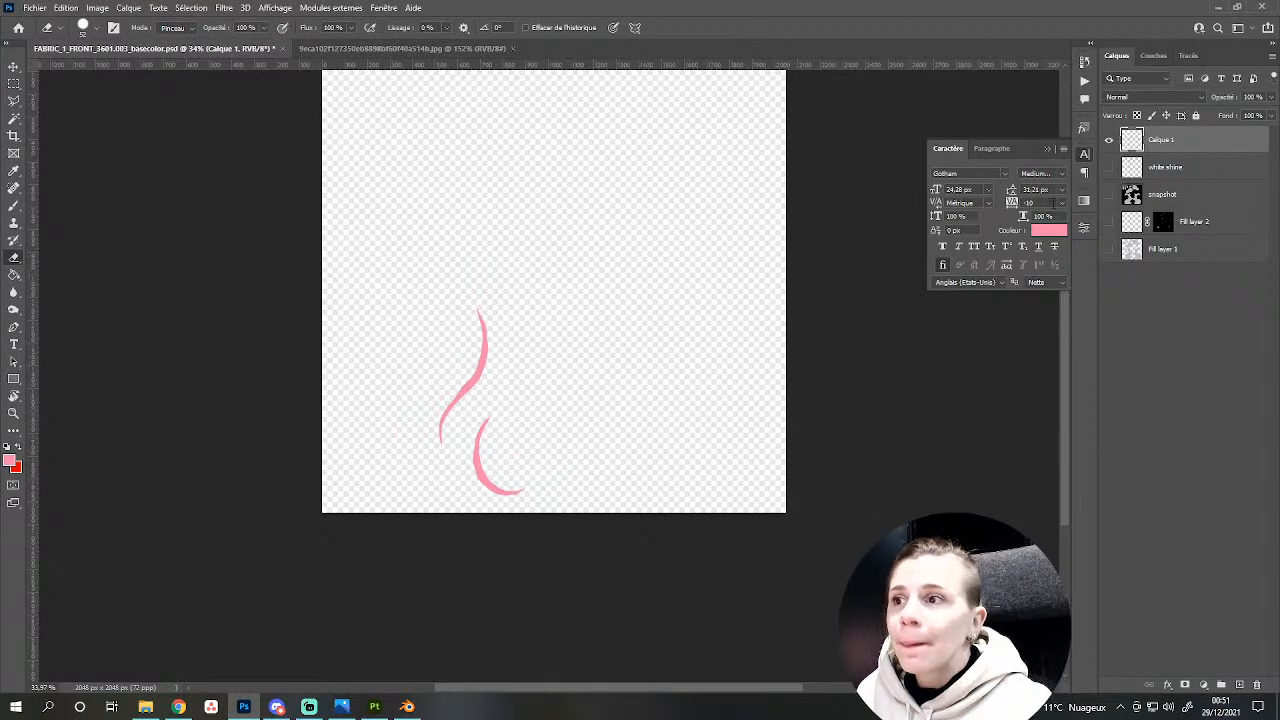
left_click(1109, 168)
Begin saving a copy of the document in PNG format, targeting the Furnitures > 163-Unicorn birthday set > 1-Unicorn baloon folder on drive F.
key("ctrl+shift+s")
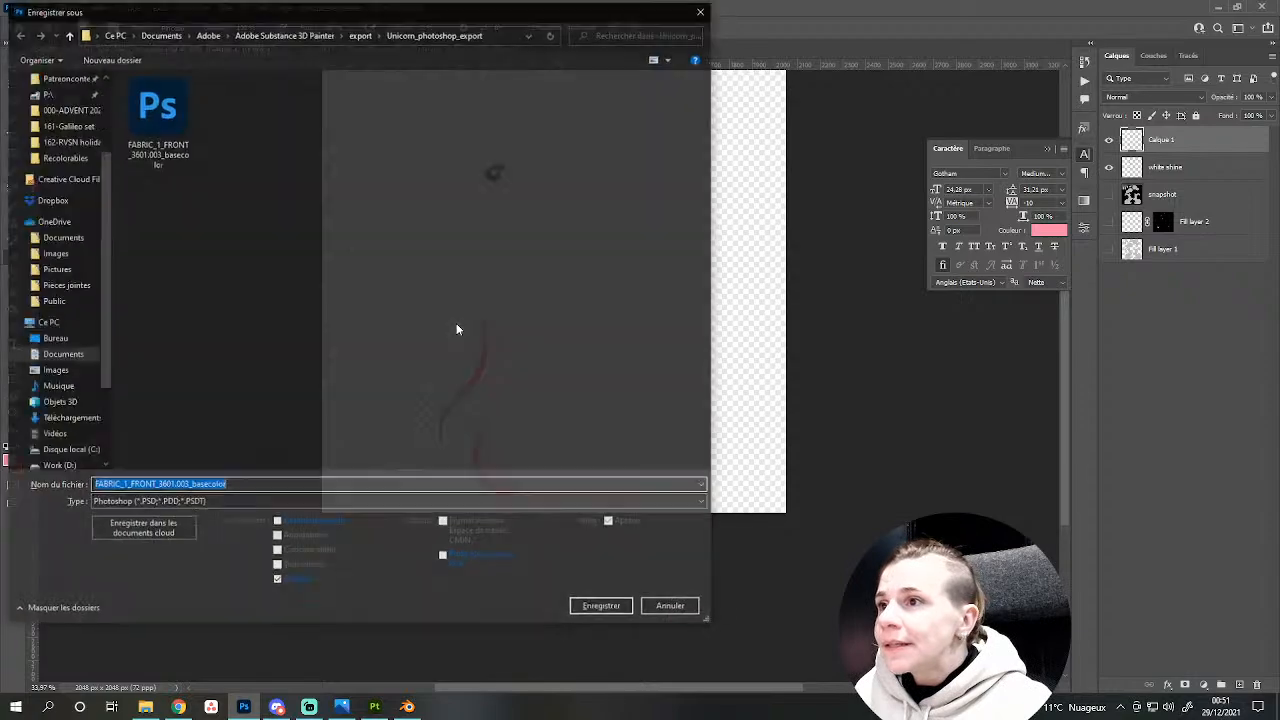
left_click(258, 502)
left_click(171, 439)
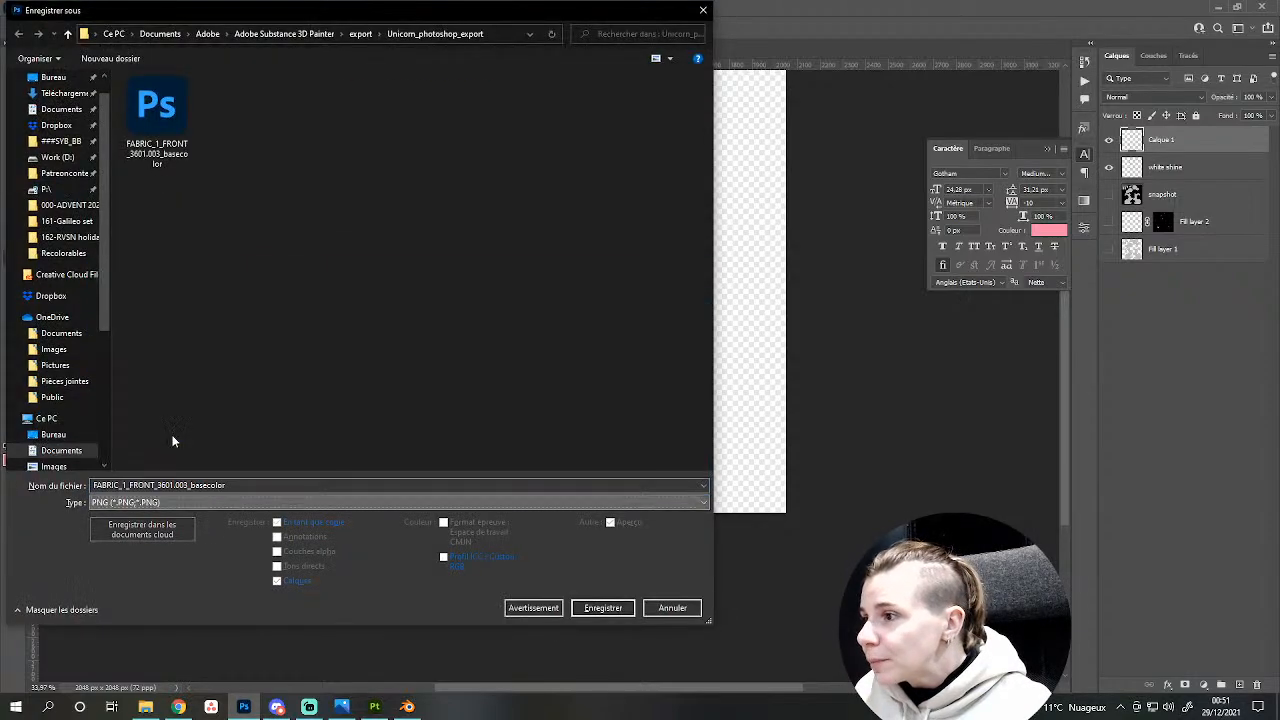
scroll(60, 370, "down", 5)
left_click(56, 402)
double_click(254, 97)
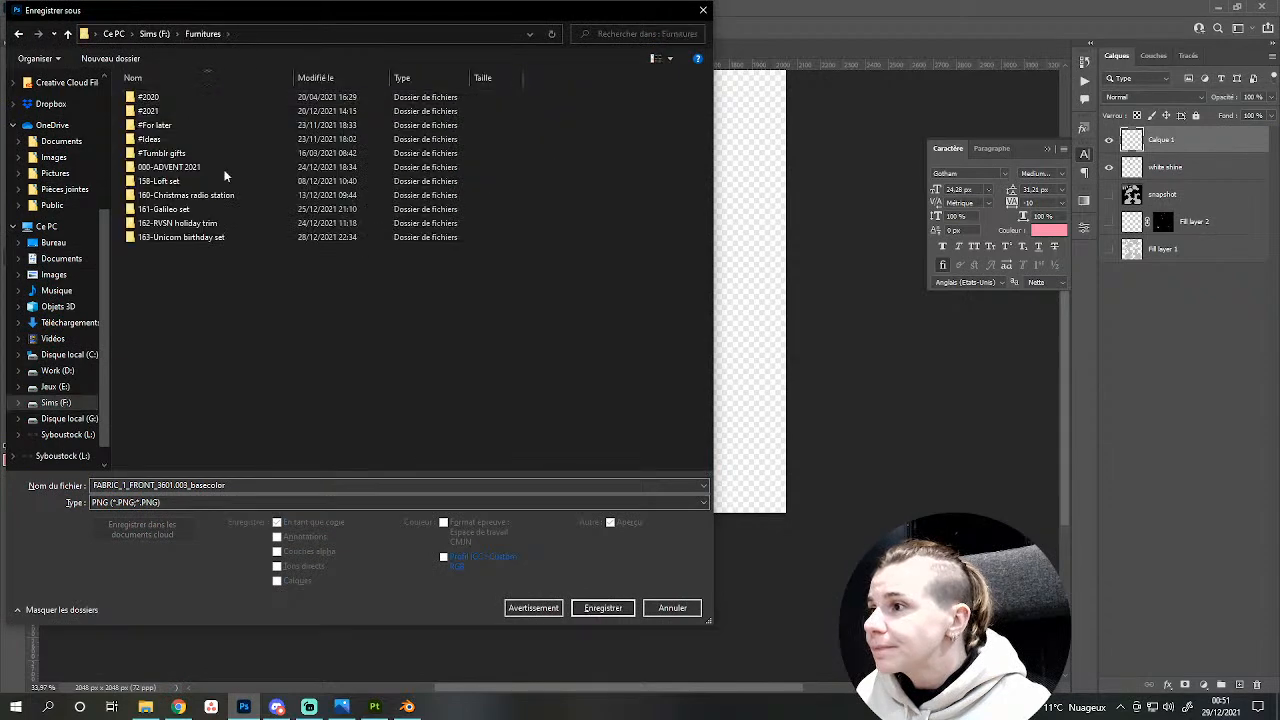
double_click(180, 240)
double_click(175, 97)
Name the PNG file "test hair" and save it with the offered PNG options.
double_click(238, 485)
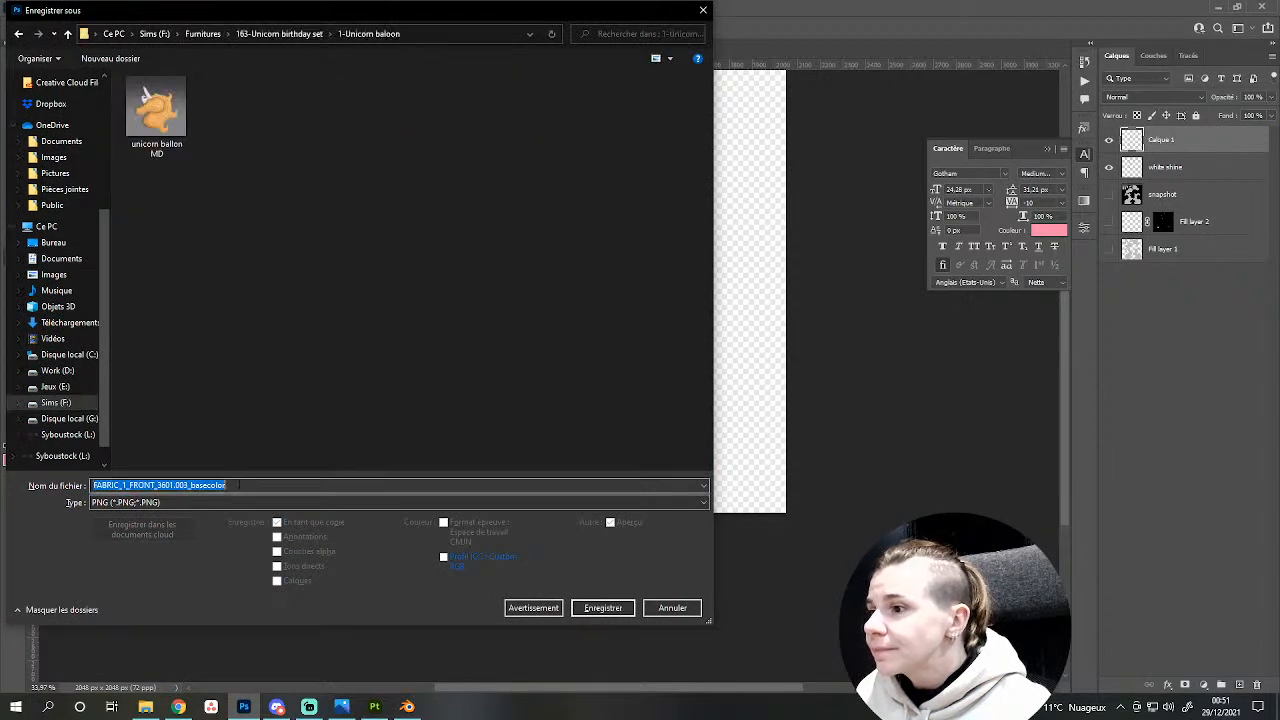
type("test hair")
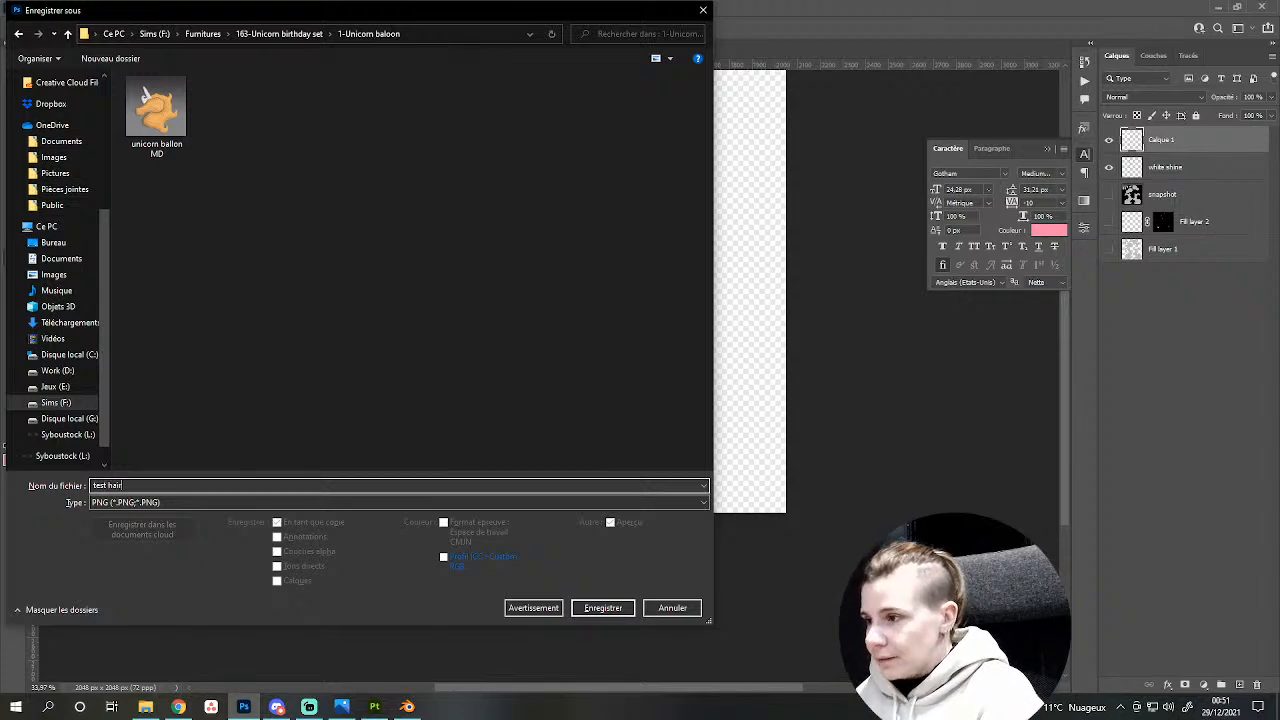
key("Return")
key("Return")
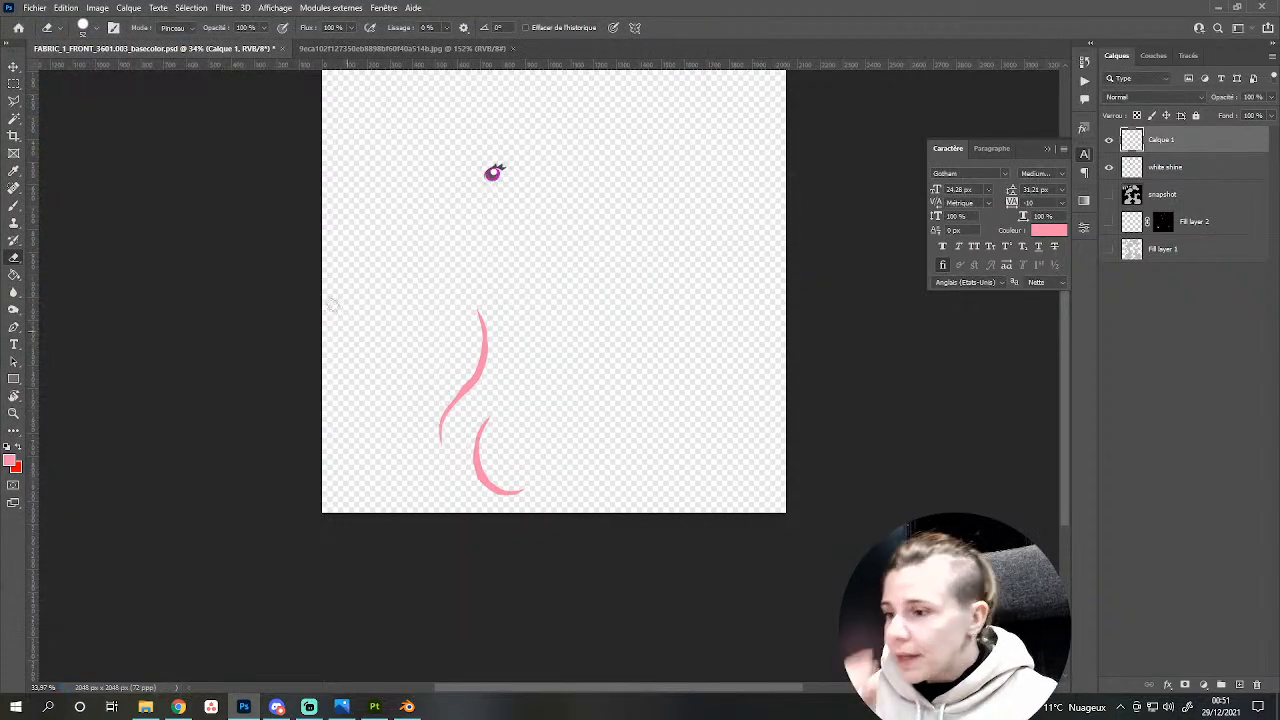
Switch to Substance 3D Painter and import test hair.png as a texture into the project 'Unicorn'.
left_click(374, 706)
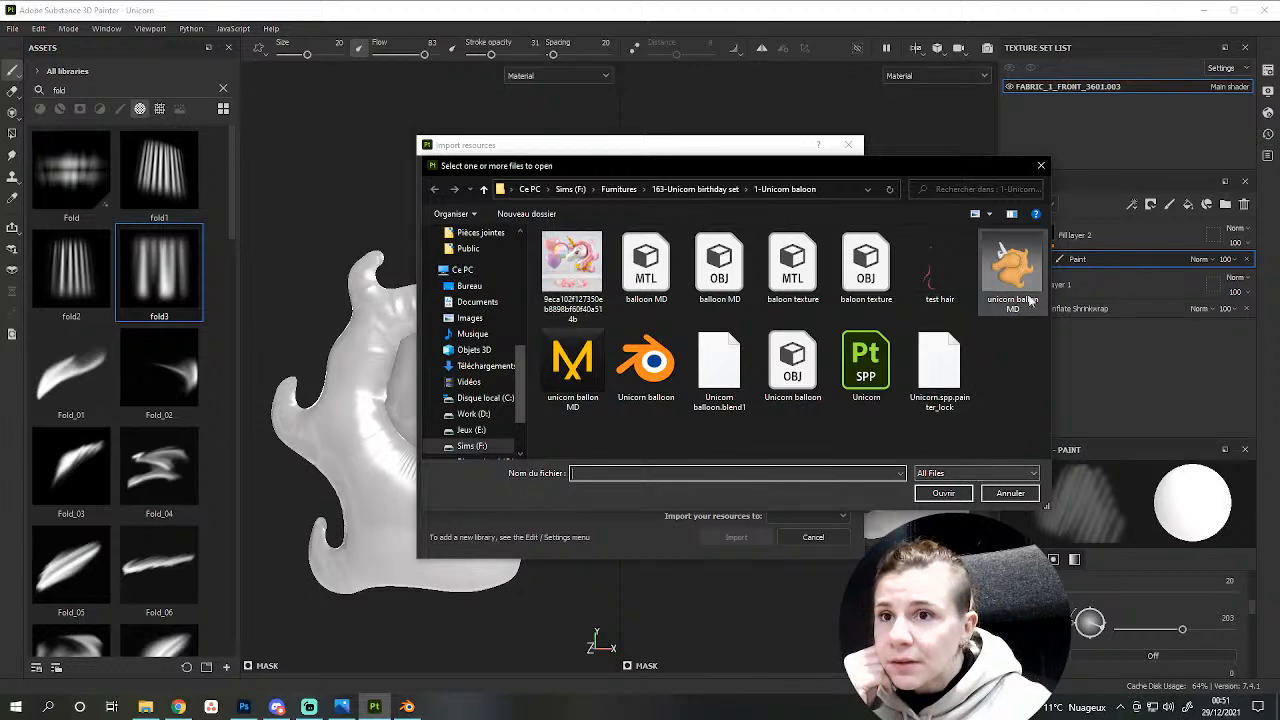
double_click(940, 270)
left_click(810, 222)
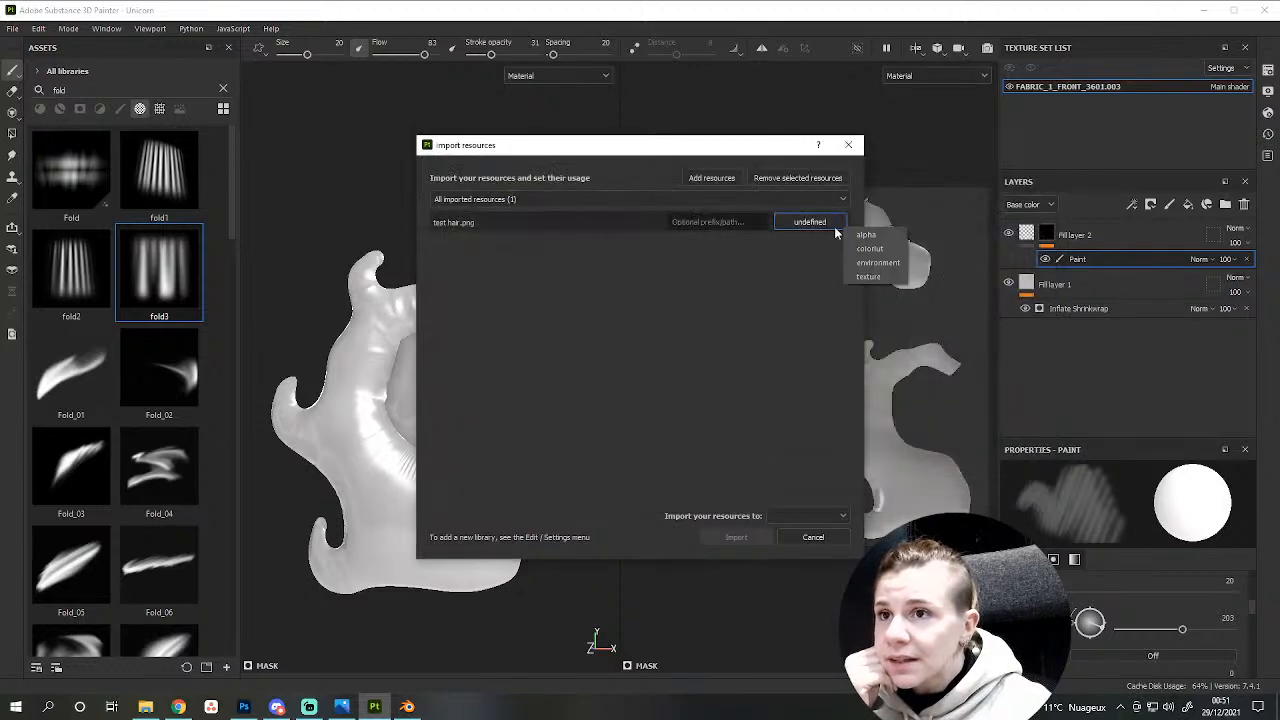
left_click(865, 278)
left_click(800, 516)
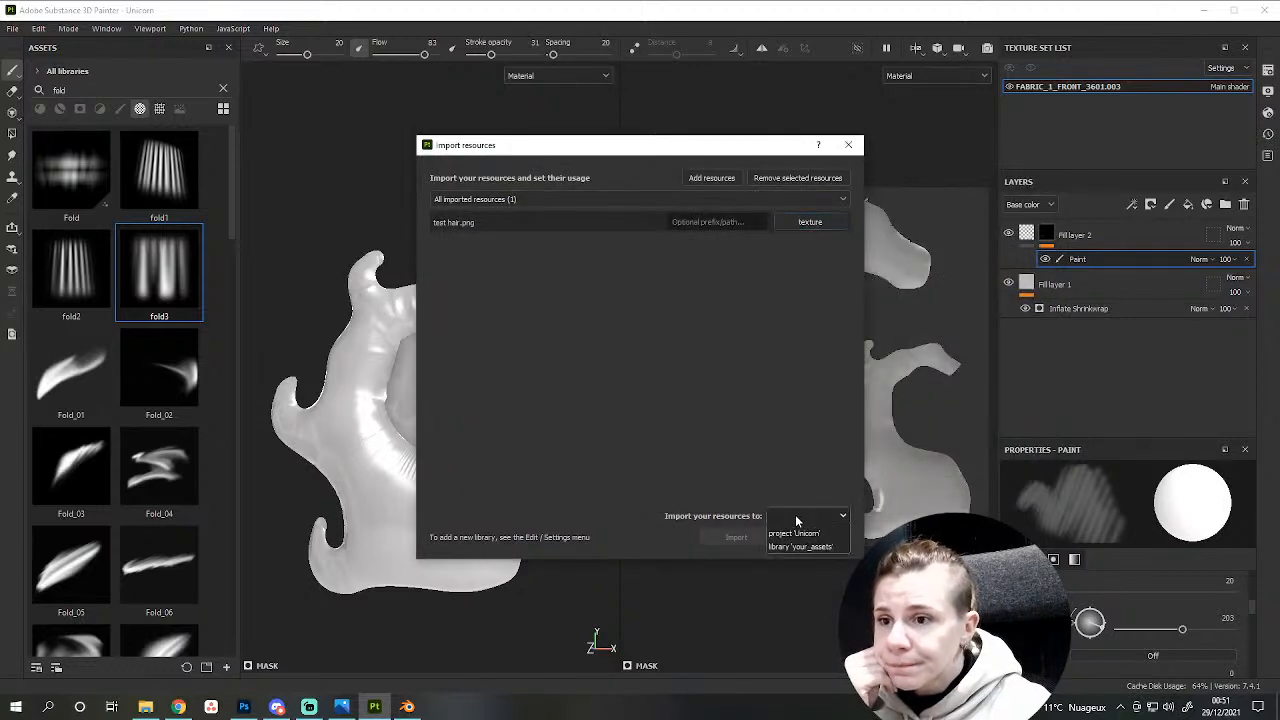
left_click(798, 561)
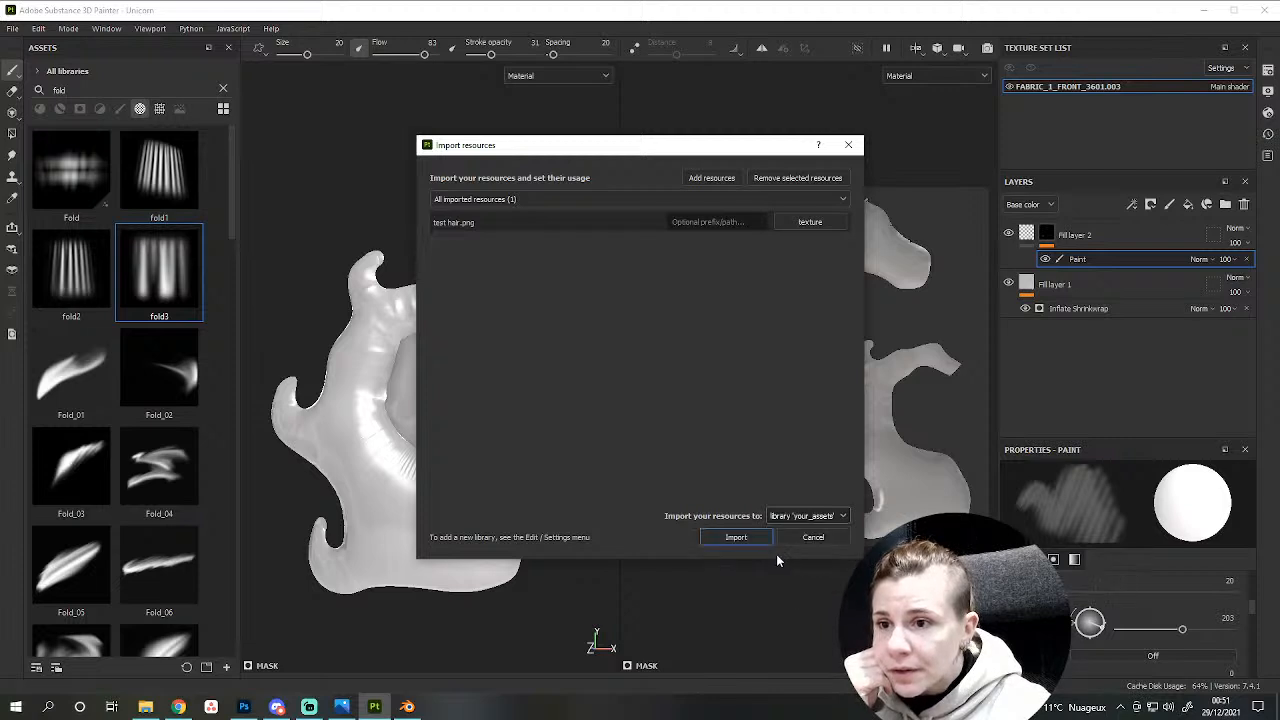
left_click(790, 517)
left_click(790, 534)
left_click(736, 538)
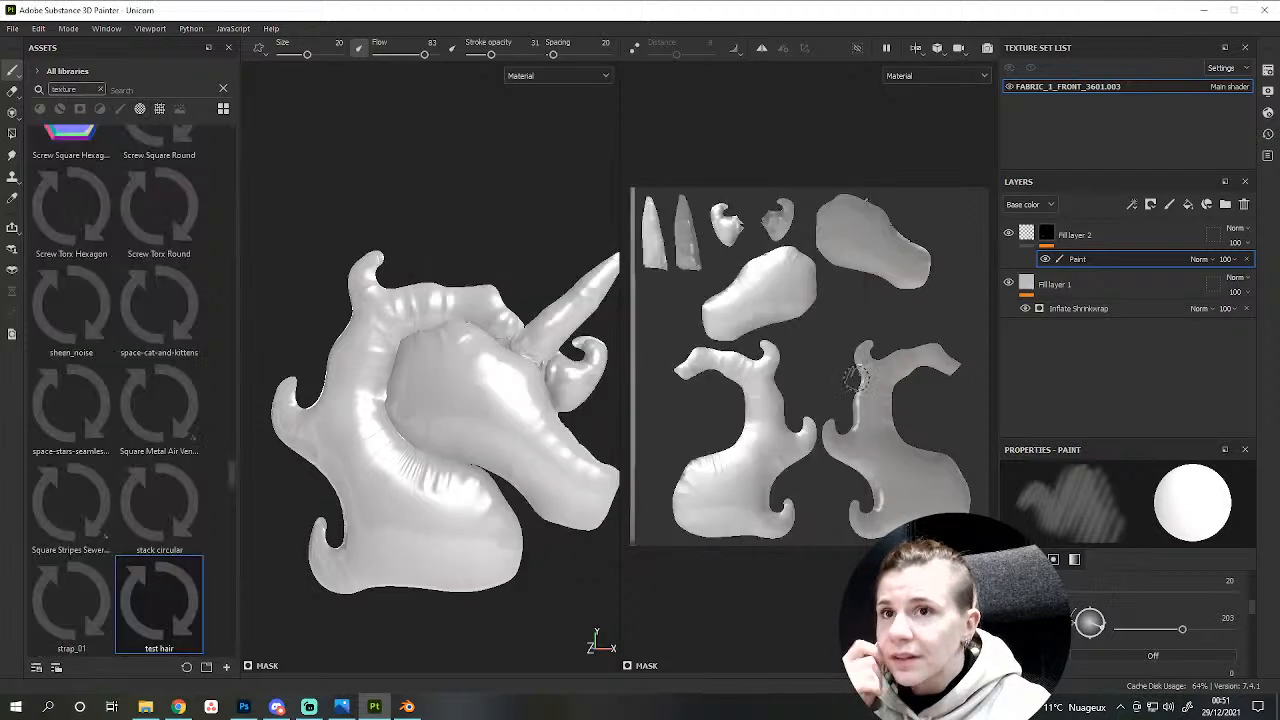
Add a fill layer at the head of the layer stack and assign the test hair texture to its base color.
left_click(1185, 206)
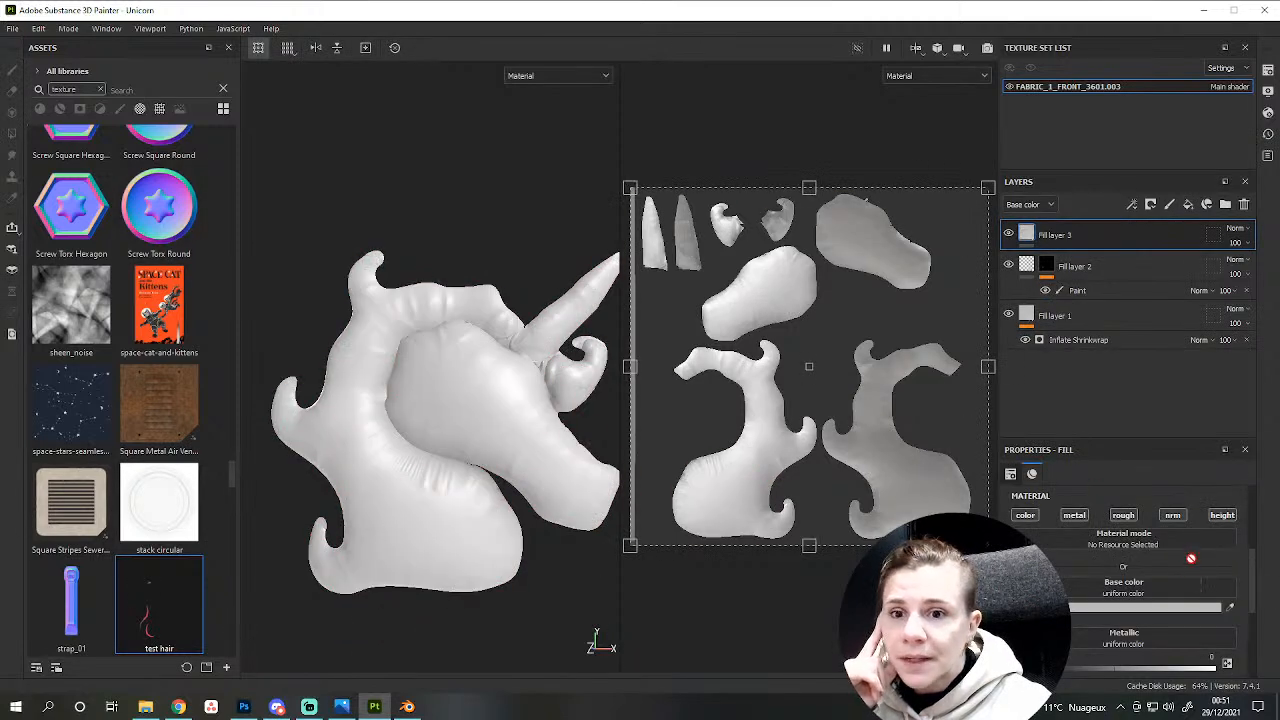
left_click(1153, 589)
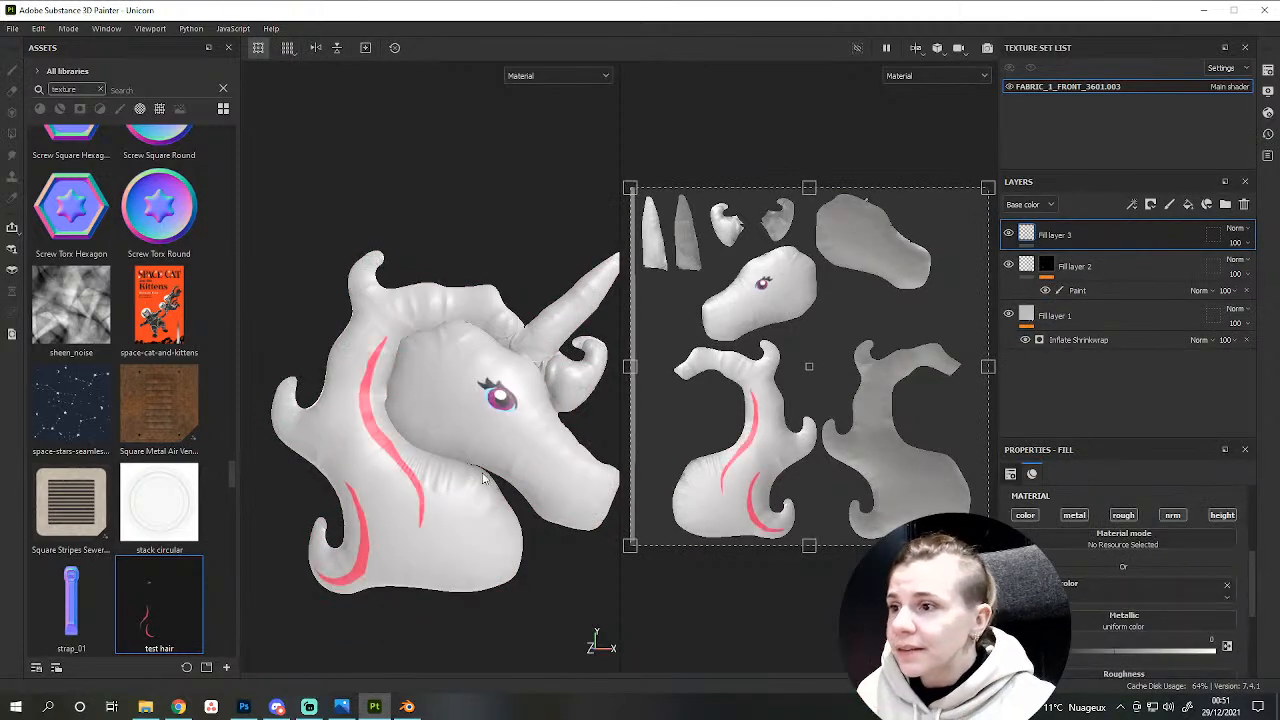
Examine the eye and pink mane strands on the 3D unicorn balloon from several angles and distances.
scroll(474, 478, "down", 2)
scroll(511, 483, "up", 3)
left_click_drag(520, 485, 290, 468, "alt")
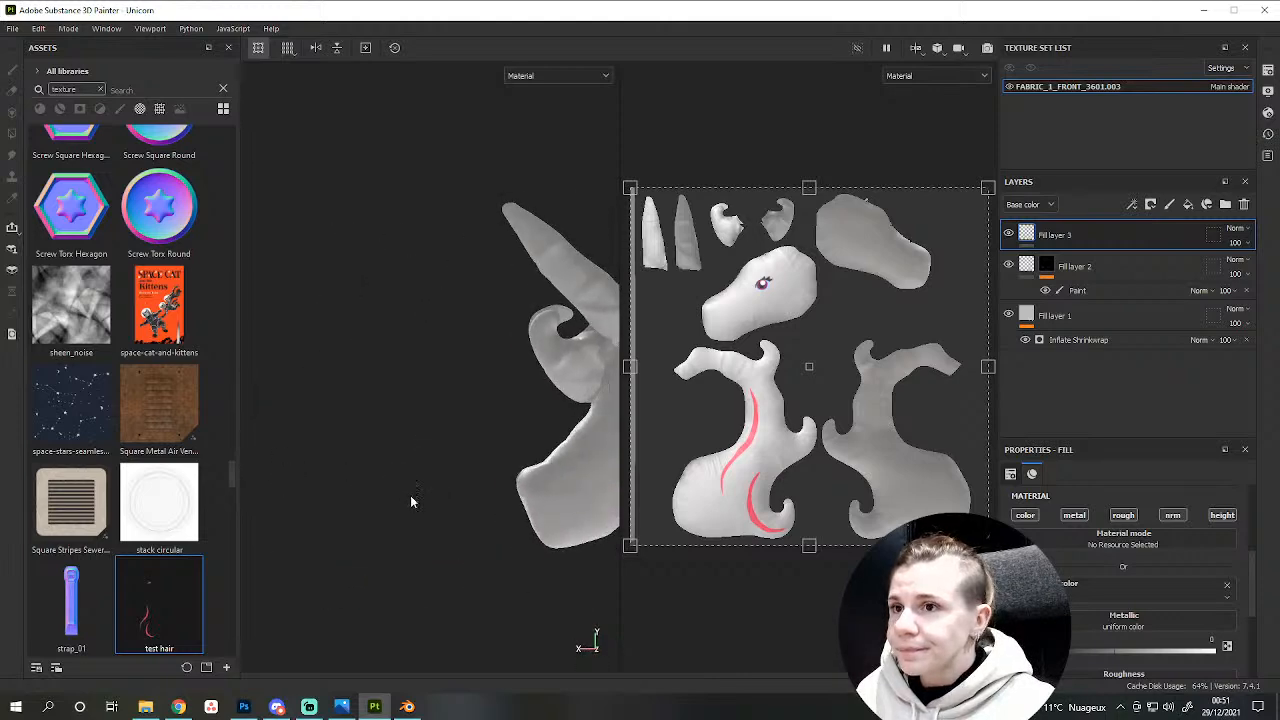
left_click_drag(405, 494, 533, 536, "alt")
scroll(374, 558, "up", 2)
scroll(375, 560, "down", 2)
left_click_drag(376, 565, 433, 572, "alt")
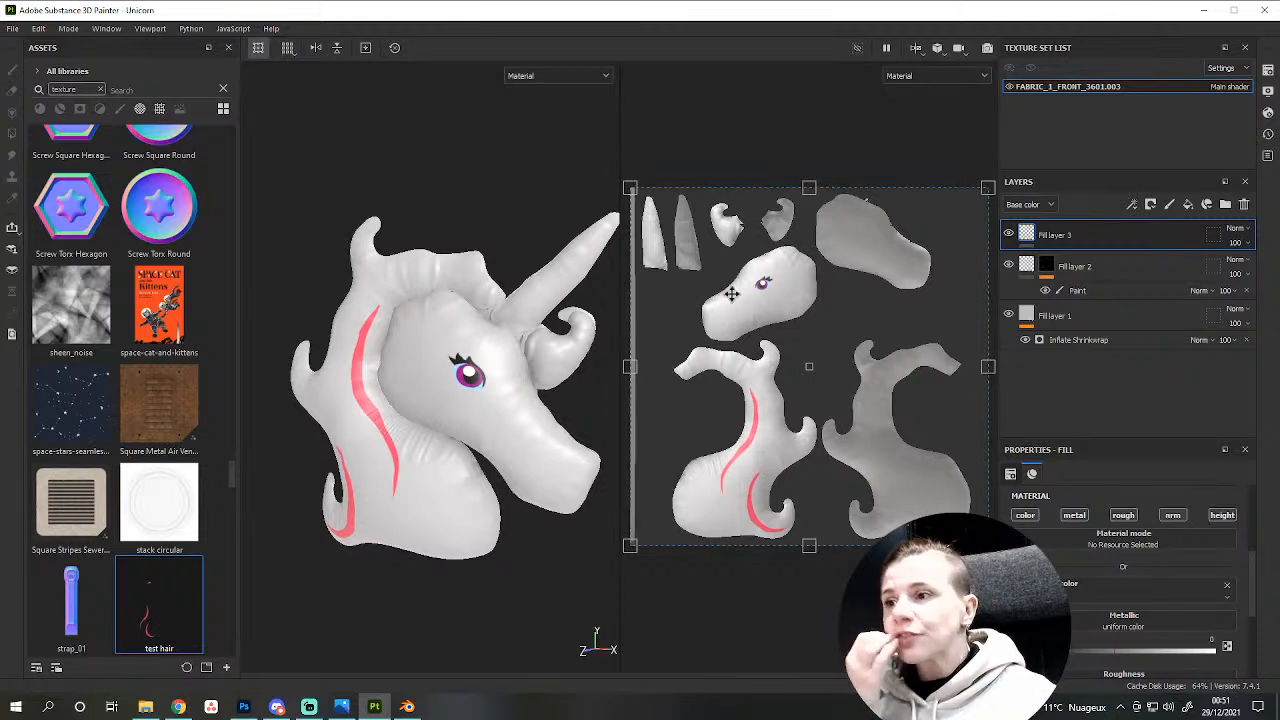
scroll(414, 420, "up", 3)
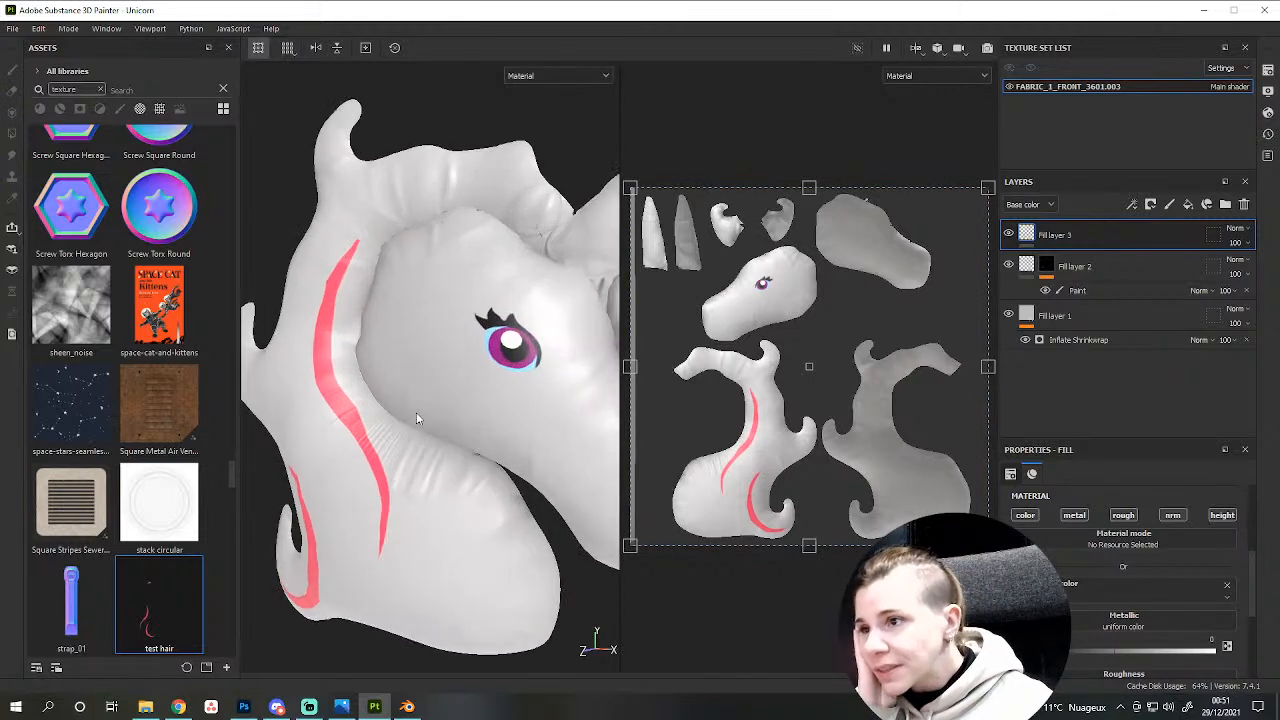
scroll(418, 418, "down", 2)
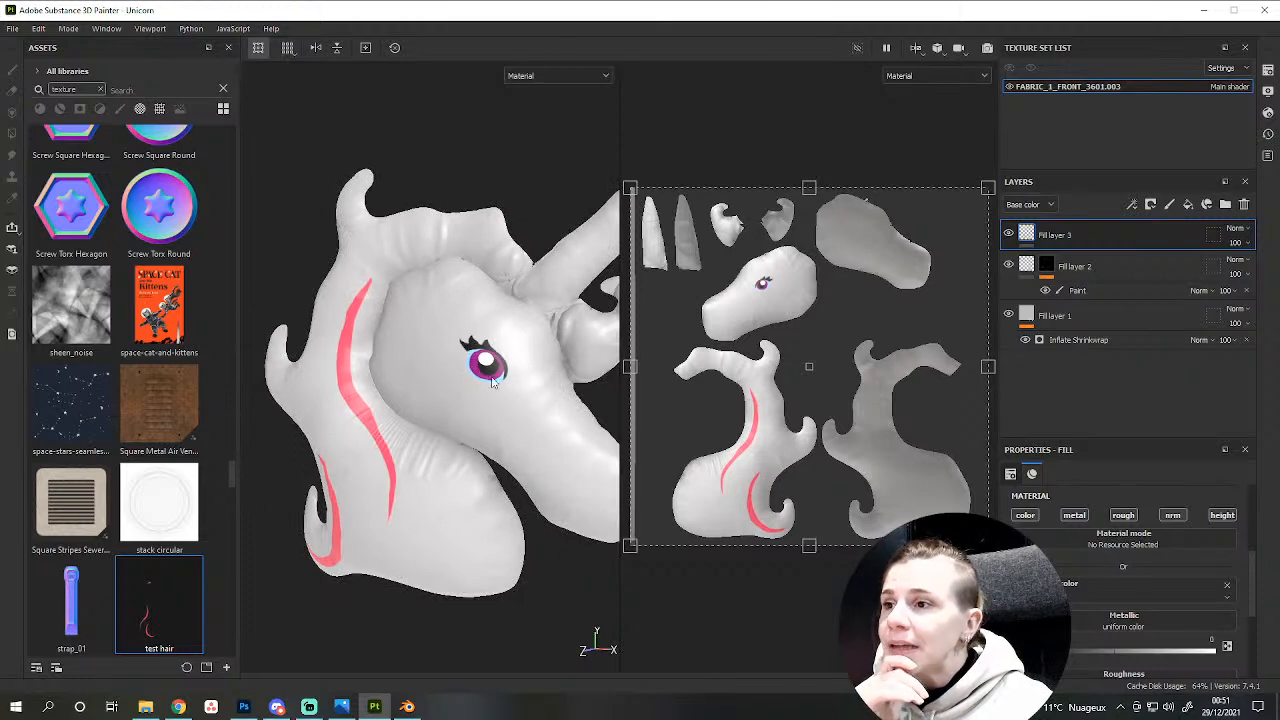
scroll(497, 385, "up", 2)
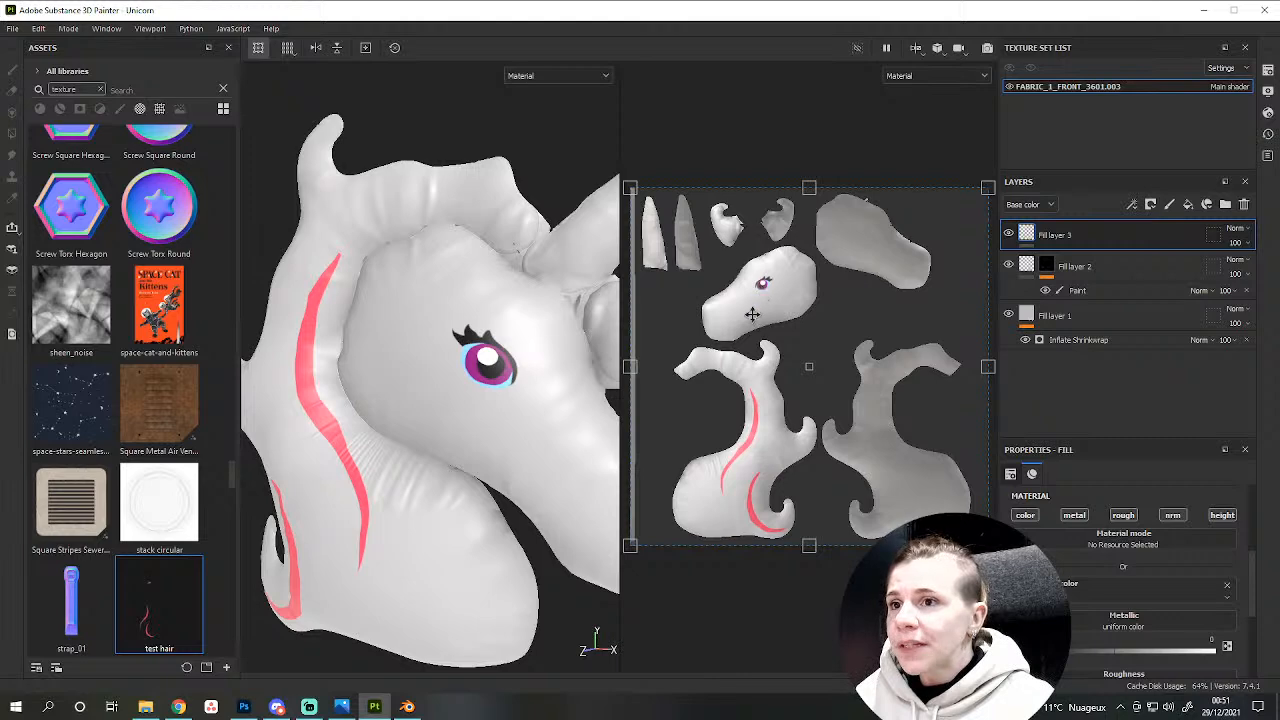
left_click_drag(766, 309, 842, 266)
left_click_drag(590, 366, 378, 360, "alt")
left_click_drag(453, 426, 737, 434, "alt")
key("ctrl+z")
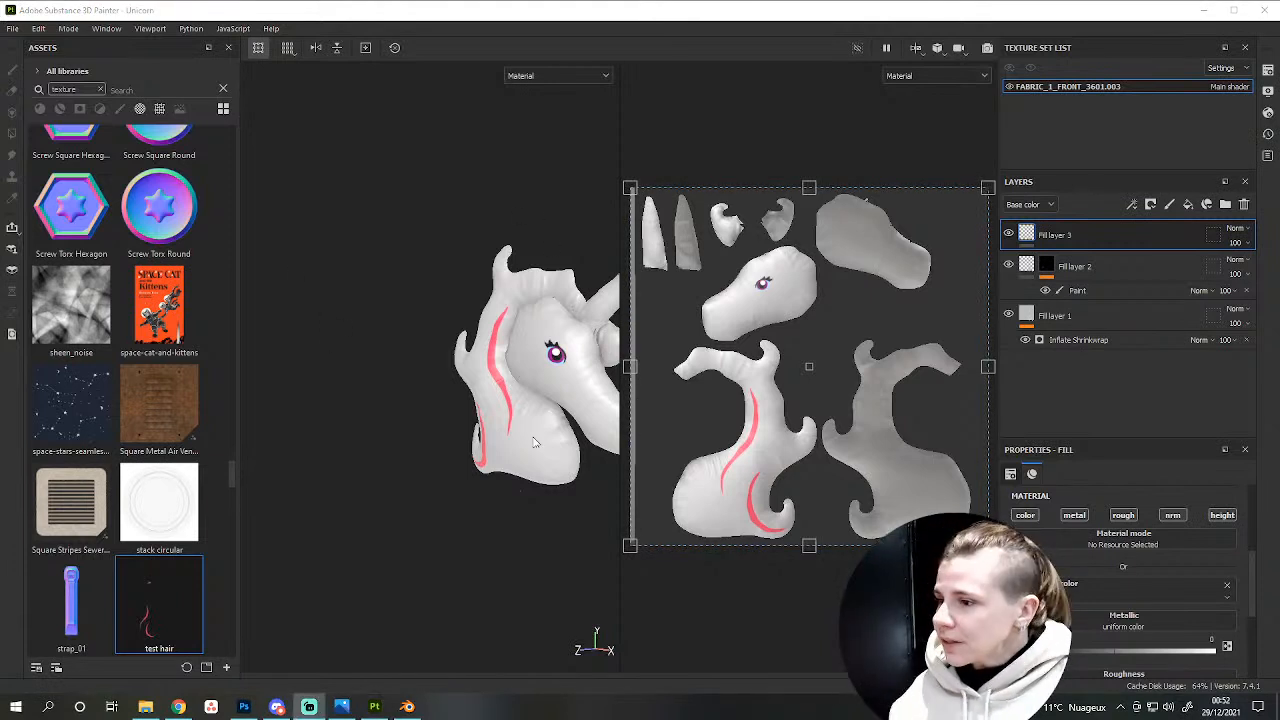
Set the roughness of Fill layer 1 to 0.0459.
scroll(506, 470, "up", 3)
mouse_move(500, 482)
left_mouse_down("alt")
mouse_move(389, 457)
mouse_move(563, 422)
mouse_move(514, 451)
mouse_move(604, 450)
mouse_move(491, 451)
mouse_move(421, 511)
left_mouse_up("alt")
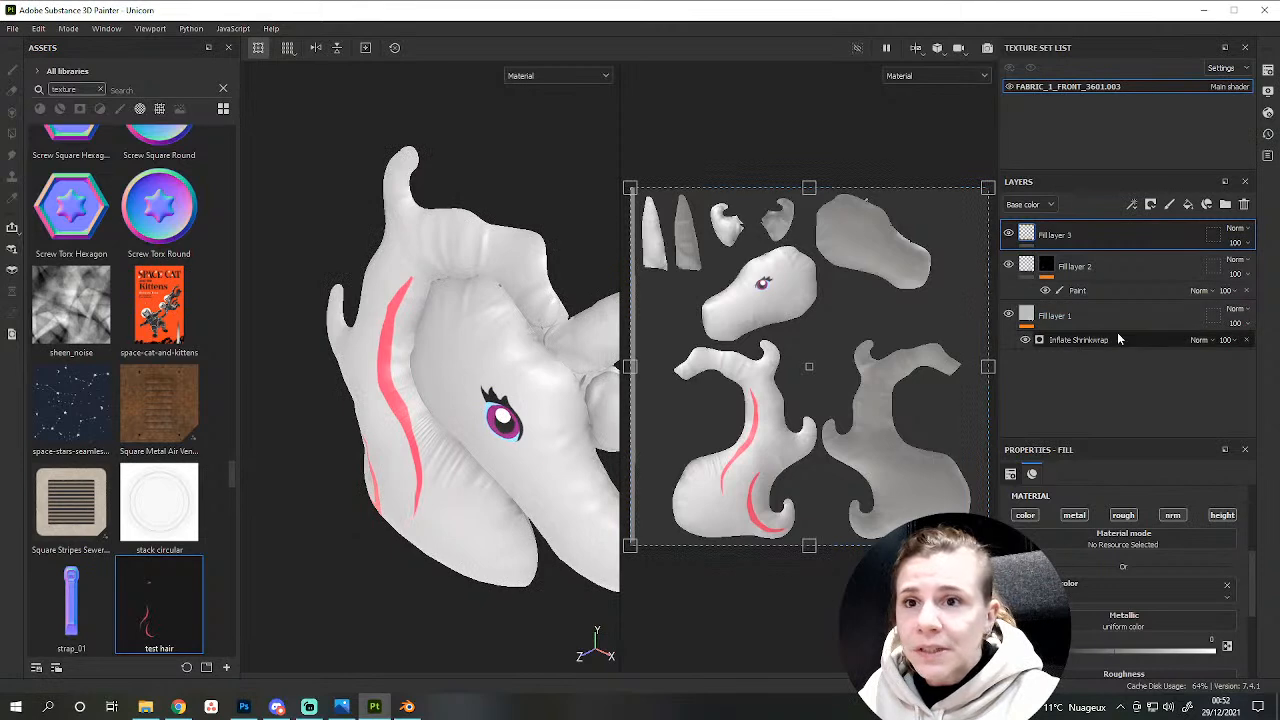
left_click(1033, 318)
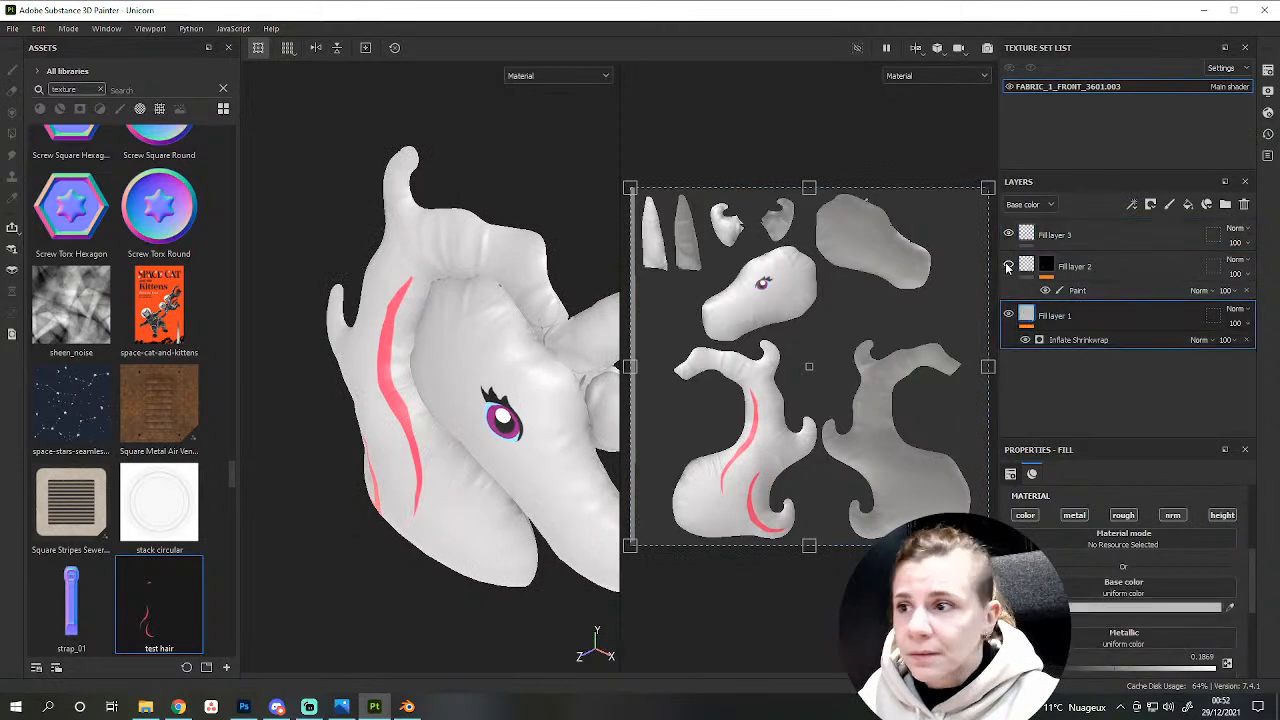
left_click_drag(600, 325, 530, 310, "alt")
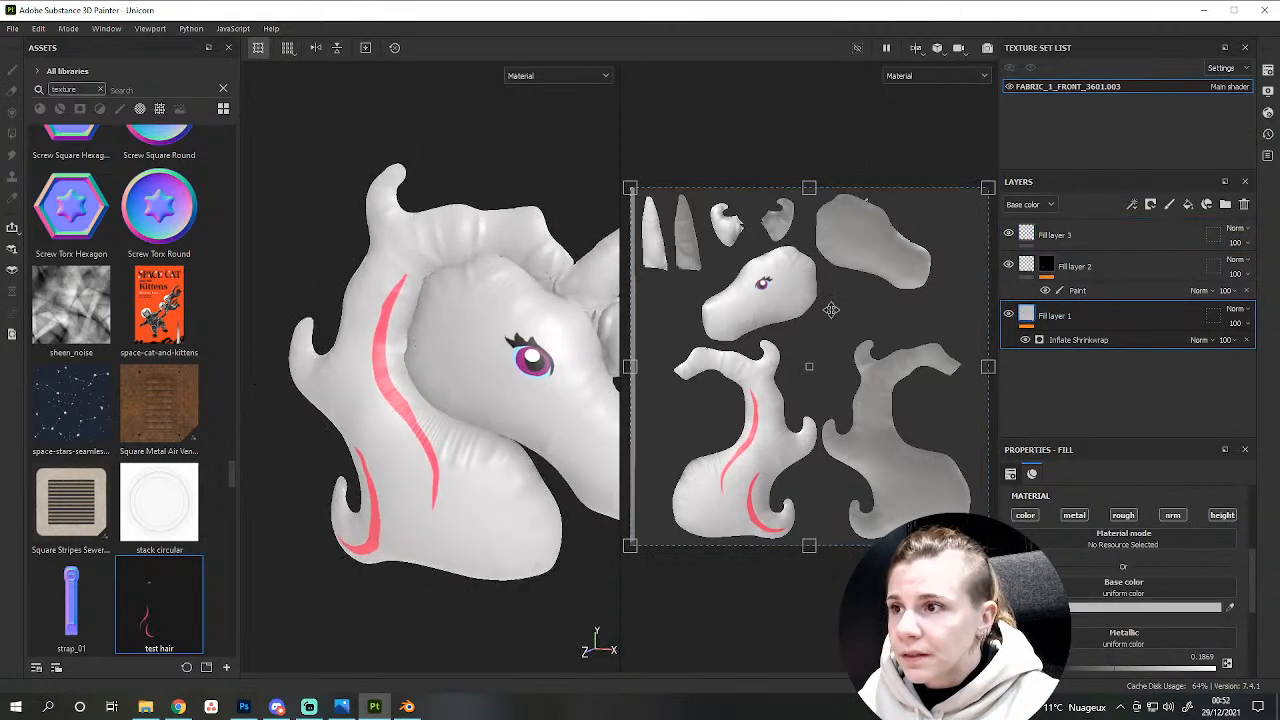
scroll(1148, 594, "down", 2)
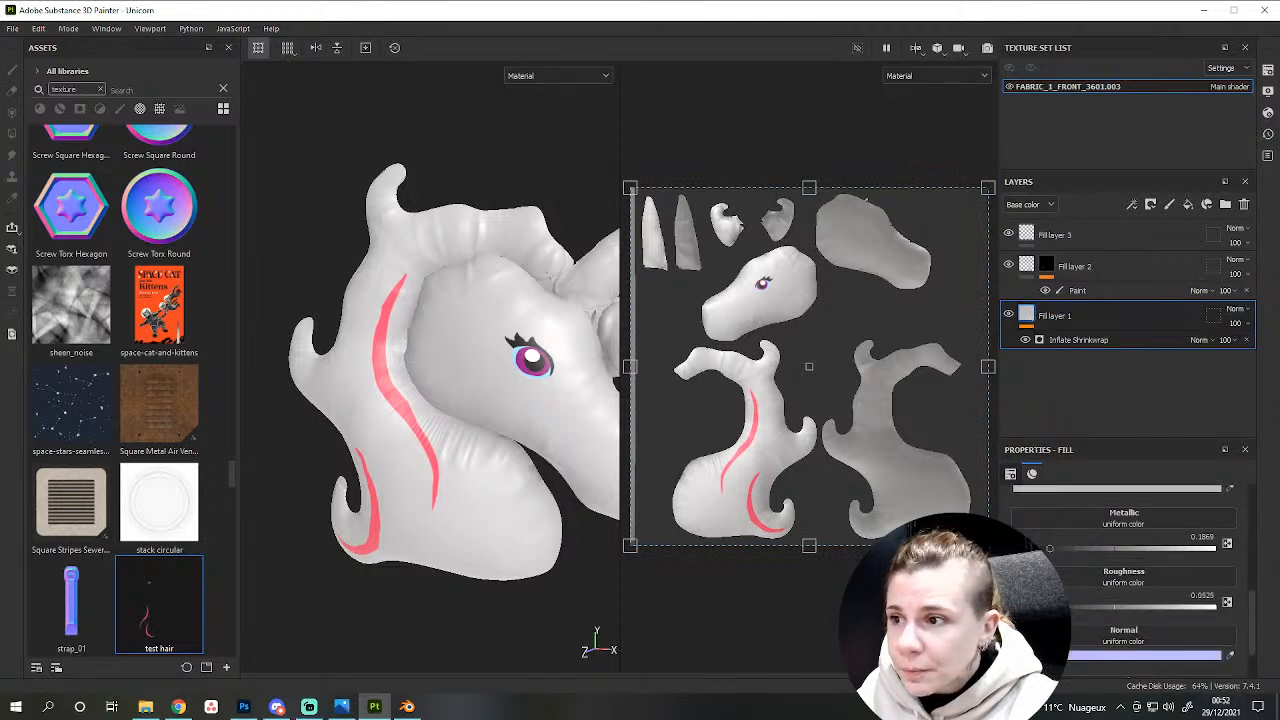
mouse_move(469, 477)
left_mouse_down("alt")
mouse_move(343, 477)
mouse_move(234, 423)
mouse_move(491, 437)
mouse_move(491, 484)
mouse_move(472, 481)
left_mouse_up("alt")
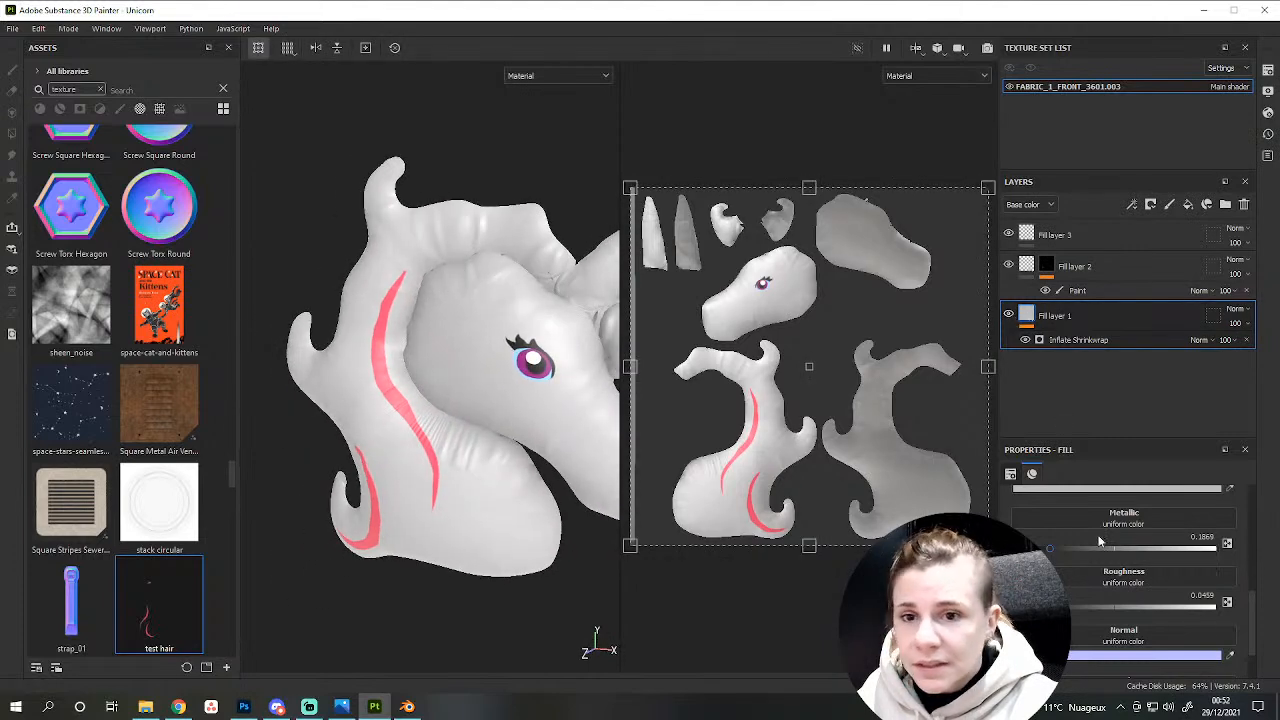
scroll(1108, 555, "up", 3)
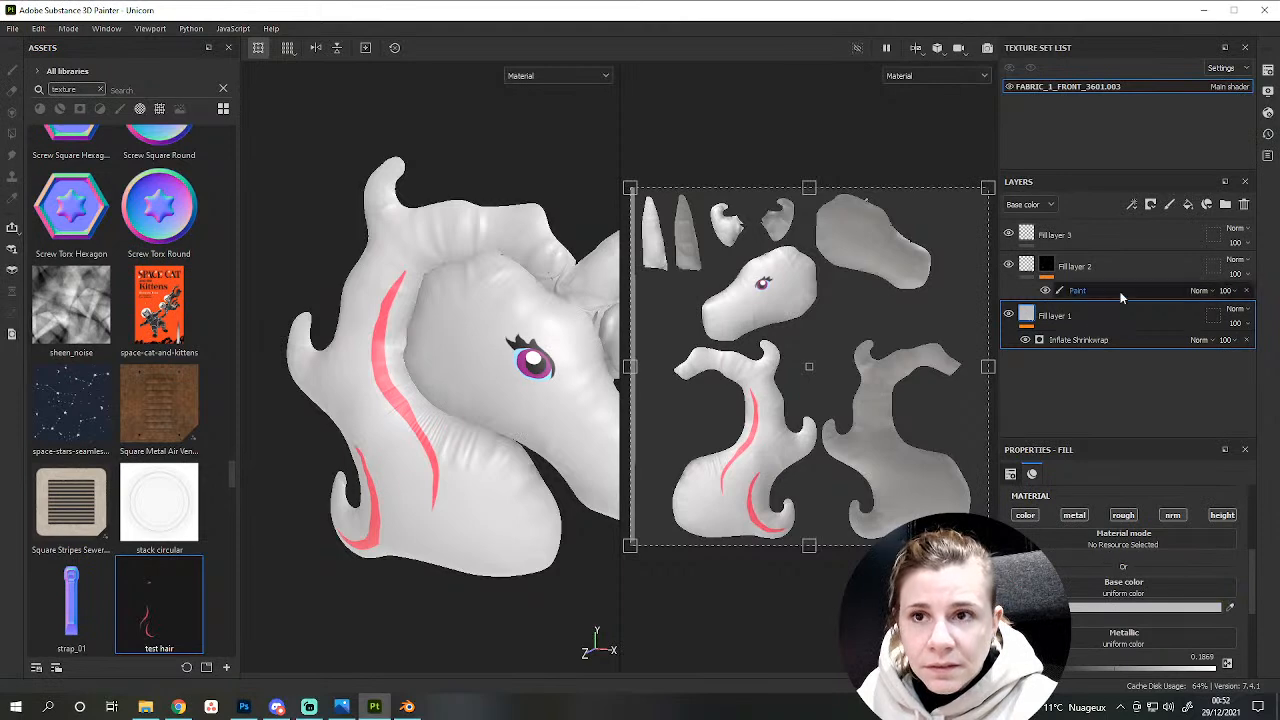
left_click(1189, 205)
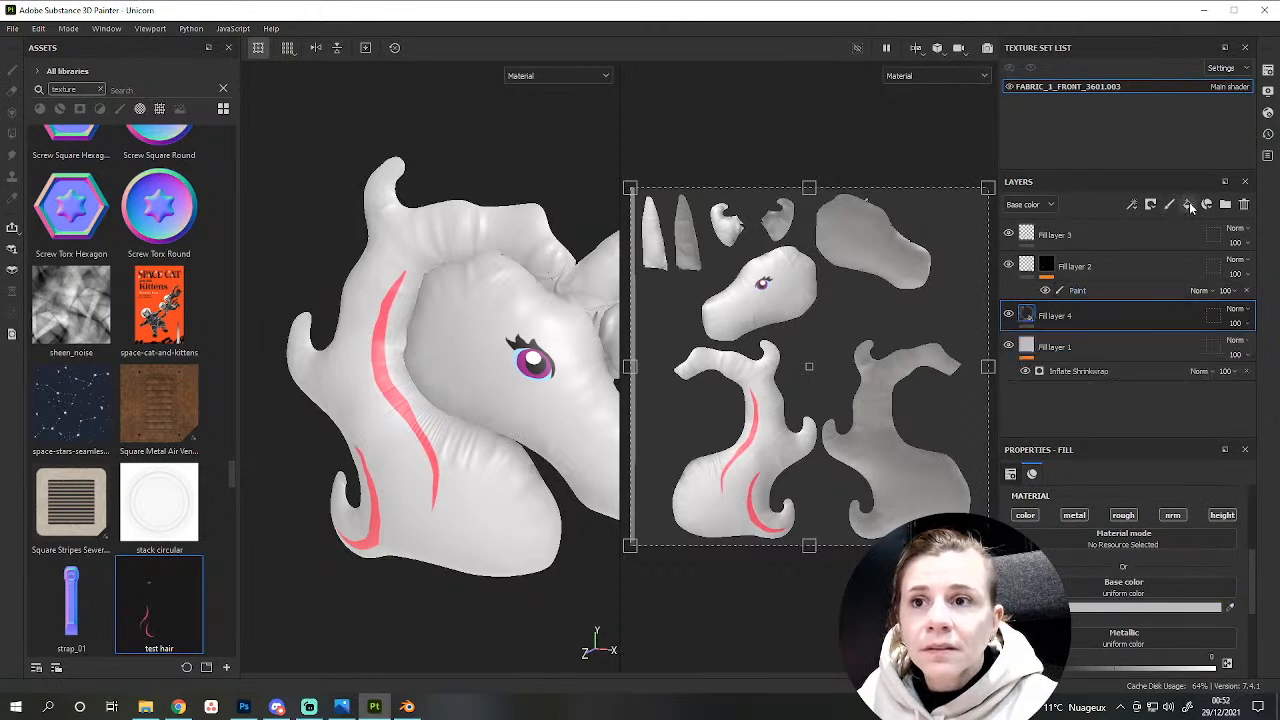
scroll(1103, 566, "down", 3)
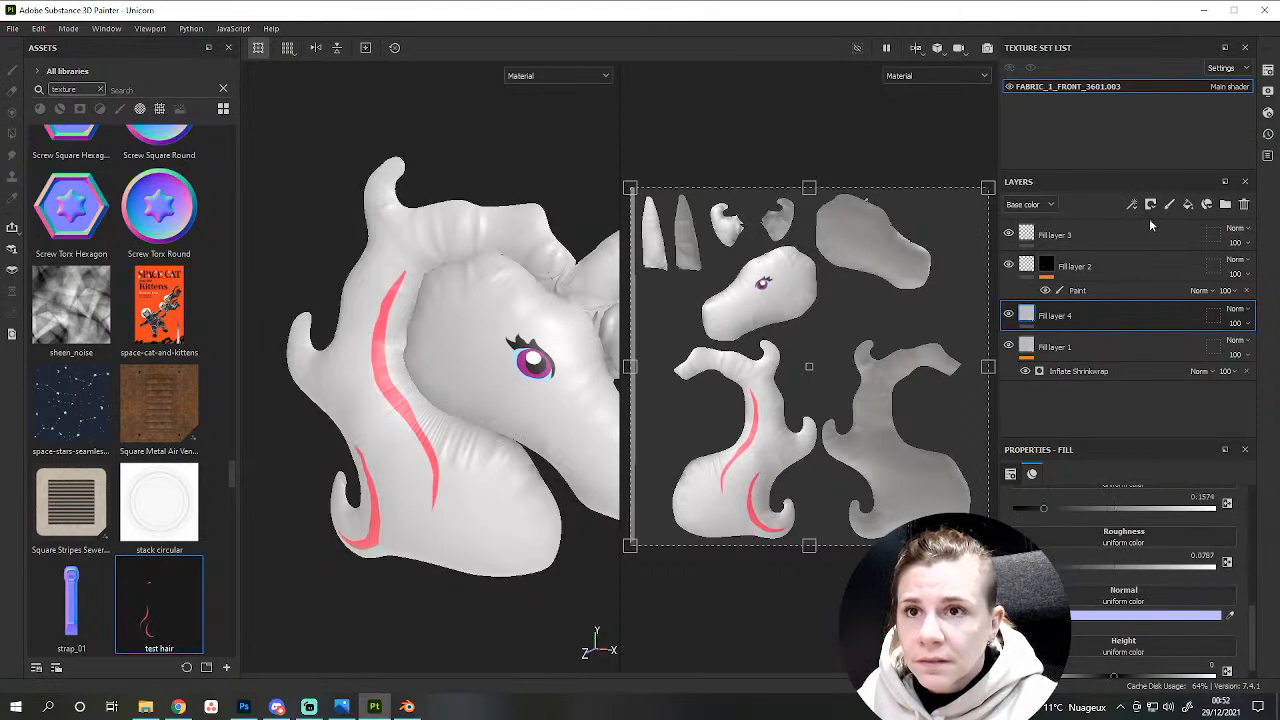
left_click_drag(1080, 315, 1082, 228)
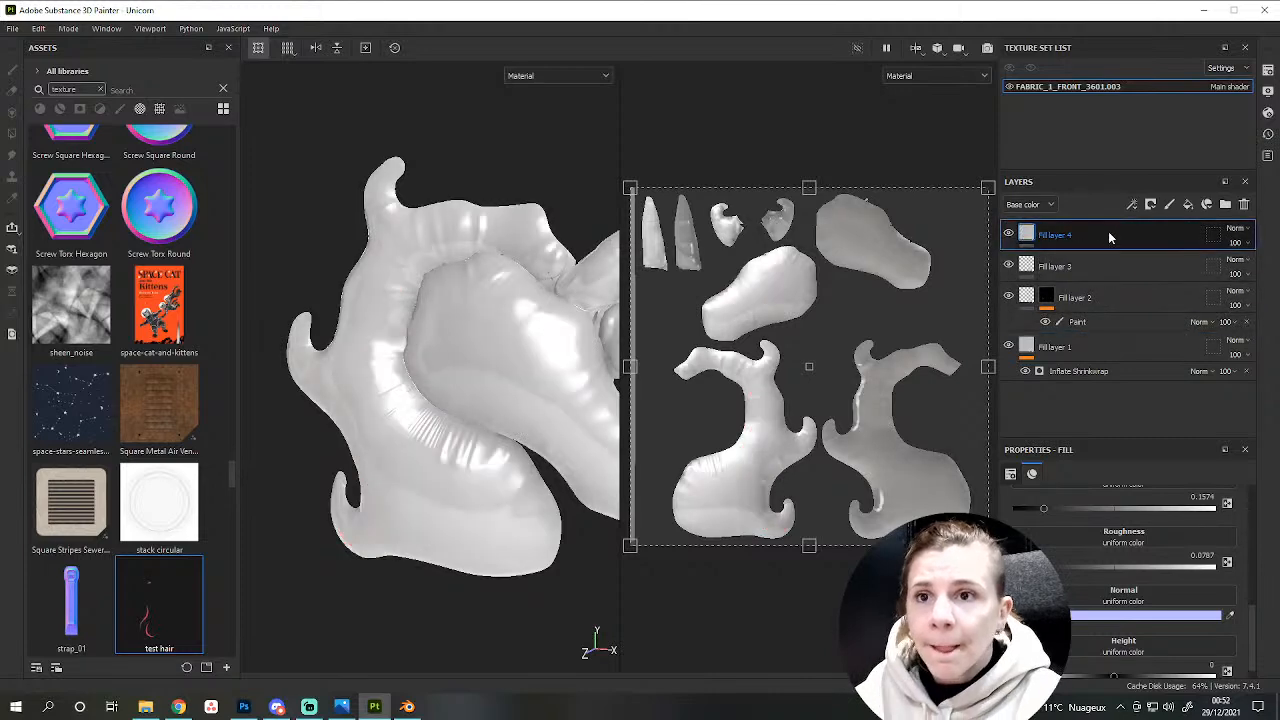
key("Delete")
Disable the metallic, roughness, normal and height channels of Fill layer 1, keeping only its color channel.
left_click(1008, 266)
left_click(1100, 262)
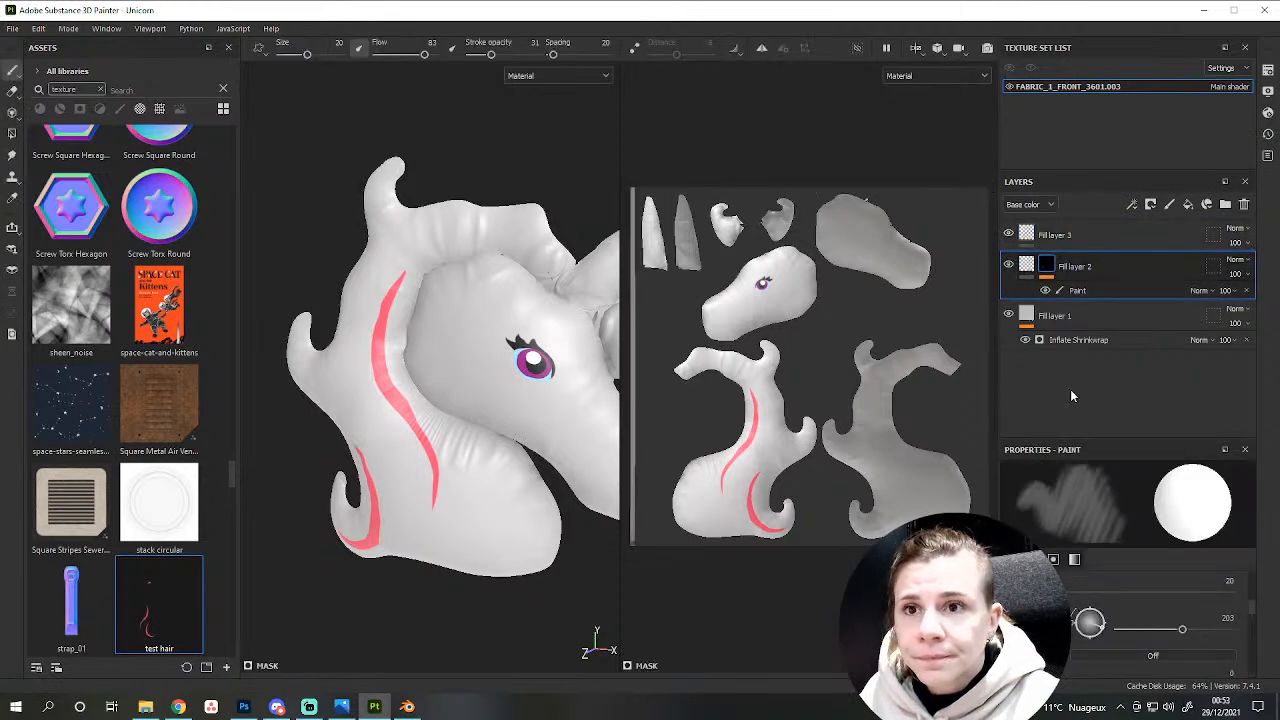
left_click(1027, 265)
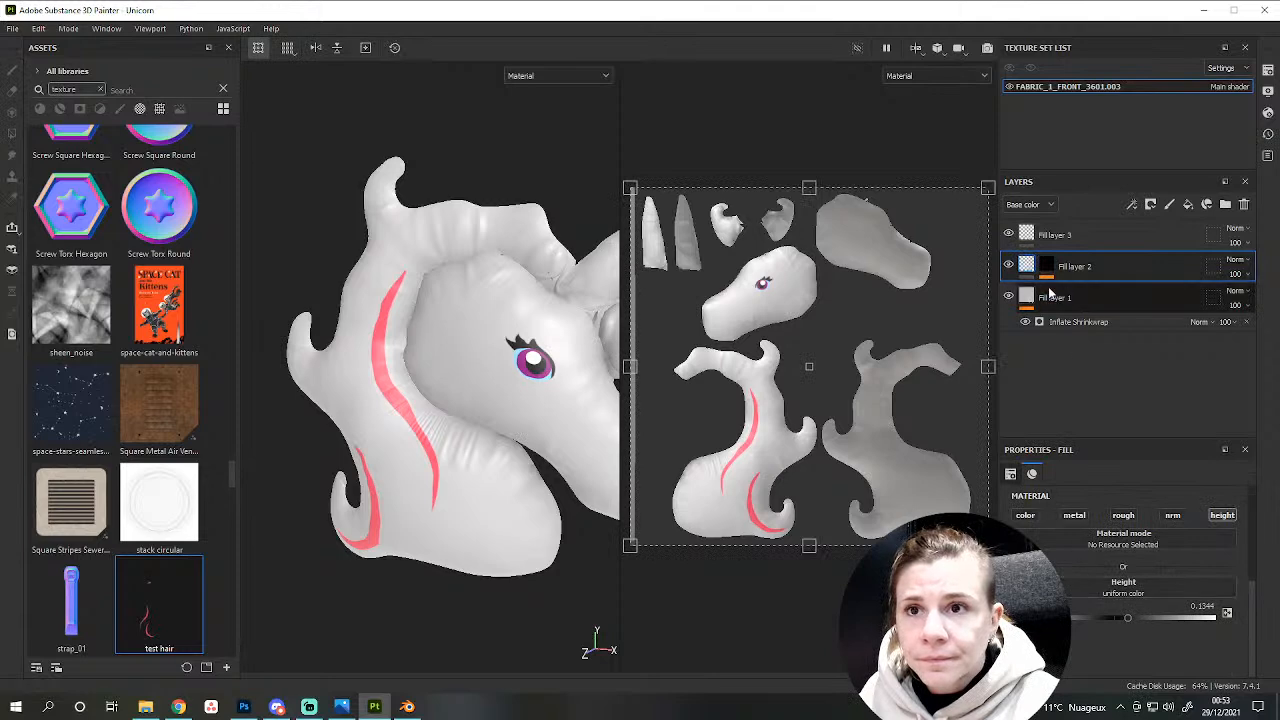
left_click(1030, 297)
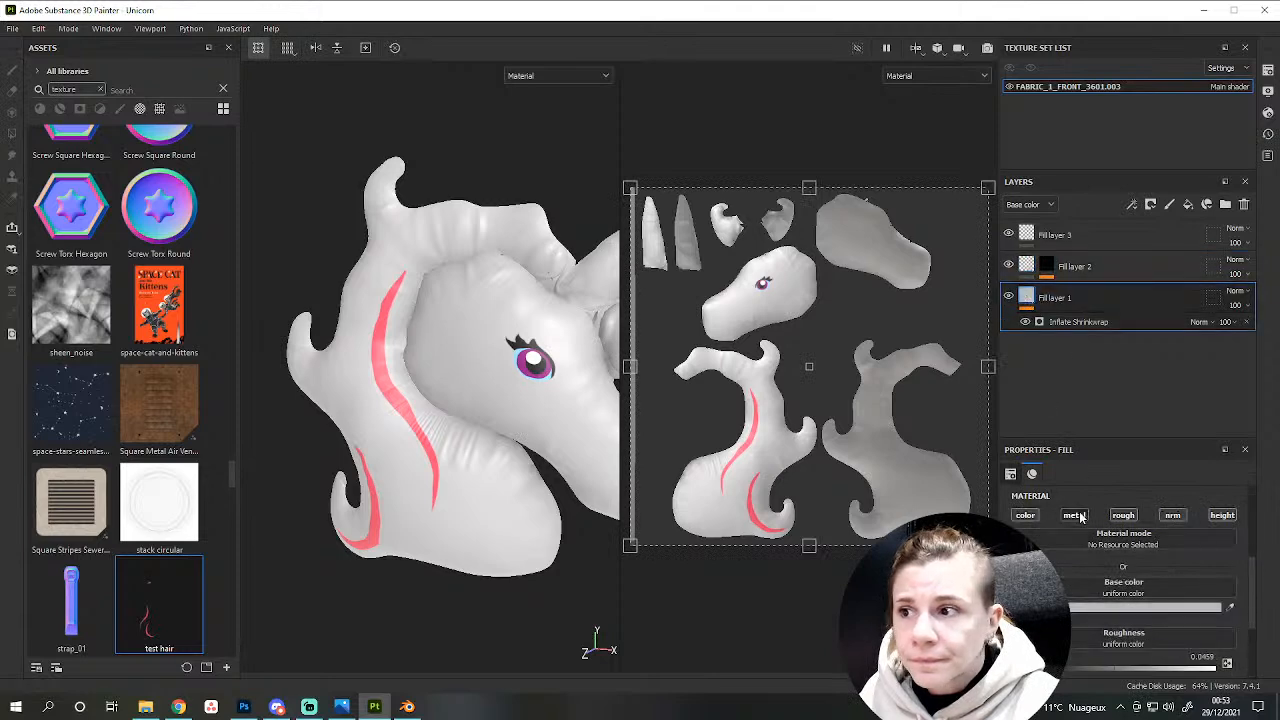
left_click(1122, 515)
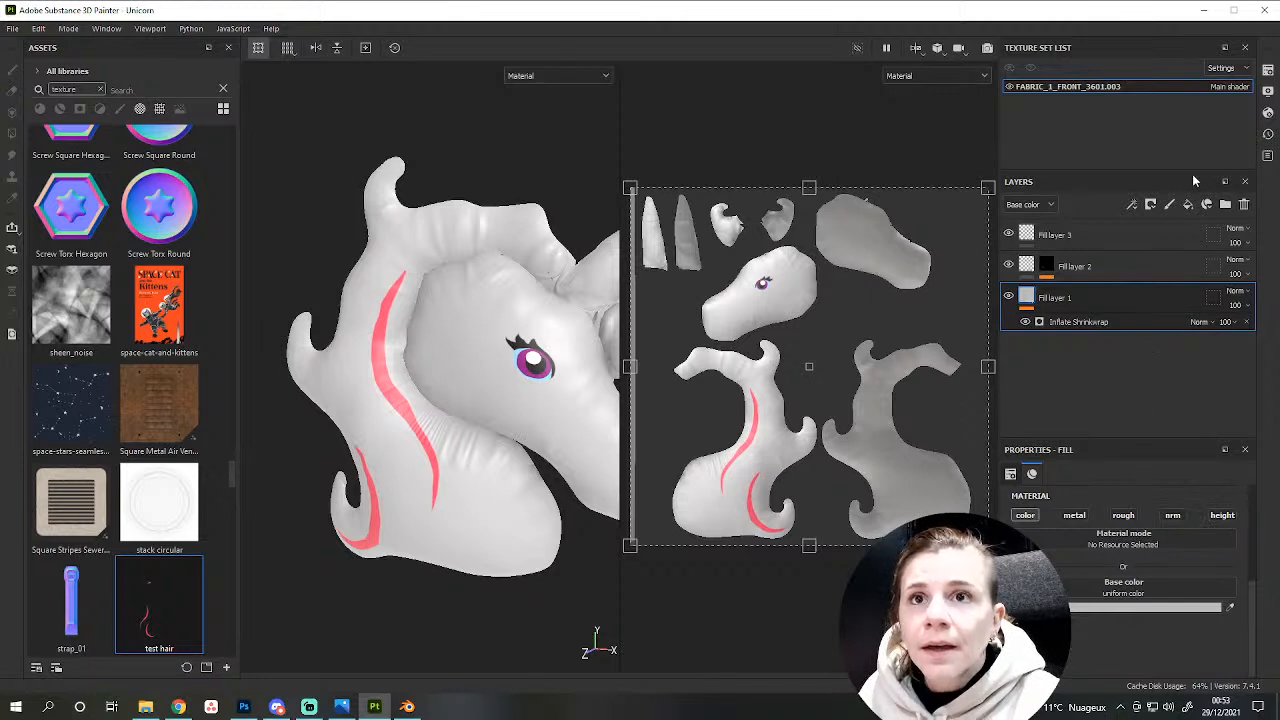
Add a new fill layer with metallic 0.1607 and roughness 0.0787, placed between Fill layer 3 and Fill layer 2.
left_click(1188, 204)
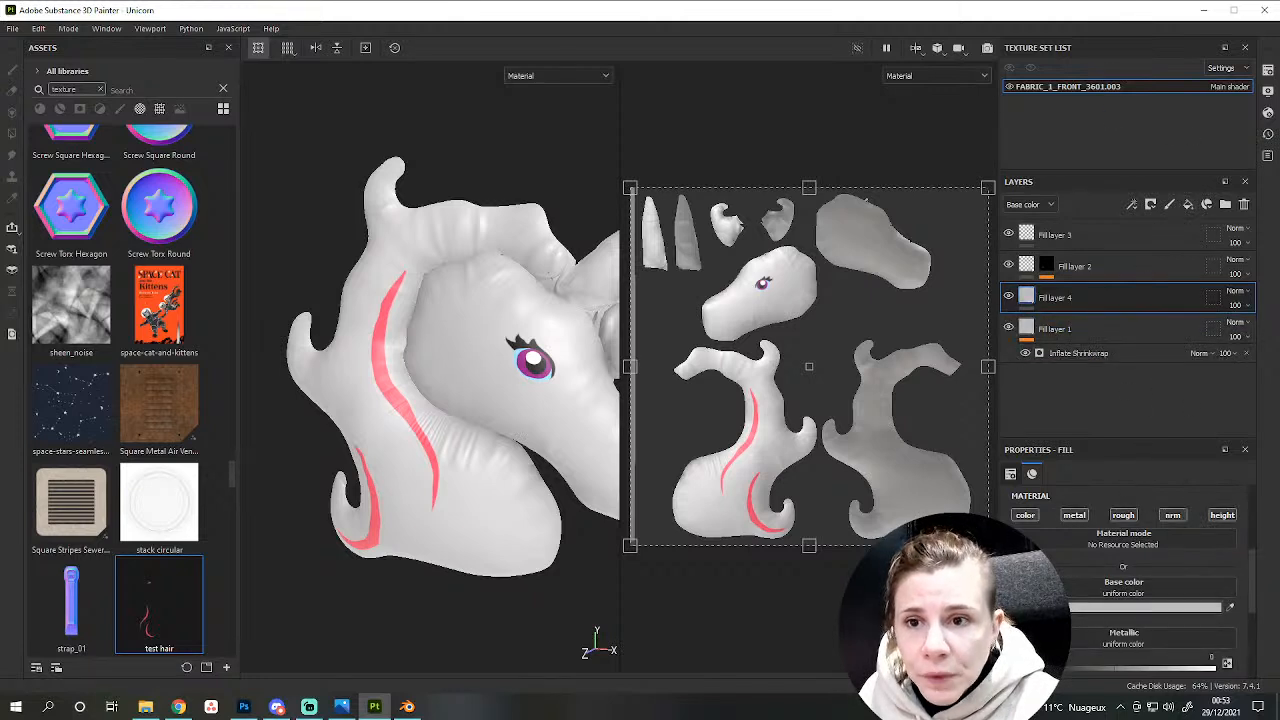
scroll(1073, 580, "down", 3)
scroll(1073, 580, "up", 1)
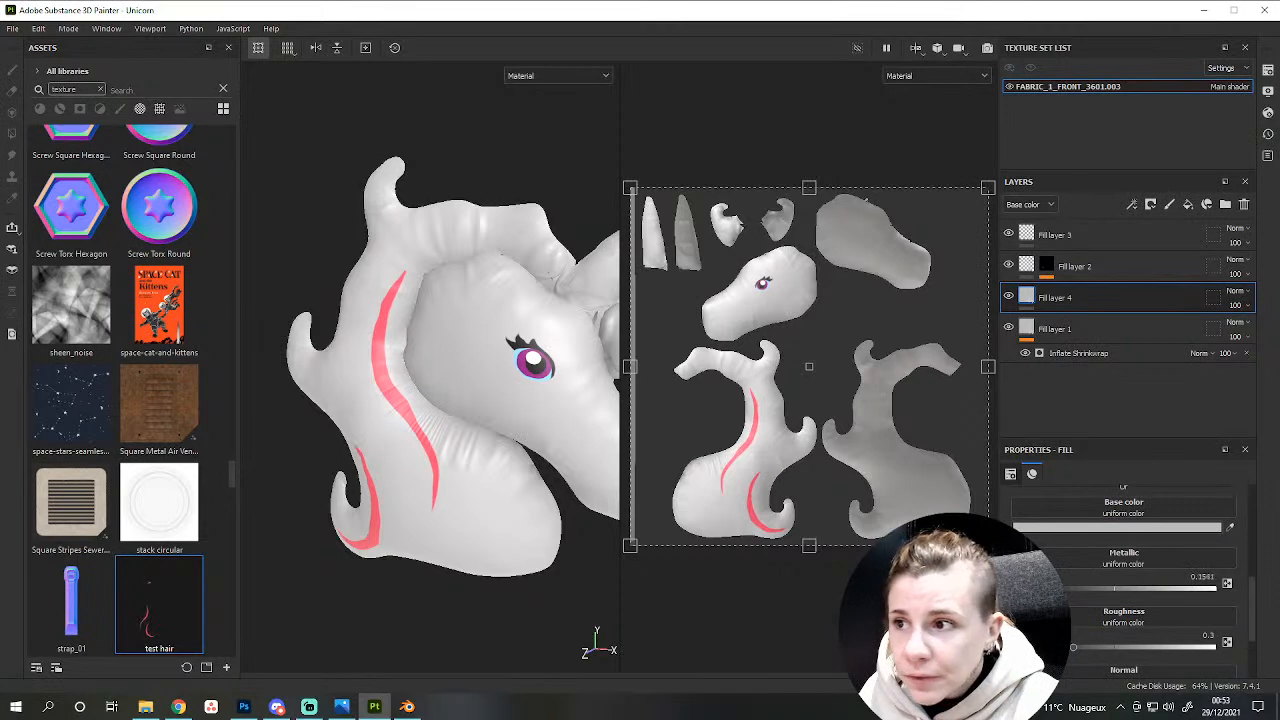
left_click_drag(1094, 297, 1089, 260)
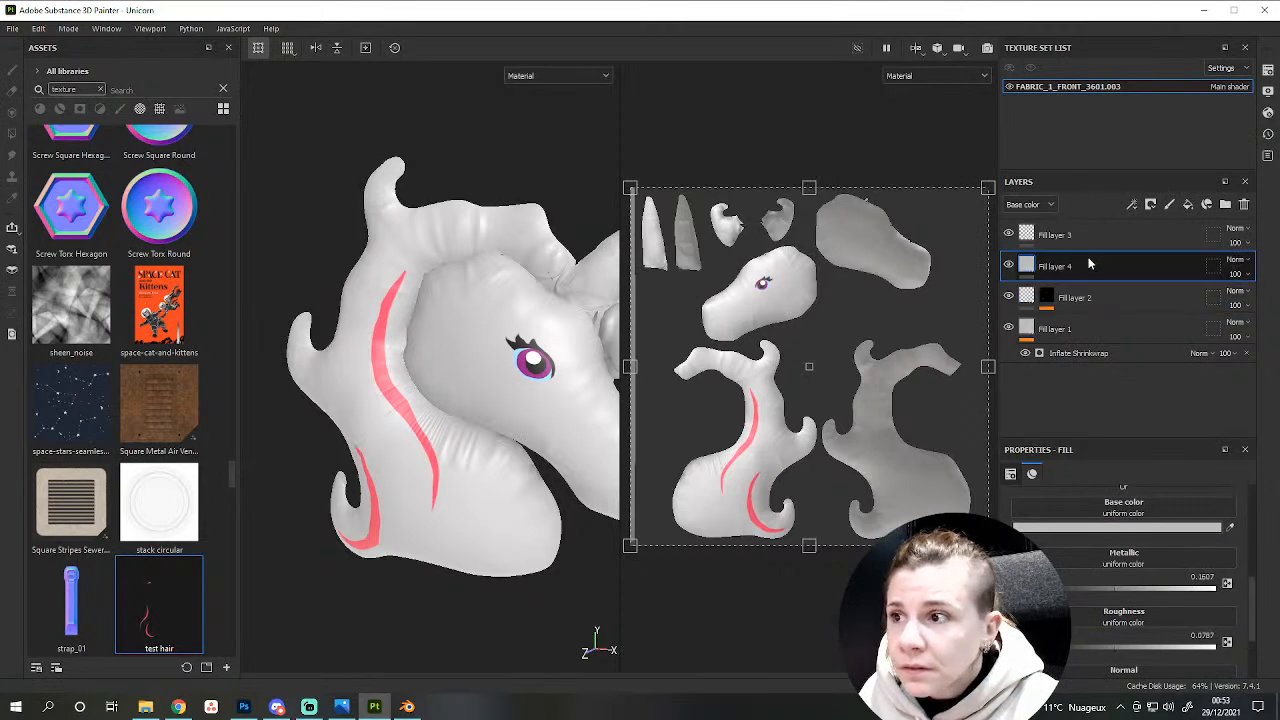
Move Fill layer 4 above Fill layer 3 to the top of the layer stack.
left_click(1047, 297)
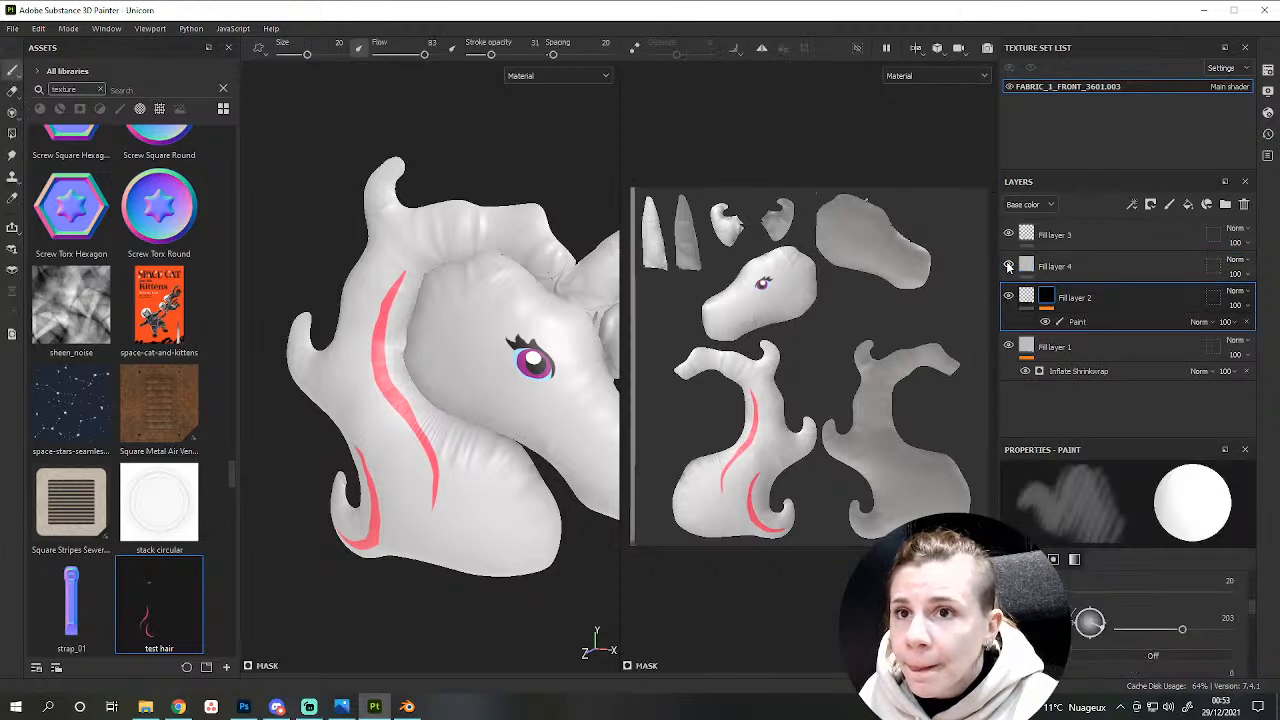
left_click(1012, 266)
scroll(1120, 637, "down", 2)
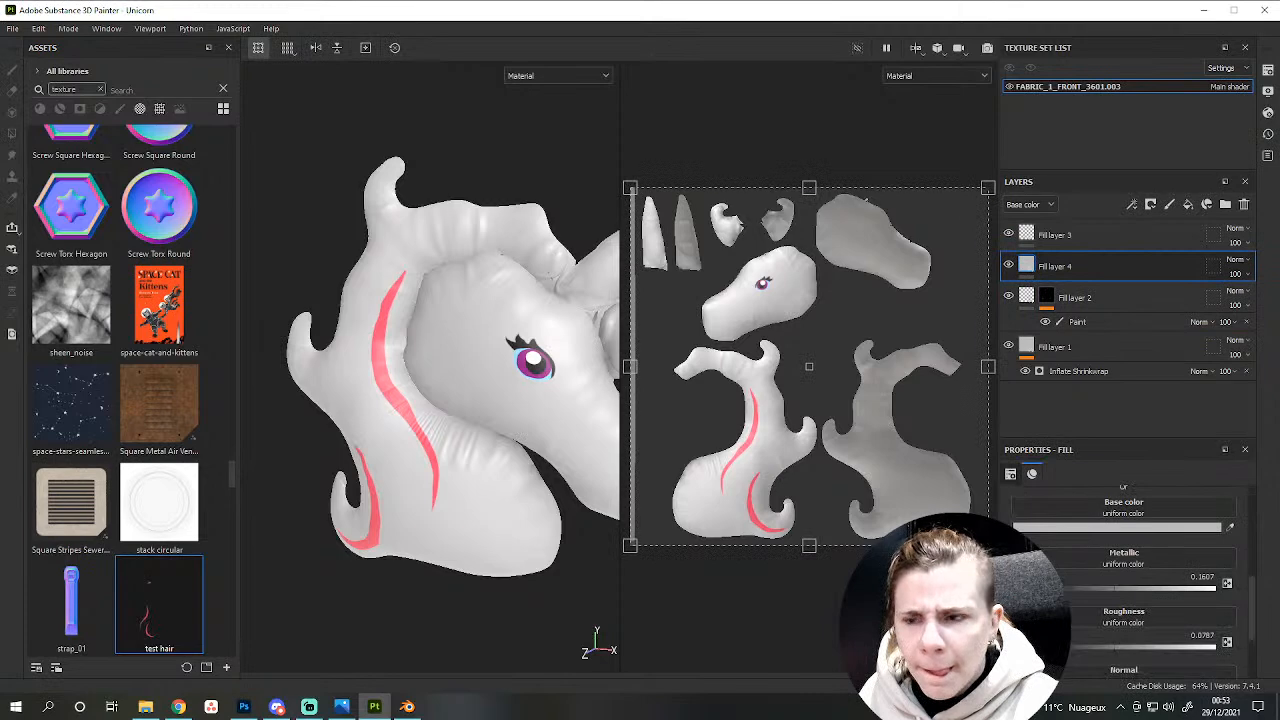
left_click_drag(477, 441, 520, 411, "alt")
left_click(1008, 346)
left_click(1008, 346)
left_click_drag(1055, 262, 1060, 228)
left_click_drag(480, 415, 446, 449, "alt")
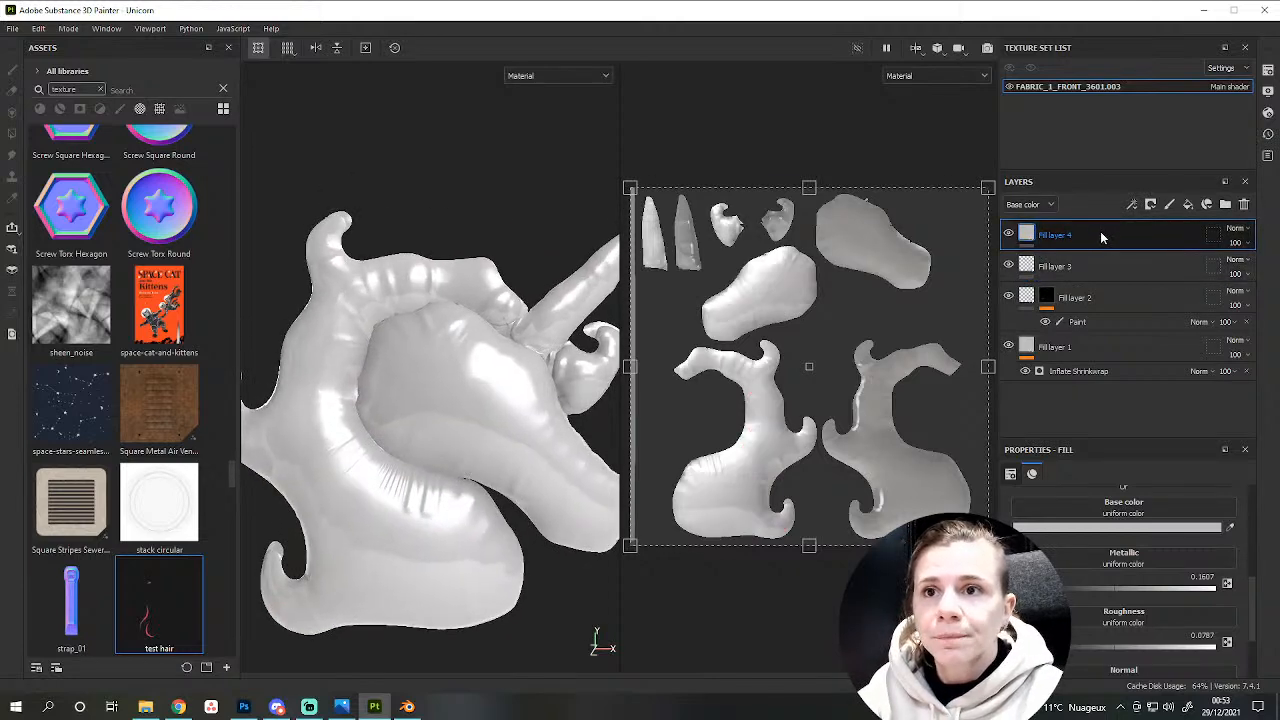
Try removing Fill layer 4 from the stack and undo its deletion.
key("Delete")
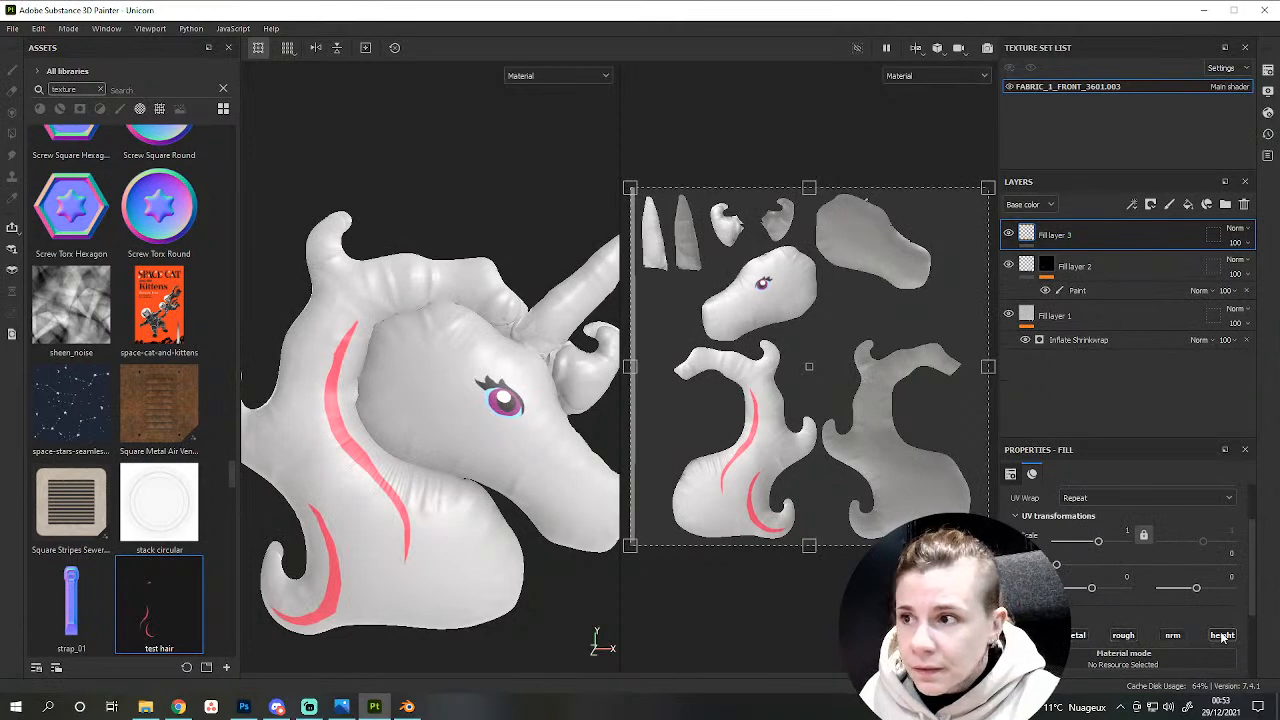
left_click_drag(563, 423, 555, 448, "alt")
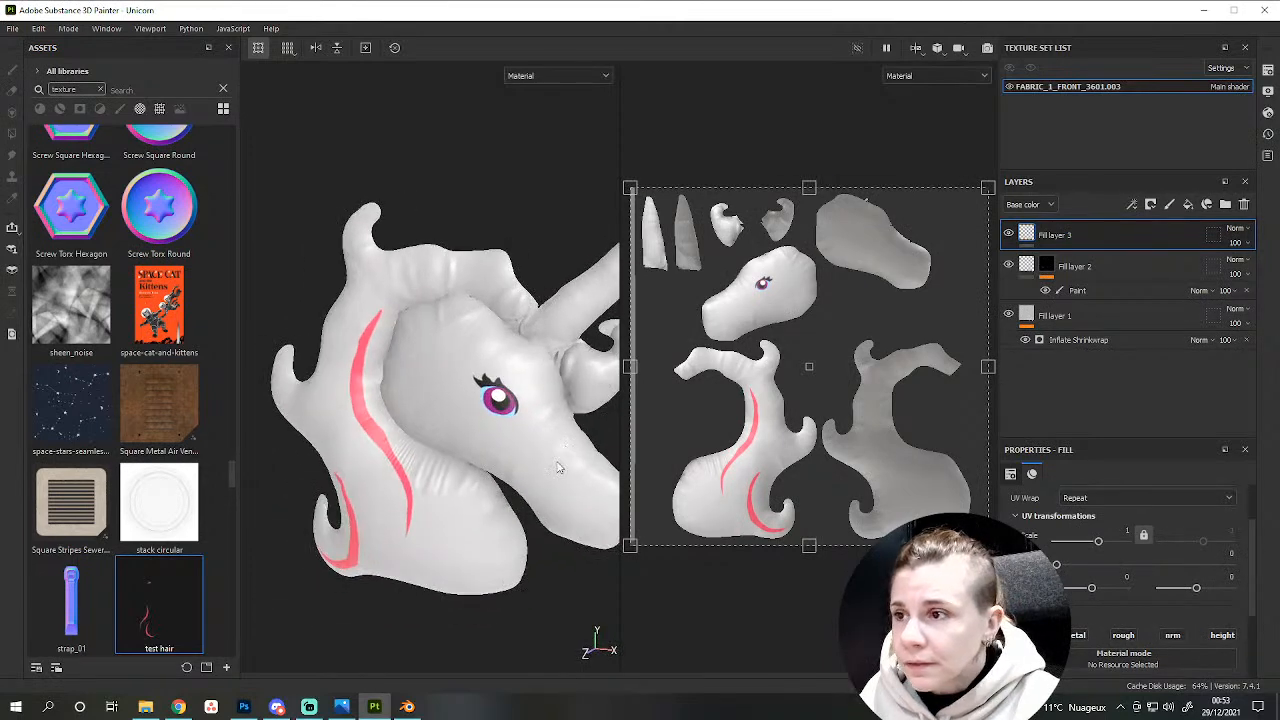
key("ctrl+z")
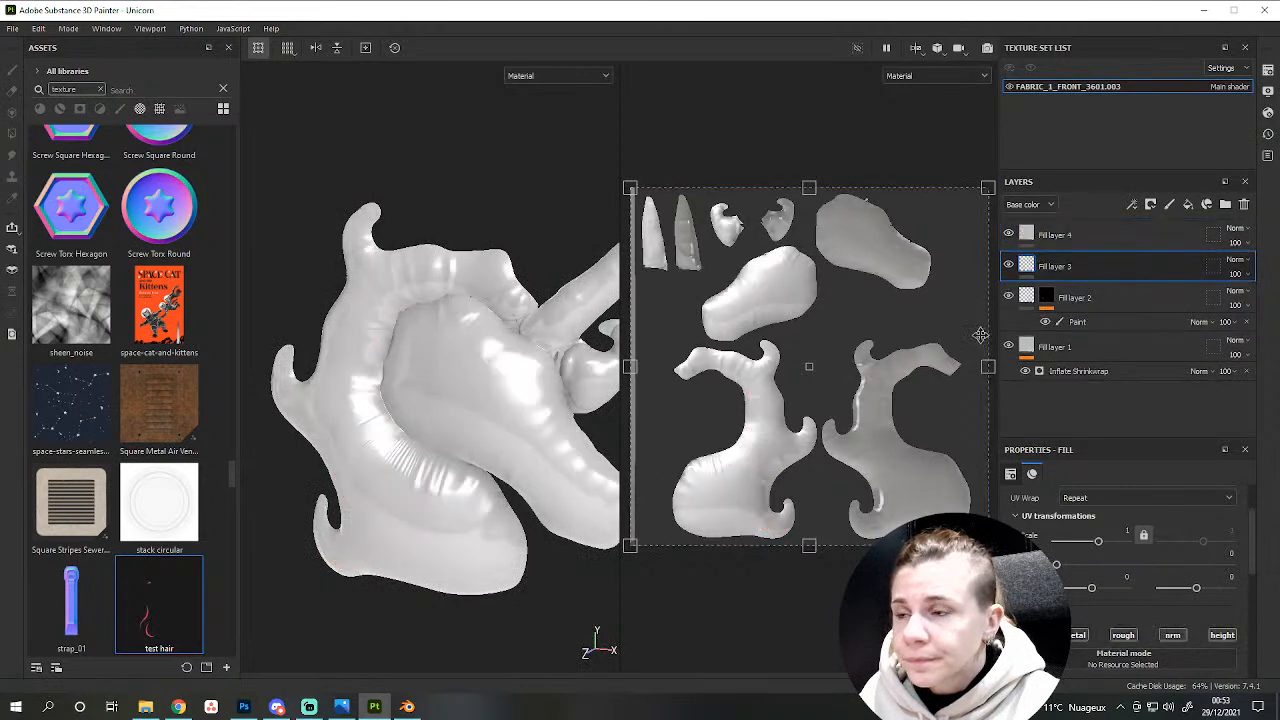
Move Fill layer 3 above Fill layer 4 and set its base color blend mode to Multiply.
left_click_drag(1087, 264, 1088, 226)
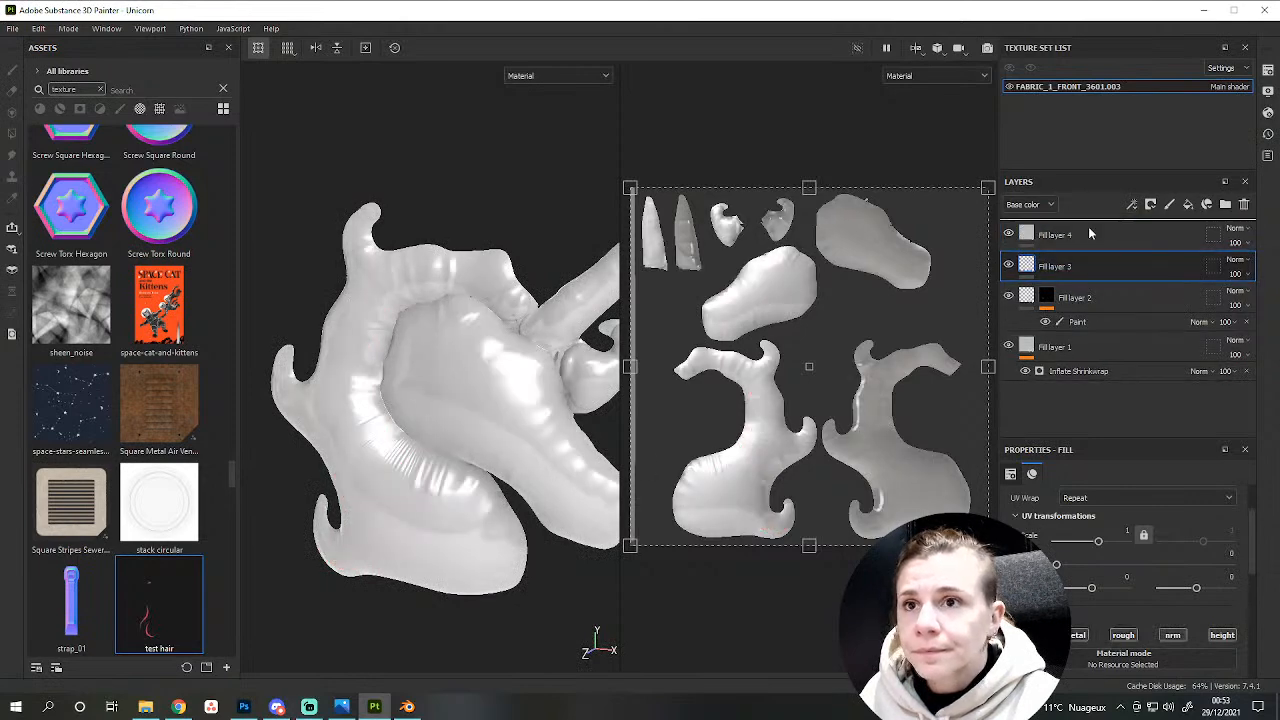
left_click(1236, 236)
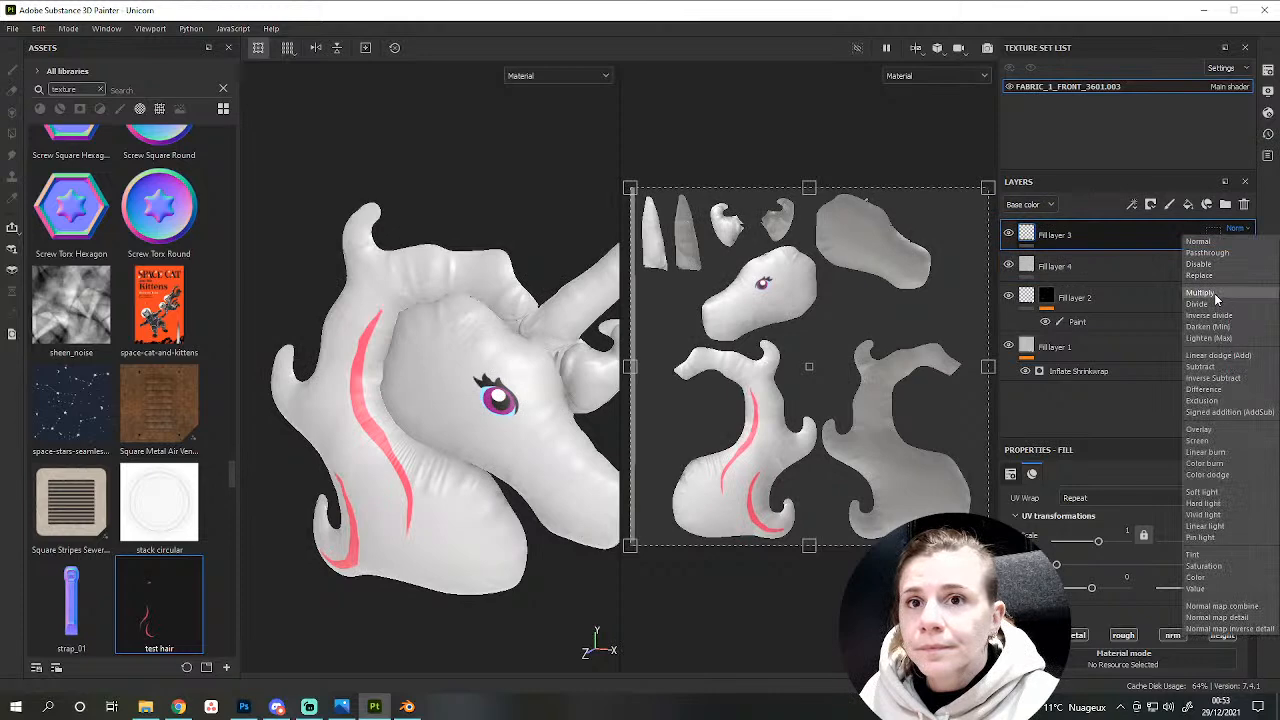
left_click(1205, 294)
left_click_drag(470, 420, 605, 431, "alt")
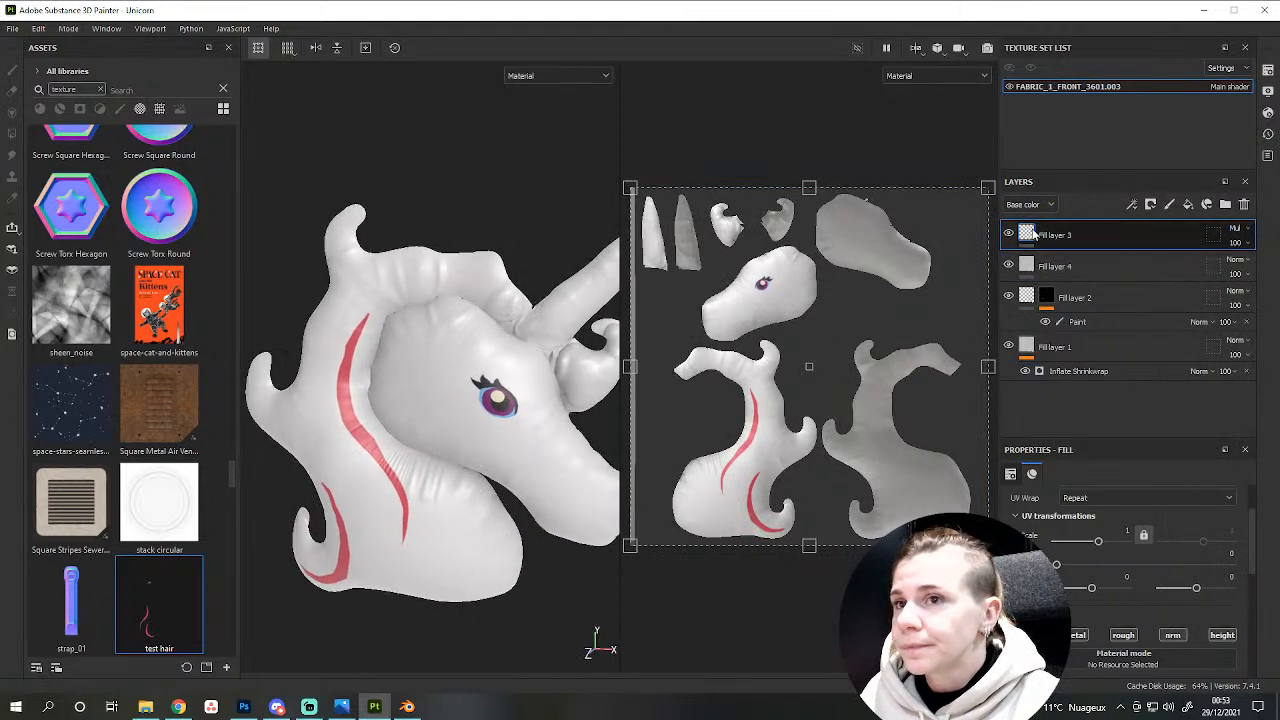
left_click(1009, 234)
left_click(1010, 234)
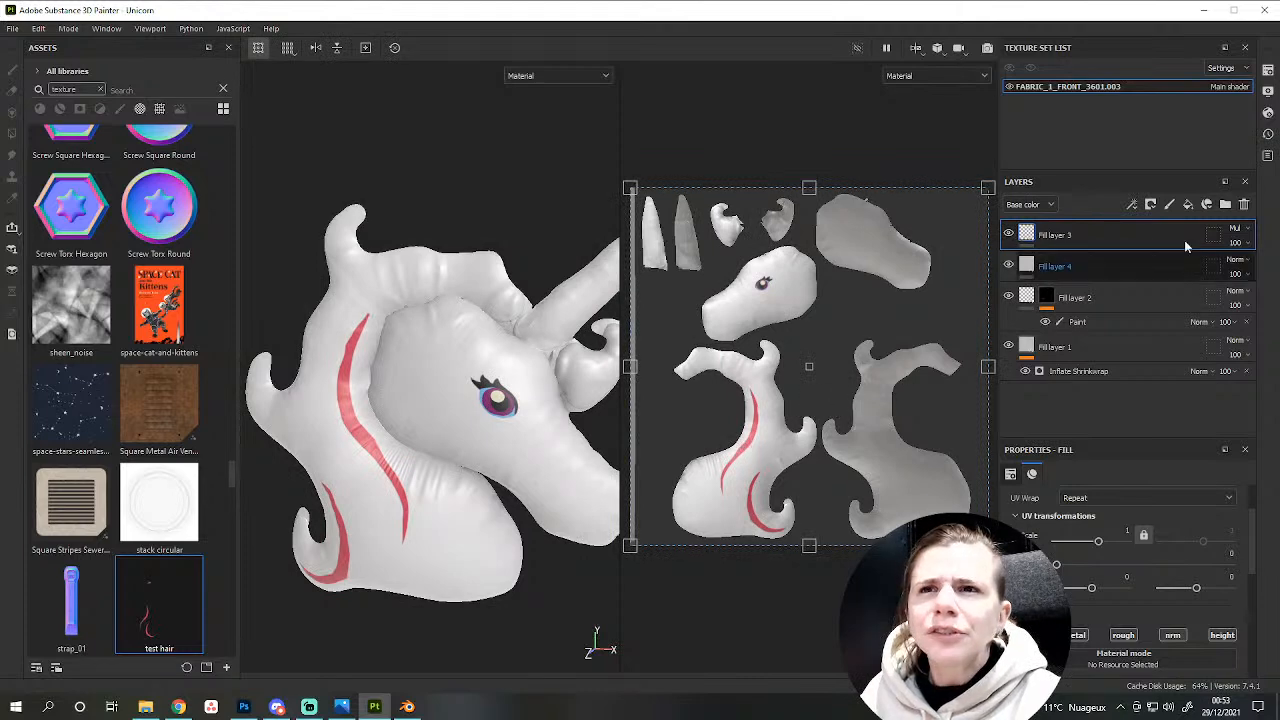
Disable the metallic, roughness, normal and height channels of Fill layer 3, keeping only its color channel.
left_click_drag(496, 425, 432, 497, "alt")
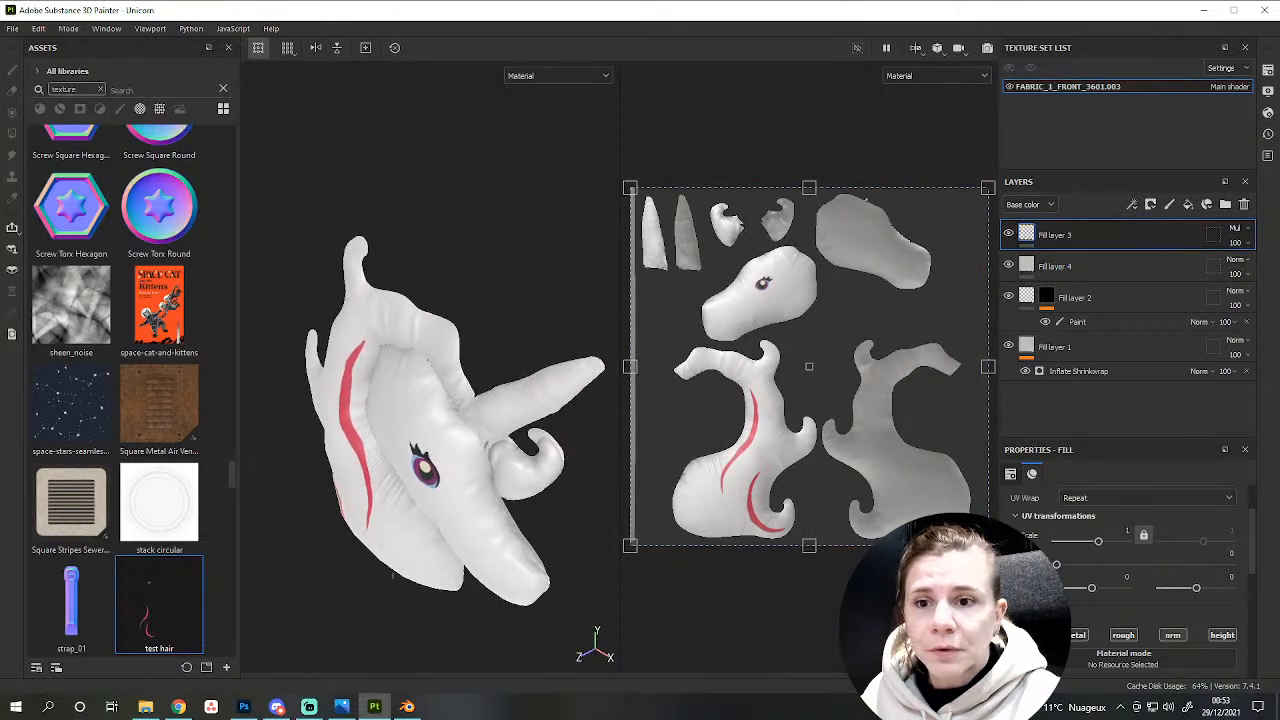
left_click(1073, 637)
left_click(1123, 635)
left_click(1172, 635)
left_click(1221, 635)
left_click_drag(417, 536, 476, 498, "alt")
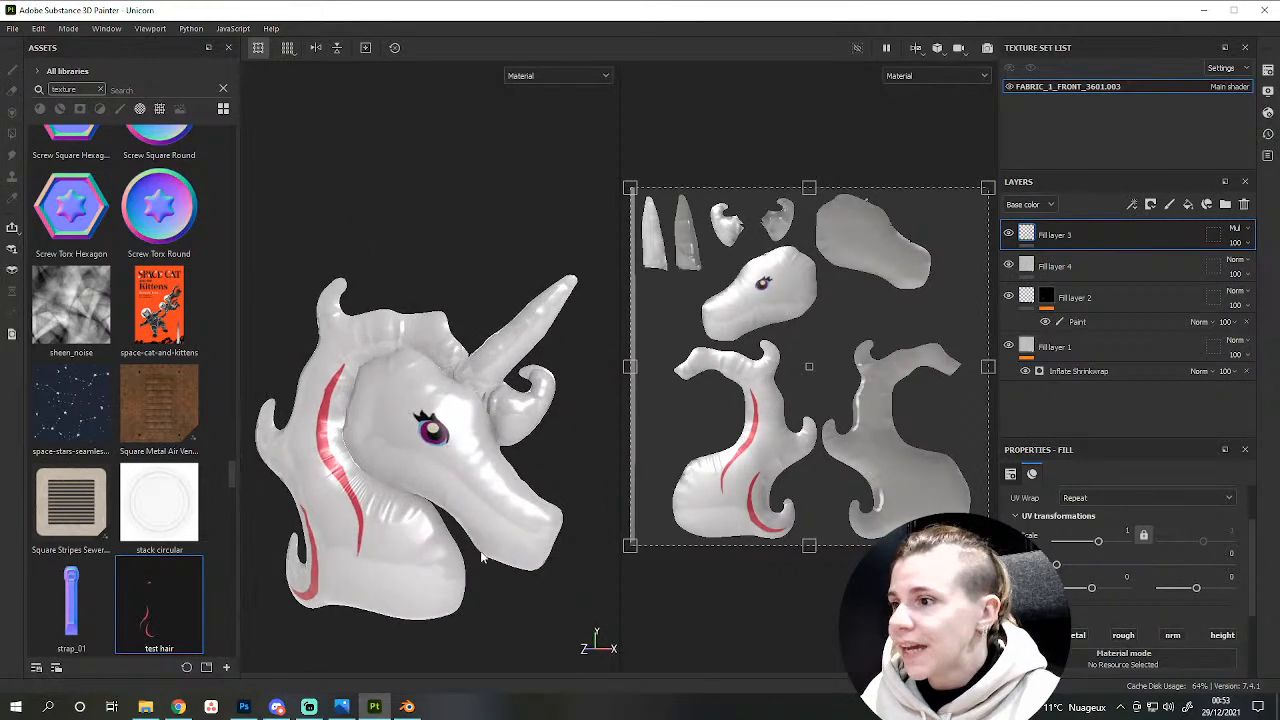
Examine the foil finish on the unicorn from several angles and compare it with the reference photo of the balloon.
scroll(484, 556, "up", 3)
scroll(488, 560, "down", 3)
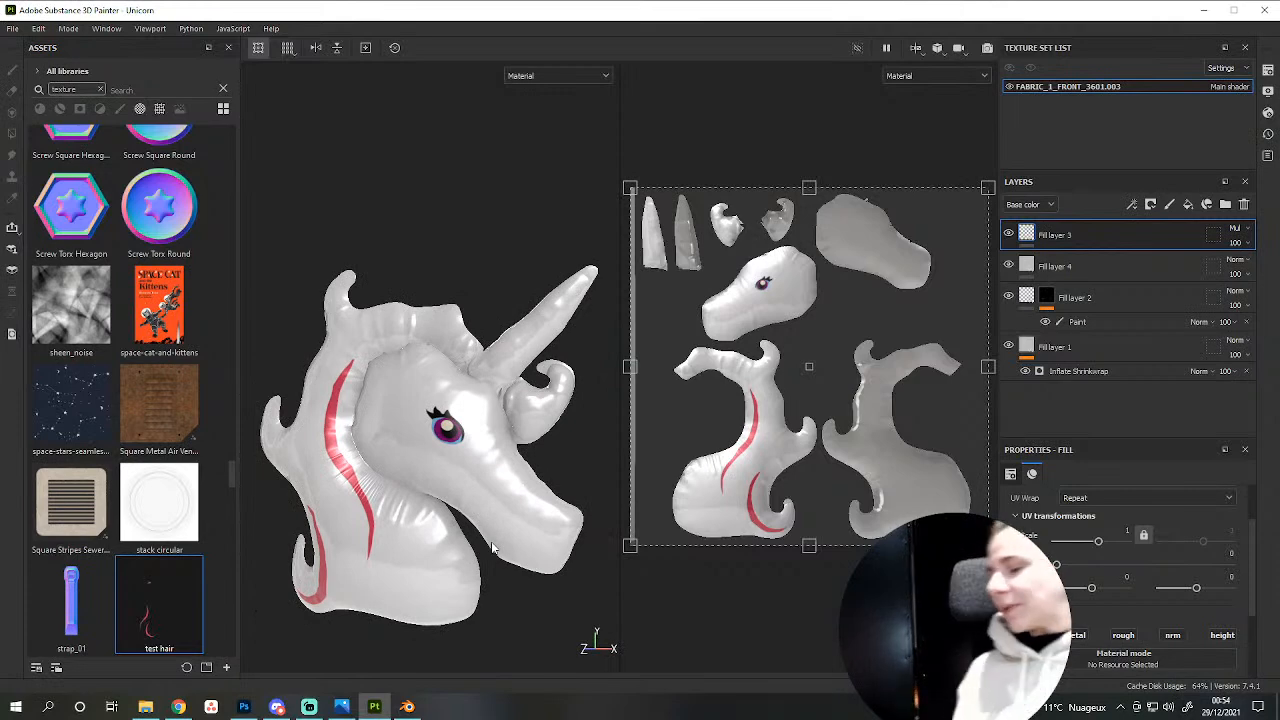
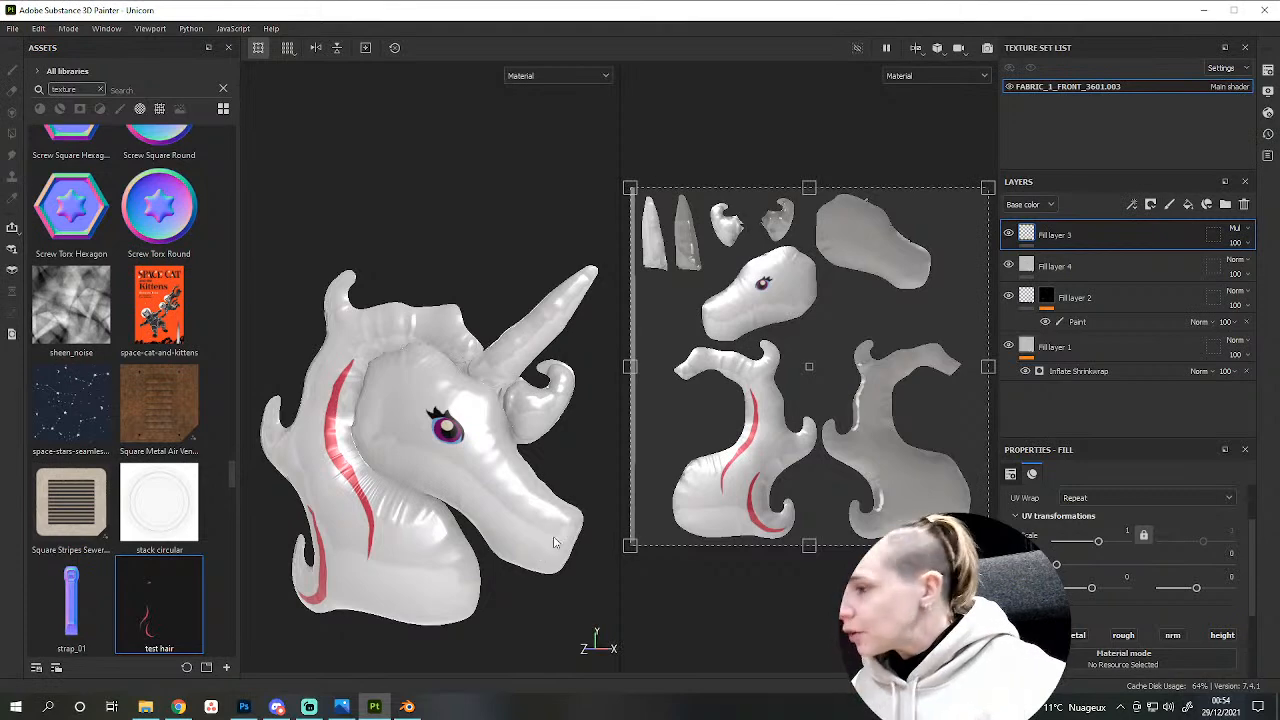
scroll(509, 532, "up", 3)
left_click_drag(509, 534, 293, 417, "alt")
left_click_drag(380, 451, 621, 478, "alt")
left_click_drag(413, 513, 445, 535, "alt")
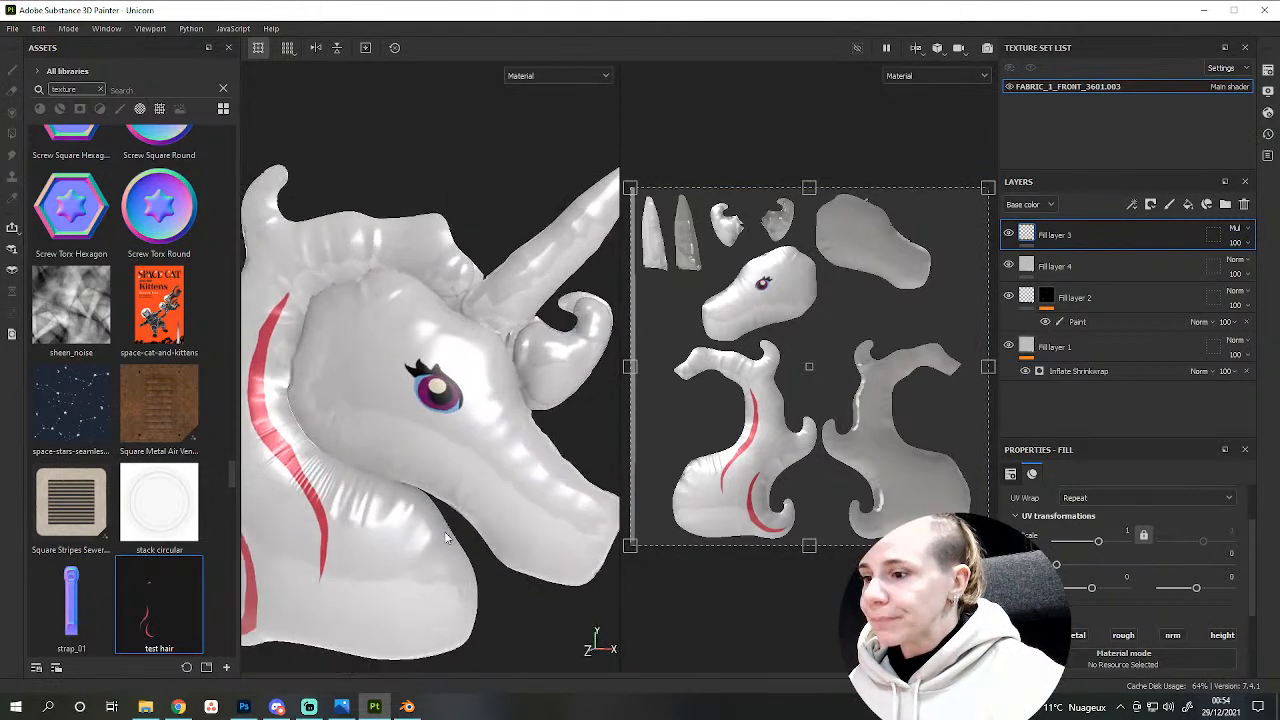
left_click(244, 707)
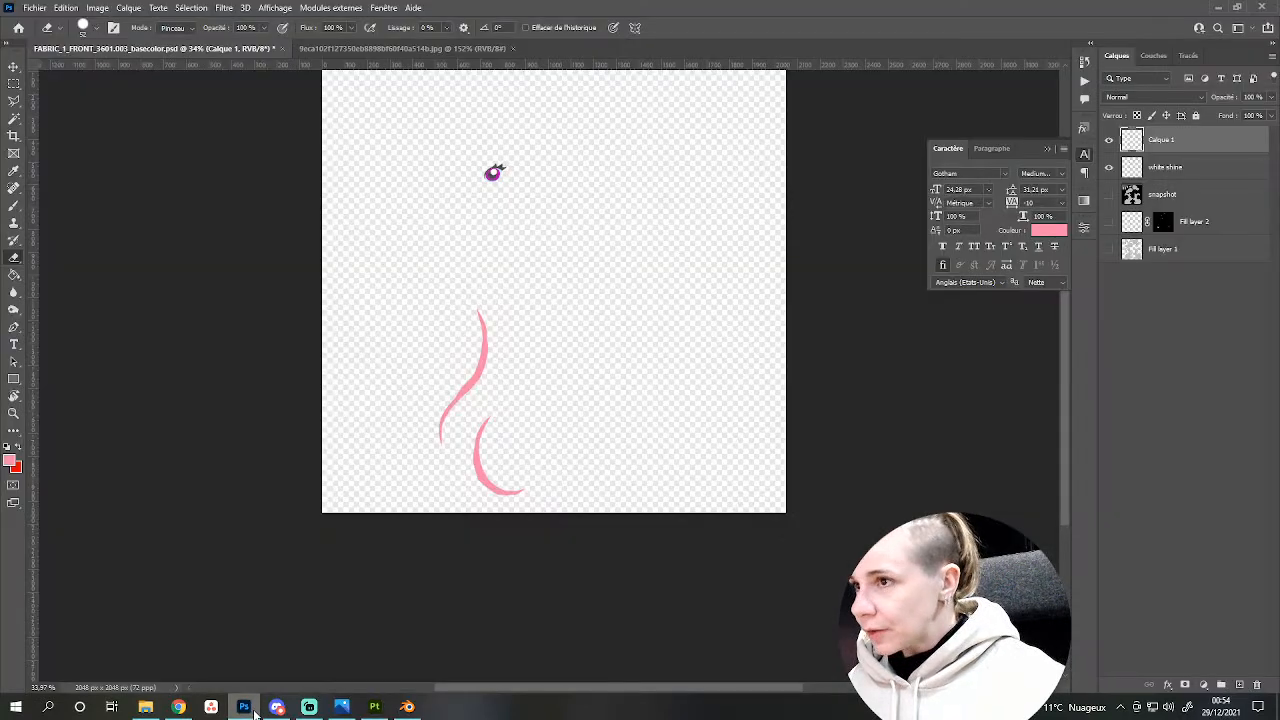
left_click(244, 707)
left_click(341, 707)
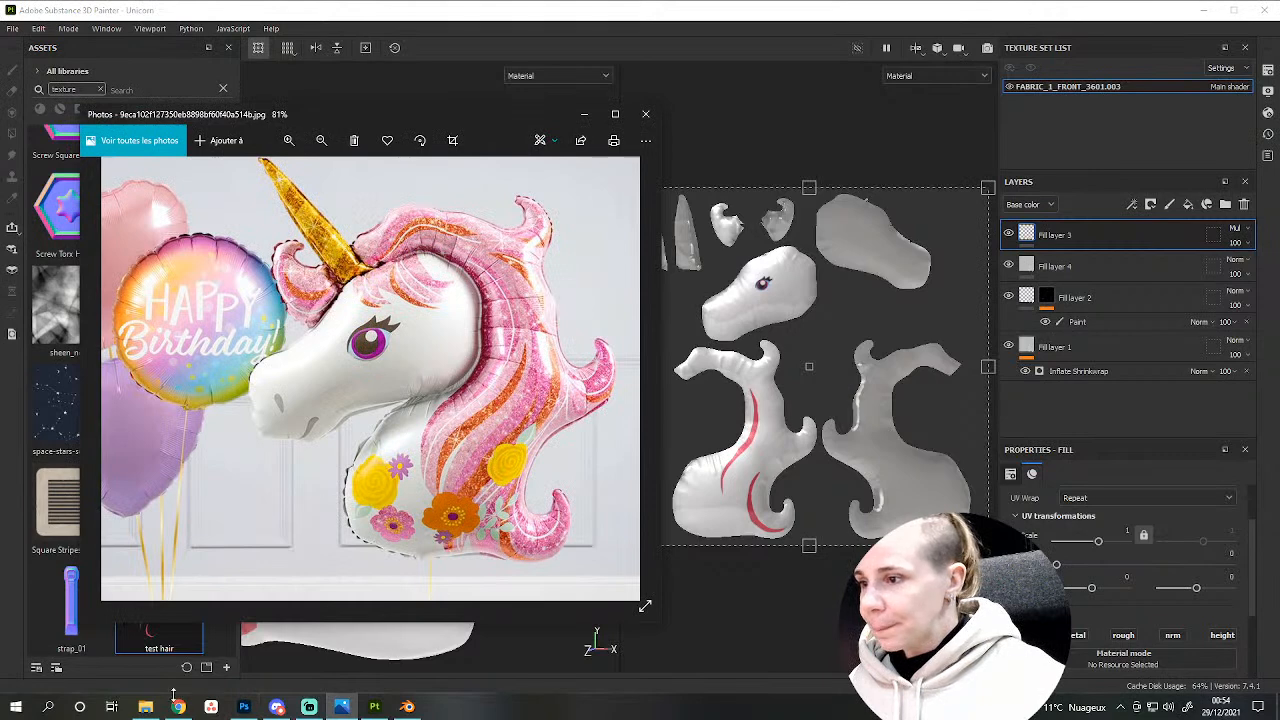
Open a new Chrome window and search Google Images for "rose png symbol".
left_click(179, 707)
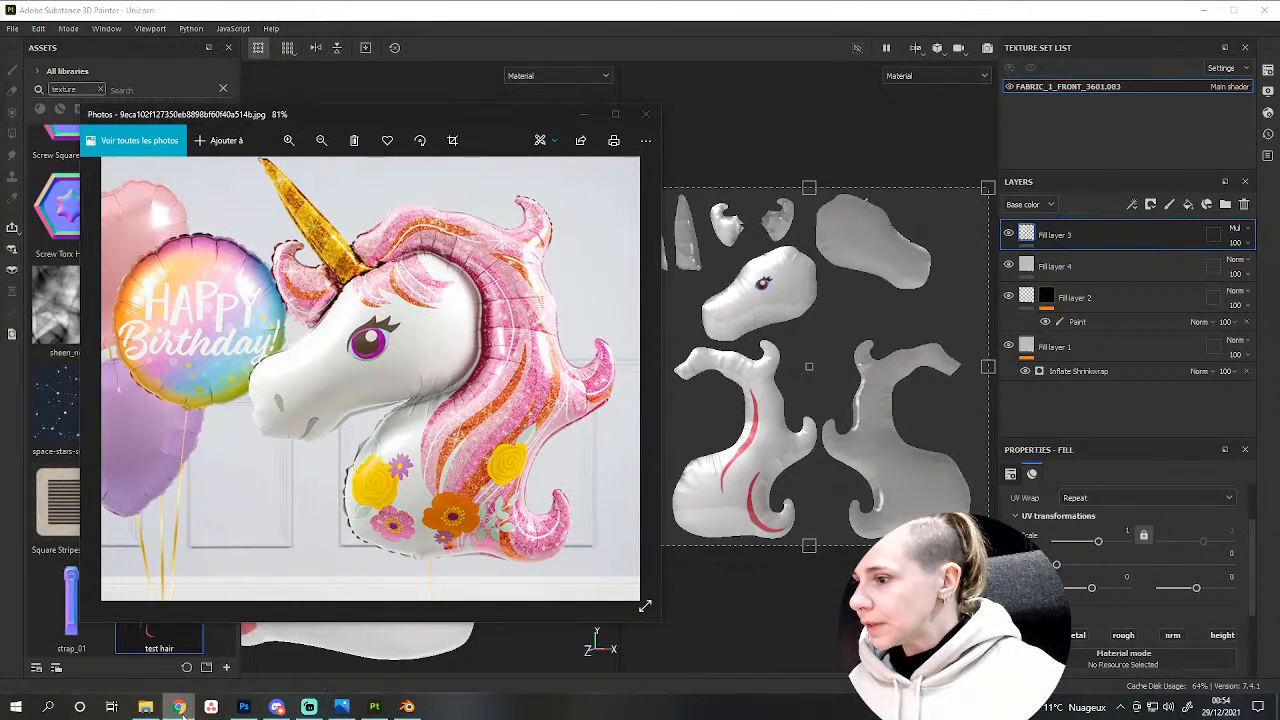
right_click(180, 707)
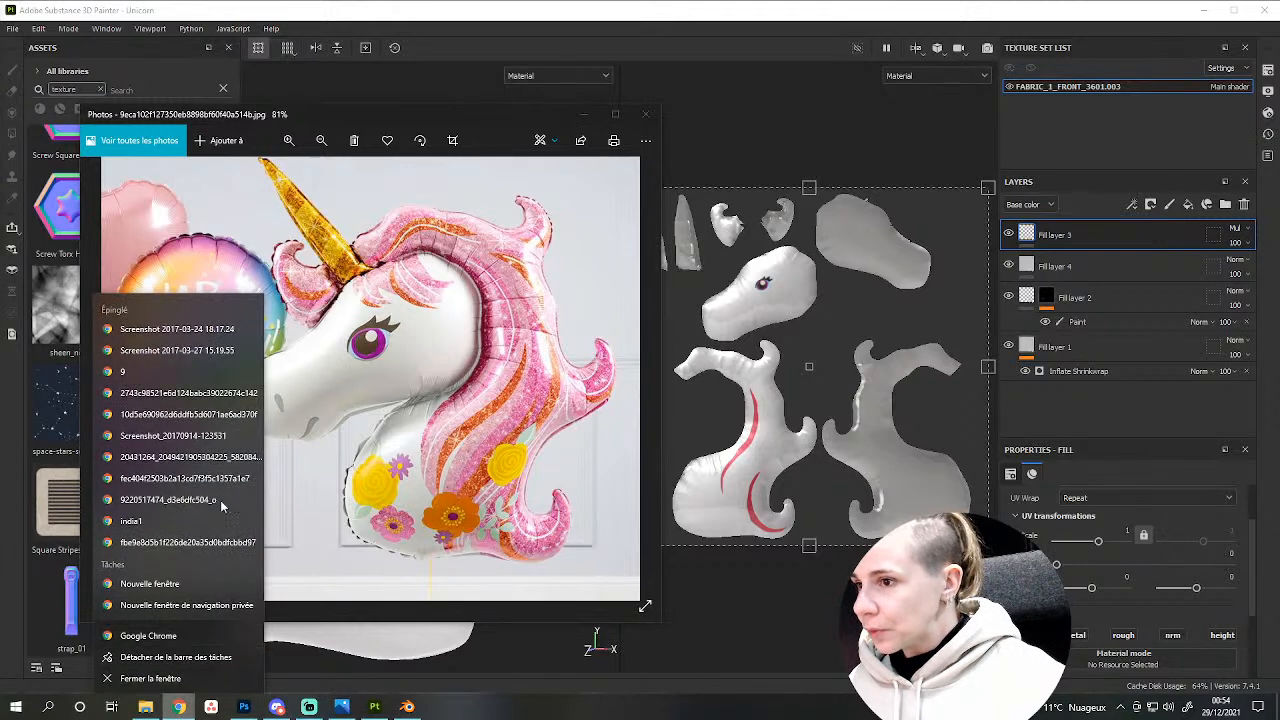
left_click(141, 636)
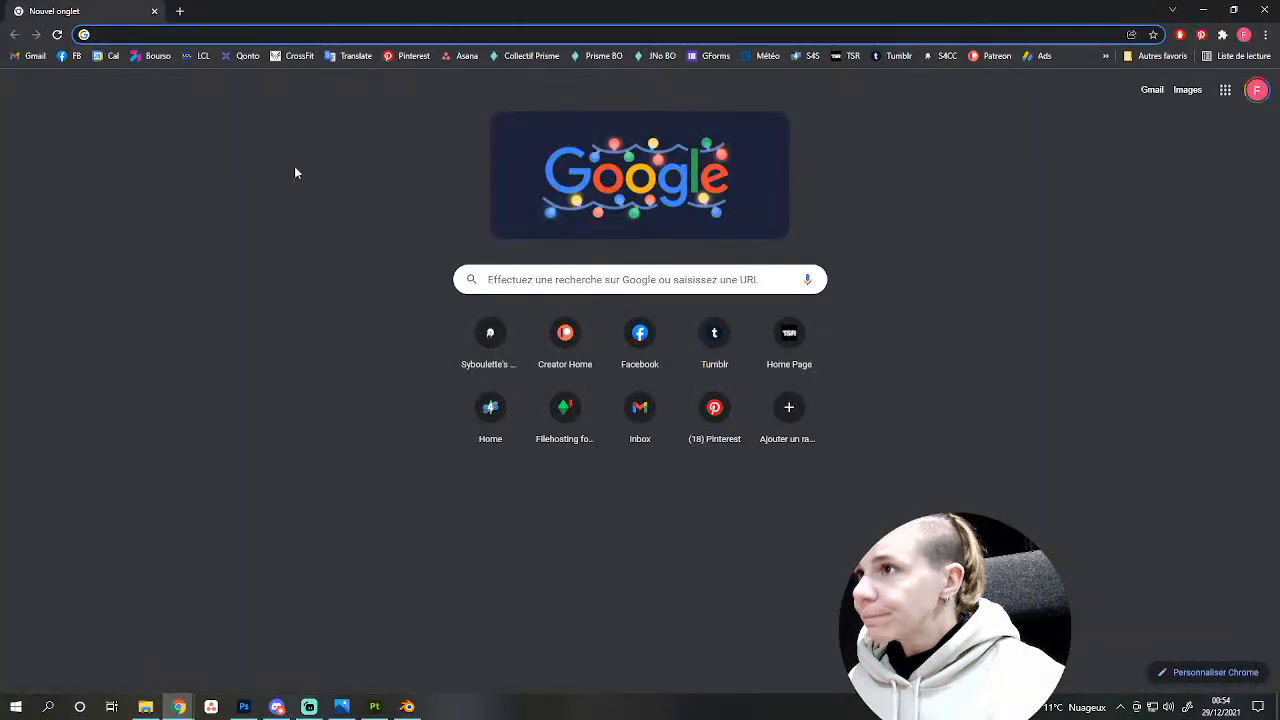
left_click(538, 277)
type("rose")
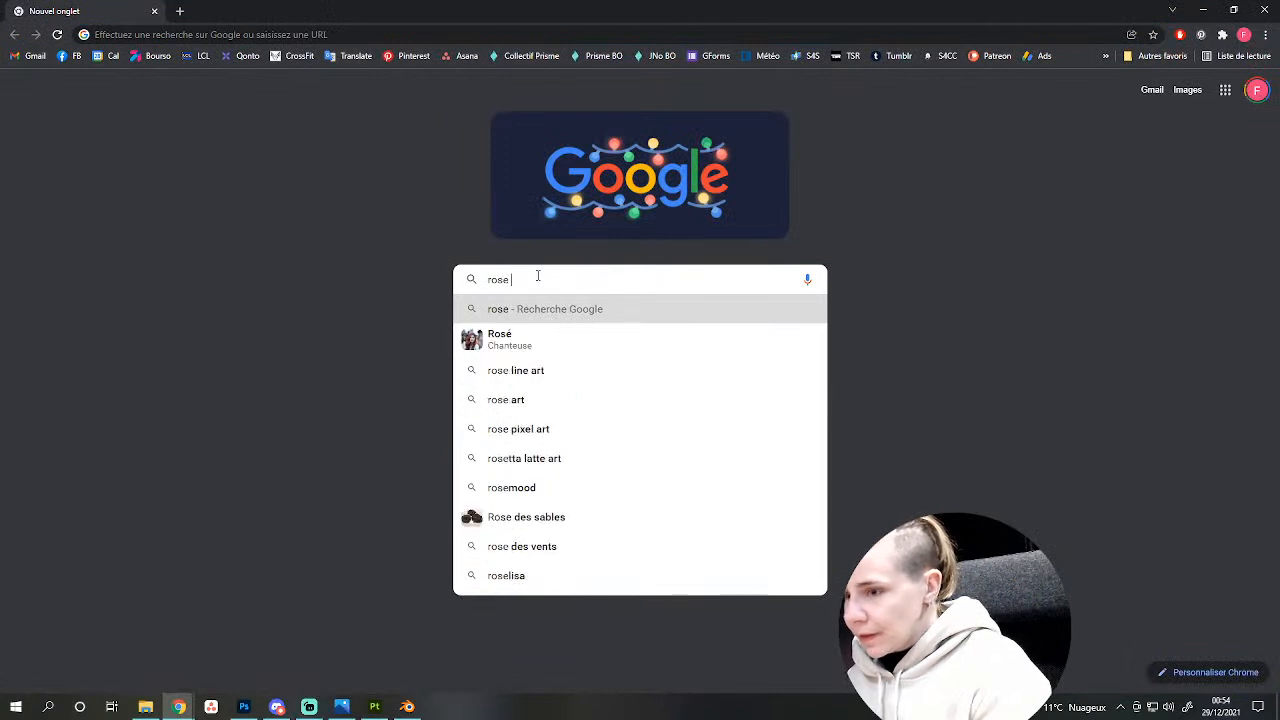
type(" png")
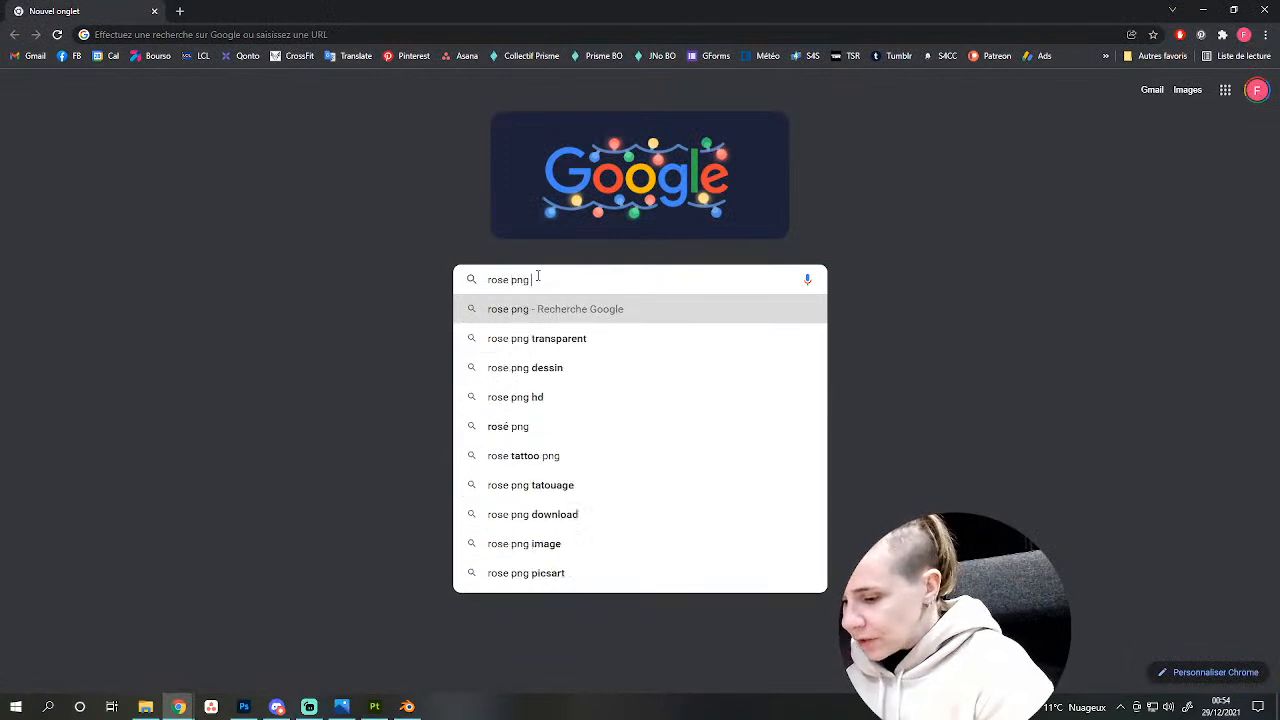
type(" symbol")
key("Return")
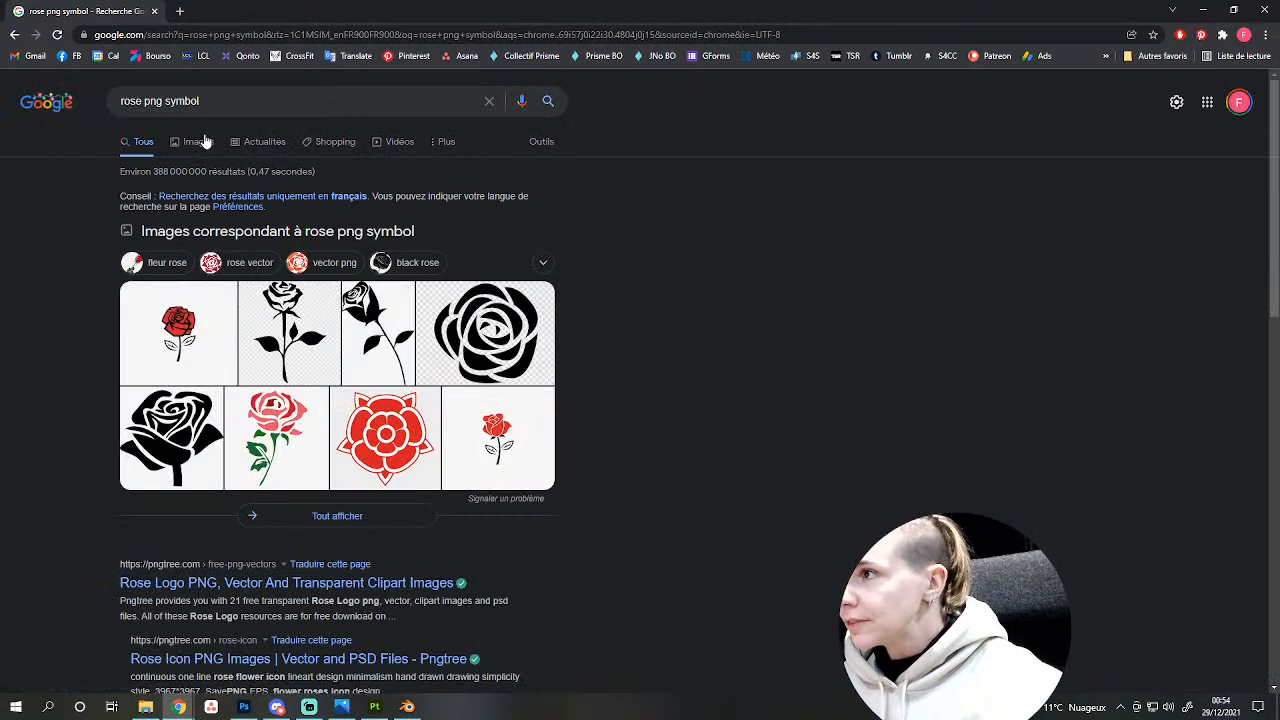
left_click(196, 141)
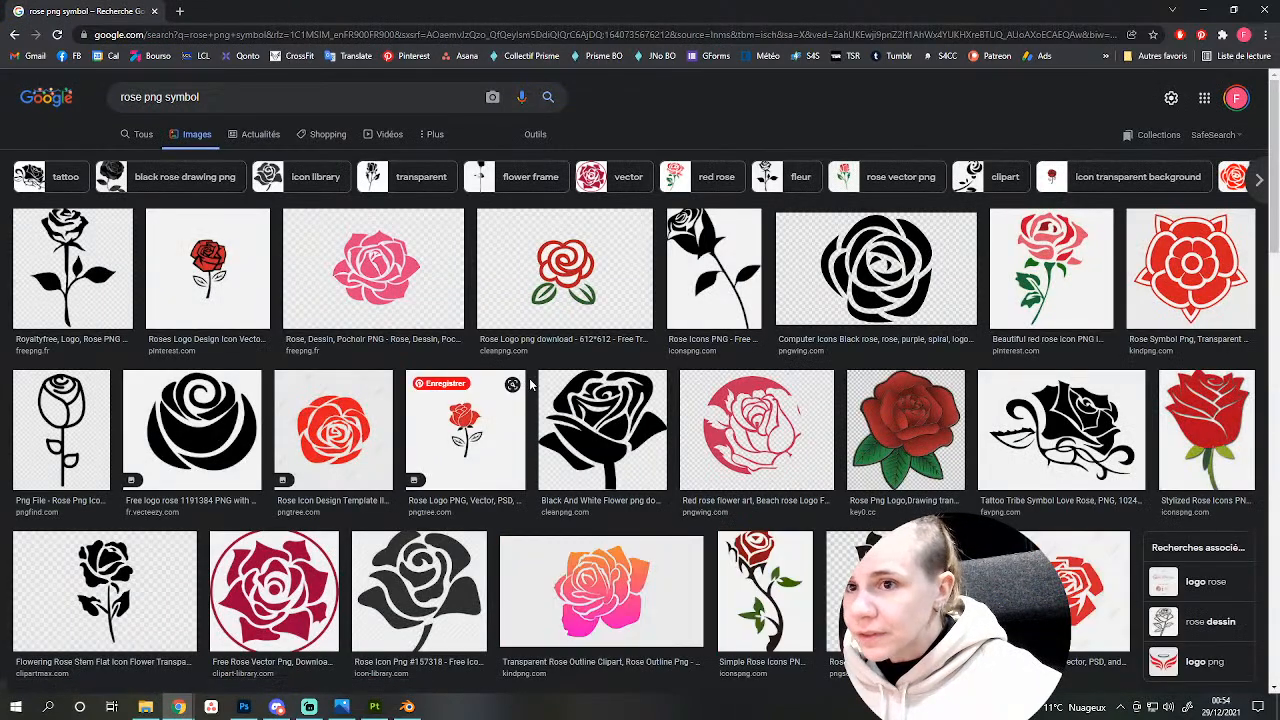
Copy the image of the red rose with green leaves from the search results and switch to Photoshop.
scroll(513, 482, "down", 3)
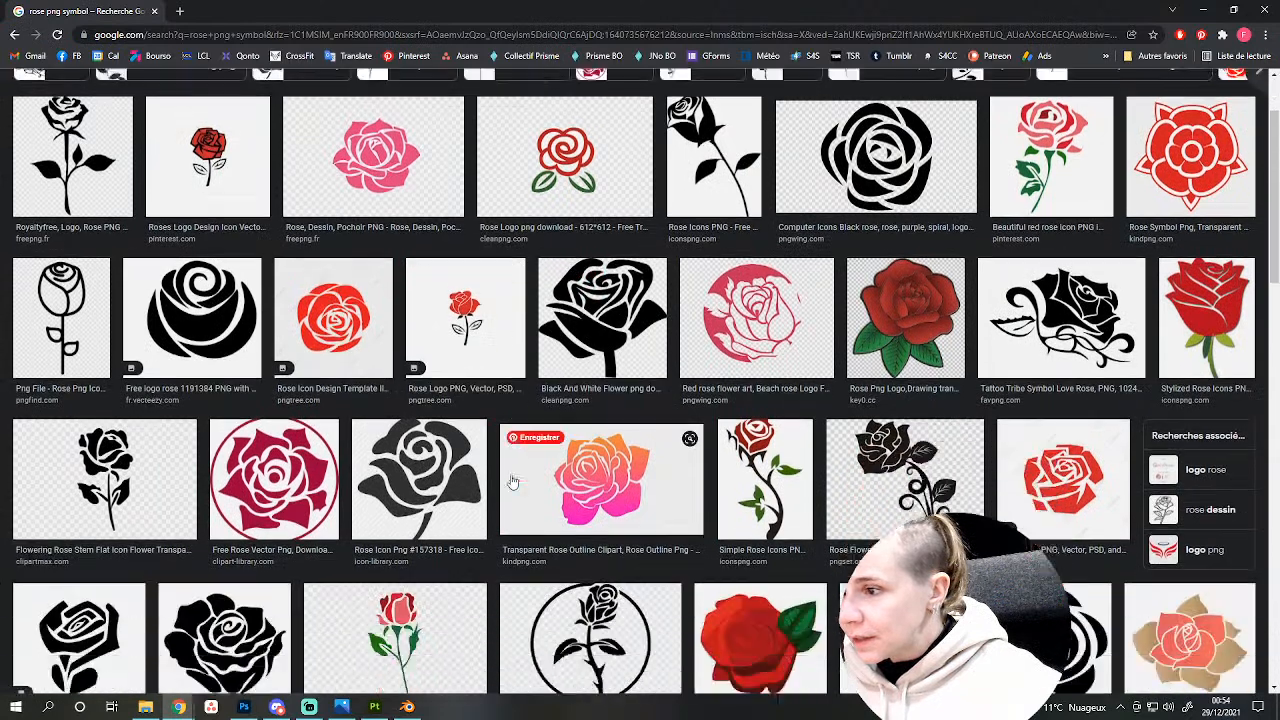
scroll(517, 482, "down", 2)
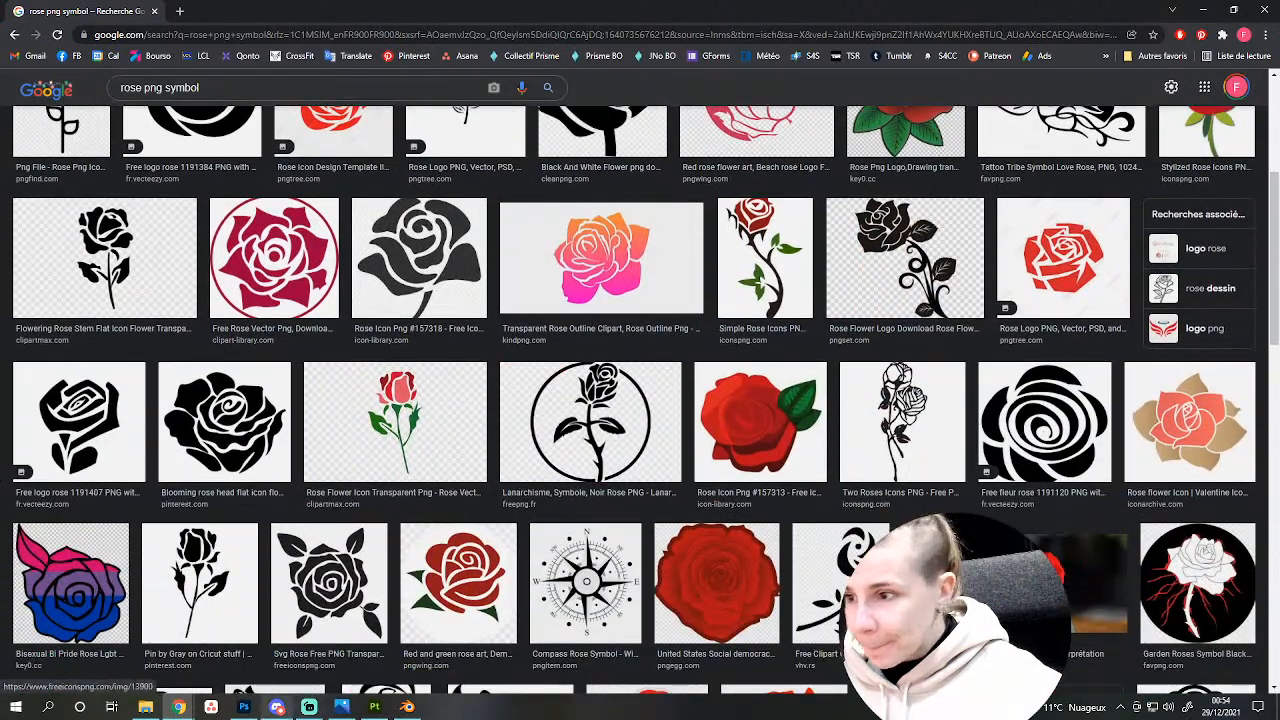
left_click(343, 707)
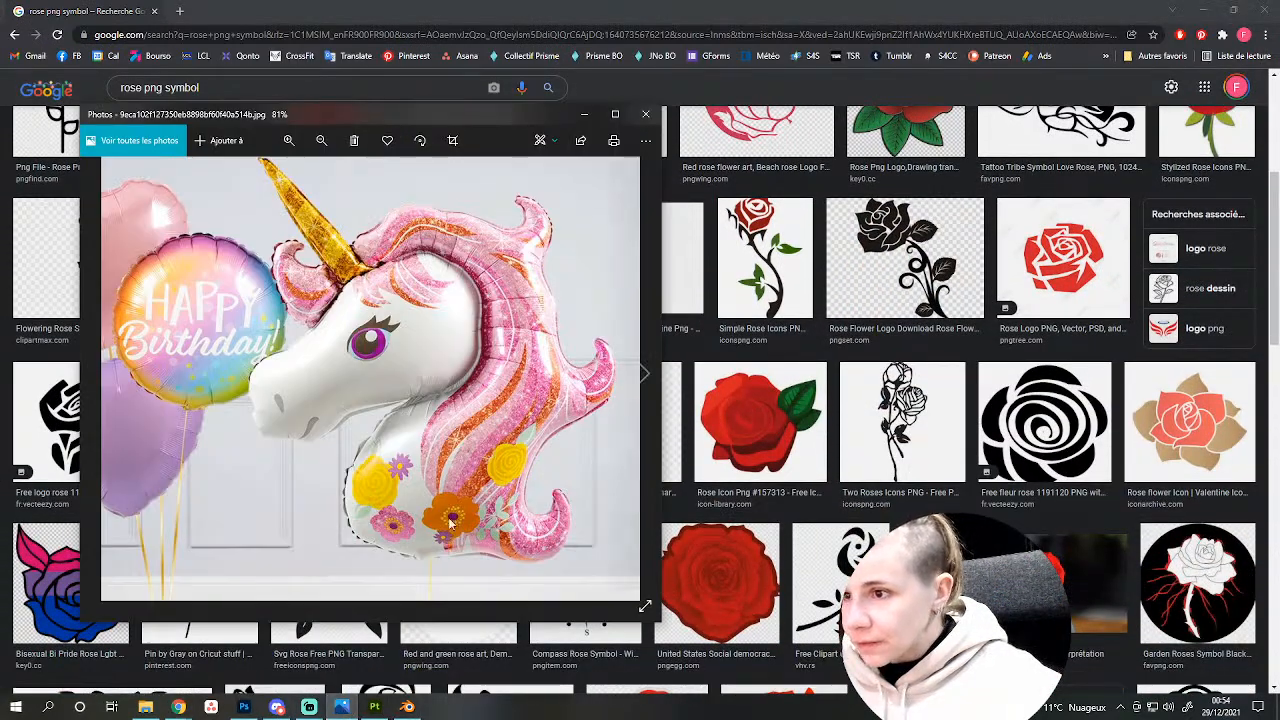
left_click(720, 6)
scroll(538, 545, "down", 6)
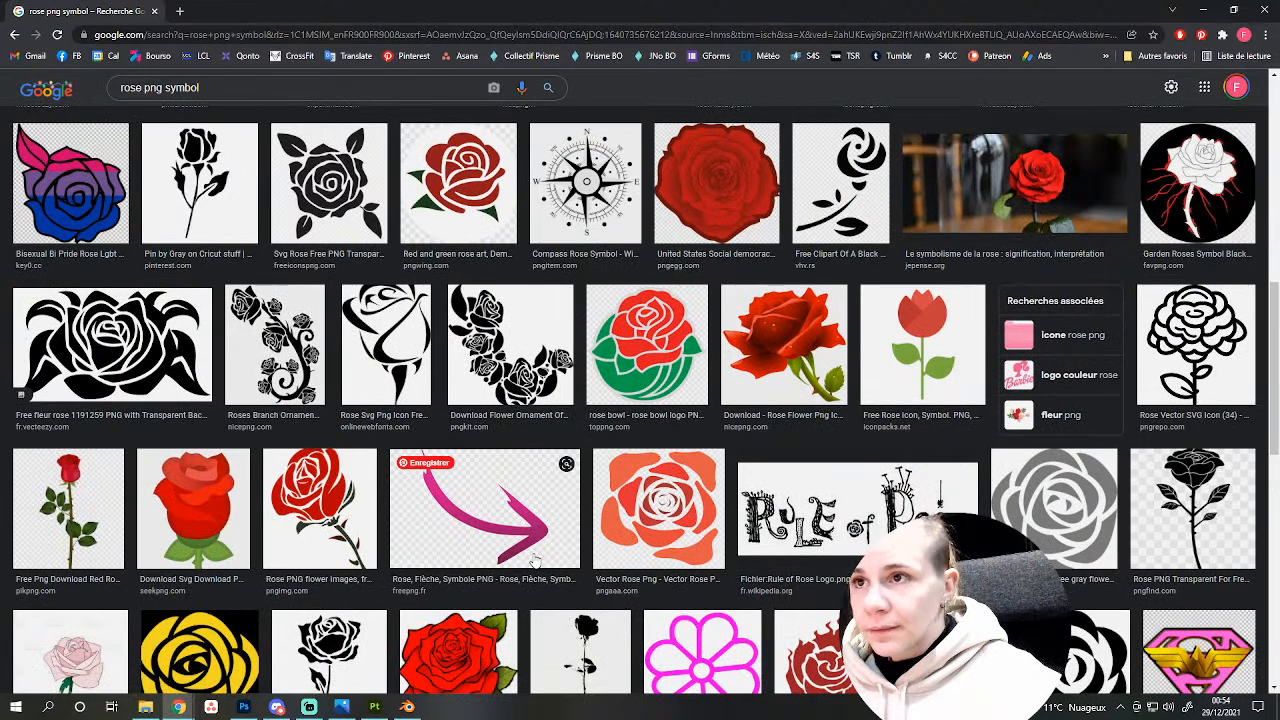
scroll(535, 563, "up", 5)
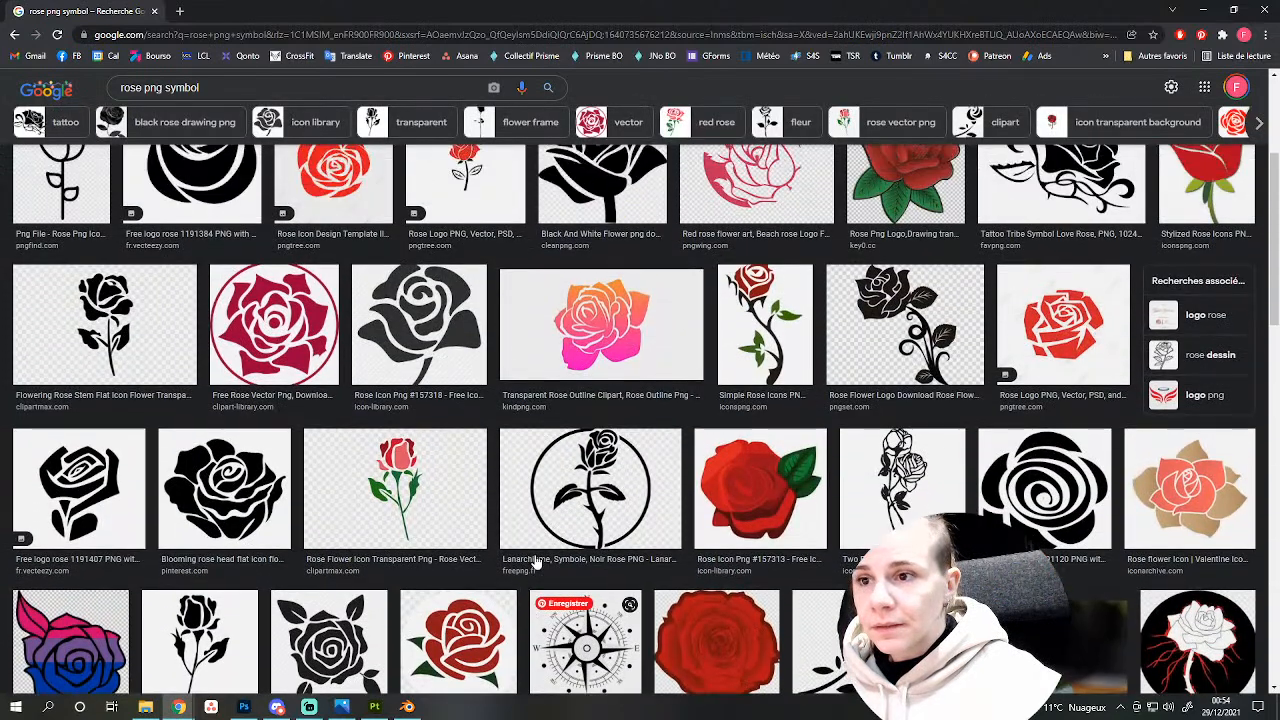
left_click(765, 500)
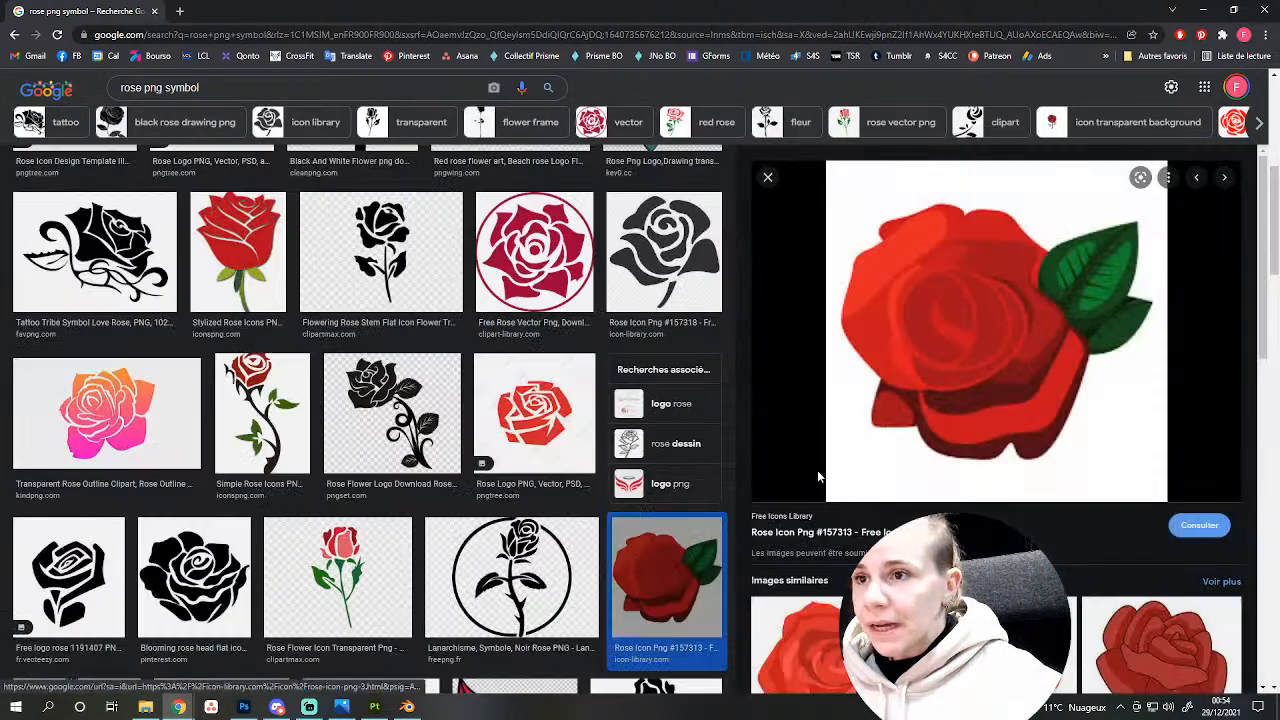
right_click(968, 337)
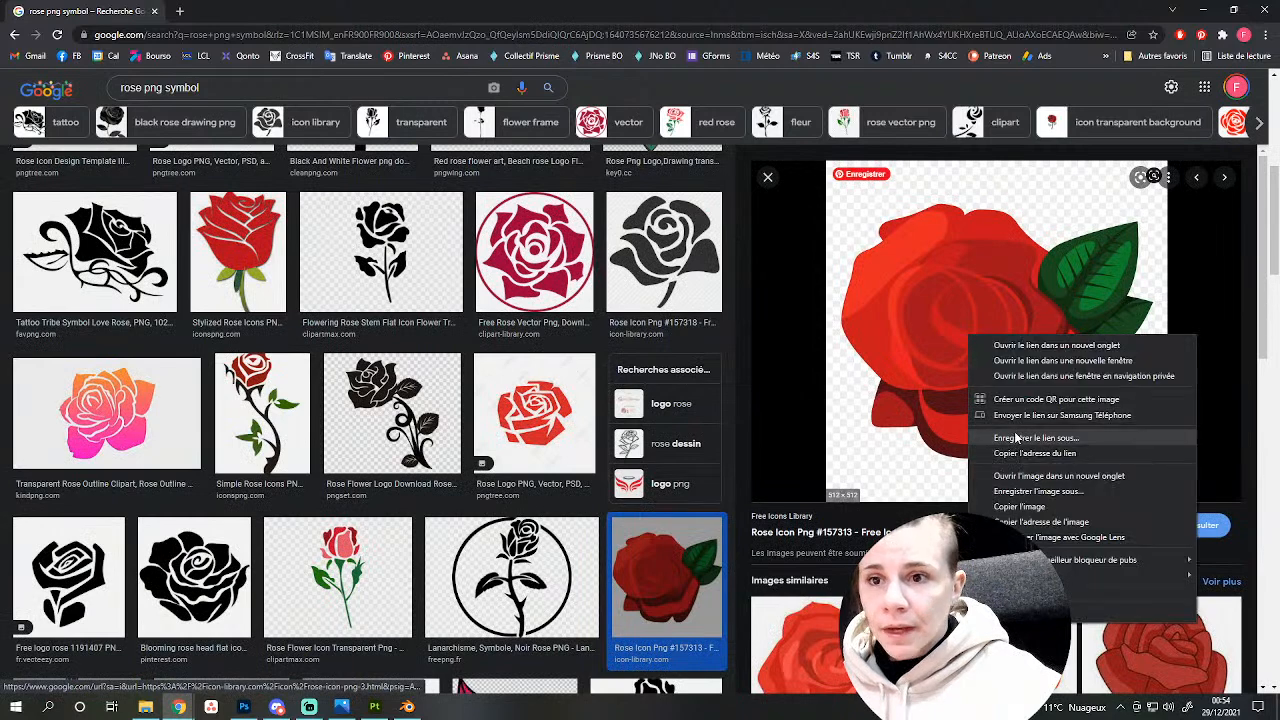
left_click(1018, 507)
left_click(243, 707)
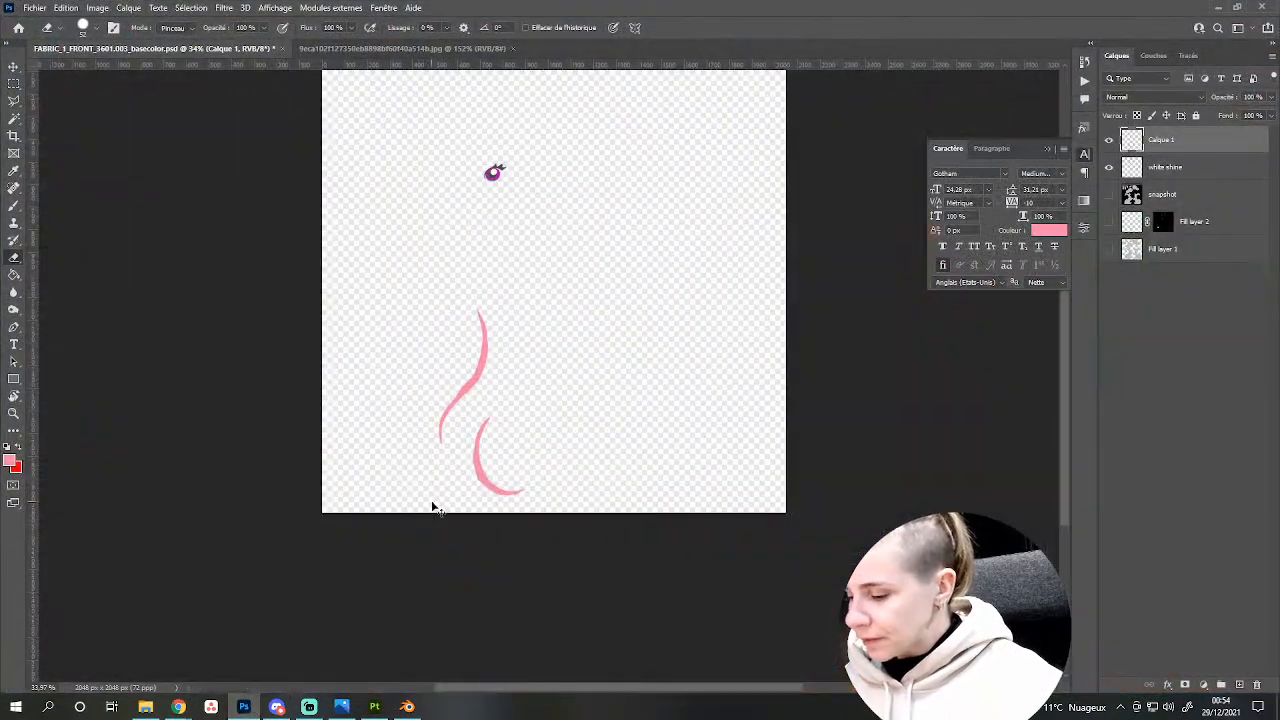
Try pasting the rose into a new 150 x 127 px document and undo the paste.
key("ctrl+n")
key("Return")
key("ctrl+v")
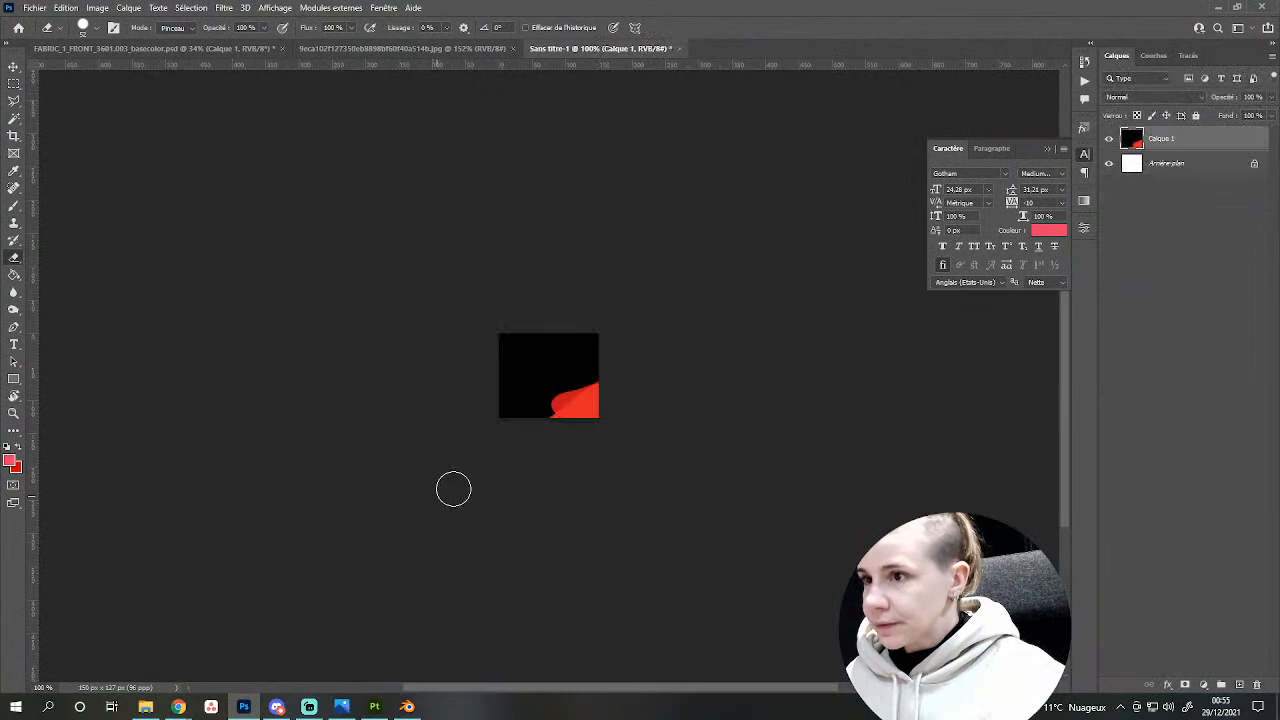
key("ctrl+z")
Create a new 512 x 512 px document from the clipboard preset and paste the copied rose into it.
key("ctrl+n")
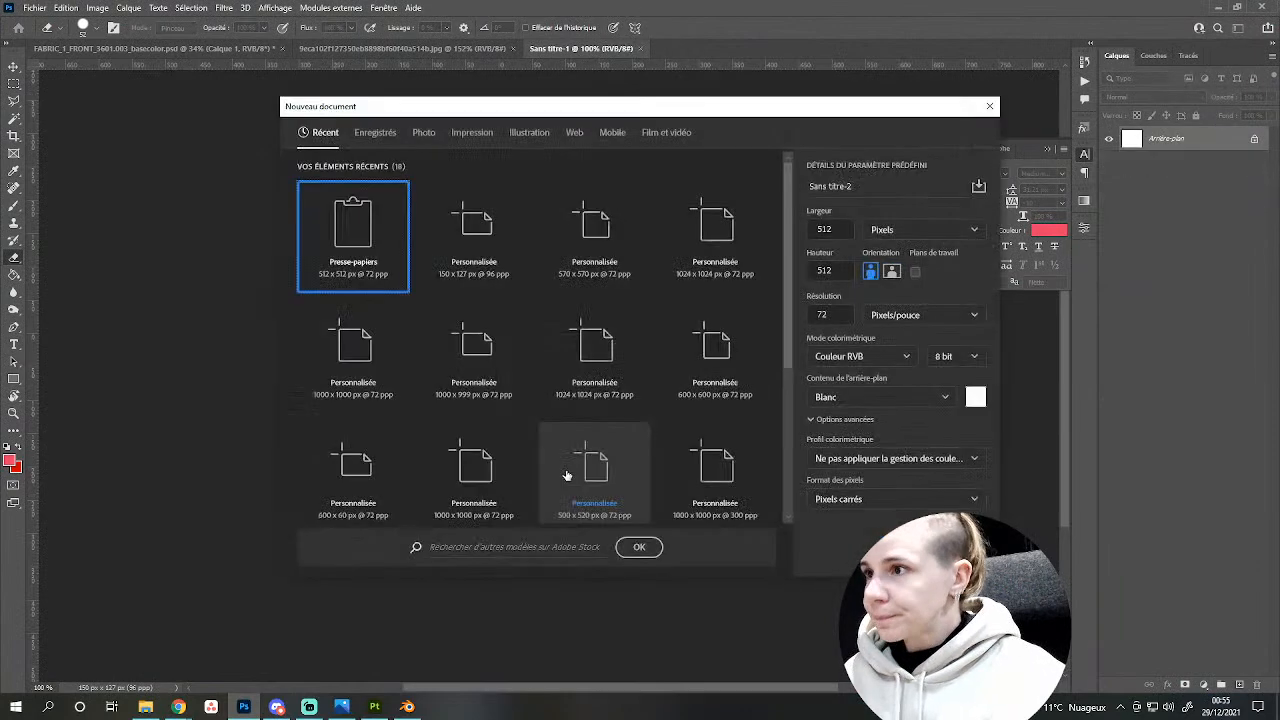
key("Return")
key("ctrl+v")
scroll(548, 498, "up", 3, "alt")
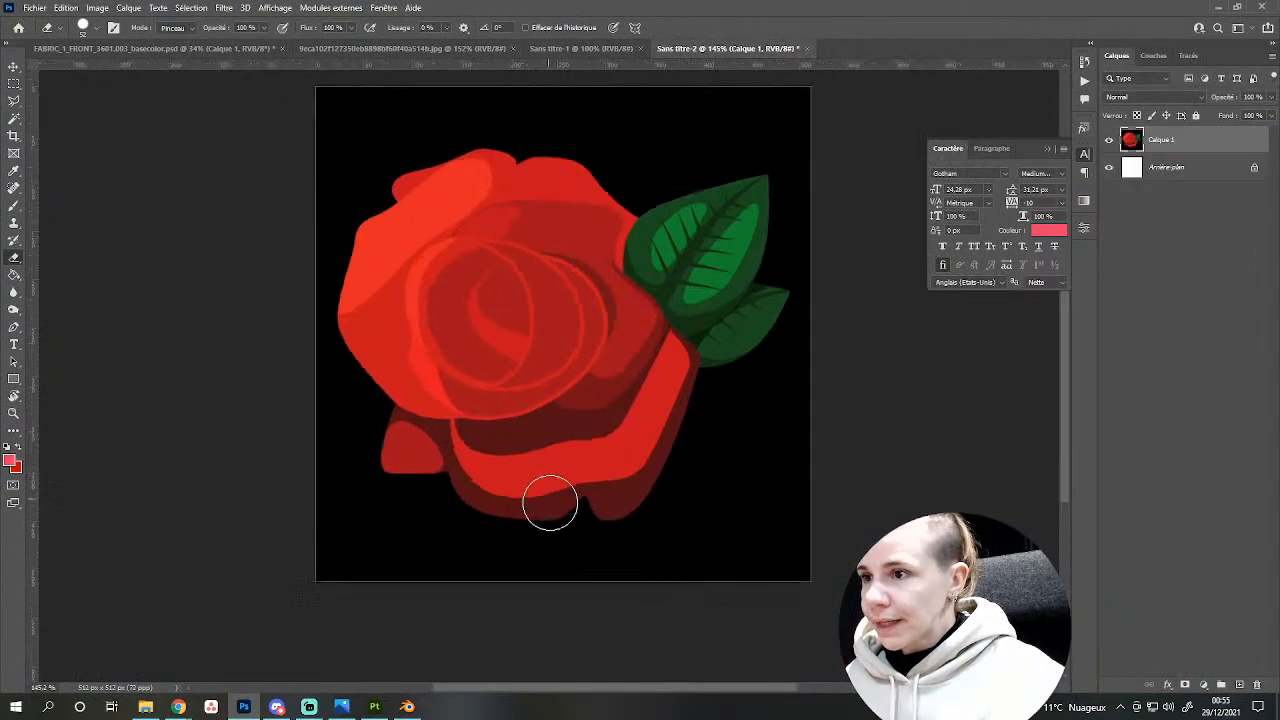
Select both green leaves, including the light green areas between the veins, with the Magic Wand at tolerance 32.
scroll(550, 520, "up", 1, "alt")
key("w")
scroll(546, 551, "up", 2, "alt")
scroll(546, 553, "down", 3, "alt")
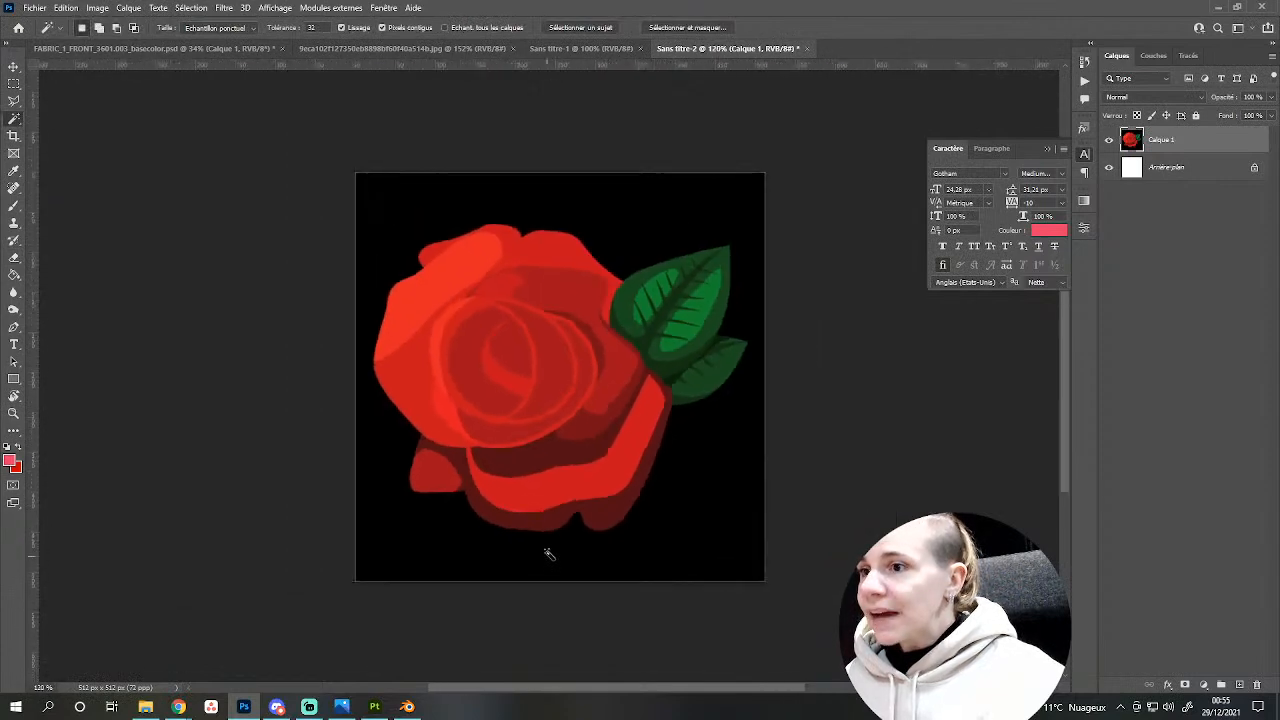
left_click_drag(507, 295, 488, 362)
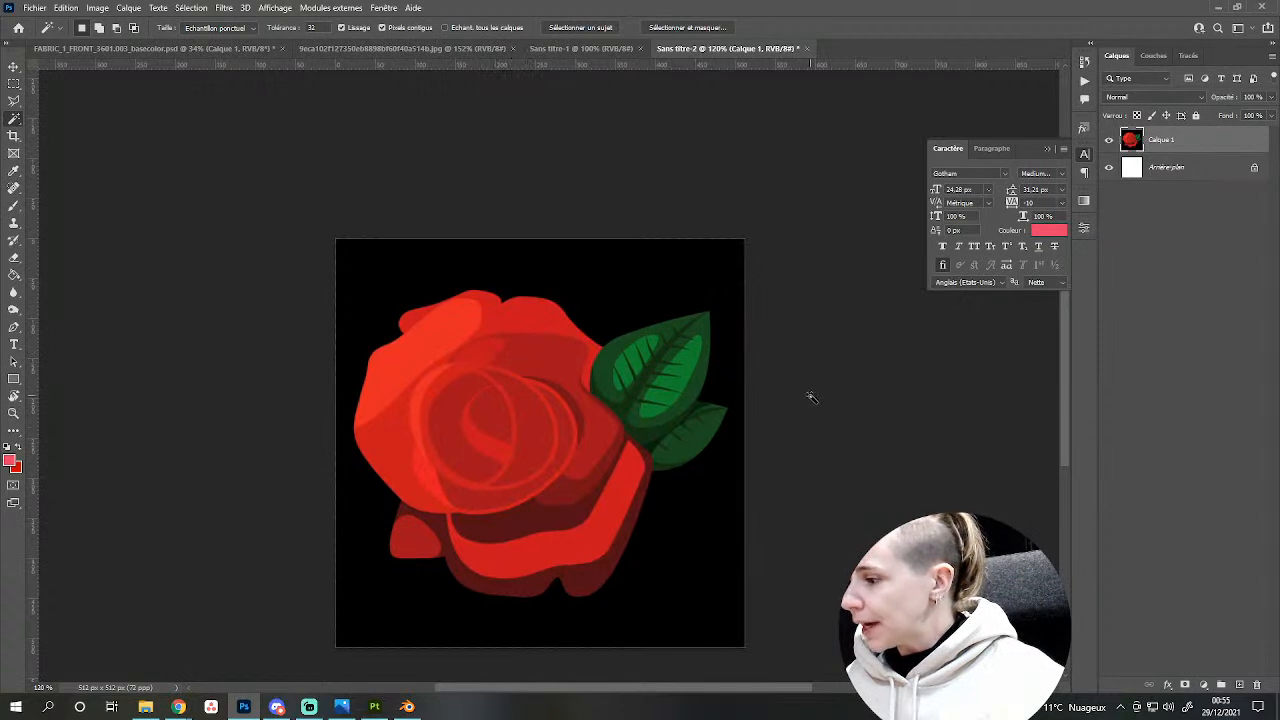
scroll(650, 519, "up", 2, "alt")
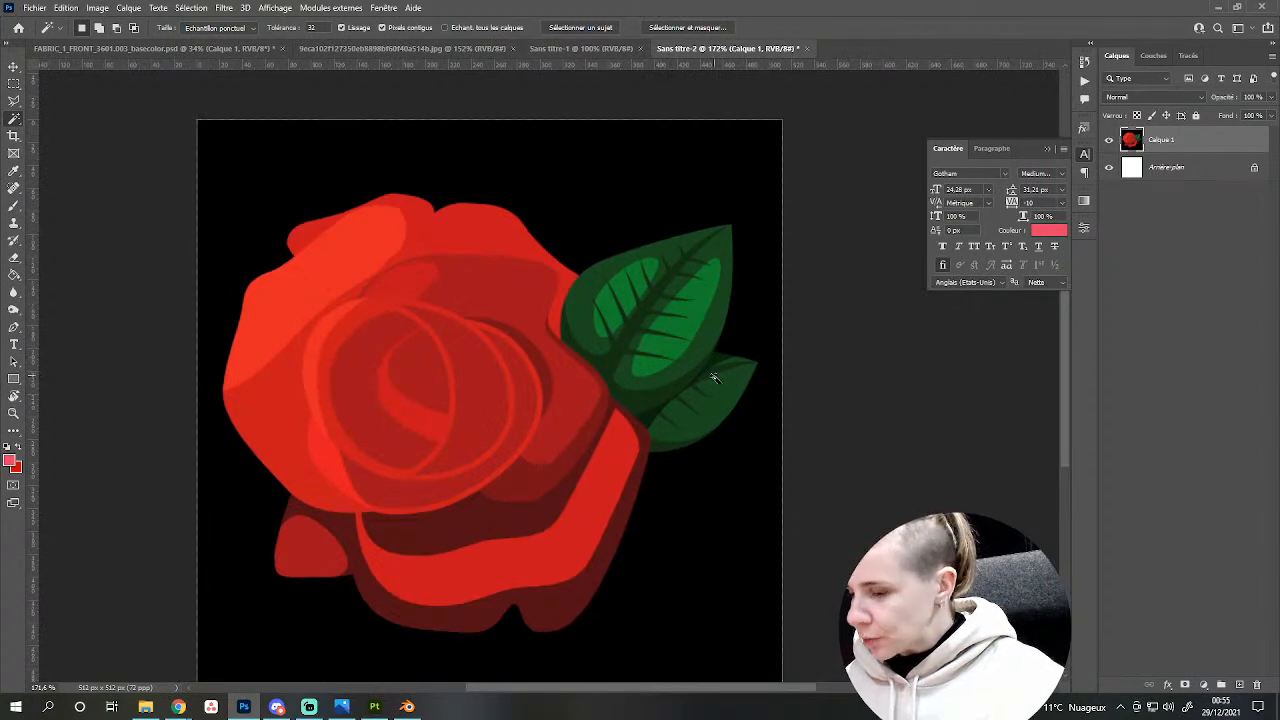
left_click(685, 430)
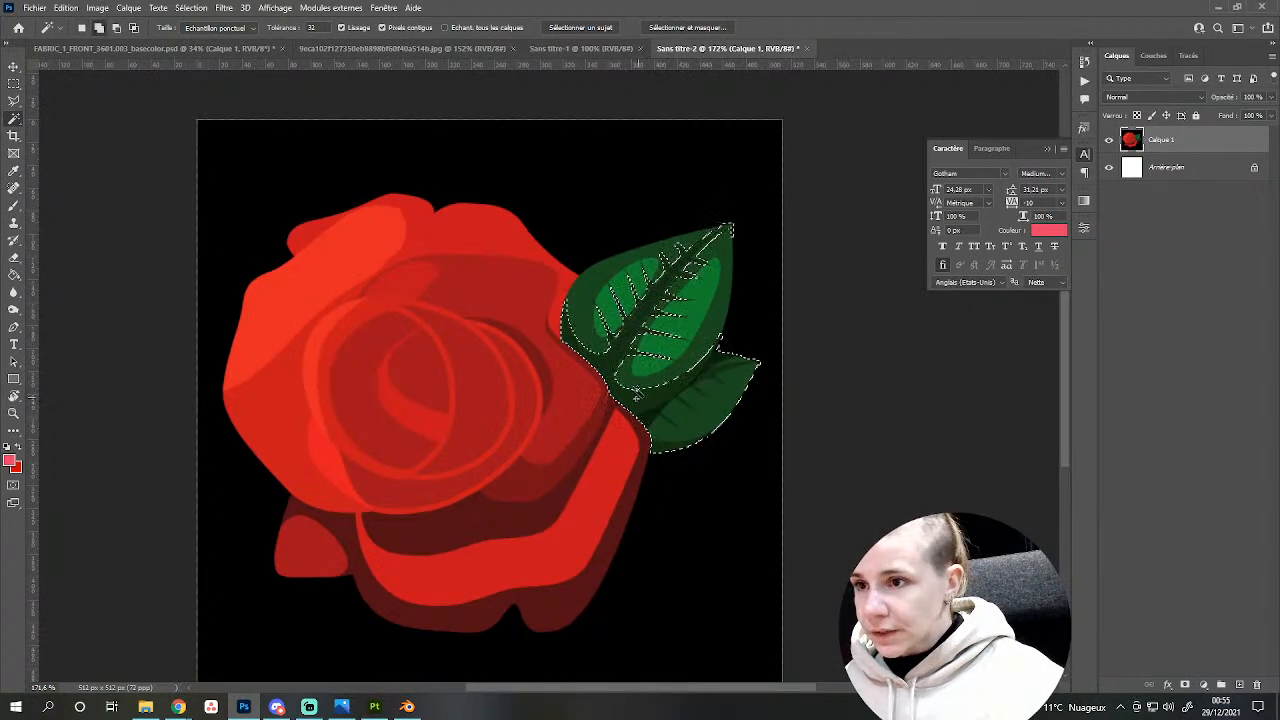
left_click(627, 380, "shift")
left_click(661, 338, "shift")
left_click(624, 299, "shift")
left_click(614, 325, "shift")
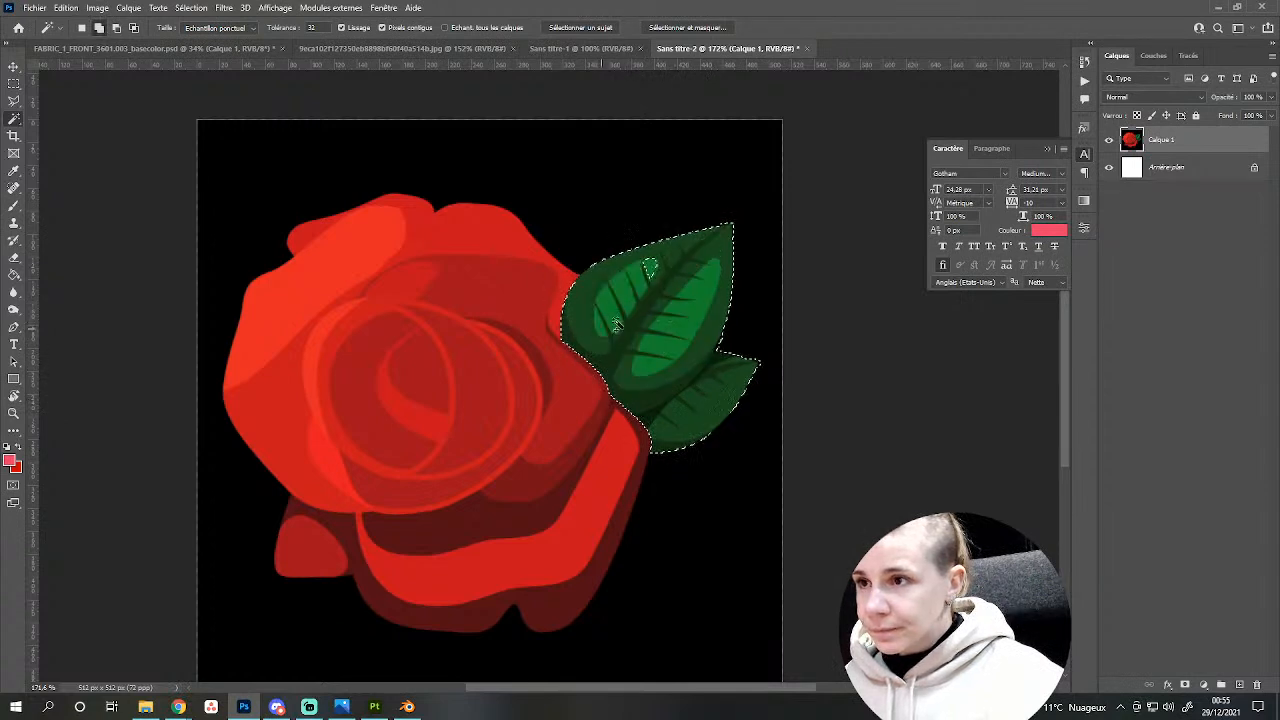
left_click(651, 266, "shift")
Turn the selected leaves black by lowering the lightness to minimum with Hue/Saturation, and deselect.
key("ctrl+u")
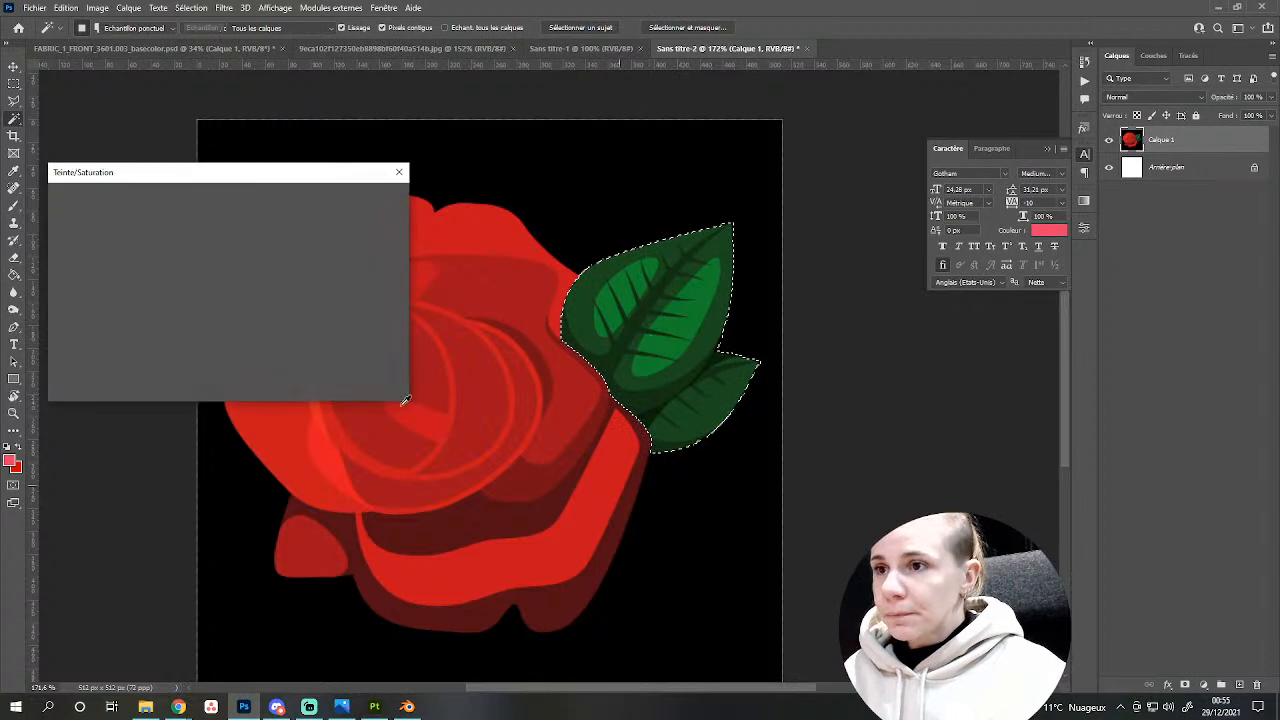
left_click(116, 327)
key("Return")
key("ctrl+d")
scroll(682, 296, "up", 1, "alt")
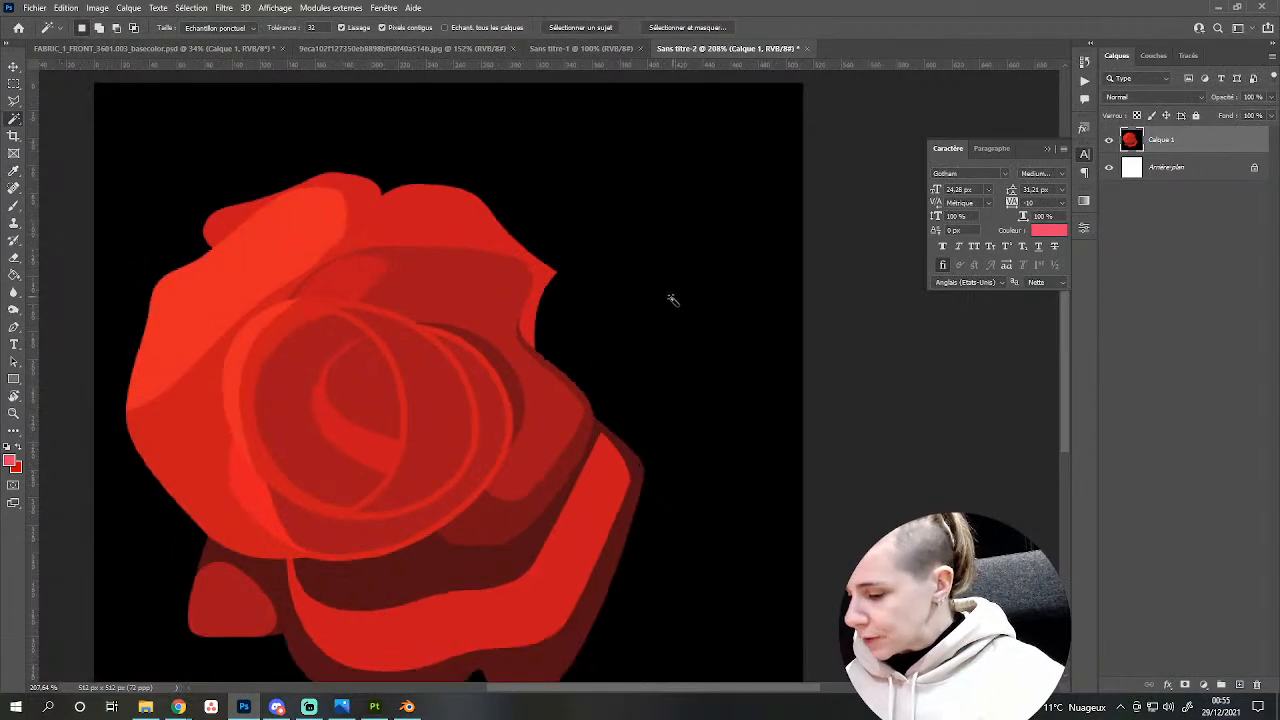
Paint black over the pointed petal tip beside the blackened leaves to round off the rose's outline.
key("e")
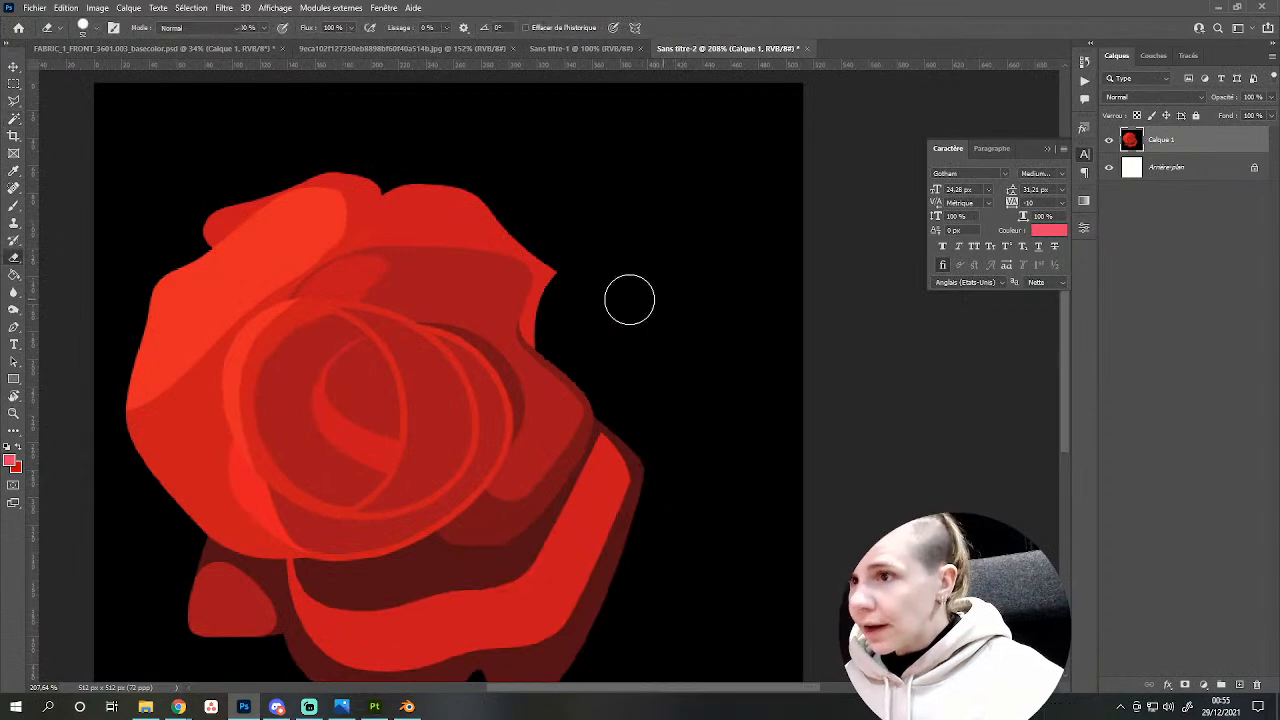
key("b")
key("x")
mouse_move(560, 320)
left_mouse_down()
mouse_move(560, 254)
mouse_move(540, 214)
mouse_move(539, 230)
left_mouse_up()
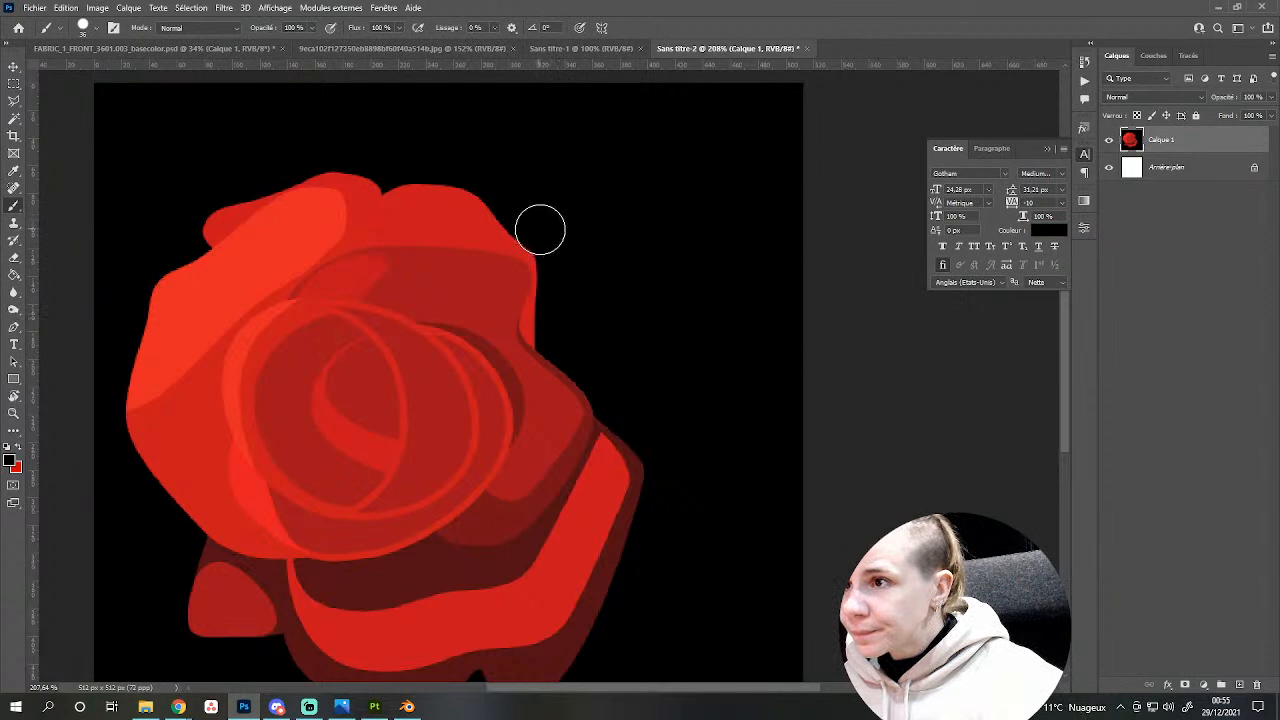
scroll(708, 532, "down", 3, "alt")
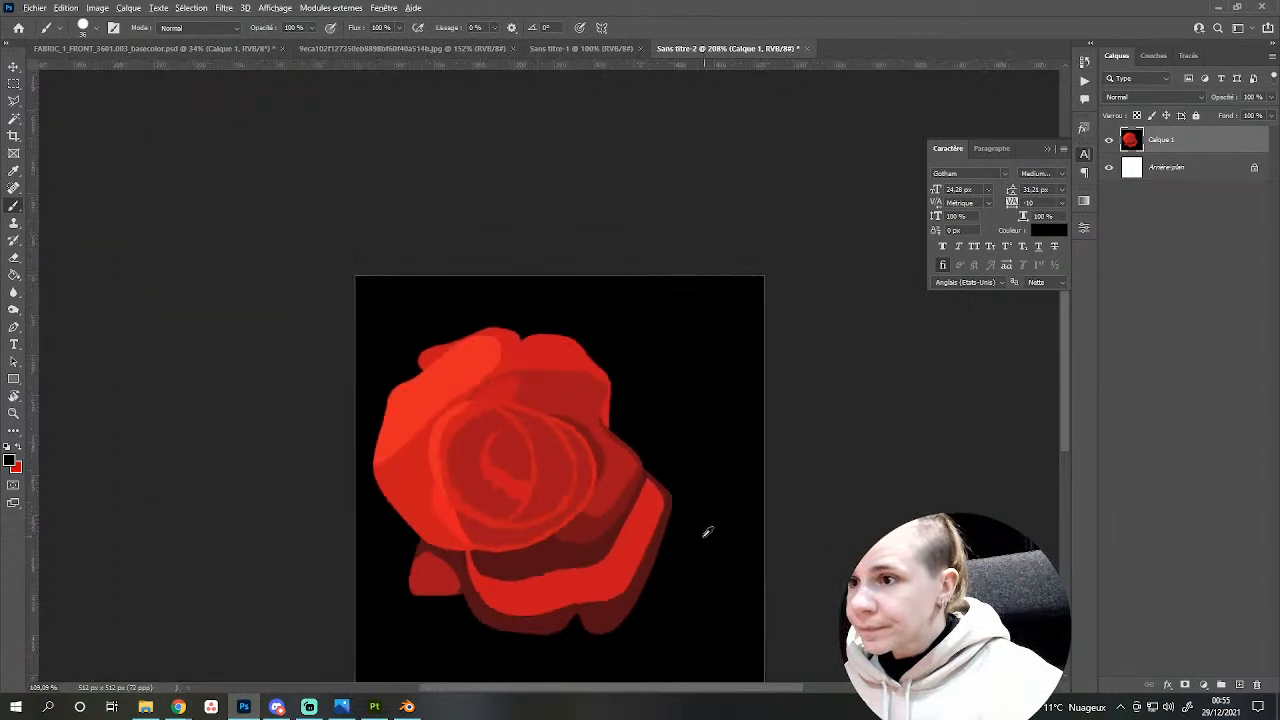
scroll(708, 532, "down", 2, "alt")
scroll(706, 543, "up", 1, "alt")
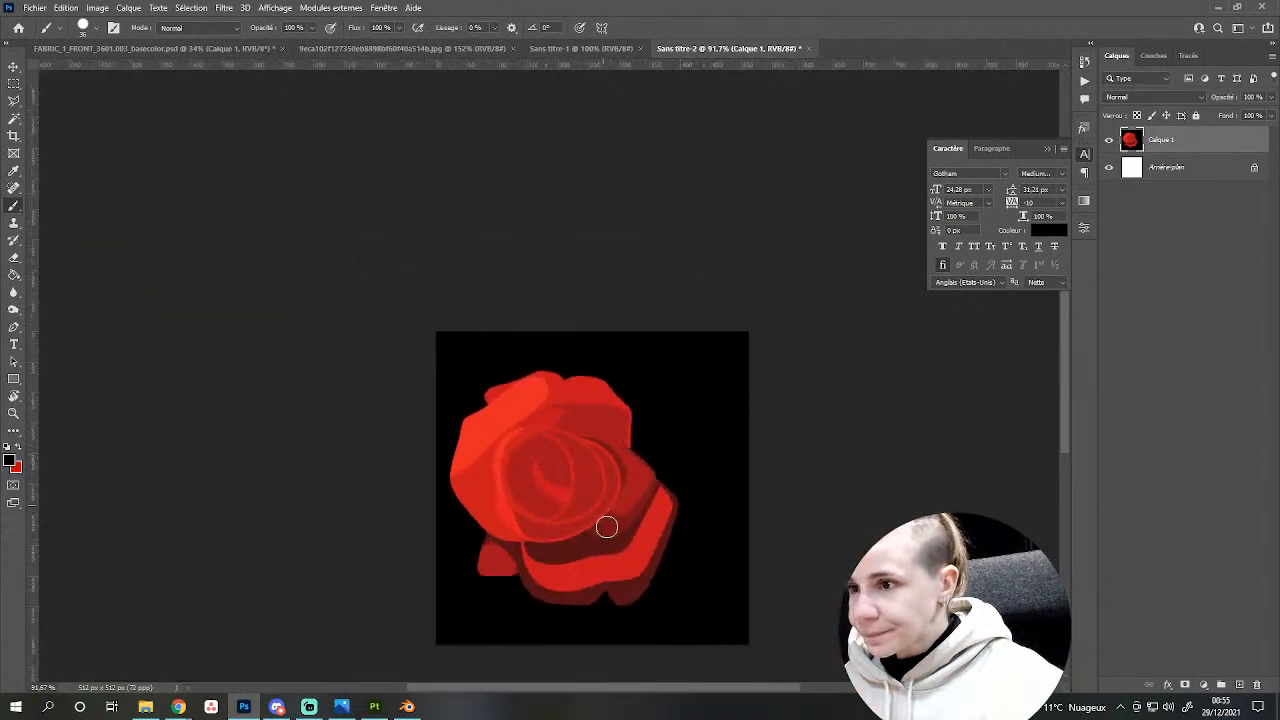
Paste a copy of the rose image shifted right to centre it, paint the leftover petal sliver black, and merge the two rose layers.
key("ctrl+a")
key("ctrl+c")
key("ctrl+v")
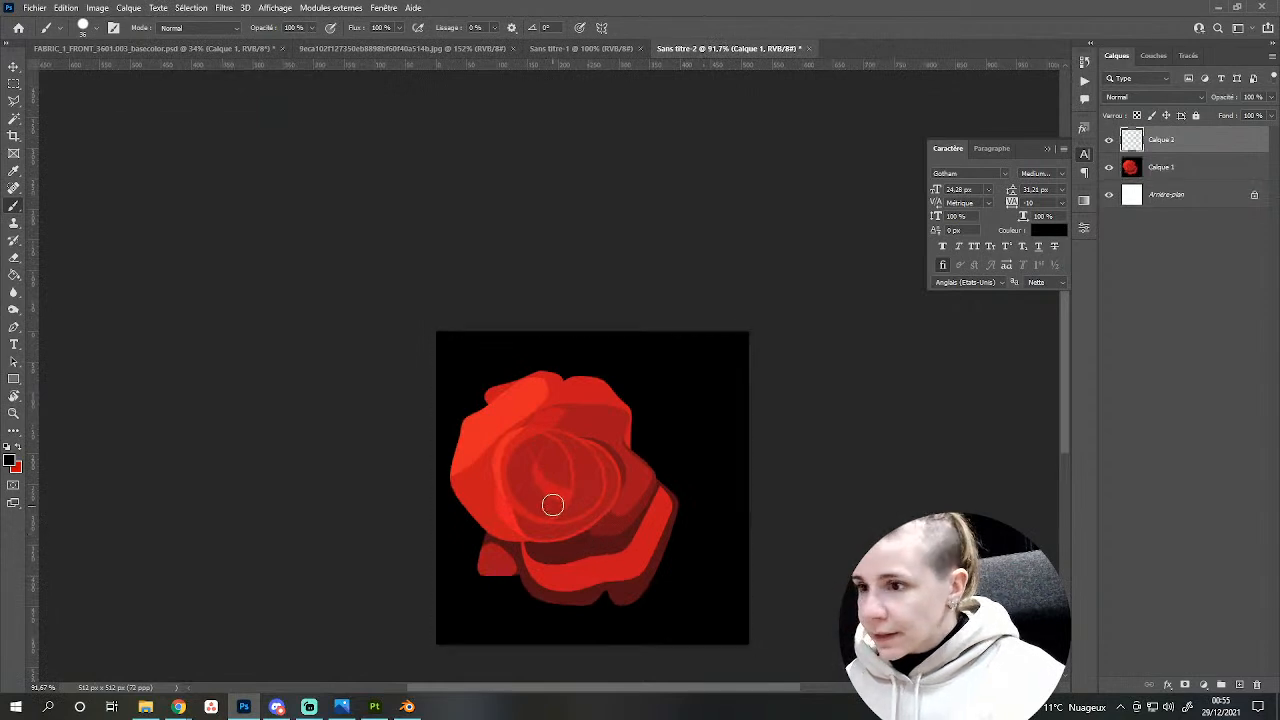
key("v")
left_click_drag(566, 503, 597, 506)
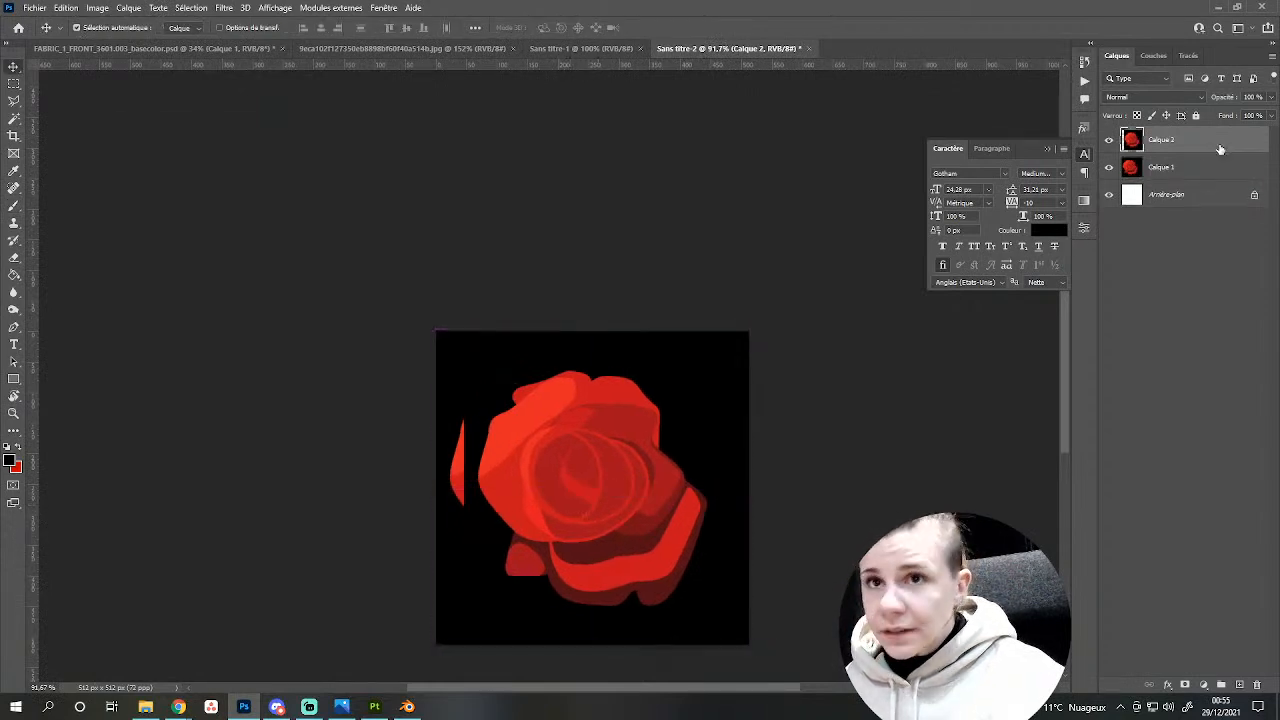
key("b")
mouse_move(457, 409)
left_mouse_down()
mouse_move(458, 508)
mouse_move(453, 462)
left_mouse_up()
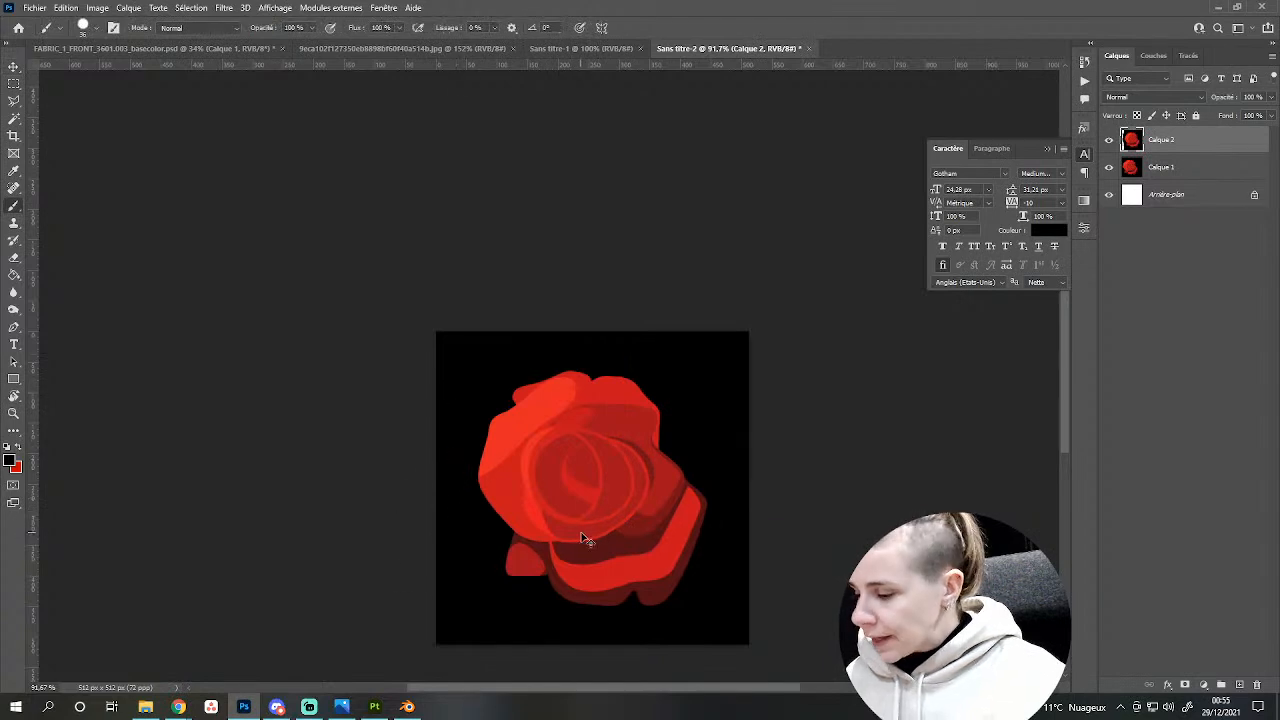
key("ctrl+e")
Desaturate the rose layer completely with Hue/Saturation.
key("ctrl+u")
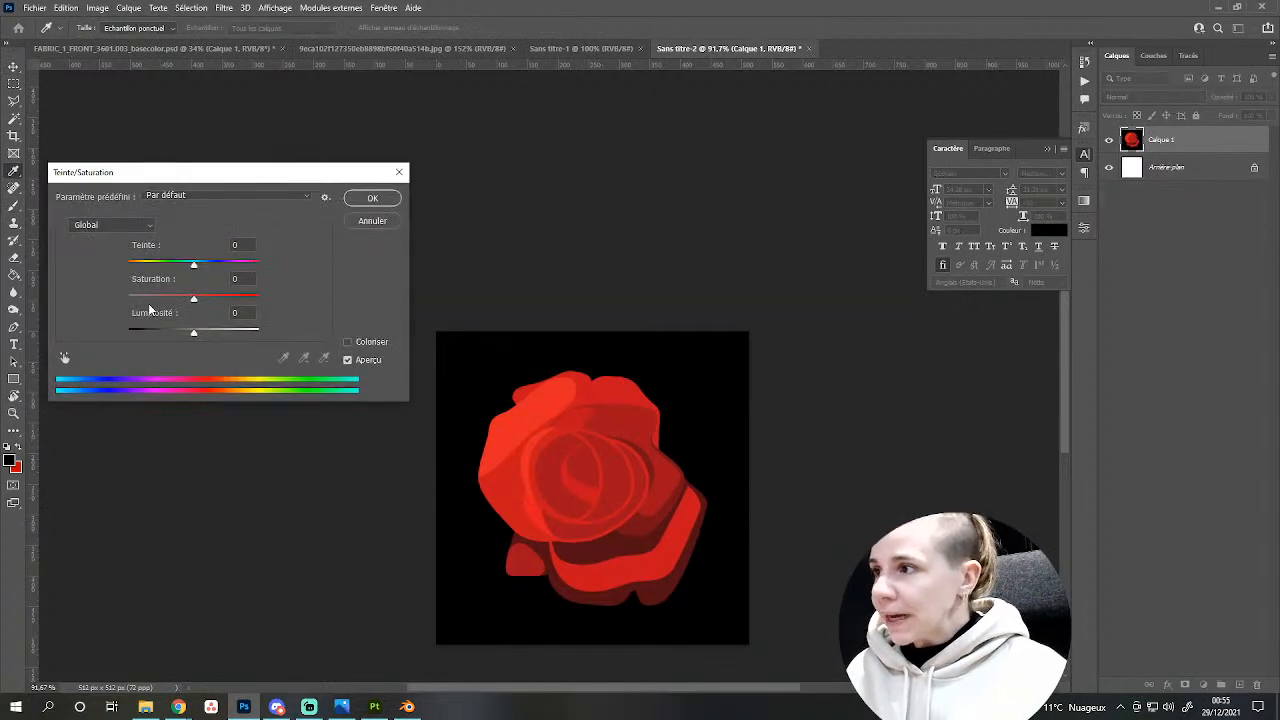
left_click_drag(194, 298, 69, 294)
key("Return")
Brighten the grey rose with Levels by lowering the white input level to 123 and lightening the midtones.
key("ctrl+l")
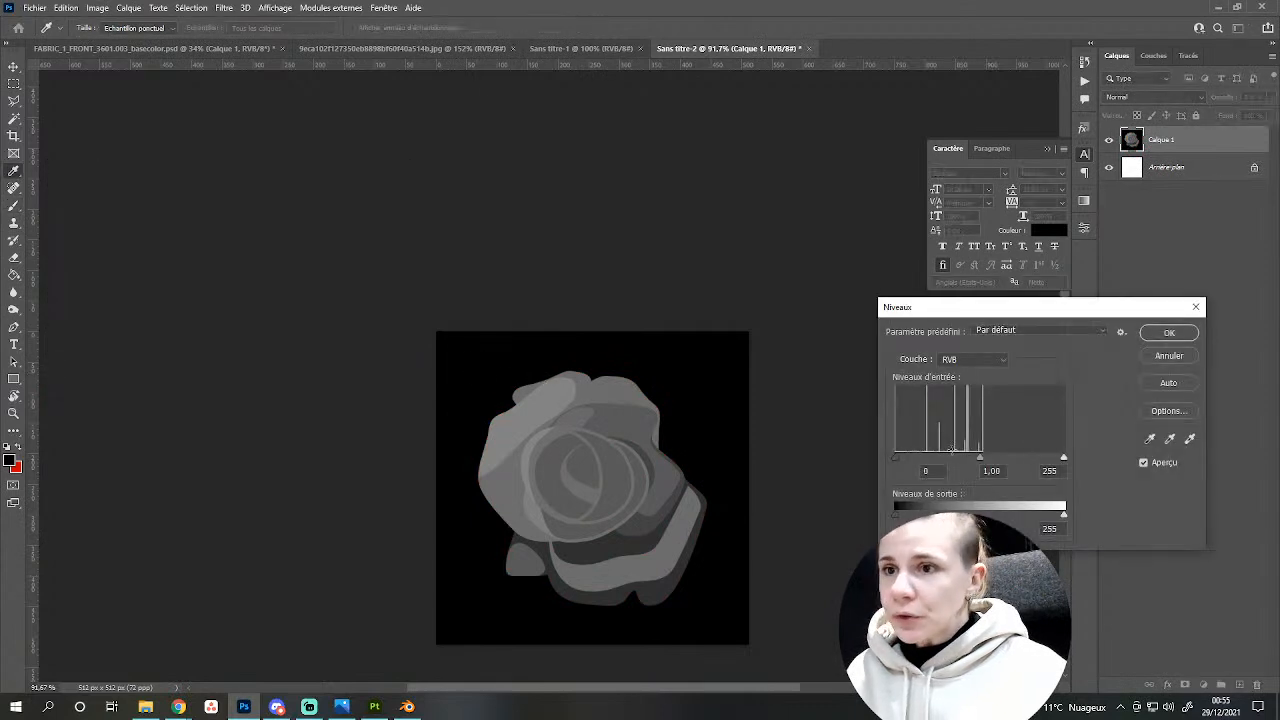
left_click_drag(1063, 459, 977, 459)
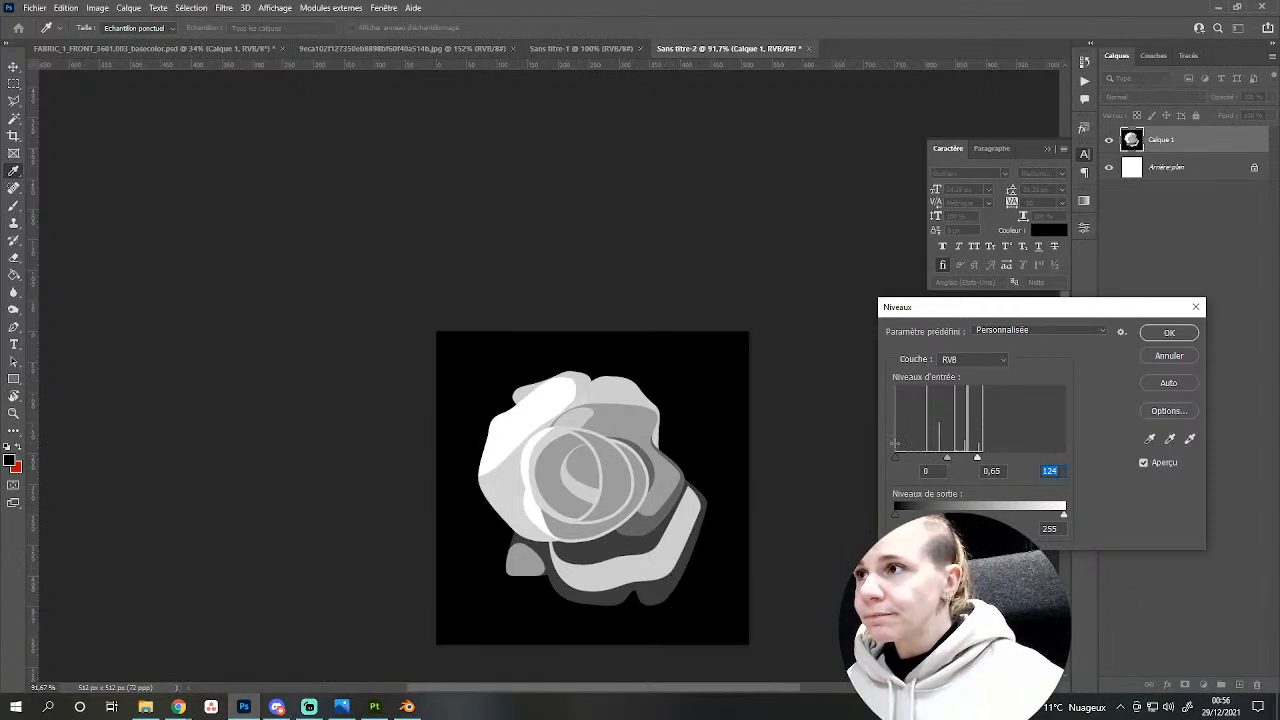
left_click_drag(978, 458, 922, 460)
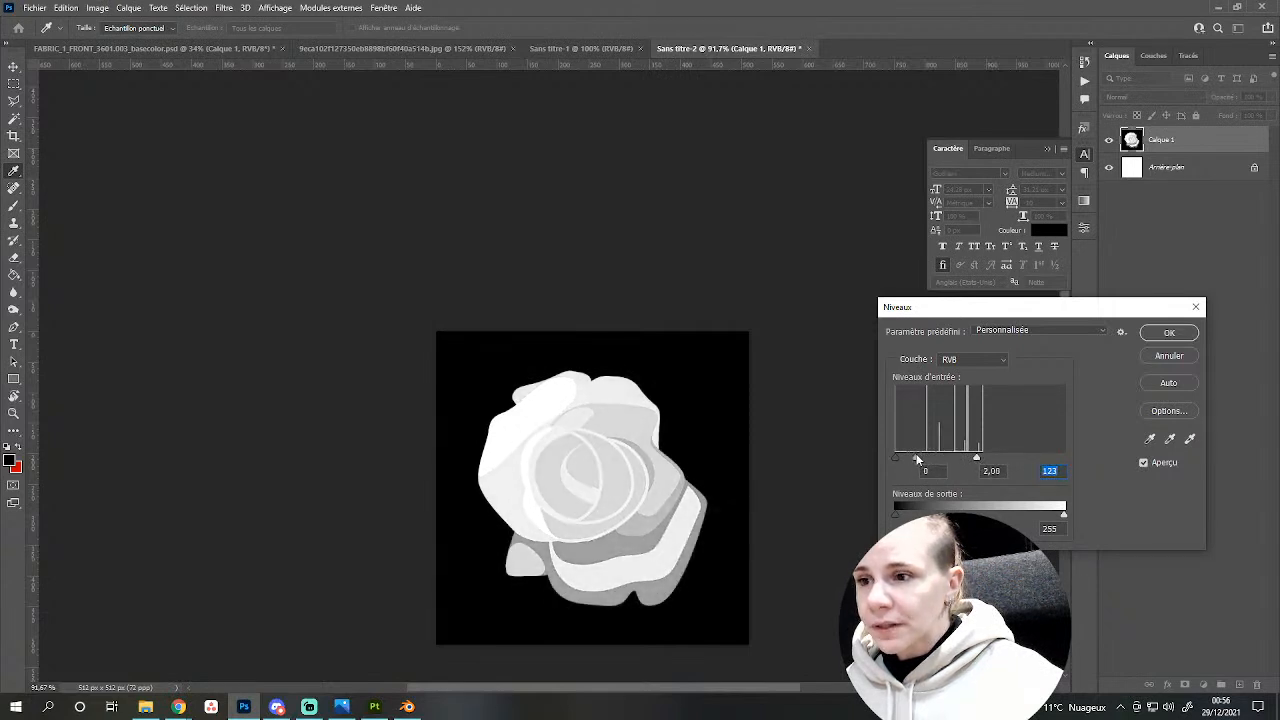
left_click_drag(917, 459, 922, 459)
left_click(1160, 331)
key("b")
scroll(729, 520, "up", 2, "alt")
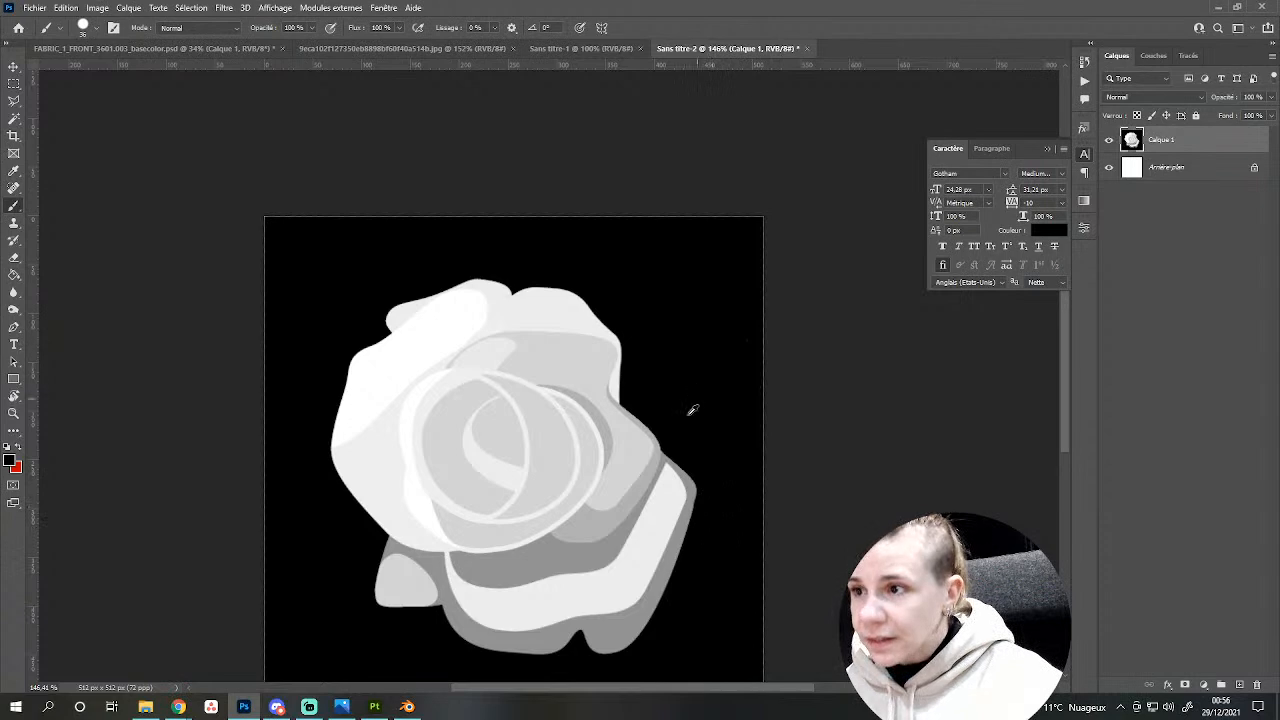
scroll(690, 420, "down", 2, "alt")
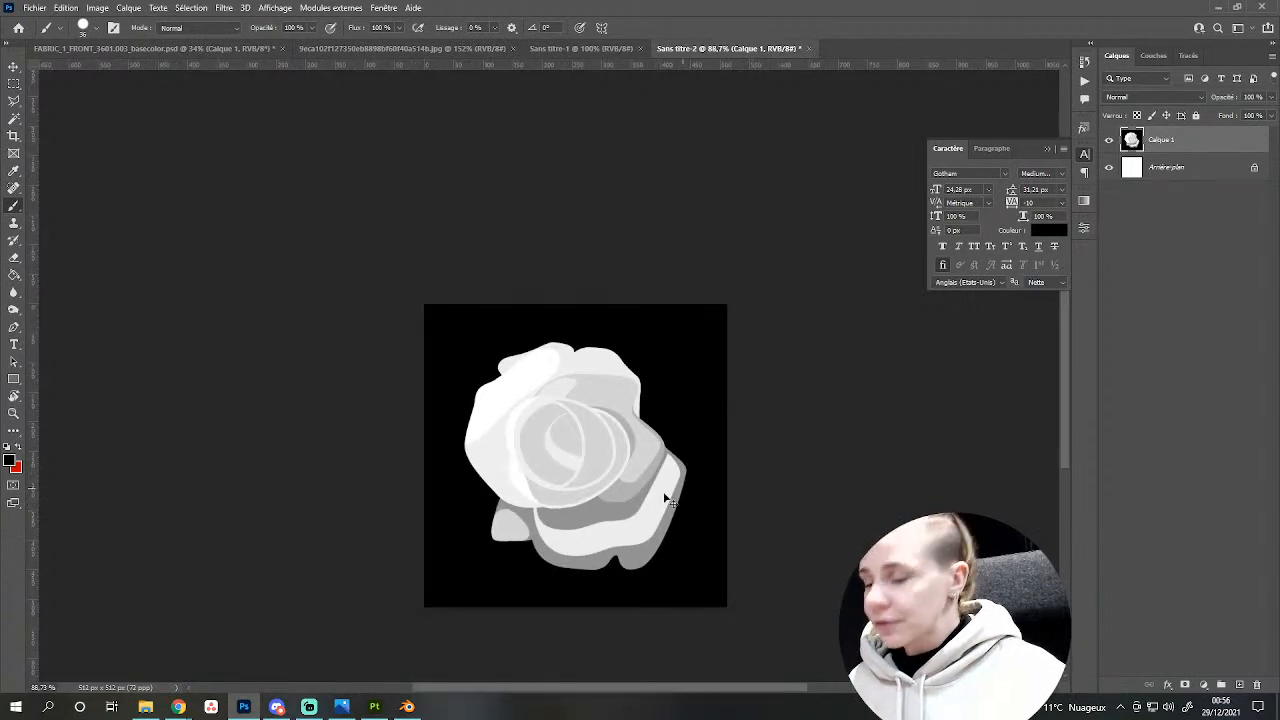
Merge the rose layer into the background and resize the image to 1024 x 1024 px.
key("ctrl+e")
left_click(97, 7)
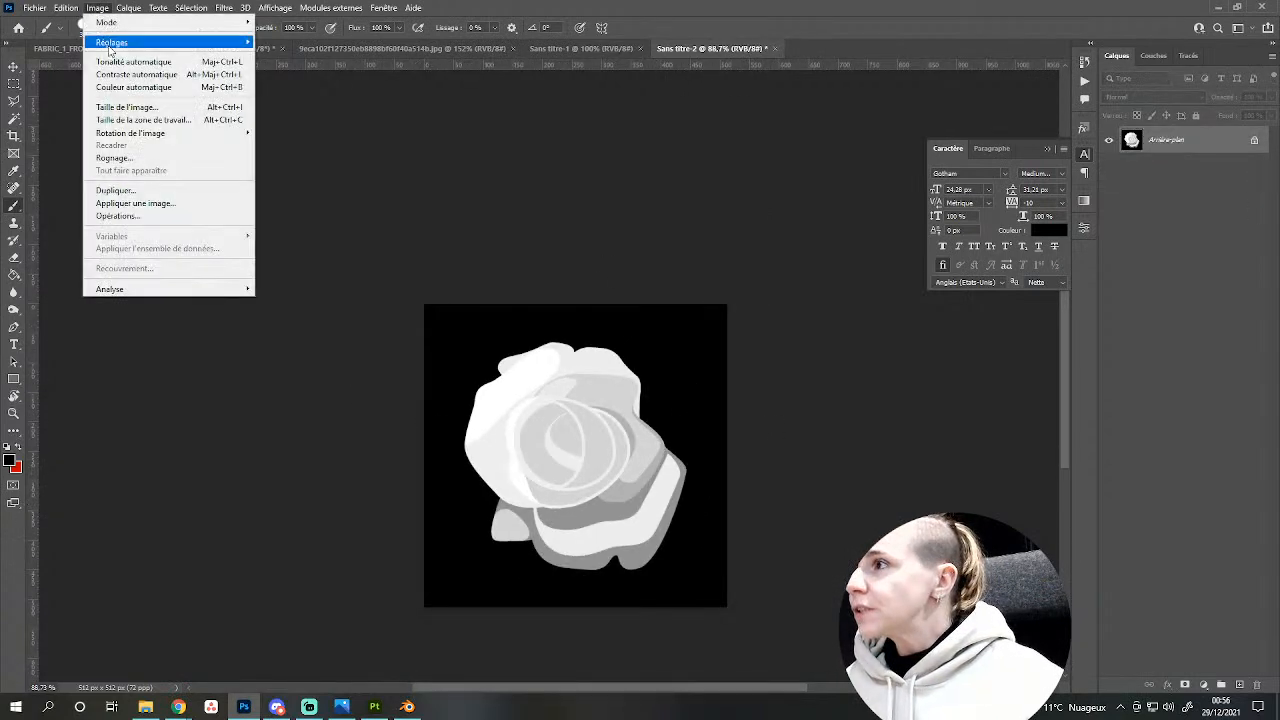
left_click(127, 110)
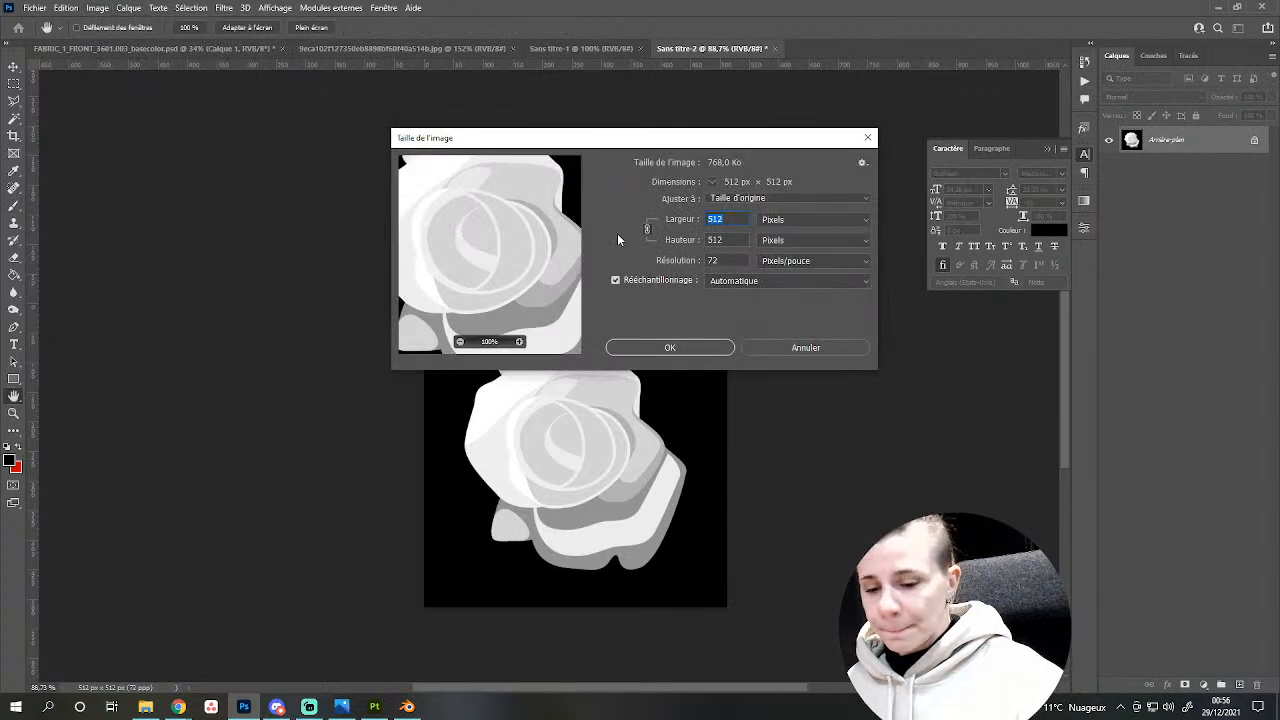
type("1024")
key("Return")
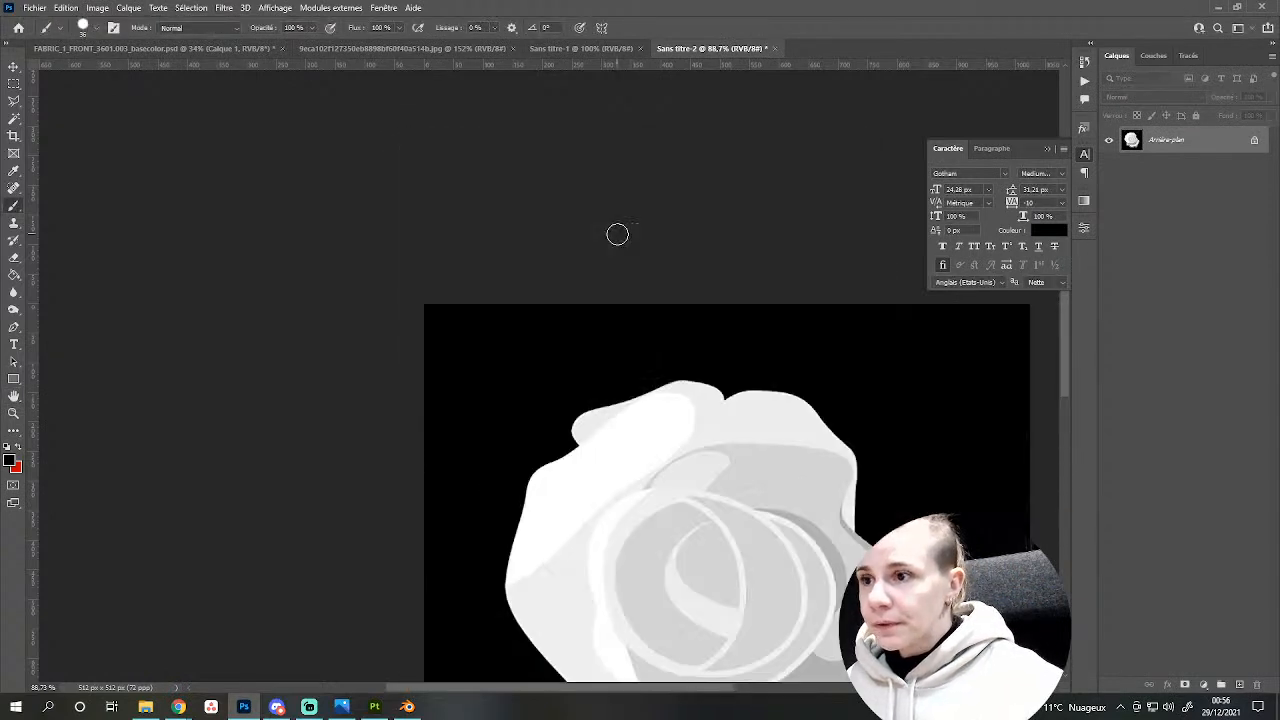
scroll(731, 562, "down", 5, "alt")
left_click_drag(748, 551, 626, 405)
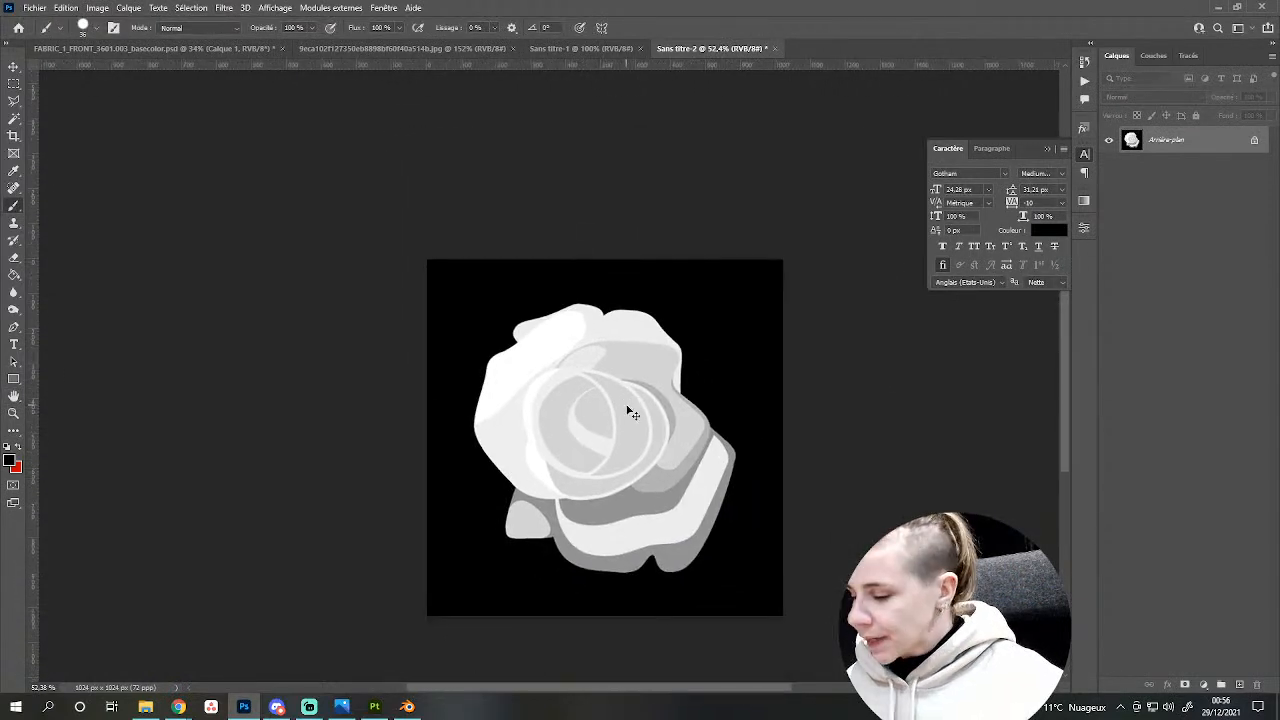
Save the rose image as a PNG named "Rose alpha brush" in the 1-Unicorn baloon folder.
key("ctrl+shift+s")
left_click(135, 502)
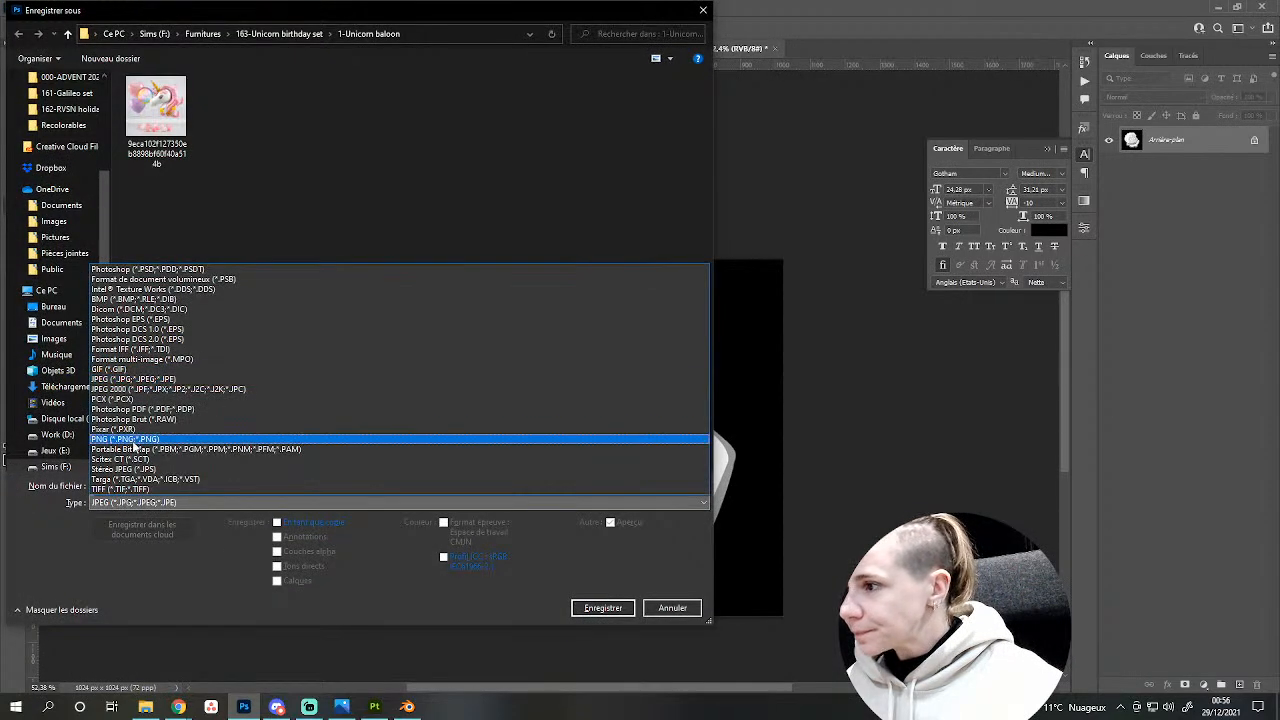
left_click(133, 440)
left_click(147, 485)
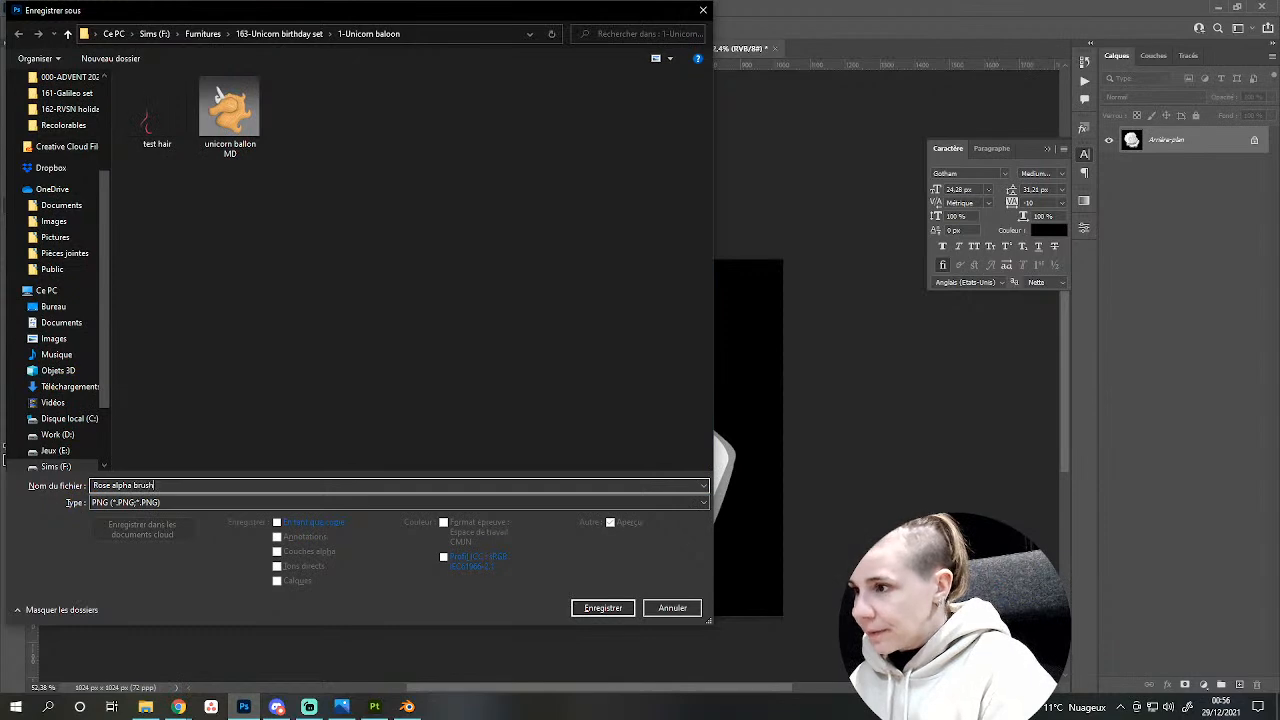
key("Return")
key("Return")
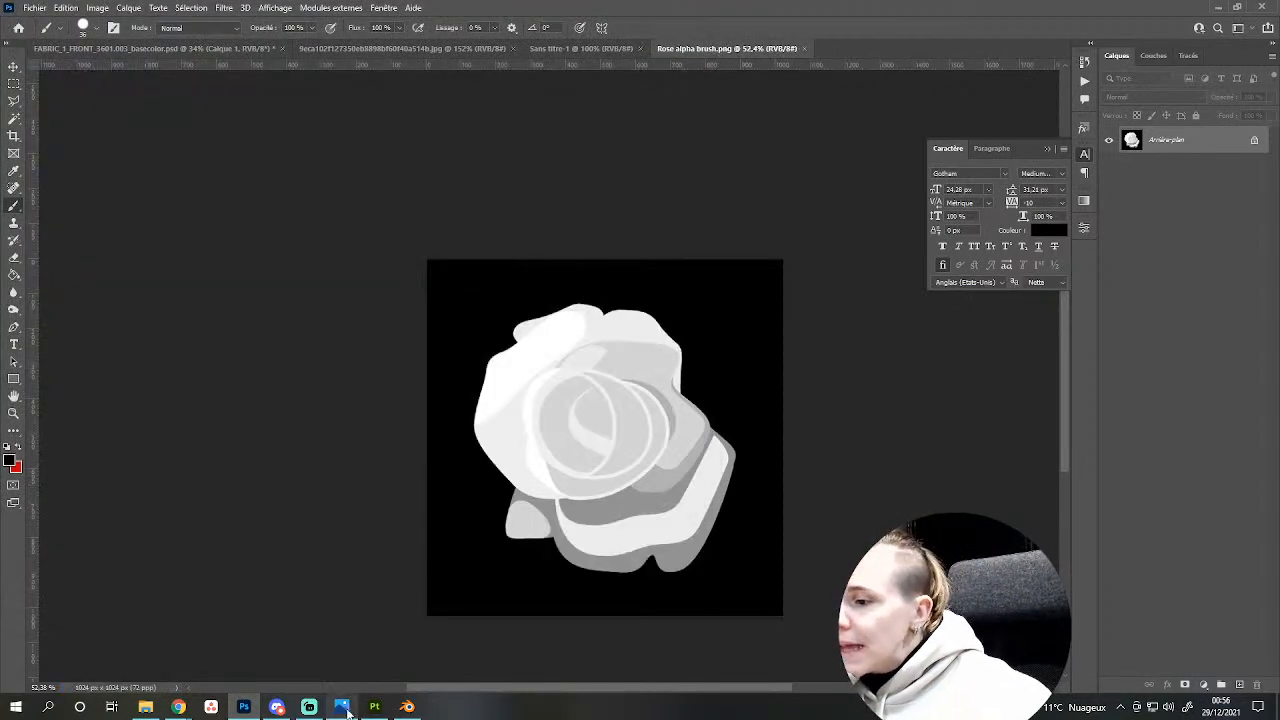
Switch to Substance Painter and import Rose alpha brush.png as a texture into the current session.
left_click(371, 709)
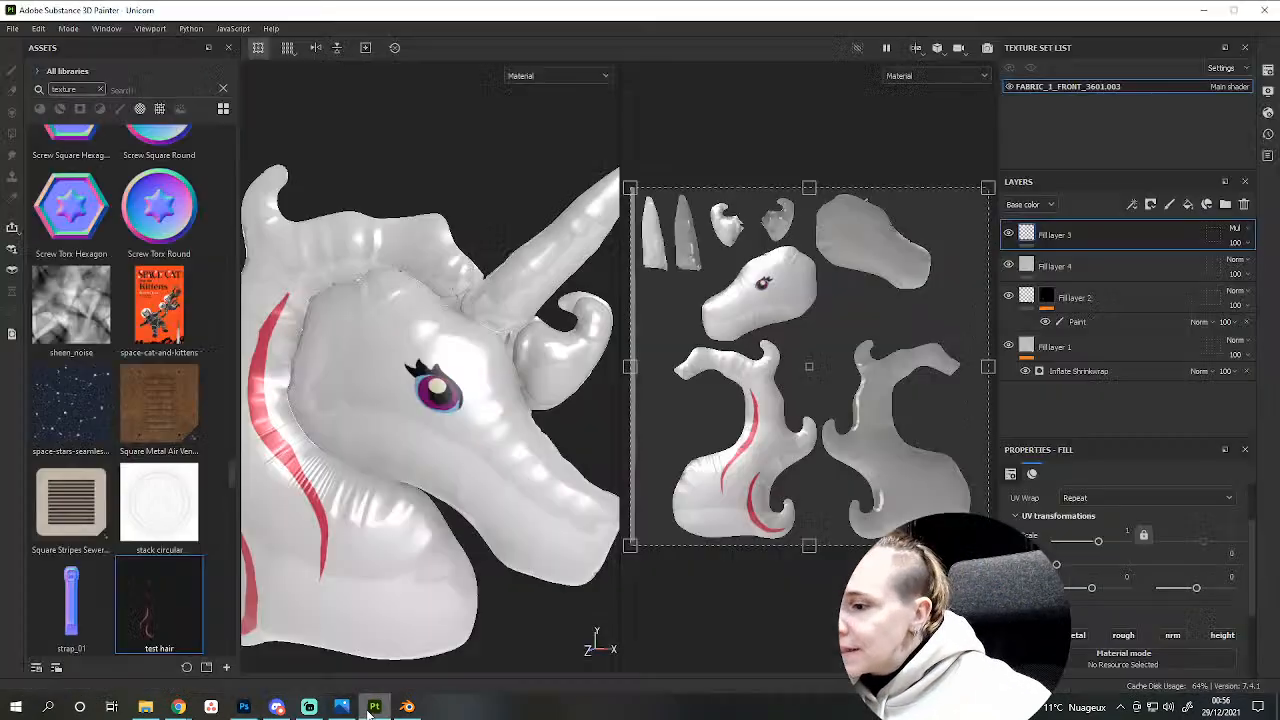
left_click(207, 667)
left_click(710, 178)
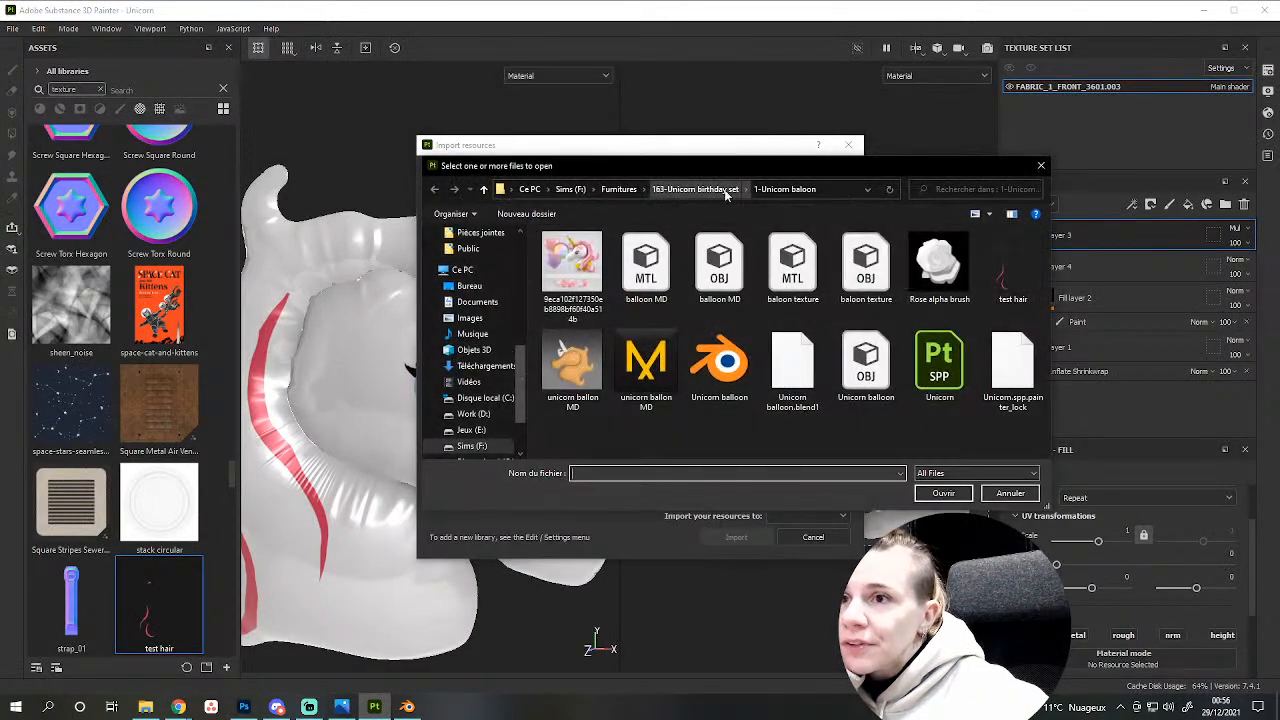
double_click(939, 265)
left_click(815, 222)
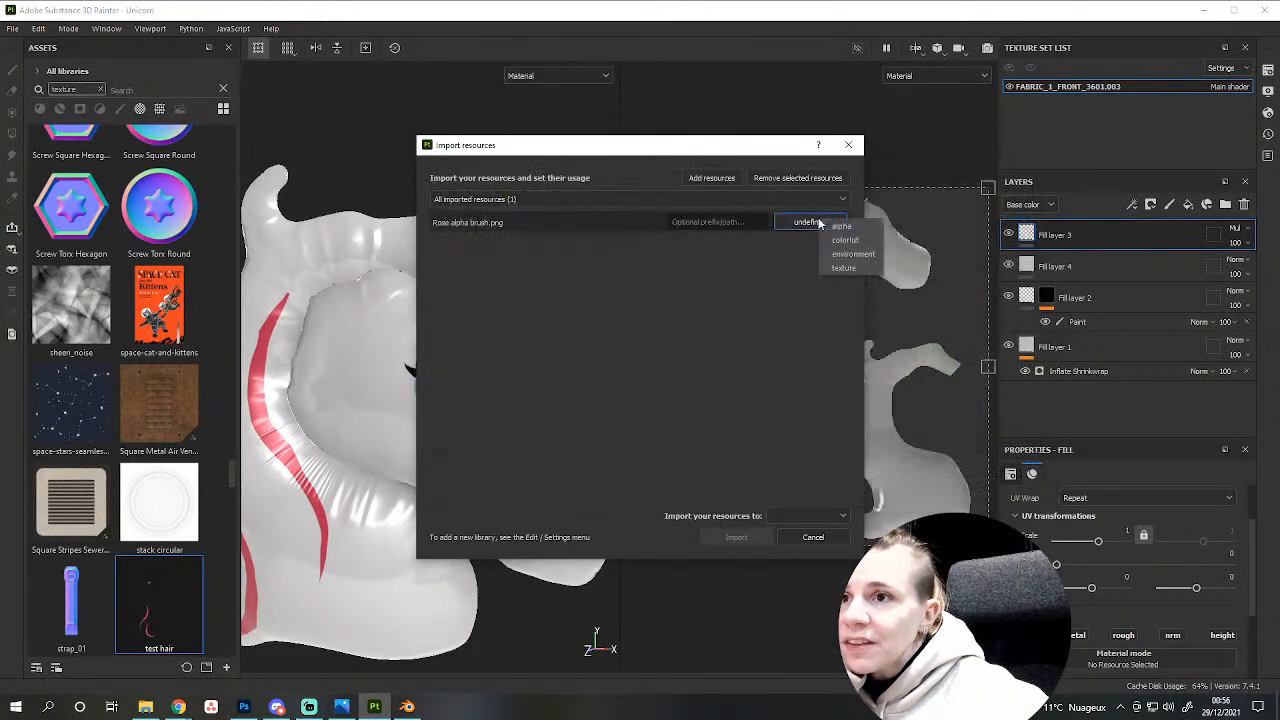
left_click(845, 228)
left_click(803, 516)
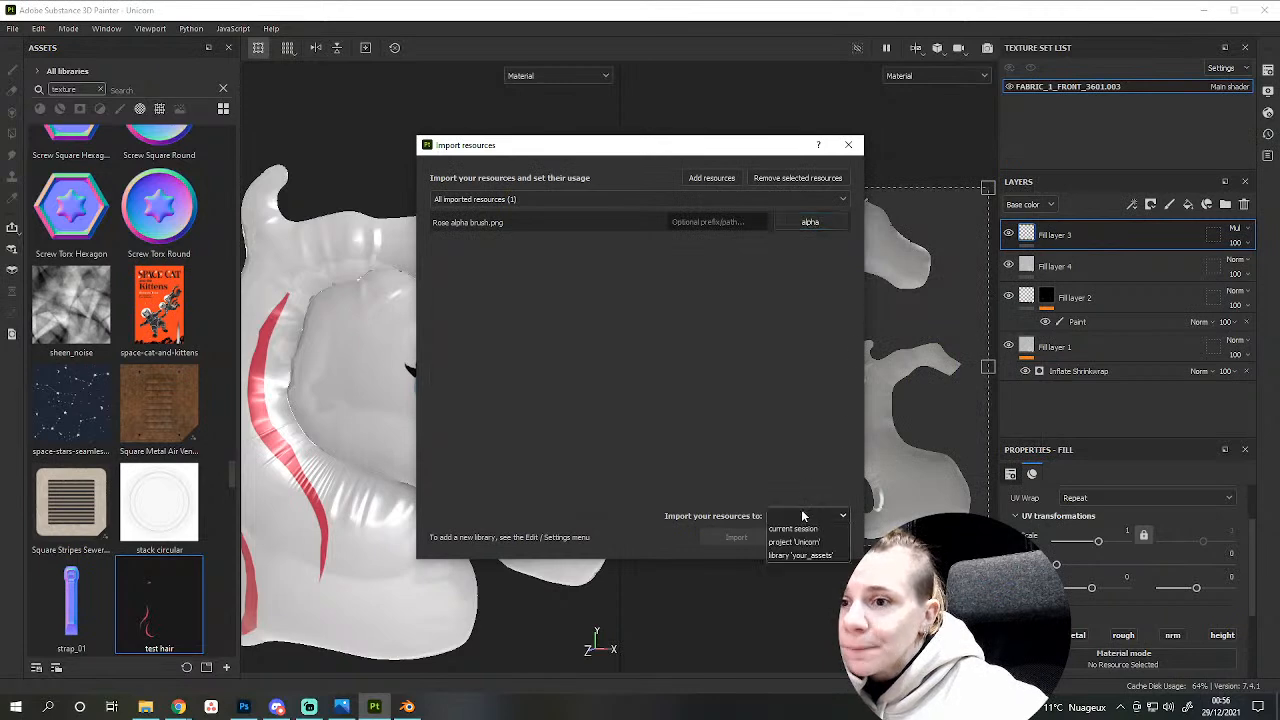
left_click(805, 534)
left_click(830, 223)
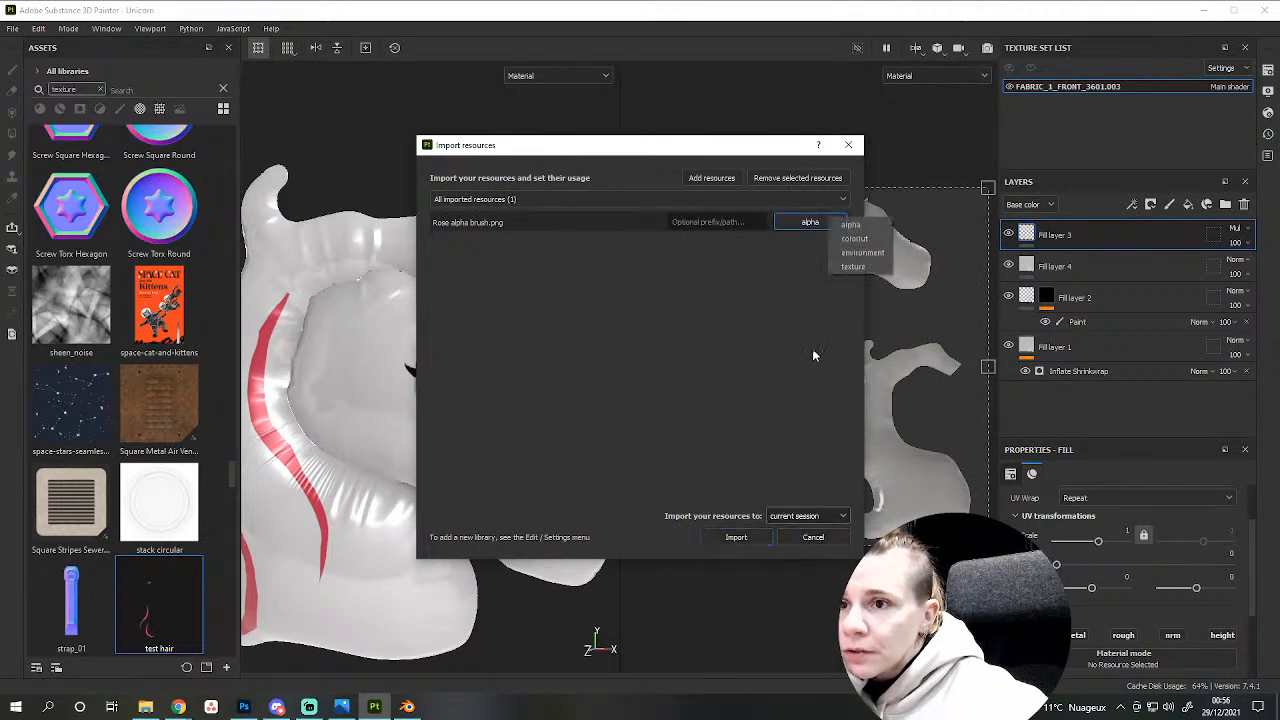
left_click(853, 267)
left_click(730, 537)
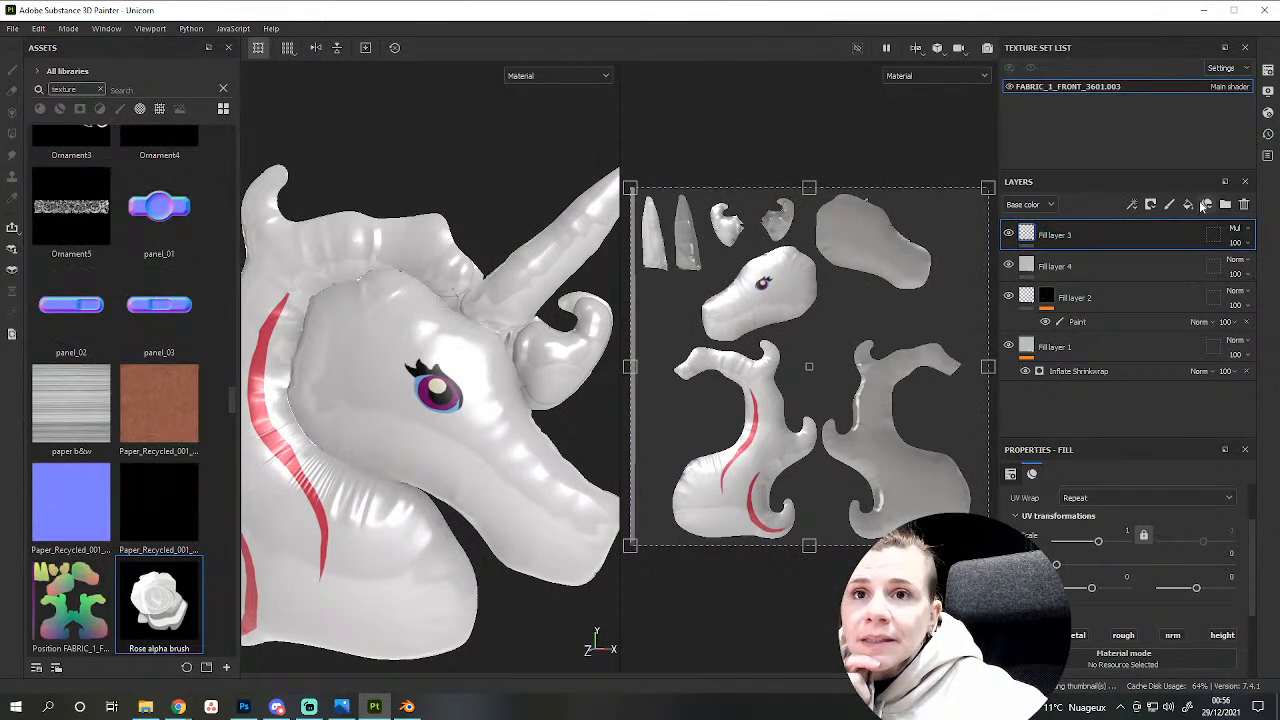
Add a fill layer with a pink EC618B base color, metallic about 0.24 and roughness about 0.10.
left_click(1190, 204)
scroll(1086, 603, "down", 3)
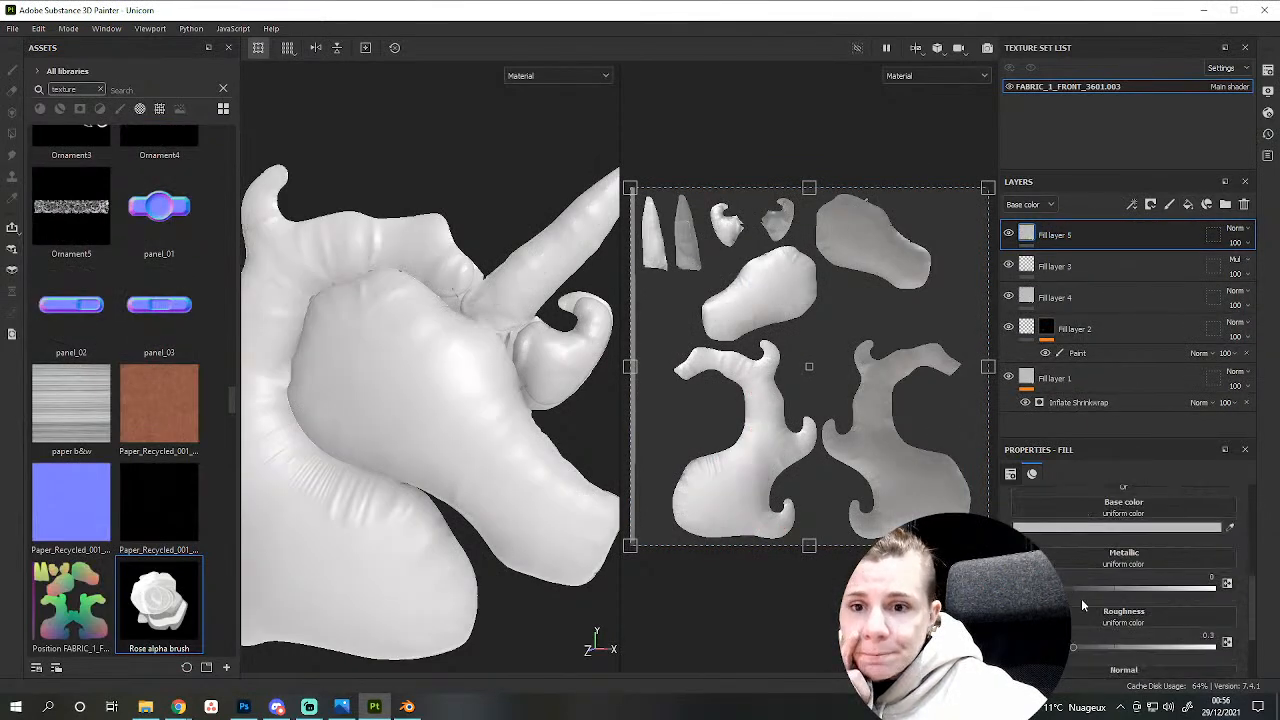
scroll(1086, 603, "up", 2)
left_click(1113, 530)
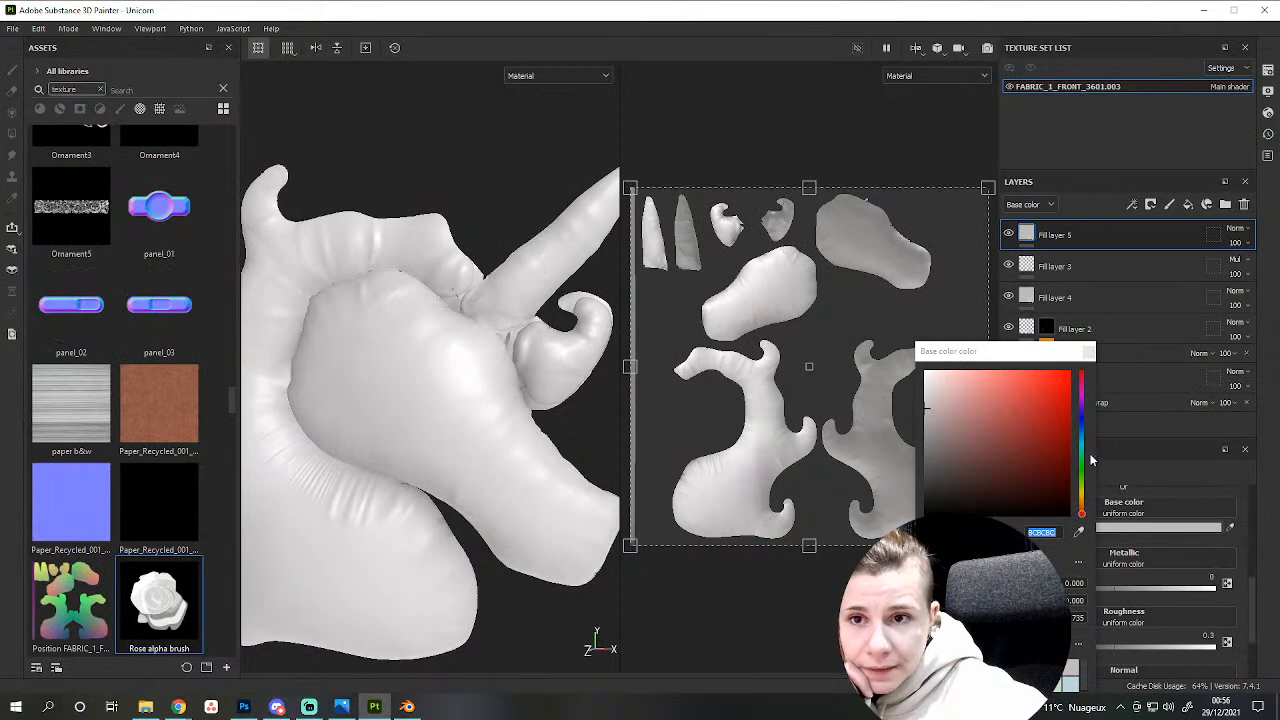
left_click(1008, 387)
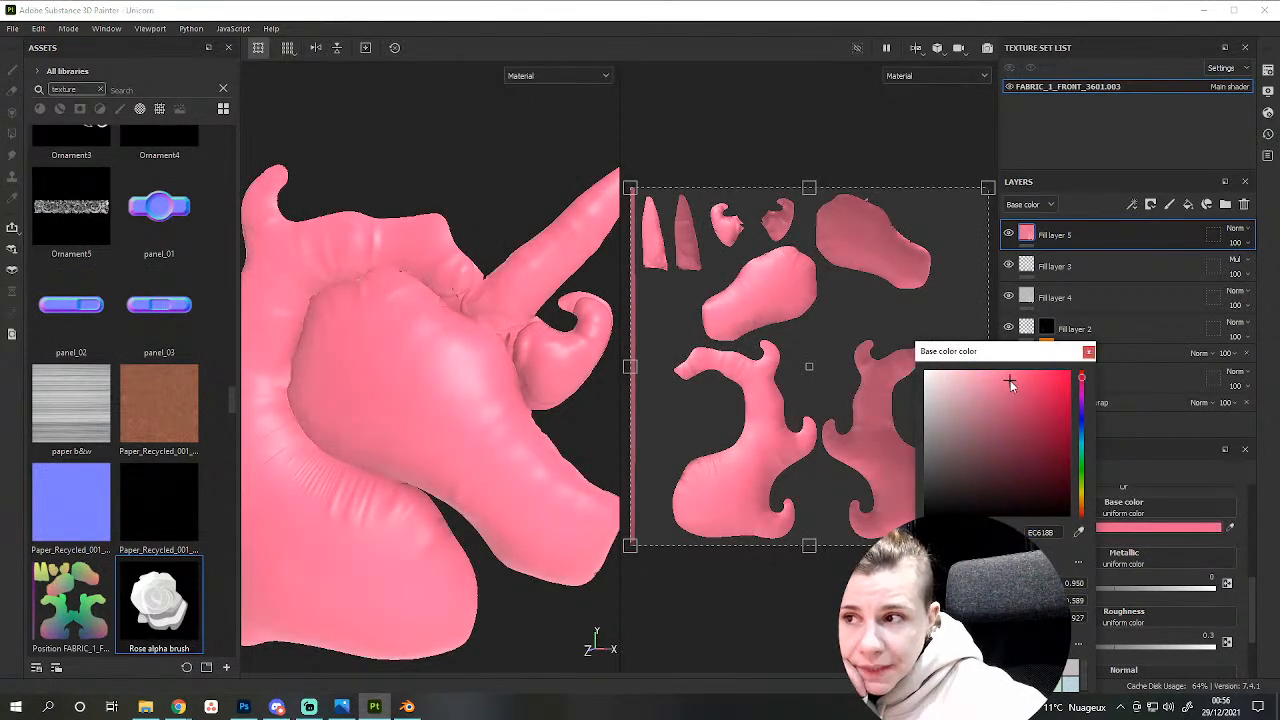
left_click(1088, 352)
left_click(1110, 588)
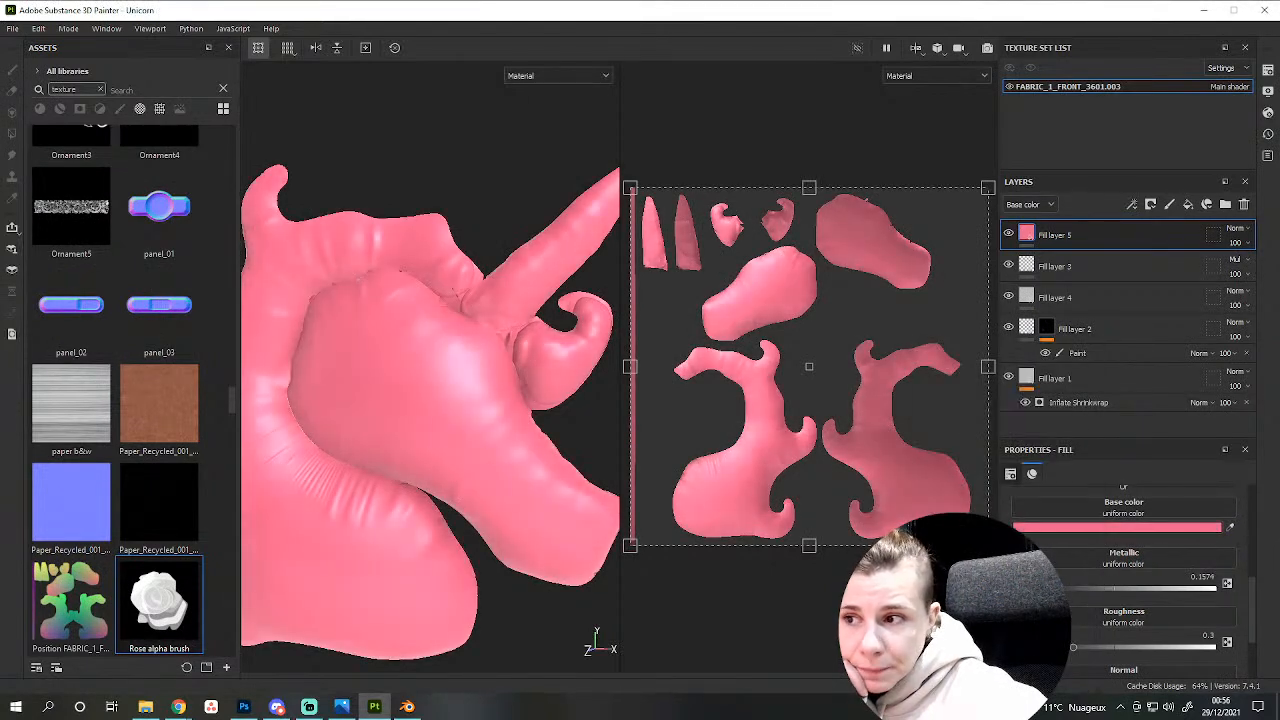
left_click_drag(1068, 646, 1045, 646)
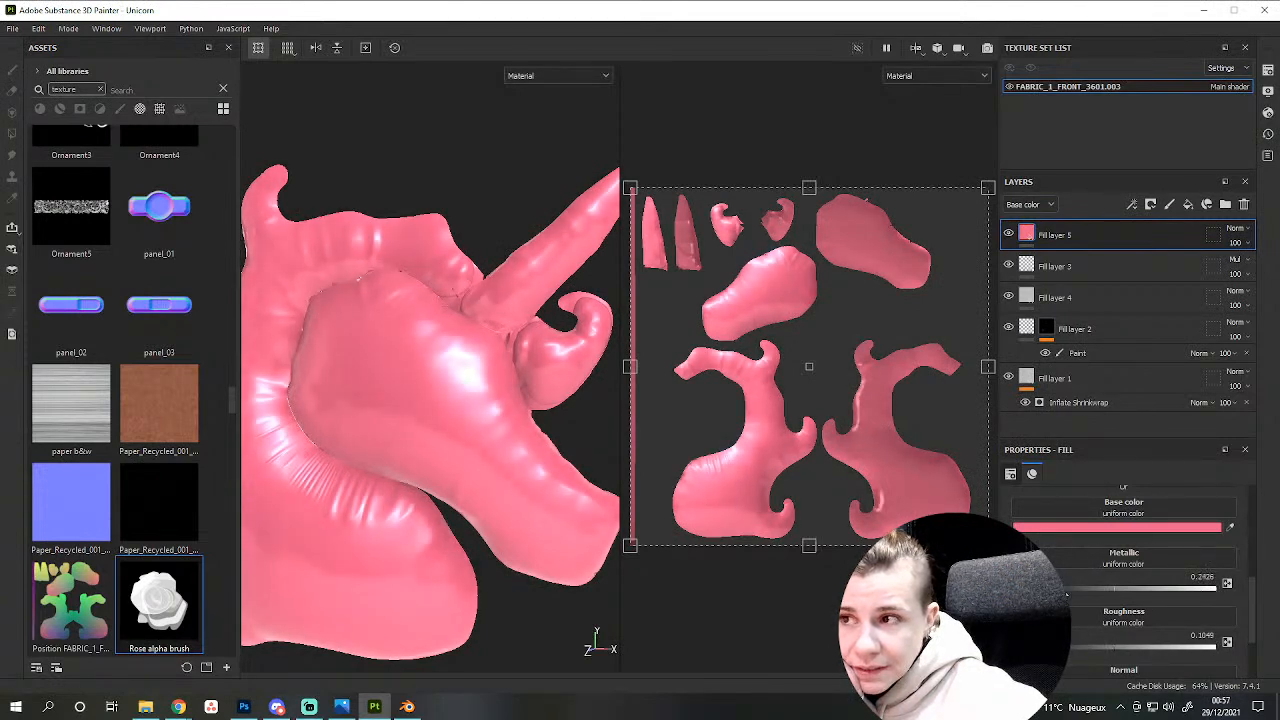
Give the pink fill layer a black mask and add a paint effect to that mask.
right_click(1124, 243)
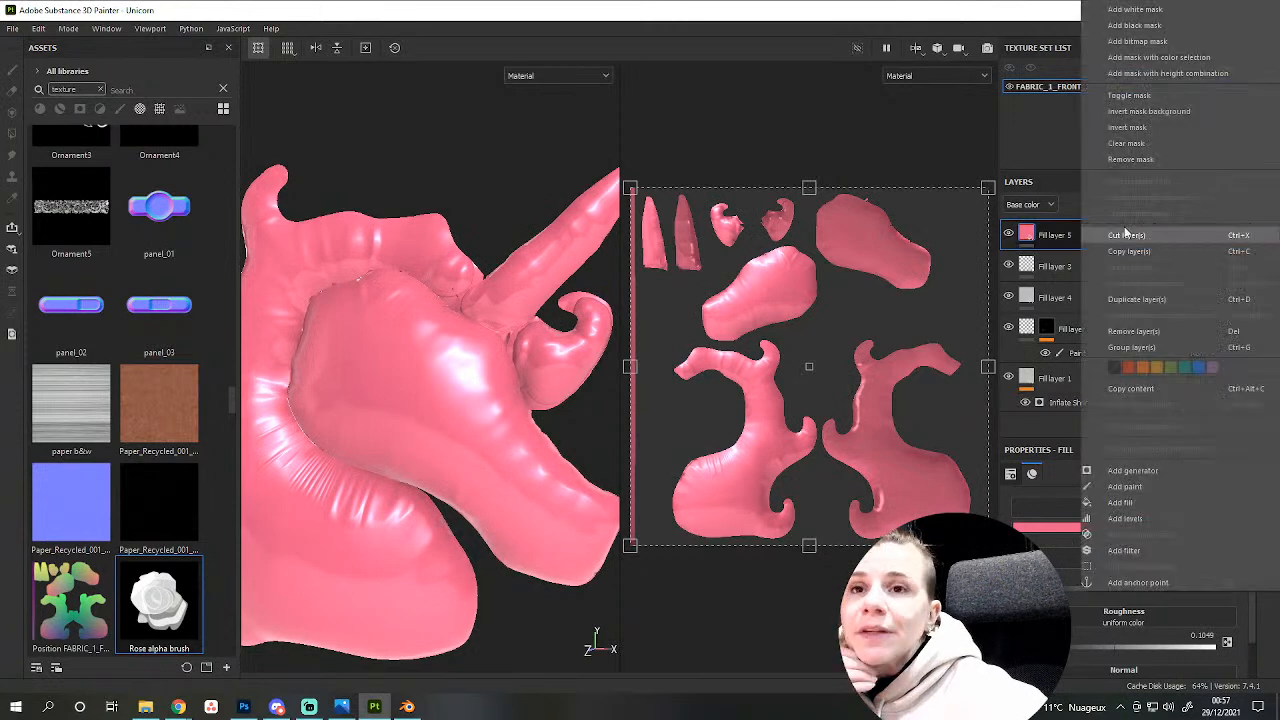
left_click(1130, 28)
right_click(1064, 236)
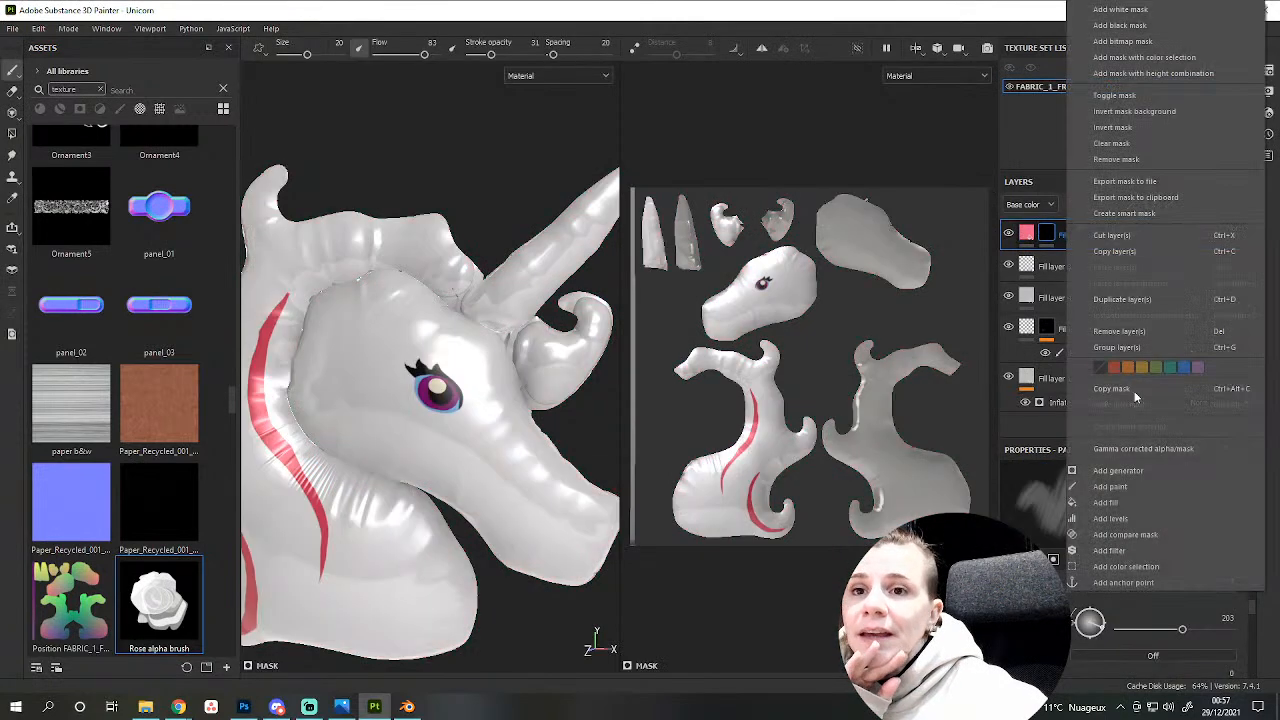
left_click(1136, 485)
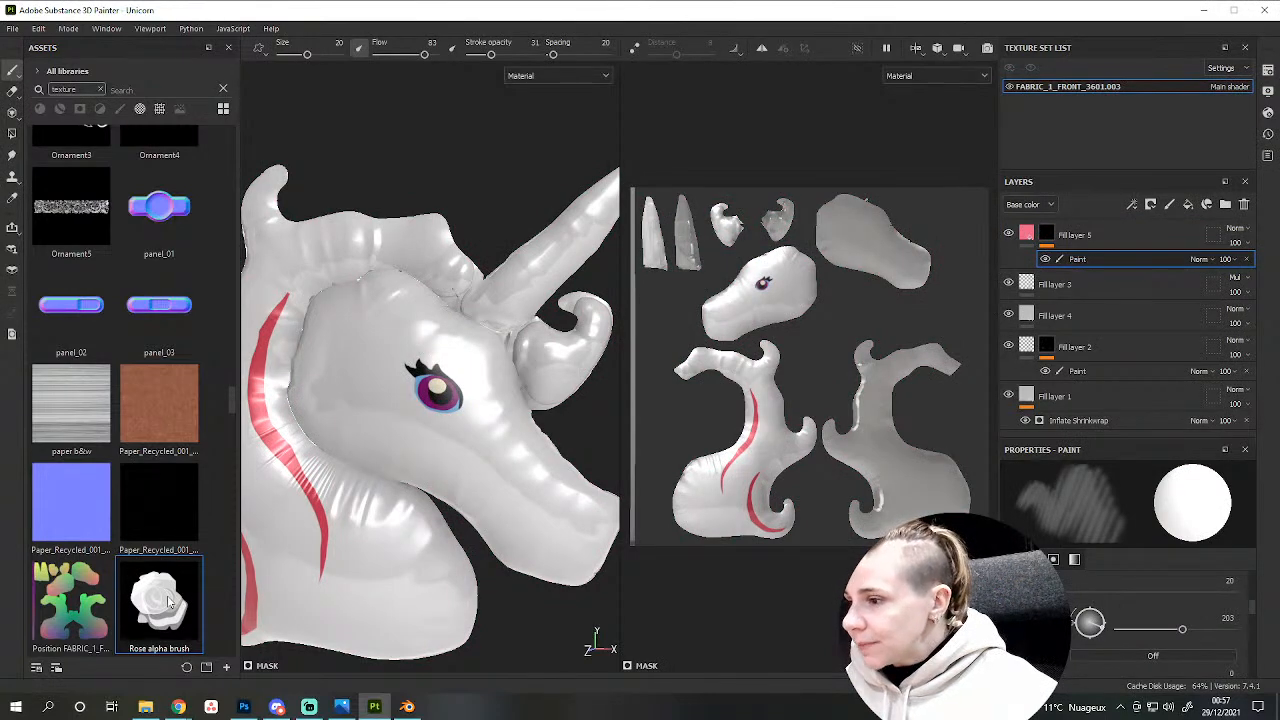
Search the alpha and texture assets for "rose alpha" to locate the imported rose image.
left_click_drag(553, 464, 606, 509, "alt")
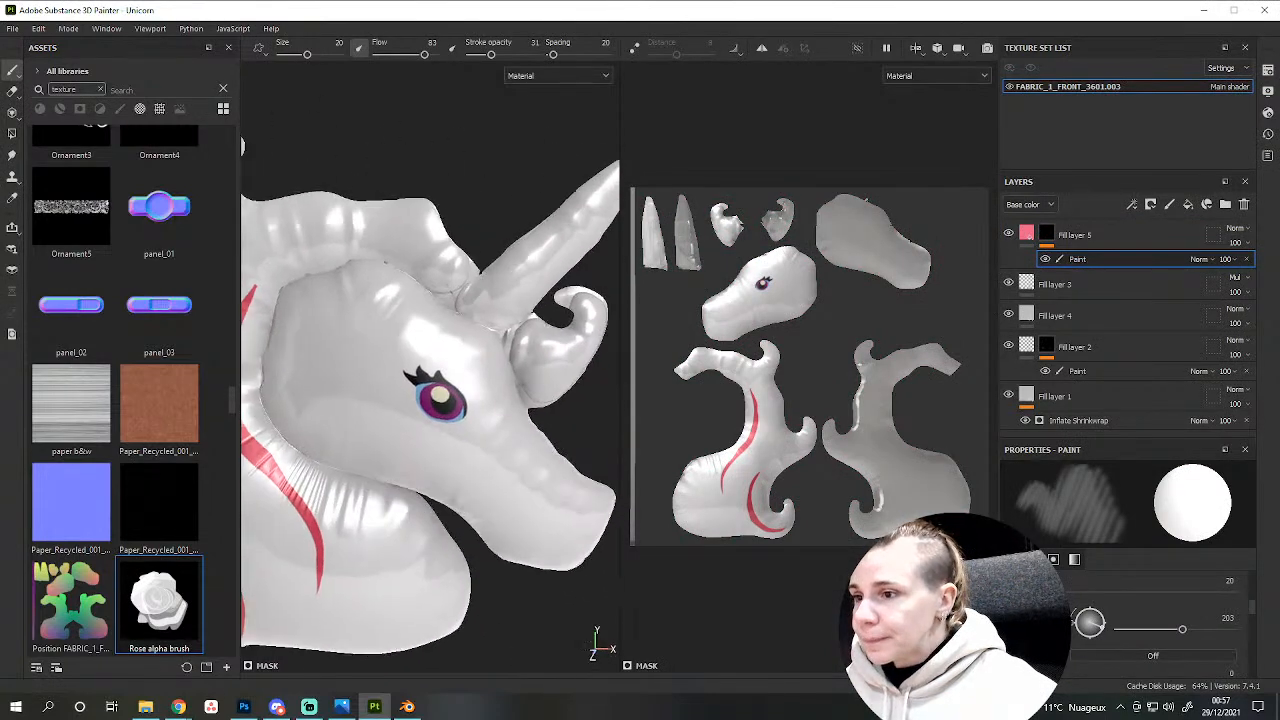
middle_click_drag(374, 497, 540, 352, "alt")
scroll(386, 486, "up", 2)
left_click_drag(483, 498, 476, 420, "alt")
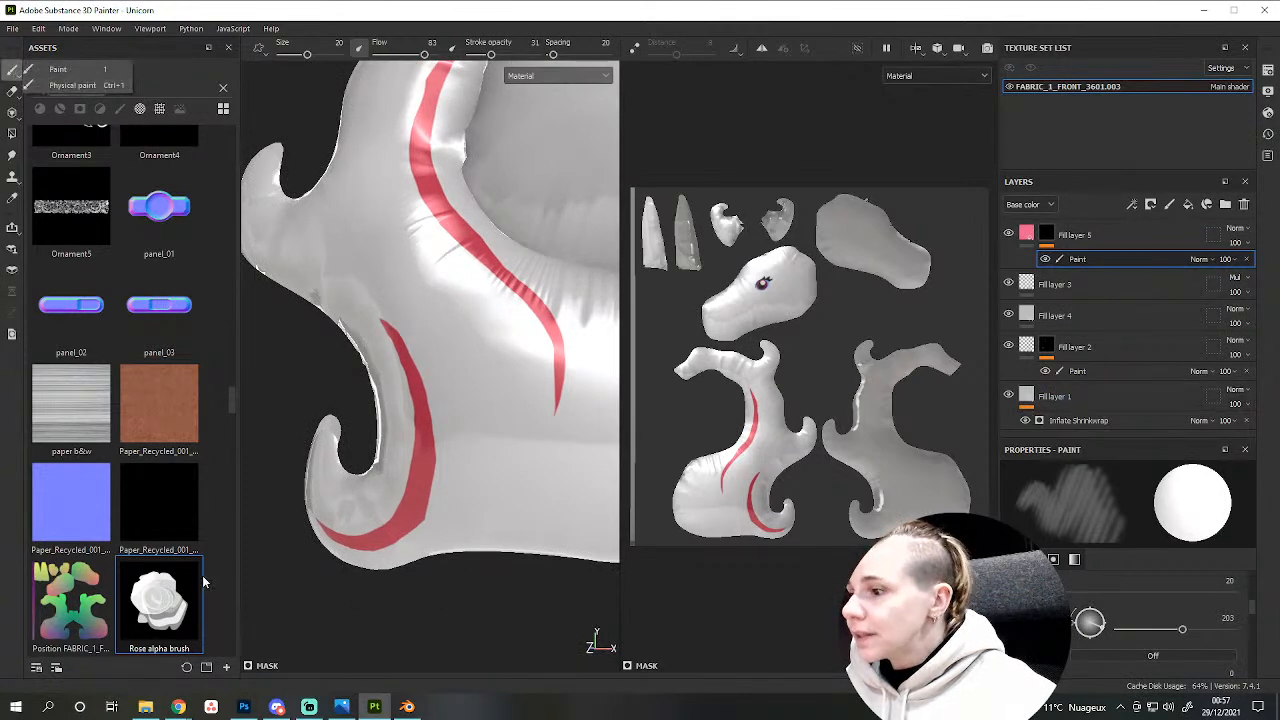
left_click_drag(514, 457, 343, 508, "alt")
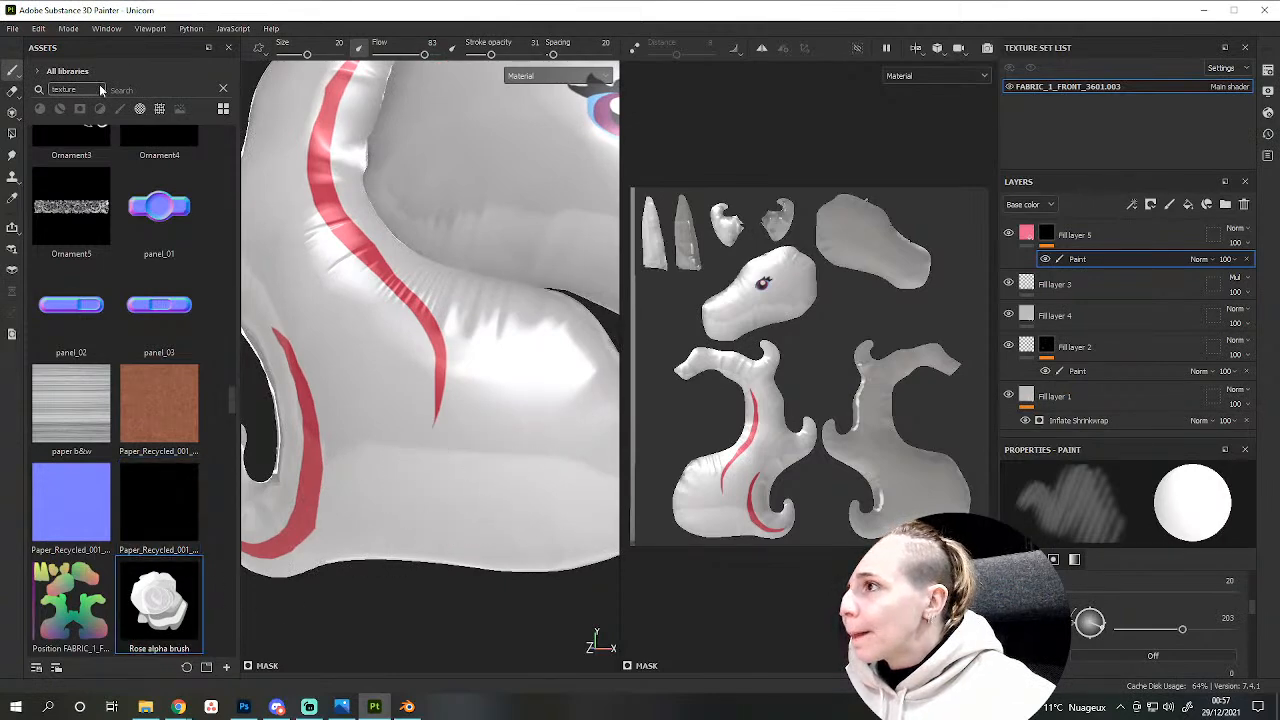
left_click(100, 90)
left_click(140, 108)
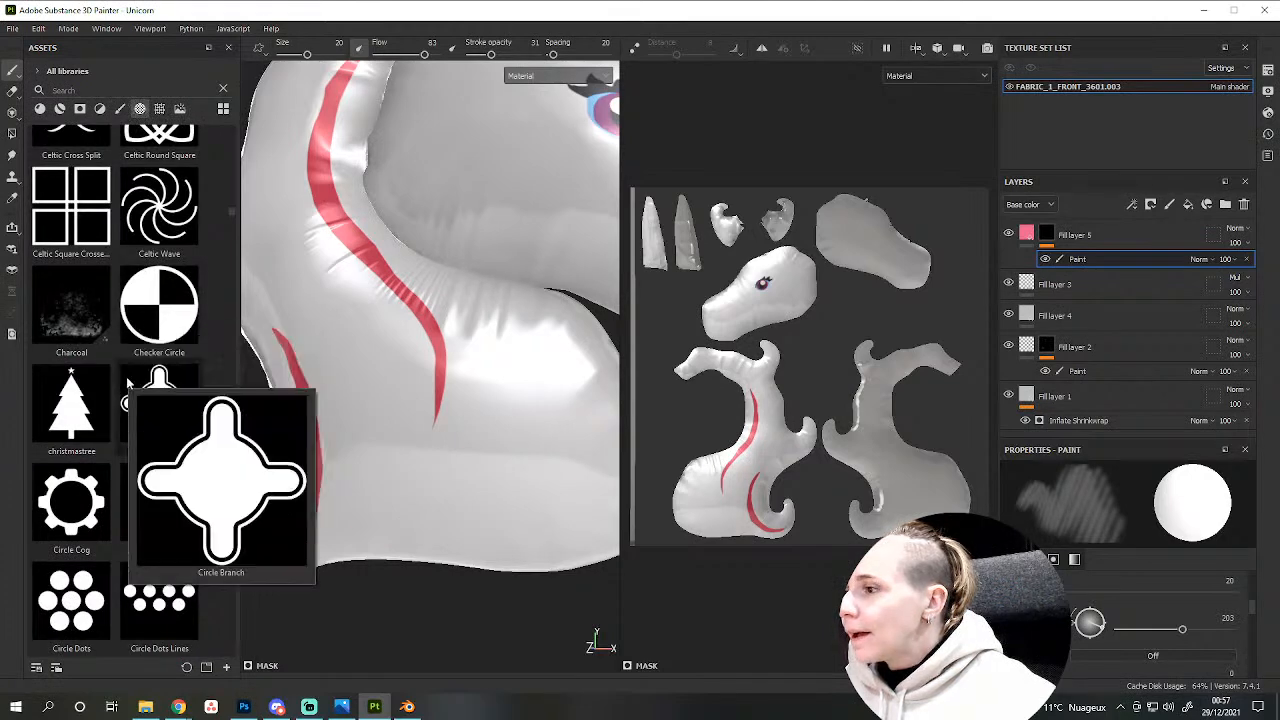
left_click(105, 90)
type("rose")
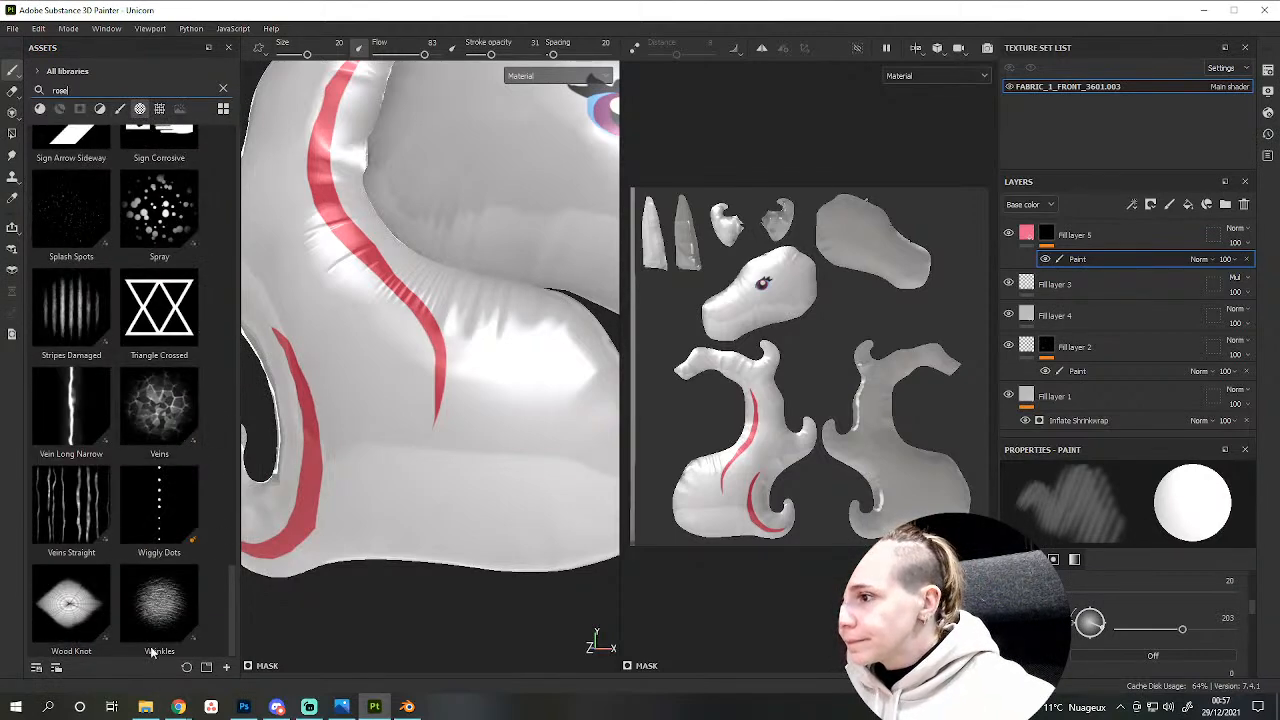
scroll(130, 565, "up", 20)
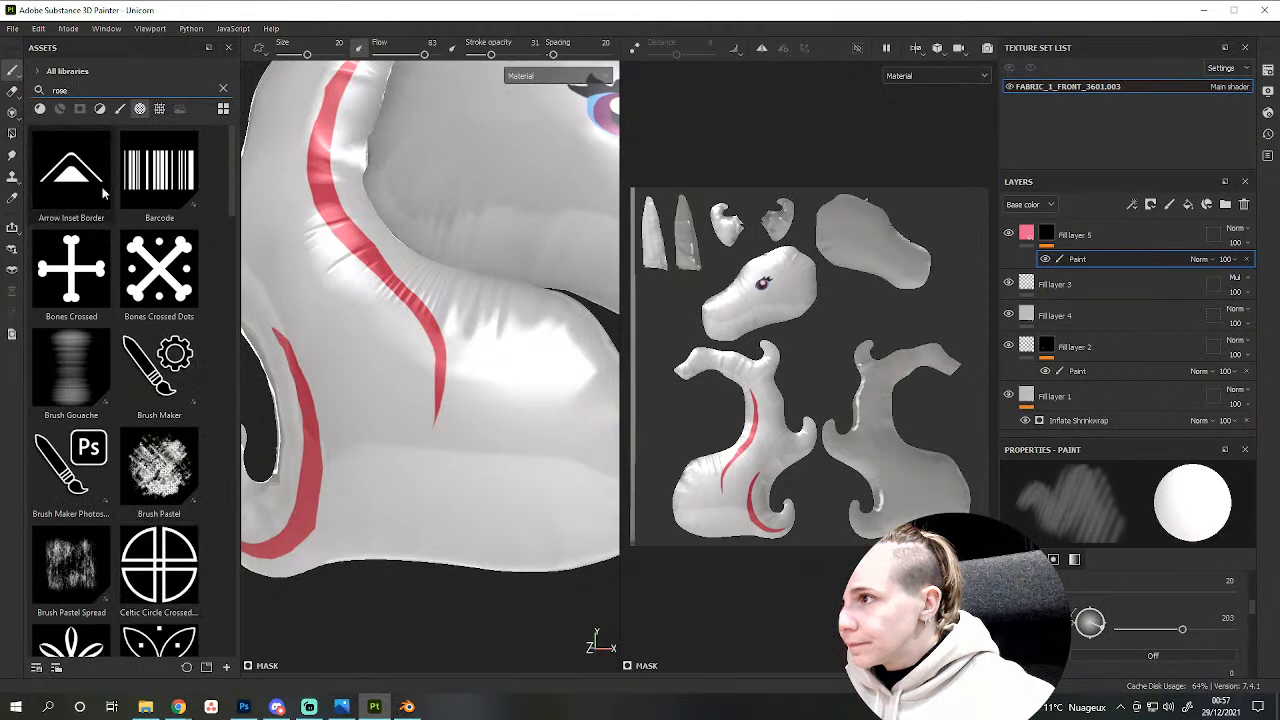
type("alb")
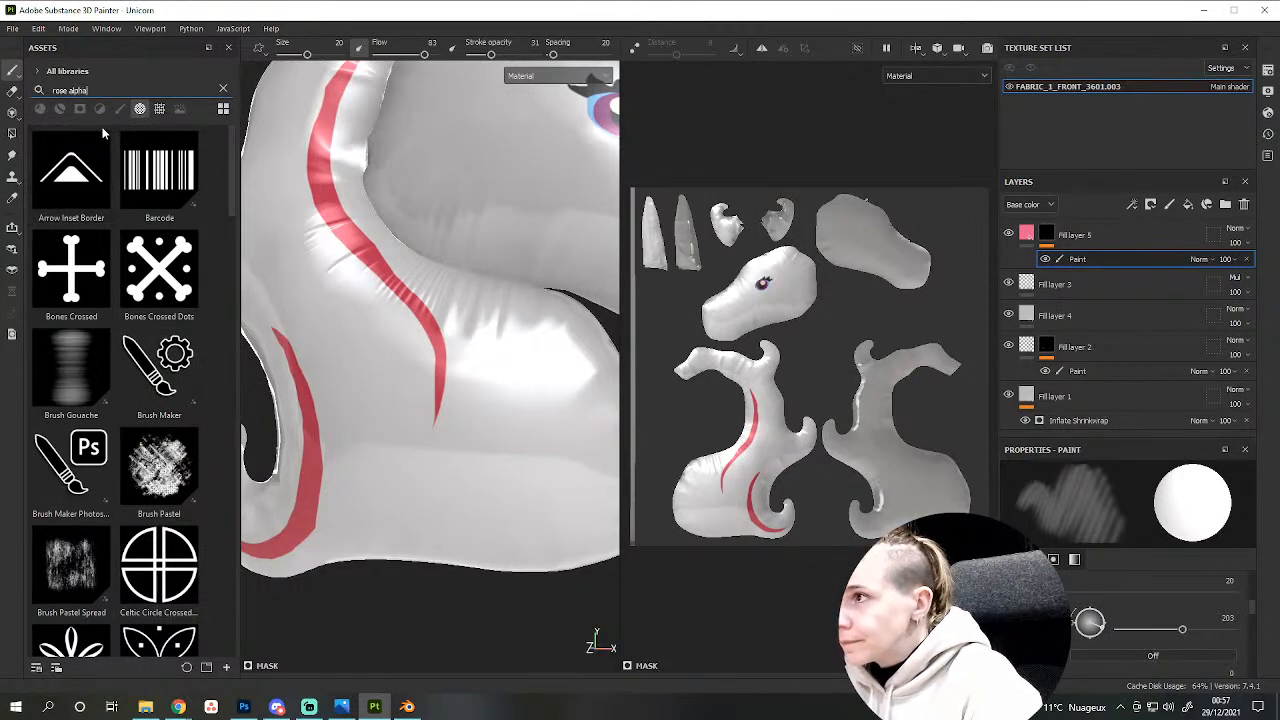
left_click(161, 108)
left_click(52, 180)
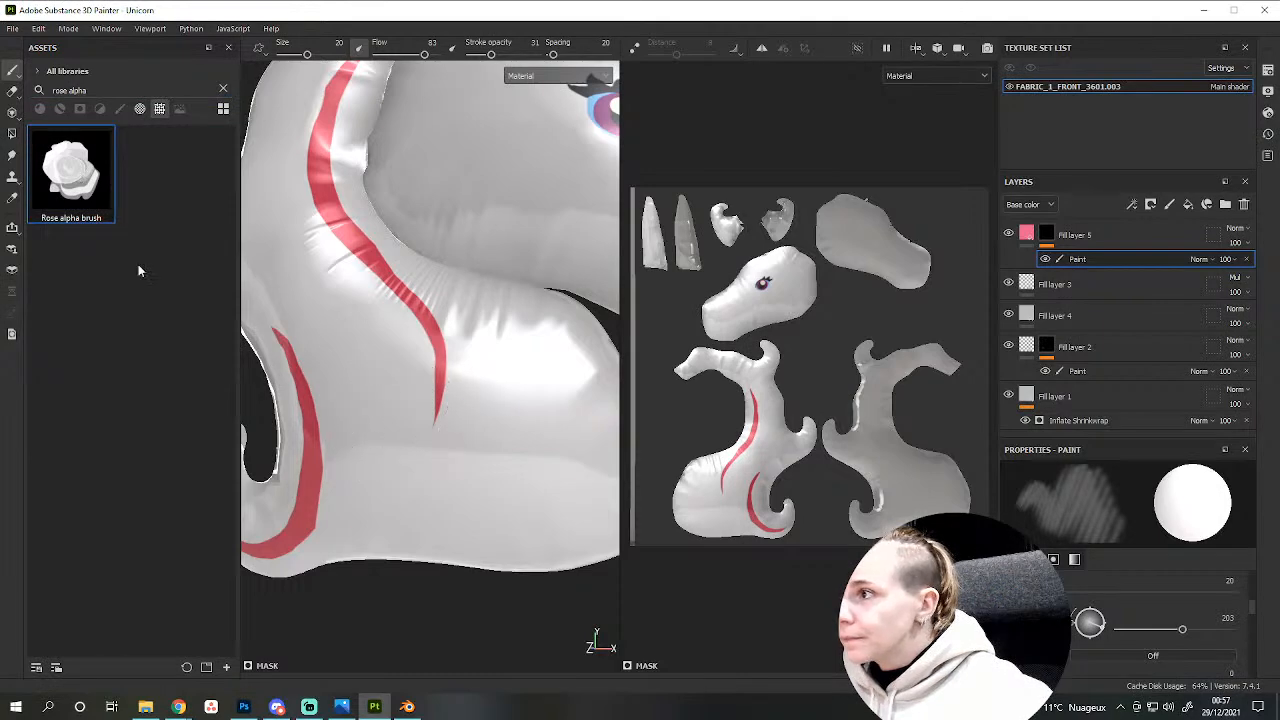
Import Rose alpha brush.png again into the current session, this time with its usage set to alpha.
left_click(224, 668)
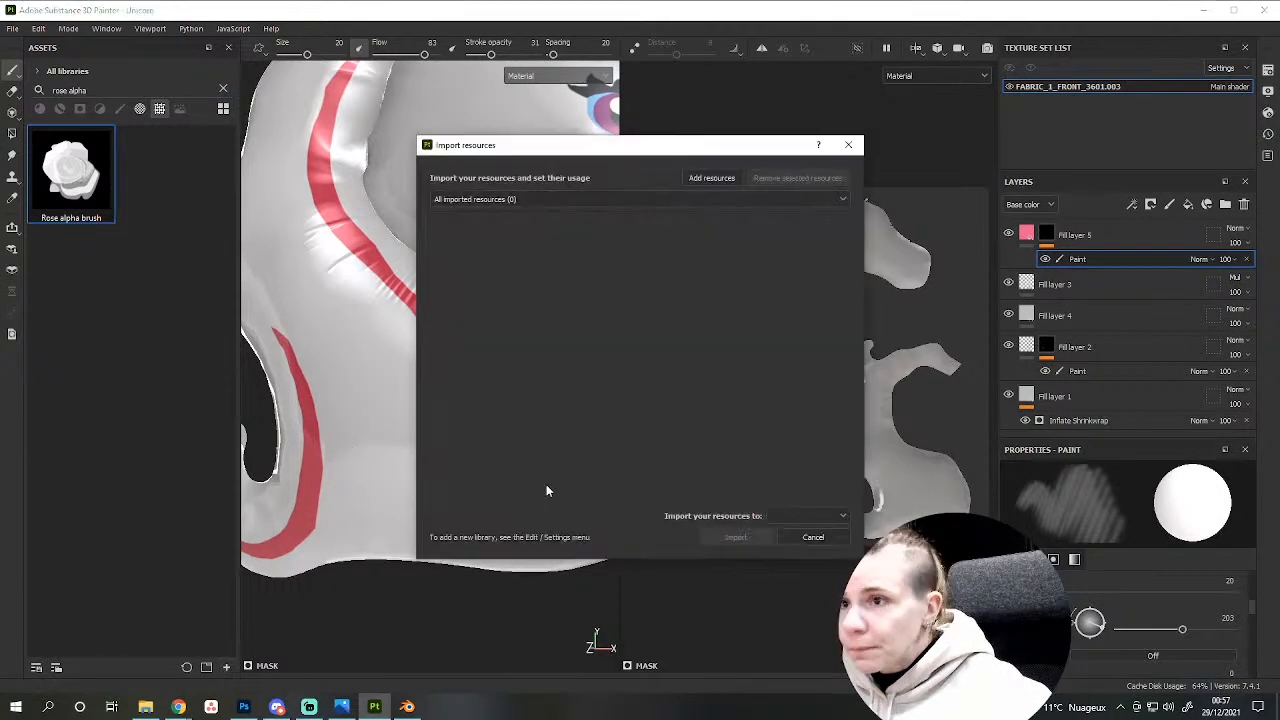
left_click(711, 178)
double_click(943, 266)
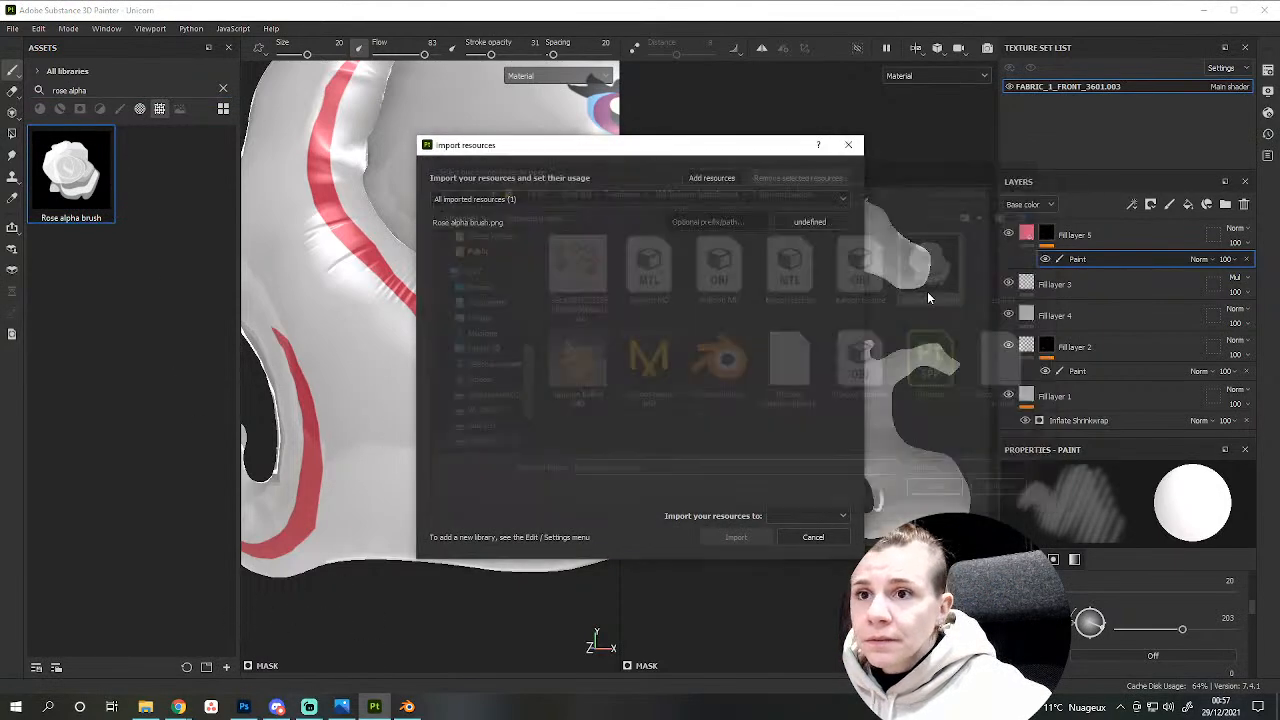
left_click(831, 223)
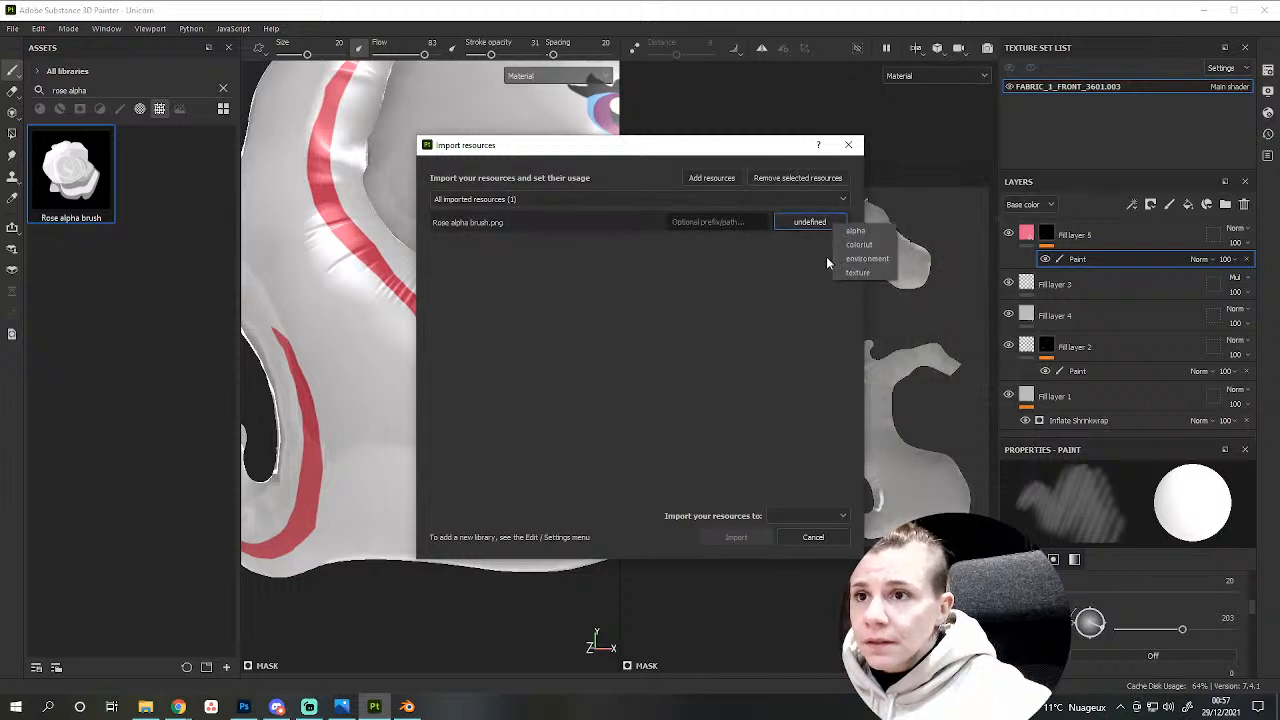
left_click(857, 232)
left_click(806, 515)
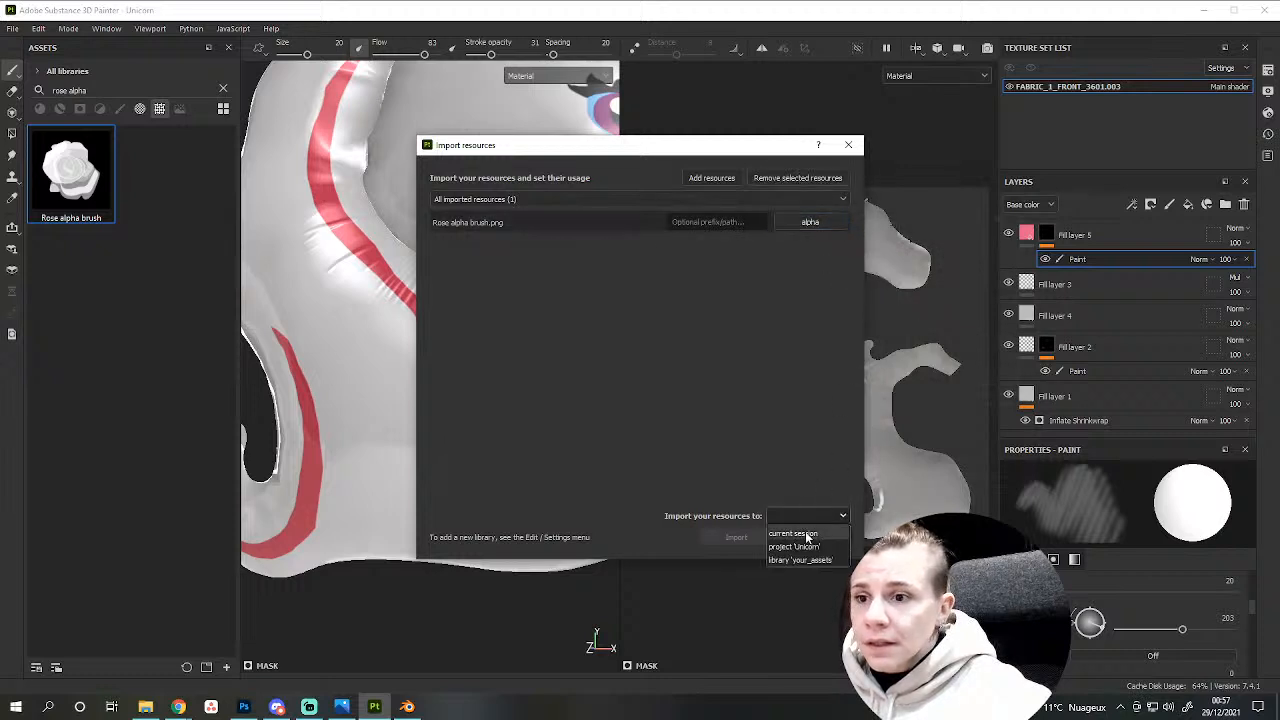
left_click(795, 533)
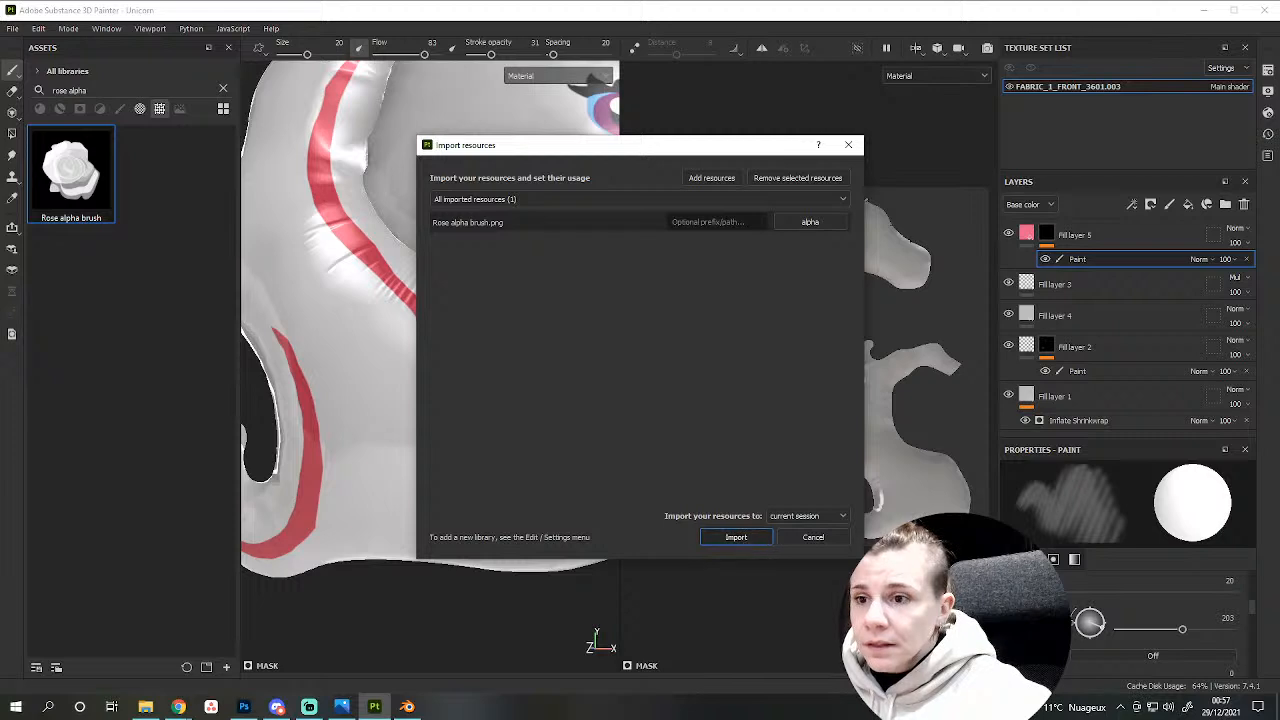
left_click(737, 538)
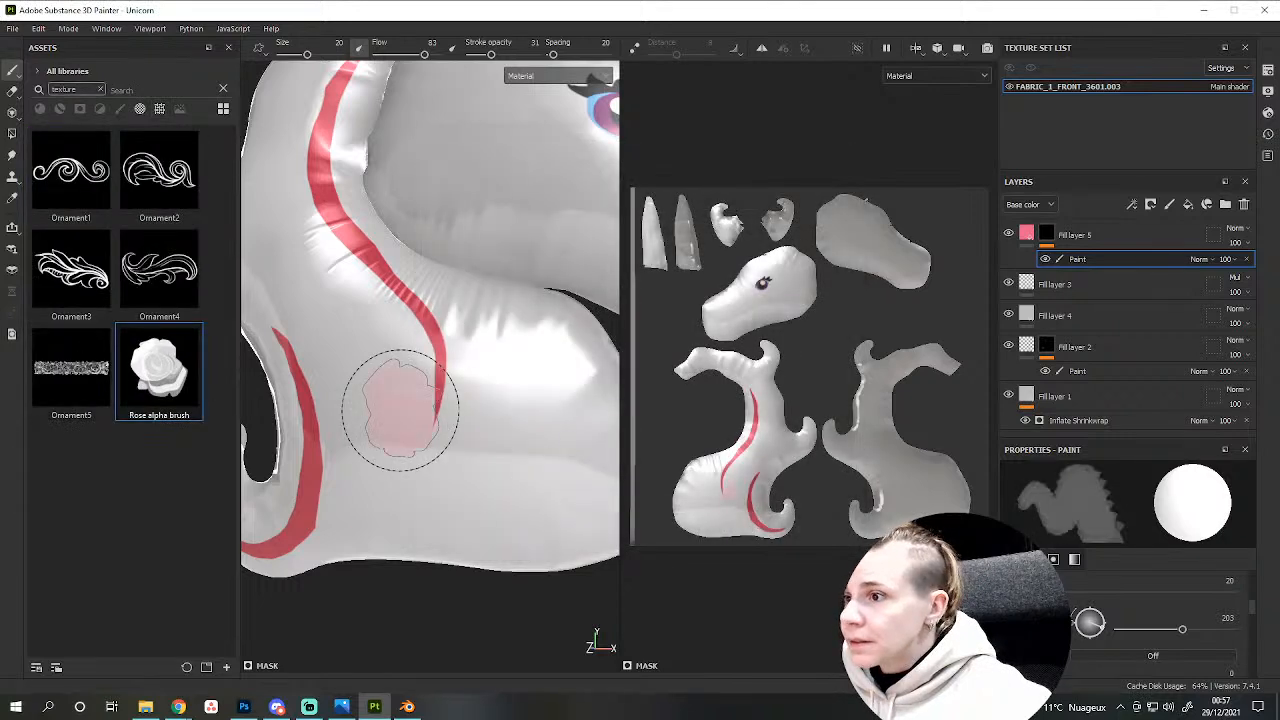
Try stamping the rose alpha on the unicorn's chest at the current stroke opacity and undo the stamps.
scroll(436, 543, "up", 2)
key("ctrl+z")
left_click(532, 378)
middle_click_drag(469, 512, 306, 520, "alt")
scroll(316, 522, "up", 2)
key("ctrl+z")
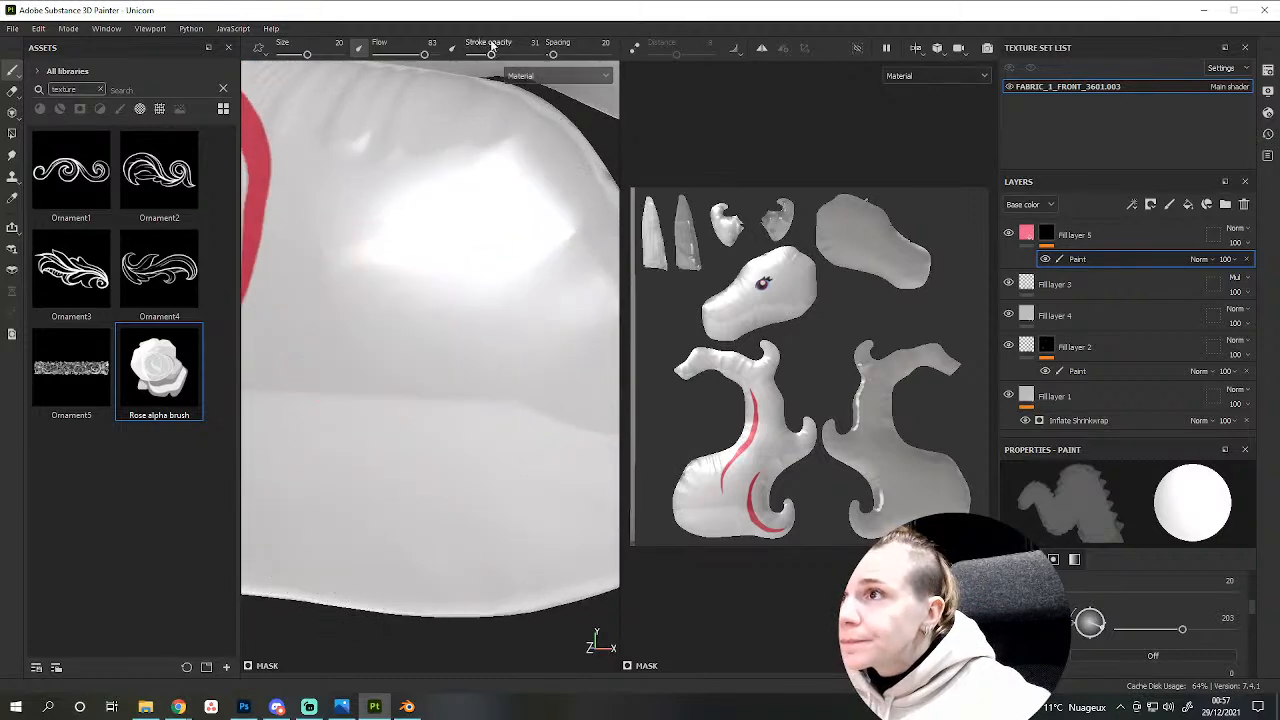
Raise the brush's stroke opacity to 100 and stamp one pink rose on the unicorn's chest.
left_click_drag(491, 55, 536, 55)
left_click(429, 357)
mouse_move(457, 571)
left_mouse_down("alt")
mouse_move(480, 640)
mouse_move(246, 583)
mouse_move(493, 564)
left_mouse_up("alt")
mouse_move(336, 500)
middle_mouse_down("alt")
mouse_move(389, 523)
mouse_move(526, 516)
mouse_move(509, 537)
mouse_move(404, 458)
middle_mouse_up("alt")
scroll(483, 480, "down", 2)
Try stamping a second rose between the two red mane strands, rotating the brush to 124, and undo it.
left_click(479, 497)
mouse_move(404, 458)
left_mouse_down("alt")
mouse_move(388, 512)
mouse_move(443, 590)
left_mouse_up("alt")
key("ctrl+z")
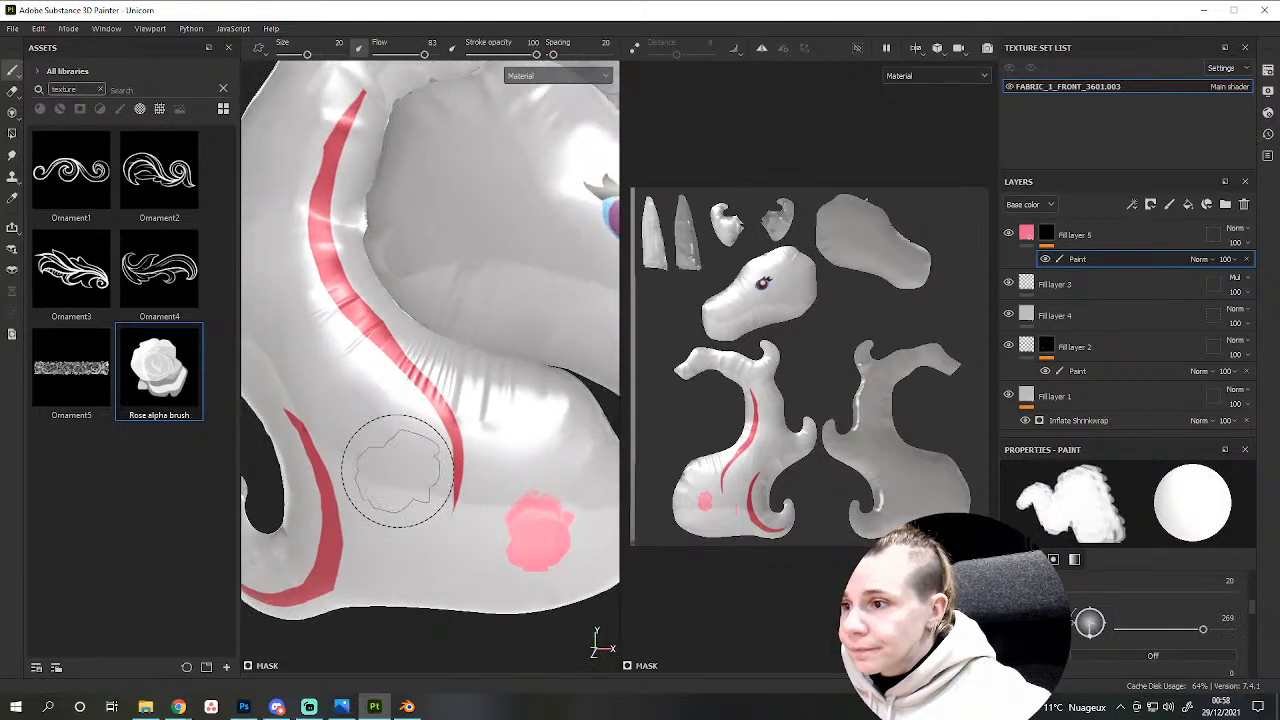
left_click_drag(397, 470, 391, 457, "ctrl")
left_click(384, 450)
scroll(428, 540, "up", 2)
mouse_move(434, 547)
left_mouse_down("alt")
mouse_move(445, 573)
mouse_move(435, 585)
mouse_move(391, 500)
left_mouse_up("alt")
scroll(430, 545, "down", 2)
scroll(430, 568, "up", 2)
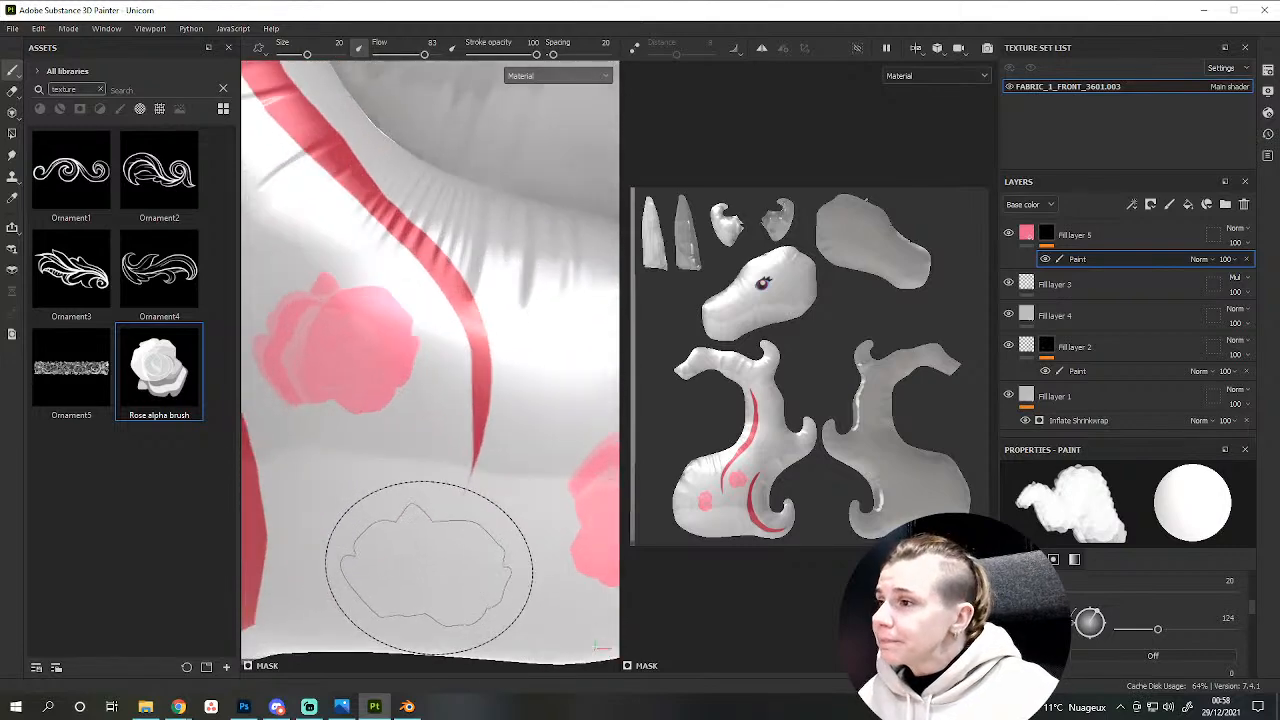
key("ctrl+z")
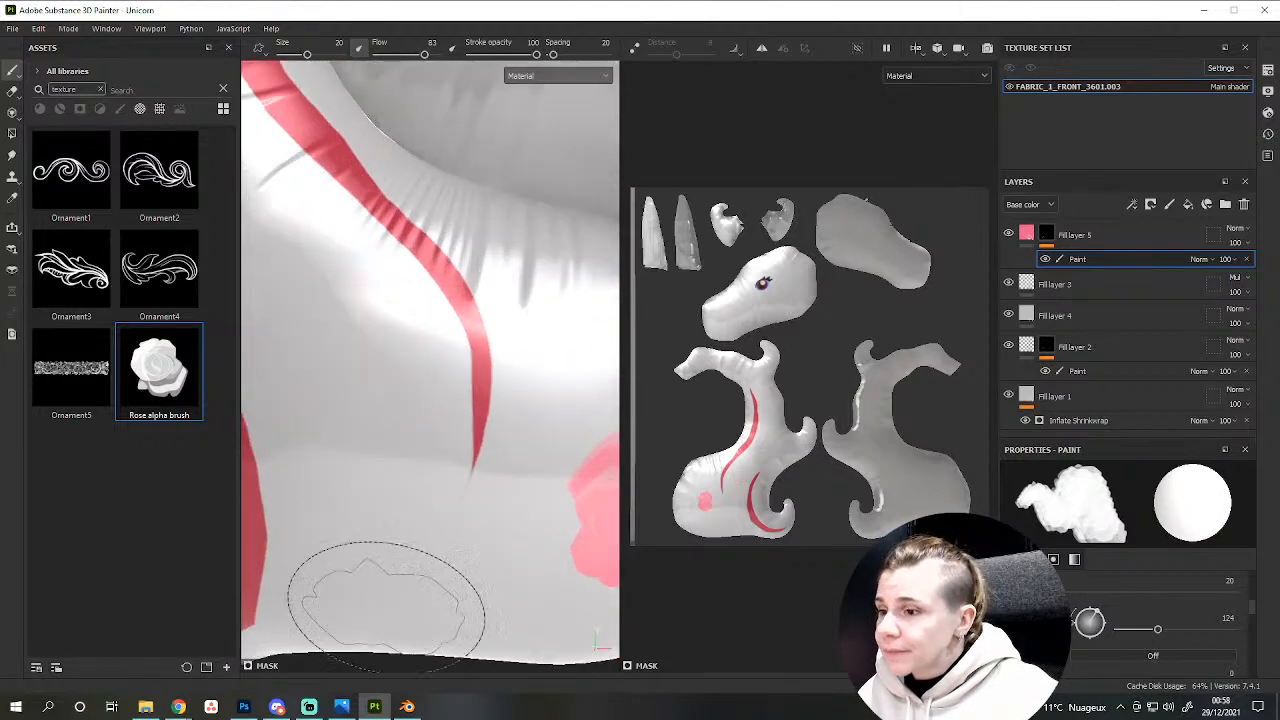
Switch to Photoshop and increase the rose's contrast with Levels, using black input level 122 and midtones 0.76.
left_click(244, 707)
key("ctrl+l")
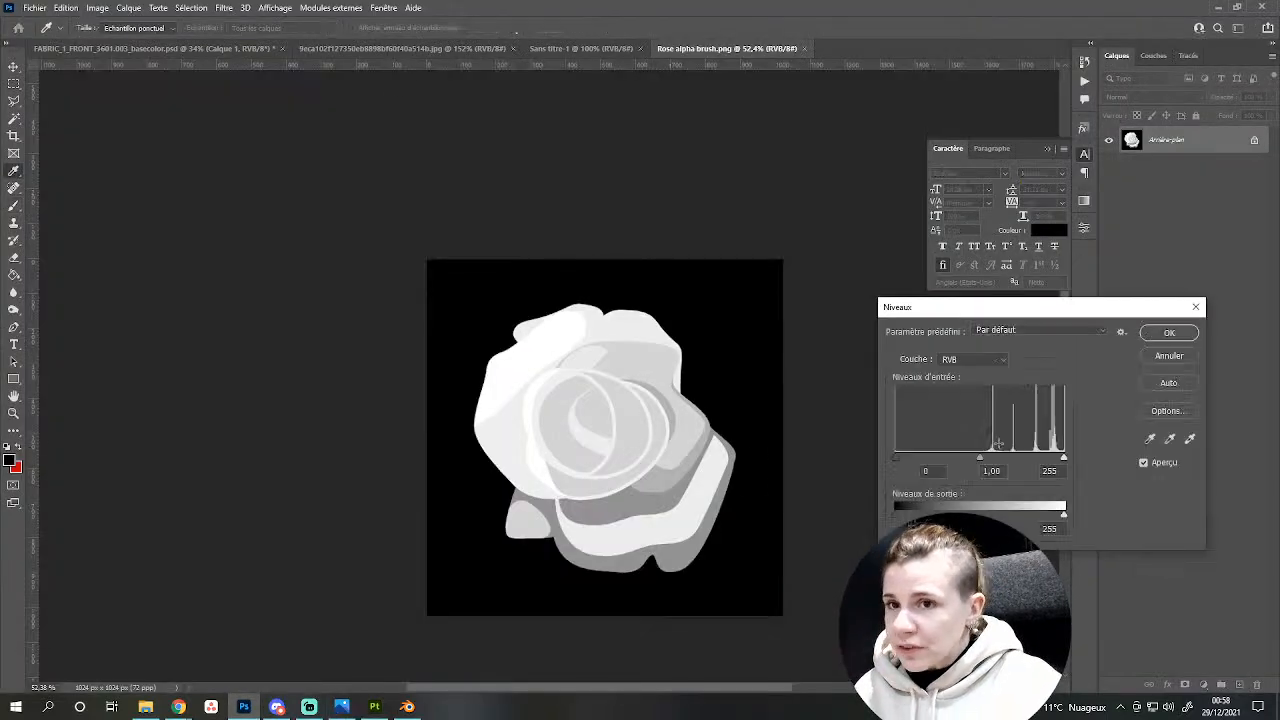
left_click_drag(896, 458, 1030, 460)
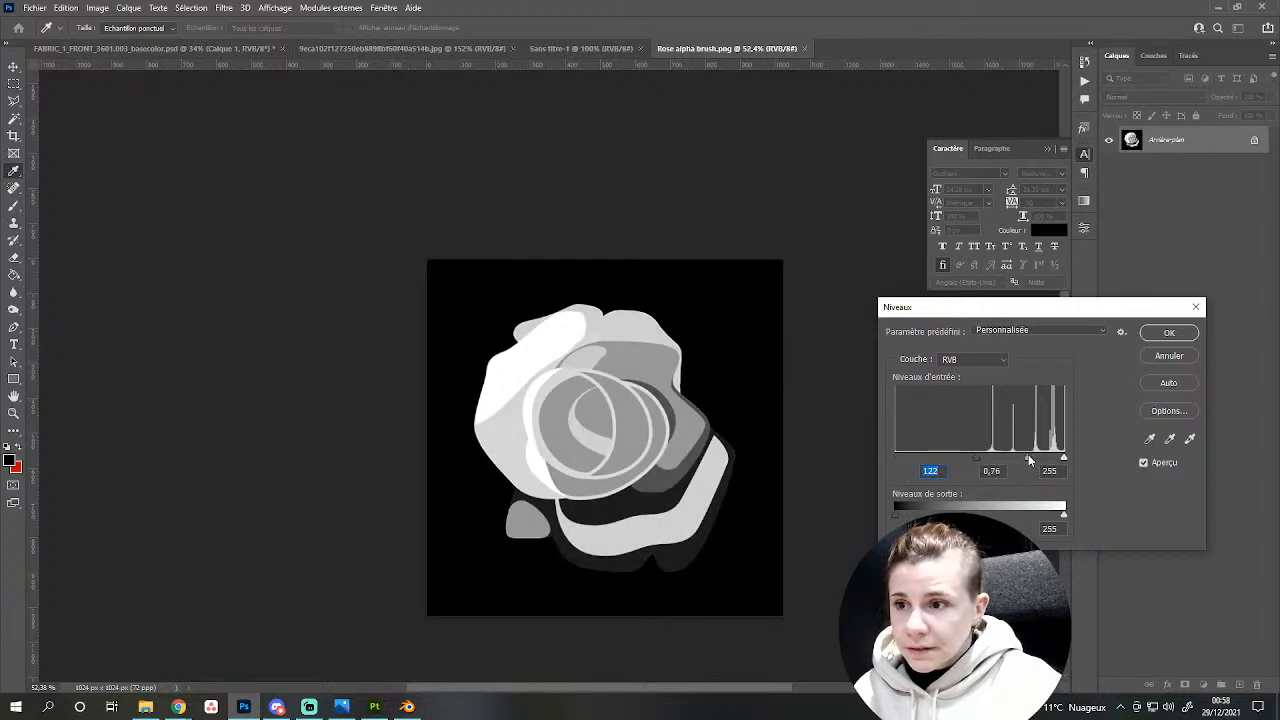
key("Return")
Save the higher-contrast rose as a PNG copy named "Rose alpha brush2" in the 1-Unicorn baloon folder.
key("ctrl+shift+s")
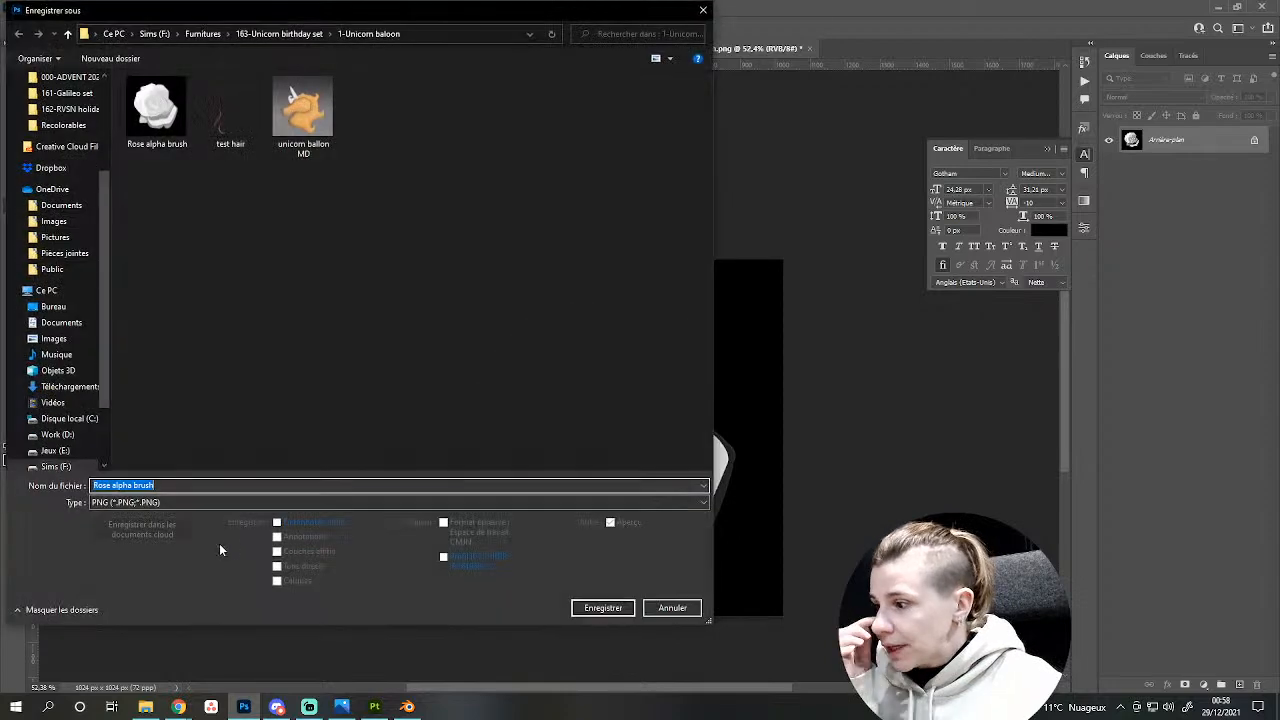
left_click(150, 114)
left_click(180, 485)
left_click(180, 485)
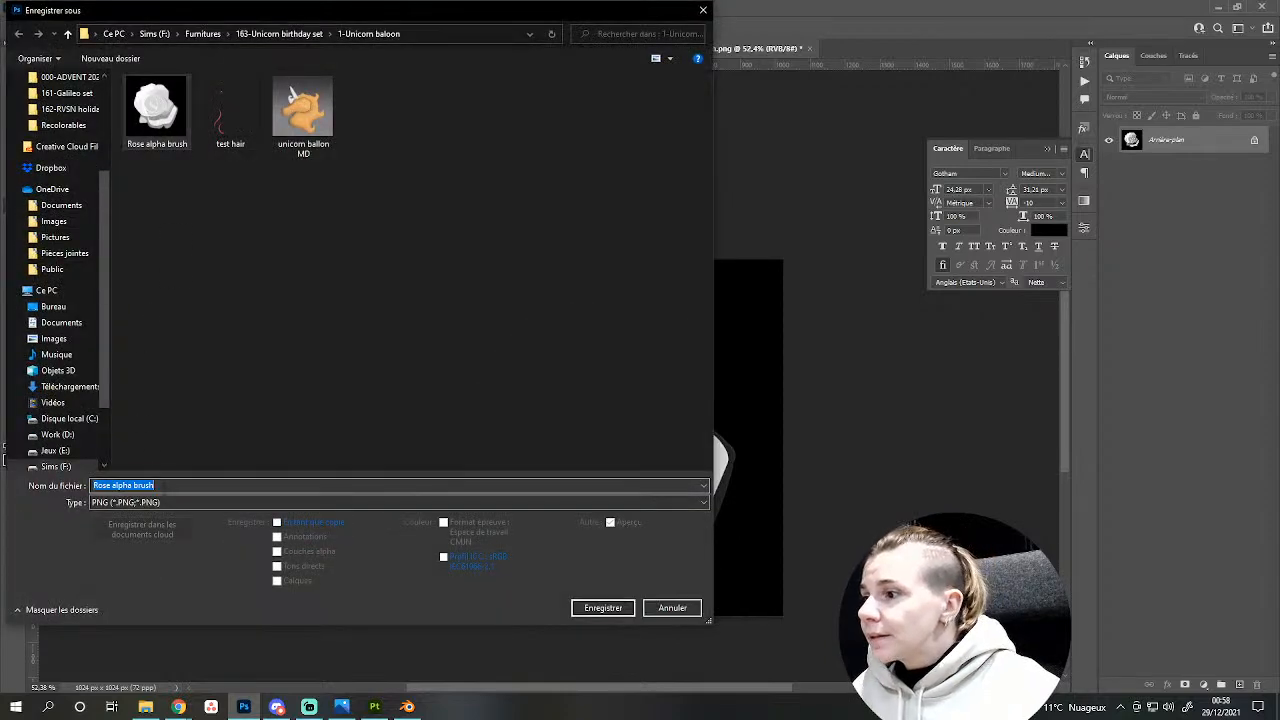
type("2")
key("Return")
key("Return")
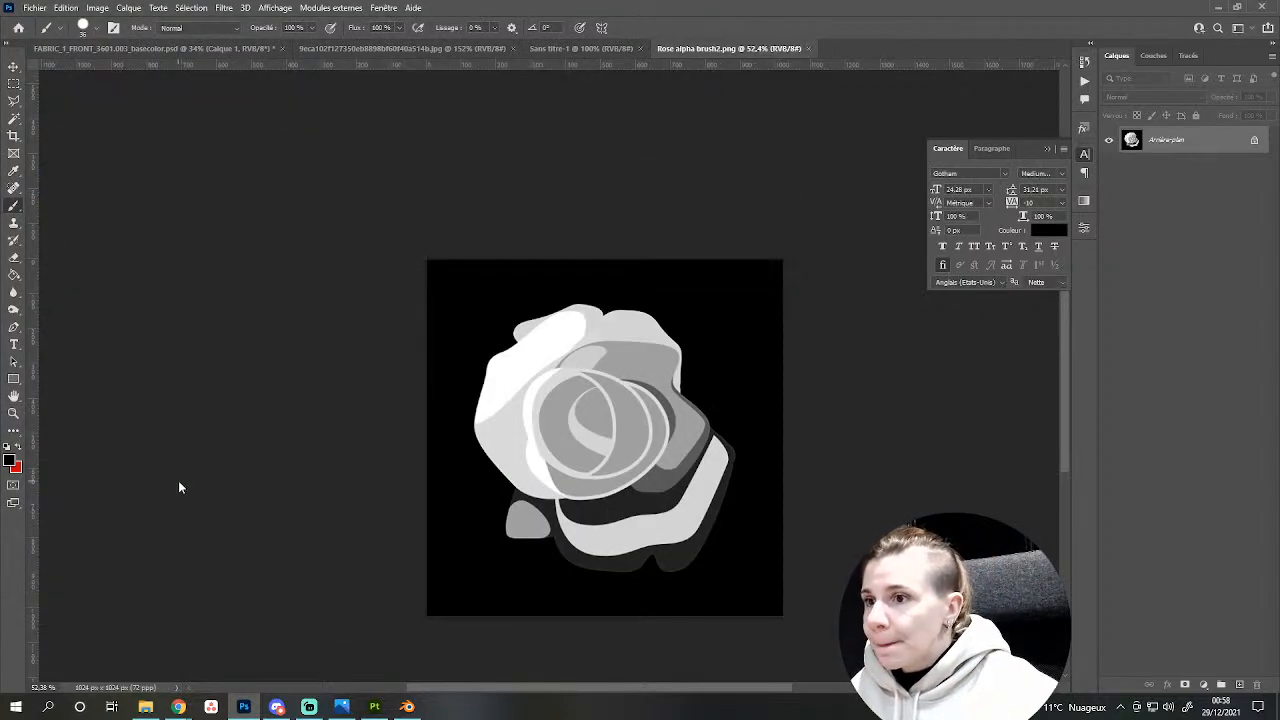
Switch to Substance Painter and import Rose alpha brush2.png as an alpha into the current session.
left_click(384, 707)
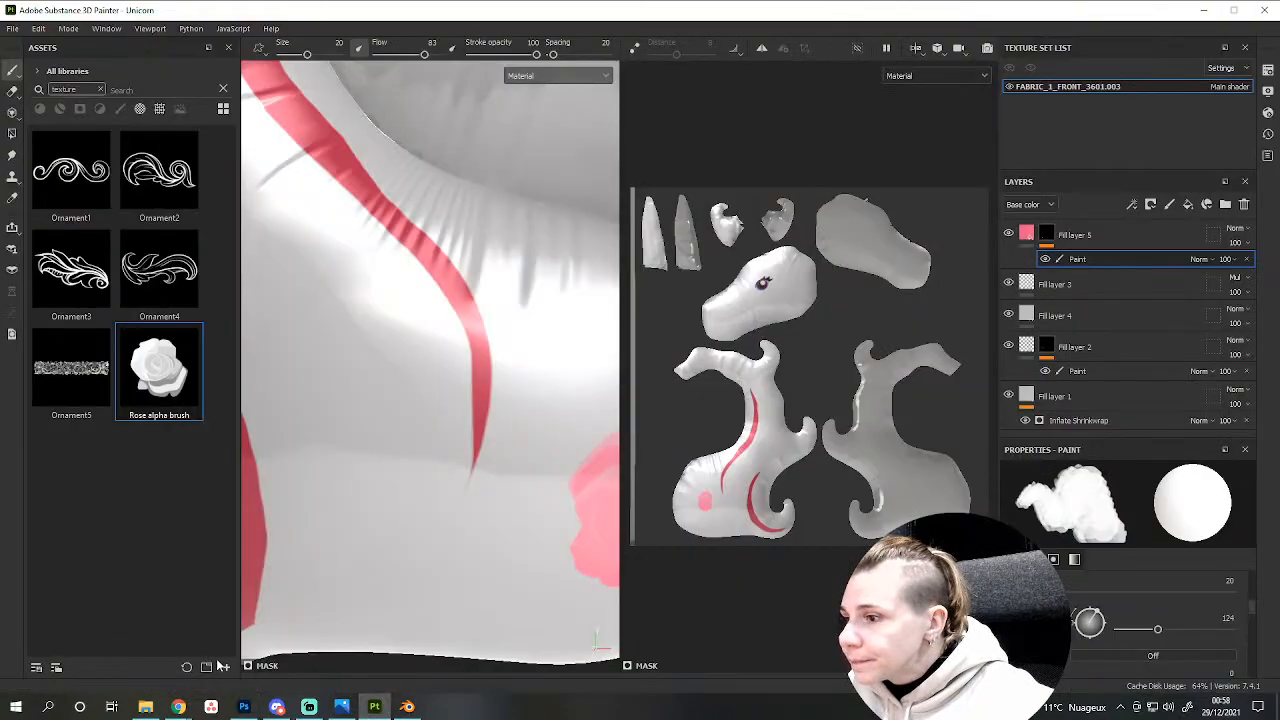
left_click(206, 667)
left_click(690, 184)
double_click(1000, 265)
left_click(809, 223)
left_click(830, 235)
left_click(802, 534)
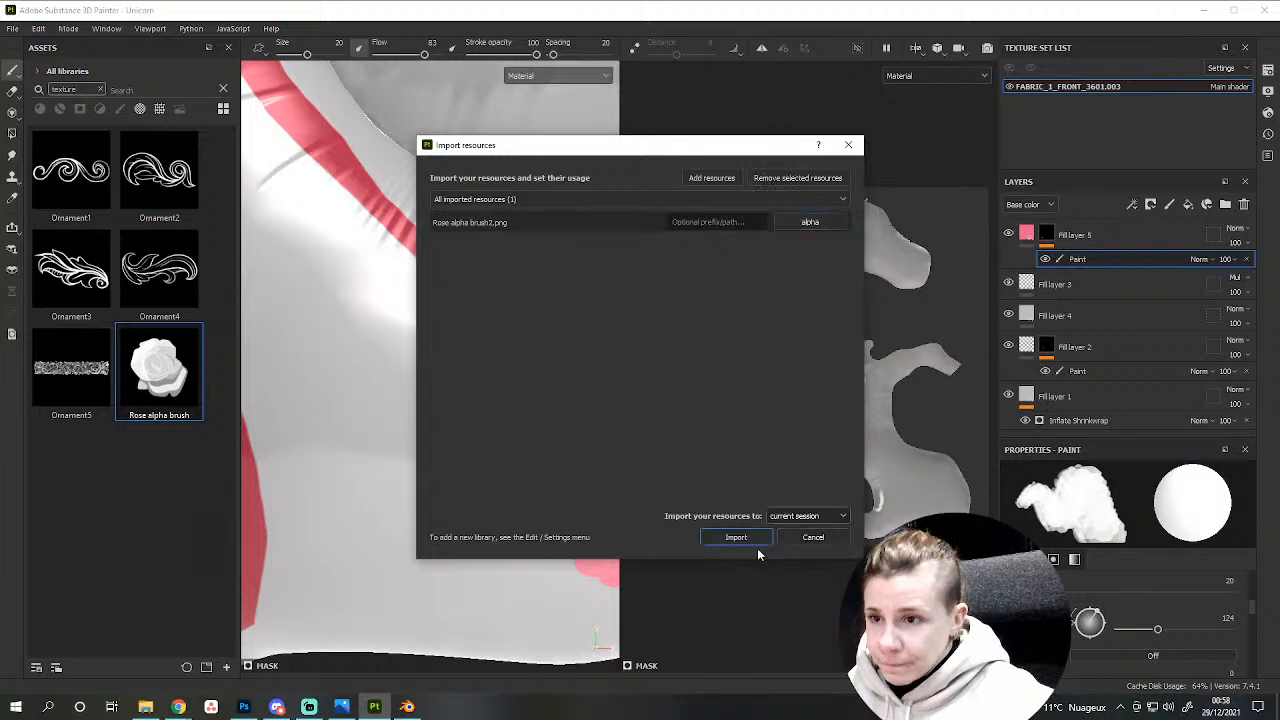
left_click(745, 538)
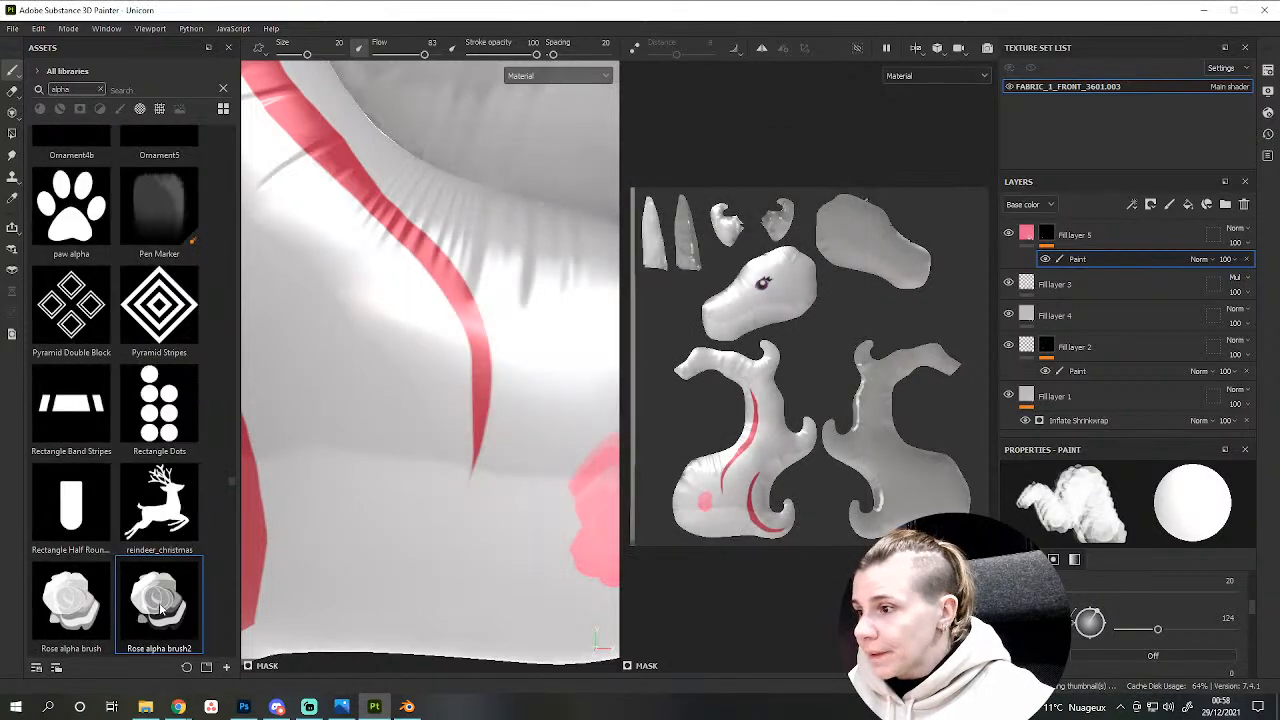
Stamp two pink roses with the Rose alpha brush2 alpha between the red mane strands on the unicorn's neck and chest.
left_click(400, 505)
scroll(480, 590, "down", 3)
mouse_move(480, 590)
left_mouse_down("alt")
mouse_move(461, 547)
mouse_move(506, 561)
mouse_move(460, 622)
mouse_move(489, 572)
mouse_move(557, 543)
mouse_move(483, 580)
mouse_move(350, 527)
left_mouse_up("alt")
left_click(410, 423)
scroll(446, 573, "down", 3)
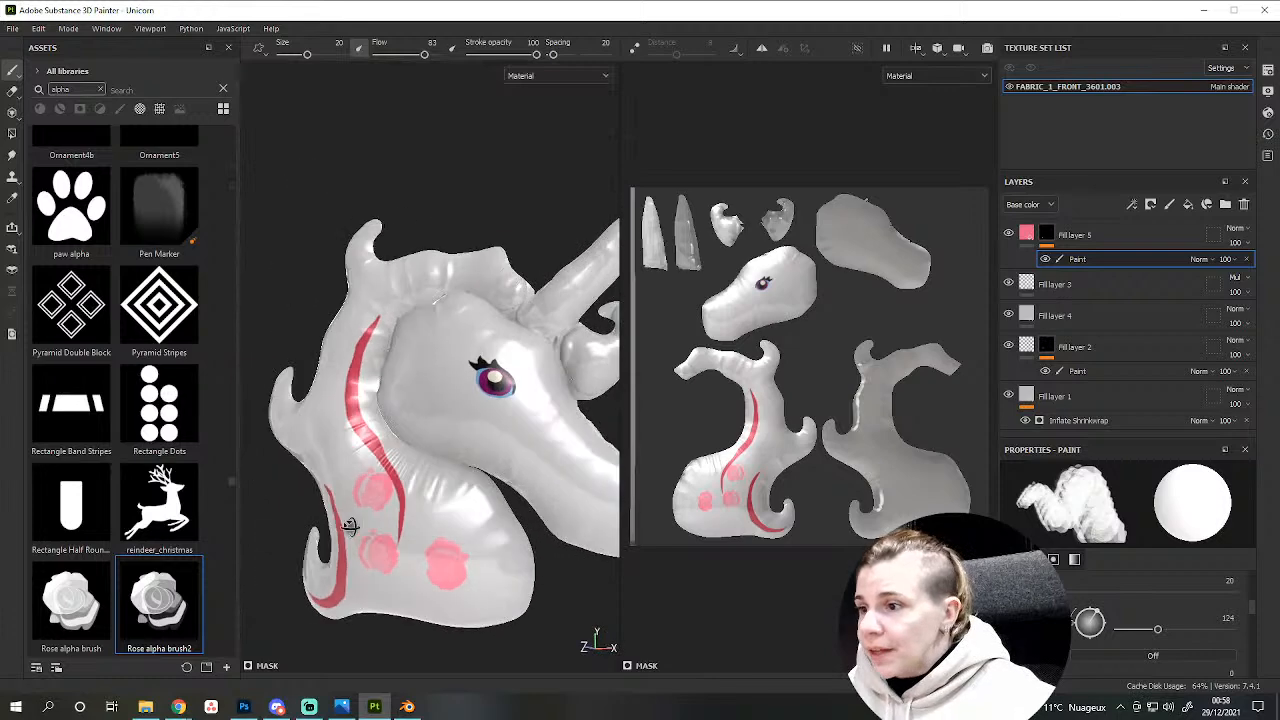
Examine the stamped rose up close and the flowers on the neck in the reference unicorn balloon photo.
scroll(430, 600, "up", 6)
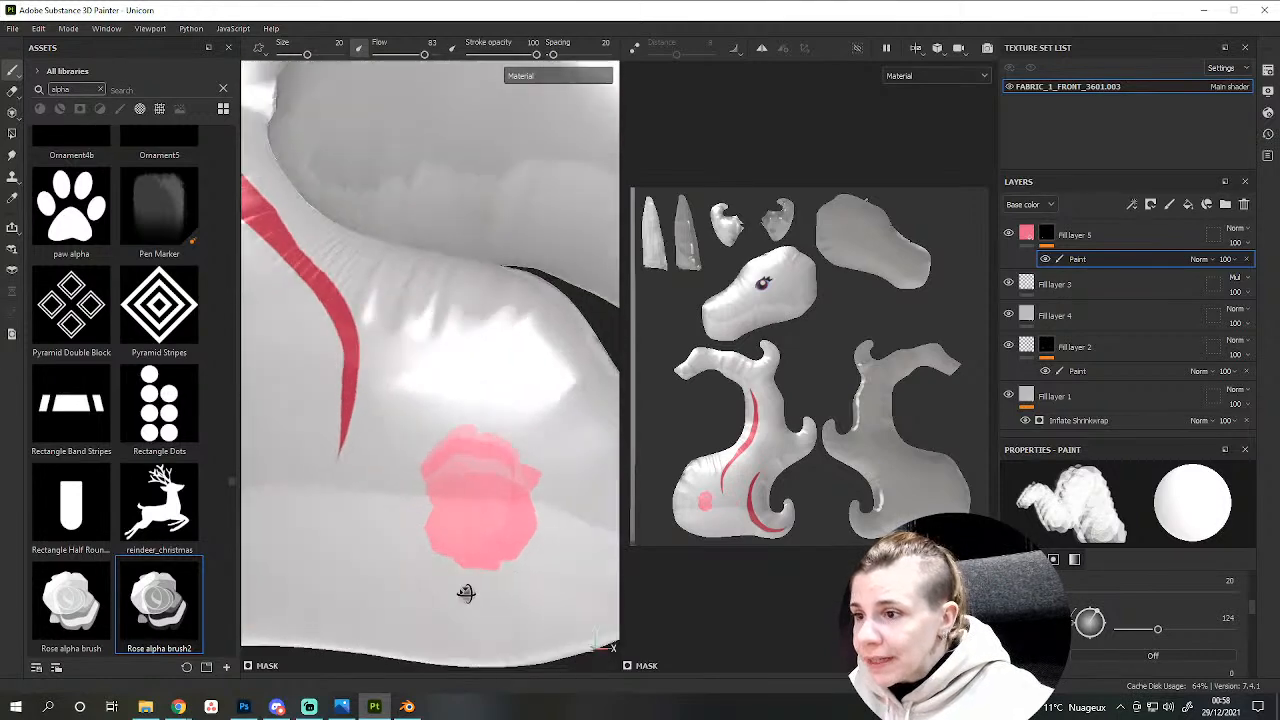
left_click(341, 706)
scroll(403, 465, "up", 5)
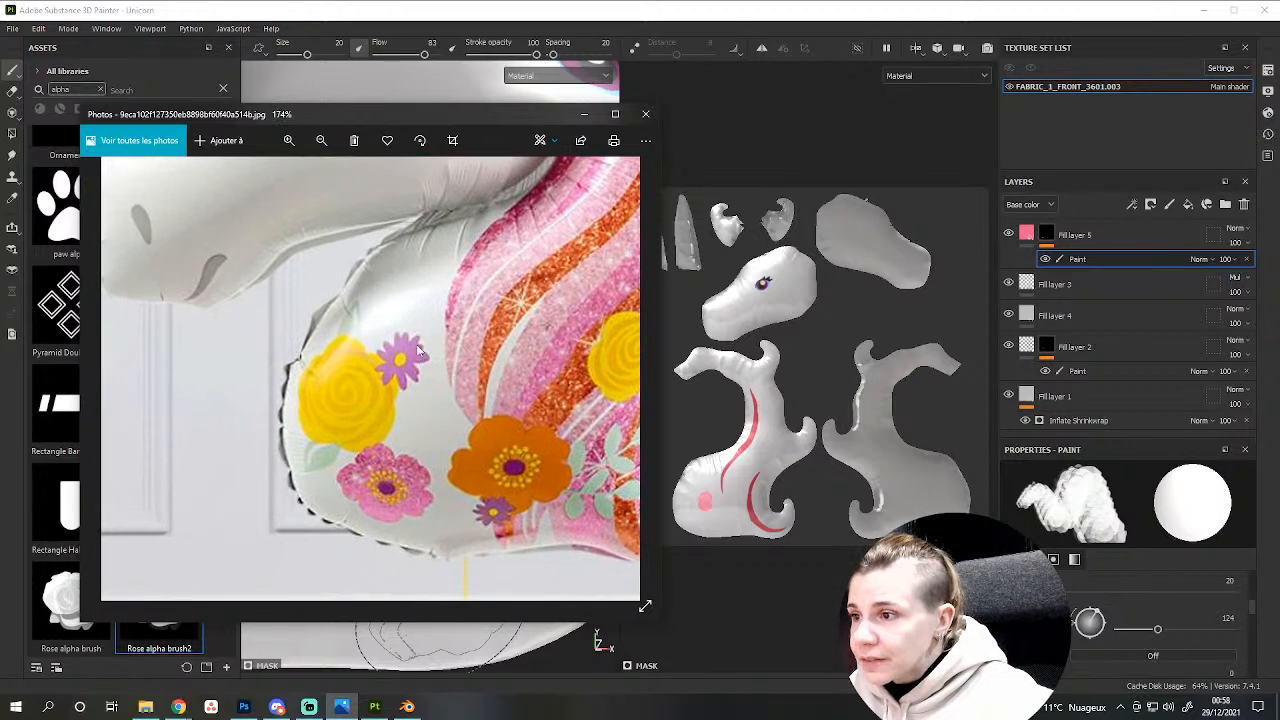
scroll(417, 524, "down", 3)
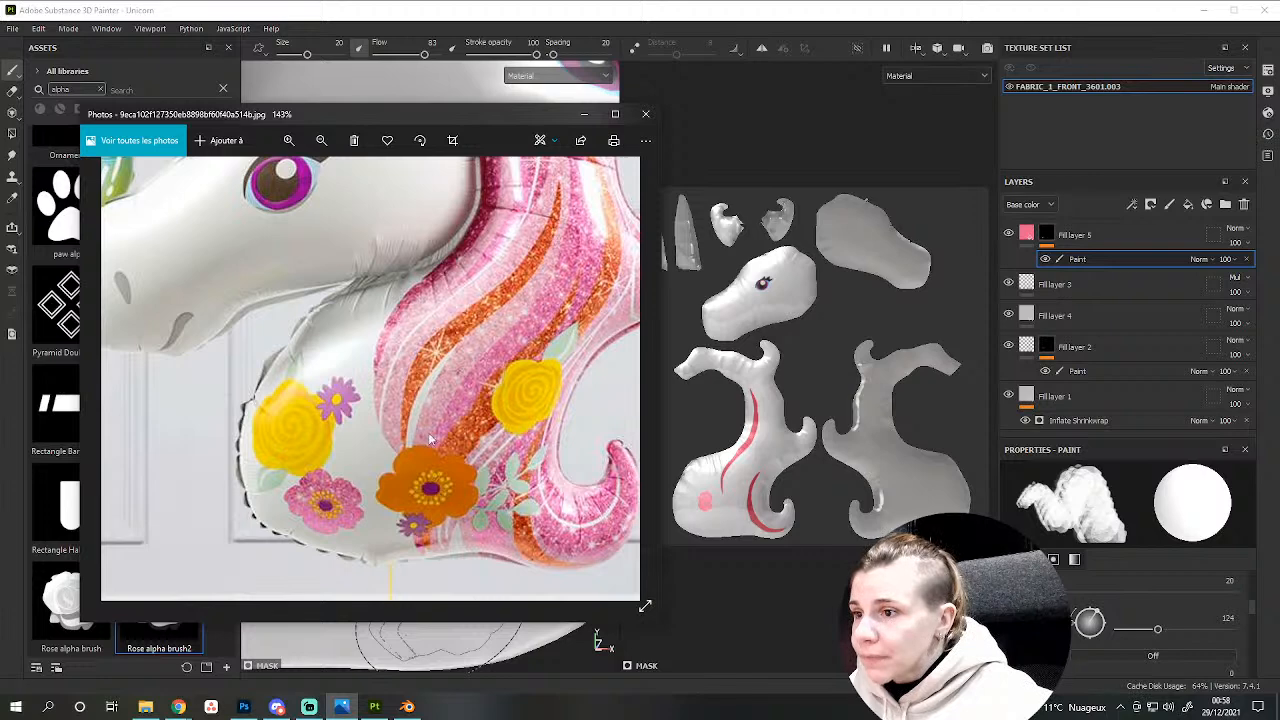
scroll(530, 468, "down", 3)
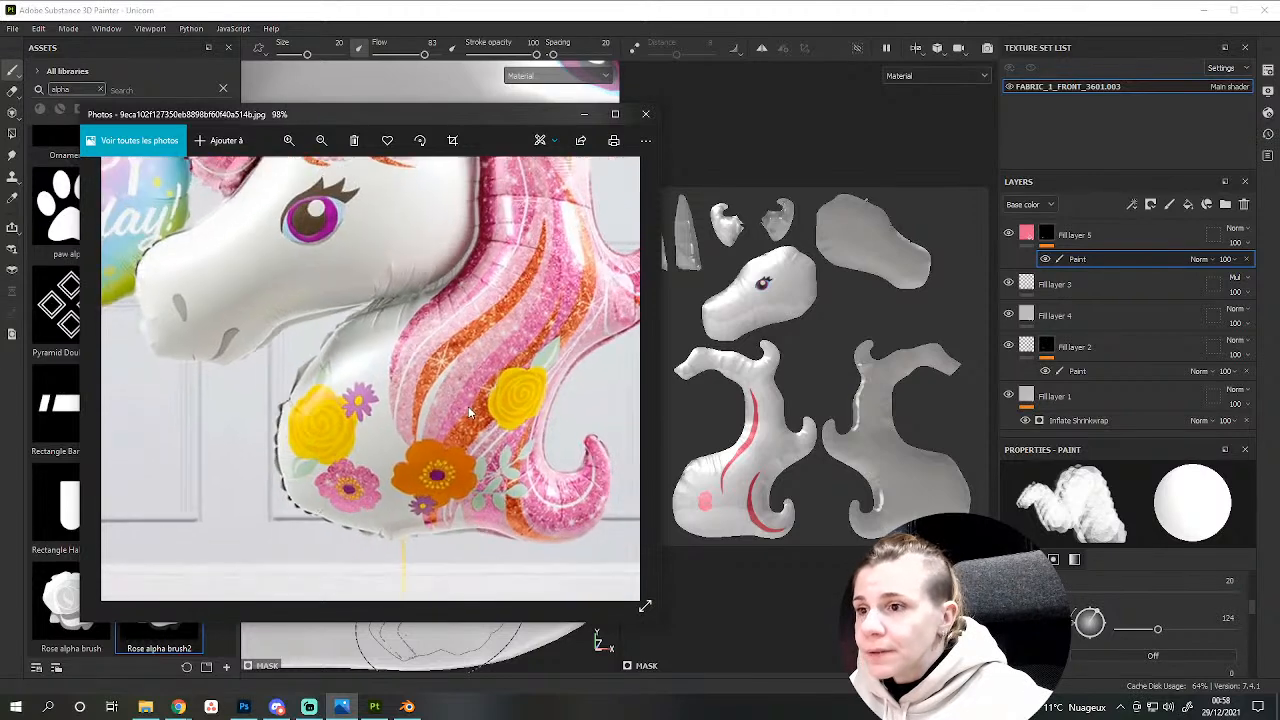
left_click(584, 113)
Stamp a second pink rose beside the first one on the chest, just below the long red strand.
mouse_move(412, 445)
left_mouse_down("alt")
mouse_move(378, 486)
mouse_move(397, 489)
left_mouse_up("alt")
mouse_move(312, 457)
left_mouse_down("alt")
mouse_move(303, 529)
mouse_move(342, 507)
left_mouse_up("alt")
mouse_move(340, 477)
right_mouse_down("alt")
mouse_move(365, 460)
mouse_move(337, 486)
right_mouse_up("alt")
left_click(330, 501)
left_click_drag(361, 540, 415, 485, "alt")
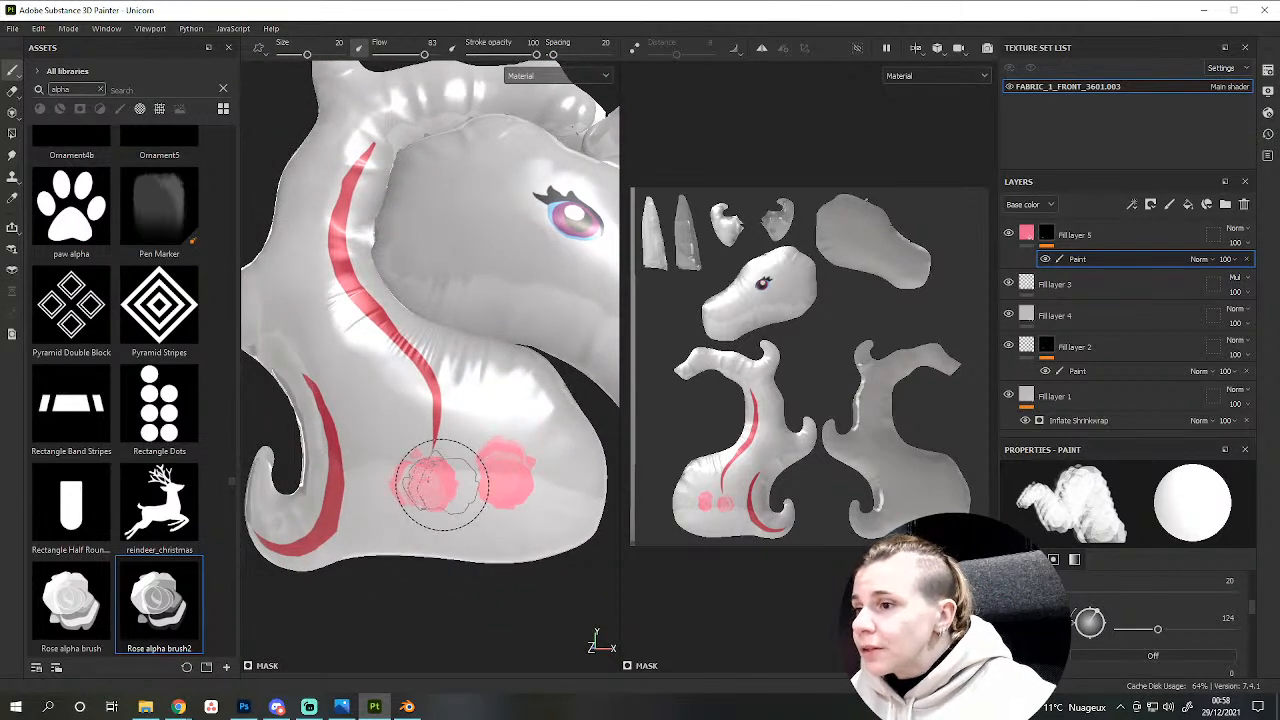
Change the base color of Fill layer 5 to a deeper crimson with HSV 0.950, 0.941, 0.708.
left_click(1027, 235)
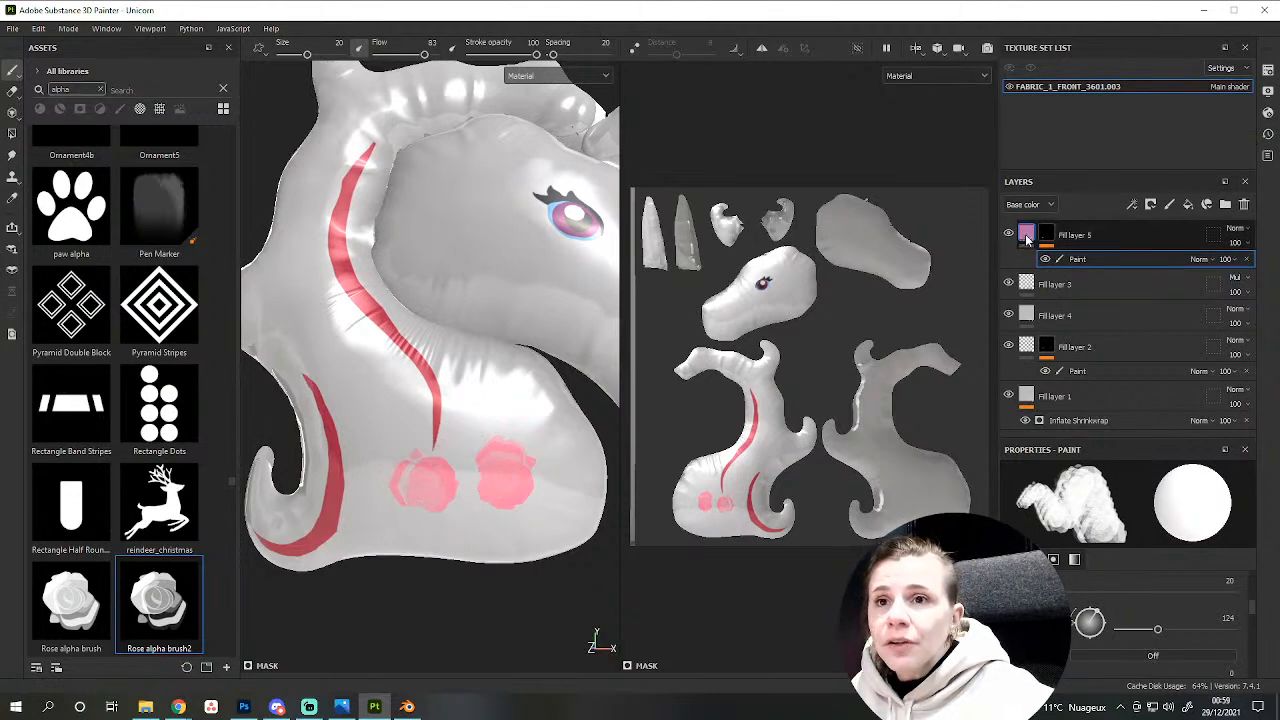
left_click(1076, 534)
left_click_drag(1222, 410, 1225, 412)
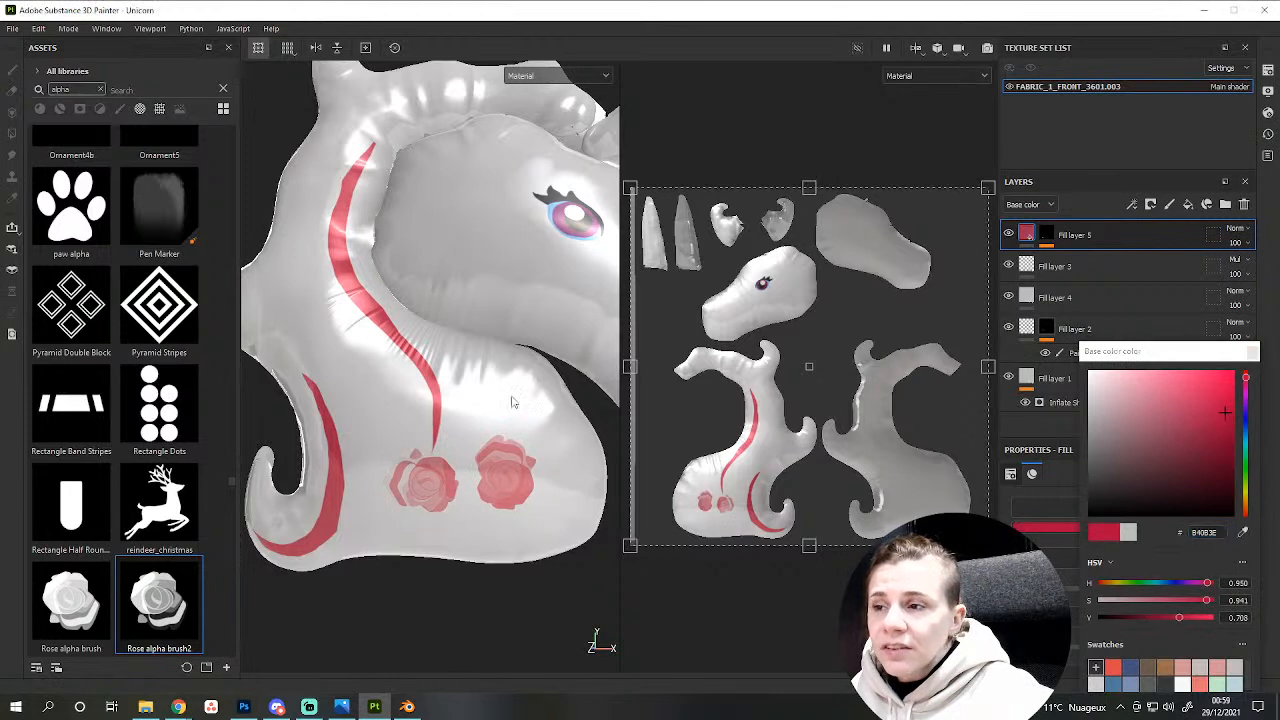
Search the smart materials for "glitter" and add Glitter_1 directly beneath Fill layer 5.
scroll(450, 430, "up", 2)
left_click(59, 109)
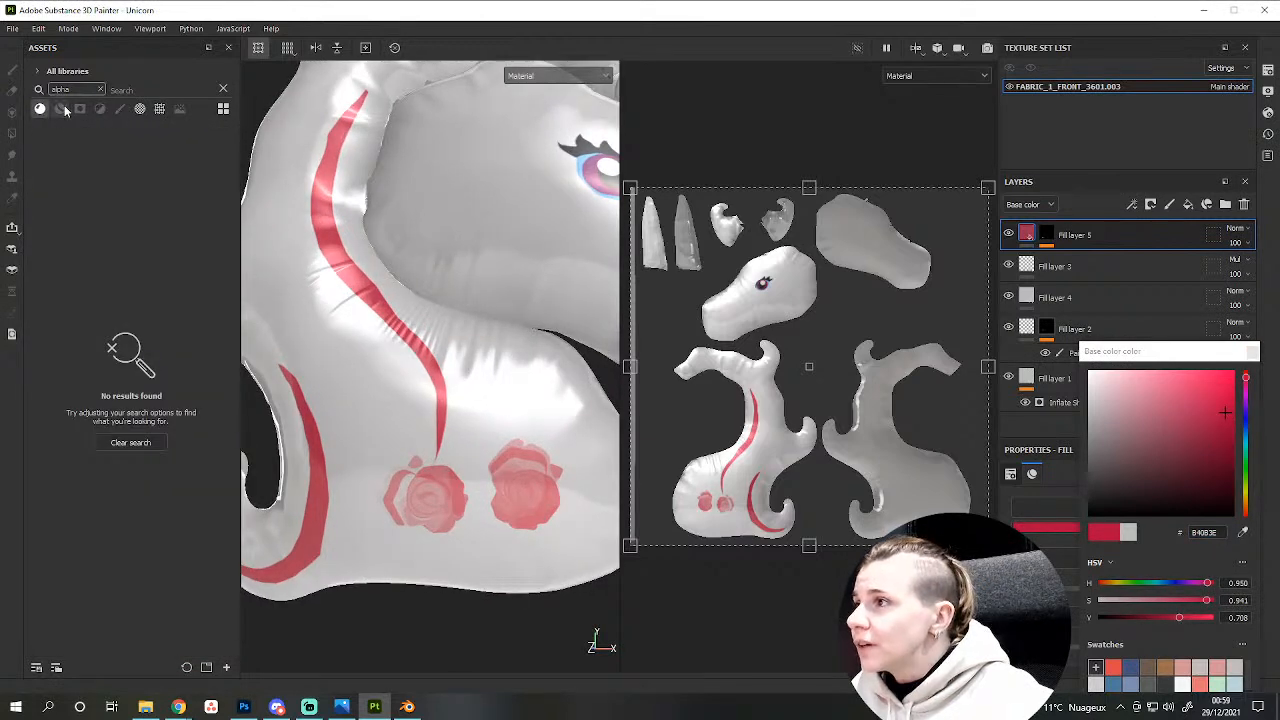
left_click(103, 91)
scroll(125, 417, "down", 10)
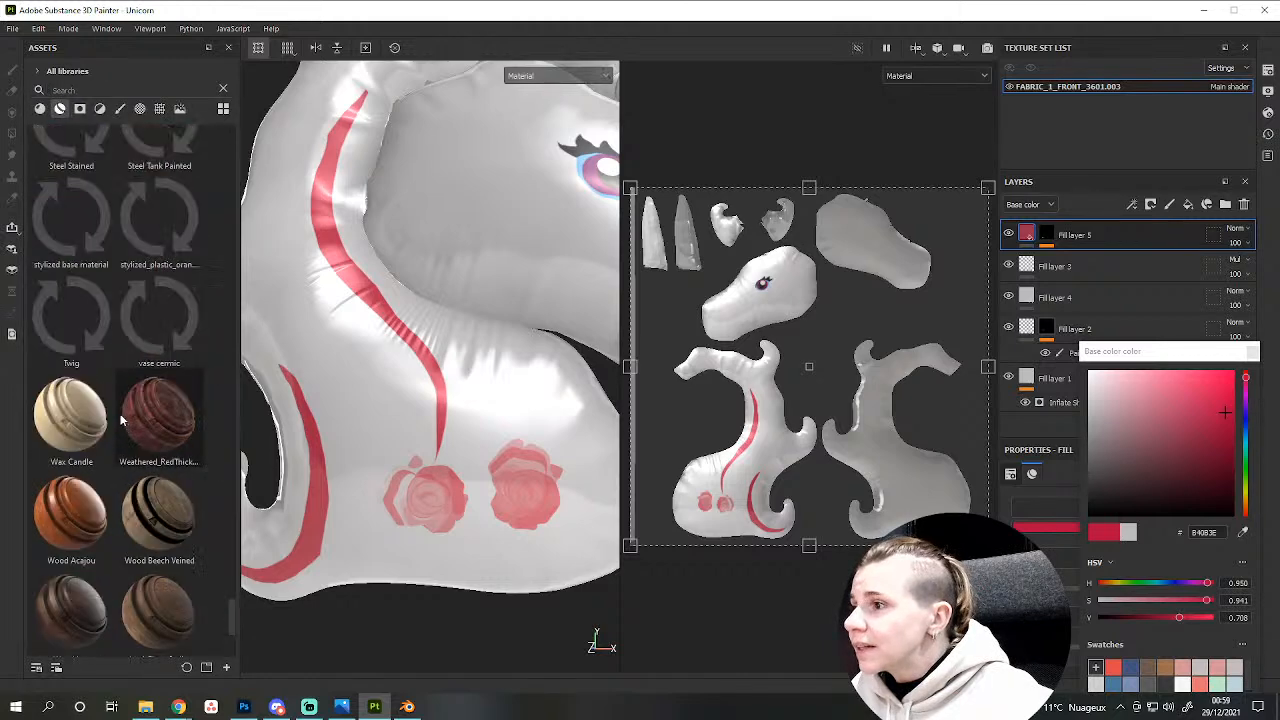
scroll(52, 130, "up", 3)
left_click(53, 90)
type("g")
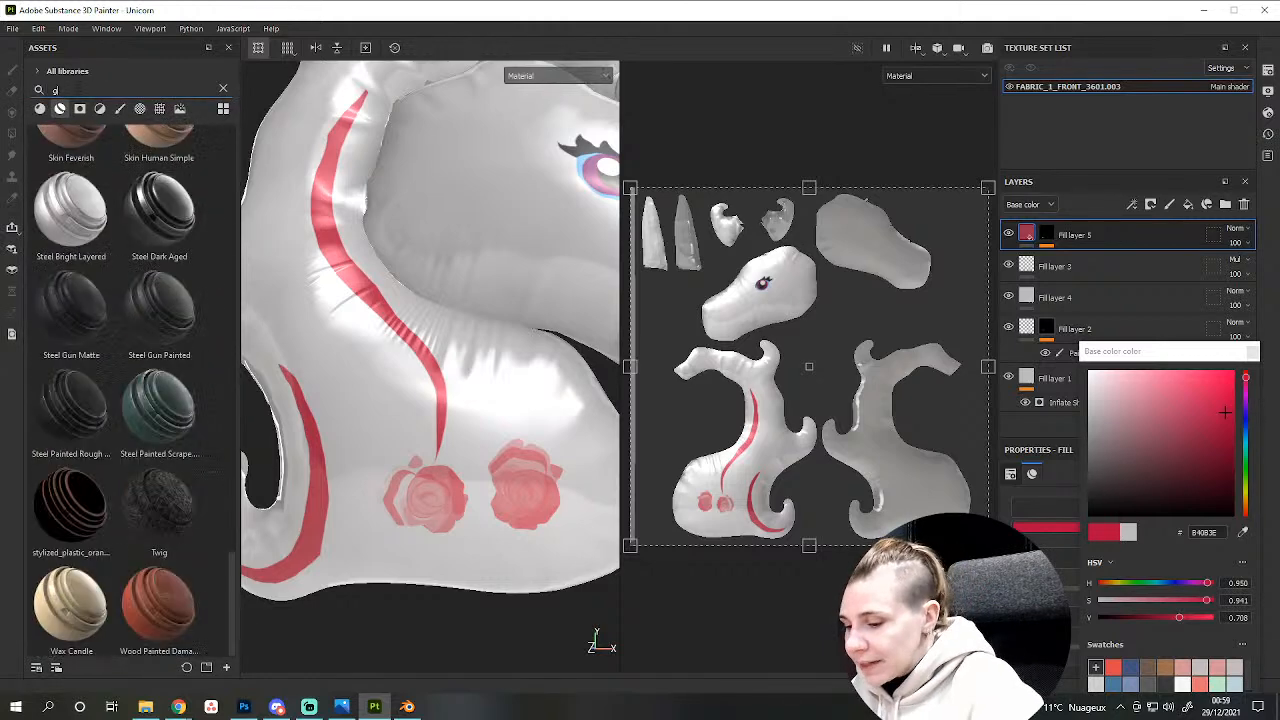
type("litter")
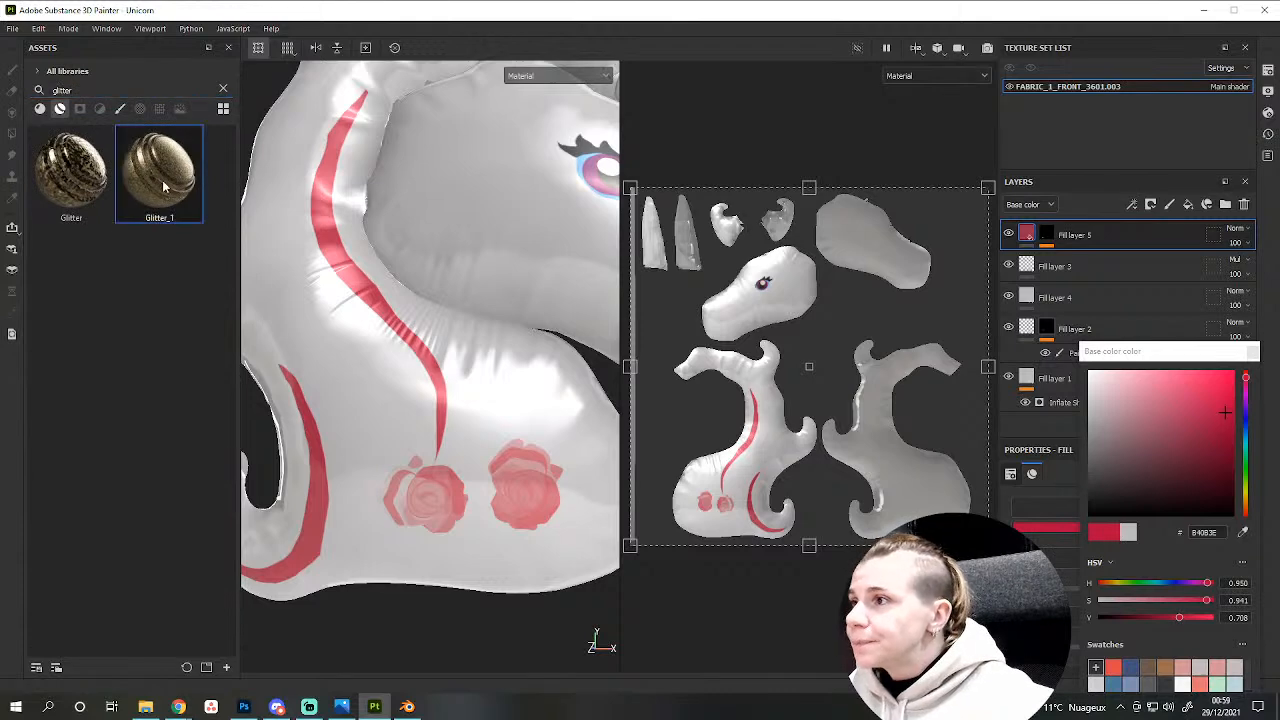
left_click_drag(1117, 270, 1113, 259)
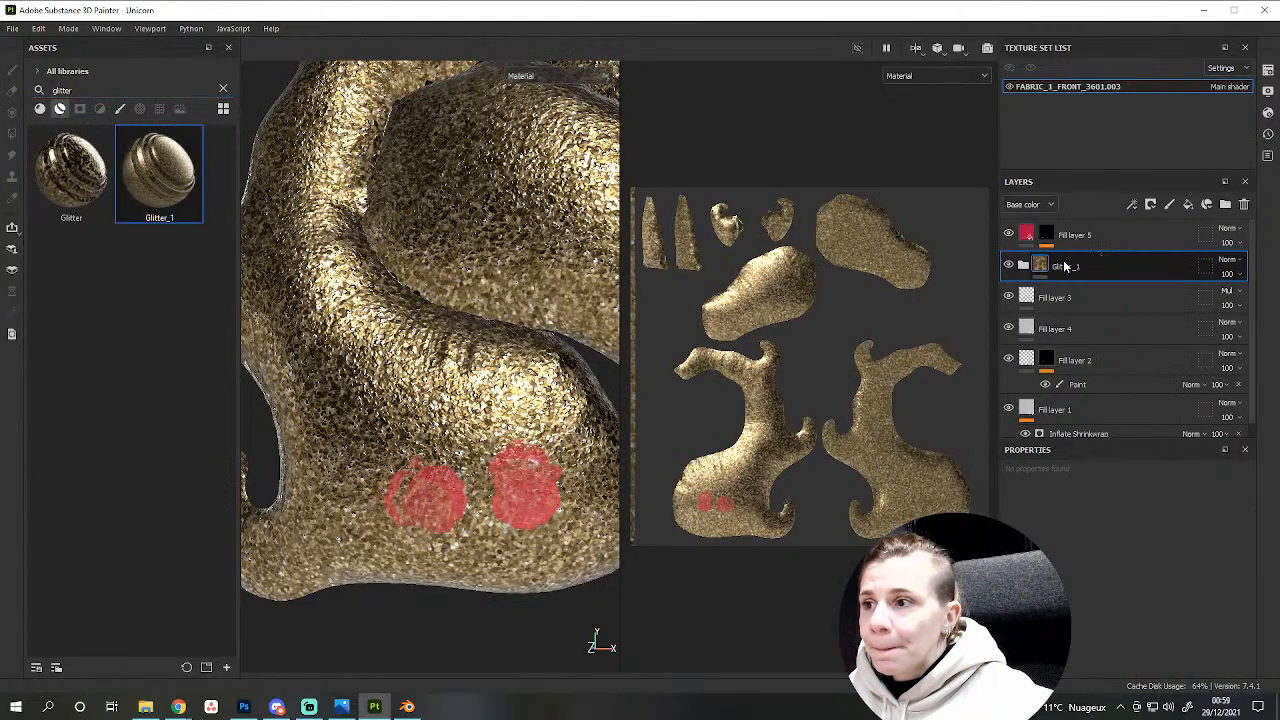
Give the Glitter_1 group a black mask with a paint effect.
right_click(1110, 266)
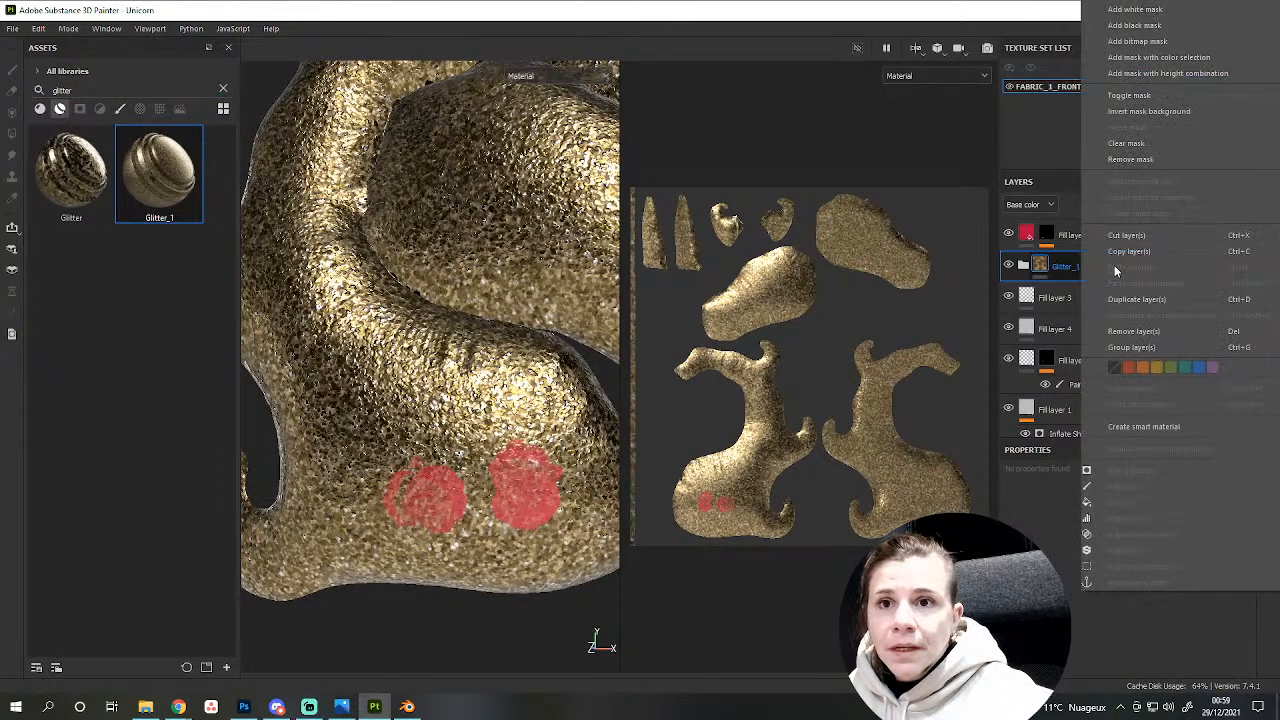
left_click(1157, 26)
right_click(1088, 266)
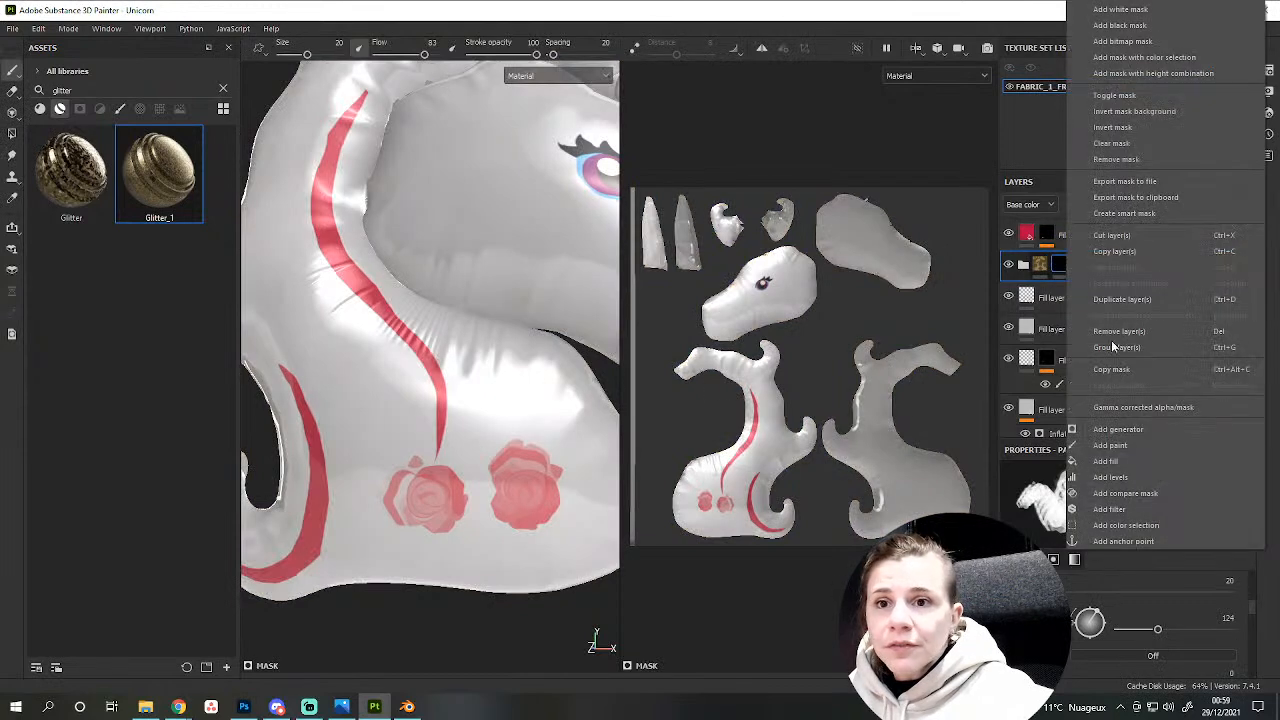
left_click(1143, 444)
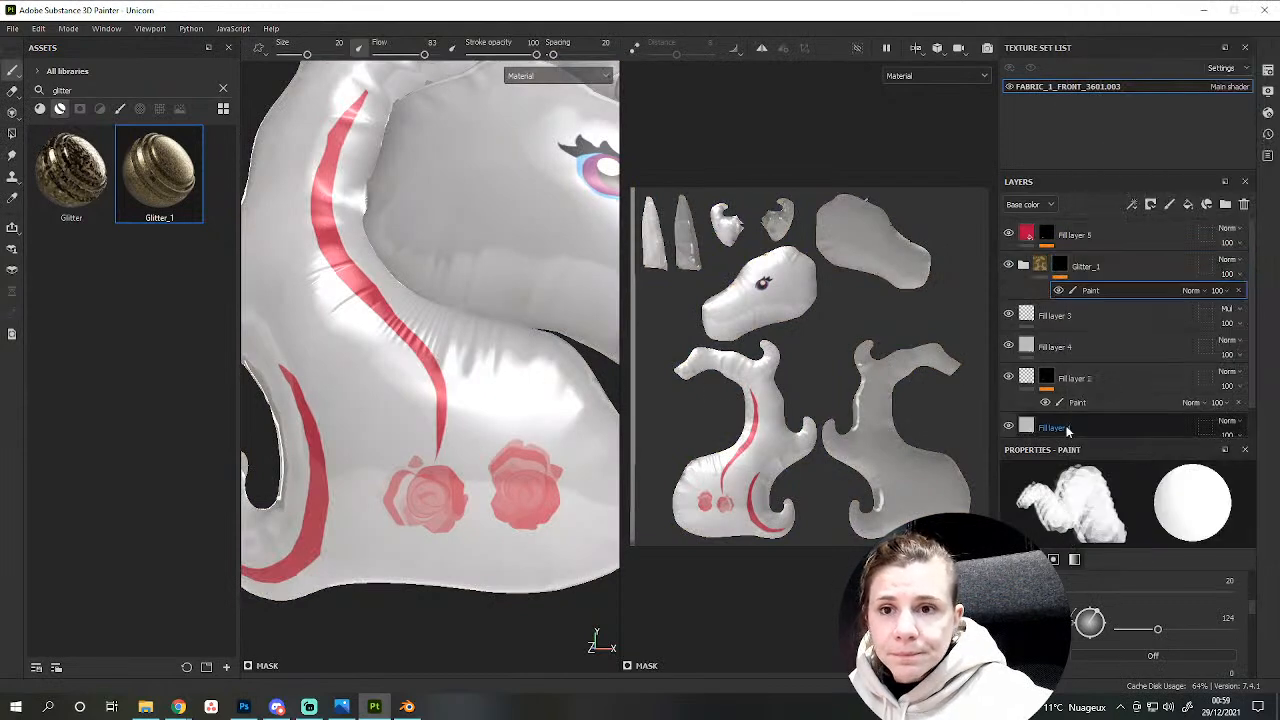
Stamp two gold glitter roses above the red roses, one on each side of the long red strand.
left_click(398, 416)
mouse_move(481, 590)
left_mouse_down("alt")
mouse_move(437, 643)
mouse_move(414, 628)
mouse_move(430, 470)
left_mouse_up("alt")
left_click(510, 455)
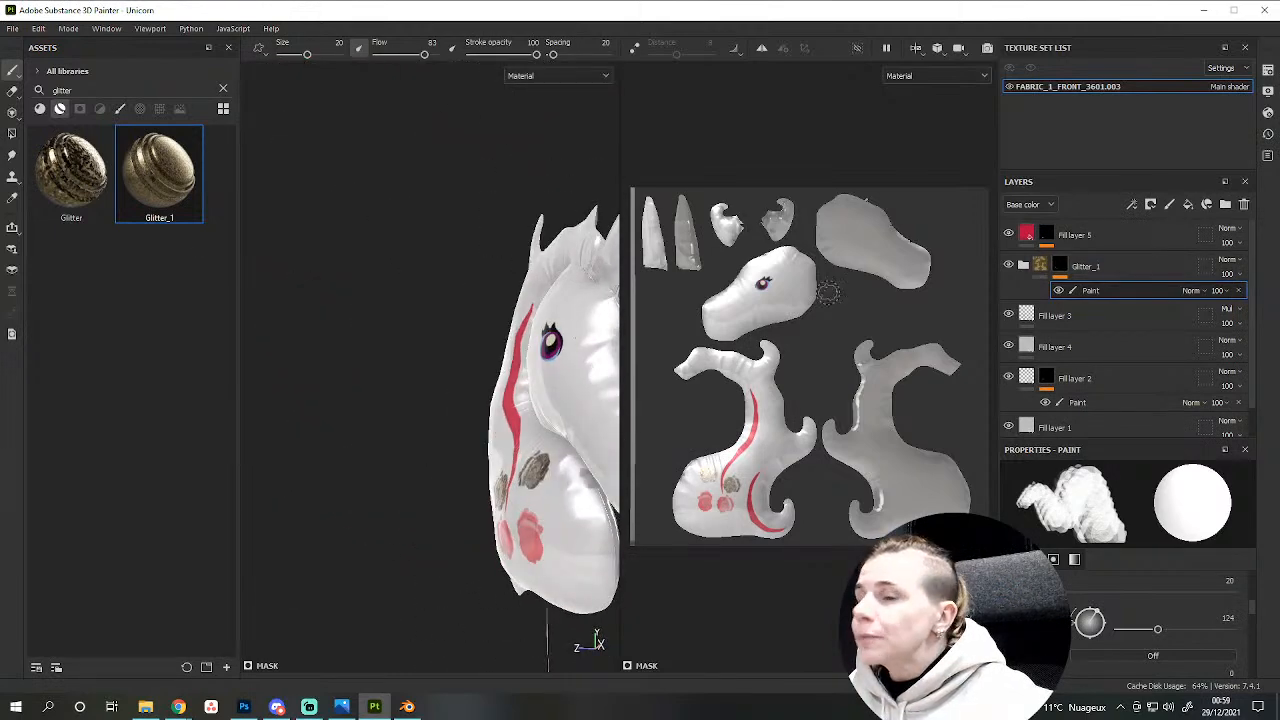
scroll(465, 495, "up", 3)
left_click_drag(474, 511, 483, 533, "alt")
middle_click_drag(549, 557, 422, 588, "alt")
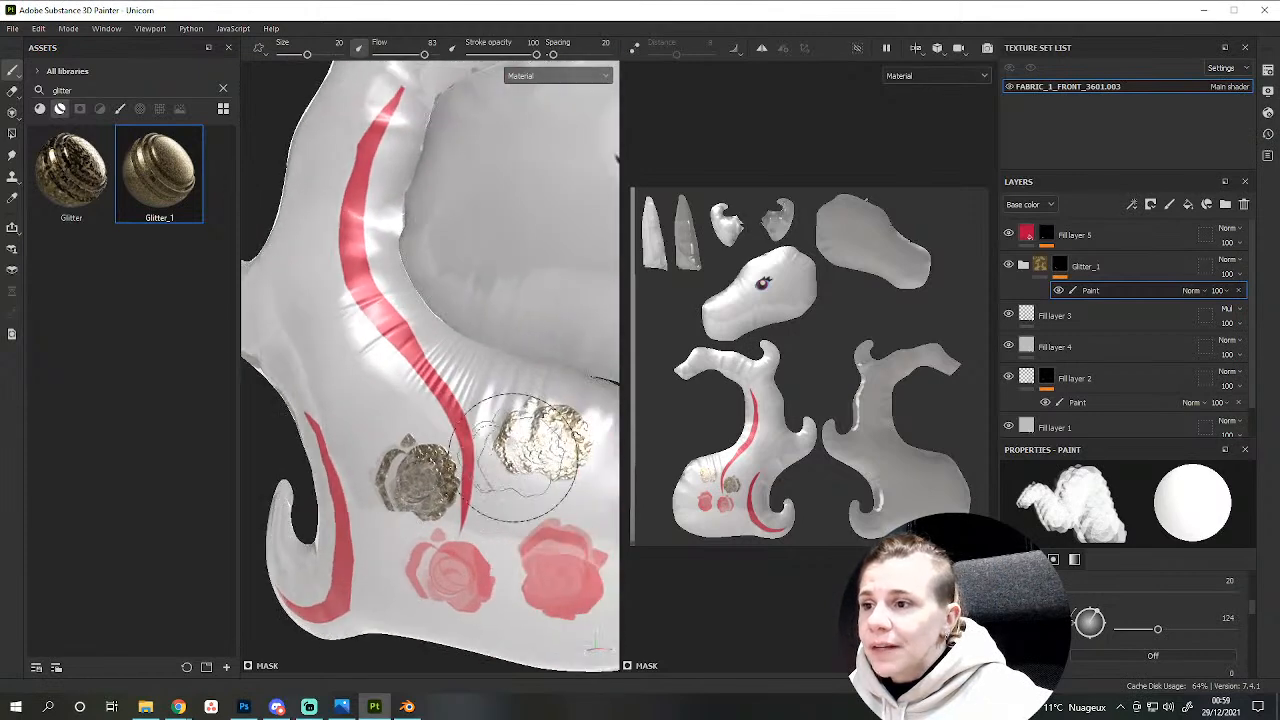
Examine the glitter roses on the model and compare them with the mane and flowers in the reference balloon photo.
scroll(495, 523, "down", 3)
mouse_move(493, 525)
left_mouse_down("alt")
mouse_move(532, 550)
mouse_move(543, 506)
mouse_move(249, 514)
mouse_move(654, 440)
mouse_move(528, 466)
left_mouse_up("alt")
scroll(510, 520, "up", 4)
scroll(480, 508, "down", 5)
left_click(341, 707)
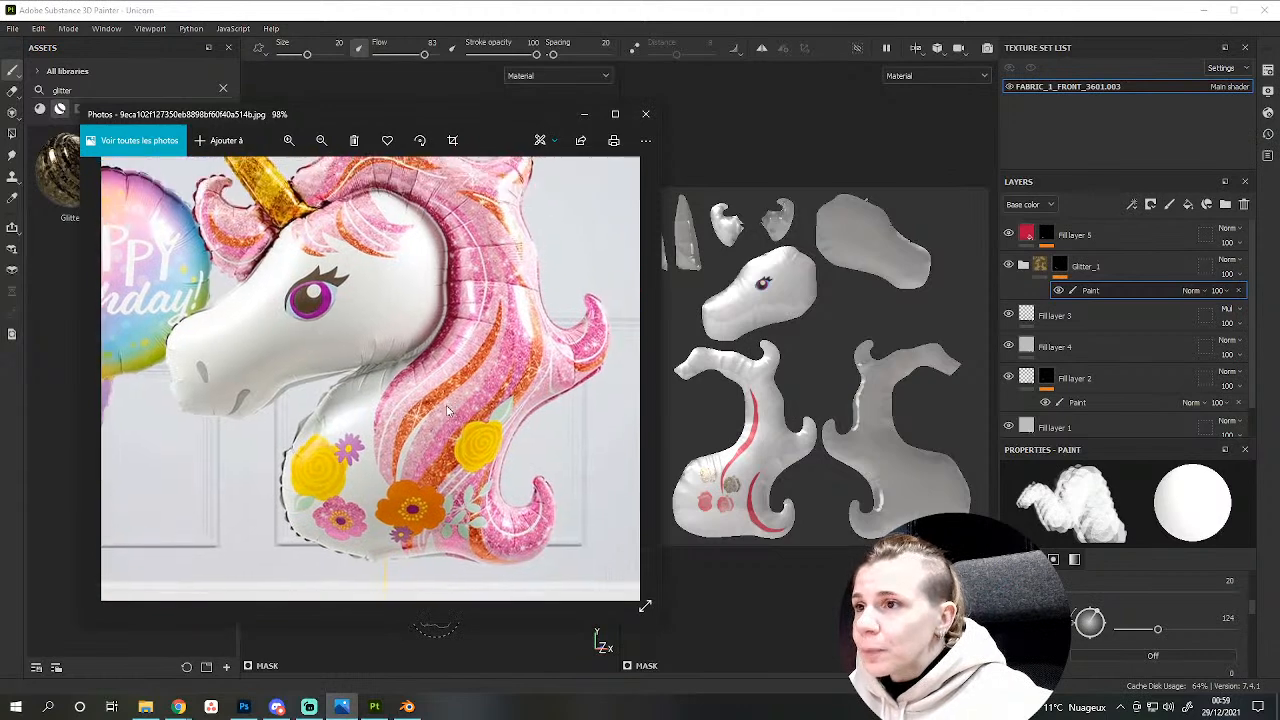
scroll(545, 318, "down", 4)
left_click_drag(452, 495, 412, 456)
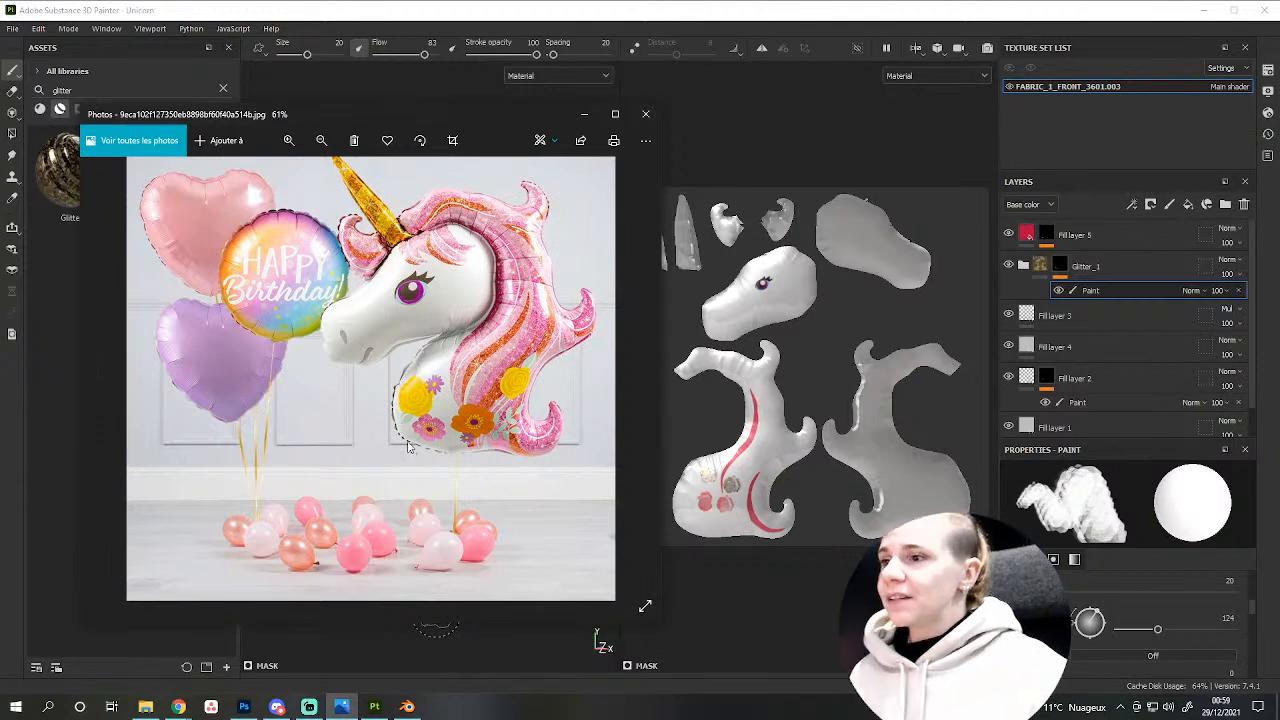
left_click(505, 4)
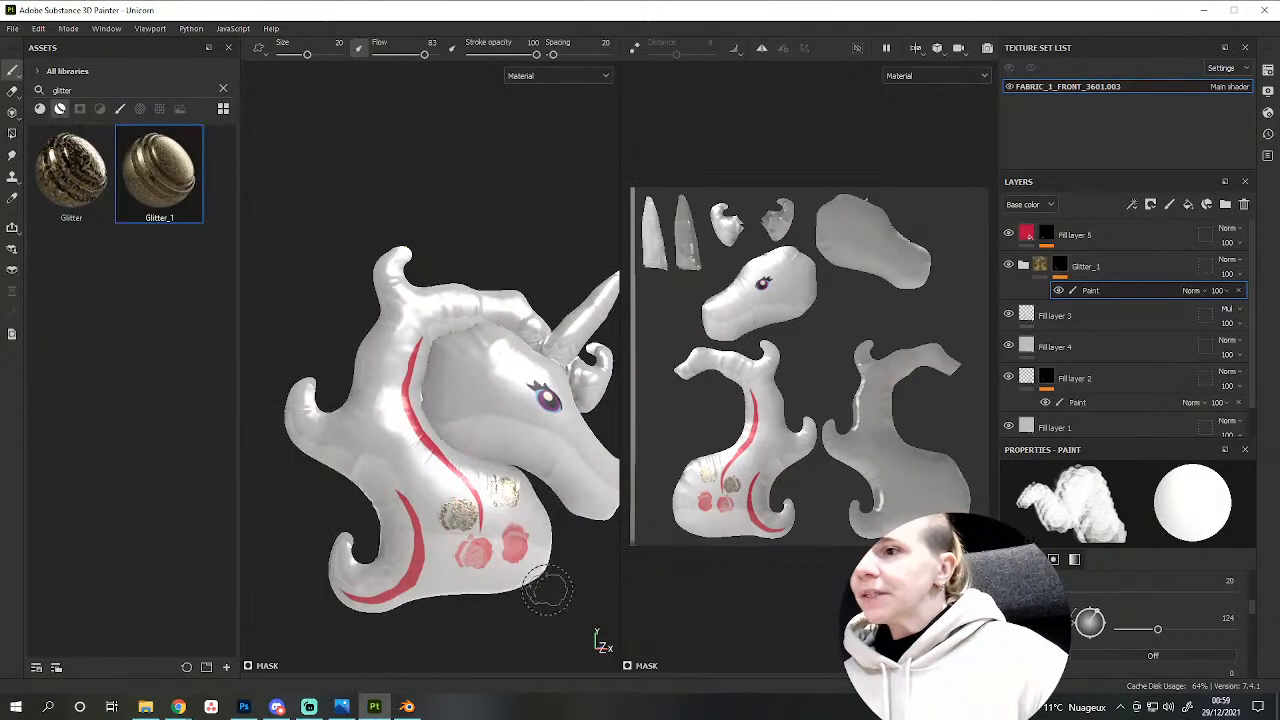
scroll(530, 585, "down", 2)
mouse_move(591, 459)
left_mouse_down("alt")
mouse_move(346, 477)
mouse_move(286, 347)
mouse_move(505, 485)
left_mouse_up("alt")
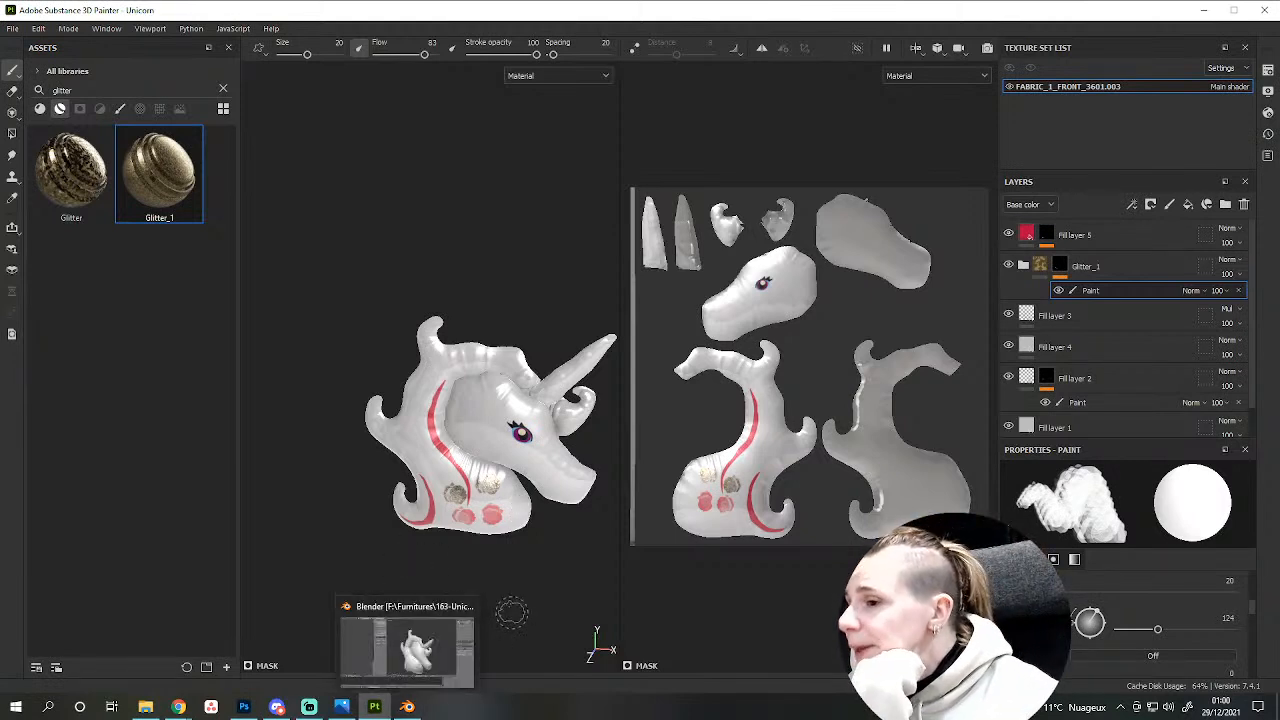
scroll(511, 612, "up", 5)
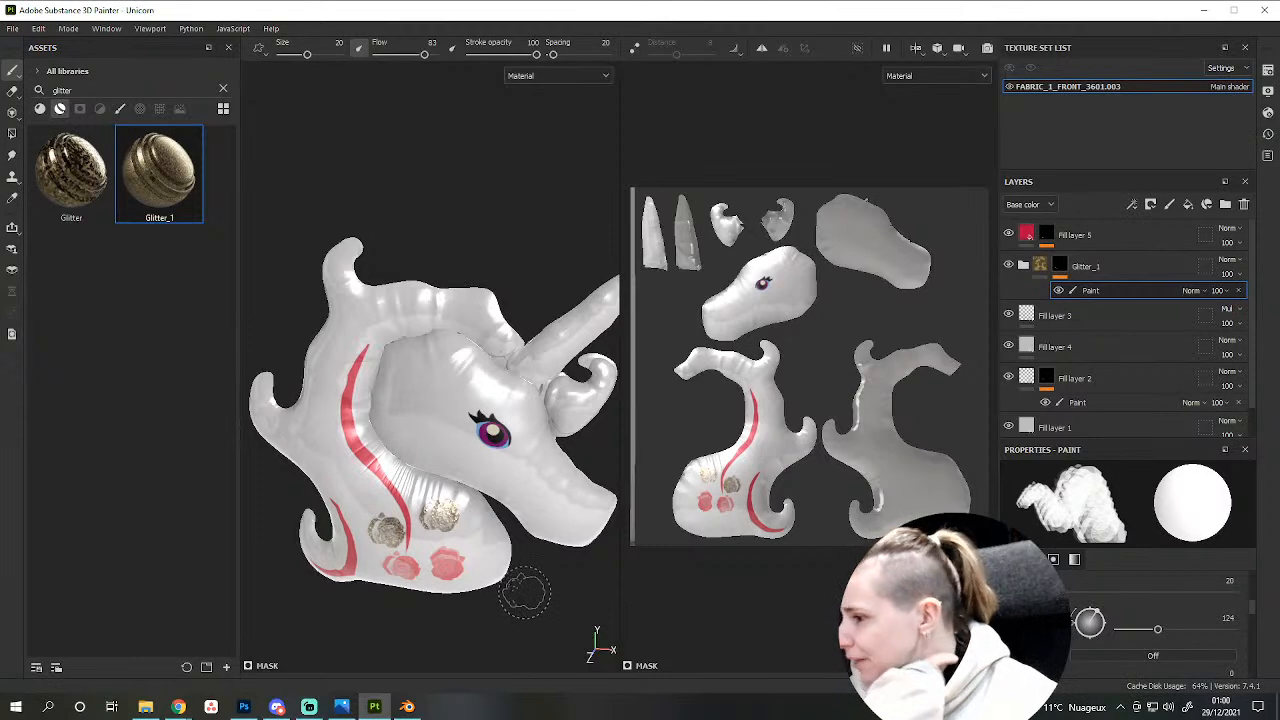
scroll(525, 594, "down", 3)
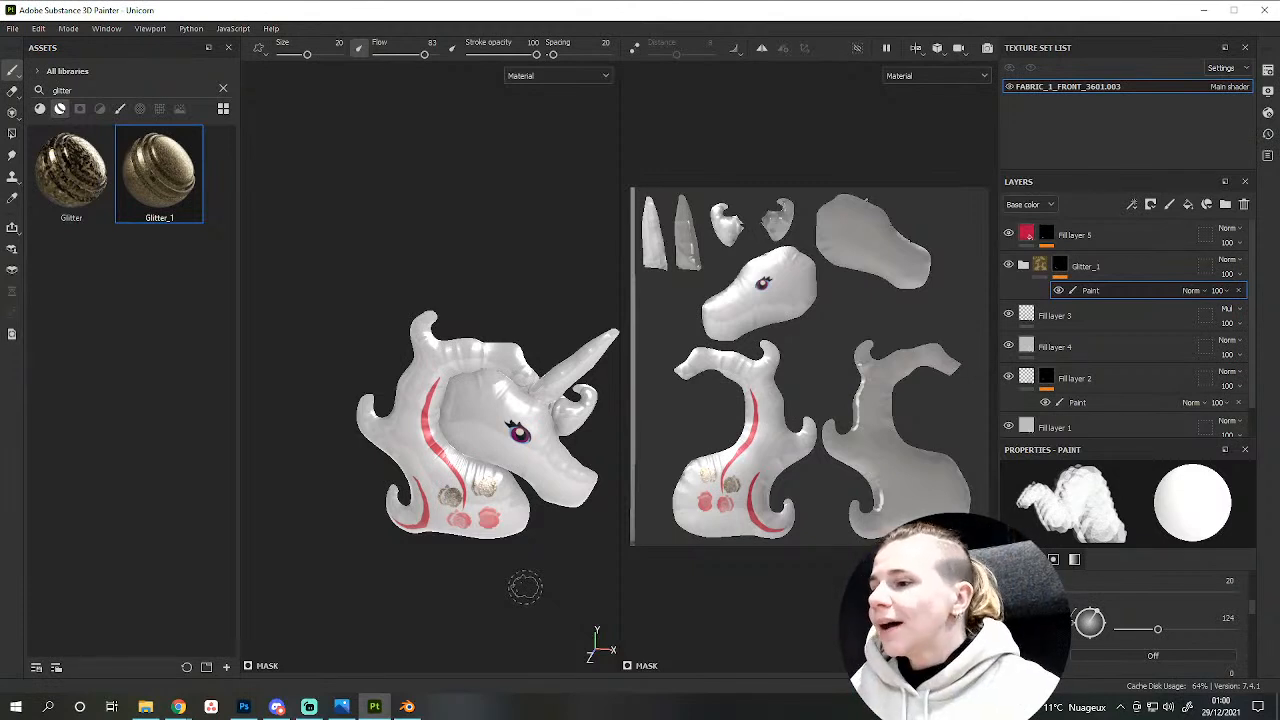
left_click_drag(451, 560, 531, 497, "alt")
scroll(420, 528, "up", 3)
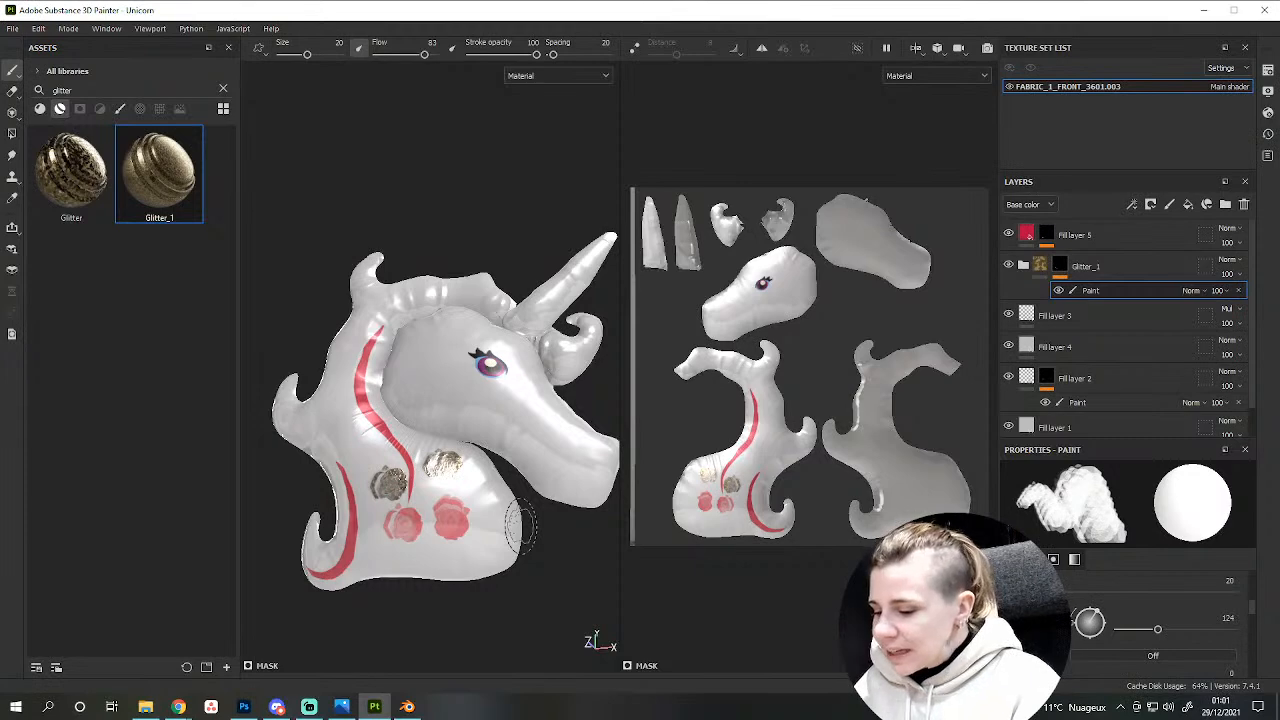
Display only the base color channel in the viewports and inspect the stamped roses and strands on the unicorn.
key("c")
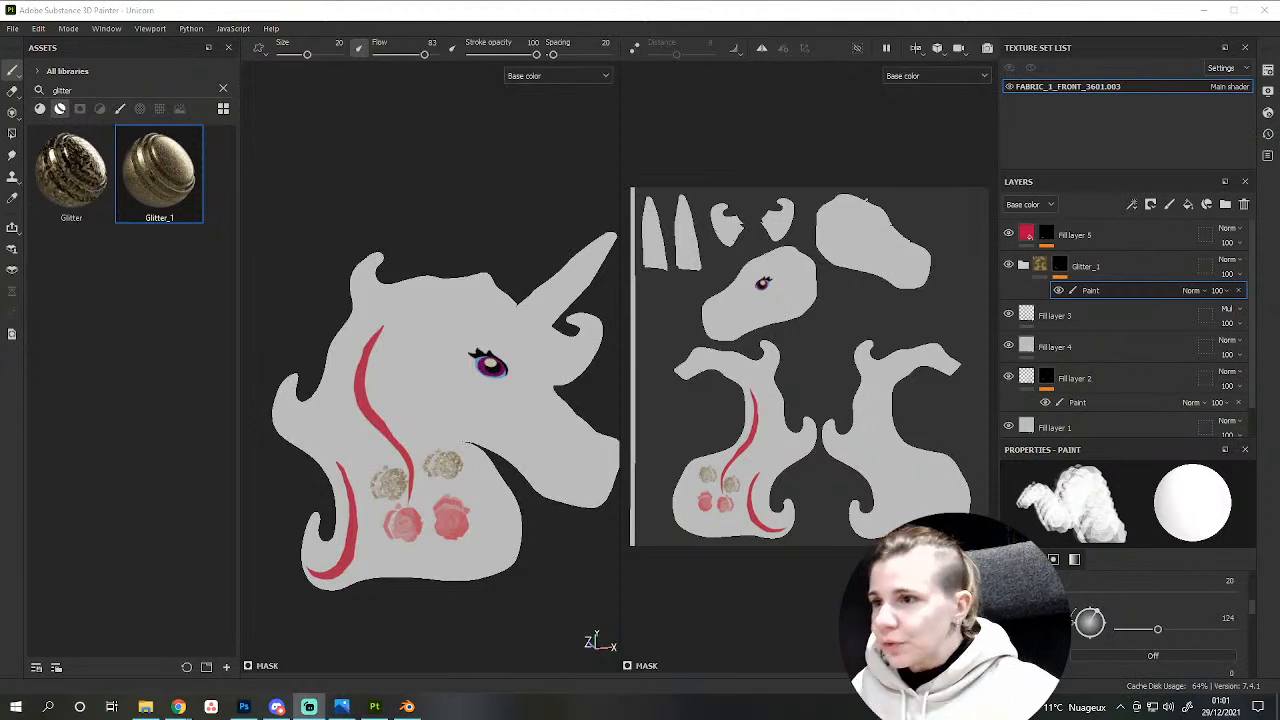
scroll(423, 486, "up", 2)
scroll(423, 486, "down", 2)
mouse_move(423, 486)
left_mouse_down("alt")
mouse_move(383, 549)
mouse_move(428, 556)
left_mouse_up("alt")
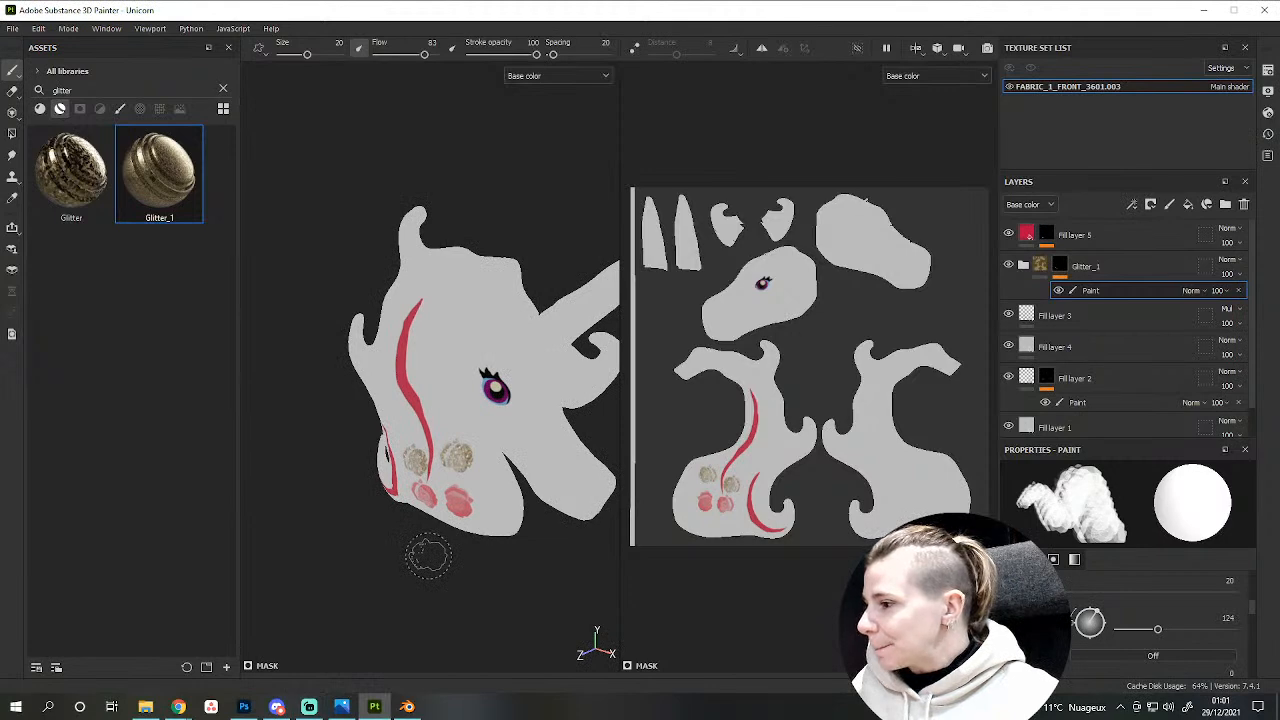